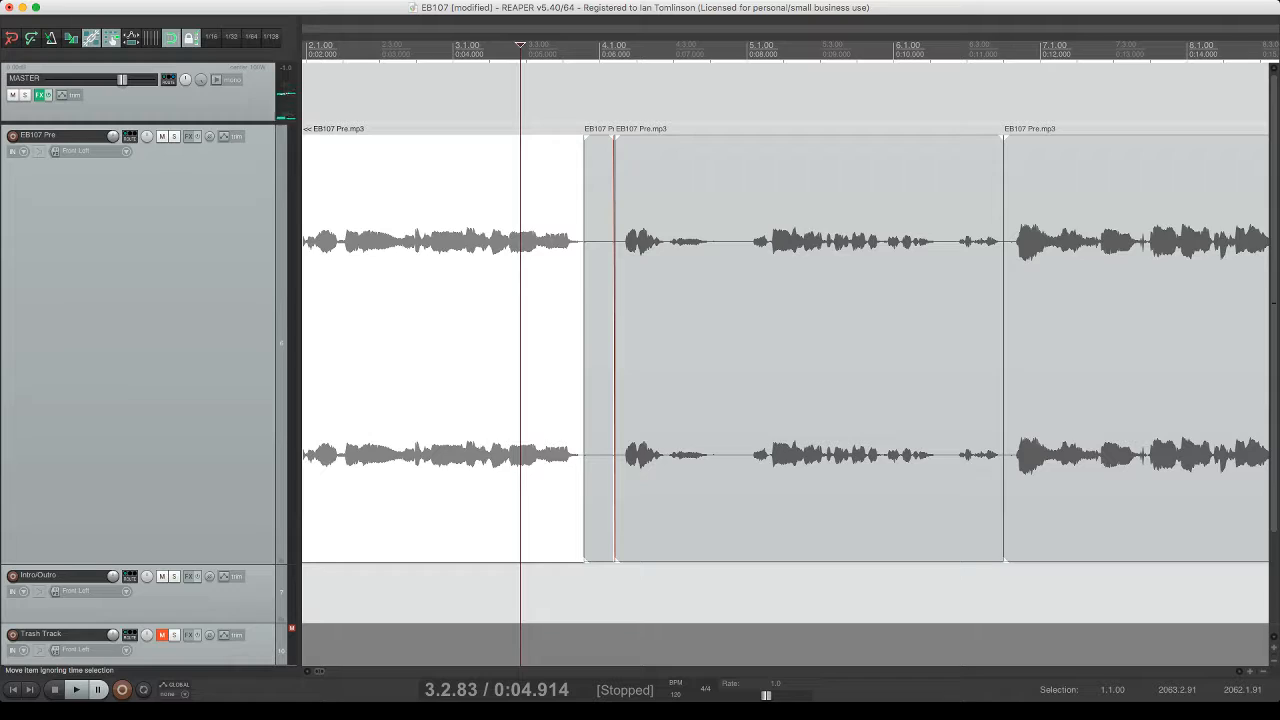
- Zoom out the arrange view to show the whole EB107 Pre recording from start to end
scroll(376, 300, "down", 5)
scroll(376, 300, "down", 8)
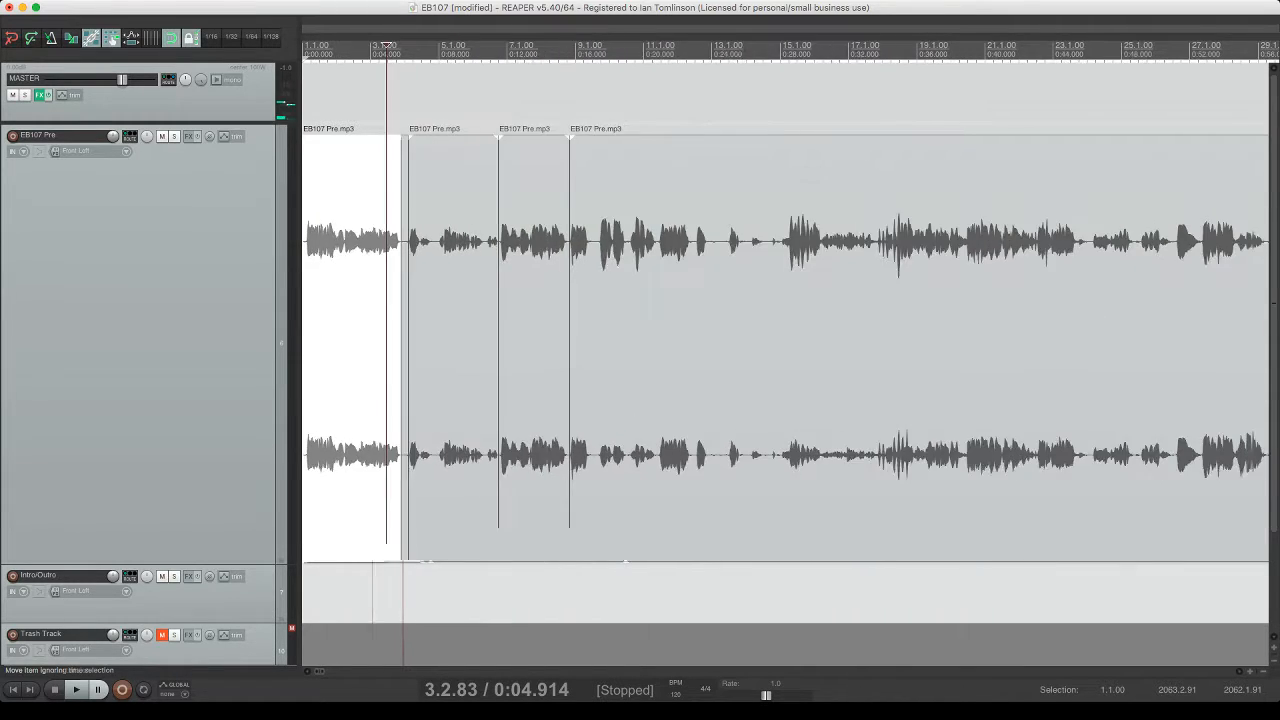
scroll(316, 47, "down", 10)
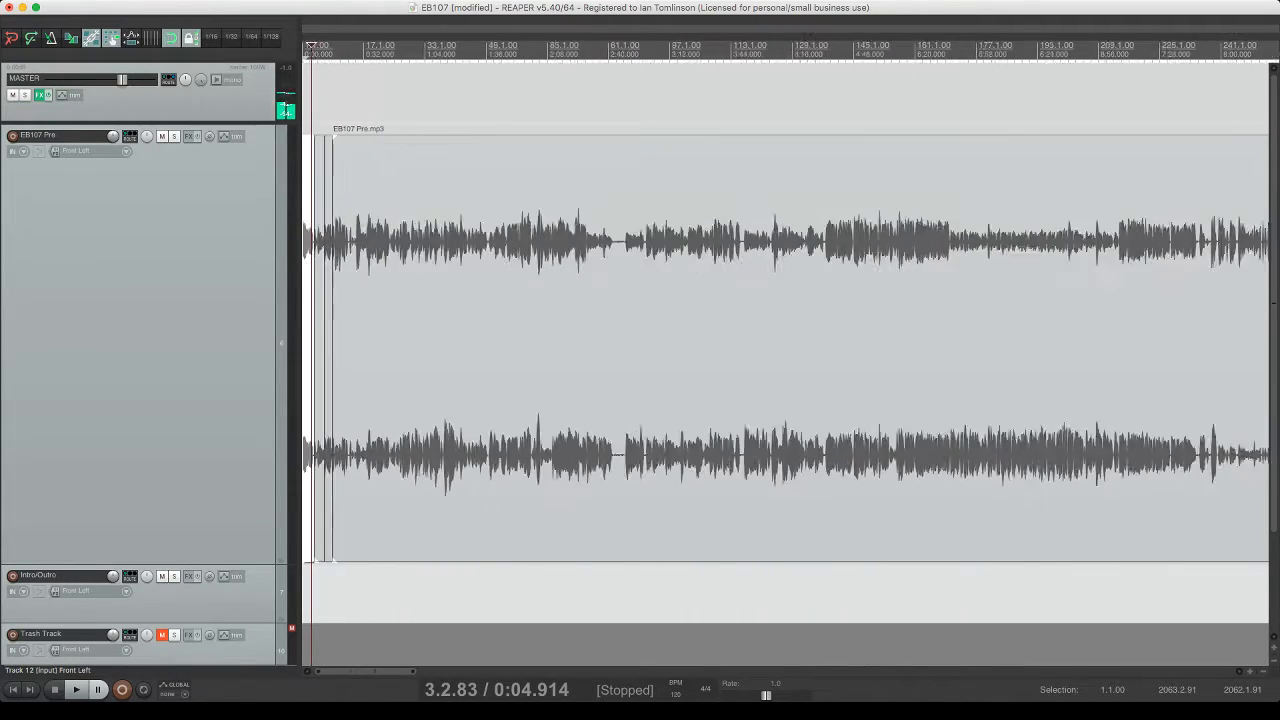
scroll(786, 350, "down", 4)
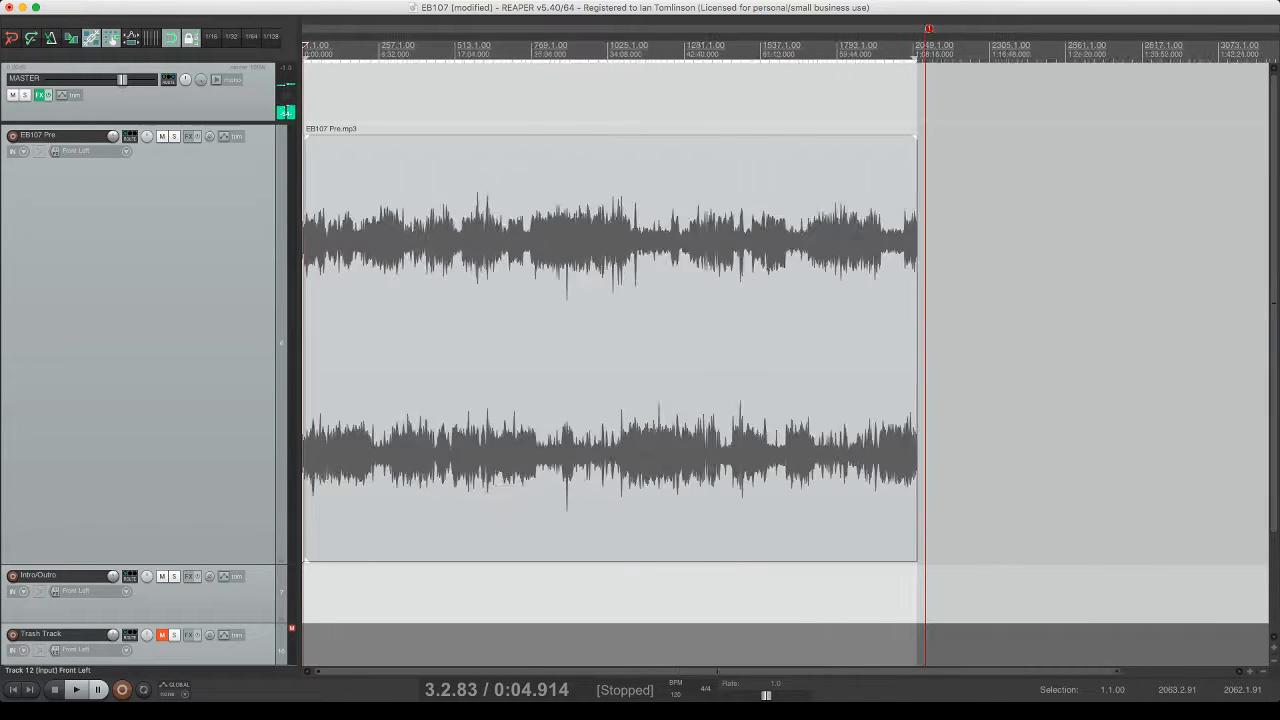
scroll(786, 350, "up", 1)
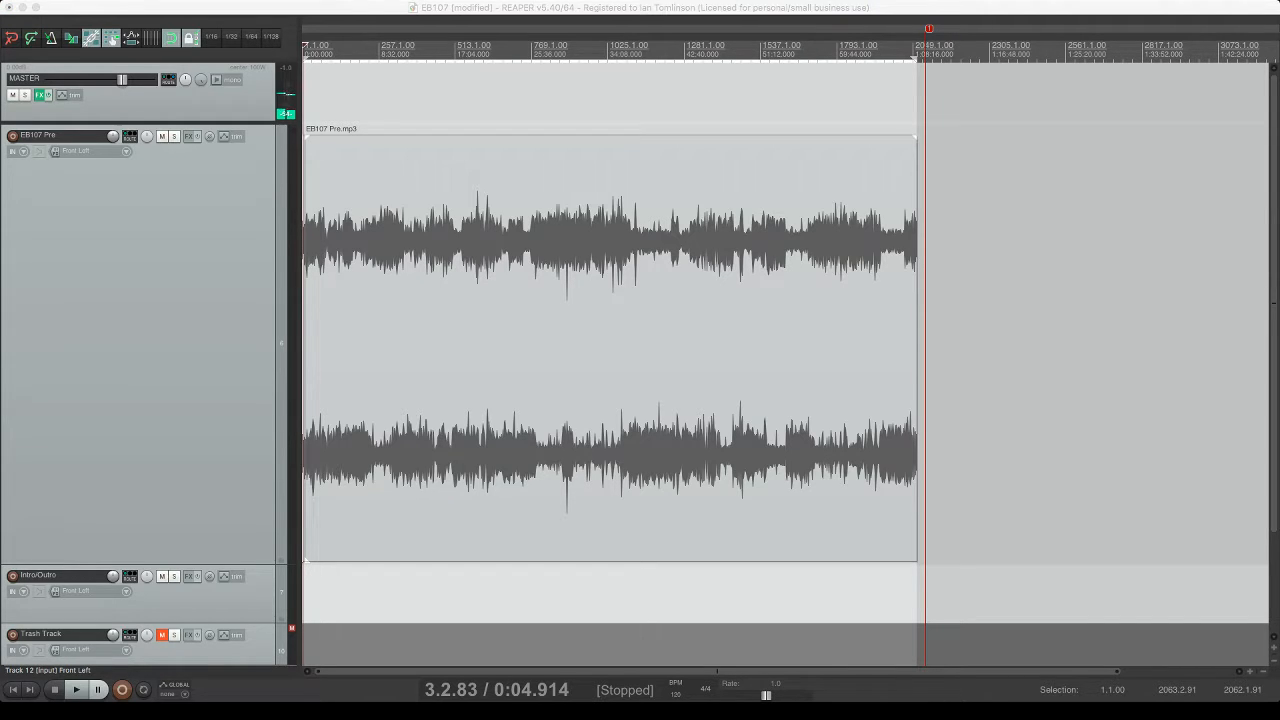
key("super+alt+m")
type("2")
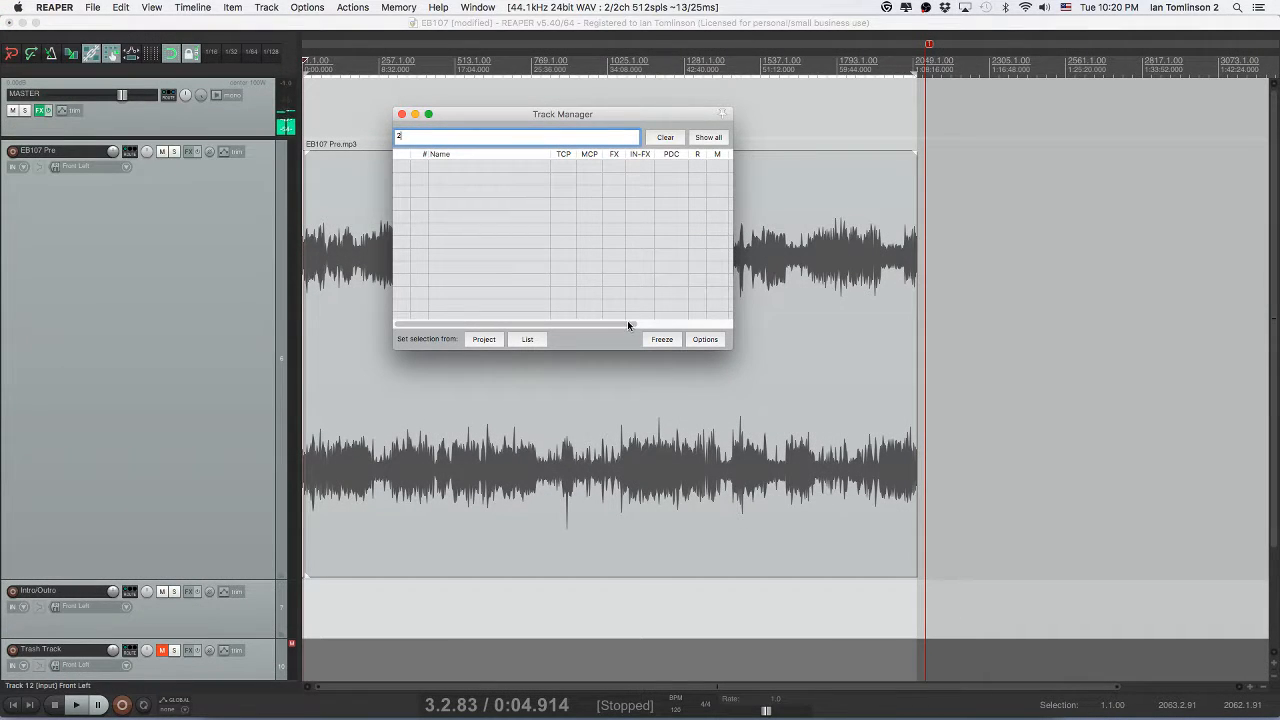
left_click(402, 114)
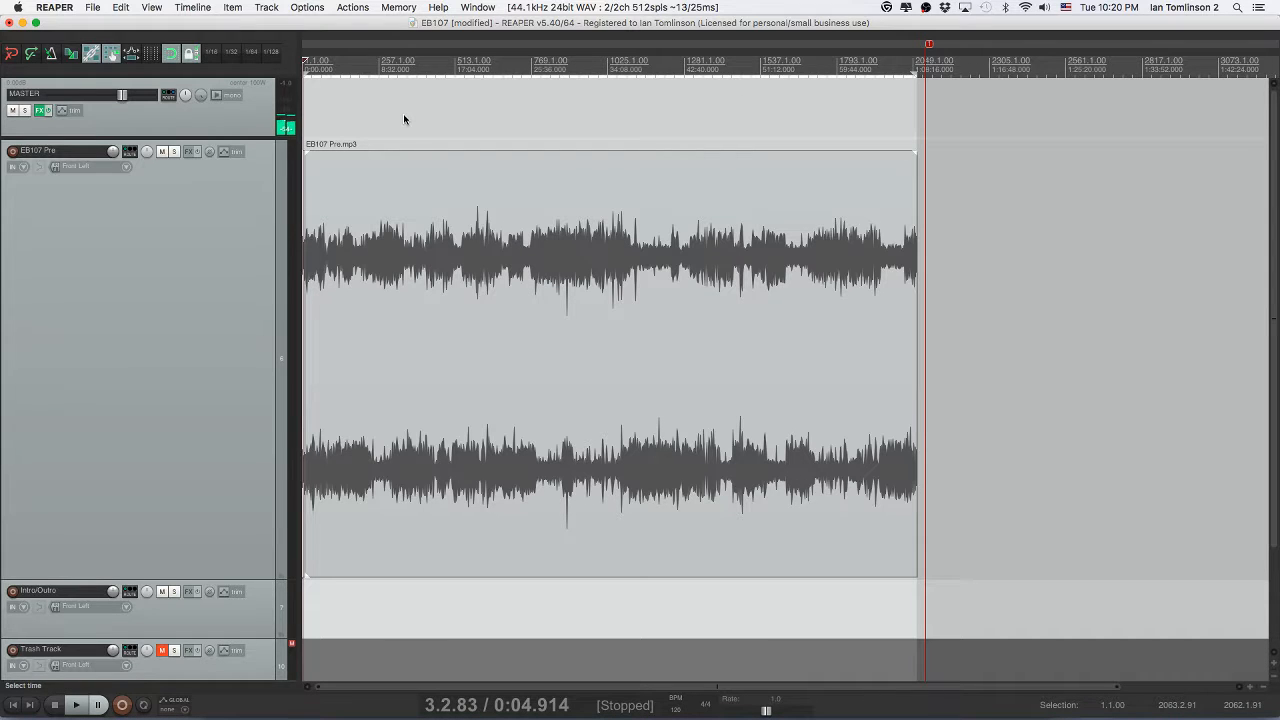
key("super+Tab")
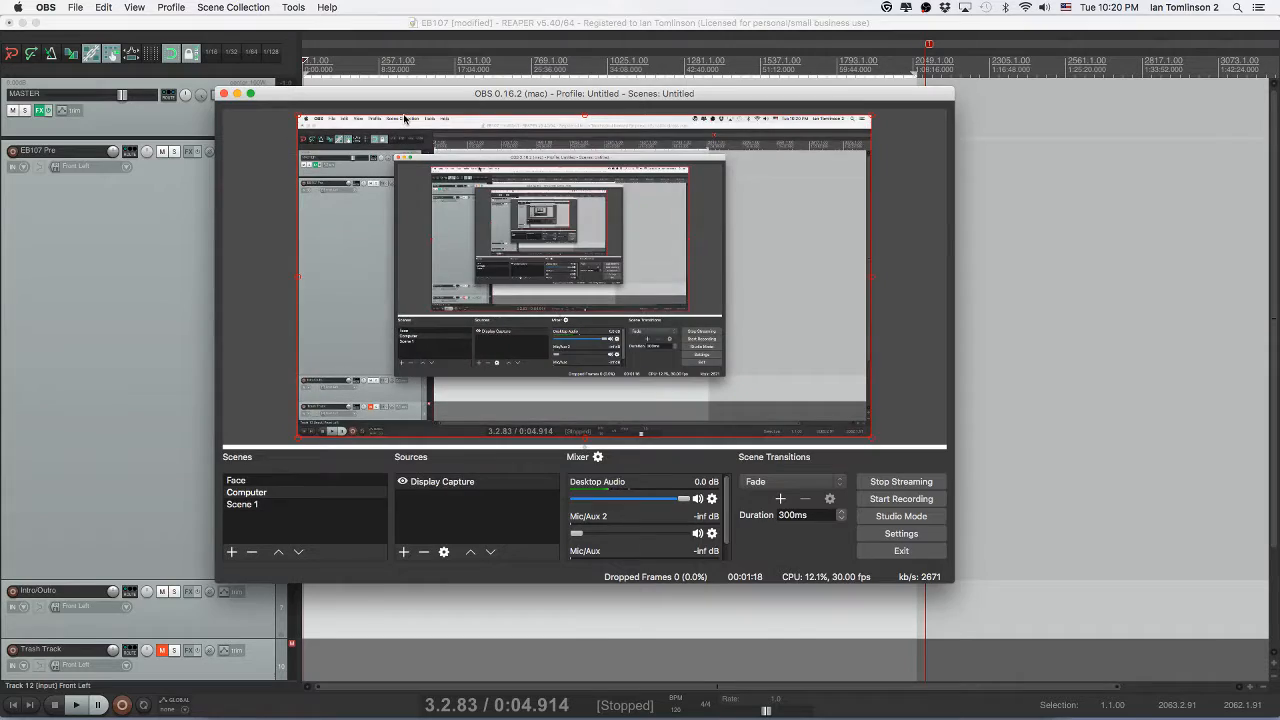
key("super+Tab")
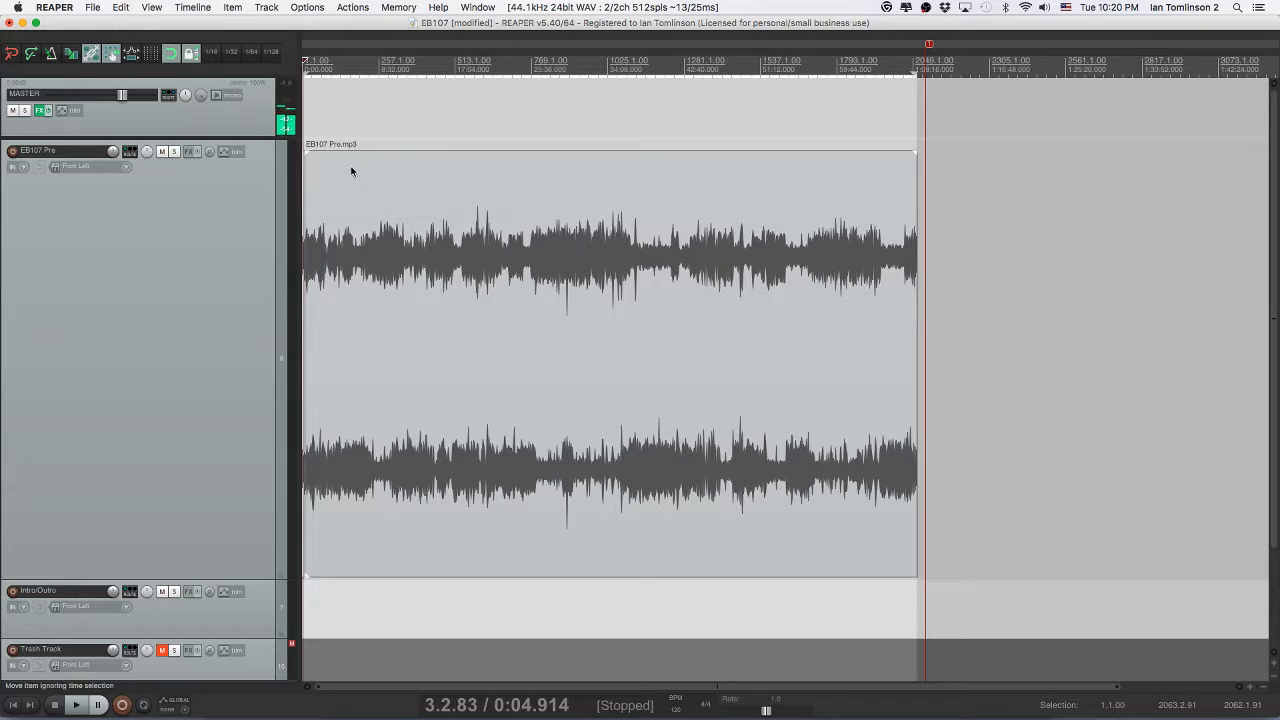
- Clear the Track Manager filter and show the hidden tracks 1 to 5 in the track control panel
key("shift+super+m")
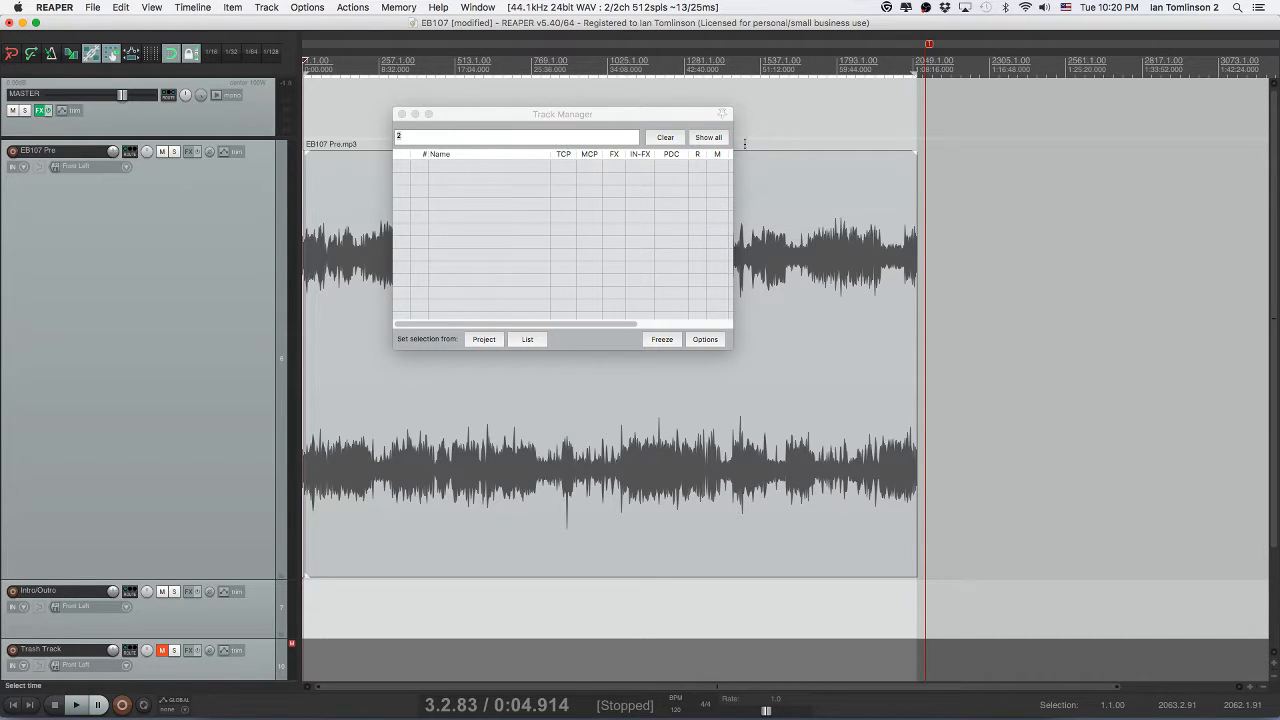
key("BackSpace")
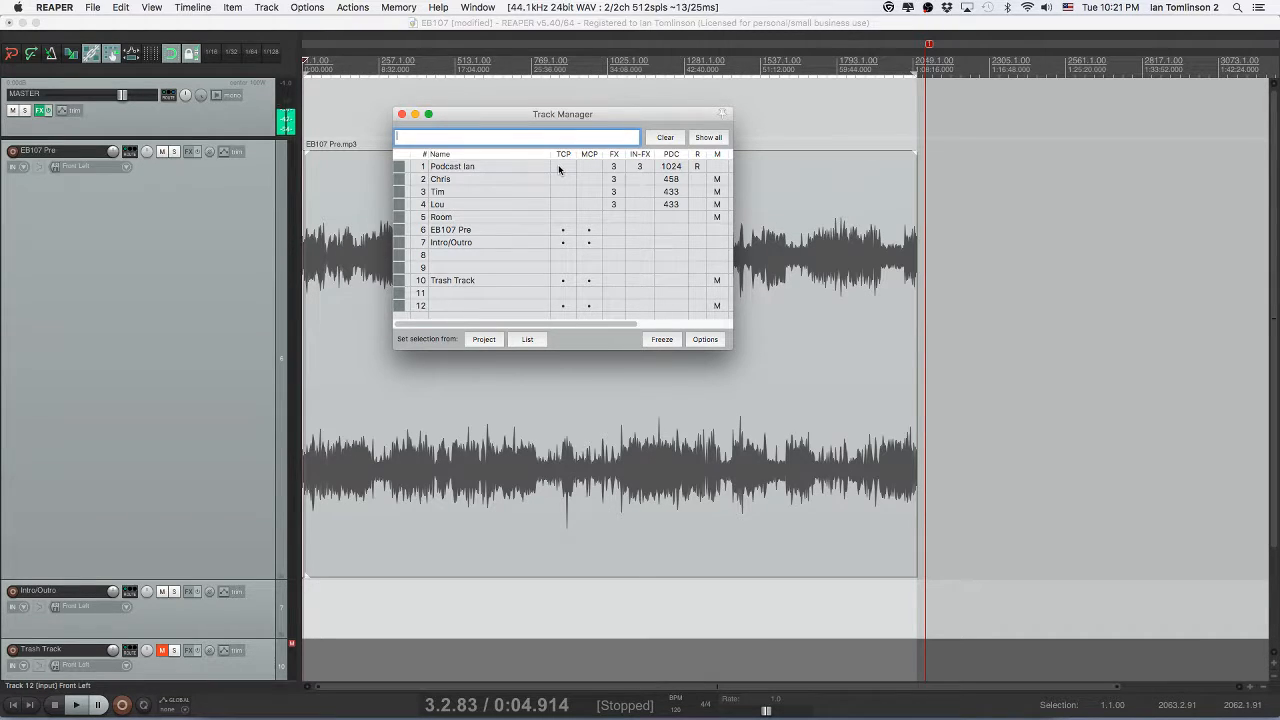
left_click_drag(558, 169, 563, 221)
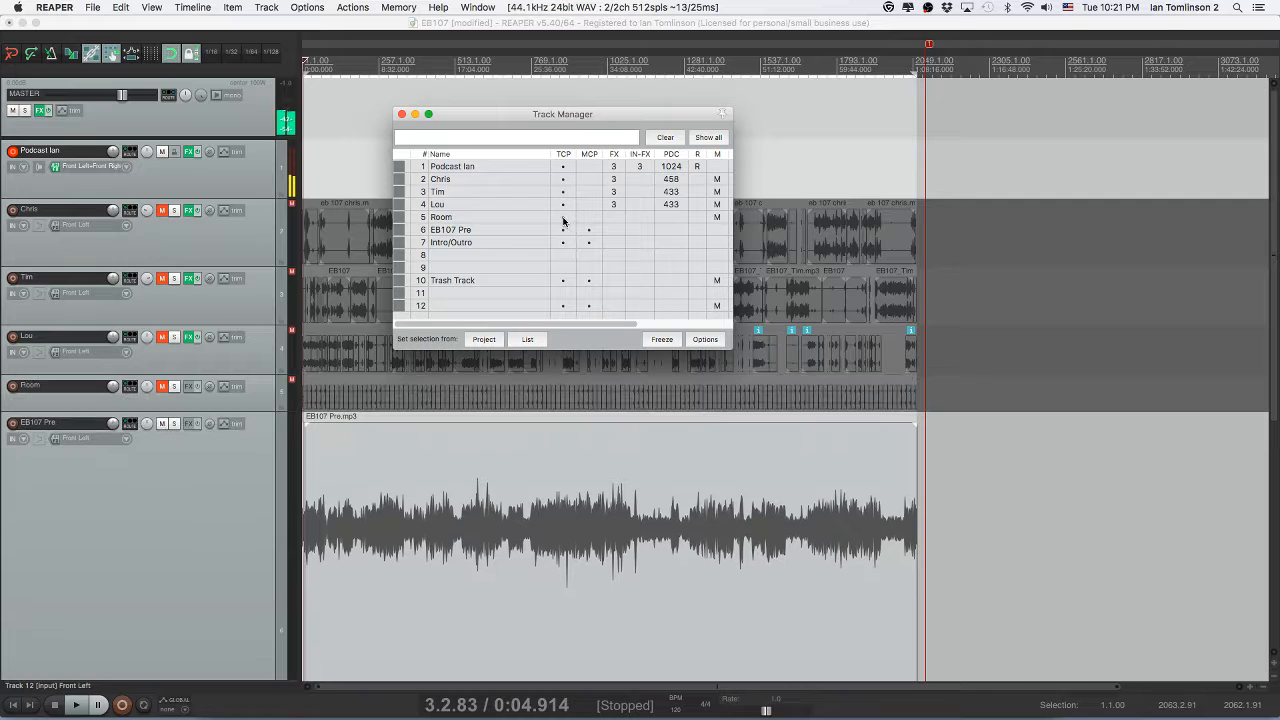
left_click(401, 114)
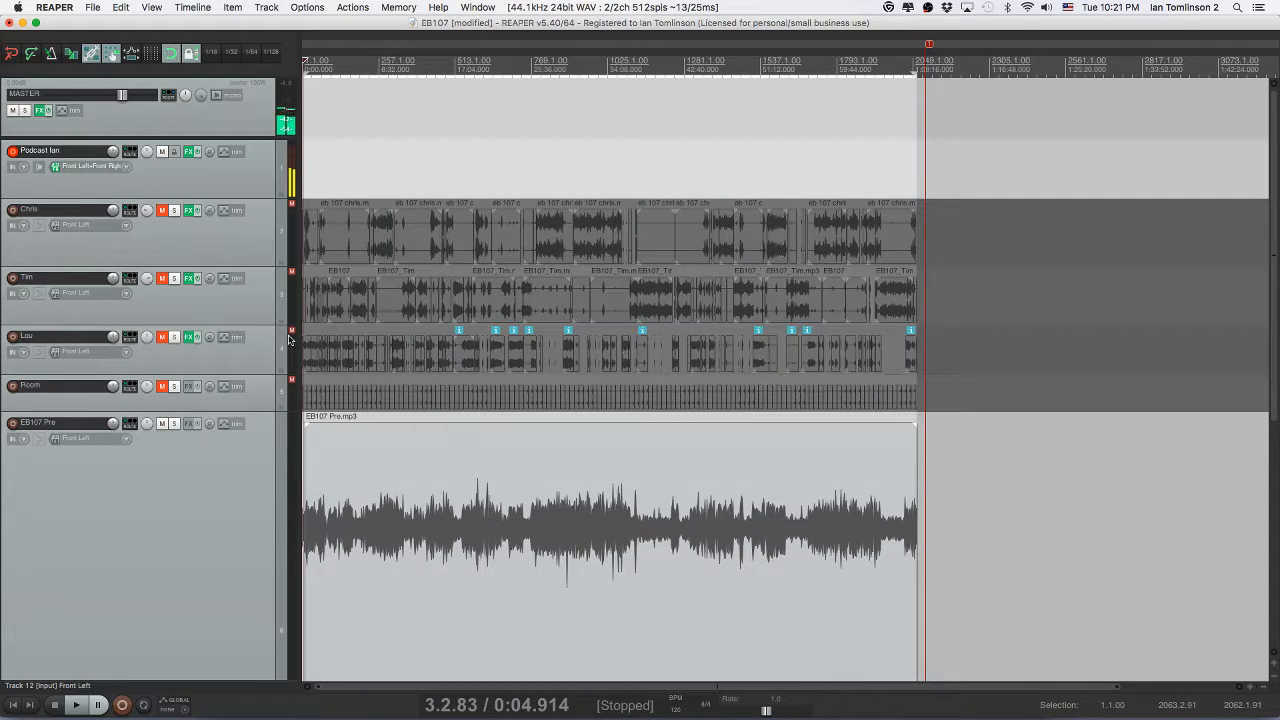
- Remove ReaFir from track 1's FX chain and view the Virtual Mix Rack plug-in settings
left_click(188, 152)
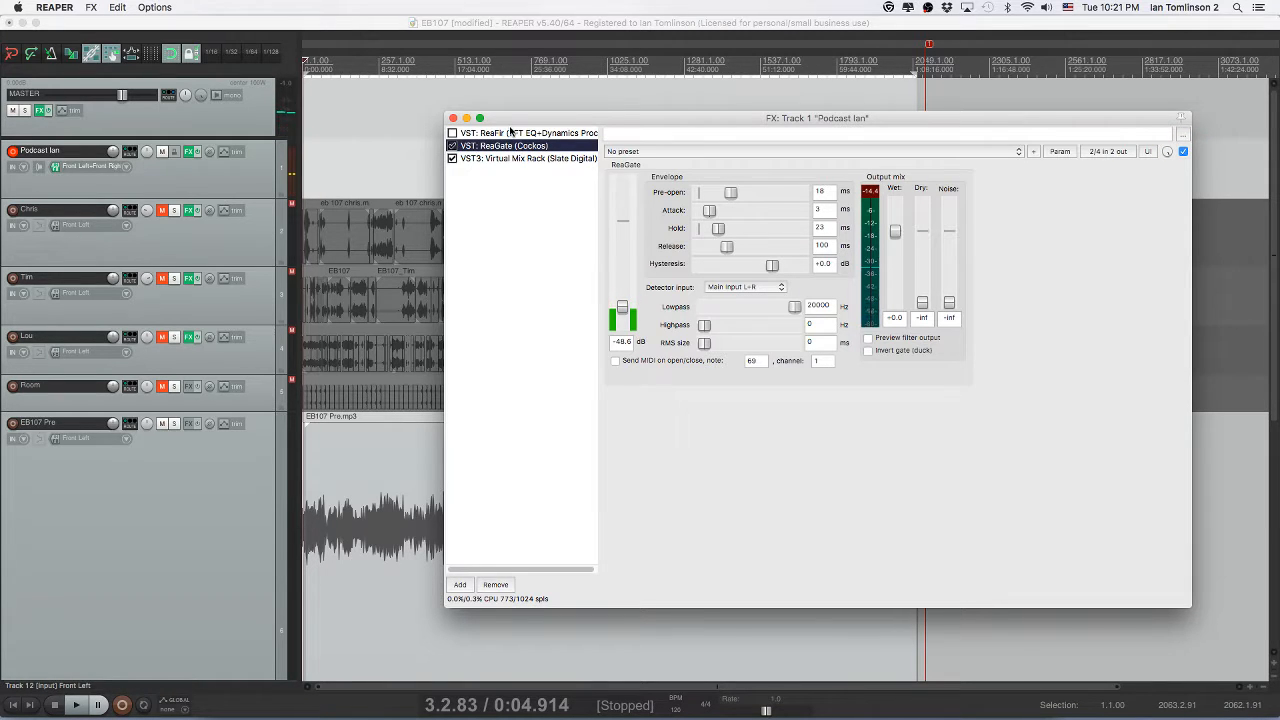
left_click(512, 133)
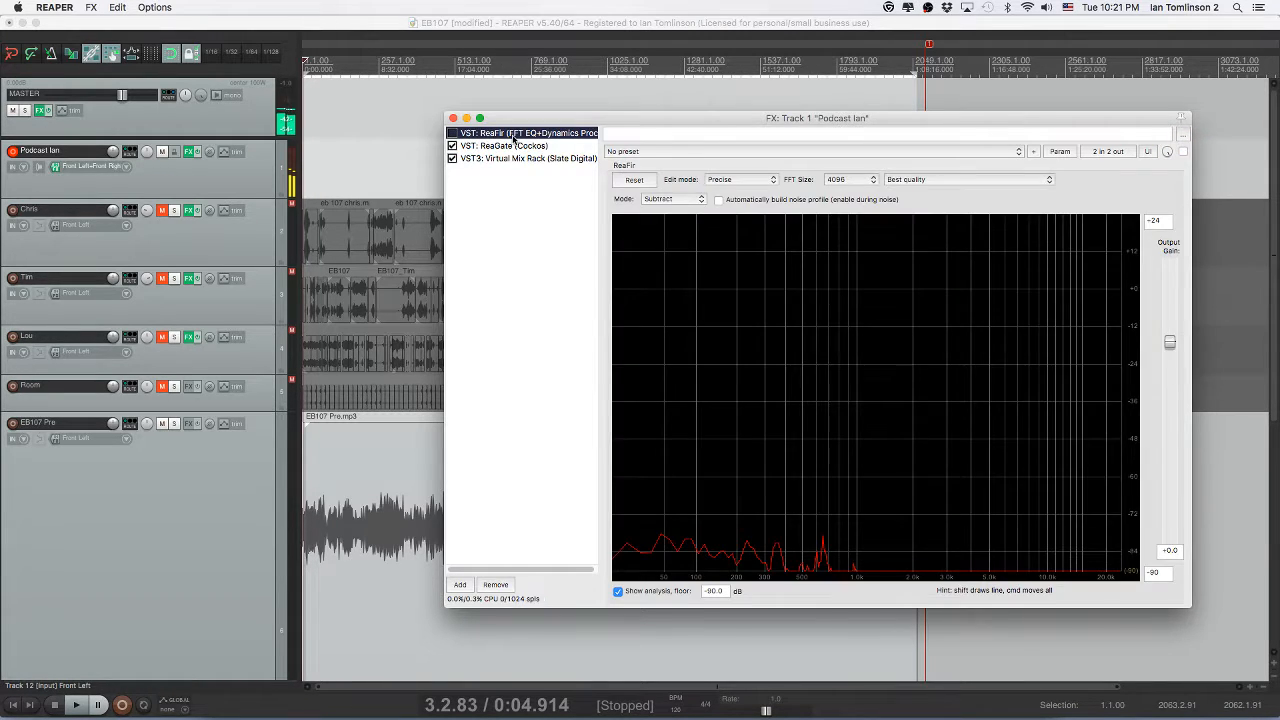
key("Delete")
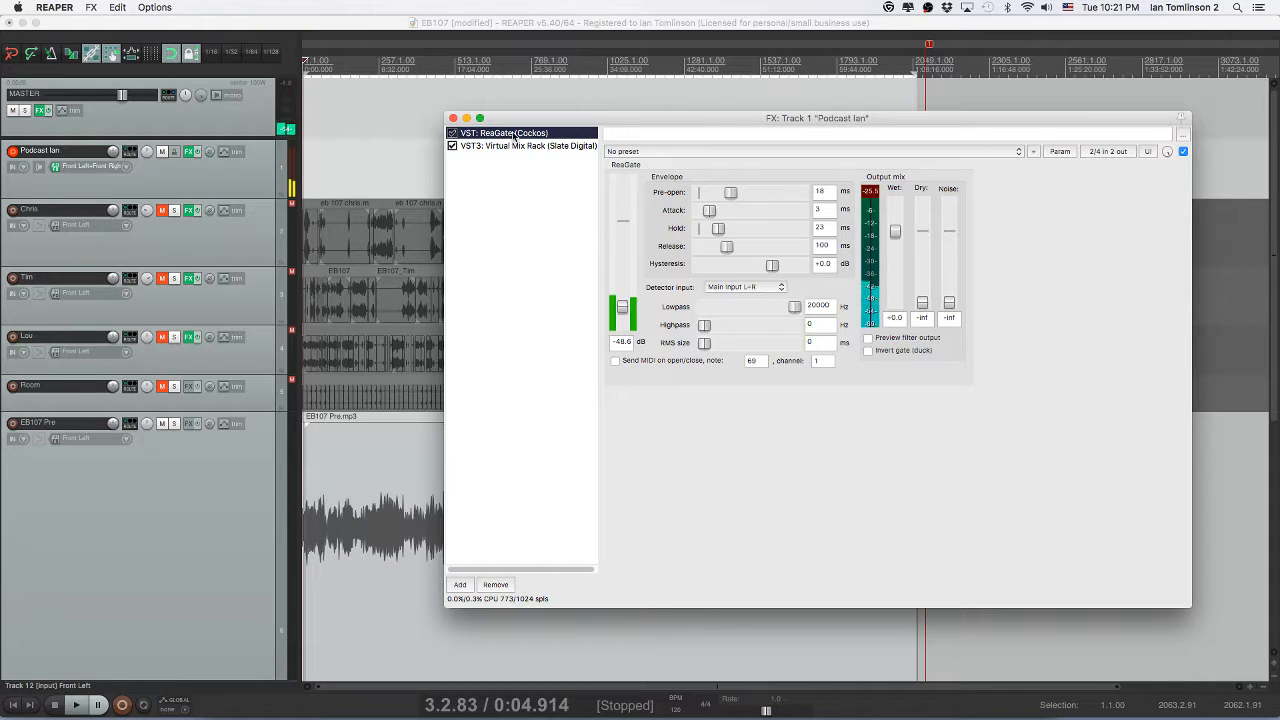
left_click(521, 146)
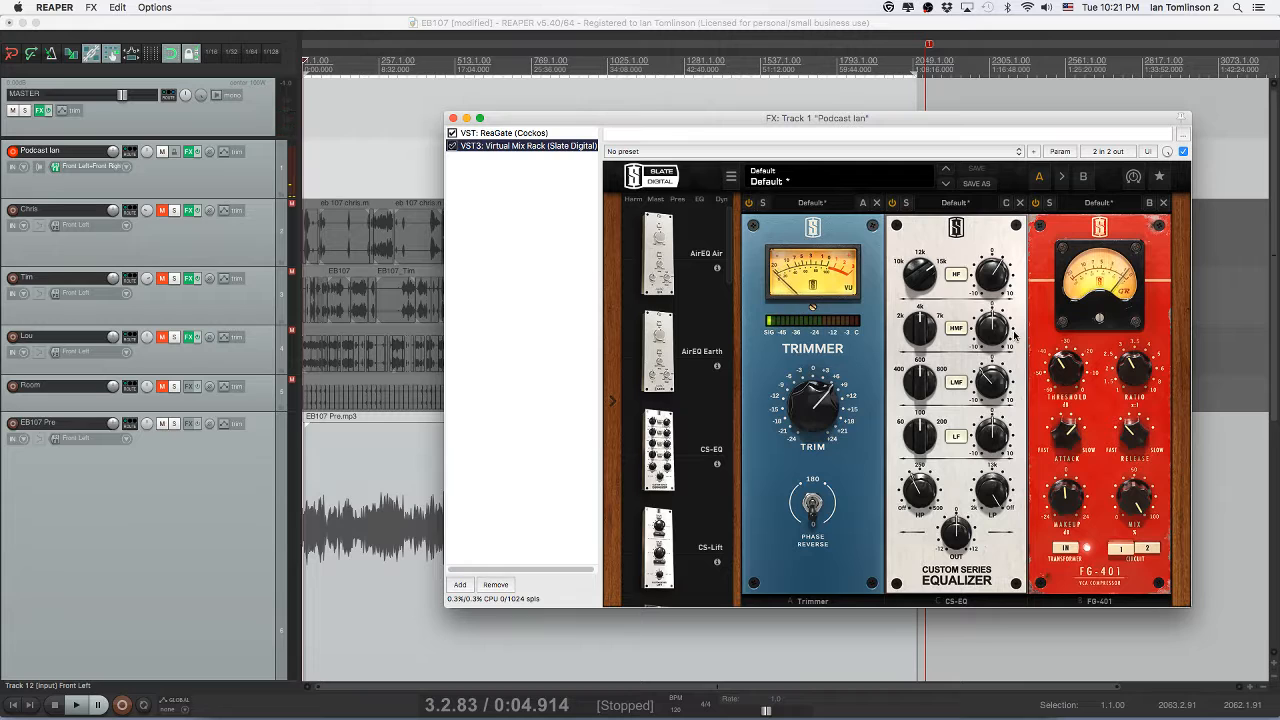
mouse_move(1048, 405)
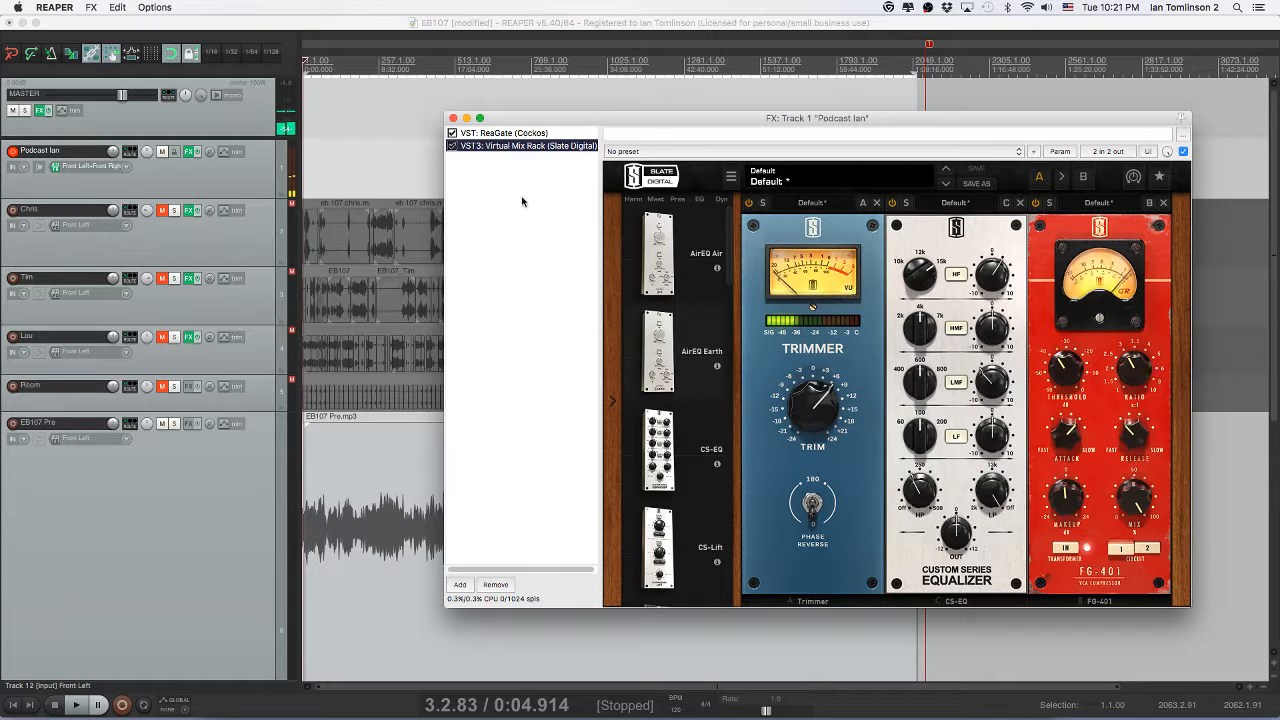
left_click(453, 118)
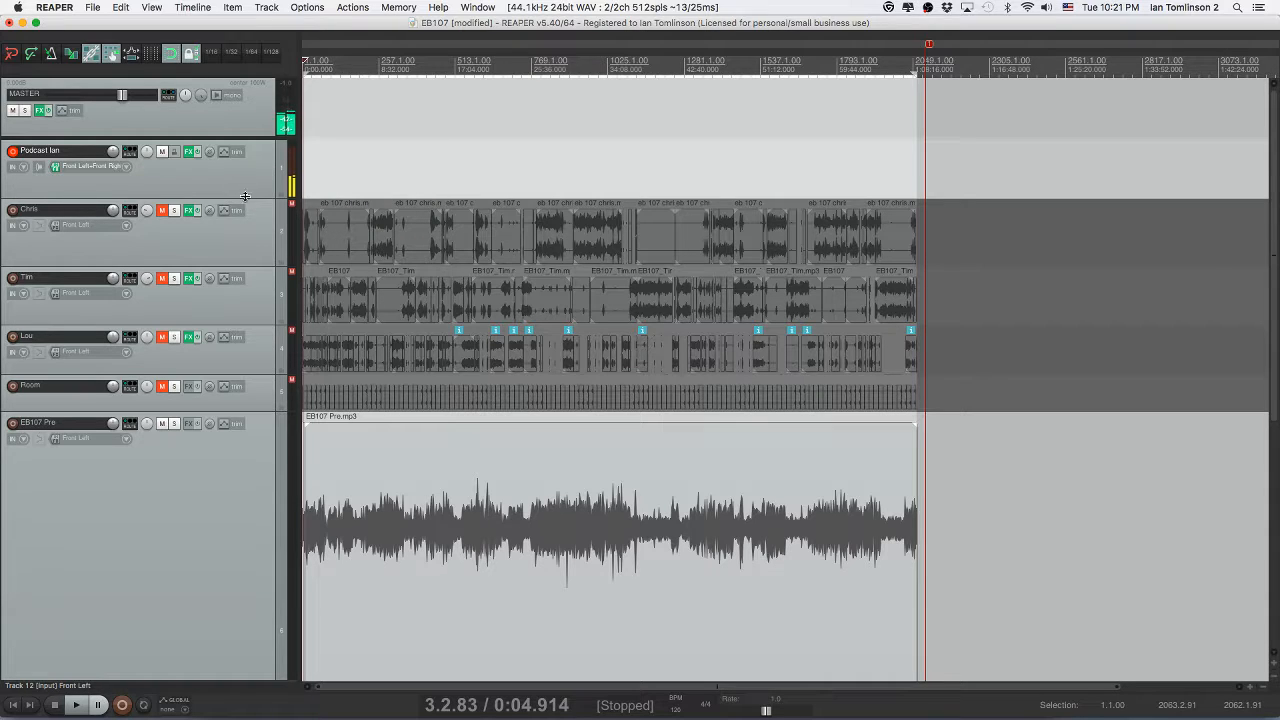
- Briefly unmute tracks 2 and 3 and mute them again, doing the same with the Room track
left_click(252, 249)
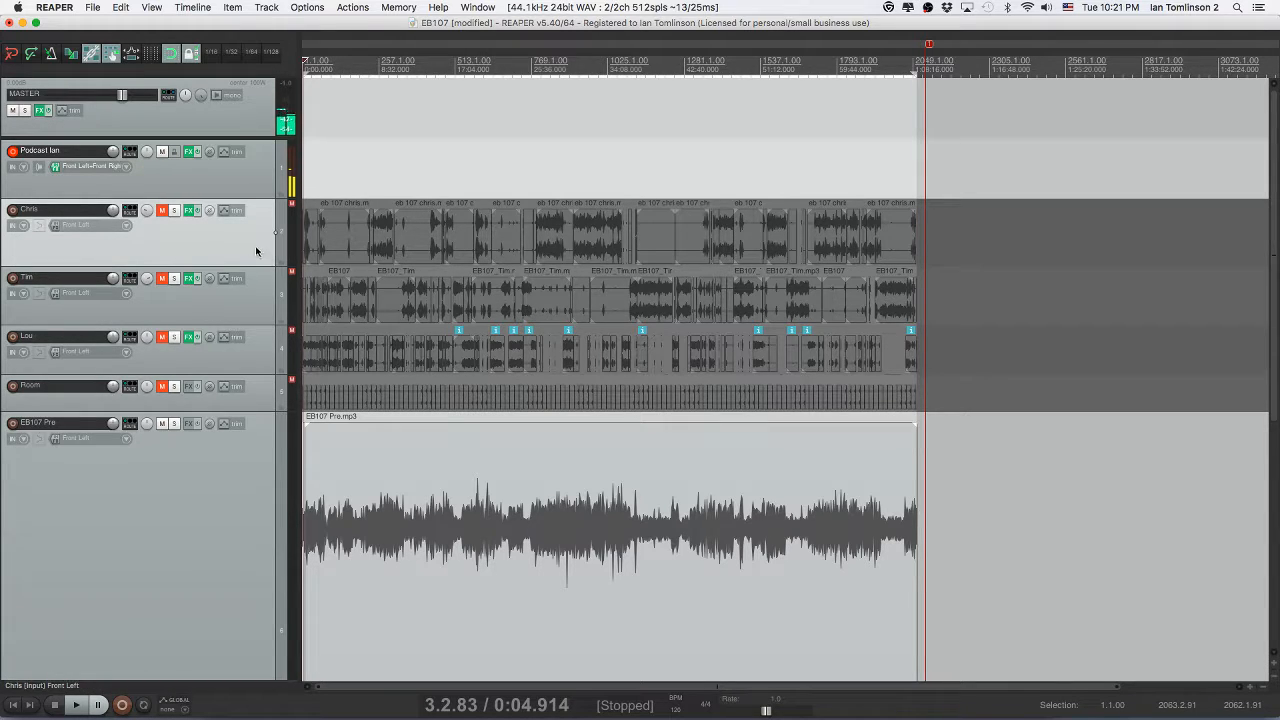
left_click(160, 211)
left_click(162, 278)
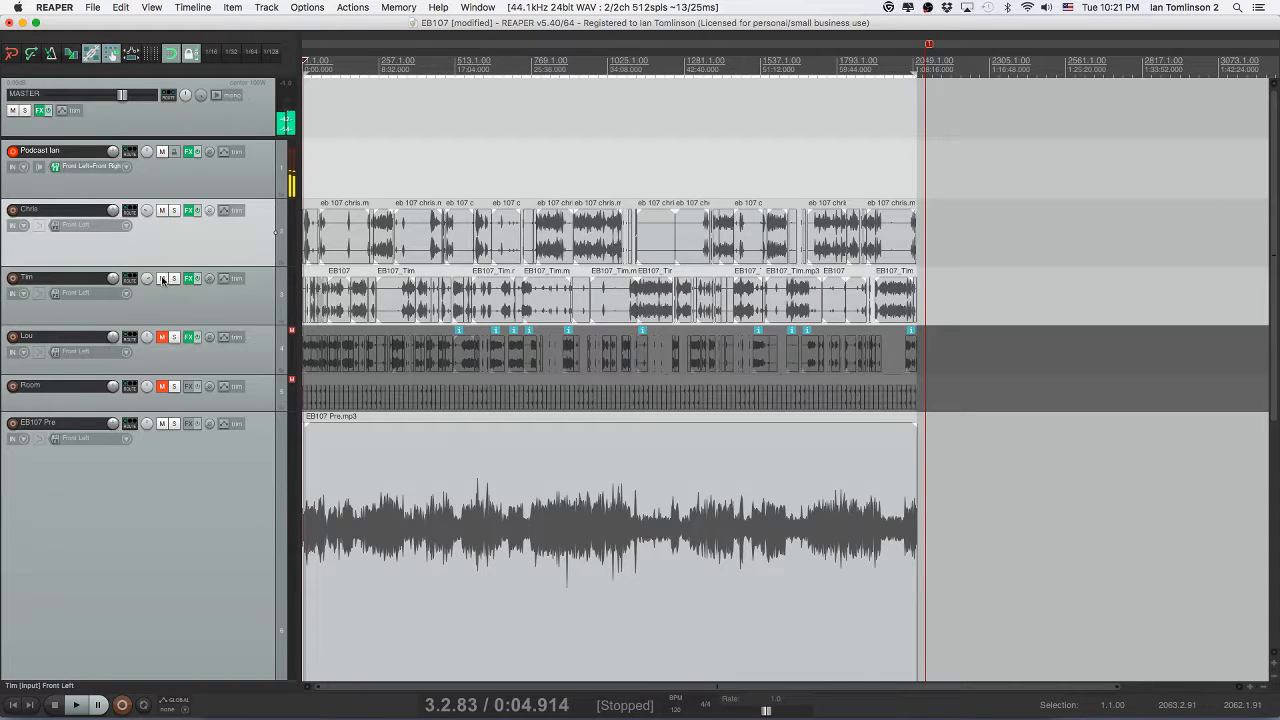
left_click(162, 278)
left_click(161, 210)
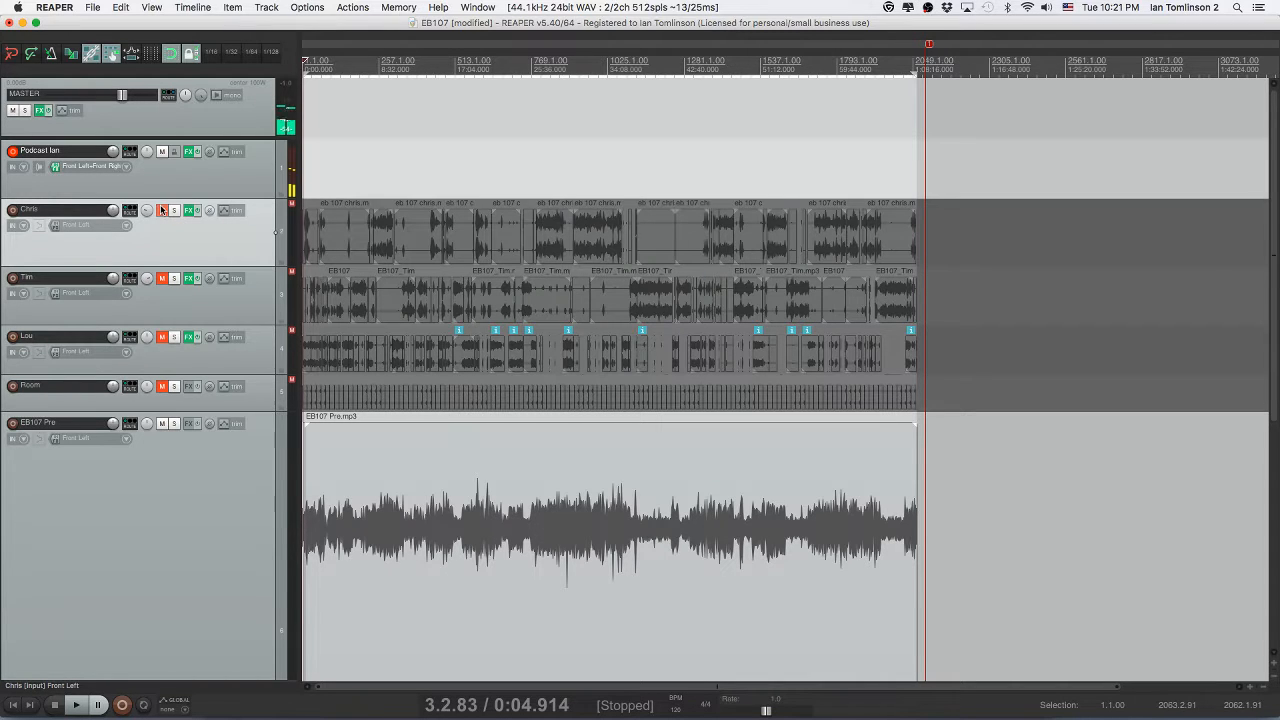
left_click(163, 387)
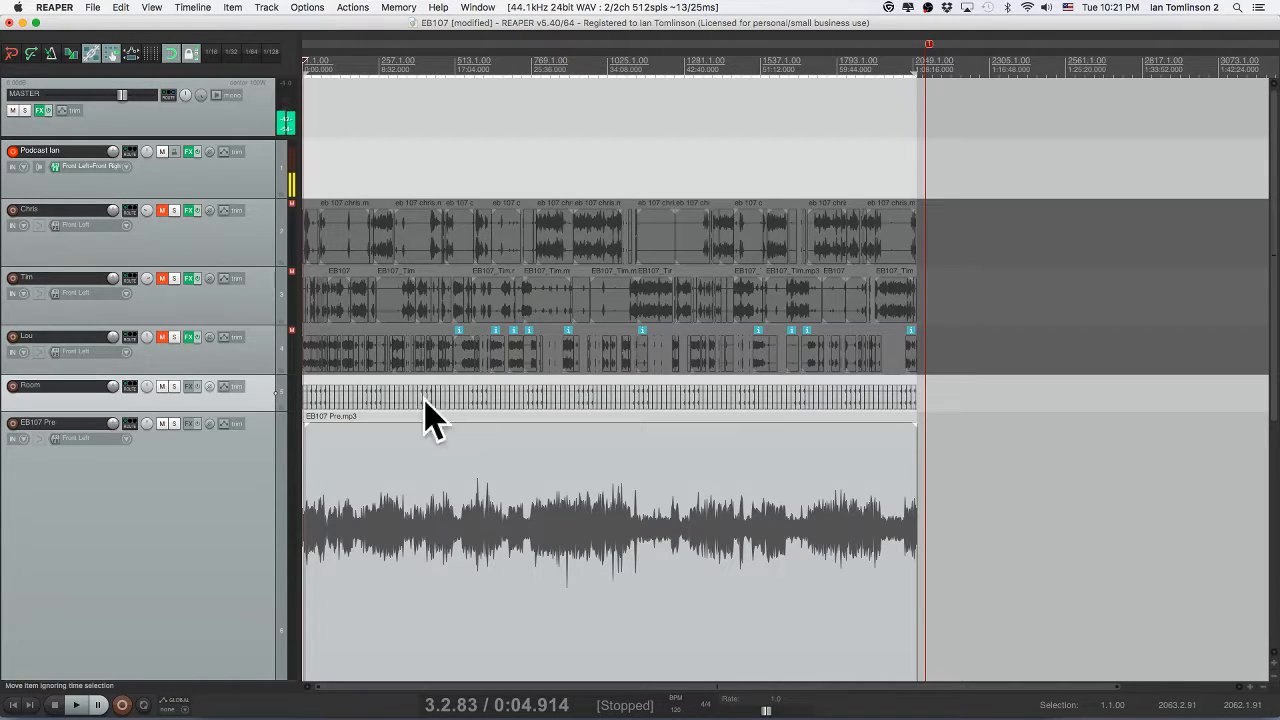
left_click(160, 388)
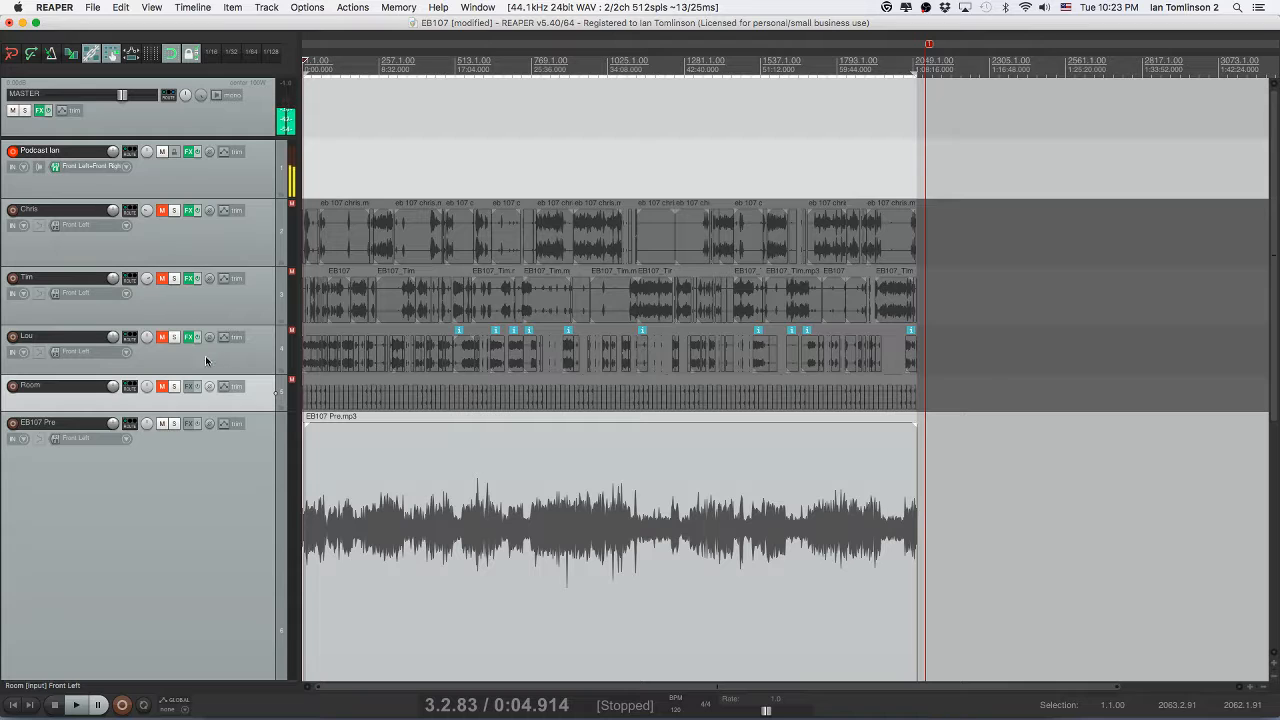
- Hide tracks 1 to 5 from the track control panel with the Track Manager
scroll(306, 390, "down", 3)
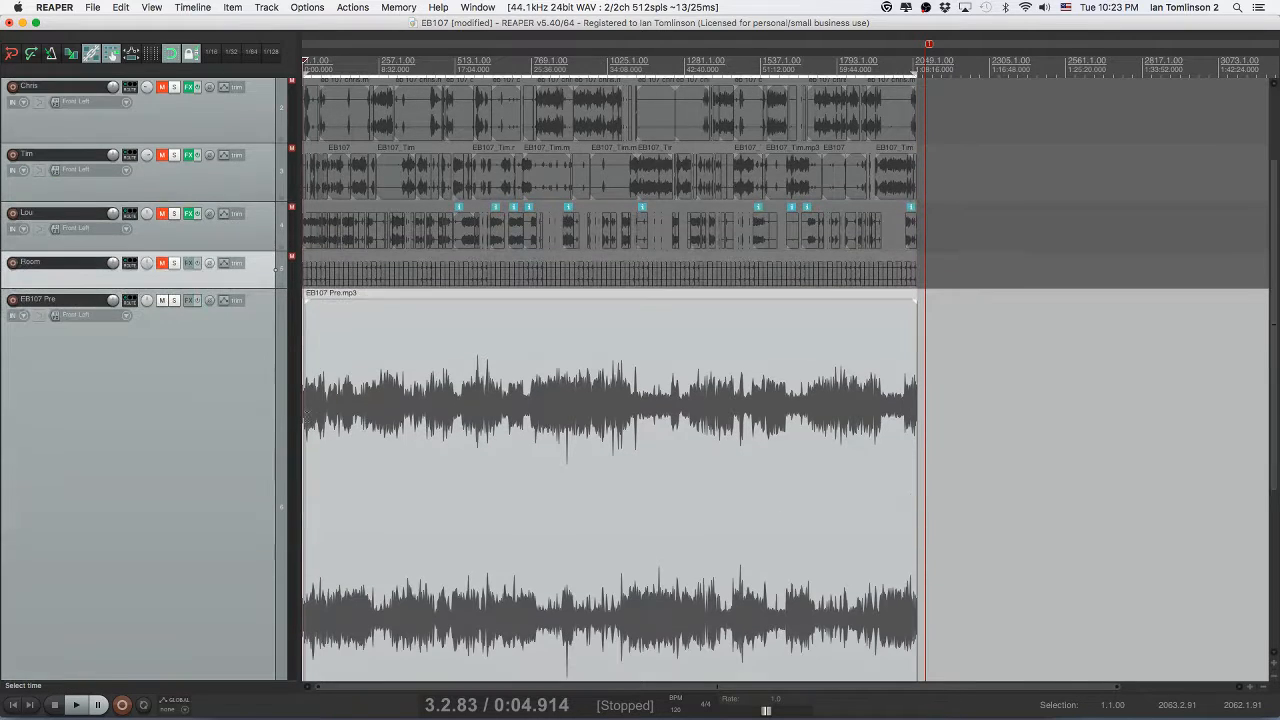
scroll(388, 433, "down", 3)
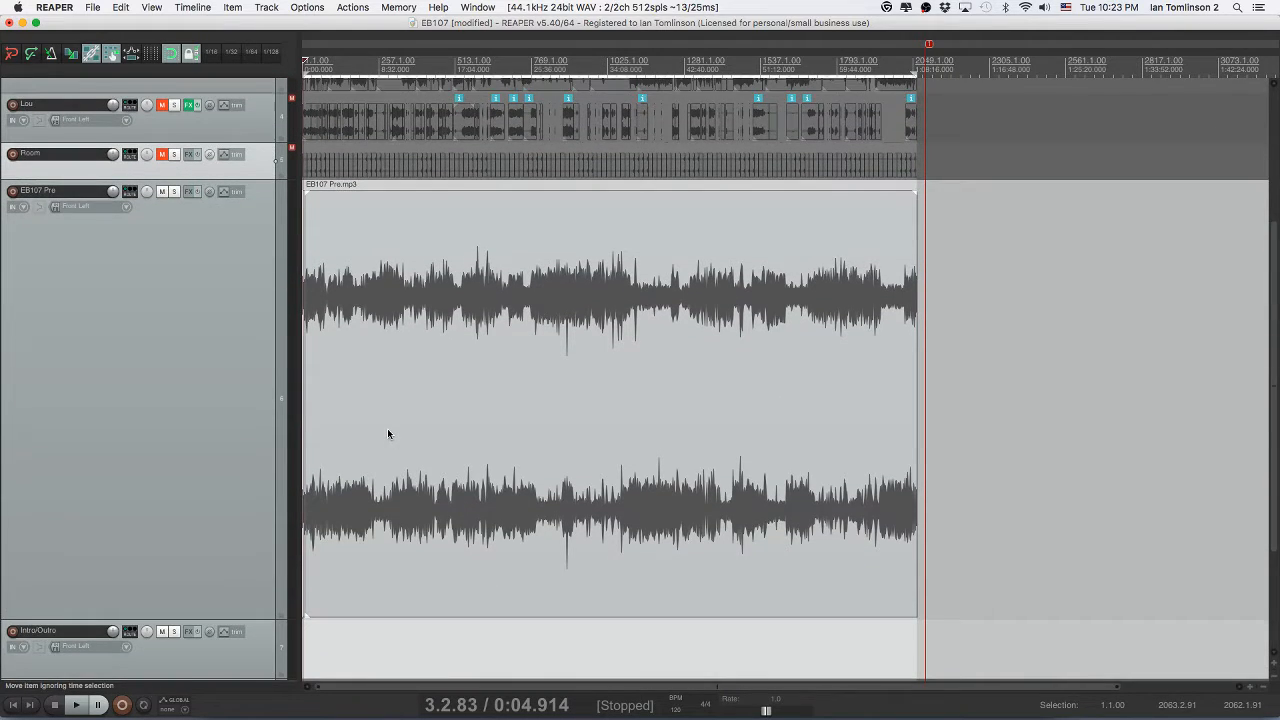
scroll(387, 433, "up", 6)
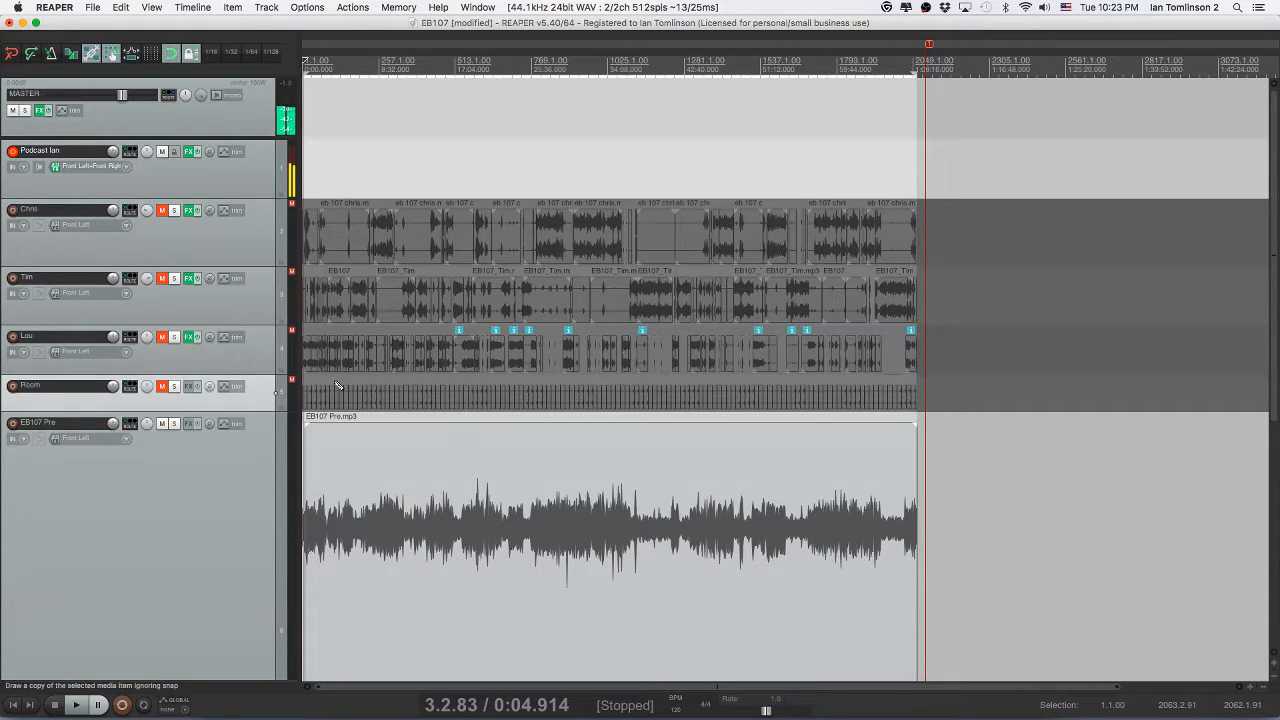
key("shift+super+m")
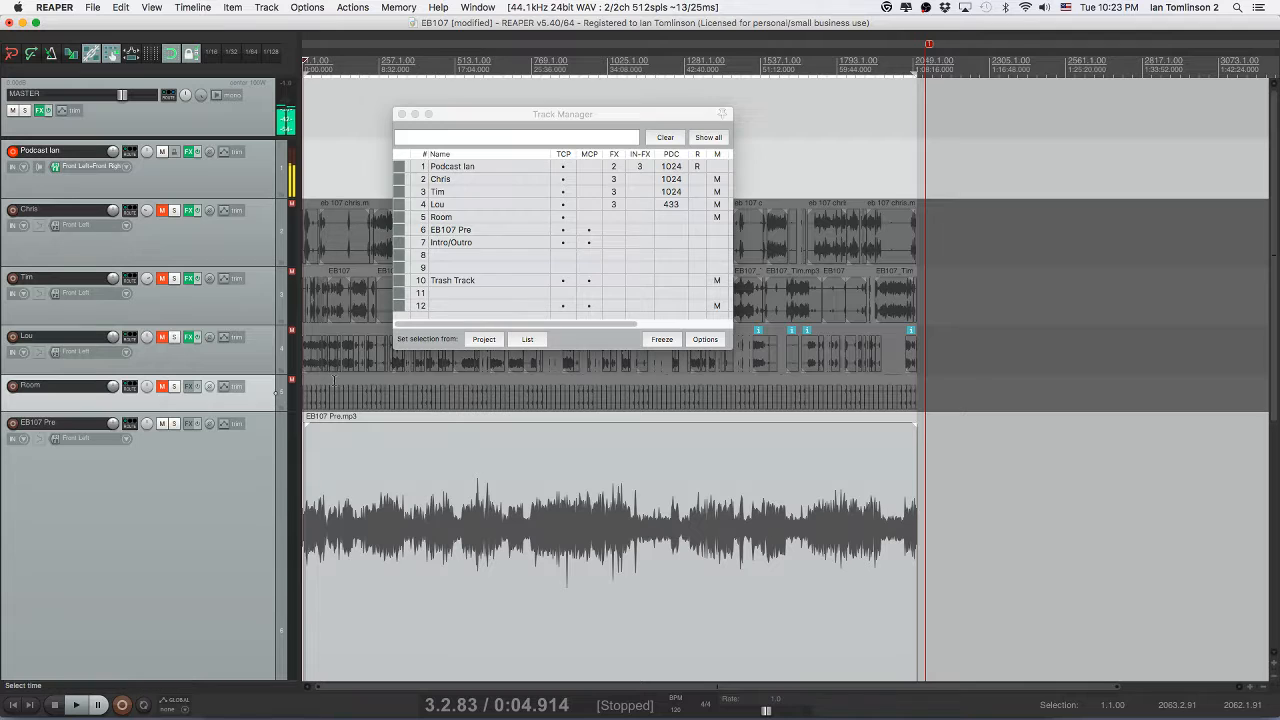
left_click(562, 166)
left_click(559, 180)
left_click(563, 192)
left_click(565, 204)
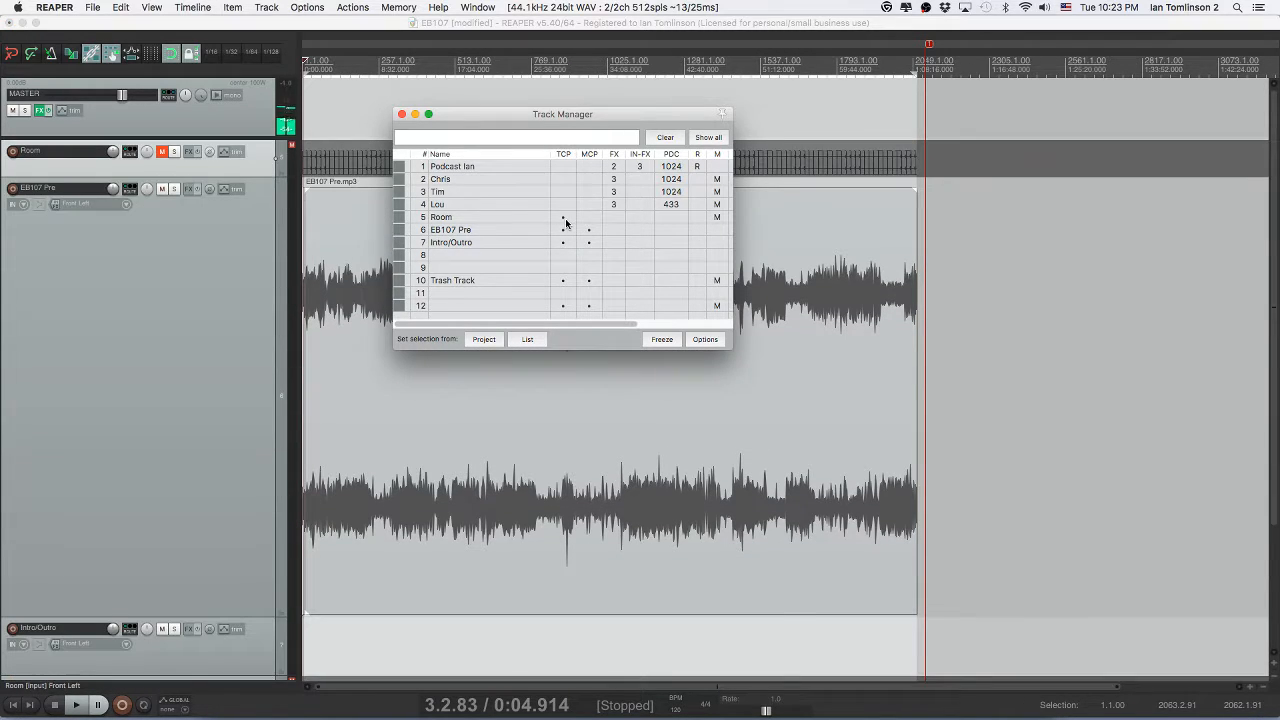
left_click(564, 217)
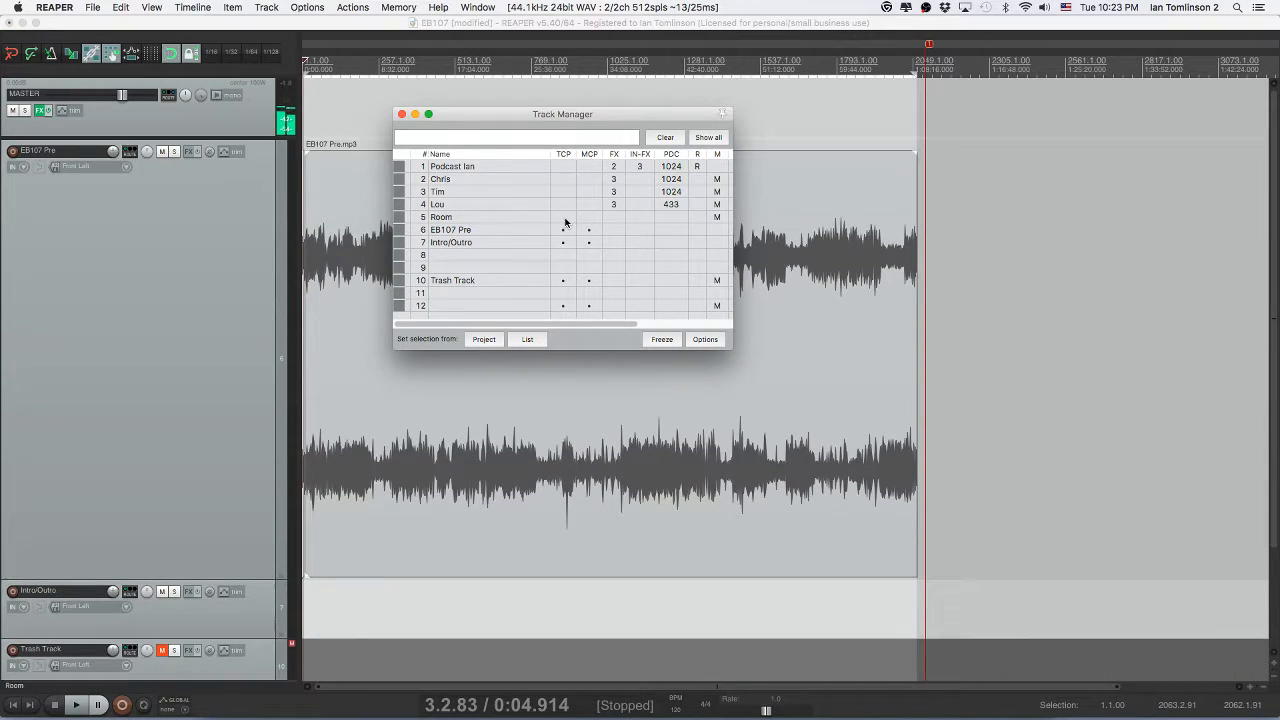
left_click(401, 114)
- Open the action list and browse the available actions down to the SWS/BR entries
scroll(234, 306, "down", 2)
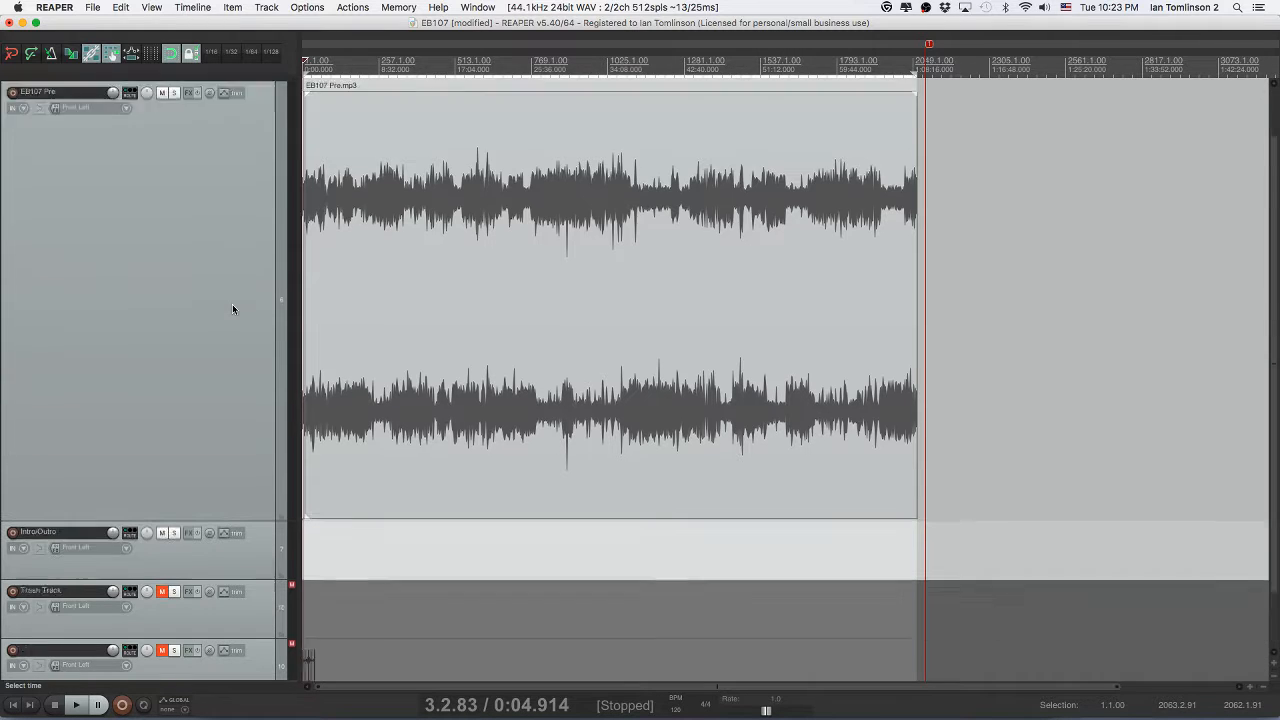
scroll(232, 305, "up", 1)
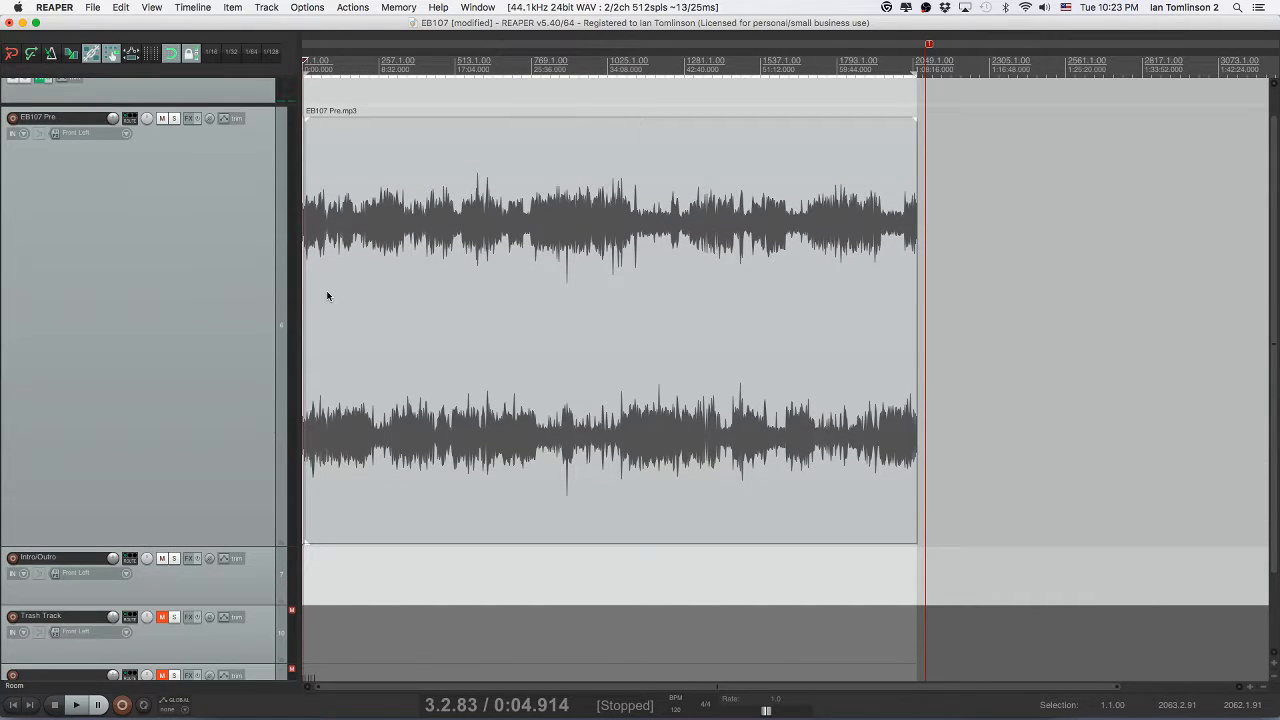
scroll(325, 290, "down", 4)
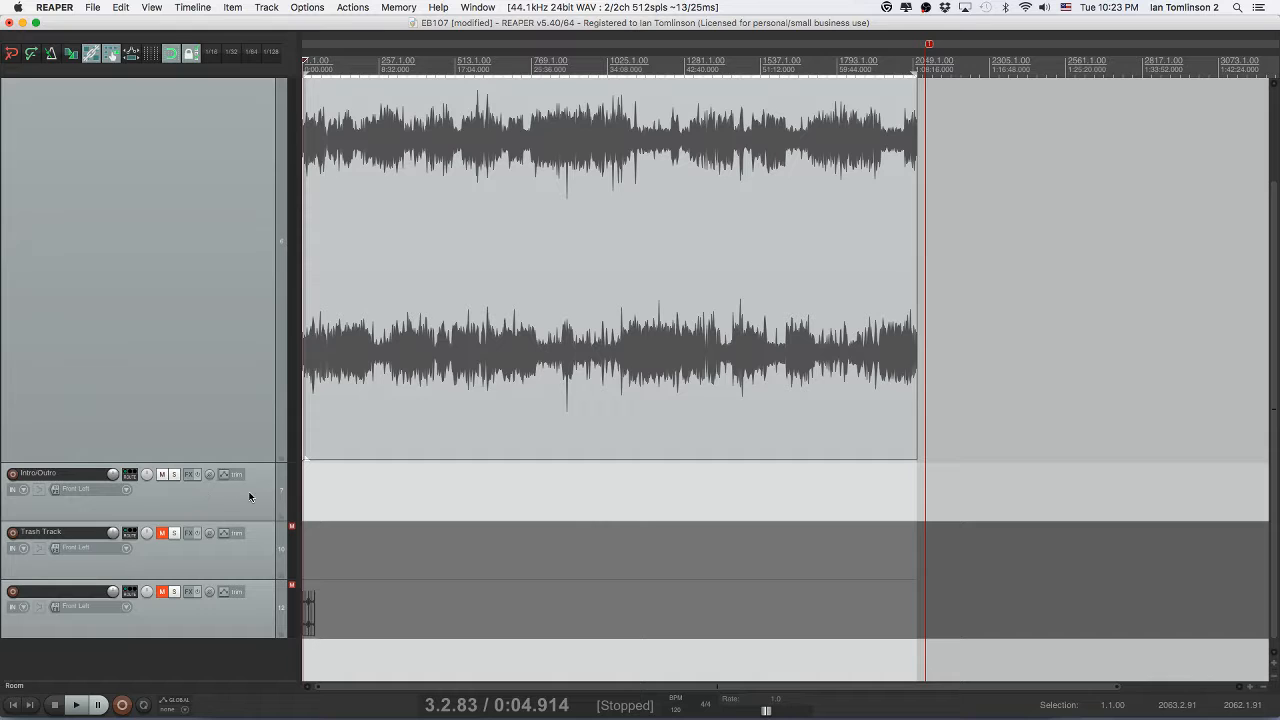
left_click(350, 9)
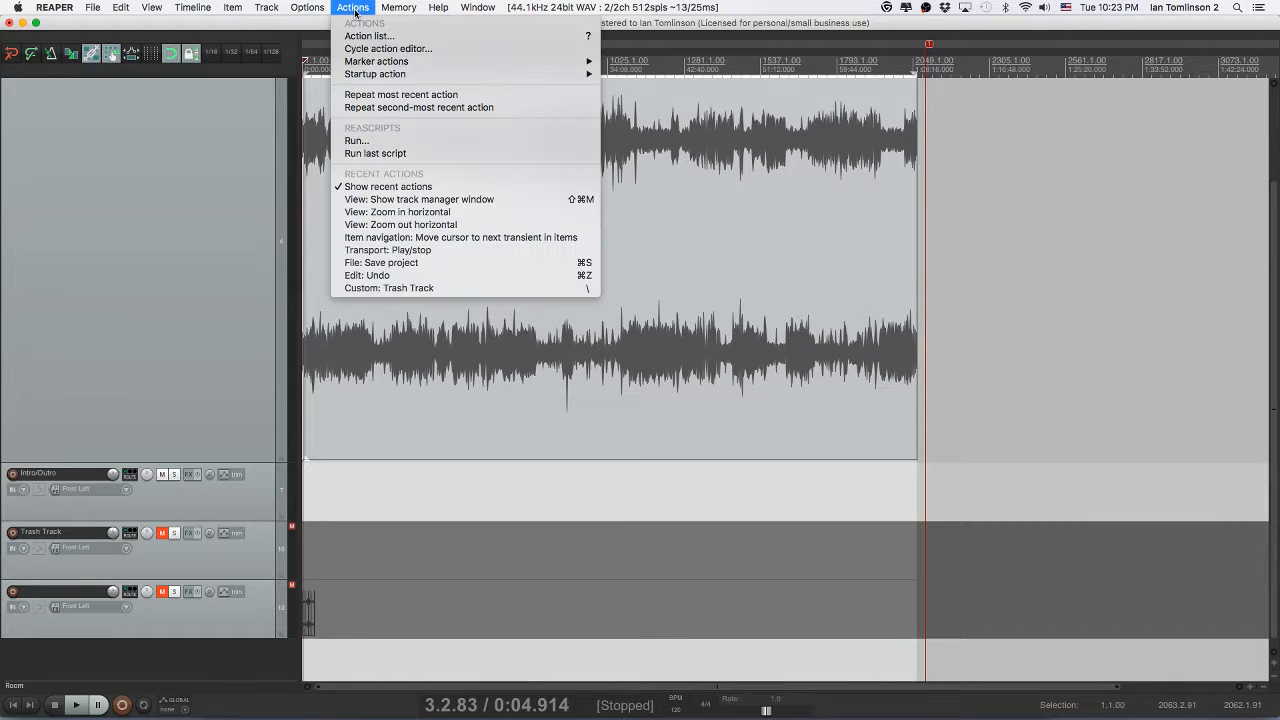
left_click(364, 40)
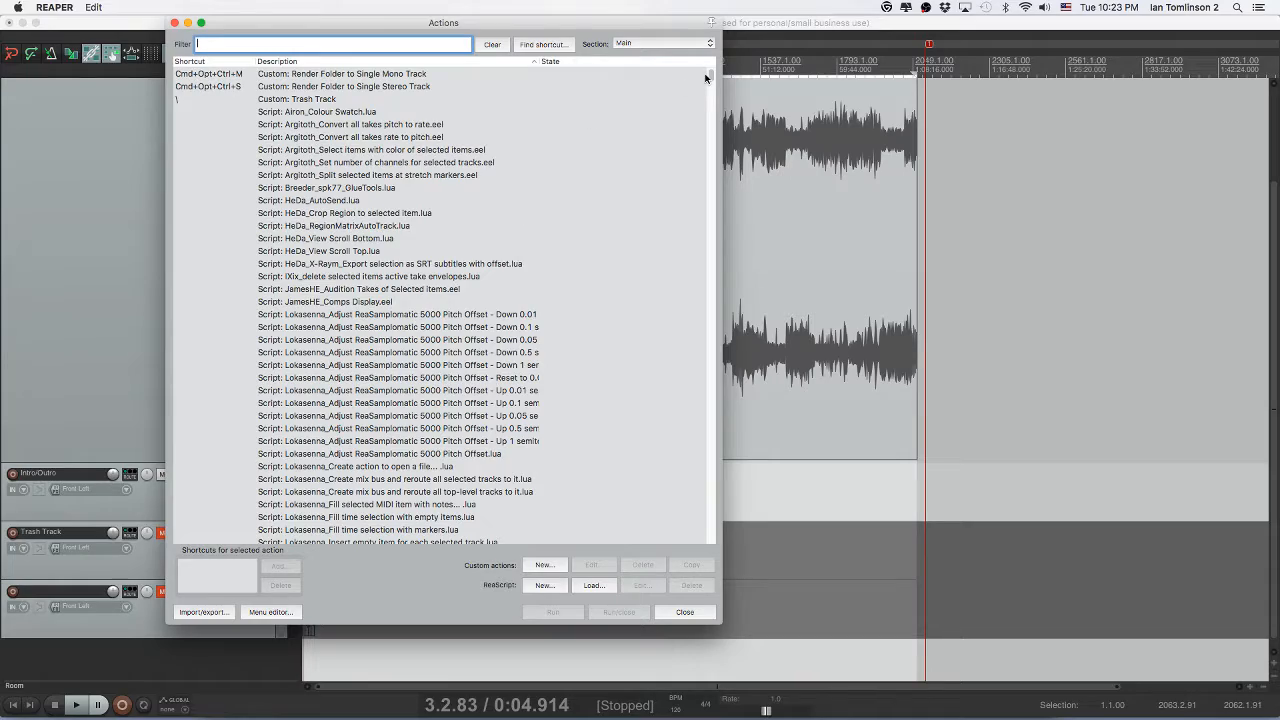
left_click_drag(711, 80, 690, 226)
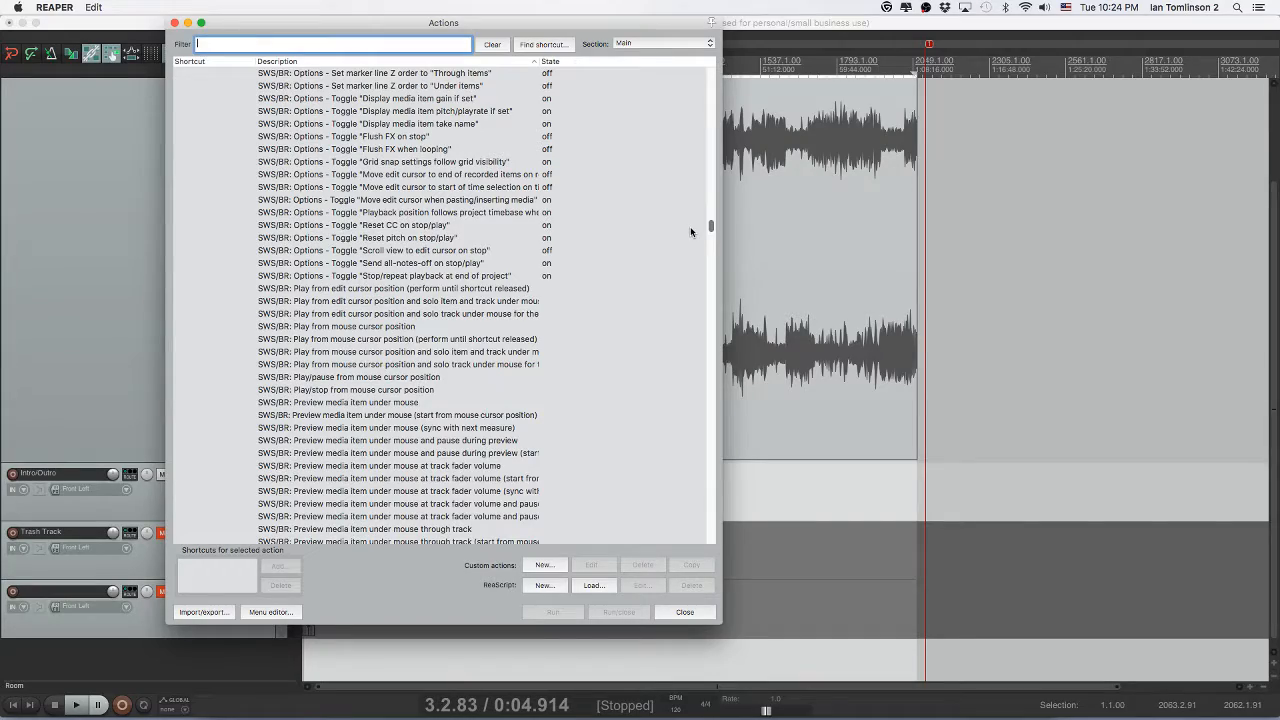
- Find the Trash Track custom action among the custom entries in the action list and open it for editing
left_click_drag(711, 225, 658, 75)
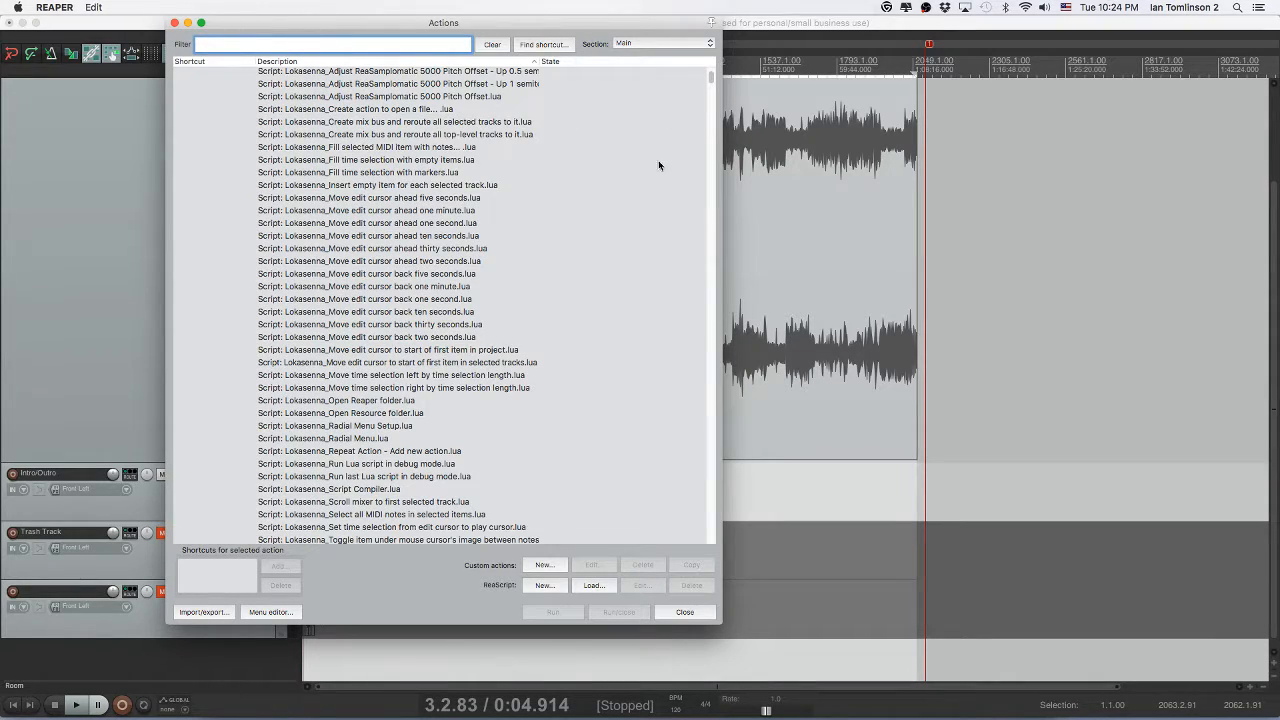
left_click_drag(710, 78, 715, 54)
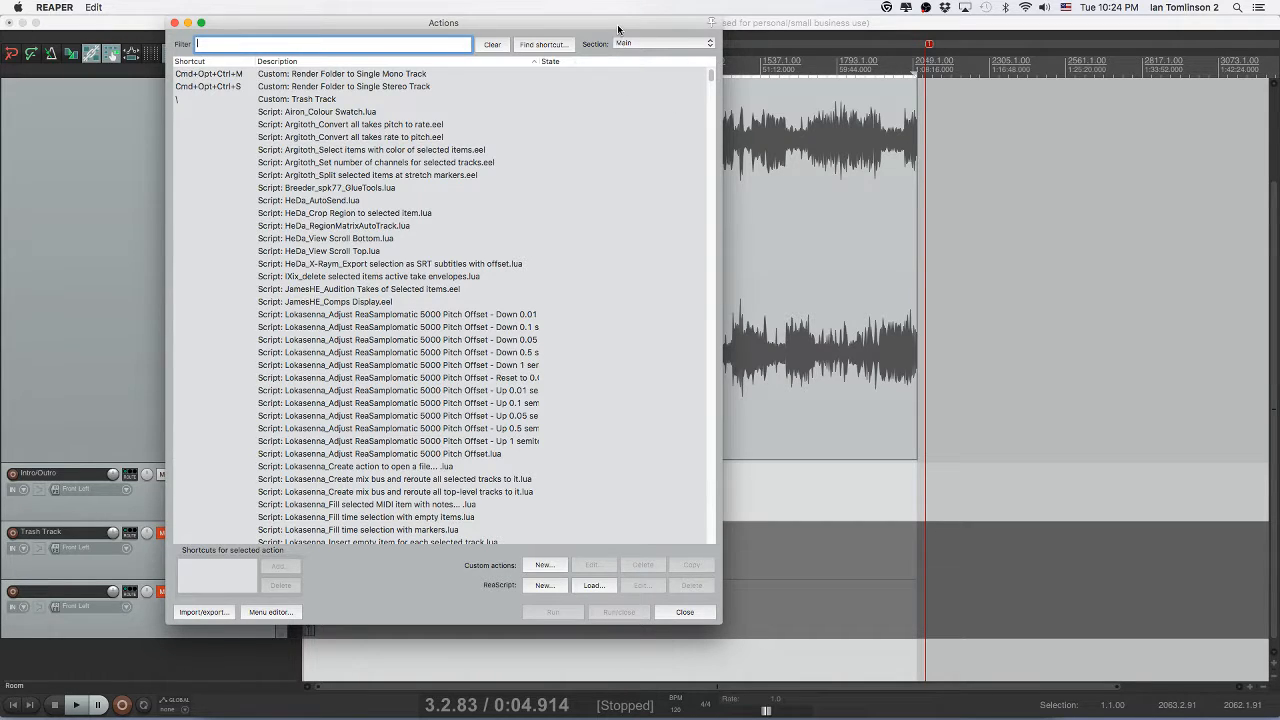
left_click_drag(618, 29, 778, 61)
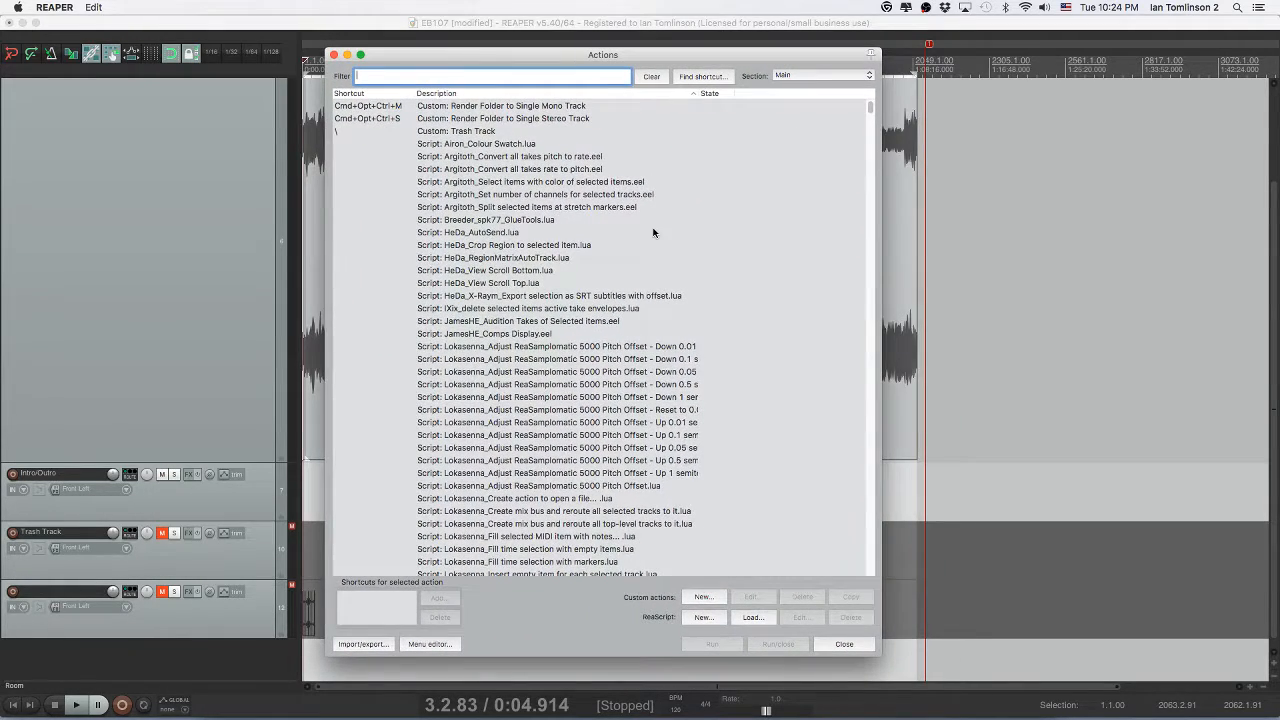
left_click(426, 133)
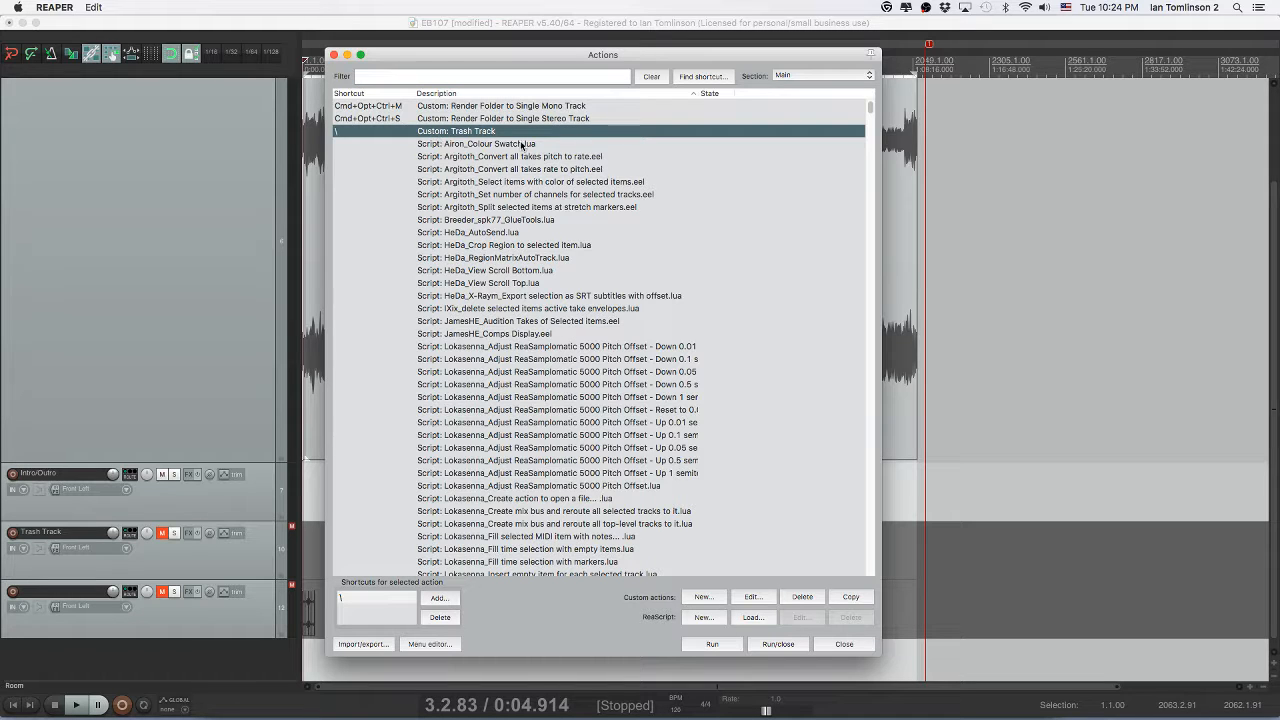
left_click(758, 597)
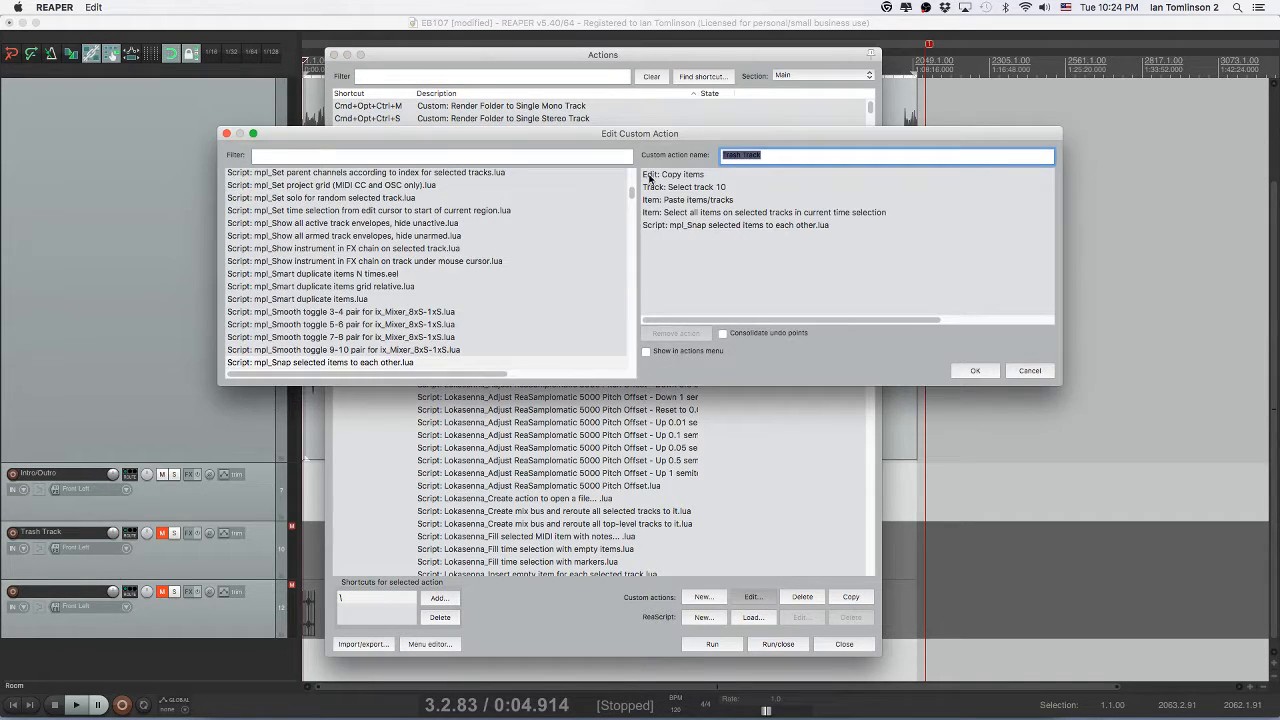
left_click_drag(645, 136, 620, 77)
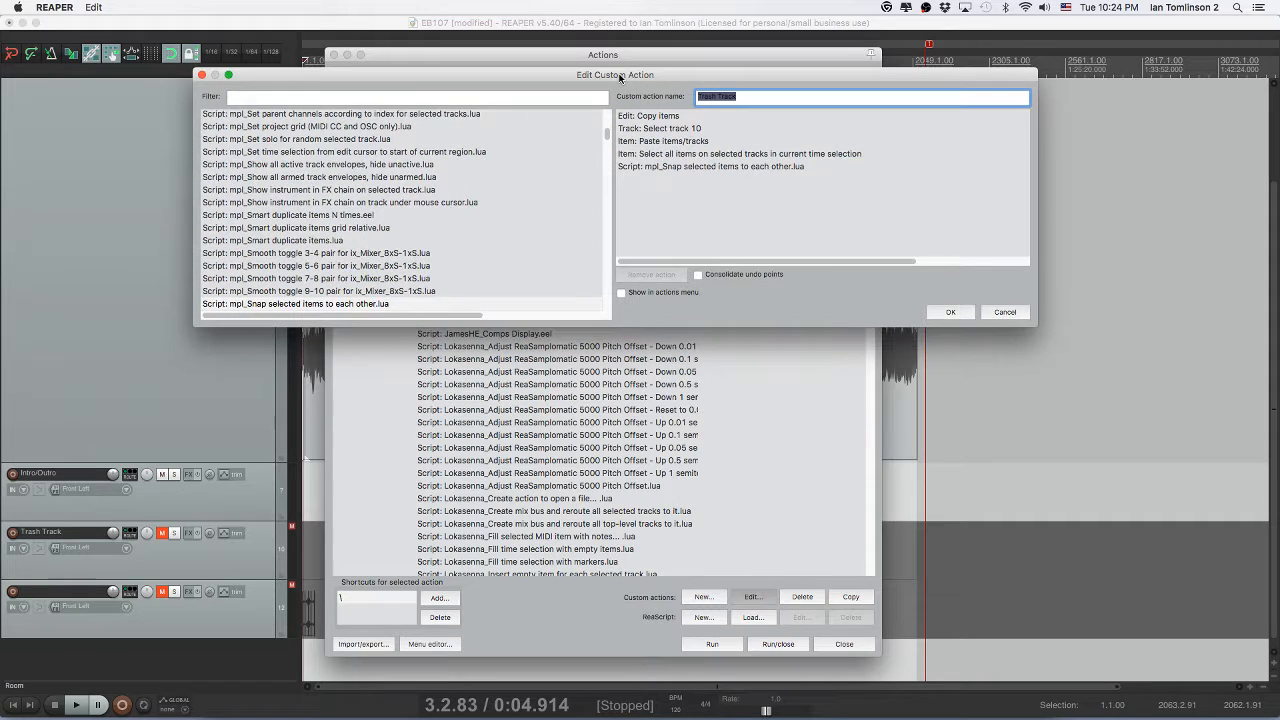
- Review Trash Track's component actions, including Copy items, Select track 10 and Select all items, and close the editor and action list
left_click(652, 117)
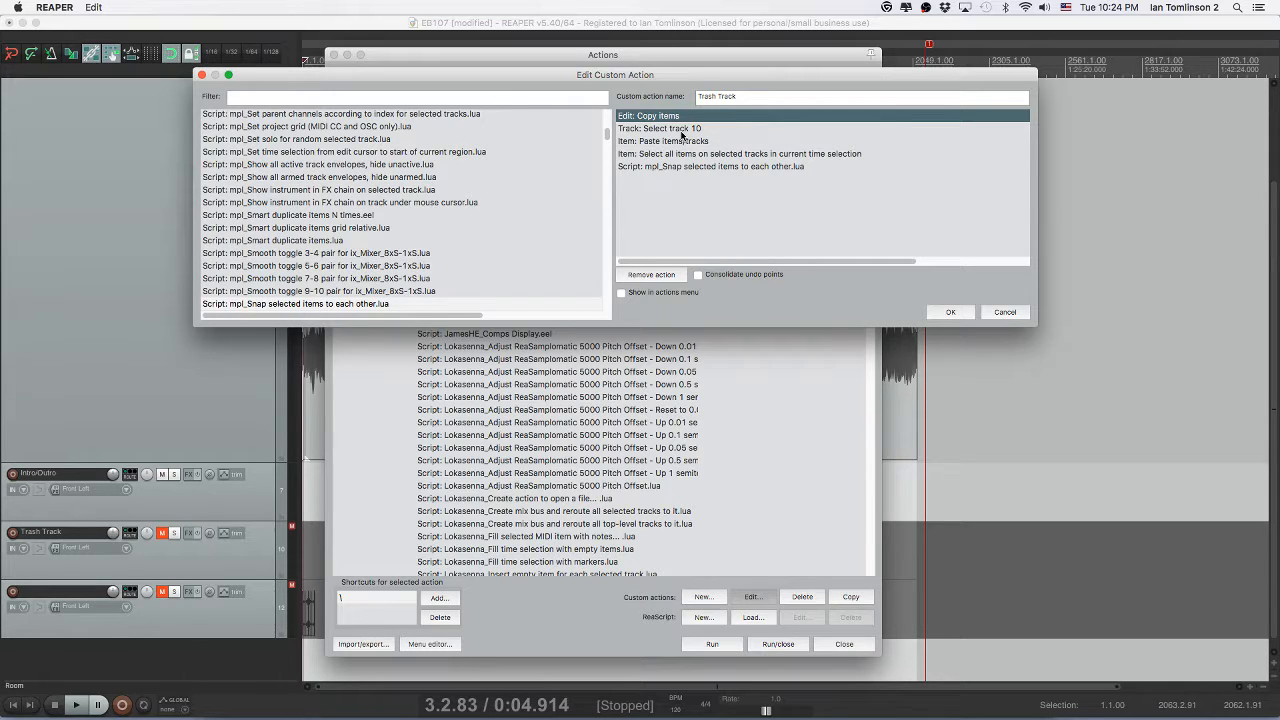
left_click(670, 131)
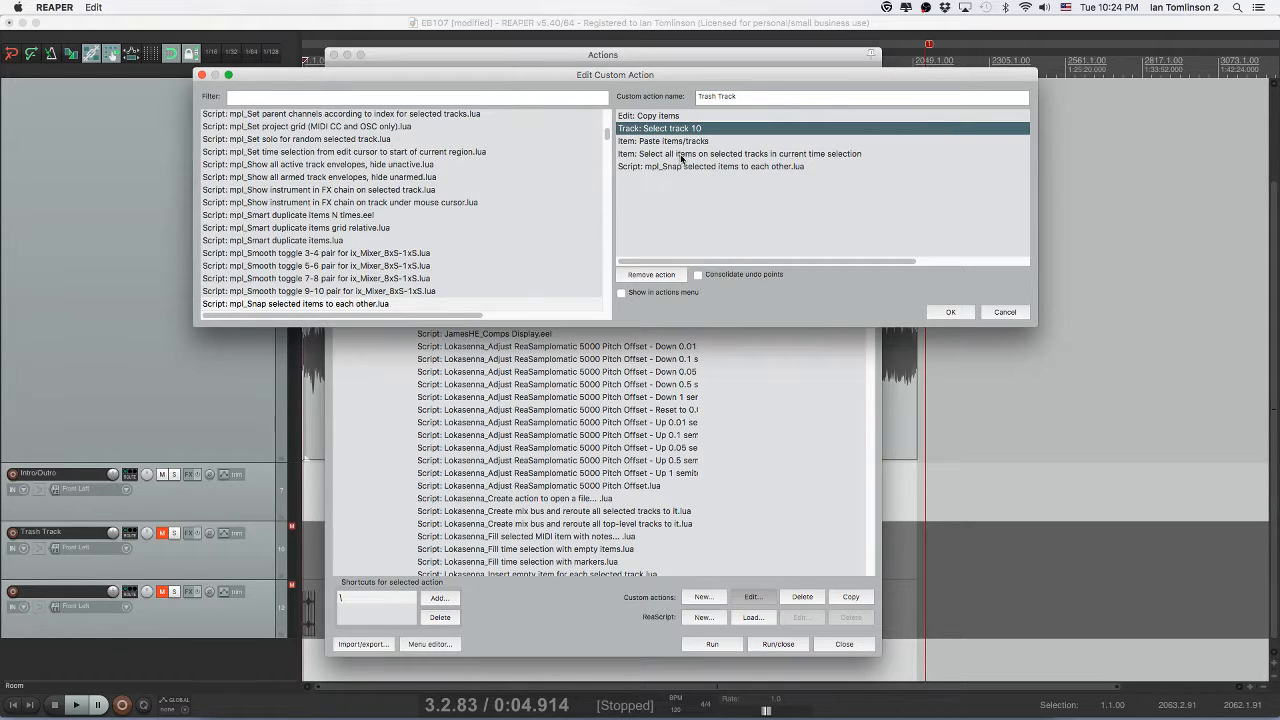
left_click(682, 156)
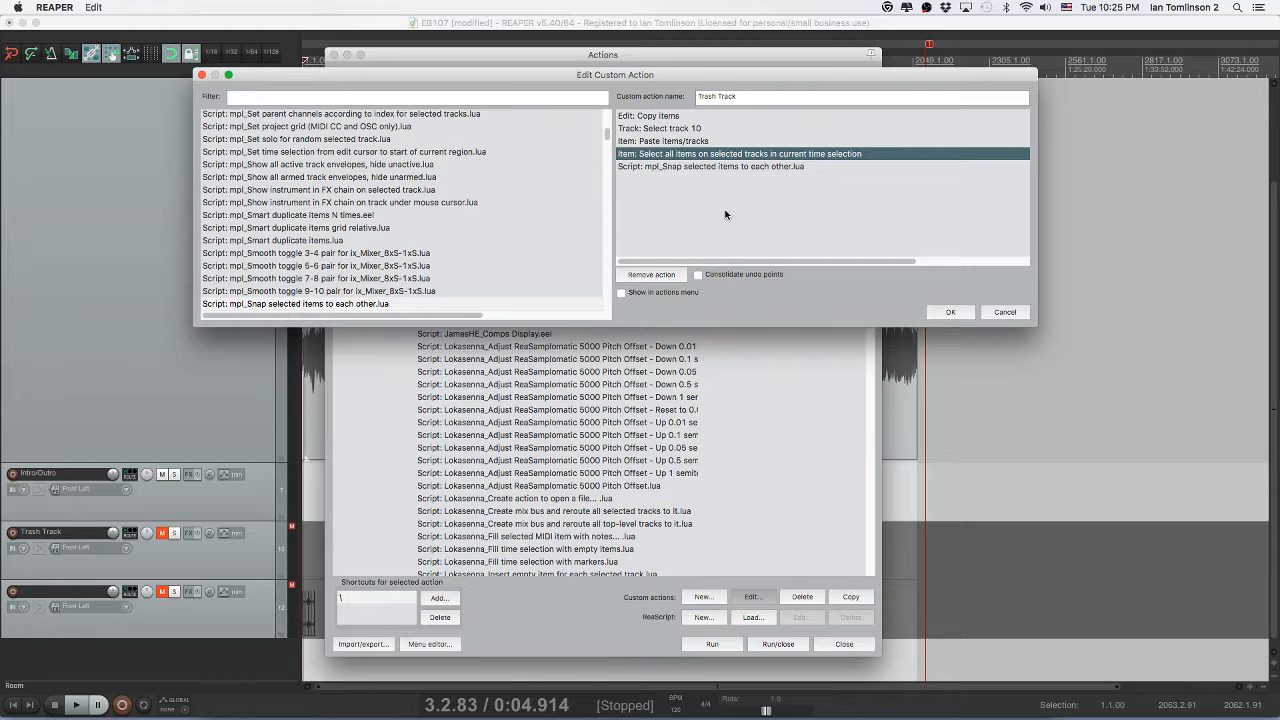
left_click(960, 314)
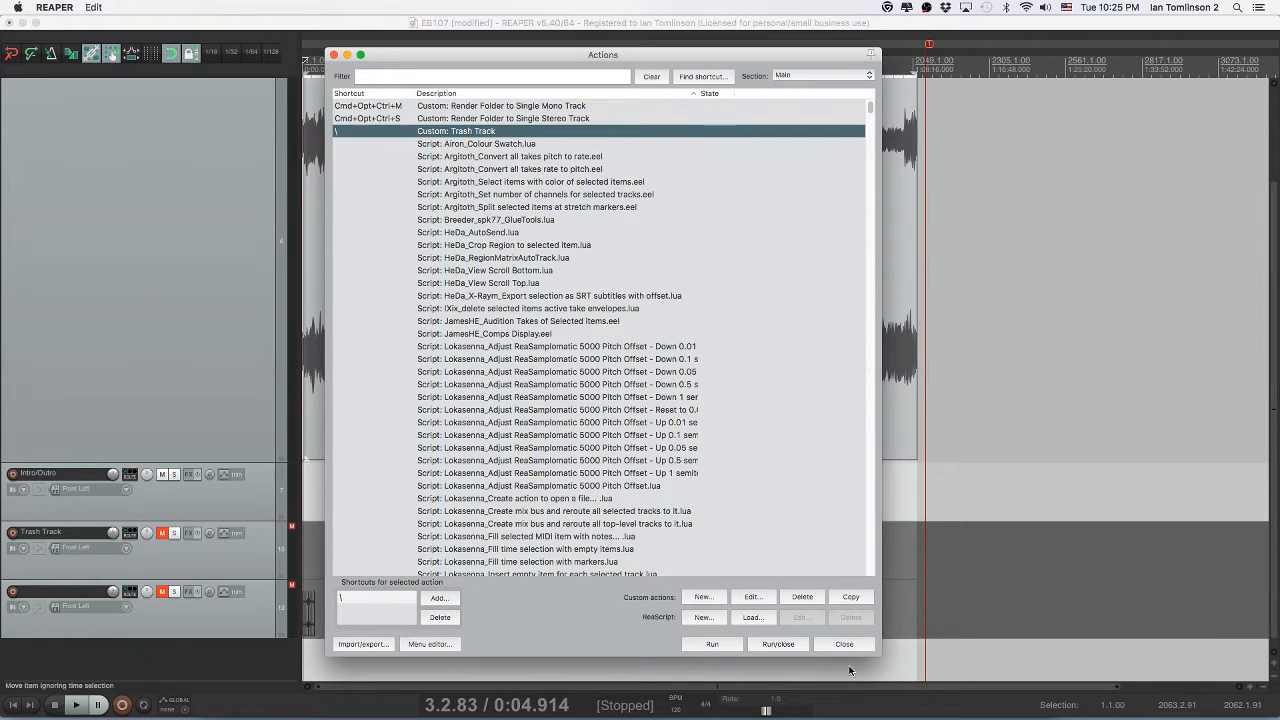
left_click(844, 645)
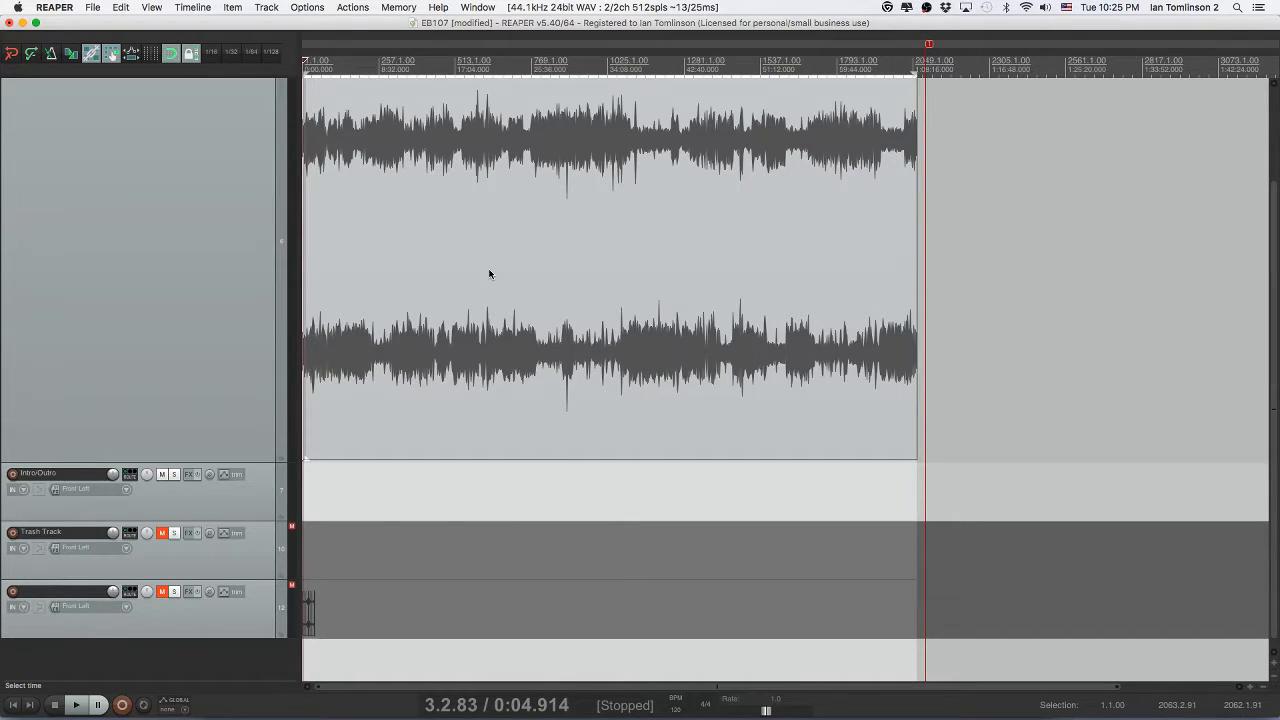
- Return the edit cursor to the project start and unmute the Trash Track
left_click(382, 230)
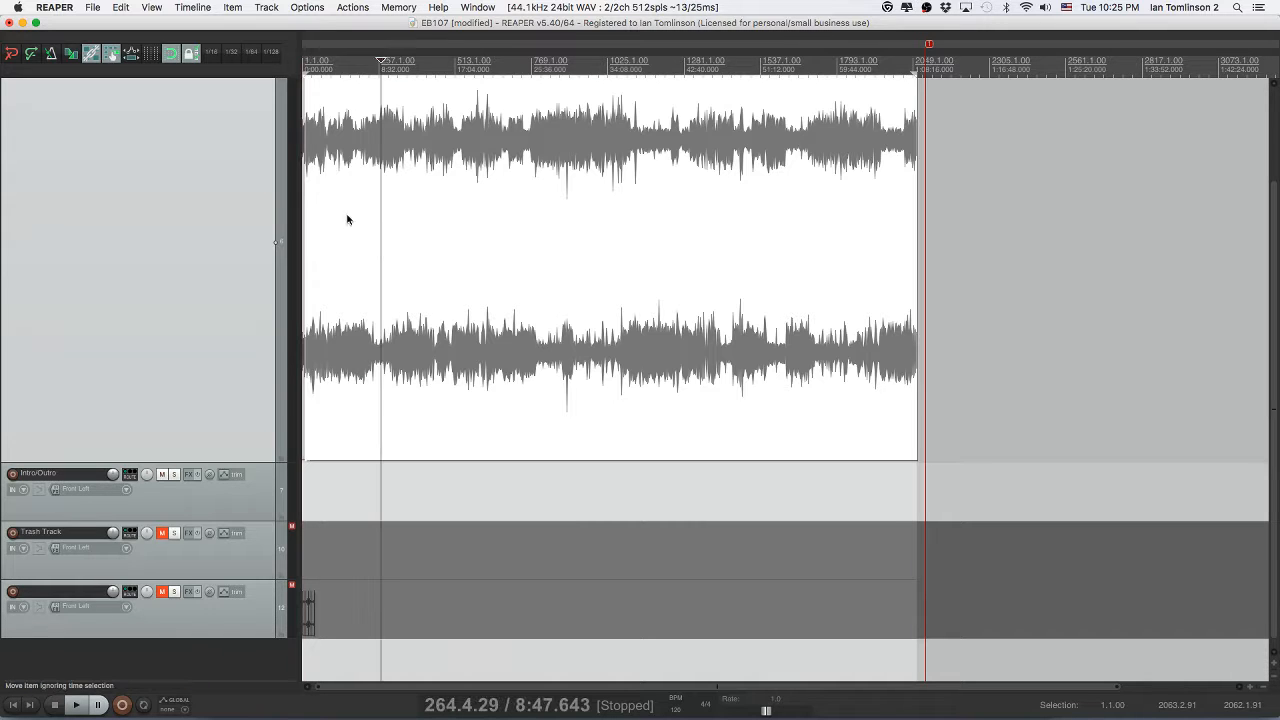
key("Home")
scroll(328, 210, "up", 10)
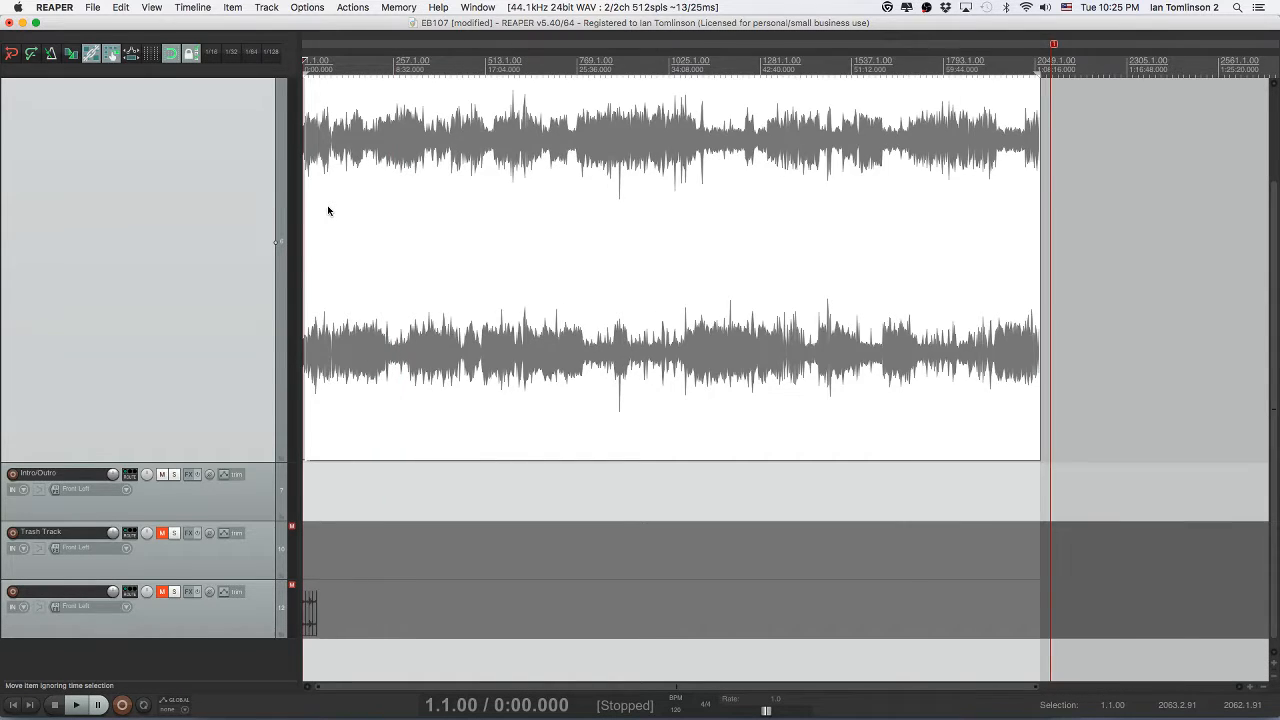
scroll(327, 205, "up", 7)
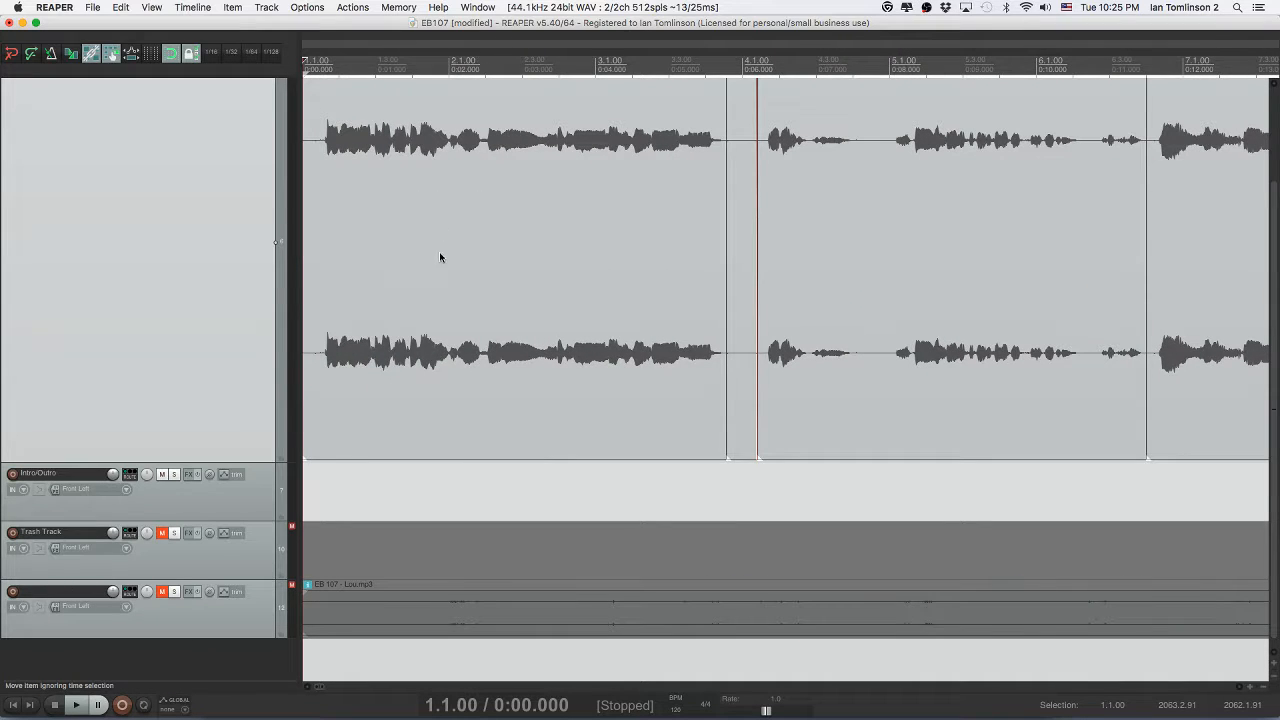
left_click(164, 535)
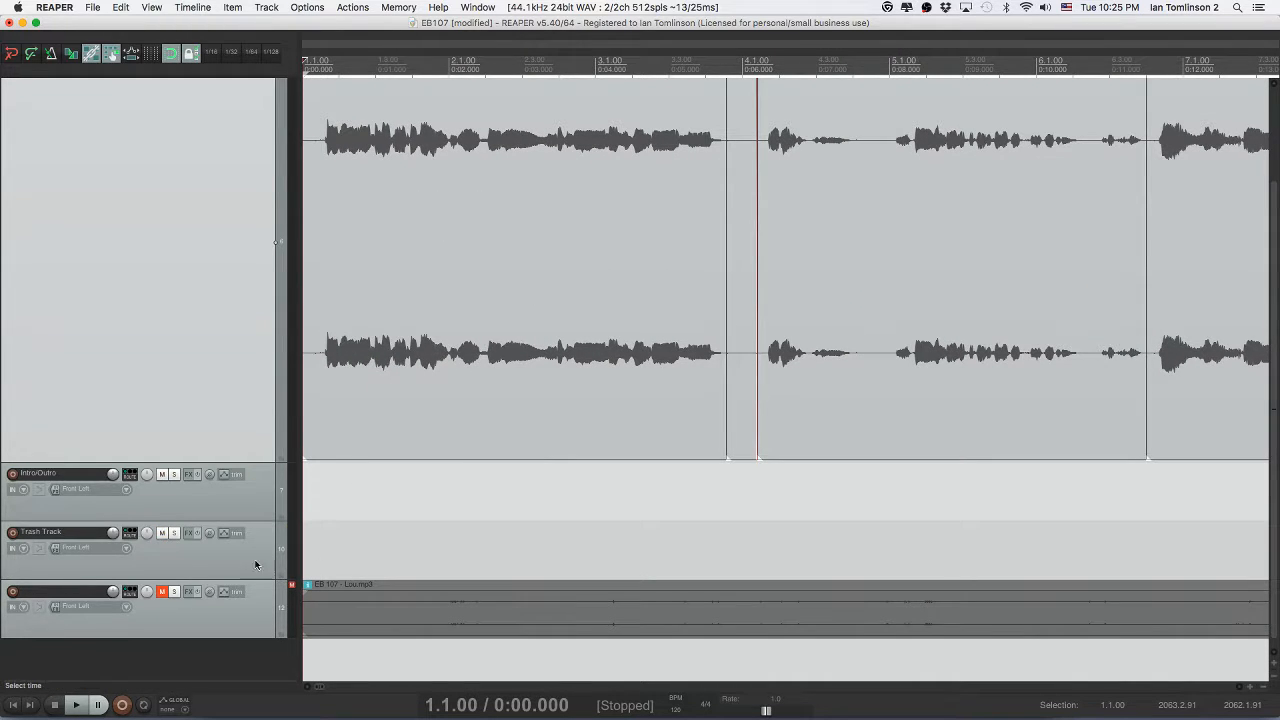
- Select the first long clip and play its ending from about 0:05.4
left_click(747, 186)
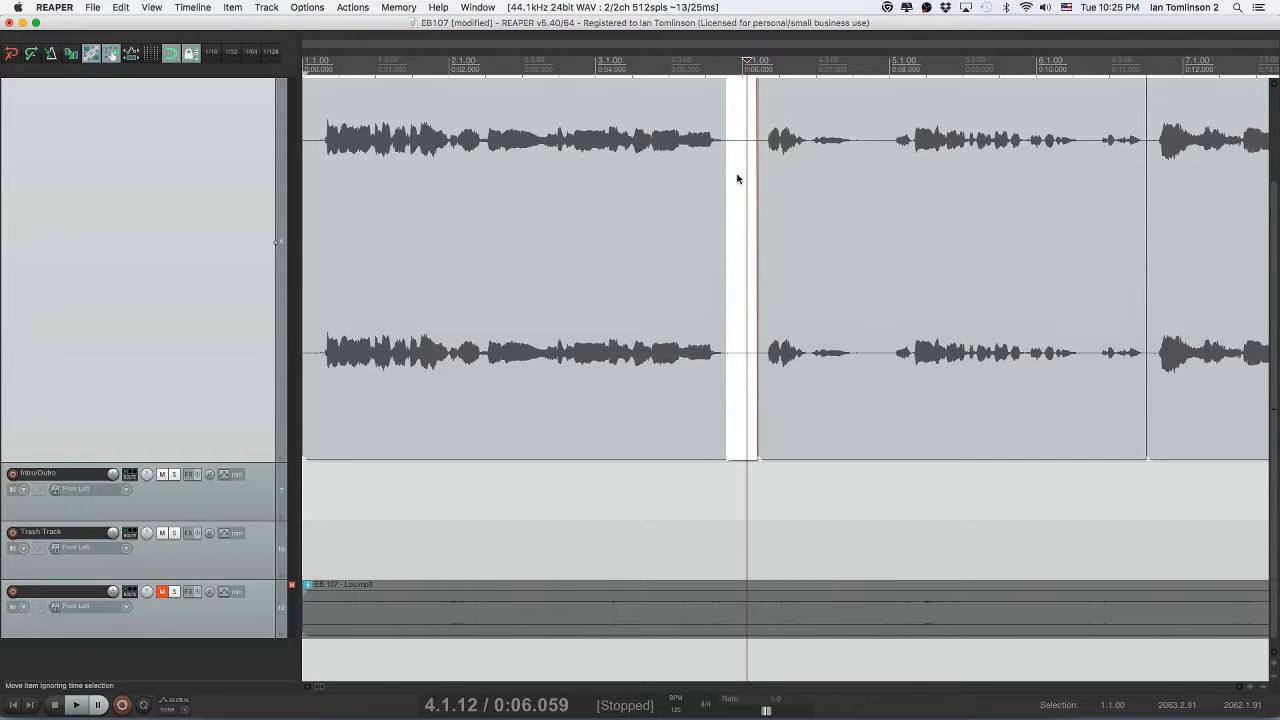
left_click(720, 172)
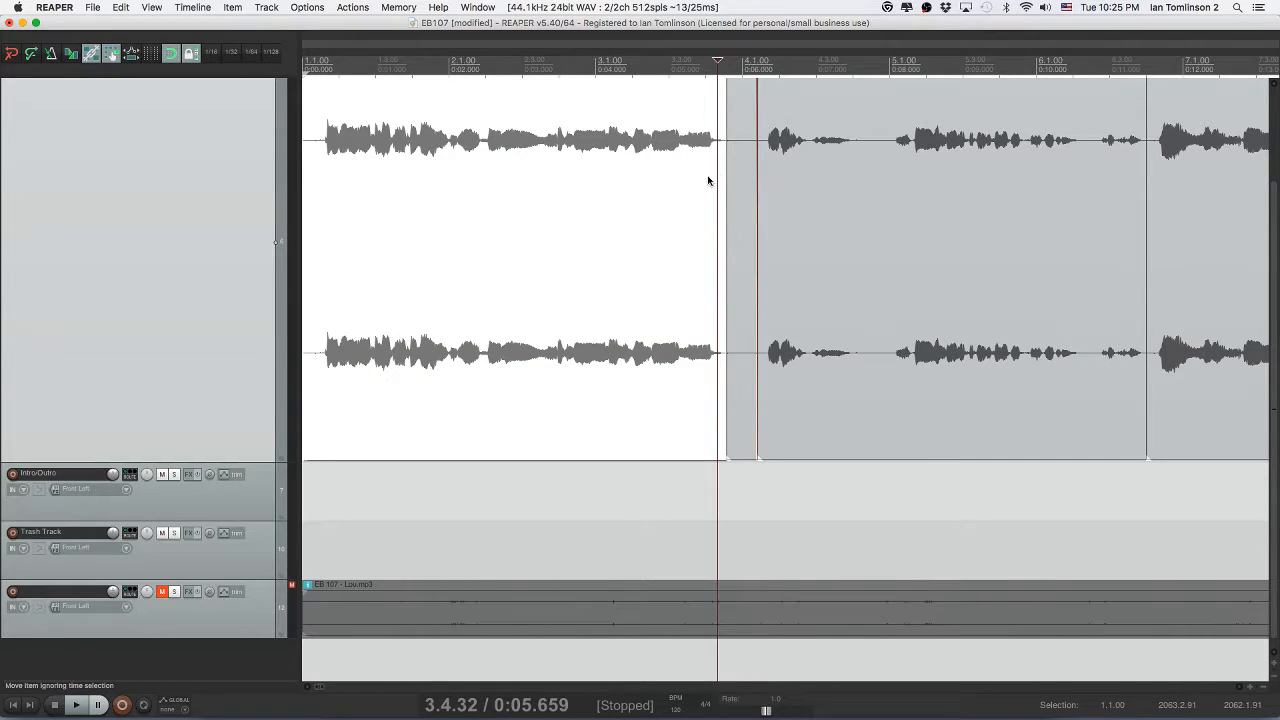
left_click(701, 183)
key("space")
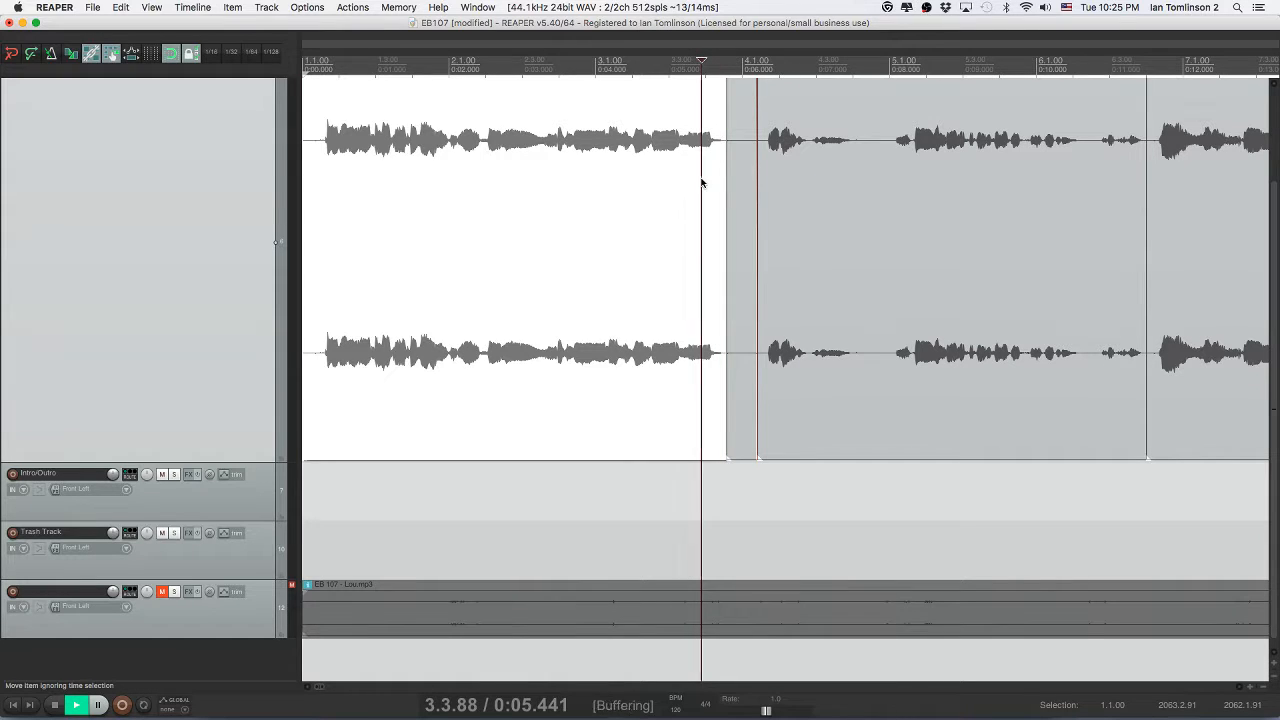
- Copy the short silent item after the first clip to the Trash Track, undo it, repeat the copy, and reselect the source item
left_click(737, 177)
key("space")
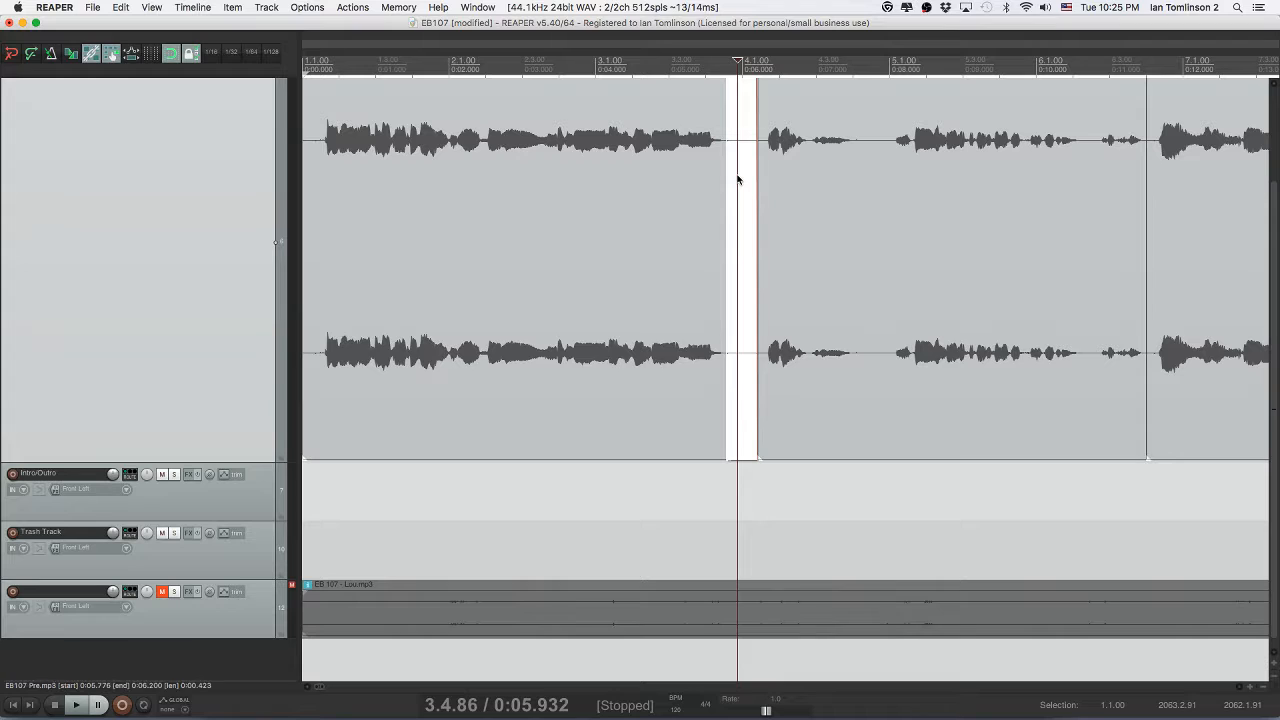
key("t")
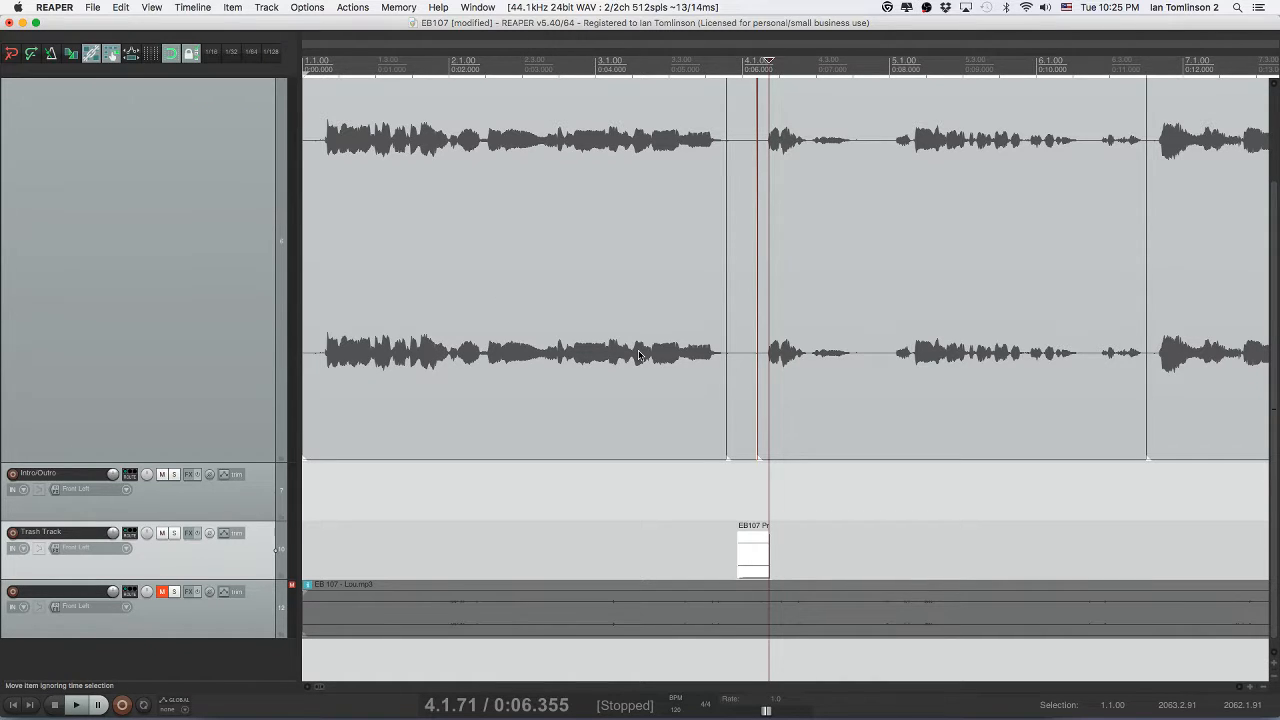
key("super+z")
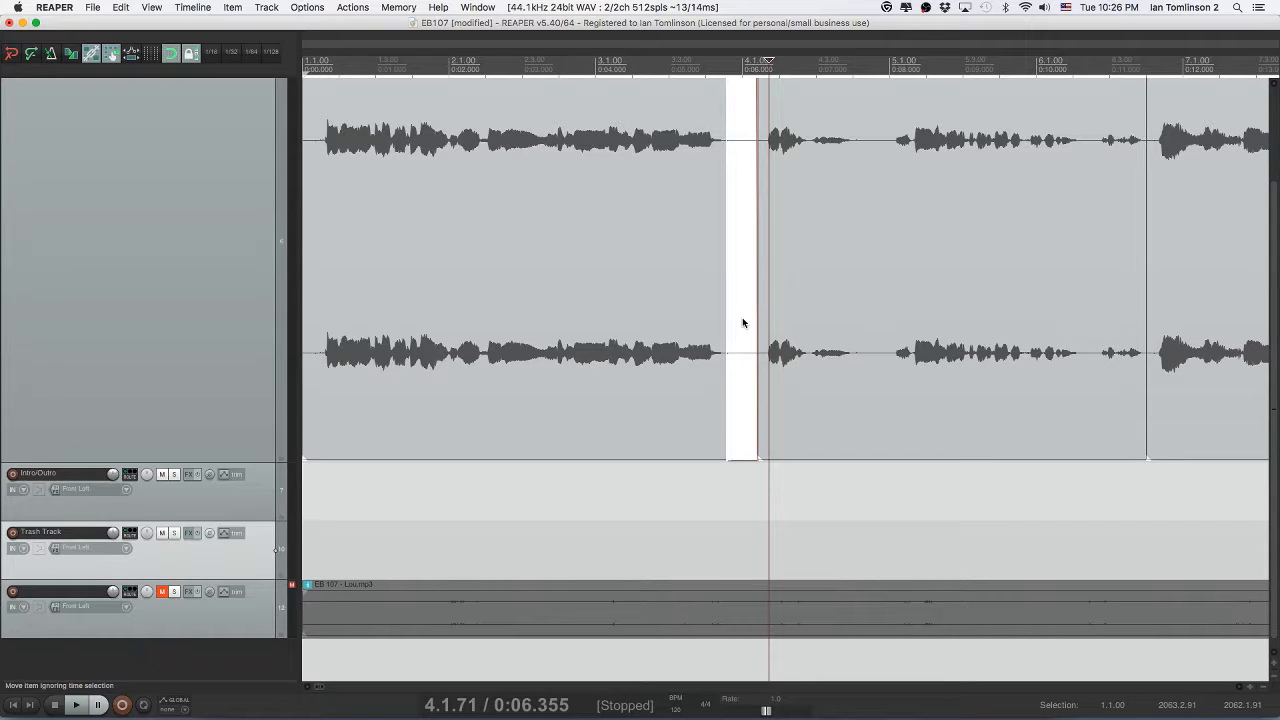
key("super+v")
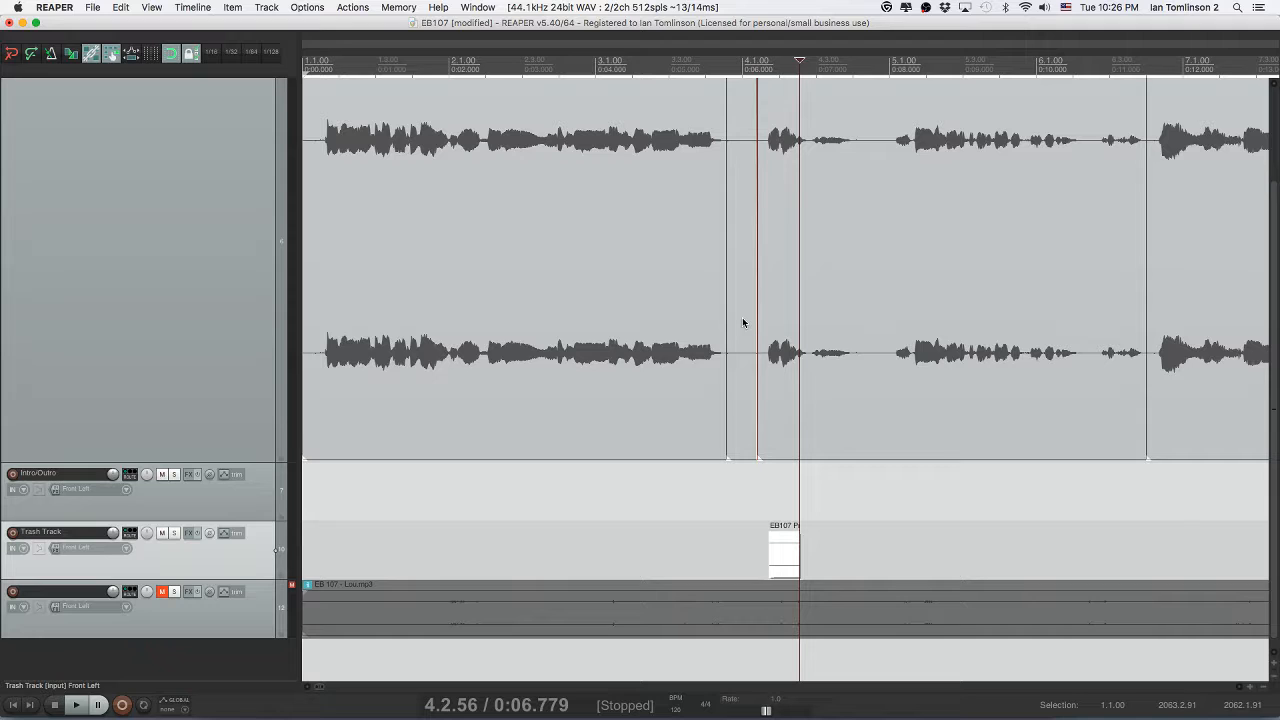
left_click(748, 150)
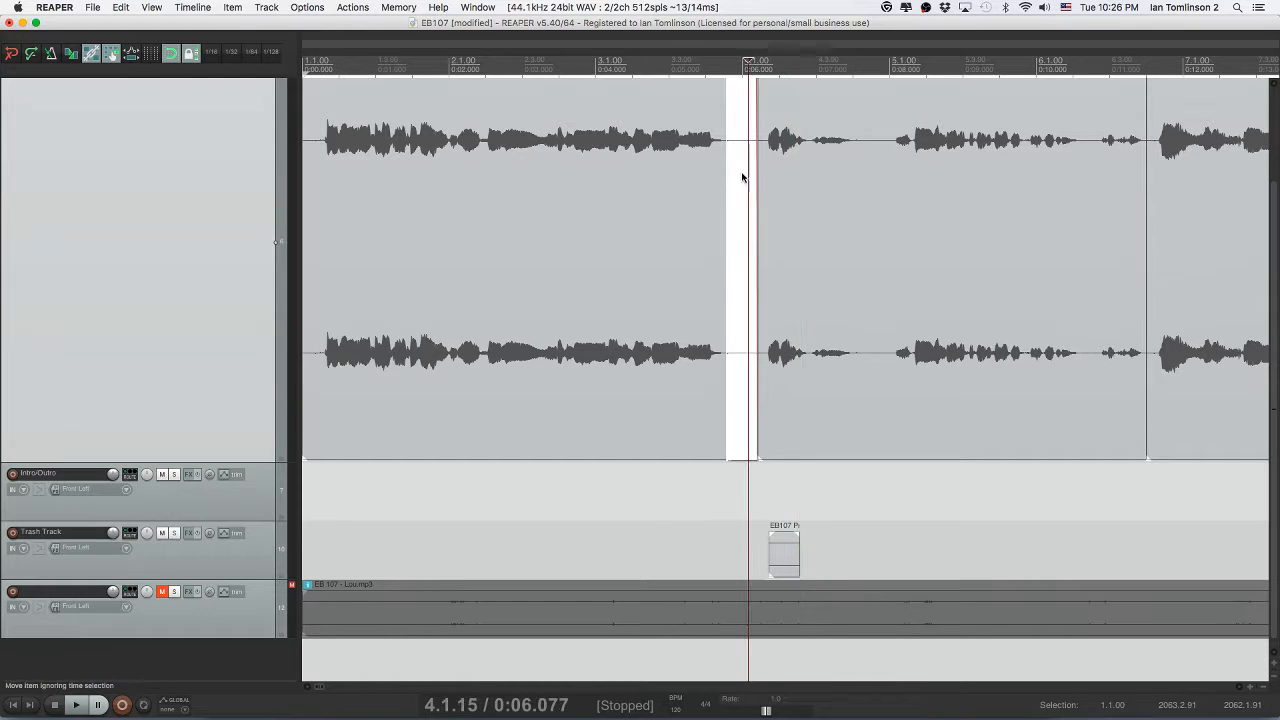
- Reopen the Trash Track custom action for editing from the action list
left_click(350, 7)
left_click(360, 33)
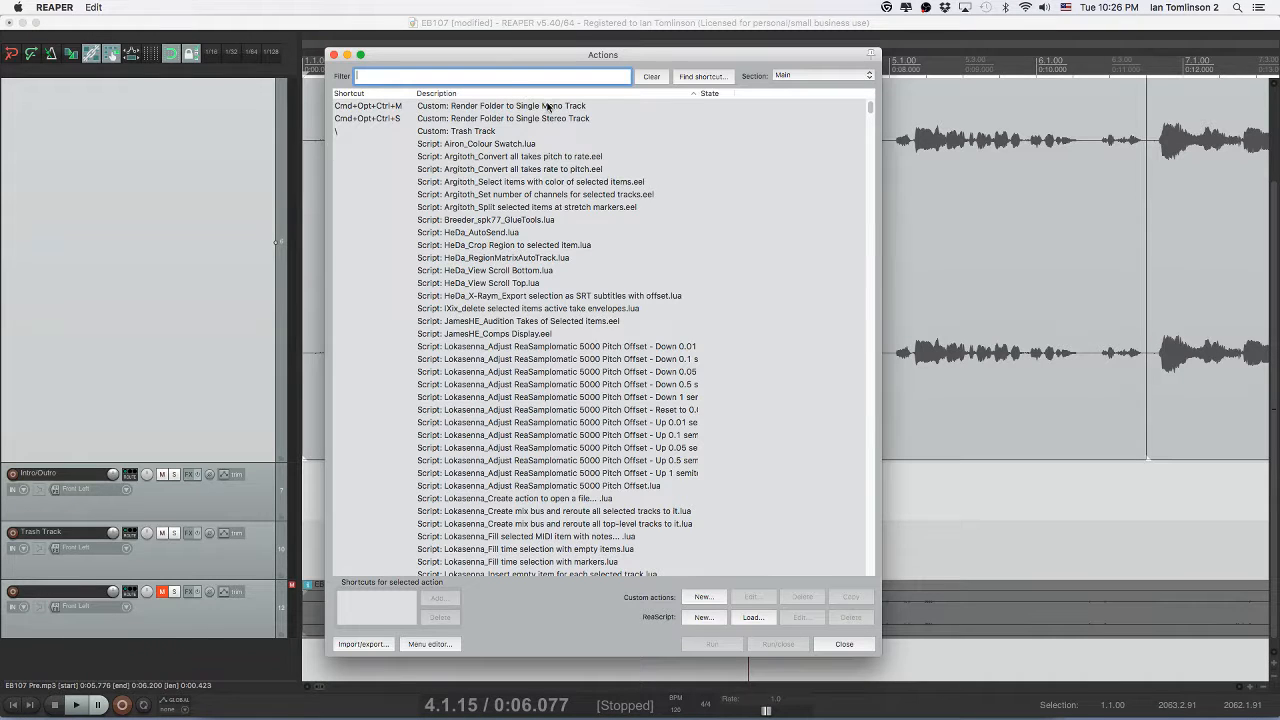
left_click(517, 131)
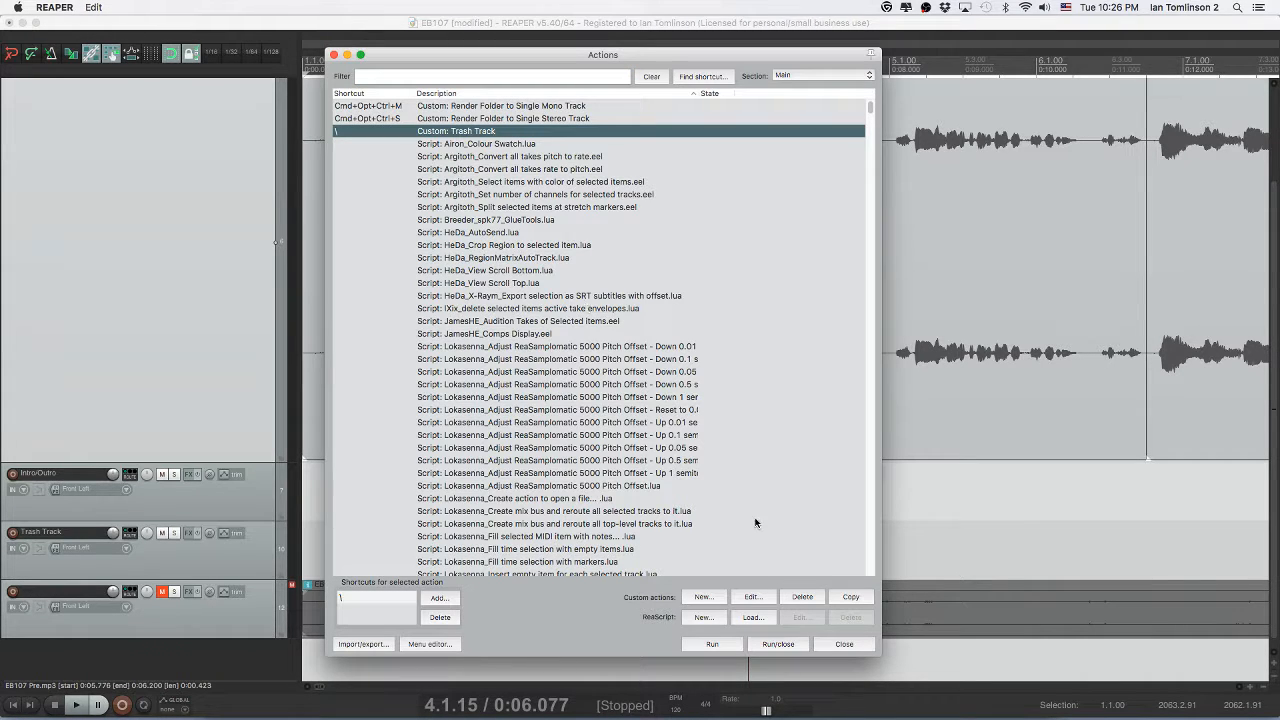
left_click(752, 597)
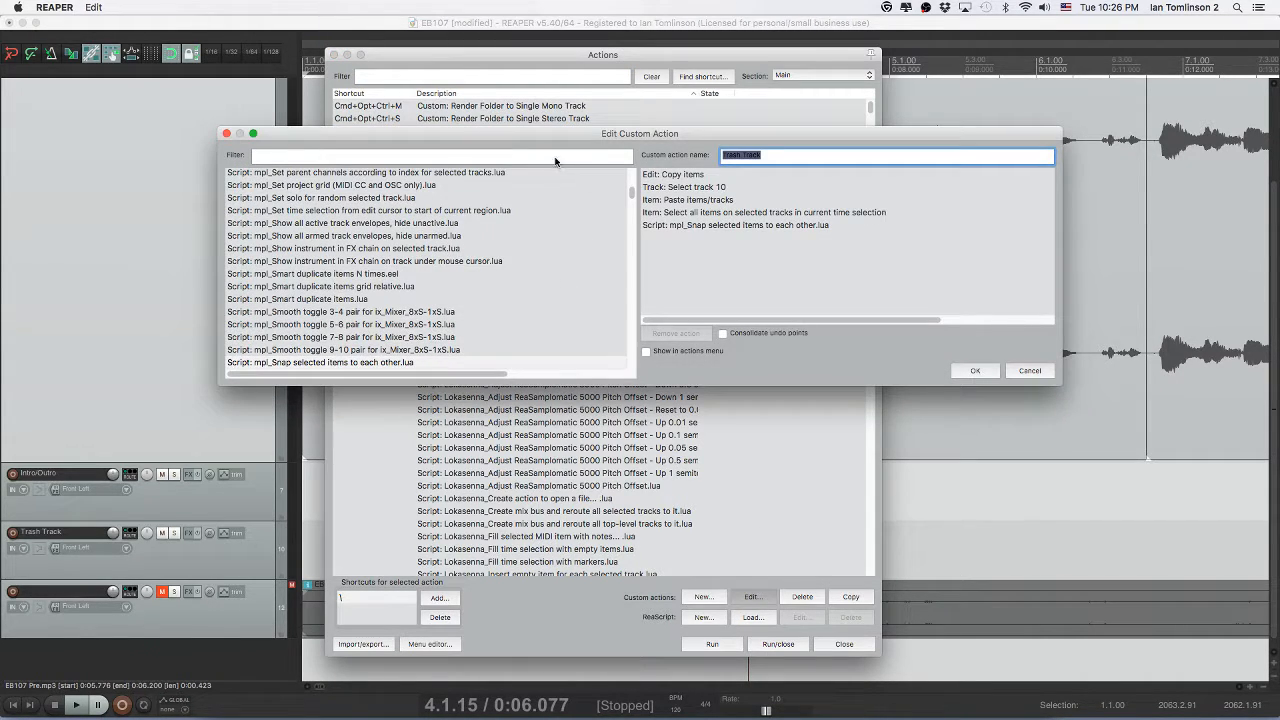
- Search the available actions for "delete selected item" to find one that removes the source item
left_click(555, 159)
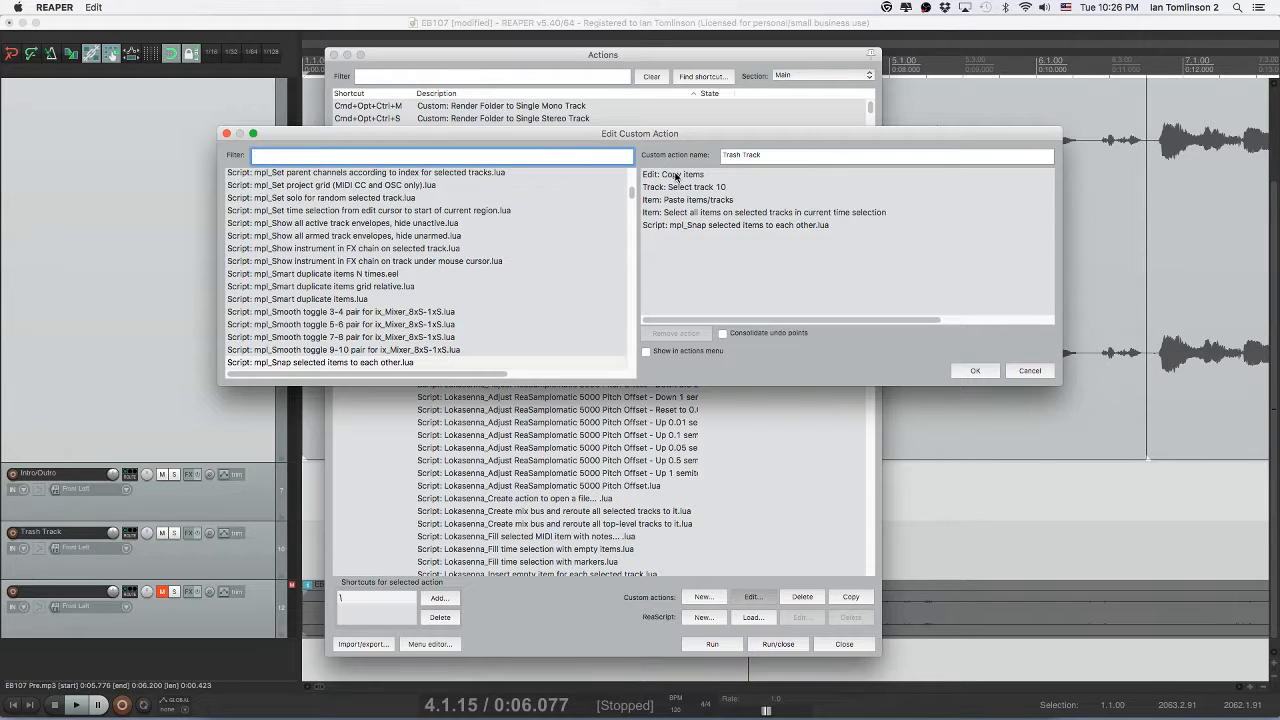
type("delete")
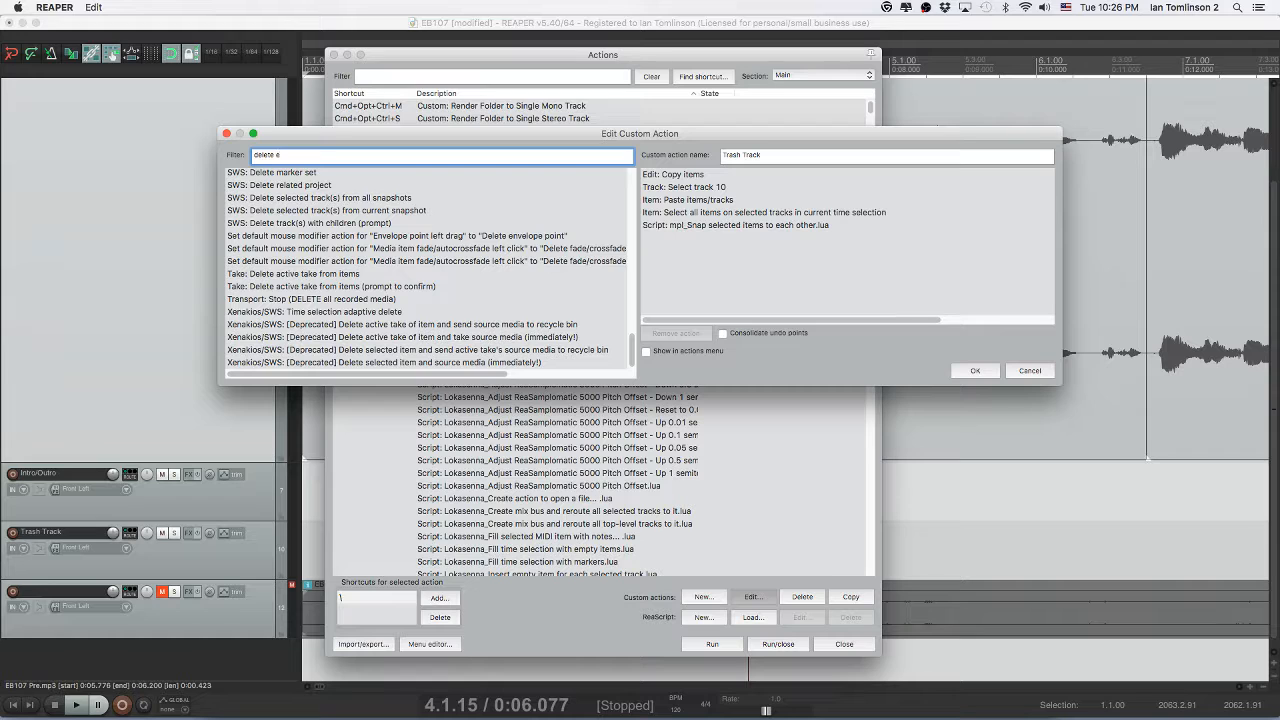
type("el")
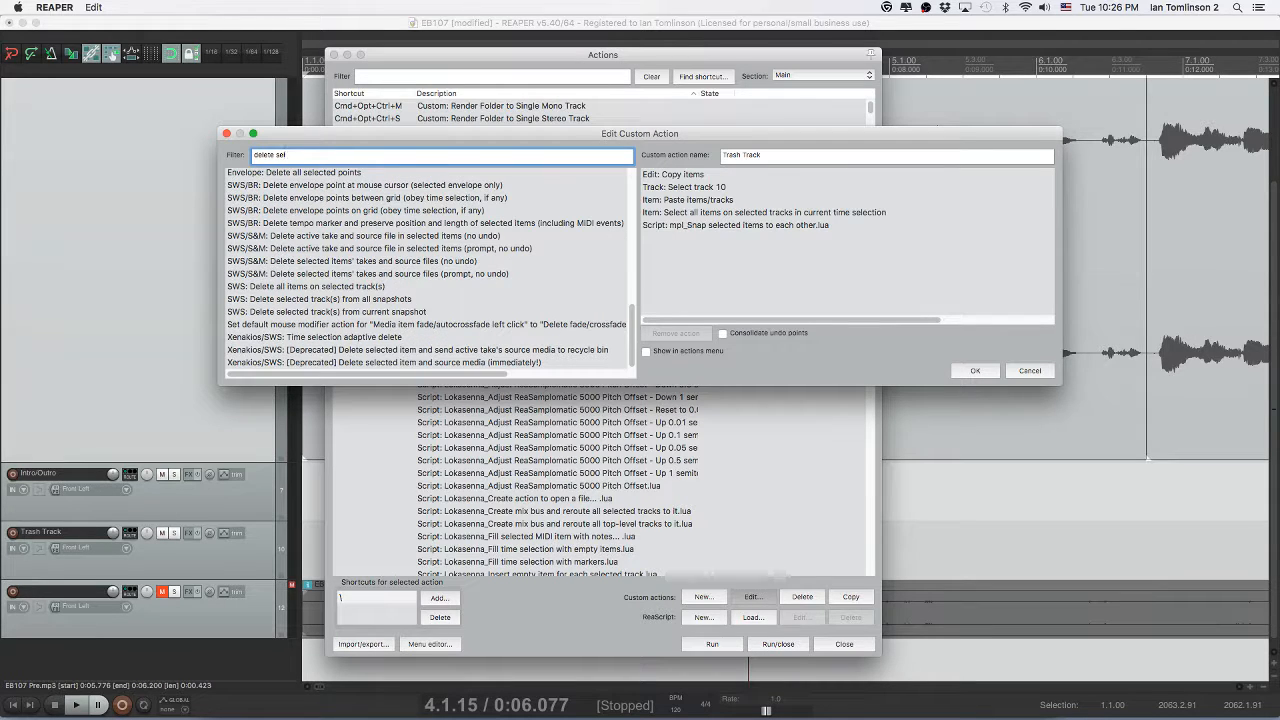
type("ected item")
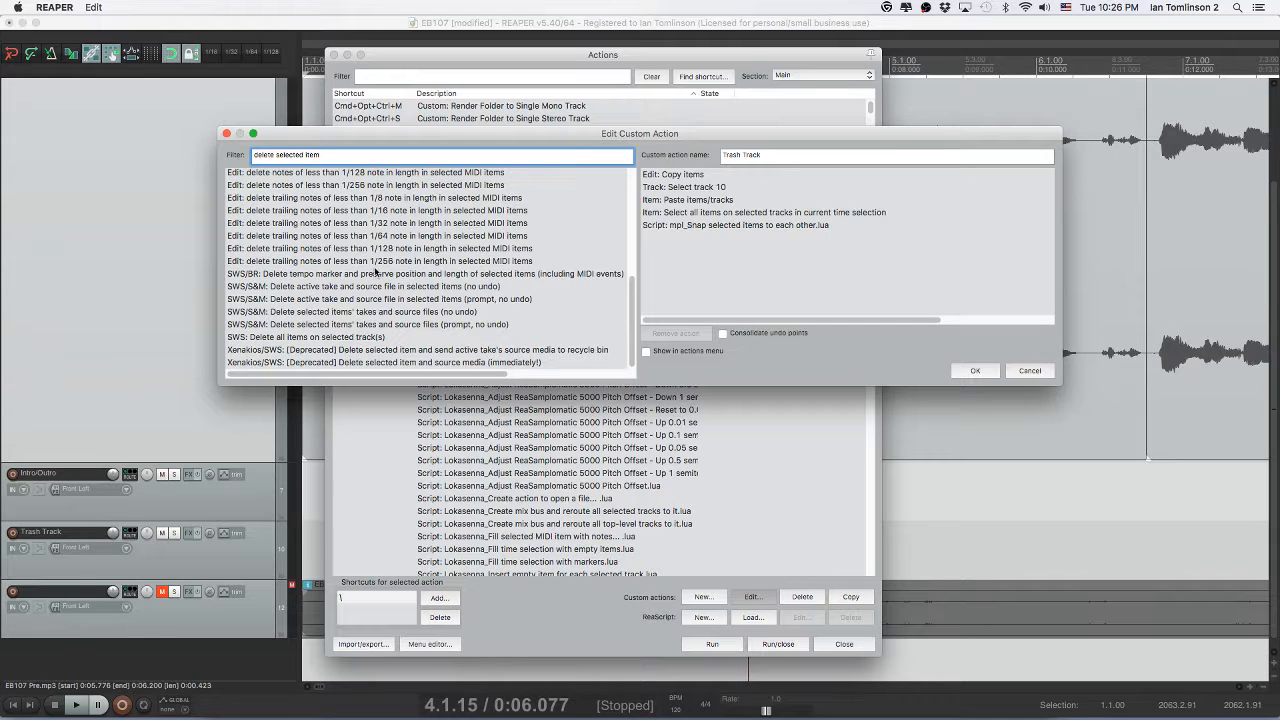
scroll(321, 339, "up", 5)
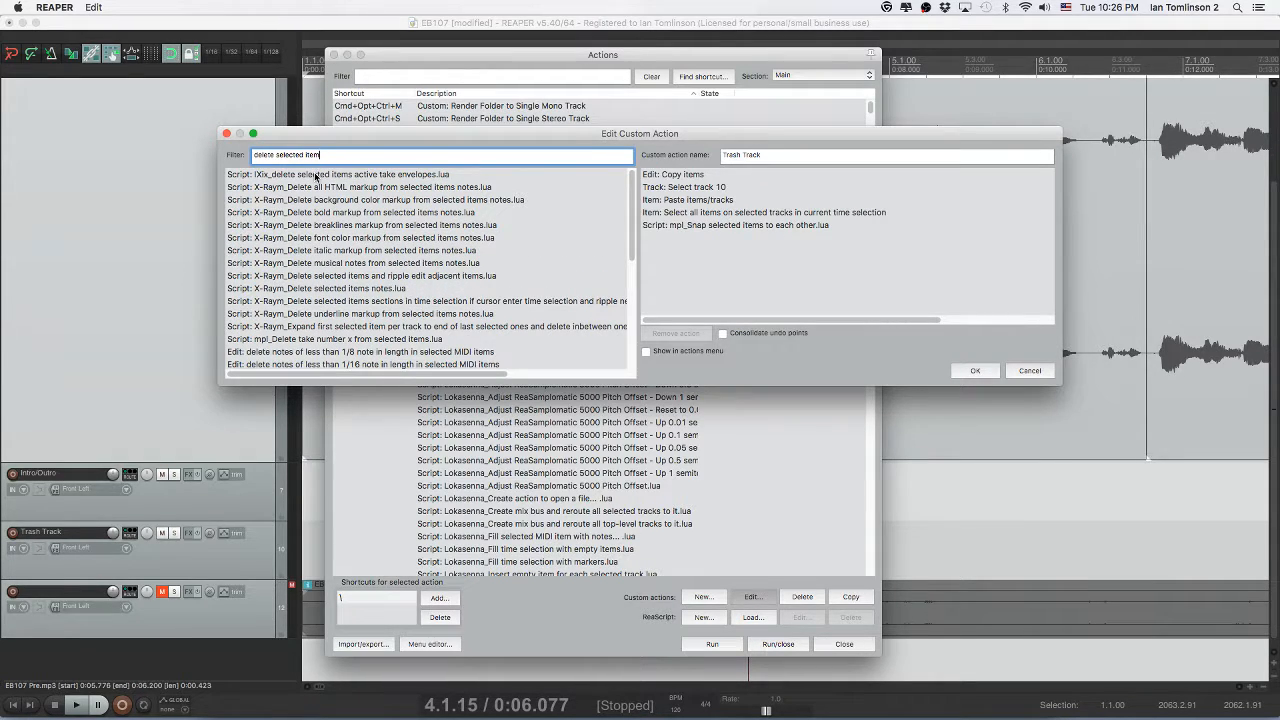
scroll(318, 225, "down", 3)
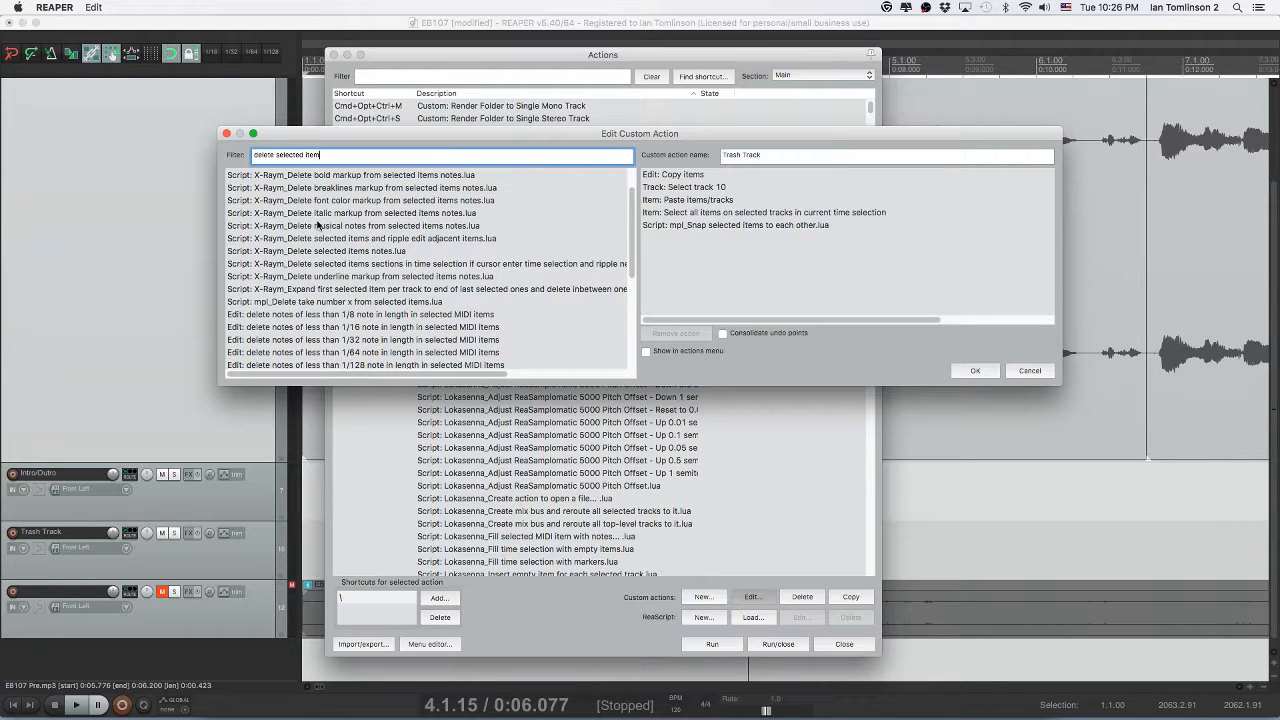
scroll(310, 301, "up", 3)
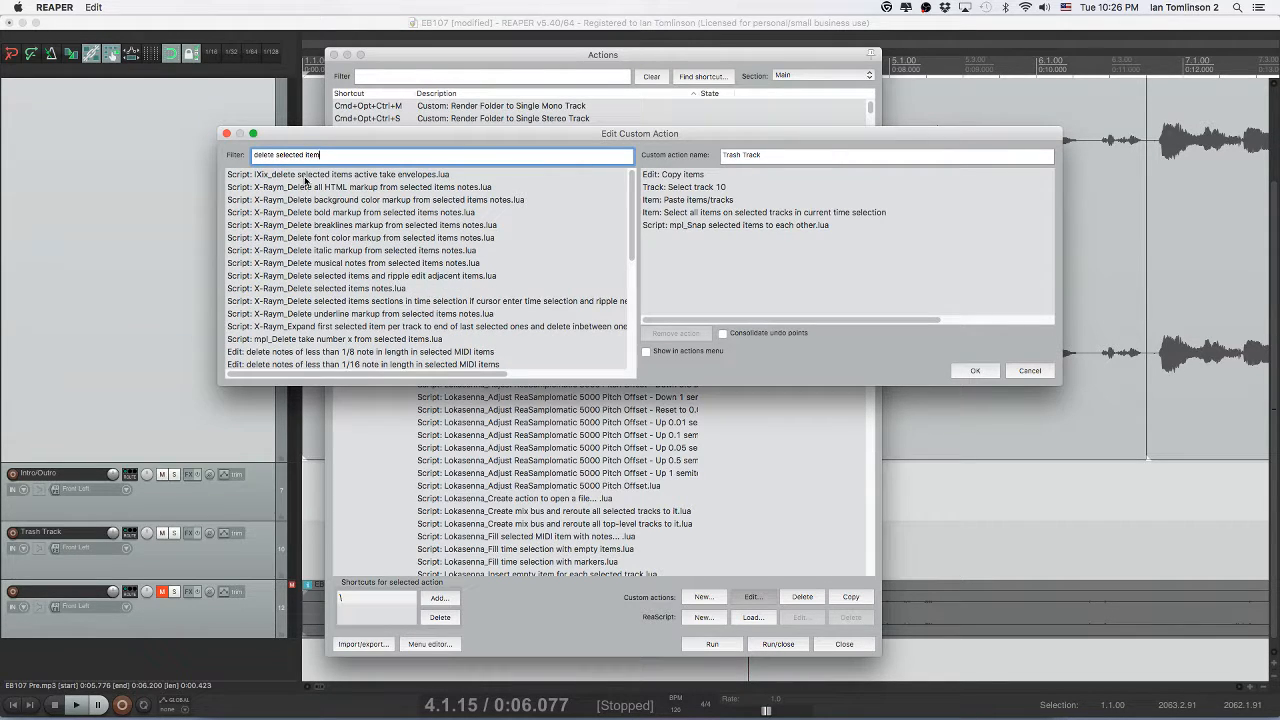
- Add the script X-Raym_Delete selected items and ripple edit adjacent items.lua after Edit: Copy items, save the custom action and close the action list
left_click(320, 277)
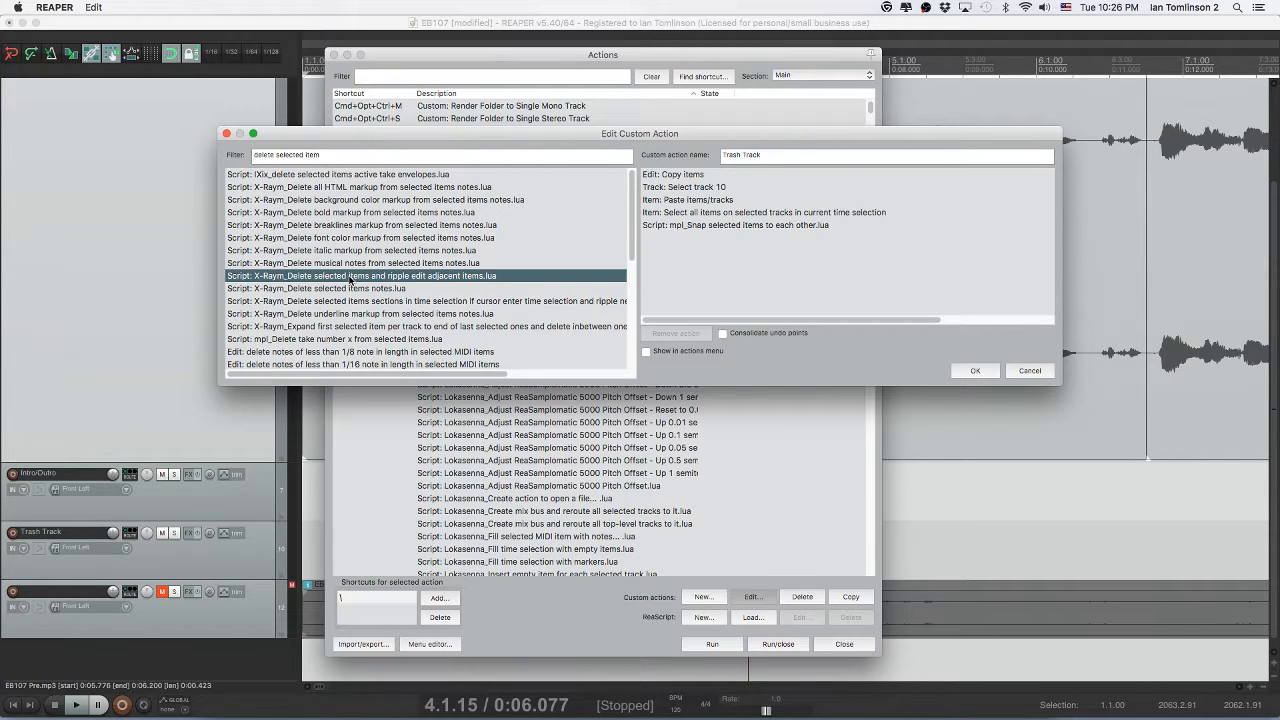
scroll(349, 280, "down", 3)
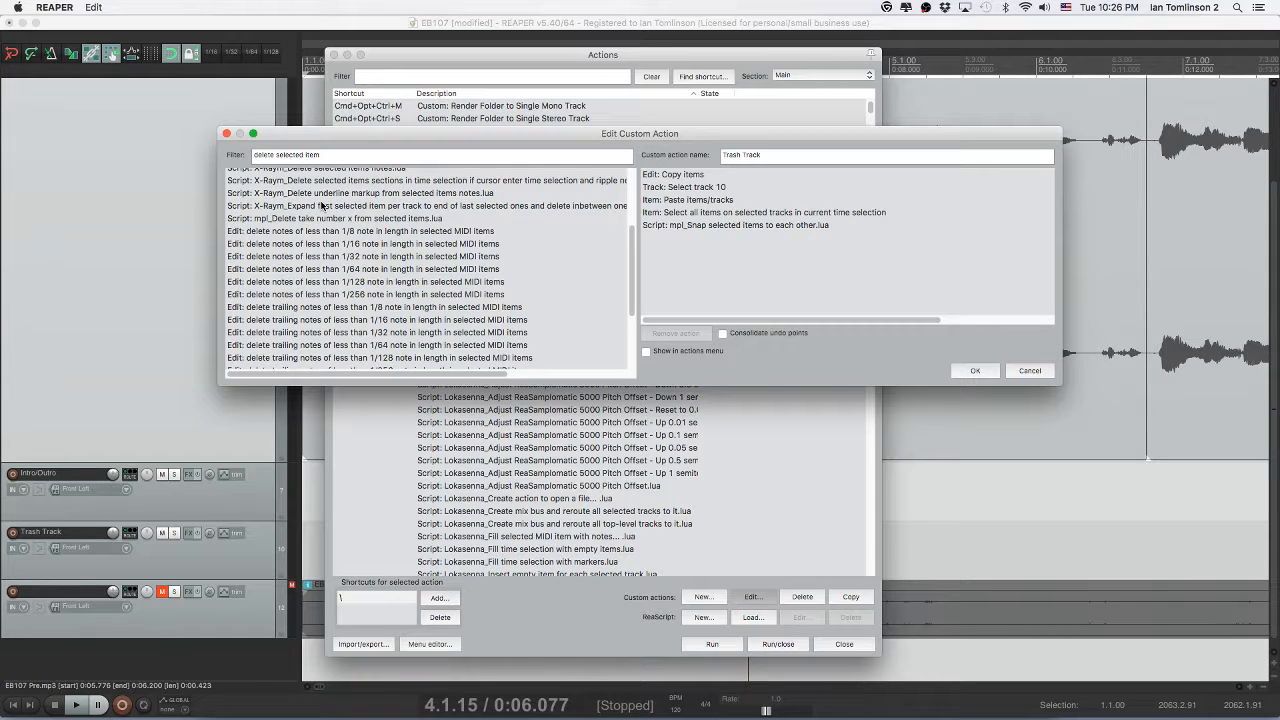
scroll(321, 230, "down", 3)
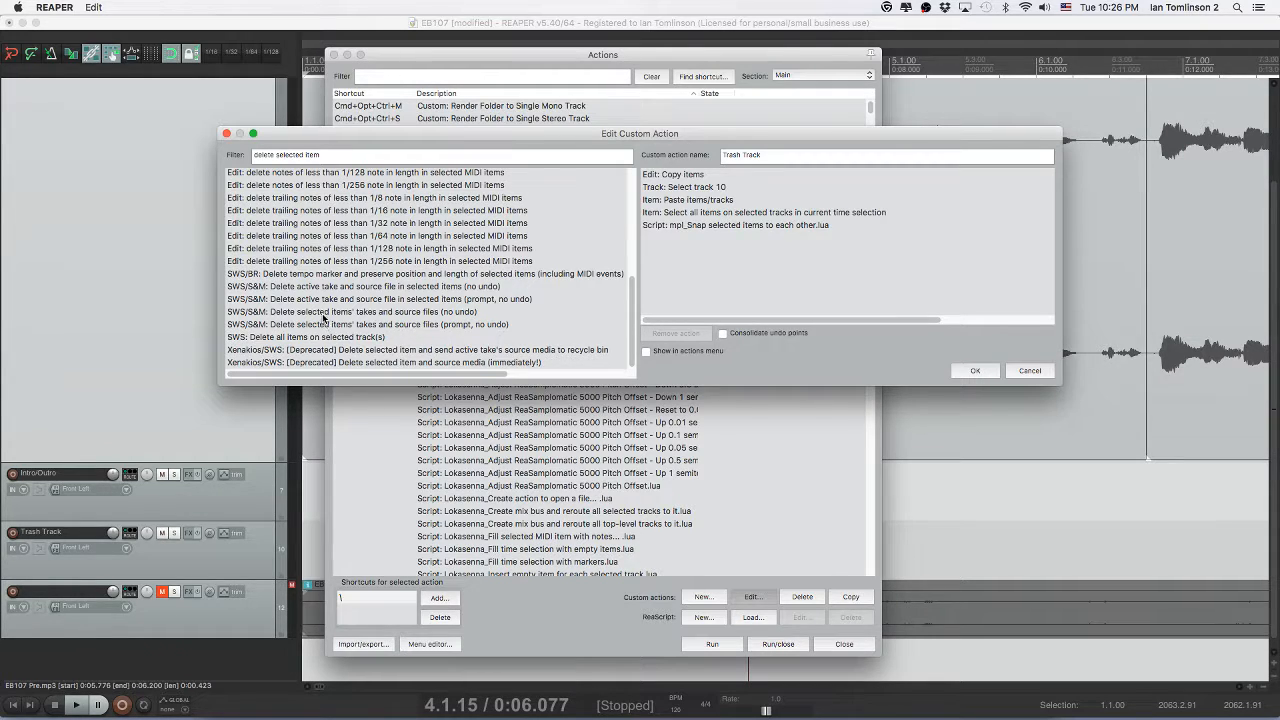
scroll(320, 298, "up", 5)
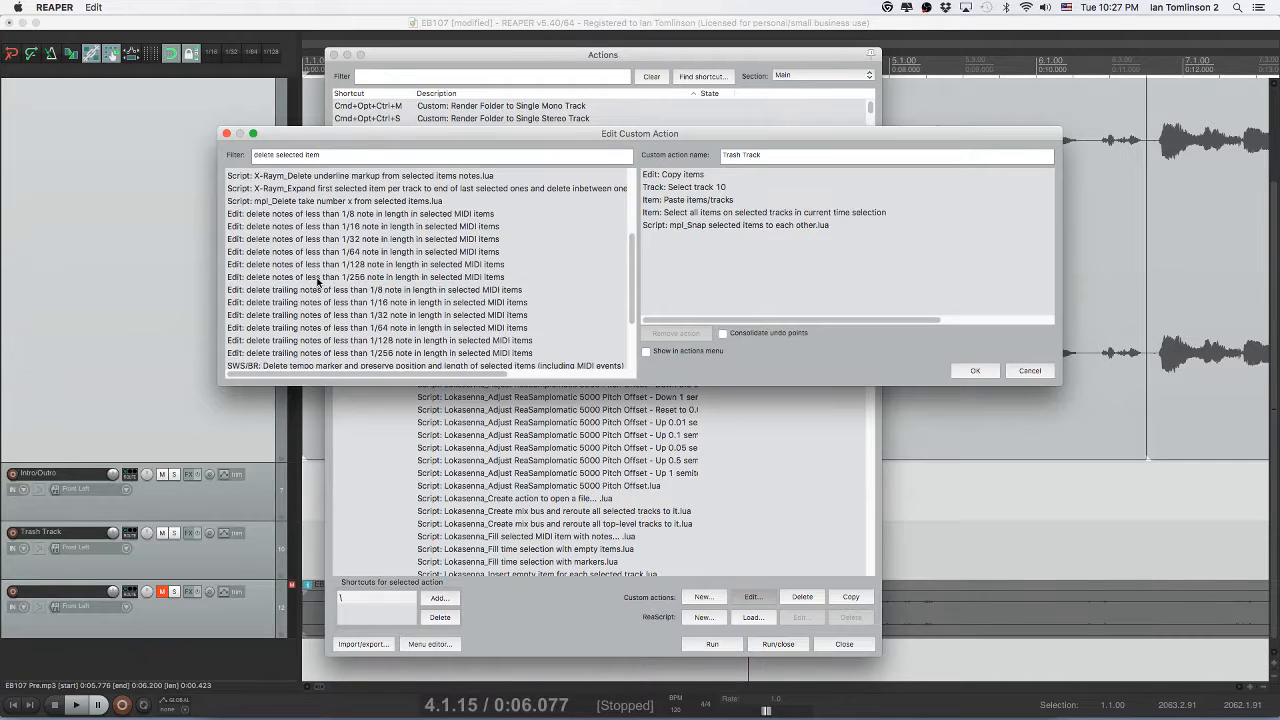
scroll(310, 243, "up", 5)
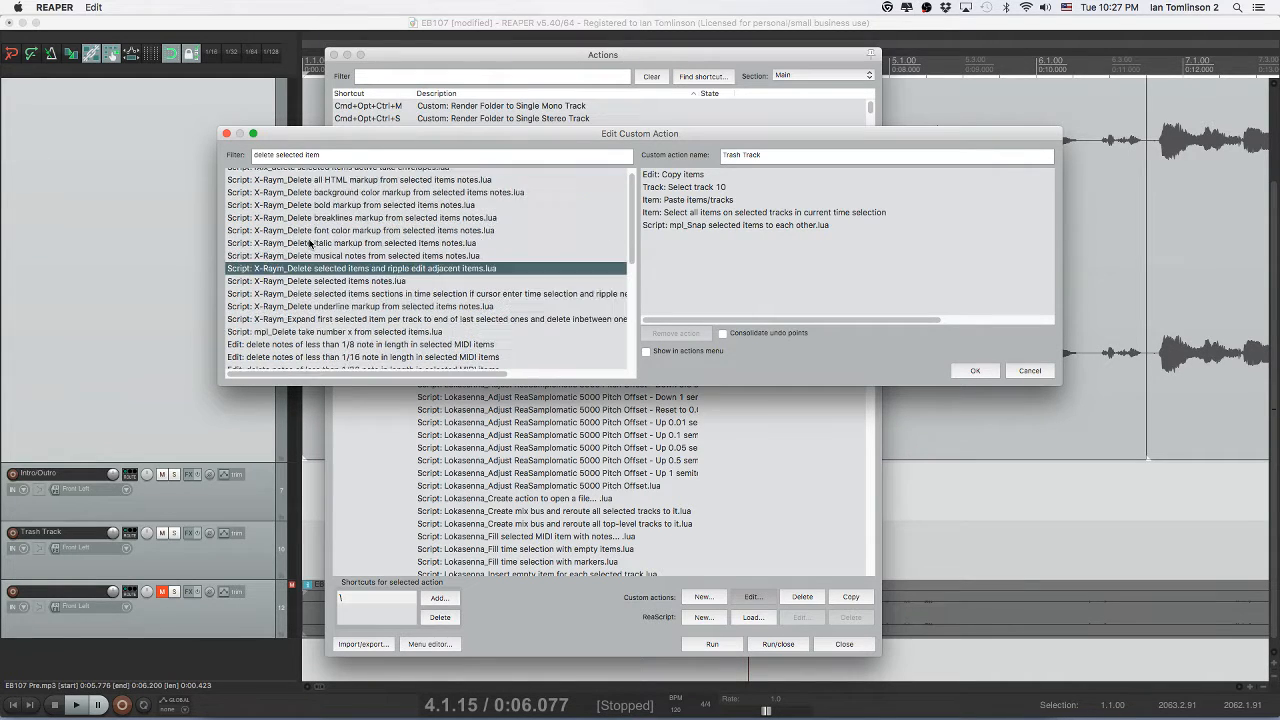
left_click_drag(320, 270, 708, 190)
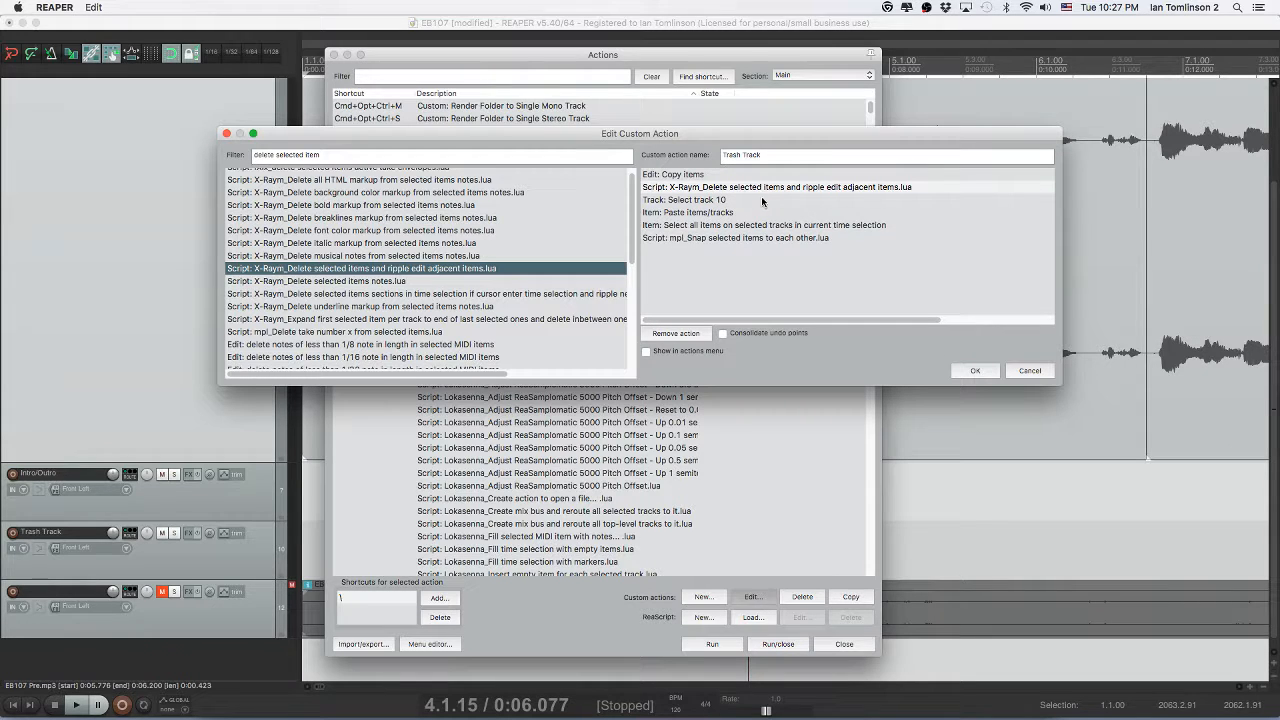
left_click(970, 371)
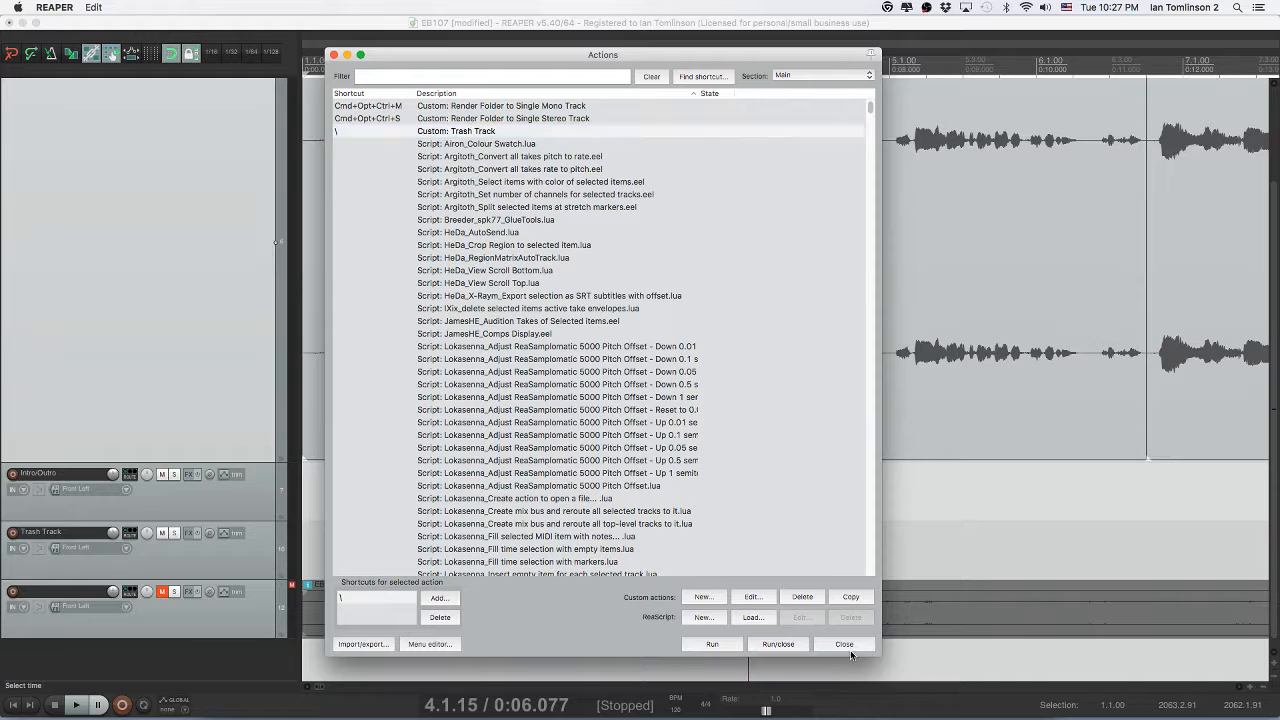
left_click(846, 645)
- Delete the existing copied item from the Trash Track
left_click(740, 388)
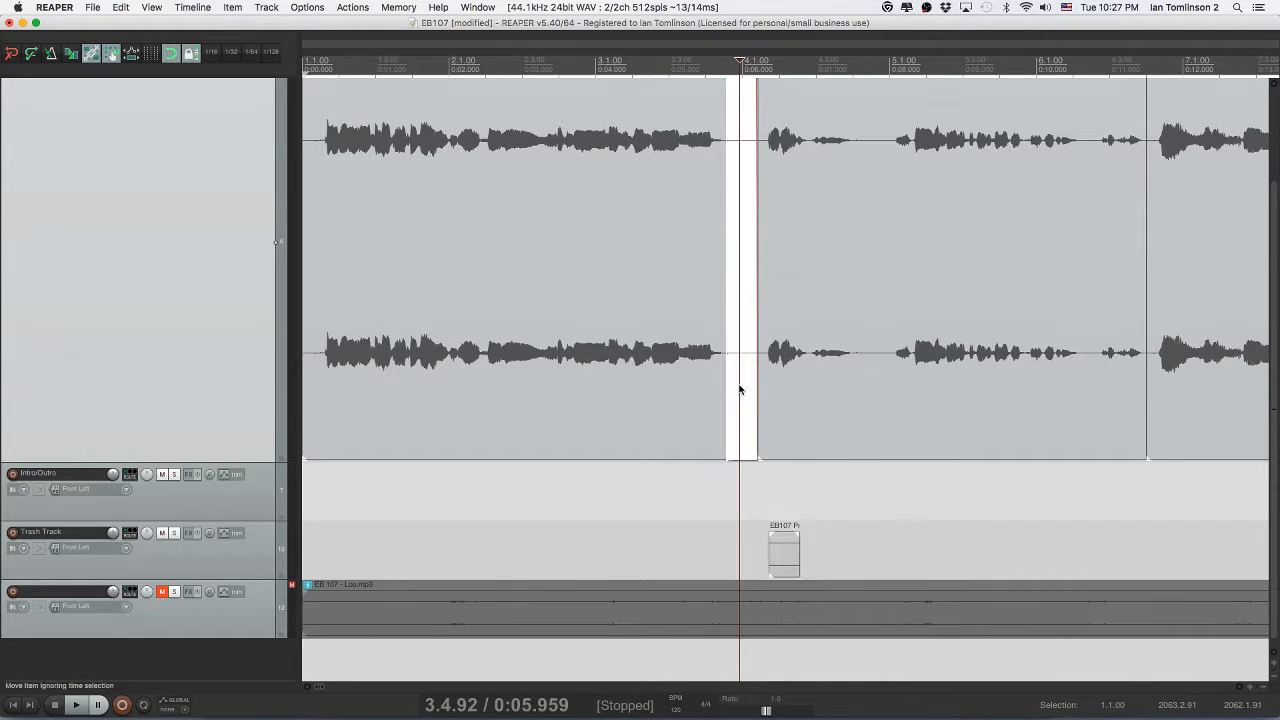
left_click(765, 577)
left_click(768, 545)
key("Delete")
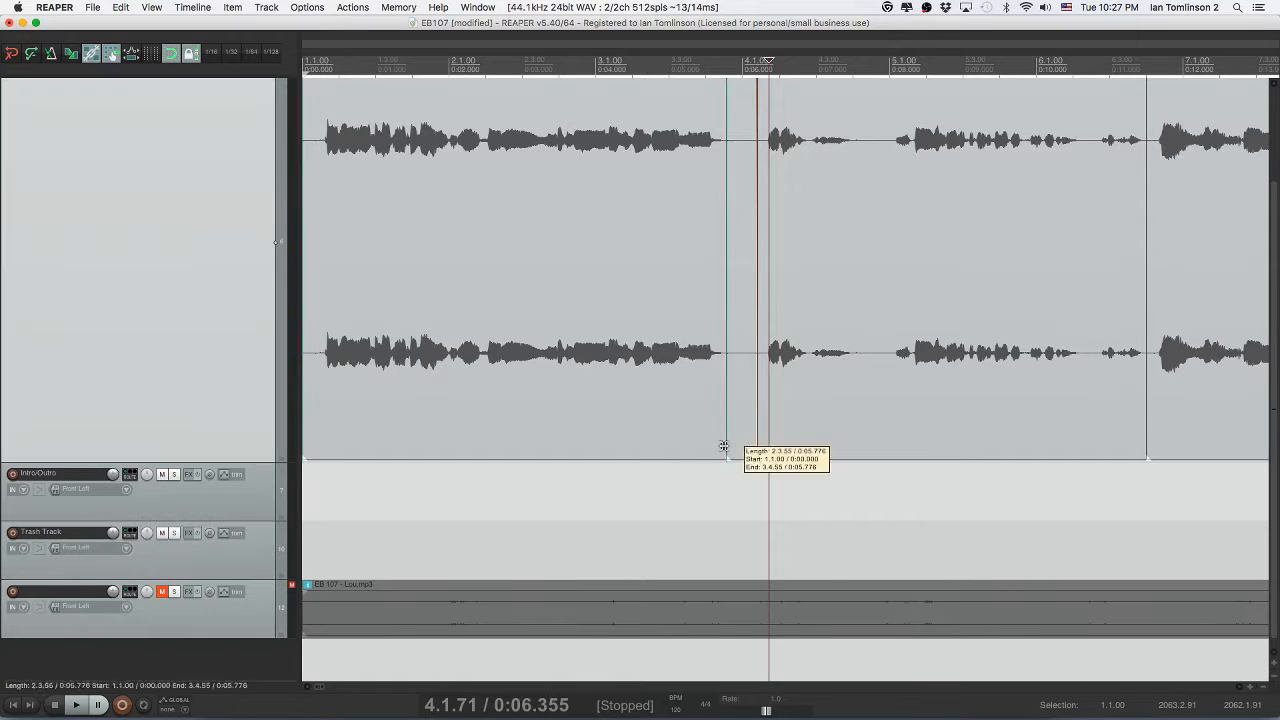
- Run the Trash Track action on the silent item after the first clip and move the third clip earlier to meet the second
left_click(726, 443)
double_click(726, 443)
left_click(740, 391)
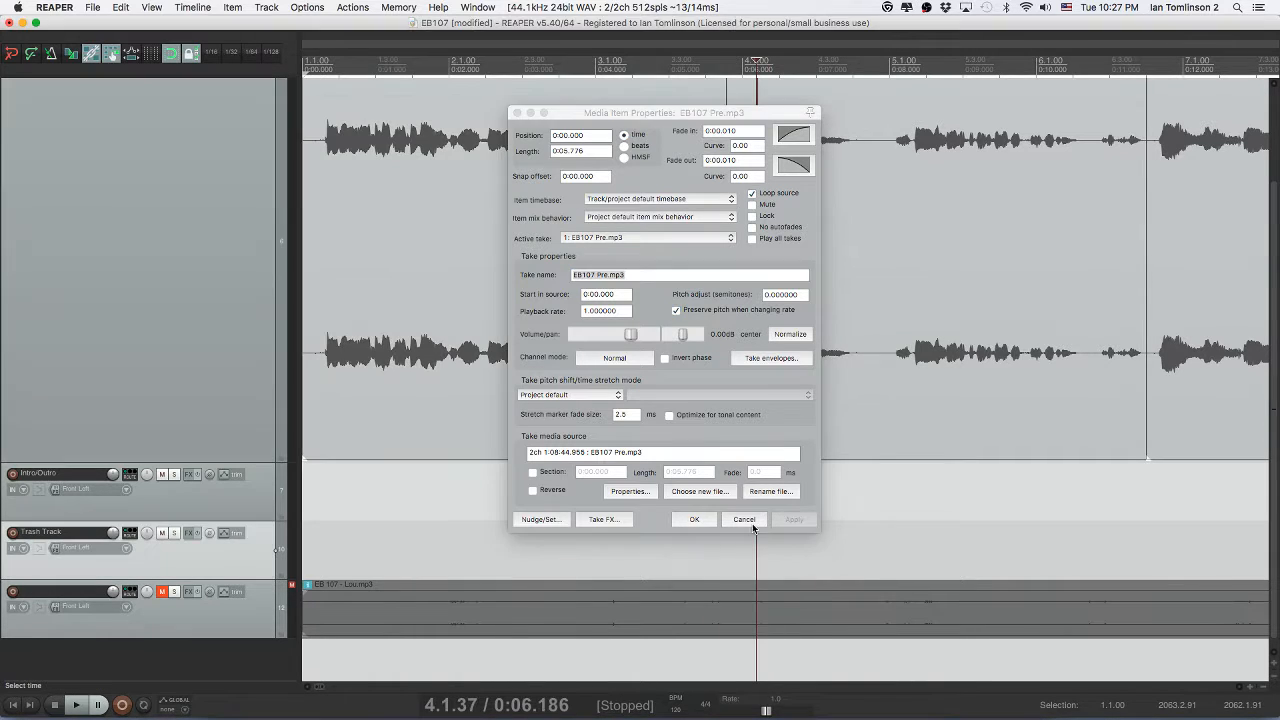
left_click(740, 391)
key("t")
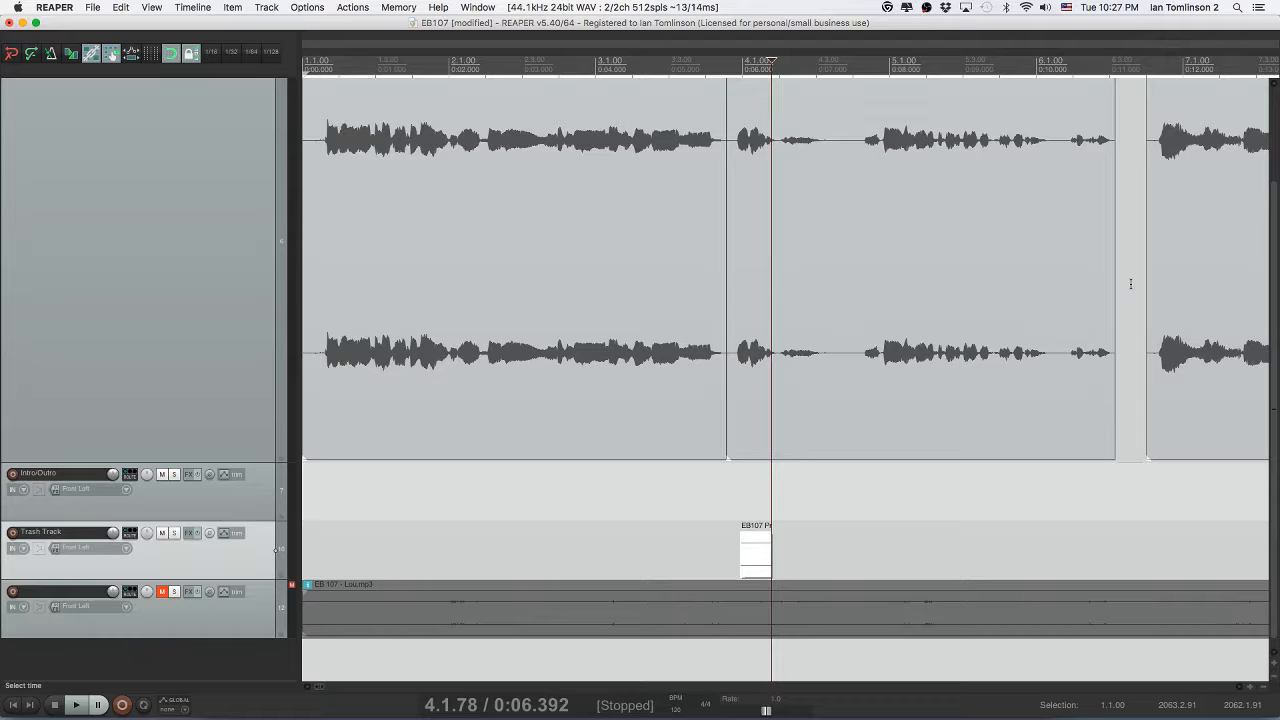
left_click_drag(1189, 277, 1160, 287)
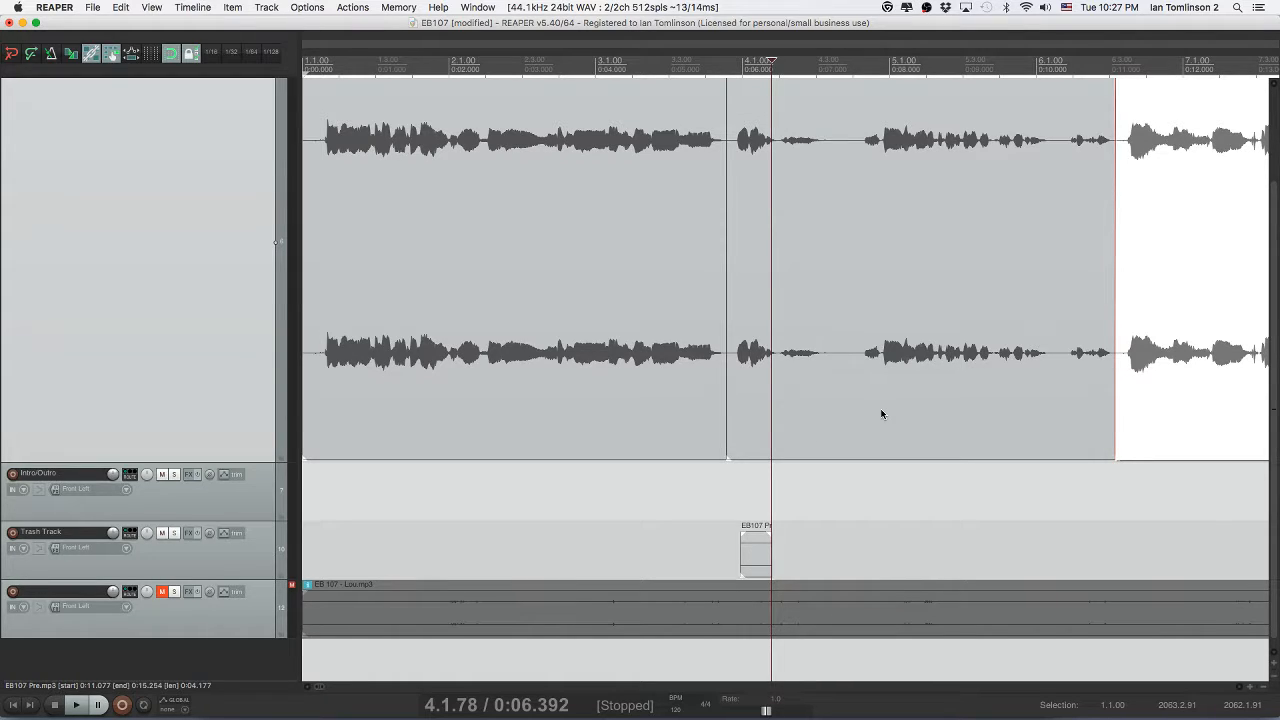
- Split the second clip at about 0:07.14 and 0:07.57 and send the silent piece between the splits to the Trash Track
left_click(826, 318)
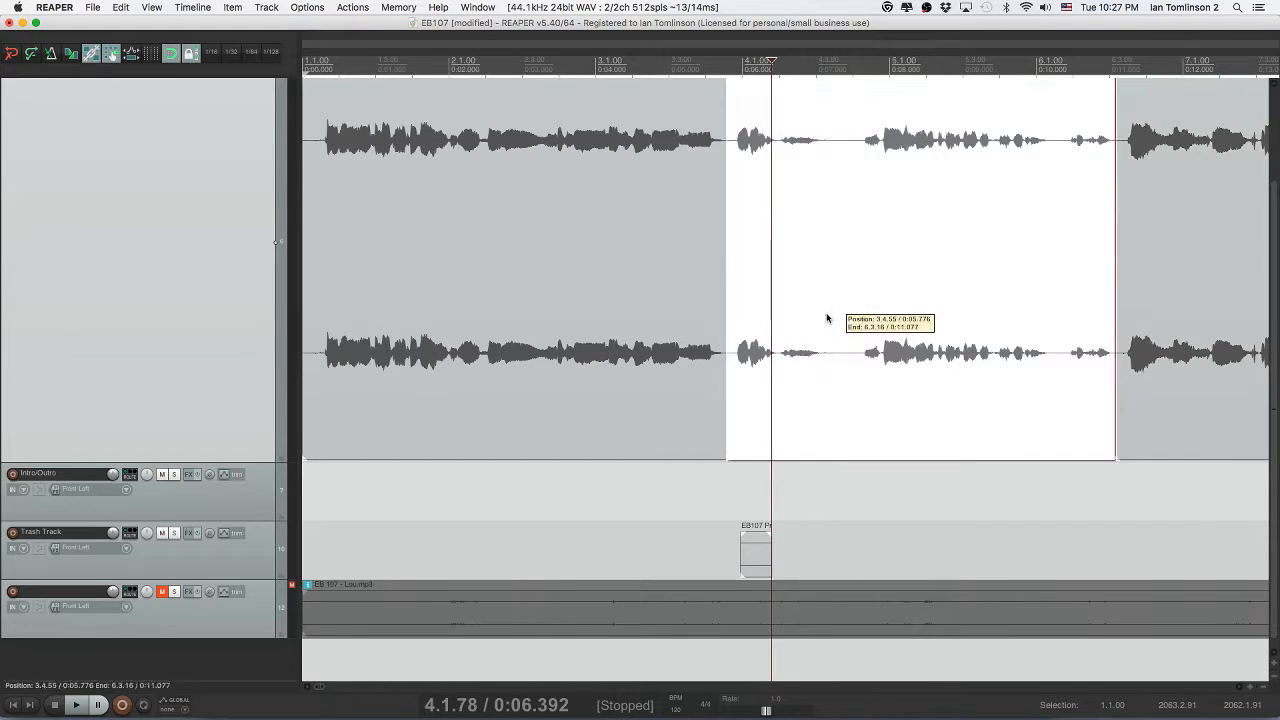
key("s")
left_click(857, 308)
key("s")
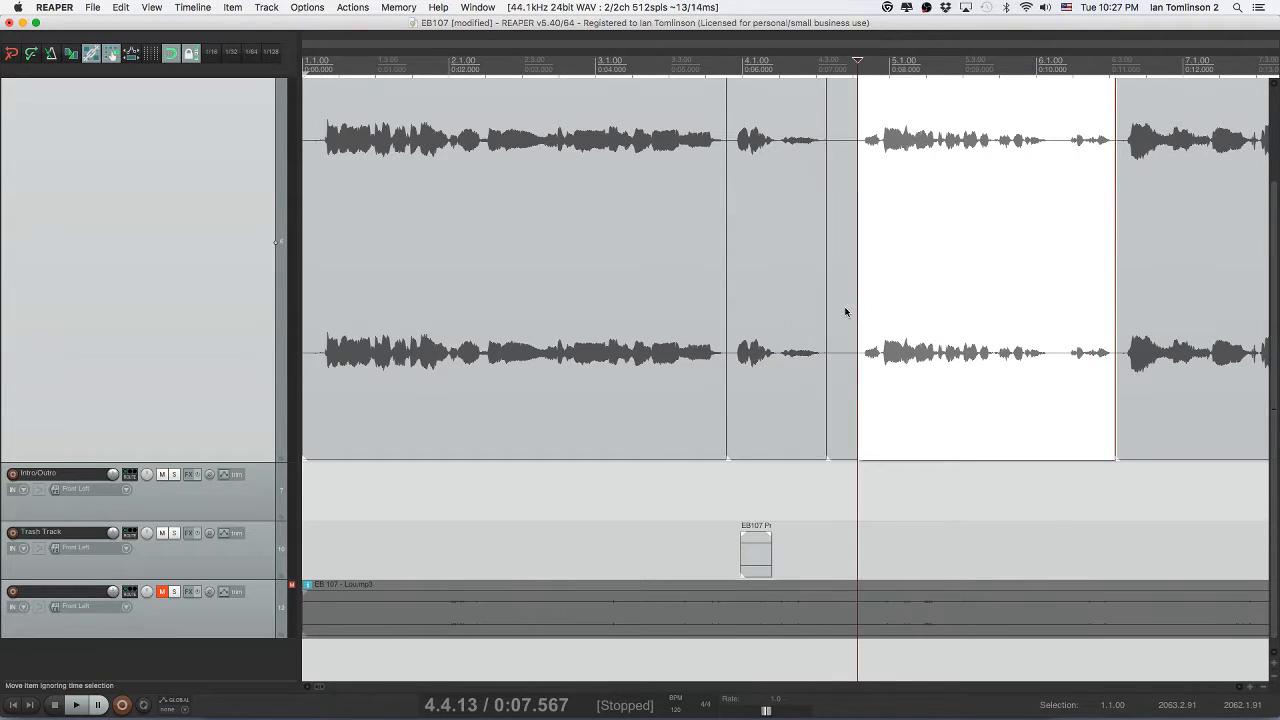
left_click(845, 313)
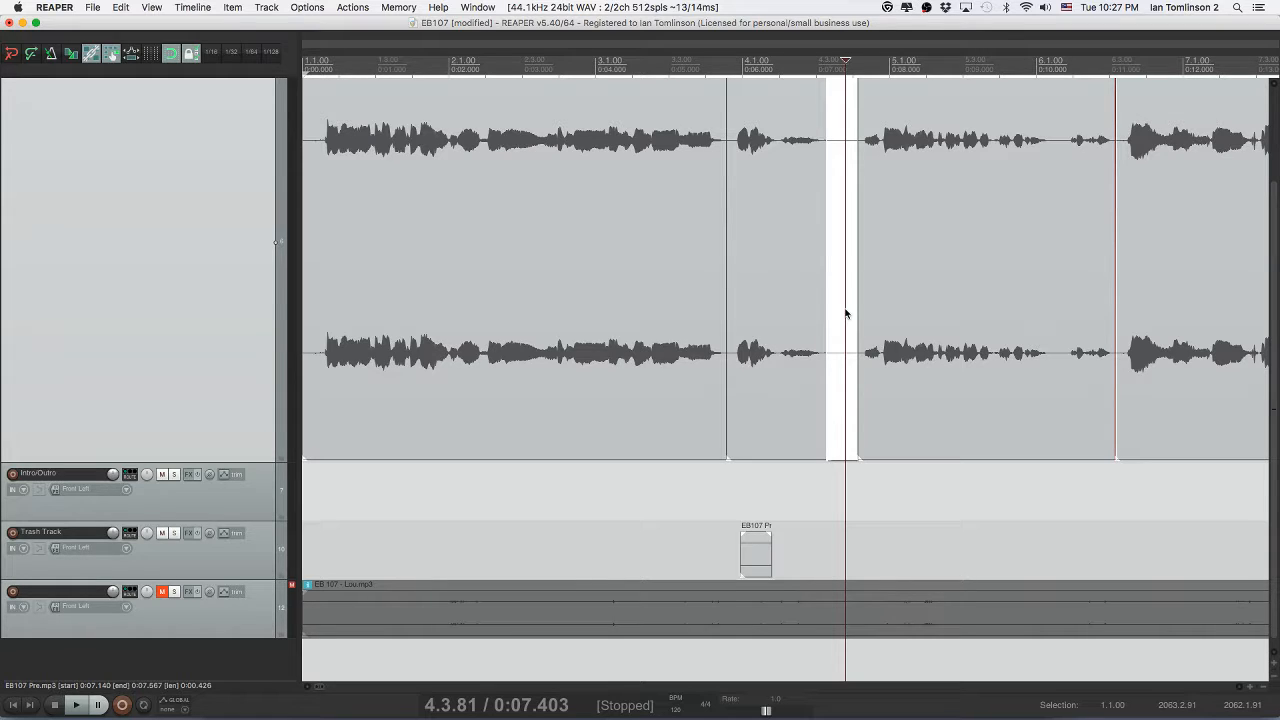
key("Delete")
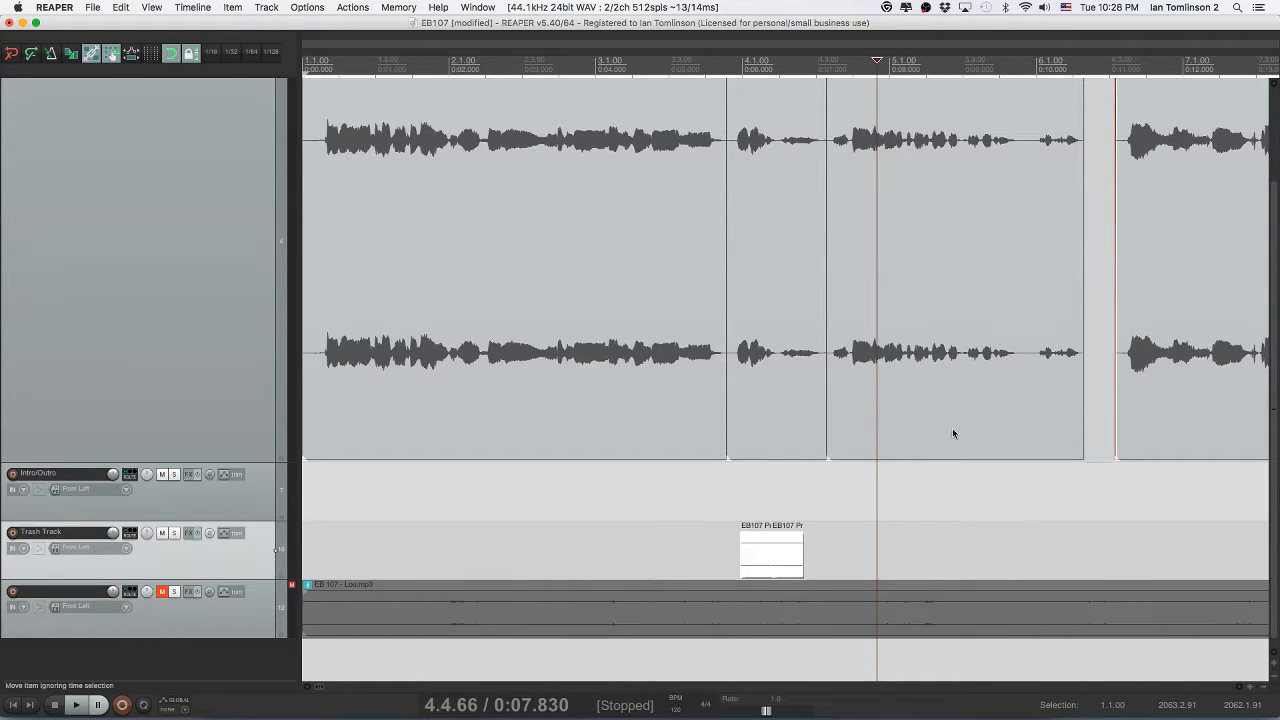
- Undo the second clip's splits and trashing, the third clip's move, and the placement of the first trashed item
key("super+z")
key("super+z")
key("super+z")
key("super+z")
key("super+z")
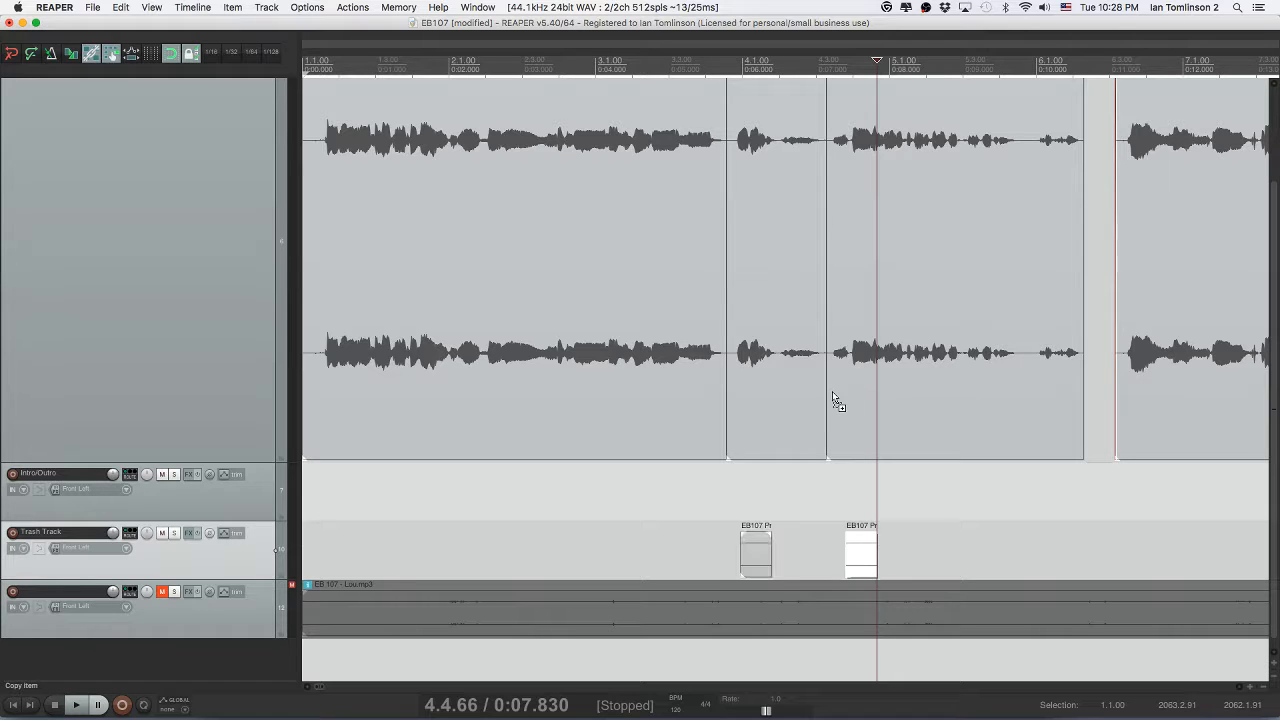
key("super+z")
key("super+z")
key("super+z")
key("super+z")
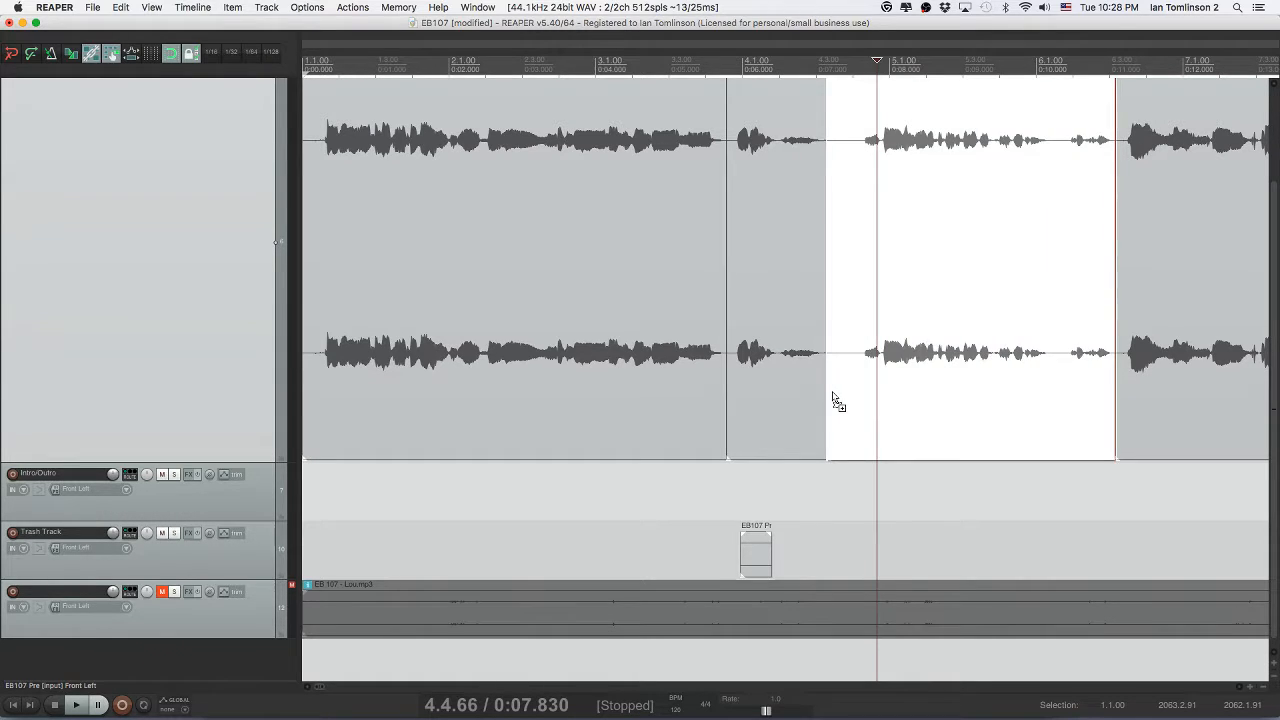
key("super+z")
key("super+z")
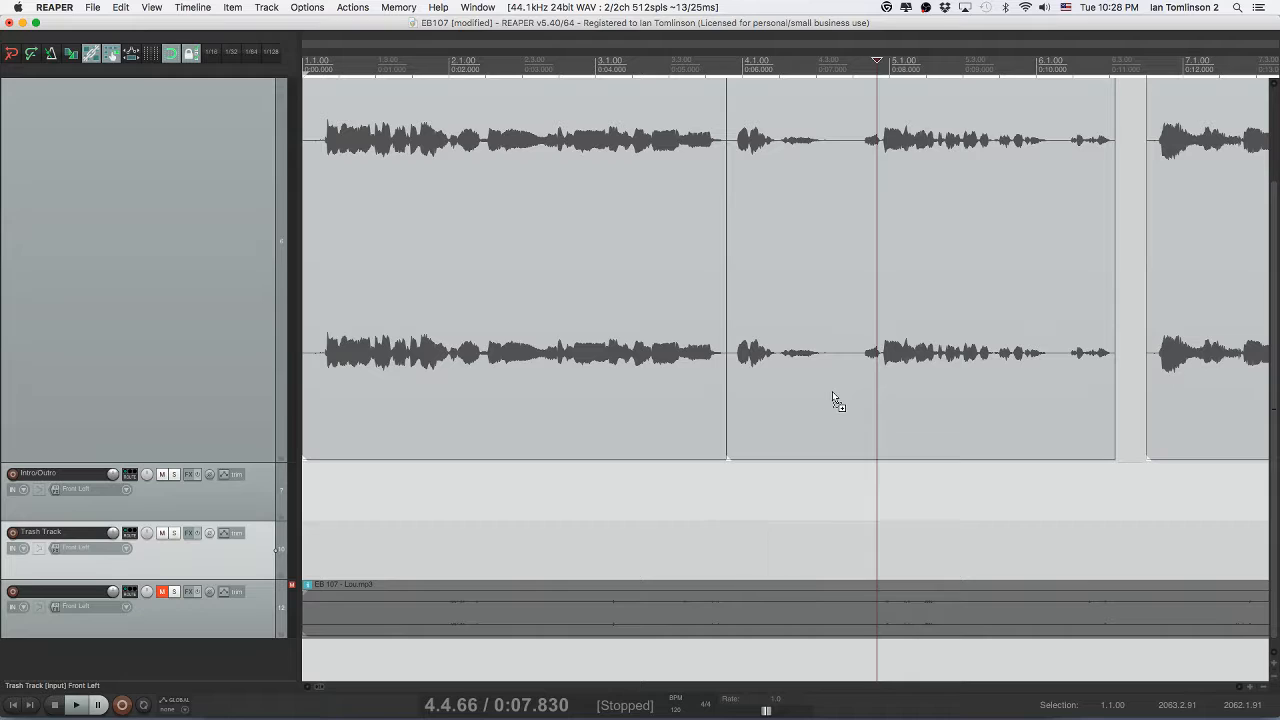
key("super+z")
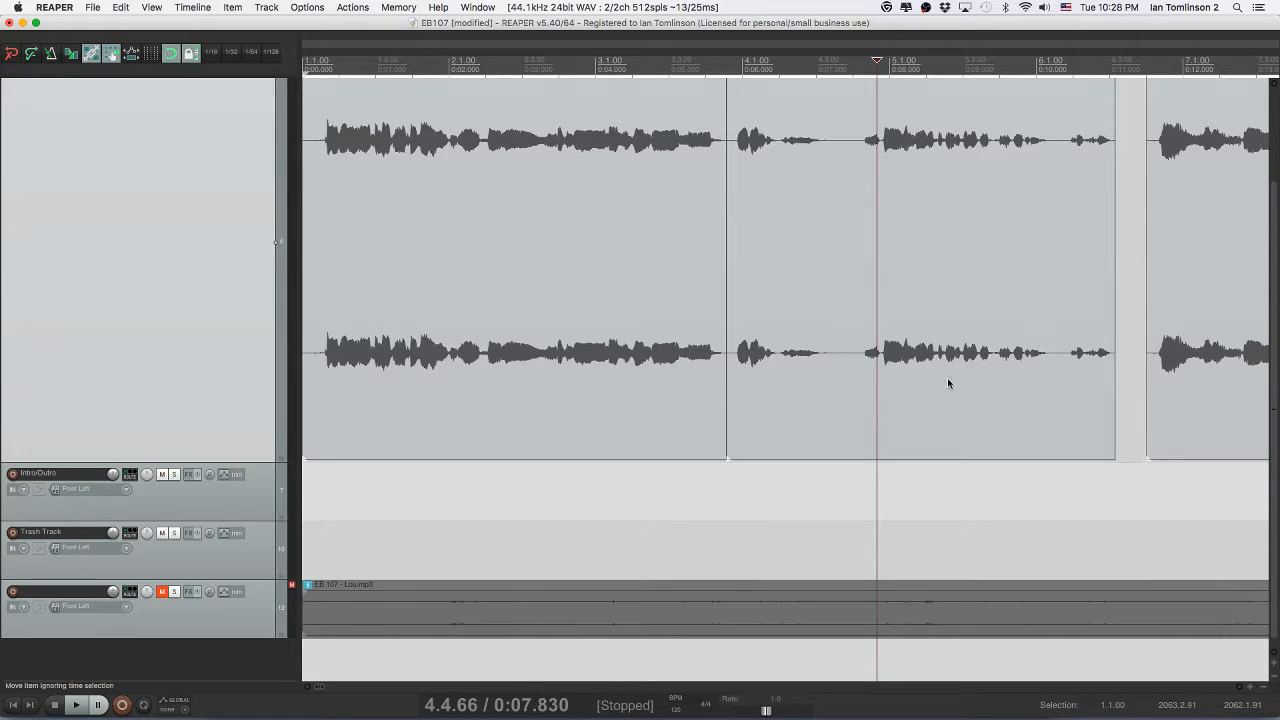
- Move the third clip earlier on the EB107 Pre track to meet the end of the second clip, and clear the item selection
left_click_drag(1177, 394, 1137, 402)
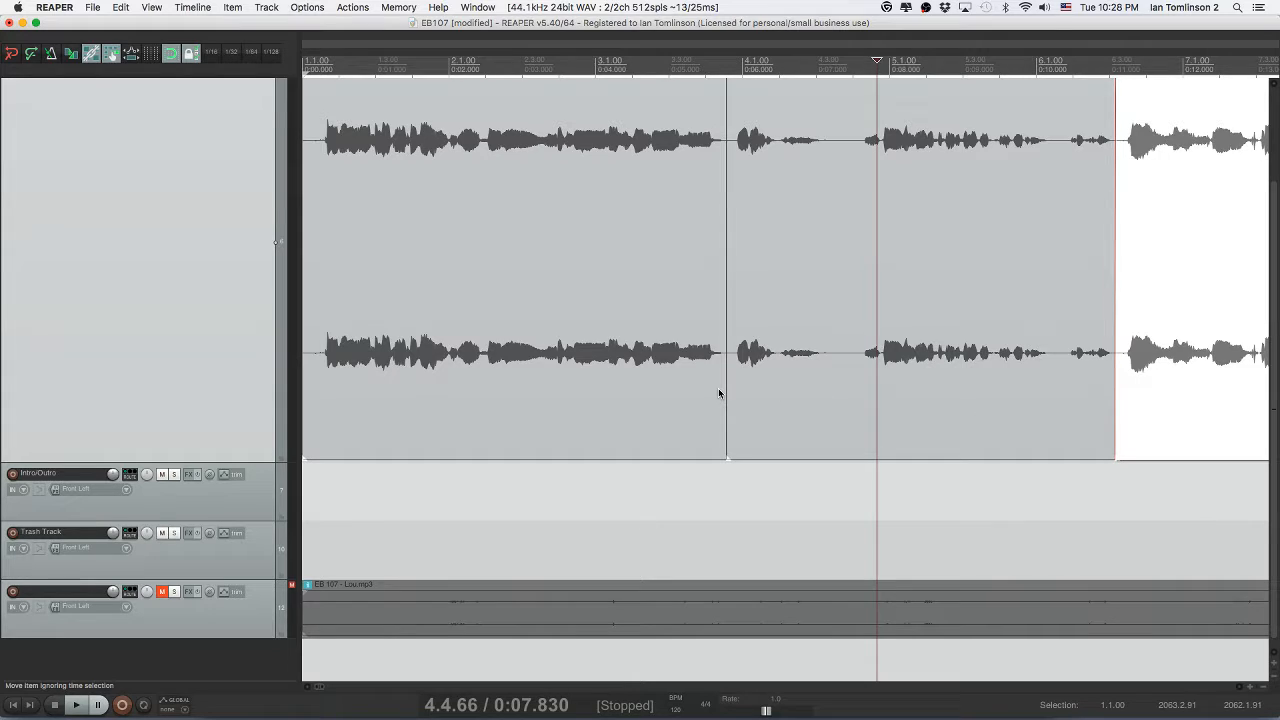
key("super+Tab")
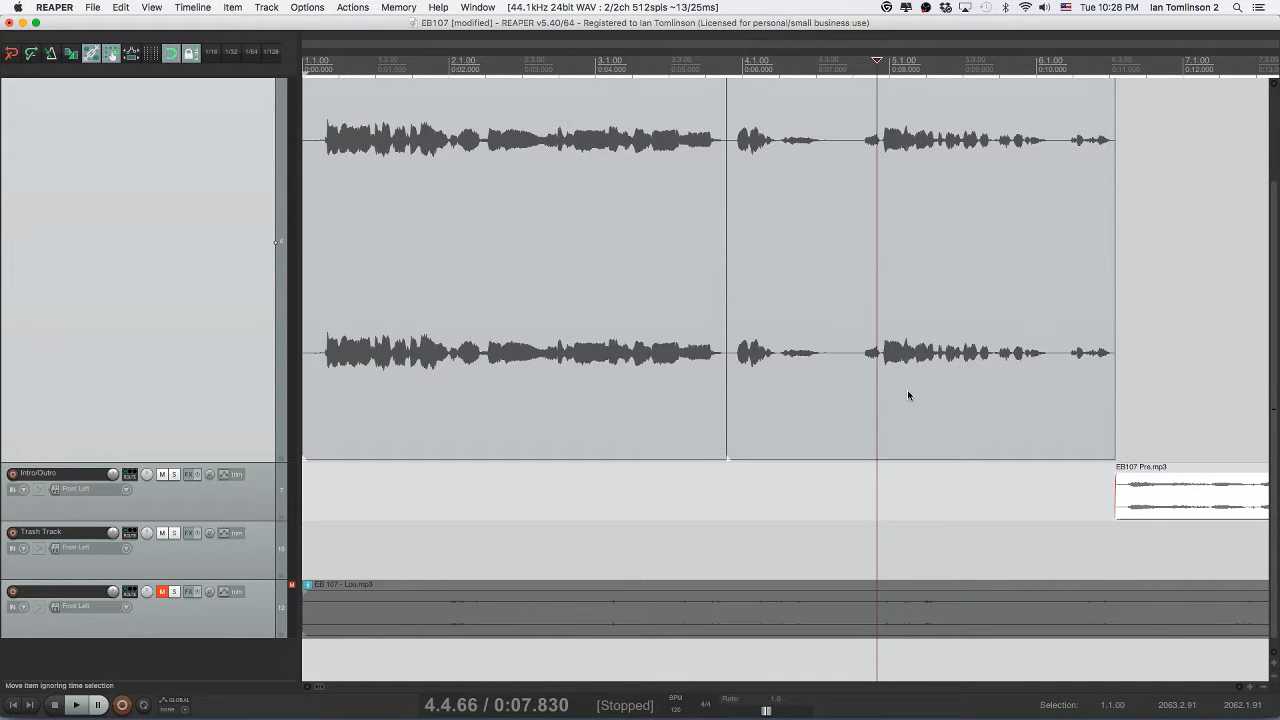
key("super+z")
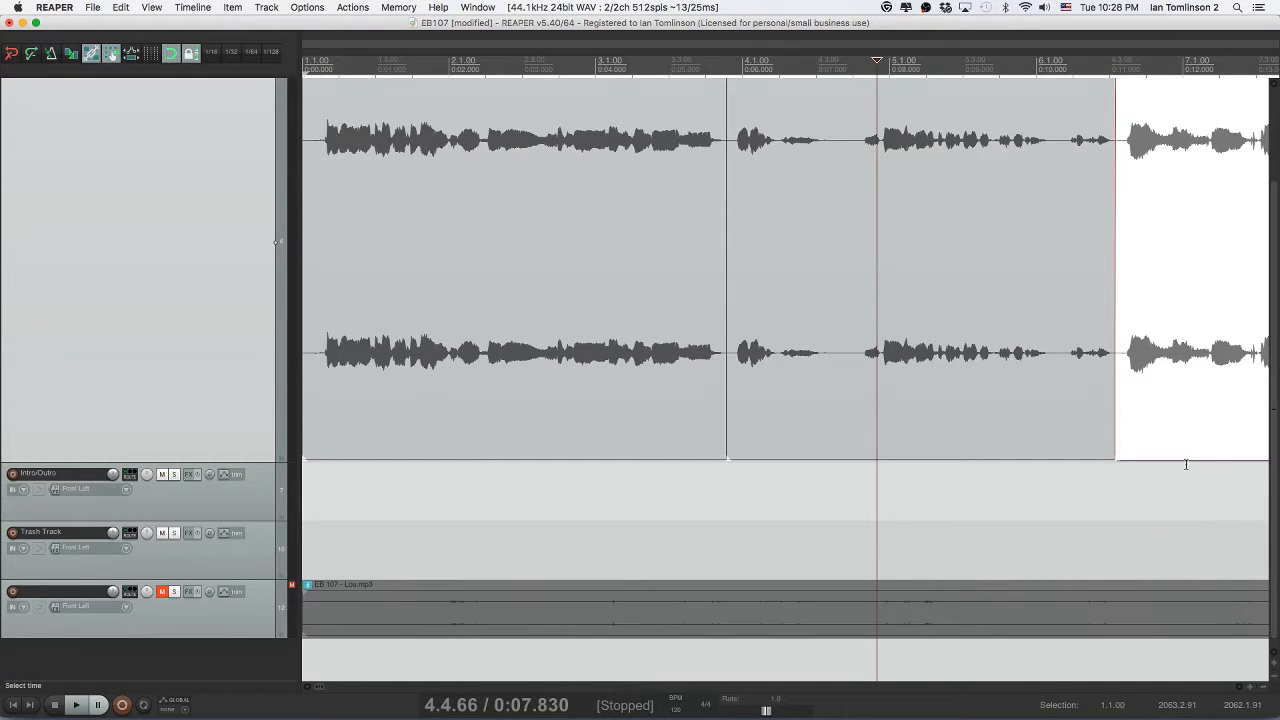
left_click(1163, 490)
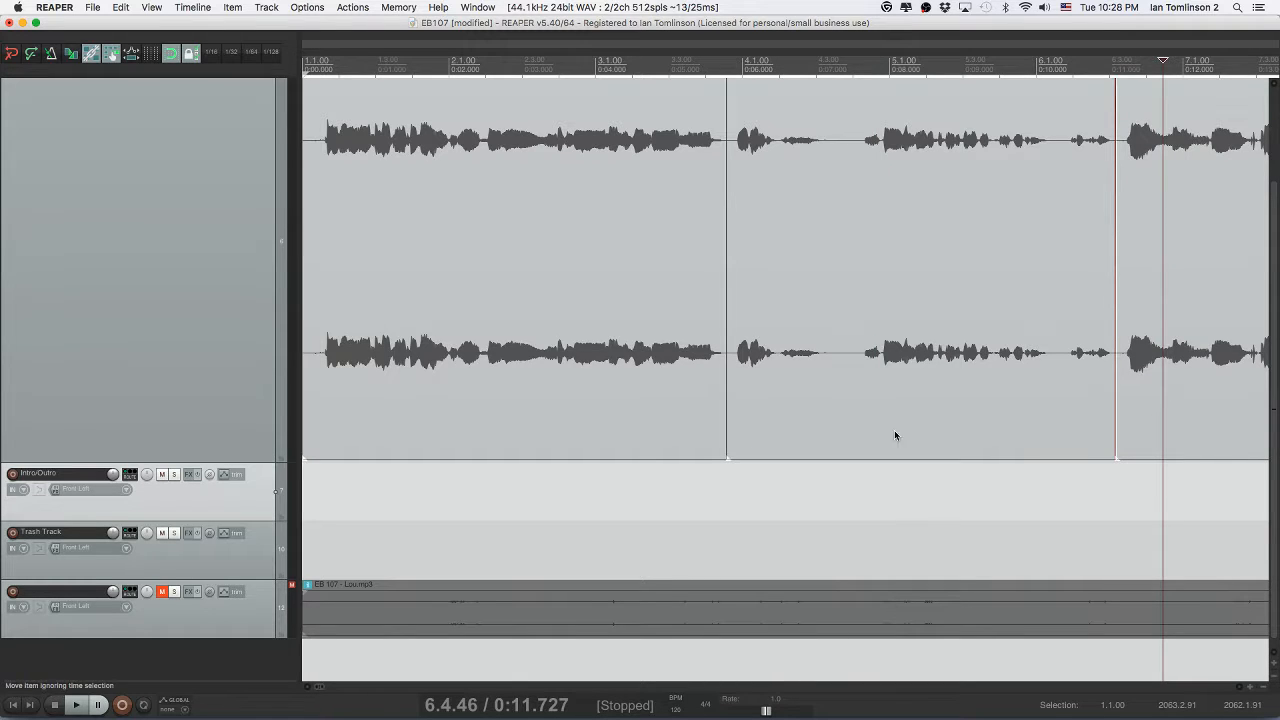
- Return the edit cursor to the start of the project
scroll(871, 423, "up", 3)
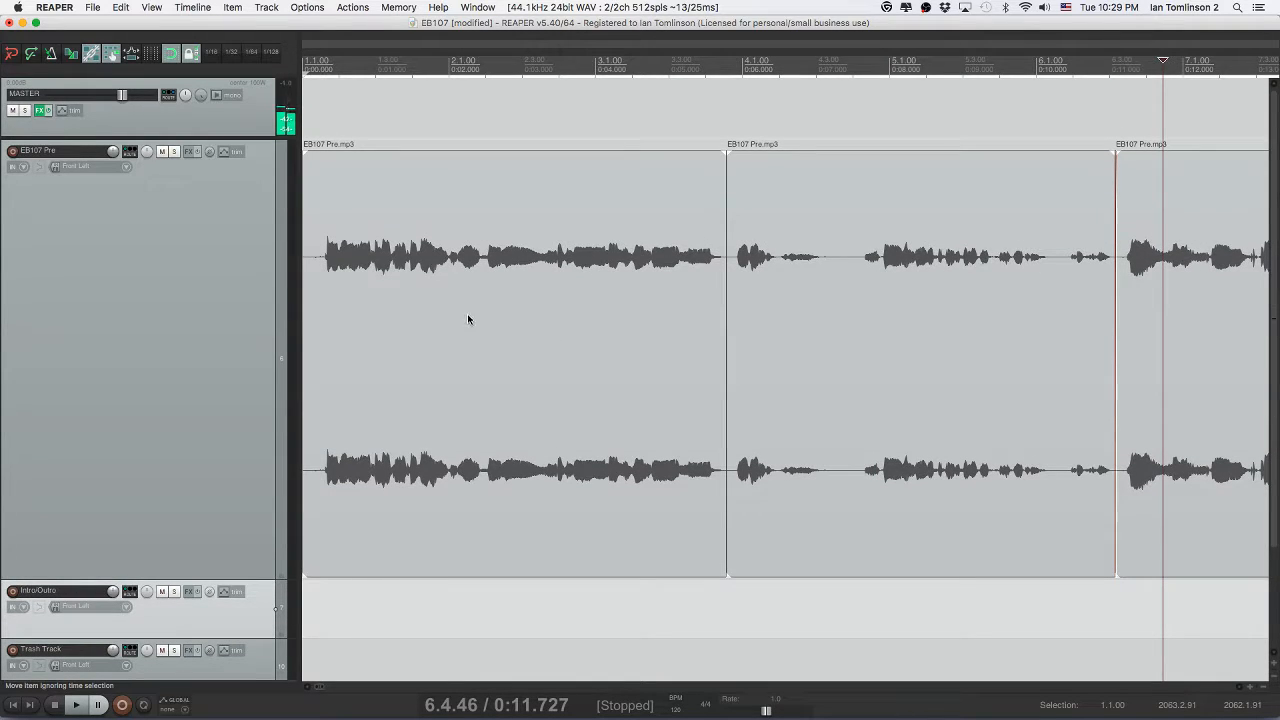
scroll(452, 318, "down", 2)
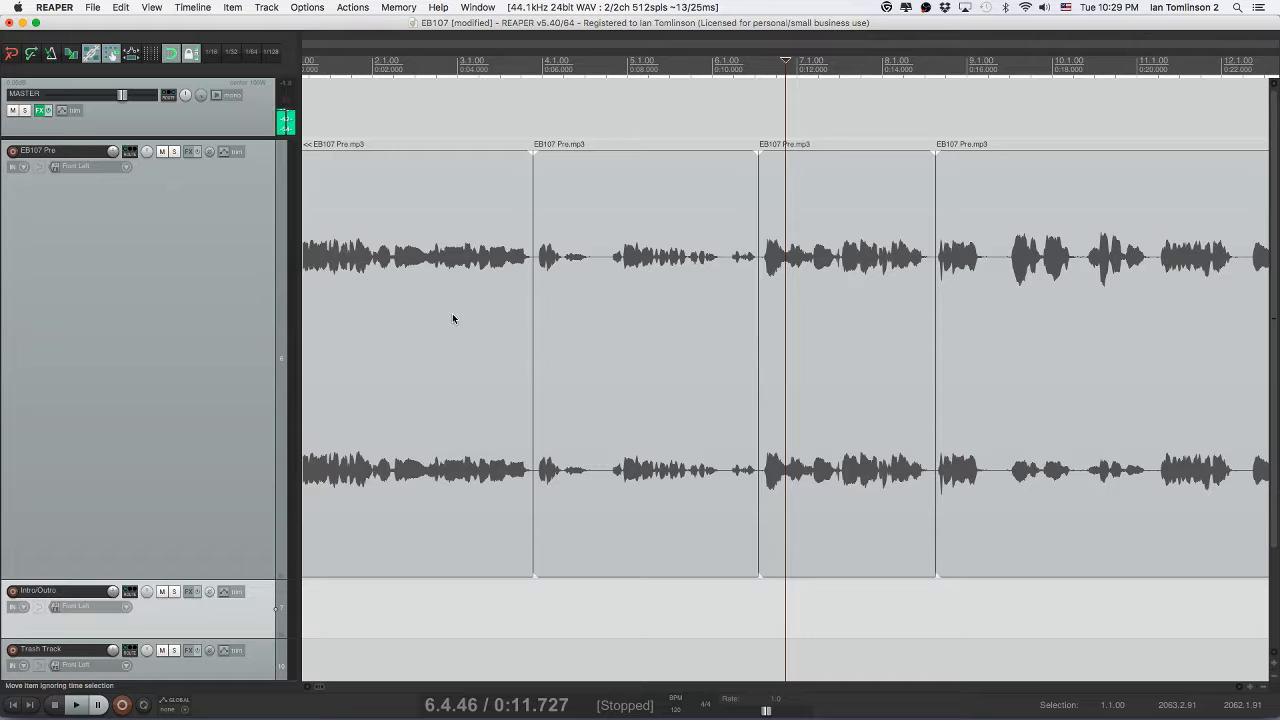
scroll(452, 318, "down", 3)
scroll(452, 318, "up", 1)
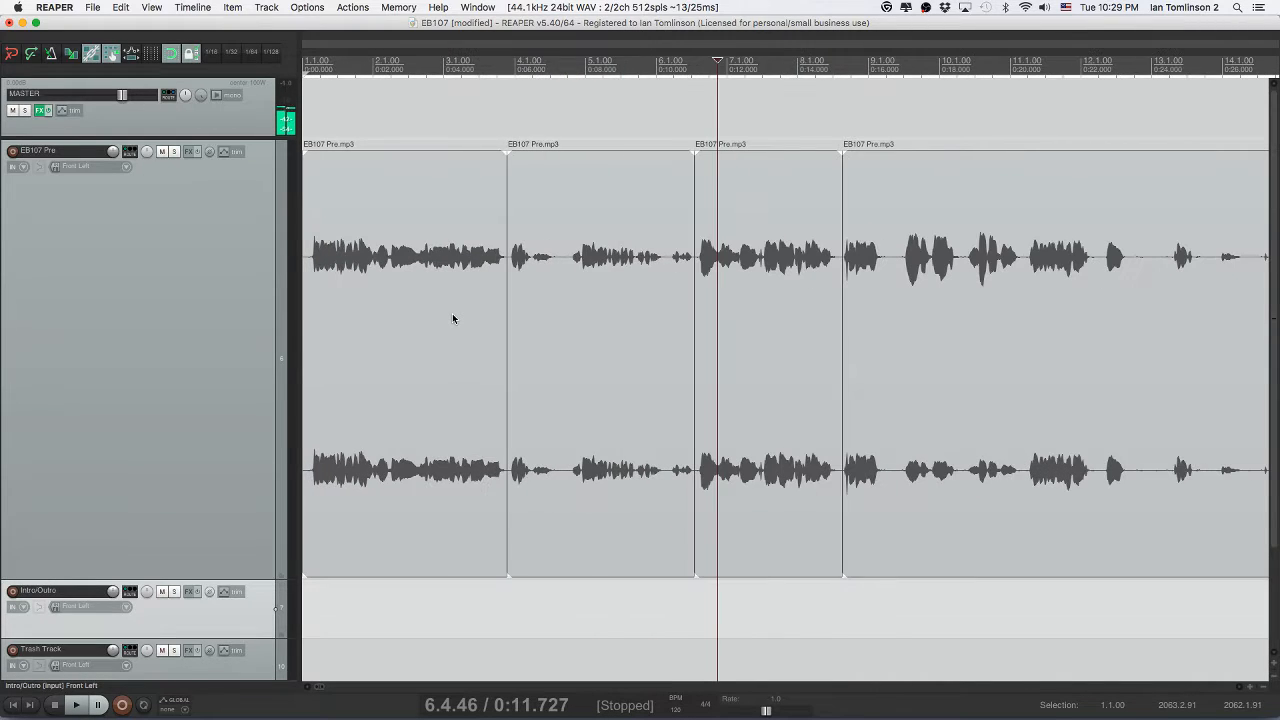
key("Home")
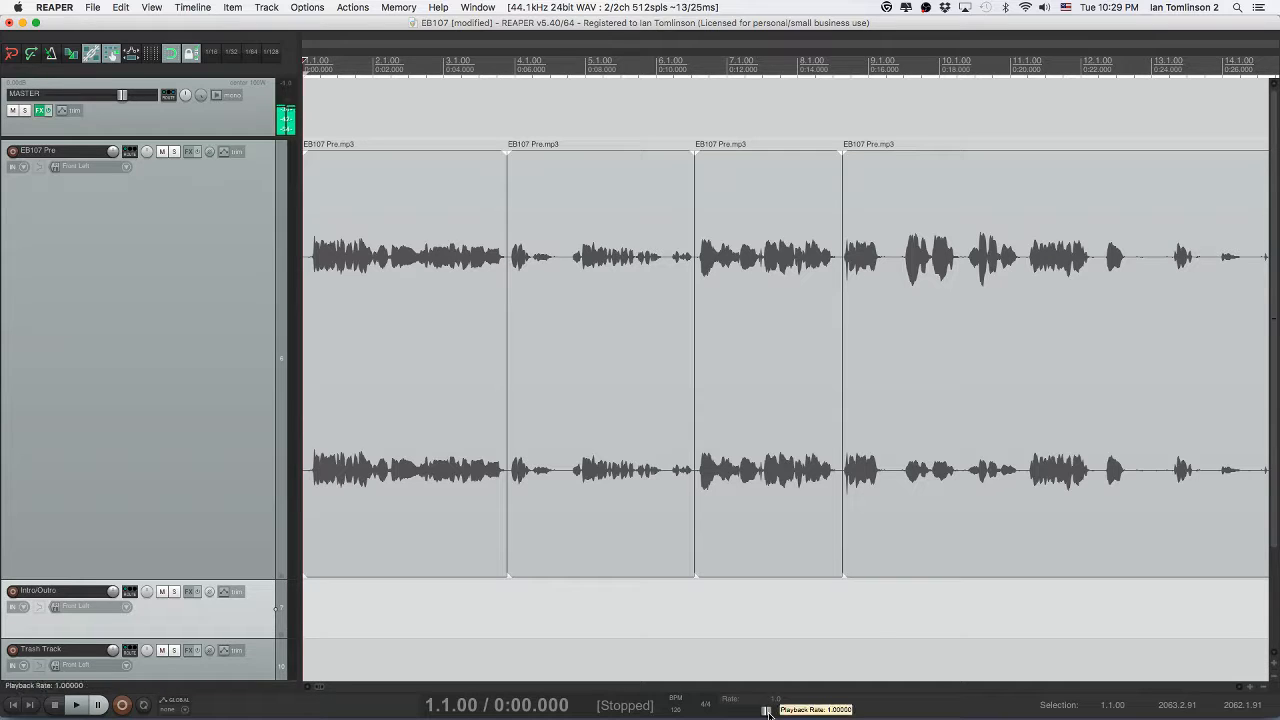
- Set the playback rate to 1.6 and check that pitch is preserved when the master playrate changes
left_click_drag(770, 712, 776, 714)
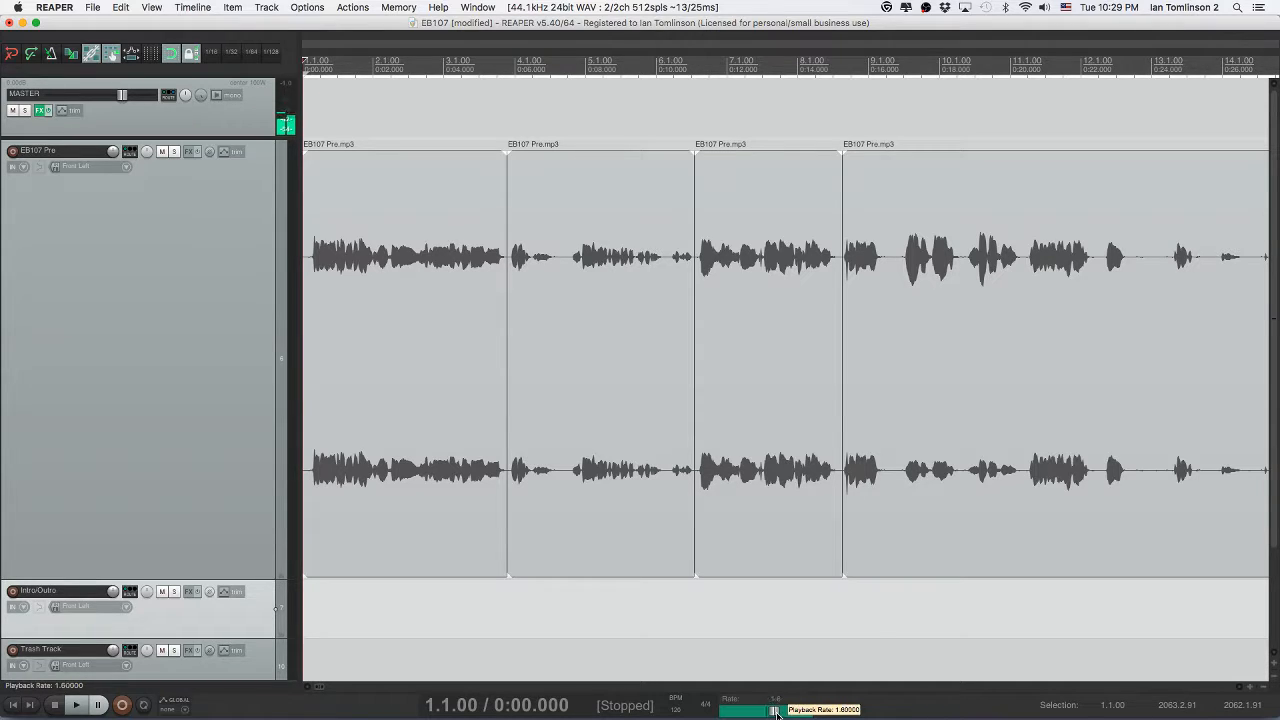
right_click(776, 712)
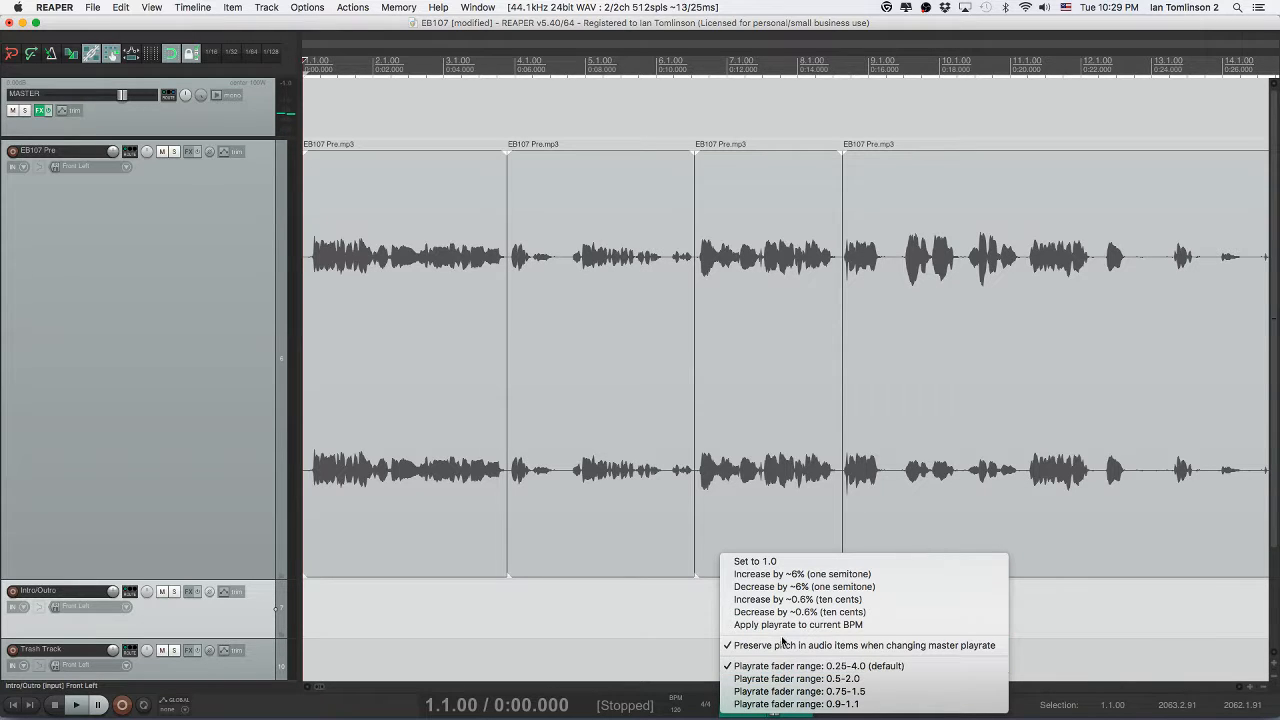
left_click(671, 613)
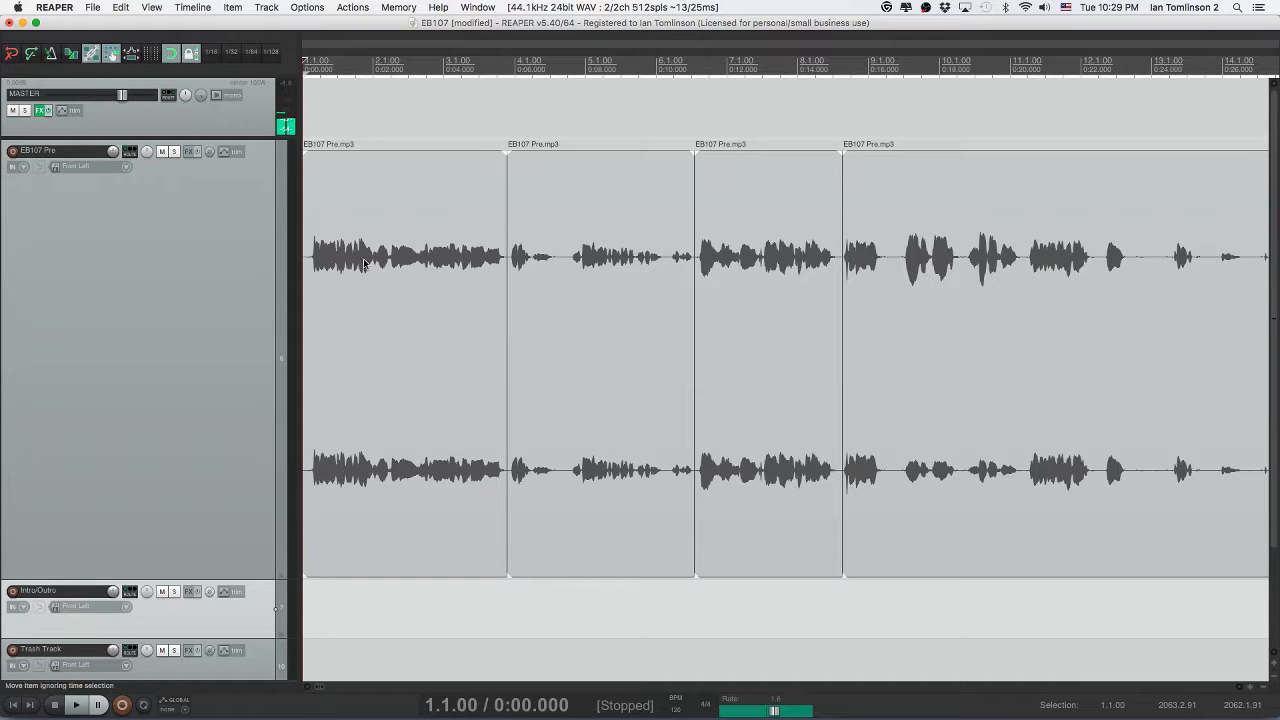
- Listen through the EB107 Pre audio to find the end of the good speech and split the clip at about 0:23.3
key("space")
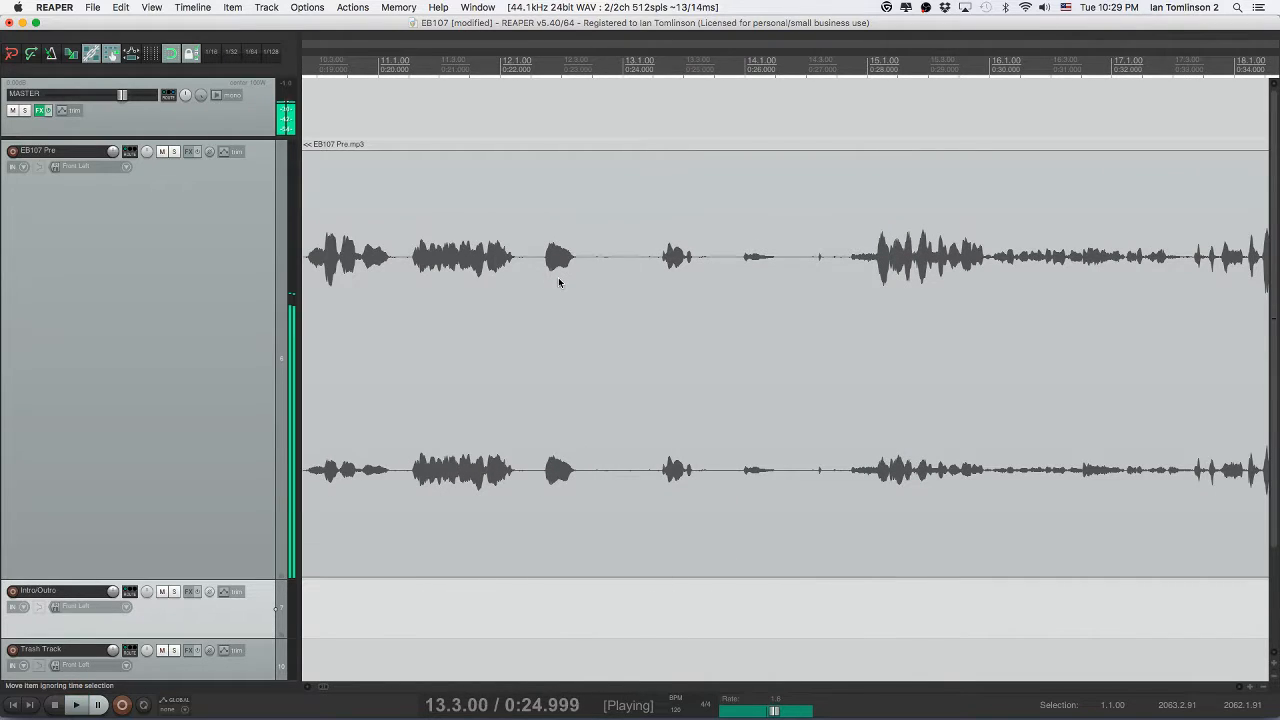
key("space")
left_click(577, 265)
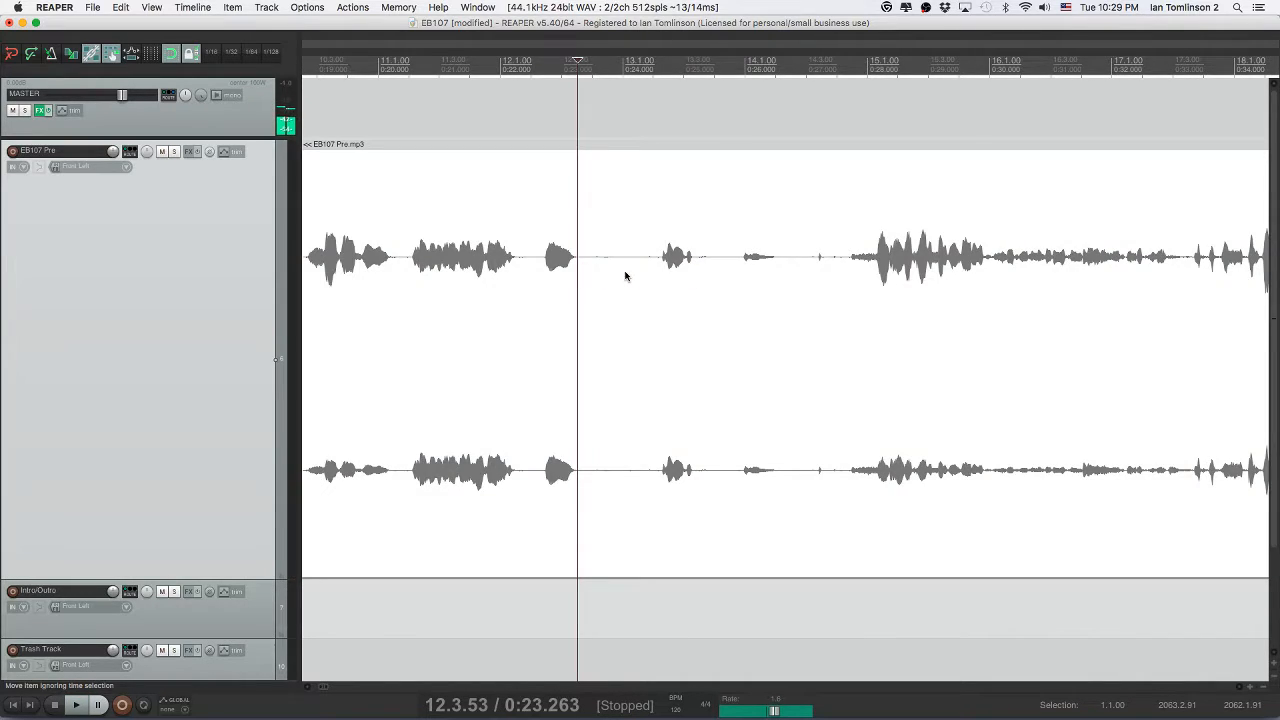
key("space")
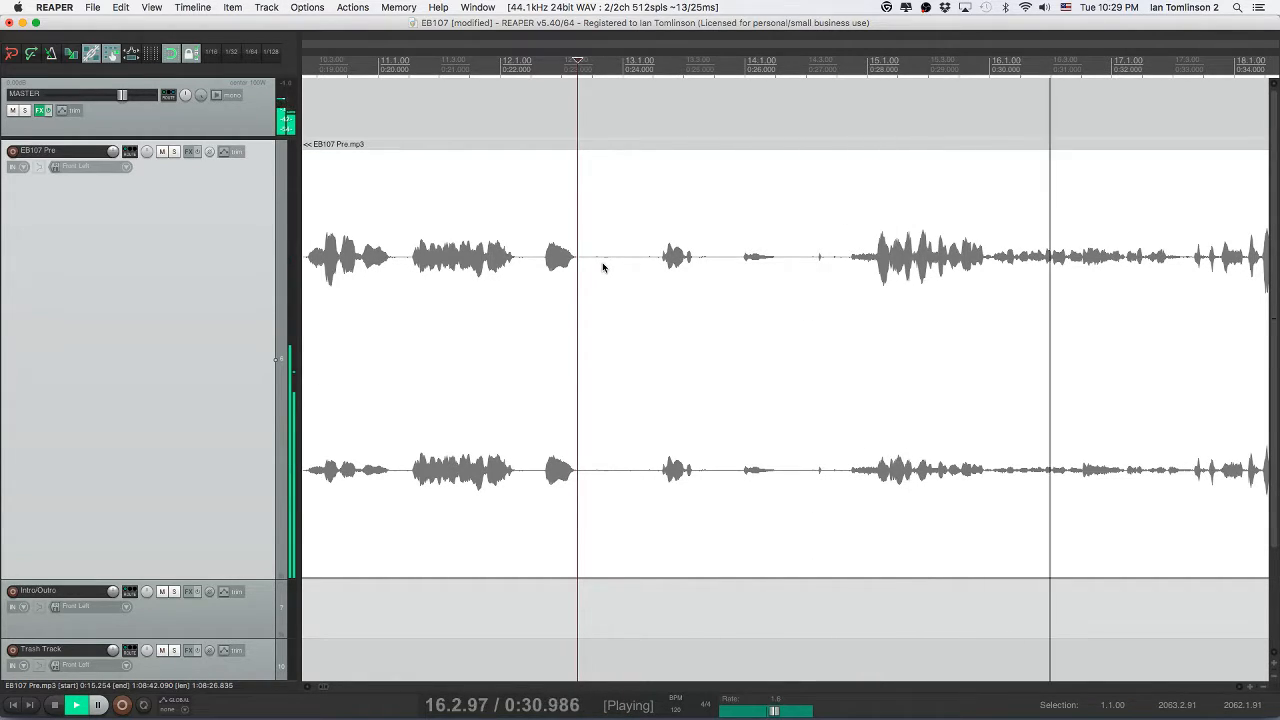
left_click(481, 262)
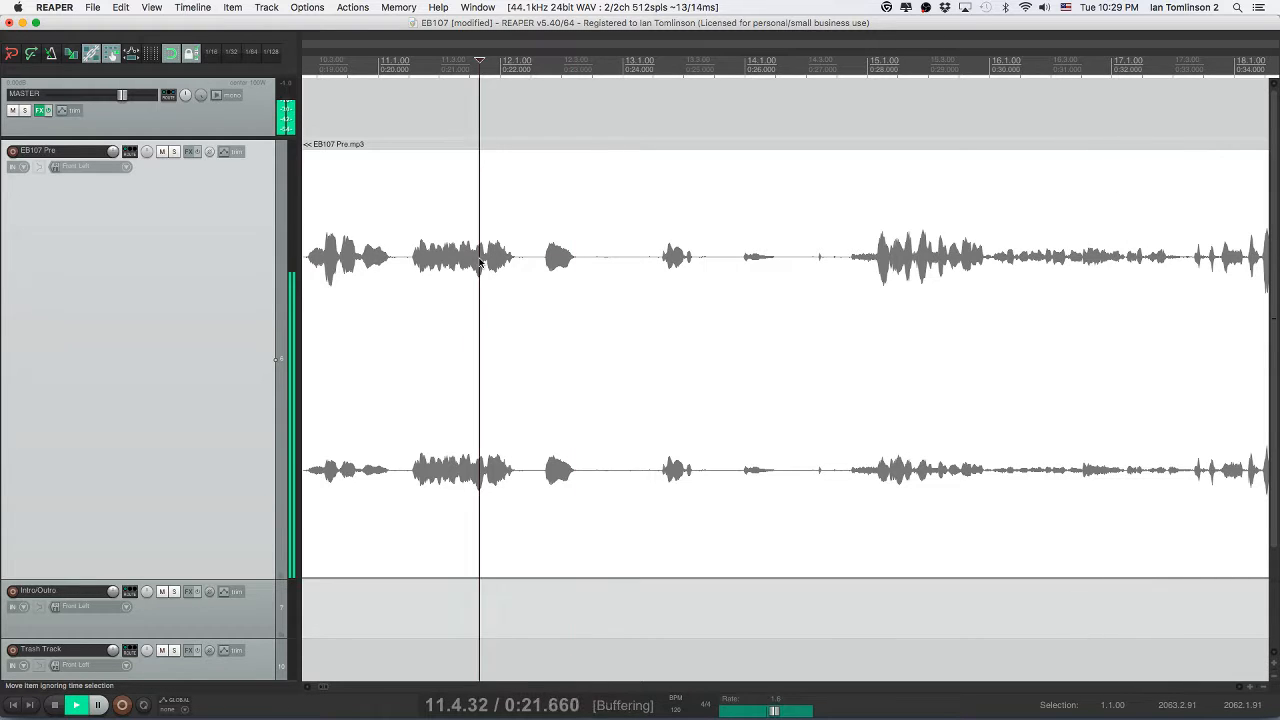
key("space")
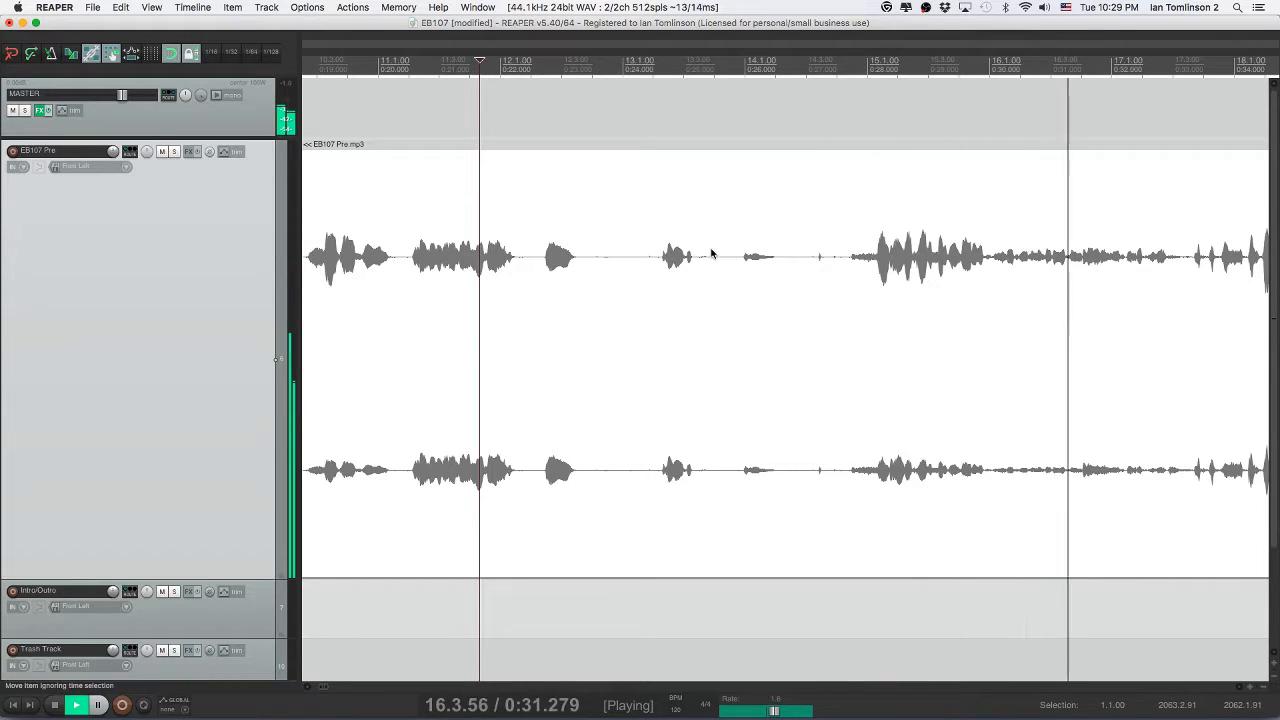
key("space")
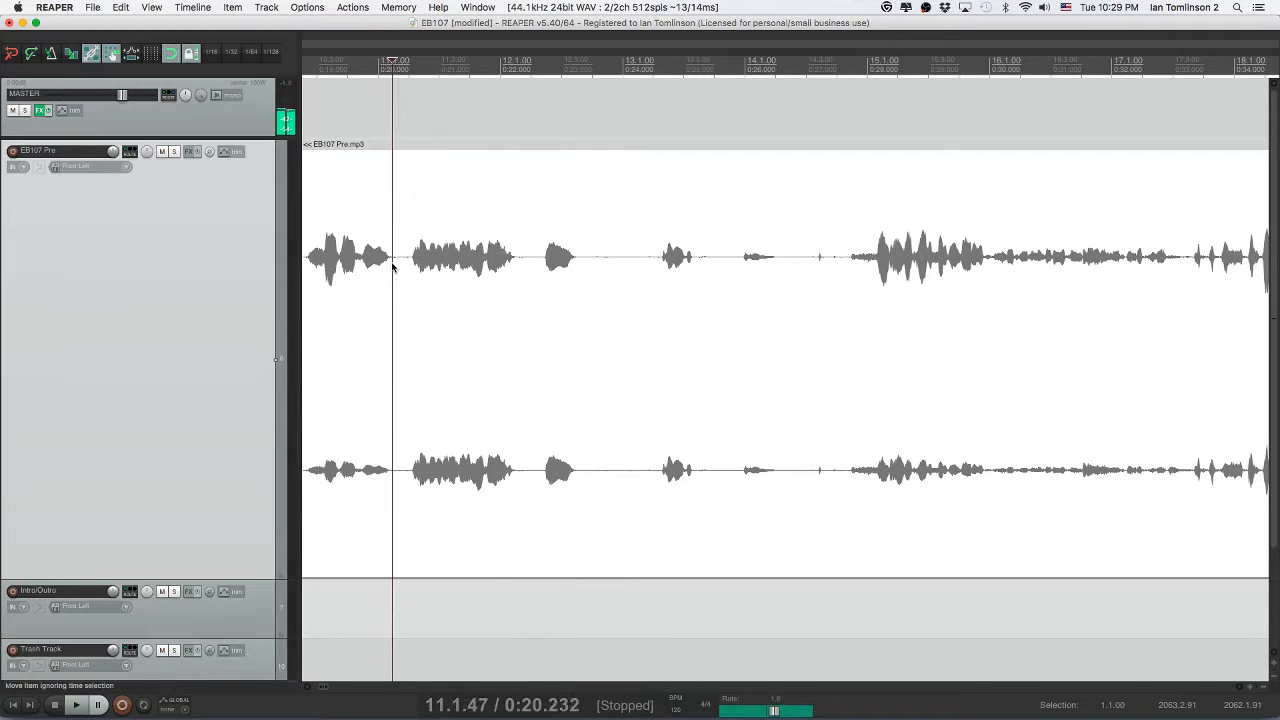
key("space")
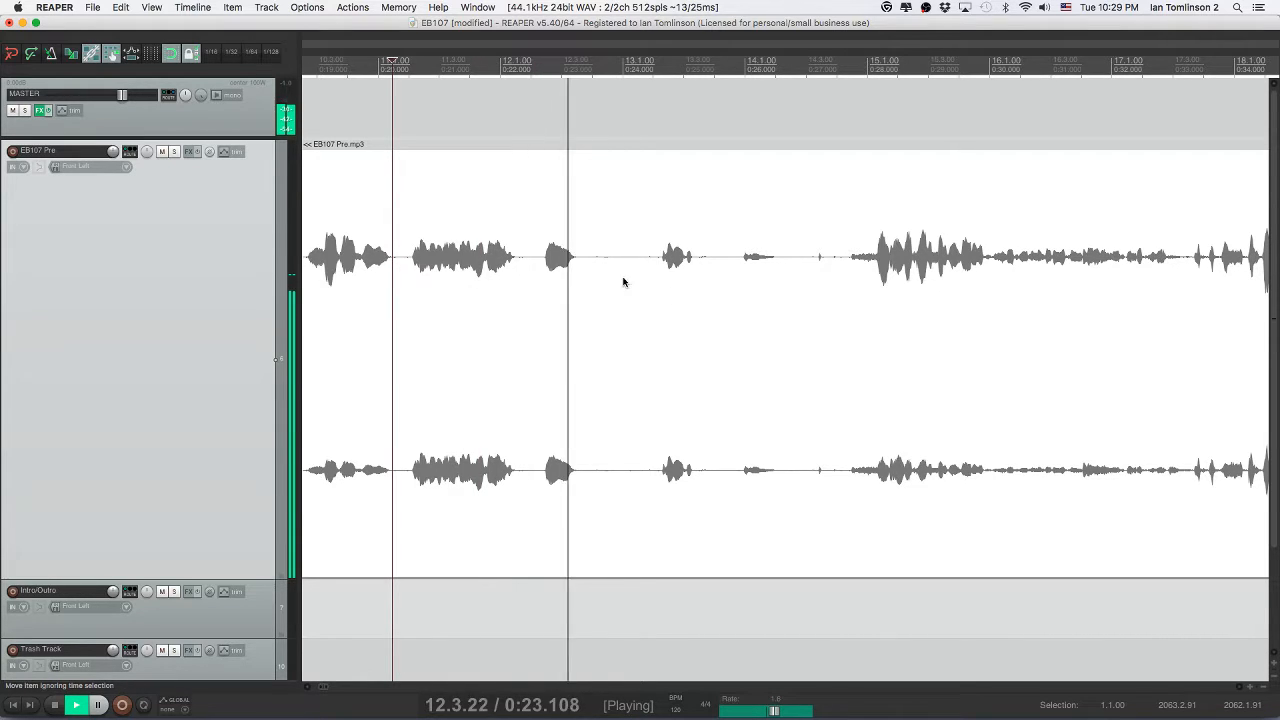
key("space")
left_click(582, 262)
key("s")
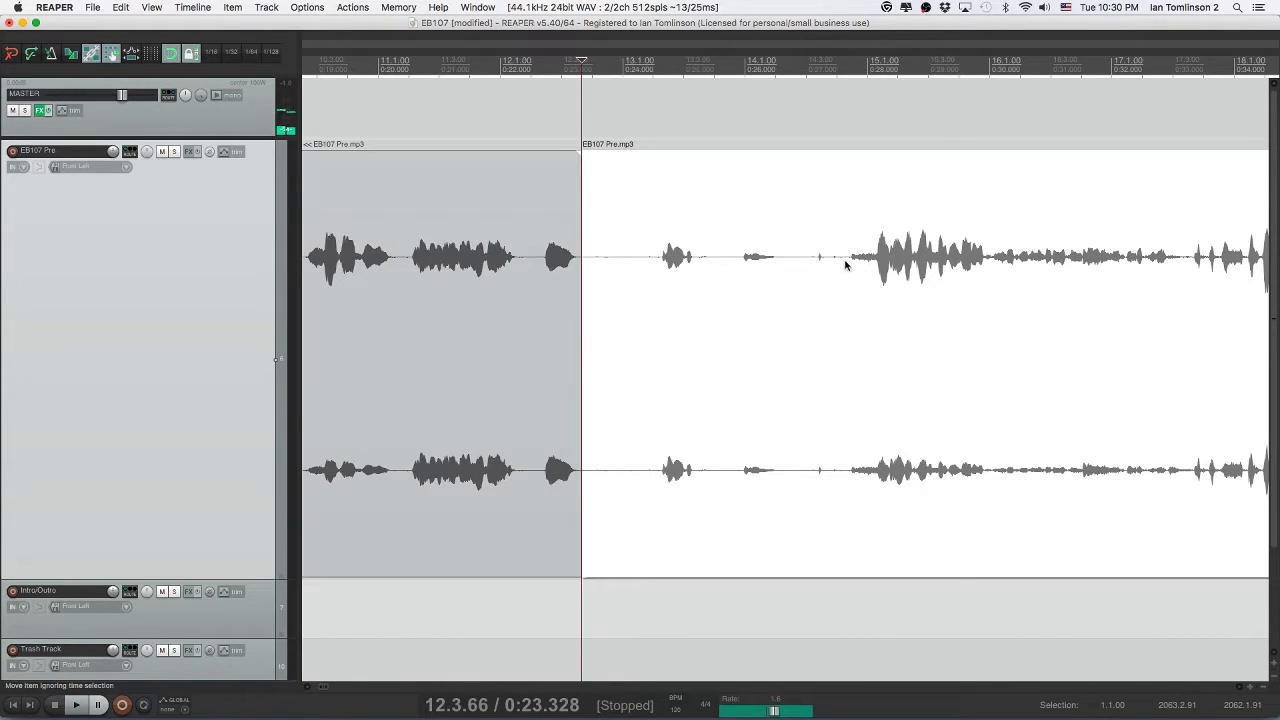
- Split the clip again at about 0:28.1 and send the unwanted piece between the two splits to the Trash Track
key("space")
key("space")
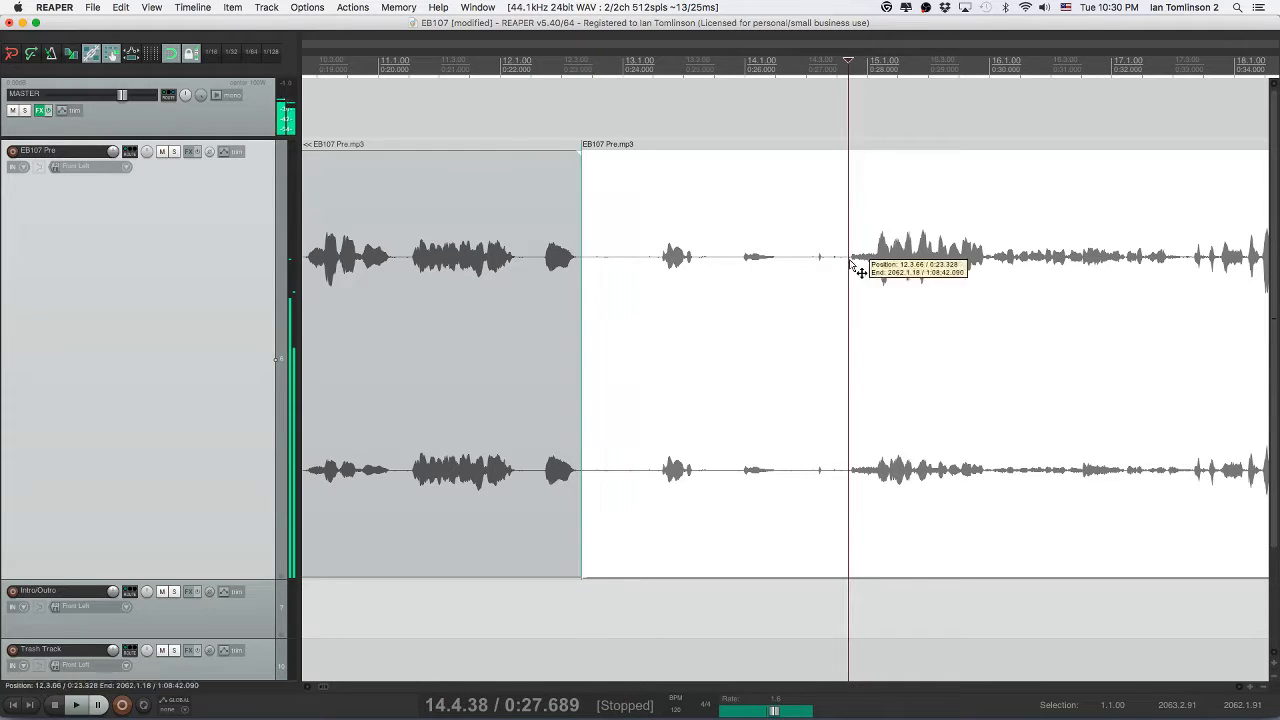
left_click(850, 263)
key("space")
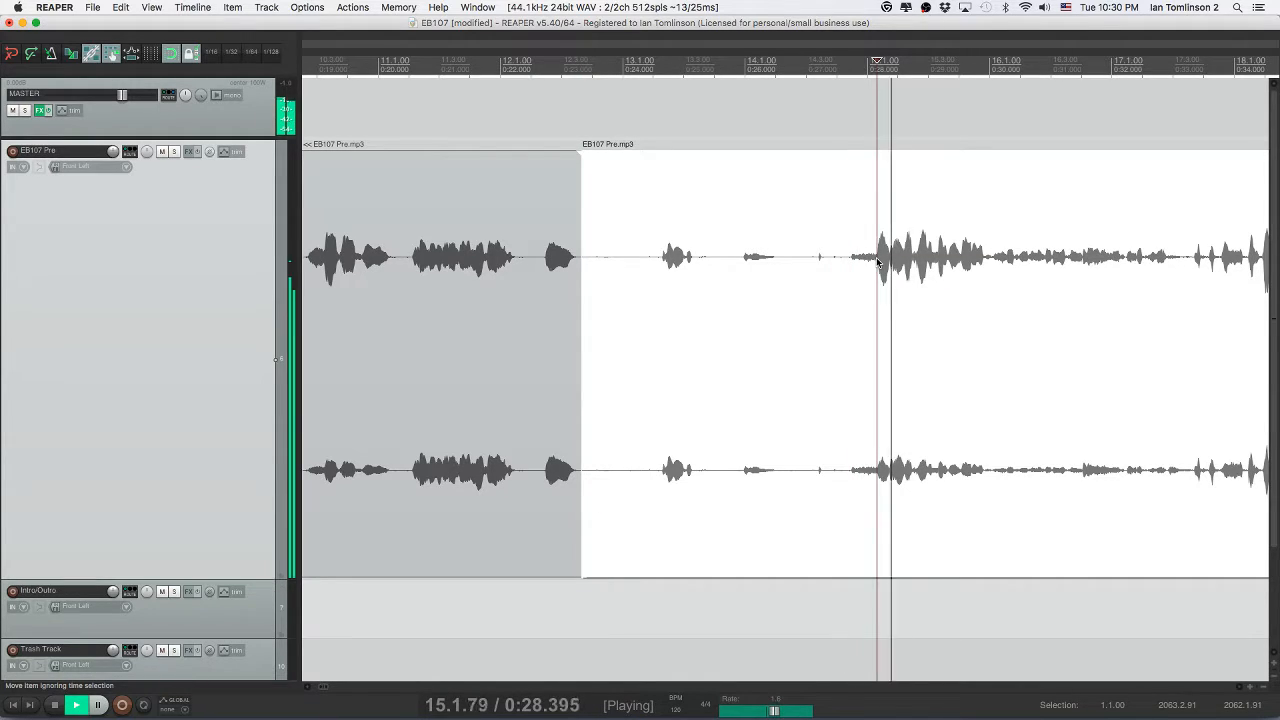
key("space")
key("s")
left_click(813, 267)
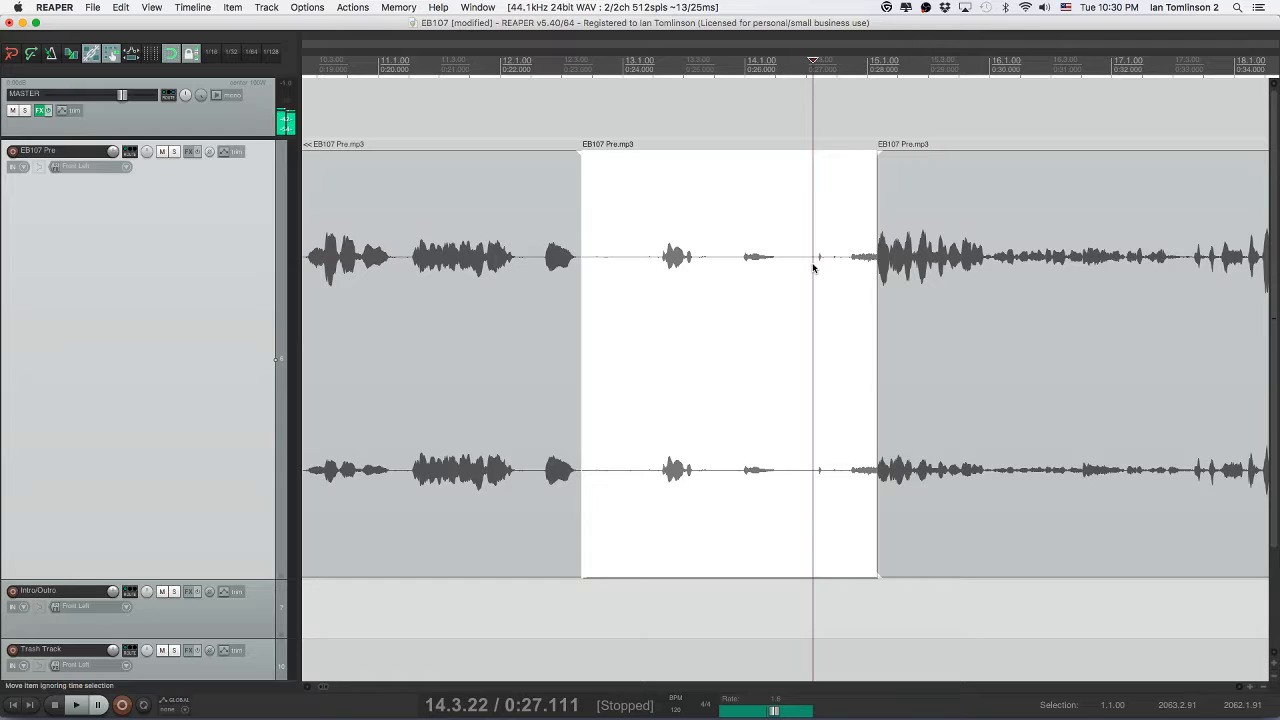
key("Delete")
- Play back across the join at about 0:23.3 and keep listening to about 0:41 for the next unwanted section
left_click(532, 275)
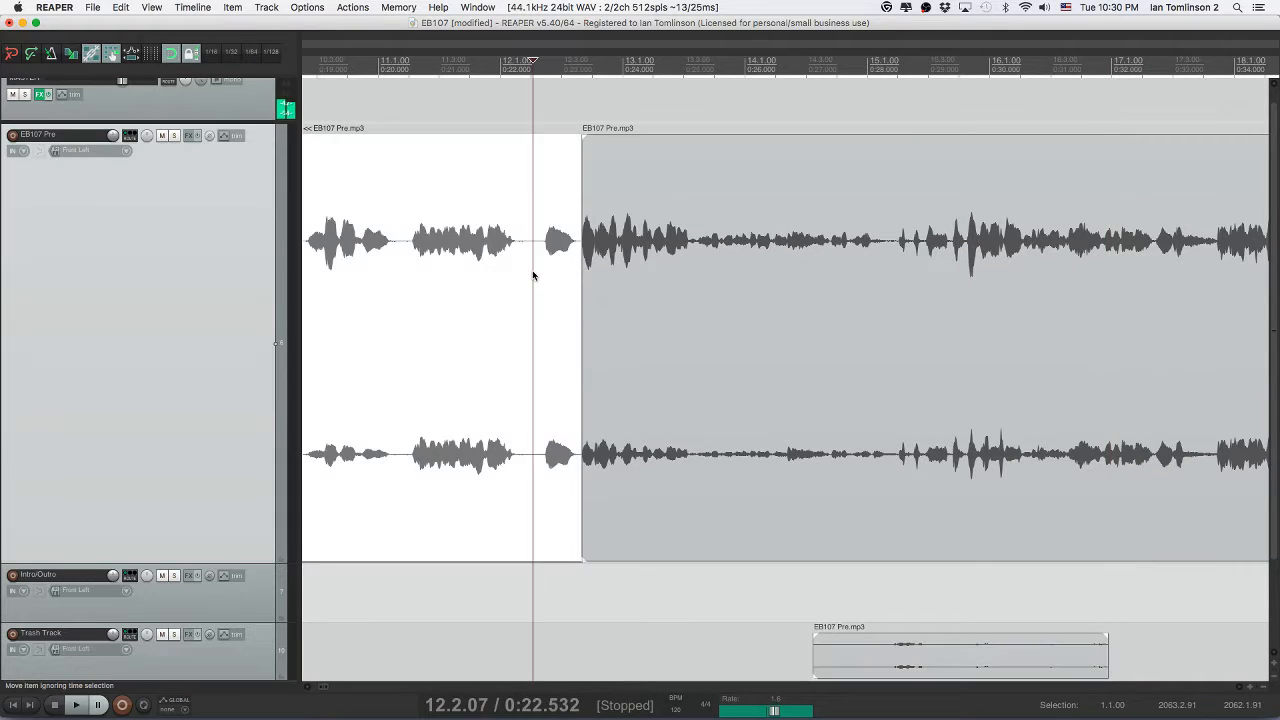
key("space")
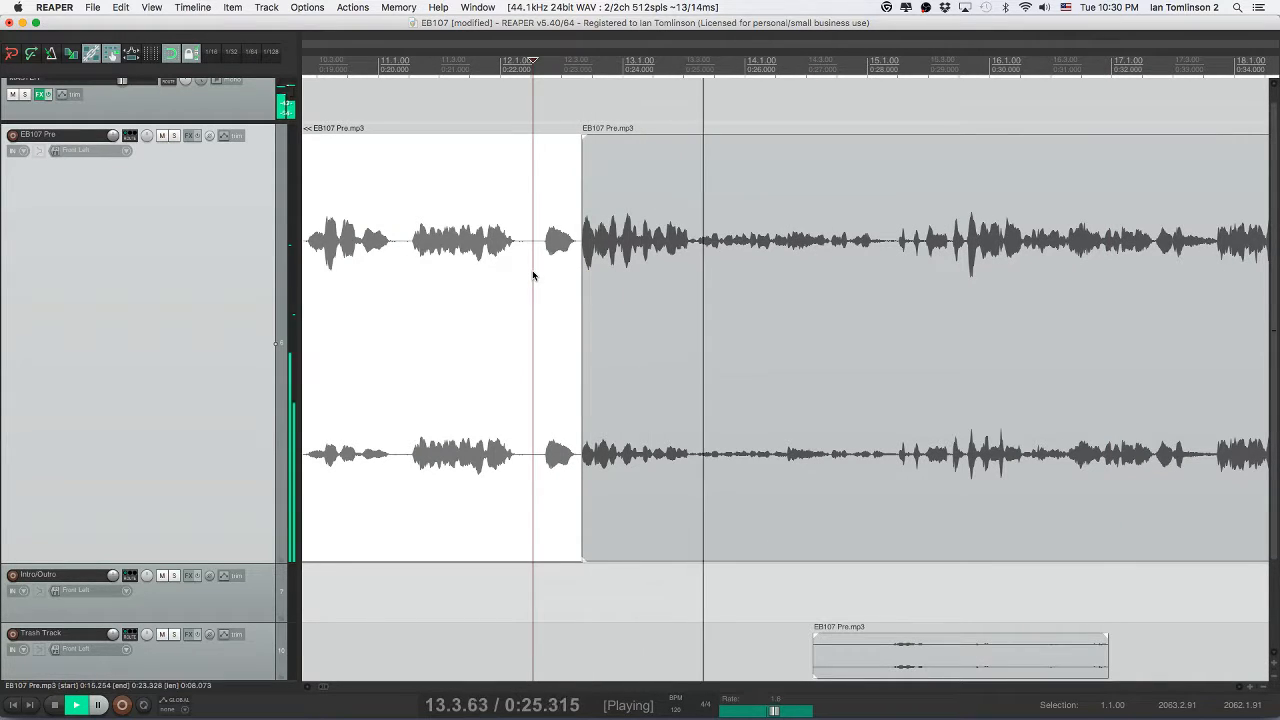
scroll(634, 271, "right", 3)
scroll(633, 270, "right", 4)
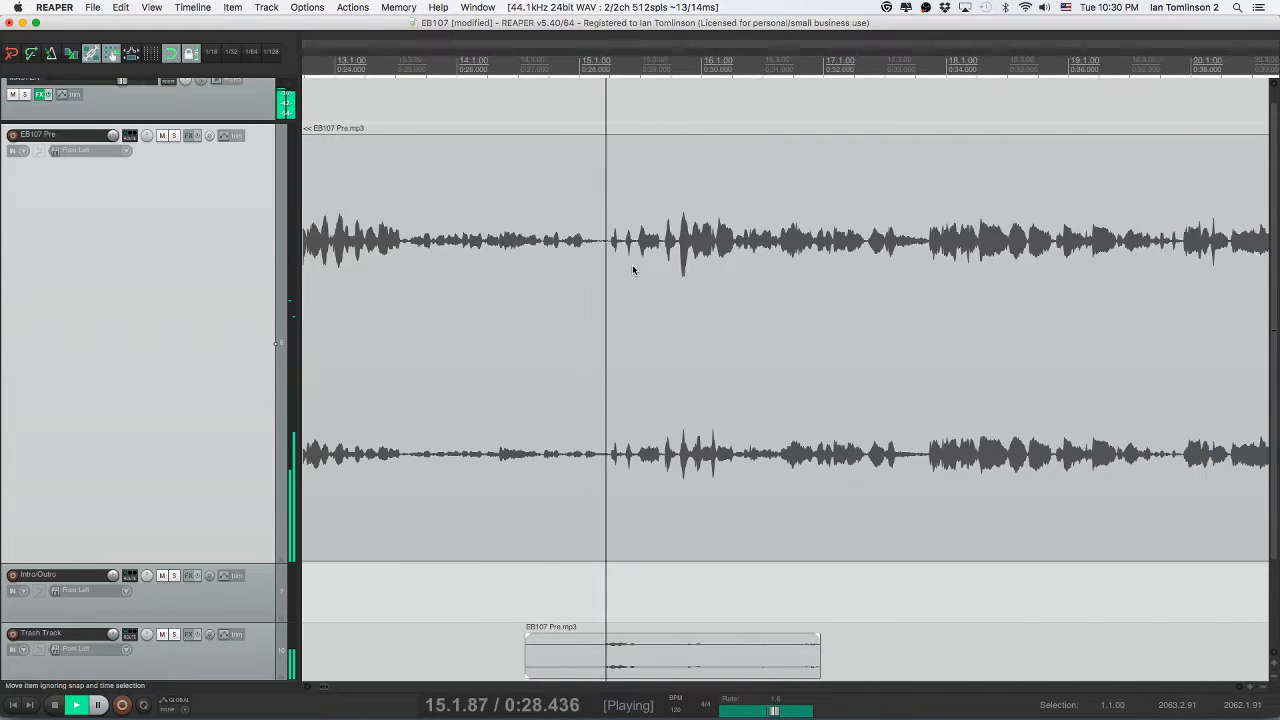
scroll(633, 270, "right", 5)
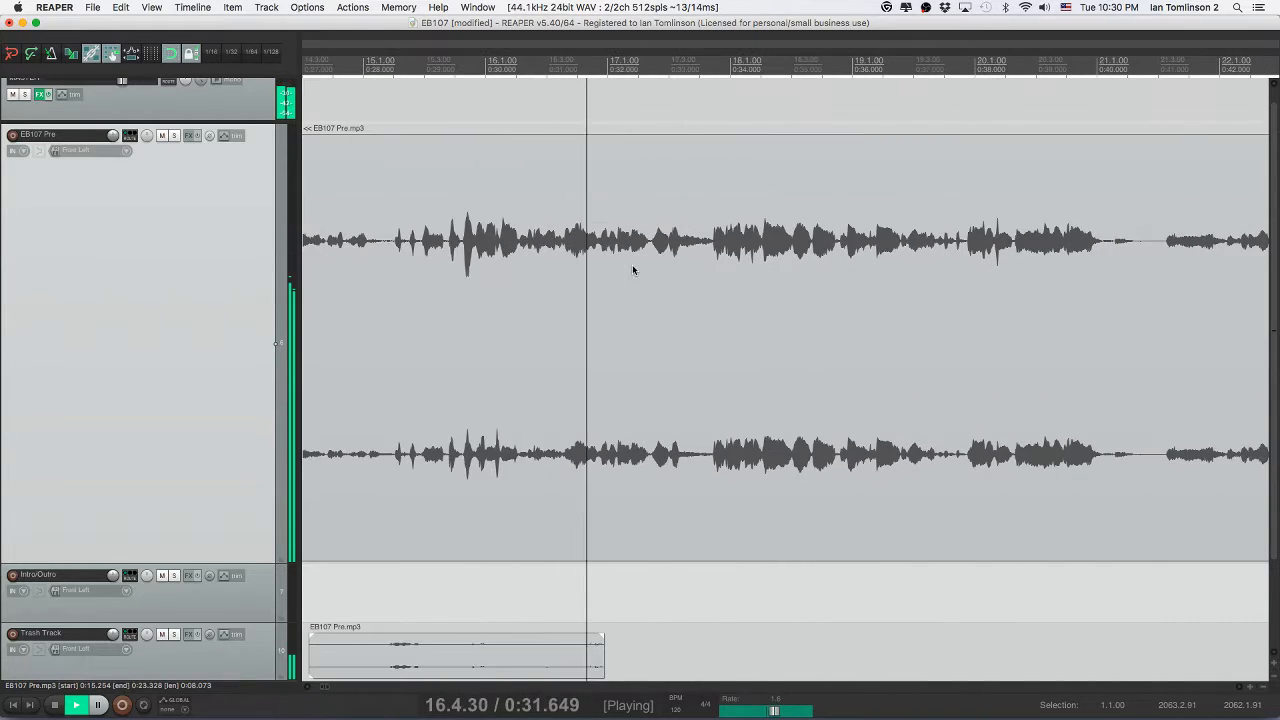
scroll(633, 270, "right", 5)
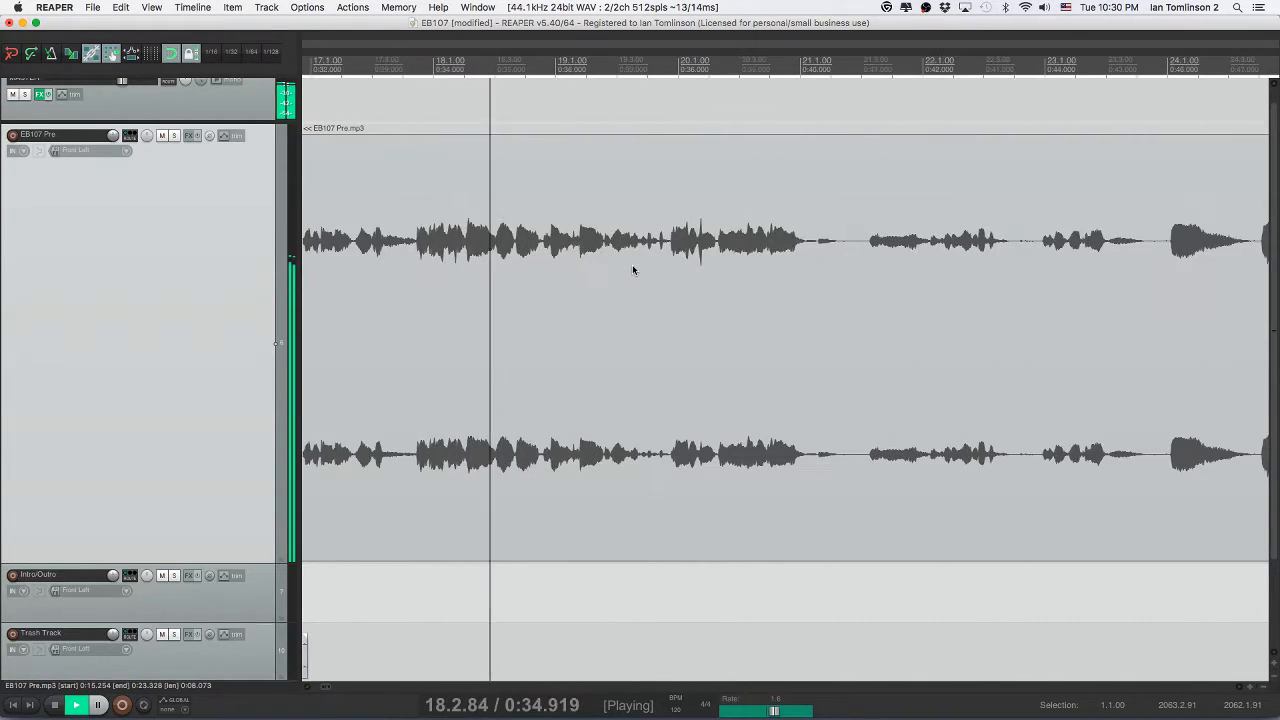
scroll(633, 270, "right", 3)
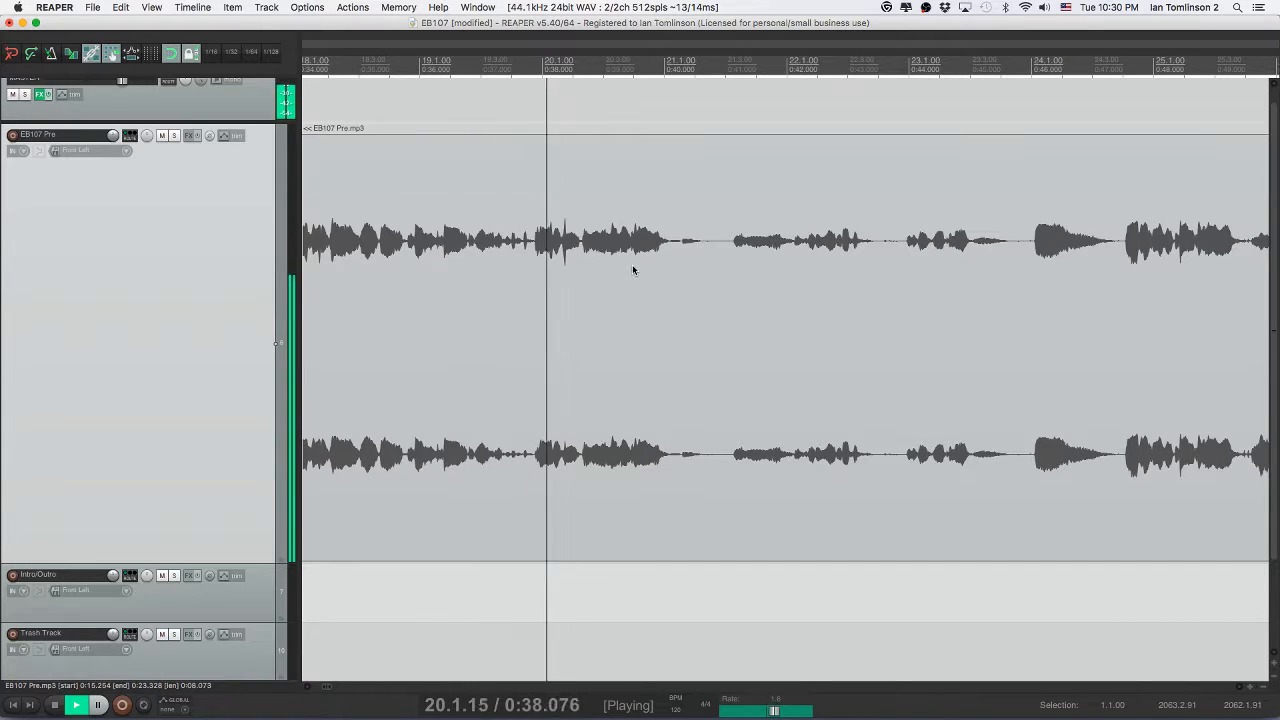
scroll(633, 270, "right", 1)
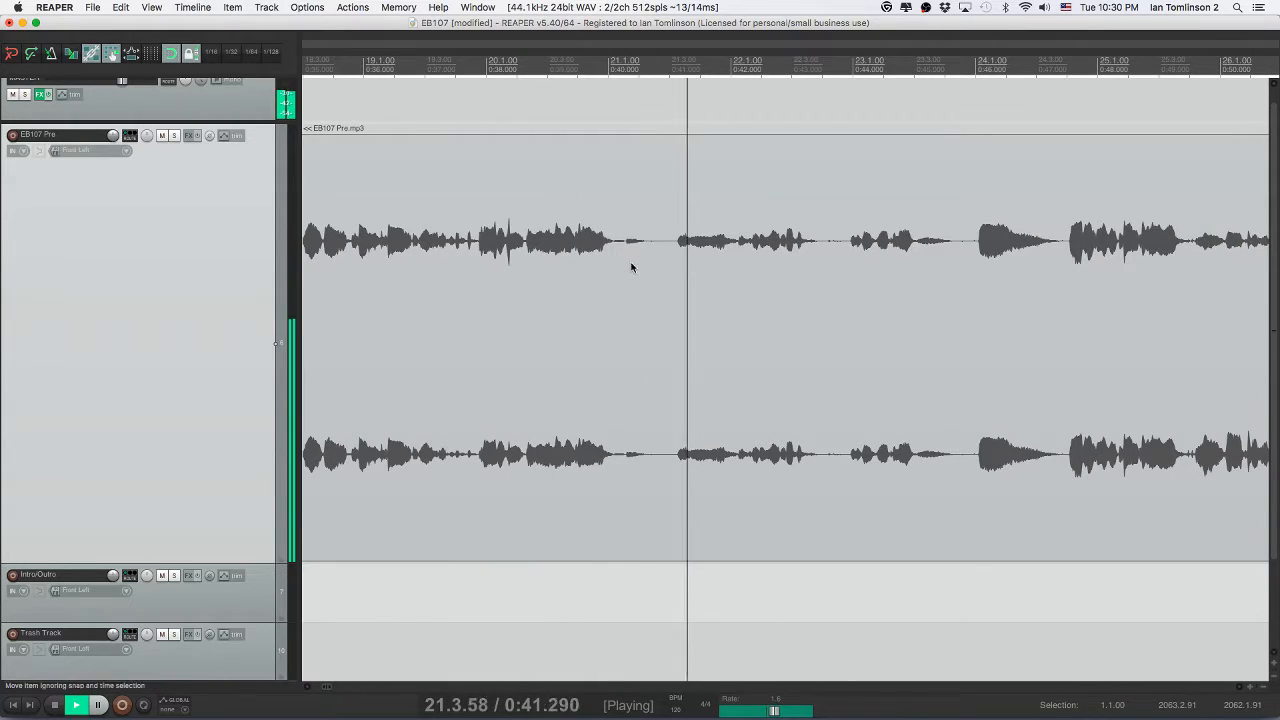
- Split the clip at about 0:40.1 and 0:40.9 and send the piece between the splits to the Trash Track
key("space")
left_click(612, 255)
left_click(564, 247)
key("space")
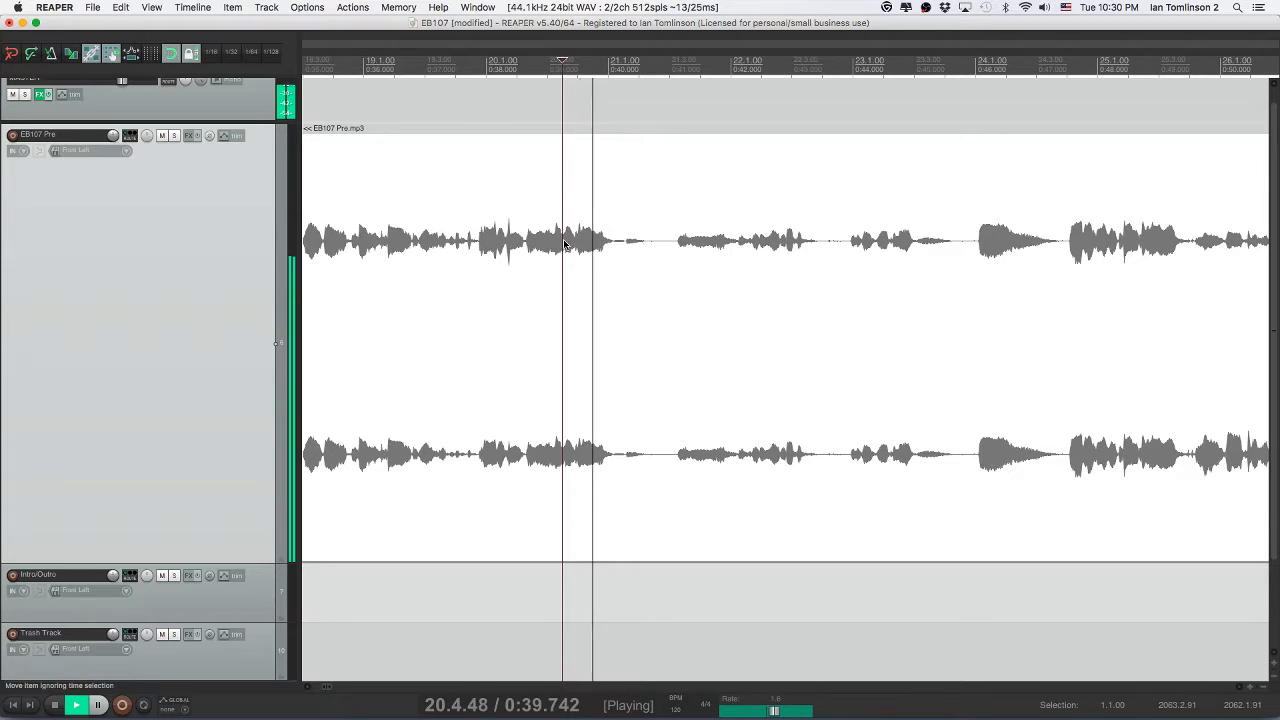
left_click(615, 248)
key("s")
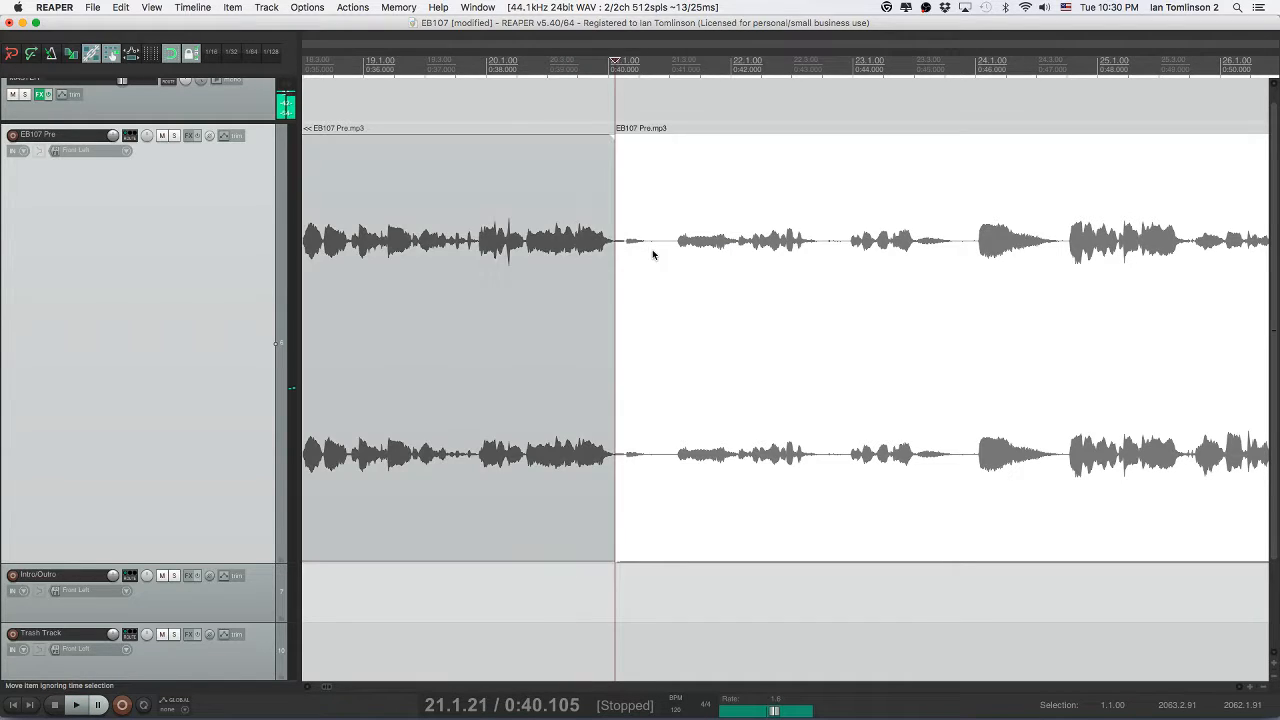
left_click(663, 250)
key("s")
left_click(634, 250)
key("Delete")
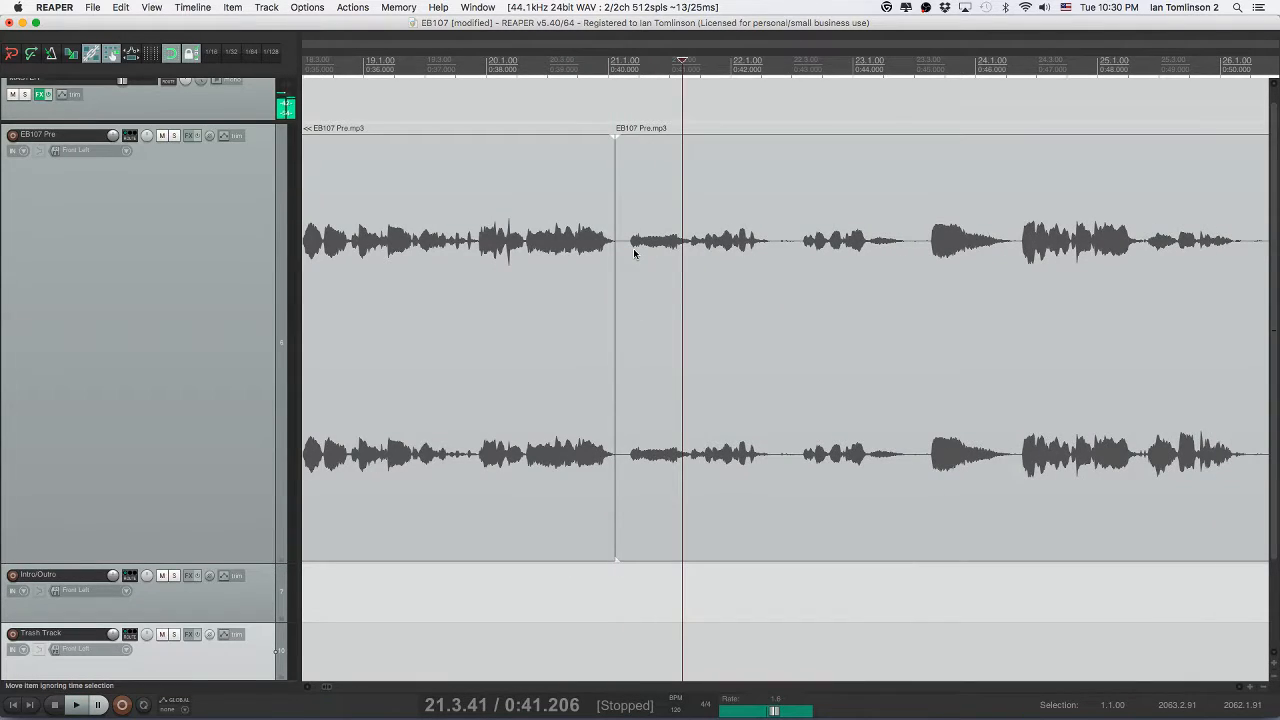
- Listen to the join at about 0:40.1 and enable auto-crossfading of media items when editing
left_click(579, 249)
key("space")
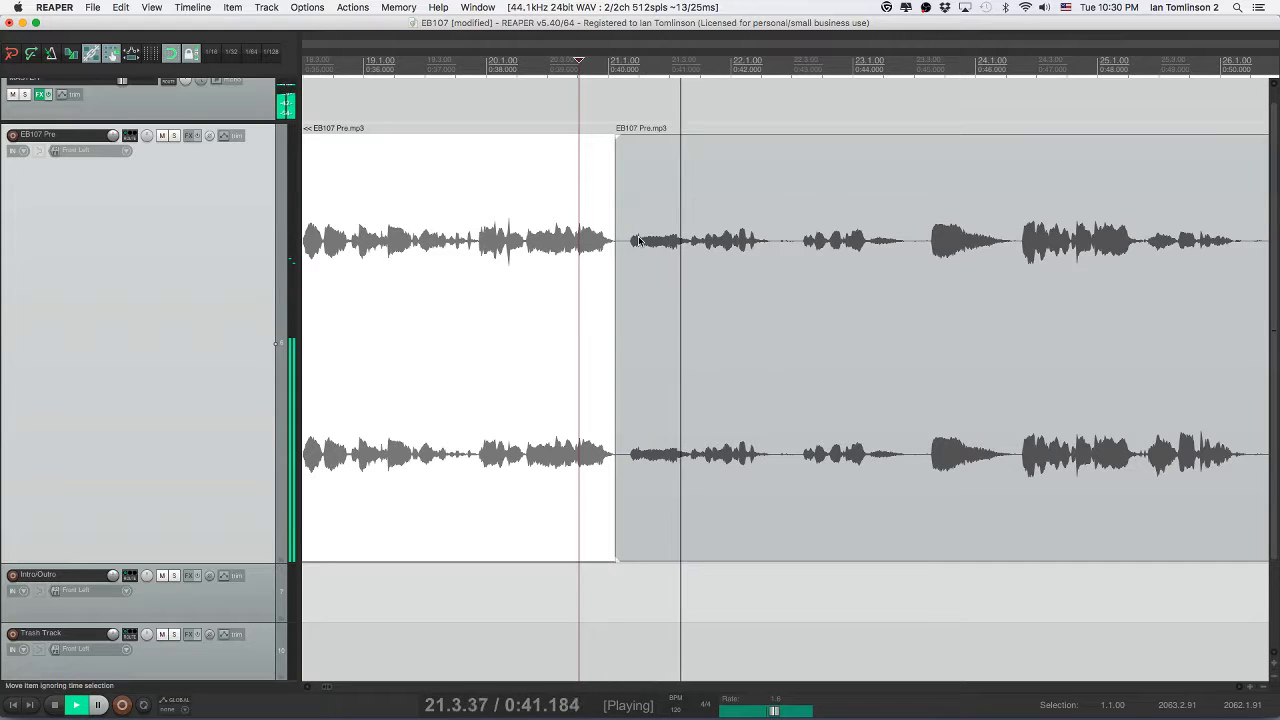
left_click(295, 6)
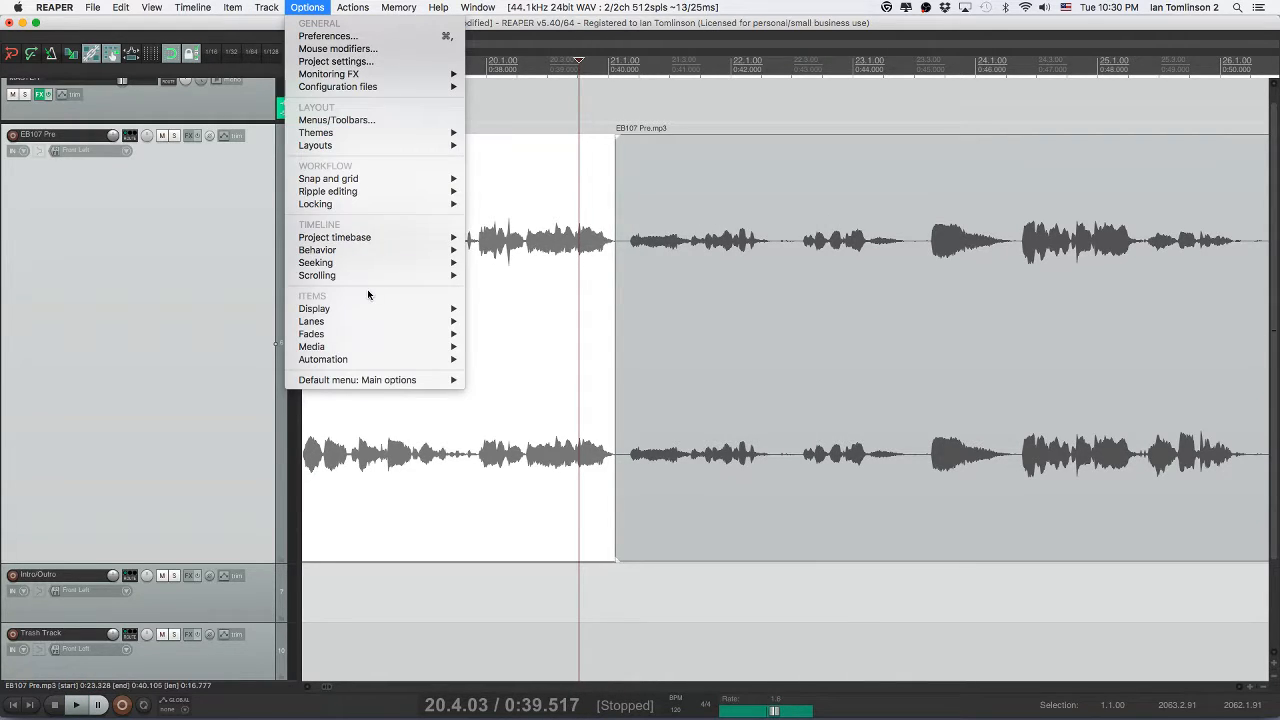
mouse_move(380, 380)
left_click(587, 337)
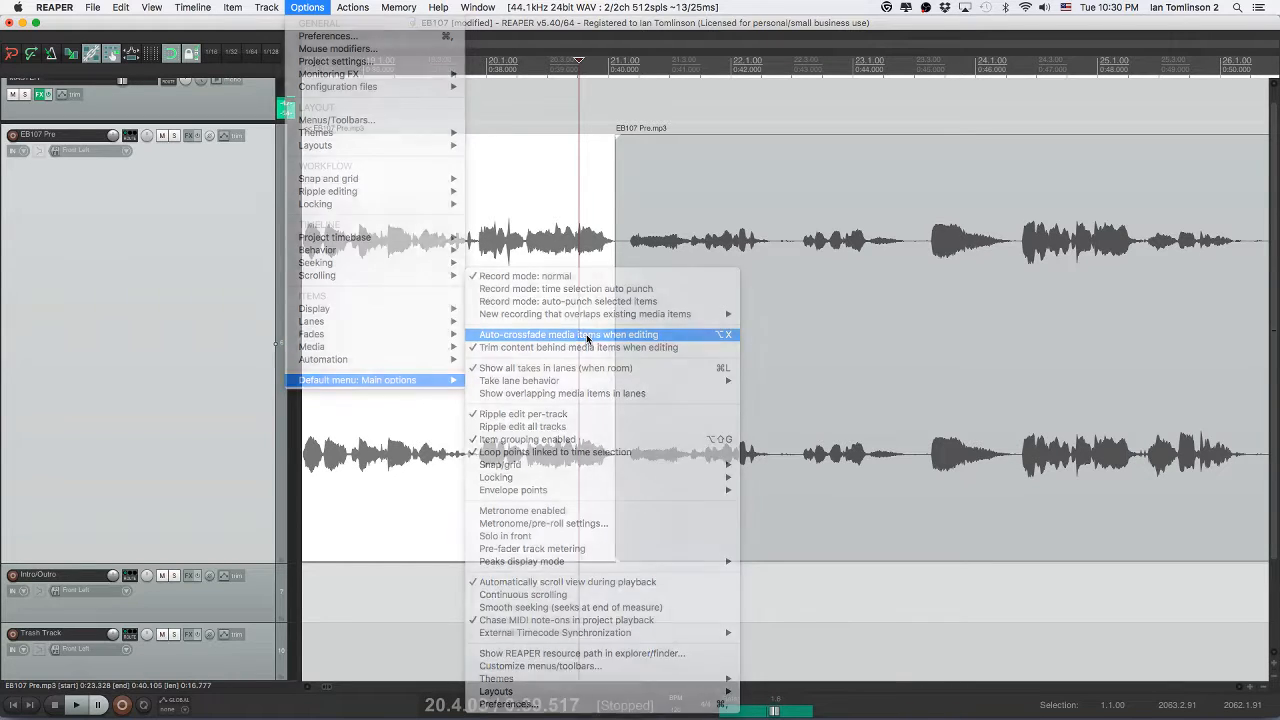
- Move the clip after the 0:40.1 join slightly earlier so it crossfades with the preceding clip, and save the project
left_click_drag(680, 320, 671, 320)
left_click(566, 309)
key("space")
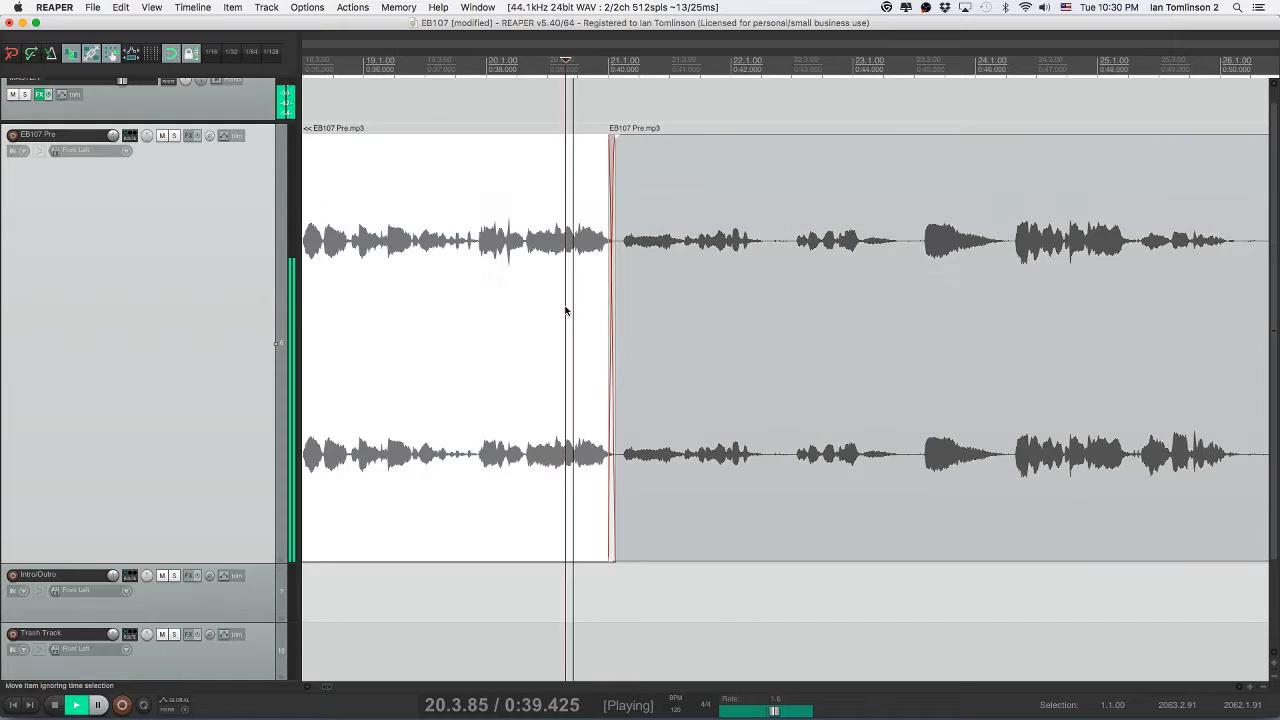
left_click(709, 275)
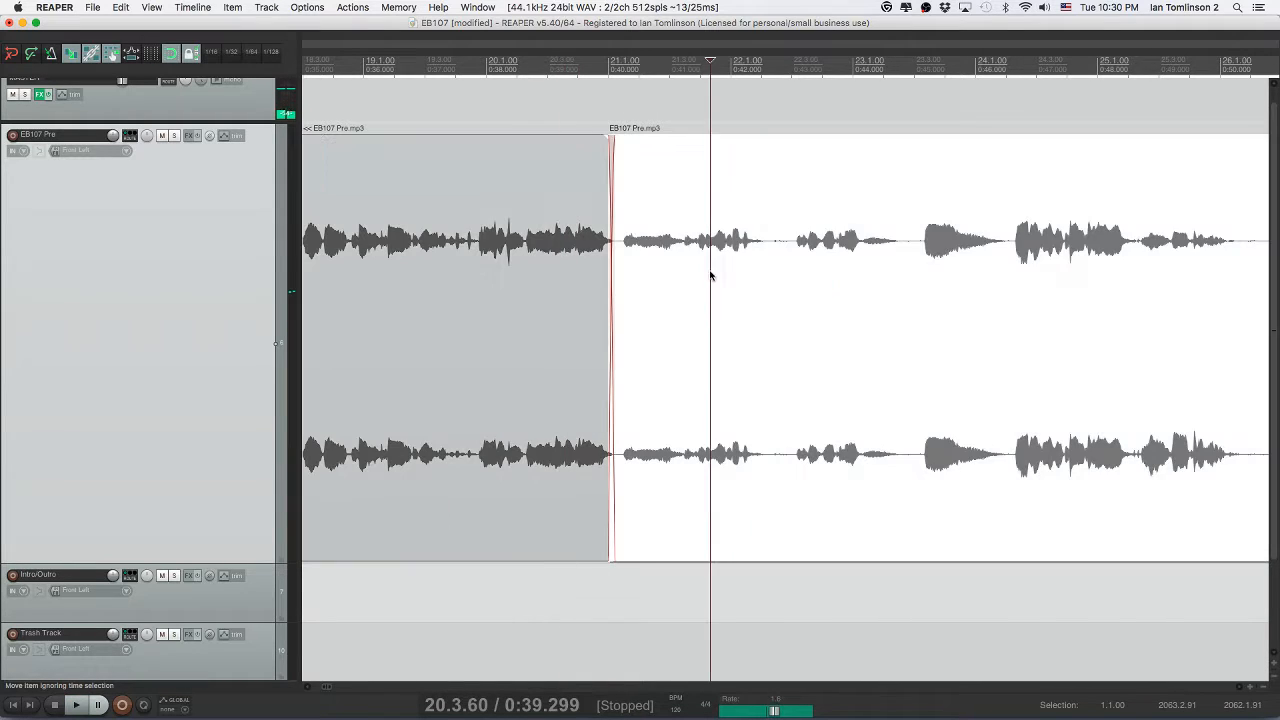
key("space")
key("super+s")
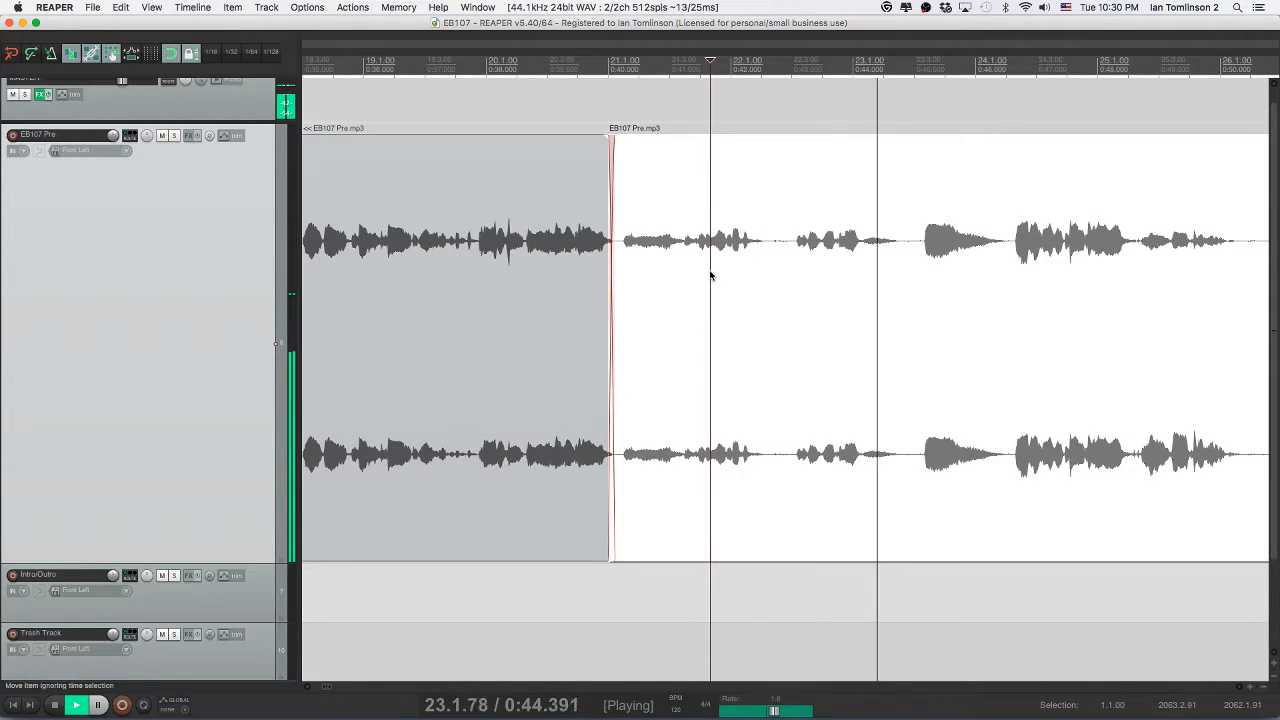
- Split the clip at about 0:44.8 and 0:46.5 and send the piece between the splits to the Trash Track
scroll(710, 275, "right", 5)
left_click(479, 250)
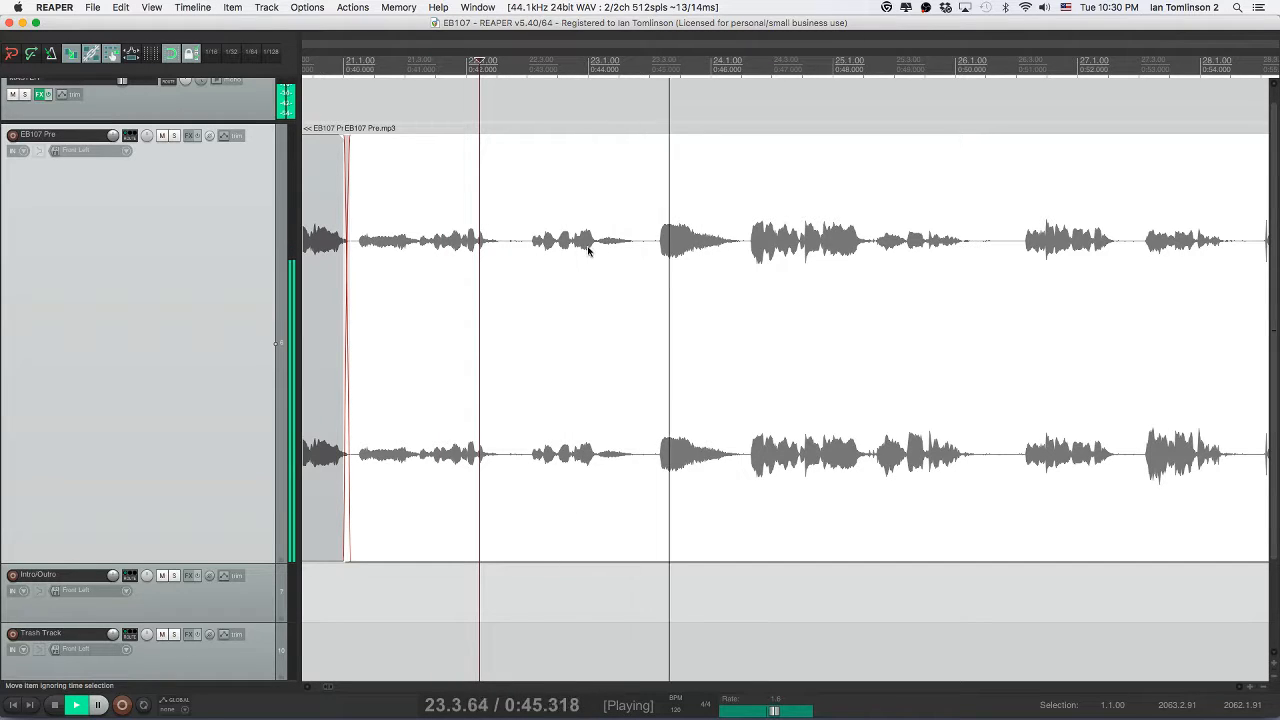
left_click(637, 247)
key("space")
key("s")
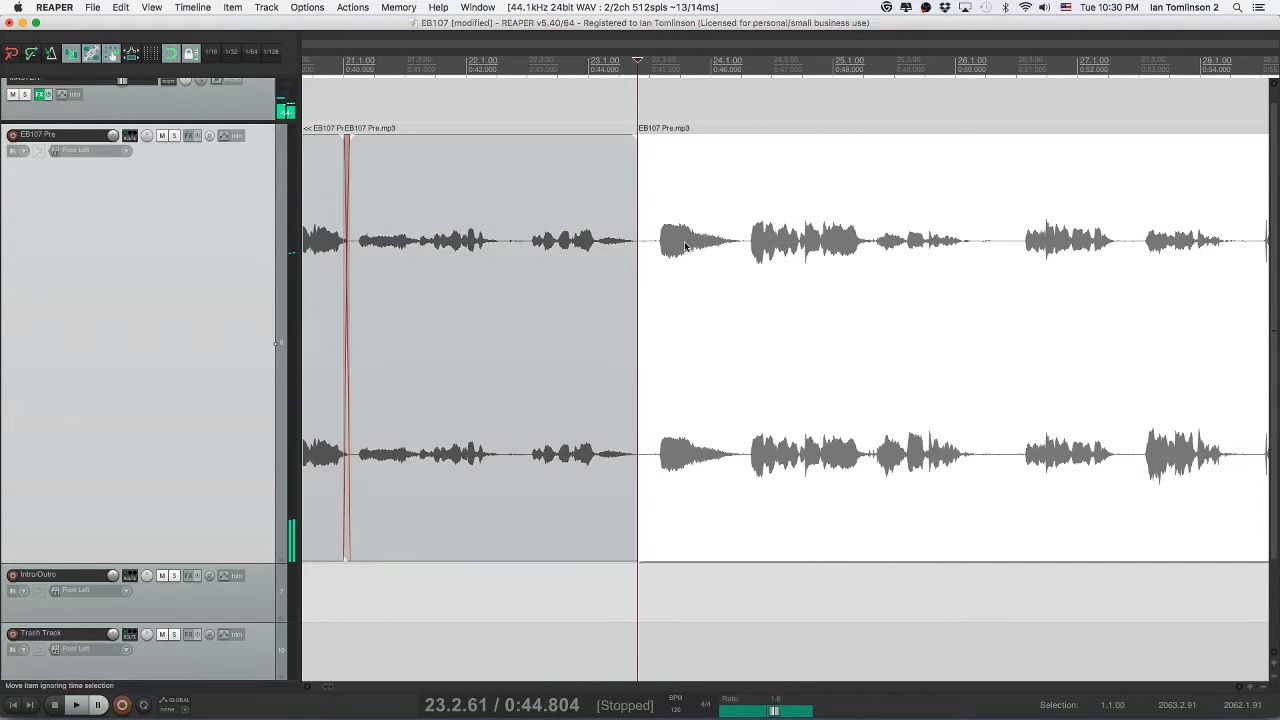
key("s")
key("Delete")
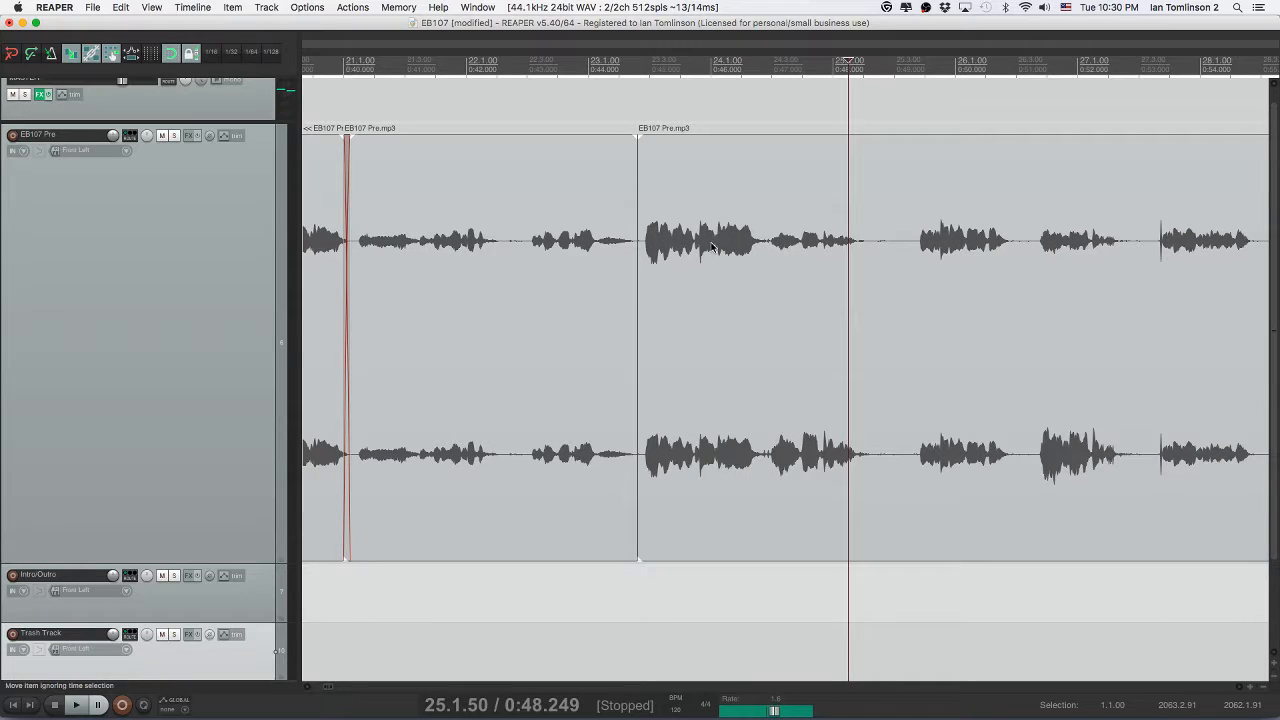
- Play back across the join at about 0:44.8 and save the project
left_click(563, 257)
key("space")
key("ctrl+s")
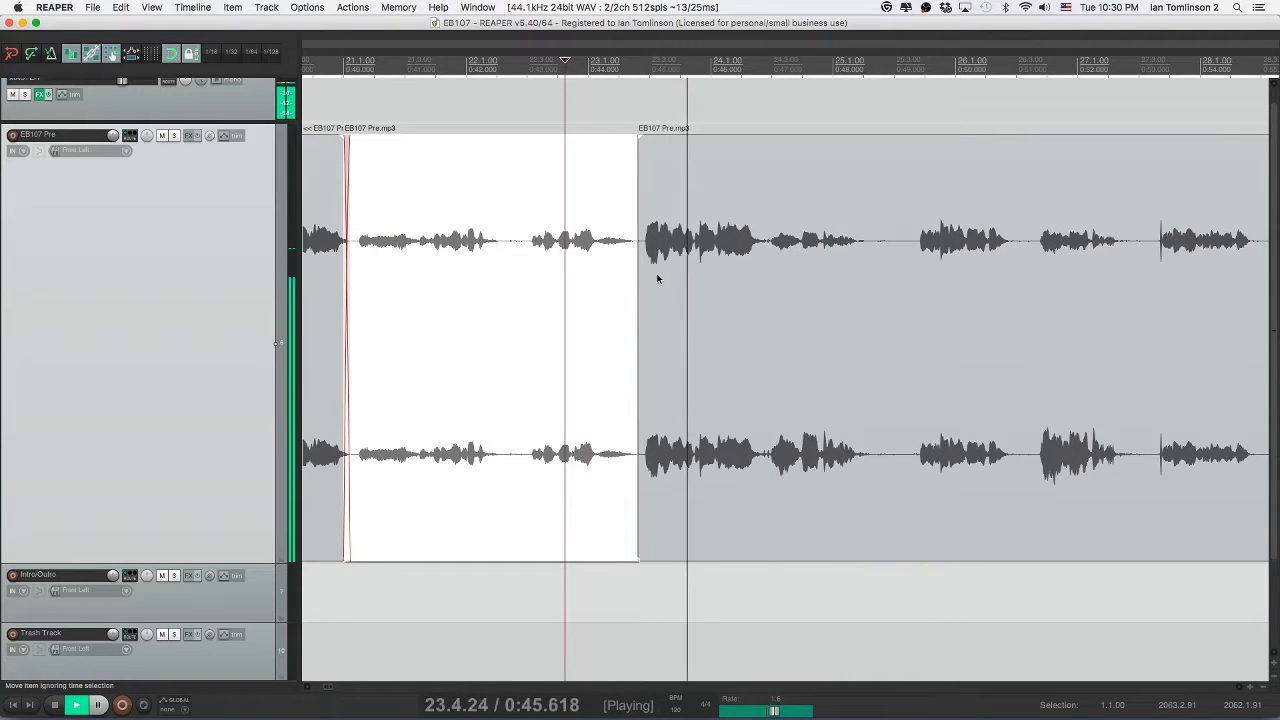
scroll(717, 279, "right", 4)
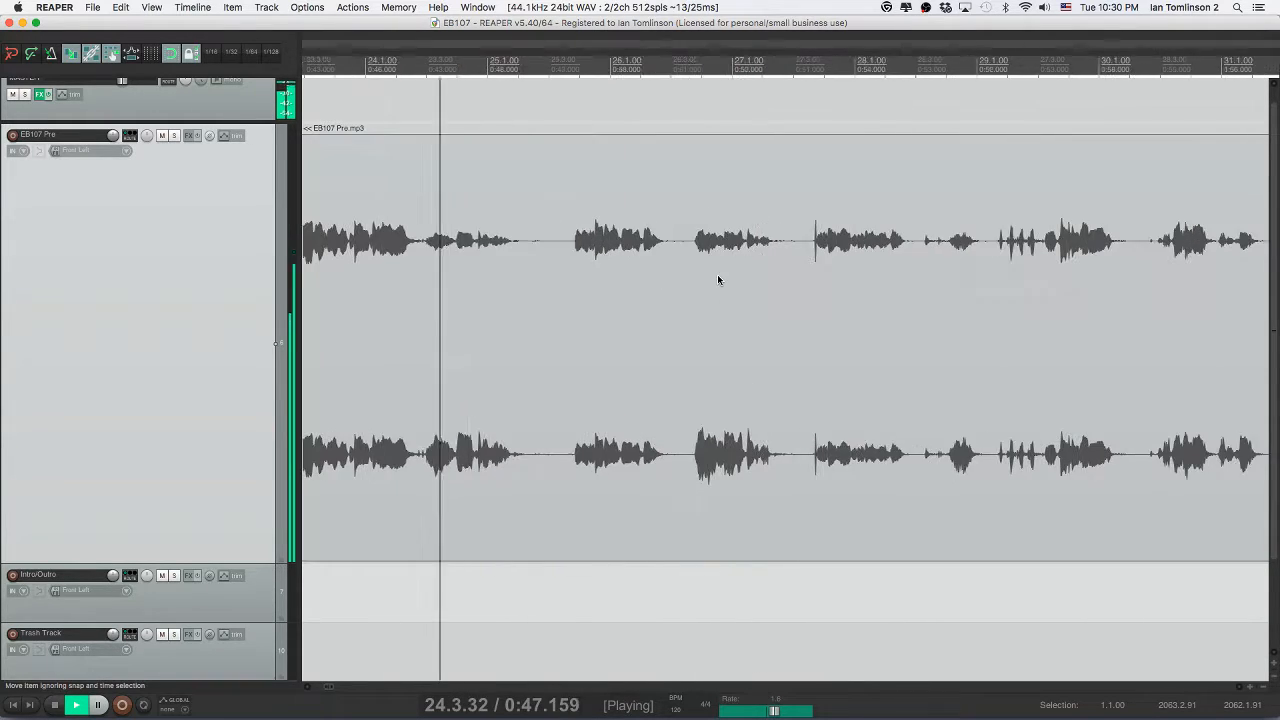
- Split the clip at about 0:48.6 and 0:49.2, send the pause between the splits to the Trash Track, and save the project
key("space")
left_click(525, 246)
key("s")
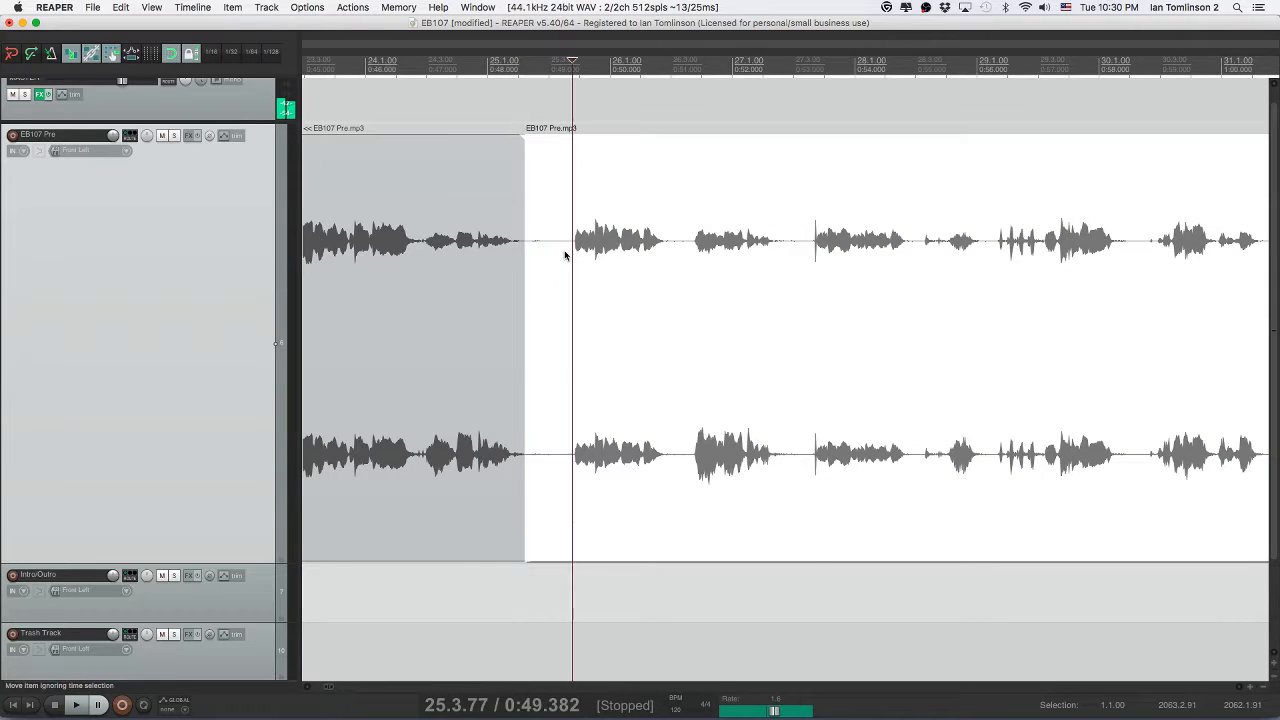
left_click_drag(564, 254, 529, 251)
key("super+s")
key("space")
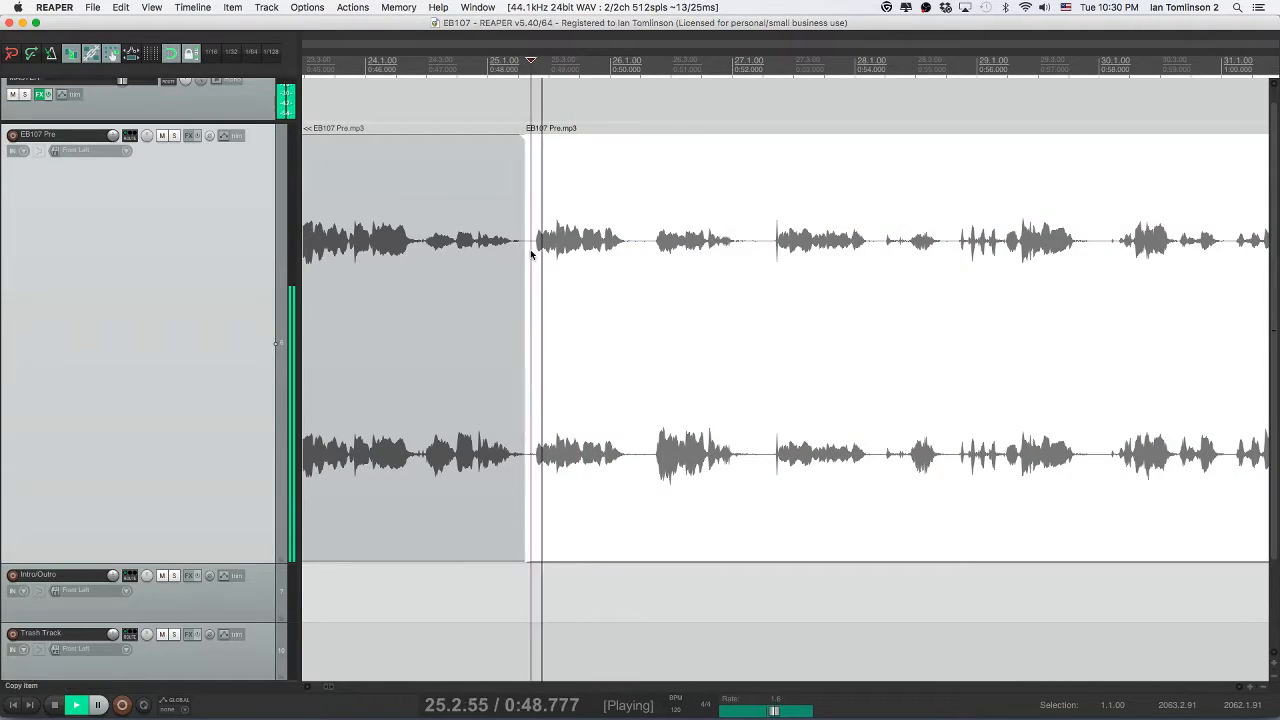
- Split the clip at about 0:52.3 and 0:52.8 around the short spike and send the piece between the splits to the Trash Track
left_click(687, 241)
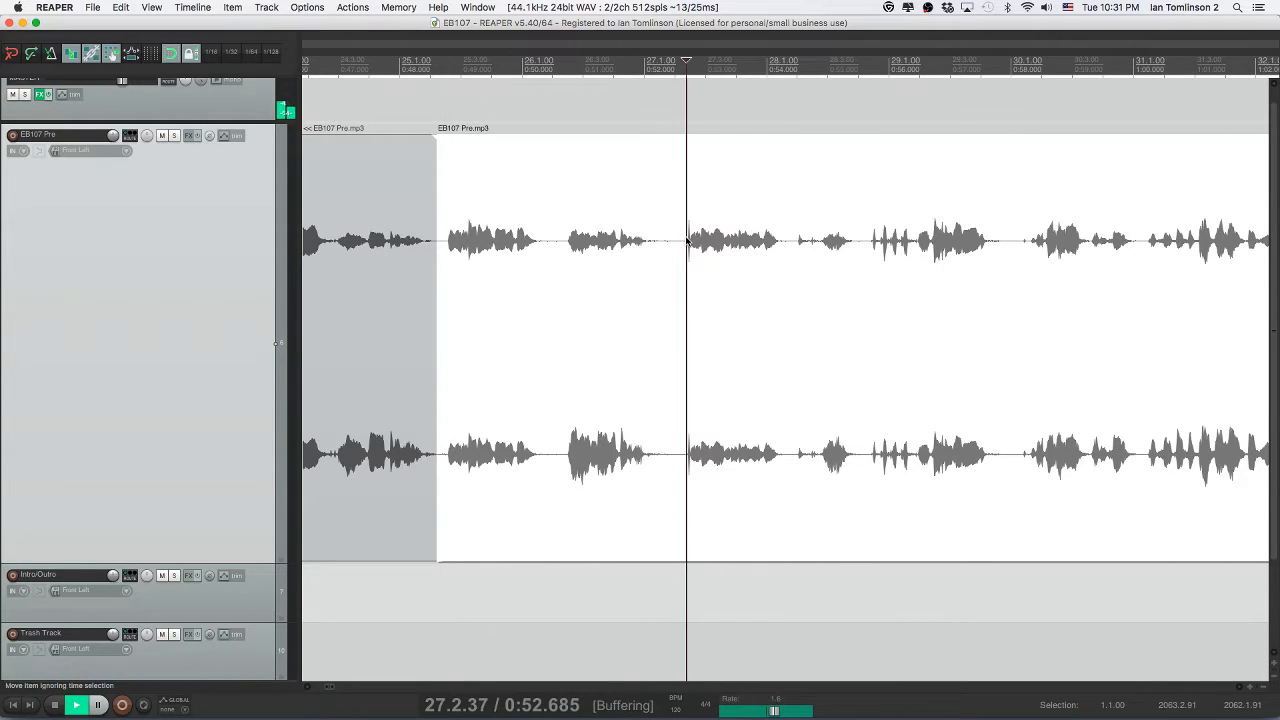
scroll(687, 241, "up", 2)
scroll(815, 246, "up", 2)
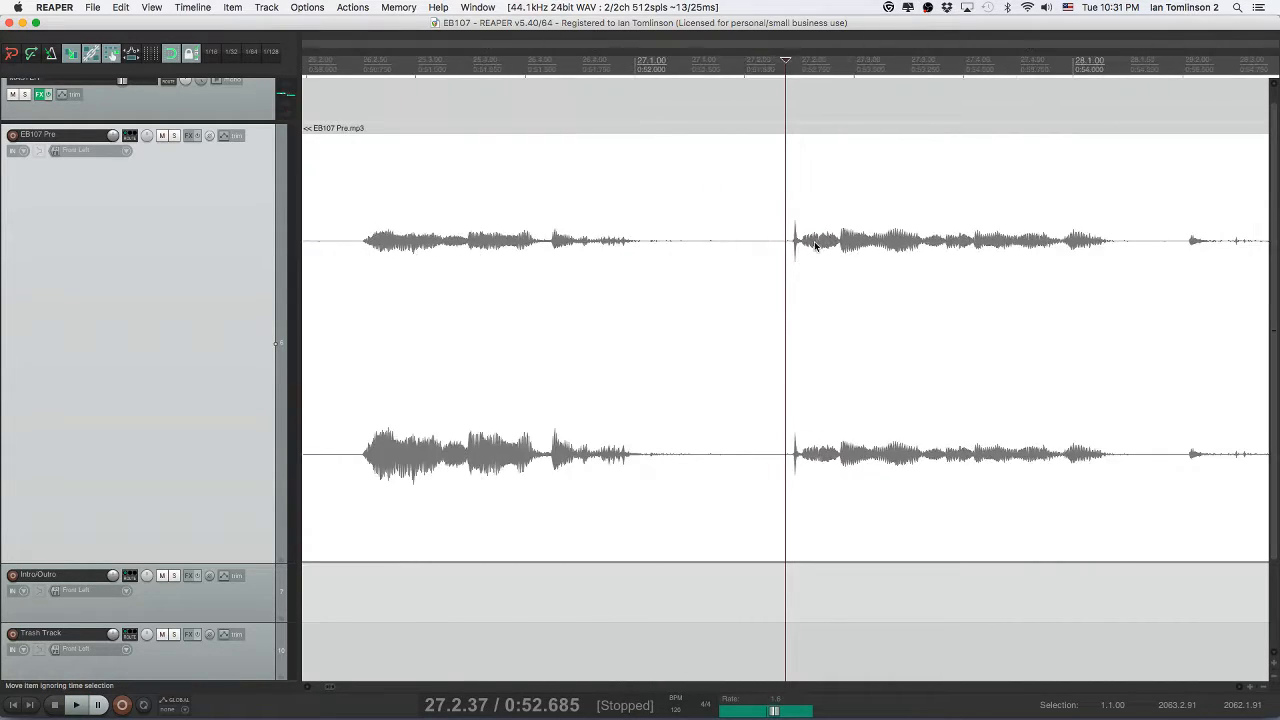
left_click(801, 243)
key("s")
left_click(697, 244)
key("s")
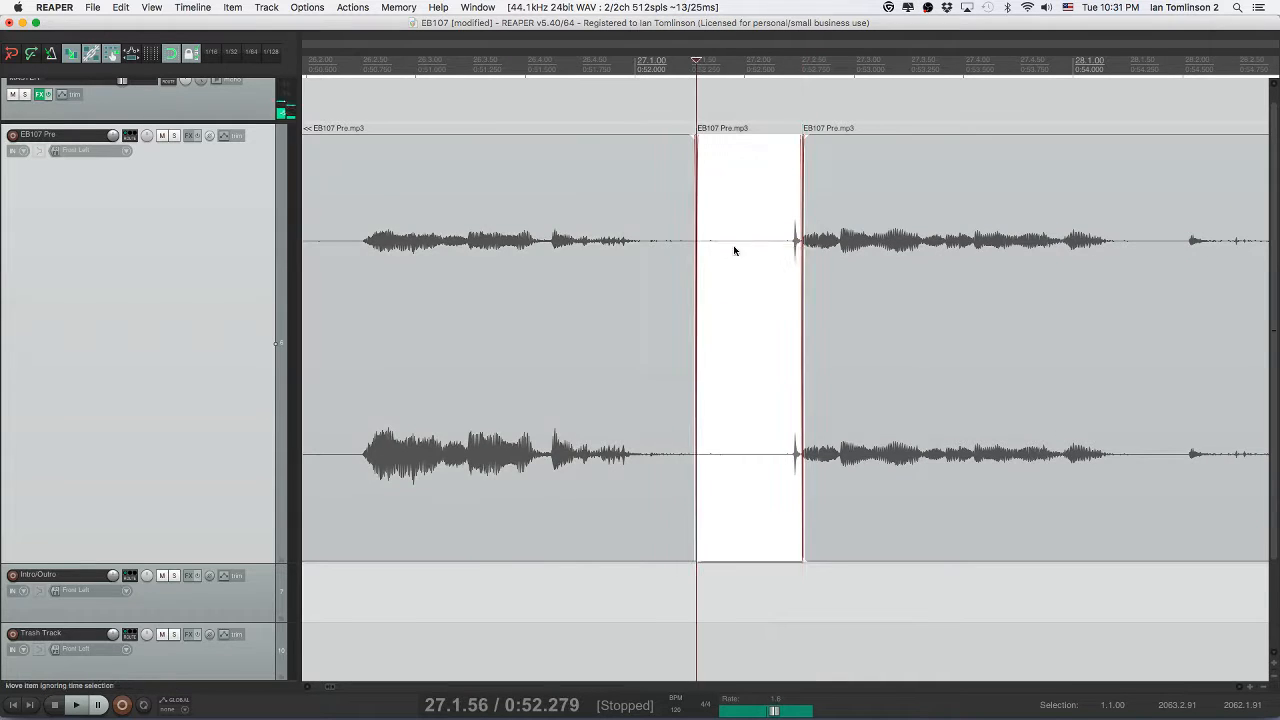
key("Delete")
key("super+z")
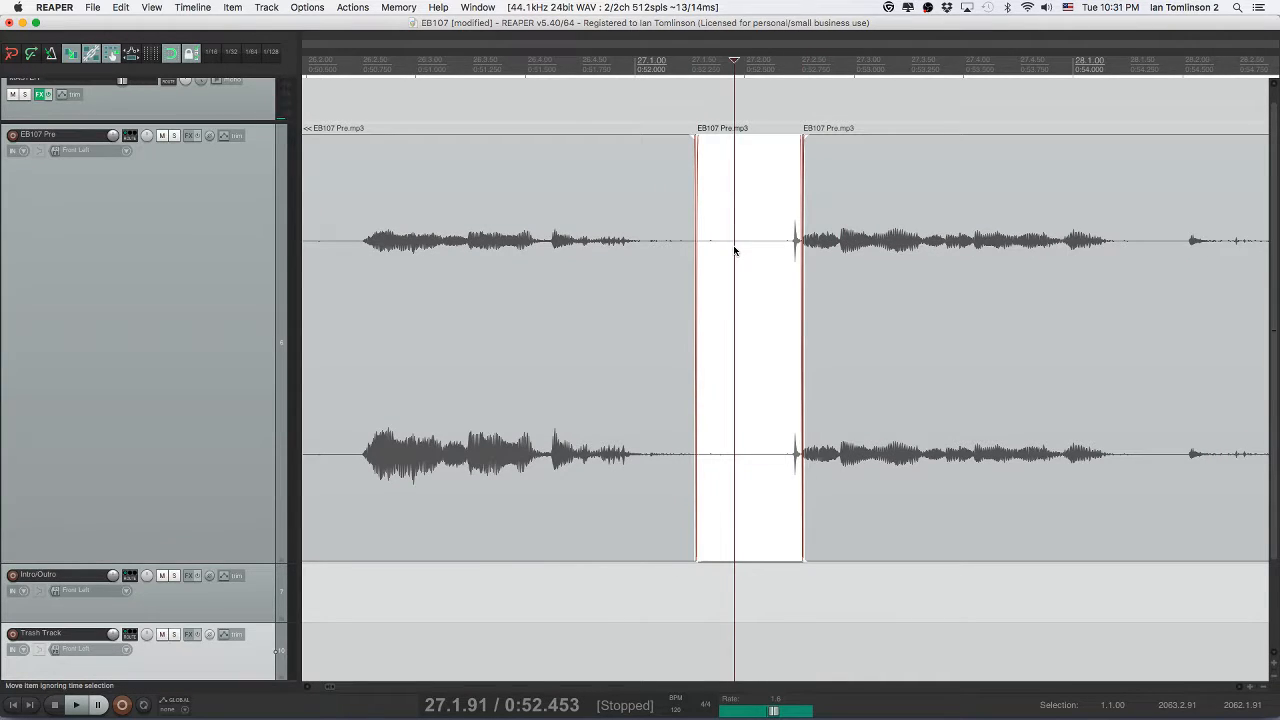
key("Delete")
- Play back across the join at about 0:52.3 and keep listening to about 1:04.9 for the next unwanted piece
left_click(616, 242)
key("space")
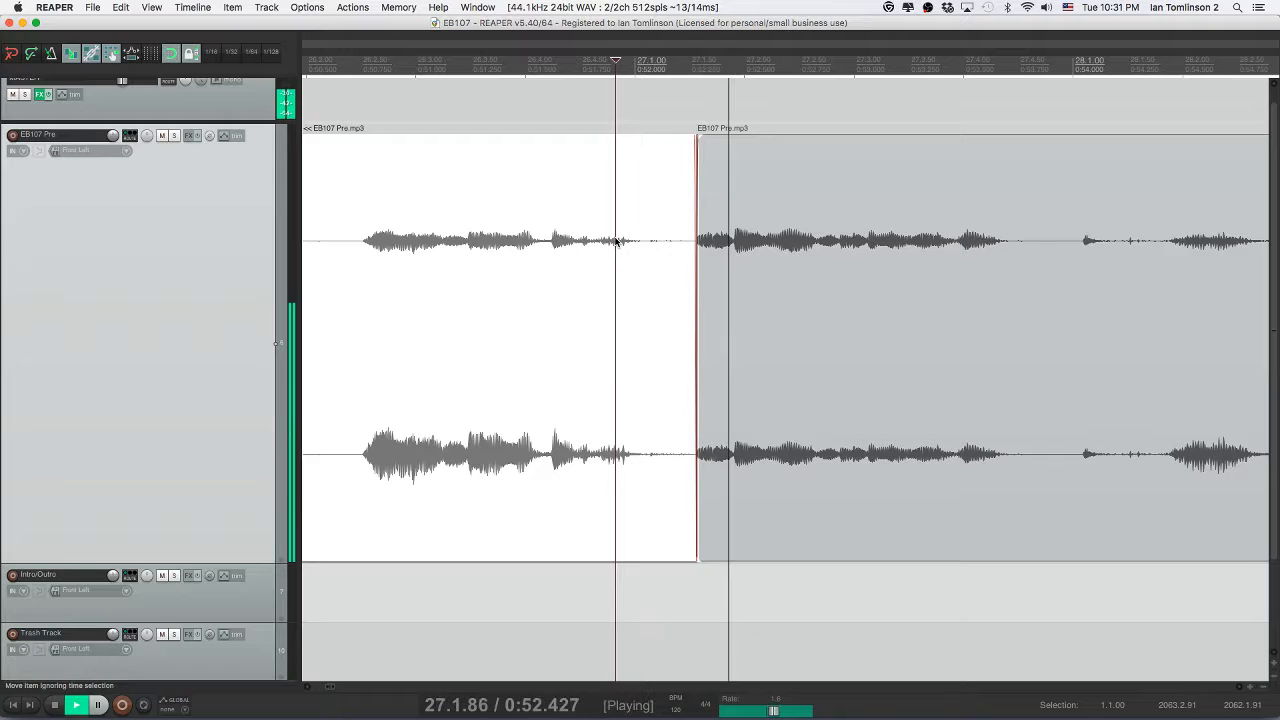
key("space")
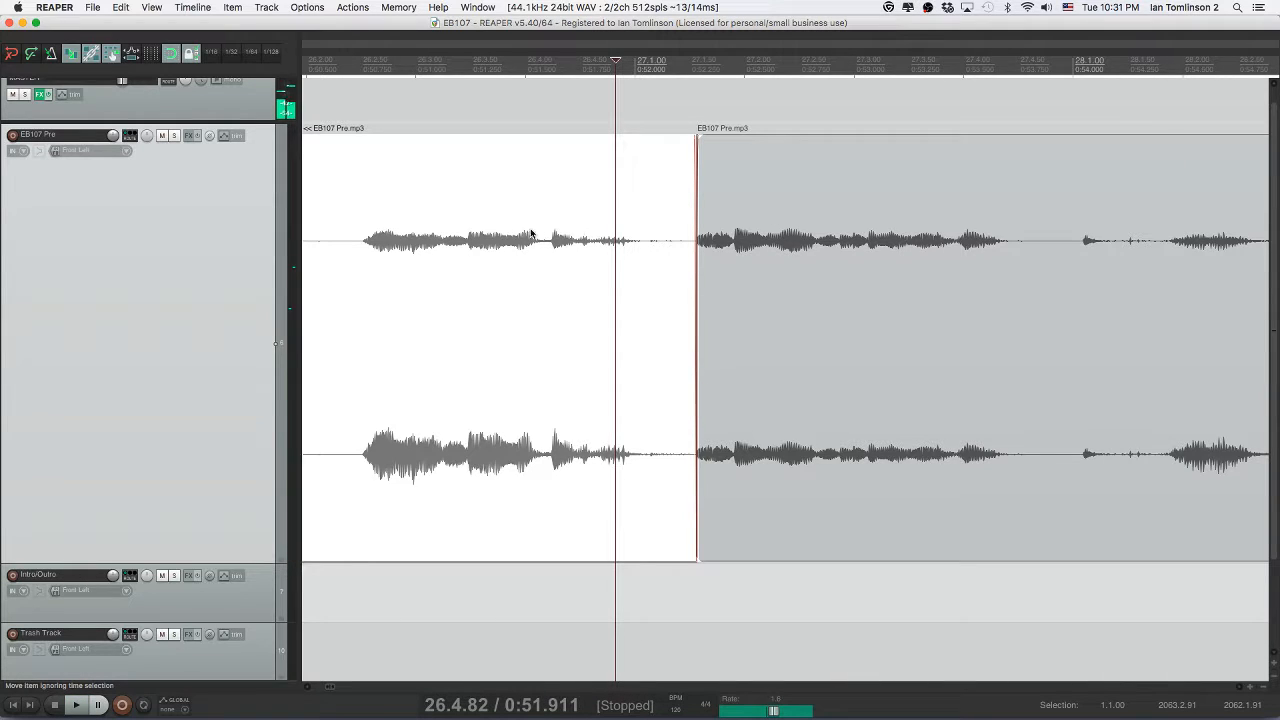
left_click(373, 232)
key("space")
scroll(373, 232, "down", 5)
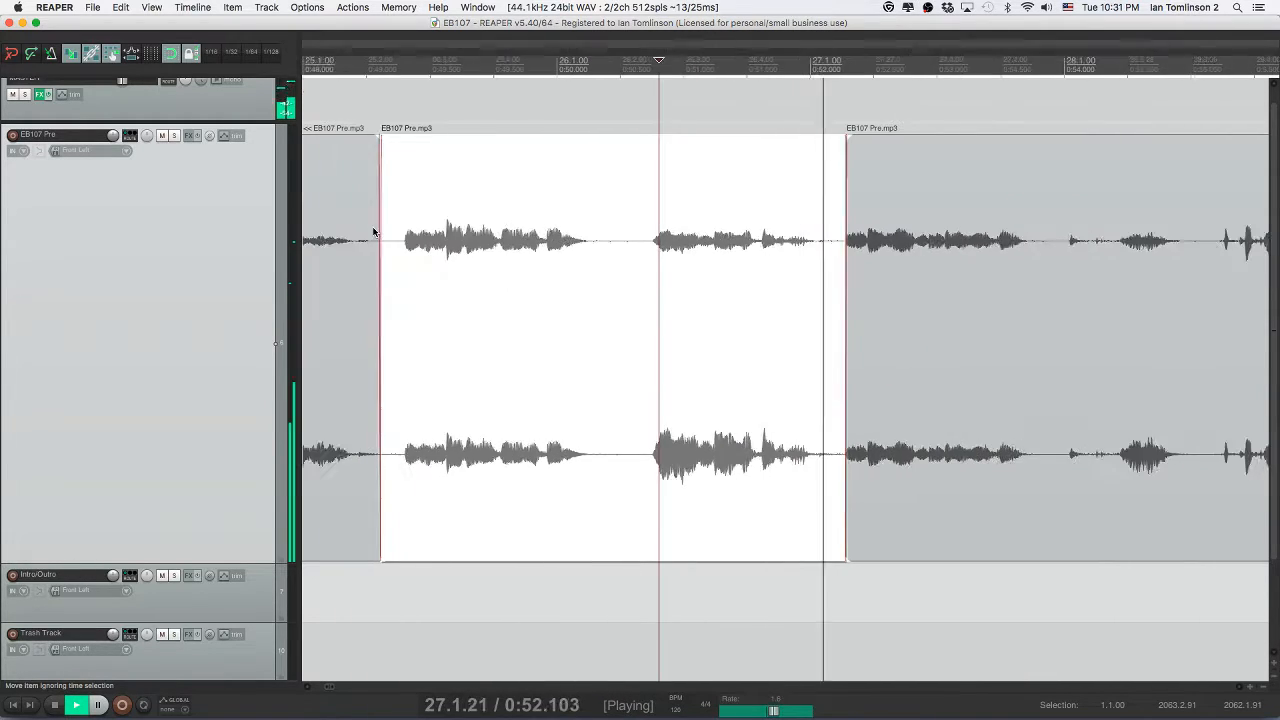
scroll(373, 232, "right", 5)
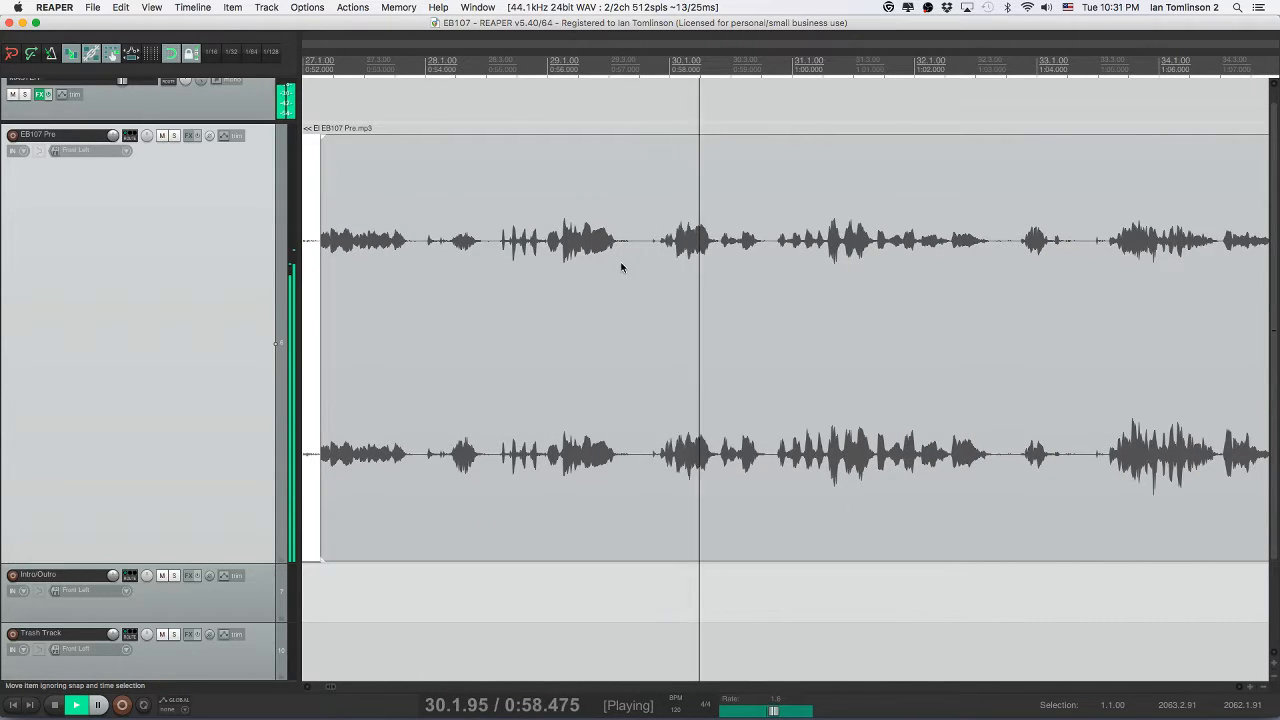
scroll(620, 266, "right", 3)
scroll(620, 266, "right", 2)
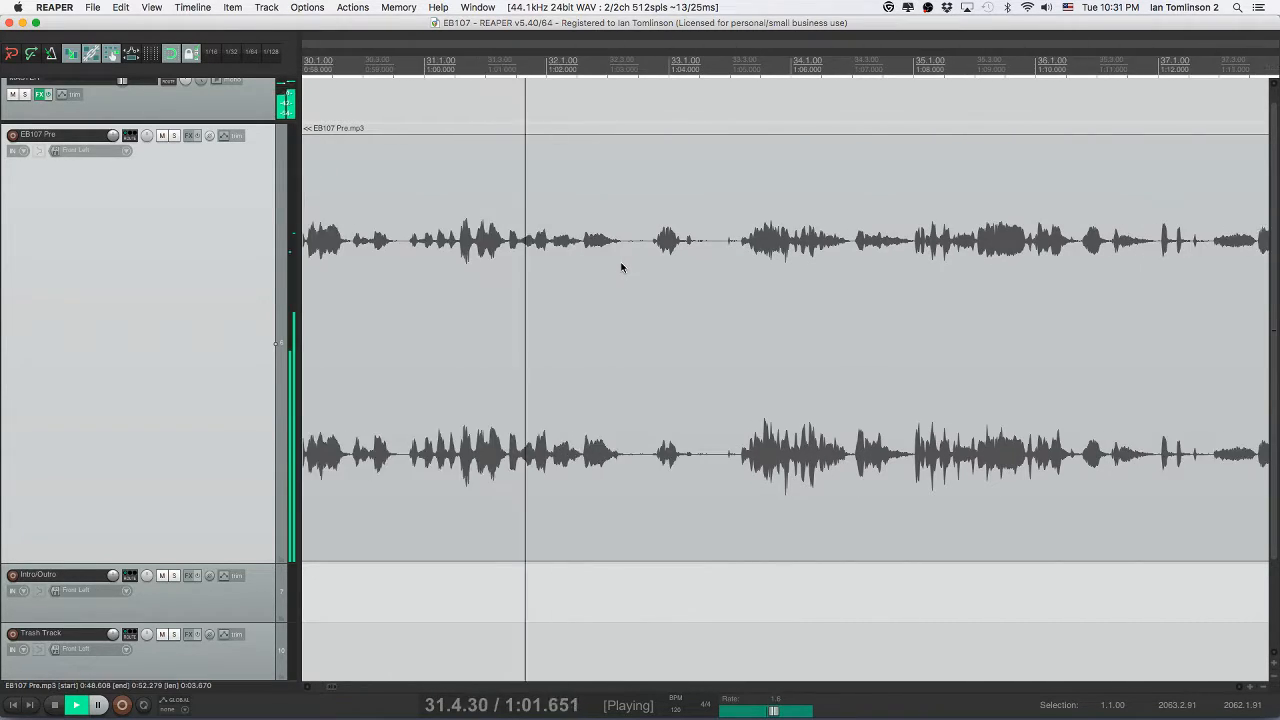
scroll(620, 266, "right", 1)
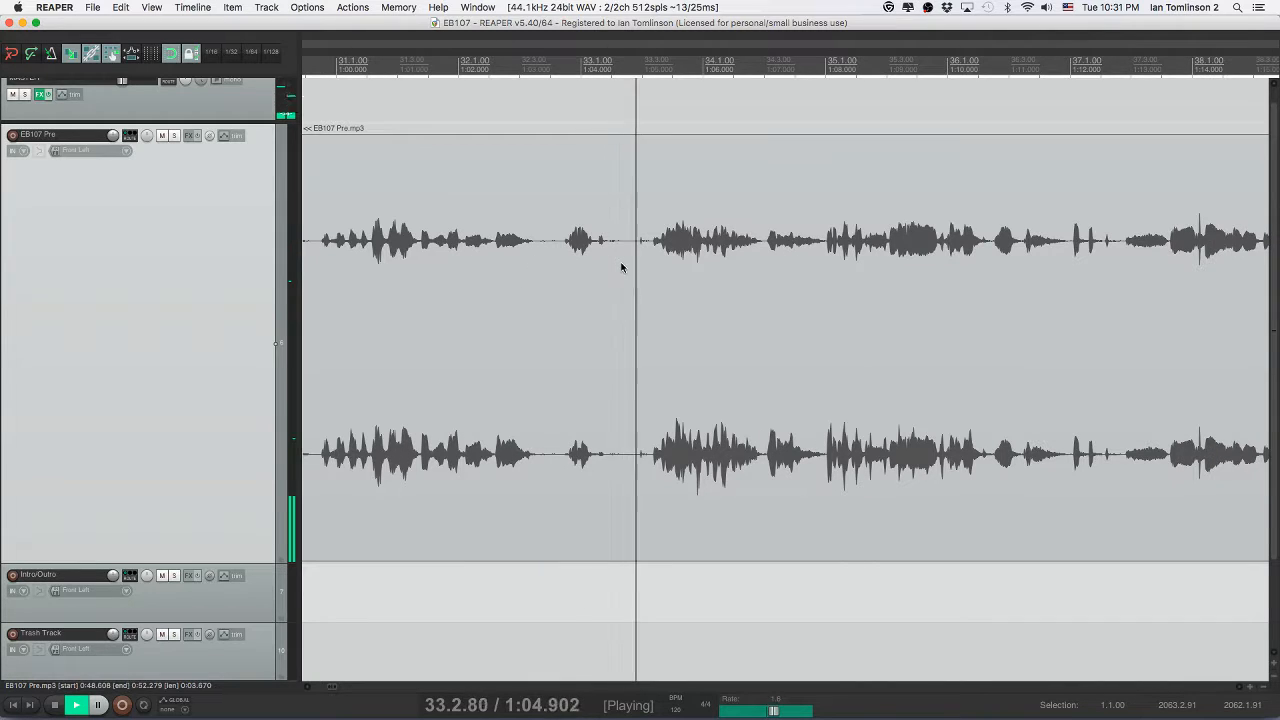
- Split the clip at about 1:04.6 and 1:05.1 and send the short piece between the splits to the Trash Track
key("space")
left_click(619, 265)
key("s")
left_click(649, 258)
key("s")
left_click(628, 260)
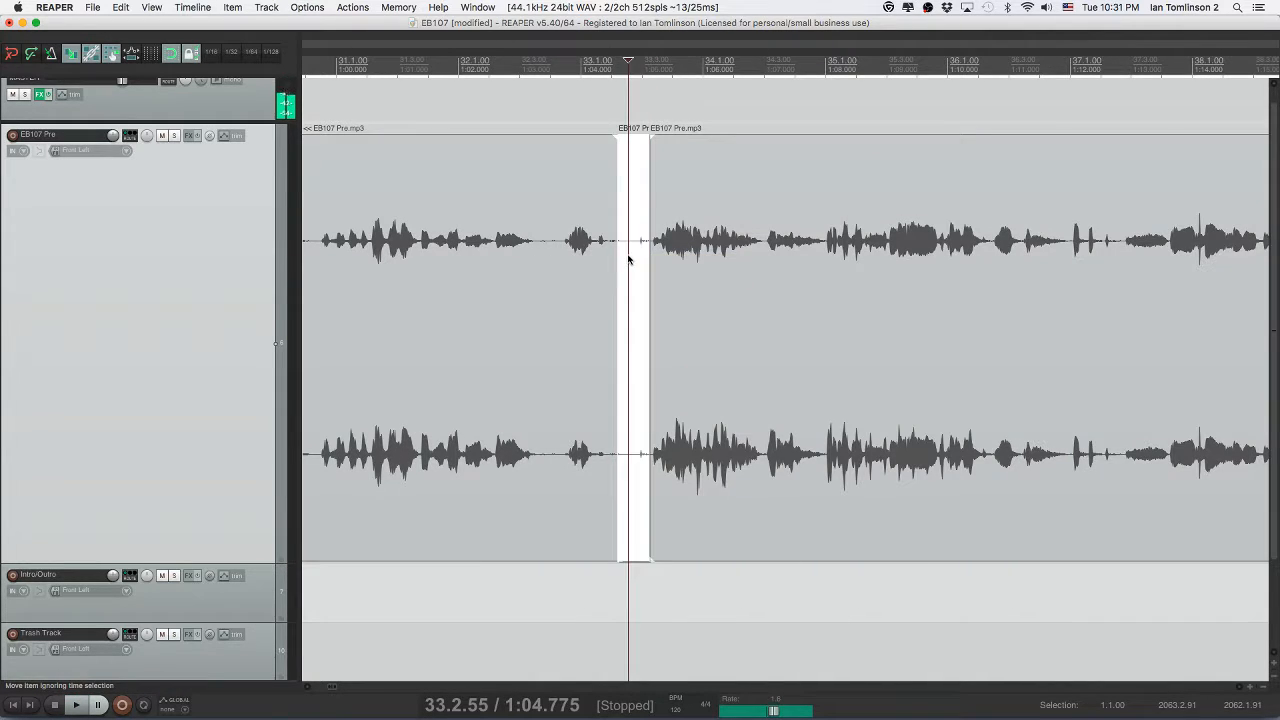
key("Delete")
- Play back from about 1:02.9 across the join at 1:04.6 and continue listening to about 1:19.6
left_click(512, 247)
key("space")
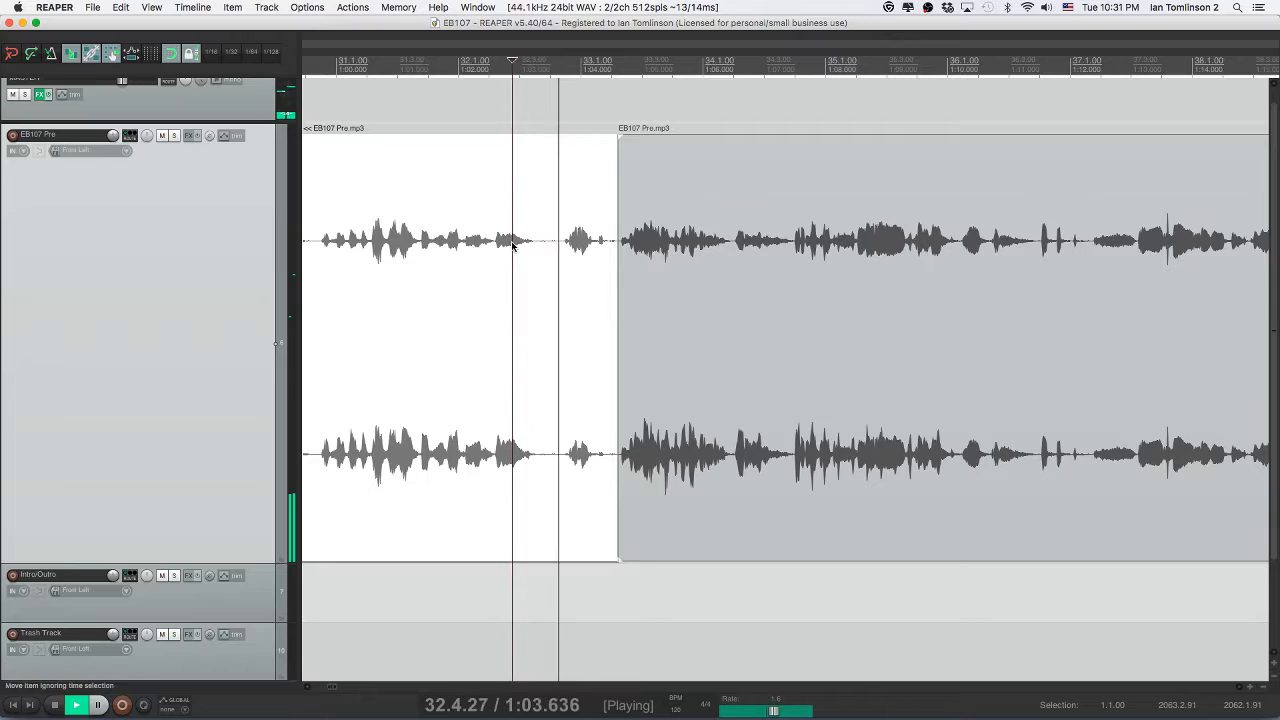
scroll(511, 243, "right", 2)
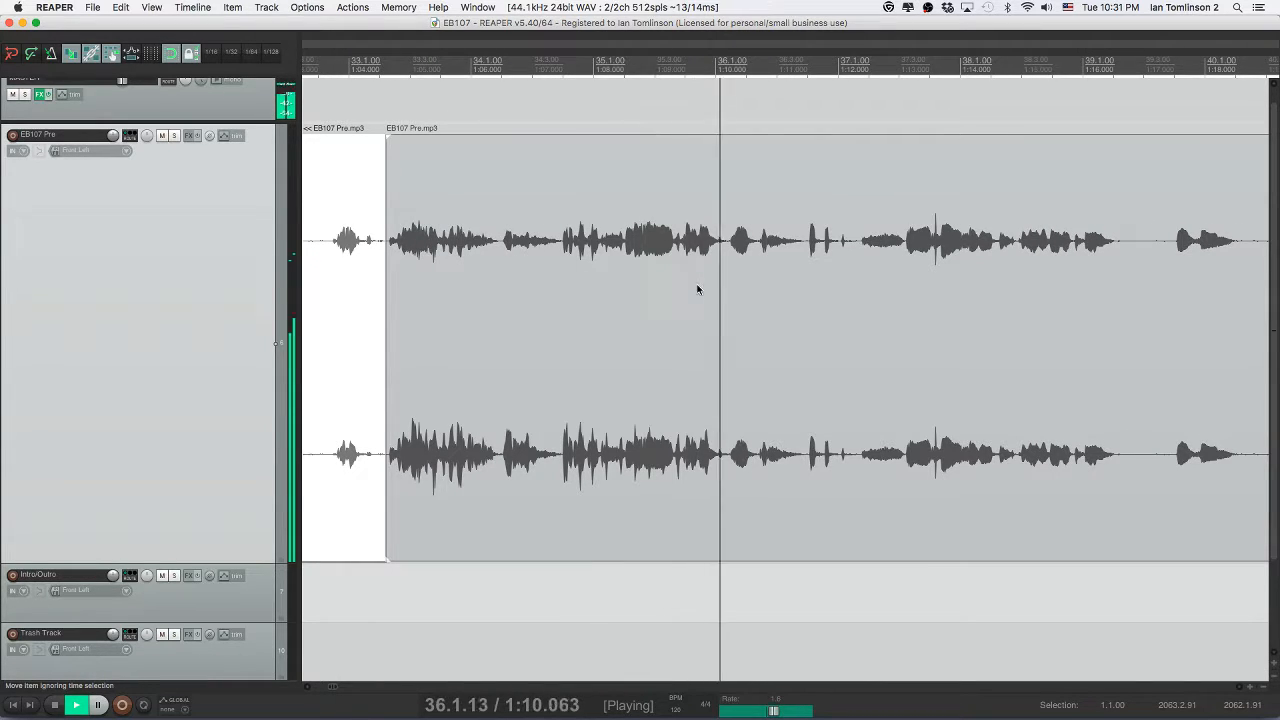
scroll(690, 300, "right", 2)
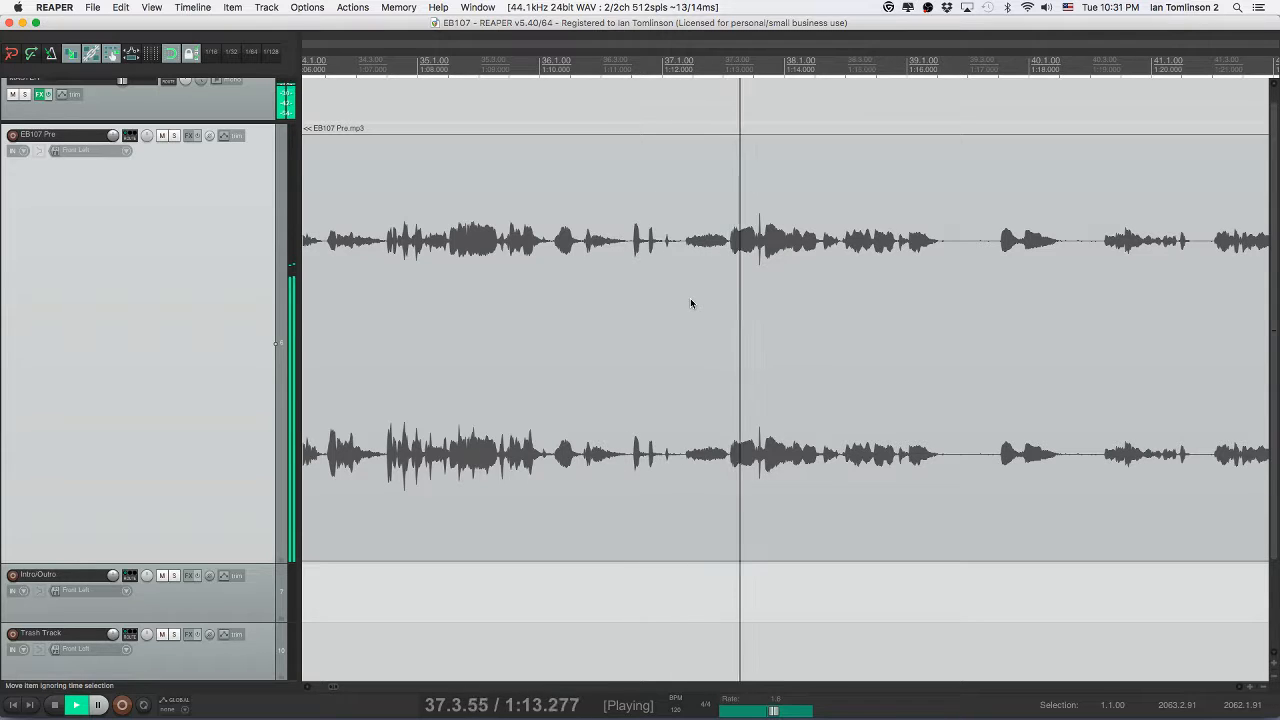
scroll(690, 302, "right", 4)
scroll(690, 300, "right", 1)
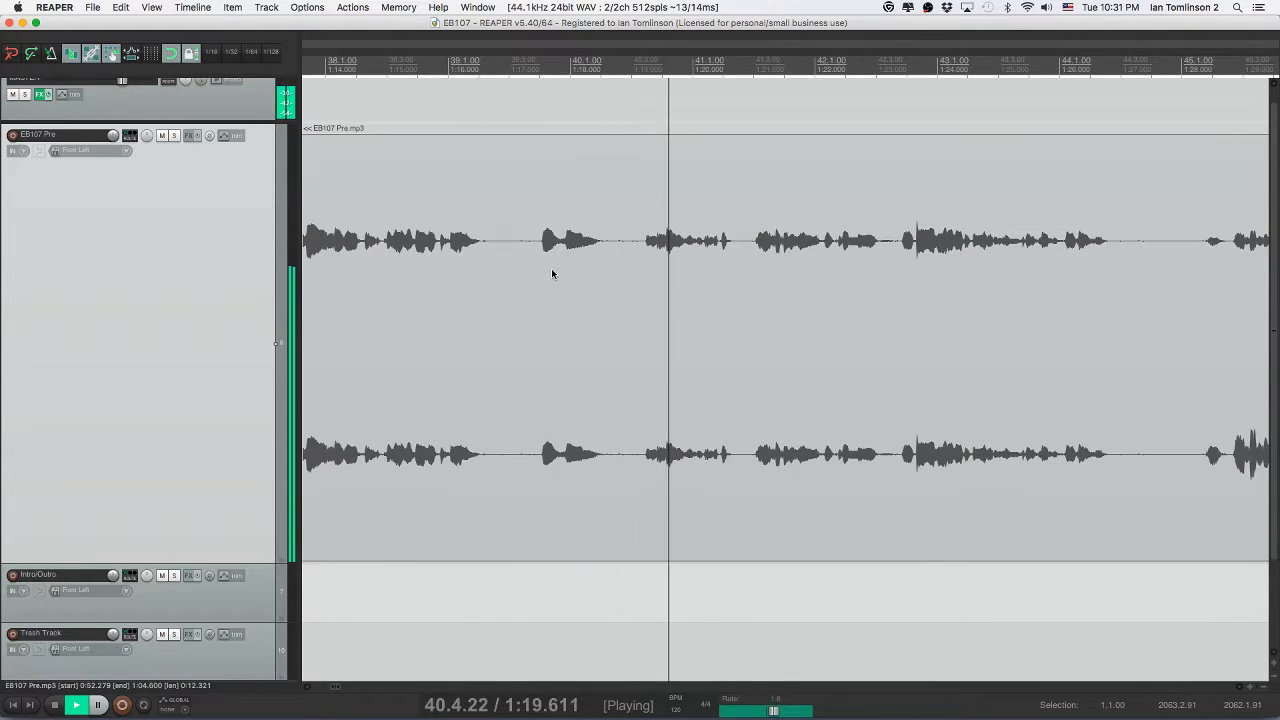
- Replay the passage from about 1:15.7 to check the pauses around the phrase near 1:18, and save the project
key("space")
left_click(491, 246)
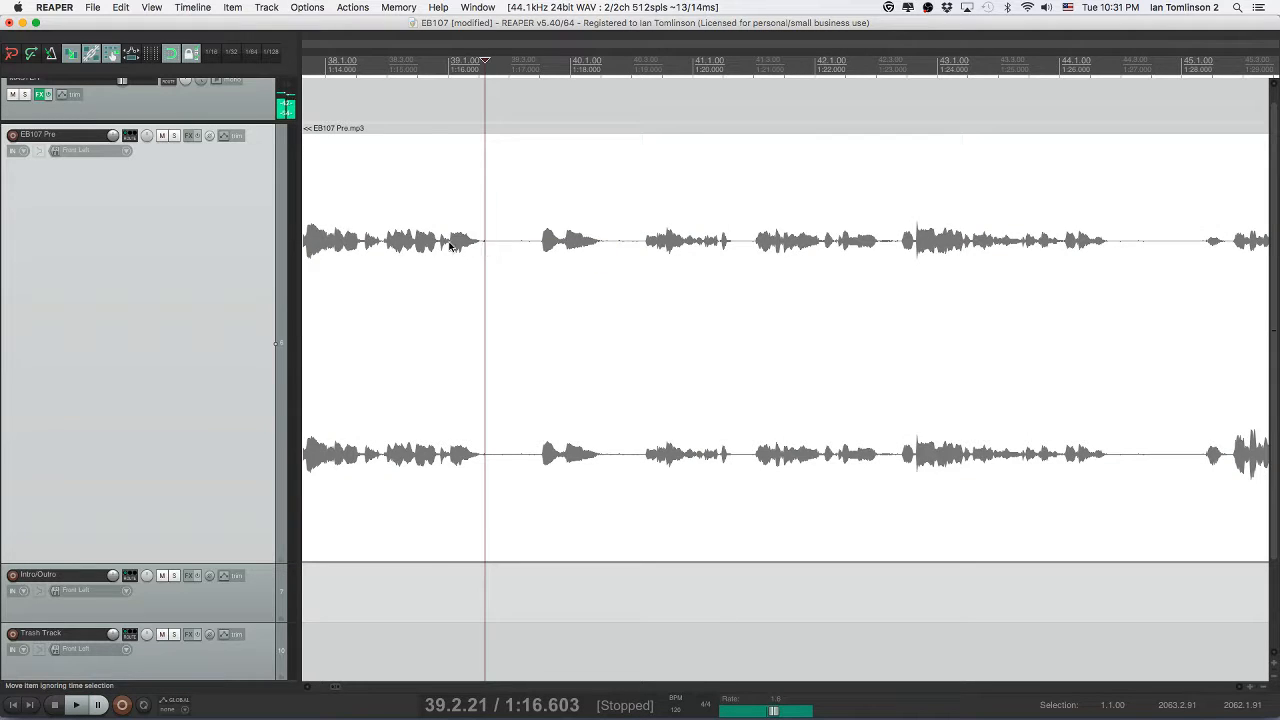
key("space")
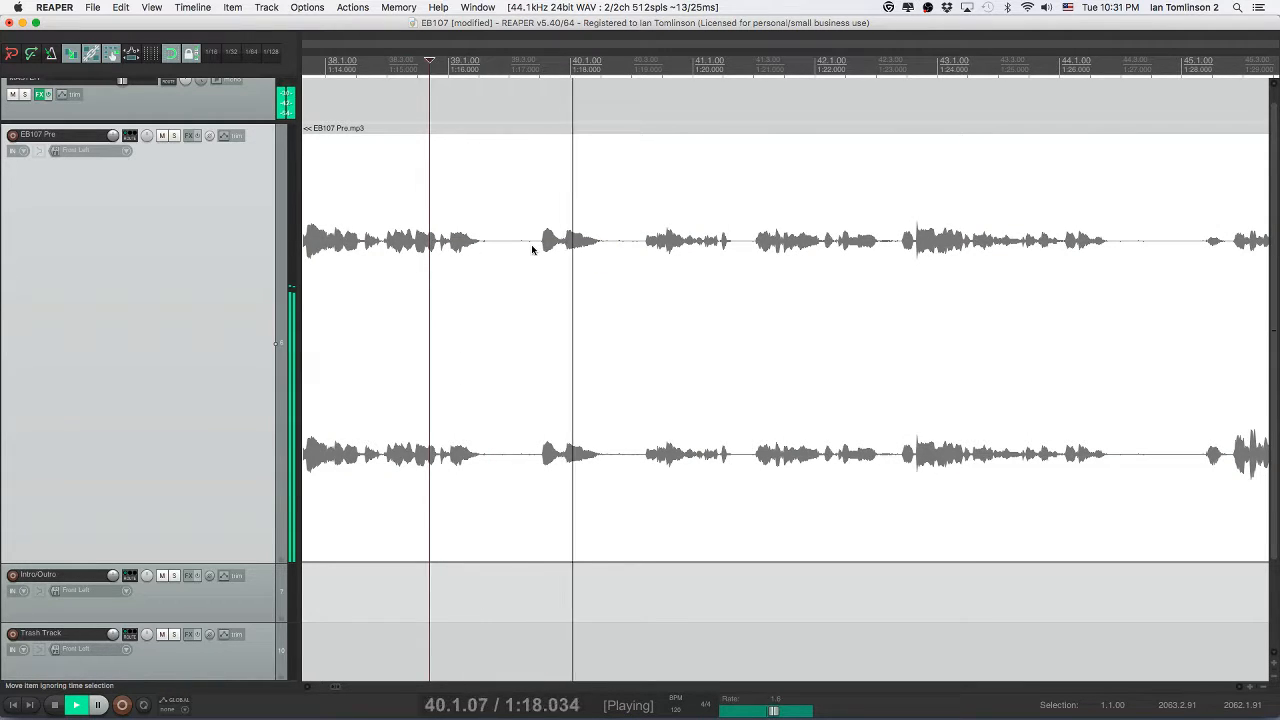
key("space")
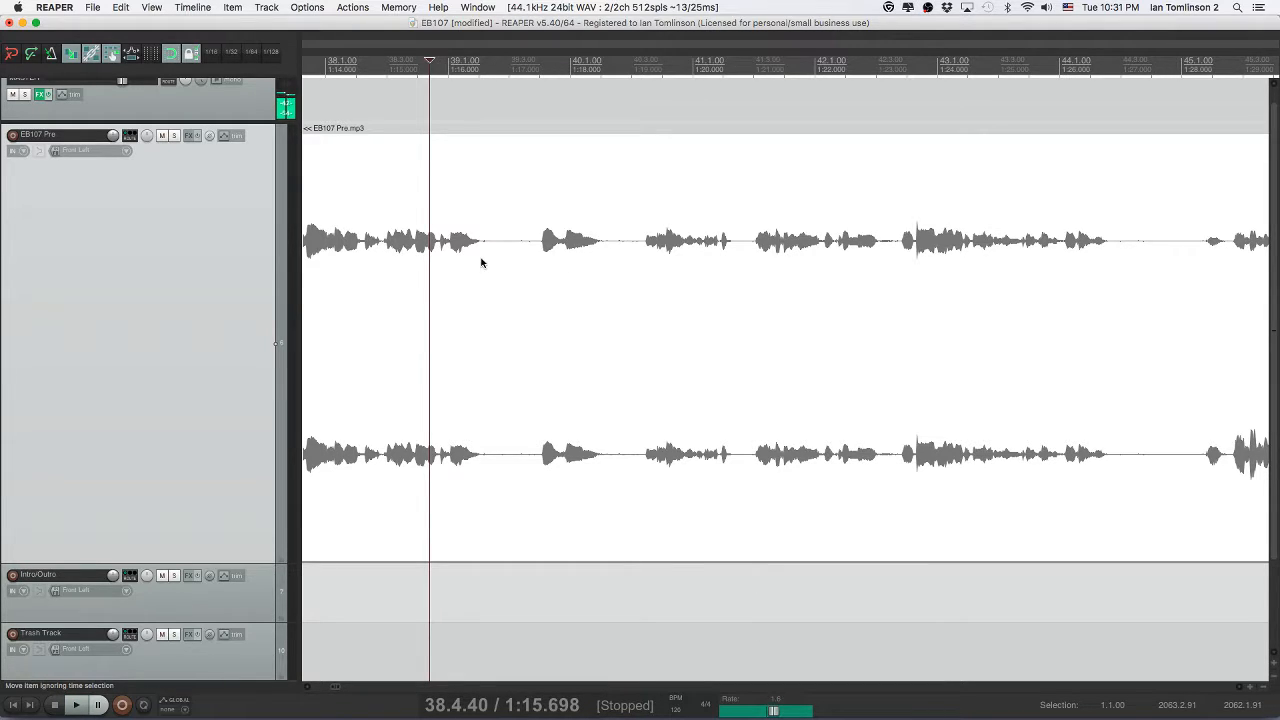
key("space")
key("super+s")
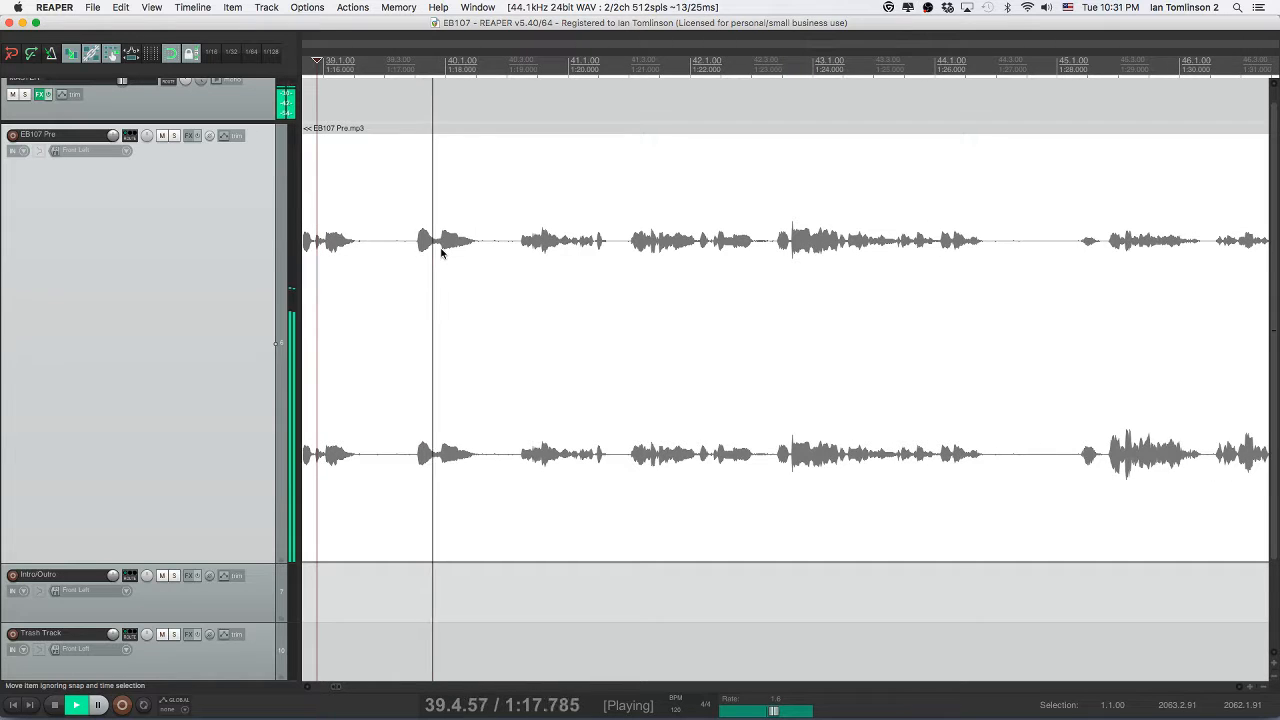
- Split the clip at about 1:16.7 and 1:17.3 and send the pause between the splits to the Trash Track
key("space")
key("s")
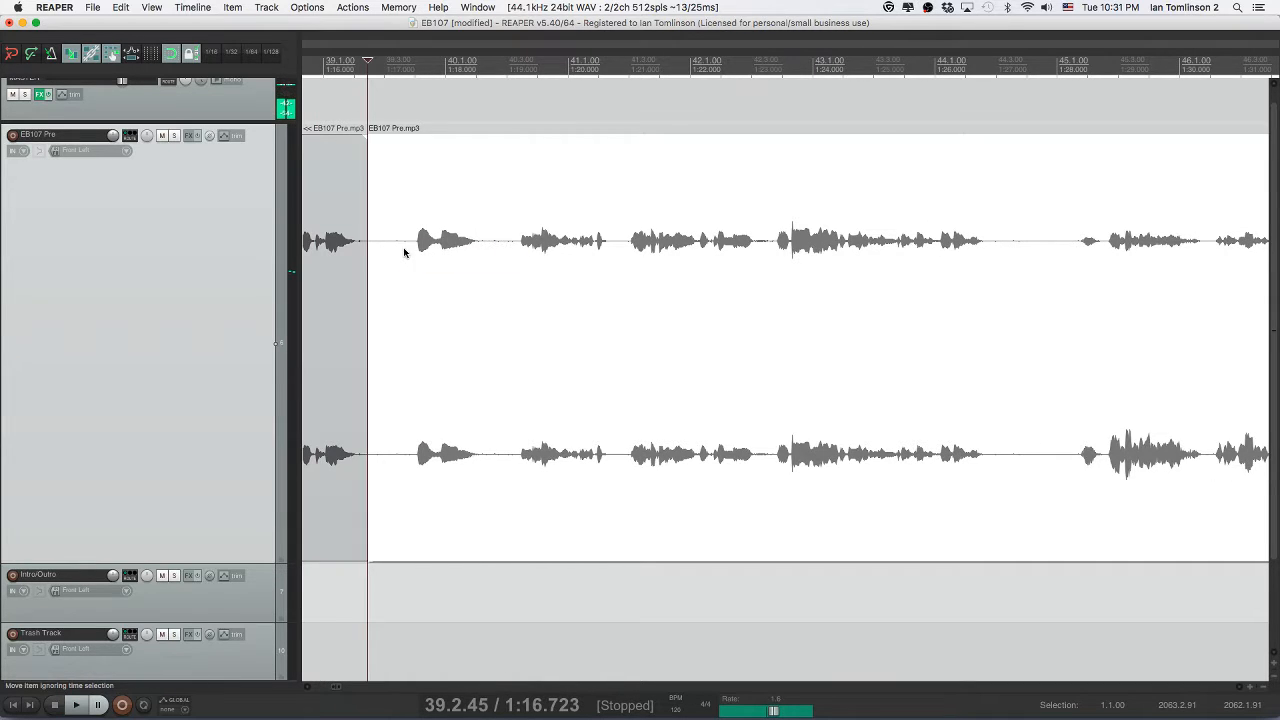
key("s")
key("Delete")
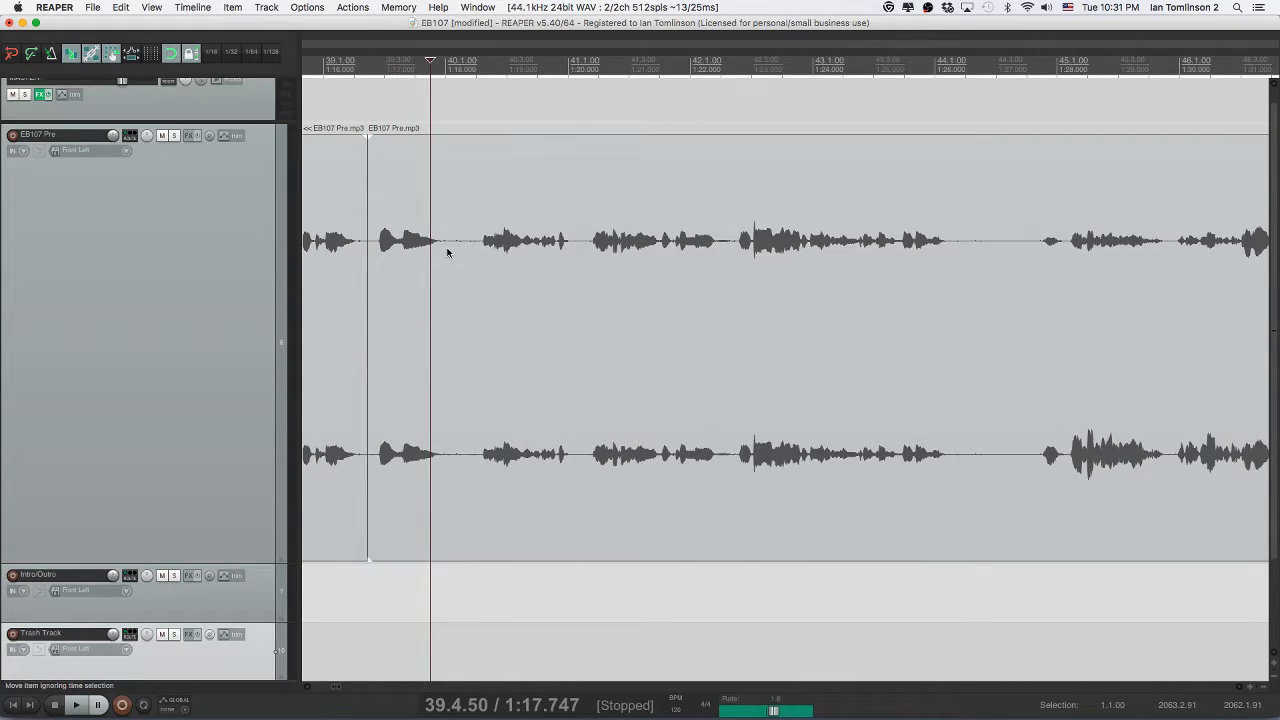
- Split the clip at about 1:18.0 and 1:18.5 and send the pause between the splits to the Trash Track
left_click(447, 252)
key("s")
left_click(474, 251)
key("s")
left_click(460, 251)
key("Delete")
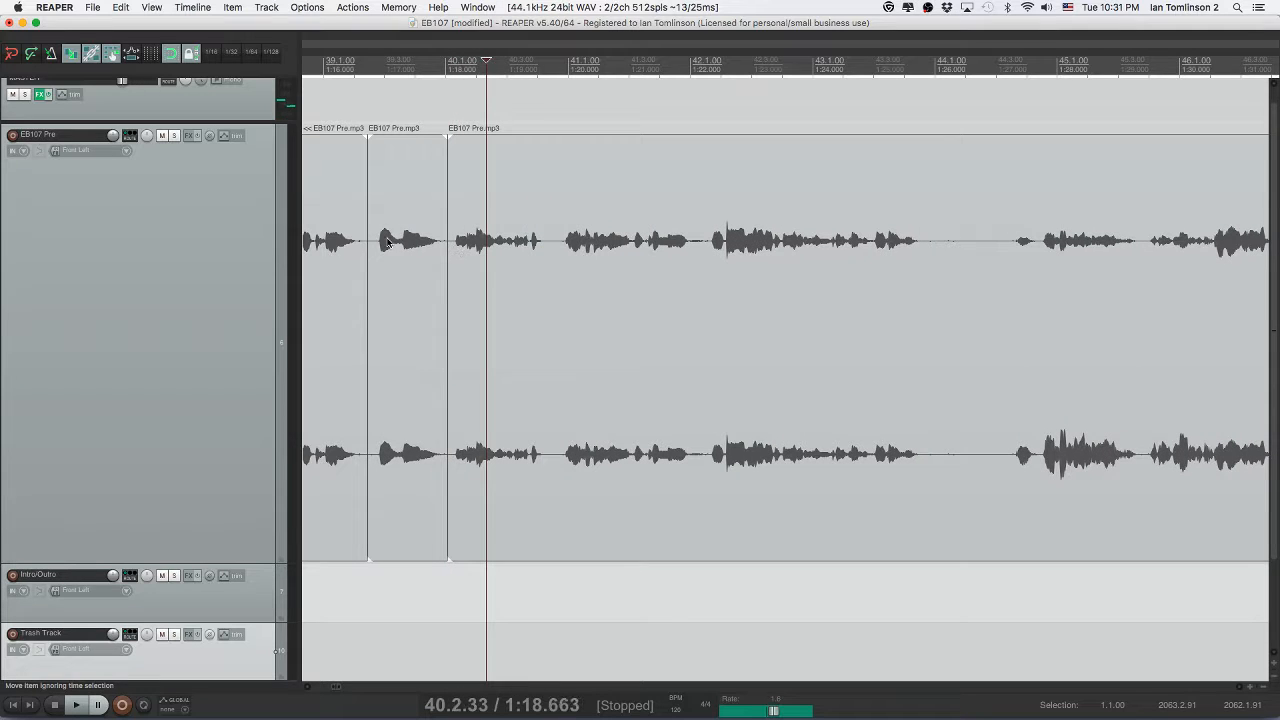
- Play back from about 1:16.3 across the joins at 1:16.7 and 1:18.0, save the project, and recheck the words from about 1:21.3
left_click(345, 240)
key("space")
key("super+s")
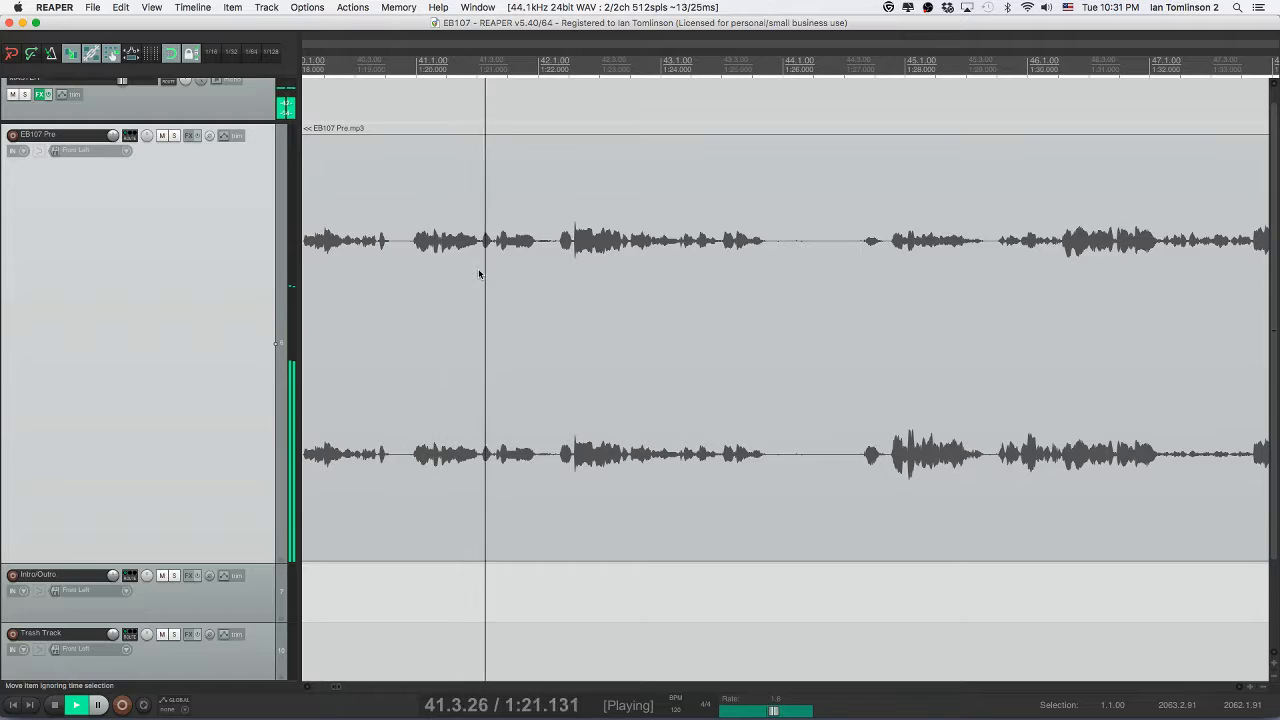
key("space")
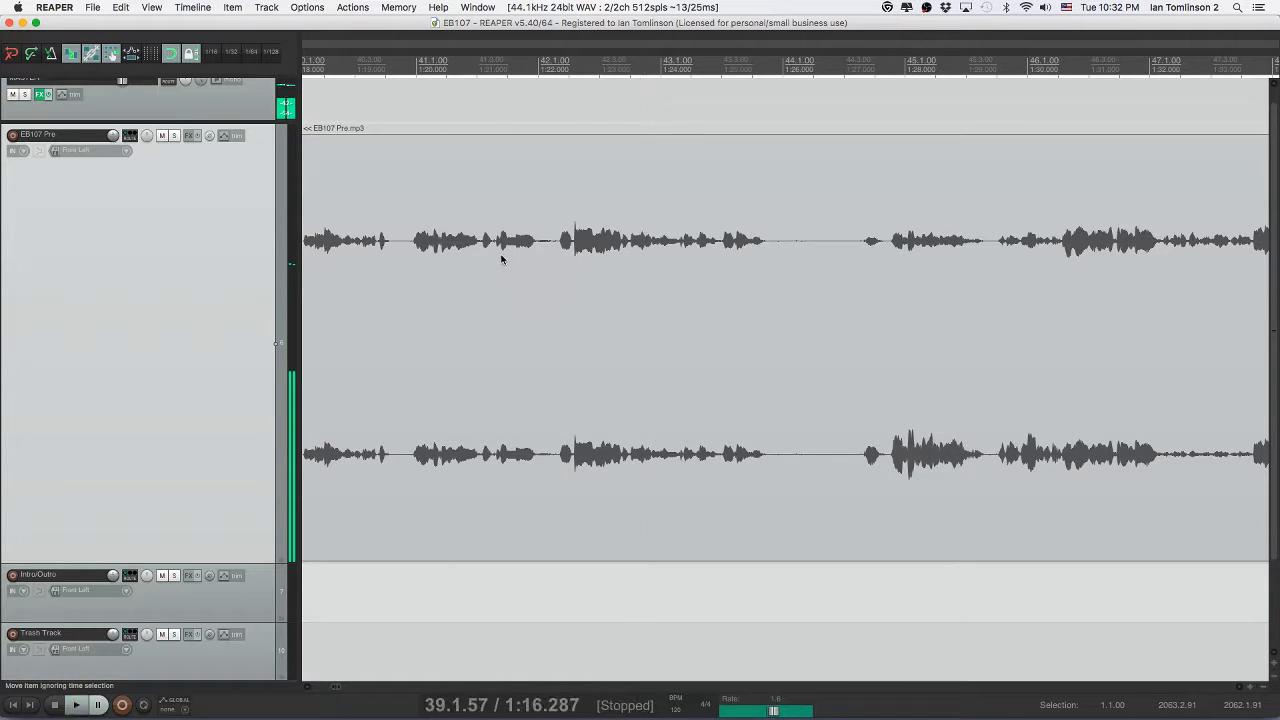
left_click(497, 251)
key("space")
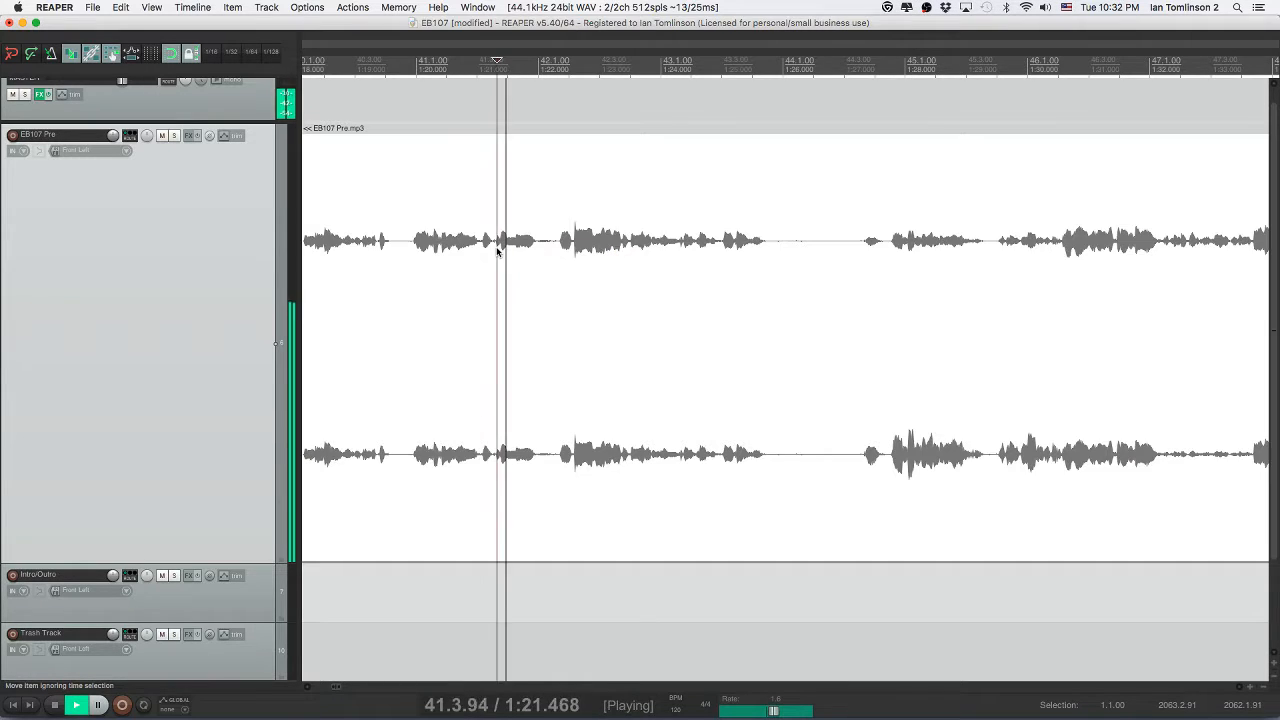
key("space")
- Split the clip at about 1:25.8 and 1:27.2 and send the long pause between the splits to the Trash Track
left_click(771, 244)
key("s")
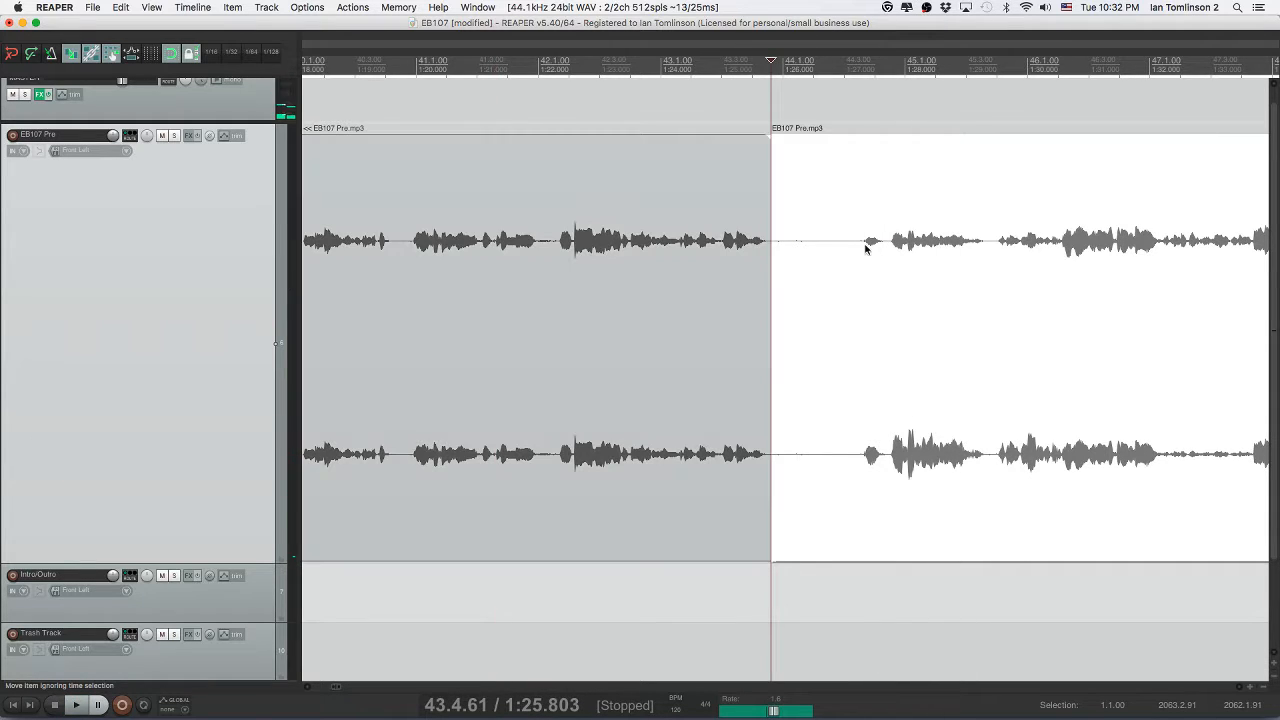
left_click(855, 250)
key("s")
left_click(806, 253)
key("Delete")
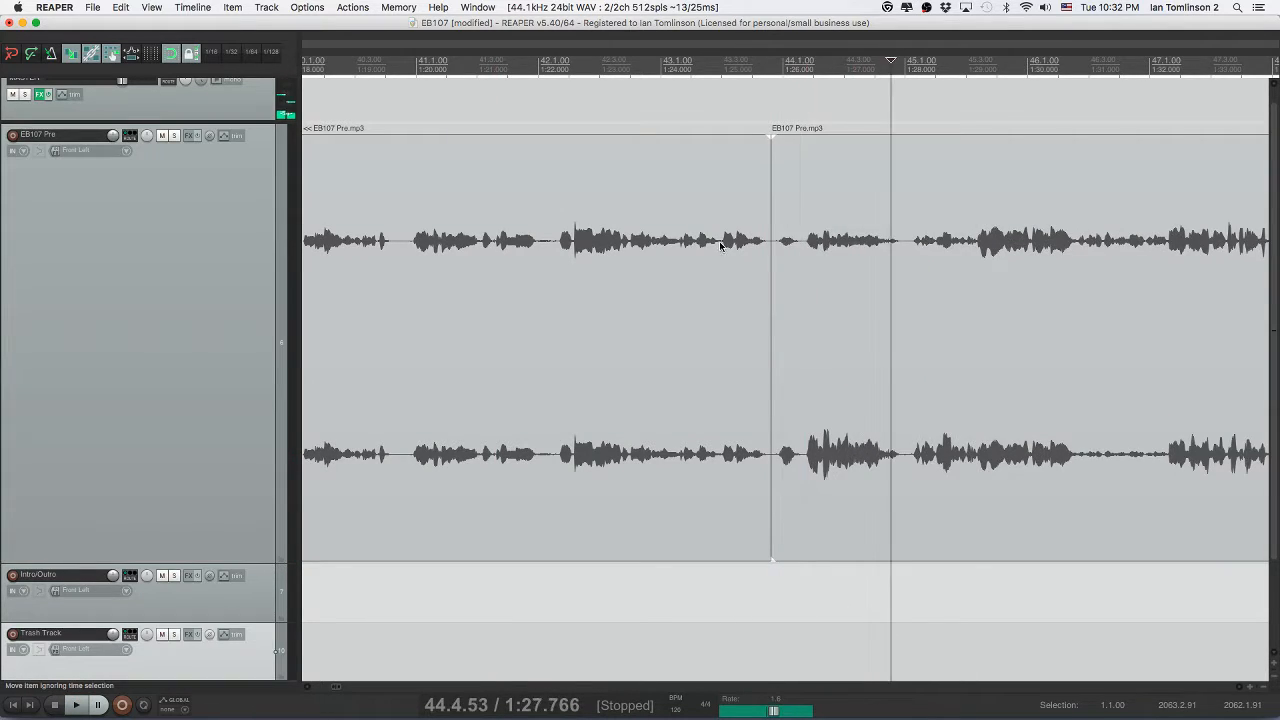
- Play back across the join at about 1:25.8, listen on to about 1:40.4, and recheck the join from about 1:24.8
left_click(719, 241)
key("space")
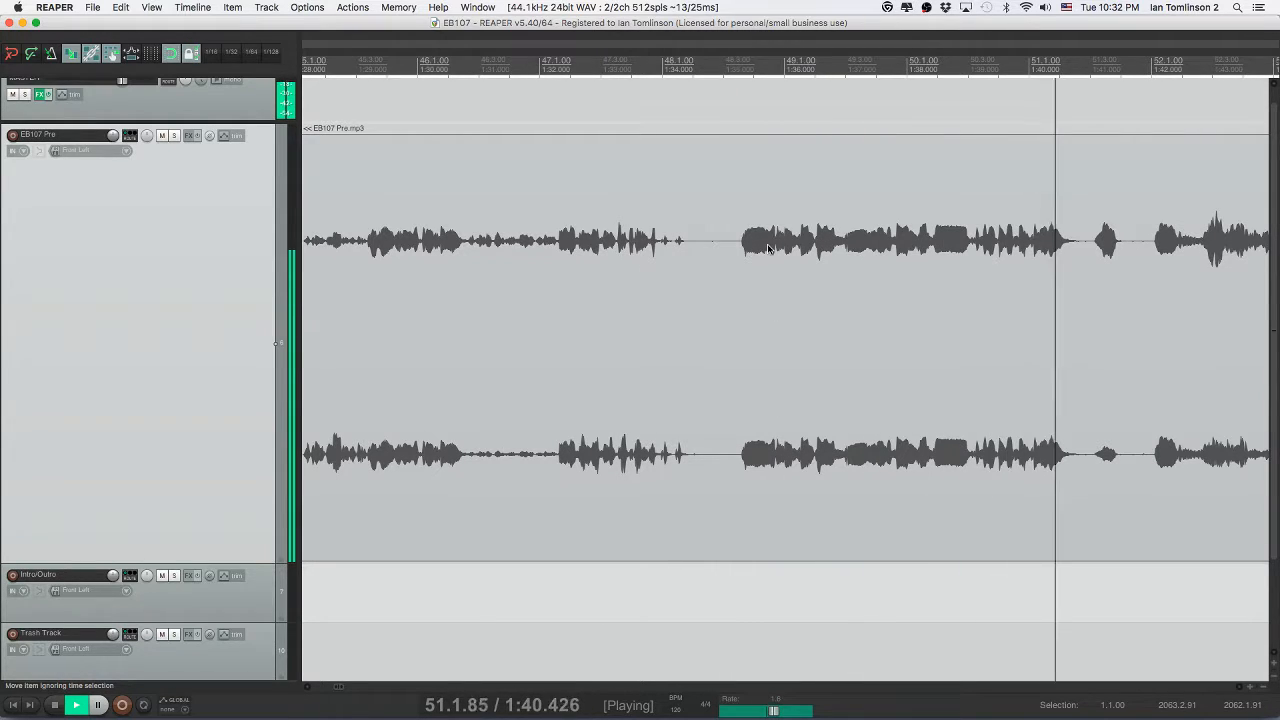
key("space")
scroll(768, 248, "right", 5)
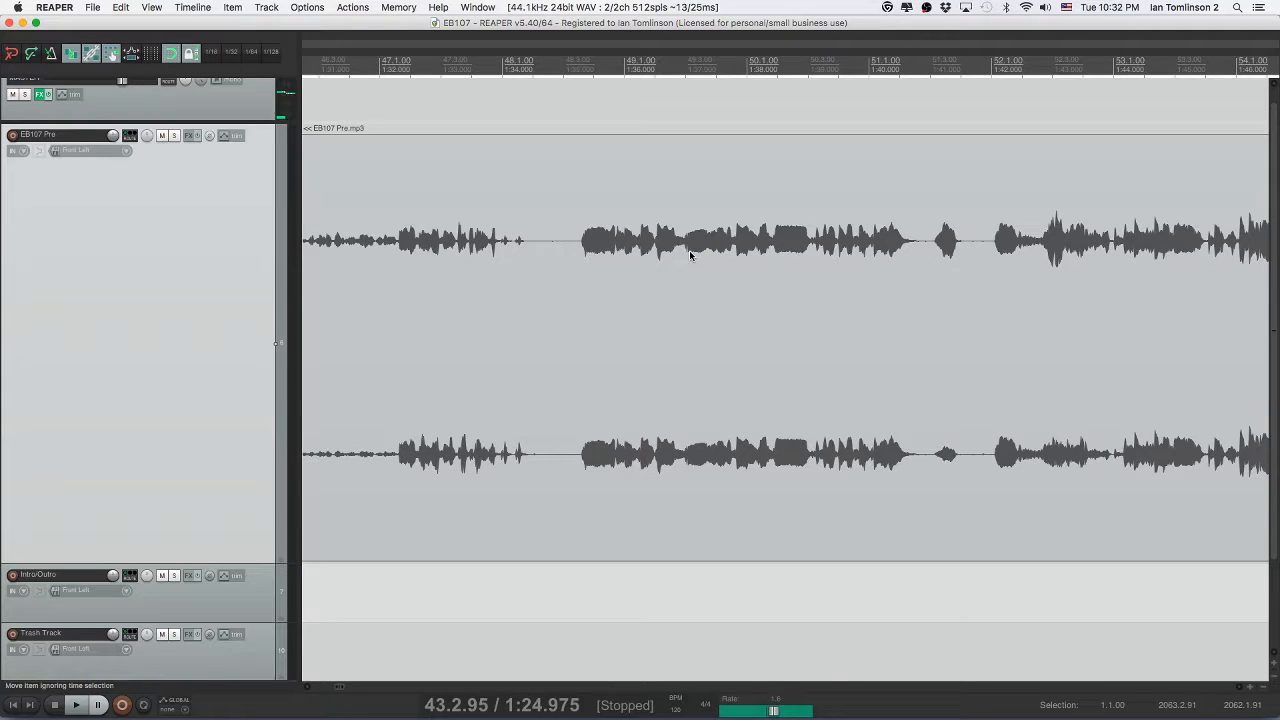
left_click(497, 250)
key("space")
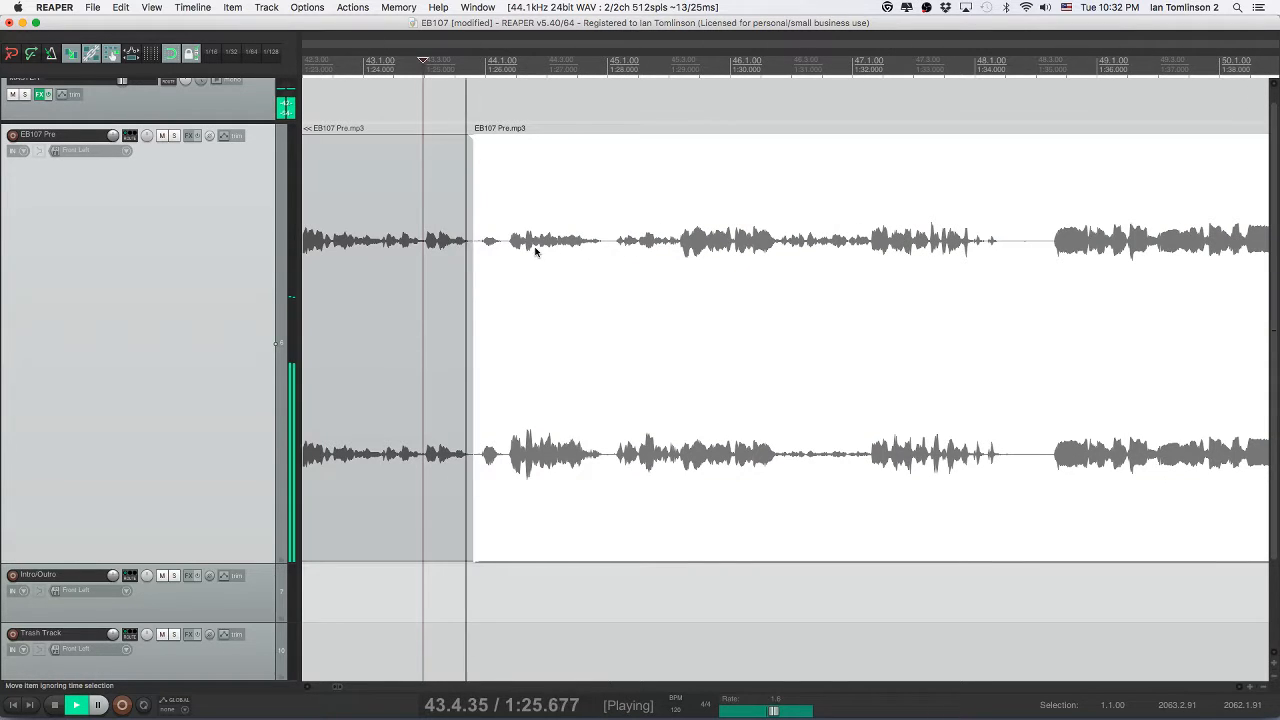
- Listen to the pause after about 1:34.3 and place the edit cursor at about 1:35.9 in the following speech
left_click(1023, 250)
left_click(1003, 251)
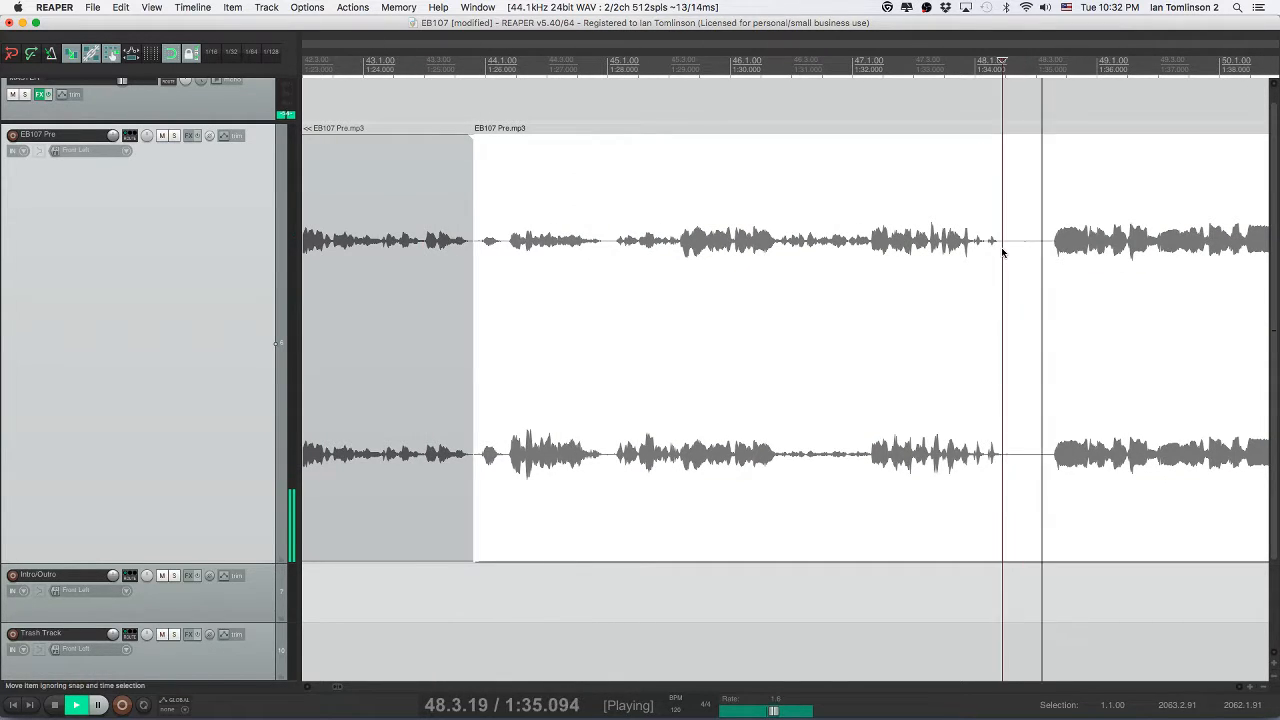
scroll(1003, 251, "right", 15)
scroll(759, 277, "left", 7)
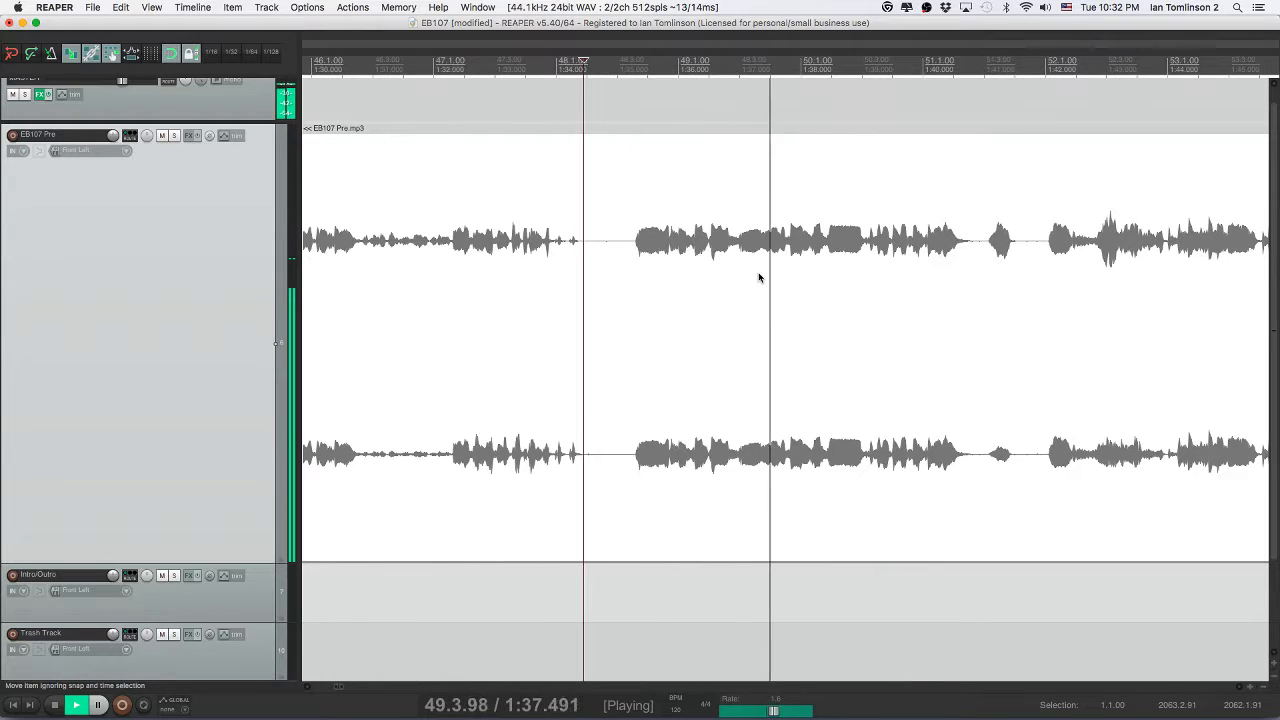
left_click(670, 243)
left_click(670, 243)
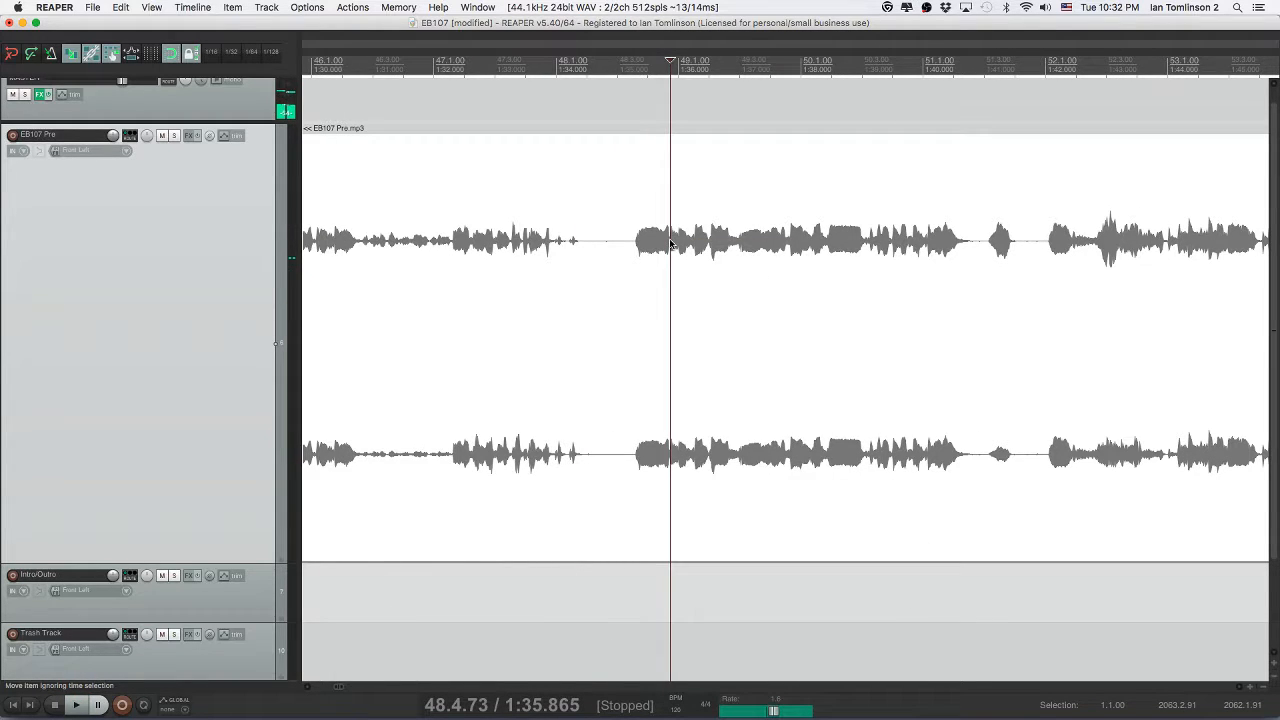
- Split the clip at about 1:35.9 and 1:34.6 and send the section between the splits to the Trash Track with ripple
key("s")
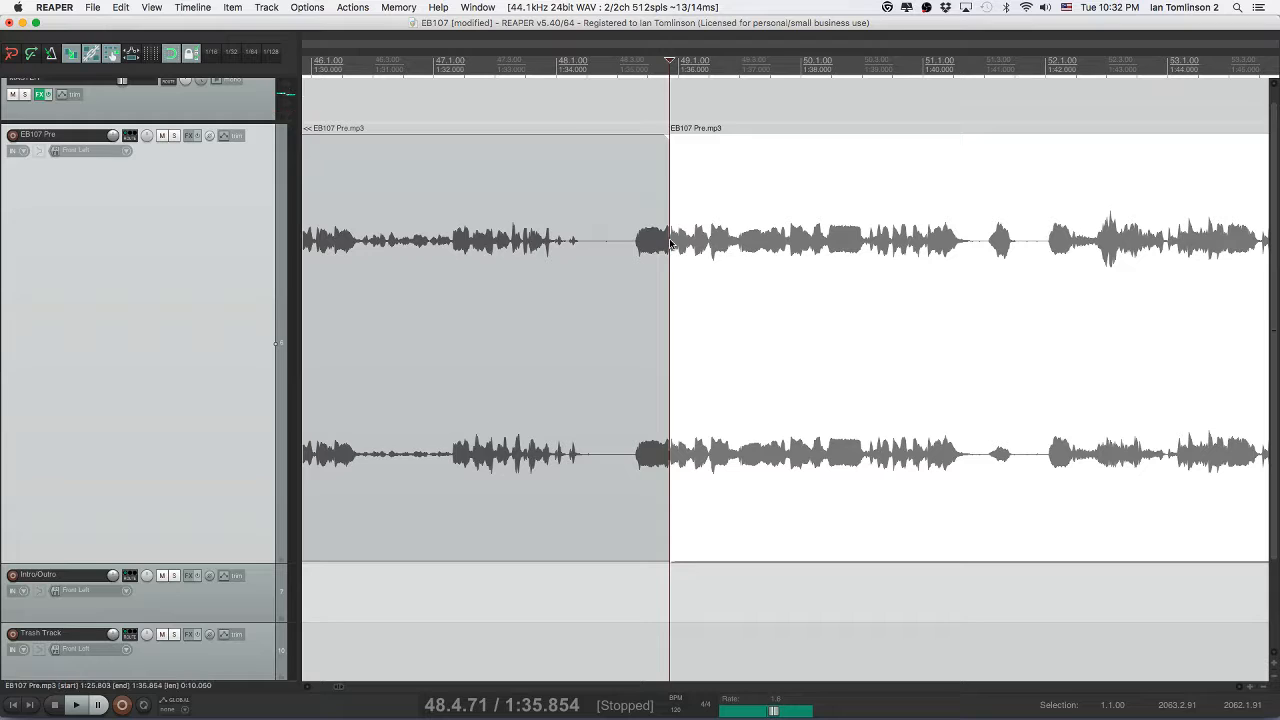
left_click(591, 250)
key("s")
left_click(621, 250)
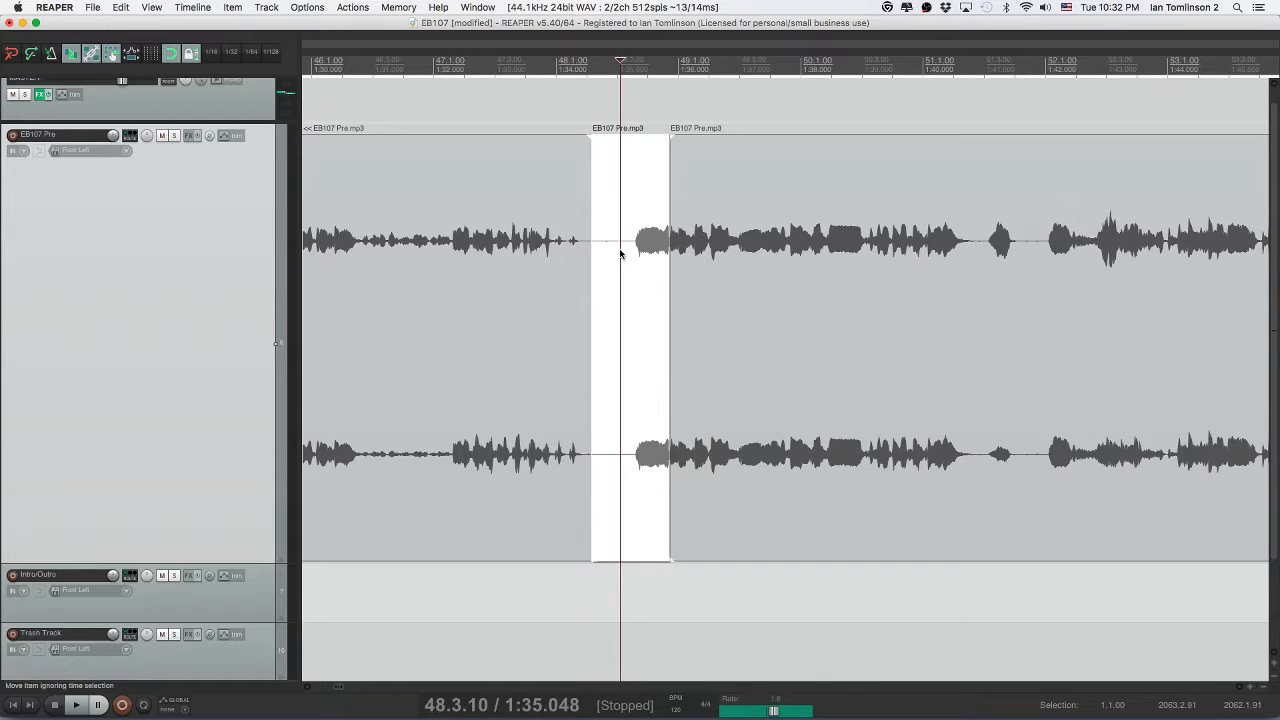
key("Delete")
- Play back from about 1:32.6 across the new join at about 1:34.6 and save the project
left_click(471, 254)
key("space")
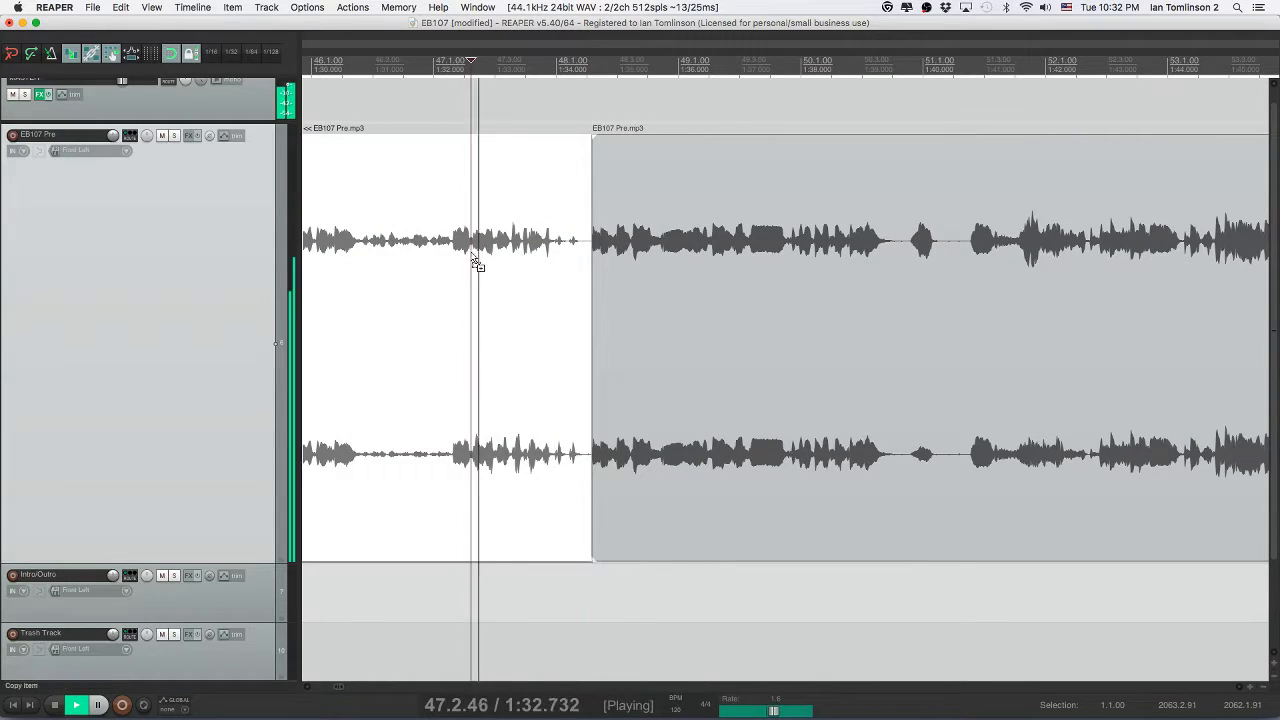
key("super+s")
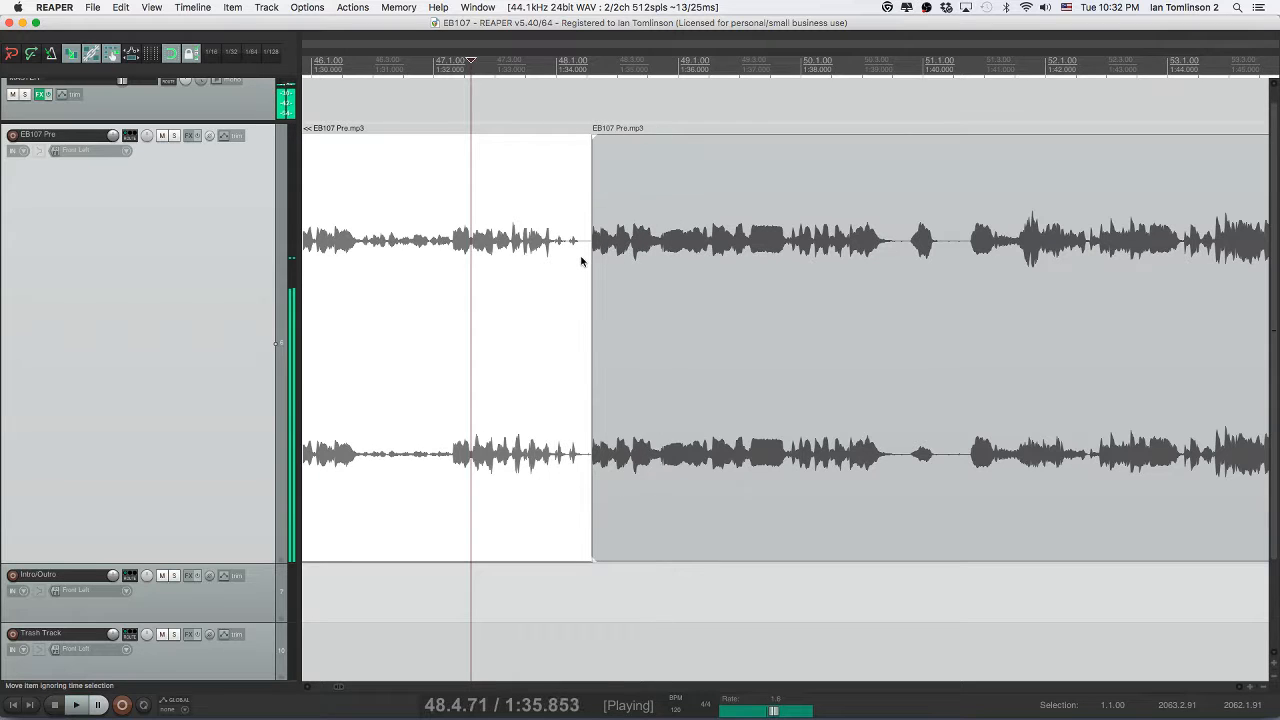
- Shift the clip after the join later, then back earlier until it slightly overlaps the preceding clip's end at about 1:34.5
scroll(583, 258, "up", 5)
scroll(903, 262, "right", 5)
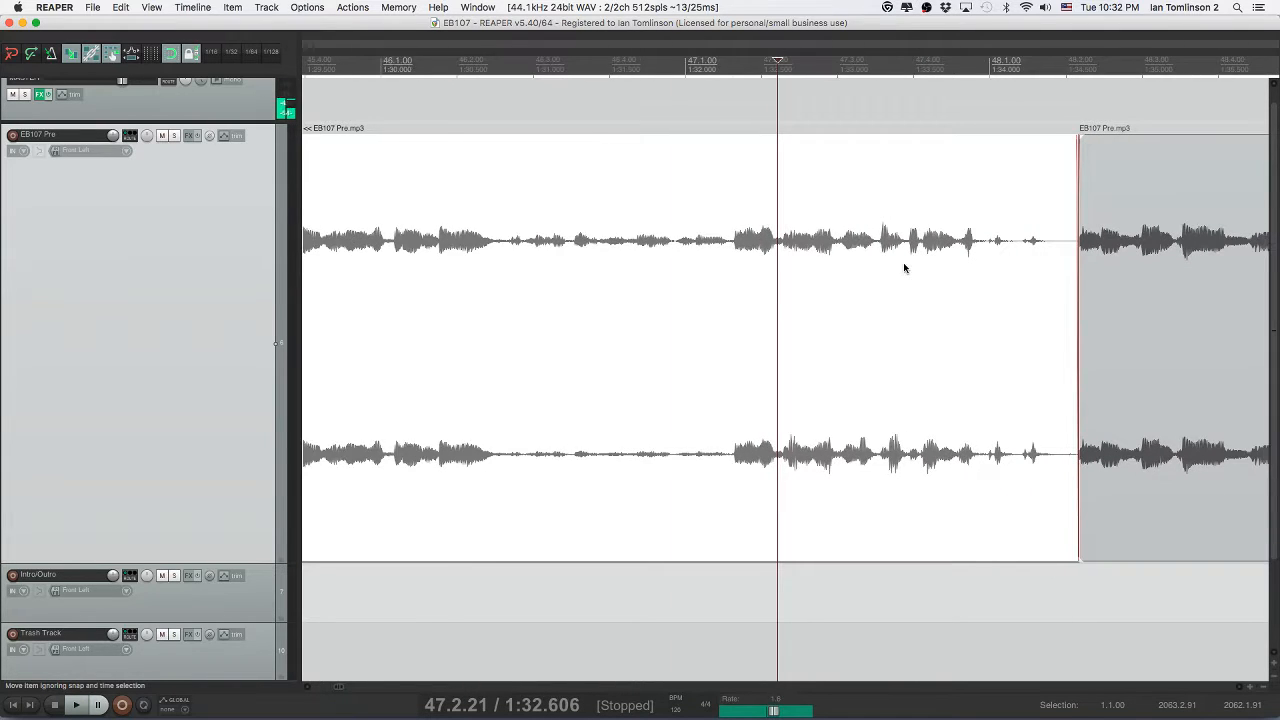
left_click_drag(643, 291, 774, 308)
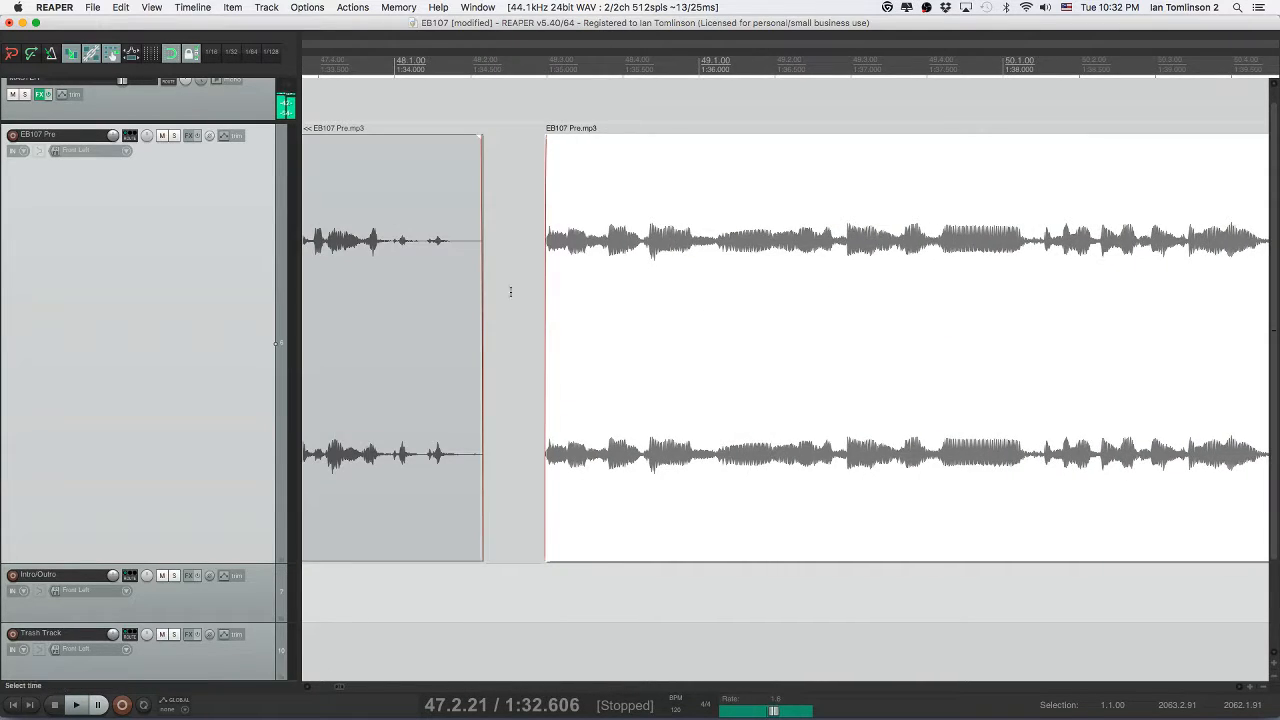
left_click_drag(548, 294, 514, 291)
- Play back the tightened join from about 1:34.5 and again from about 1:34.0, and save the project
left_click(468, 294)
key("space")
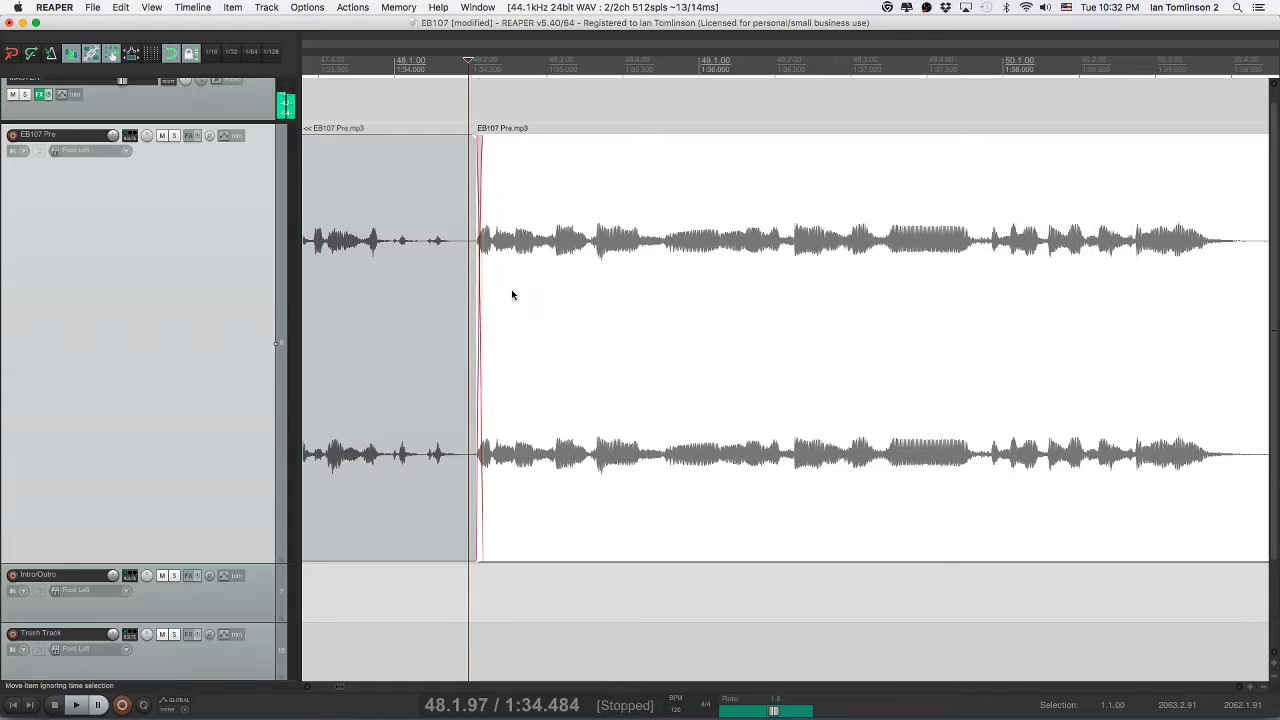
left_click(398, 278)
key("space")
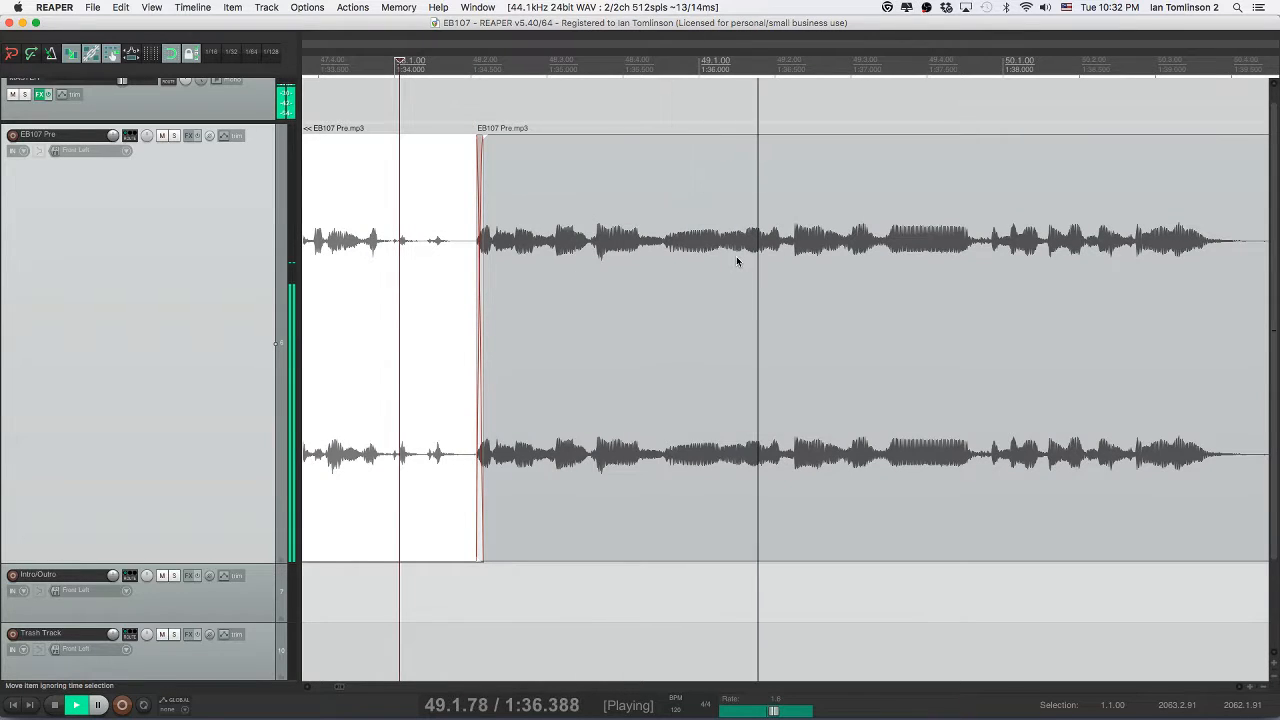
key("space")
- Listen from about 1:36.8, split at about 1:37.2 and 1:37.9, and send the sound between the splits to the Trash Track
left_click(828, 248)
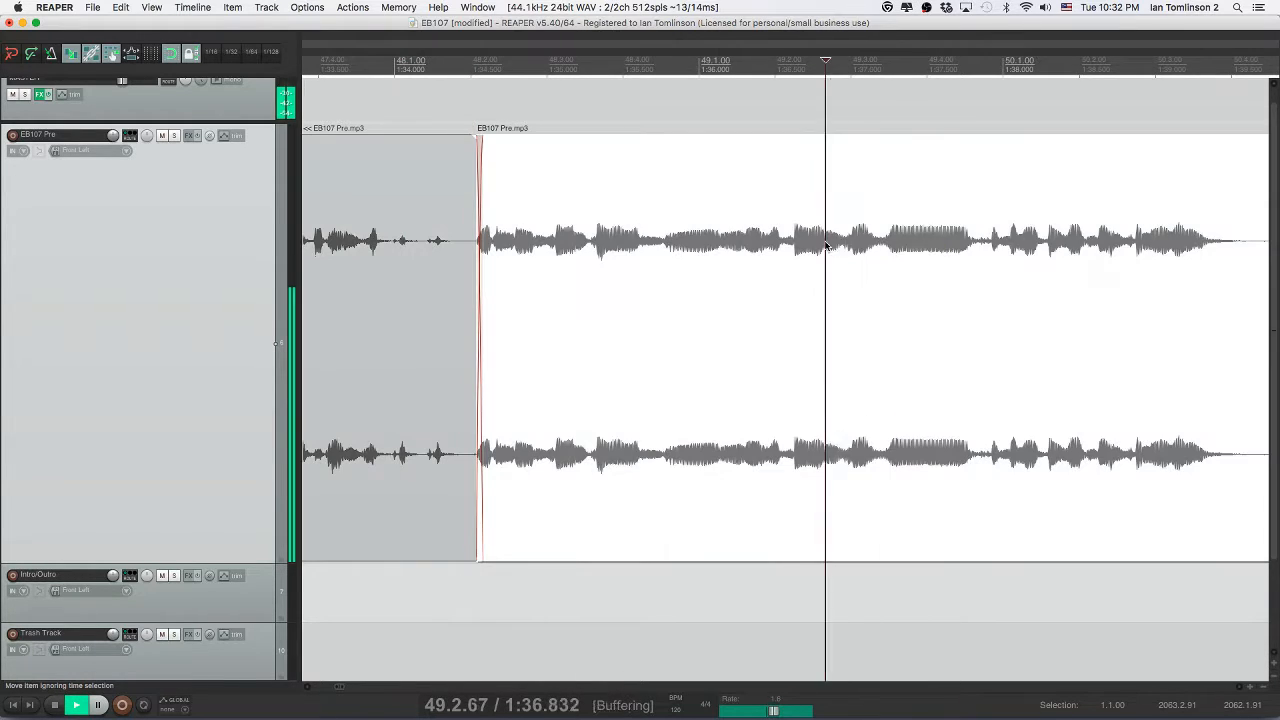
left_click(877, 246)
key("s")
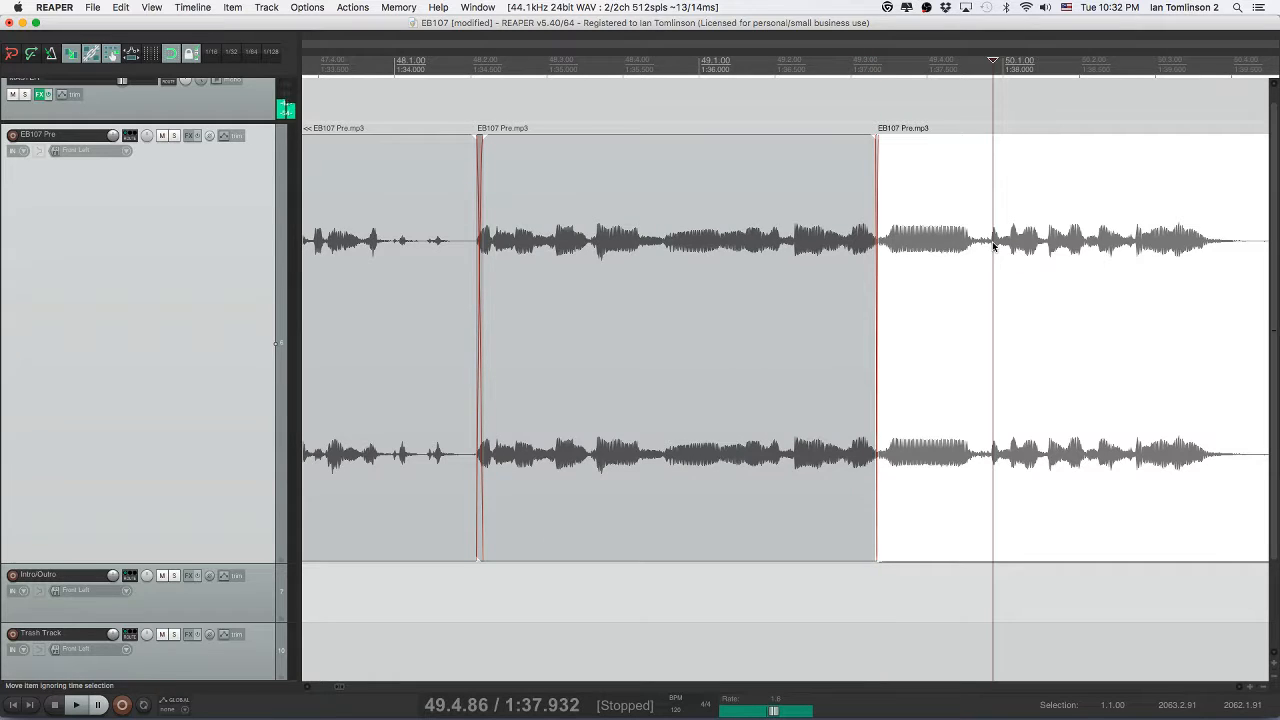
key("s")
left_click(953, 249)
key("Delete")
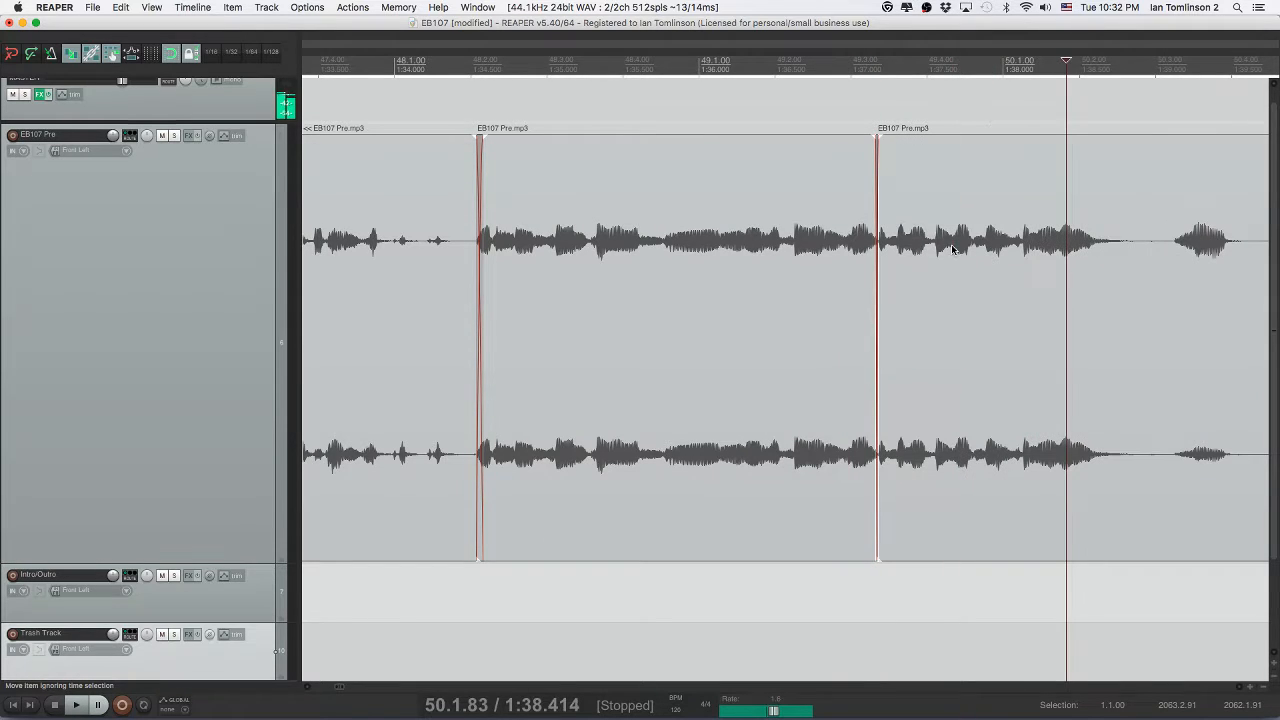
- Play back from about 1:36.0 across the join at about 1:37.2, save the project, and reset the playback rate to 1.0
left_click(813, 268)
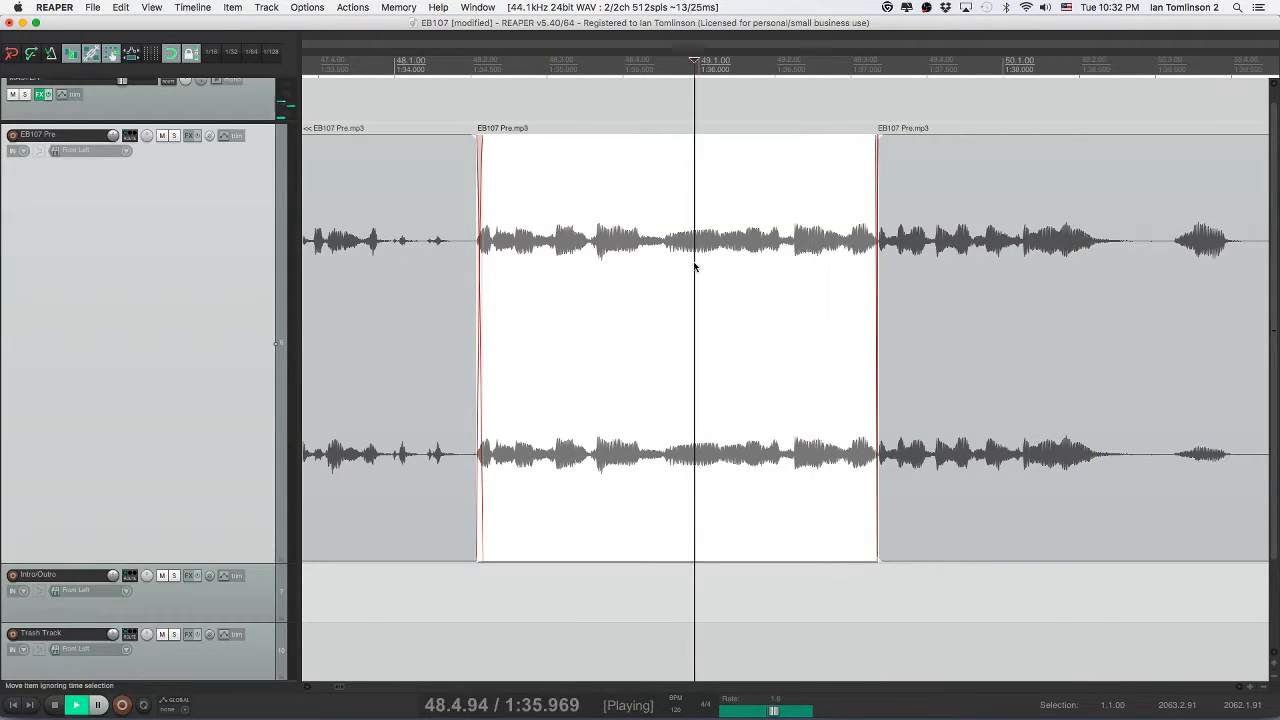
key("super+s")
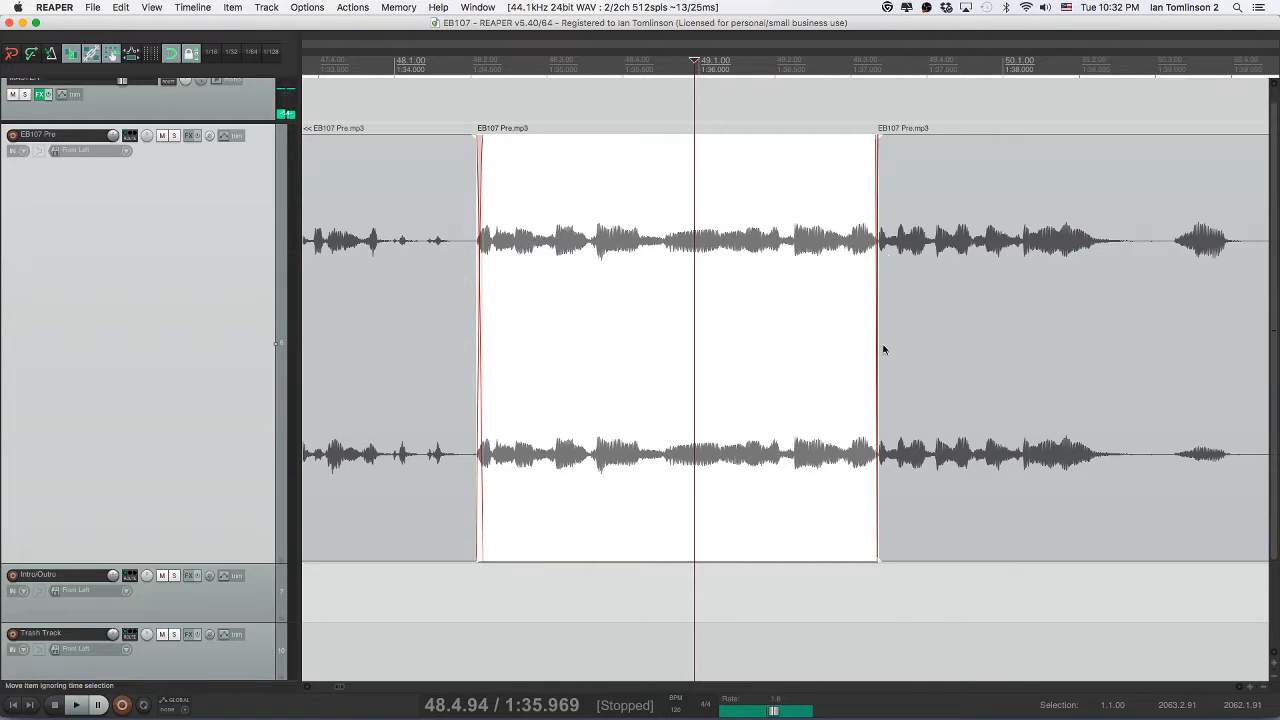
double_click(774, 710)
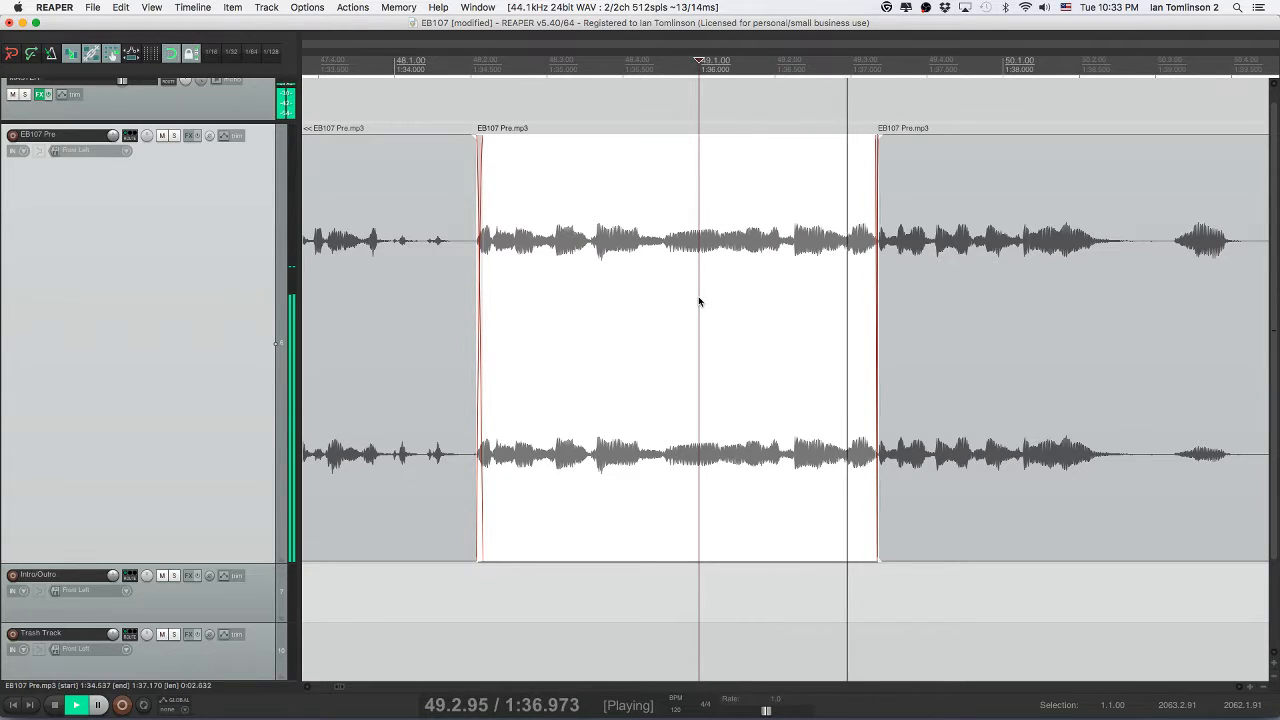
- Nudge the clip after the join at about 1:37.2 slightly earlier, then slightly later, replaying from about 1:36.7 and 1:36.6
left_click_drag(933, 302, 897, 300)
left_click(812, 288)
key("space")
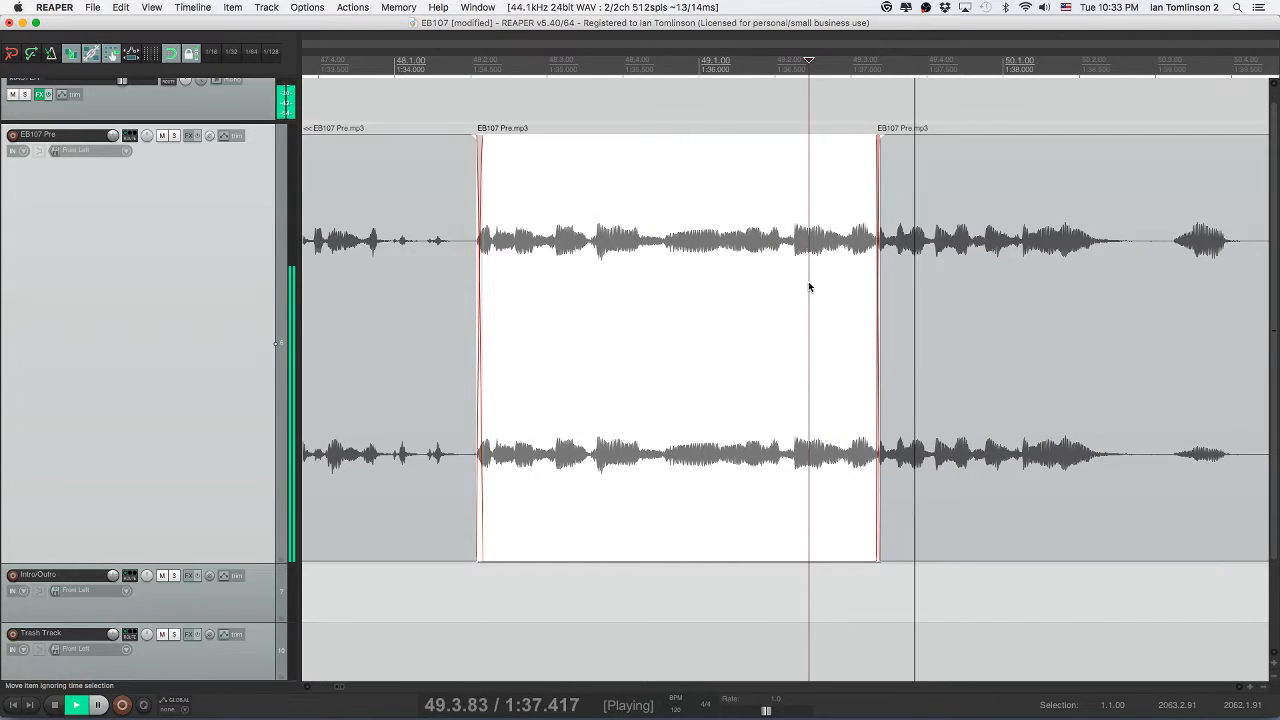
key("space")
left_click(905, 287)
mouse_move(904, 287)
left_mouse_down()
mouse_move(931, 278)
mouse_move(888, 276)
left_mouse_up()
left_click(797, 262)
key("space")
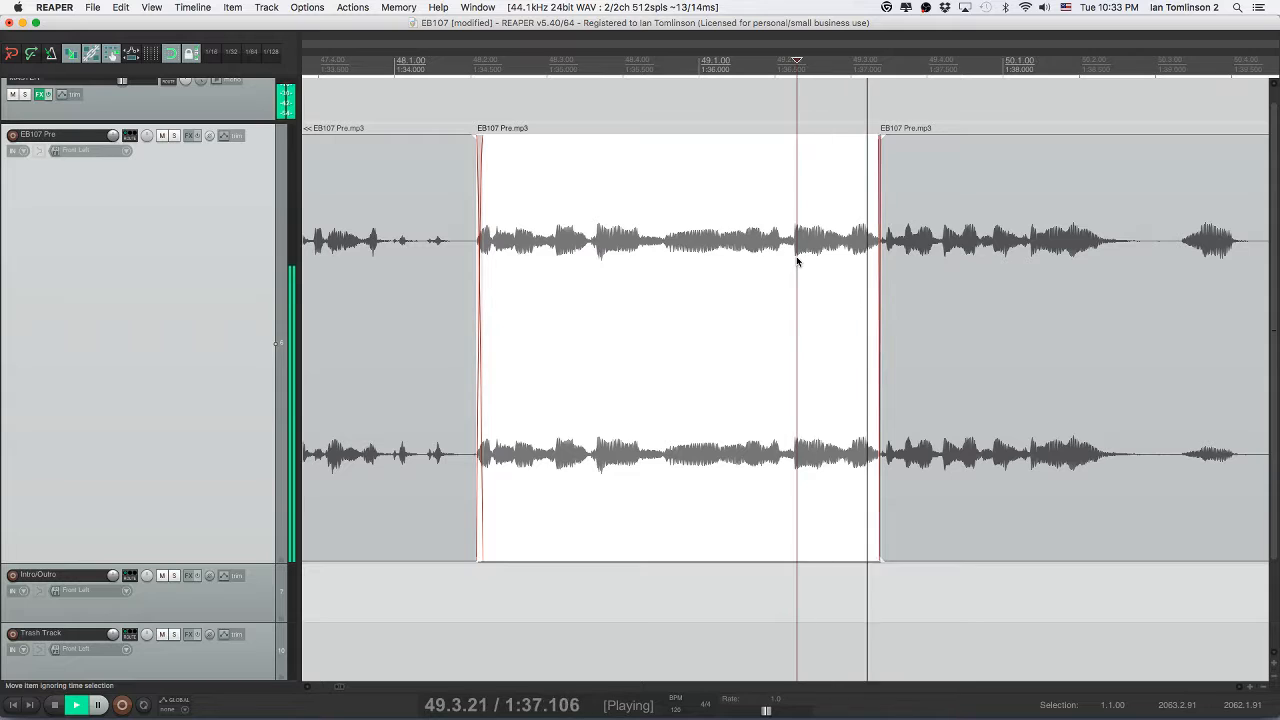
- Nudge the clip at the 1:37.2 join slightly earlier to overlap, replay it from about 1:36.8, and save the project
scroll(928, 260, "up", 4)
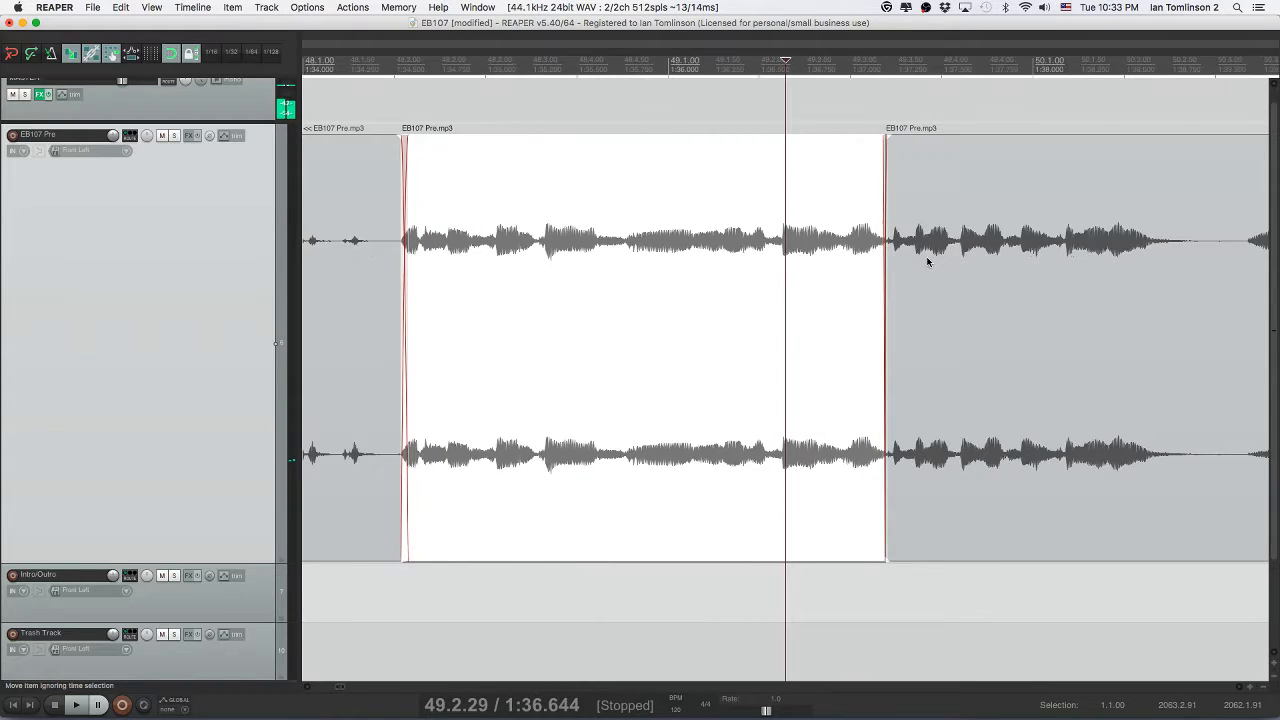
left_click(1035, 283)
mouse_move(1037, 279)
left_mouse_down()
mouse_move(1047, 274)
mouse_move(1033, 282)
left_mouse_up()
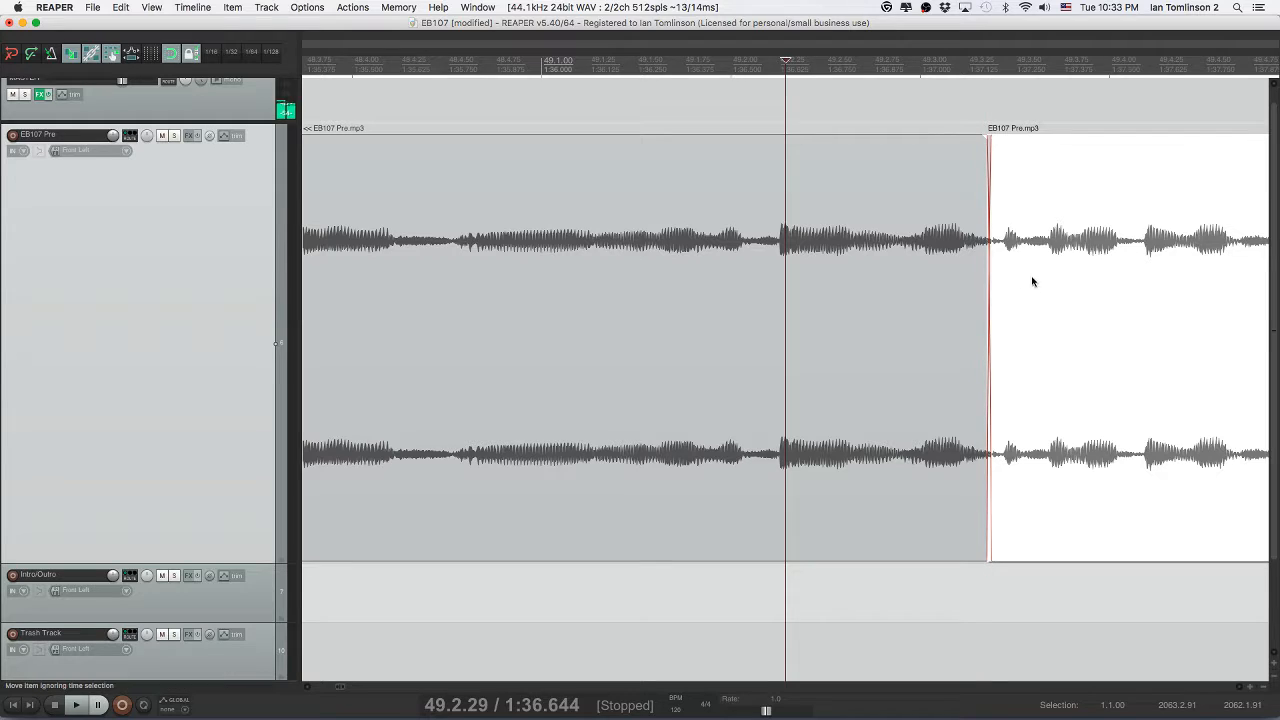
left_click(838, 272)
key("space")
key("super+s")
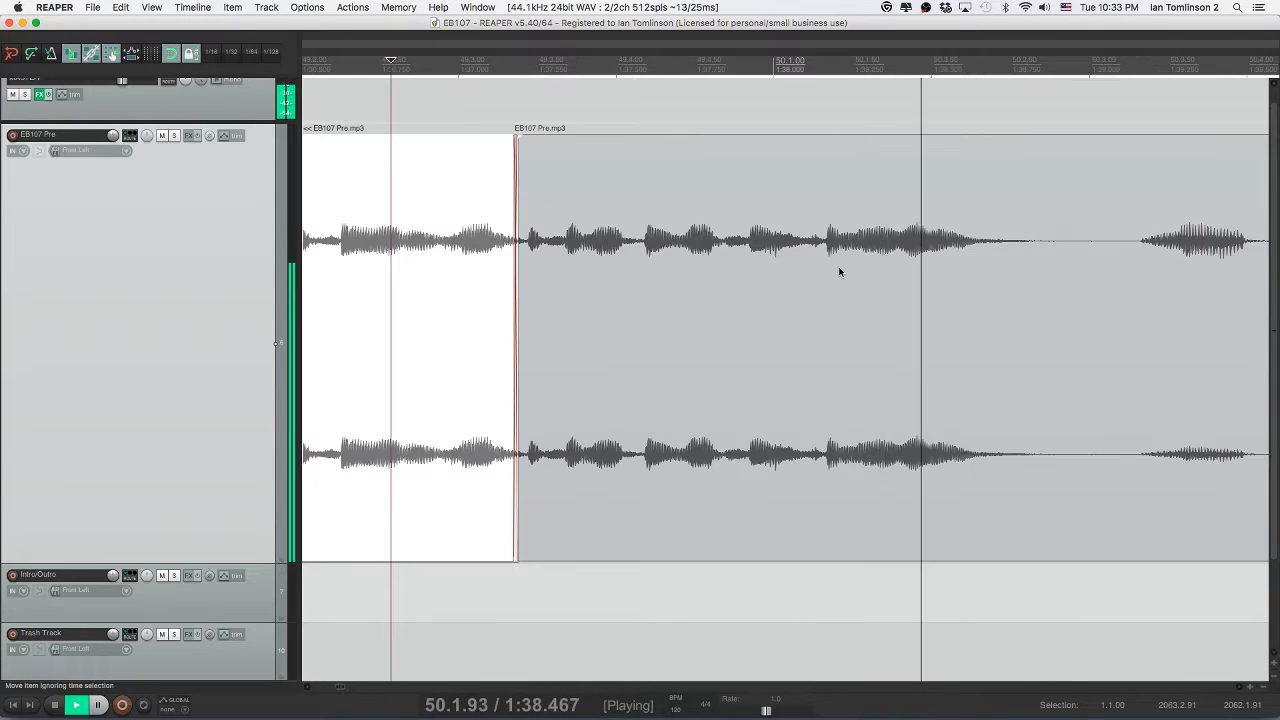
- Recheck the join at about 1:37.2 in context by playing from about 1:35.2
scroll(837, 271, "down", 4)
key("space")
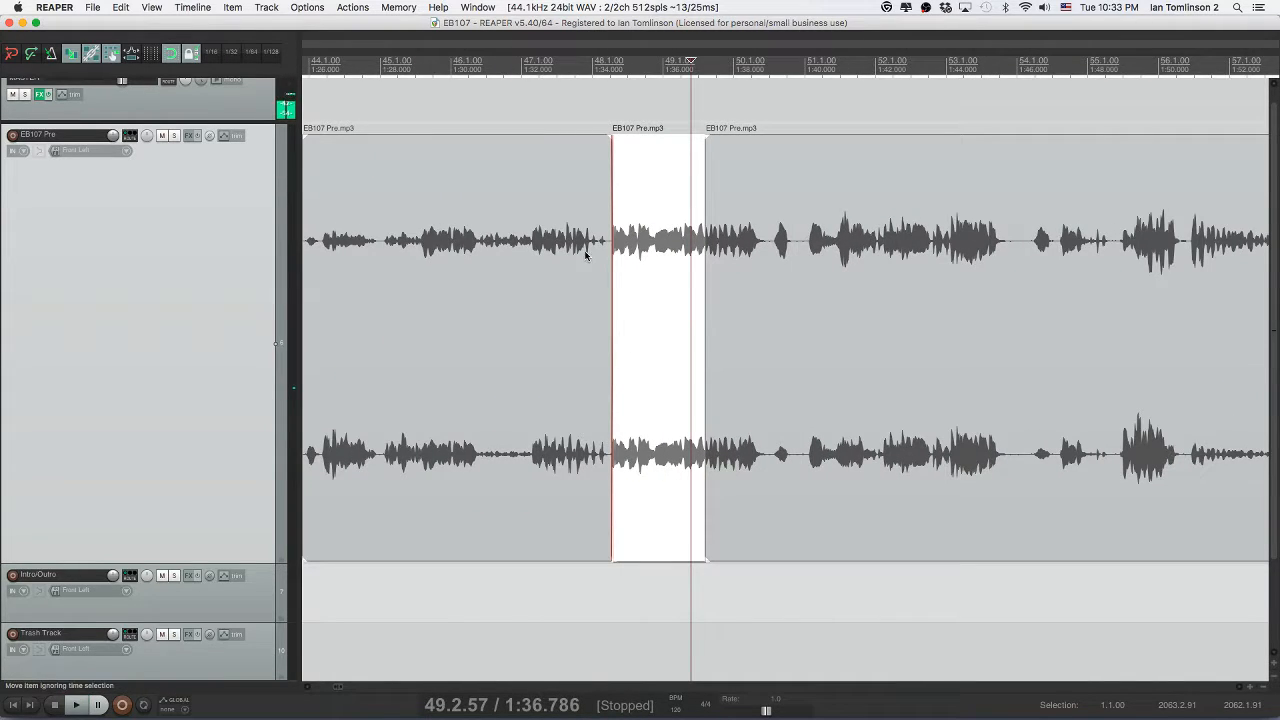
left_click(634, 253)
key("space")
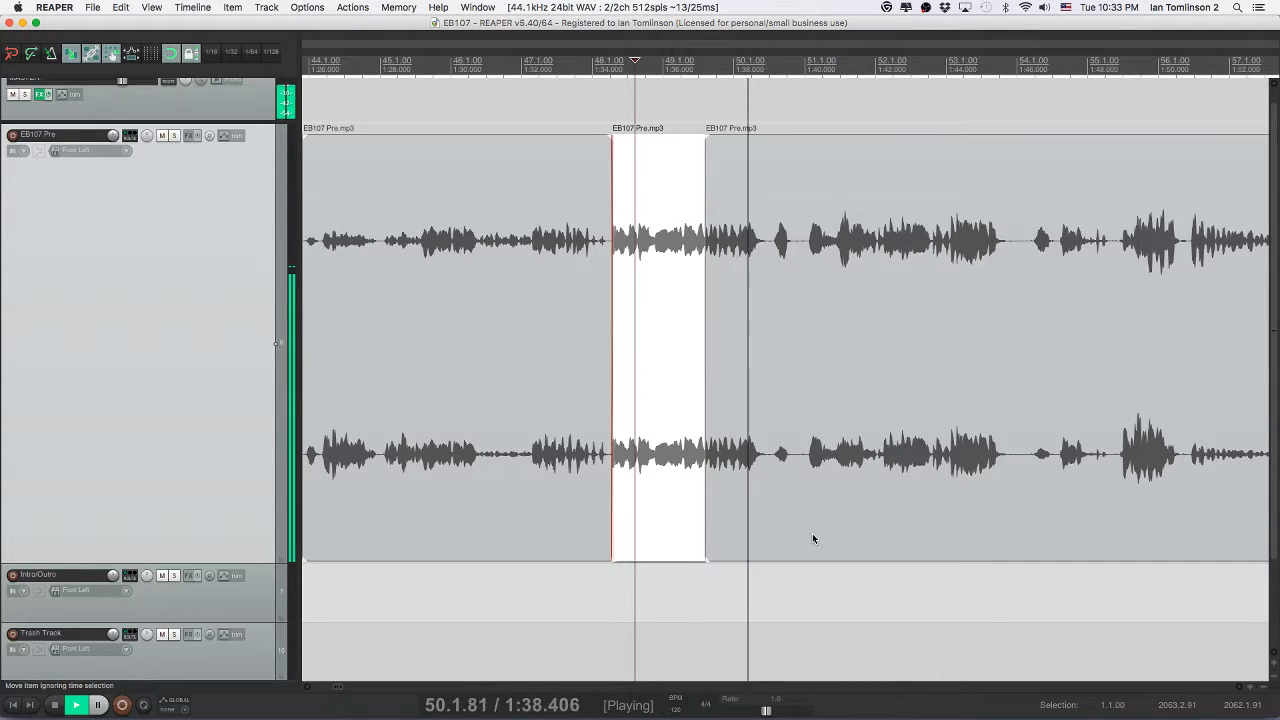
key("space")
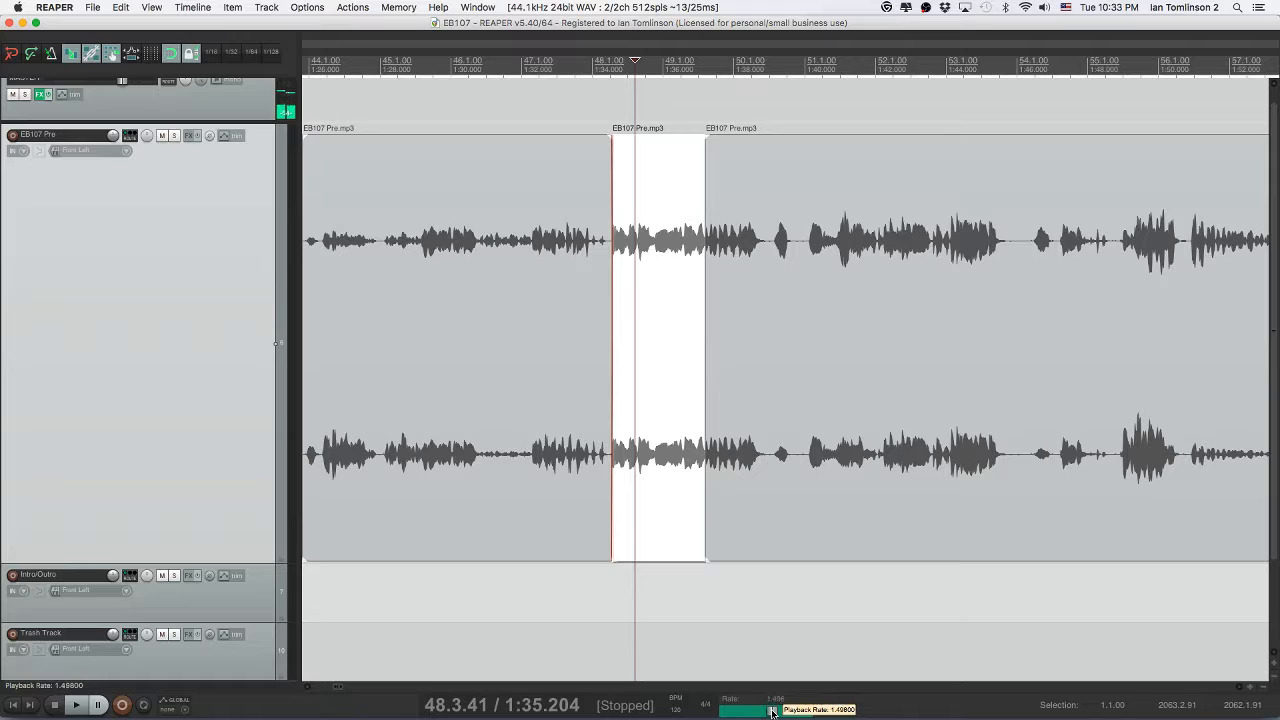
- Listen on from about 1:38.4 at a playback rate of about 1.55 to past the pause near 1:46
left_click(751, 289)
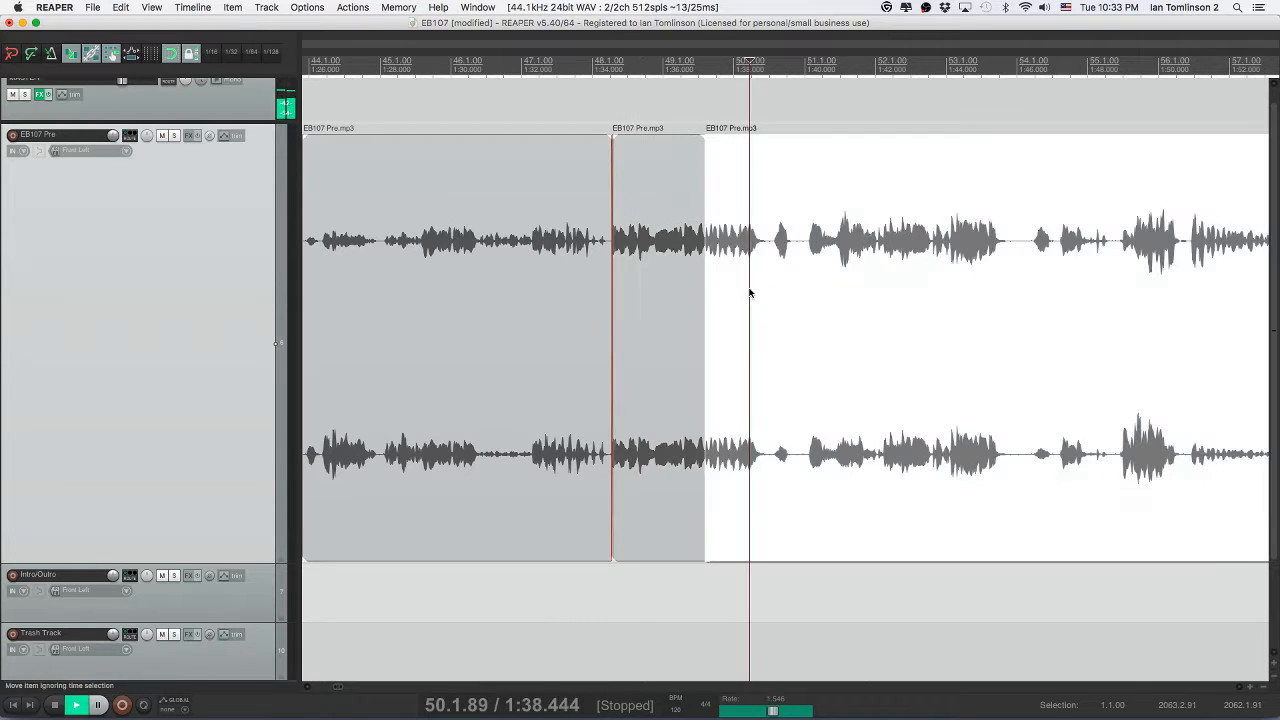
key("space")
scroll(770, 235, "right", 5)
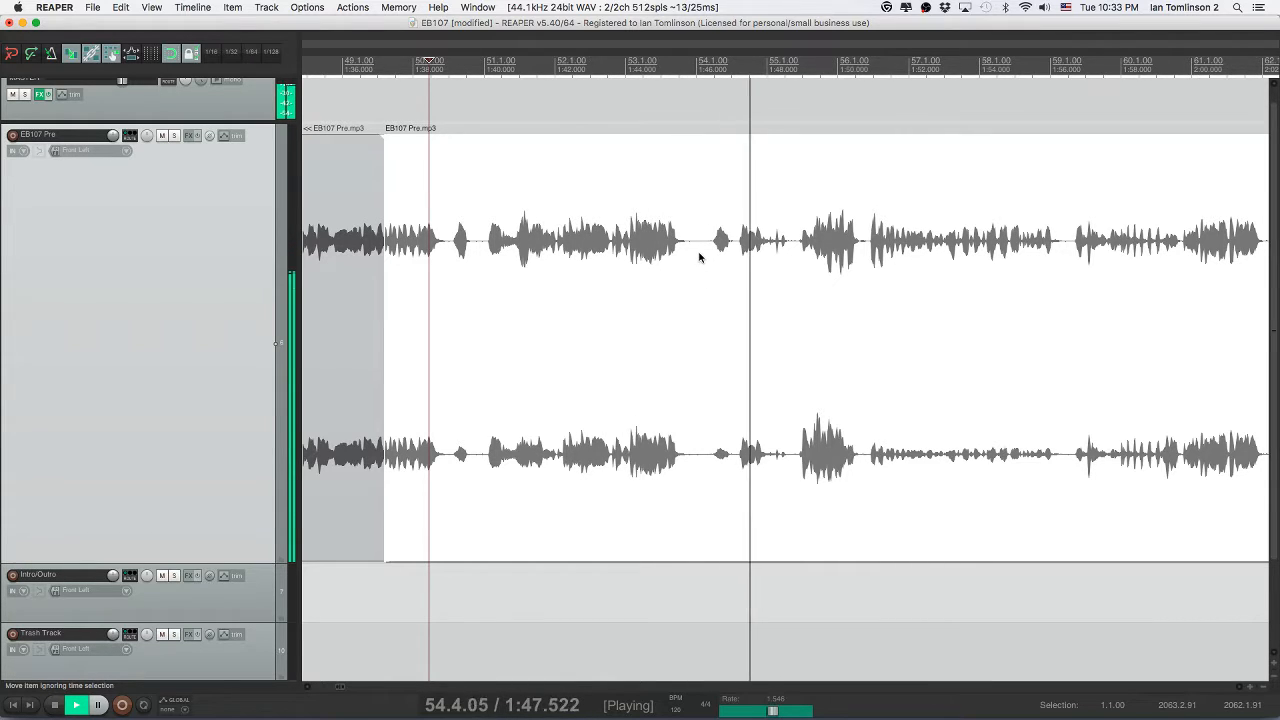
- Split the clip at about 1:45.8 and 1:46.3 and send the pause between the splits to the Trash Track
left_click(689, 250)
key("s")
left_click(707, 250)
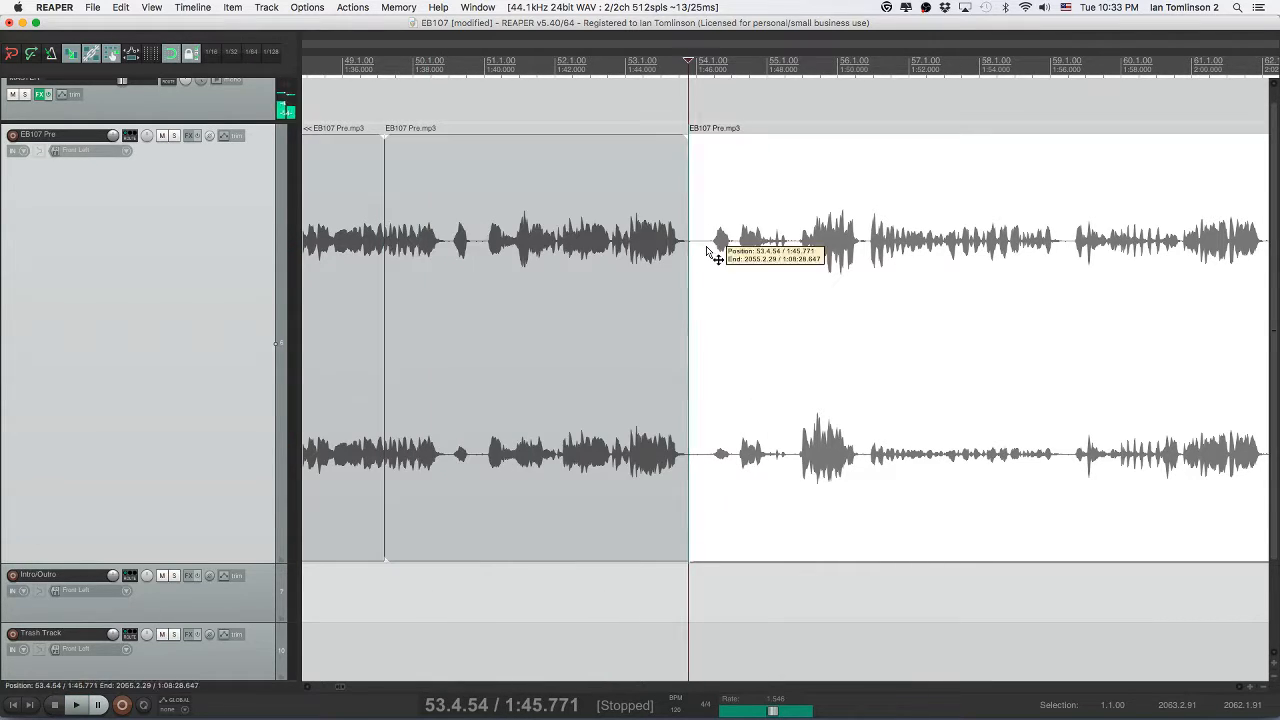
key("s")
left_click(699, 250)
key("Delete")
- Play back from about 1:44.0 across the join at about 1:45.8 and save the project
left_click(625, 248)
key("space")
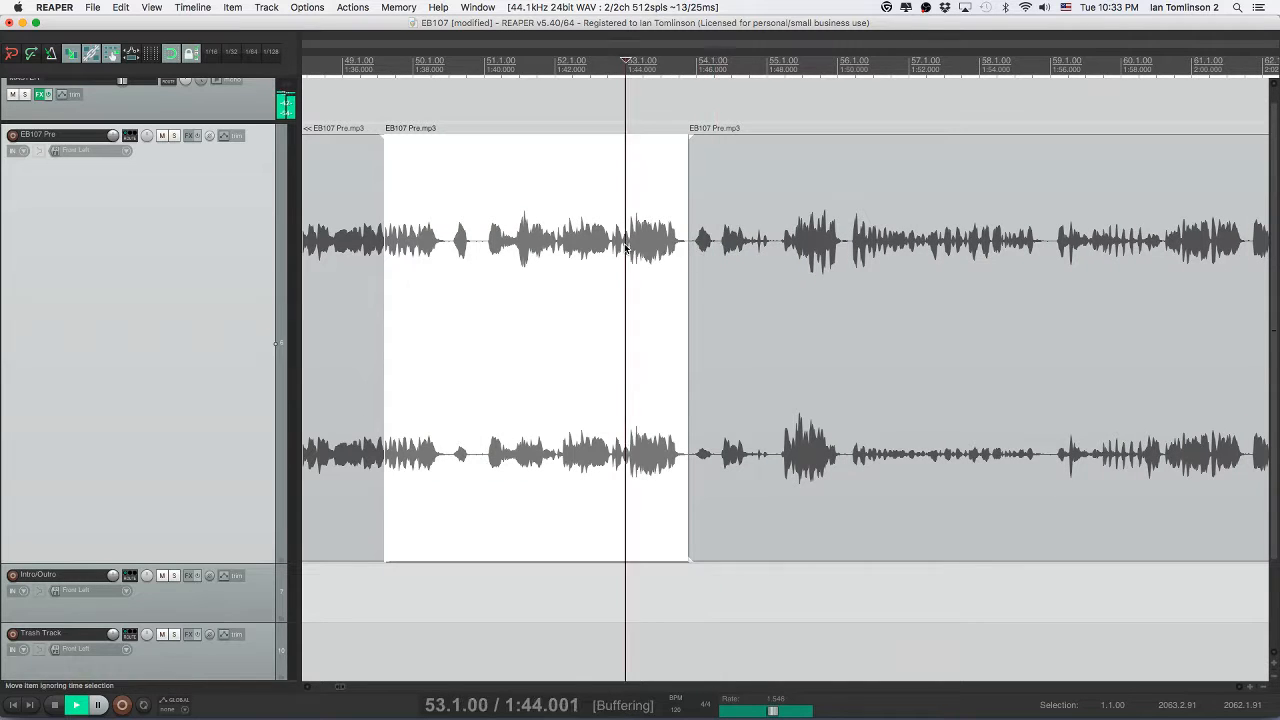
scroll(625, 248, "right", 2)
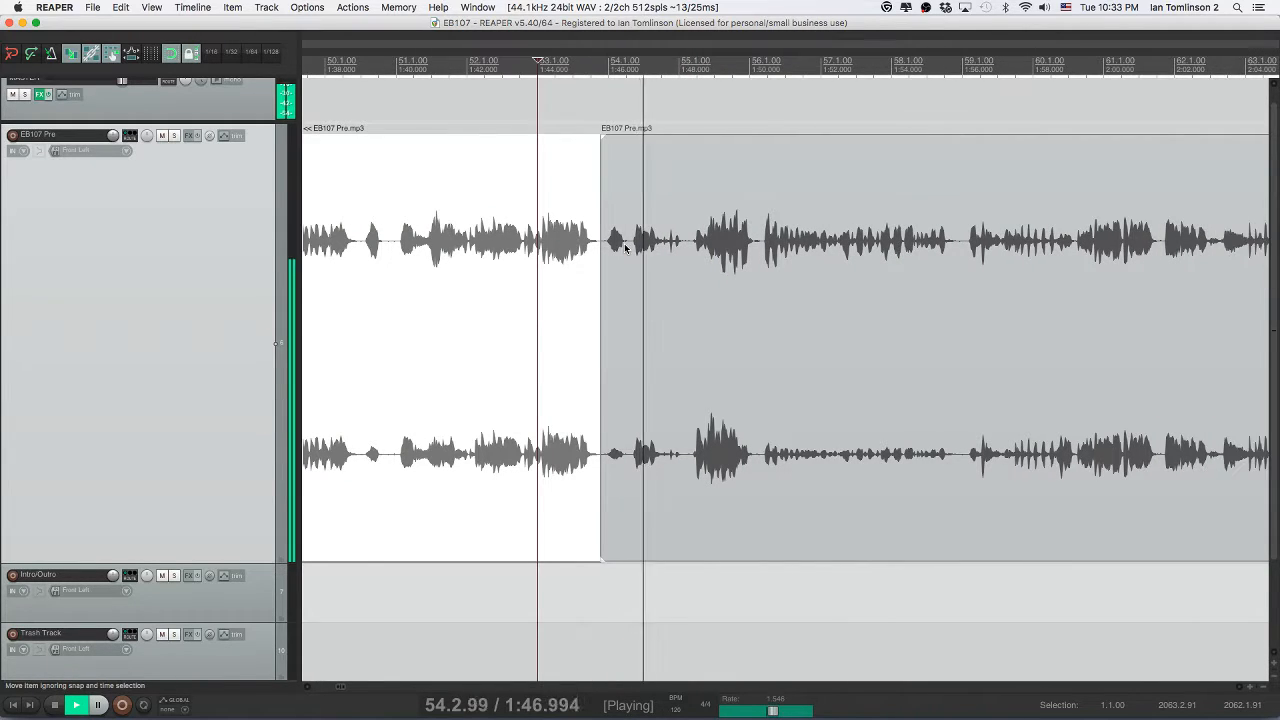
- Listen on through the speech from about 1:47 to the pause at about 2:14
scroll(625, 247, "right", 3)
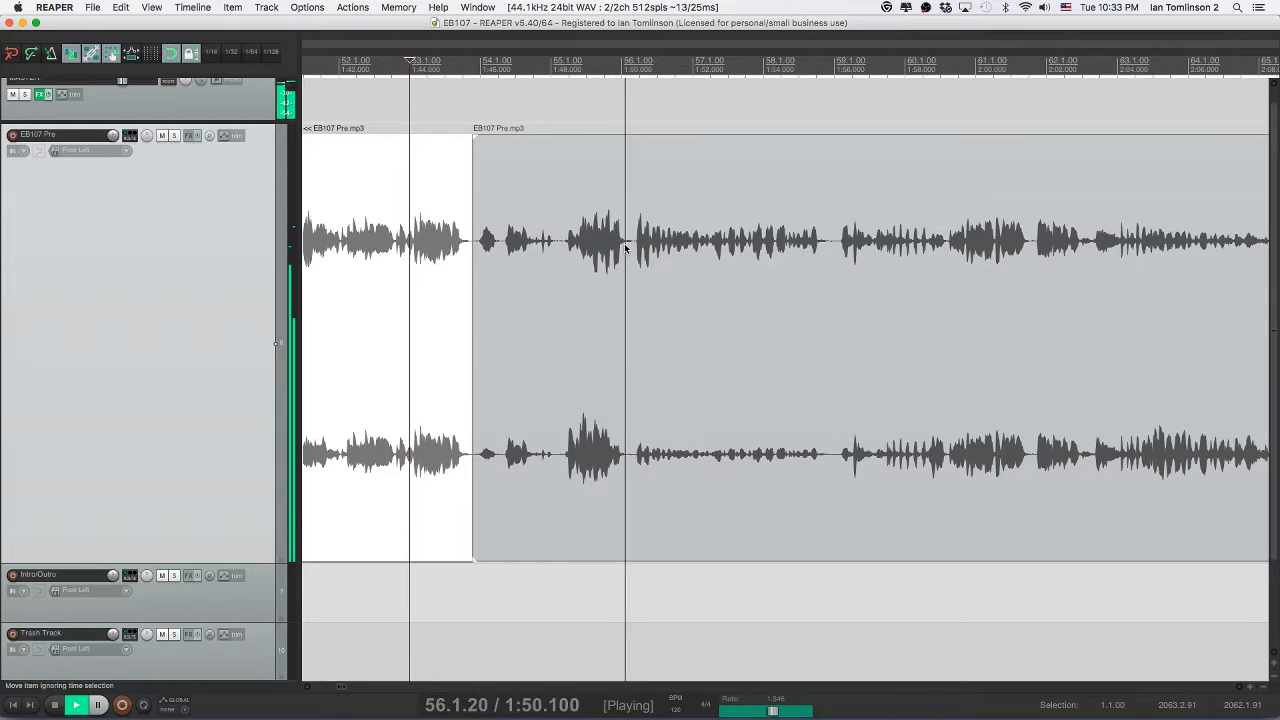
scroll(625, 247, "right", 3)
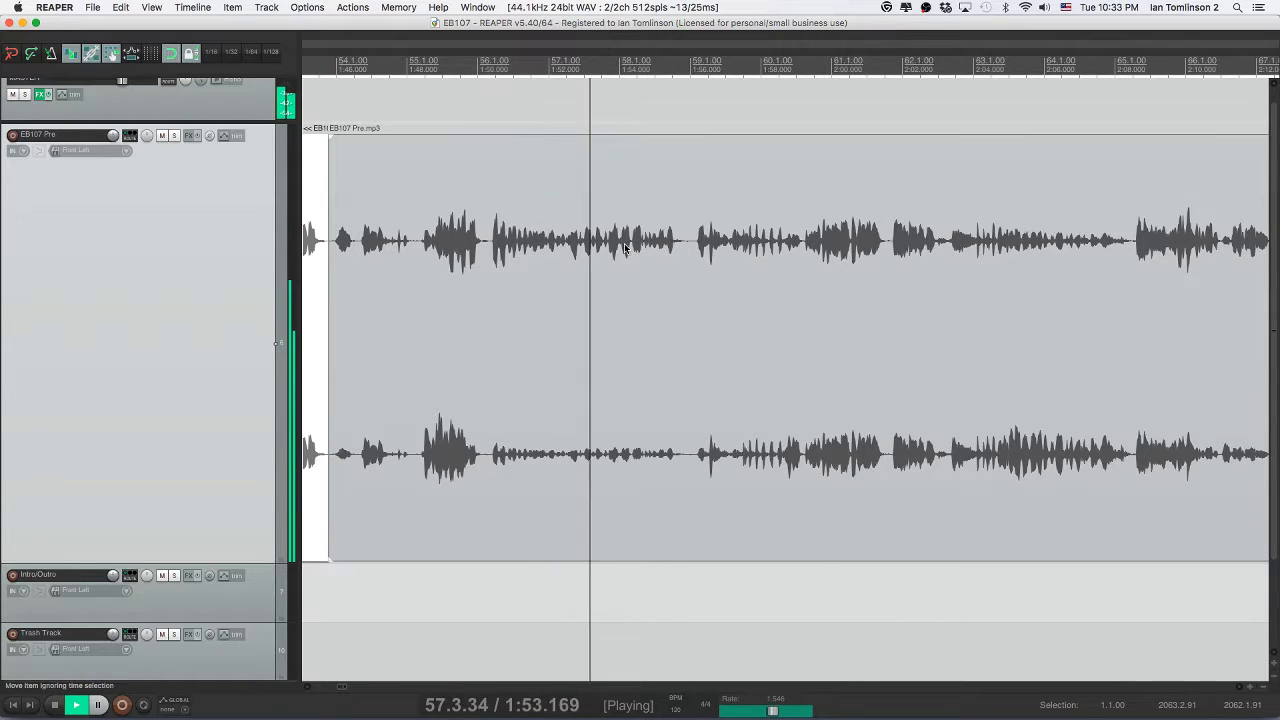
scroll(625, 247, "right", 1)
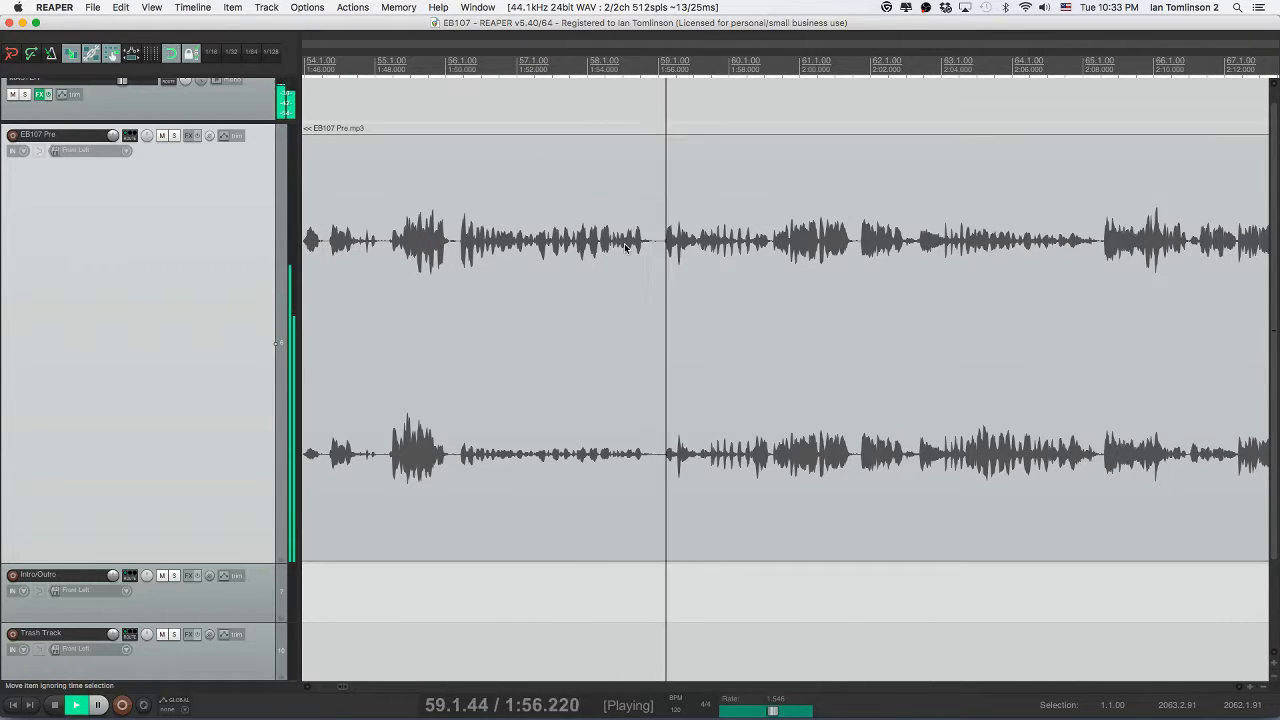
scroll(625, 248, "right", 1)
scroll(625, 247, "right", 4)
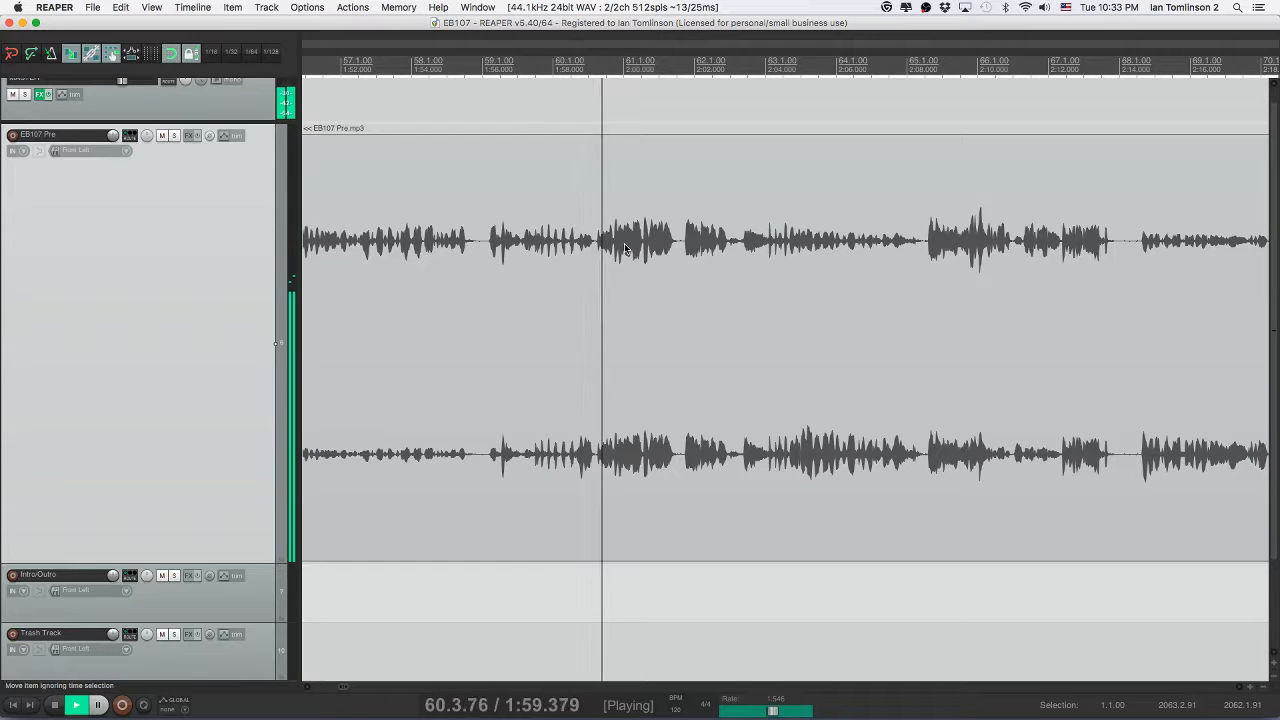
scroll(625, 247, "right", 2)
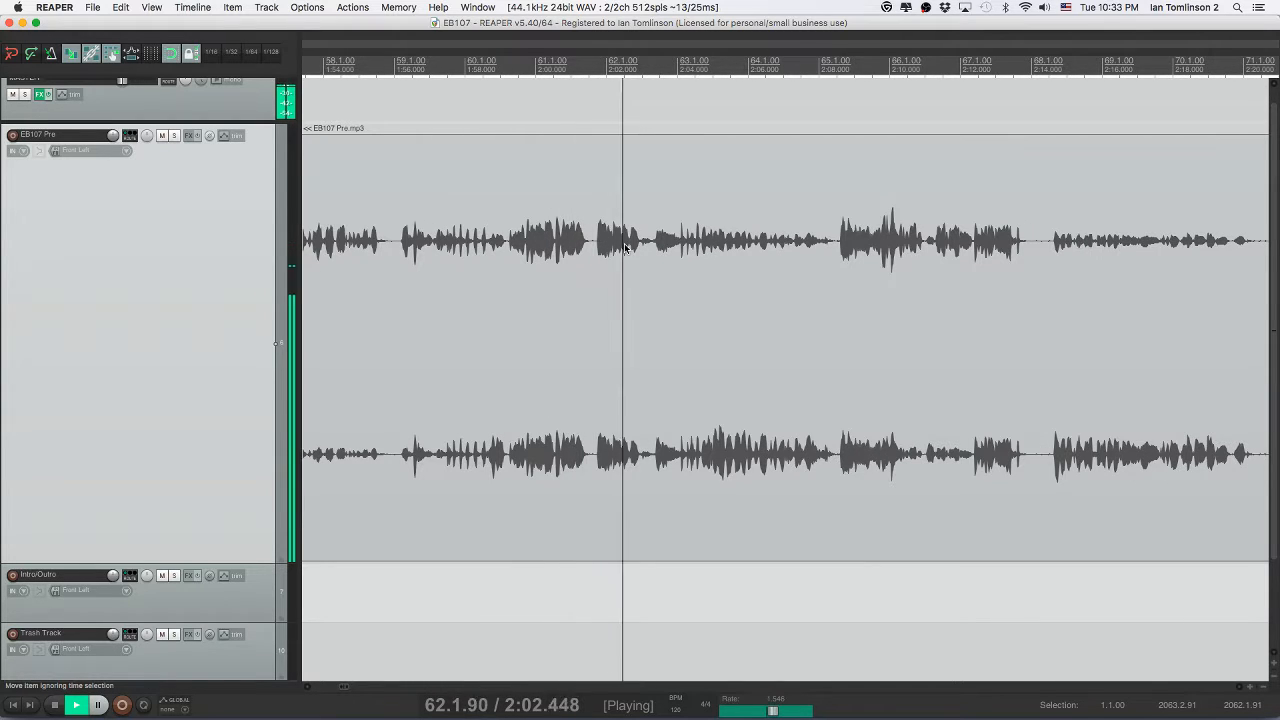
scroll(625, 247, "right", 2)
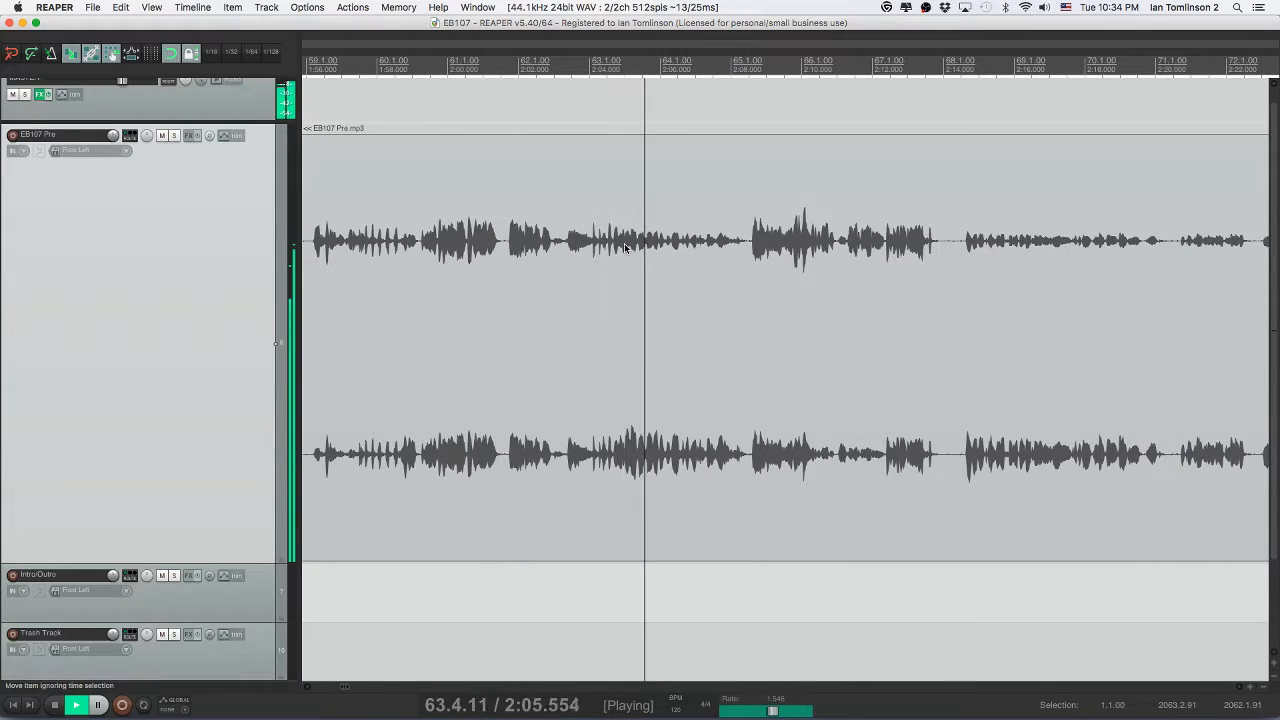
scroll(625, 247, "right", 3)
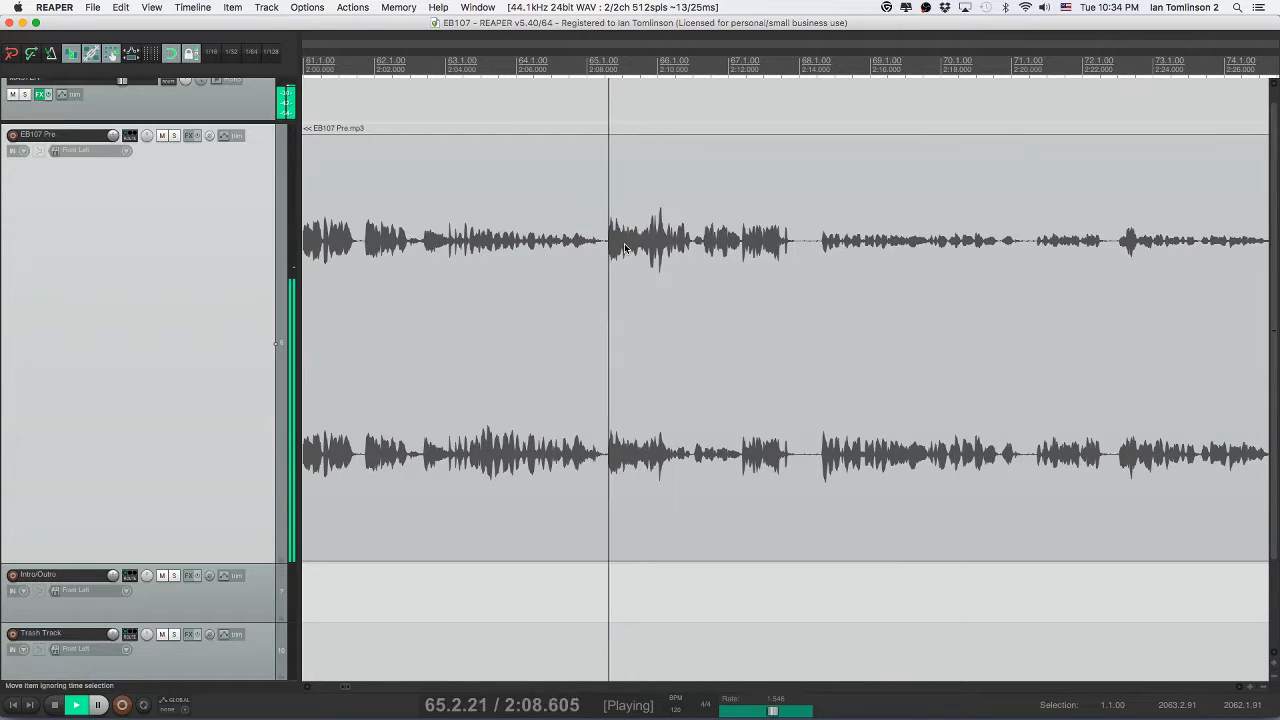
scroll(625, 247, "right", 2)
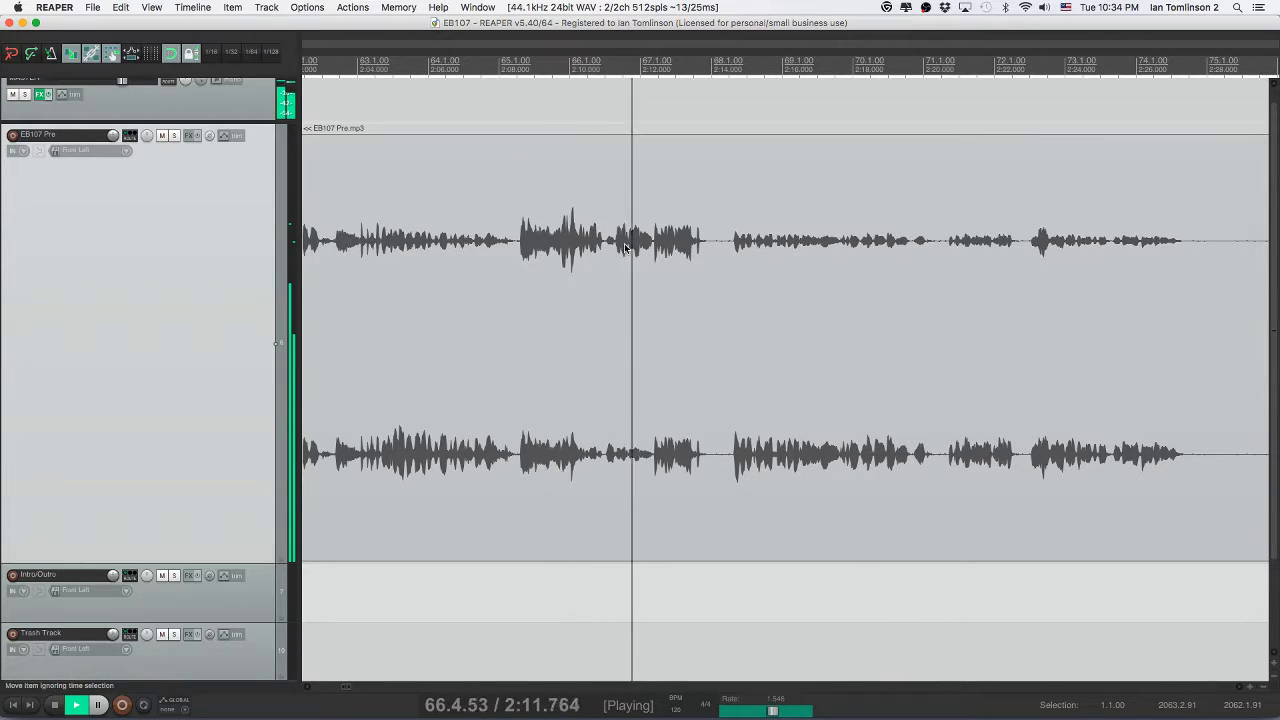
scroll(695, 251, "right", 6)
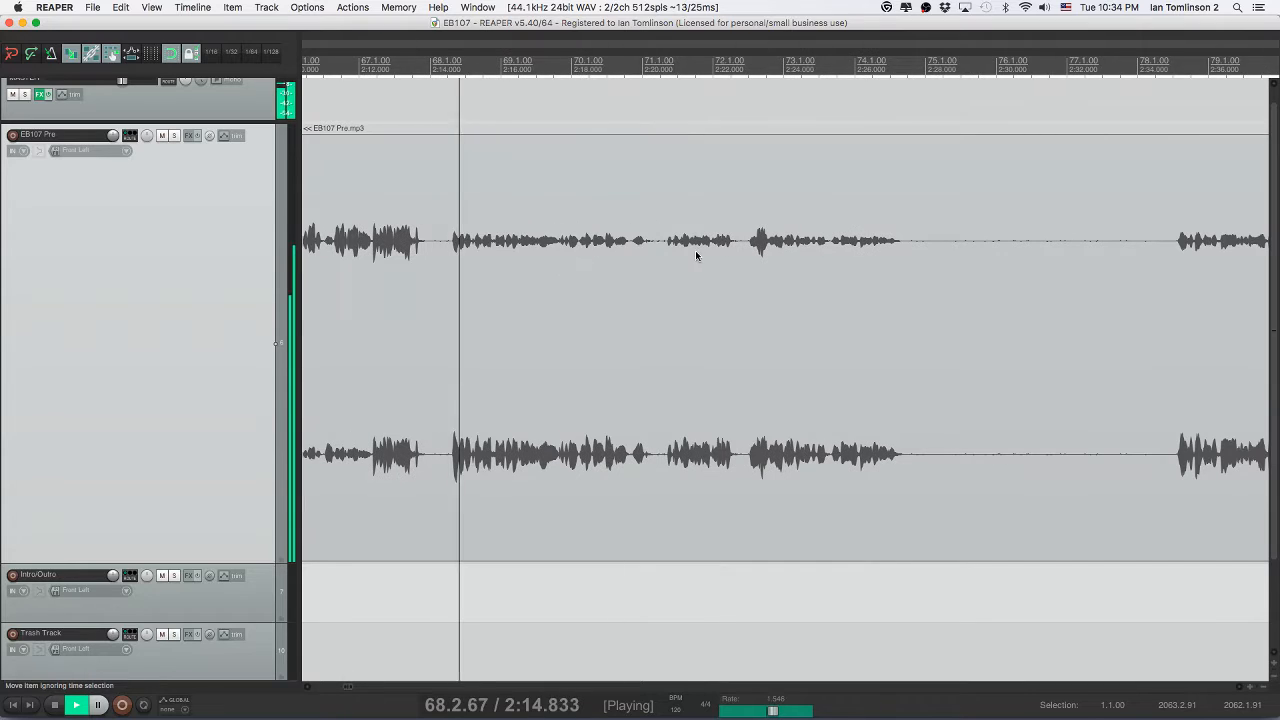
- Split the clip at about 2:14.0 and 2:14.6 and send the pause between the splits to the Trash Track
left_click(431, 243)
key("s")
left_click(452, 246)
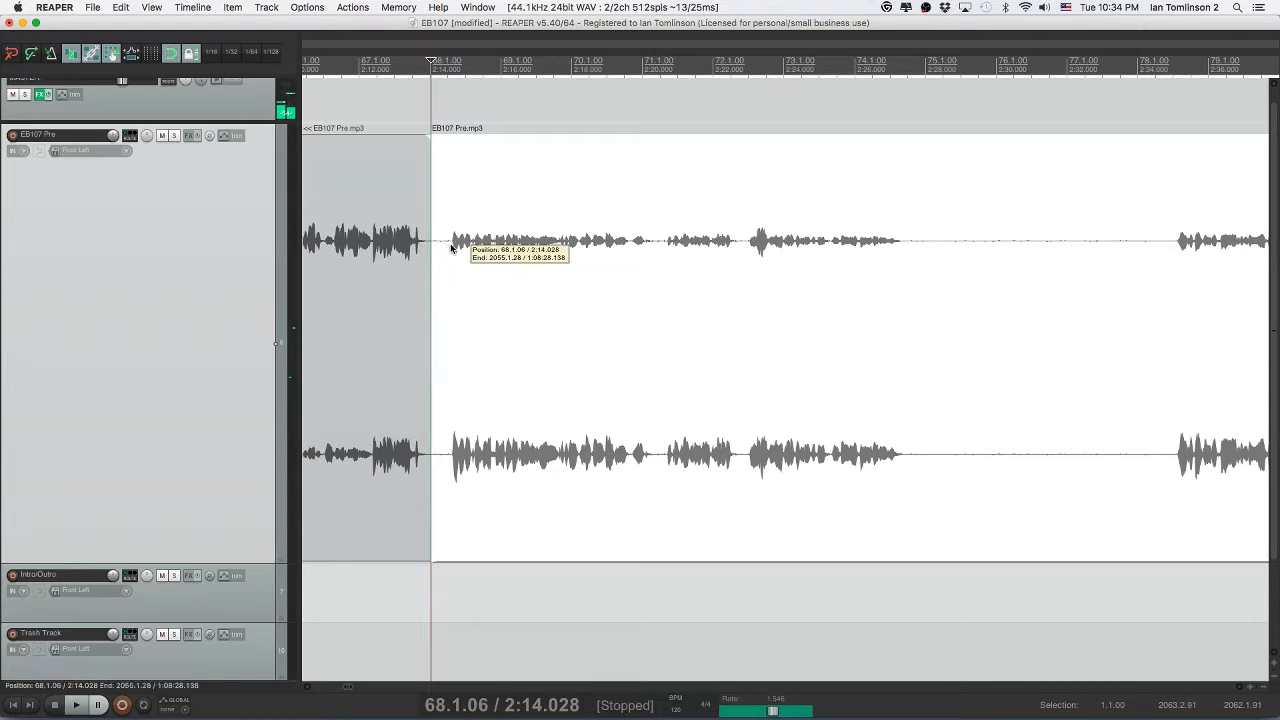
key("s")
left_click(442, 246)
key("Delete")
- Play back from about 2:12.2 across the join at about 2:14.0, save the project, and listen on to about 2:22
left_click(368, 249)
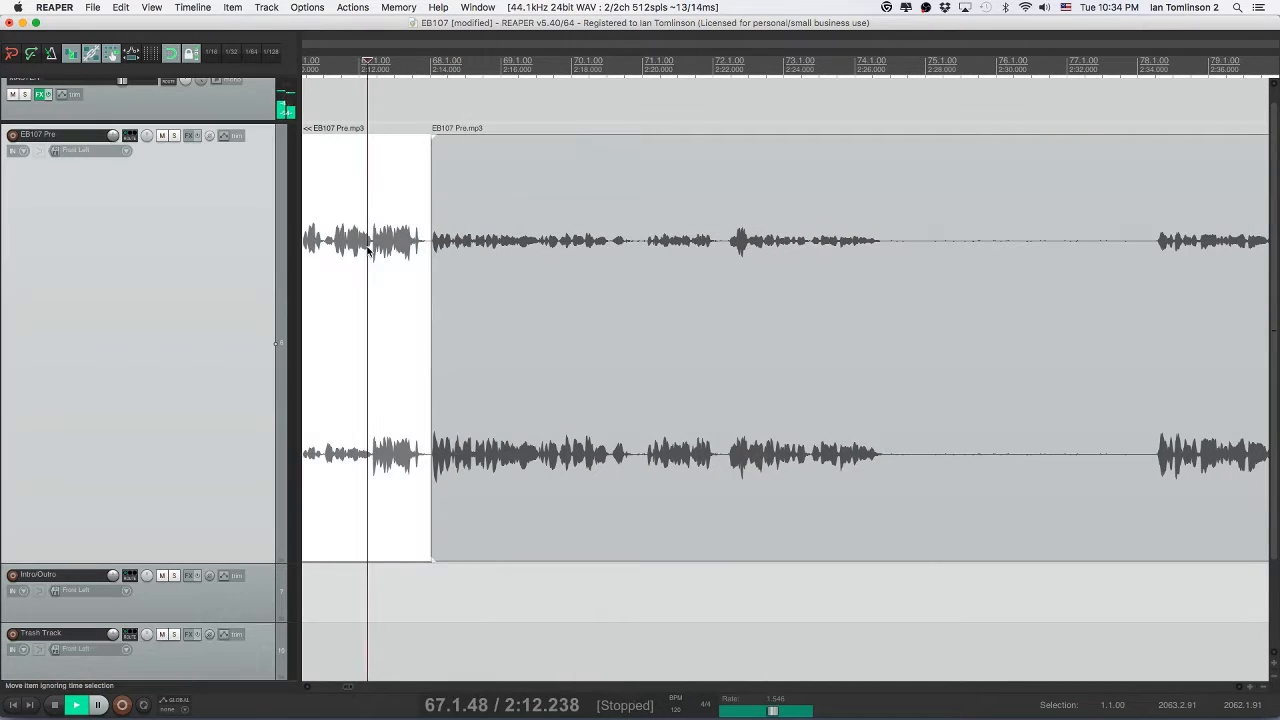
key("space")
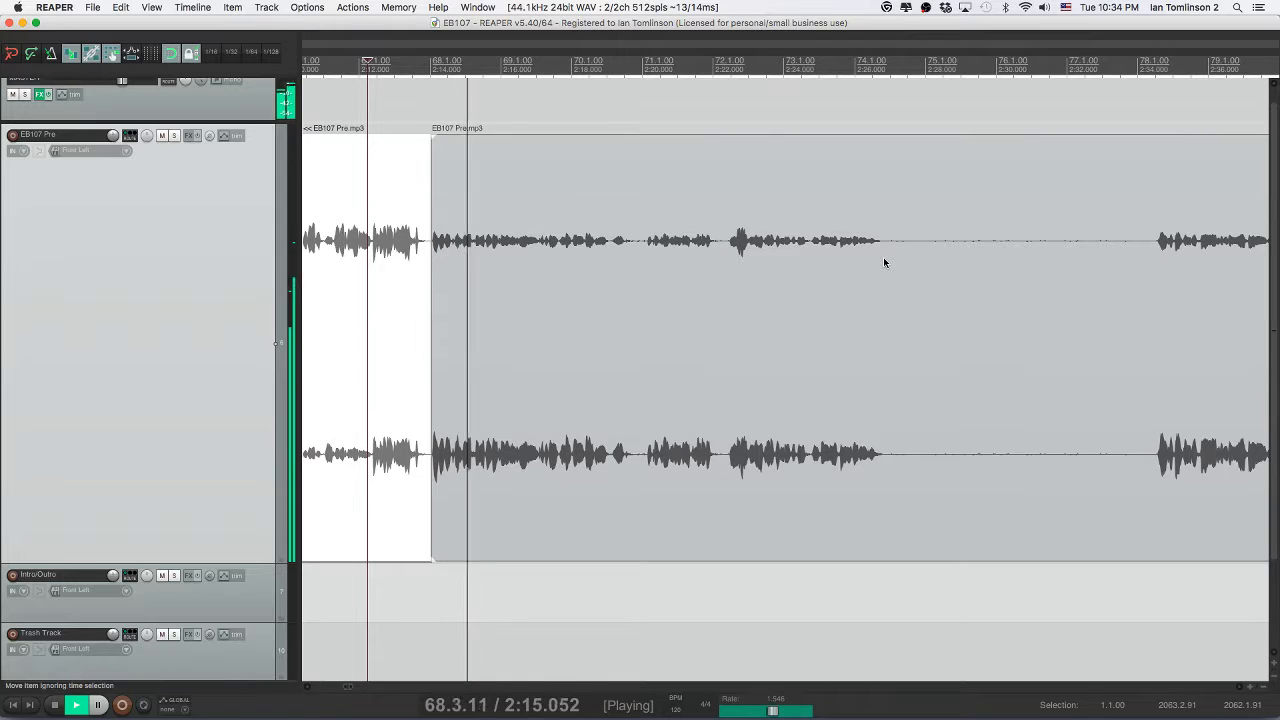
scroll(885, 262, "right", 1)
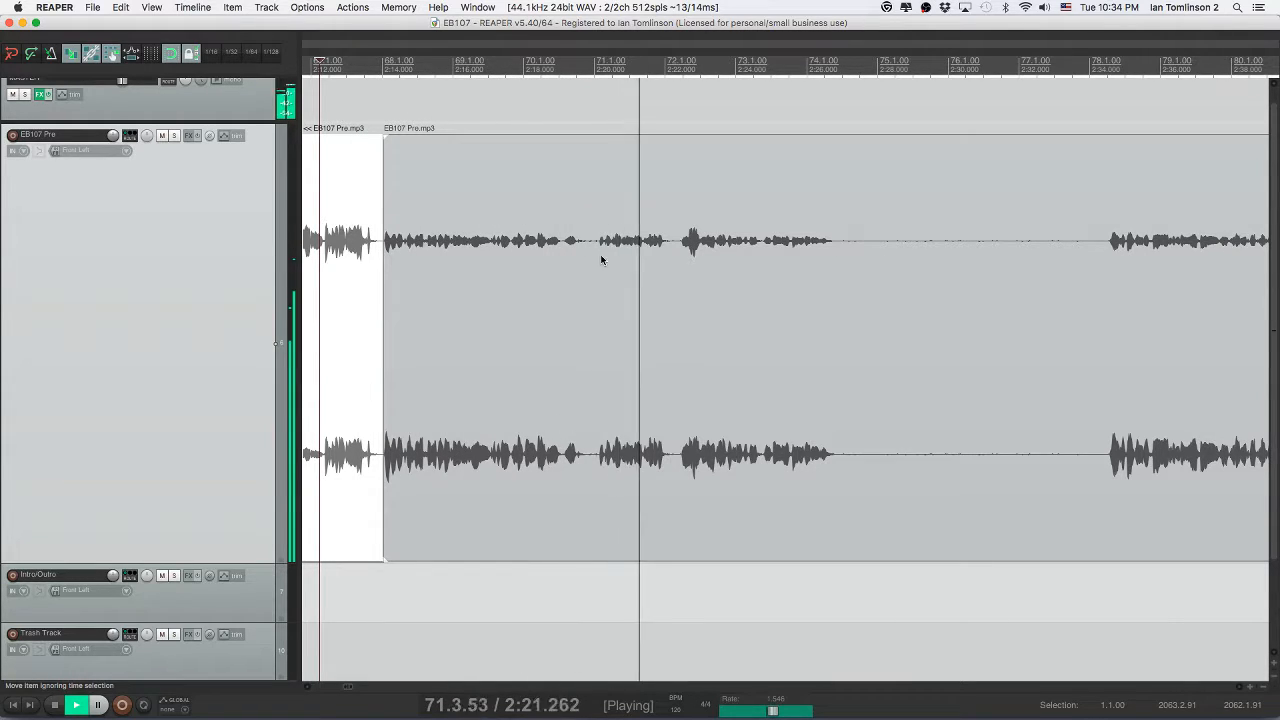
- Examine the start of the phrase after the short pause closely, auditioning from about 2:22.4 and 2:22.7
left_click(680, 247)
key("space")
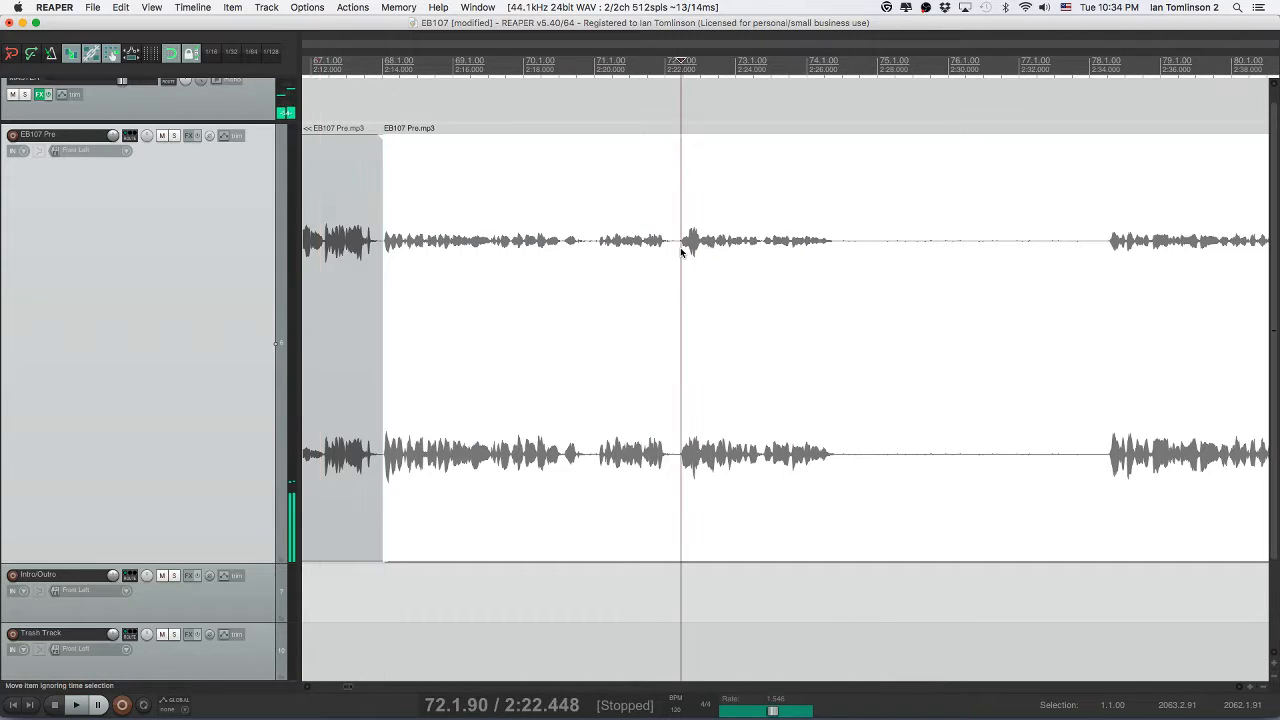
scroll(680, 247, "up", 7)
left_click(763, 243)
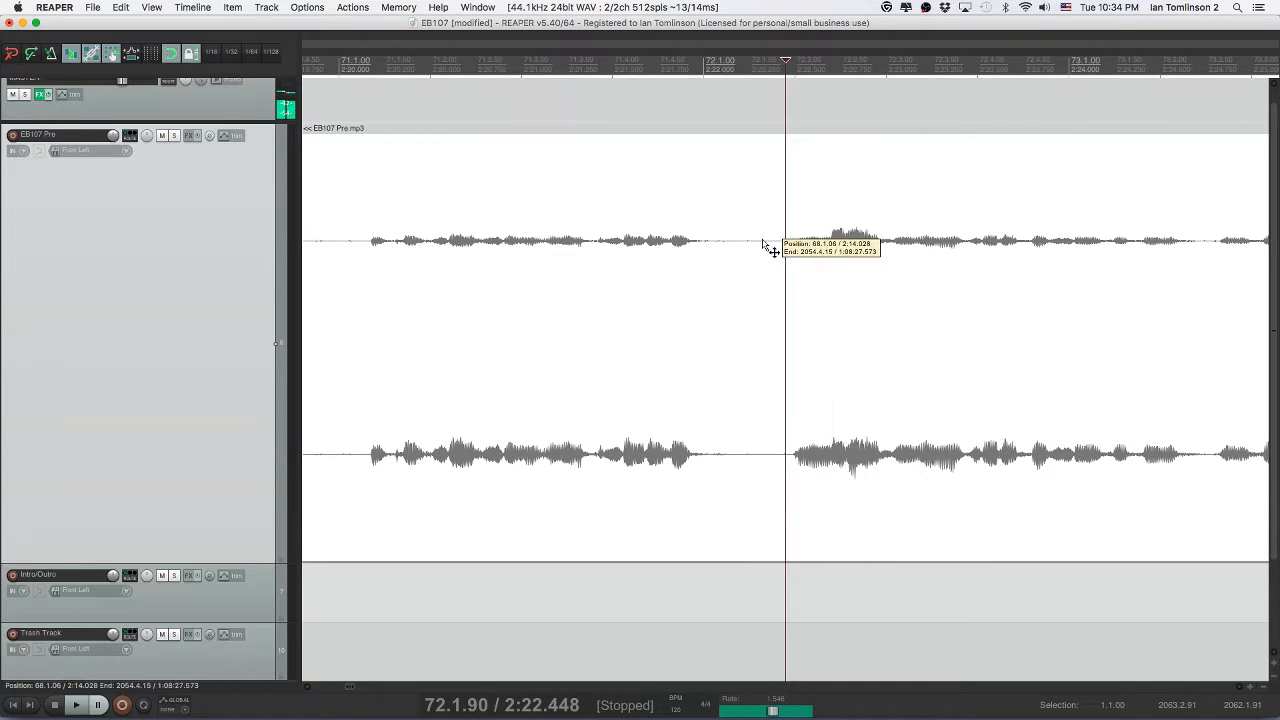
key("space")
key("space")
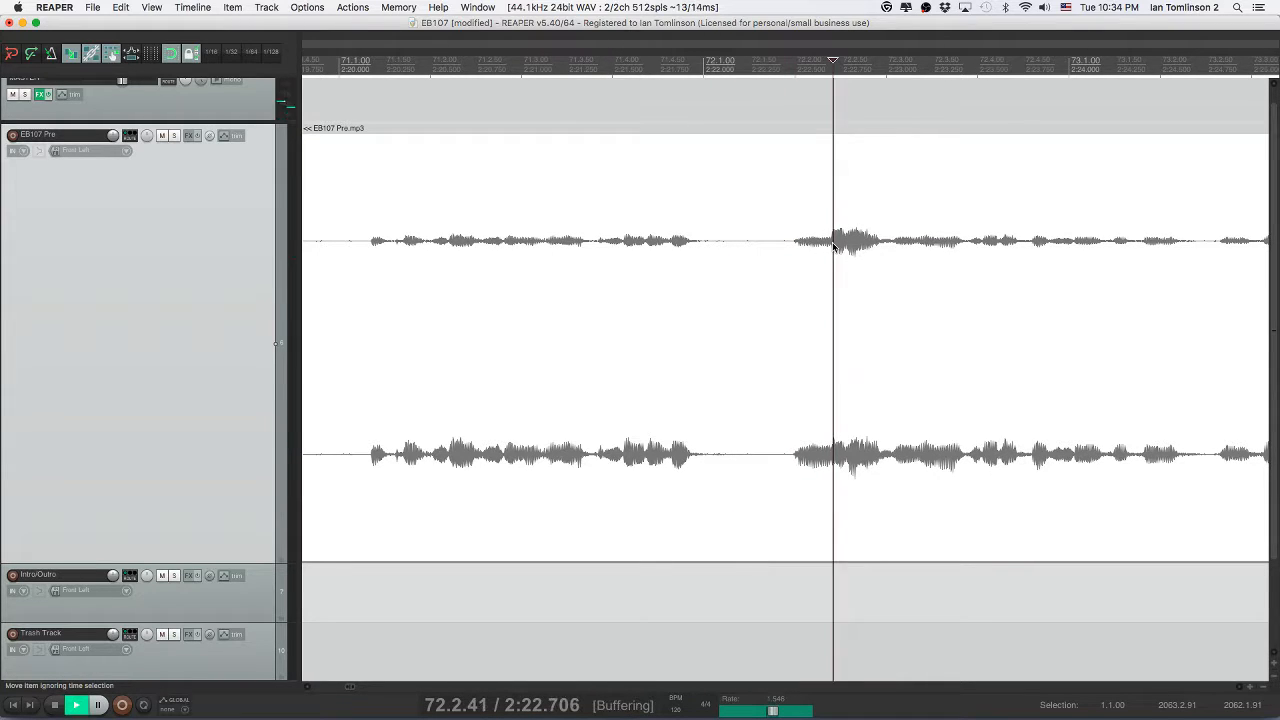
key("space")
scroll(833, 247, "right", 5)
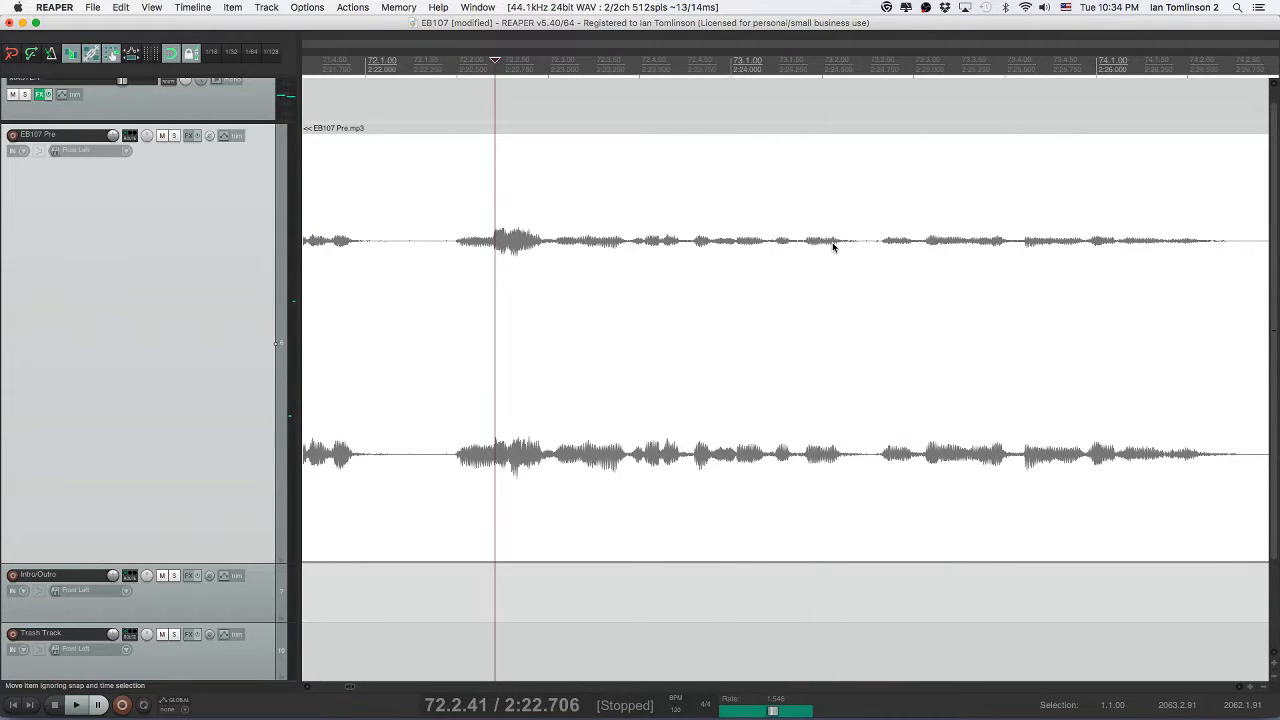
scroll(833, 247, "right", 8)
scroll(713, 244, "down", 10)
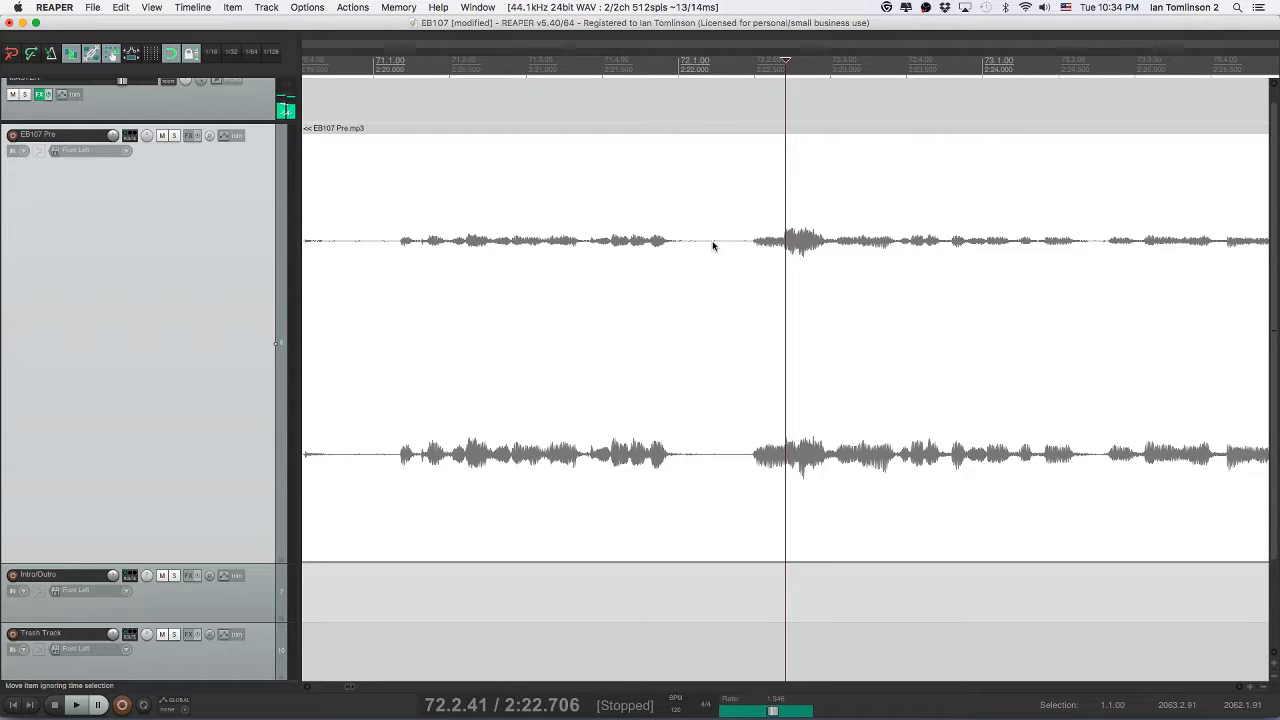
scroll(713, 244, "right", 1)
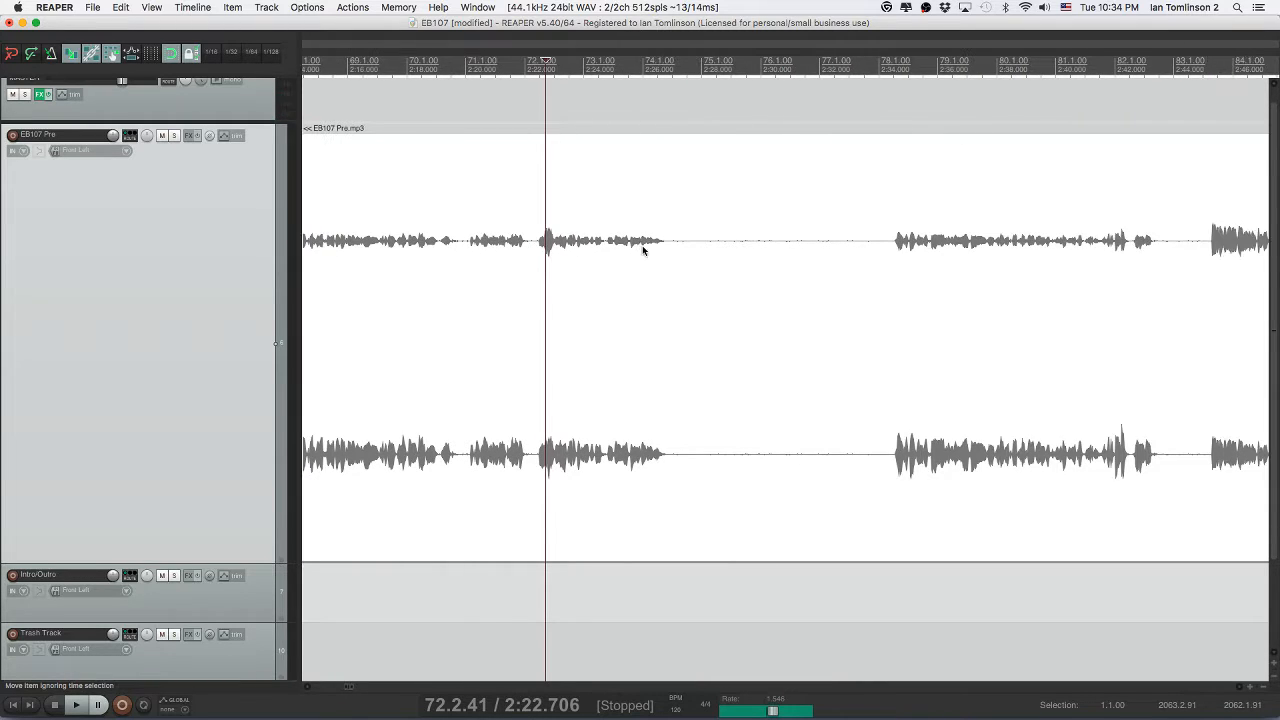
- Split the clip at about 2:26.8 and 2:34.3 and send the long silence between the splits to the Trash Track
left_click(668, 252)
key("s")
left_click(886, 248)
key("s")
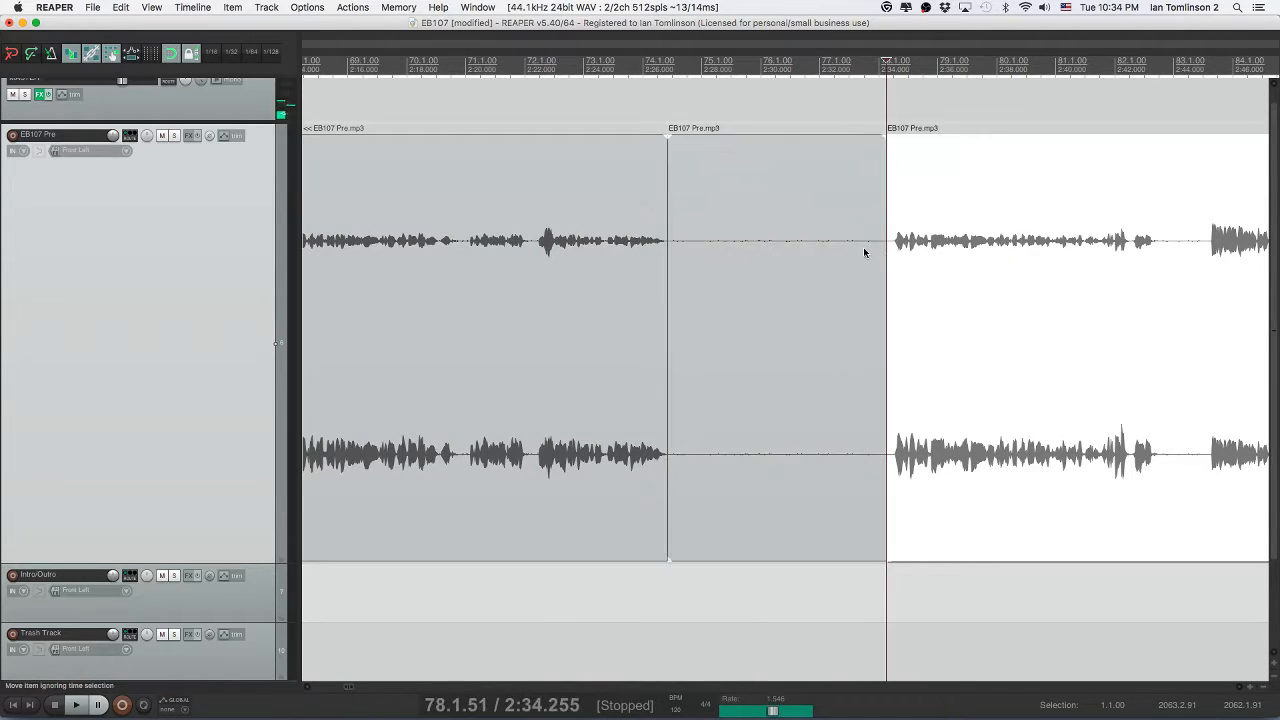
left_click(864, 252)
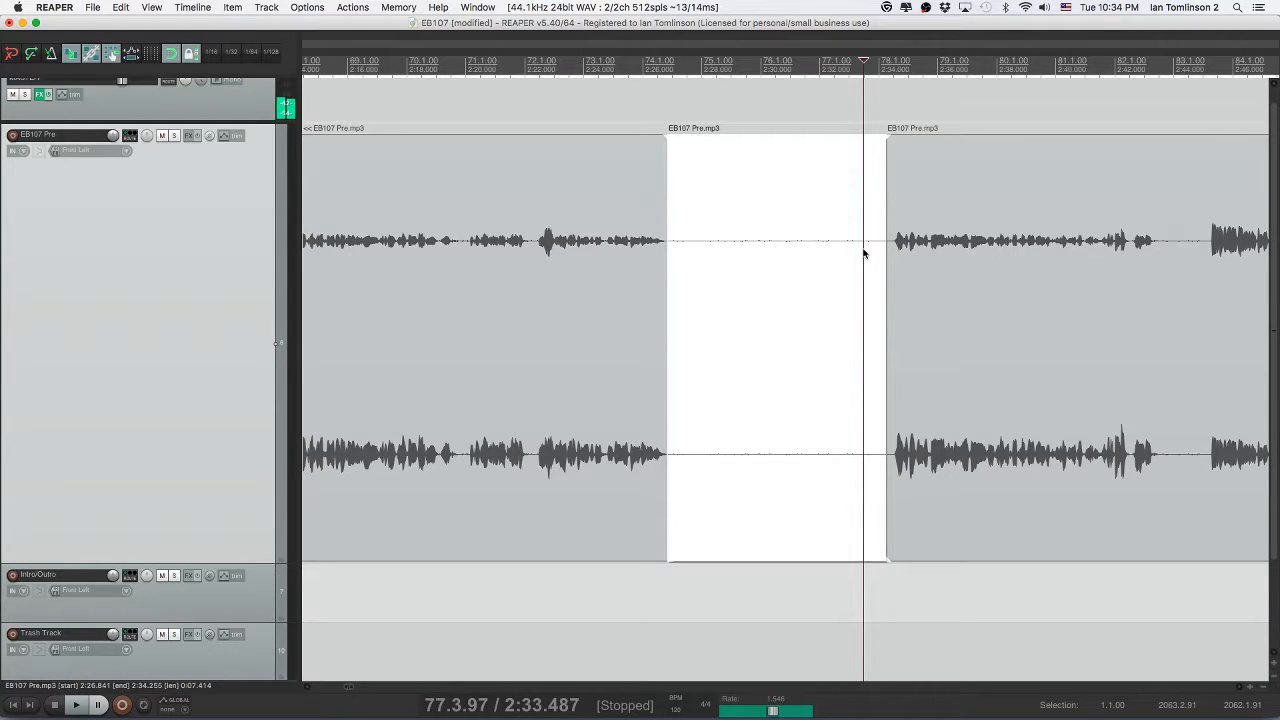
key("Delete")
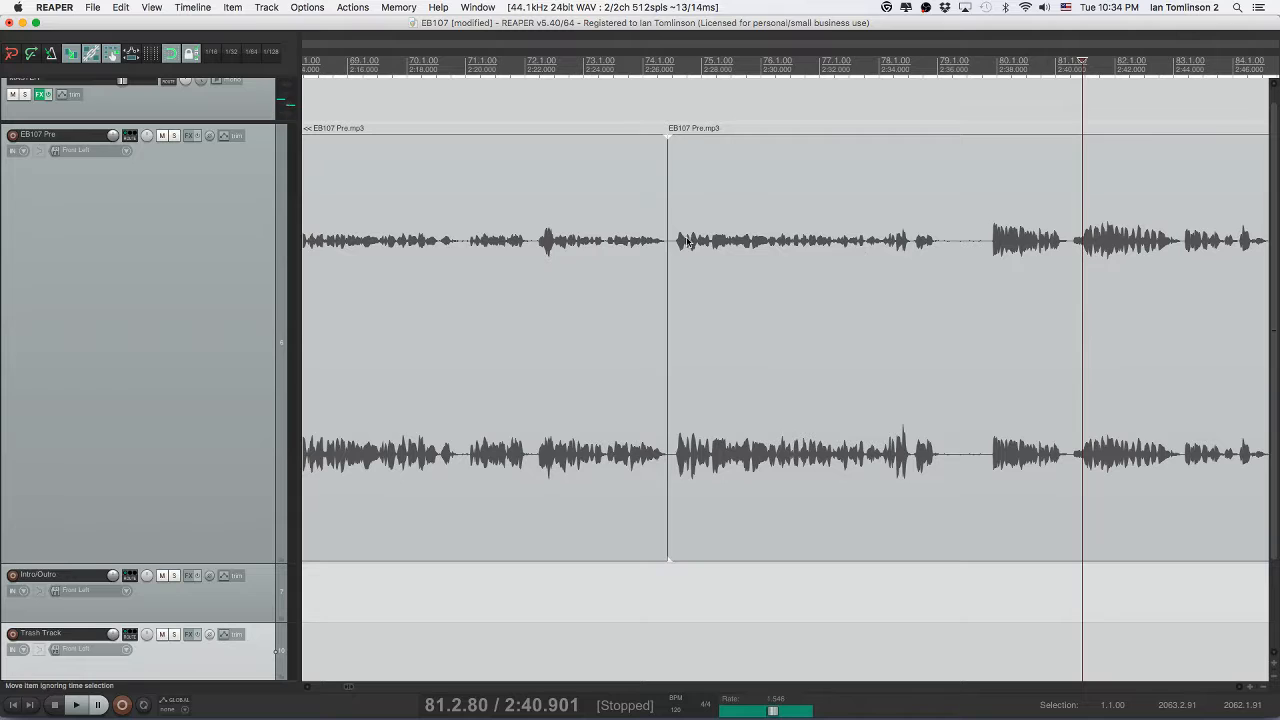
- Play back from about 2:25.0 across the join at about 2:26.8 and save the project
left_click(620, 248)
key("space")
key("super+s")
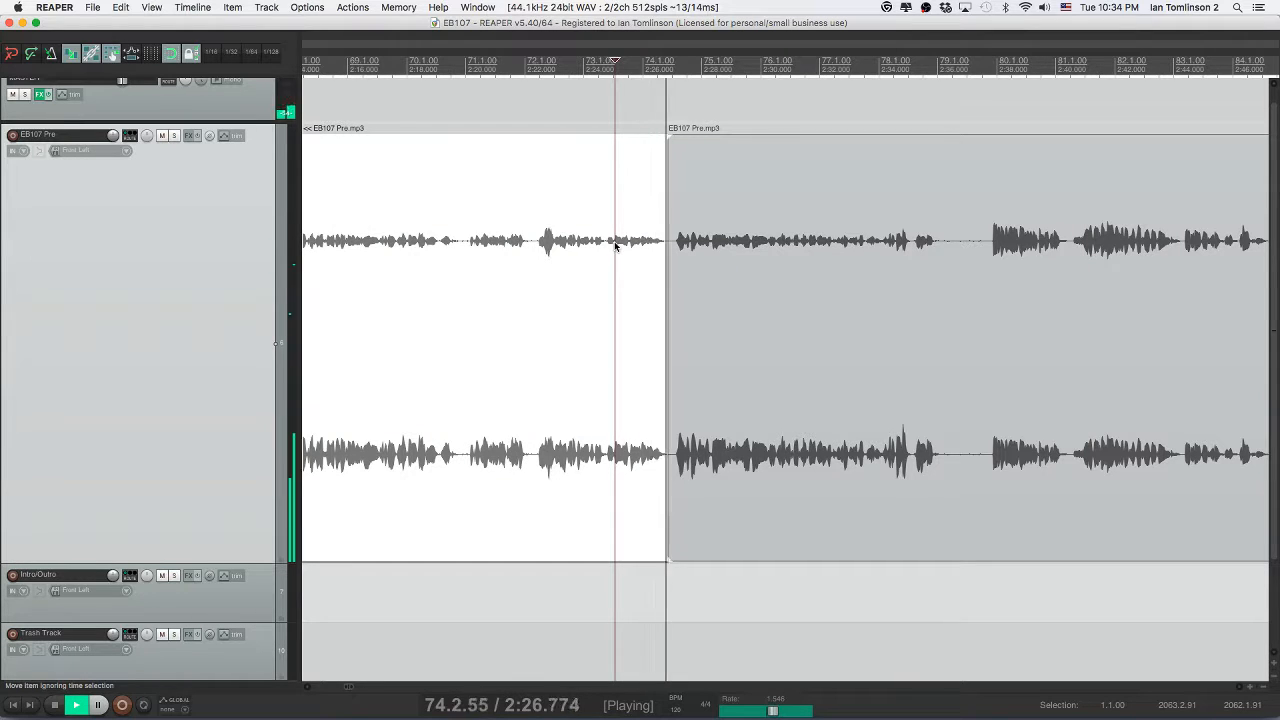
scroll(614, 241, "right", 5)
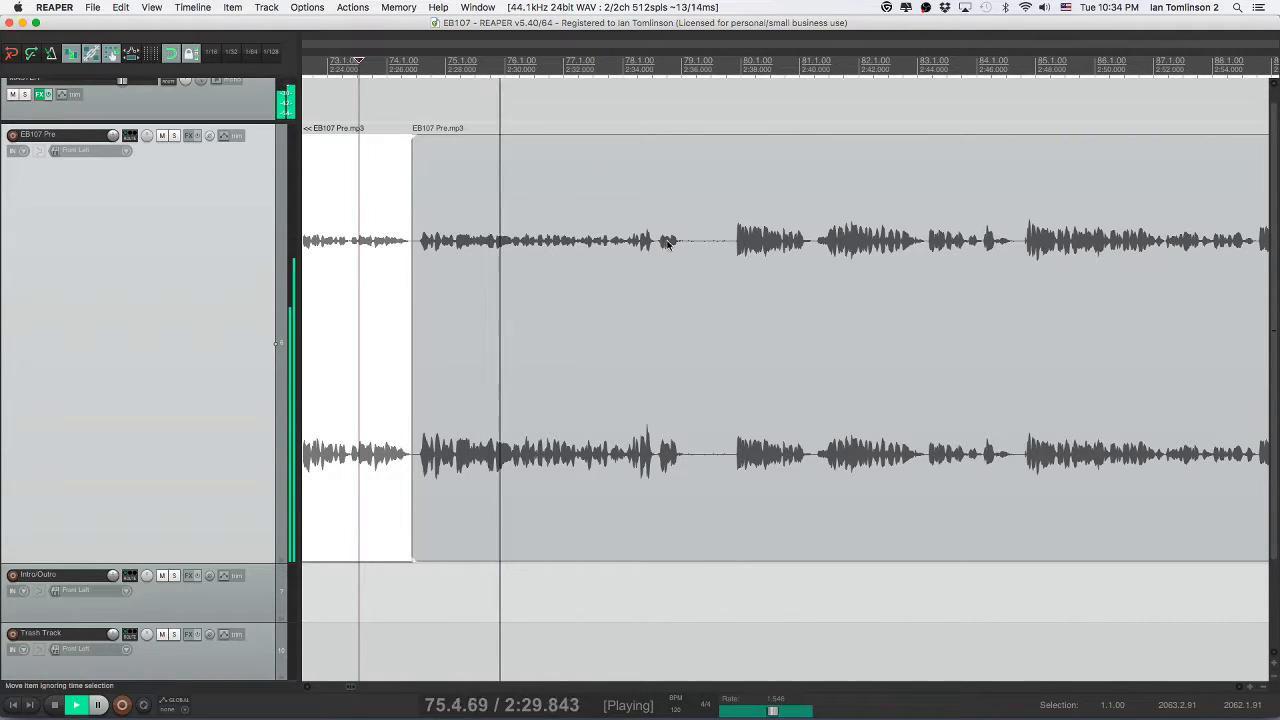
- Split the clip at about 2:36.0 and 2:37.7 during playback and send the pause between the splits to the Trash Track
left_click(606, 239)
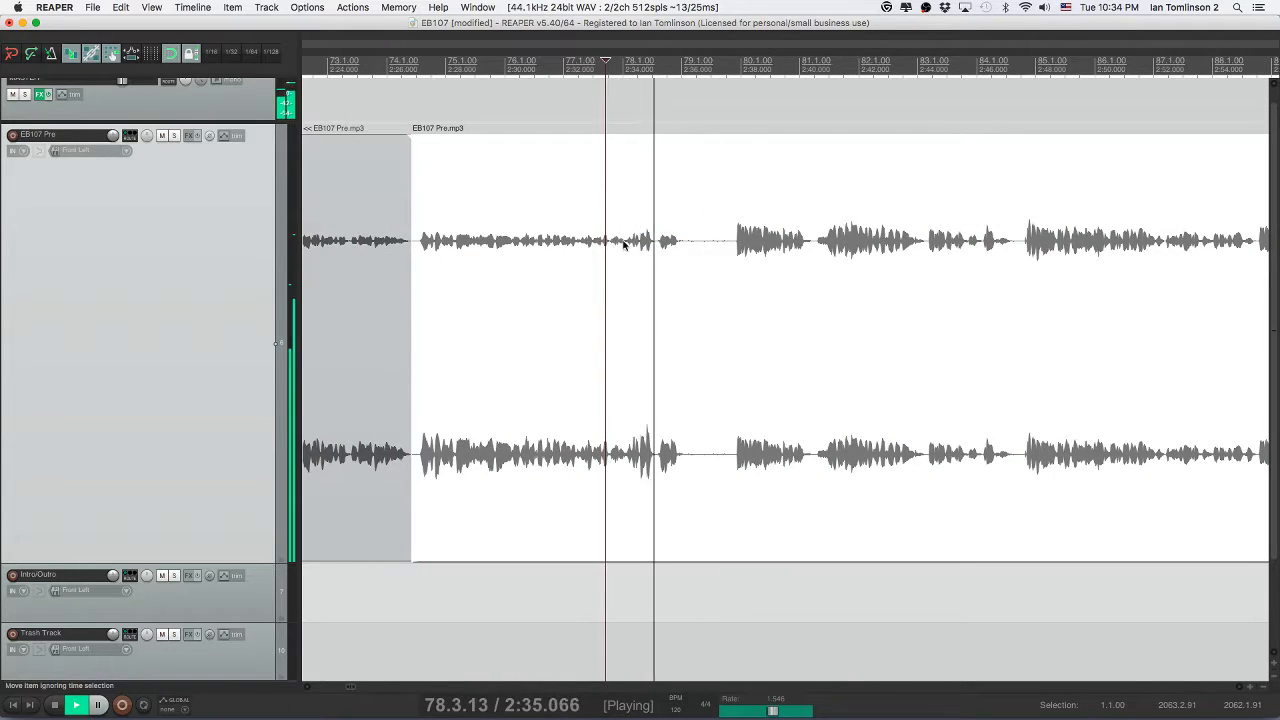
left_click(682, 242)
key("s")
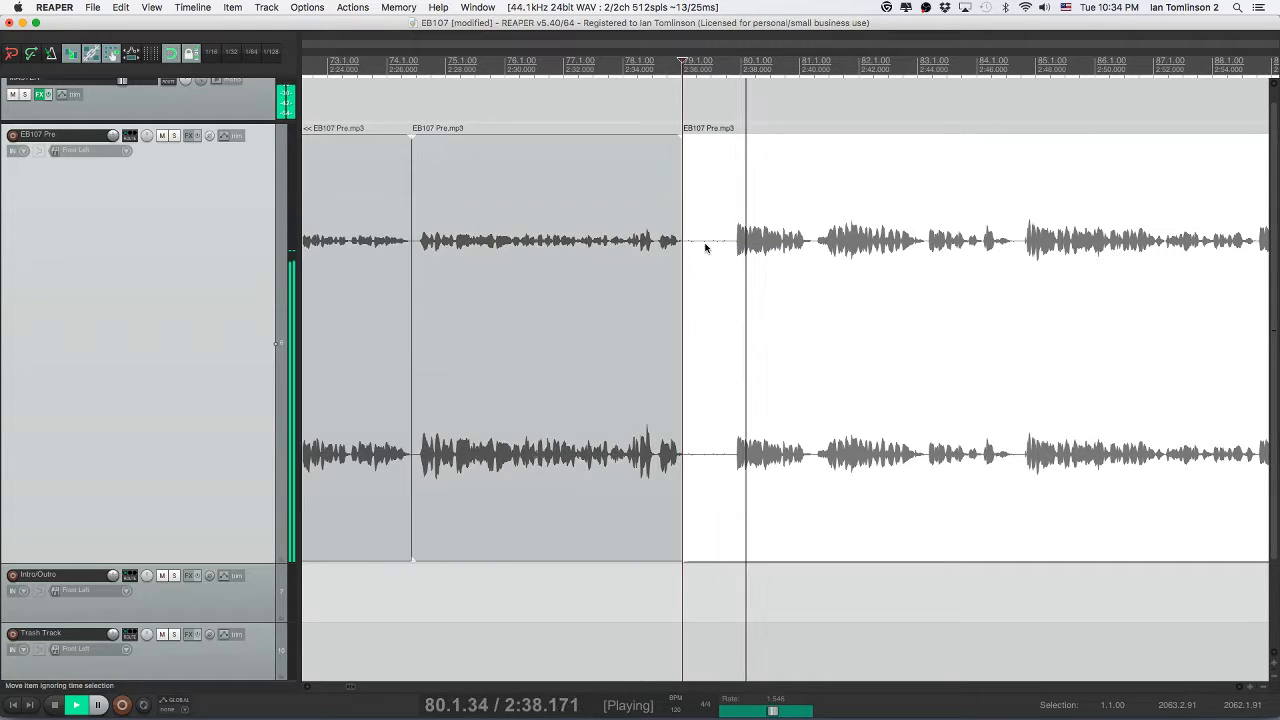
key("s")
key("Delete")
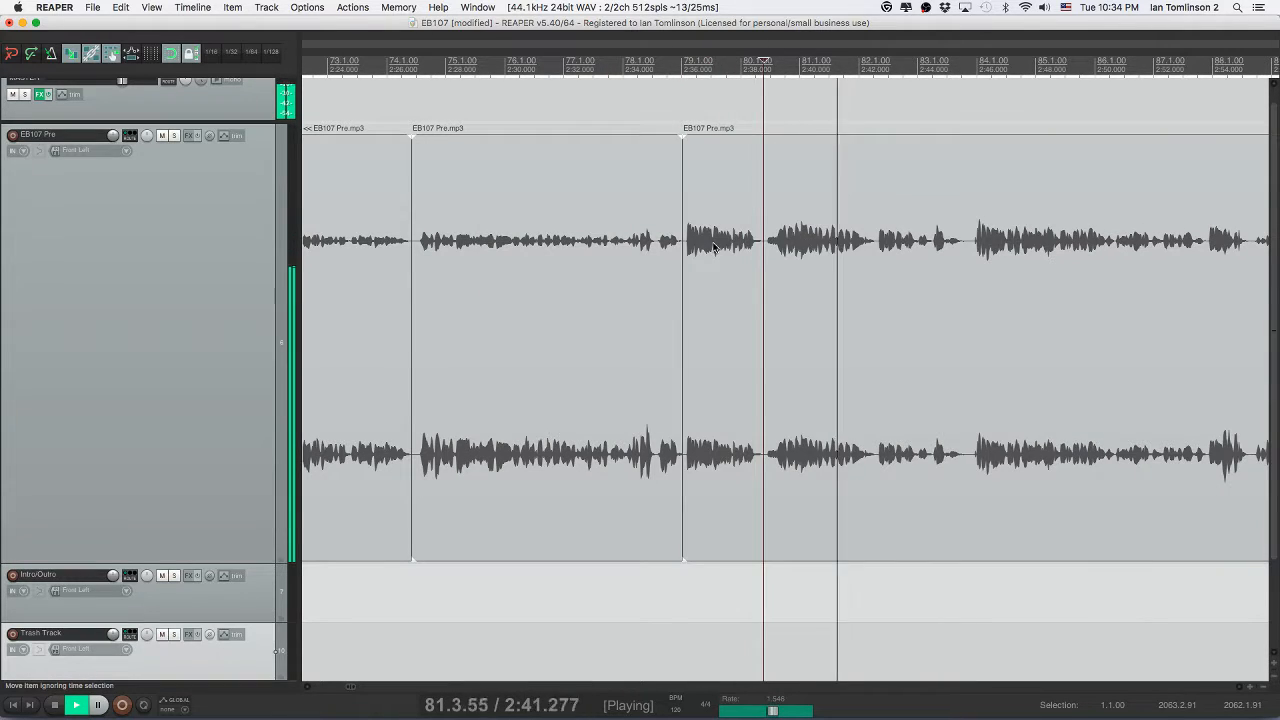
- Play back from about 2:34.3 across the join at about 2:36.0 and save the project
left_click(635, 247)
key("space")
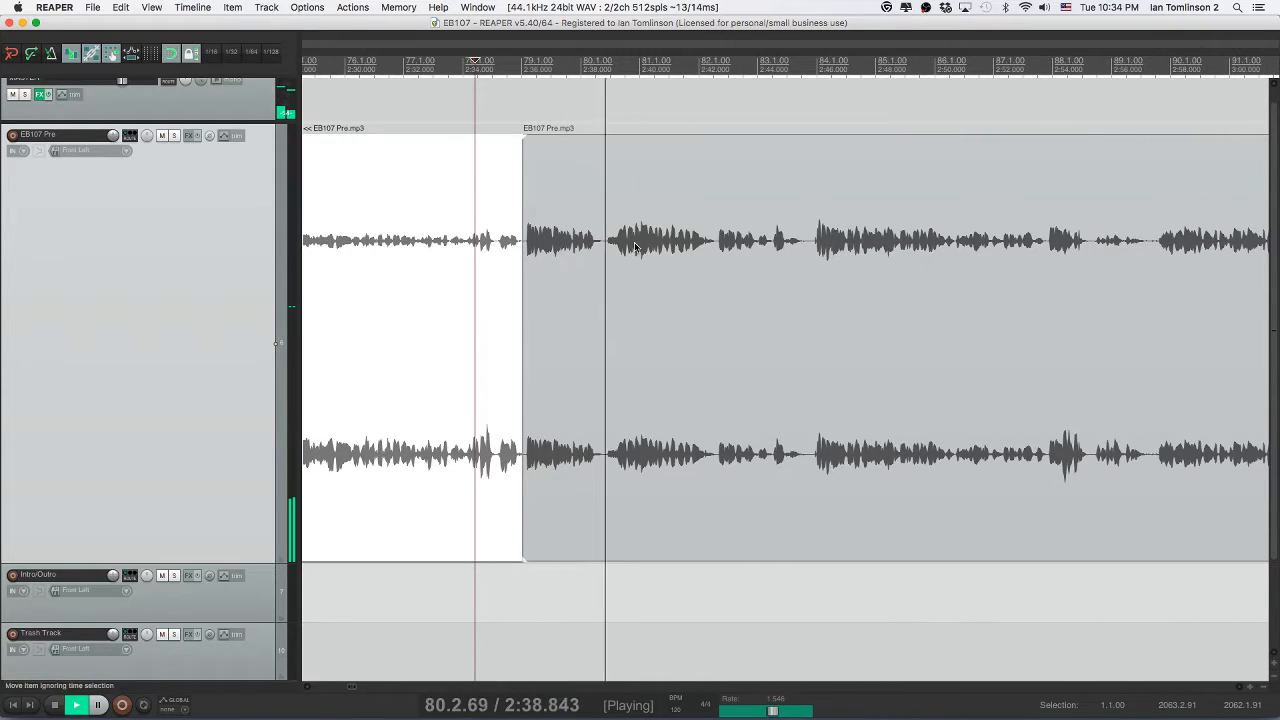
key("space")
- Audition the quiet sound at about 2:38.9, split around it at about 2:38.8 and 2:39.3, and send that piece to the Trash Track
left_click(606, 247)
key("space")
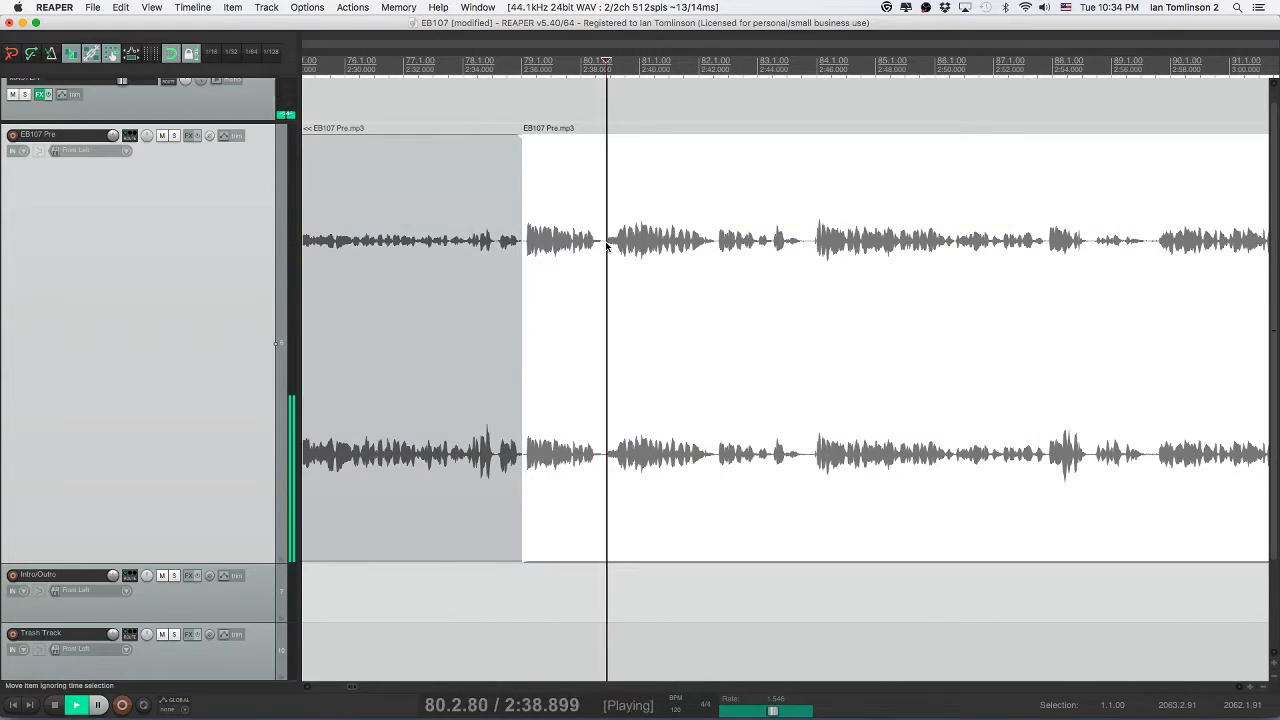
key("space")
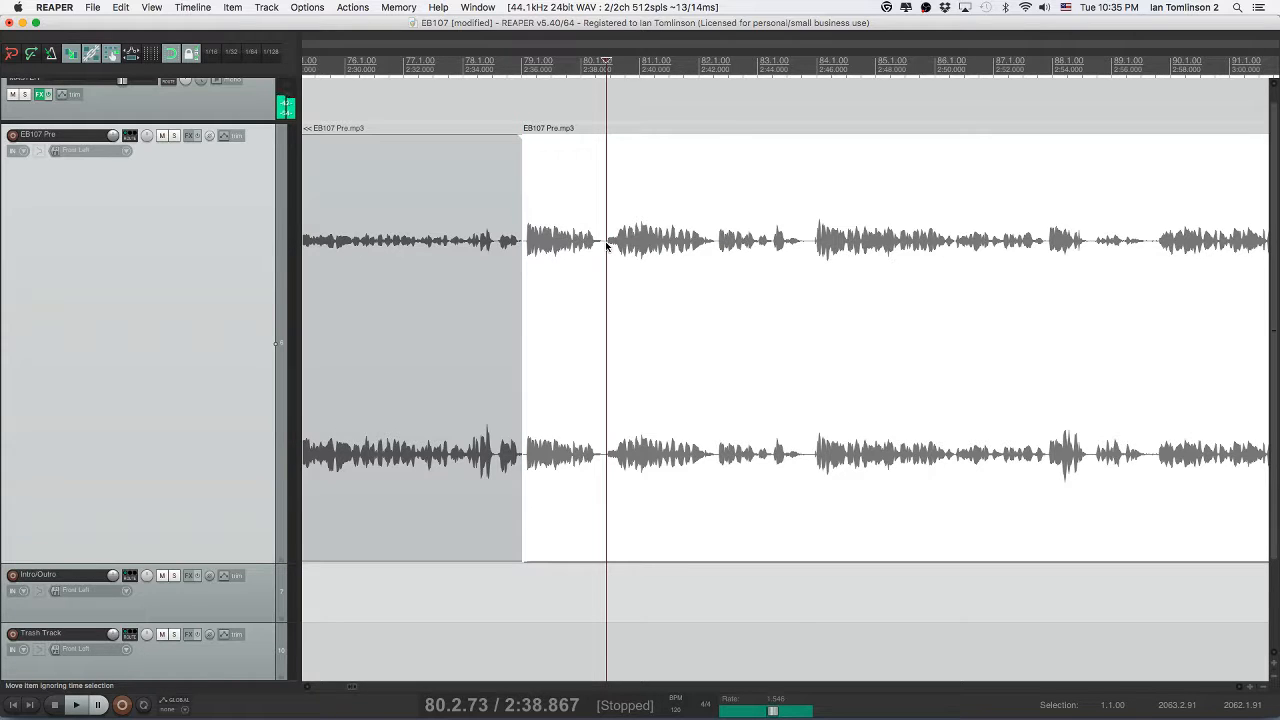
scroll(605, 246, "up", 5)
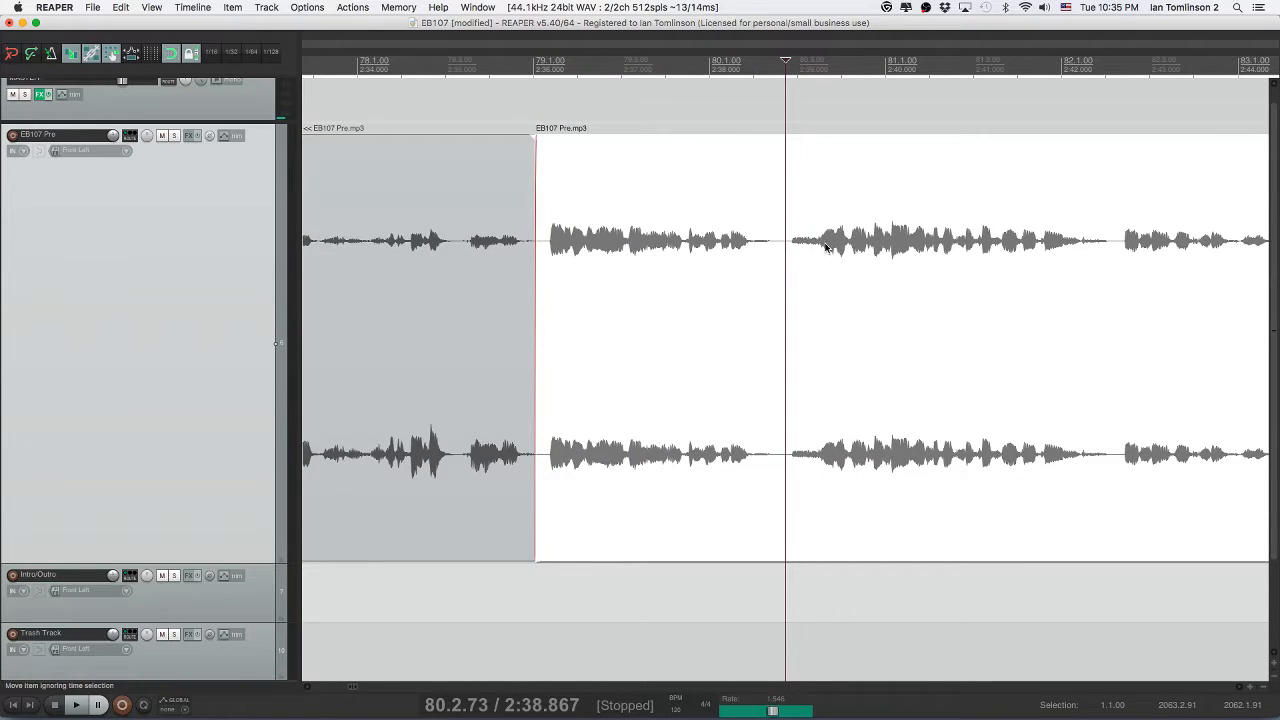
key("space")
key("space")
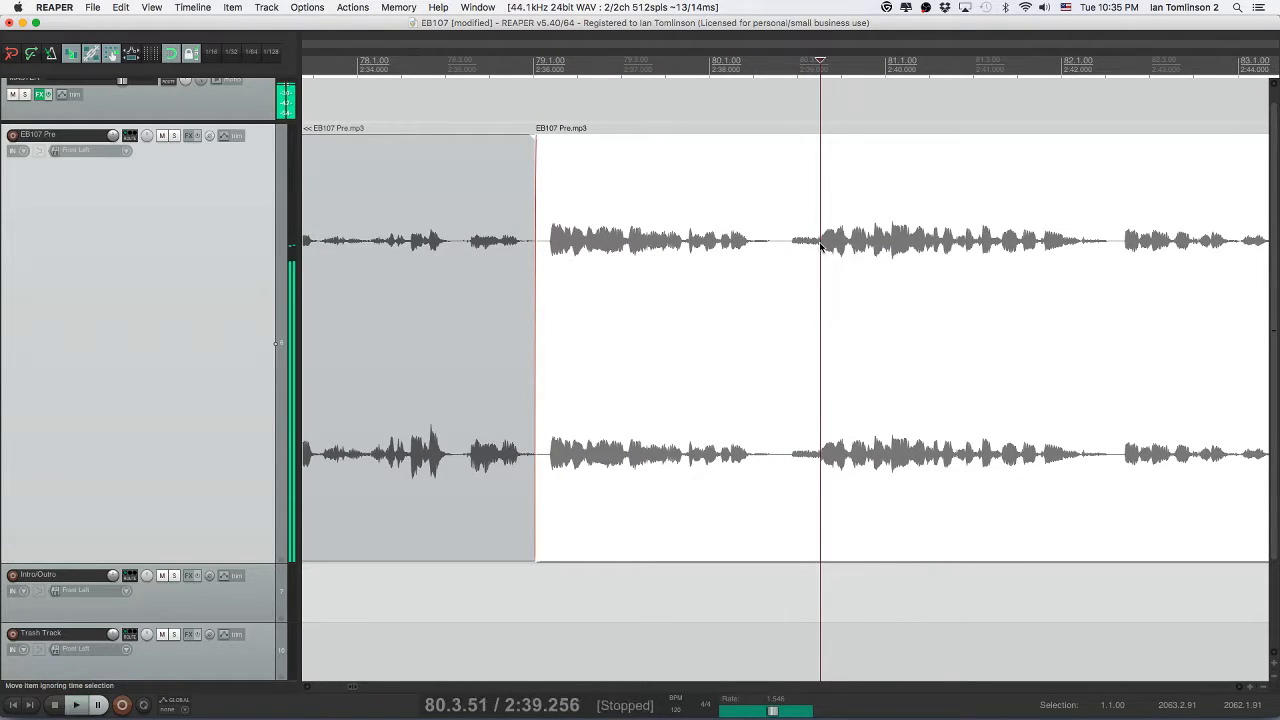
key("s")
left_click(778, 246)
key("s")
left_click(790, 246)
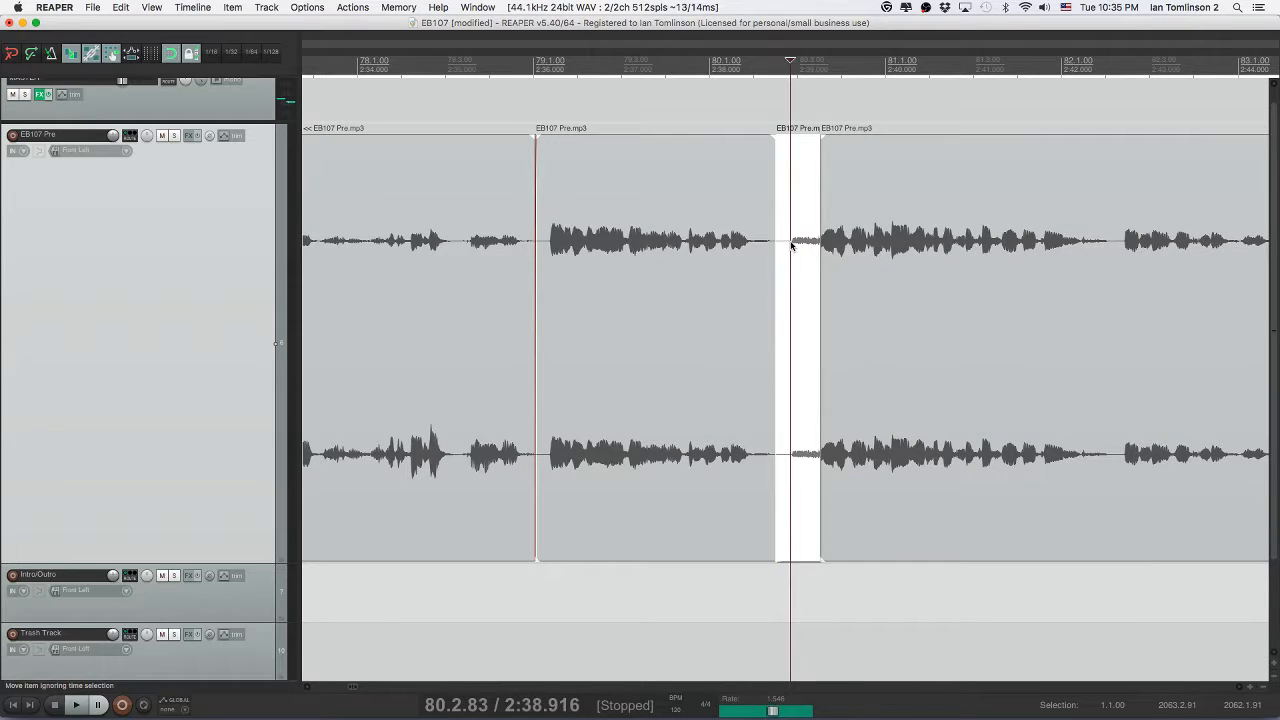
key("Delete")
- Save the project and play back from about 2:38.1 across the join at about 2:38.8
left_click(722, 244)
key("super+s")
key("space")
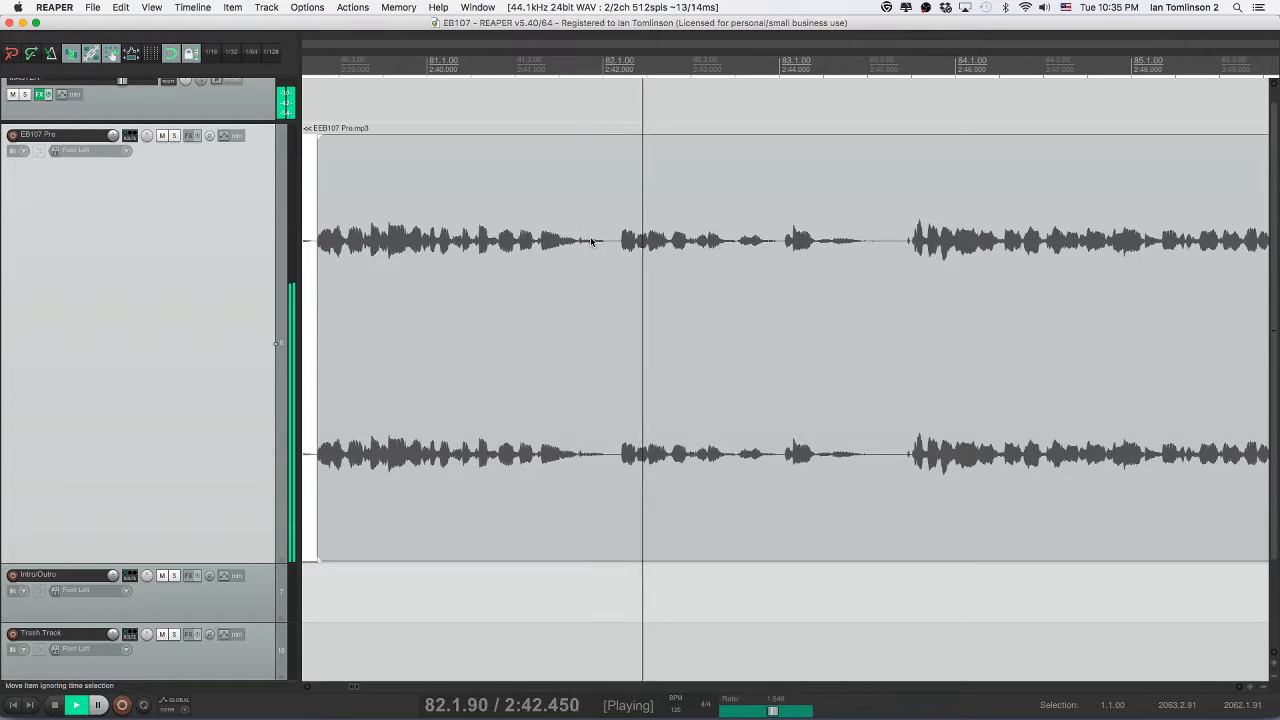
- Audition around 2:40.9 to 2:41.3, split the clip at about 2:41.3 and 2:42.0, and send the piece between to the Trash Track
key("space")
left_click(508, 245)
key("space")
key("space")
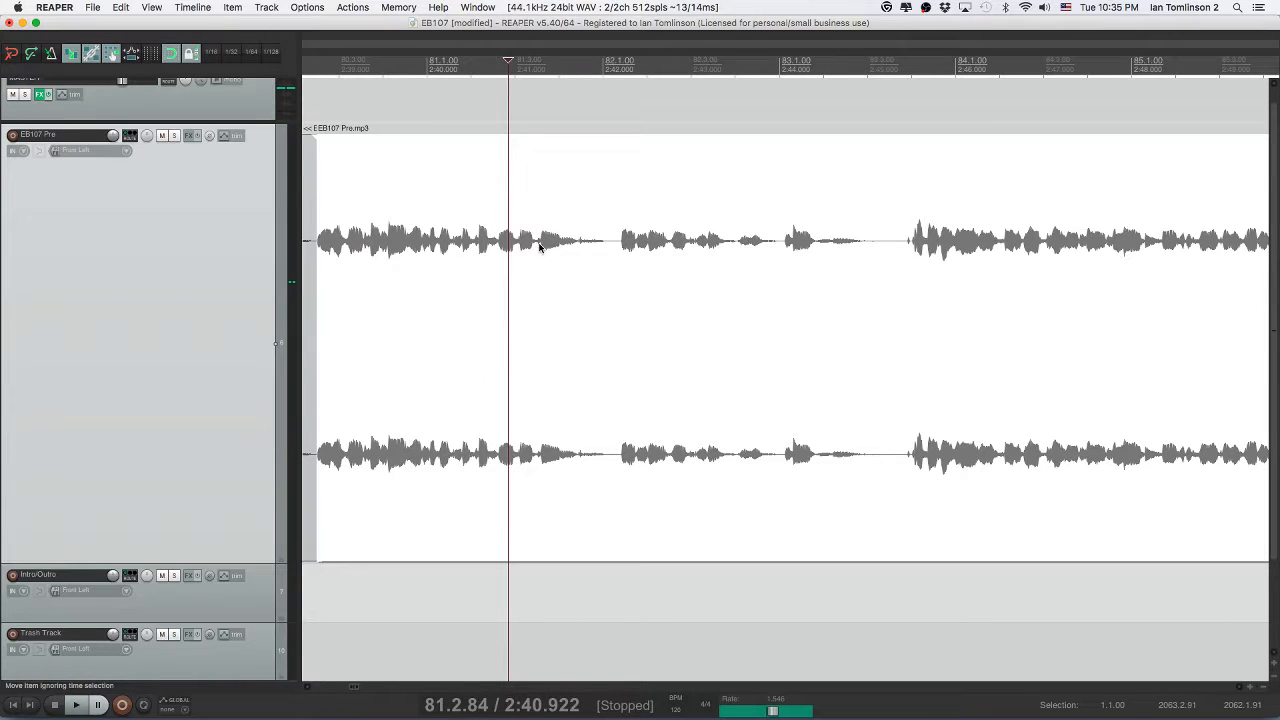
left_click(540, 245)
key("space")
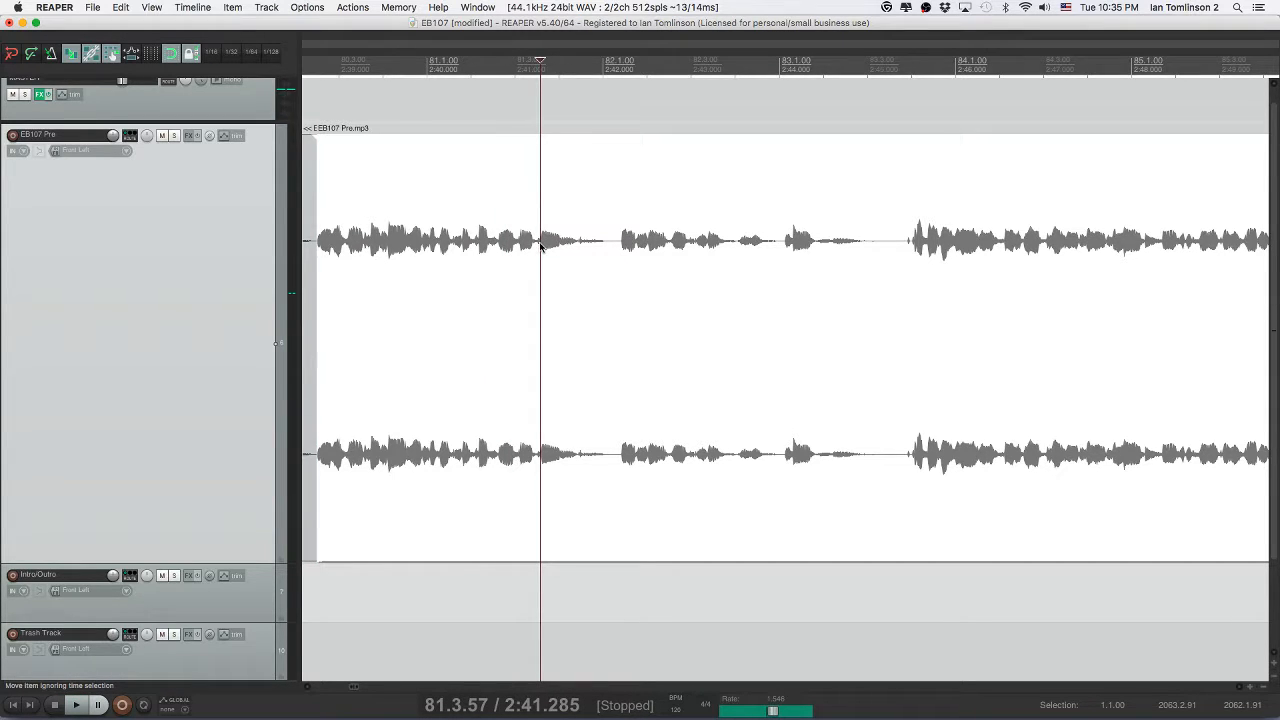
key("s")
left_click(603, 246)
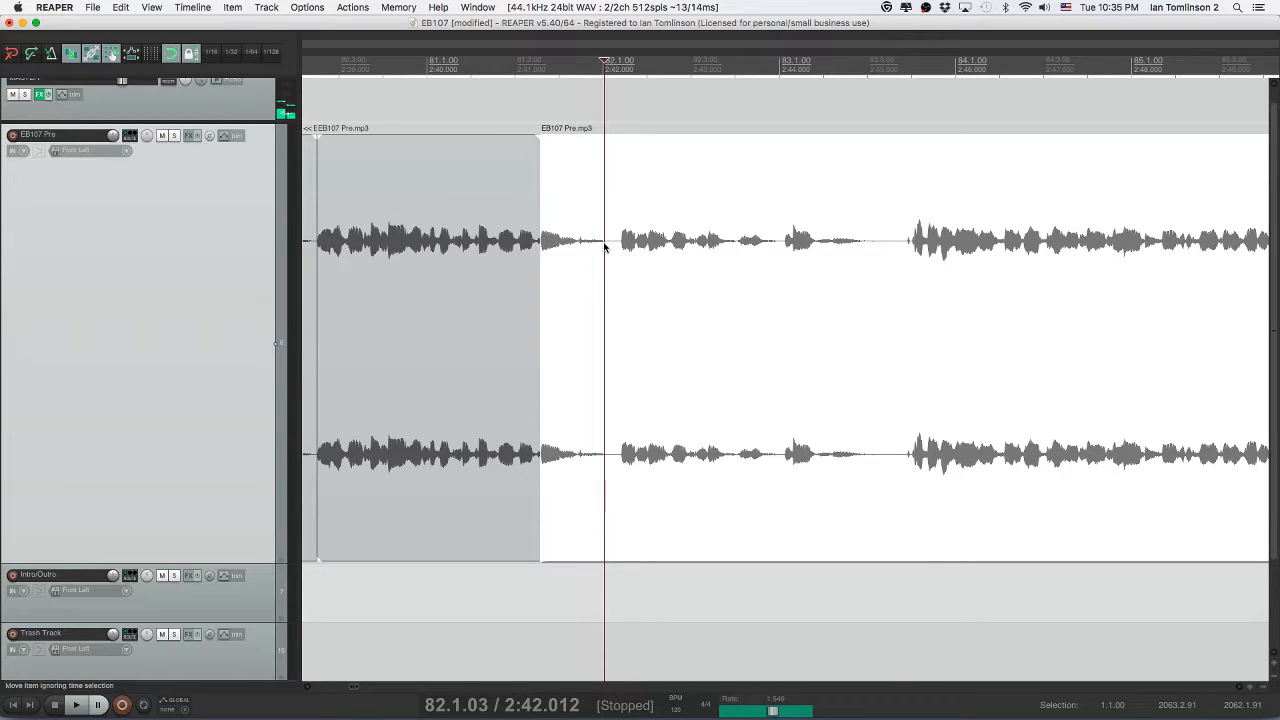
key("s")
left_click(586, 250)
key("Delete")
- Play back from about 2:40.2 across the join at about 2:41.3 and shift the following clip slightly earlier to overlap it
left_click(443, 245)
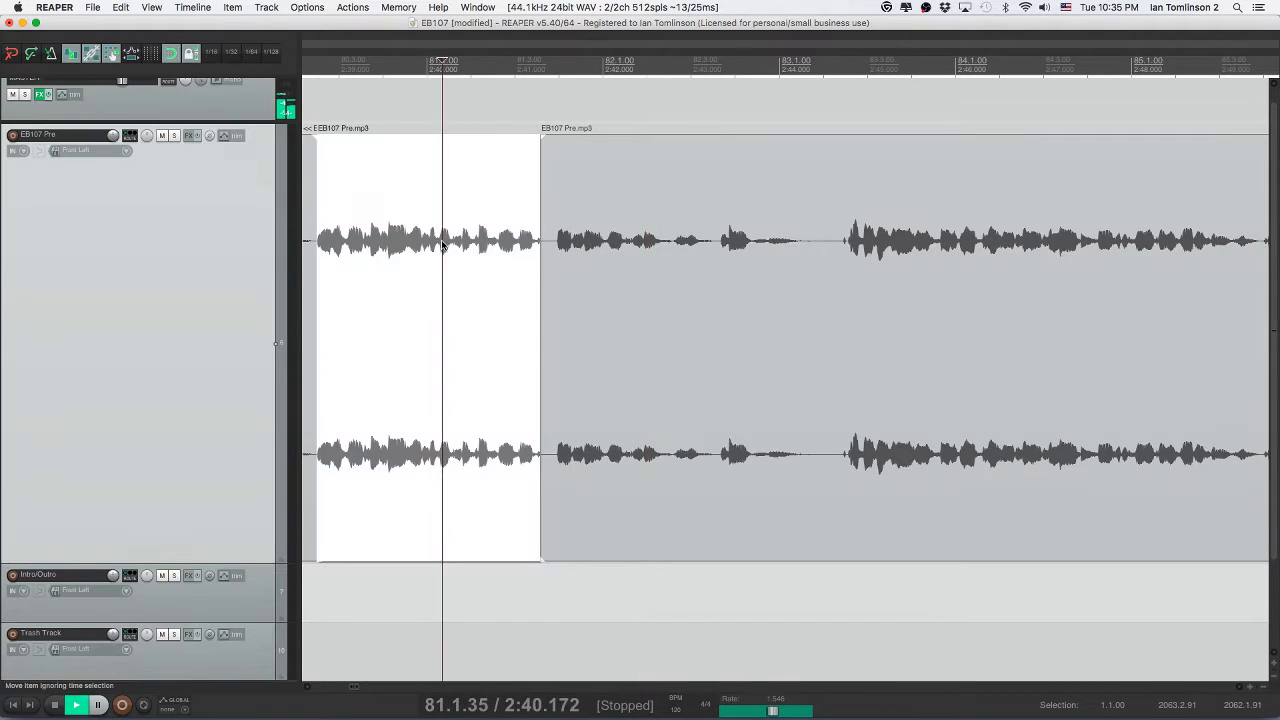
key("space")
key("space")
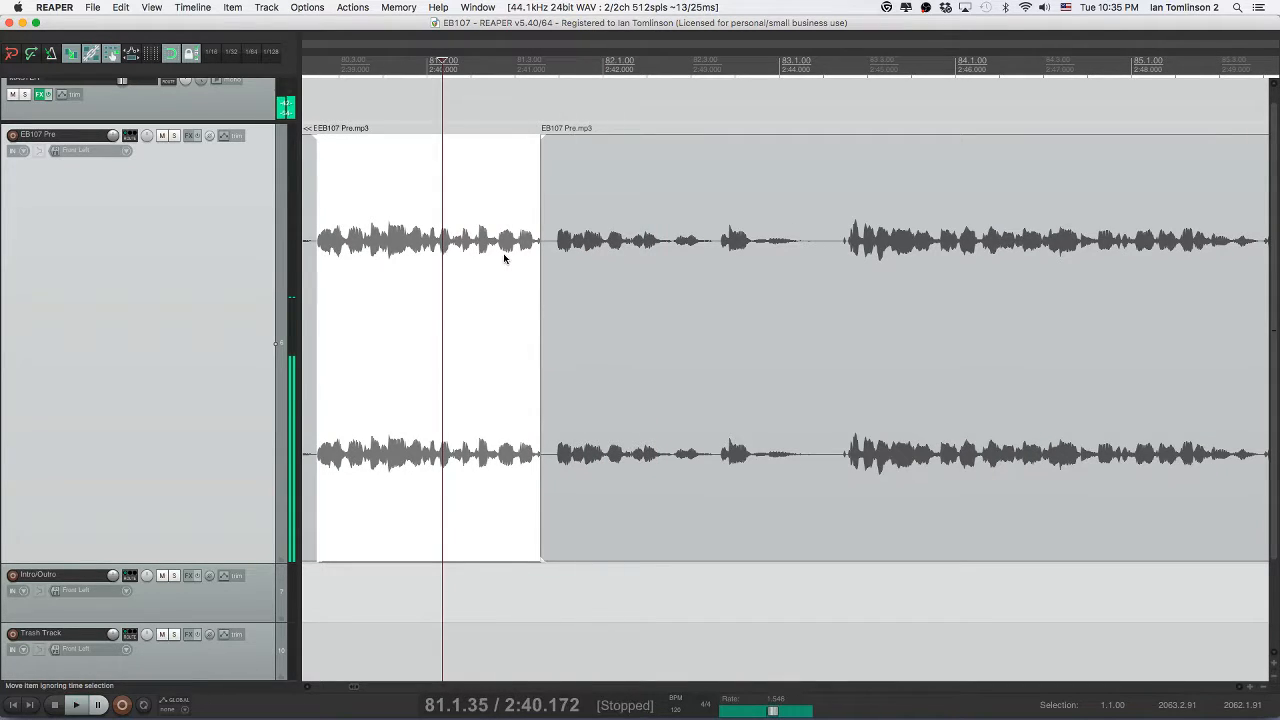
left_click(558, 267)
left_click_drag(558, 268, 551, 264)
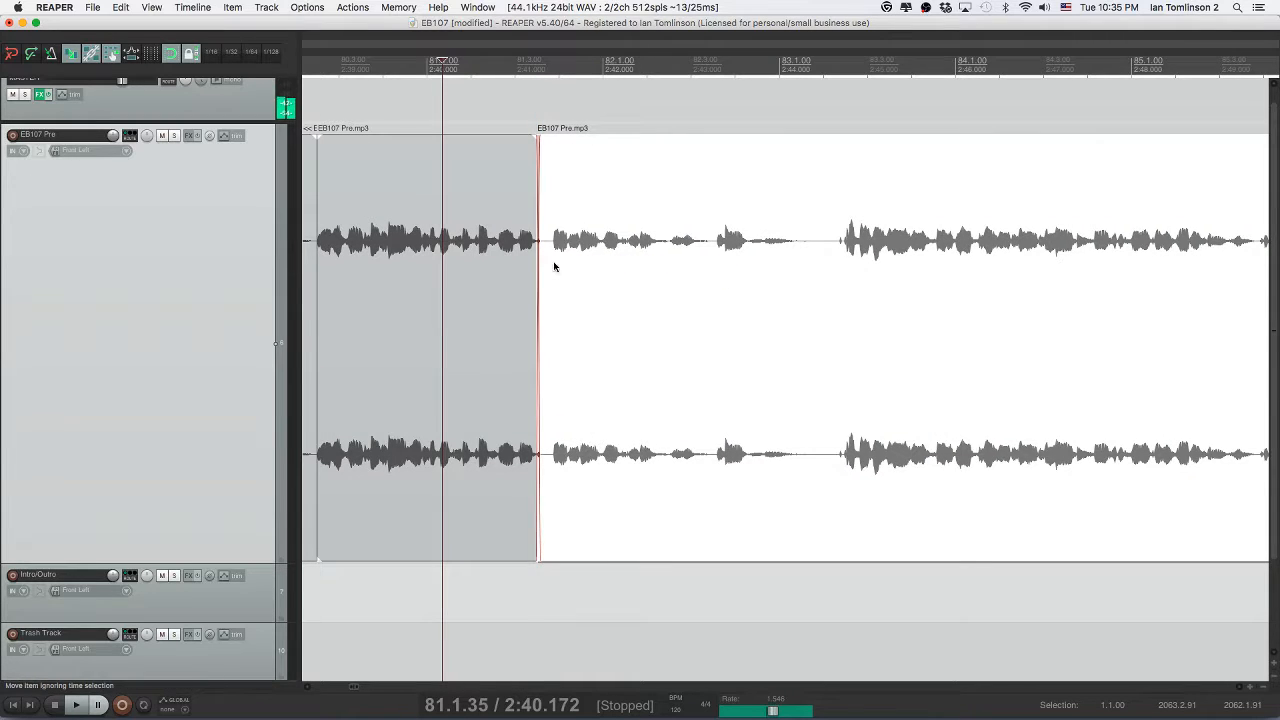
- Save the project and play back across the overlapped join from about 2:40.5 and again from about 2:39.9
left_click(466, 264)
key("space")
key("super+s")
key("space")
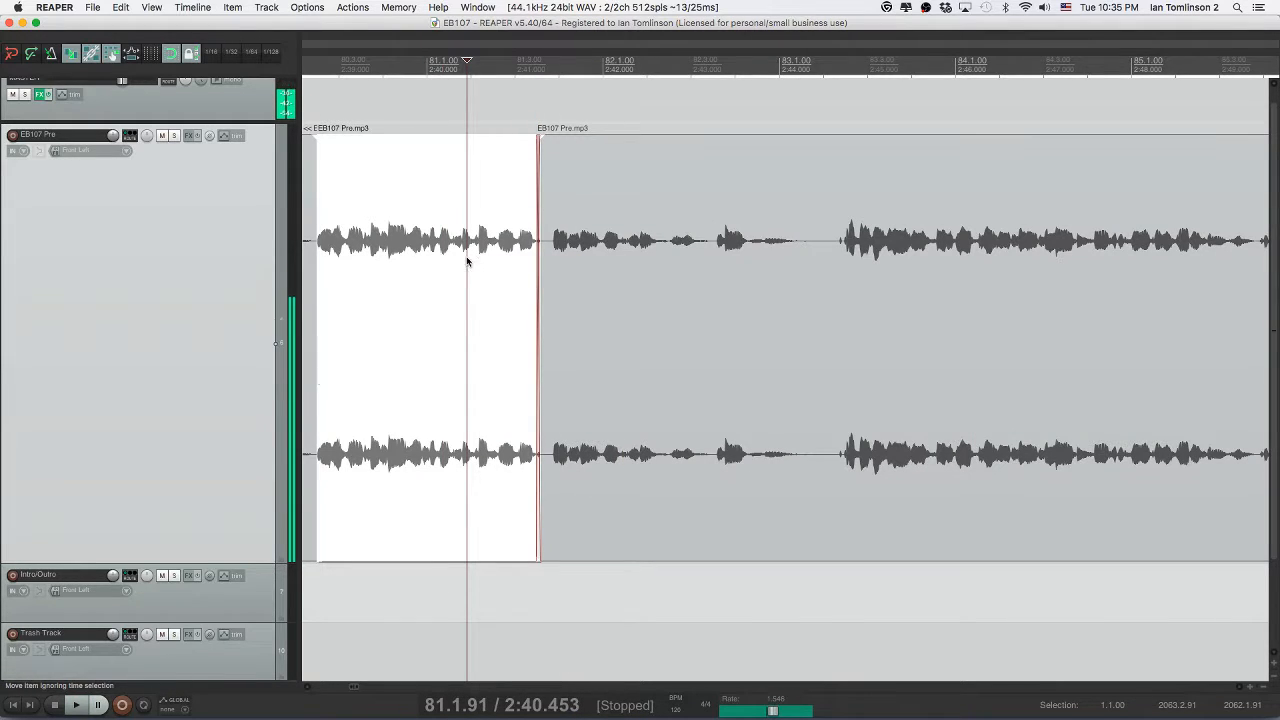
left_click(418, 258)
key("space")
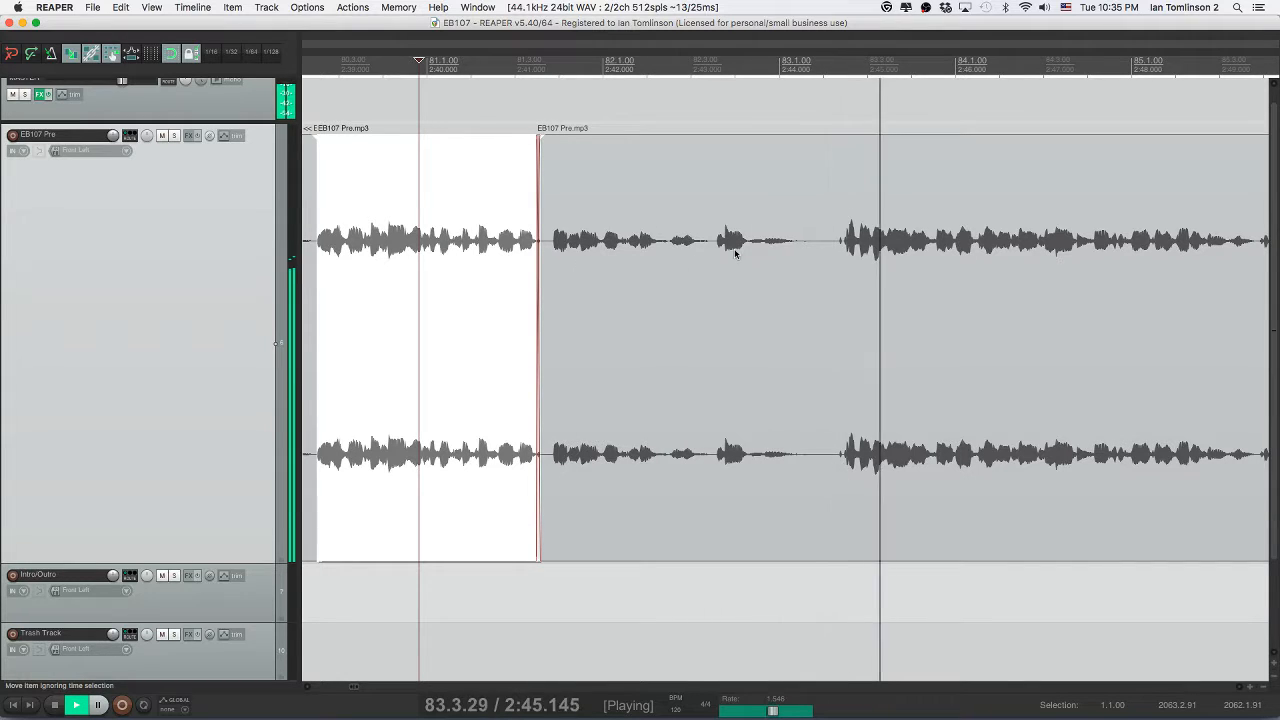
- Audition the speech between about 2:46.3 and 2:48.1 from several start points to judge where to cut
scroll(801, 253, "right", 5)
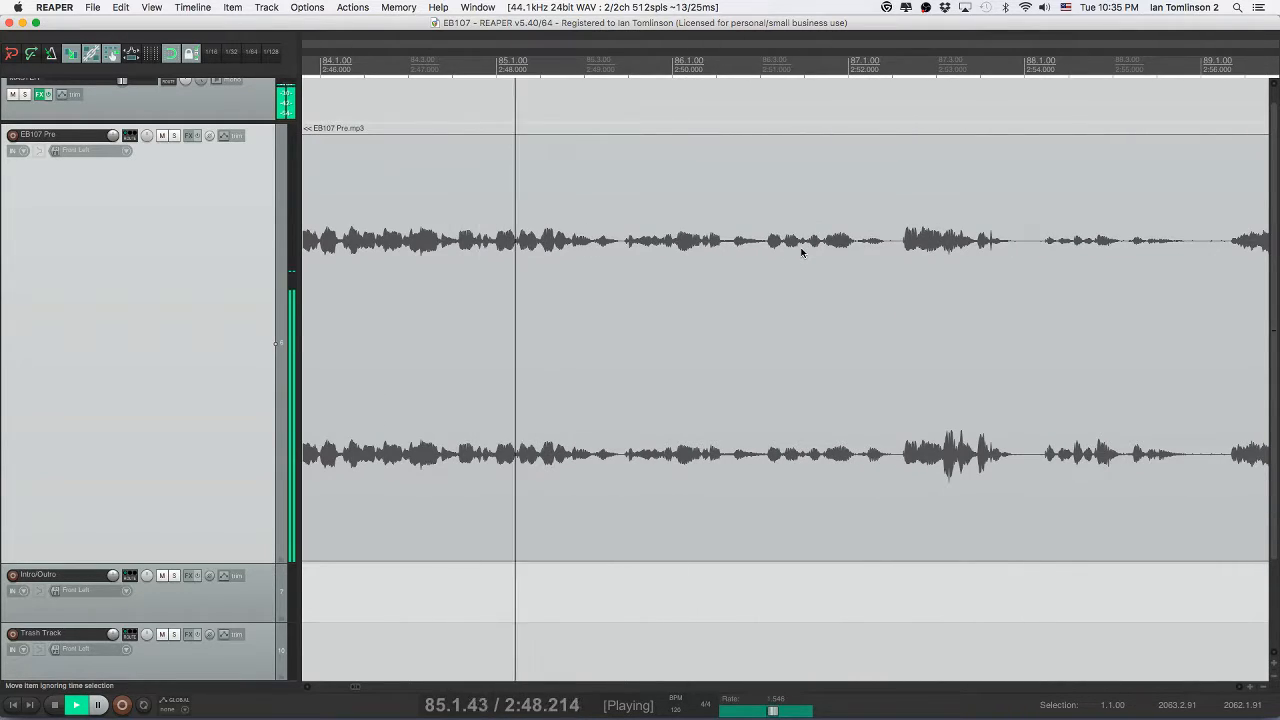
key("space")
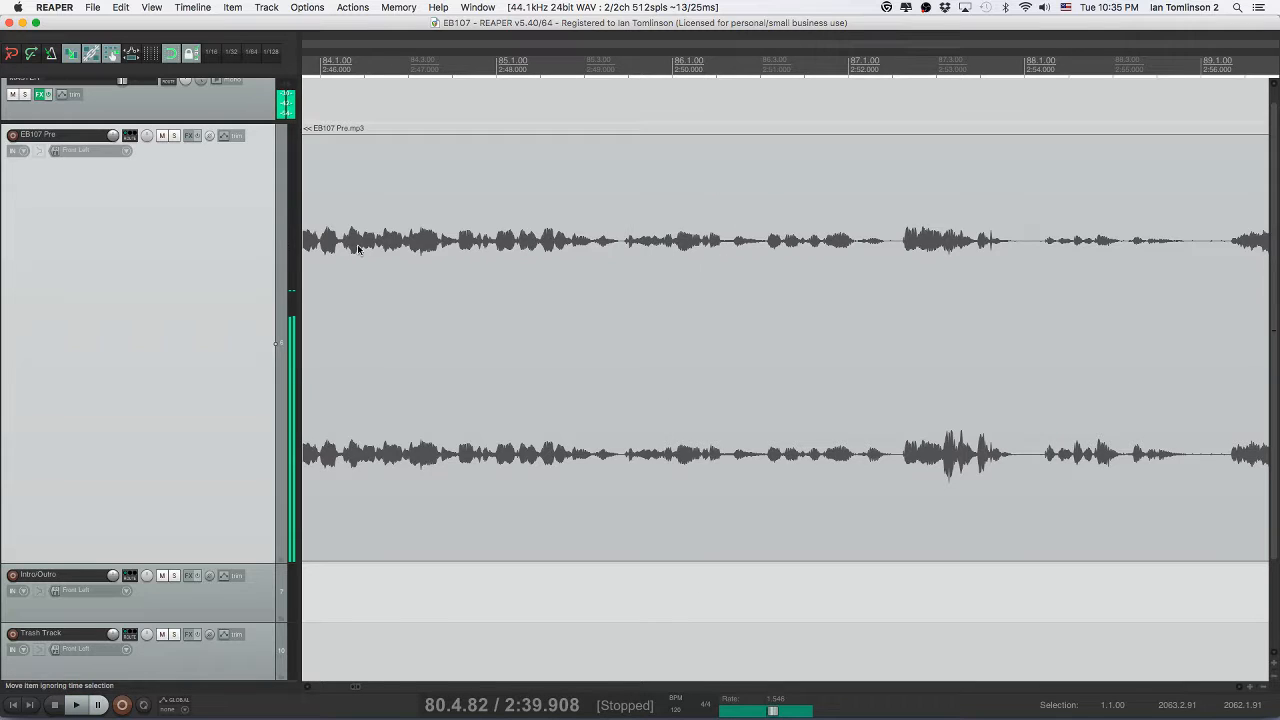
left_click(414, 248)
key("space")
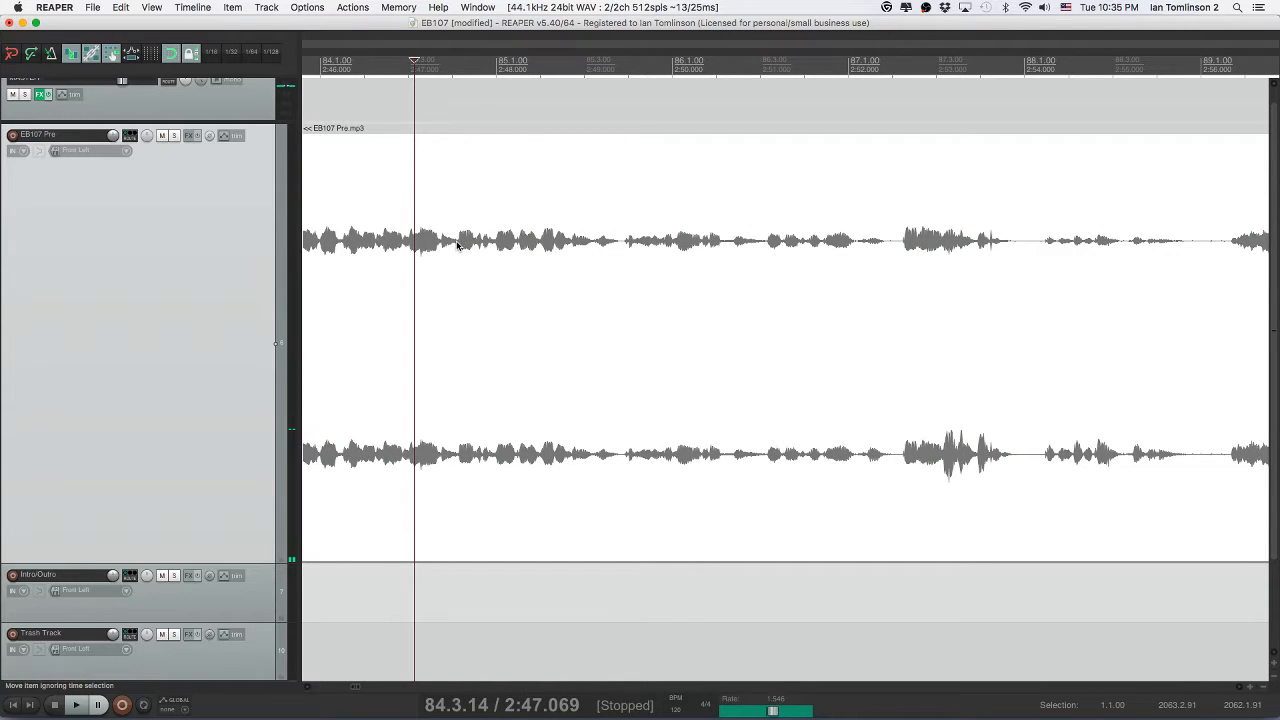
key("space")
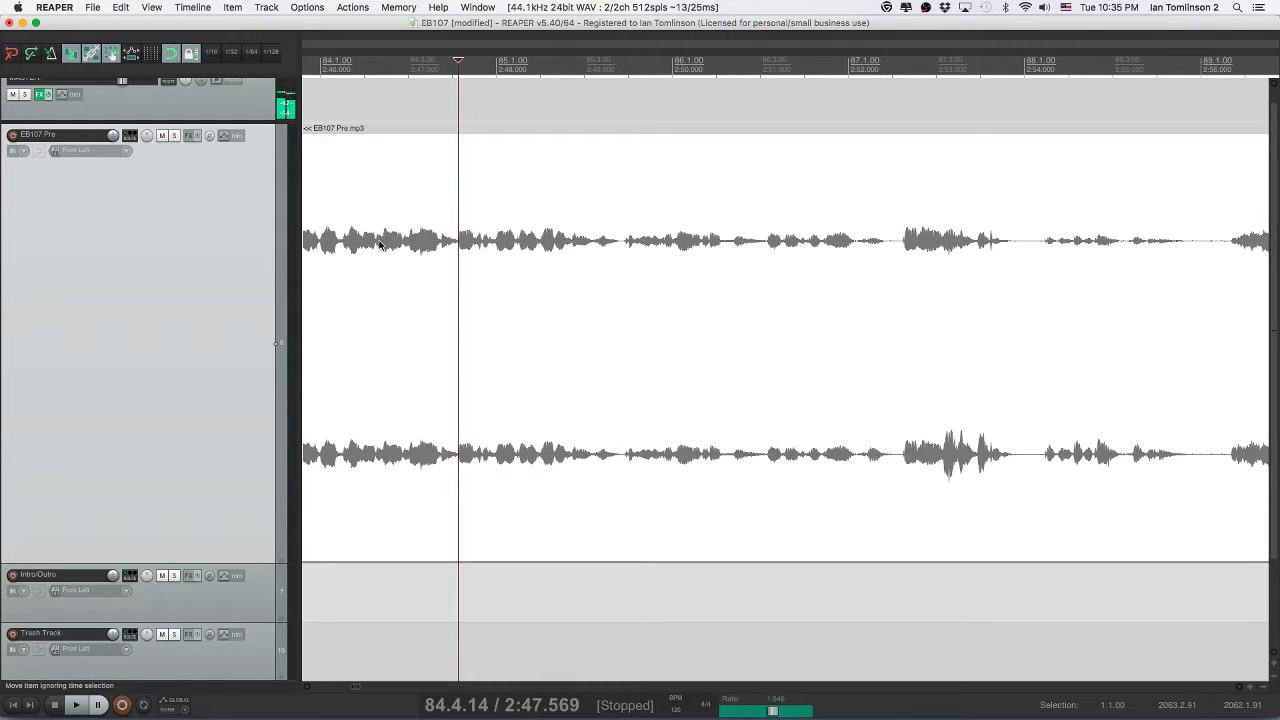
key("space")
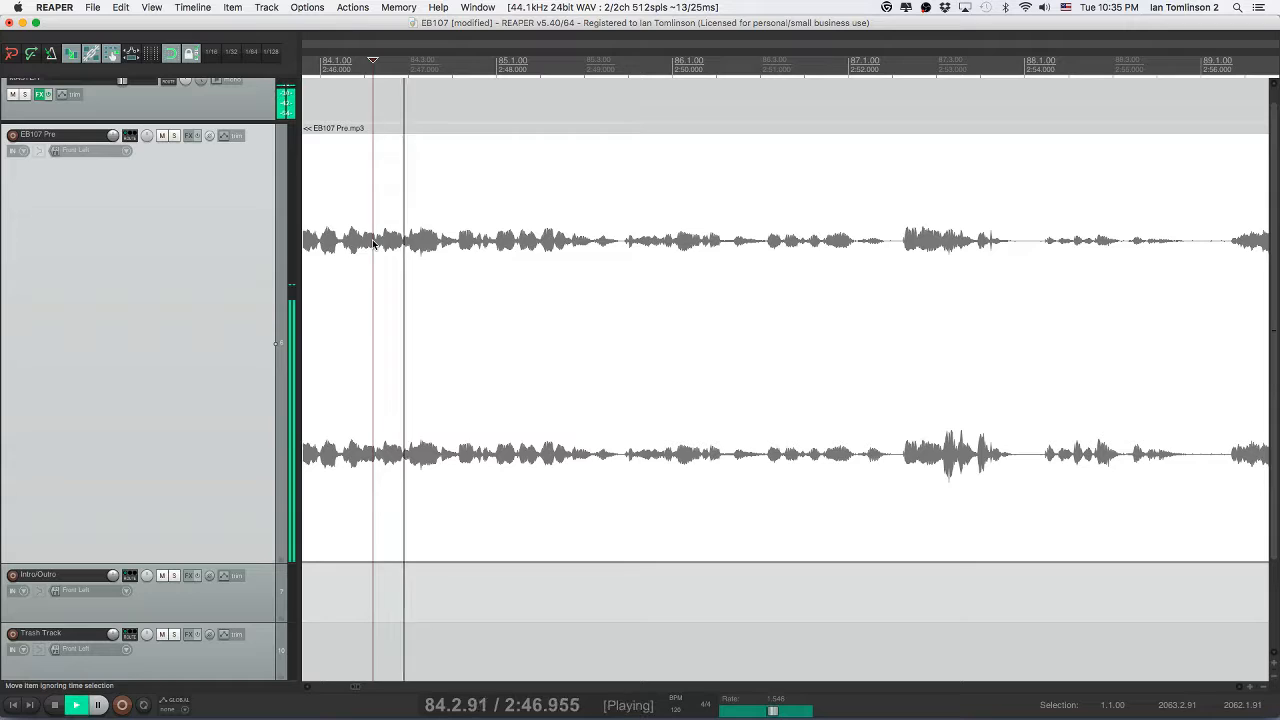
left_click(454, 249)
key("space")
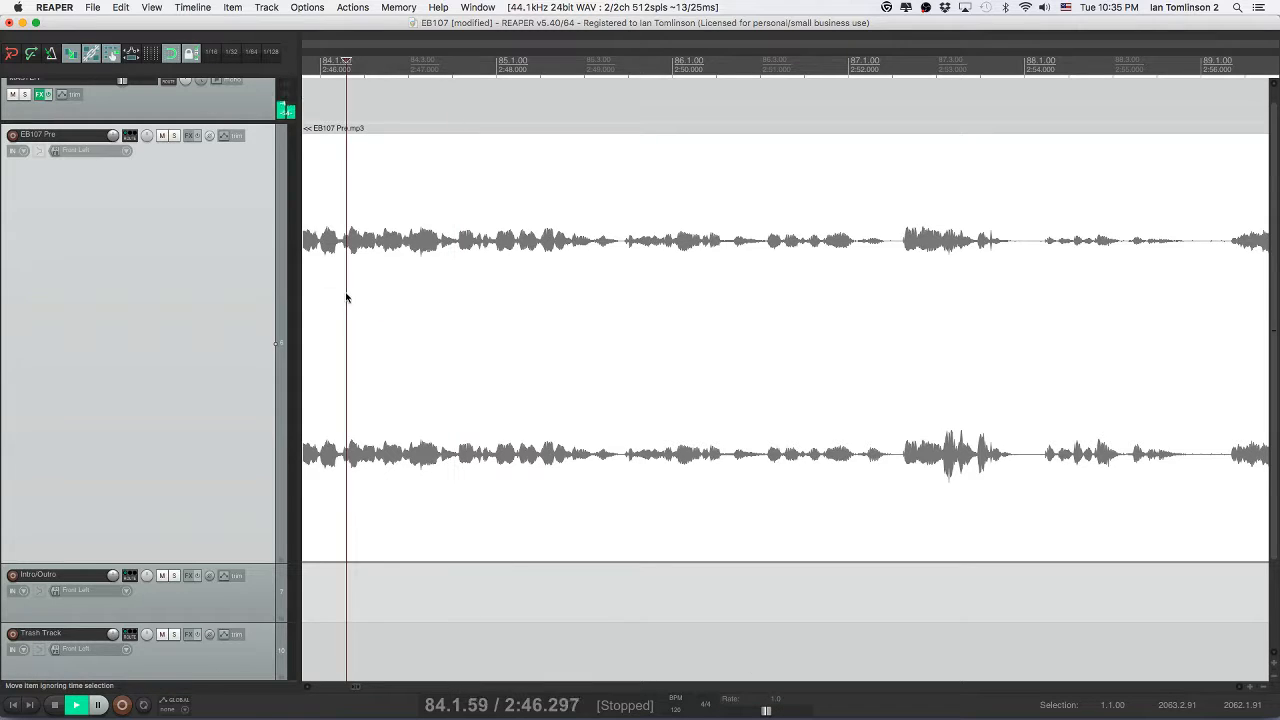
key("space")
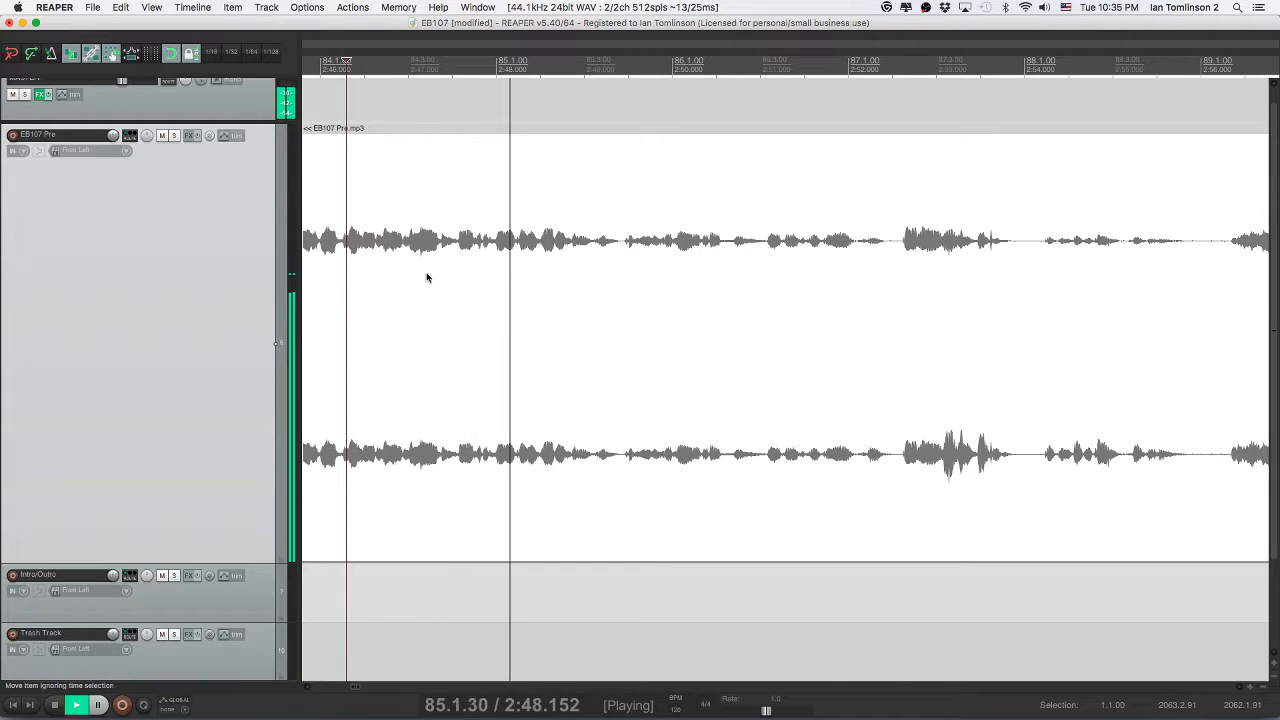
key("space")
- Split the clip at about 2:47.6 and 2:48.4 on the EB107 Pre track
left_click(473, 246)
key("s")
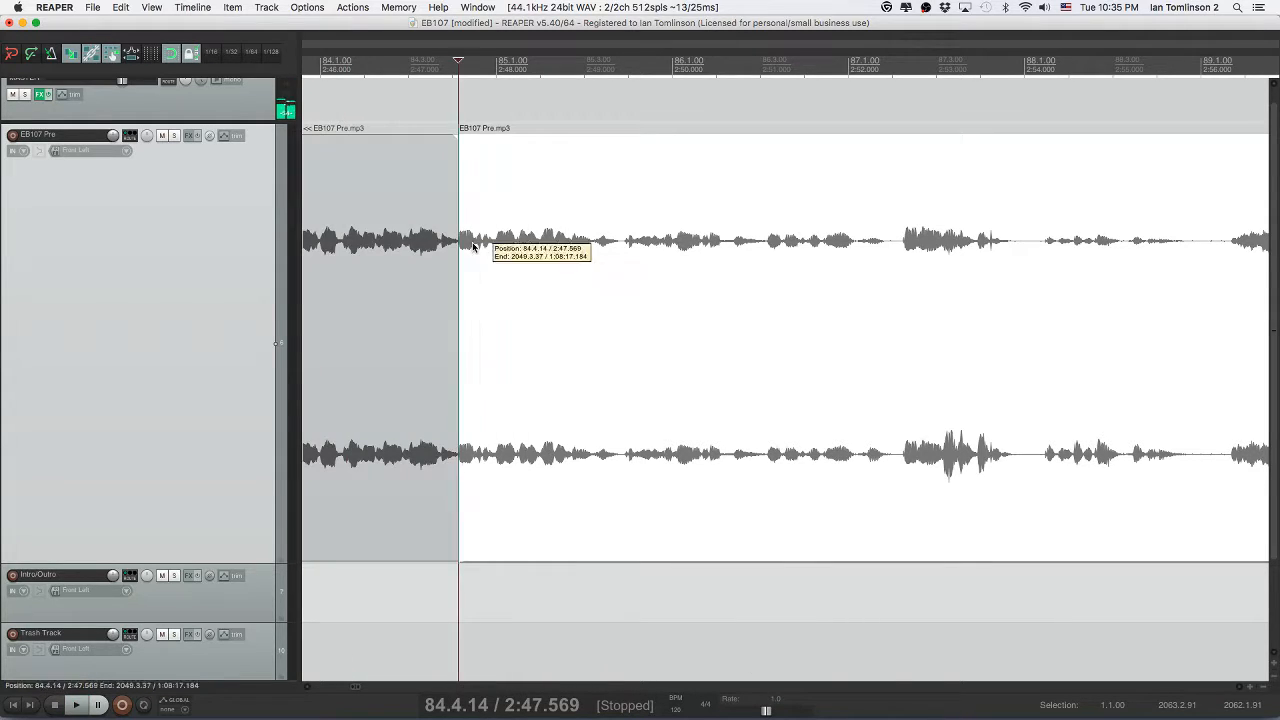
left_click(473, 246)
key("space")
key("s")
left_click(459, 244)
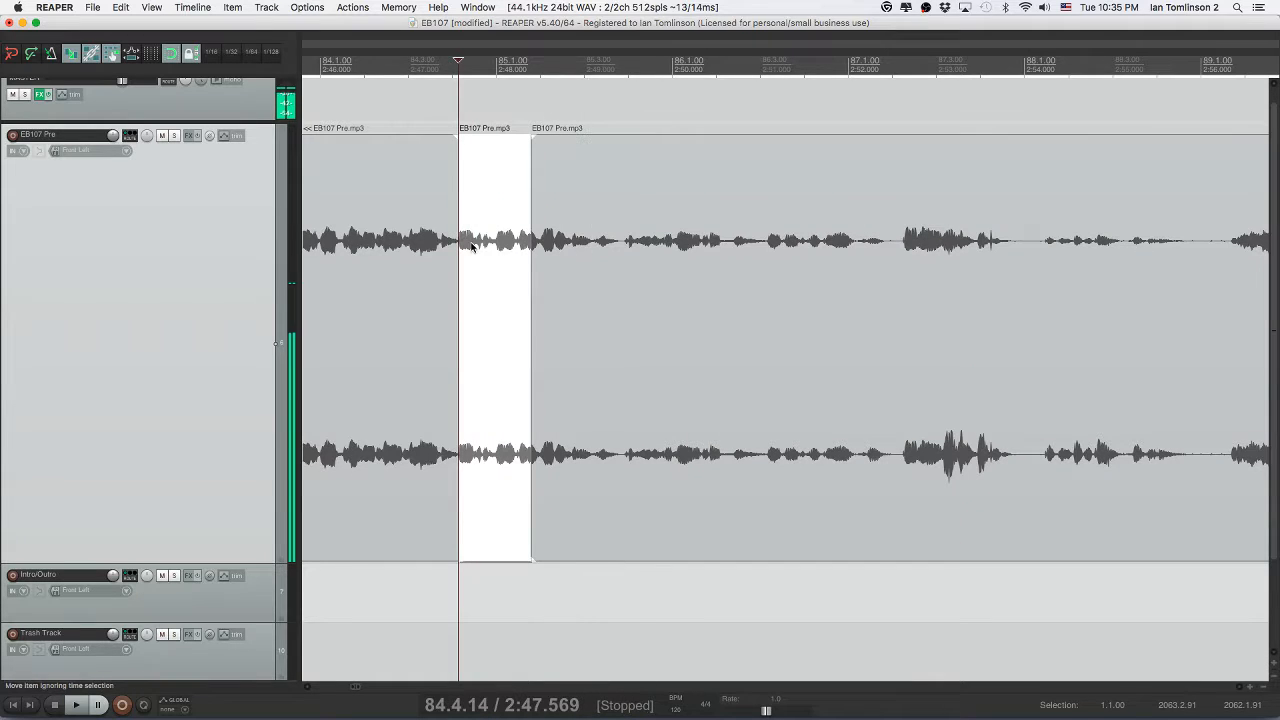
key("super+z")
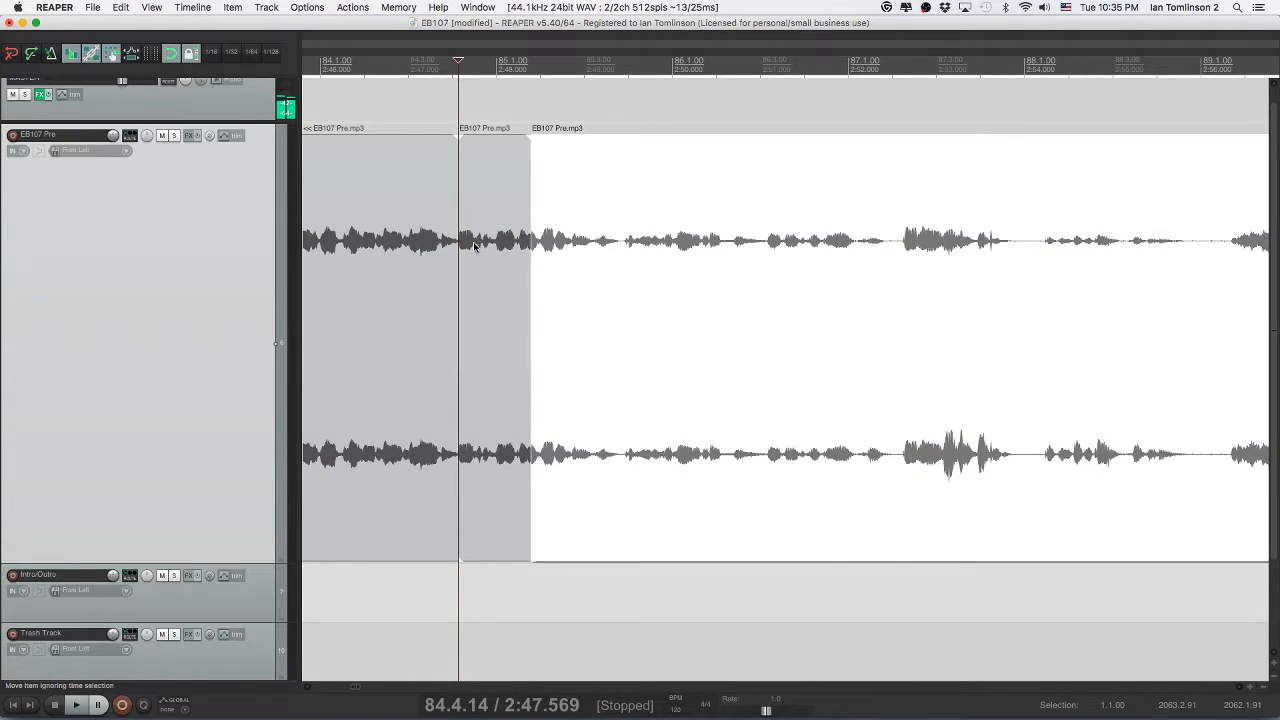
- Try to split out the short sound between about 2:47.7 and 2:47.9, send it to the Trash Track, and save
left_click(475, 246)
key("s")
left_click(468, 258)
key("Delete")
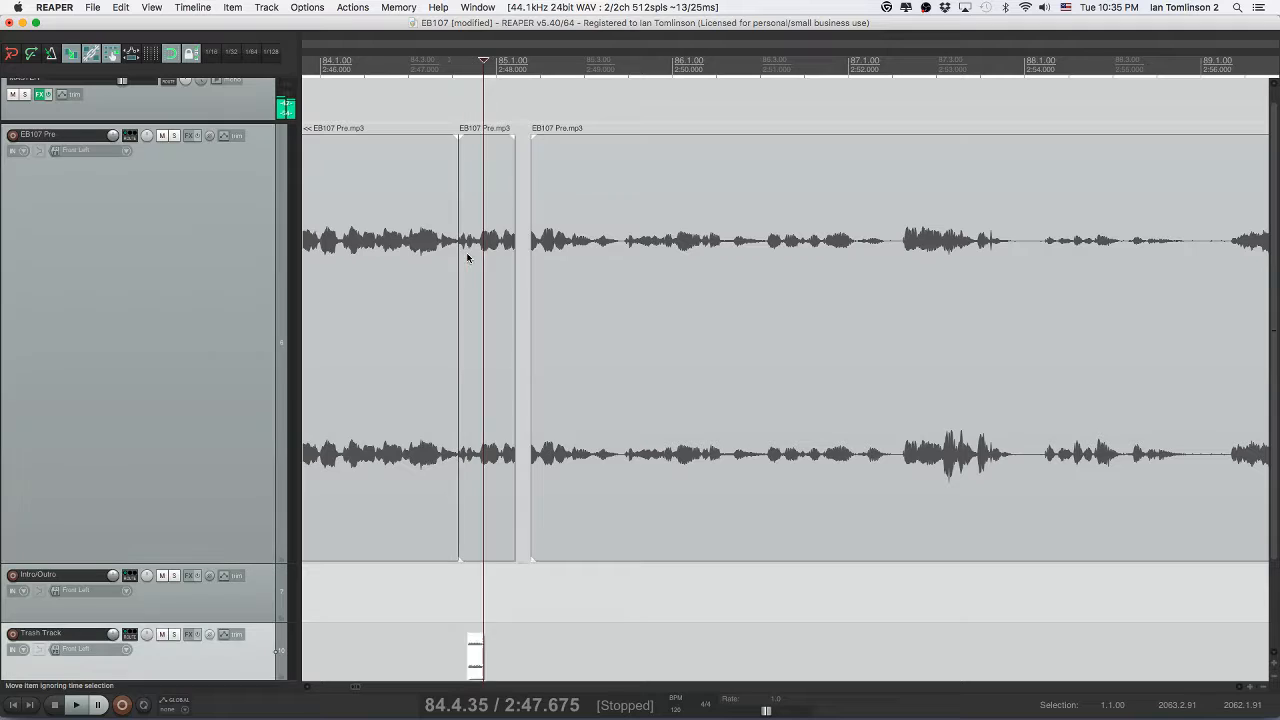
key("super+z")
- Close the gap at about 2:48.2 by moving the following clip earlier, and play back across the cut from about 2:46.1
left_click(418, 252)
key("space")
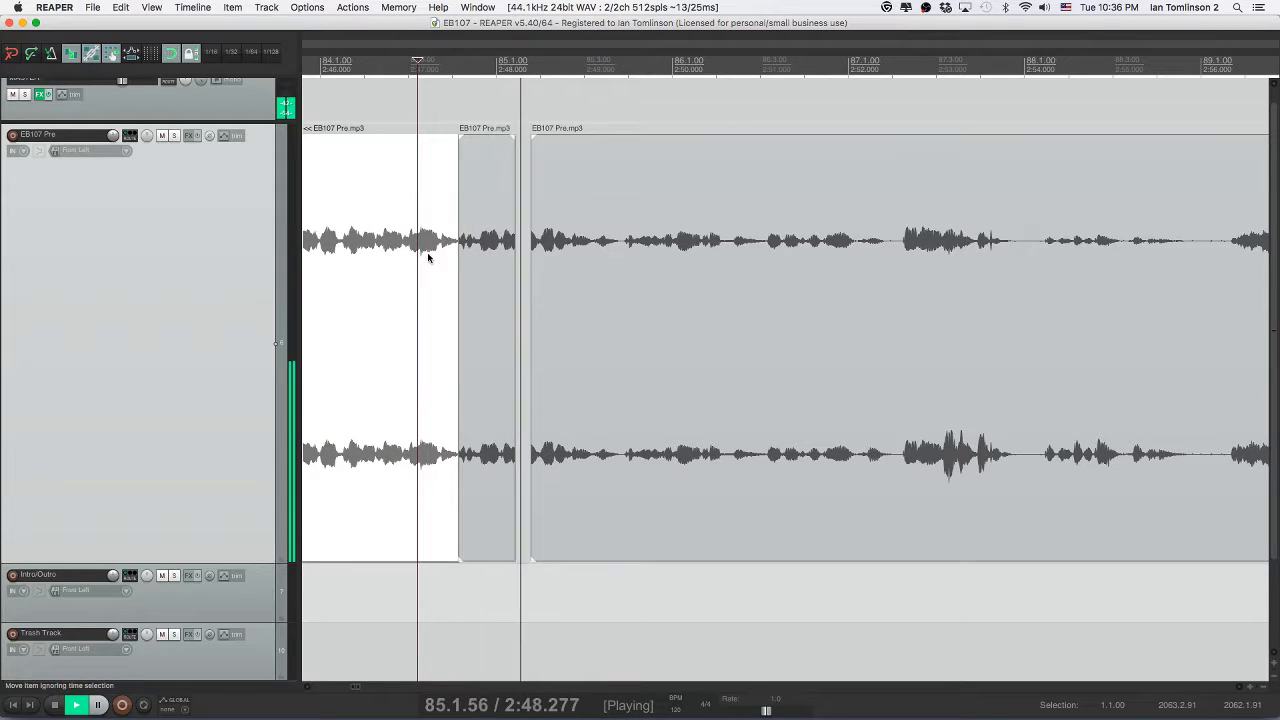
key("space")
left_click_drag(555, 256, 541, 257)
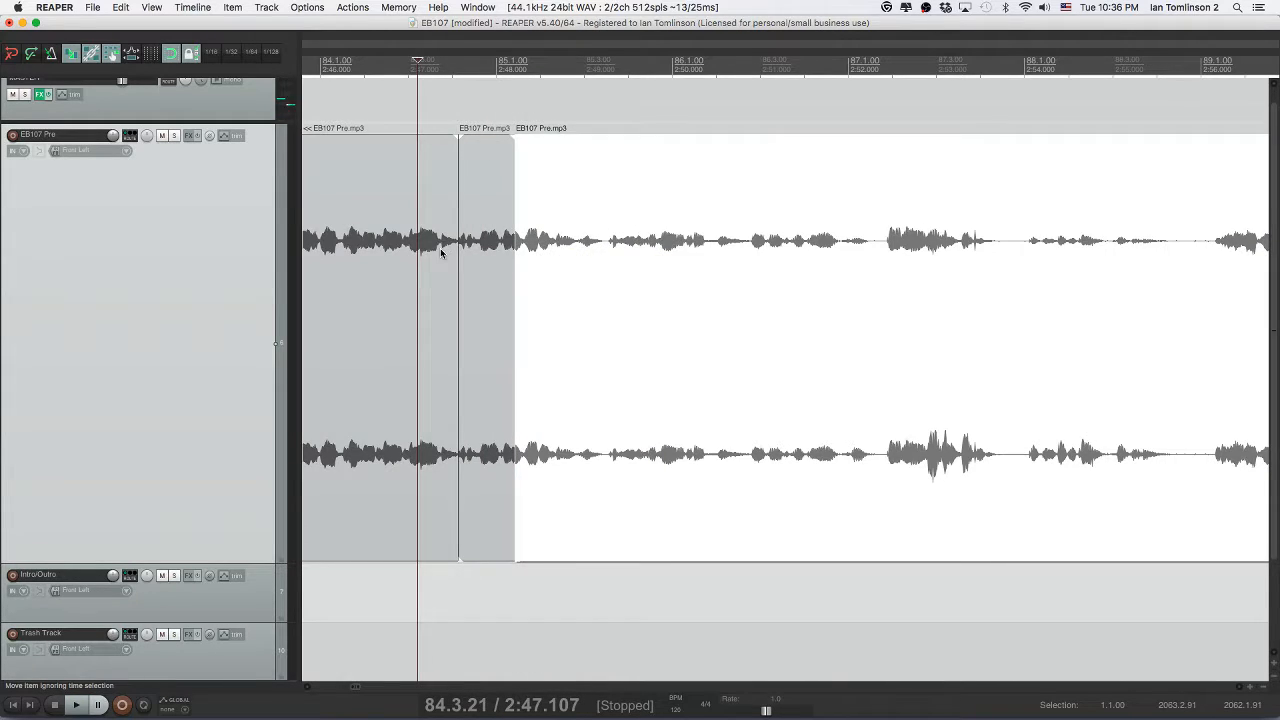
left_click(441, 252)
key("space")
left_click(325, 253)
key("space")
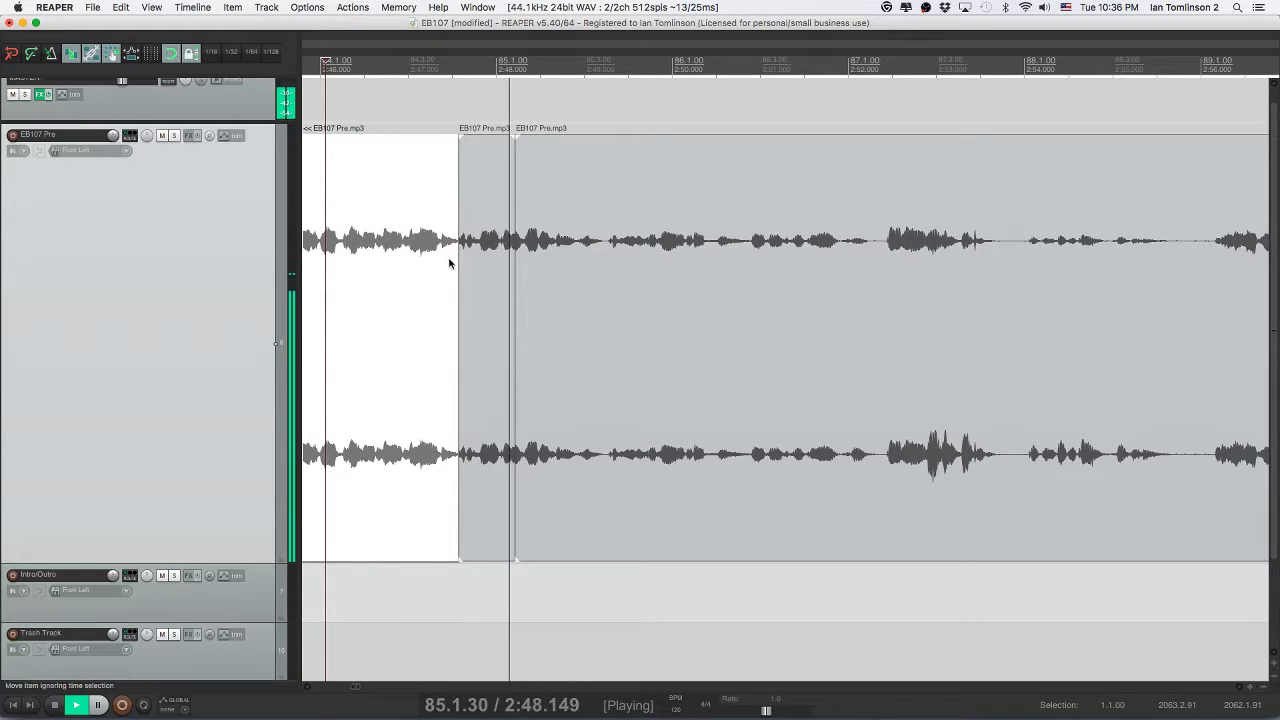
key("space")
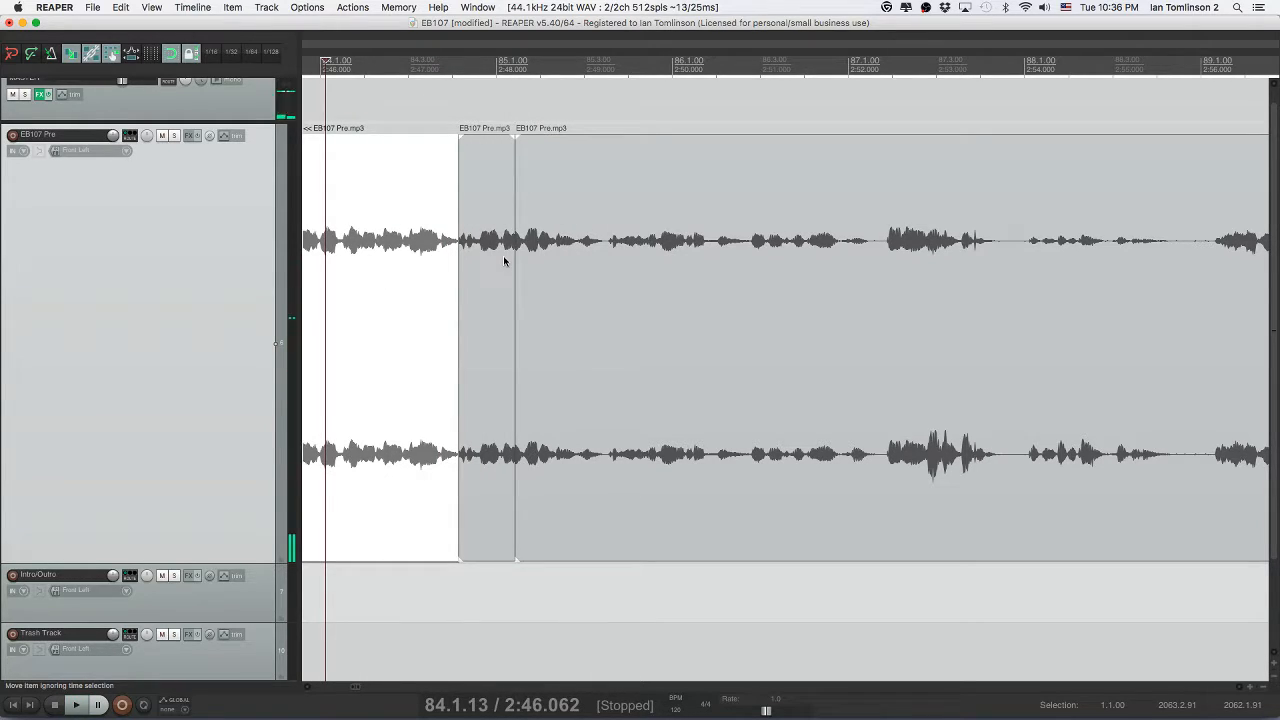
- Undo the gap closing and the removal of the short piece near 2:47.7, including its splits
key("super+z")
key("super+z")
key("super+z")
key("super+z")
key("super+z")
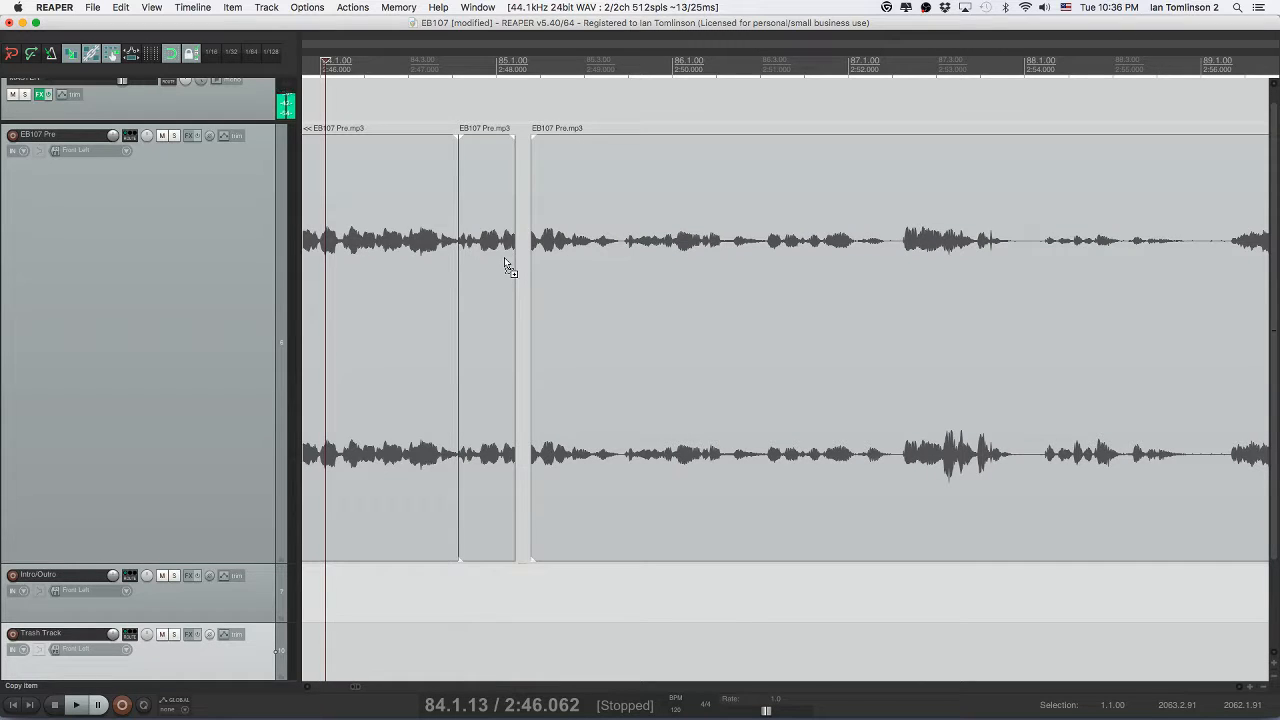
key("super+z")
key("super+z")
key("super+z")
key("super+z")
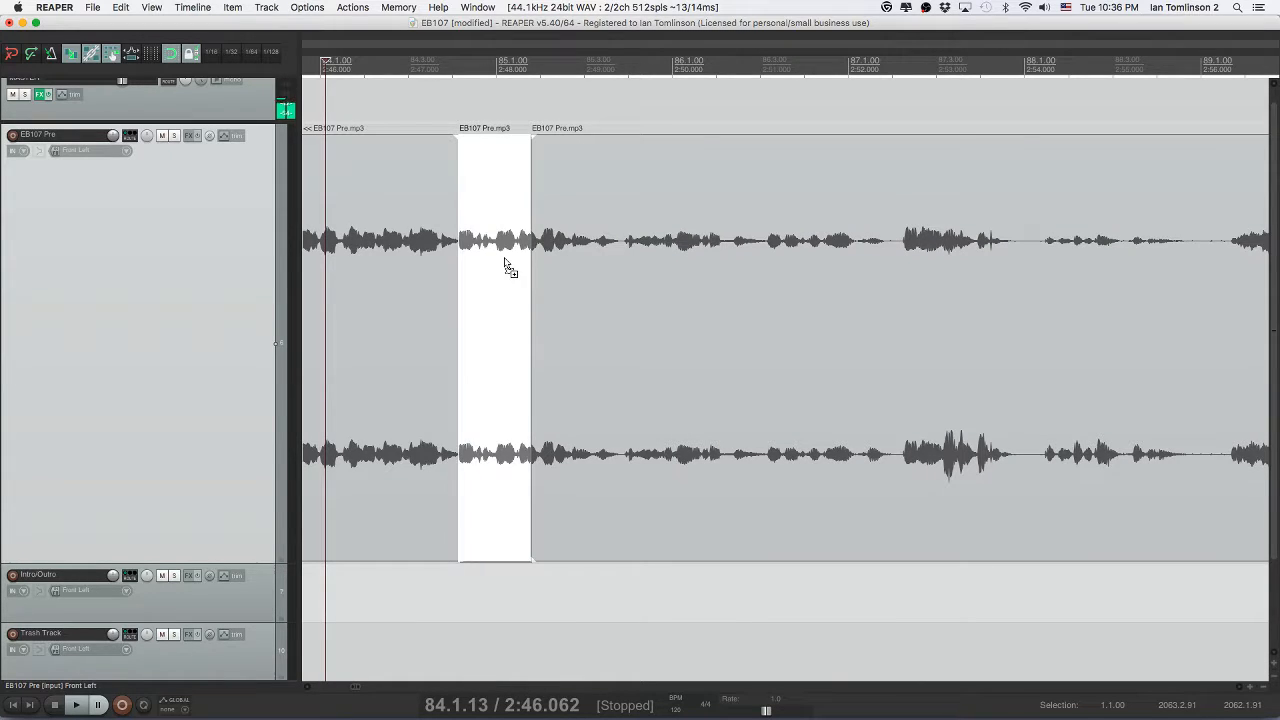
- Play back from about 2:47.2 and again from about 2:53.4 to check the following speech
left_click(424, 256)
key("space")
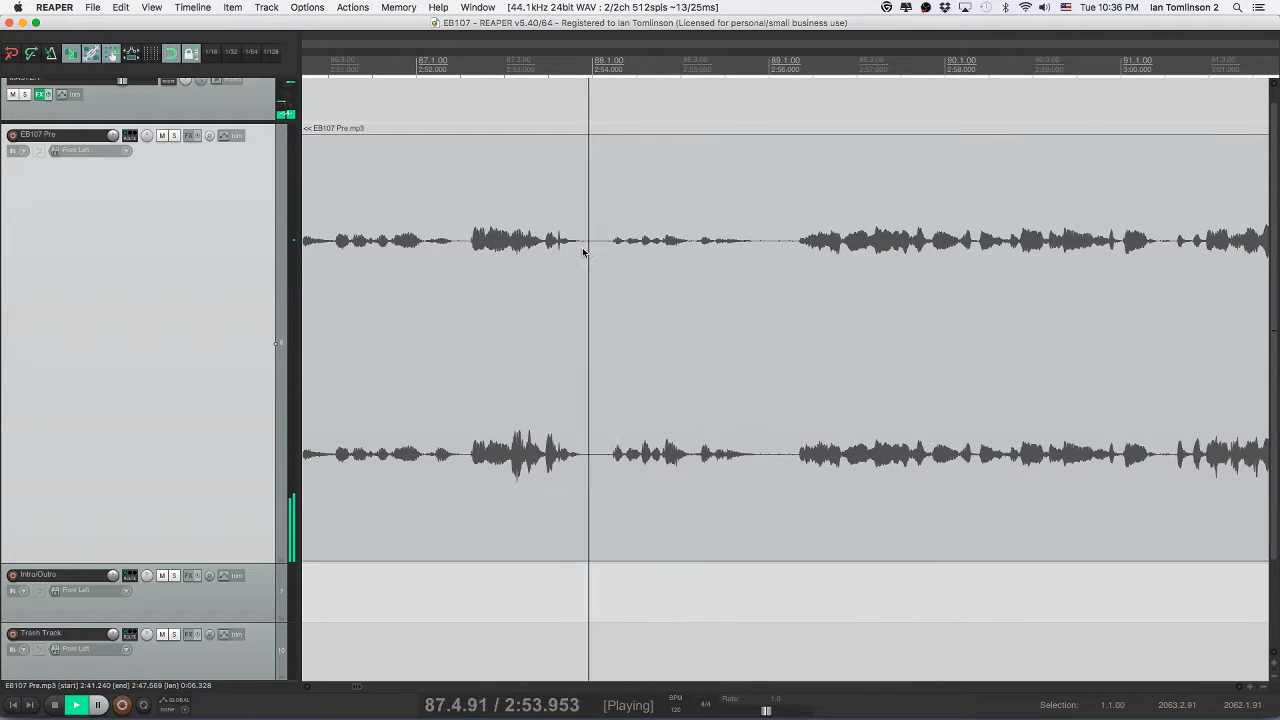
left_click(543, 249)
key("space")
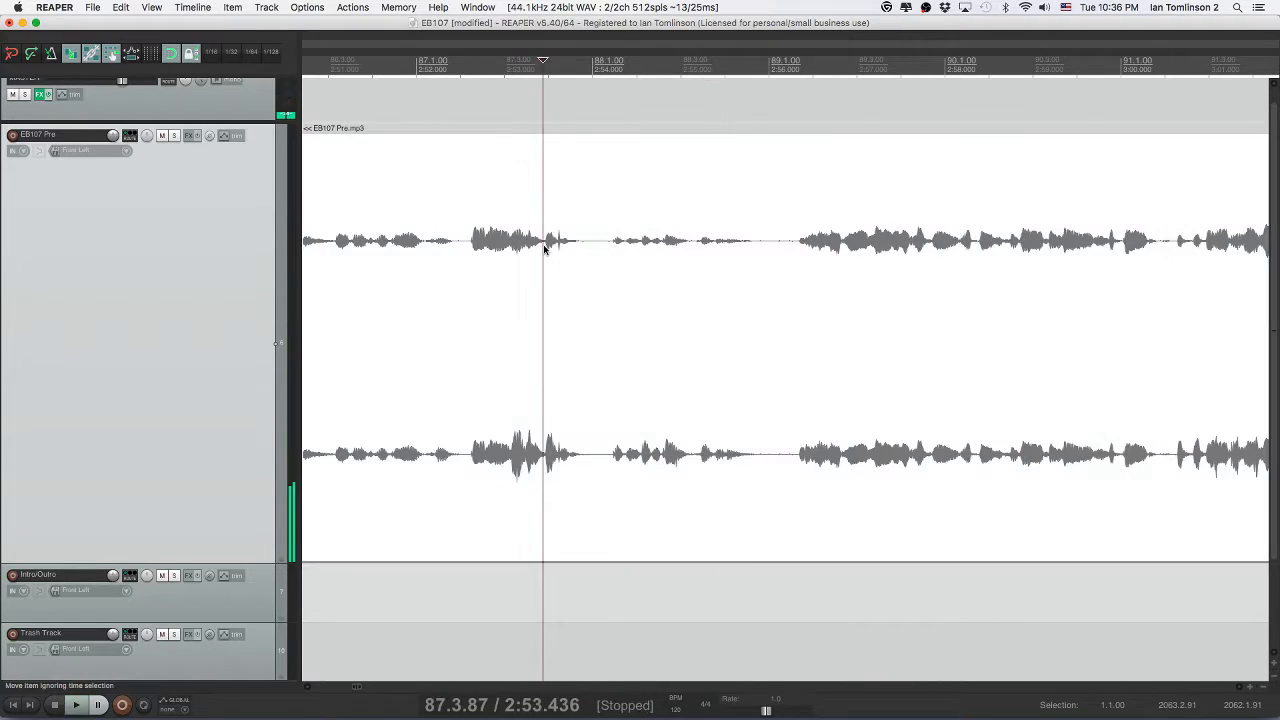
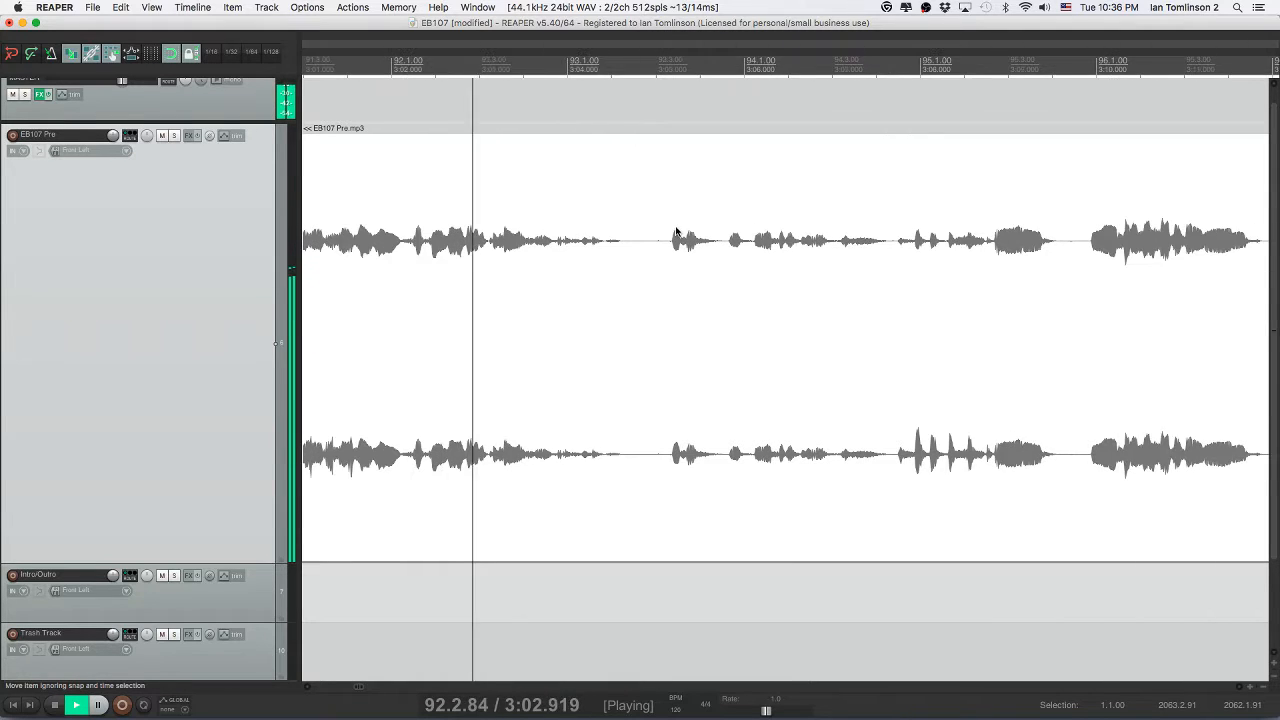
- Split the clip at about 3:04.6 and 3:05.1 during playback and send the pause between the splits to the Trash Track
left_click(623, 251)
key("s")
left_click(666, 247)
key("s")
left_click(649, 248)
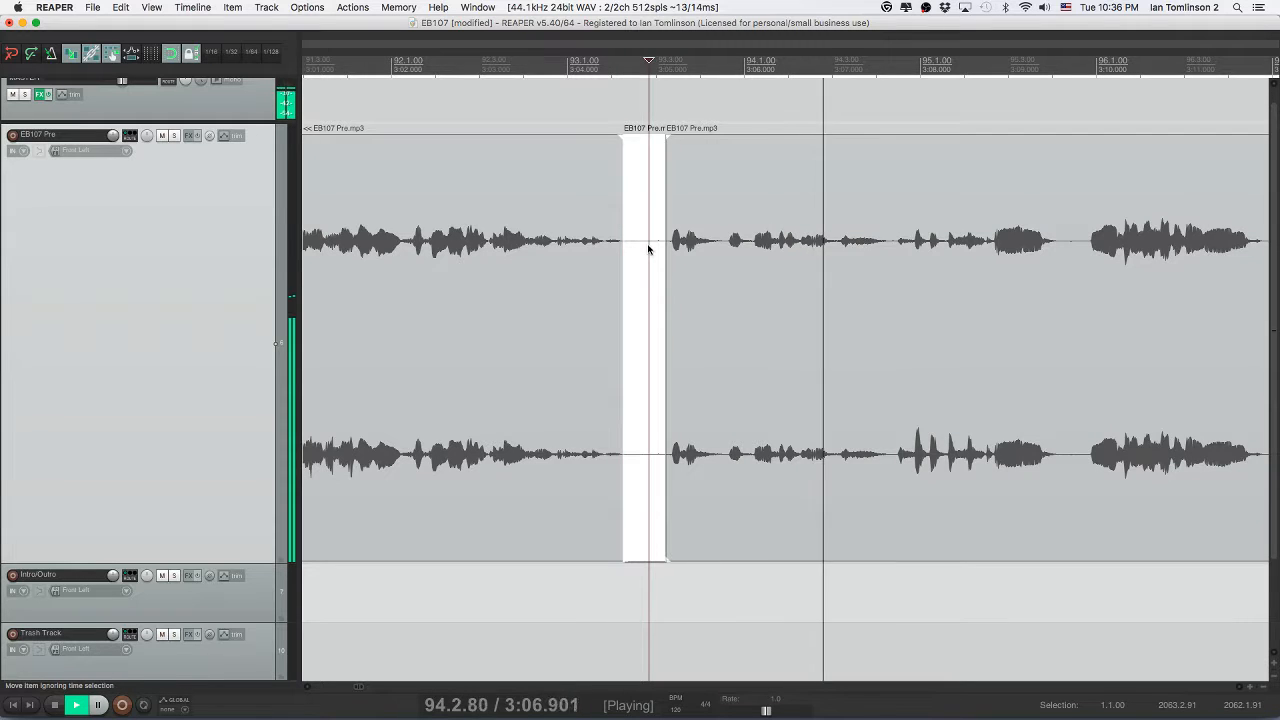
key("Delete")
left_click(574, 257)
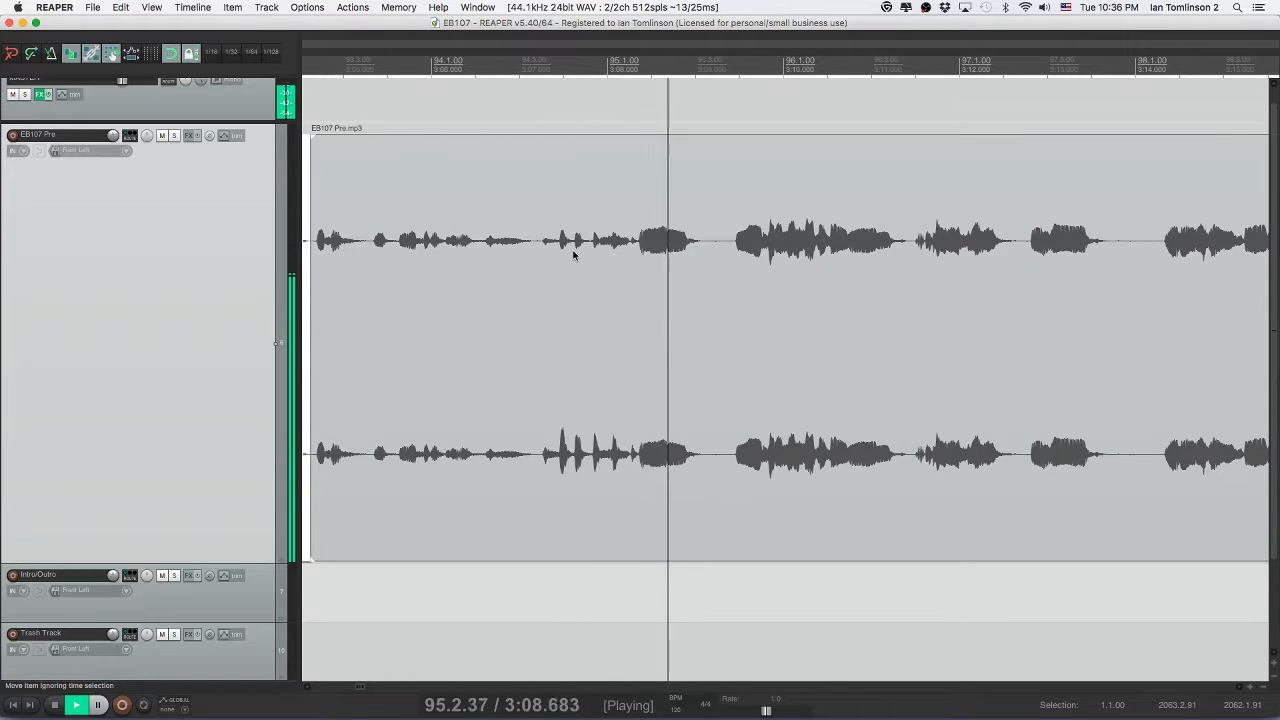
- Split the clip at about 3:08.3 and 3:09.4 and send the filler sound with its pause to the Trash Track
left_click(638, 247)
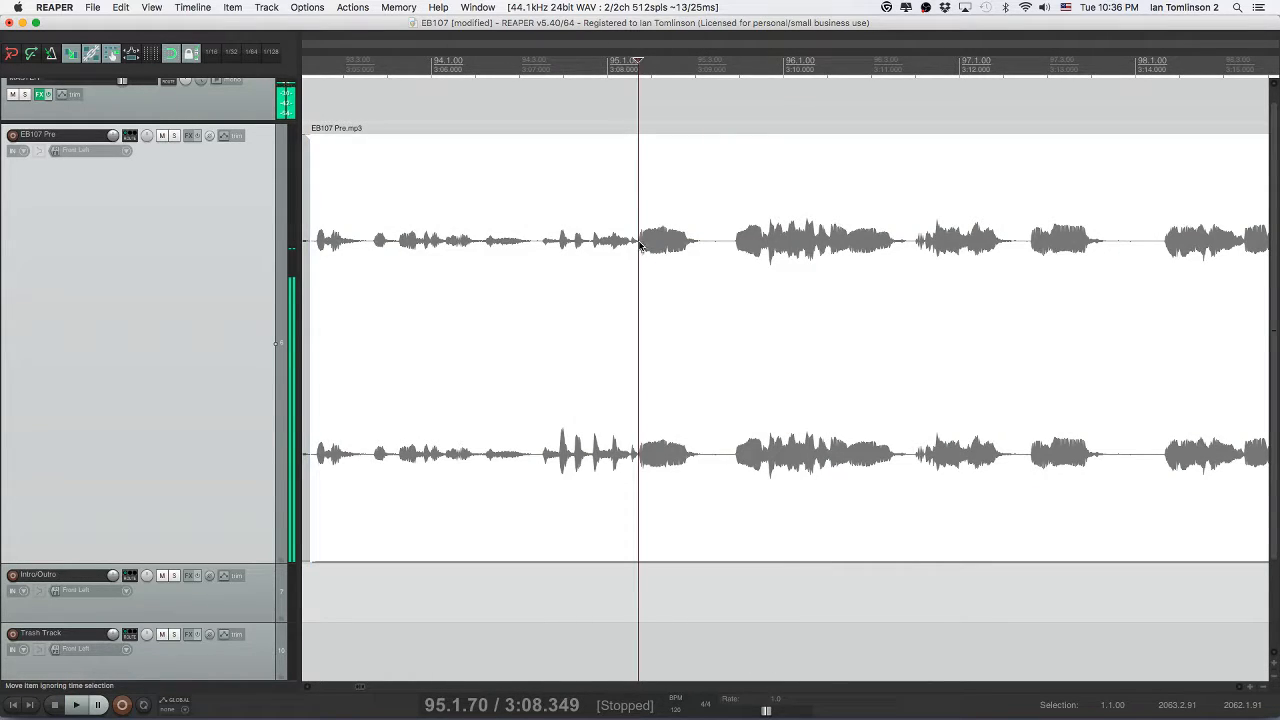
key("s")
left_click(729, 247)
key("s")
left_click(700, 249)
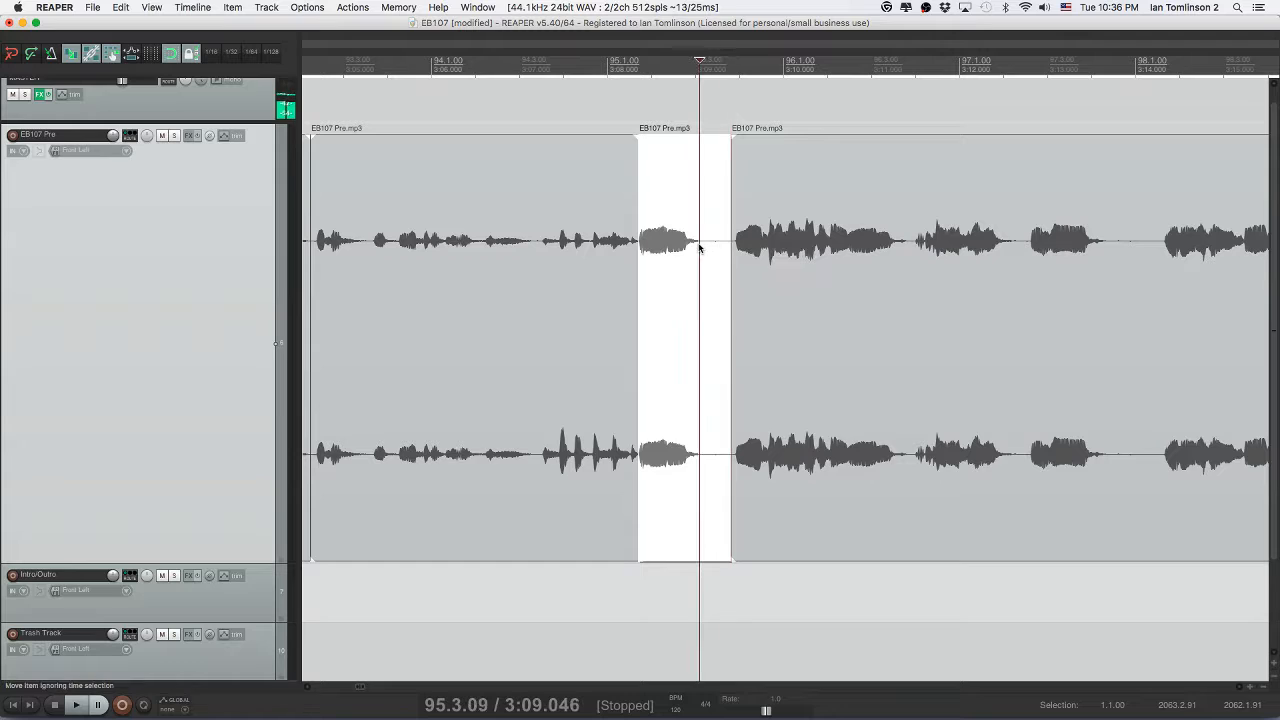
key("Delete")
- Play back from about 3:07.2 across the join at about 3:08.3, save the project, and place the edit cursor at about 3:09.7
left_click(532, 248)
key("space")
key("super+s")
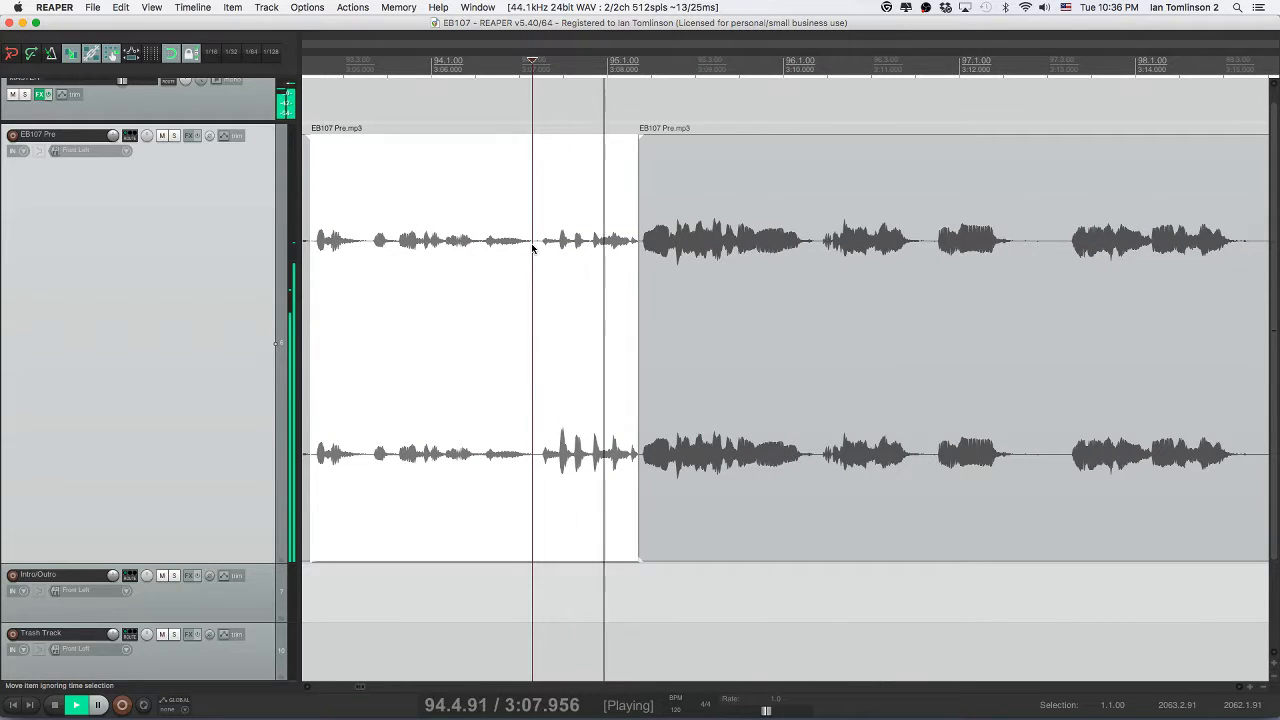
scroll(684, 247, "right", 5)
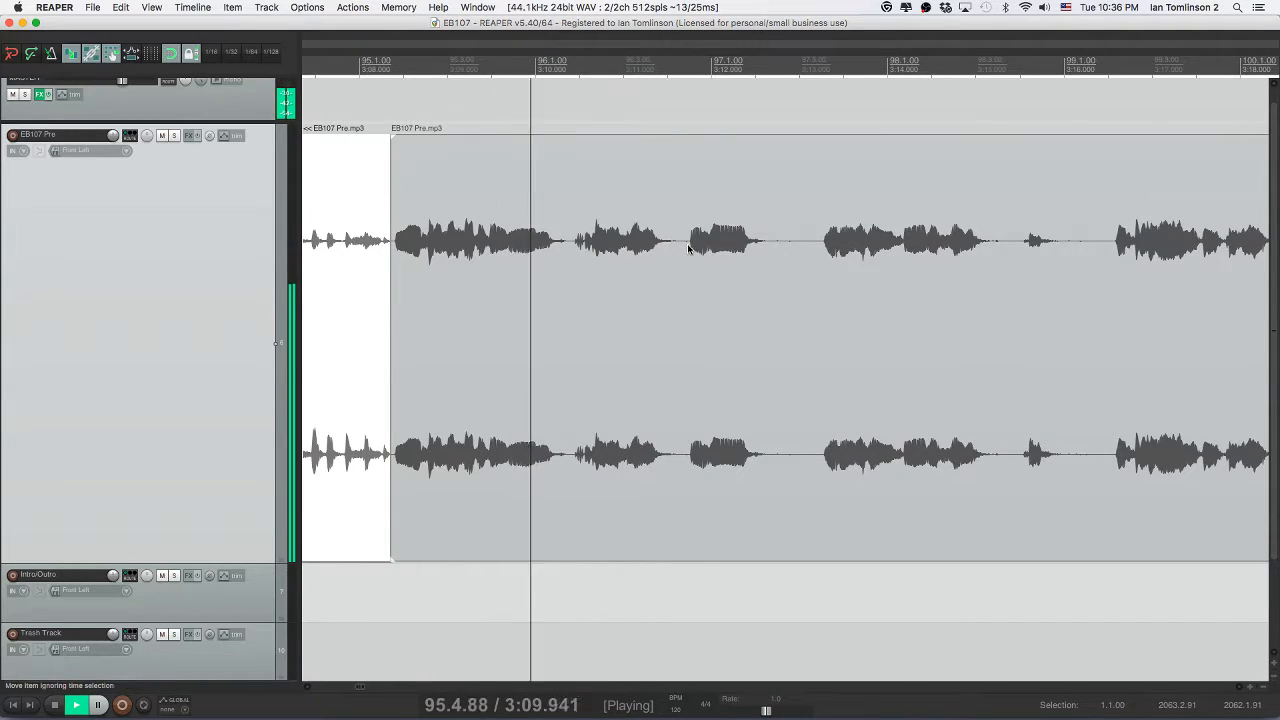
left_click(506, 247)
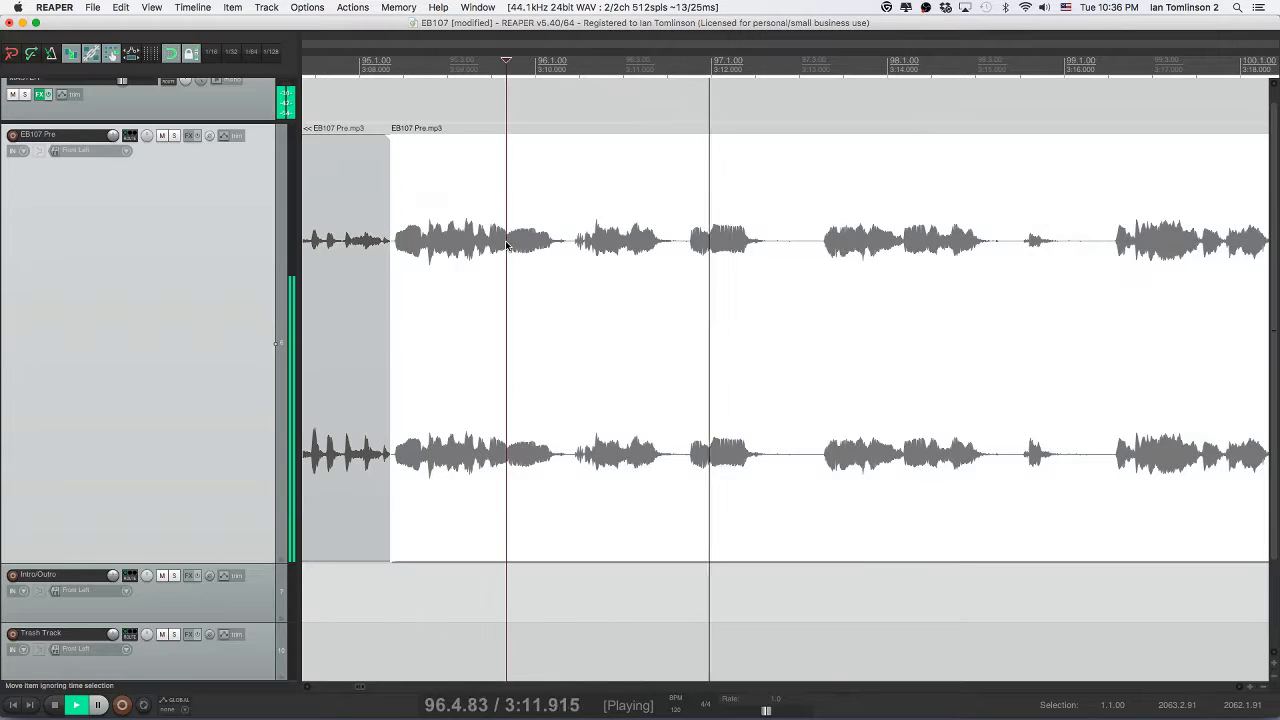
- Replay from about 3:09.7, split the clip at about 3:09.7 and 3:10.4, and send the sound between the splits to the Trash Track
key("space")
key("space")
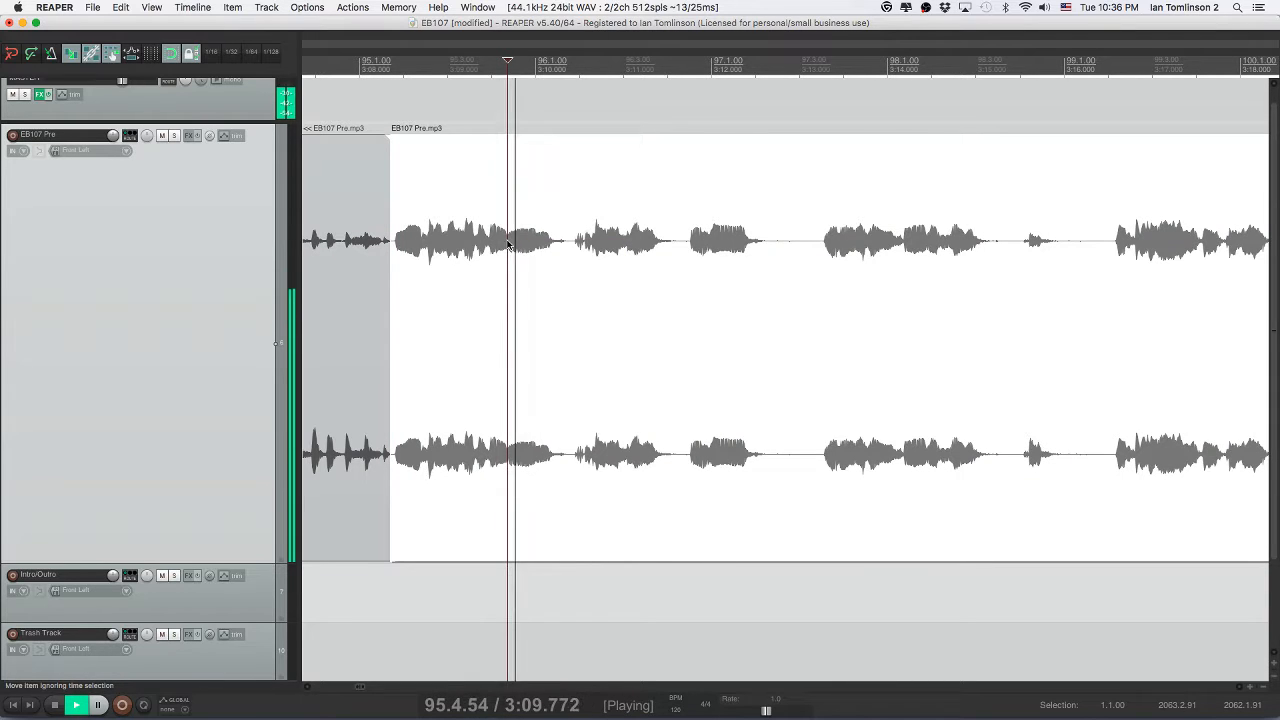
key("s")
left_click(570, 245)
key("s")
left_click(550, 249)
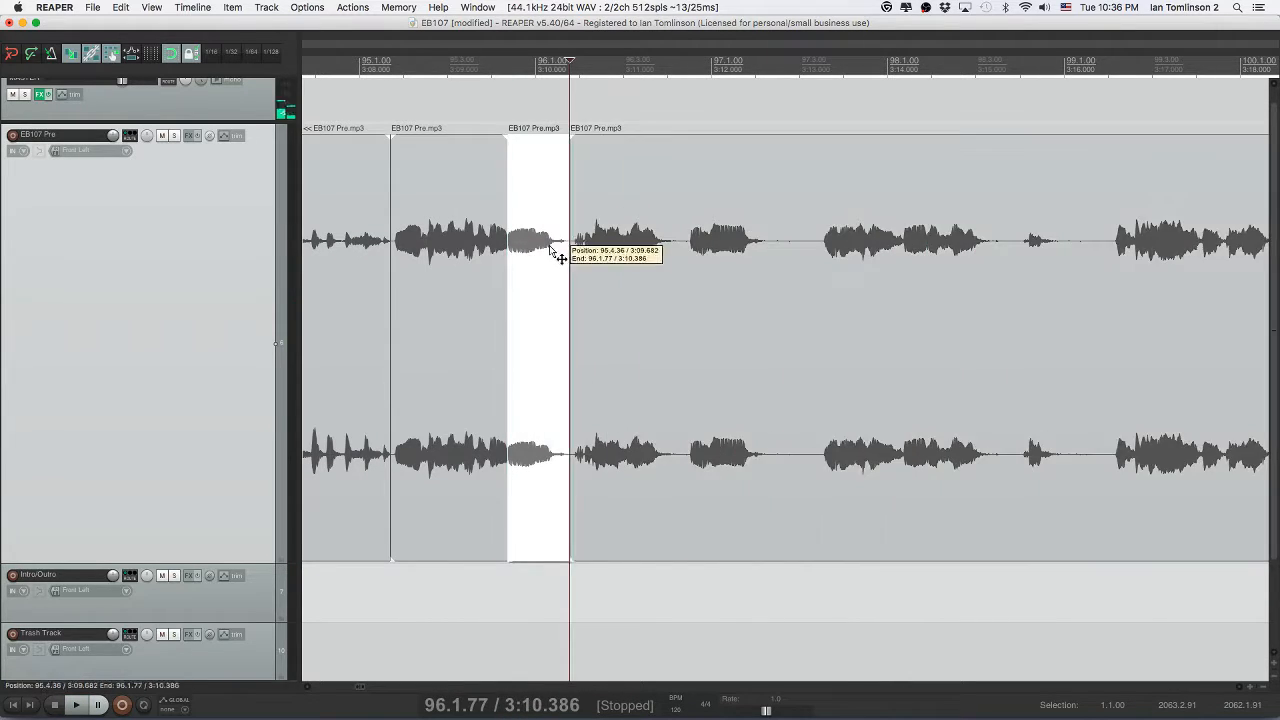
key("Delete")
- Play back from about 3:09.1 across the join at about 3:09.7
left_click(453, 261)
key("space")
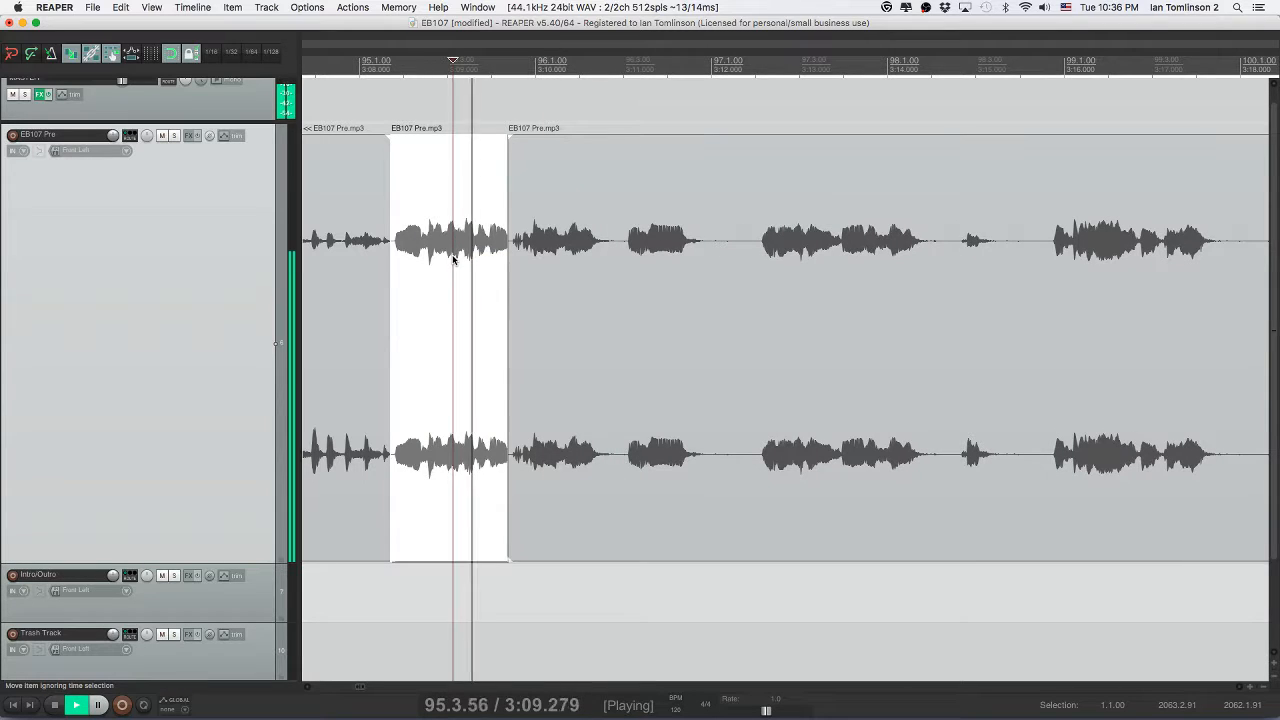
key("space")
- Play from about 3:09.8, split the clip there, and send the short fragment just before the split to the Trash Track
left_click(521, 262)
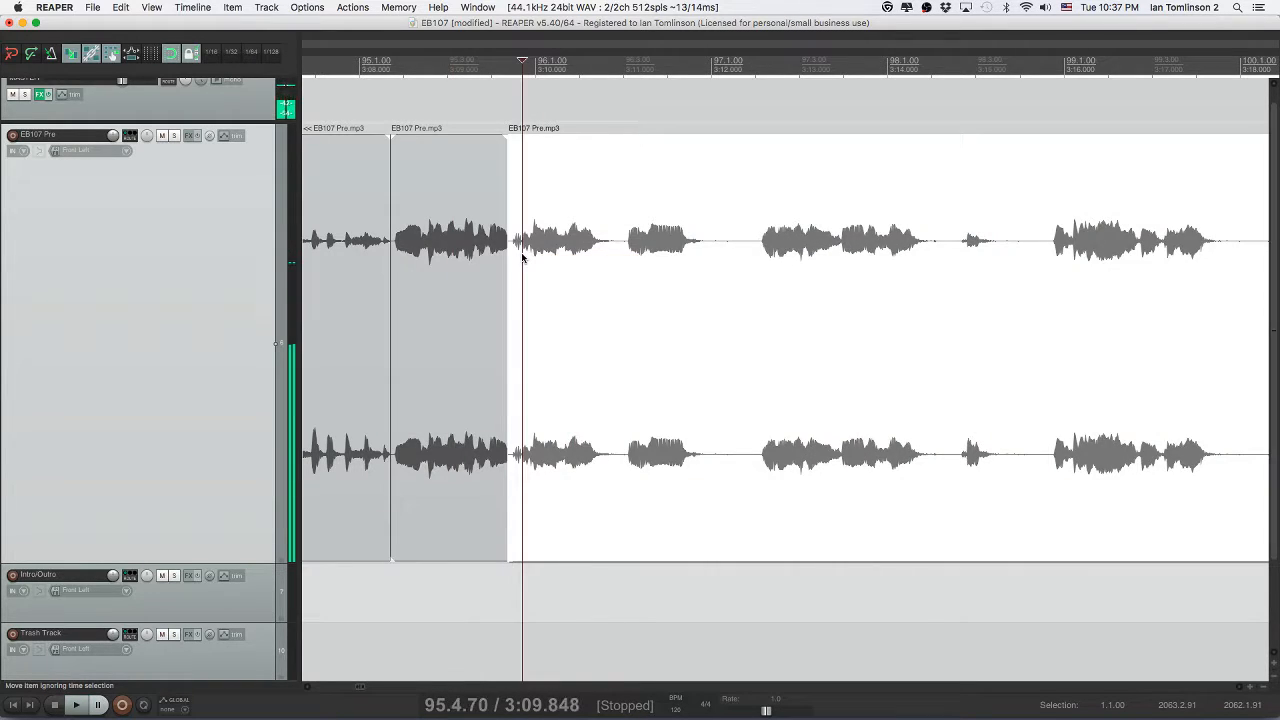
key("space")
key("space")
key("s")
left_click(513, 261)
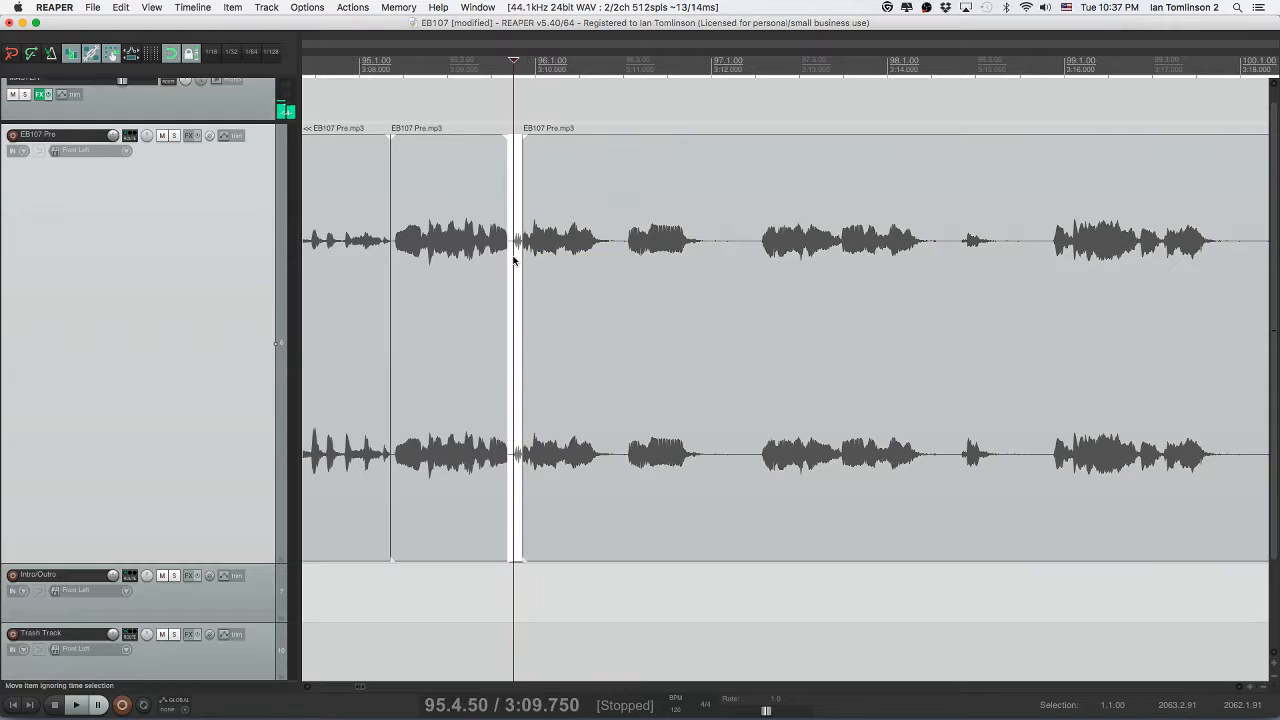
key("Delete")
- Split out the silent stretch between about 3:12.0 and 3:12.3 and copy it as room tone
left_click(709, 251)
key("s")
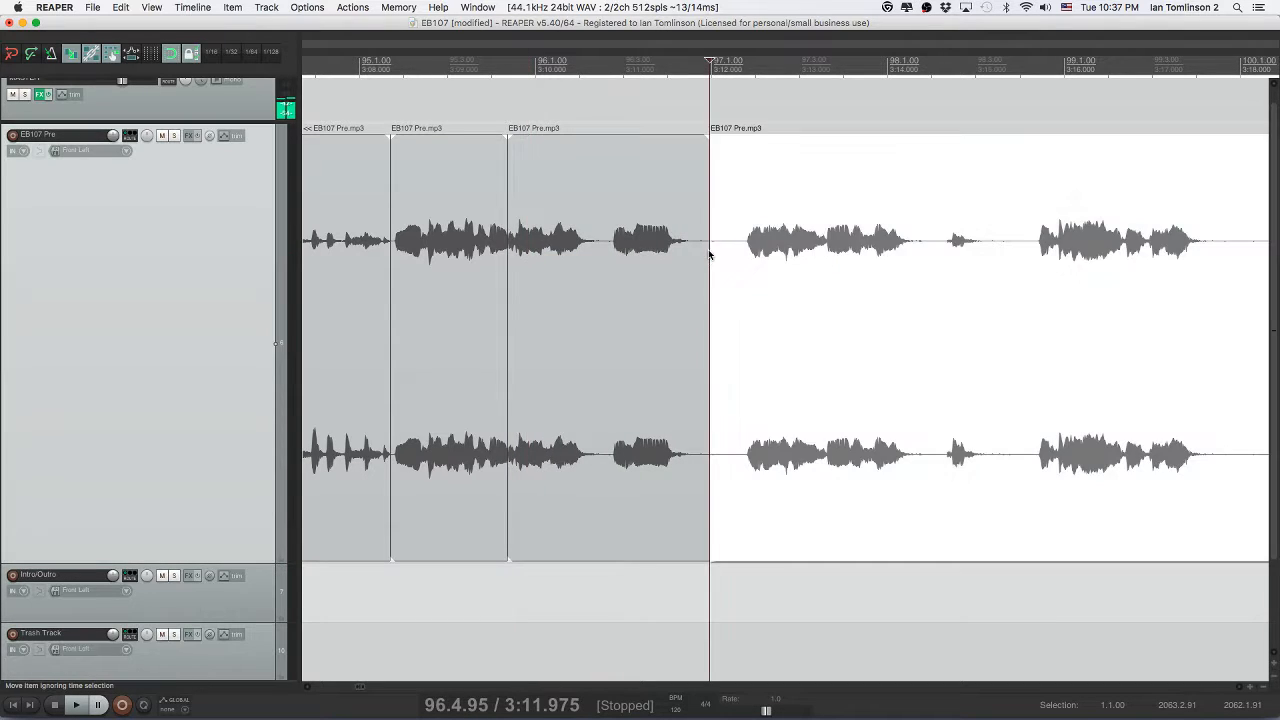
left_click(743, 251)
key("s")
left_click(726, 257)
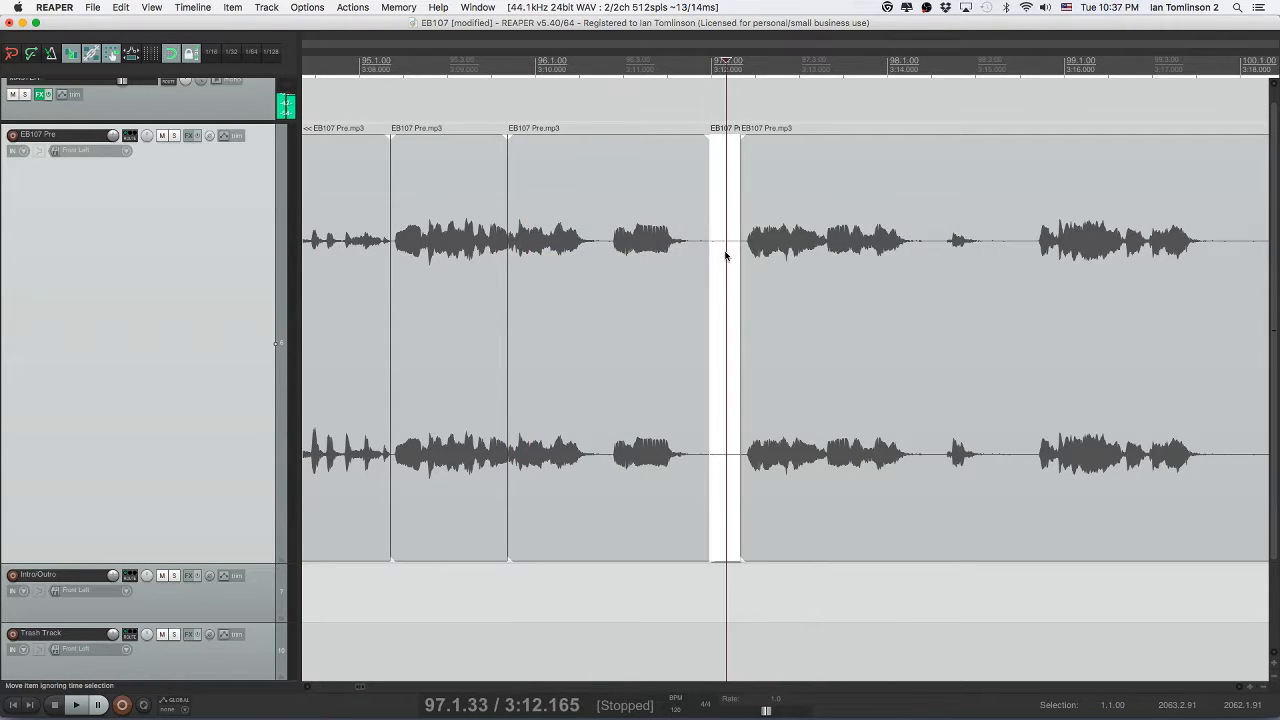
- Open a gap at about 3:09.7, paste the copied room tone into it, and butt the following clip against its end
left_click(524, 247)
left_click_drag(538, 251, 580, 251)
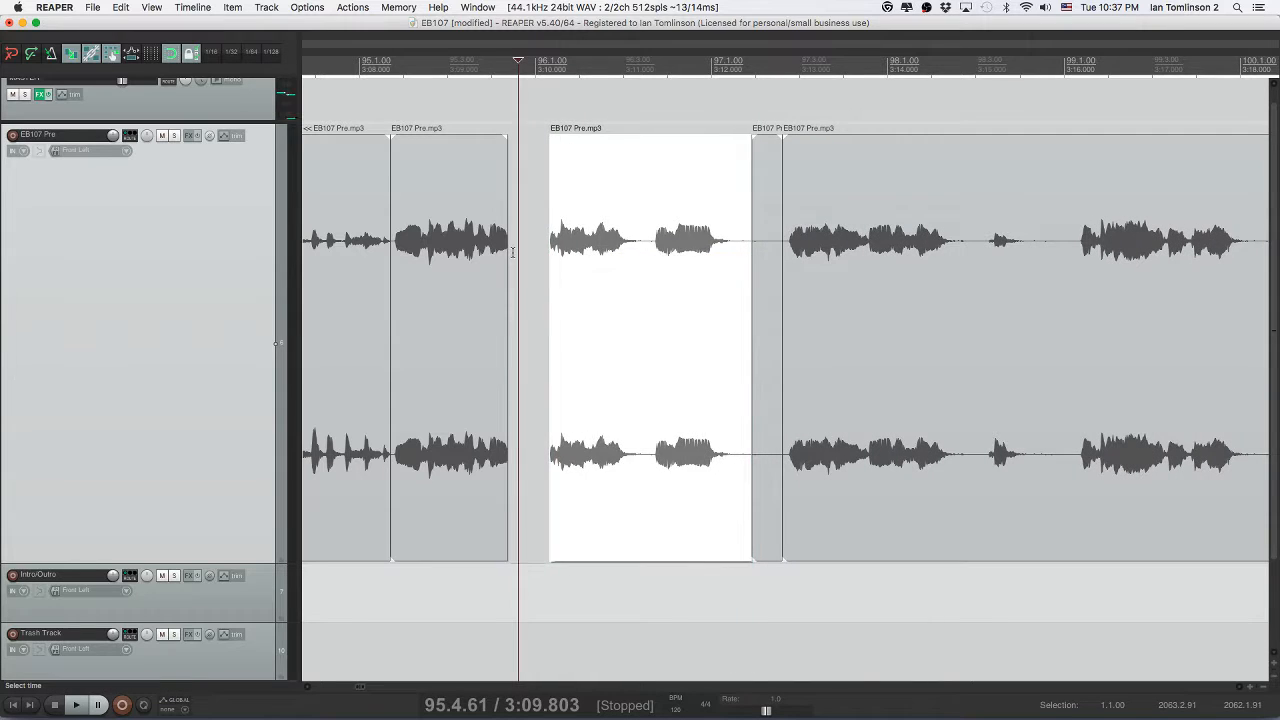
left_click(512, 251)
key("super+v")
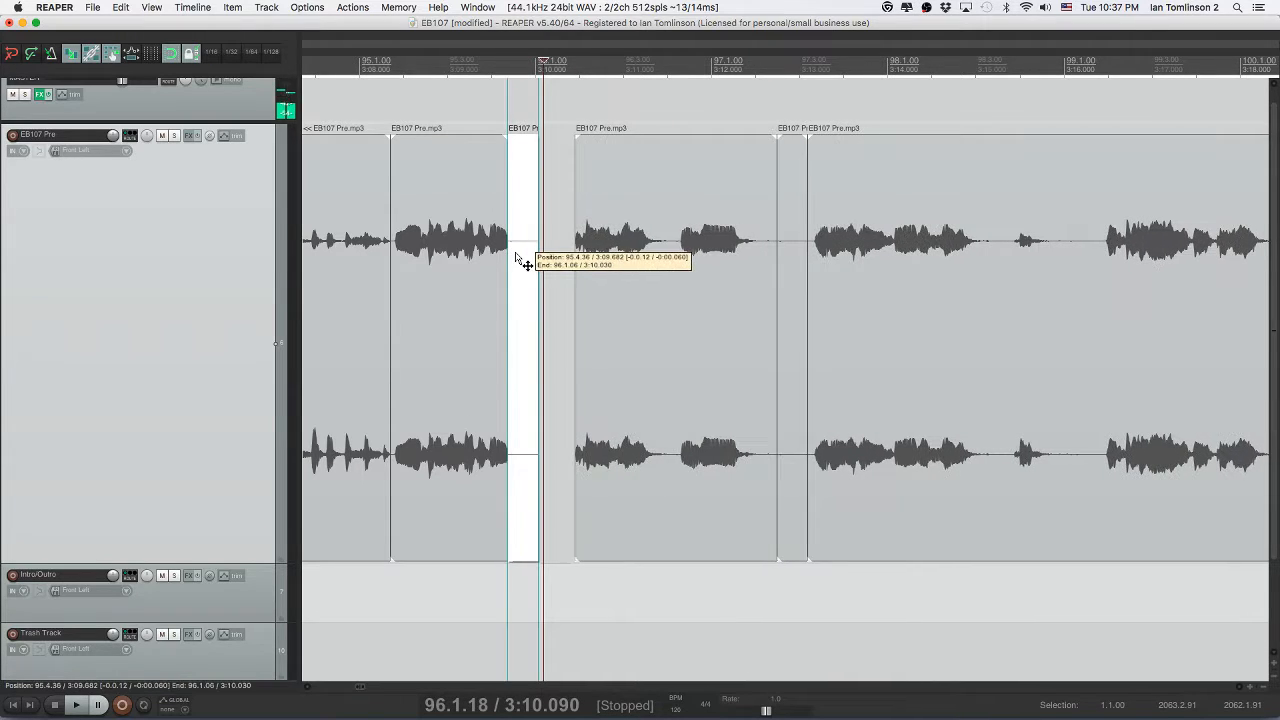
left_click_drag(516, 258, 516, 257)
left_click_drag(594, 263, 556, 265)
- Play back from about 3:09.1 across the inserted room tone
left_click(456, 244)
key("space")
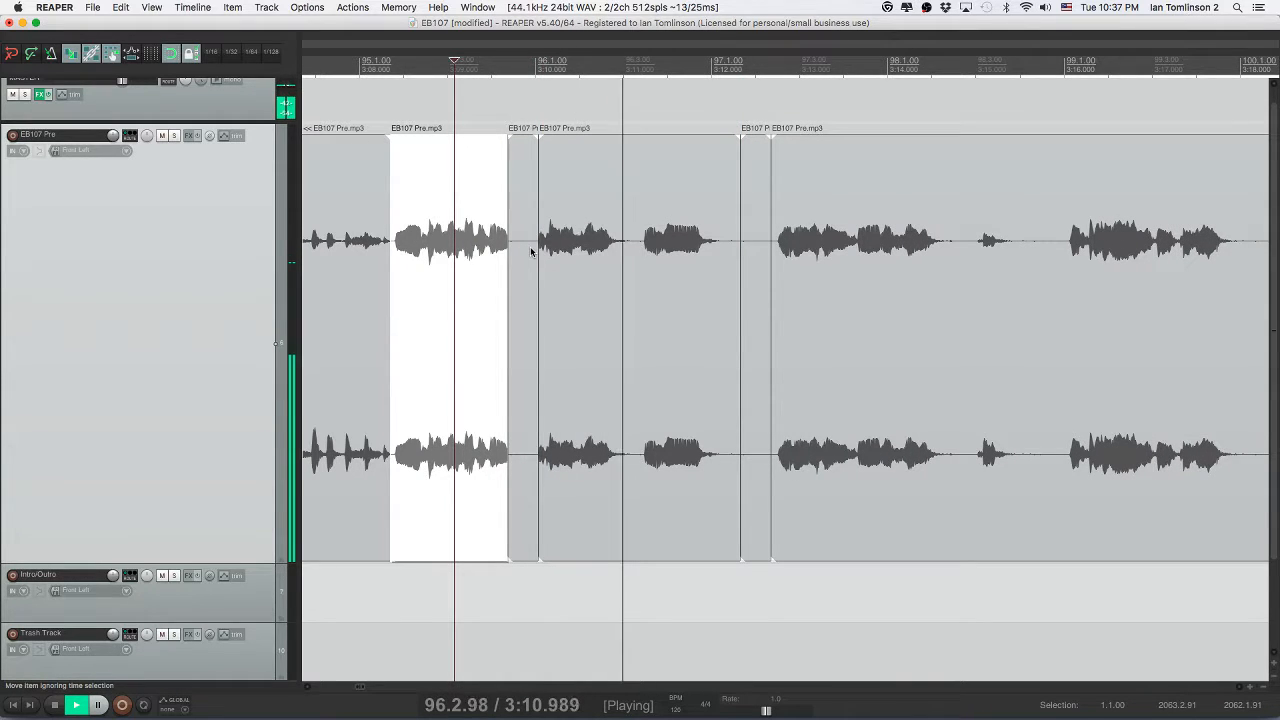
key("space")
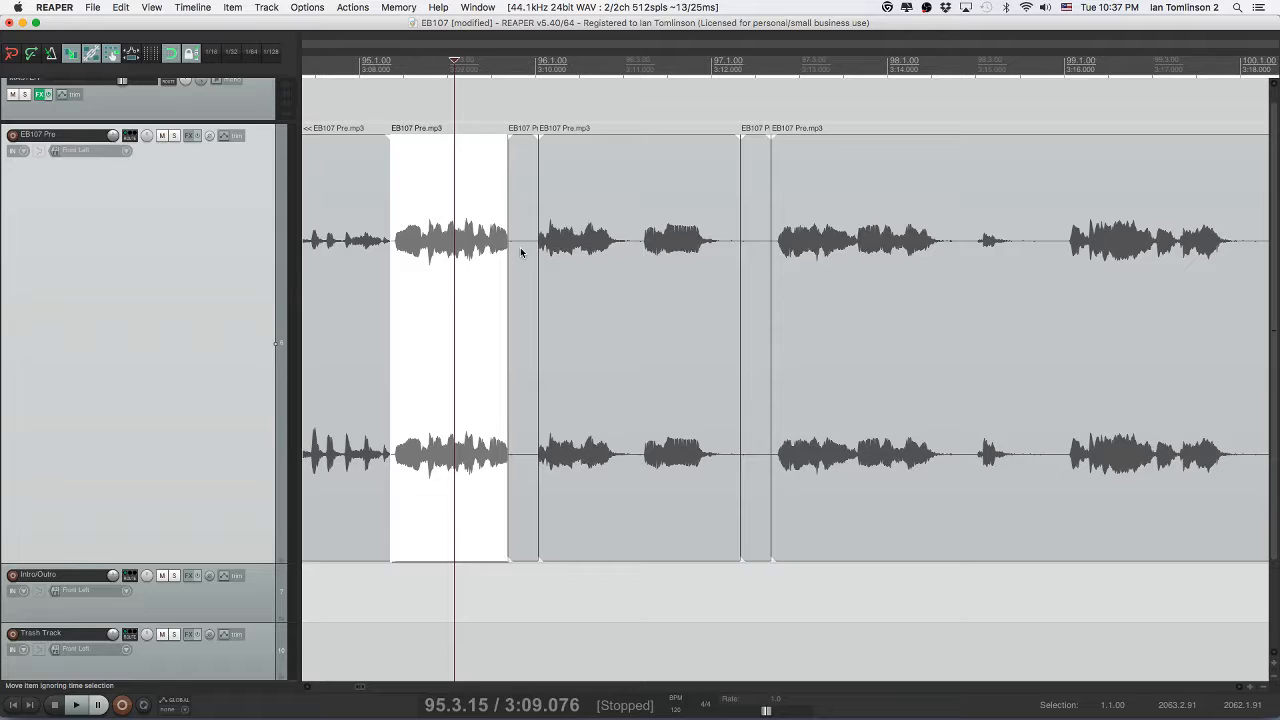
- Shorten the room tone after about 3:09.7 and overlap it with both neighbouring clips to form crossfades
scroll(520, 247, "up", 5)
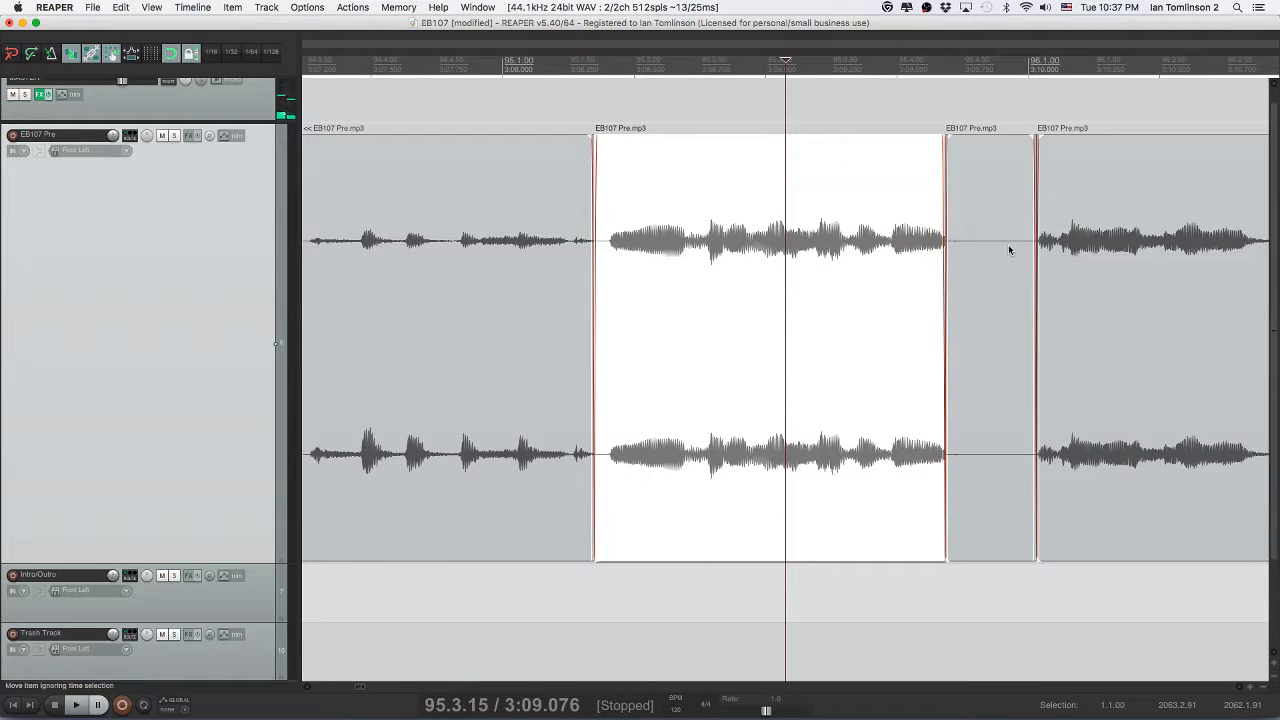
left_click_drag(1032, 253, 984, 251)
left_click(1055, 272)
left_click_drag(1055, 272, 937, 251)
- Play back from about 3:08.9 across the crossfaded room tone and save the project
left_click(748, 235)
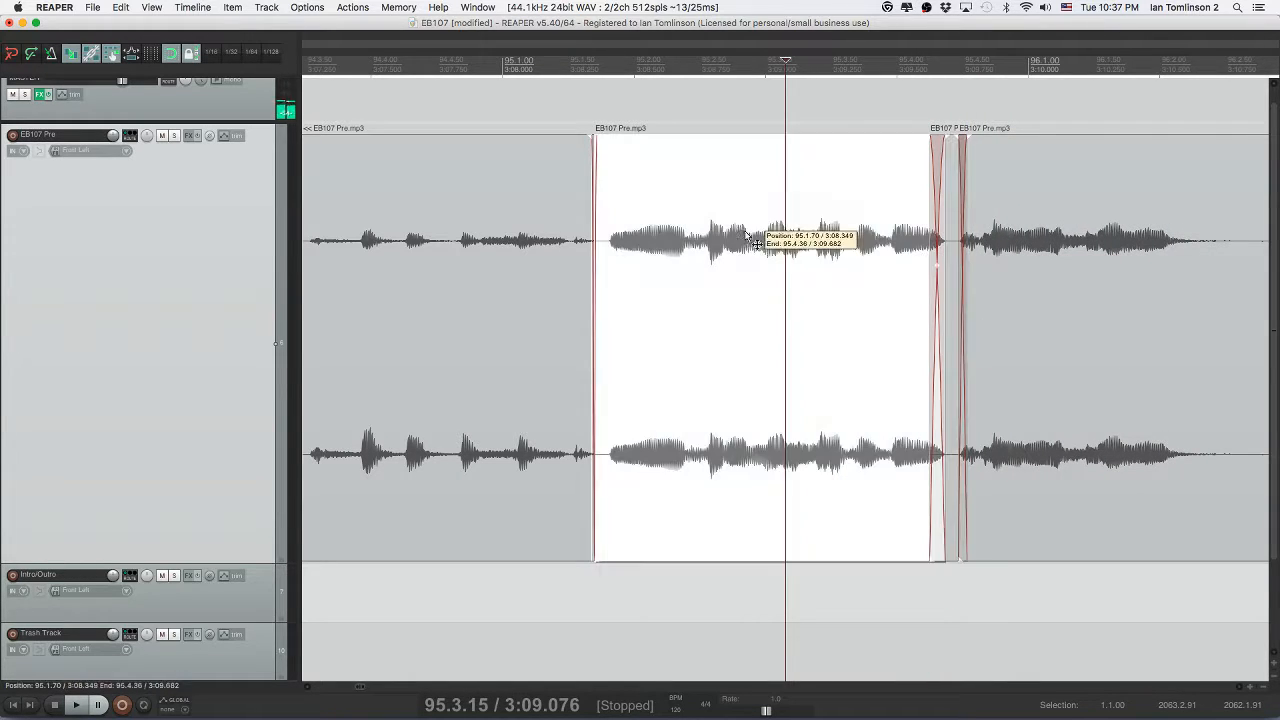
key("space")
key("super+s")
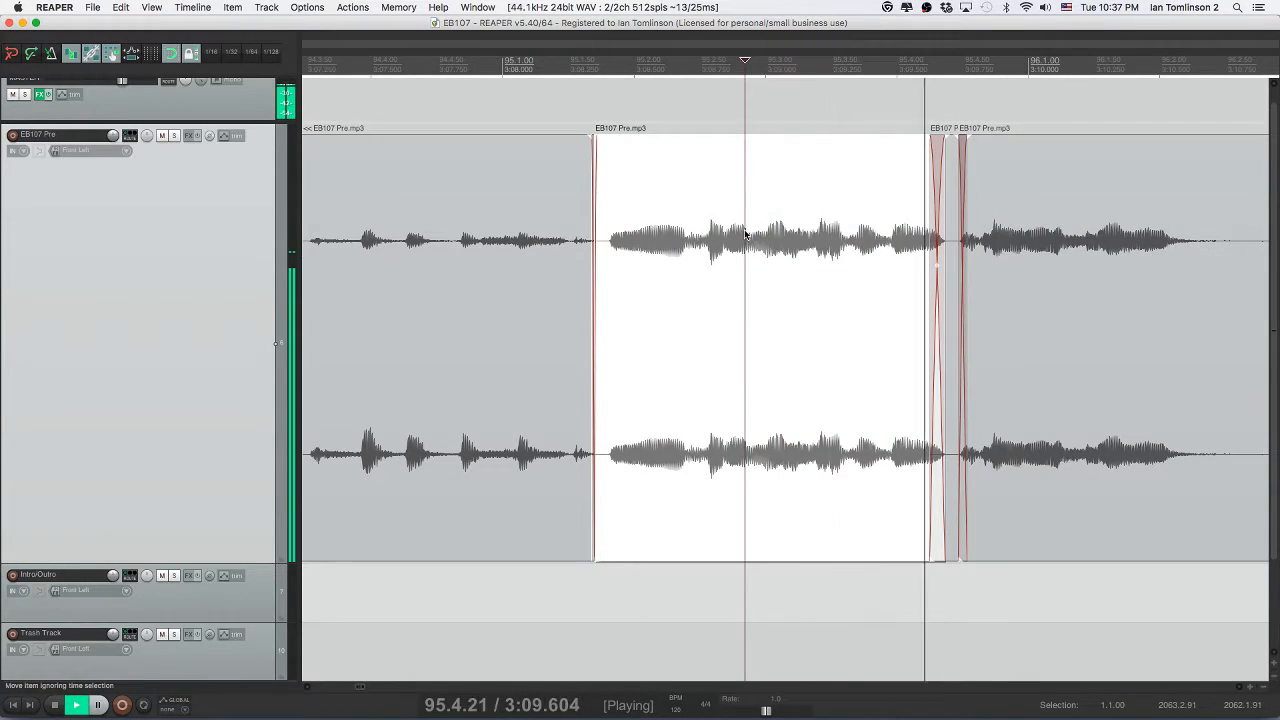
scroll(745, 235, "down", 5)
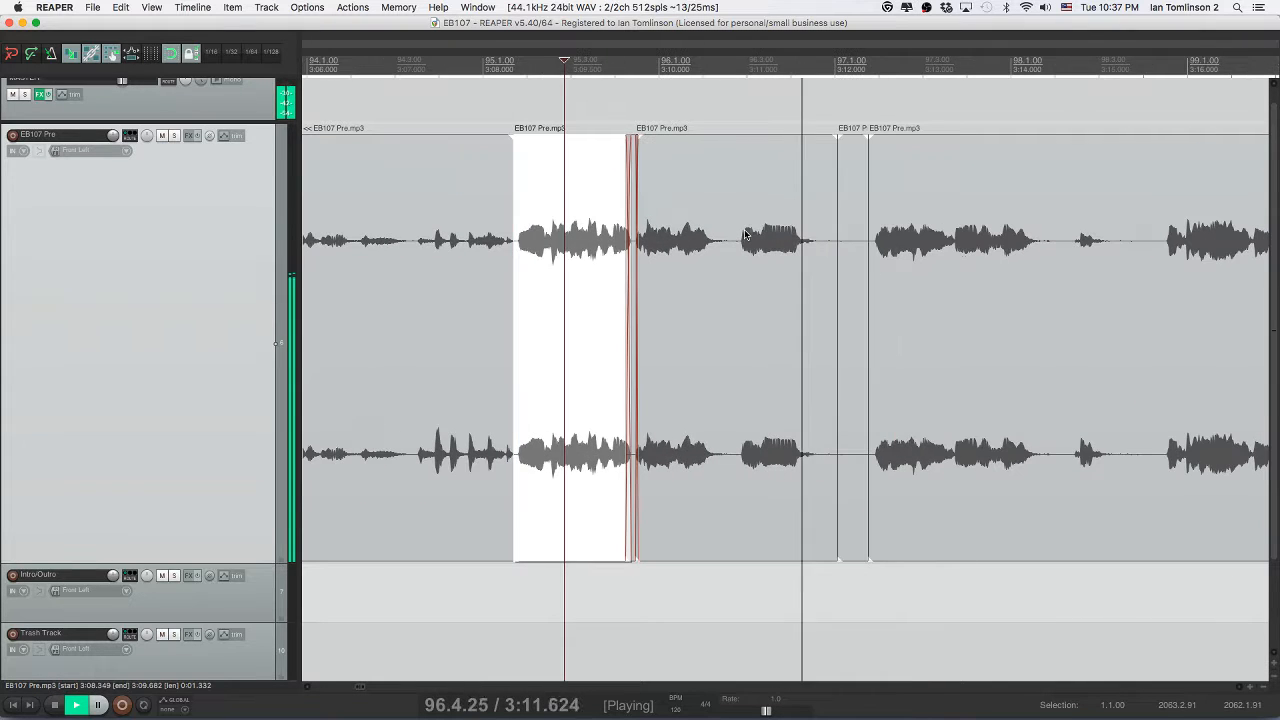
key("space")
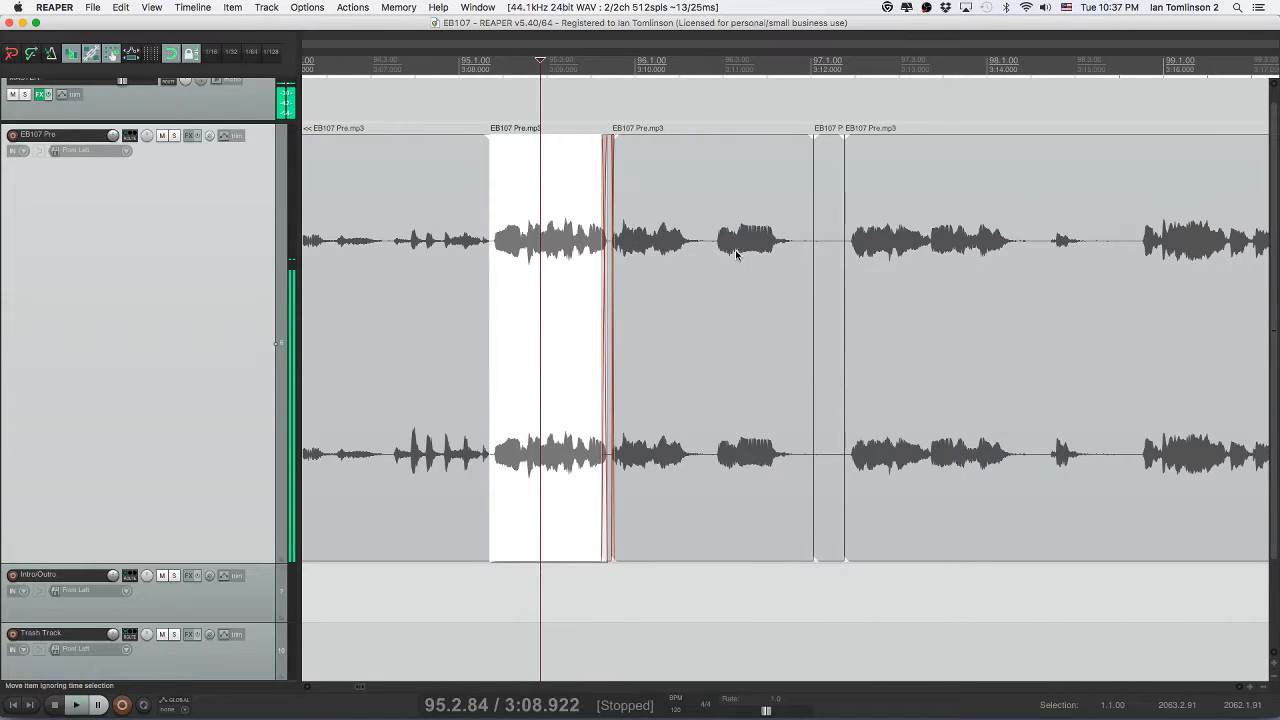
- Split the clip in the middle of the sound at about 3:11.2
left_click(735, 248)
left_click(738, 248)
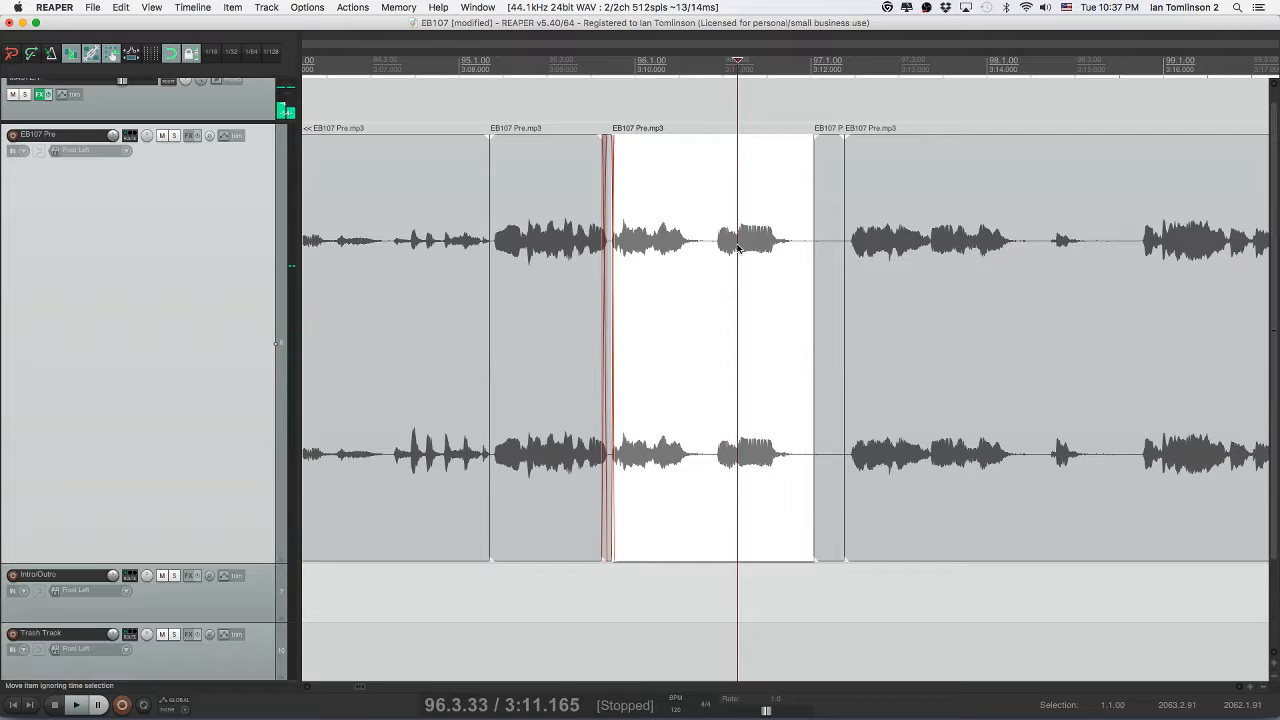
key("s")
left_click(781, 252)
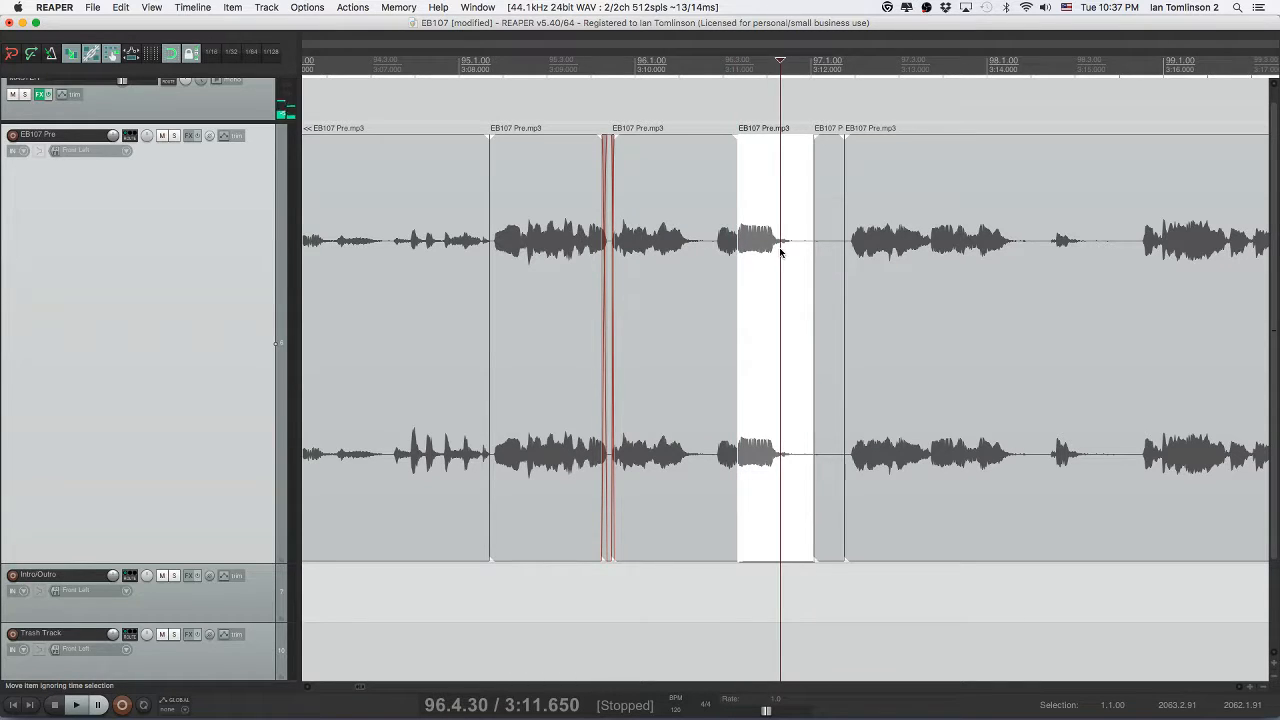
key("Delete")
left_click_drag(860, 248, 782, 243)
key("ctrl+z")
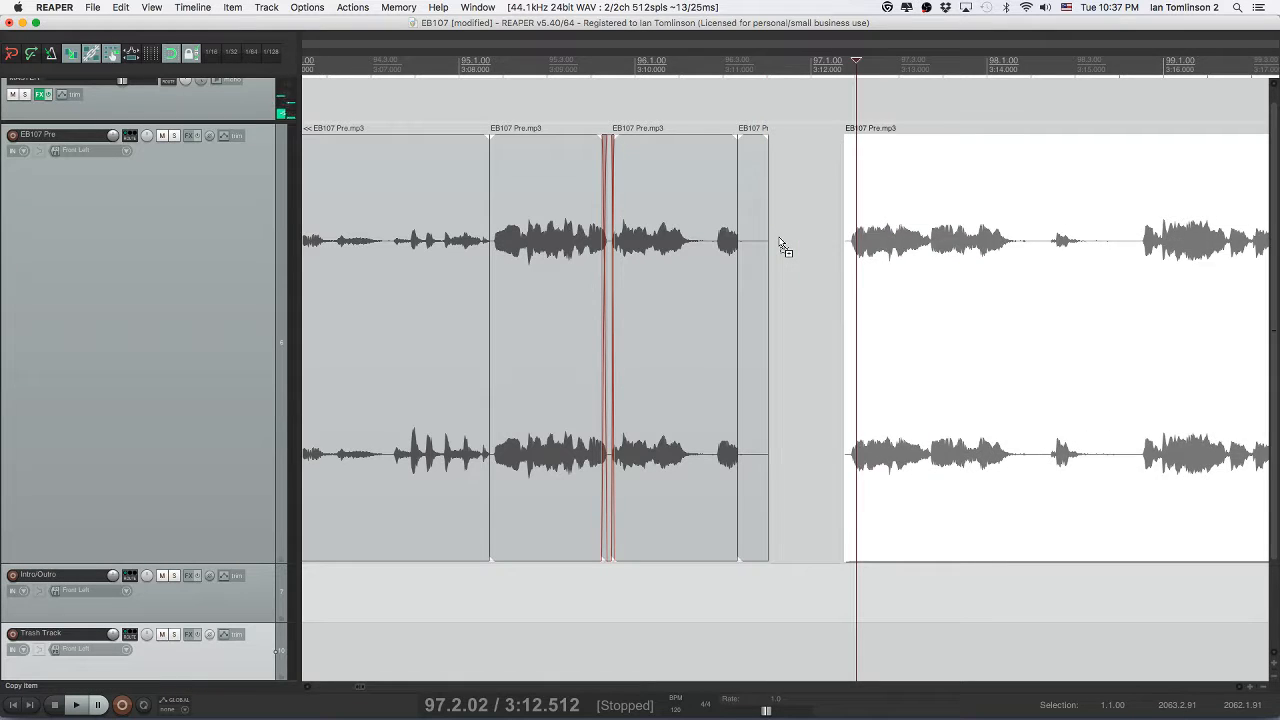
key("ctrl+z")
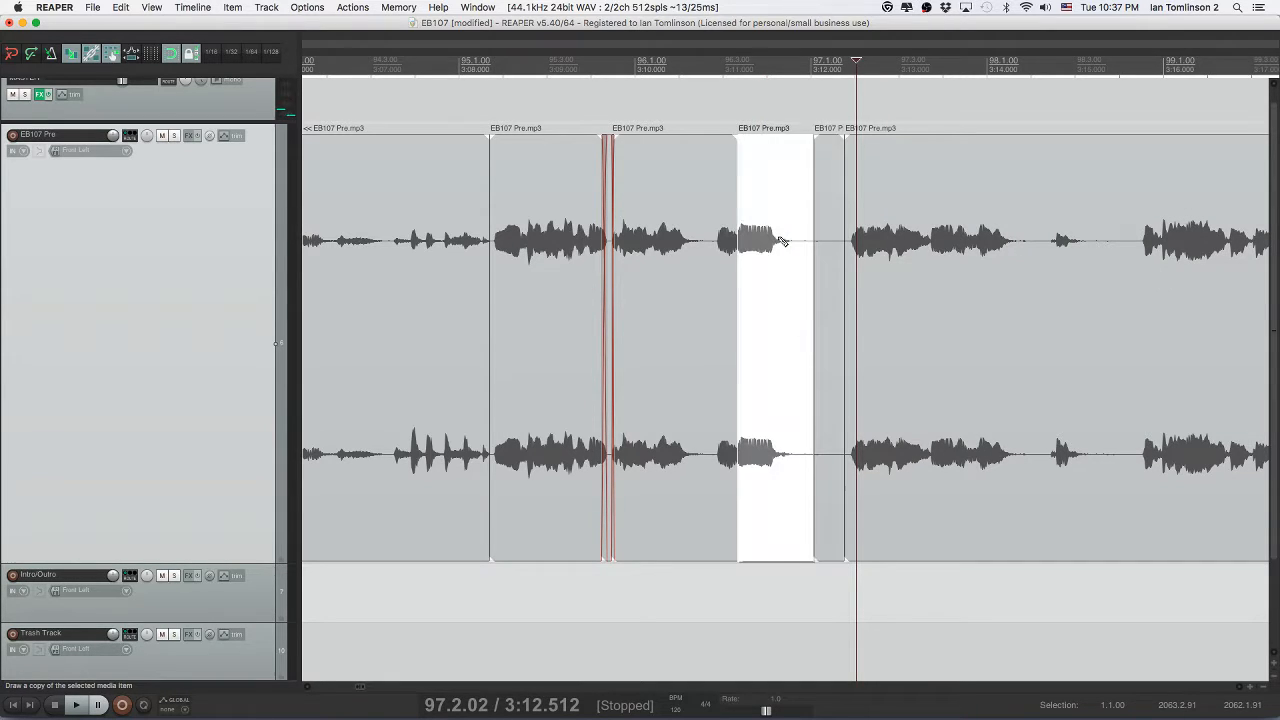
- Send the silent piece at about 3:12.0 and the filler piece at about 3:11.2 to the Trash Track, and play back from about 3:10.5
left_click(824, 243)
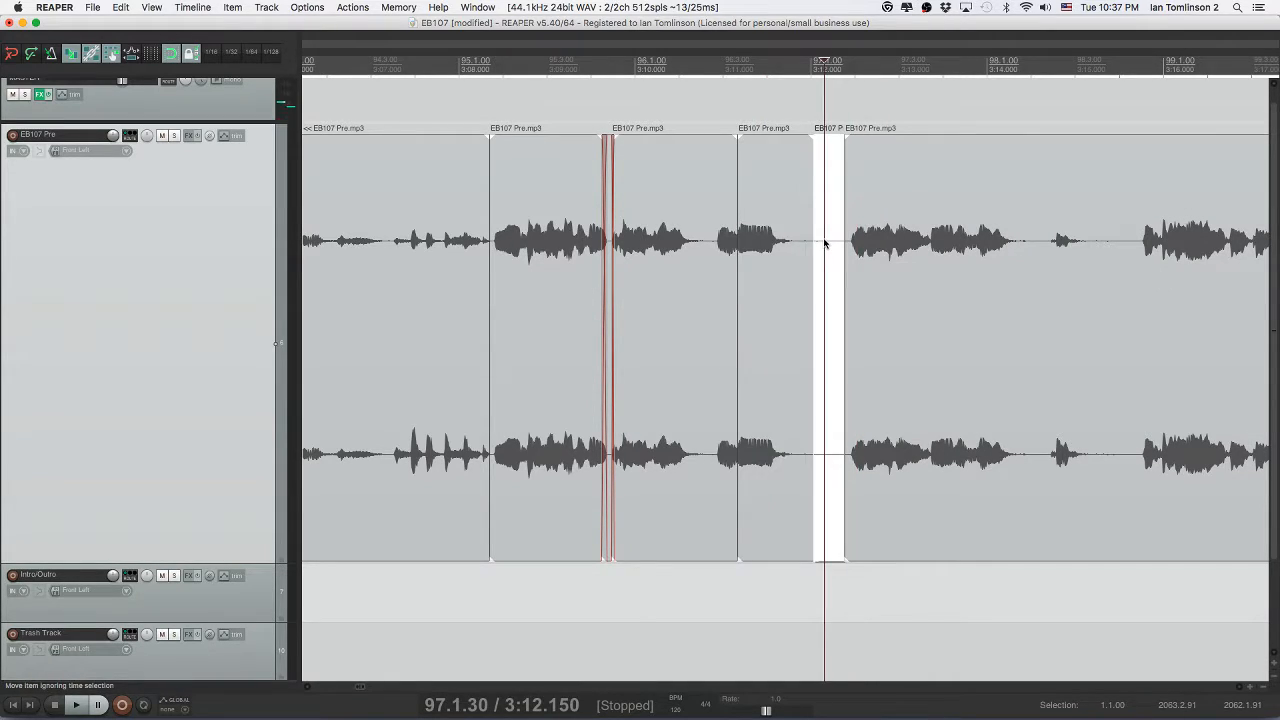
key("Delete")
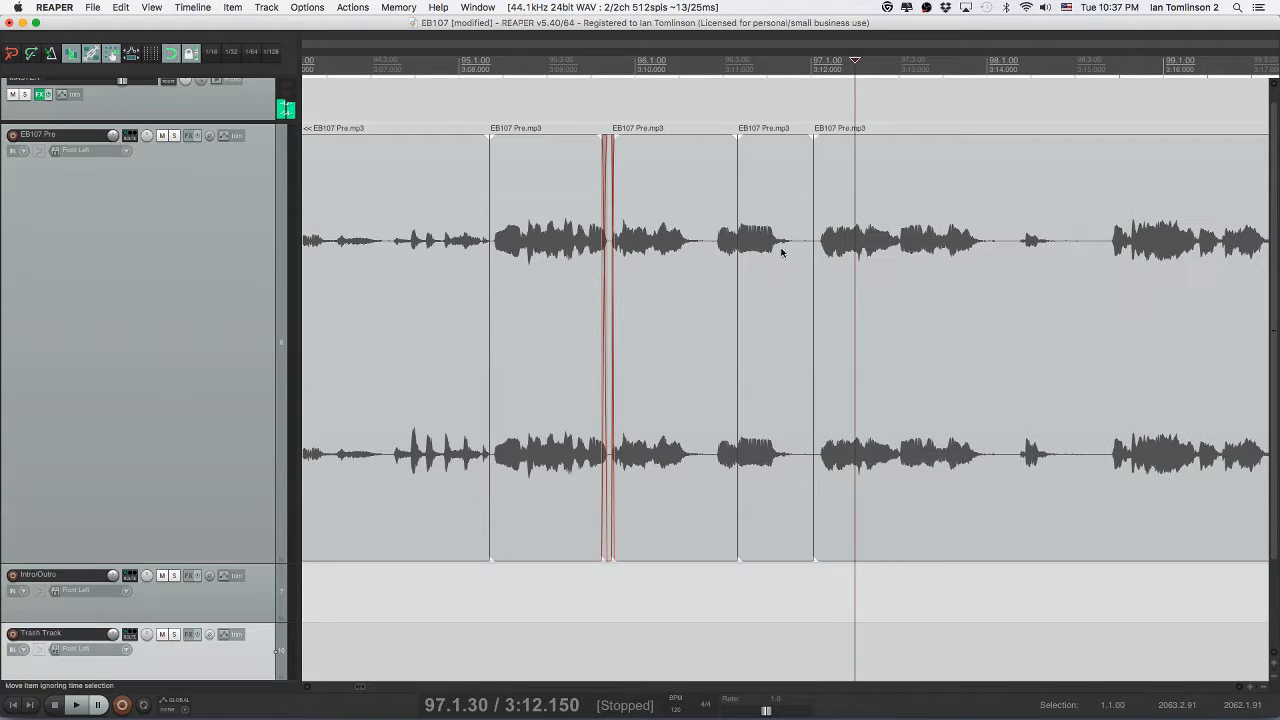
left_click(777, 251)
key("Delete")
left_click(681, 255)
key("space")
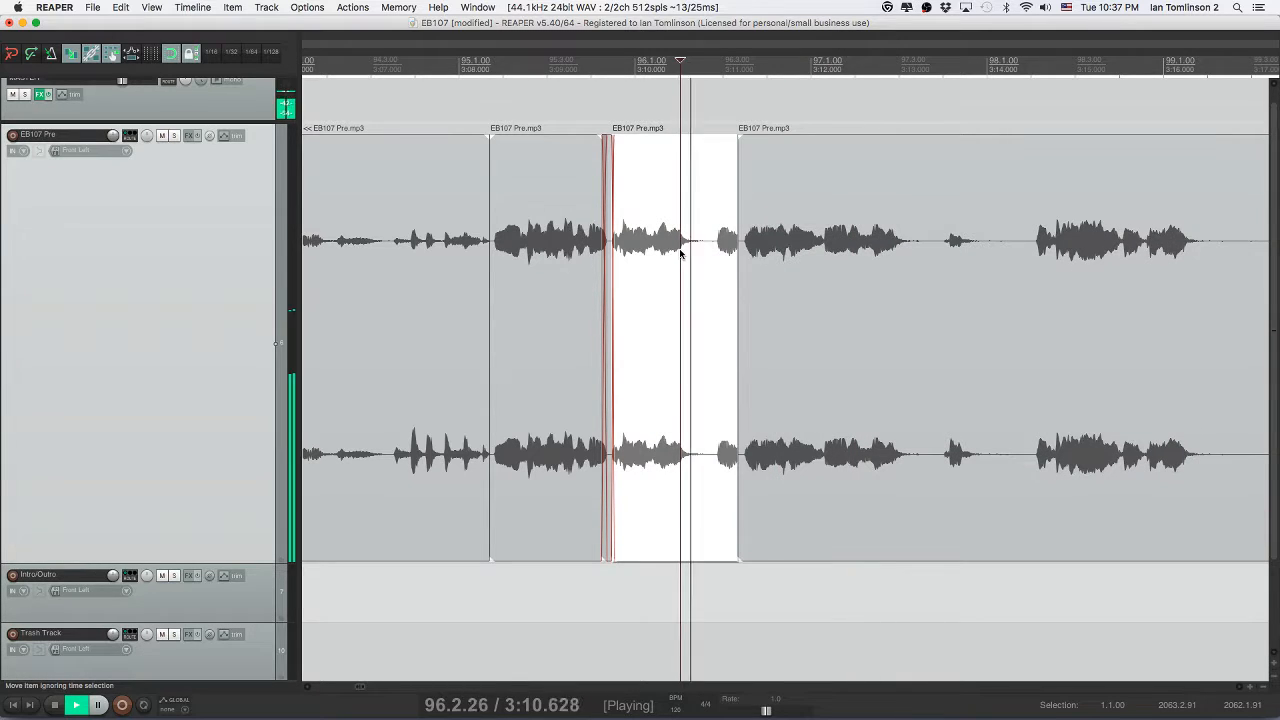
key("space")
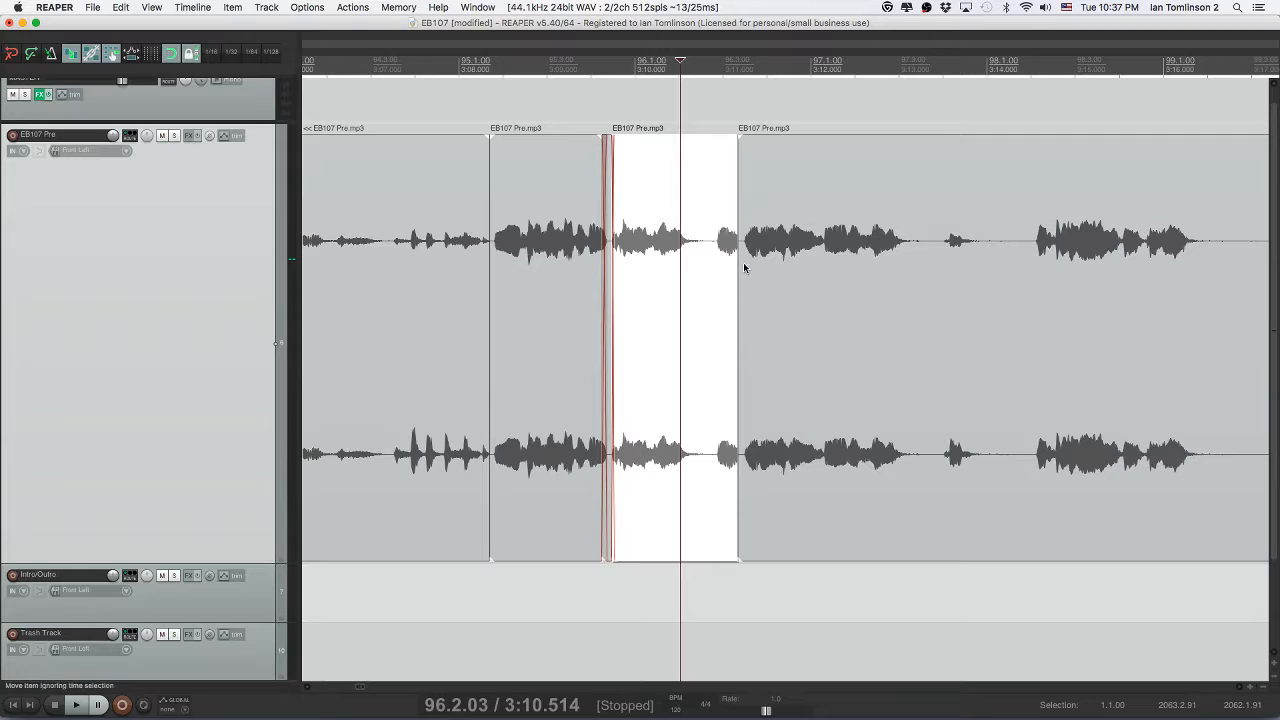
- Trim and shift the following clip into a short crossfade at about 3:11.1, and play back from about 3:10.5 and 3:09.3
left_click_drag(738, 263, 755, 271)
left_click(677, 265)
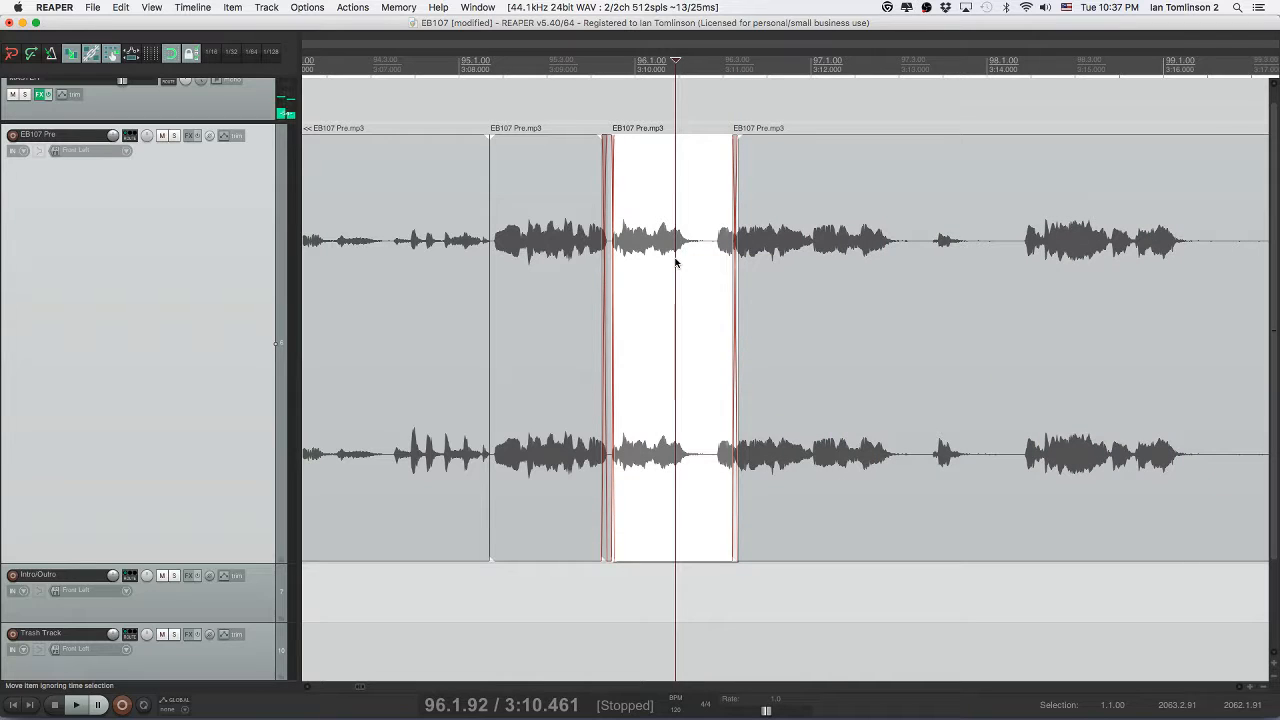
key("space")
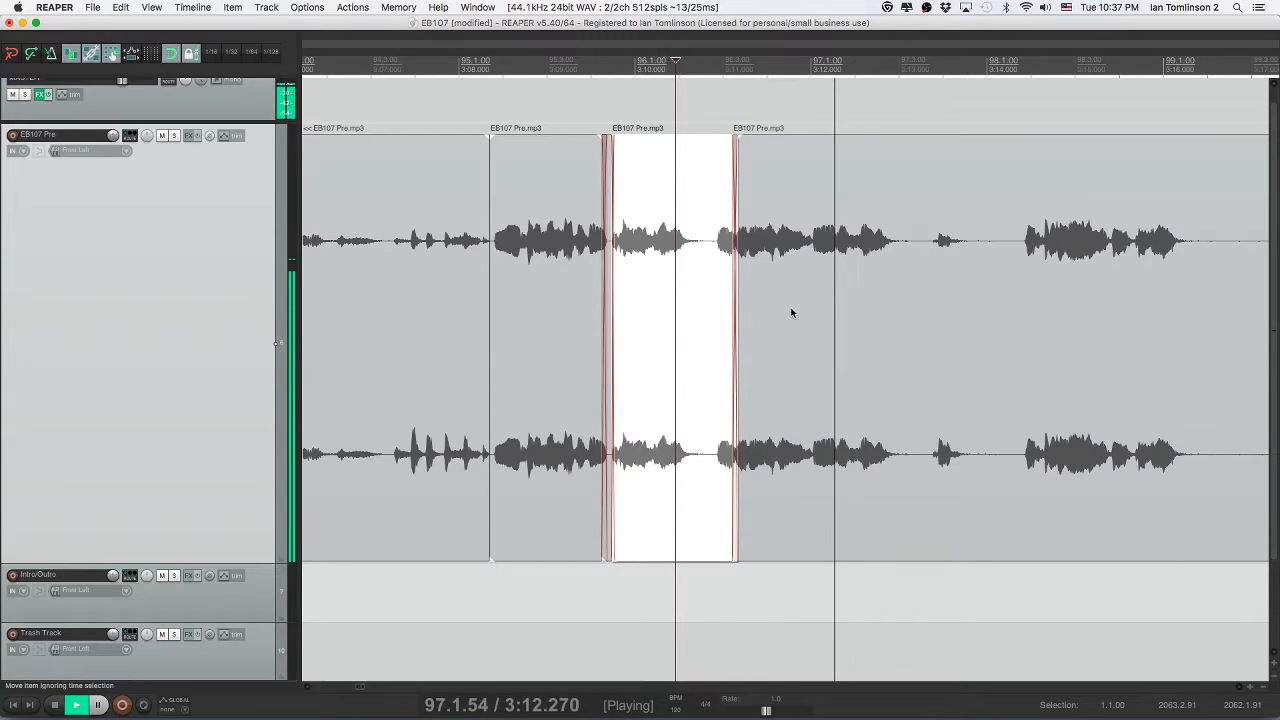
key("space")
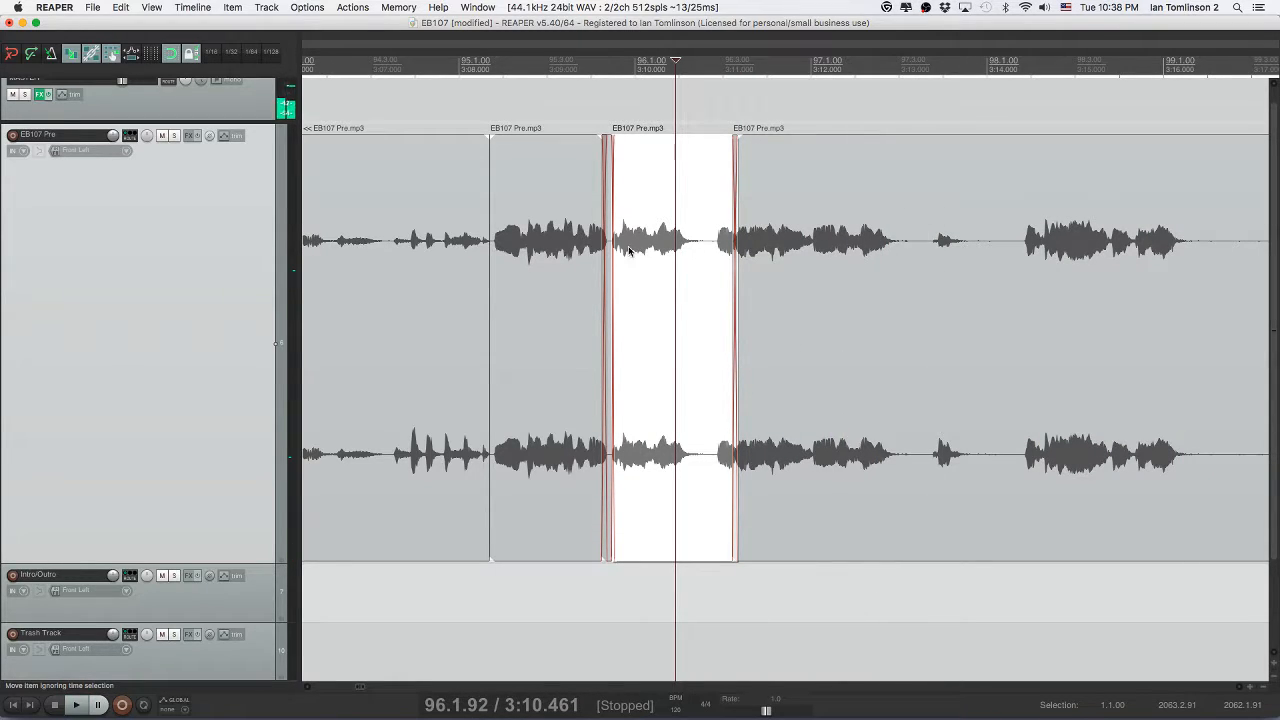
left_click(577, 250)
key("space")
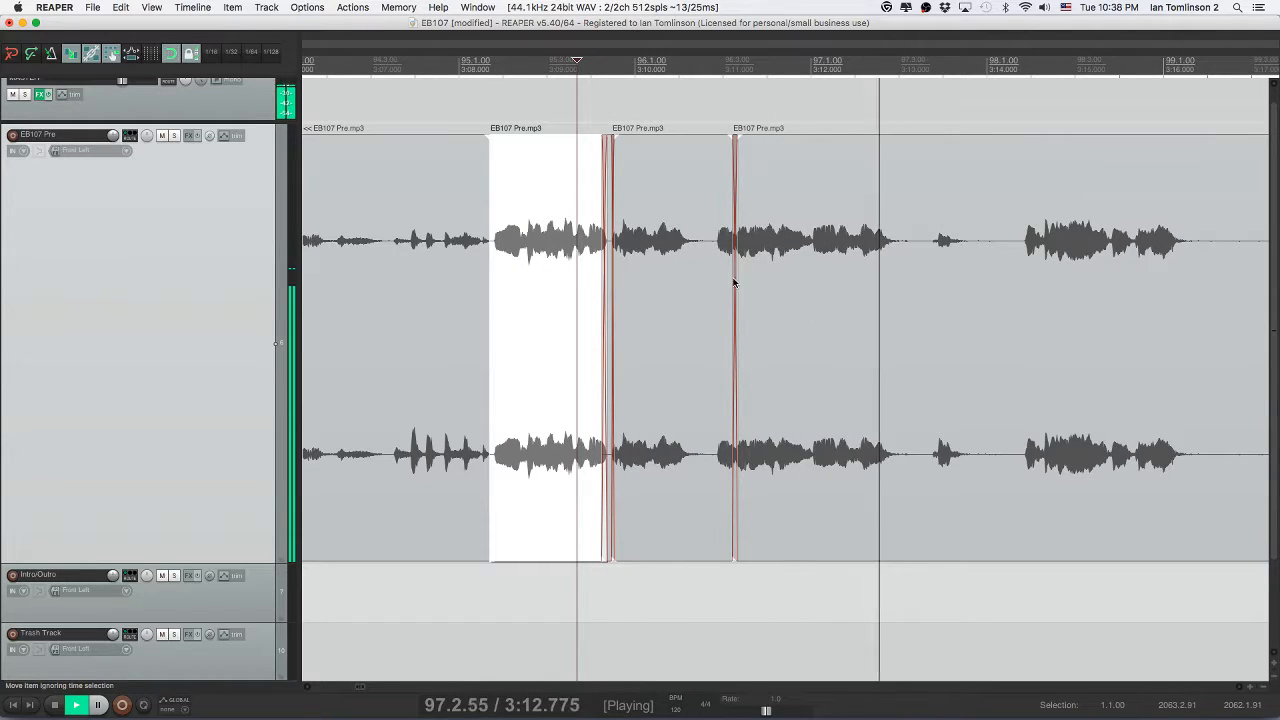
key("space")
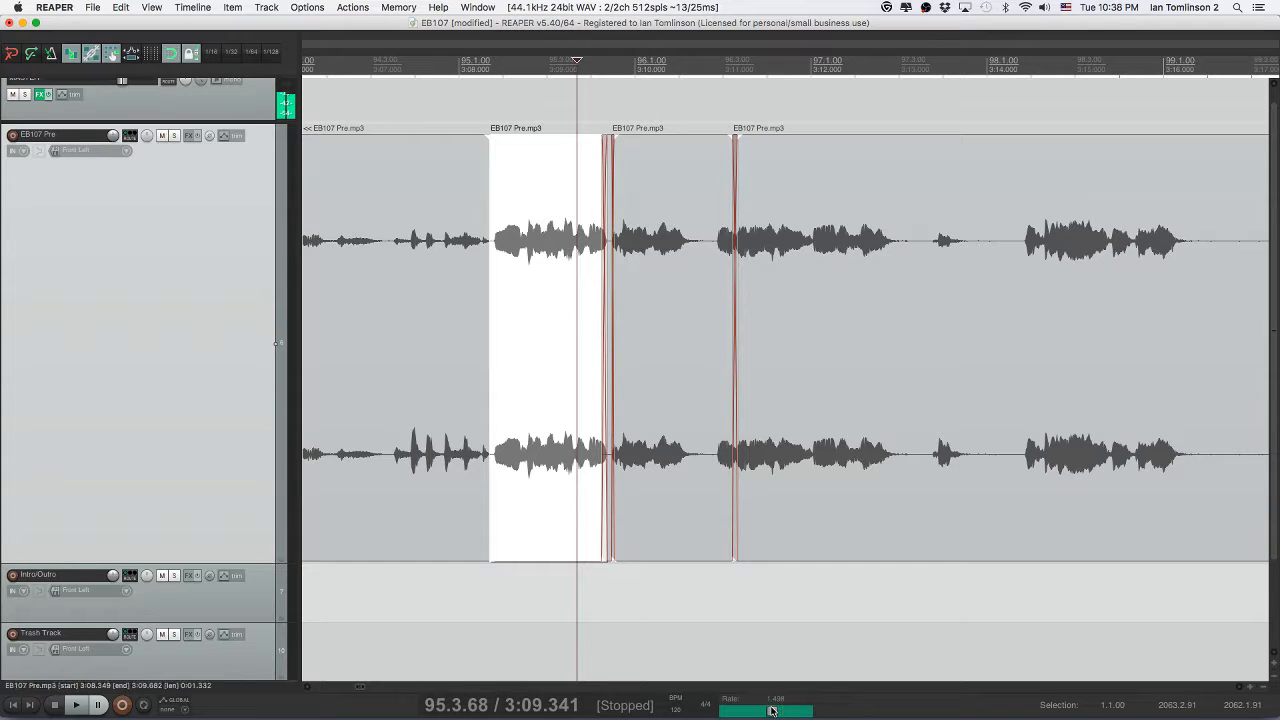
- Play on from about 3:13.2, split the clip at about 3:13.9 and 3:14.4, and send the pause between the splits to the Trash Track
left_click(914, 343)
key("space")
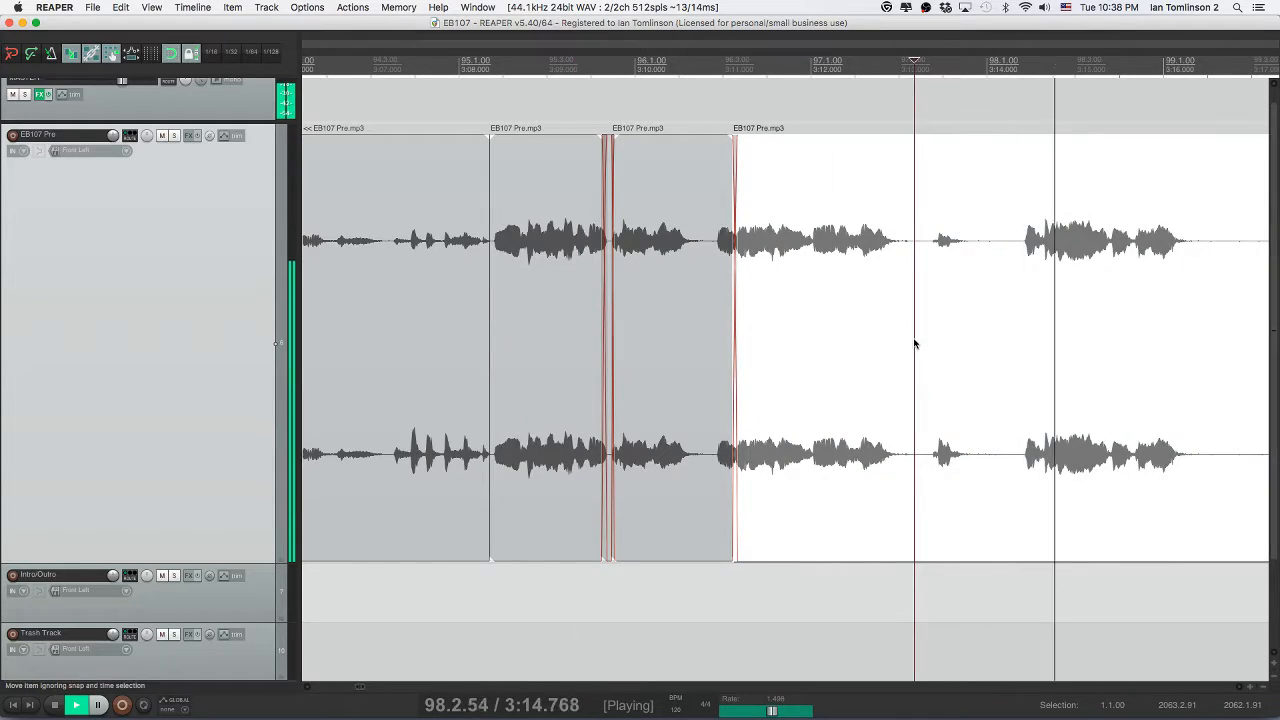
left_click(736, 290)
key("s")
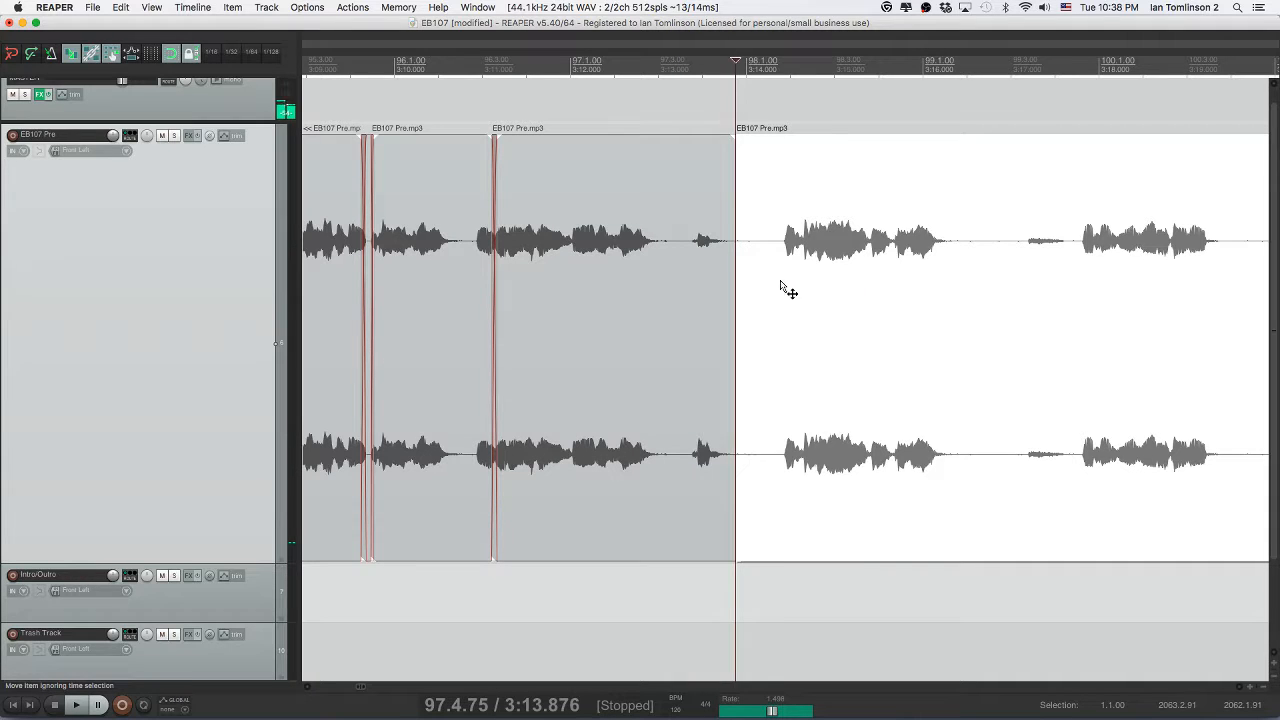
left_click(781, 283)
key("s")
left_click(758, 281)
key("Delete")
- Play back from about 3:12.7 across the join at about 3:13.9 and save the project
left_click(629, 288)
key("space")
key("super+s")
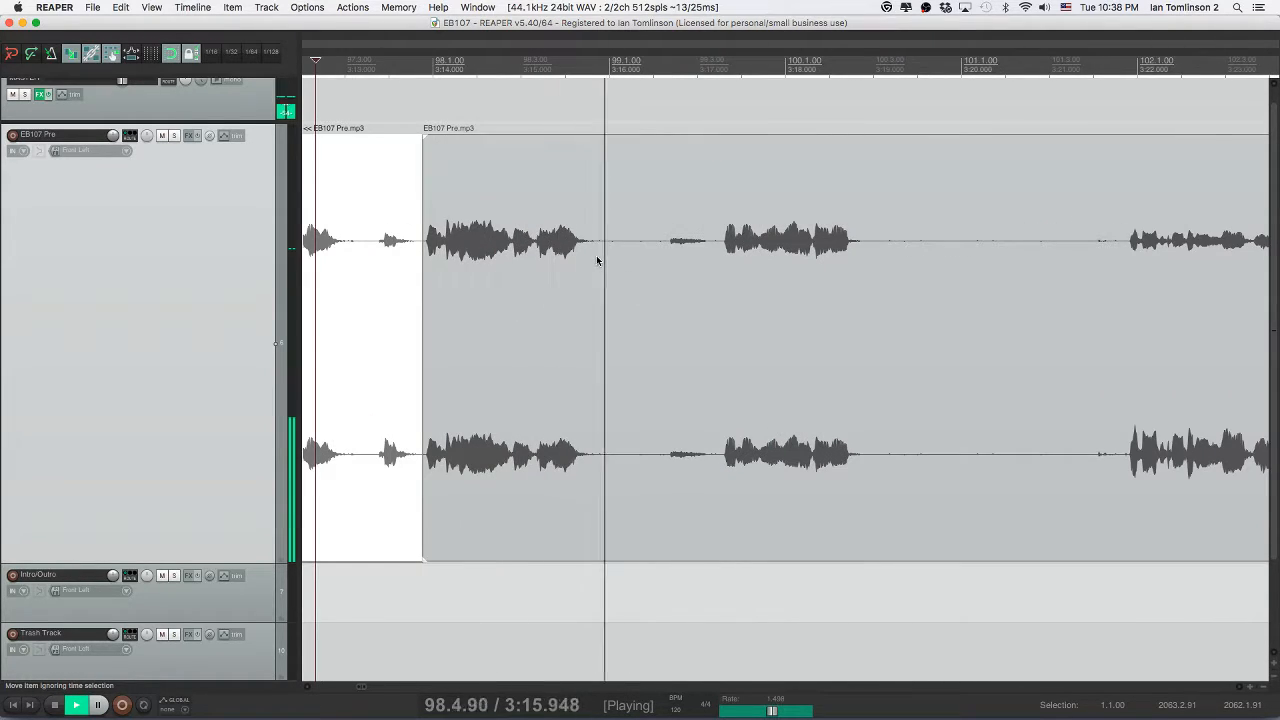
key("space")
- Split the clip at about 3:15.9 and 3:17.2 and send the pause with its breath noise to the Trash Track
key("s")
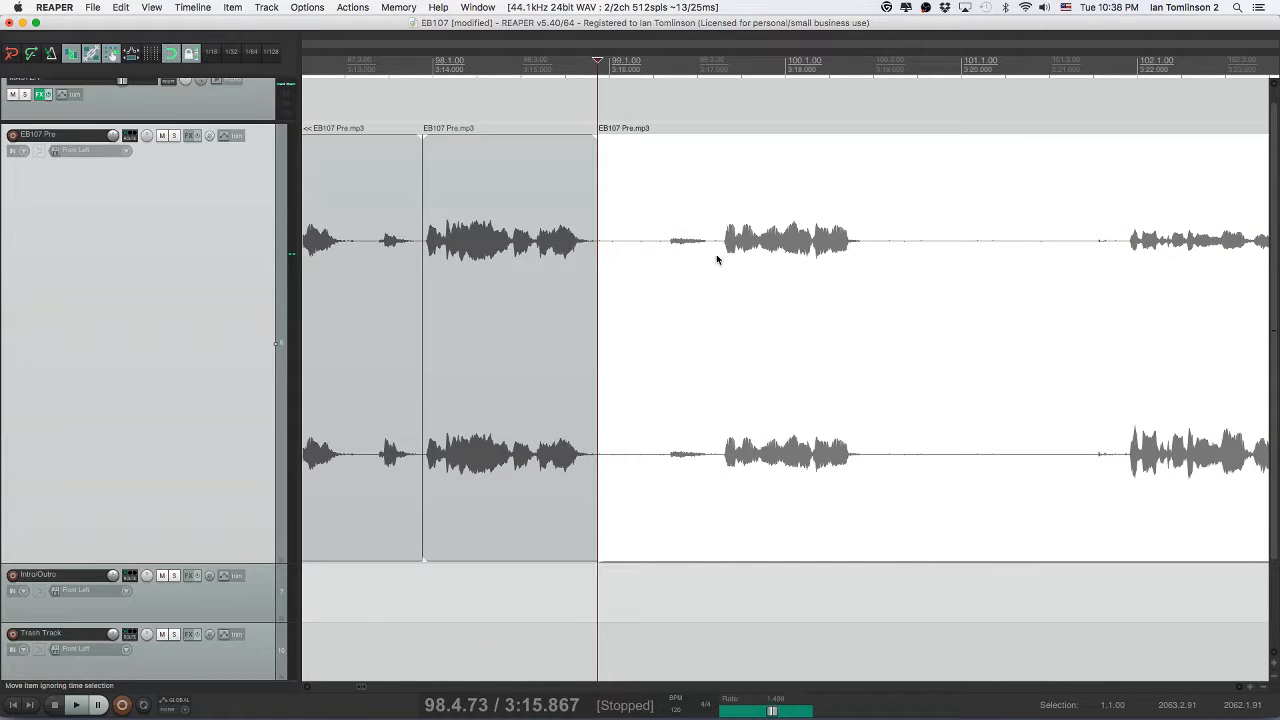
left_click(716, 259)
key("s")
left_click(679, 259)
key("Delete")
- Play back from about 3:15.0 across the join at about 3:15.9
left_click(520, 248)
key("space")
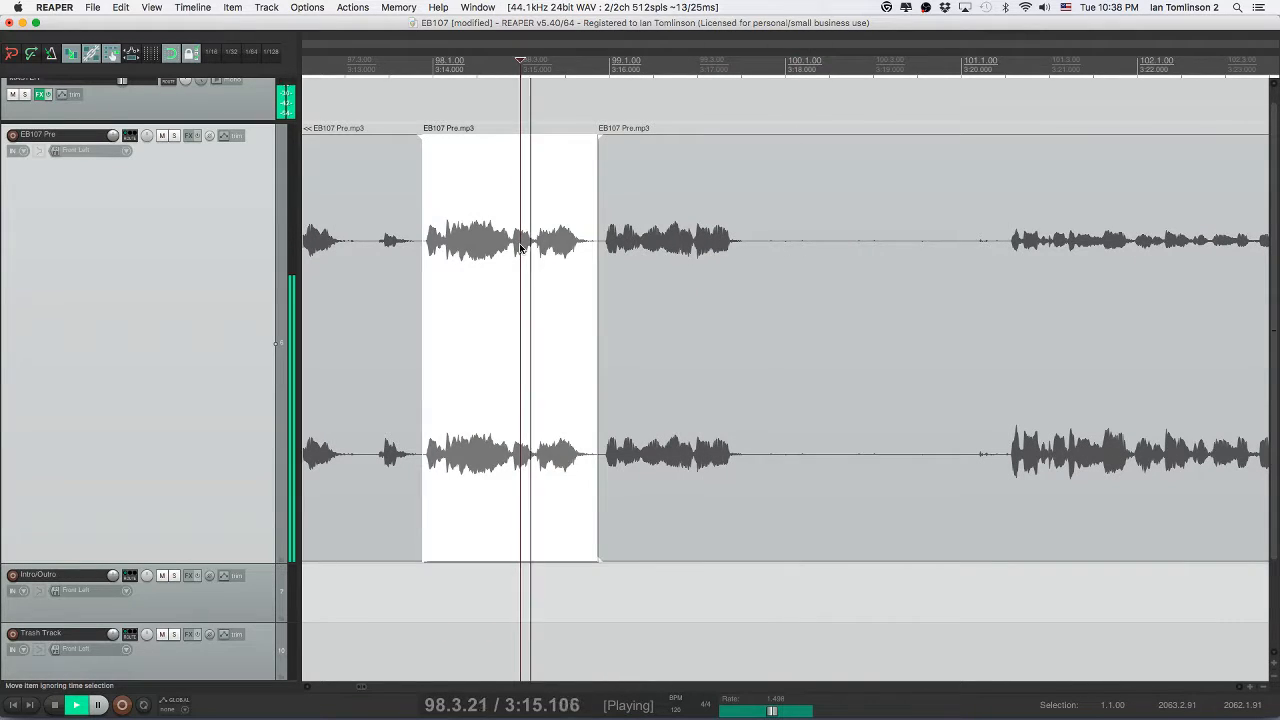
key("space")
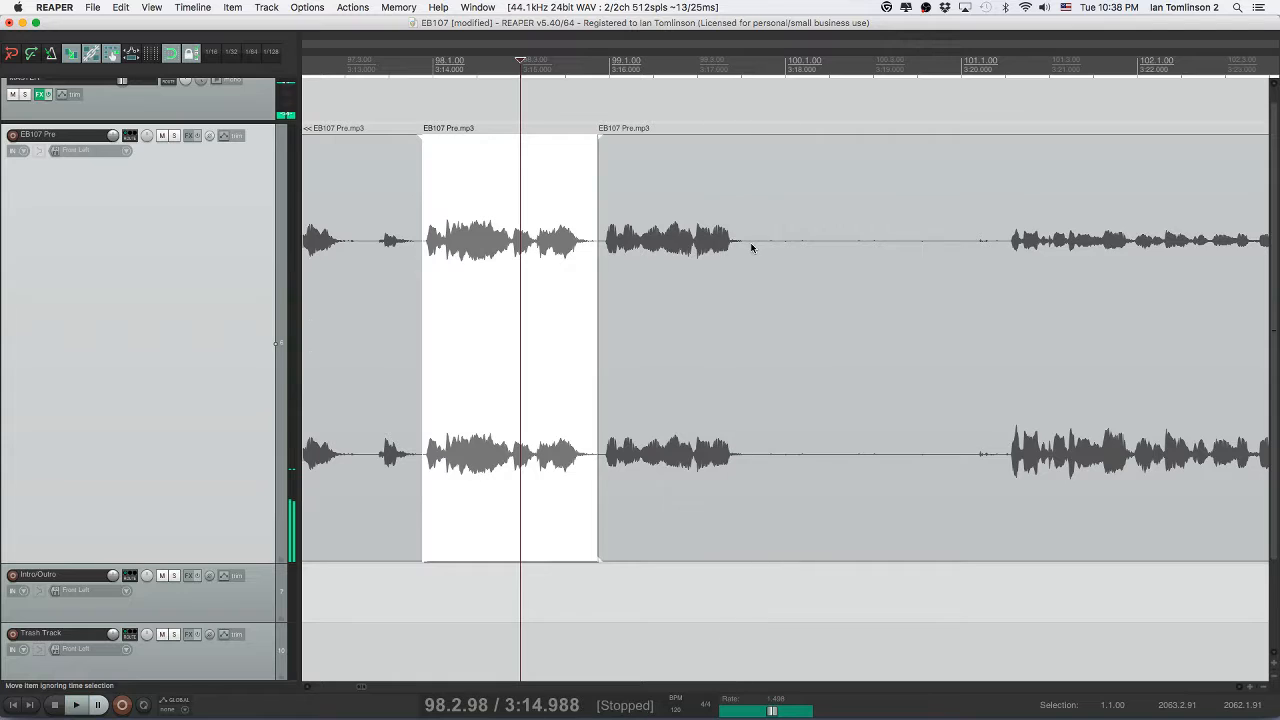
- Nudge the clip after the 3:15.9 join slightly earlier, split at about 3:17.5 and 3:20.5, and send the pause between to the Trash Track
left_click_drag(716, 252, 718, 255)
left_click(741, 252)
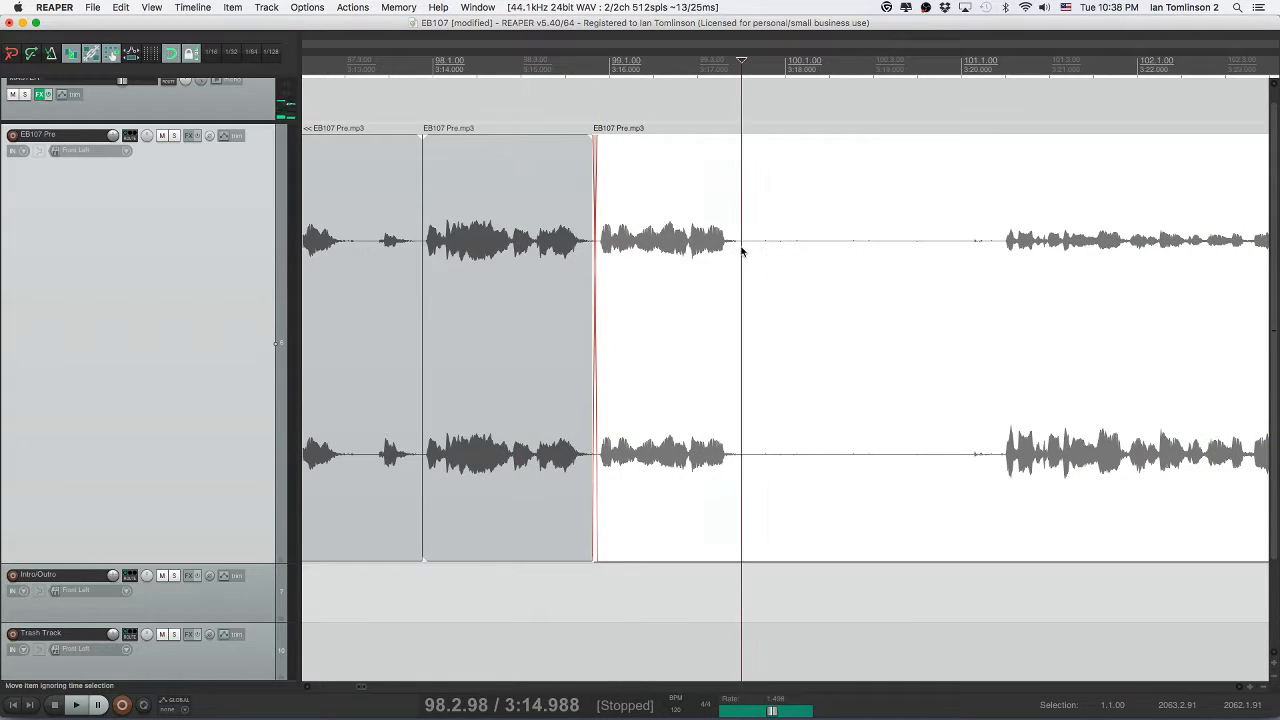
key("s")
left_click(1006, 257)
key("s")
left_click(940, 257)
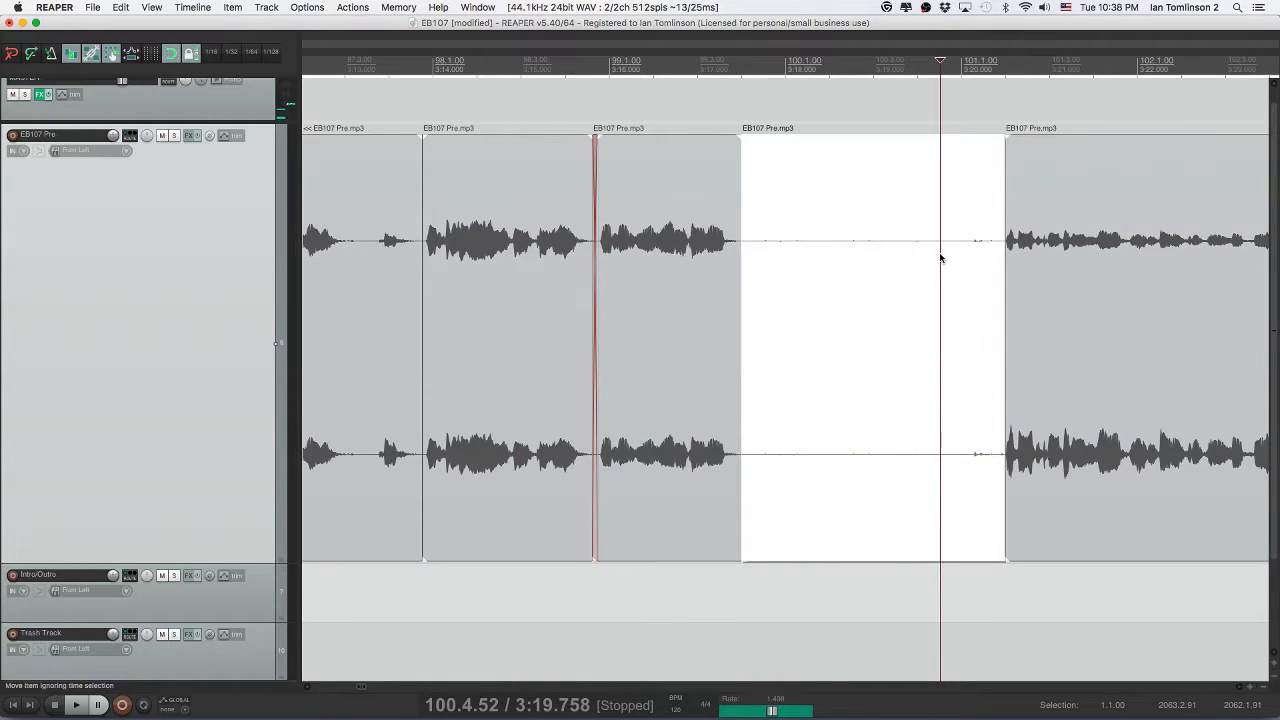
key("Delete")
- Play back from about 3:16.5 across the join at about 3:17.5 and save the project
left_click(656, 248)
key("space")
key("super+s")
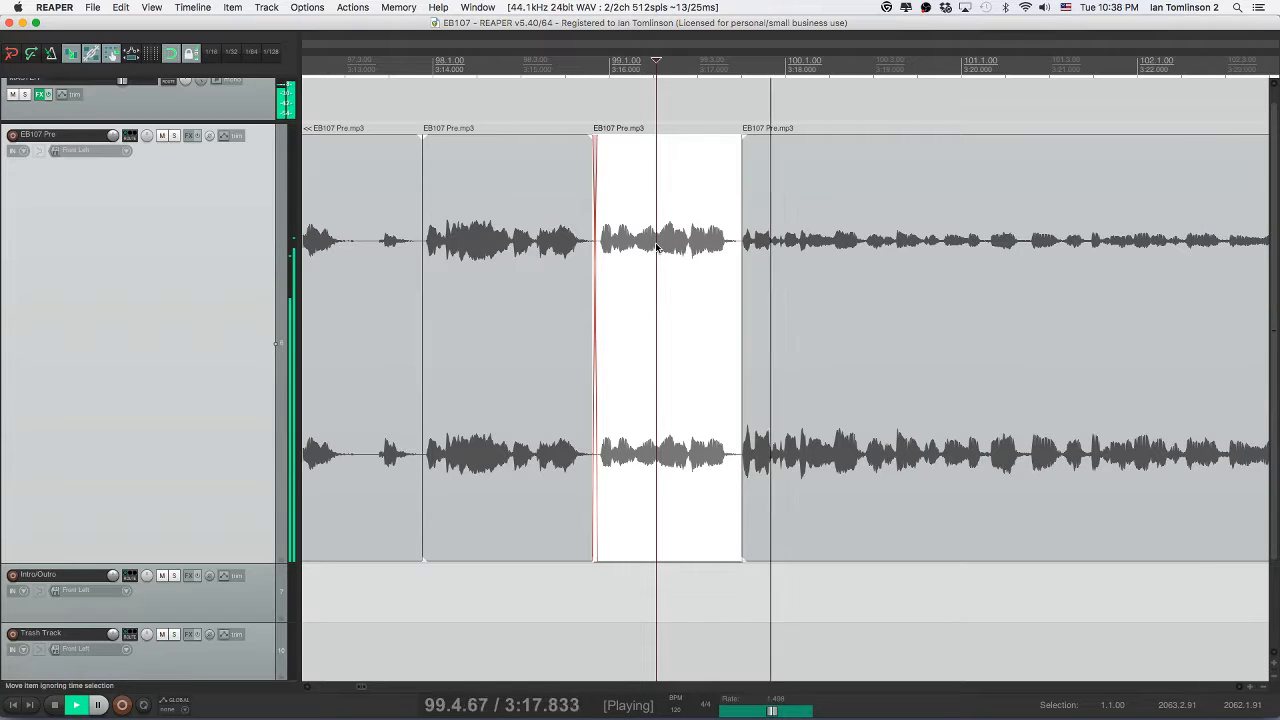
scroll(655, 245, "right", 5)
- Listen to the clip from about 3:17.6 and split it at about 3:18.6
left_click(545, 252)
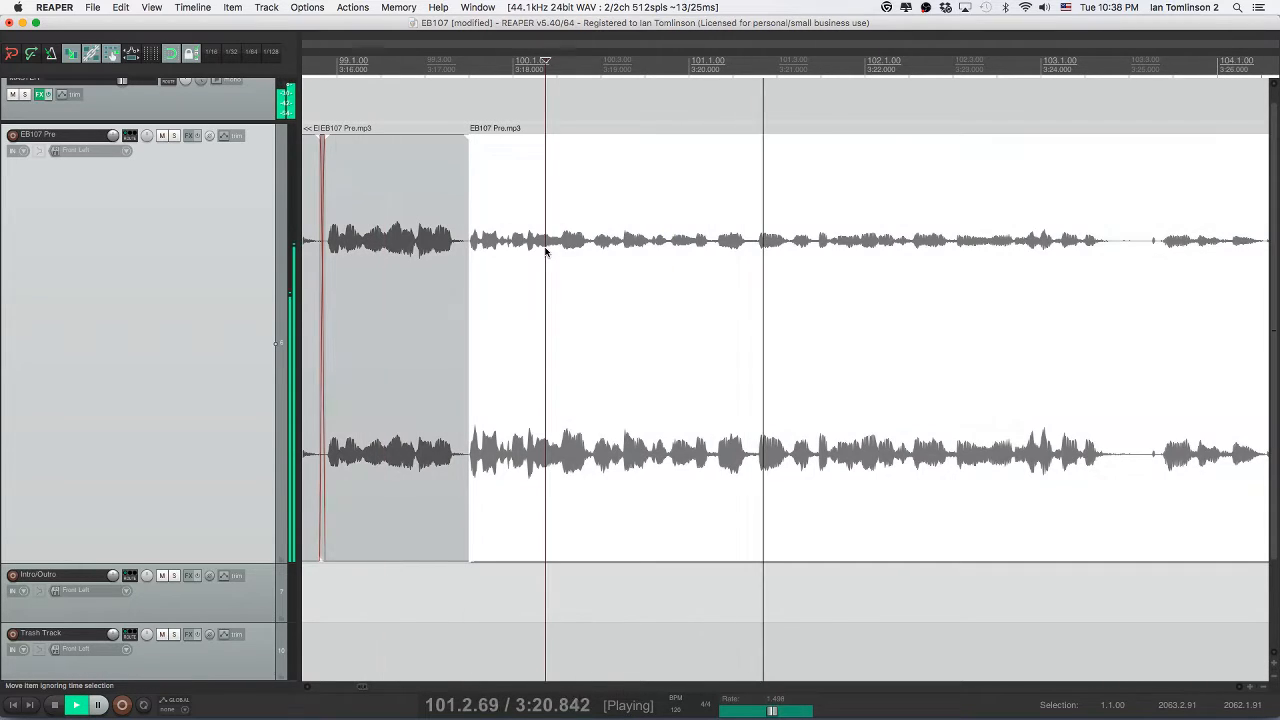
left_click(558, 247)
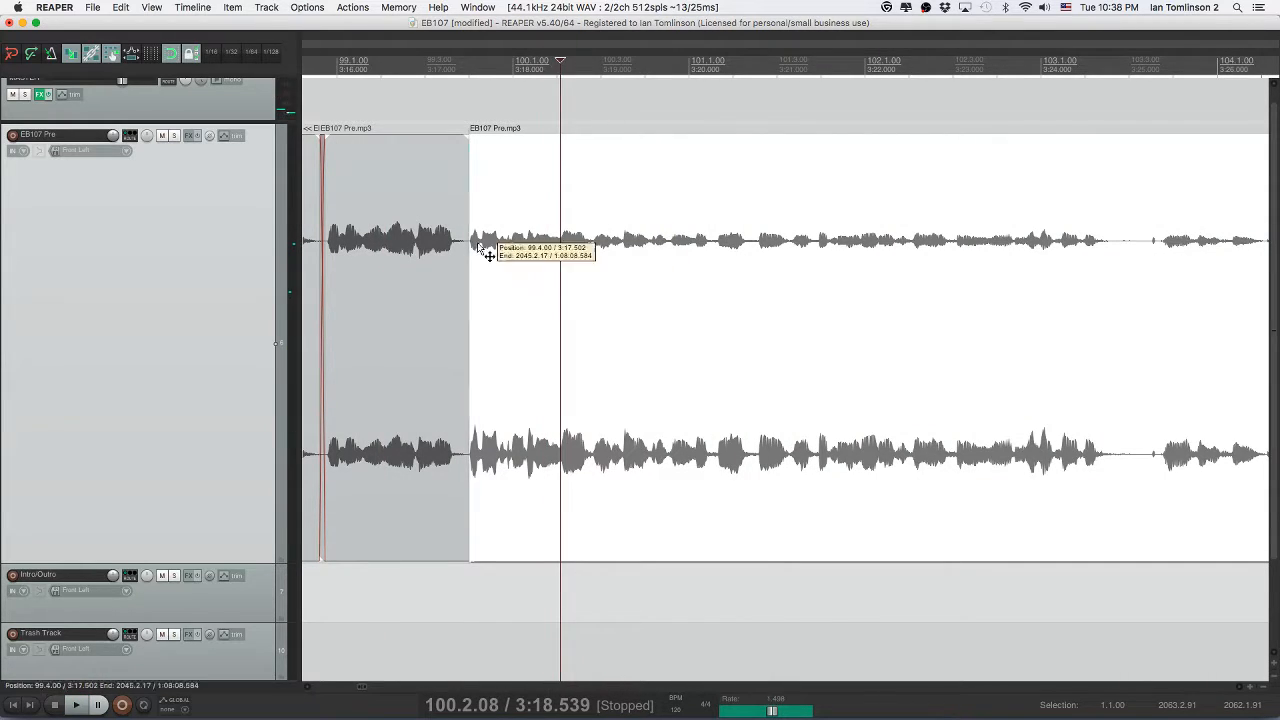
left_click(478, 245)
key("space")
key("space")
left_click(563, 247)
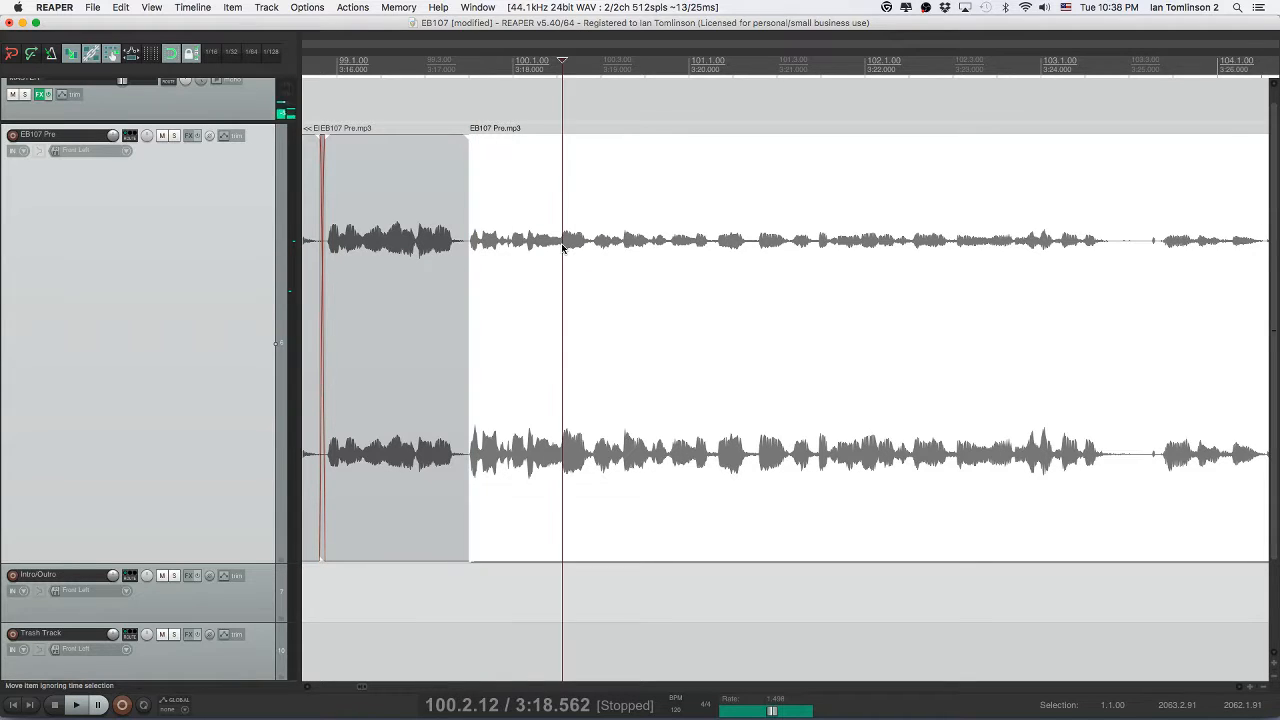
key("space")
key("s")
- Split the clip again at about 3:19.1 and send the segment starting at about 3:18.6 to the Trash Track
left_click(587, 251)
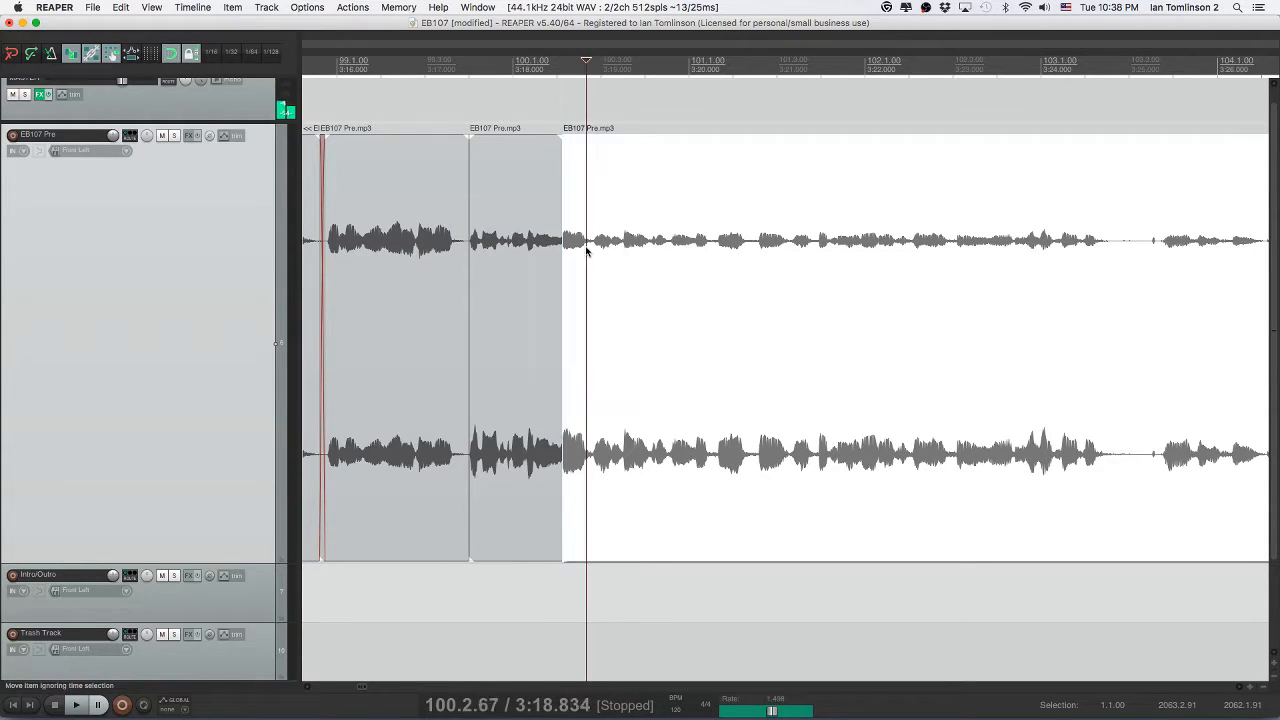
left_click(611, 248)
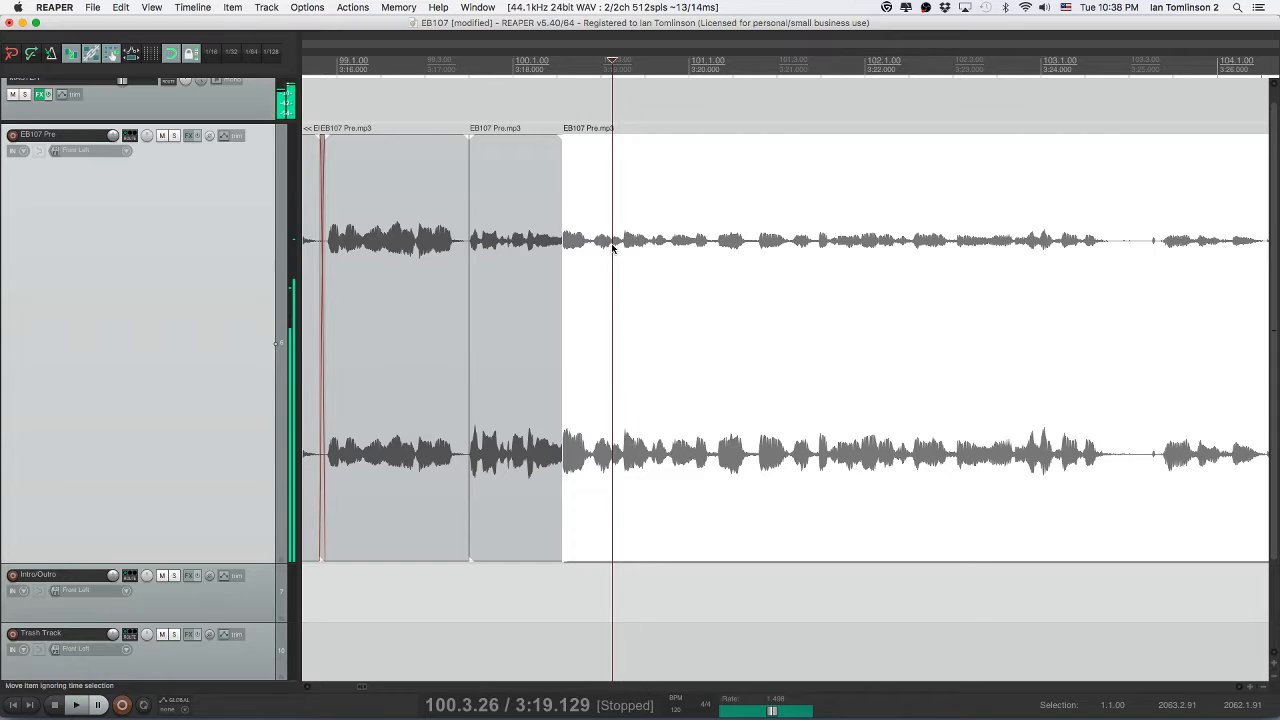
key("s")
left_click(581, 251)
key("Delete")
- Play back from about 3:17.4, set the playback rate to 1.0, and listen again from about 3:17.7
left_click(457, 257)
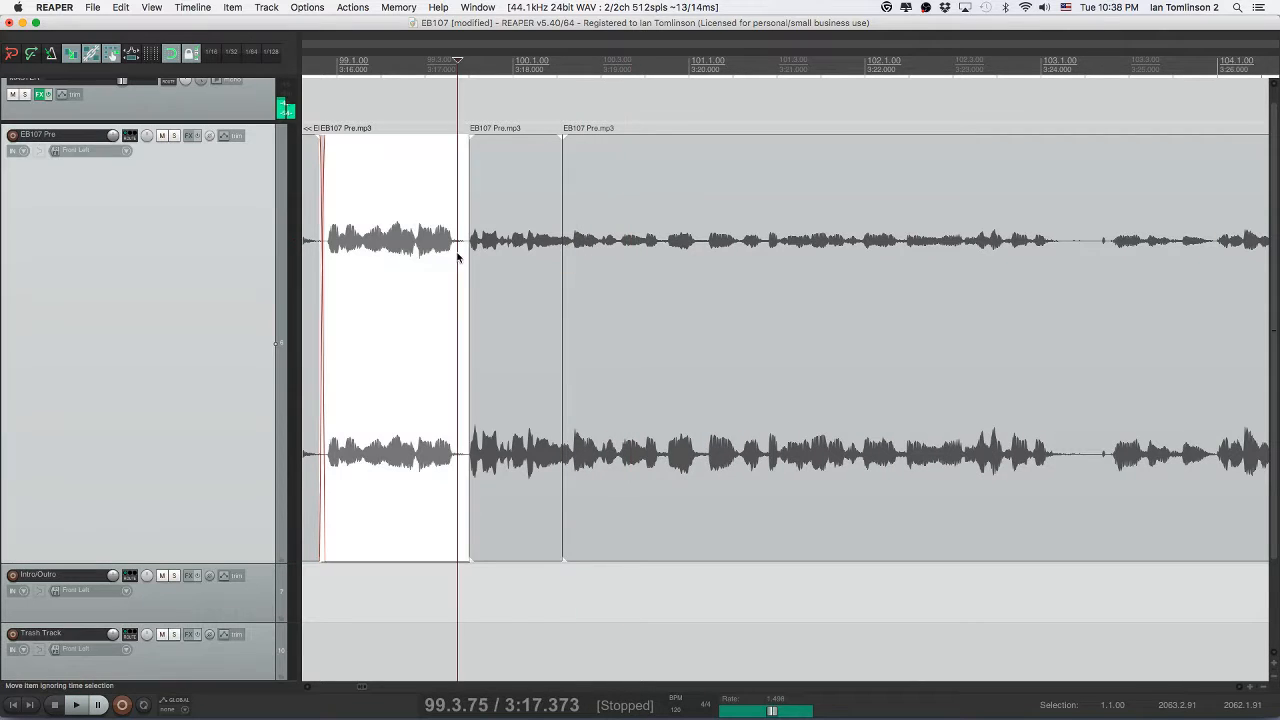
key("space")
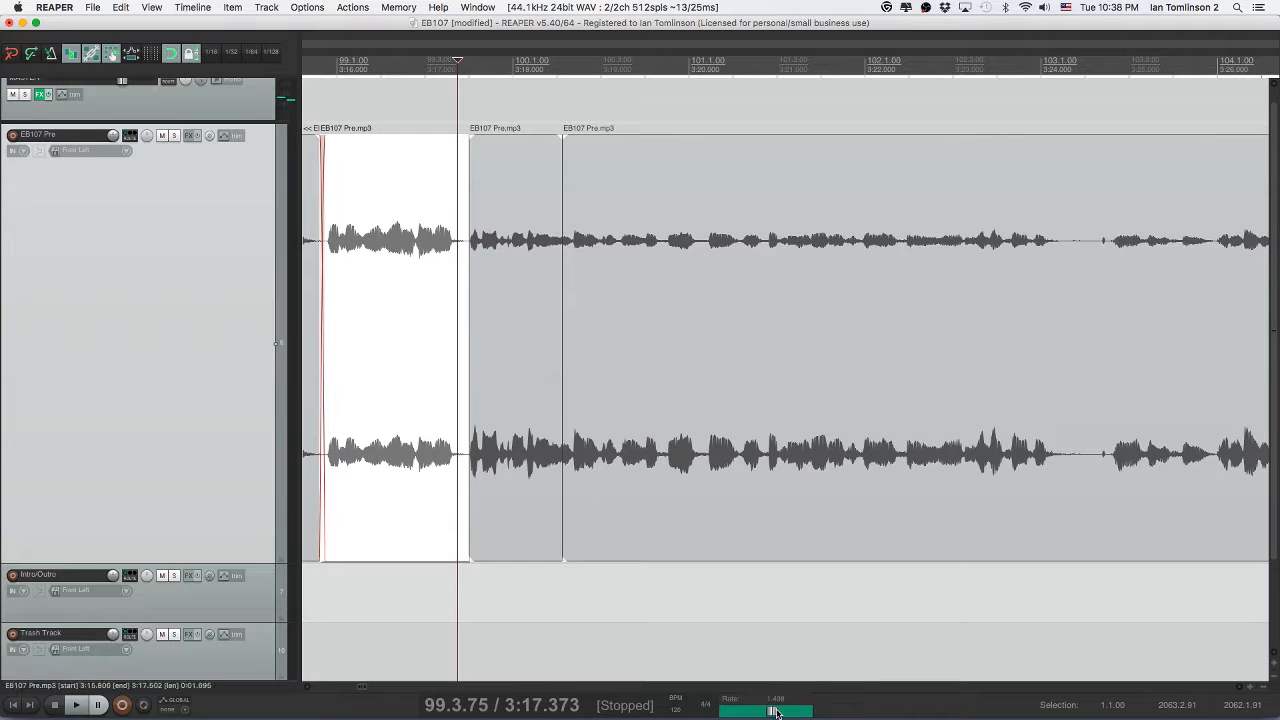
left_click(491, 246)
key("space")
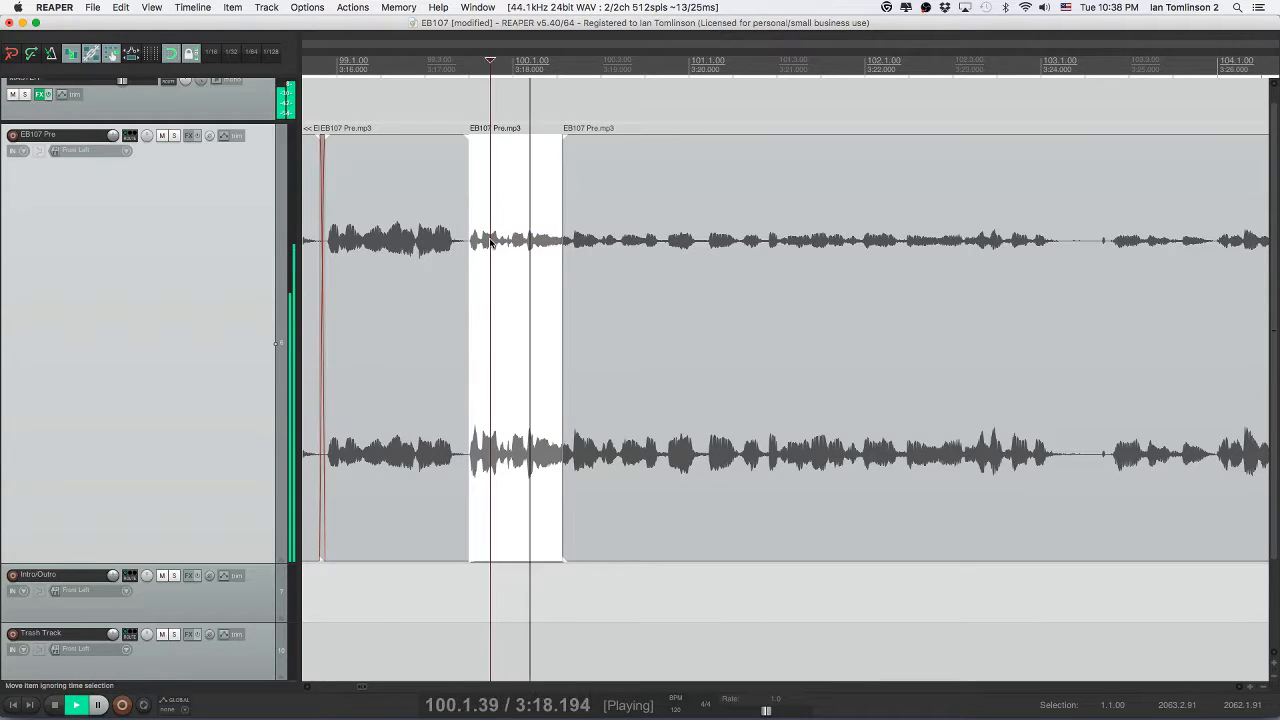
key("space")
- Move the clip after the 3:18.6 join about 0.07 s earlier for a crossfade, and play back from about 3:17.9
left_click(570, 260)
left_click_drag(570, 260, 571, 262)
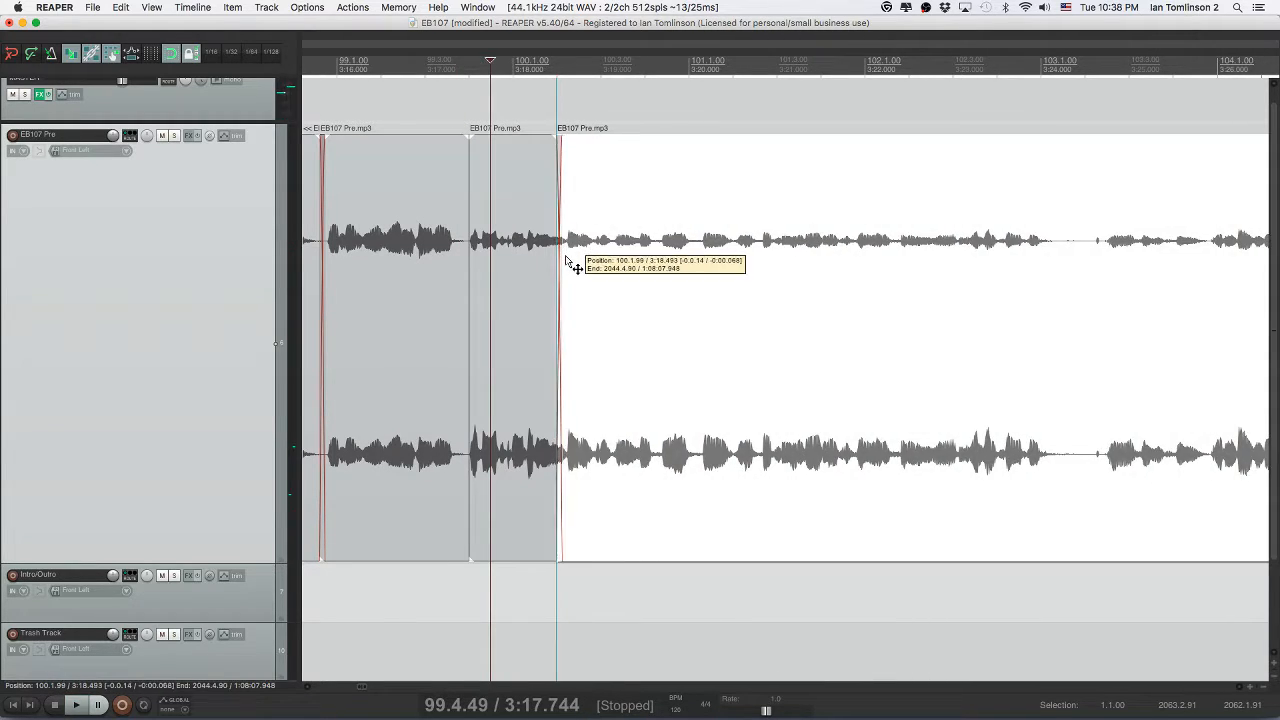
left_click(505, 251)
key("space")
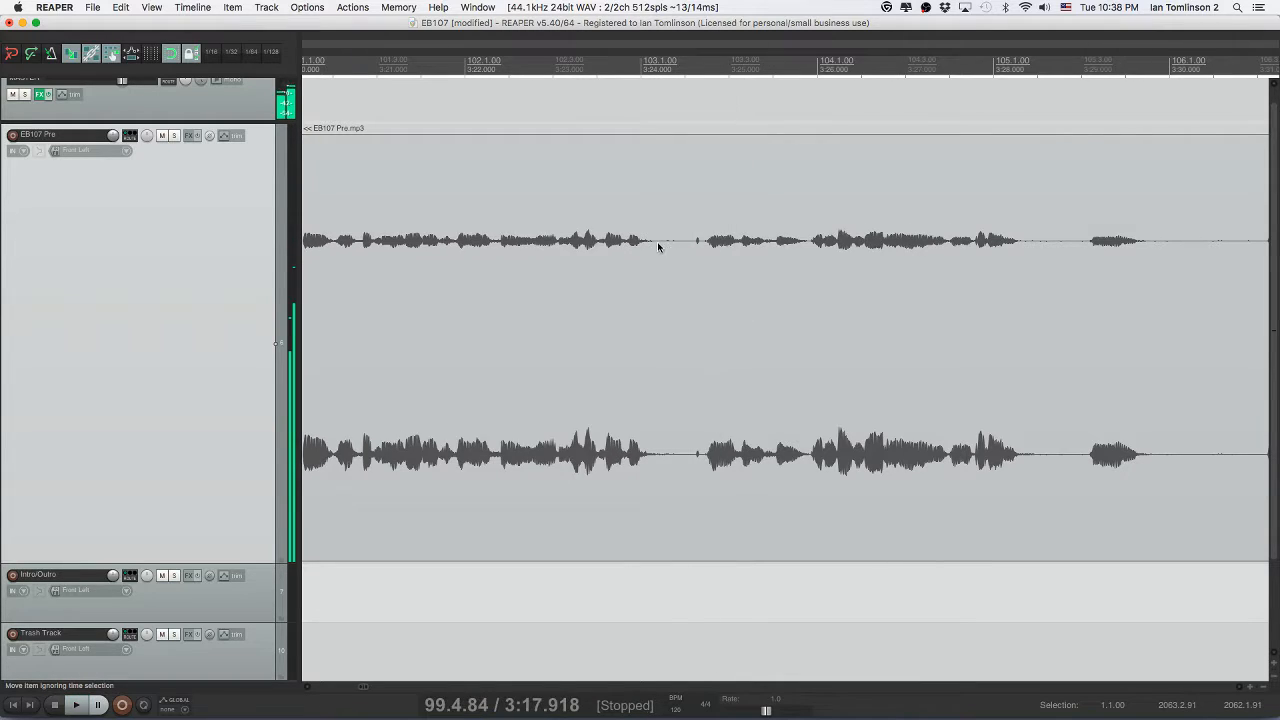
- Split the clip at about 3:24.2 and 3:24.7 and send the pause between the splits to the Trash Track
left_click(658, 246)
key("s")
left_click(701, 248)
key("s")
left_click(688, 248)
key("Delete")
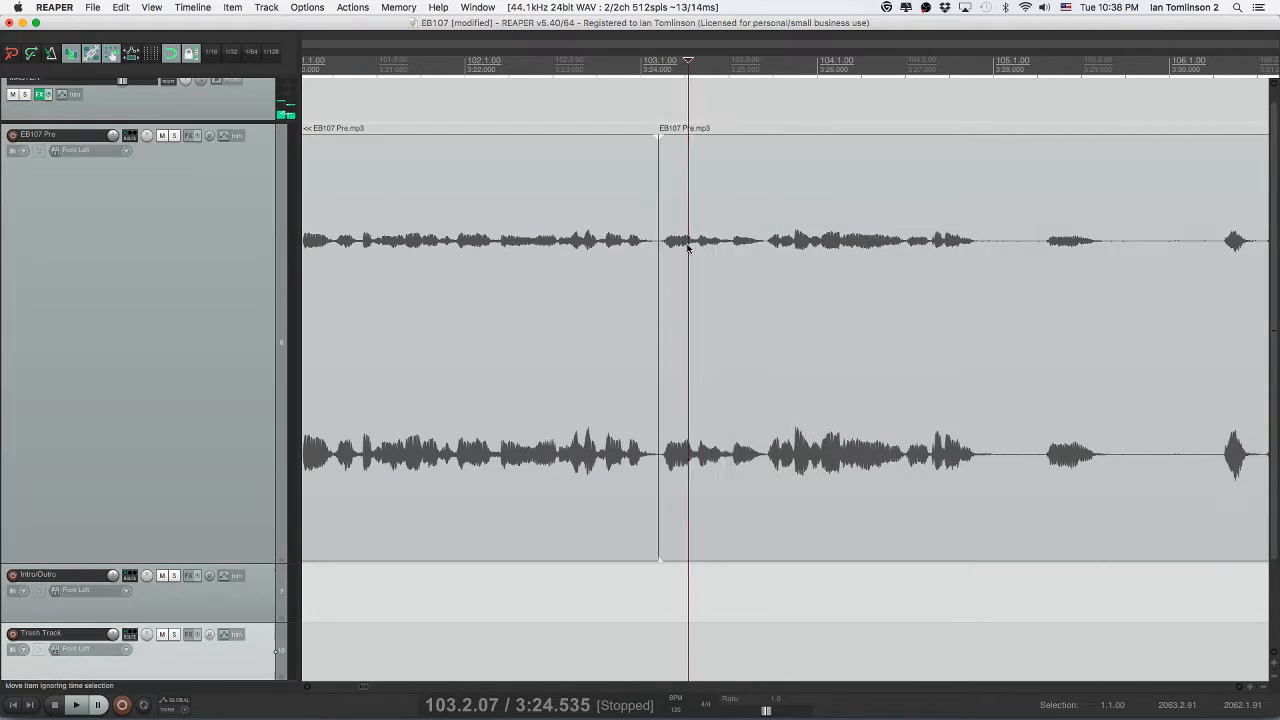
- Play back from about 3:23.2 across the join at about 3:24.2 and save the project
left_click(572, 247)
key("space")
key("super+s")
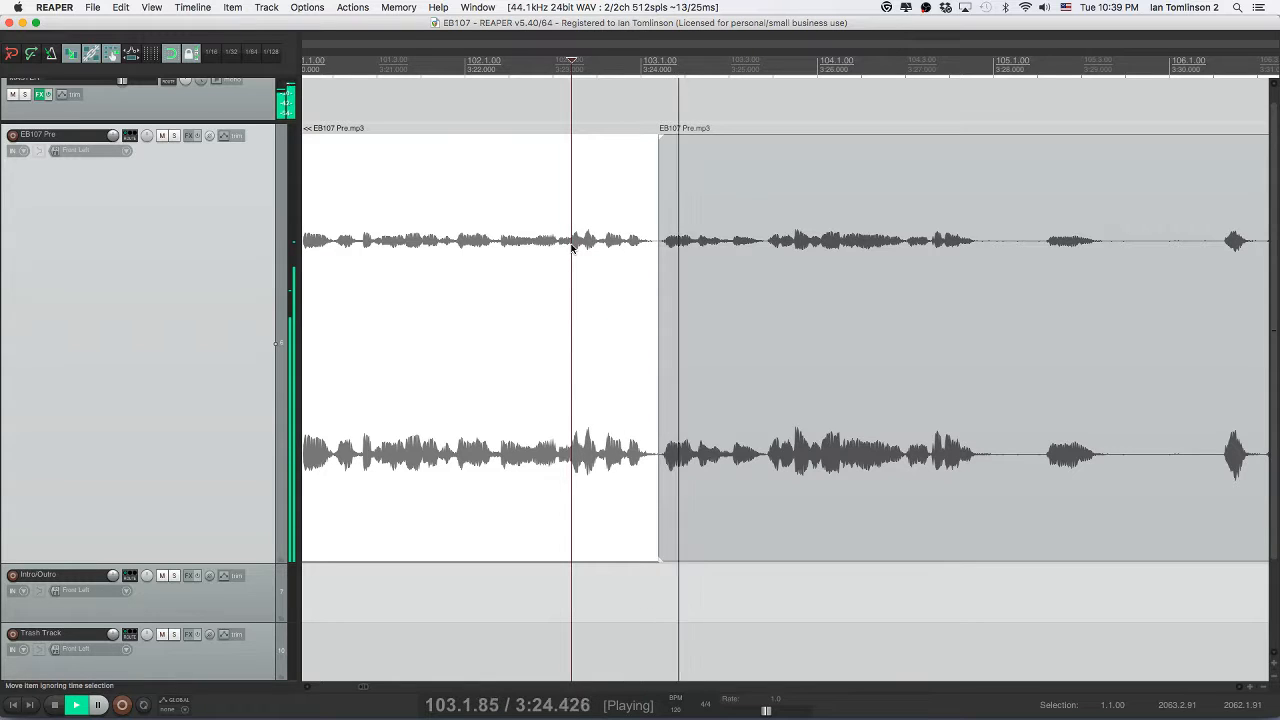
- Listen from about 3:24.6, split the clip at about 3:24.9, and send the short segment after the 3:24.2 join to the Trash Track
left_click(690, 248)
key("space")
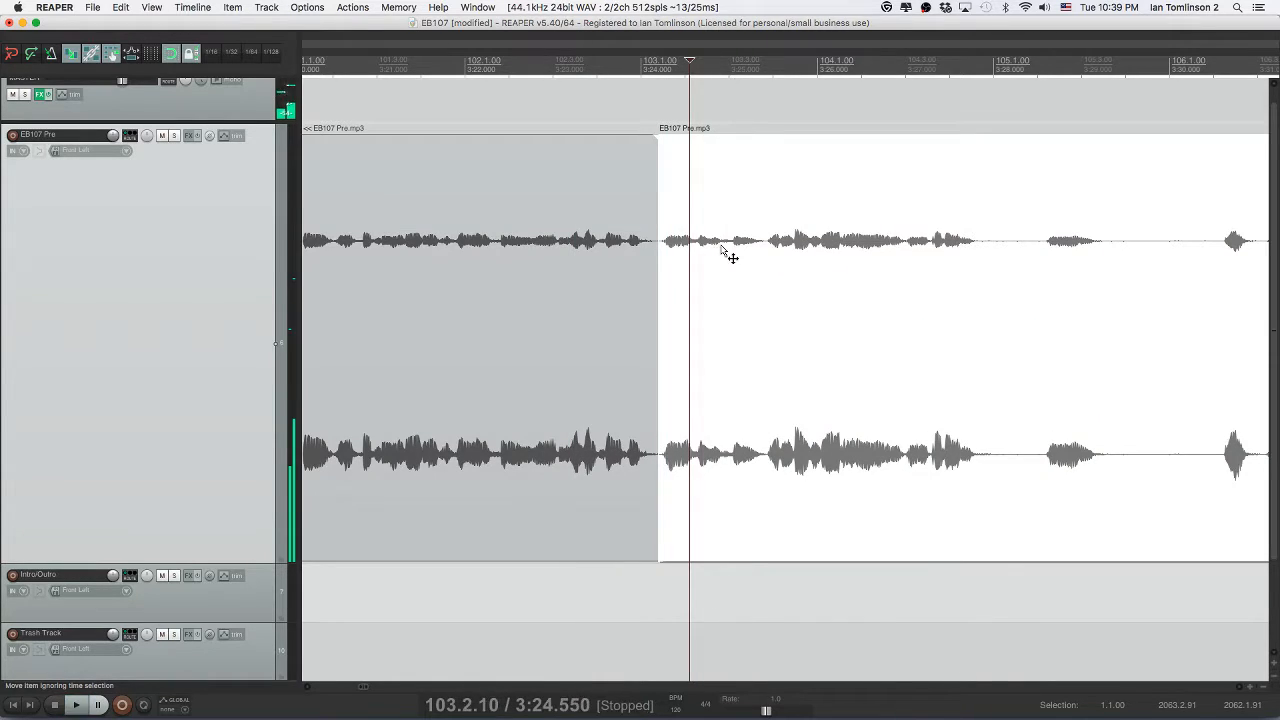
left_click(722, 250)
key("space")
key("space")
key("s")
left_click(687, 250)
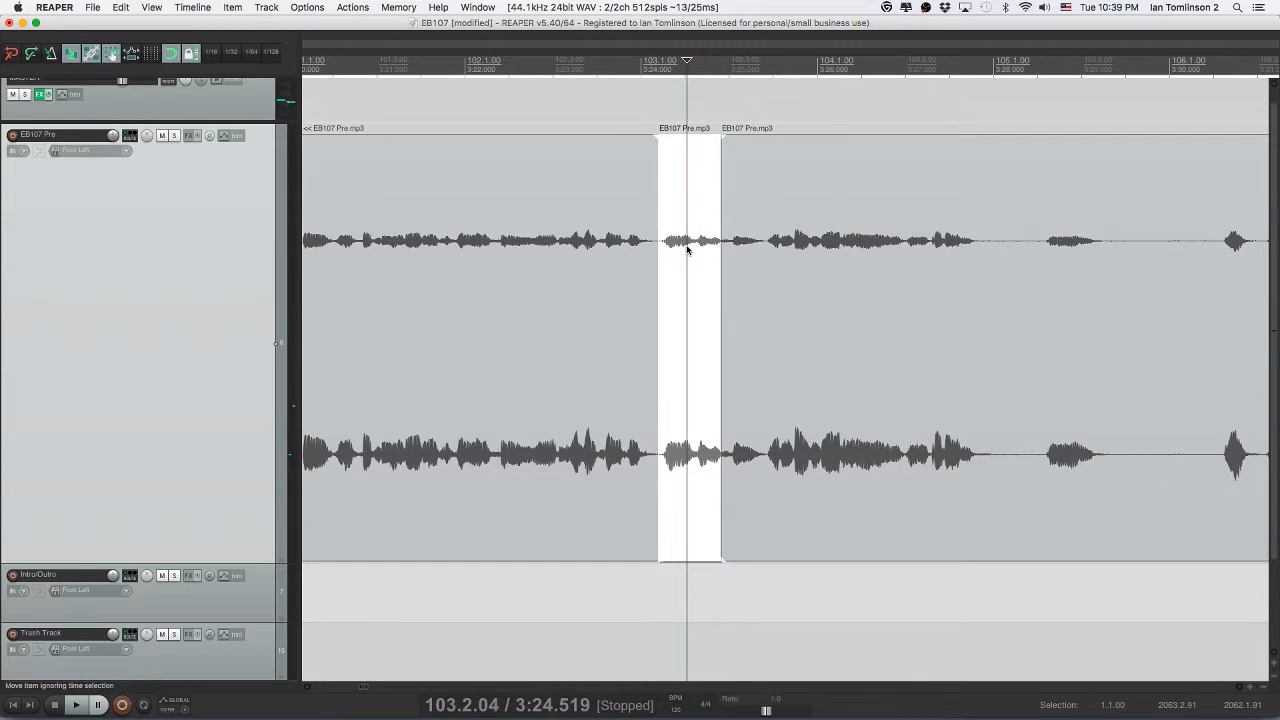
key("Delete")
- Play back from about 3:23.1 and again from 3:22.6 across the join at about 3:24.2, and save the project
left_click(559, 250)
key("space")
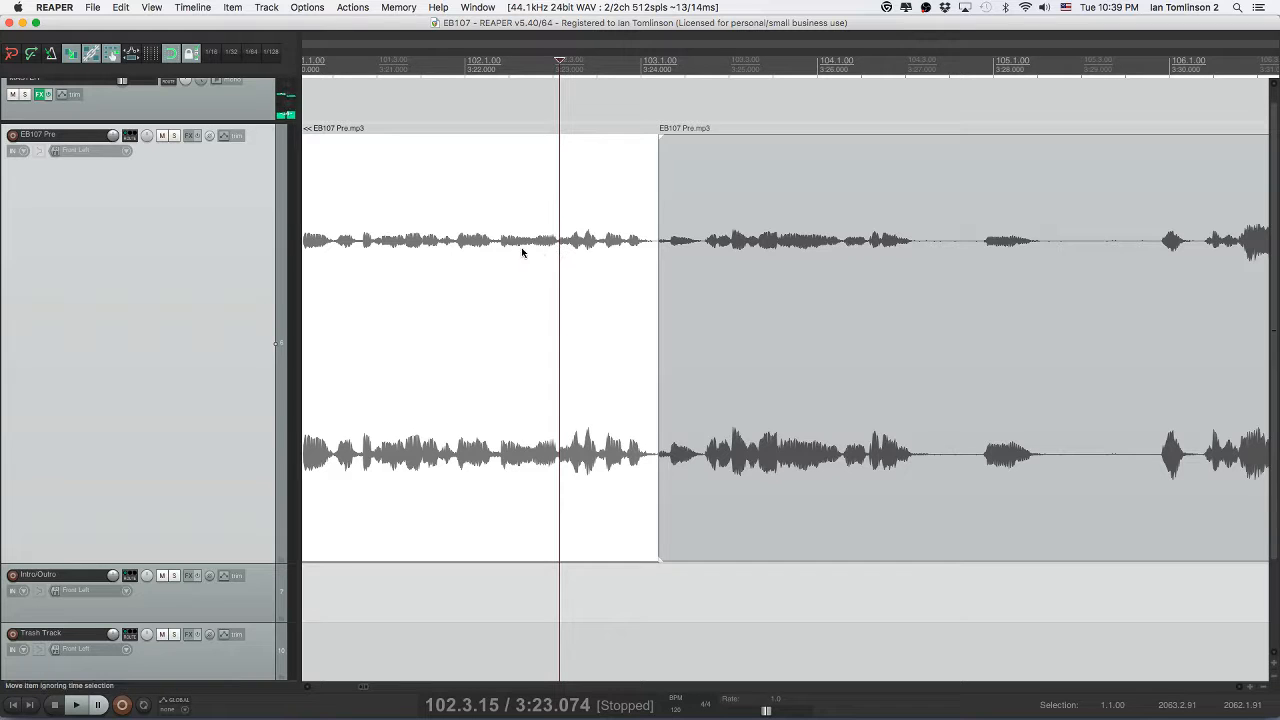
left_click(516, 252)
key("space")
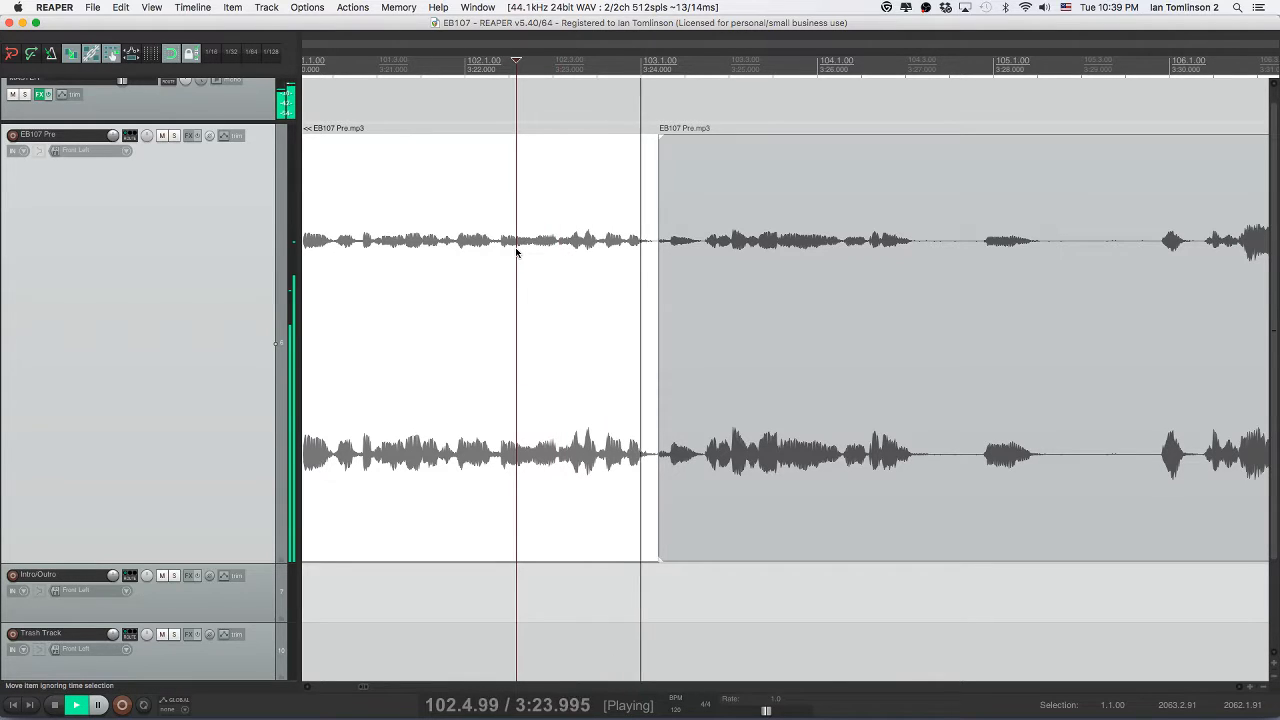
scroll(571, 254, "right", 5)
scroll(572, 258, "right", 3)
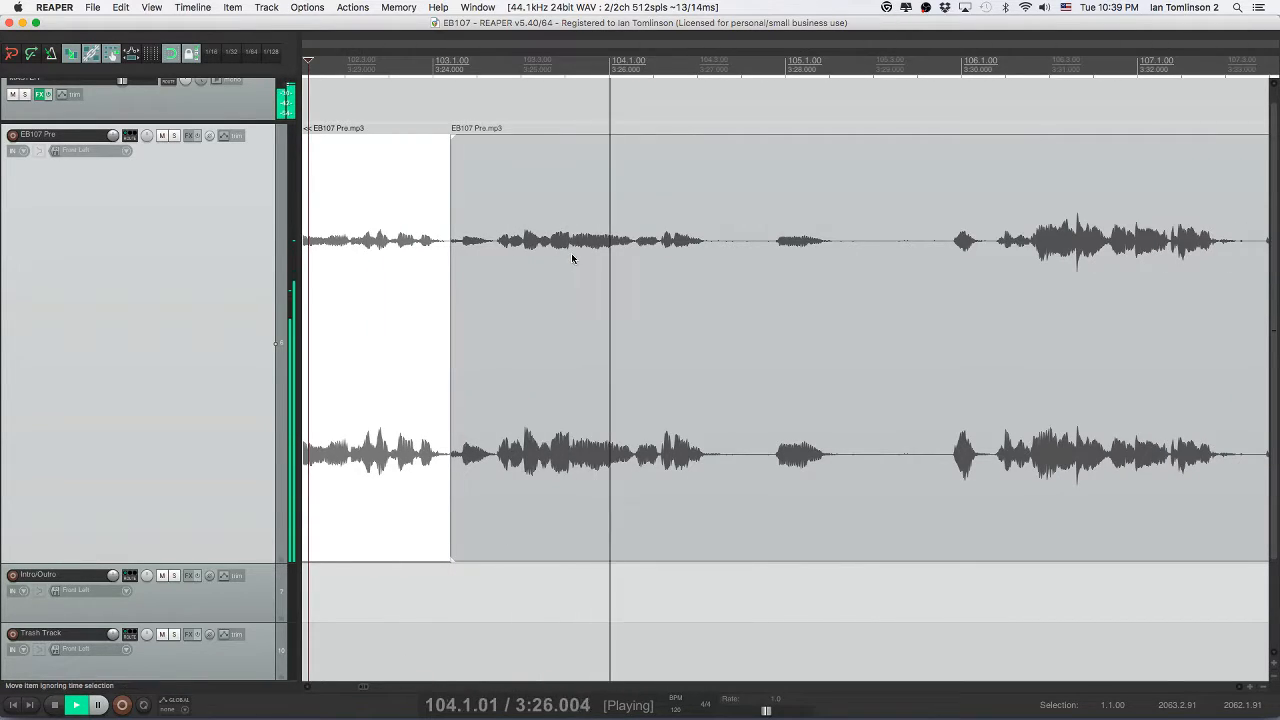
scroll(572, 258, "right", 3)
scroll(572, 258, "right", 2)
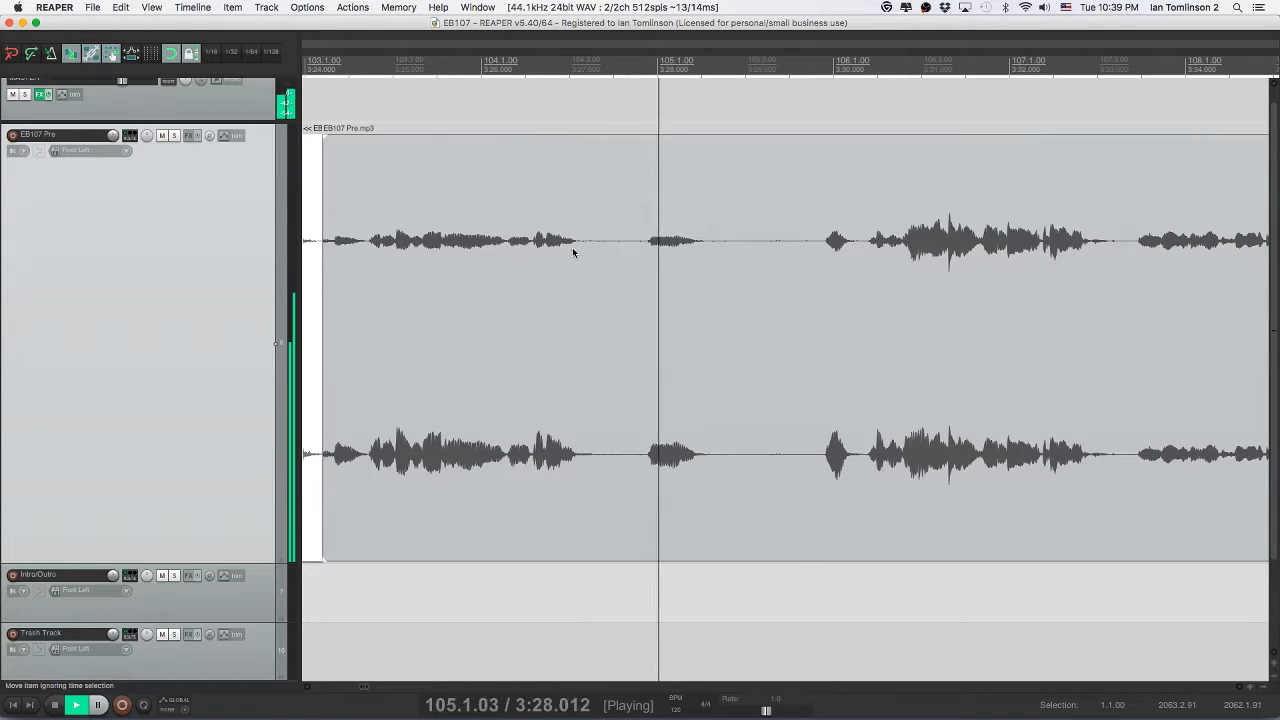
- Stop playback, split the clip at about 3:27.1 and 3:29.8, and send the pause with its filler sound to the Trash Track
key("space")
left_click(581, 247)
key("s")
left_click(815, 246)
key("s")
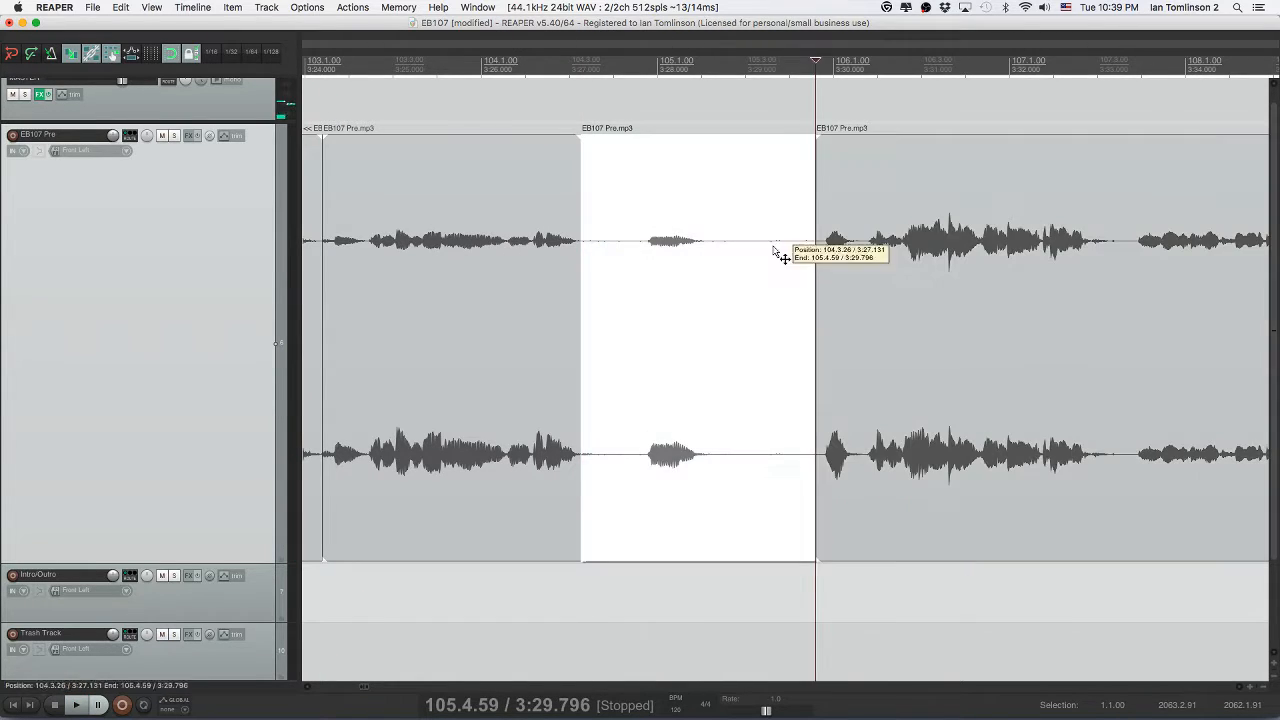
left_click(771, 245)
key("Delete")
- Play back from about 3:25.8 across the join at about 3:27.1 and save the project
left_click(465, 246)
key("space")
key("super+s")
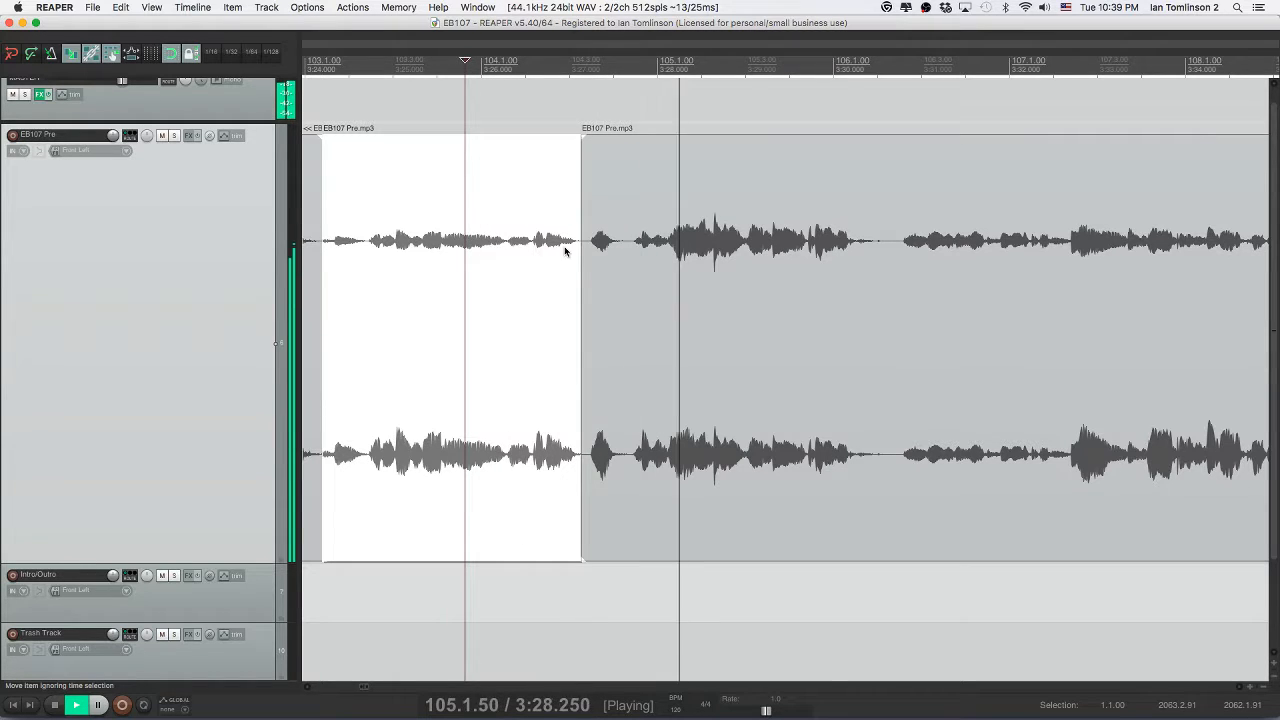
- Split the clip at about 3:27.6 and send the short isolated sound before the split to the Trash Track
left_click(625, 250)
key("s")
left_click(604, 245)
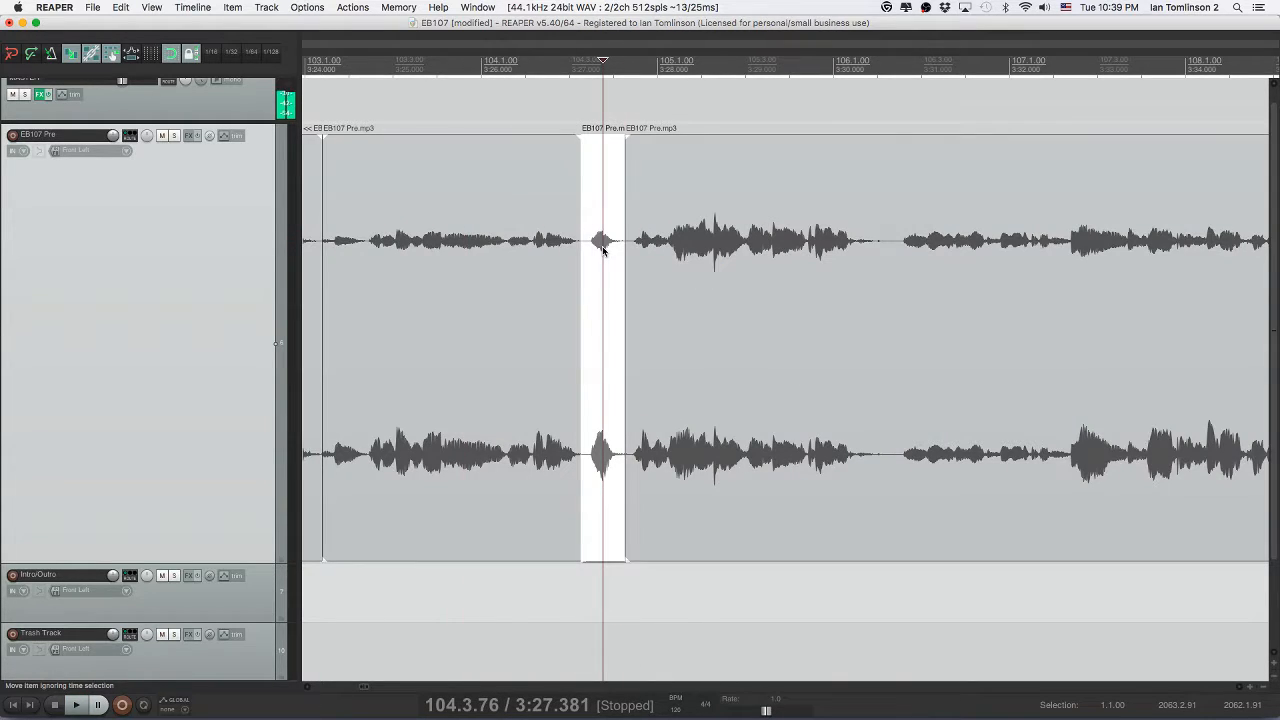
key("Delete")
- Play on from about 3:26.0 across the join at about 3:27.1 and save the project
left_click(484, 258)
key("space")
key("super+s")
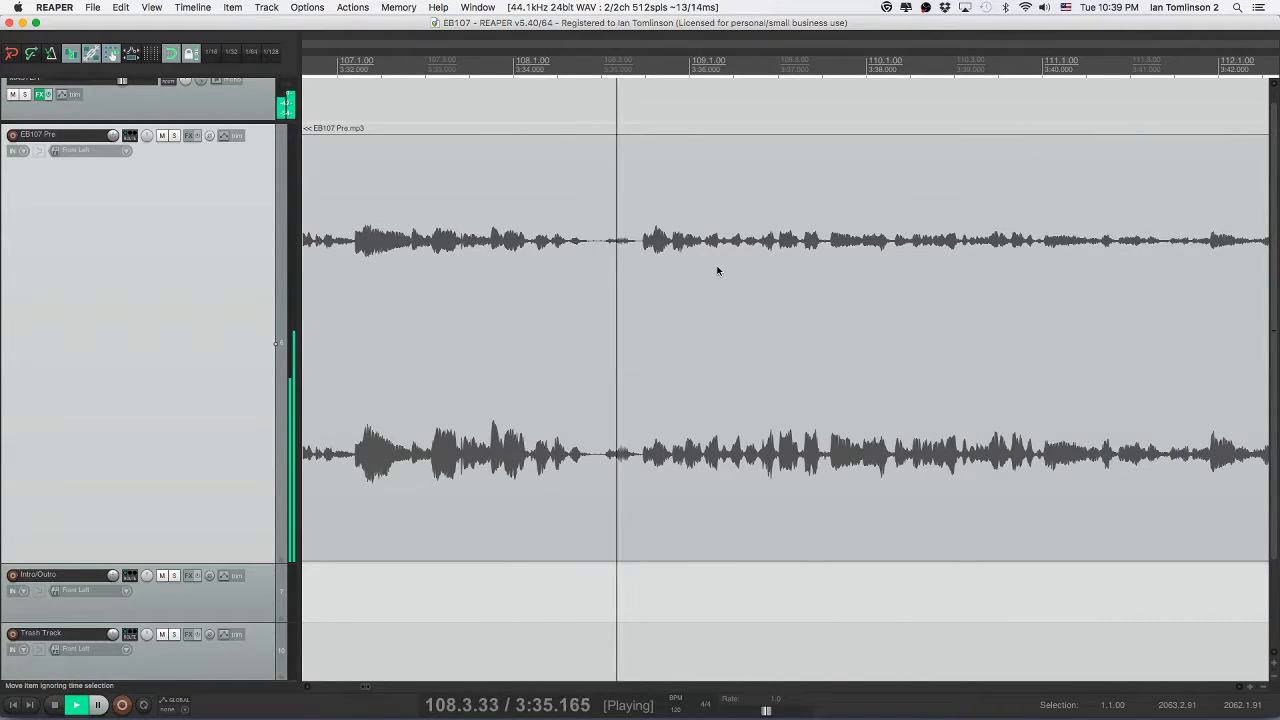
- Split the clip at about 3:35.0 and 3:35.4 and send the breath between the splits to the Trash Track
key("space")
left_click(598, 260)
left_click(637, 257)
key("s")
left_click(615, 258)
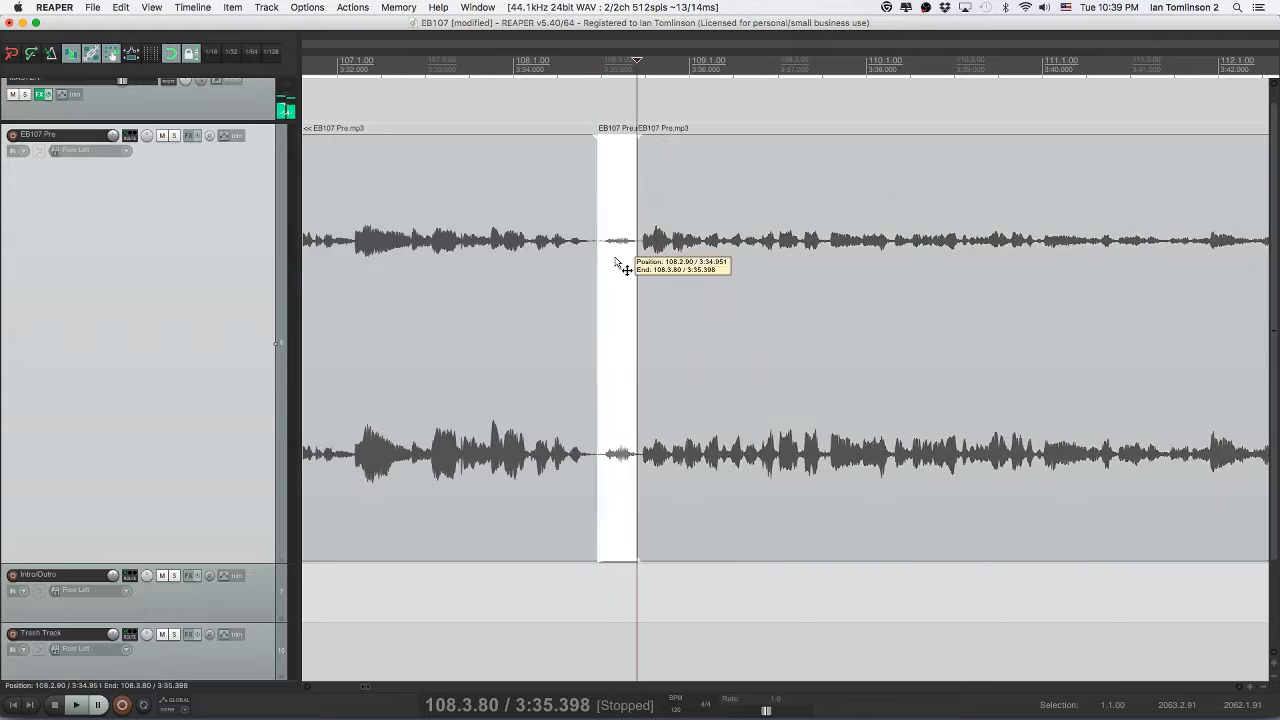
key("Delete")
- Play back from about 3:34.1 across the join at about 3:35.0 and save the project
left_click(522, 254)
key("space")
key("super+s")
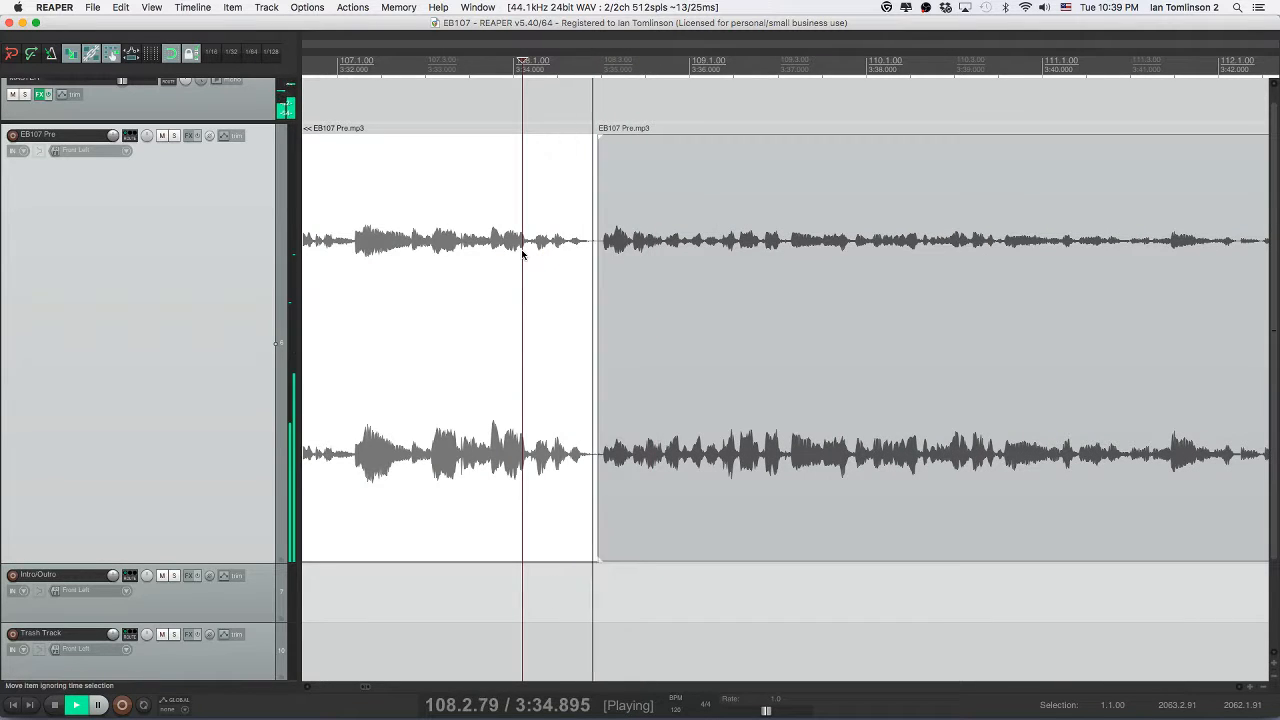
scroll(680, 277, "right", 5)
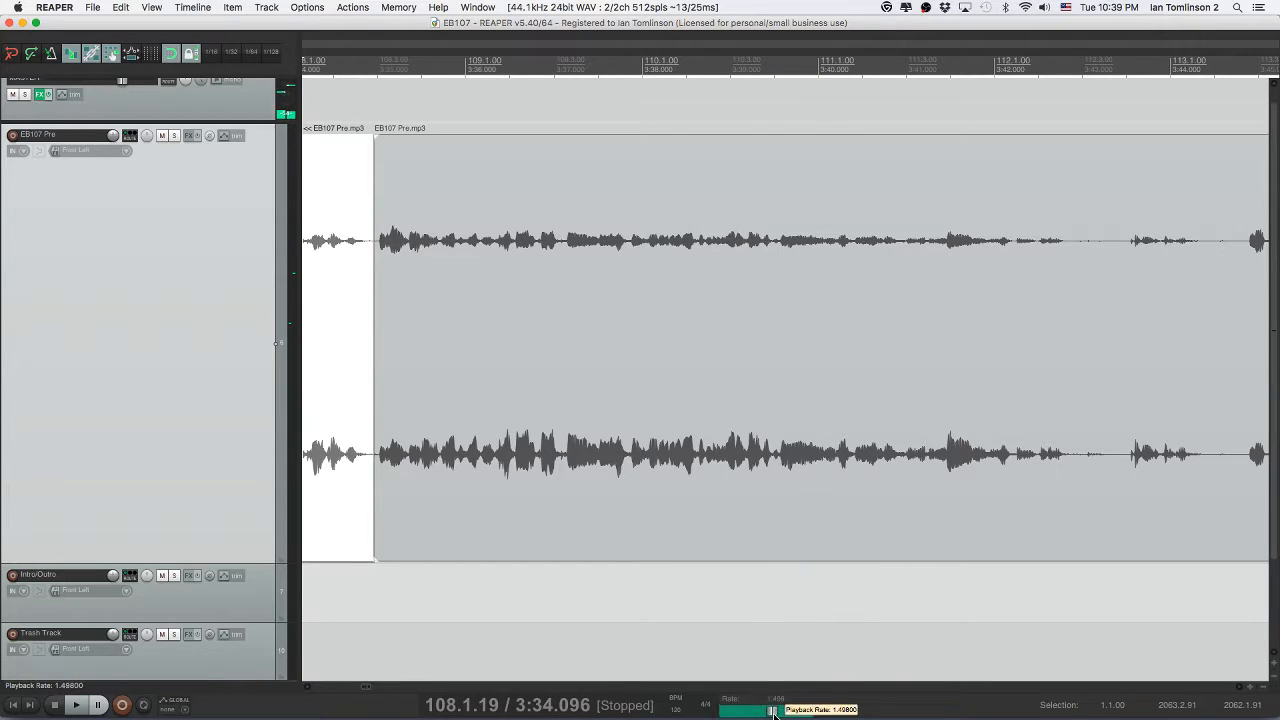
- Raise the playback rate to about 1.5, play on from about 3:34.1, and listen again from about 3:41.6
double_click(774, 713)
key("space")
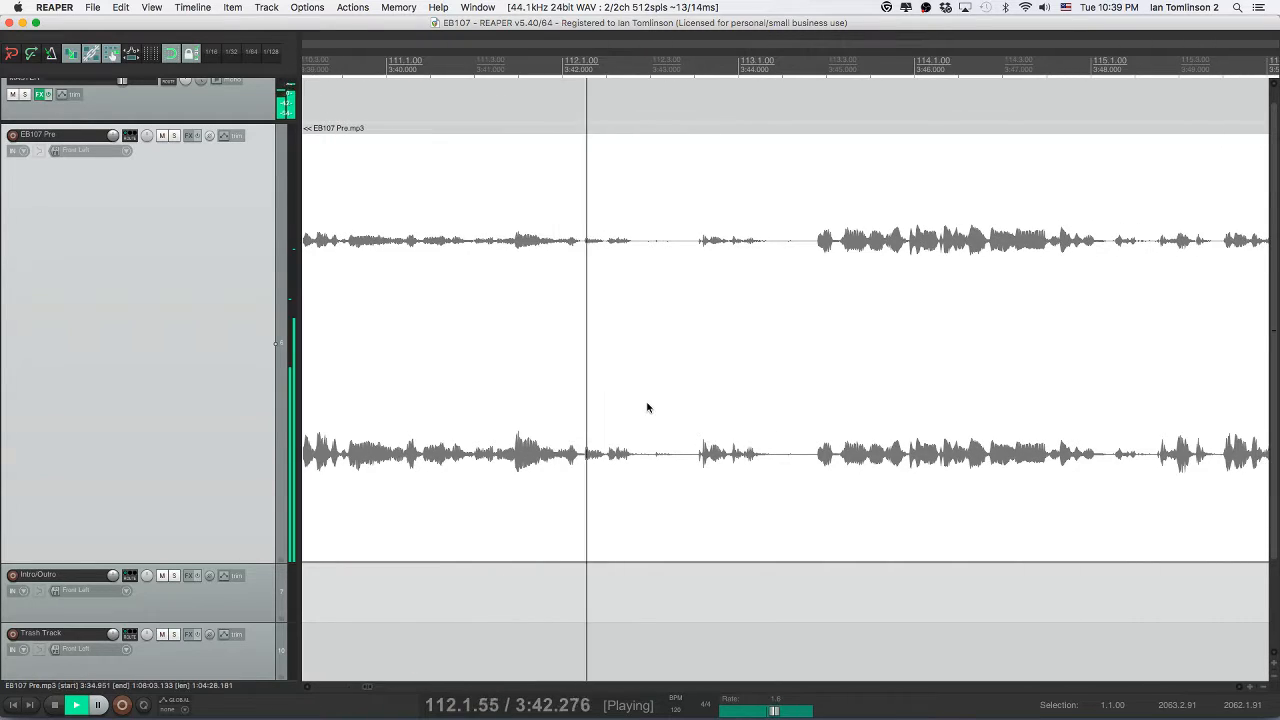
left_click(643, 286)
key("space")
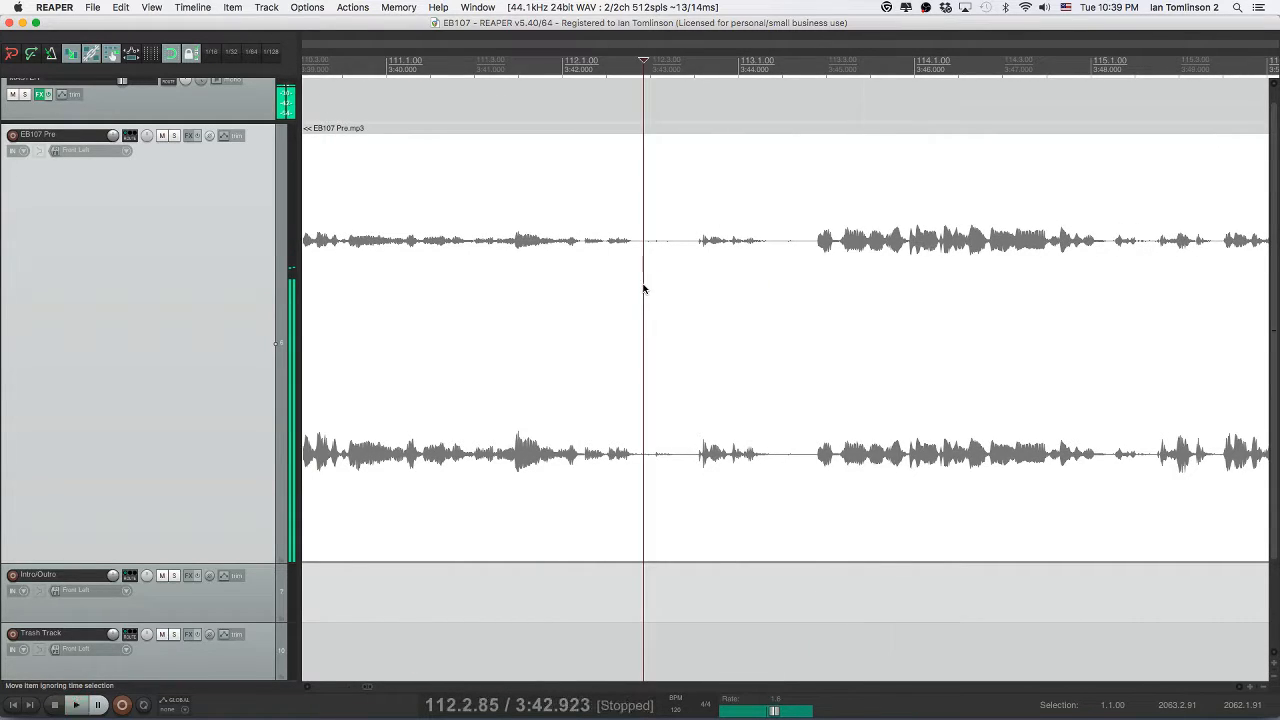
left_click(636, 279)
left_click(525, 275)
key("space")
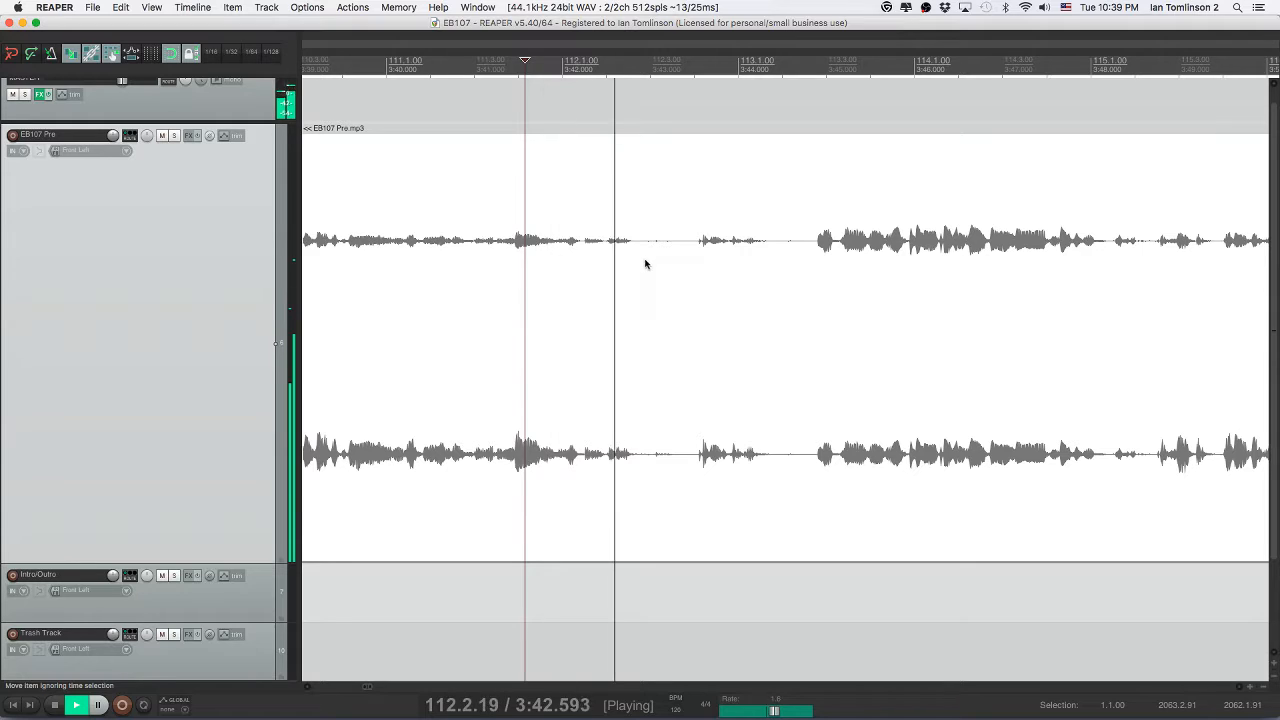
key("space")
- Split the clip at about 3:42.8 and 3:44.9 and send the pause with its quiet sounds to the Trash Track
left_click(638, 258)
key("s")
left_click(804, 260)
left_click(760, 257)
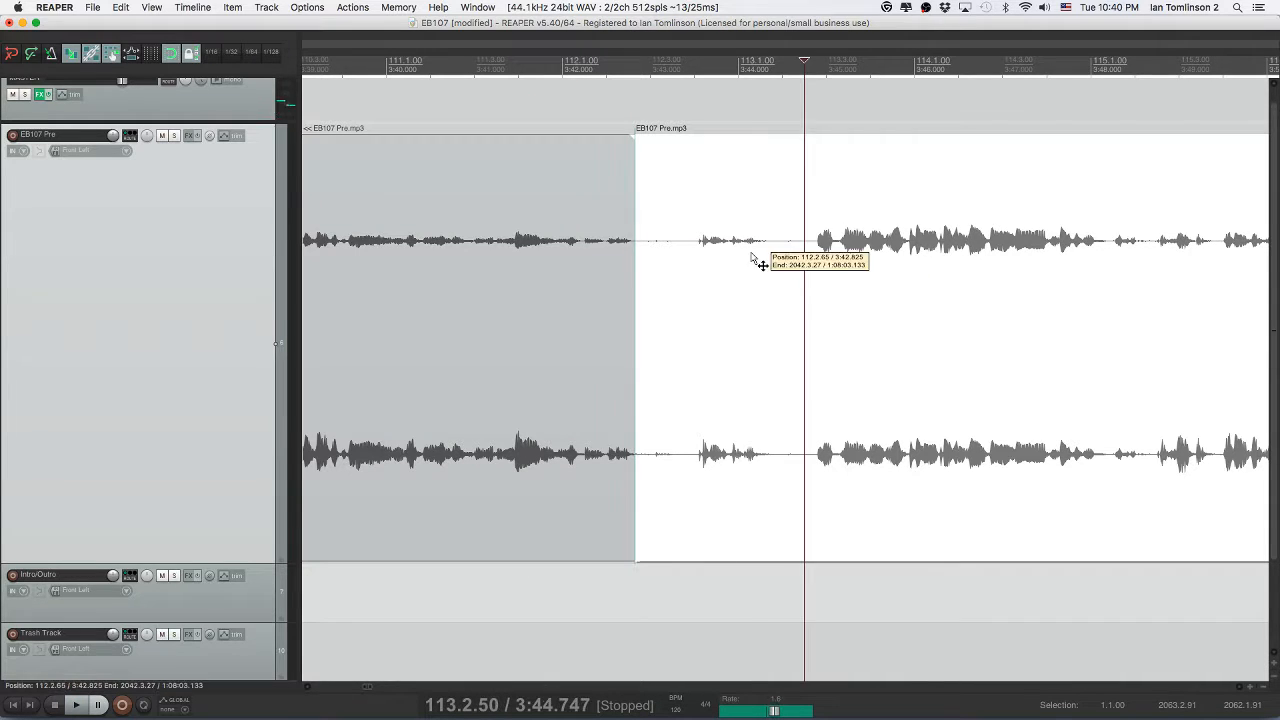
left_click(814, 257)
key("s")
left_click(777, 262)
key("Delete")
- Play on from about 3:41.4 across the join at about 3:42.8 and save the project
left_click(591, 243)
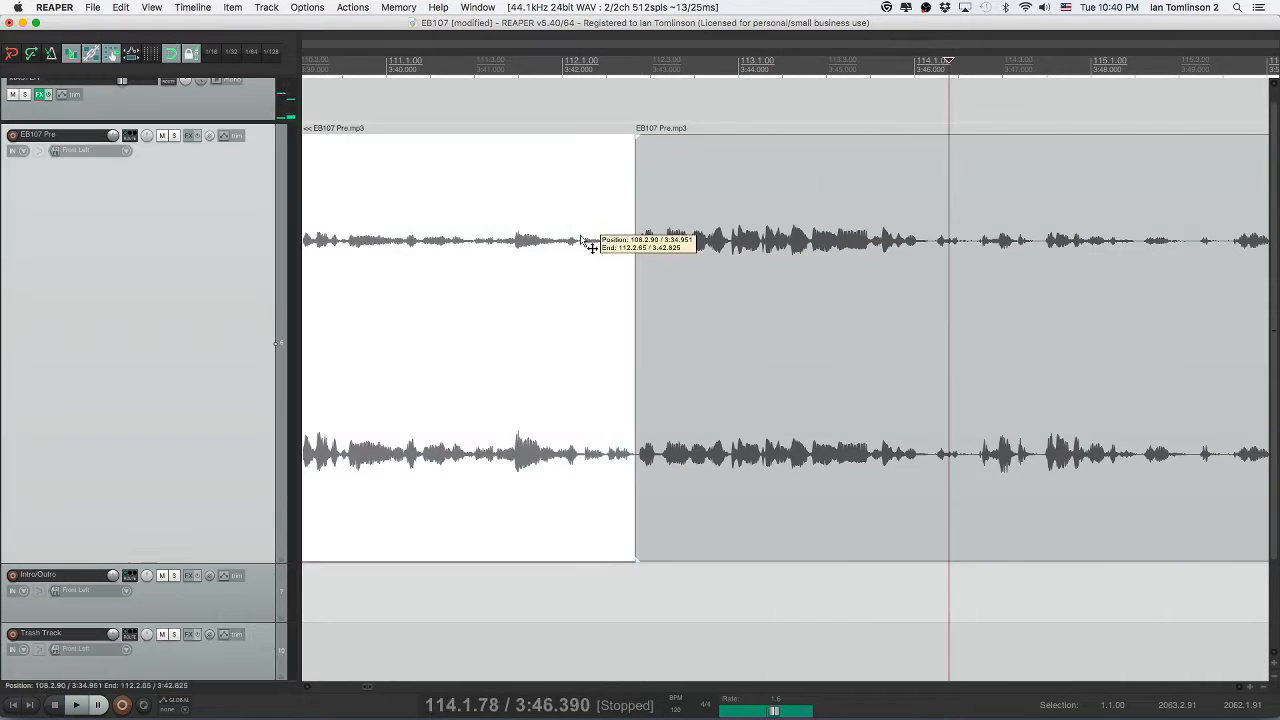
left_click(583, 243)
left_click(507, 238)
key("space")
key("super+s")
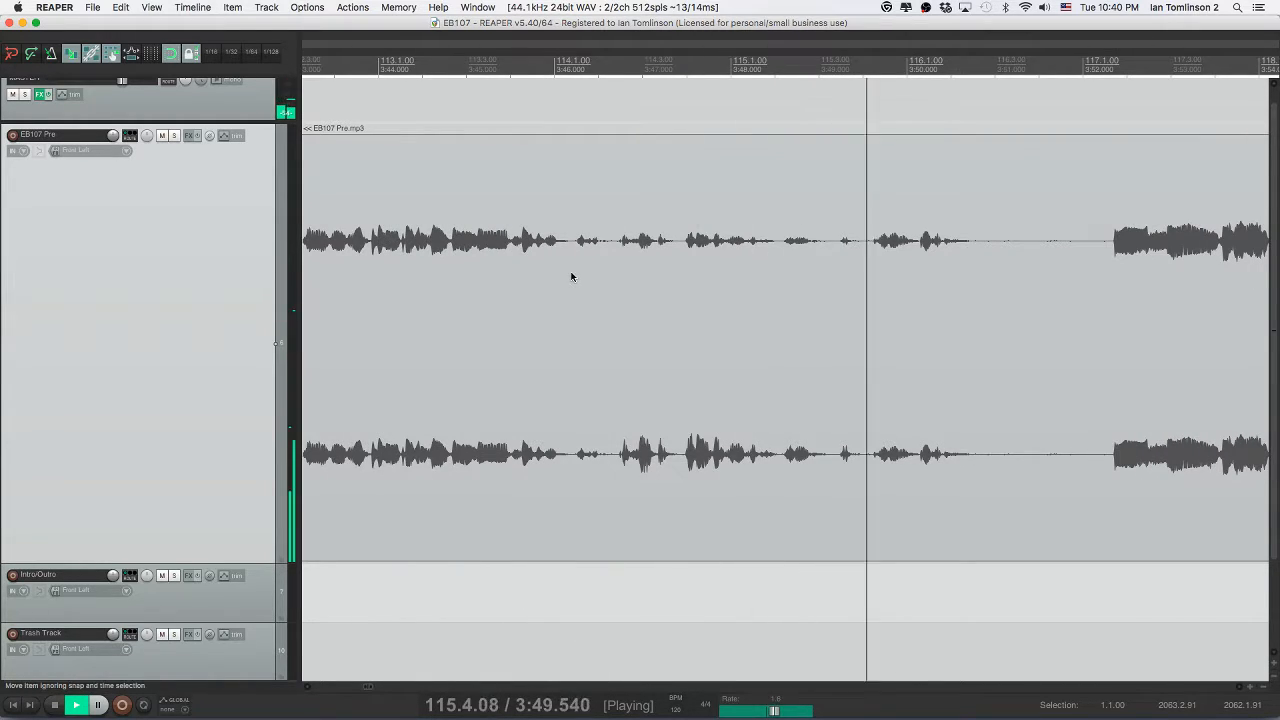
- Split the clip at about 3:50.8 and 3:52.3 and remove the silent pause between the cuts with ripple
key("space")
left_click(678, 253)
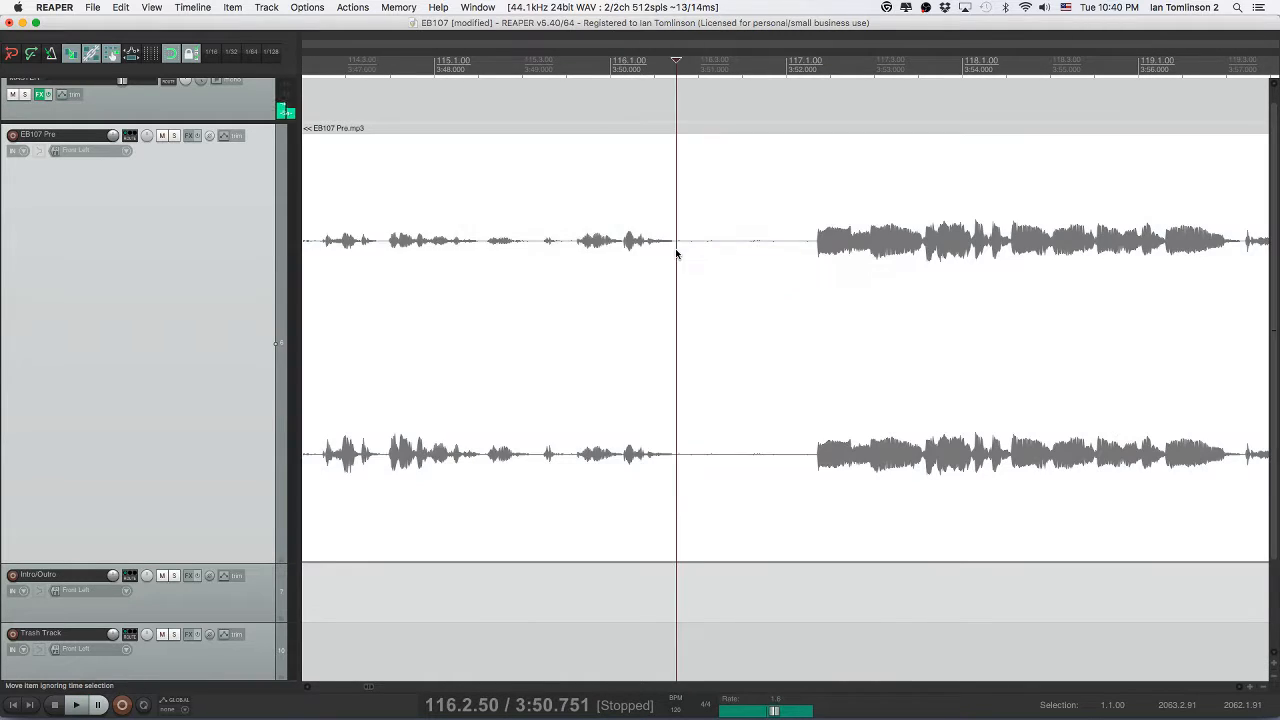
key("s")
left_click(809, 250)
key("s")
left_click(788, 250)
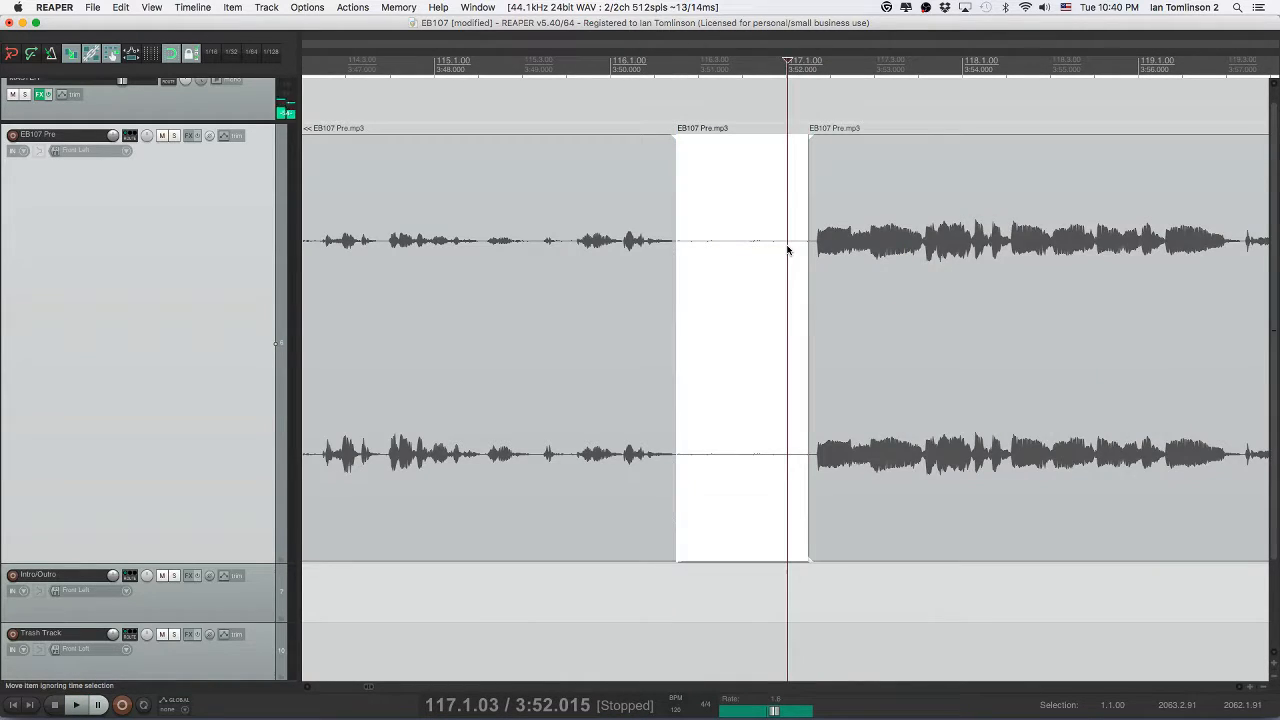
key("Delete")
- Play back from about 3:49.2 across the join at about 3:50.8 and save the project
left_click(543, 245)
key("space")
key("super+s")
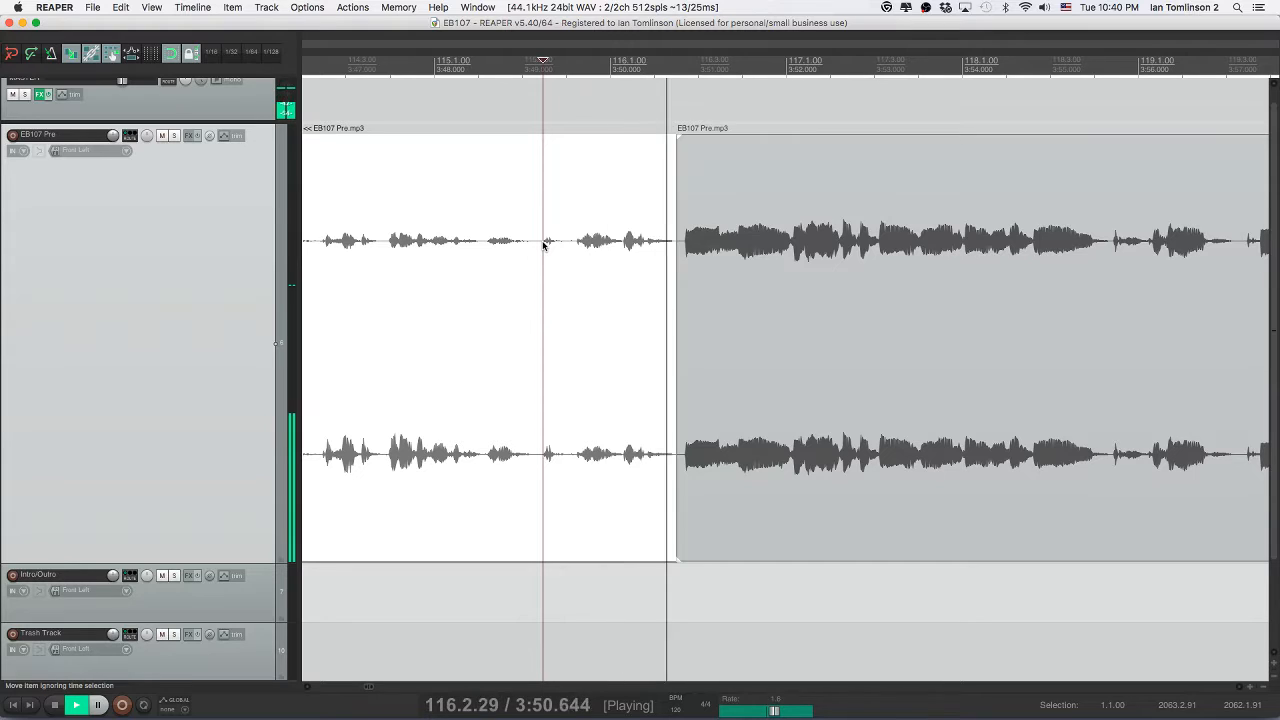
key("space")
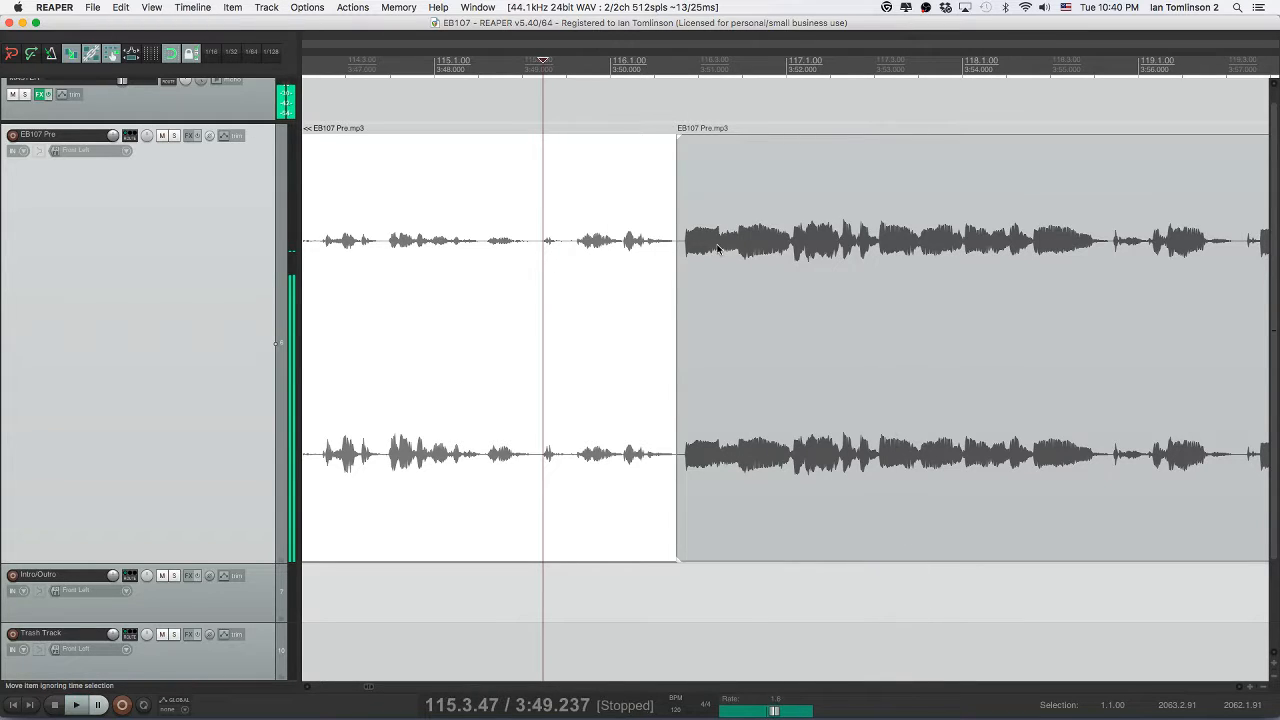
- Listen from about 3:51.2, and again from about 3:48.9 across the join and on through the following speech
left_click(718, 245)
key("space")
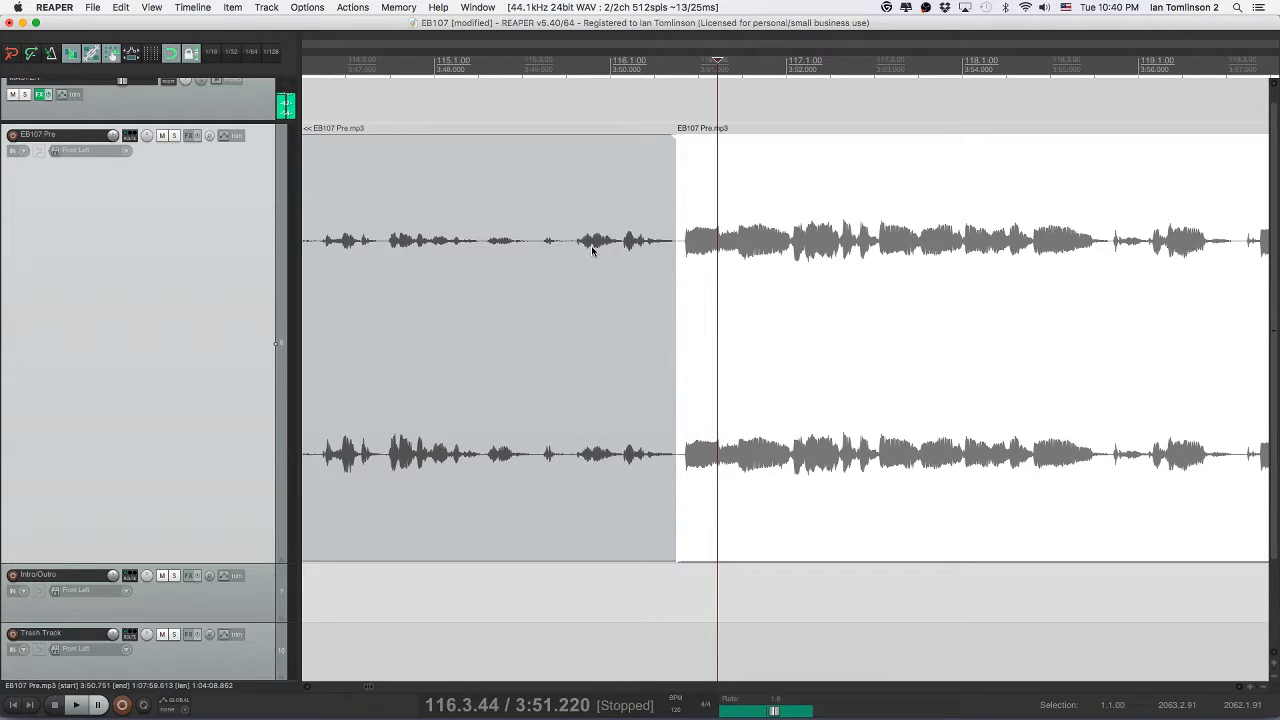
left_click(511, 240)
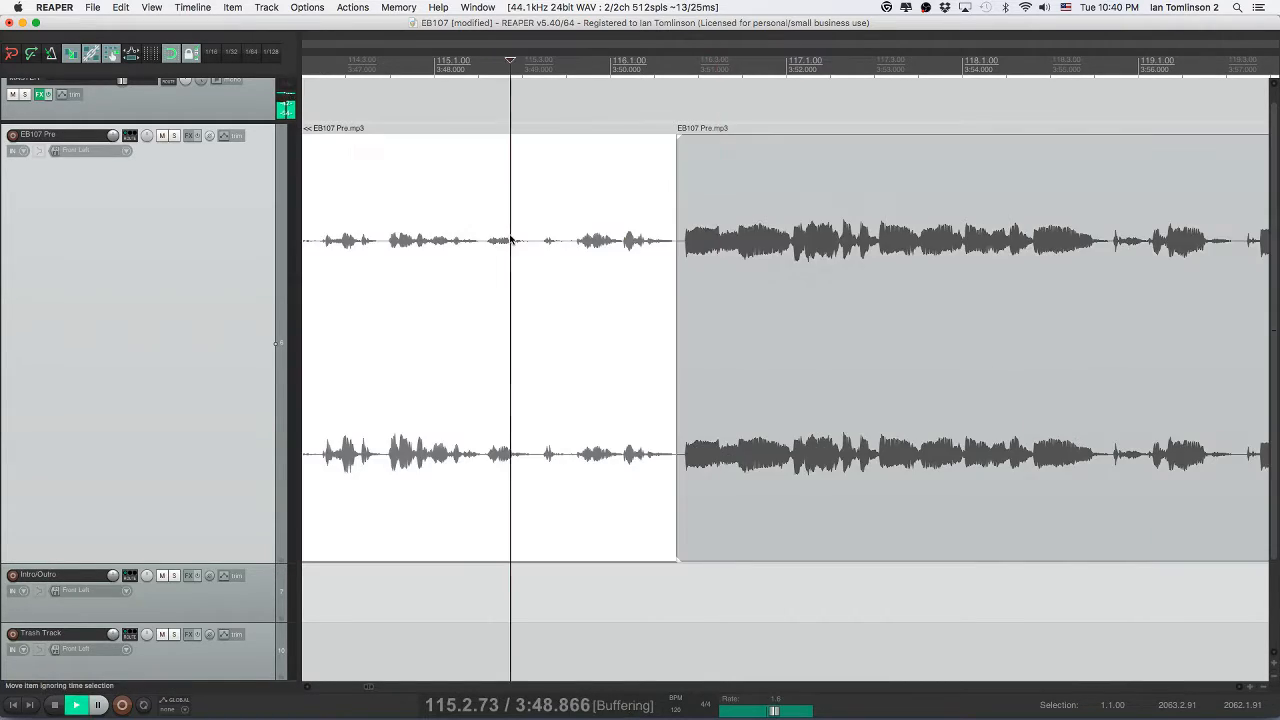
key("space")
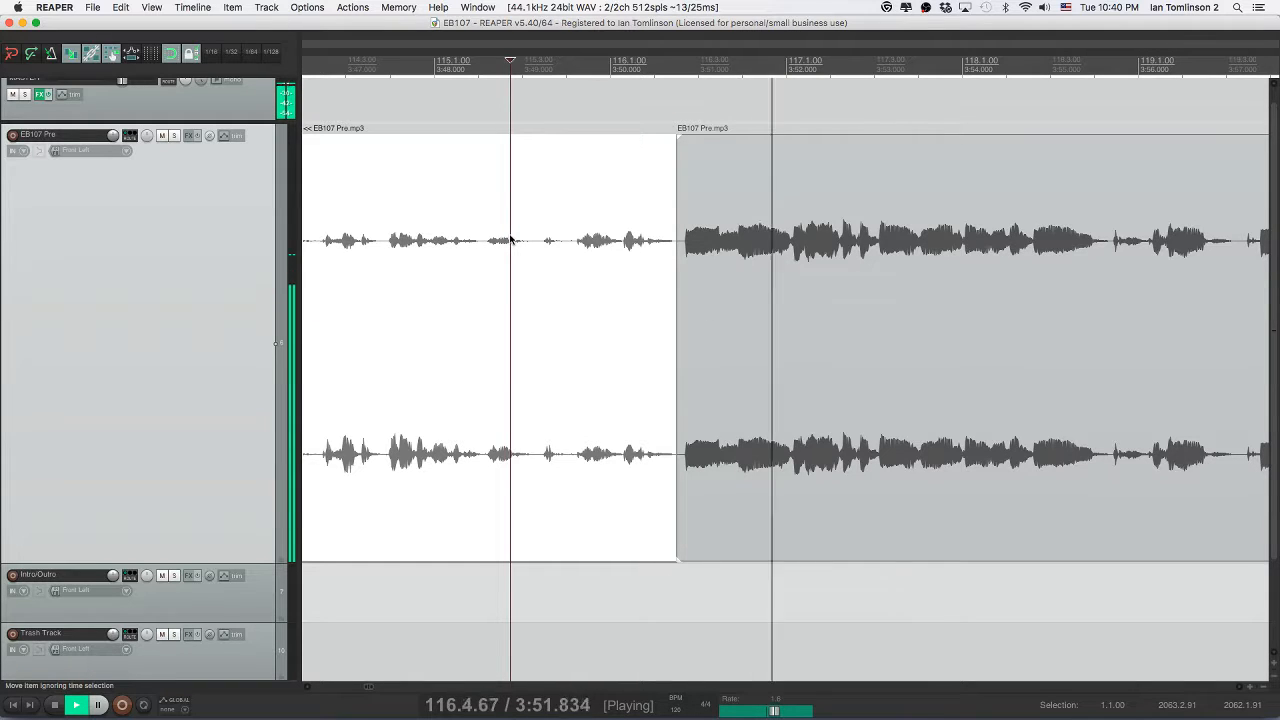
scroll(711, 259, "right", 3)
scroll(711, 259, "right", 5)
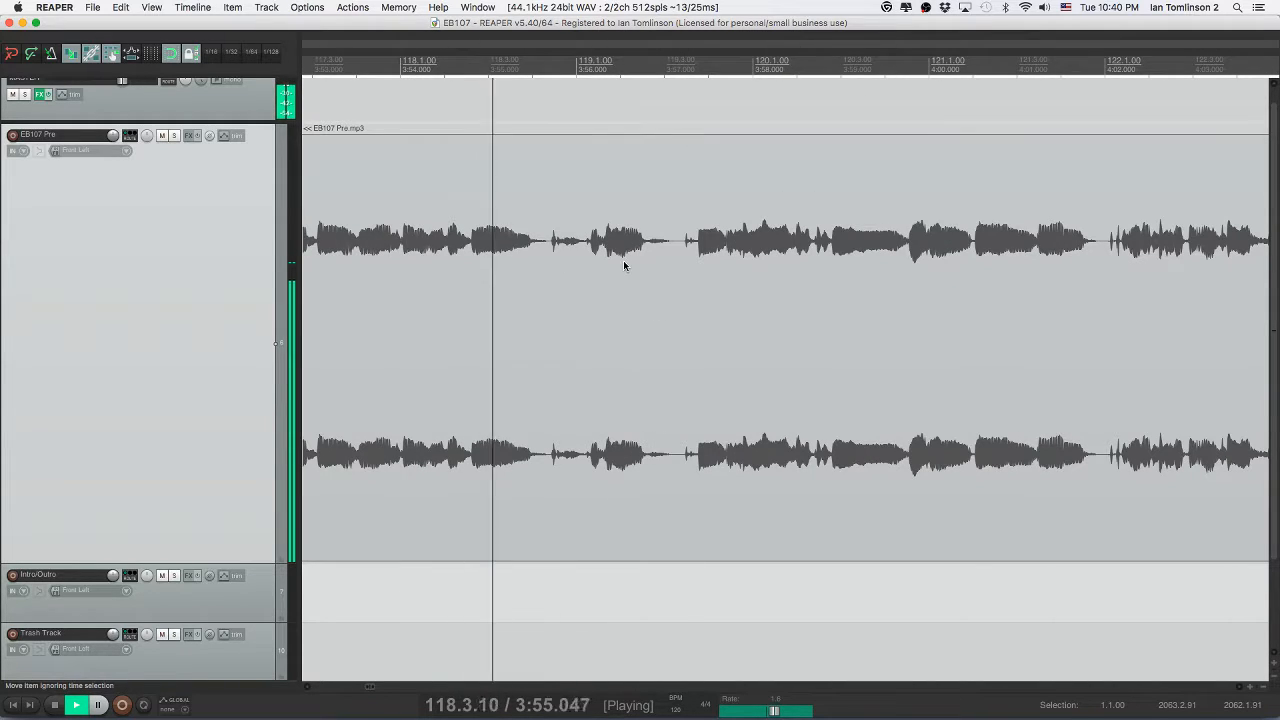
scroll(623, 263, "left", 3)
key("space")
scroll(570, 255, "left", 1)
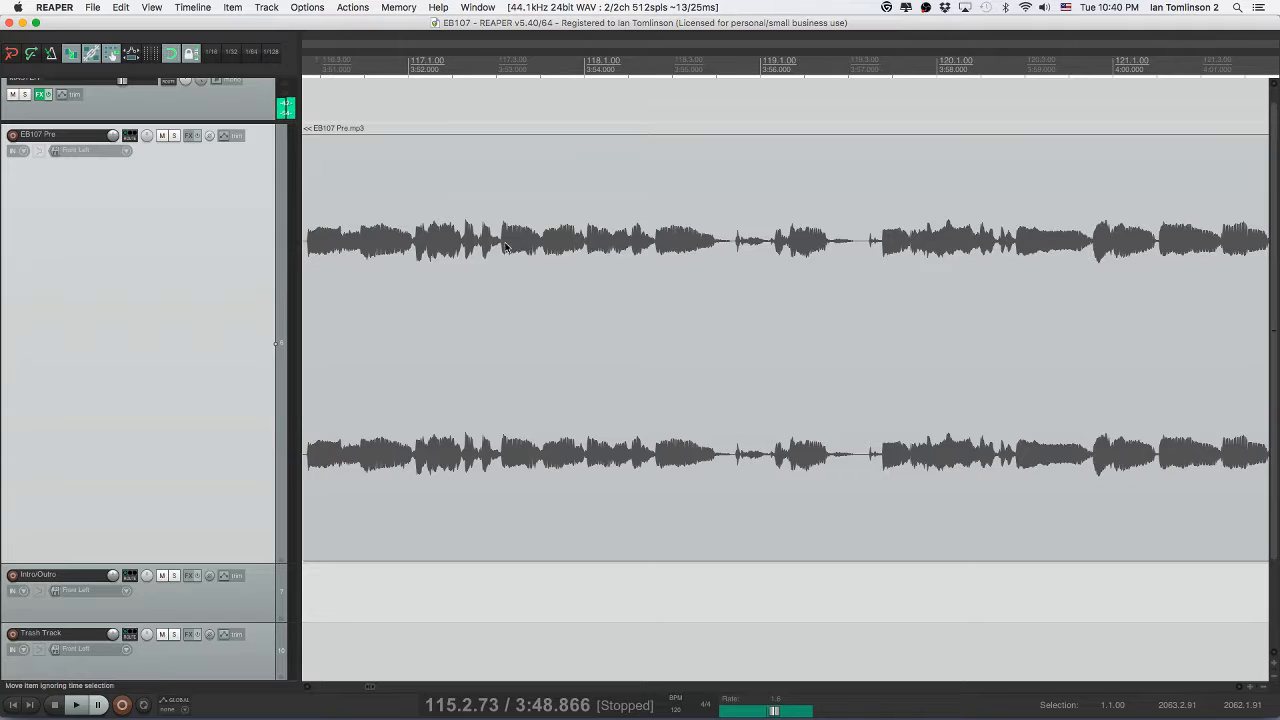
- Audition short passages from about 3:53.1, 3:51.1 and 3:53.7 to find where the next cut belongs
left_click(506, 245)
key("space")
key("space")
left_click(325, 235)
key("space")
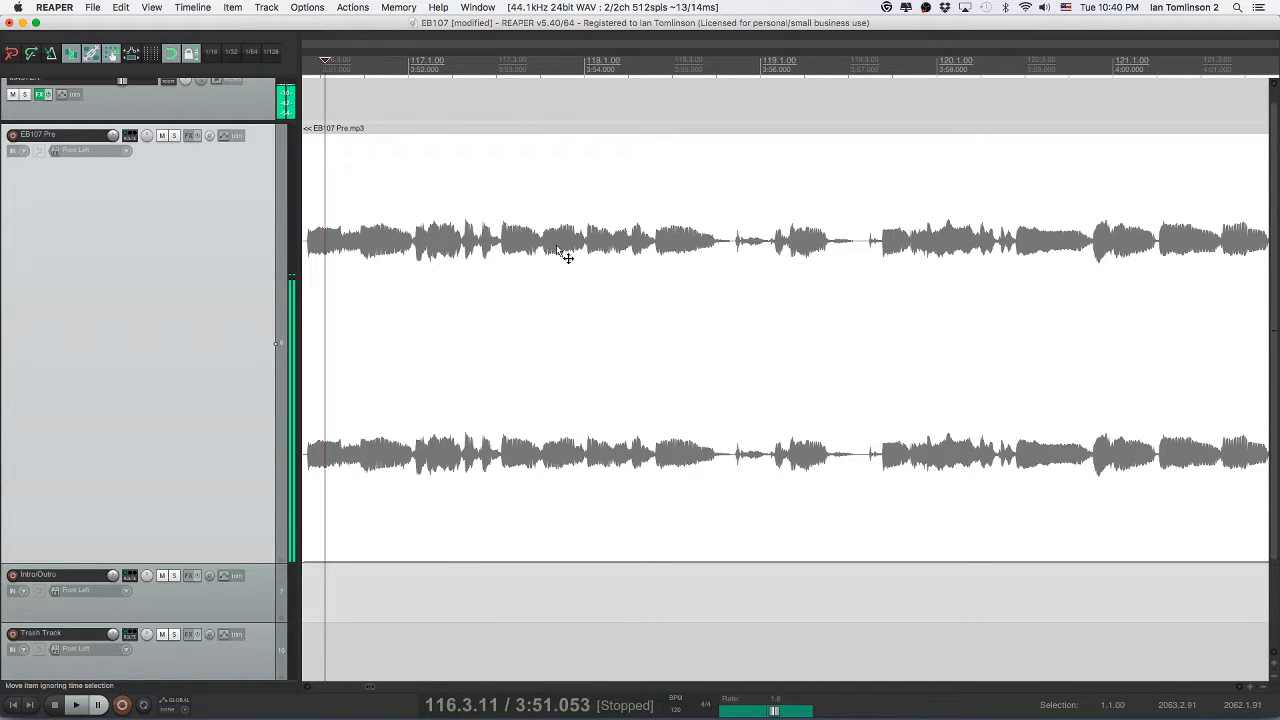
left_click(557, 247)
key("space")
key("space")
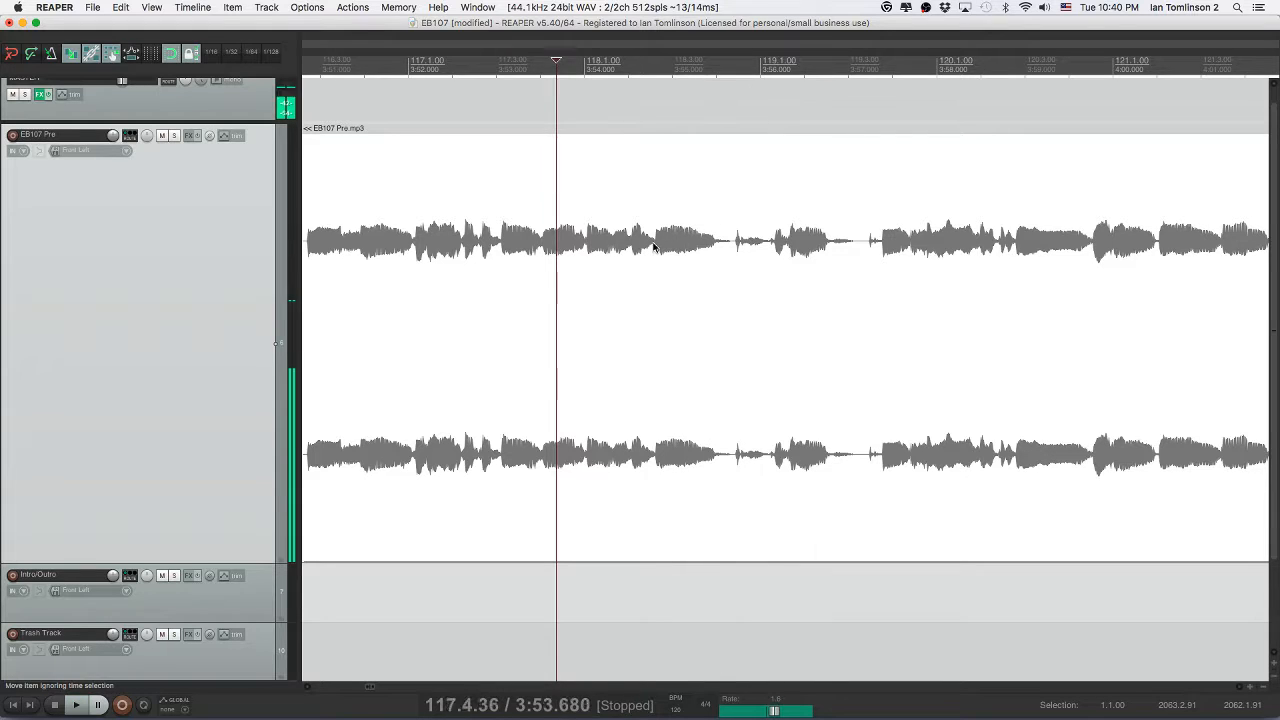
- Narrow down the cut point with short playbacks from about 3:54.8, split the clip at about 3:55.2 and play on
left_click(654, 246)
key("space")
key("space")
left_click(666, 246)
key("space")
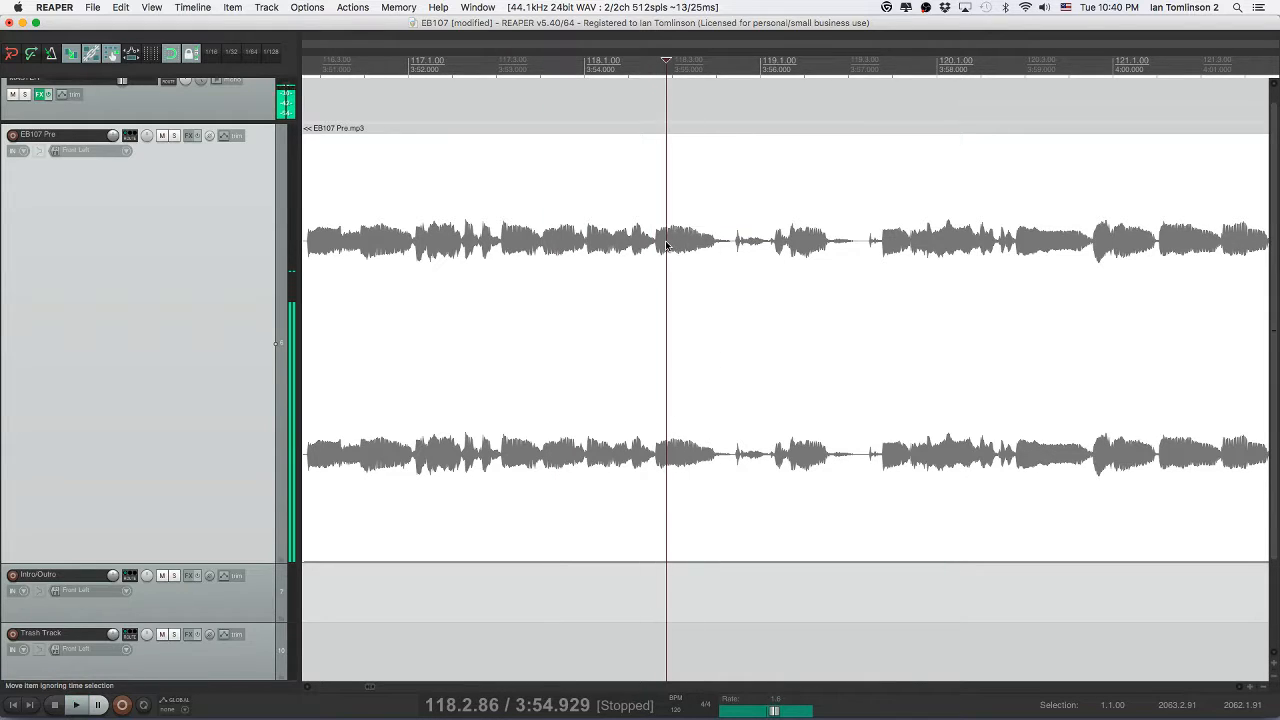
key("space")
key("space")
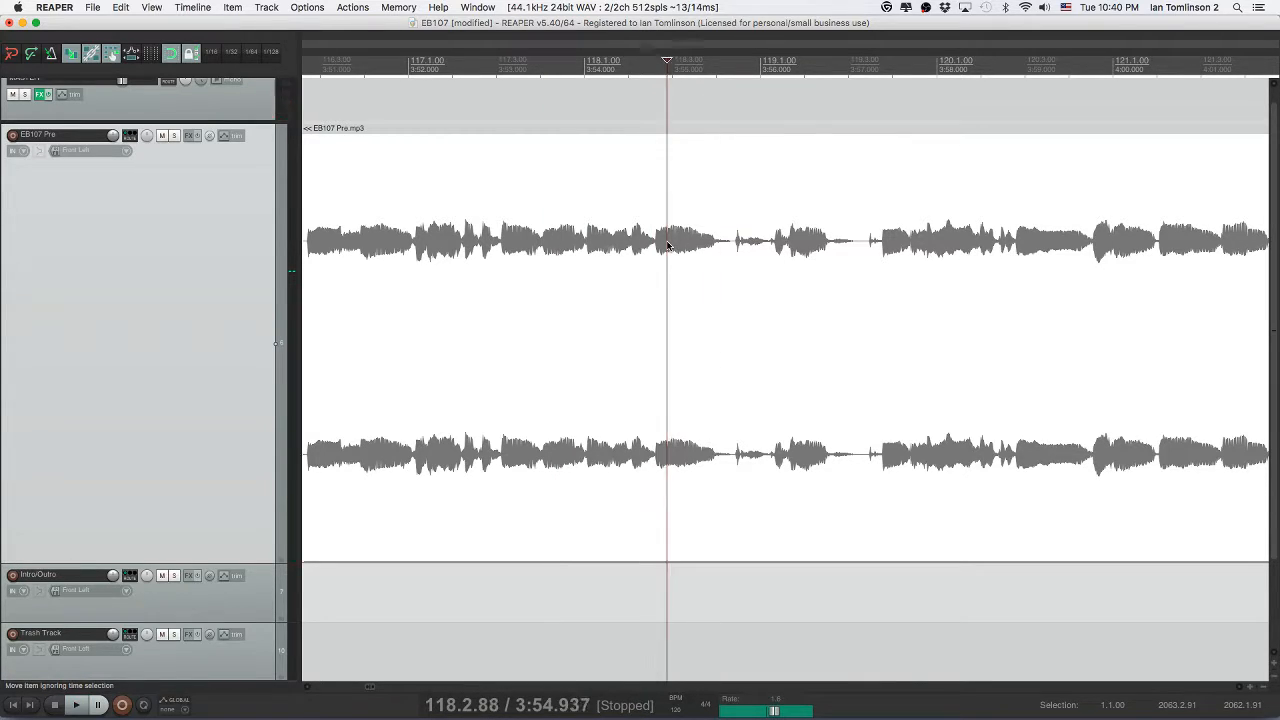
left_click(667, 244)
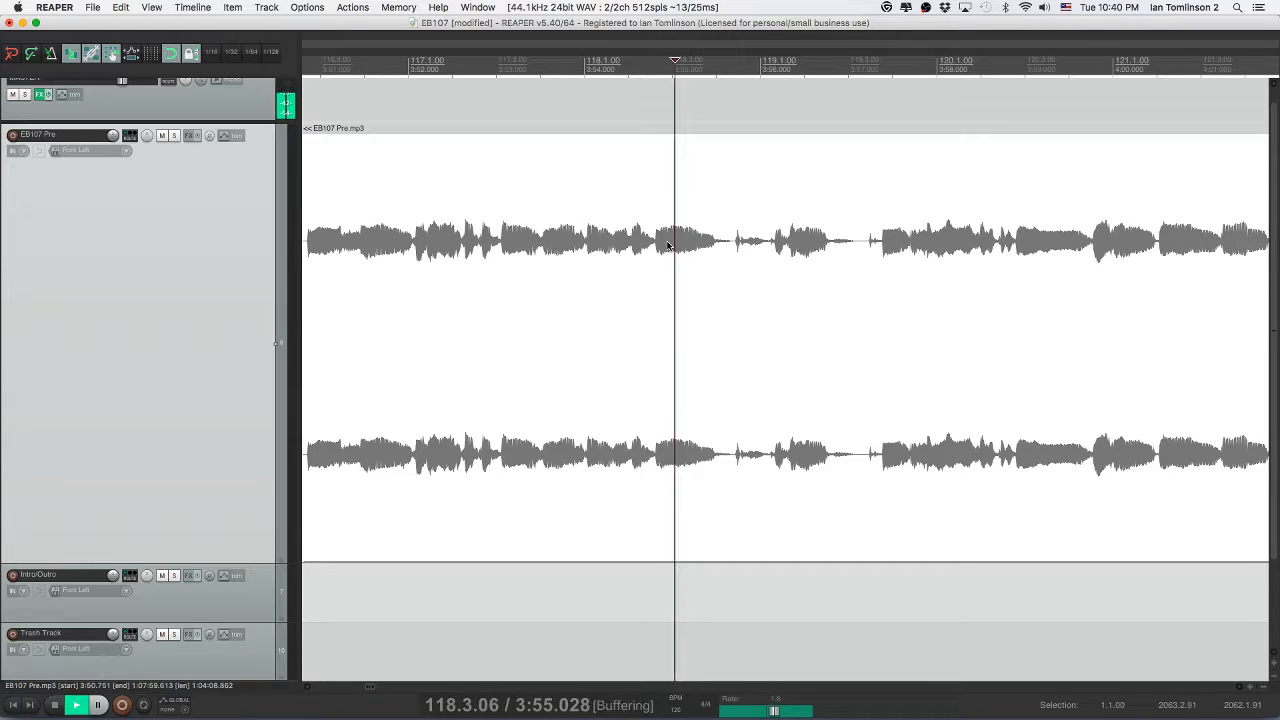
key("space")
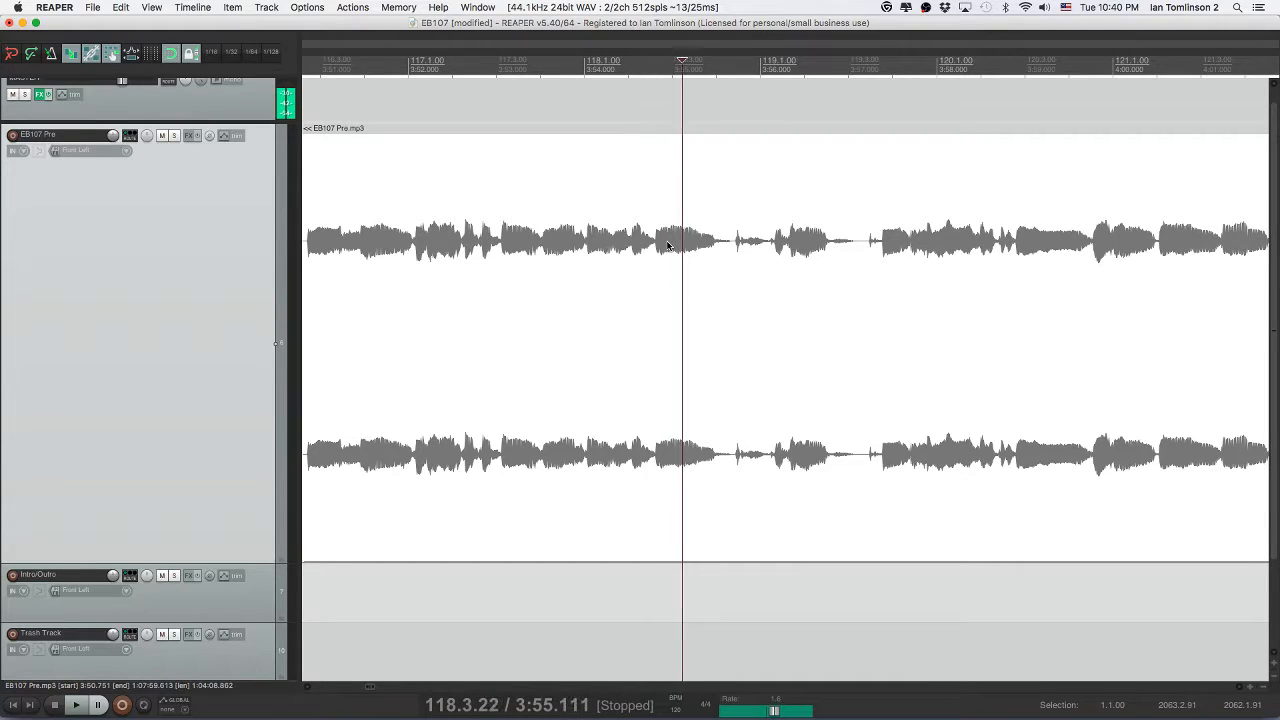
key("space")
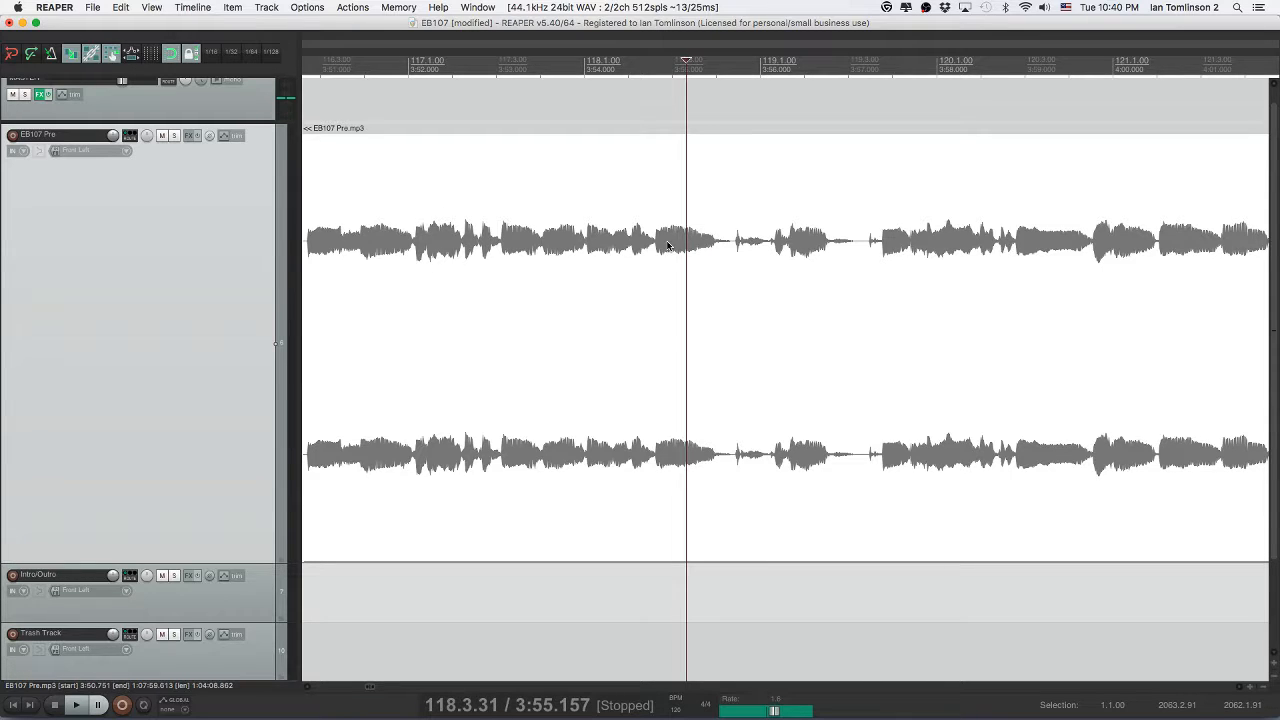
key("s")
key("space")
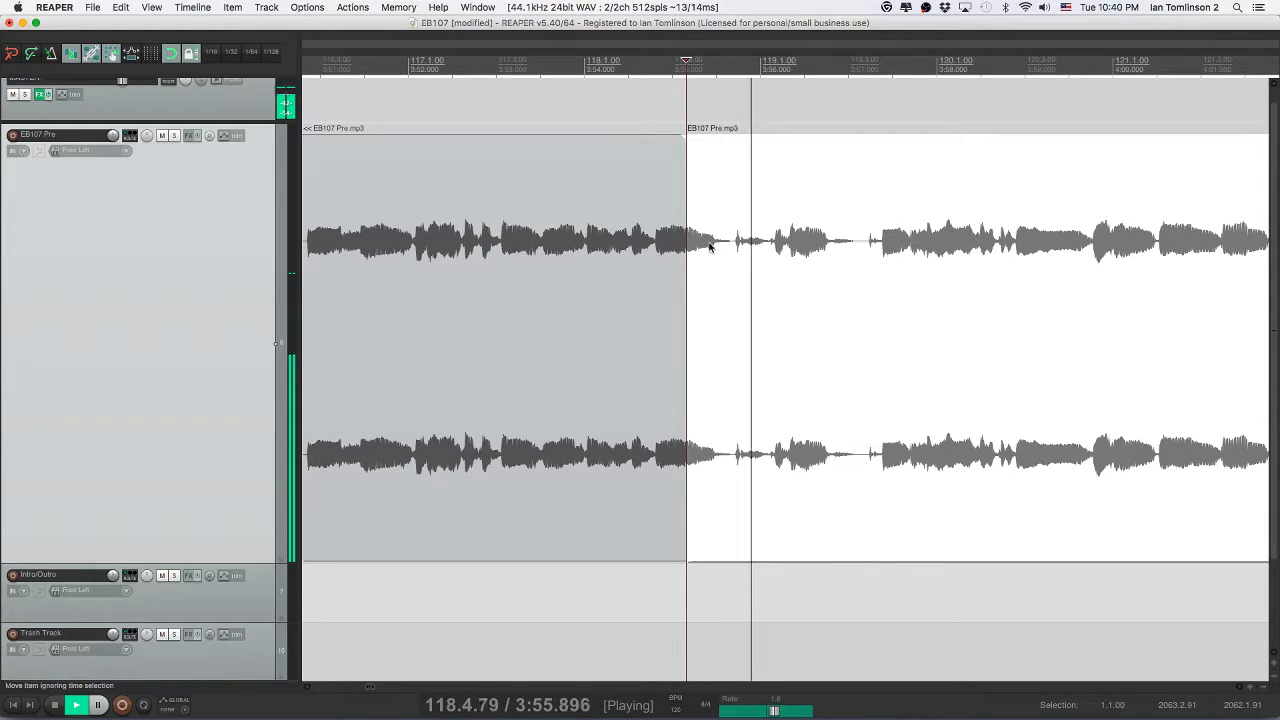
- Play the EB107 Pre audio from about 3:54.2 and try splitting it at about 3:54.8
key("space")
left_click(601, 242)
key("space")
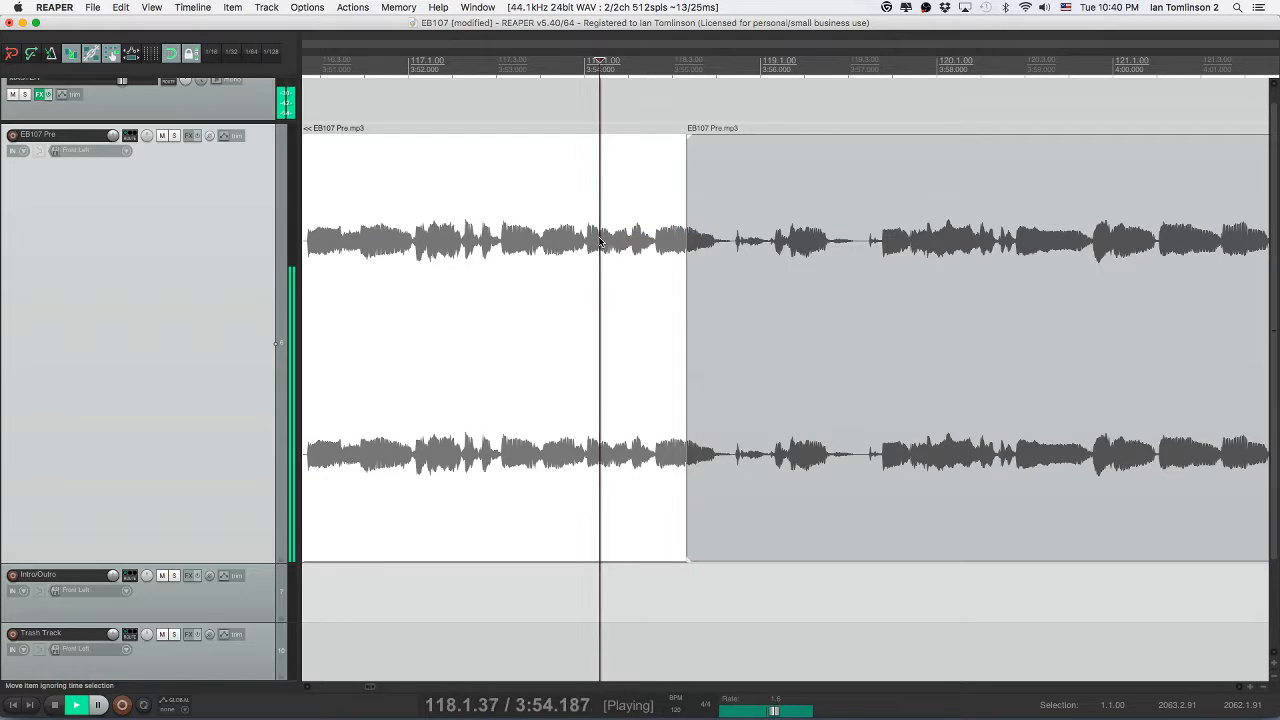
key("space")
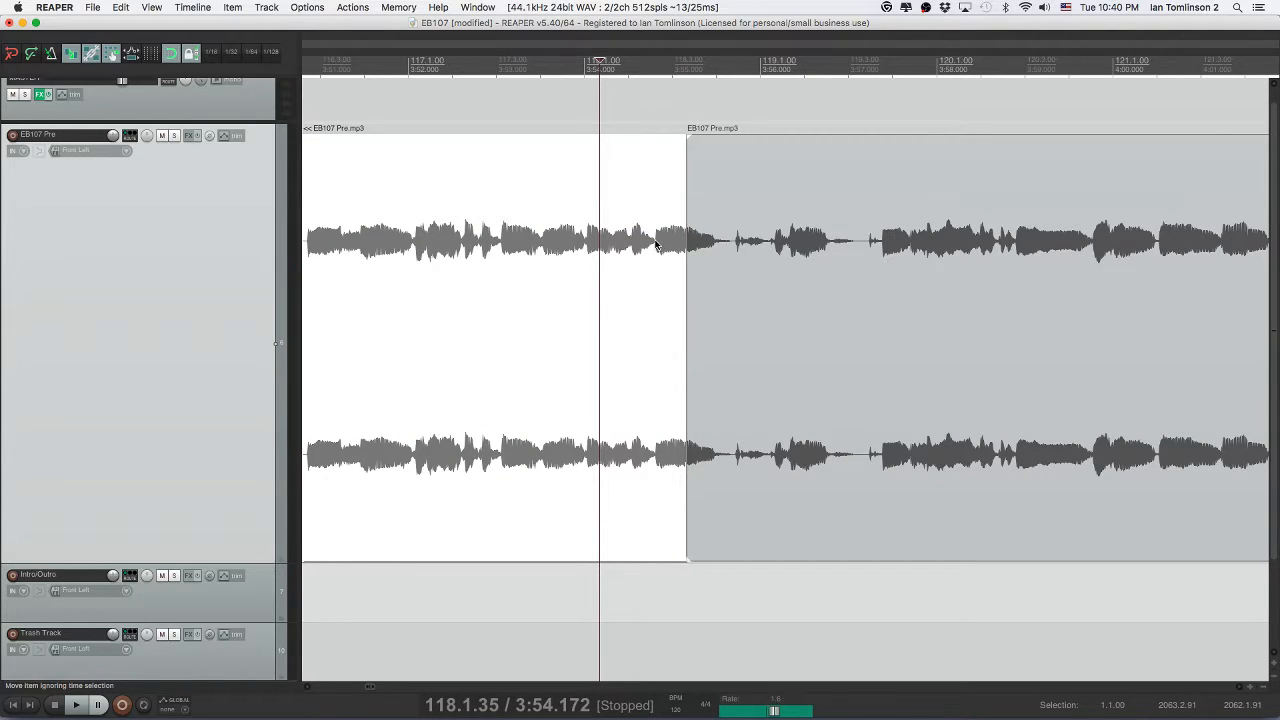
left_click(656, 244)
key("s")
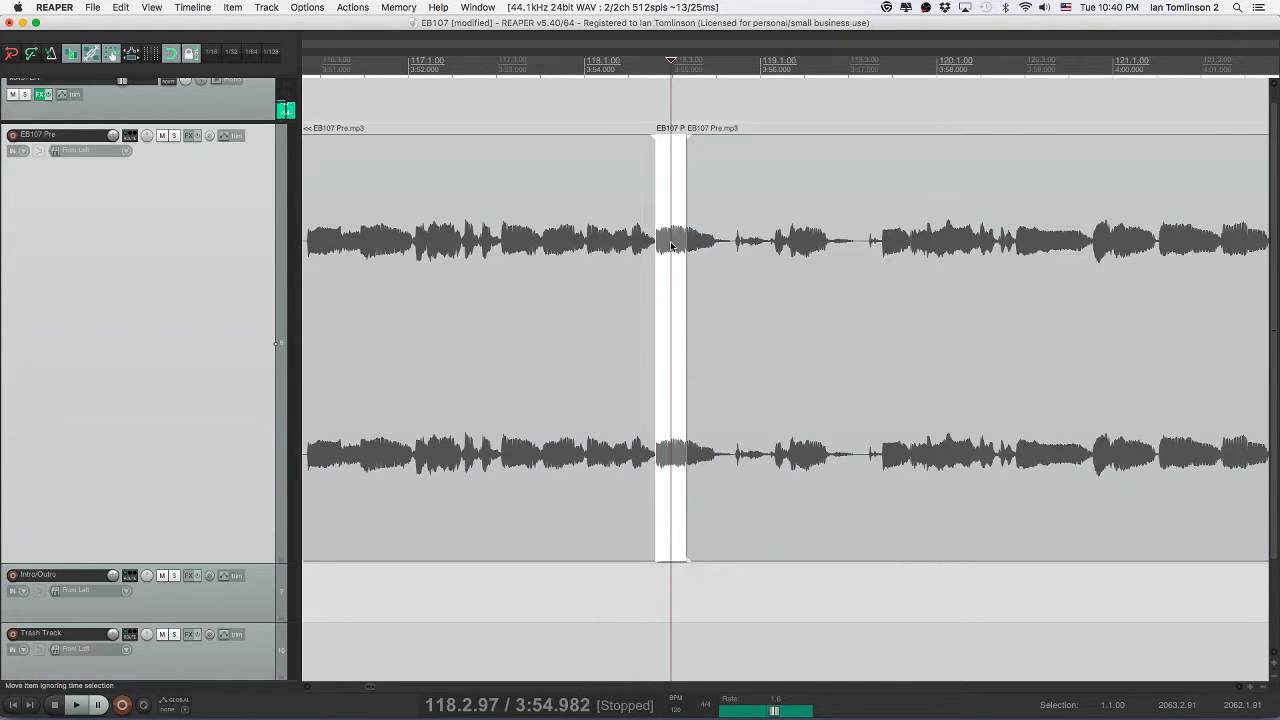
- Undo the last two splits in the EB107 Pre audio
key("super+z")
key("super+z")
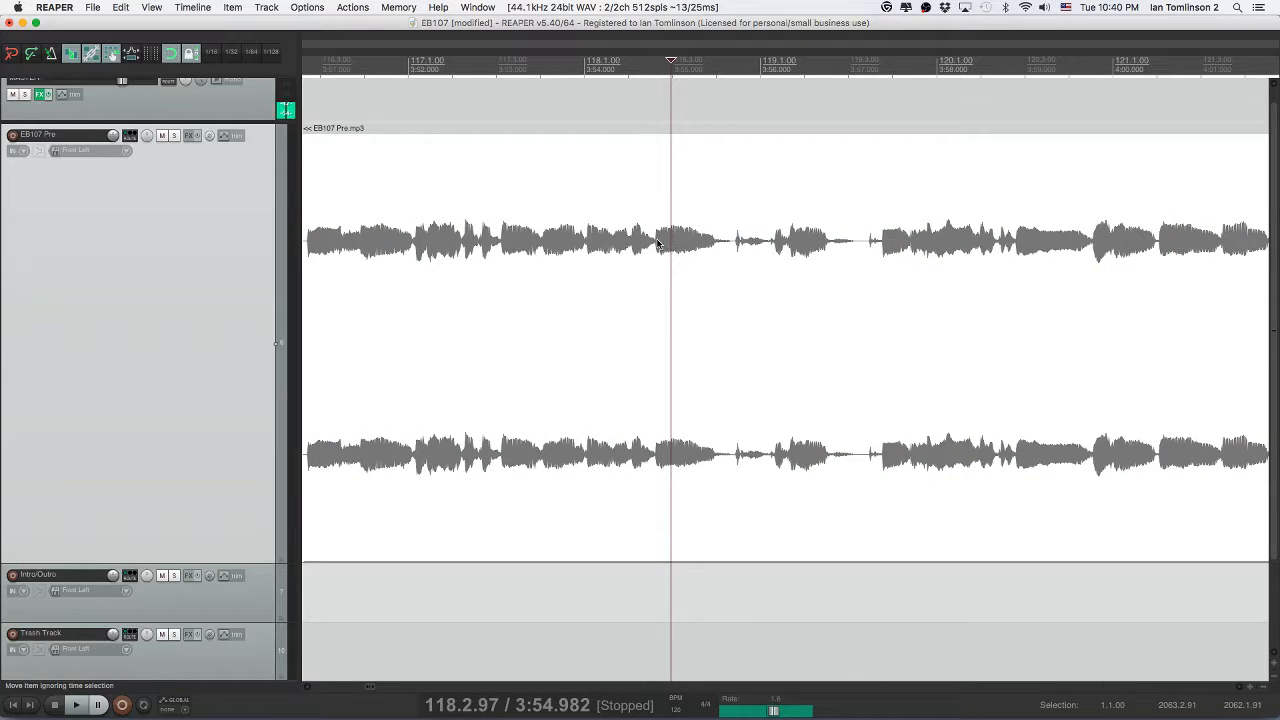
- Cut out the EB107 Pre audio between about 3:54.8 and 3:56.126, close the gap, and play back the join
left_click(578, 246)
key("space")
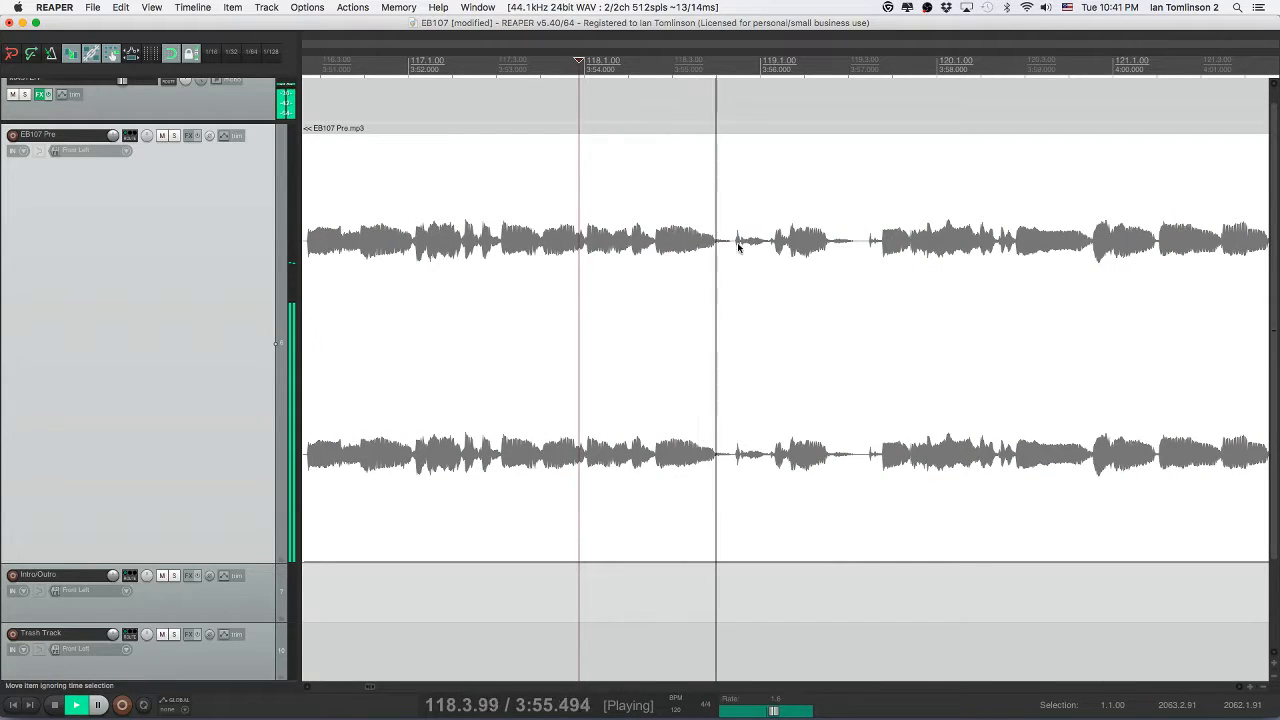
key("space")
left_click(772, 246)
key("space")
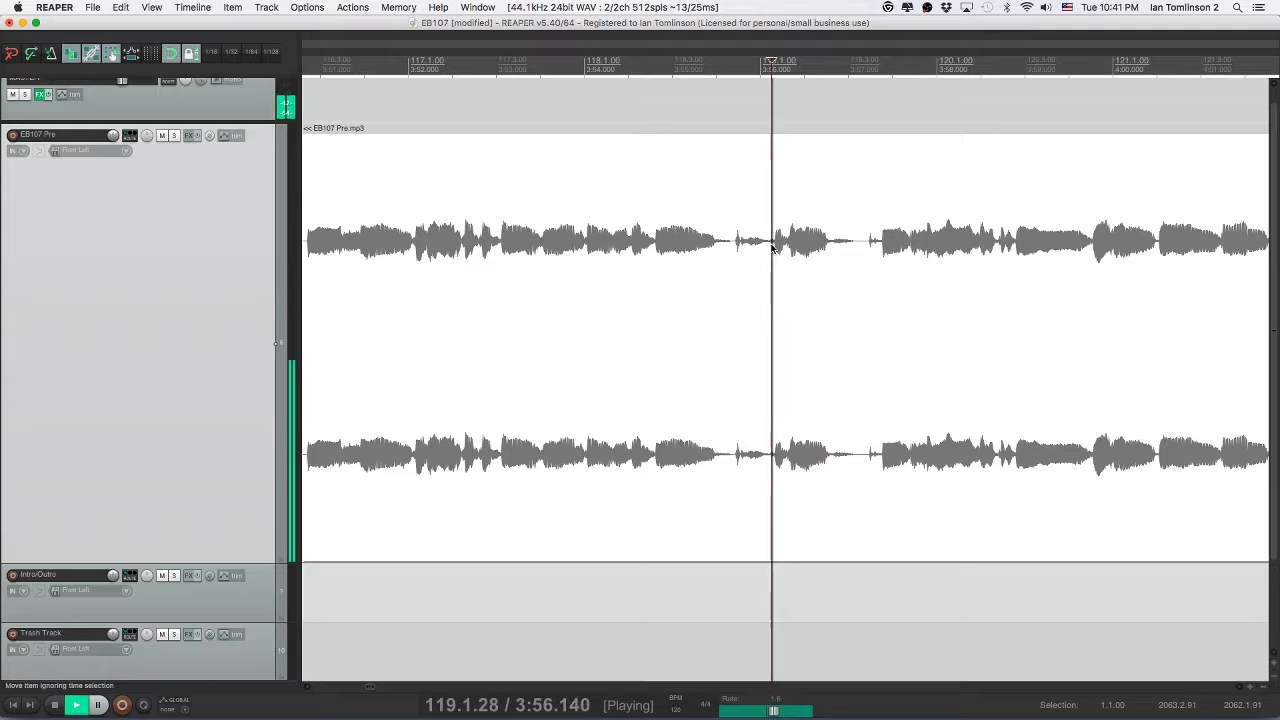
key("space")
key("s")
left_click(655, 246)
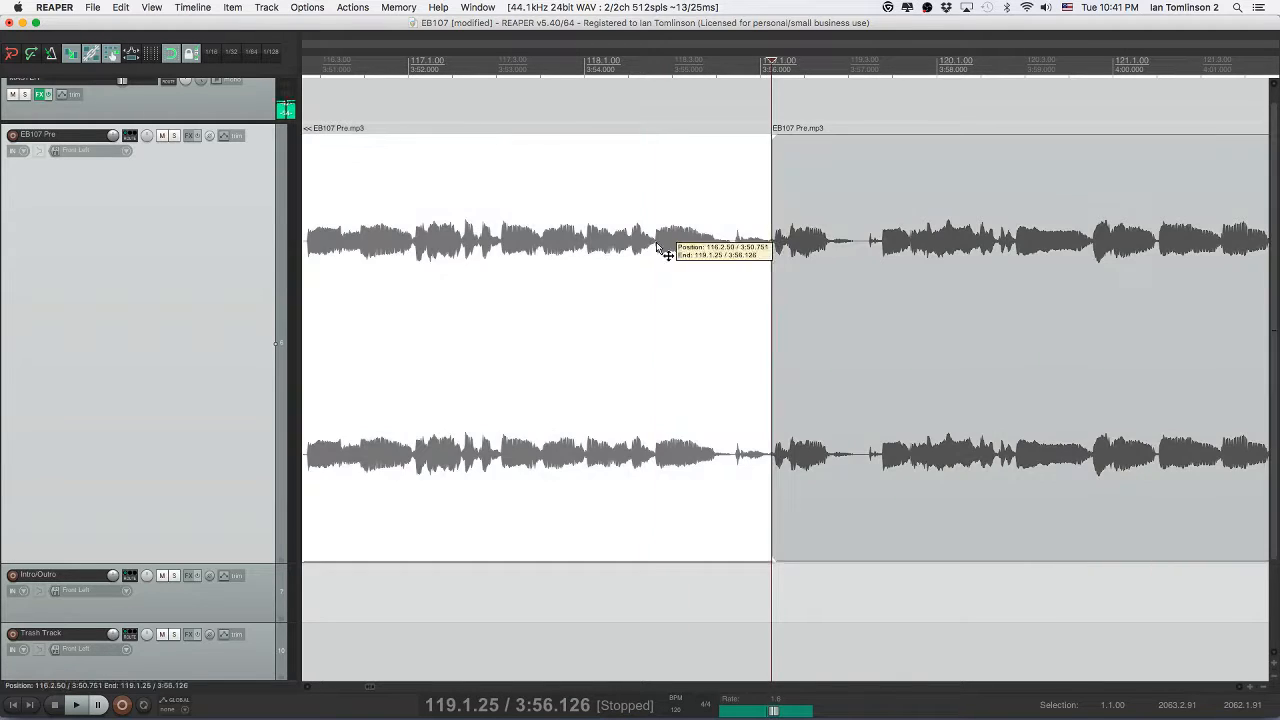
key("s")
left_click(670, 250)
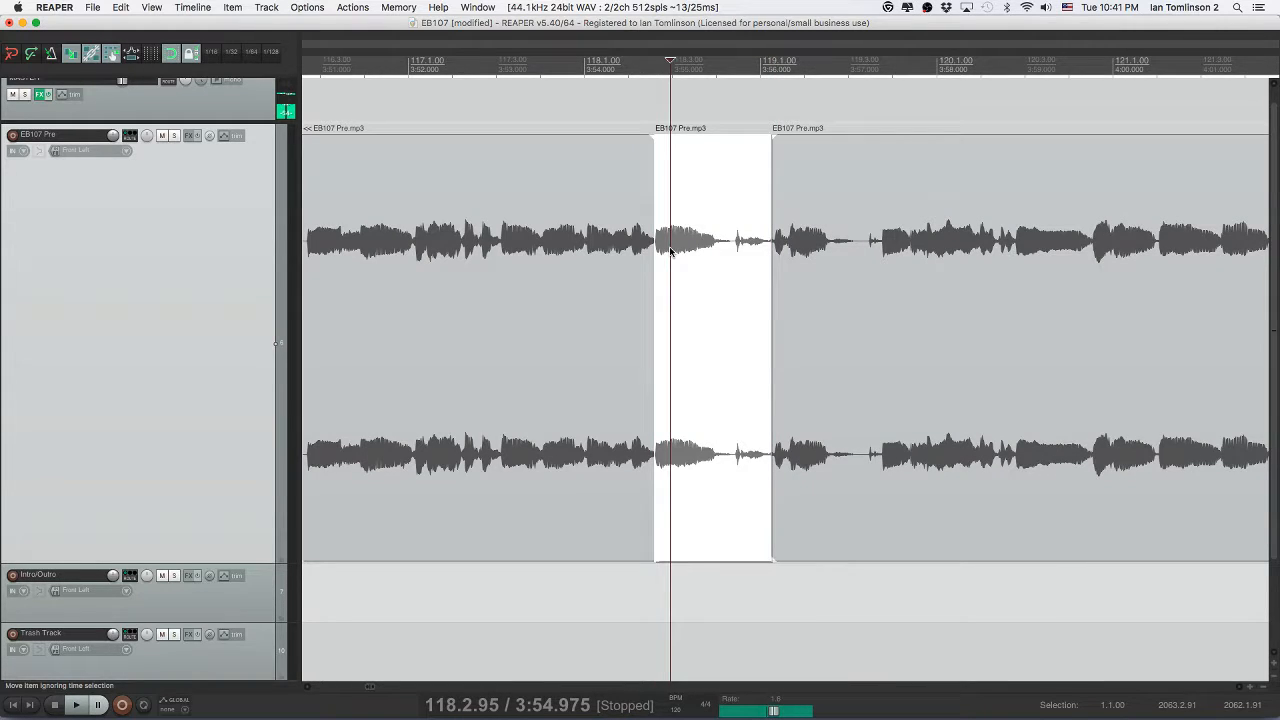
key("Delete")
left_click(577, 252)
key("space")
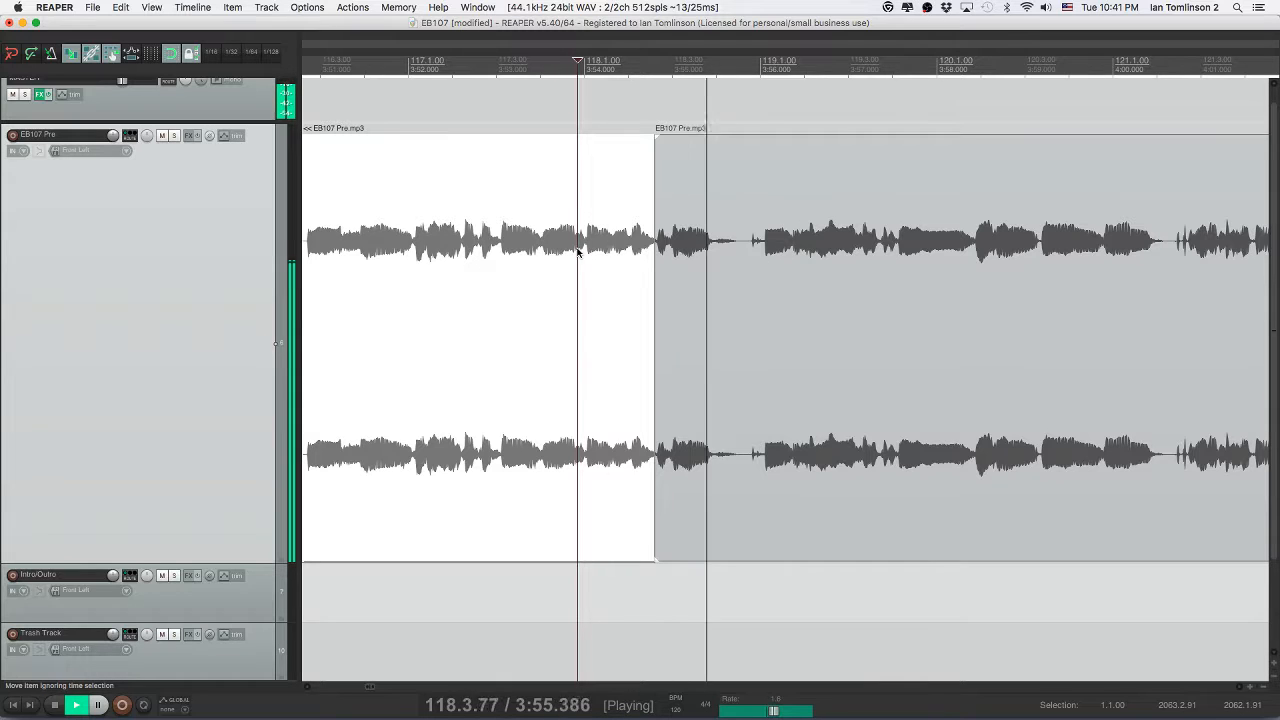
- Split the EB107 Pre audio at 3:55.808 and 3:56.353, and remove the segment between, closing the gap
left_click(735, 243)
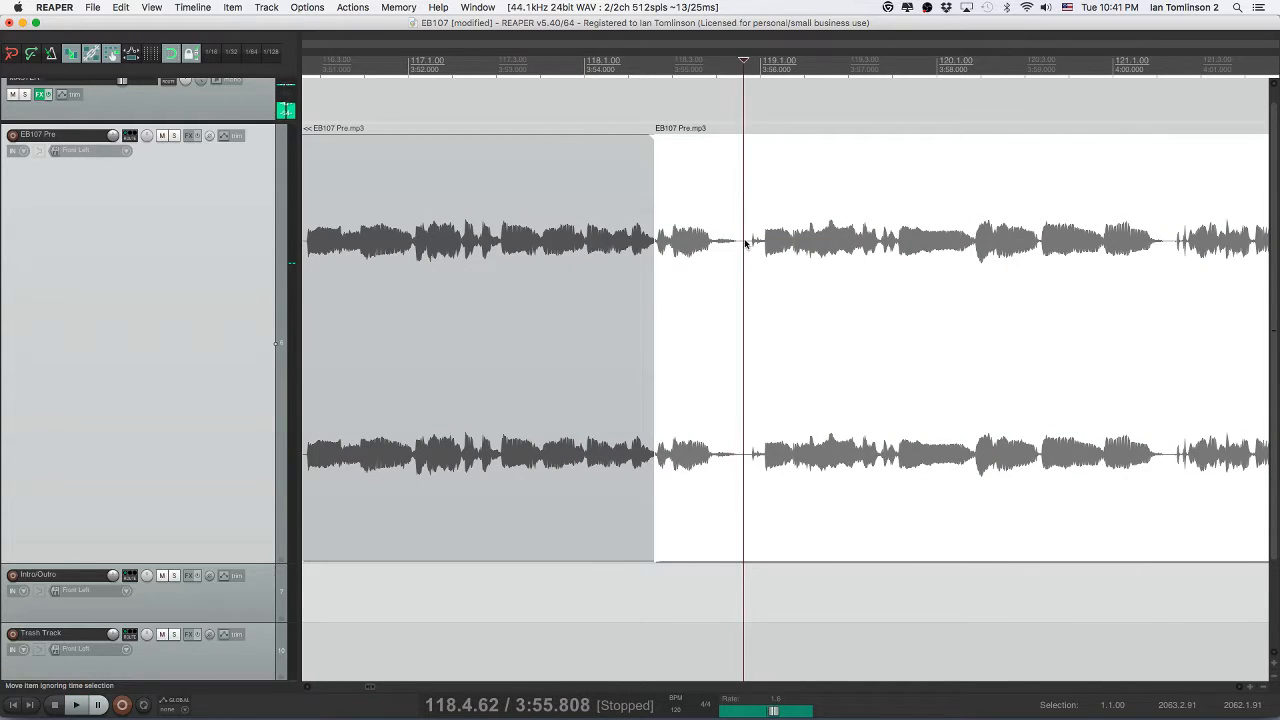
key("s")
key("space")
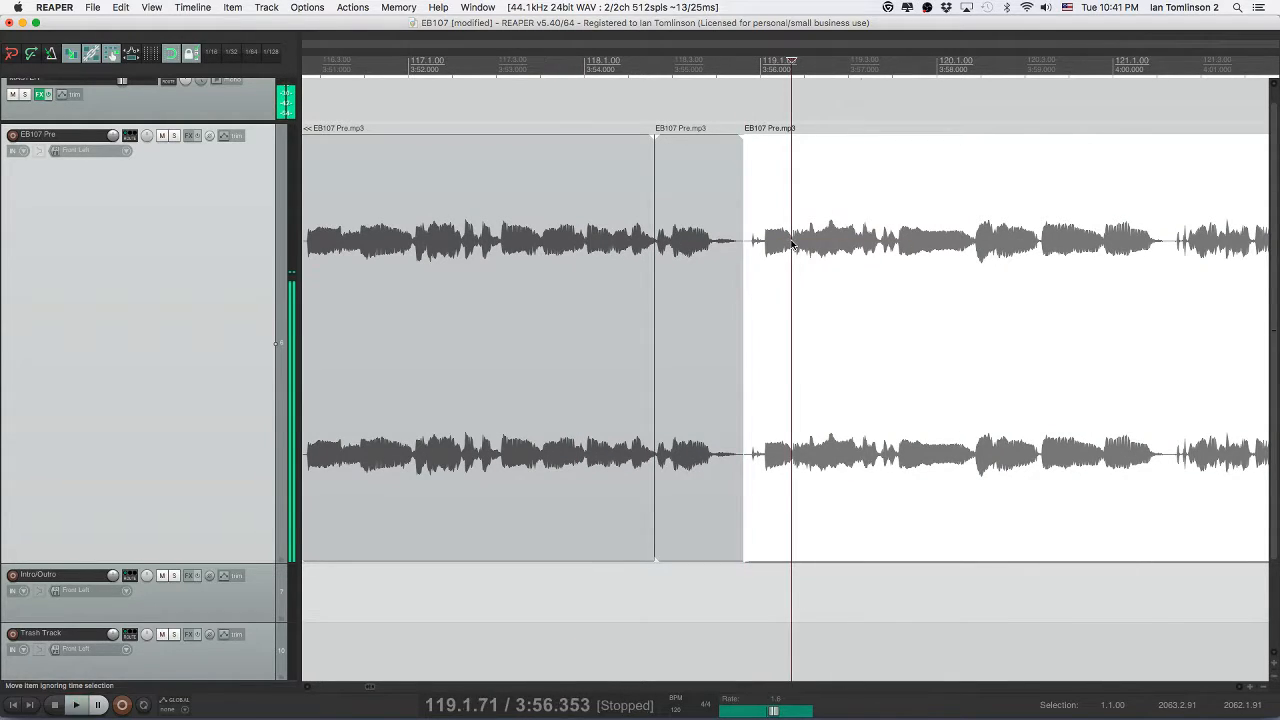
key("s")
left_click(778, 249)
key("Delete")
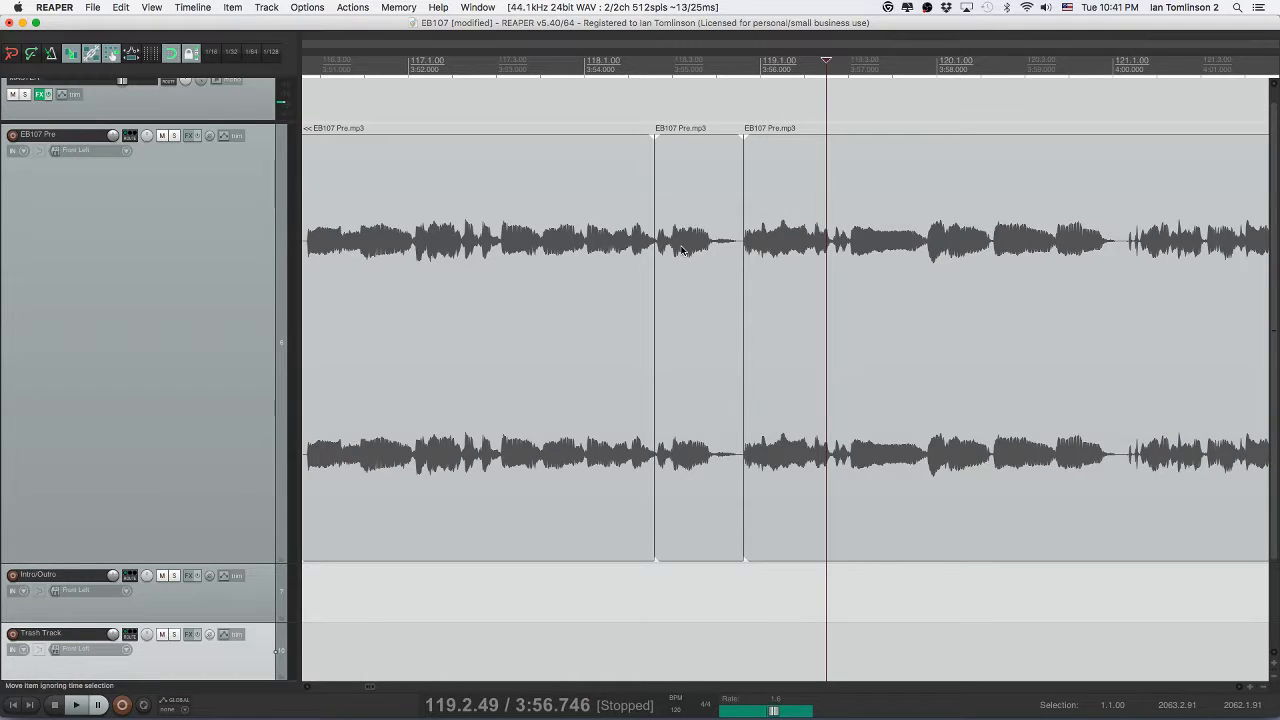
- Save the project and play back the edited section from about 3:55.1
left_click(681, 249)
key("space")
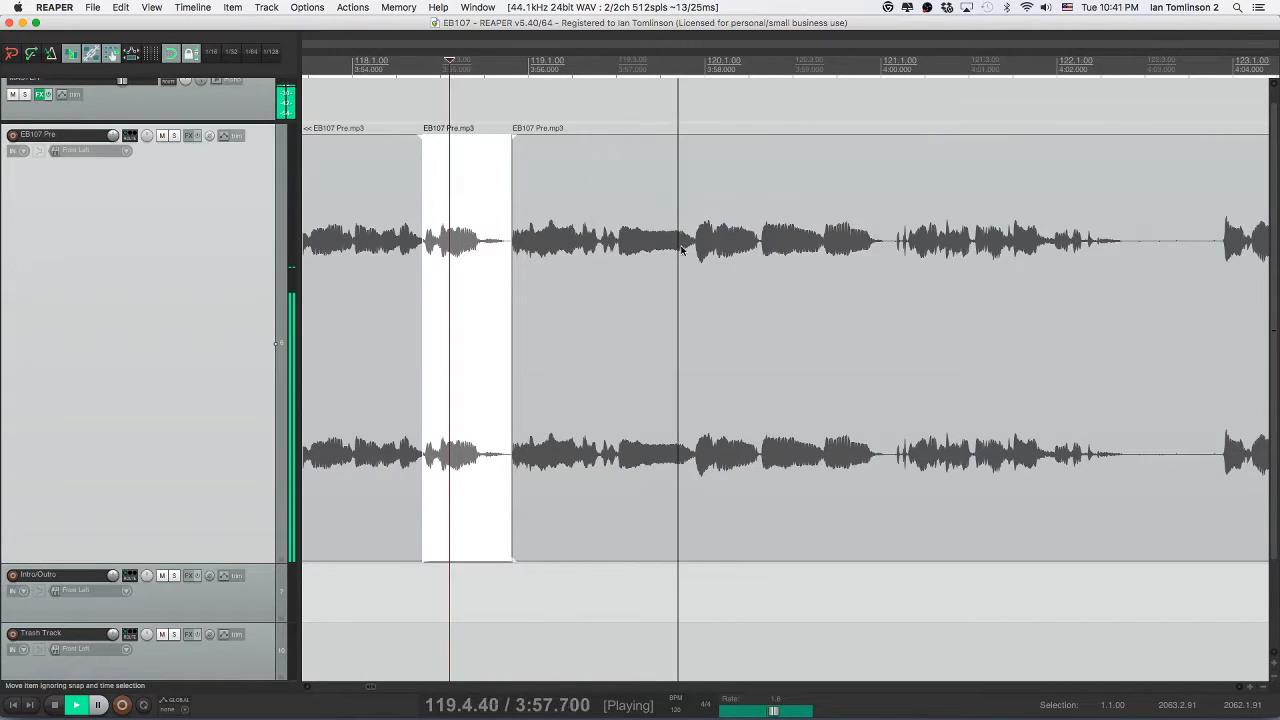
key("space")
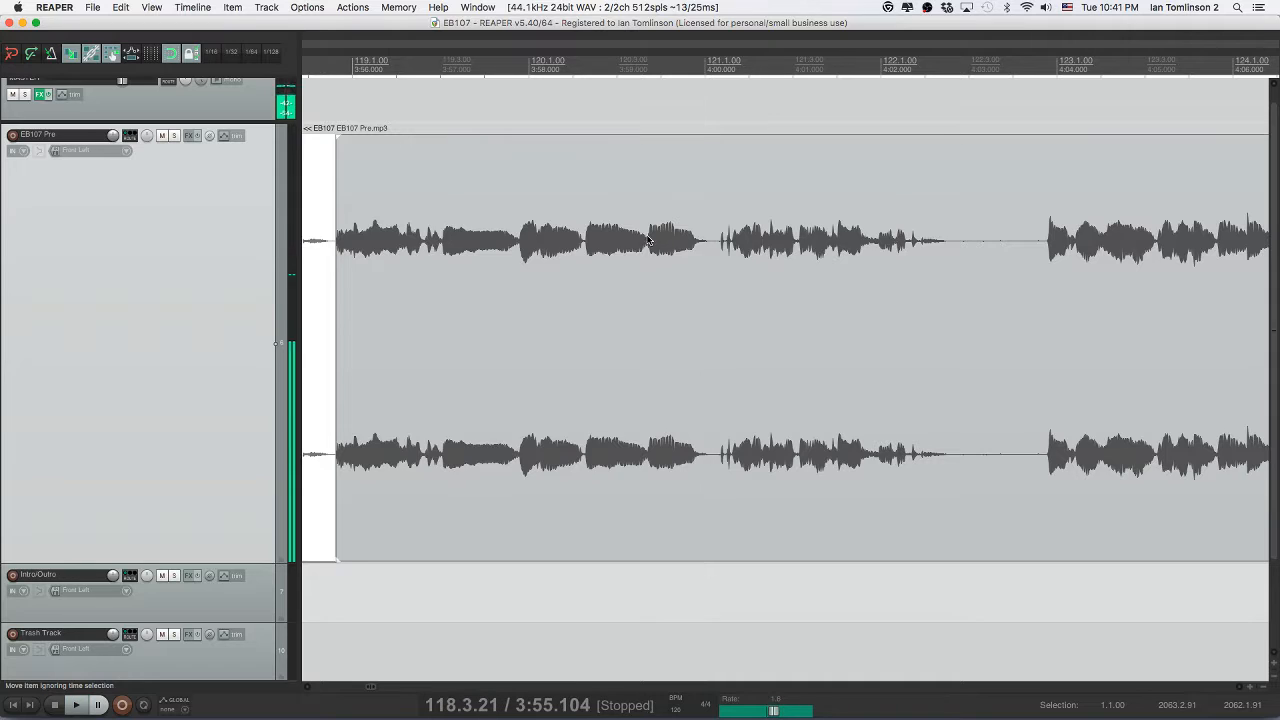
- Find the unwanted passage by ear, then split at 3:59.343 and about 4:00.3 and remove the segment between
left_click(647, 242)
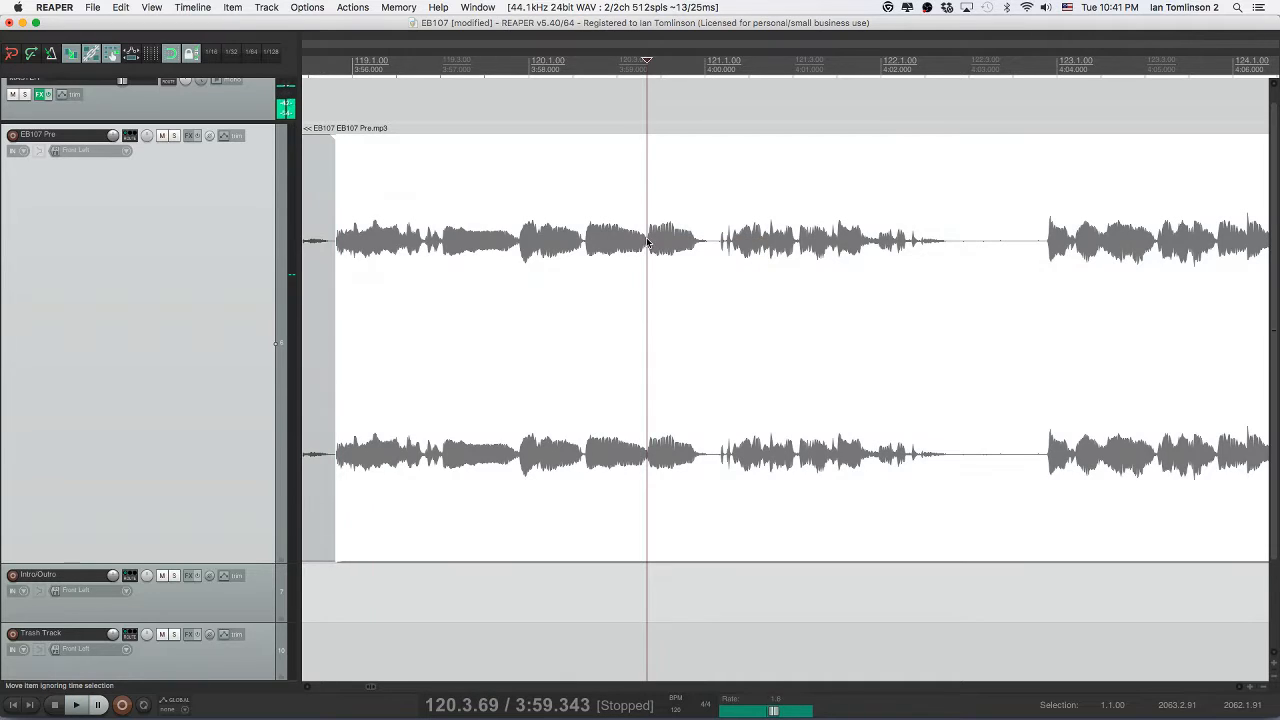
key("space")
left_click(733, 245)
key("space")
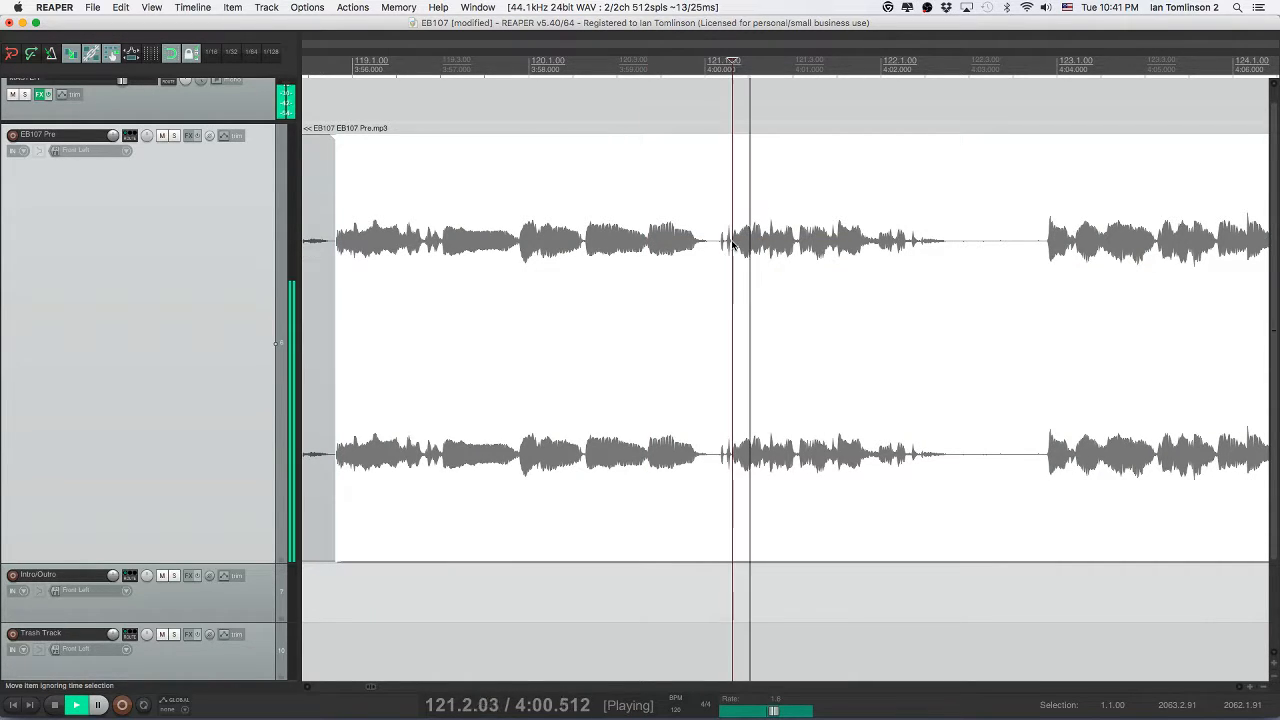
key("space")
key("s")
left_click(648, 245)
key("s")
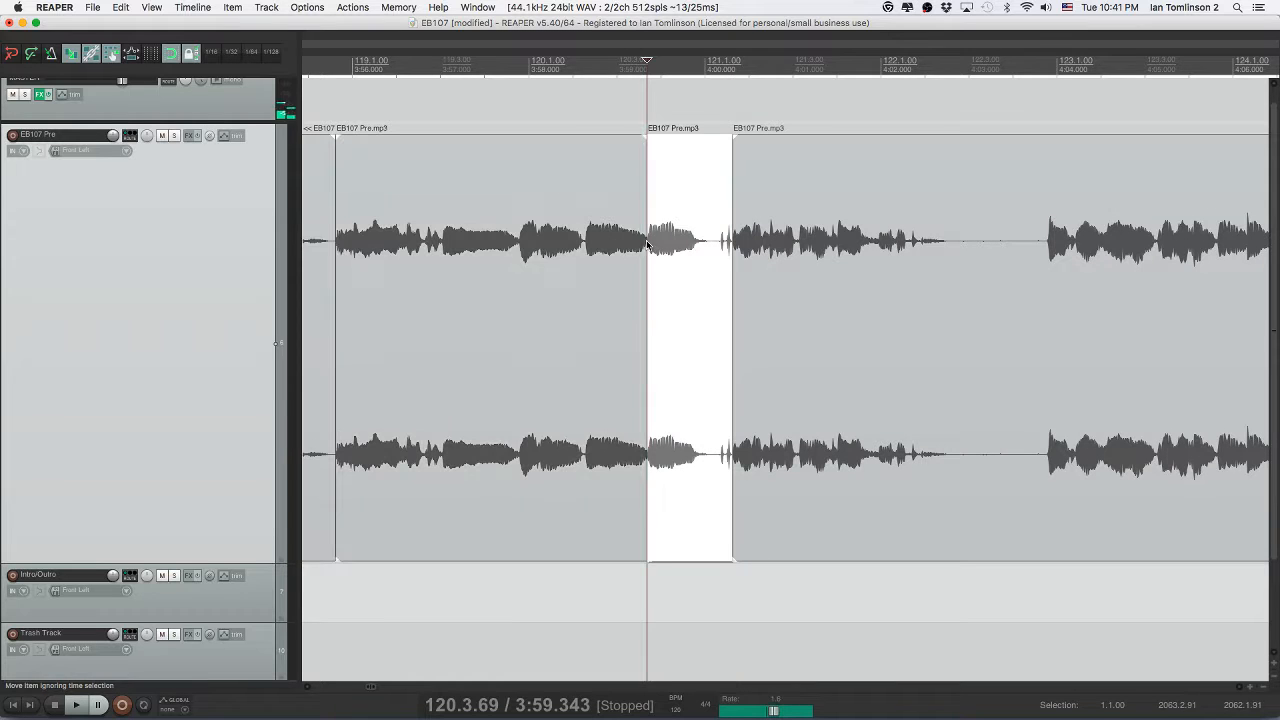
left_click(670, 257)
key("Delete")
- Play back the join from shortly before the 3:59.3 cut and save the project
left_click(503, 255)
key("space")
key("super+s")
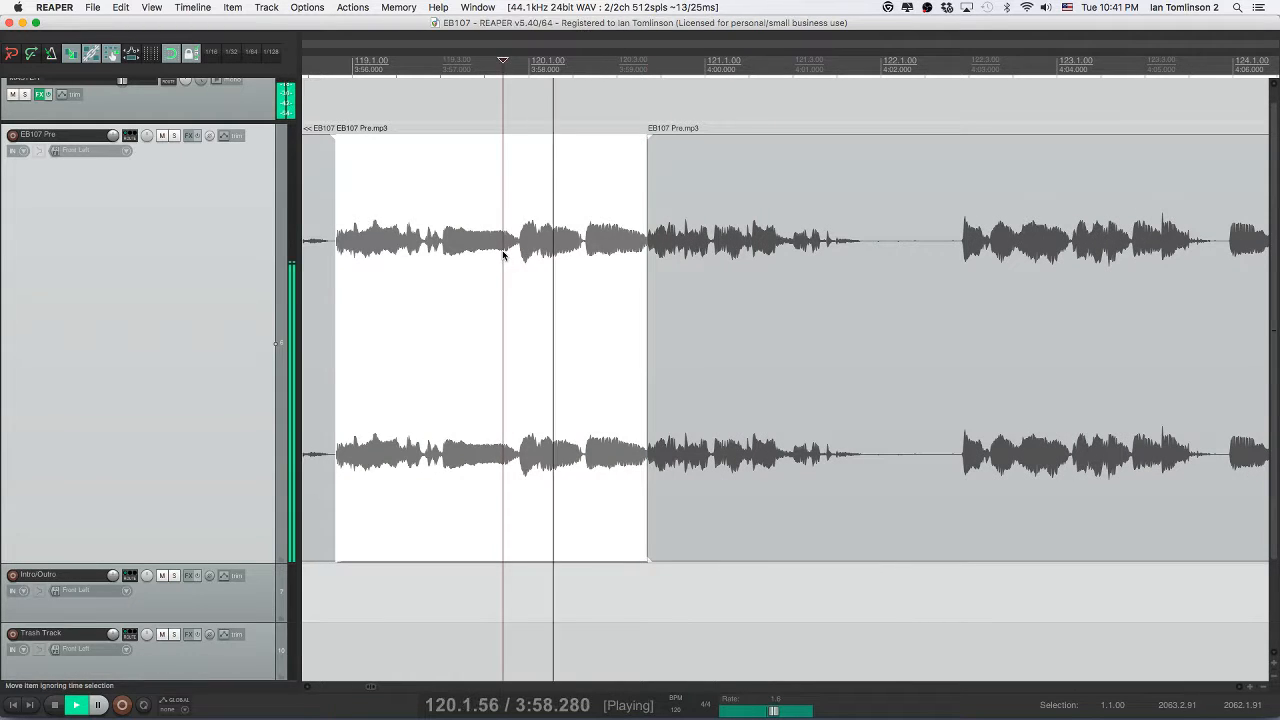
- Remove the silent stretch between about 4:01.8 and 4:02.6 in the EB107 Pre audio and stop playback
scroll(633, 260, "right", 2)
scroll(633, 260, "right", 2)
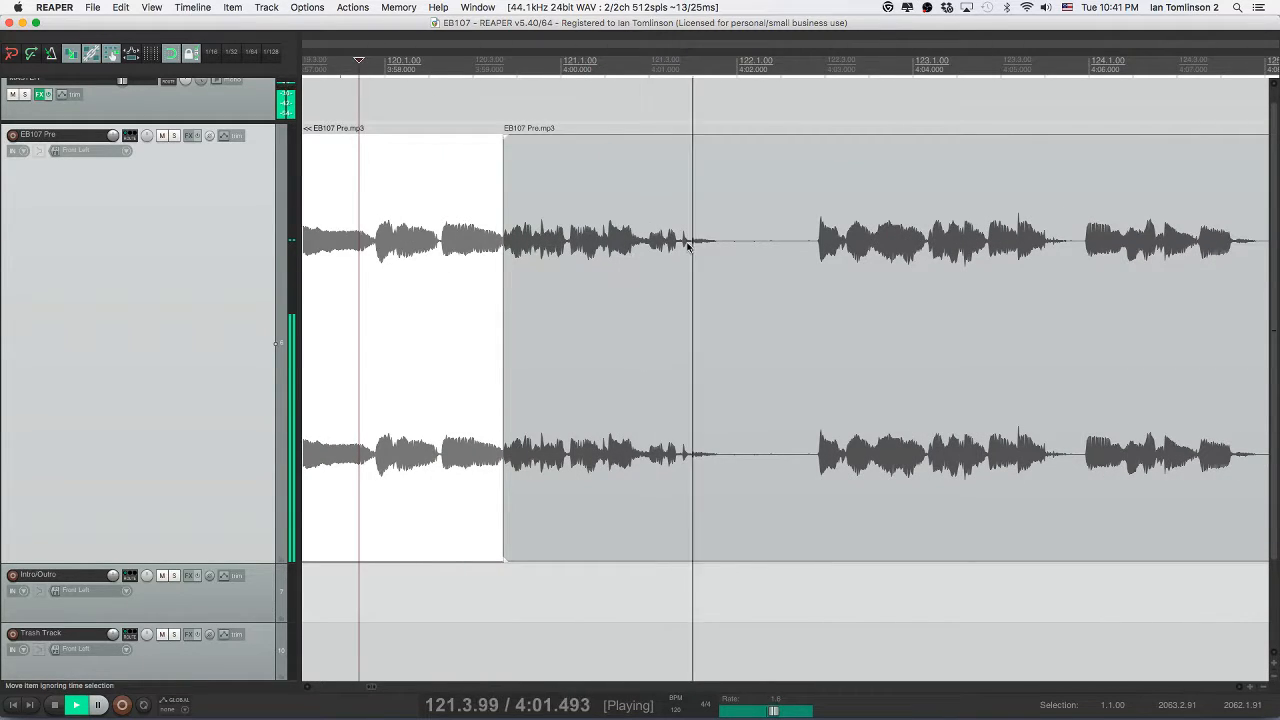
left_click(719, 239)
key("s")
left_click(781, 242)
key("s")
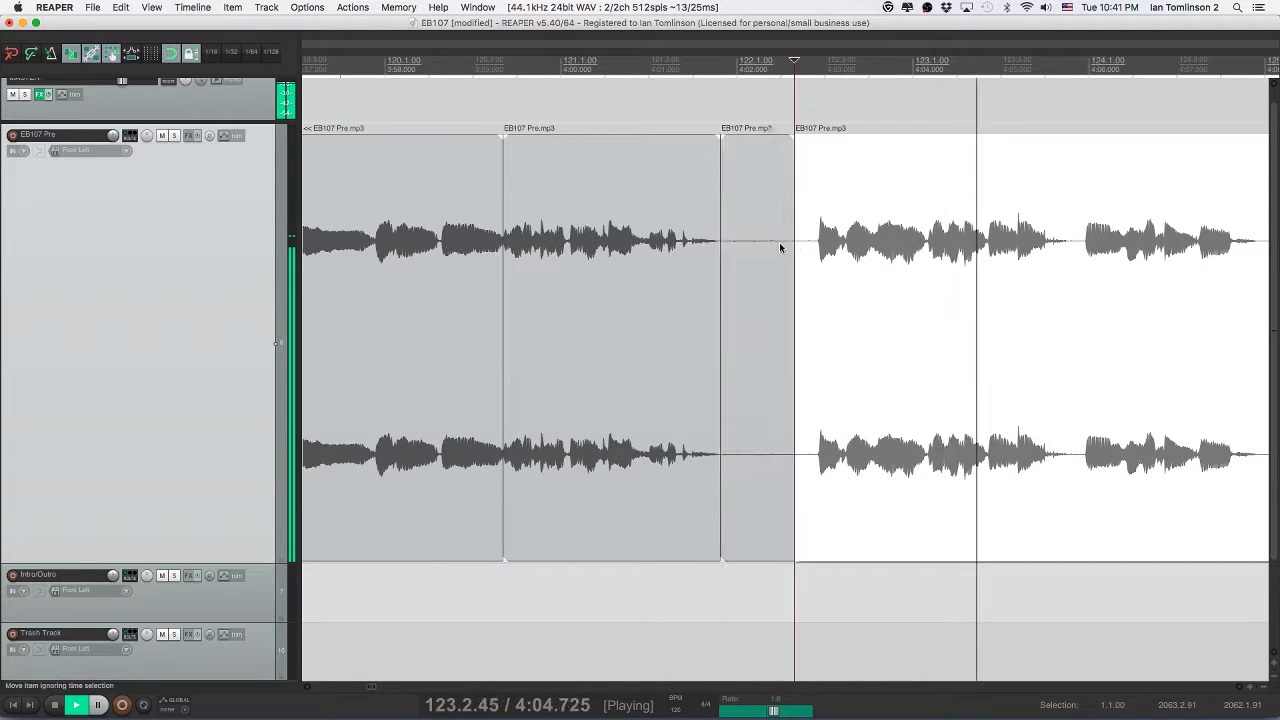
left_click(763, 243)
key("Delete")
scroll(762, 245, "right", 9)
key("space")
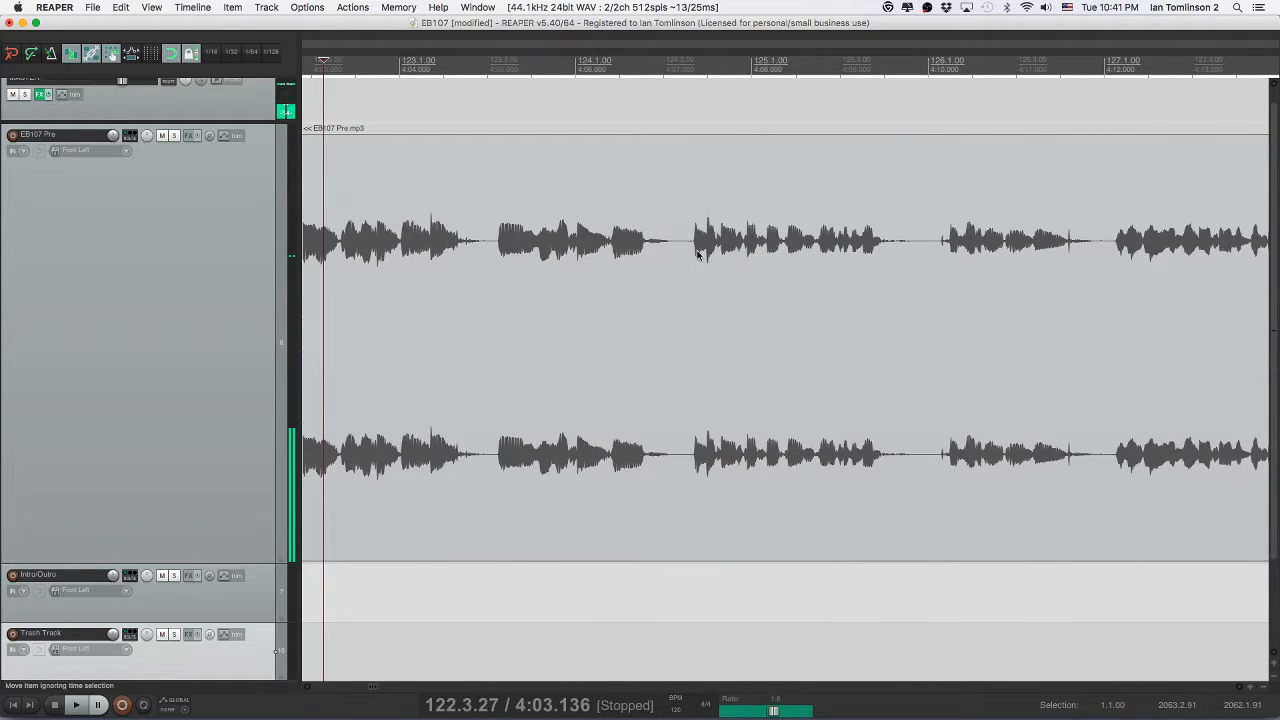
- Audition the word starting near 4:05.1, then cut out the audio between about 4:05.0 and 4:05.4
left_click(497, 252)
key("space")
left_click(534, 250)
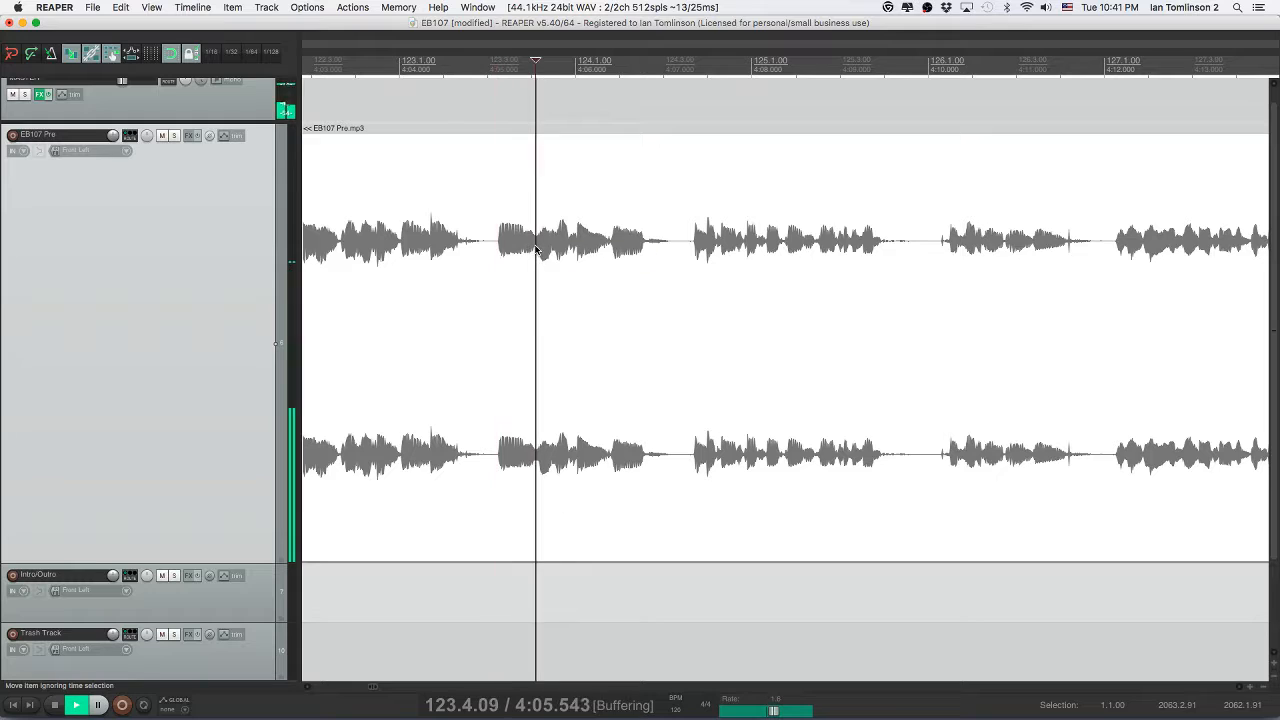
key("space")
left_click(526, 247)
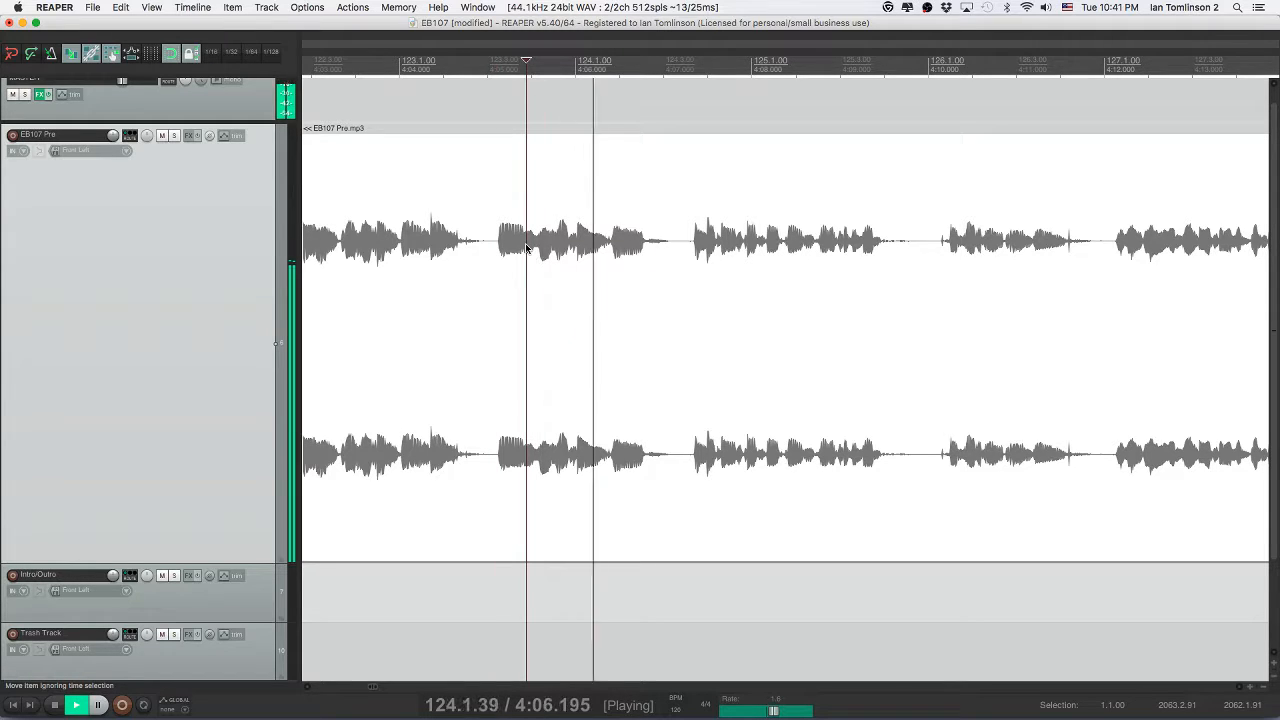
key("space")
key("s")
left_click(486, 249)
key("s")
left_click(497, 250)
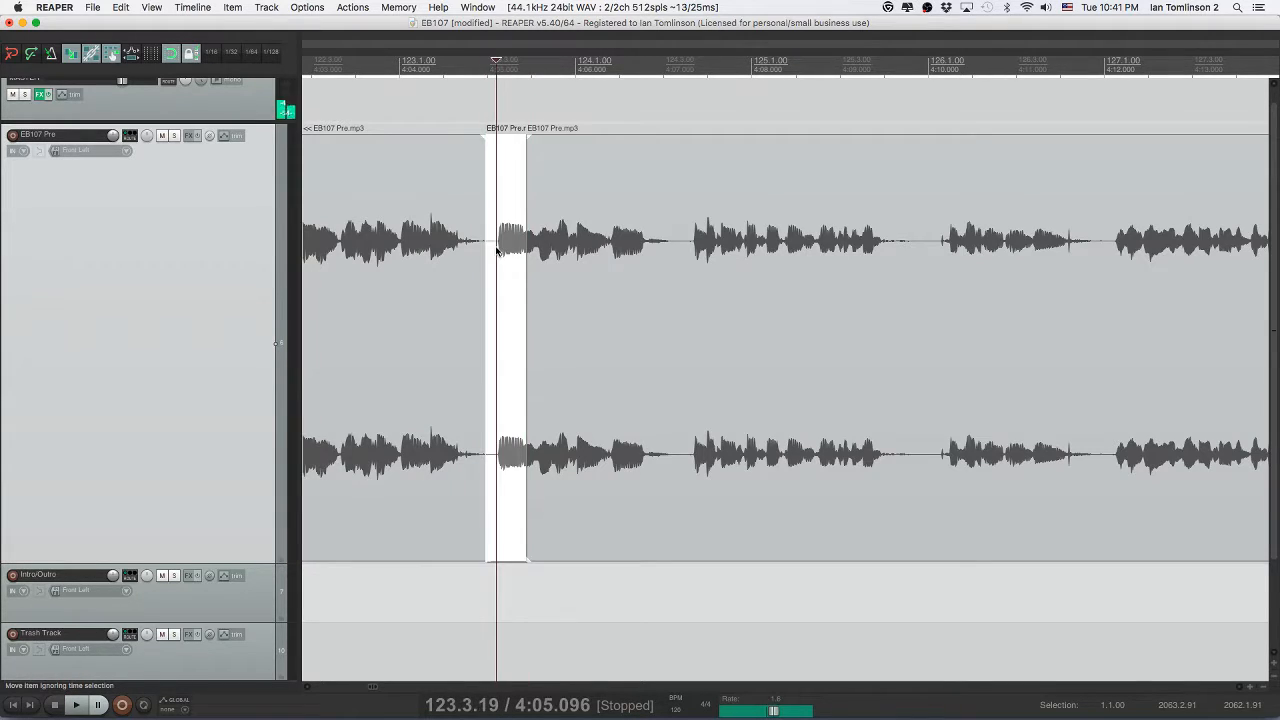
key("Delete")
- Save the project and play back the join at 4:05.0 from about 4:03.9
left_click(392, 244)
key("space")
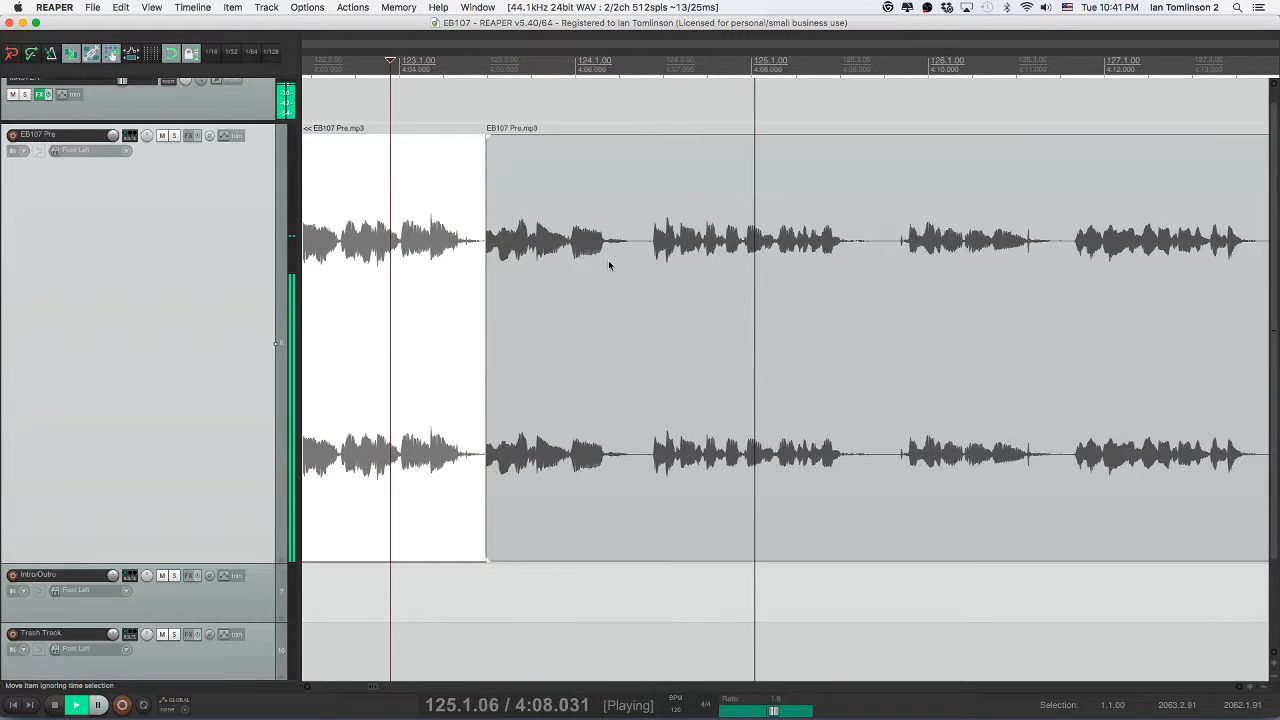
scroll(608, 260, "right", 2)
scroll(609, 265, "right", 2)
key("space")
- Audition the speech around 4:08, then cut out the short segment between about 4:07.9 and 4:08.261
left_click(634, 252)
key("space")
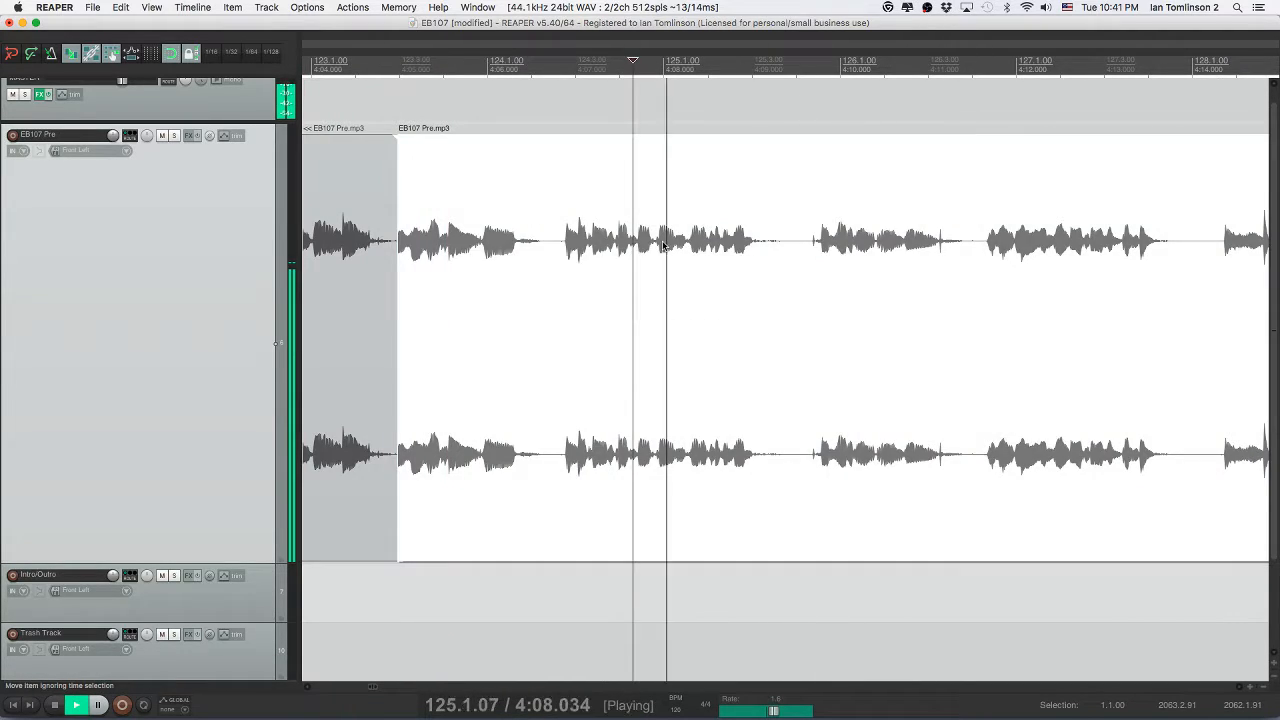
left_click(652, 244)
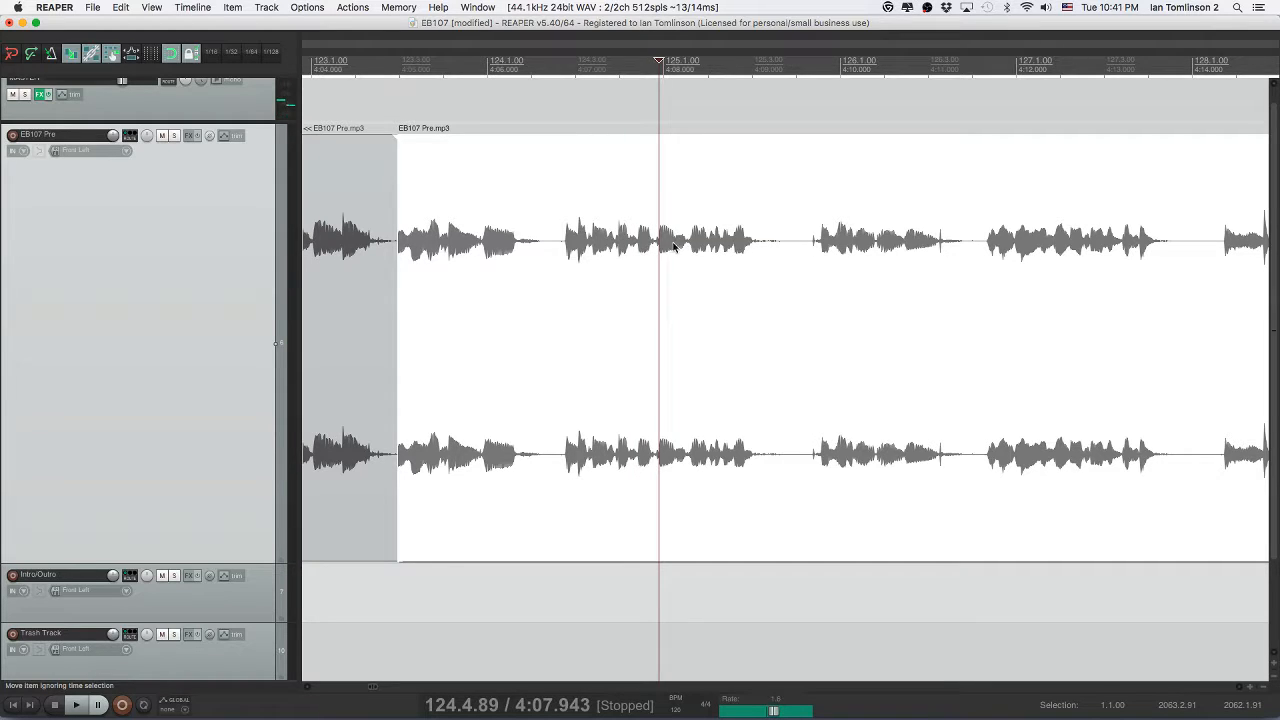
left_click(675, 245)
key("space")
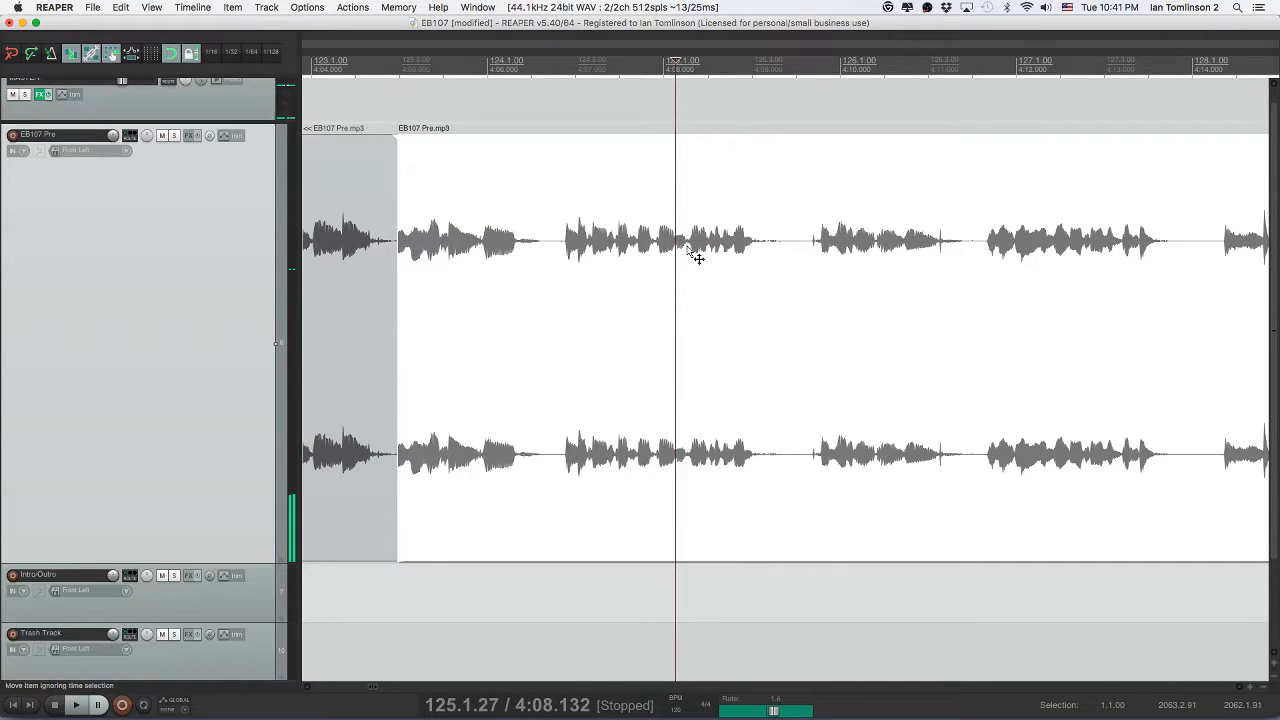
left_click(687, 248)
key("space")
key("space")
key("s")
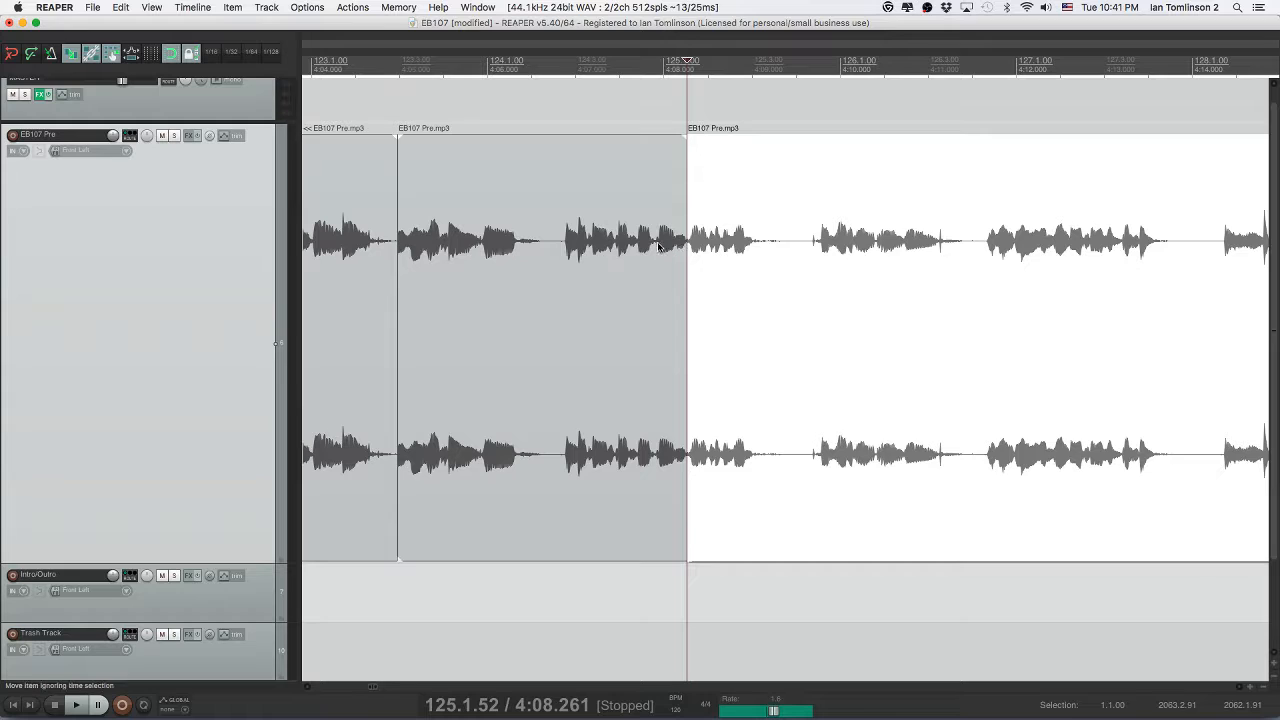
left_click(656, 247)
key("s")
left_click(668, 247)
key("Delete")
- Play back the join at 4:07.9 from 4:07.087 and save the project
left_click(584, 251)
key("space")
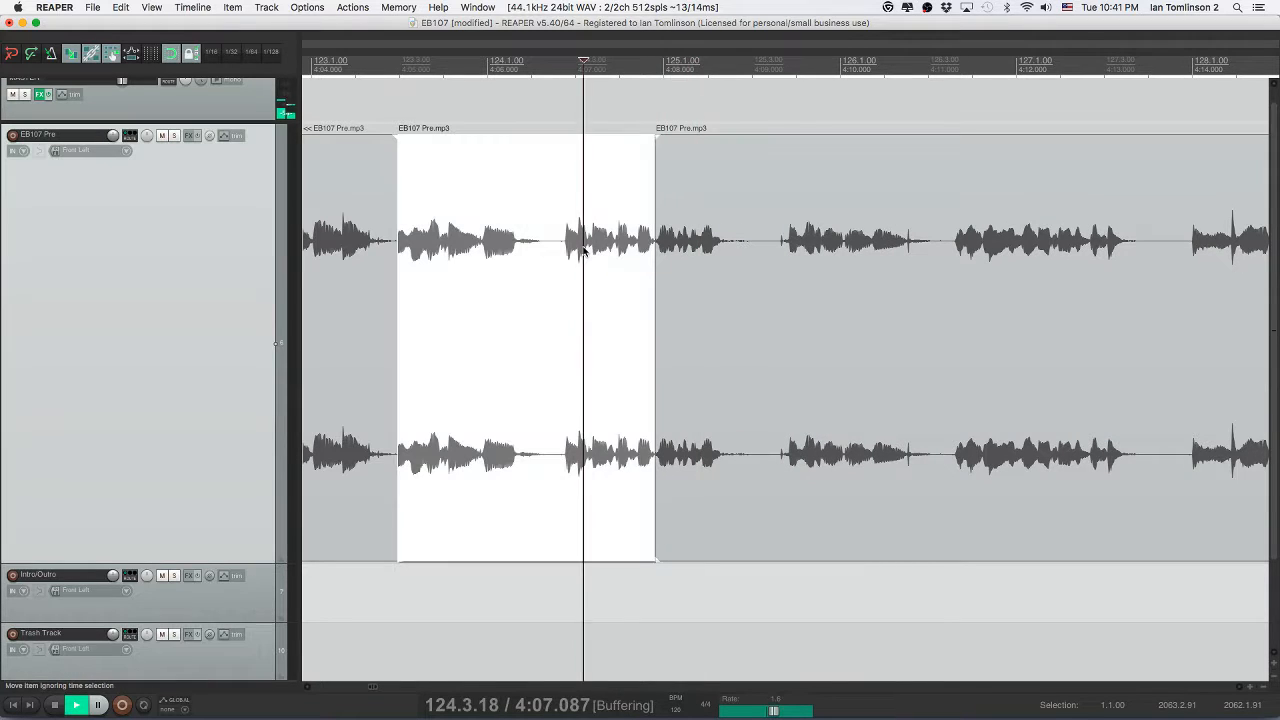
key("super+s")
scroll(696, 263, "right", 1)
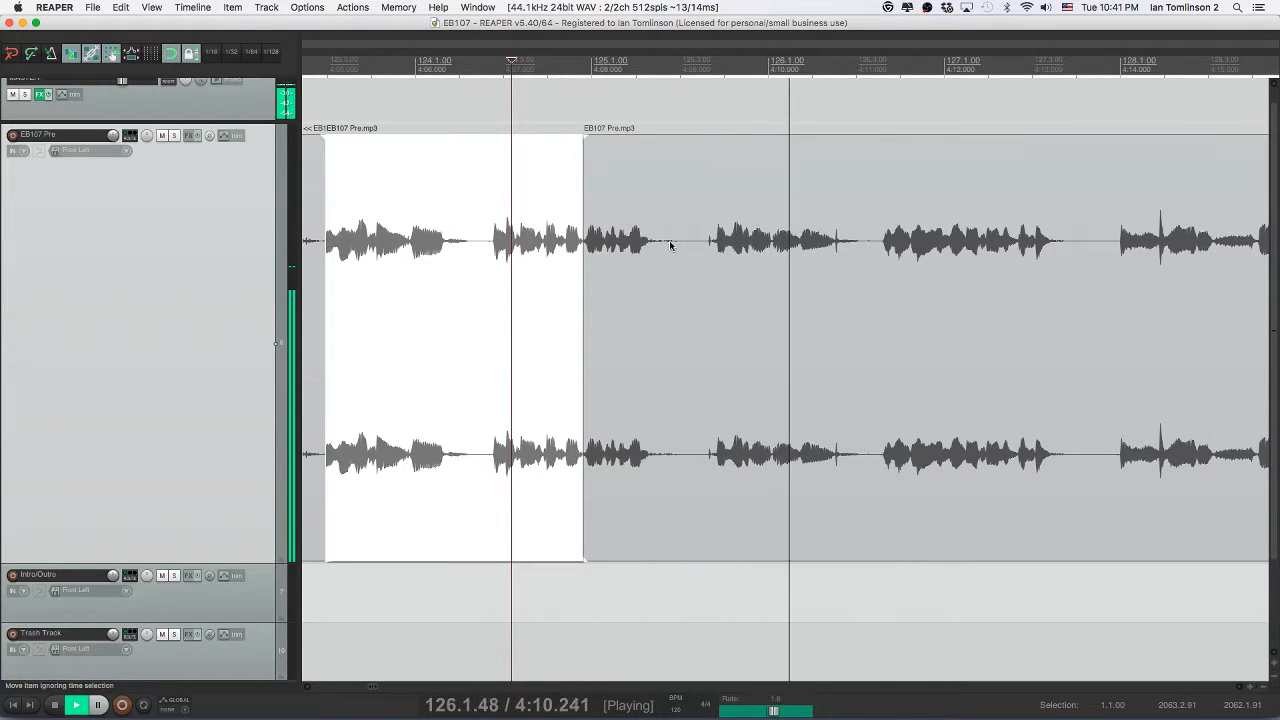
key("space")
- Audition the speech around 4:10, then cut out the audio between 4:10.358 and about 4:11.2
left_click(799, 244)
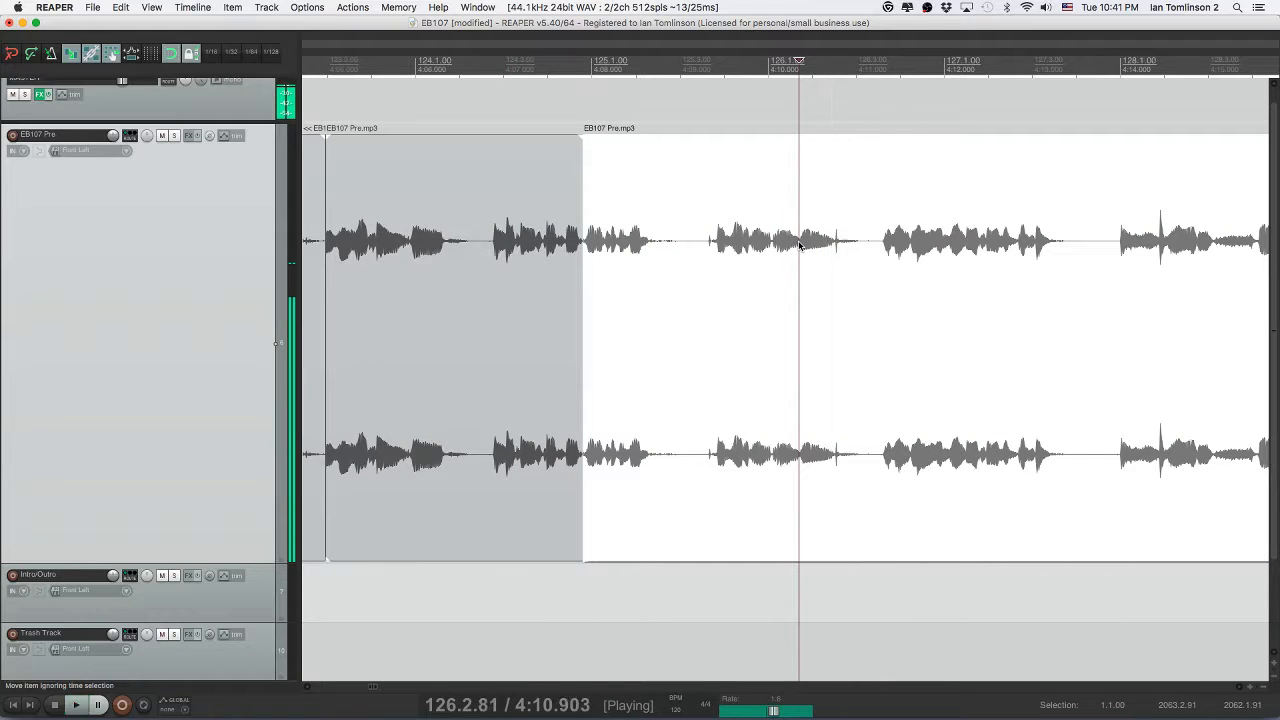
left_click(773, 245)
key("space")
key("space")
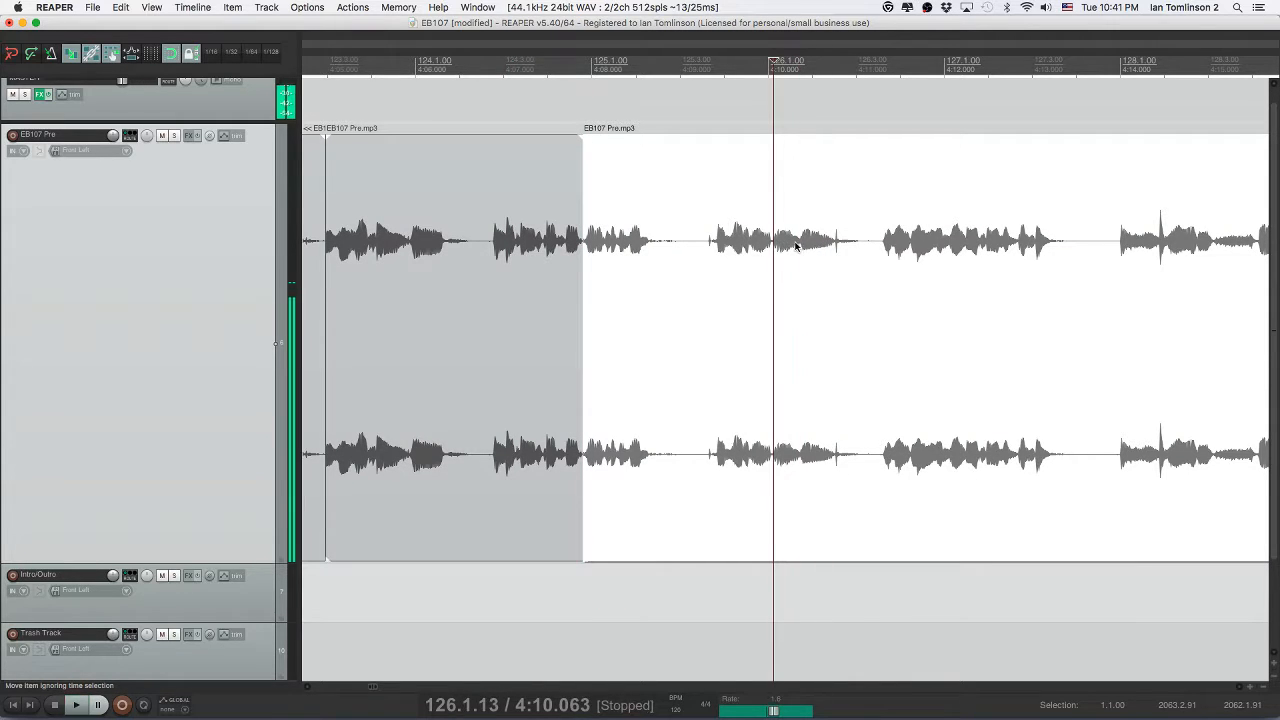
left_click(799, 244)
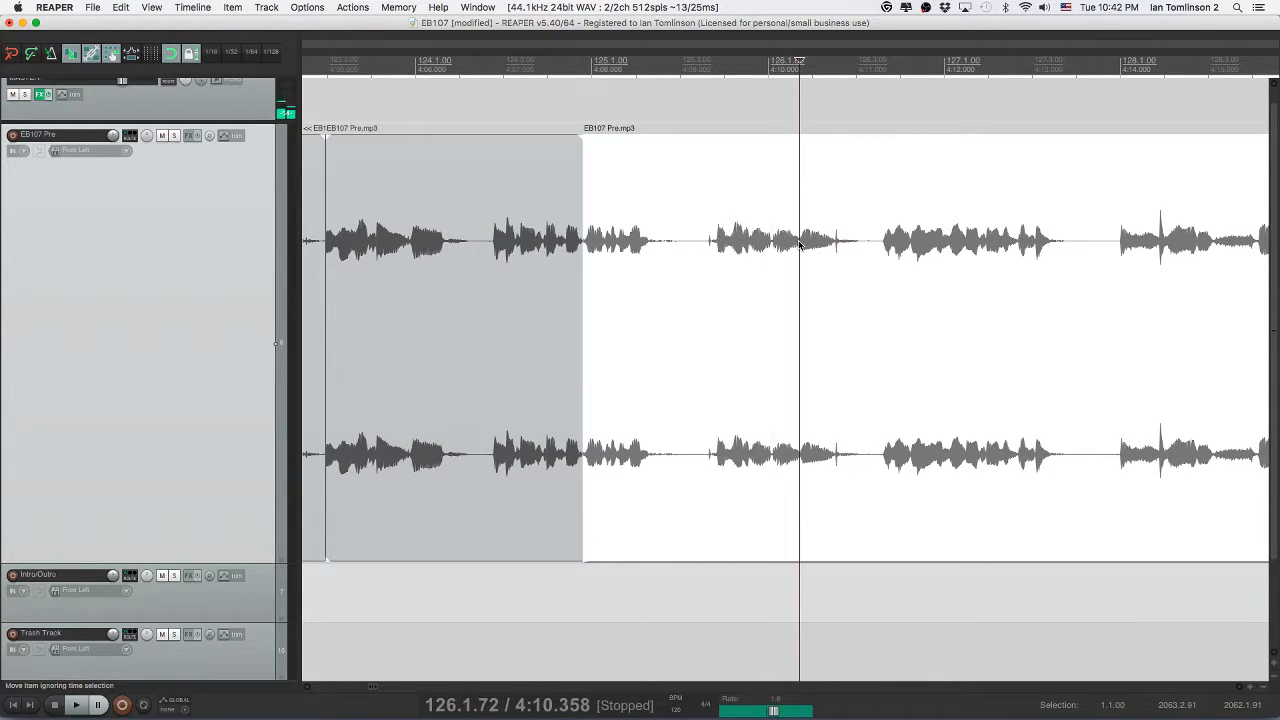
key("s")
left_click(872, 245)
key("s")
left_click(854, 248)
key("Delete")
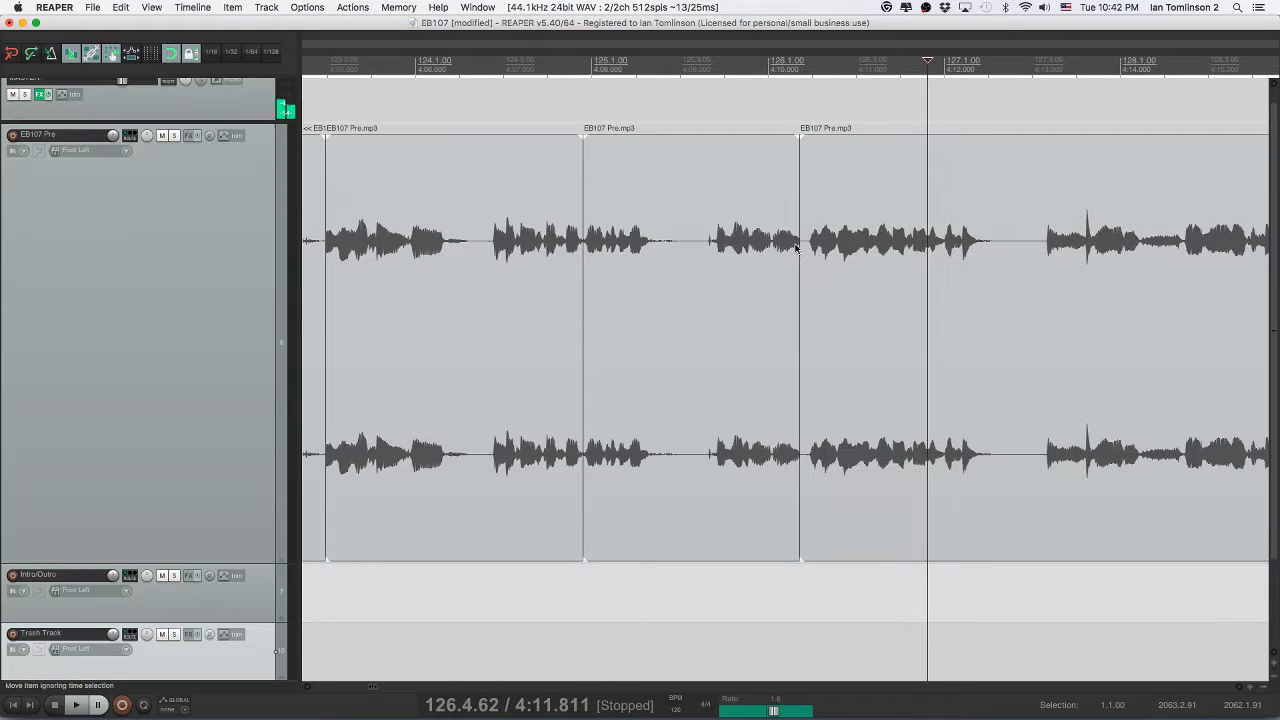
- Play back the join at 4:10.358, then try to tighten it by moving the following speech earlier, save and replay from 4:08.874
left_click(715, 245)
key("space")
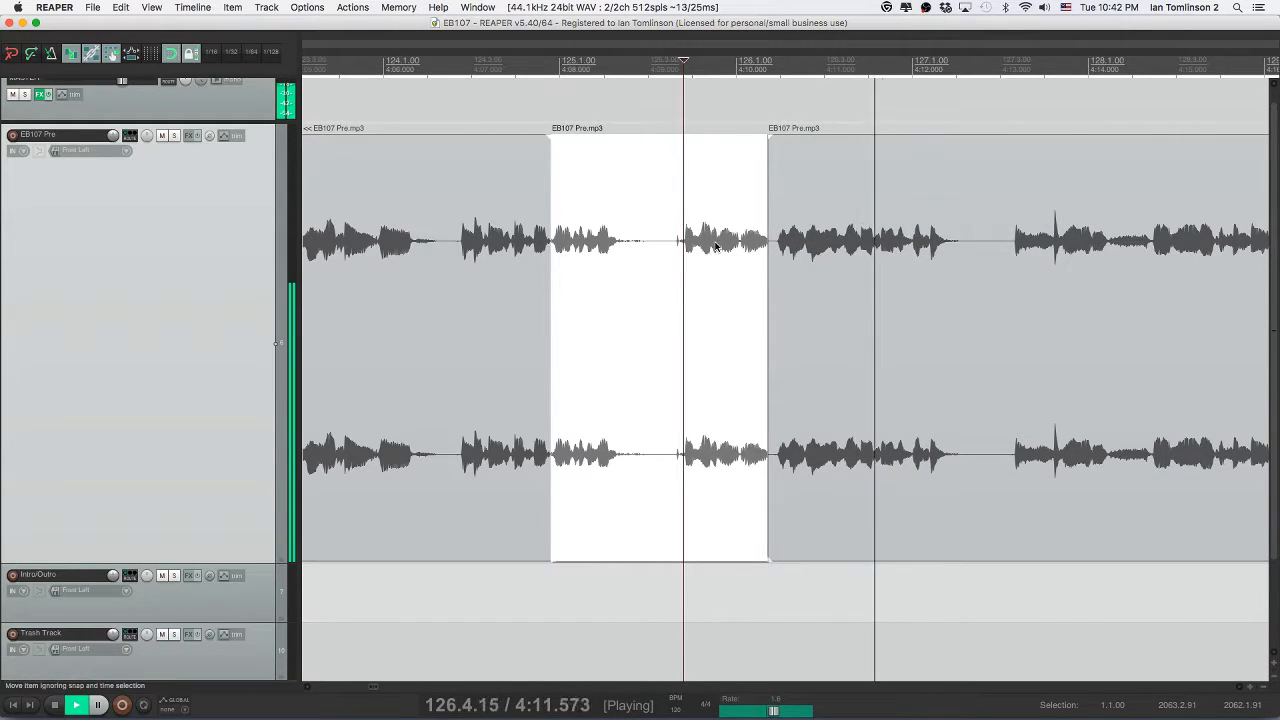
key("space")
left_click_drag(773, 257, 774, 259)
left_click(637, 248)
key("space")
key("super+s")
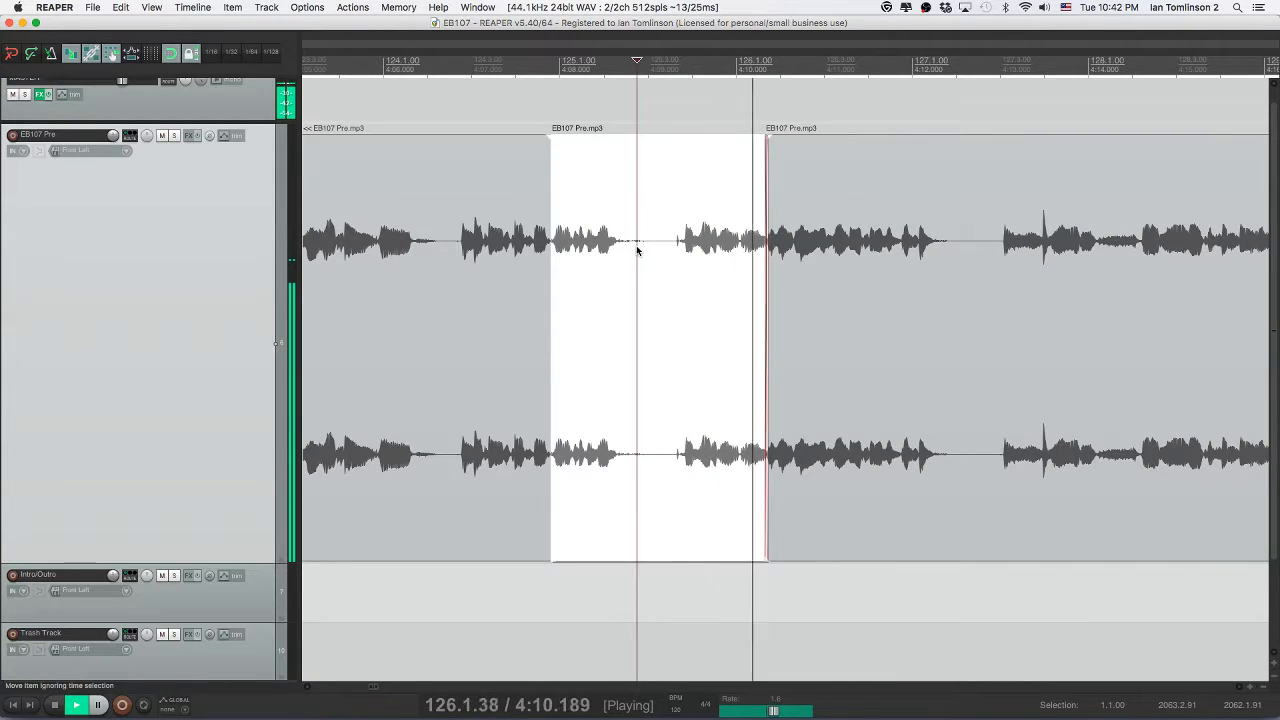
key("space")
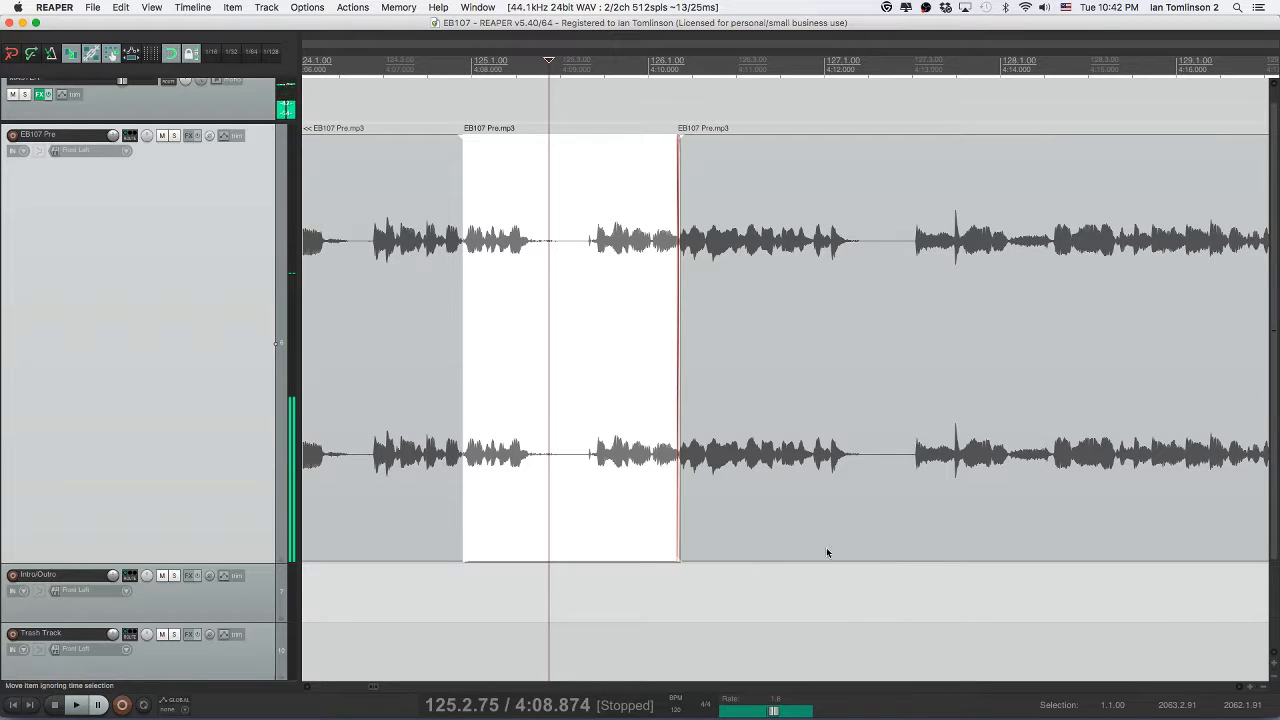
- Reset the playback rate to 1.0, play back the tightened join from about 4:09.5 and save the project
double_click(773, 711)
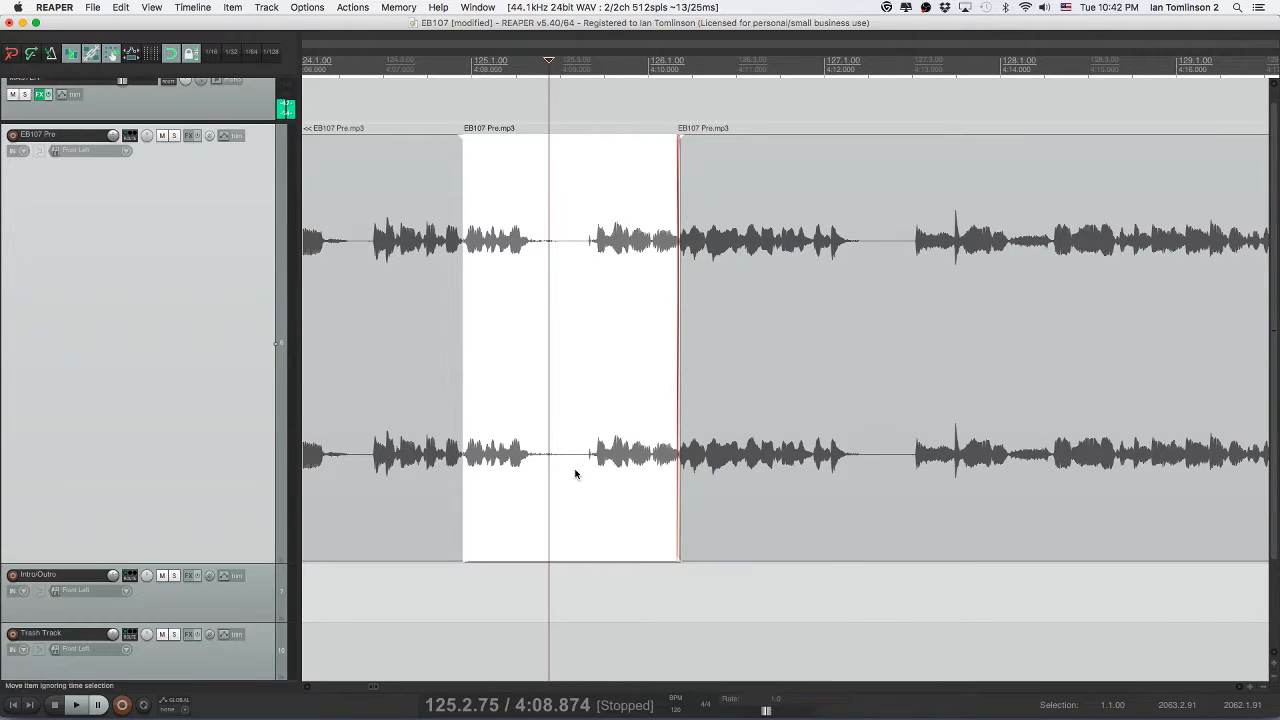
left_click(607, 236)
key("space")
key("super+s")
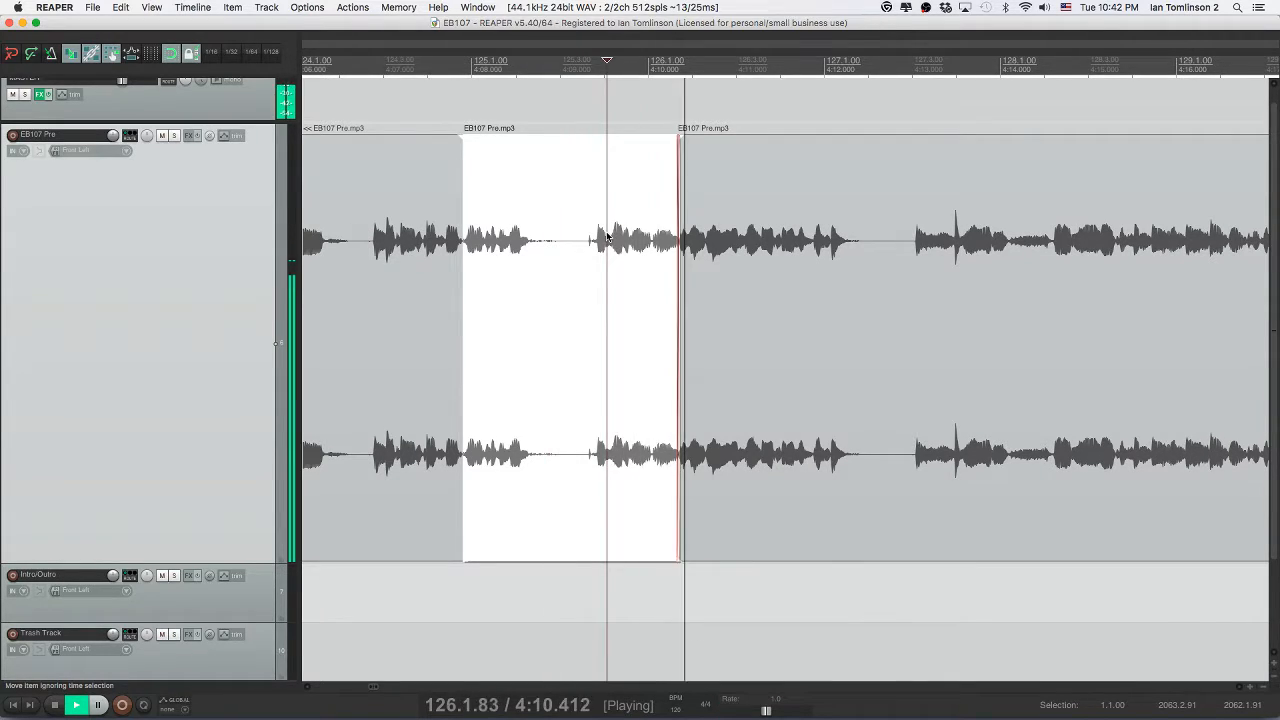
key("space")
- Try readjusting the start of the clip after the join at about 4:10.3, replaying it from 4:09.745 and saving
mouse_move(695, 260)
left_mouse_down()
mouse_move(729, 266)
mouse_move(690, 258)
mouse_move(690, 270)
left_mouse_up()
left_click(625, 249)
key("space")
key("super+s")
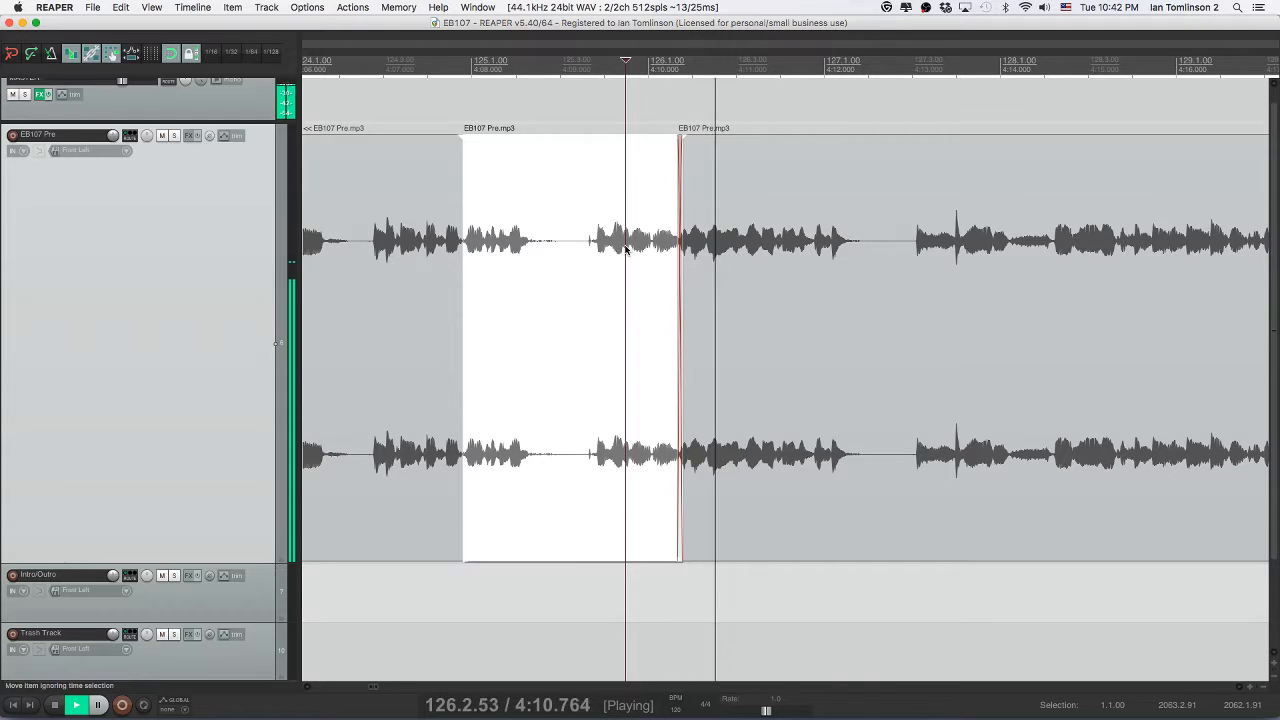
key("space")
left_click_drag(689, 263, 705, 270)
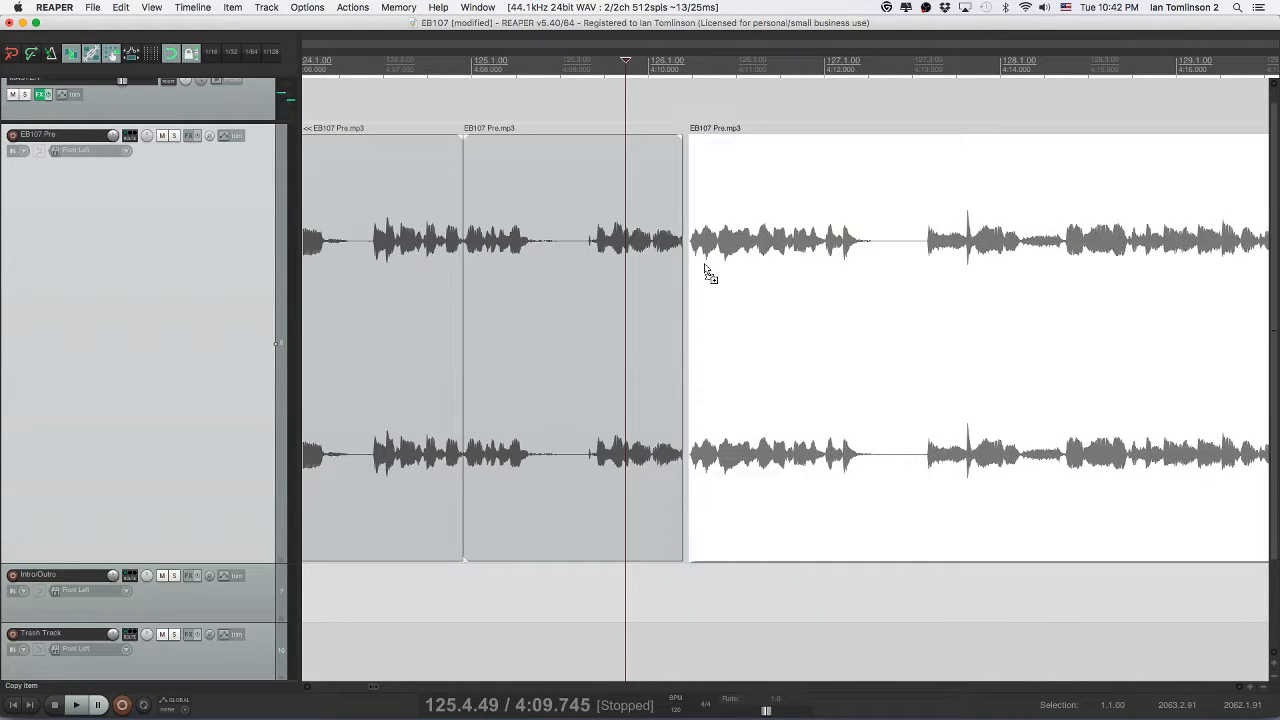
- Undo the join adjustments, the playback rate change and the last cut between 4:10.358 and about 4:11.2
key("super+z")
key("super+z")
key("super+z")
key("super+z")
key("super+z")
key("super+z")
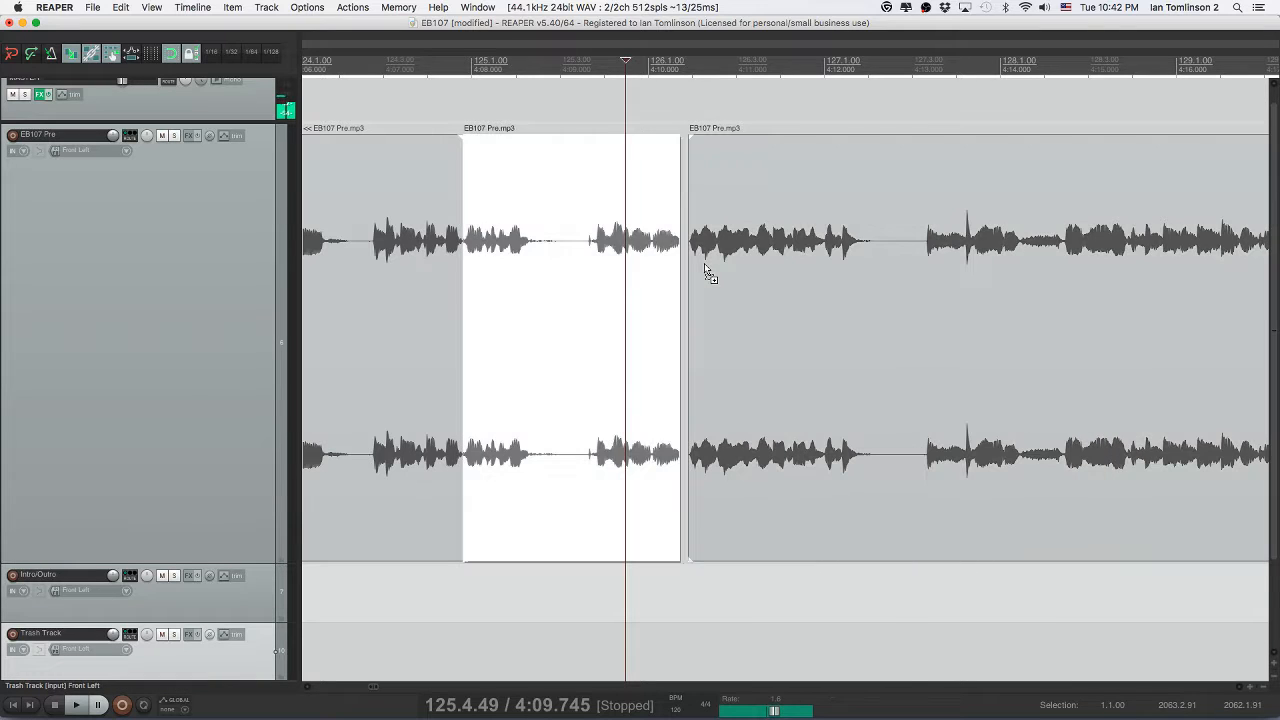
key("super+z")
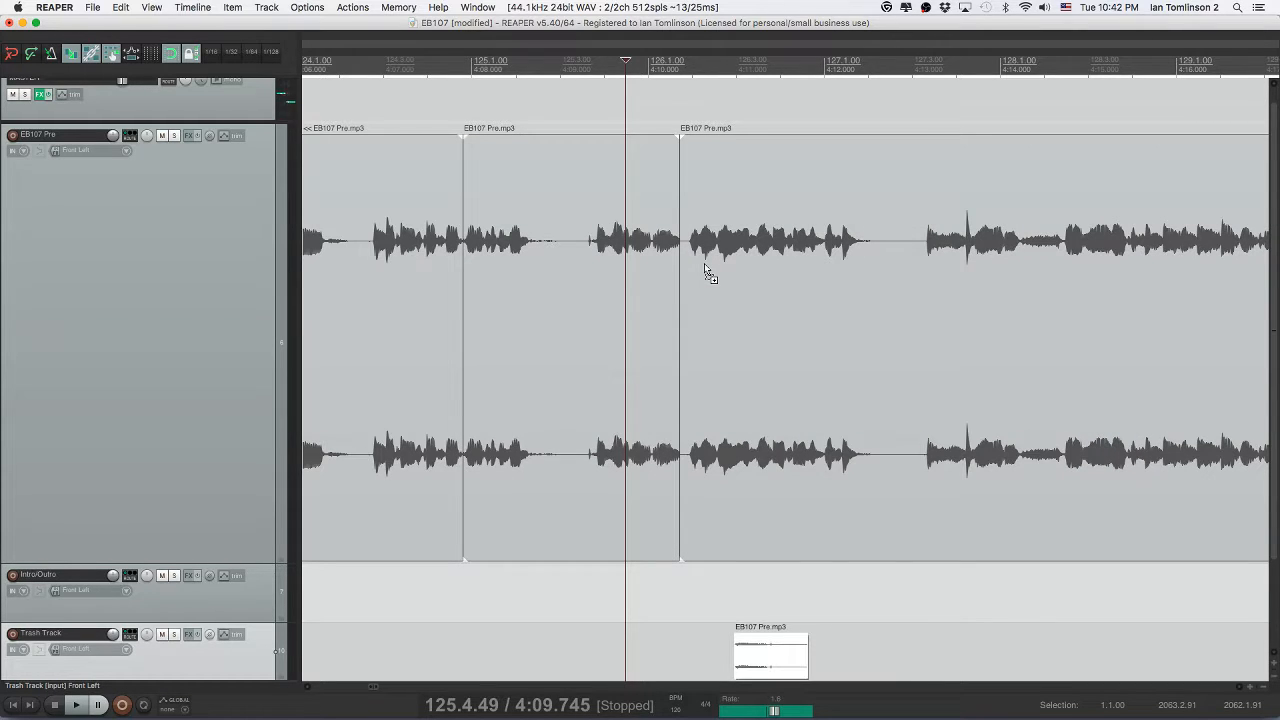
key("super+shift+z")
key("super+shift+z")
key("super+shift+z")
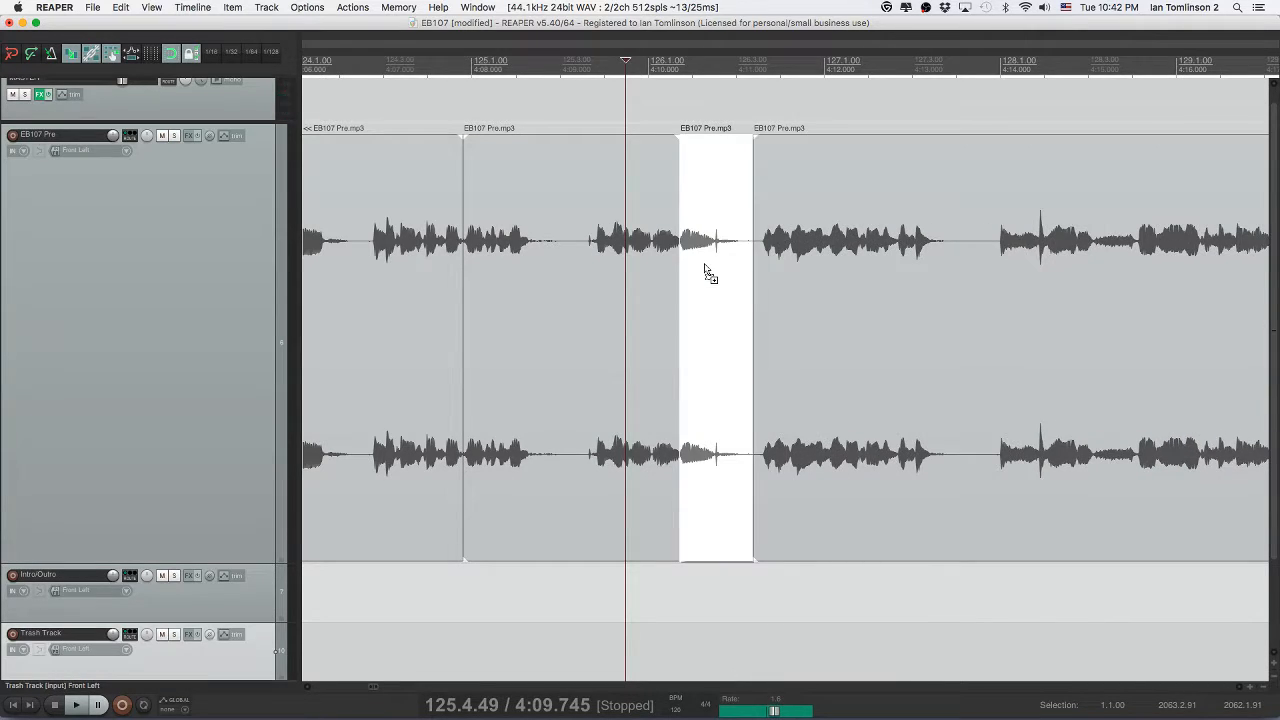
- Audition the speech from about 4:09.5, then split the short segment at 4:10.751 and cut out its remainder up to about 4:11.2
left_click(601, 268)
key("space")
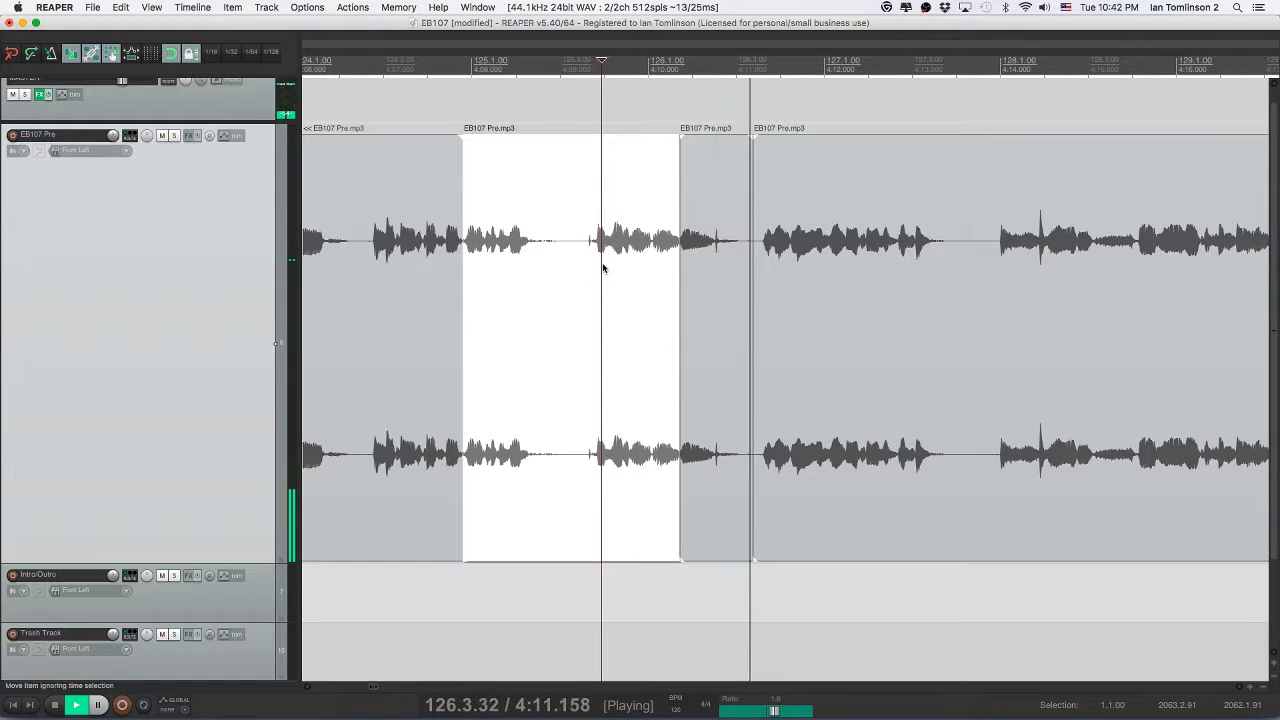
key("space")
left_click(714, 245)
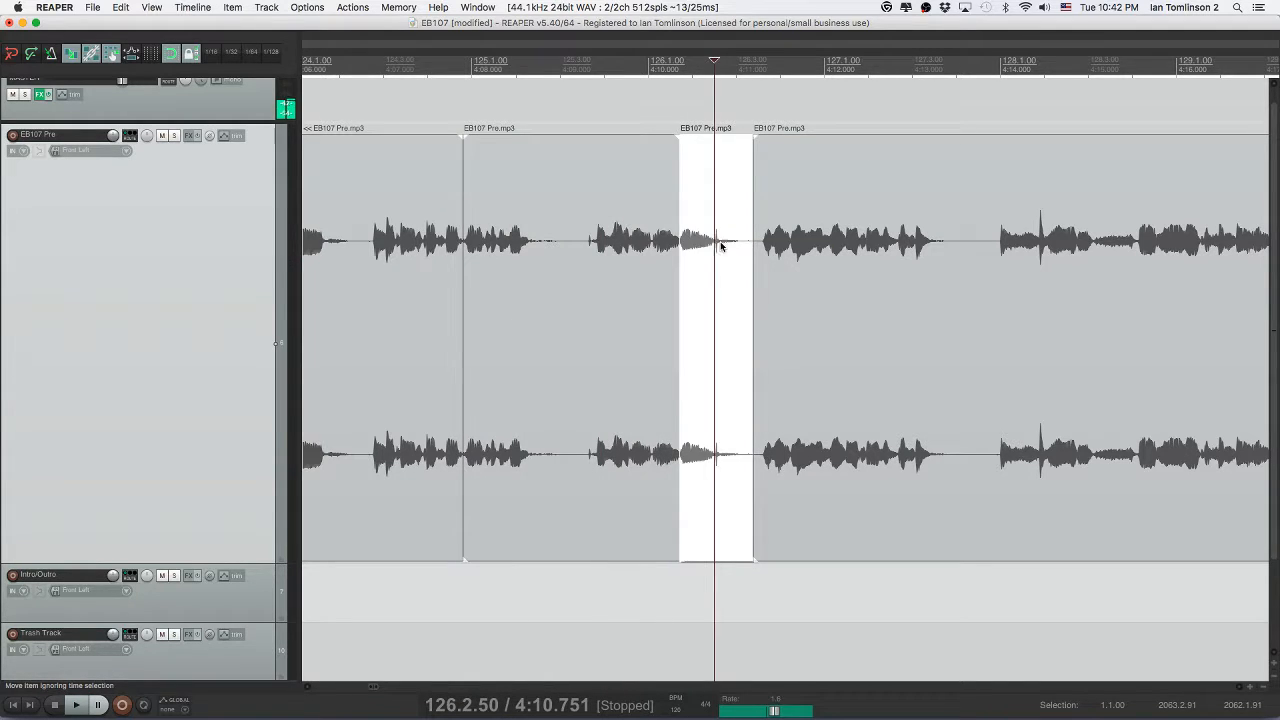
key("s")
left_click(740, 246)
key("Delete")
- Play back the join at 4:10.751 from about 4:09.1 and save the project
left_click(565, 243)
key("space")
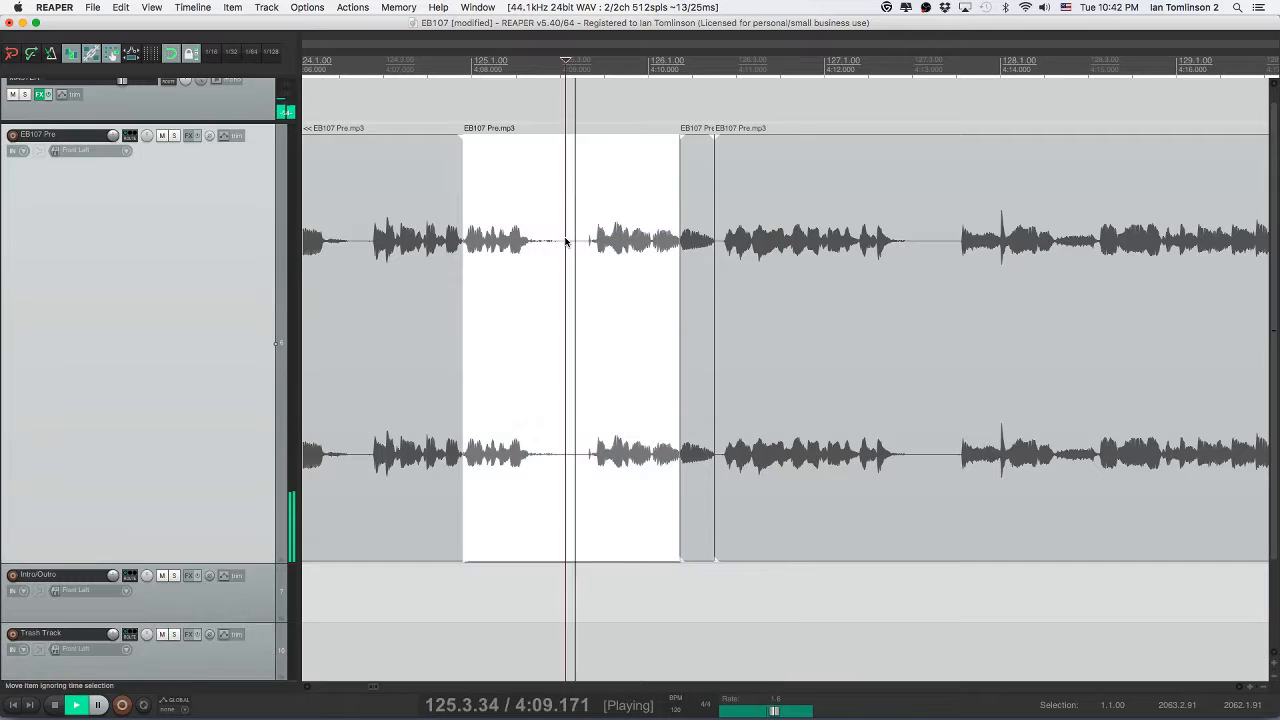
key("super+s")
- Isolate the pause between 4:12.992 and 4:13.446, unmute the EB107 Pre track, then cut out the pause and save the project
scroll(565, 243, "right", 5)
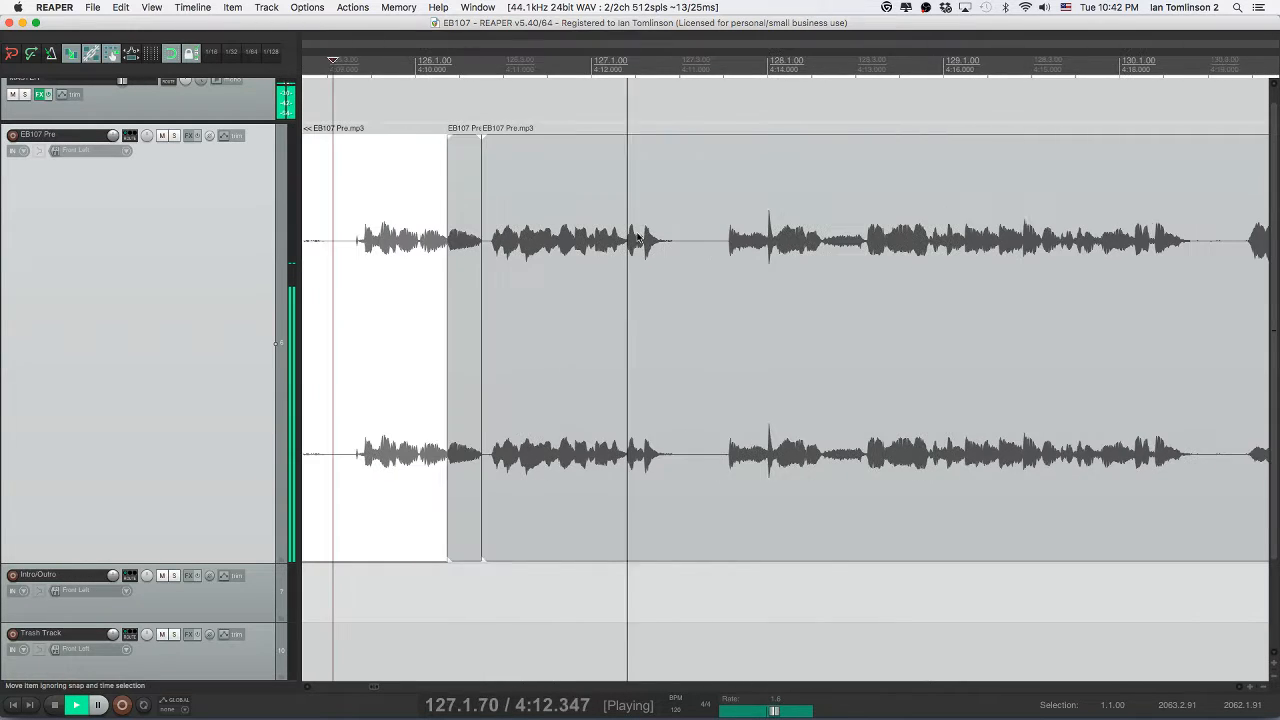
left_click(672, 249)
key("s")
left_click(711, 245)
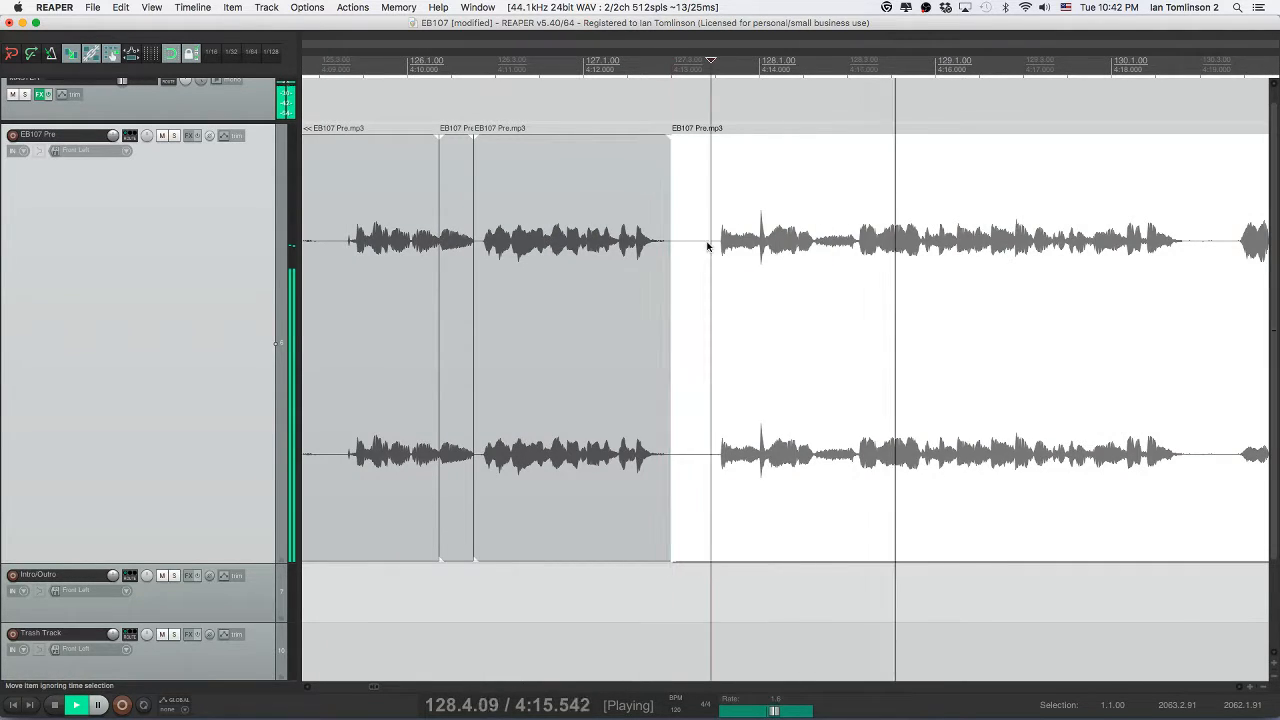
key("s")
left_click(693, 245)
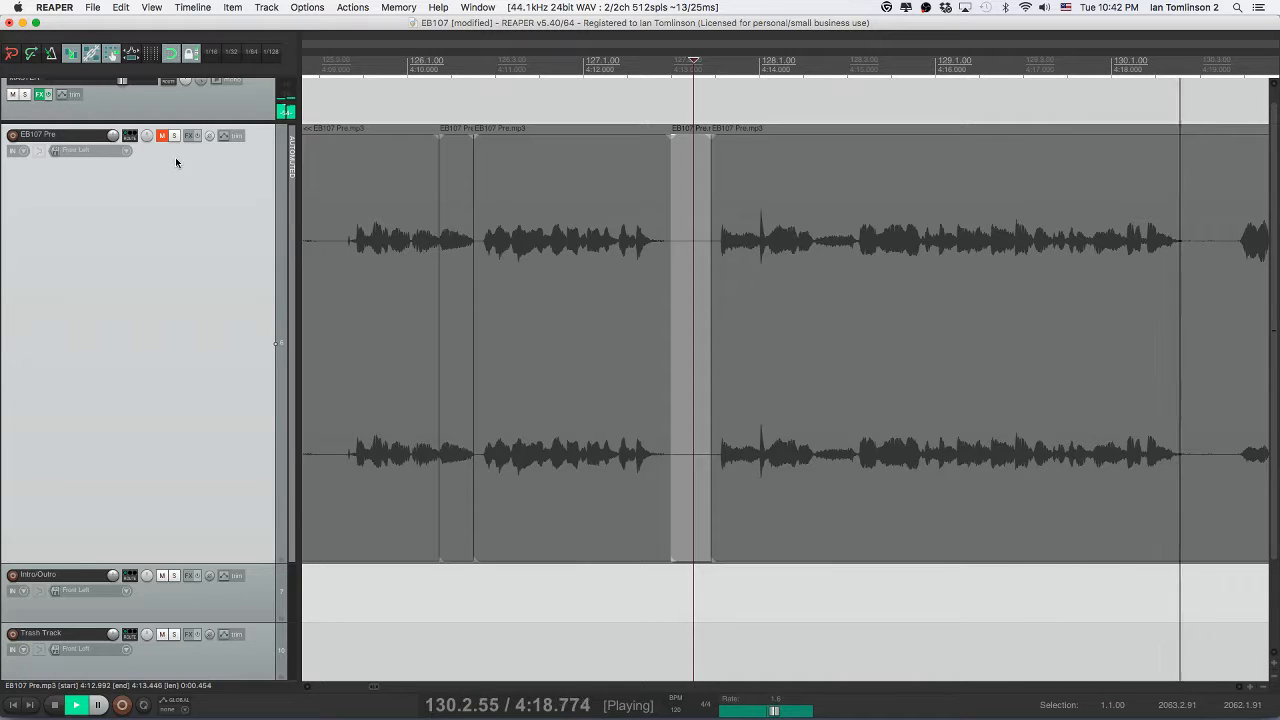
key("space")
left_click(162, 135)
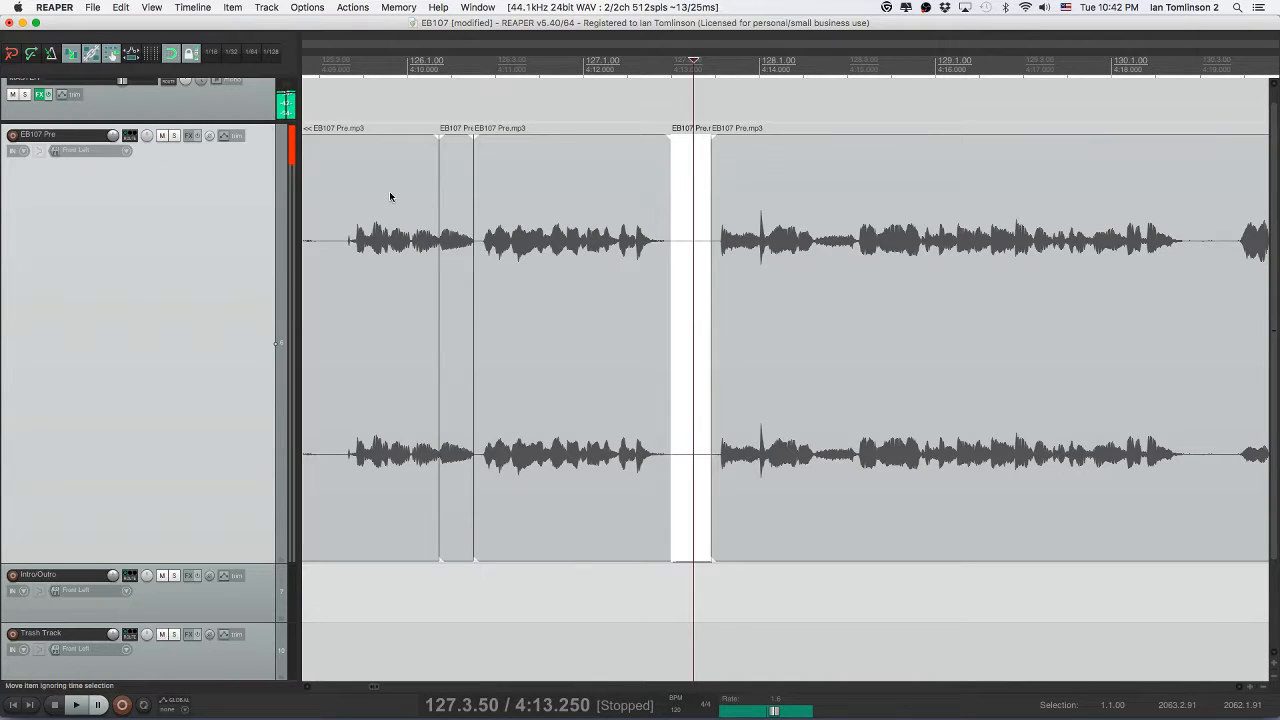
left_click(684, 259)
key("Delete")
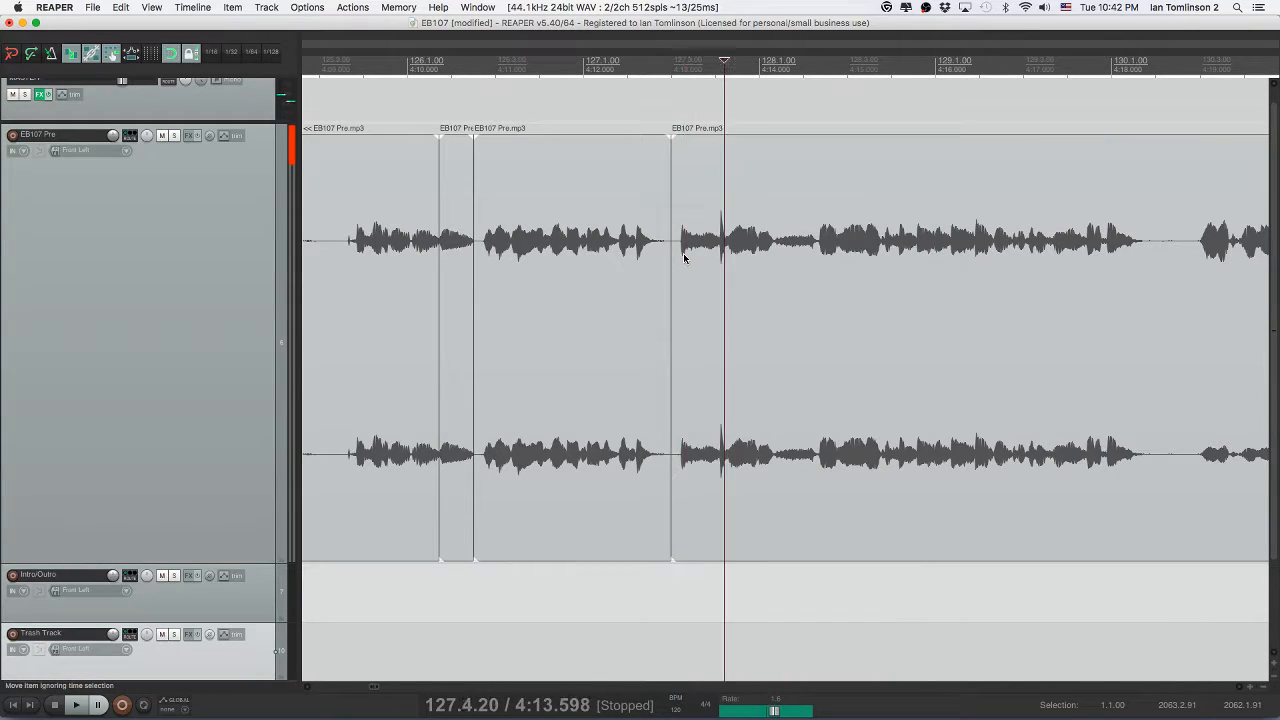
key("super+s")
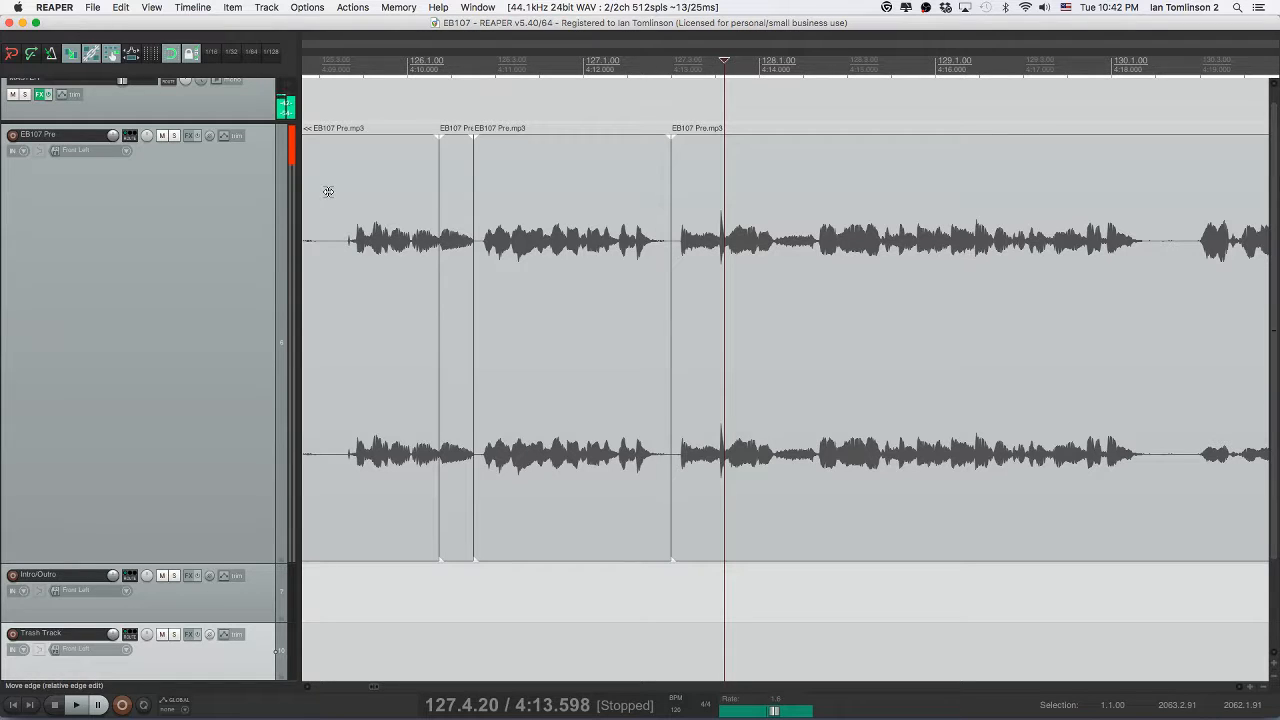
- Search the preferences for "auto", examine the automatic track mute option and its volume threshold in the Audio settings, and accept the dialog
left_click(74, 7)
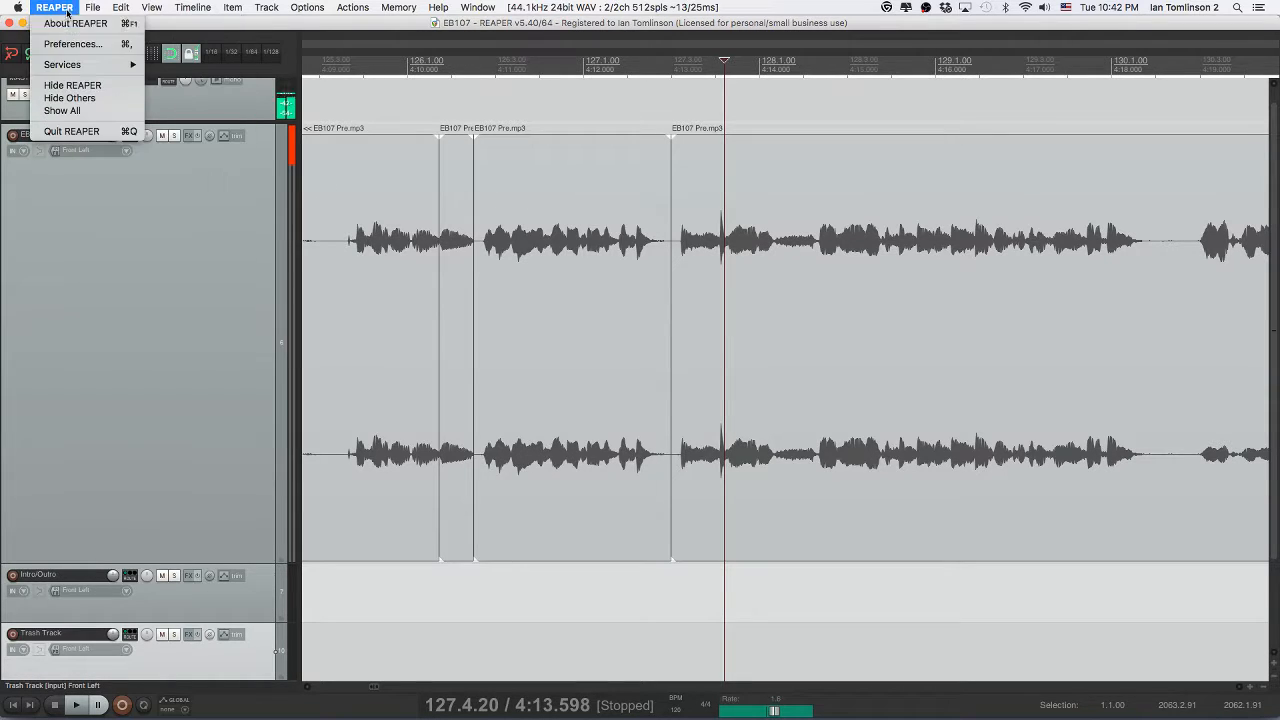
left_click(72, 44)
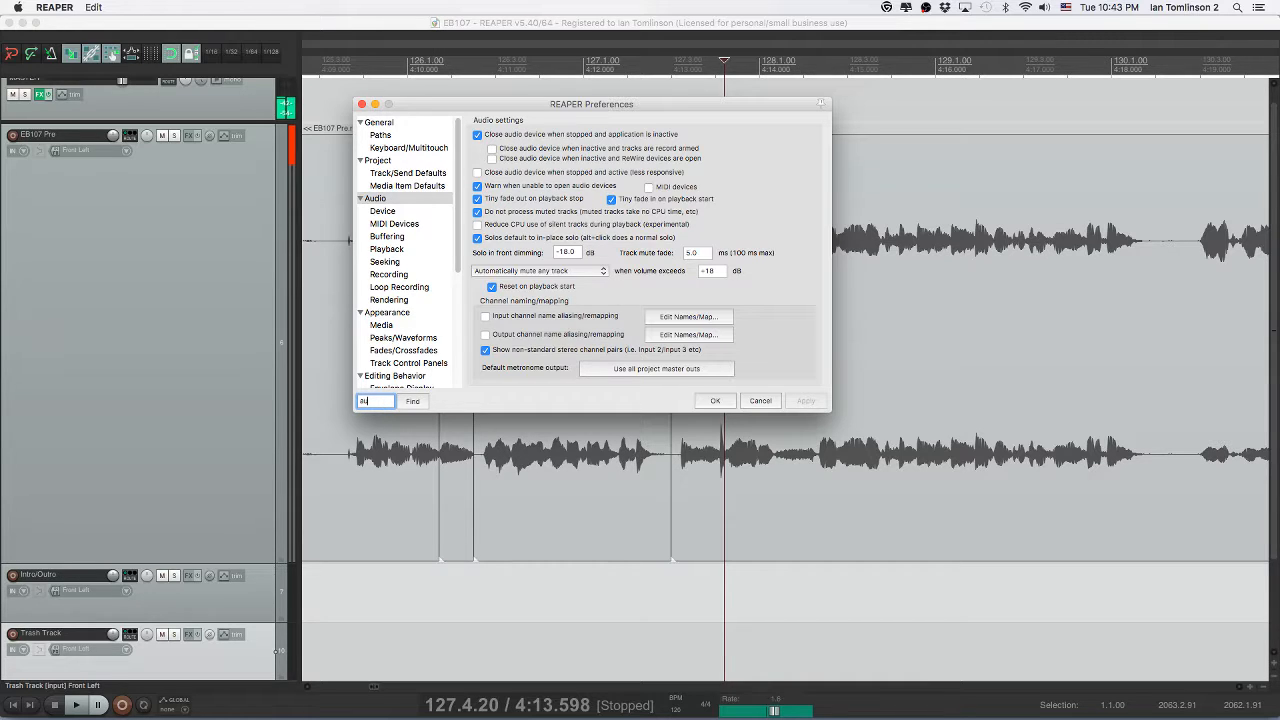
left_click(413, 402)
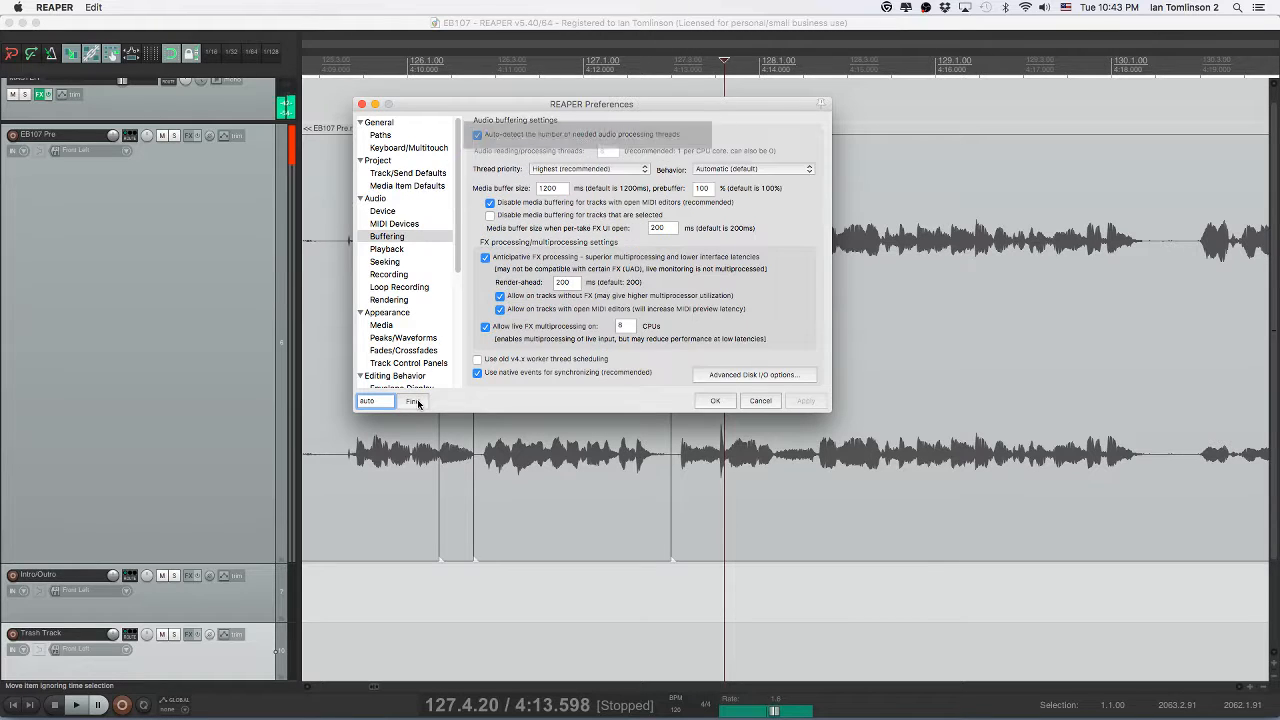
left_click(415, 403)
left_click(414, 401)
left_click(414, 401)
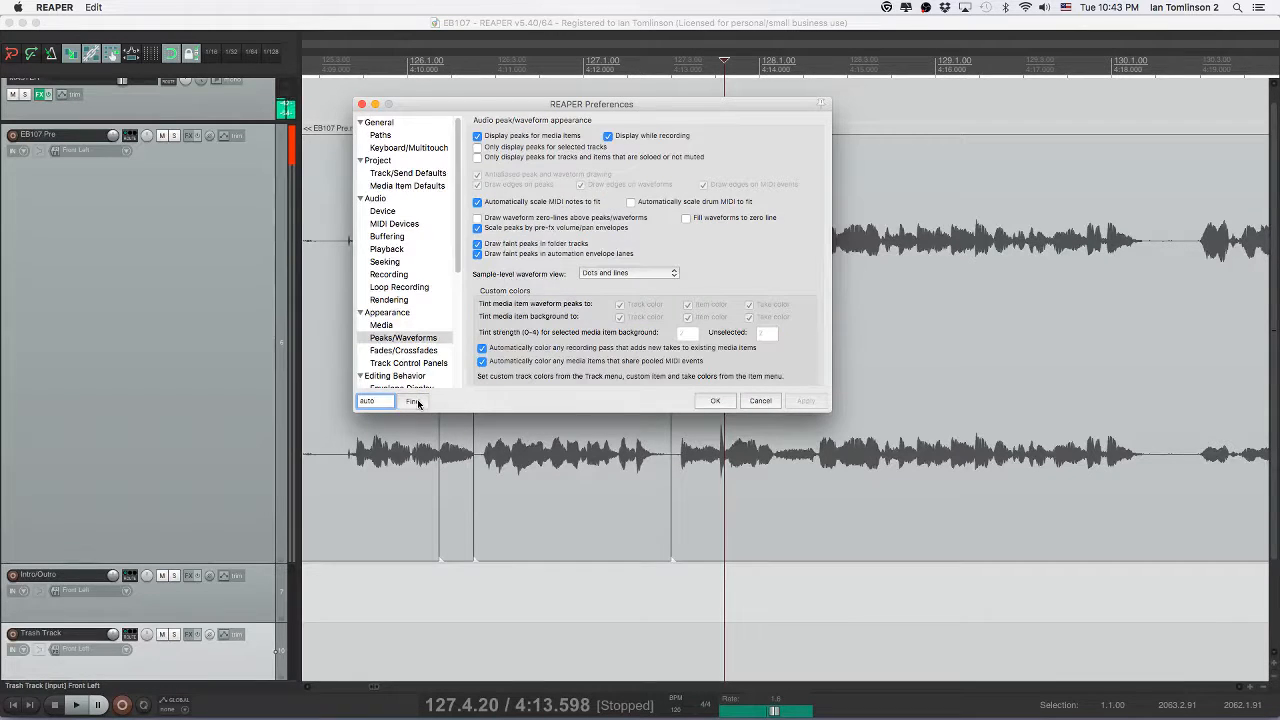
left_click(398, 211)
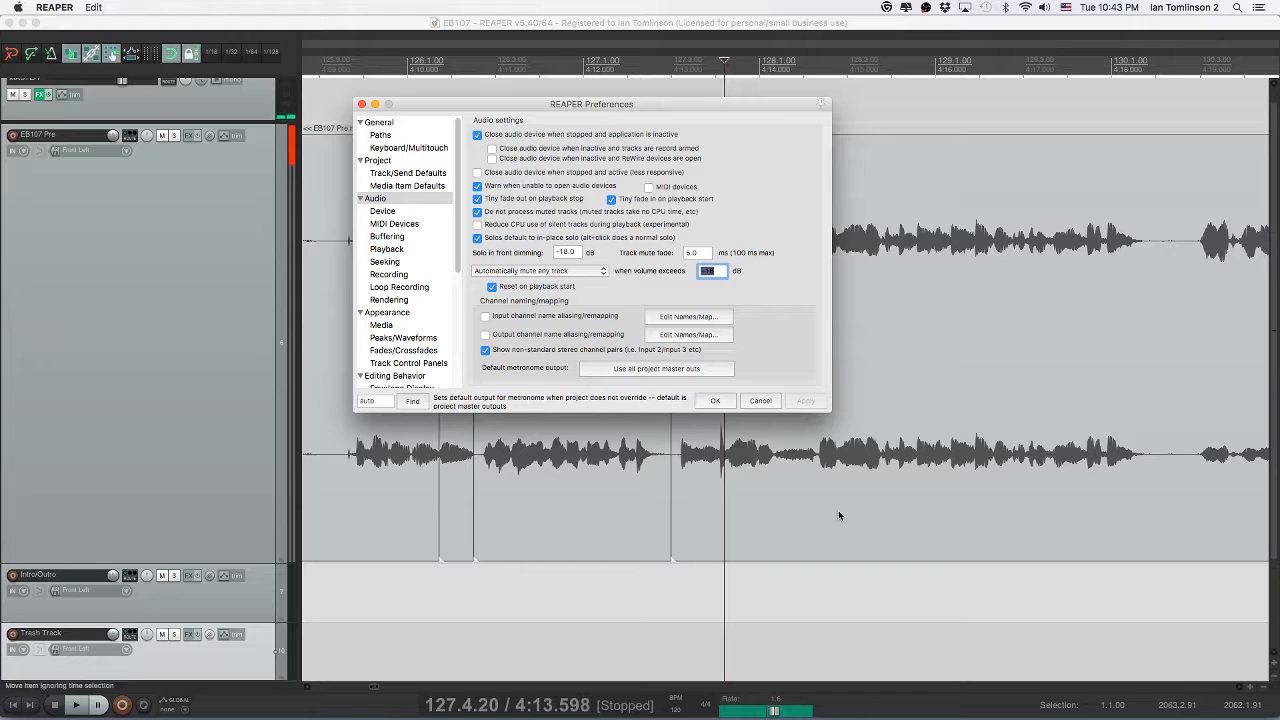
left_click(714, 400)
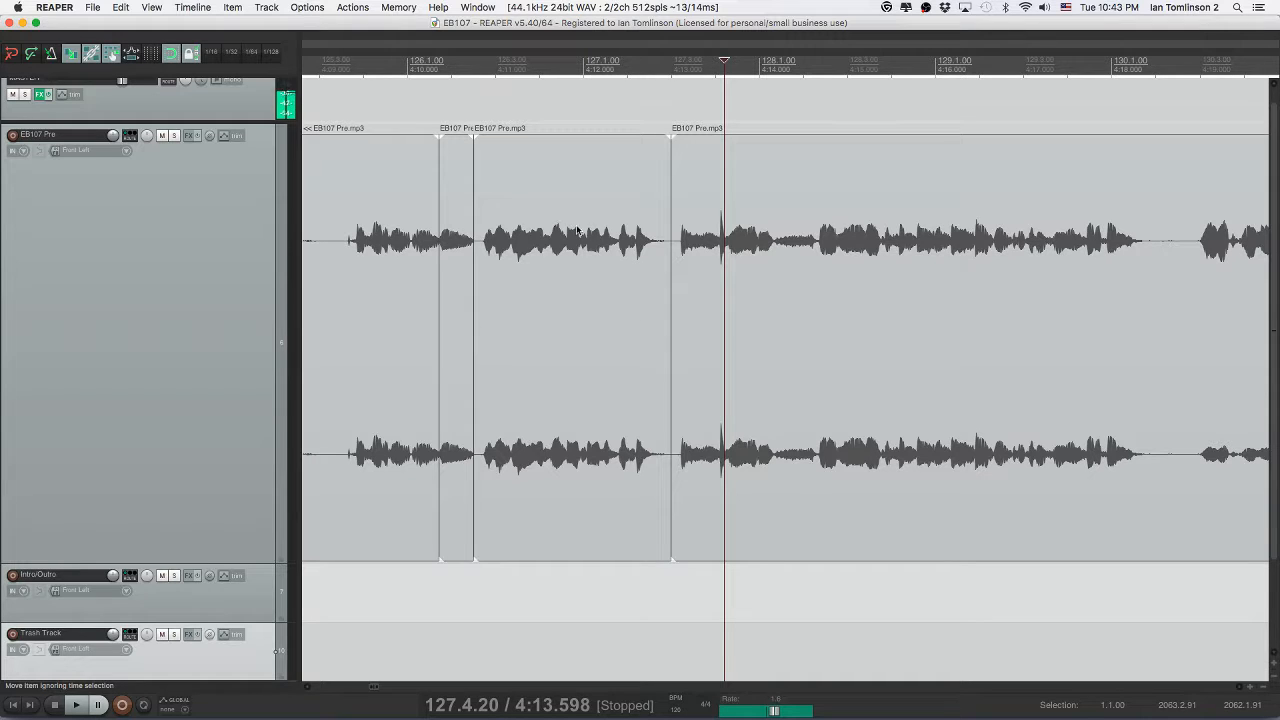
- Play back the join at 4:12.992 from 4:12.599
left_click(624, 242)
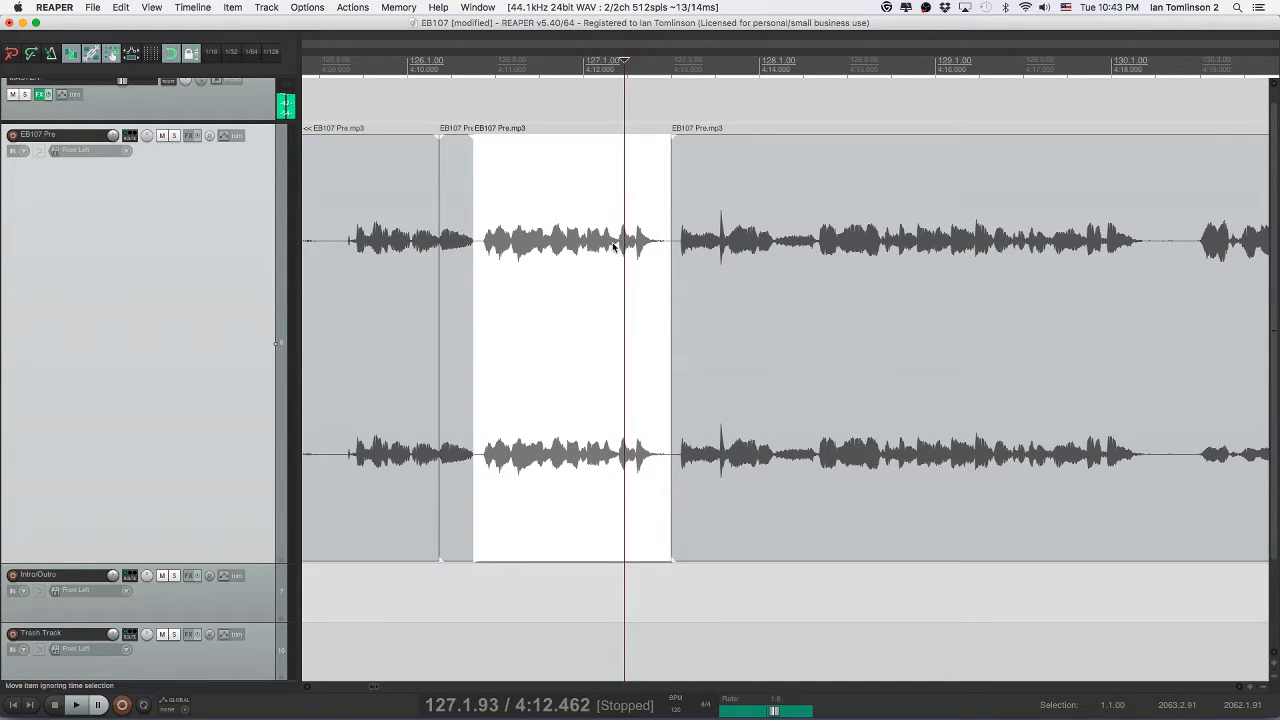
left_click(613, 245)
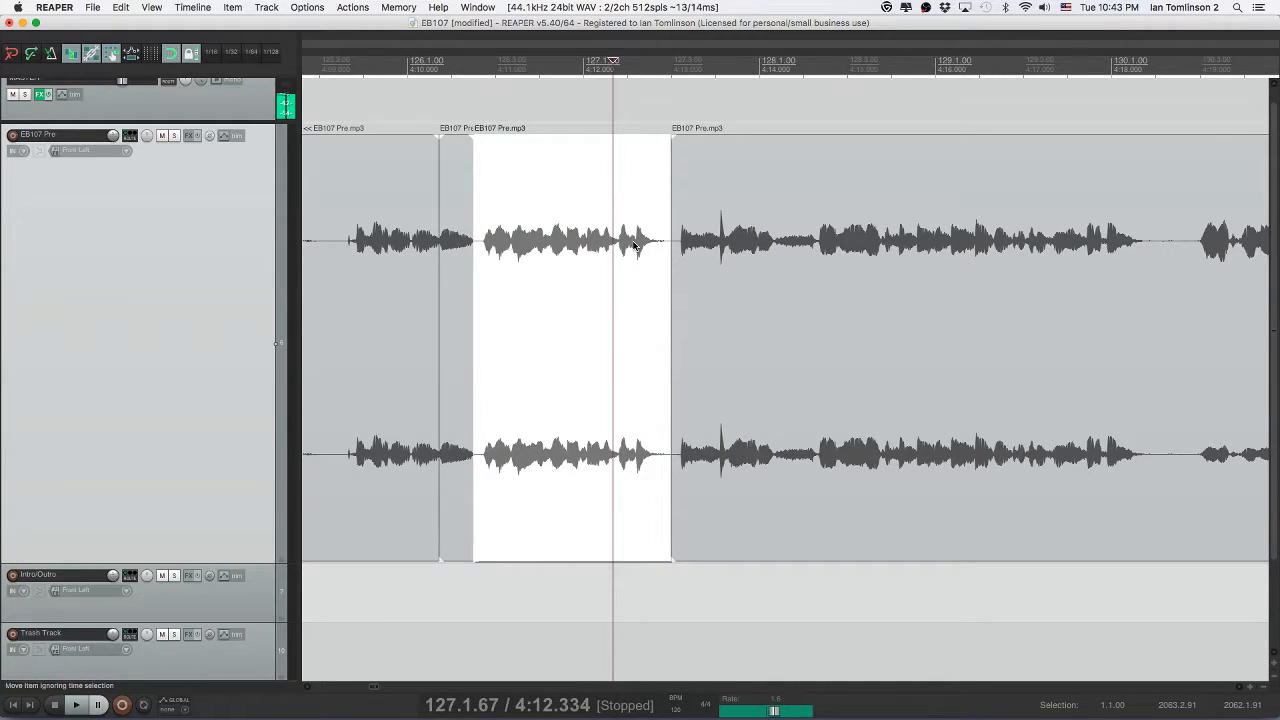
left_click(636, 248)
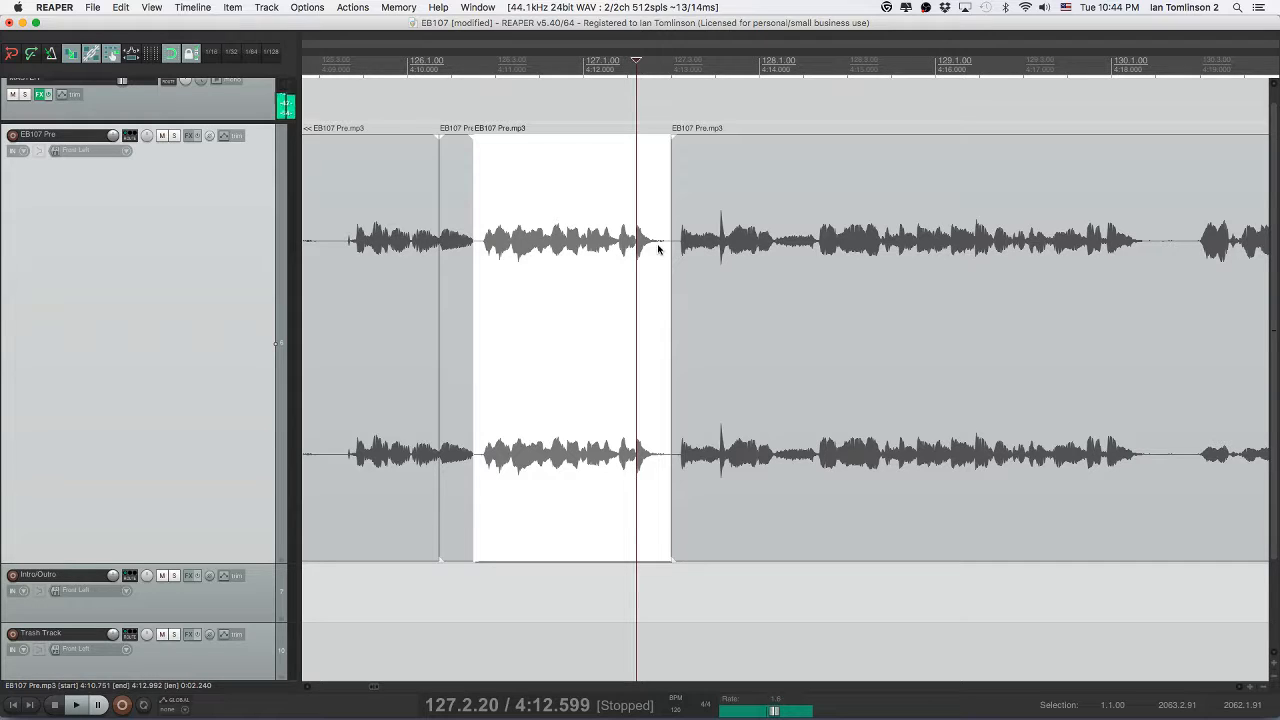
key("space")
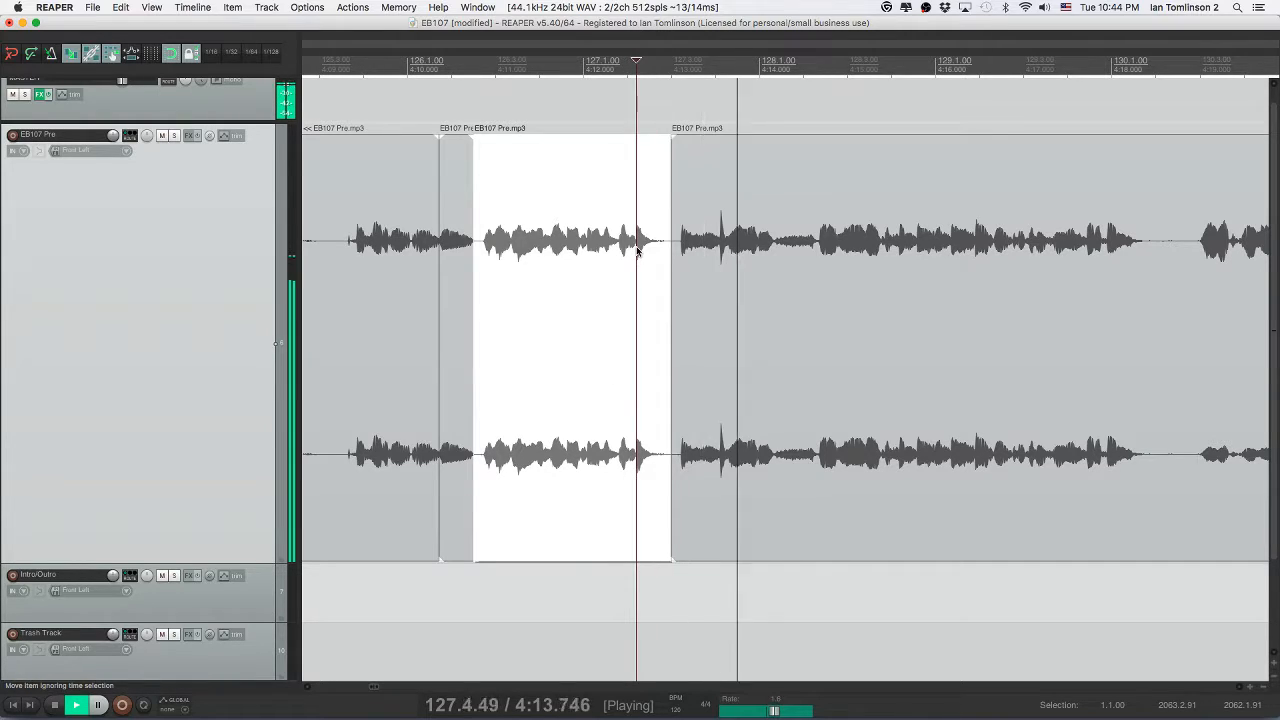
- Listen through the recording from about 4:13.7 to 4:52, following the waveform for further passages that need cutting
scroll(572, 247, "right", 10)
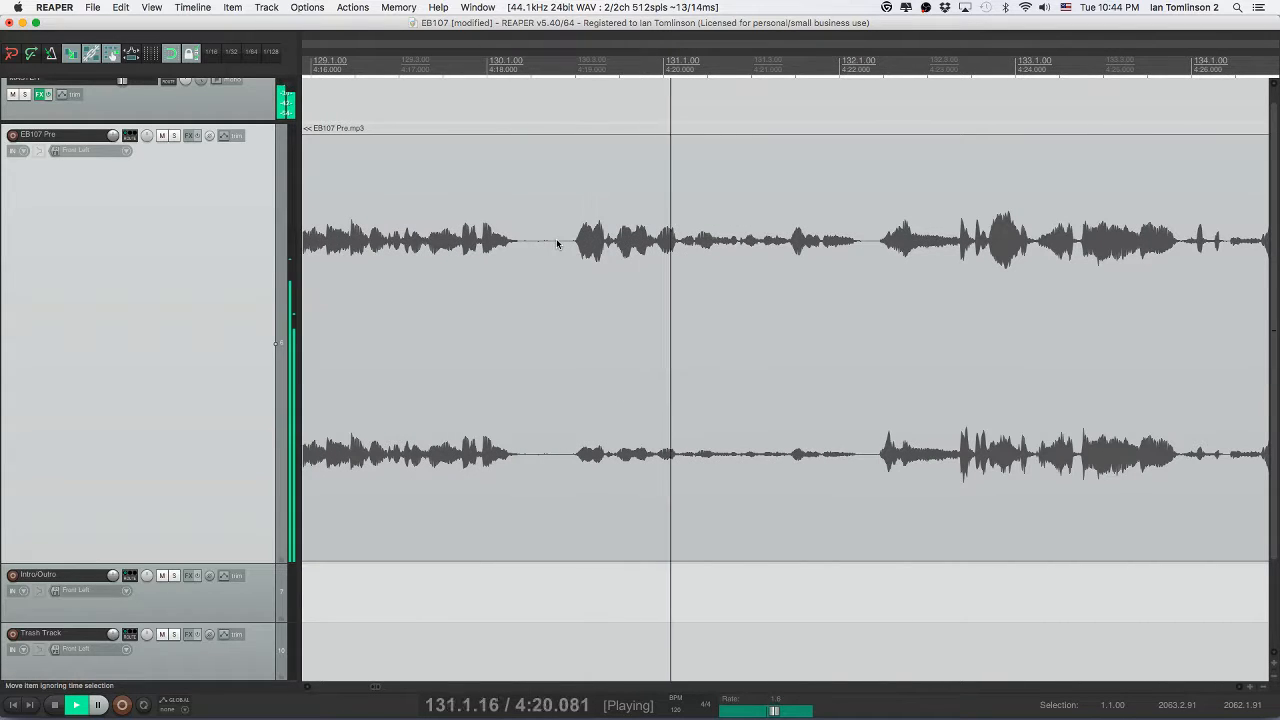
scroll(556, 240, "right", 3)
scroll(557, 243, "right", 4)
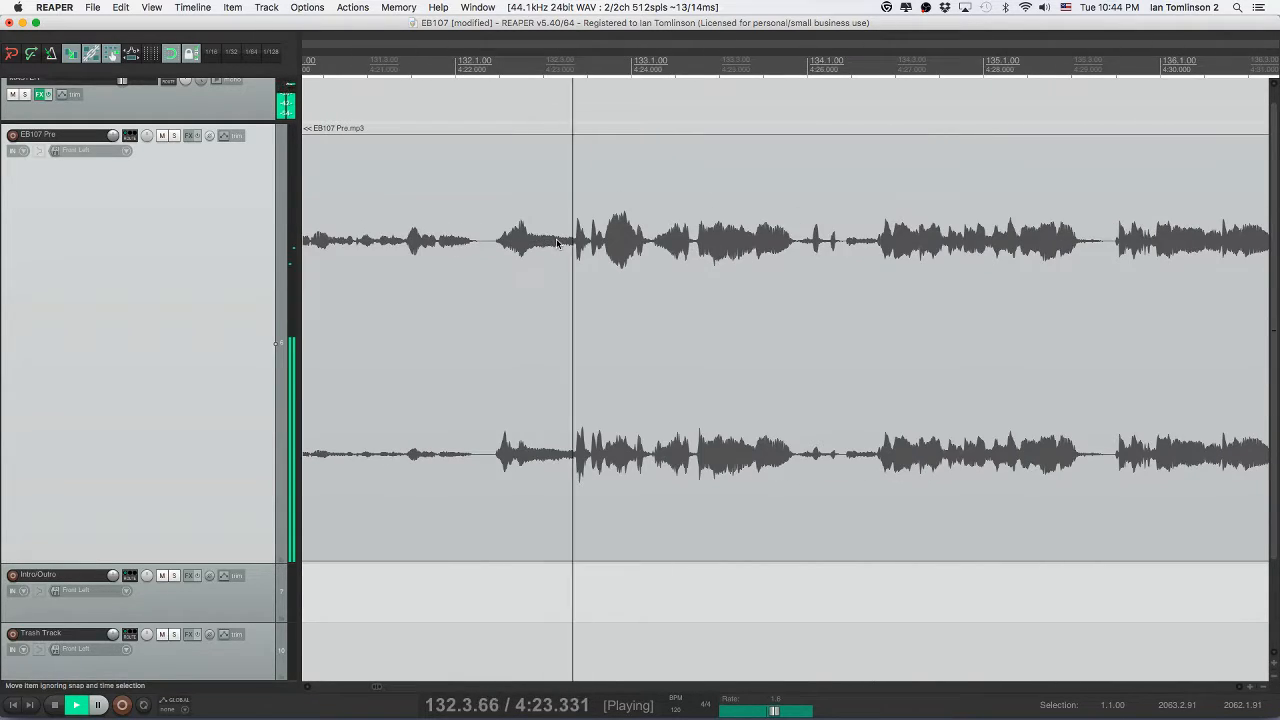
scroll(557, 243, "right", 2)
scroll(557, 243, "right", 3)
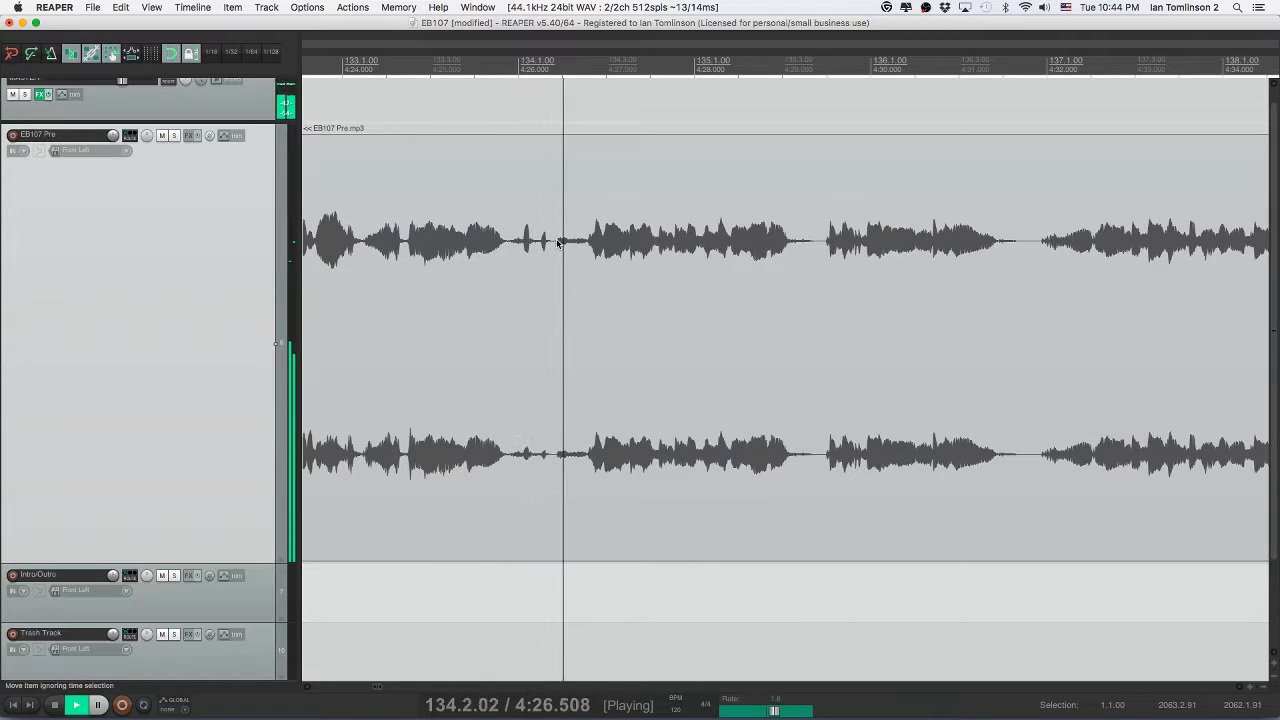
scroll(557, 243, "right", 3)
scroll(557, 243, "right", 3)
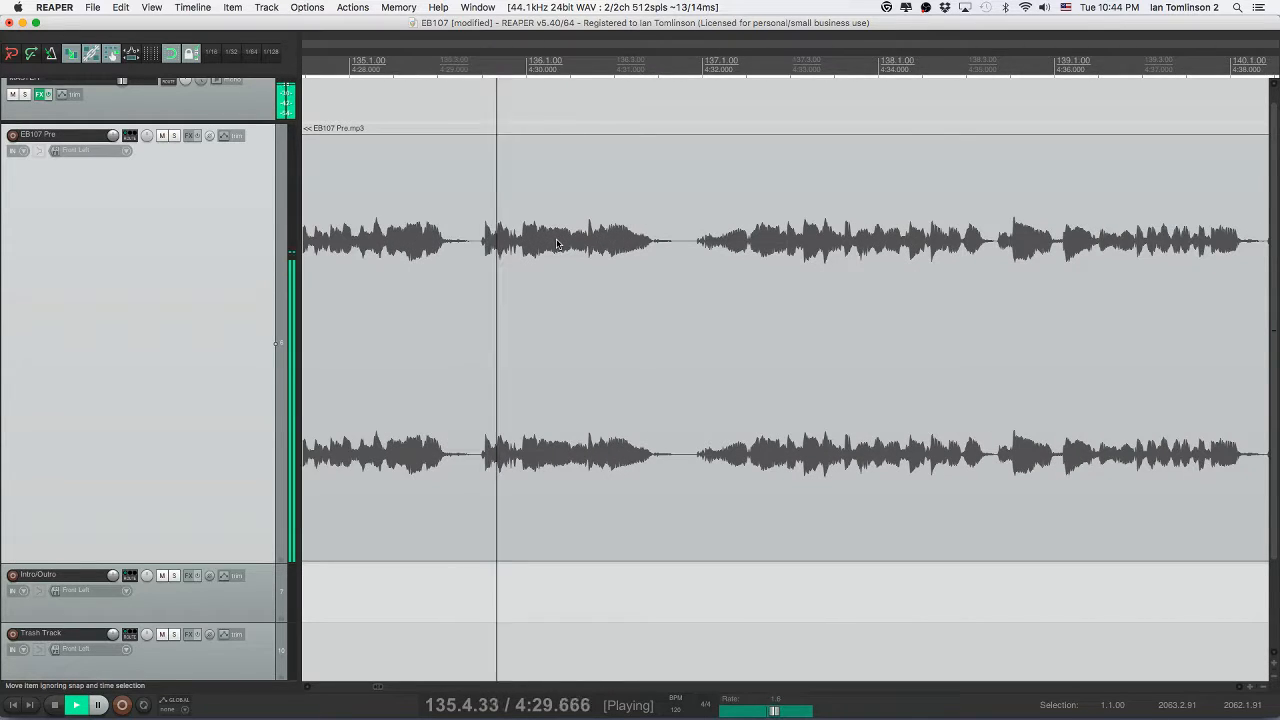
scroll(557, 243, "right", 3)
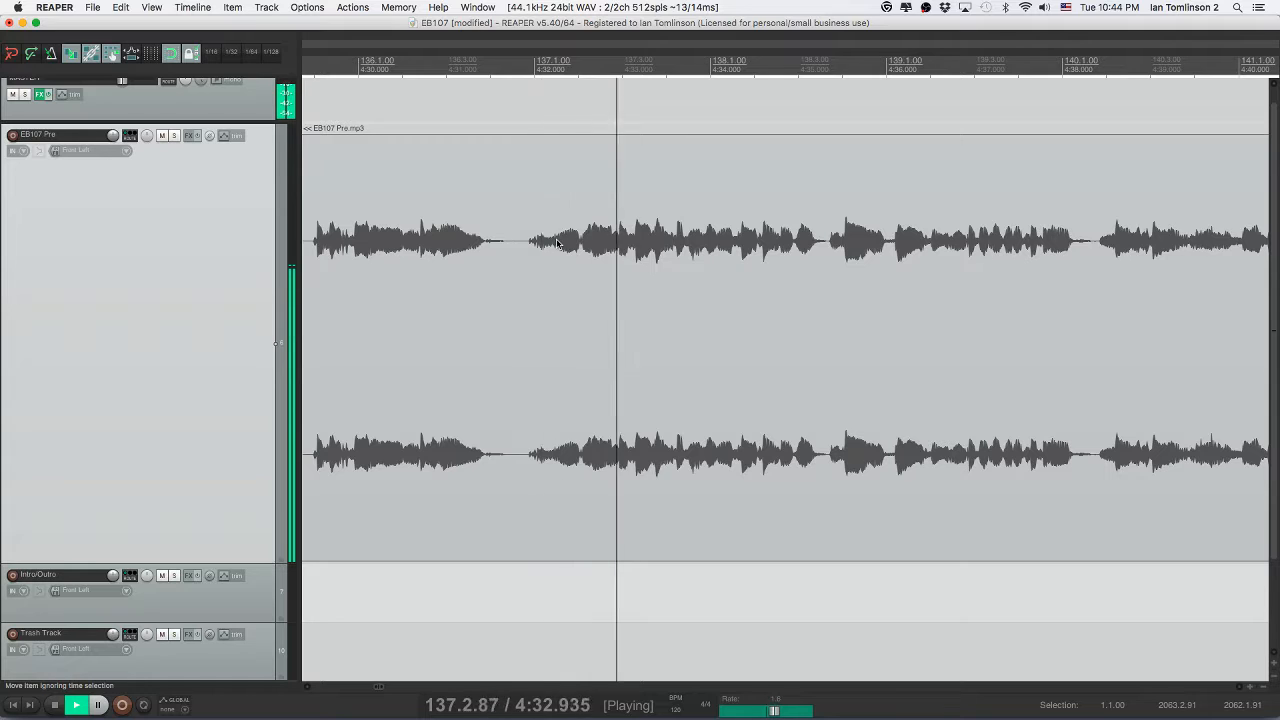
scroll(557, 243, "right", 3)
scroll(557, 243, "right", 3)
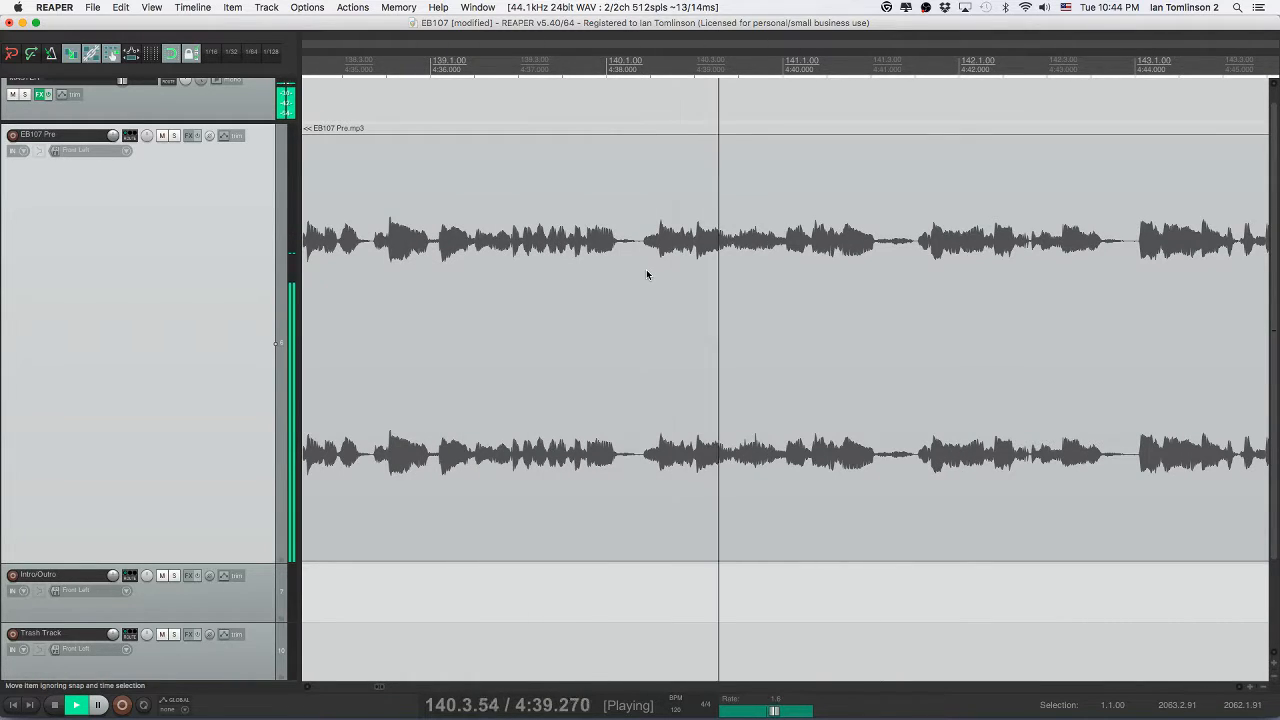
scroll(646, 272, "right", 3)
scroll(646, 272, "right", 2)
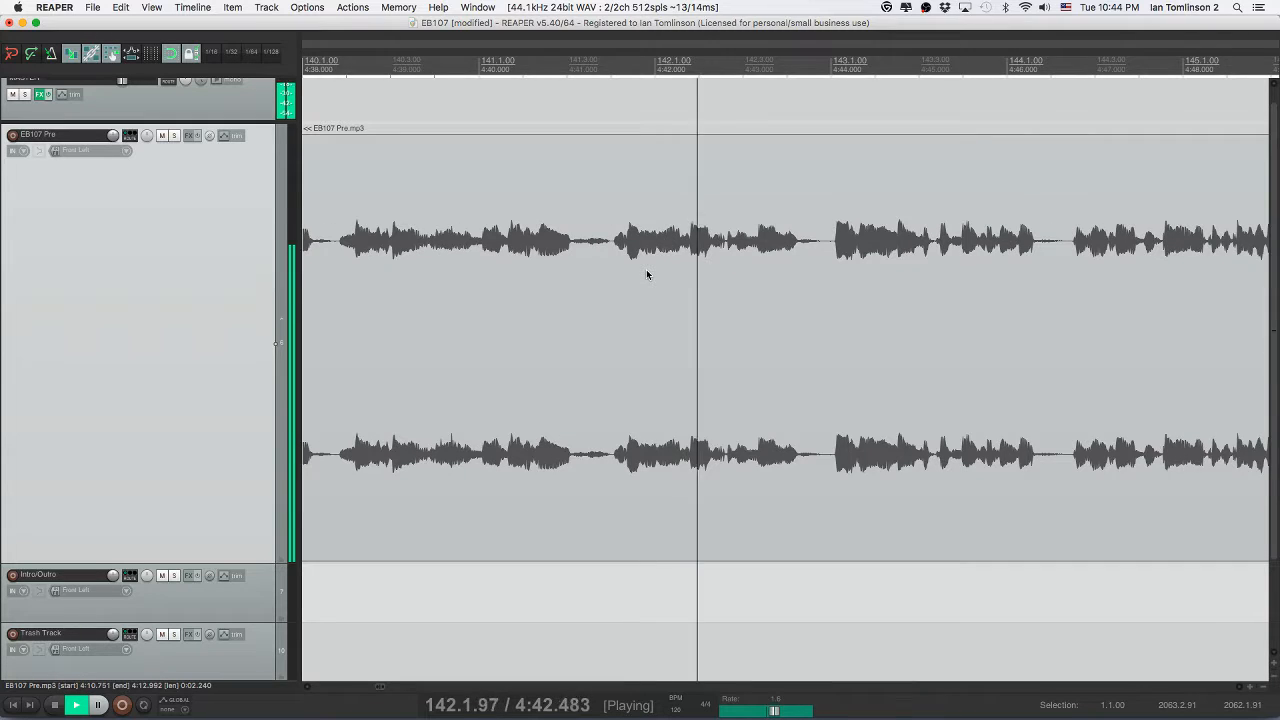
scroll(646, 274, "right", 3)
scroll(646, 274, "right", 3)
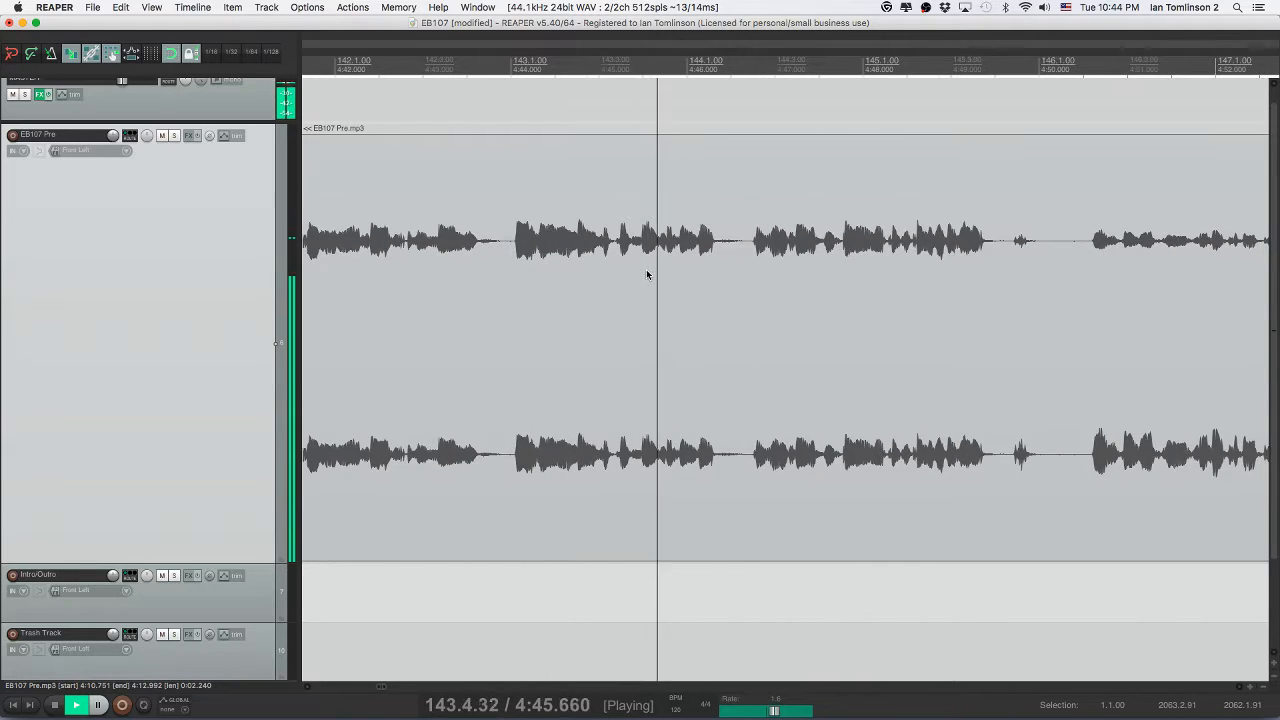
scroll(646, 274, "right", 2)
scroll(646, 274, "right", 3)
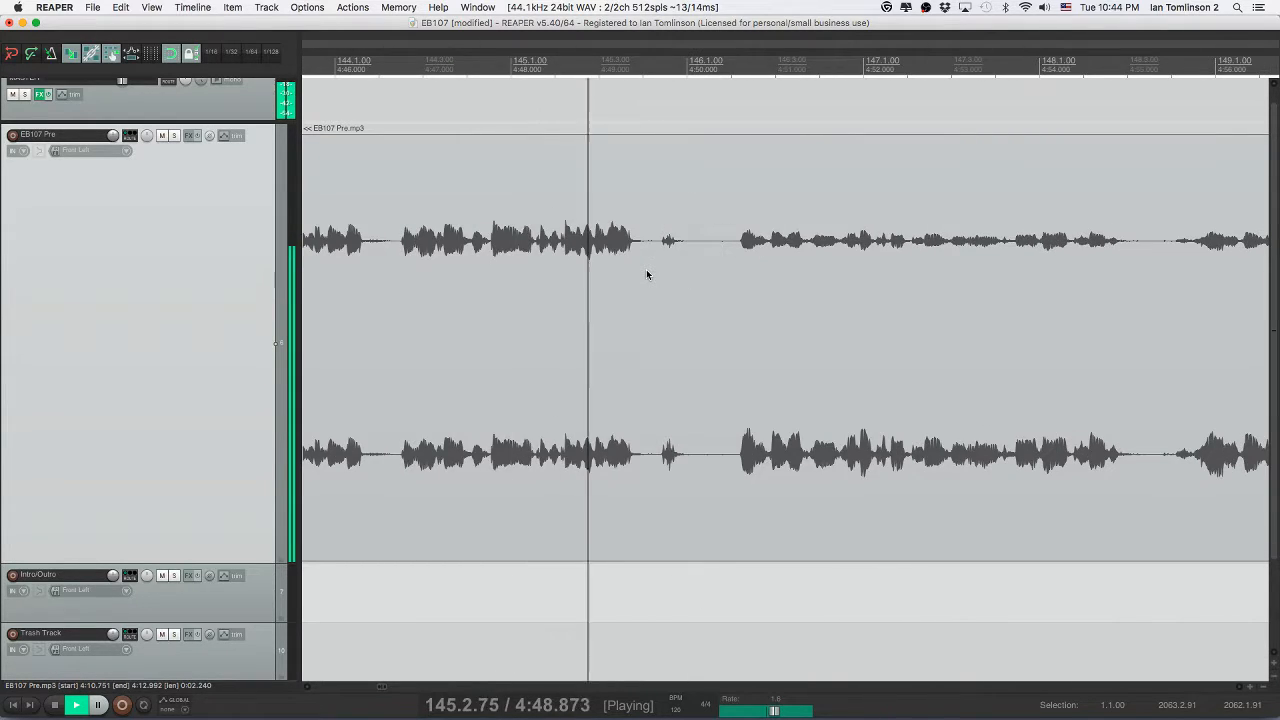
scroll(646, 274, "right", 1)
scroll(646, 274, "right", 2)
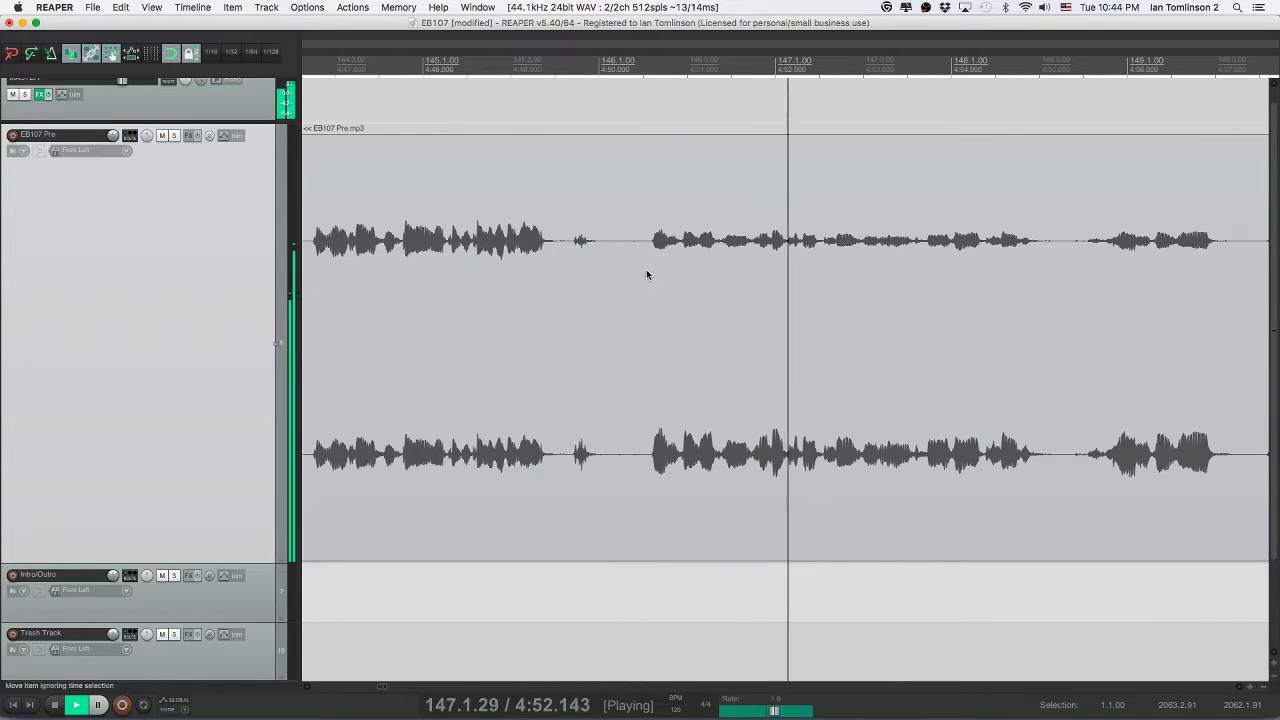
- Isolate the short sound and pause between about 4:49.6 and 4:50.5 on the EB107 Pre track and cut it out
key("space")
left_click(645, 265)
key("s")
left_click(567, 261)
key("s")
left_click(594, 265)
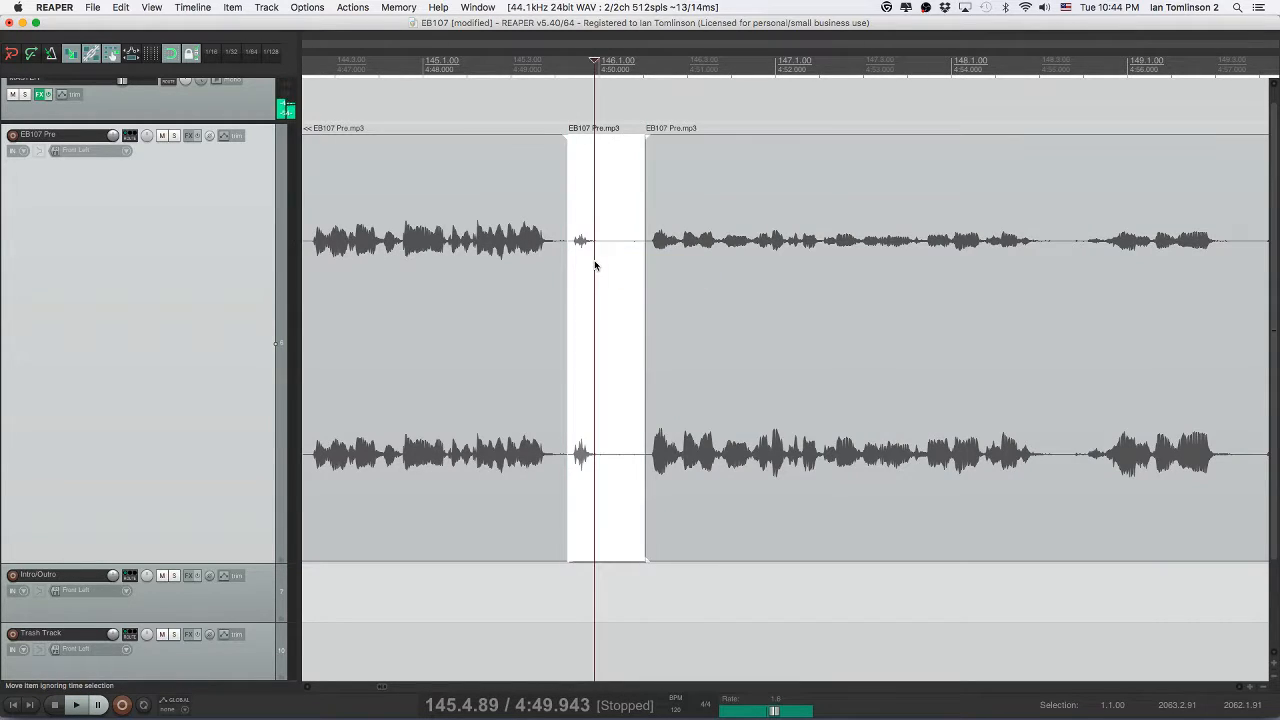
key("Delete")
- Save the project and play back the join at about 4:49.6 from about 4:48.8
left_click(491, 263)
key("space")
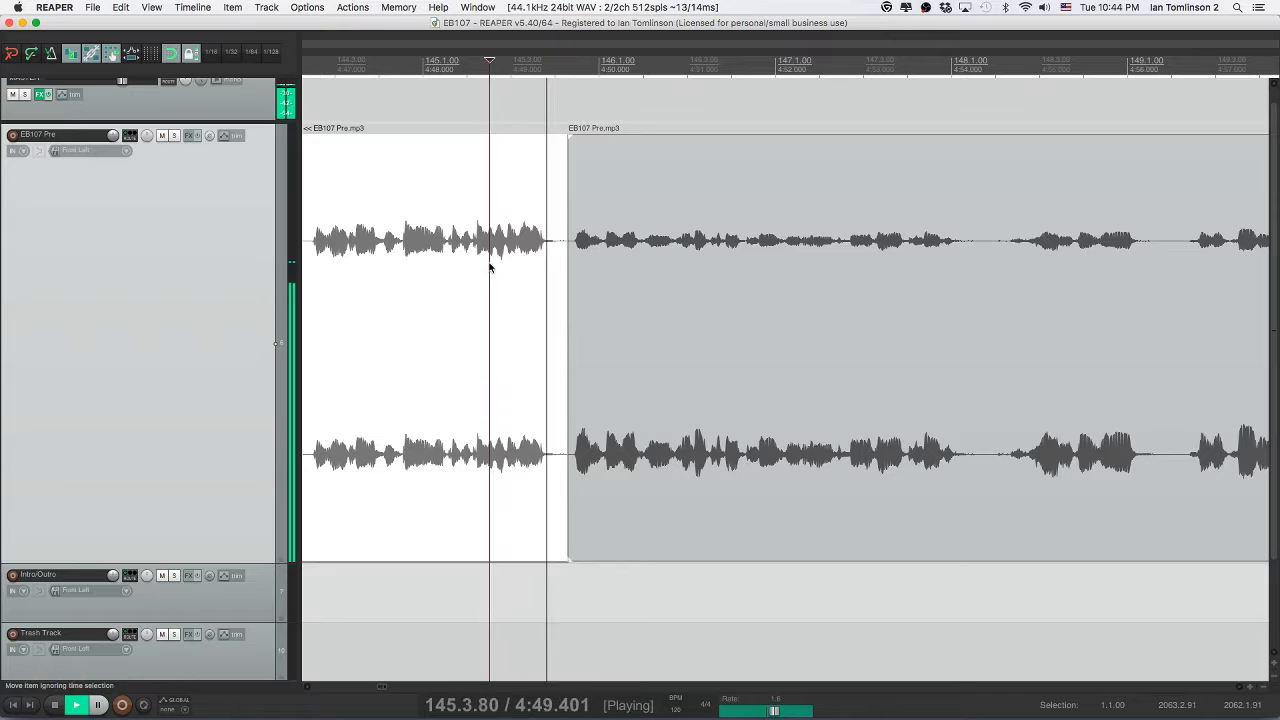
scroll(489, 267, "right", 2)
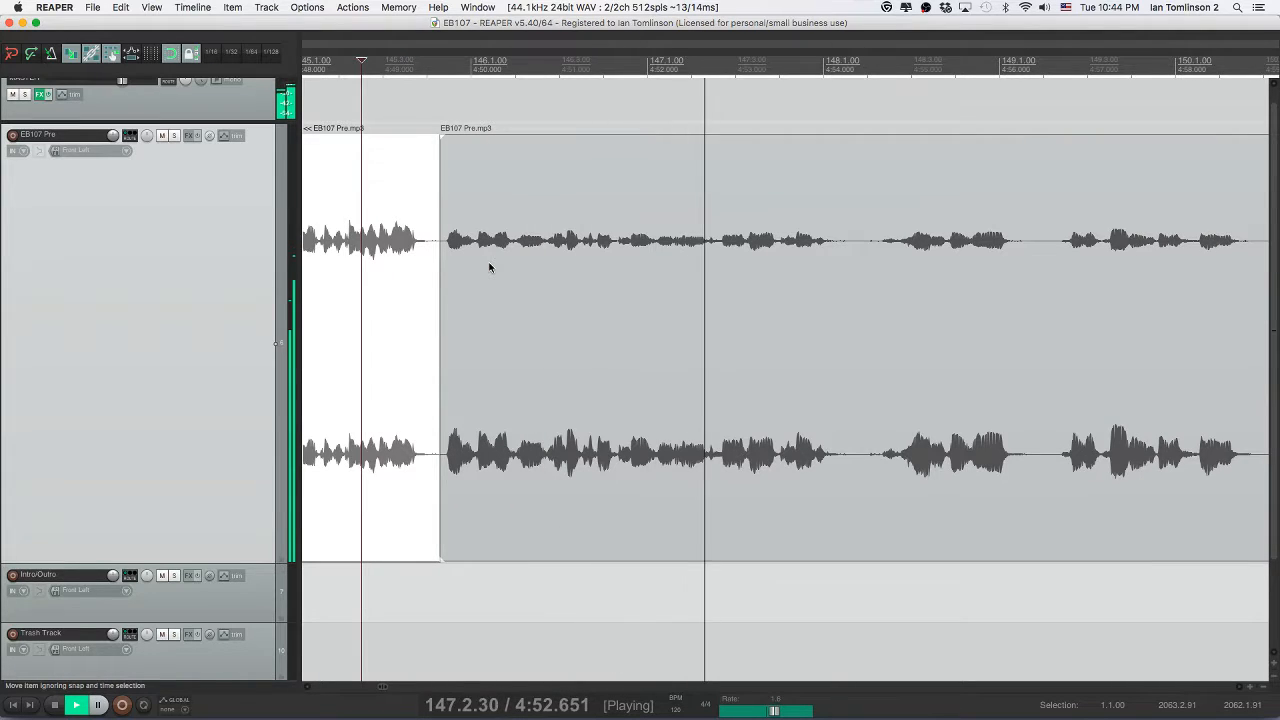
scroll(489, 267, "right", 3)
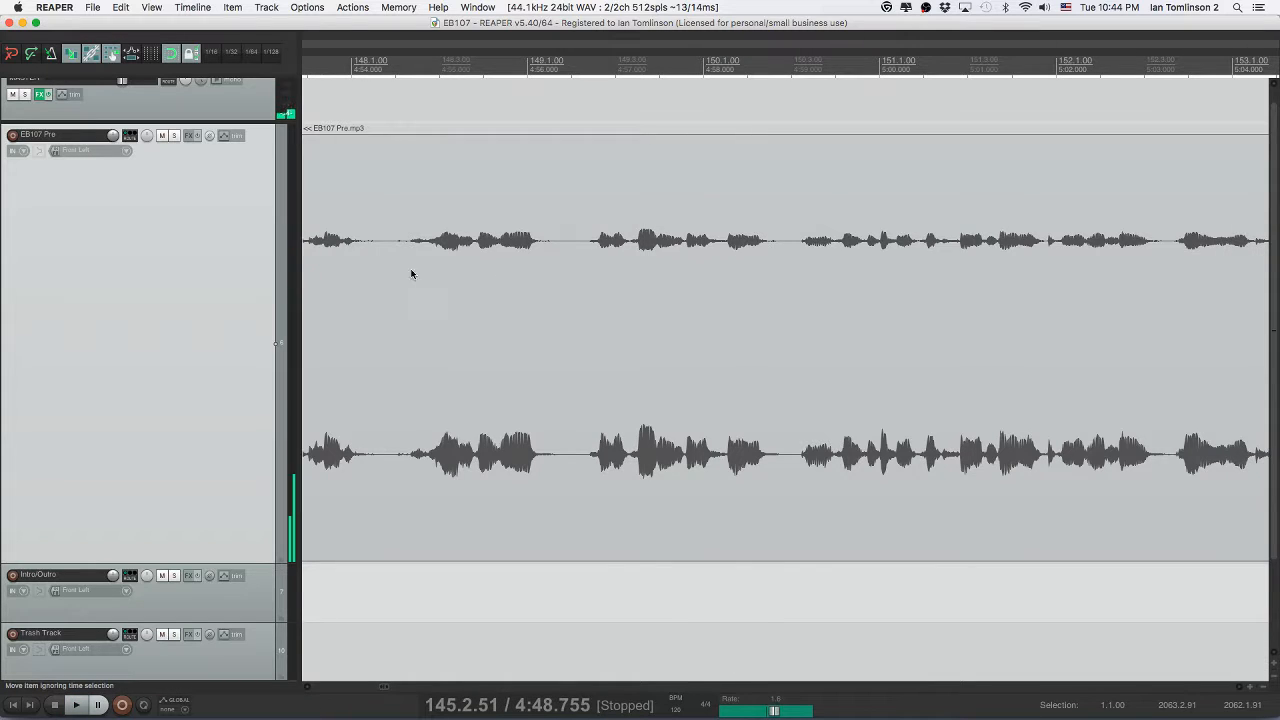
- Split the EB107 Pre track at 4:55.401 and 4:56.756 and cut out the passage between the splits
left_click(390, 270)
left_click(474, 252)
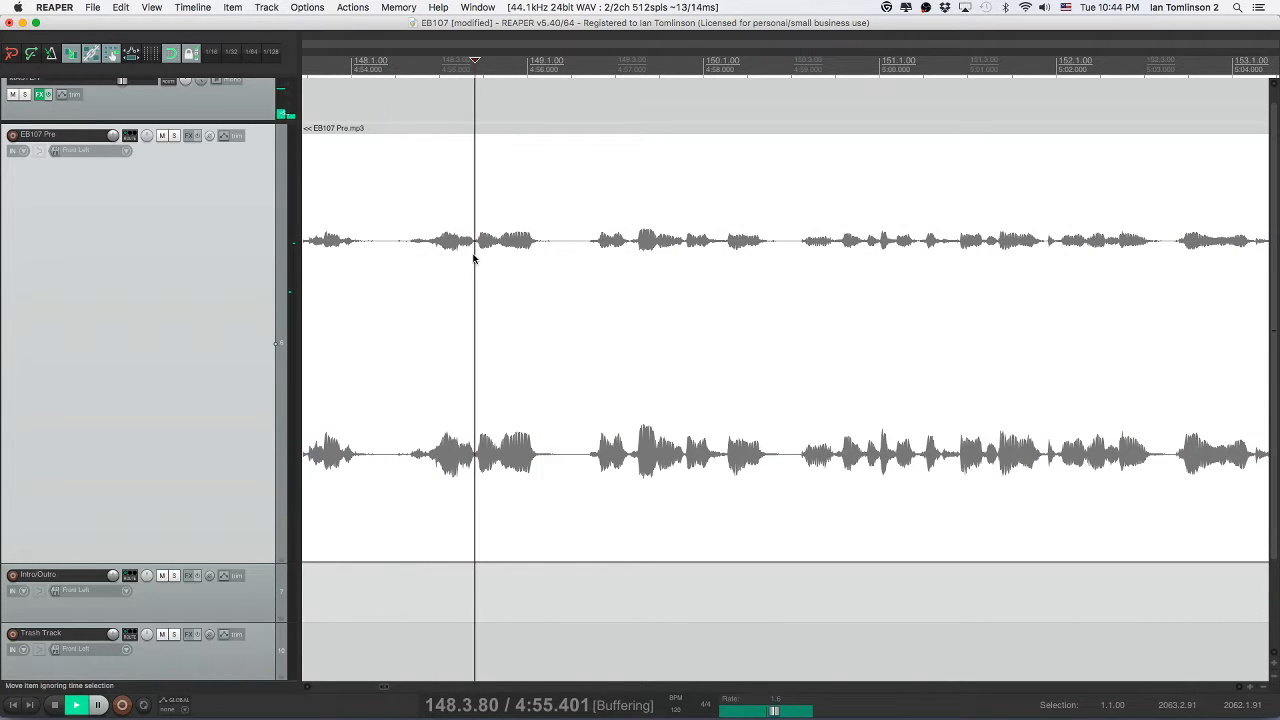
key("s")
left_click(594, 252)
key("s")
left_click(577, 253)
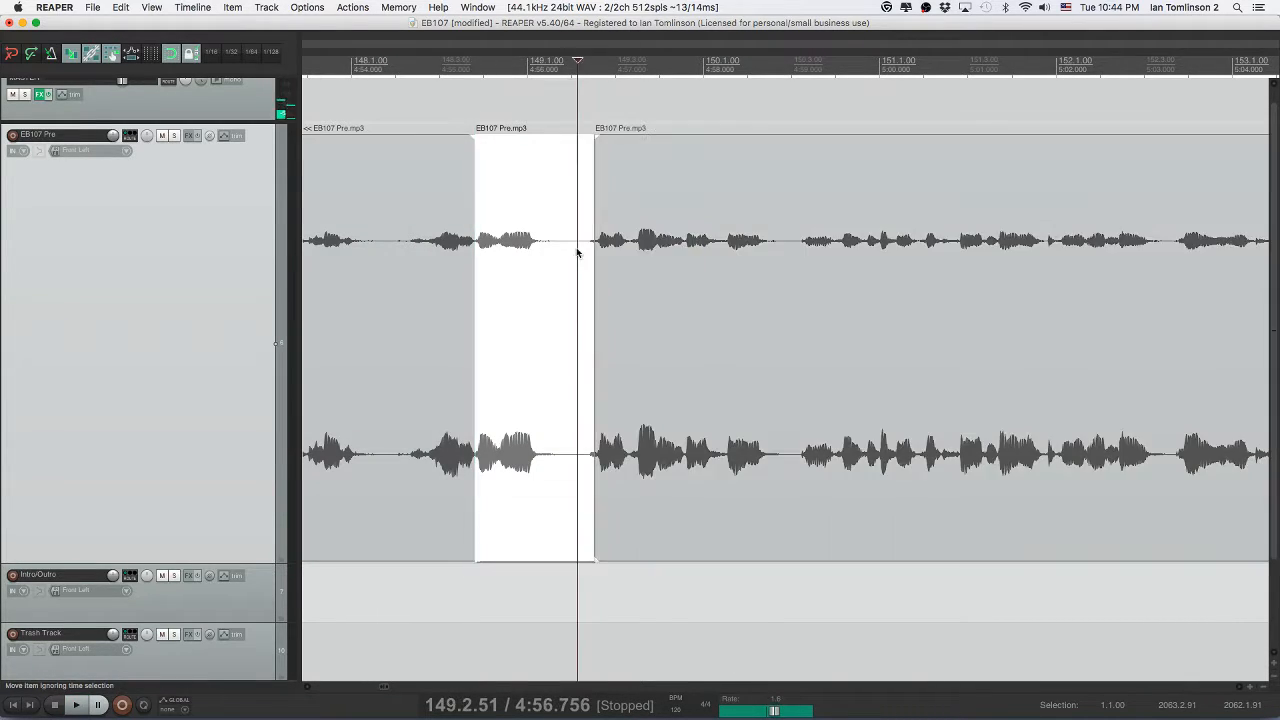
key("Delete")
- Play back the join at 4:55.401 from about 4:54.5 and save the project
left_click(391, 265)
key("space")
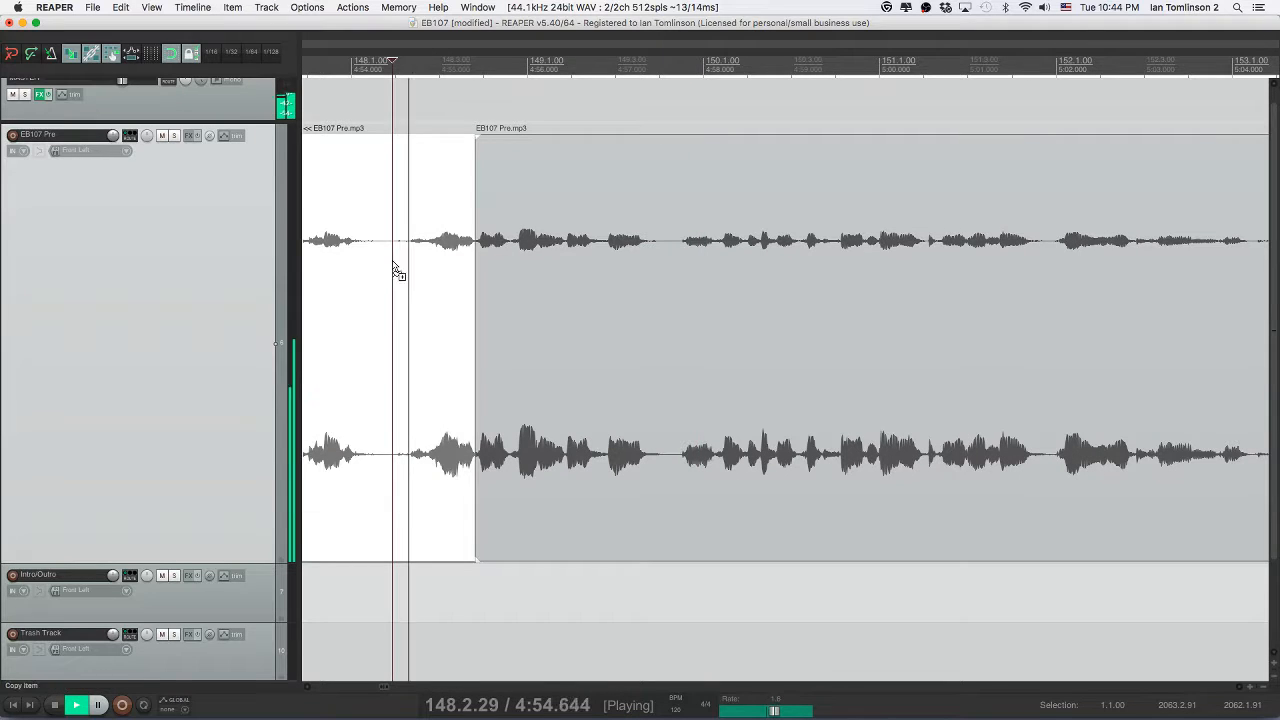
key("super+s")
scroll(557, 269, "right", 3)
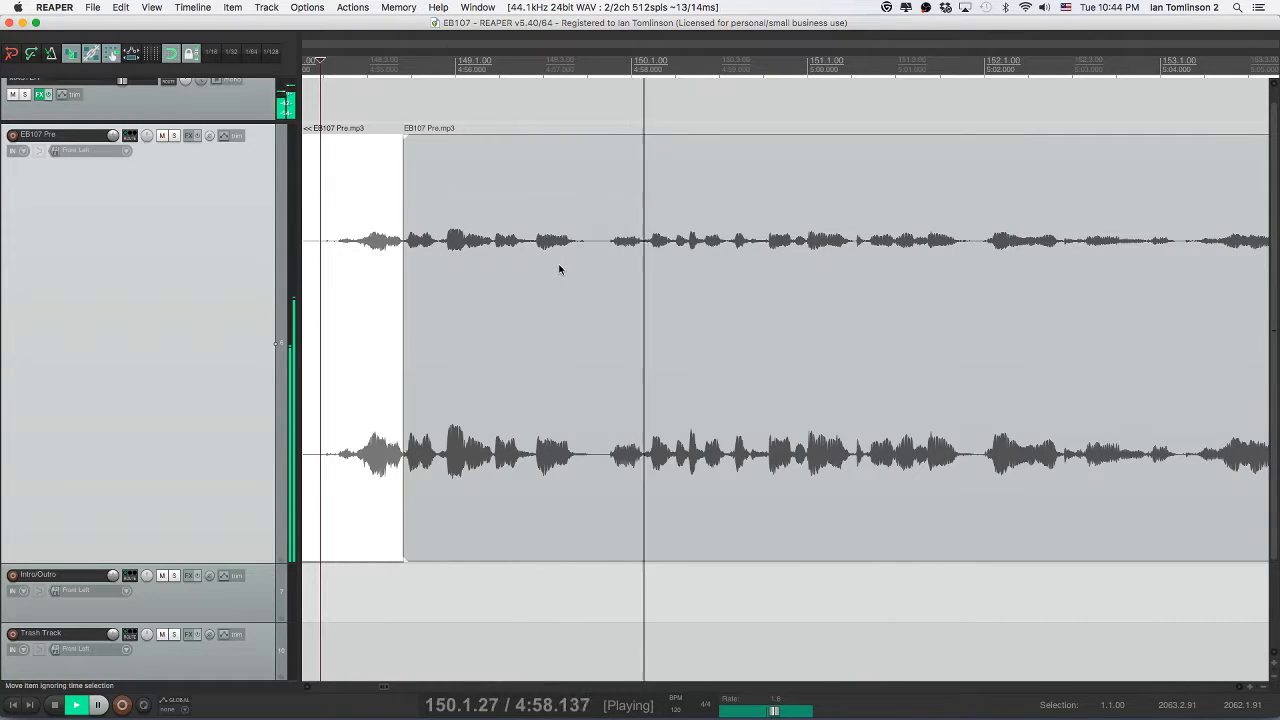
- Isolate the short passage between about 4:57.6 and 4:58.2 and cut it out
key("space")
left_click(595, 256)
key("s")
left_click(650, 255)
key("s")
left_click(637, 248)
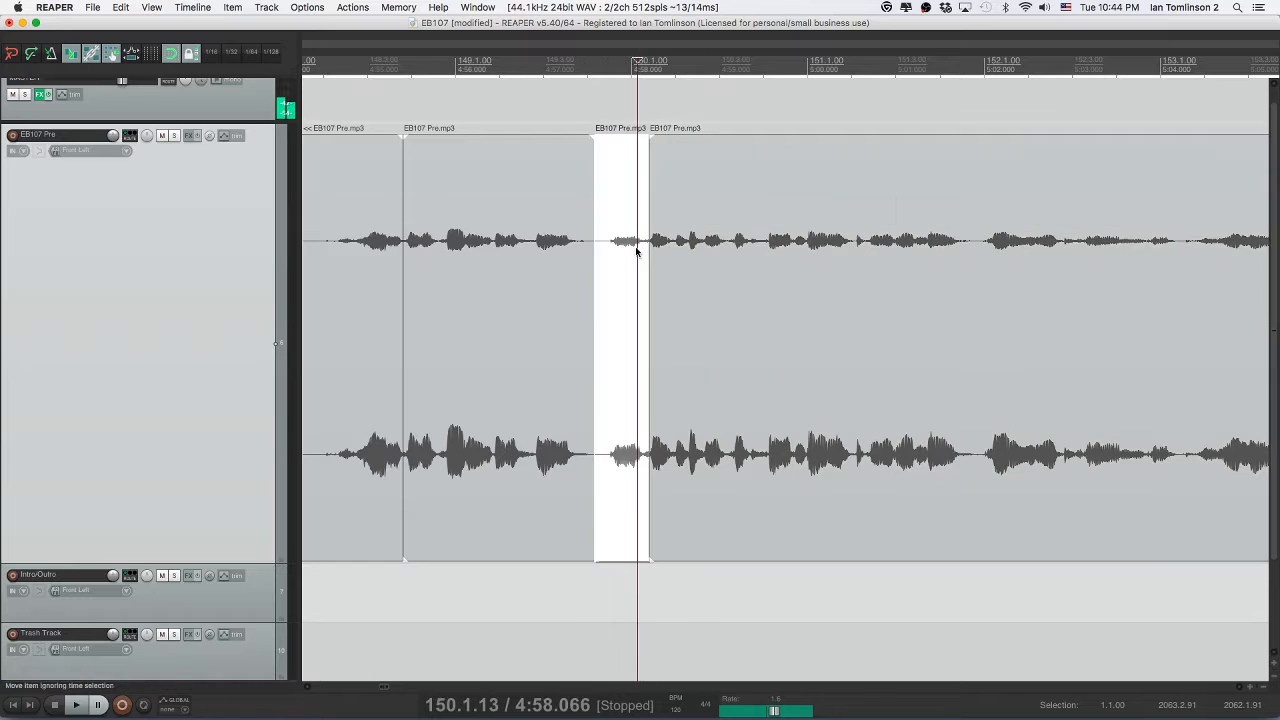
key("Delete")
- Play back the join at about 4:57.6 from about 4:56.8 and save the project
left_click(528, 251)
key("space")
key("super+s")
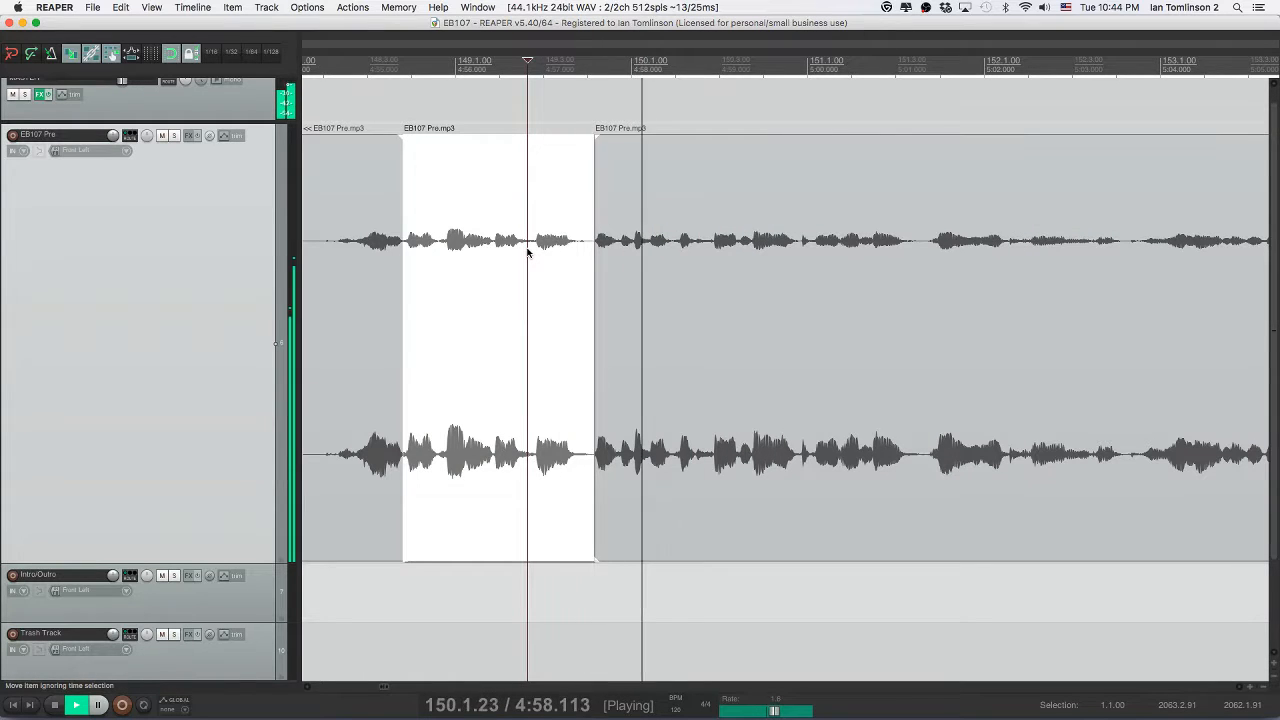
scroll(603, 264, "right", 1)
- Tighten the same join by cutting out the piece from about 4:57.6 to 4:57.8
key("space")
left_click(609, 255)
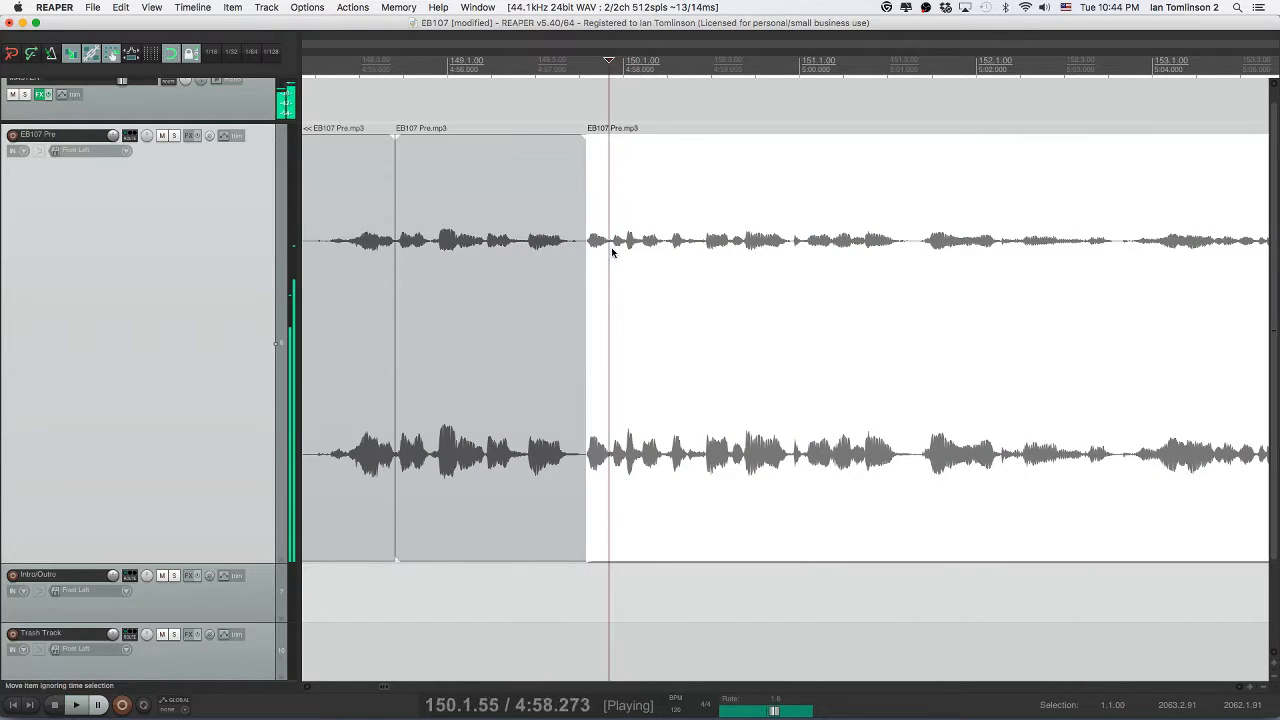
key("space")
key("s")
left_click(598, 252)
key("Delete")
- Play back the tightened join from about 4:56.7, save the project and keep listening to about 5:03
left_click(511, 254)
key("space")
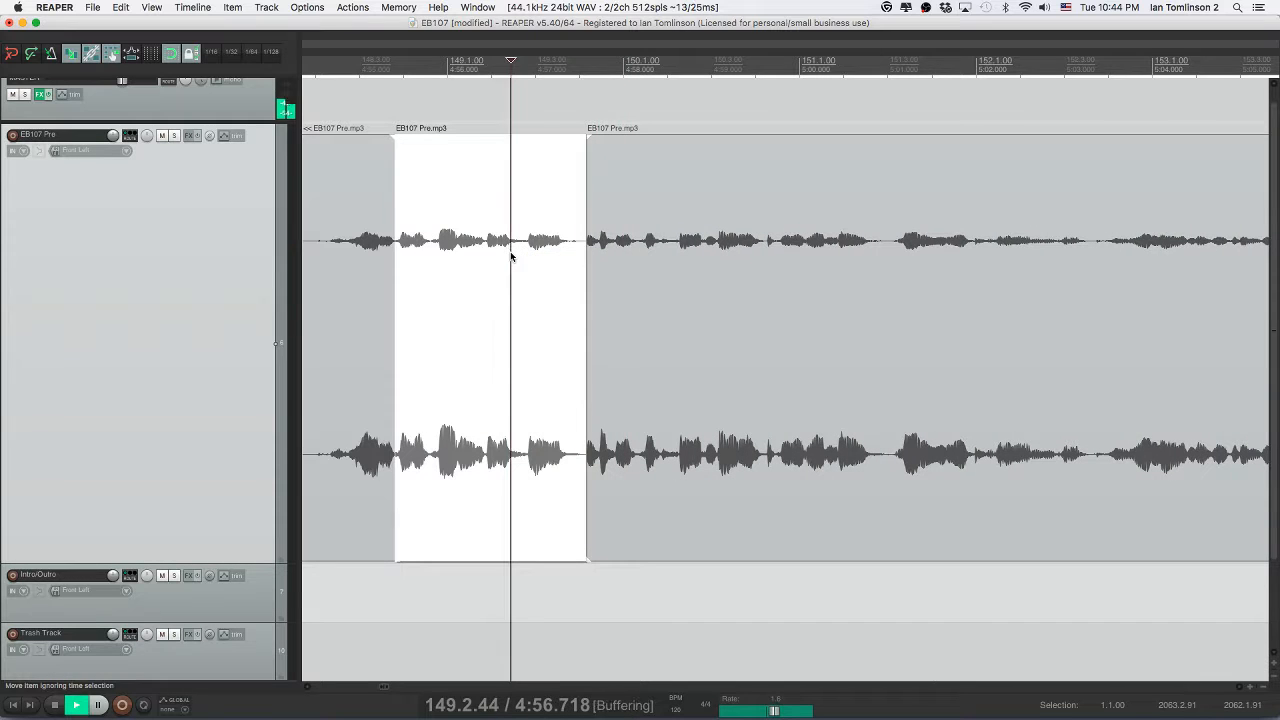
key("super+s")
scroll(606, 272, "right", 1)
scroll(606, 272, "right", 4)
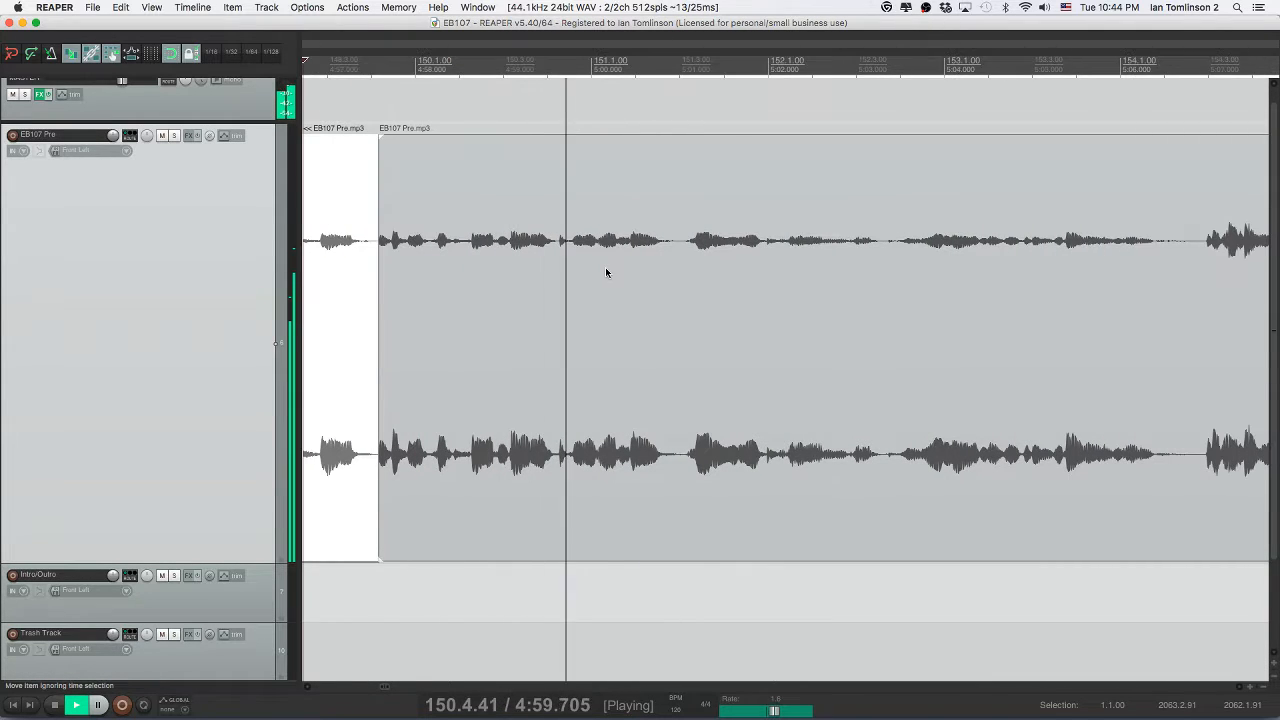
scroll(606, 272, "right", 5)
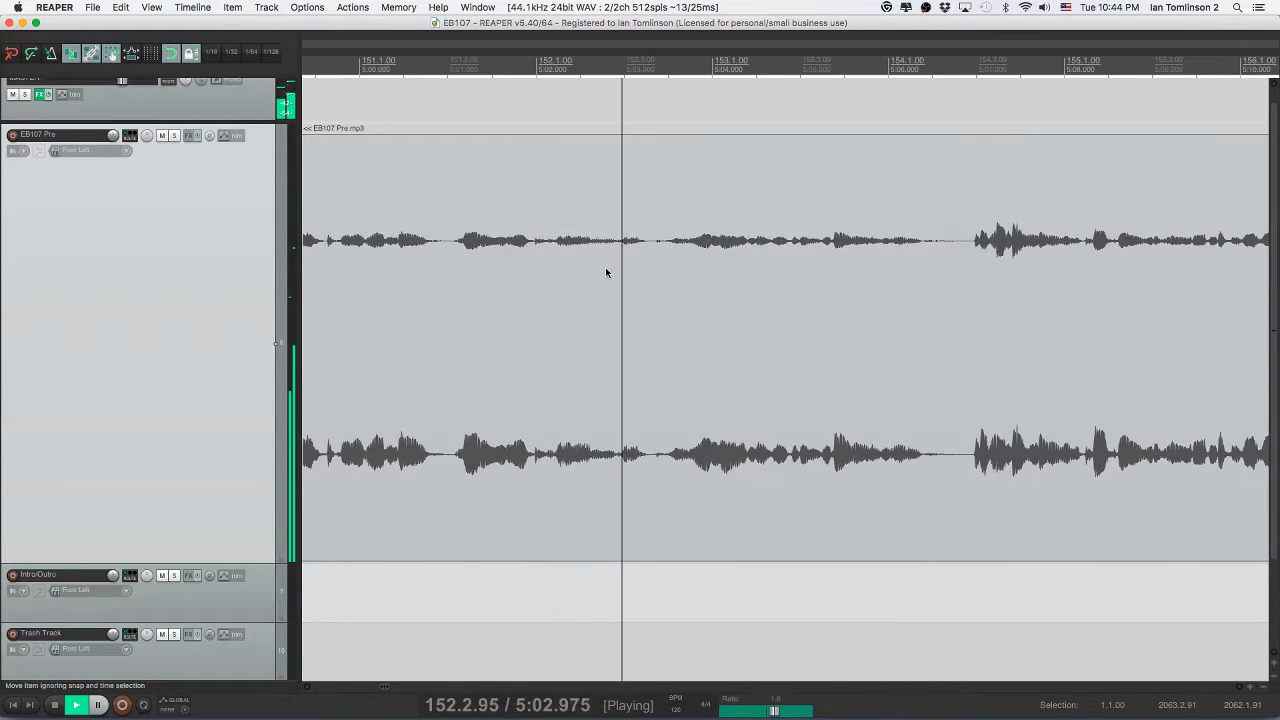
- Replay from about 5:01.1 to find the cut point, and cut out the passage between 5:02.116 and about 5:03.5
left_click(461, 250)
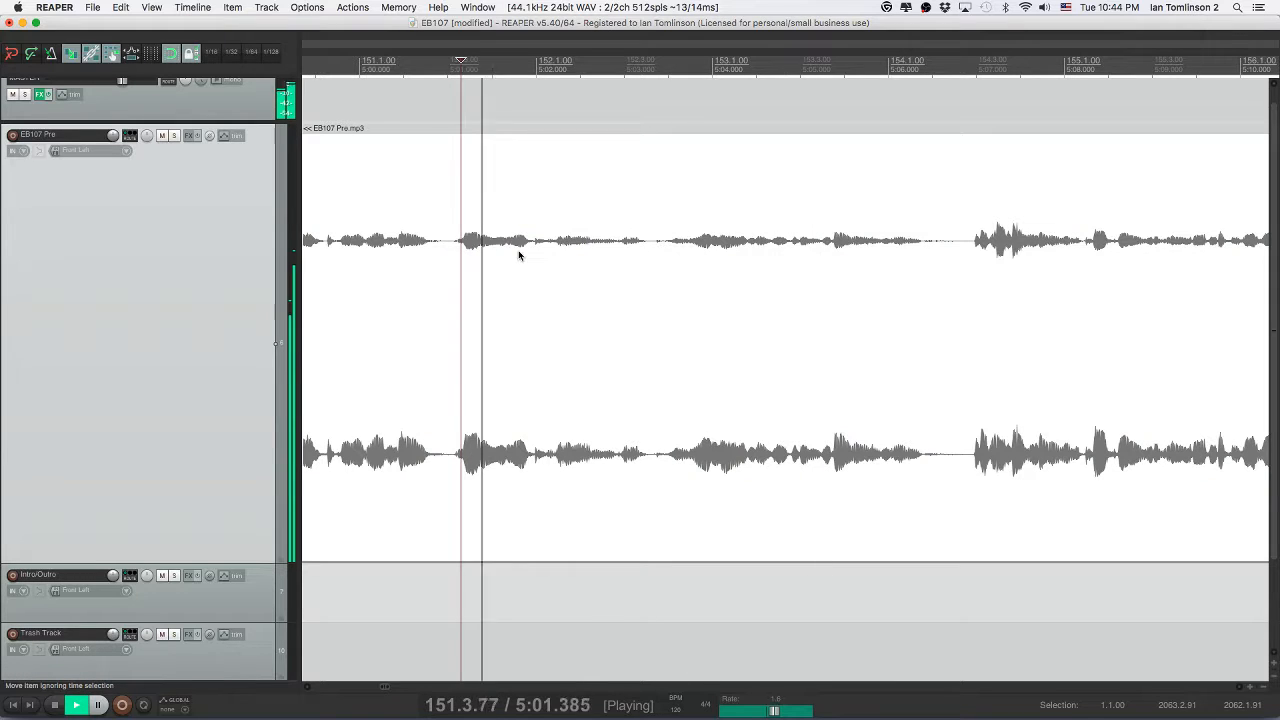
key("space")
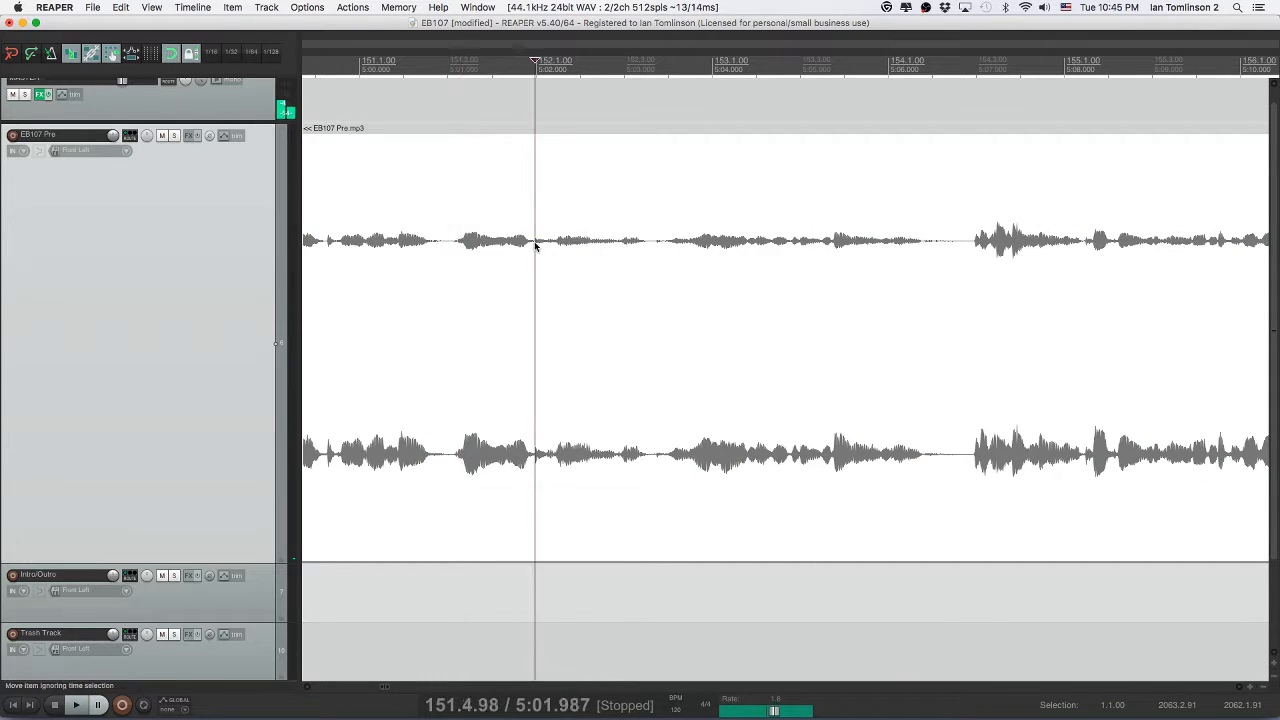
key("space")
key("space")
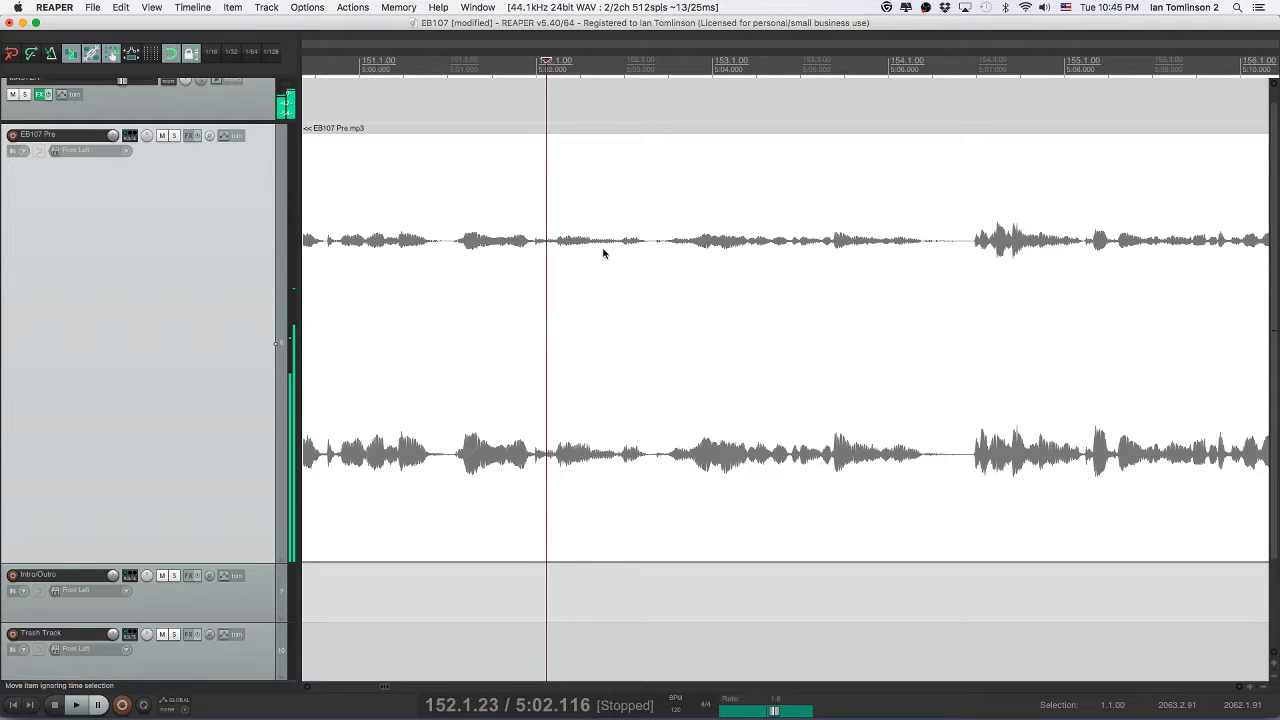
key("s")
left_click(667, 250)
key("s")
left_click(641, 250)
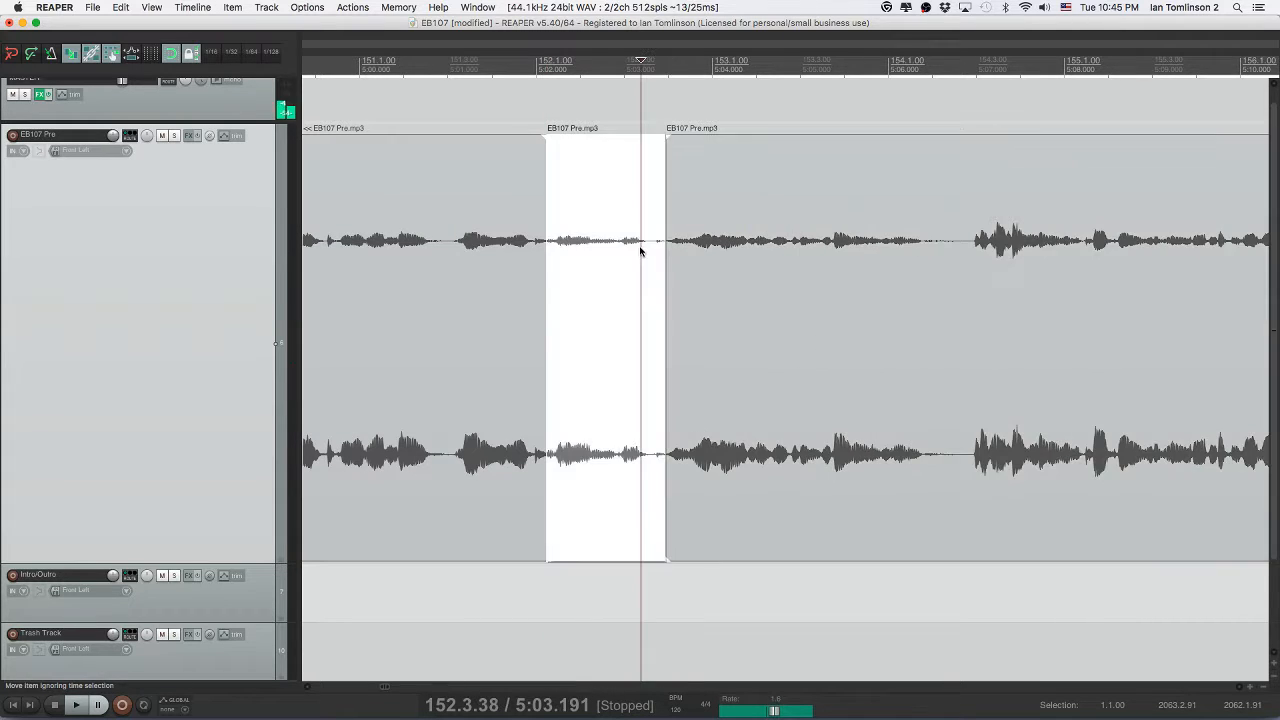
key("Delete")
- Play back the join at 5:02.116 from about 5:01.1 and save the project
left_click(456, 249)
key("space")
key("super+s")
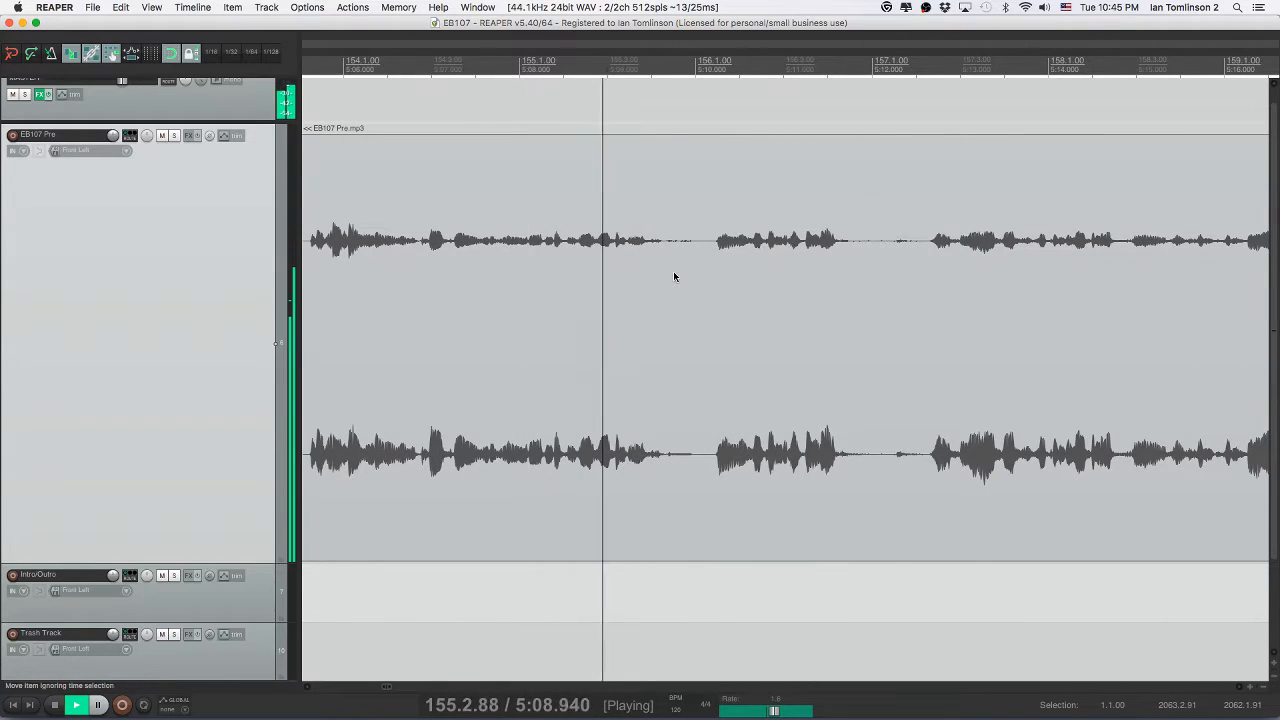
- Locate the unwanted word between 5:10.194 and 5:10.618 by ear, split around it and cut it out
key("space")
left_click(706, 260)
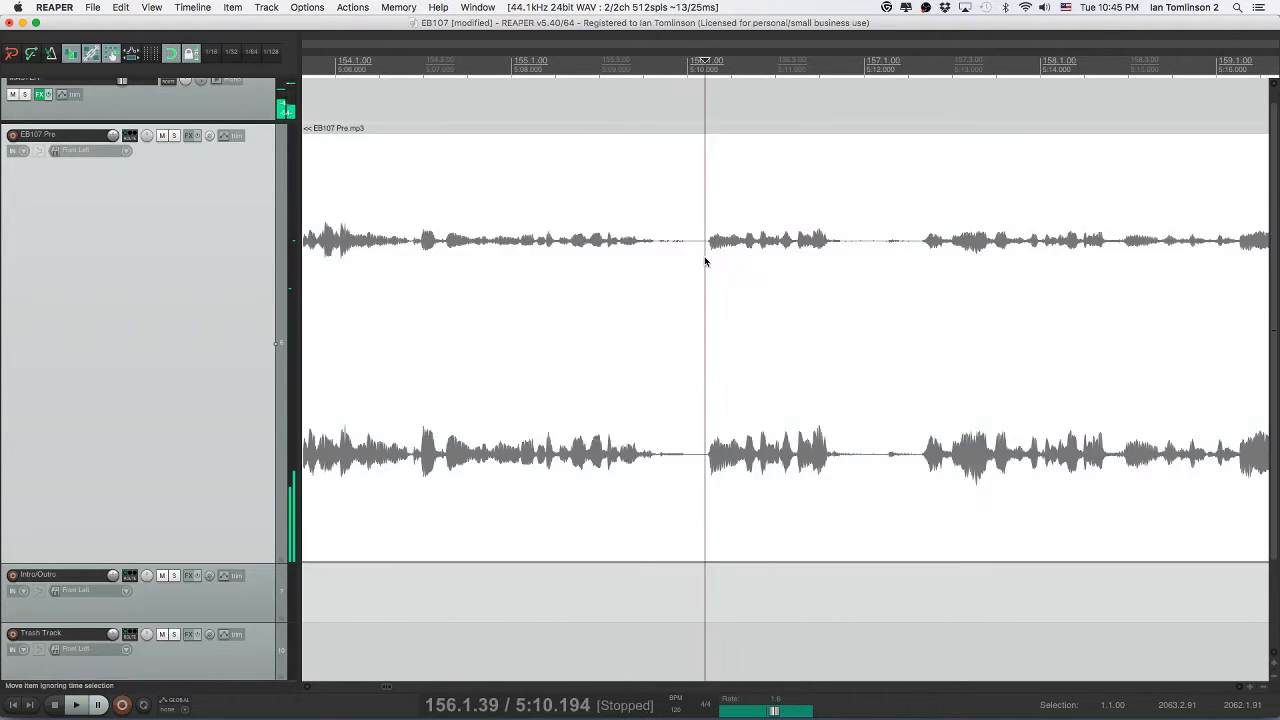
key("space")
key("space")
key("s")
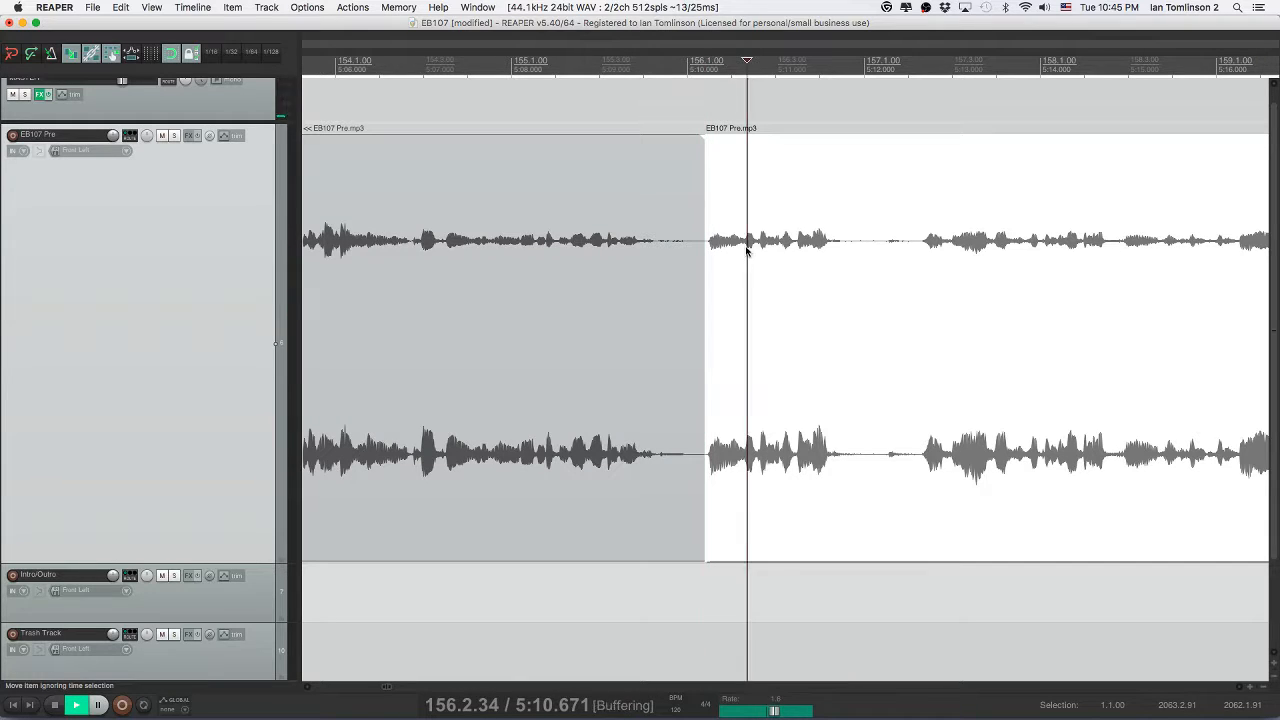
key("space")
left_click(744, 249)
key("space")
key("space")
key("s")
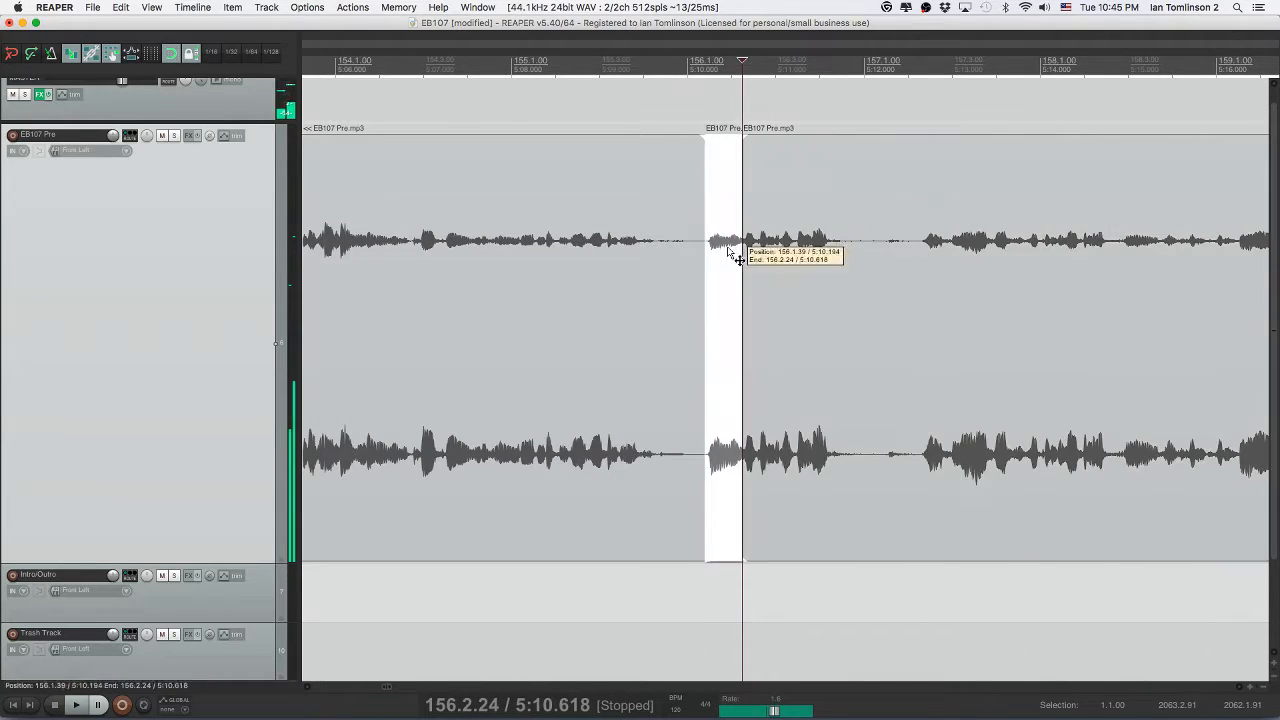
key("Delete")
- Play back the join at 5:10.194 from about 5:09.5 and save the project
left_click(643, 251)
key("space")
key("super+s")
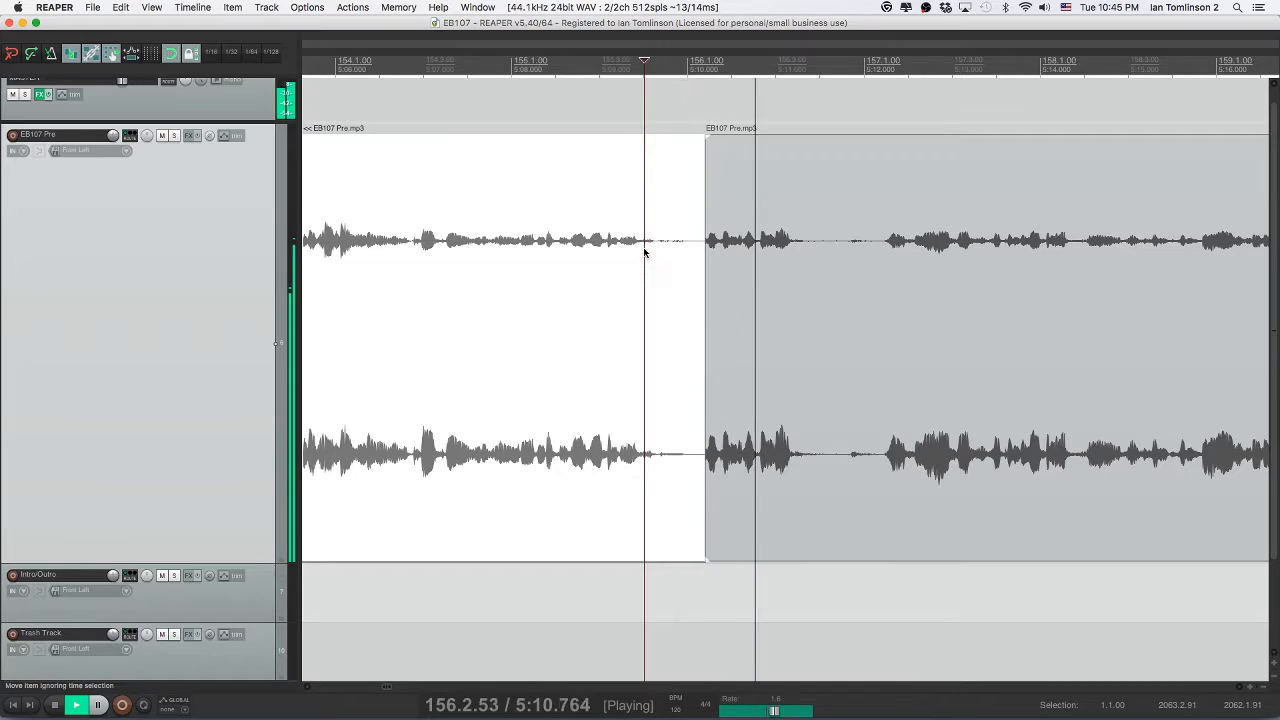
- Split the recording at 5:11.397, replay around it and cut out the passage between 5:10.194 and 5:11.397
key("s")
key("space")
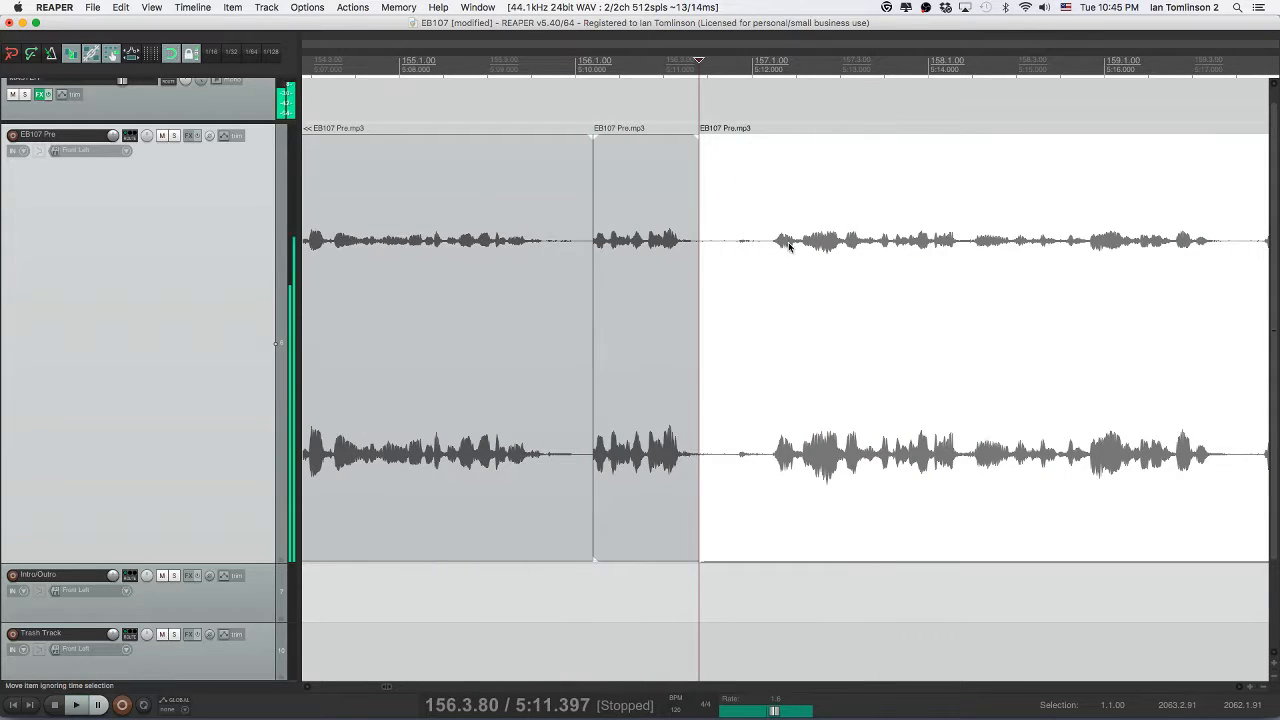
key("space")
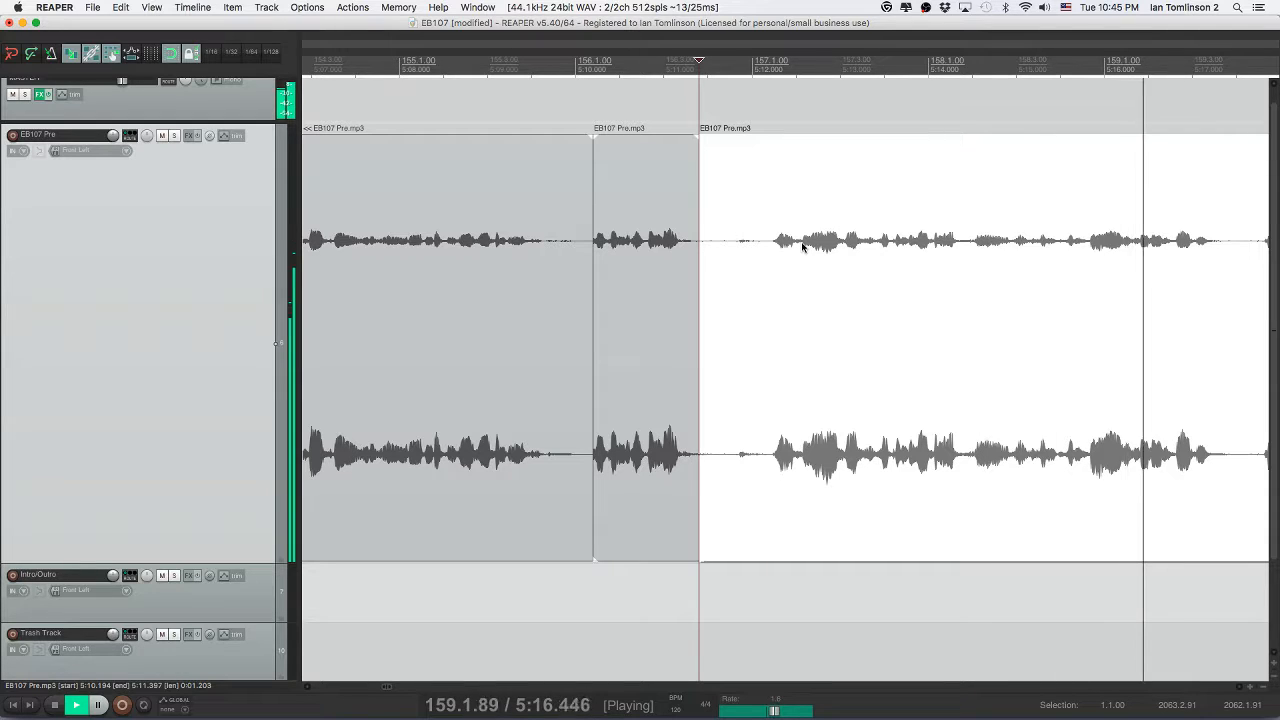
left_click(584, 250)
key("space")
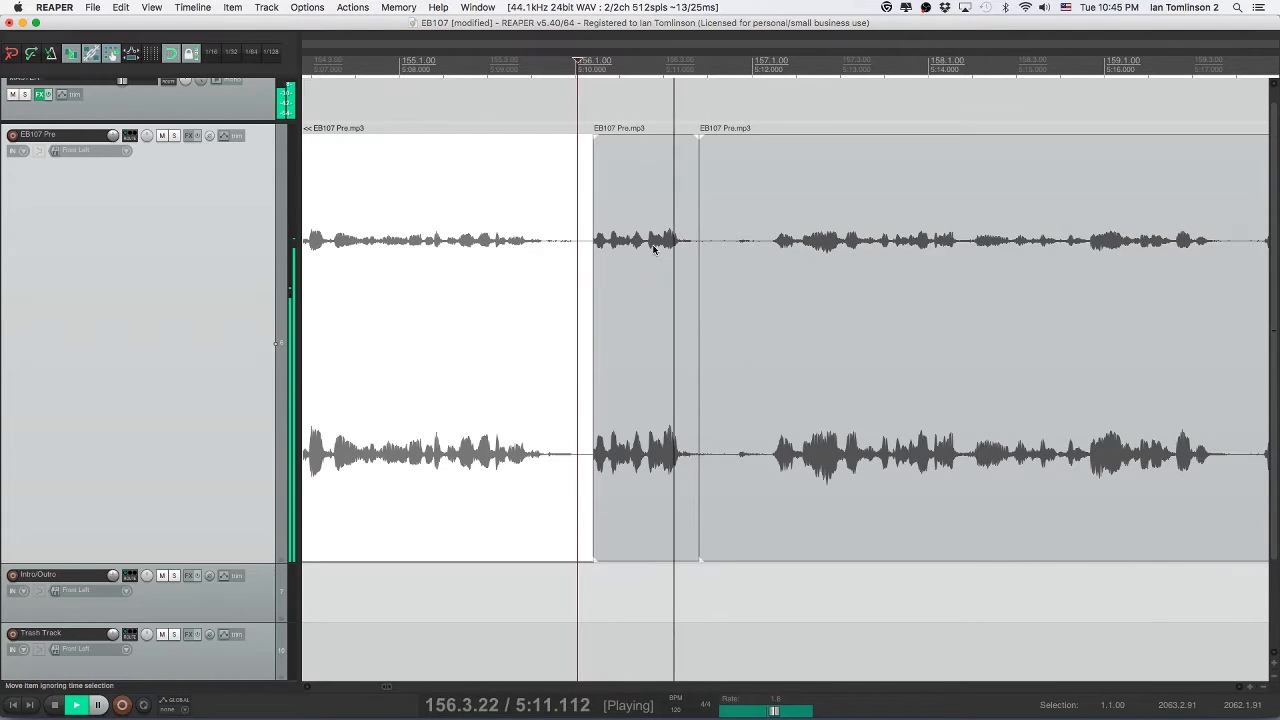
key("space")
left_click(652, 249)
key("Delete")
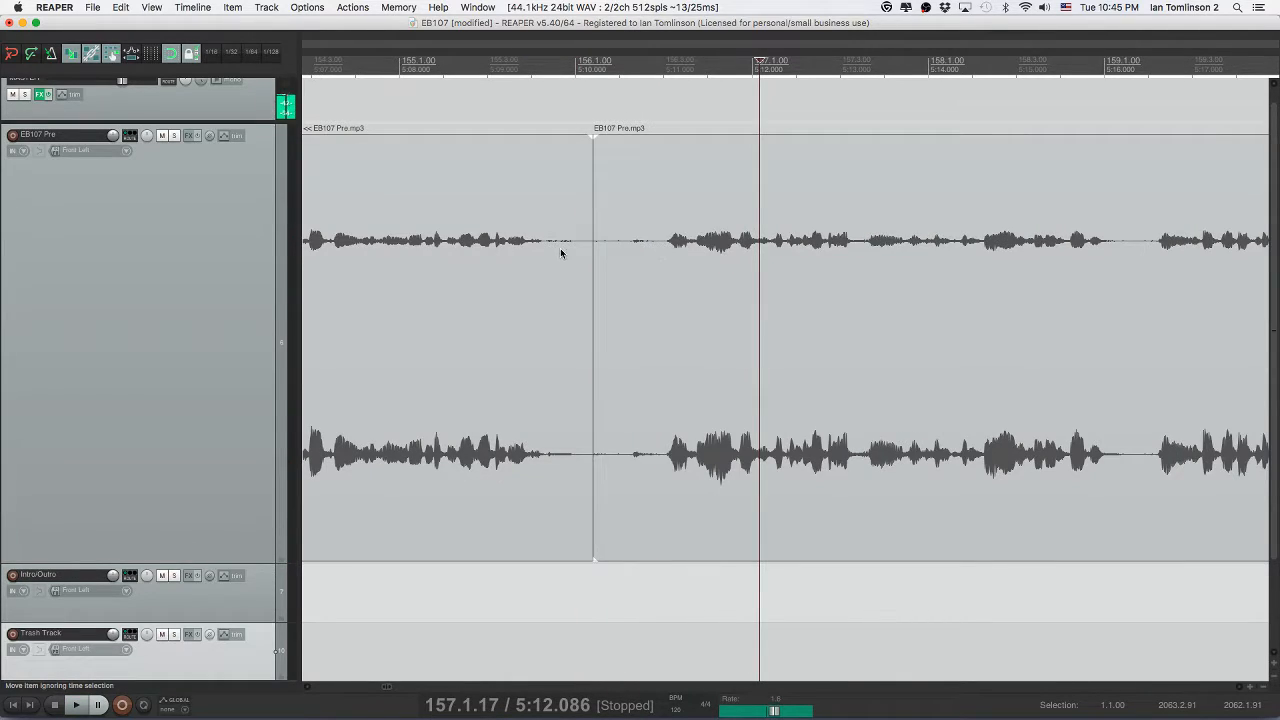
- Close the pause at the 5:10.194 join by trimming and overlapping the following clip, play it from 5:09.573 and save the project
mouse_move(595, 250)
left_mouse_down()
mouse_move(674, 251)
mouse_move(583, 257)
left_mouse_up()
left_click(537, 251)
key("space")
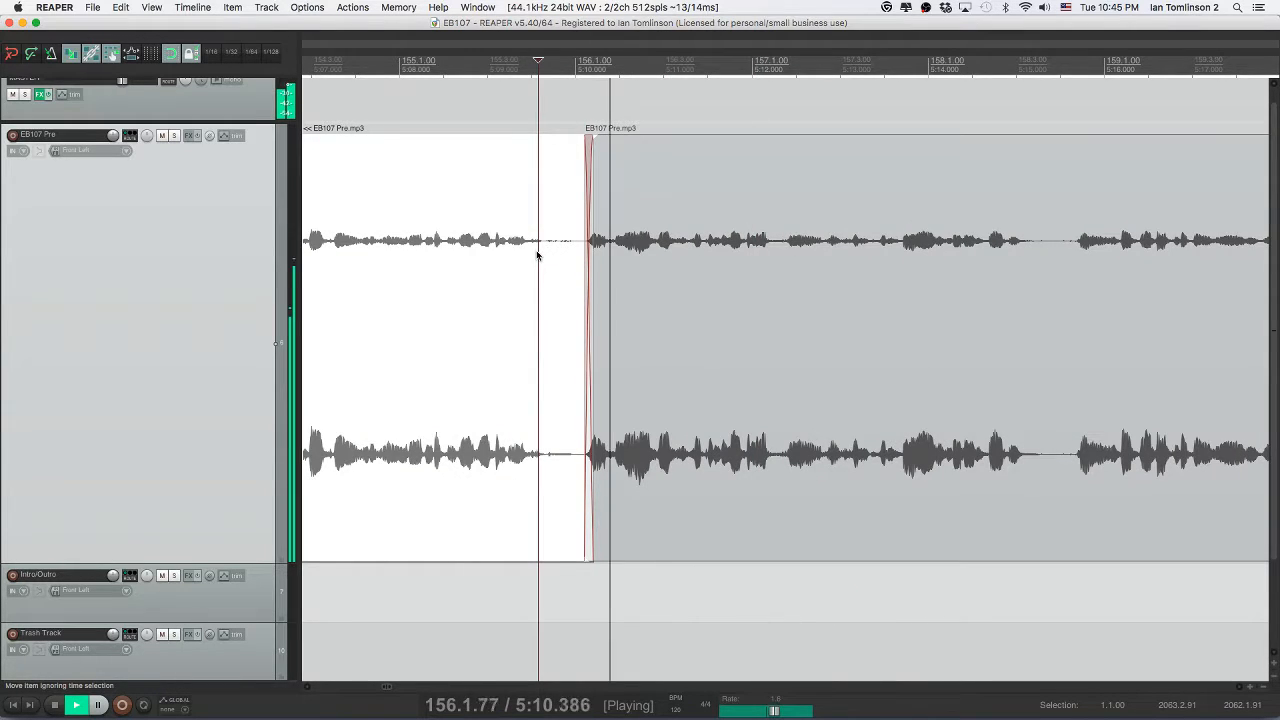
key("space")
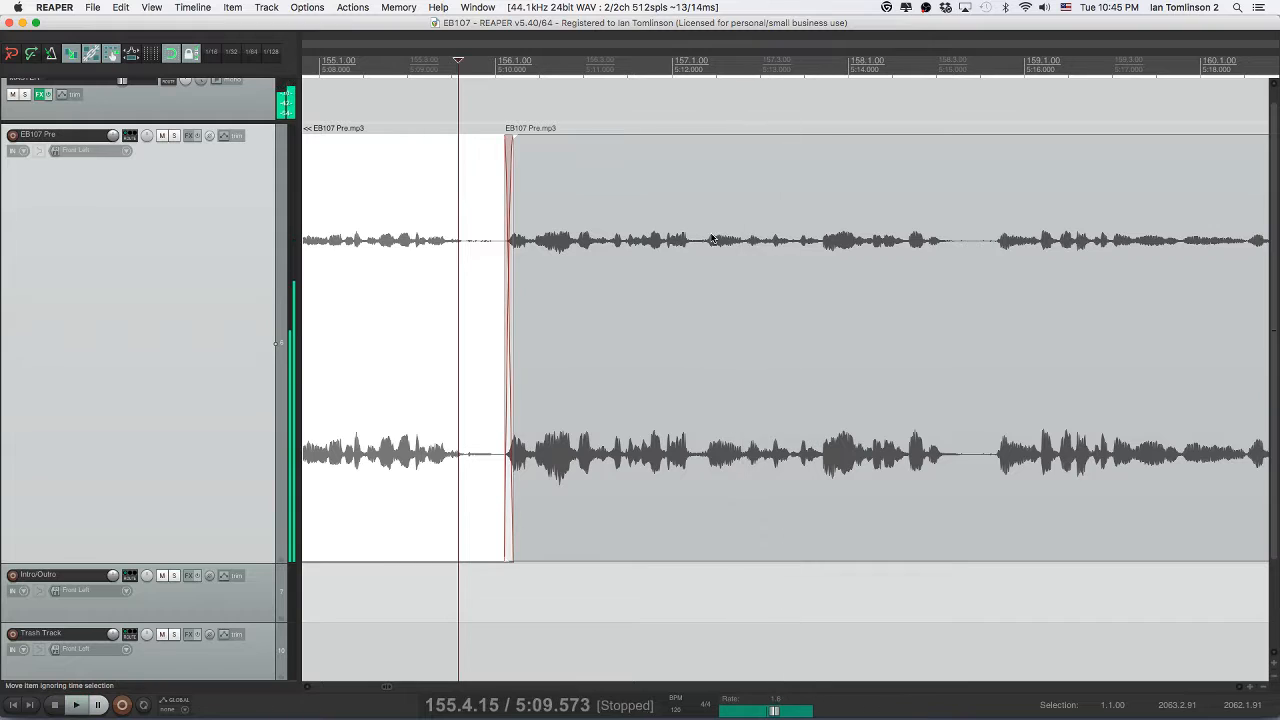
- Listen from about 5:12.4 and cut out the unwanted words between about 5:12.4 and 5:13.4
left_click(705, 243)
key("space")
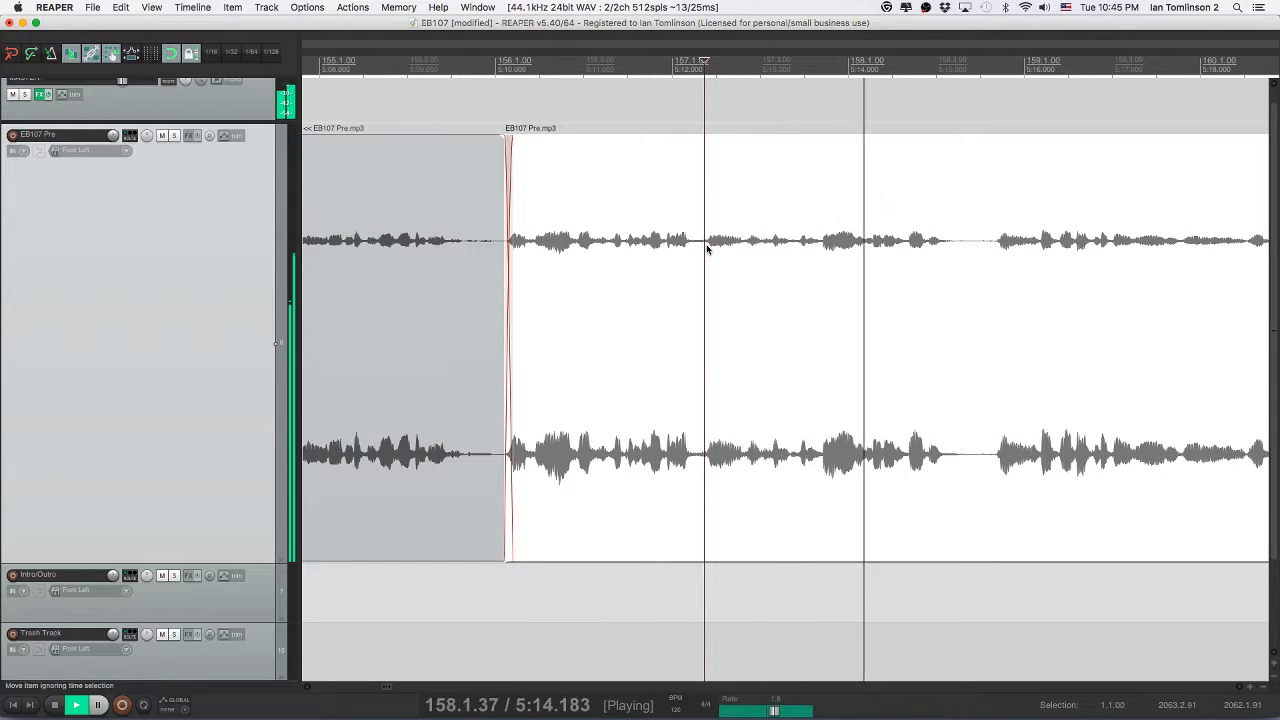
key("space")
key("s")
left_click(794, 249)
key("s")
left_click(777, 248)
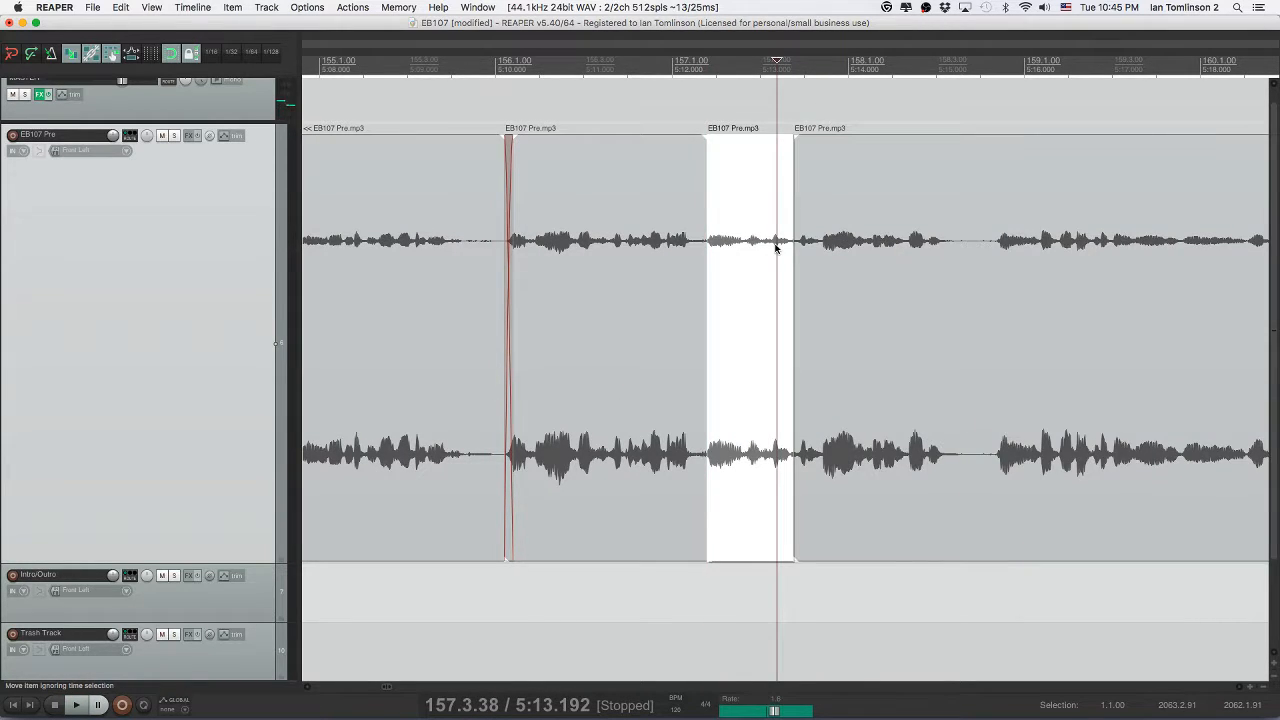
key("Delete")
- Play back the new join, move the following clip earlier to overlap at 5:12.313, replay it and save the project
left_click(622, 257)
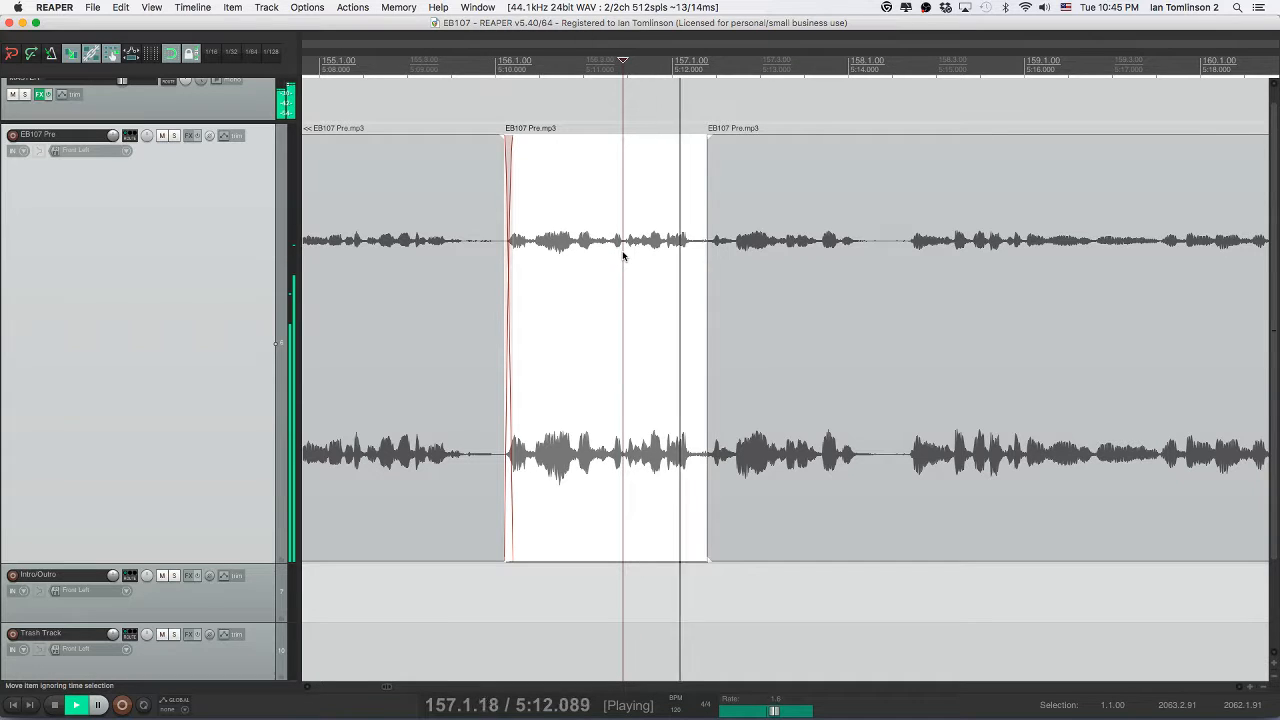
key("space")
left_click_drag(737, 286, 729, 285)
left_click(634, 263)
key("space")
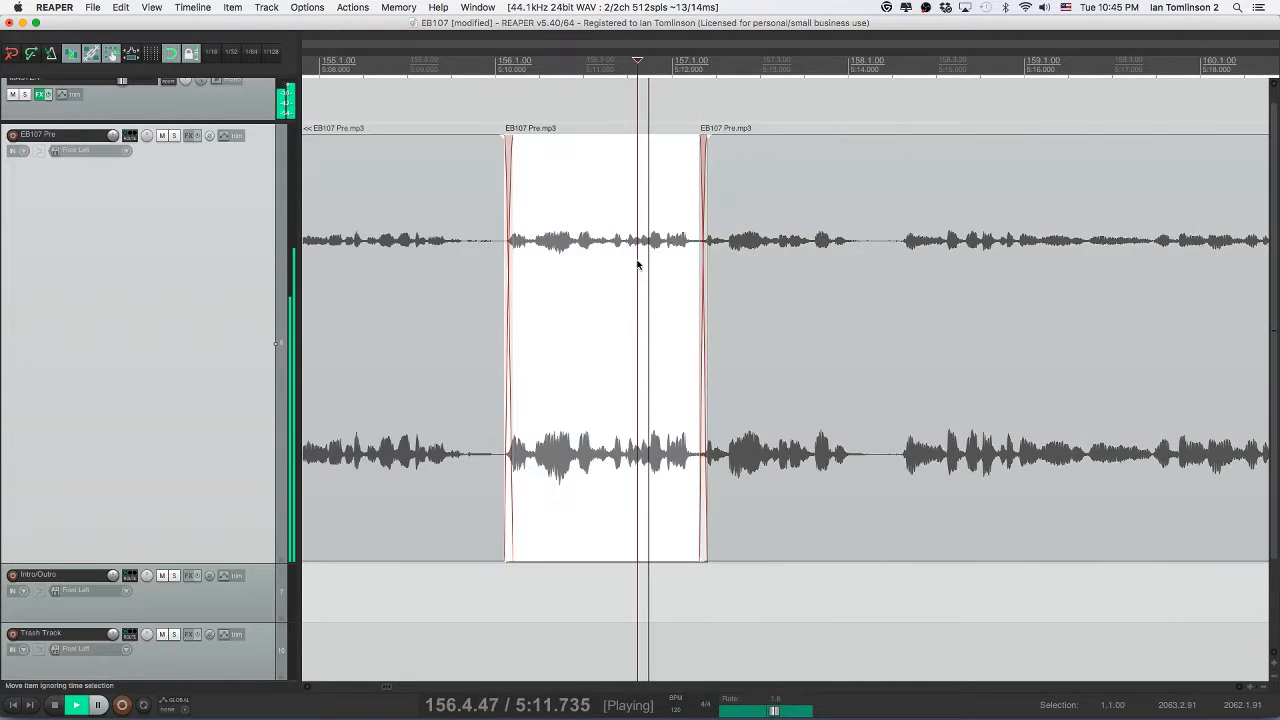
key("super+s")
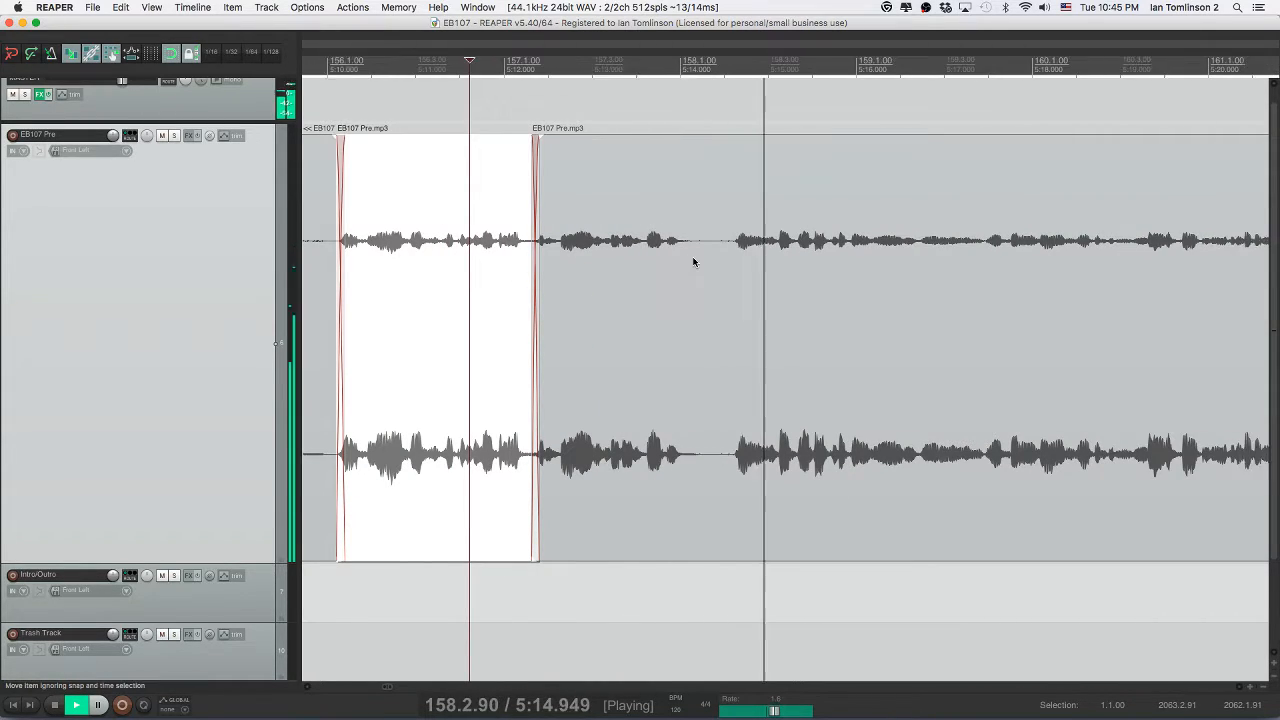
- Replay around 5:15 to find the cut point, and cut out the passage between 5:14.168 and about 5:14.9
key("space")
left_click(666, 246)
key("space")
key("space")
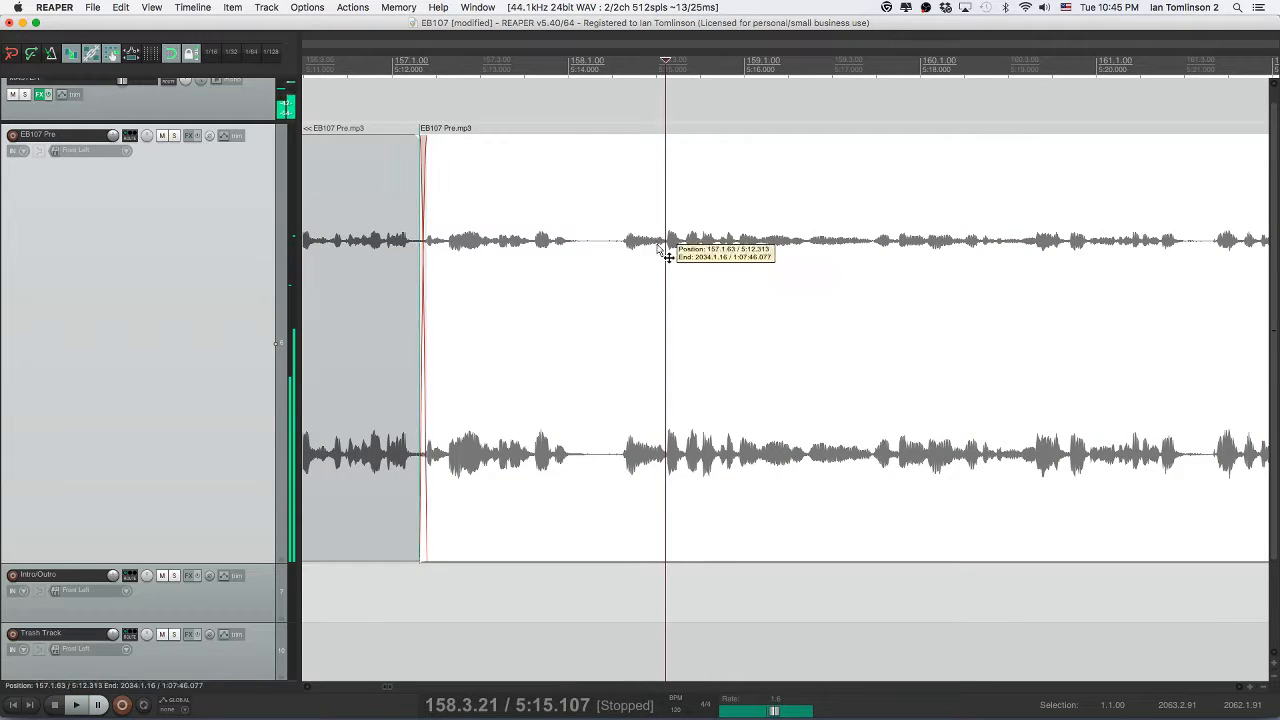
left_click(657, 247)
key("space")
left_click(651, 246)
key("space")
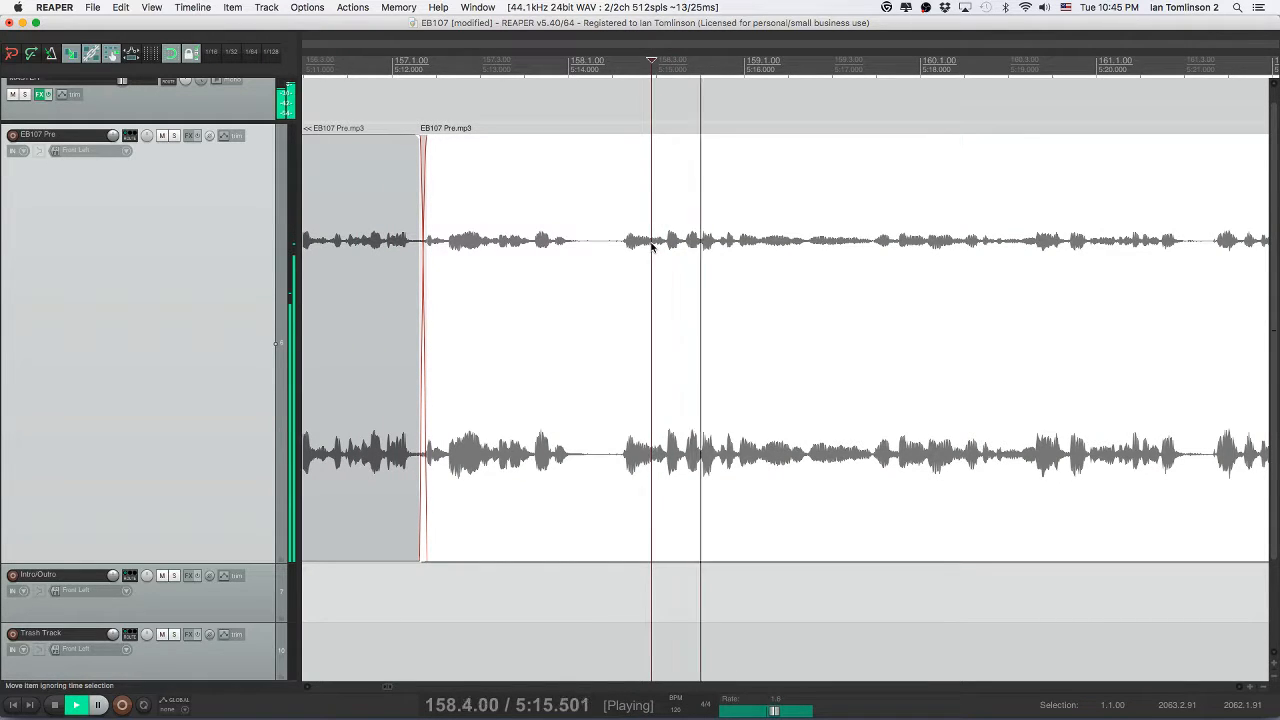
key("space")
key("s")
left_click(583, 245)
key("s")
left_click(600, 249)
key("Delete")
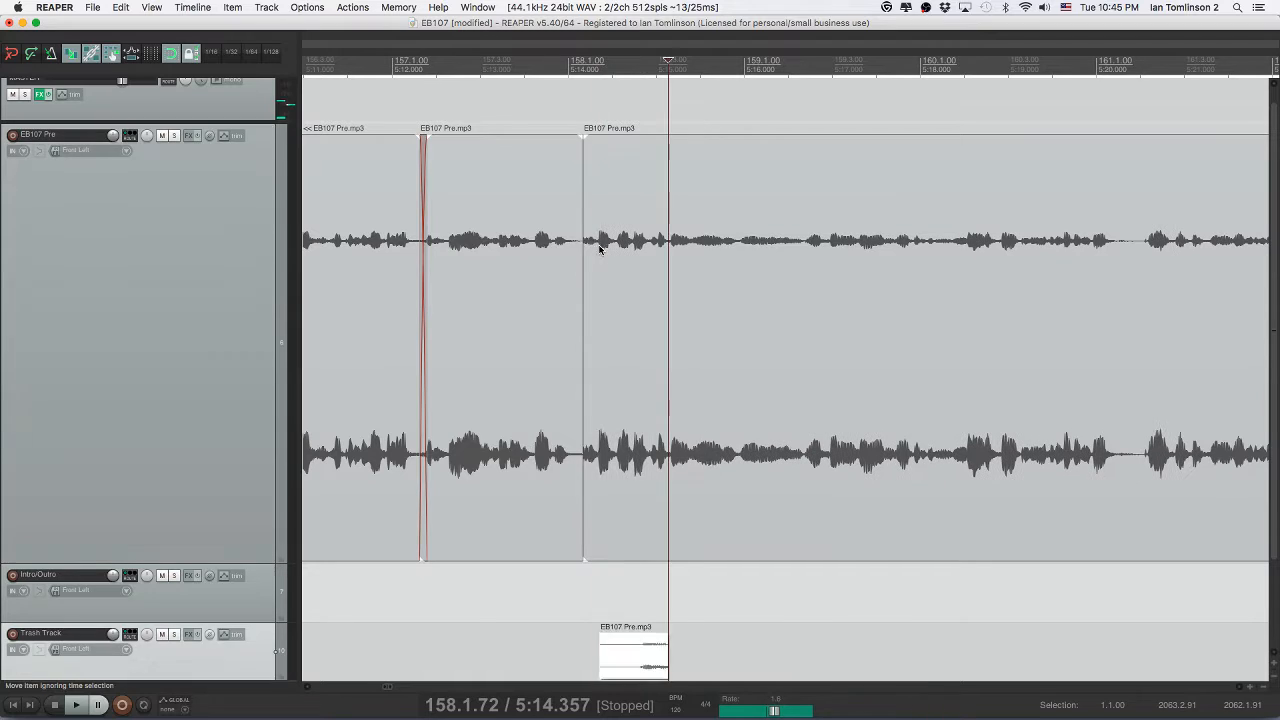
- Play back the join at 5:14.168 from about 5:12.9, save the project and listen on to about 5:25
left_click(472, 250)
key("space")
key("super+s")
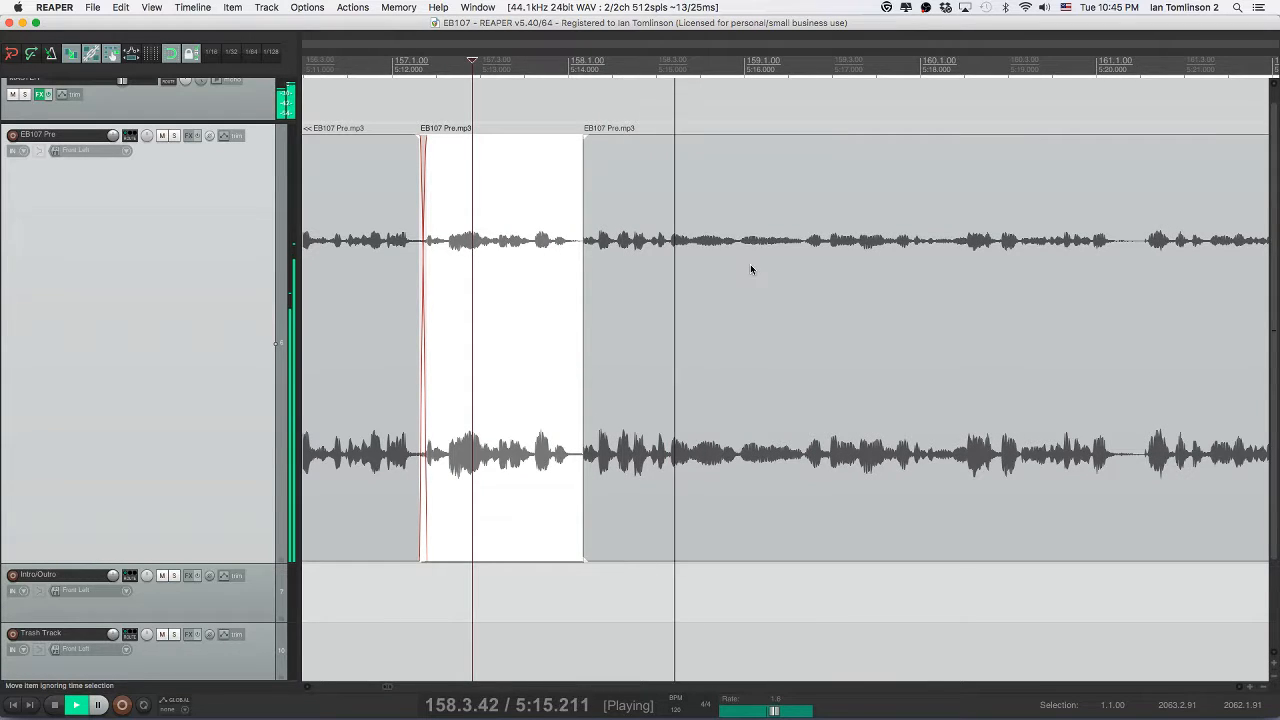
scroll(751, 266, "right", 3)
scroll(751, 269, "right", 4)
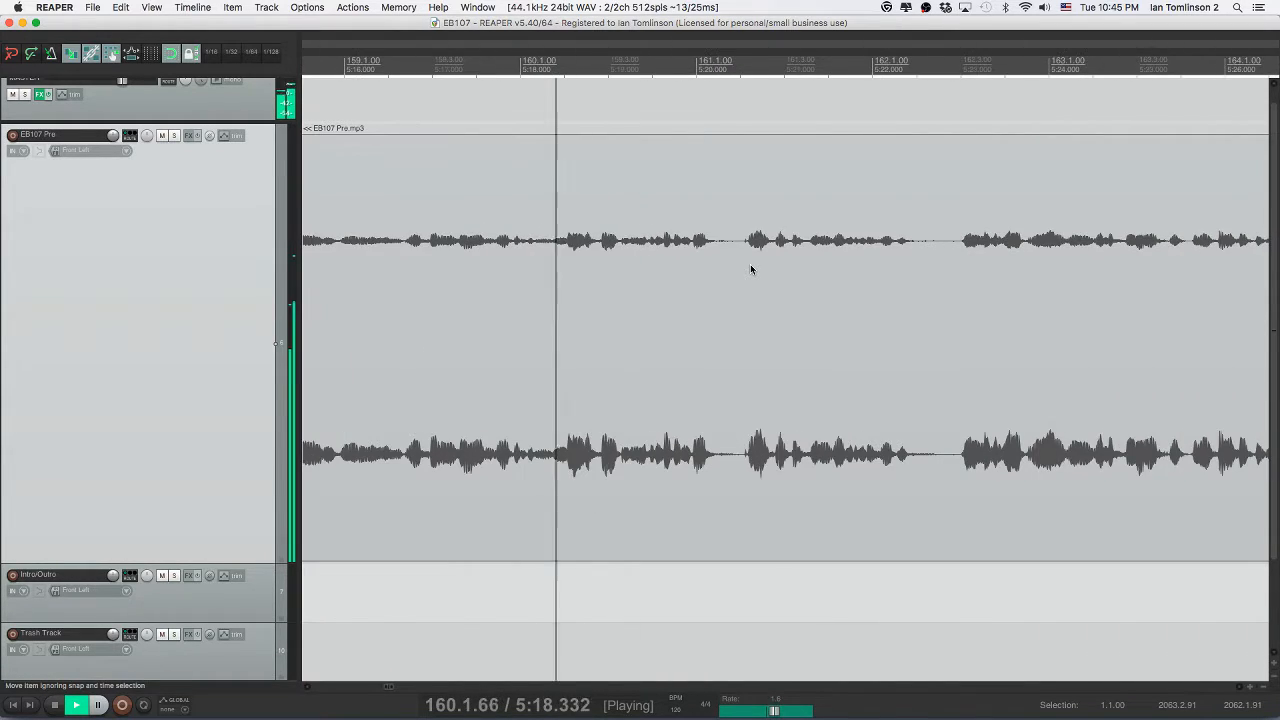
scroll(750, 268, "right", 3)
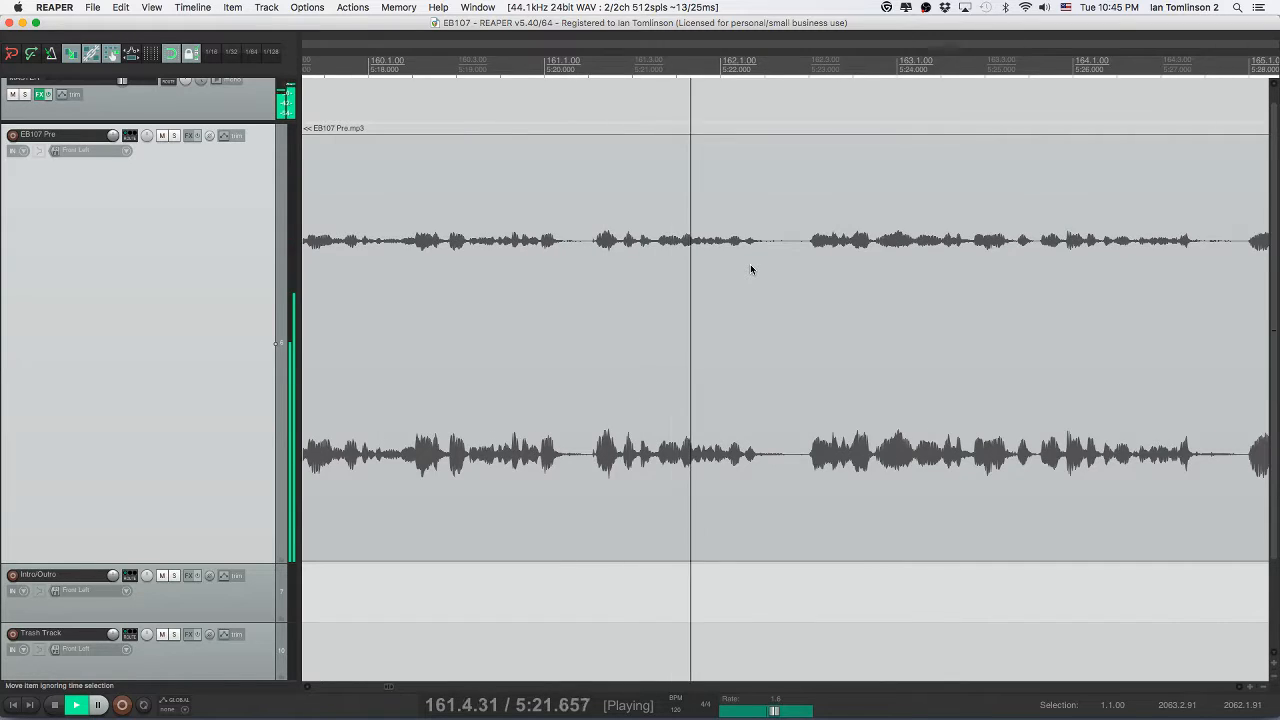
scroll(750, 268, "right", 3)
scroll(750, 268, "right", 6)
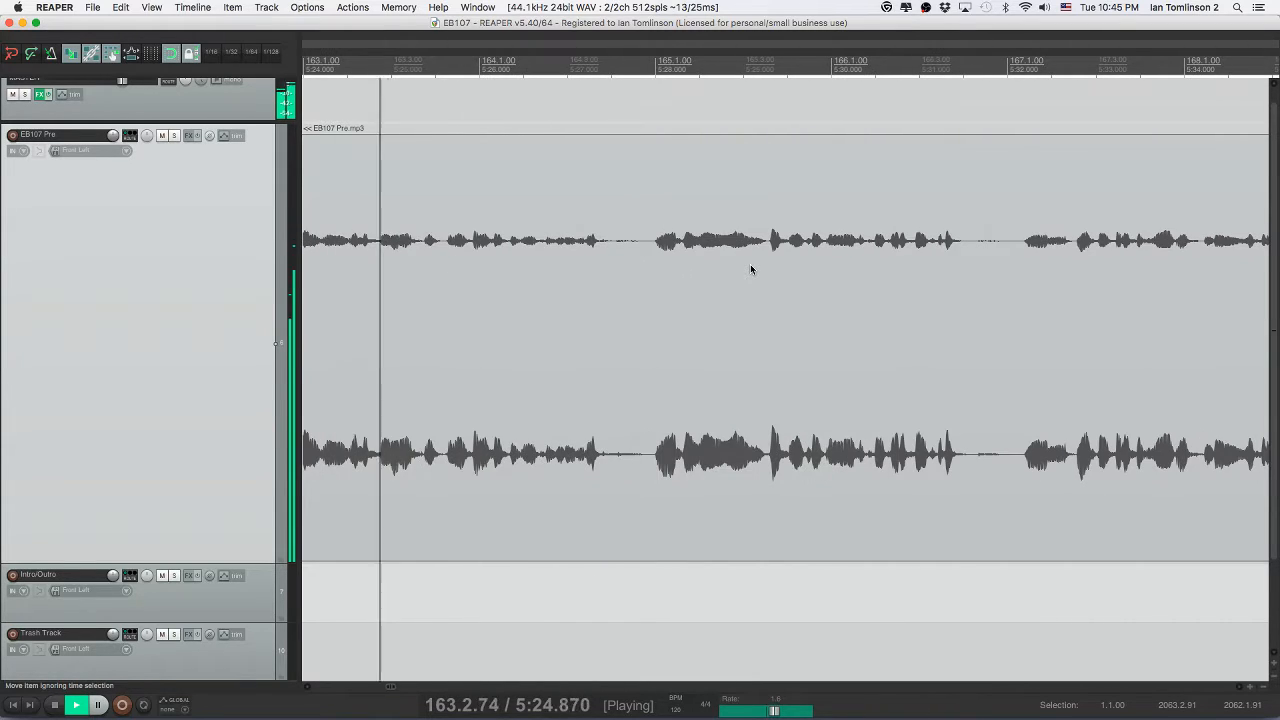
key("space")
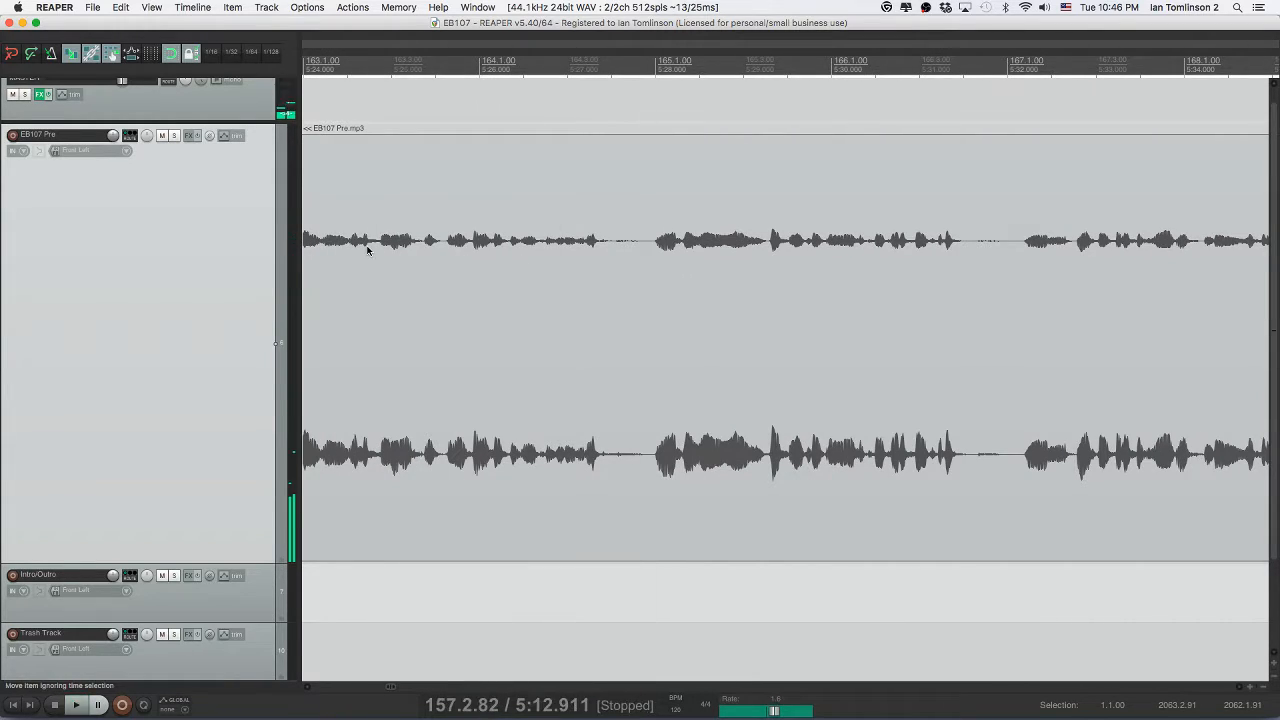
- Replay the speech around 5:24.7 to 5:25.4 from several starting points to check it for unwanted words
left_click(367, 251)
key("space")
left_click(417, 252)
left_click(402, 248)
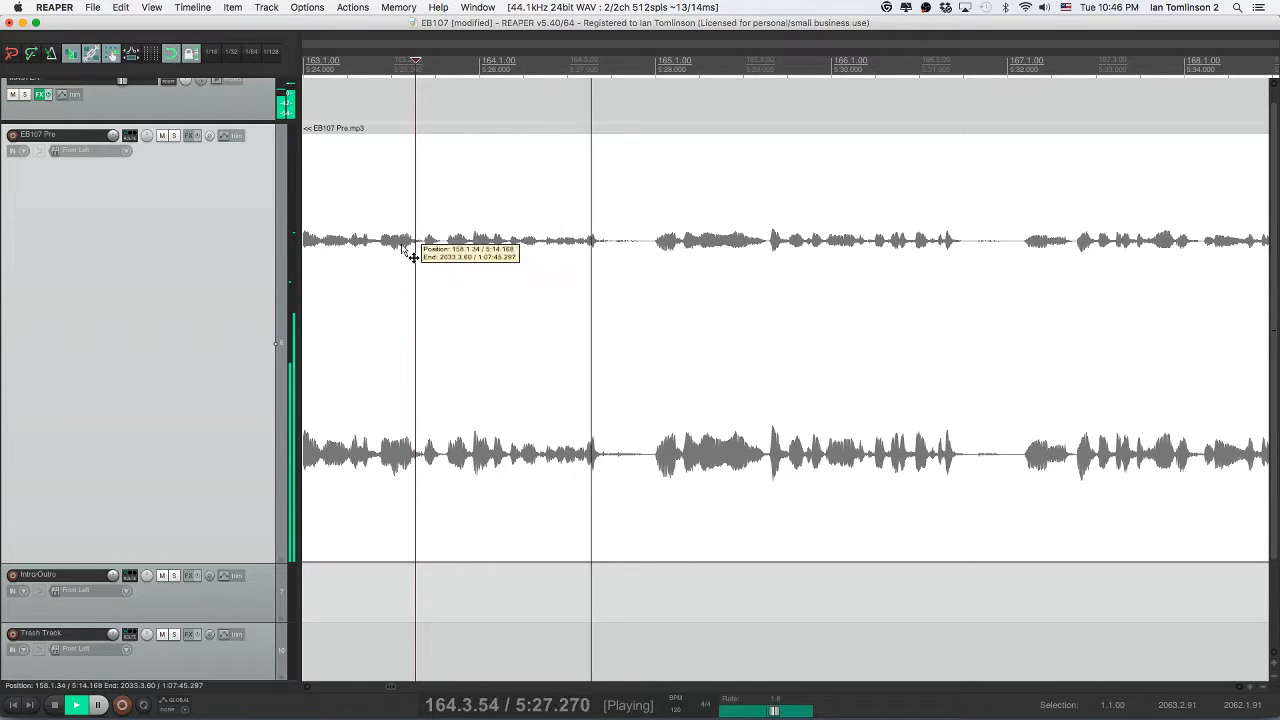
key("space")
key("space")
key("space")
left_click(423, 248)
key("space")
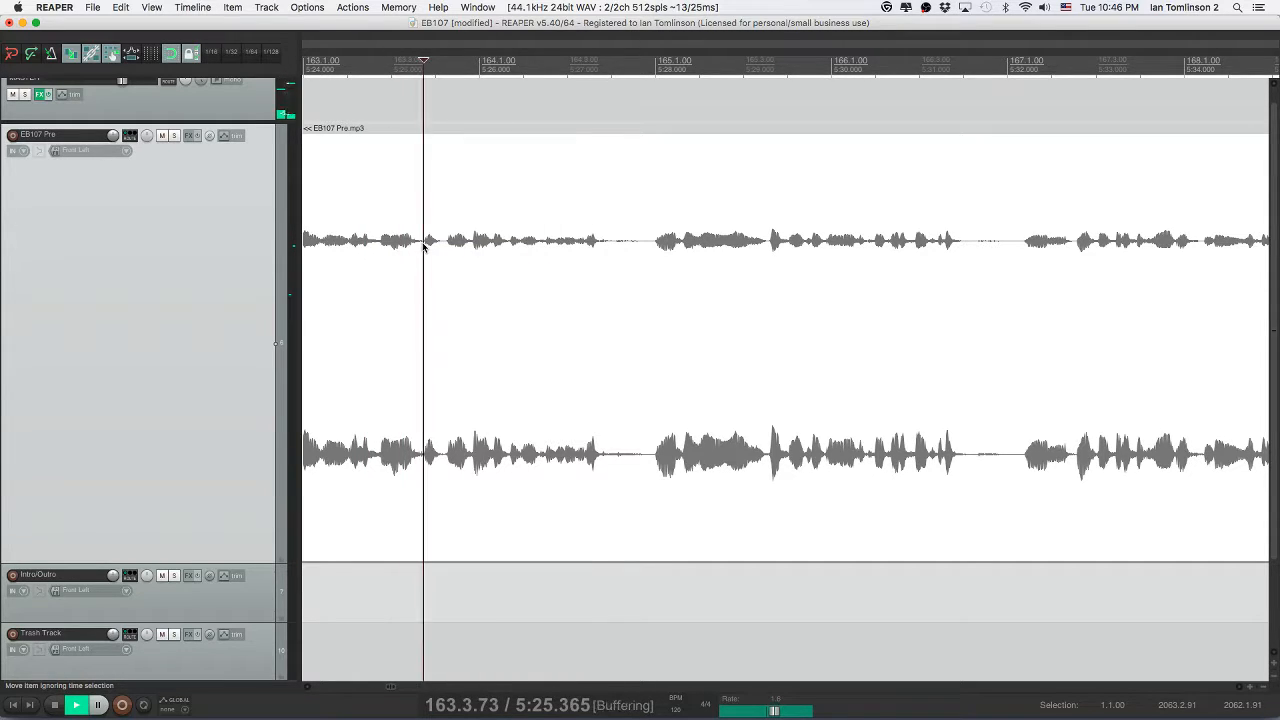
key("space")
left_click(380, 250)
key("space")
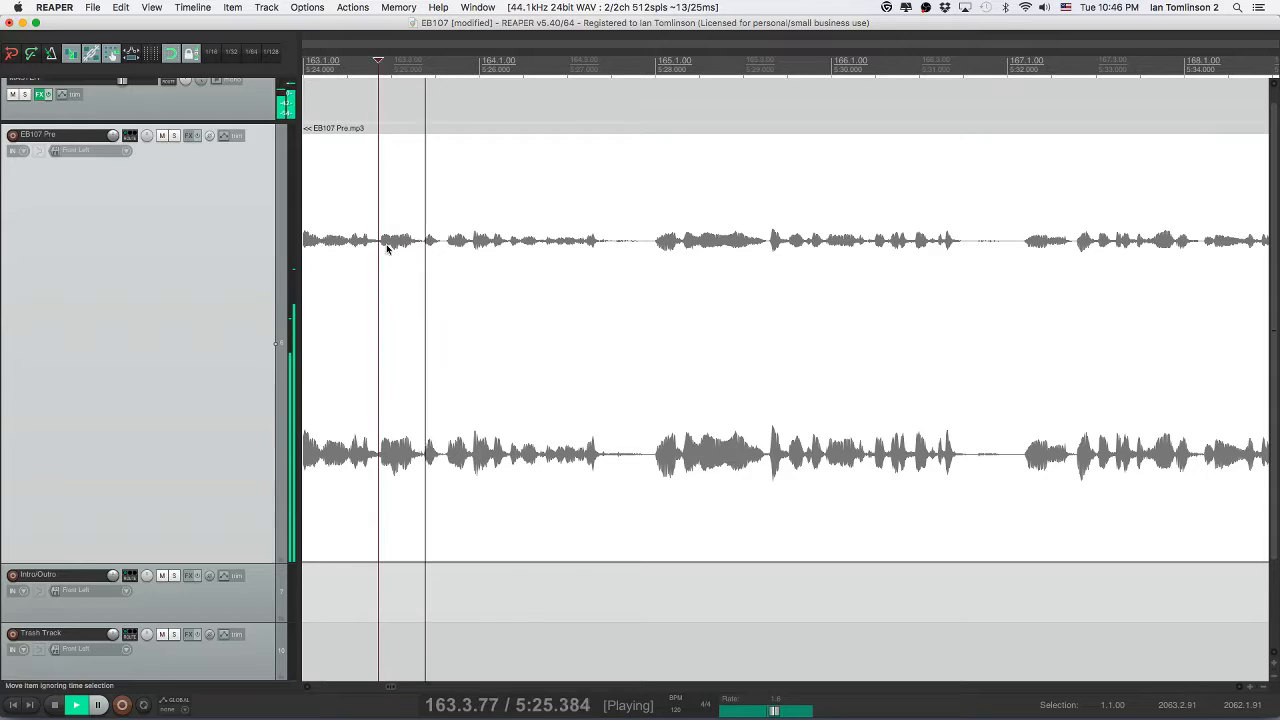
key("space")
- Split the recording at about 5:28.3 and 5:27.802 and cut out the passage in between
left_click(537, 247)
key("s")
left_click(494, 249)
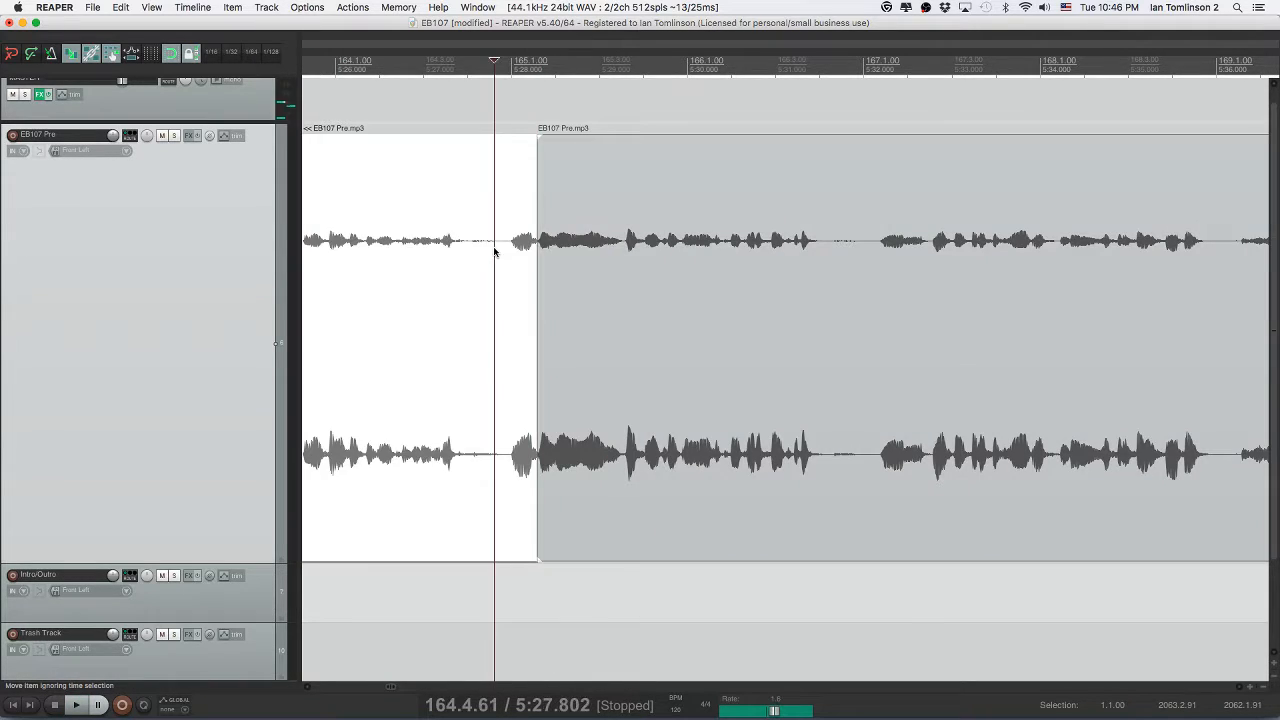
key("s")
left_click(514, 254)
key("Delete")
- Play back the join at 5:27.802, shift the following clip later and extend its start back to about 5:27.9
left_click(441, 251)
key("space")
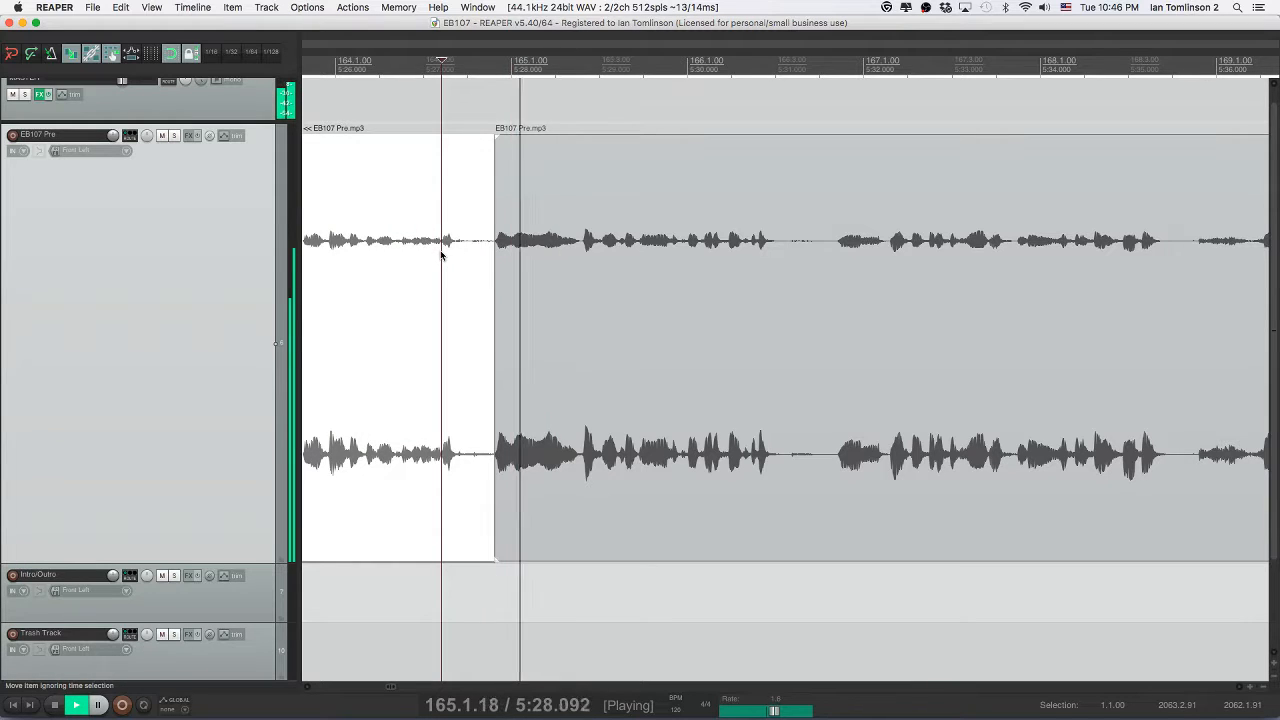
key("space")
left_click(518, 272)
mouse_move(519, 269)
left_mouse_down()
mouse_move(535, 268)
mouse_move(503, 261)
left_mouse_up()
left_click(499, 265)
key("space")
key("space")
left_click(513, 262)
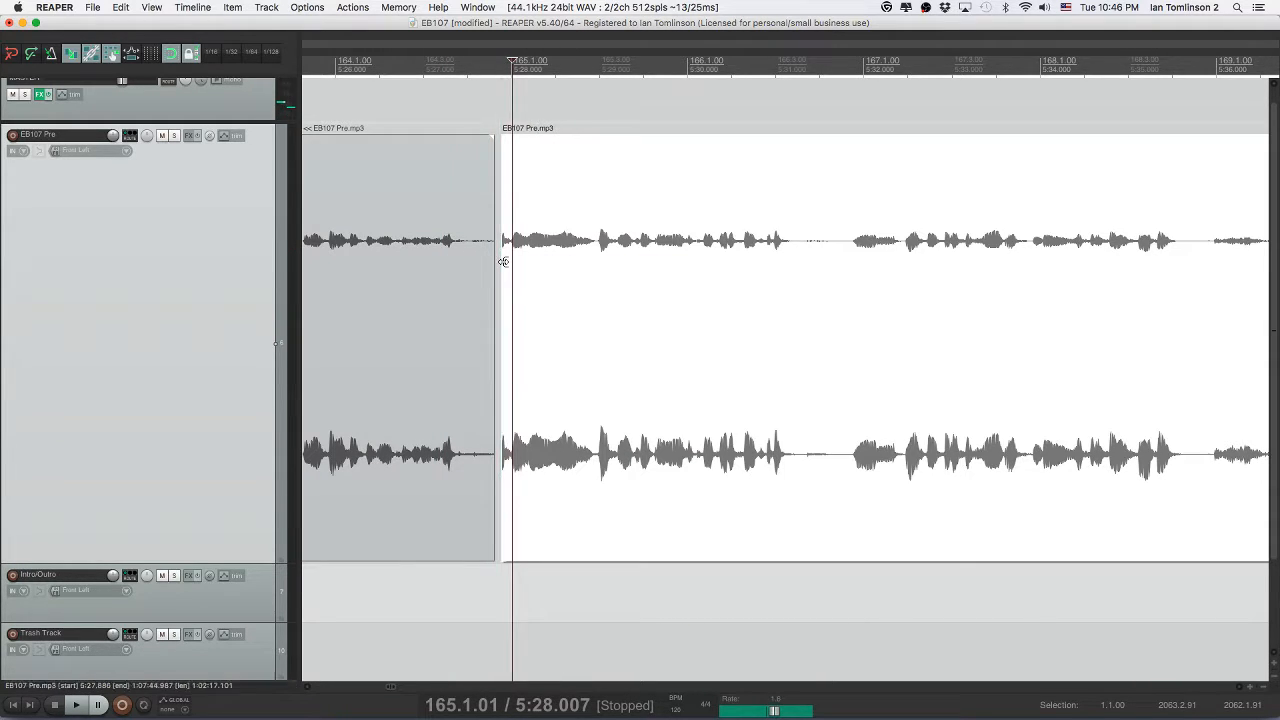
key("space")
- Replay across the gap, move the following clip earlier to overlap at 5:27.742, and save the project
left_click(481, 257)
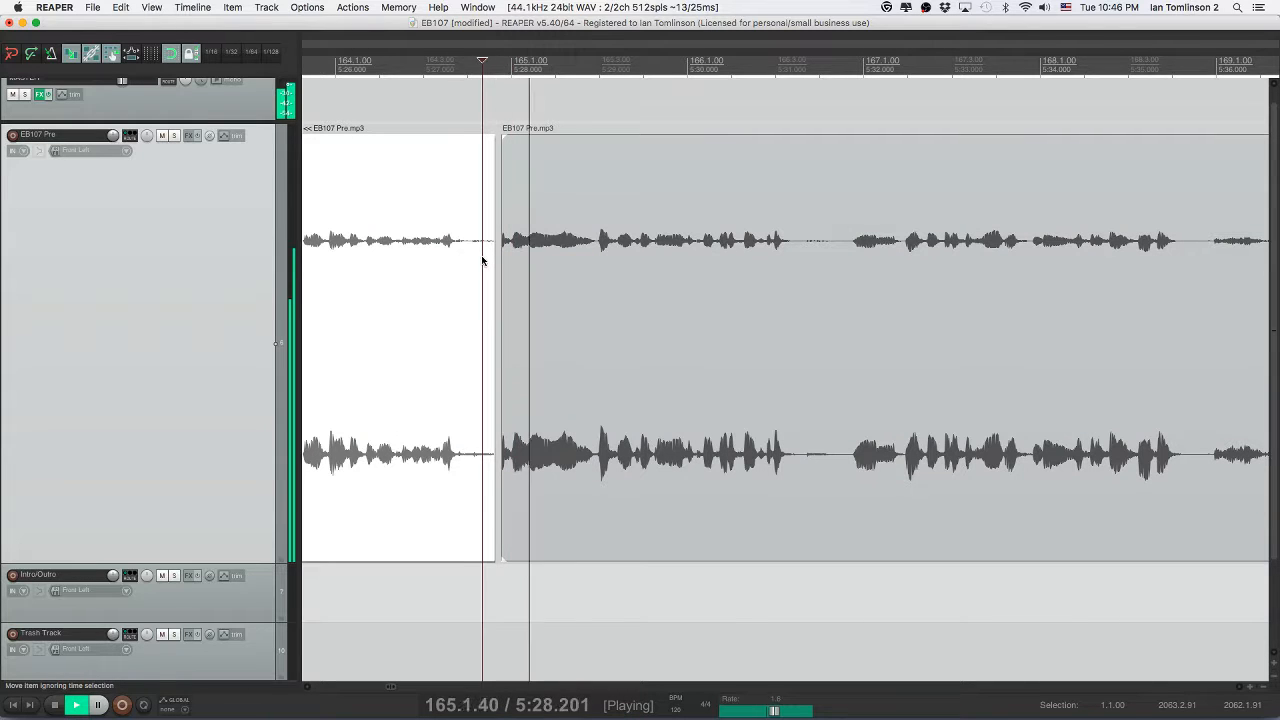
key("space")
left_click_drag(506, 262, 497, 262)
left_click(457, 257)
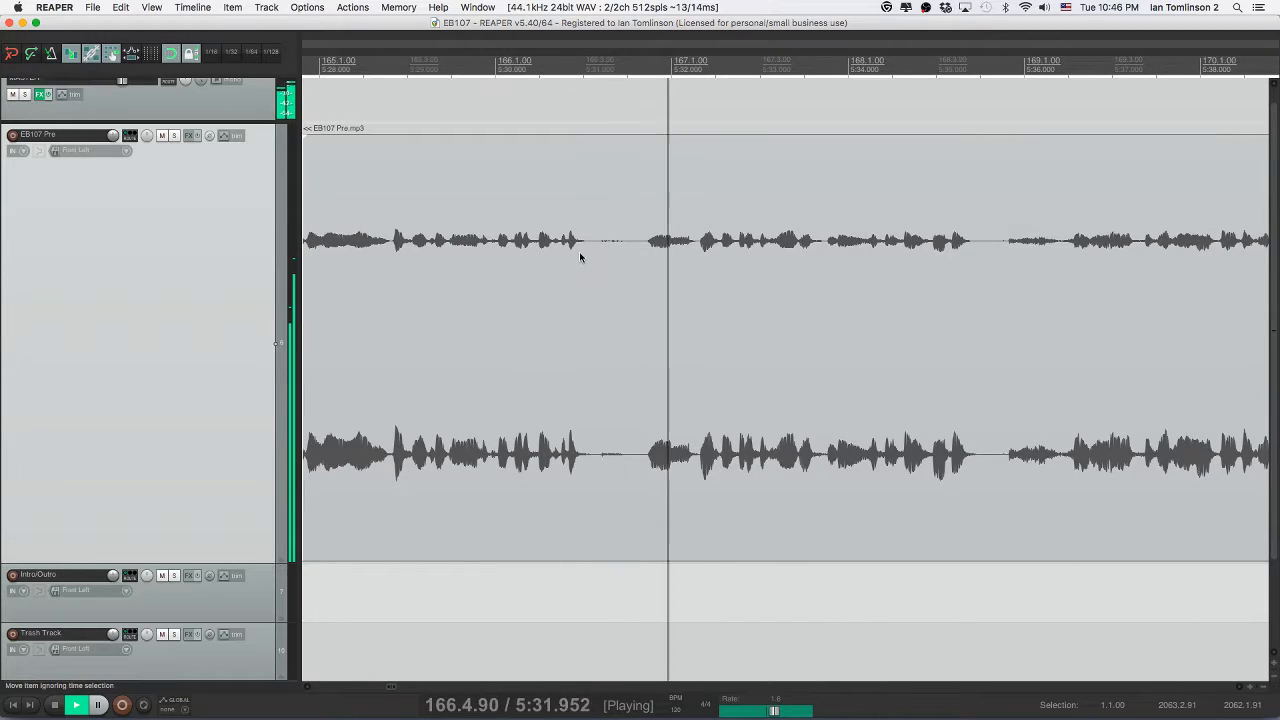
- Locate the unwanted word by ear, split around it and cut out the passage between 5:31.285 and 5:32.261
left_click(593, 255)
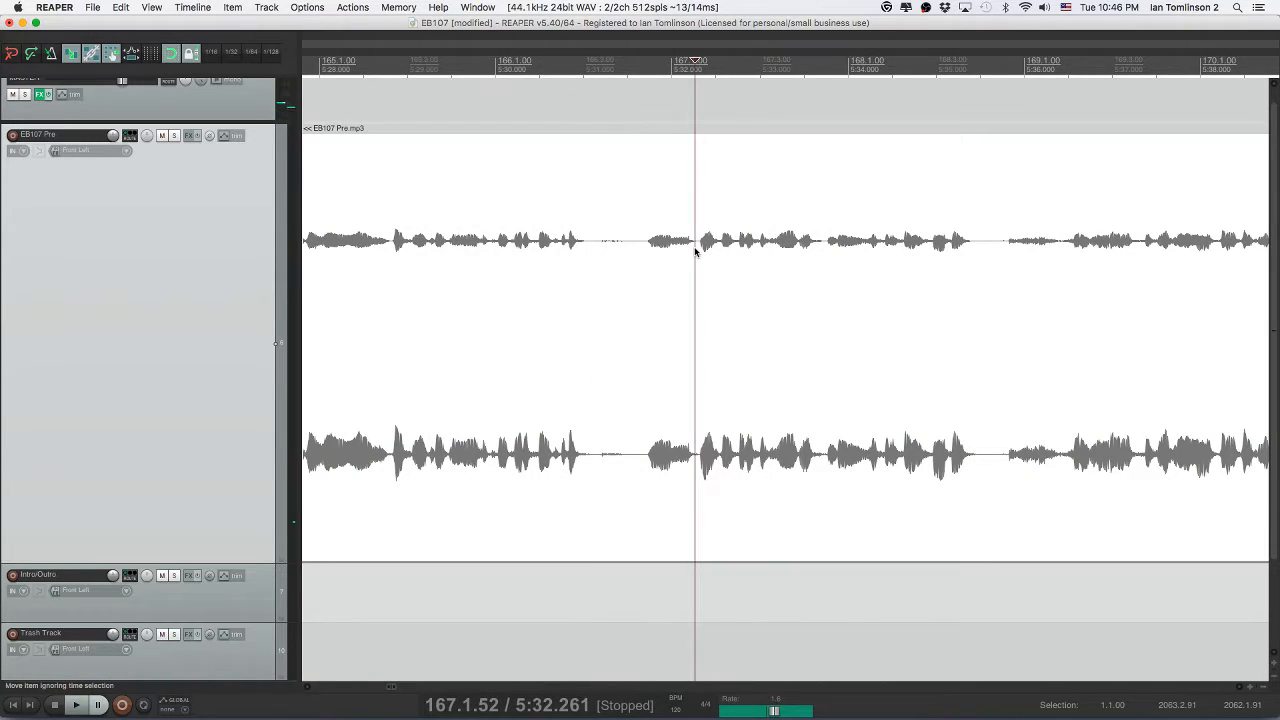
key("s")
key("space")
key("space")
left_click(610, 252)
key("s")
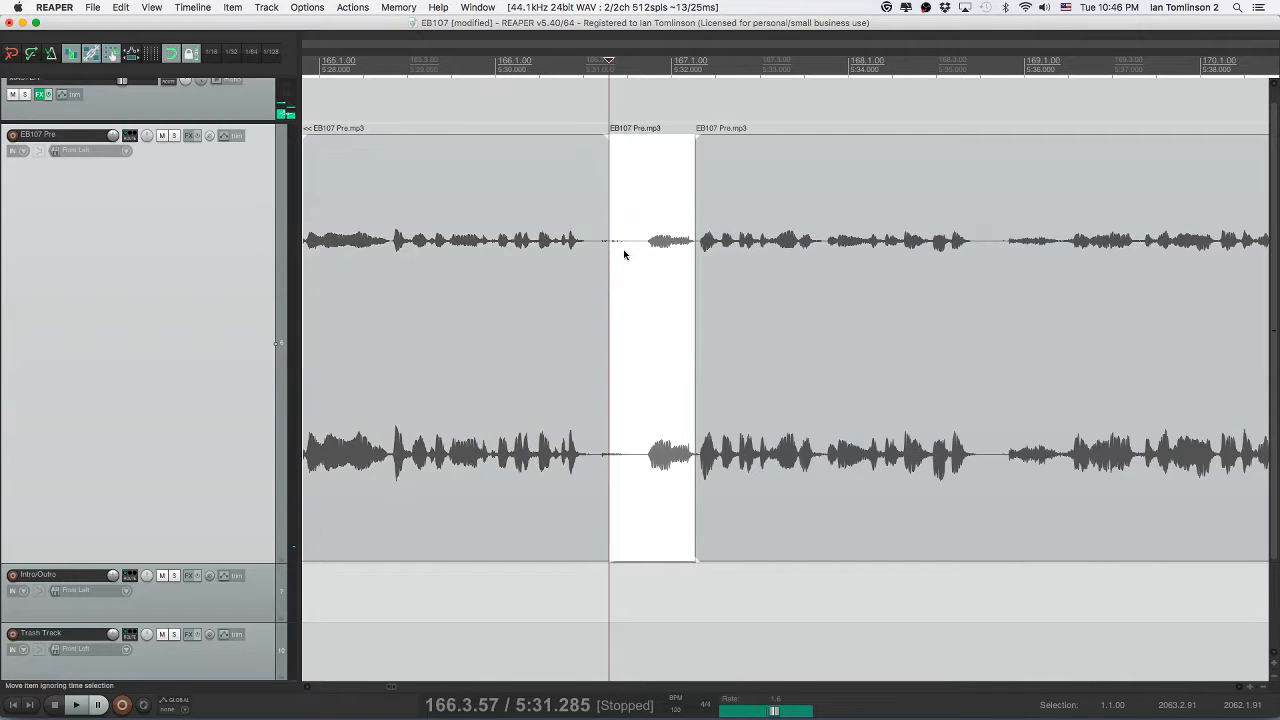
left_click(634, 253)
key("Delete")
- Overlap the following clip with the 5:31.285 join at about 5:31.2, save the project and play the join back
left_click_drag(646, 256, 638, 256)
left_click(553, 248)
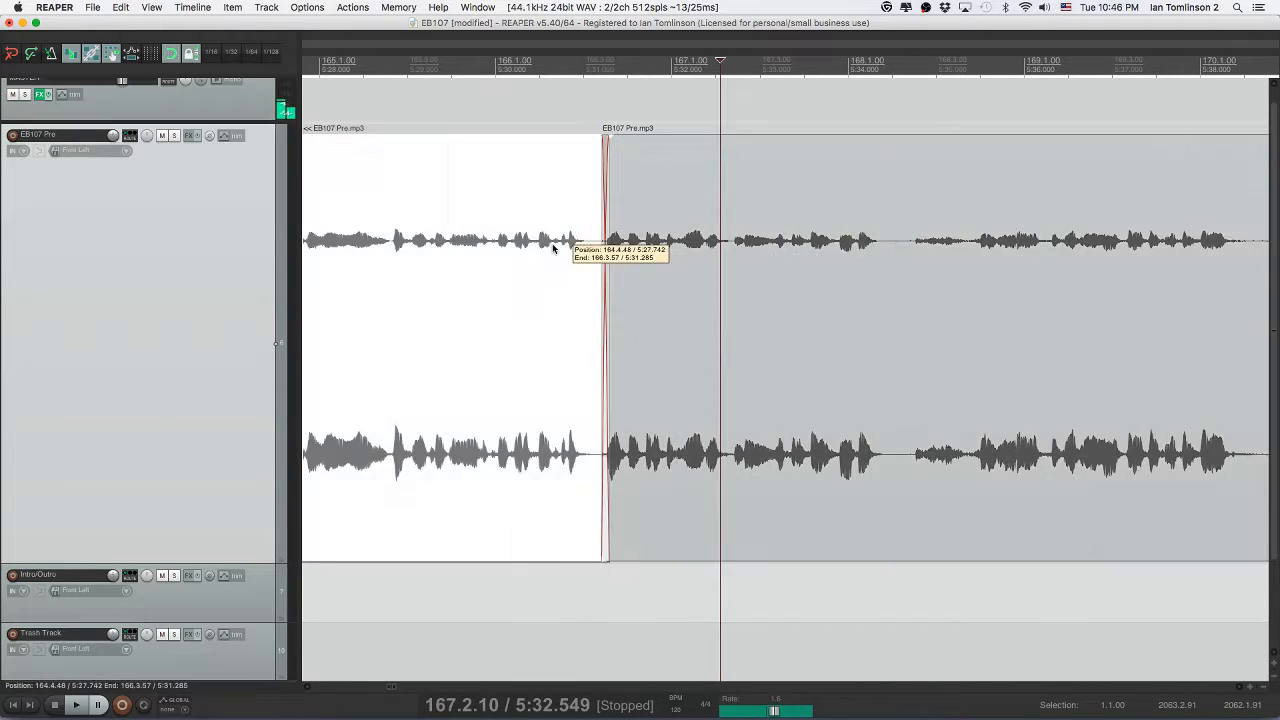
left_click(552, 247)
key("ctrl+s")
key("space")
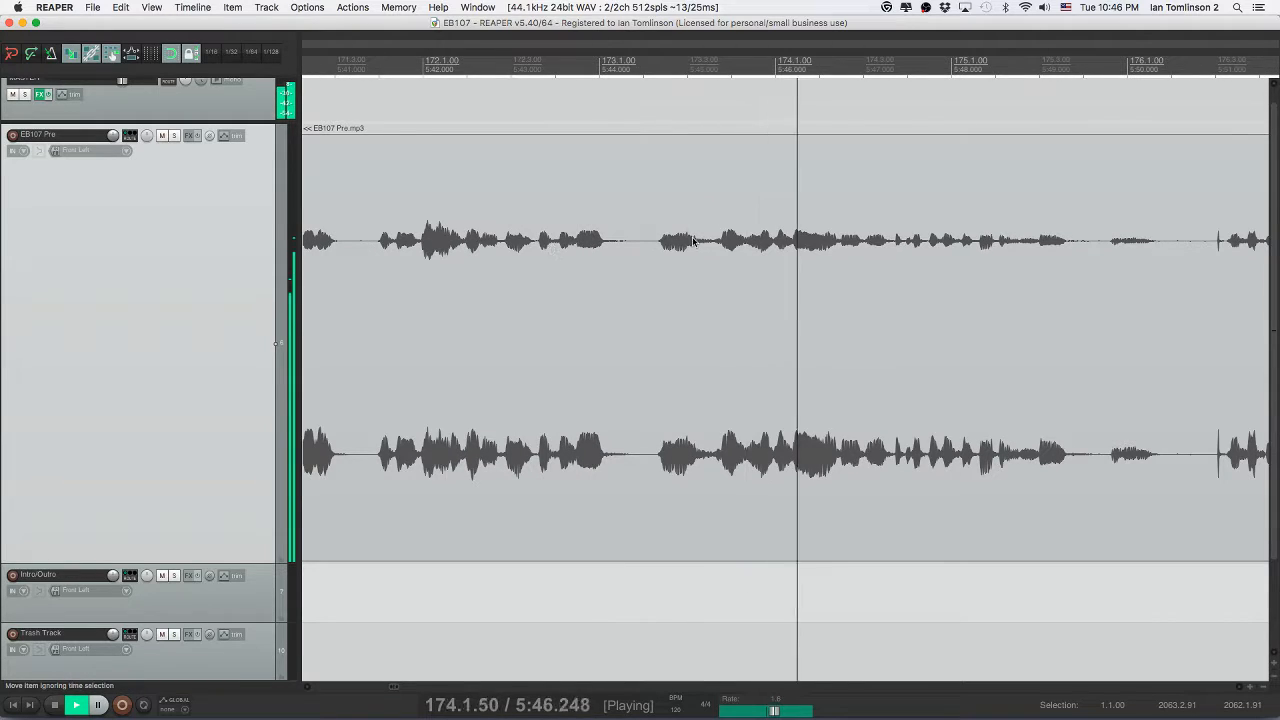
- Cut out the unwanted word between about 5:44.4 and 5:45.3, and play back the join from about 5:43.1
key("space")
left_click(713, 246)
key("s")
left_click(638, 248)
key("s")
left_click(665, 248)
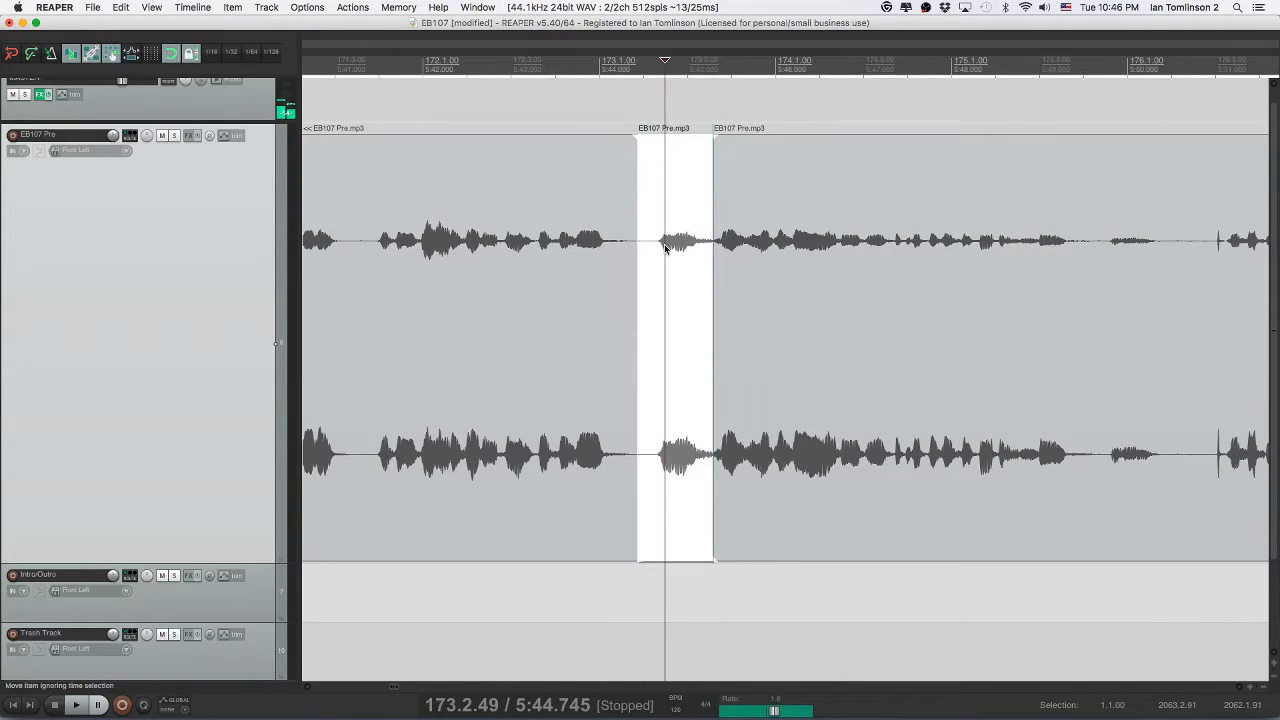
key("Delete")
left_click(518, 250)
key("space")
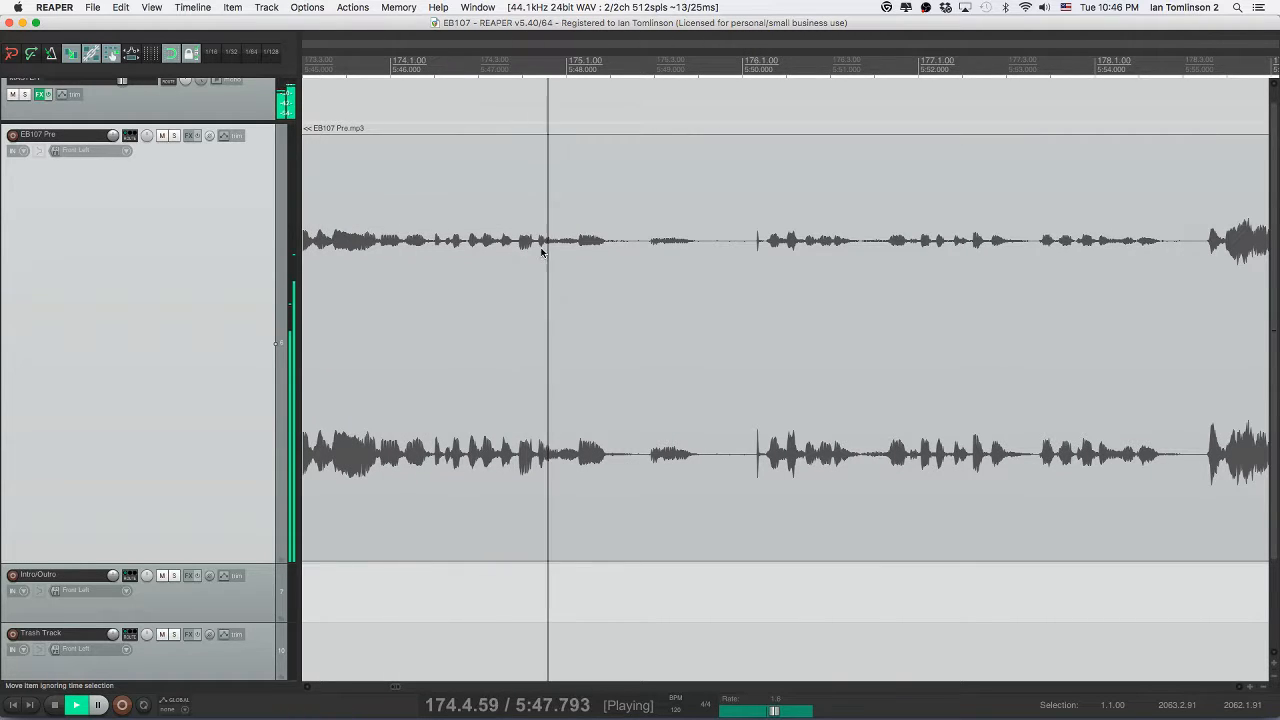
- Split around the unwanted sound and cut out the passage between about 5:48.6 and 5:50.2, closing the gap
left_click(623, 249)
key("s")
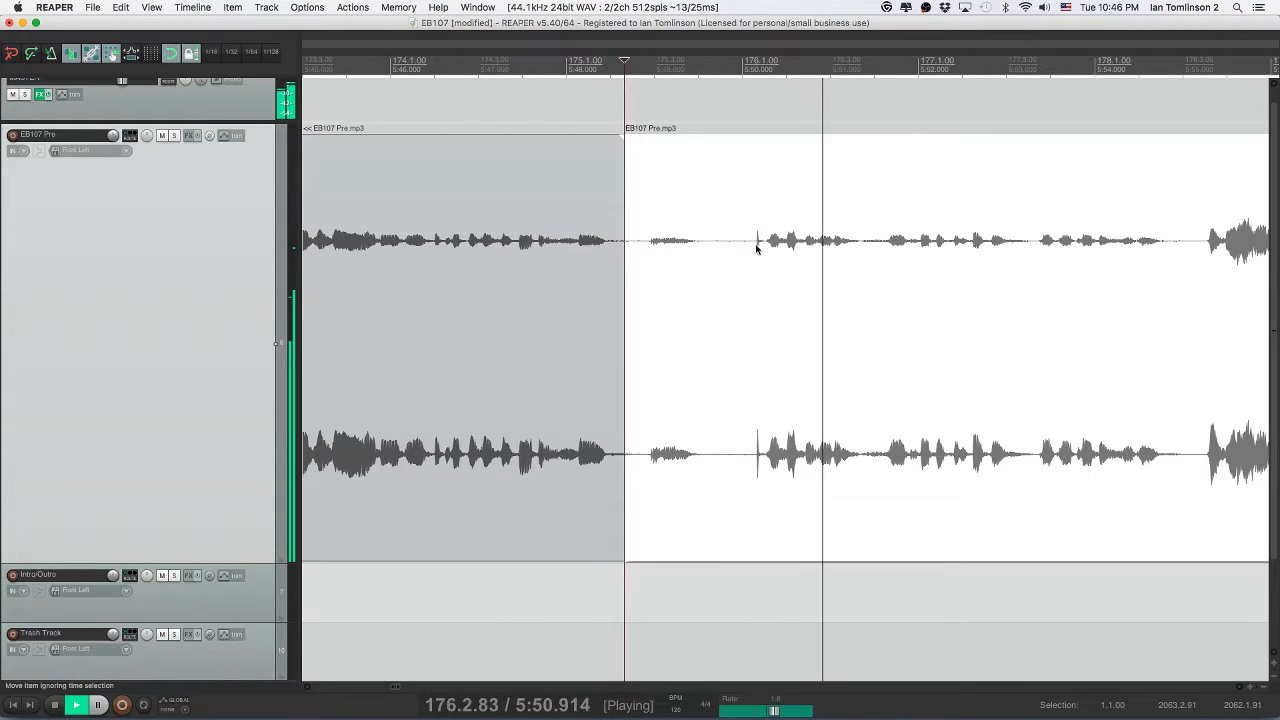
left_click(766, 250)
key("s")
left_click(727, 249)
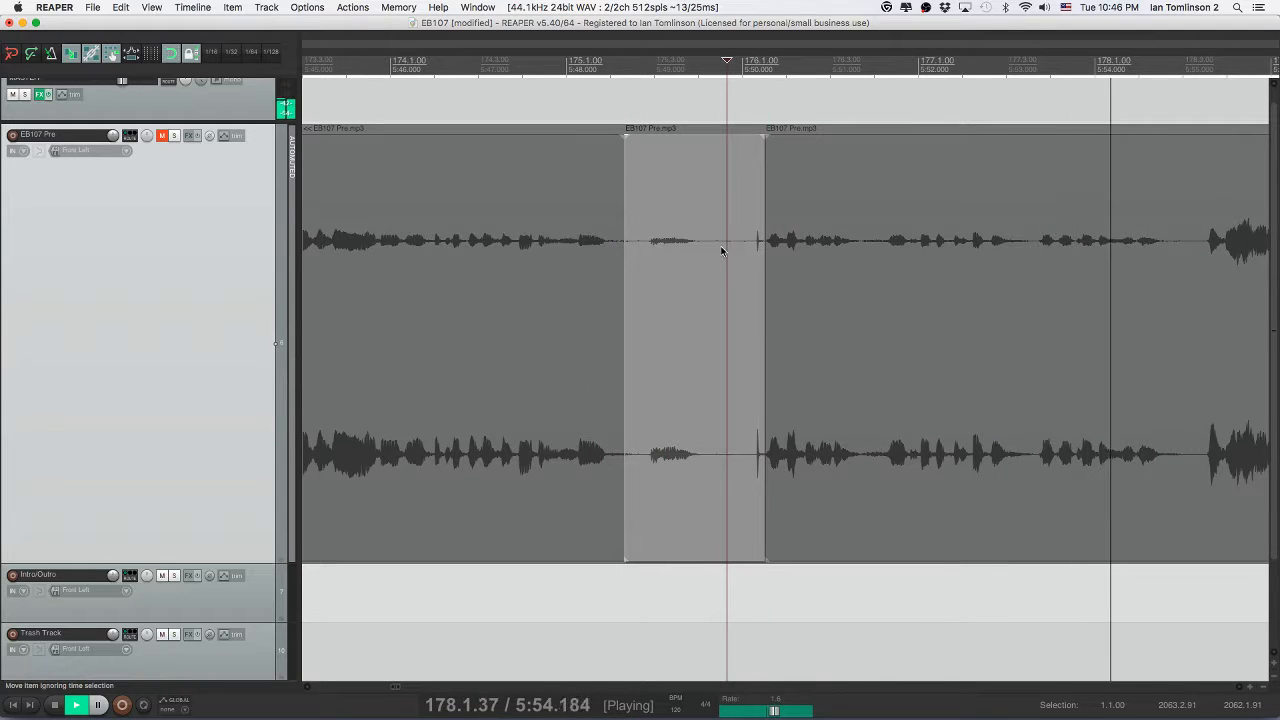
key("Delete")
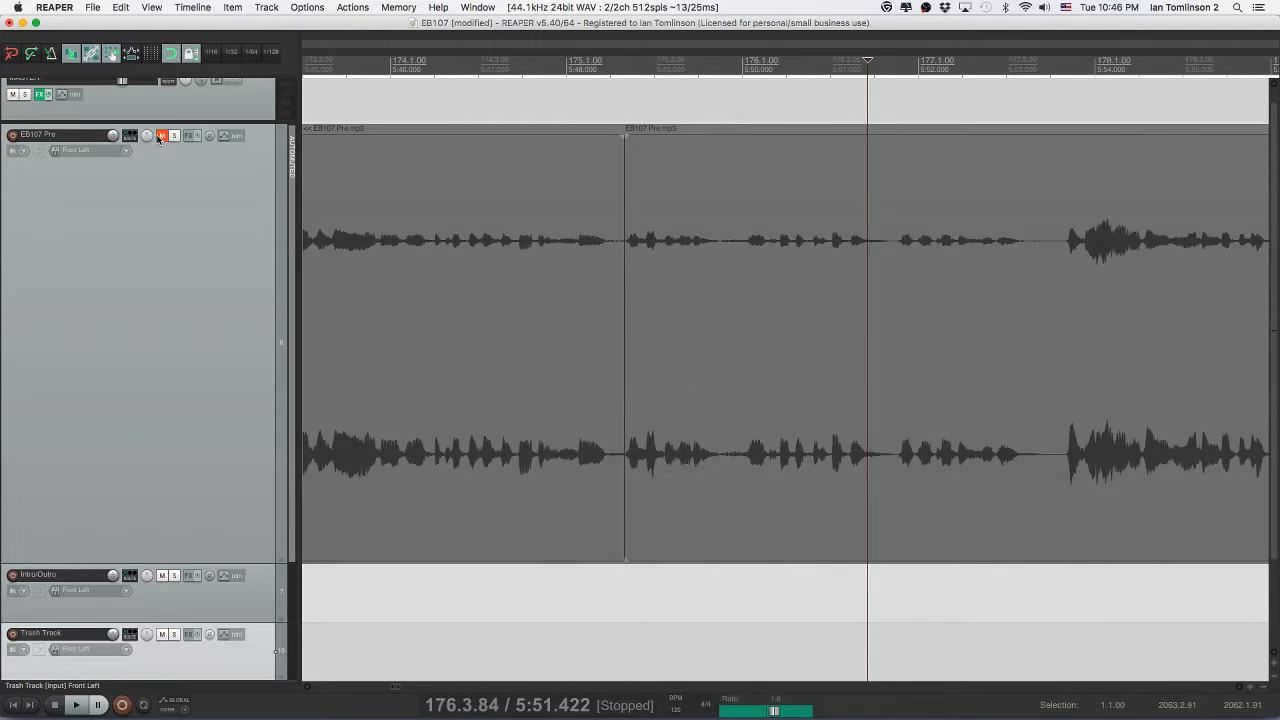
- Unmute the EB107 Pre track and play back the new join from about 5:47.7
left_click(157, 137)
left_click(544, 205)
key("space")
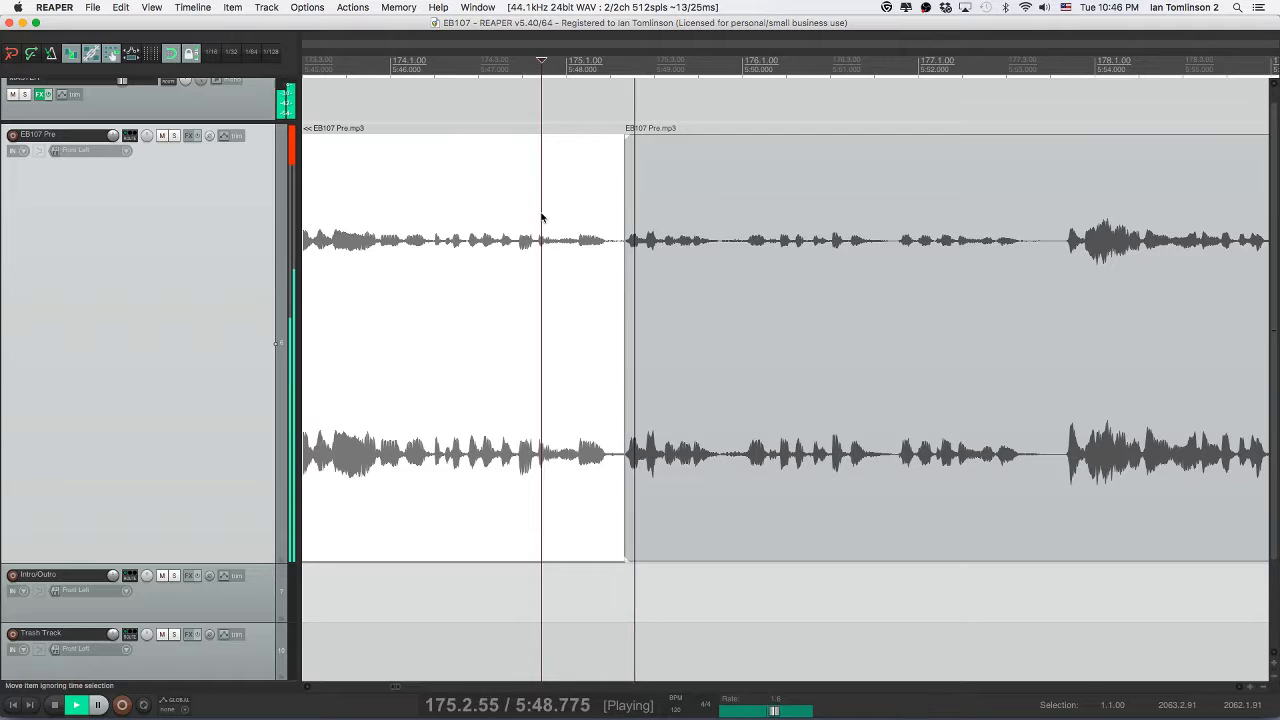
- Listen on to the long pause after 6:02 and cut out its section between about 6:02.3 and 6:03.2
scroll(377, 234, "down", 2)
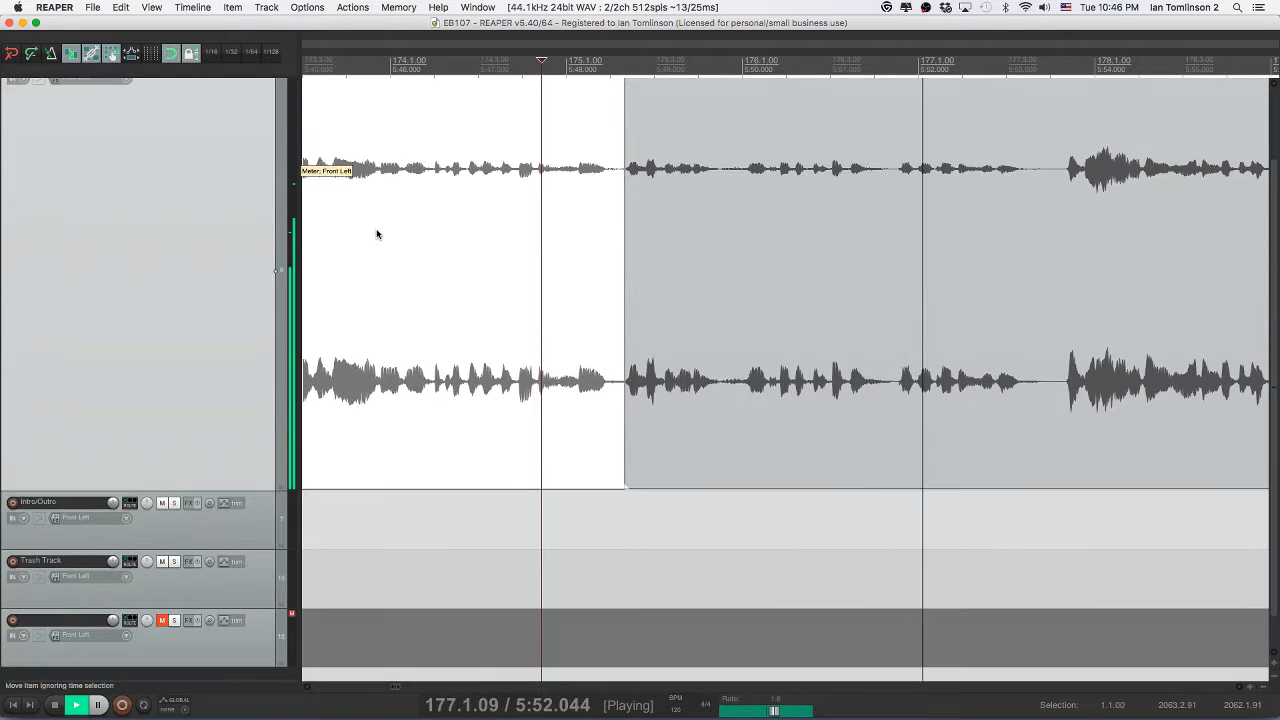
scroll(376, 309, "up", 2)
scroll(376, 309, "right", 6)
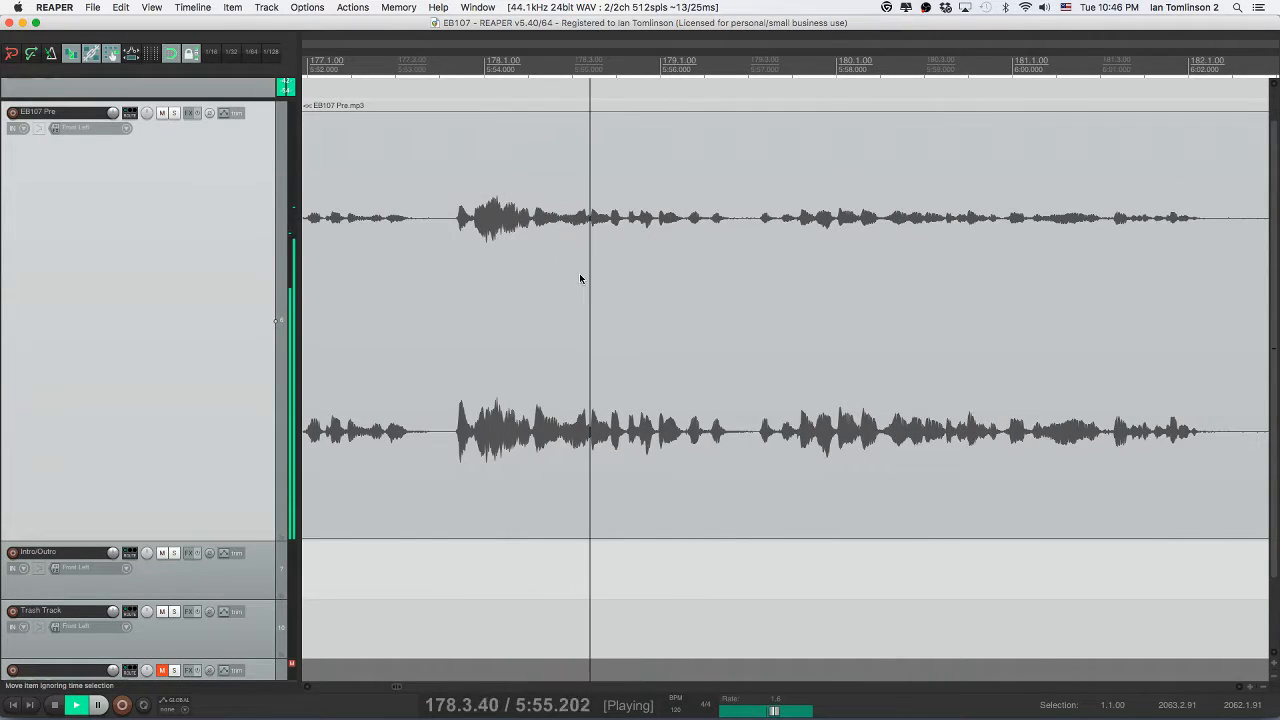
scroll(580, 278, "right", 2)
scroll(580, 278, "up", 2)
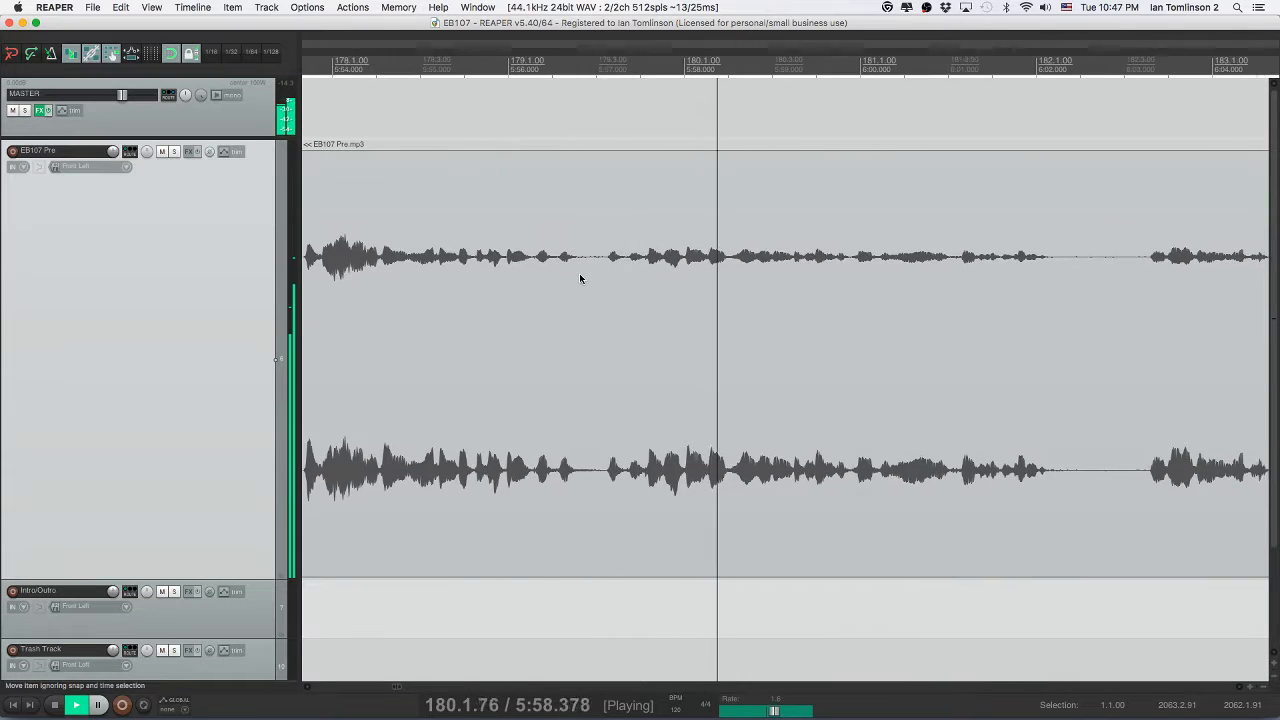
scroll(579, 273, "right", 3)
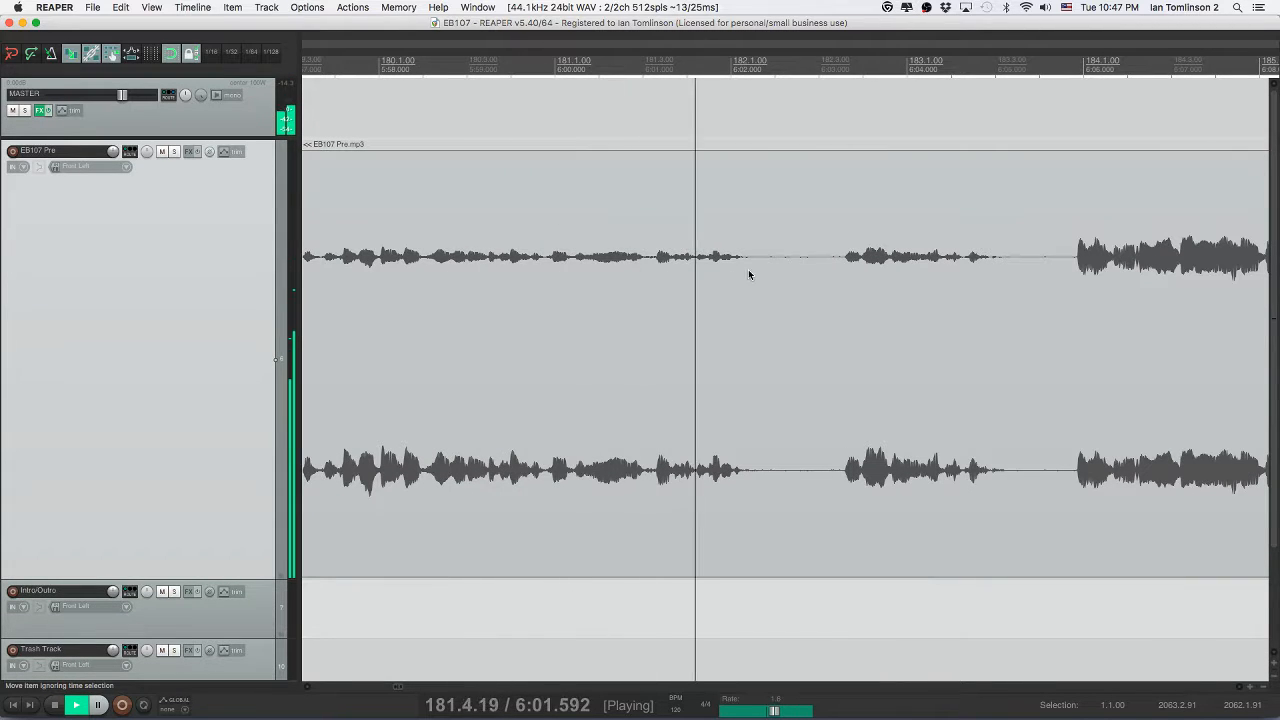
key("s")
key("s")
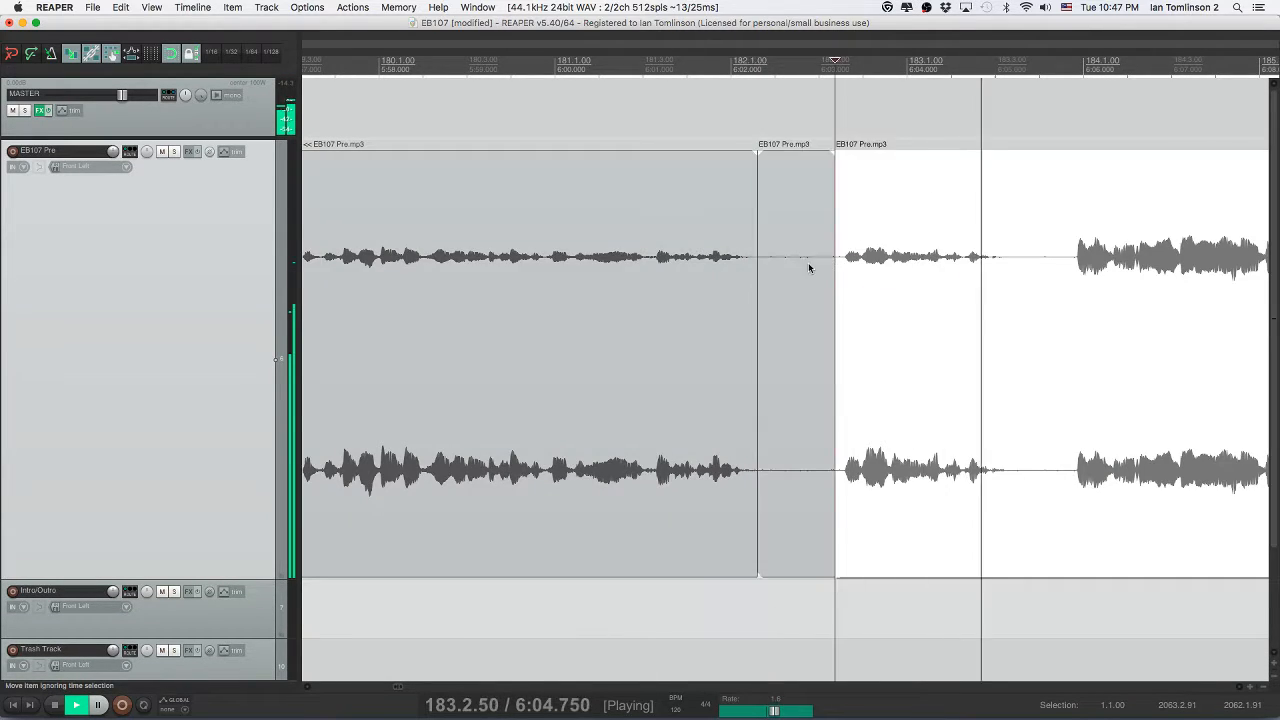
left_click(808, 262)
key("Delete")
- Shorten the next pause by cutting from 6:04.344 to about 6:04.8, and play back the joins from about 6:01.9
scroll(790, 268, "down", 1)
left_click(938, 264)
key("s")
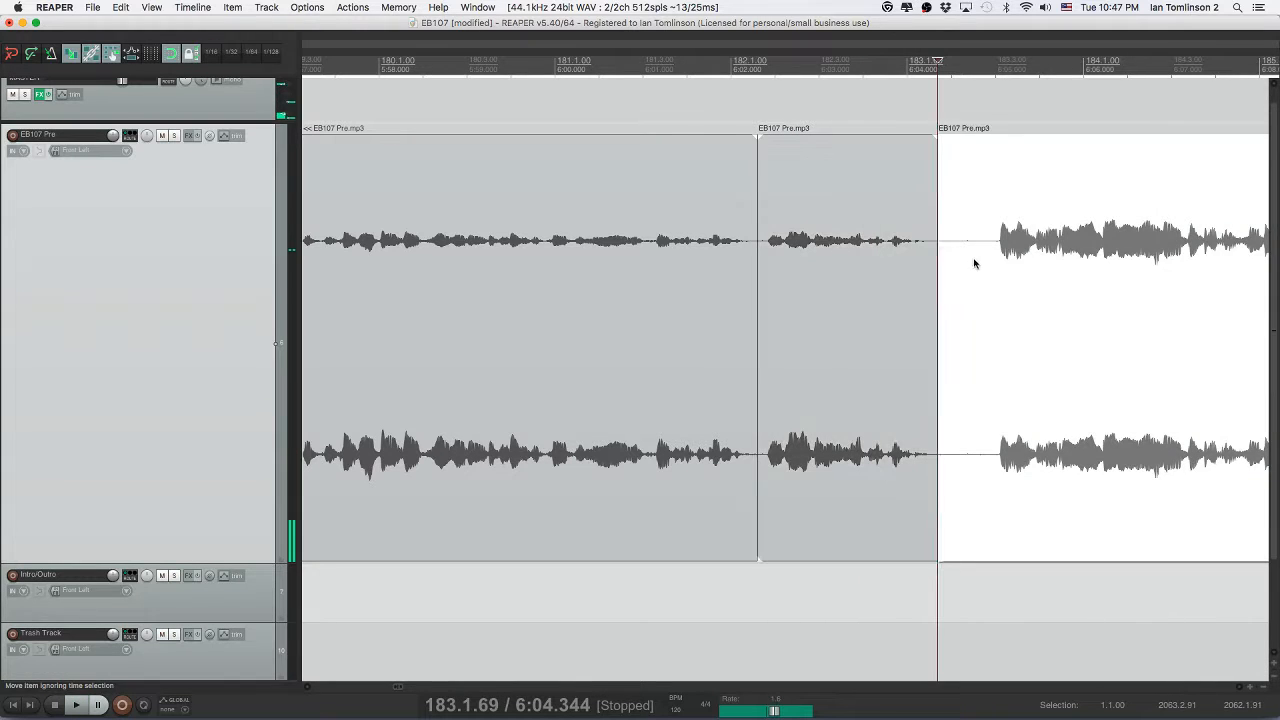
left_click(980, 264)
key("s")
left_click(945, 264)
key("Delete")
left_click(724, 247)
key("space")
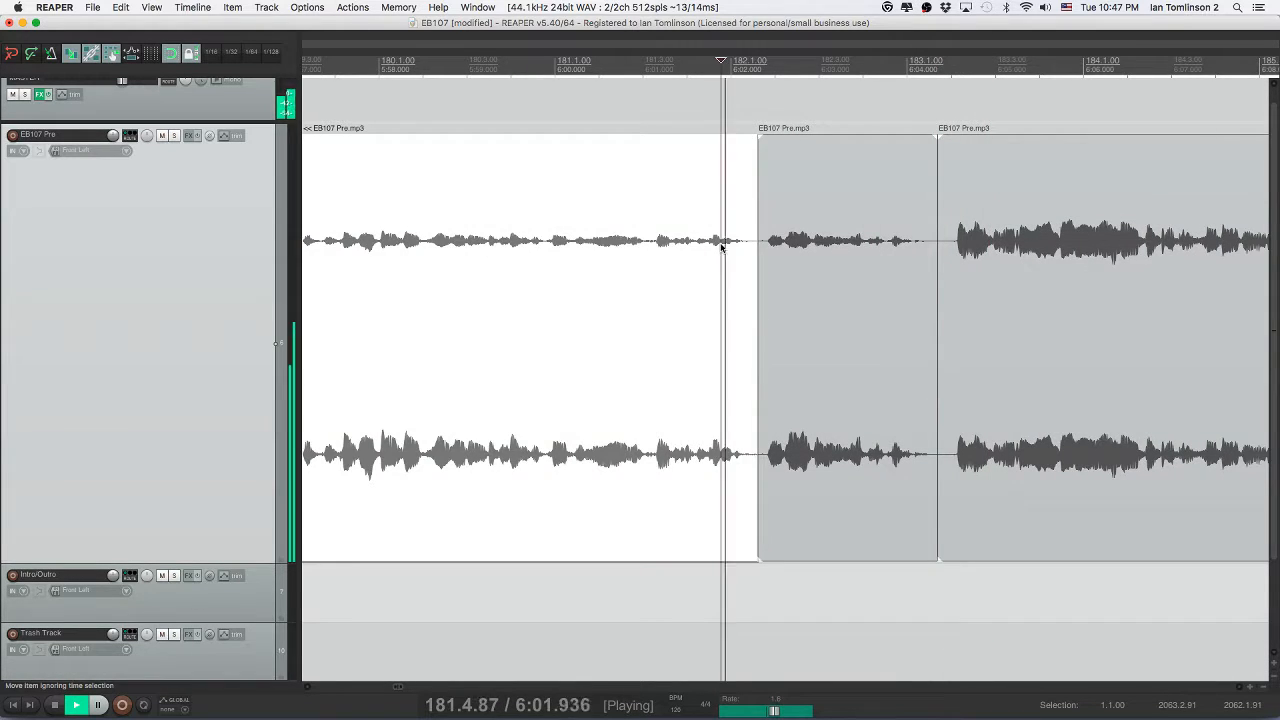
- Locate the end of the unwanted word by ear and cut out the passage between 6:08.205 and 6:08.970
scroll(720, 247, "right", 5)
scroll(720, 247, "left", 1)
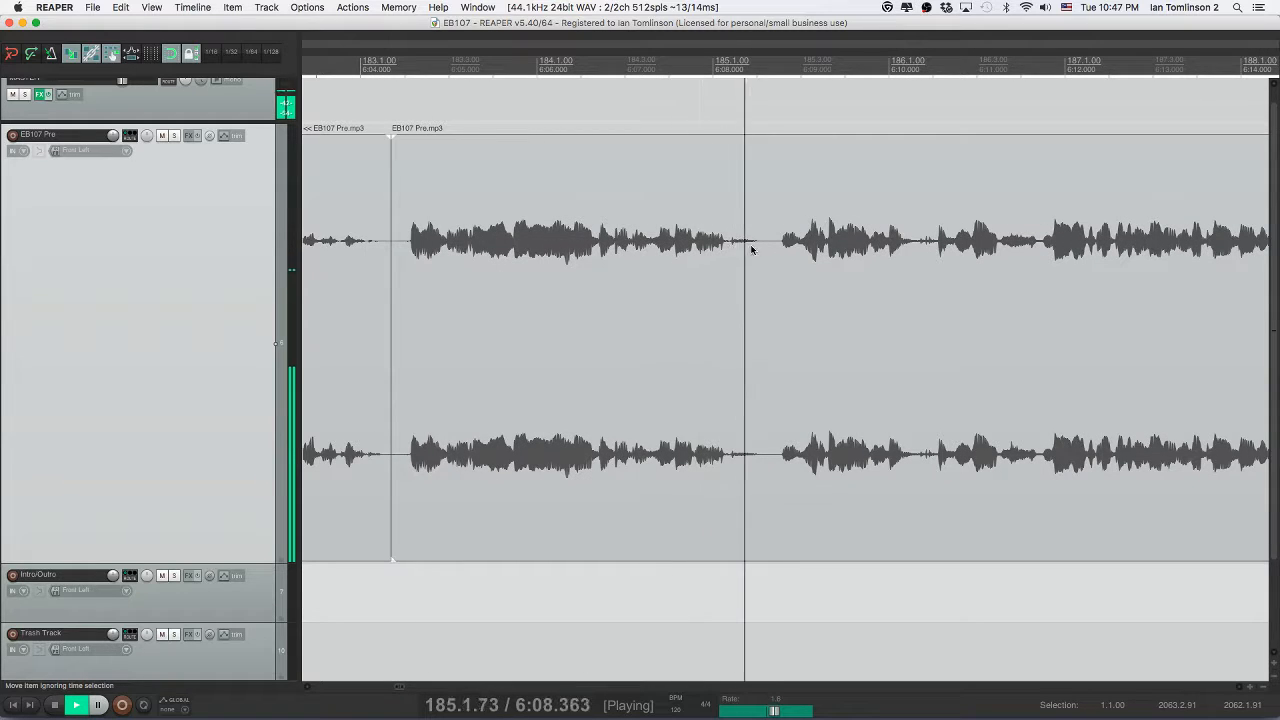
left_click(797, 242)
key("space")
key("space")
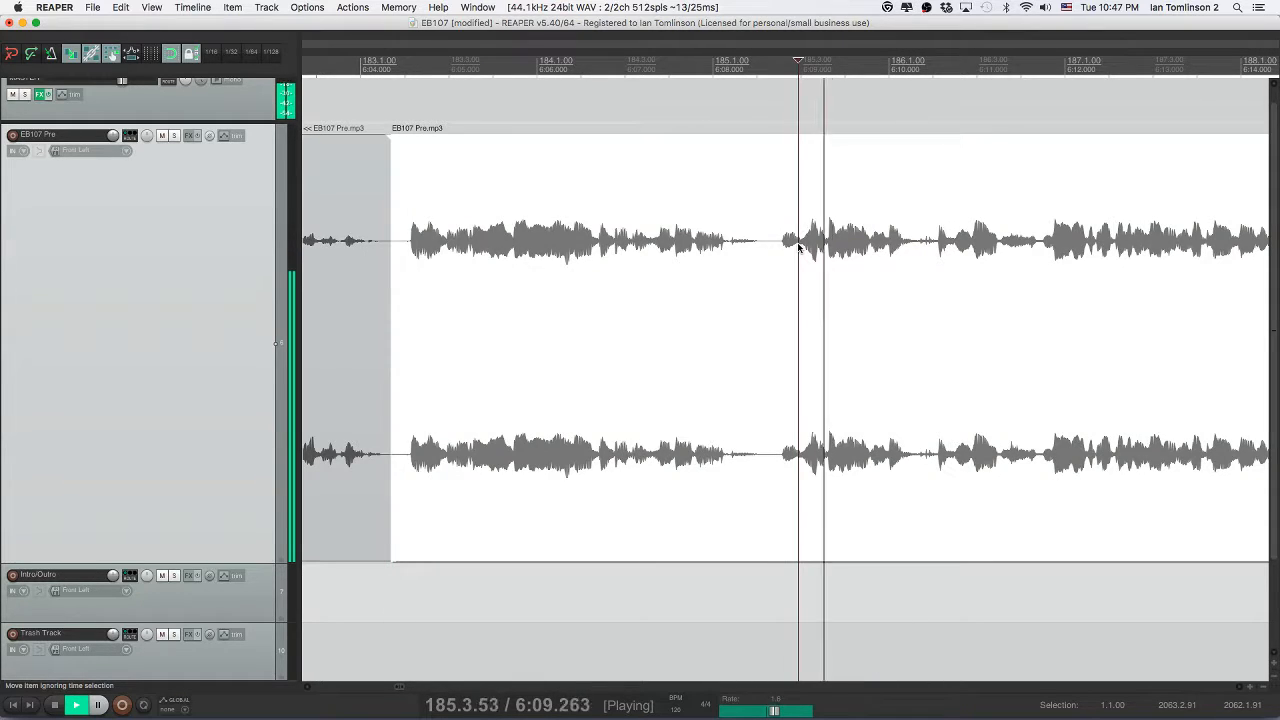
key("space")
key("s")
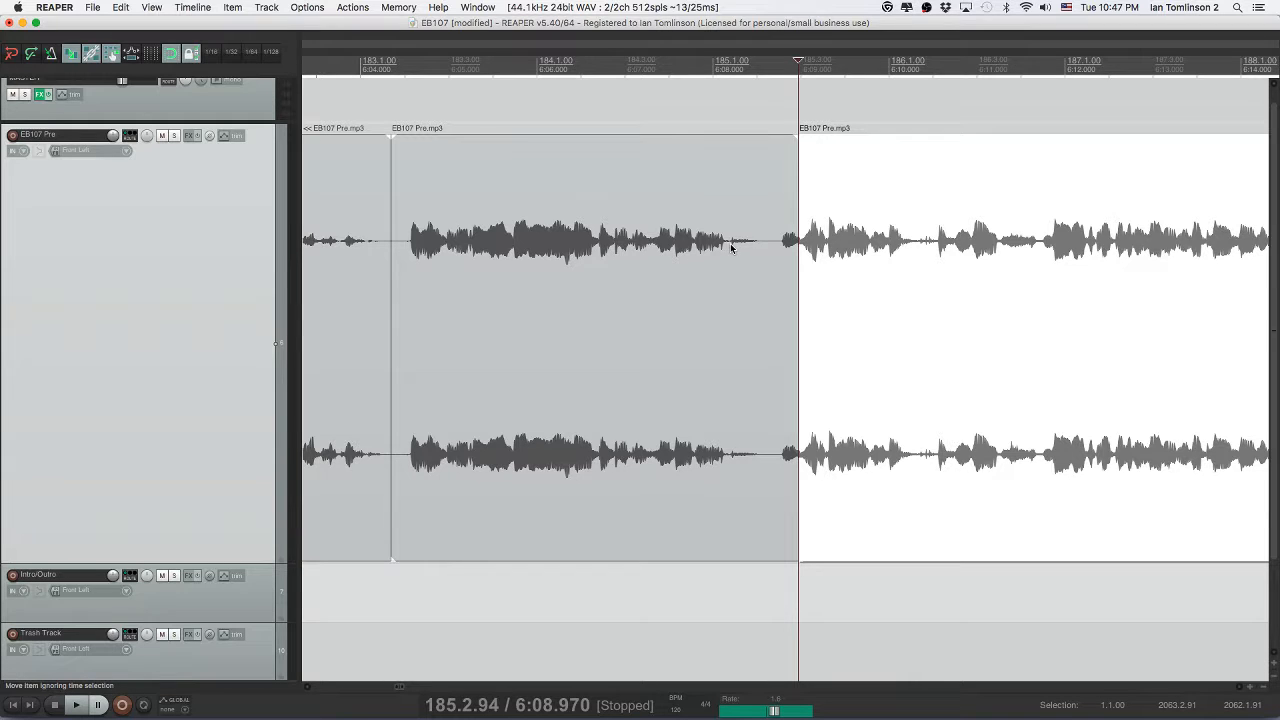
left_click(730, 243)
key("s")
left_click(756, 250)
key("Delete")
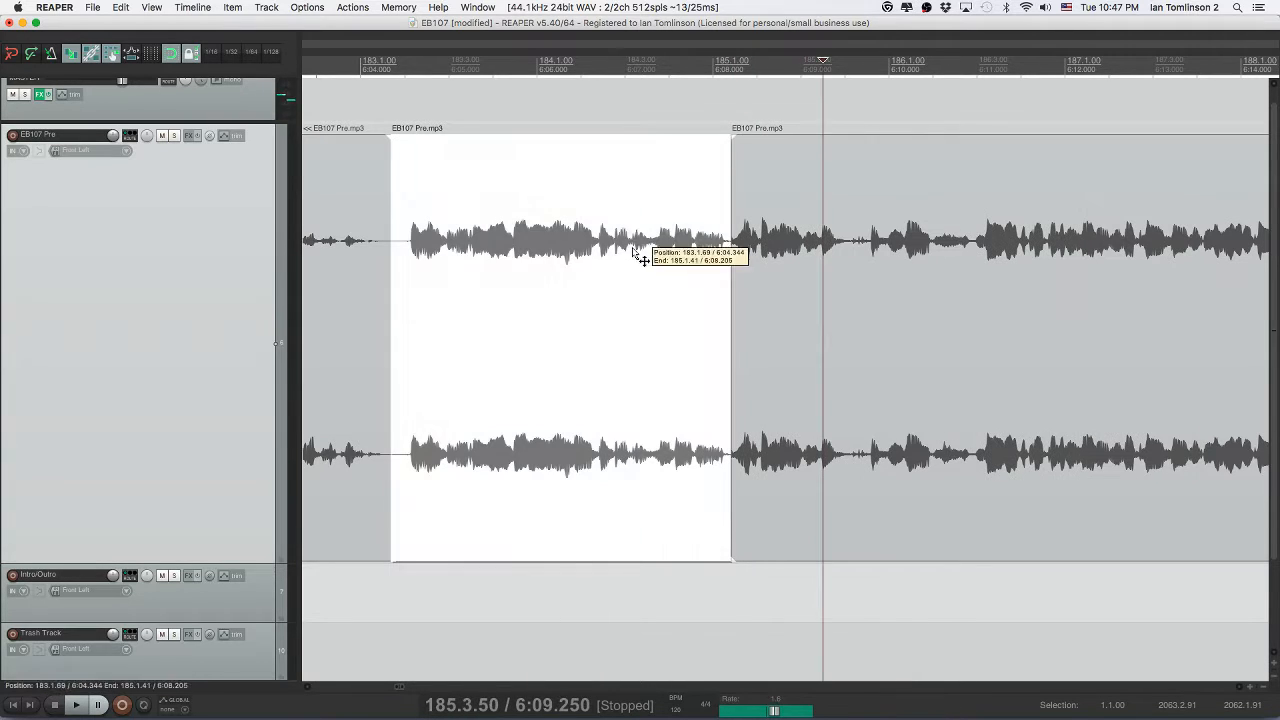
- Play back the 6:08.205 join from about 6:07.1 and keep listening through to about 6:32 for further mistakes
left_click(632, 250)
key("space")
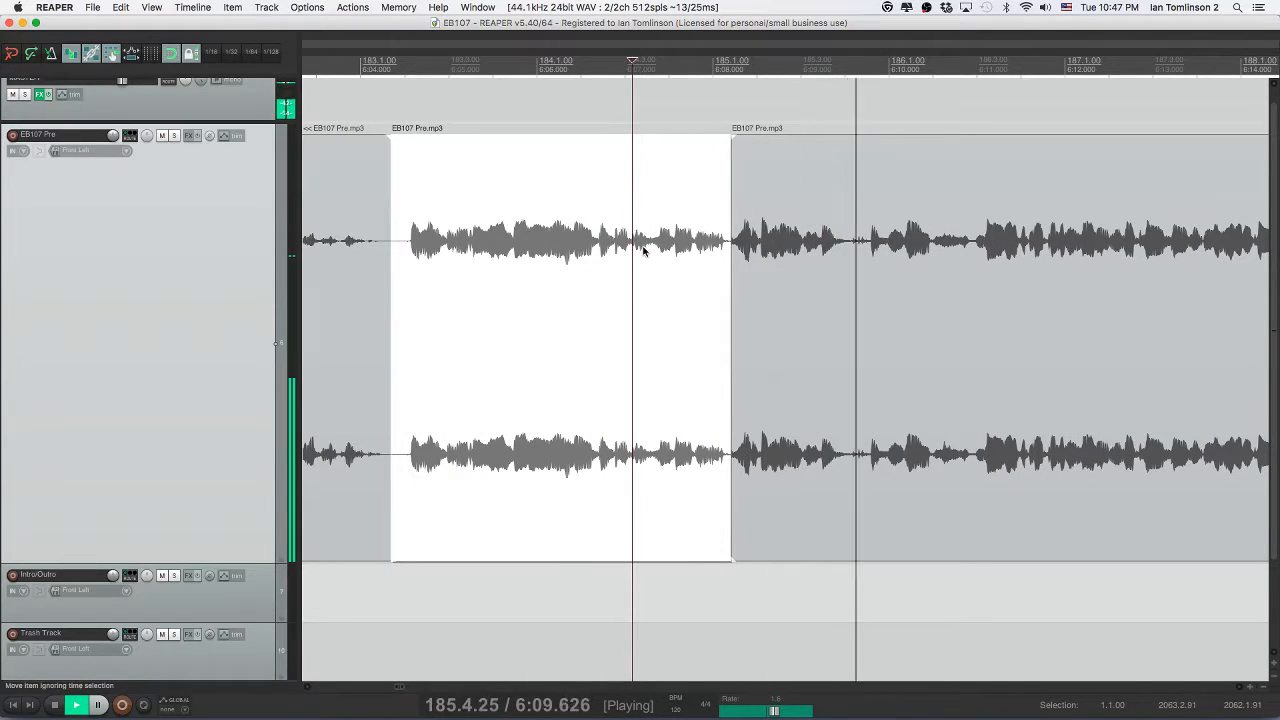
scroll(643, 250, "right", 5)
scroll(644, 251, "right", 1)
scroll(643, 250, "right", 5)
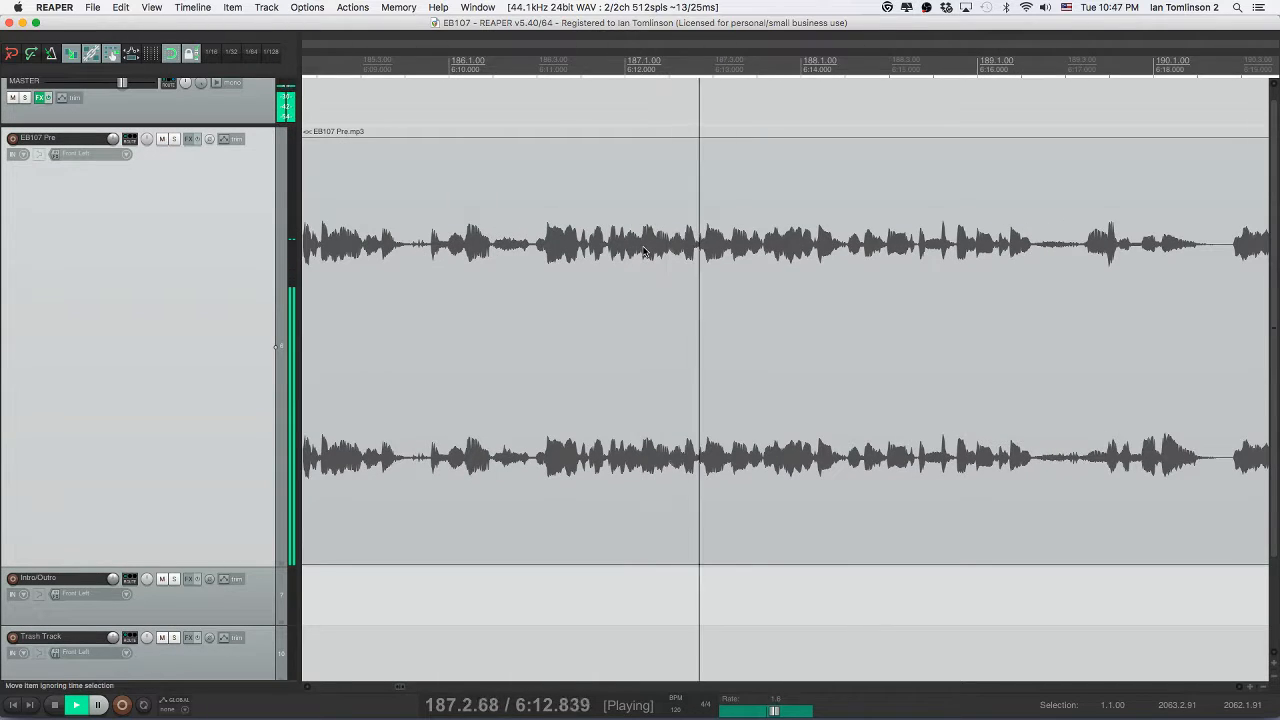
scroll(643, 250, "right", 10)
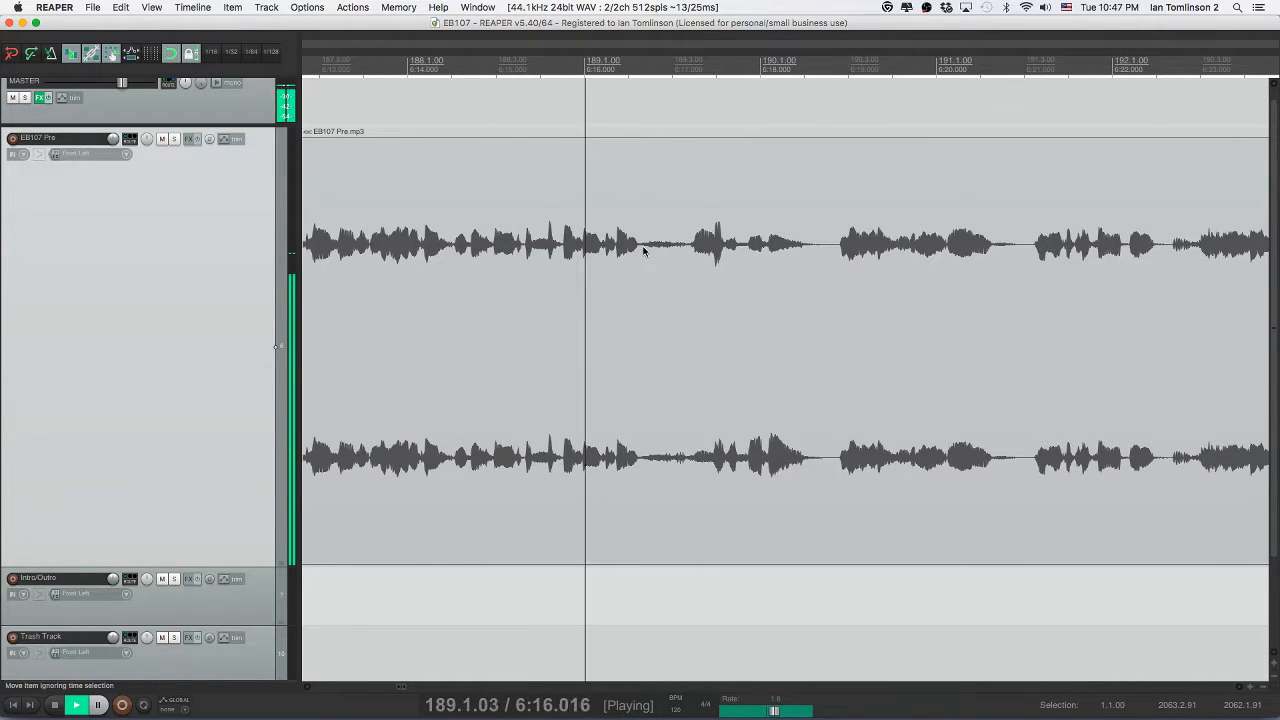
scroll(643, 250, "right", 4)
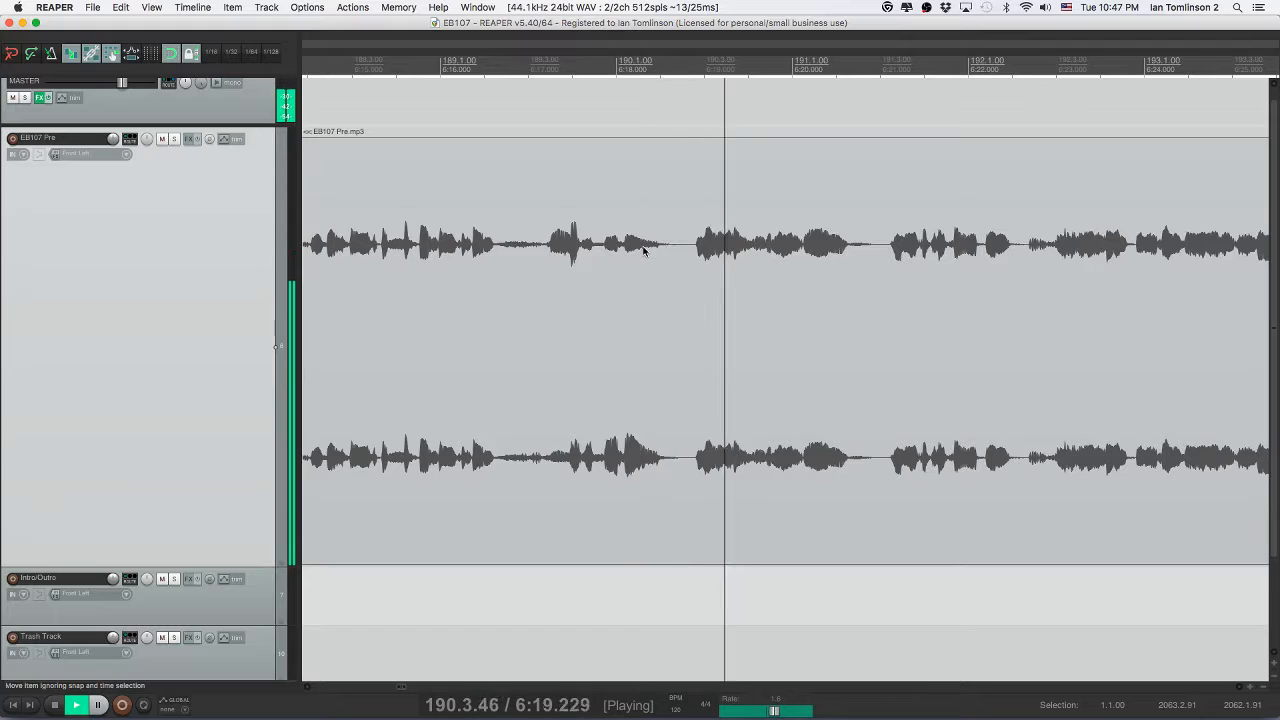
scroll(643, 250, "right", 8)
scroll(643, 250, "right", 6)
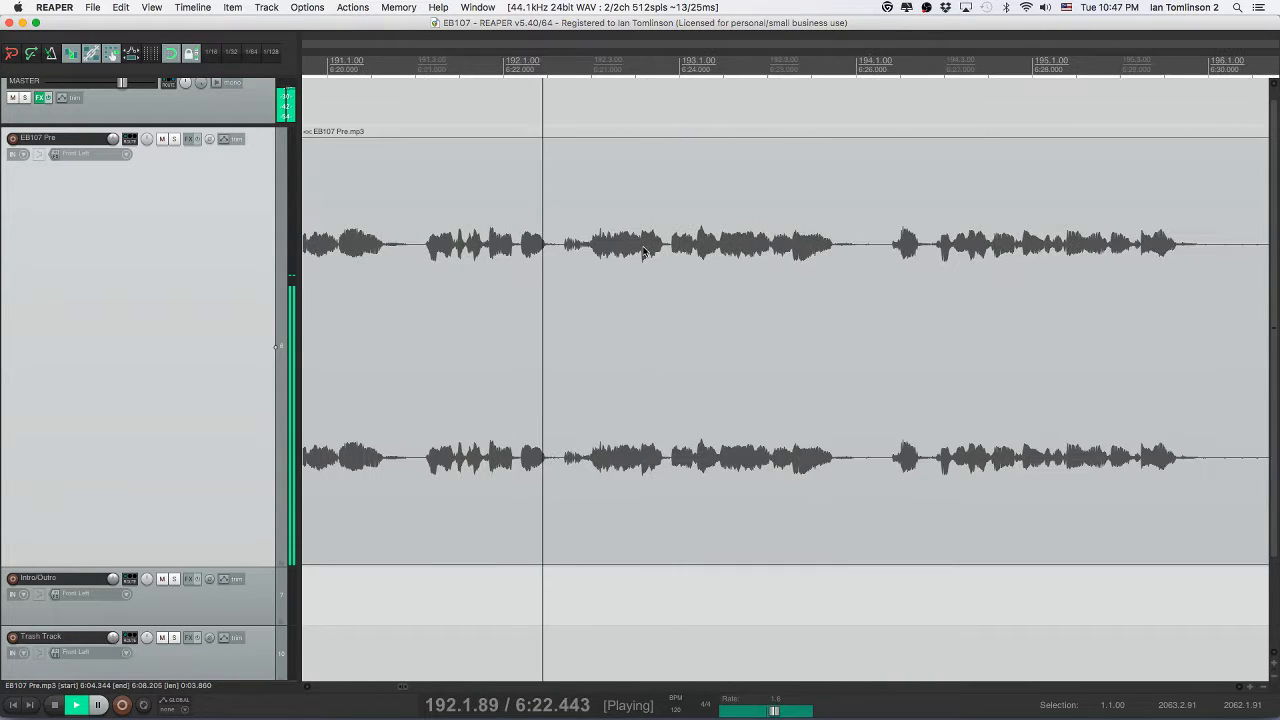
scroll(643, 250, "right", 6)
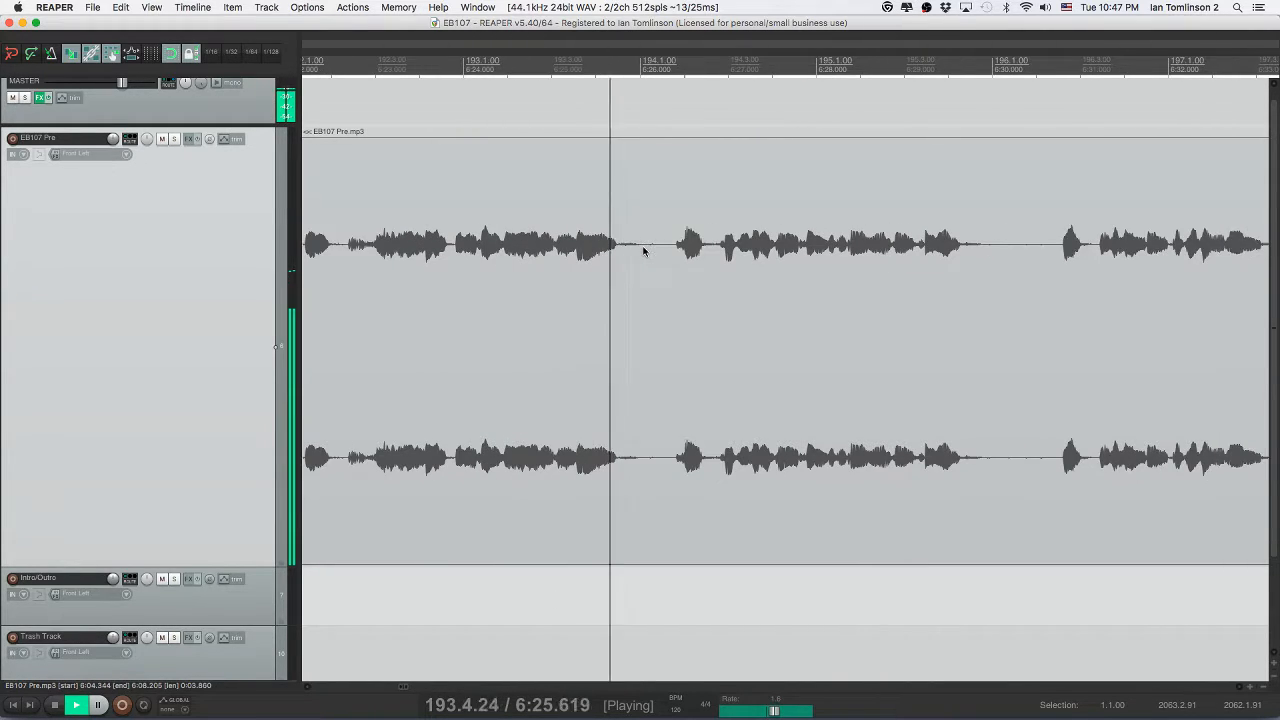
scroll(723, 250, "right", 14)
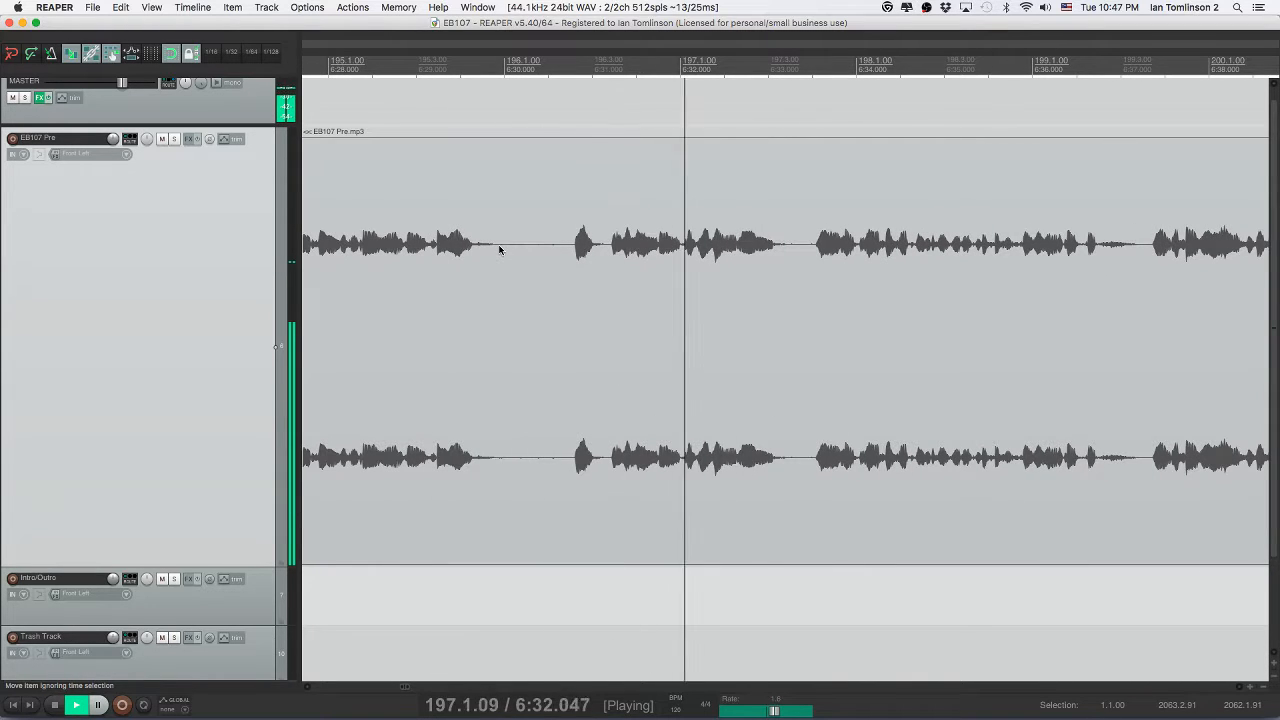
- Stop playback and cut out the pause and unwanted word between about 6:29.9 and 6:31.1
left_click(499, 250)
key("space")
key("s")
left_click(604, 247)
key("s")
left_click(574, 249)
key("Delete")
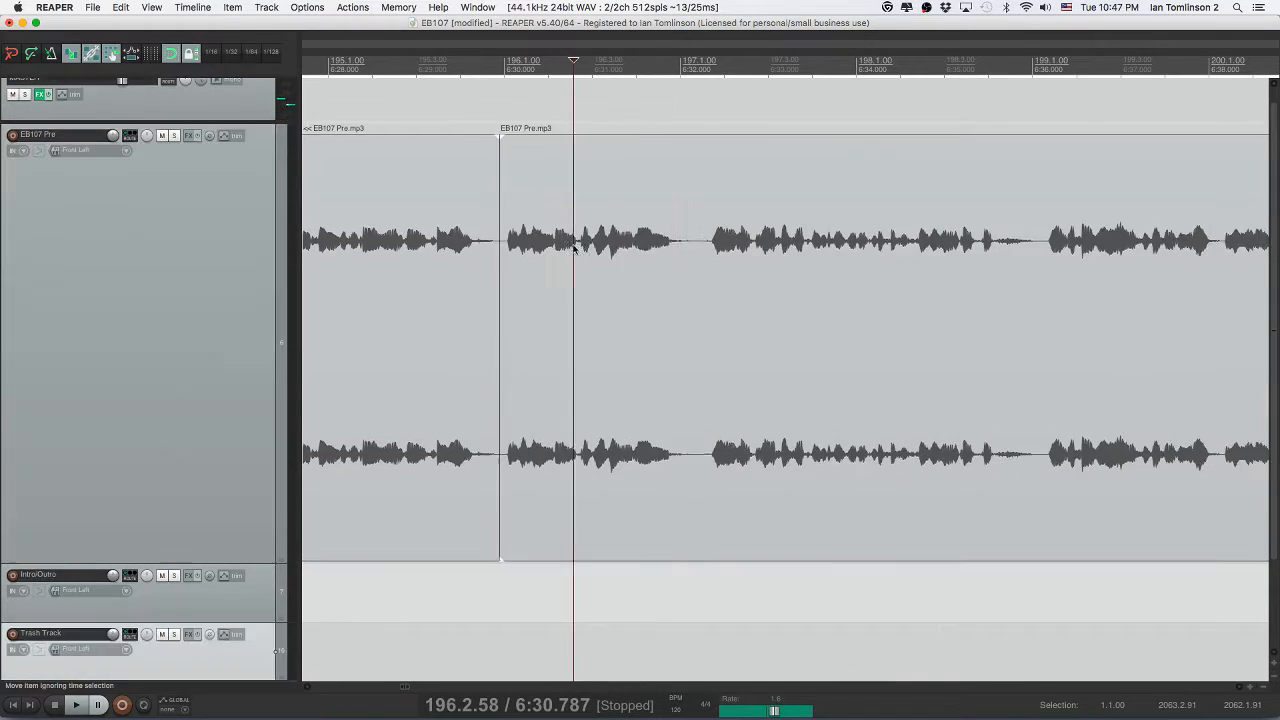
- Play back the new join from about 6:29.1 and save the project
left_click(425, 252)
key("space")
key("ctrl+s")
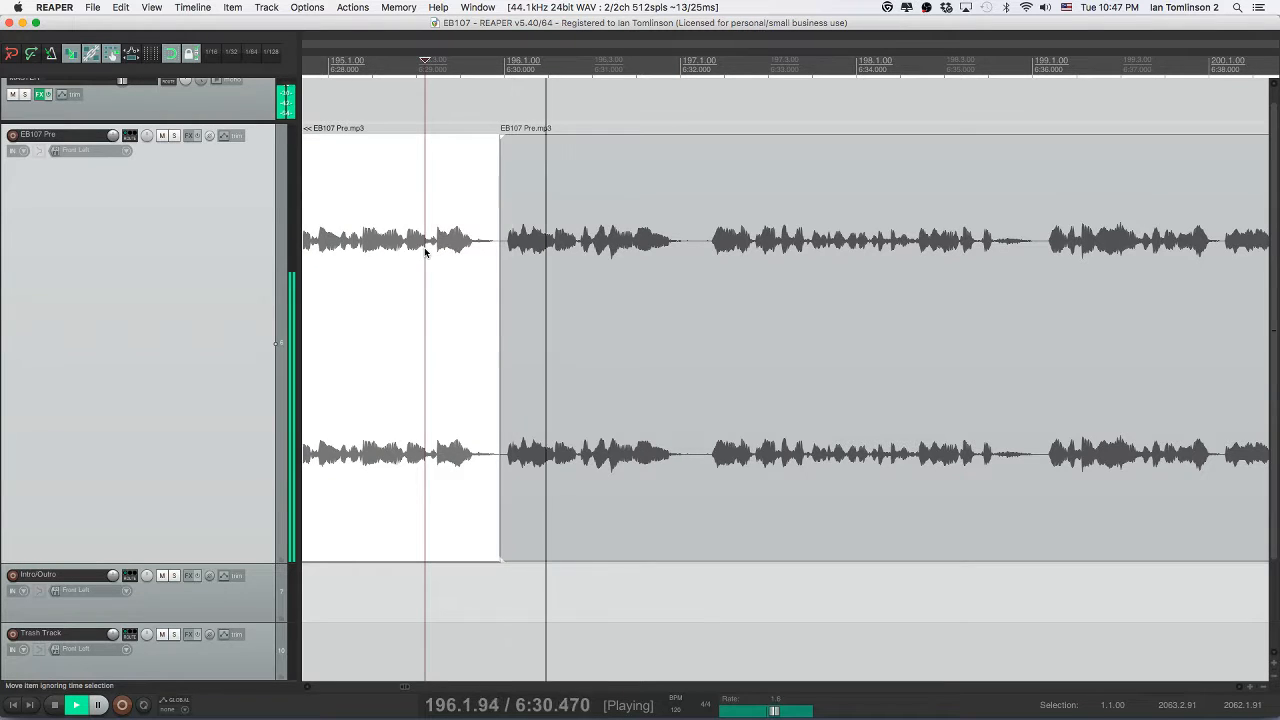
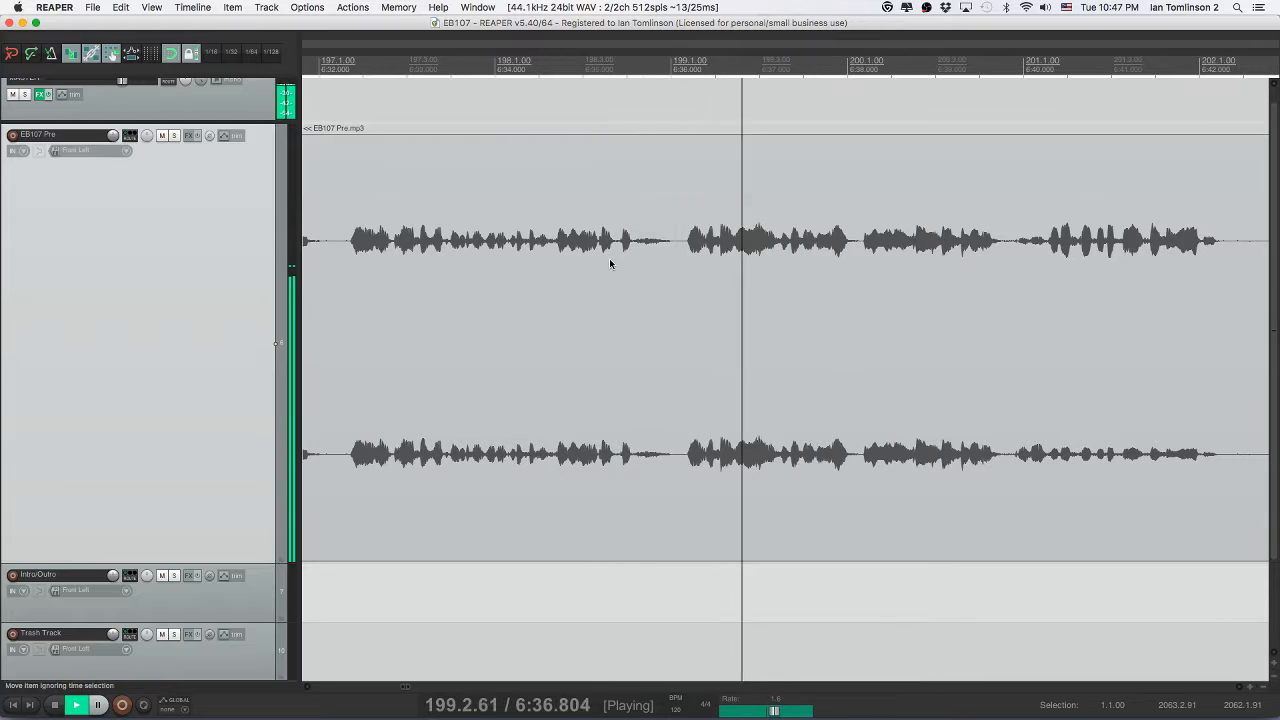
- Stop playback and cut out the quiet sound between 6:35.542 and about 6:36.1
key("space")
left_click(576, 246)
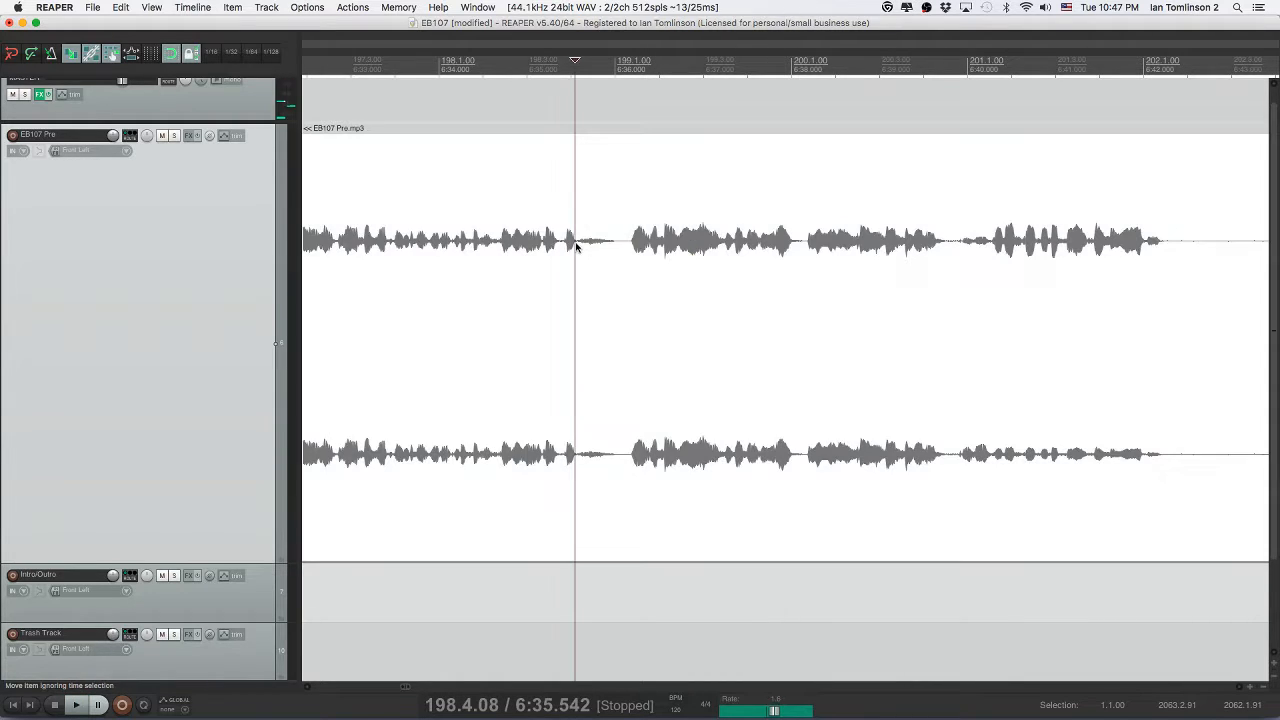
key("s")
left_click(624, 248)
key("s")
left_click(606, 248)
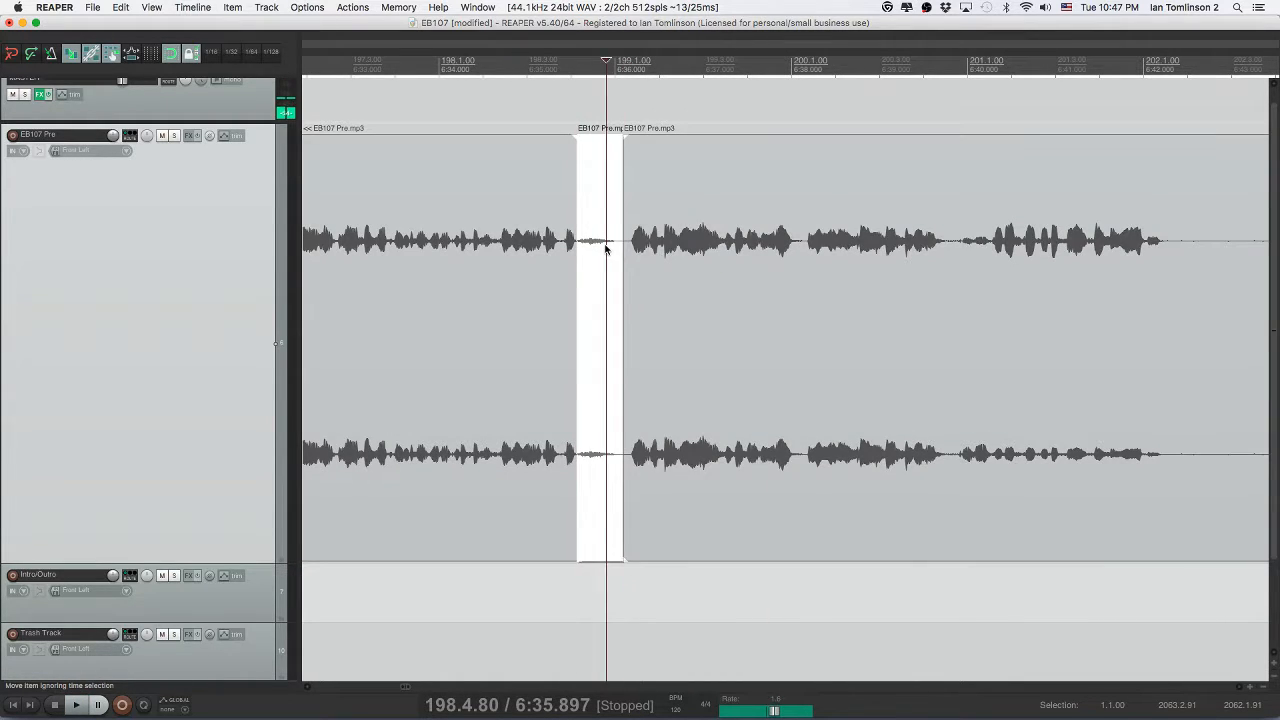
key("Delete")
- Play back the join at 6:35.542 from about 6:34.5 and save the project
left_click(480, 248)
key("space")
key("super+s")
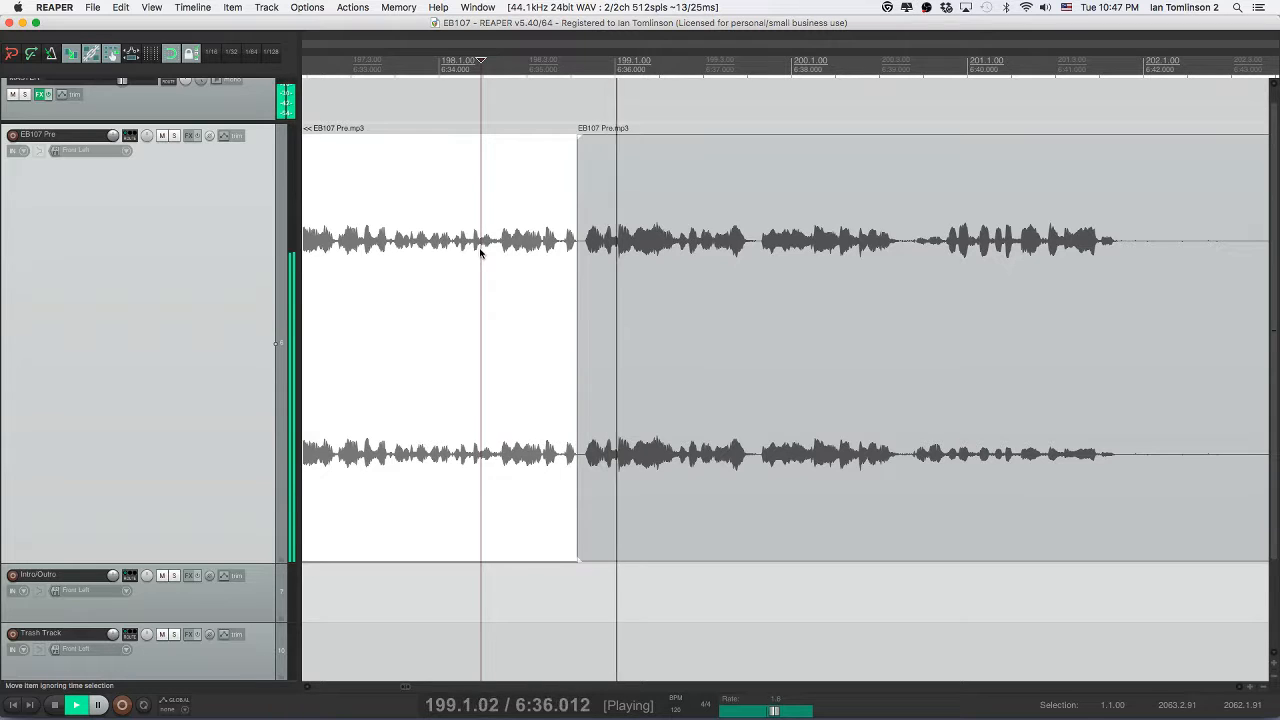
- Split around the long silence and cut it out between about 6:41.7 and 6:44.0
scroll(679, 260, "right", 3)
left_click(920, 248)
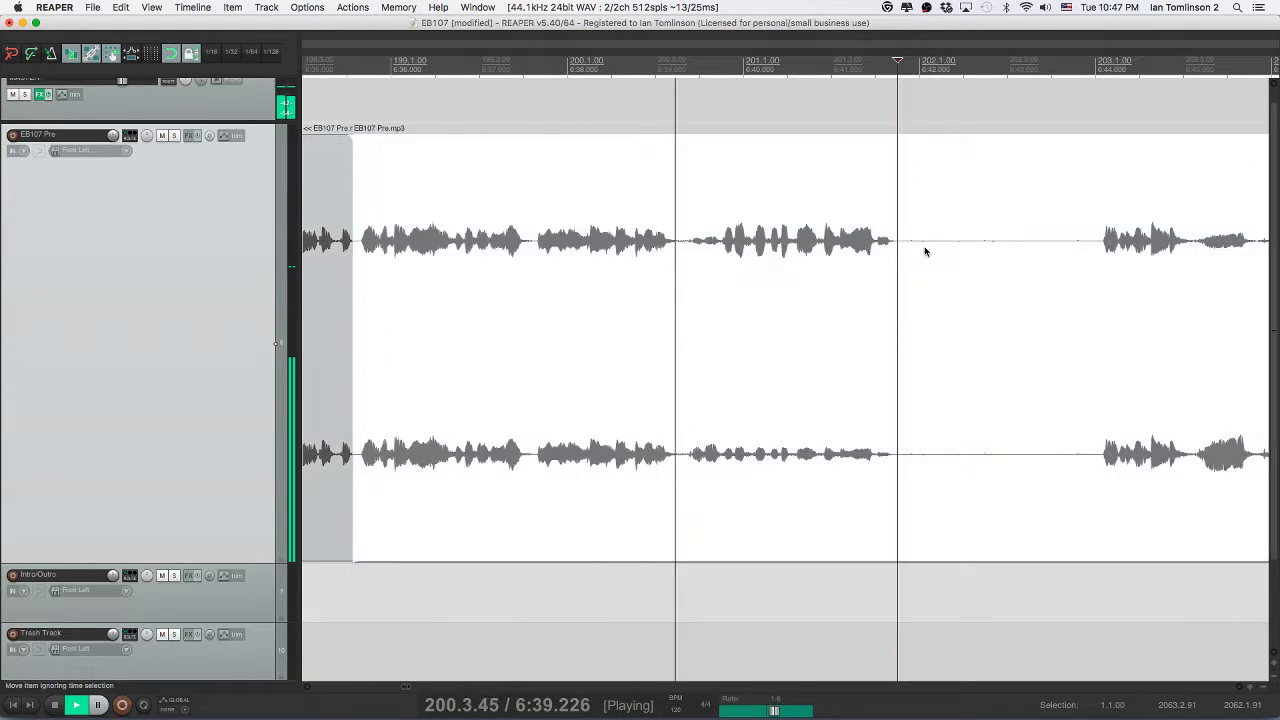
key("s")
left_click(1098, 246)
key("s")
left_click(1006, 251)
key("Delete")
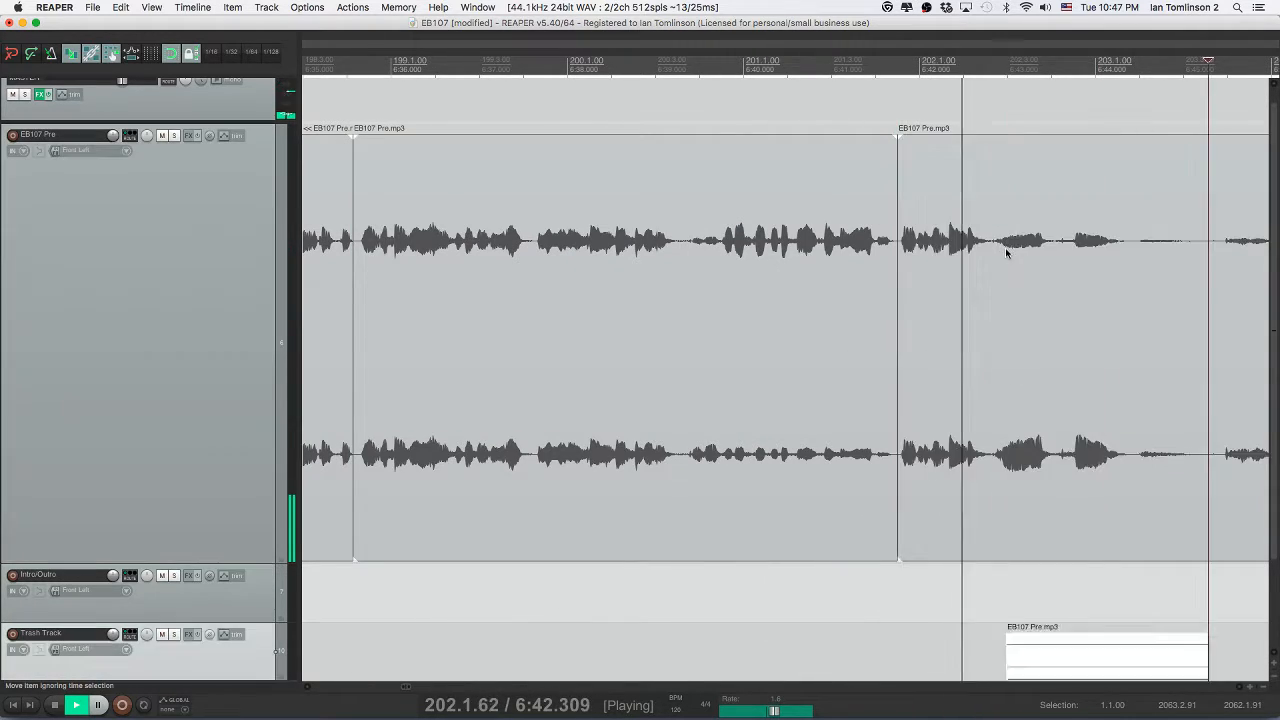
- Play back the join near 6:41.7 from 6:40.795 and save the project
key("space")
left_click(811, 249)
key("space")
key("super+s")
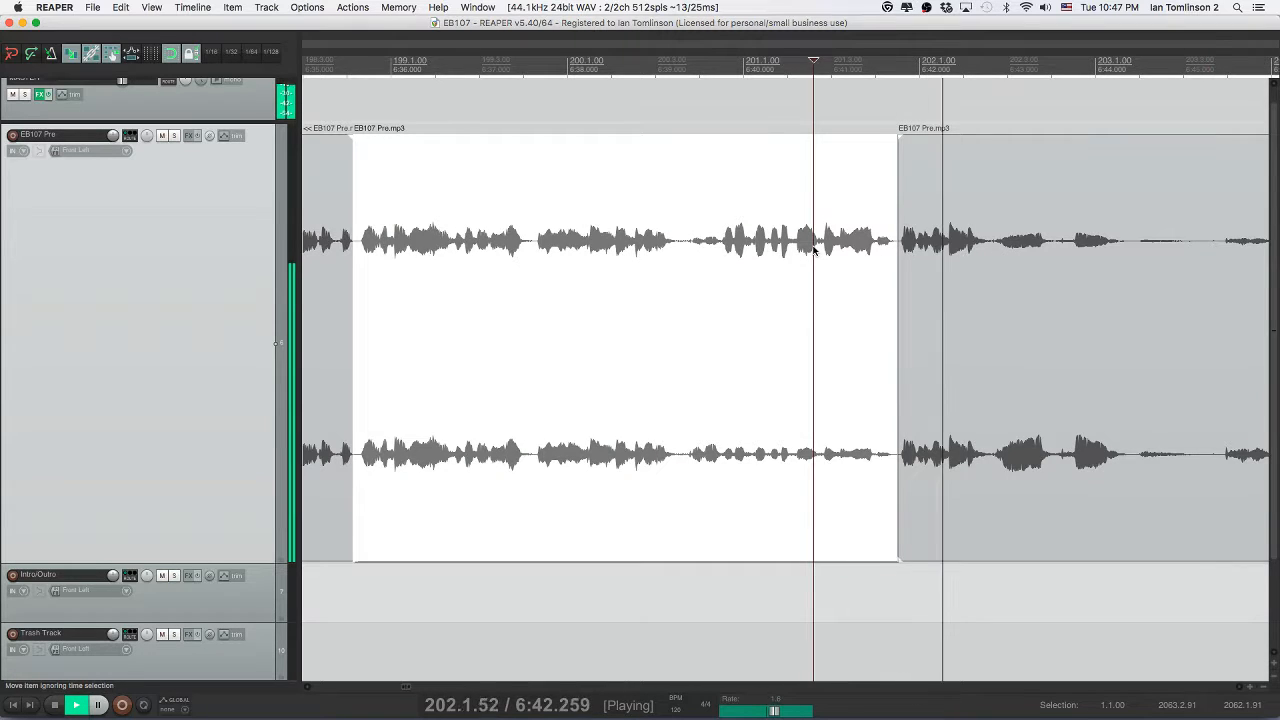
- Stop playback and cut out the pause between about 6:46.6 and 6:47.457
scroll(813, 250, "right", 5)
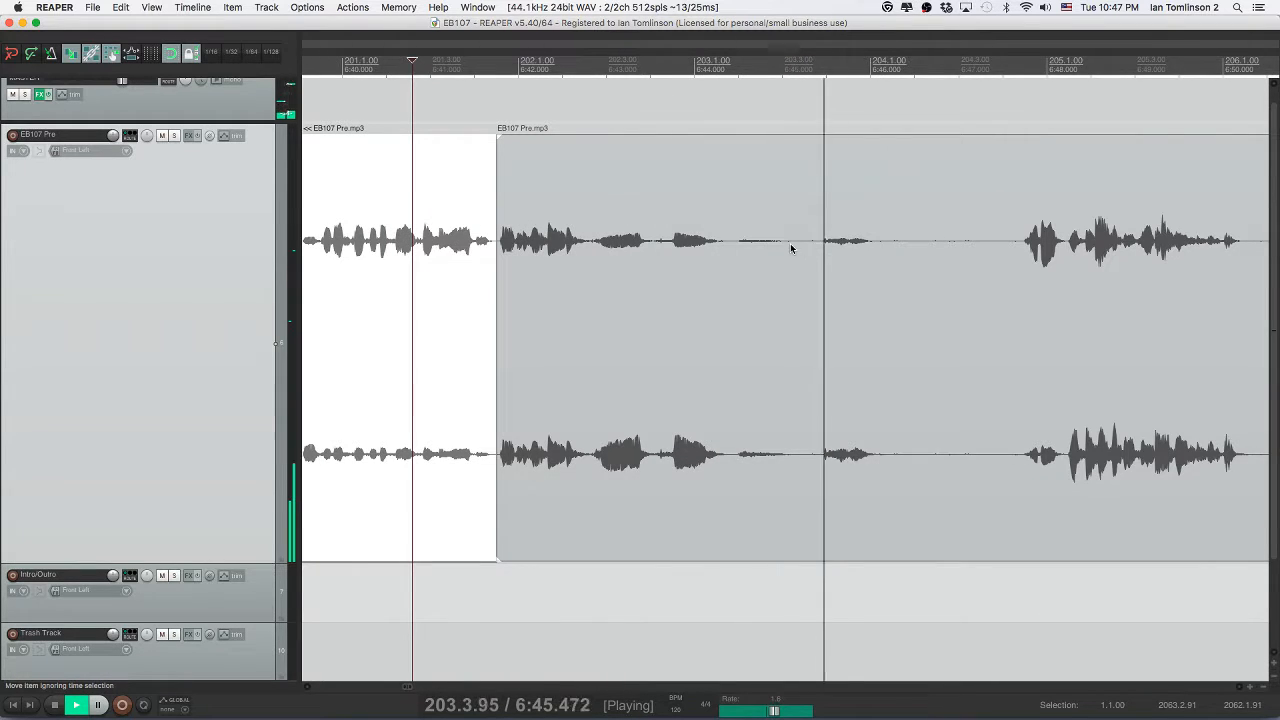
scroll(790, 243, "right", 4)
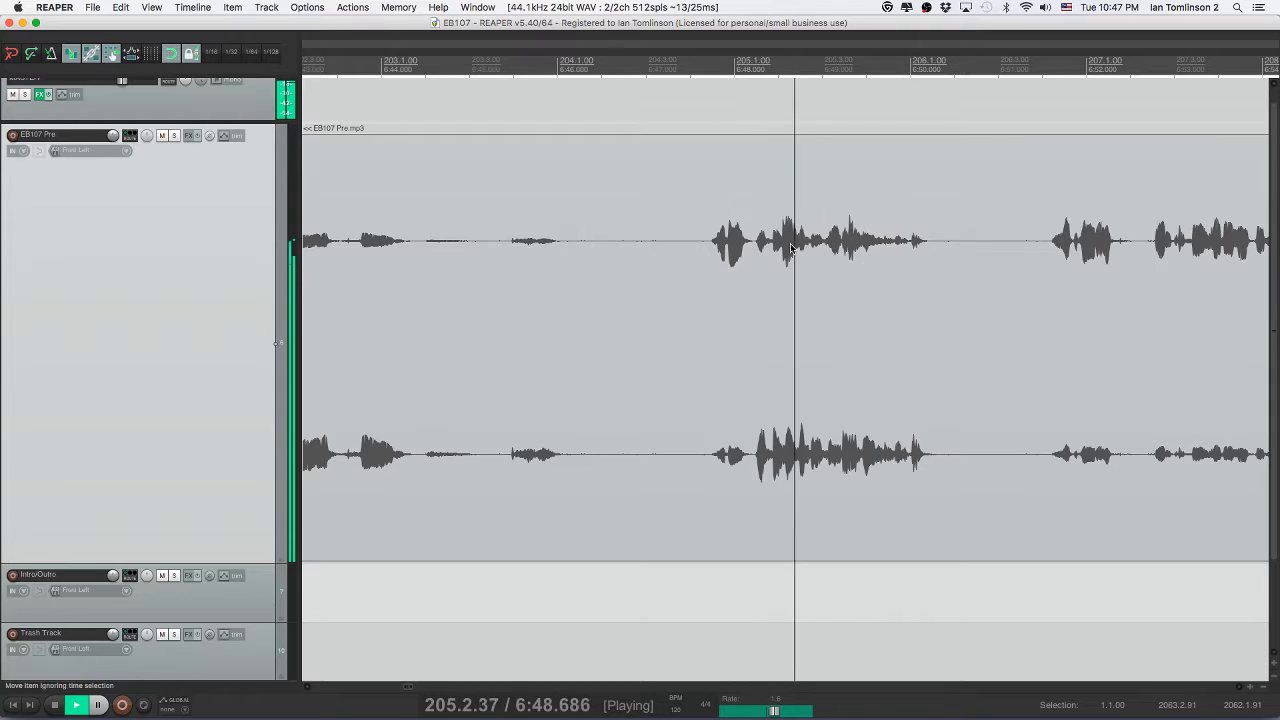
scroll(790, 245, "right", 2)
key("space")
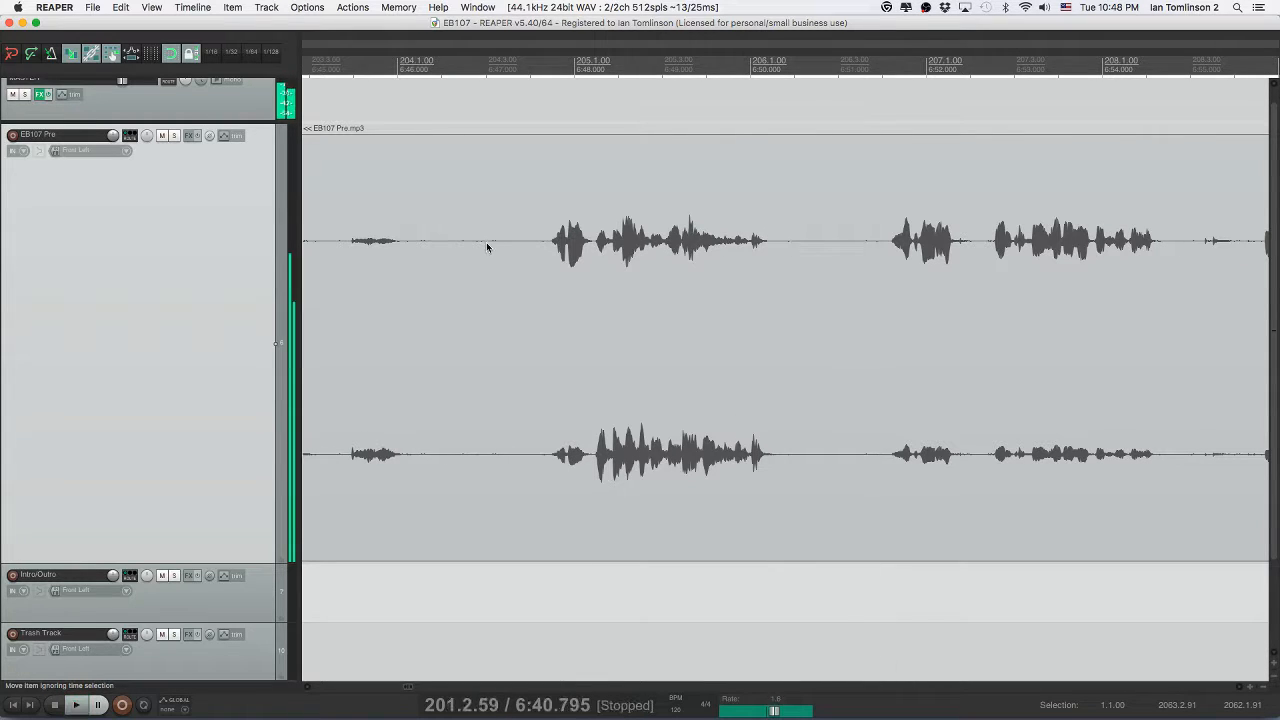
left_click(450, 250)
key("s")
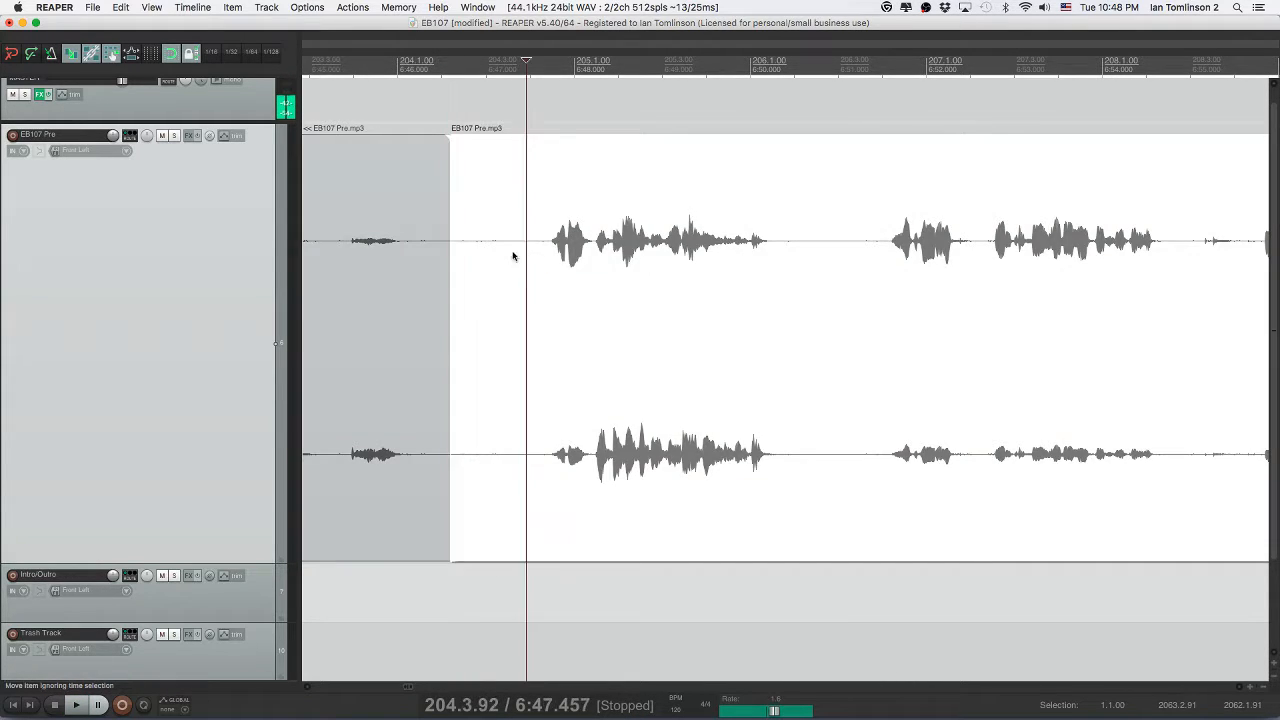
left_click(513, 257)
key("Delete")
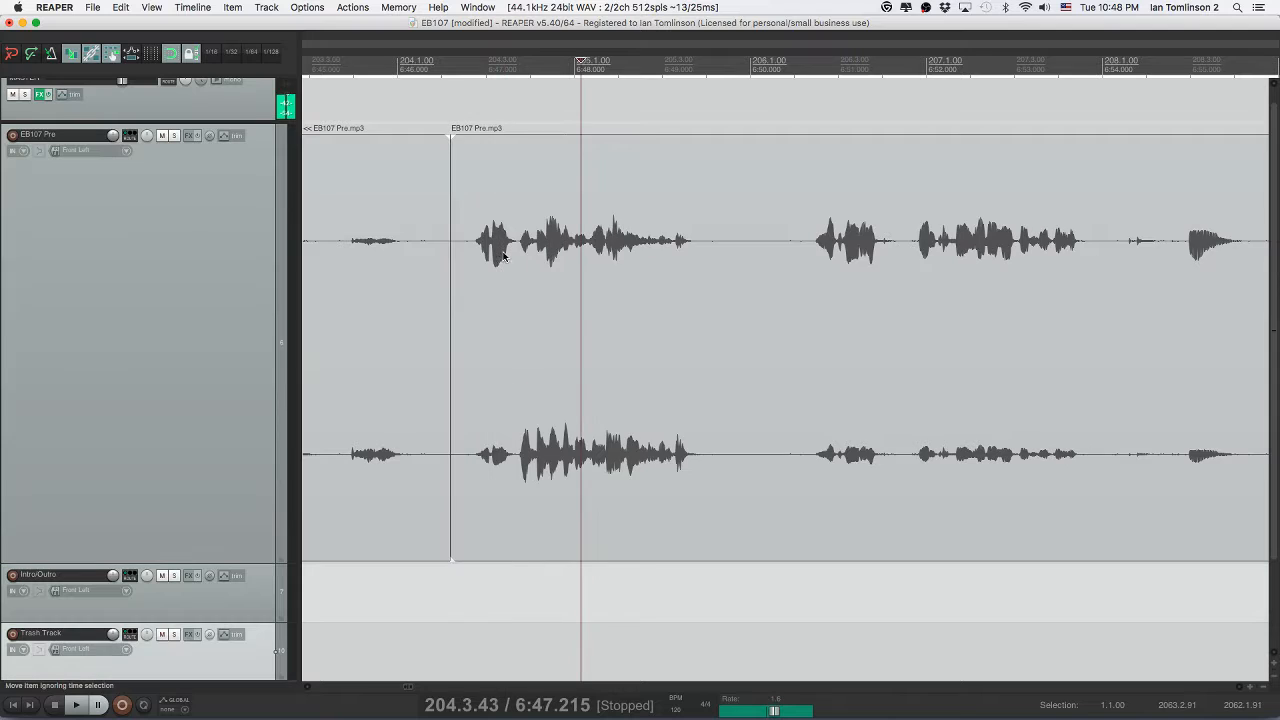
- Cut out the pause between about 6:49.8 and 6:50.3 and play back the joins from about 6:47.2
left_click(731, 263)
key("s")
left_click(771, 263)
key("s")
left_click(758, 263)
key("Delete")
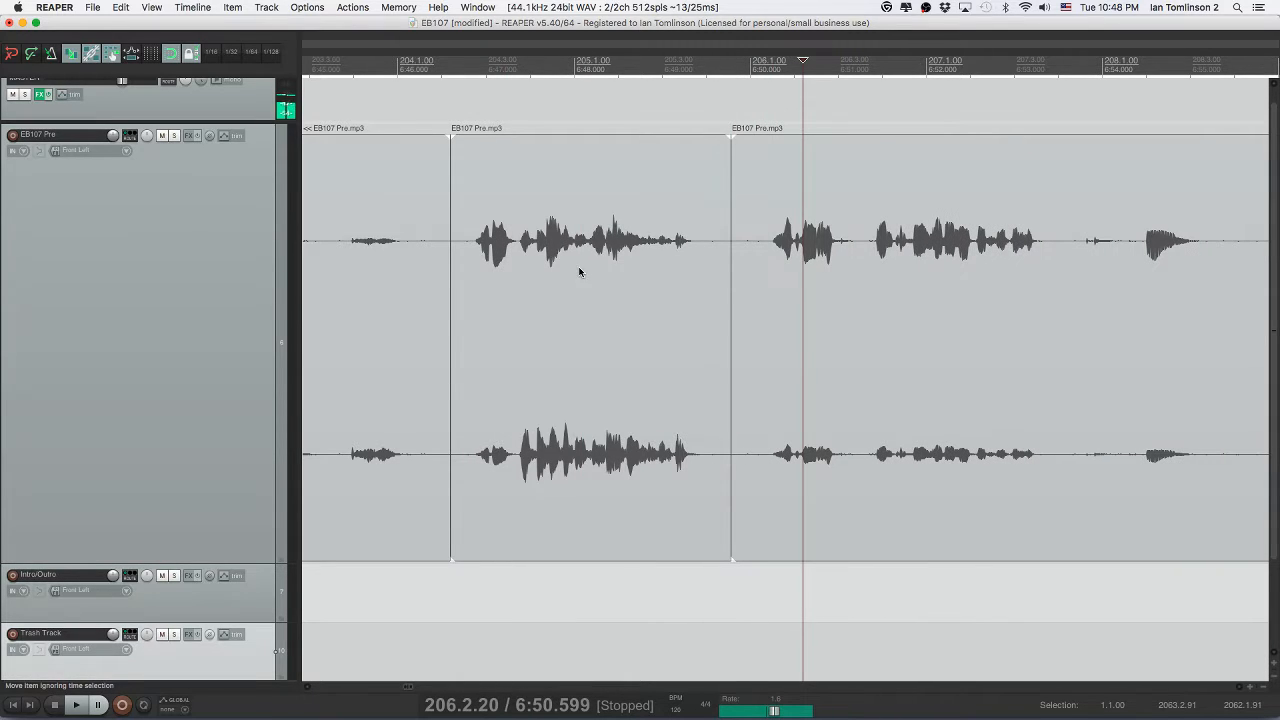
left_click(508, 271)
key("space")
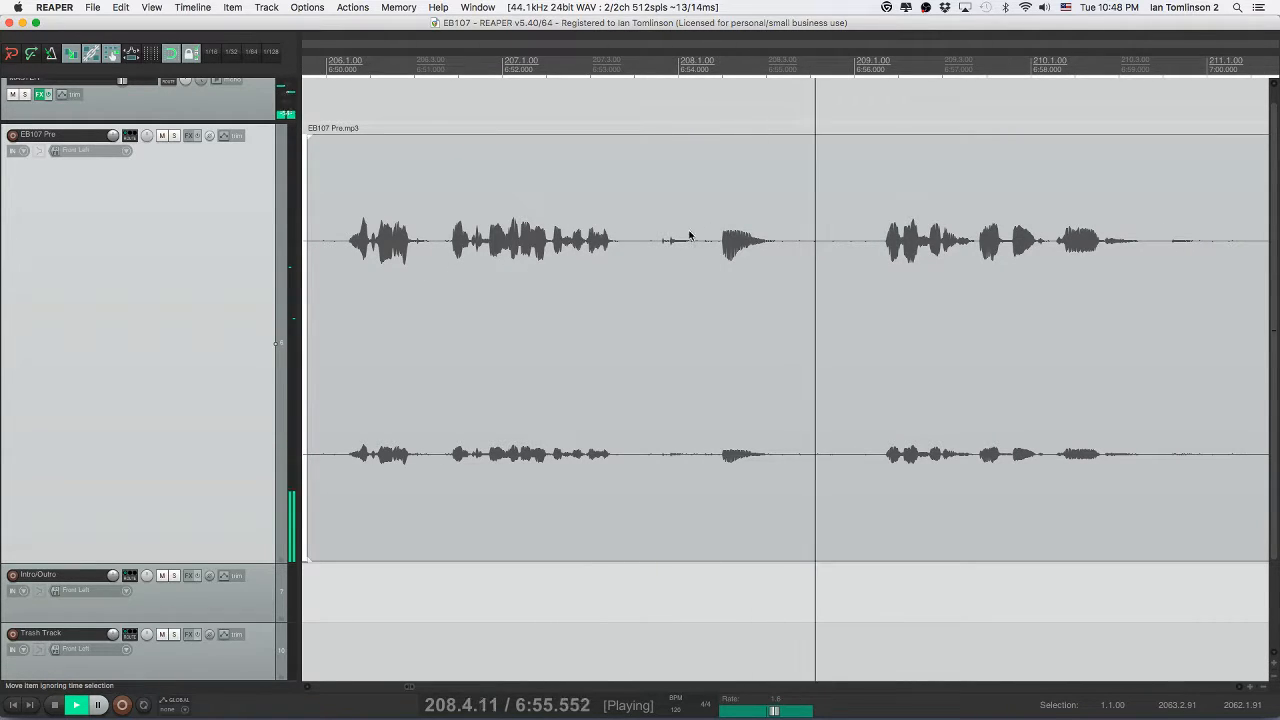
- Cut out the filler sound between 6:53.635 and about 6:55.7 and play back the join from about 6:52.1
key("space")
left_click(646, 241)
key("s")
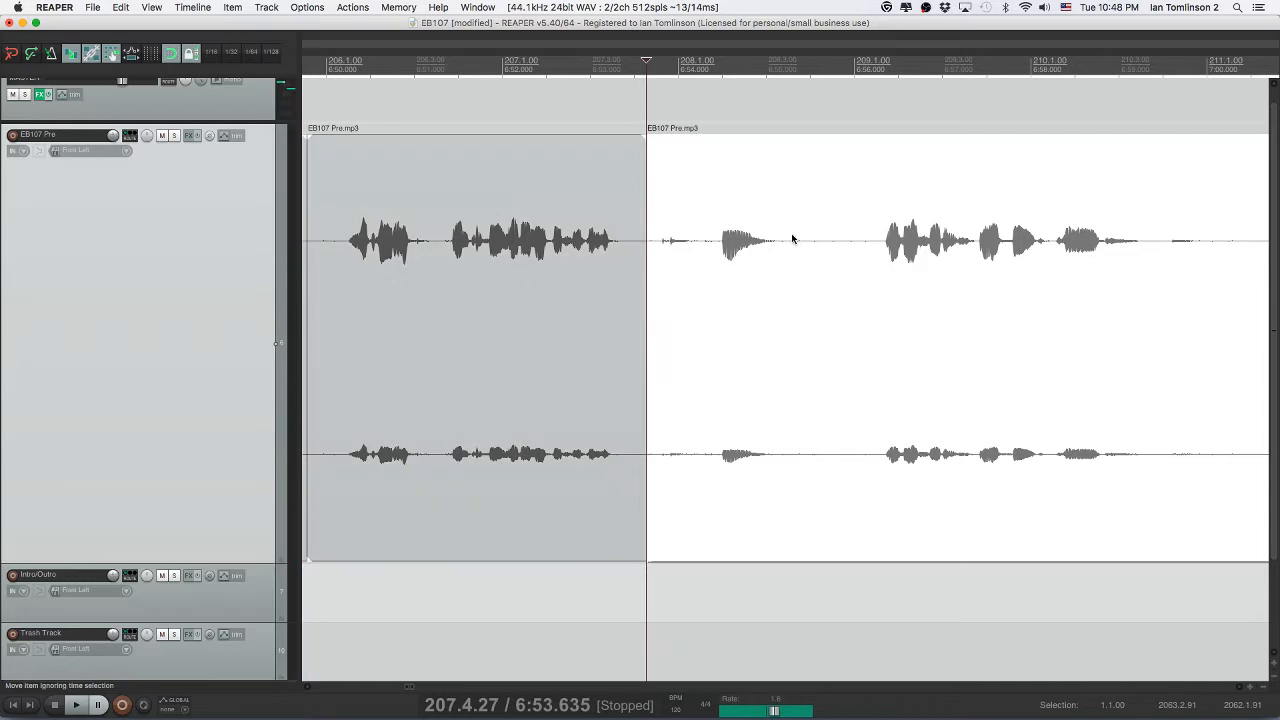
left_click(827, 249)
key("s")
left_click(770, 255)
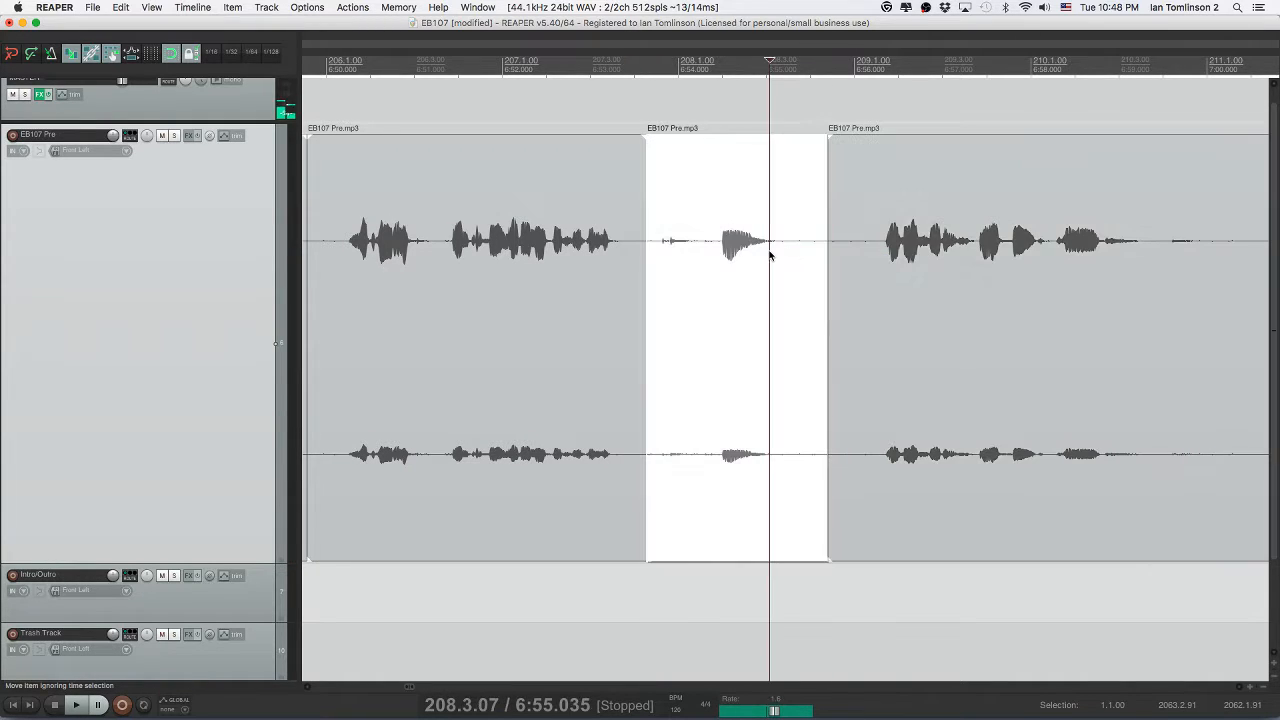
key("Delete")
left_click(514, 255)
key("space")
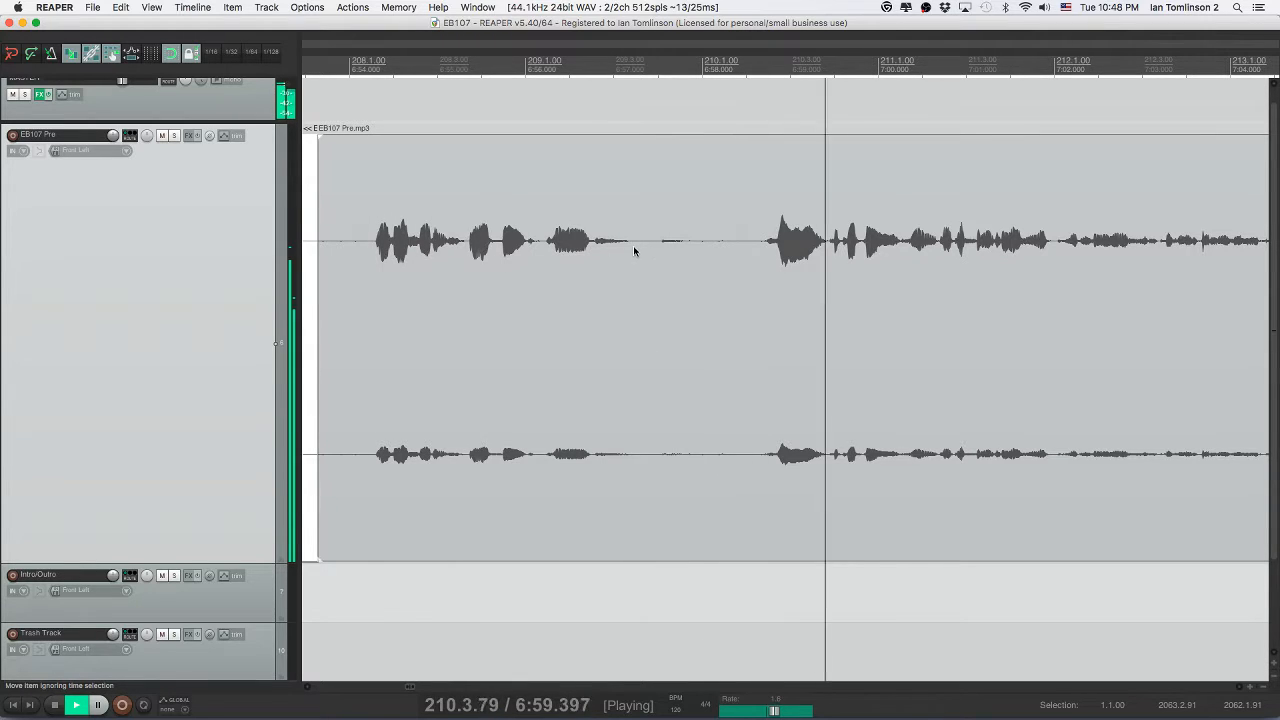
- Stop playback and cut out the quiet gap between about 6:57.2 and 6:58.7
key("space")
left_click(634, 249)
key("s")
left_click(761, 251)
key("s")
left_click(720, 251)
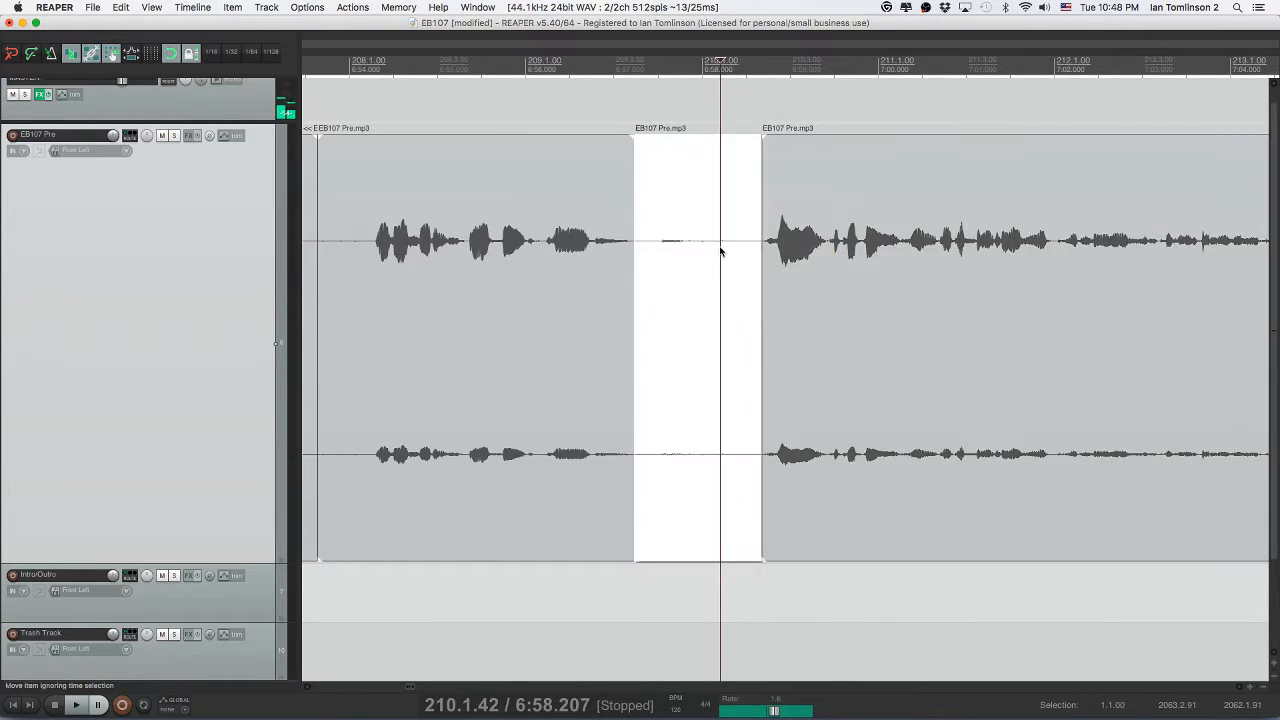
key("Delete")
- Save the project and play back the join near 6:57.2 from about 6:56.8
left_click(595, 251)
key("super+s")
key("space")
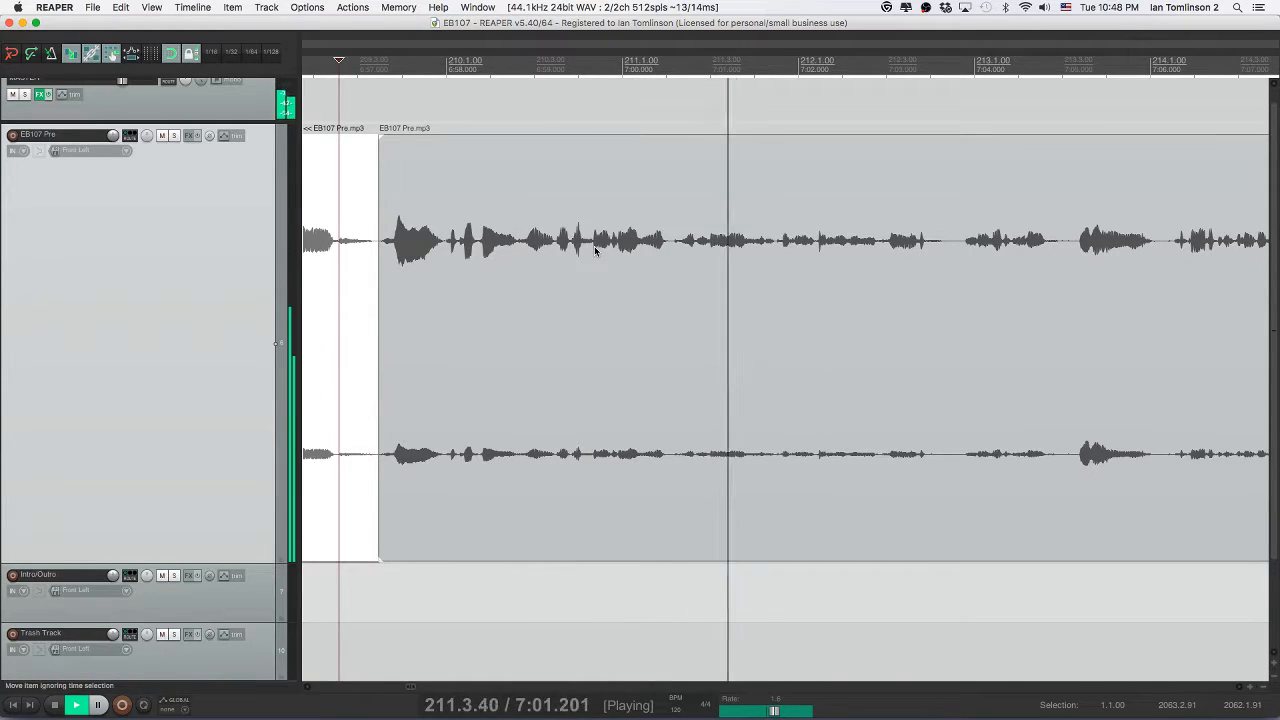
- Locate the unwanted words by ear and cut them out between 6:58.813 and about 6:59.4
left_click(381, 247)
key("space")
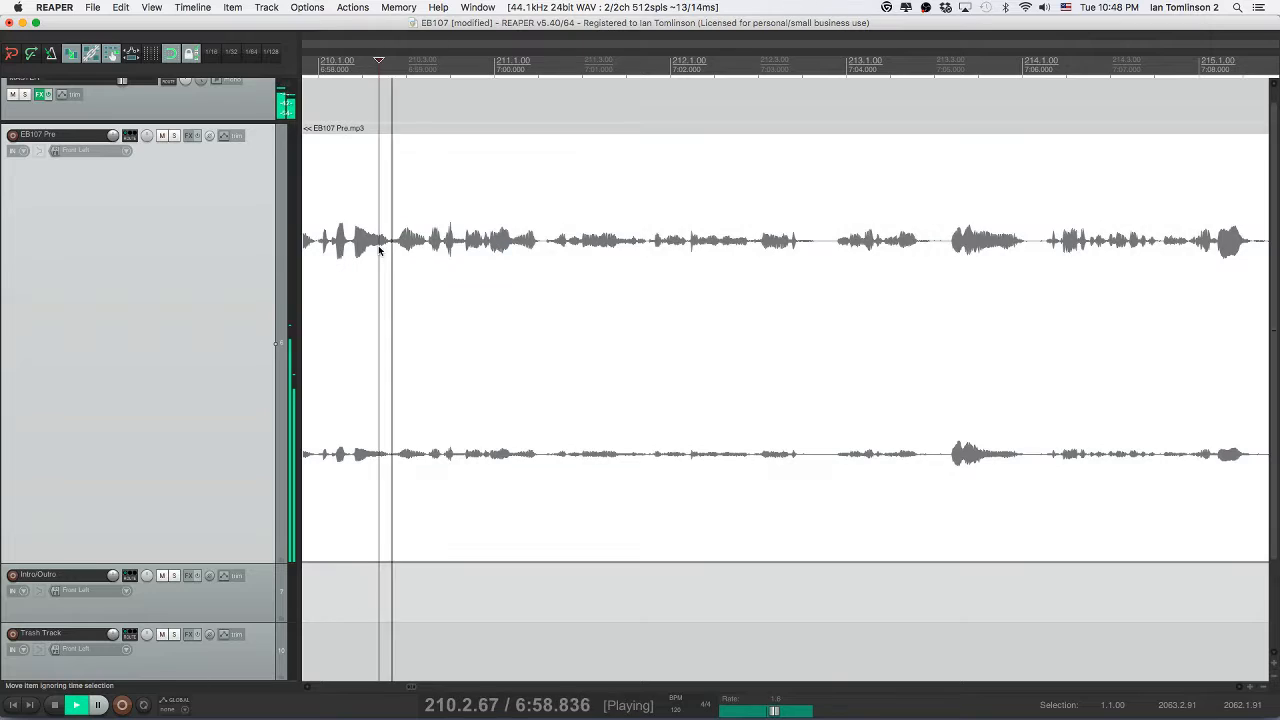
key("space")
left_click(390, 243)
key("space")
key("s")
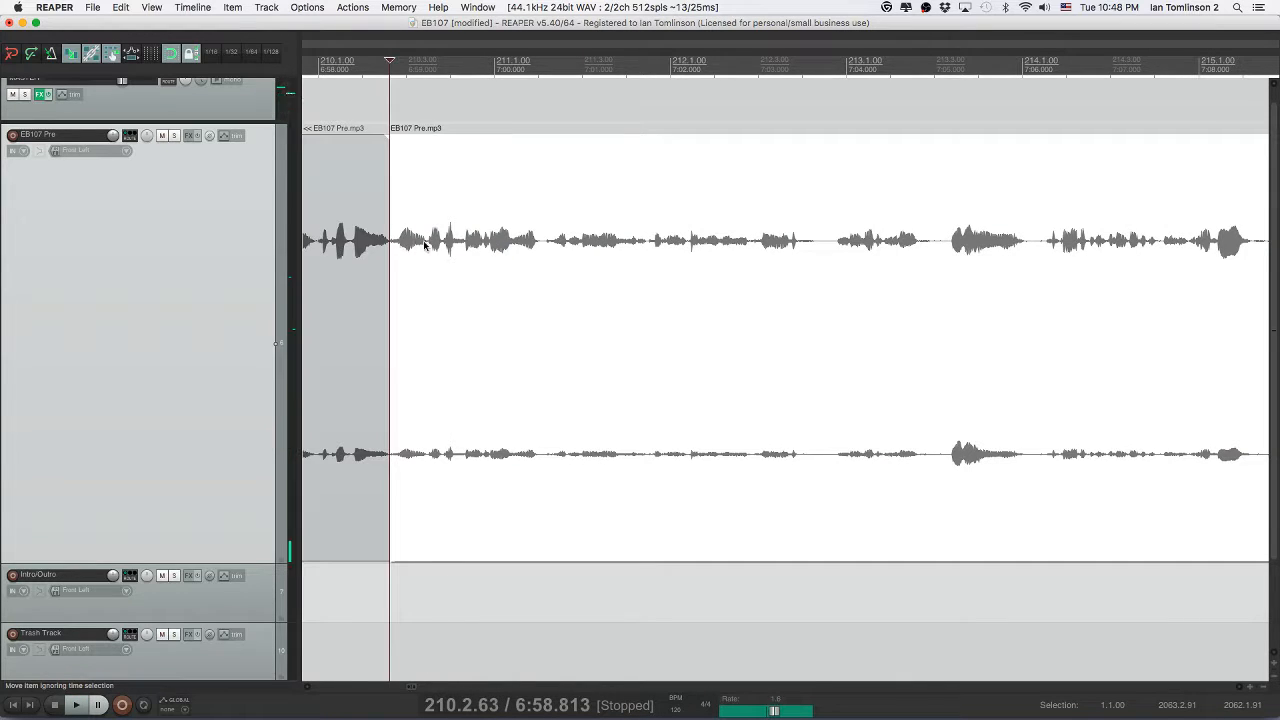
key("s")
left_click(419, 248)
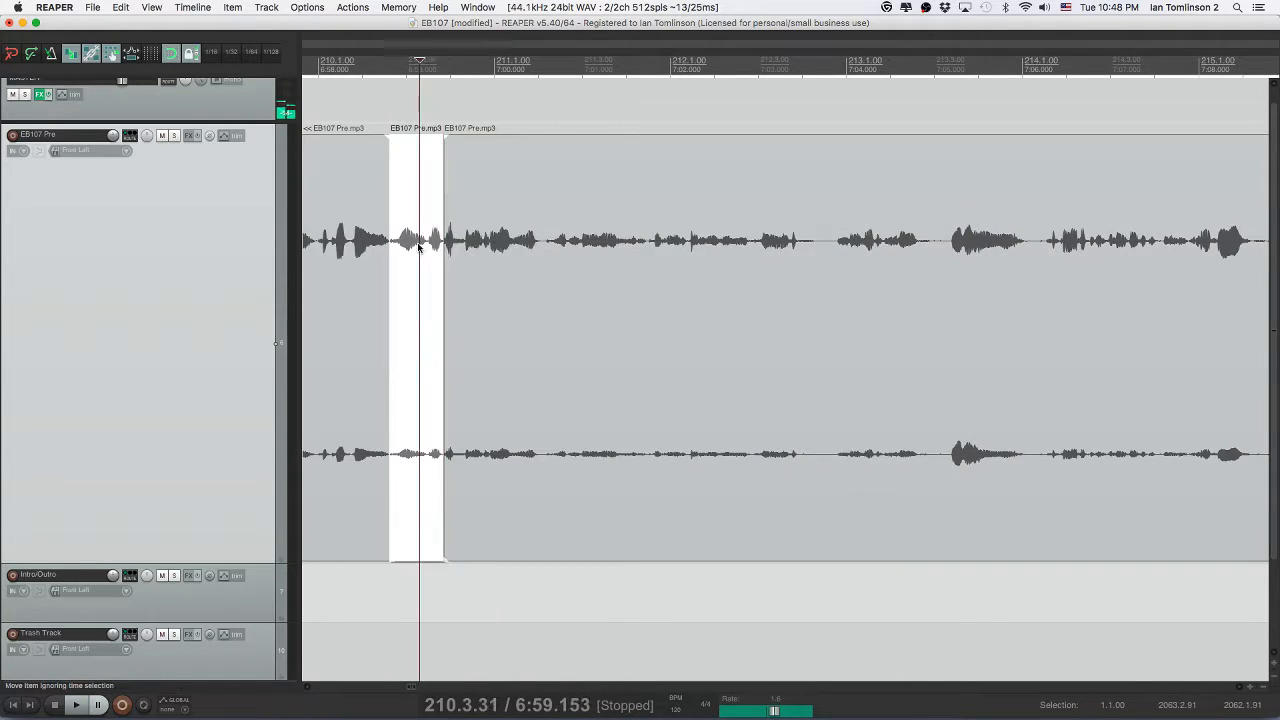
key("Delete")
- Play back the join at 6:58.813 from about 6:57.6 and listen on to about 7:07
scroll(374, 249, "left", 5)
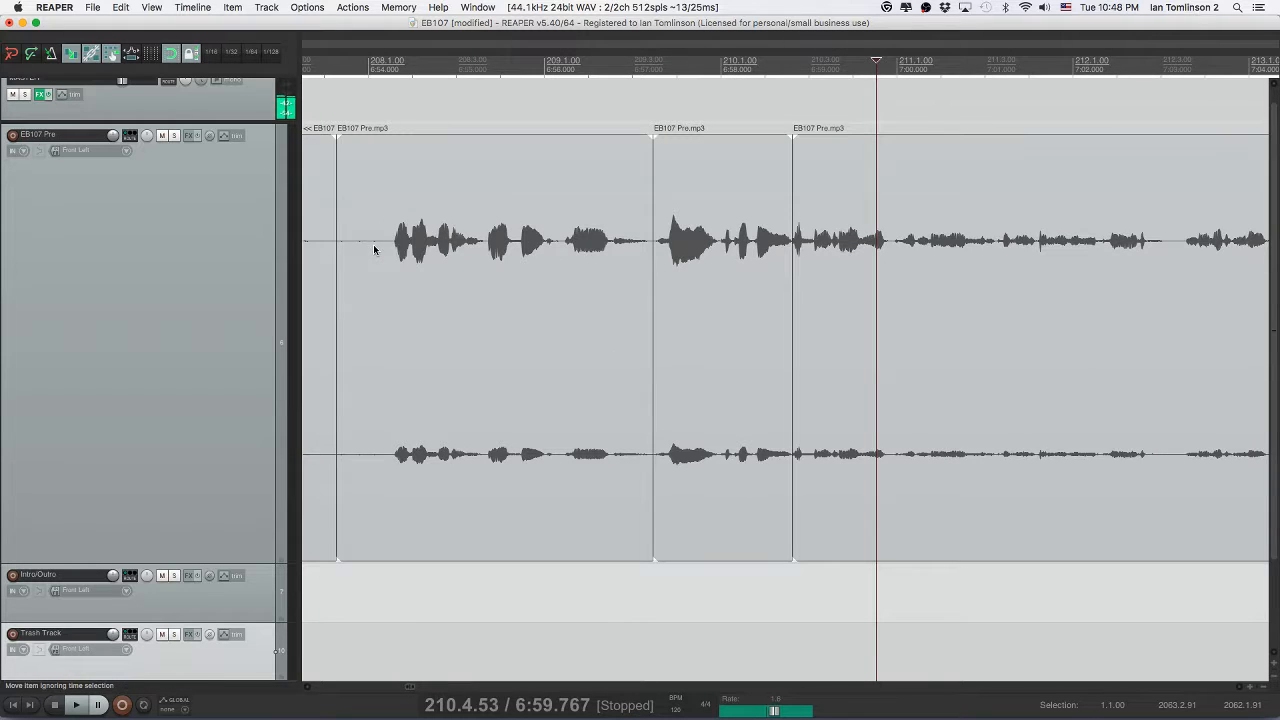
left_click(683, 256)
key("space")
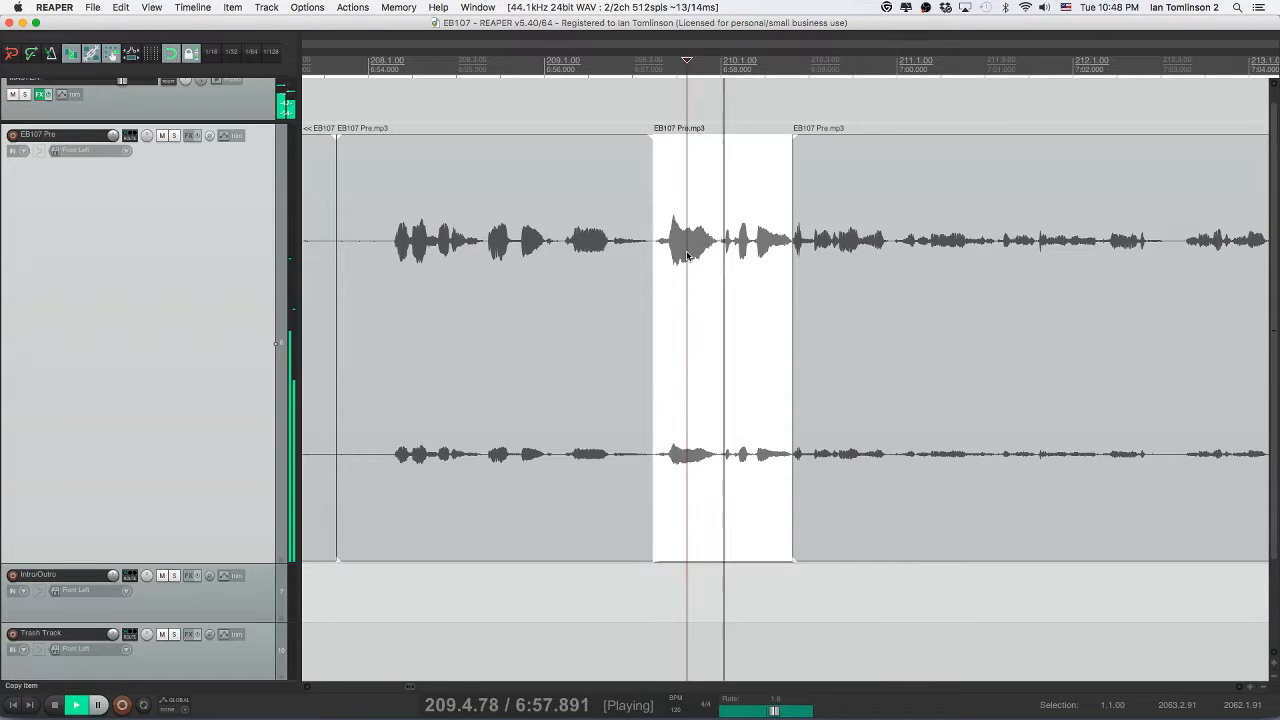
scroll(686, 253, "right", 3)
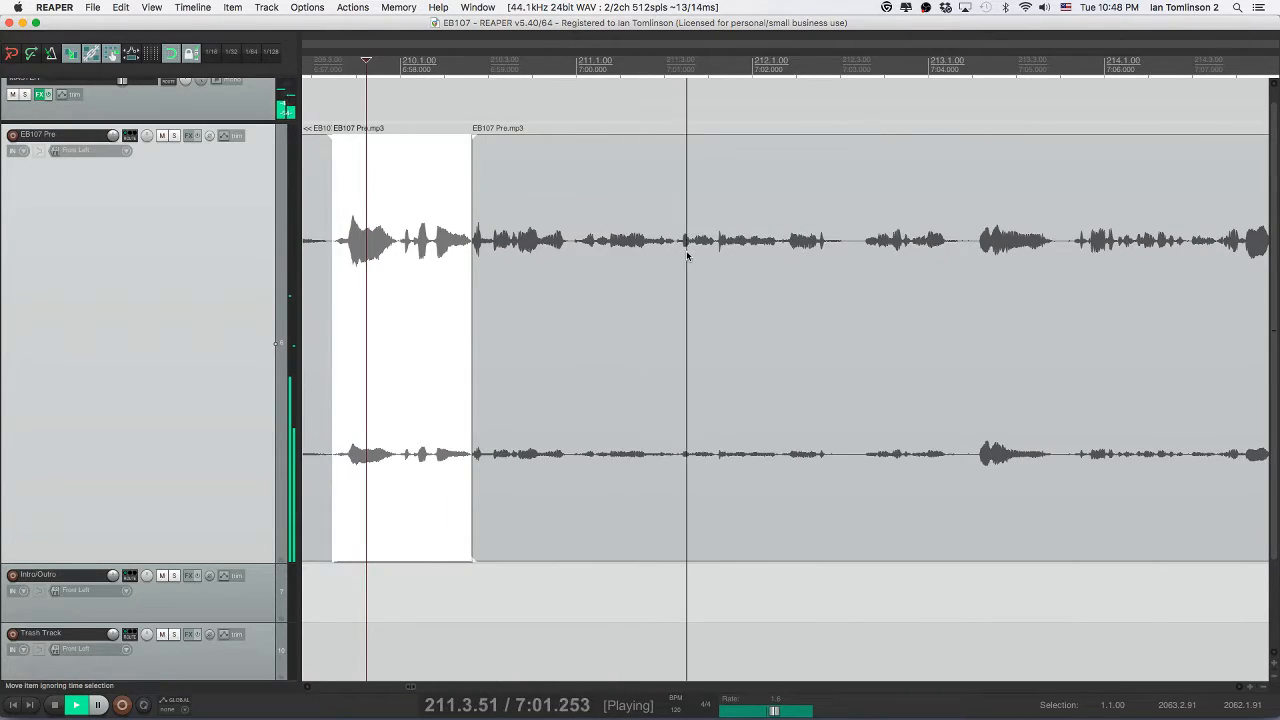
scroll(686, 253, "right", 2)
scroll(686, 255, "right", 4)
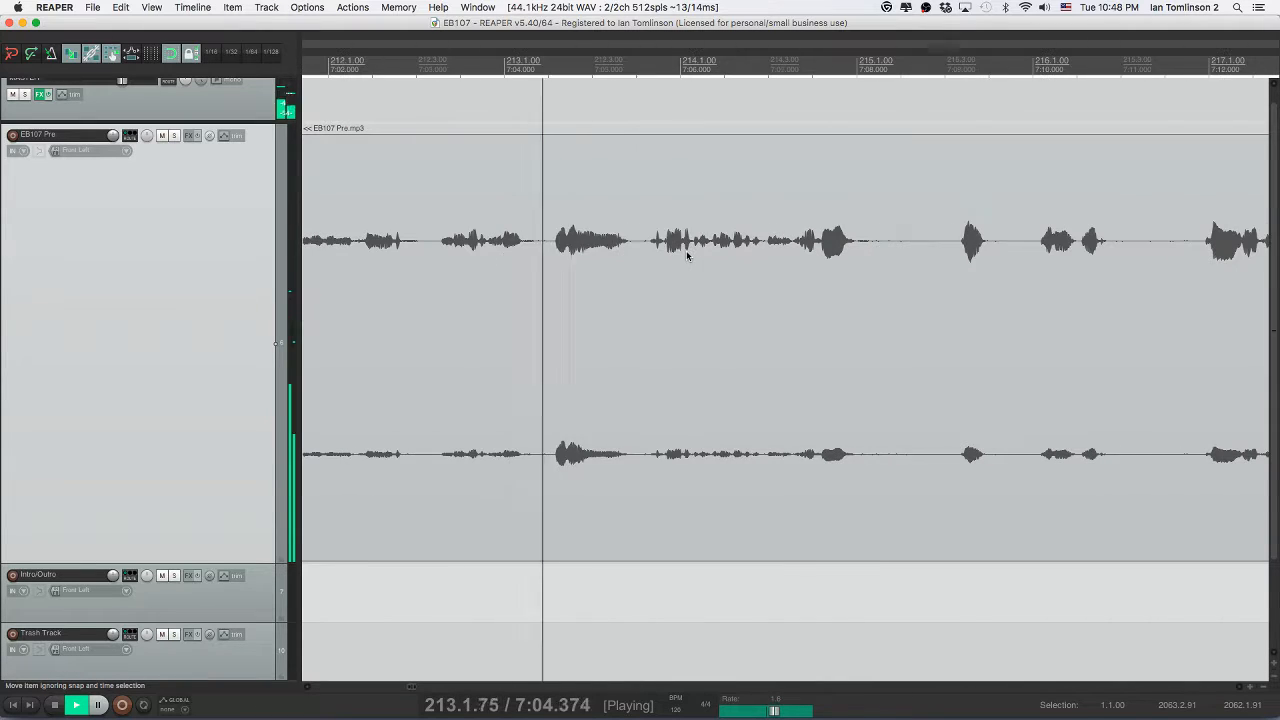
scroll(686, 253, "right", 3)
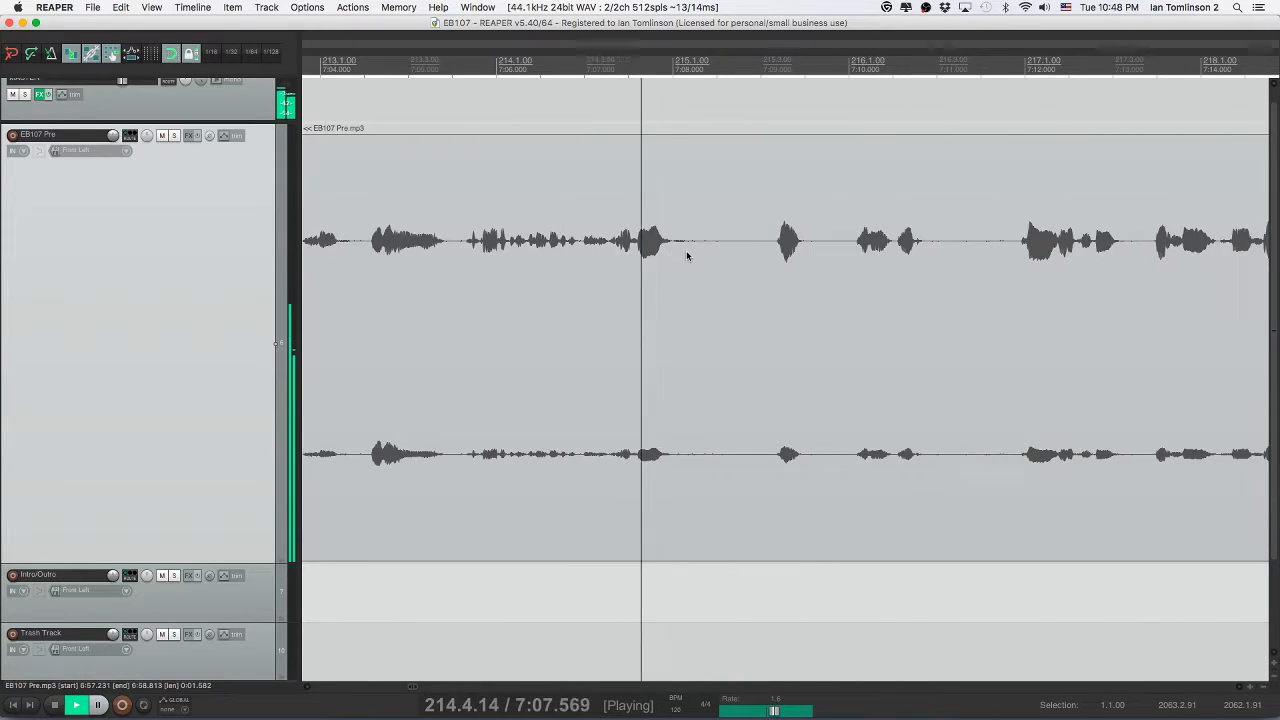
- Split around the silence and cut it out between about 7:08.2 and 7:09.1
key("s")
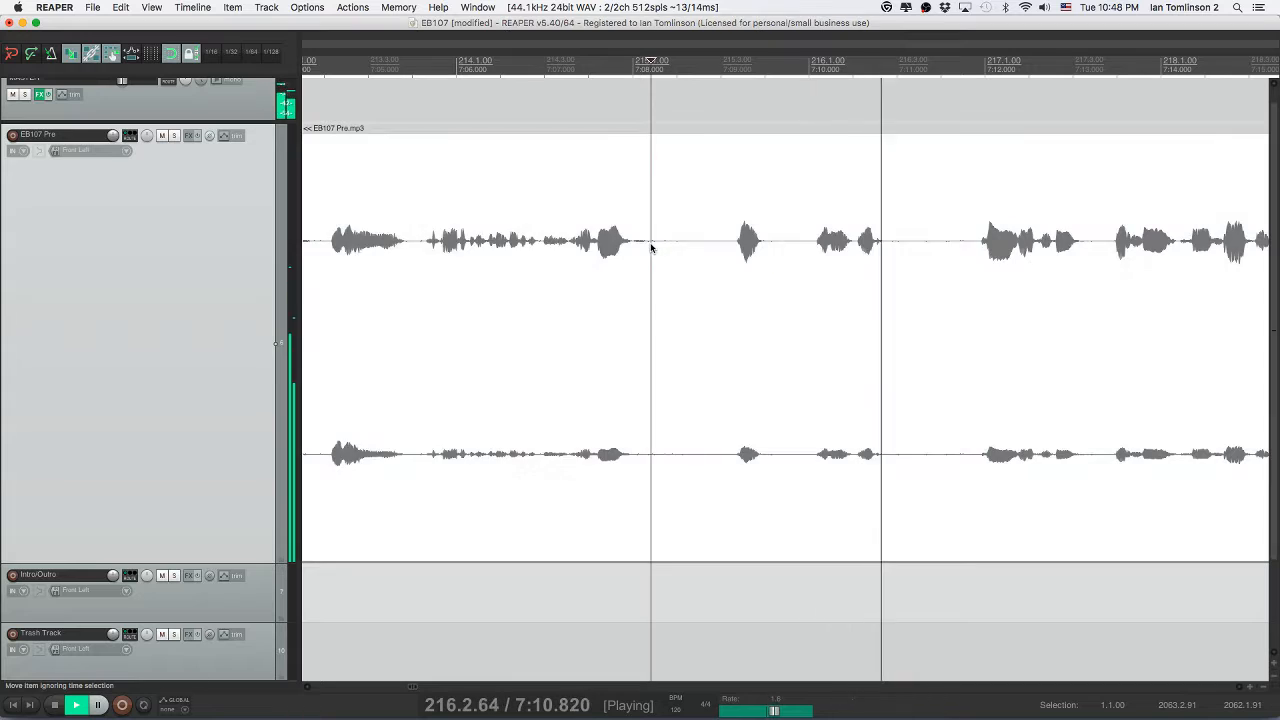
key("s")
left_click(703, 251)
key("Delete")
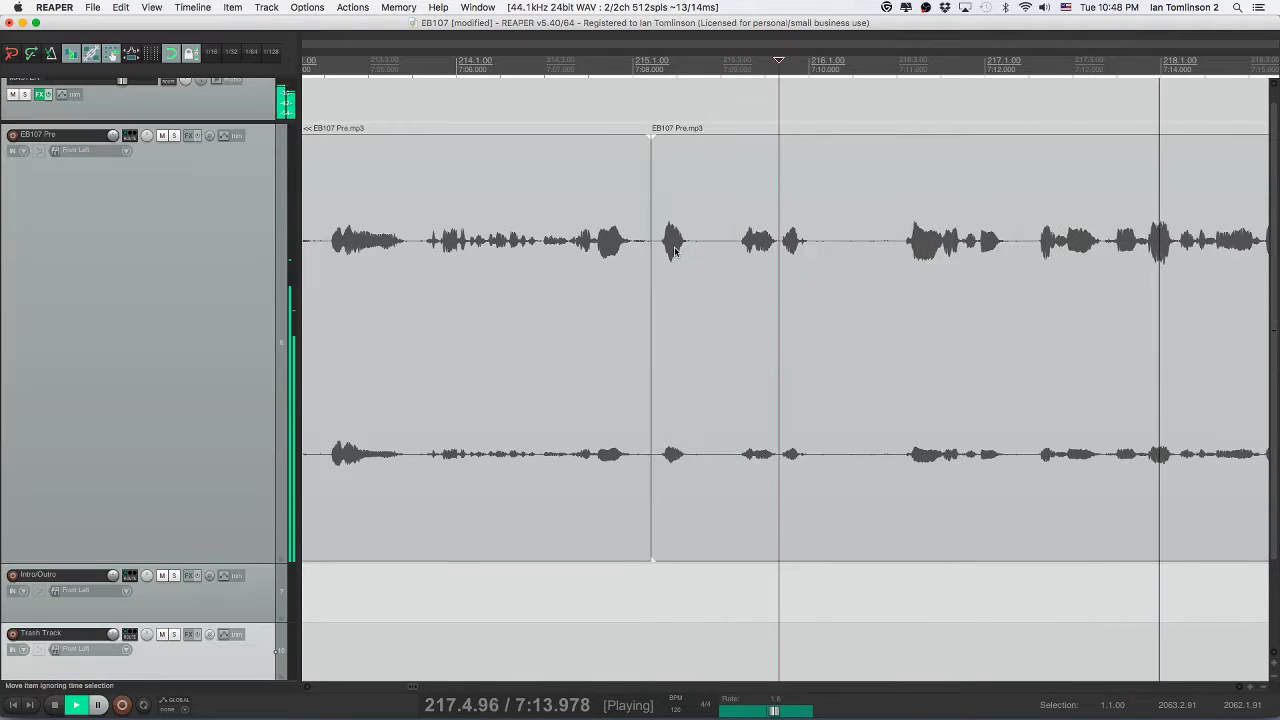
- Cut out the short words and the pause following them between about 7:09.1 and 7:10.8
left_click(728, 252)
key("s")
left_click(881, 257)
key("s")
left_click(825, 257)
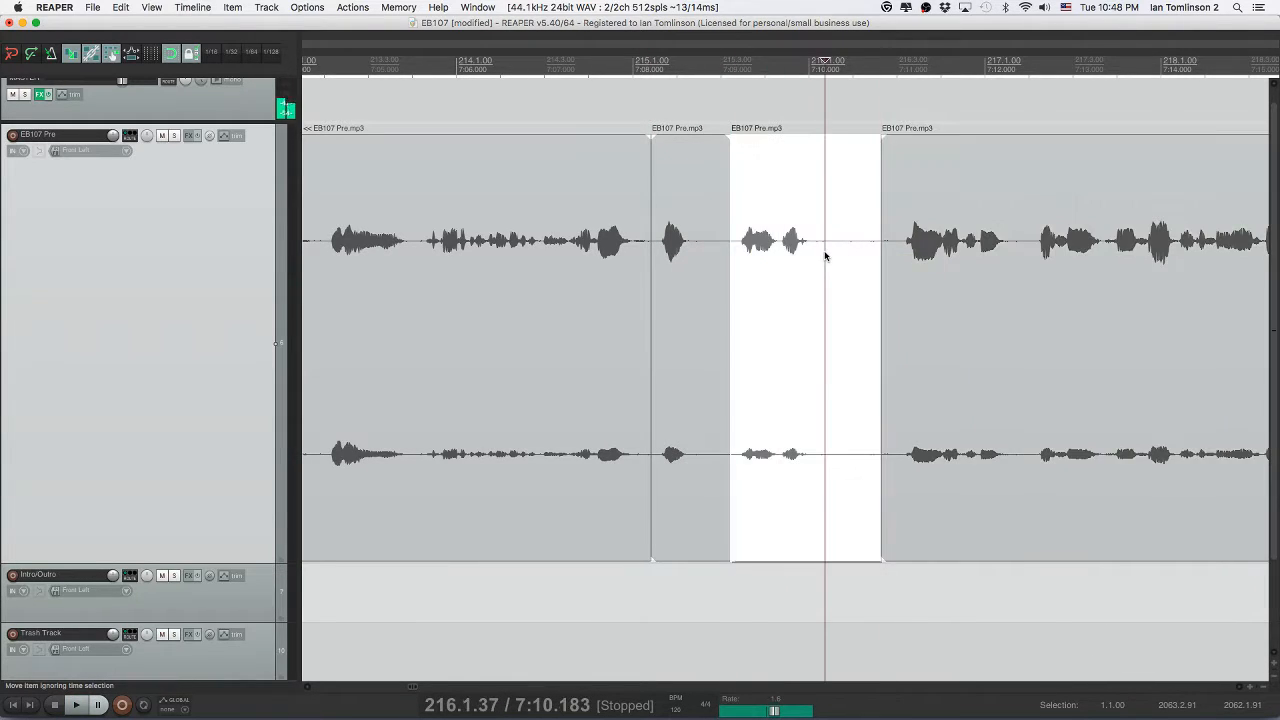
key("Delete")
- Play back the joins near 7:08.2 and 7:09.1 from about 7:07.7 and save the project
left_click(605, 242)
key("space")
key("super+s")
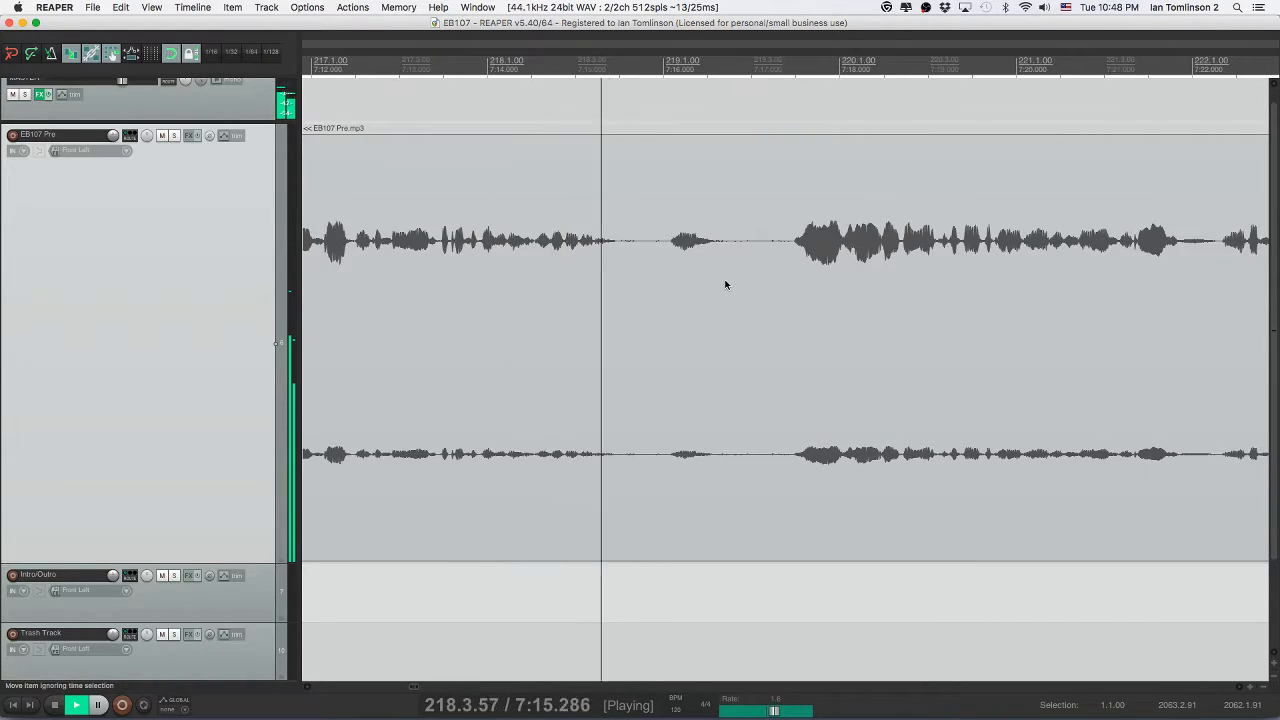
- Cut out the quiet sound between 7:15.770 and about 7:17.3 and play back the join from about 7:14.3
left_click(643, 257)
key("space")
key("s")
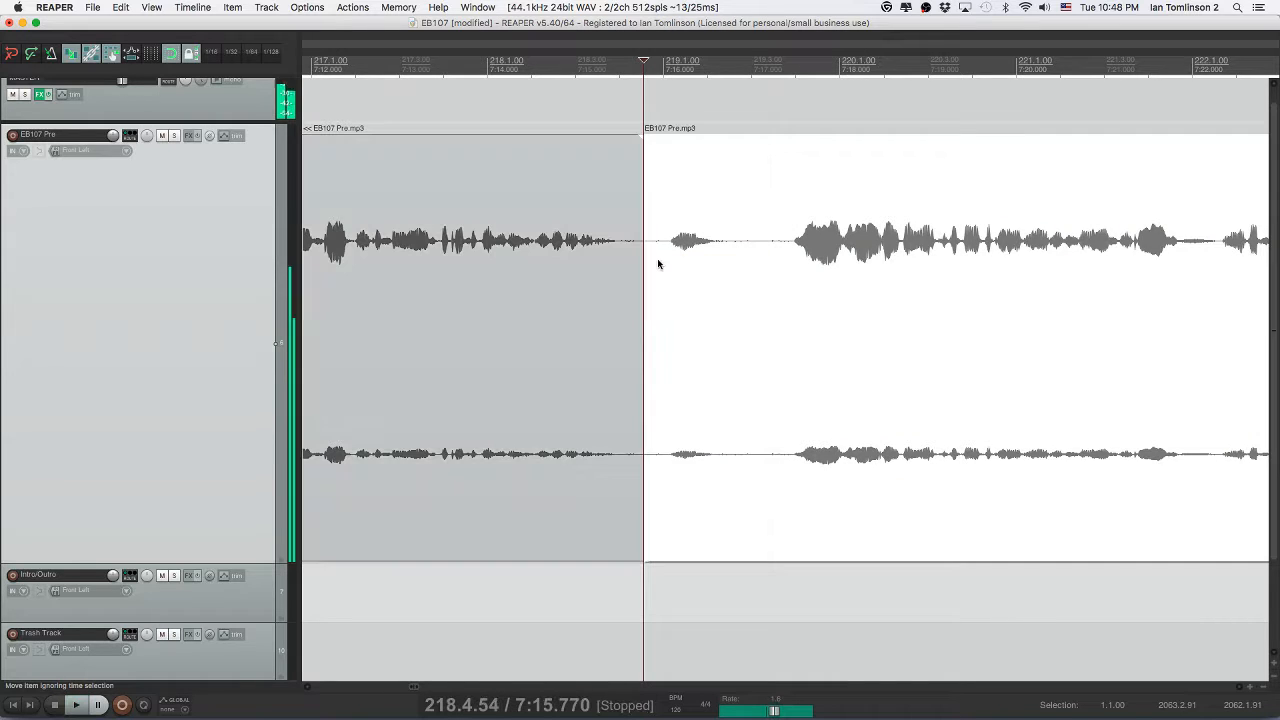
left_click(780, 261)
key("s")
left_click(720, 262)
key("Delete")
left_click(516, 263)
key("space")
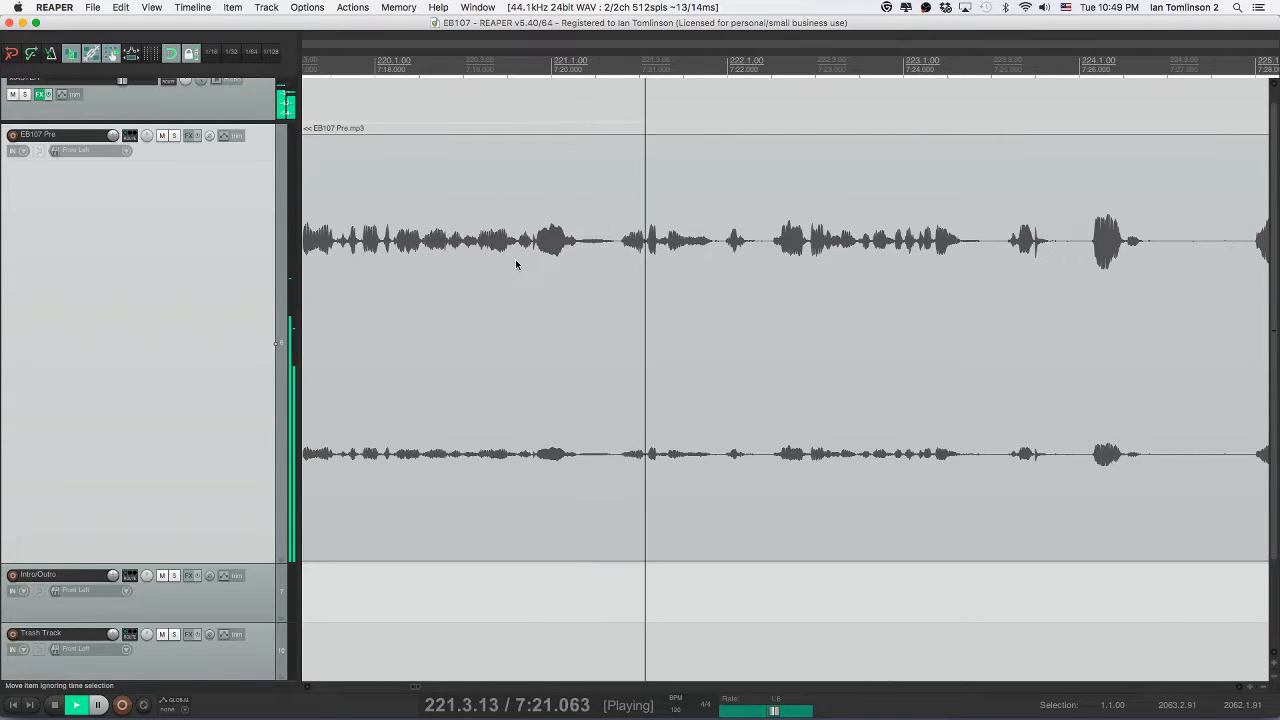
- Split around the short sound and cut it out between 7:20.714 and 7:21.069
left_click(614, 242)
key("s")
left_click(647, 245)
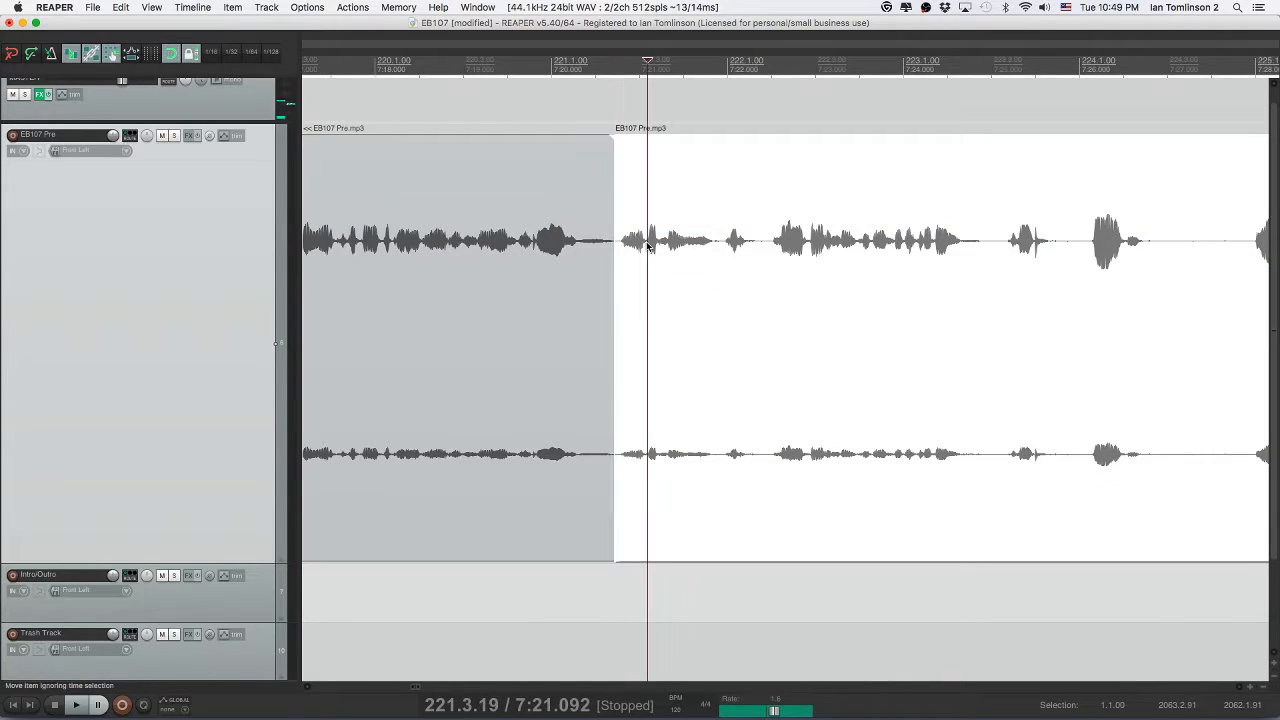
key("s")
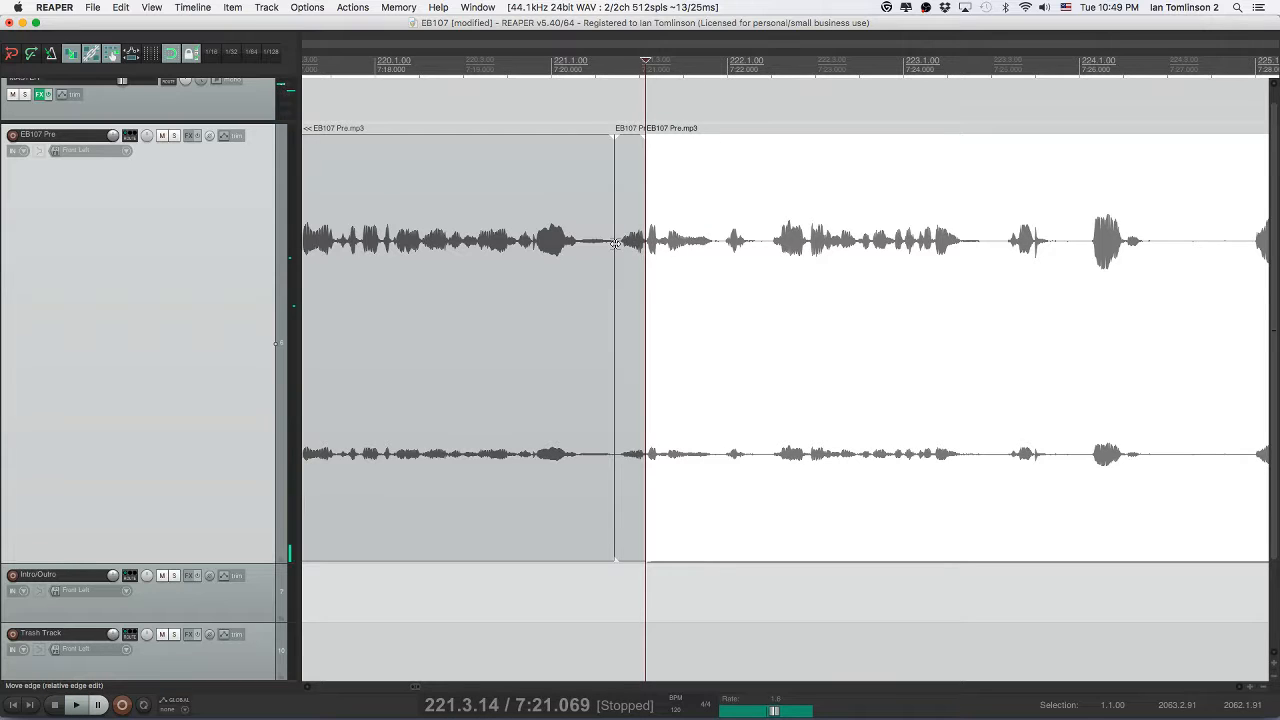
left_click(624, 245)
key("Delete")
- Save the project and play back the join at 7:20.714 from about 7:19.2
left_click(478, 242)
key("super+s")
key("space")
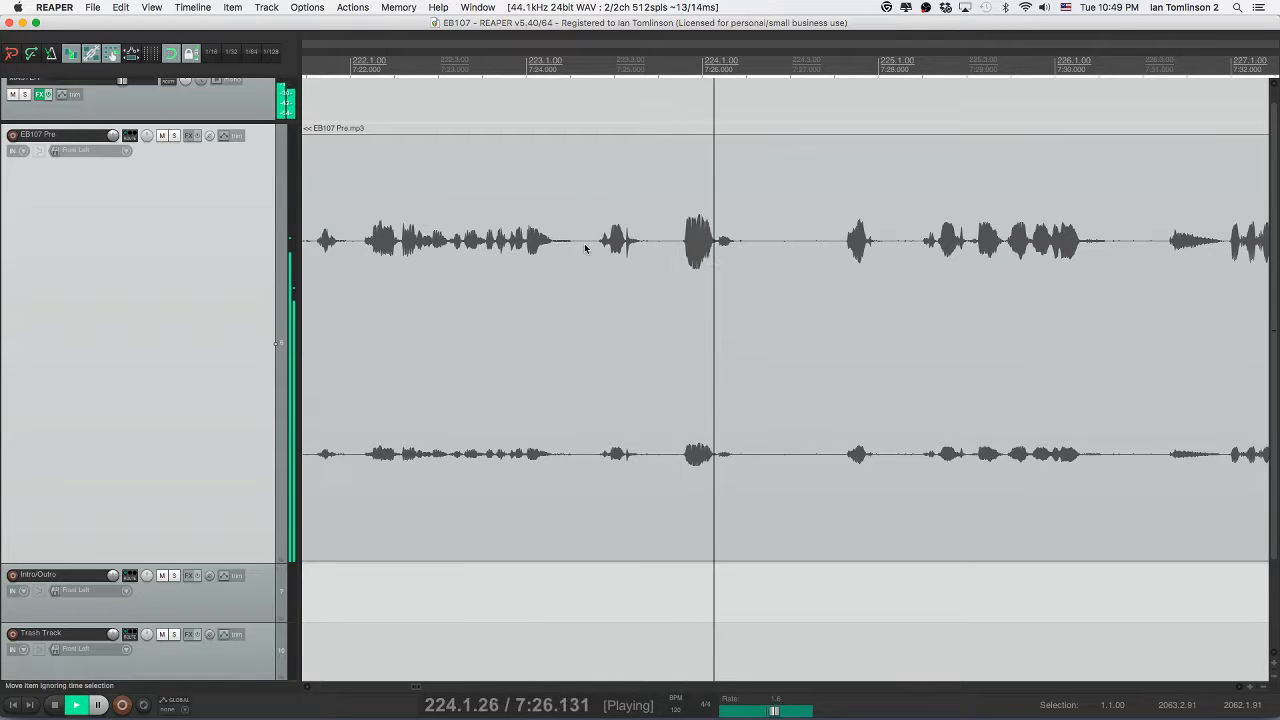
- Cut out the silence and the isolated word between 7:26.558 and about 7:28.4
scroll(693, 243, "right", 1)
left_click(671, 242)
key("s")
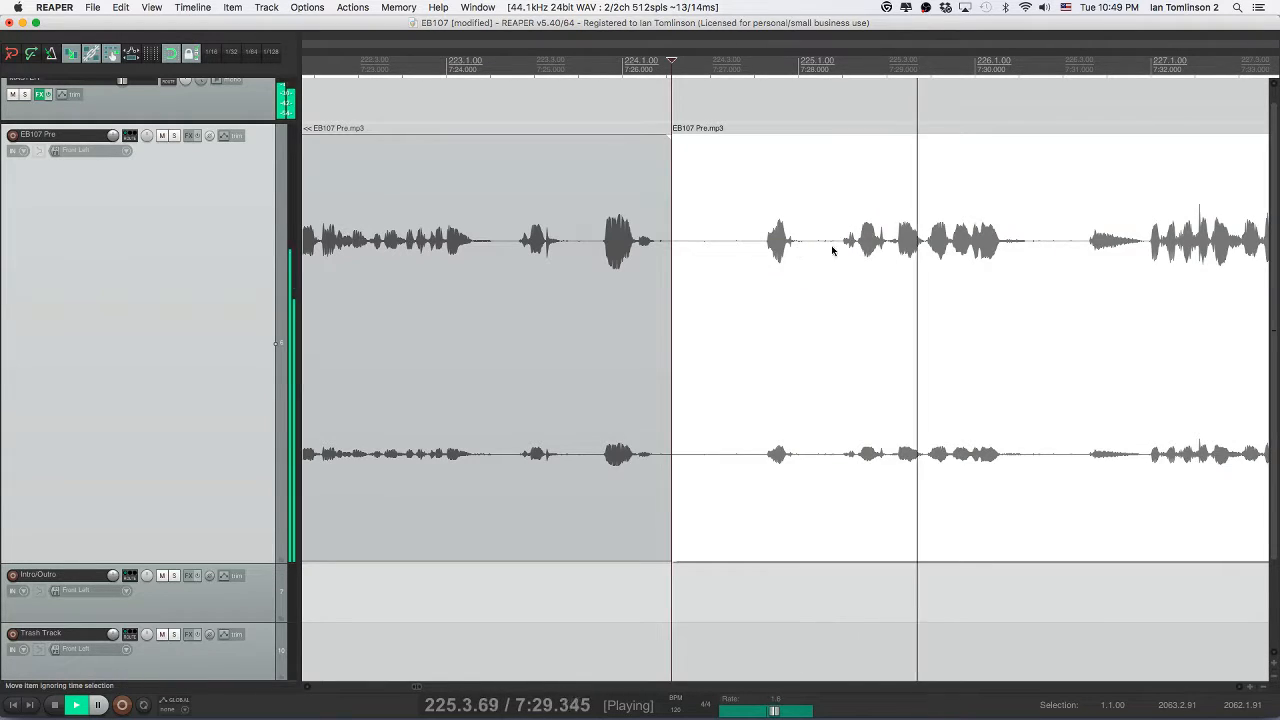
left_click_drag(834, 247, 1007, 250)
key("Delete")
- Play back the join at 7:26.558 from 7:26.096, save the project and stop playback
left_click(631, 250)
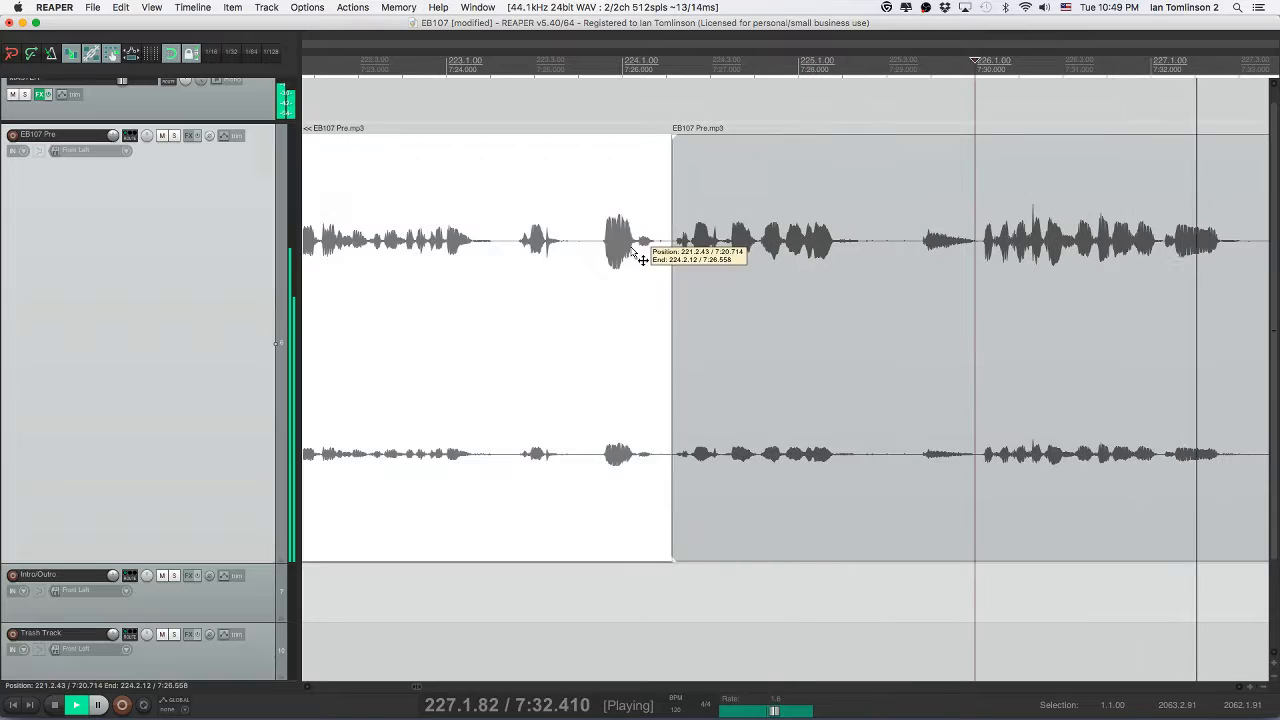
key("space")
key("space")
key("super+s")
key("space")
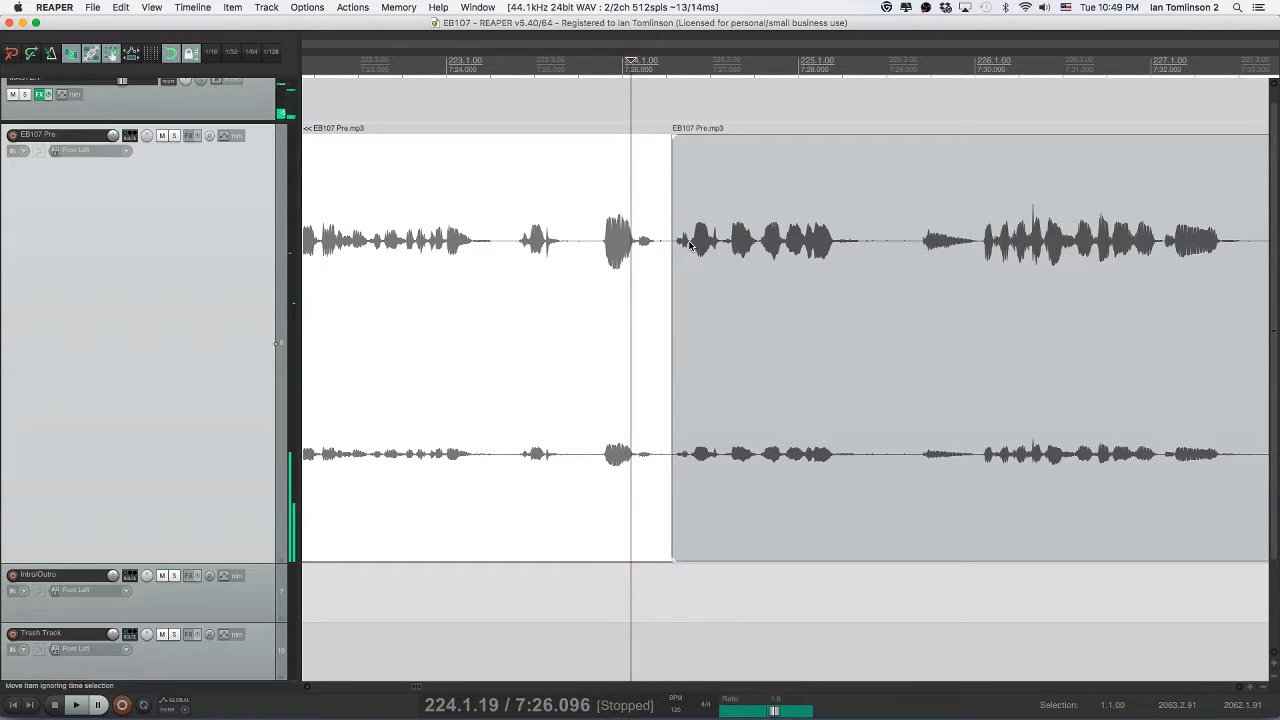
- Cut out the faint sound between 7:26.558 and about 7:26.8, play back the join and save the project
left_click(690, 245)
key("s")
left_click(683, 245)
key("Delete")
left_click(616, 247)
key("space")
key("super+s")
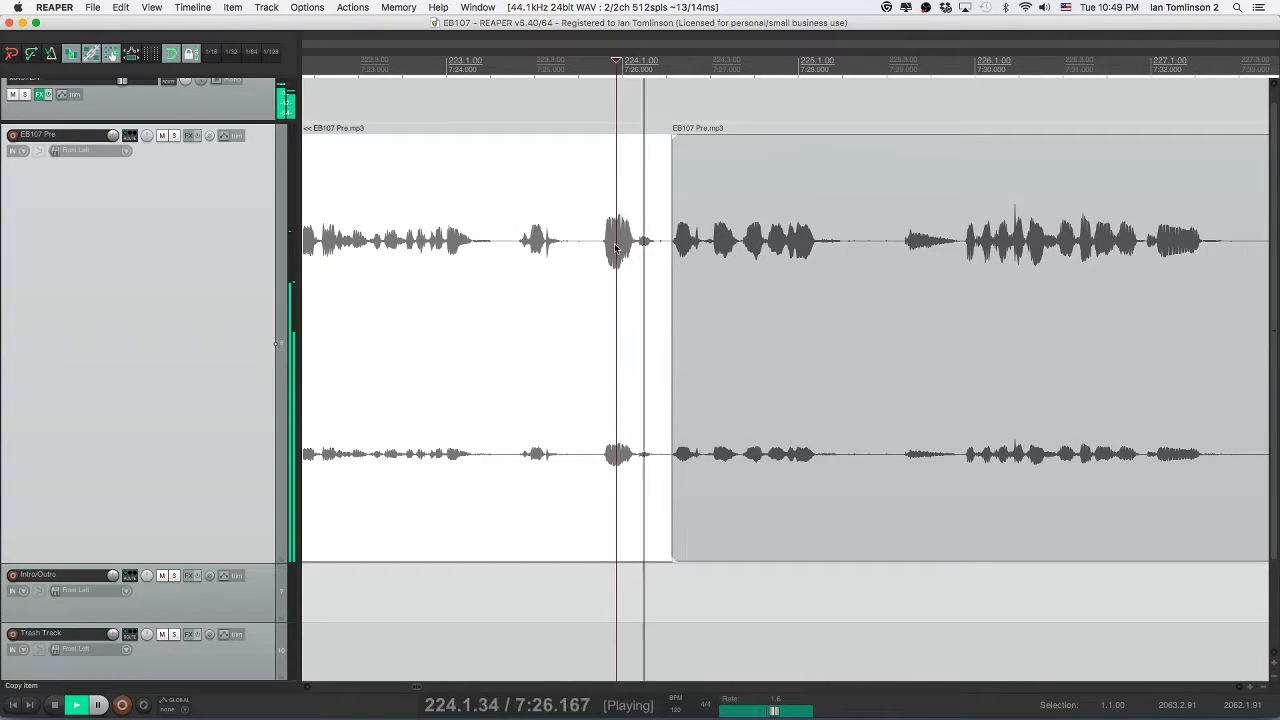
- Split around the quiet filler sound and cut it out between about 7:28.5 and 7:29.8
left_click(686, 243)
key("s")
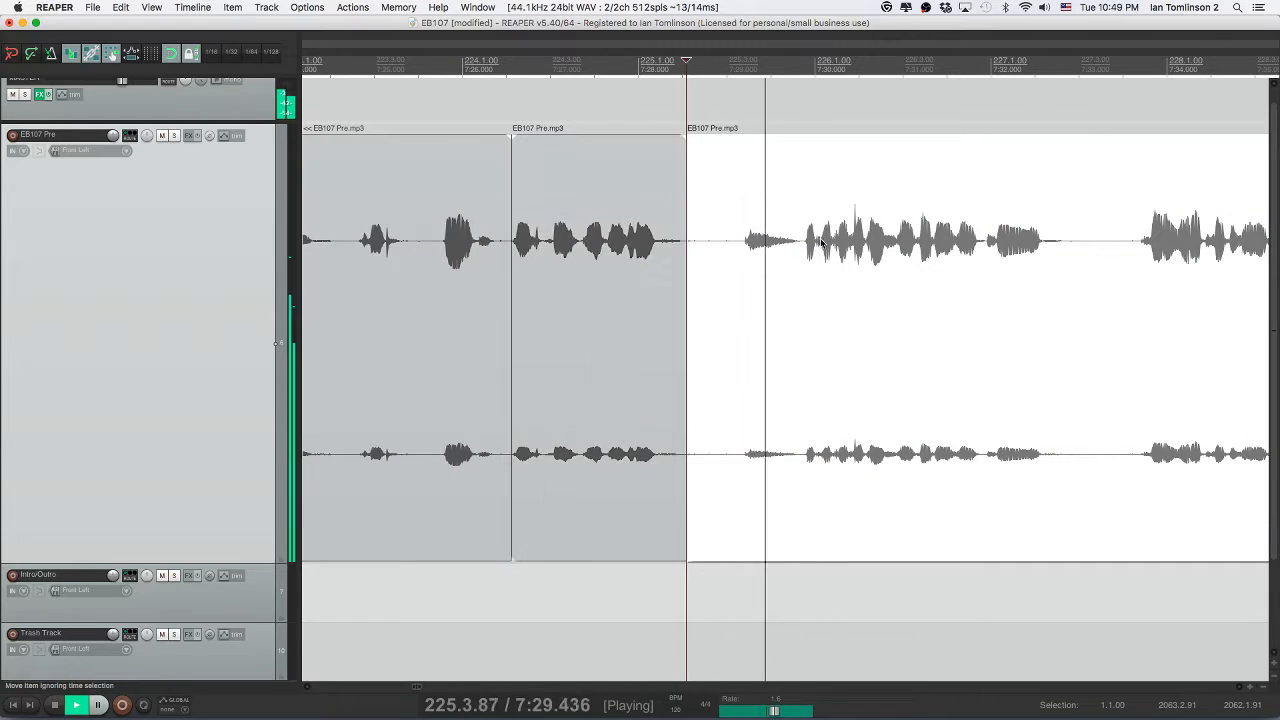
left_click(801, 245)
key("s")
left_click(771, 246)
key("Delete")
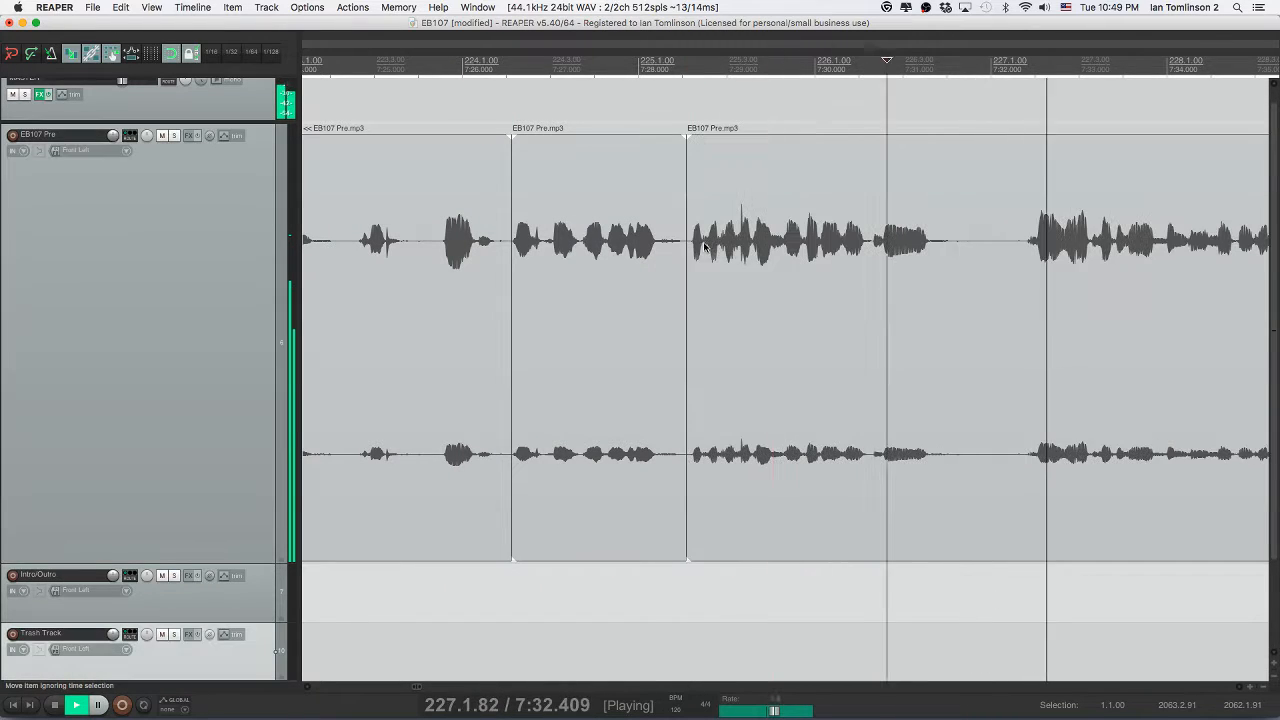
- Play back the join at about 7:28.5 from 7:27.890, save the project and stop playback
left_click(629, 245)
key("space")
key("space")
key("super+s")
key("space")
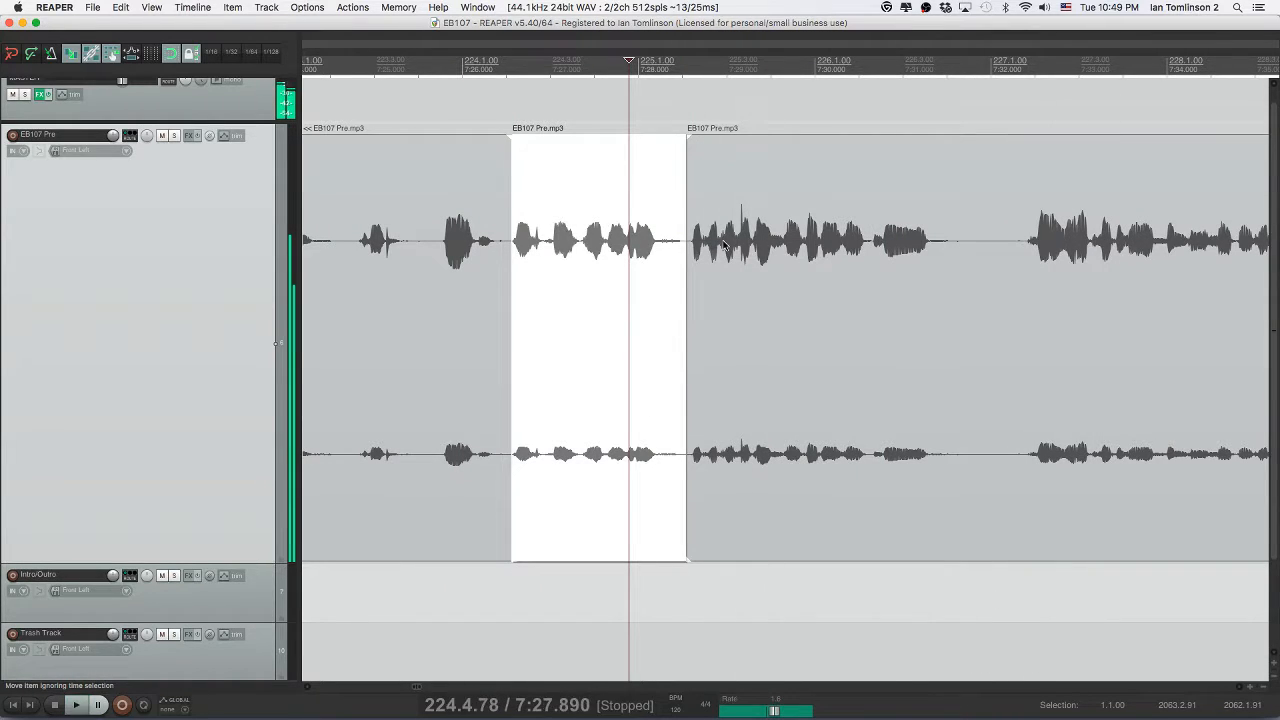
- Find the end of the unwanted words by ear, split there and cut out the audio between 7:28.541 and about 7:29.1
left_click(720, 245)
key("space")
left_click(738, 245)
key("space")
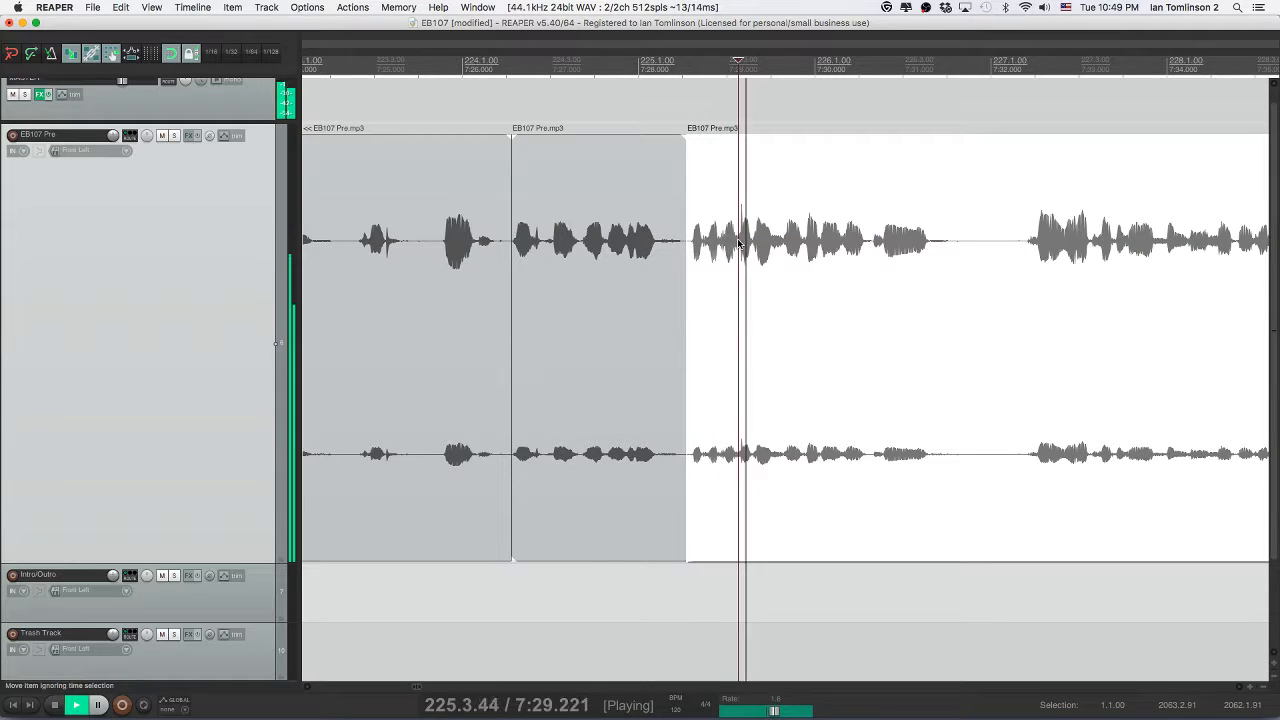
key("s")
left_click(709, 248)
key("Delete")
- Play back the join at 7:28.541 from 7:27.603 and save the project
left_click(604, 250)
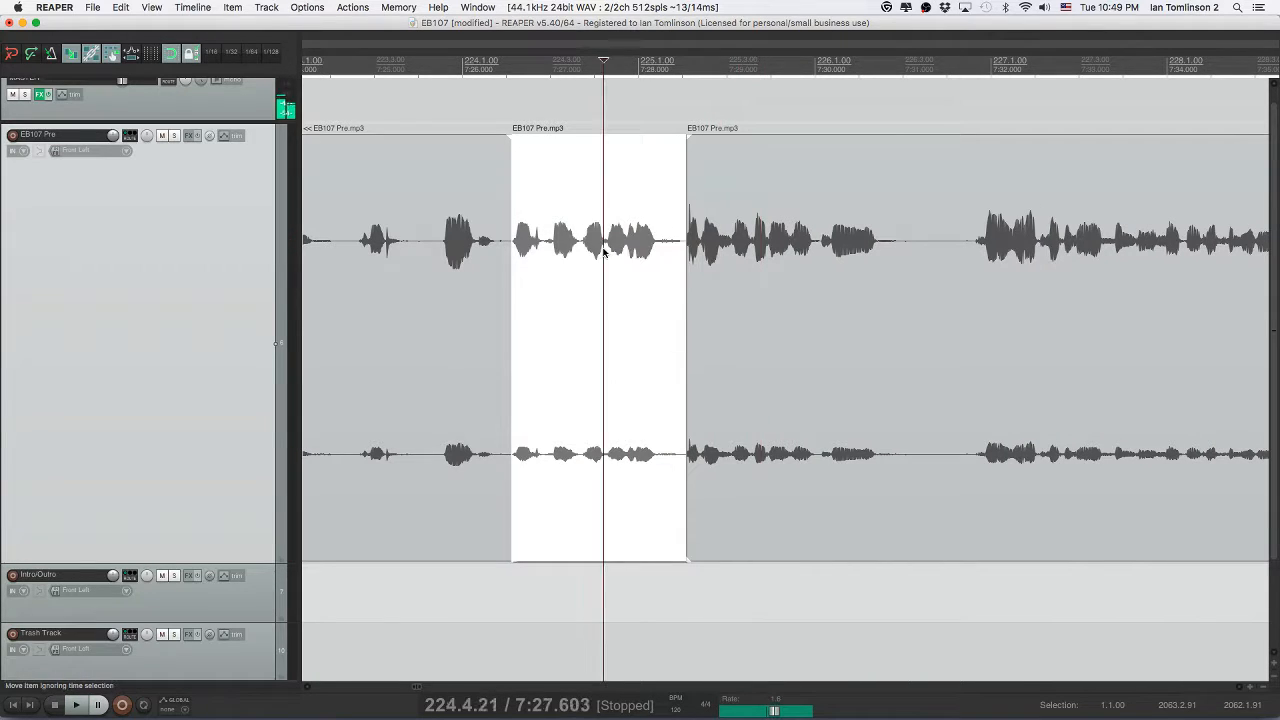
key("space")
key("super+s")
scroll(757, 270, "right", 1)
scroll(757, 268, "right", 2)
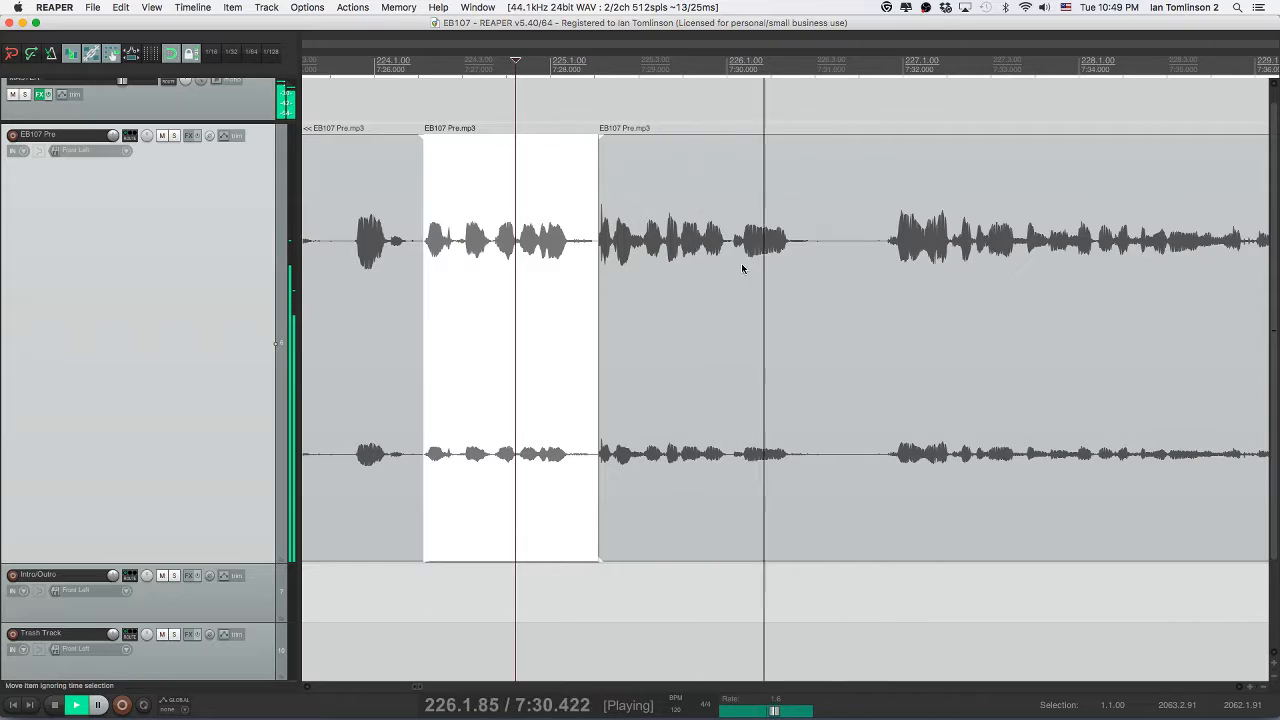
- Listen through the phrase between about 7:29 and 7:31 and split the recording between words at 7:29.291
left_click(813, 245)
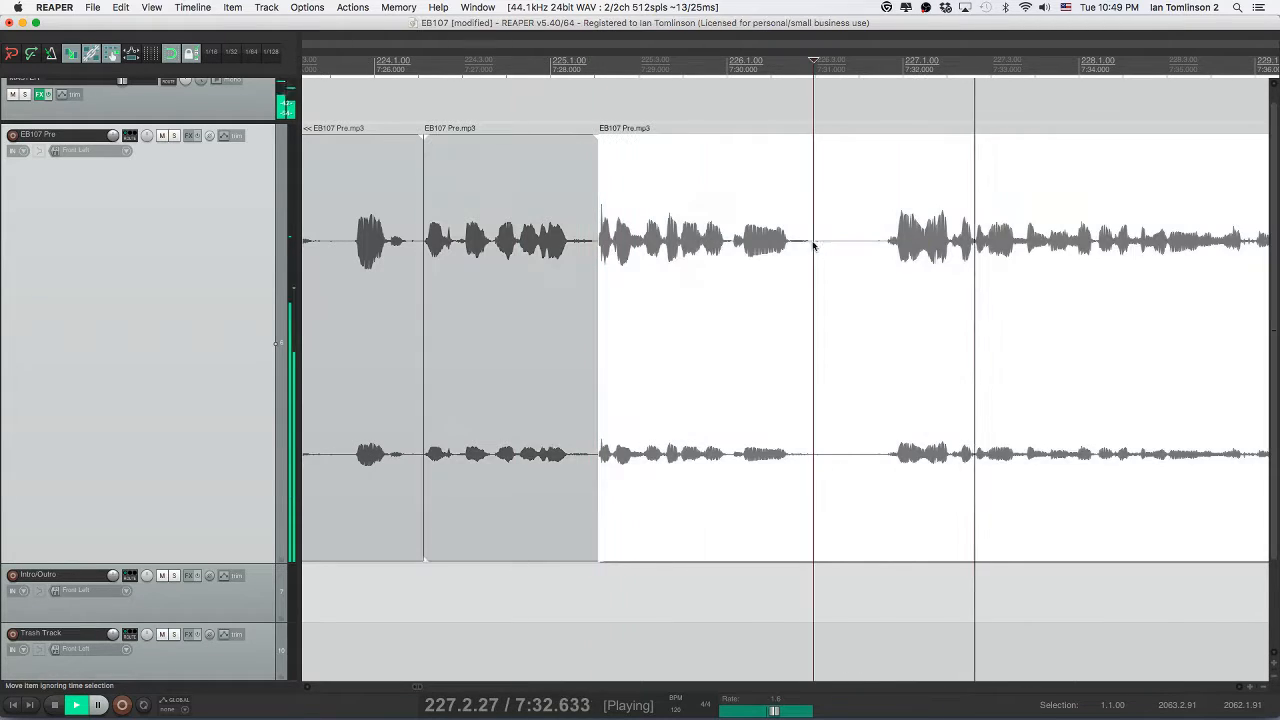
left_click(731, 246)
key("space")
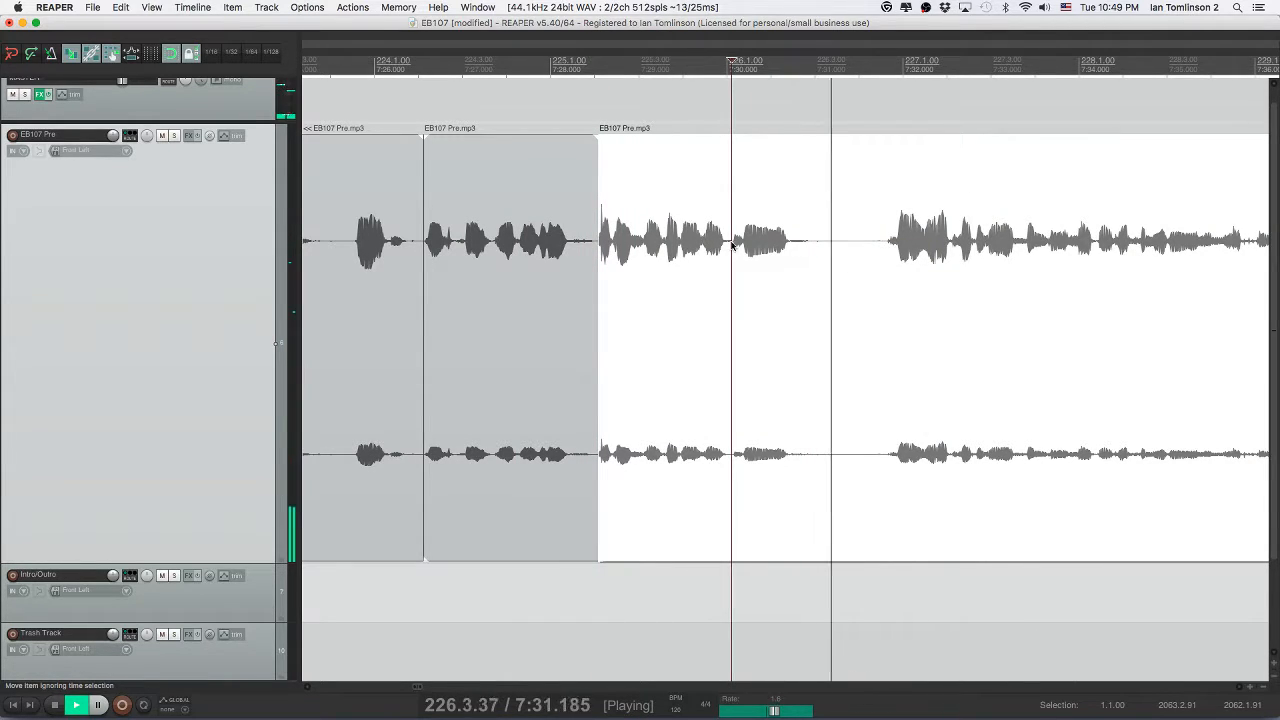
key("space")
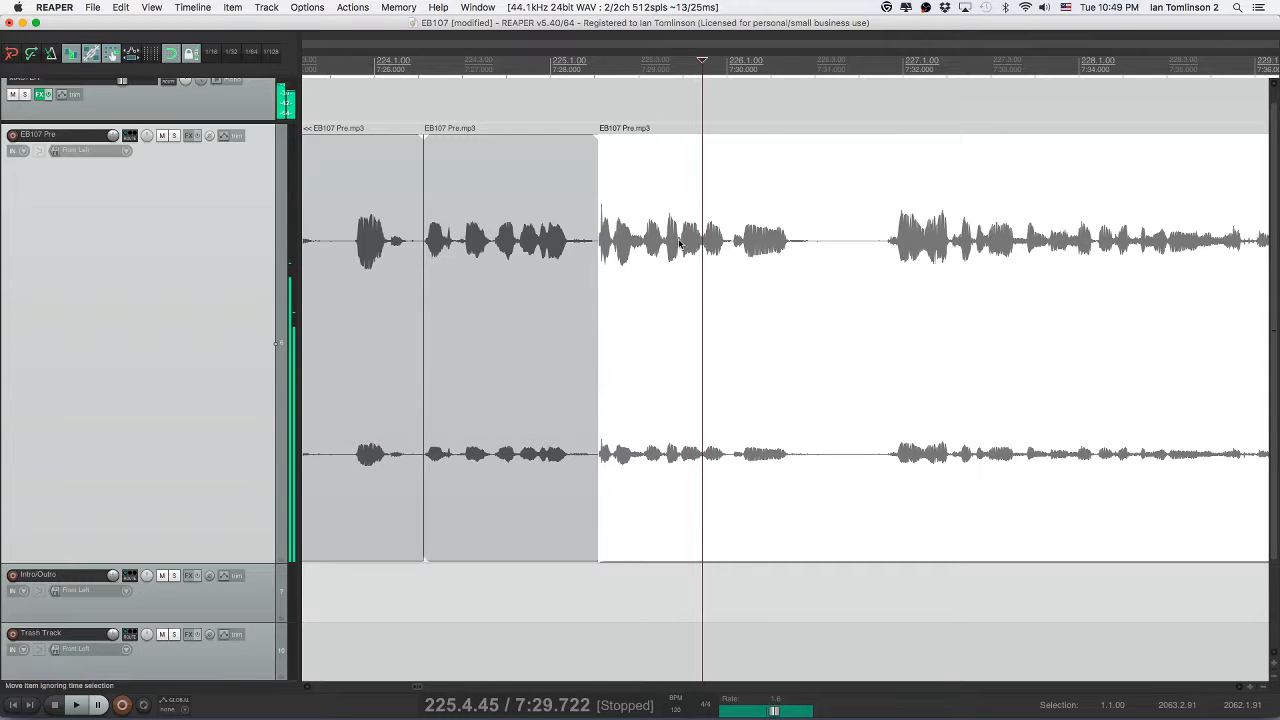
left_click(678, 243)
key("space")
left_click(663, 243)
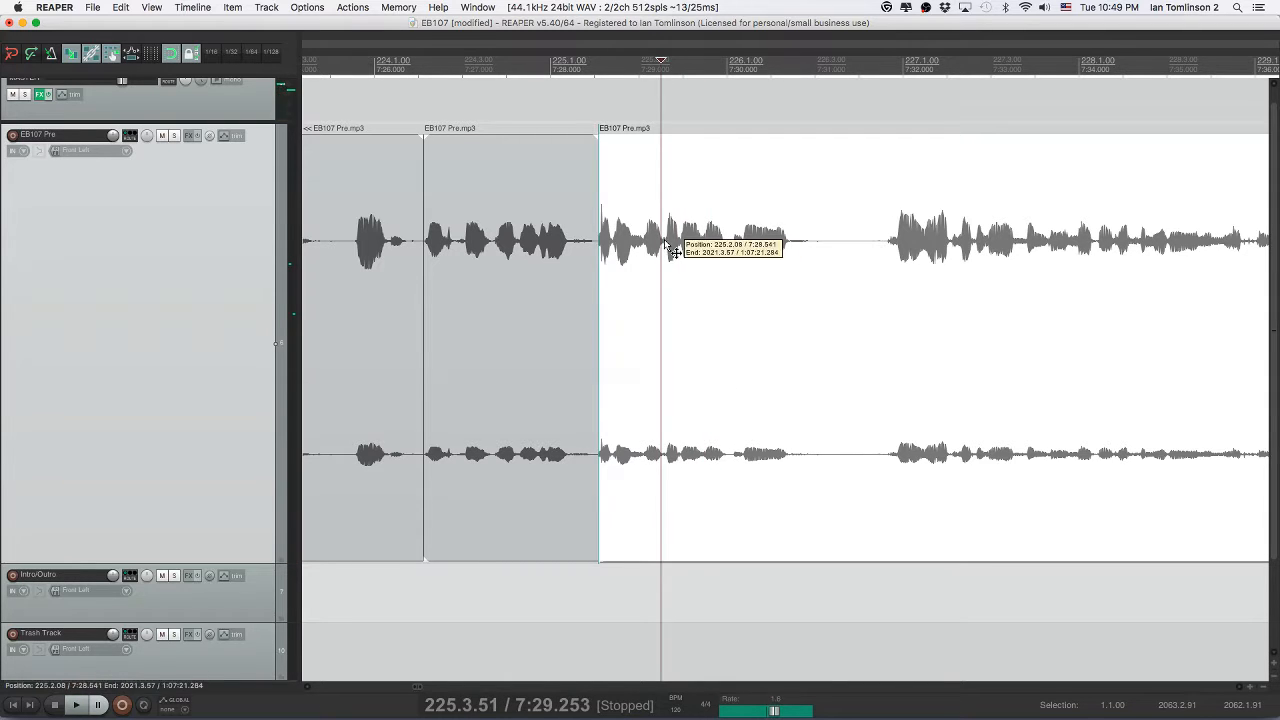
key("space")
key("space")
key("s")
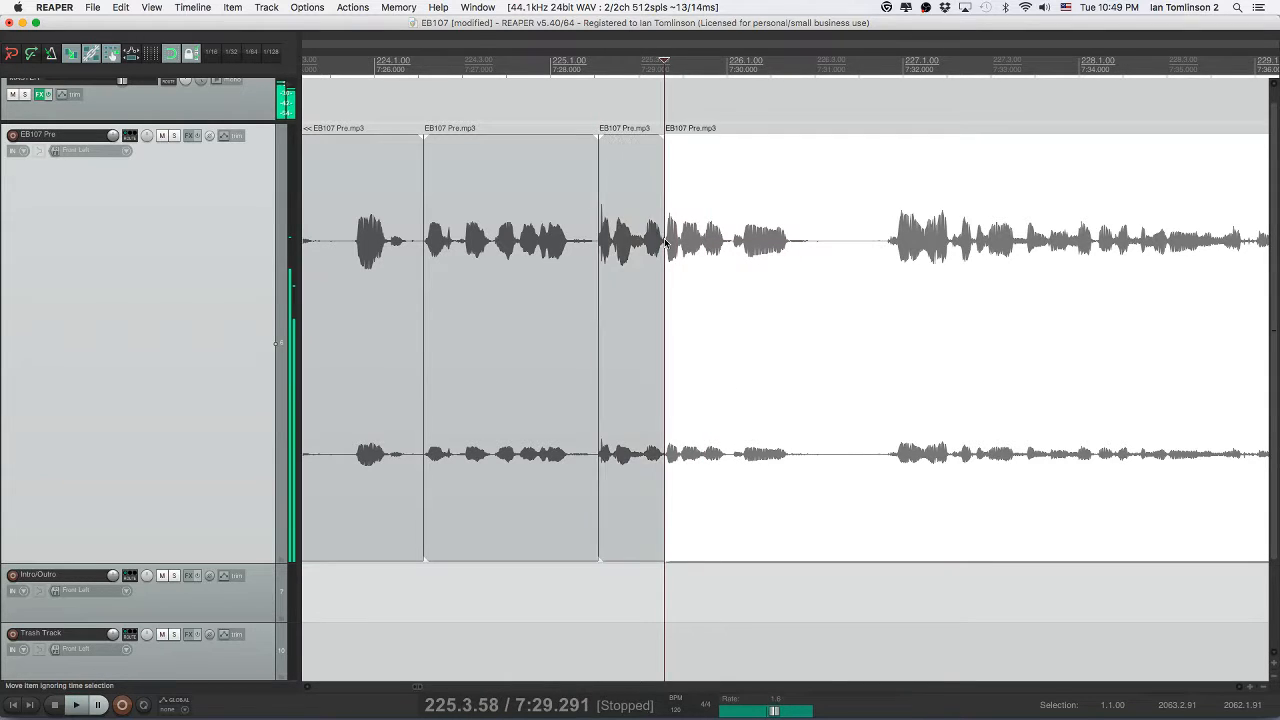
- Split just before the next phrase at about 7:31.9 and cut out everything back to 7:29.291
left_click(892, 242)
key("s")
left_click(856, 244)
key("Delete")
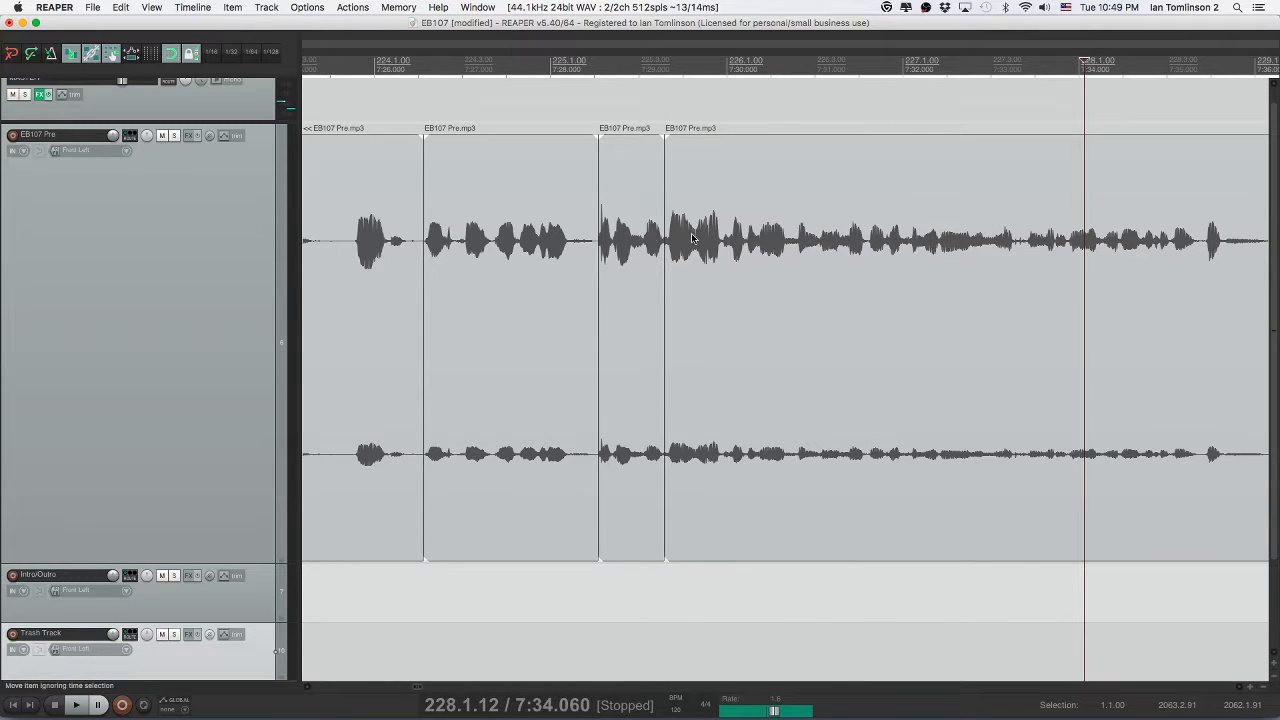
- Play back the join at 7:29.291 from about 7:28.4 and save the project
left_click(587, 240)
key("space")
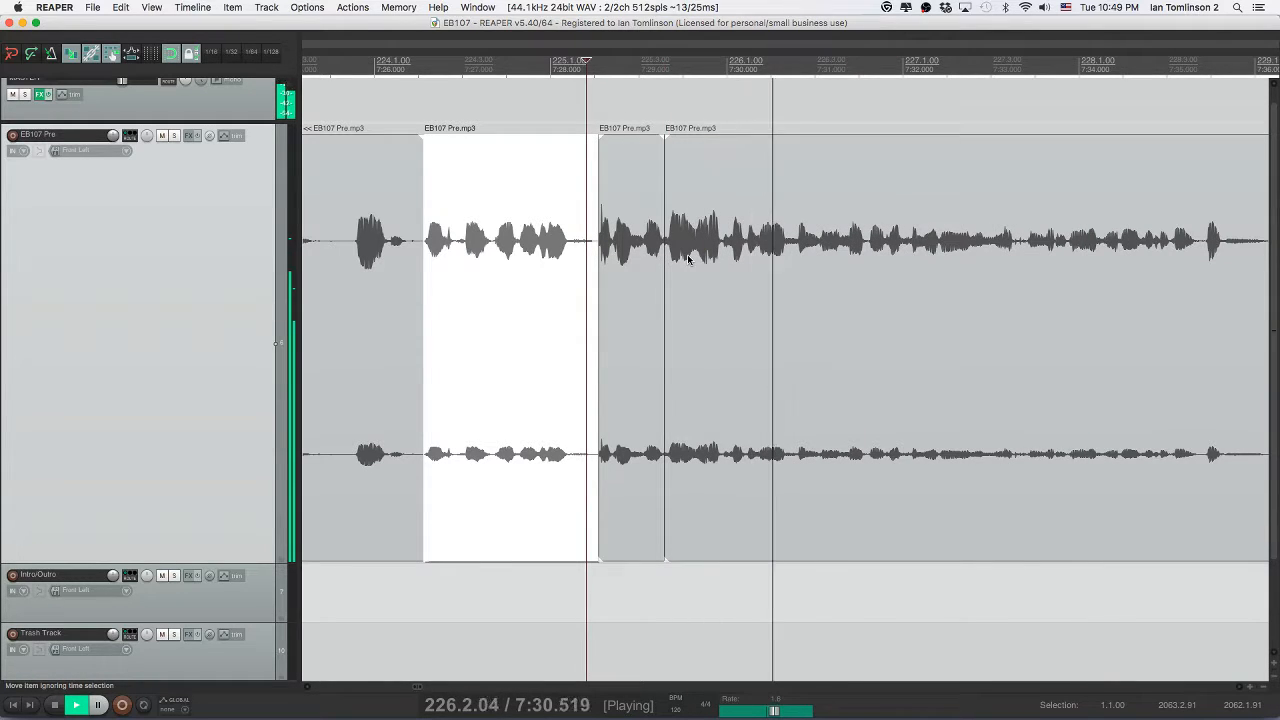
key("space")
- Cut out the short word between about 7:29.1 and 7:29.291, play back the join and save the project
left_click(644, 251)
key("space")
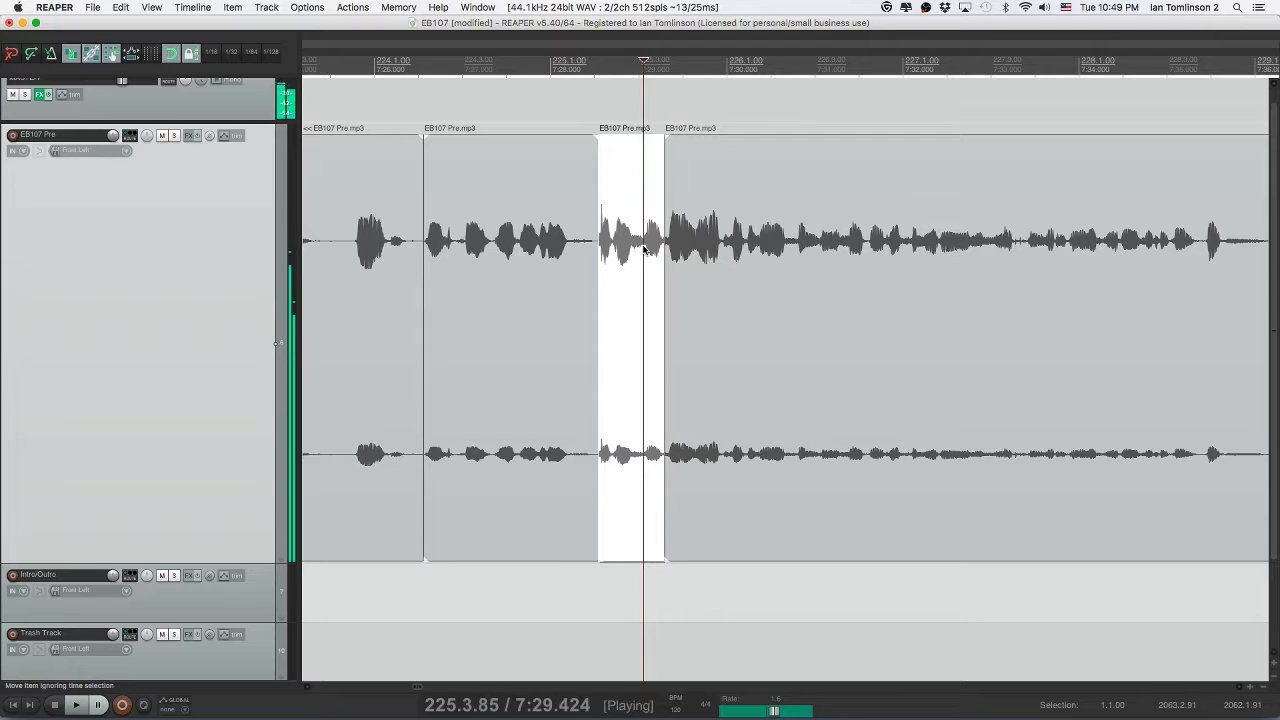
key("s")
left_click(652, 250)
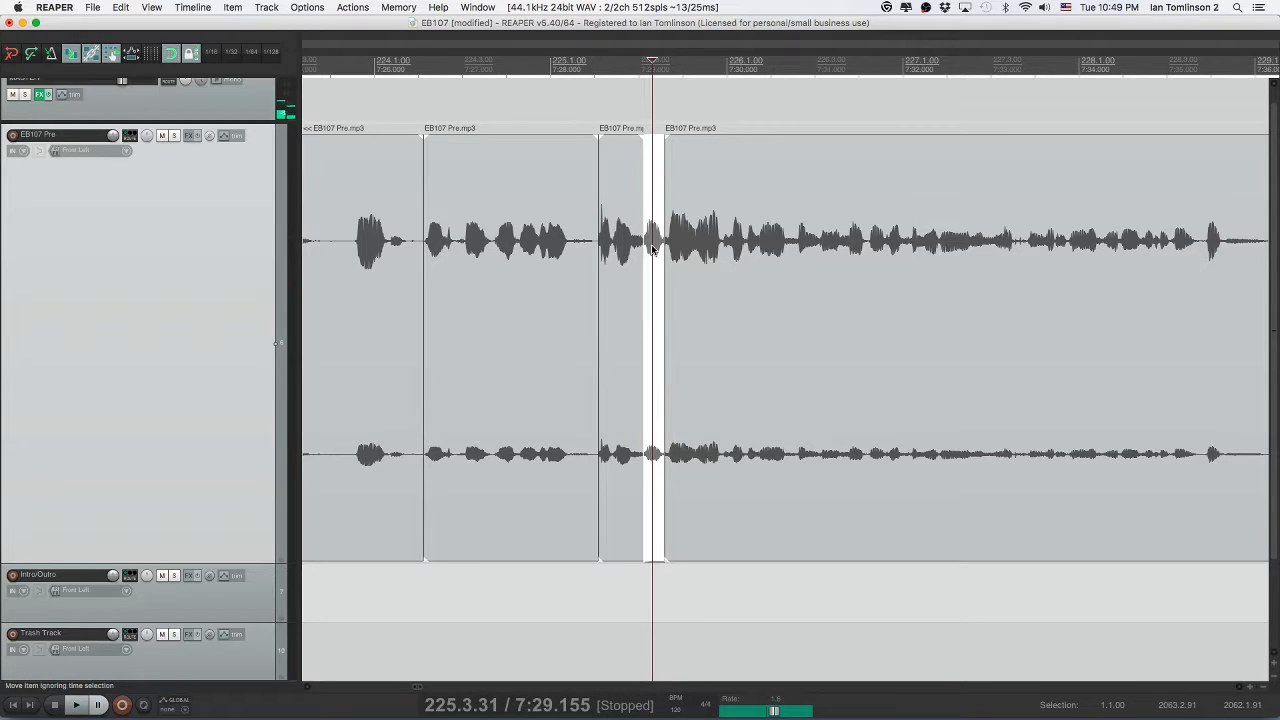
key("Delete")
left_click(504, 252)
key("space")
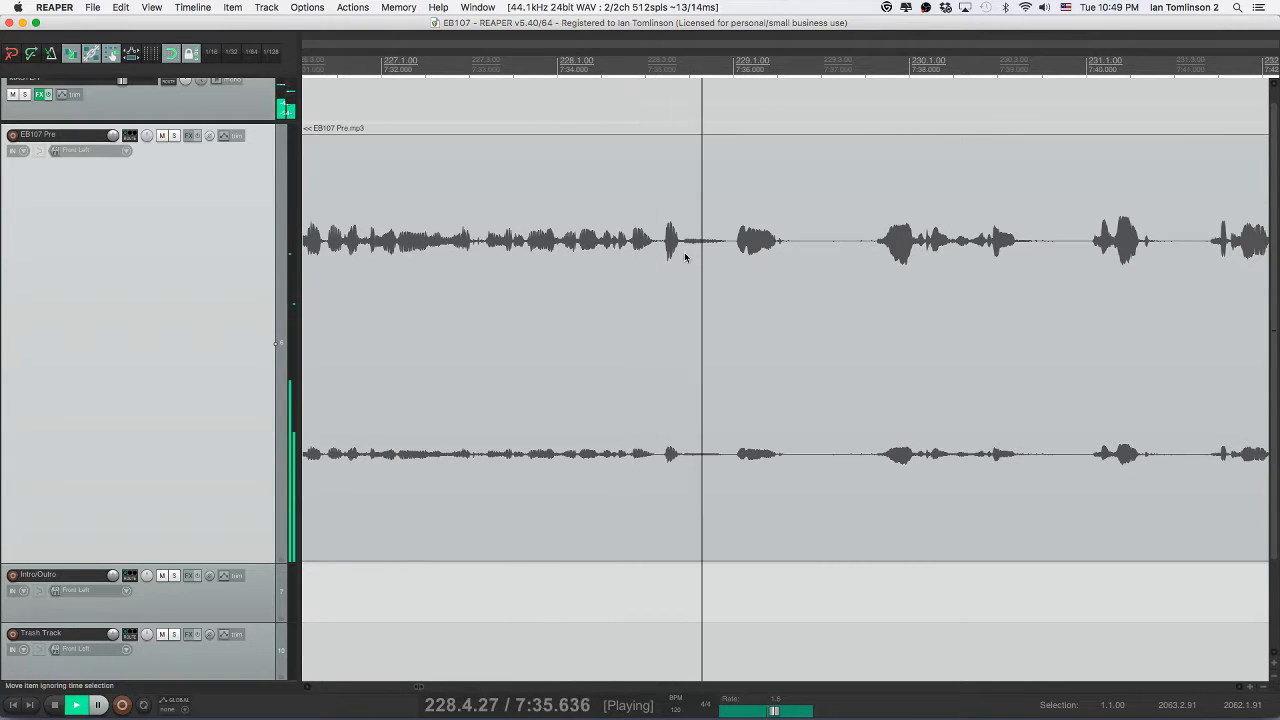
- Split the recording at about 7:35.4 and 7:37.6, around the isolated word and the silence after it
left_click(682, 246)
key("s")
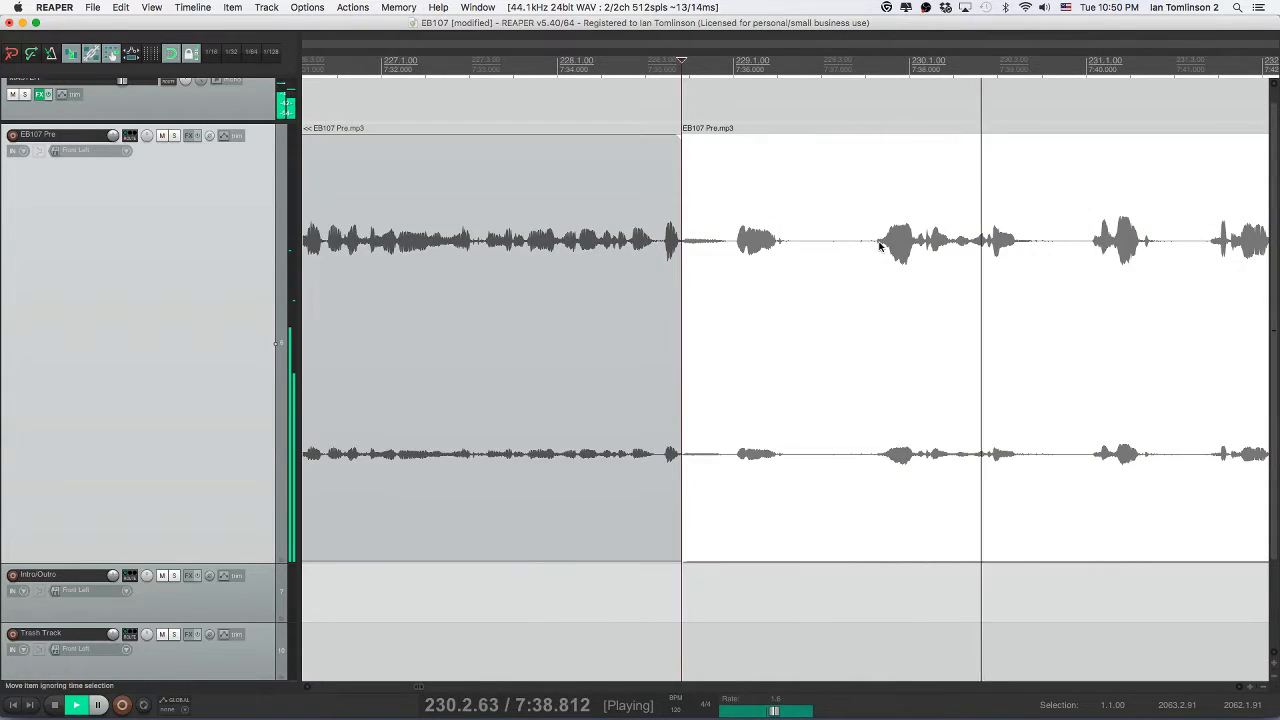
left_click(877, 248)
key("s")
- Try cutting out the whole segment between about 7:35.4 and 7:37.6, play back the join and save the project
left_click(825, 248)
key("Delete")
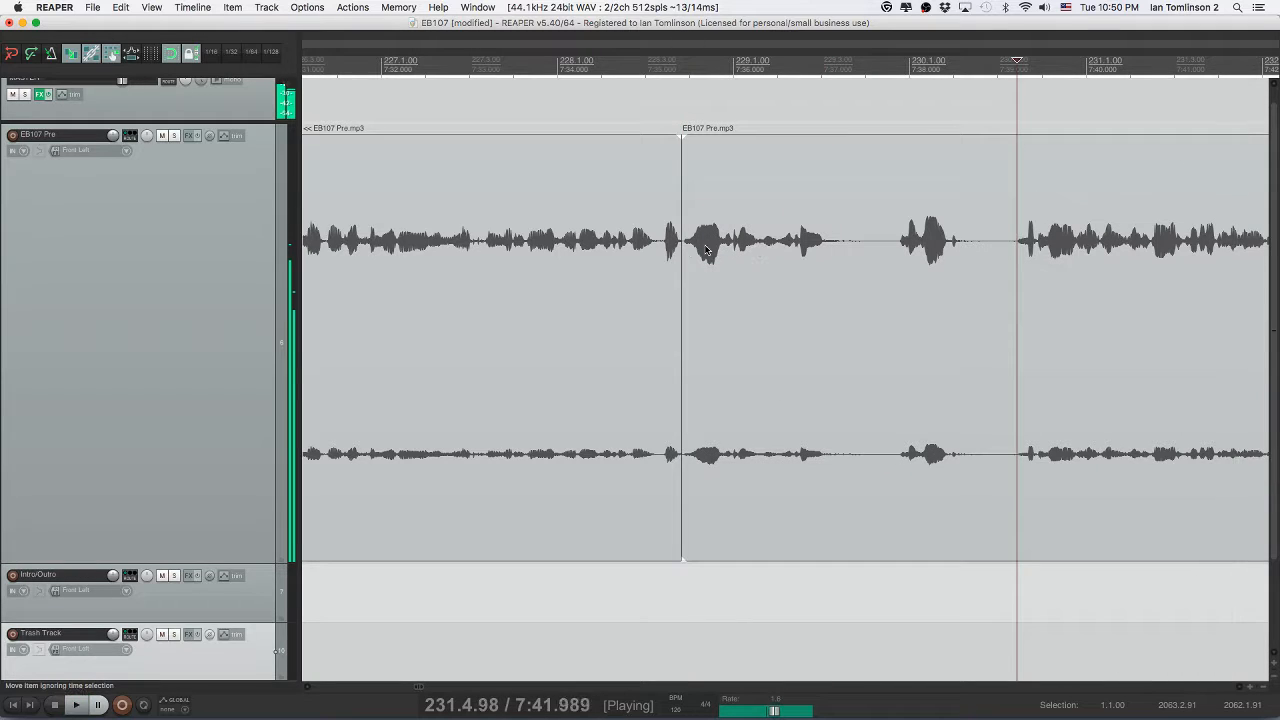
key("space")
left_click(598, 258)
key("space")
key("super+s")
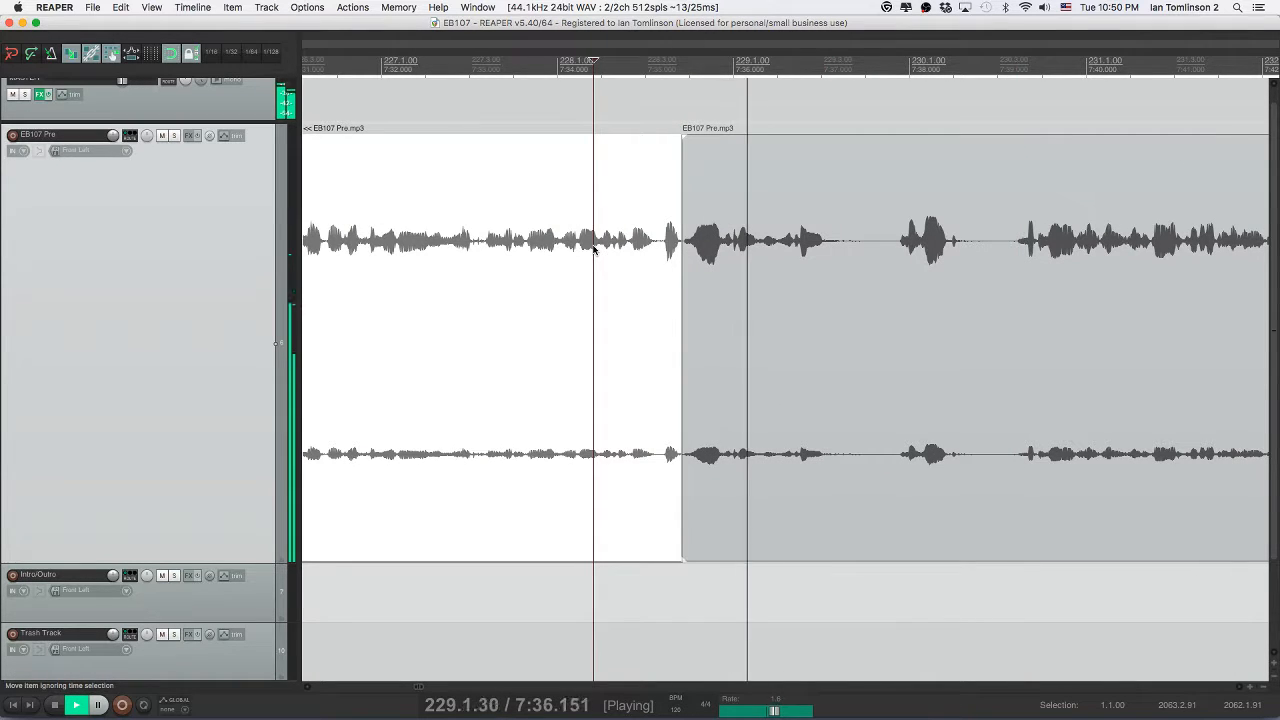
key("space")
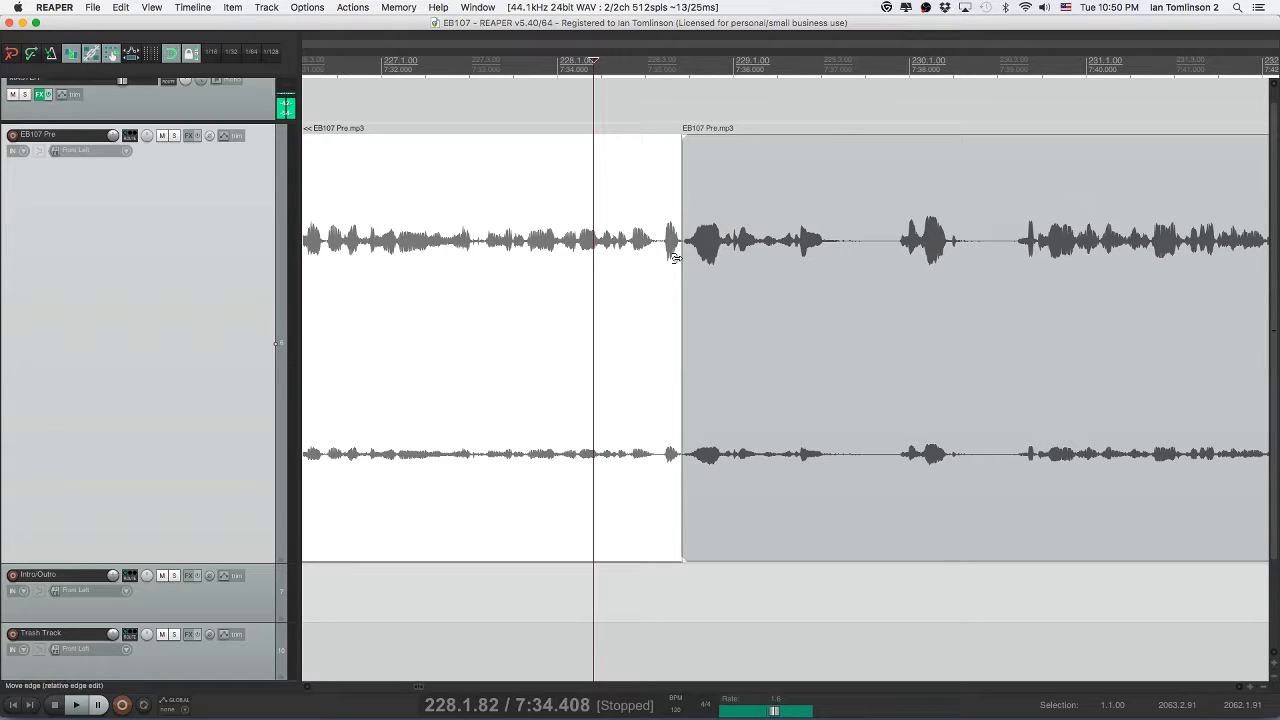
- Undo the removal of the segment between about 7:35.4 and 7:37.6, keeping the splits around it
key("super+z")
key("super+z")
key("super+z")
key("super+z")
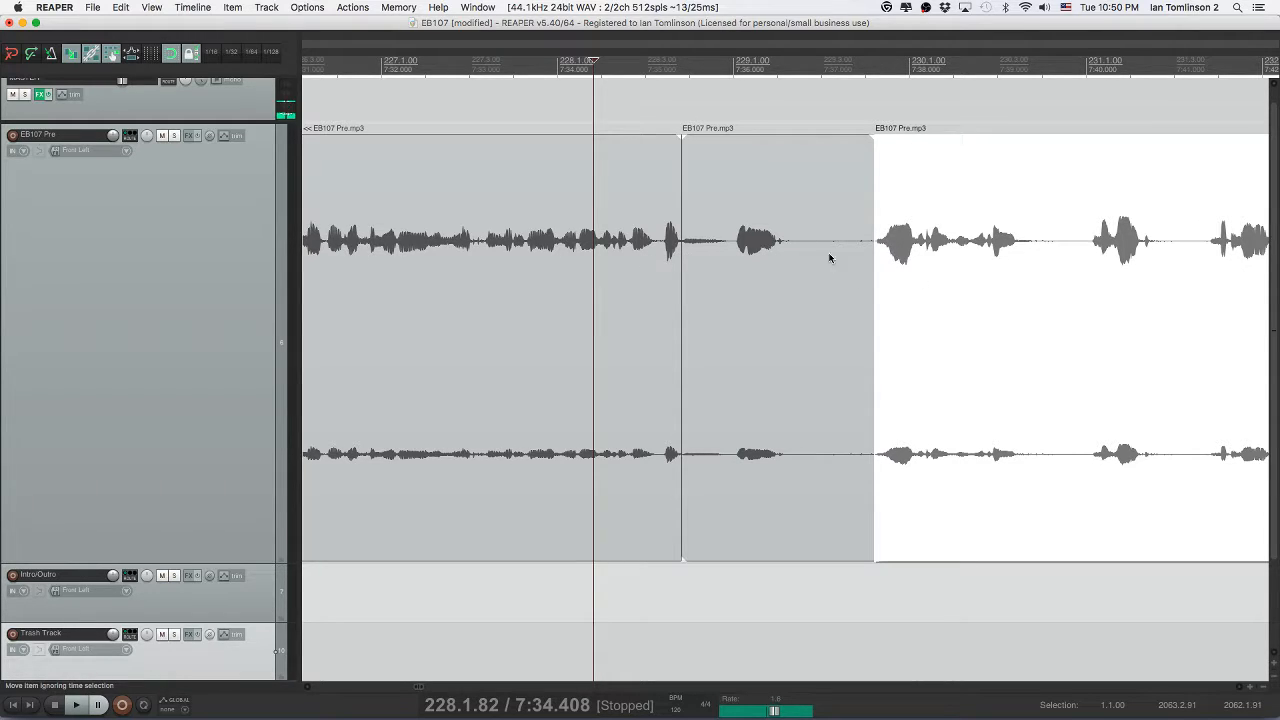
- Play back the restored passage, split after the quiet breath at 7:35.953 and cut out the word and silence up to about 7:37.6
left_click(569, 252)
key("space")
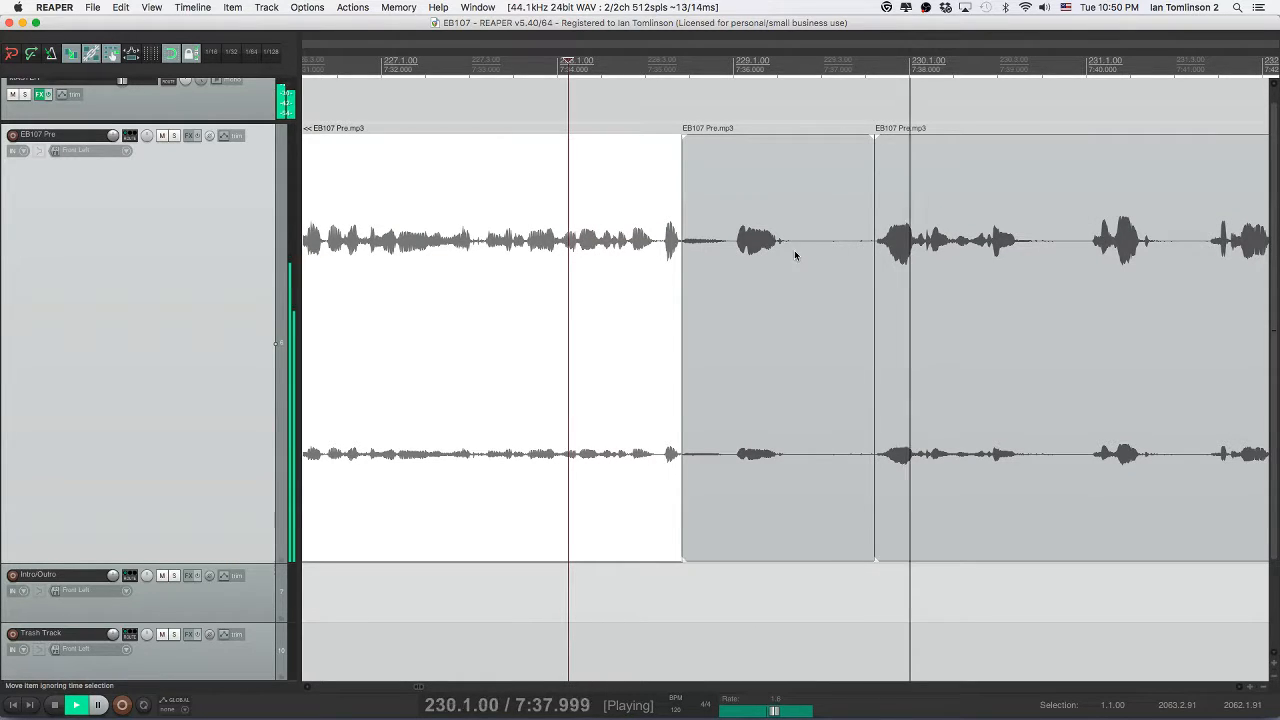
key("space")
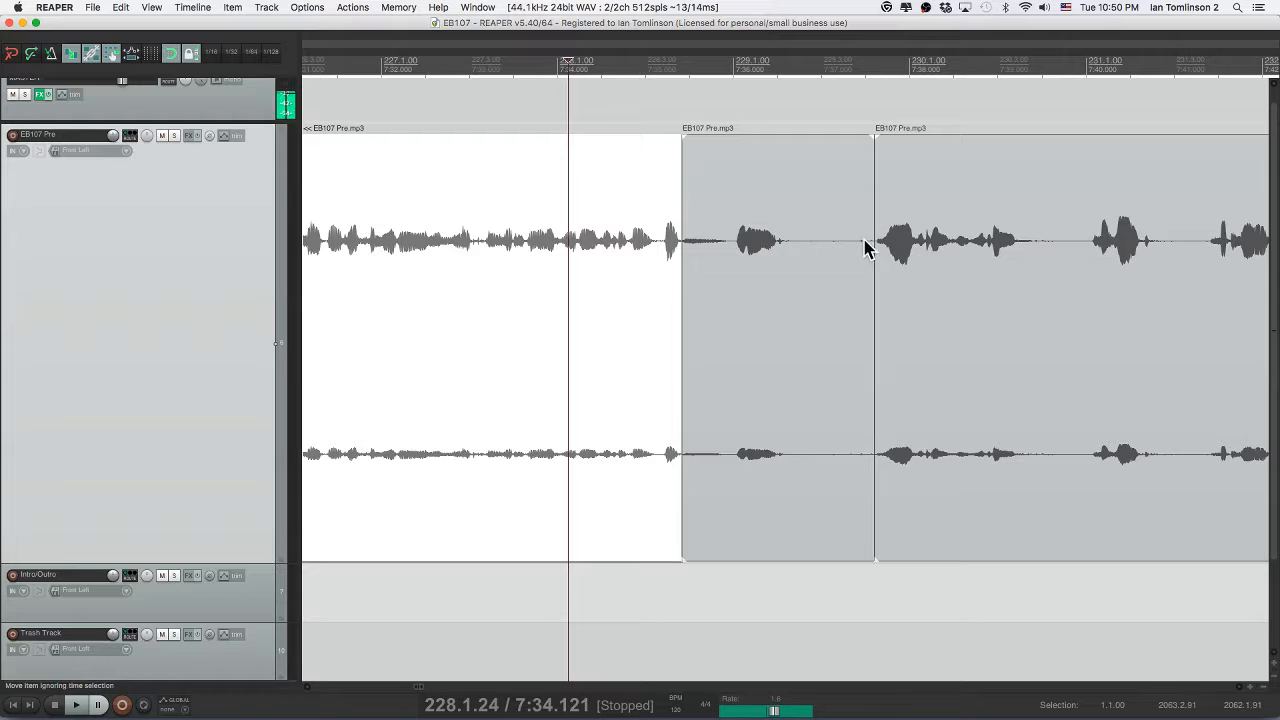
left_click(857, 243)
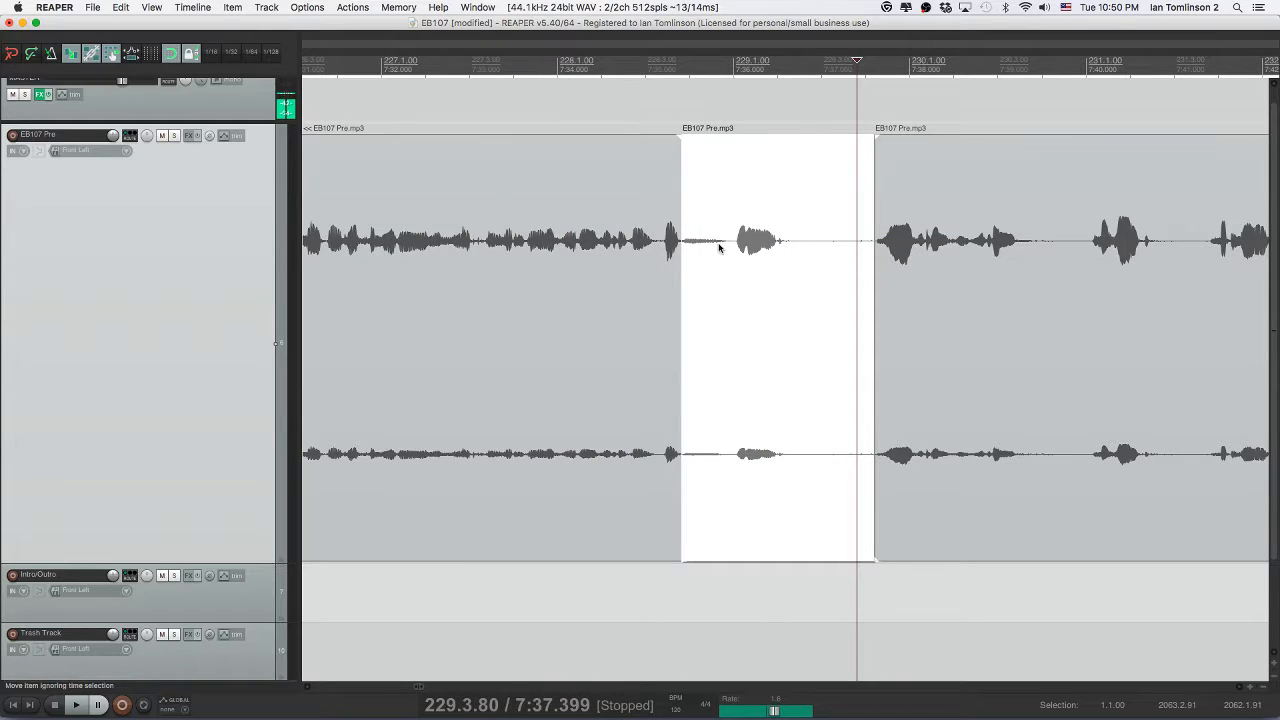
left_click(730, 247)
key("s")
left_click(792, 250)
key("Delete")
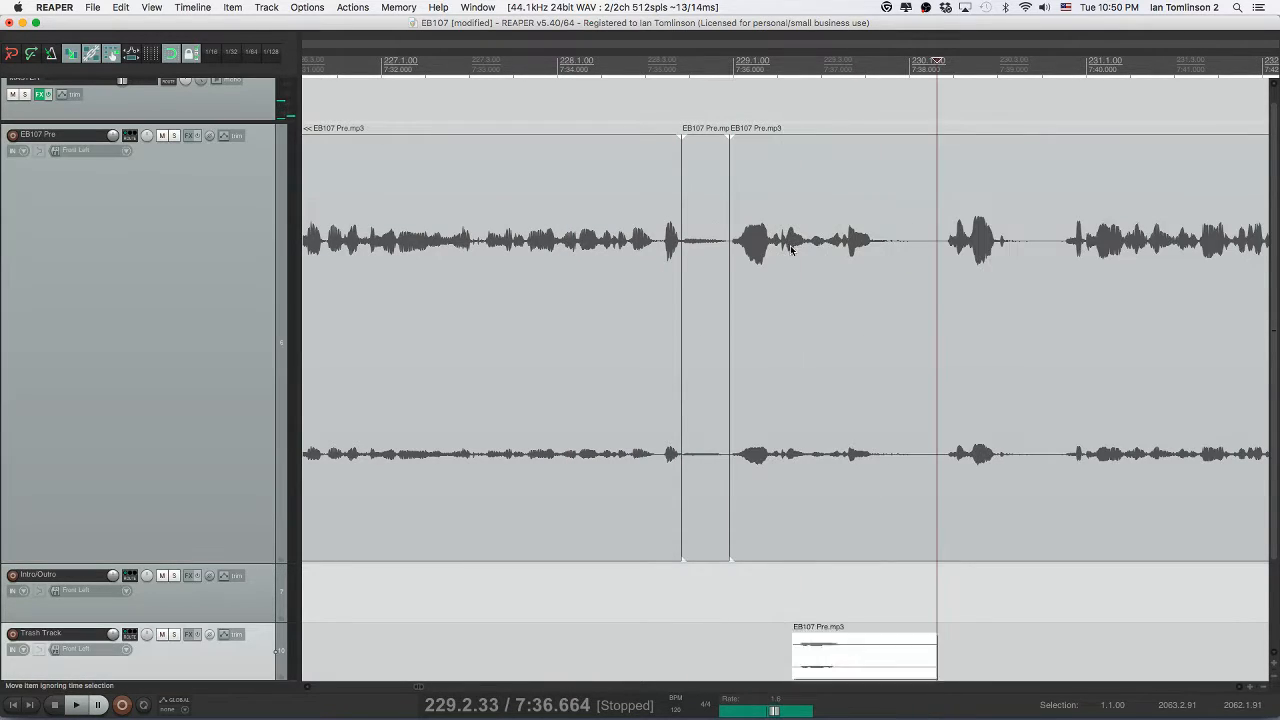
- Play back the join at 7:35.953 from 7:34.923 and save the project
left_click(586, 243)
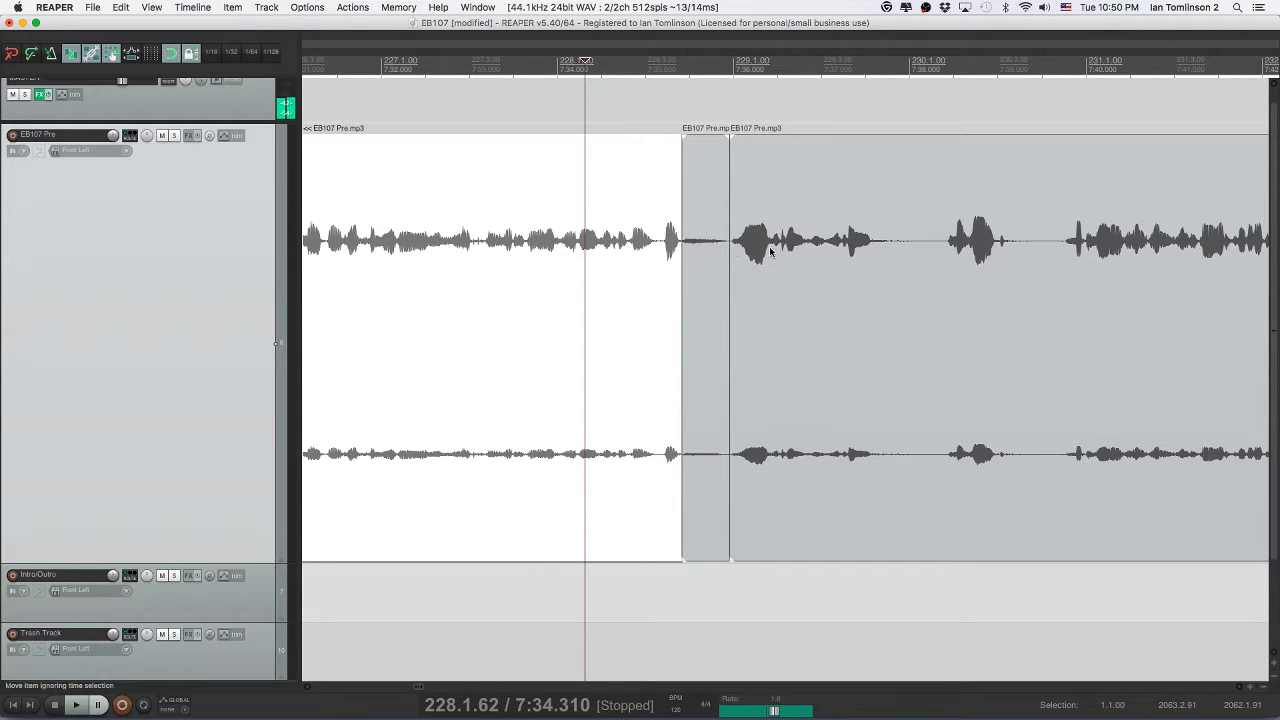
left_click(640, 251)
key("space")
key("super+s")
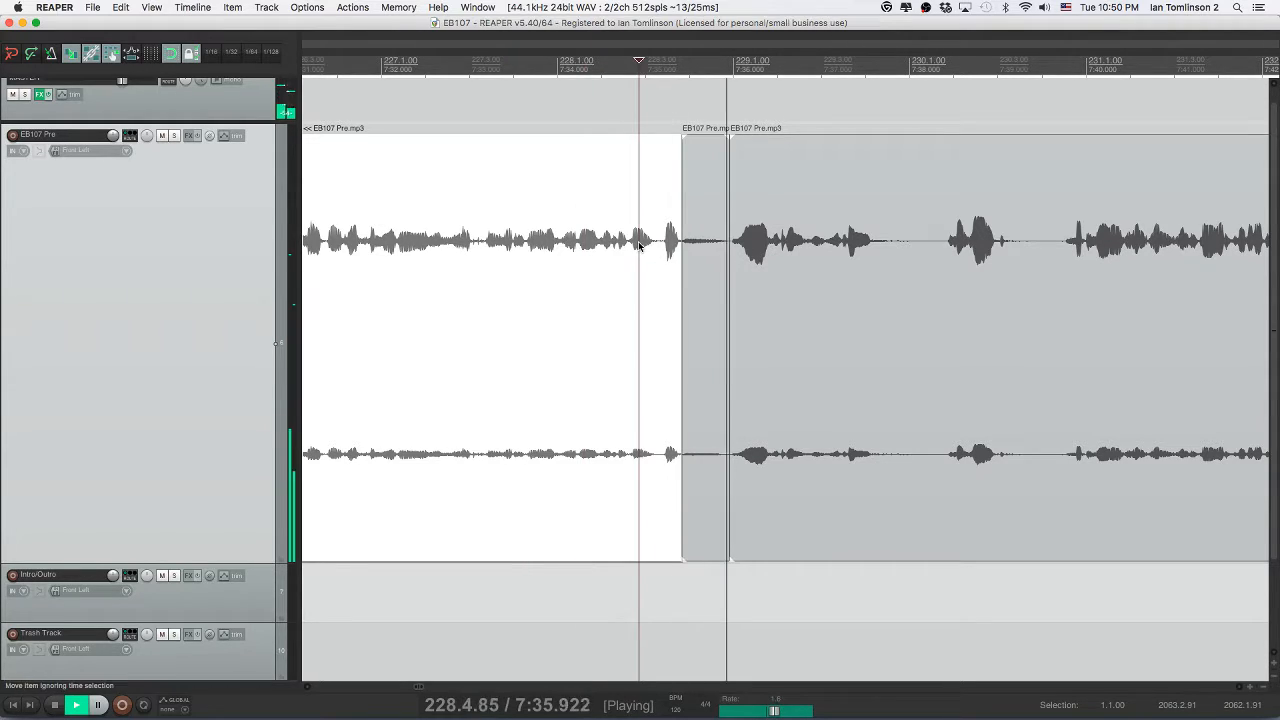
key("space")
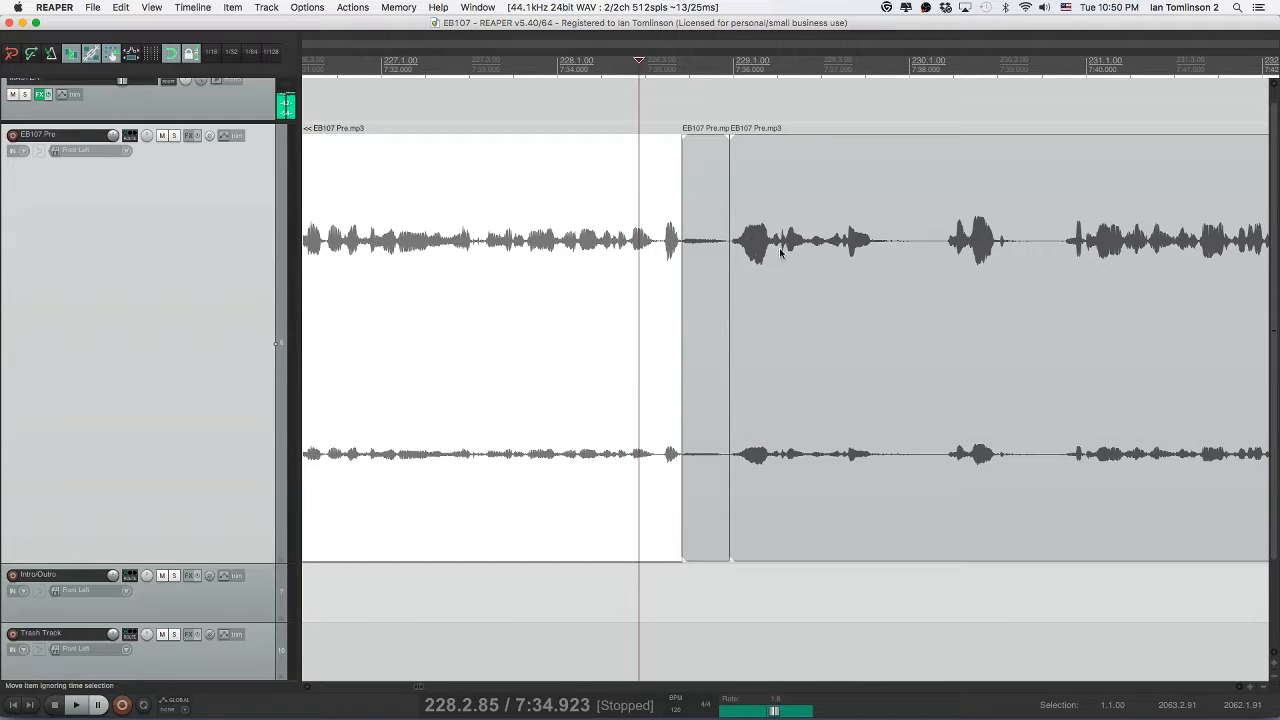
- Listen to the audio after the join from 7:36.059 and the words before it from 7:34.726
left_click(740, 245)
key("space")
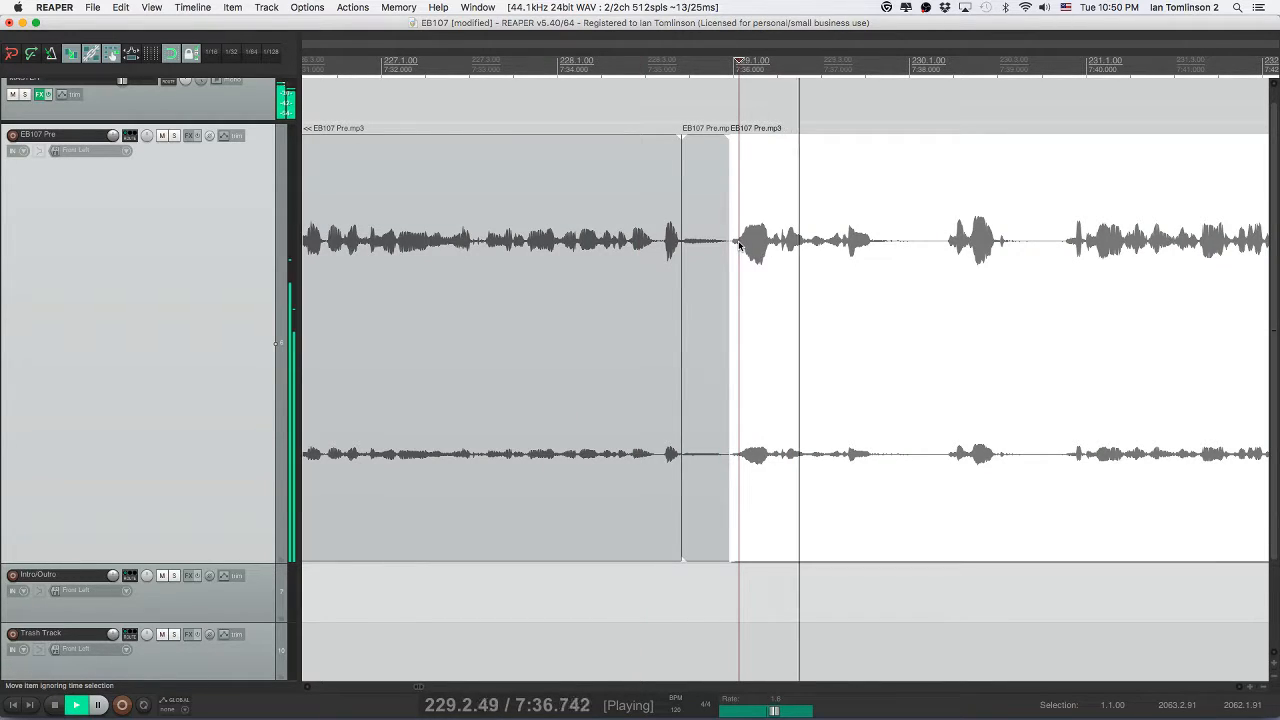
key("space")
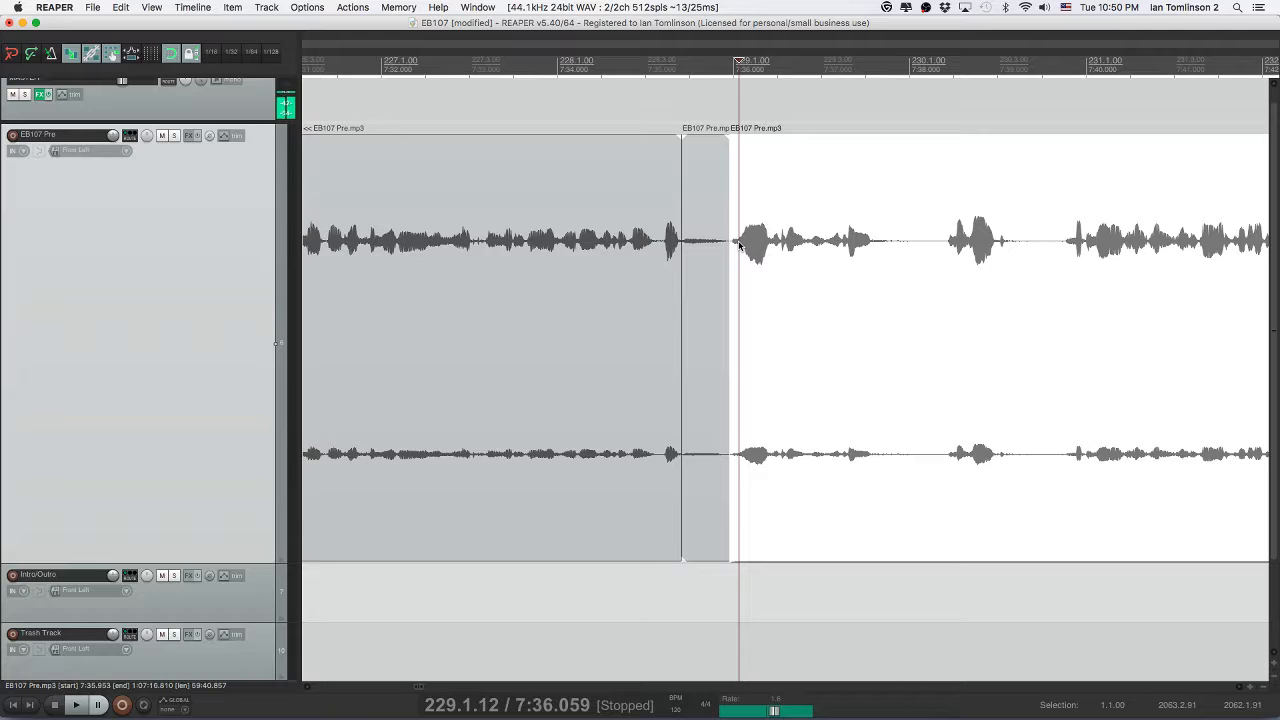
left_click(621, 245)
key("space")
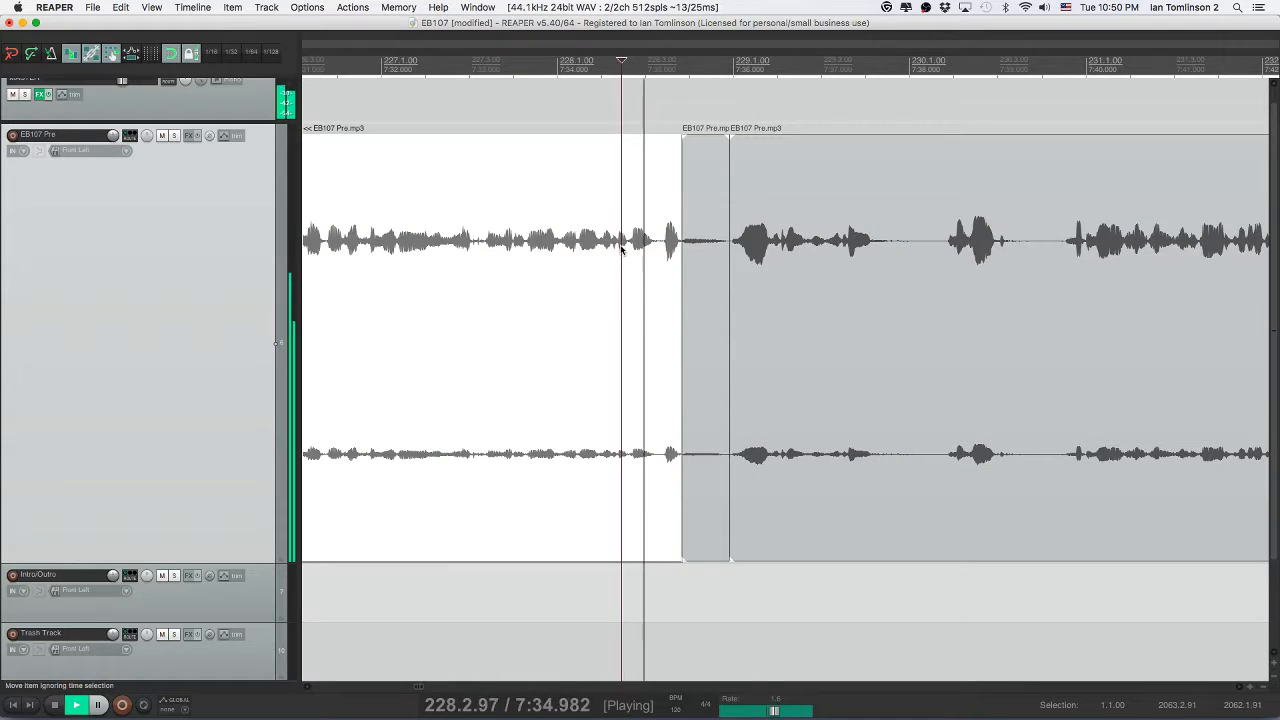
key("space")
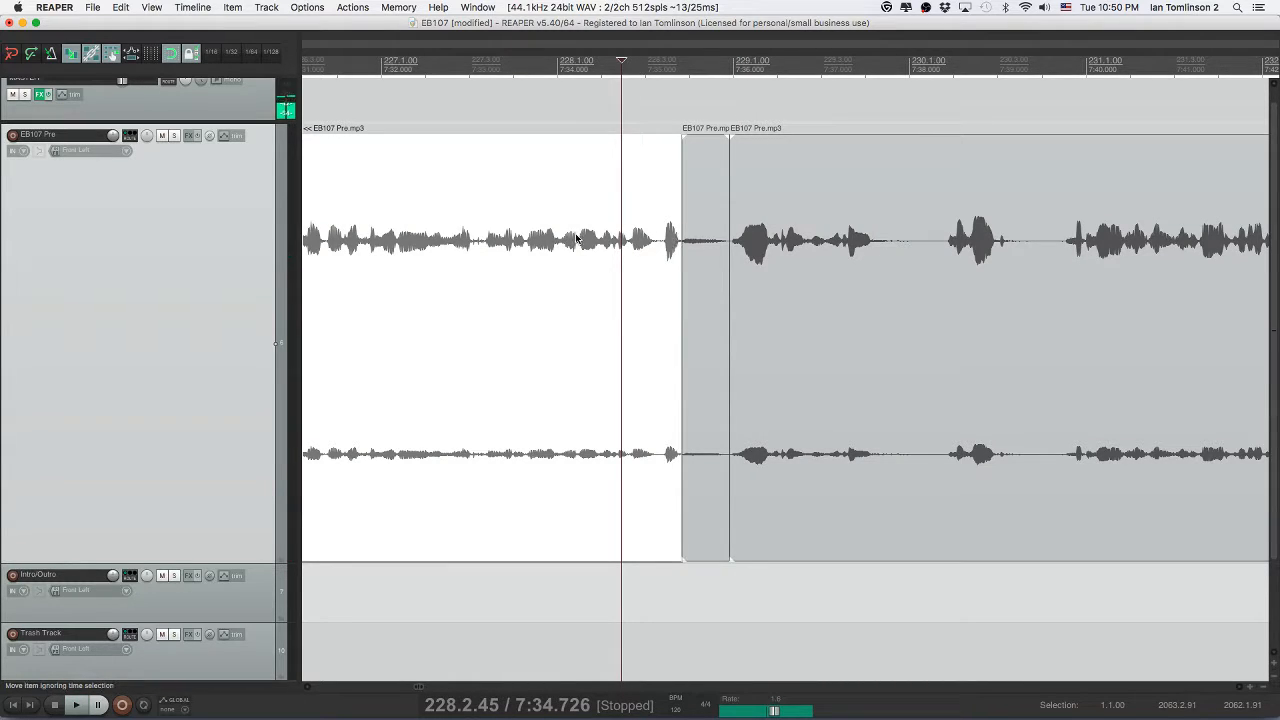
- Play back the passage from about 7:34.0 through the join at 7:35.953 and save the project
left_click(560, 245)
key("space")
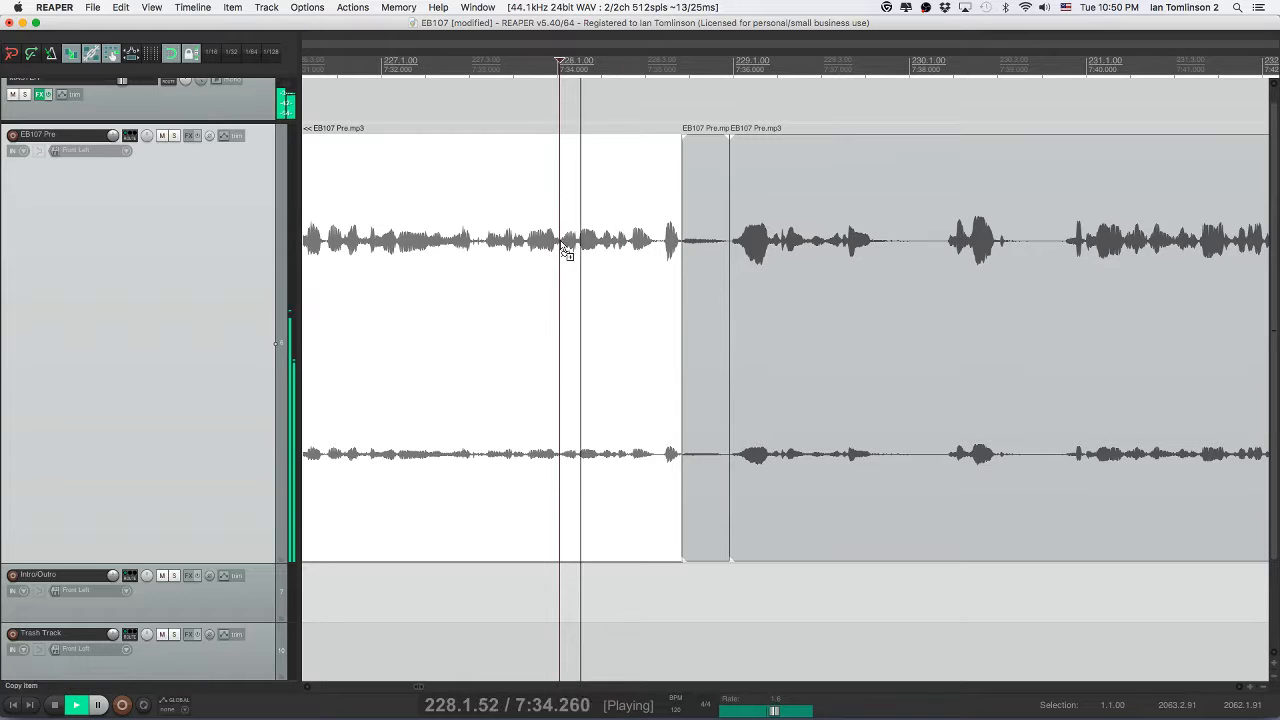
key("ctrl+s")
key("space")
key("space")
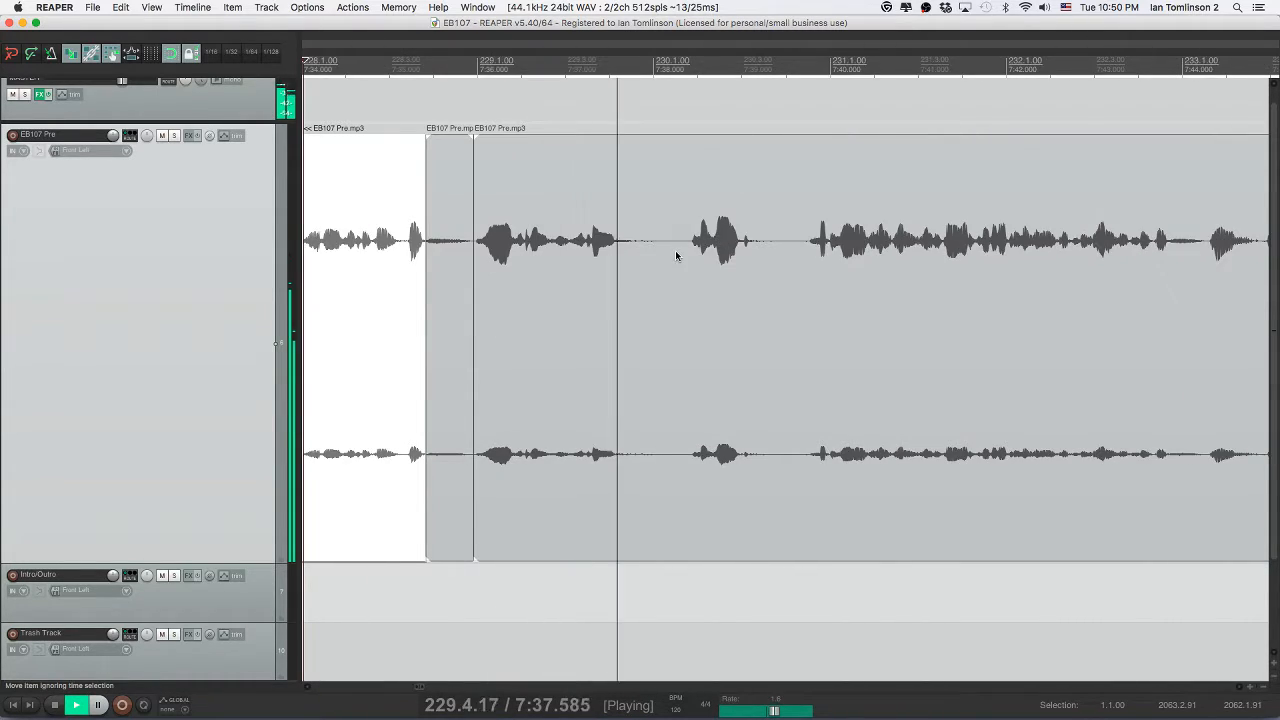
- Locate the false start by ear, split at 7:36.816 and about 7:38.4, and cut out the audio between the splits
left_click(477, 250)
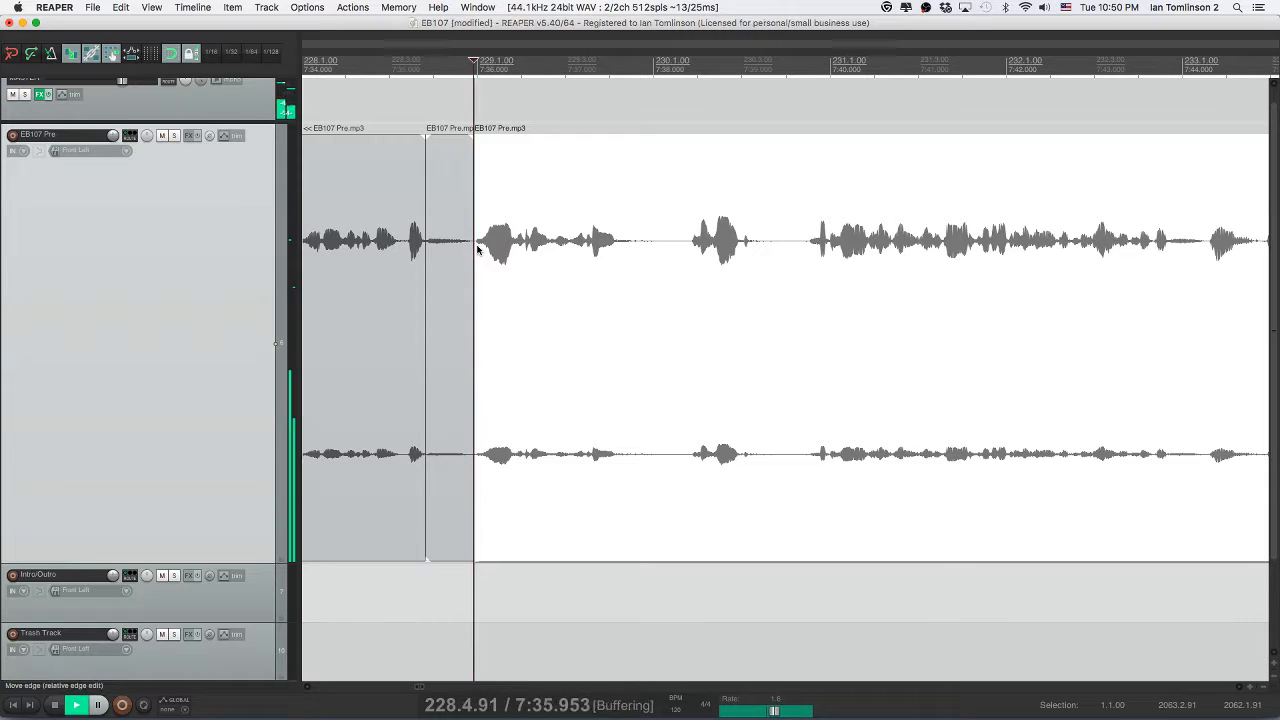
key("space")
left_click(549, 250)
key("space")
key("space")
key("s")
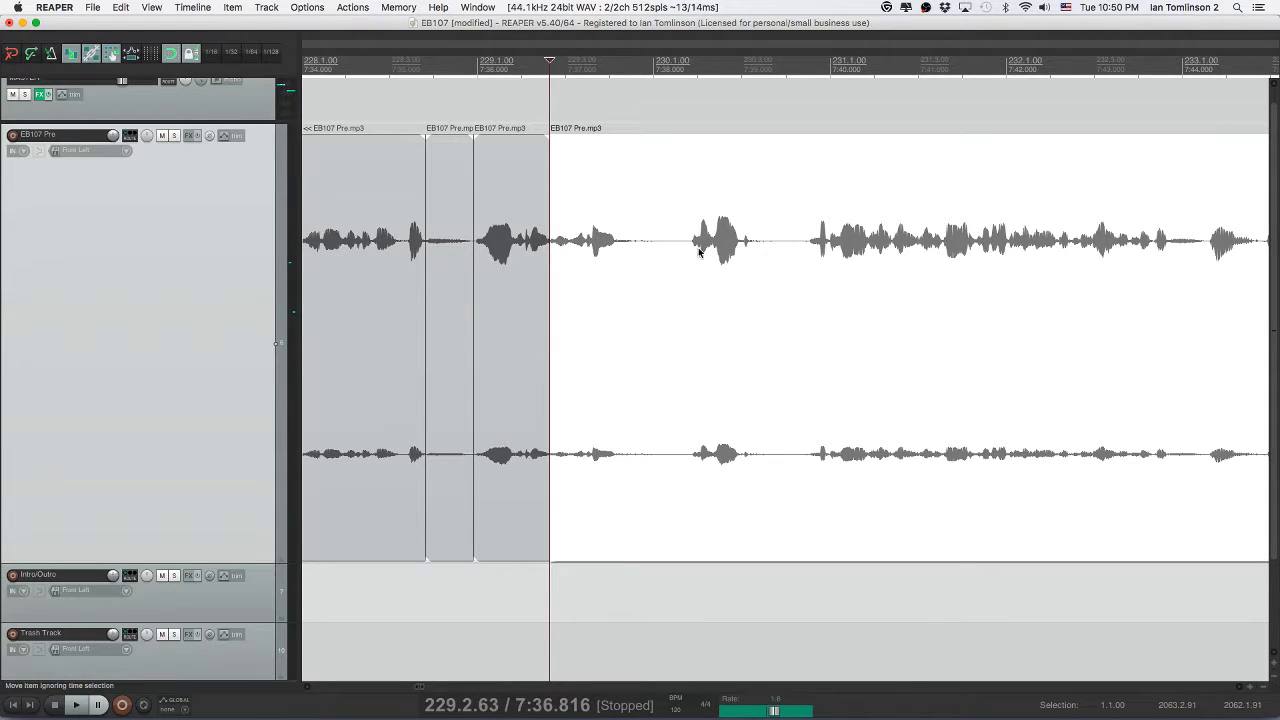
left_click(687, 252)
key("s")
left_click(647, 256)
key("Delete")
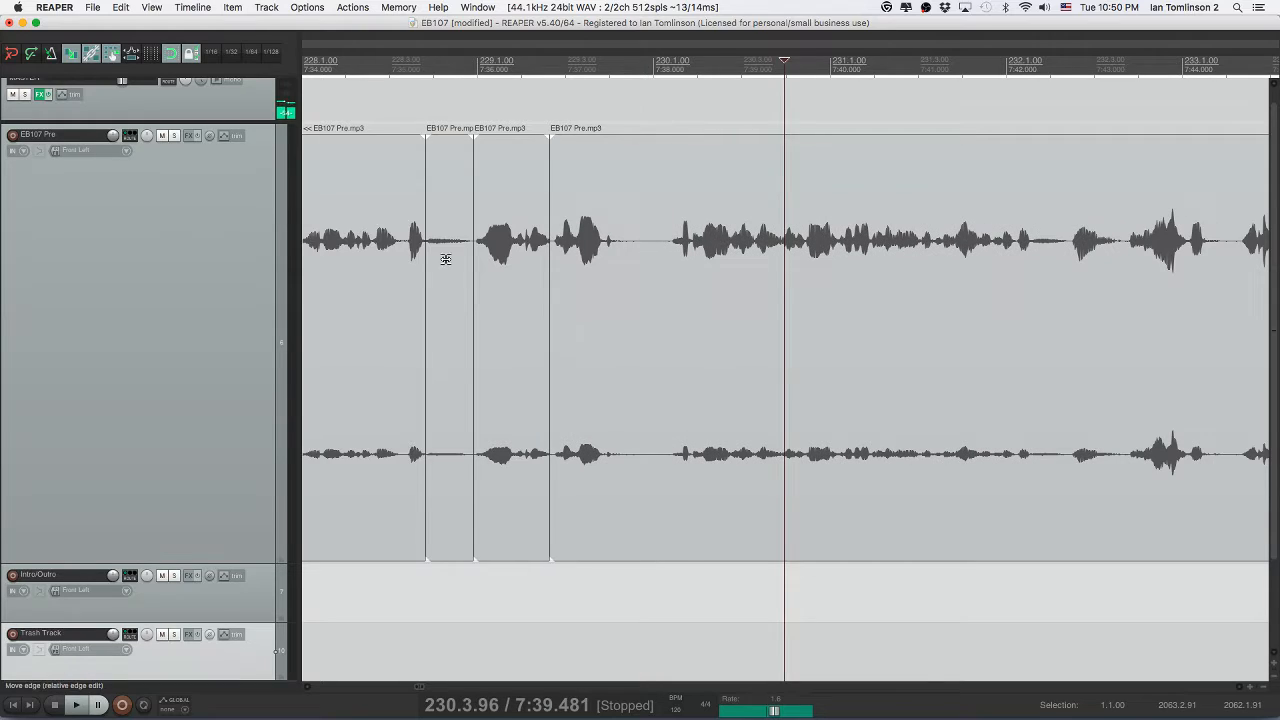
- Play back the passage across the fresh cut from 7:35.408 and save the project
left_click(422, 258)
key("space")
key("super+s")
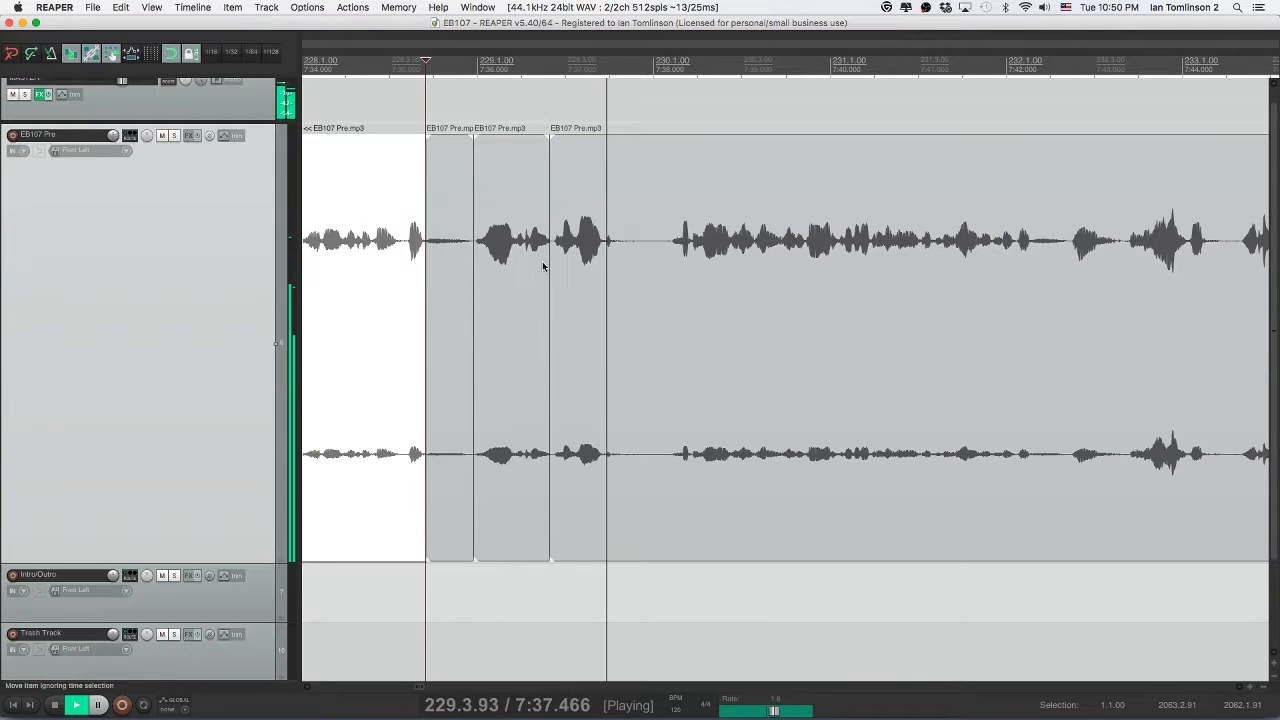
key("space")
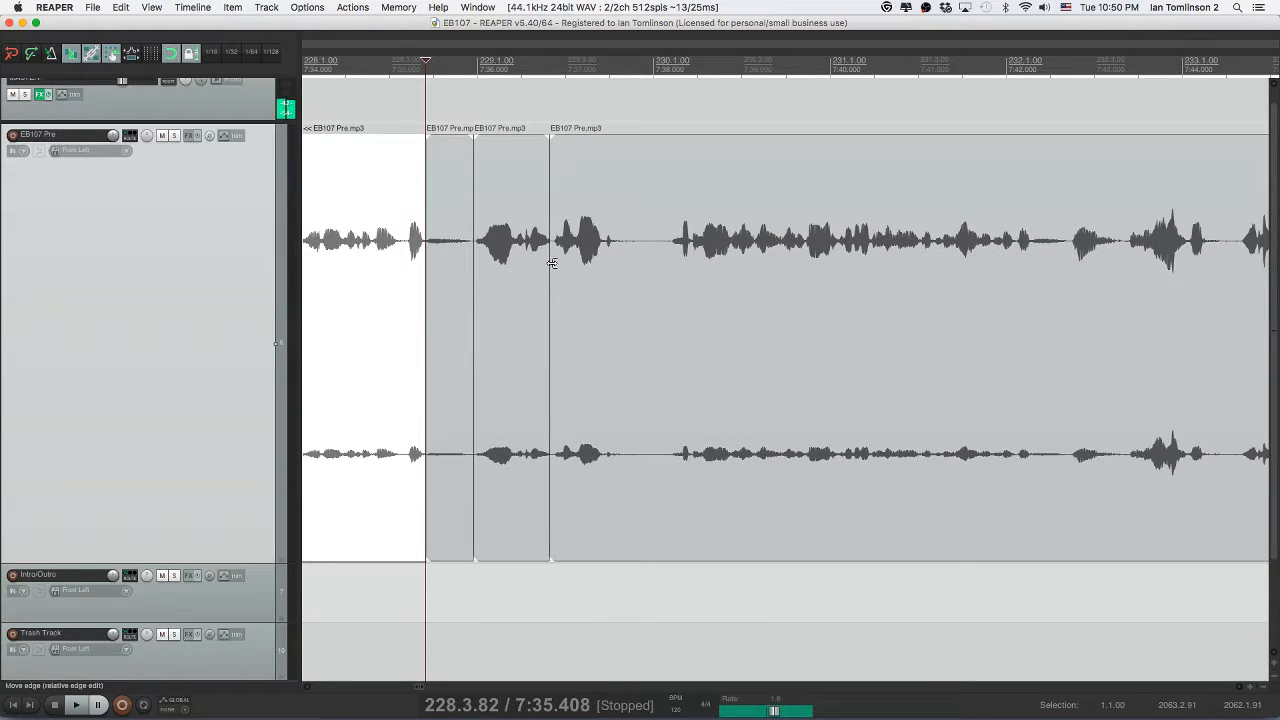
- Tighten the join at about 7:36.8 by adjusting the clip edge, play it back from 7:36.059 and save the project
mouse_move(552, 263)
left_mouse_down()
mouse_move(571, 263)
mouse_move(557, 266)
left_mouse_up()
left_click(483, 262)
key("space")
key("super+s")
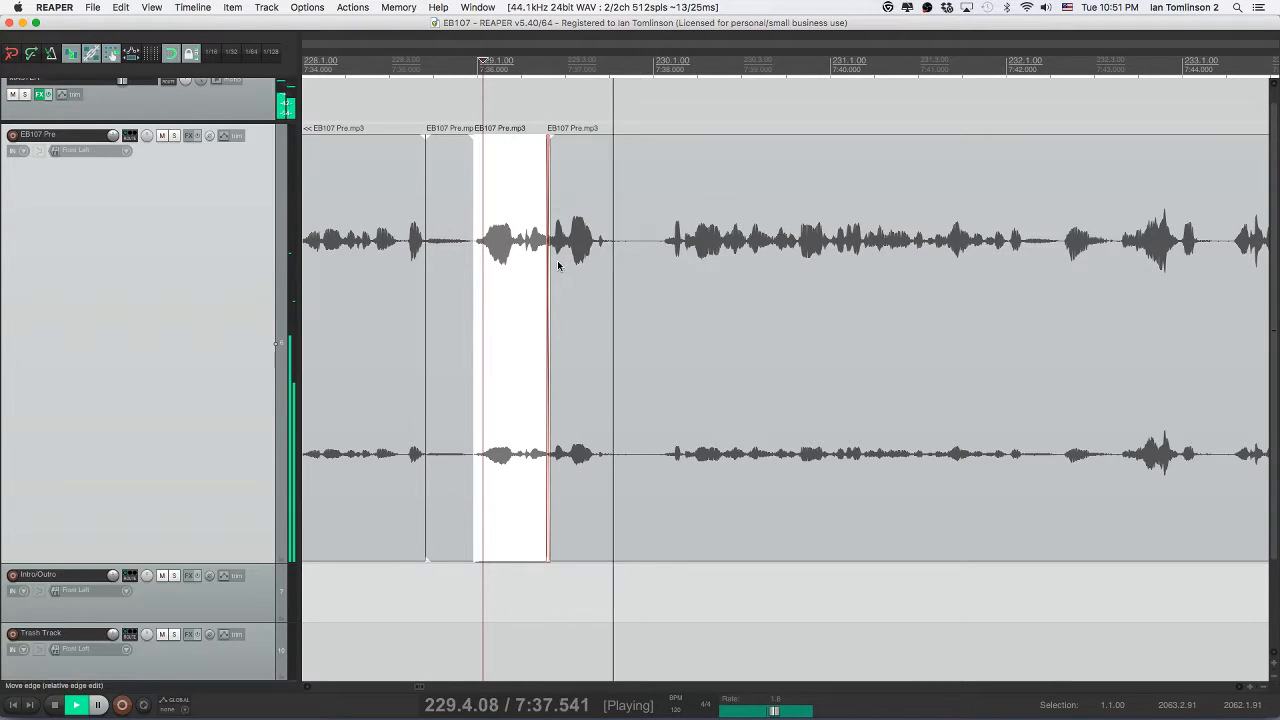
key("space")
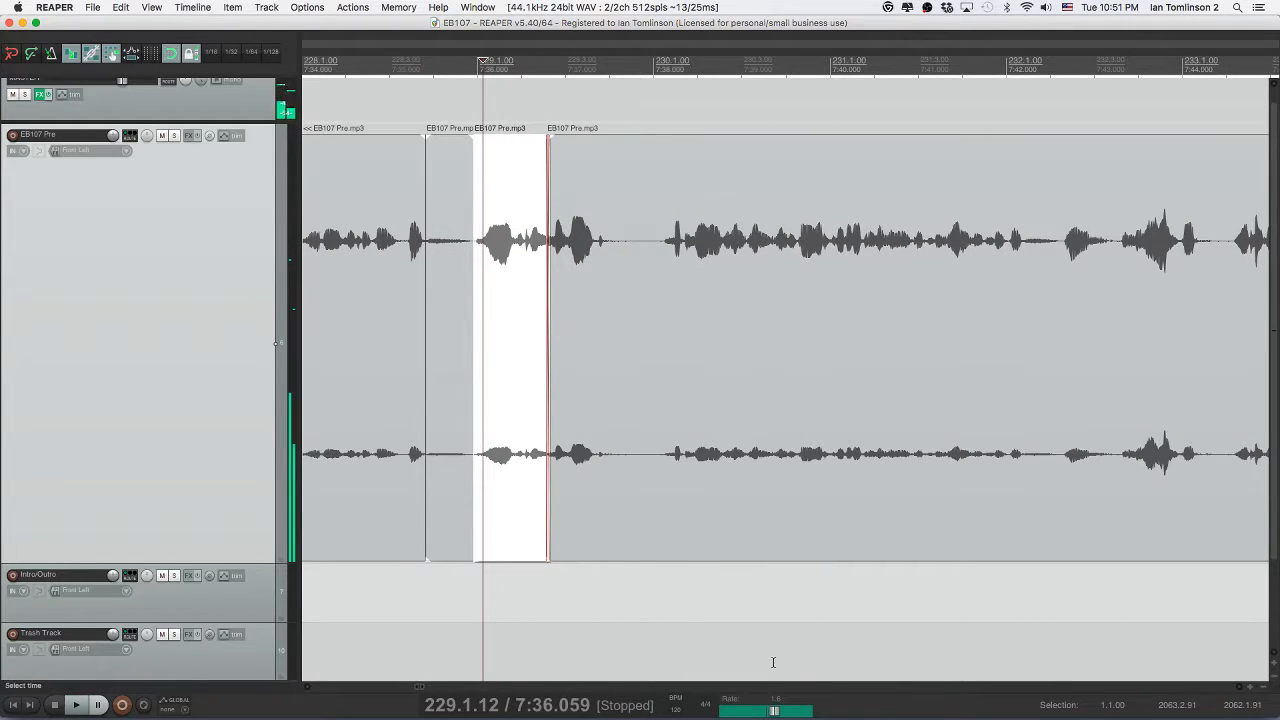
- Check the join from 7:35.491 at playback rate 1.0, save the project and return the rate to 1.6
double_click(774, 710)
left_click(433, 327)
key("space")
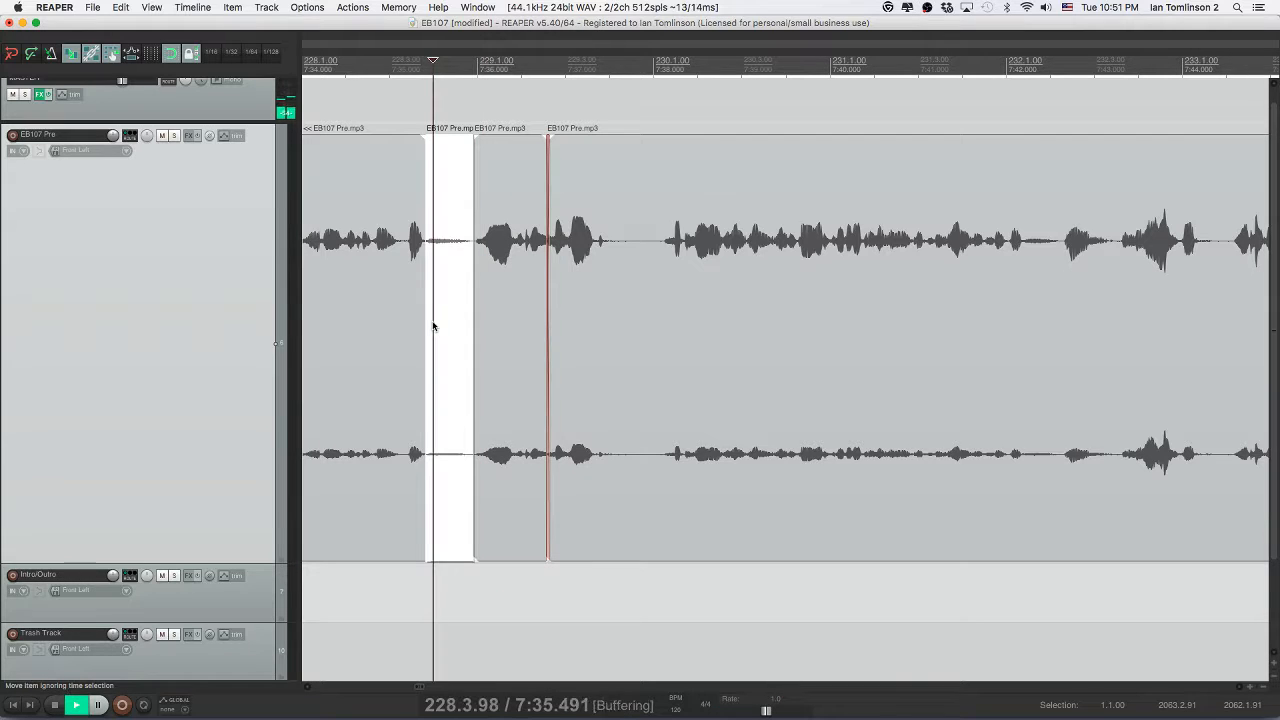
key("super+s")
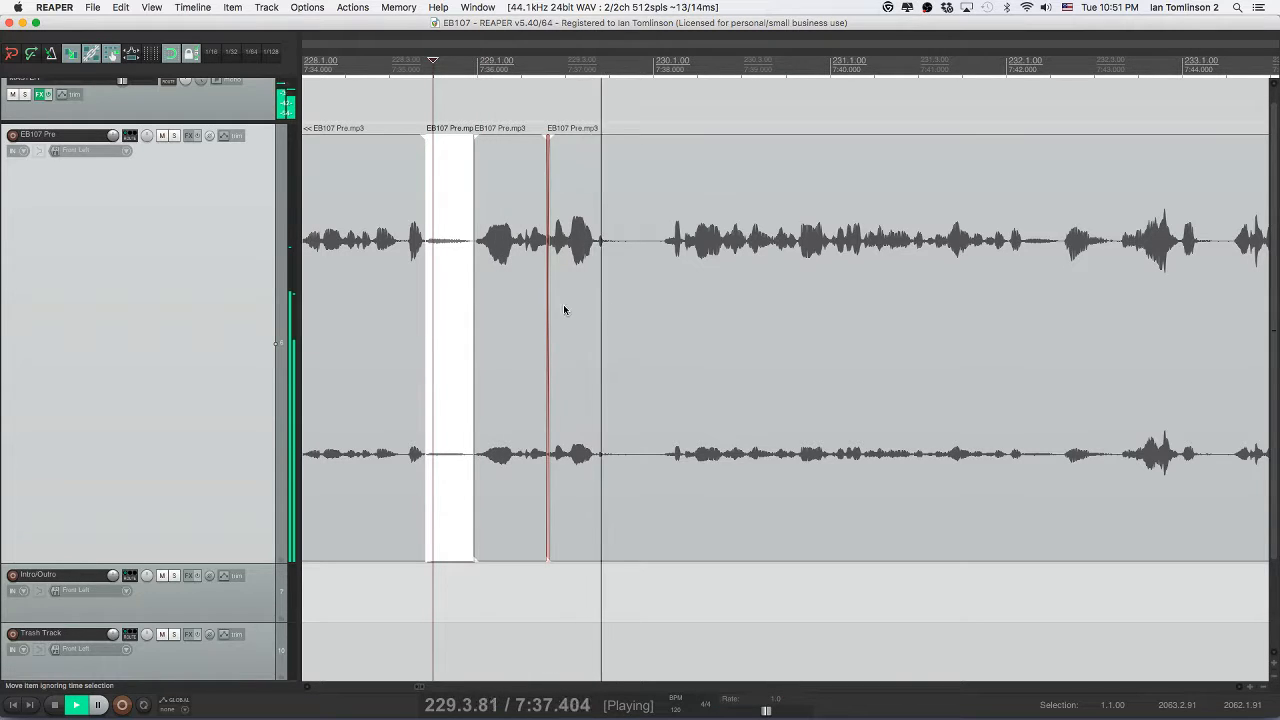
key("space")
left_click_drag(765, 711, 774, 711)
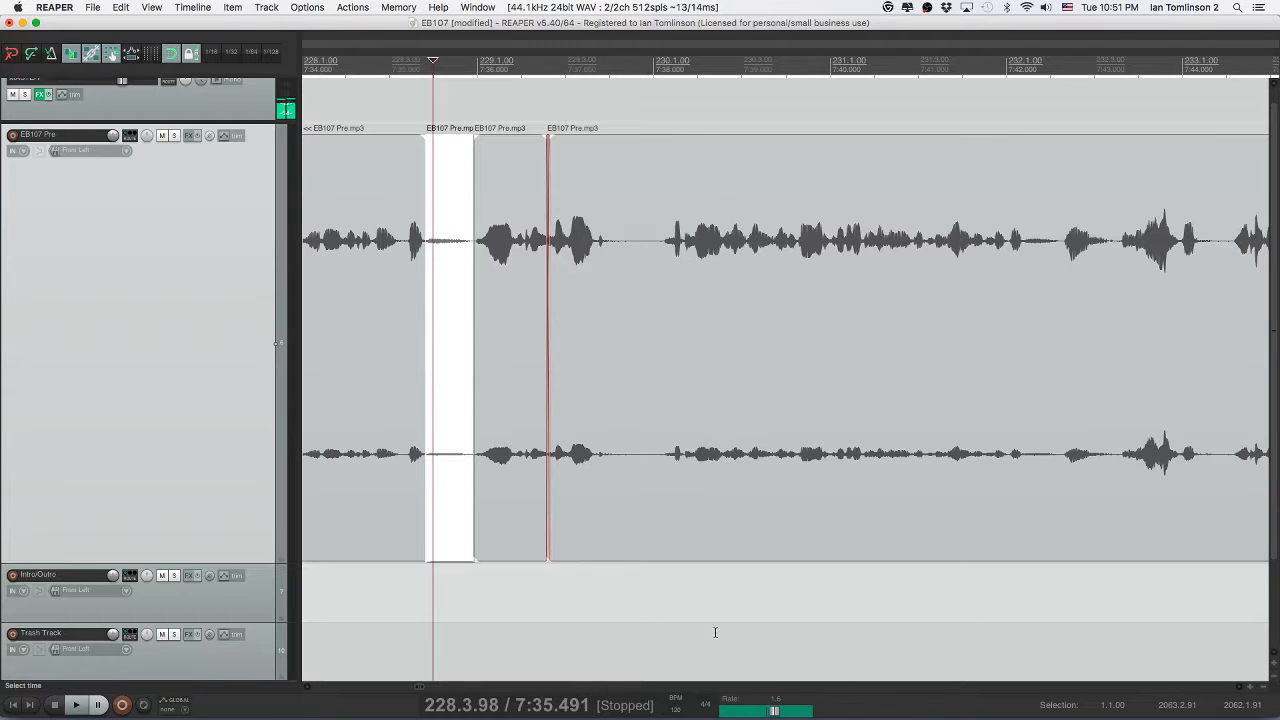
- Save the project, split at 7:37.664 and 7:38.035, delete the pause between the splits and listen to the result
left_click(619, 393)
key("space")
key("super+s")
left_click(625, 361)
key("s")
left_click(657, 343)
key("s")
left_click(641, 346)
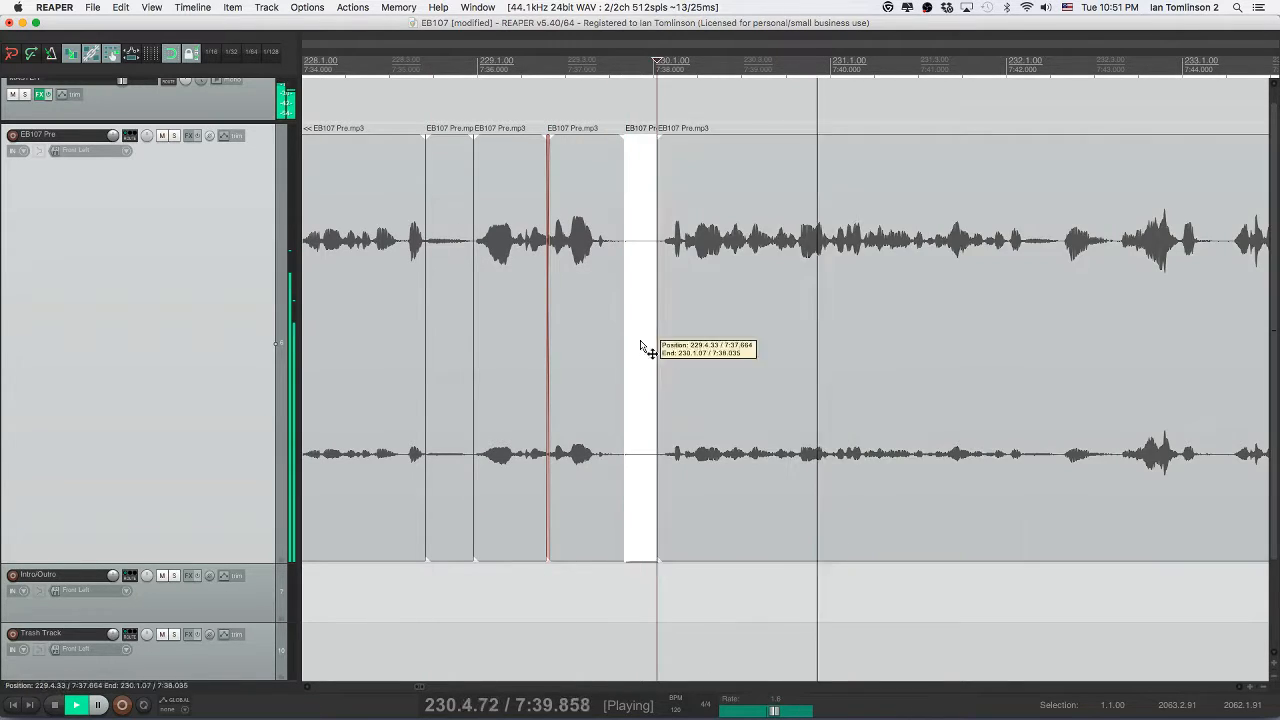
key("Delete")
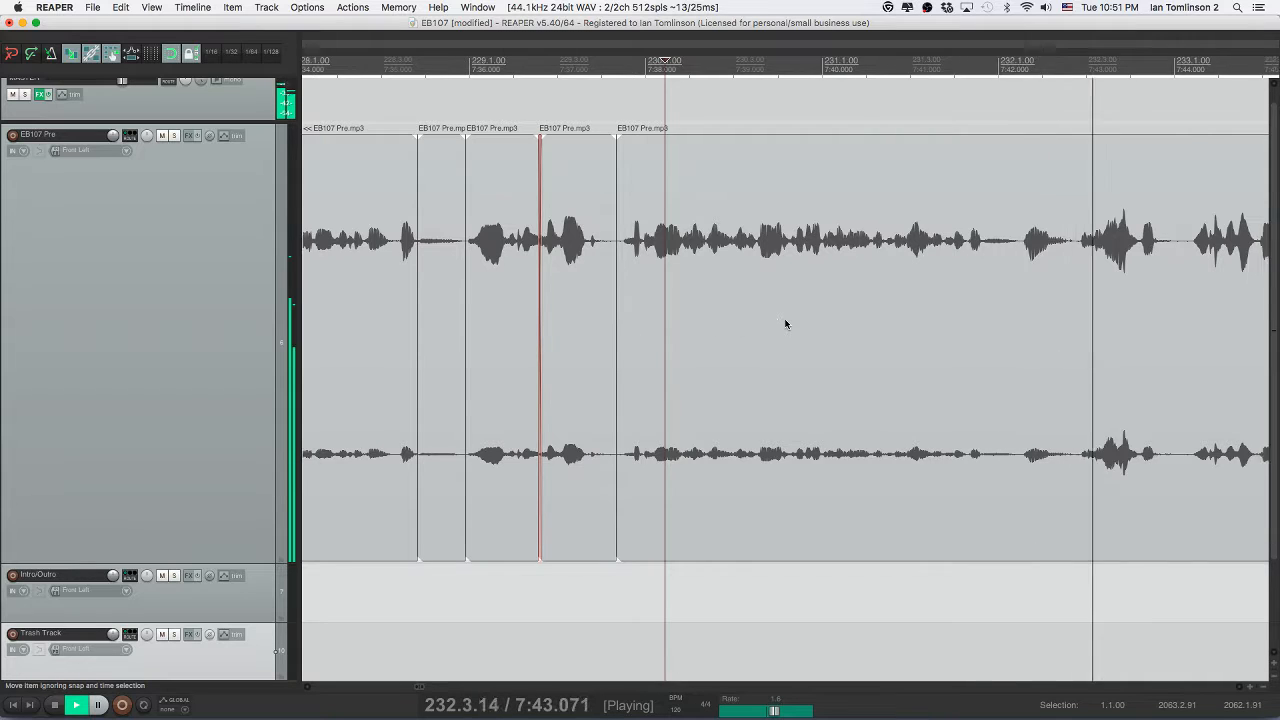
key("space")
- Solo the Trash Track and listen to its discarded clips from 0:27.111
key("Home")
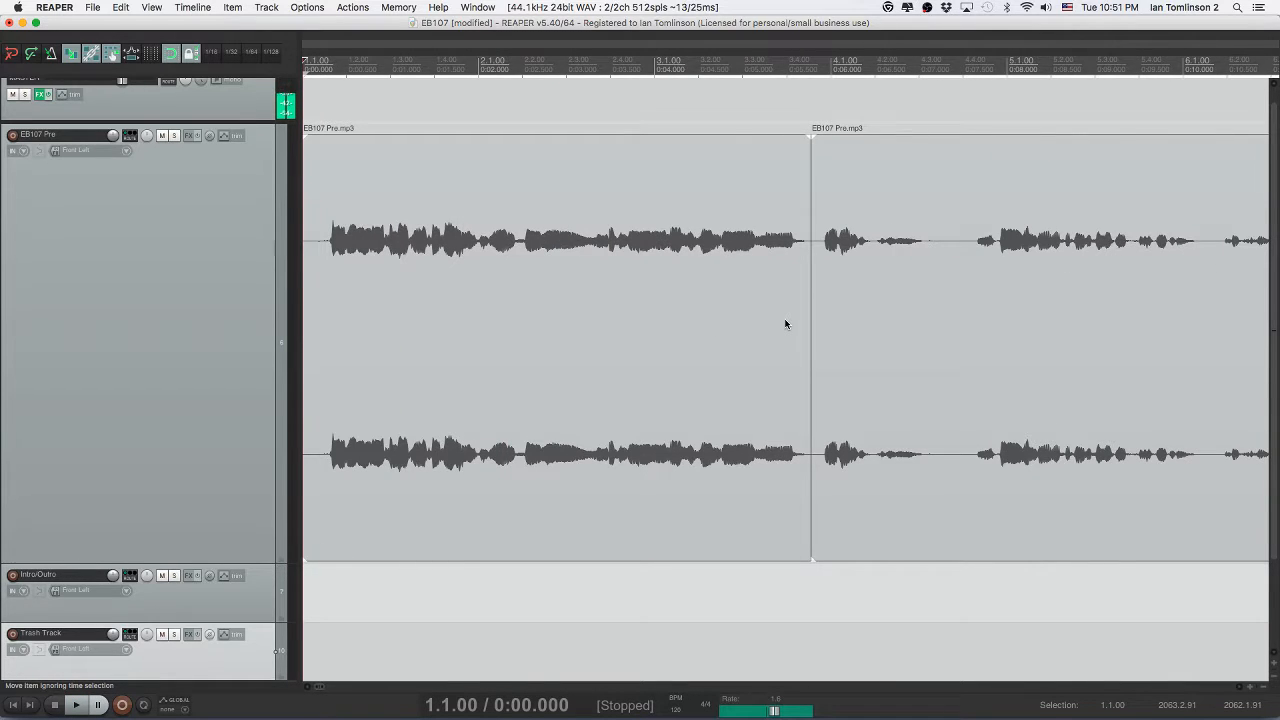
scroll(785, 323, "down", 10)
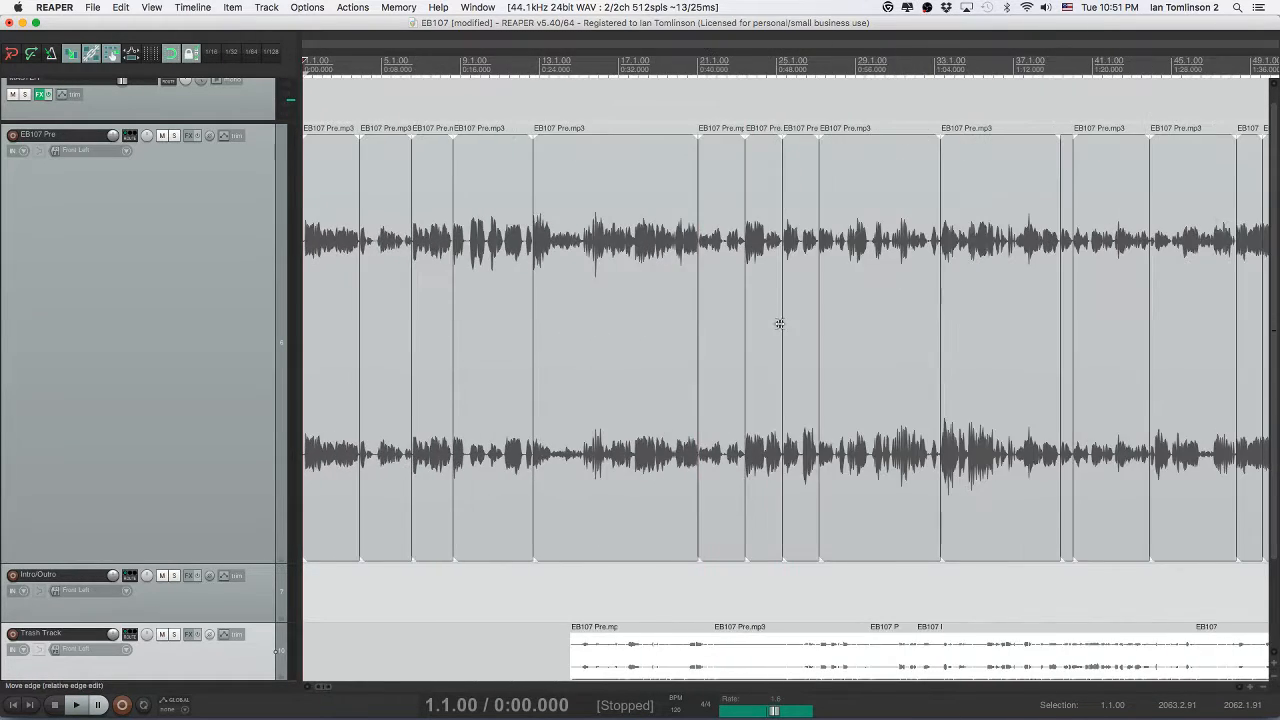
scroll(776, 323, "down", 3)
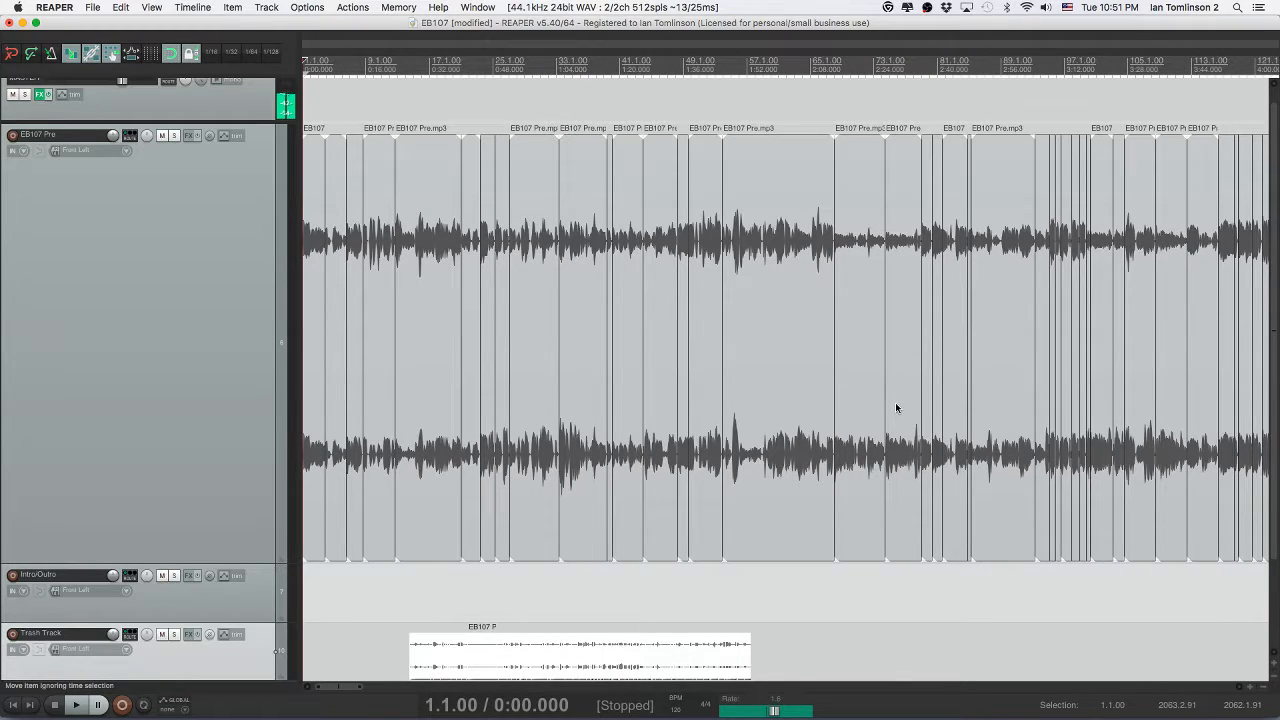
left_click(410, 650)
left_click(174, 634)
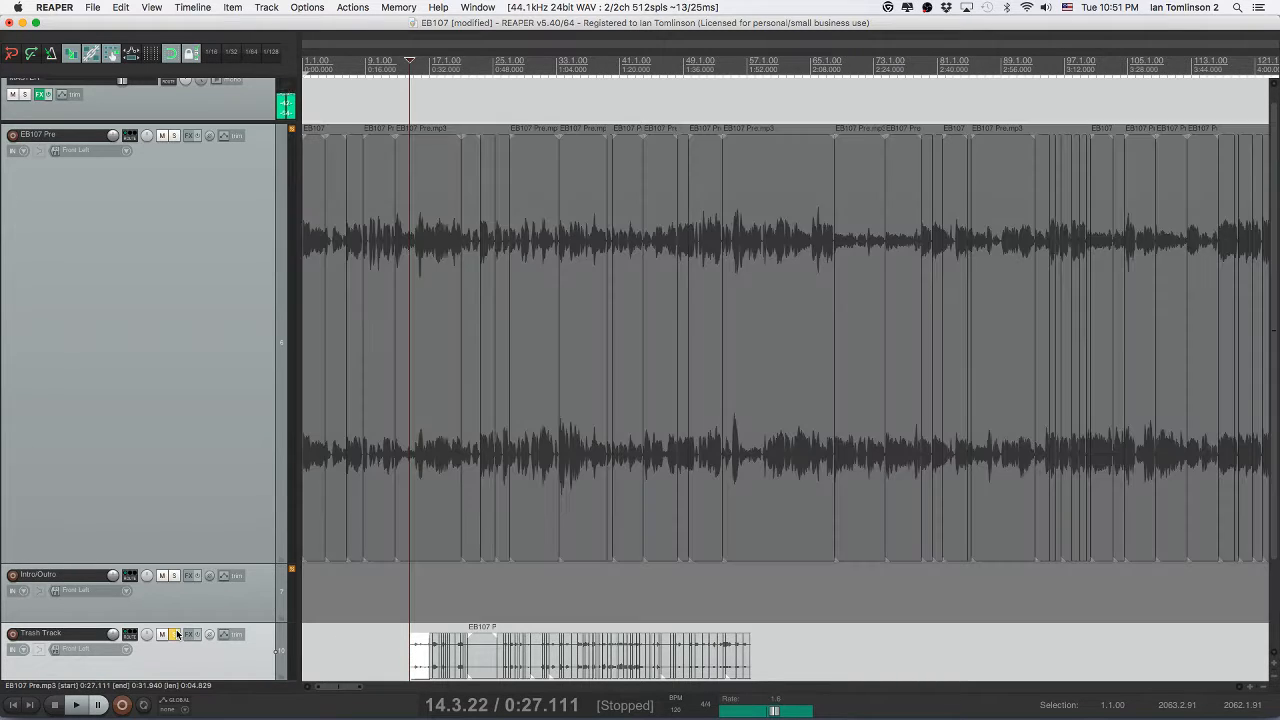
key("space")
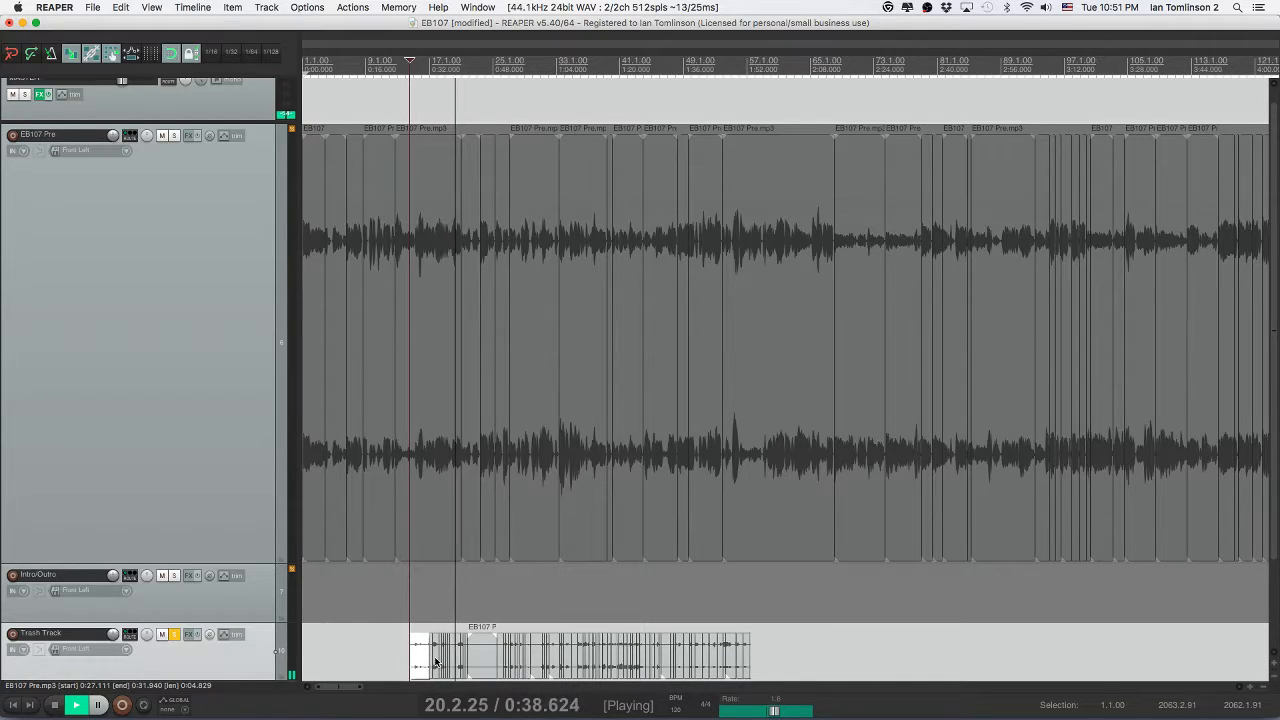
key("space")
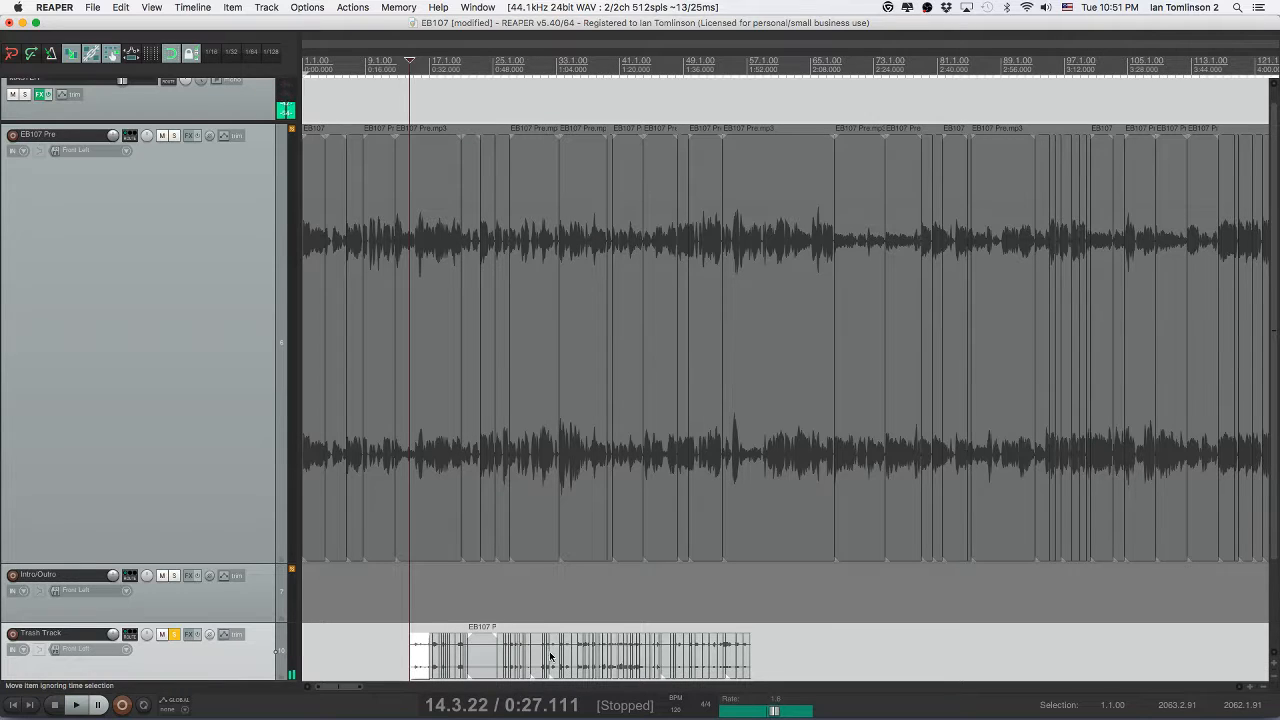
- Listen to more discarded clips from about 1:00 and from 1:18.099, then unsolo and mute the Trash Track
left_click(543, 656)
key("space")
left_click(612, 656)
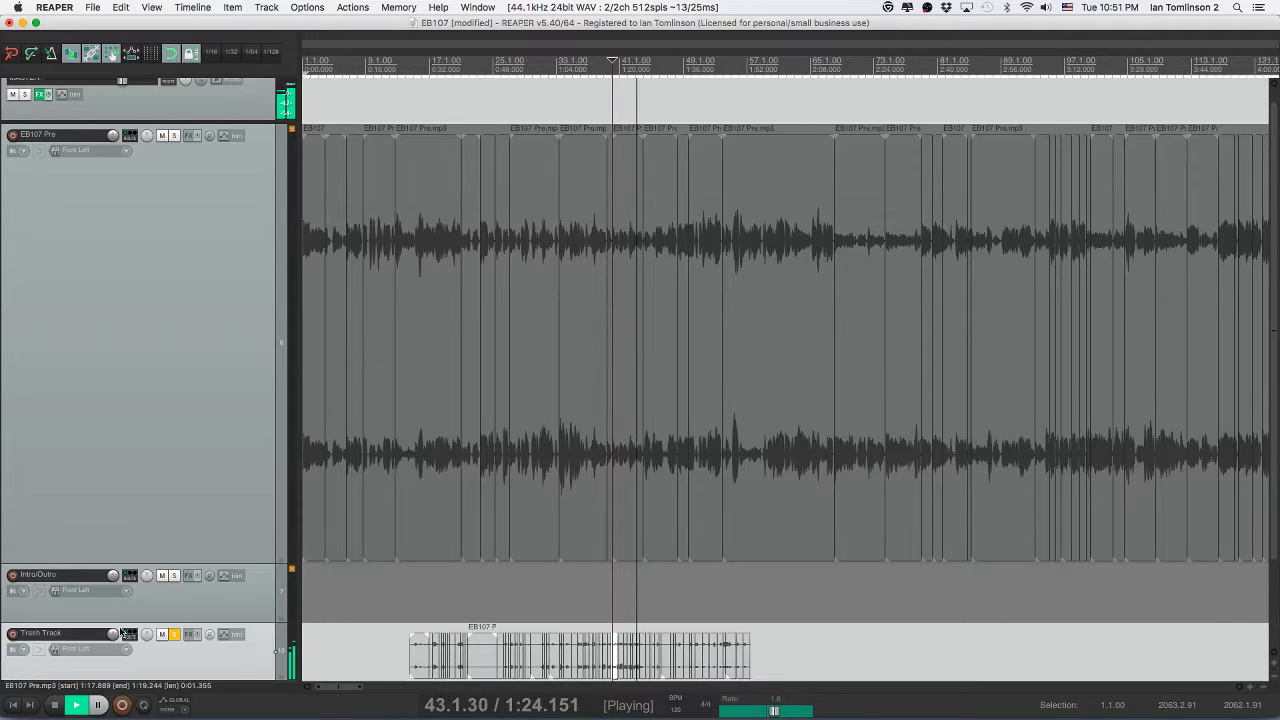
key("space")
left_click(174, 635)
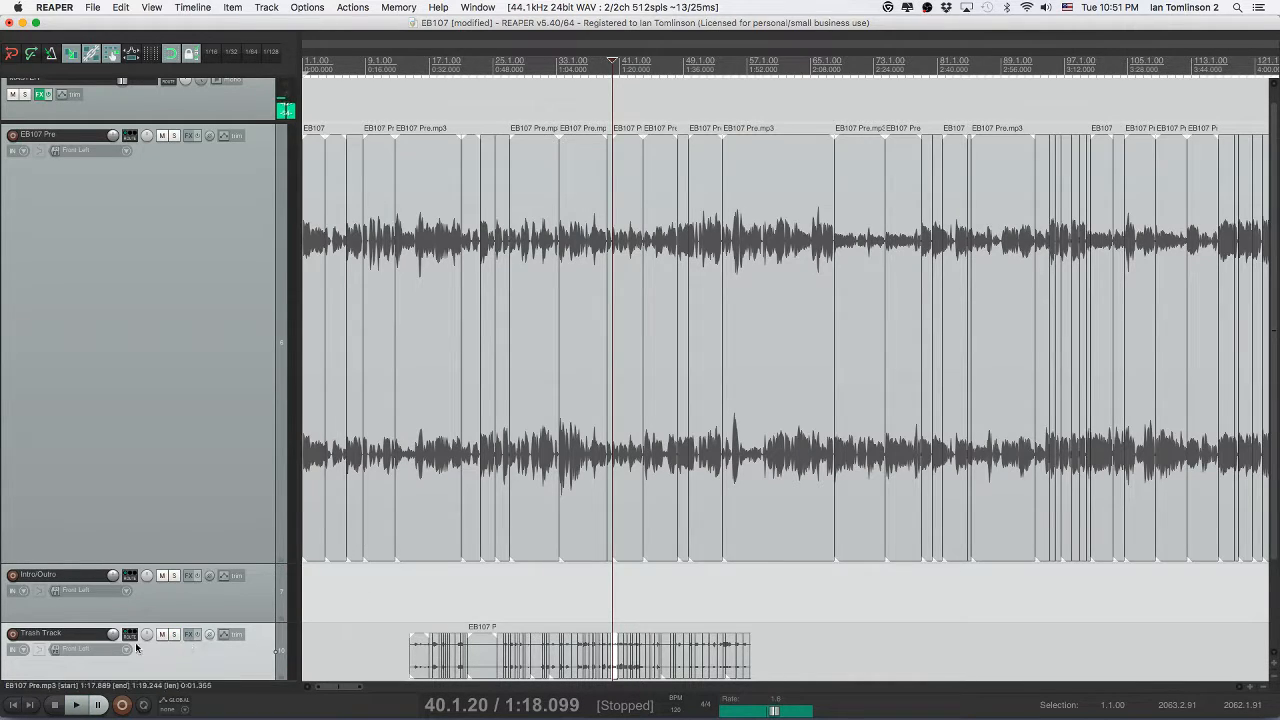
left_click(162, 634)
- Review the cuts along the whole EB107 Pre track and place the edit cursor at the latest cut, 7:37.664
scroll(407, 540, "right", 5)
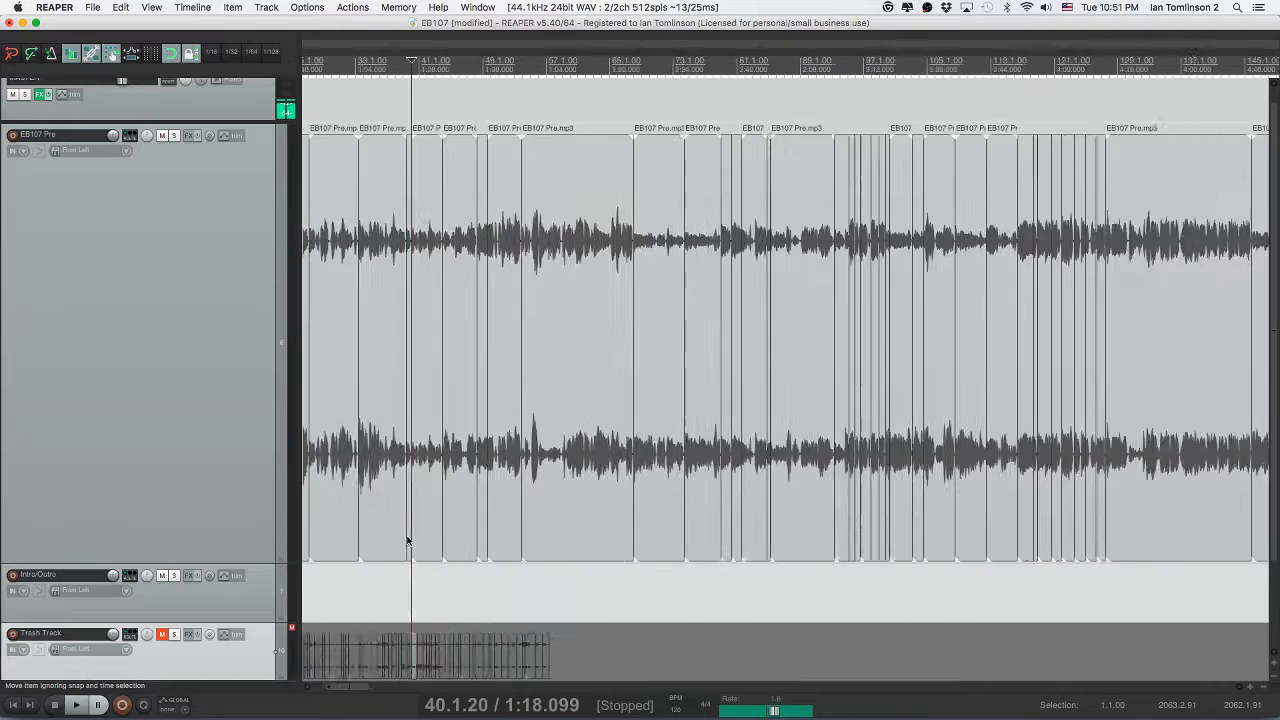
scroll(407, 540, "left", 5)
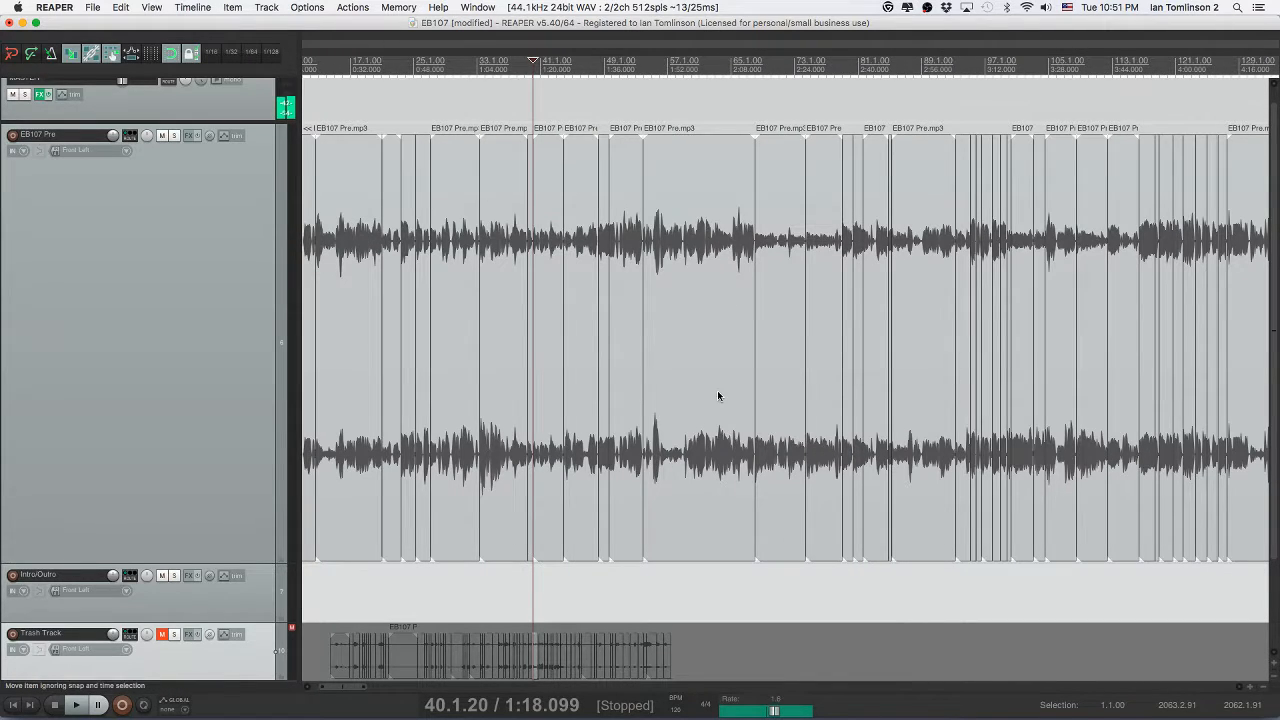
scroll(722, 396, "right", 5)
scroll(718, 395, "right", 2)
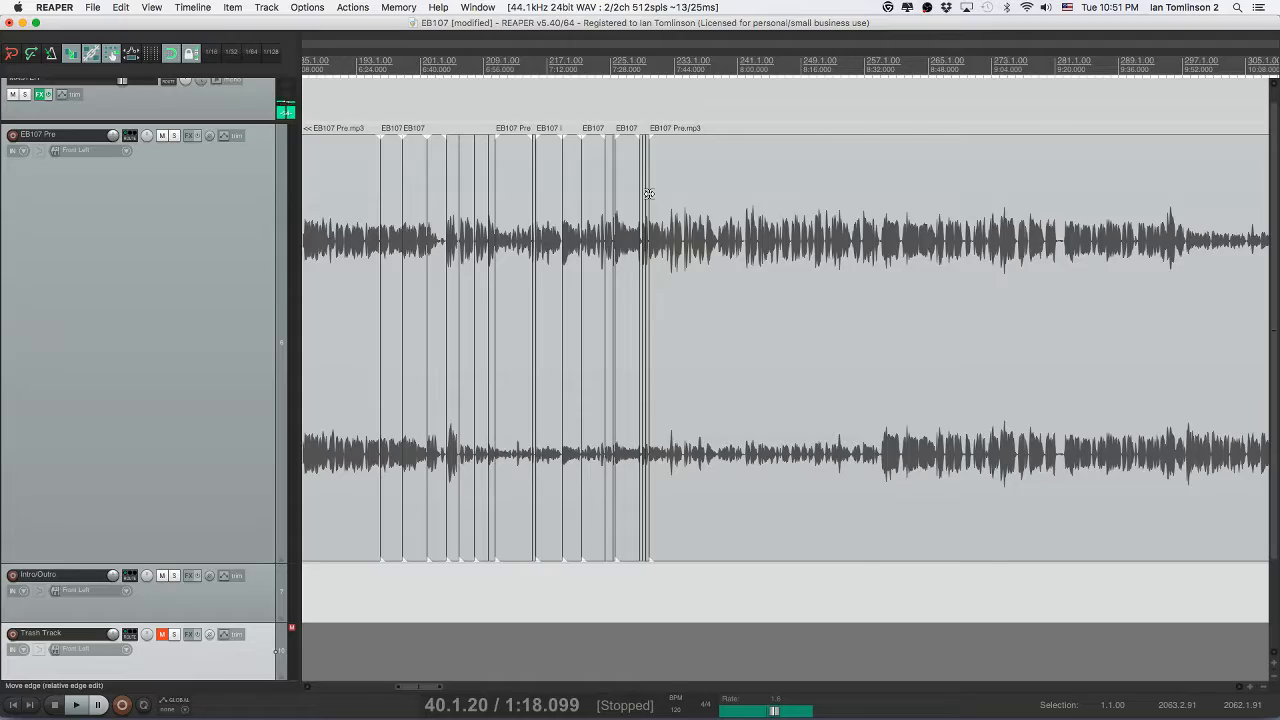
scroll(649, 193, "down", 10)
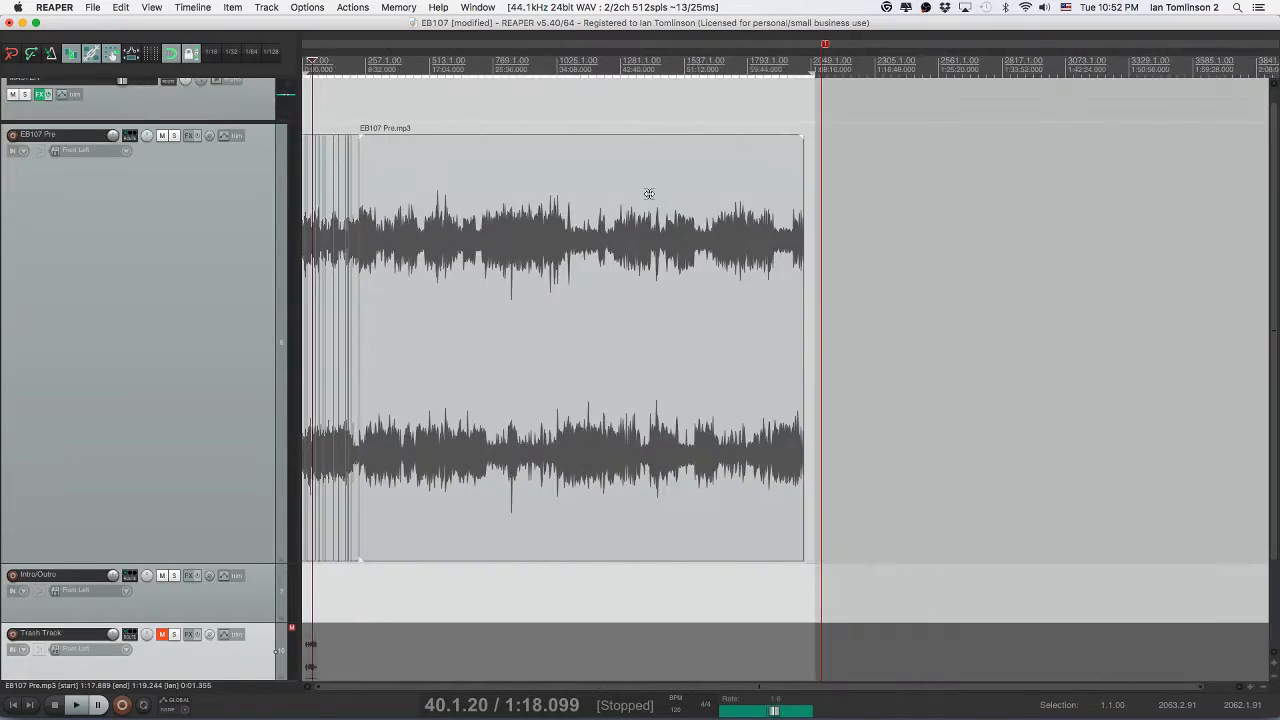
scroll(649, 193, "up", 8)
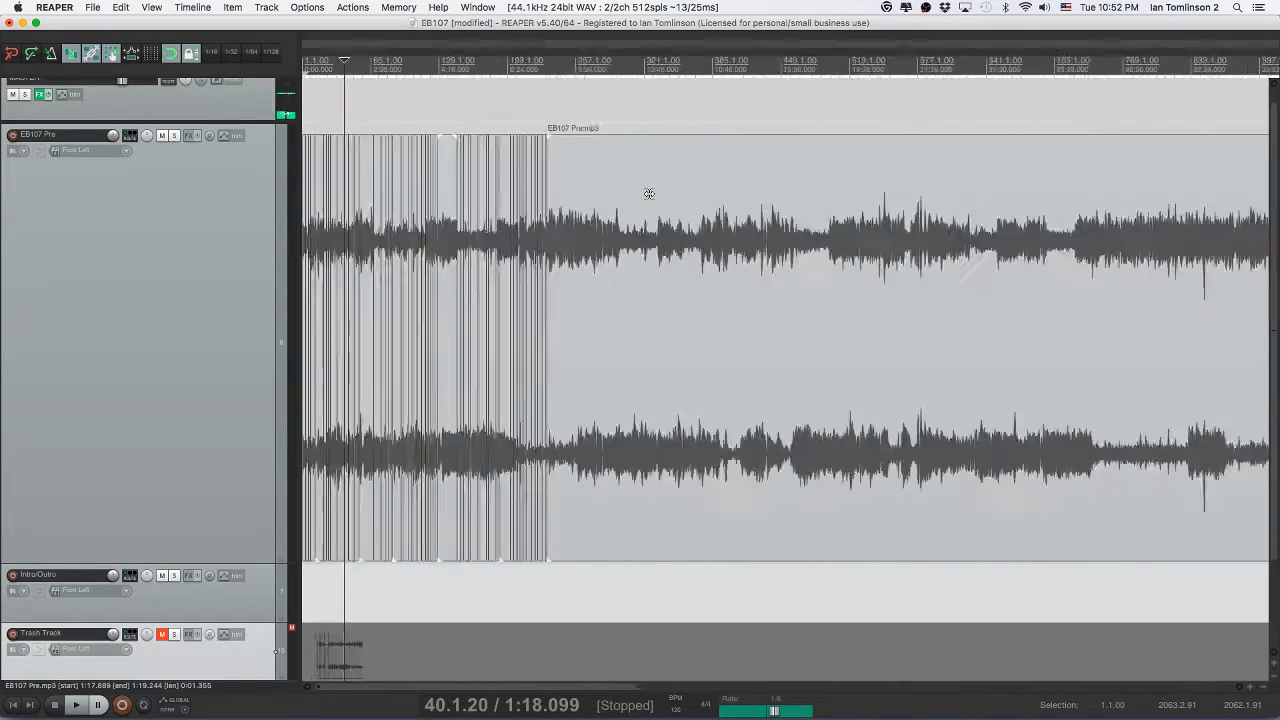
scroll(649, 193, "up", 6)
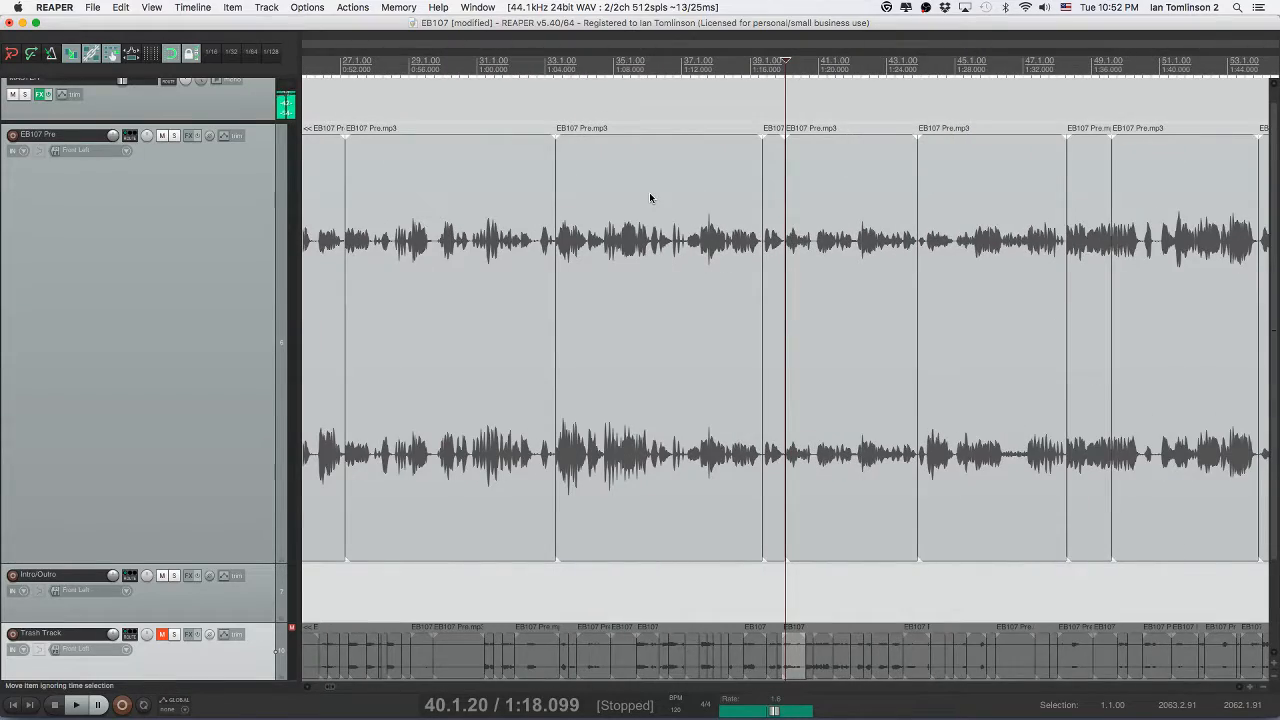
scroll(649, 193, "right", 15)
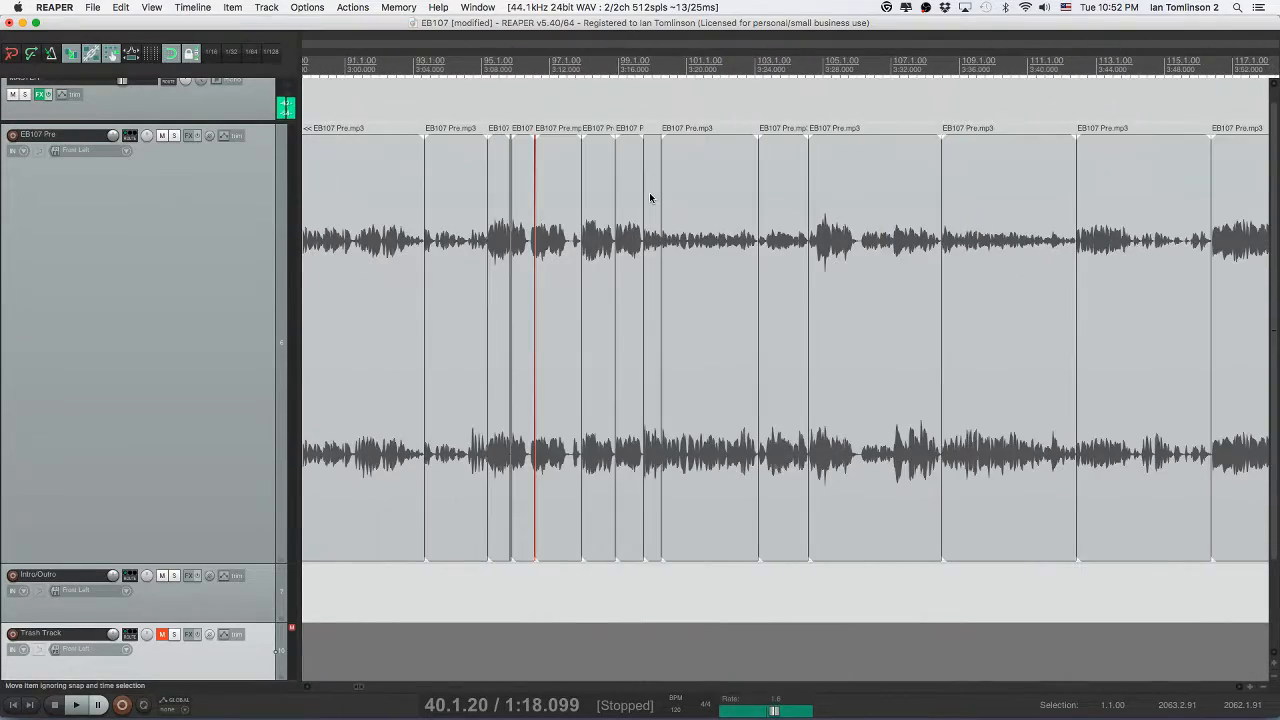
scroll(649, 197, "right", 12)
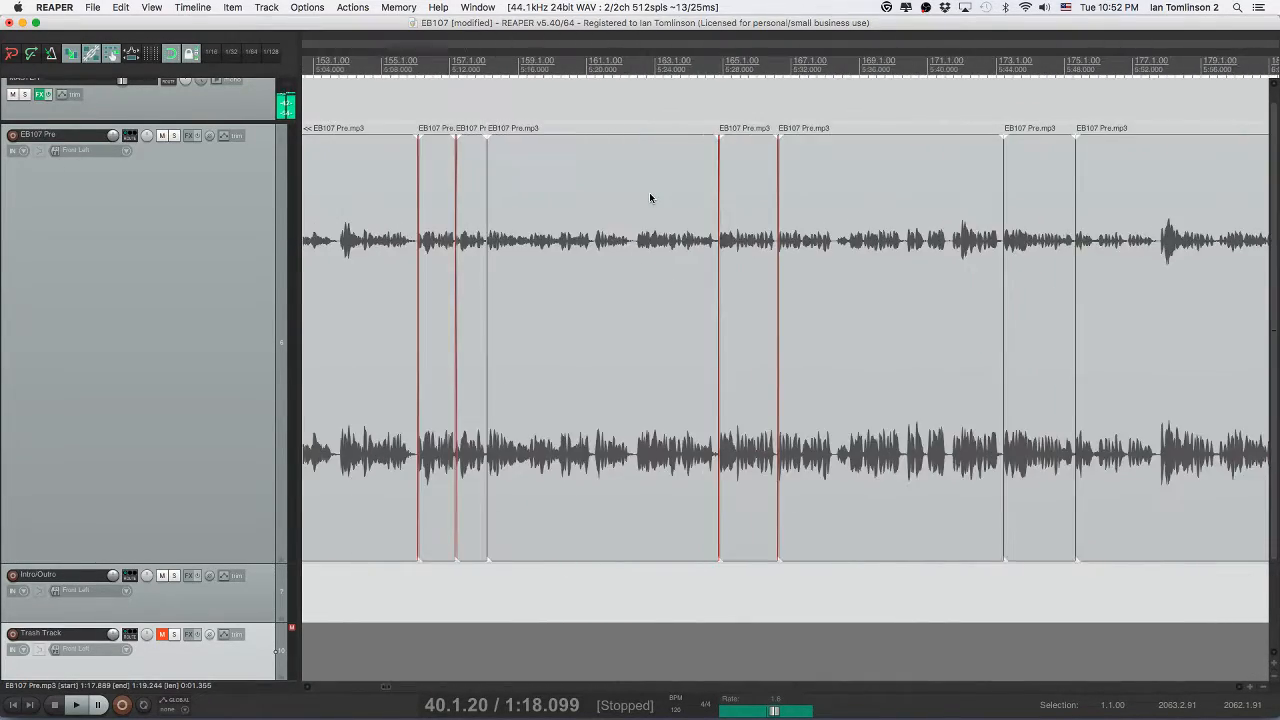
scroll(649, 197, "right", 7)
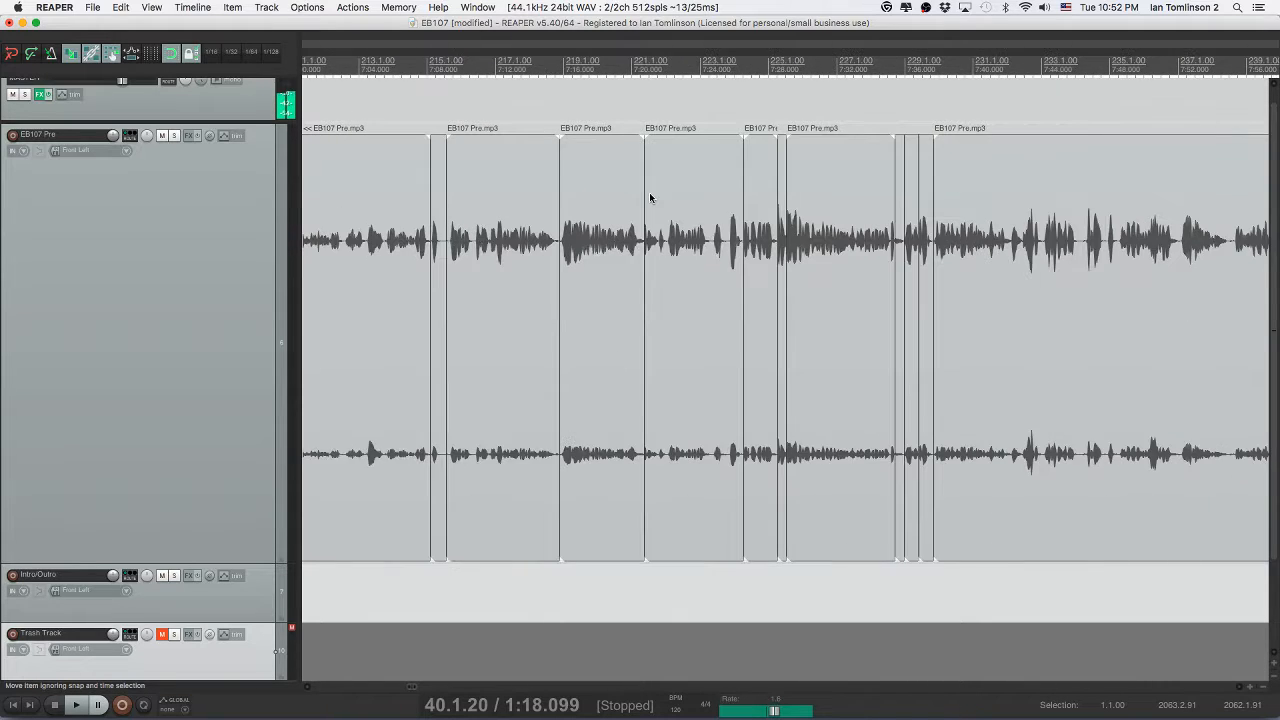
scroll(649, 197, "right", 2)
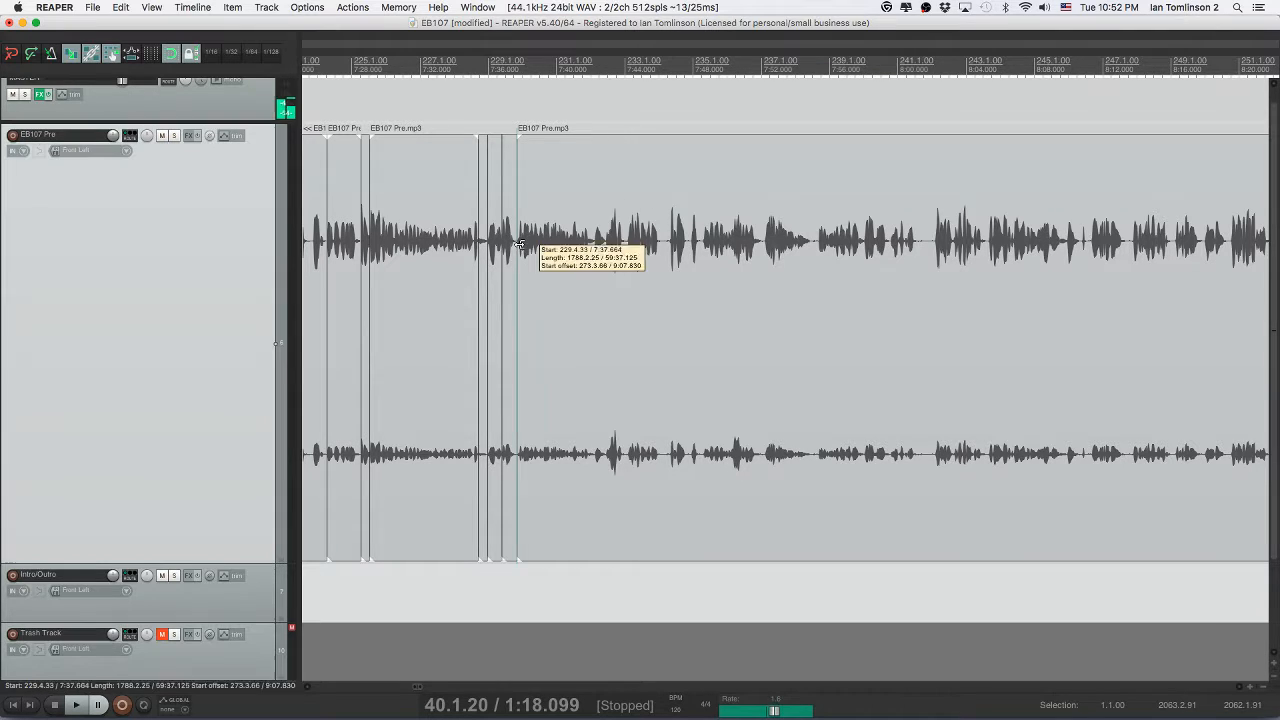
left_click(519, 244)
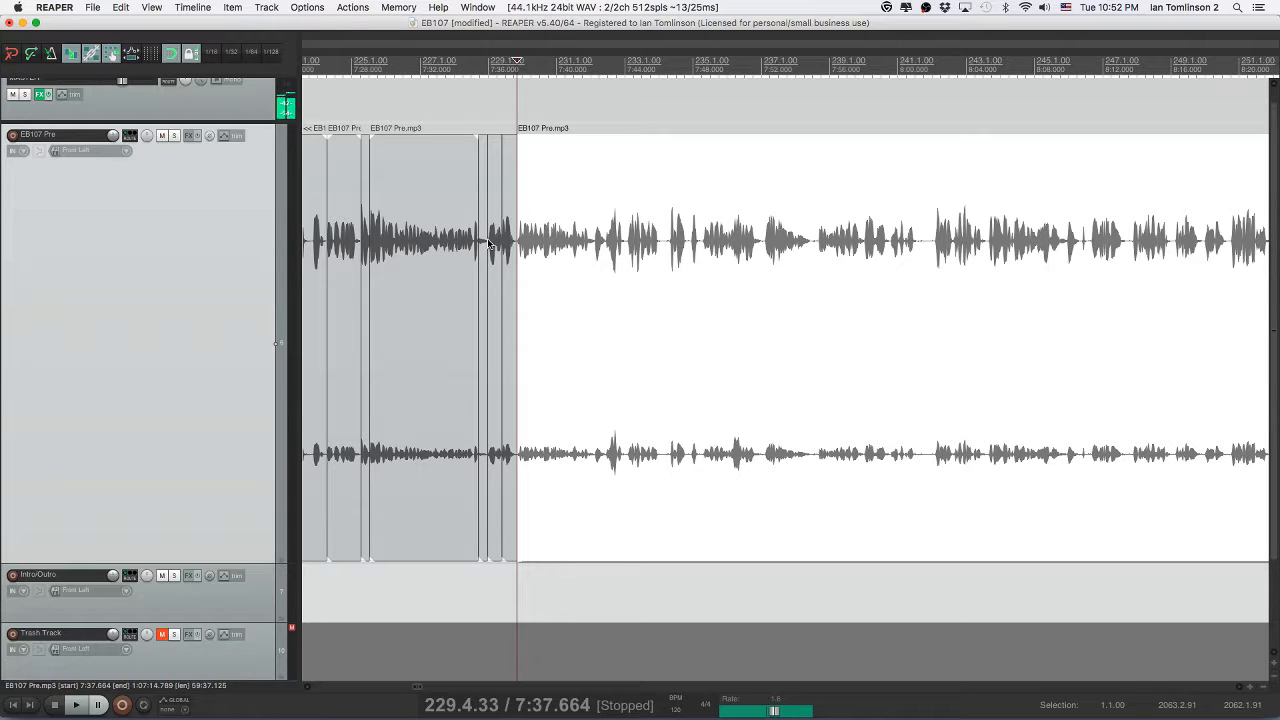
- Open the master track's effects, show the AUMultibandCompressor and briefly play the recording from 7:32.485
left_click(43, 95)
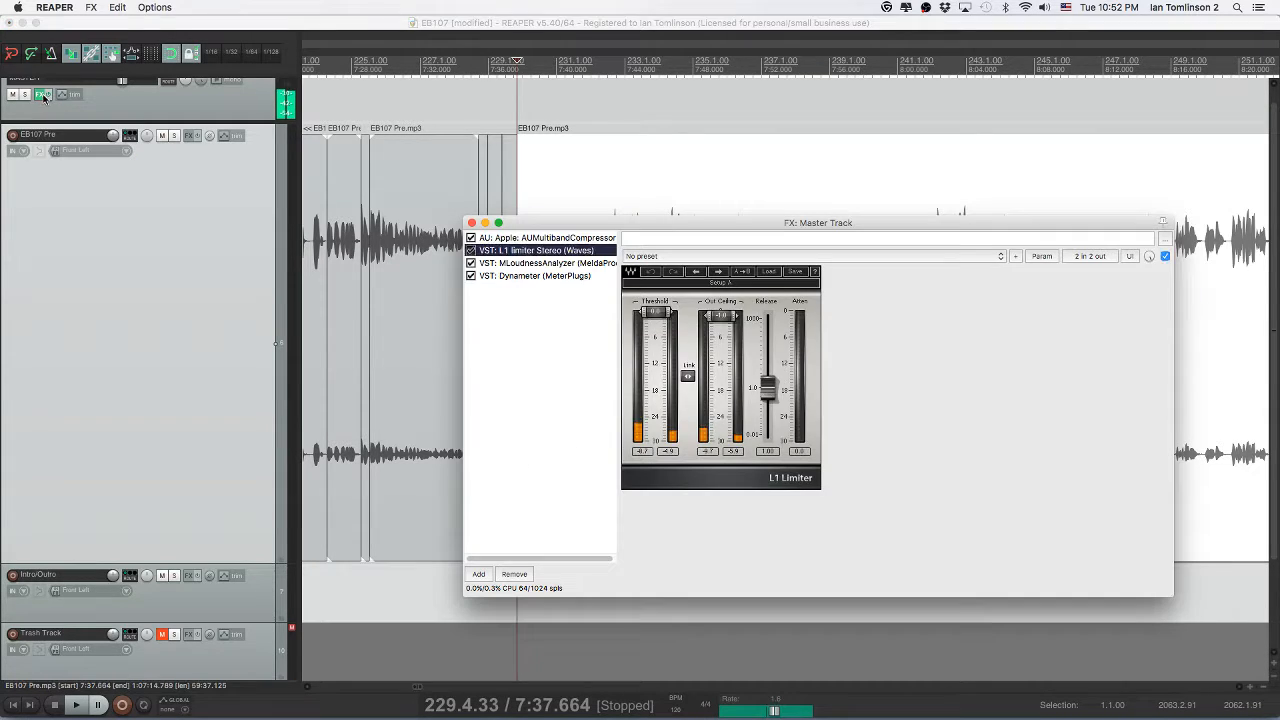
left_click_drag(617, 228, 692, 153)
left_click(659, 163)
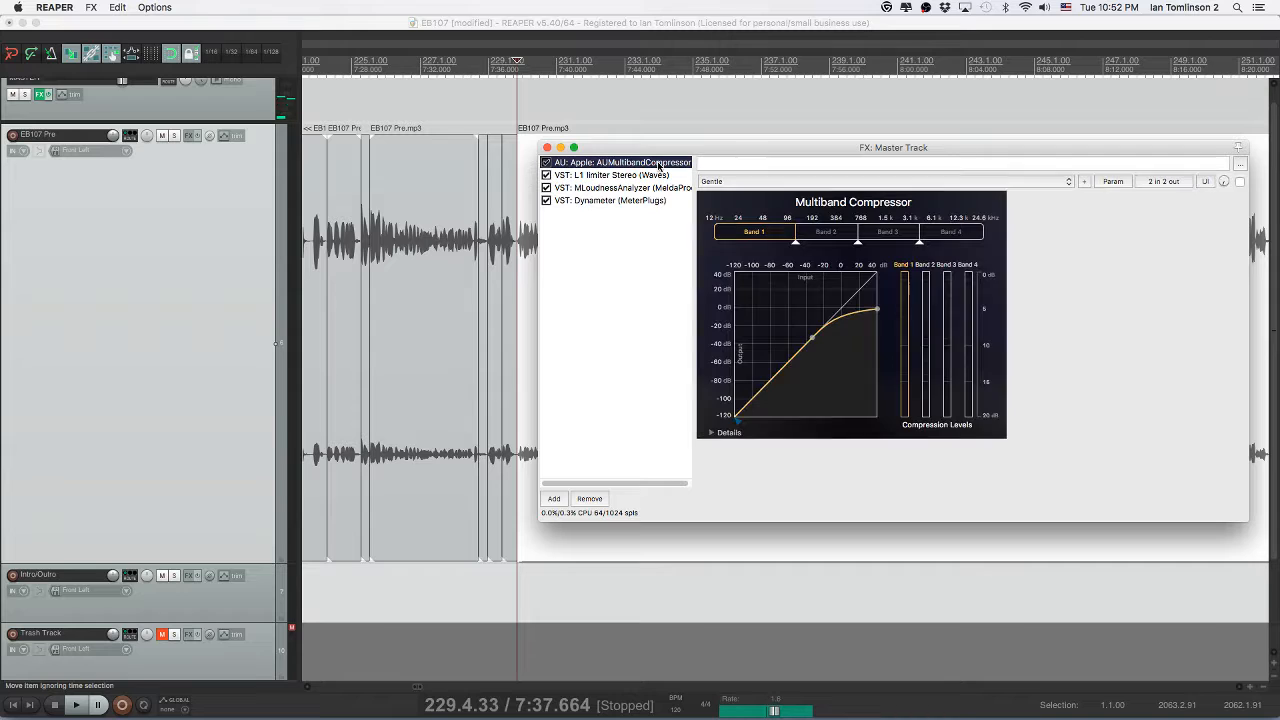
left_click(428, 212)
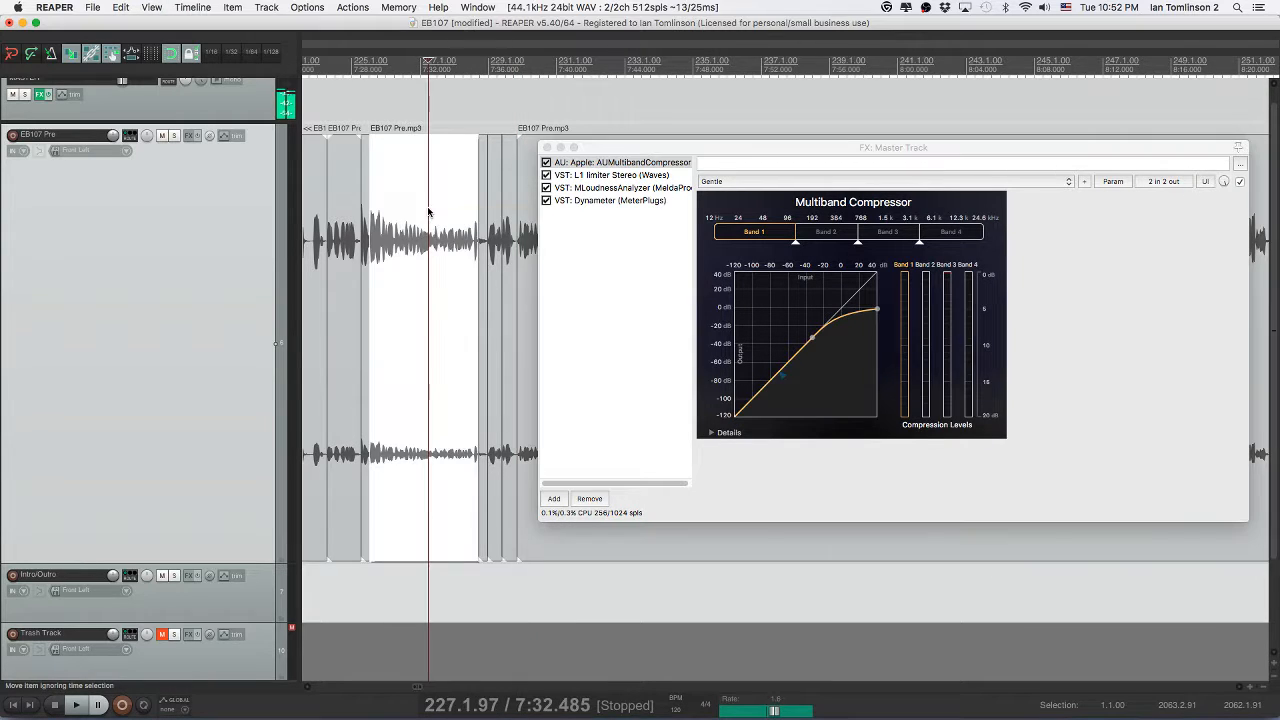
key("space")
key("space")
key("super+Tab")
key("super+Tab")
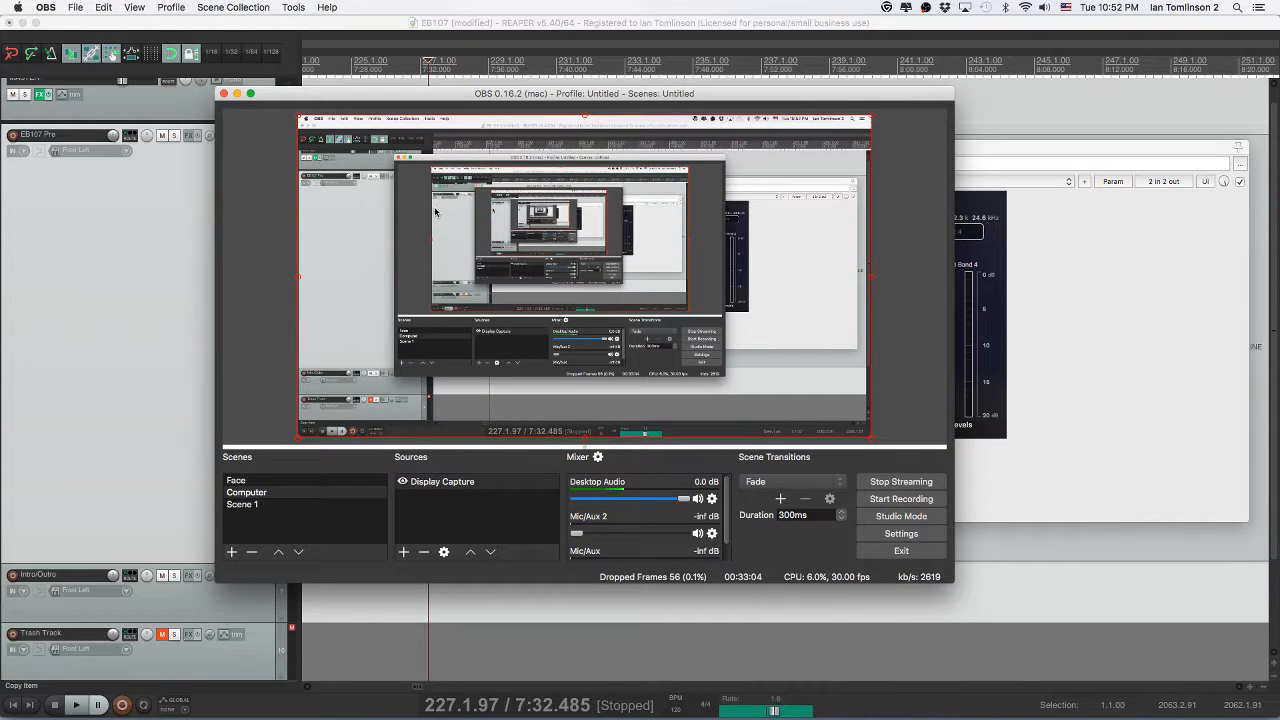
key("super+Tab")
- Reposition the master track's effects window and play the recording from 7:31.039 through the AUMultibandCompressor
left_click_drag(697, 150, 599, 129)
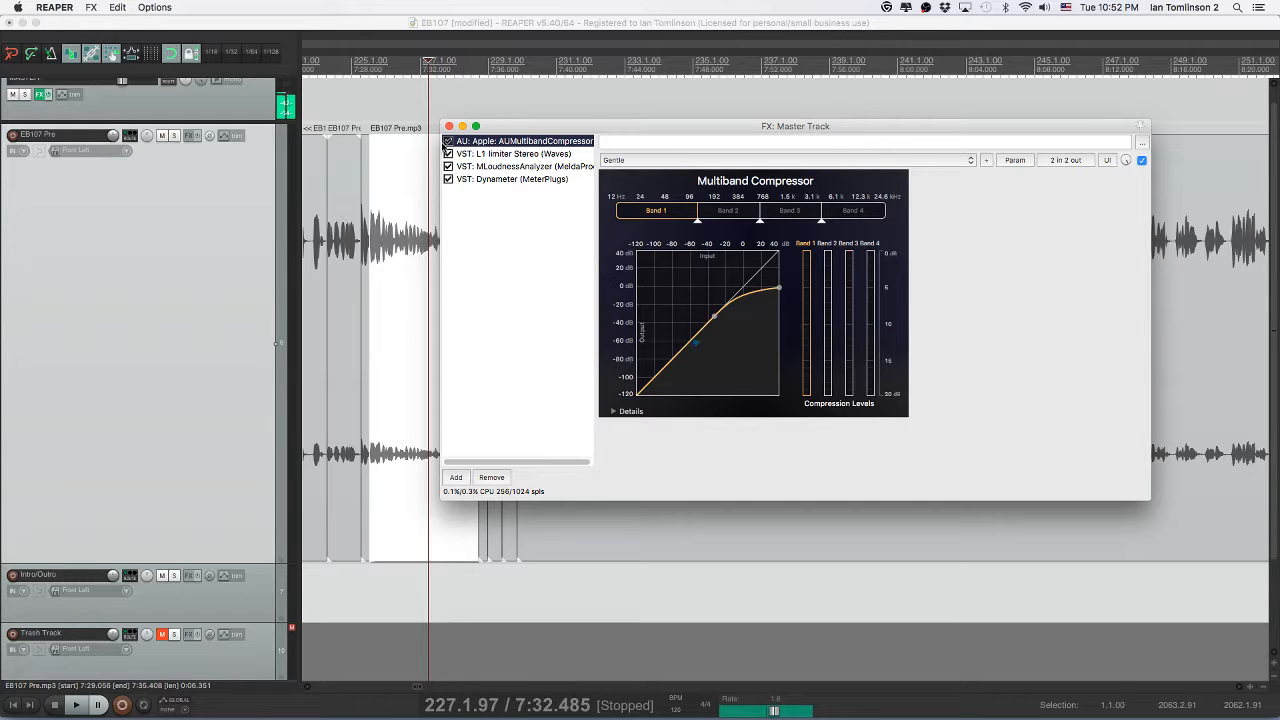
left_click(420, 177)
left_click(404, 177)
key("space")
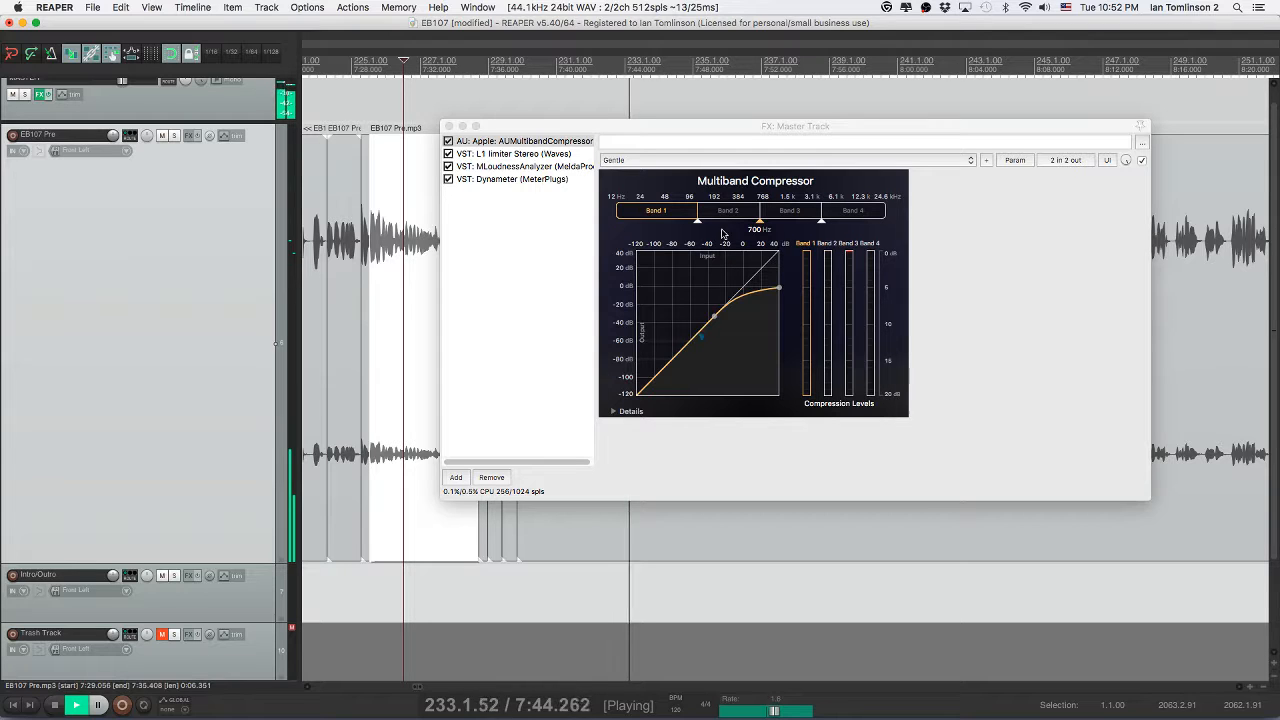
- Review the multiband compressor's factory presets, keep Gentle, and show the compression curve of Band 4
left_click(707, 160)
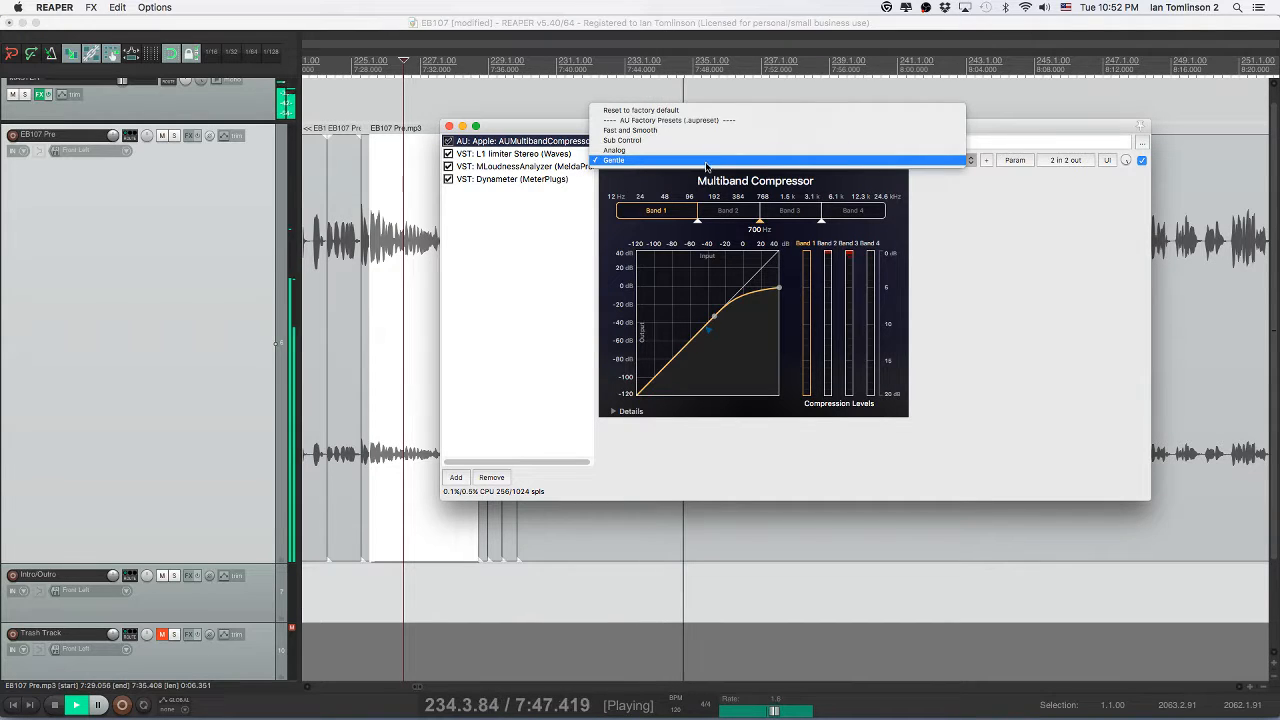
left_click(707, 162)
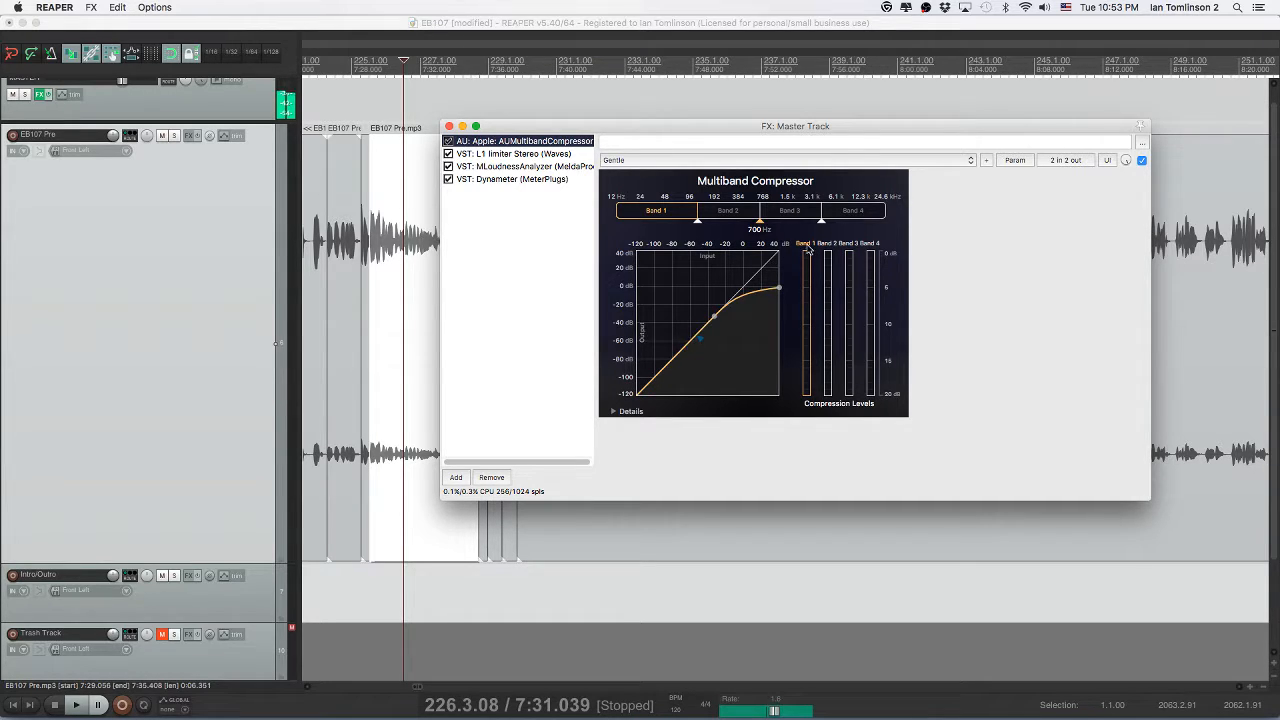
left_click(858, 214)
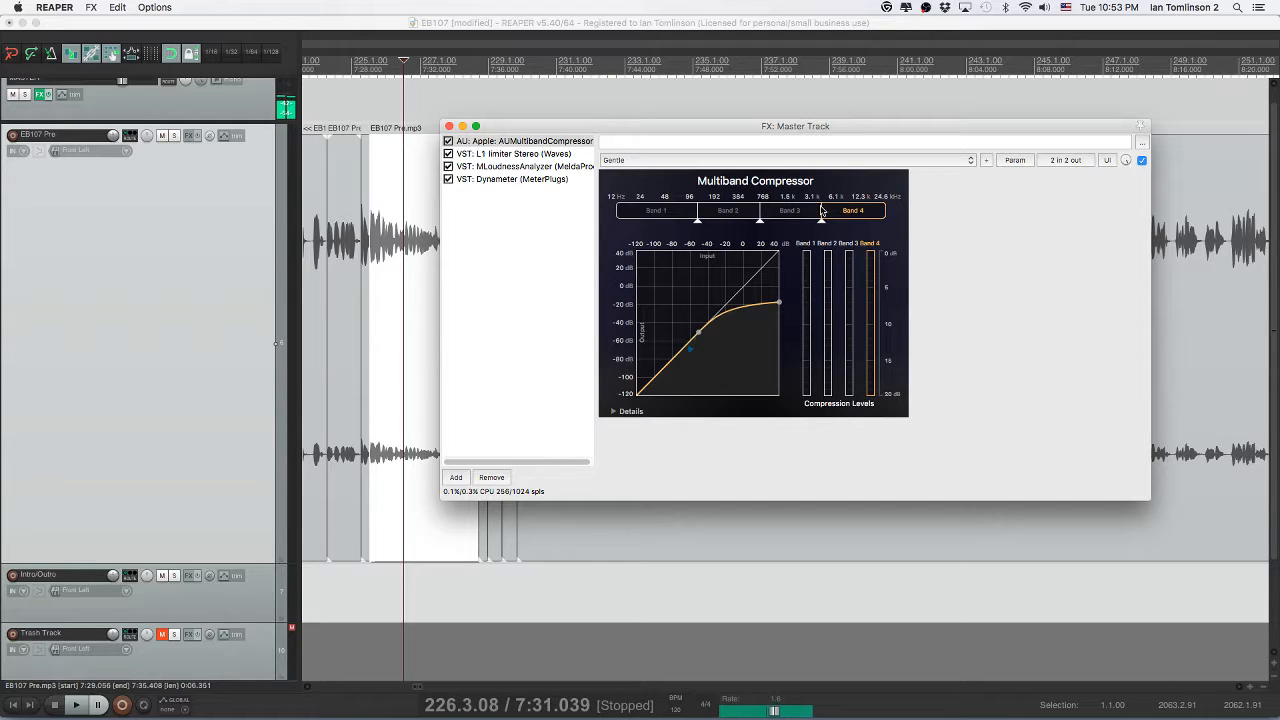
mouse_move(820, 222)
- Play the recording through the L1 limiter, try a lower threshold and return it to 0.0
left_click(512, 154)
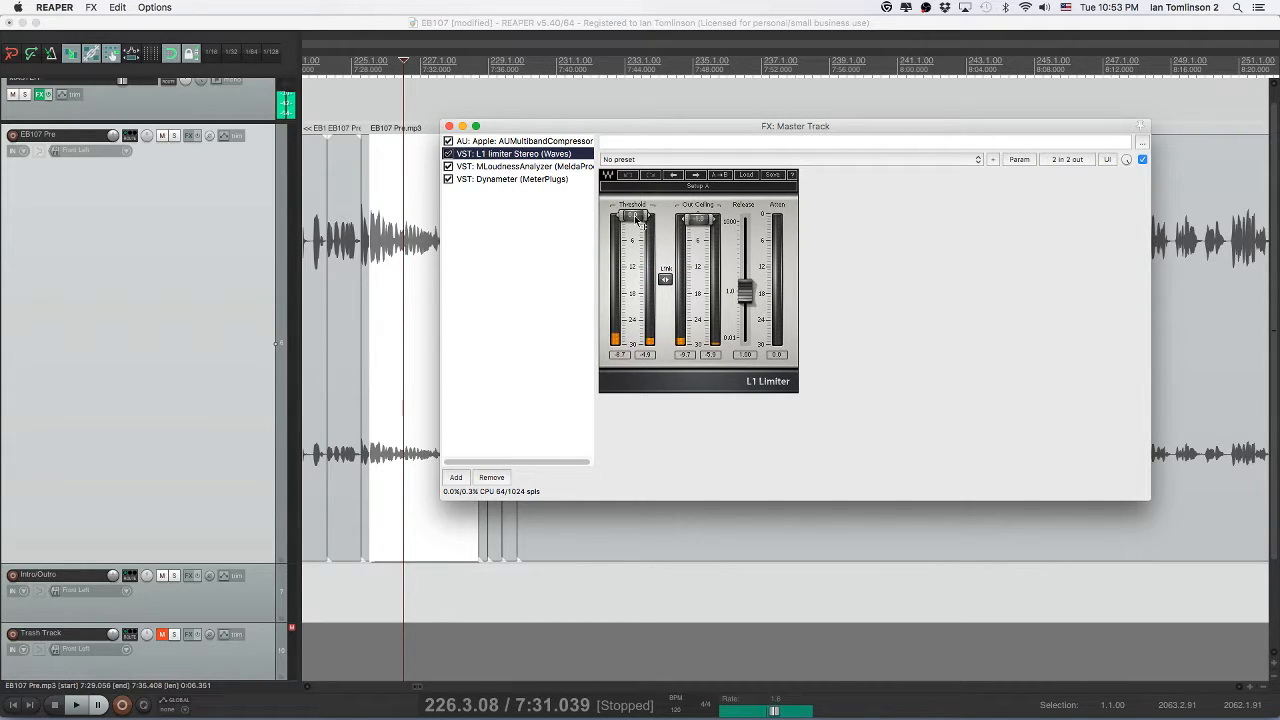
key("space")
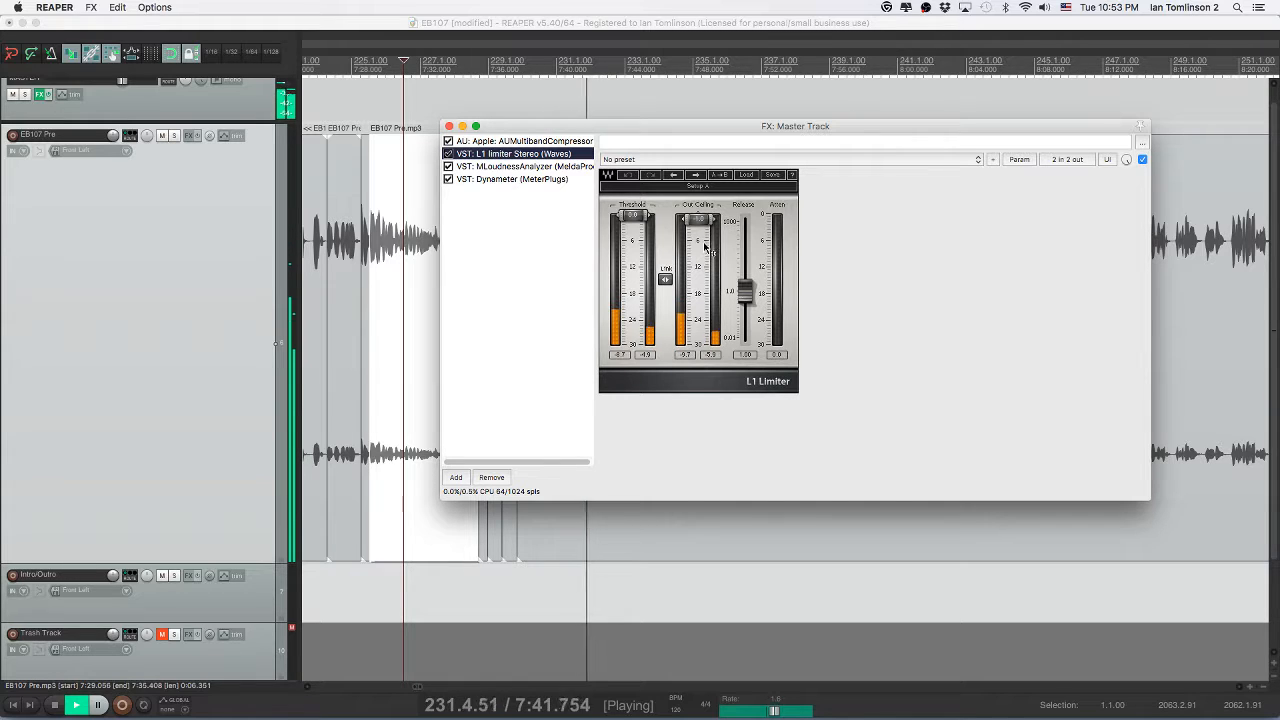
left_click_drag(633, 212, 633, 260)
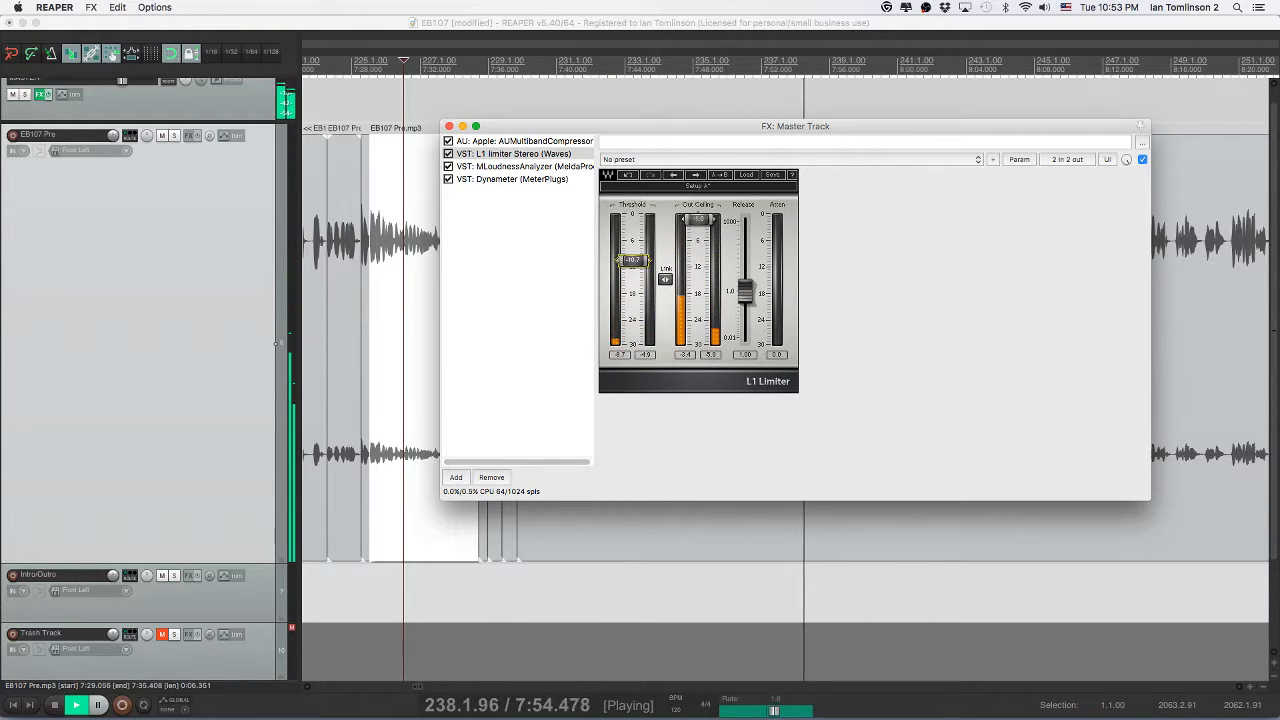
left_click_drag(633, 260, 633, 216)
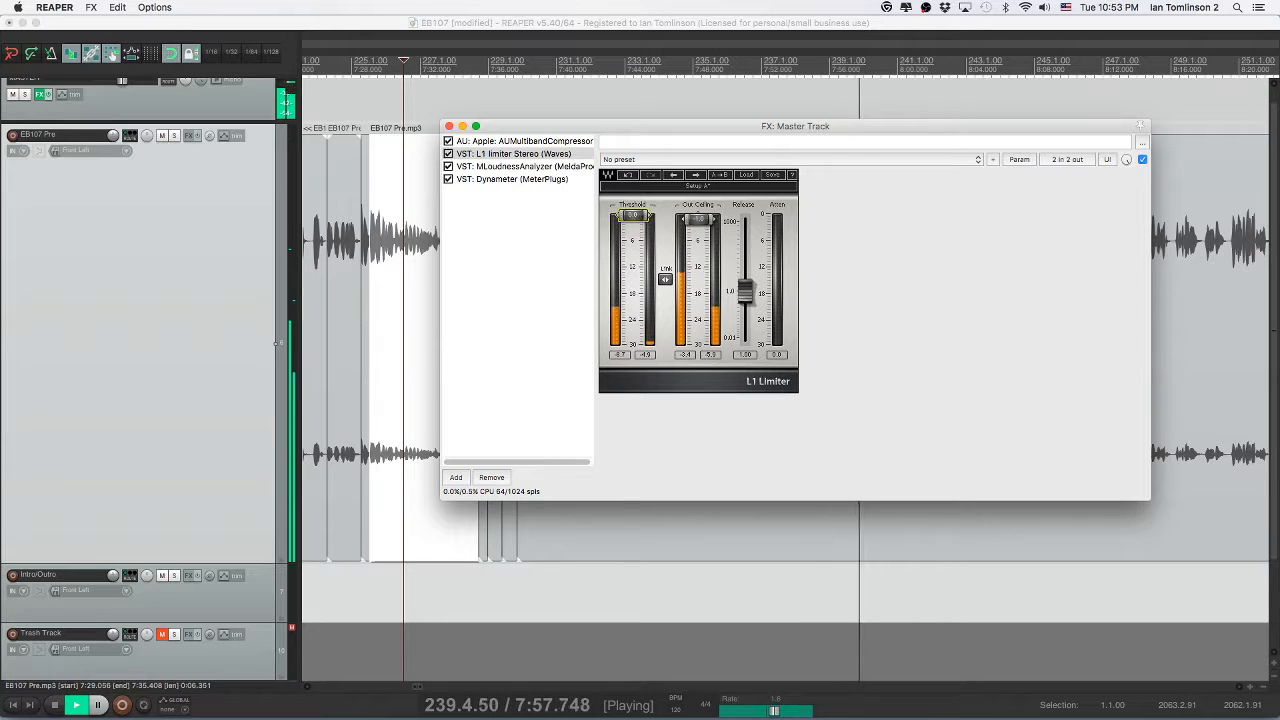
key("space")
- Examine the MLoudnessAnalyzer and Dynameter meters, return to the AUMultibandCompressor and close the master effects window
left_click(520, 166)
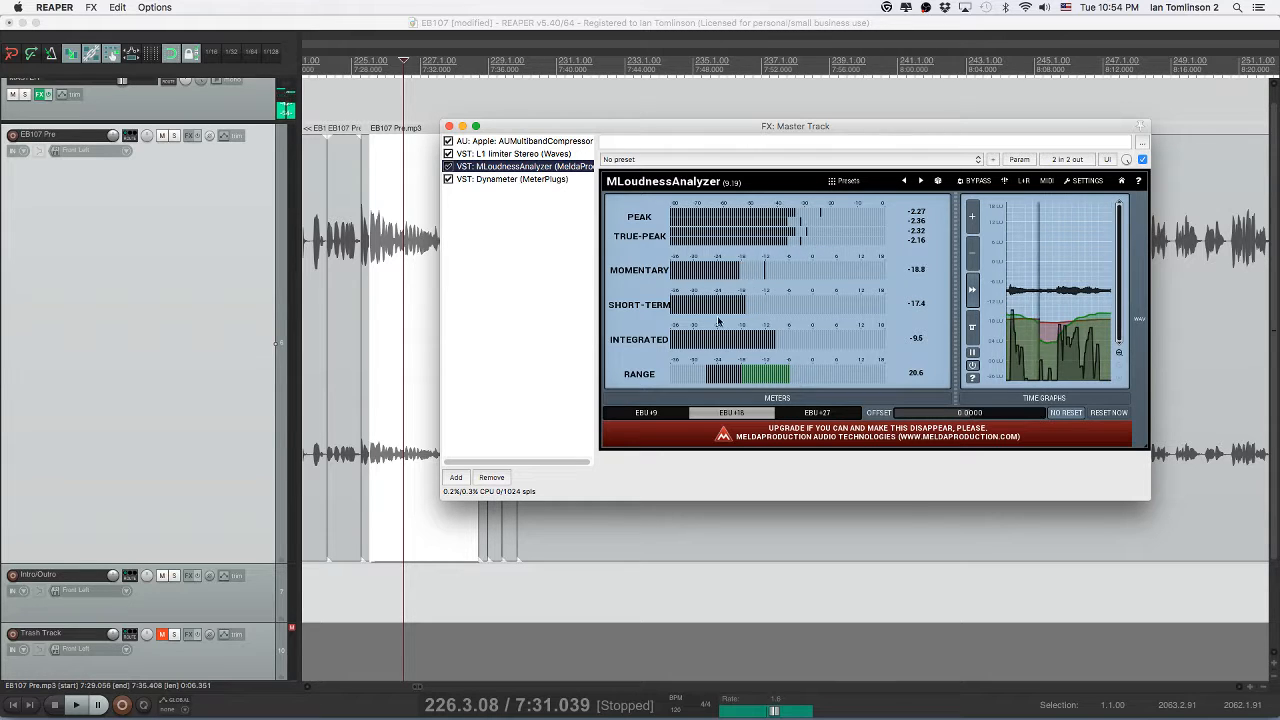
left_click(512, 179)
left_click(680, 330)
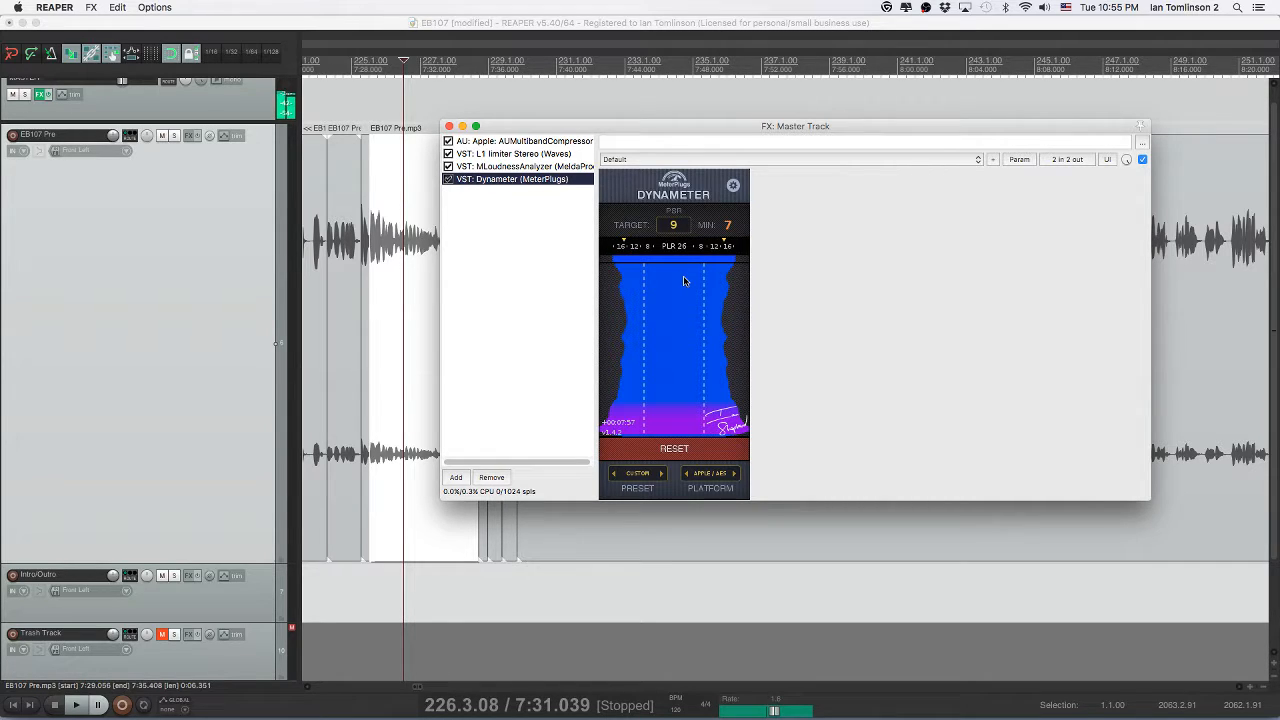
left_click(530, 166)
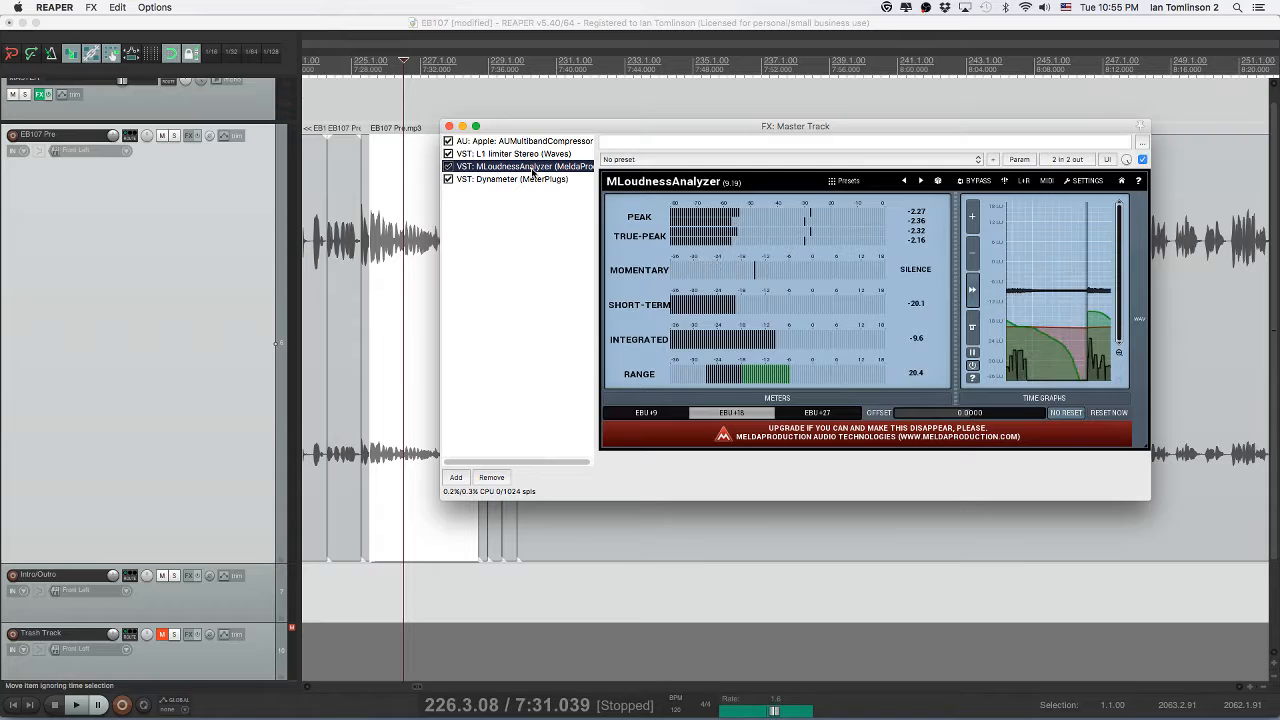
left_click(508, 142)
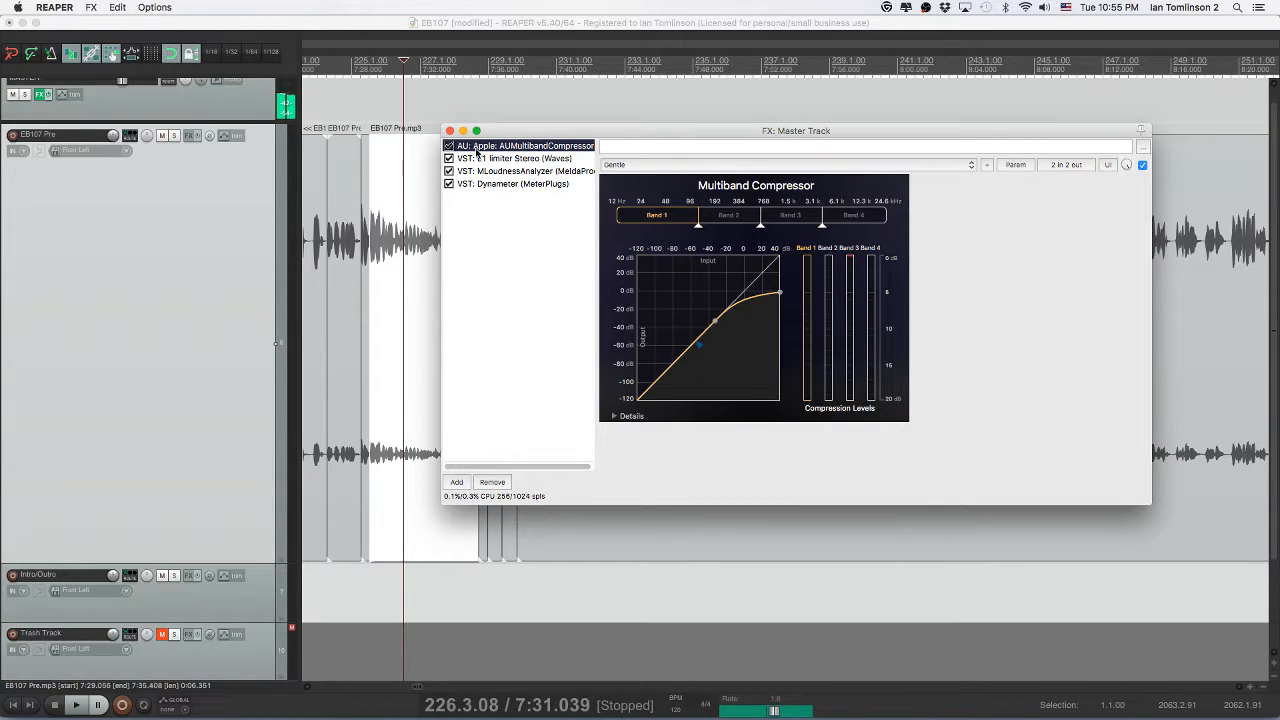
left_click(450, 131)
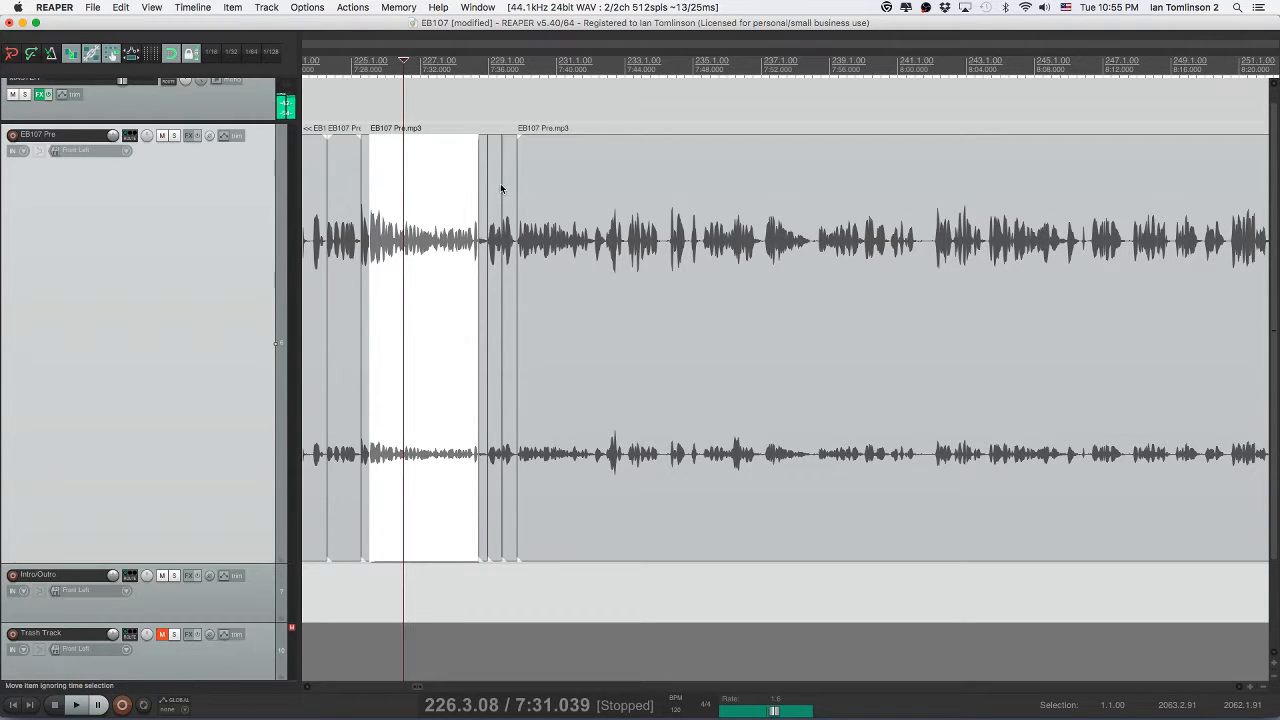
- Listen on from the latest cuts near 7:37 and cut out the short unwanted sound at about 7:42.5 on EB107 Pre
left_click(508, 189)
scroll(513, 188, "up", 6)
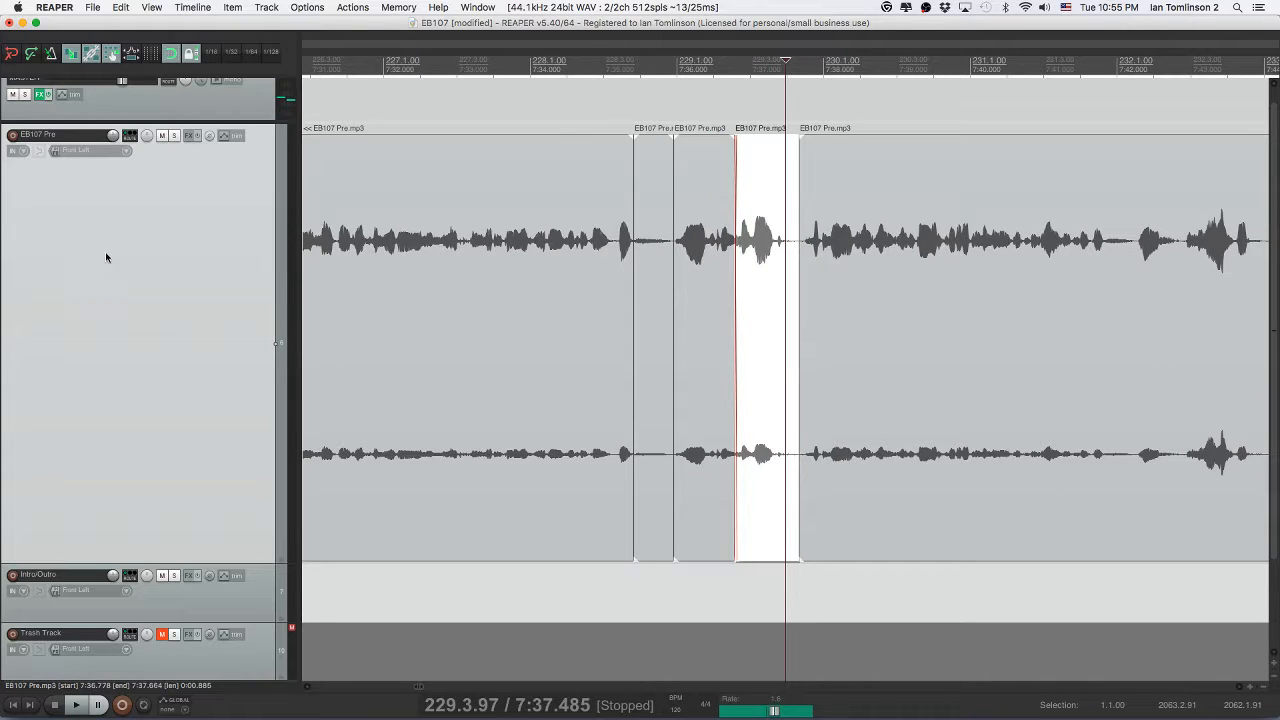
left_click(777, 232)
key("space")
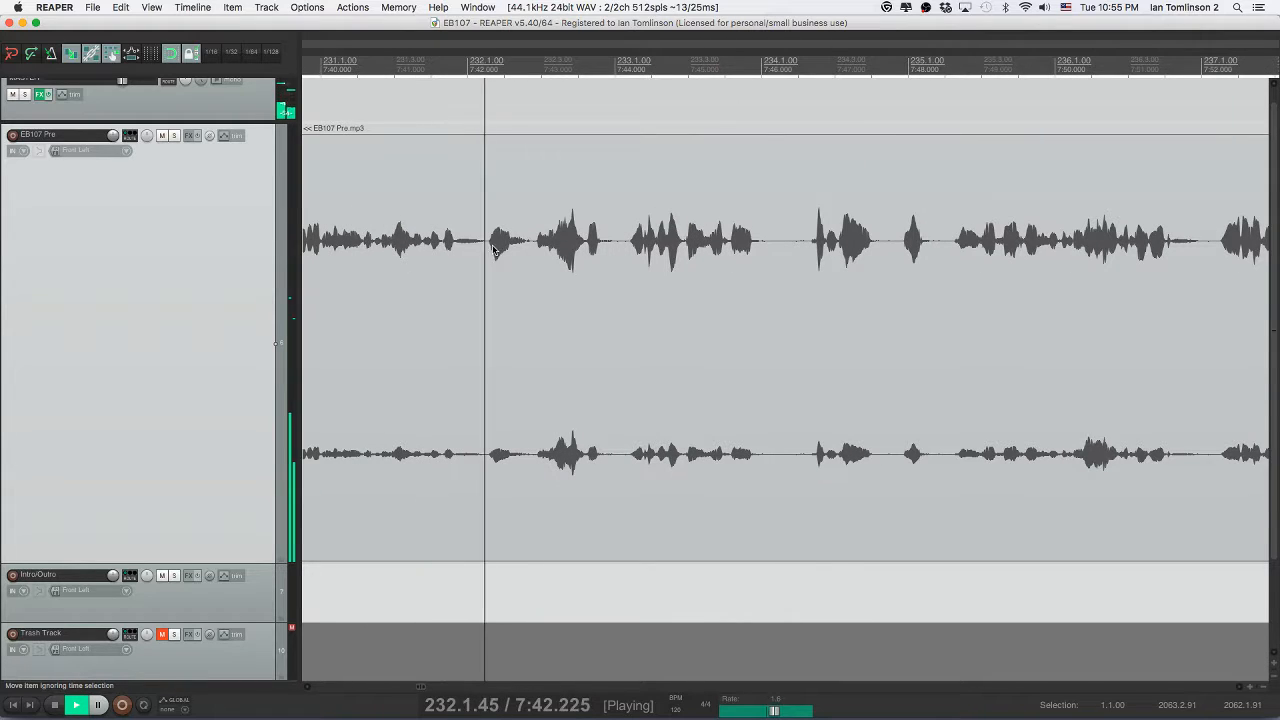
left_click(488, 249)
key("space")
key("s")
left_click(532, 250)
key("s")
left_click(509, 250)
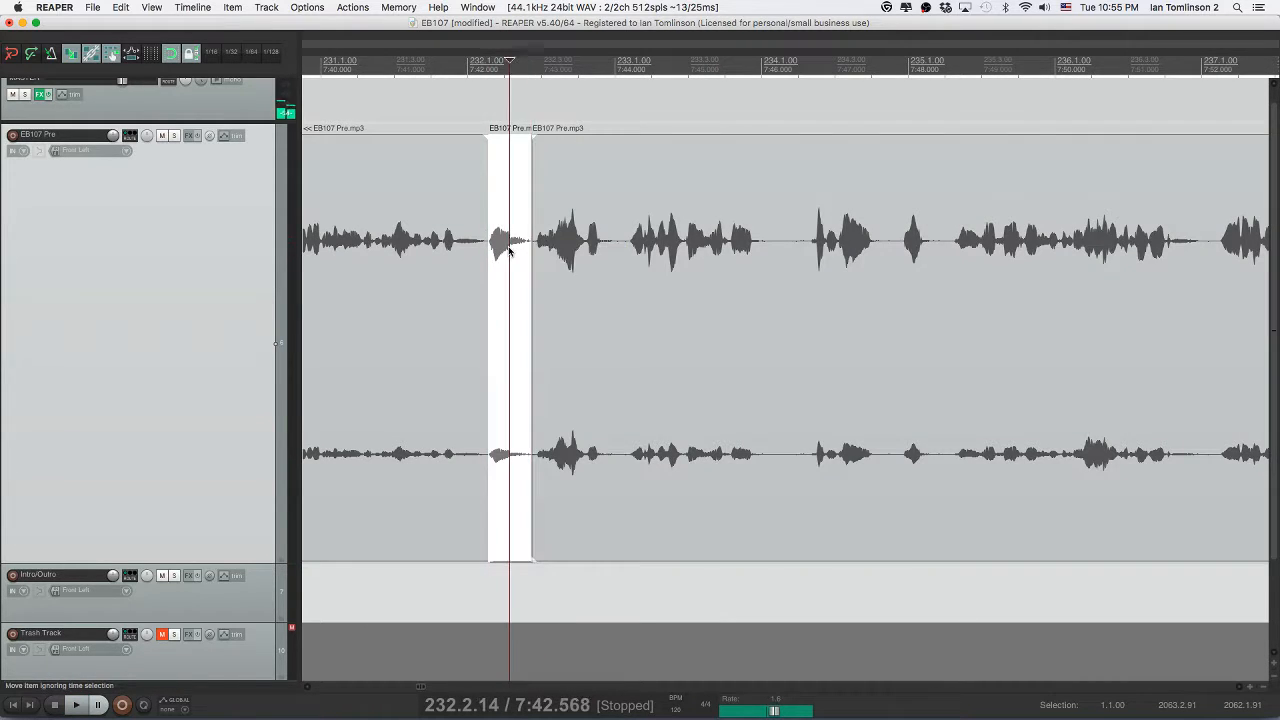
key("Delete")
- Listen across the new join at about 7:42 and save the project
left_click(406, 252)
key("space")
key("super+s")
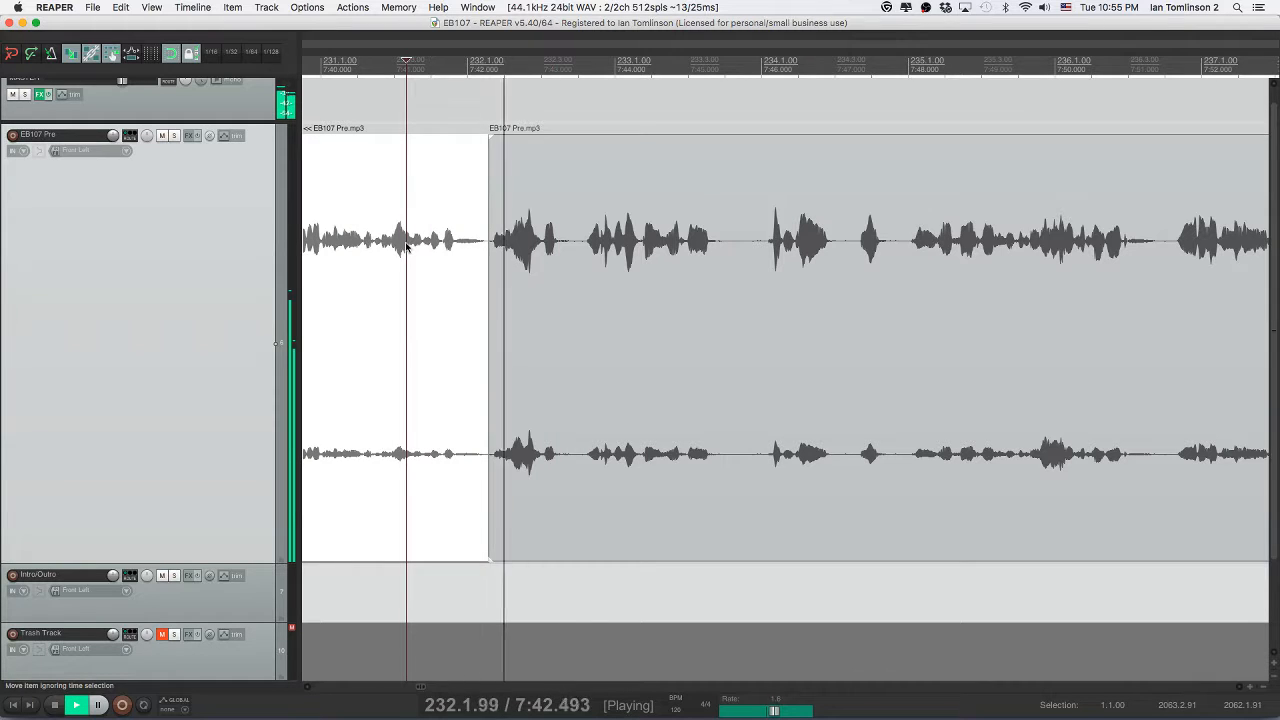
left_click(413, 248)
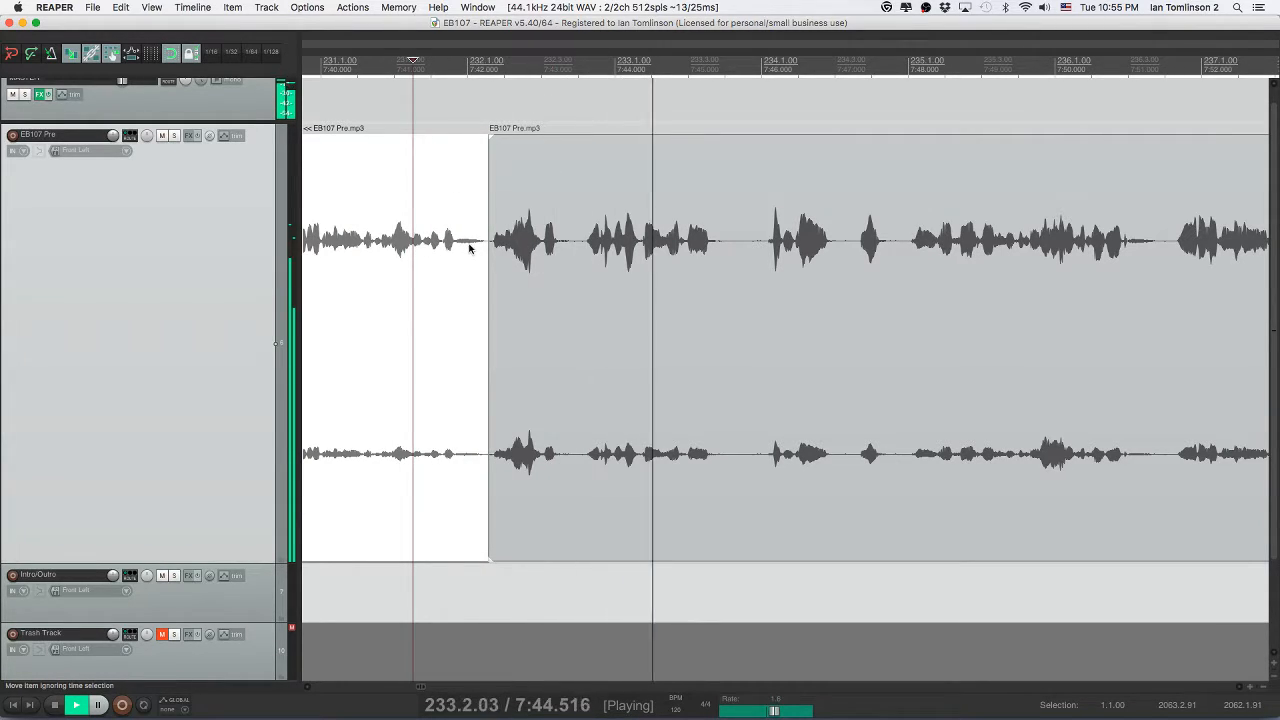
key("space")
- Listen on from the join near 7:43 and audition the sound around 7:48 to find its limits
left_click(540, 248)
key("space")
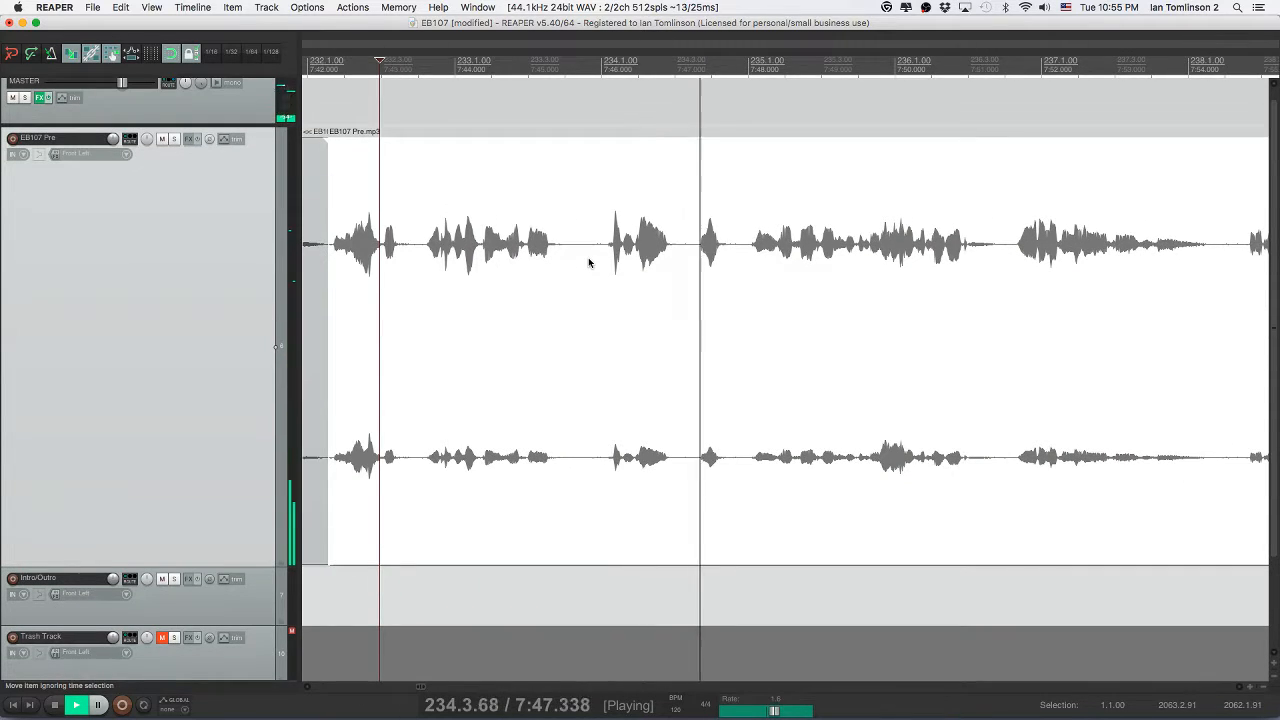
key("space")
left_click(591, 252)
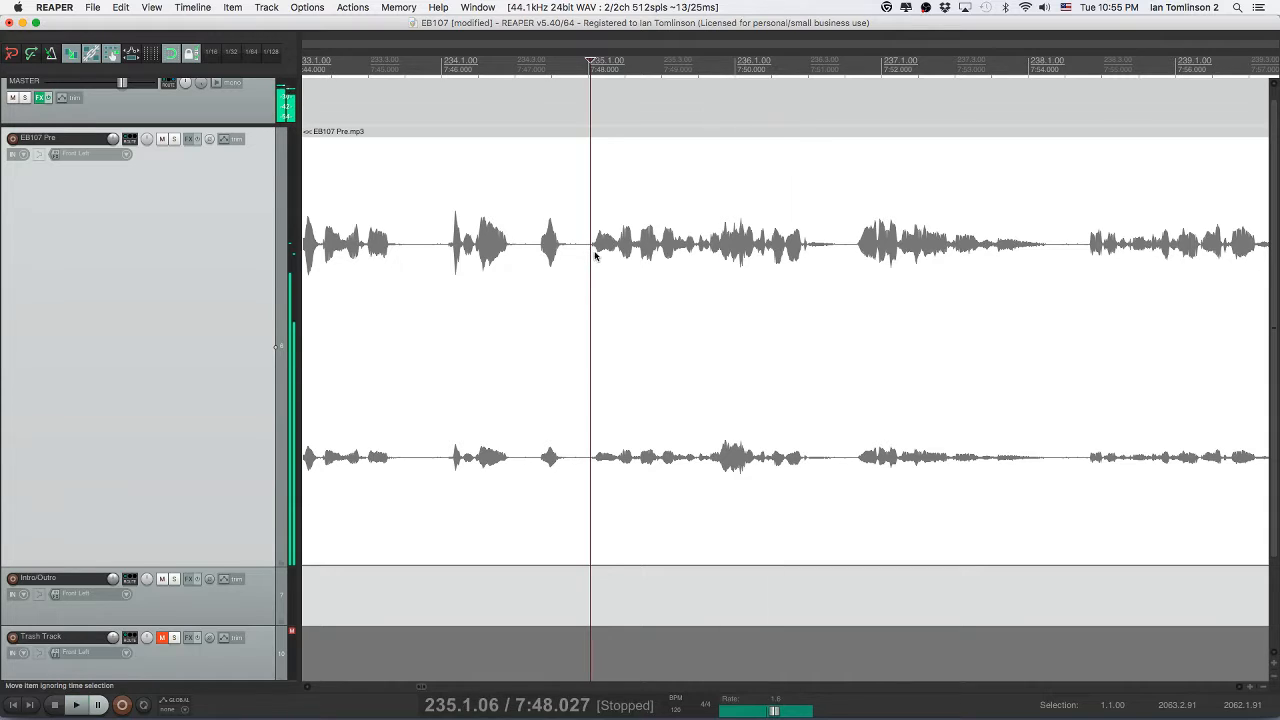
key("space")
key("space")
left_click(614, 250)
key("space")
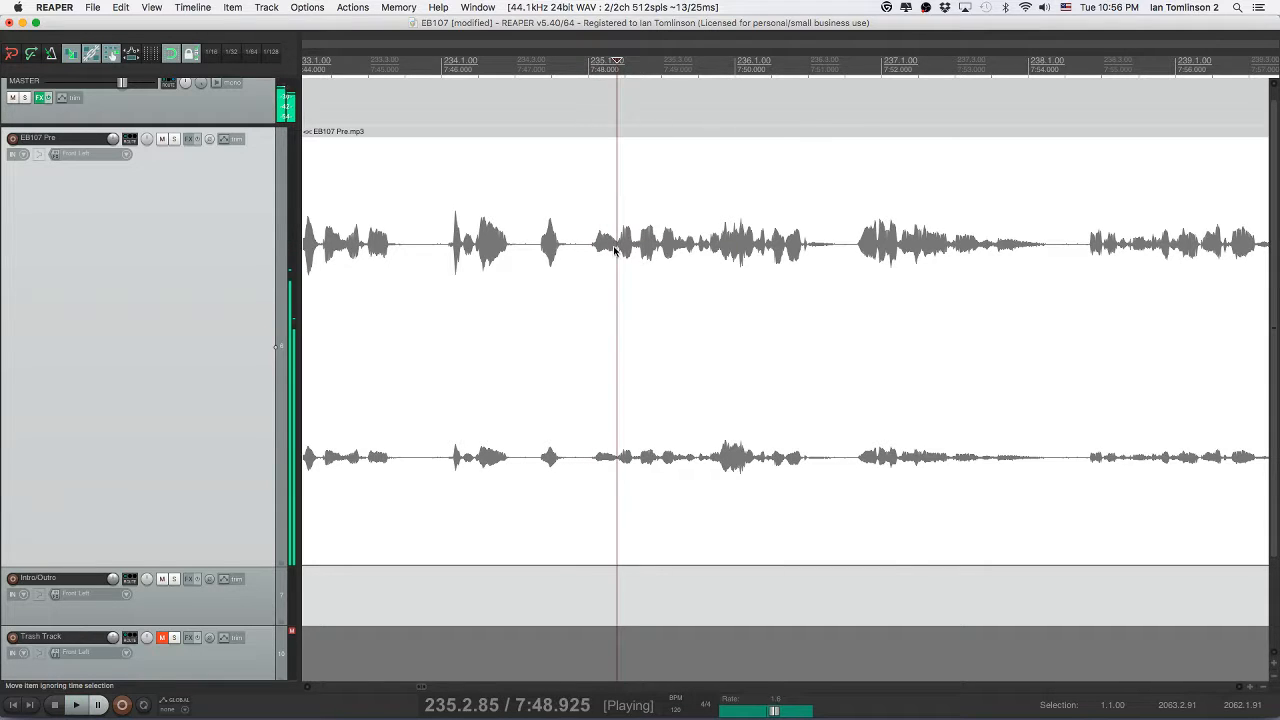
- Cut out the short unwanted sound at about 7:48 on EB107 Pre and listen across the join
key("space")
key("s")
left_click(583, 250)
key("s")
left_click(594, 251)
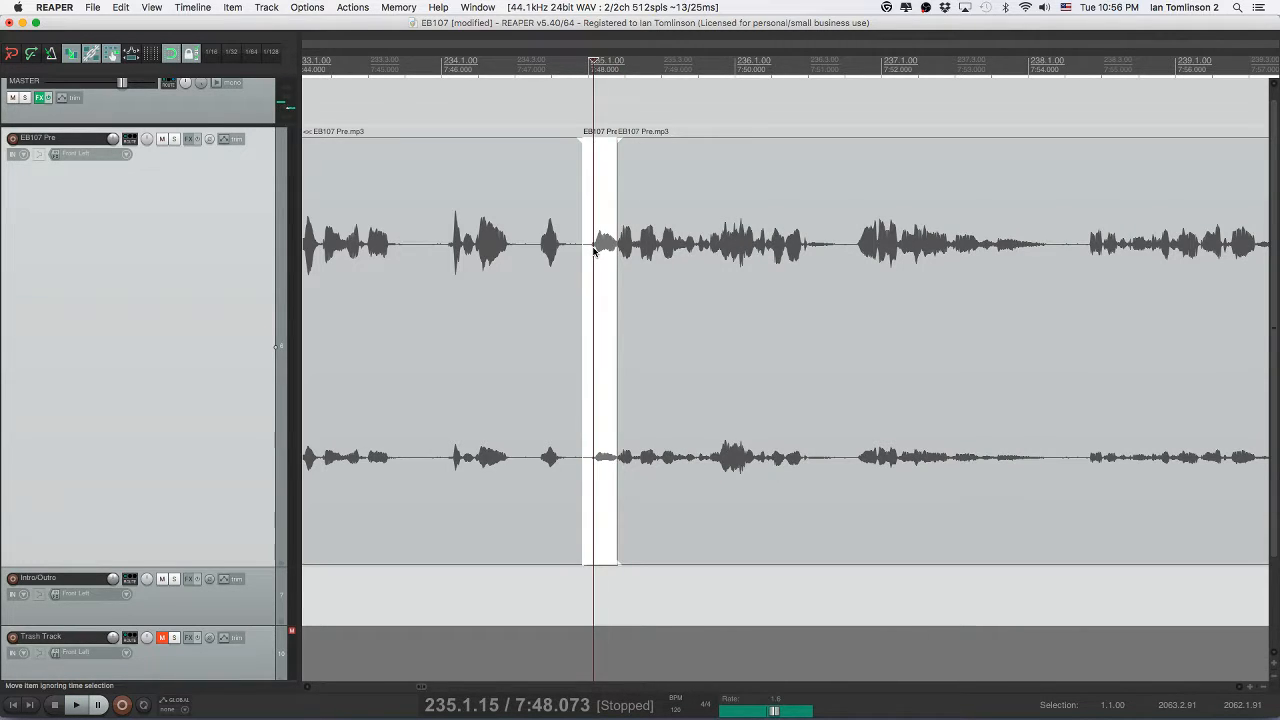
key("Delete")
left_click(523, 251)
key("space")
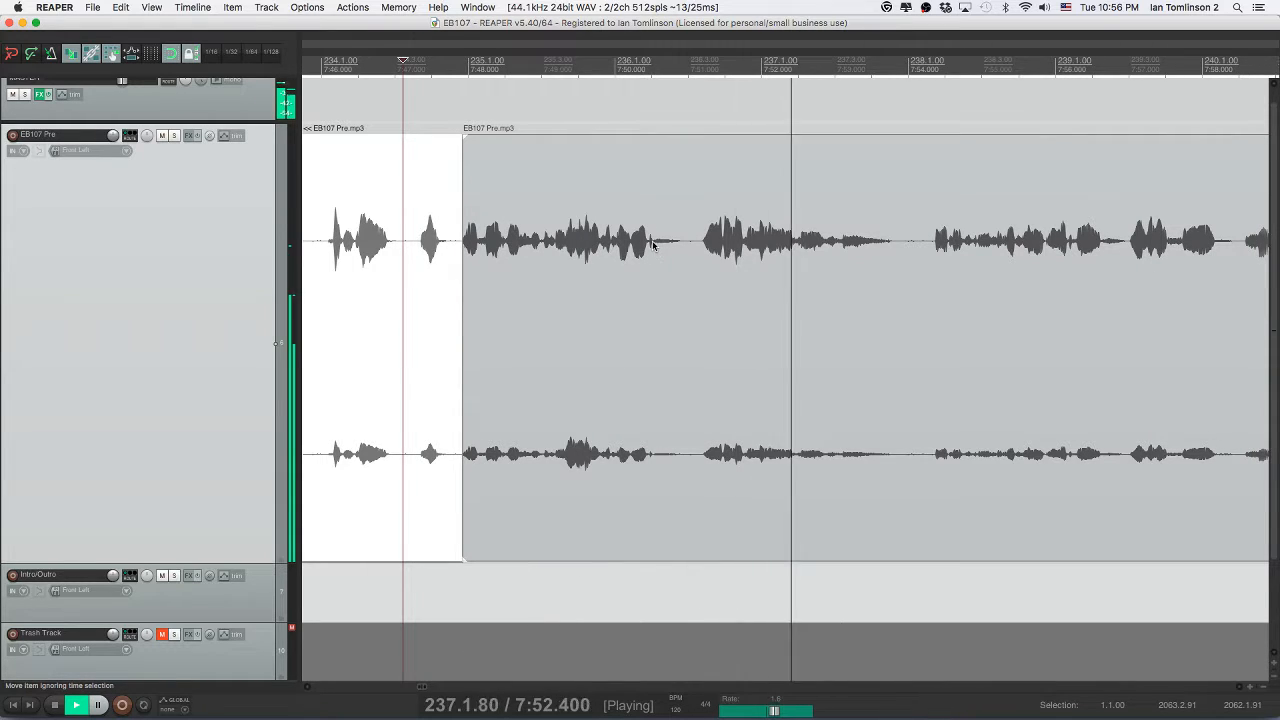
- Isolate the quiet filler just after 7:50.5 with two splits and remove it, closing the gap
key("space")
left_click(653, 242)
key("s")
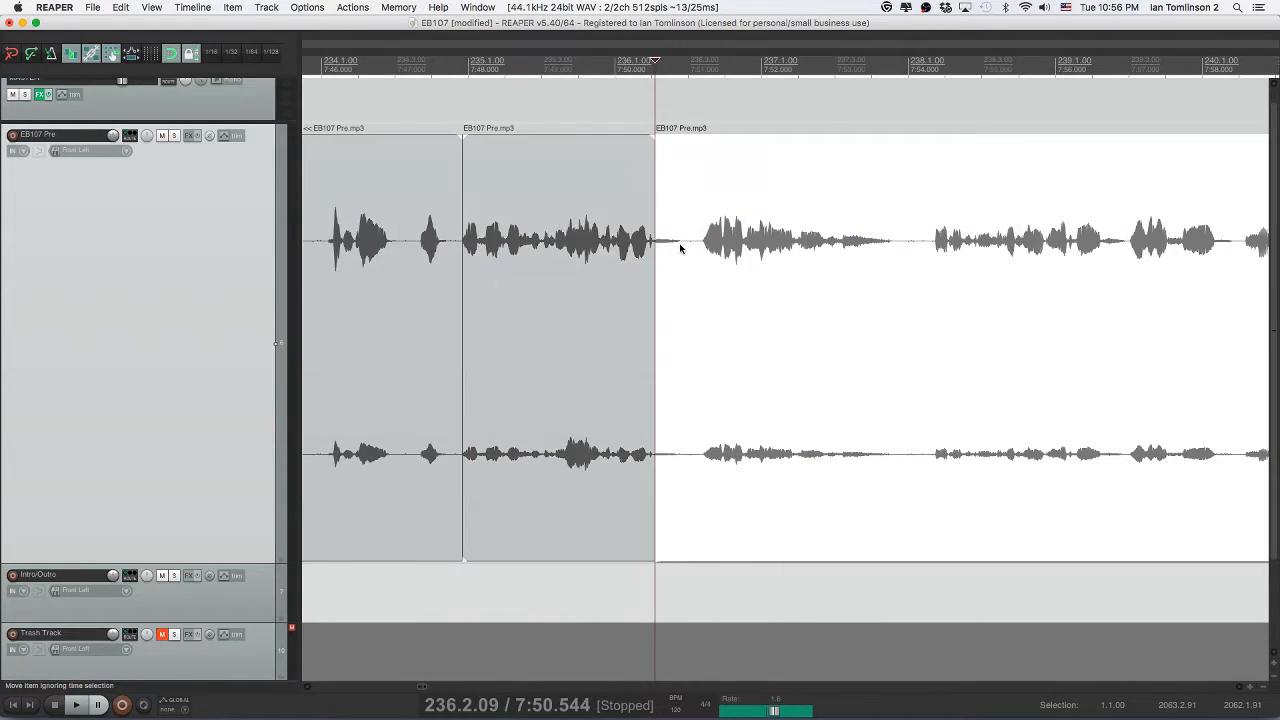
left_click(680, 248)
key("s")
left_click(668, 250)
key("Delete")
- Tighten the join at about 7:50.5 by sliding the following audio slightly earlier into an overlap, and save the project
left_click(616, 250)
key("space")
key("super+s")
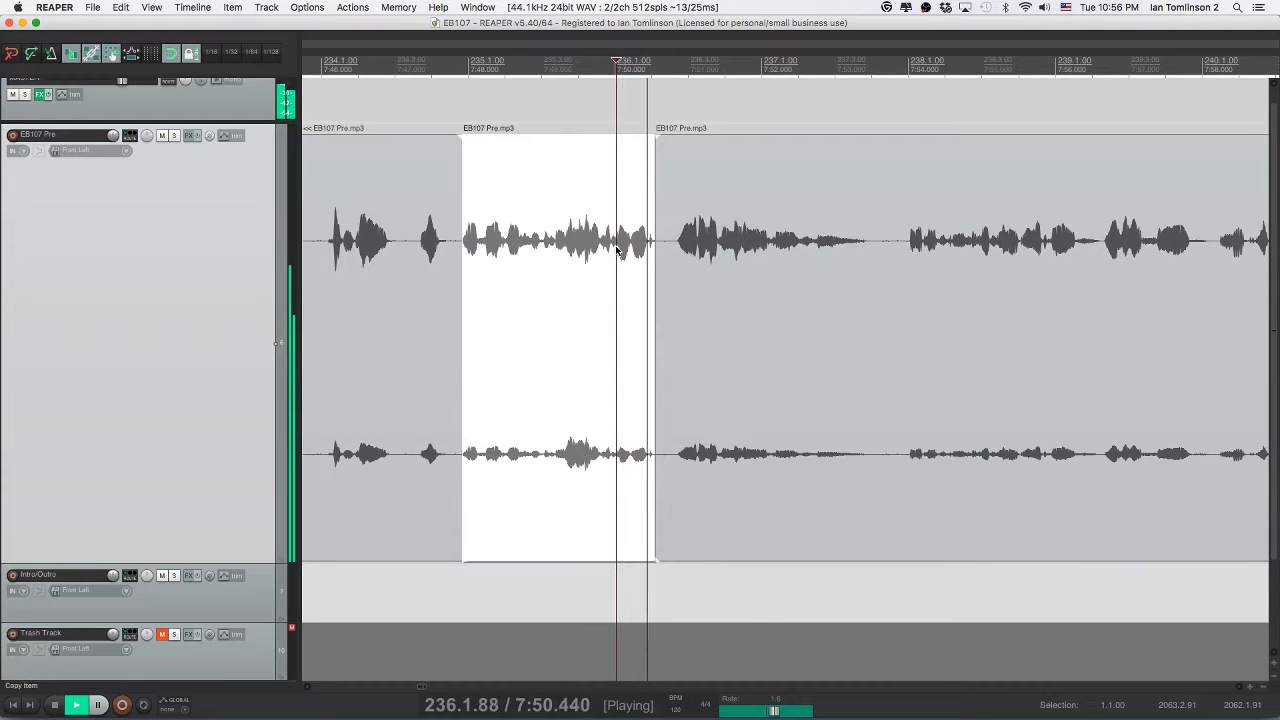
mouse_move(657, 262)
left_mouse_down()
mouse_move(688, 270)
mouse_move(672, 267)
left_mouse_up()
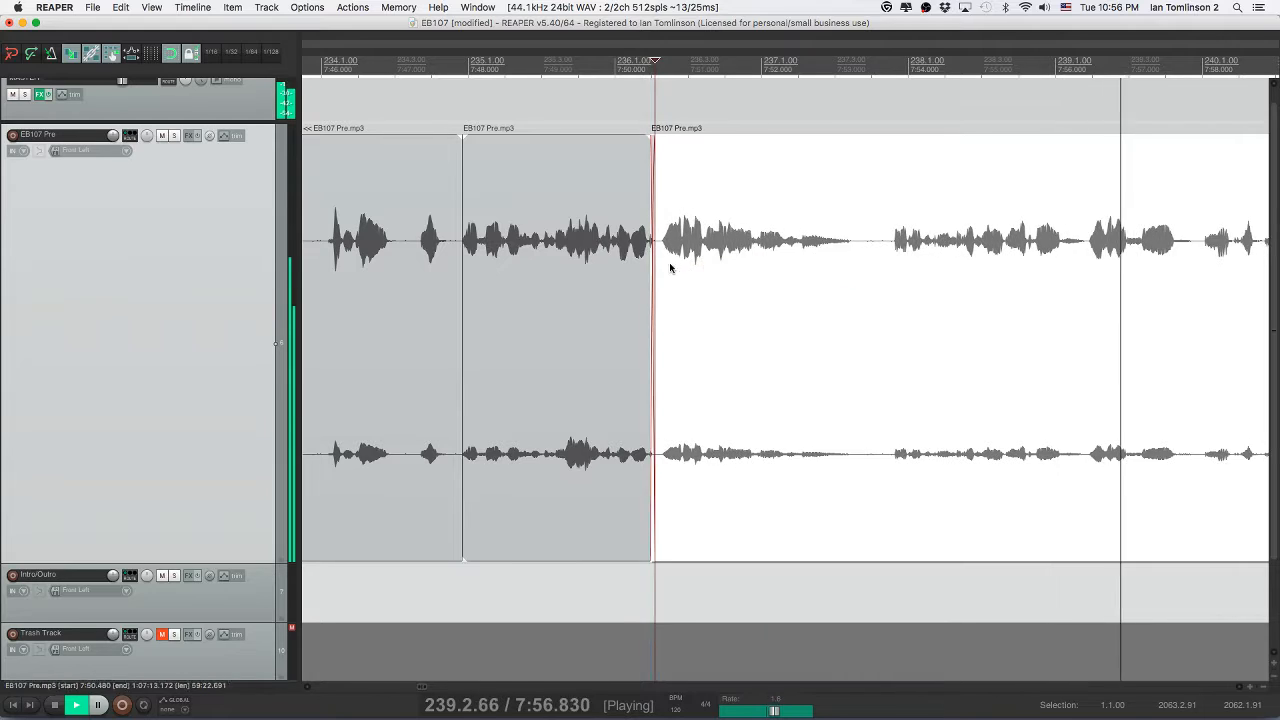
left_click(634, 260)
key("super+s")
- Split the EB107 Pre audio at about 7:52.5, where the trailing sound begins, and listen on both sides of the split
scroll(634, 260, "right", 1)
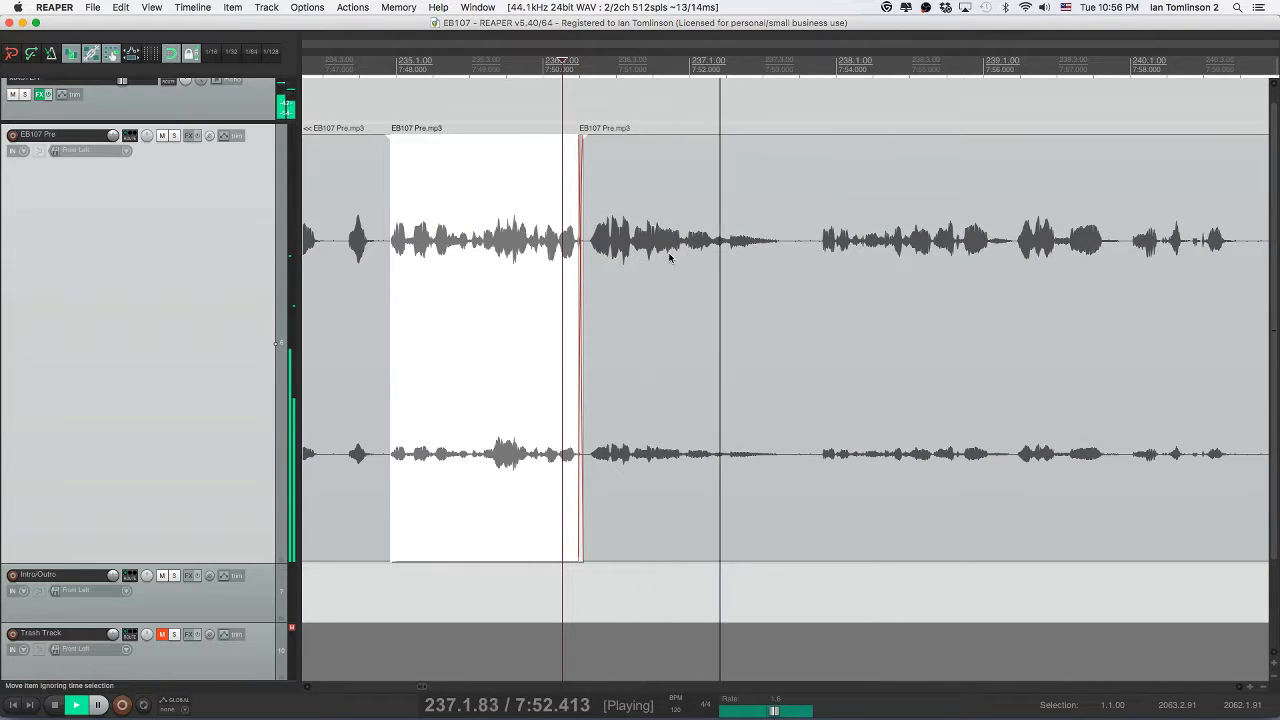
left_click(728, 250)
key("space")
key("s")
left_click(790, 250)
key("space")
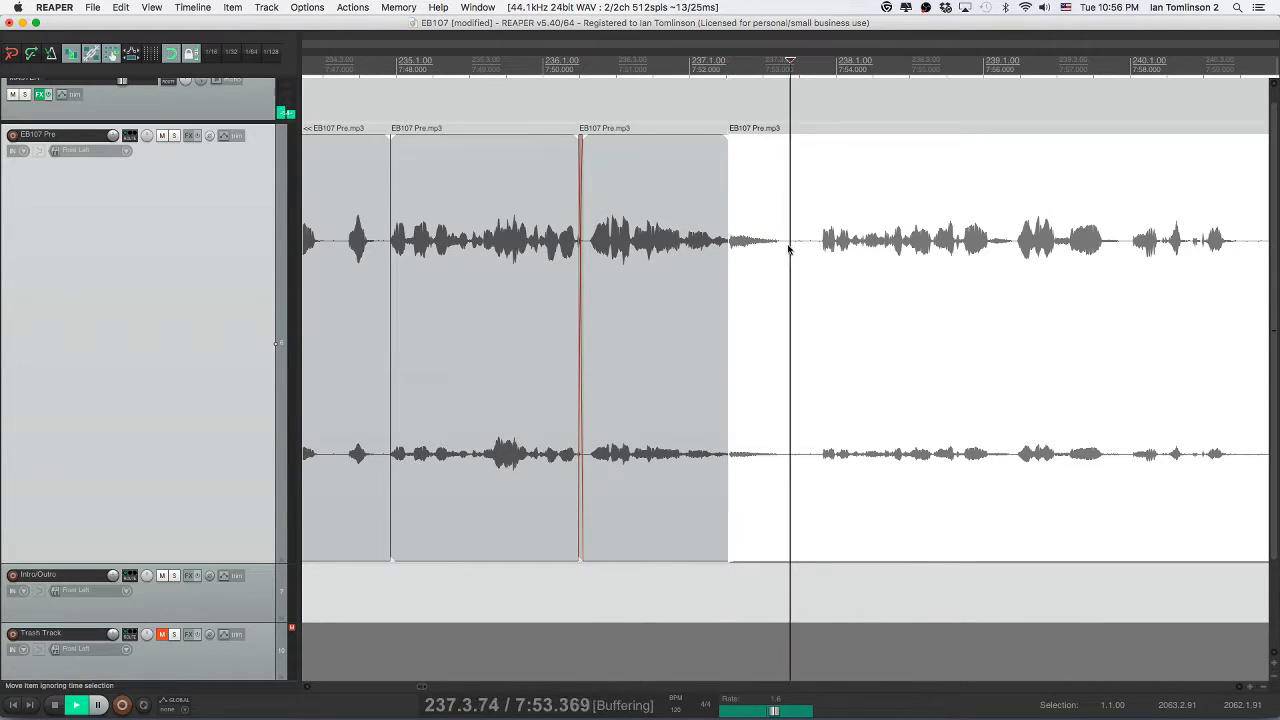
key("space")
left_click(666, 245)
key("space")
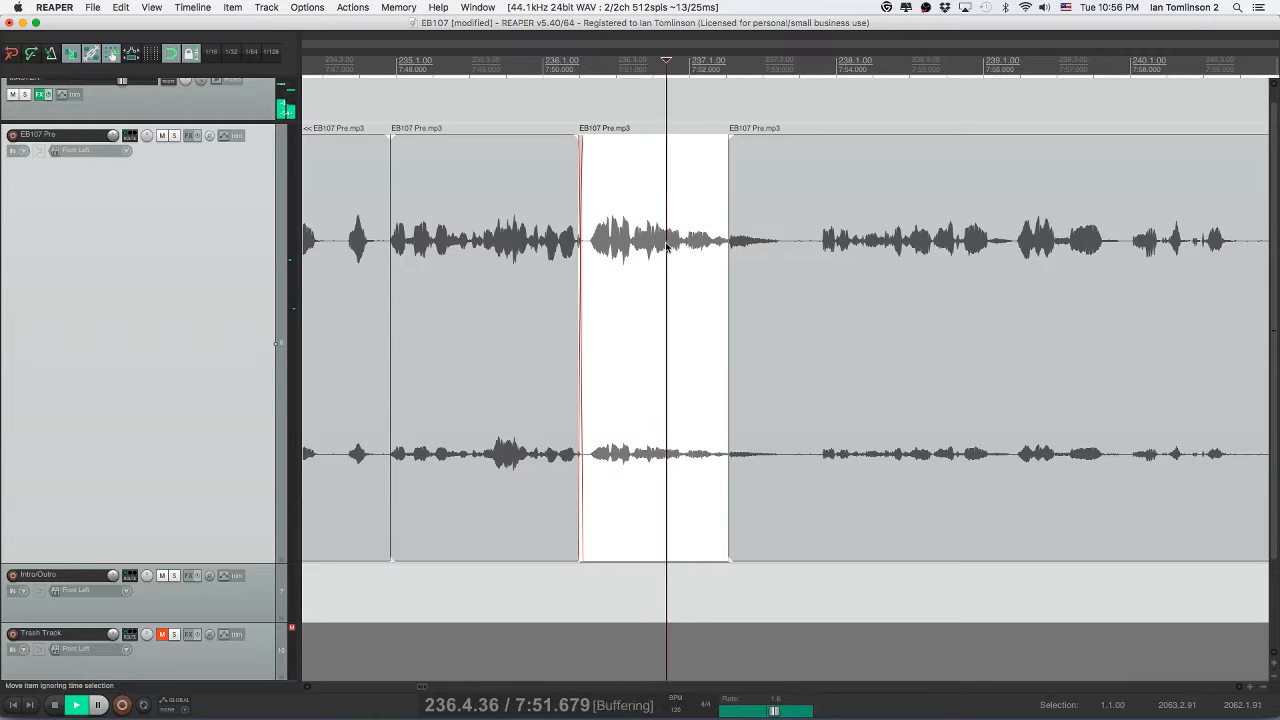
key("space")
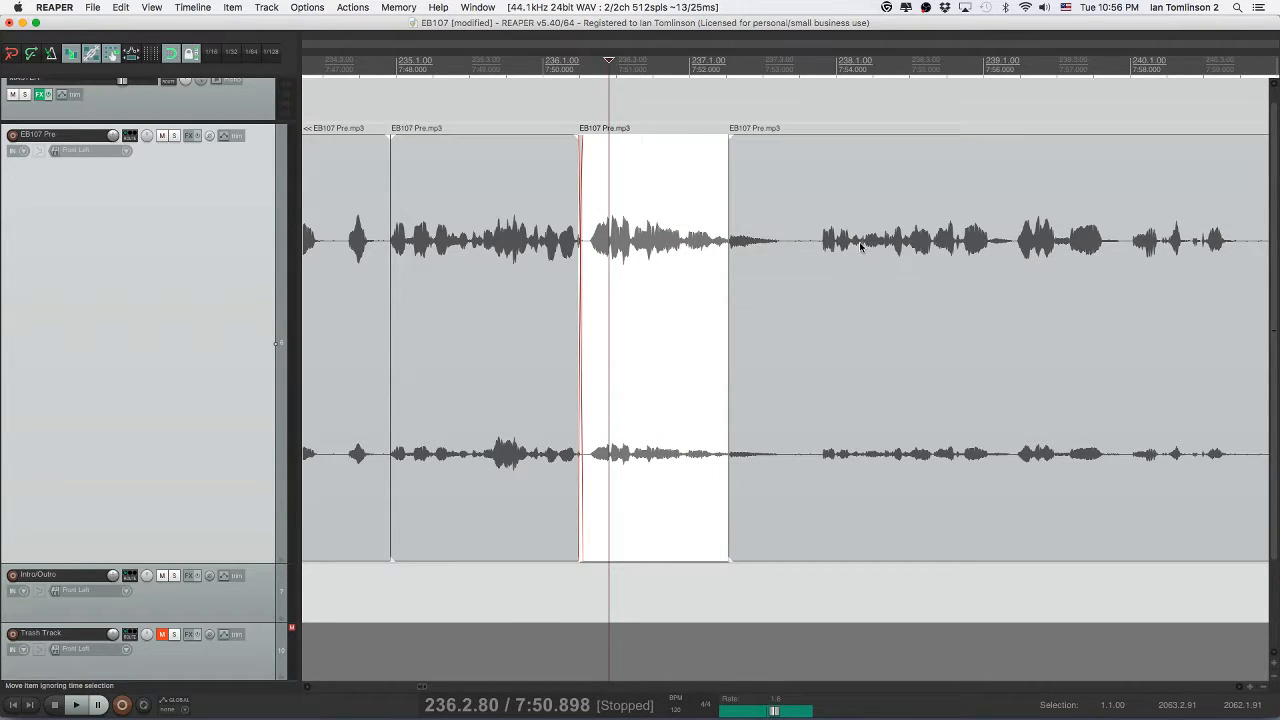
- Find the end of the unwanted section by ear, split at about 7:54.3 and remove the audio back to 7:52.5
left_click(860, 246)
key("space")
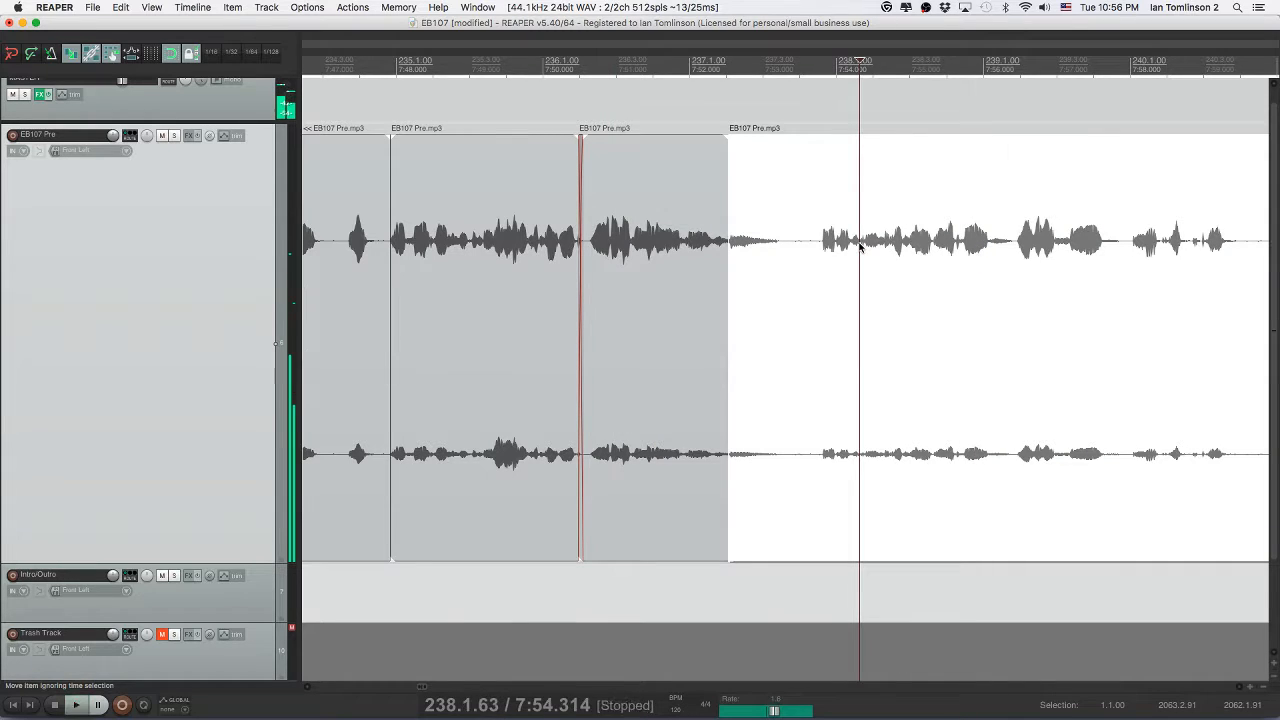
key("space")
key("space")
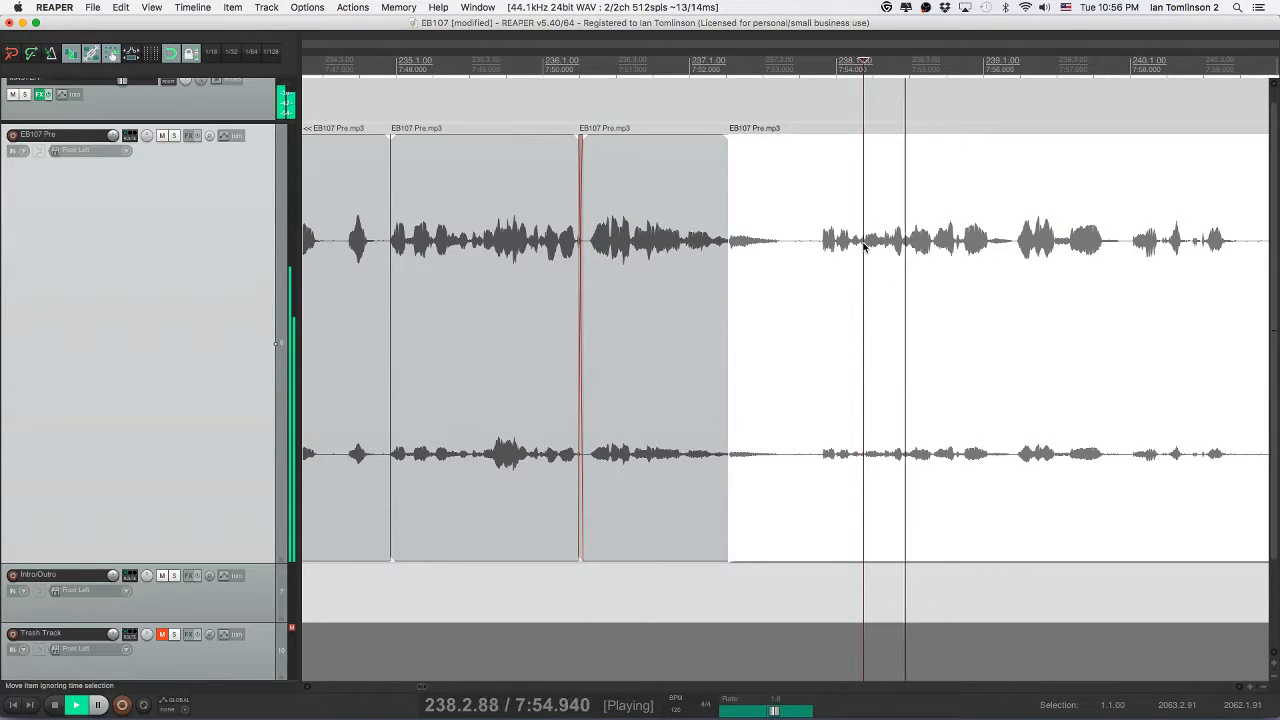
key("space")
key("s")
left_click(753, 246)
key("Delete")
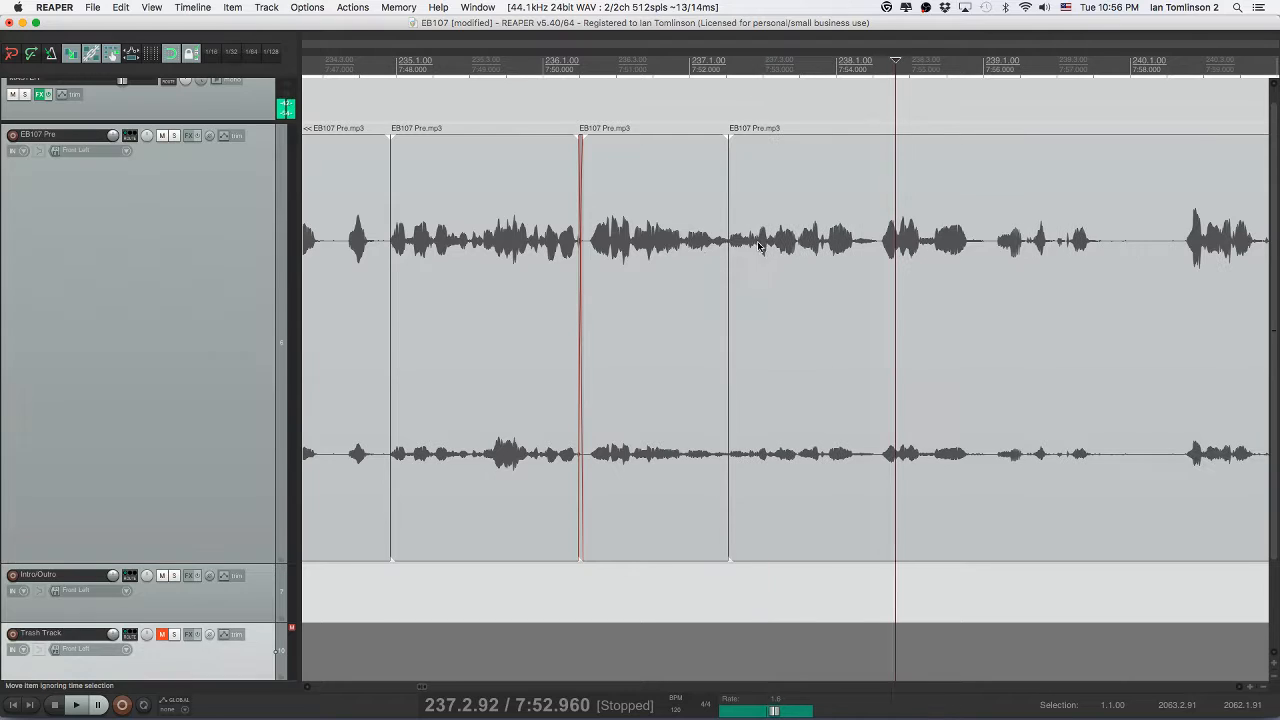
- Listen to the join at about 7:52.5, adjust it into a slight overlap and play across it again
left_click(655, 253)
key("space")
key("space")
left_click_drag(738, 266, 732, 265)
left_click(673, 260)
key("space")
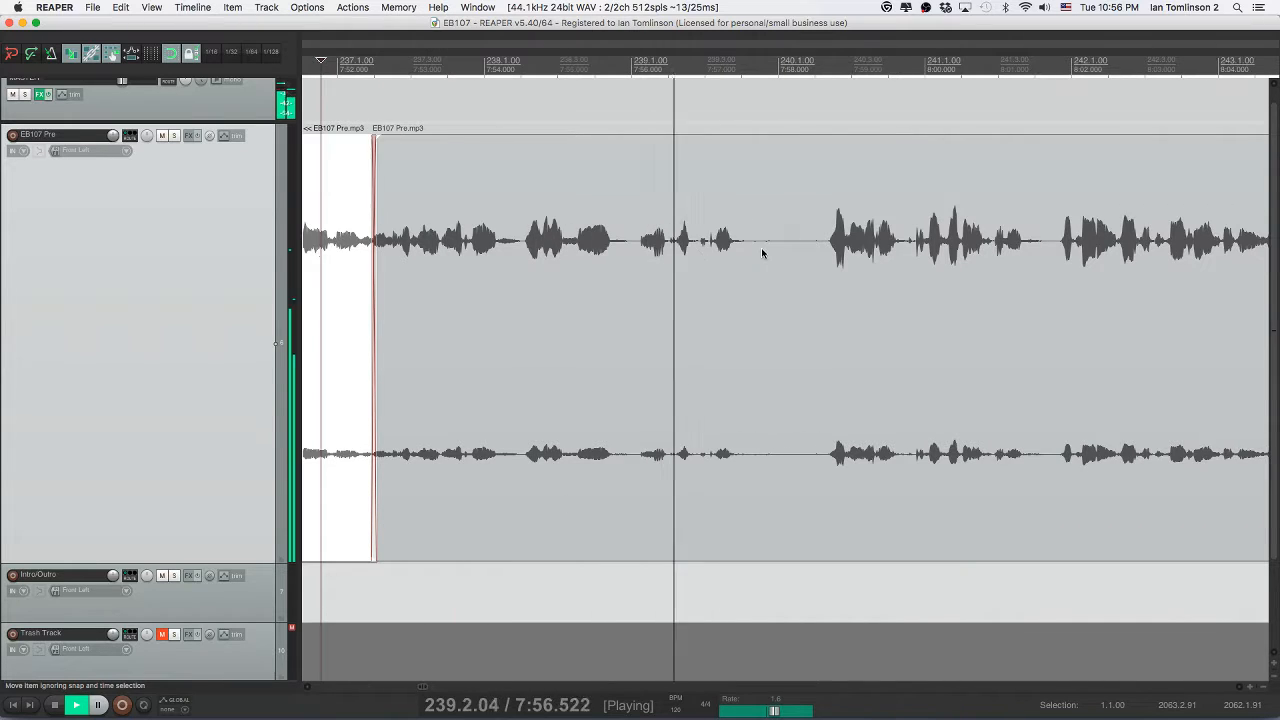
- Find the unwanted words by ear and cut the EB107 Pre audio from about 7:56.0 to 7:58.3
key("space")
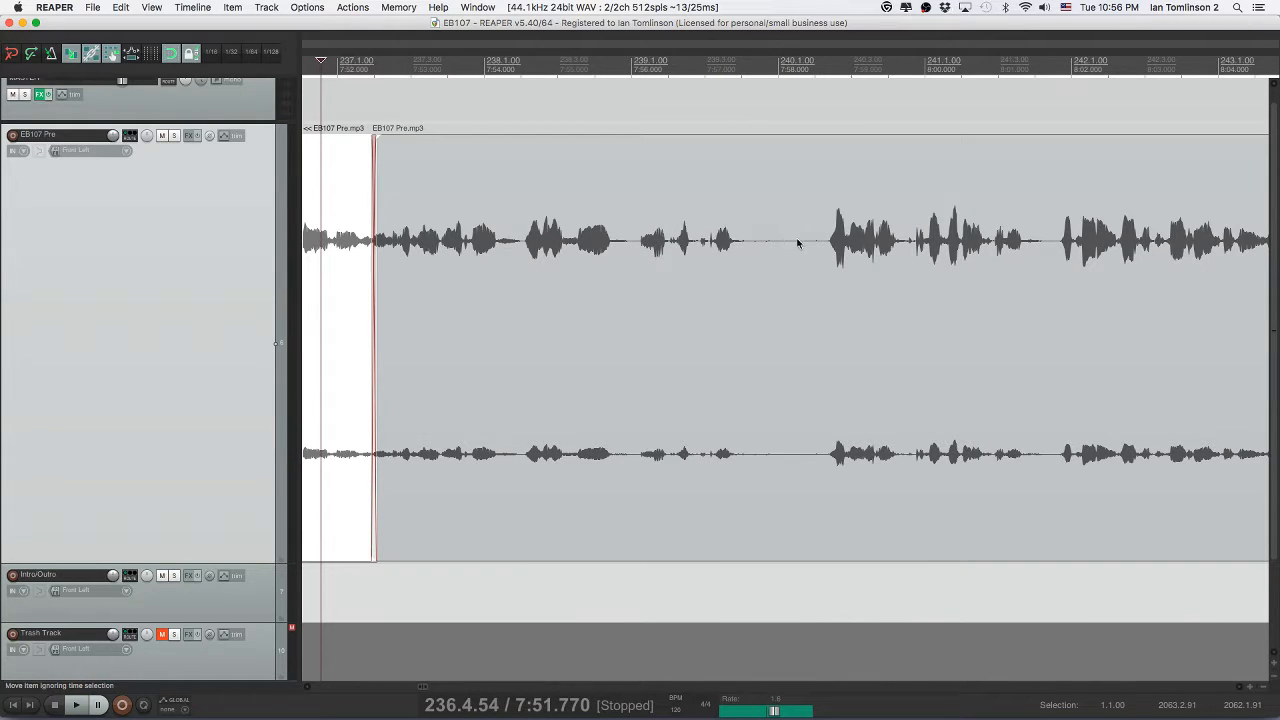
left_click(828, 243)
key("space")
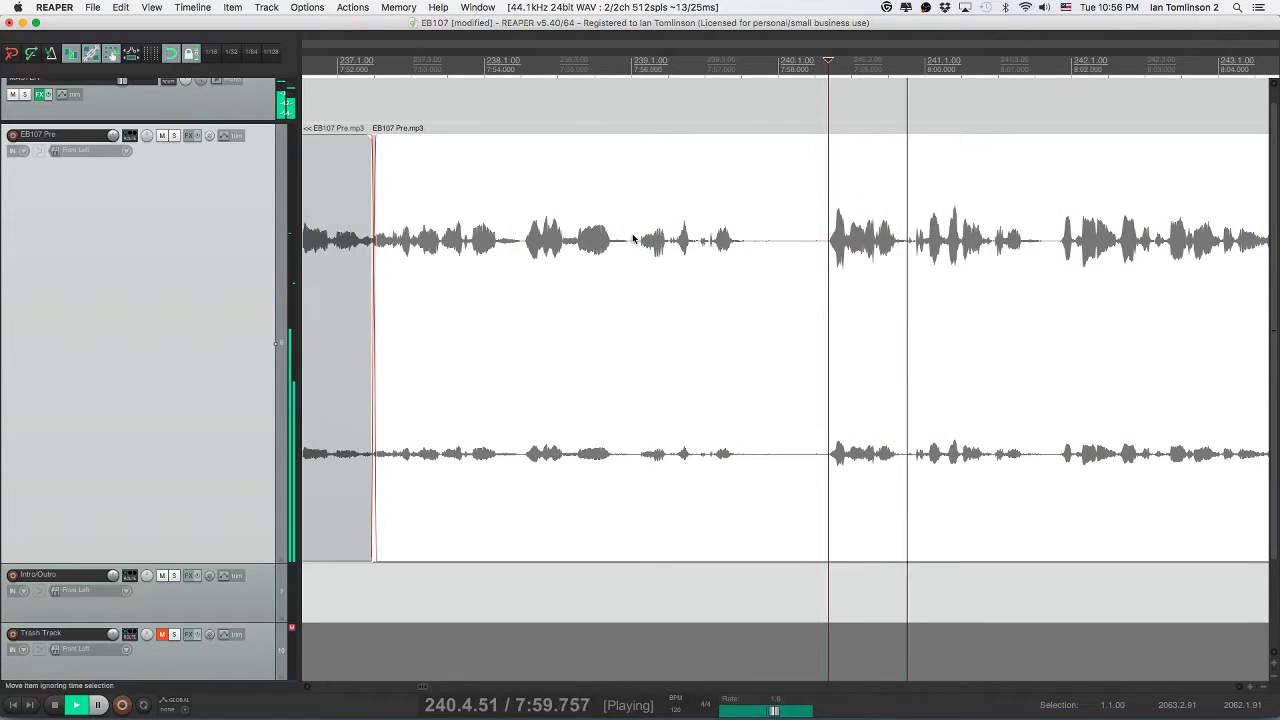
key("space")
left_click(522, 241)
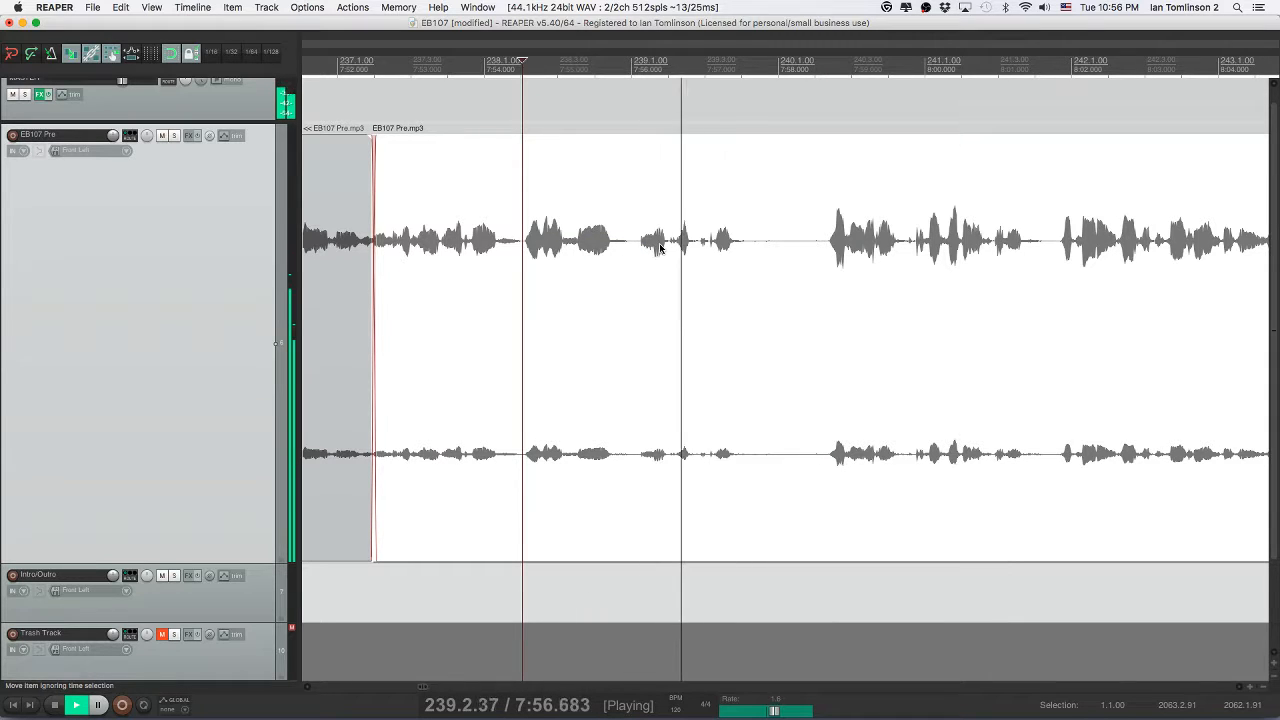
key("space")
key("s")
key("s")
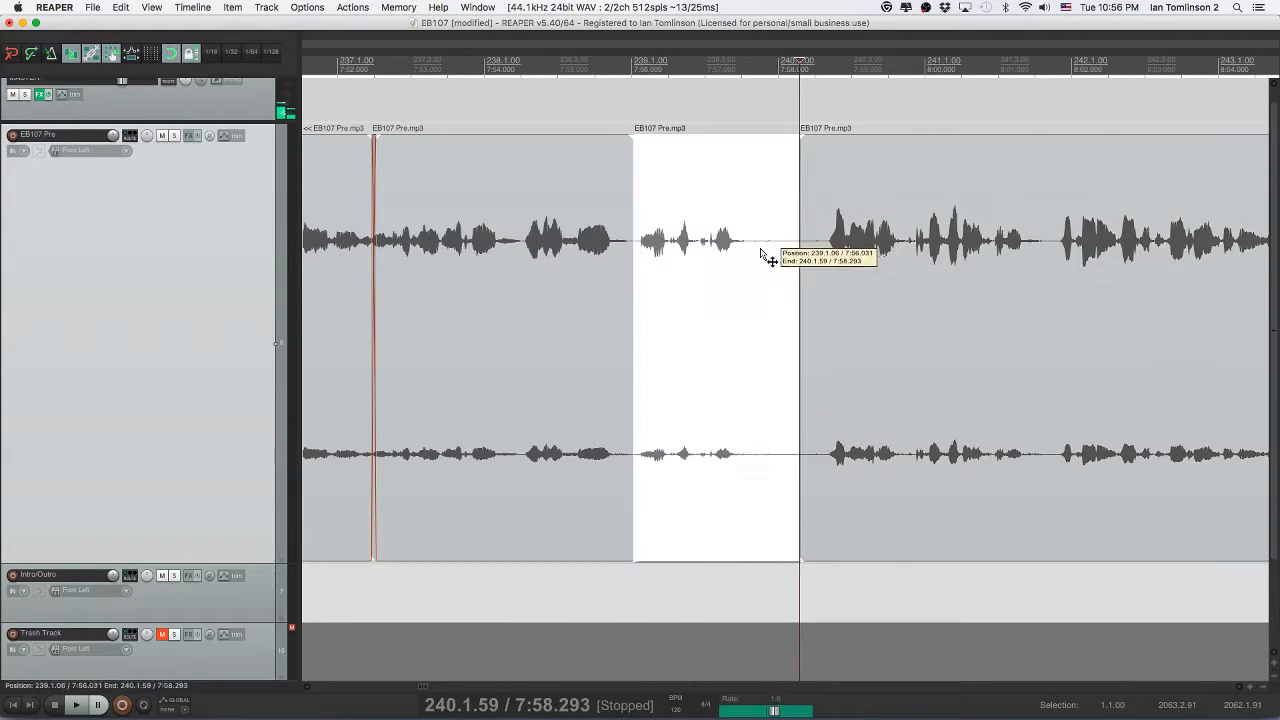
left_click(760, 253)
key("Delete")
- Play across the join at about 7:56.0 and split the following audio at about 7:57.1 and 7:57.6
left_click(586, 262)
key("space")
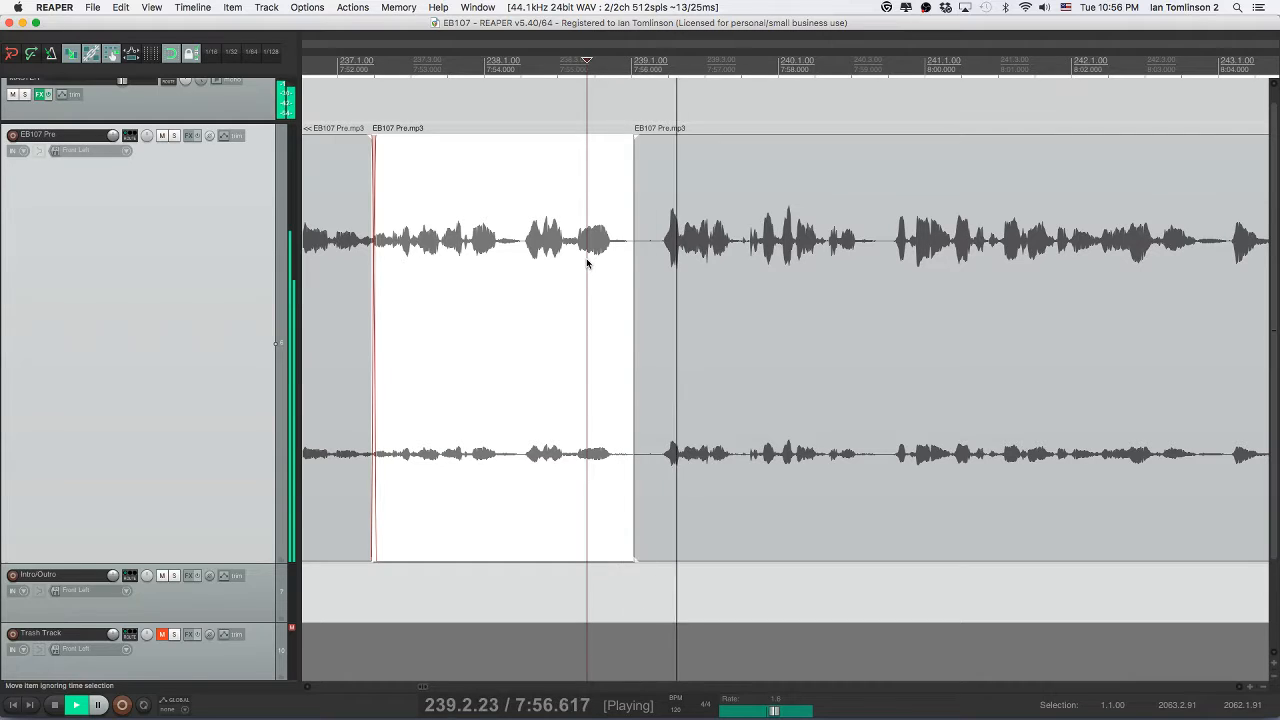
scroll(620, 262, "right", 3)
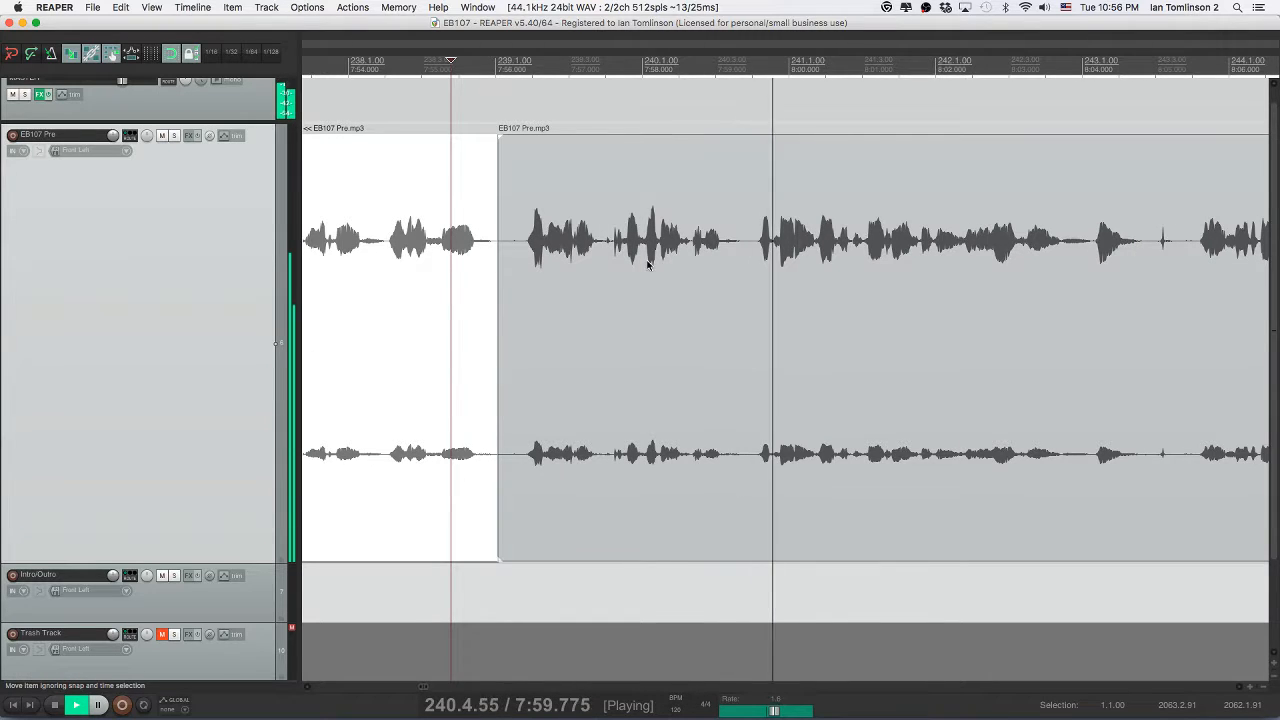
left_click(608, 249)
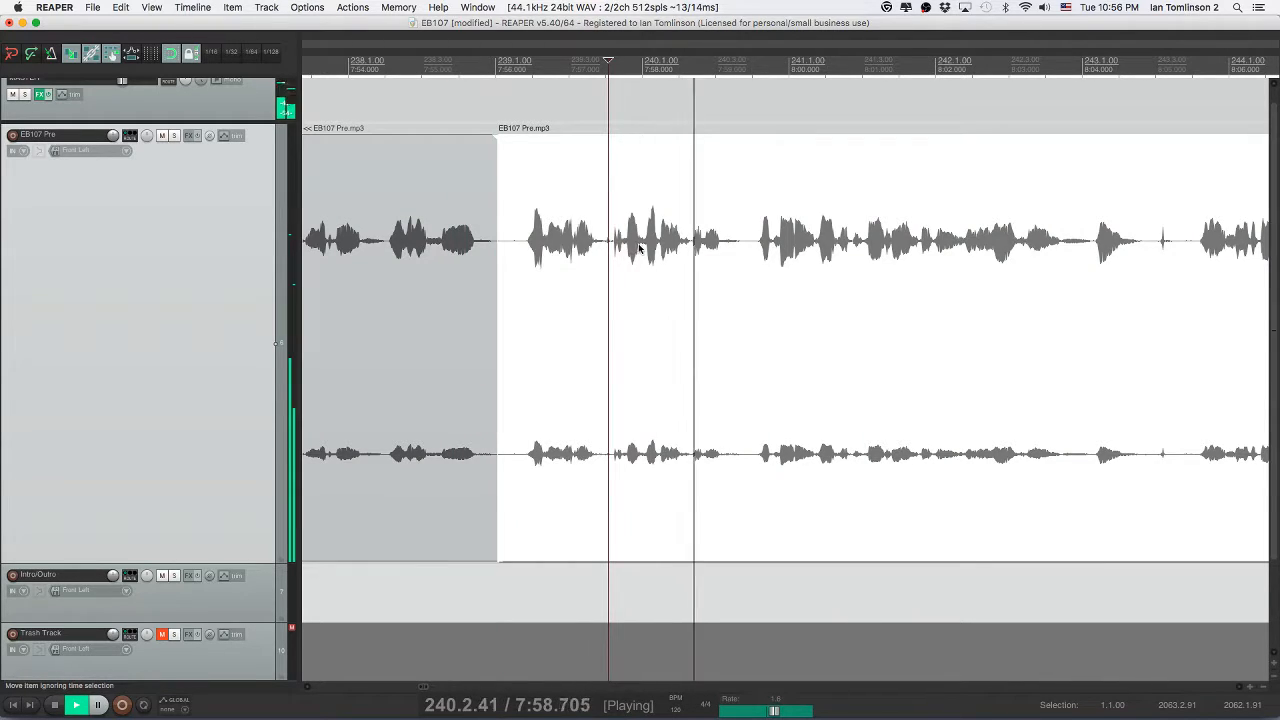
left_click(522, 240)
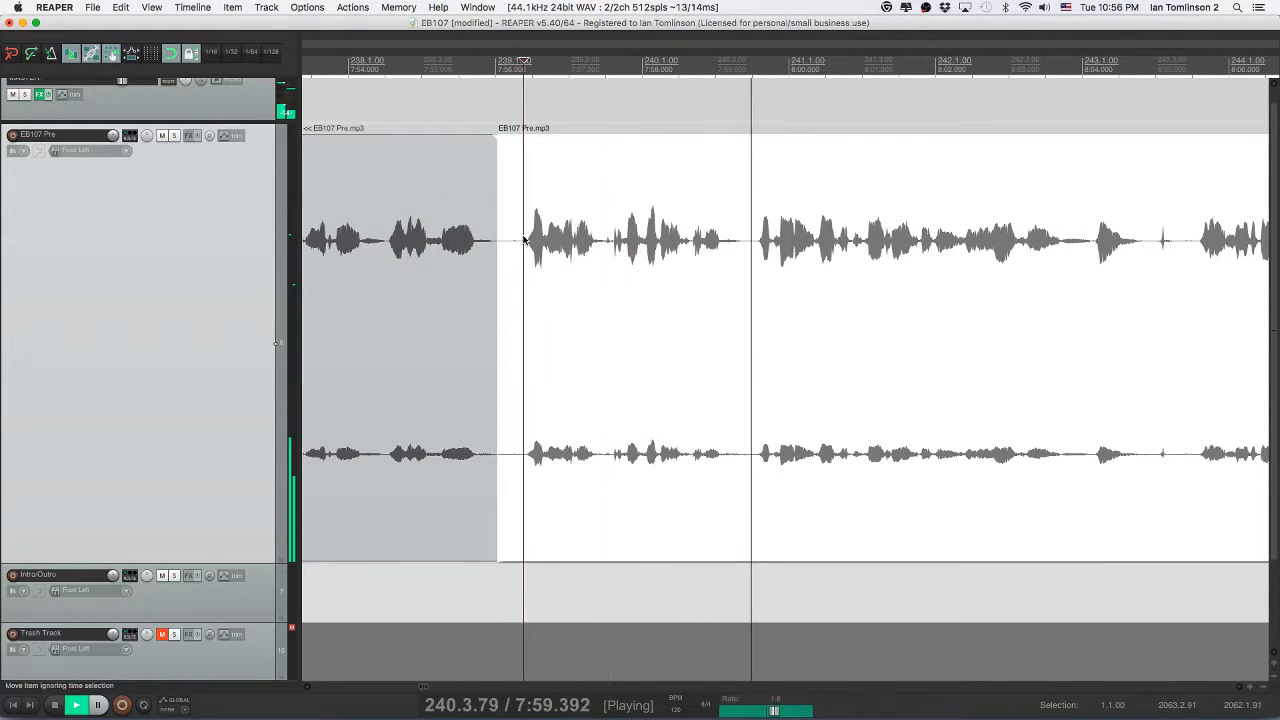
left_click(573, 245)
key("space")
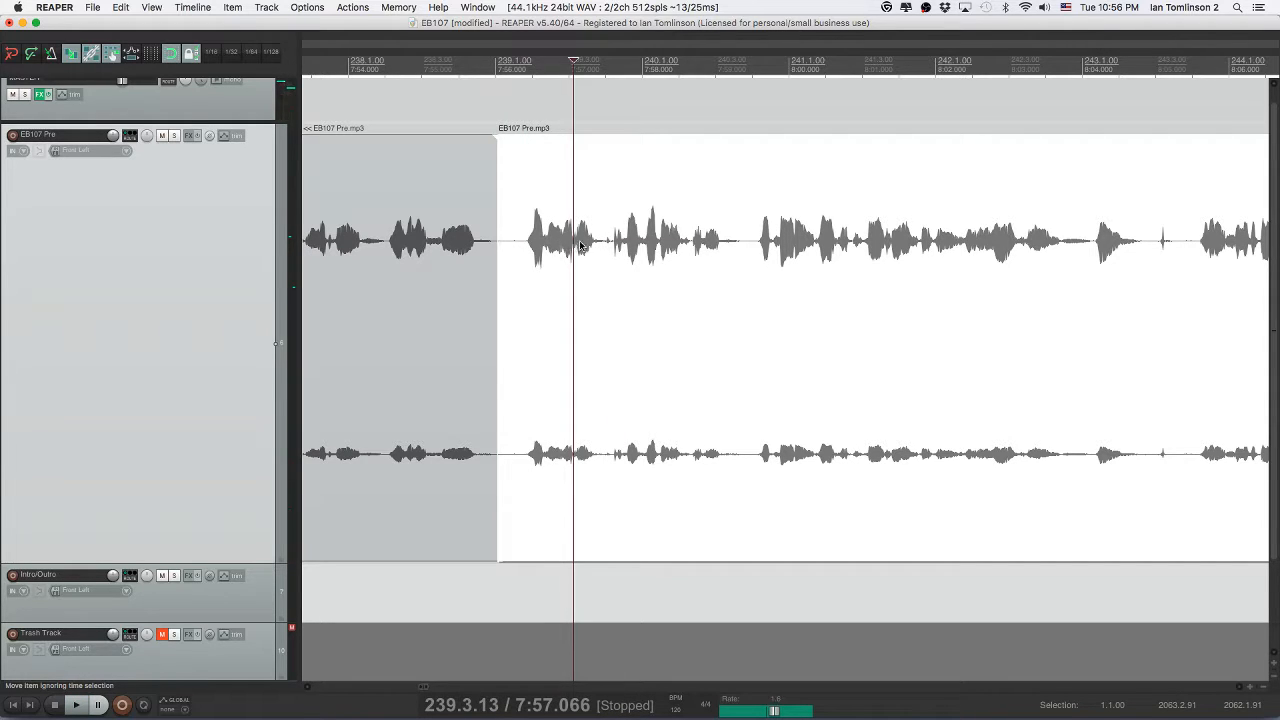
key("s")
left_click(612, 247)
key("s")
- Try removing the piece between 7:57.1 and 7:57.6, listen across the join, and undo the removal
left_click(580, 248)
key("Delete")
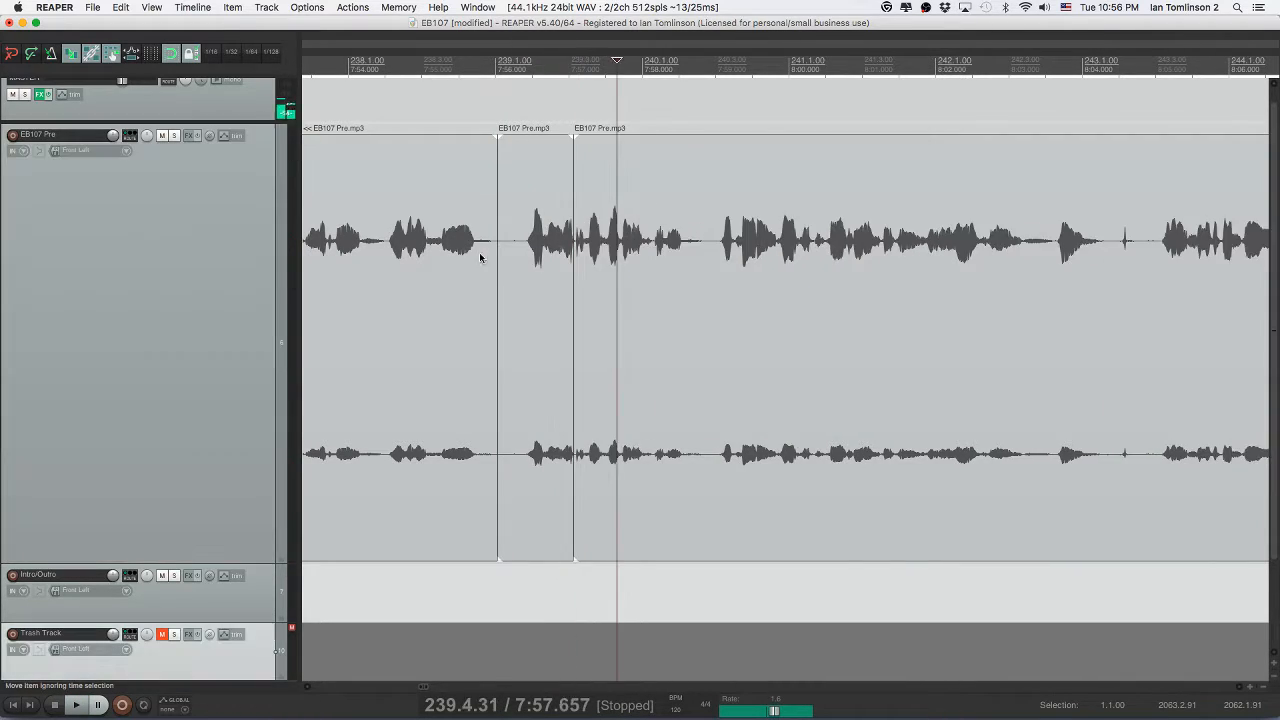
left_click(480, 258)
key("space")
key("space")
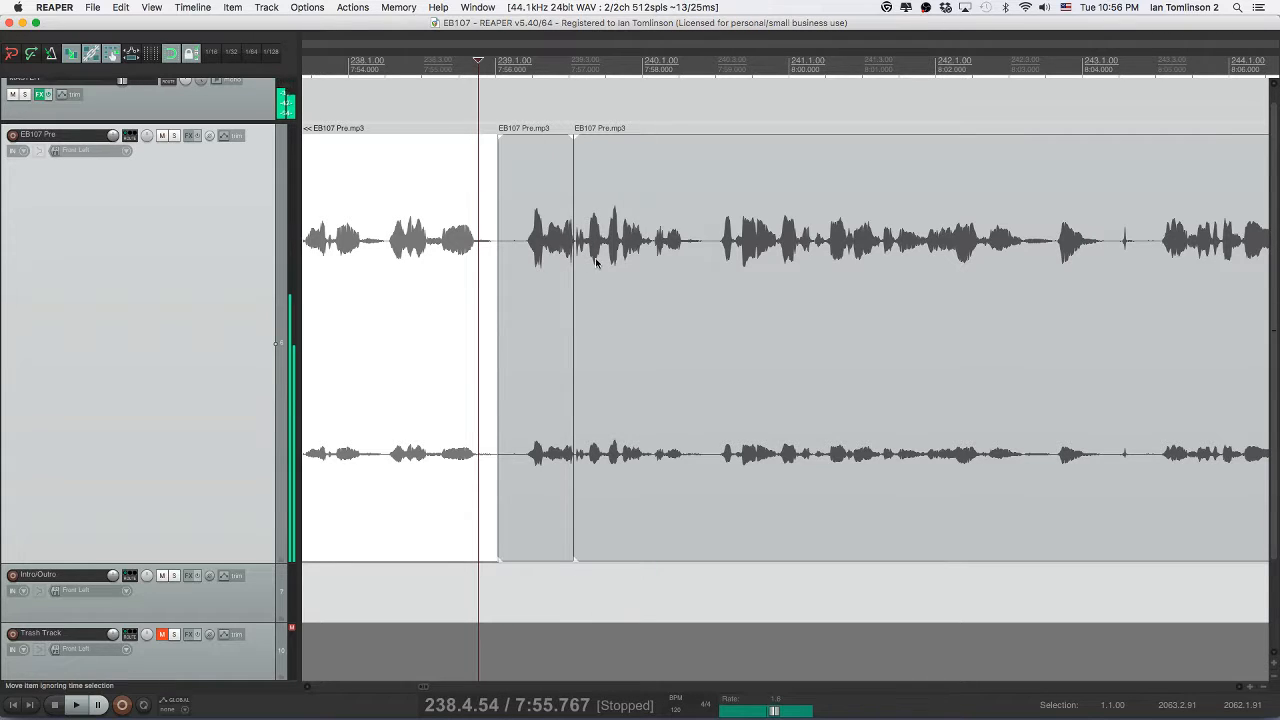
key("super+z")
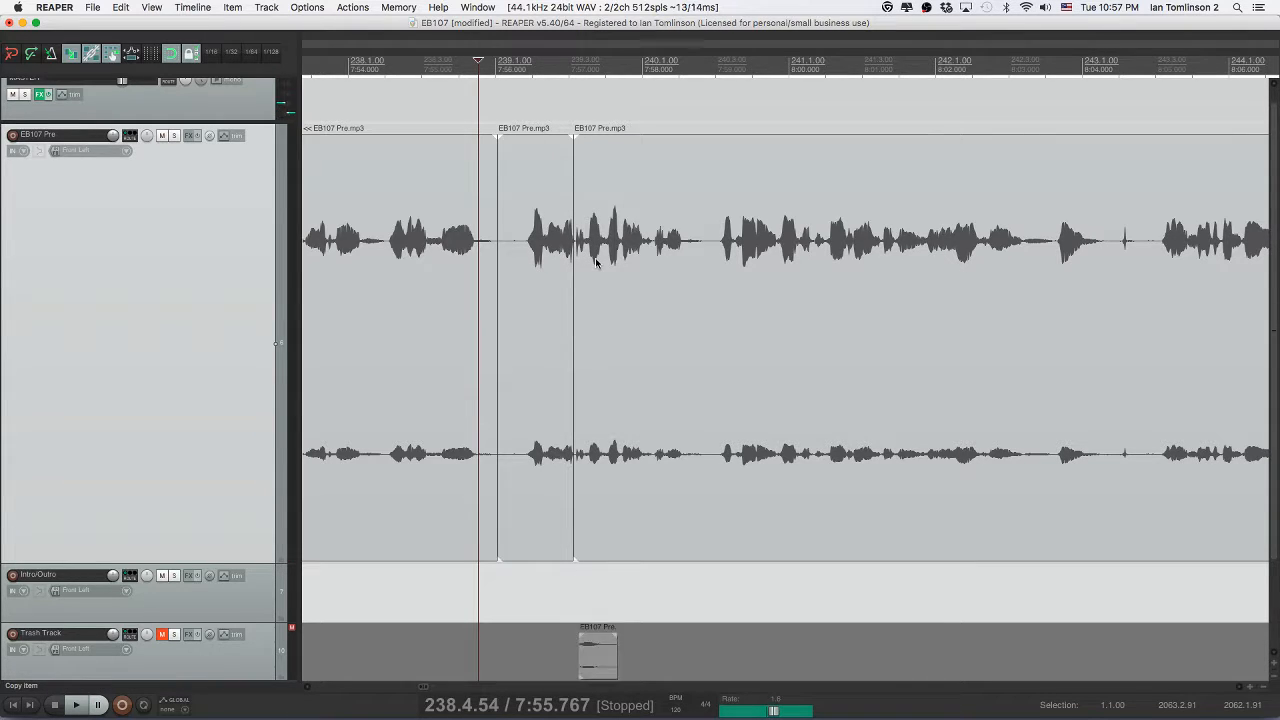
key("super+z")
key("super+z")
key("super+z")
- Save the project and listen on from about 7:56.8 to 8:00.6 for the next unwanted words
left_click(552, 264)
key("space")
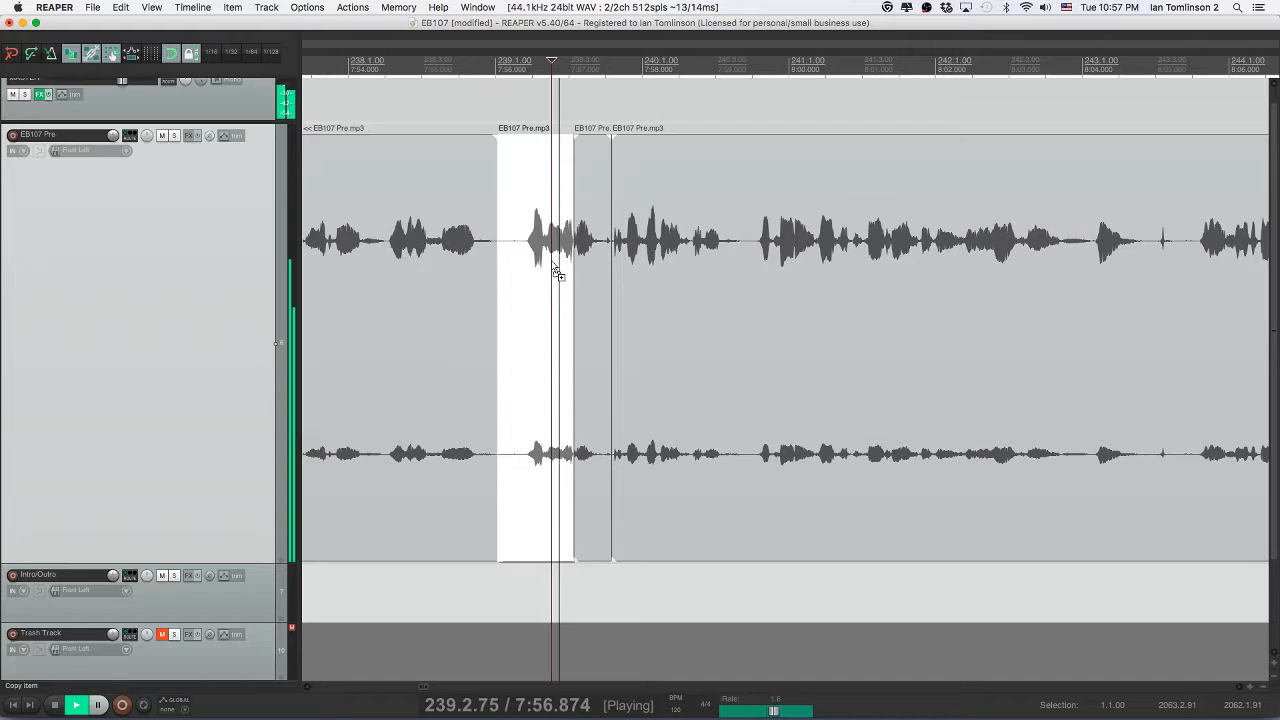
key("super+s")
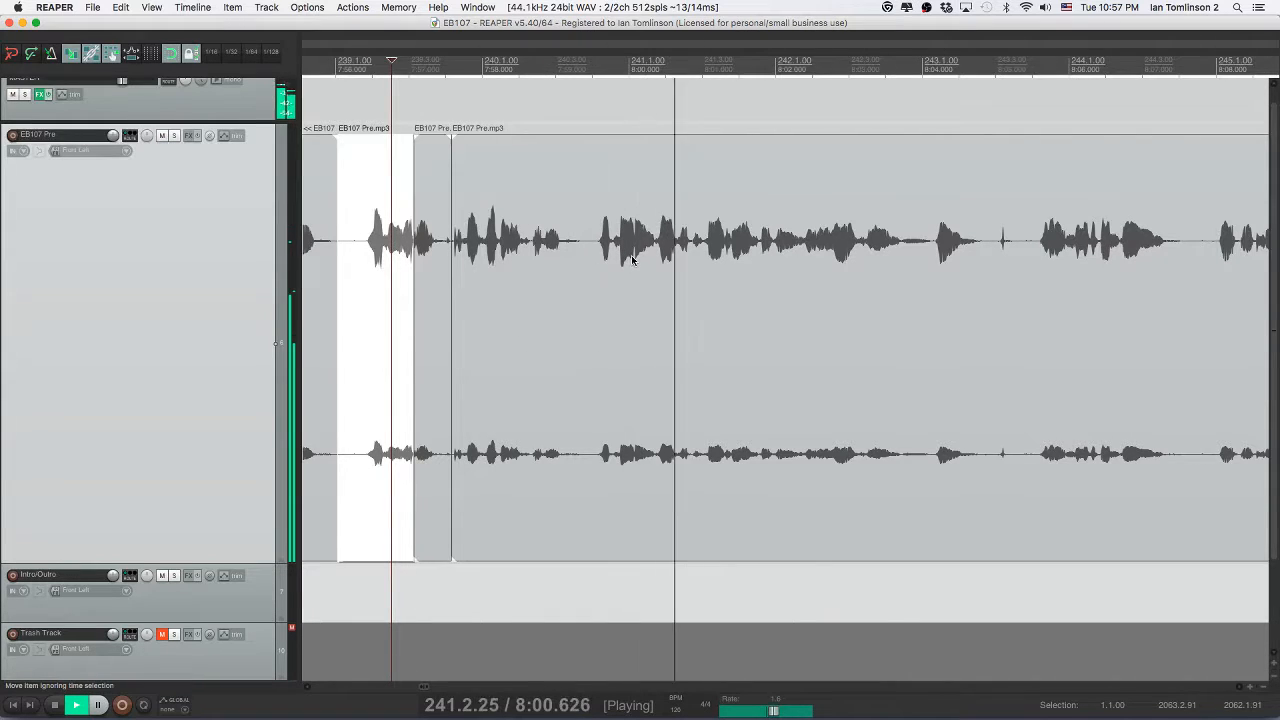
key("space")
- Split the EB107 Pre audio at about 8:00.7 and 8:01.0 and remove the short piece between the splits
left_click(679, 243)
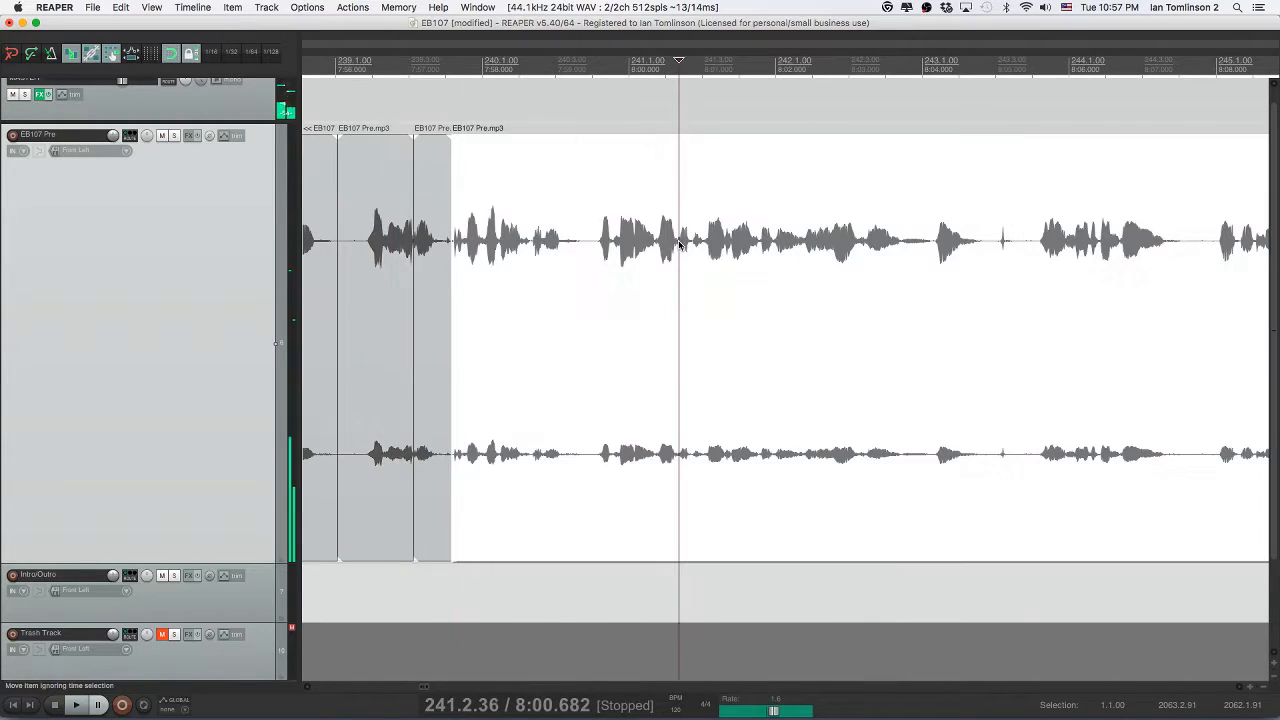
key("s")
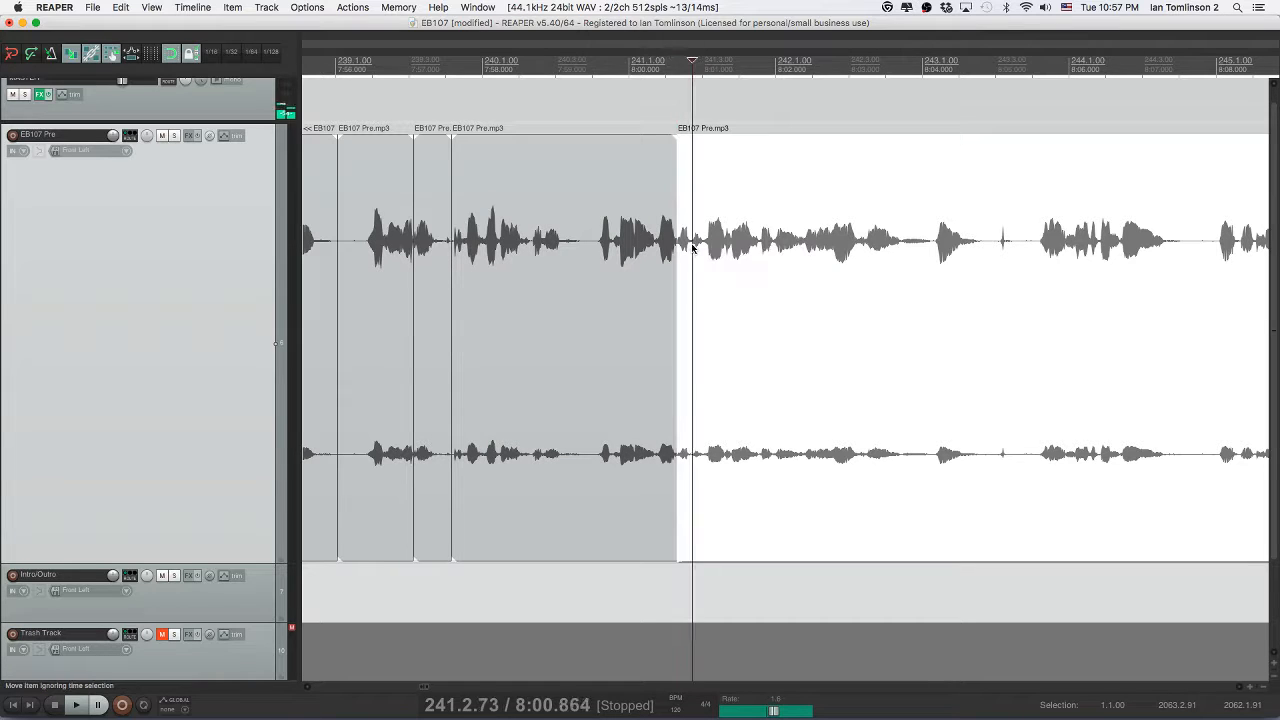
key("space")
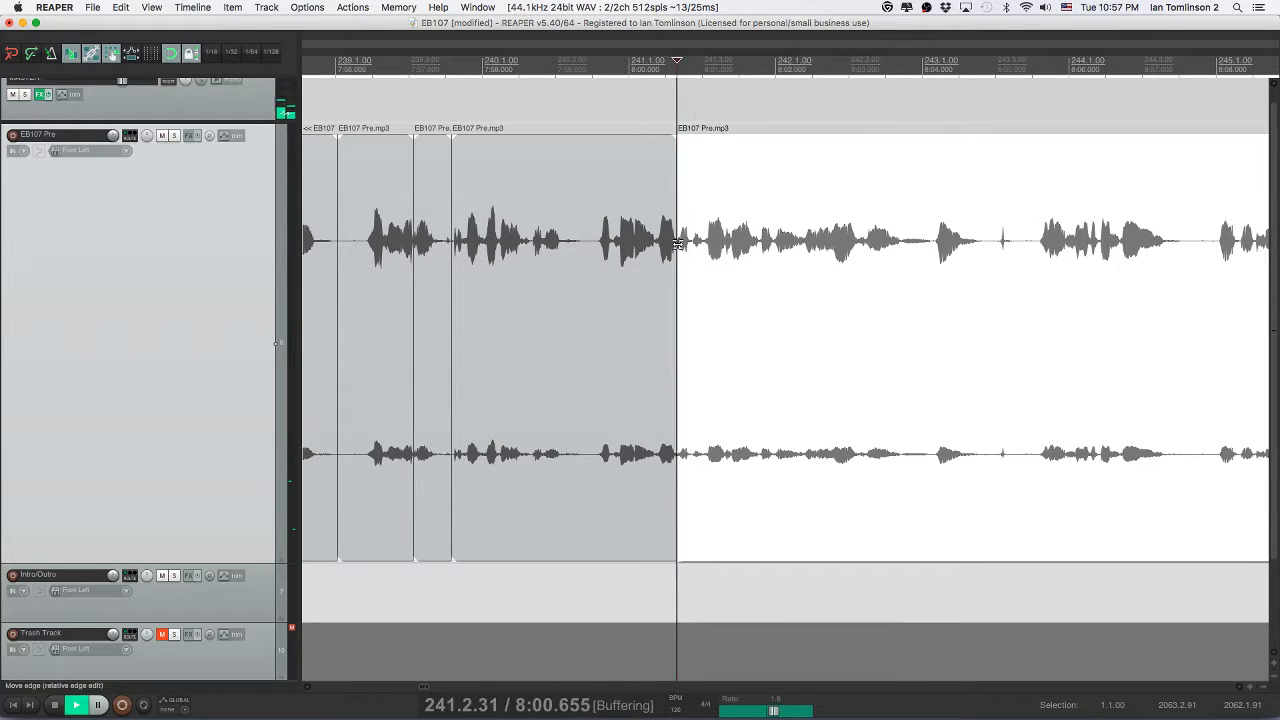
key("space")
key("s")
left_click(692, 247)
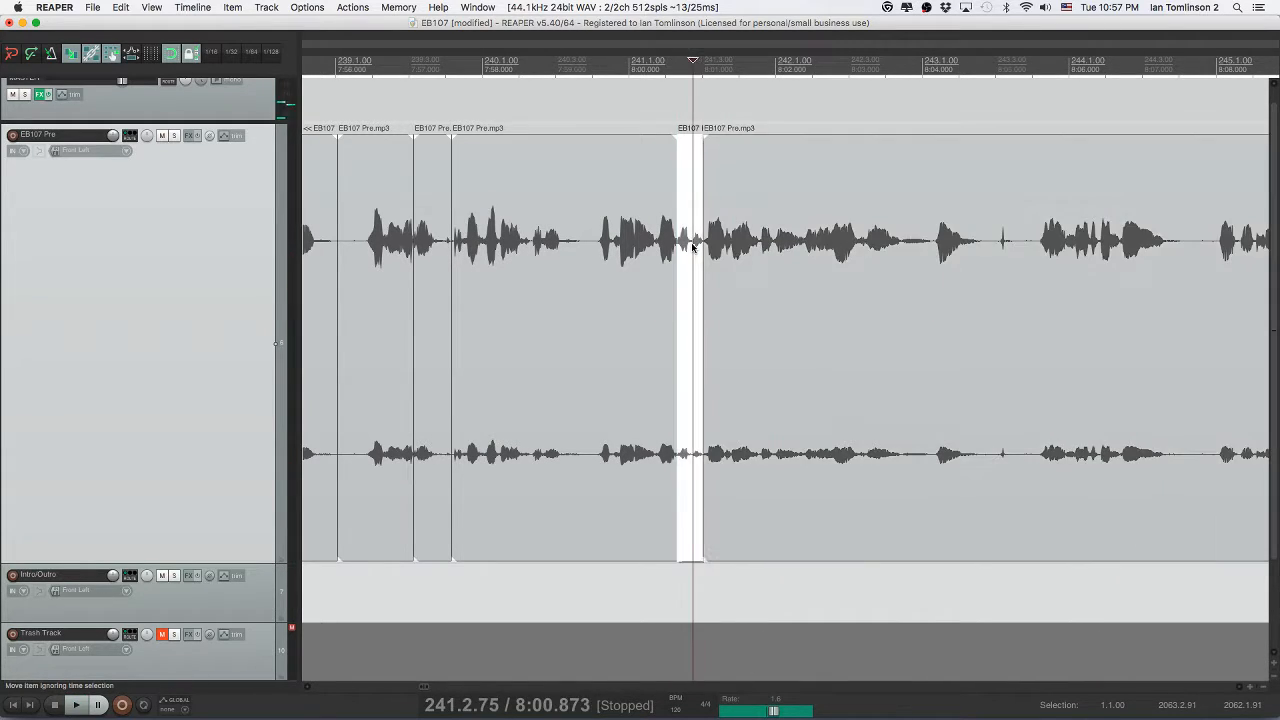
key("Delete")
- Listen to the join at about 8:00.7, tighten it into a slight overlap, play across it again and save the project
left_click(624, 247)
key("space")
key("super+s")
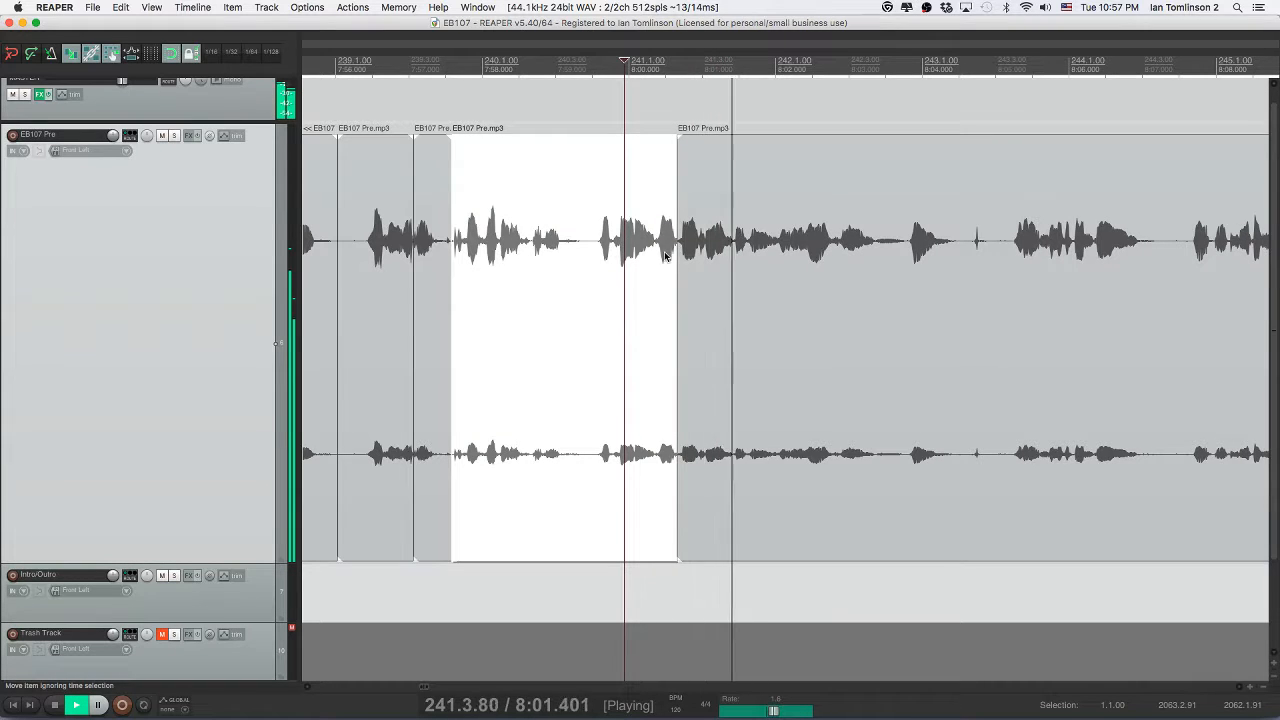
left_click_drag(679, 256, 689, 258)
key("space")
left_click(647, 258)
key("space")
key("super+s")
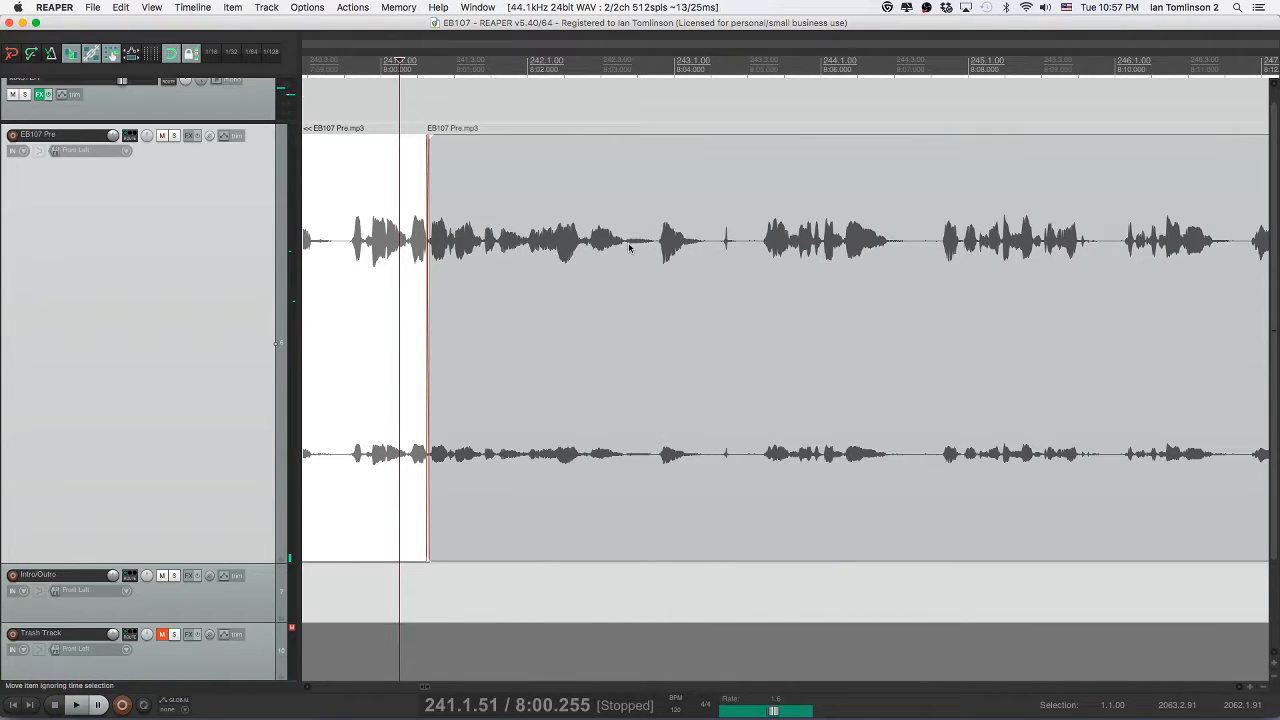
- Split the EB107 Pre audio at about 8:03.3 and 8:05.1 and remove the filler and pause between the splits
left_click(624, 246)
key("s")
left_click(757, 247)
key("s")
left_click(714, 250)
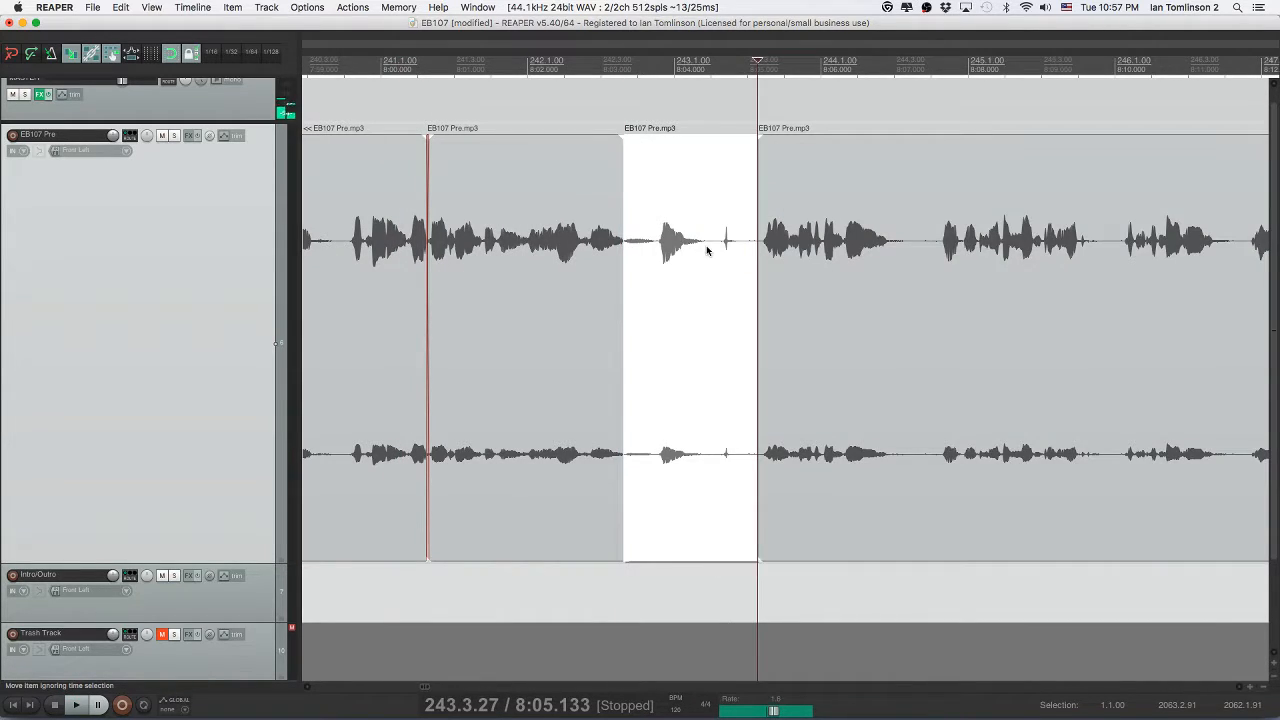
key("Delete")
- Save the project, play across the join at about 8:03.3 and trim the start of the following audio slightly
left_click(584, 246)
key("super+s")
key("space")
key("space")
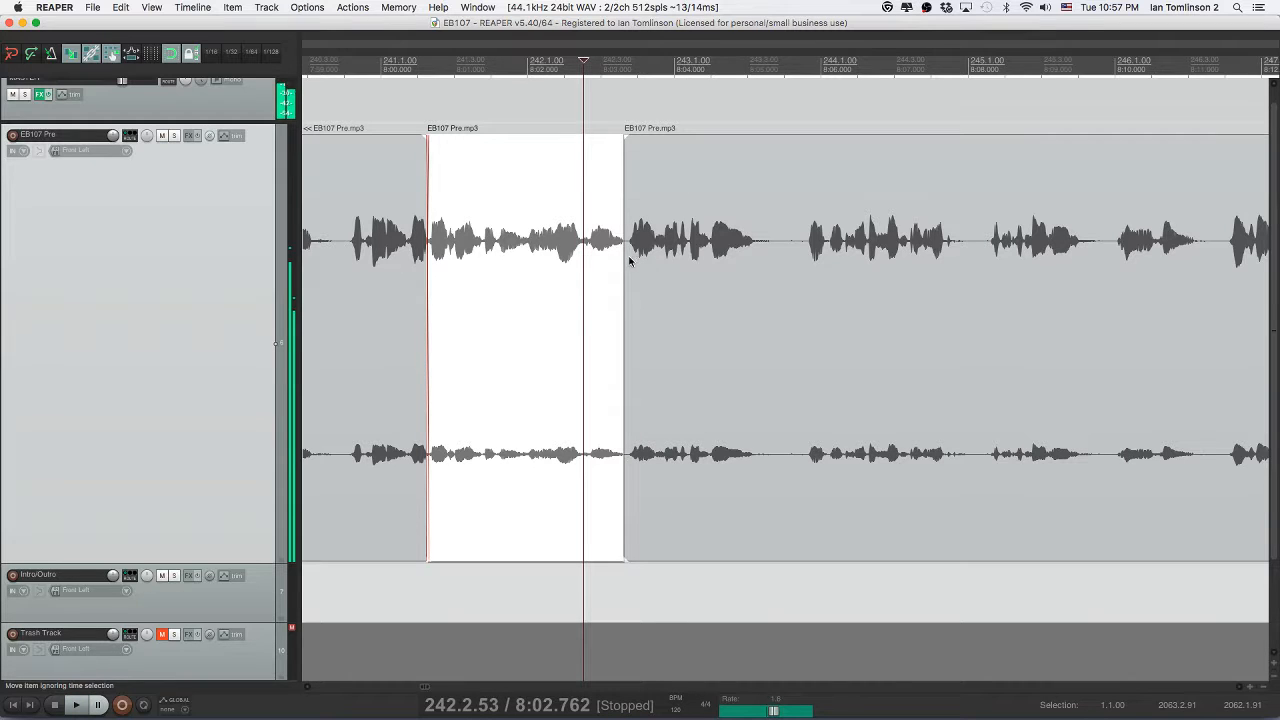
left_click_drag(627, 258, 640, 255)
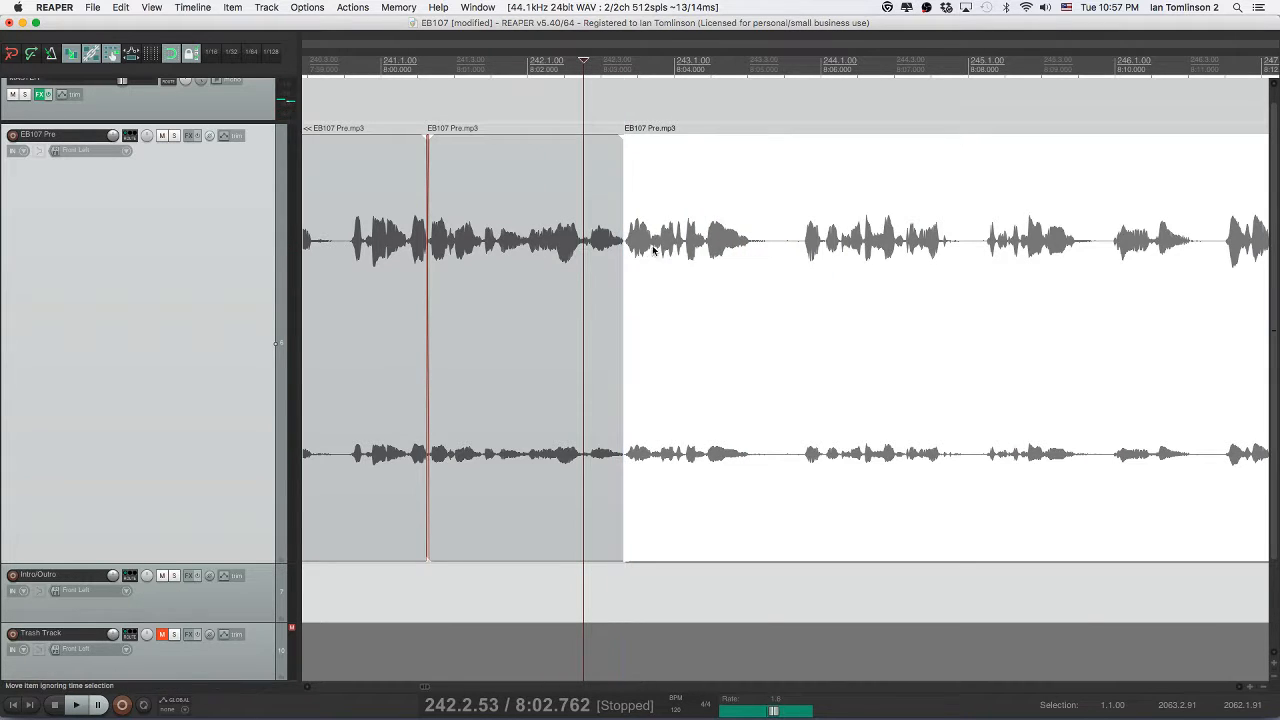
- Find the end of the unwanted word by ear, split at about 8:03.7 and remove the audio back to 8:03.3
left_click(653, 249)
key("space")
key("space")
key("space")
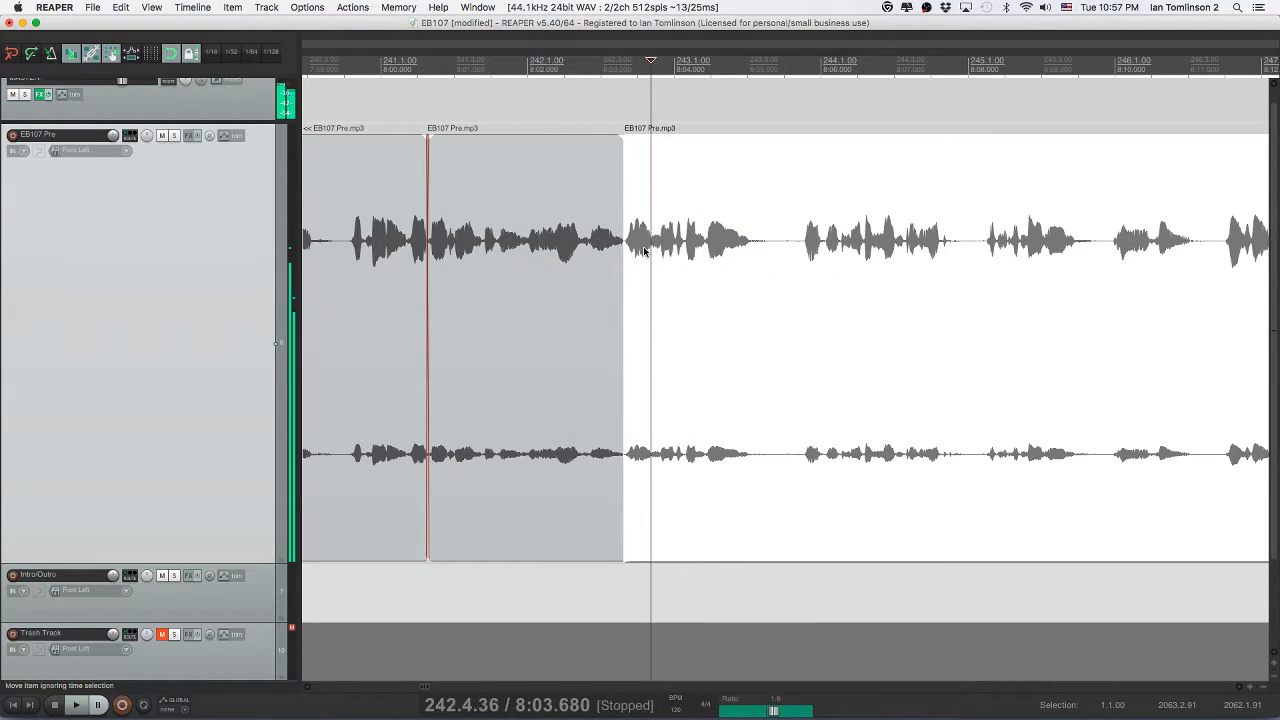
key("s")
left_click(639, 252)
key("Delete")
- Tighten the new join at about 8:03.3 into a slight overlap, save the project and play on across it
left_click(565, 252)
key("space")
key("super+s")
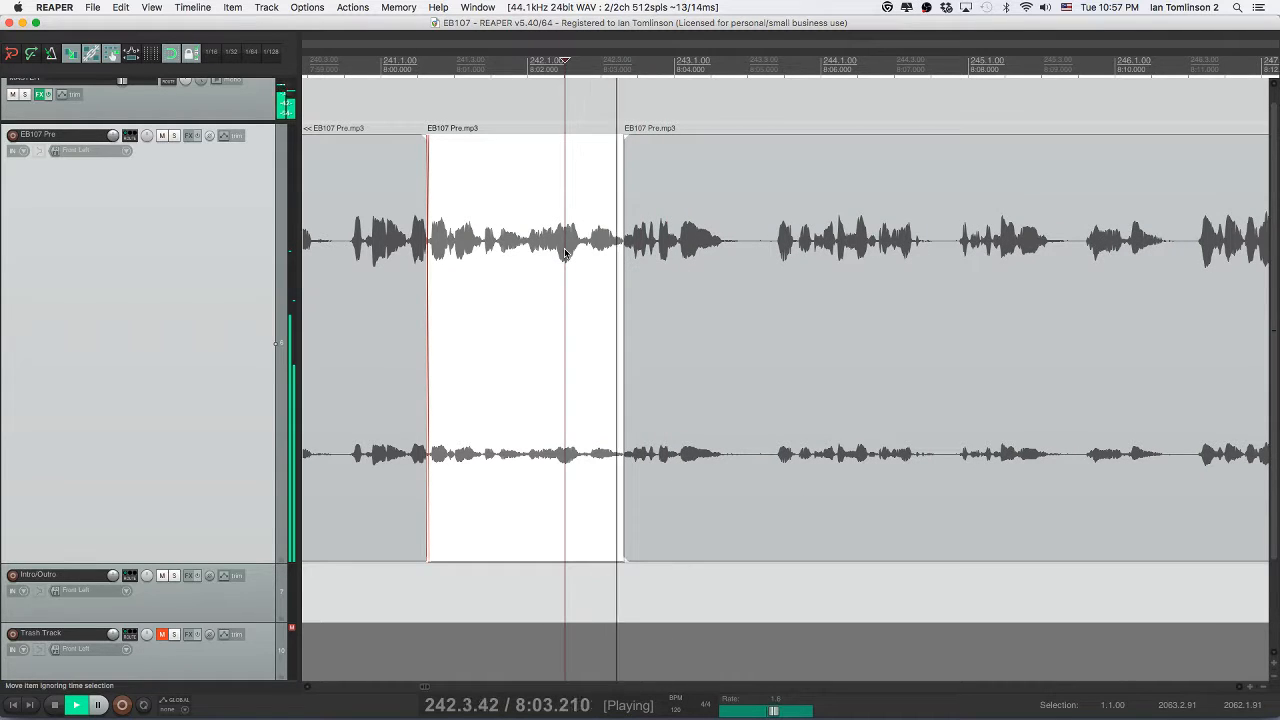
key("space")
left_click(637, 263)
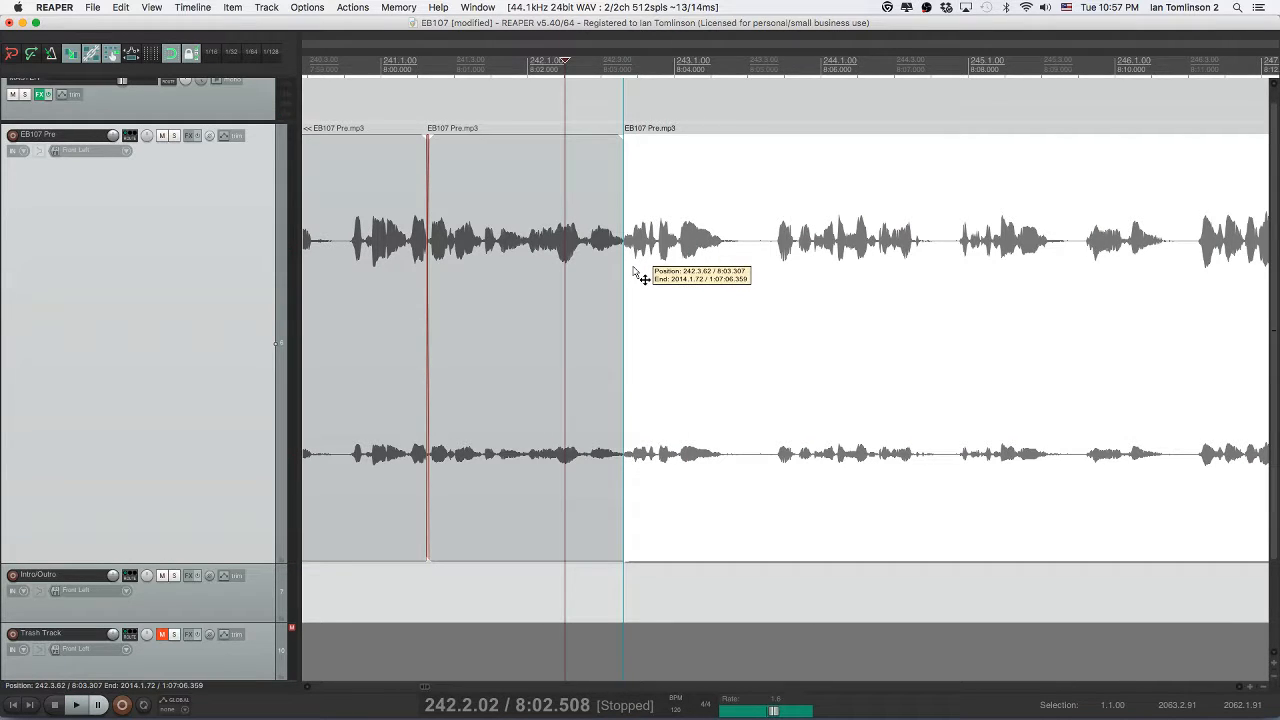
left_click(590, 258)
key("super+s")
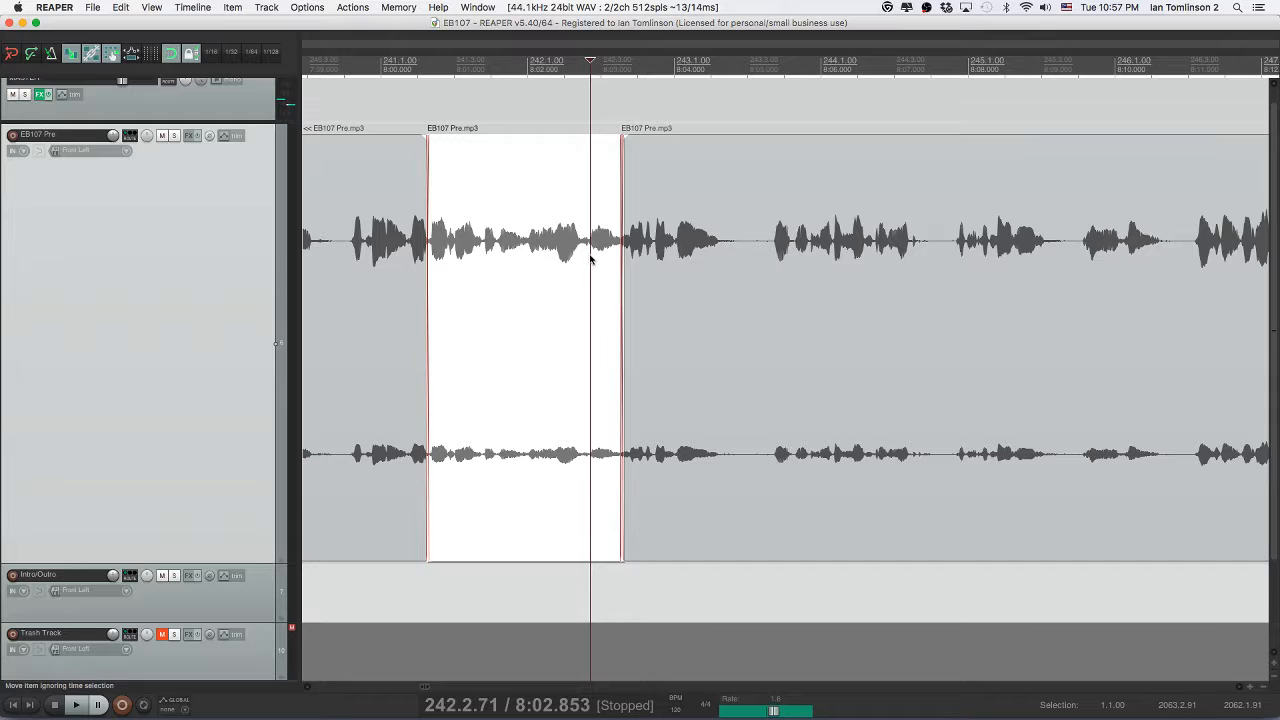
key("space")
scroll(605, 258, "right", 2)
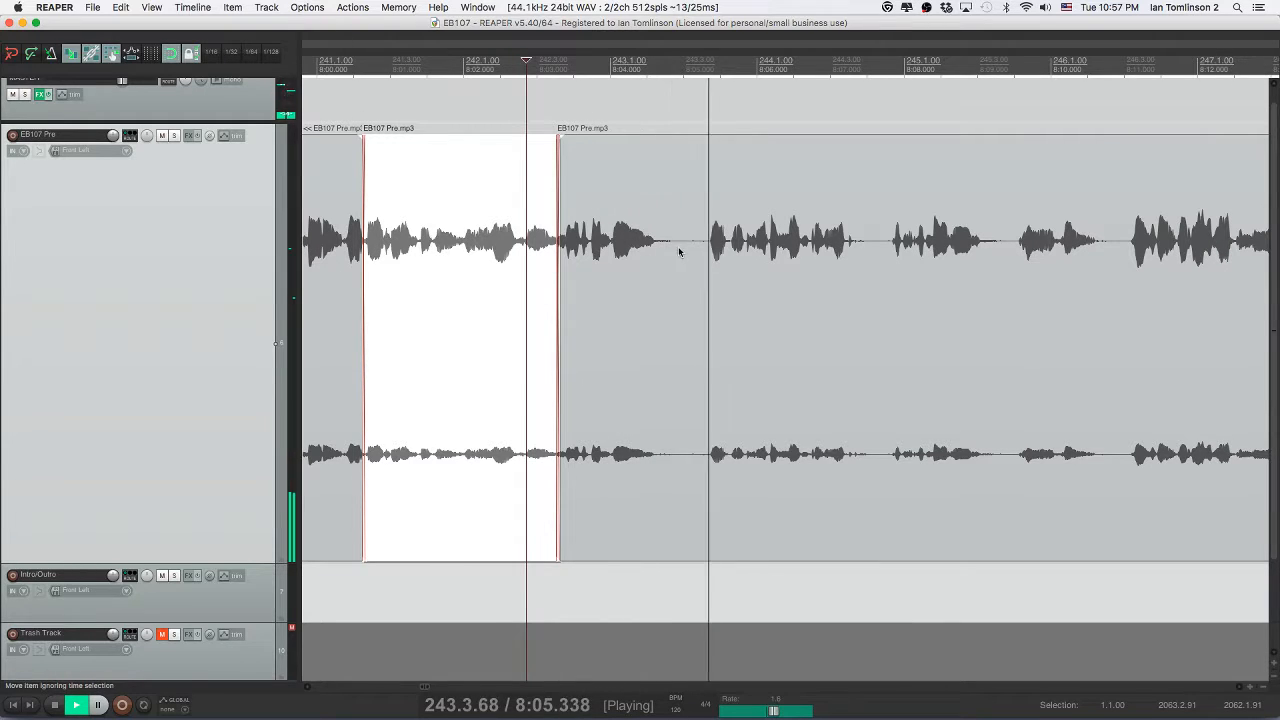
scroll(697, 245, "right", 1)
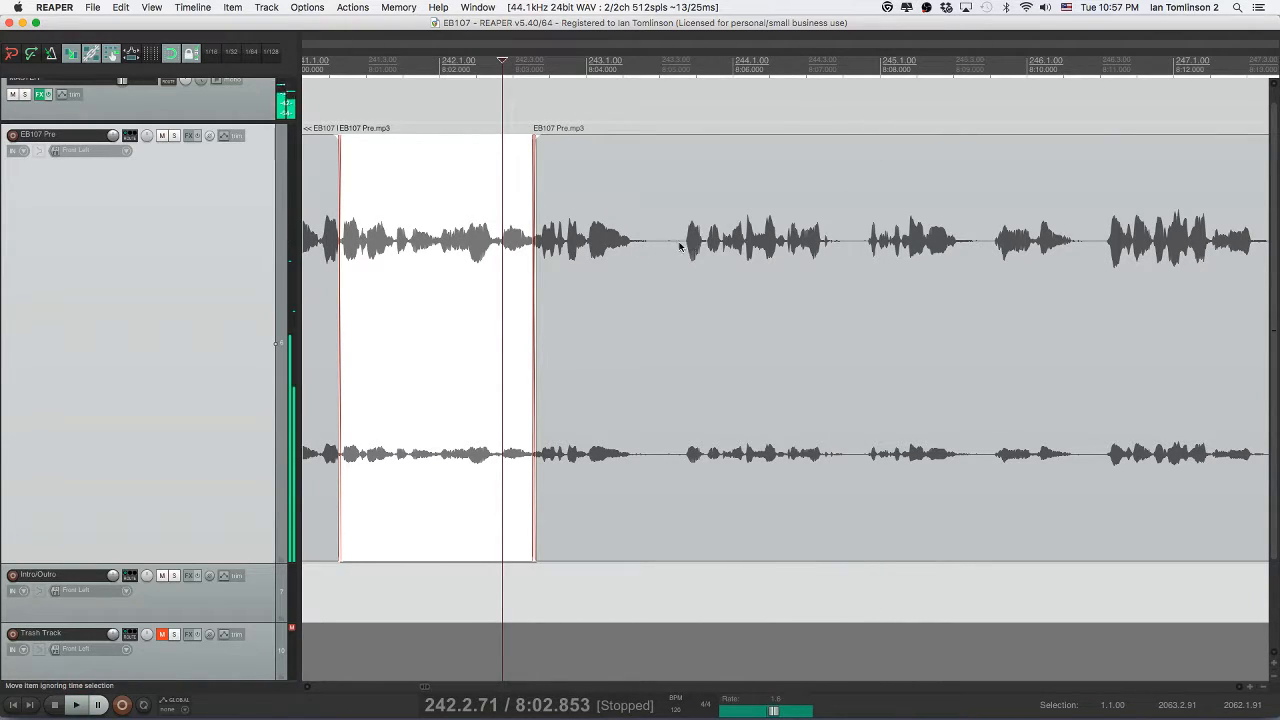
- Find the end of the unwanted phrase by ear, split at about 8:05.8 and remove the audio back to the 8:03.3 join
left_click(742, 244)
key("space")
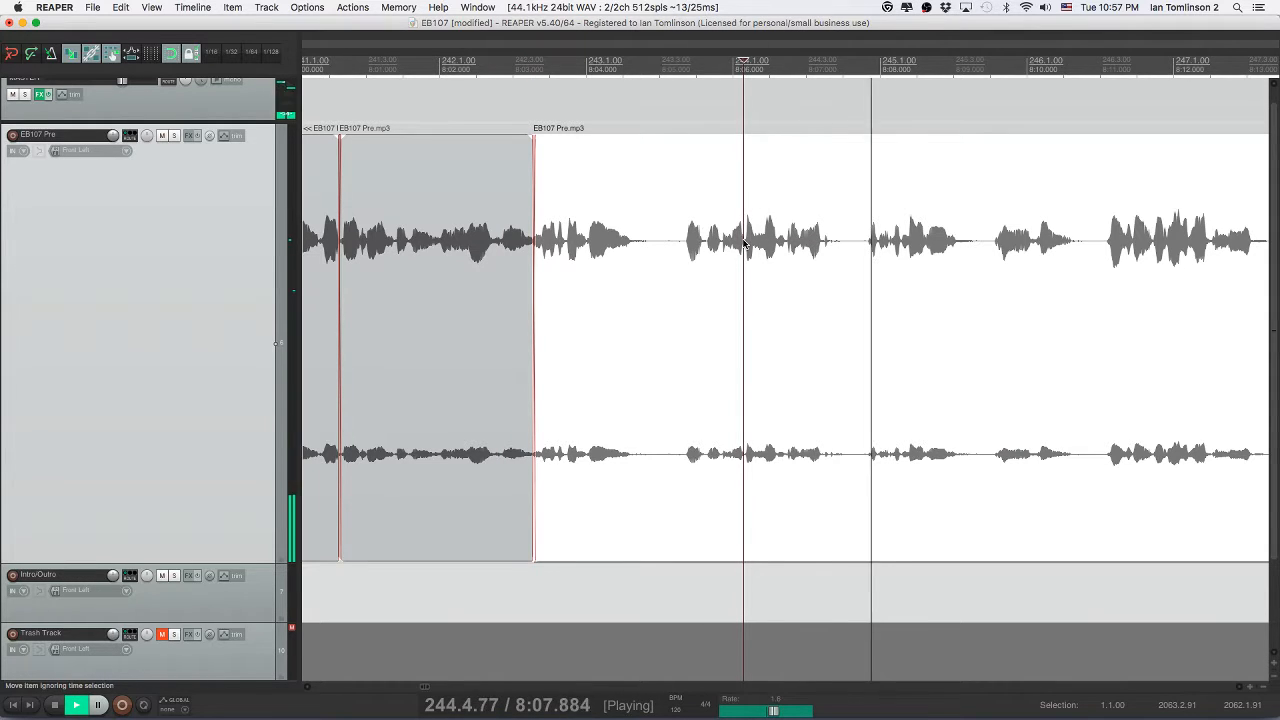
left_click(676, 246)
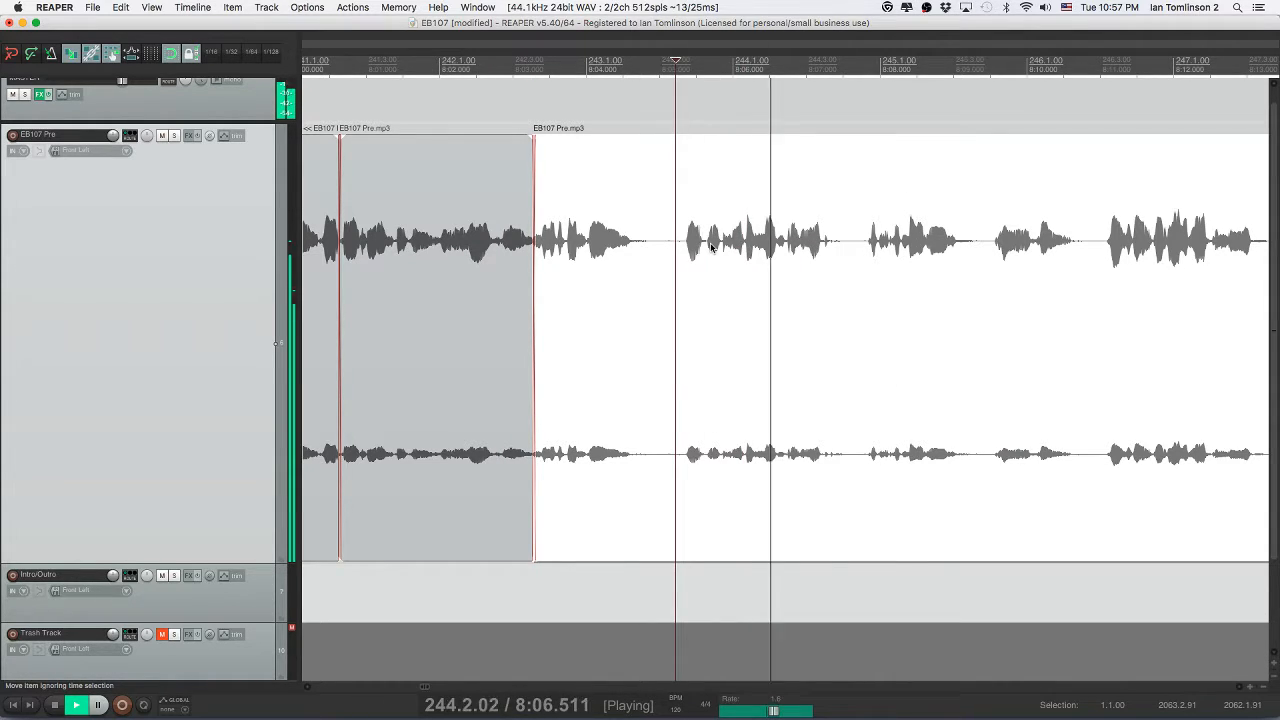
left_click(720, 247)
key("space")
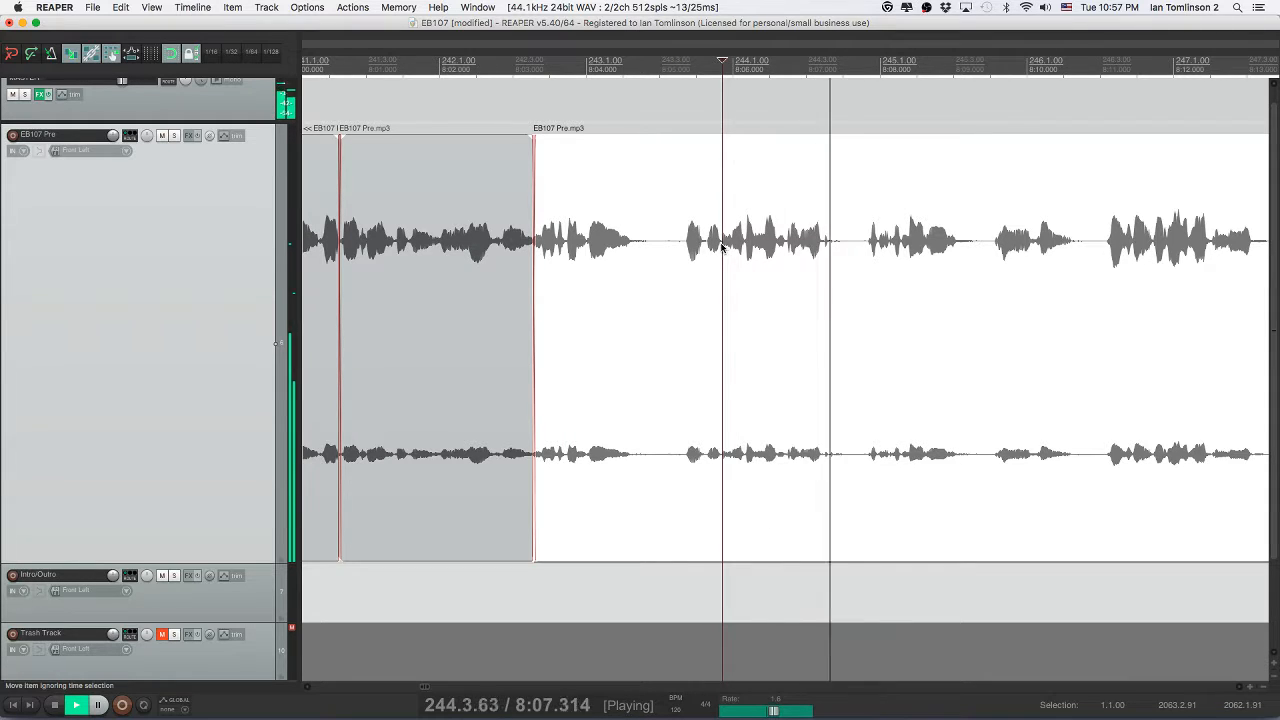
key("space")
key("space")
key("s")
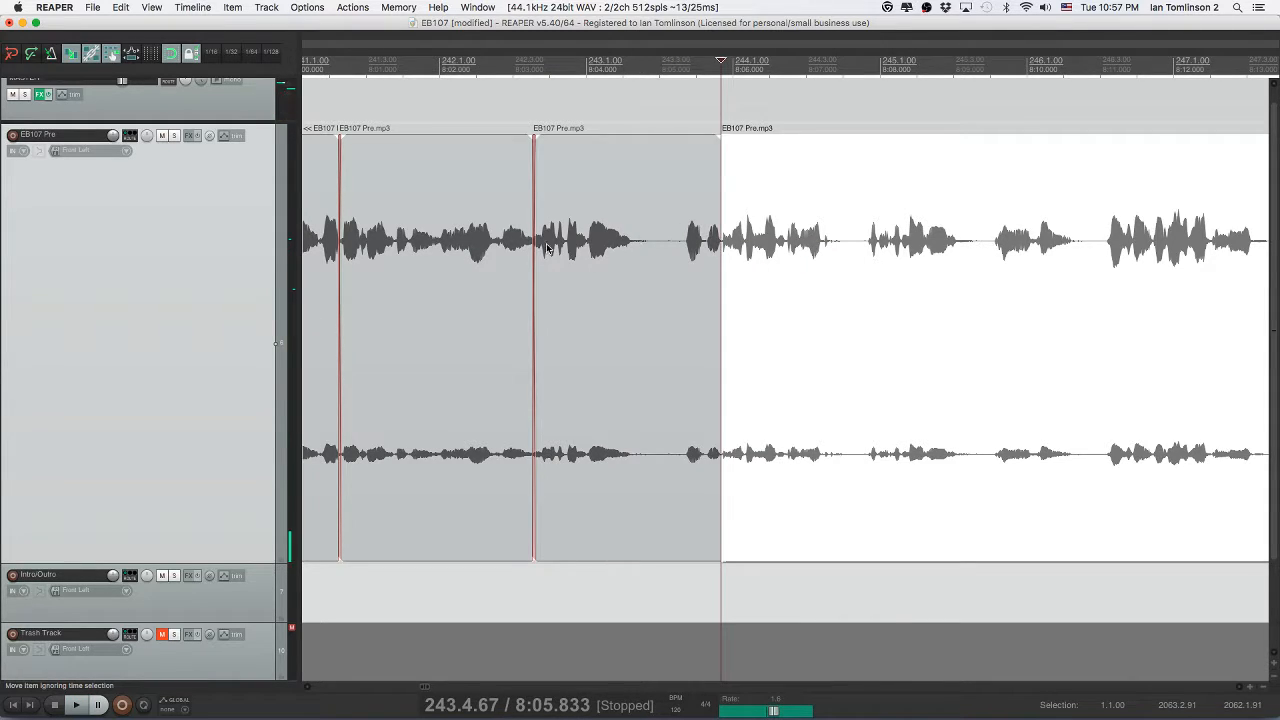
left_click(548, 247)
key("Delete")
- Play up to the join at about 8:03.3, adjust the start of the following audio and listen across it again
left_click(440, 255)
key("space")
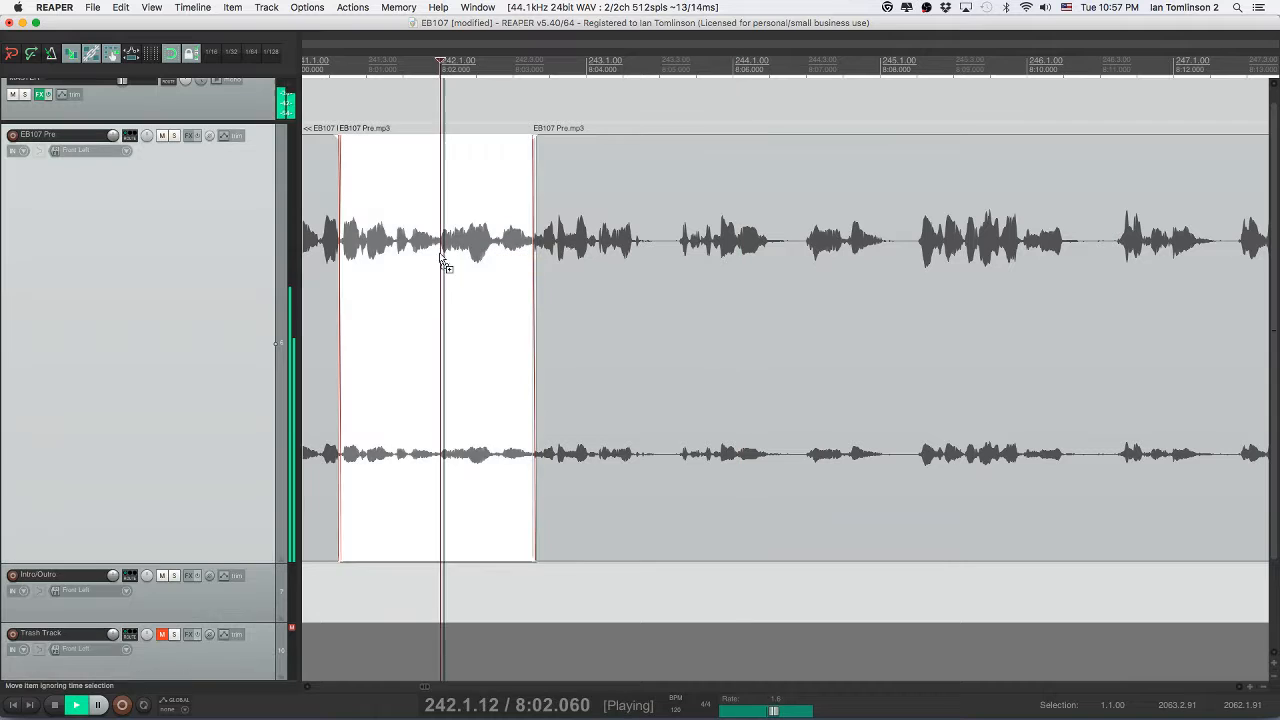
key("space")
mouse_move(552, 258)
left_mouse_down()
mouse_move(599, 267)
mouse_move(533, 263)
left_mouse_up()
left_click(478, 253)
key("space")
key("space")
- Check the join at about 8:03.3 by ear, playing short passages from just before it and right at it
left_click(540, 262)
key("space")
key("space")
left_click(535, 261)
key("space")
key("space")
left_click(505, 261)
key("space")
key("space")
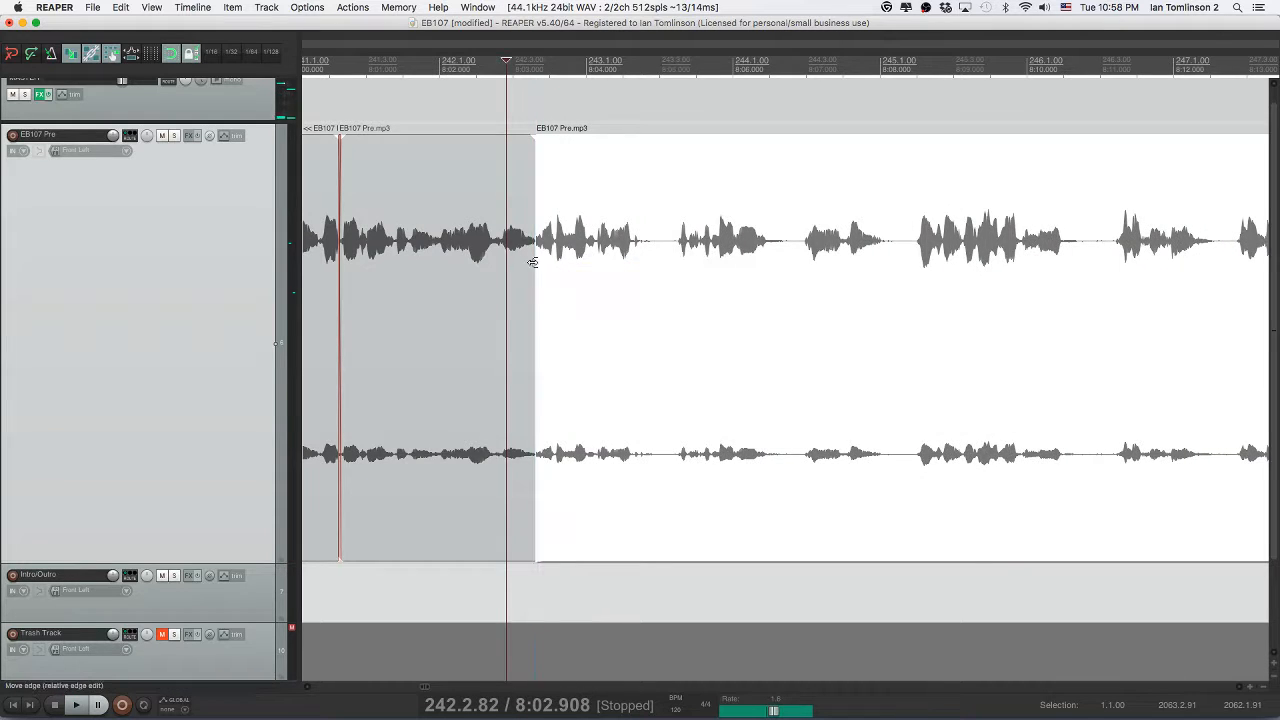
- Play across the join at about 8:03.3, split at about 8:05.5 and 8:04.9 and remove the audio between the splits
left_click(491, 262)
key("space")
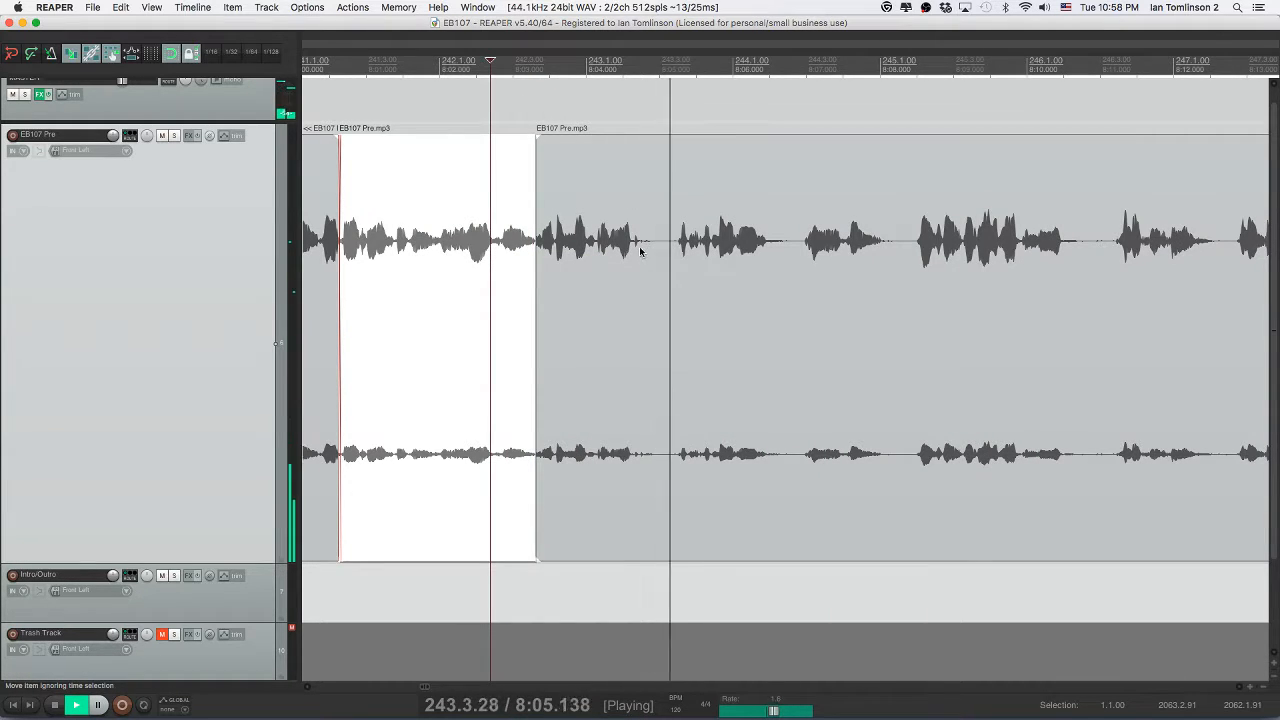
mouse_move(668, 249)
left_mouse_down()
mouse_move(697, 246)
mouse_move(686, 255)
left_mouse_up()
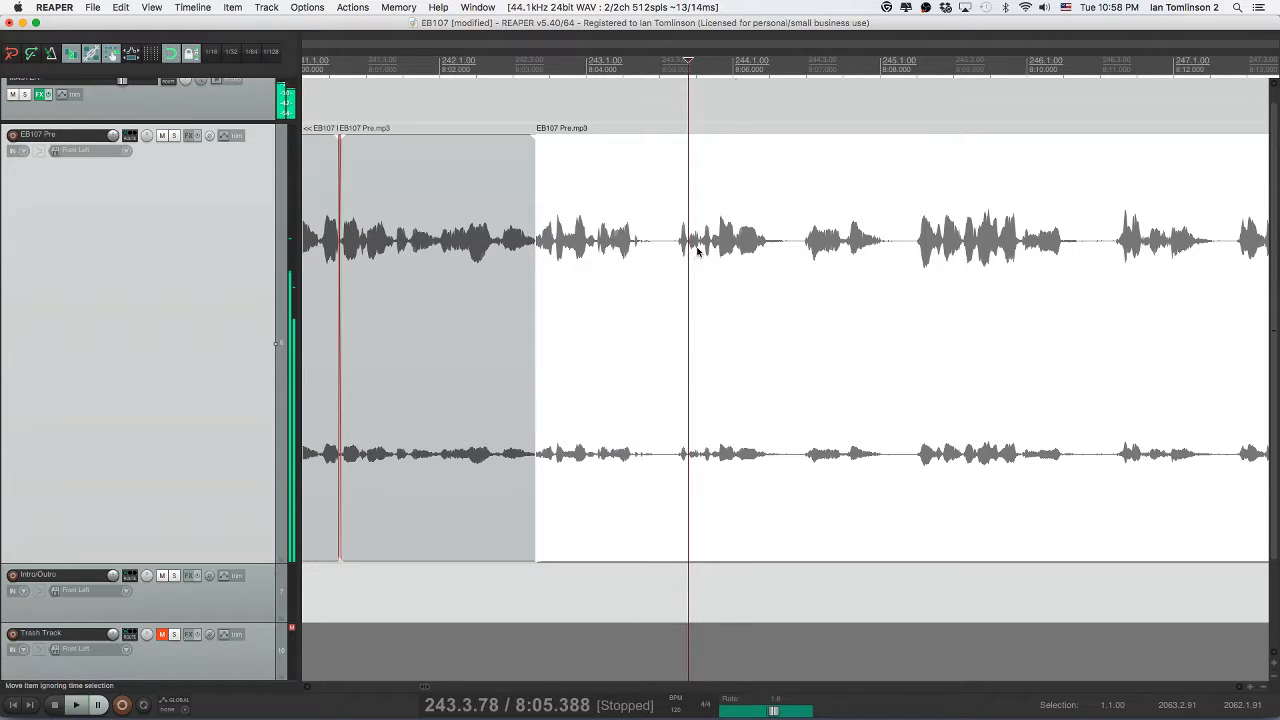
left_click(698, 250)
key("space")
key("space")
key("s")
left_click(658, 250)
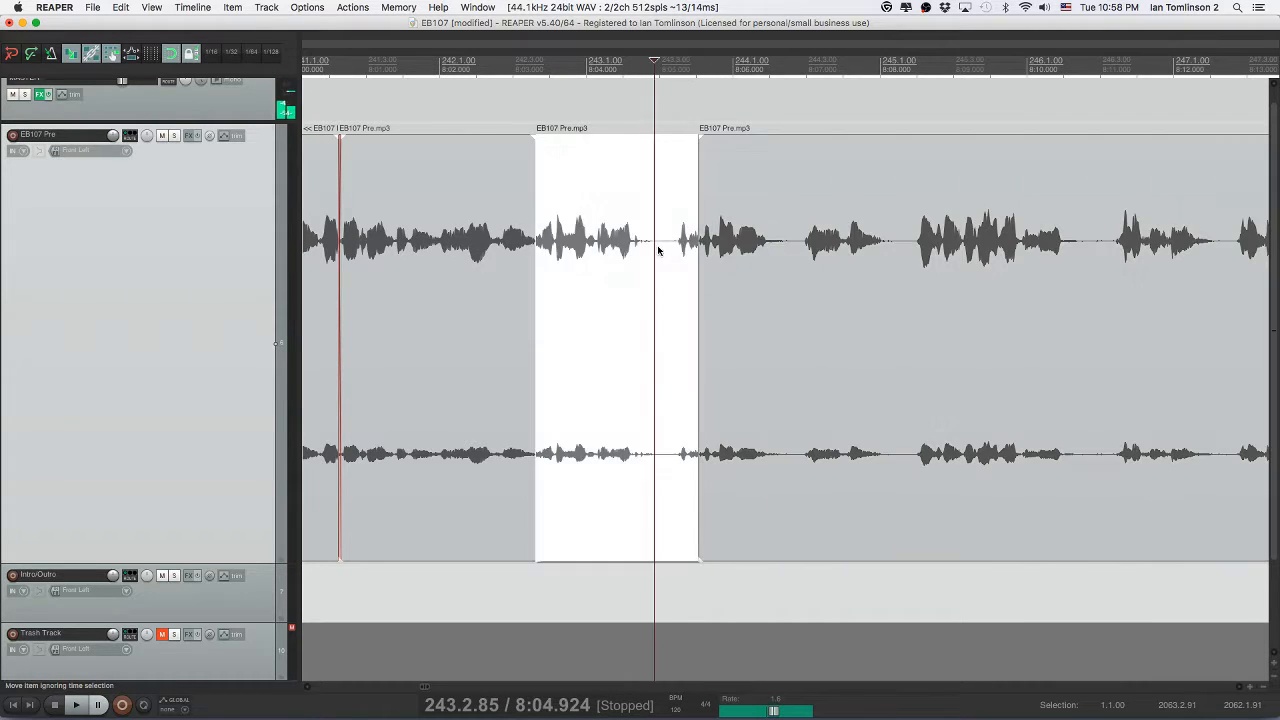
key("s")
left_click(682, 250)
key("Delete")
- Play across the new join at about 8:04.9 and save the project
left_click(573, 255)
key("space")
key("super+s")
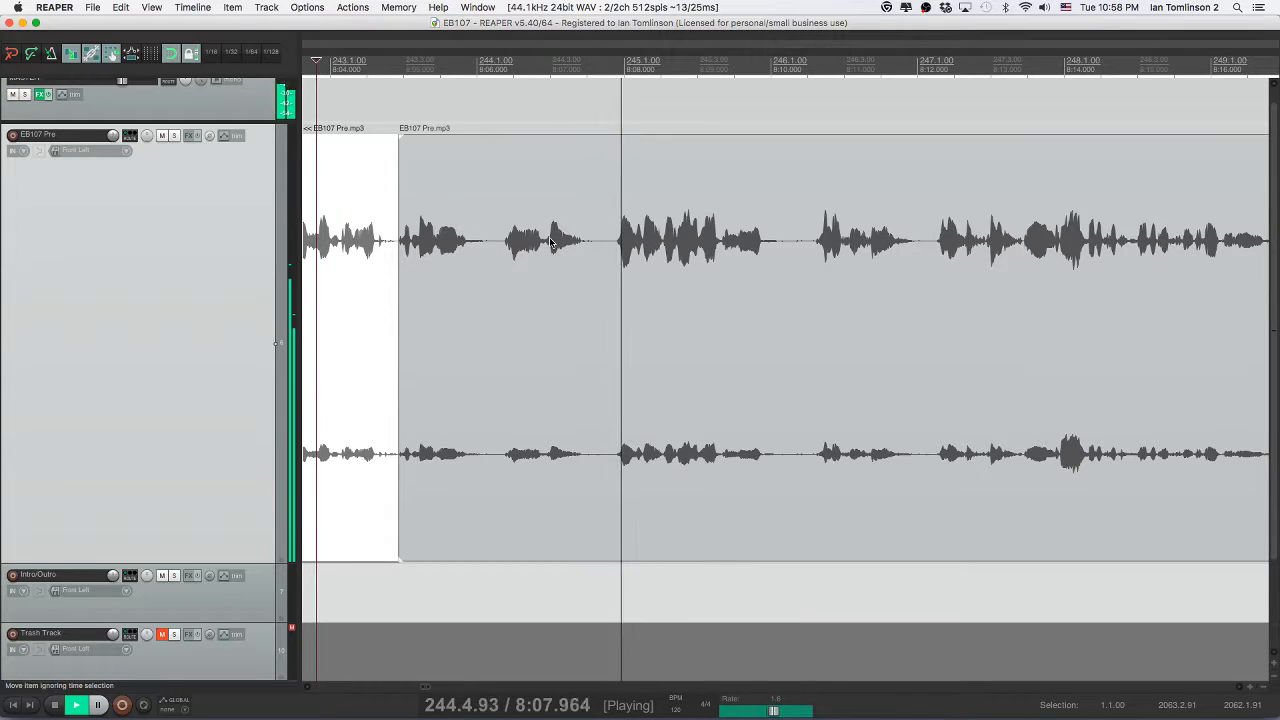
- Split at about 8:06.9 and 8:06.2, remove the word between the splits and play from just after the 8:04.9 join
key("space")
left_click(548, 247)
key("s")
left_click(493, 250)
key("s")
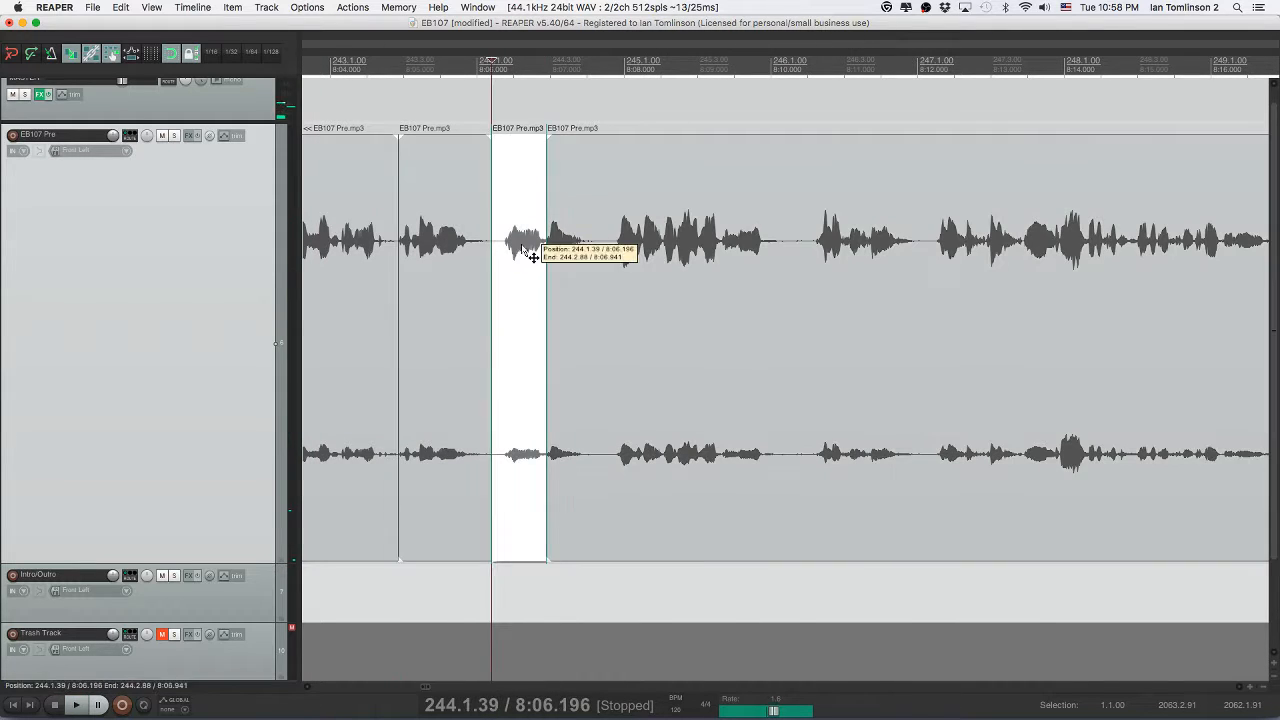
left_click(521, 250)
key("Delete")
left_click(403, 253)
key("space")
key("ctrl+d")
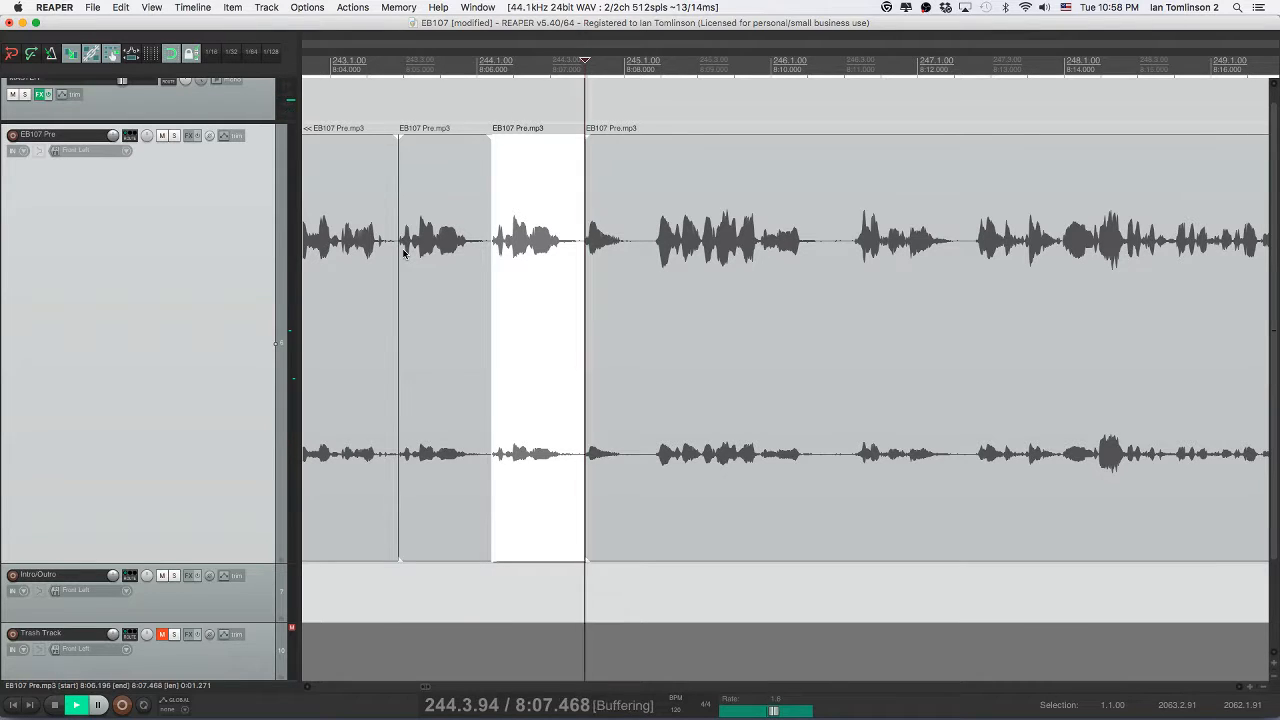
key("space")
left_click(474, 264)
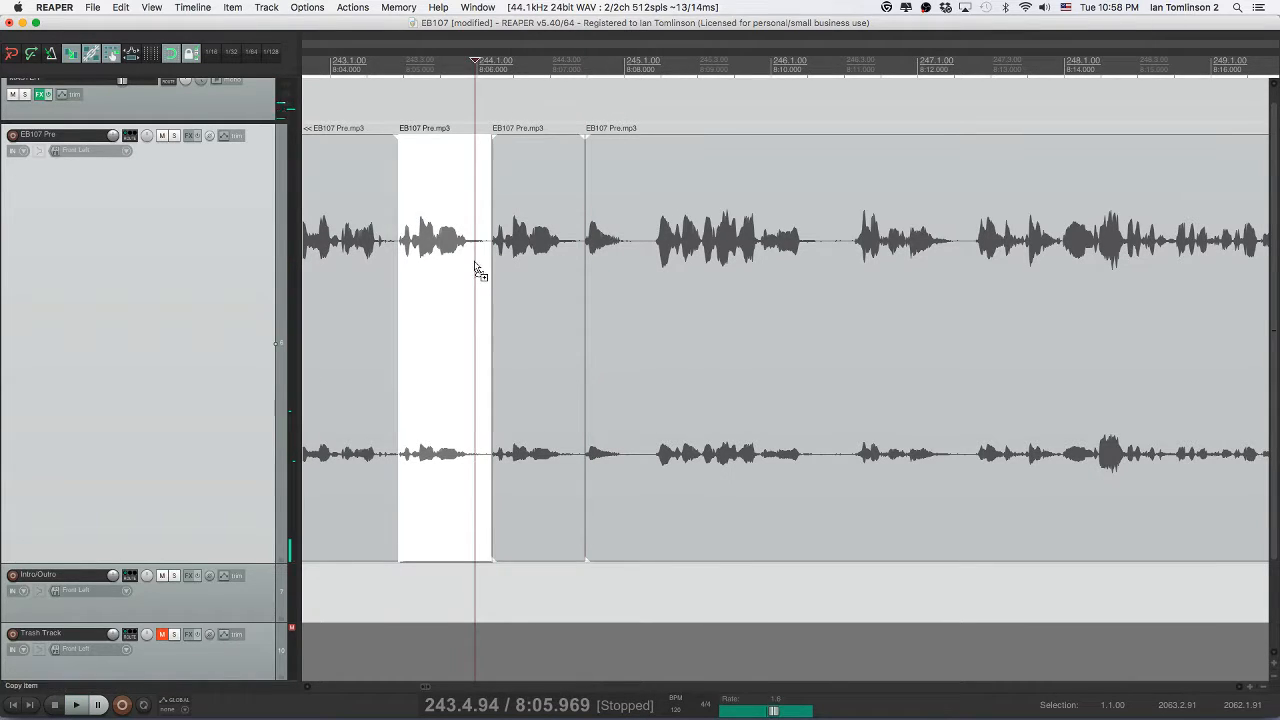
left_click(519, 257)
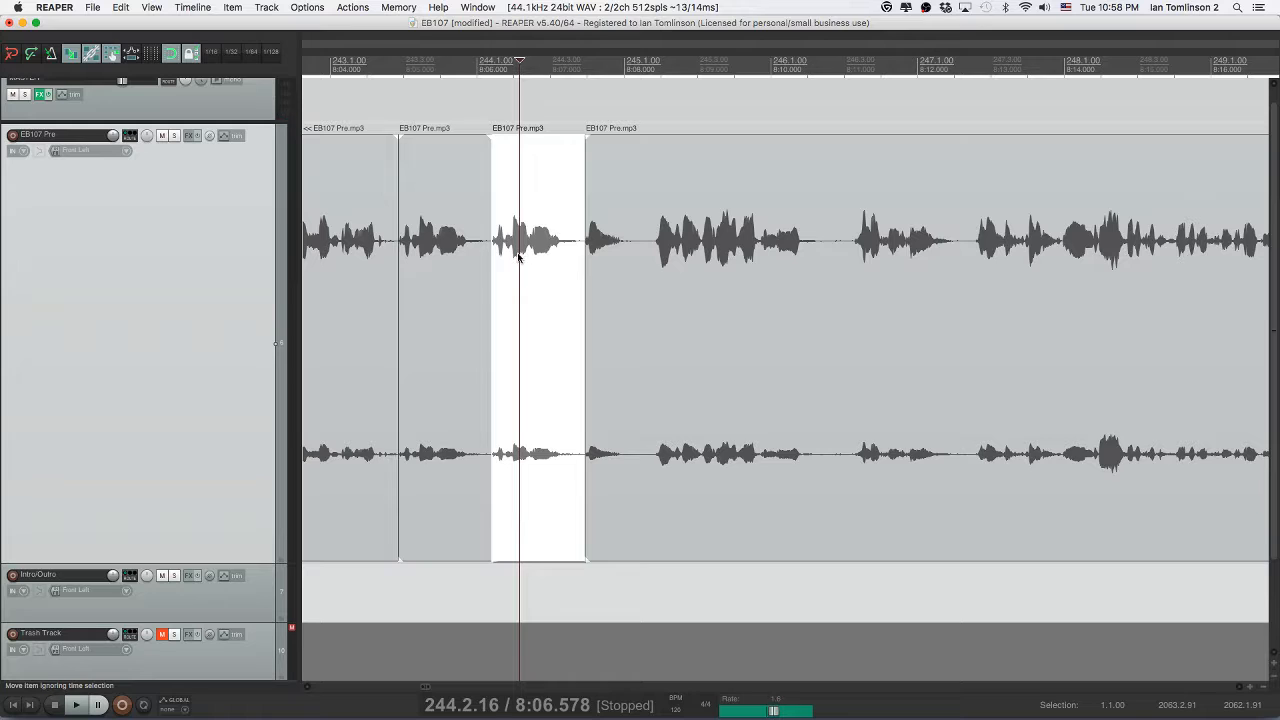
key("ctrl+z")
- Listen across the join at about 8:06.2, split at about 8:06.8 and 8:07.1 and remove the pause between the splits
left_click(428, 257)
key("space")
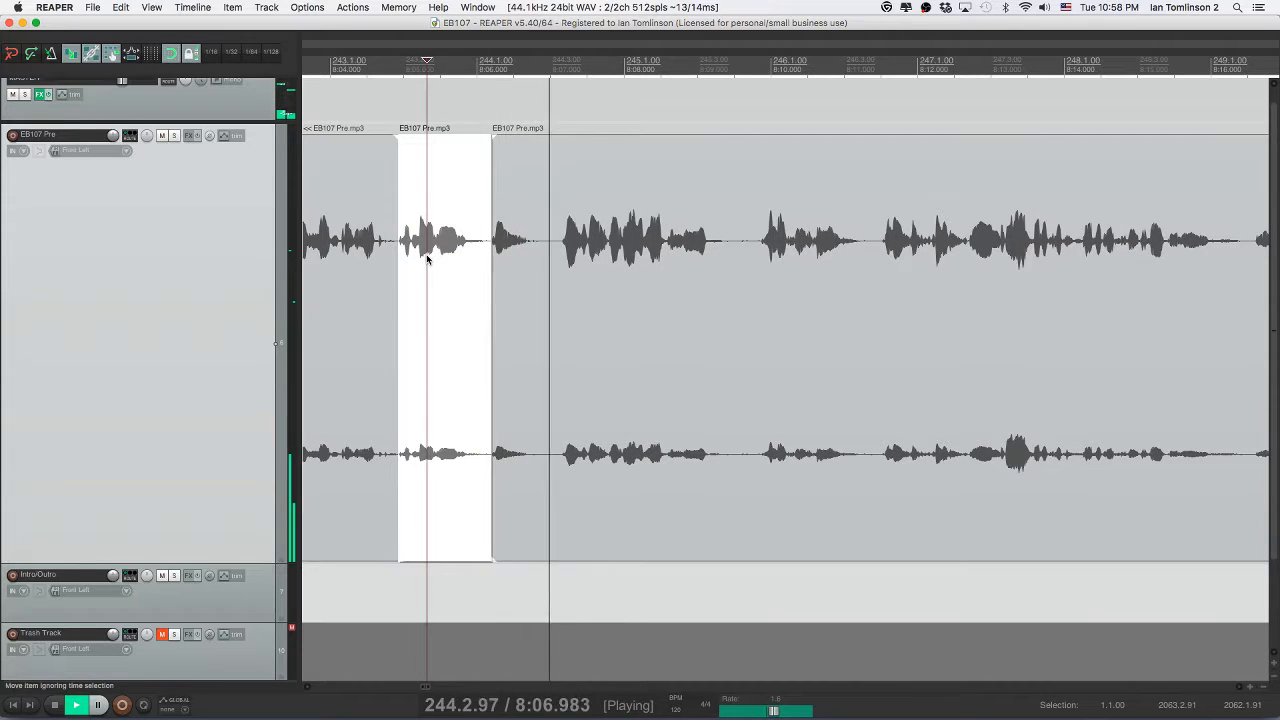
left_click(539, 255)
key("s")
left_click(559, 254)
key("s")
left_click(548, 254)
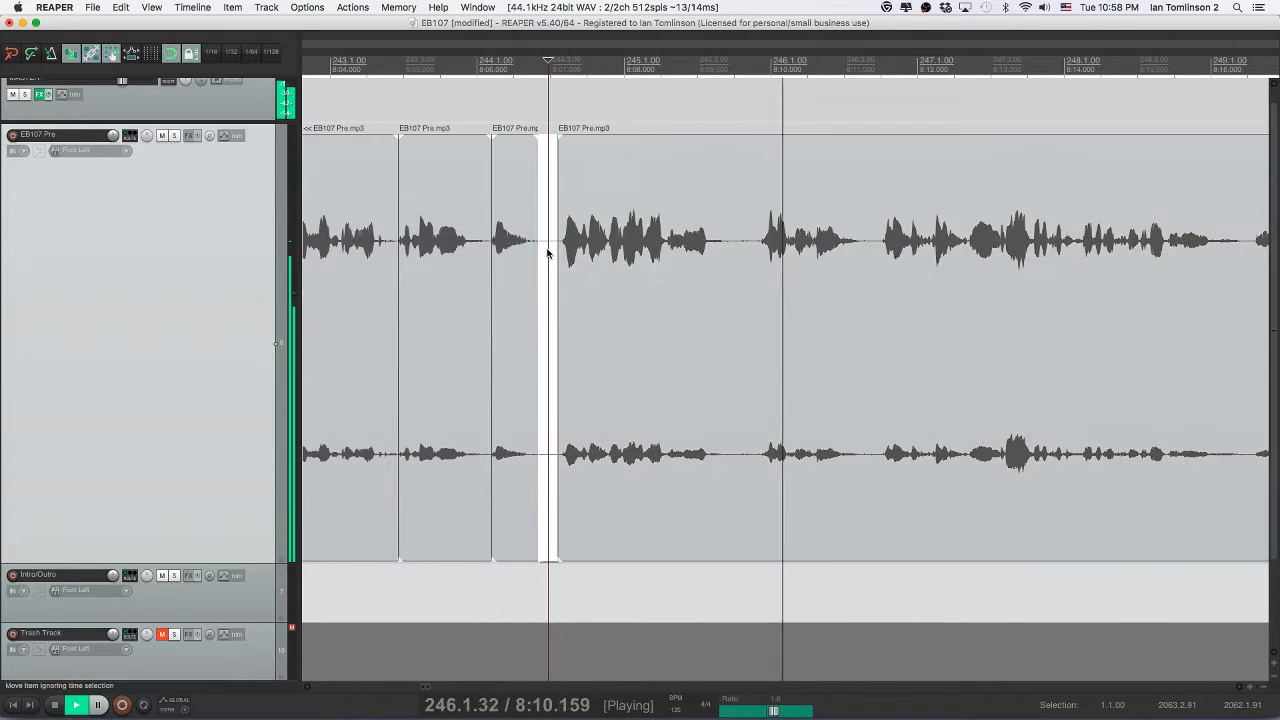
key("Delete")
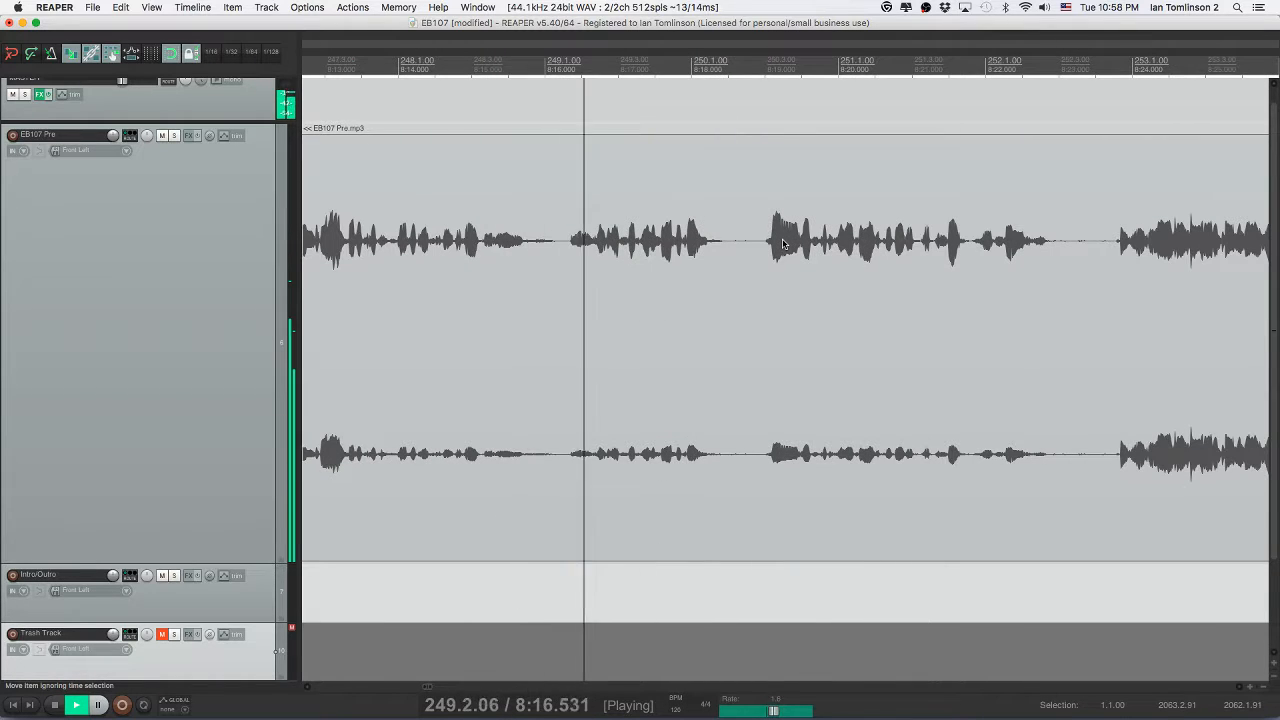
- Replay short passages from about 8:14.9 and 8:15.2 to locate the next cut point by ear
left_click(595, 247)
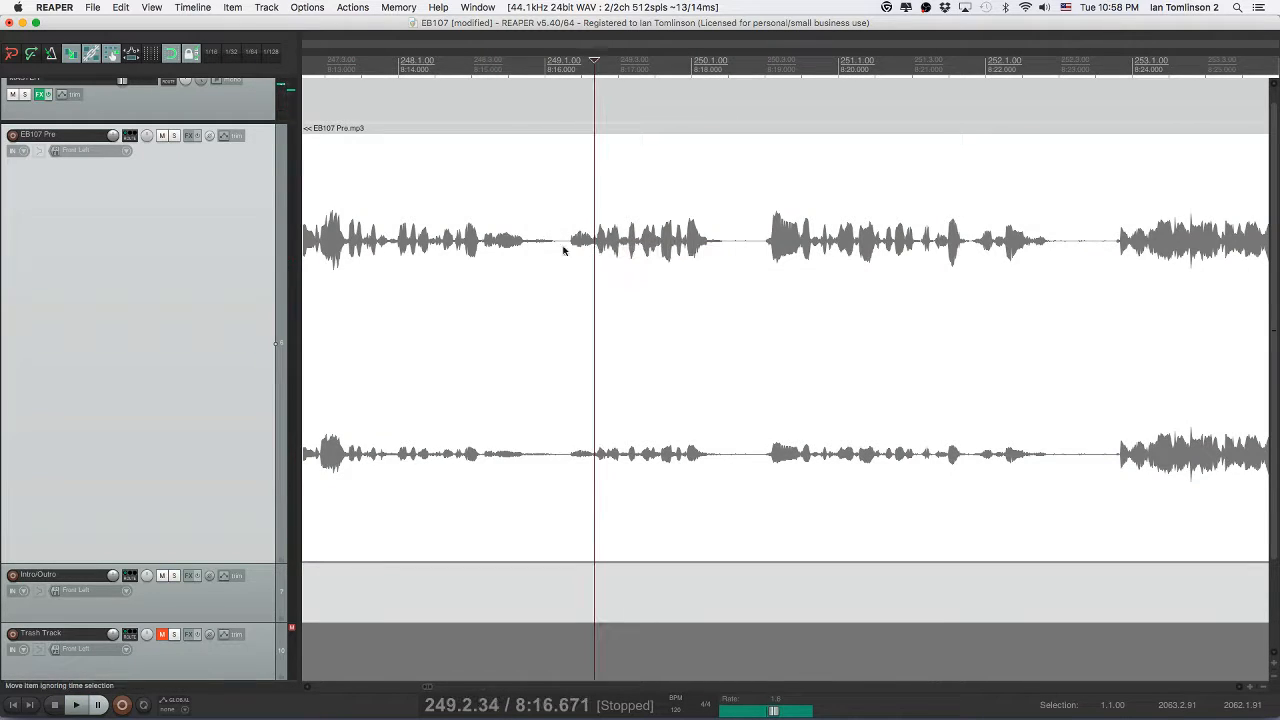
left_click(466, 250)
key("space")
left_click(483, 250)
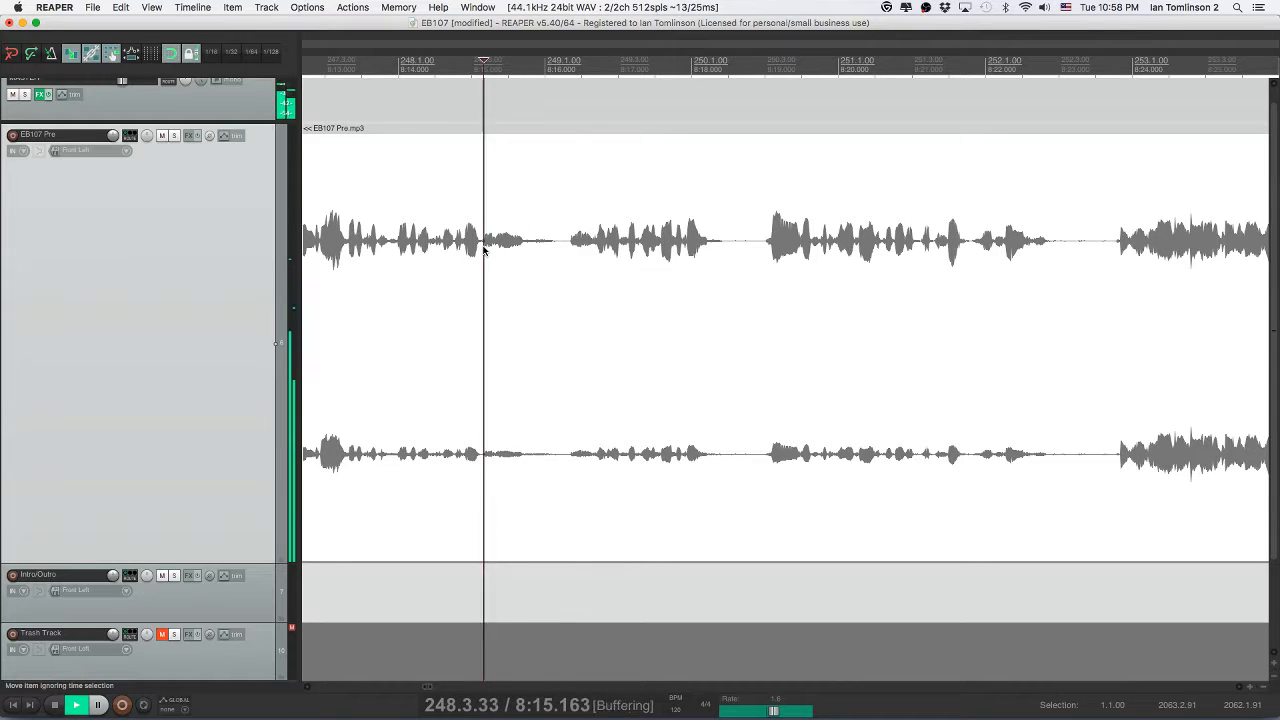
key("space")
key("space")
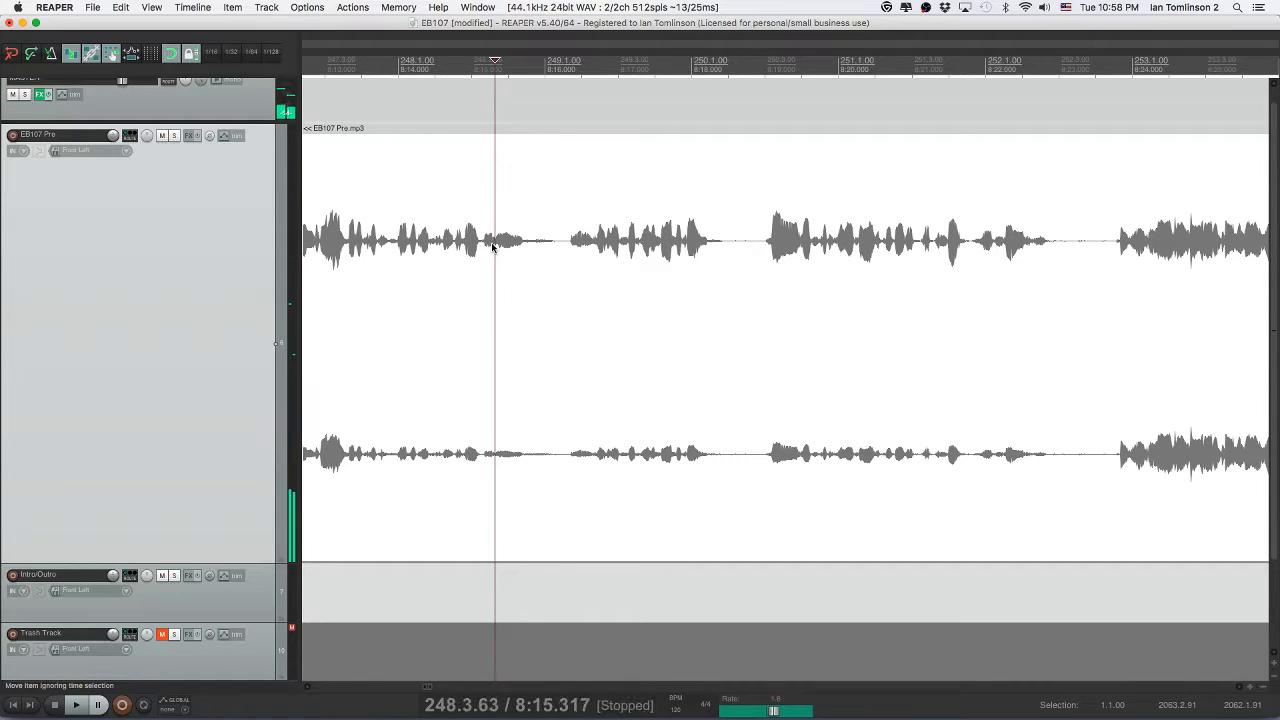
- Cut out the EB107 Pre audio between about 8:15.3 and 8:16.6, closing the gap, play back the join and save the project
key("s")
key("space")
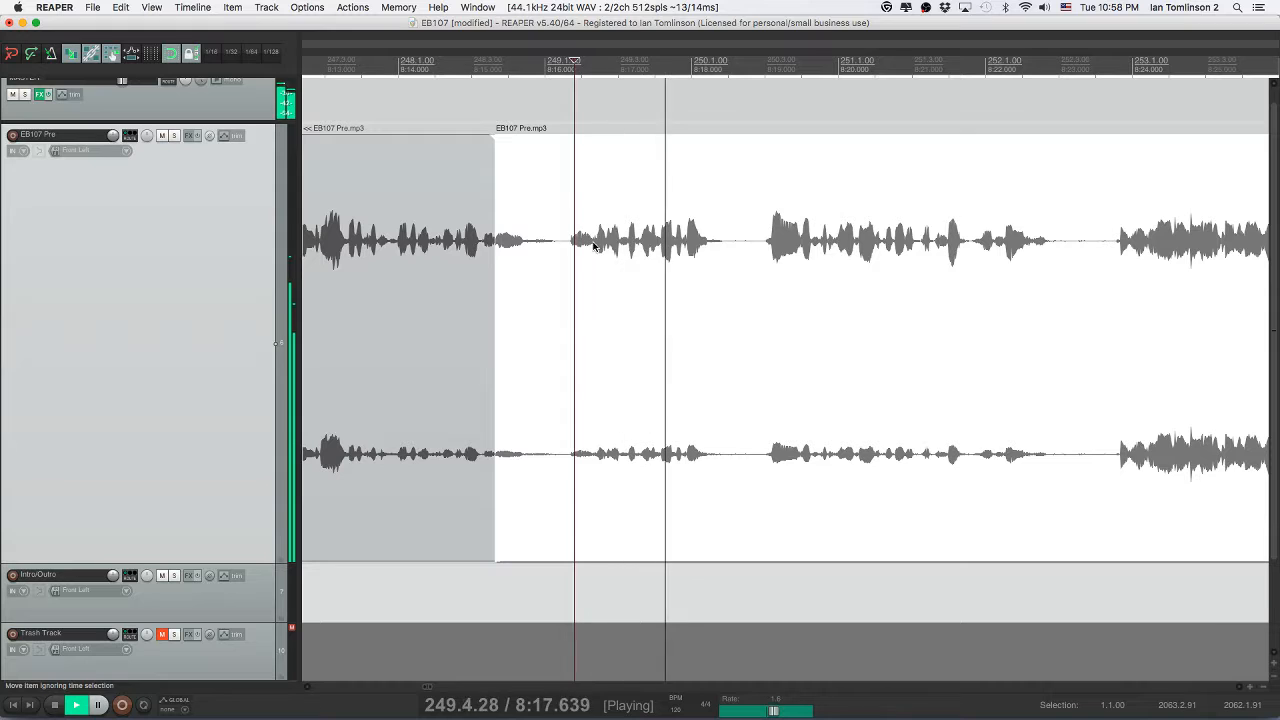
left_click(593, 247)
key("s")
key("space")
left_click(557, 243)
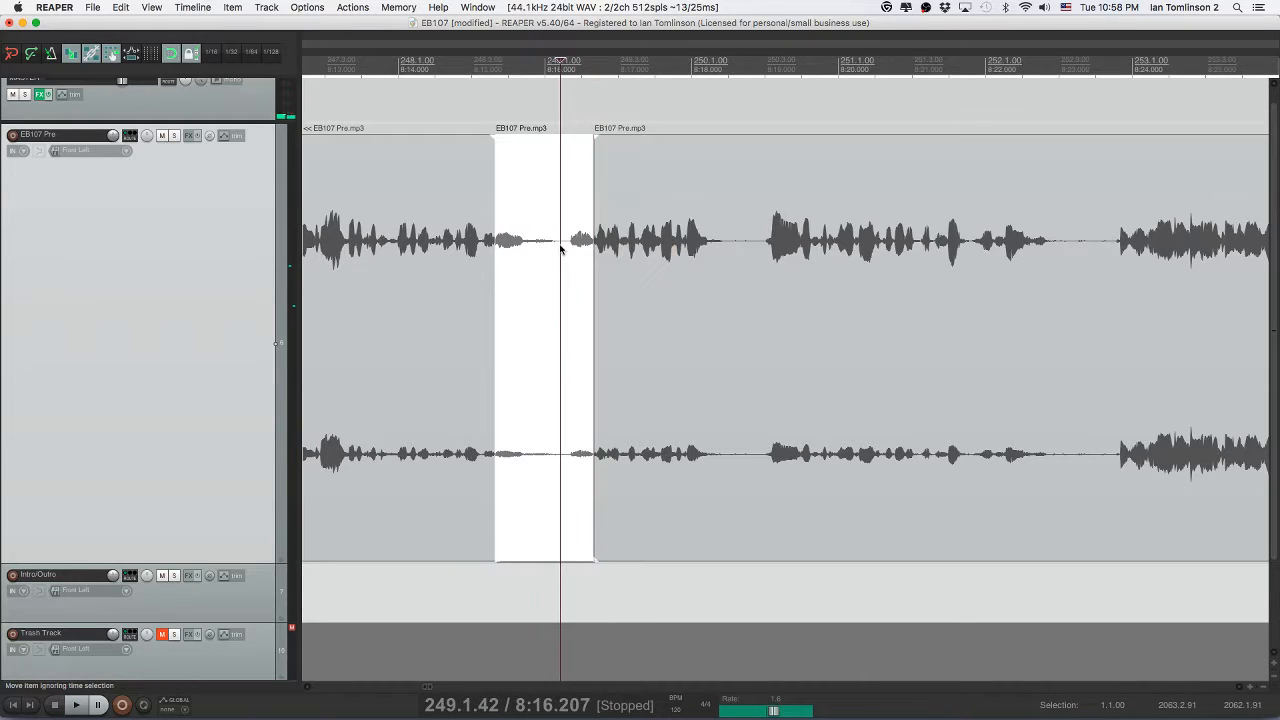
key("Delete")
left_click(460, 255)
key("space")
key("super+s")
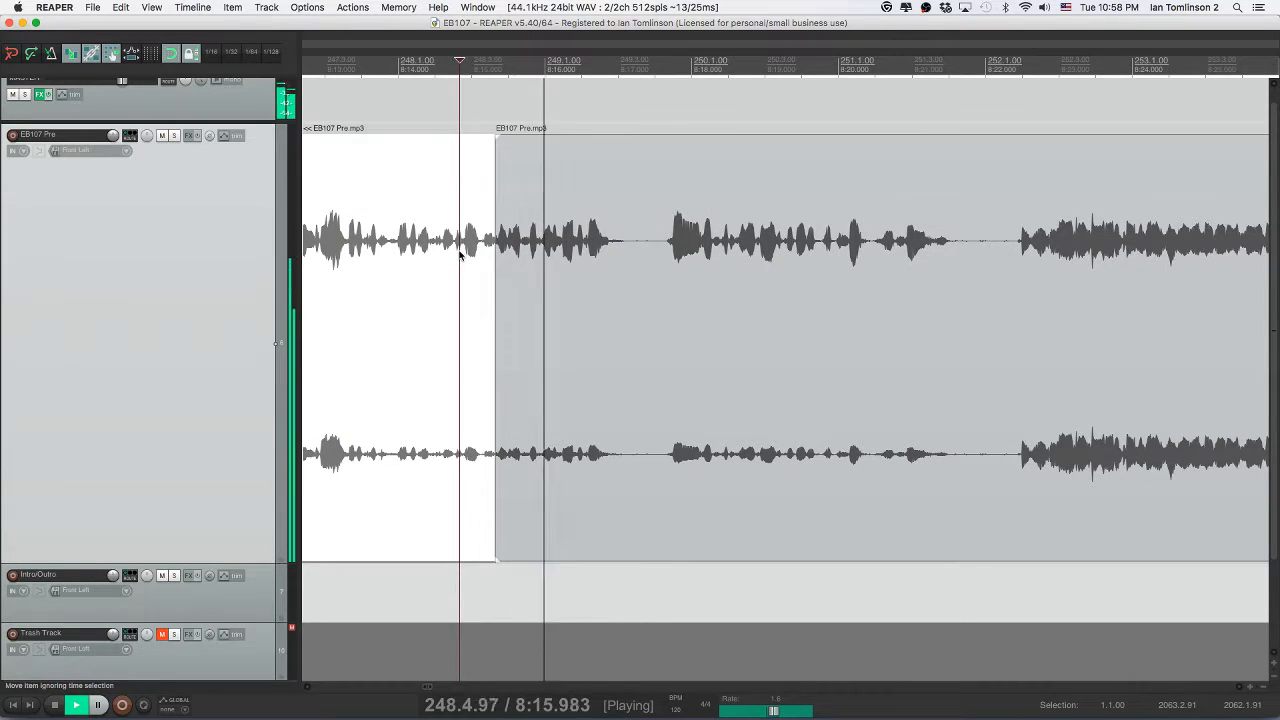
- Listen to the join again from about 8:14 and examine the following speech up to about 8:38 for passages to cut
left_click(403, 260)
key("space")
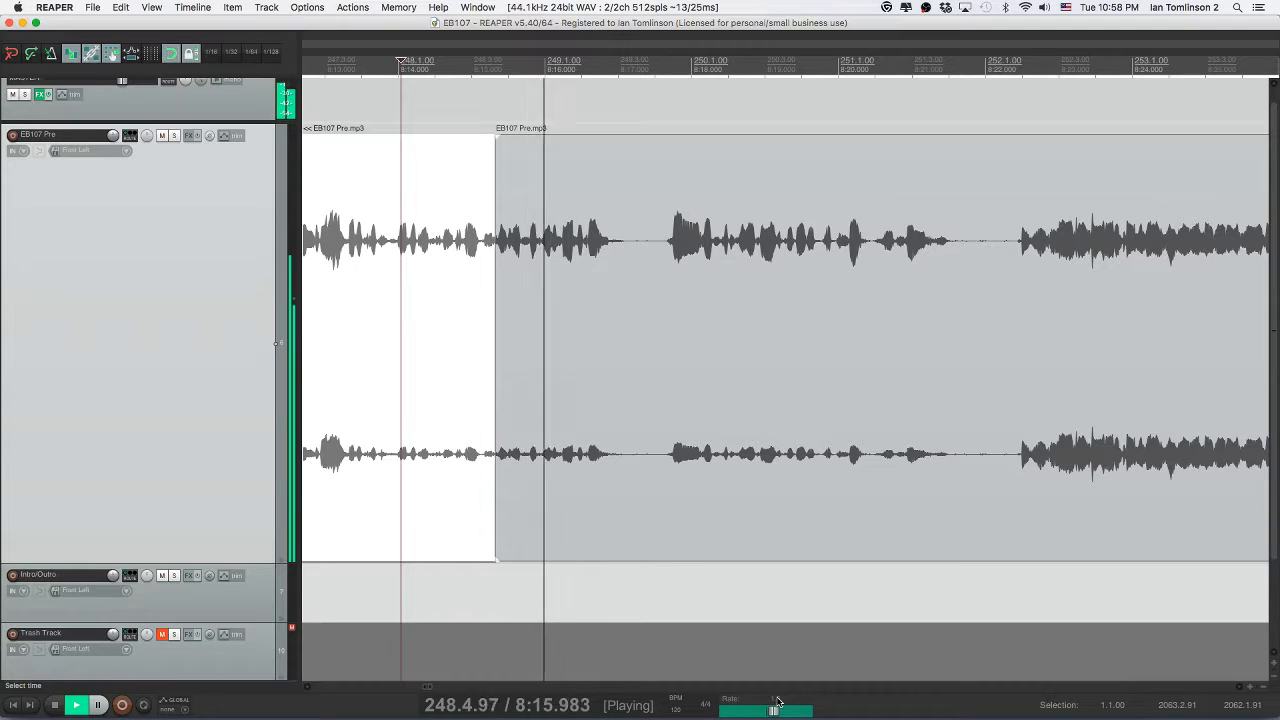
scroll(692, 305, "right", 3)
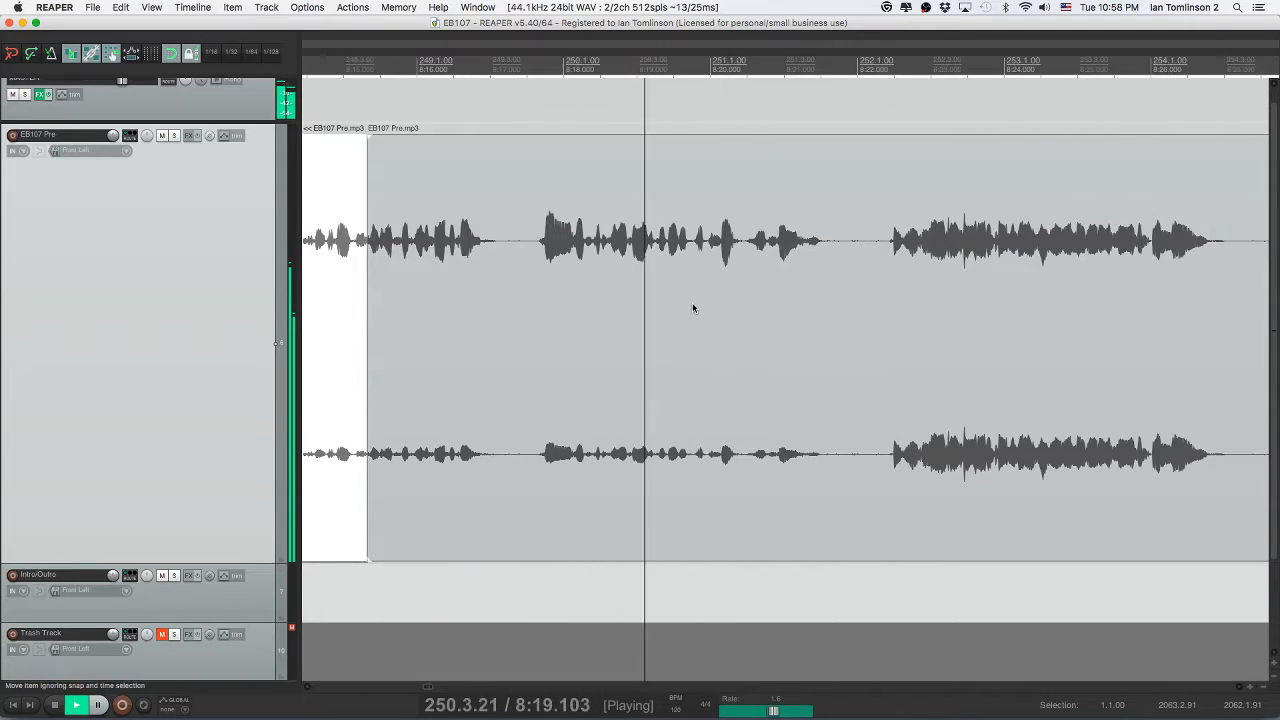
scroll(692, 304, "right", 4)
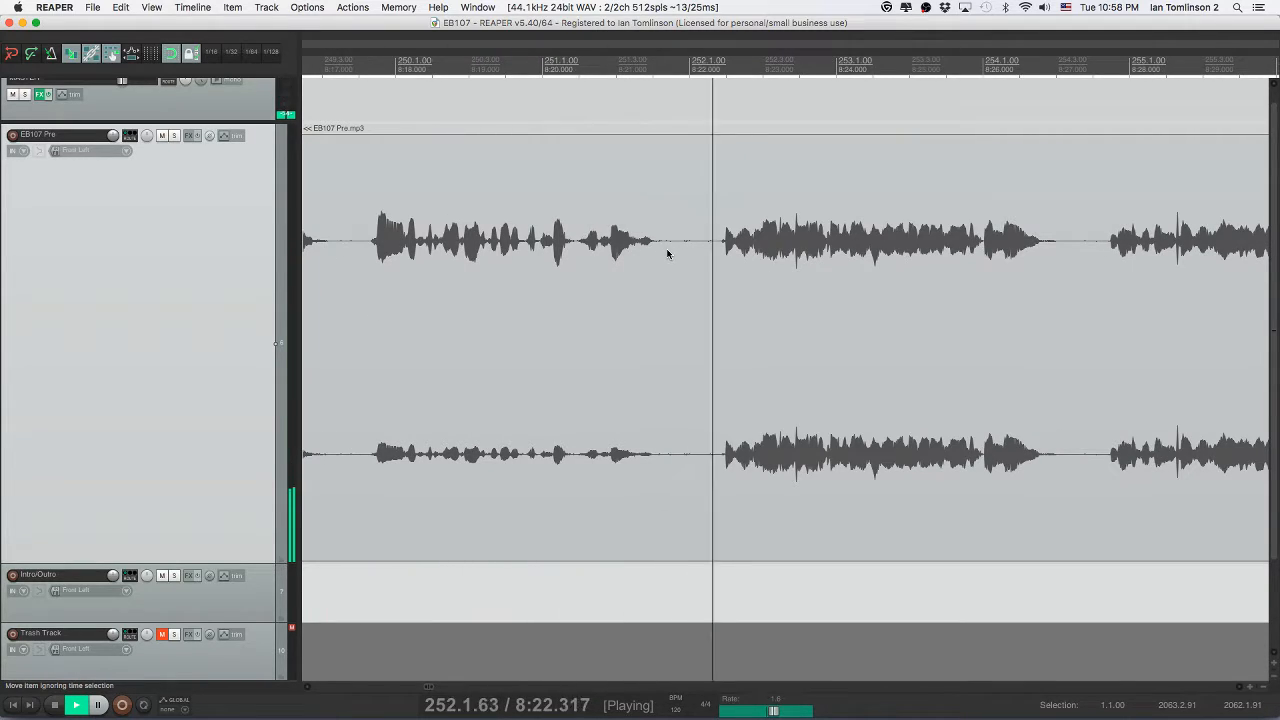
scroll(668, 253, "right", 10)
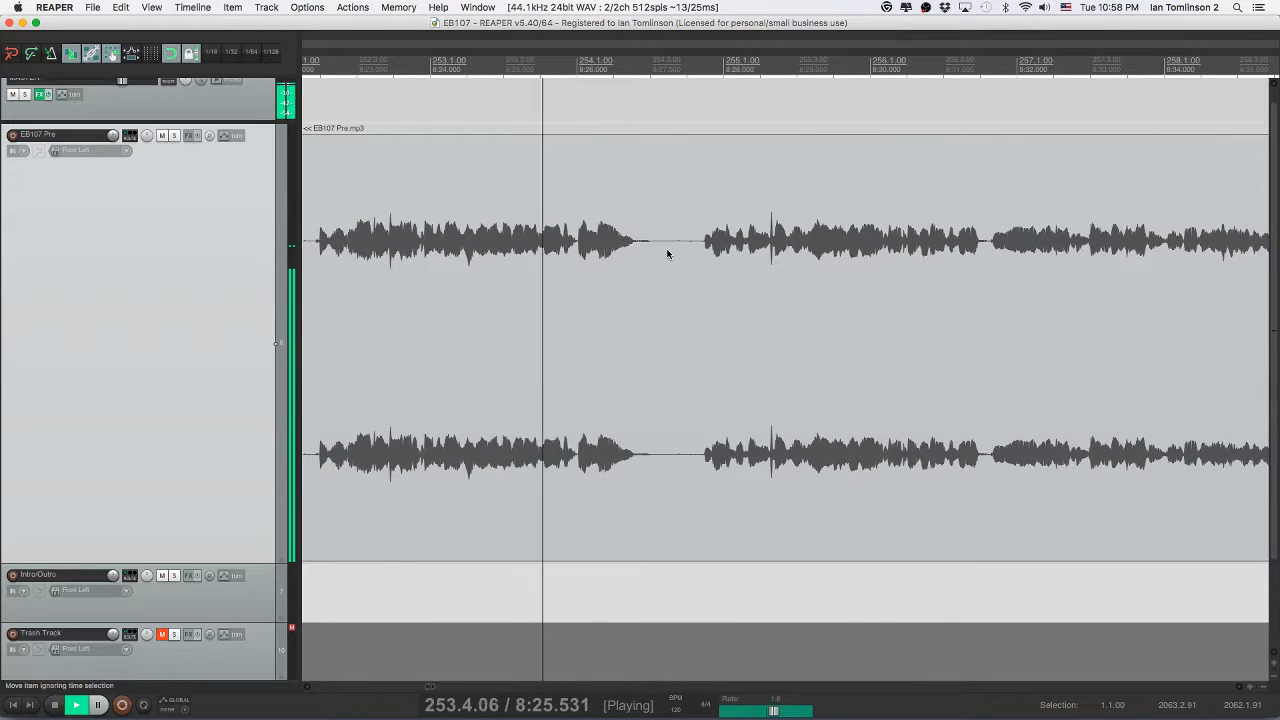
scroll(668, 253, "right", 5)
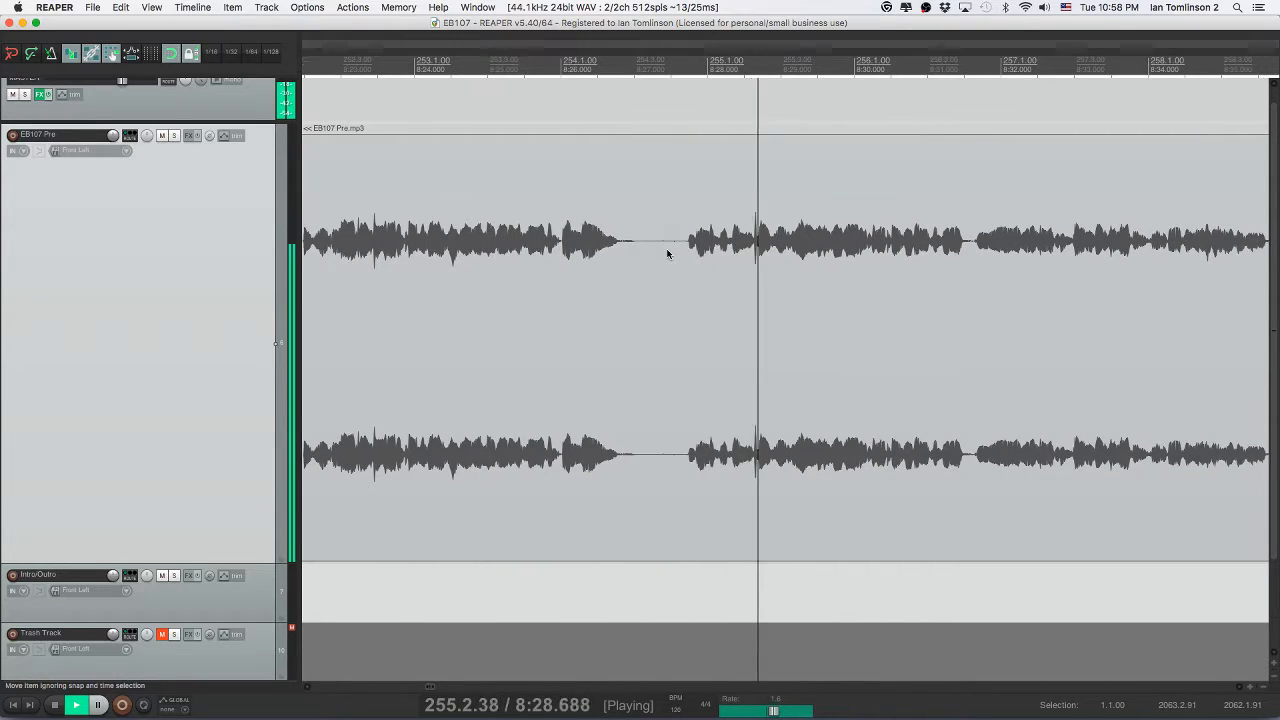
scroll(668, 253, "right", 12)
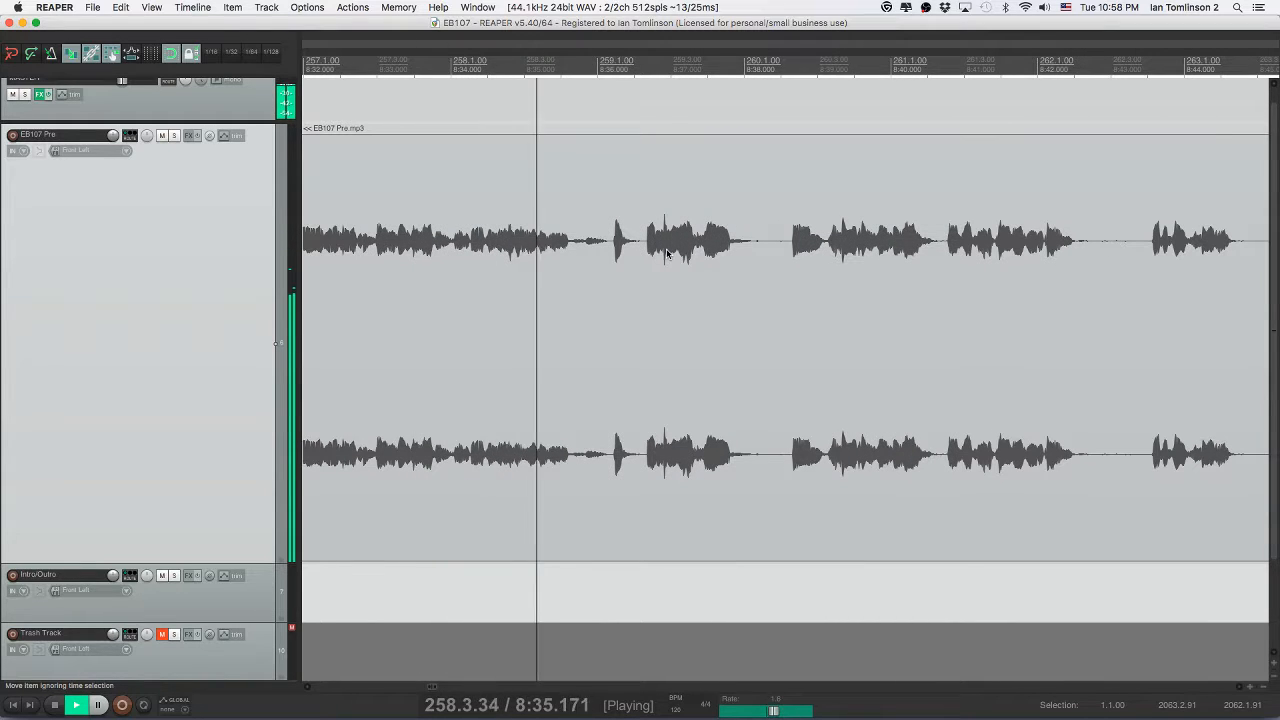
scroll(668, 253, "right", 2)
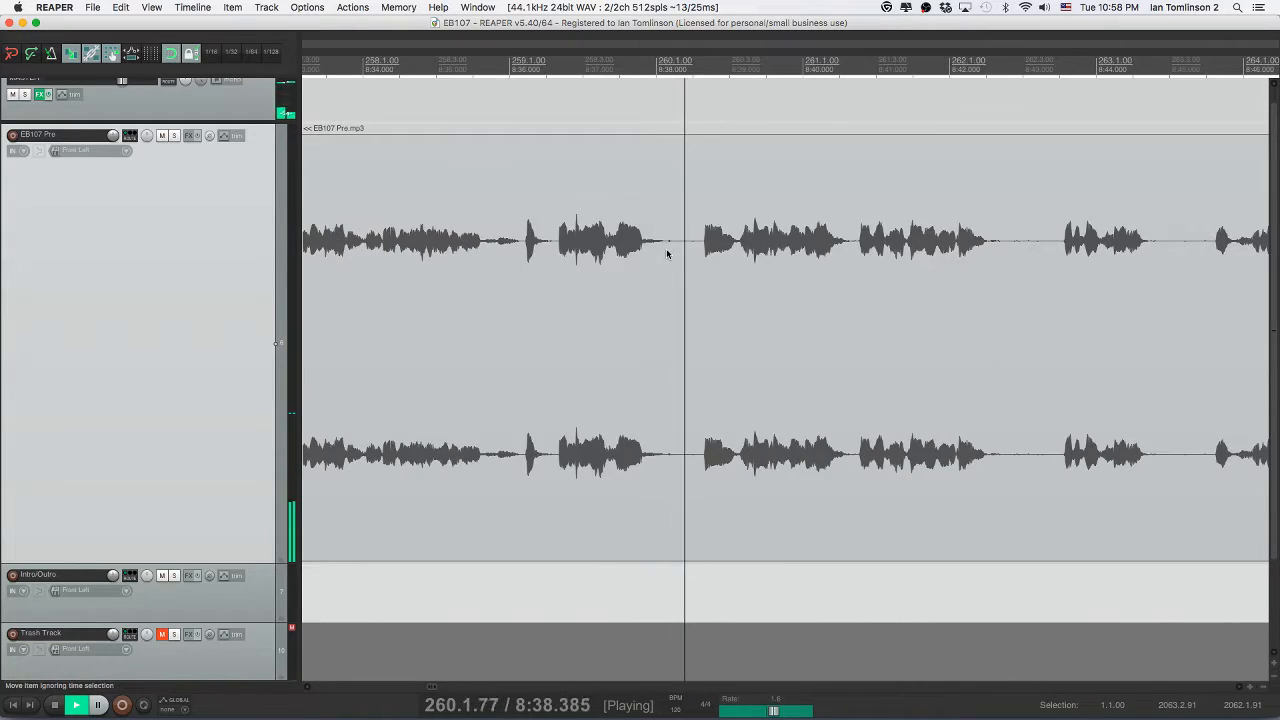
- Cut out the quiet sound between about 8:35.6 and 8:36.1, close the gap and play back the join
left_click(482, 252)
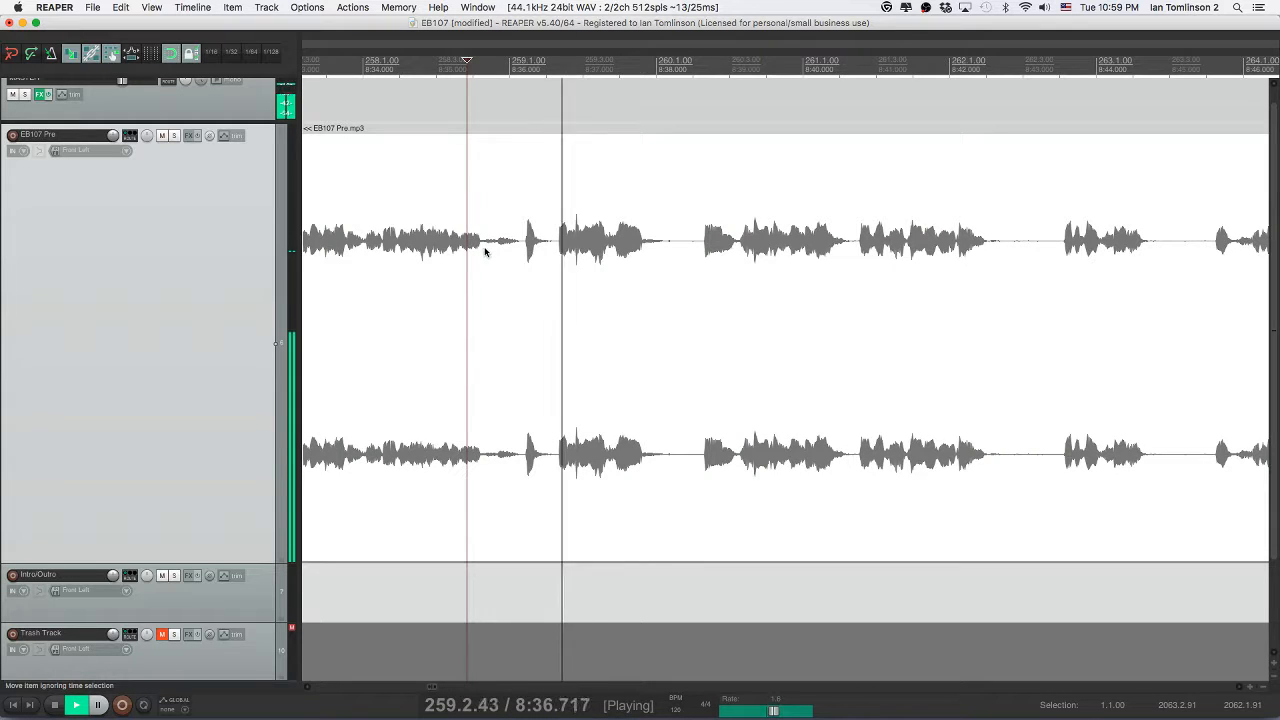
key("space")
left_click(482, 248)
key("s")
left_click(521, 247)
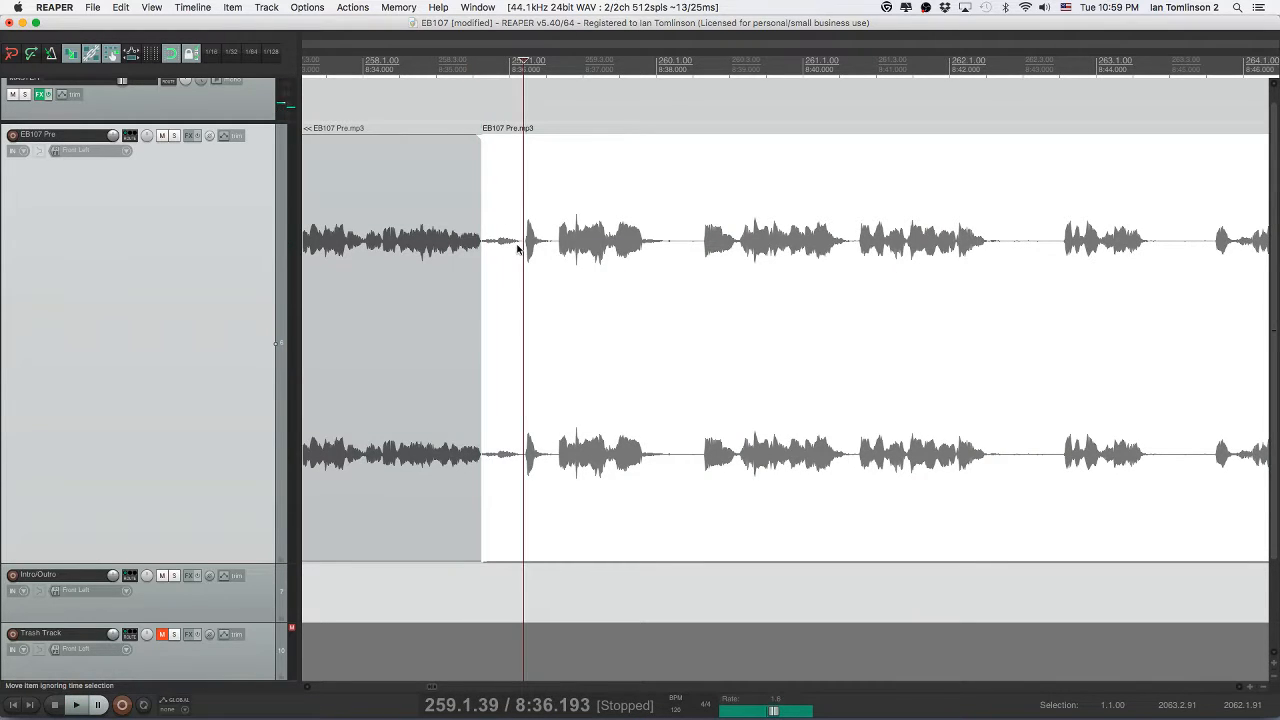
key("s")
left_click(507, 249)
key("Delete")
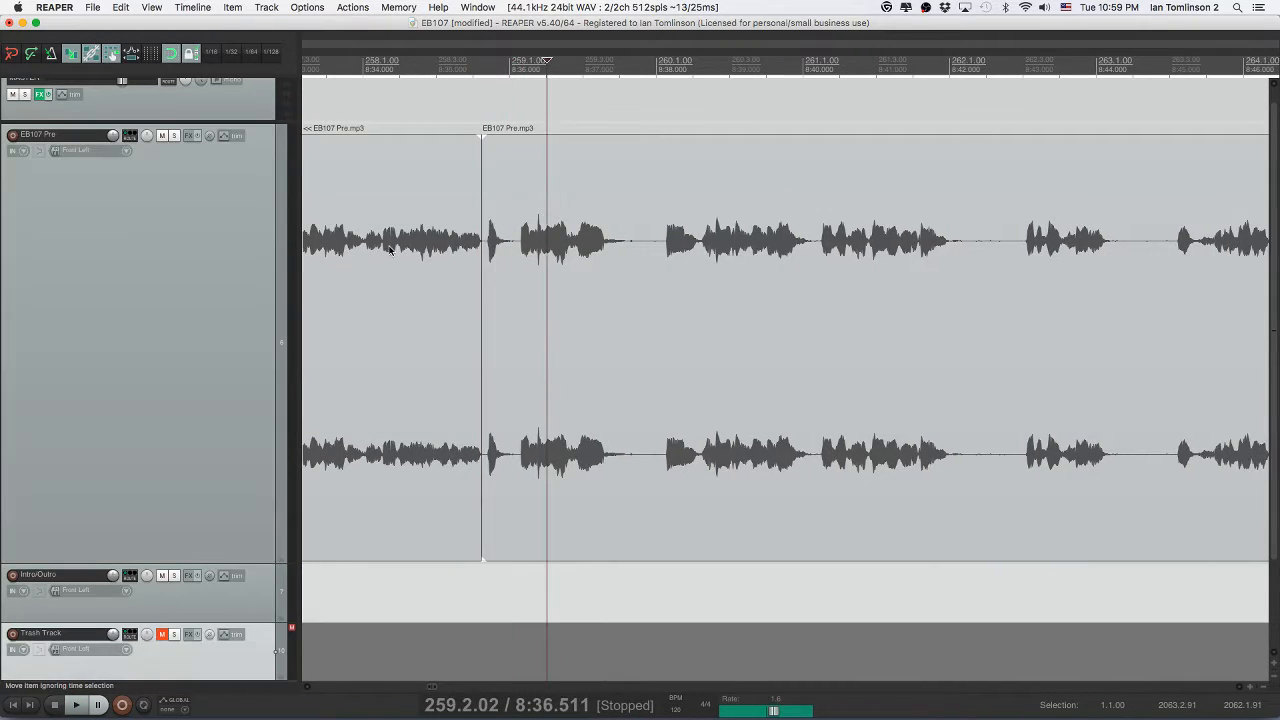
left_click(391, 250)
key("space")
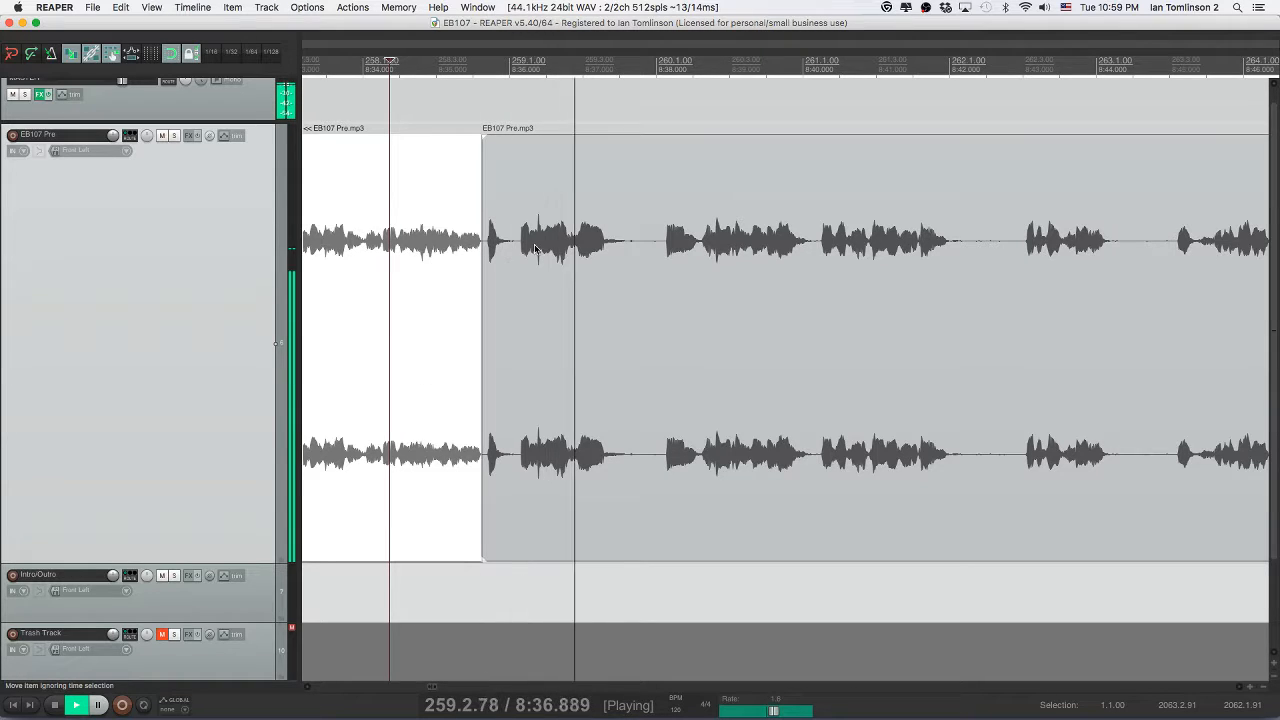
- Remove the pause and short word between about 8:37.6 and 8:38.6, play back the join and save the project
left_click(631, 247)
key("s")
key("s")
left_click(660, 249)
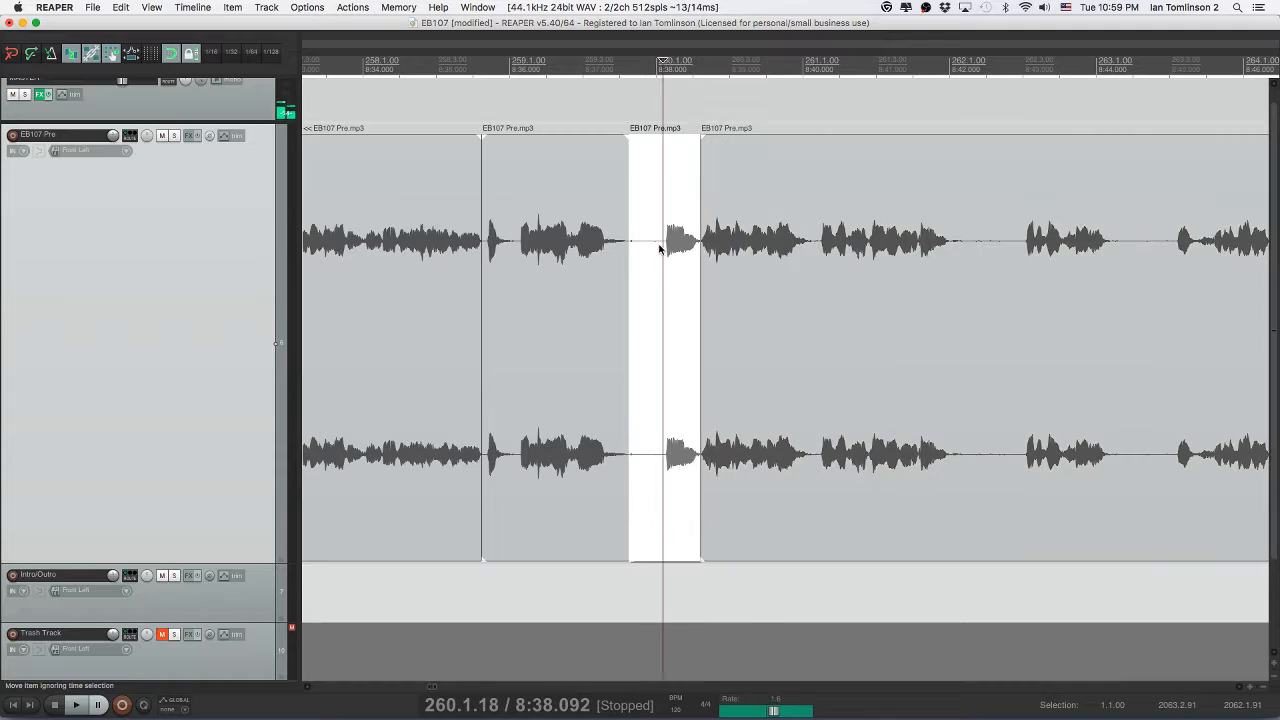
key("Delete")
left_click(548, 255)
key("space")
key("super+s")
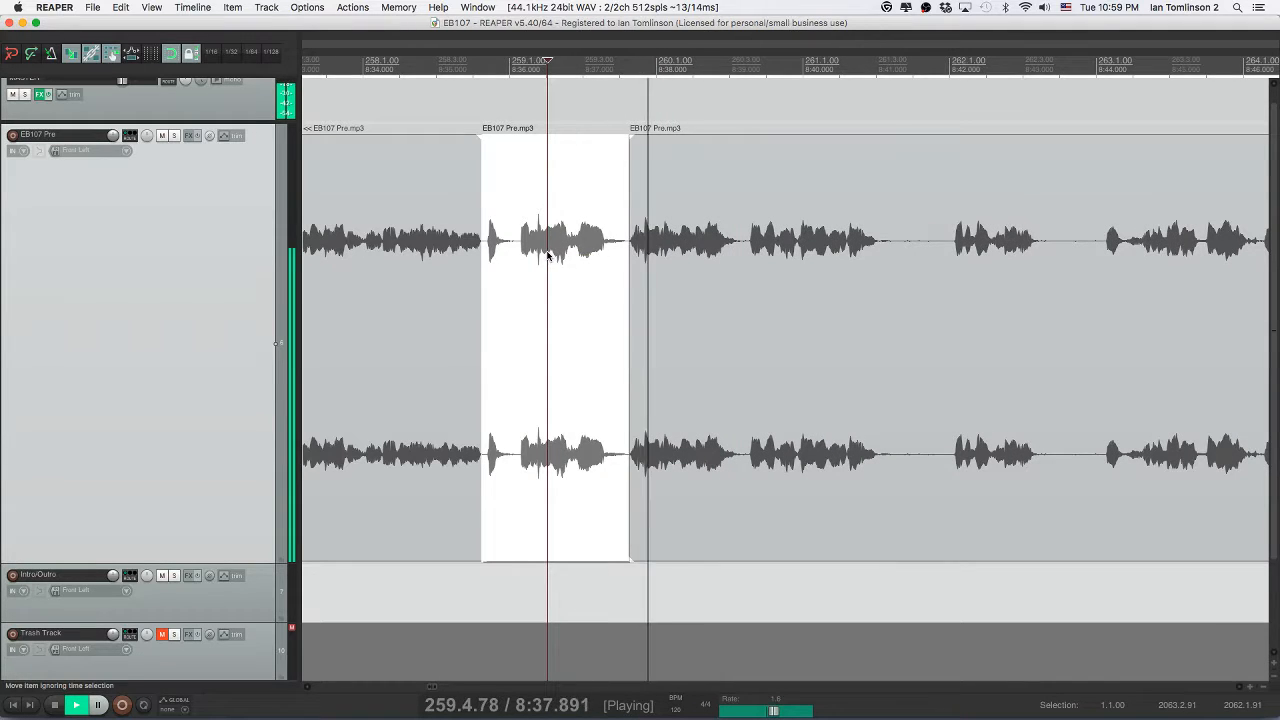
- Shorten the pause between phrases by cutting about 8:41.2 to 8:41.9, play back the join and save the project
scroll(705, 275, "right", 4)
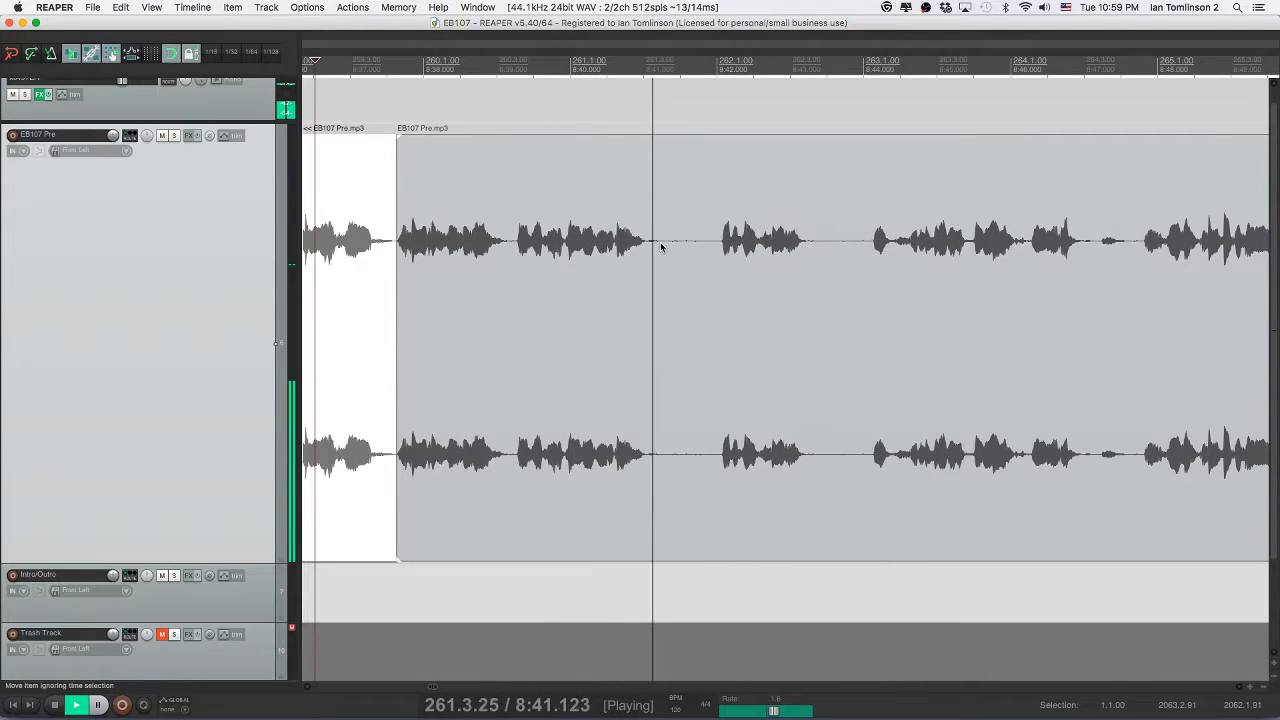
key("space")
left_click(661, 247)
key("s")
left_click(713, 250)
key("s")
left_click(695, 248)
key("Delete")
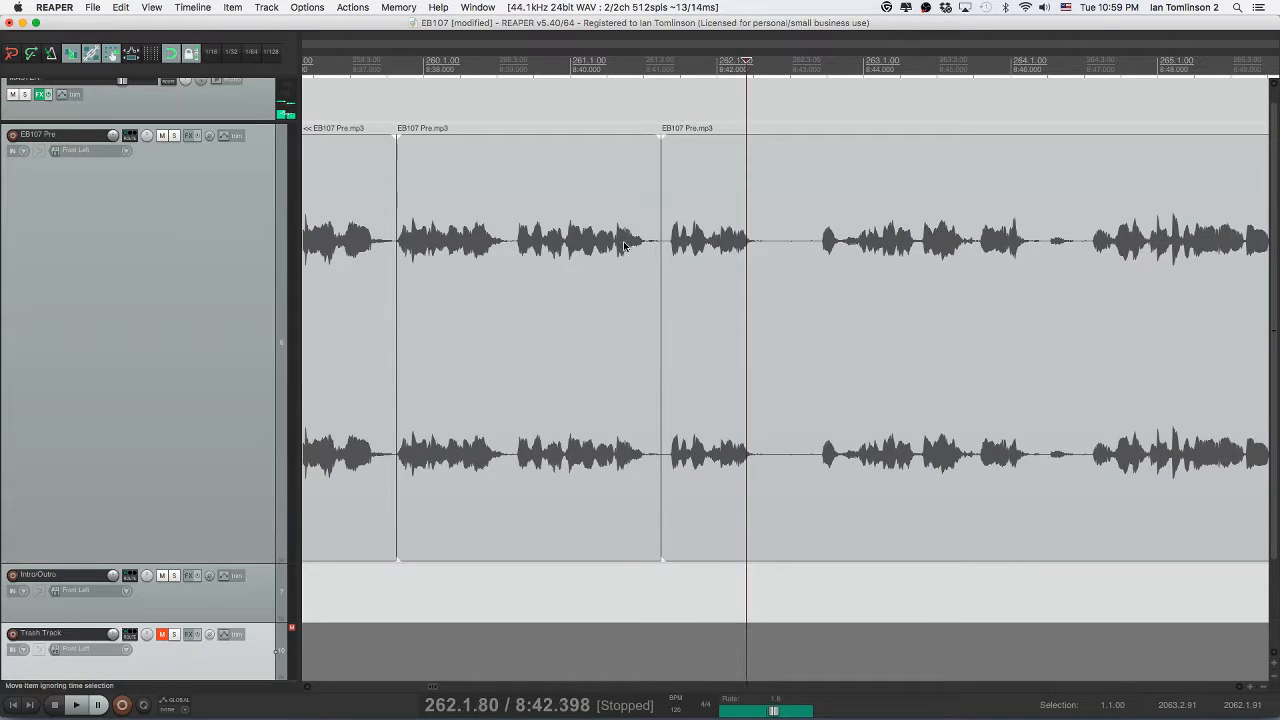
left_click(617, 250)
key("space")
key("super+s")
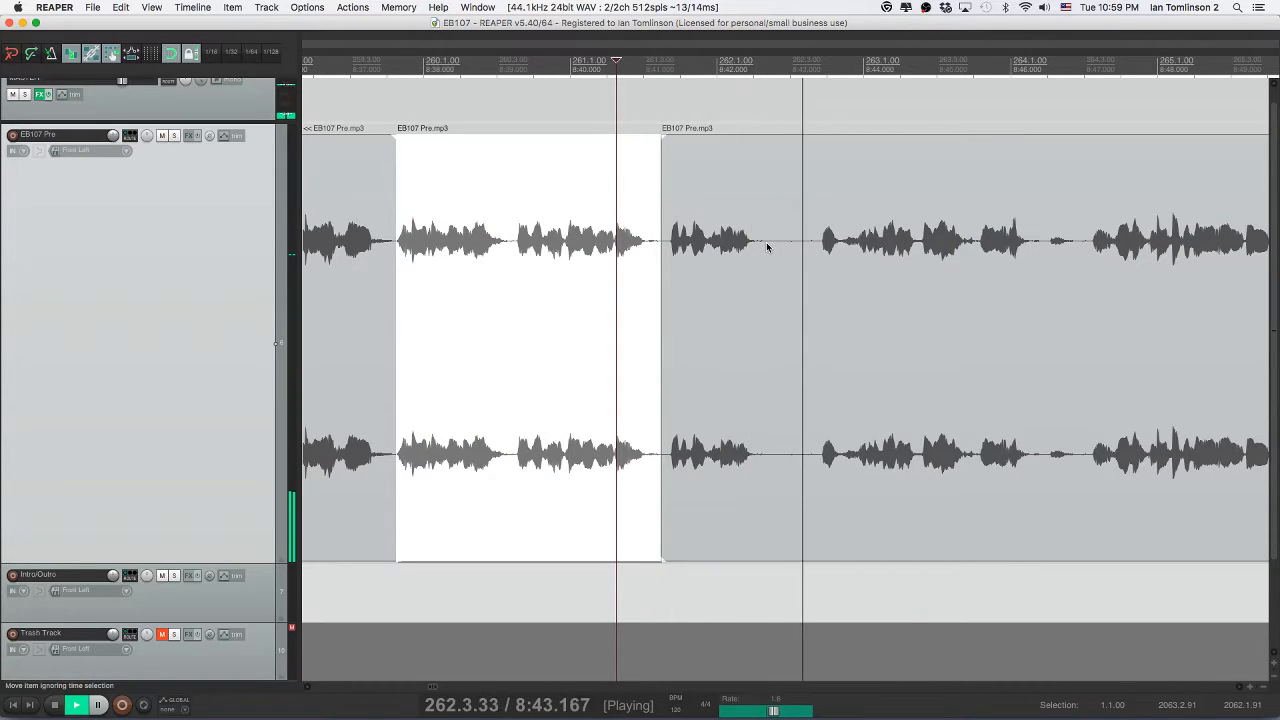
- Cut out the pause and short sound between about 8:42.7 and 8:43.7, play back the join and save the project
key("space")
left_click(767, 247)
key("s")
left_click(840, 245)
key("space")
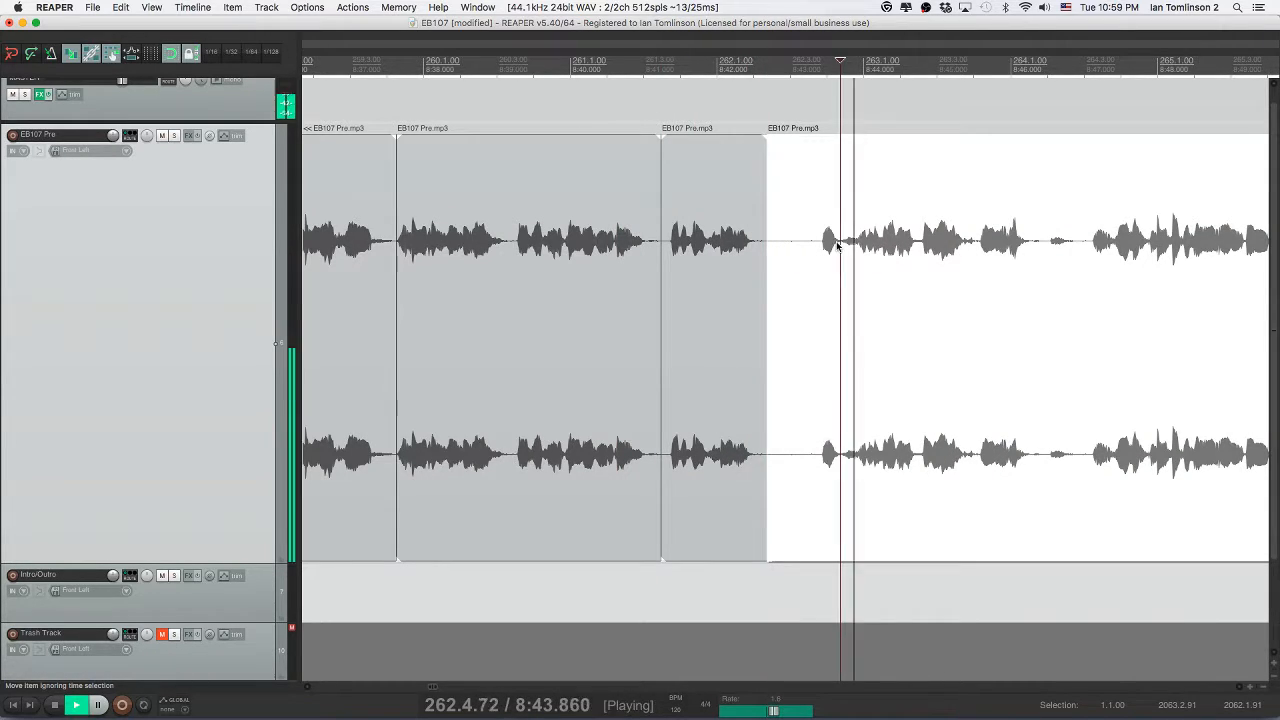
key("s")
left_click(803, 246)
key("Delete")
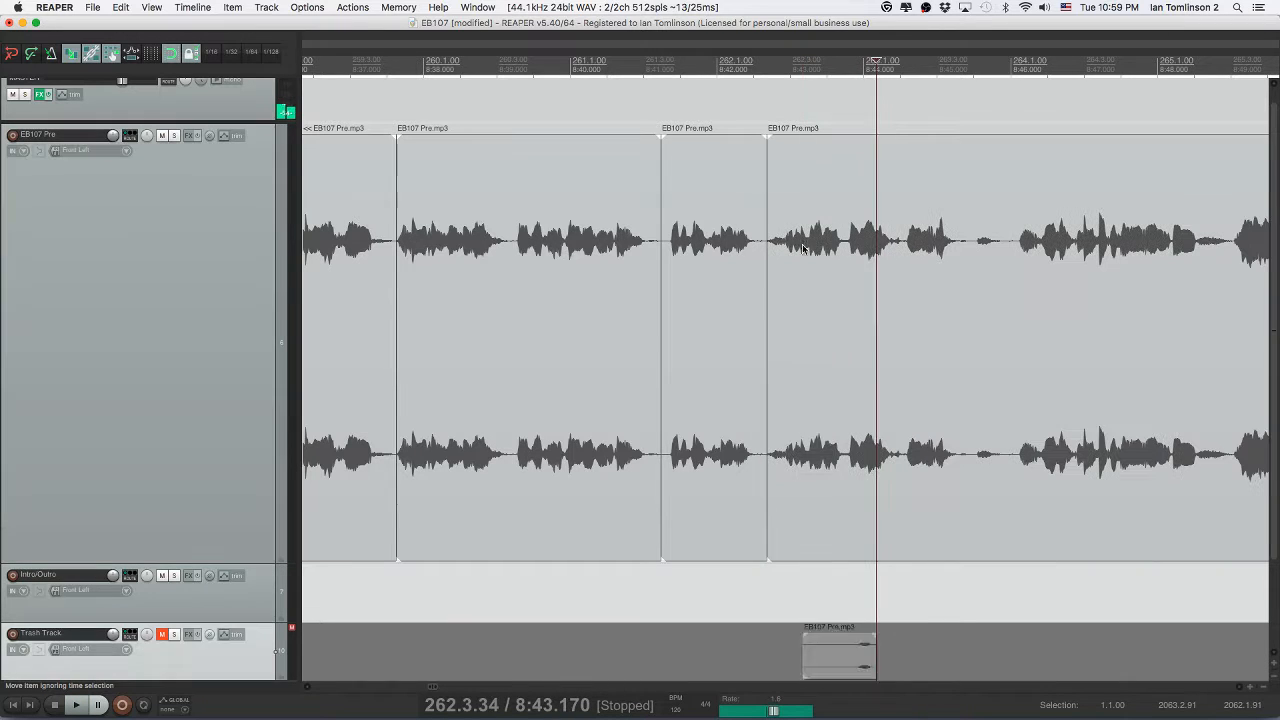
left_click(677, 252)
key("space")
key("super+s")
- Remove the faint sound between about 8:45.5 and 8:46.0, play back the join and save the project
scroll(547, 253, "right", 5)
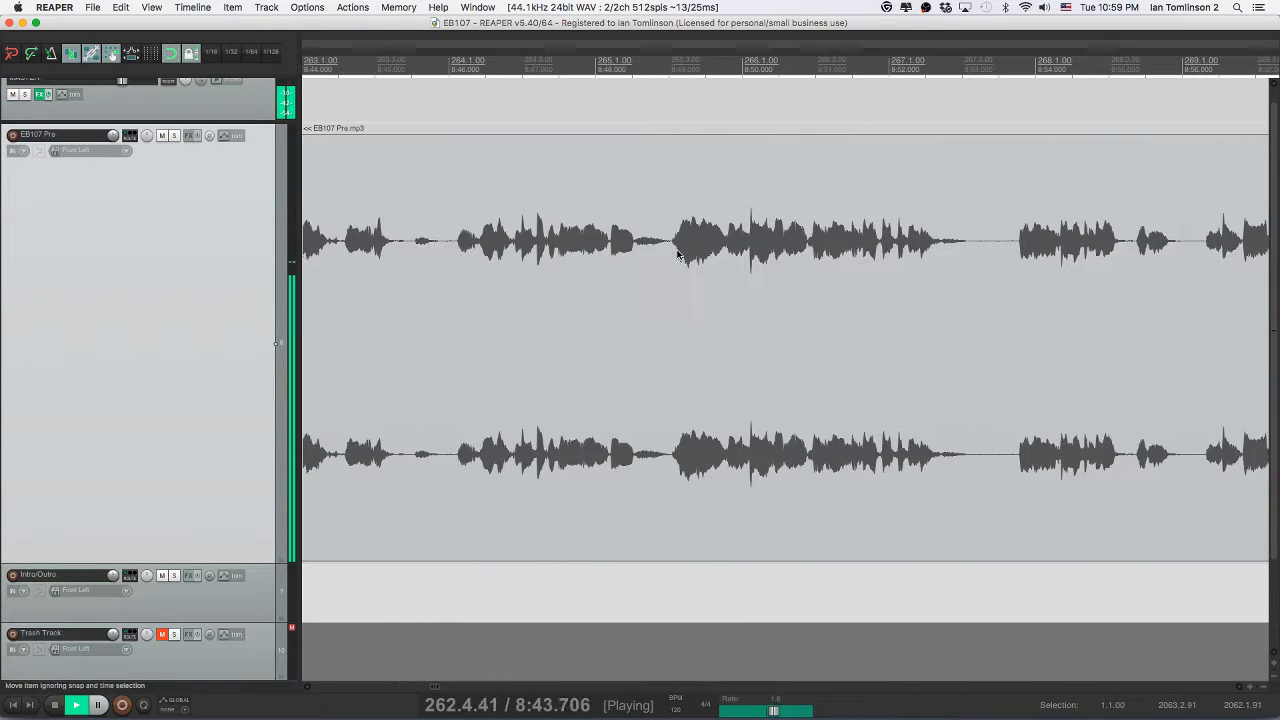
key("space")
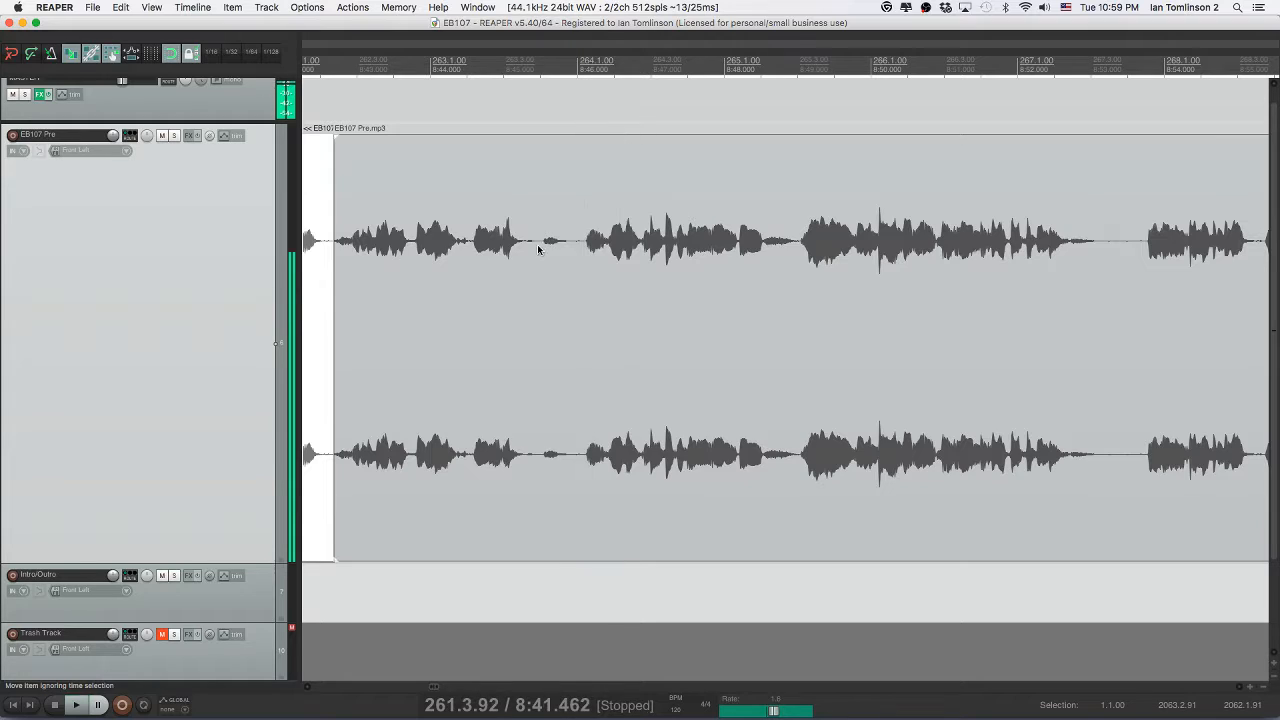
left_click(539, 248)
key("s")
left_click(578, 247)
key("s")
left_click(556, 245)
key("Delete")
left_click(434, 249)
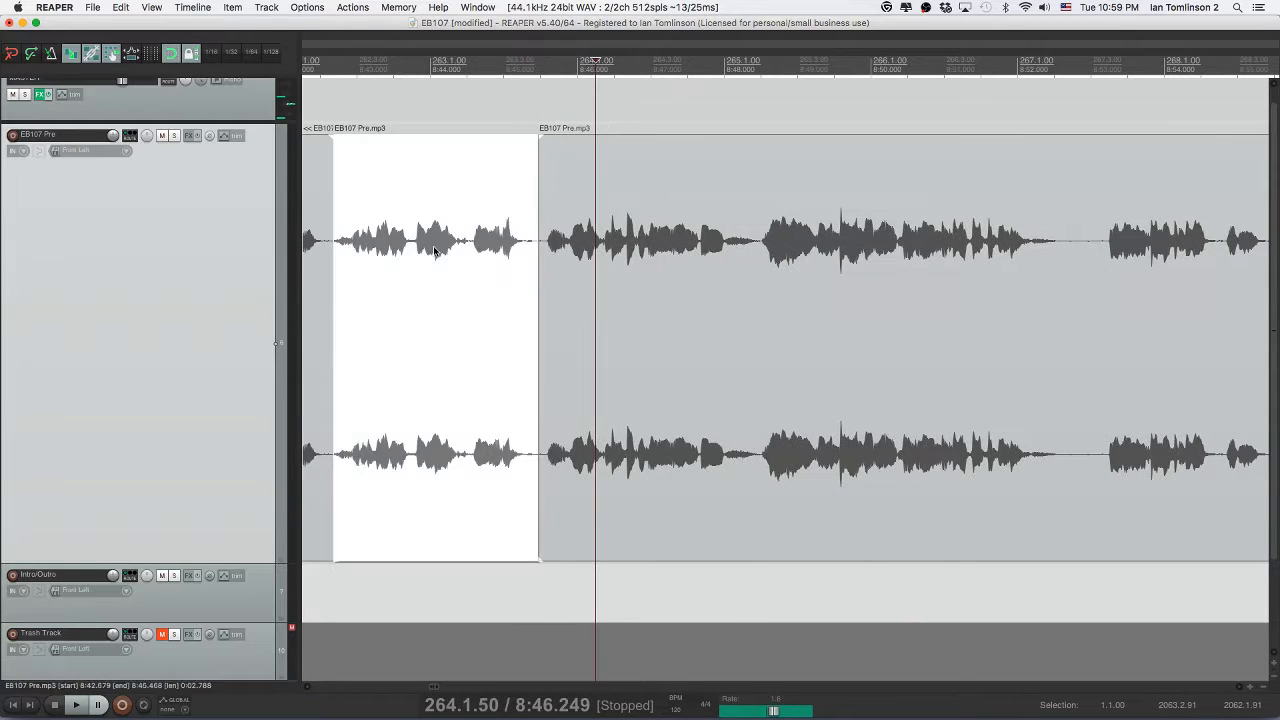
key("space")
key("super+s")
- Cut out the filler sound between about 8:47.6 and 8:48.4, play back the join and save the project
left_click(485, 239)
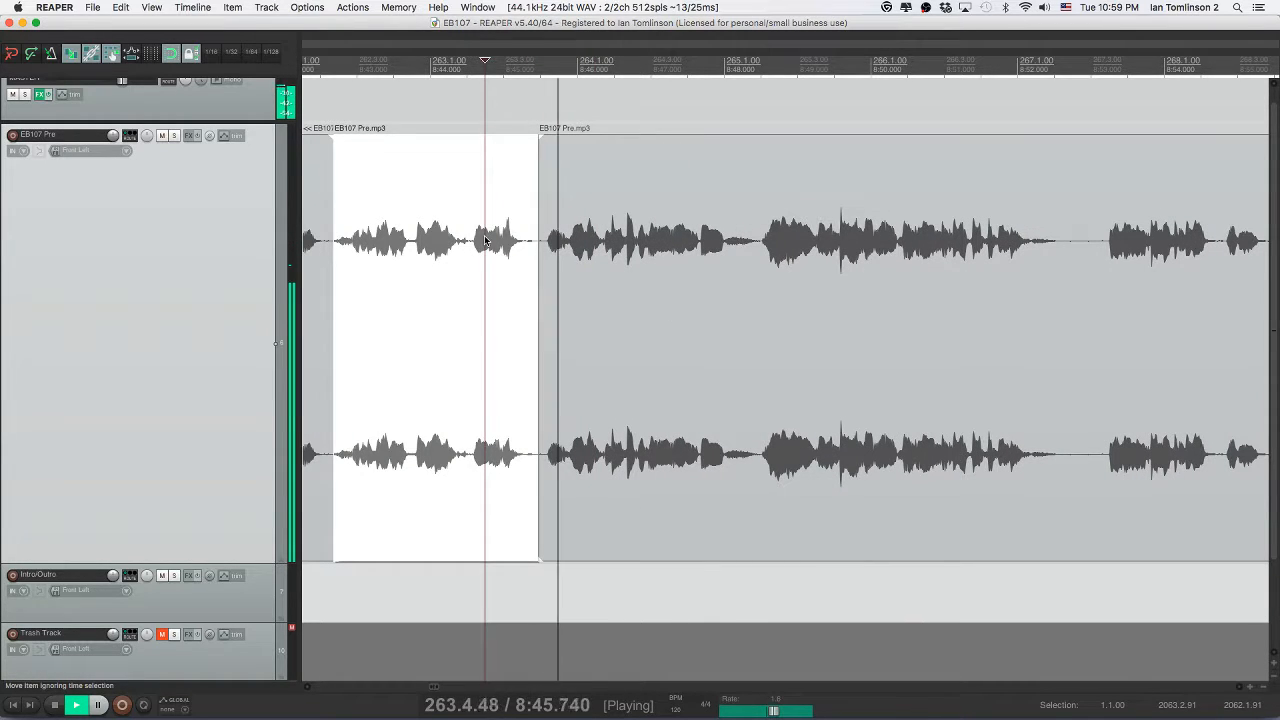
scroll(577, 255, "right", 2)
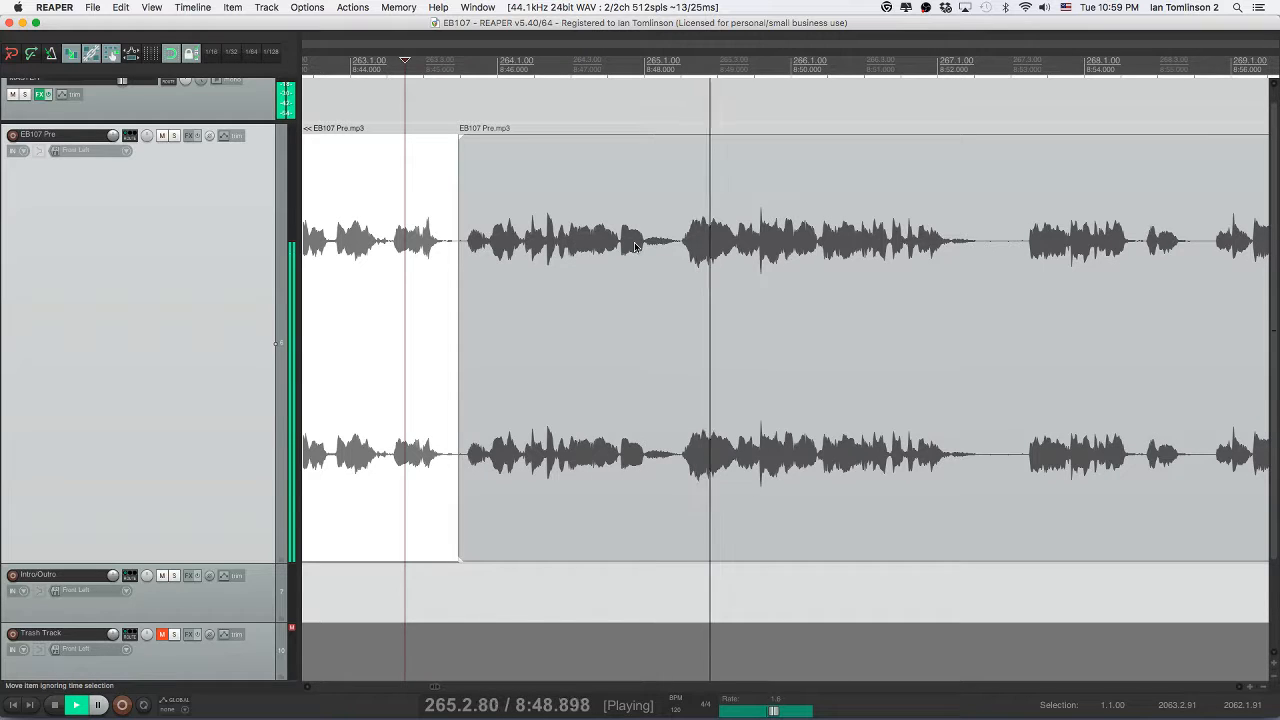
left_click(620, 248)
key("s")
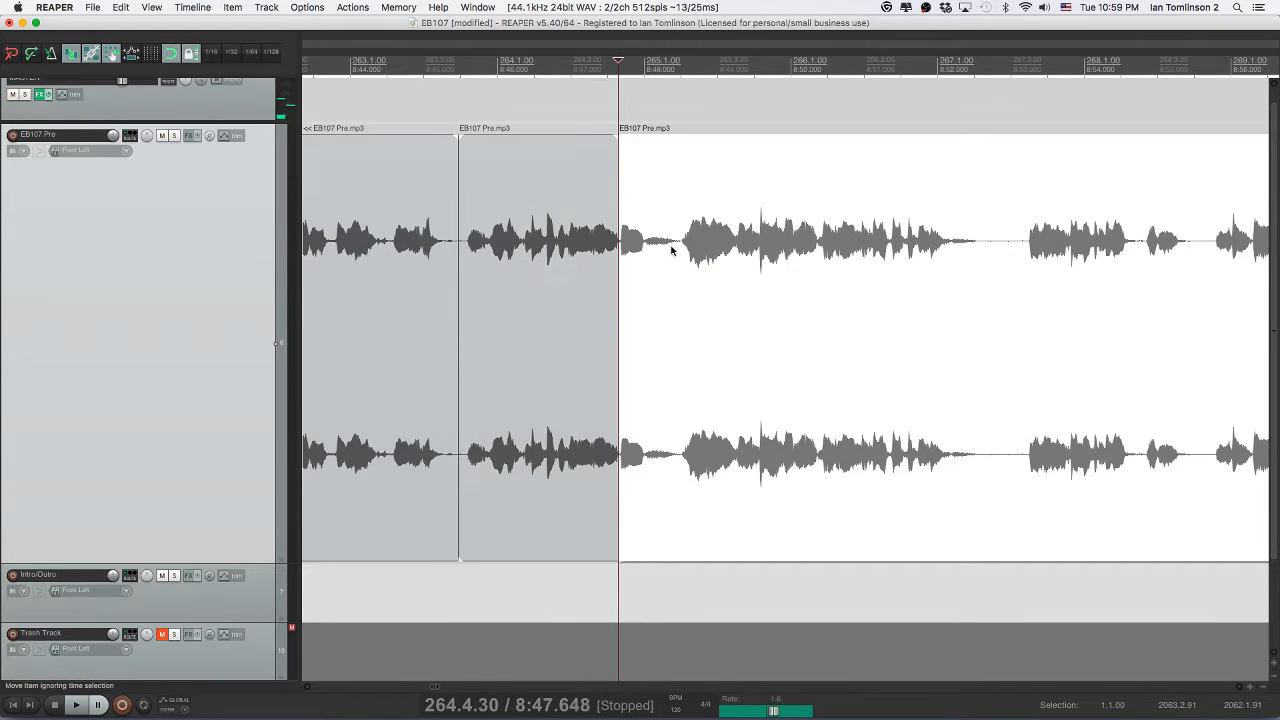
left_click(671, 249)
key("s")
left_click(651, 249)
key("Delete")
left_click(551, 259)
key("space")
key("super+s")
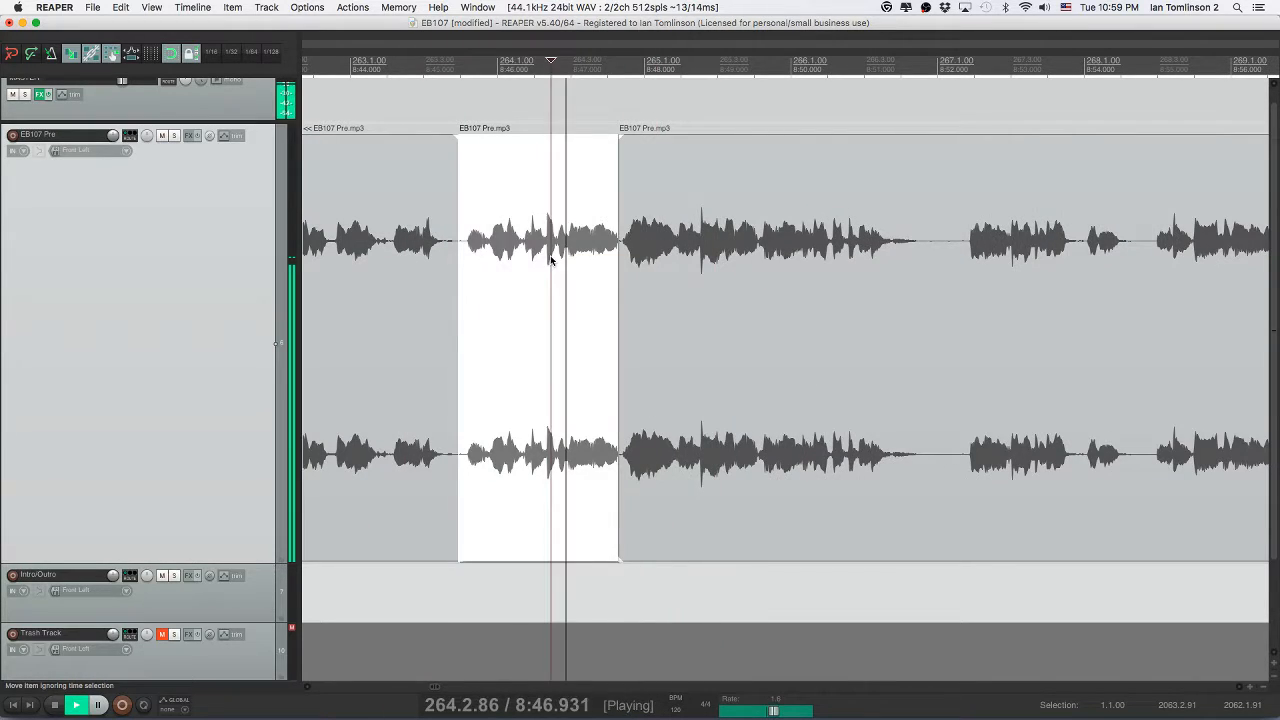
- Shorten the silence between about 8:51.8 and 8:52.3 by removing that segment, and play back the join
scroll(736, 270, "right", 3)
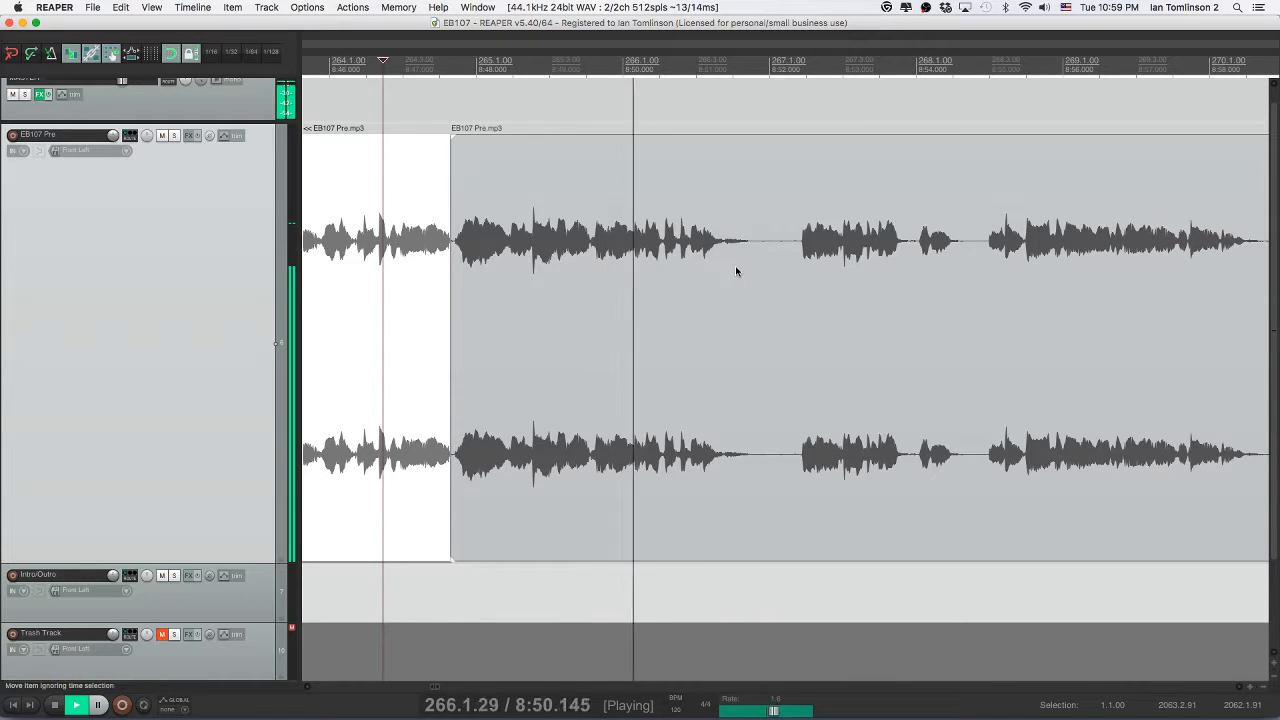
key("space")
left_click(674, 246)
key("s")
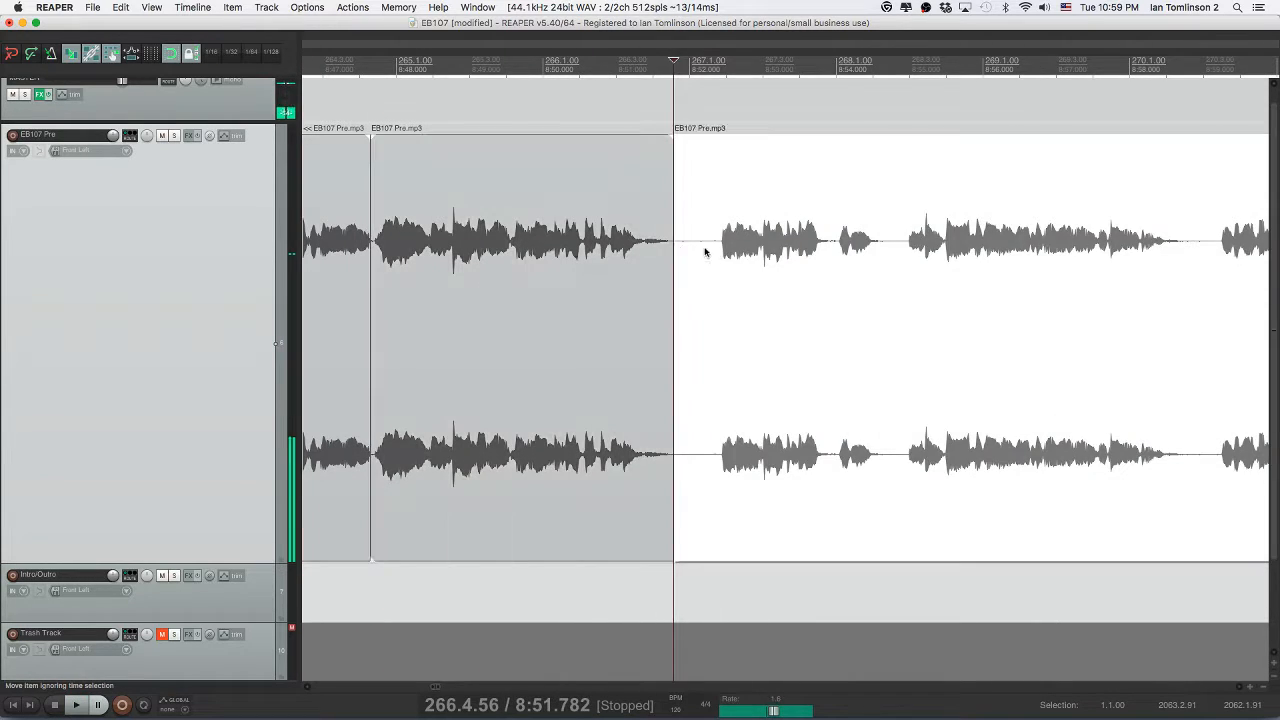
left_click(710, 247)
key("s")
left_click(703, 252)
left_click(622, 250)
key("space")
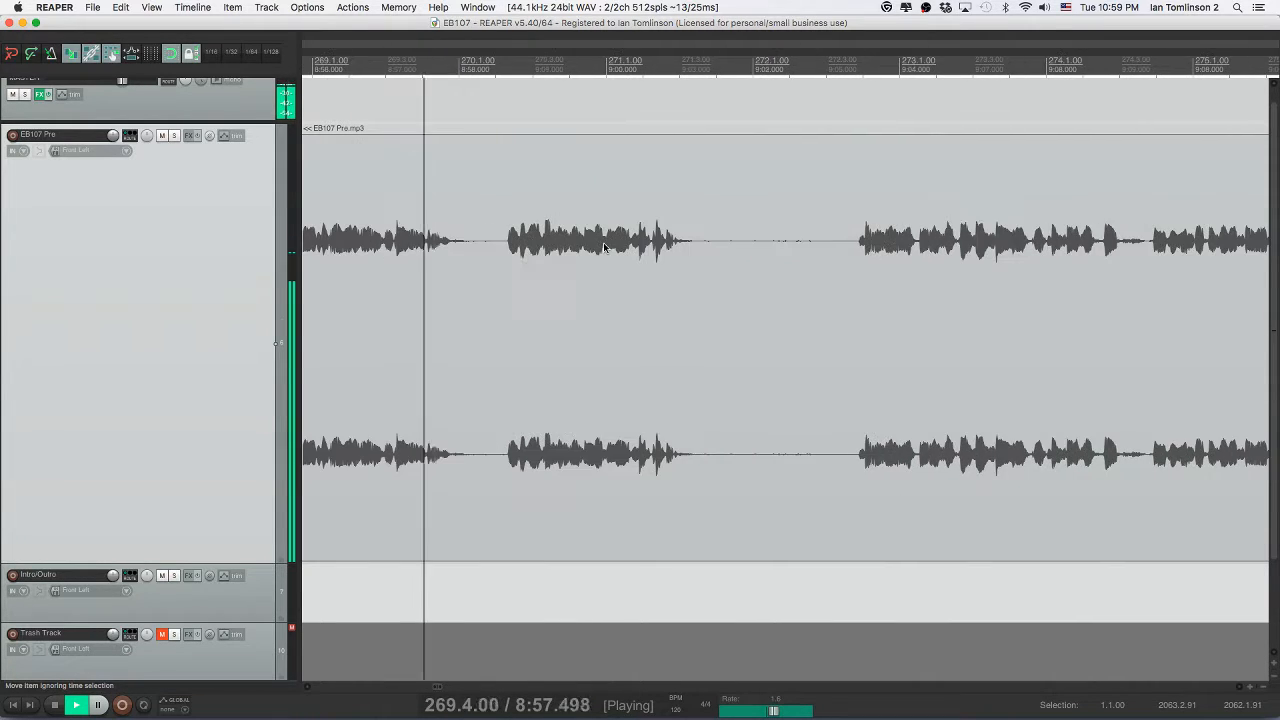
- Cut the long silence from about 9:01.2 to 9:03.3 and close the gap
left_click(706, 245)
key("s")
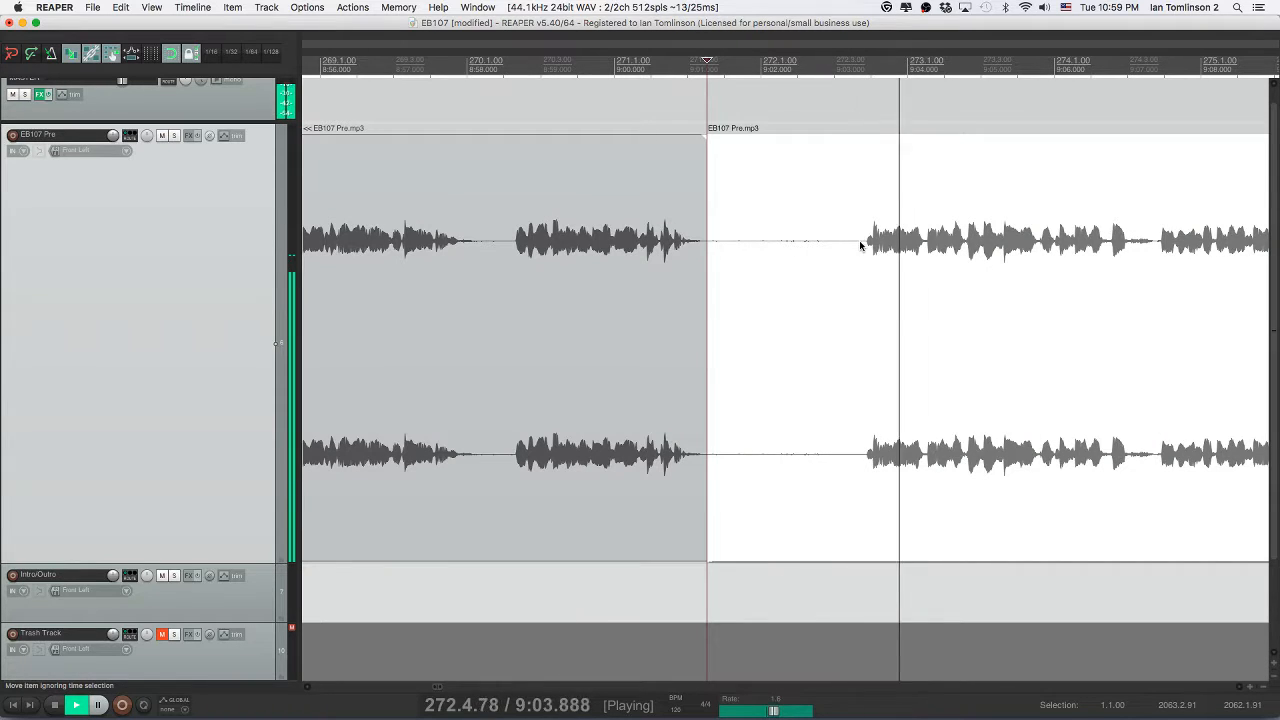
key("s")
left_click(820, 248)
key("Delete")
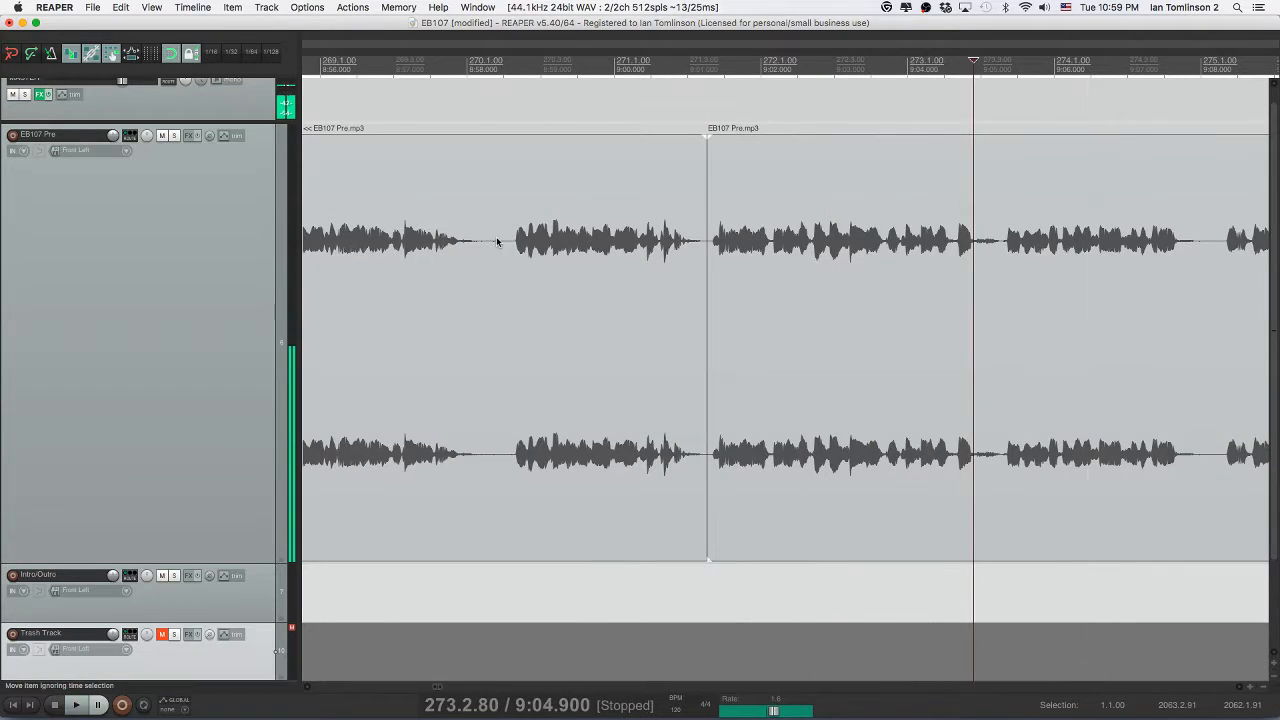
- Split out and delete the silence between about 8:58.1 and 8:58.5
left_click(477, 245)
key("s")
left_click(503, 247)
key("s")
left_click(484, 249)
key("Delete")
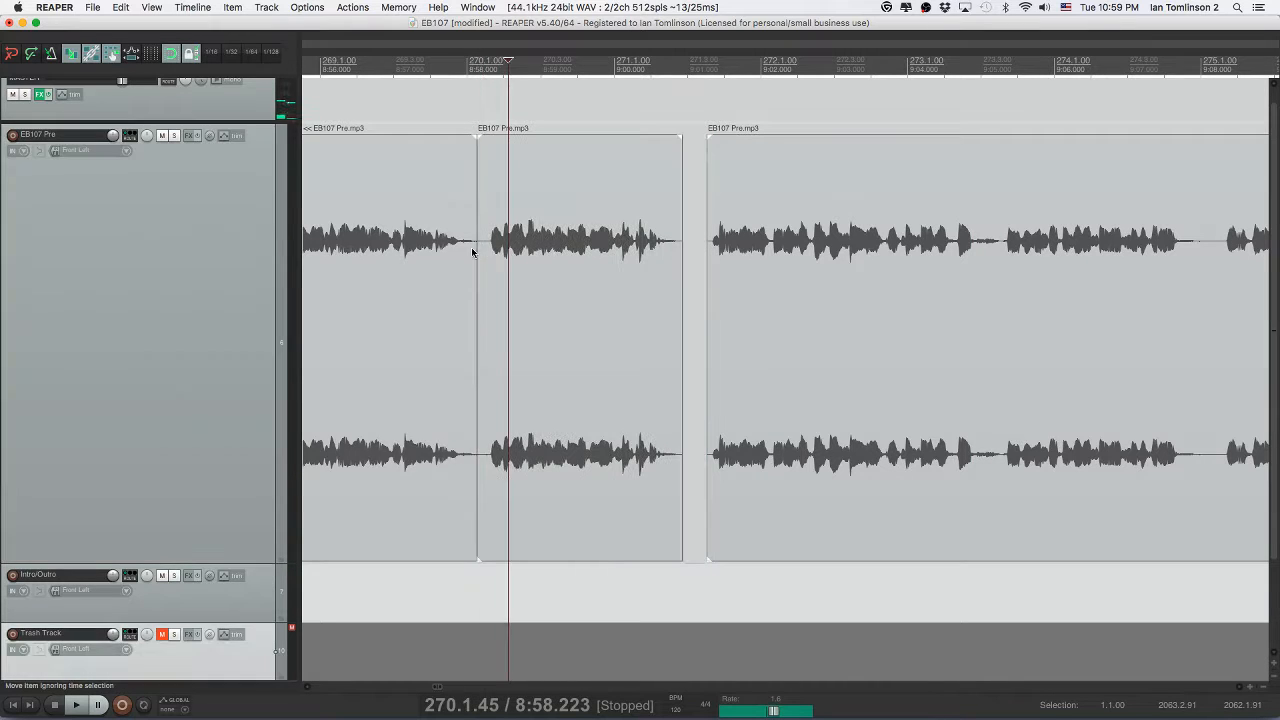
- Play back the shortened pause from about 8:57 and move the following clip earlier to about 9:00.9, against the preceding clip
left_click(408, 250)
key("space")
left_click_drag(767, 270, 745, 270)
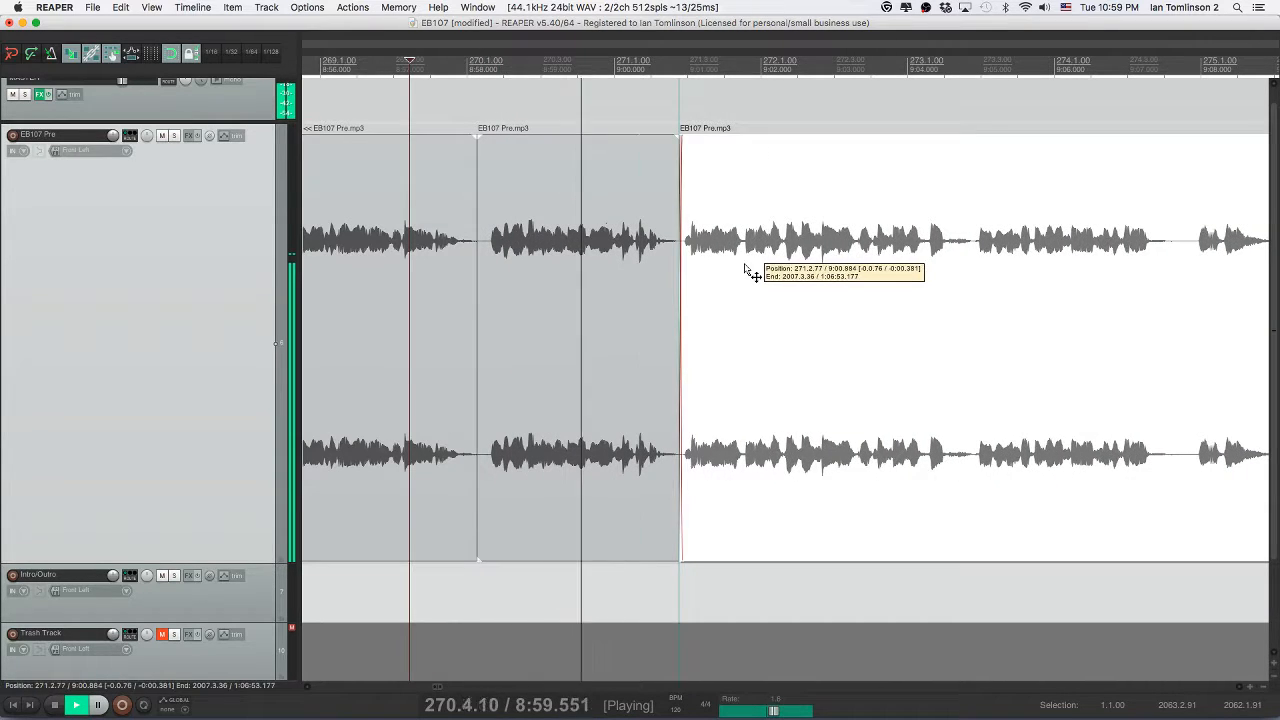
- Save the project and play back the closed gap from about 9:00.2
key("super+s")
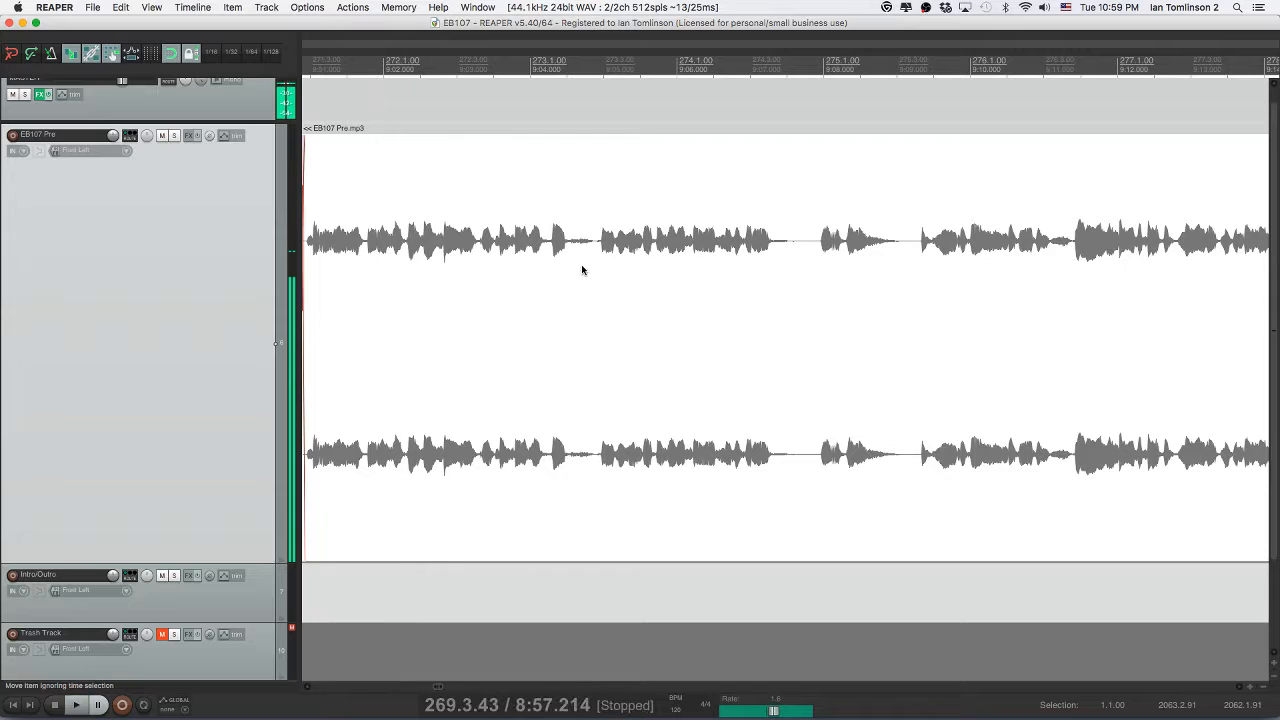
scroll(581, 268, "left", 5)
left_click(494, 270)
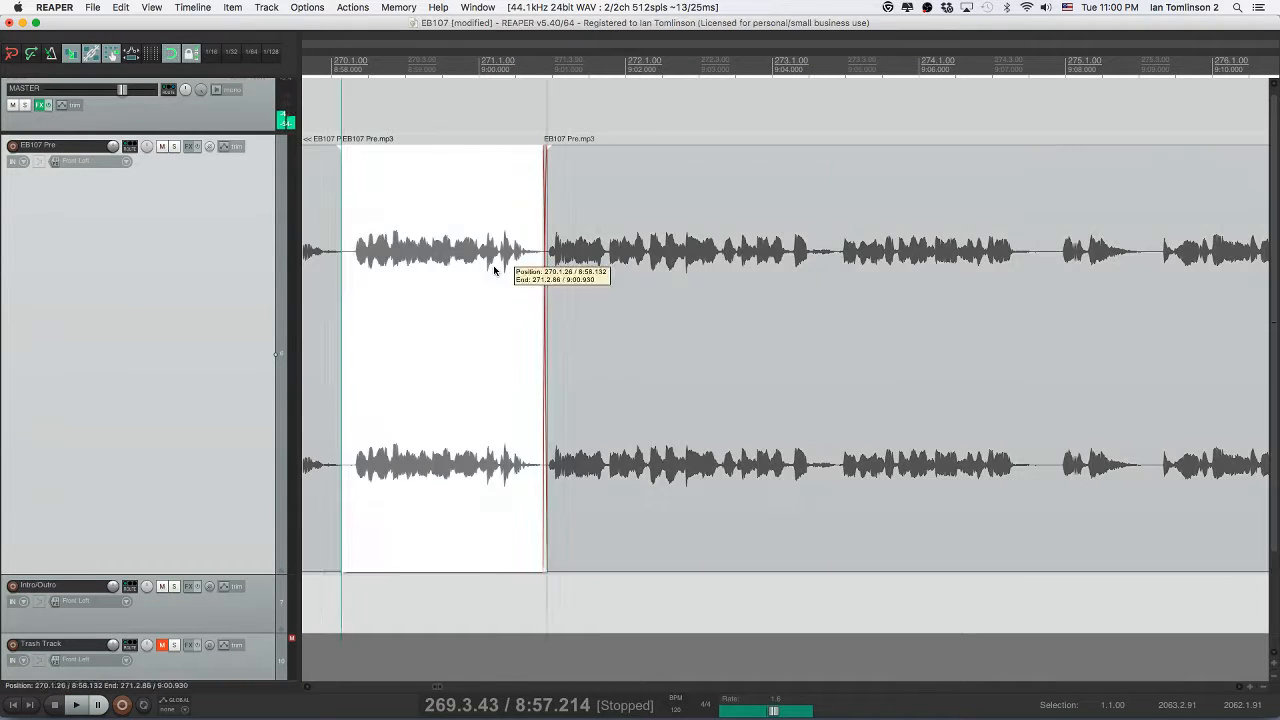
key("space")
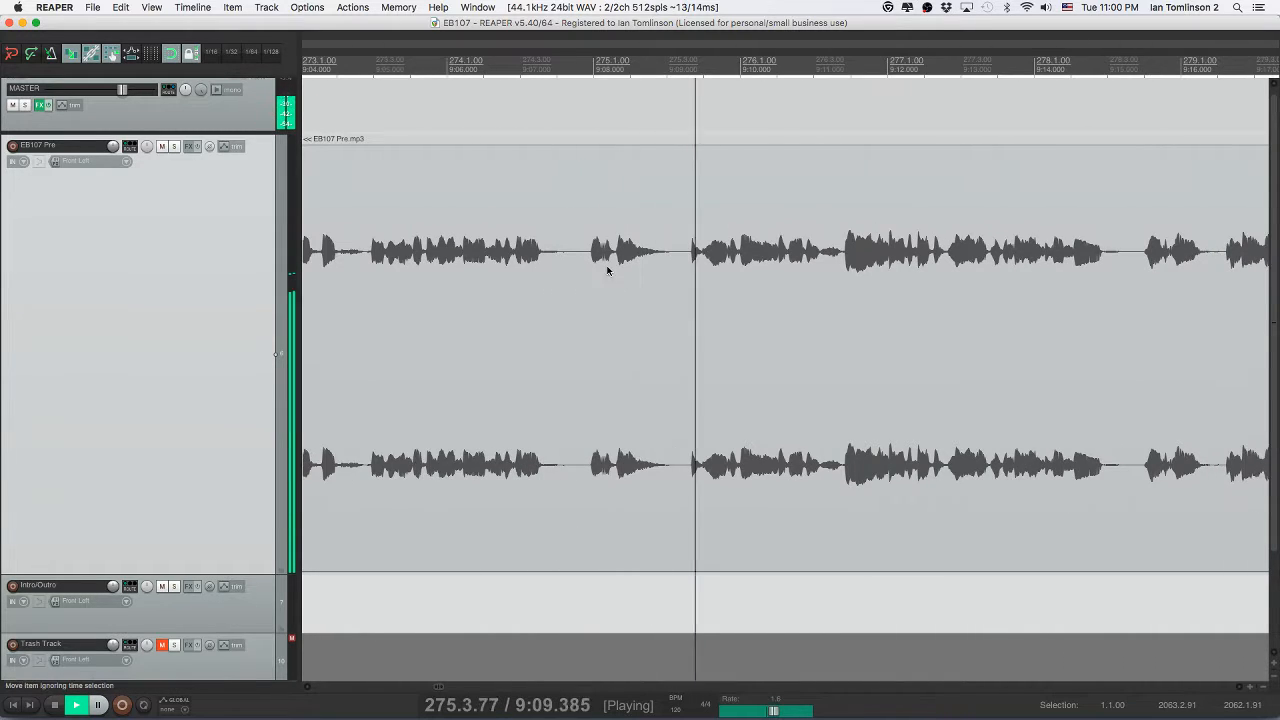
- Split out and delete the filler segment between about 9:07.7 and 9:08.3, closing the gap
key("space")
left_click(614, 258)
key("s")
left_click(574, 258)
key("s")
left_click(589, 263)
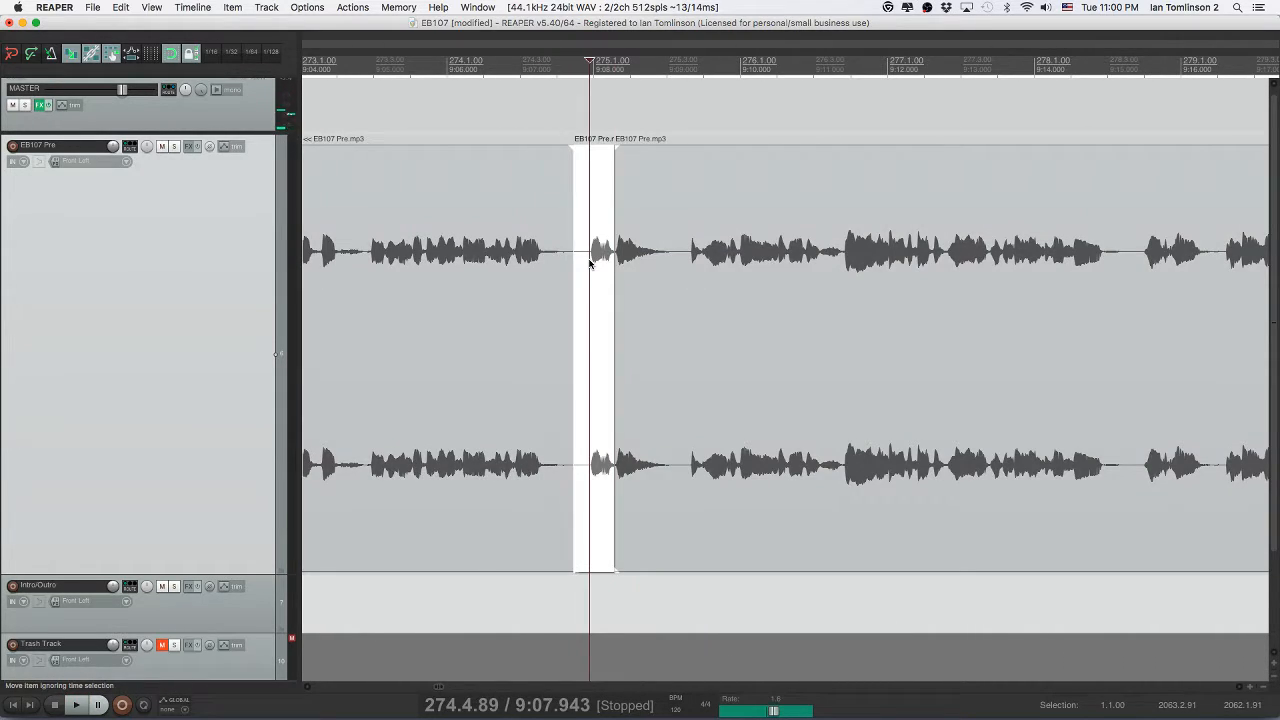
key("Delete")
- Play back the new join from about 9:06.7 and save the project
left_click(498, 263)
key("space")
key("super+s")
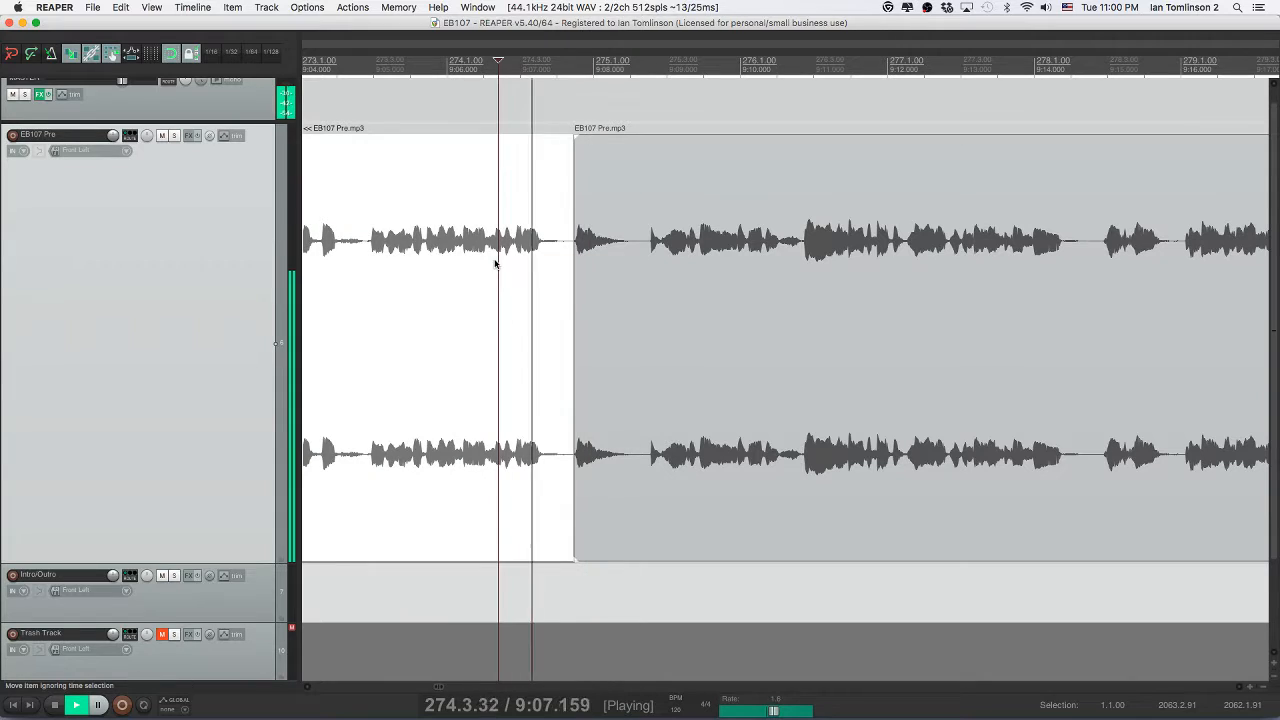
key("space")
- Restore a little audio at the start of the clip following the cut, place it at about 9:07.725, and play back the join
left_click_drag(574, 266, 600, 278)
left_click(549, 266)
key("space")
key("space")
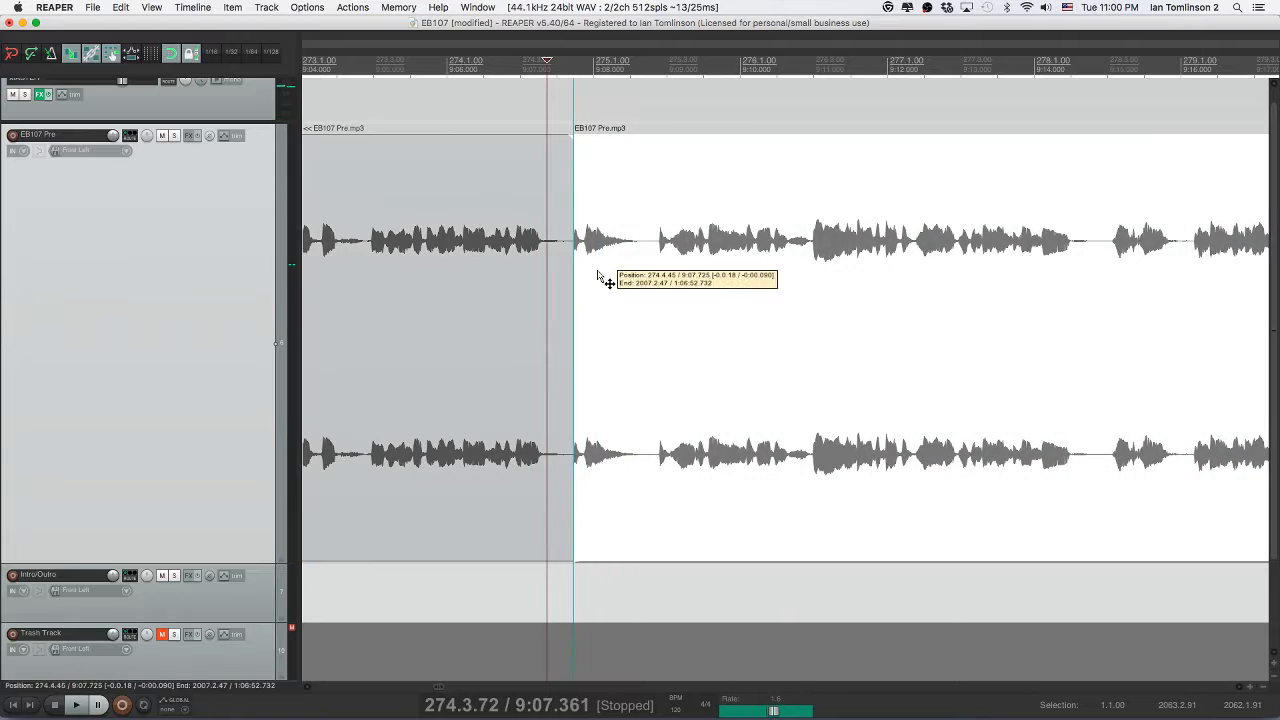
left_click(522, 253)
key("space")
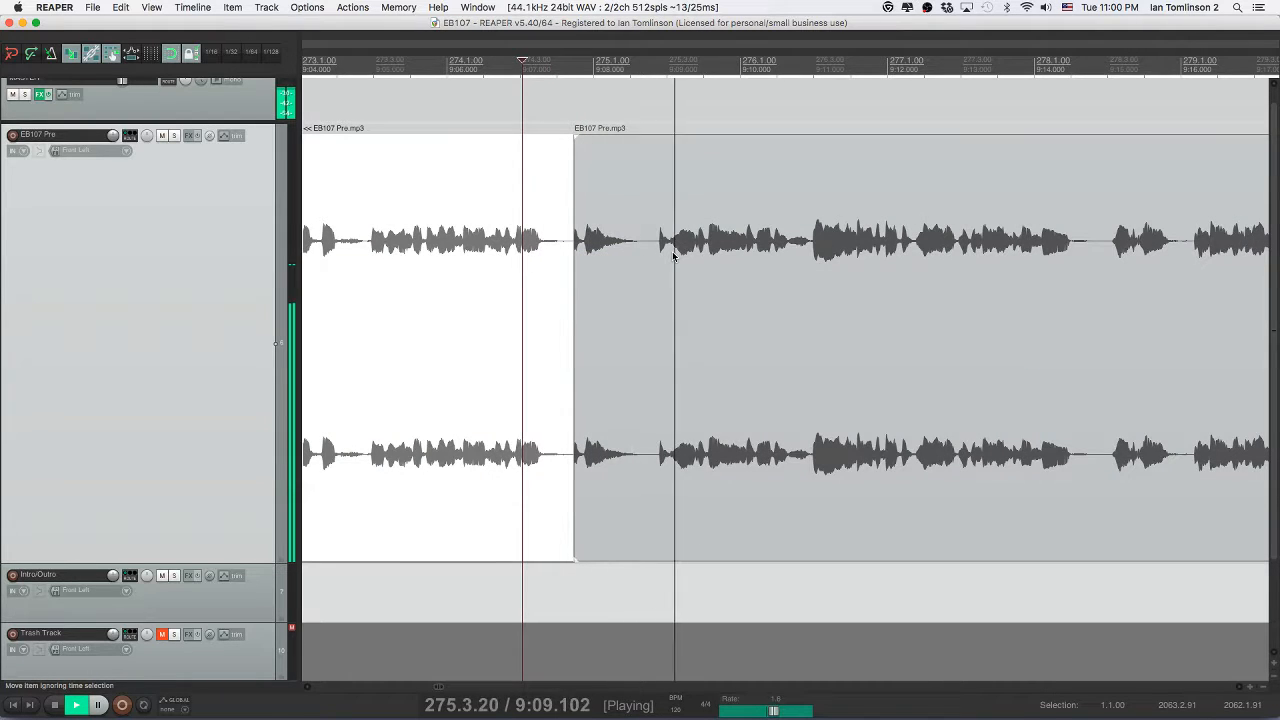
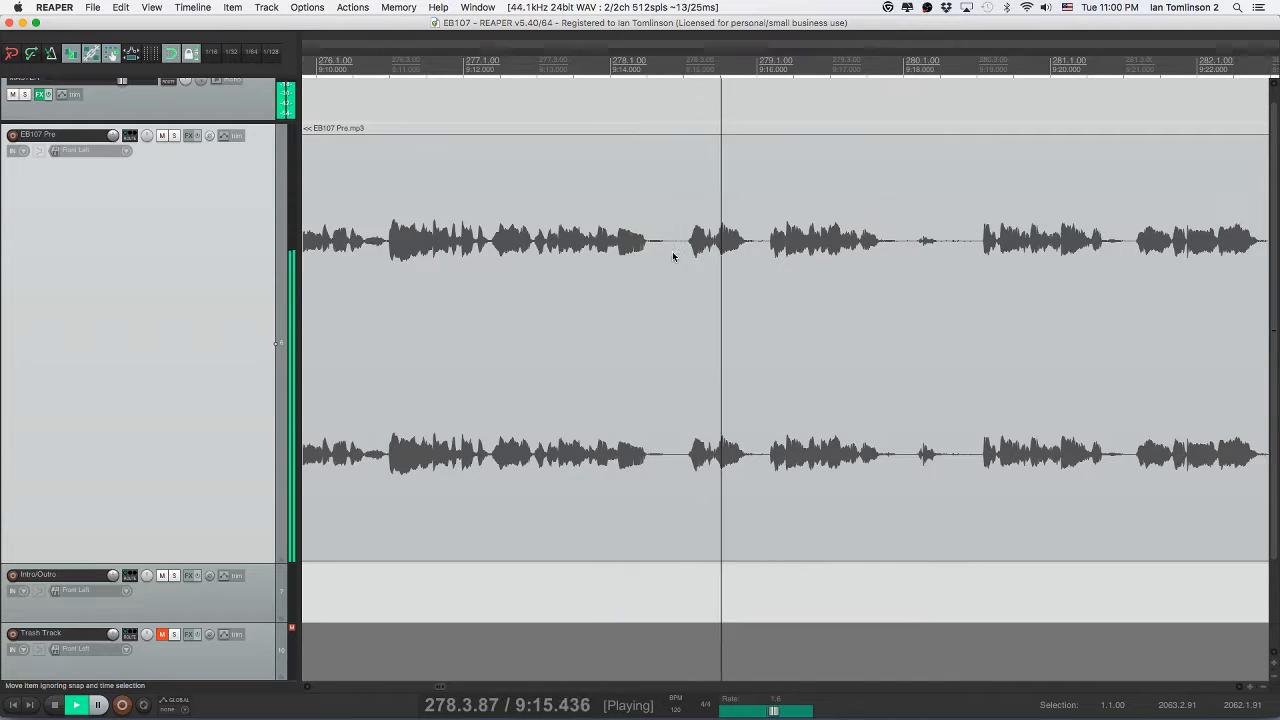
- Split out and delete the segment between about 9:14.8 and 9:15.3, closing the gap
left_click(554, 246)
key("space")
key("space")
key("s")
left_click(521, 247)
key("s")
left_click_drag(530, 248, 532, 249)
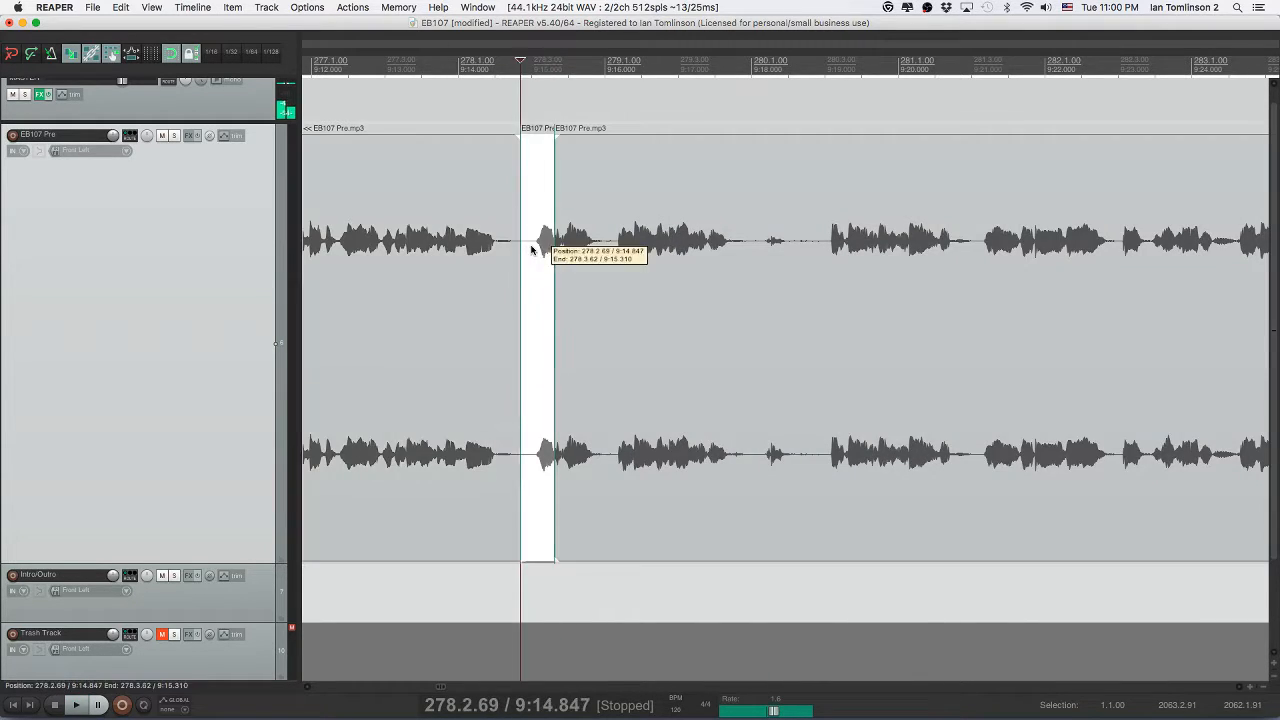
key("Delete")
- Play back the join from about 9:13.8 and save the project
left_click(443, 250)
key("space")
key("super+s")
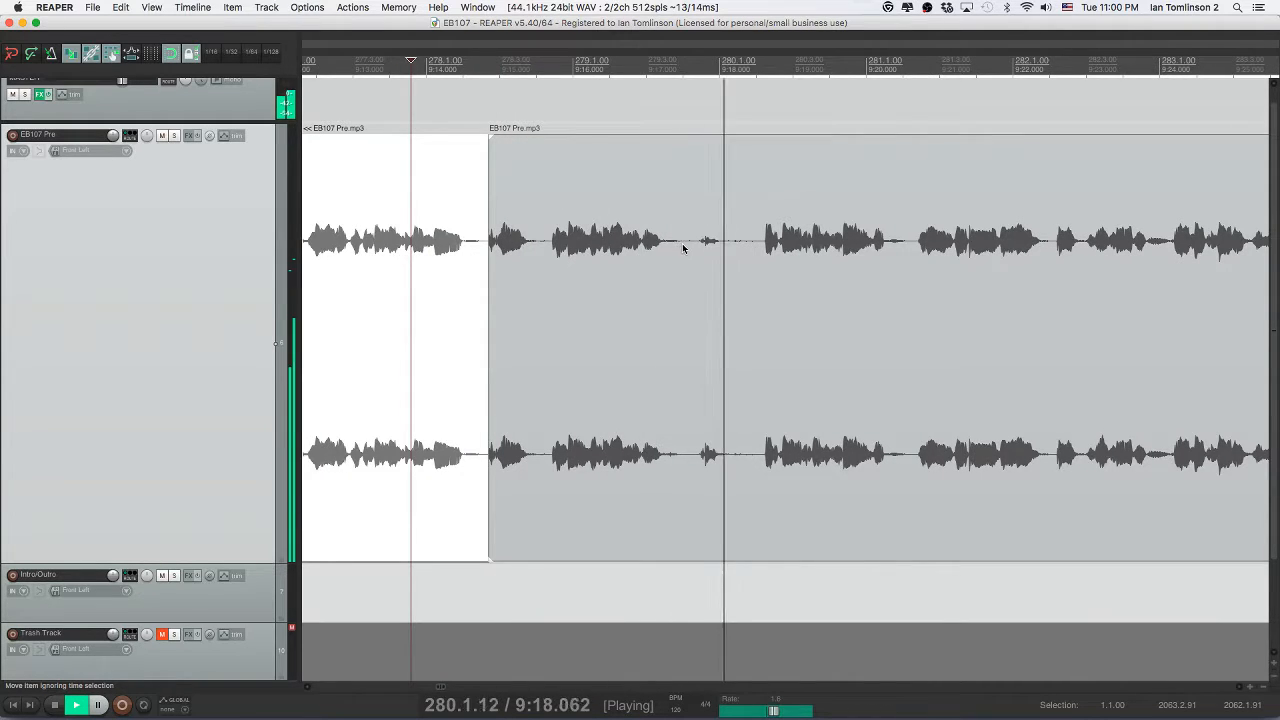
left_click(681, 248)
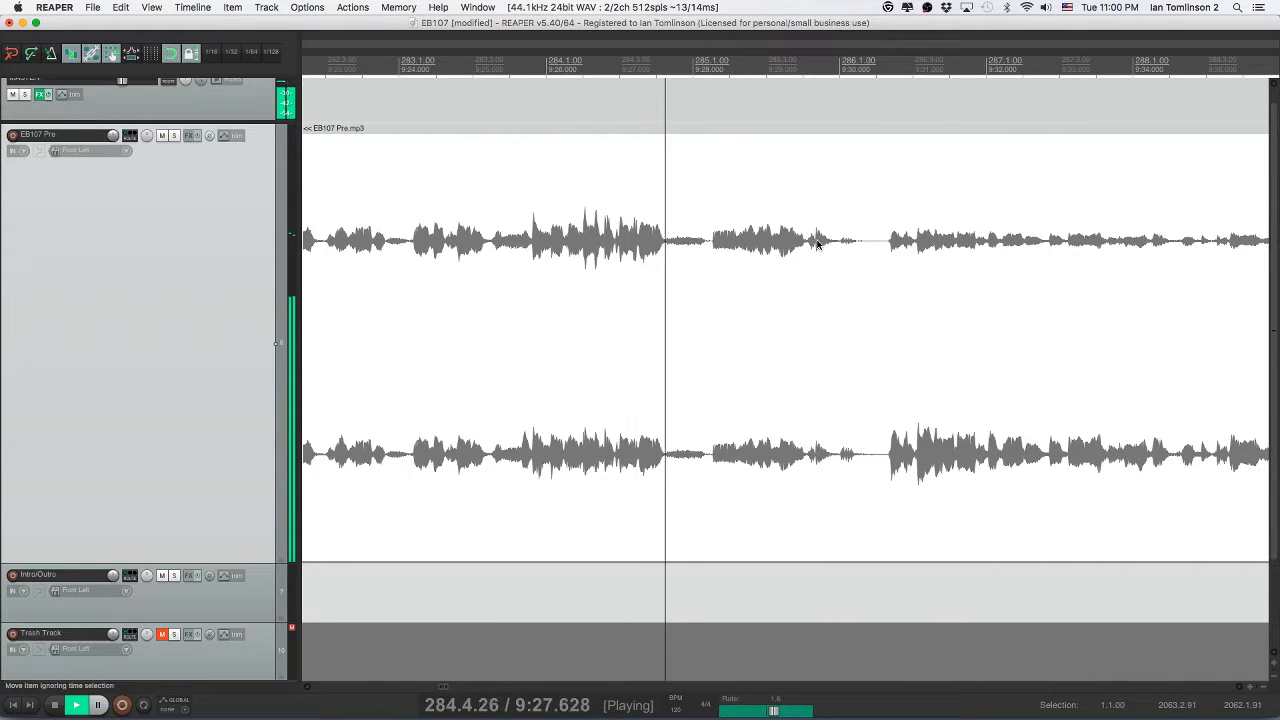
- Split out and delete the segment between about 9:27.6 and 9:28.6, closing the gap
left_click(739, 245)
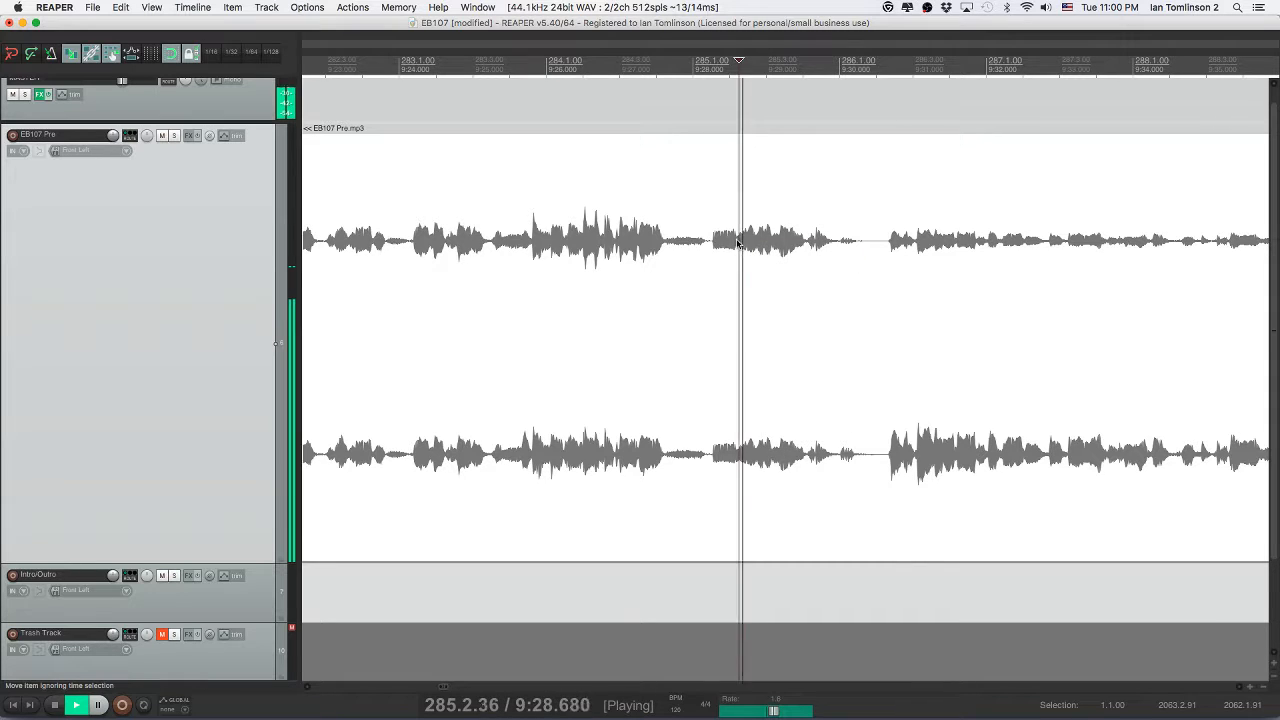
key("space")
key("s")
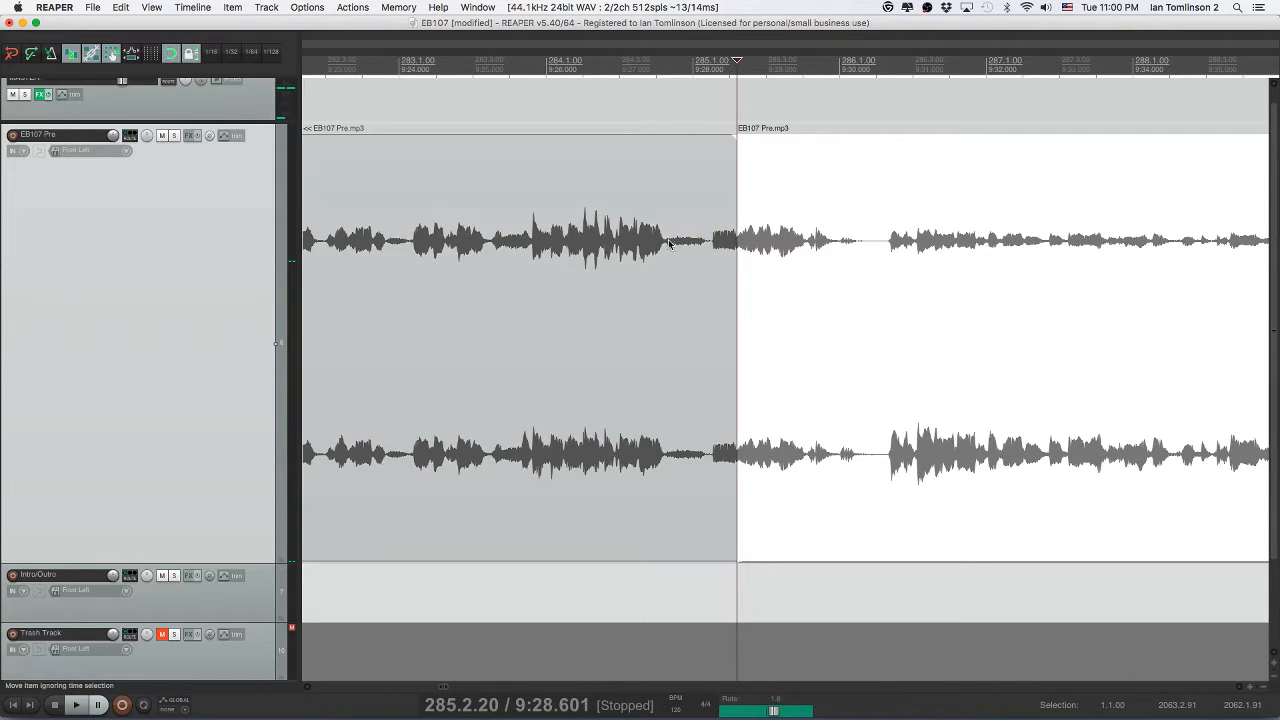
left_click(667, 245)
key("s")
left_click(688, 250)
key("Delete")
- Play back the new join from about 9:26.6 and save the project
left_click(588, 250)
key("space")
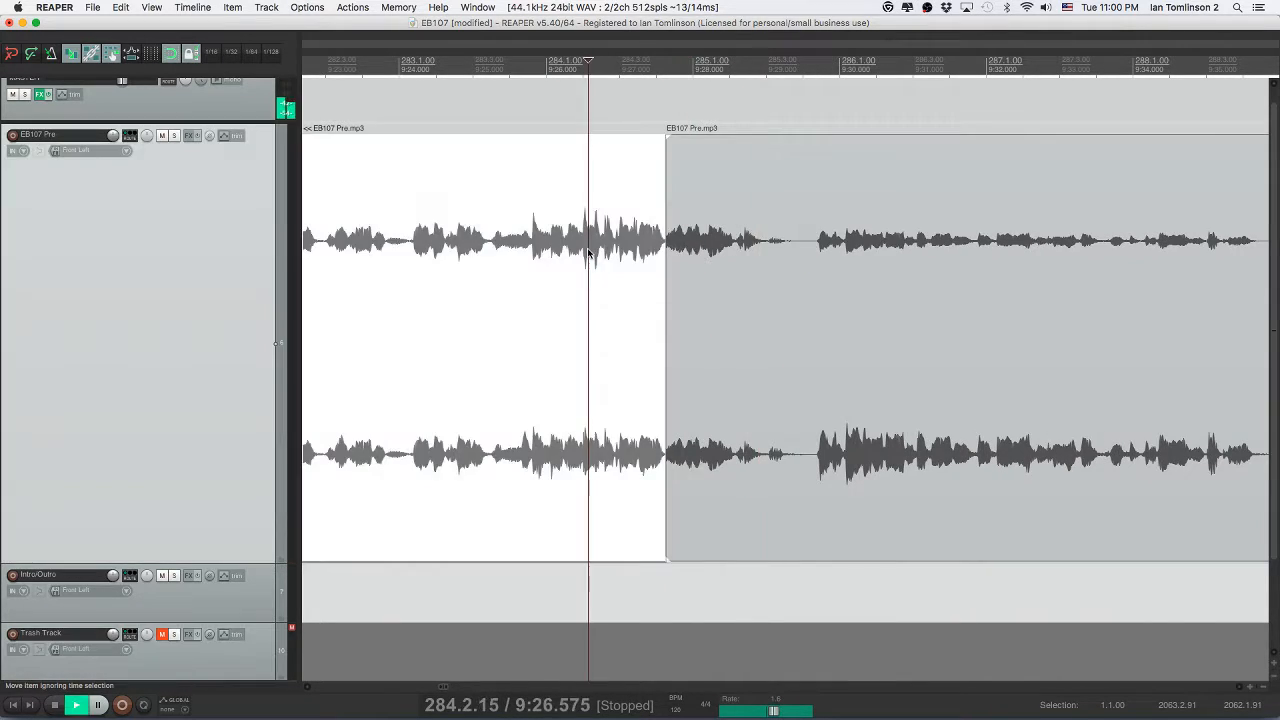
key("super+s")
key("space")
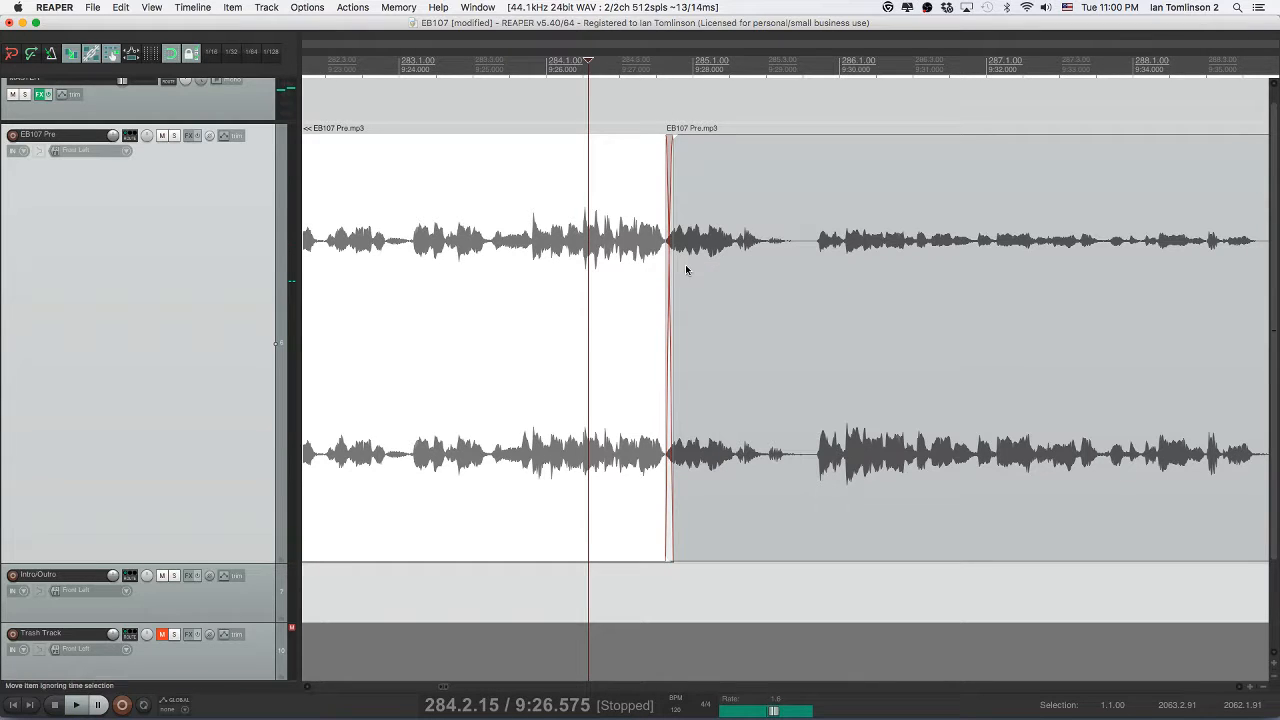
- Adjust the join at about 9:27.6 so the following clip slightly overlaps the preceding one, play it back and save the project
left_click(677, 268)
left_click_drag(673, 267, 670, 267)
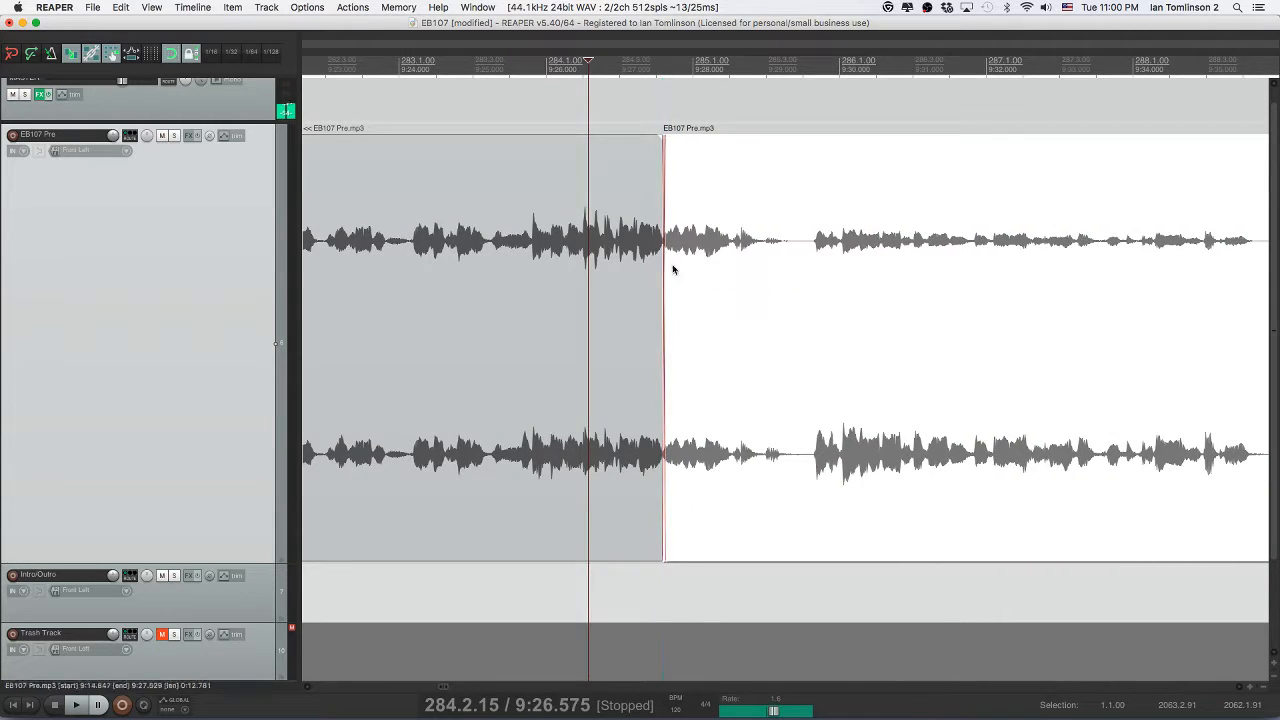
left_click(651, 266)
key("space")
left_click(603, 263)
key("super+s")
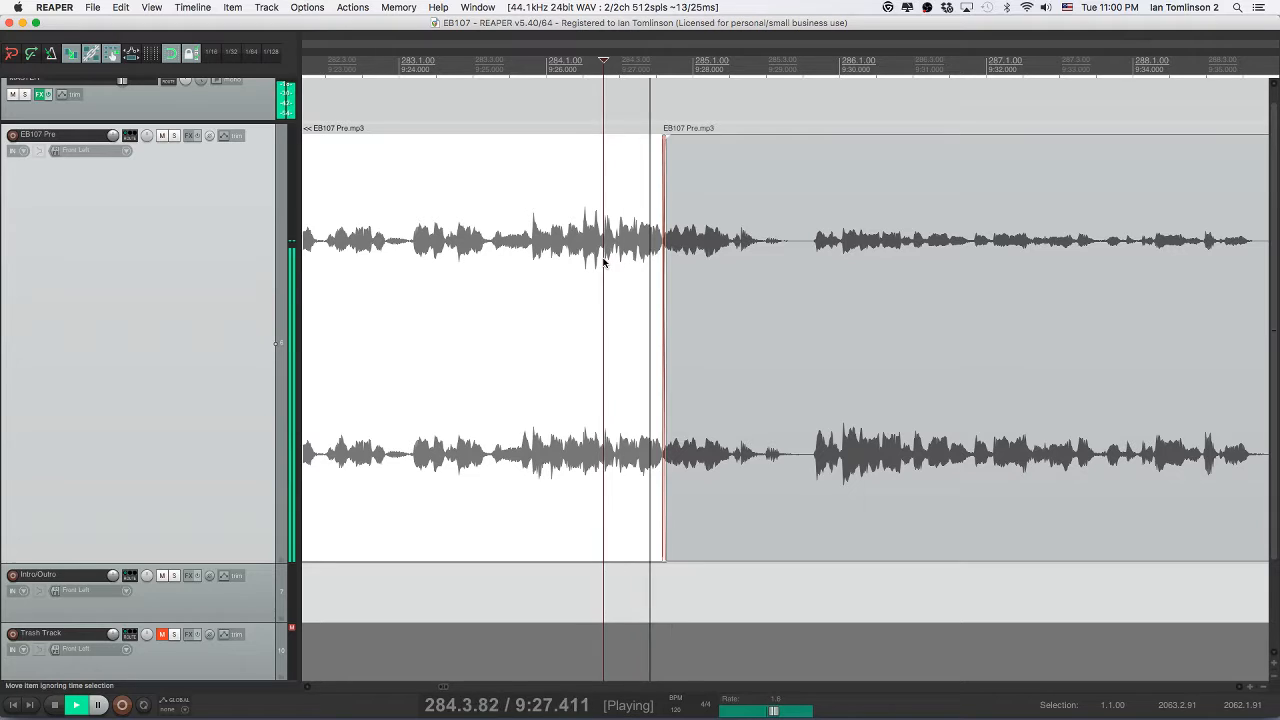
key("space")
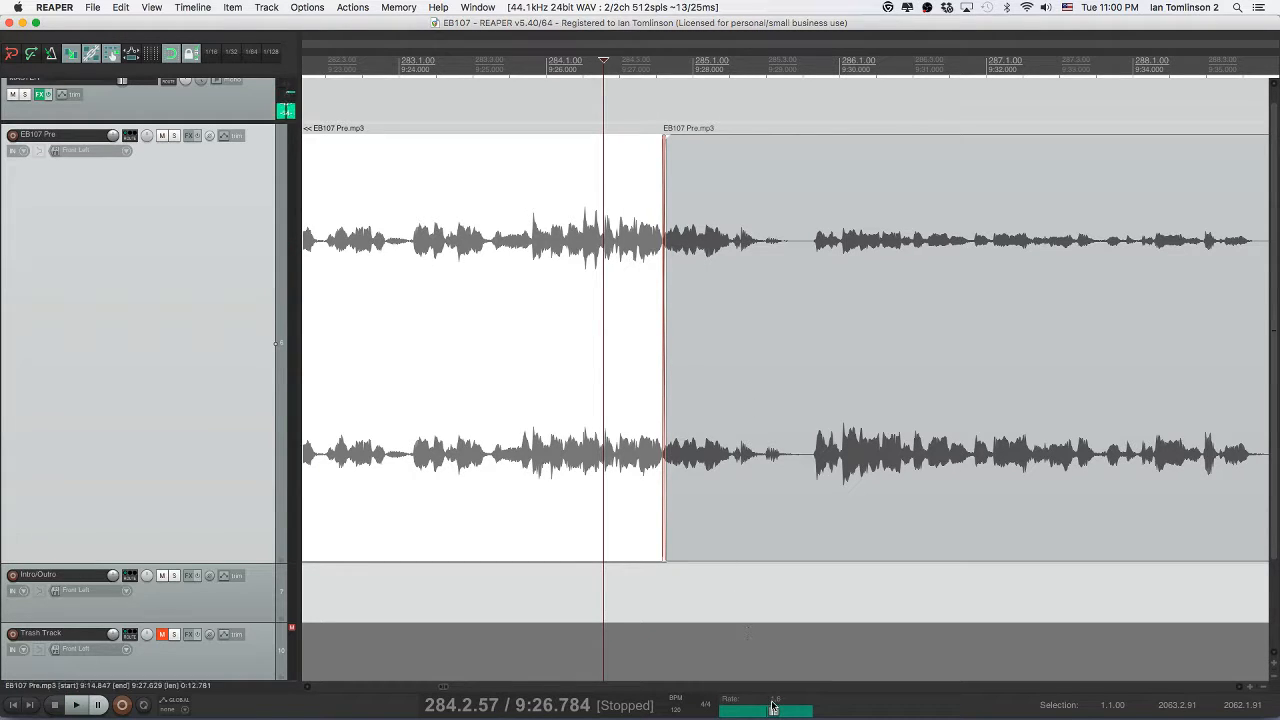
- Check the join at about 9:27.6 at playback rate 1.0, starting from about 9:26.8, and save the project
left_click(607, 347)
key("space")
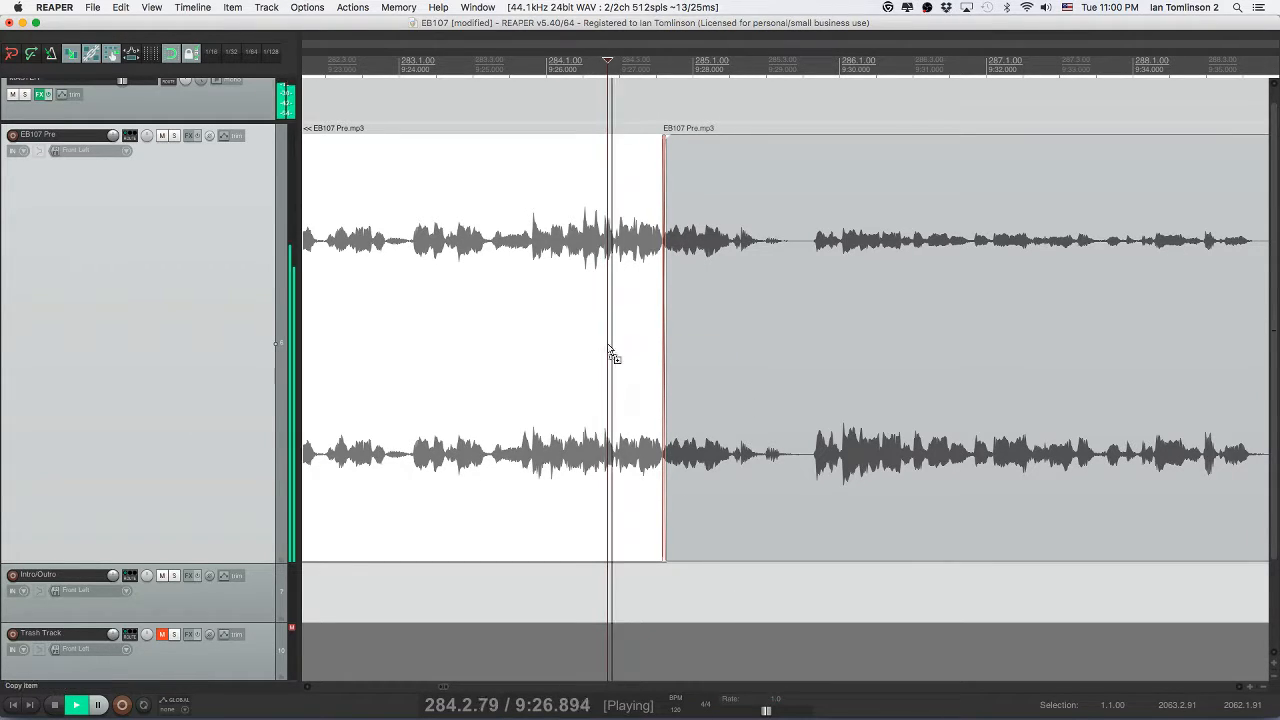
key("super+s")
key("space")
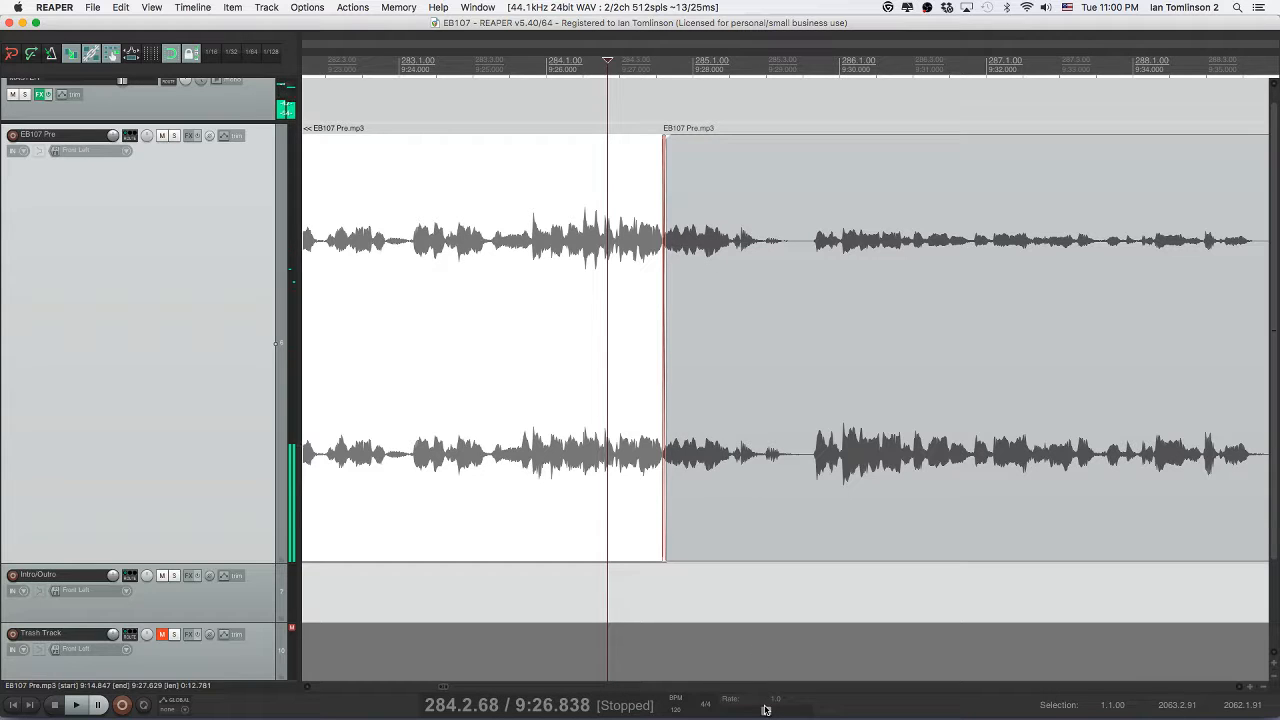
- Set the playback rate to 1.696, play on from about 9:28.0 and replay the passage from about 9:29.6
left_click(693, 350)
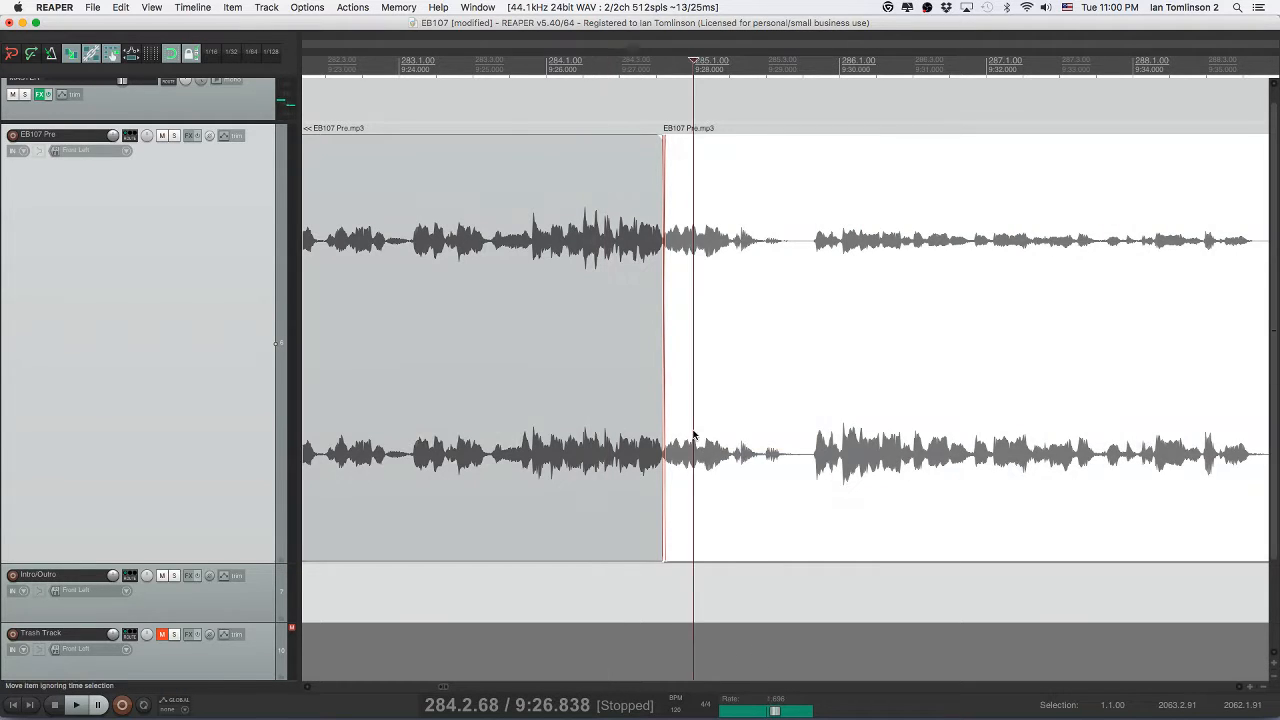
key("space")
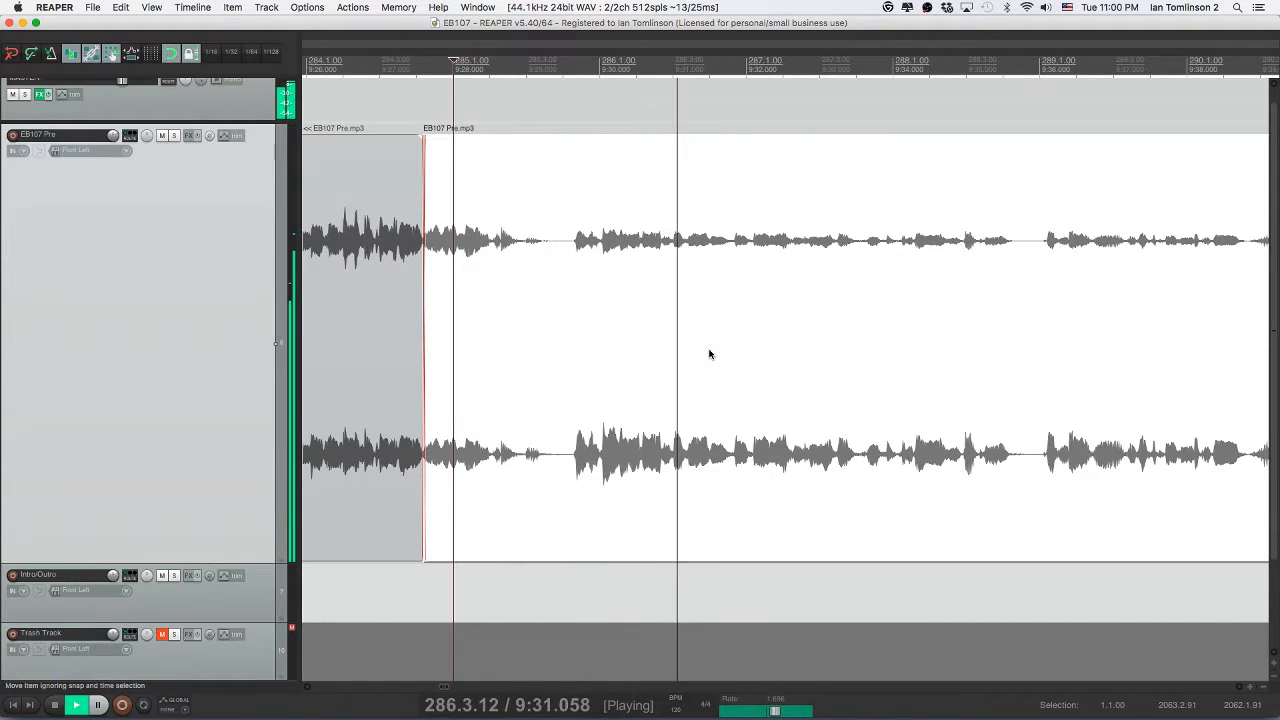
left_click(572, 267)
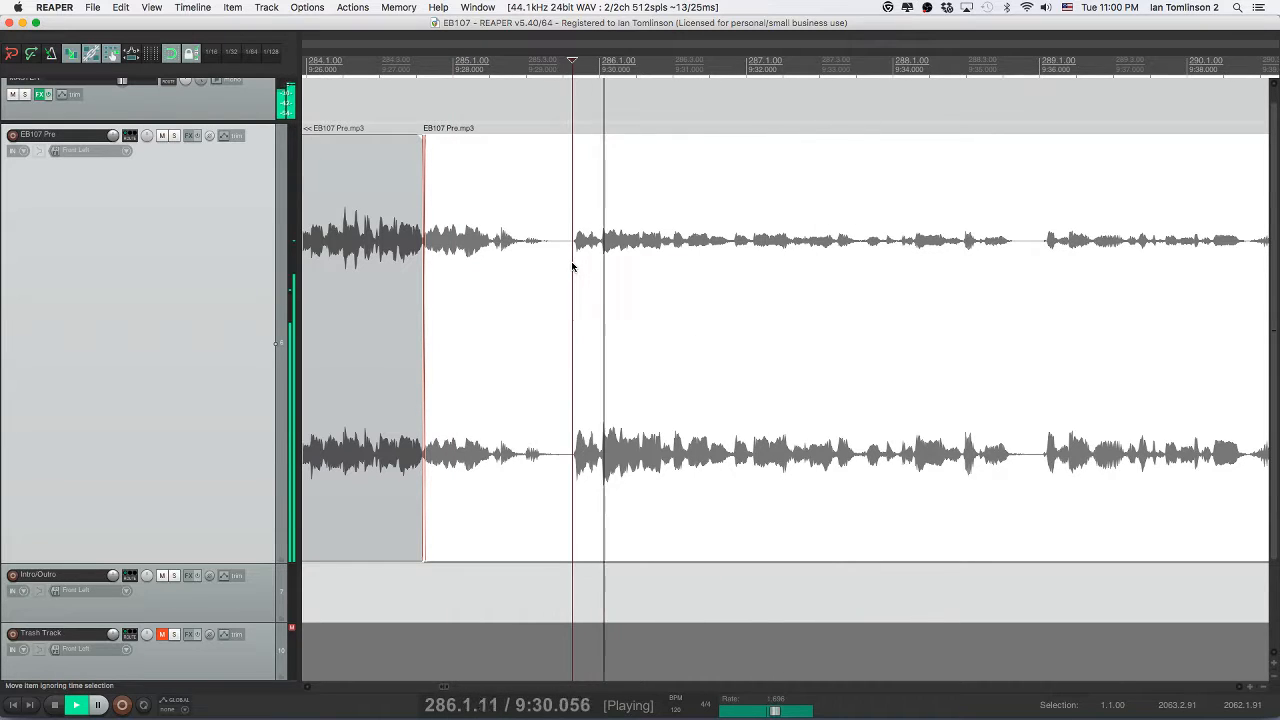
key("space")
key("space")
- Split out and delete the segment between about 9:29.3 and 9:29.8, closing the gap
key("s")
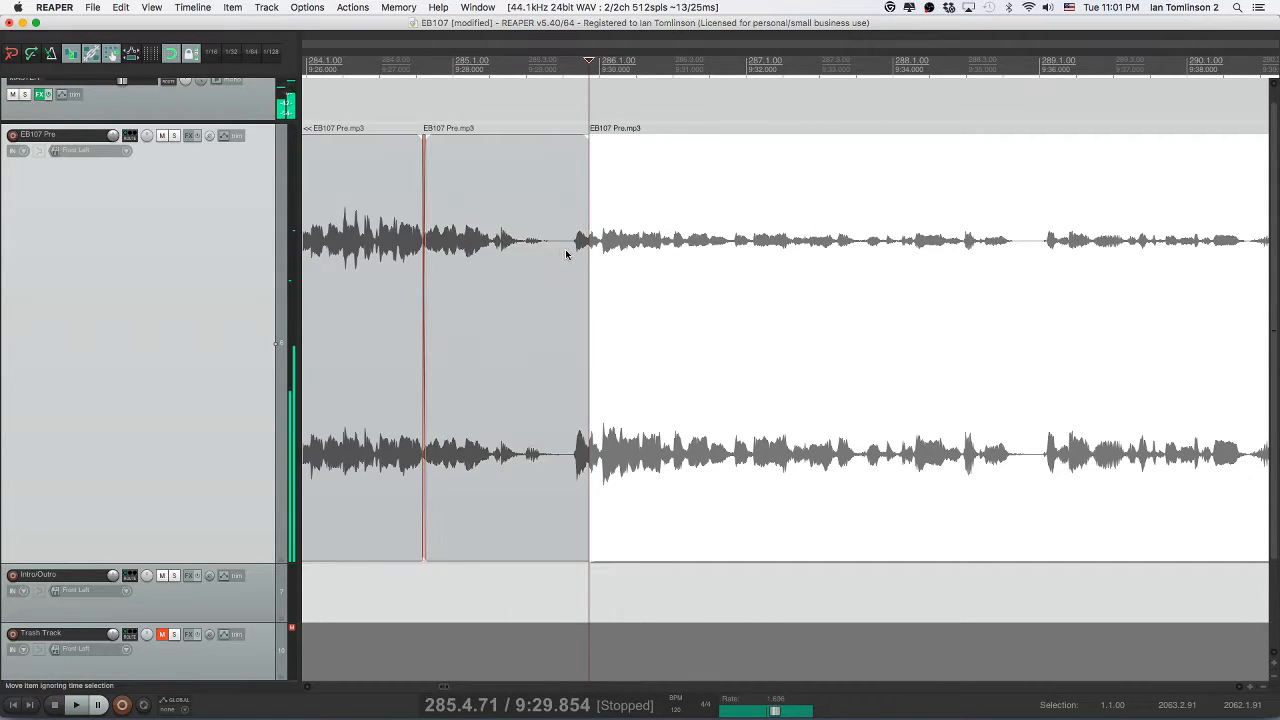
left_click(550, 254)
key("s")
left_click(577, 255)
key("Delete")
- Save the project and play back the join from about 9:27.4
left_click(407, 258)
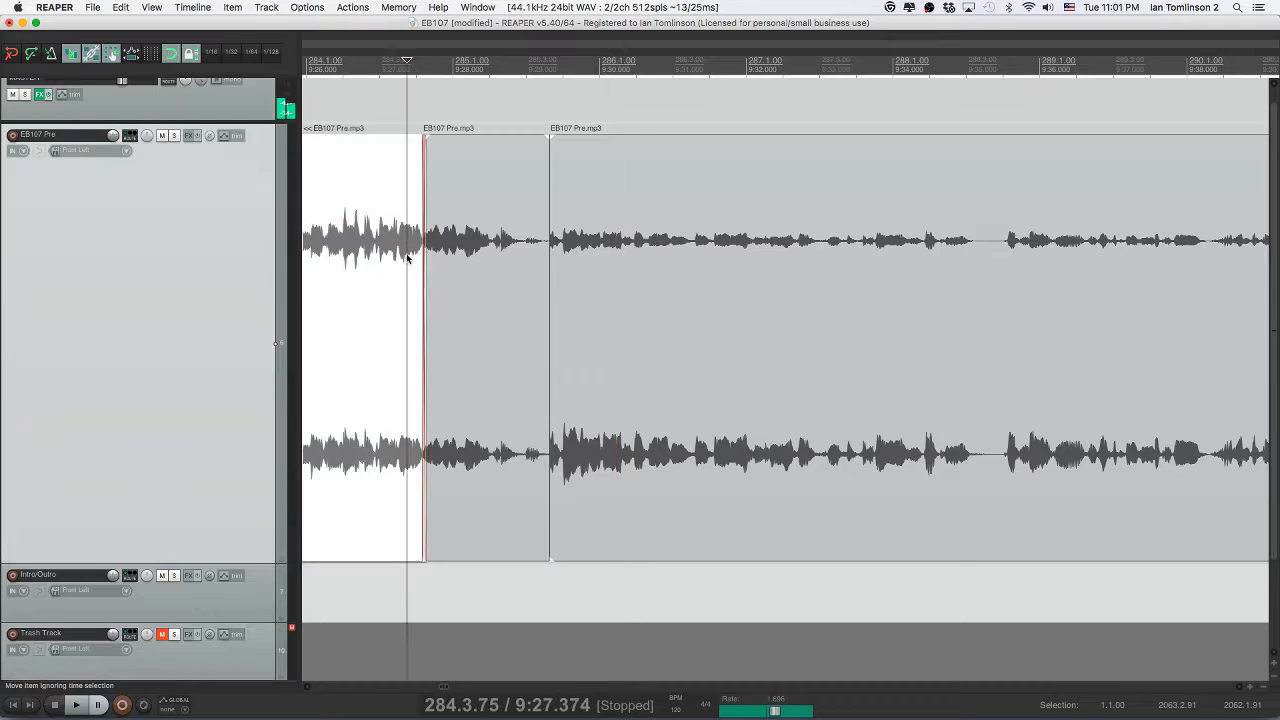
key("super+s")
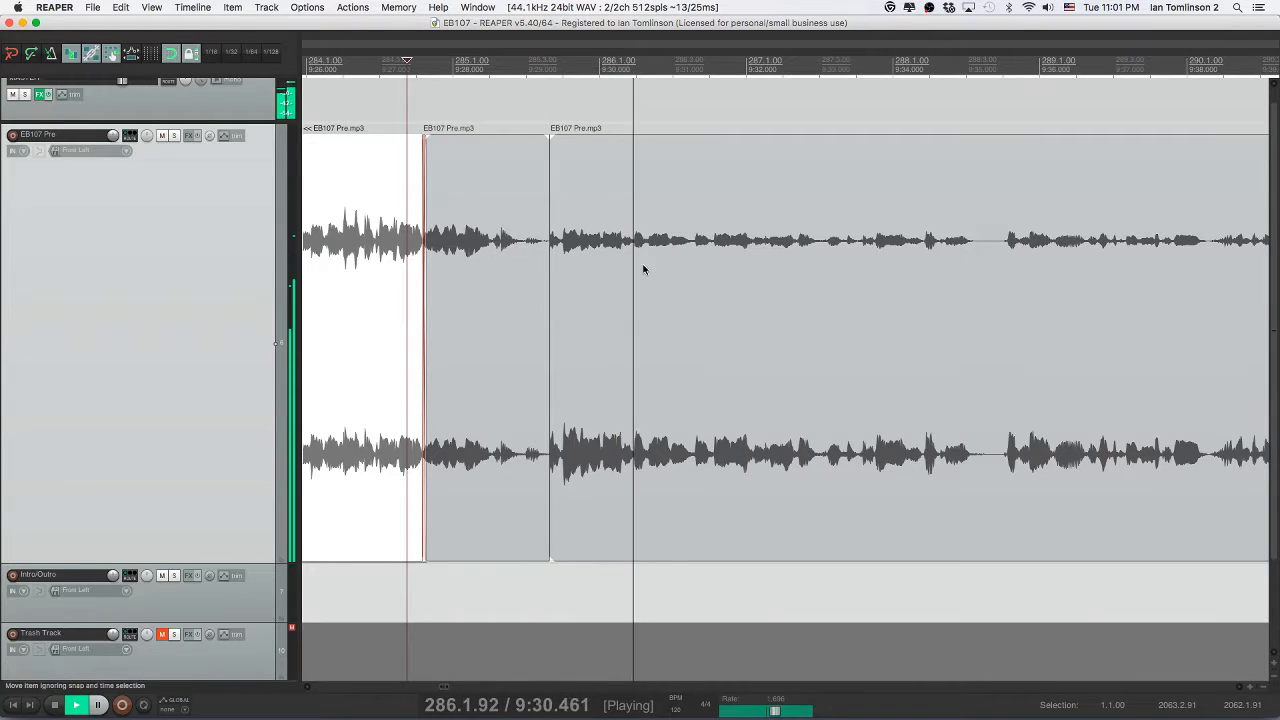
scroll(643, 269, "right", 1)
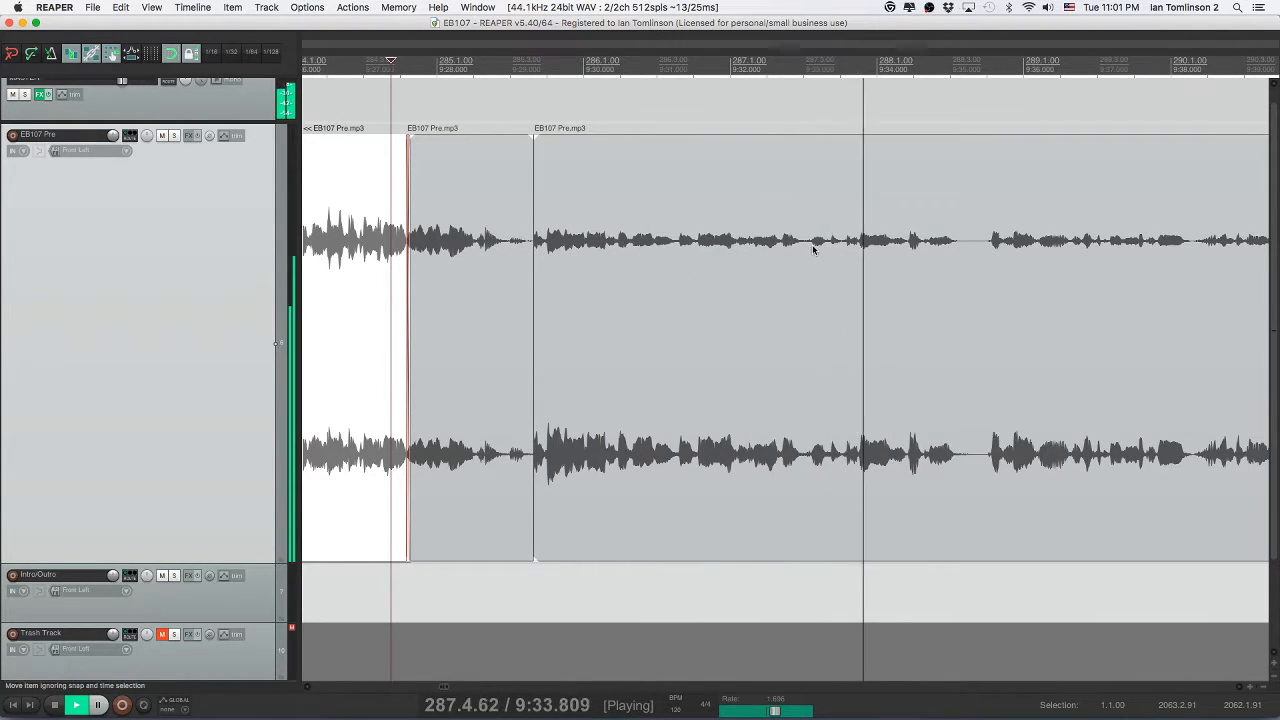
- Split out and delete the segment between about 9:36.2 and 9:36.6, closing the gap
key("space")
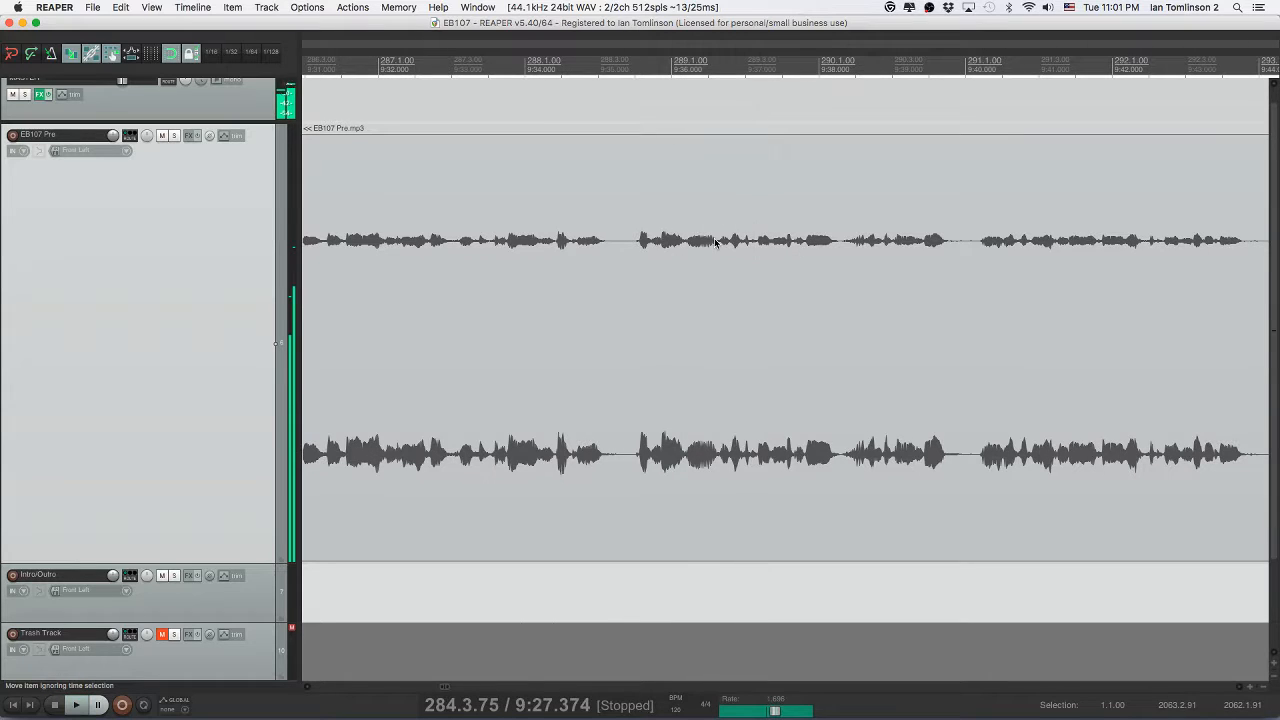
left_click(686, 245)
key("s")
left_click(716, 249)
key("s")
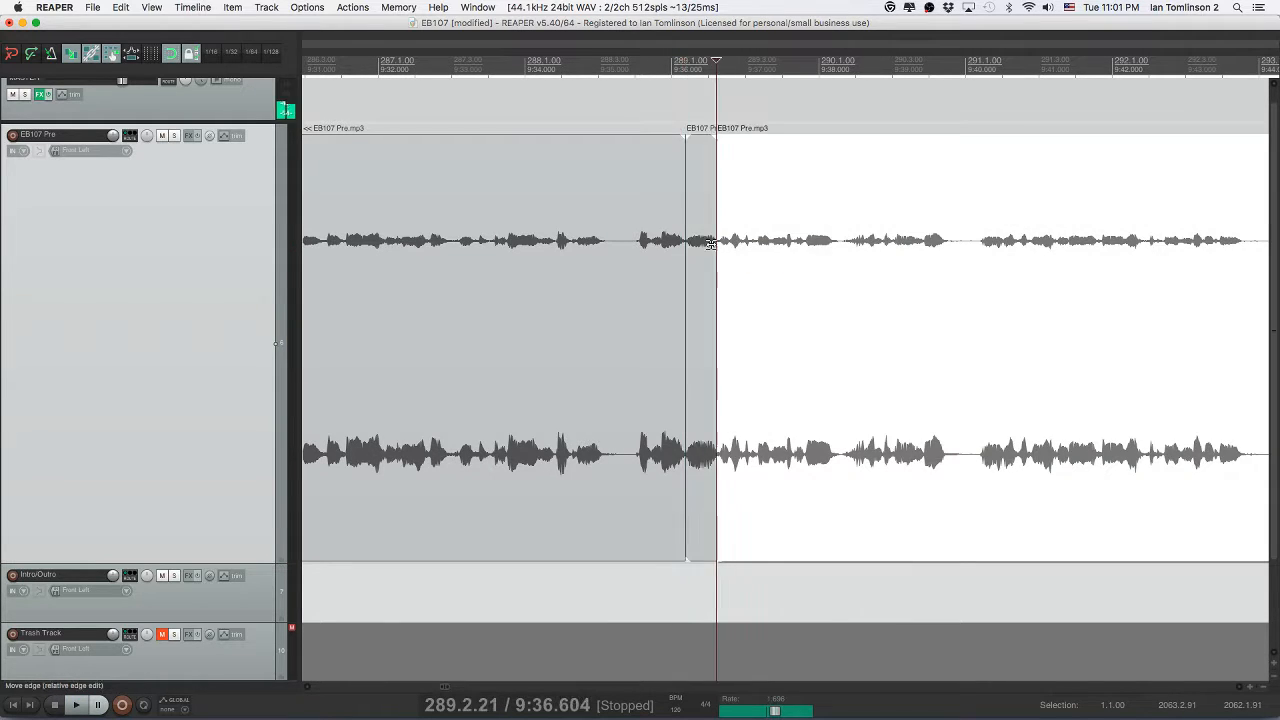
left_click(691, 248)
key("Delete")
- Play back the join from about 9:34.9 and save the project
left_click(590, 249)
key("space")
key("super+s")
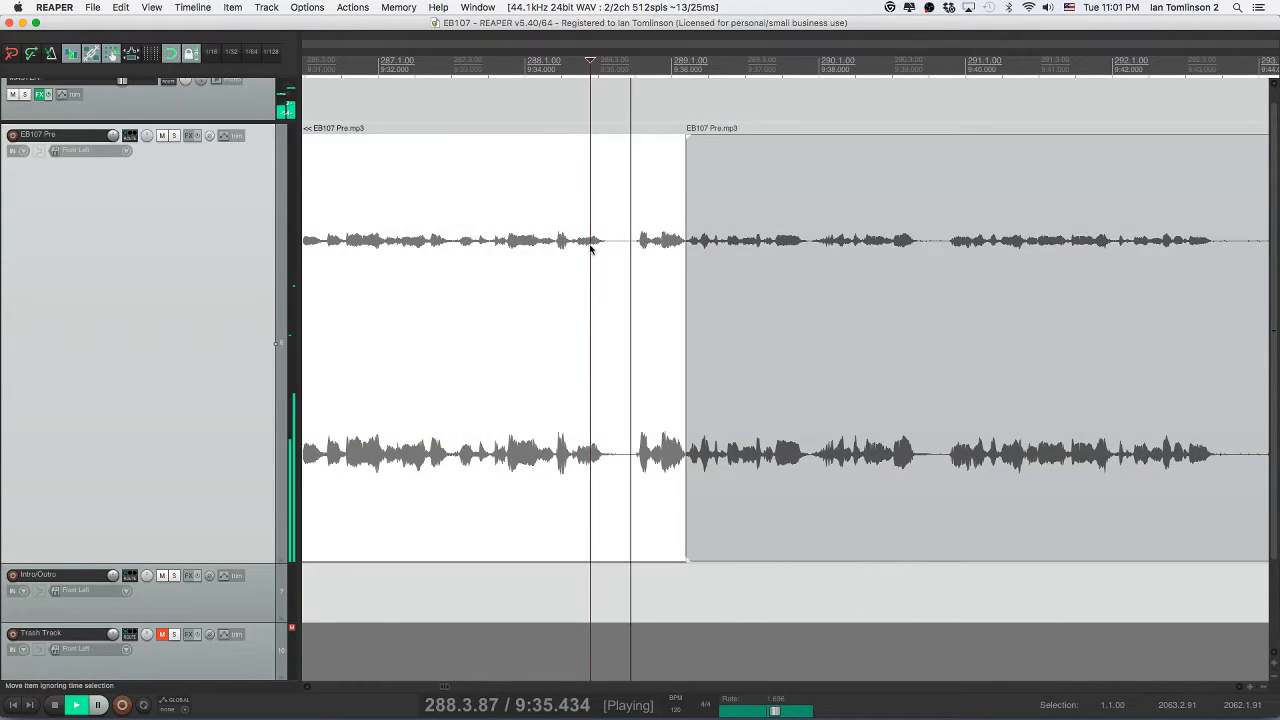
scroll(689, 263, "right", 3)
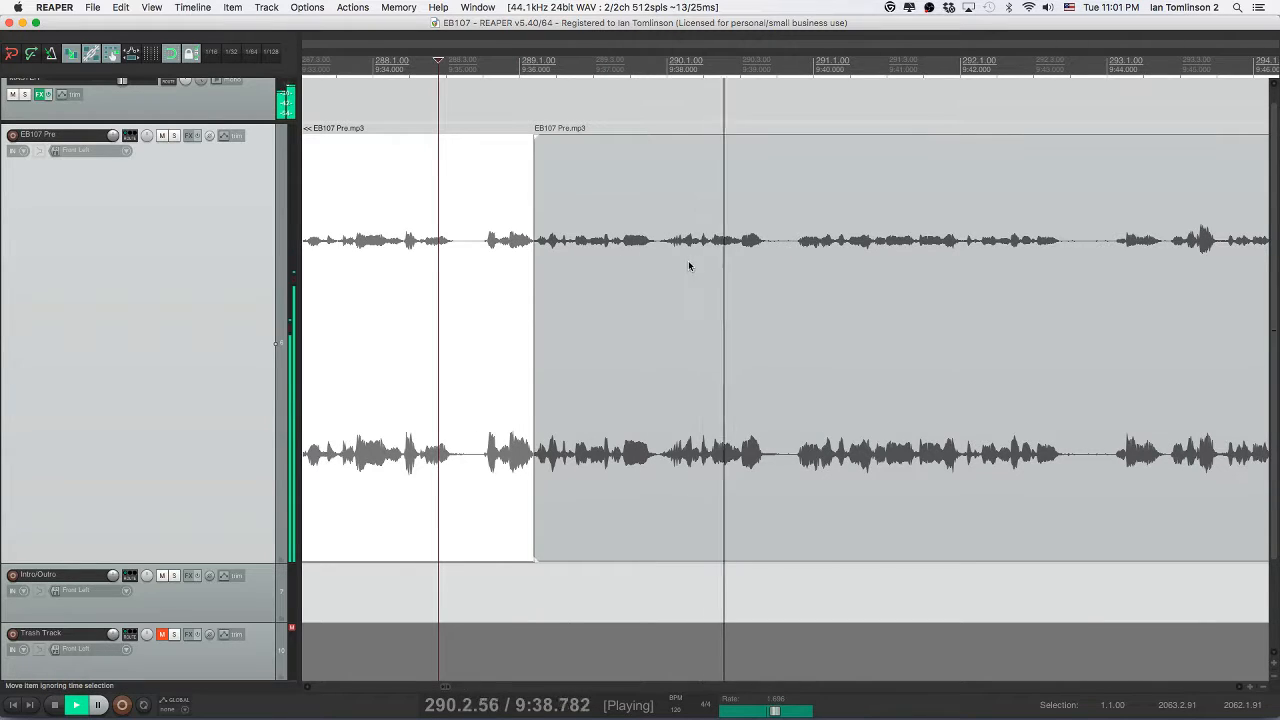
- Replay the passage from about 9:37.9 to check the speech up to about 9:40
key("space")
left_click(658, 251)
key("space")
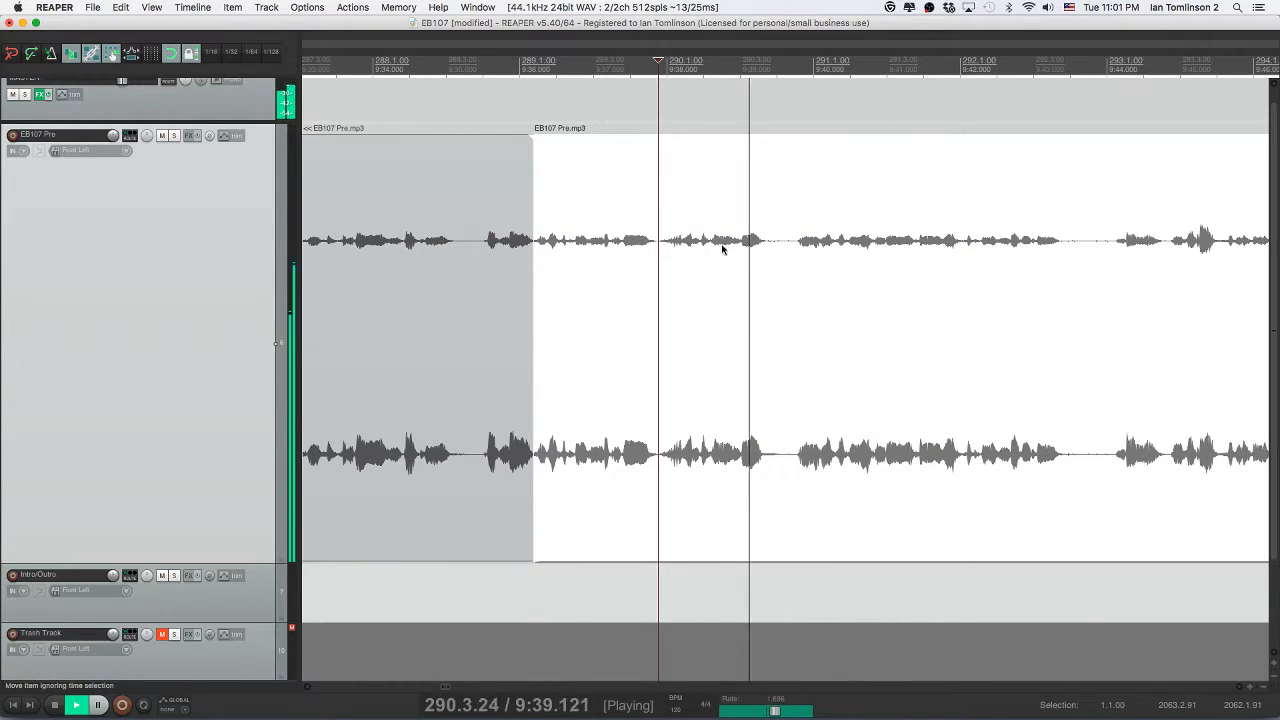
key("space")
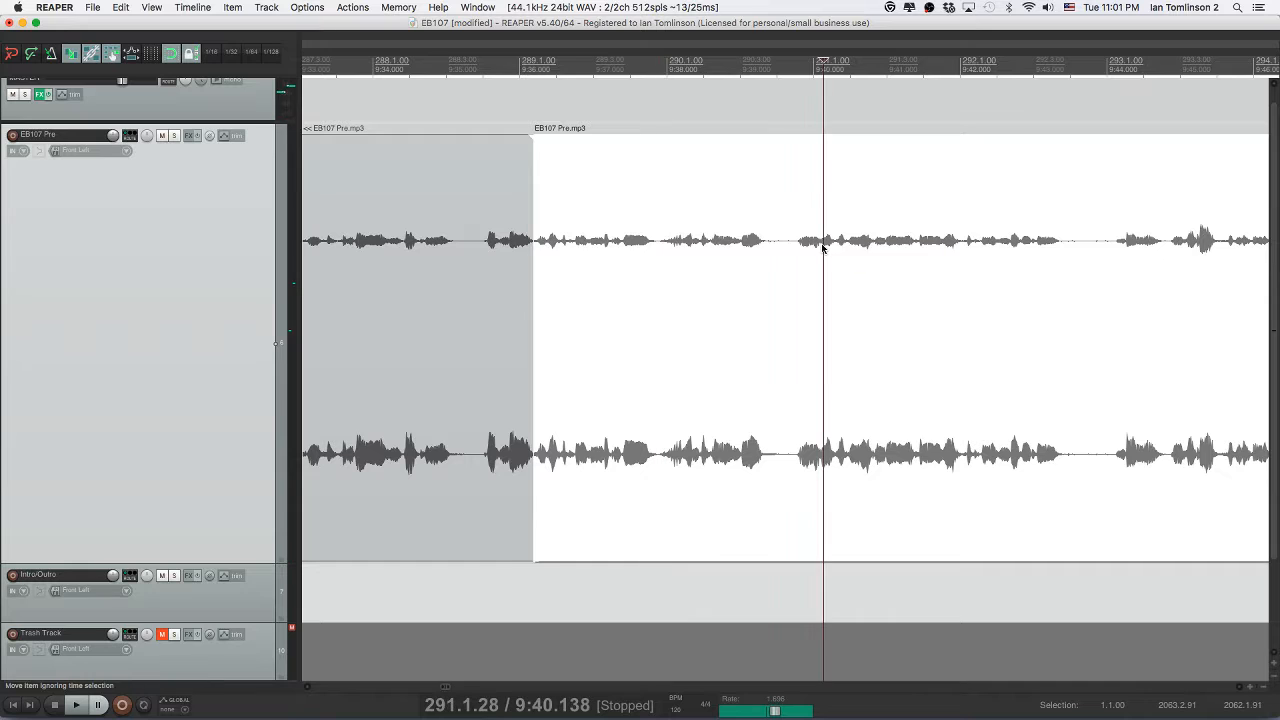
- Split out and delete the segment between about 9:39.5 and 9:40.1, and play back the join from about 9:38.6
left_click(818, 248)
key("space")
key("s")
left_click(776, 250)
key("s")
left_click(786, 250)
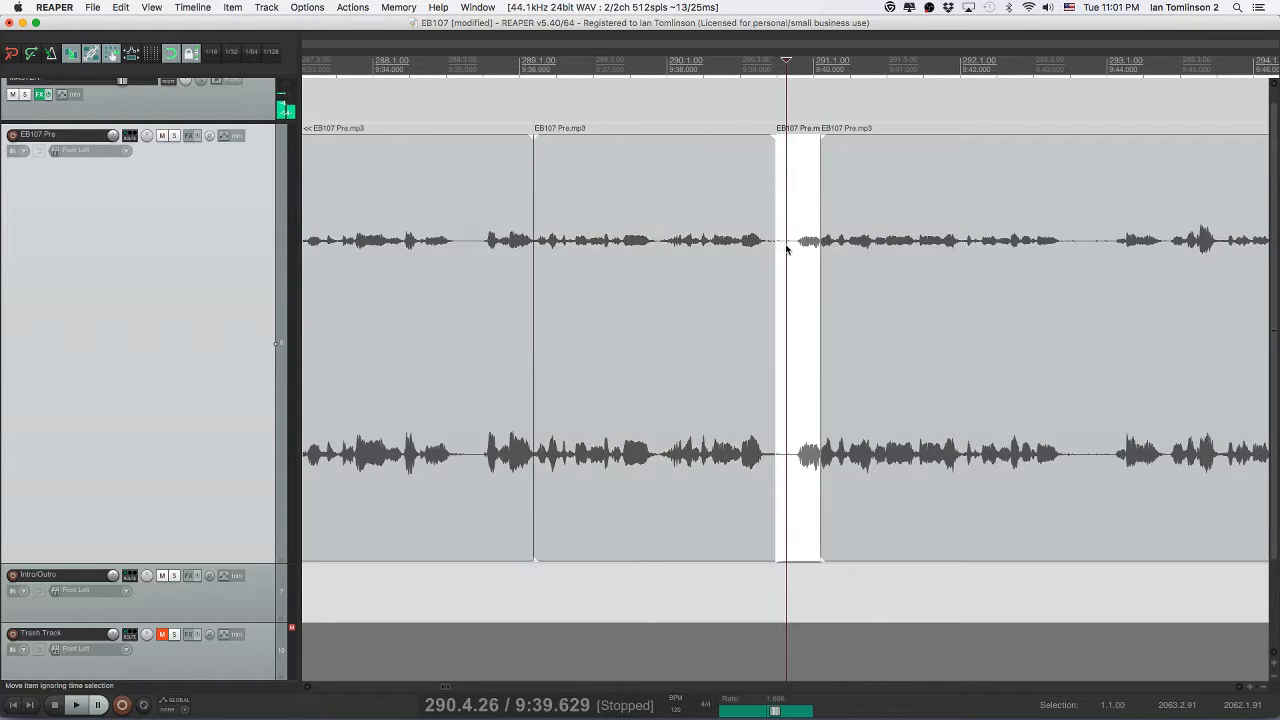
key("Delete")
left_click(709, 246)
key("space")
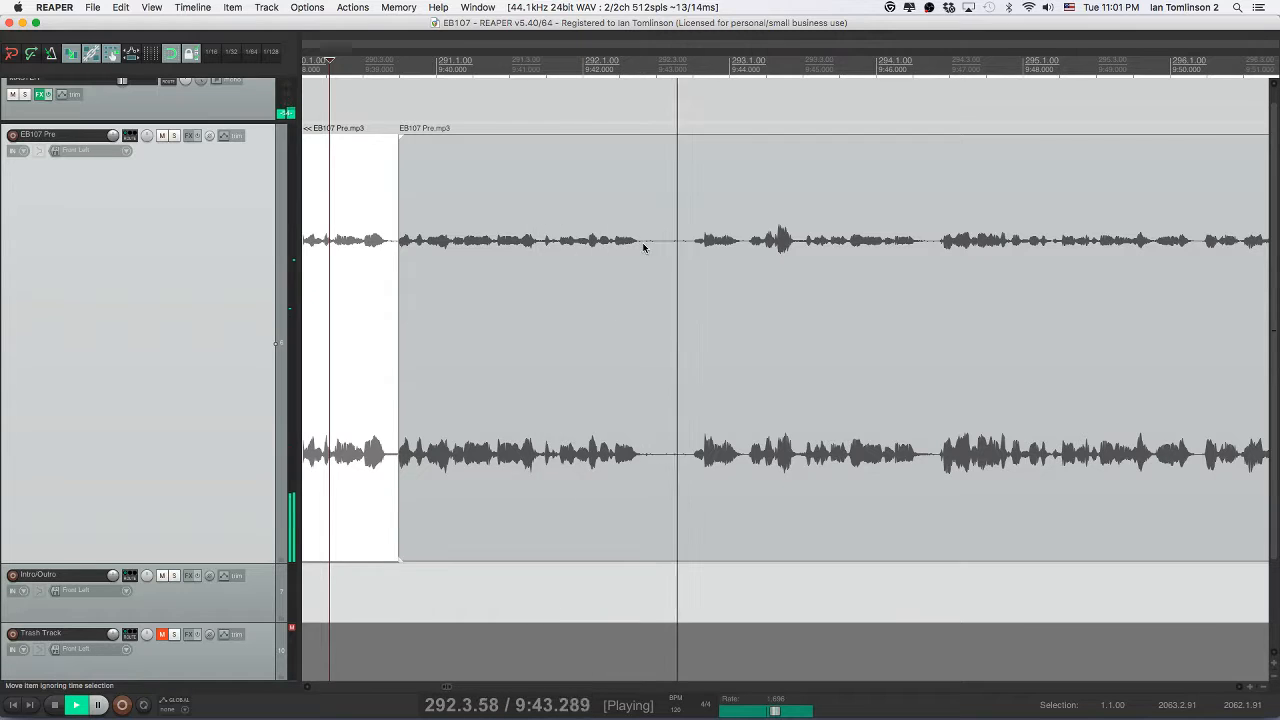
- Split out and delete the segment between about 9:42.8 and 9:43.3, closing the gap
left_click(643, 246)
key("s")
left_click(676, 244)
key("s")
key("Delete")
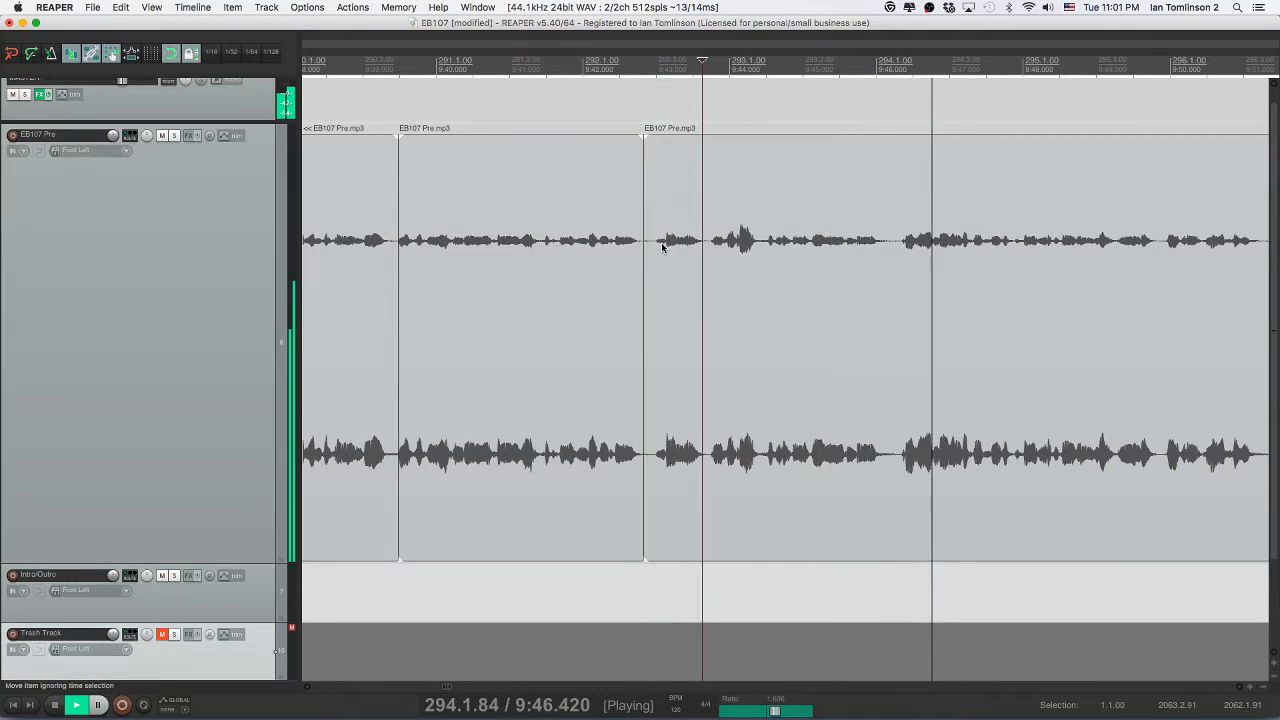
- Play the recording on from about 9:44.5 and save the project
key("space")
left_click(767, 262)
key("space")
key("super+s")
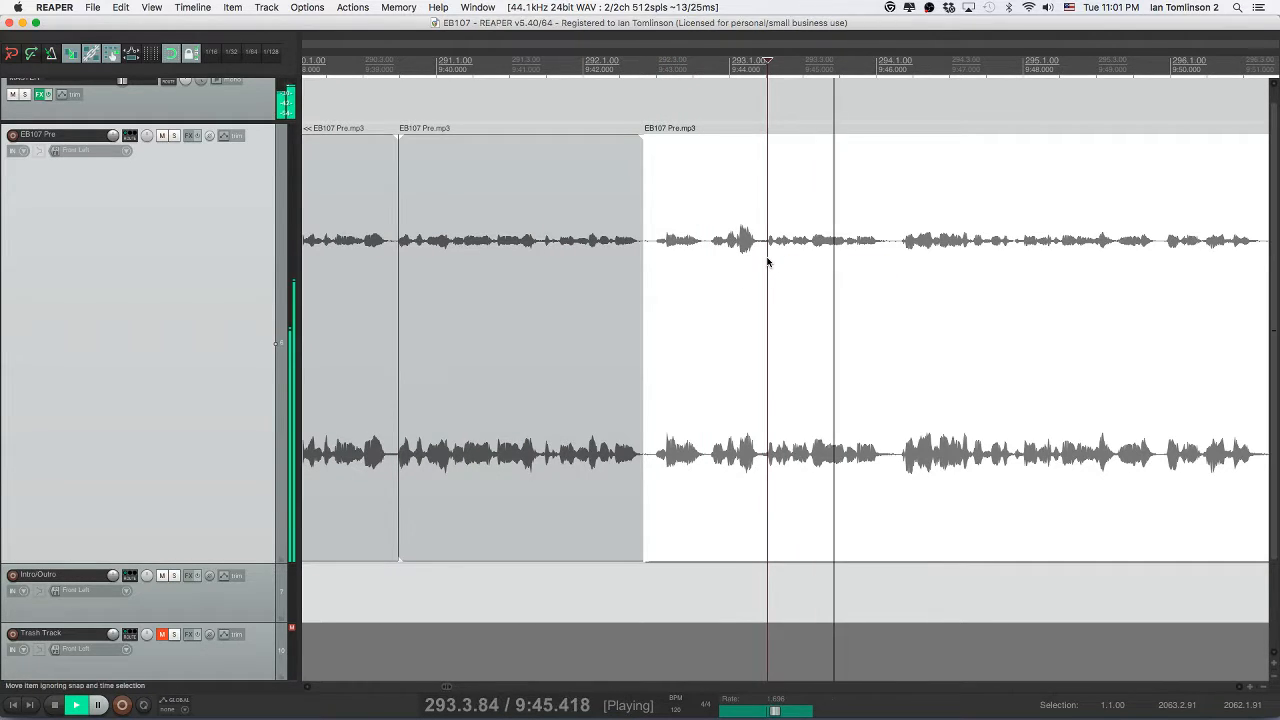
- Replay from about 9:46.5, and split out and delete the segment between about 9:46.2 and 9:46.5
left_click(676, 244)
key("space")
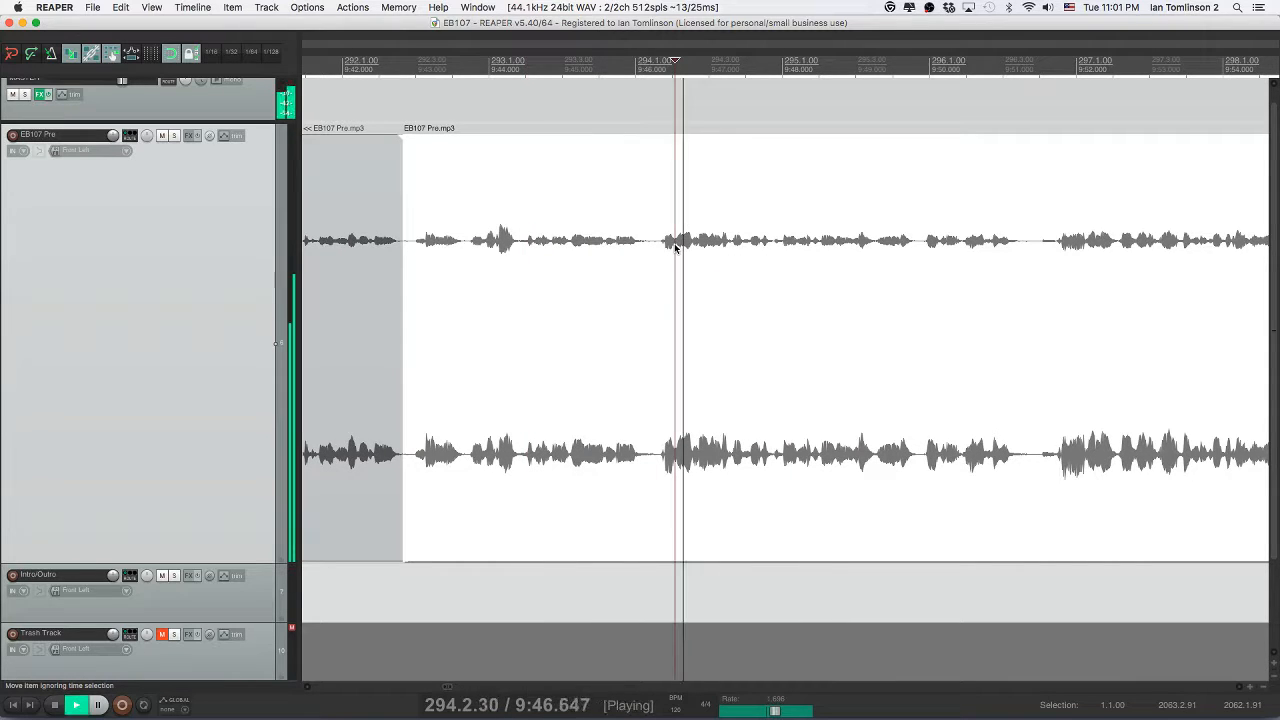
key("space")
key("s")
left_click(652, 246)
key("s")
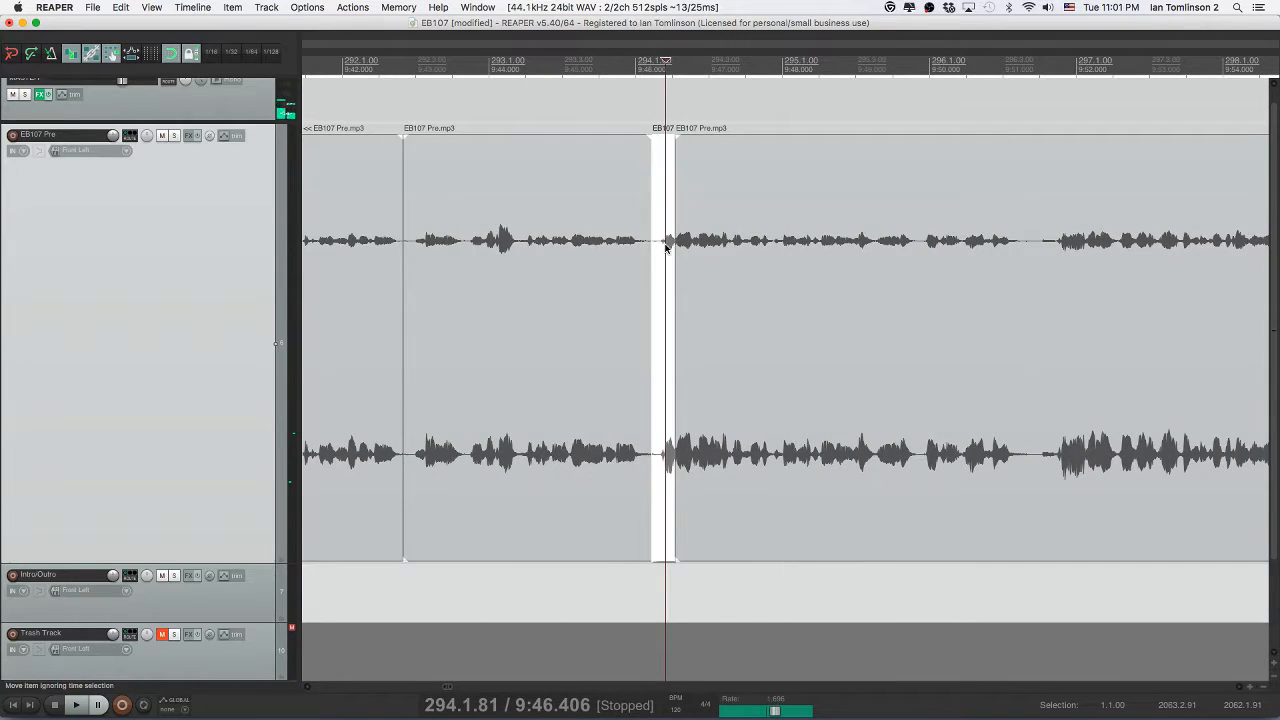
key("Delete")
- Play back the join from about 9:45.2, save the project and listen on to about 9:50.6
left_click(578, 250)
key("space")
scroll(577, 251, "right", 3)
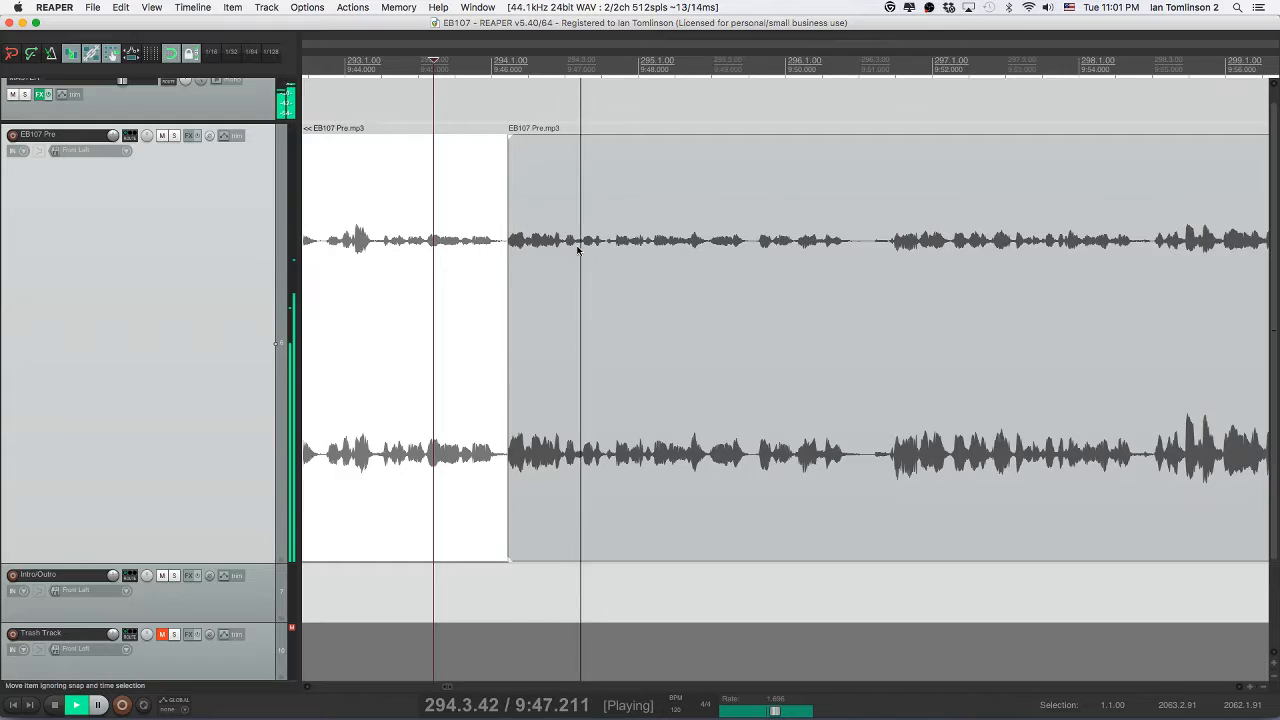
scroll(577, 251, "right", 3)
scroll(573, 246, "right", 2)
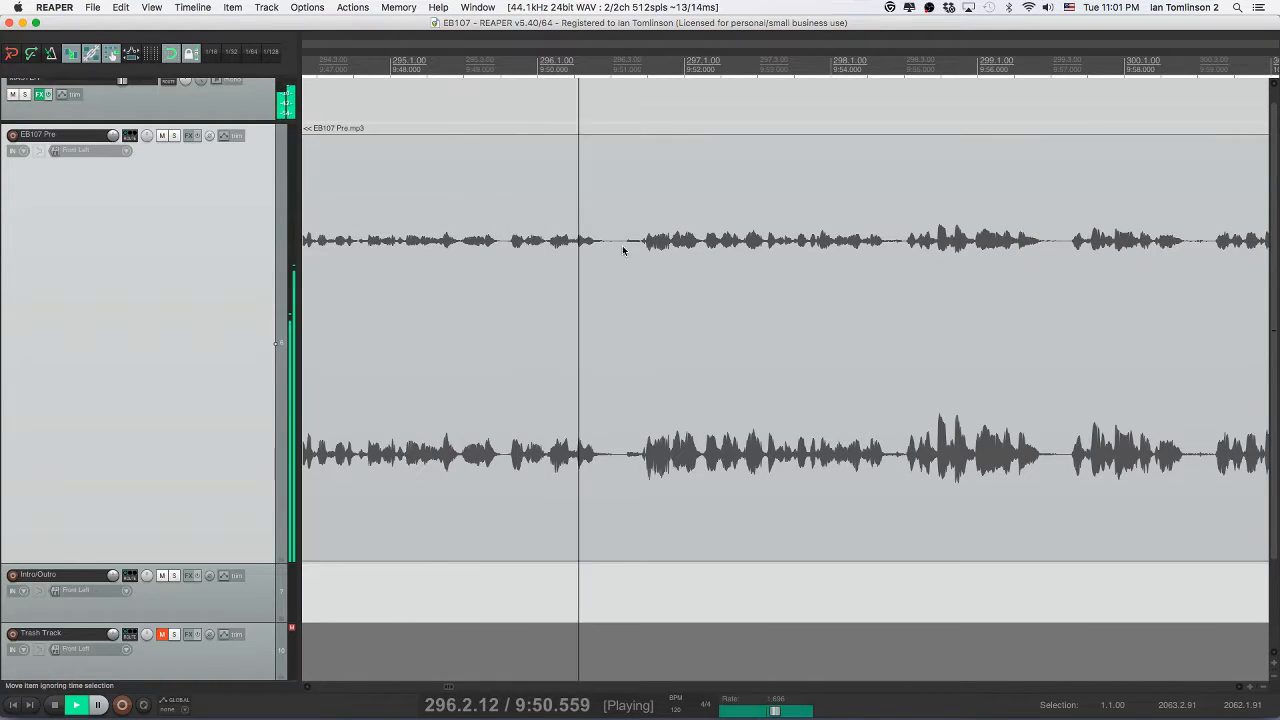
- Split out and delete the segment between about 9:51.1 and 9:51.8, closing the gap
left_click(670, 242)
key("space")
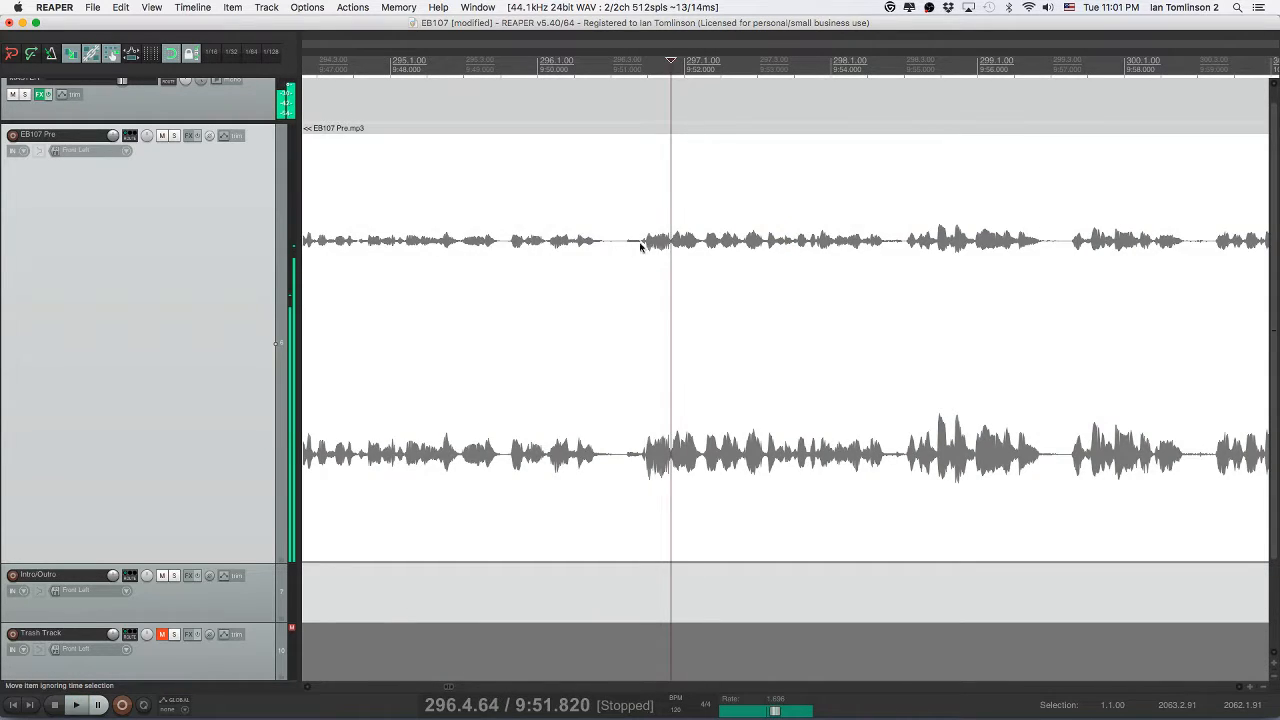
key("s")
left_click(620, 245)
key("s")
left_click(639, 244)
key("Delete")
- Play back the join from about 9:50 and save the project
left_click(528, 249)
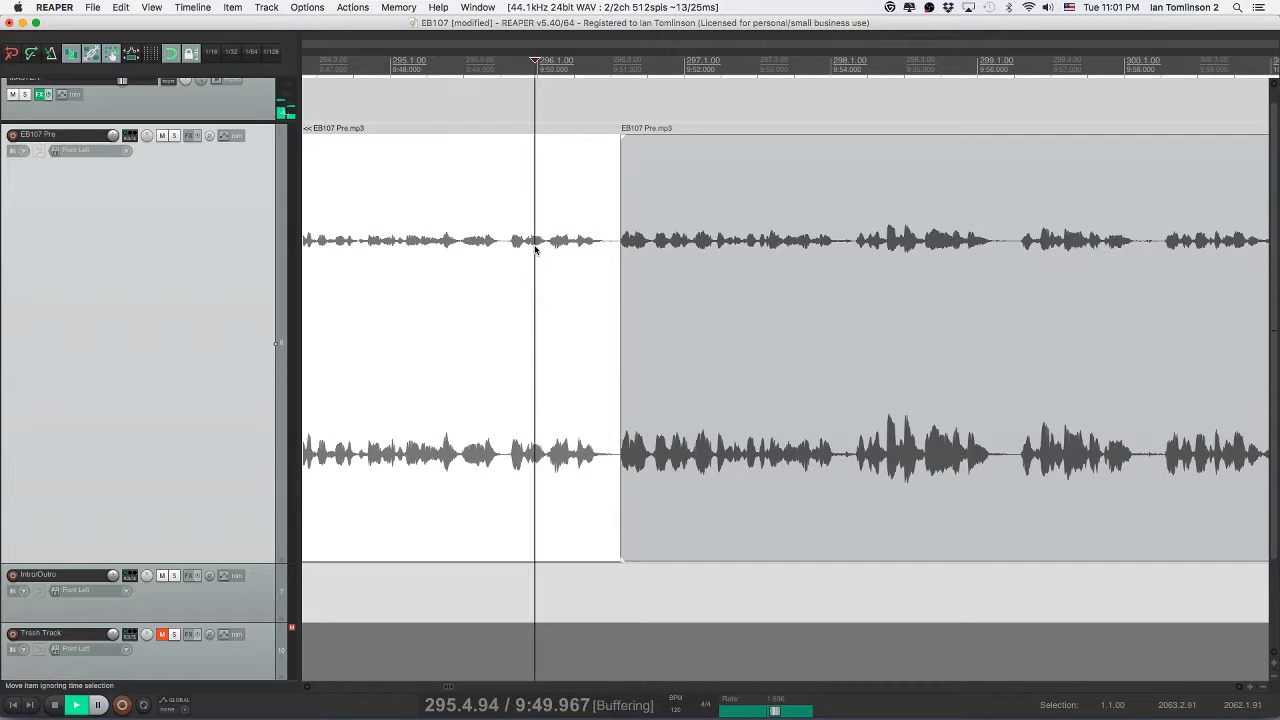
key("space")
key("super+s")
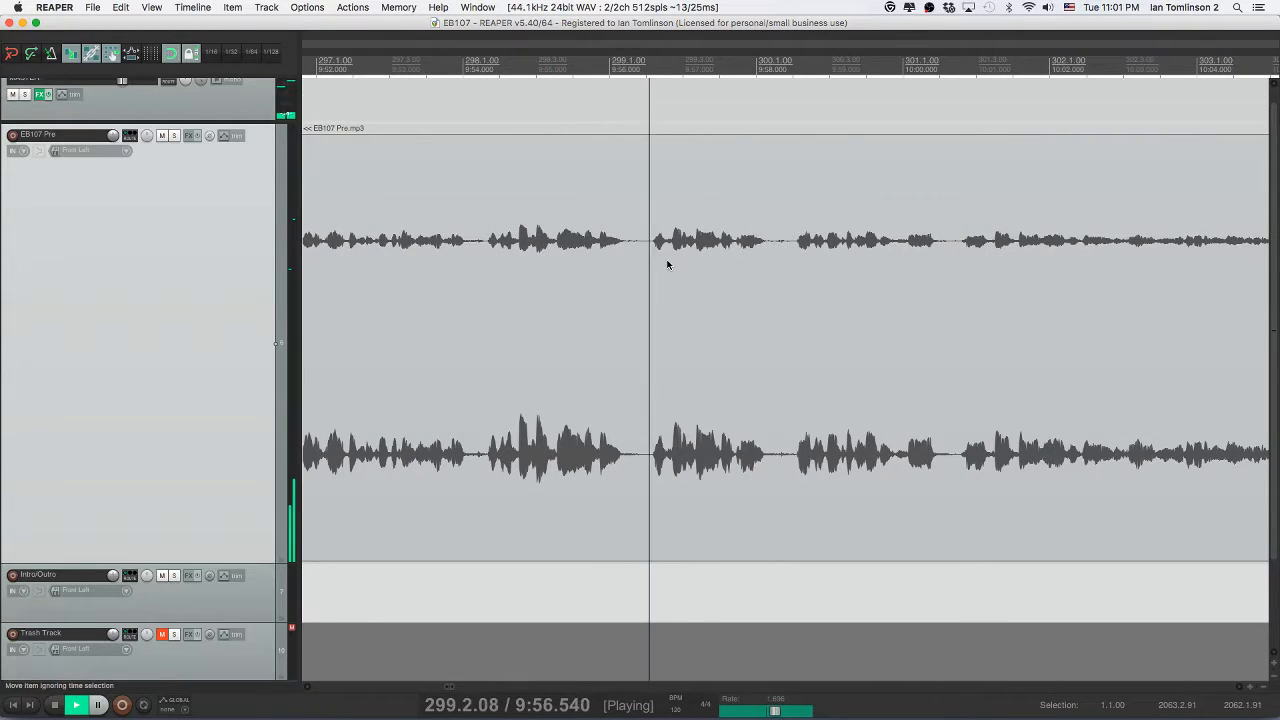
- Split out and delete the segment between about 9:56.4 and 9:56.8, closing the gap
left_click(666, 252)
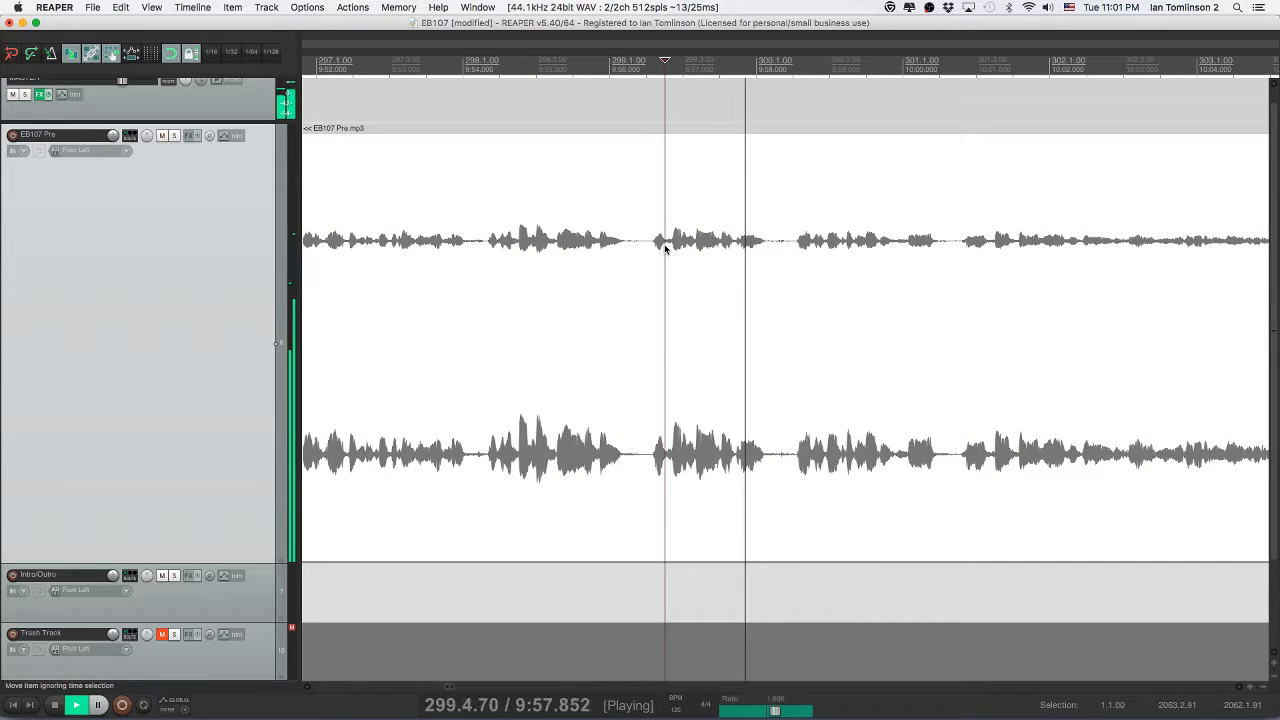
key("space")
key("space")
key("s")
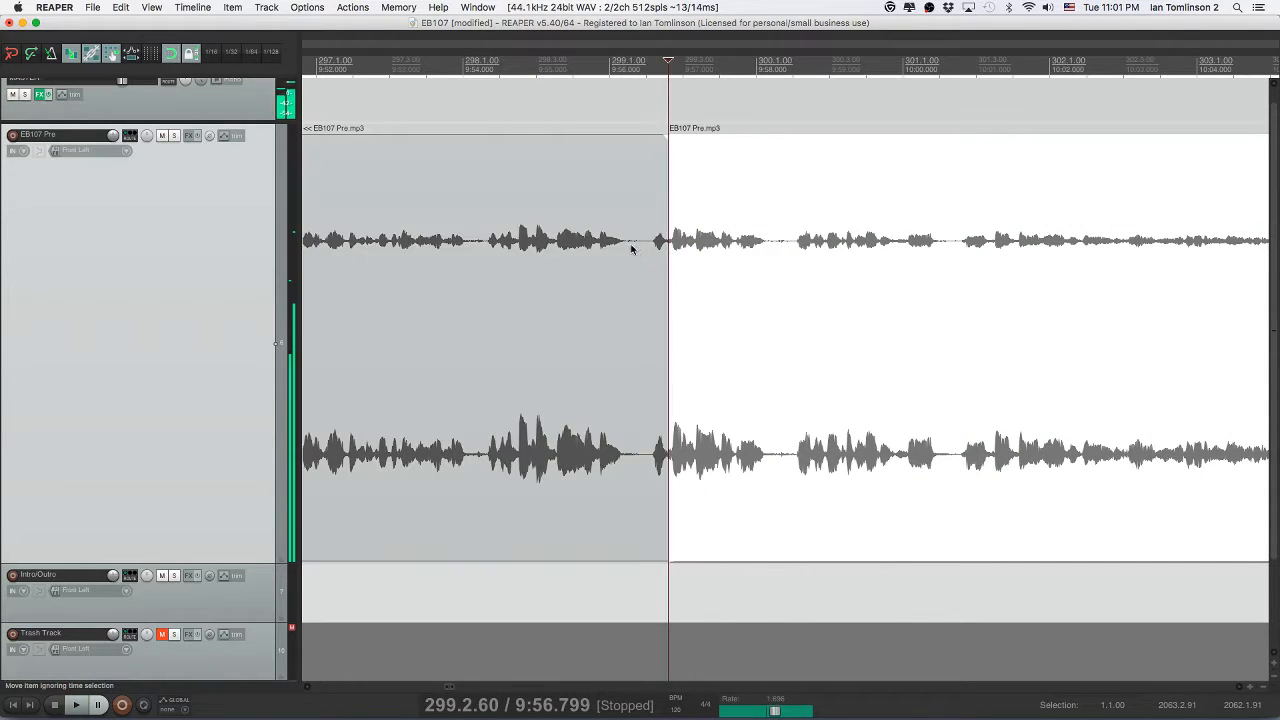
left_click(640, 250)
key("s")
left_click(657, 250)
key("Delete")
- Play back the join from about 9:55.9 and save the project
left_click(600, 251)
key("space")
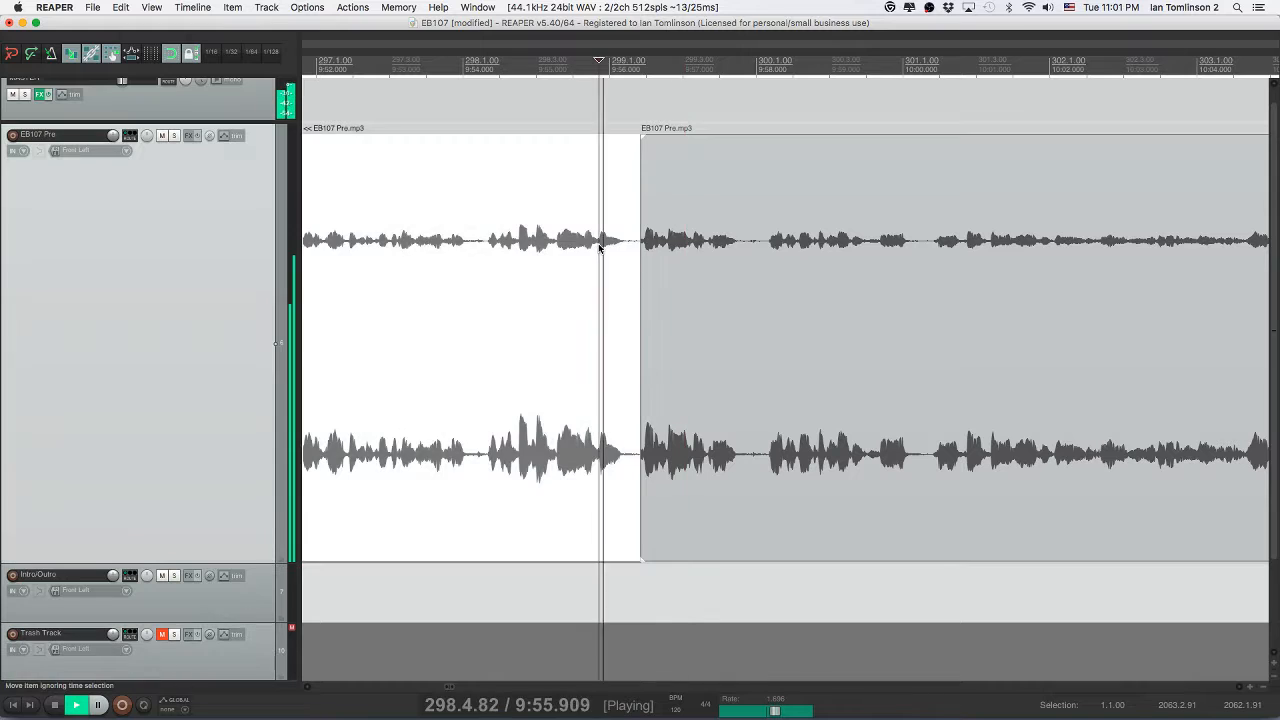
key("super+s")
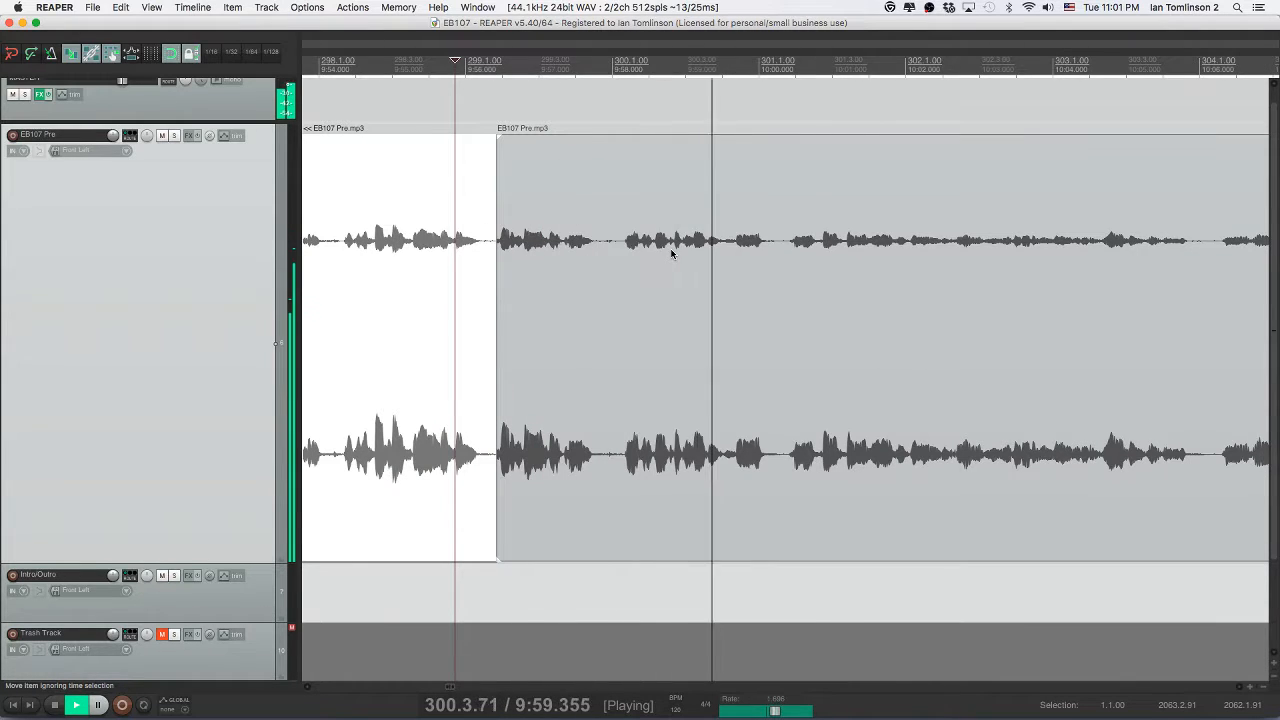
- Replay the passage from about 9:58.3 to check the speech
left_click(641, 243)
key("space")
left_click(635, 243)
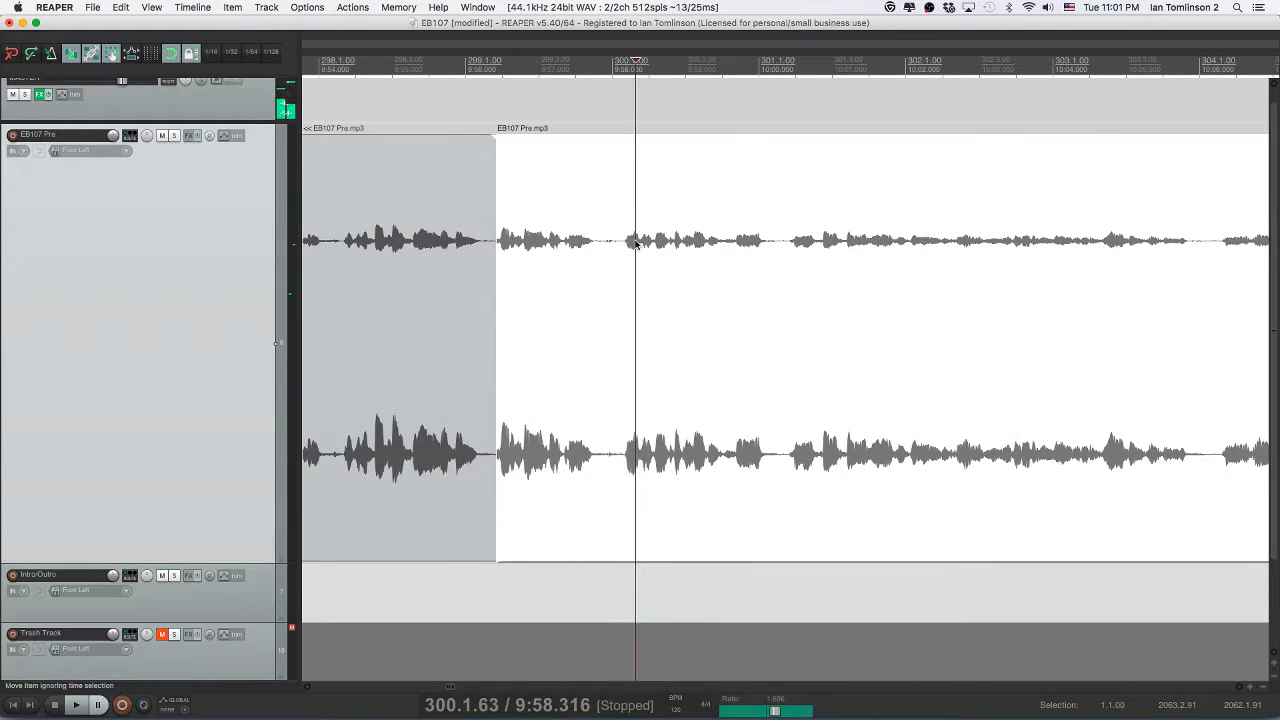
key("space")
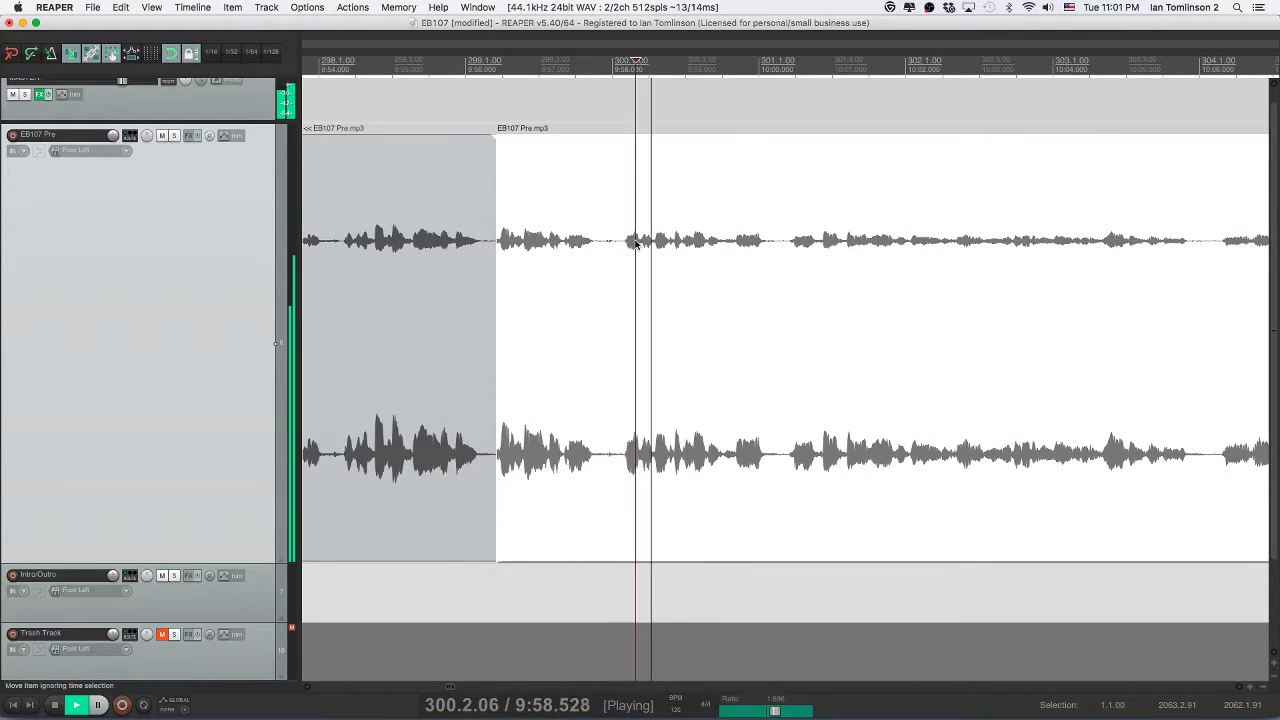
- Split out and delete the segment between about 10:00.2 and 10:00.8, then play back the join from about 9:59.7 and save
key("s")
left_click(702, 247)
key("s")
left_click(715, 247)
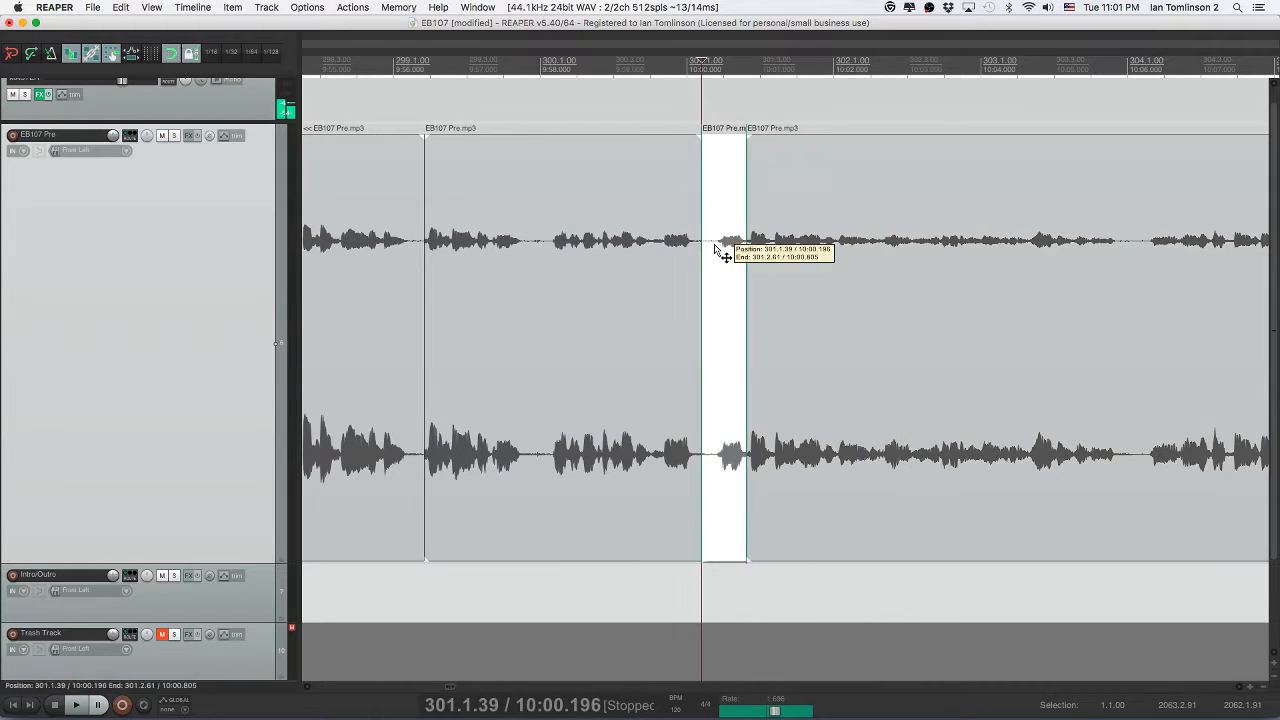
key("Delete")
left_click(664, 245)
key("space")
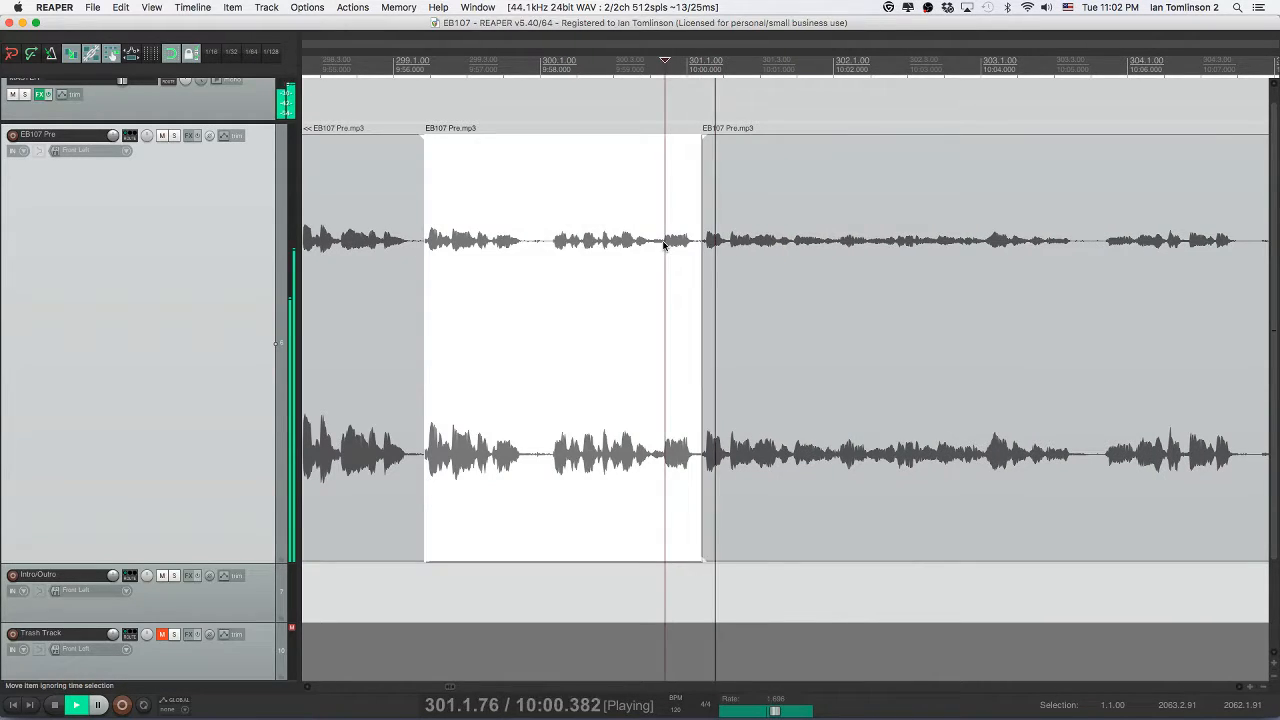
key("Delete")
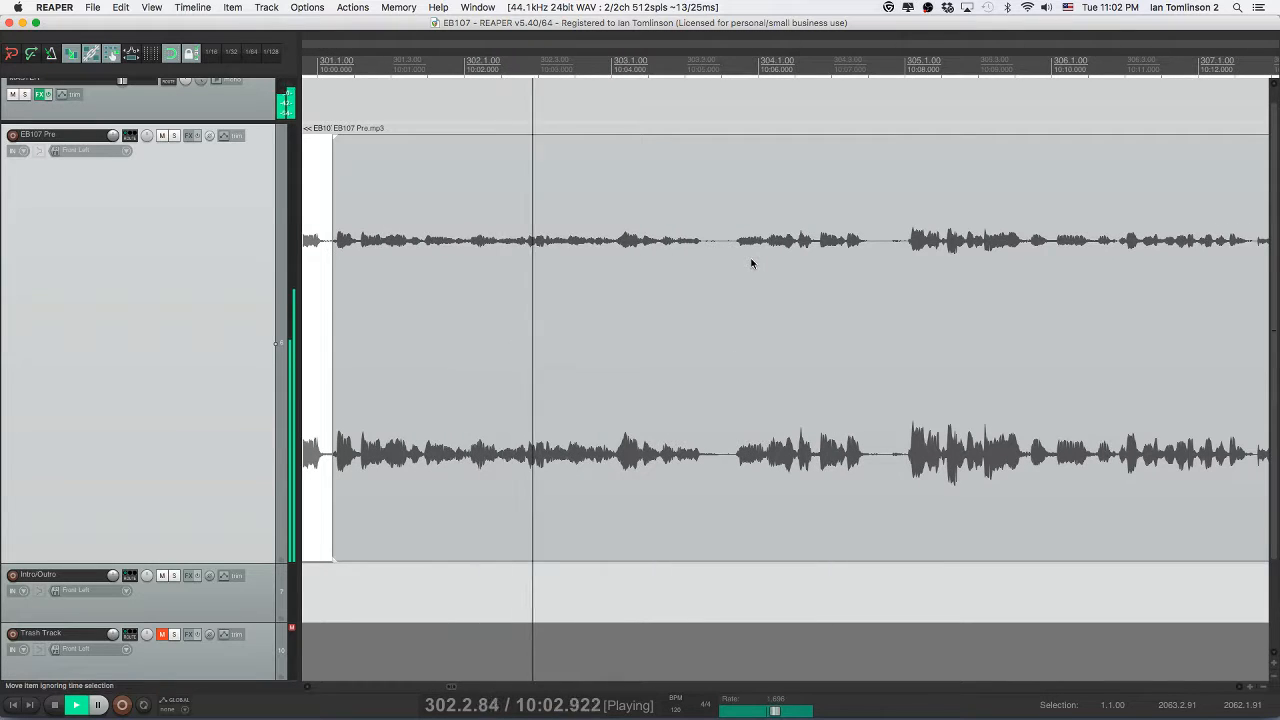
- Replay the passage from about 10:02.1 and split the clip at about 10:02.5
key("space")
left_click(478, 250)
key("space")
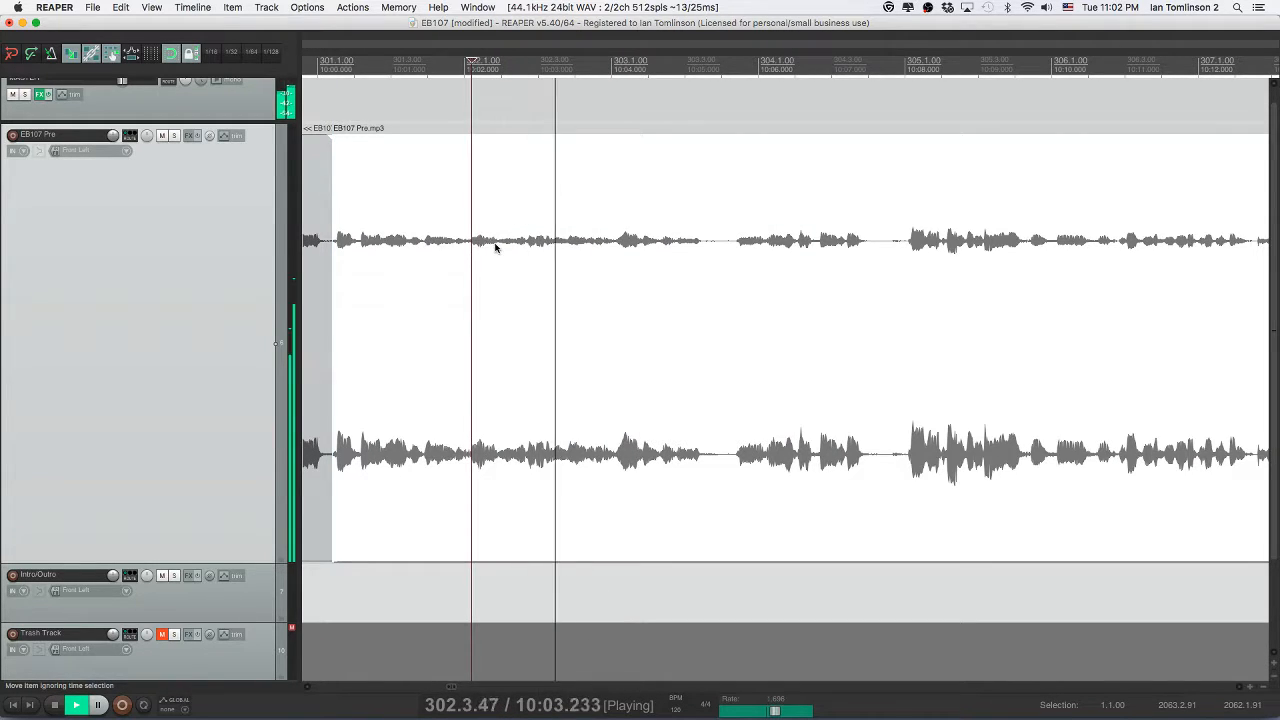
key("space")
left_click(500, 249)
key("s")
- Replay the speech from about 10:01.7 repeatedly to locate where the unwanted part before the 10:02.5 split begins
left_click(449, 245)
key("space")
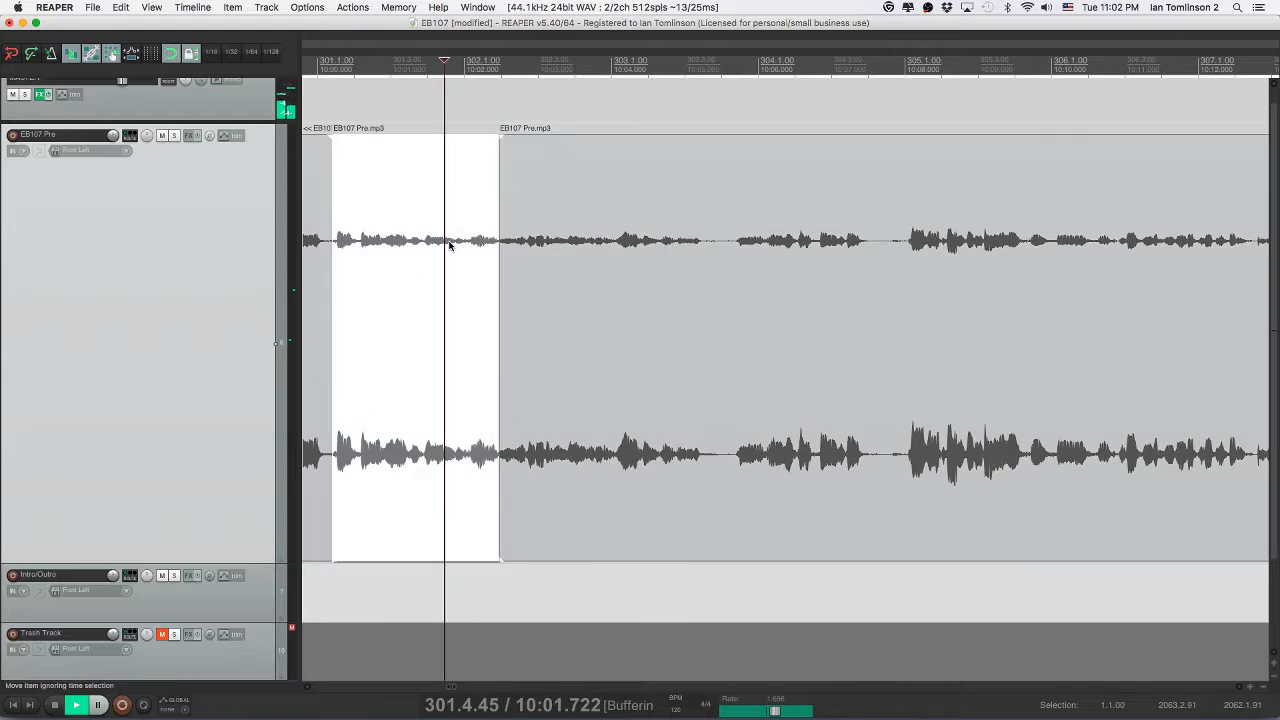
key("space")
left_click(472, 248)
left_click(439, 244)
key("space")
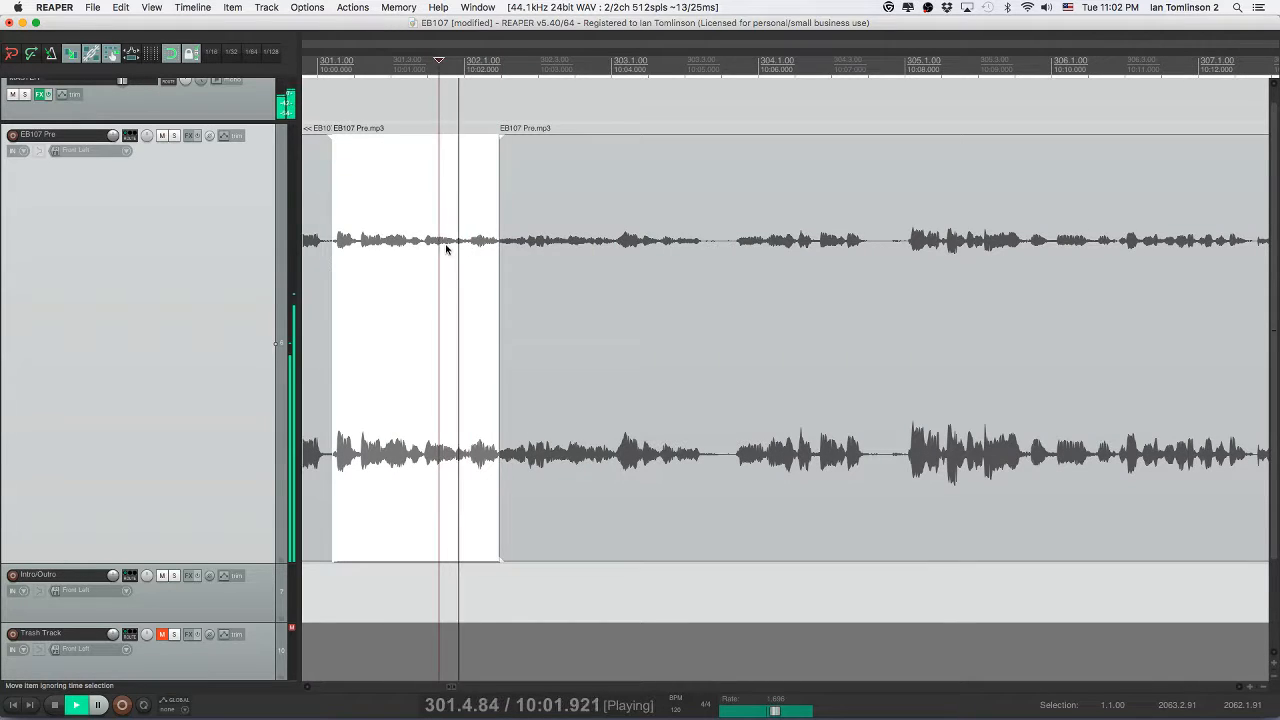
key("space")
left_click(454, 245)
key("space")
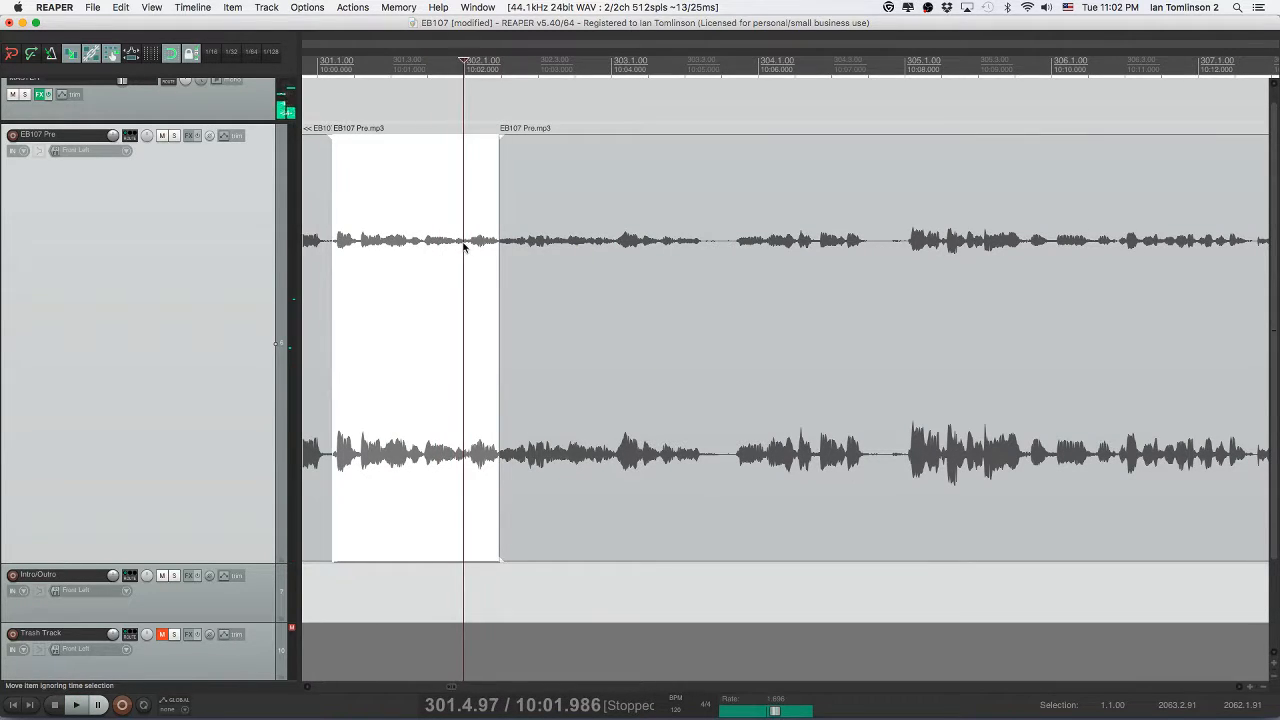
- Split at about 10:02.0, delete the segment up to 10:02.5, and play back from about 10:00.8, saving the project
key("s")
left_click(476, 247)
key("Delete")
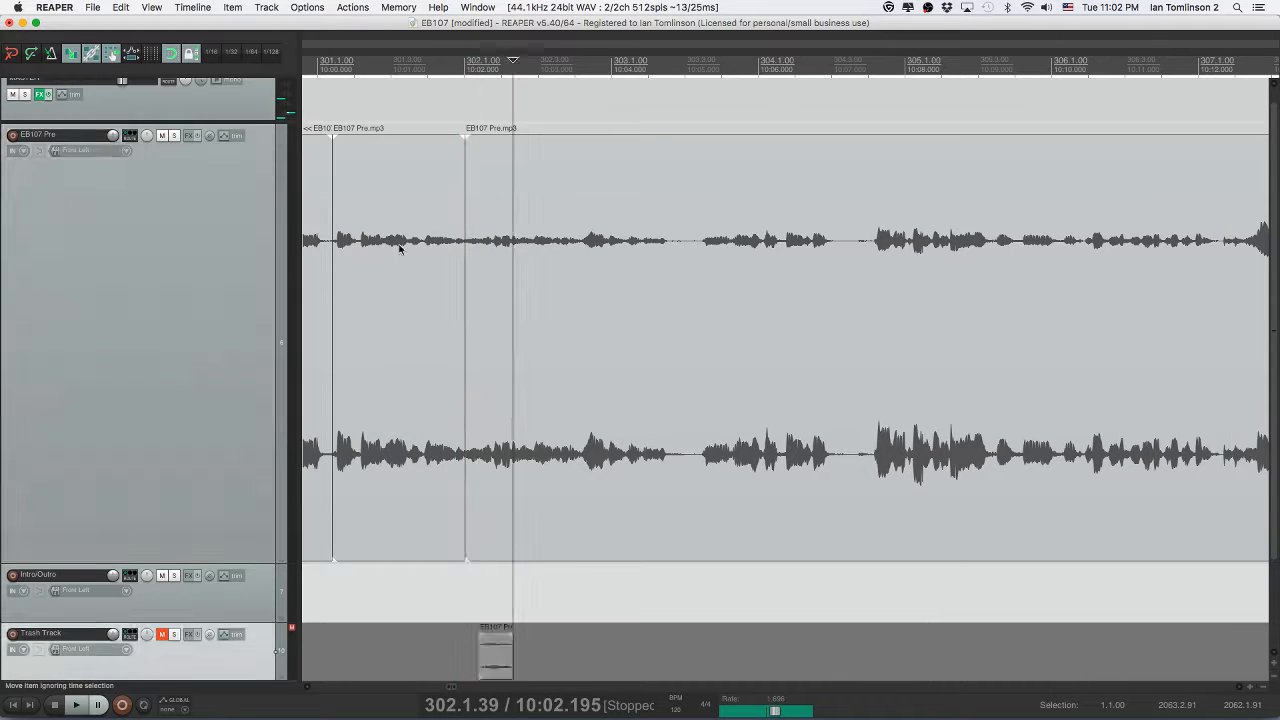
left_click(374, 245)
key("space")
scroll(577, 269, "right", 3)
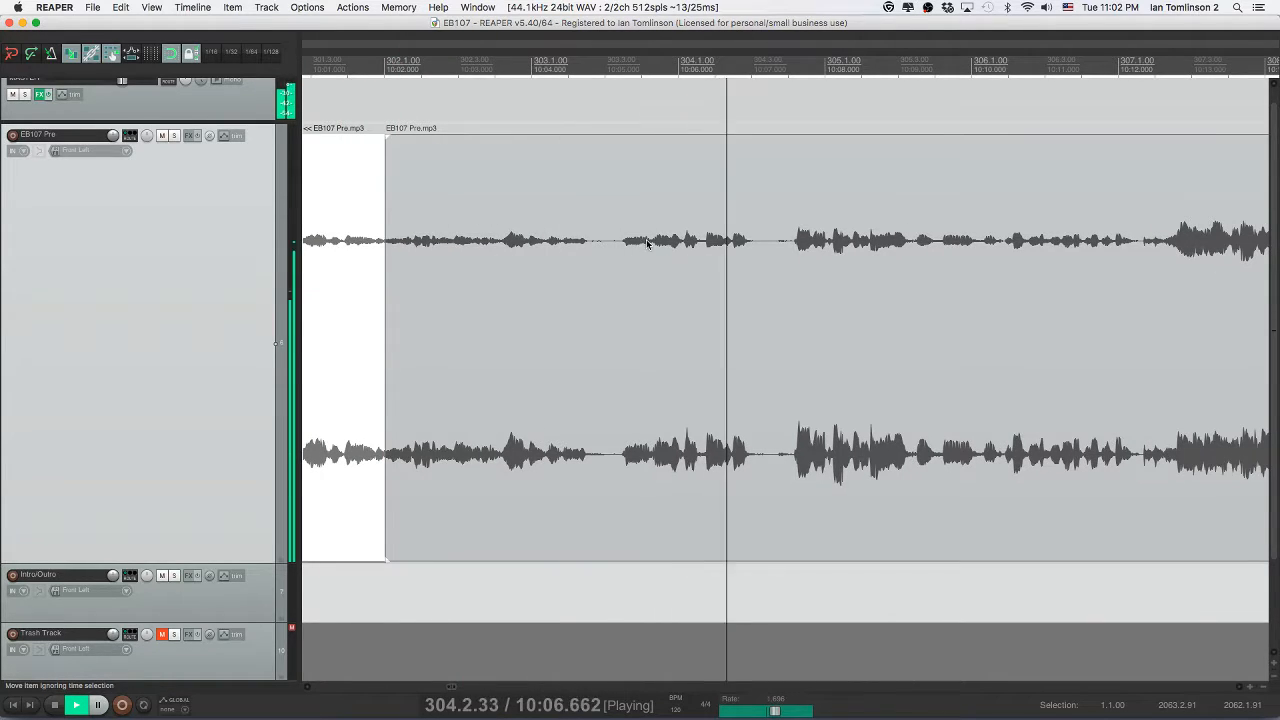
- Split out and delete the segment between about 10:05.1 and 10:05.6, play back the join from about 10:04.1 and save
key("space")
key("s")
left_click(611, 246)
key("s")
key("Delete")
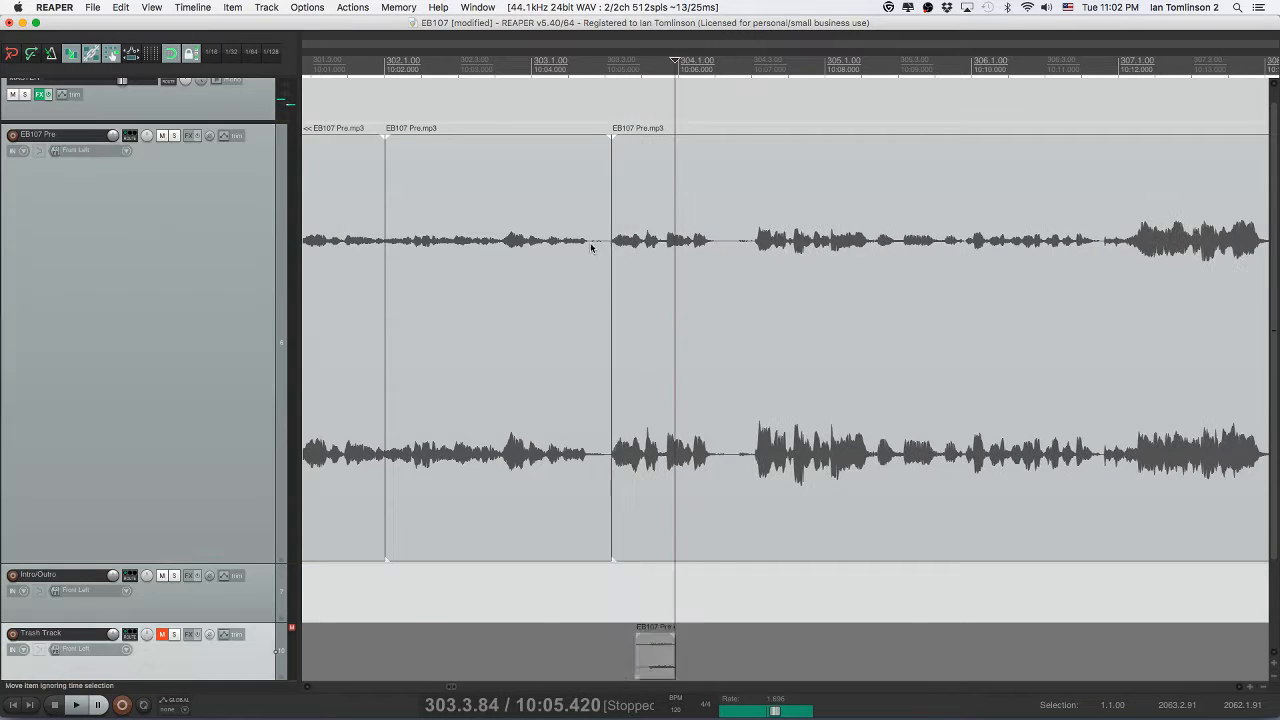
left_click(543, 243)
key("space")
scroll(620, 254, "right", 5)
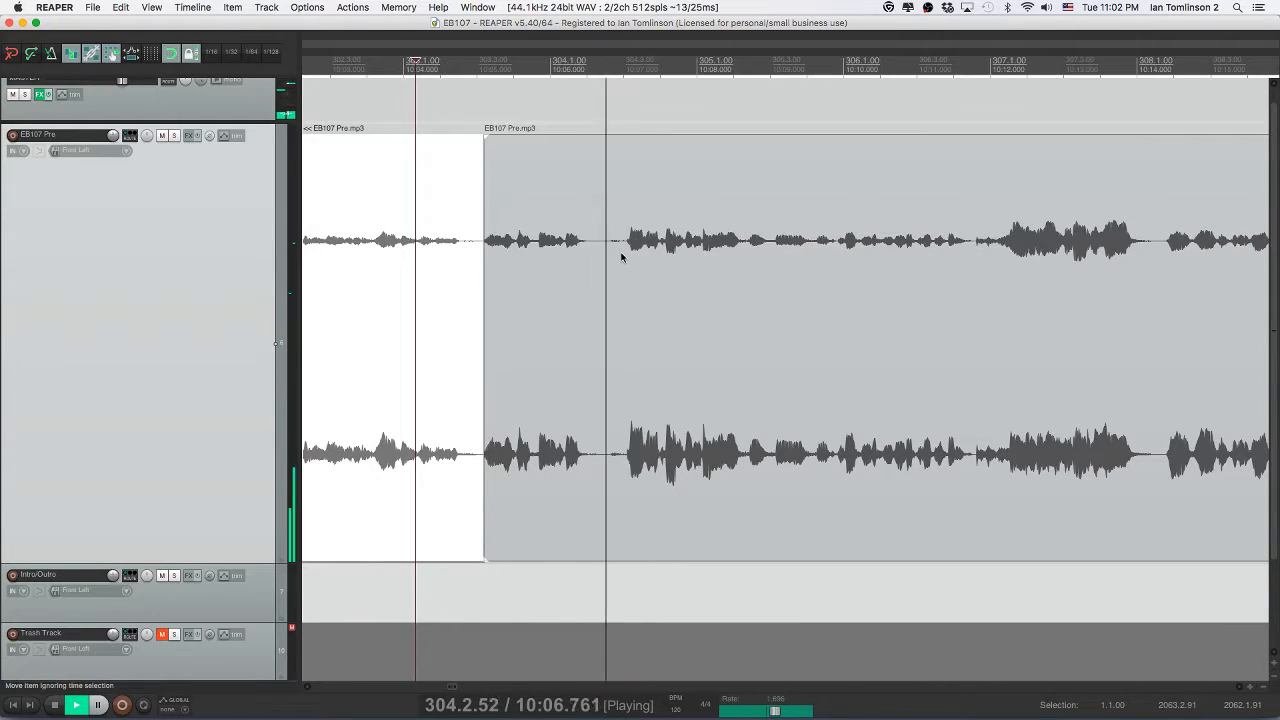
- Listen on to about 10:10 and replay the passage from about 10:07.6 to locate the unwanted words
scroll(622, 257, "right", 3)
scroll(622, 257, "right", 3)
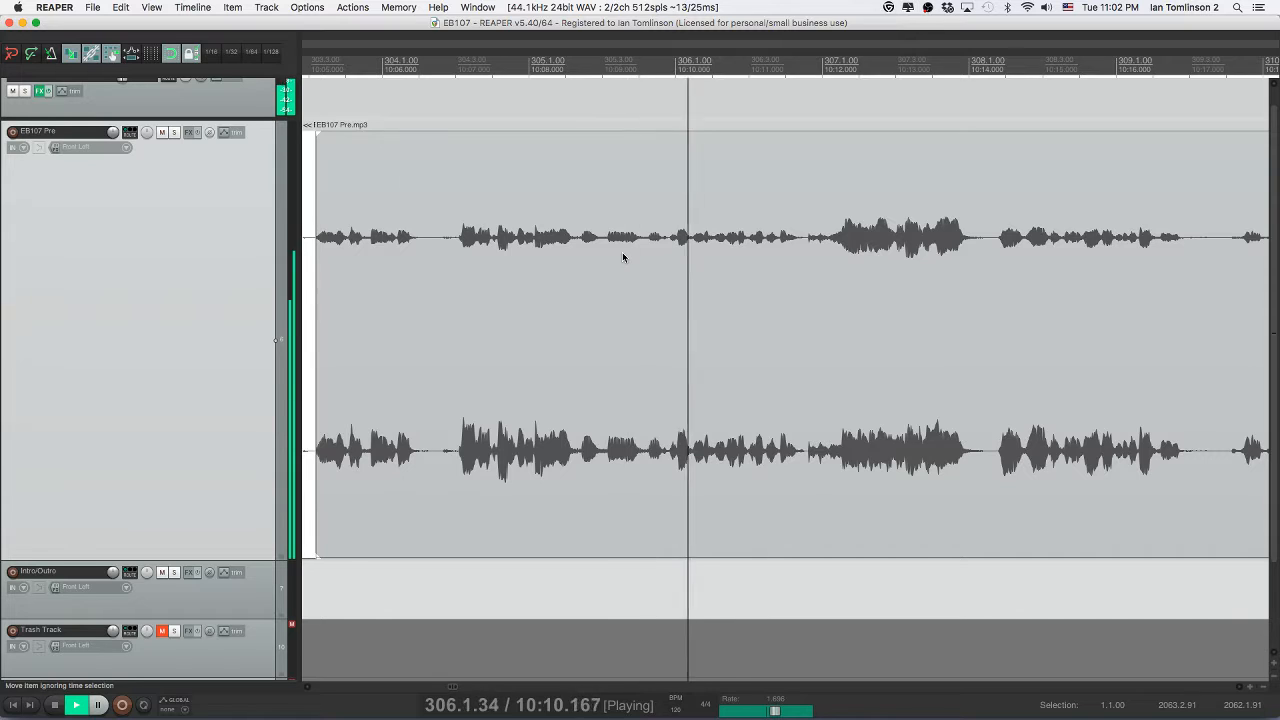
key("space")
left_click(501, 233)
key("space")
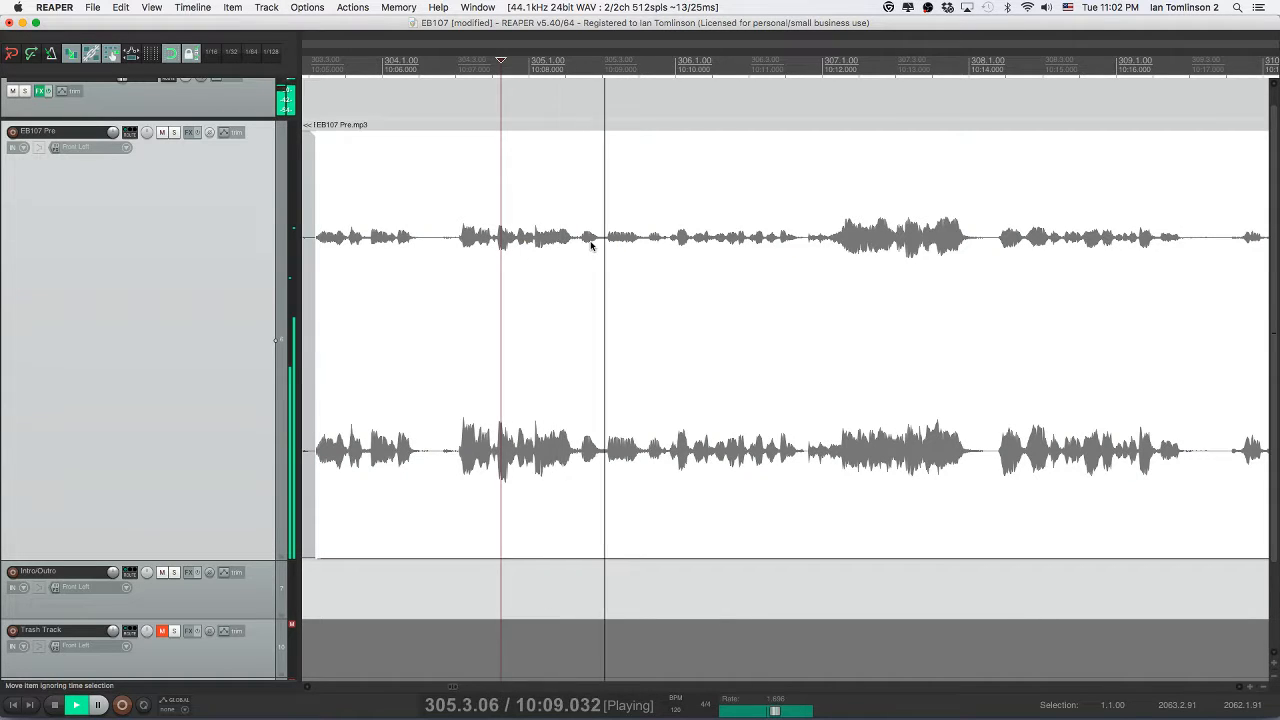
key("space")
key("space")
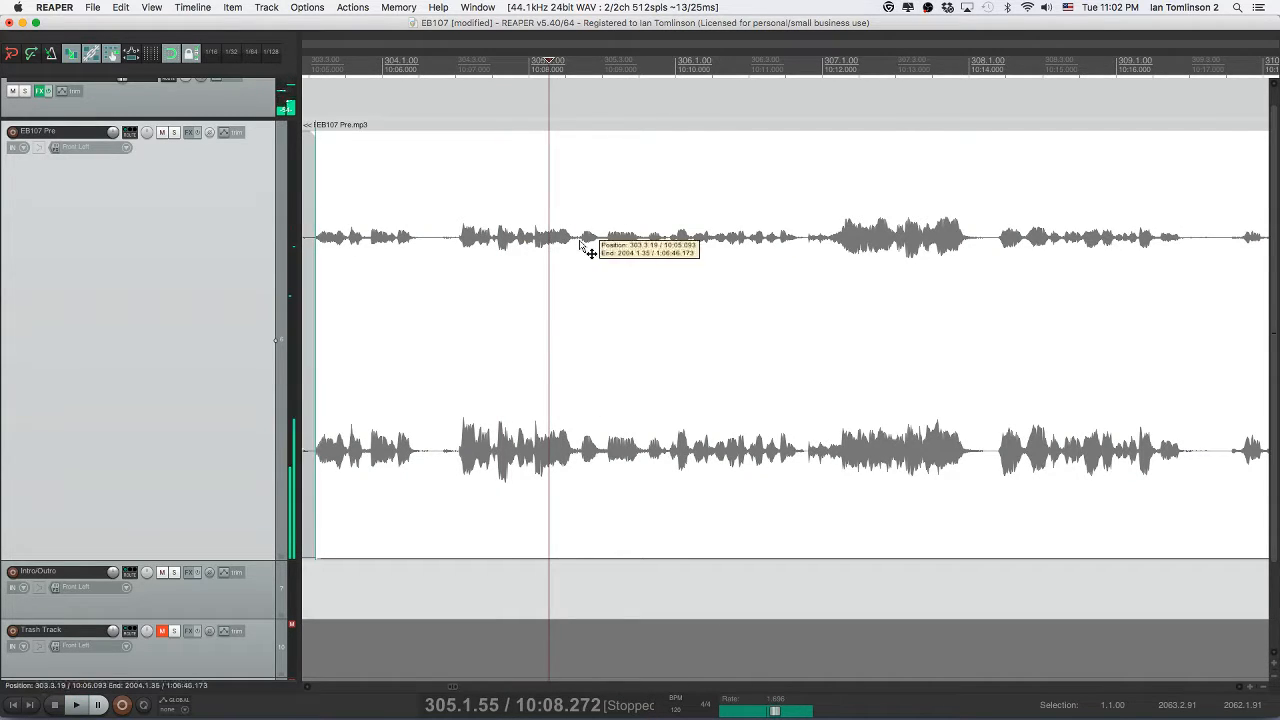
- Split out and remove the segment between about 10:08.7 and 10:09.9, closing the gap
left_click(580, 243)
key("space")
key("space")
key("s")
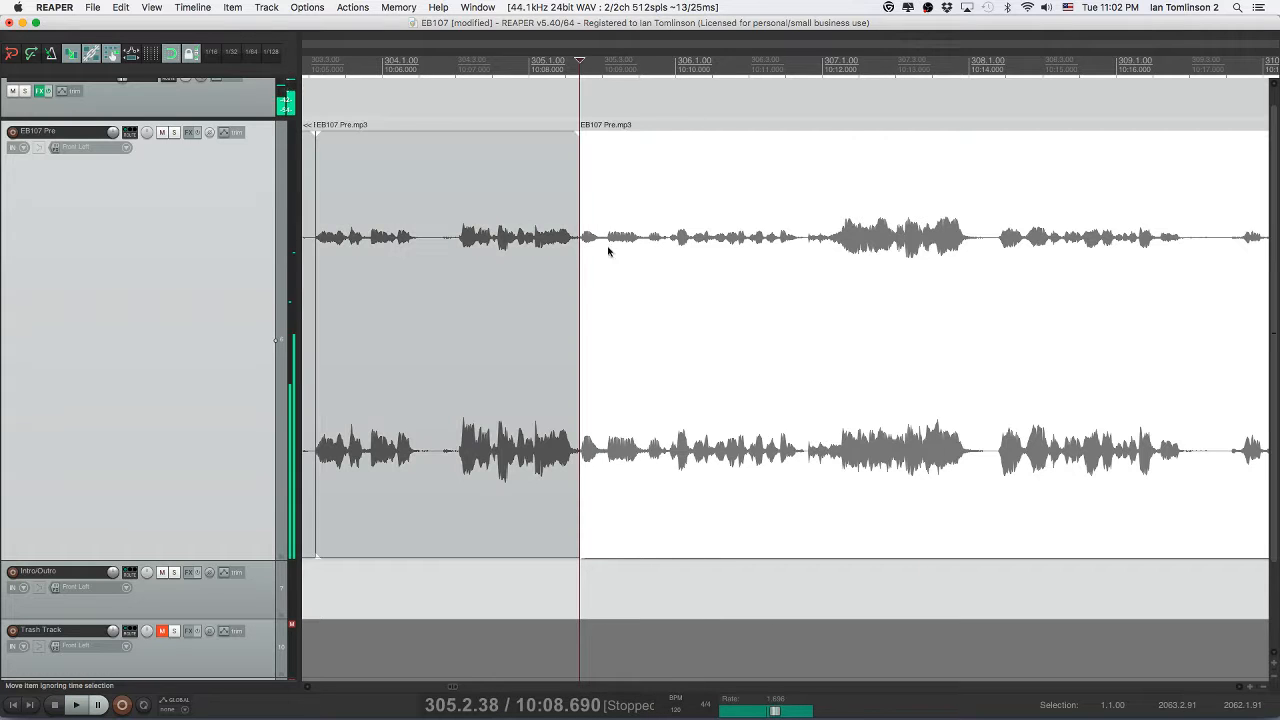
left_click(666, 248)
key("s")
left_click(625, 251)
key("super+x")
- Play back the join from about 10:08.3 and save the project
left_click(549, 253, "super")
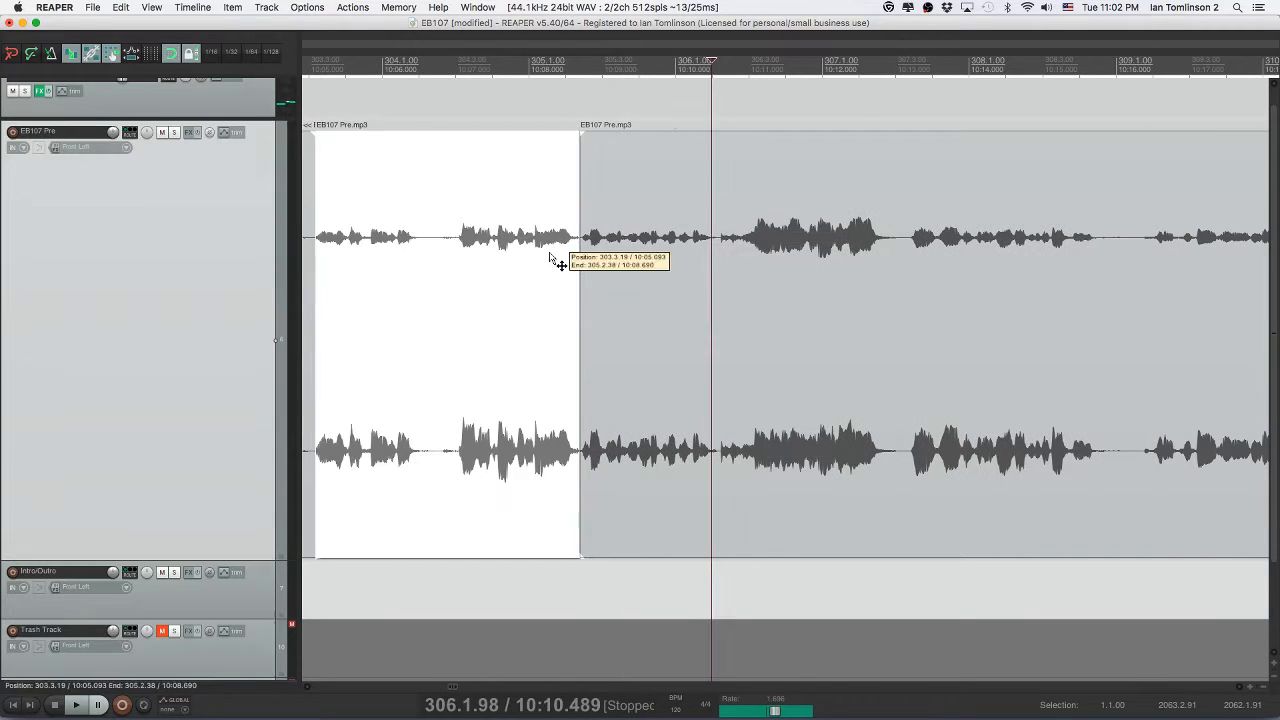
key("space")
key("super+s")
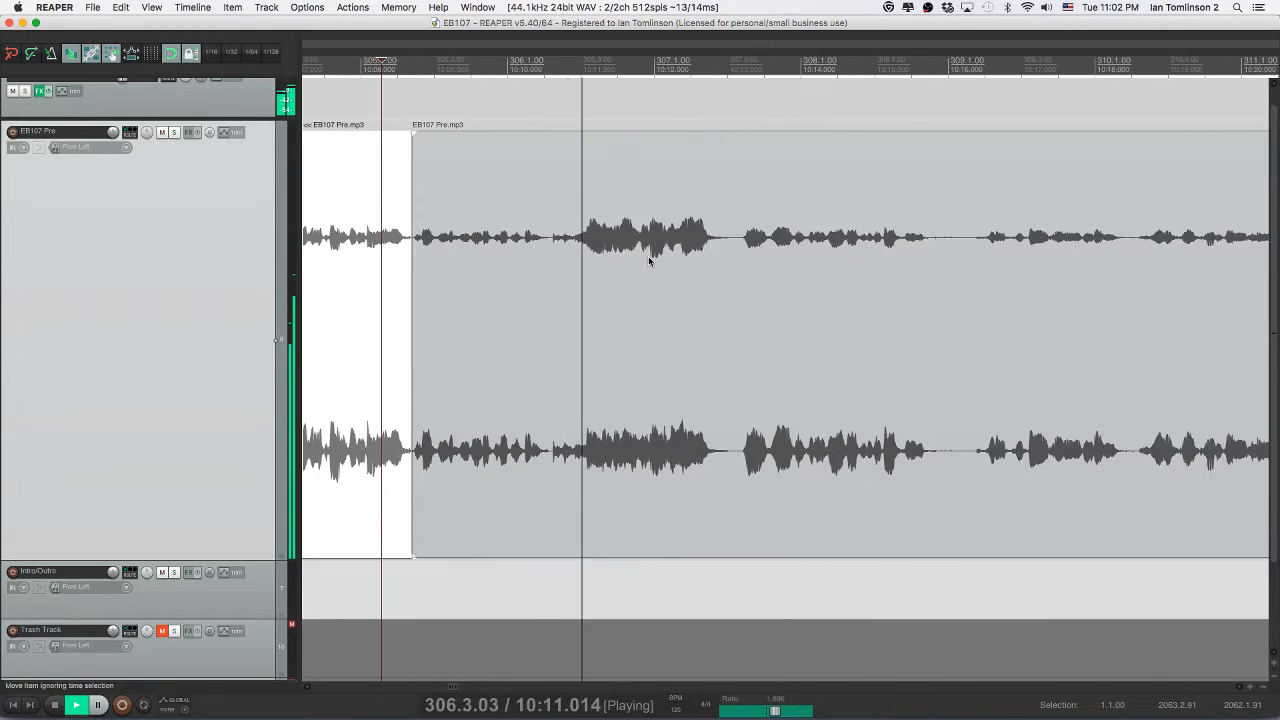
- Split out and delete the segment between about 10:13.1 and 10:13.6, play back the join from about 10:12.4 and save
key("space")
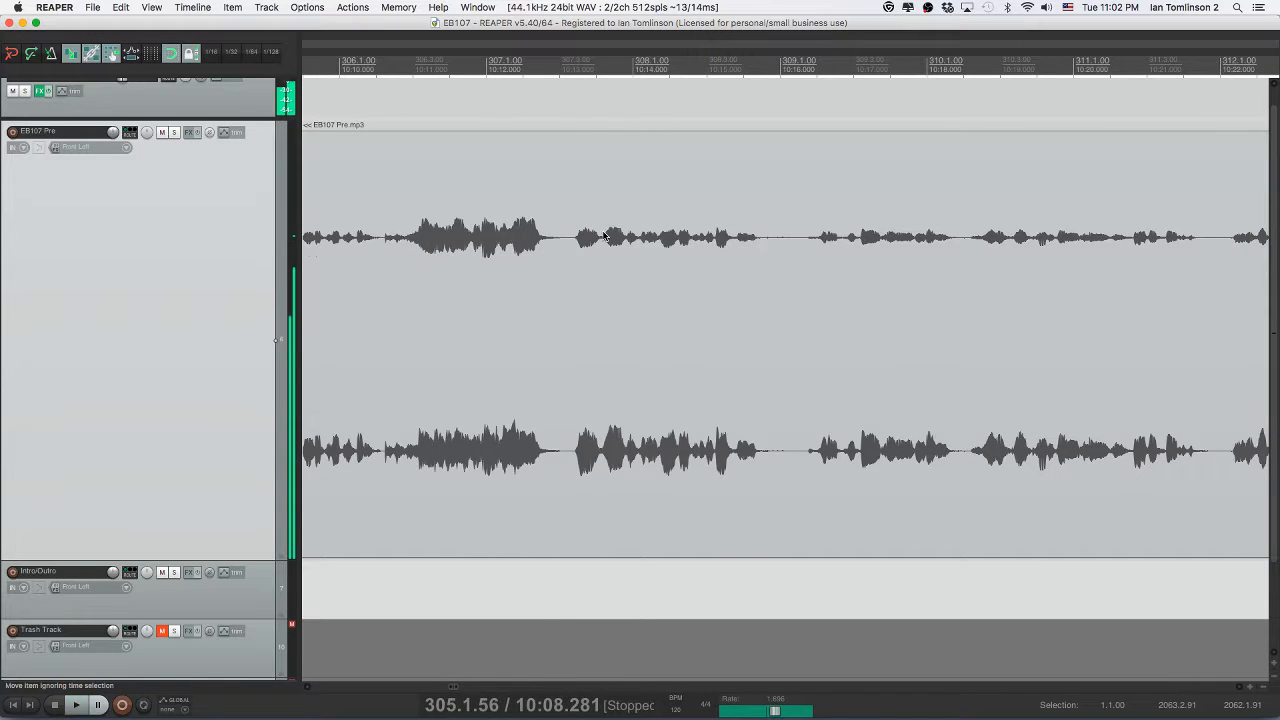
left_click(602, 240)
key("s")
left_click(567, 241)
key("s")
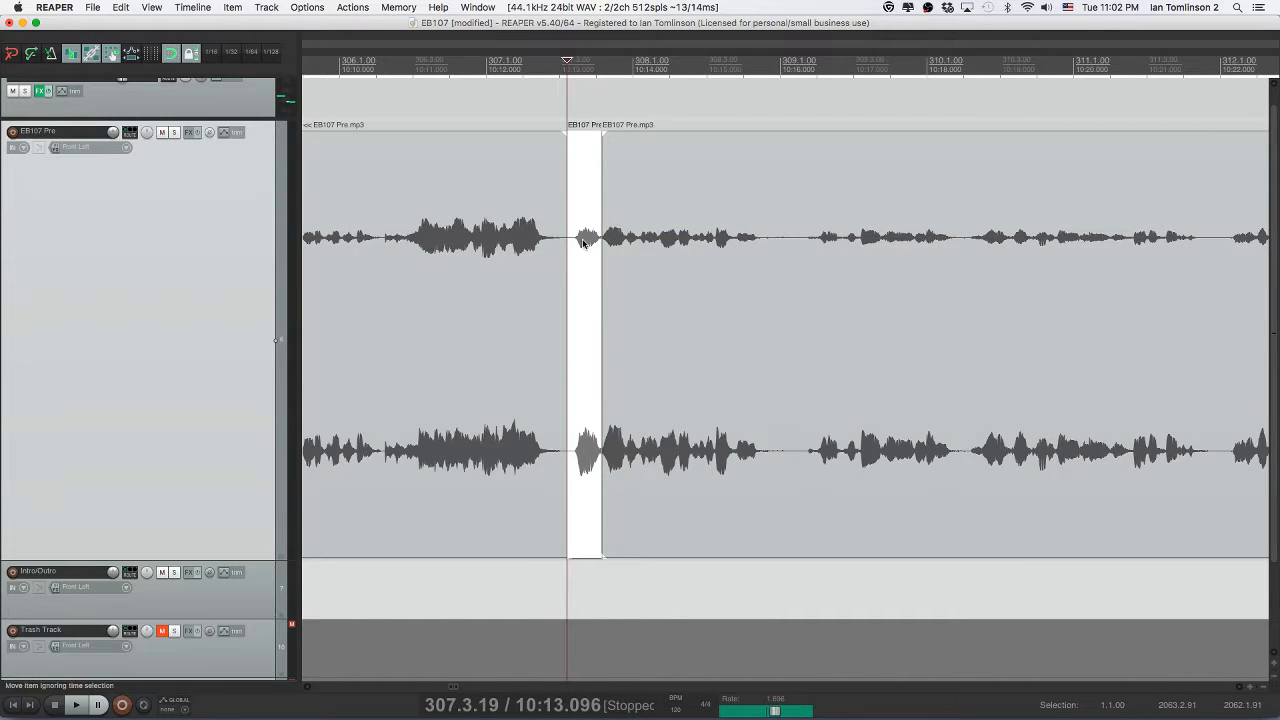
key("Delete")
left_click(514, 240)
key("space")
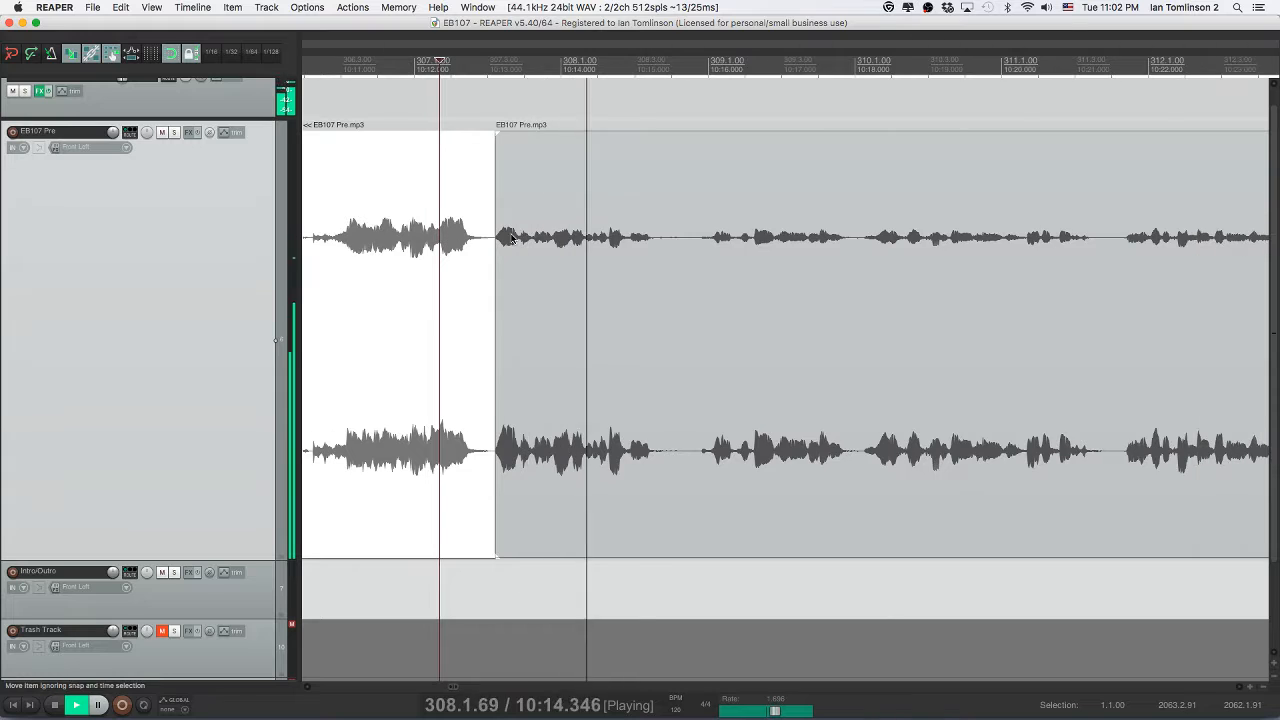
- Split out and delete the segment between about 10:15.3 and 10:16.3, play back the join from about 10:14.3 and save
left_click(657, 241)
key("s")
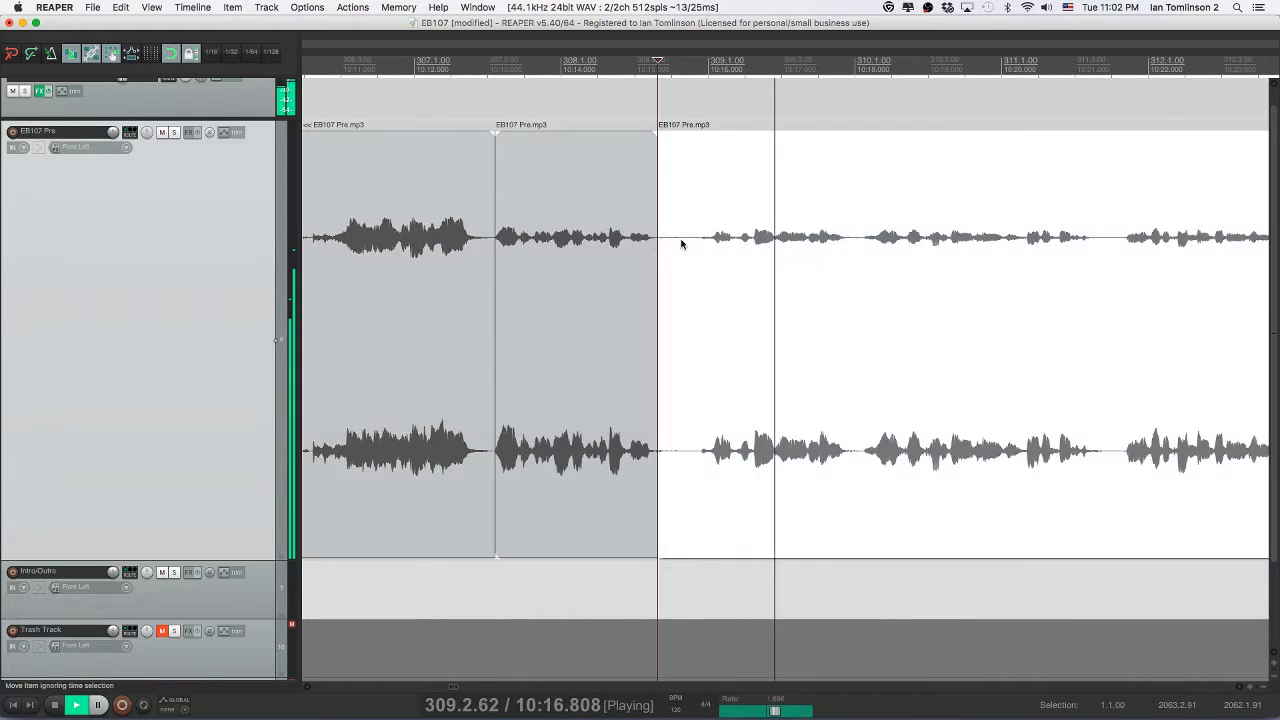
left_click(733, 241)
key("s")
left_click(700, 241)
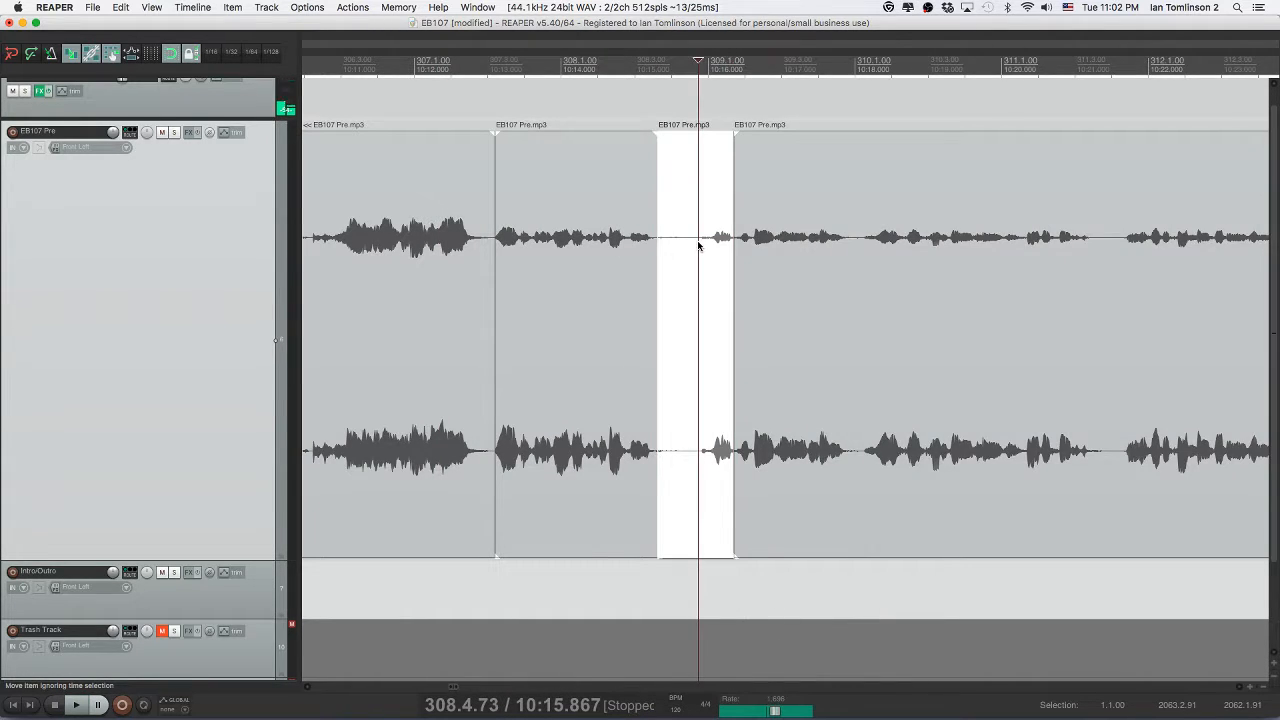
key("Delete")
left_click(585, 250)
scroll(581, 244, "right", 5)
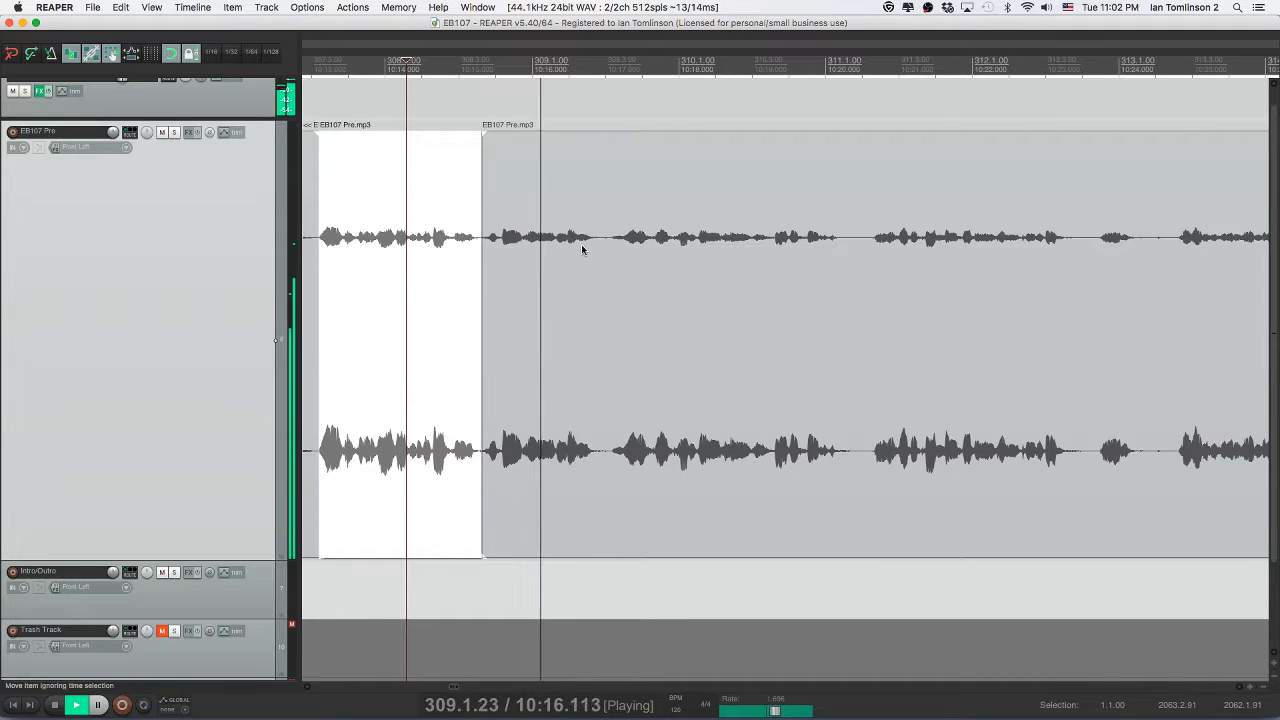
scroll(581, 244, "right", 5)
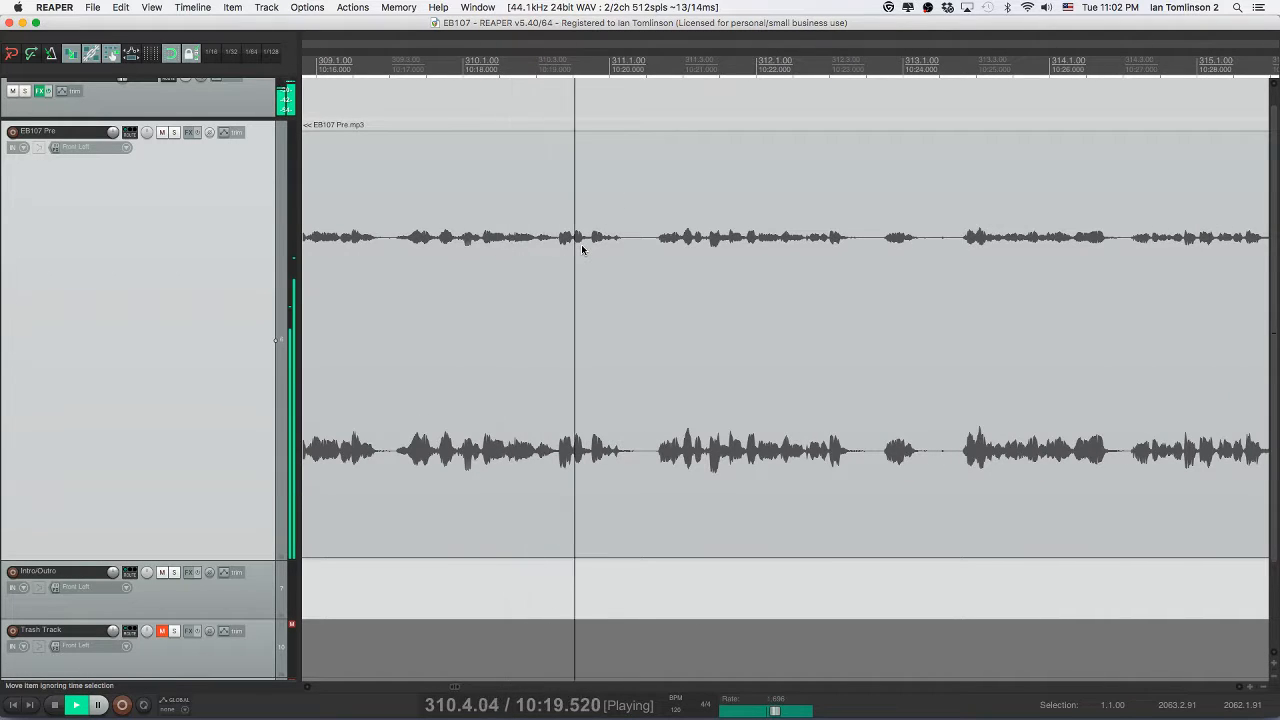
- Replay the passage between about 10:20.4 and 10:21.0 to find the cut point after the unwanted sound
left_click(671, 244)
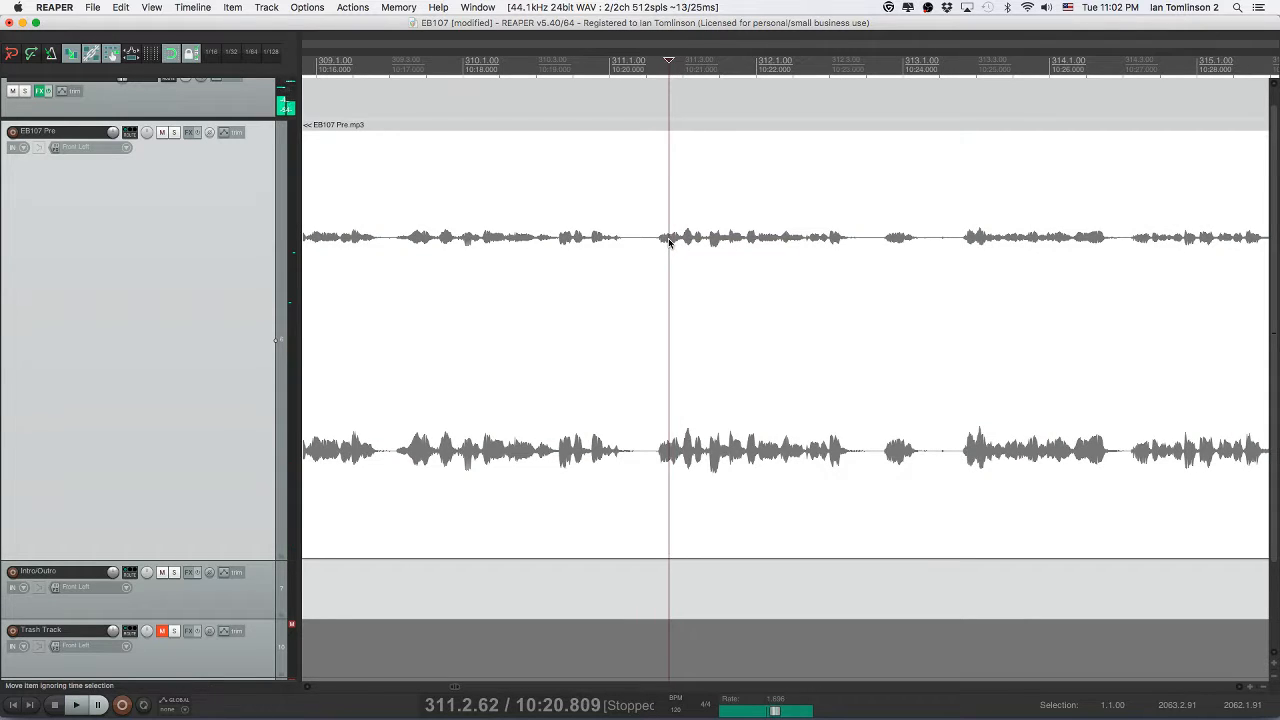
key("space")
key("space")
left_click(641, 244)
key("space")
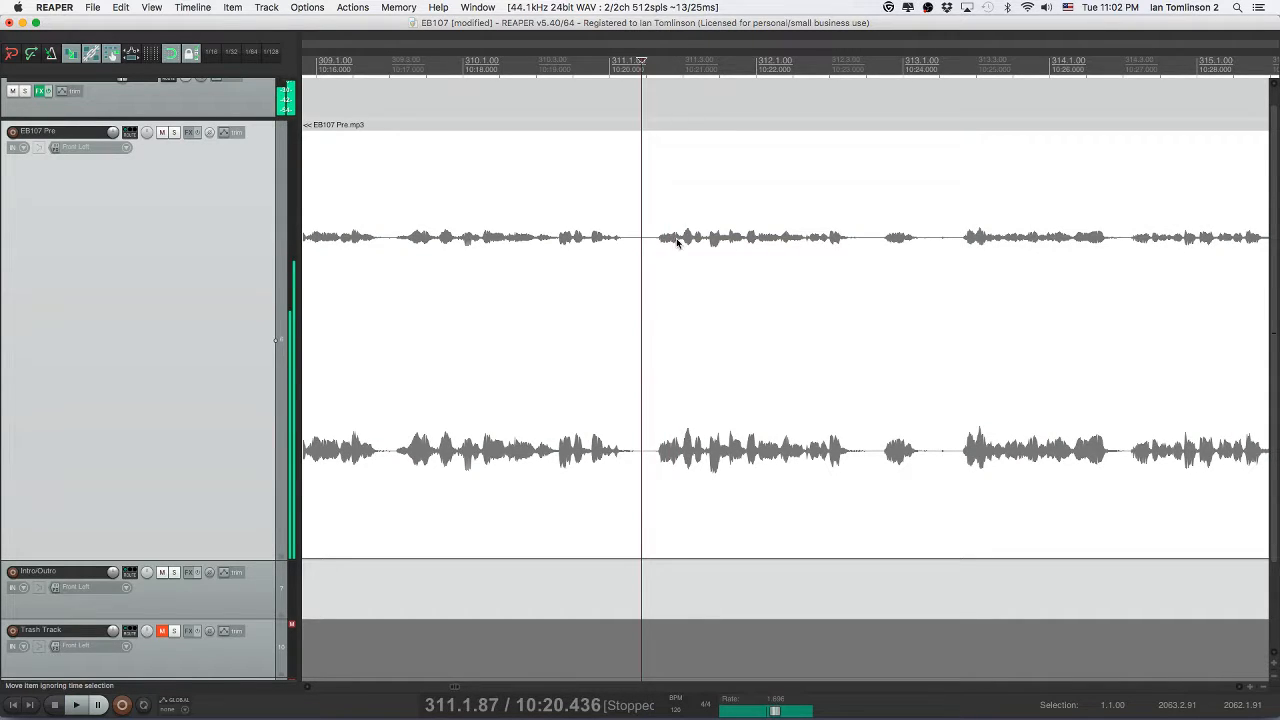
left_click(684, 242)
key("space")
key("space")
- Split out and delete the segment between about 10:20.2 and 10:21.0, play back the join from about 10:19.2 and save
key("s")
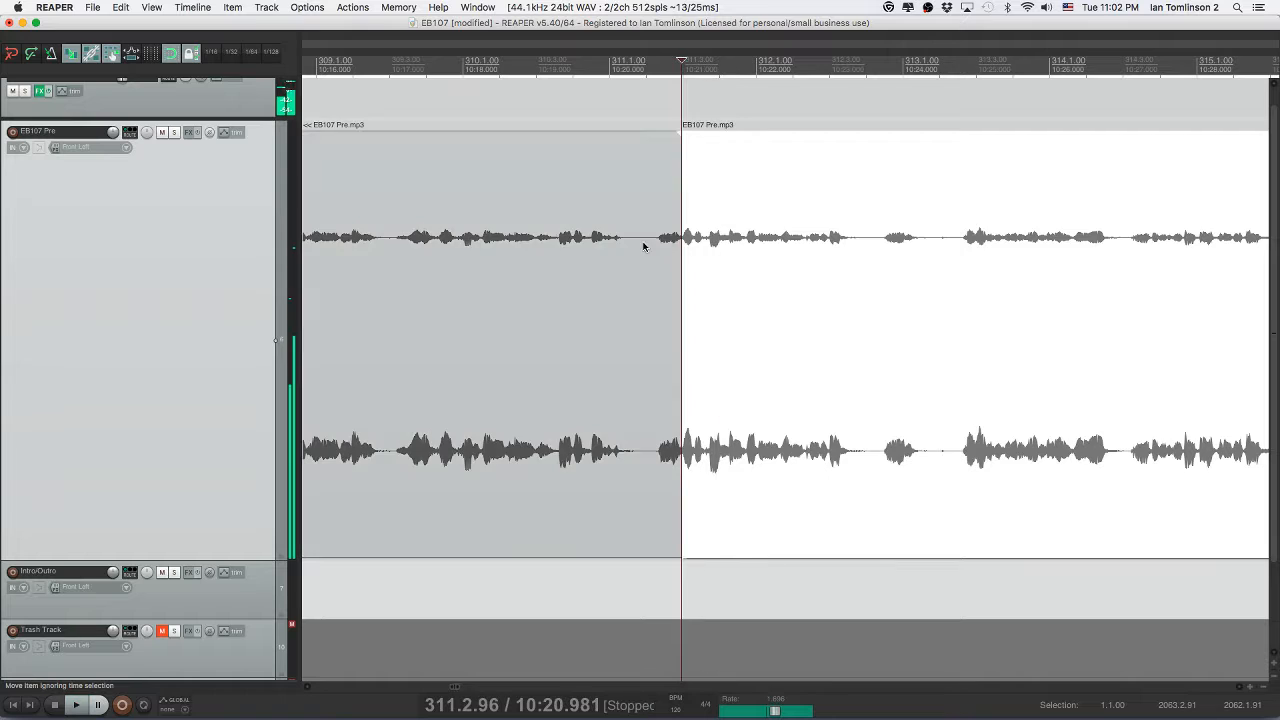
left_click(628, 246)
key("s")
key("Delete")
left_click(550, 247)
key("space")
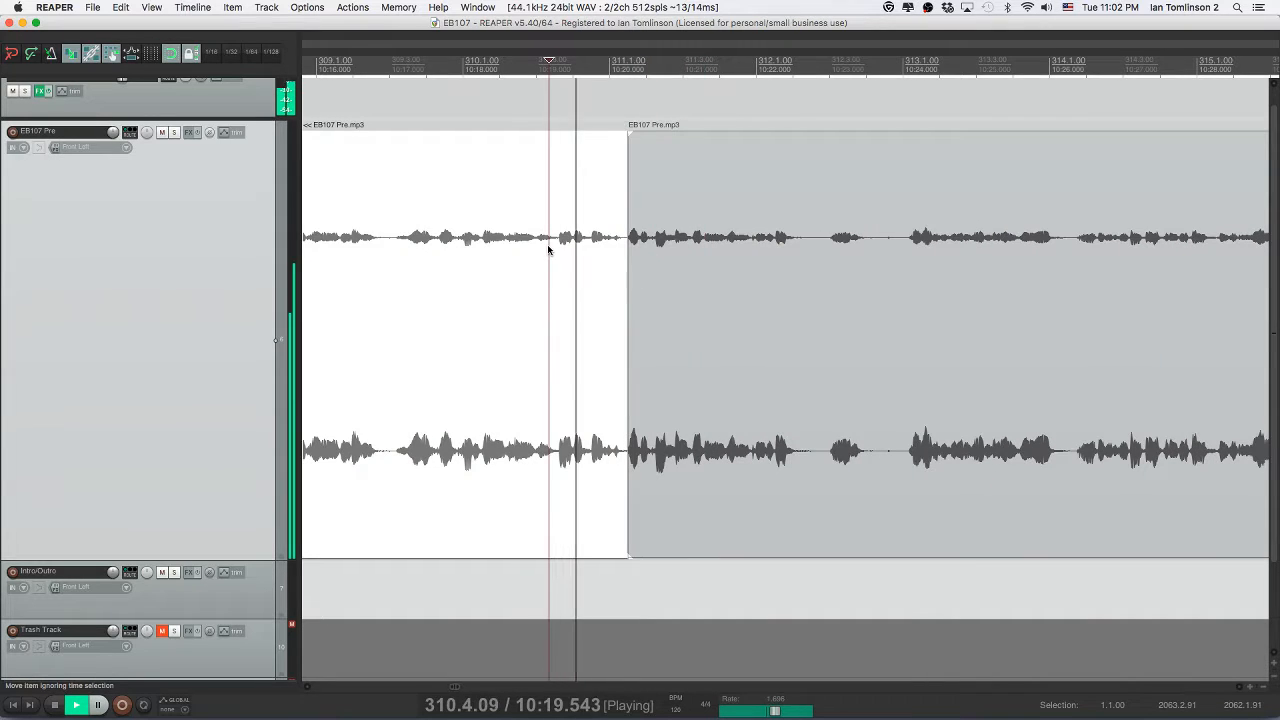
- Split out and delete the segment between about 10:22.5 and 10:24.0, play back the join from about 10:22.1 and save
left_click(693, 241)
key("s")
key("s")
left_click(766, 243)
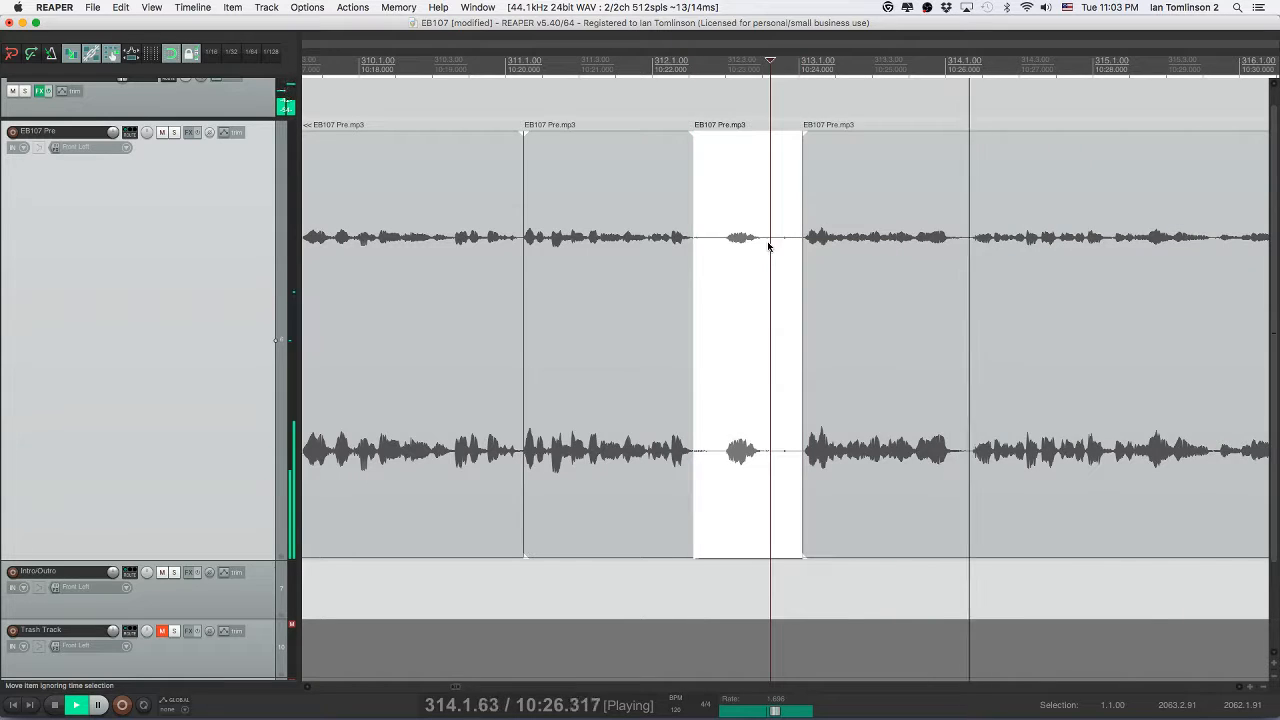
key("Delete")
left_click(665, 245)
key("super+s")
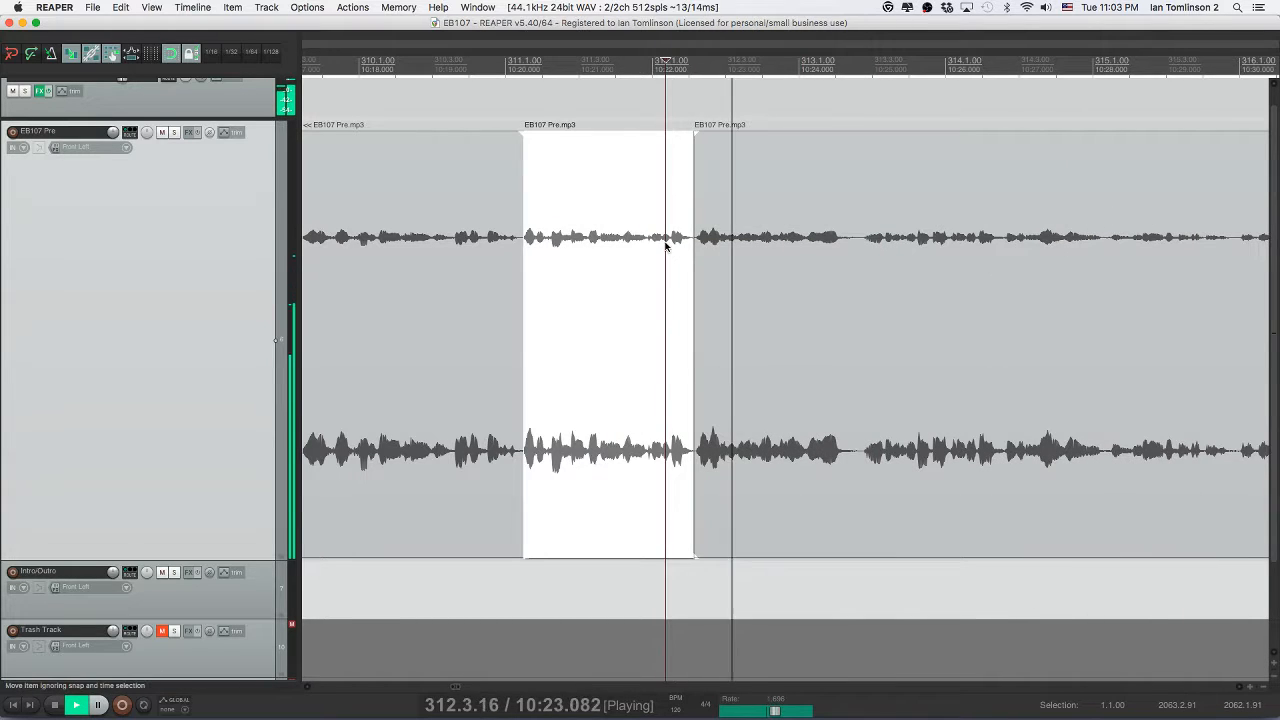
scroll(666, 246, "right", 2)
- Replay the audio around the 10:22.5 join and delete the segment between about 10:20.2 and 10:22.5, closing the gap
key("space")
key("space")
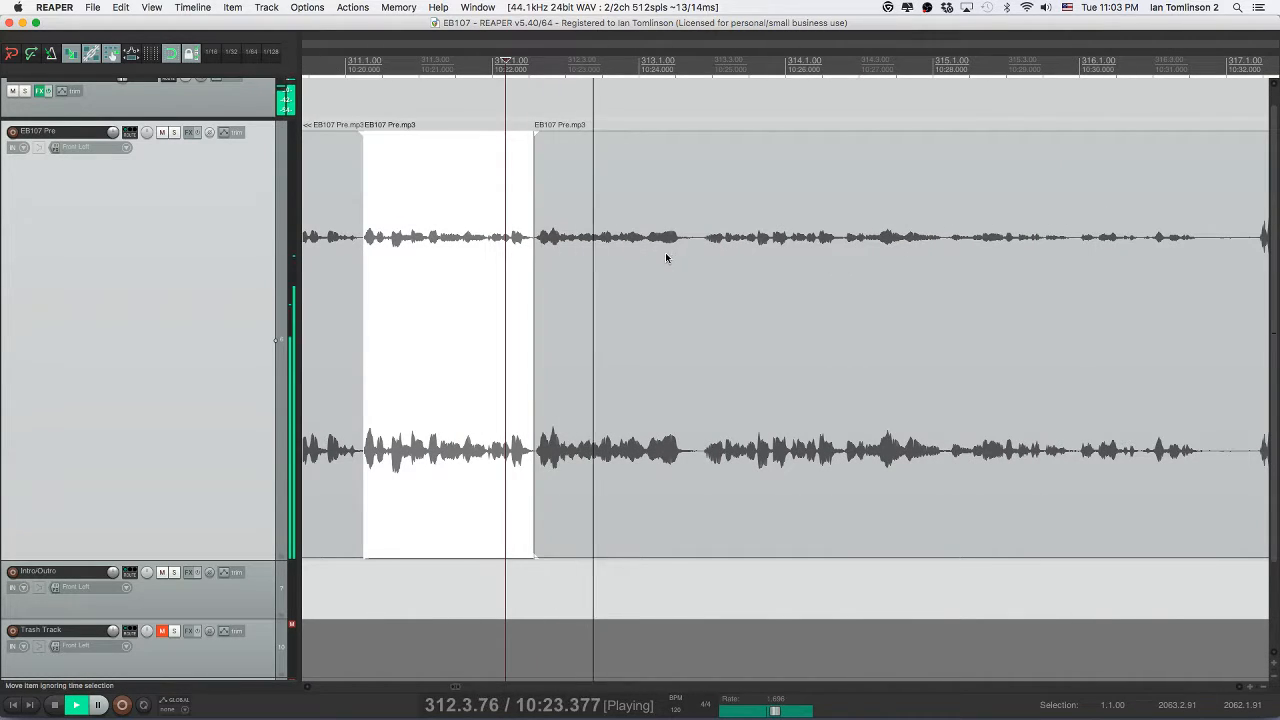
key("space")
left_click(548, 243)
key("space")
left_click(531, 241)
key("space")
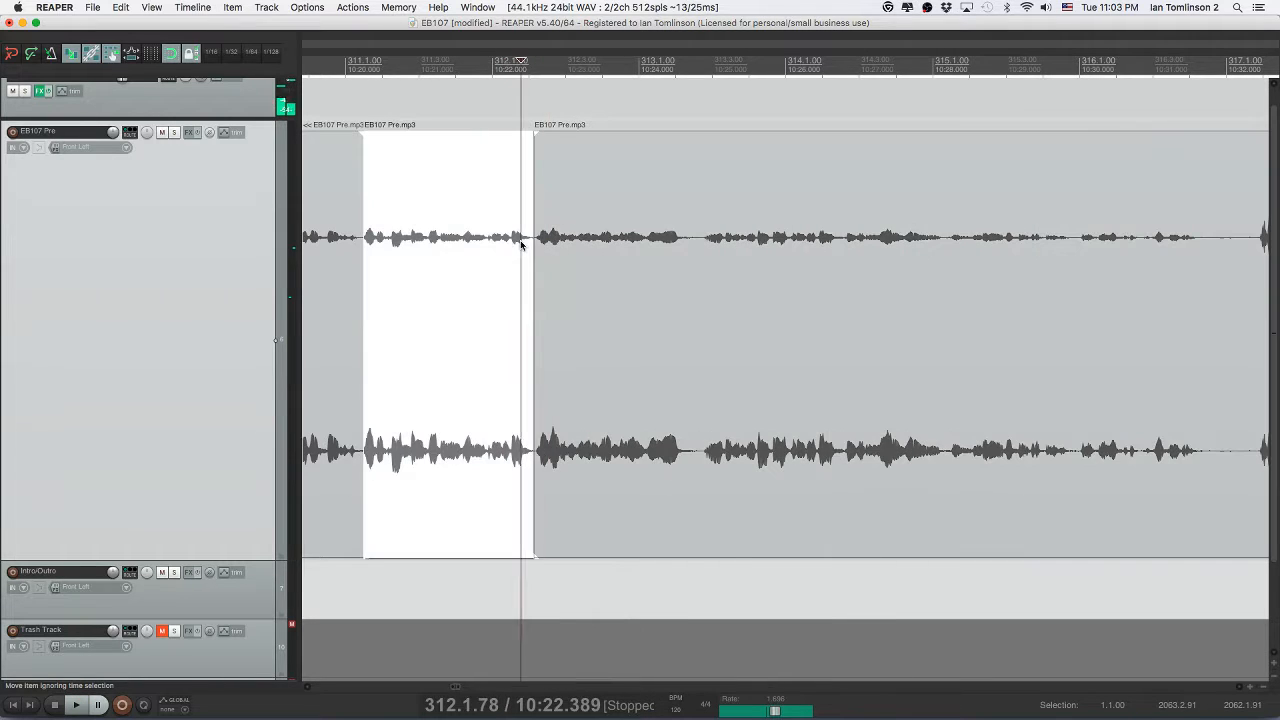
key("Delete")
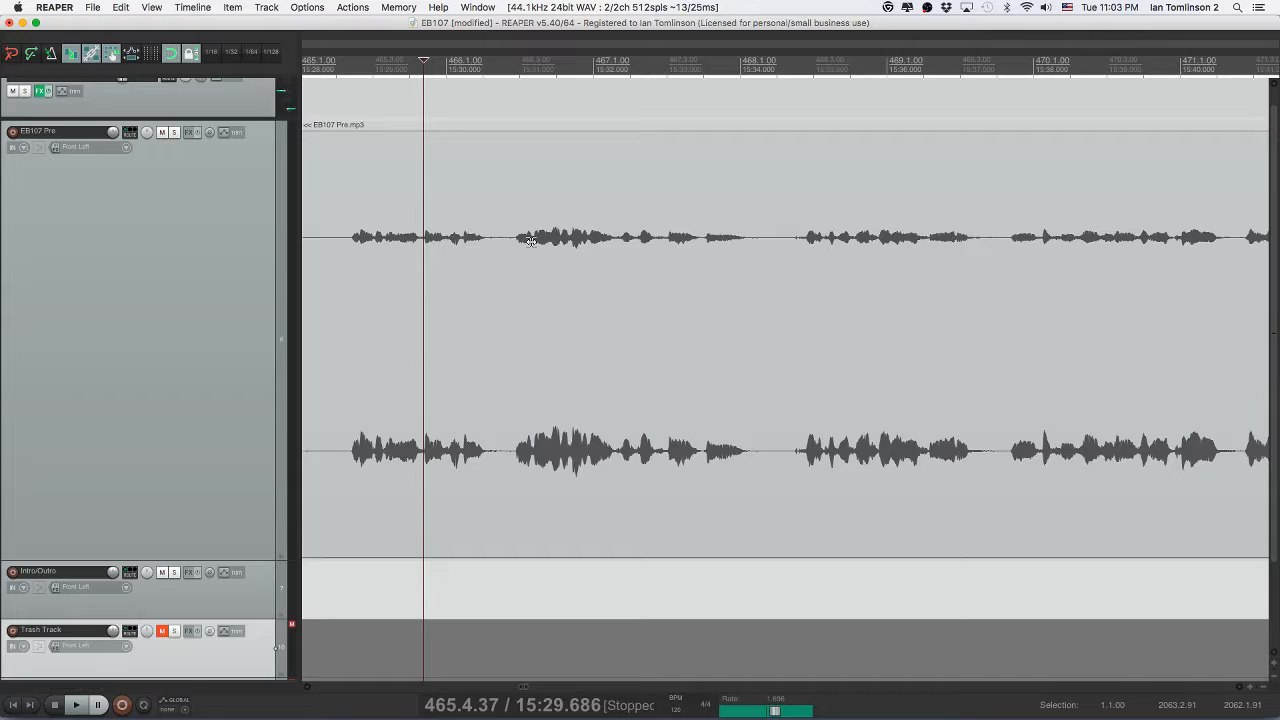
- Return to the new join at about 10:20.2 and play it back from about 10:19.6
scroll(531, 241, "down", 10)
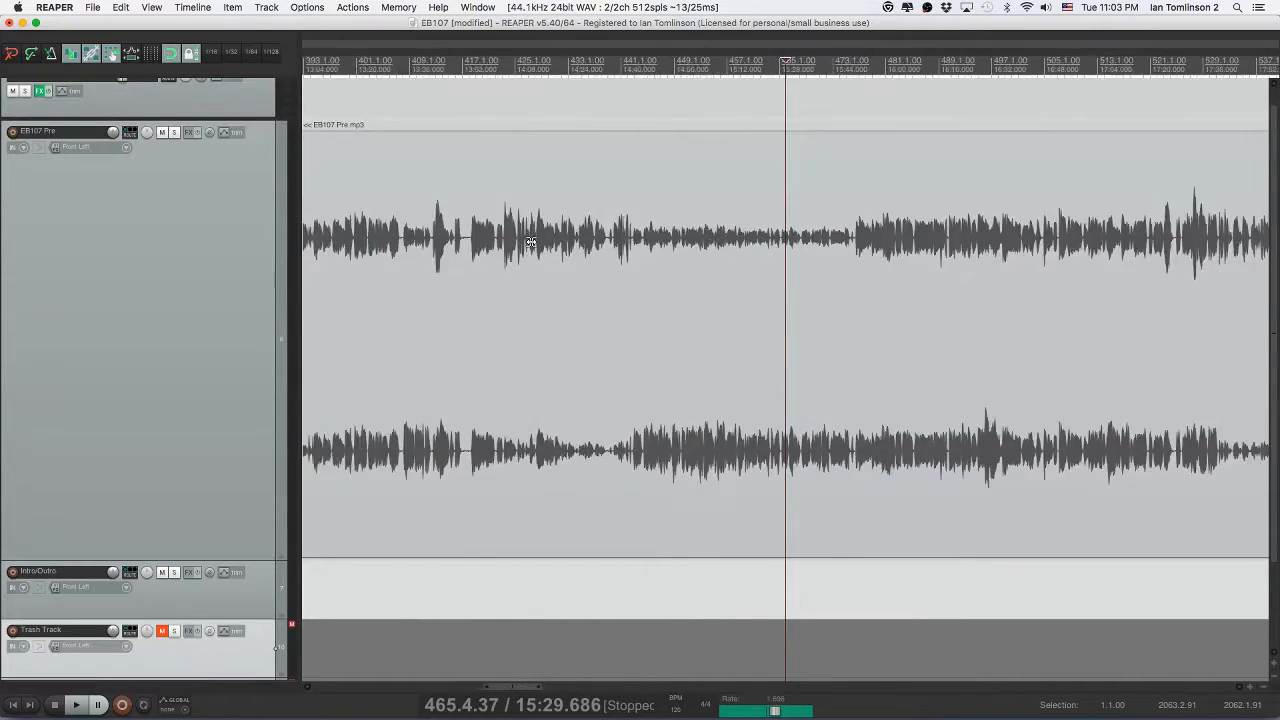
scroll(531, 241, "down", 5)
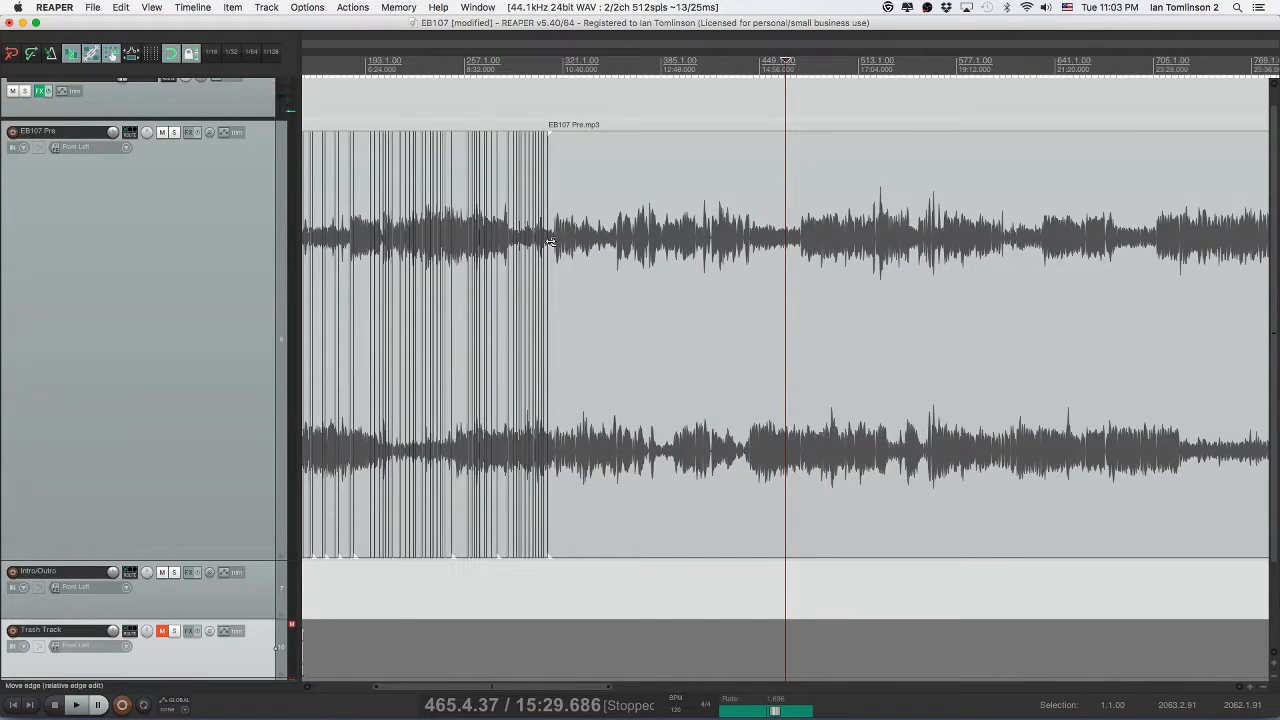
left_click(550, 241)
scroll(550, 241, "up", 6)
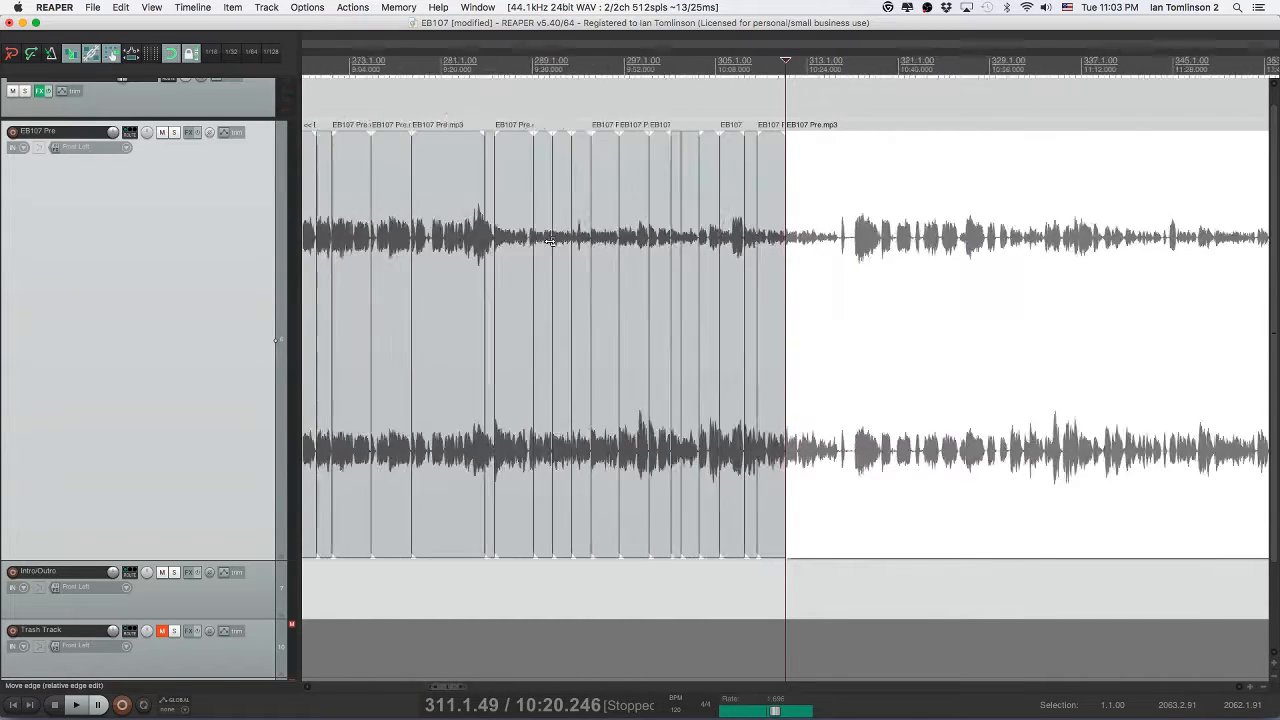
scroll(550, 241, "up", 10)
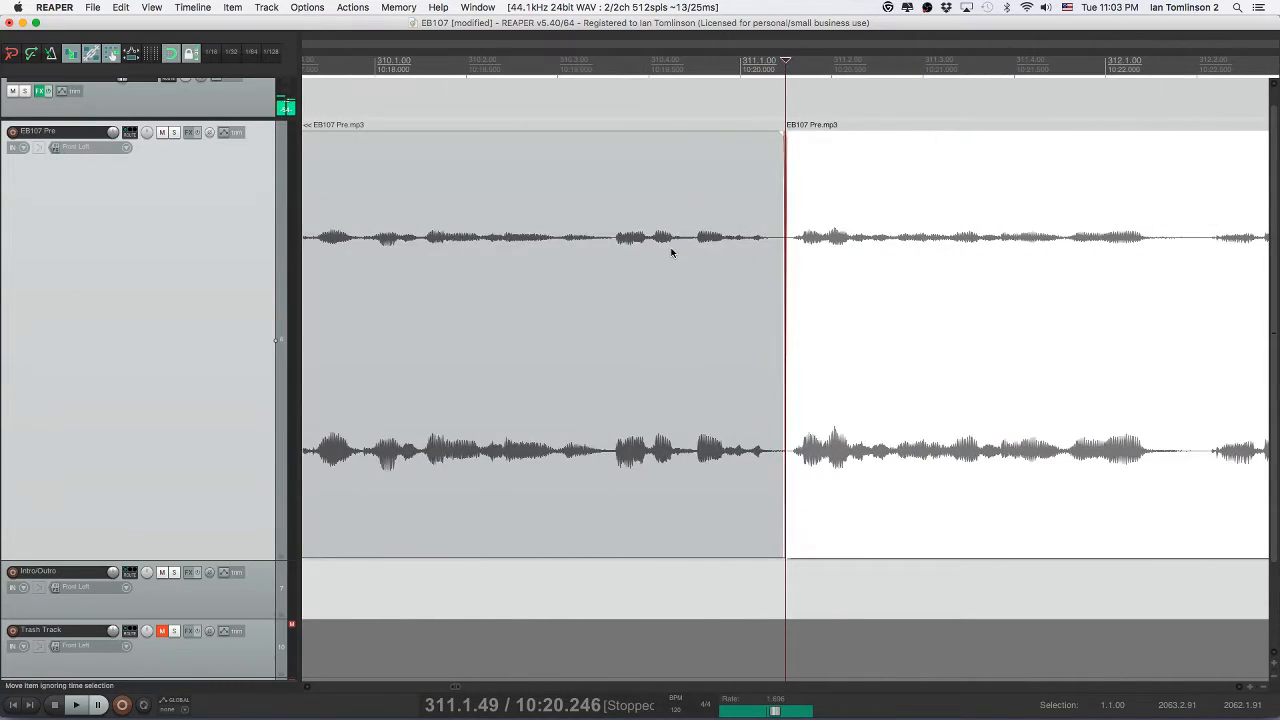
left_click(668, 252)
key("space")
key("space")
- Move the recording after the join earlier to start at 10:20.174, overlapping the previous item, and play back the crossfade
left_click_drag(816, 273, 791, 266)
left_click(703, 266)
key("space")
key("space")
left_click(791, 266)
key("space")
key("space")
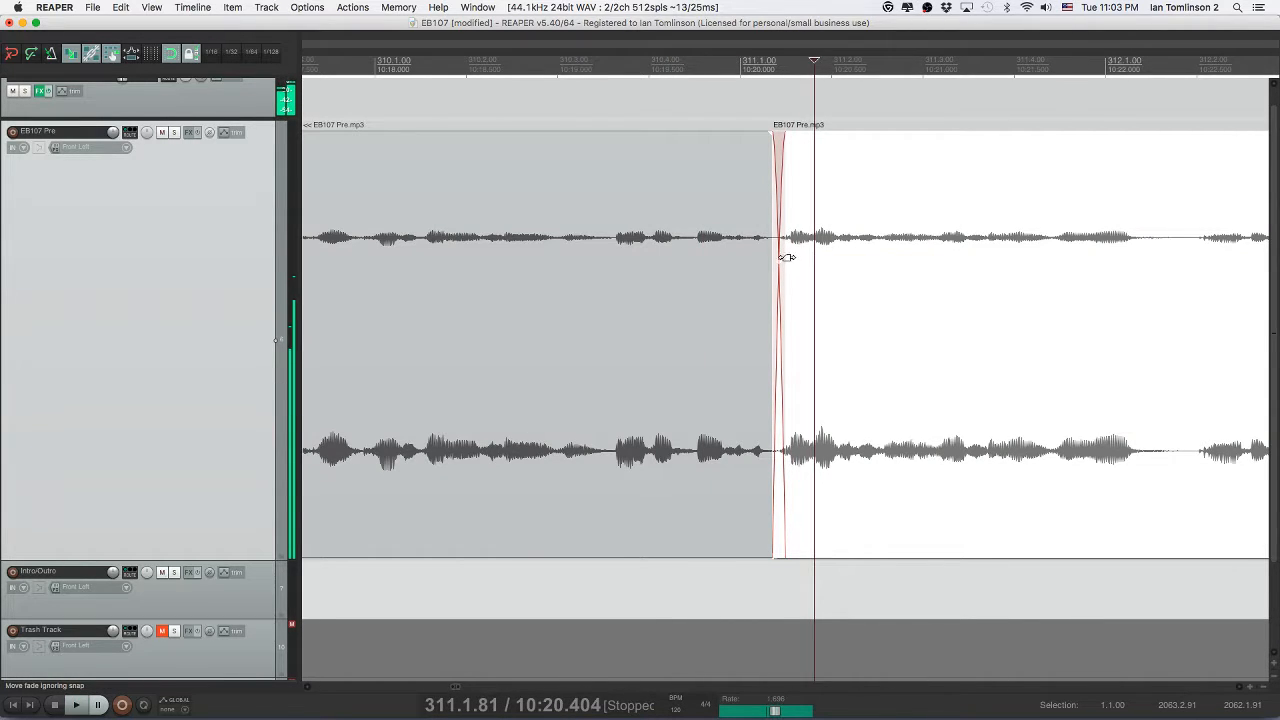
left_click(777, 252)
key("space")
key("space")
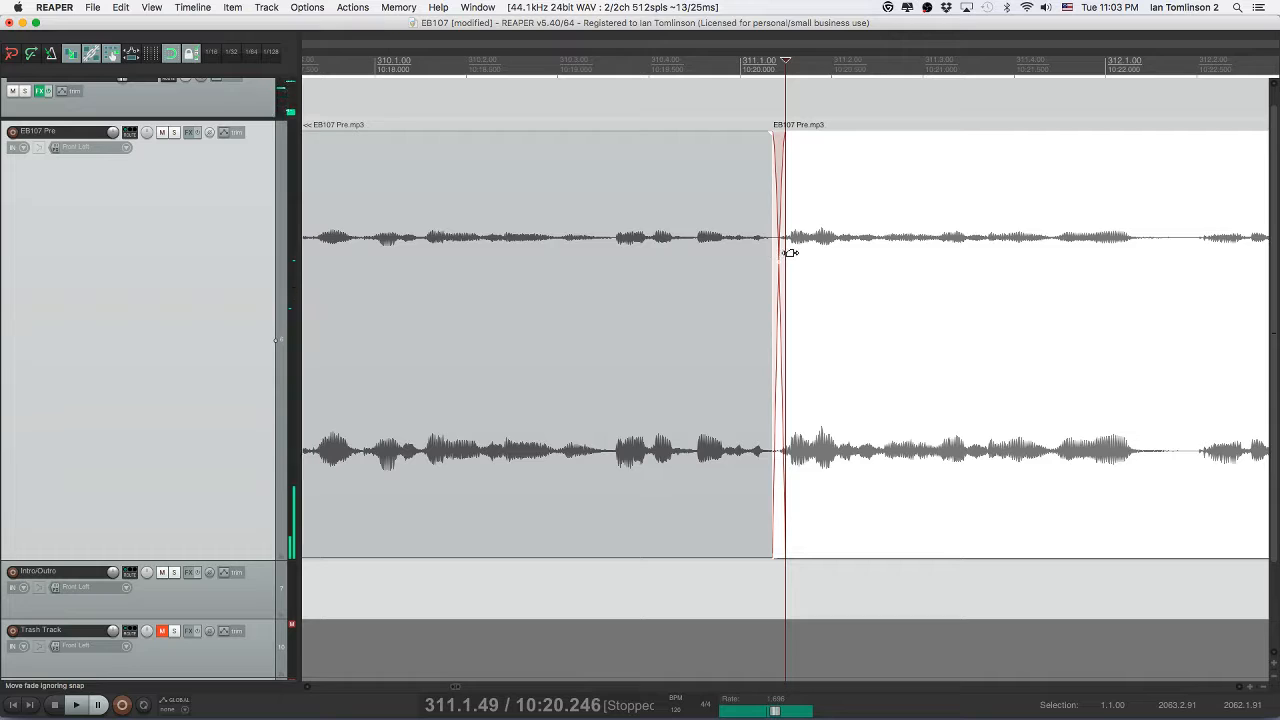
- Shorten the crossfade by trimming the earlier item's end to 10:20.187, and play back the join from about 10:20.13
scroll(787, 253, "up", 10)
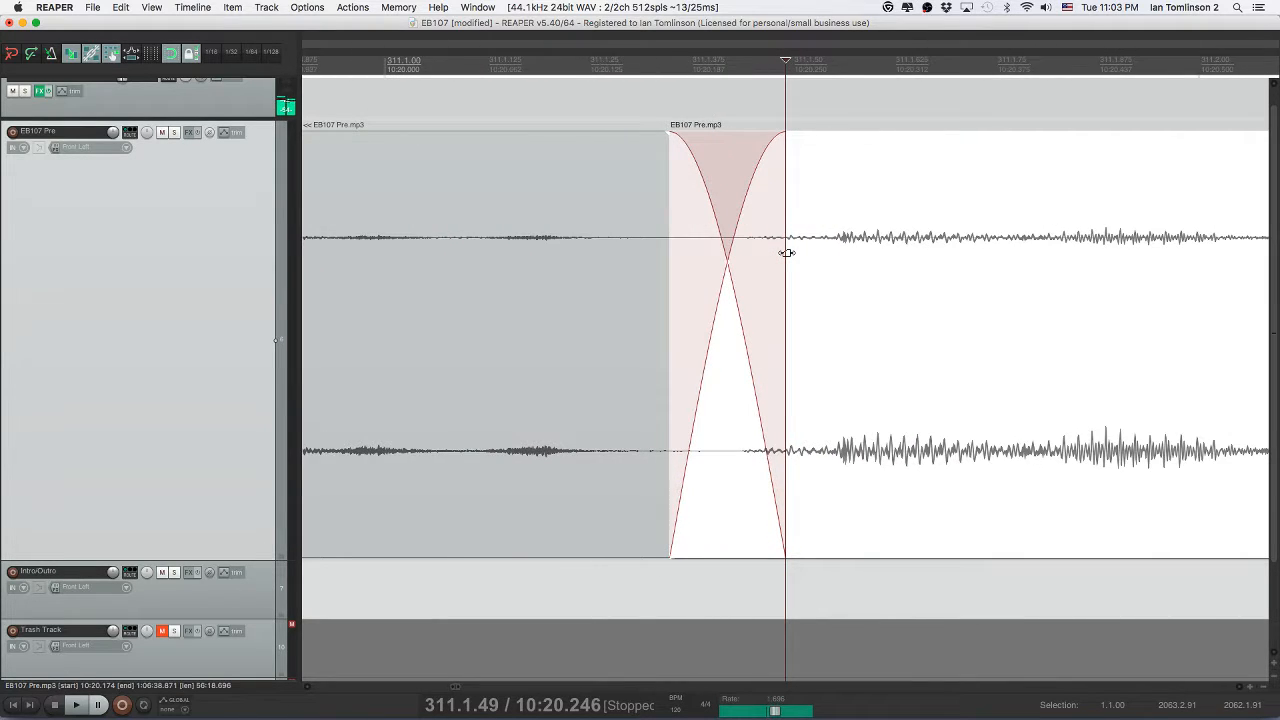
left_click(594, 250)
key("space")
key("space")
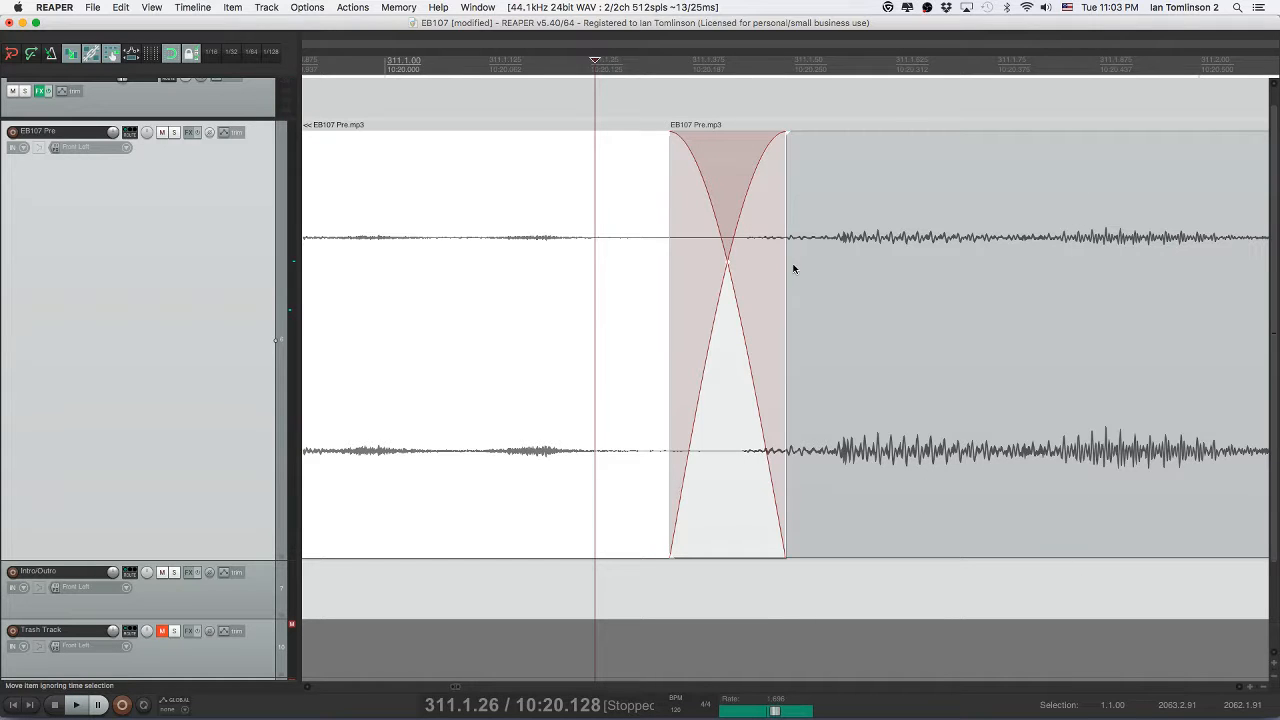
left_click_drag(784, 263, 591, 269)
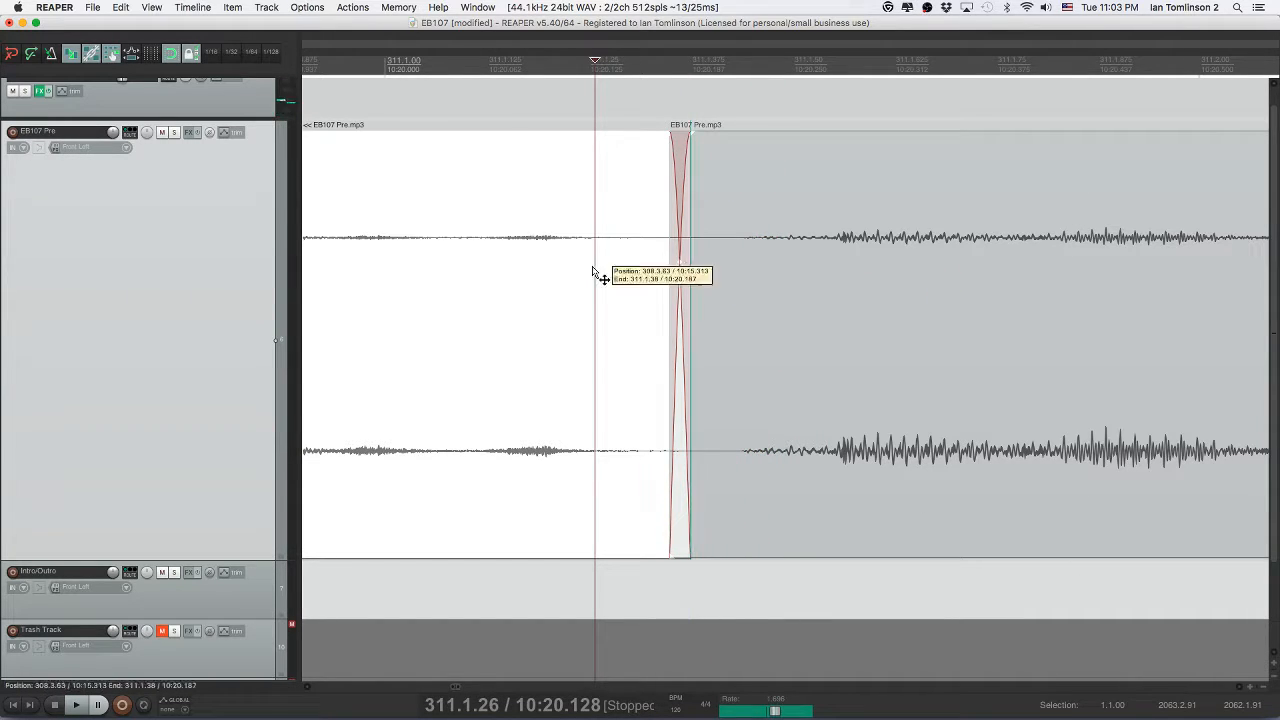
key("space")
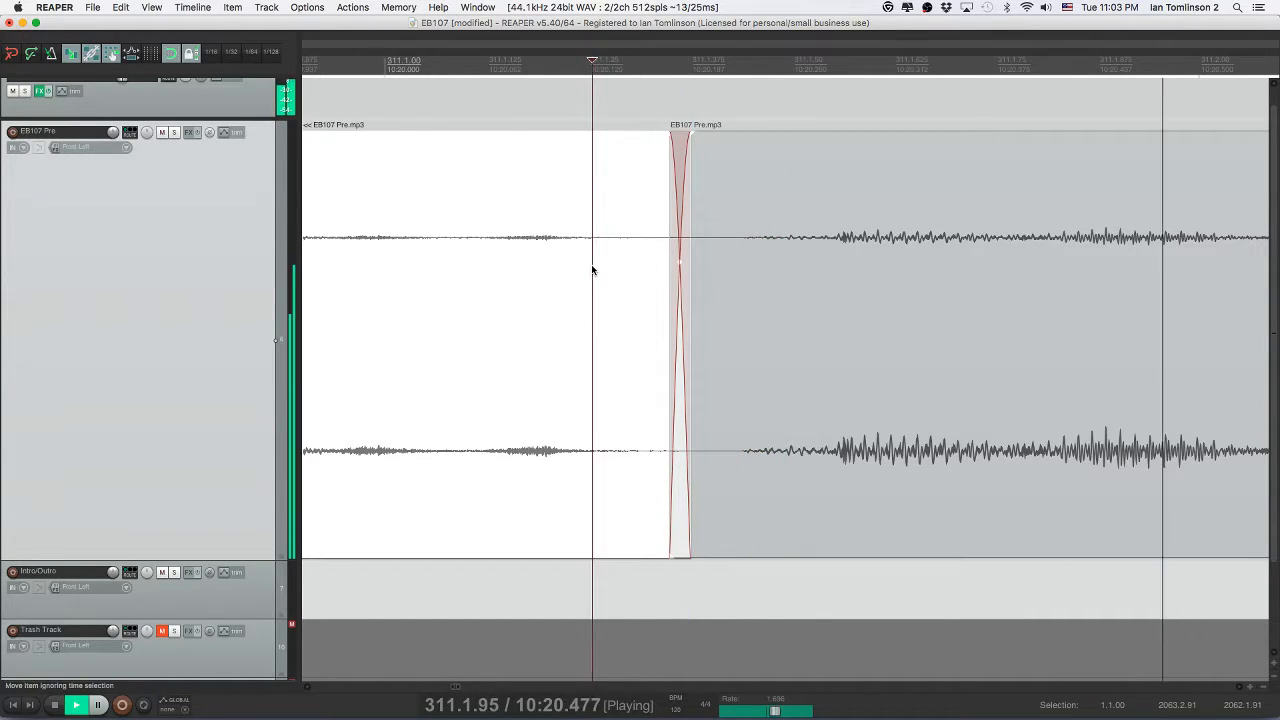
key("space")
- Replay the audio just after the join, from about 10:20.24 to 10:20.28, to find the exact cut point
scroll(645, 268, "down", 3)
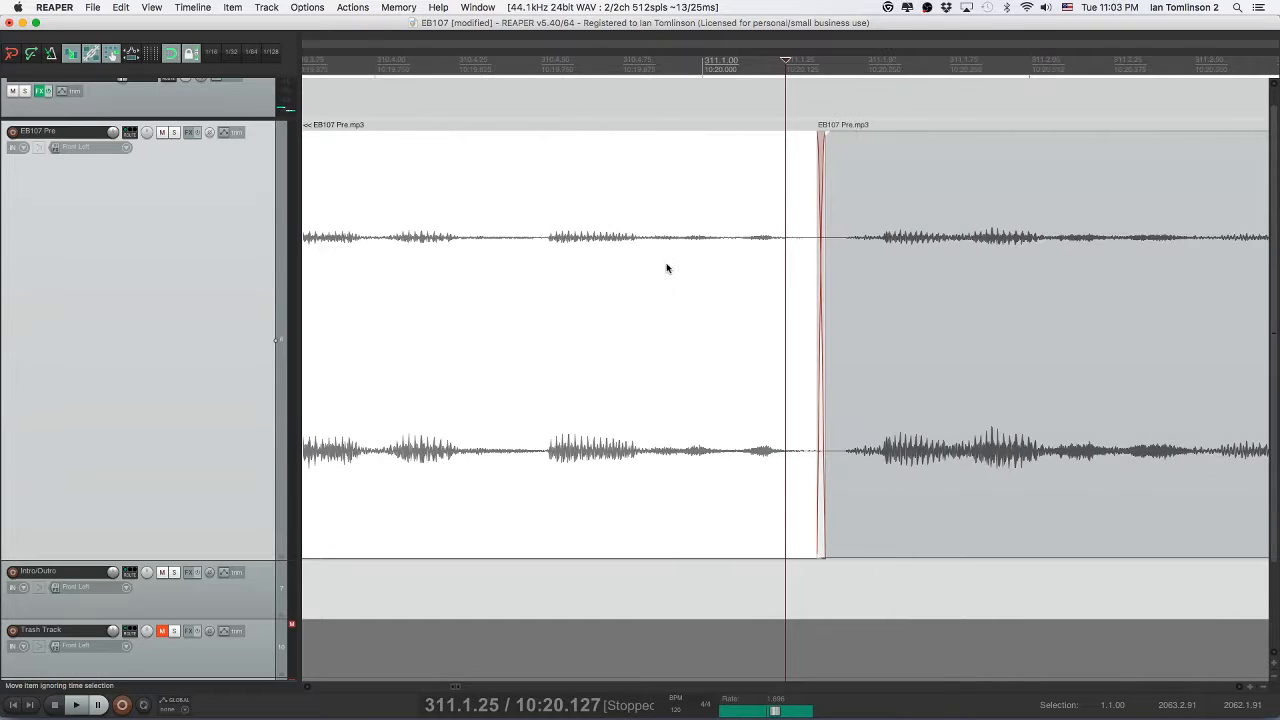
left_click(858, 245)
key("space")
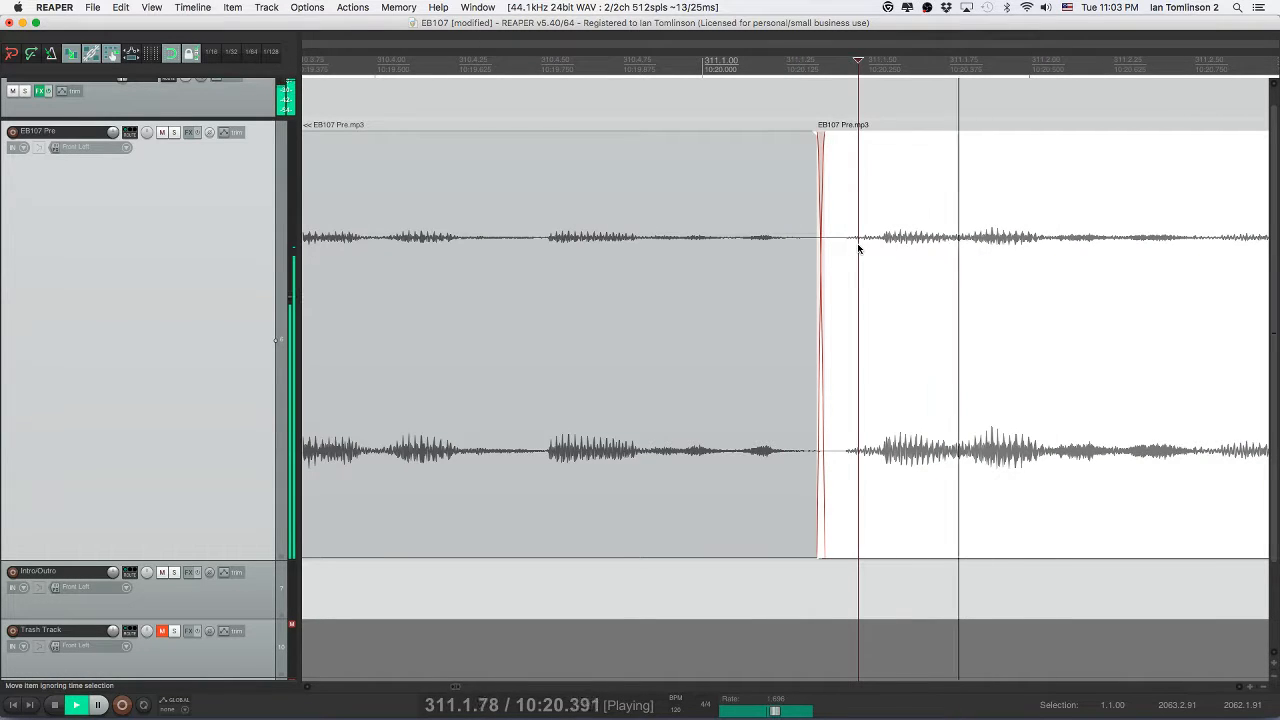
key("space")
key("space")
key("space")
left_click(876, 245)
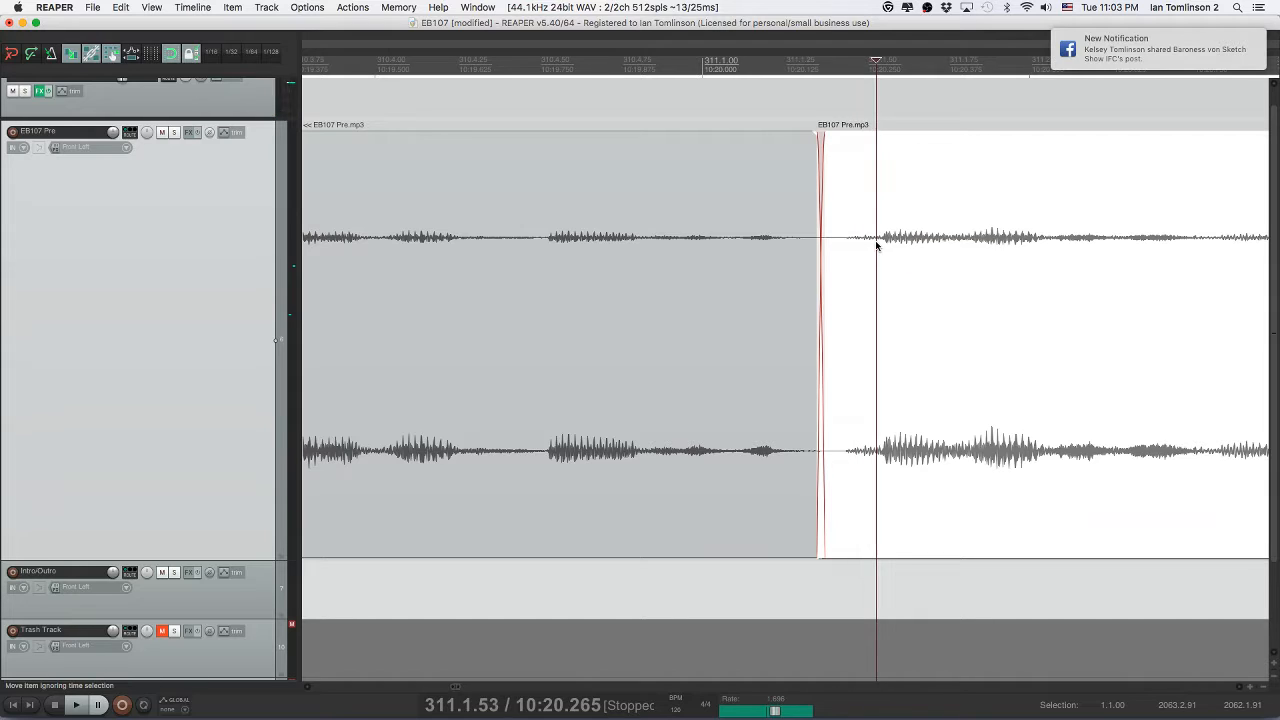
key("space")
key("space")
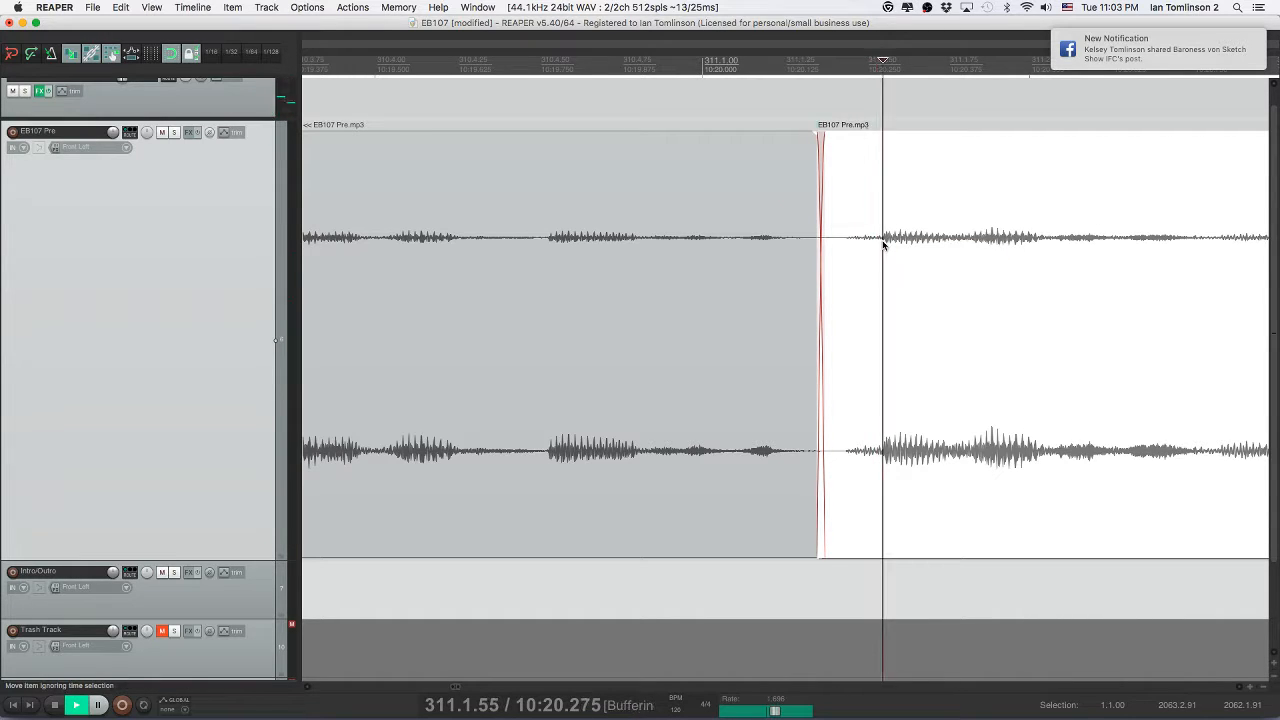
key("space")
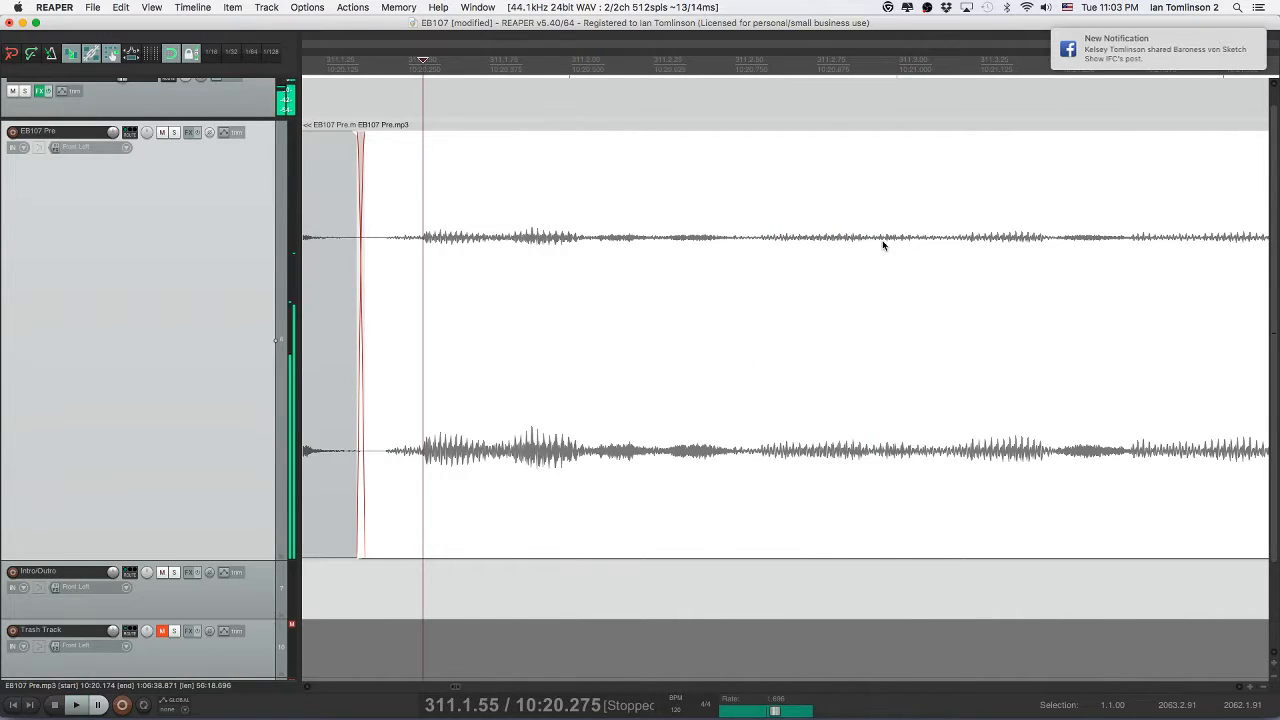
- Split at 10:20.275 and delete the short segment back to the join, play back from about 10:19.75 and save
key("s")
left_click(397, 263)
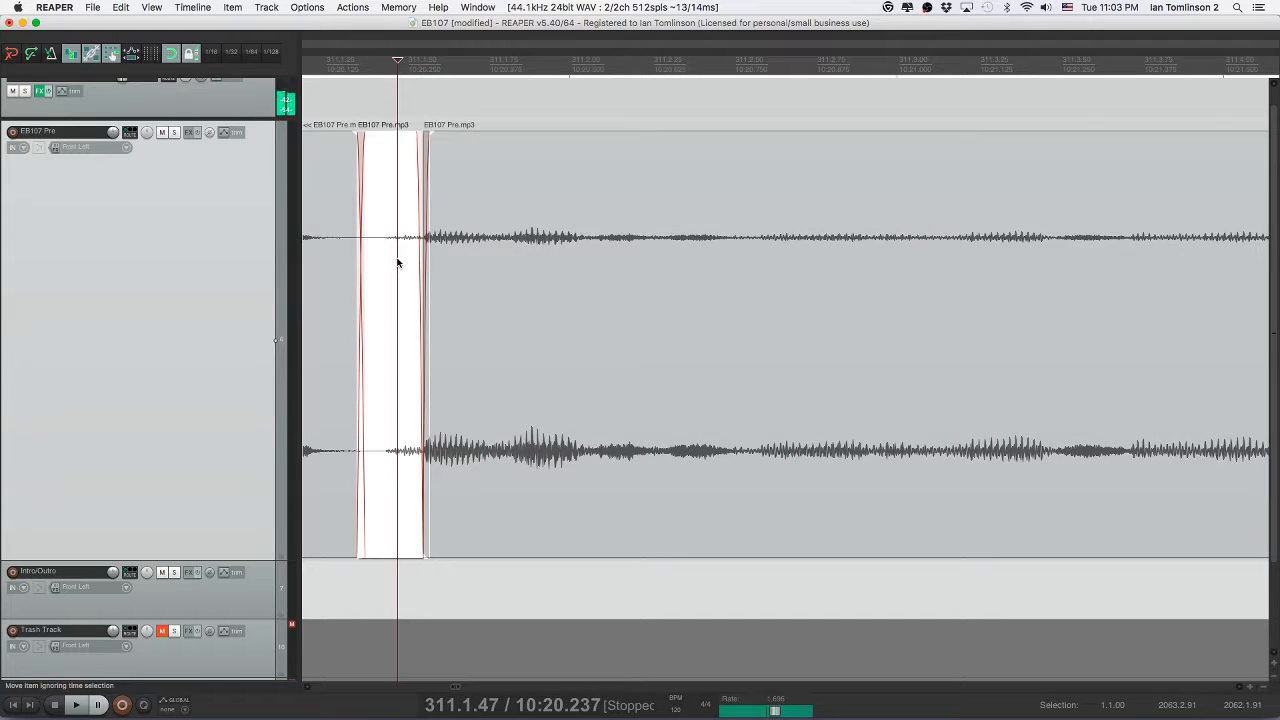
key("Delete")
scroll(394, 262, "down", 3)
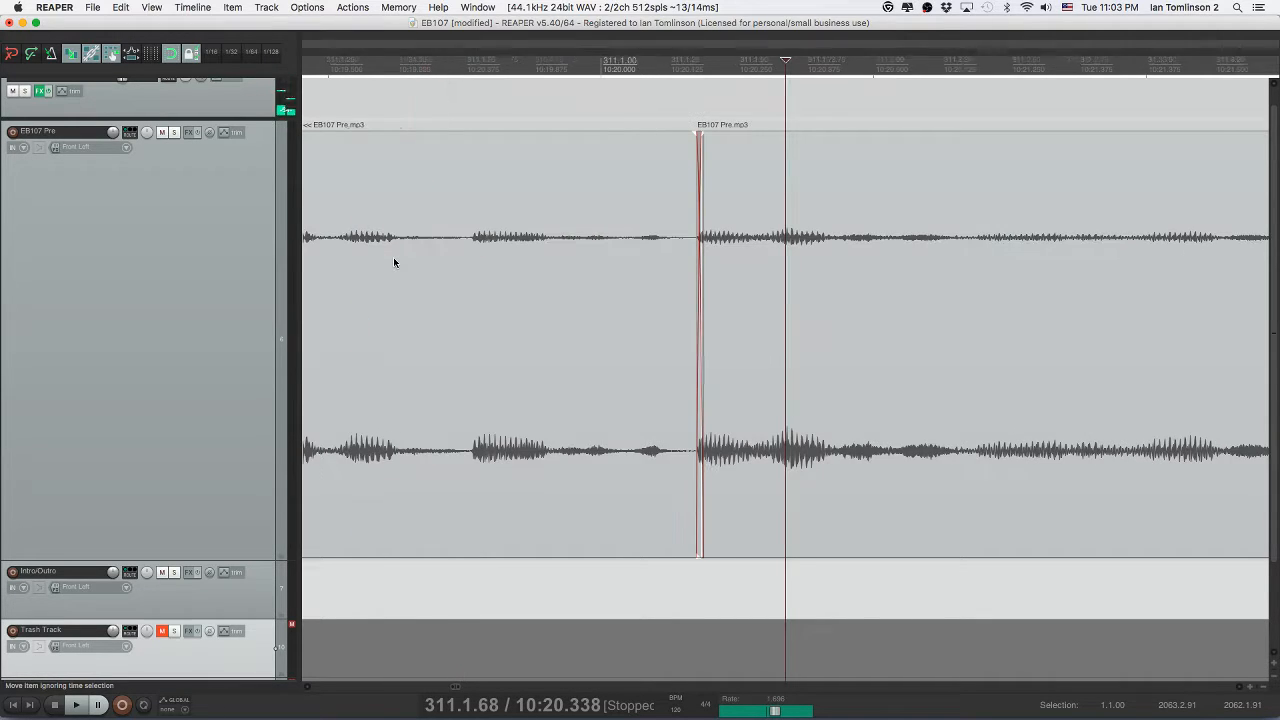
left_click(566, 256)
key("space")
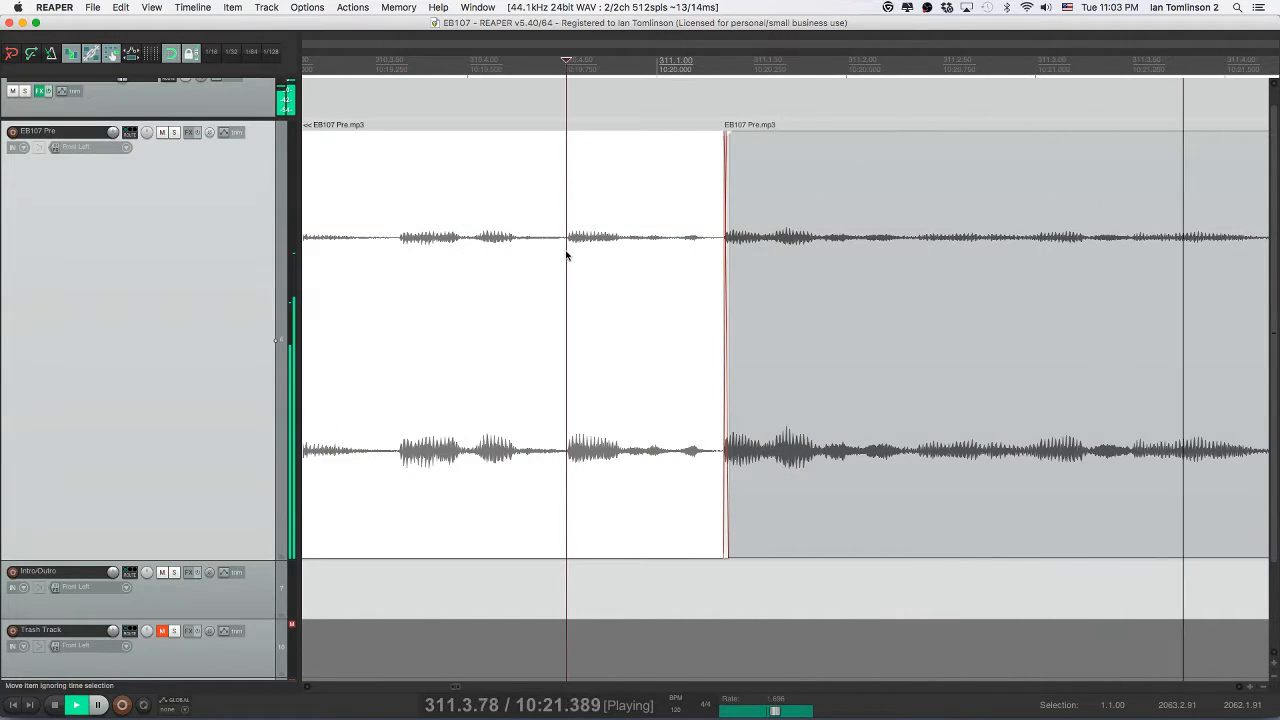
left_click(566, 256)
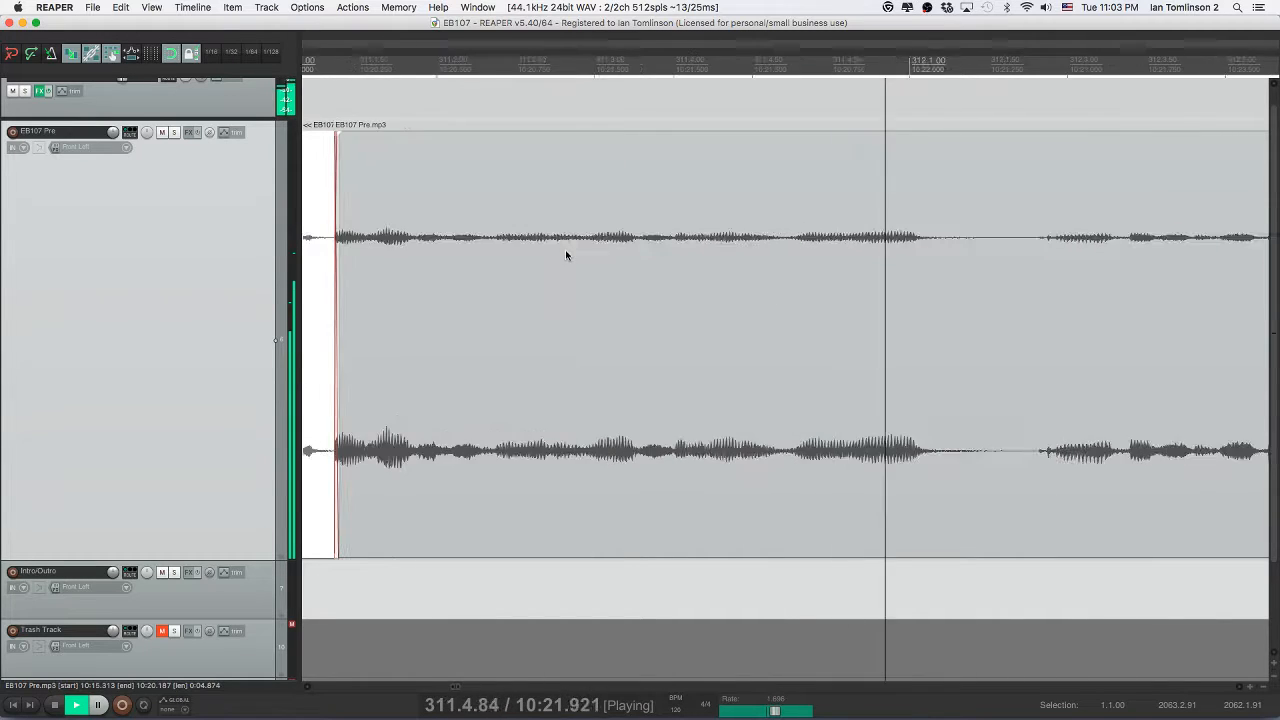
- Find the filler sound after 10:22.3, split at 10:22.667 and about 10:22.27, delete the segment between and play back from 10:21.743
scroll(565, 249, "up", 3)
left_click(688, 239)
key("space")
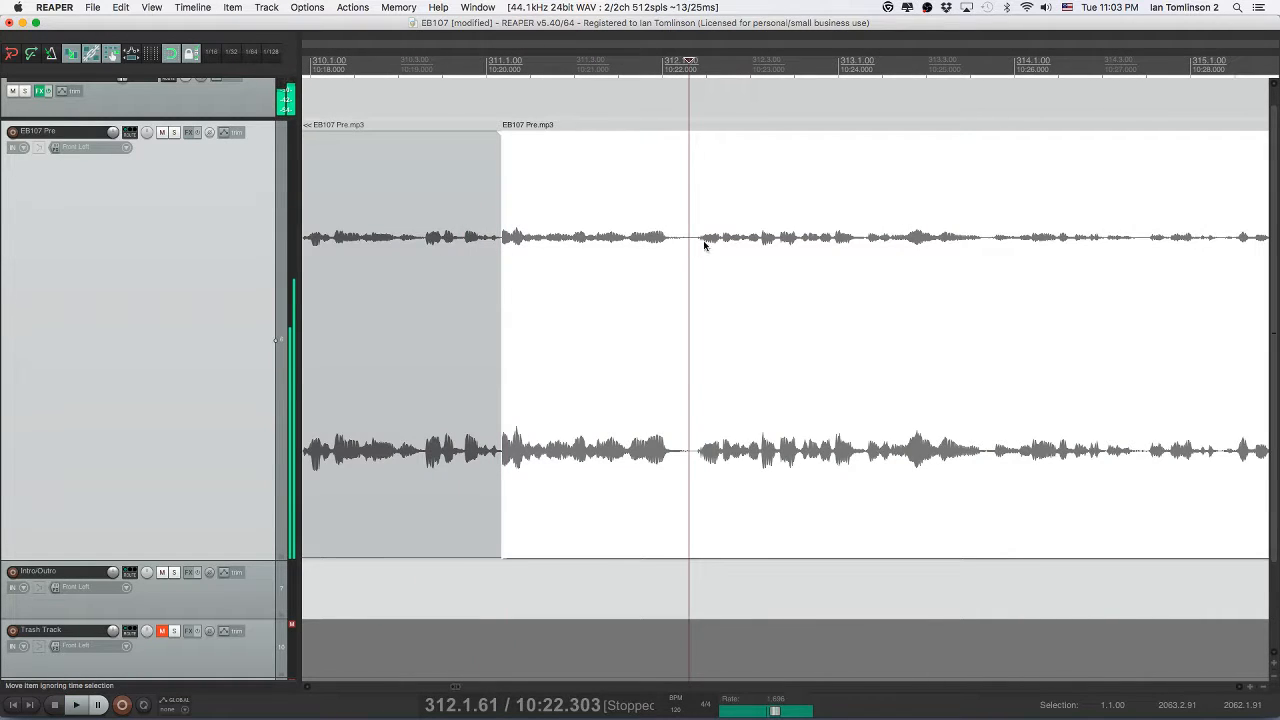
key("space")
key("space")
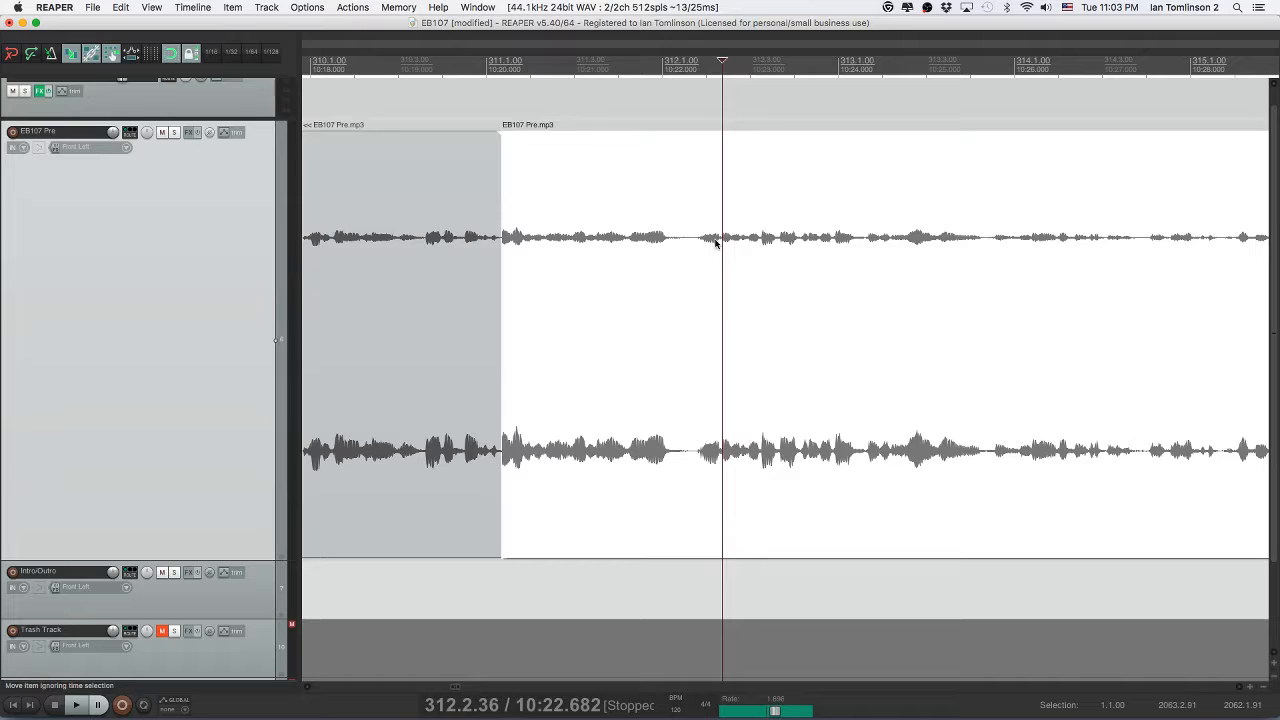
key("space")
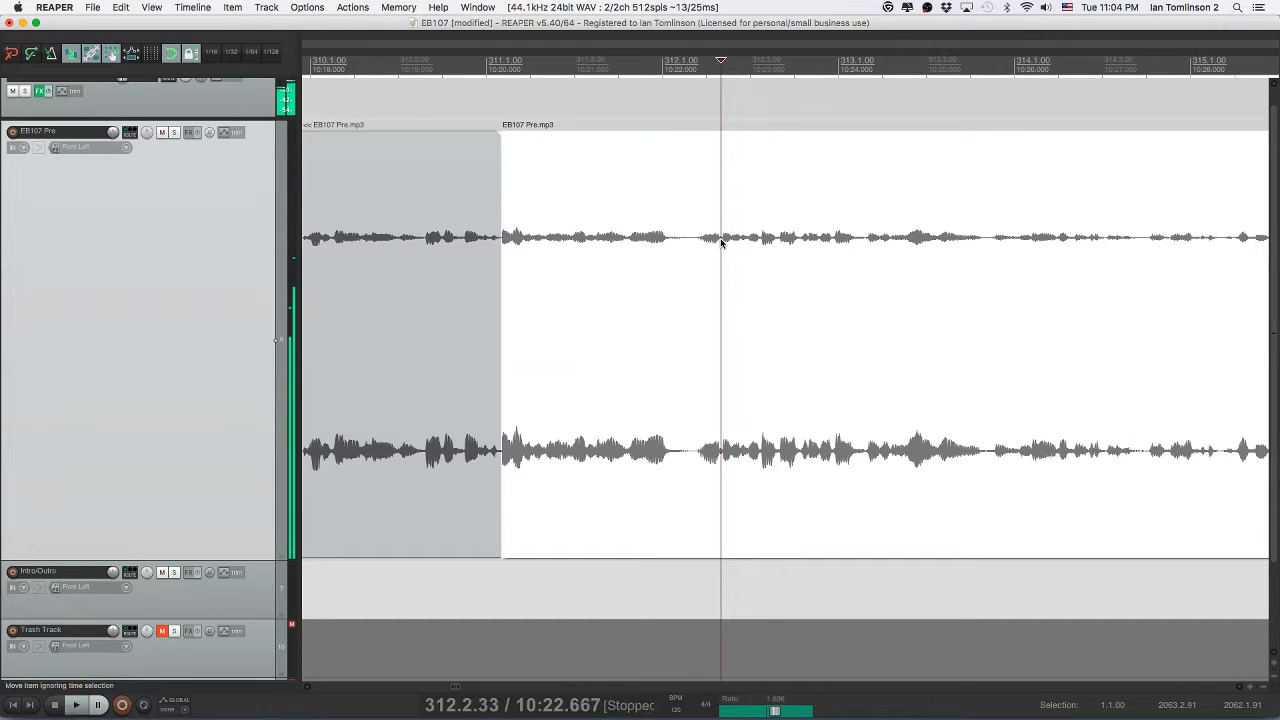
key("s")
left_click(686, 243)
key("s")
left_click(701, 244)
key("Delete")
left_click(637, 240)
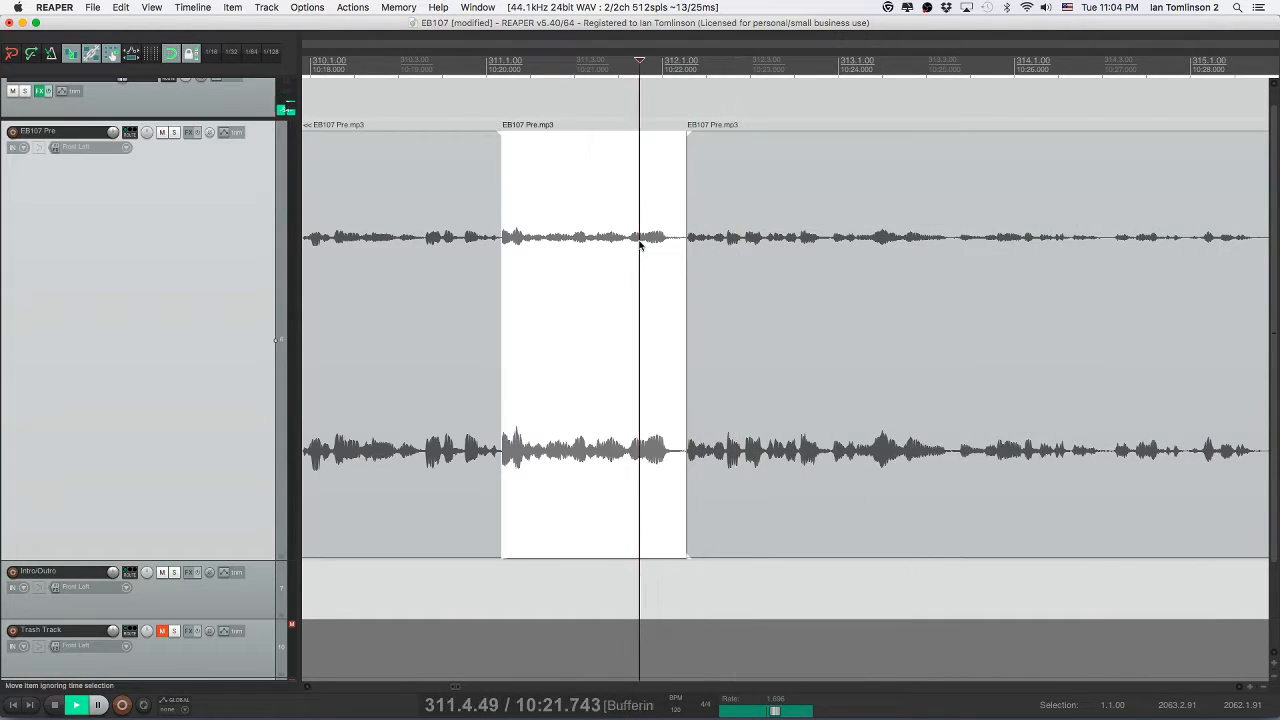
key("space")
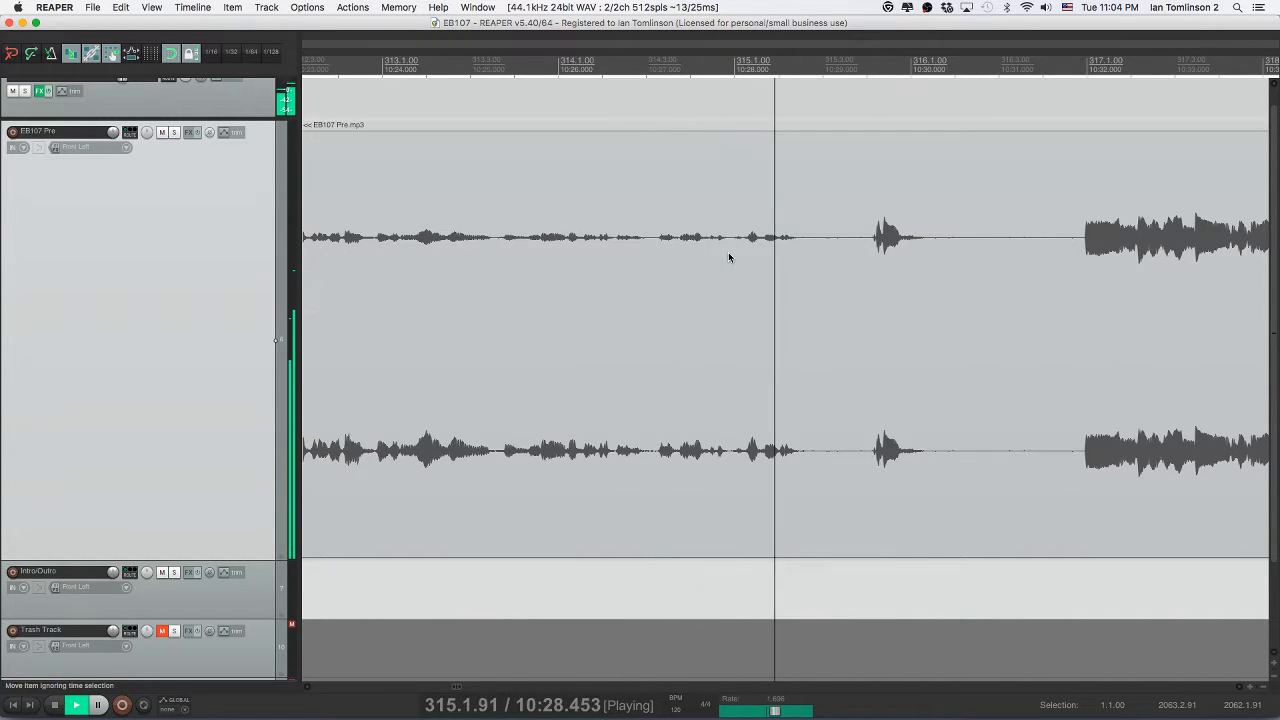
- Replay the speech from about 10:25.74 to find the start of the unwanted words, and split the recording at 10:27.368
key("space")
left_click(590, 256)
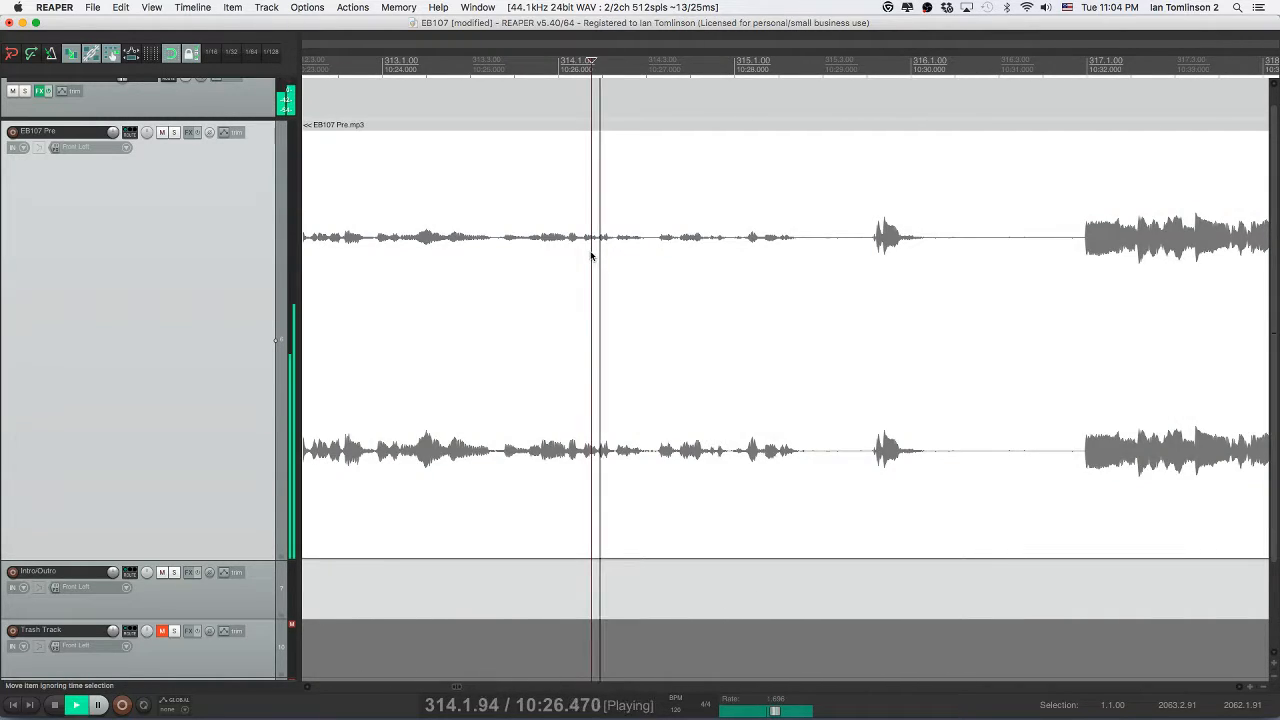
left_click(534, 251)
key("space")
key("space")
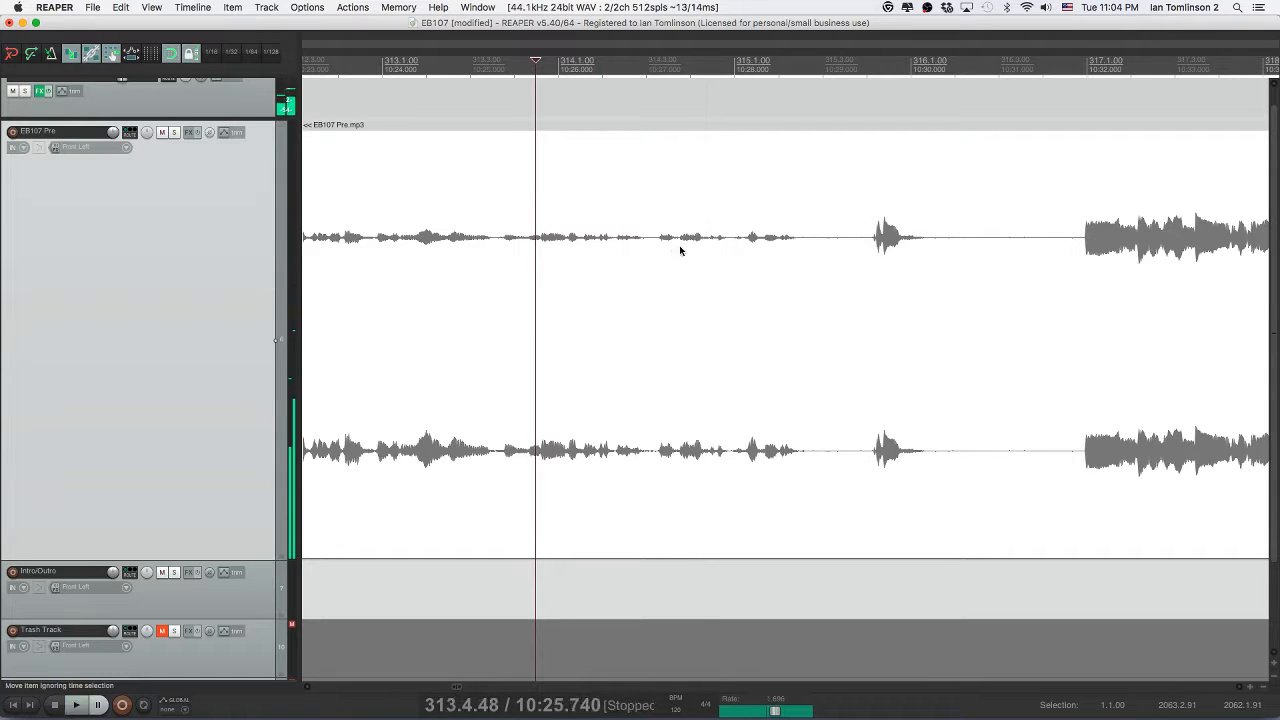
left_click(675, 250)
left_click(678, 249)
key("space")
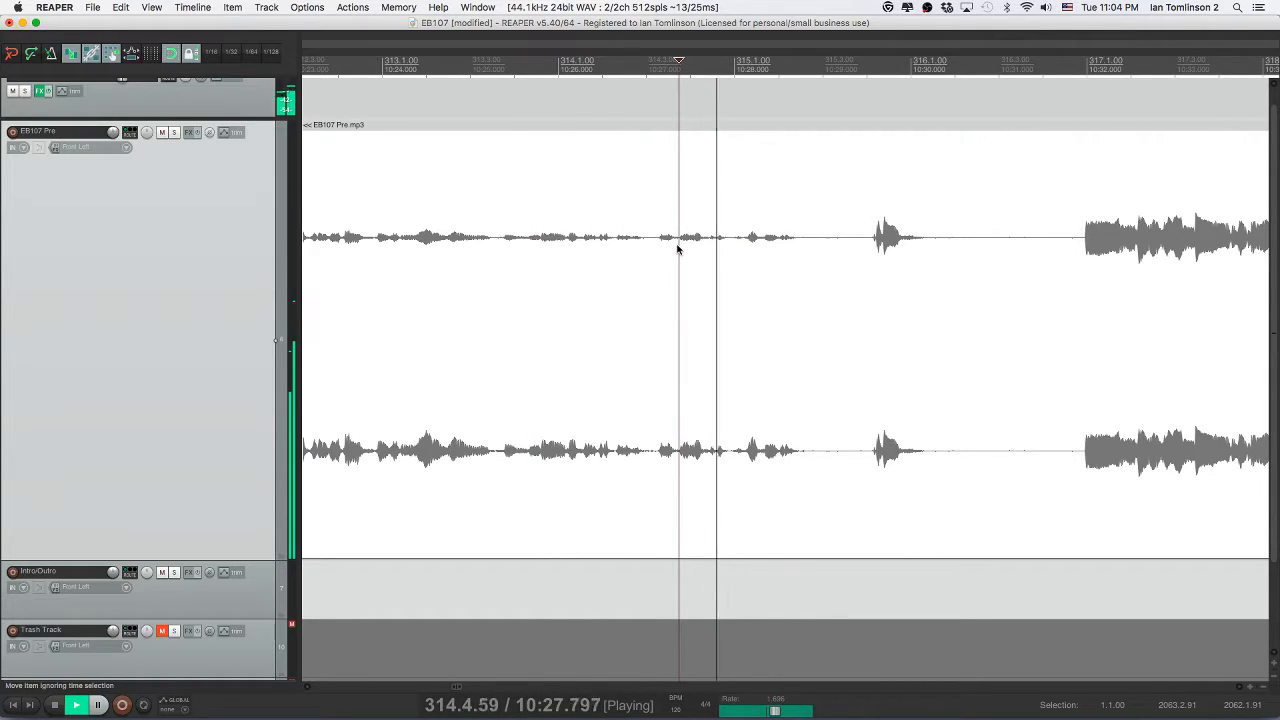
key("space")
key("s")
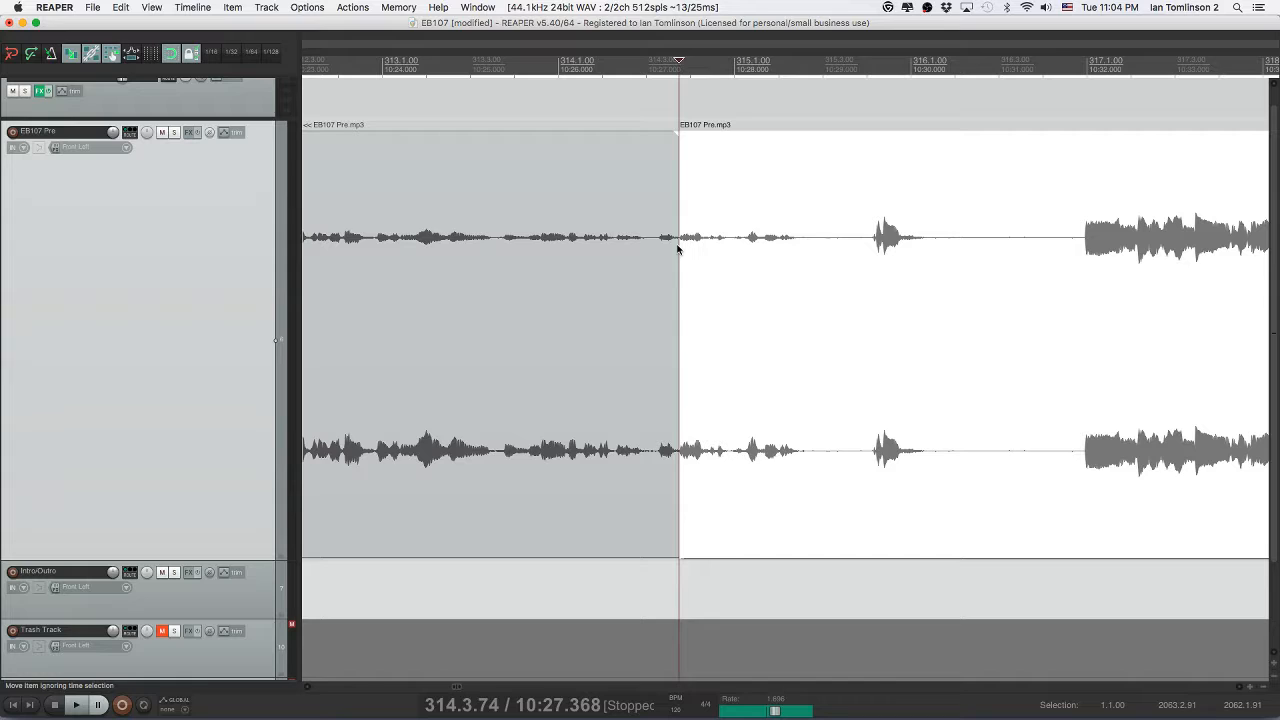
- Split at about 10:28.1, delete the segment back to 10:27.368, play back the join from about 10:26.85 and save
left_click(744, 250)
key("space")
key("s")
left_click(714, 249)
key("space")
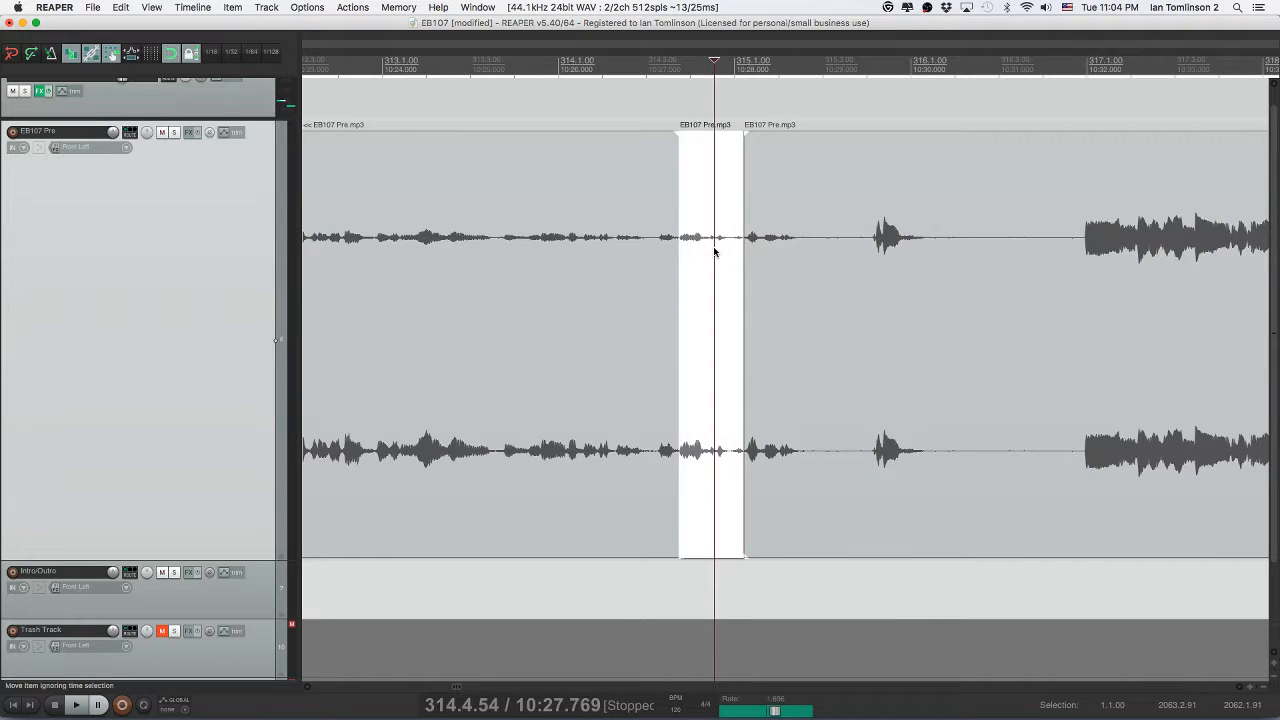
key("Delete")
left_click(633, 253)
key("space")
key("super+s")
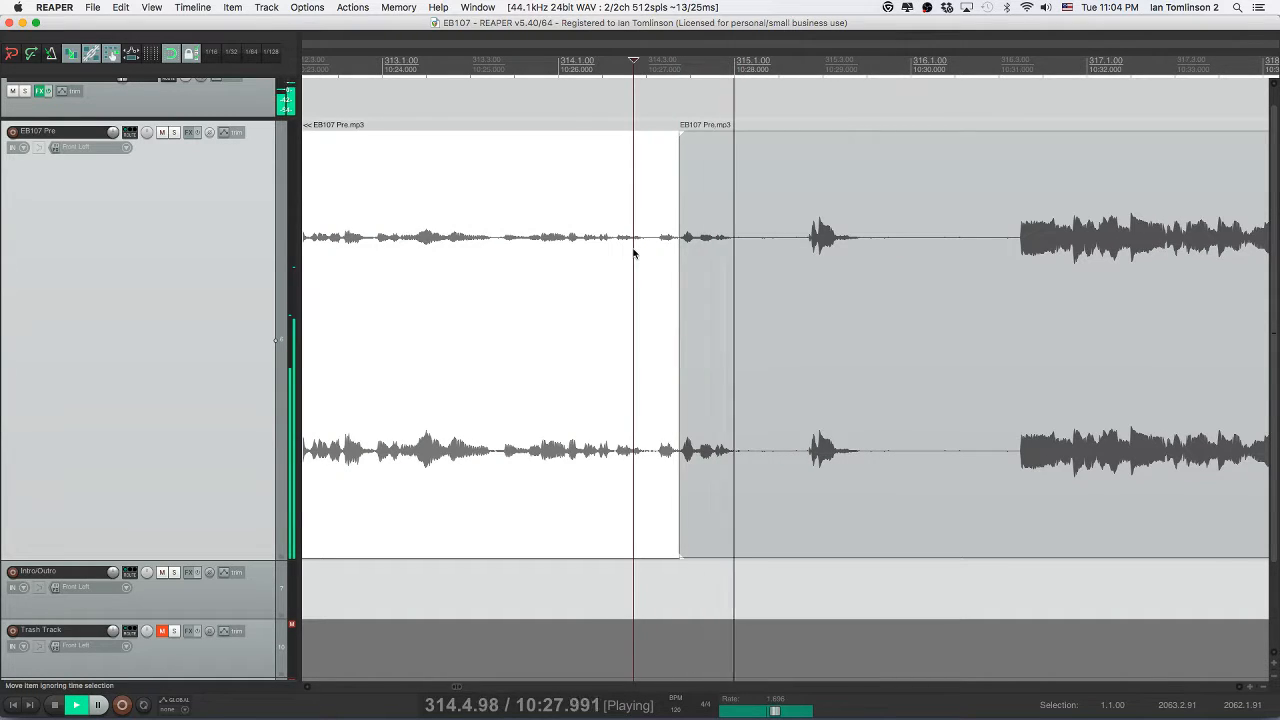
- Split the following pause at about 10:28.05 and 10:28.75 and delete the silent segment between
key("s")
key("s")
left_click(774, 254)
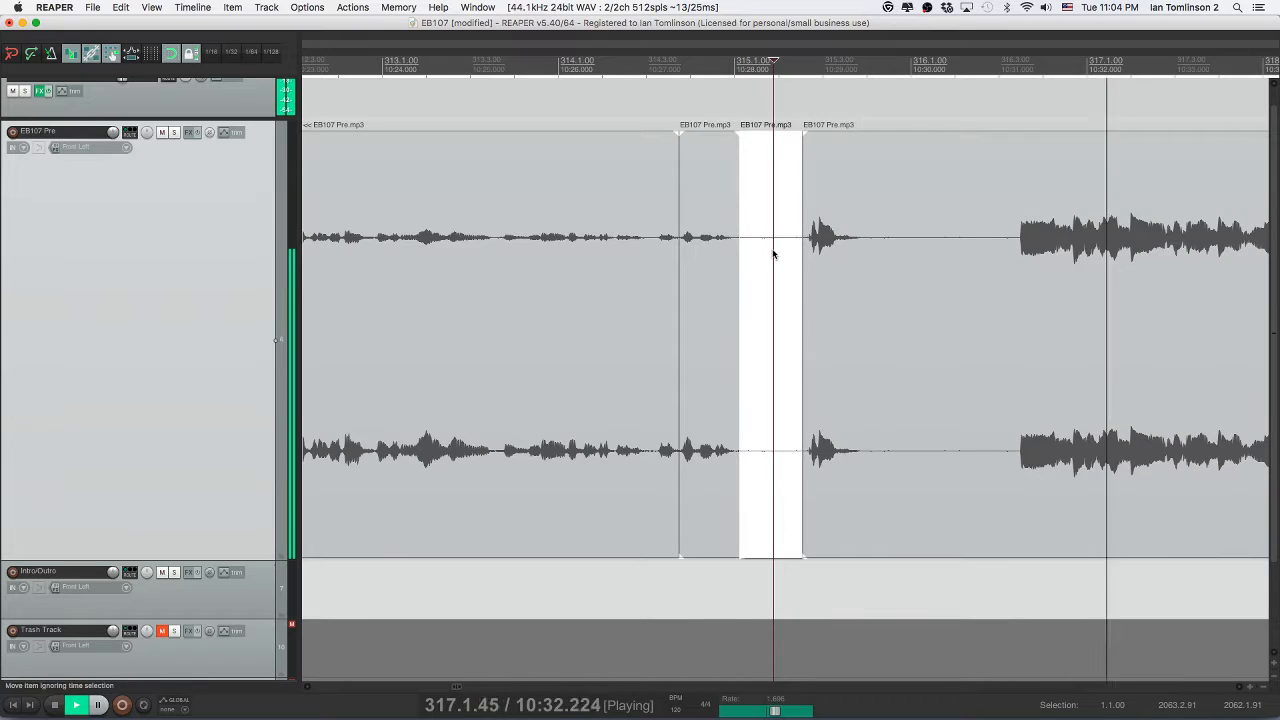
key("Delete")
key("space")
- Split at about 10:28.8 and 10:30.38, delete the long pause between, and play back from 10:27.428
left_click(807, 256)
key("s")
left_click(945, 261)
key("s")
left_click(868, 260)
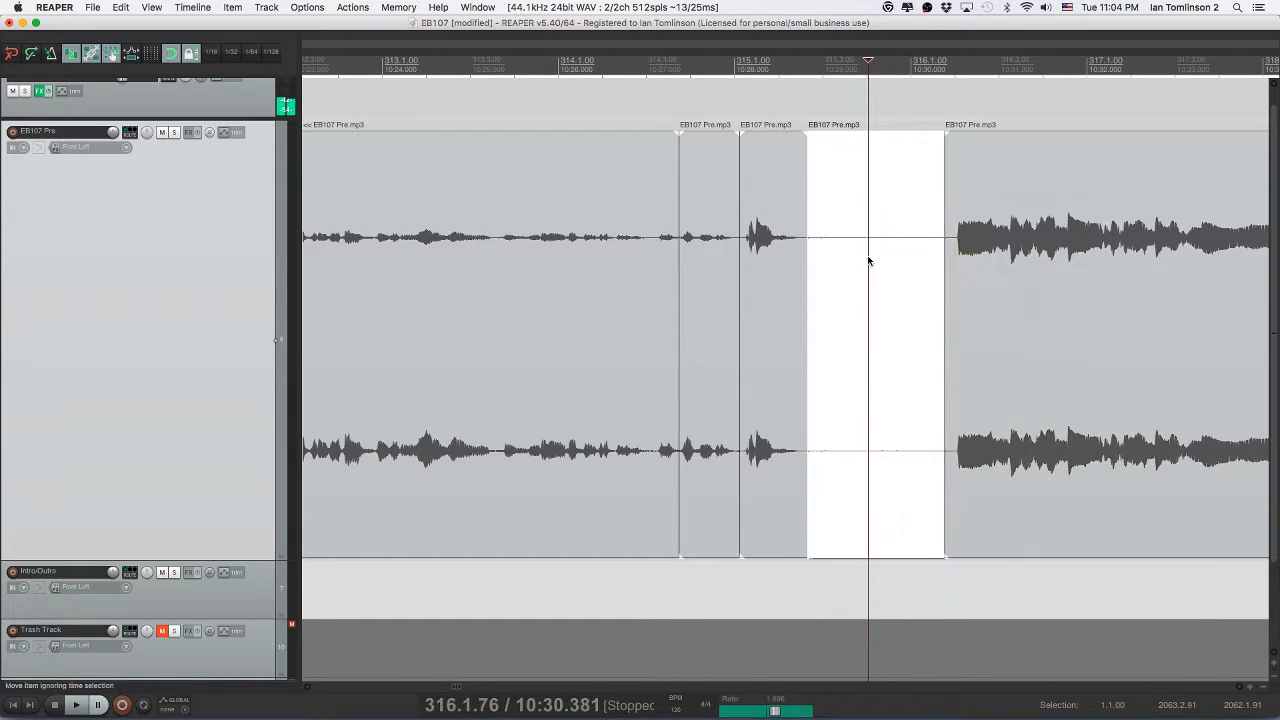
key("Delete")
left_click(684, 258)
key("space")
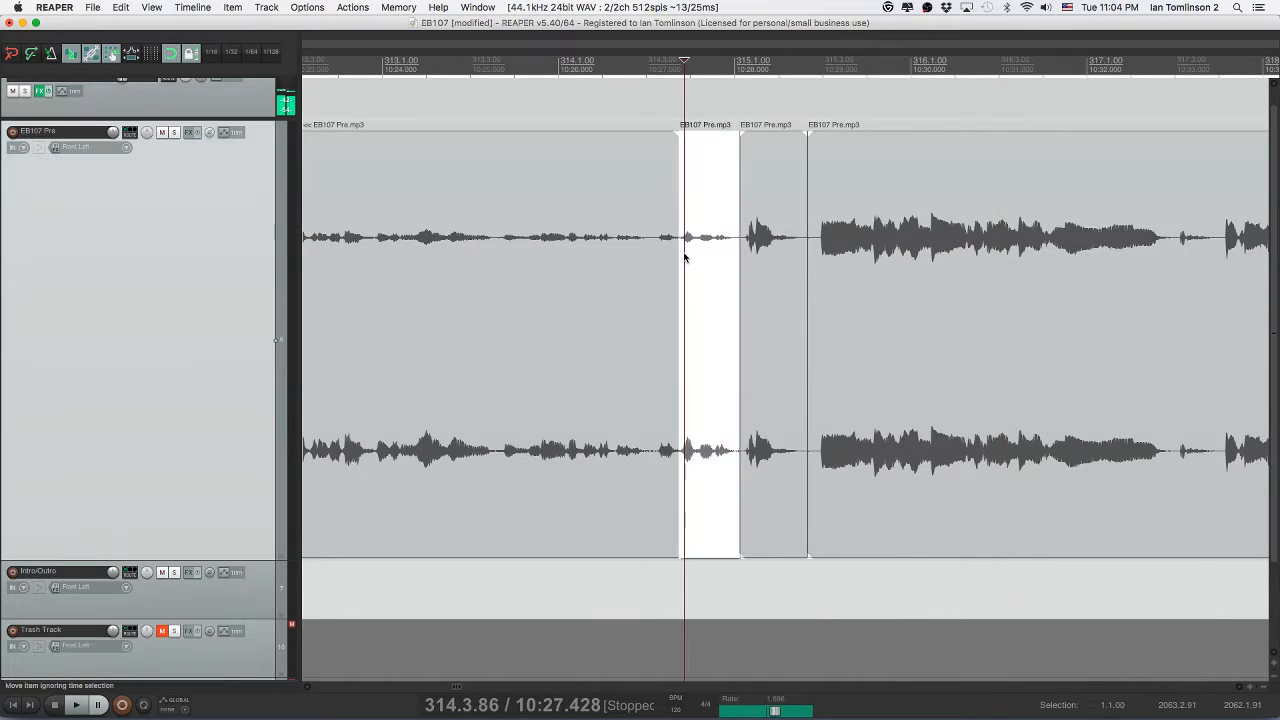
- Replay from about 10:31.25, split around the small noise at about 10:33.0 and 10:33.4, and delete that segment
scroll(684, 258, "right", 4)
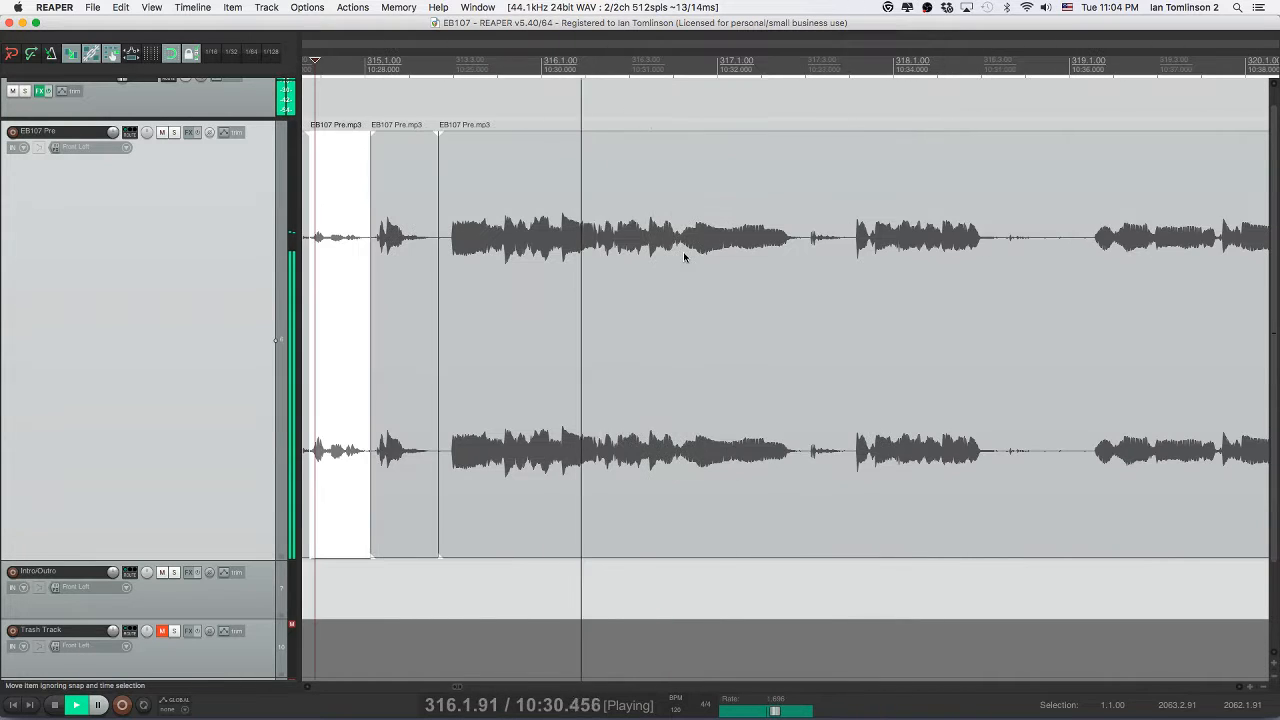
scroll(684, 258, "right", 2)
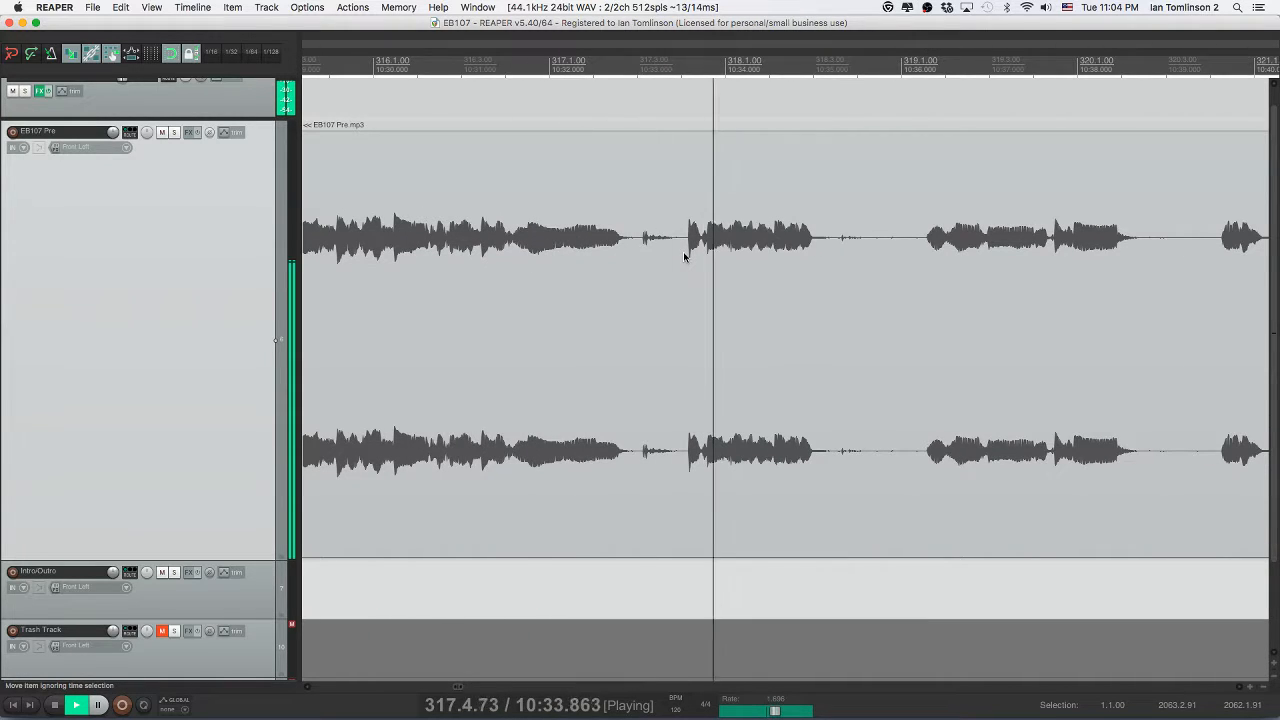
left_click(484, 240)
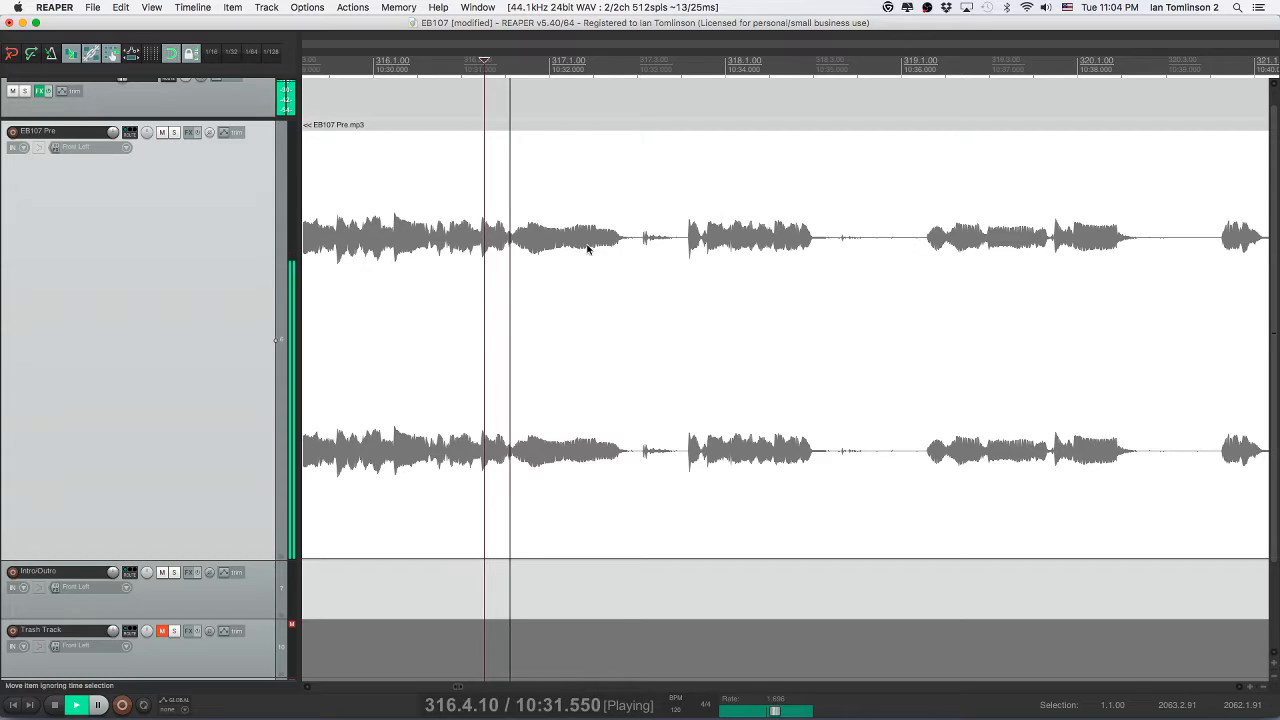
left_click(638, 243)
key("s")
left_click(675, 245)
key("s")
left_click(651, 243)
key("Delete")
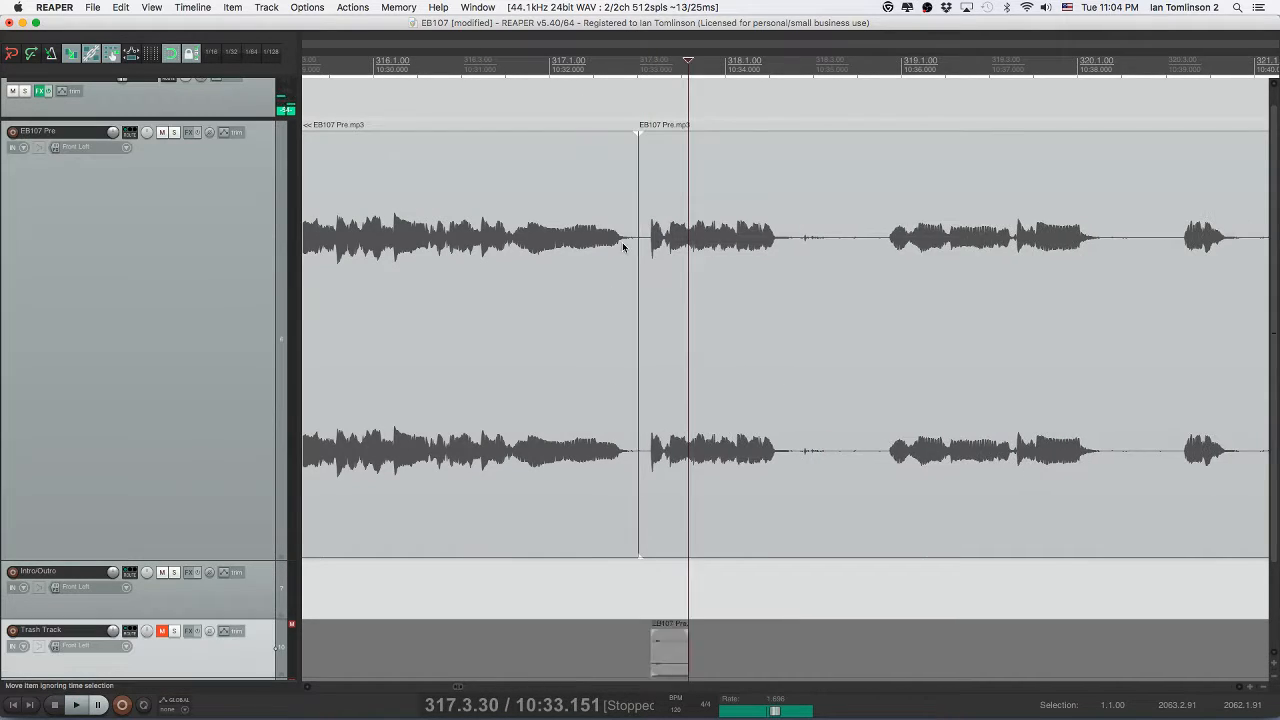
left_click(545, 245)
key("s")
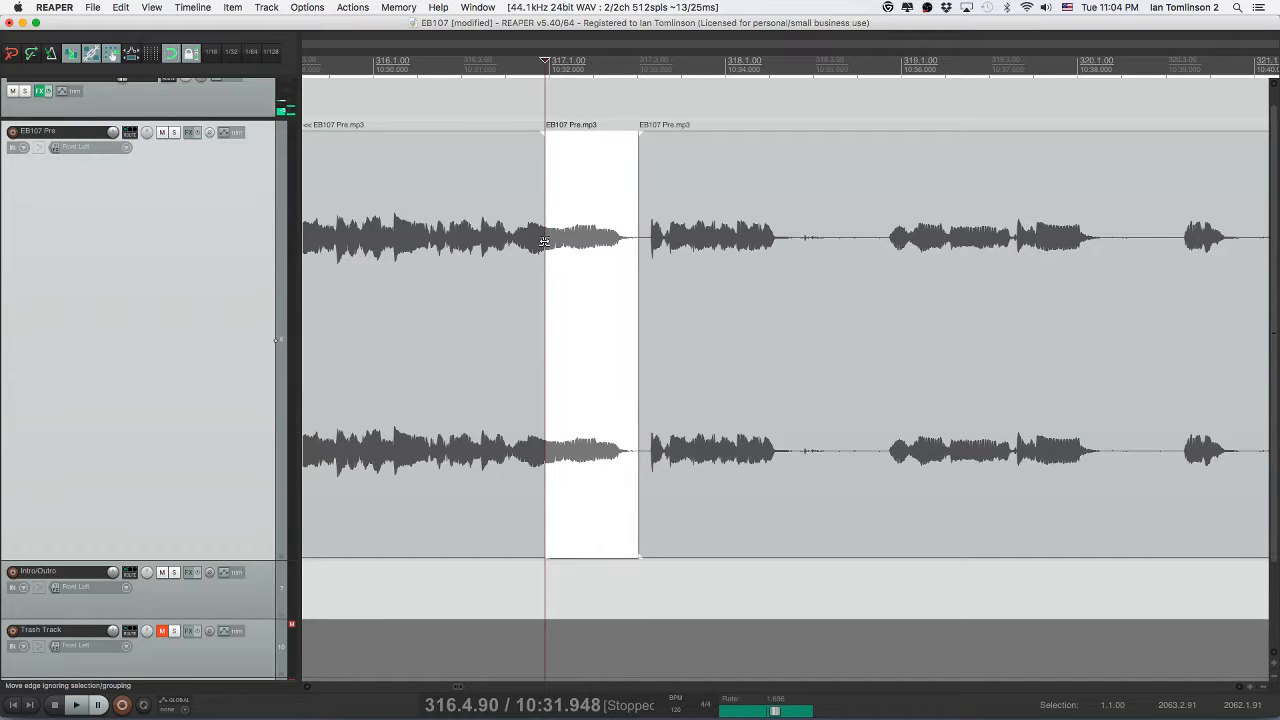
key("ctrl+z")
- Play back from about 10:31, delete the pause between 10:34.832 and about 10:35.75, replay from 10:34.249 and save
left_click(461, 238)
key("space")
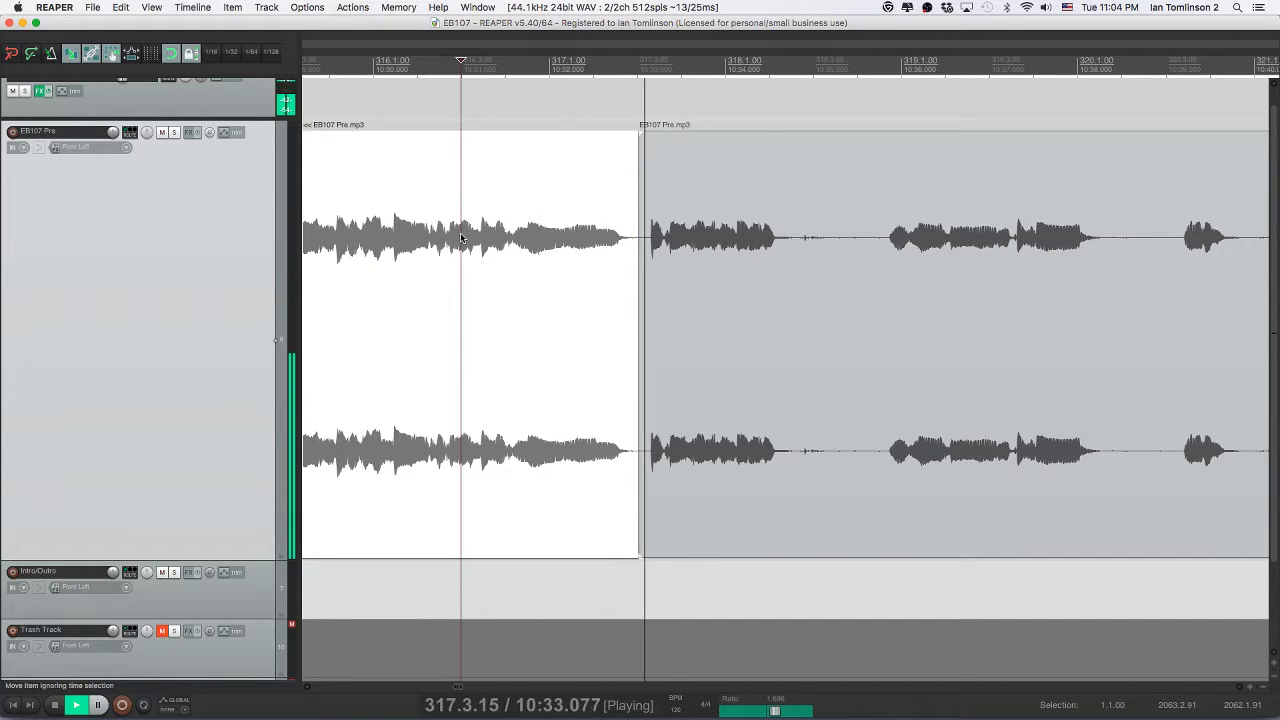
scroll(461, 238, "right", 2)
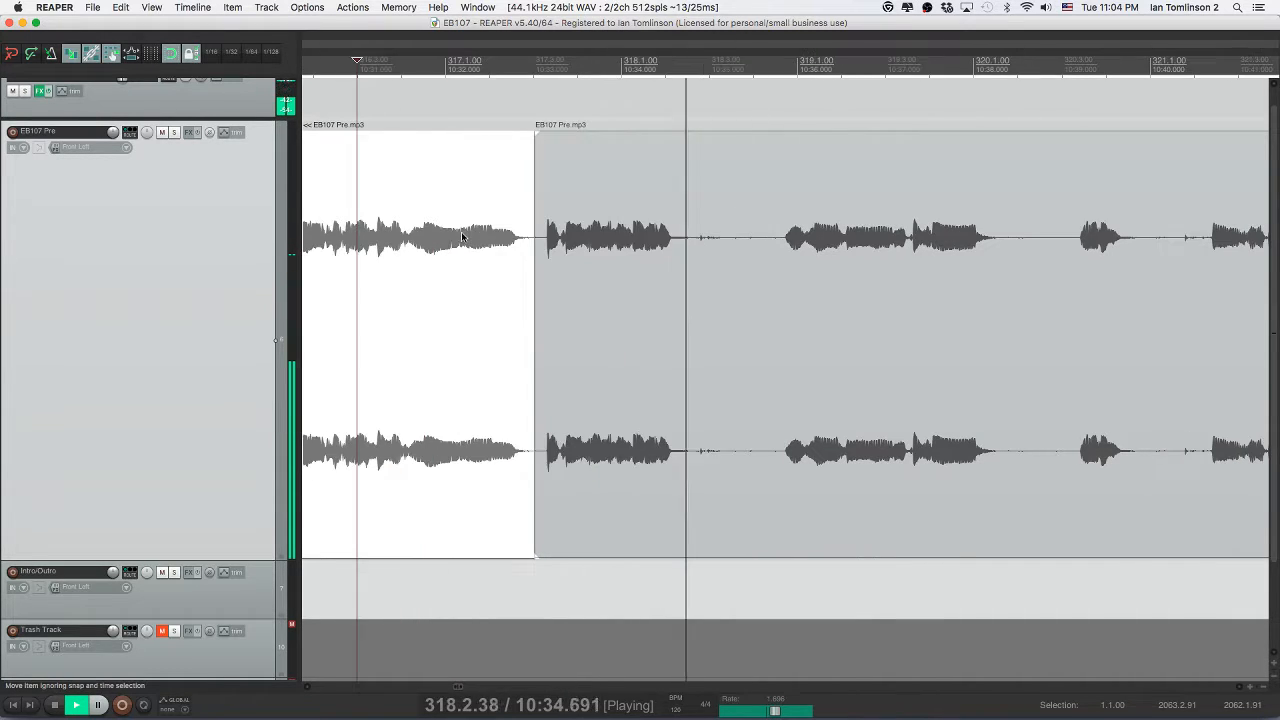
left_click(695, 240)
key("s")
left_click(777, 242)
key("s")
left_click(718, 243)
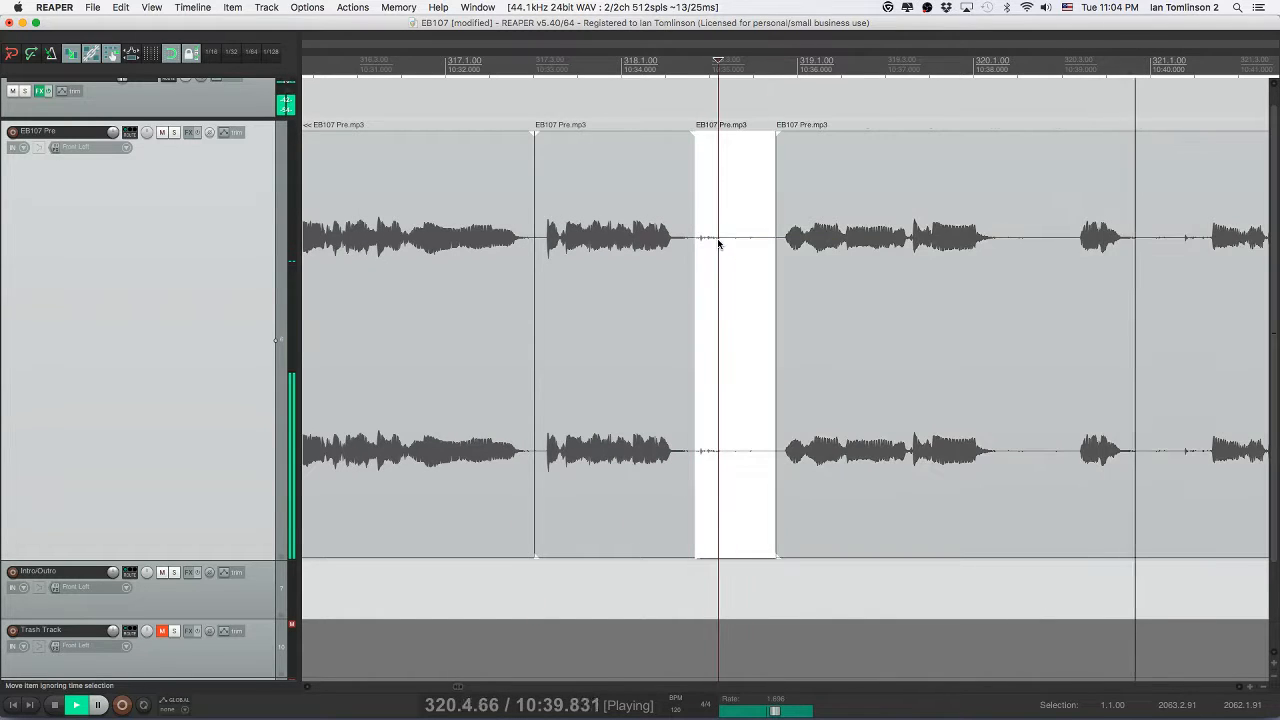
key("Delete")
left_click(643, 238)
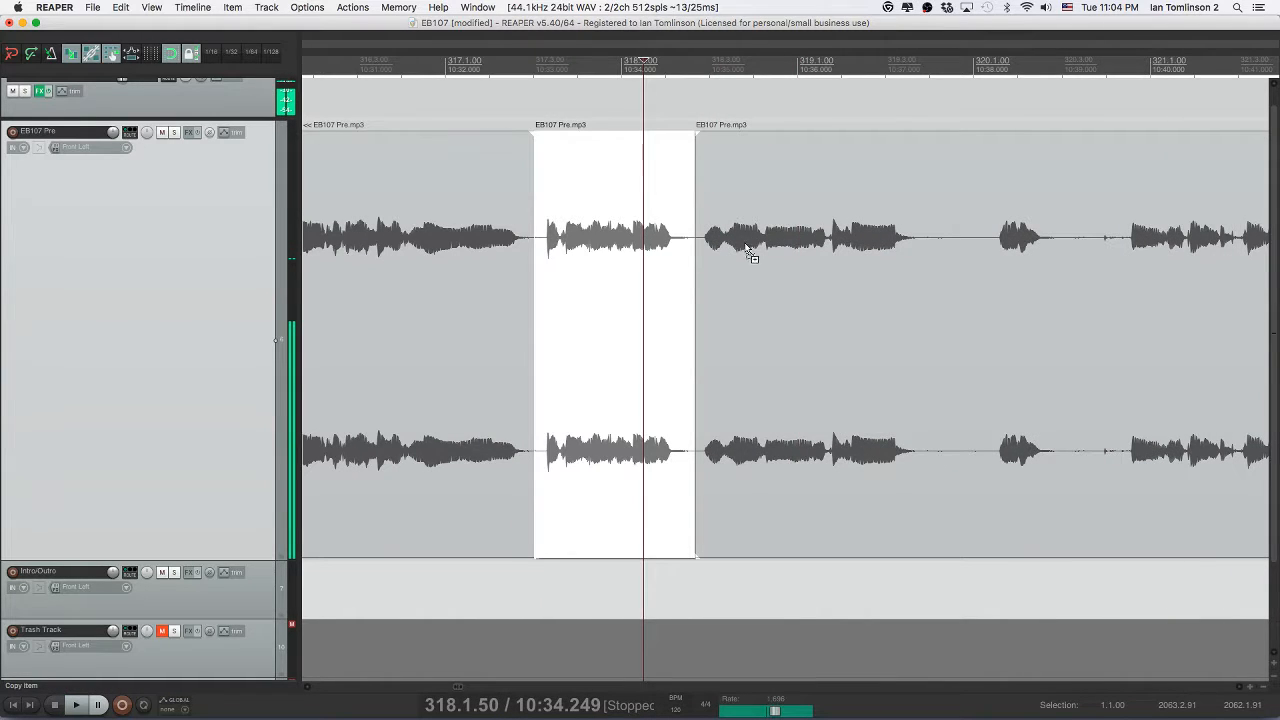
key("super+s")
key("space")
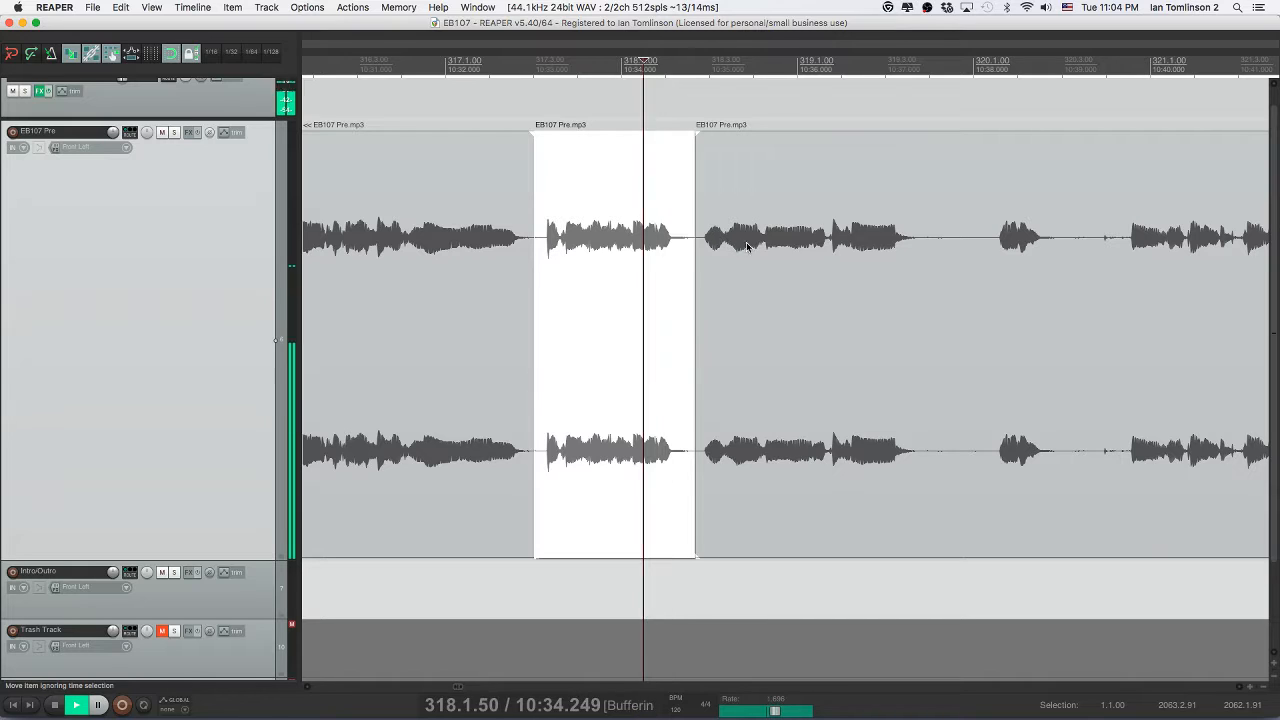
- Check the audio at 10:35.619 as the start of the unwanted sound and split the recording there
left_click(764, 242)
key("space")
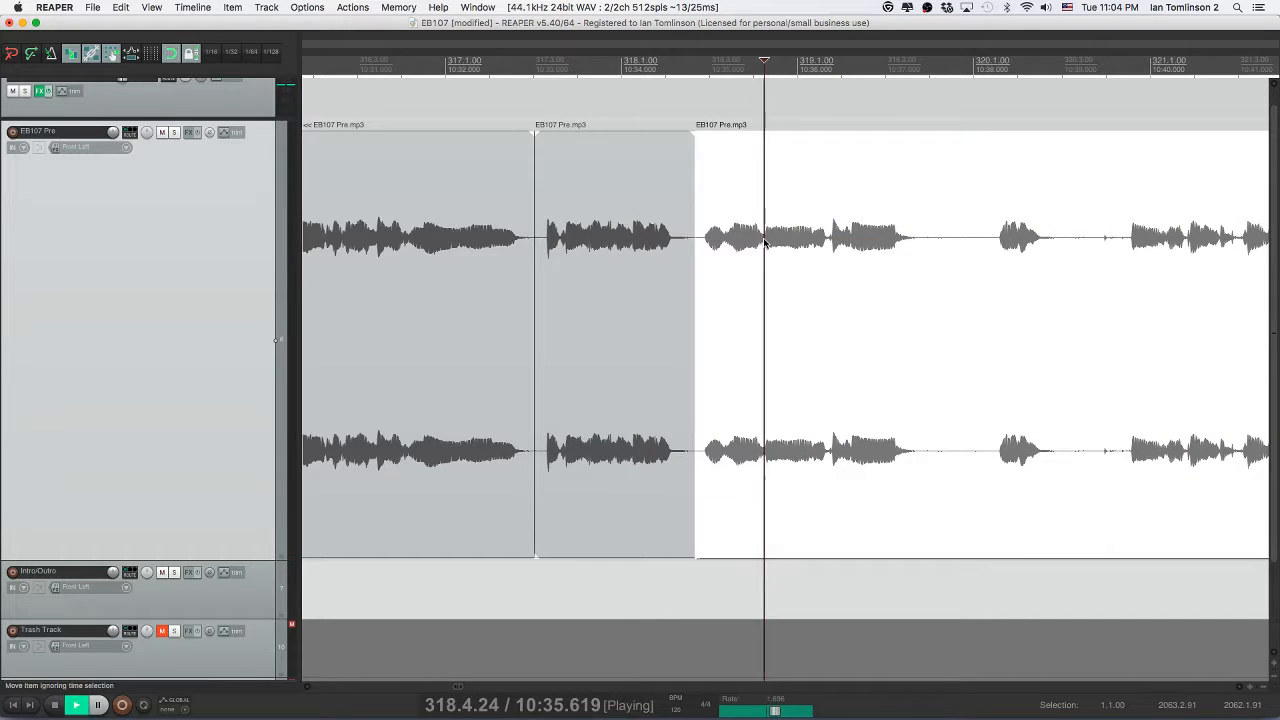
key("space")
key("s")
- Find the end of the unwanted sound, split at 10:36.195, delete the segment and play back from about 10:35.05
left_click(810, 242)
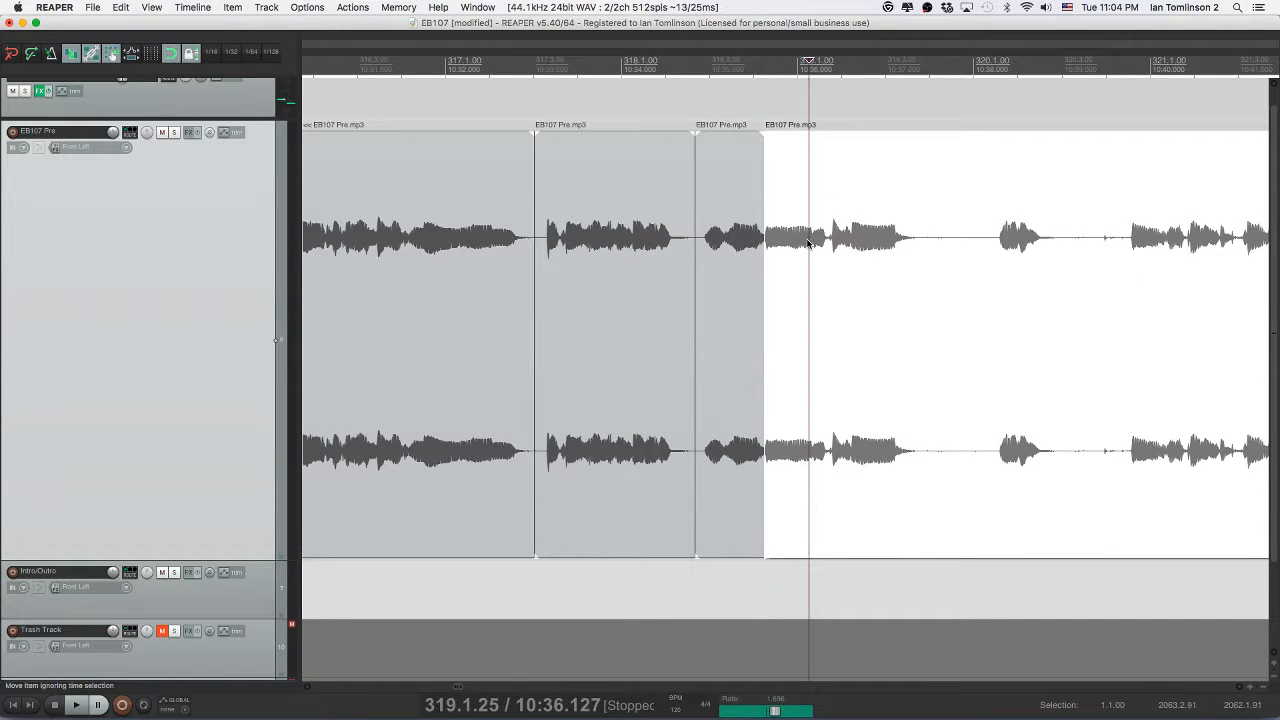
key("space")
key("space")
left_click(814, 242)
key("space")
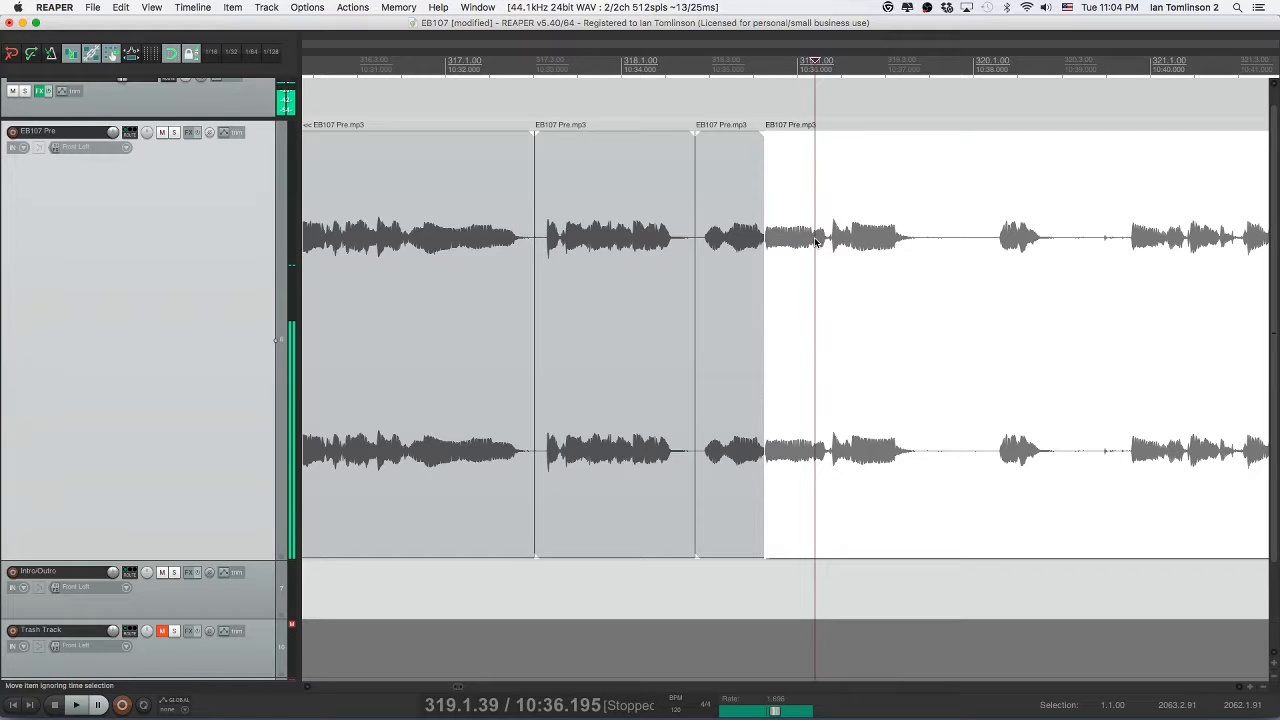
key("s")
left_click(793, 242)
key("Delete")
left_click(720, 248)
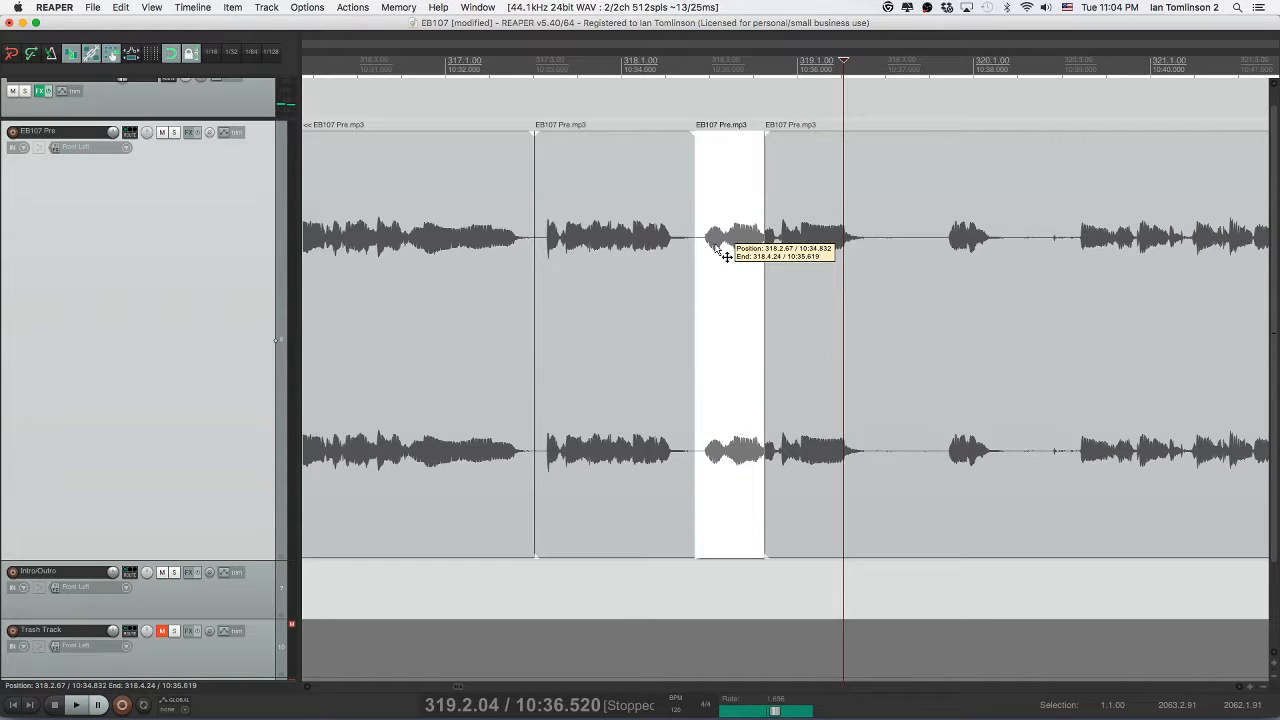
key("space")
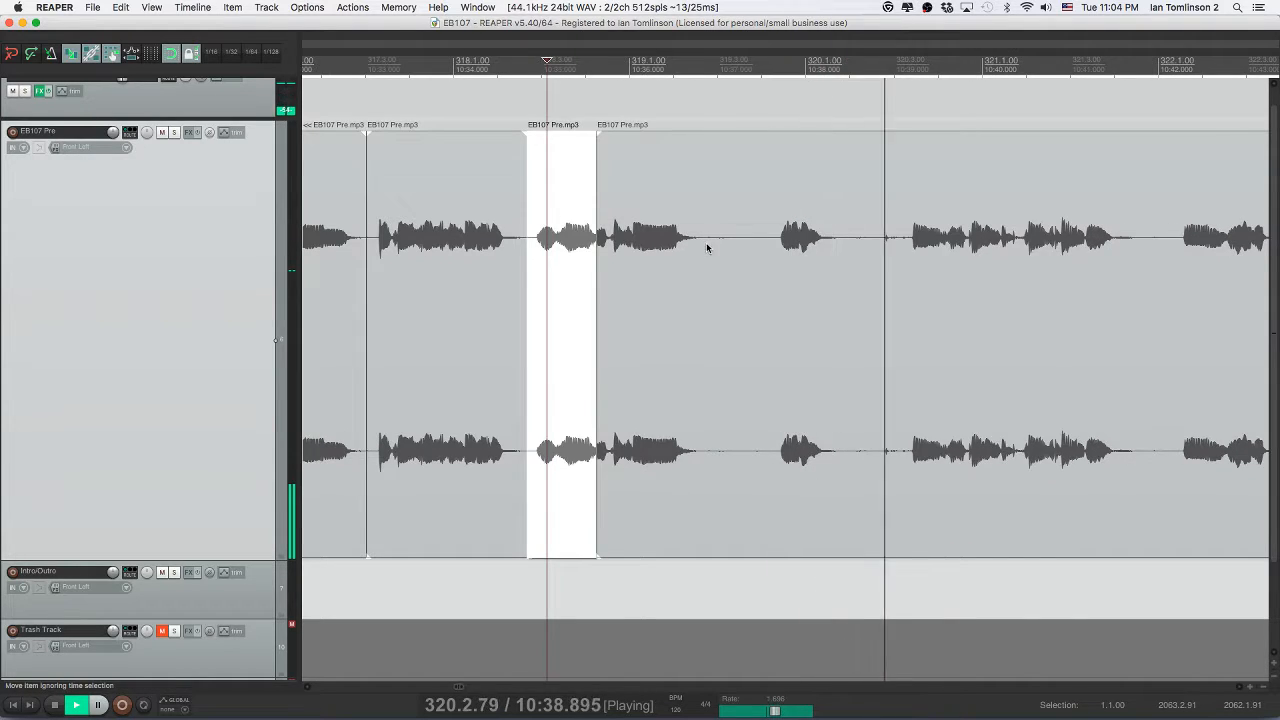
- Split at about 10:36.89 and 10:37.5 and delete the pause between the two cuts
left_click(708, 246)
key("s")
left_click(759, 248)
key("s")
key("Delete")
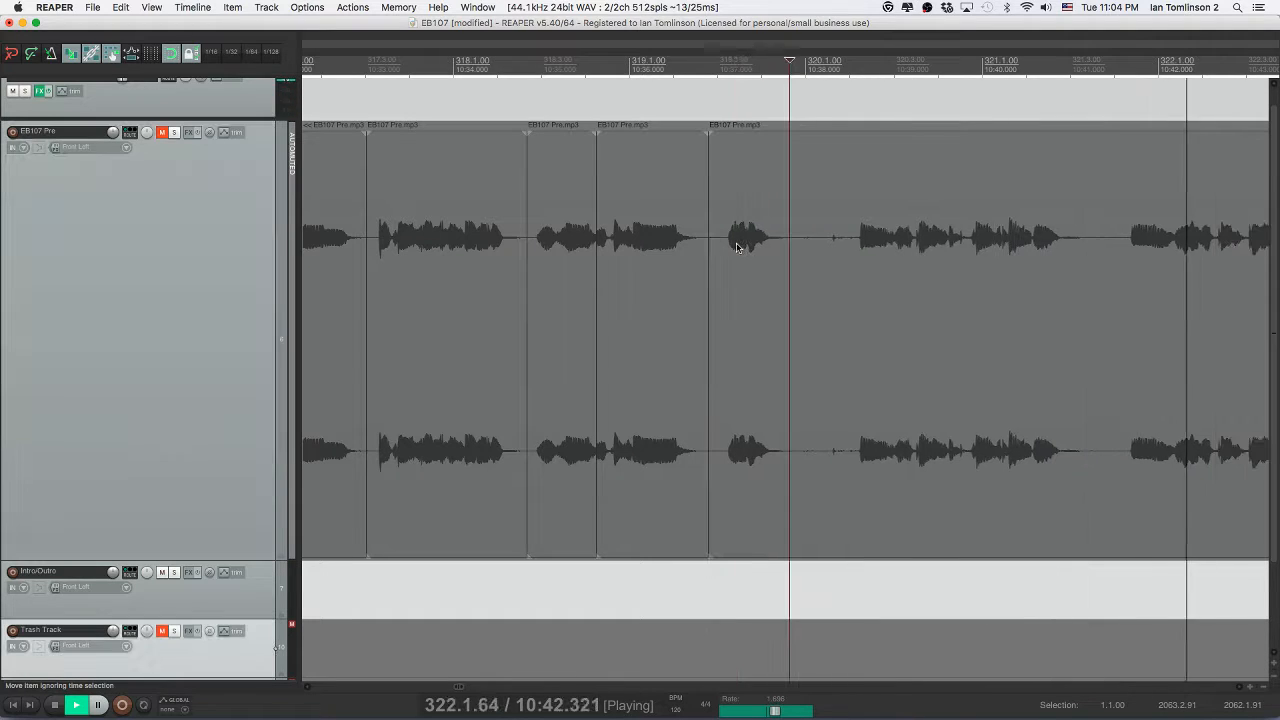
- Unmute the EB107 Pre track and play back the new join from about 10:36.15
key("space")
left_click(162, 132)
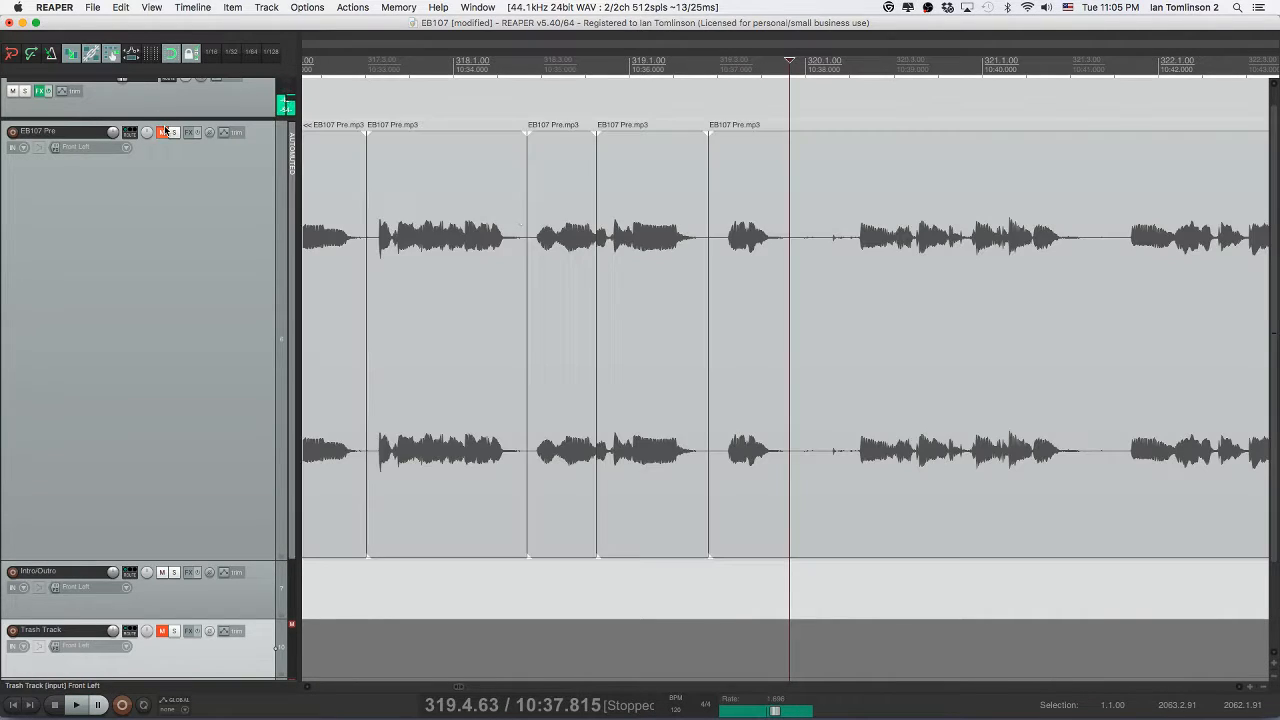
left_click(519, 218)
left_click(642, 236)
key("space")
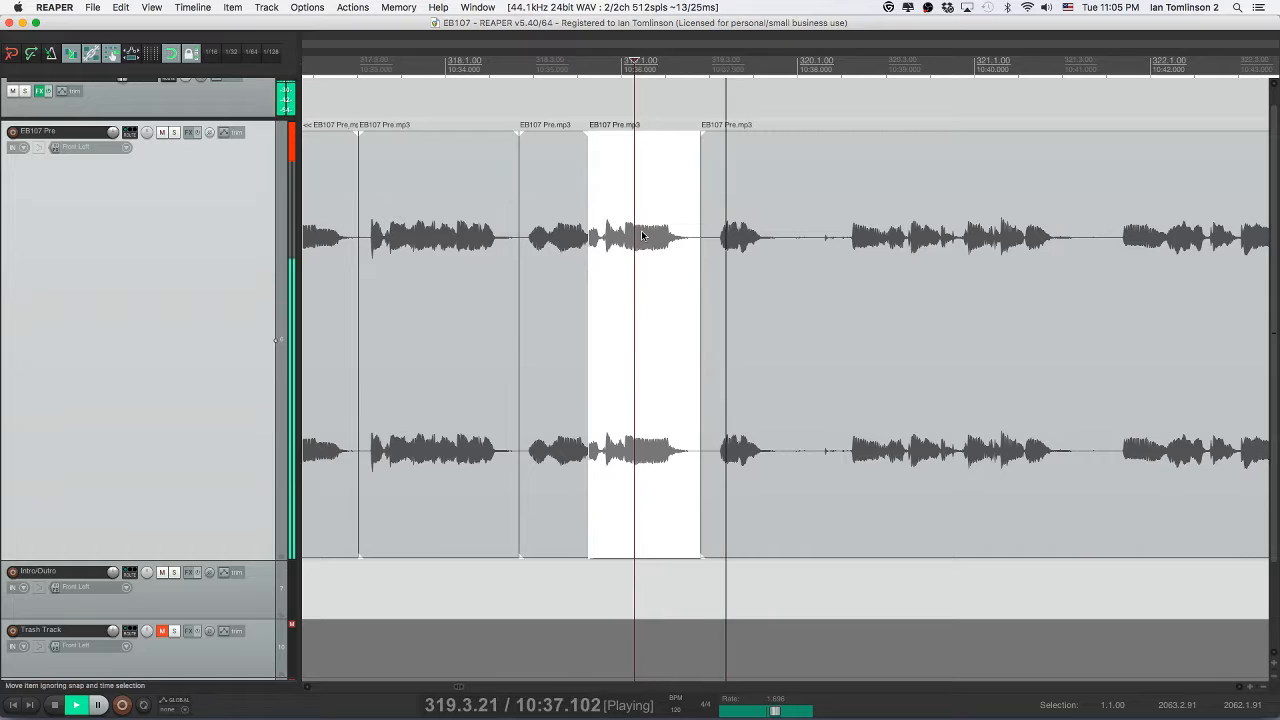
- Split at about 10:37.8 and 10:38.6, delete the pause between, play back from 10:36.891 and save
left_click(700, 245)
key("s")
key("s")
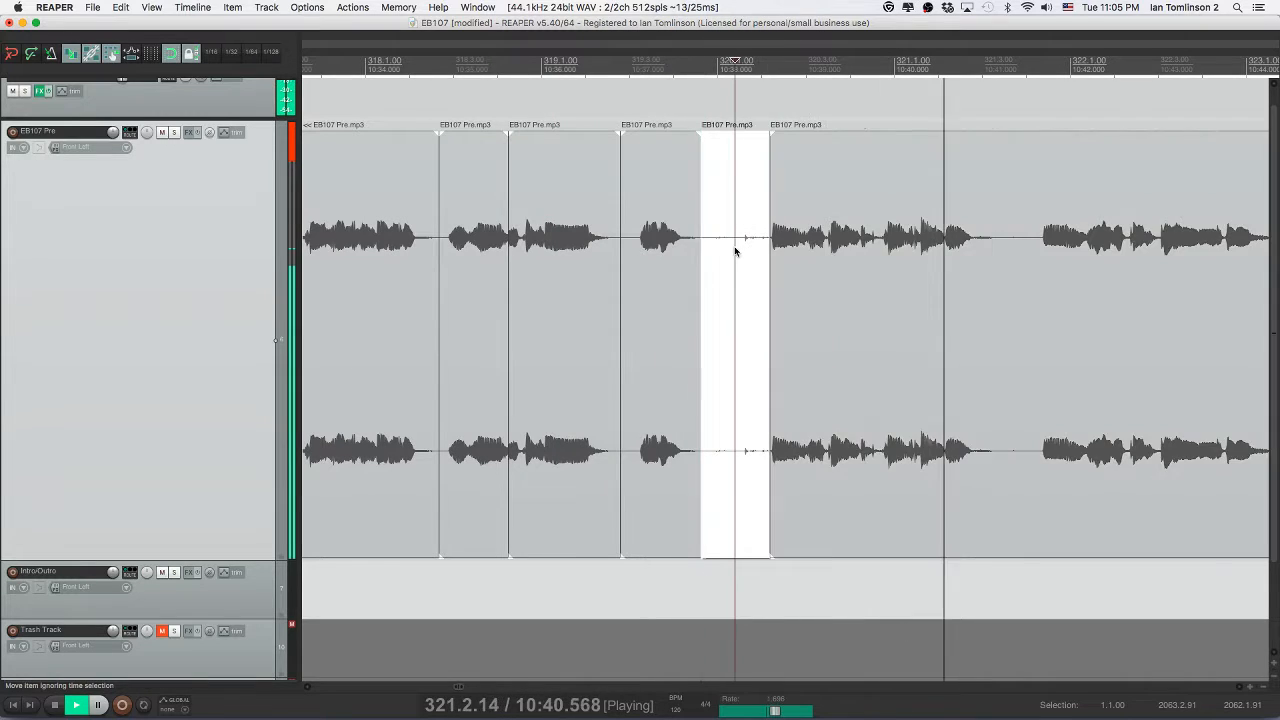
key("Delete")
left_click(624, 238)
key("super+s")
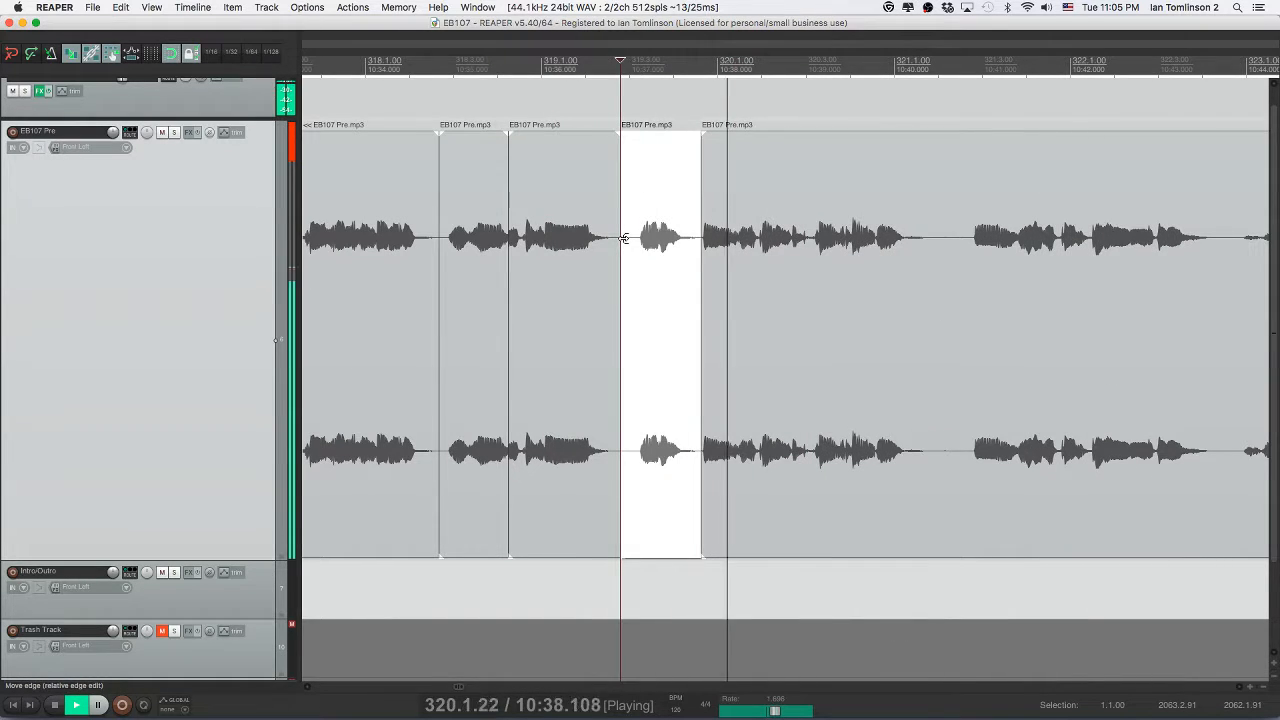
key("space")
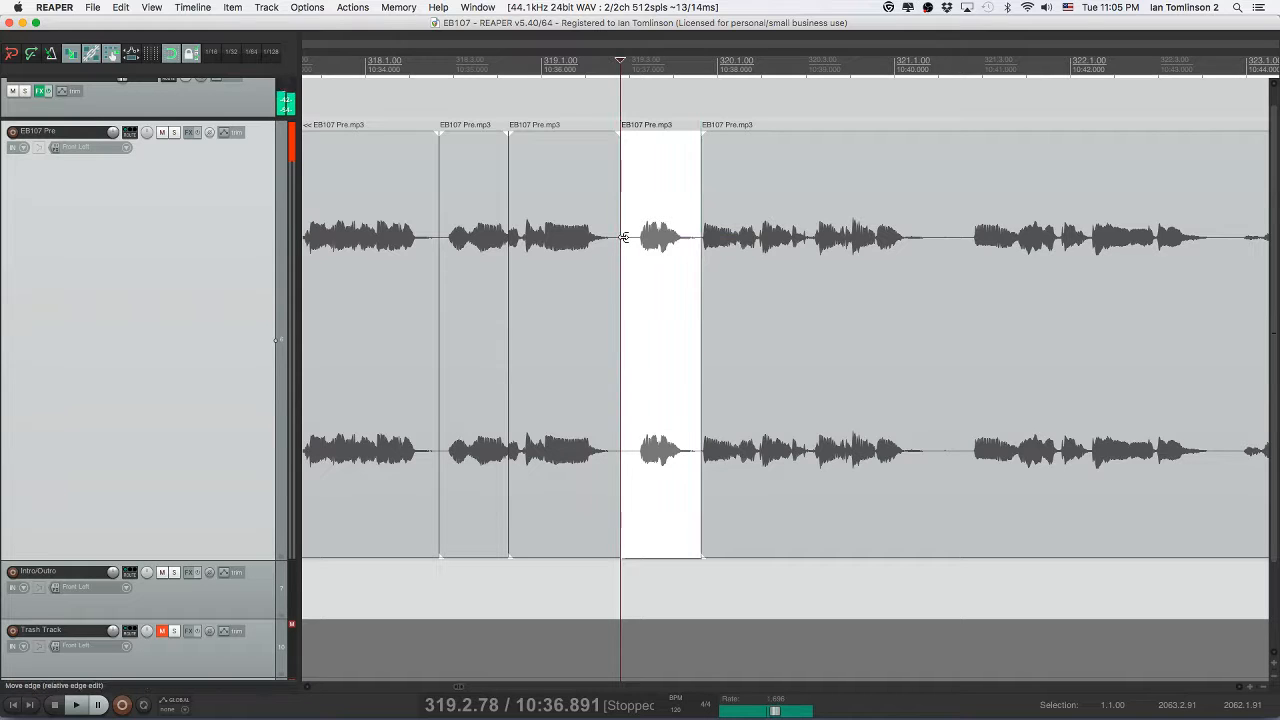
- Play back from 10:36.891 and about 10:40.8 to find the unwanted sound's end, and split the item at 10:41.396
key("space")
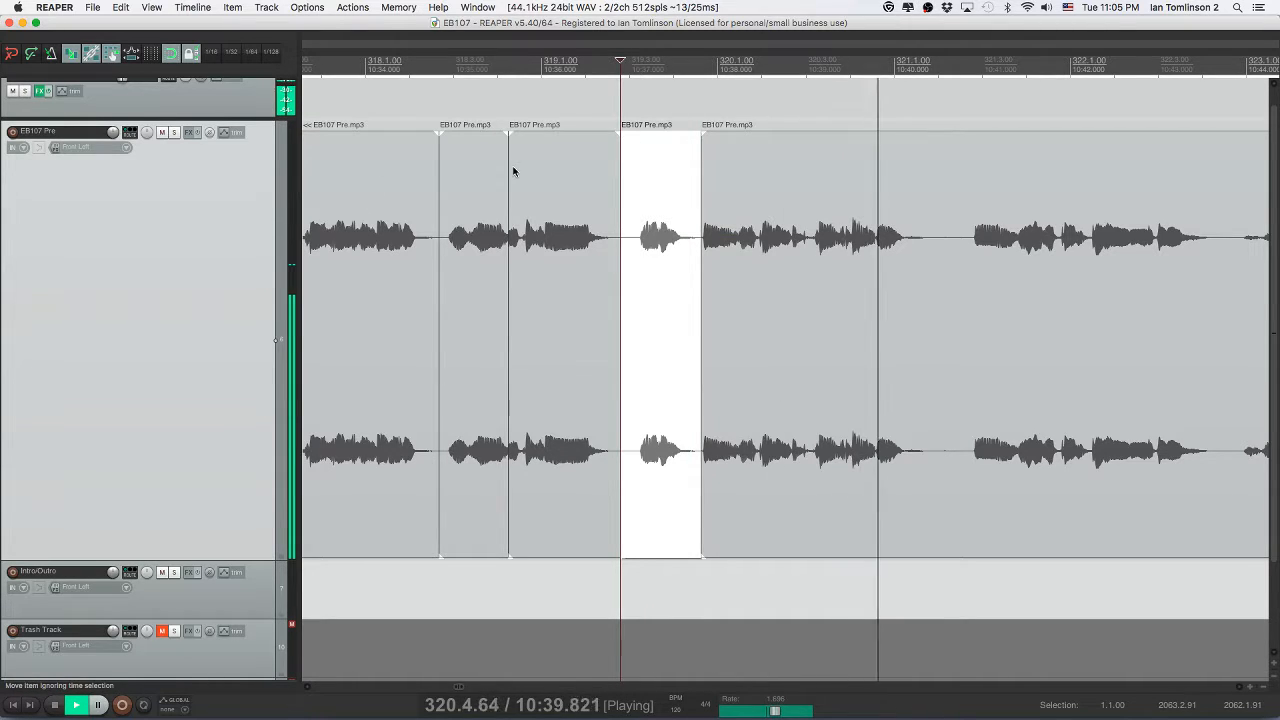
key("space")
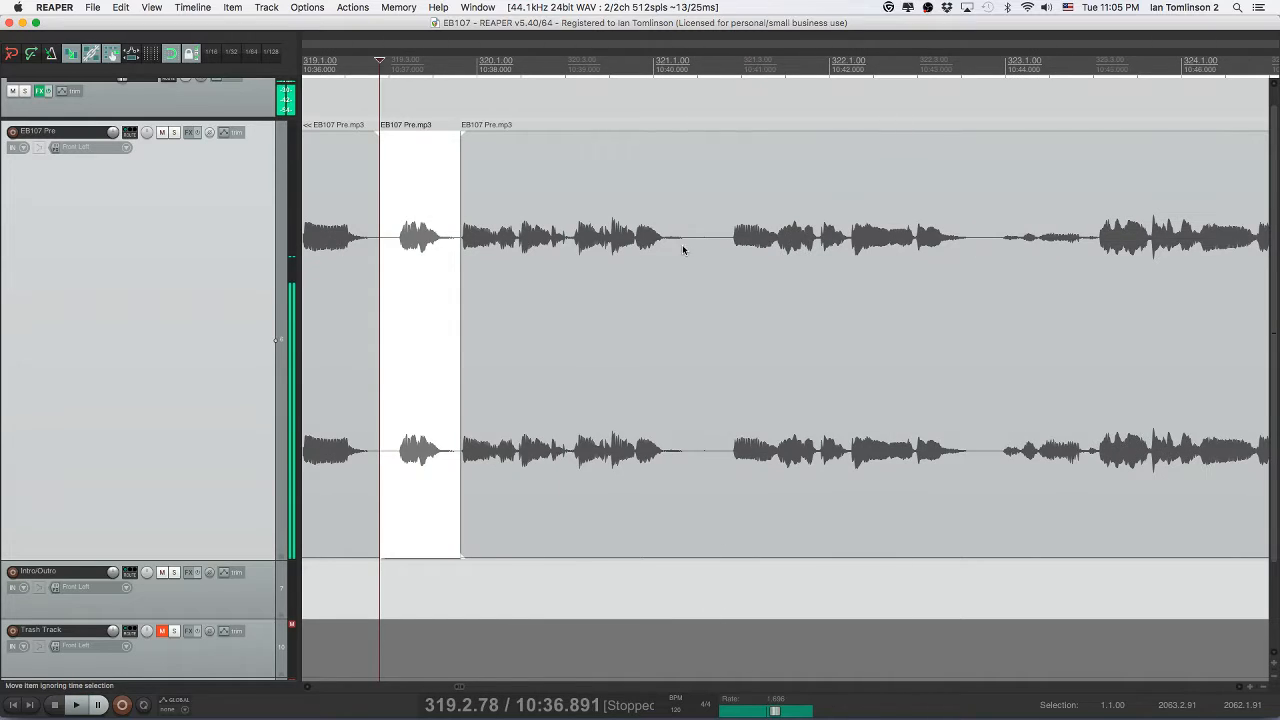
left_click(724, 247)
key("space")
key("space")
left_click(777, 246)
key("s")
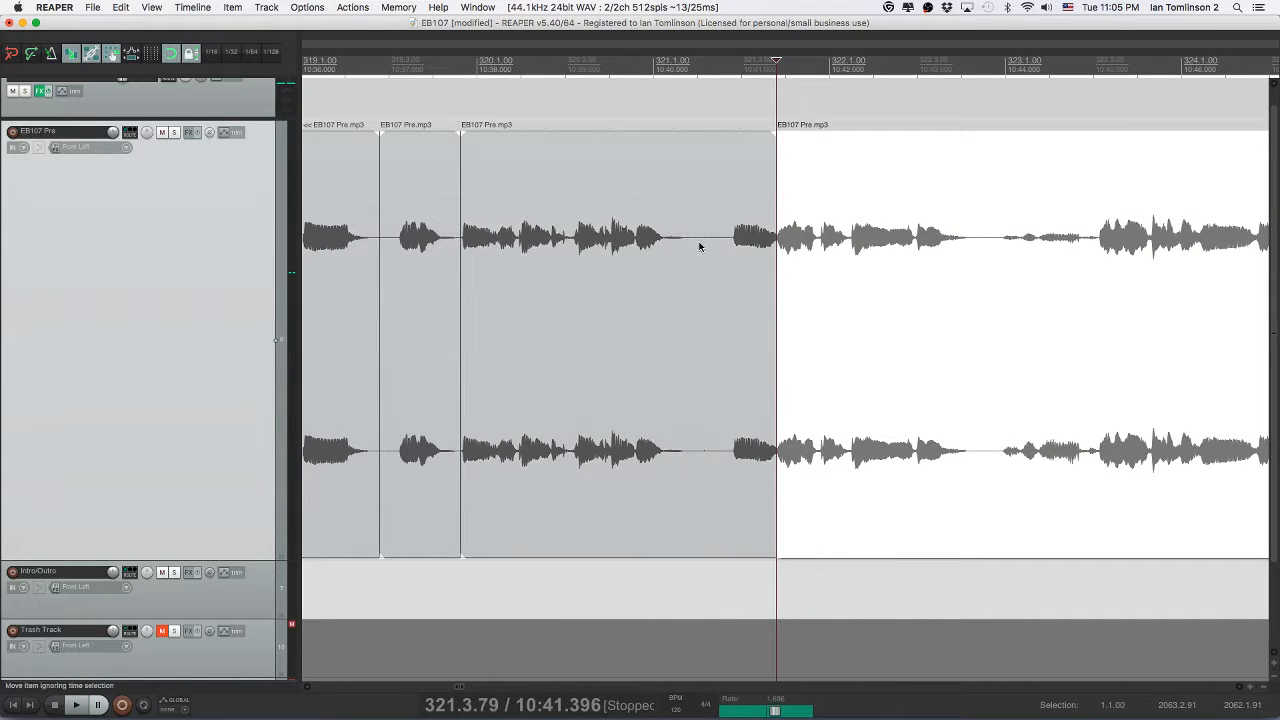
- Split in the pause at about 10:40.4, delete the segment up to the 10:41.396 cut and play back from about 10:39.05
left_click(690, 244)
key("s")
key("Delete")
left_click(570, 245)
key("space")
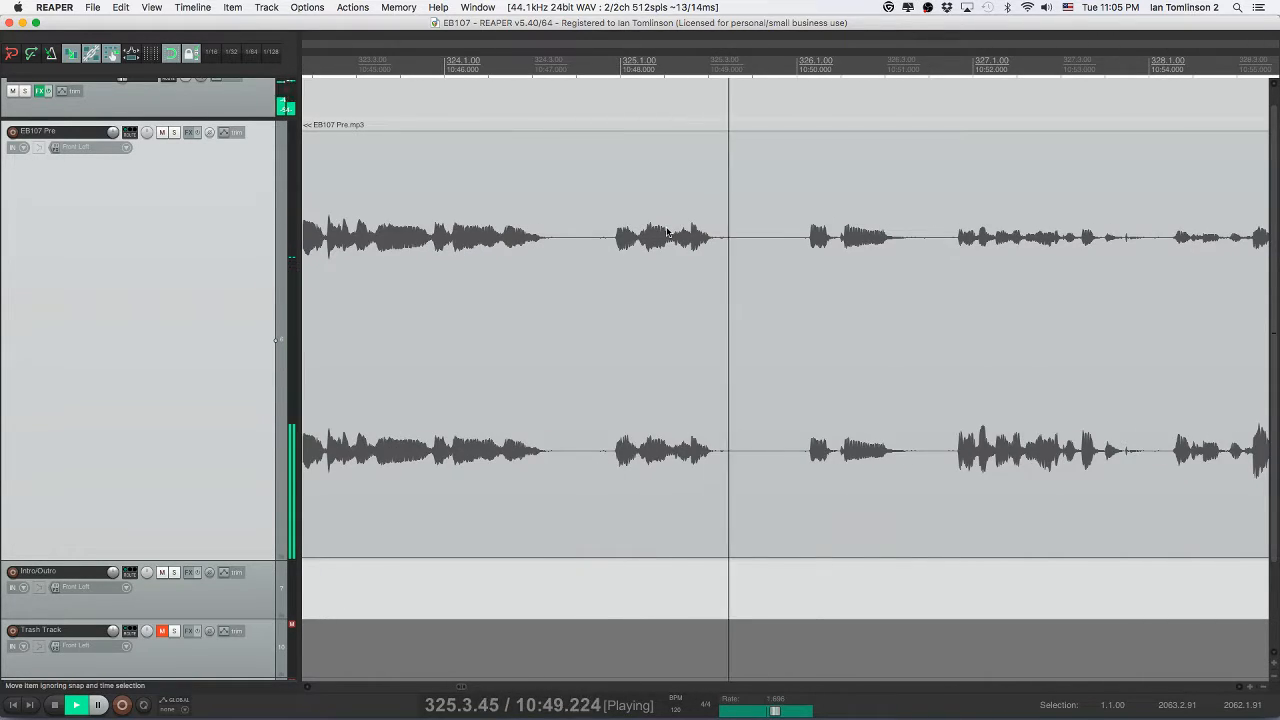
- Split at about 10:49.3 and 10:51.6, delete the segment between, play back from about 10:48.7 and save
left_click(567, 238)
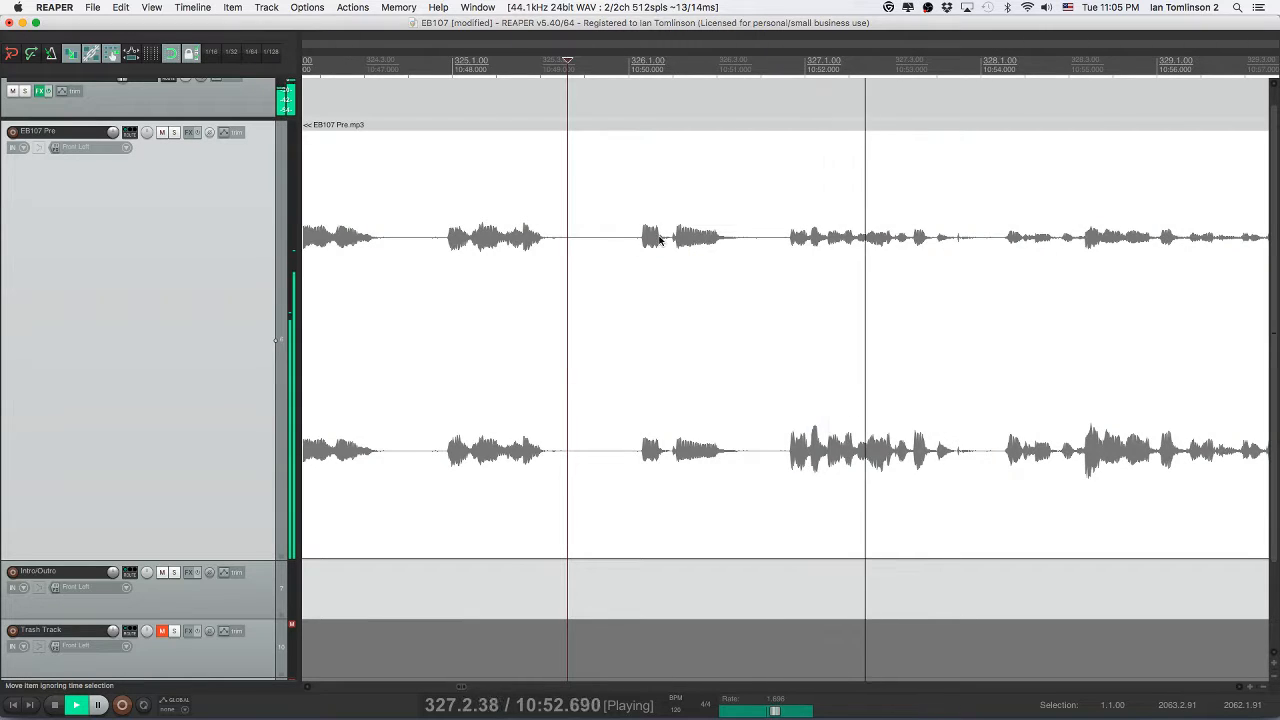
key("s")
left_click(766, 240)
key("s")
left_click(708, 245)
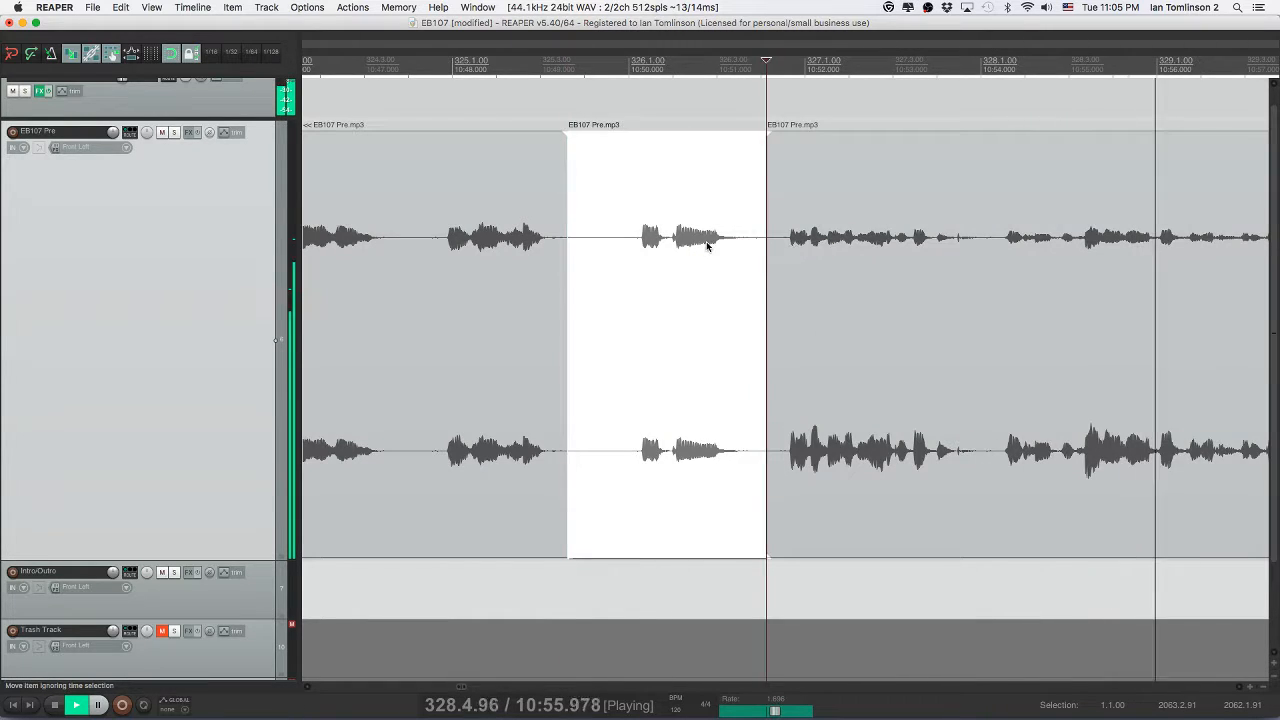
key("Delete")
left_click(514, 246)
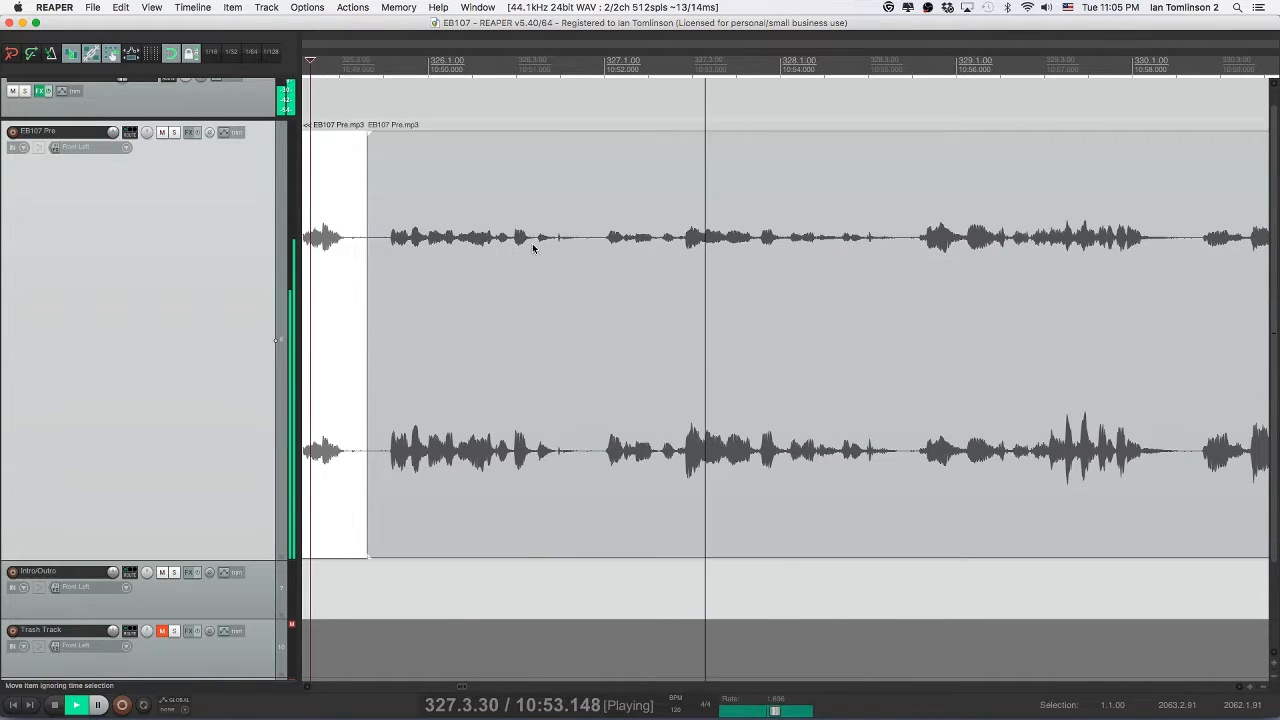
key("space")
- Audition short stretches from about 10:51.2 to locate the end of the phrase, and split the item at 10:51.472
left_click(535, 248)
key("space")
key("space")
left_click(551, 248)
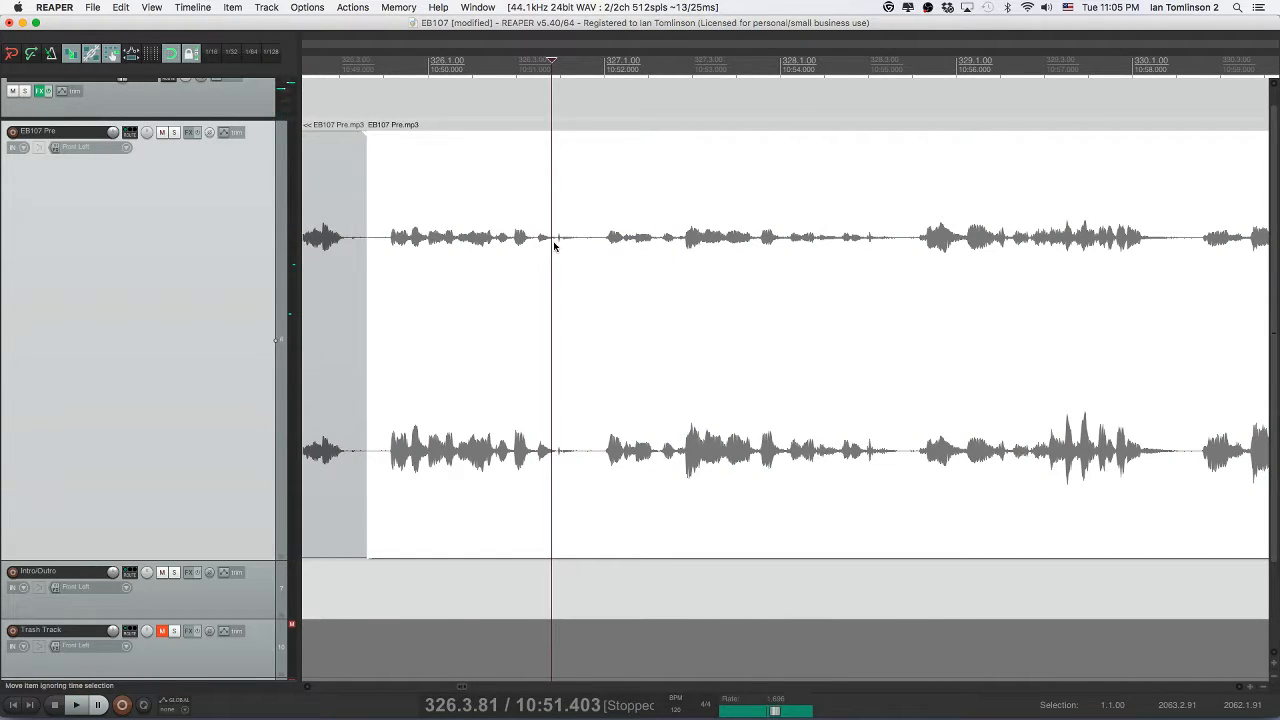
key("space")
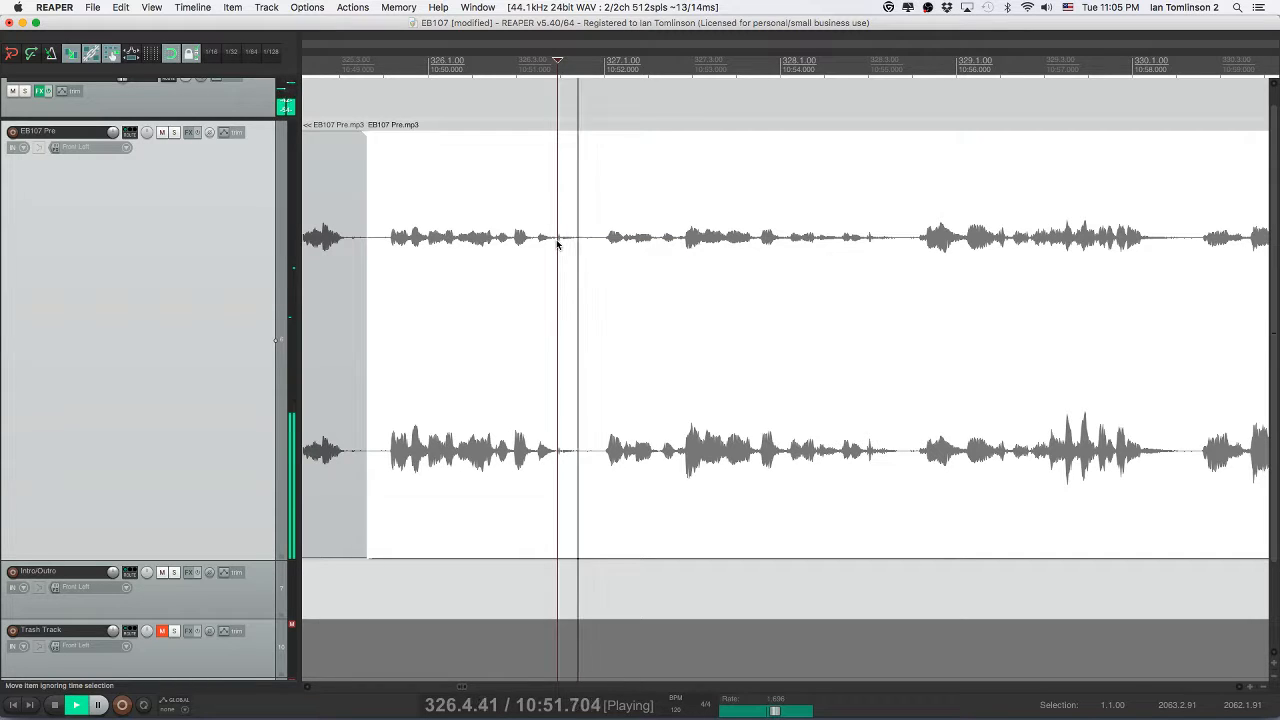
key("space")
left_click(557, 245)
key("space")
key("space")
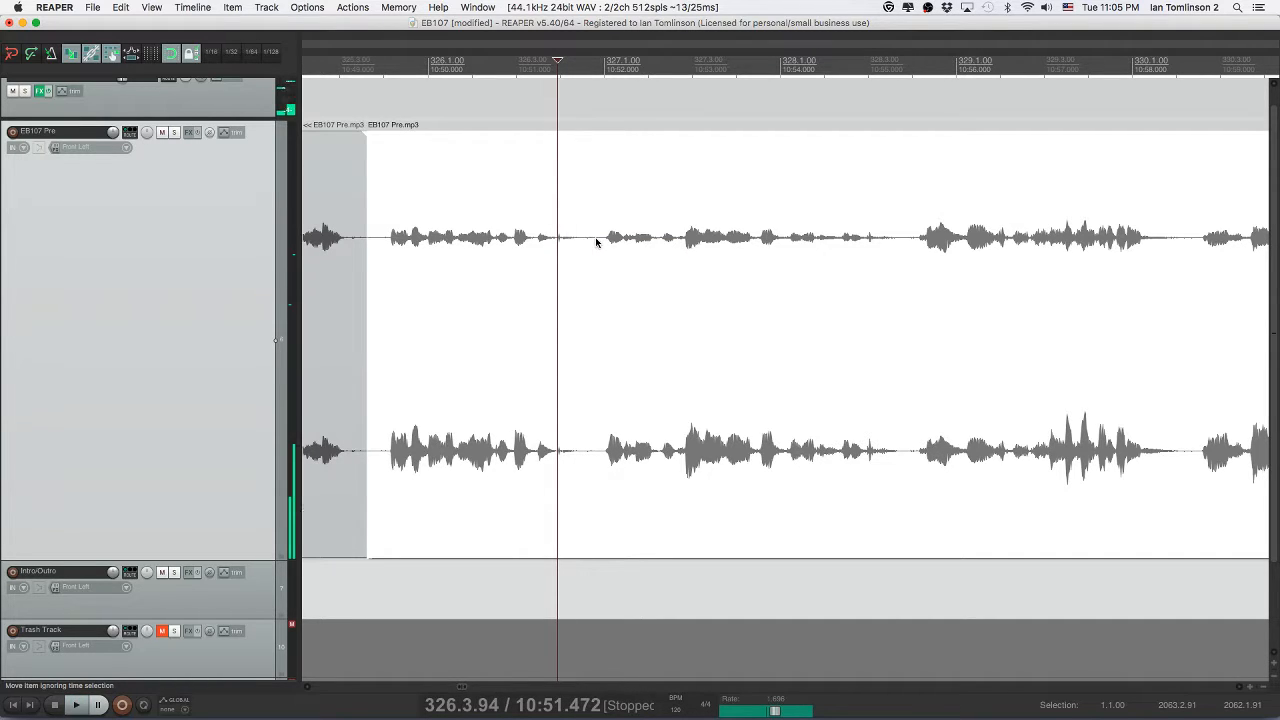
key("s")
- Split at 10:51.858, delete the pause after the 10:51.472 cut, play back from 10:50.911 and save
left_click(591, 243)
key("s")
left_click(560, 240)
key("Delete")
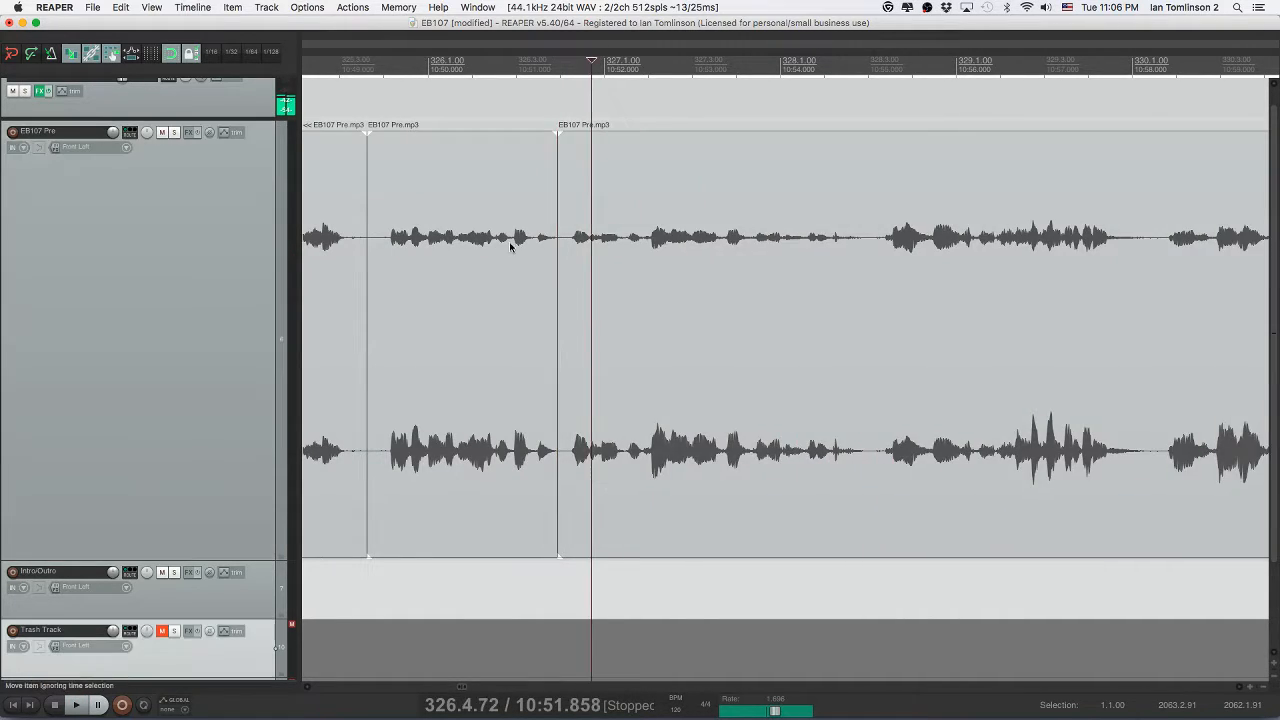
left_click(512, 240)
key("space")
key("super+s")
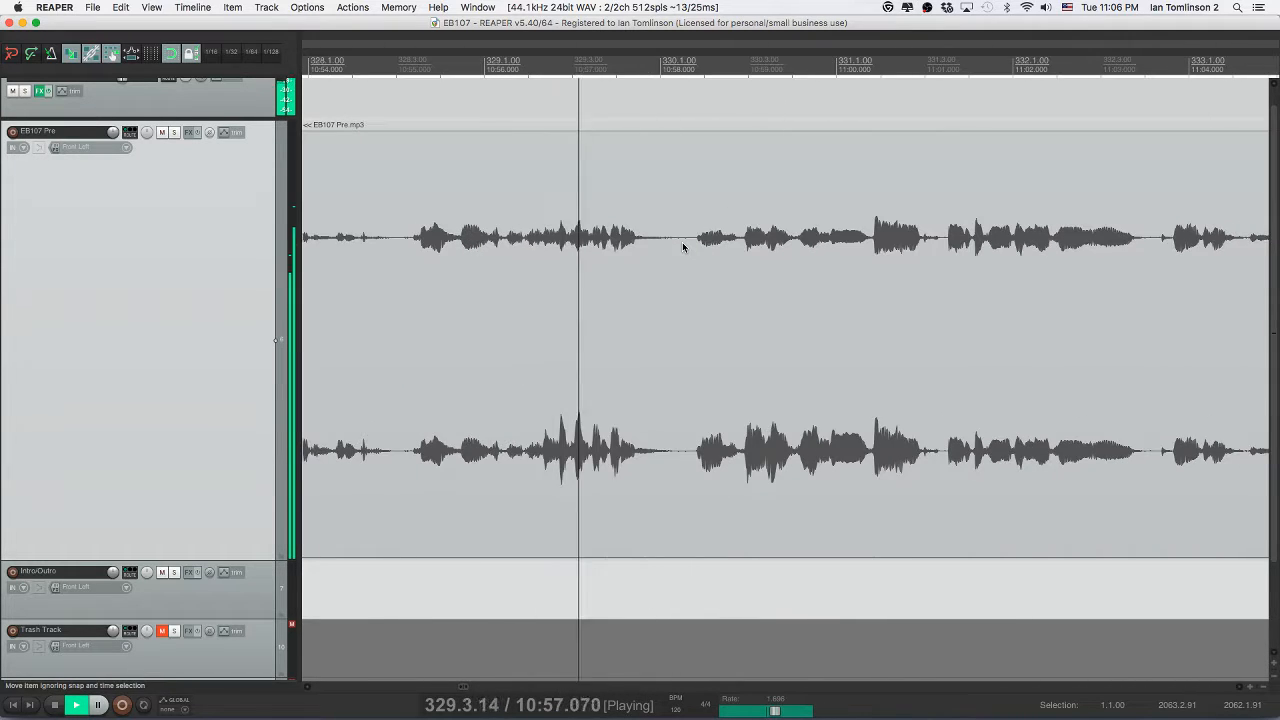
- Stop playback and split the EB107 Pre item at 10:58.285 and 10:58.921 around the unwanted word
key("space")
left_click(686, 245)
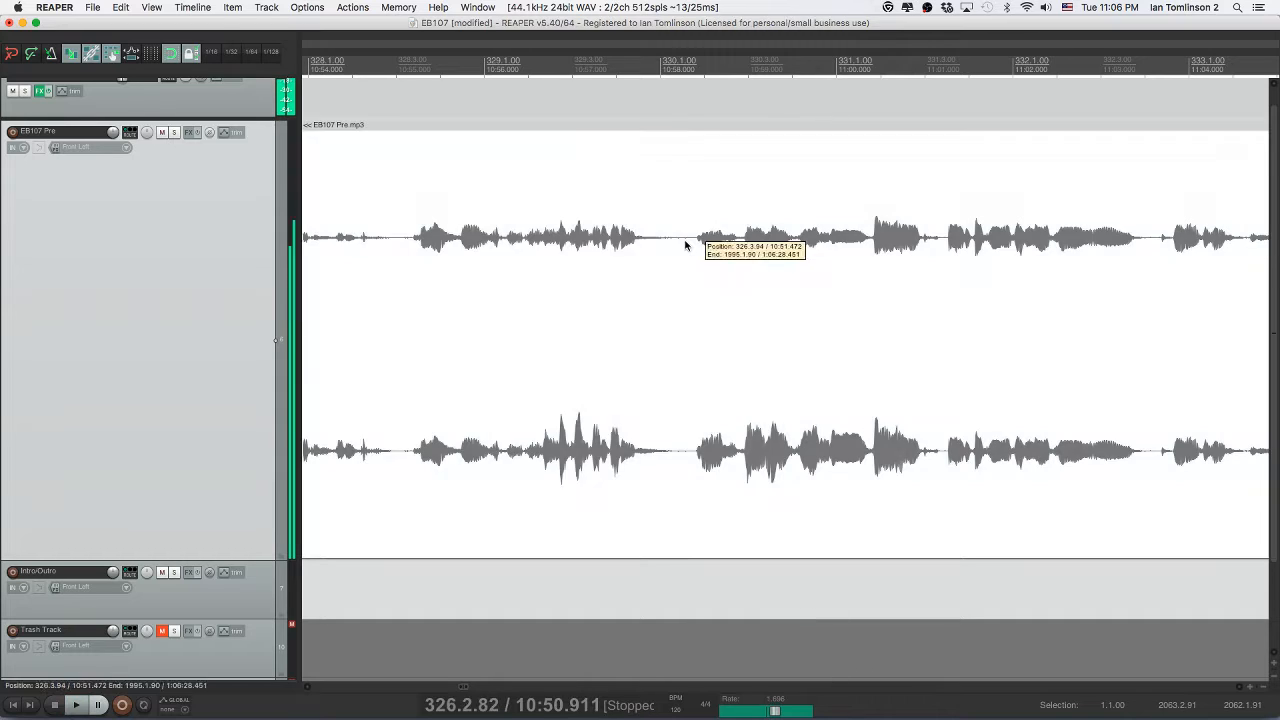
key("s")
left_click(742, 243)
key("s")
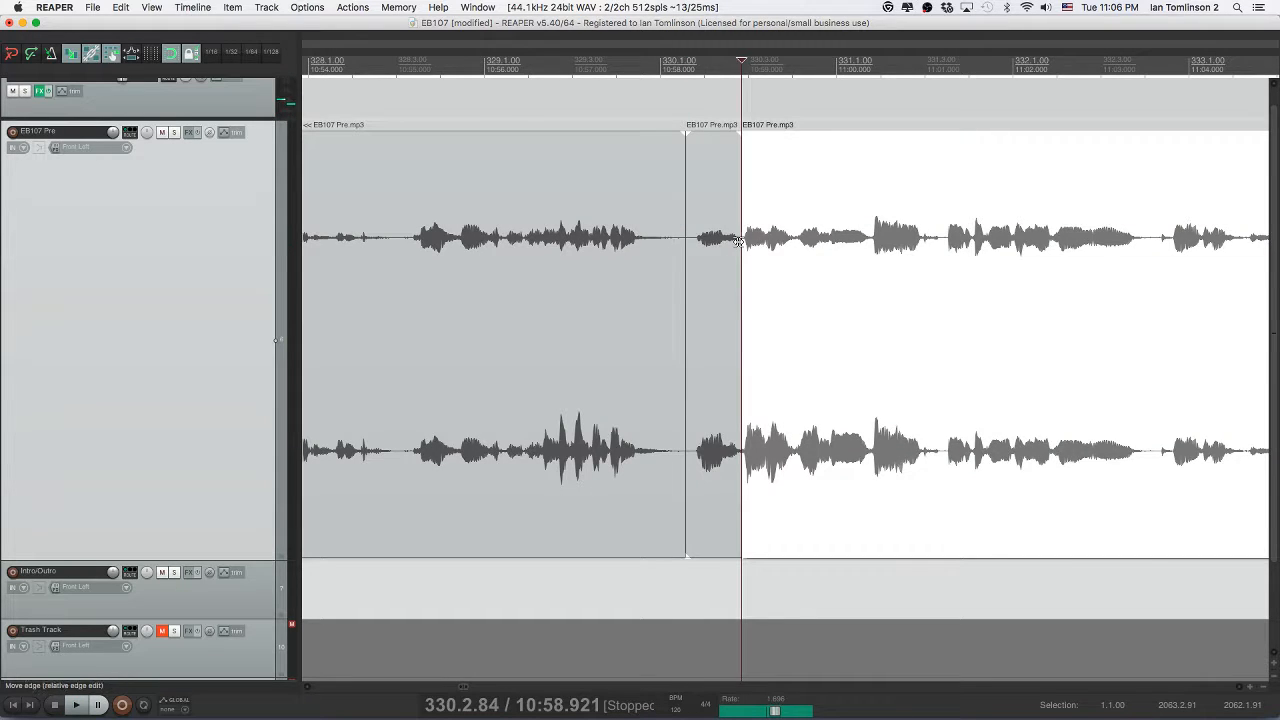
- Audition the audio around the 10:58.921 cut to find the unwanted words' end, and split at 10:59.201
left_click(739, 241)
key("space")
key("space")
left_click(767, 245)
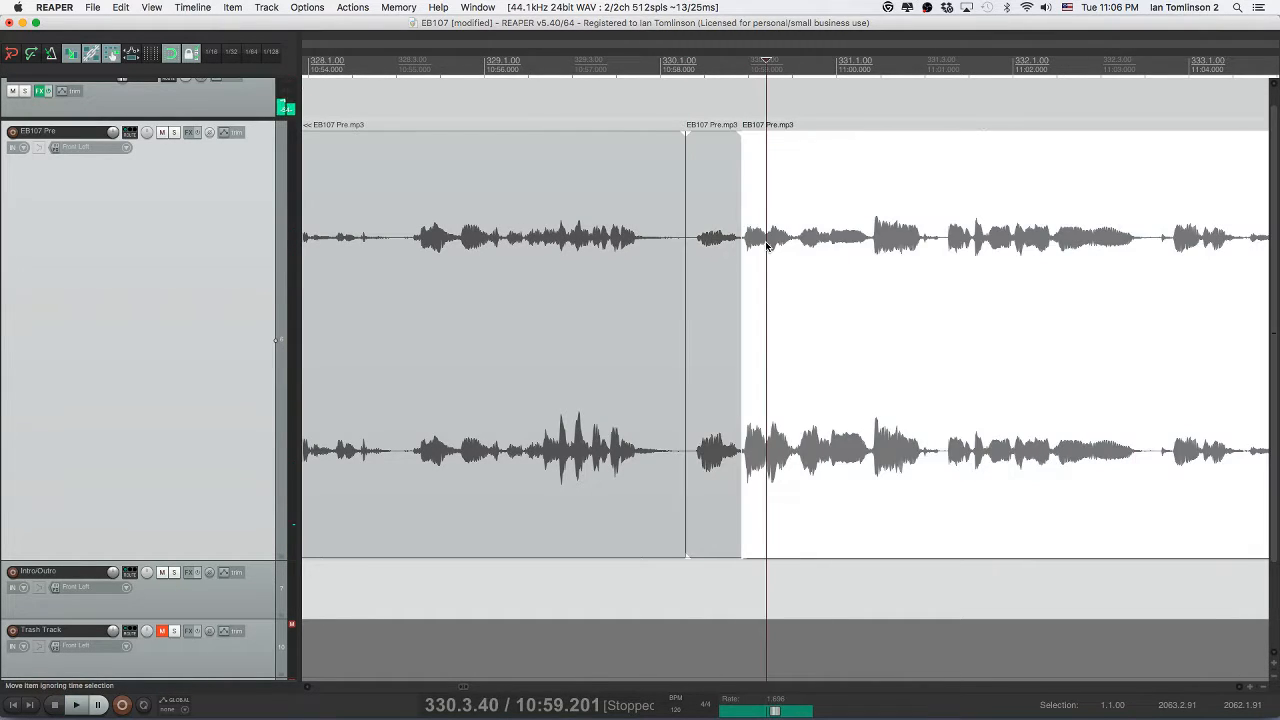
key("space")
key("space")
key("s")
- Try to delete the two short segments between 10:58.285 and 10:59.201 together
left_click(717, 247)
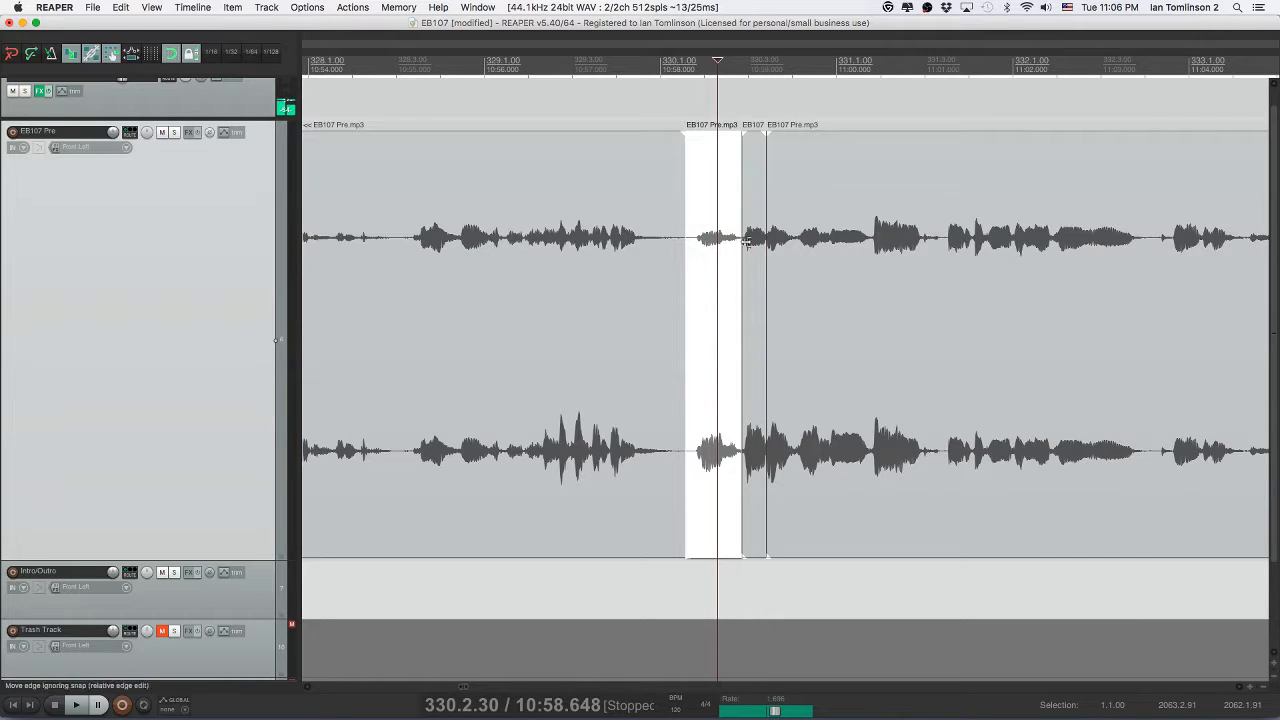
left_click(752, 244, "shift")
key("Delete")
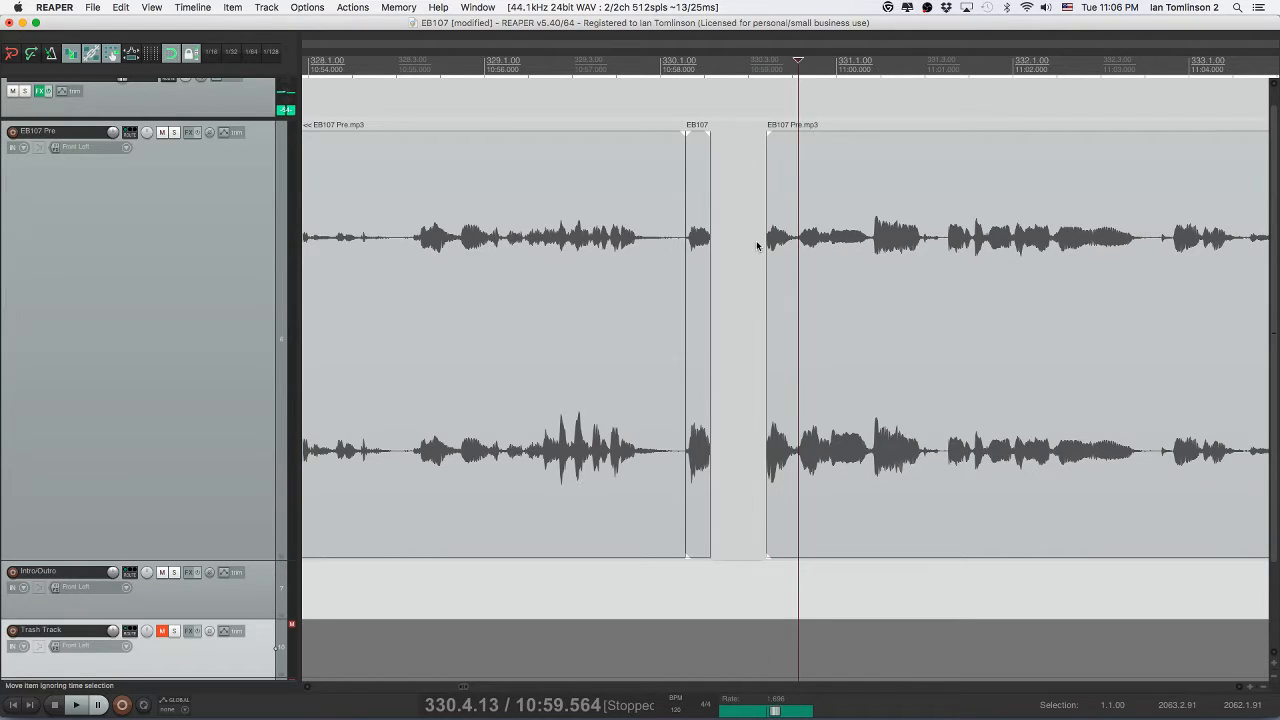
left_click(691, 243)
key("Delete")
left_click(693, 242)
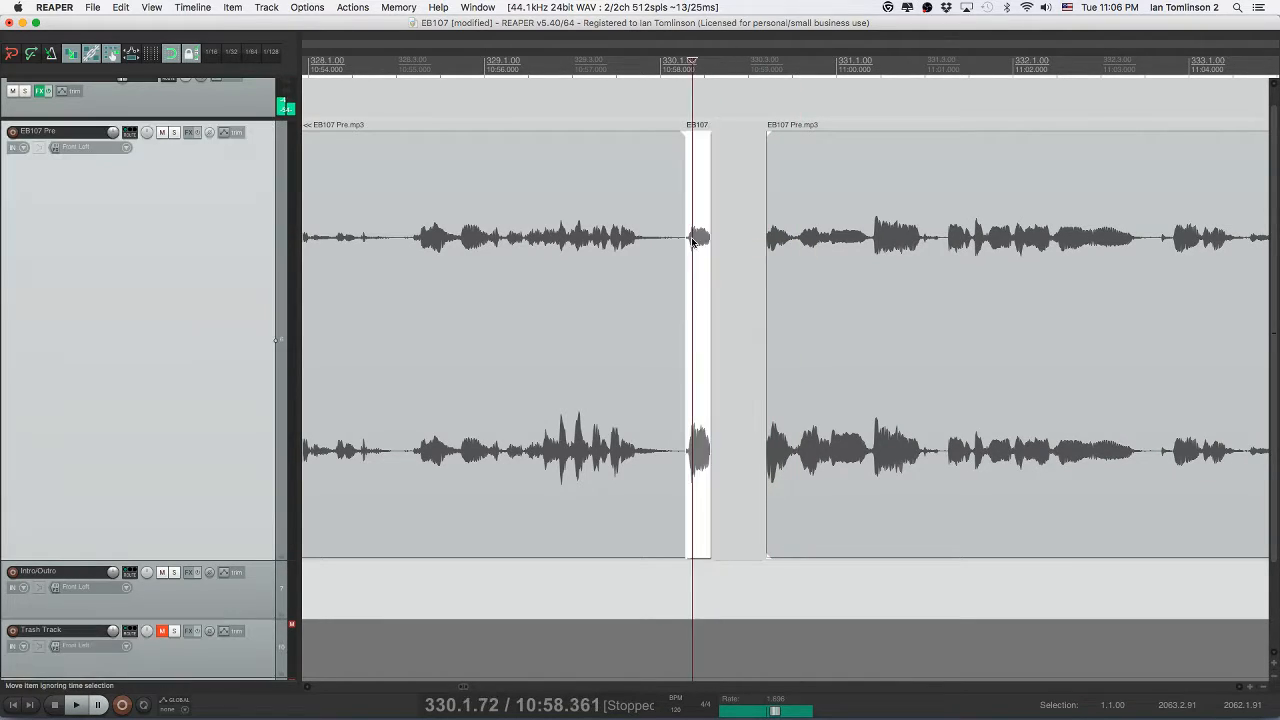
key("Delete")
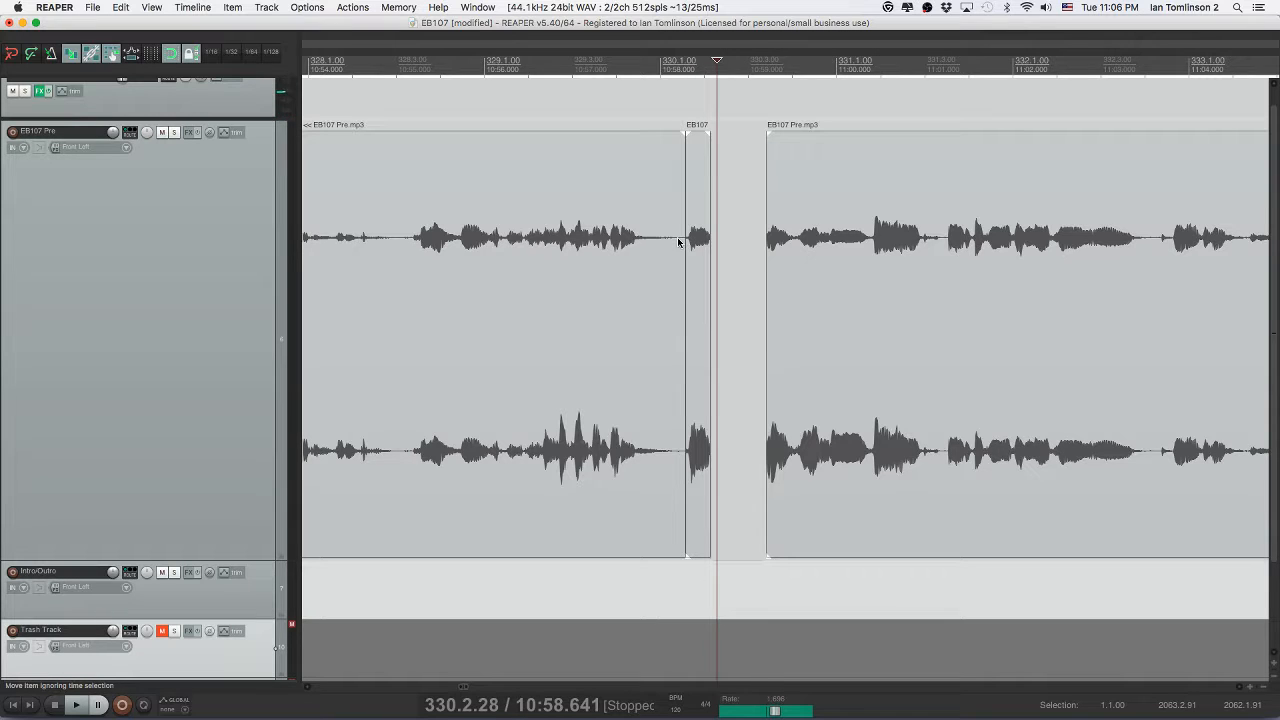
- Undo the deletions between 10:58.285 and 10:59.201 to restore both short segments
key("super+z")
key("super+z")
key("super+z")
key("super+z")
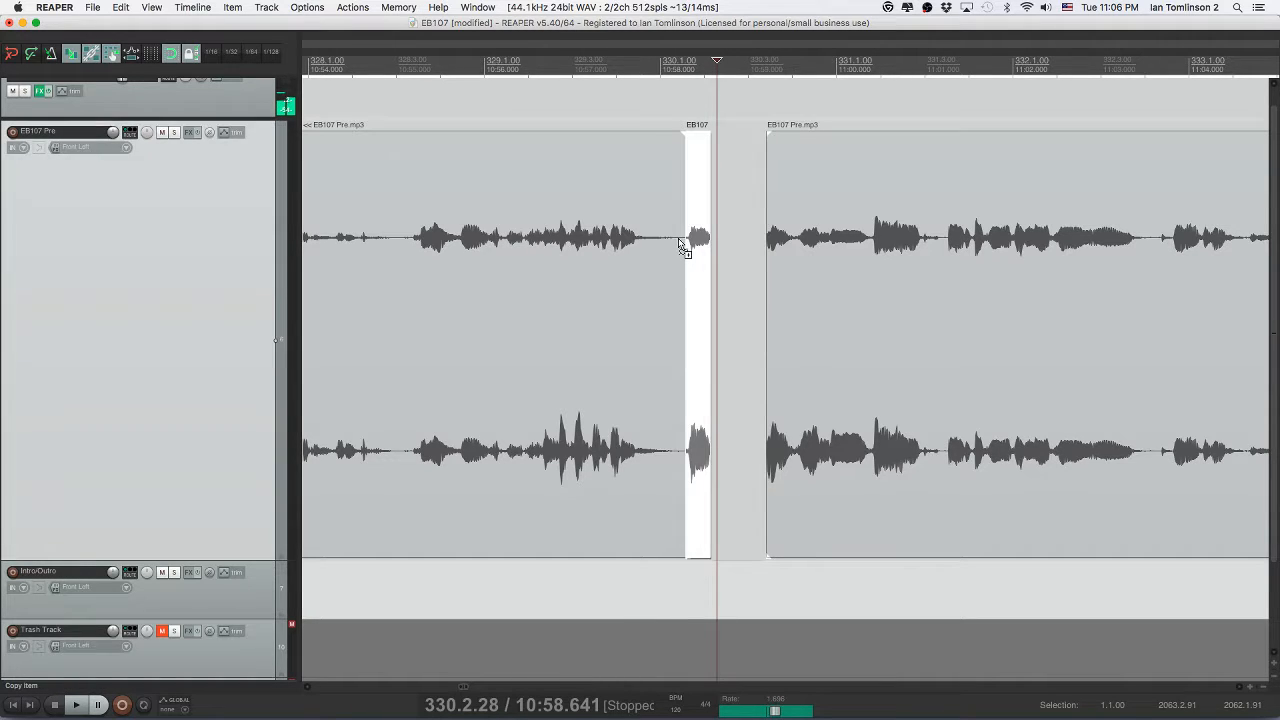
key("super+z")
key("super+z")
key("super+z")
key("super+z")
key("super+z")
key("super+z")
key("super+z")
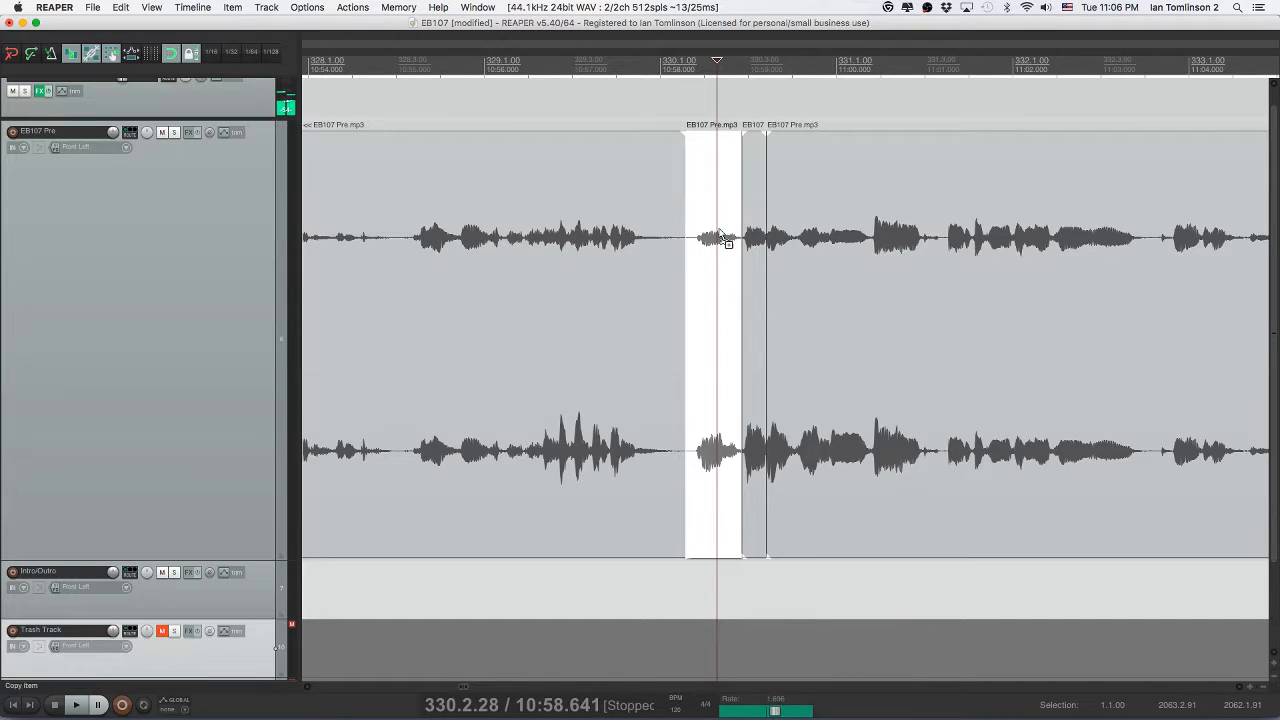
- Try to delete the segment starting at 10:58.285 first, followed by the short segment after it
left_click(718, 234)
key("Delete")
left_click(704, 233)
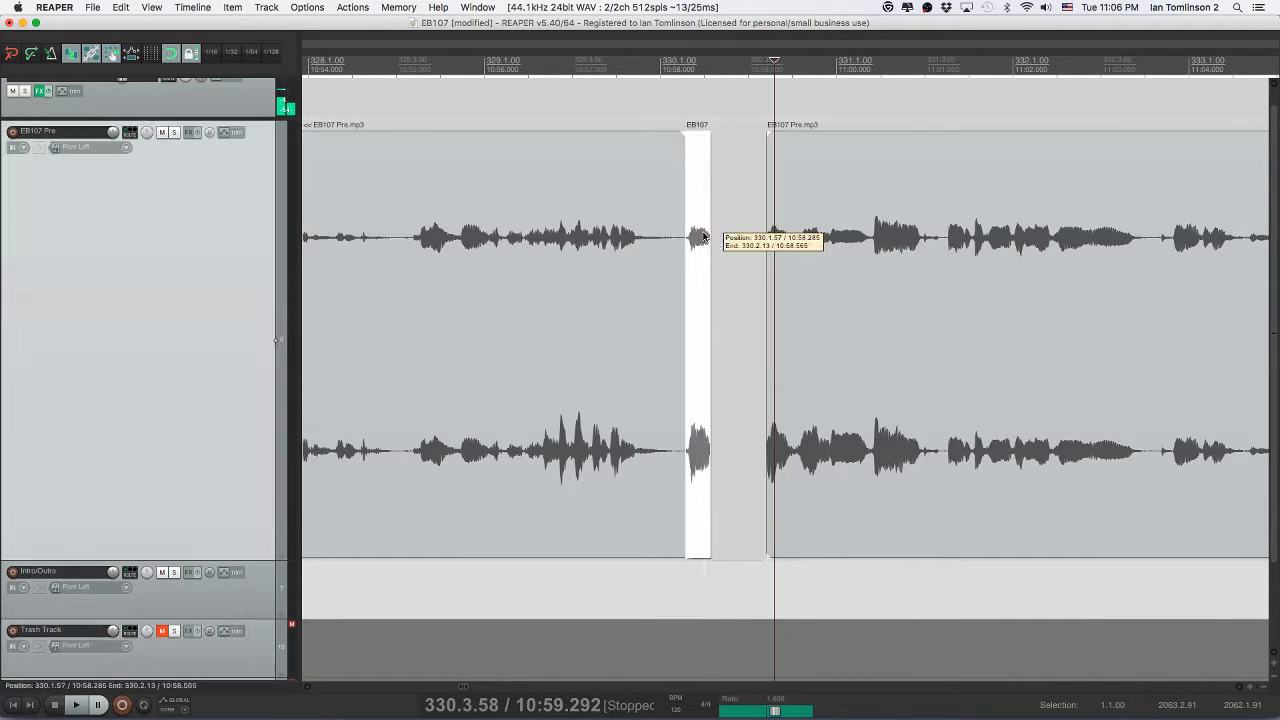
key("Delete")
left_click(690, 238)
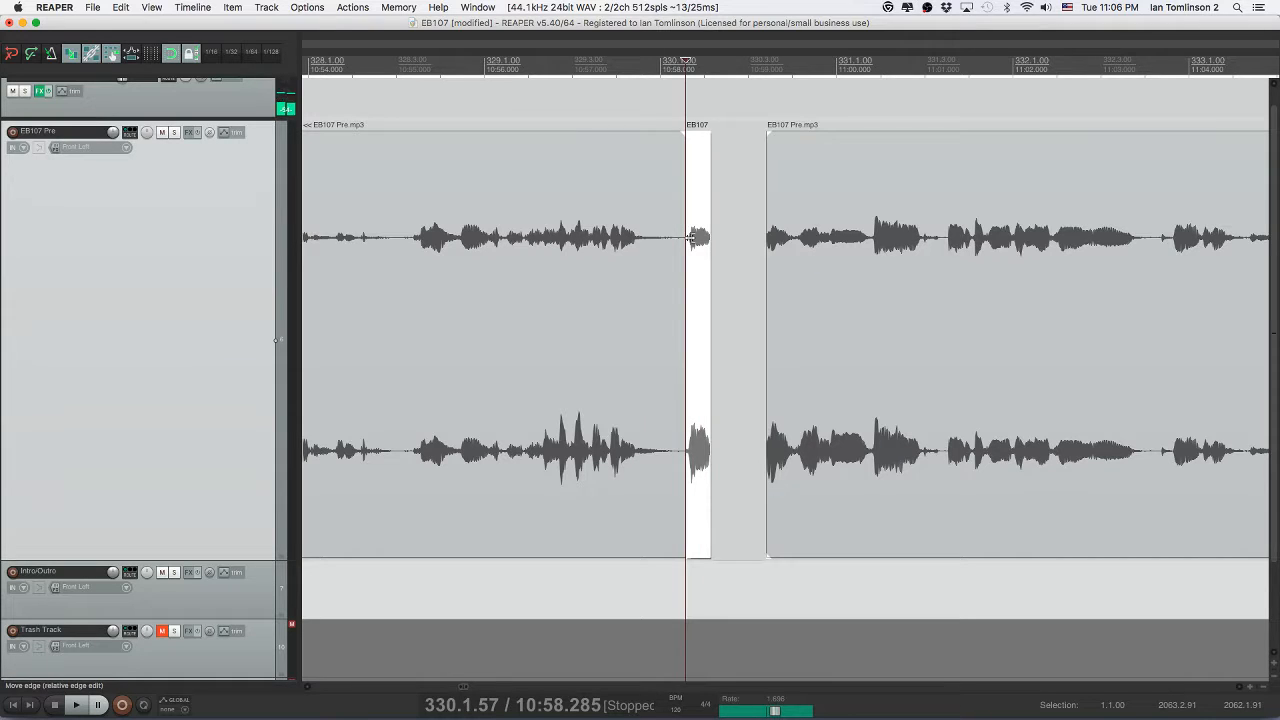
key("Delete")
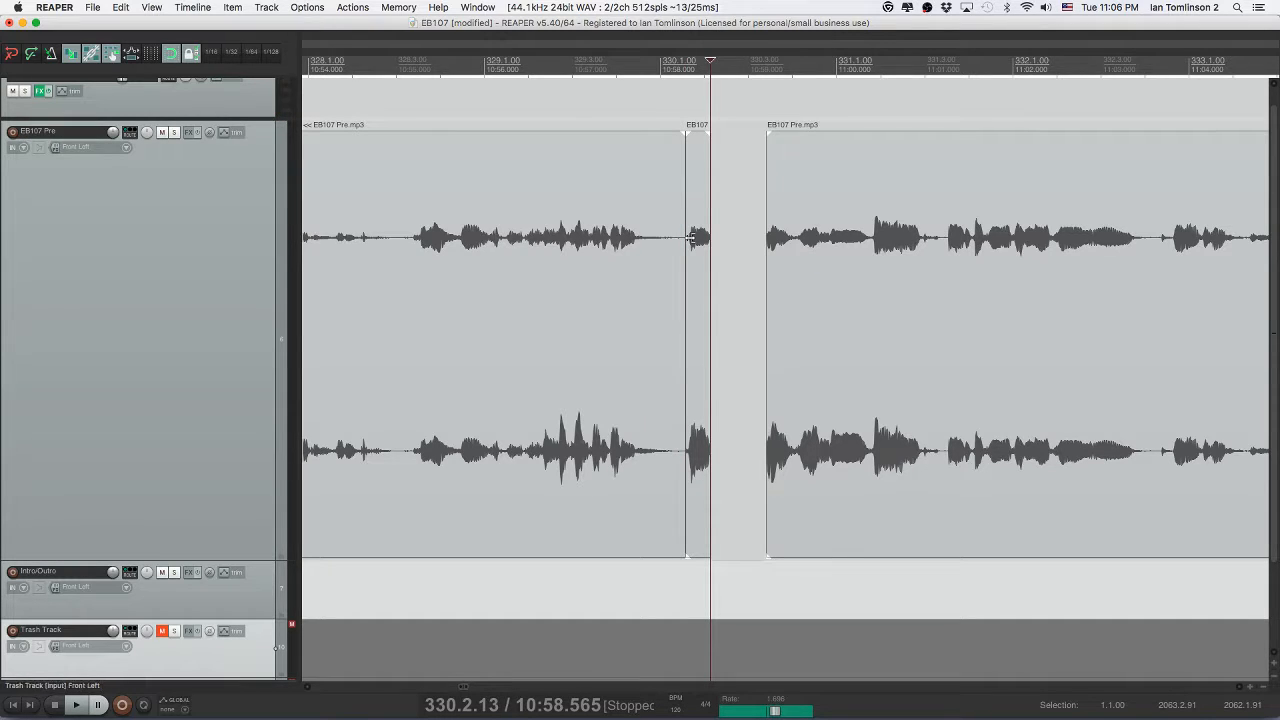
- Undo the second round of segment deletions back to the three cuts at 10:58.285, 10:58.921 and 10:59.201
key("super+z")
key("super+z")
key("super+z")
key("super+z")
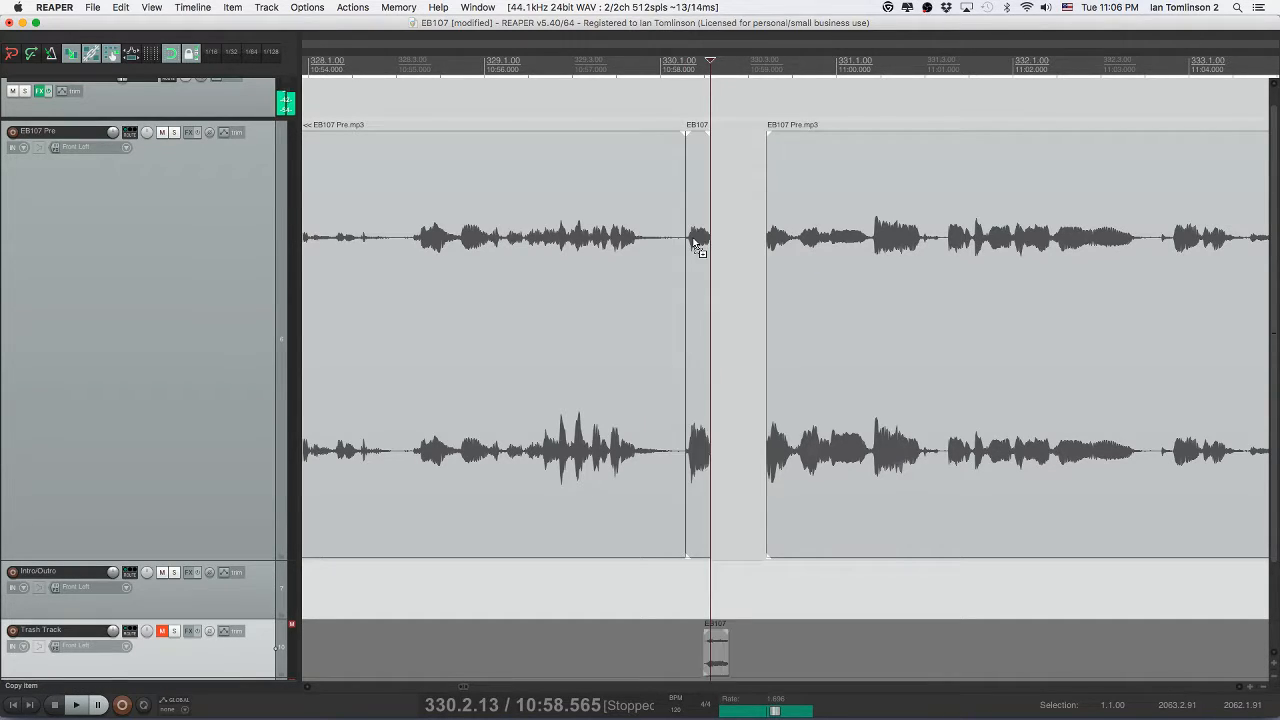
key("super+z")
key("super+z")
key("super+z")
key("super+z")
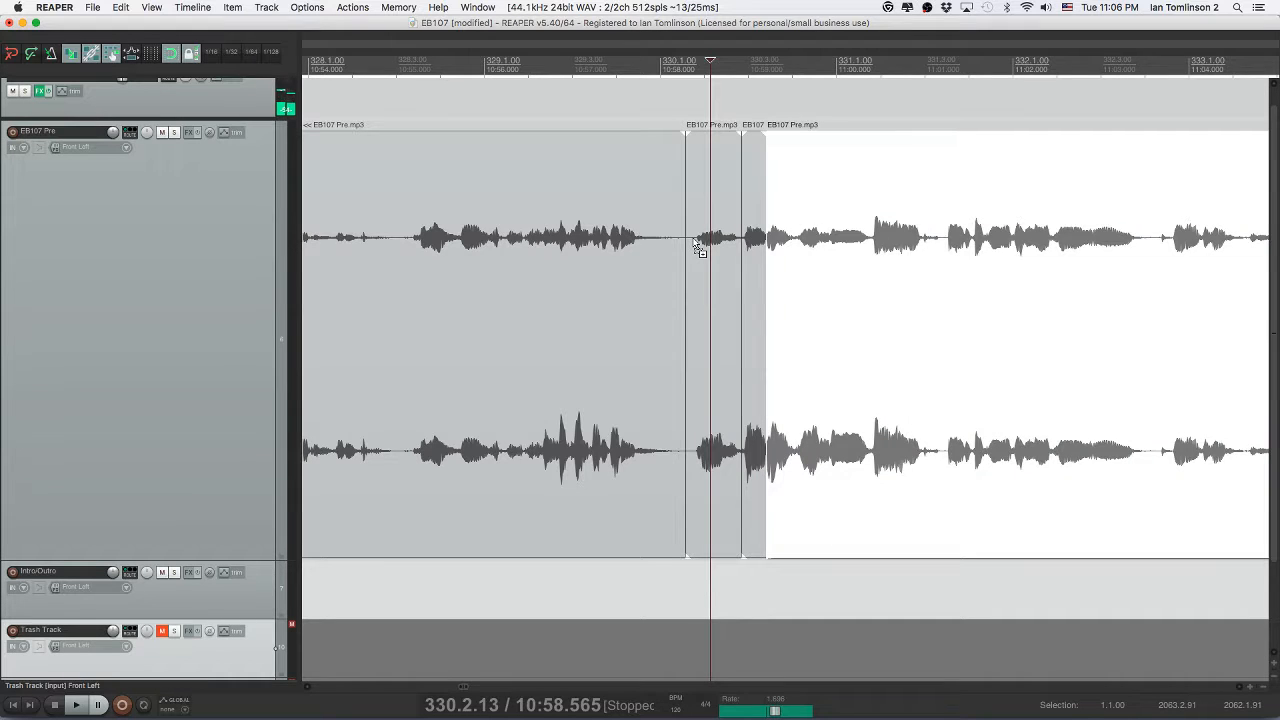
- Delete the 10:58.921 segment, delete the preceding one from 10:58.285, play back the join from about 10:57.2 and save
left_click(744, 228)
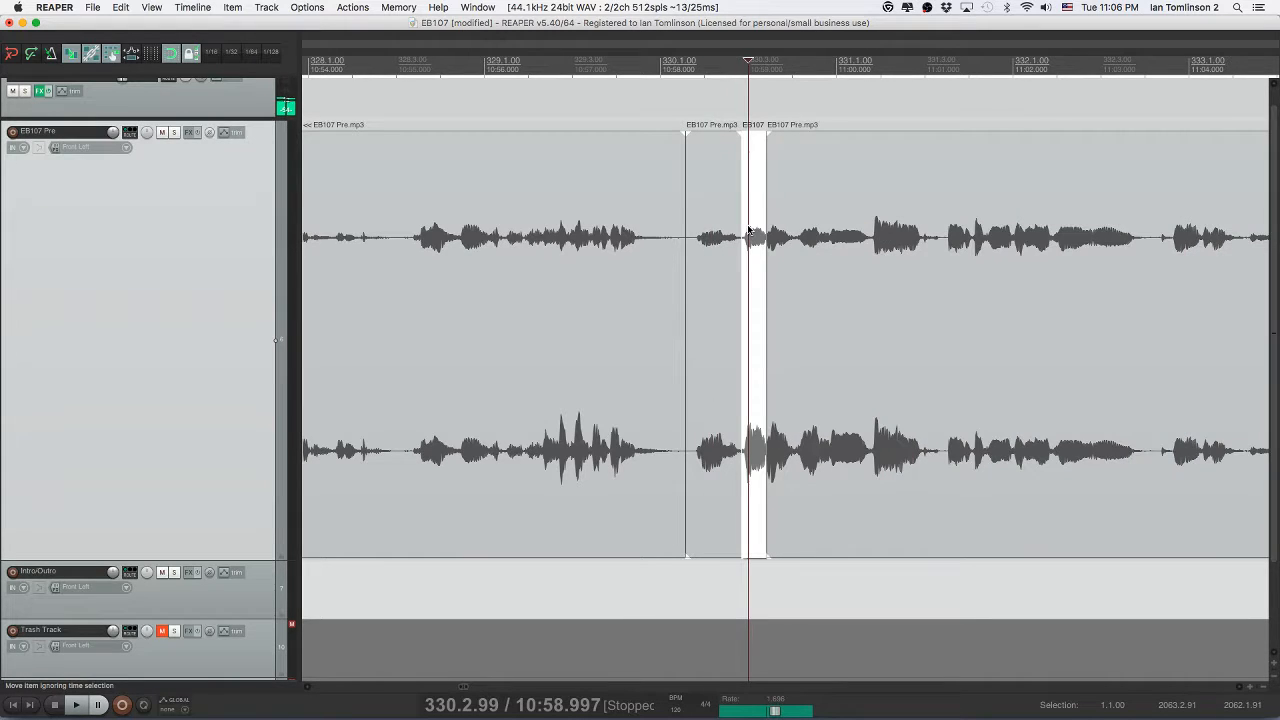
key("Delete")
left_click(719, 242)
key("Delete")
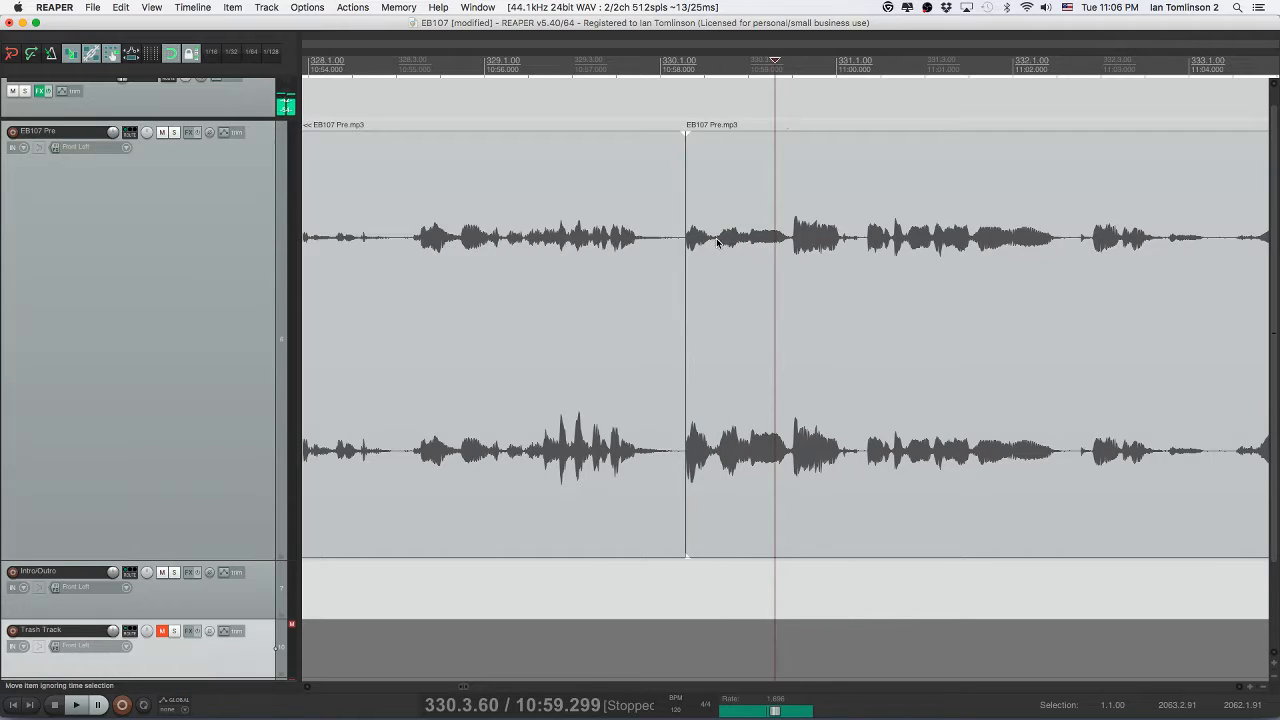
left_click(592, 260)
key("space")
key("super+s")
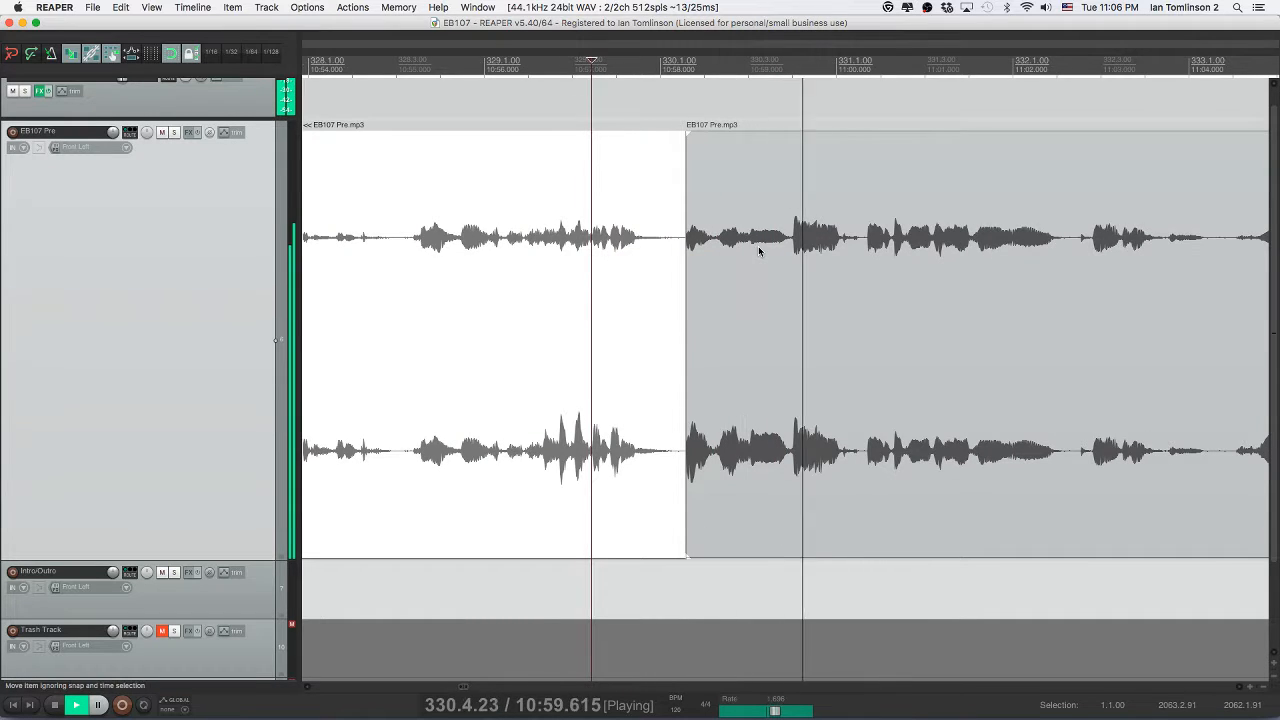
- Listen through the podcast track from about 10:59 to 11:21 for unwanted sounds and pauses
scroll(759, 251, "right", 4)
scroll(758, 246, "right", 2)
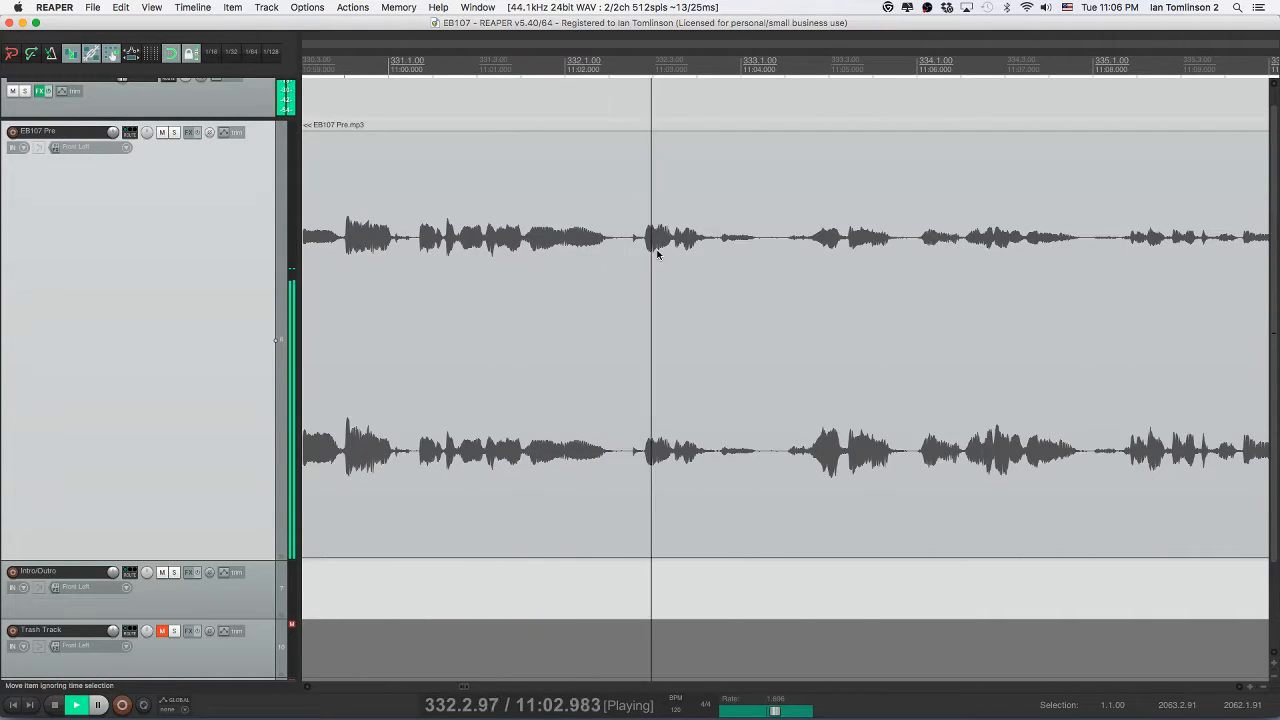
scroll(656, 252, "right", 3)
scroll(657, 254, "right", 1)
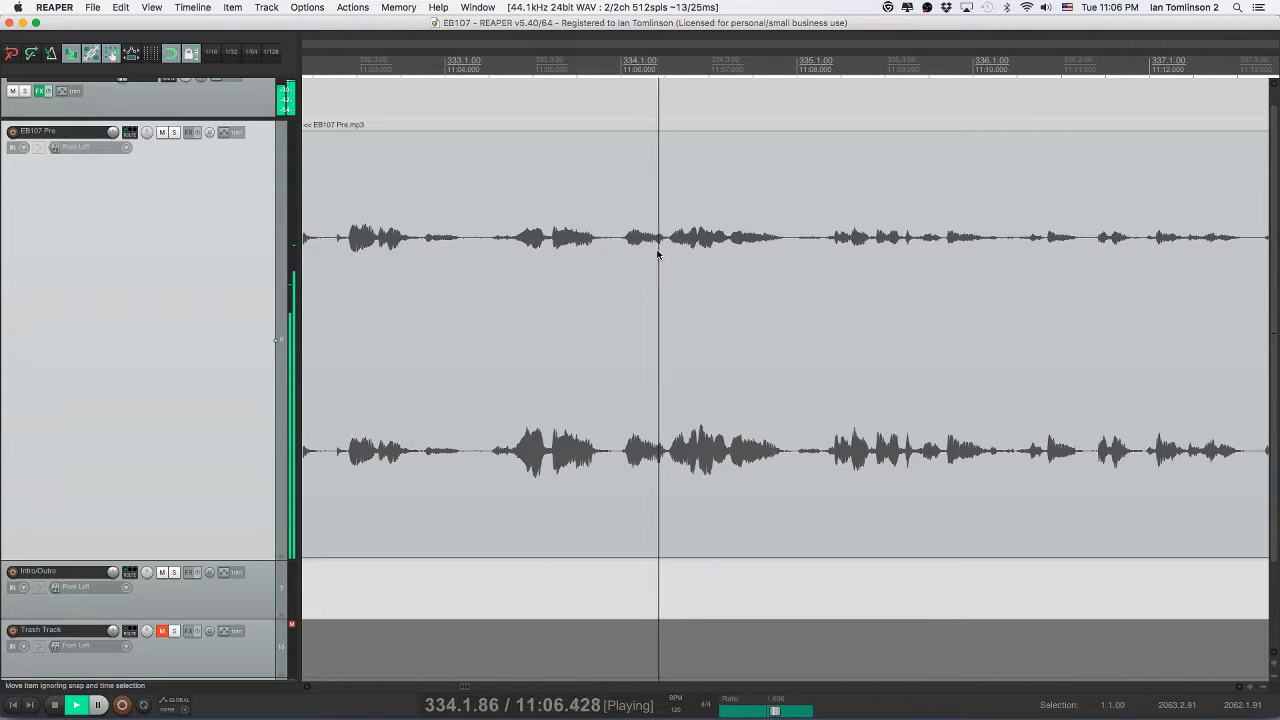
scroll(657, 254, "right", 1)
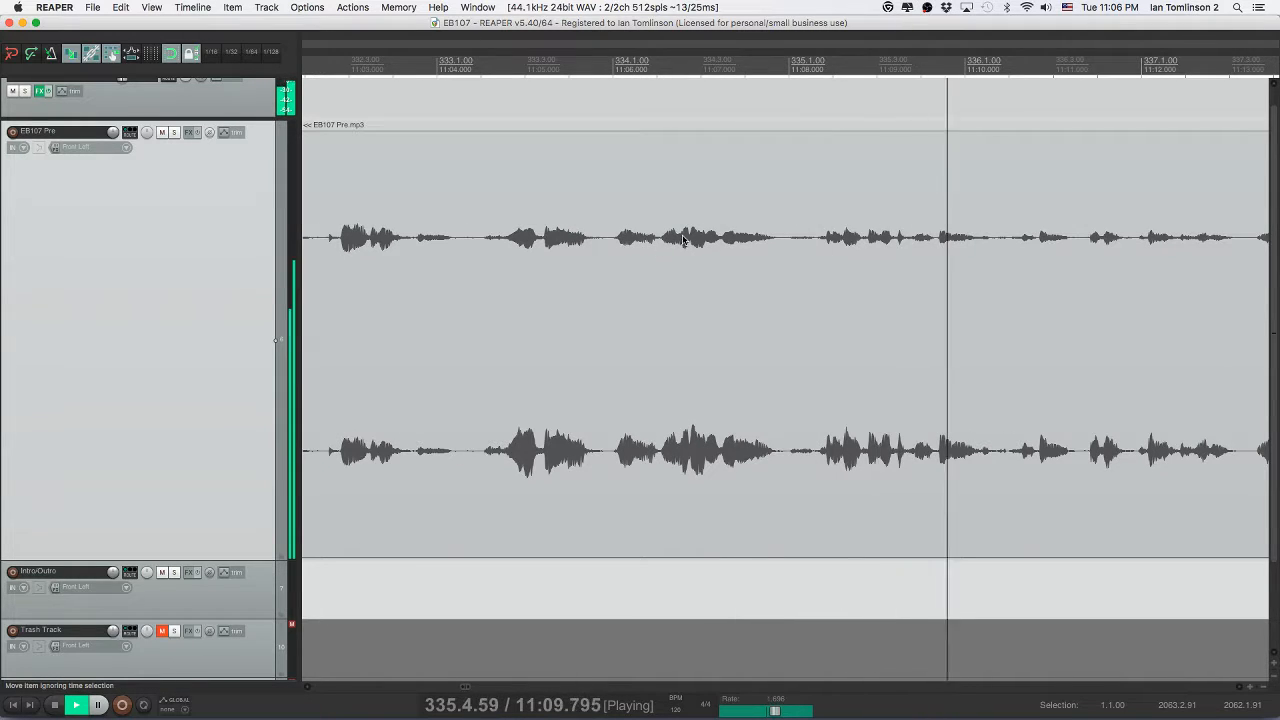
scroll(690, 235, "right", 1)
scroll(701, 229, "right", 5)
scroll(701, 229, "right", 3)
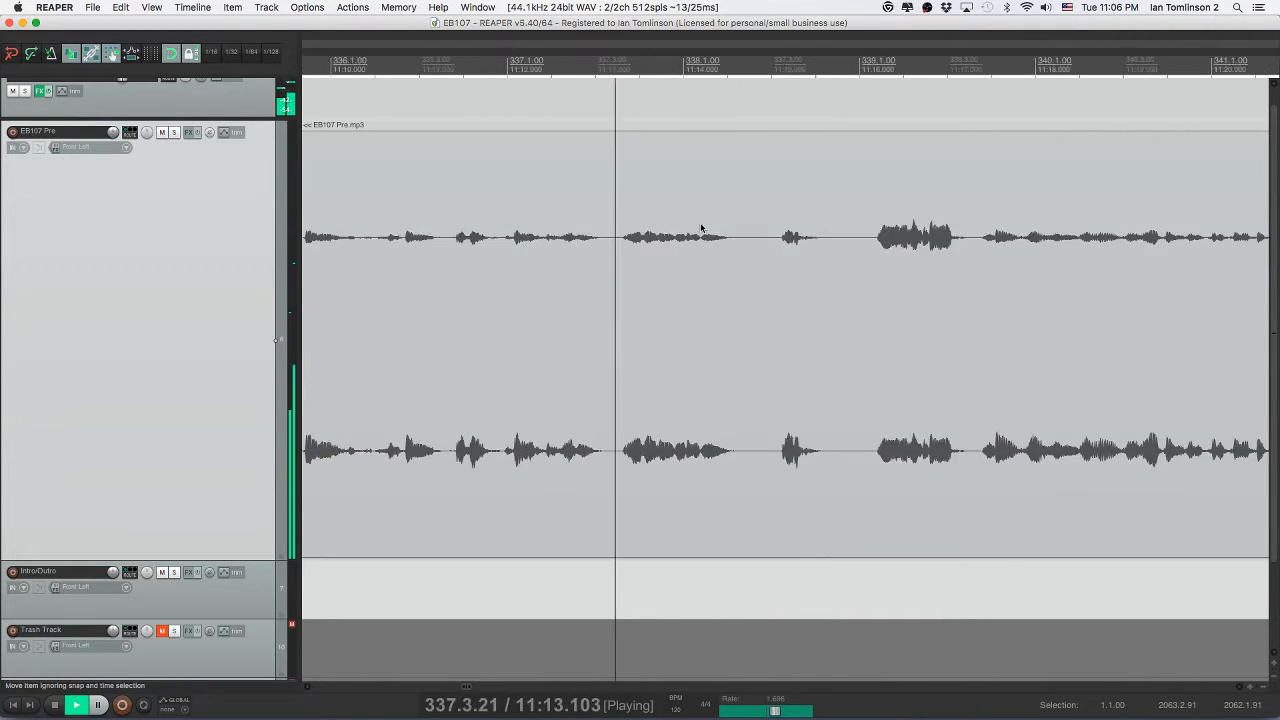
scroll(701, 229, "right", 2)
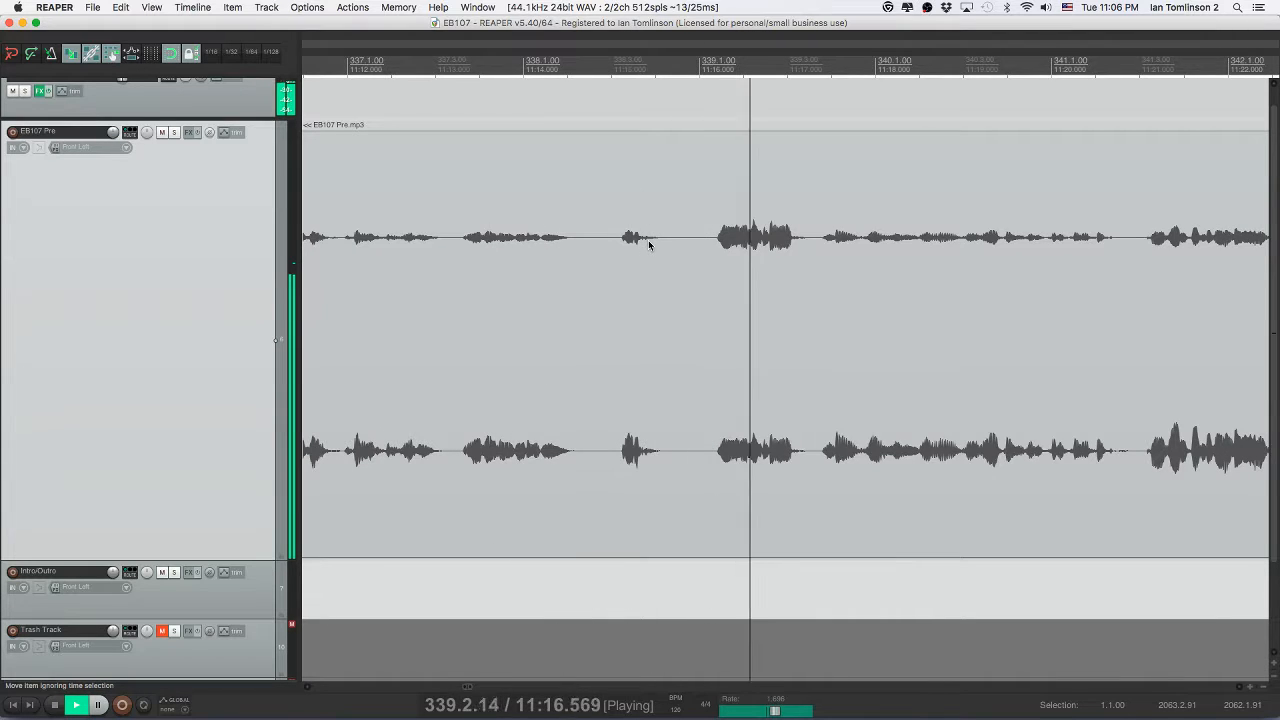
scroll(682, 245, "right", 1)
scroll(682, 243, "right", 4)
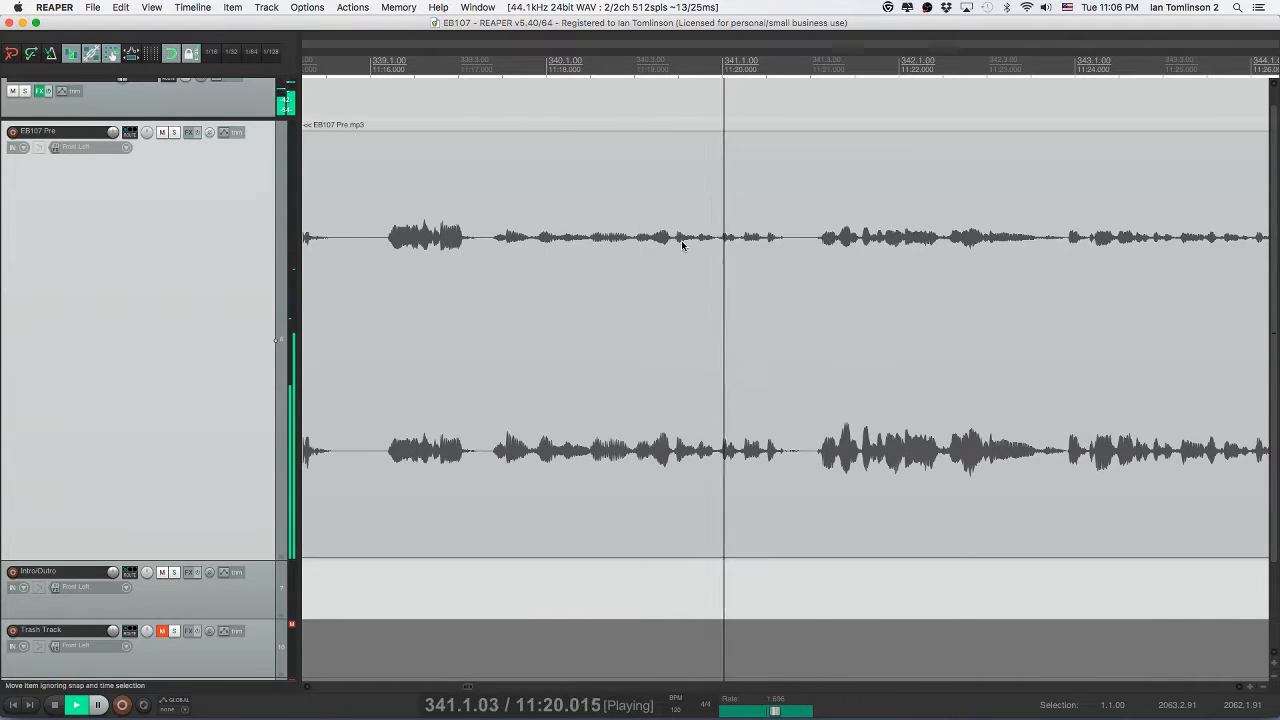
scroll(682, 243, "right", 2)
- Split the podcast track at about 11:20.9 and 11:21.3, delete the short segment between, and play back the join
key("space")
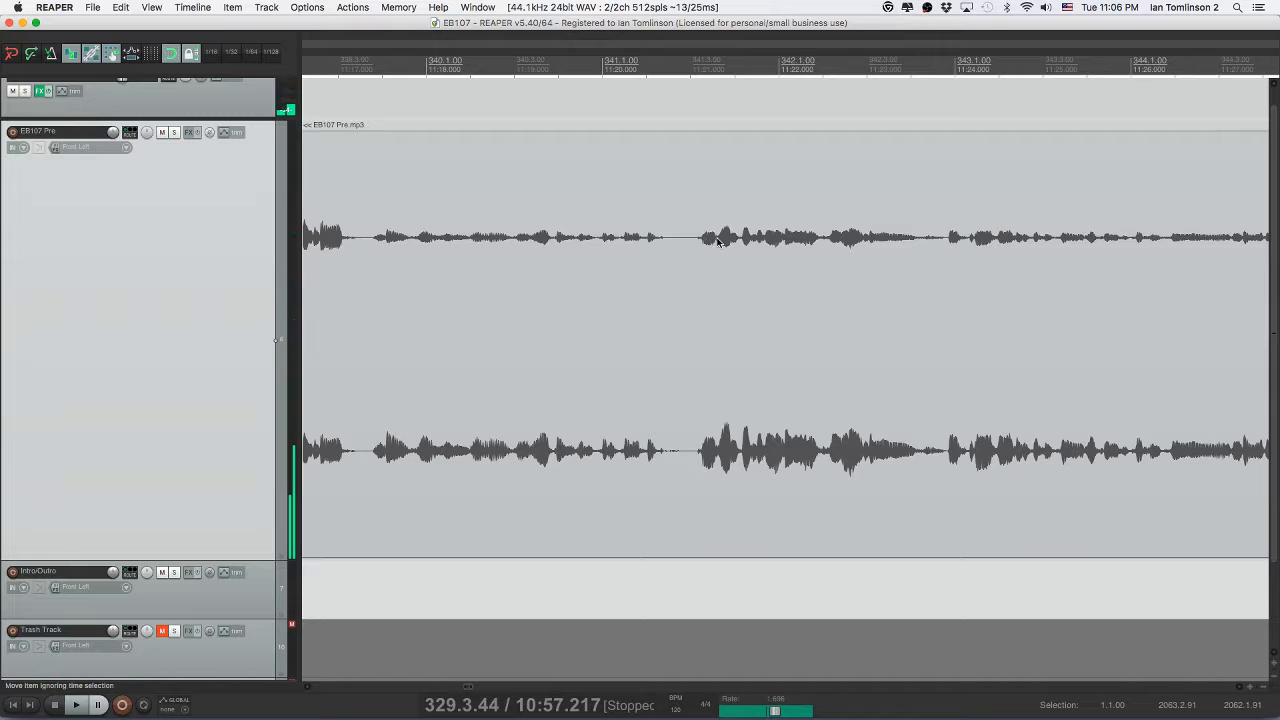
left_click(717, 243)
key("s")
left_click(691, 243)
left_click(678, 246)
key("s")
key("Delete")
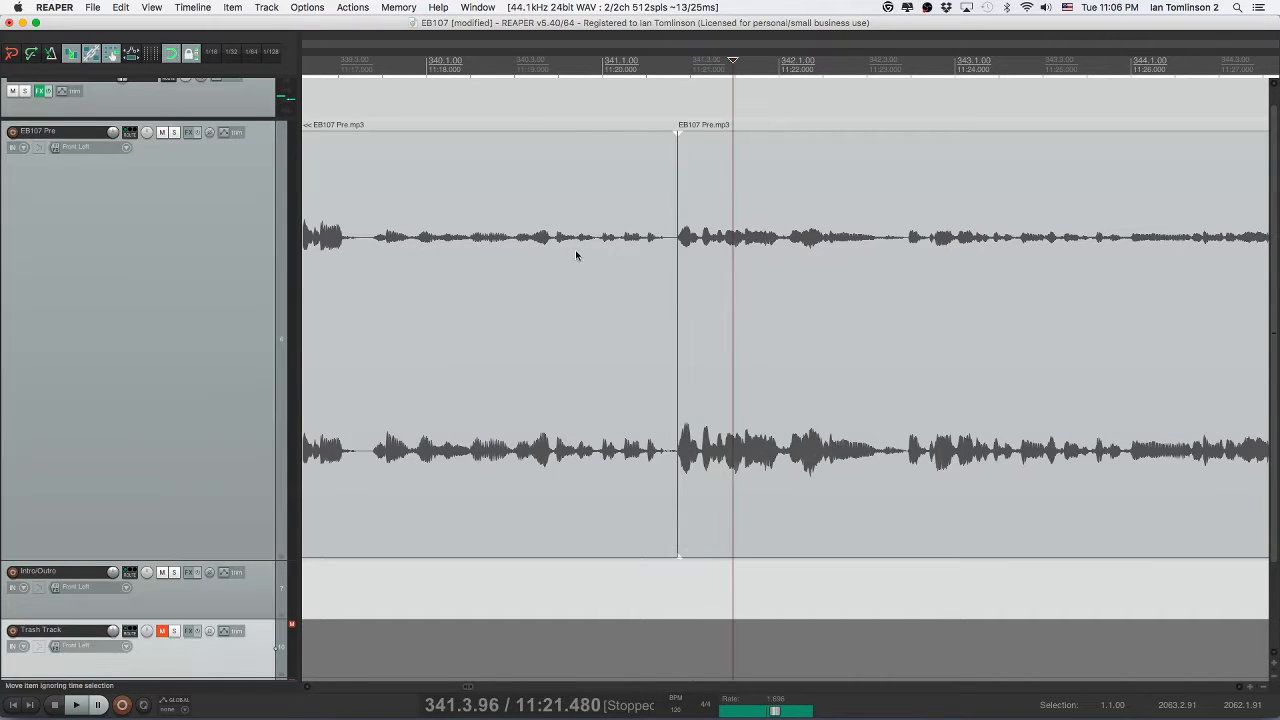
left_click(570, 254)
key("space")
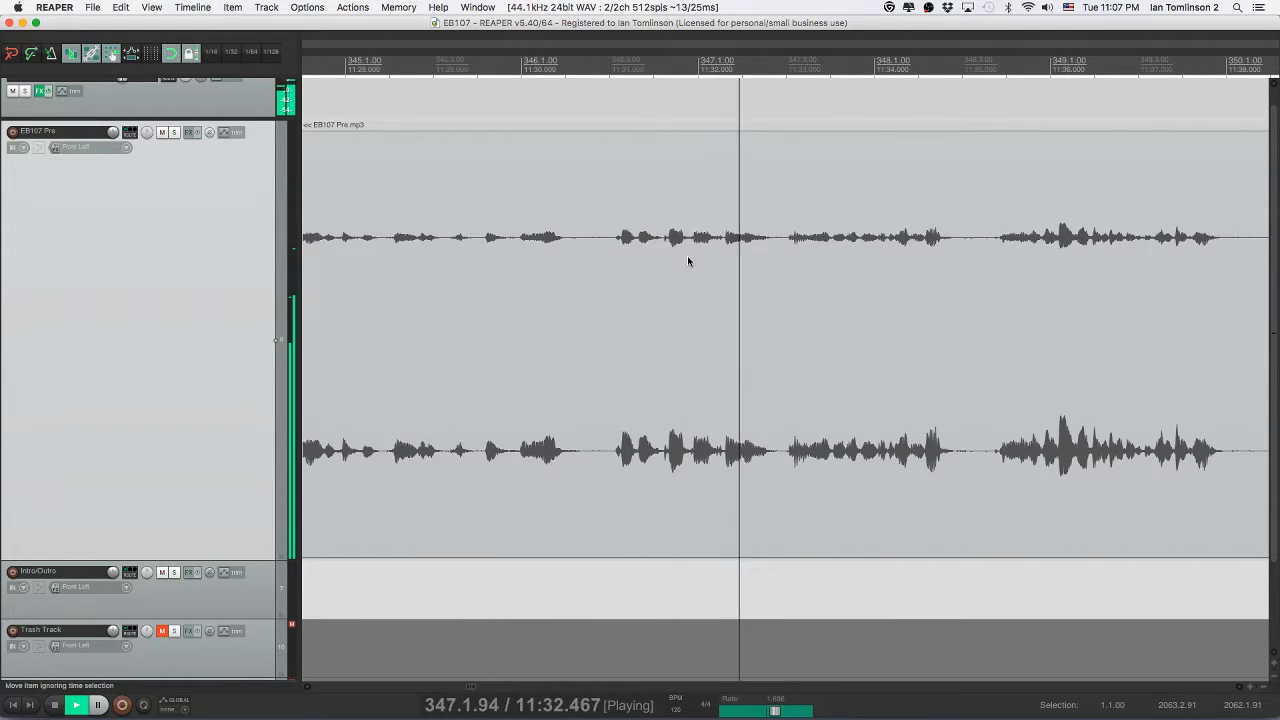
- Cut out the segment from 11:32.291 to about 11:32.9, play back the join, and save the project
key("space")
left_click(722, 243)
key("s")
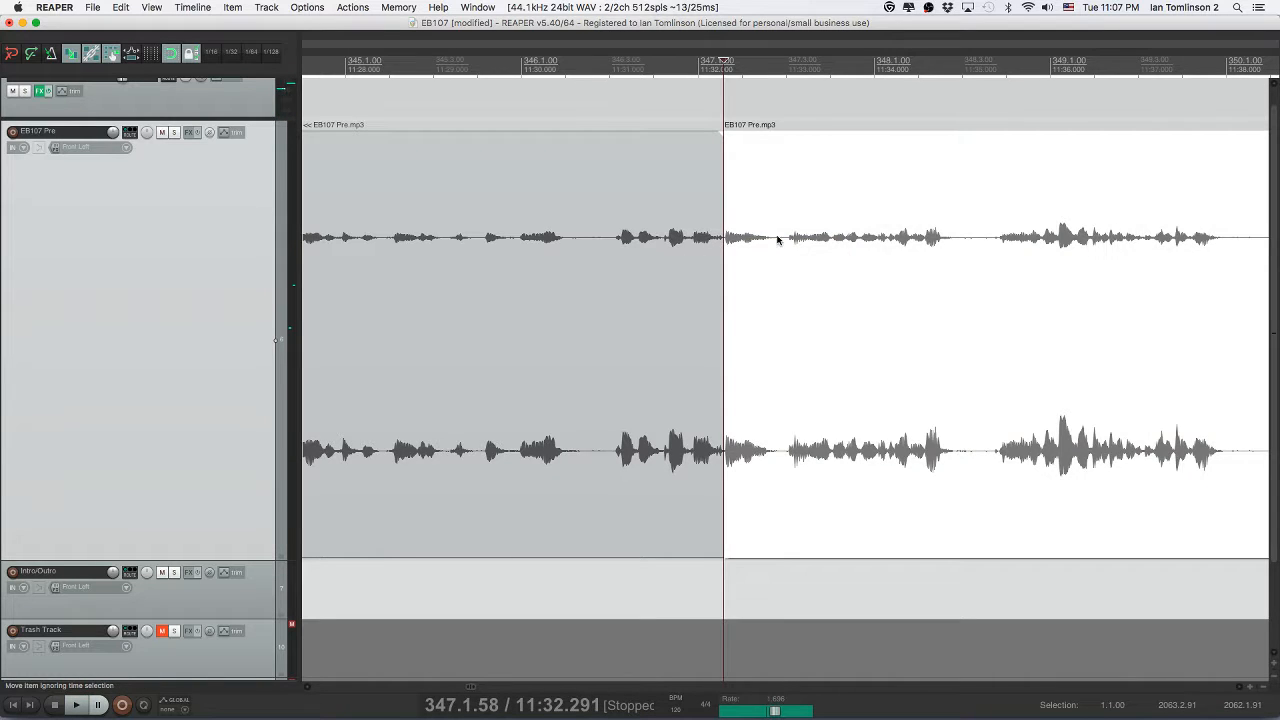
left_click(777, 240)
key("s")
left_click(731, 242)
key("Delete")
left_click(590, 248)
key("space")
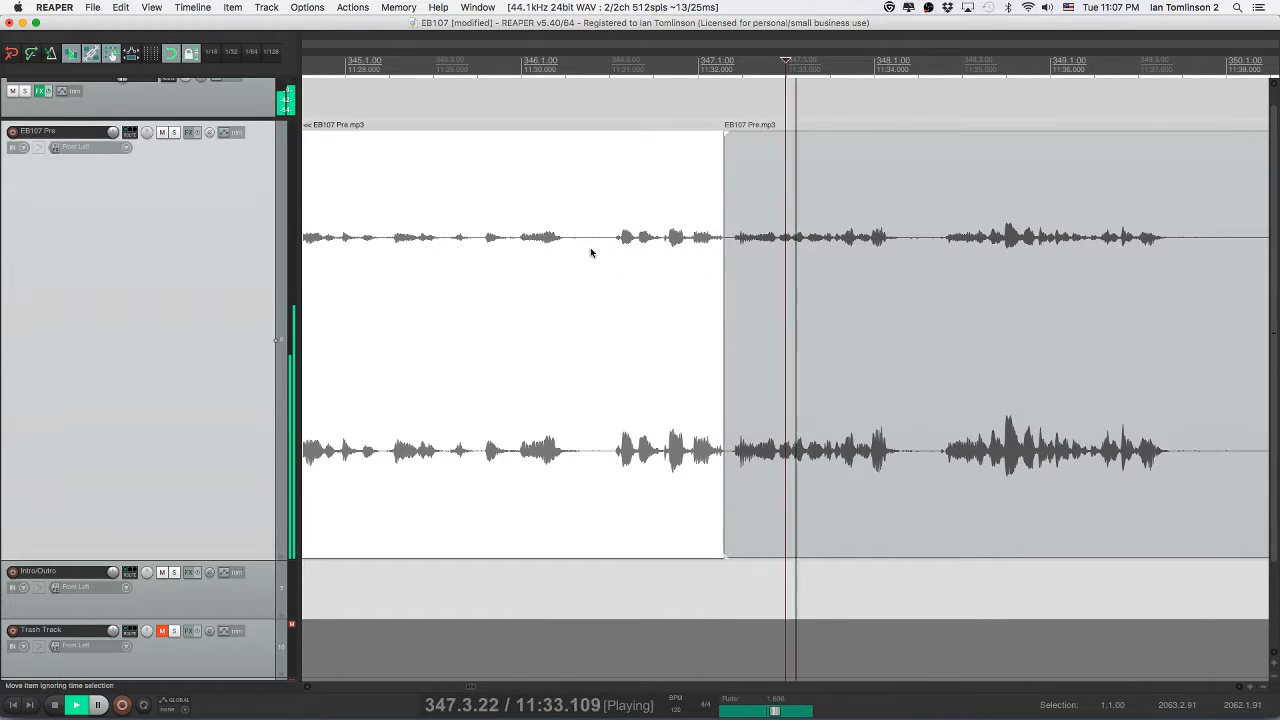
left_click(655, 243)
key("ctrl+s")
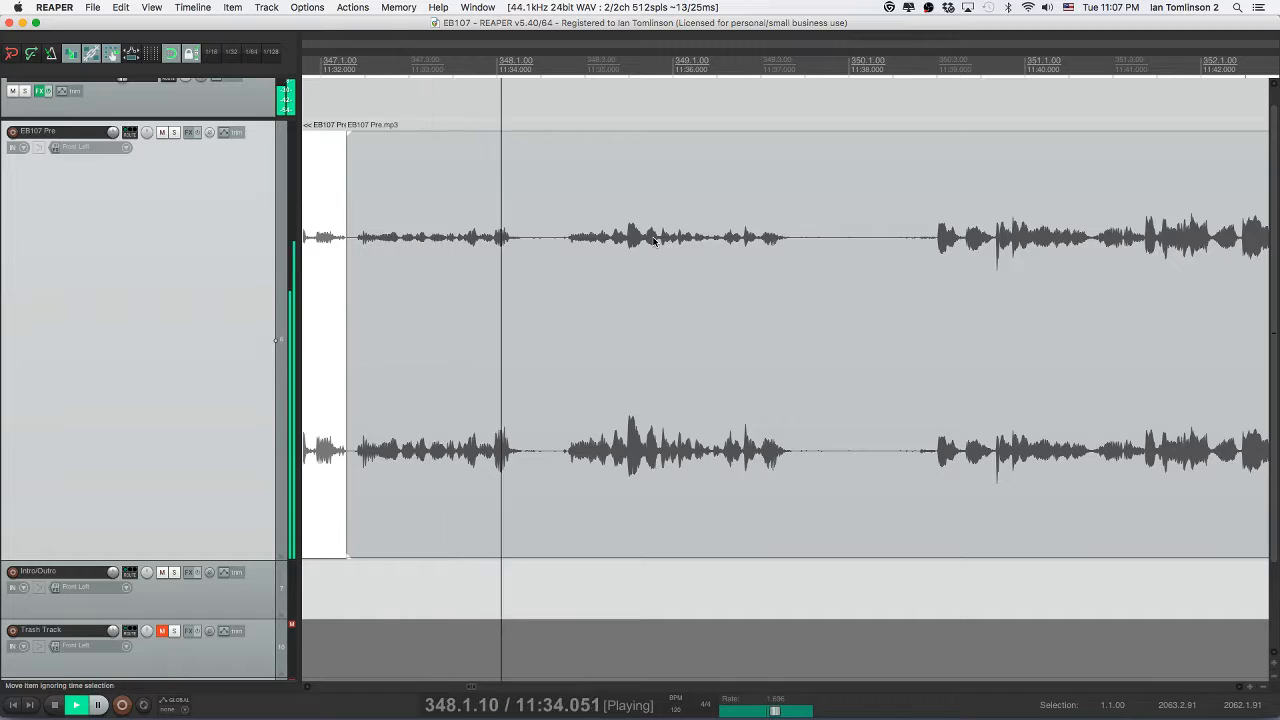
- Cut out the segment from 11:34.630 to about 11:35.3, play back the join from about 11:34, and save
left_click(610, 245)
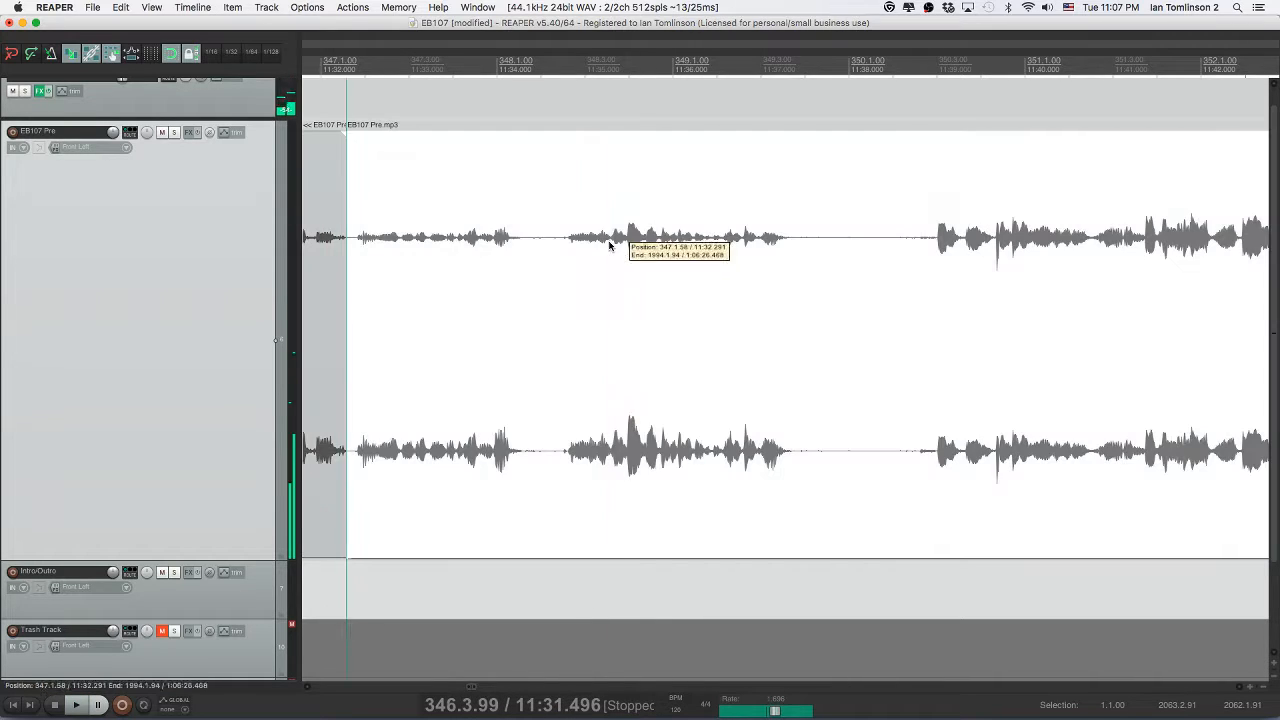
key("space")
key("s")
left_click(553, 245)
key("s")
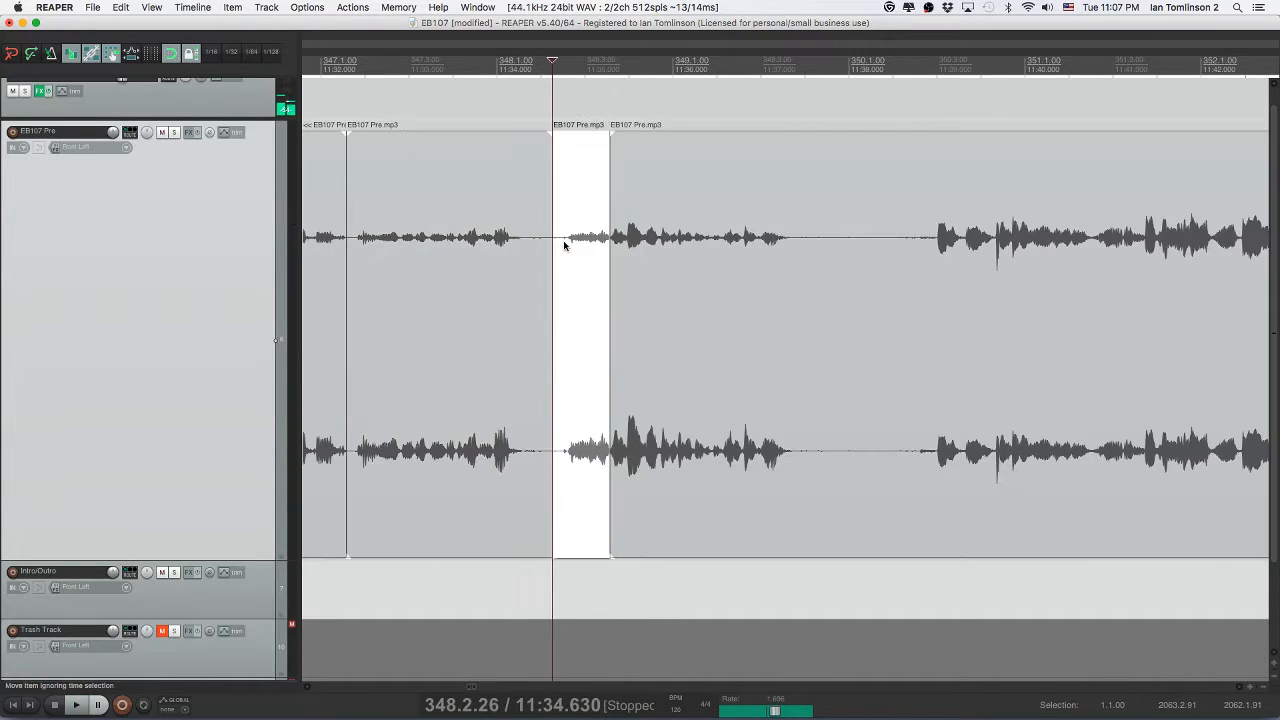
left_click(567, 244)
key("Delete")
left_click(499, 248)
key("space")
key("super+s")
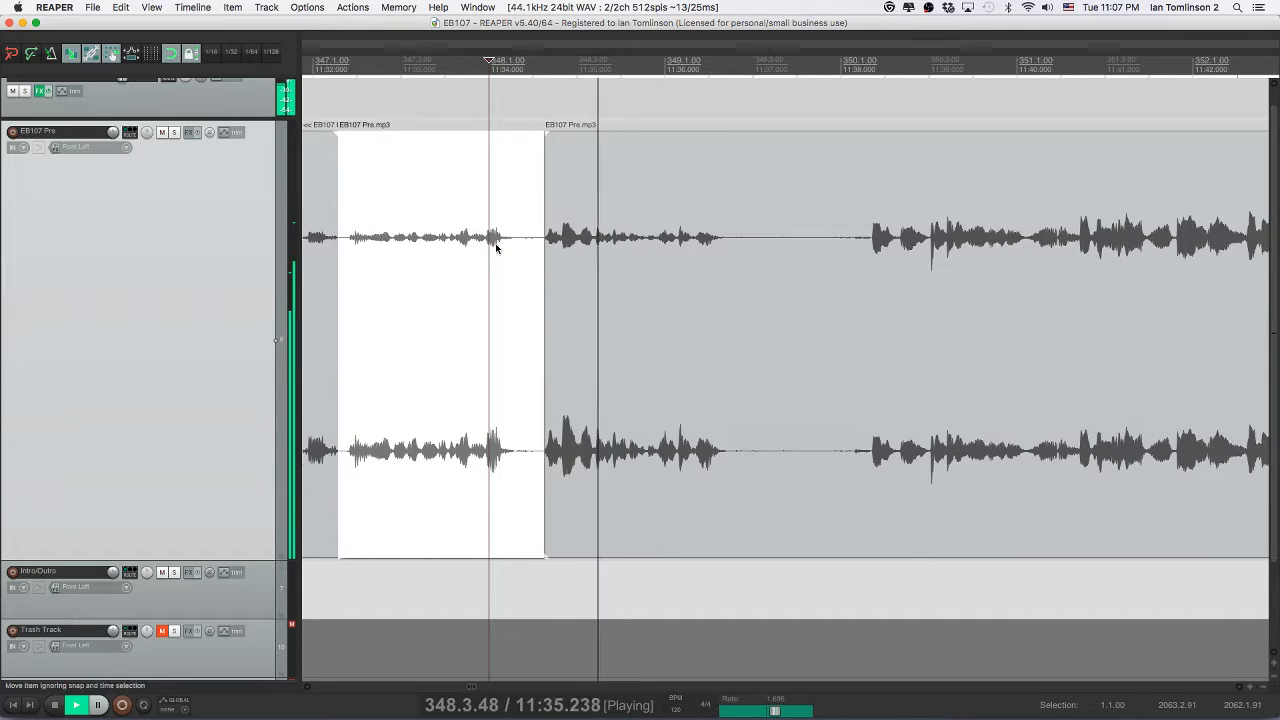
- Remove the long pause from 11:36.704 to about 11:38.3 and play back the join
left_click(668, 239)
key("s")
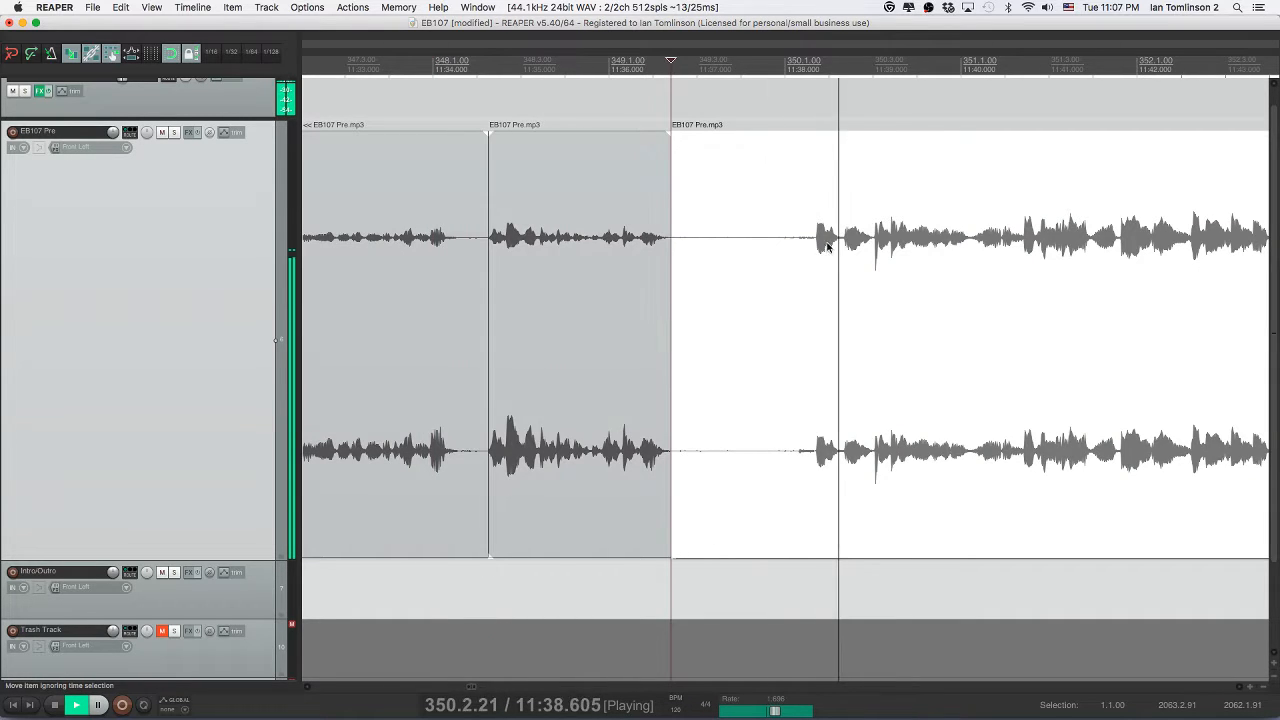
left_click(814, 237)
key("s")
left_click(764, 249)
key("Delete")
left_click(640, 249)
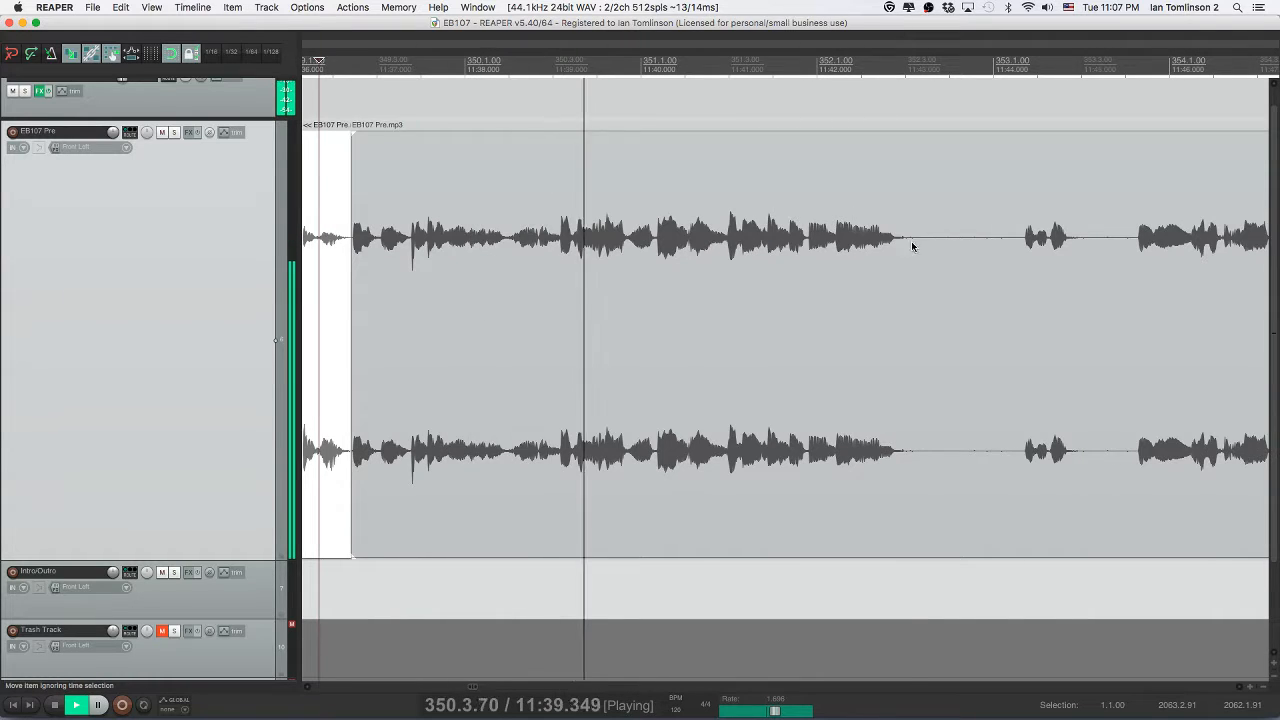
- Remove the long pause from 11:43.063 to about 11:44.2 and play back the join from about 11:41.7
key("space")
left_click(911, 241)
left_click(1011, 243)
key("s")
key("Delete")
key("space")
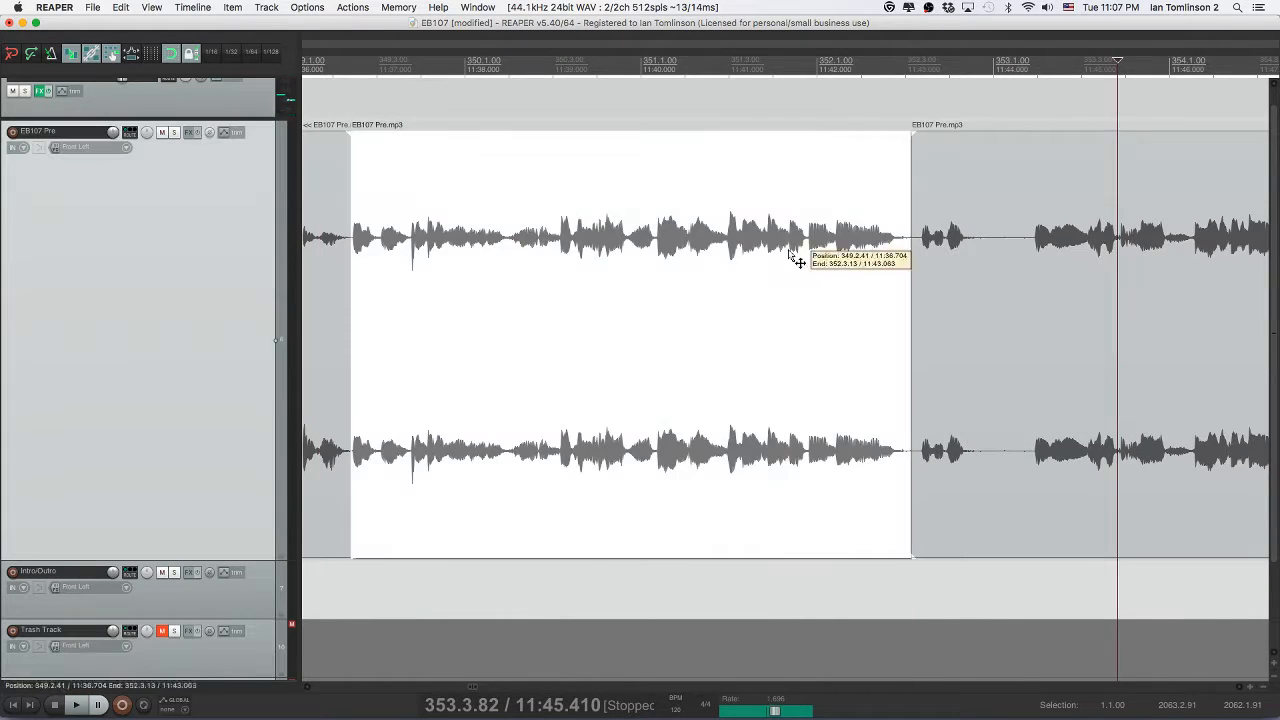
left_click(800, 250)
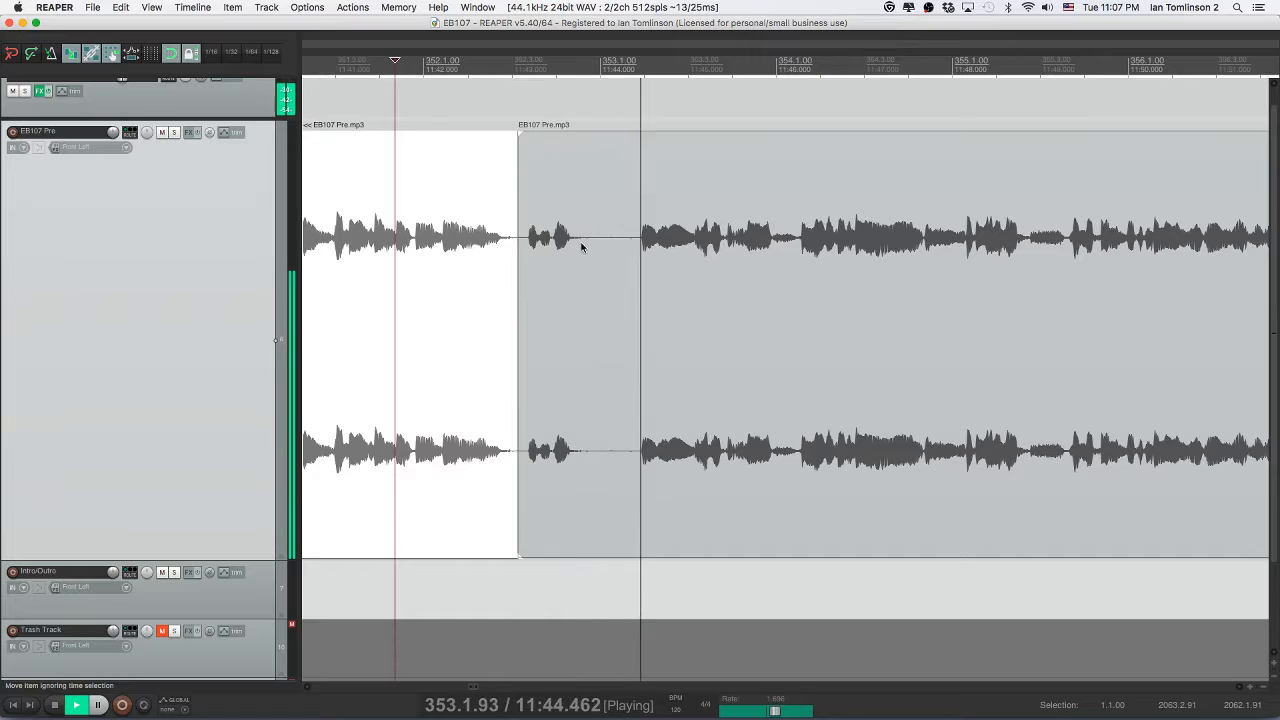
- Replay the recording from about 11:41 to recheck the join at 11:43.063 and the speech after it
left_click(585, 246)
left_click(554, 242)
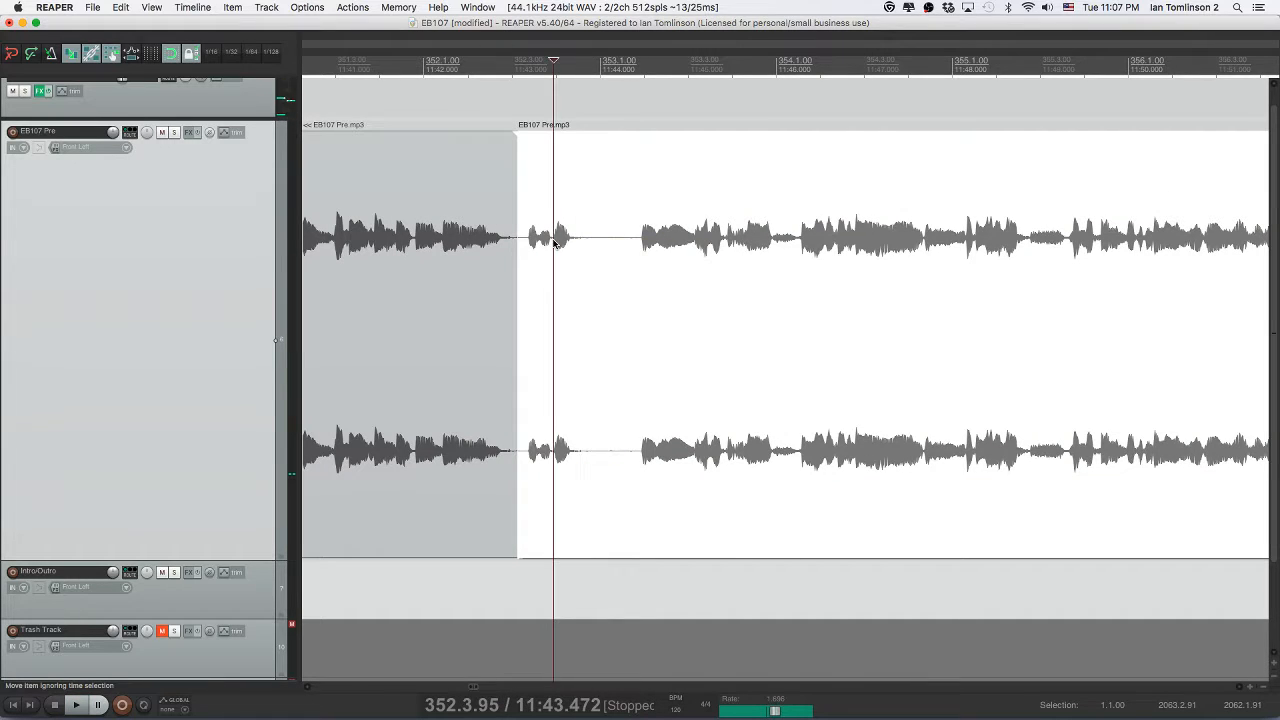
key("space")
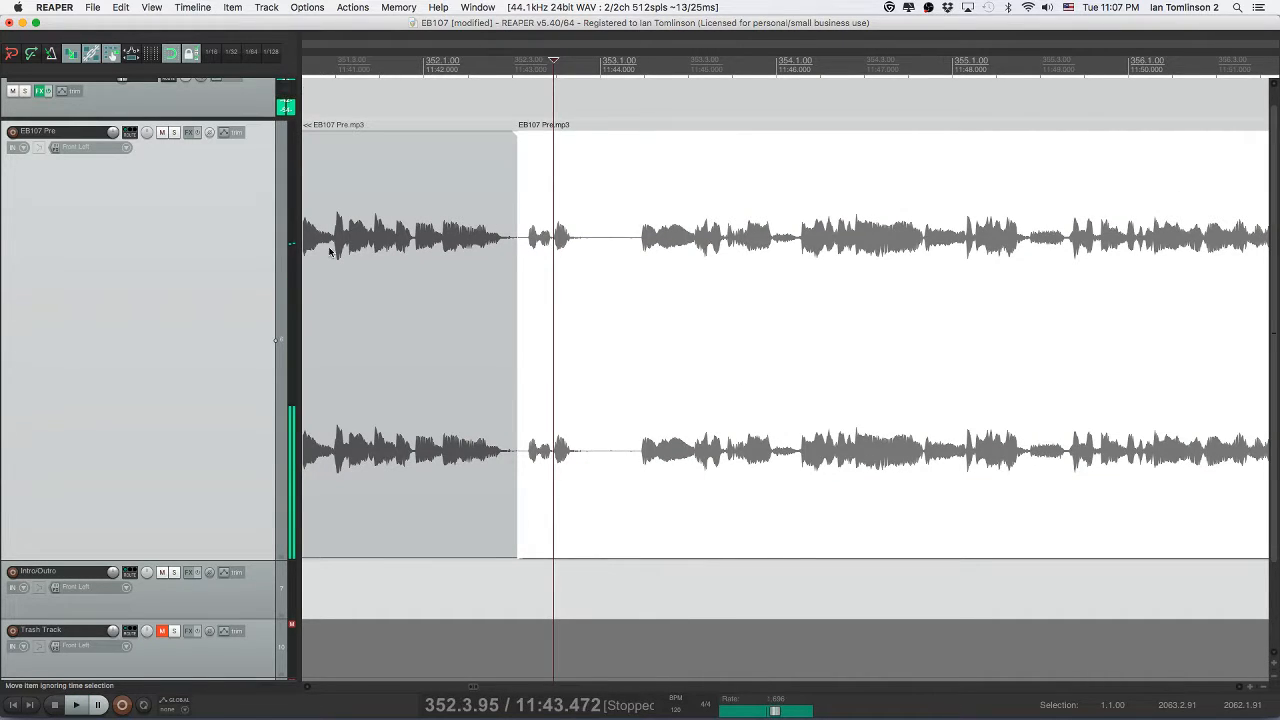
left_click(330, 251)
key("space")
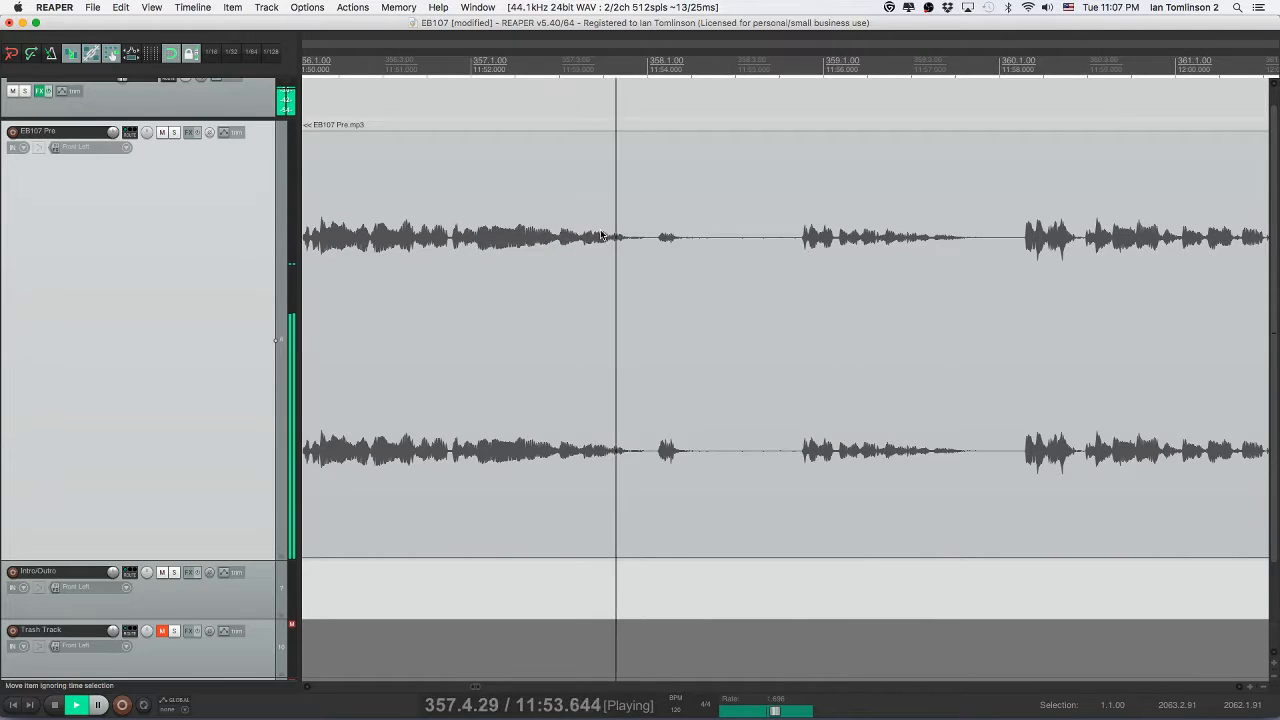
- Remove the pause from about 11:54.4 to 11:55.7, play back the join from about 11:53.9, and save
left_click(683, 240)
key("s")
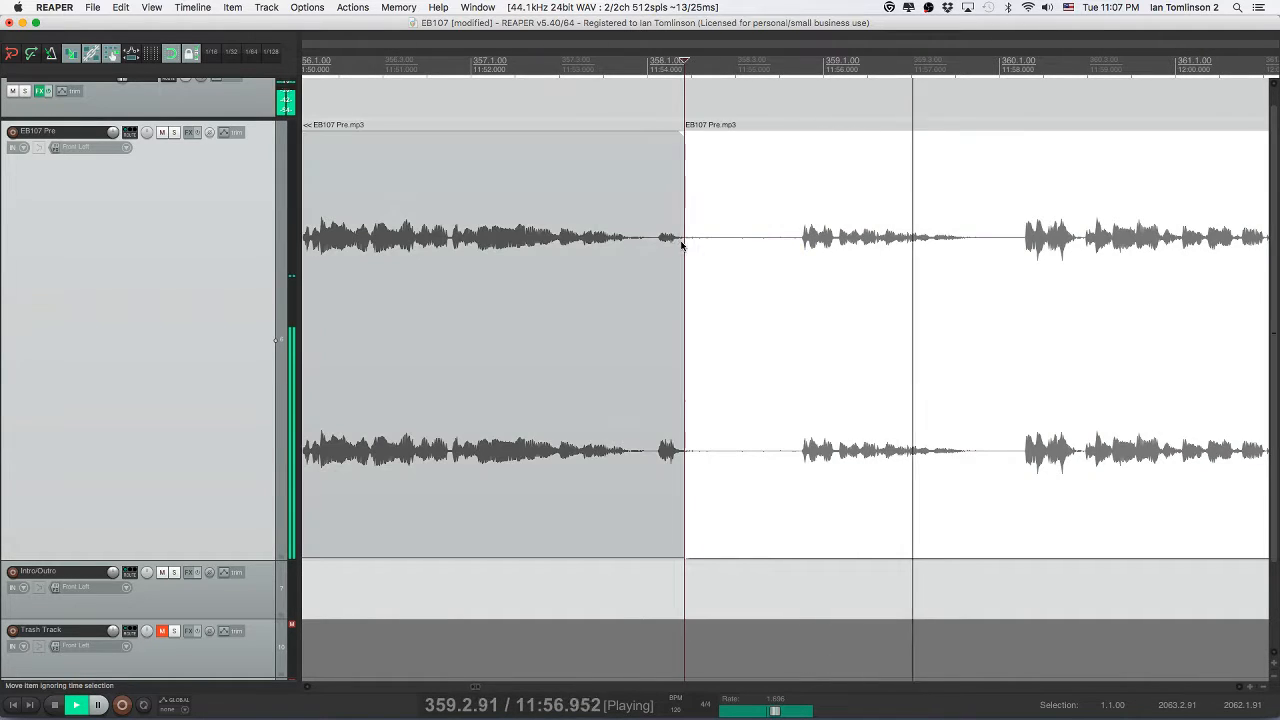
key("s")
key("Delete")
left_click(634, 249)
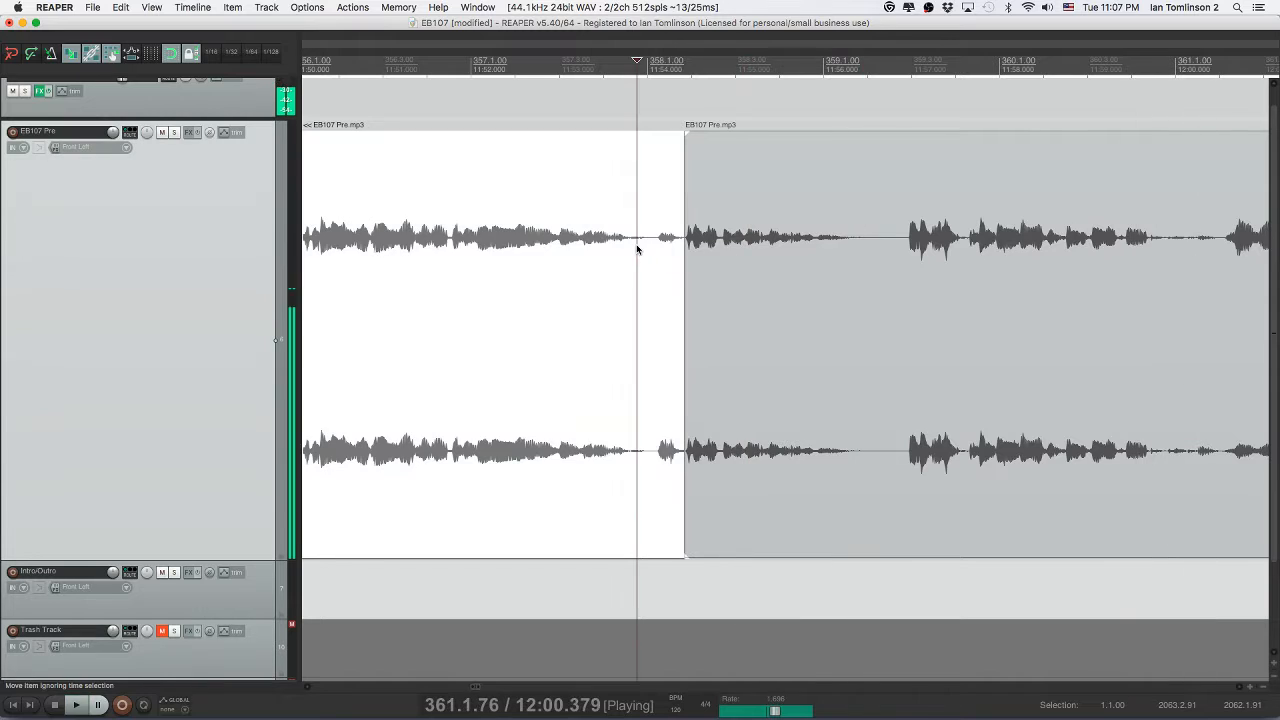
key("super+s")
- Listen through the recording from about 11:56 to 12:13 for the next sound or pause to cut
scroll(638, 249, "right", 3)
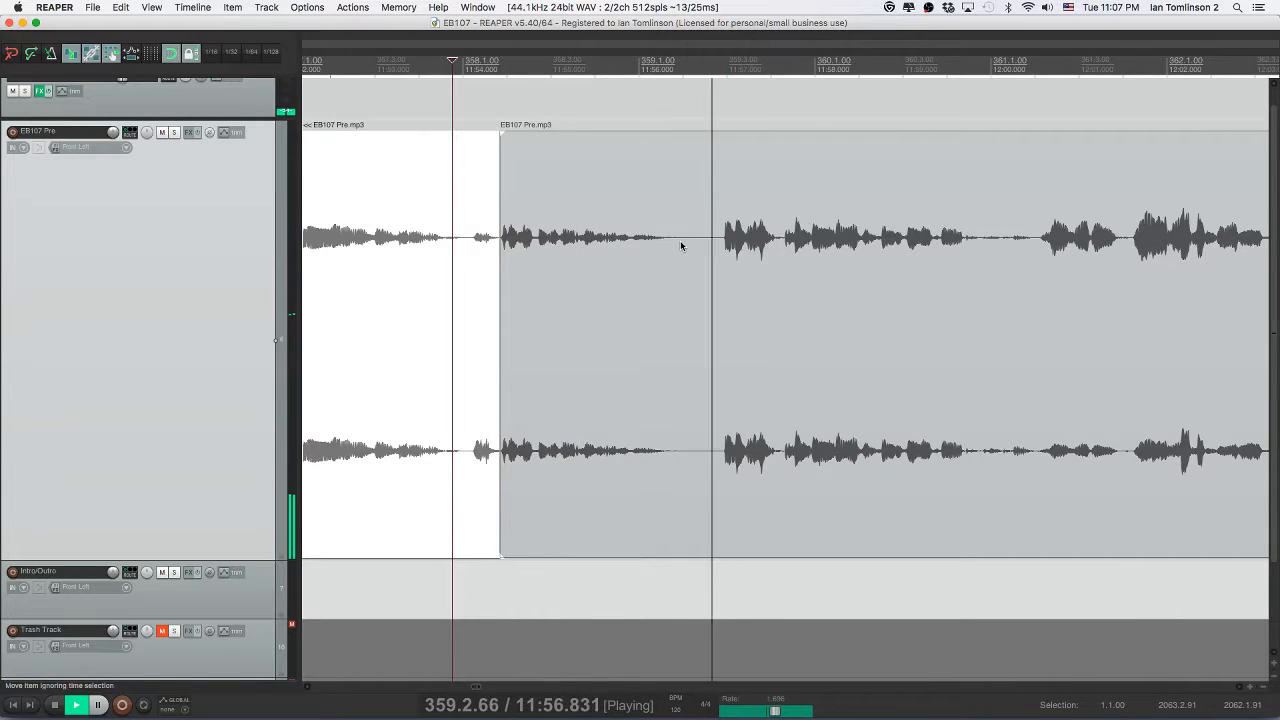
scroll(681, 243, "right", 3)
scroll(681, 243, "right", 3)
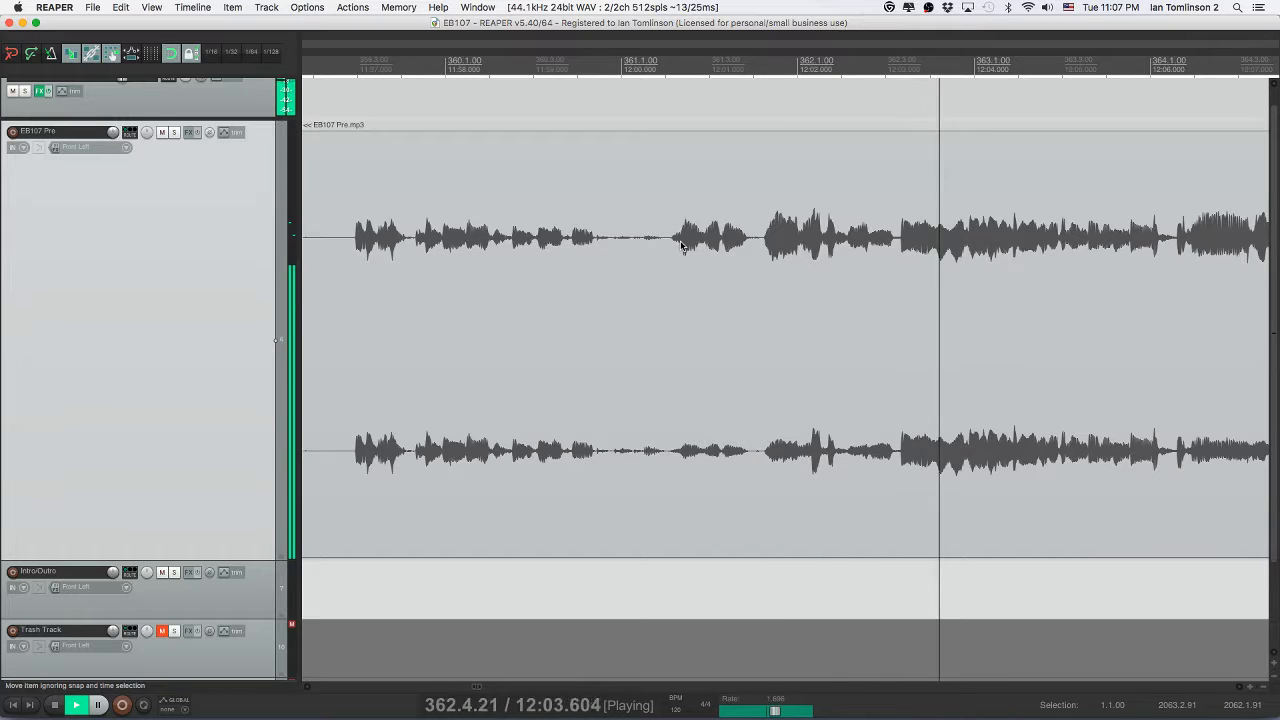
scroll(681, 243, "right", 7)
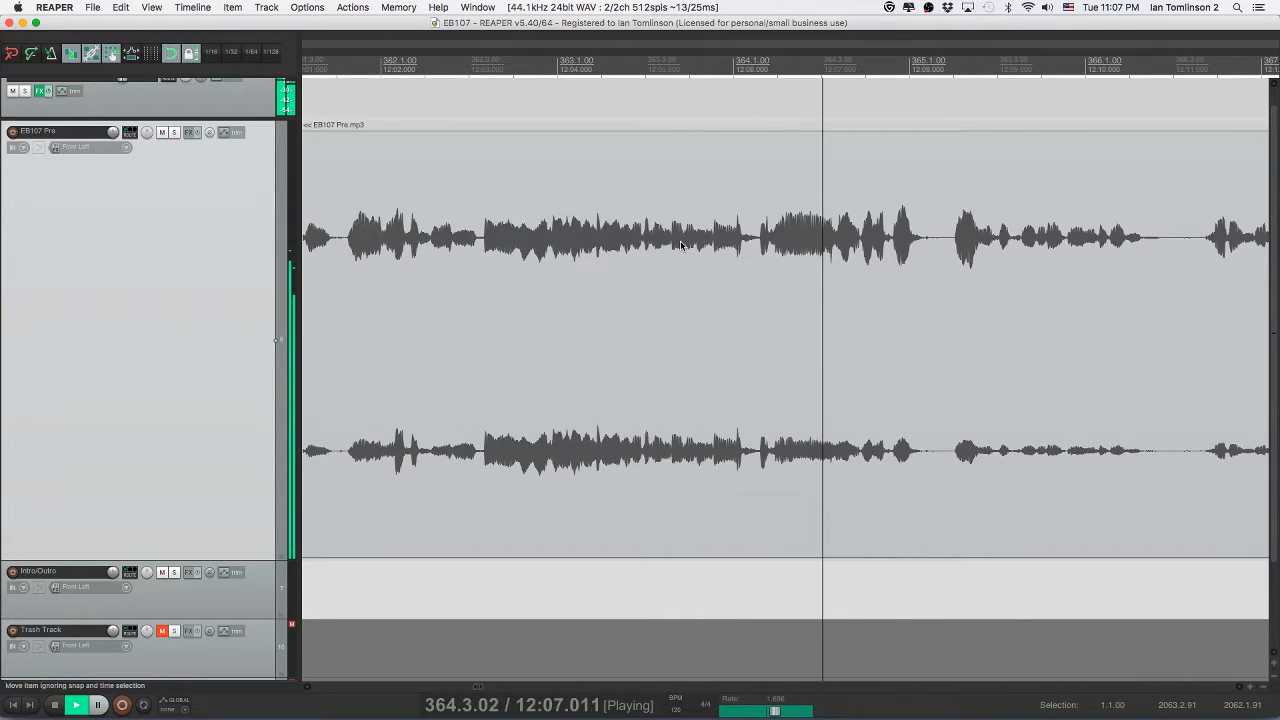
scroll(681, 243, "right", 5)
scroll(679, 243, "right", 5)
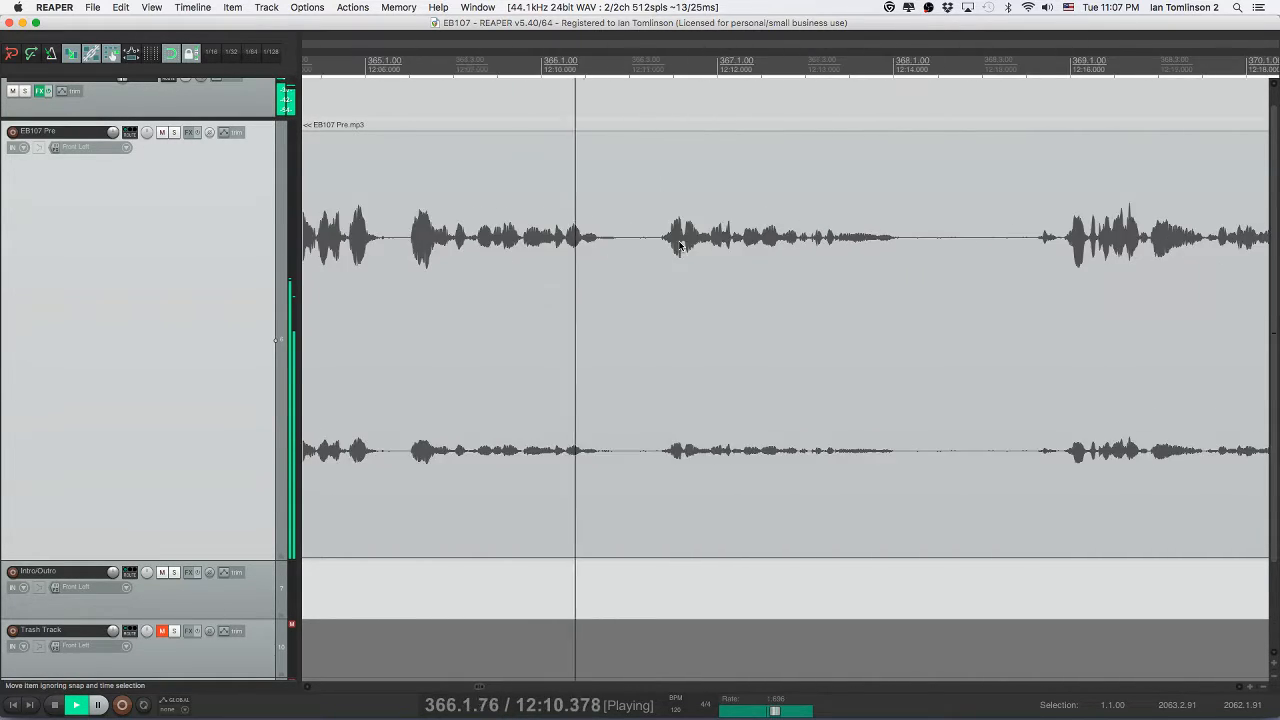
scroll(679, 243, "right", 2)
scroll(679, 243, "right", 2)
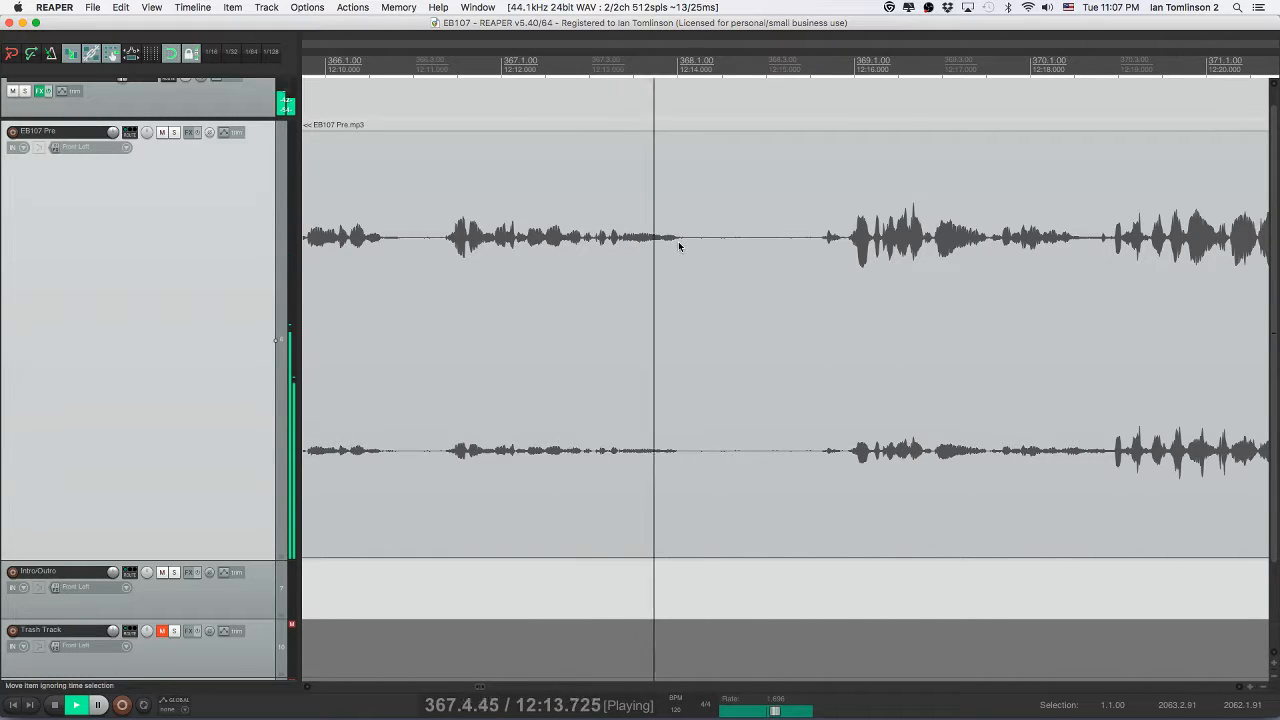
- Remove the pause from about 12:14.1 to 12:15.5, play back the join from about 12:13.5, and save
key("space")
left_click(686, 243)
key("s")
left_click(814, 244)
key("s")
left_click(780, 244)
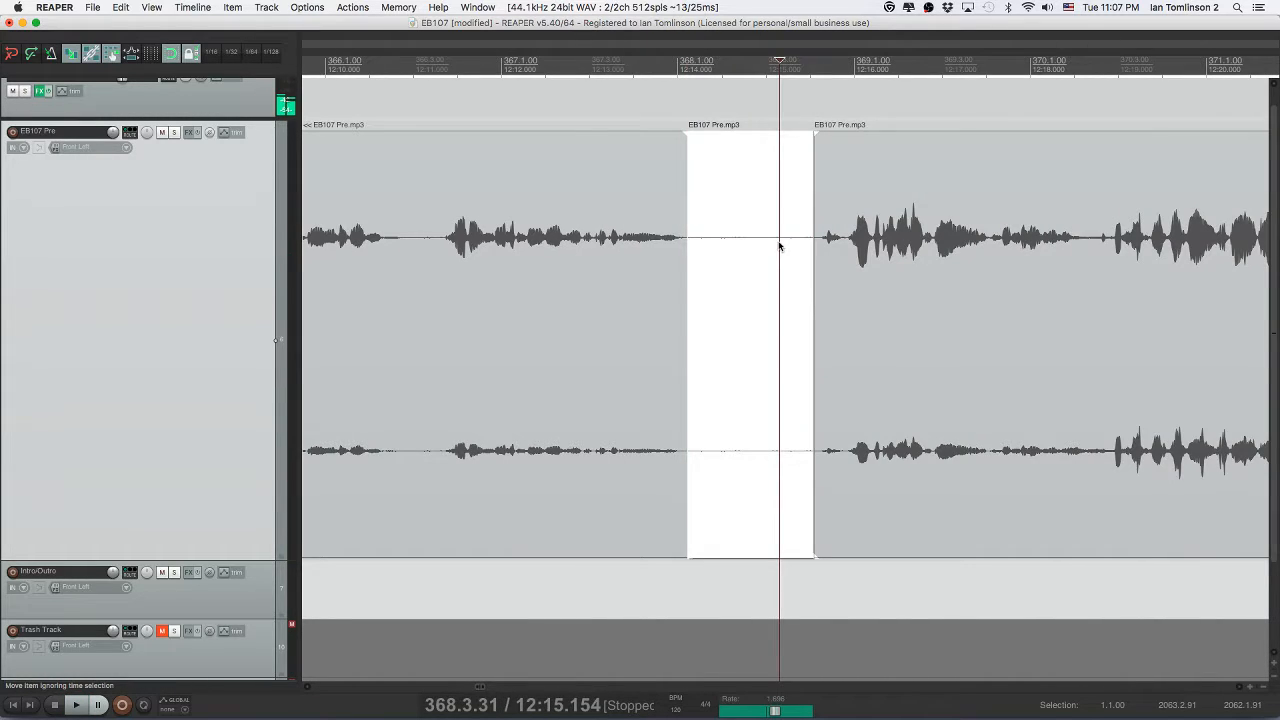
key("Delete")
left_click(637, 246)
key("space")
key("super+s")
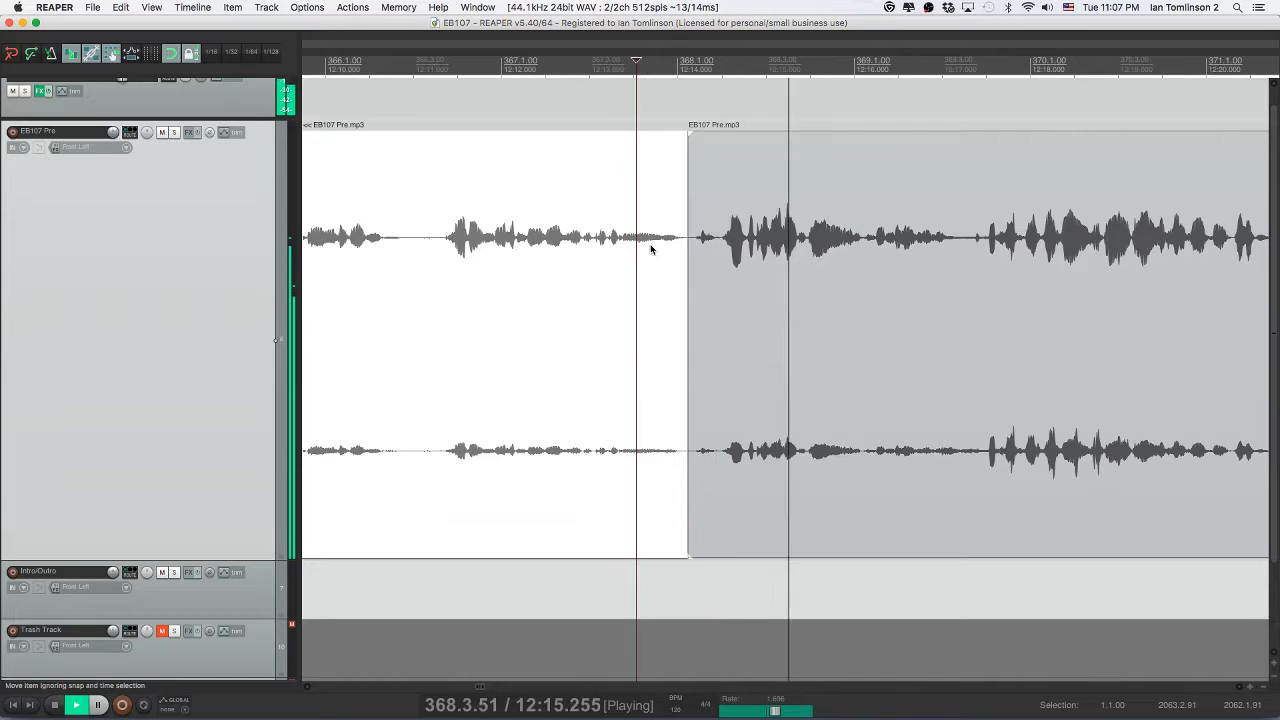
- Cut out the filler segment from about 12:23.8 to 12:24.6, save, and play back the join from about 12:23.2
scroll(650, 248, "right", 6)
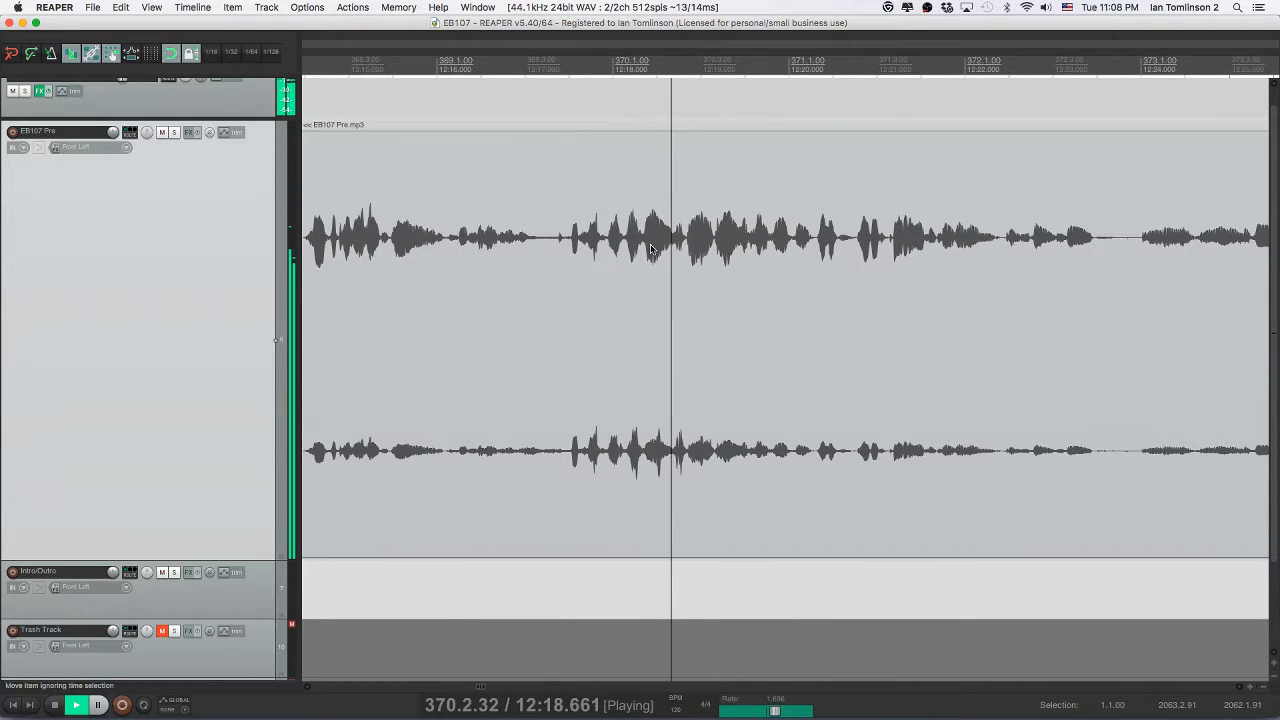
scroll(650, 248, "right", 3)
scroll(650, 246, "right", 5)
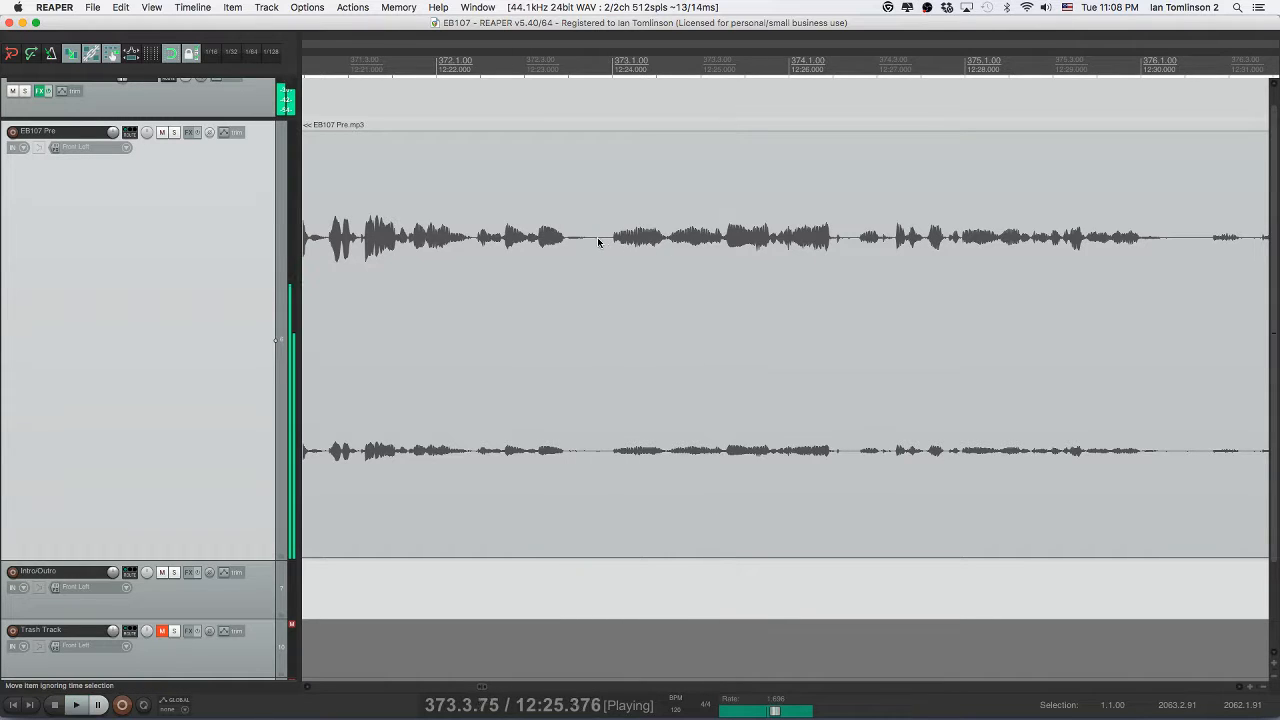
key("space")
left_click(597, 237)
key("s")
left_click(666, 246)
key("s")
left_click(620, 240)
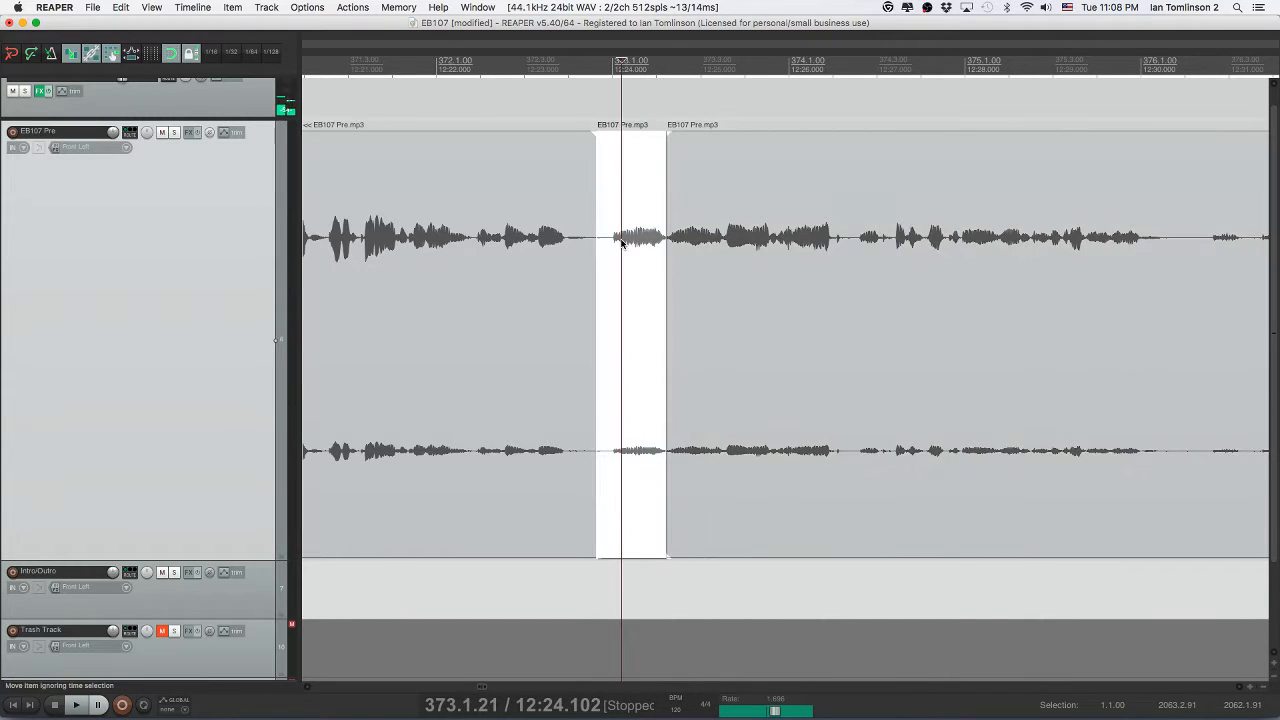
key("Delete")
left_click(541, 240)
key("super+s")
key("space")
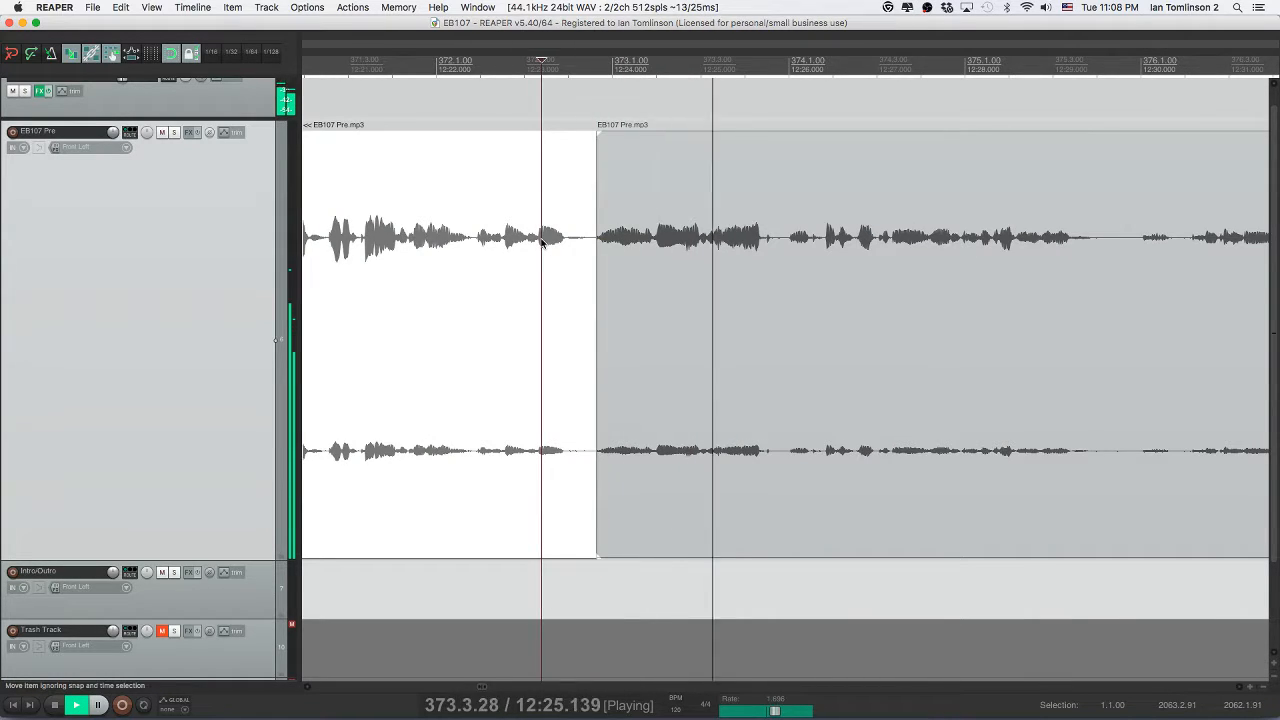
- Remove the pause from about 12:29.5 to 12:30.4 and play back the join from about 12:28.9
scroll(541, 241, "right", 6)
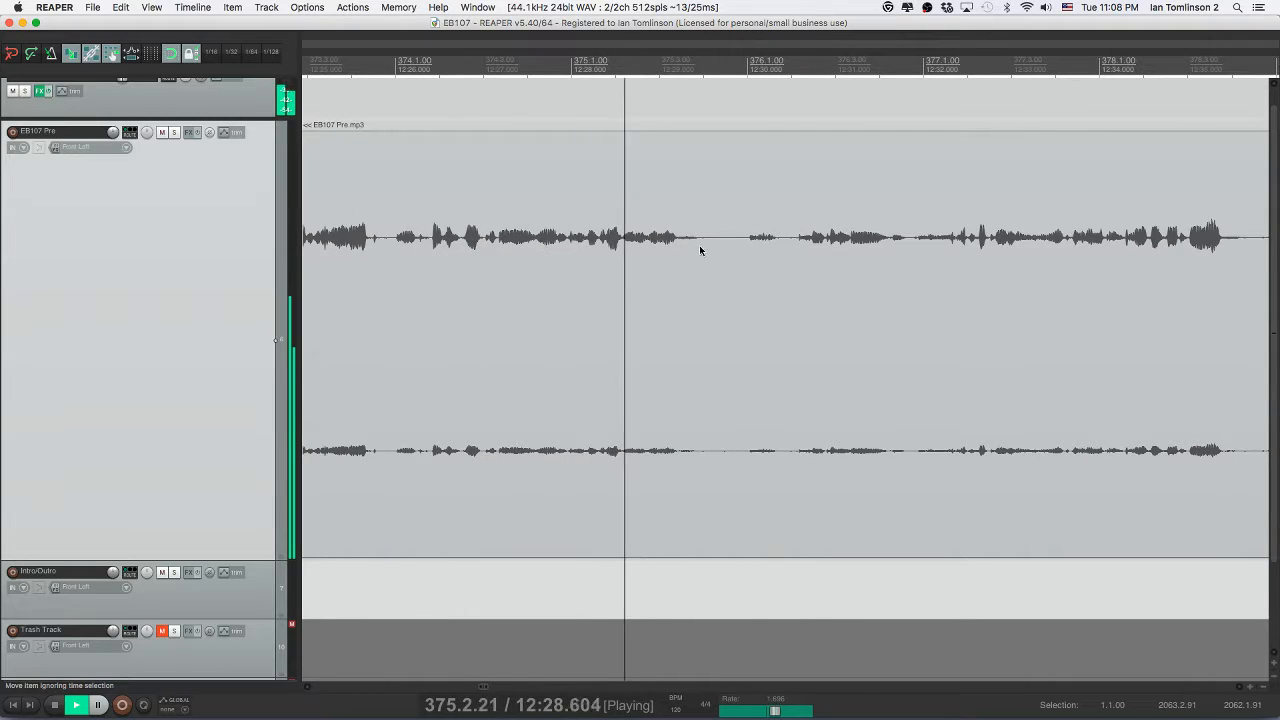
scroll(699, 245, "right", 3)
key("space")
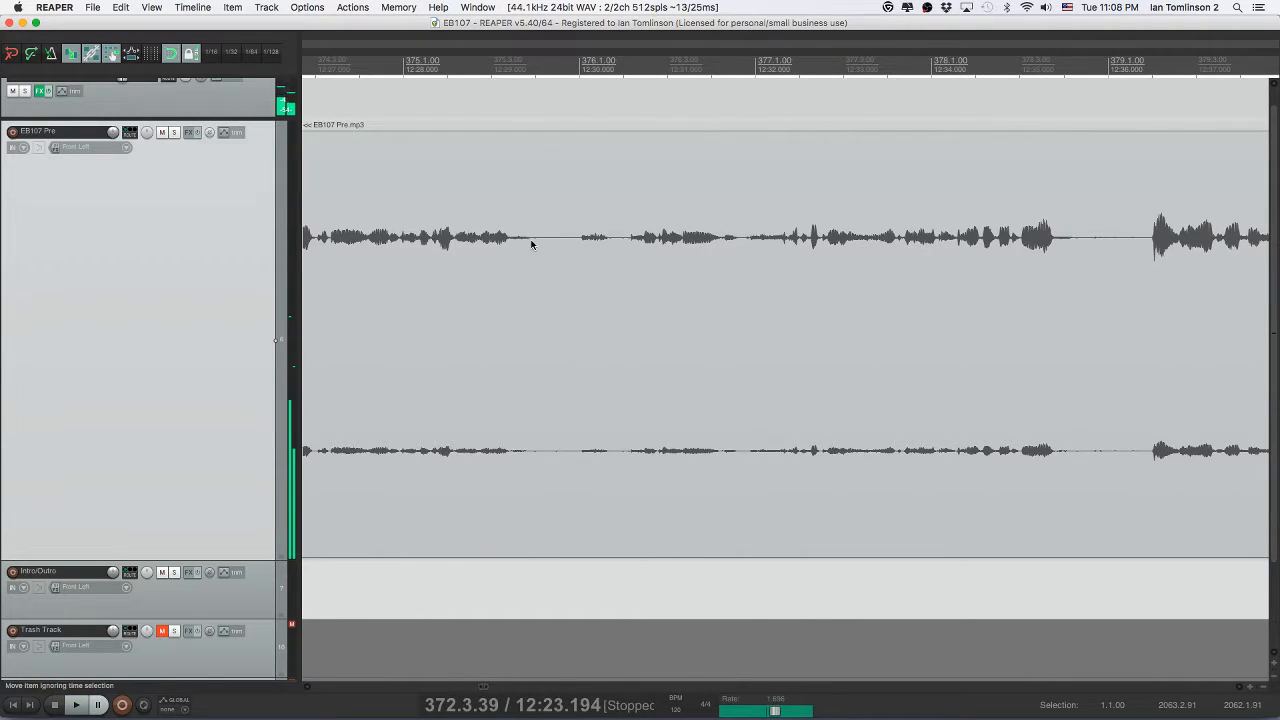
left_click(537, 242)
key("s")
key("s")
left_click(578, 247)
key("Delete")
left_click(482, 249)
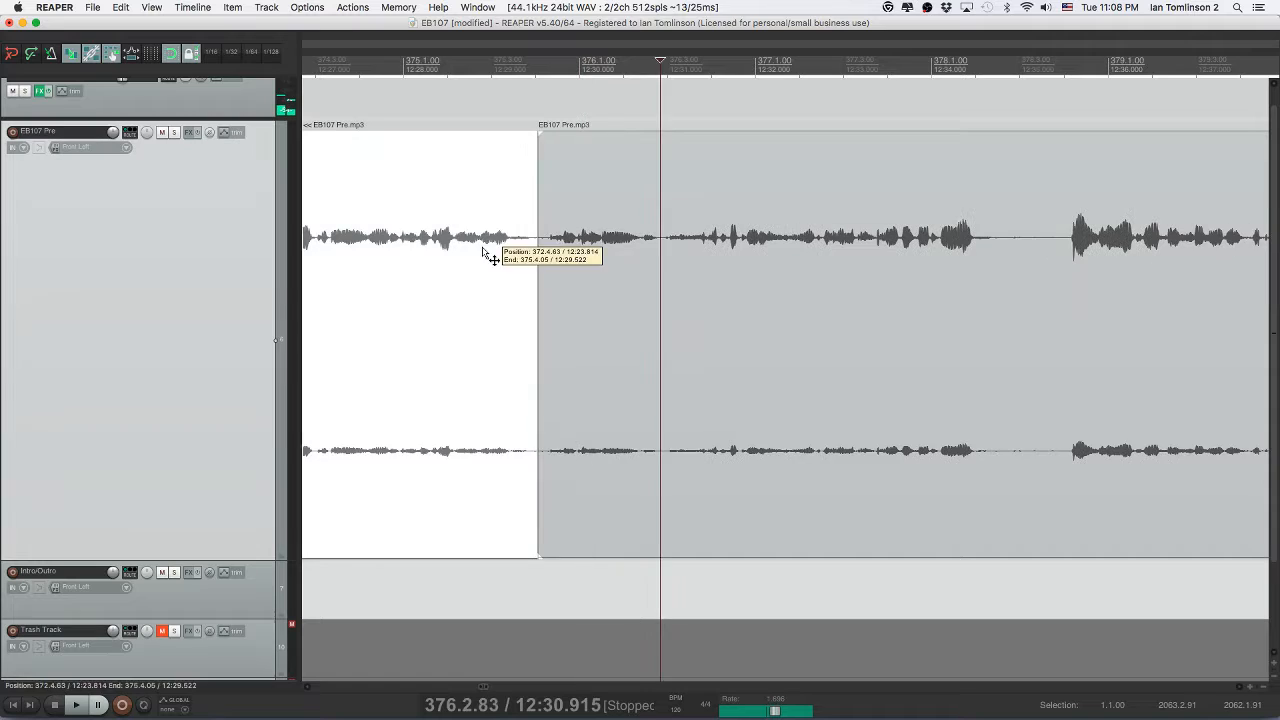
key("space")
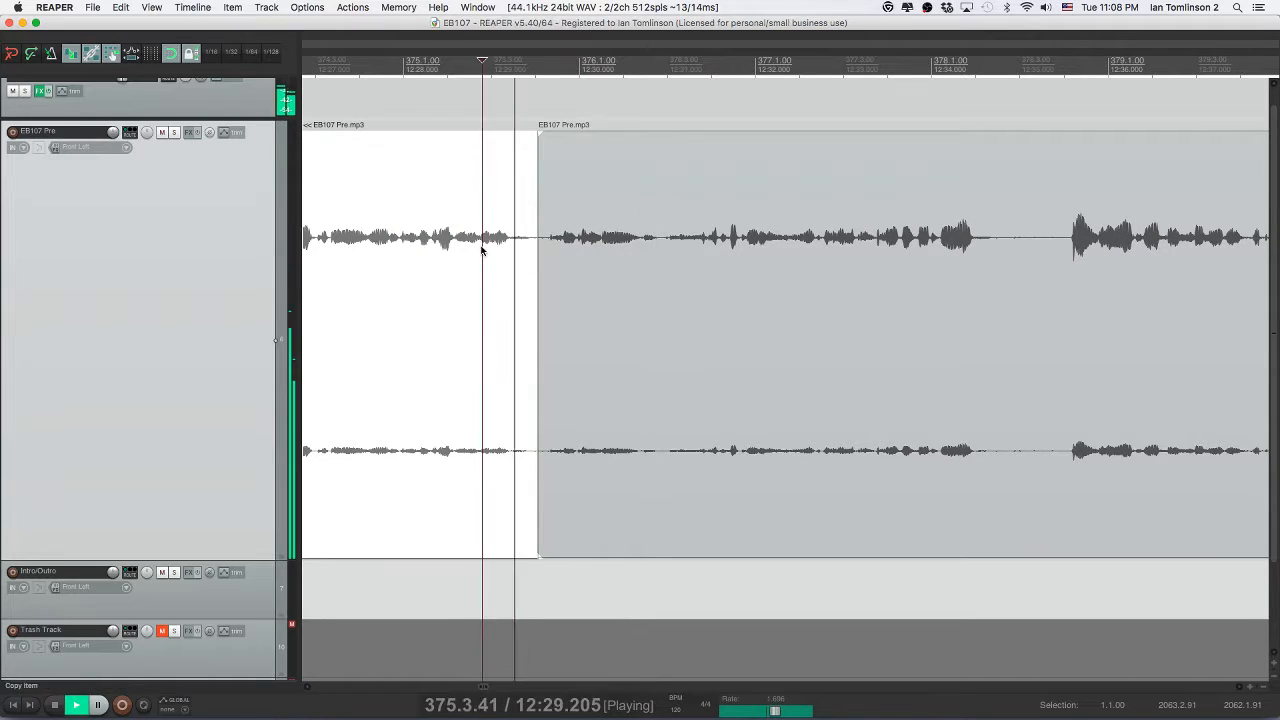
- Cut out the quiet filler segment from about 12:30.9 to 12:31.5, save, and play back from about 12:29.9
left_click(661, 244)
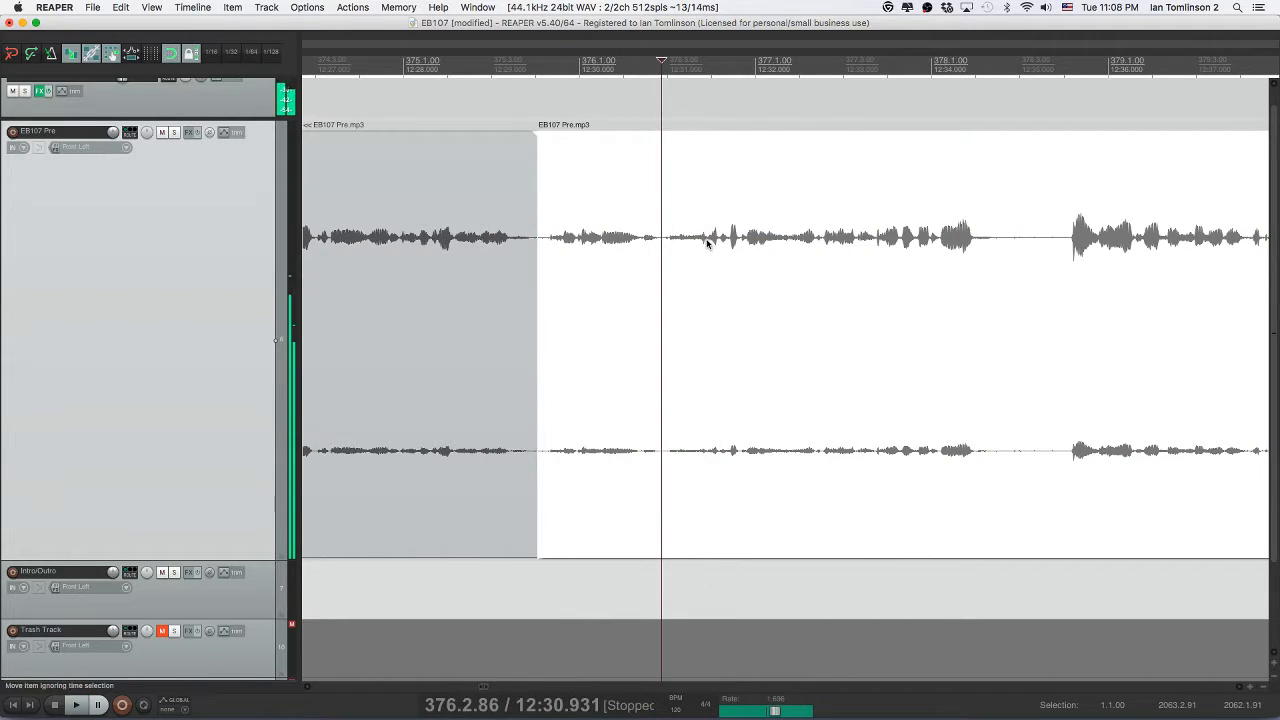
key("space")
key("s")
left_click(661, 245)
key("s")
left_click(676, 245)
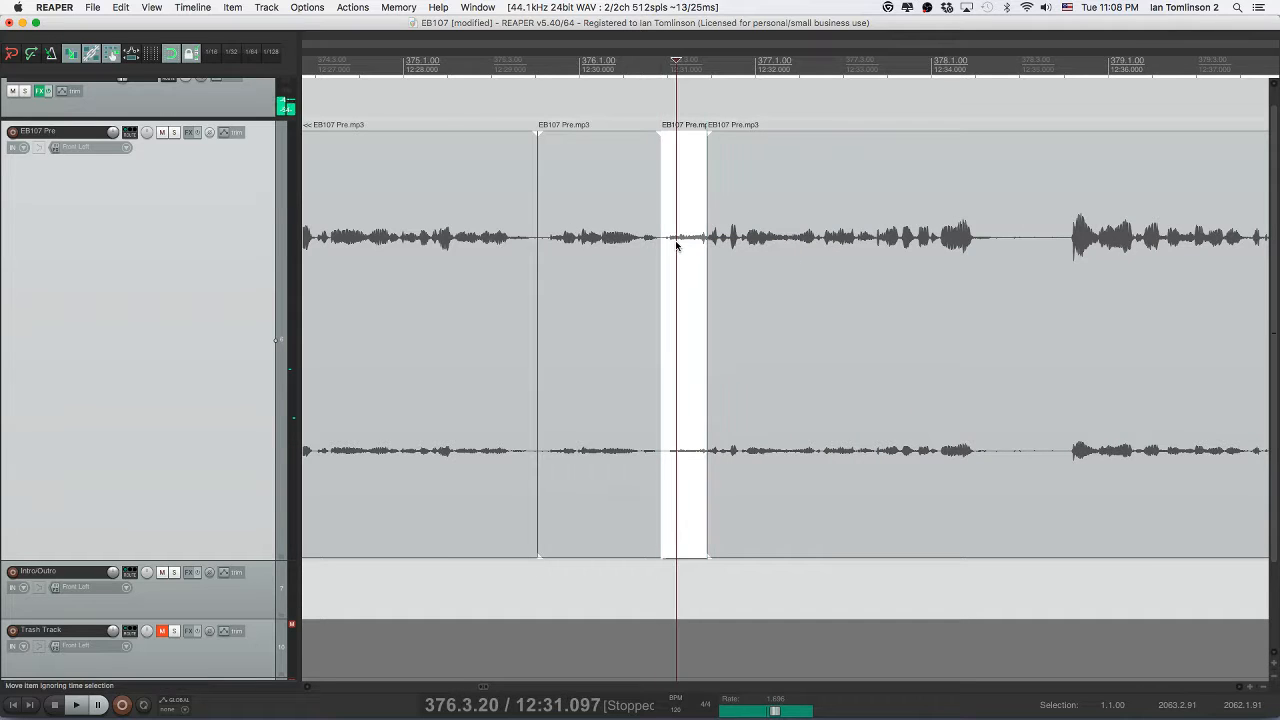
key("Delete")
key("super+s")
left_click(571, 249)
key("space")
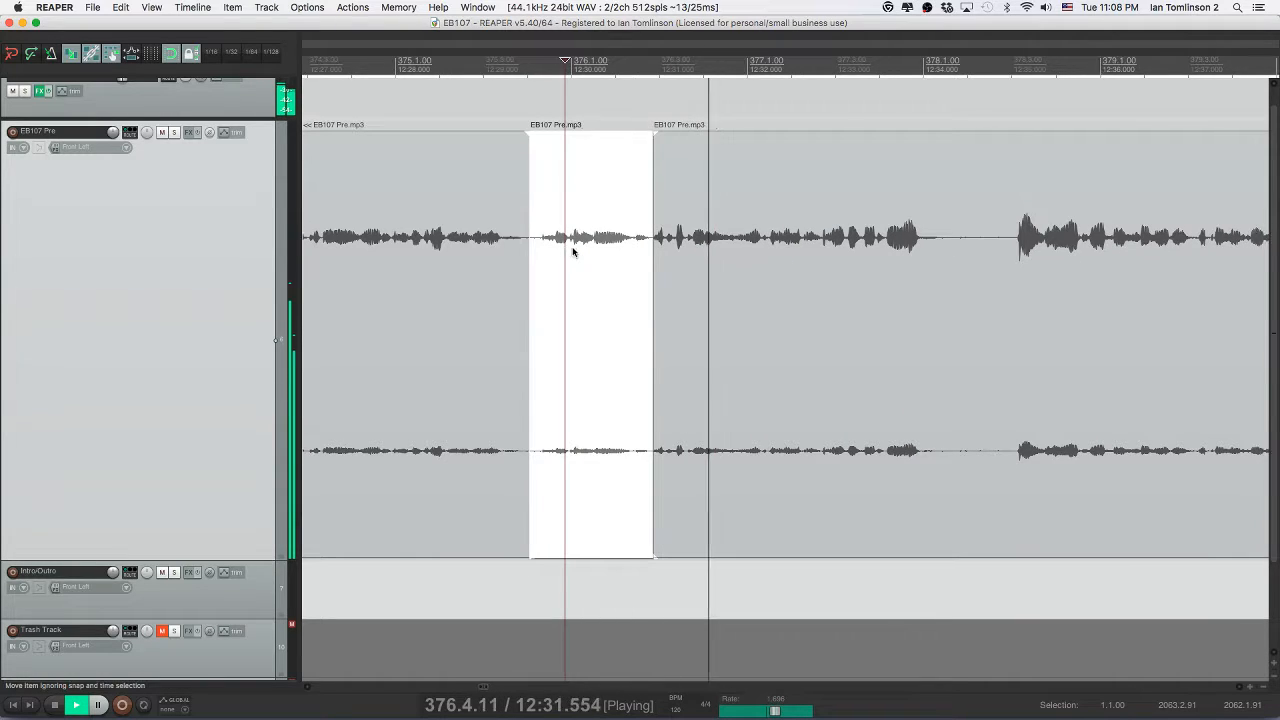
- Remove the pause from about 12:34.2 to 12:35.0, play back the join from about 12:33.6, and save
left_click(700, 243)
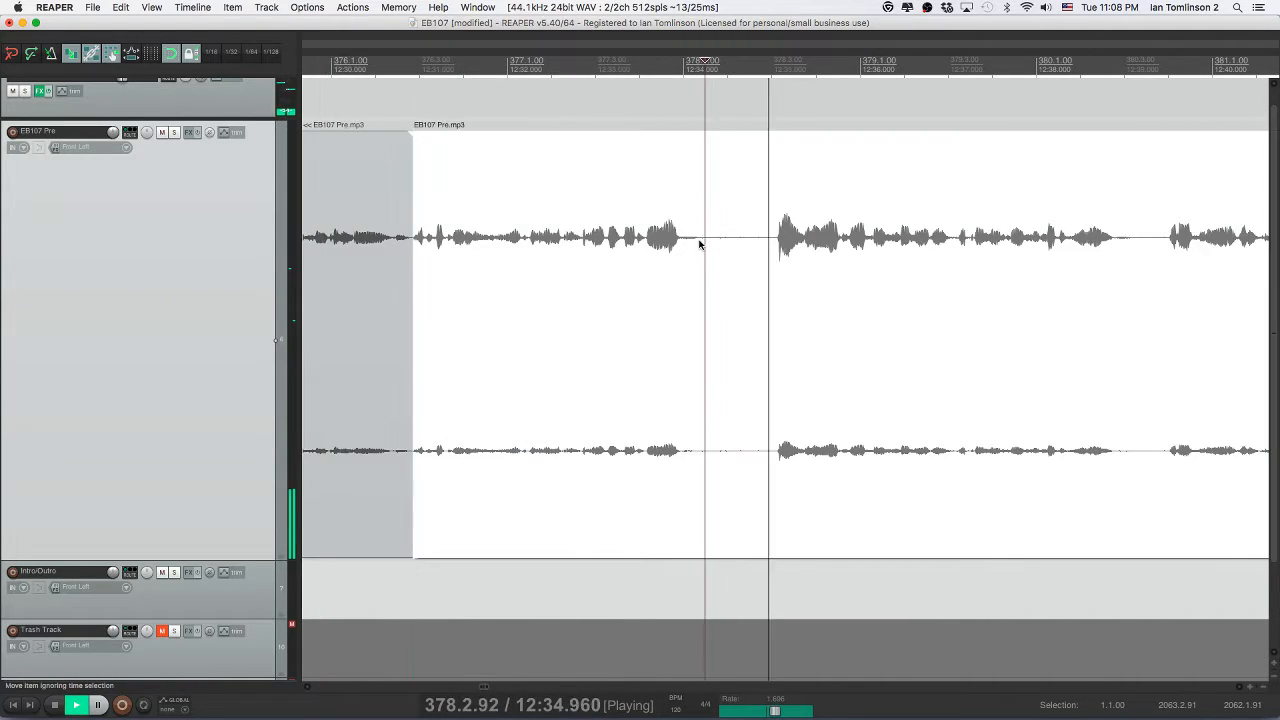
key("s")
key("s")
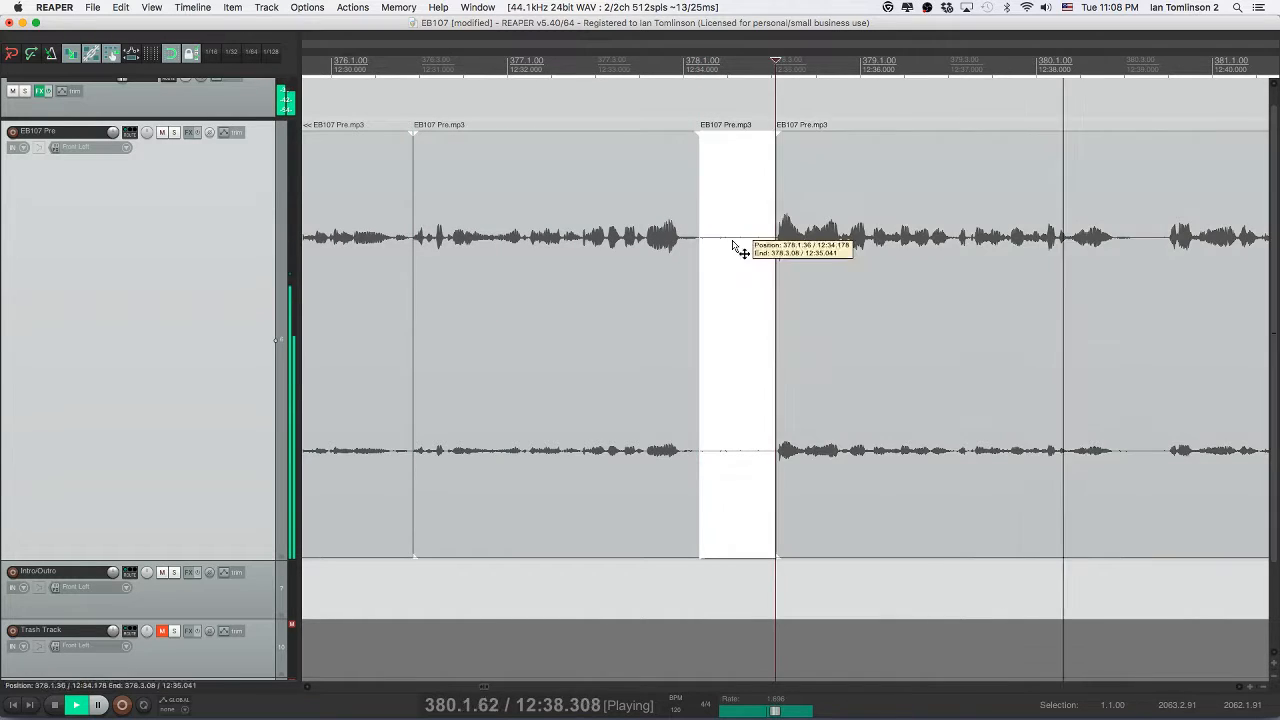
key("Delete")
left_click(645, 244)
key("super+s")
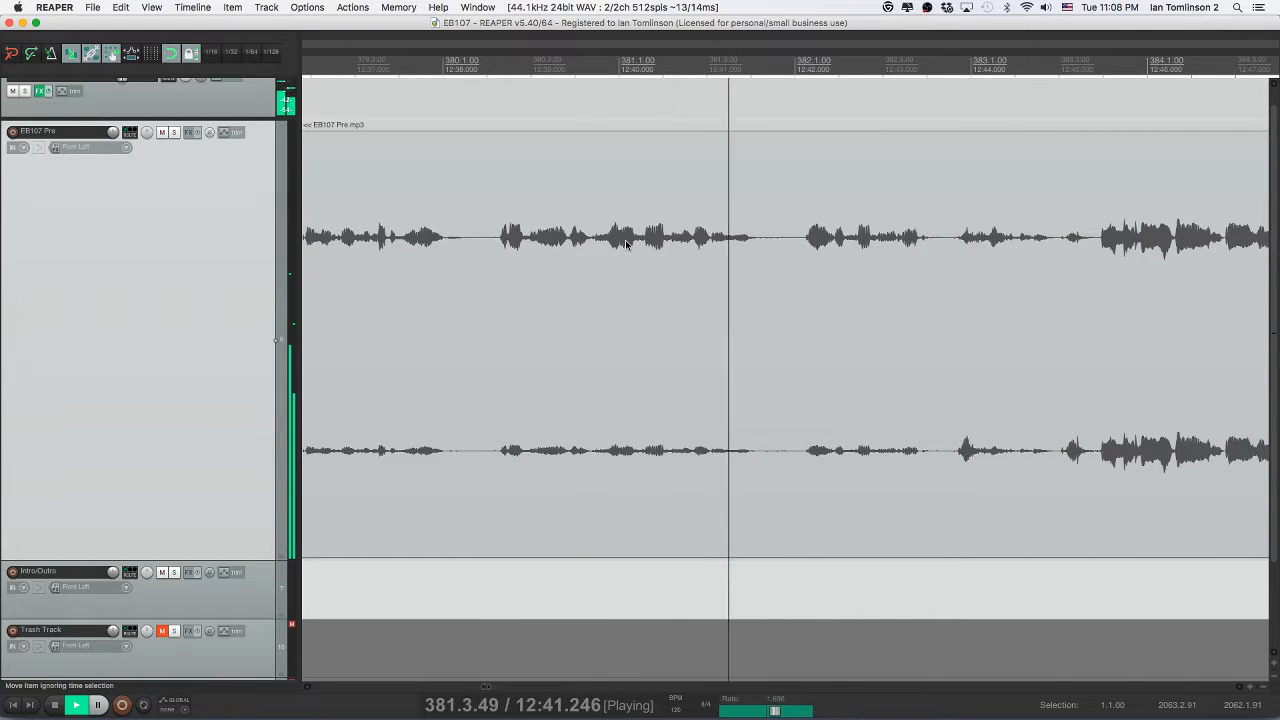
- Listen from about 12:38.9 to locate the start of the unwanted words and split the clip at about 12:40.3
scroll(458, 251, "left", 4)
left_click(458, 251)
key("space")
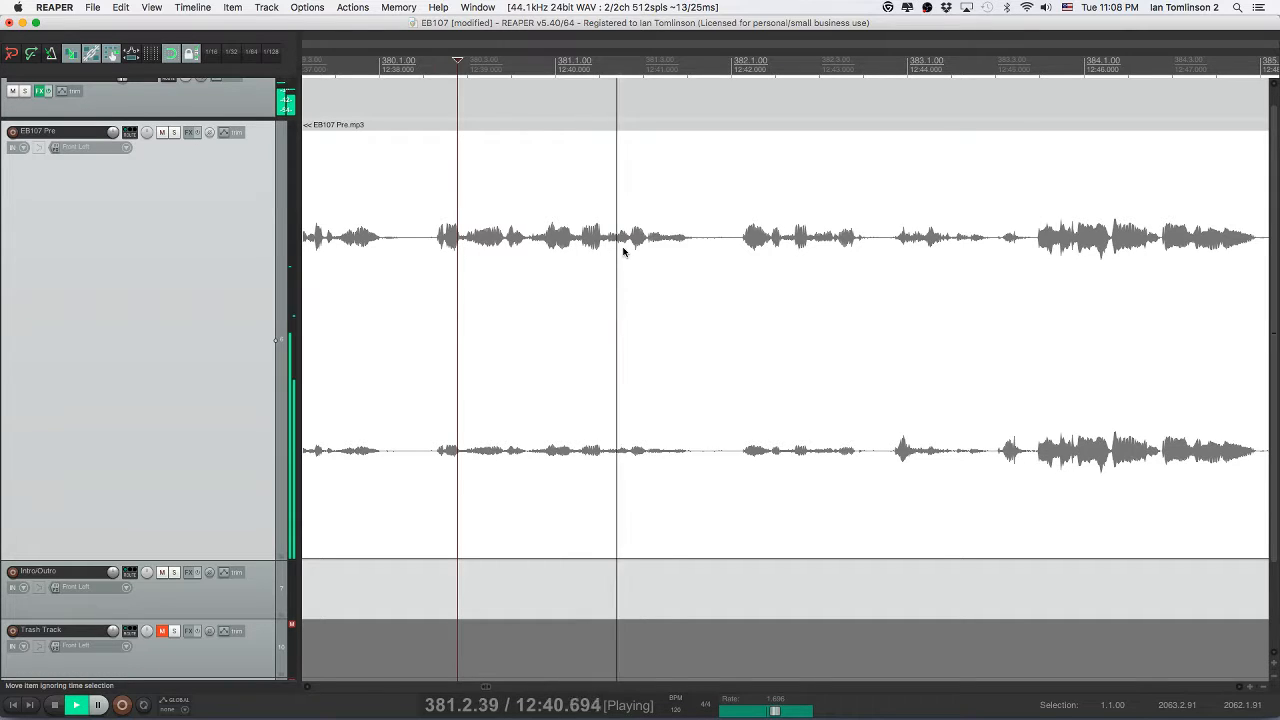
key("space")
left_click(585, 243)
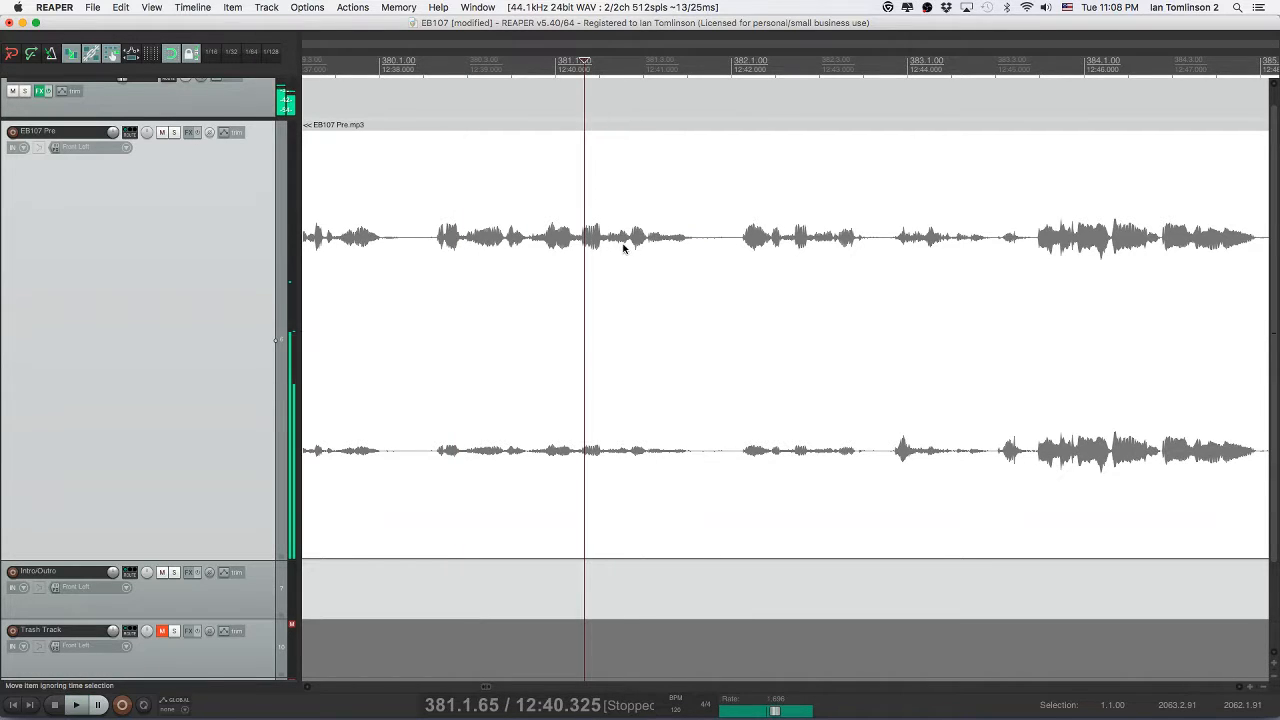
left_click(626, 246)
key("space")
left_click(581, 246)
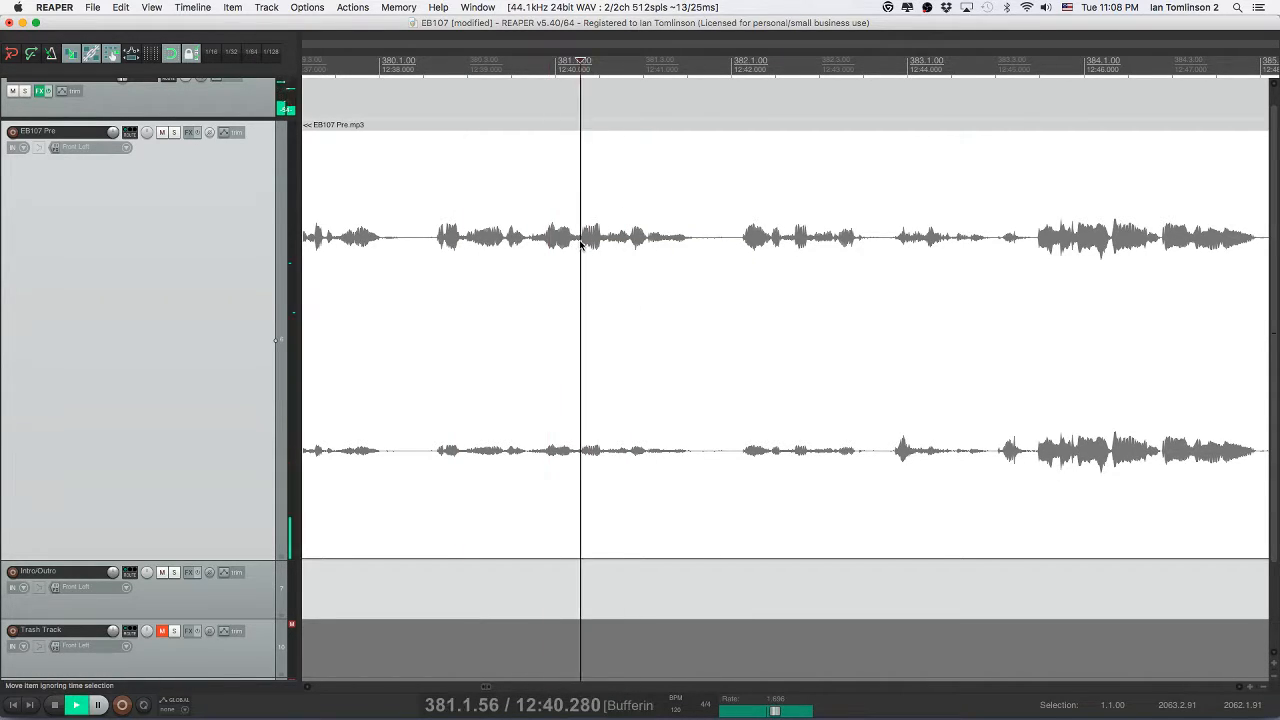
key("s")
- Split at about 12:42.6, delete the segment back to about 12:40.3, and play back the join from about 12:39.8
left_click(737, 244)
key("space")
key("space")
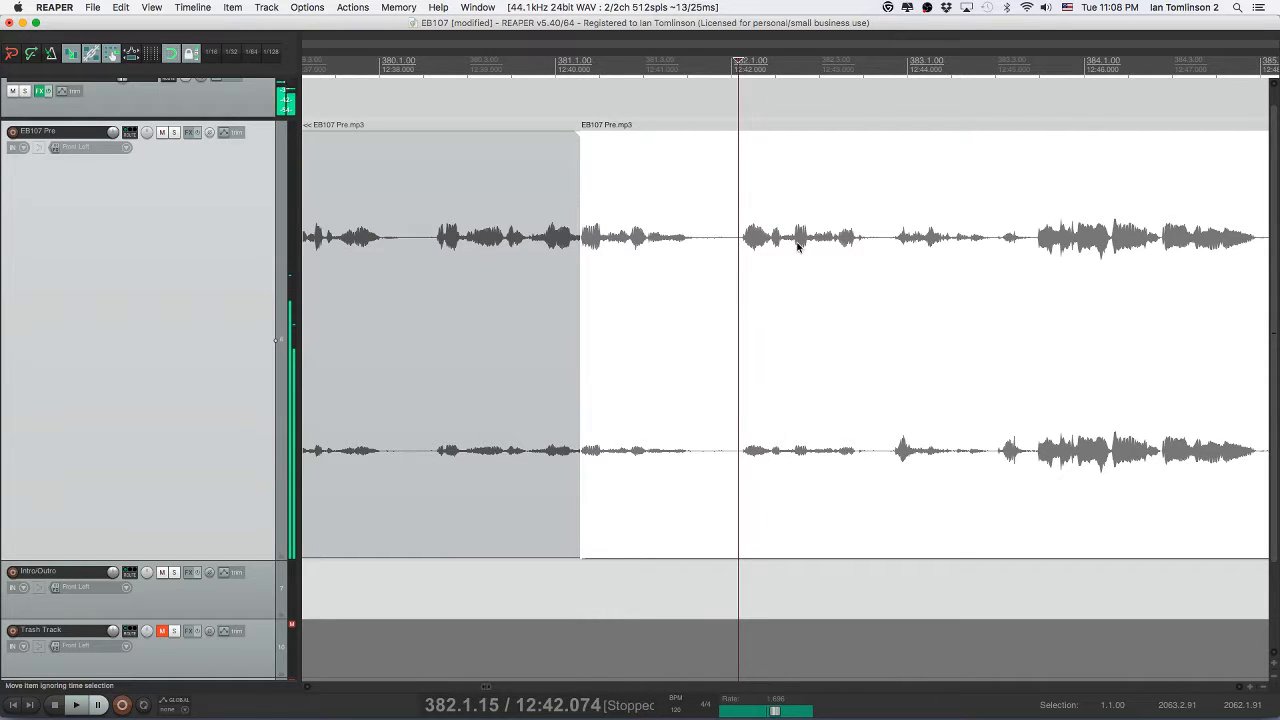
left_click(781, 245)
key("space")
key("space")
key("s")
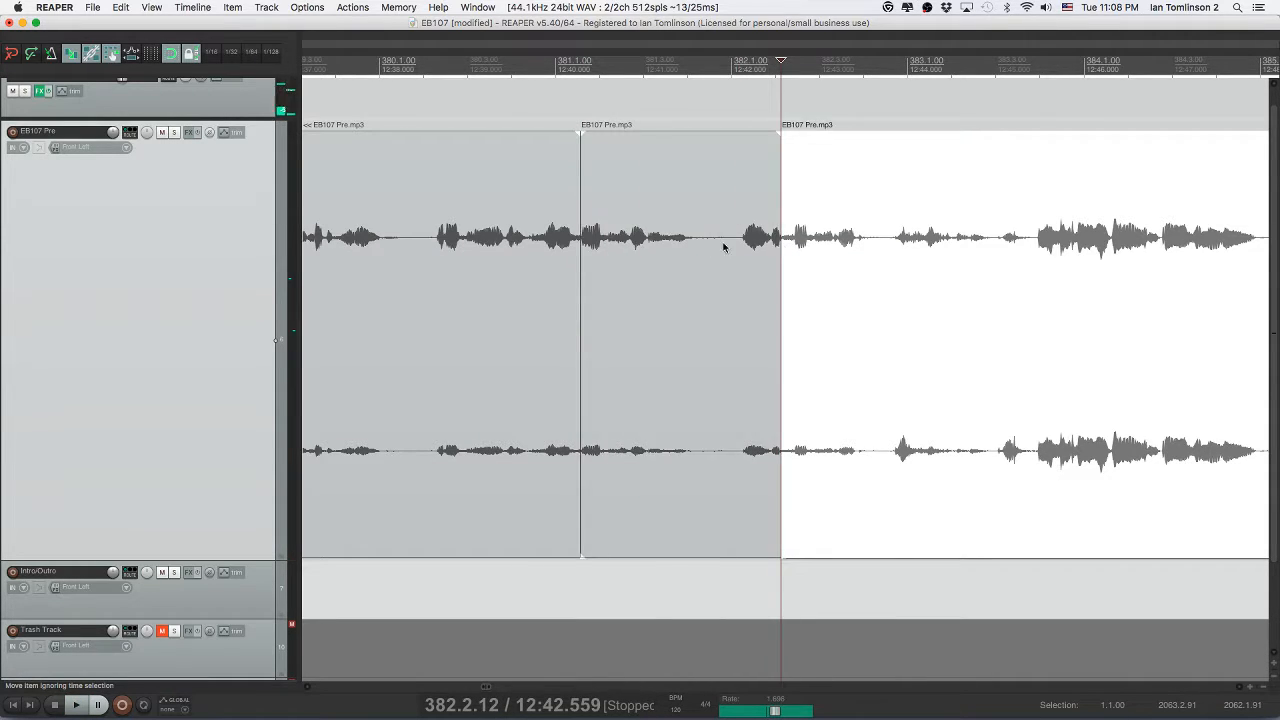
left_click(710, 247)
key("Delete")
left_click(536, 252)
key("space")
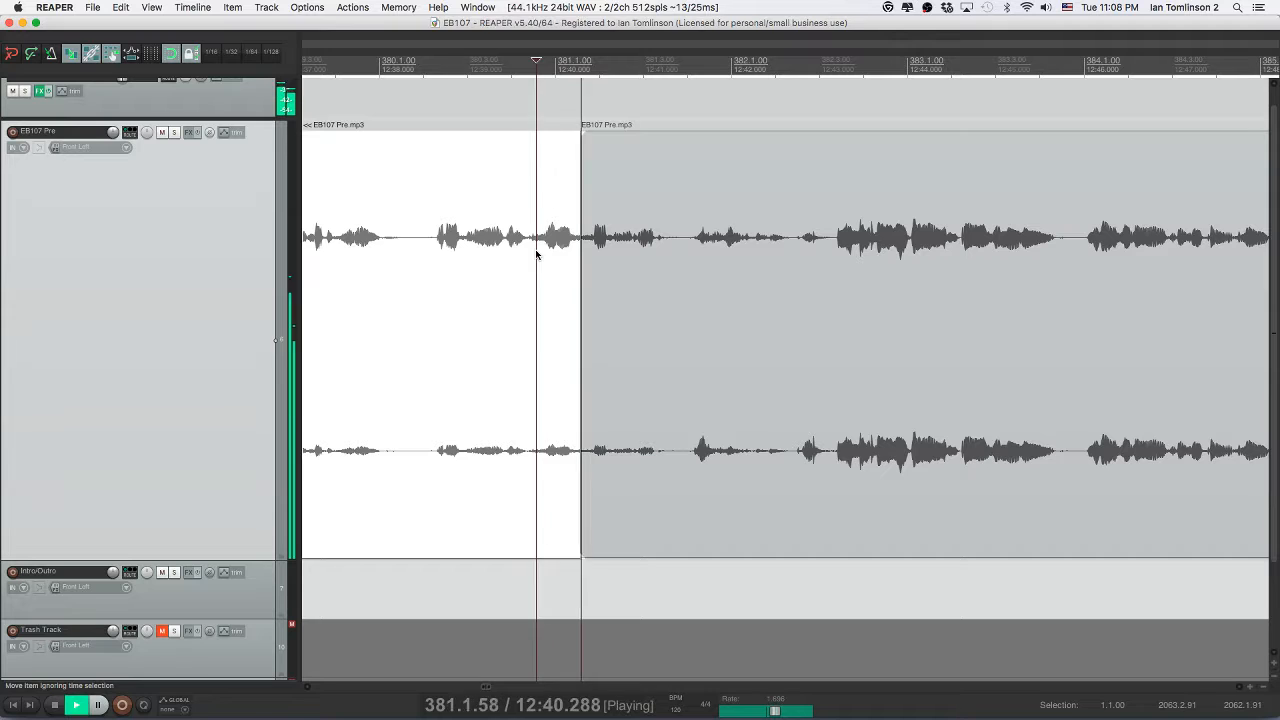
- Extend the start of the following clip back to about 12:40.2 over the join and replay from about 12:39.4
key("space")
left_click_drag(598, 262, 590, 262)
left_click(506, 257)
key("space")
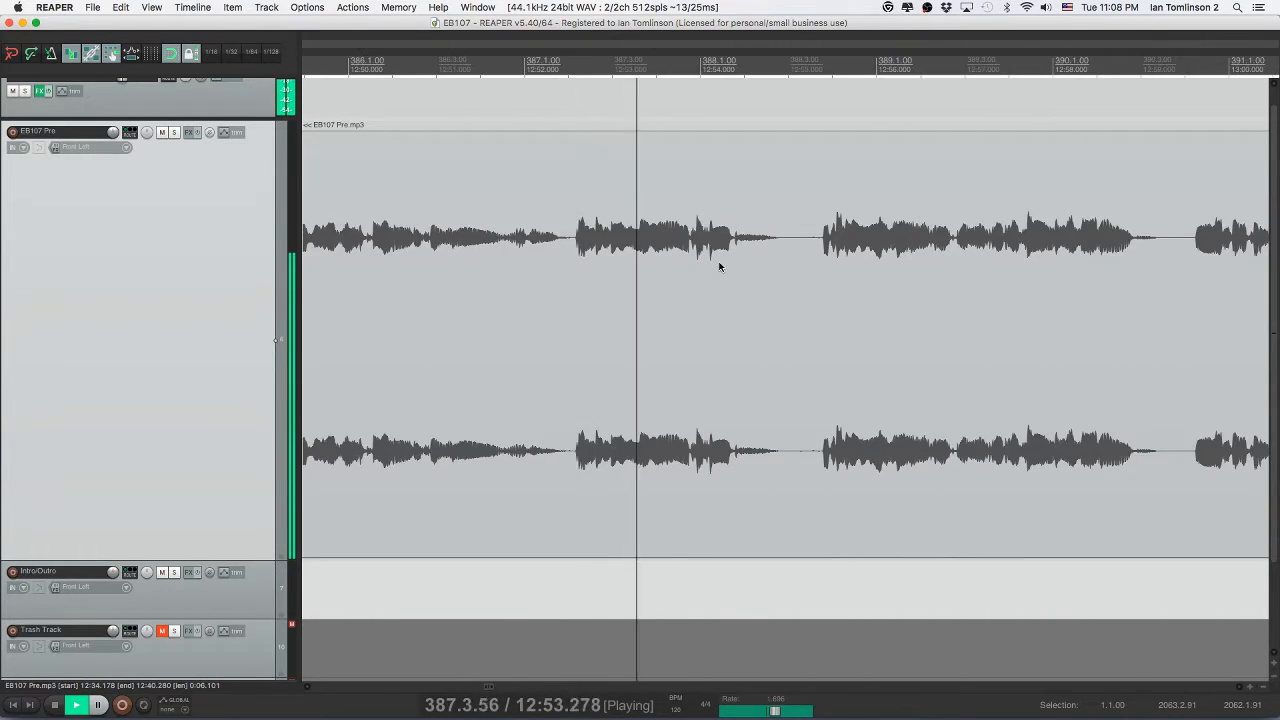
- Remove the trailing sound and pause from about 12:54.4 to 12:55.4, and play back the join from about 12:53.7
key("space")
left_click(580, 240)
key("s")
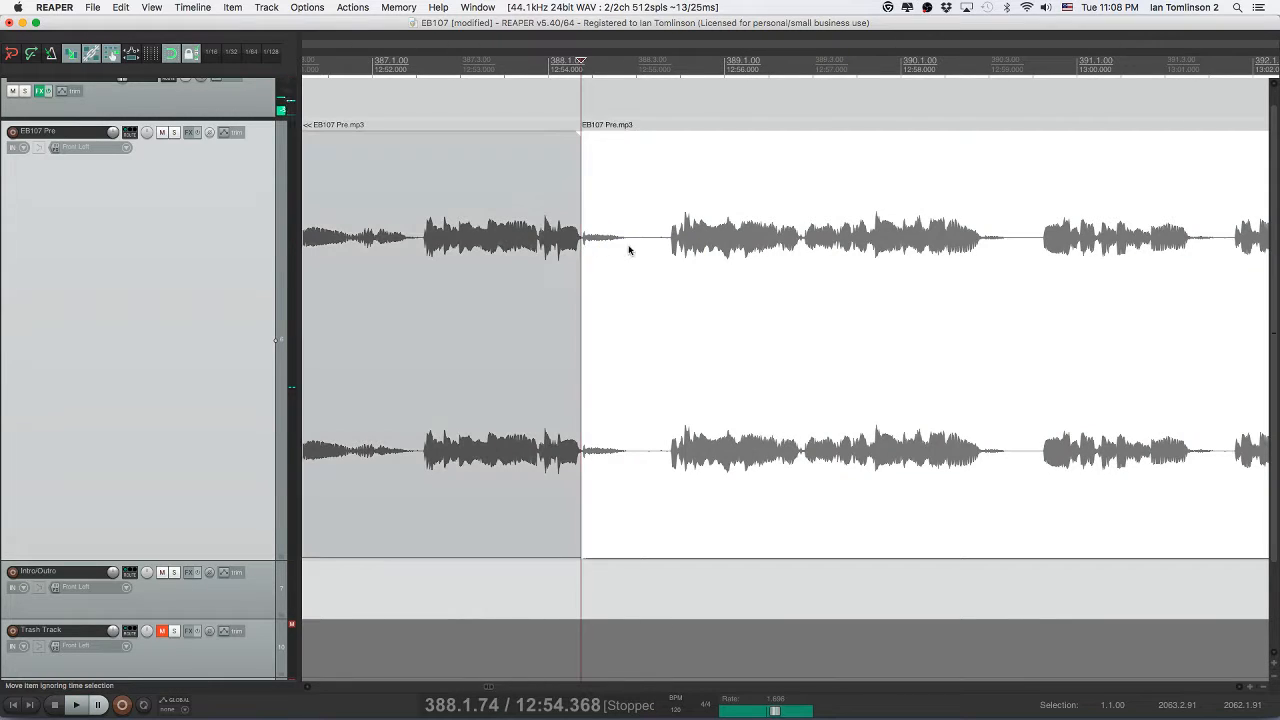
left_click(669, 248)
key("s")
left_click(623, 248)
key("Delete")
left_click(520, 250)
key("space")
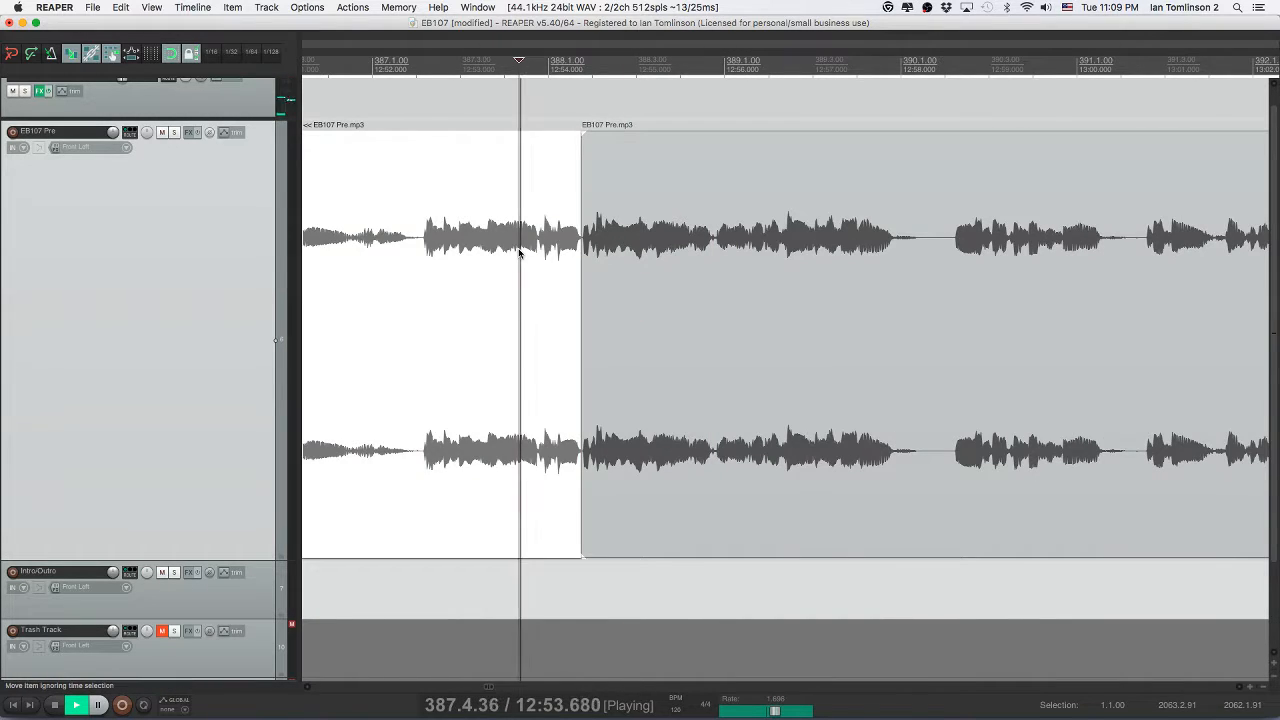
key("space")
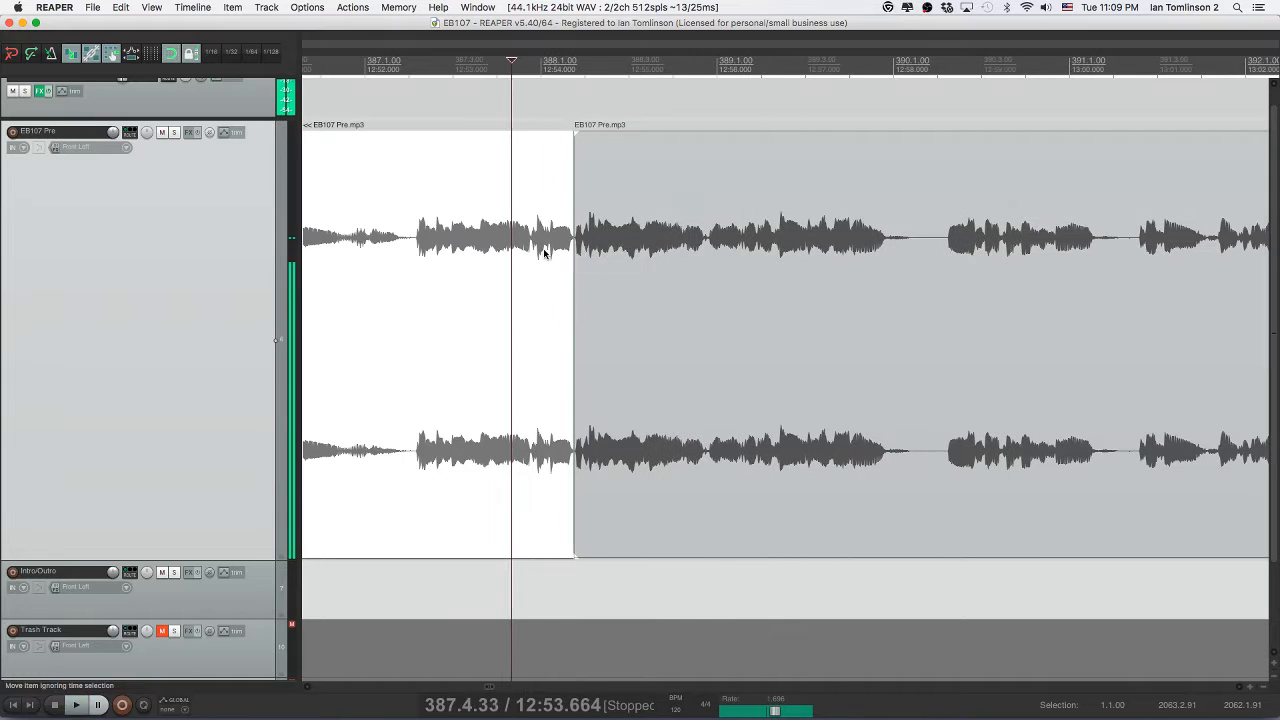
- Replay short passages on both sides of the 12:54.4 join, from about 12:53.5 to 12:54.5, to locate where the unwanted word starts
left_click(544, 253)
key("space")
key("space")
left_click(501, 240)
key("space")
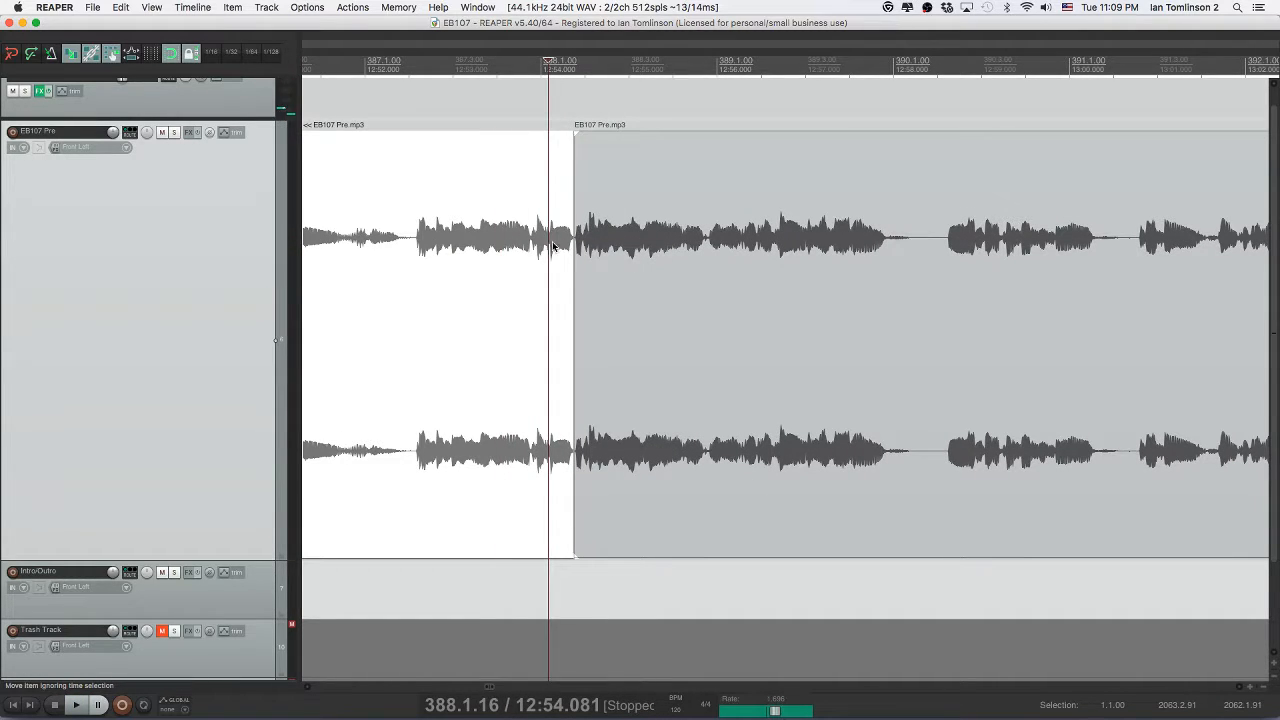
left_click(573, 241)
key("space")
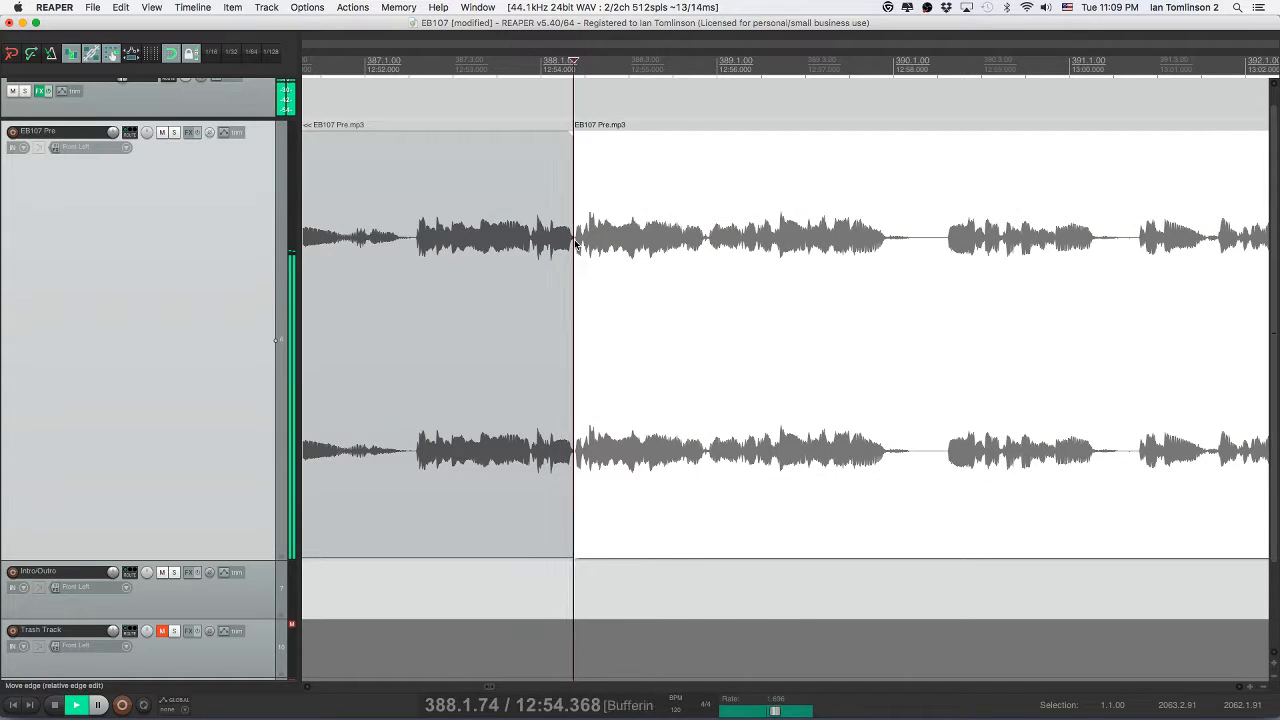
left_click_drag(569, 241, 533, 245)
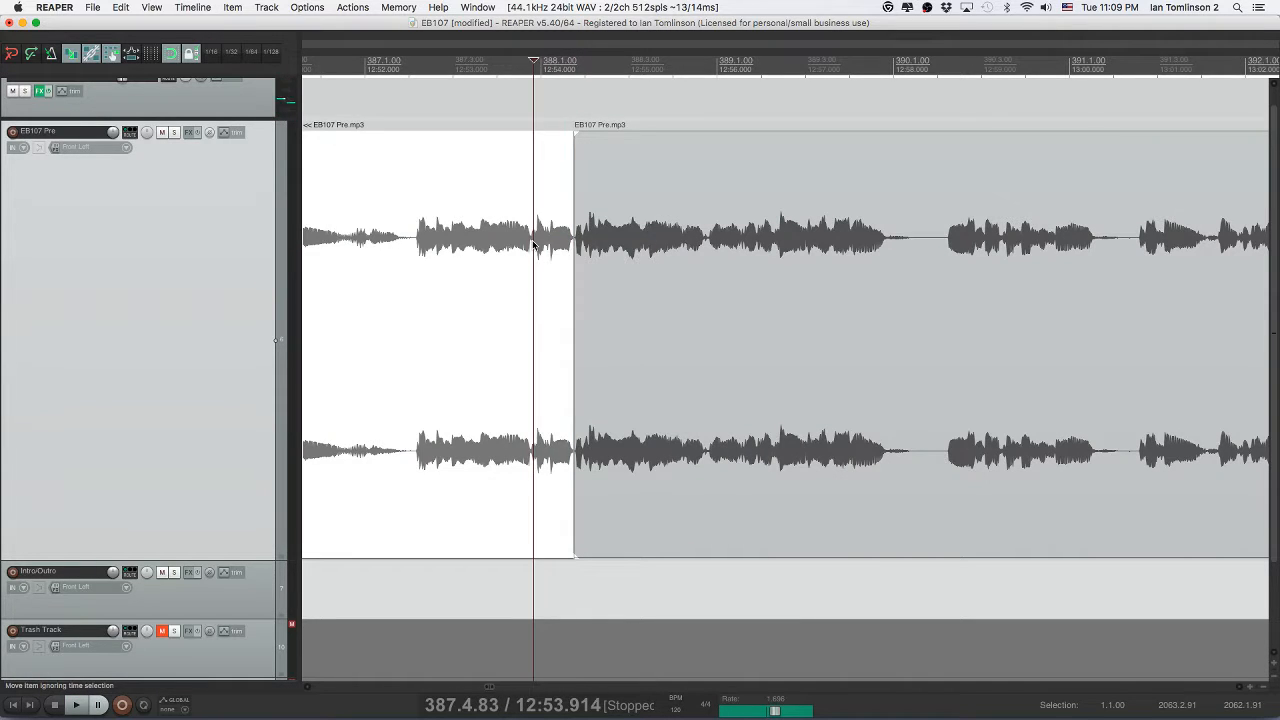
key("space")
key("space")
left_click(518, 243)
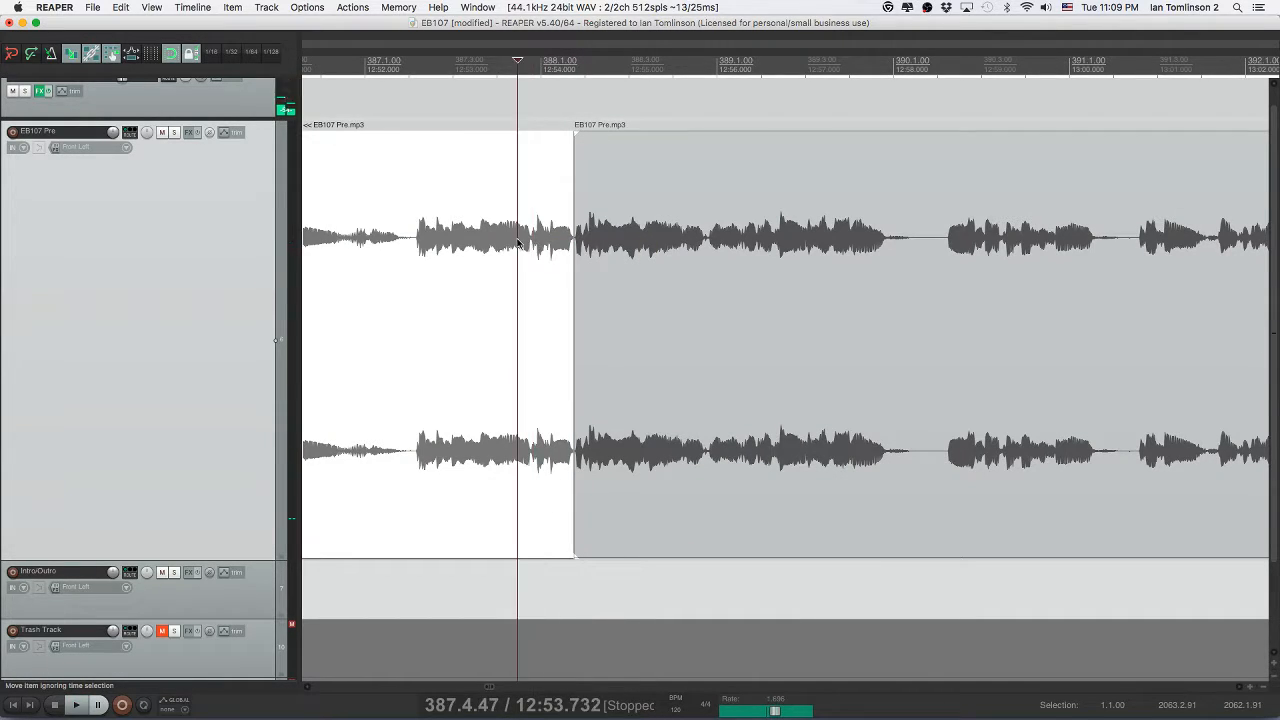
key("space")
key("space")
key("space")
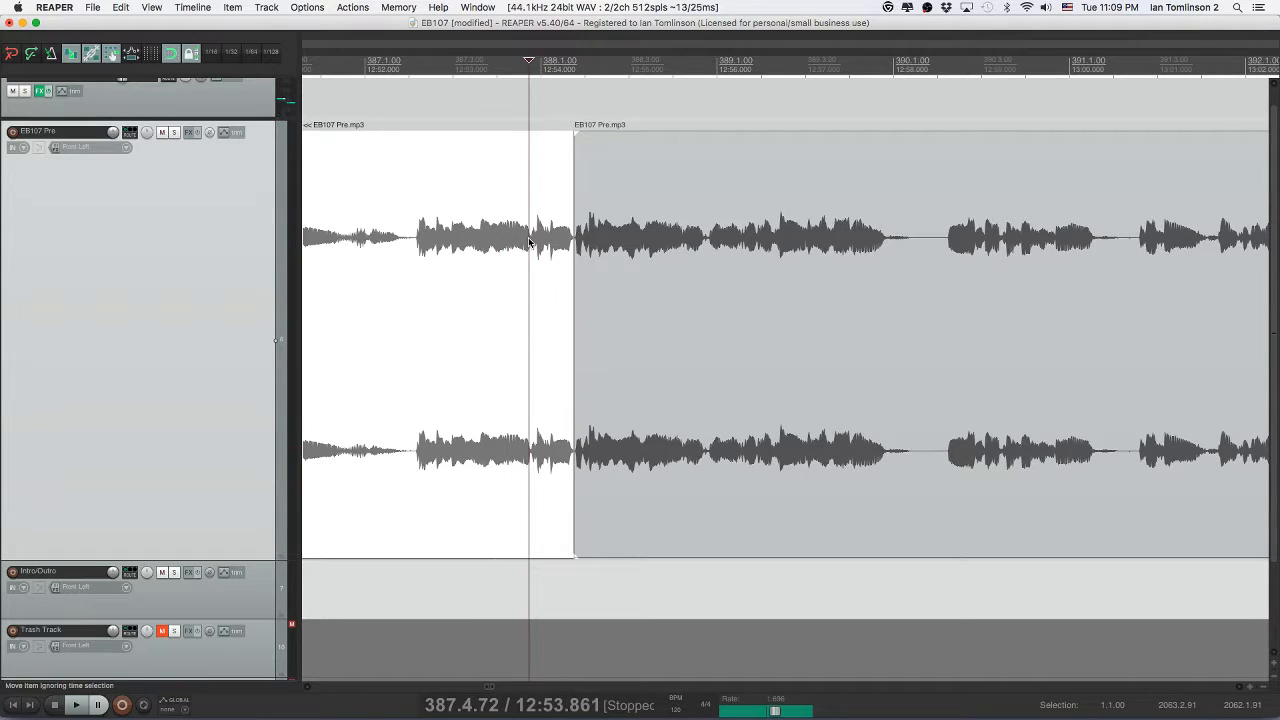
key("space")
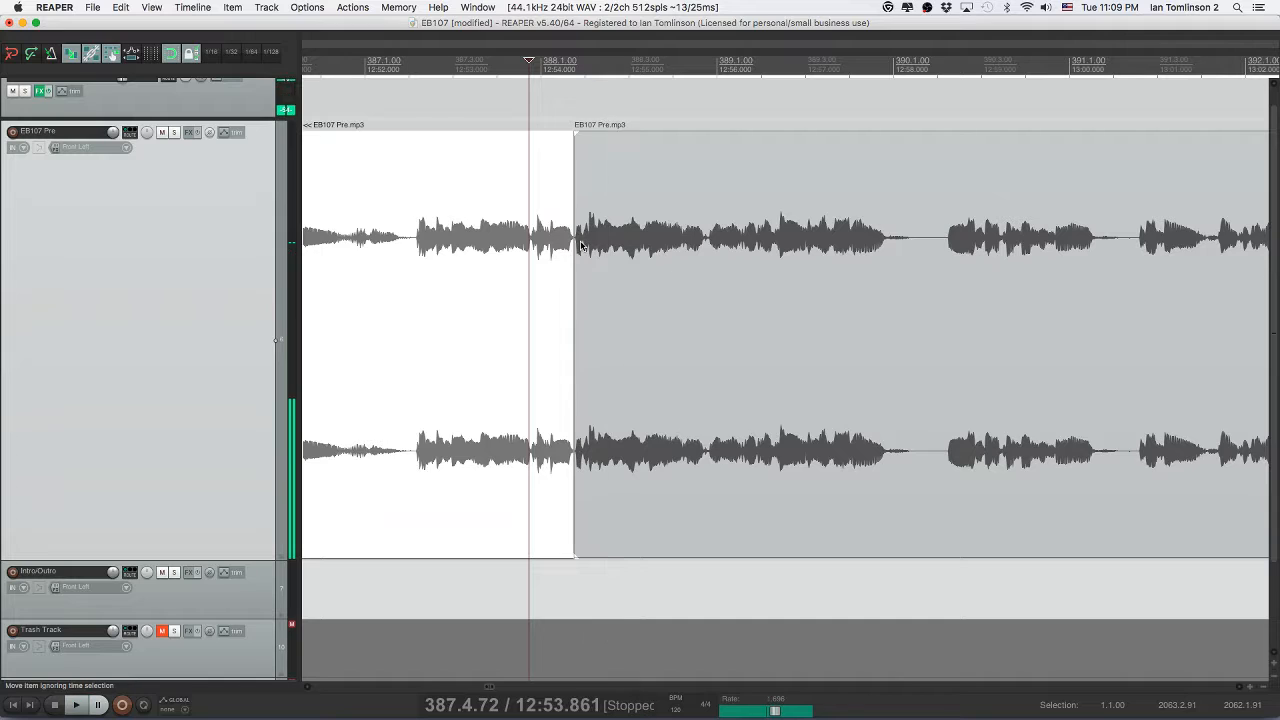
left_click(580, 245)
key("space")
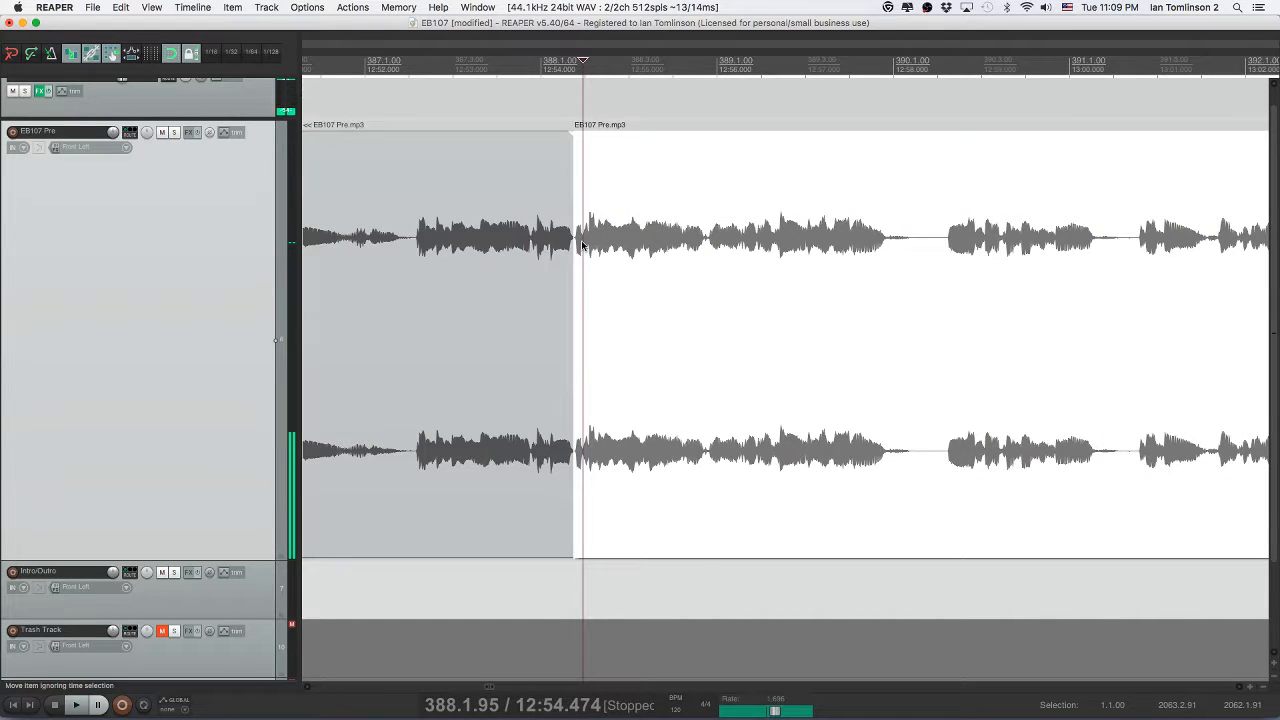
left_click(533, 248)
key("space")
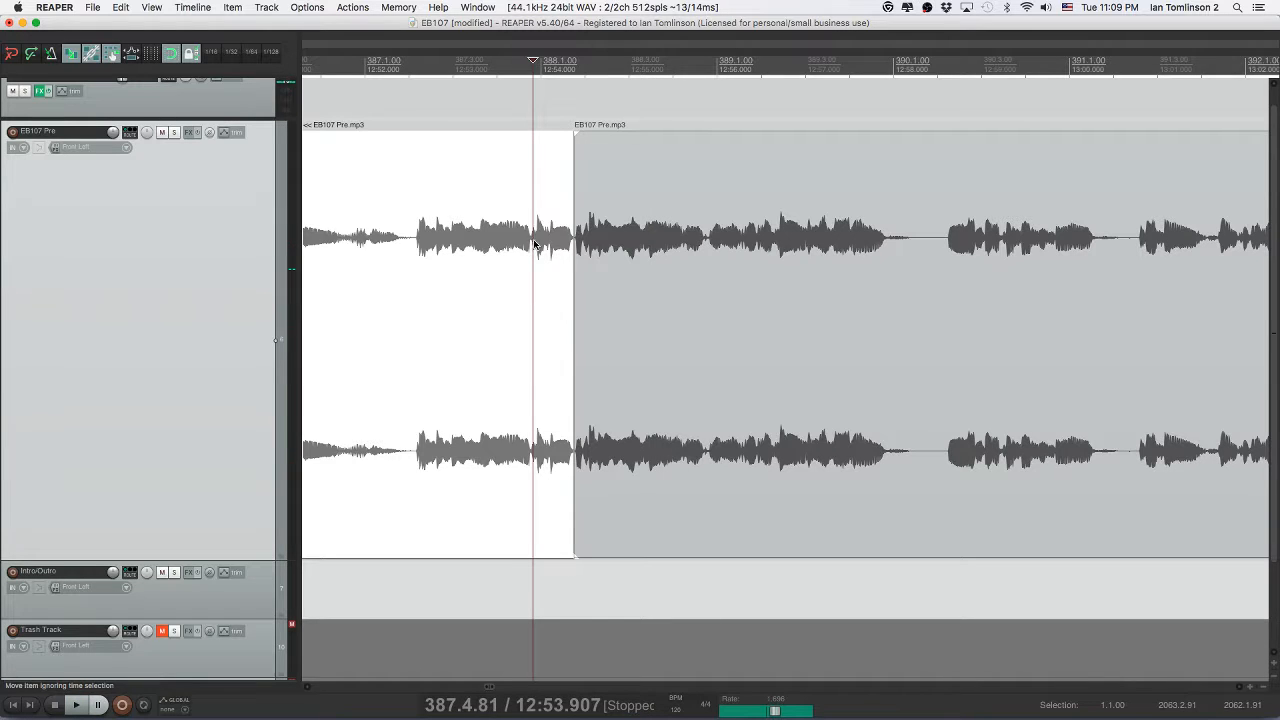
- Cut out the short segment from about 12:53.9 to 12:54.4 and play back the join from about 12:53.1
left_click(532, 243)
key("s")
left_click(548, 243)
key("Delete")
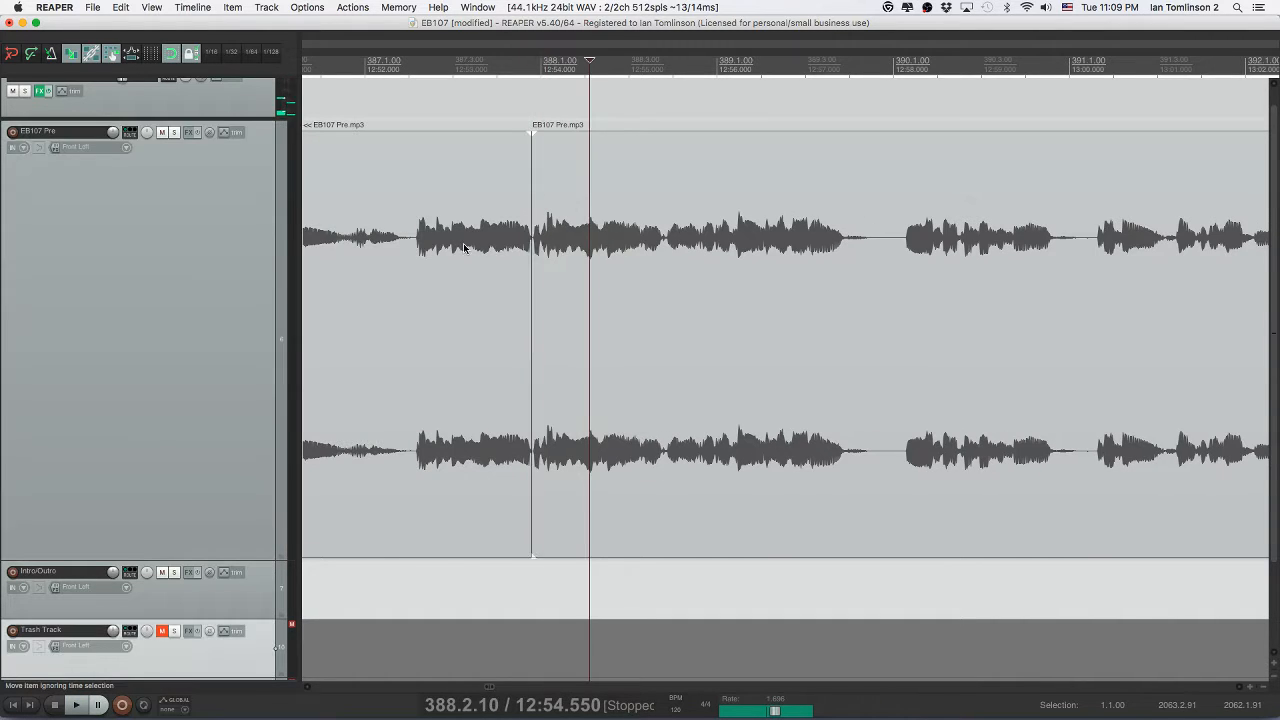
left_click(464, 247)
key("space")
- Overlap the clips from about 12:53.8 to 12:53.9 with a short crossfade, replay from about 12:53.3, and save
left_click_drag(536, 248, 556, 259)
key("space")
left_click(481, 253)
key("space")
key("super+s")
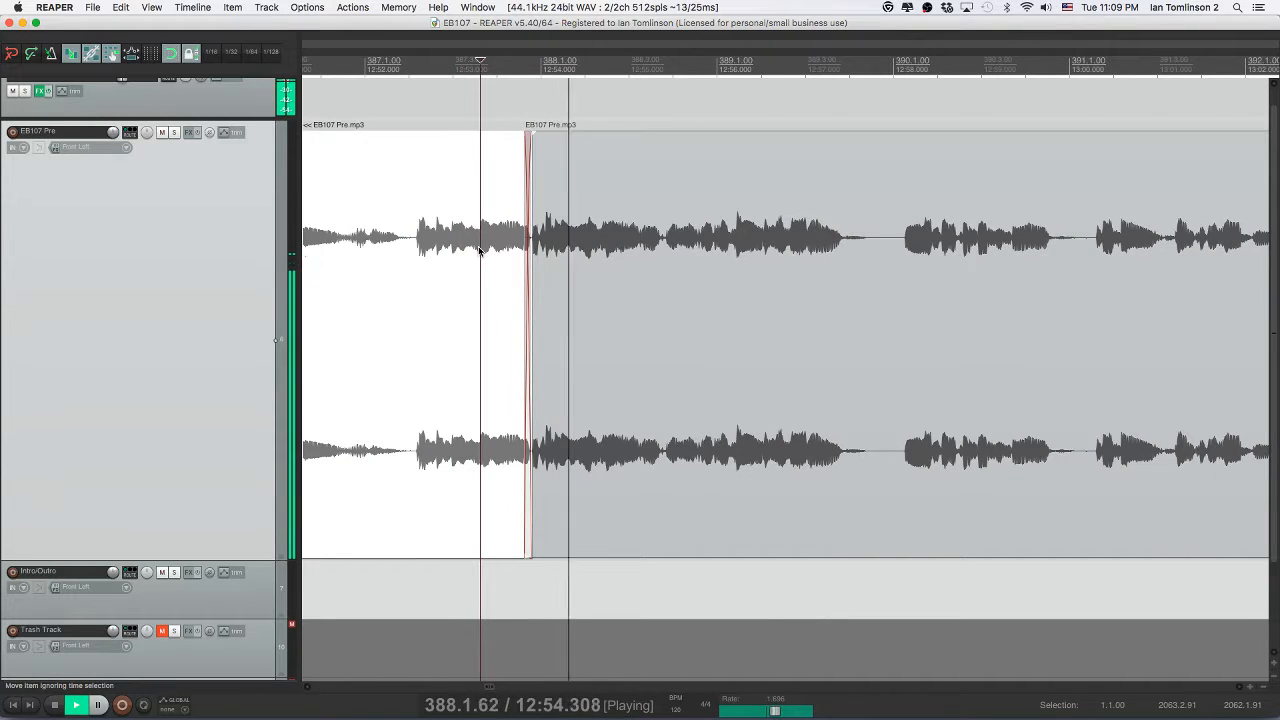
key("space")
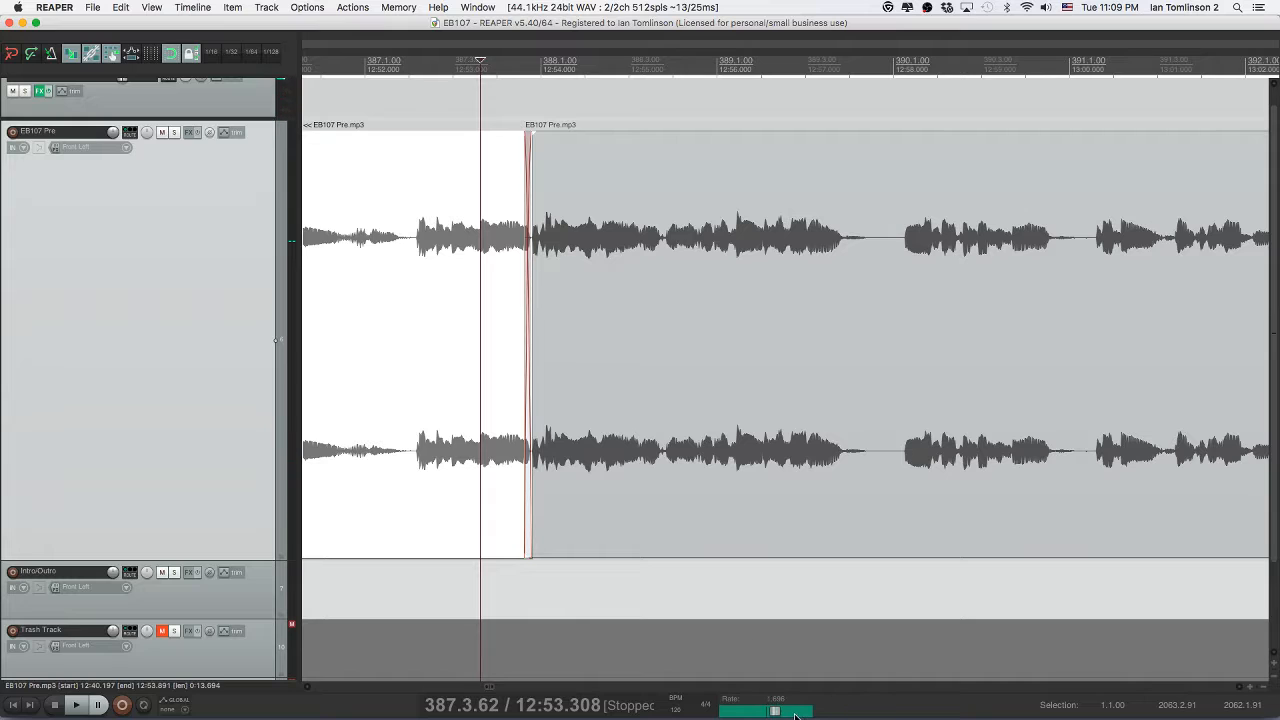
- Set the playback rate to 1.0 and replay the crossfaded join, starting from about 12:52.9, 12:53.5 and 12:52.6
double_click(776, 712)
key("space")
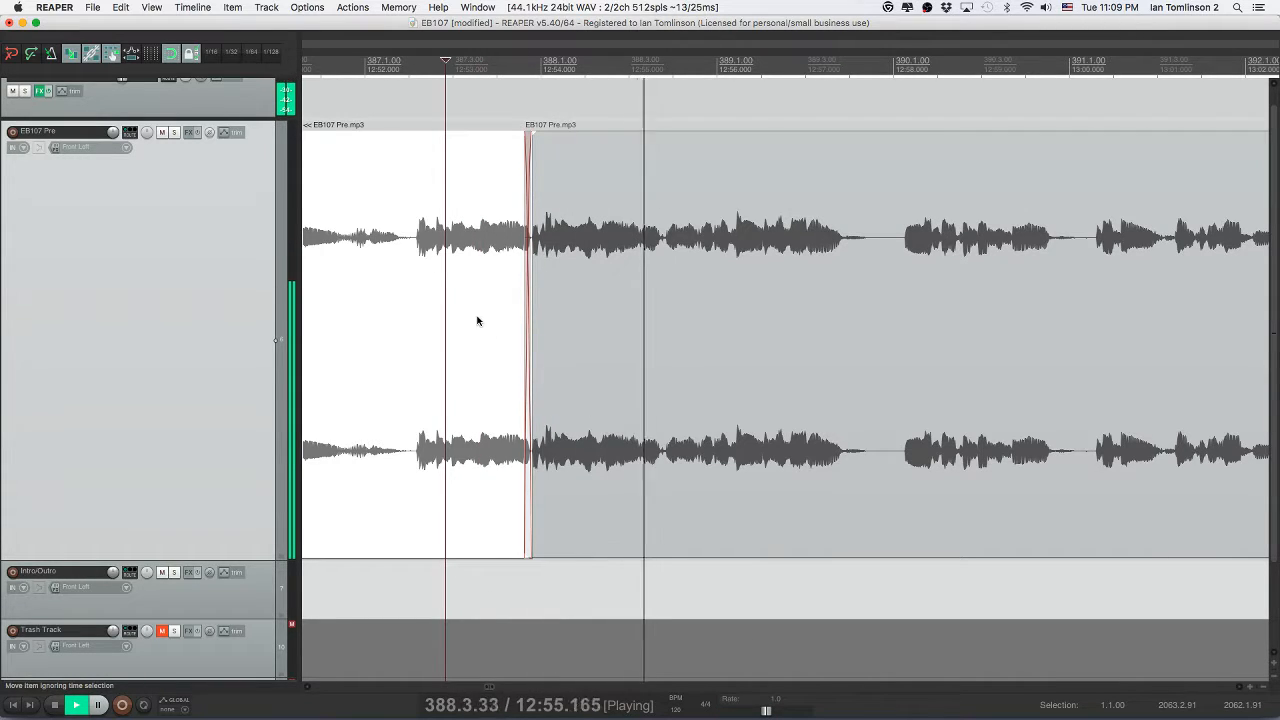
key("space")
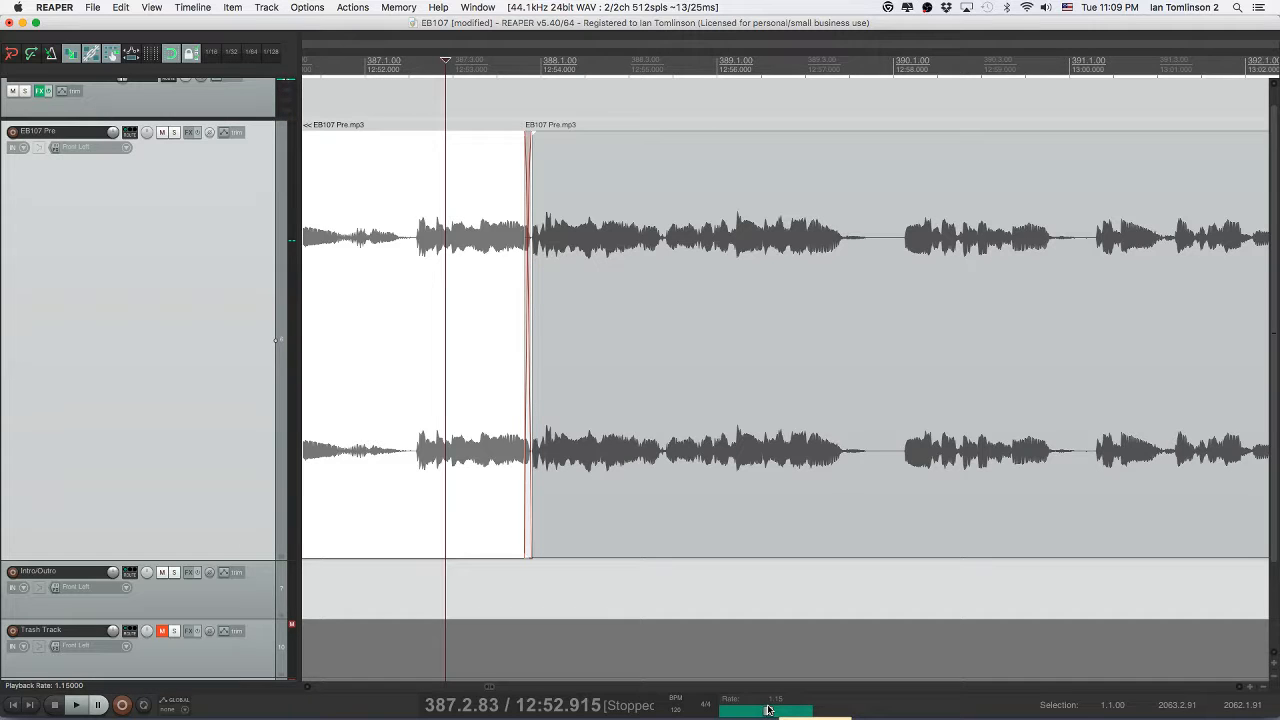
left_click(493, 291)
key("space")
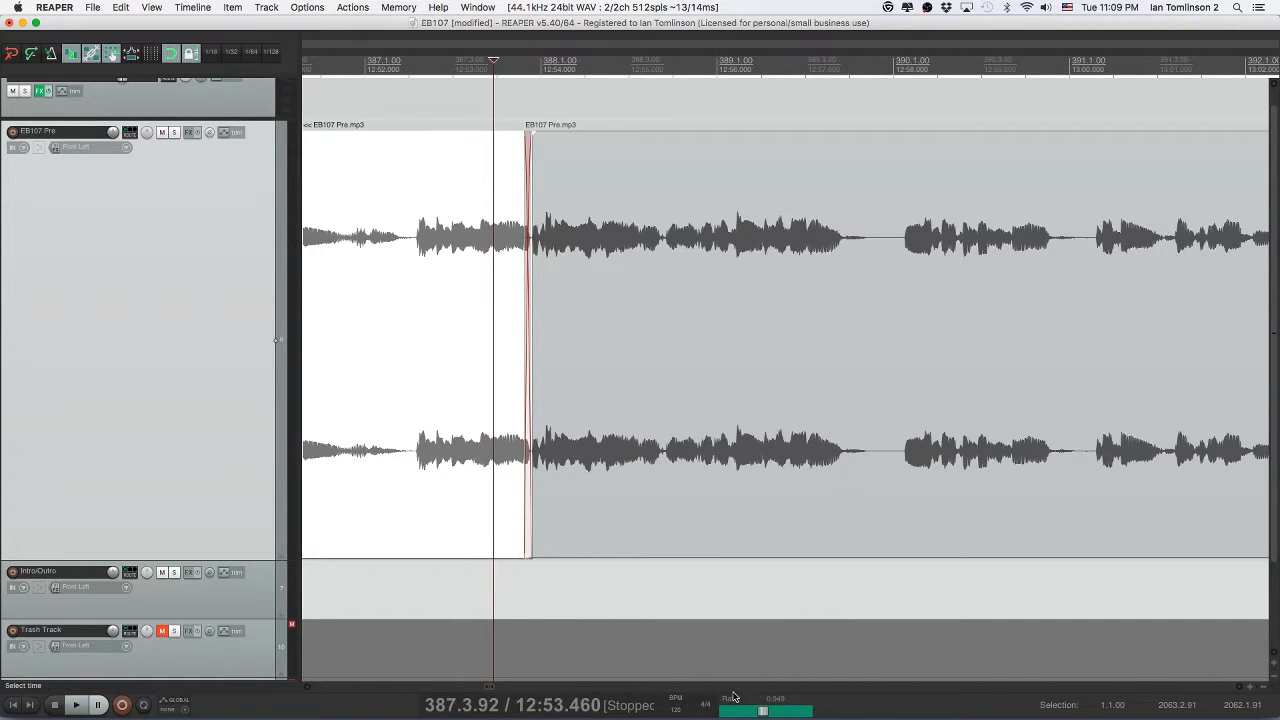
left_click(415, 345)
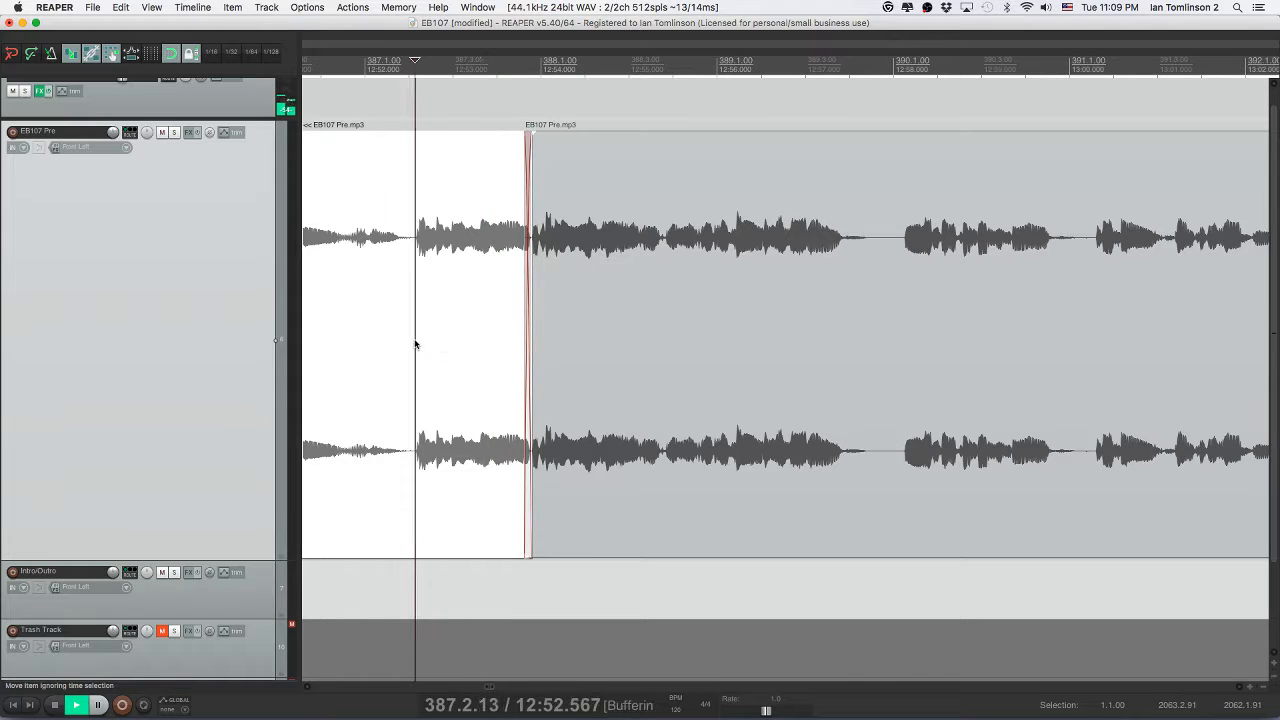
- Replay the crossfaded join from about 12:52.6, set the playback rate to 1.6, and save while playing on from about 12:56.1
key("space")
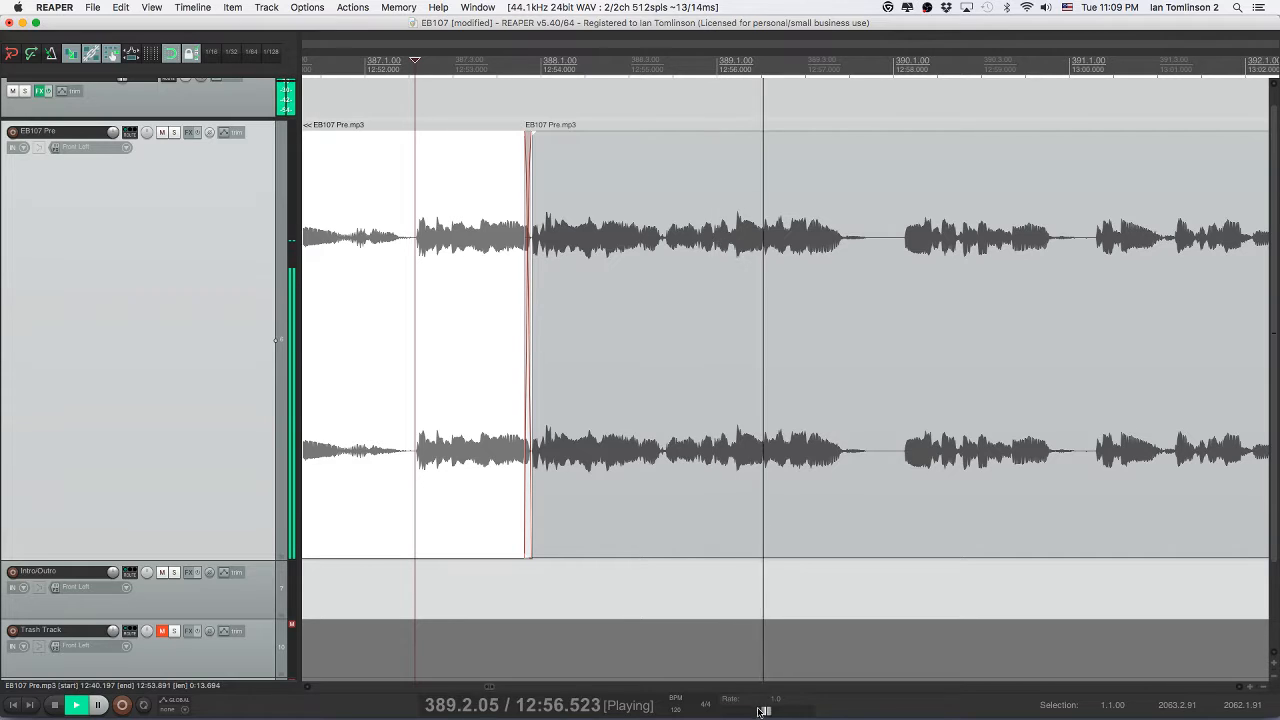
key("space")
left_click(726, 485)
key("space")
key("super+s")
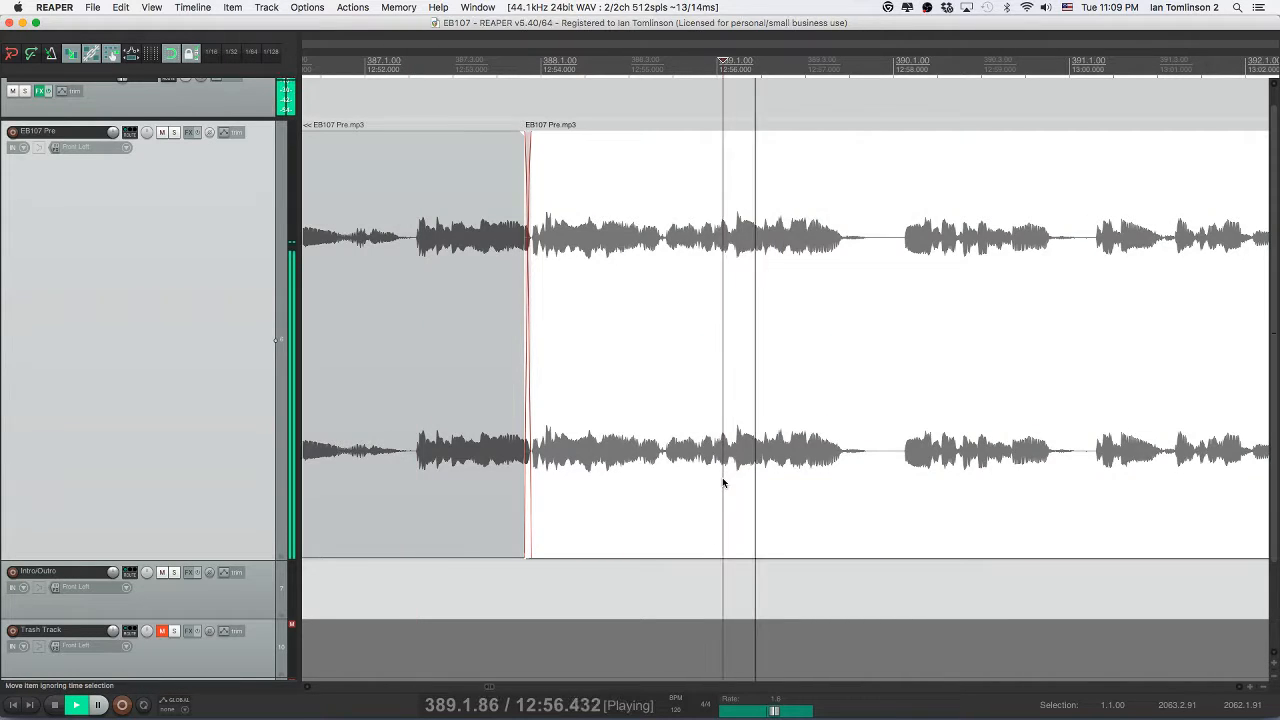
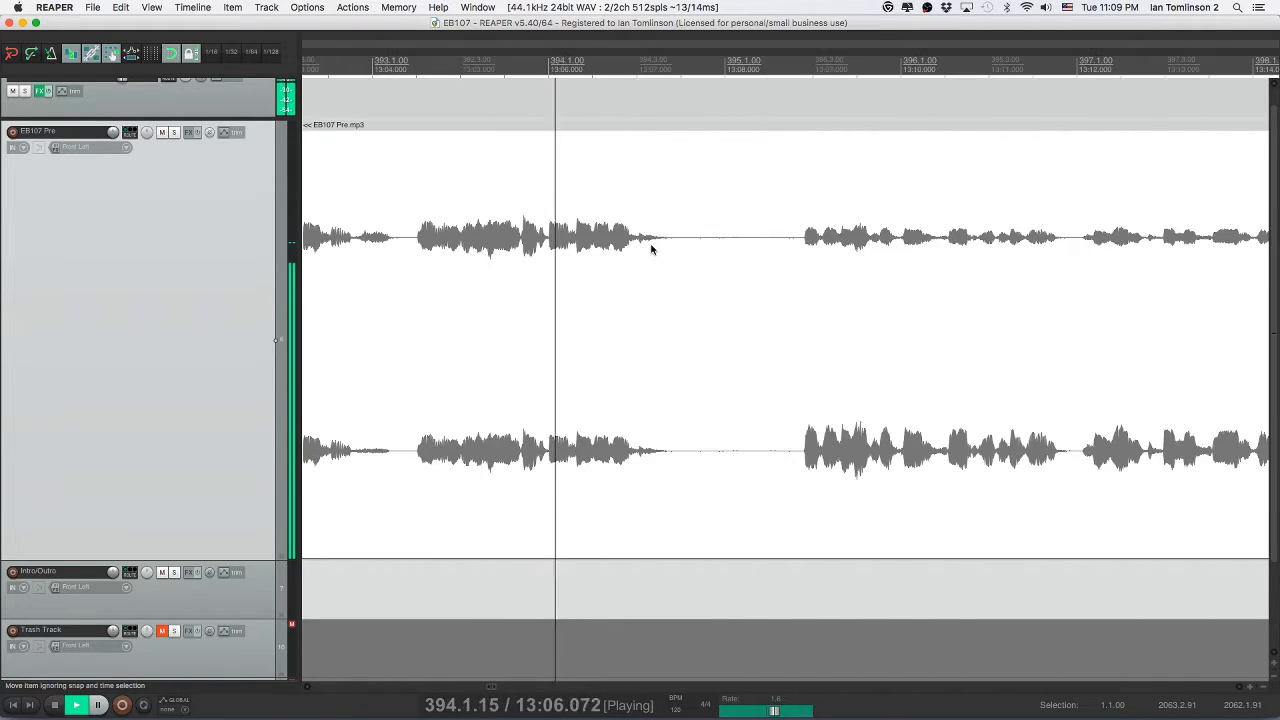
- Cut out the short sound in the EB107 Pre recording from about 13:07.0 to 13:07.4
key("space")
left_click(605, 240)
key("s")
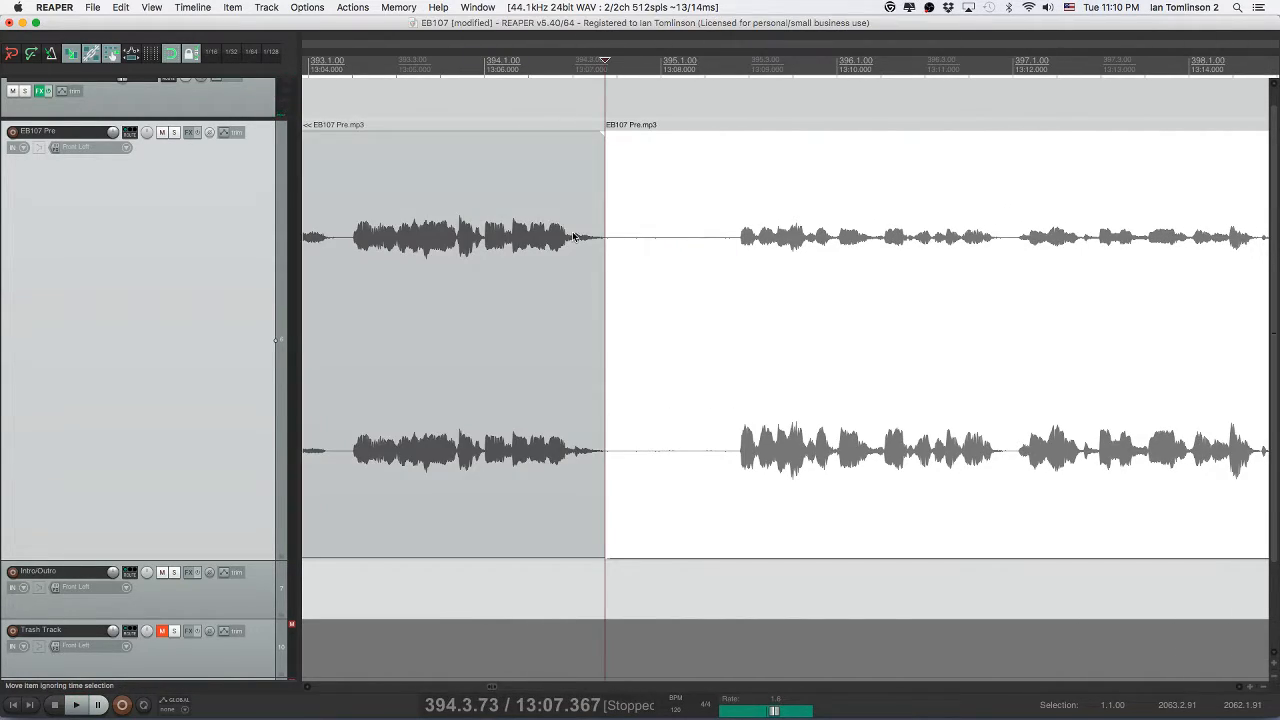
left_click(574, 240)
key("space")
key("space")
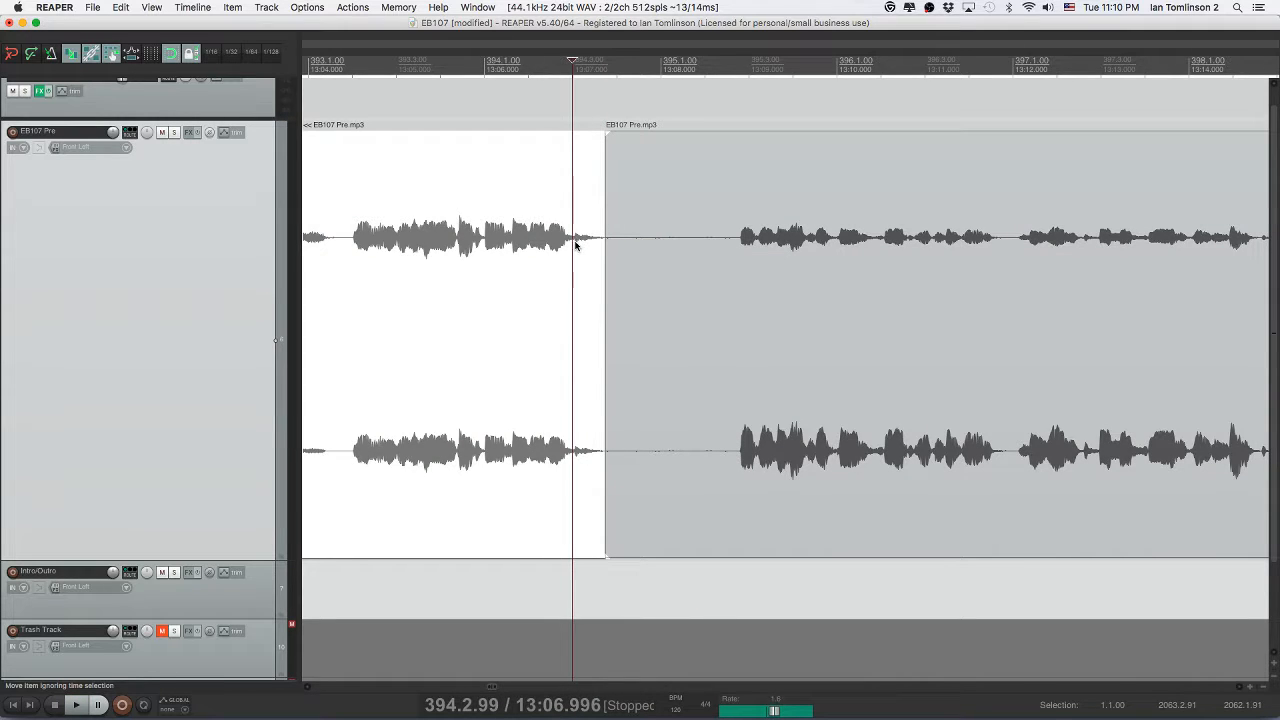
key("s")
left_click(588, 246)
key("Delete")
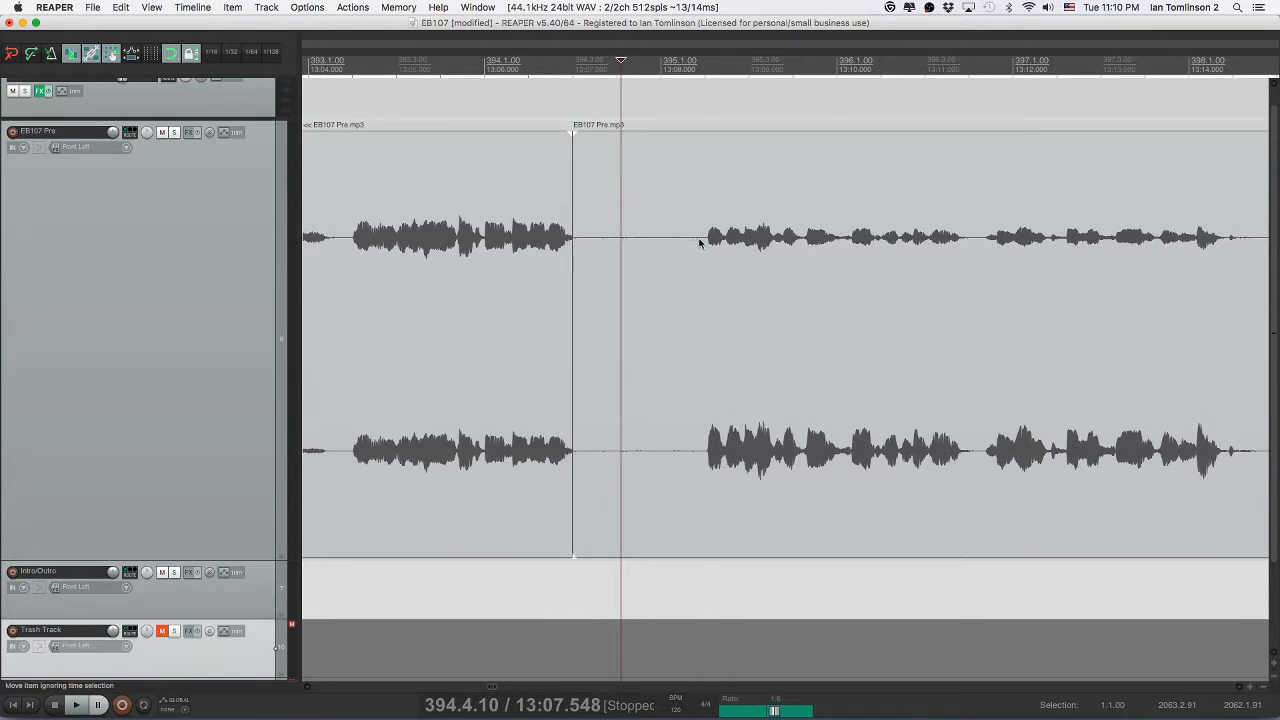
- Remove the pause from about 13:07.0 to 13:08.4 and play the join from about 13:06.0
left_click_drag(700, 241, 513, 243)
left_click(482, 238)
key("space")
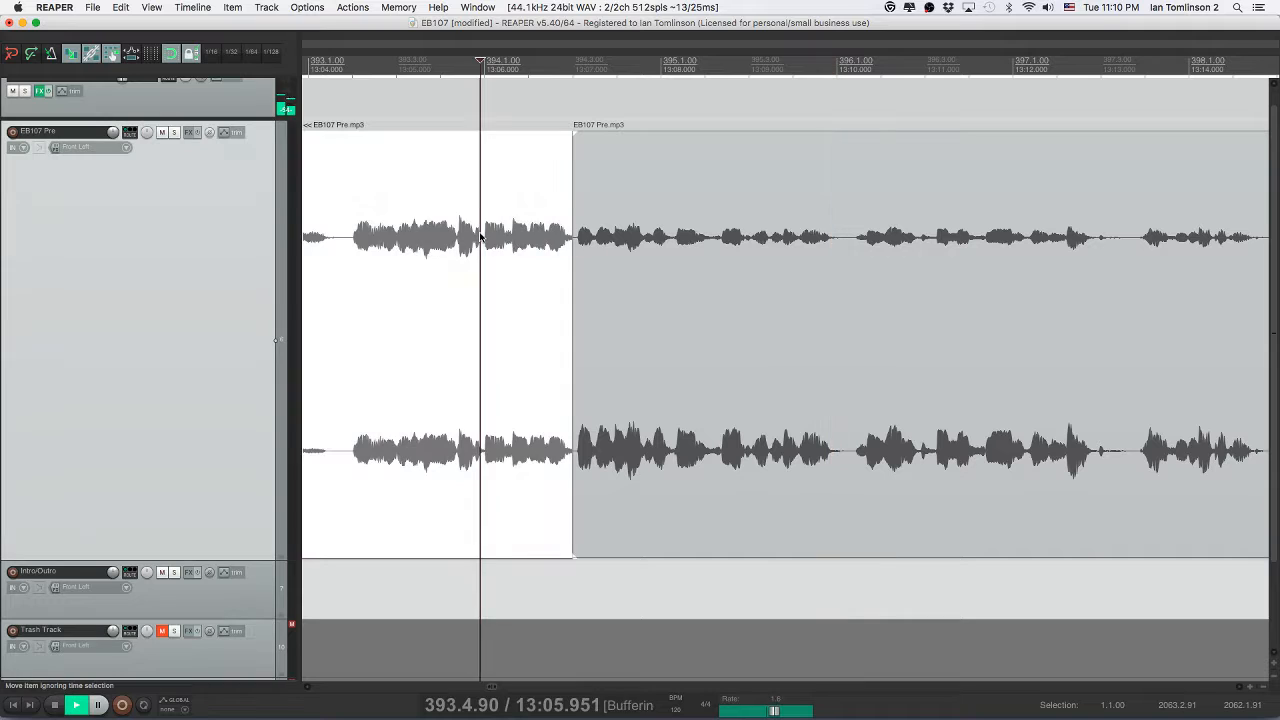
scroll(712, 248, "right", 5)
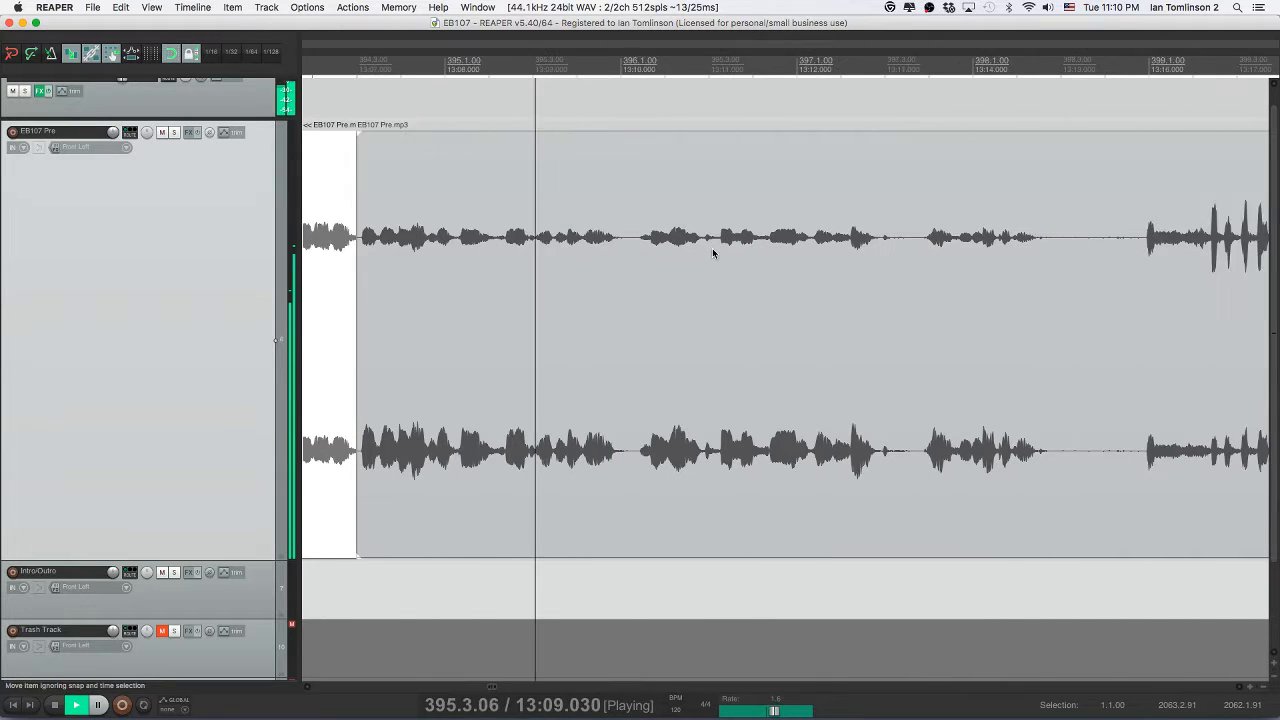
scroll(712, 248, "right", 3)
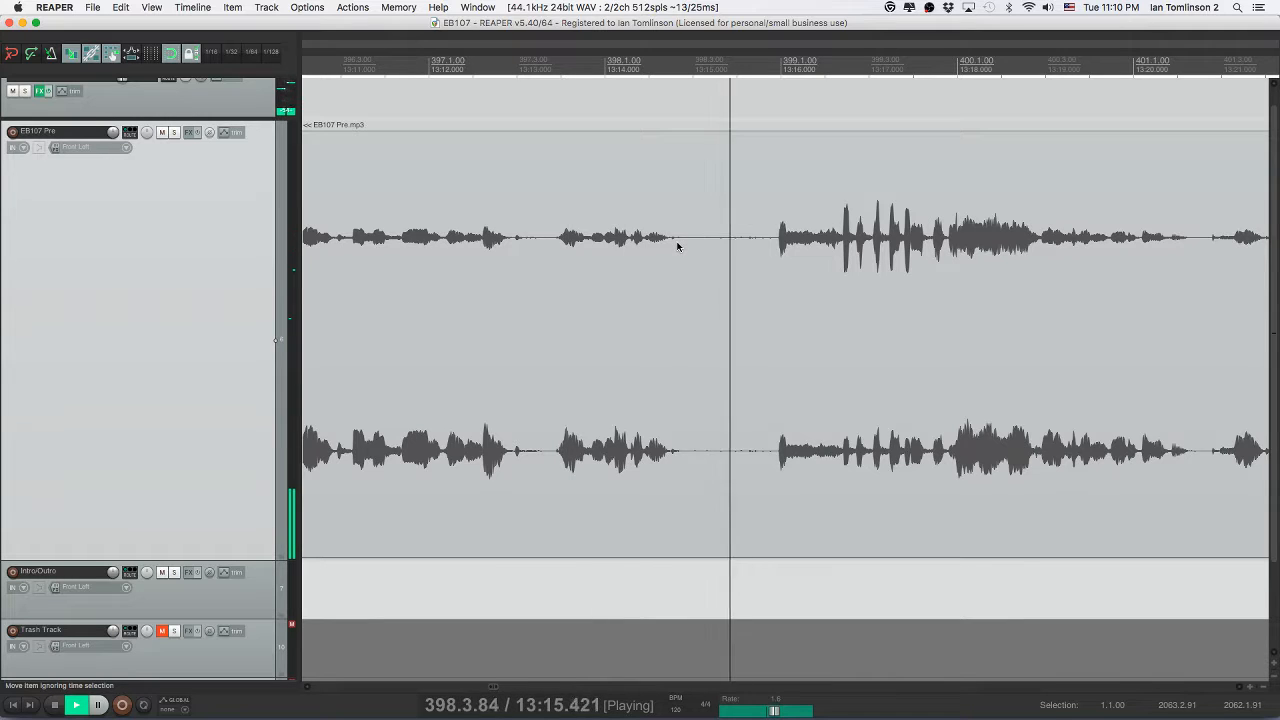
- Cut the pause from about 13:14.8 to 13:15.9, play the join from about 13:14.0, and save
left_click(677, 243)
key("s")
left_click(775, 248)
key("s")
key("Delete")
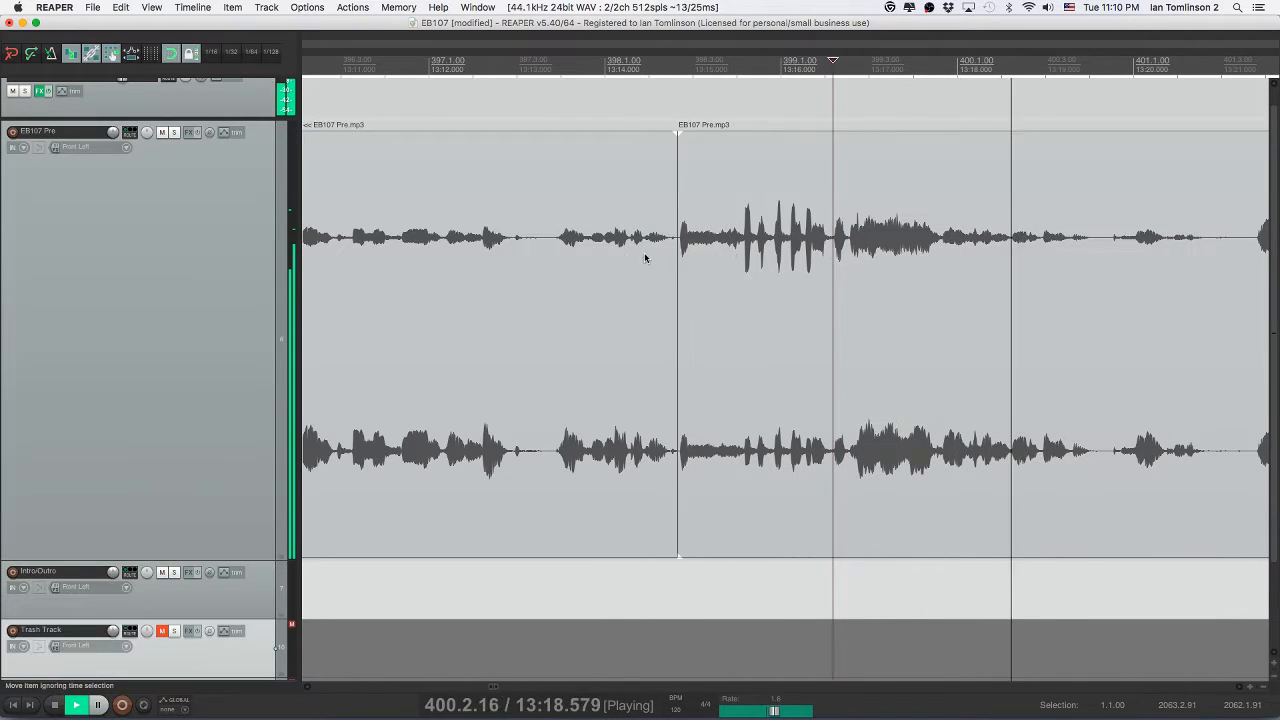
left_click(601, 258)
key("super+s")
- Cut the silence from about 13:23.0 to 13:26.3, leaving a short gap before the following clip, and play the join from about 13:21.4
scroll(763, 270, "right", 4)
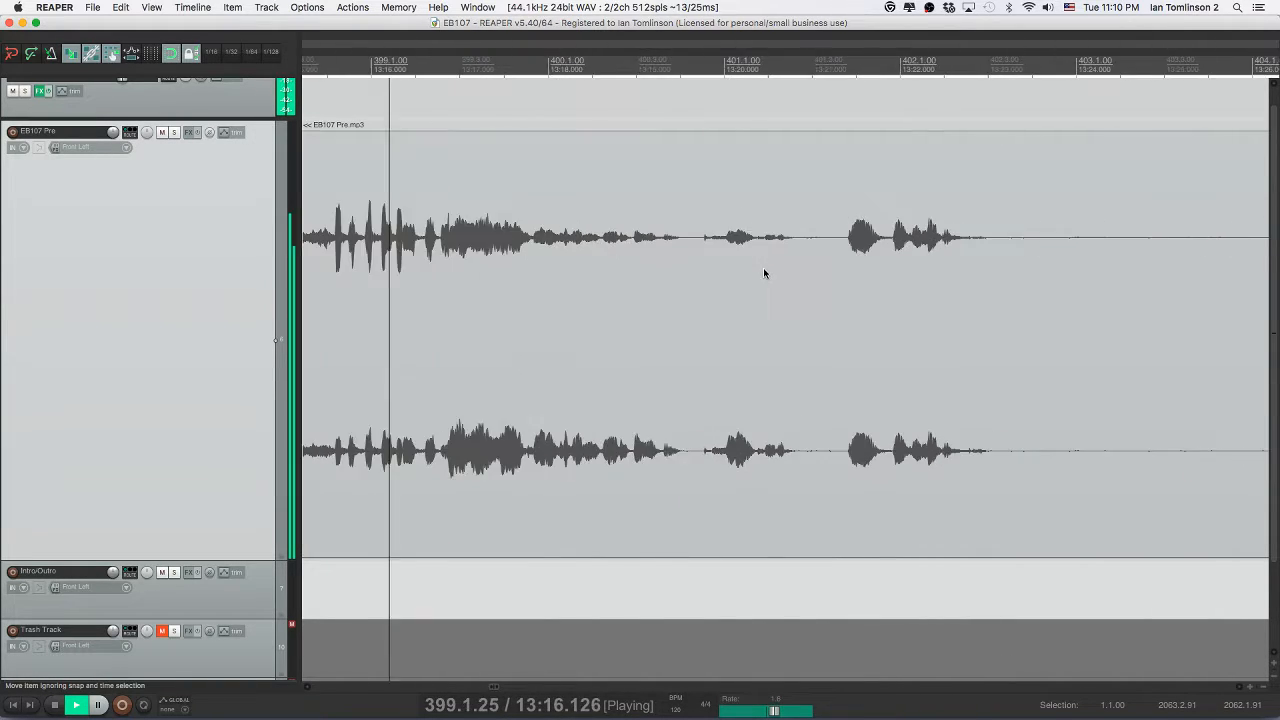
scroll(577, 271, "right", 4)
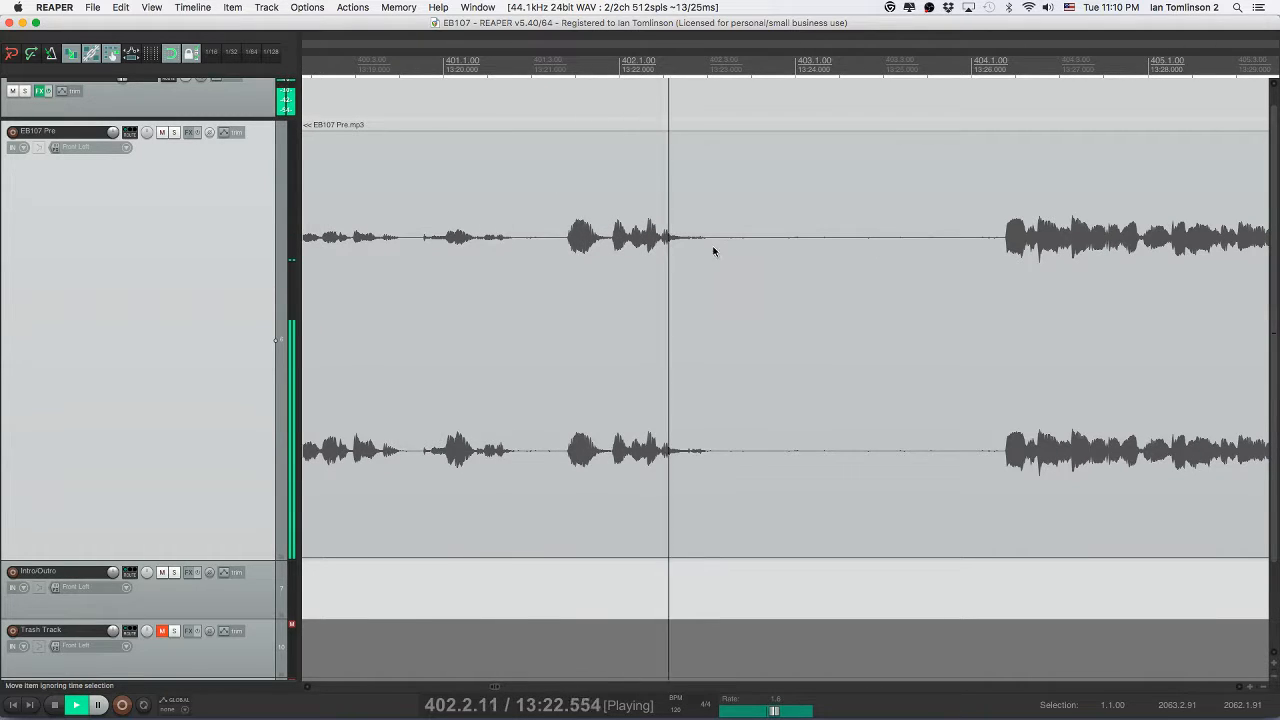
key("s")
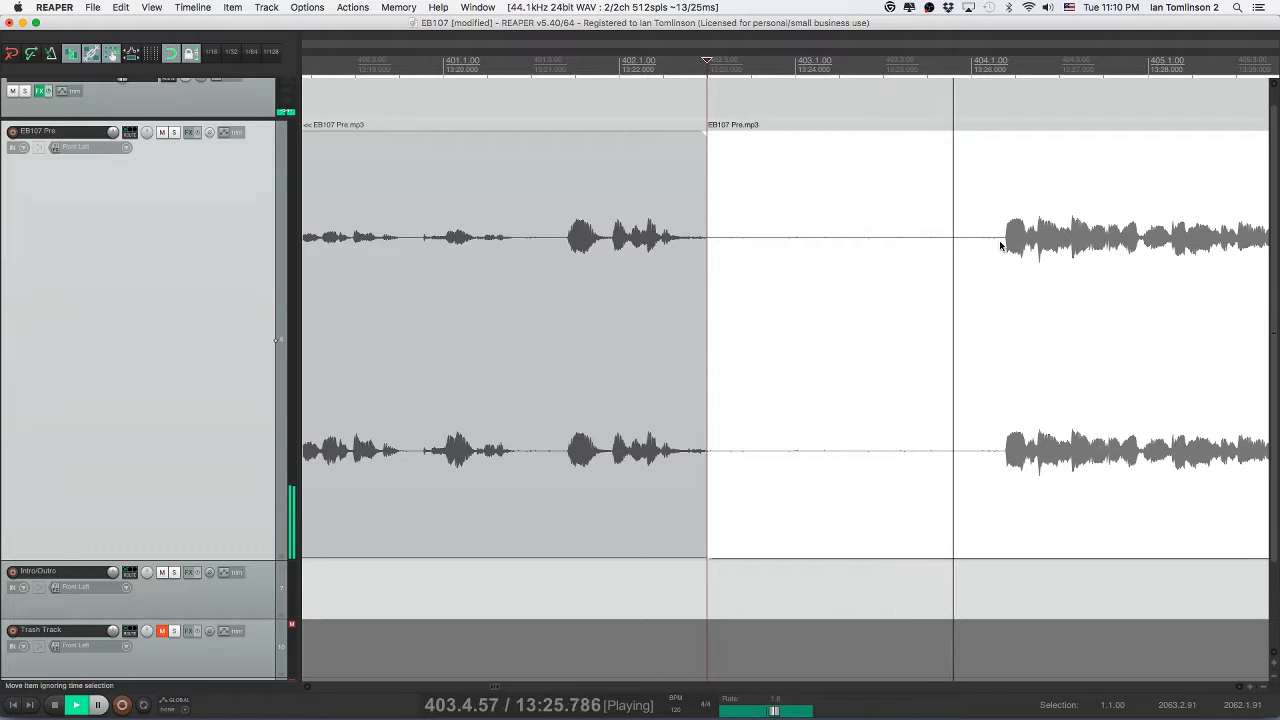
key("s")
left_click(920, 246)
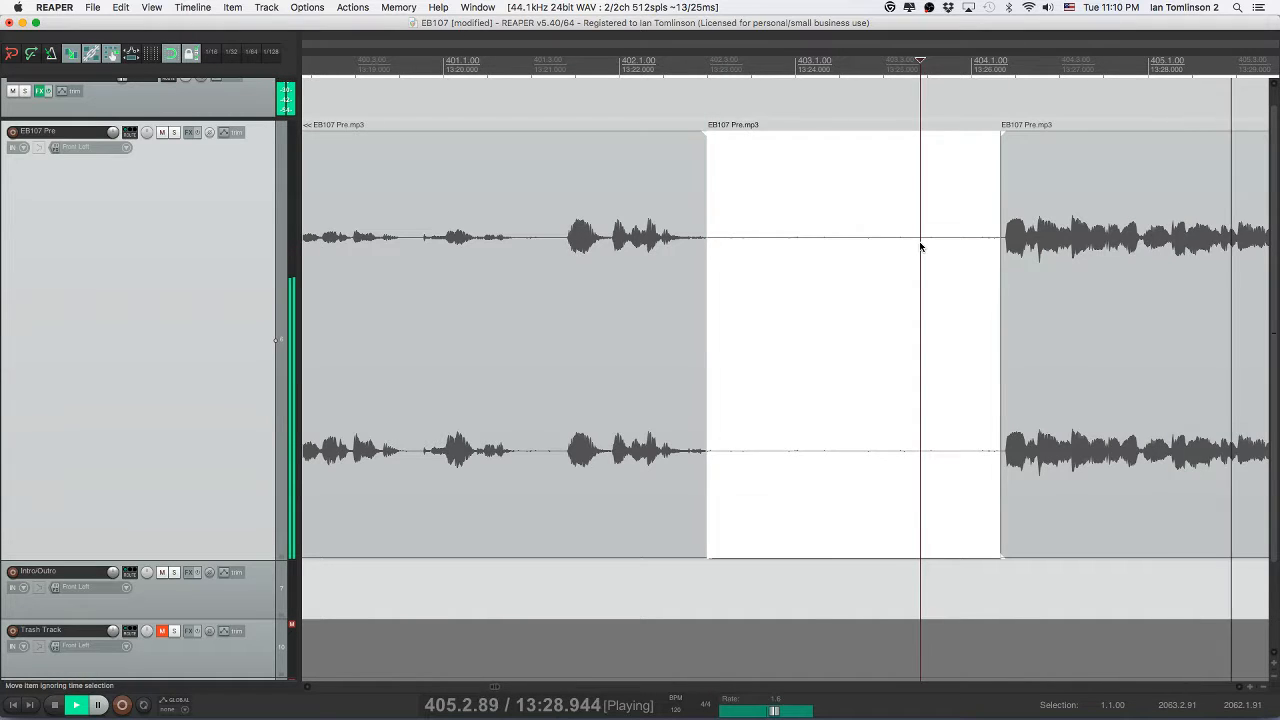
key("Delete")
key("space")
left_click_drag(763, 258, 704, 260)
left_click(569, 263)
key("space")
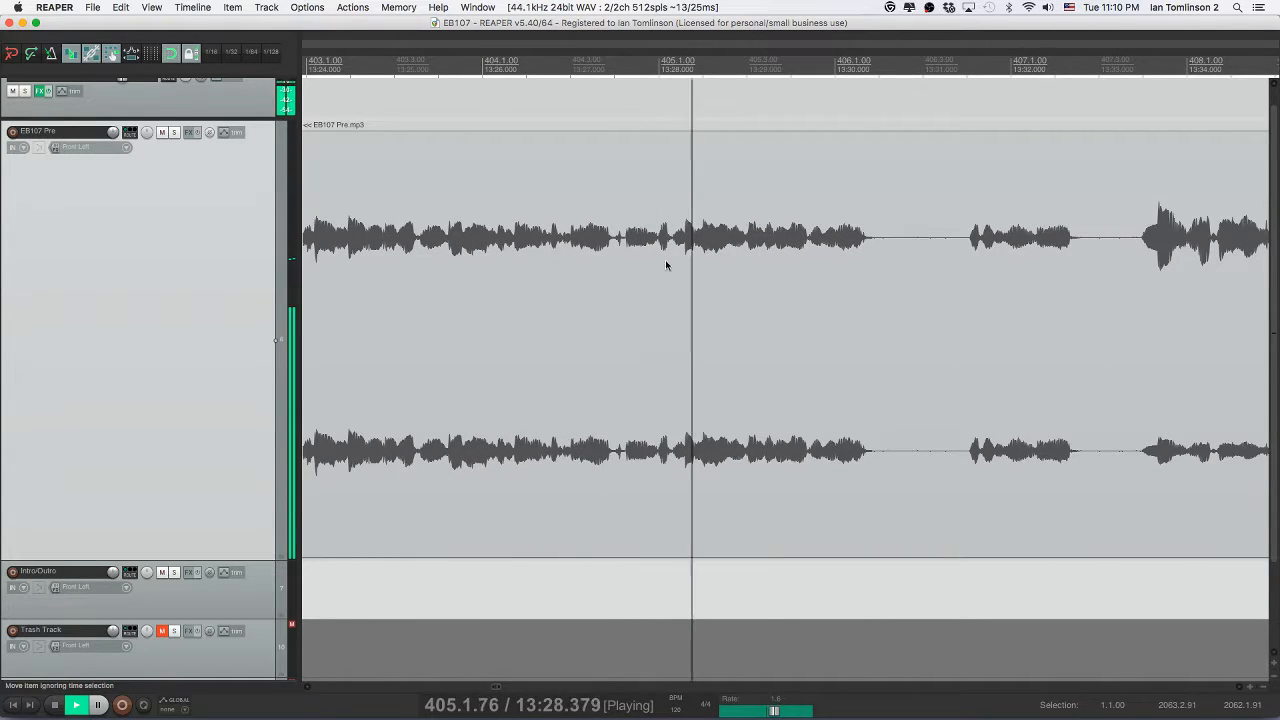
- Replay the passage from about 13:27.6 and split the recording there, at the start of the unwanted sound
key("space")
left_click(624, 248)
key("space")
key("space")
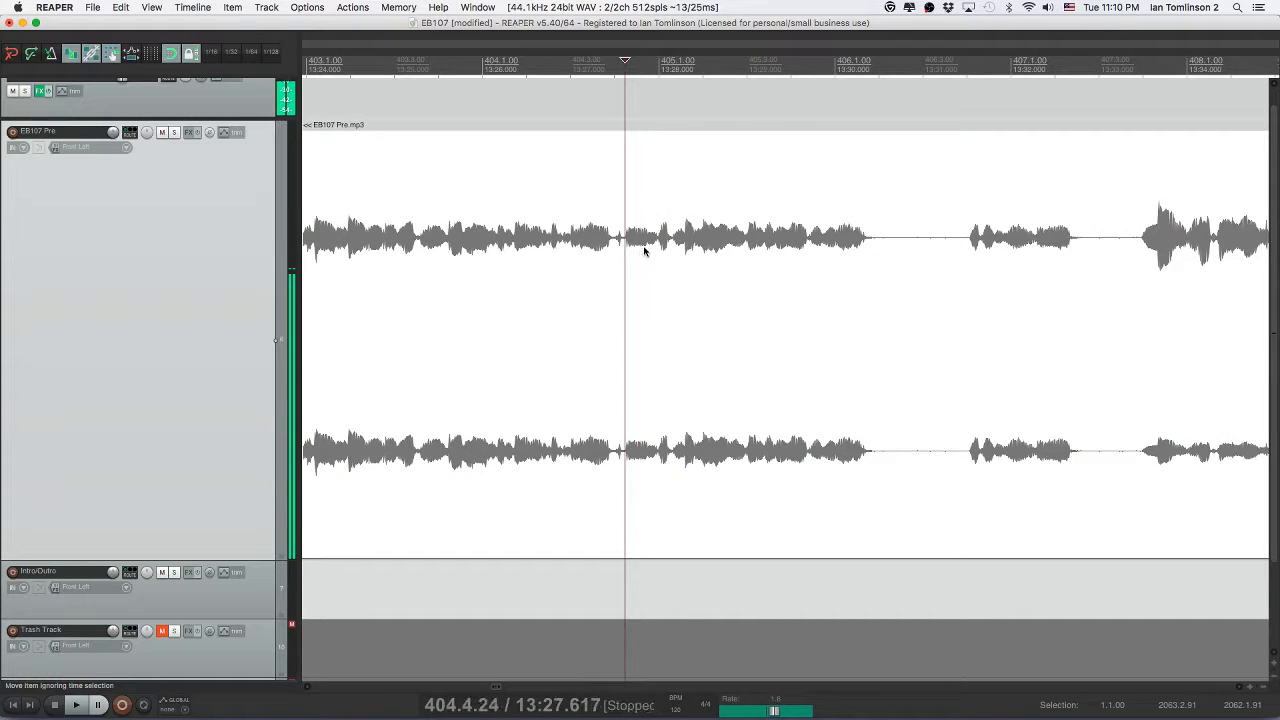
key("space")
key("s")
- Delete the segment from about 13:27.6 to 13:28.0, play the join from about 13:26.9, and save
left_click(656, 247)
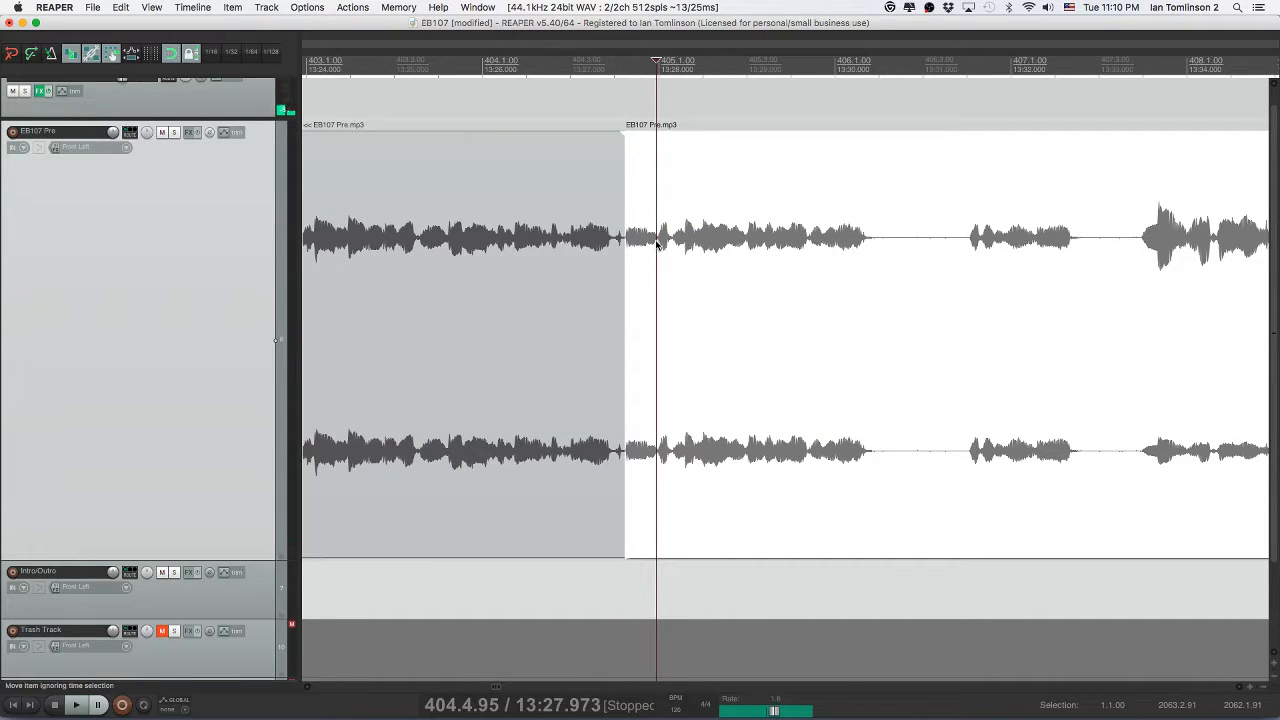
key("space")
key("space")
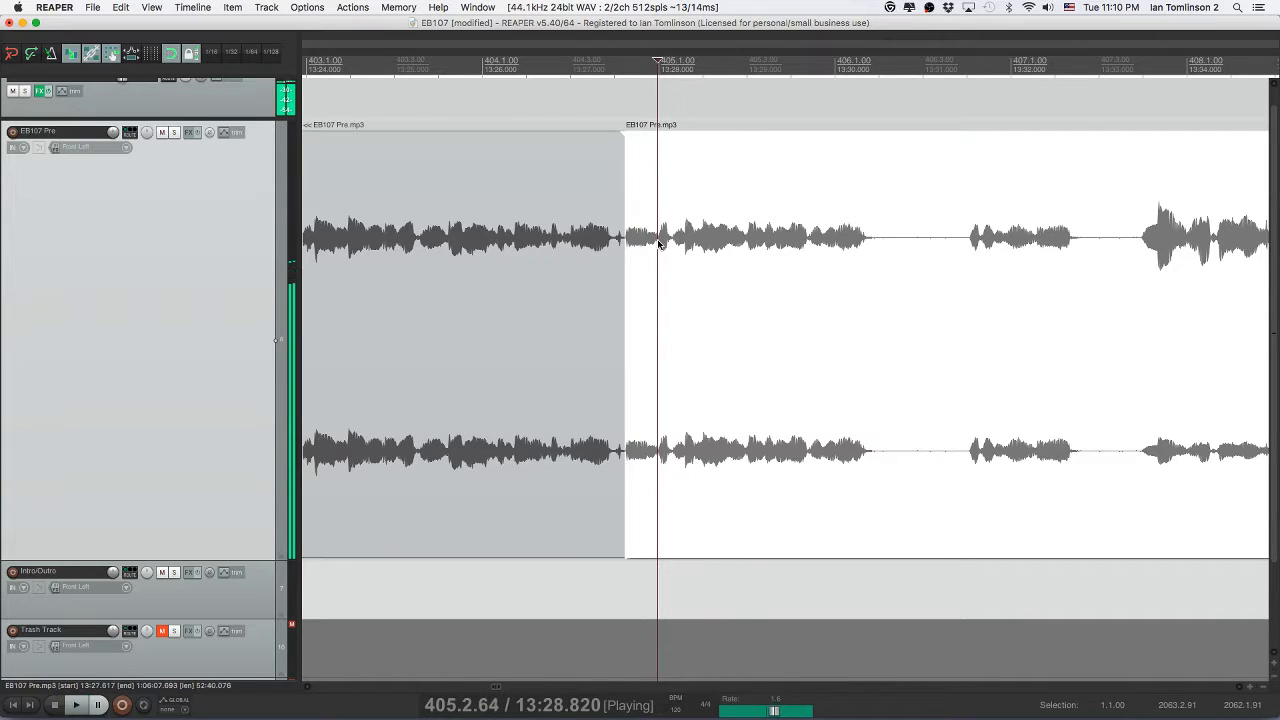
key("space")
key("s")
left_click(650, 248)
key("Delete")
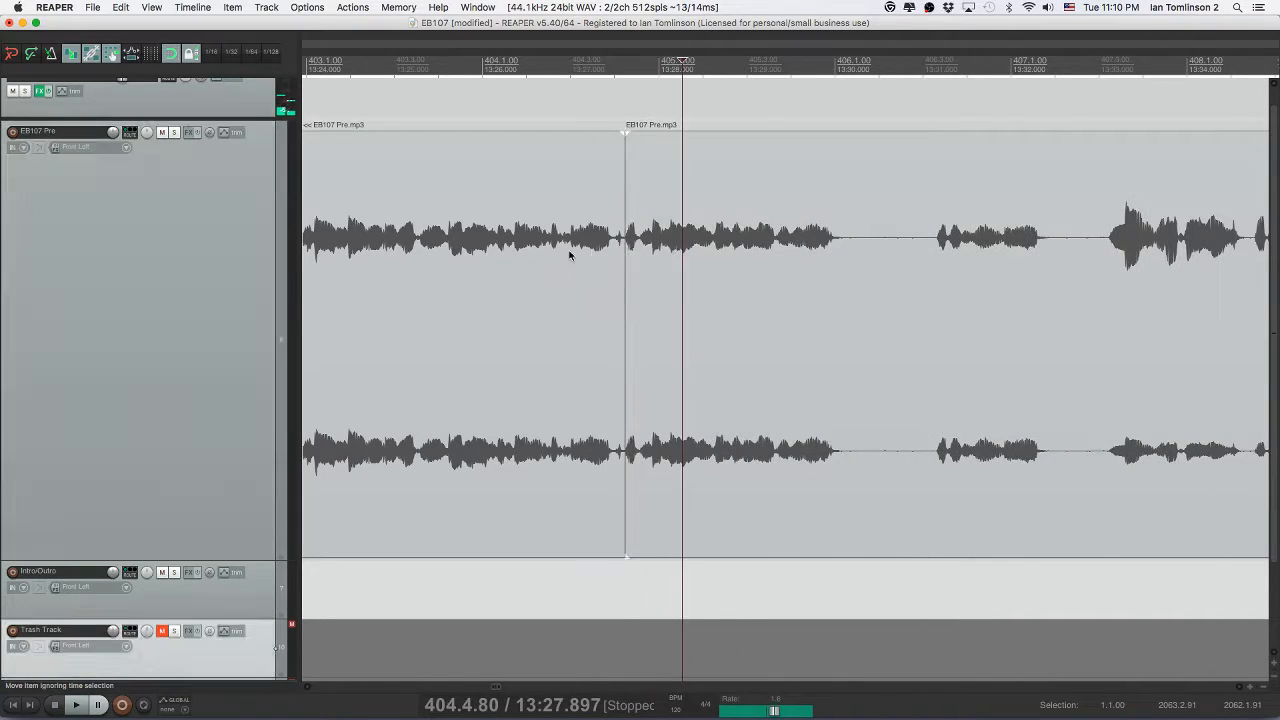
left_click(563, 252)
key("space")
key("super+s")
- Cut the pause from about 13:30.1 to 13:31.0 out of the recording
scroll(701, 249, "right", 5)
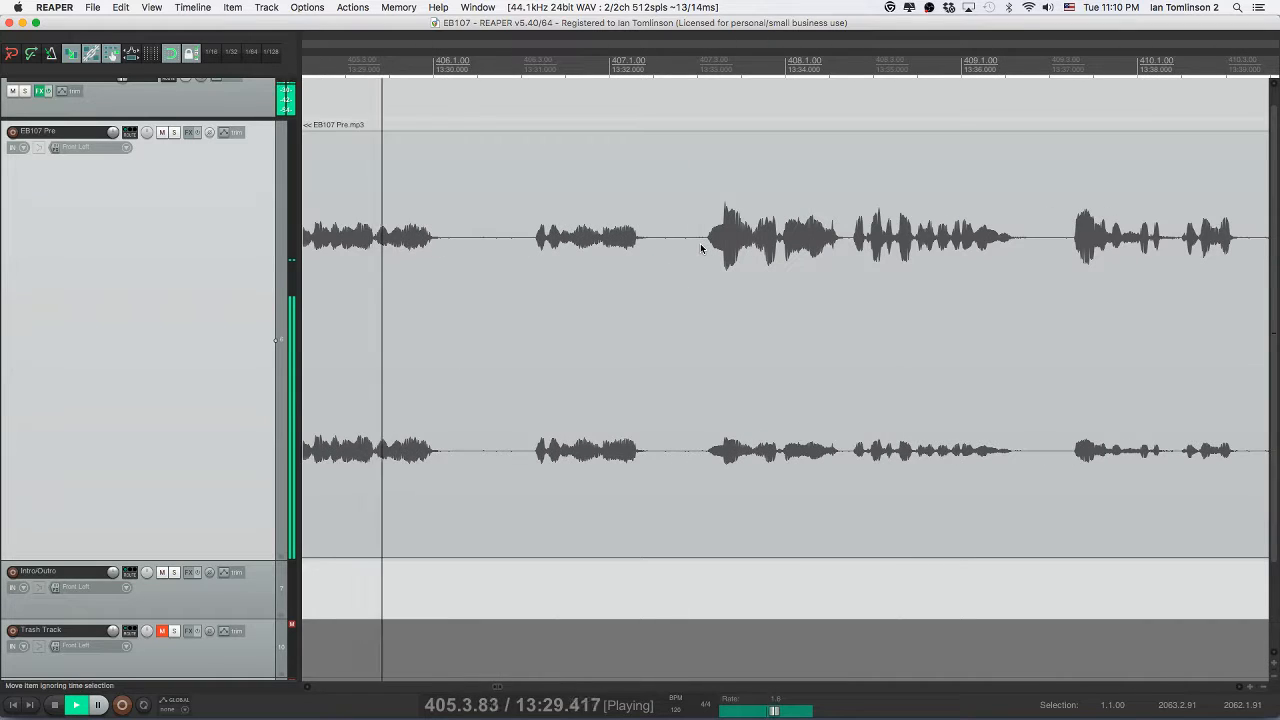
left_click(442, 257)
key("s")
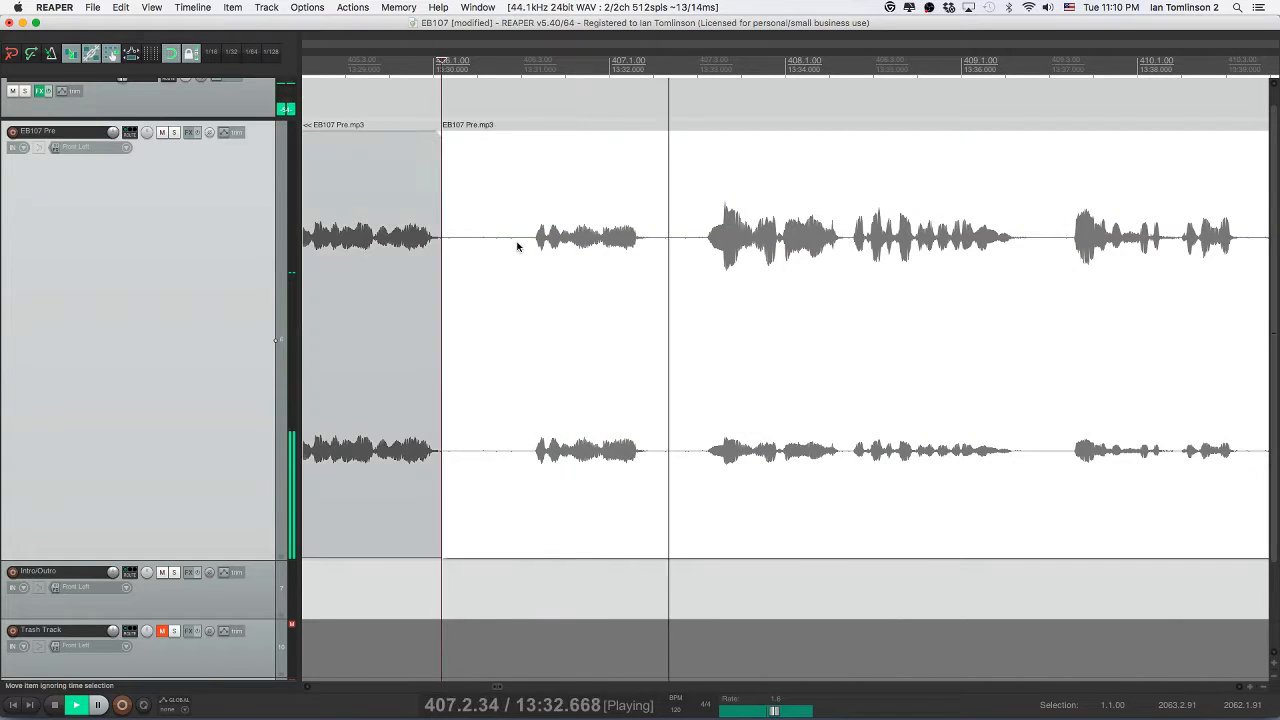
left_click(525, 248)
key("s")
left_click(489, 250)
key("Delete")
- Unmute the EB107 Pre track, play the 13:30.1 join from about 13:28.9, and save
key("space")
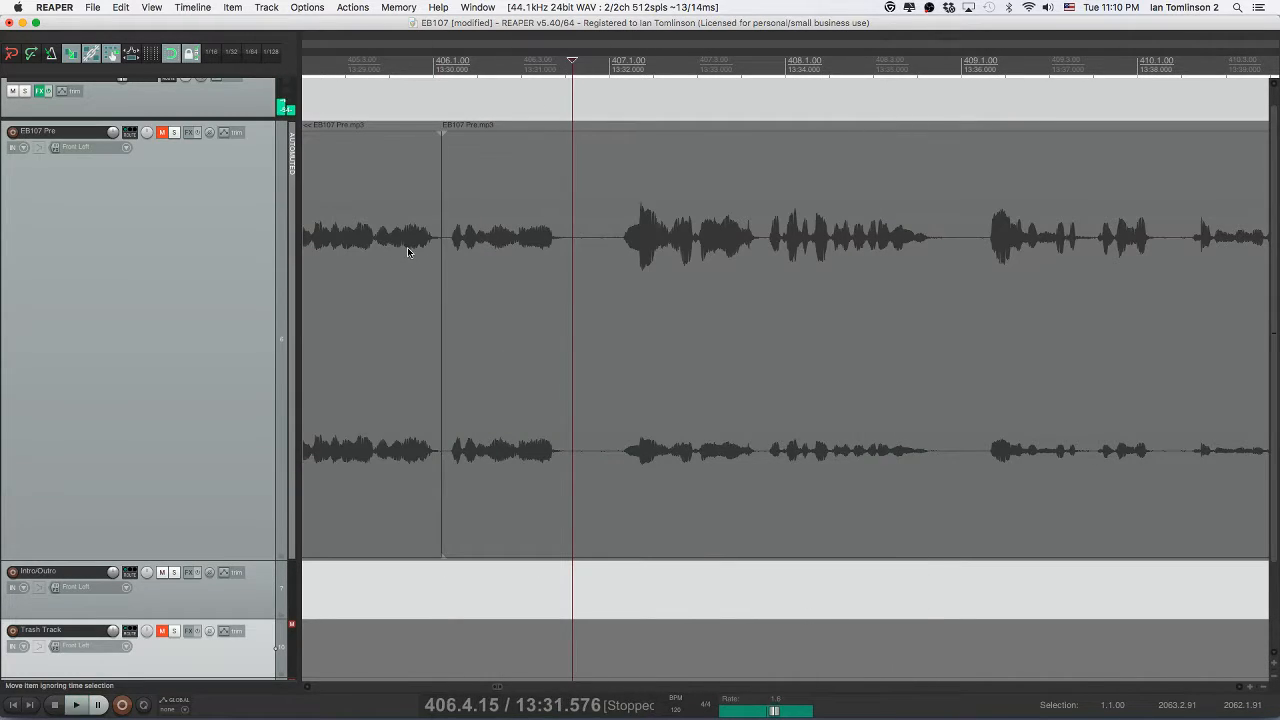
left_click(161, 133)
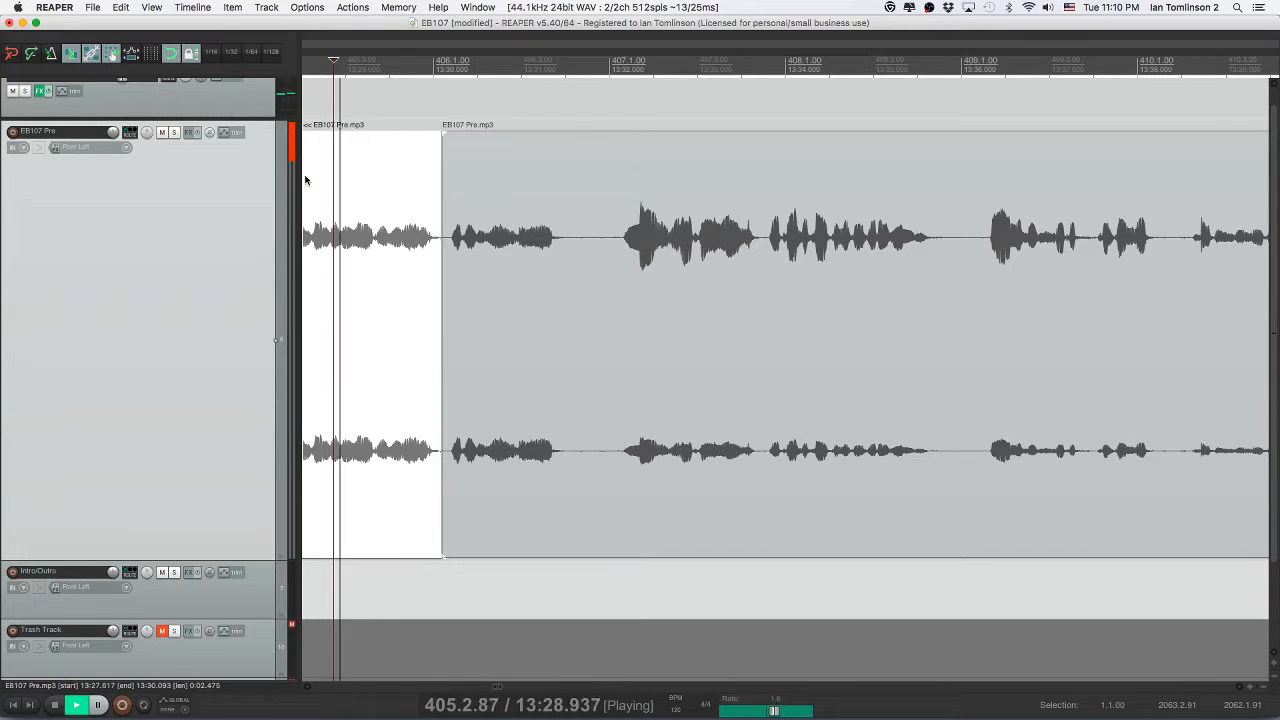
key("super+s")
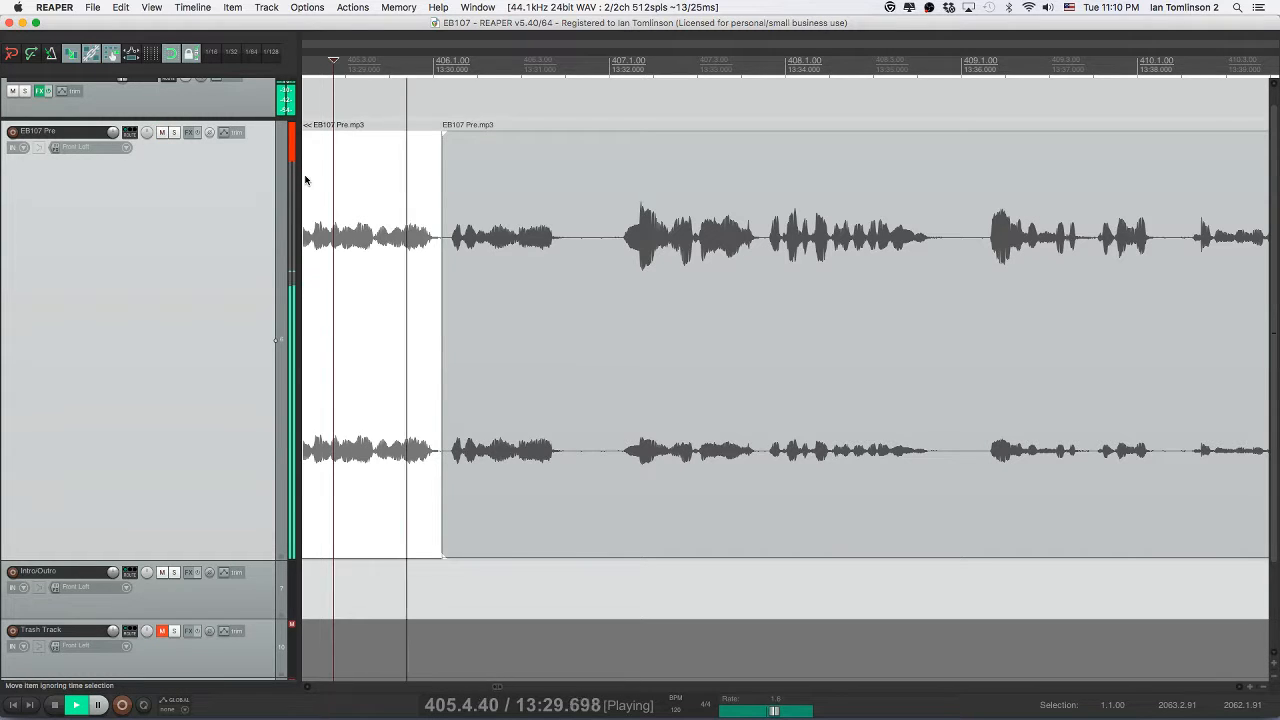
- Cut the pause from about 13:31.5 to 13:32.1, play the join from about 13:31.4, and save
key("s")
key("s")
left_click(587, 248)
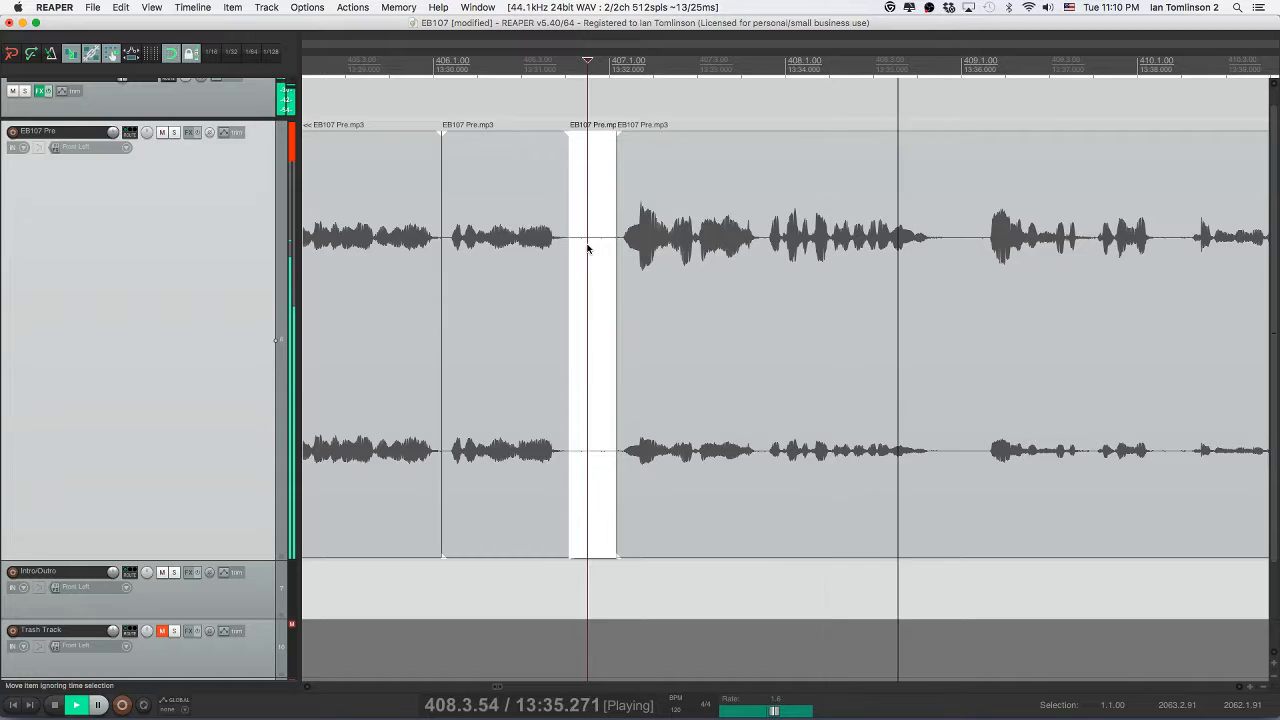
key("Delete")
left_click(555, 248)
key("super+s")
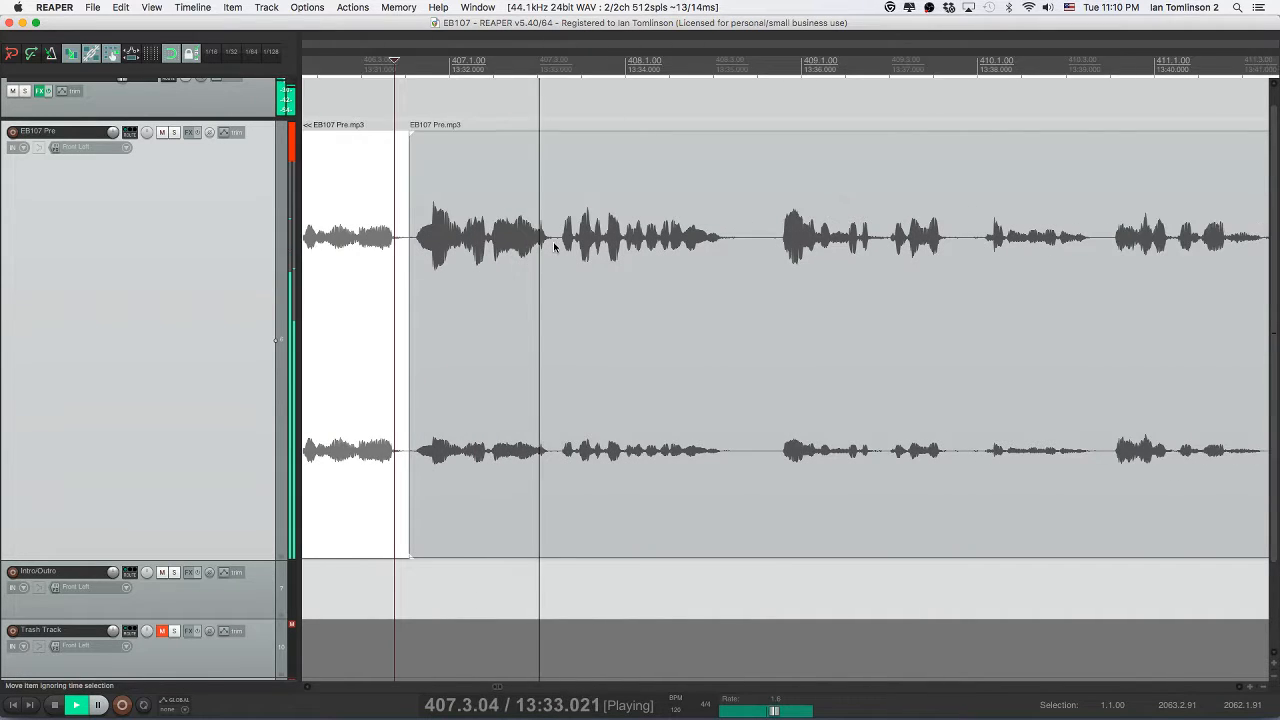
- Cut the pause from about 13:35.3 to 13:35.8, play the join from about 13:34.8, and save
key("s")
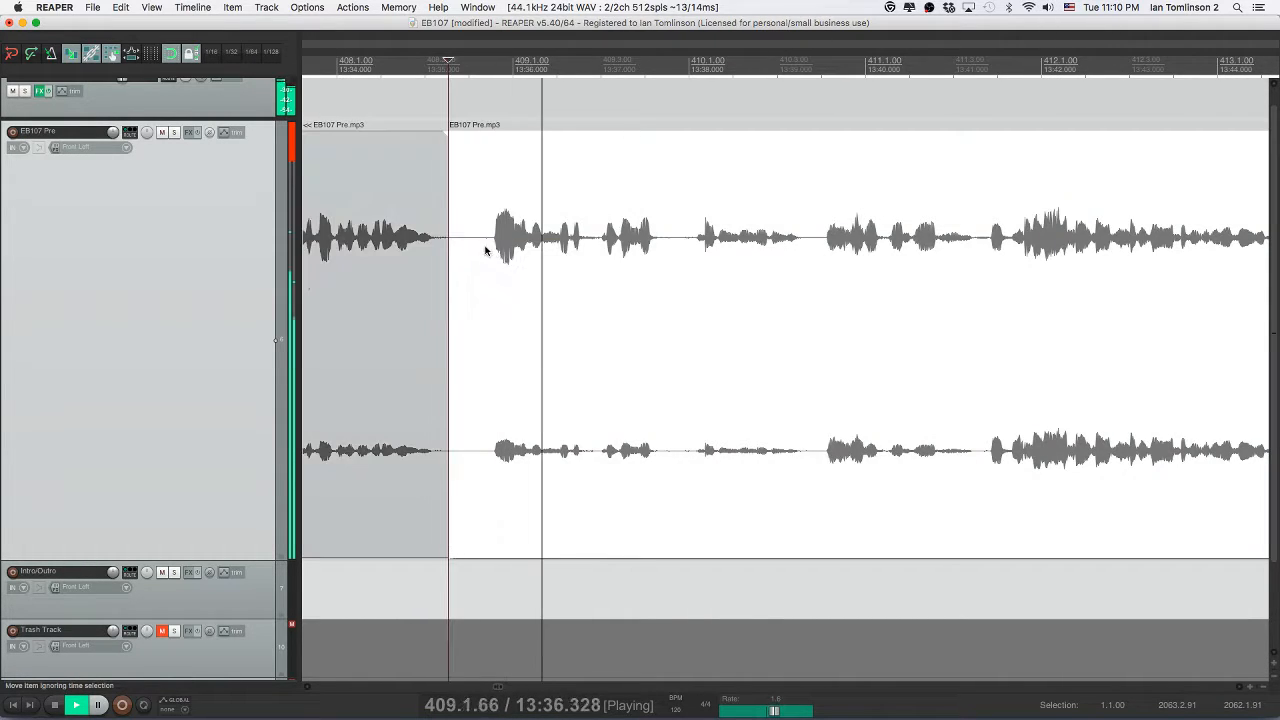
key("s")
left_click(475, 249)
key("Delete")
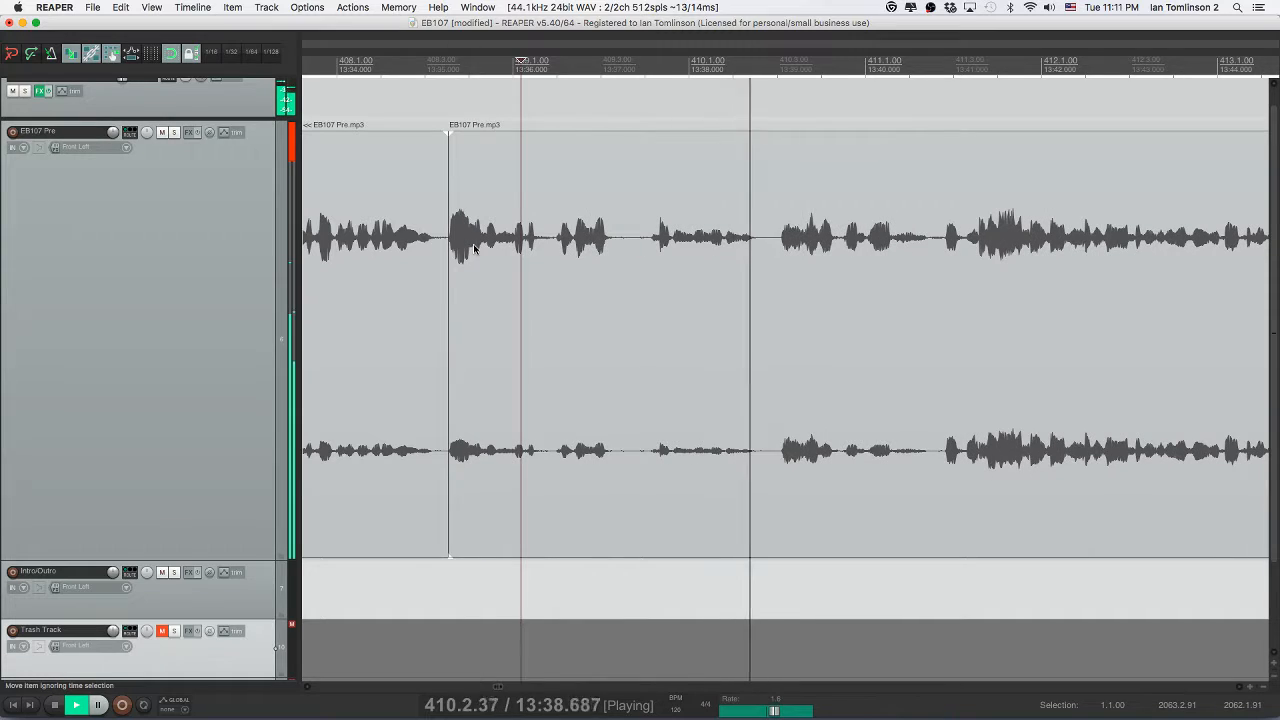
left_click(410, 248)
key("super+s")
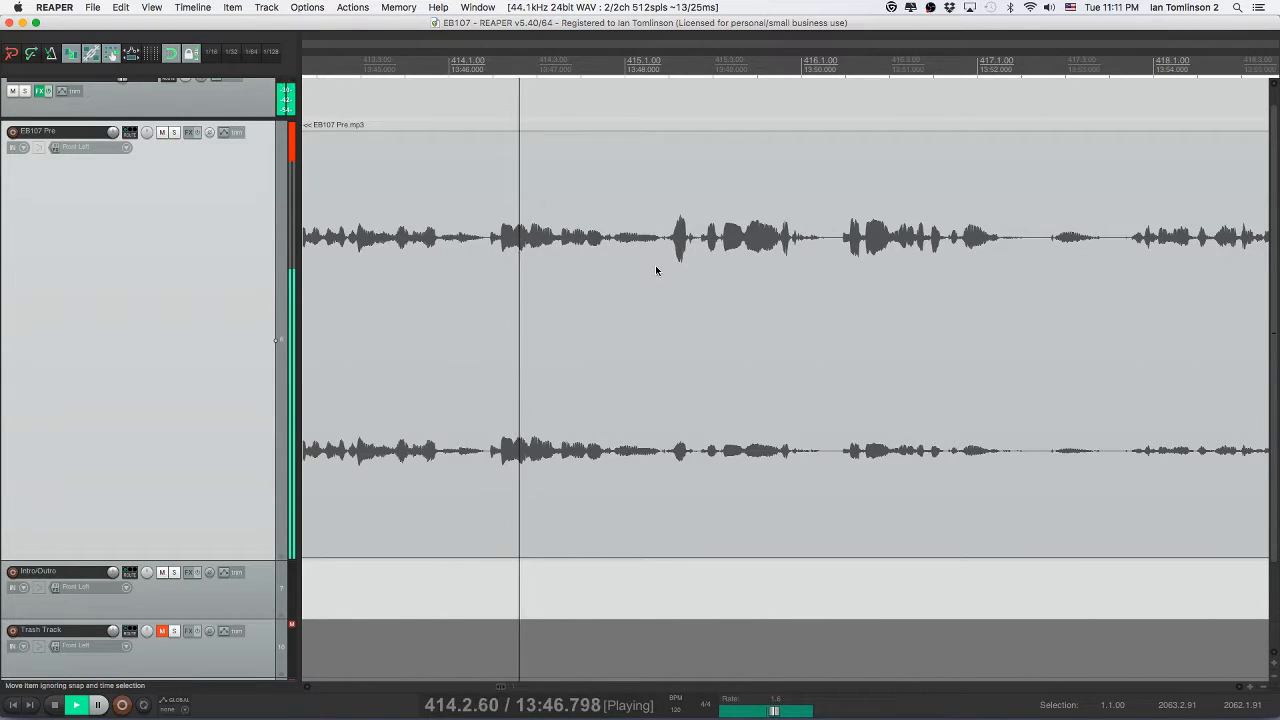
- Cut the quiet filler sound from about 13:45.9 to 13:46.4 and play the join from about 13:45.0
left_click(431, 247)
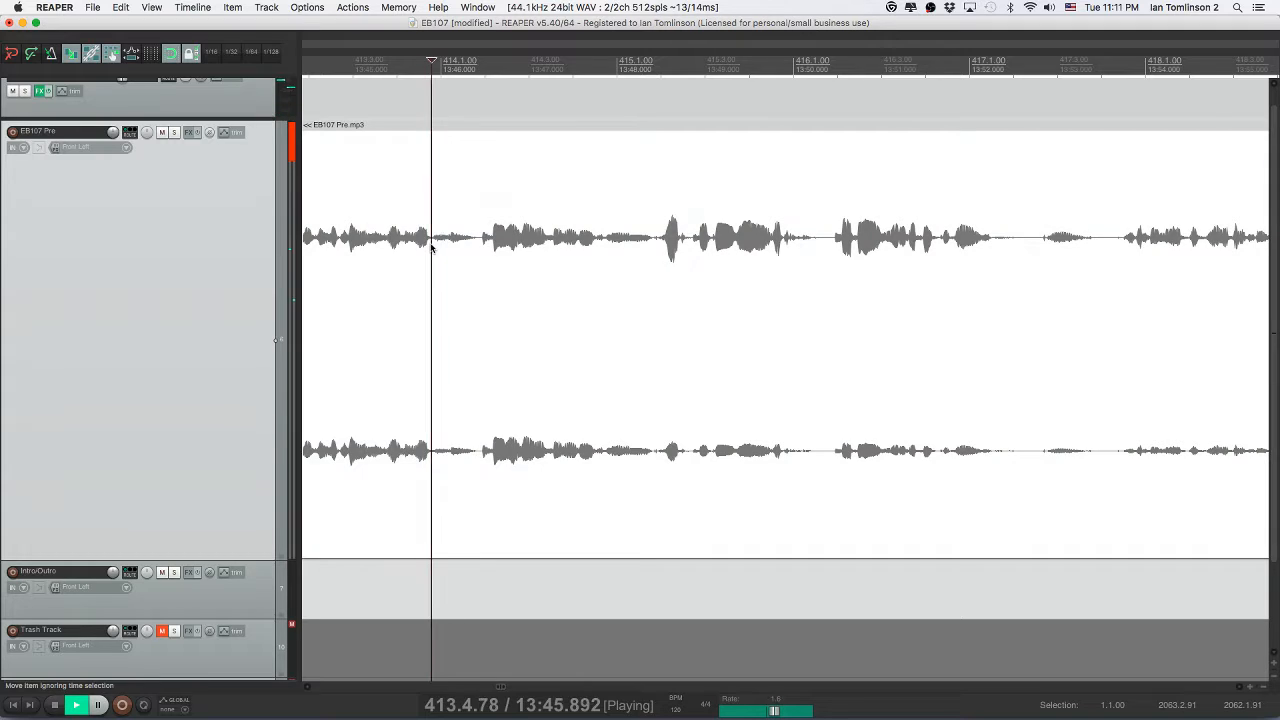
key("s")
left_click(474, 243)
key("s")
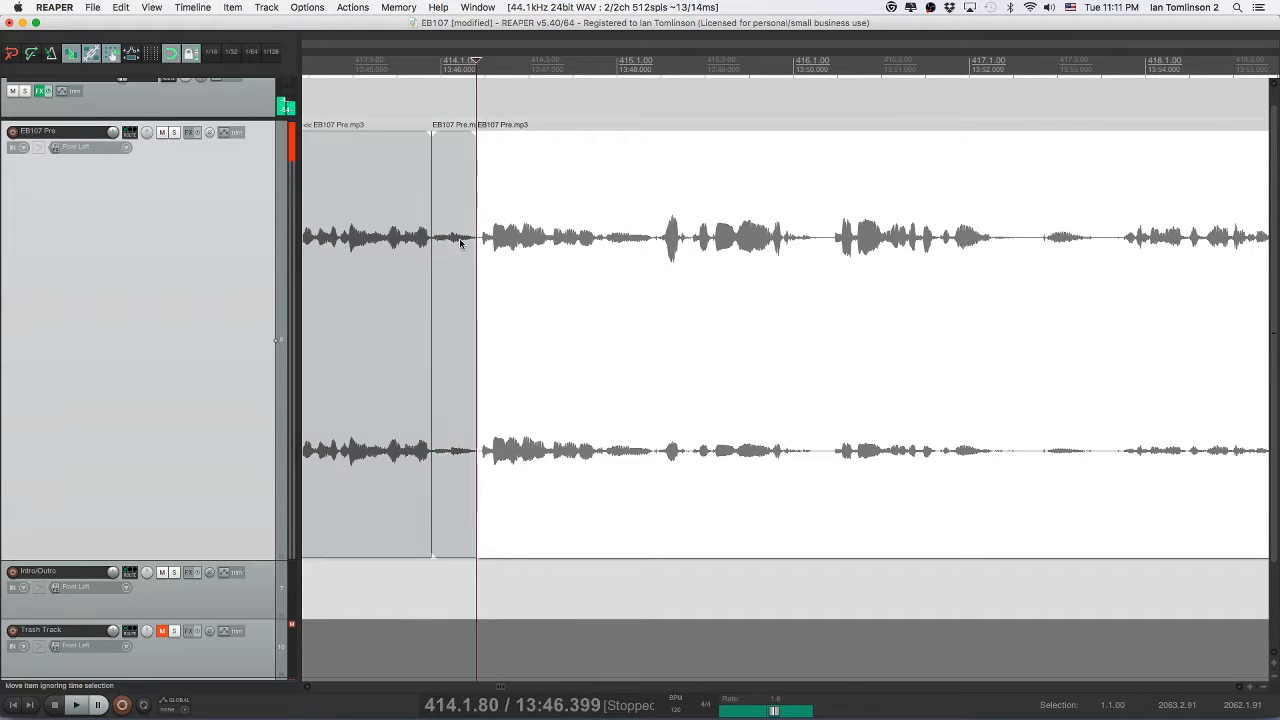
left_click(451, 243)
key("Delete")
left_click(350, 248)
key("space")
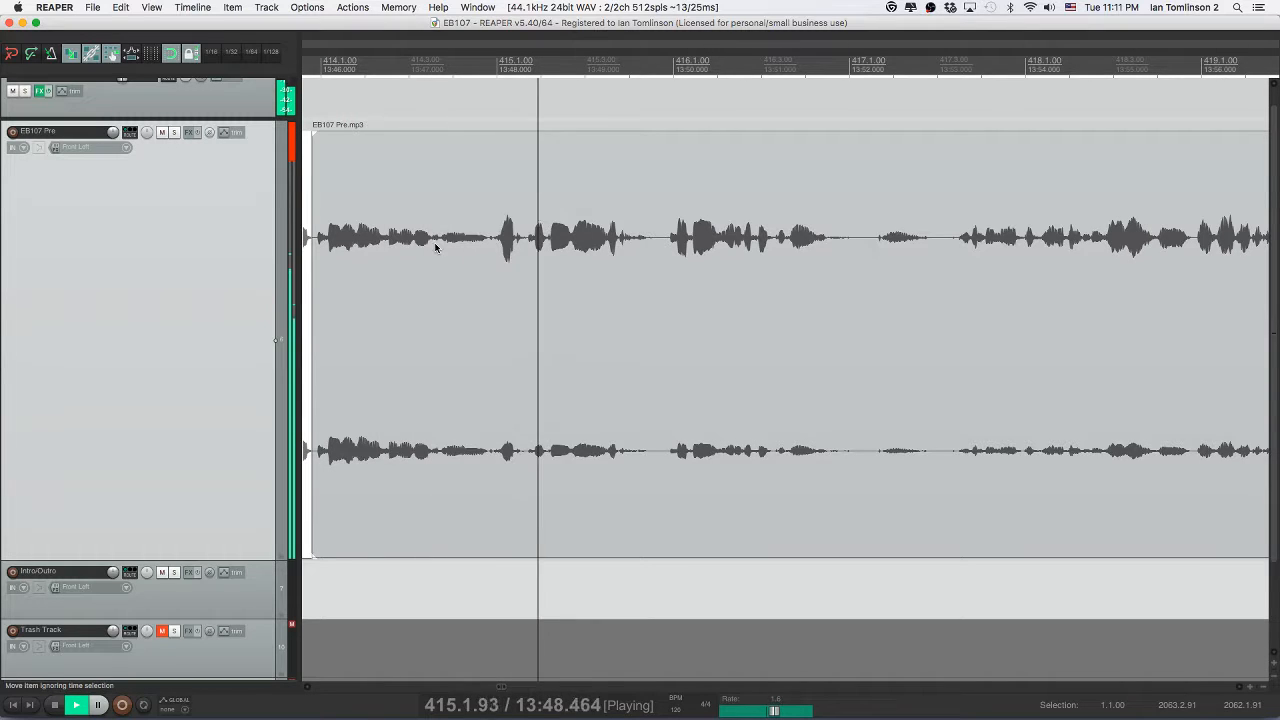
- Cut the quiet filler sound from about 13:47.3 to 13:47.9, play the join from about 13:46.7, and save
left_click(440, 243)
key("s")
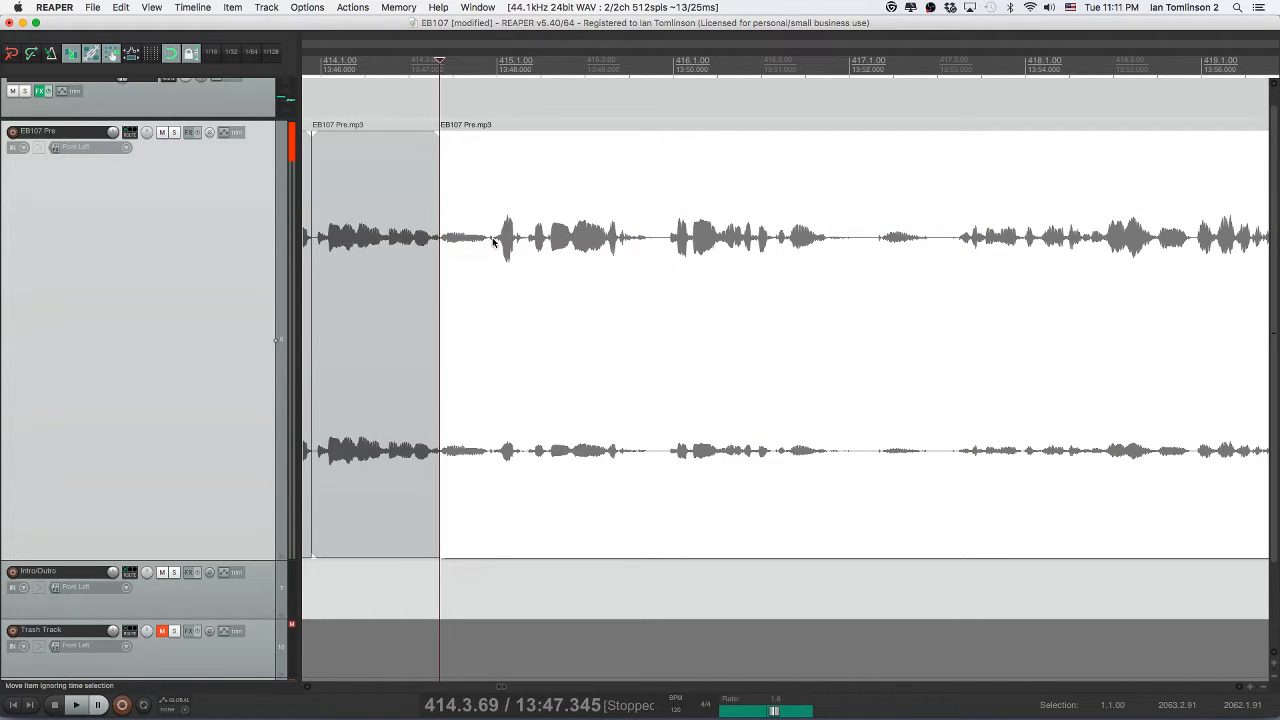
left_click(493, 242)
key("s")
left_click(465, 245)
key("Delete")
left_click(386, 243)
key("space")
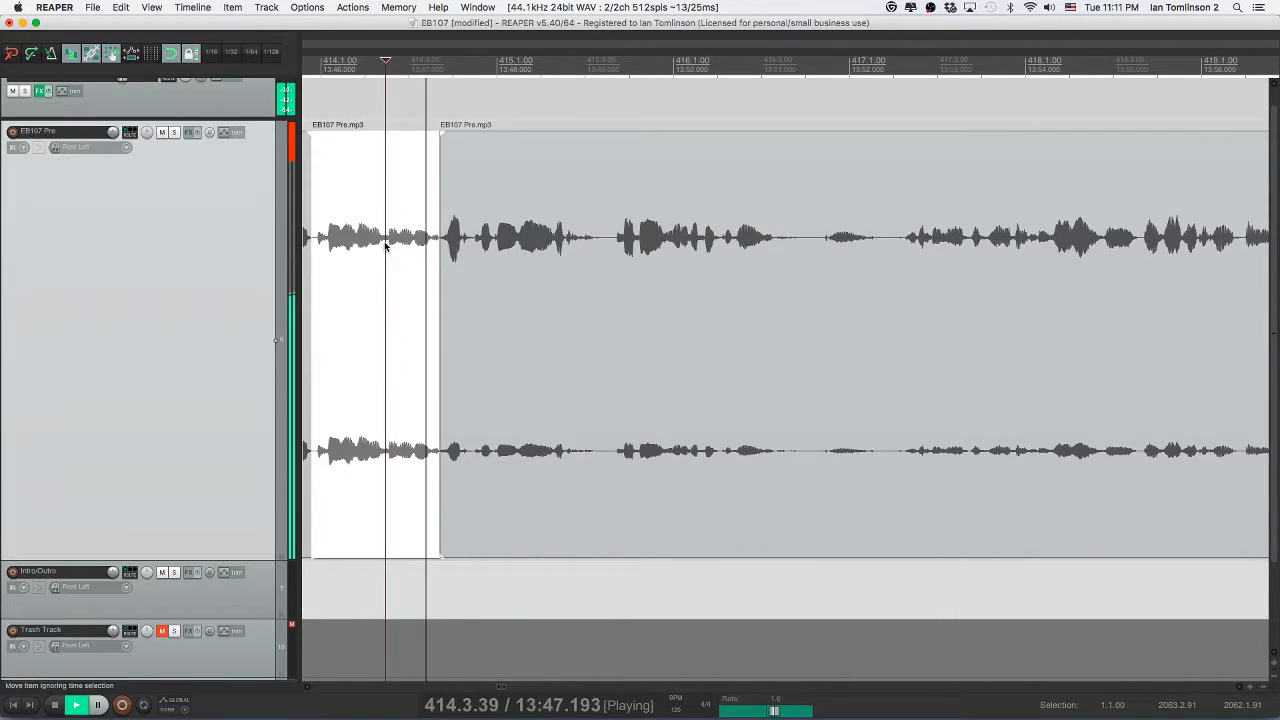
key("super+s")
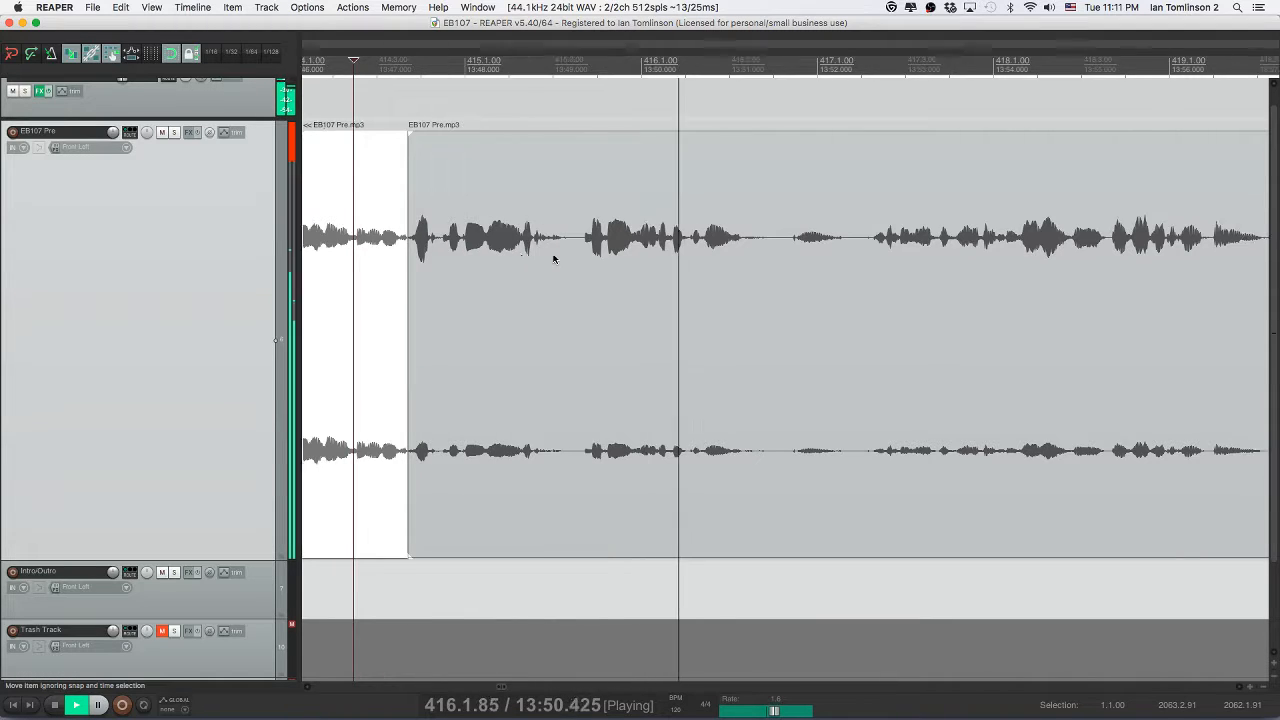
- Cut the quiet filler sound from about 13:51.4 to 13:52.5, play the join from about 13:51.1, and save
left_click(455, 245)
key("s")
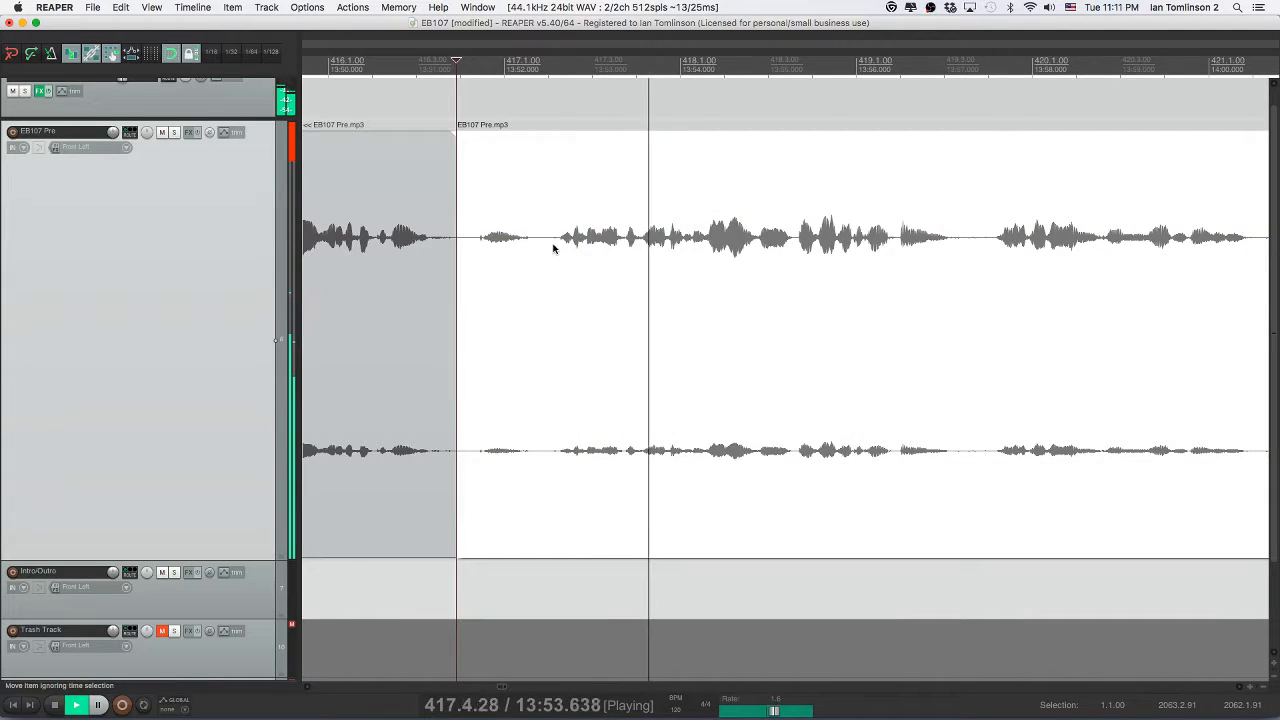
left_click(554, 246)
key("s")
left_click(533, 250)
key("Delete")
left_click(429, 251)
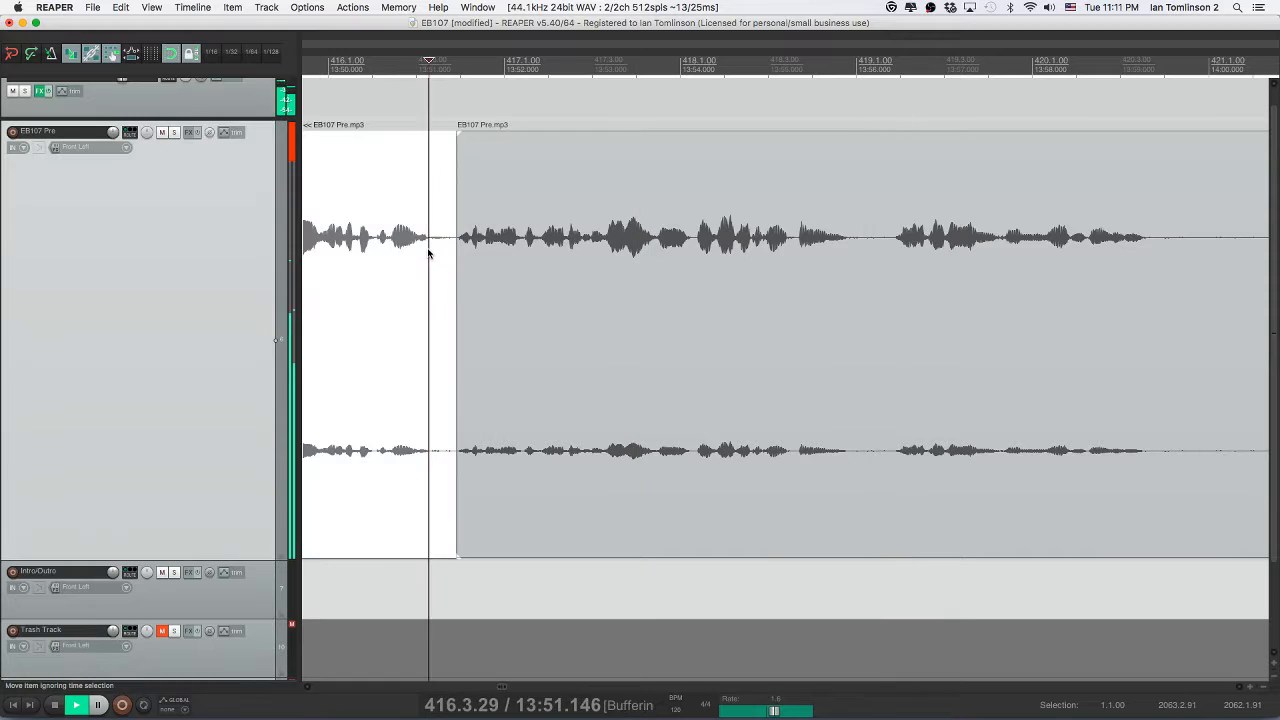
key("super+s")
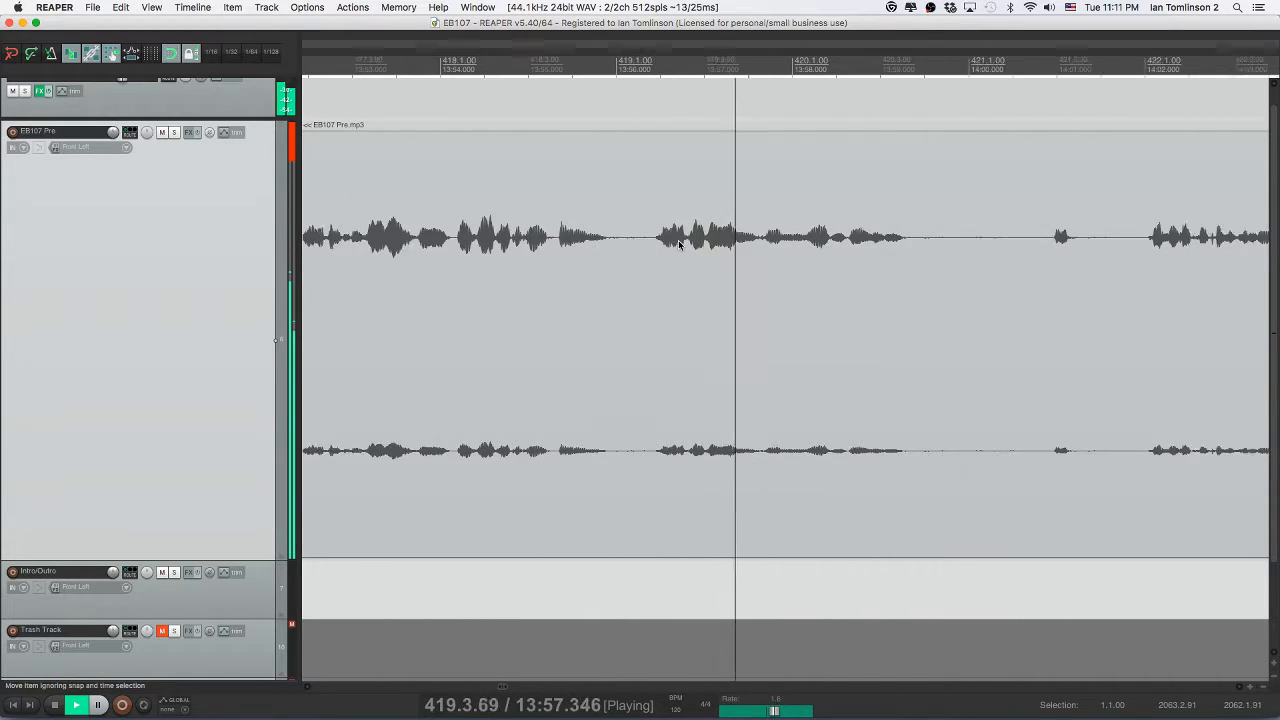
- Cut the pause from about 13:59.4 to 14:00.9, just before the short sound, and stop playback
left_click(771, 241)
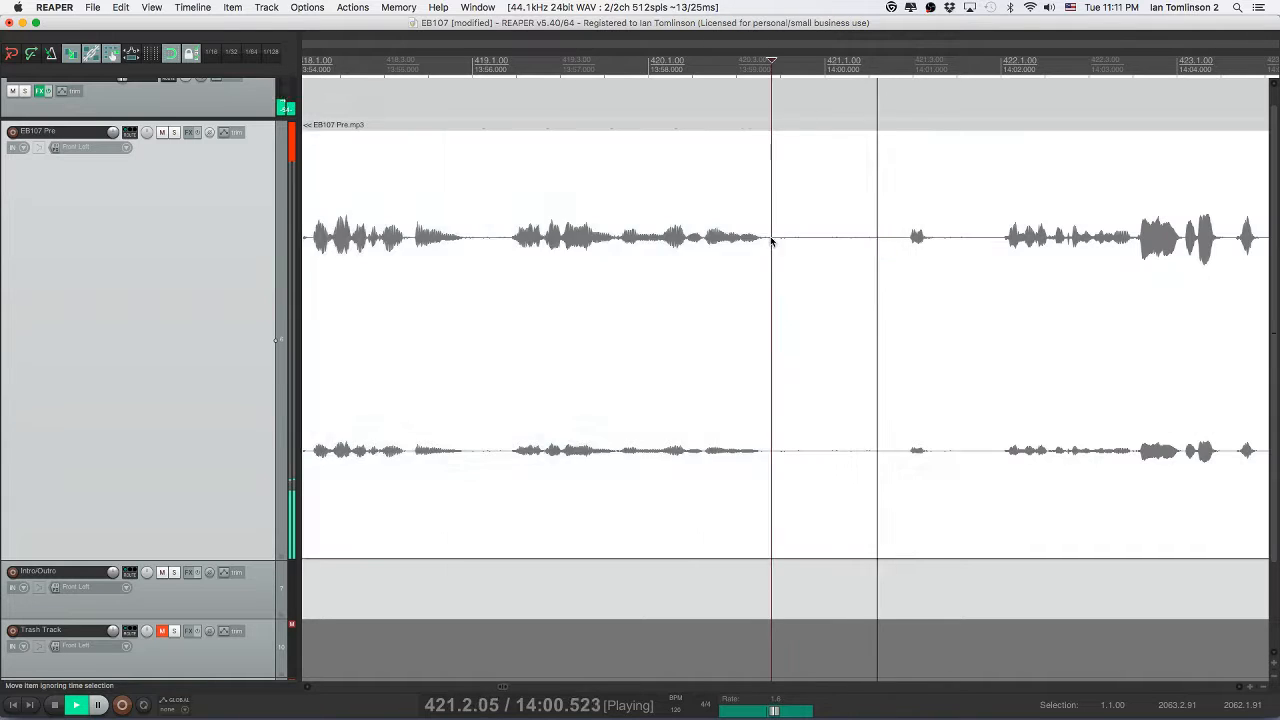
key("s")
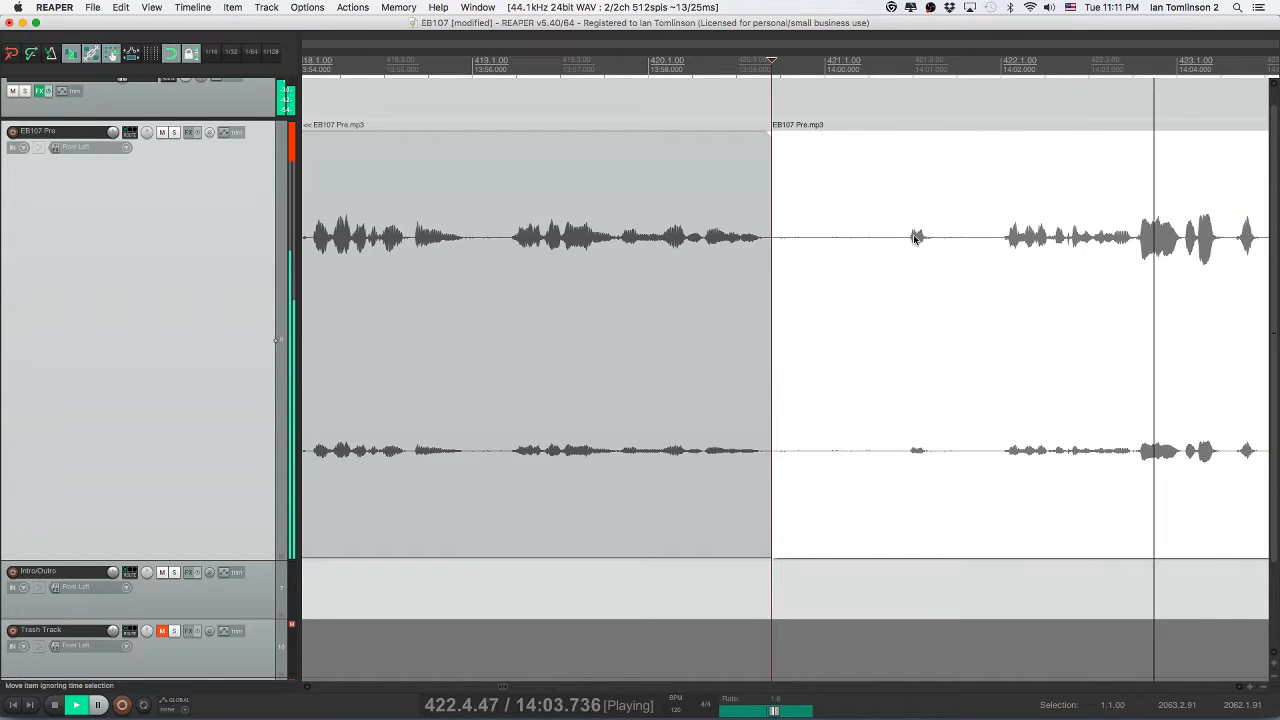
left_click(905, 236)
key("s")
left_click(842, 240)
key("Delete")
key("space")
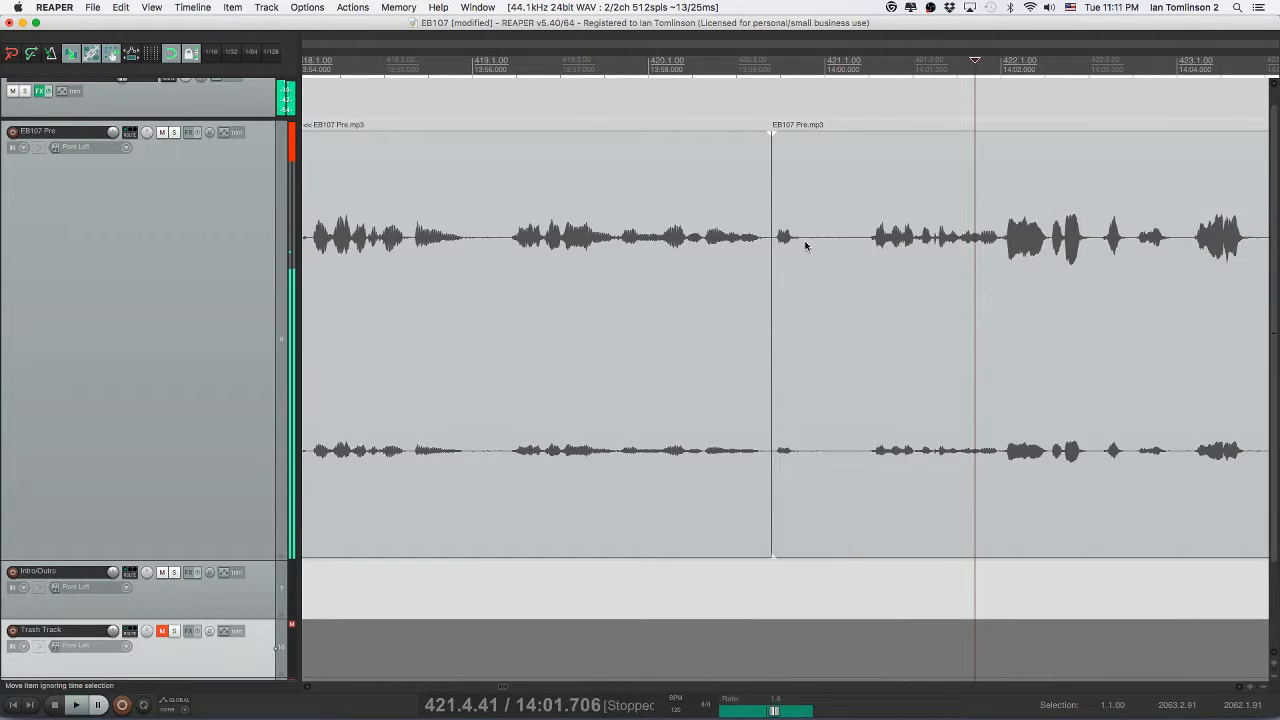
- Cut the remaining pause from about 13:59.8 to 14:00.3, play the join from about 13:58.7, and save
left_click(803, 243)
left_click(809, 243)
key("s")
left_click(854, 246)
key("s")
left_click(831, 246)
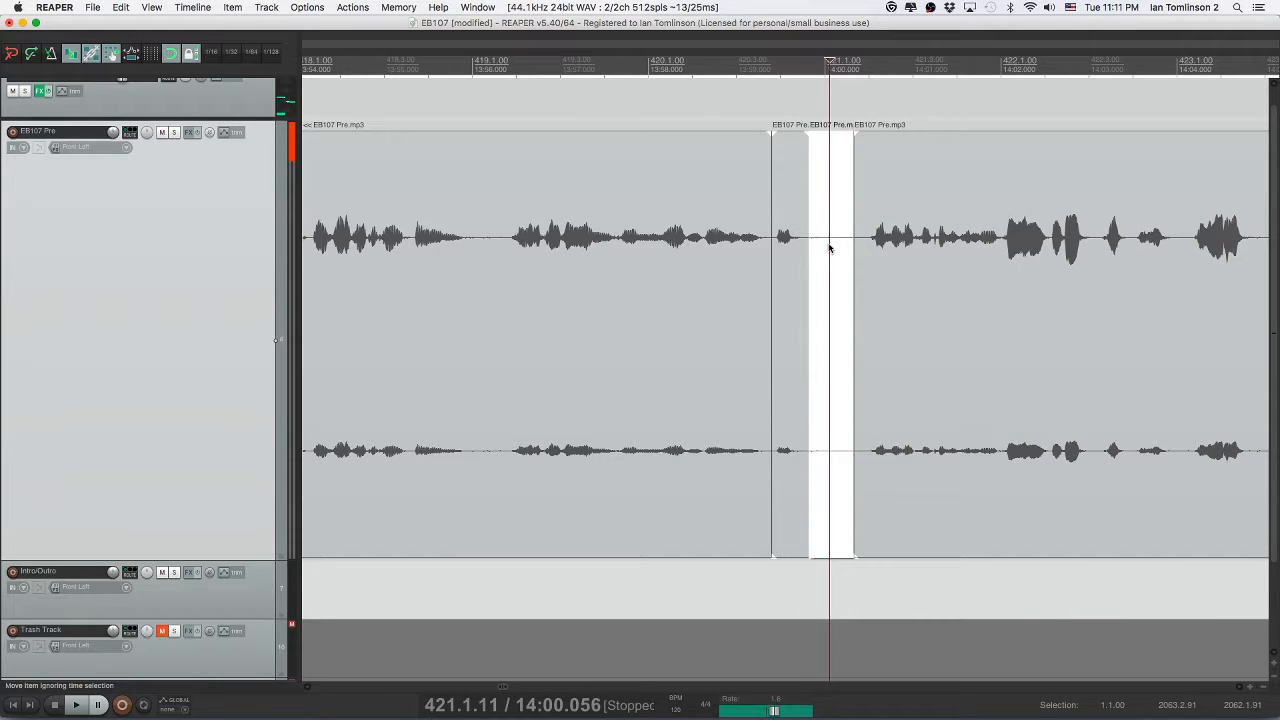
key("Delete")
left_click(712, 249)
key("space")
key("super+s")
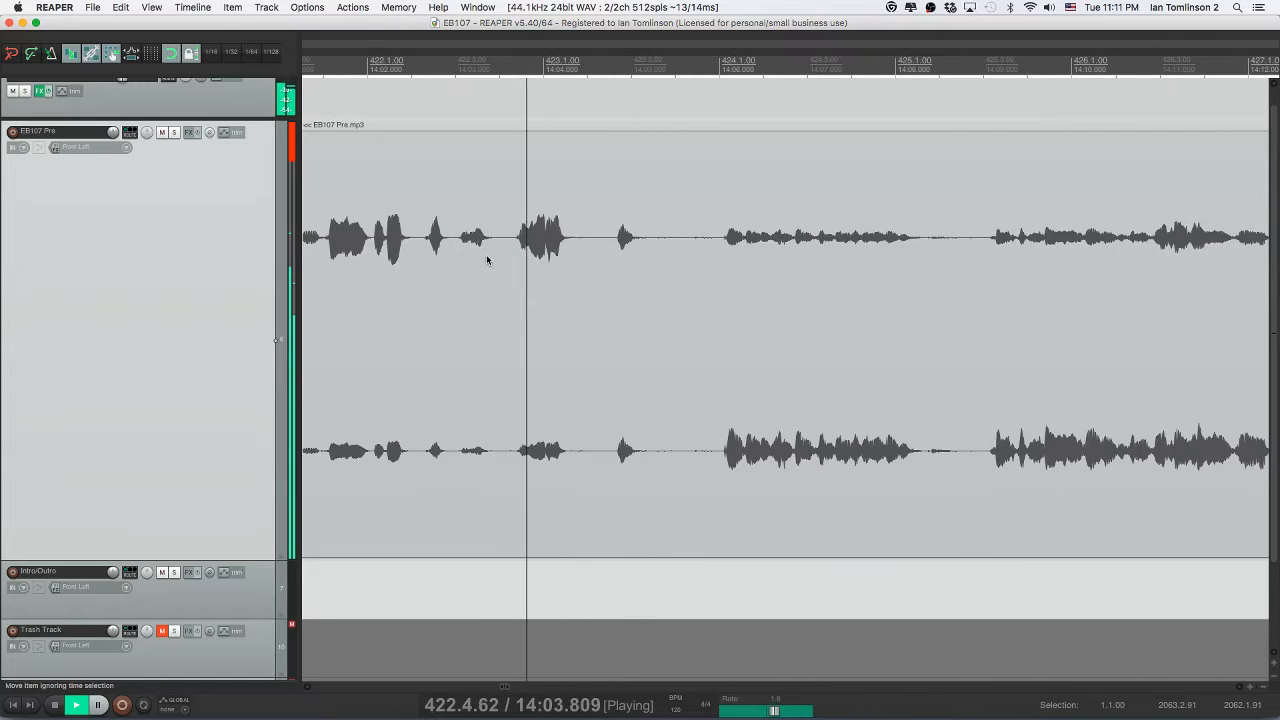
- Stop playback, cut the quiet sound from about 14:03.0 to 14:03.6, and play the join from about 14:02.0
key("space")
left_click(451, 249)
key("s")
left_click(509, 246)
key("s")
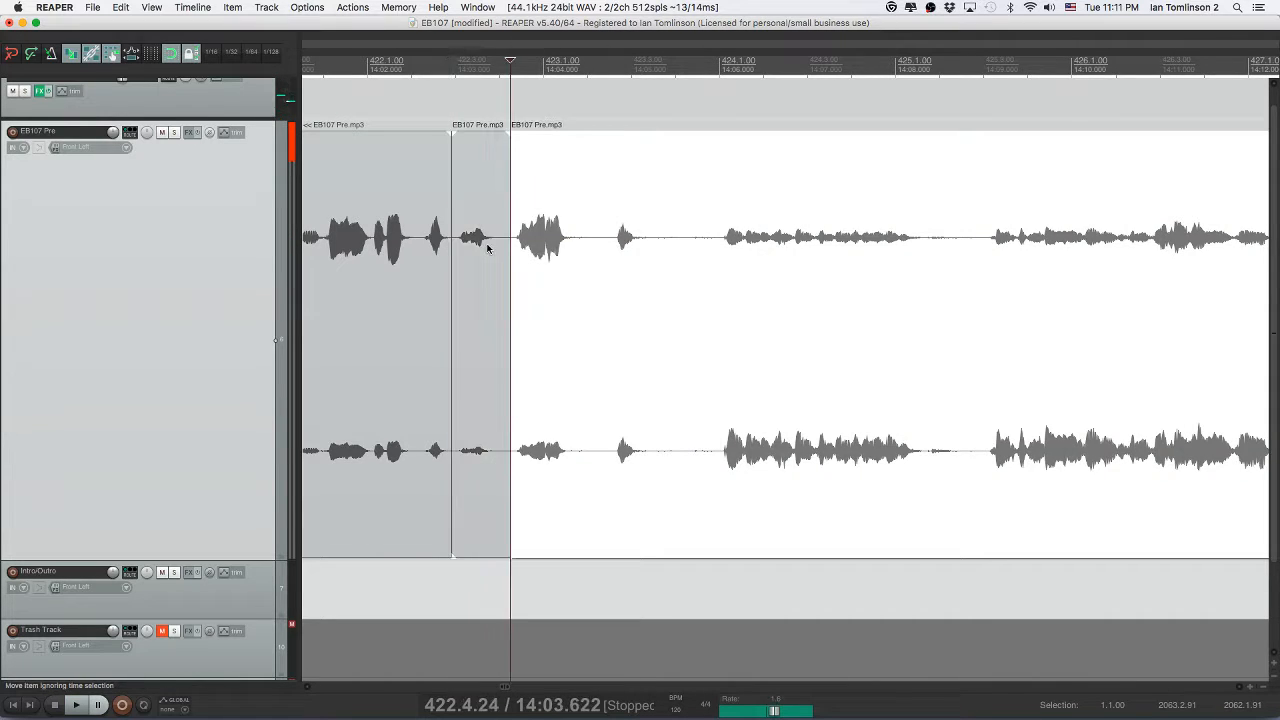
left_click(487, 249)
key("Delete")
left_click(367, 249)
key("space")
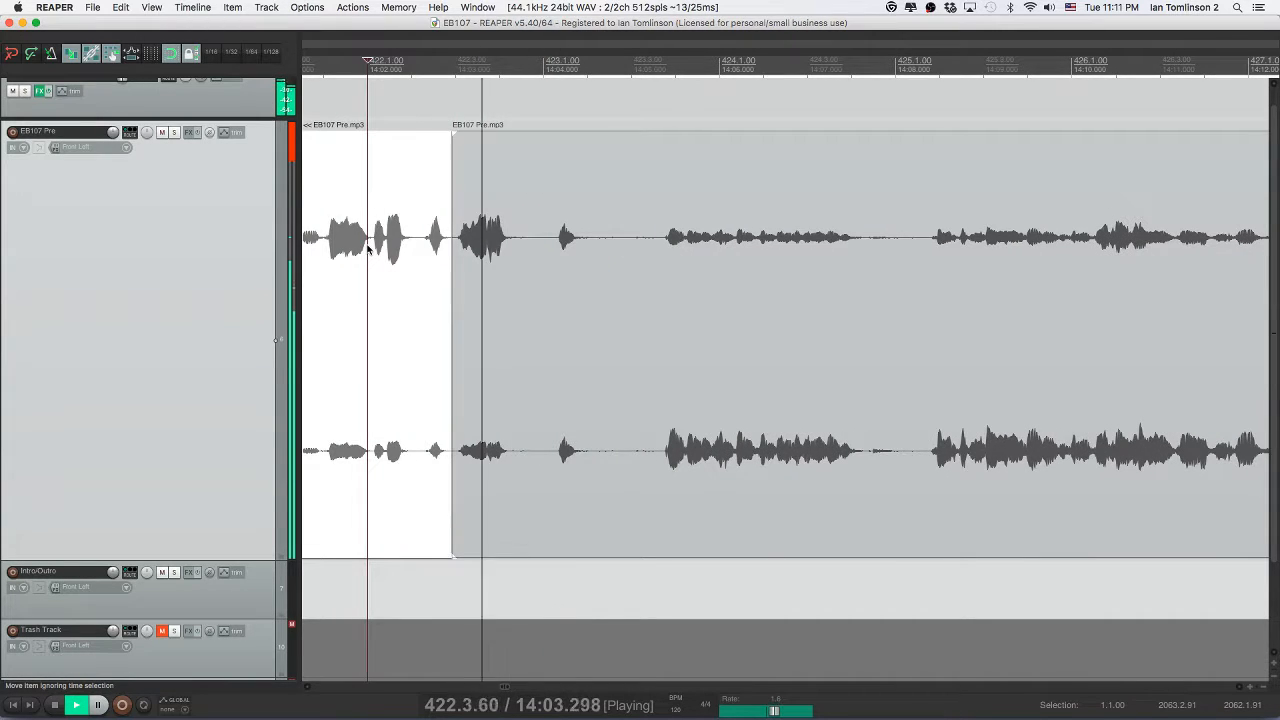
- Cut the short sound from about 14:02.6 to the join at 14:03.0, play from about 14:01.8, and save
left_click(418, 249)
key("s")
left_click(436, 249)
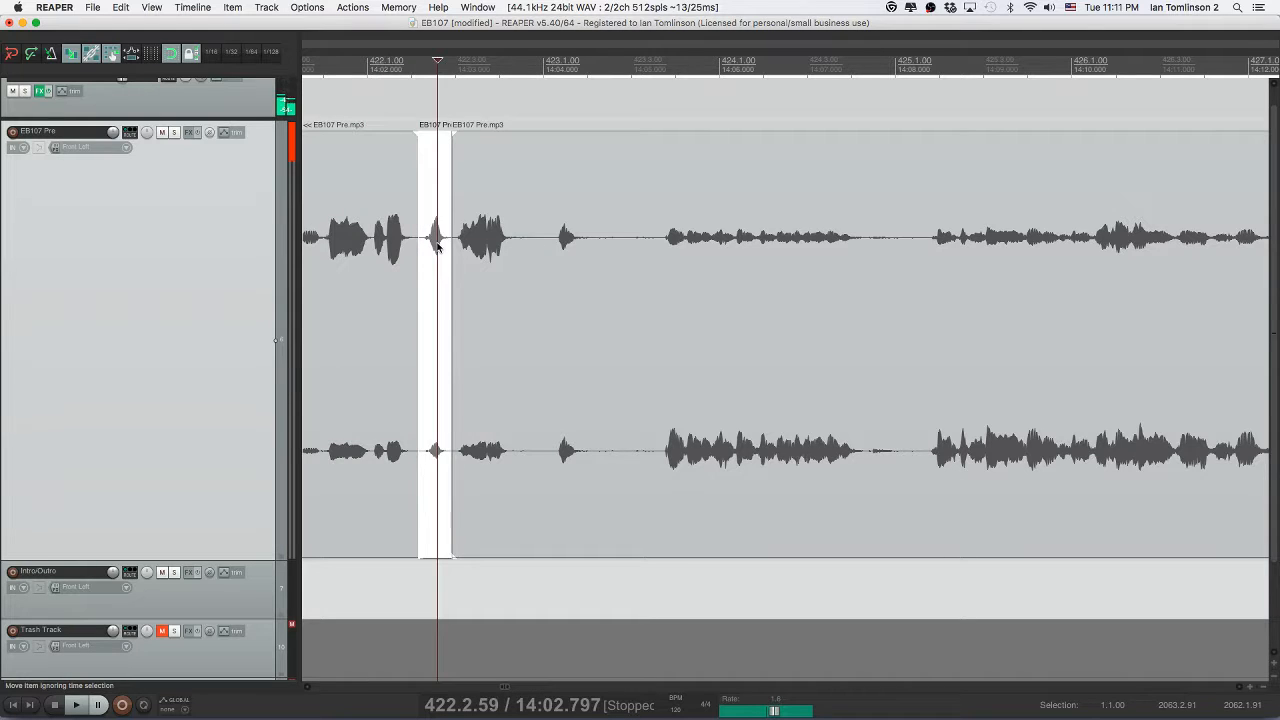
key("Delete")
left_click(346, 238)
key("space")
key("super+s")
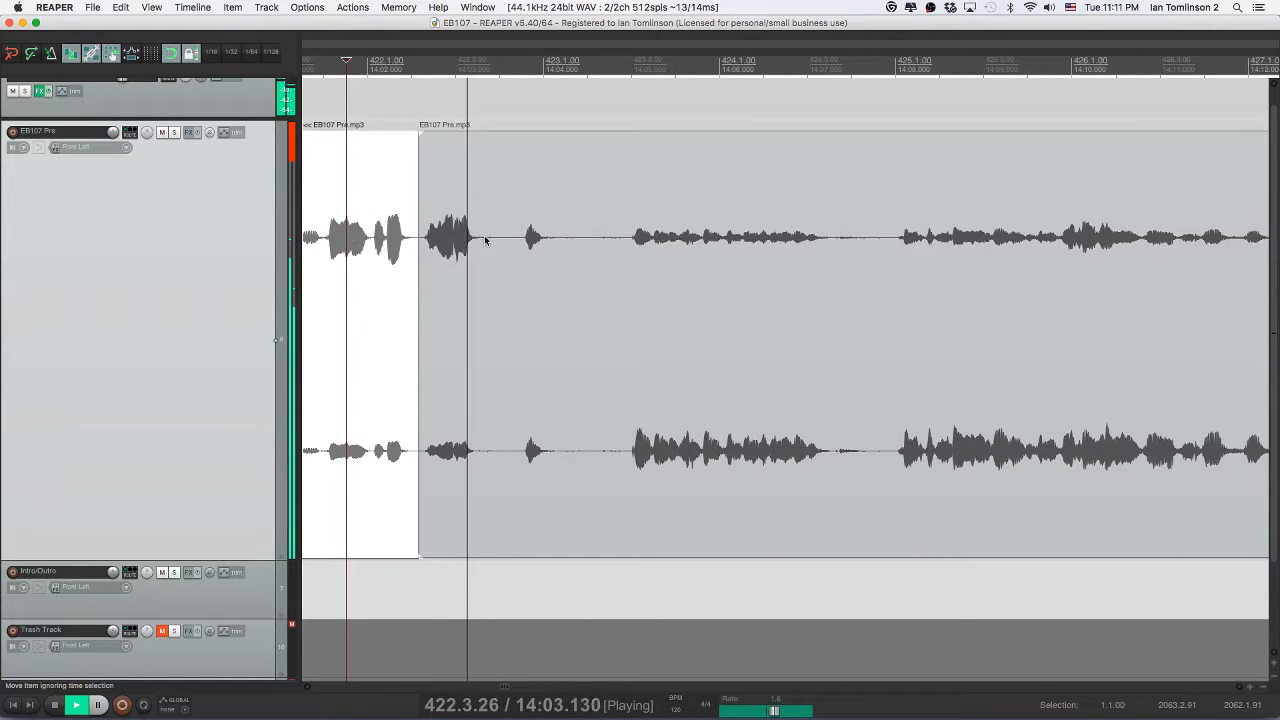
- Cut the pause from about 14:04.1 to 14:05.0, play the join from about 14:03.6, and save
left_click(556, 244)
key("s")
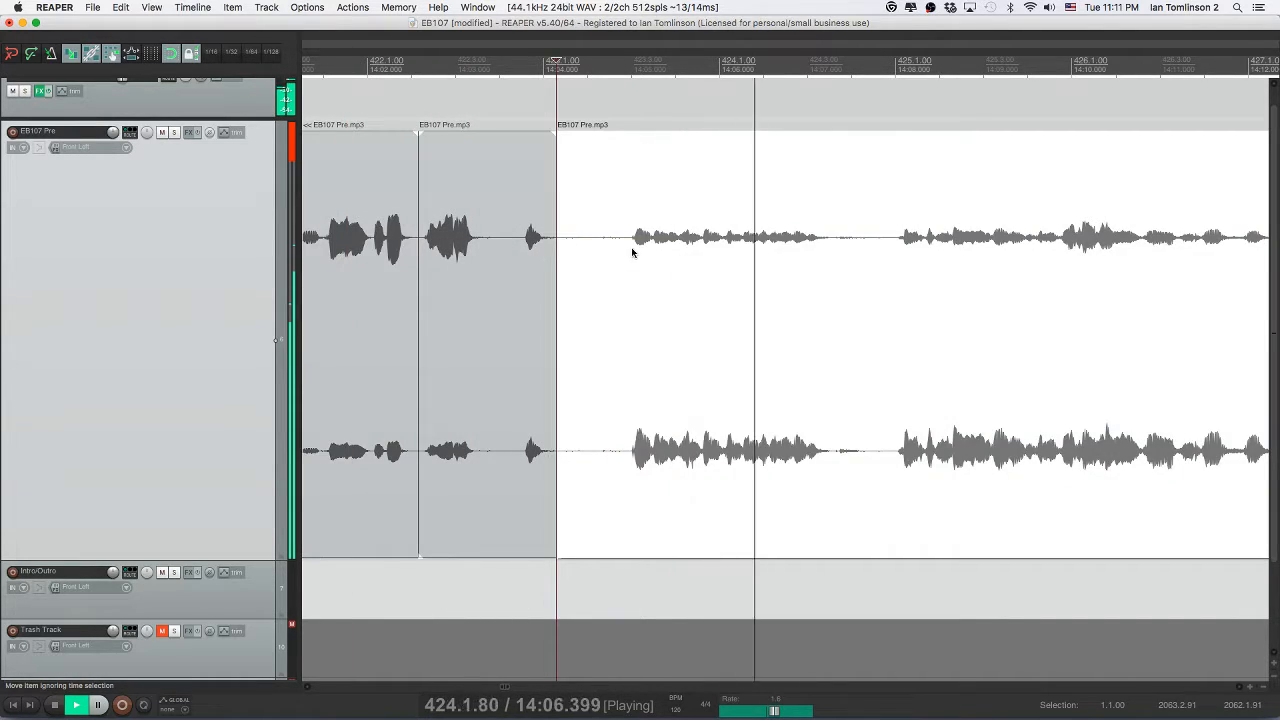
left_click(633, 251)
key("s")
left_click(598, 253)
key("Delete")
left_click(508, 254)
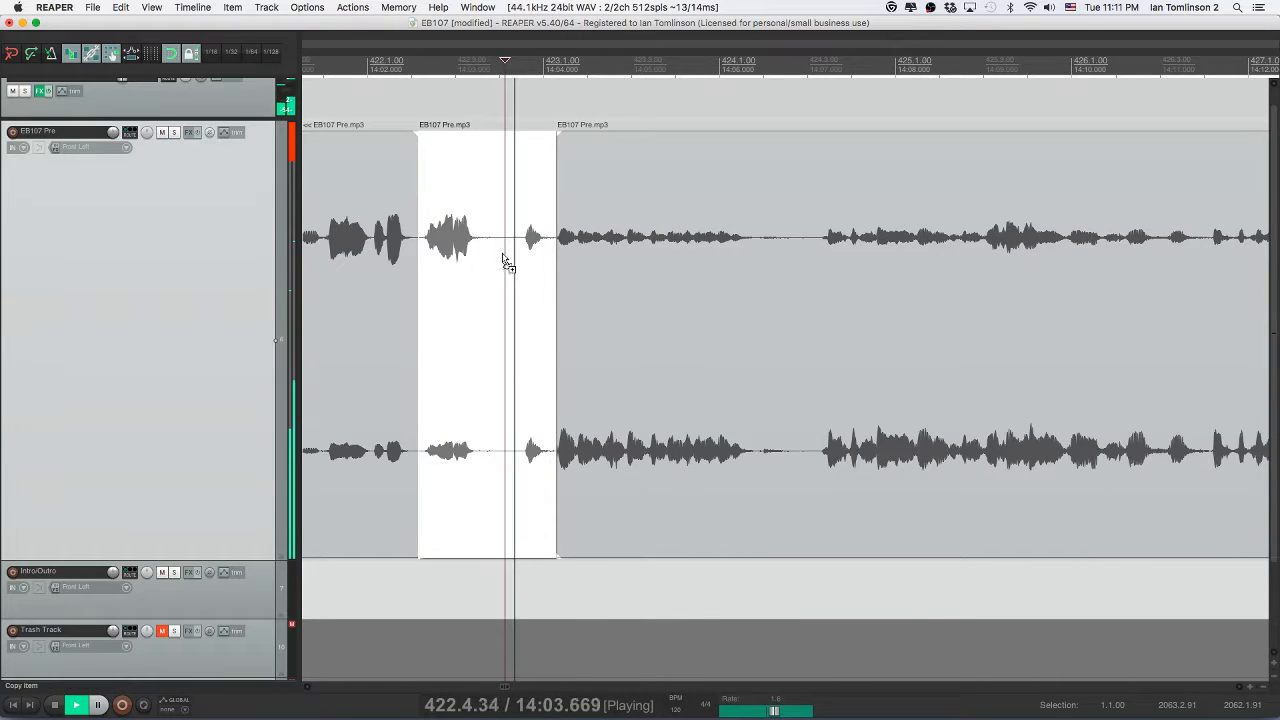
key("super+s")
- Listen to the speech after the join at about 14:04.1, and replay it from about 14:03.6 to judge the opening phrase
scroll(711, 263, "right", 2)
scroll(711, 263, "right", 1)
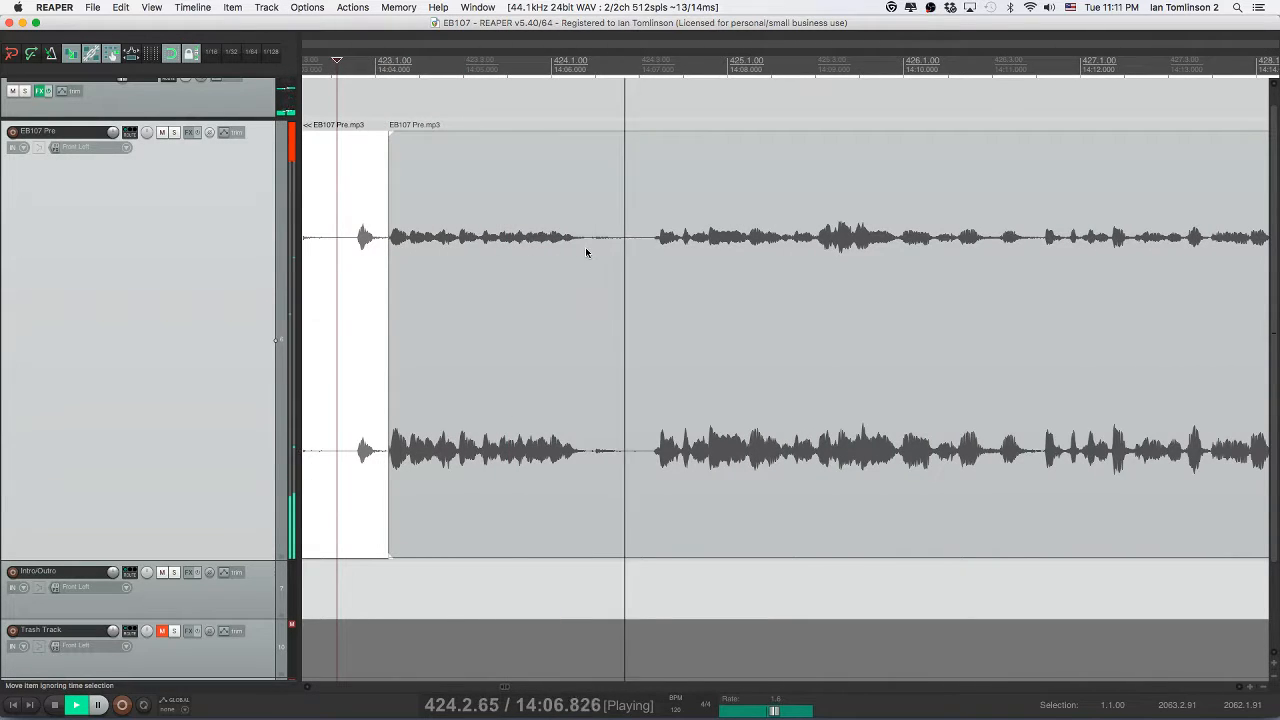
scroll(581, 249, "right", 2)
scroll(581, 250, "right", 3)
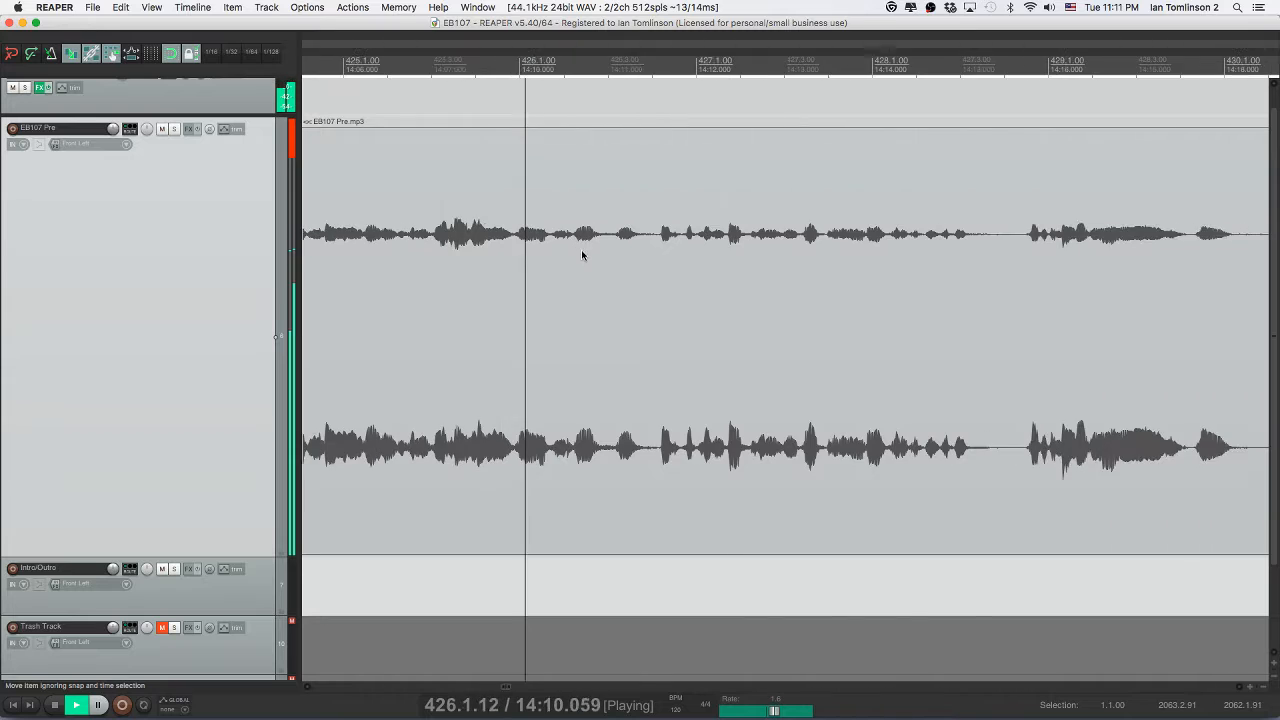
scroll(581, 250, "left", 6)
scroll(581, 254, "right", 4)
key("space")
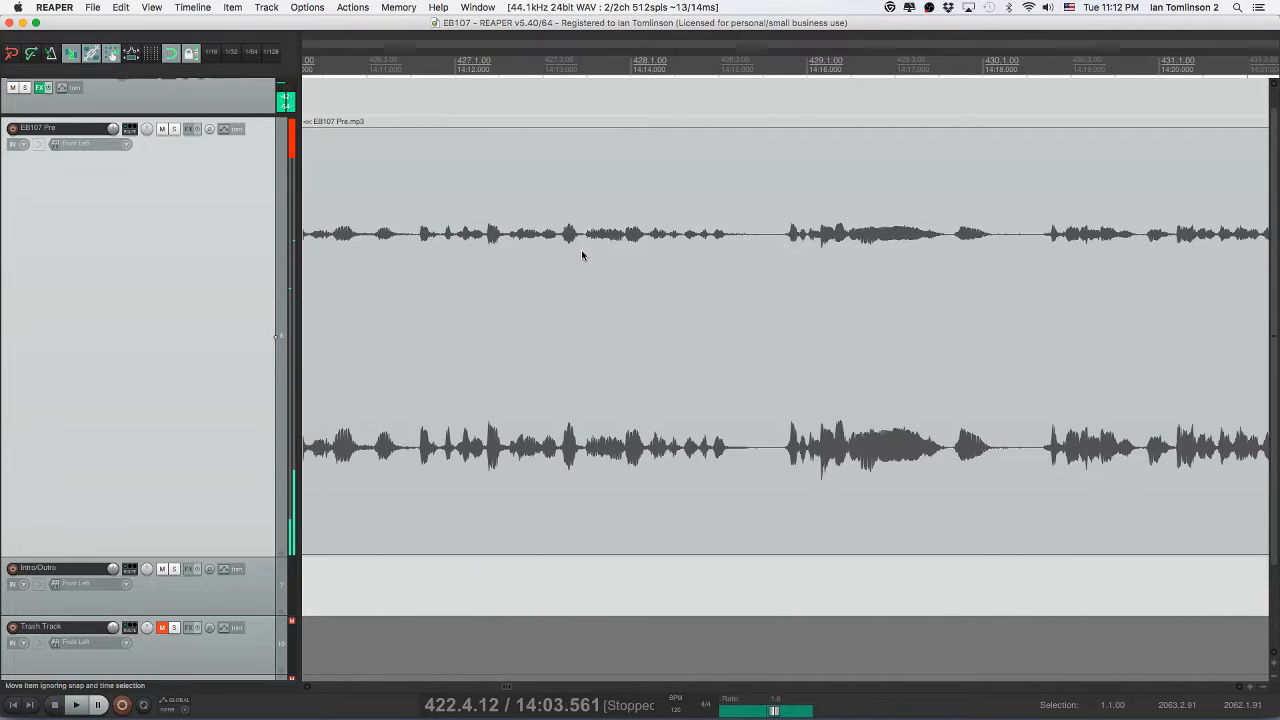
scroll(581, 254, "left", 2)
left_click(401, 250)
key("space")
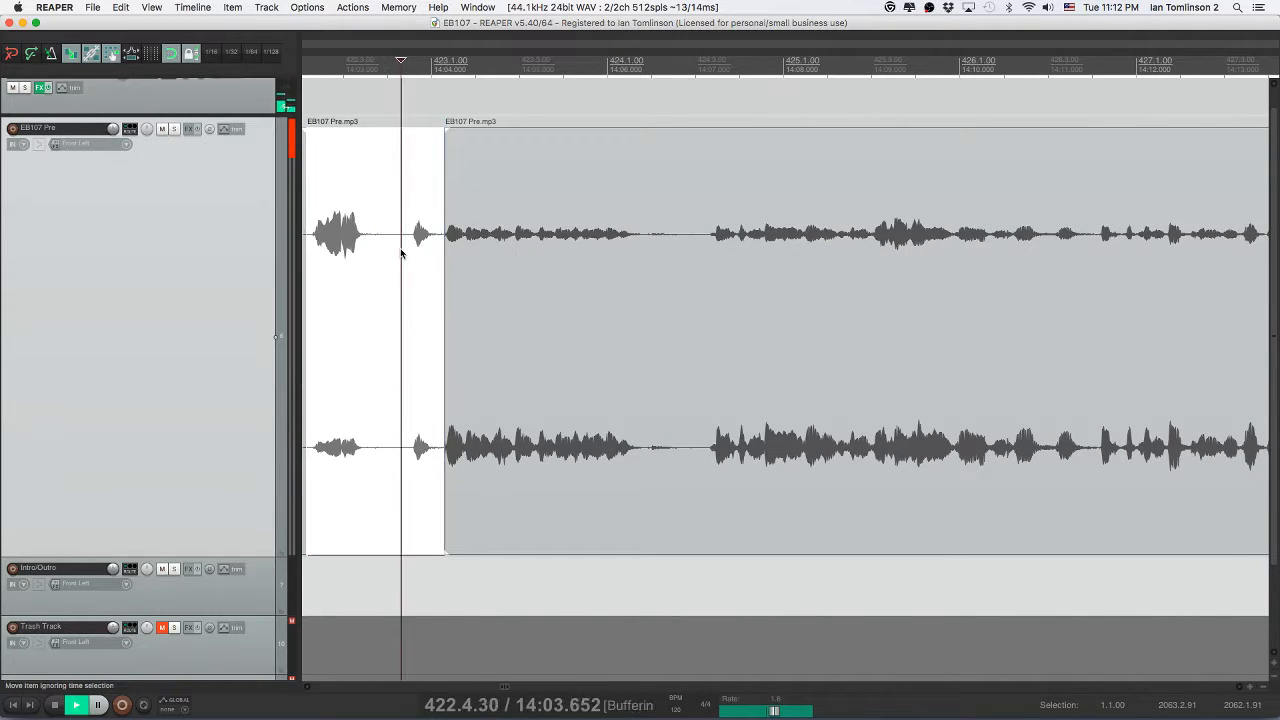
key("space")
- Cut the phrase from about 14:04.1 to 14:07.0 and play the join from about 14:03.6
left_click(697, 250)
key("s")
left_click(611, 253)
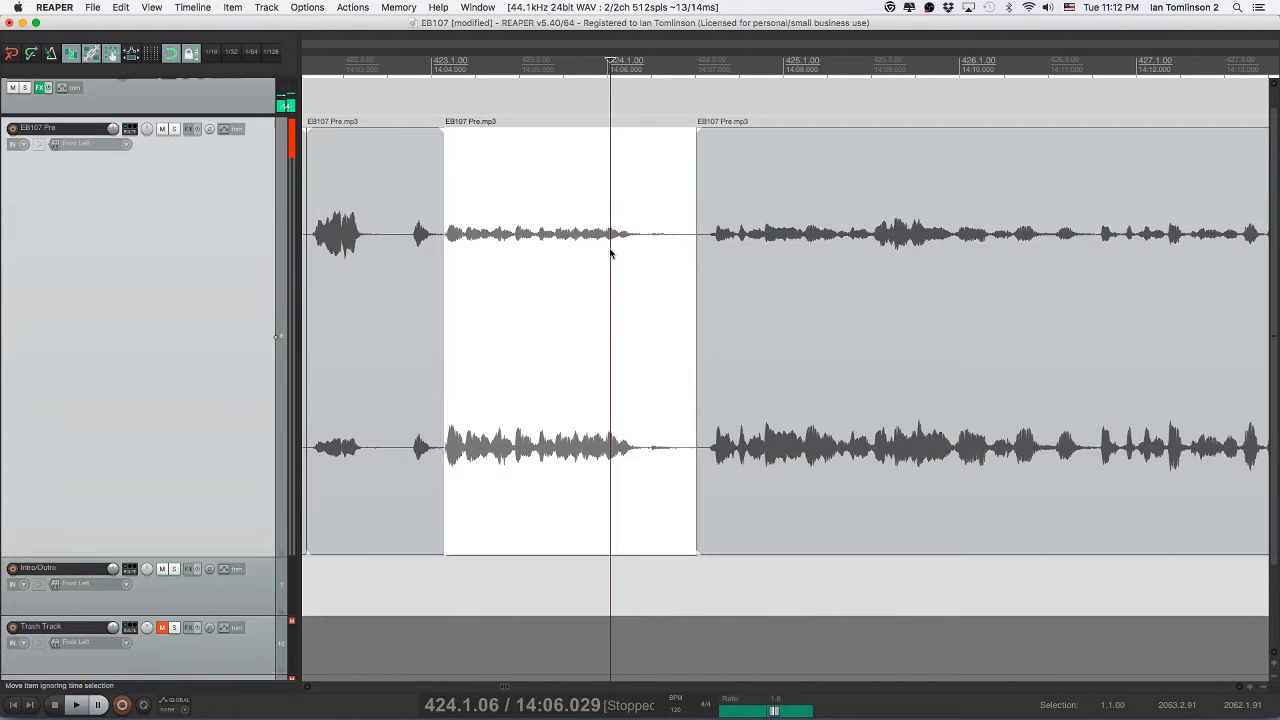
key("Delete")
left_click(400, 251)
key("space")
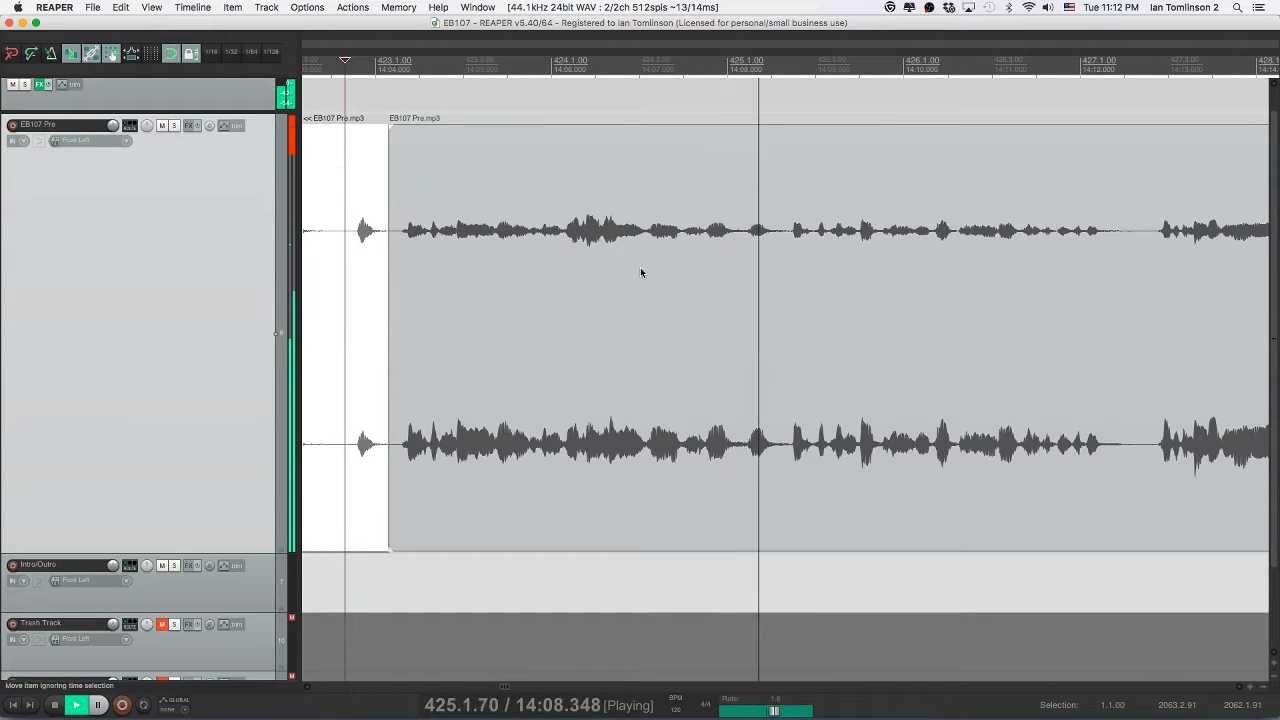
- Listen on through the speech, and replay from about 14:11.1 and 14:11.7 to locate the start of the unwanted words
scroll(641, 272, "up", 2)
scroll(641, 272, "right", 5)
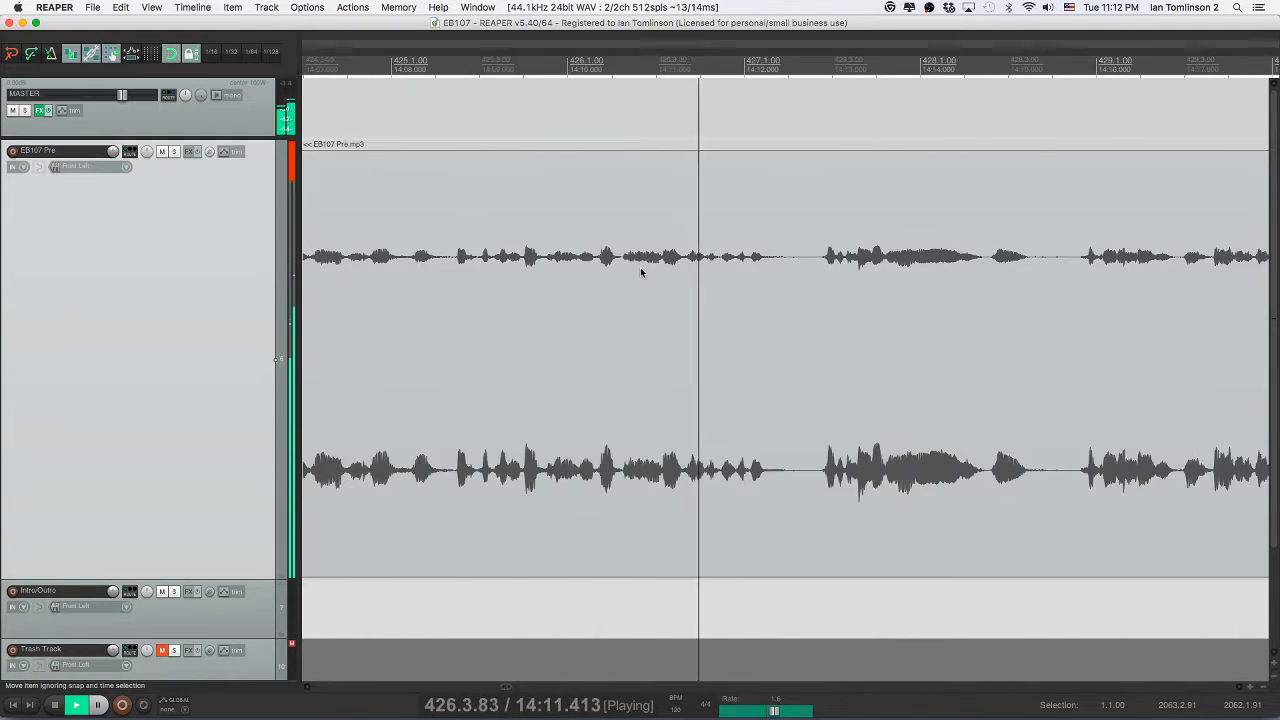
scroll(641, 272, "right", 4)
scroll(626, 274, "right", 1)
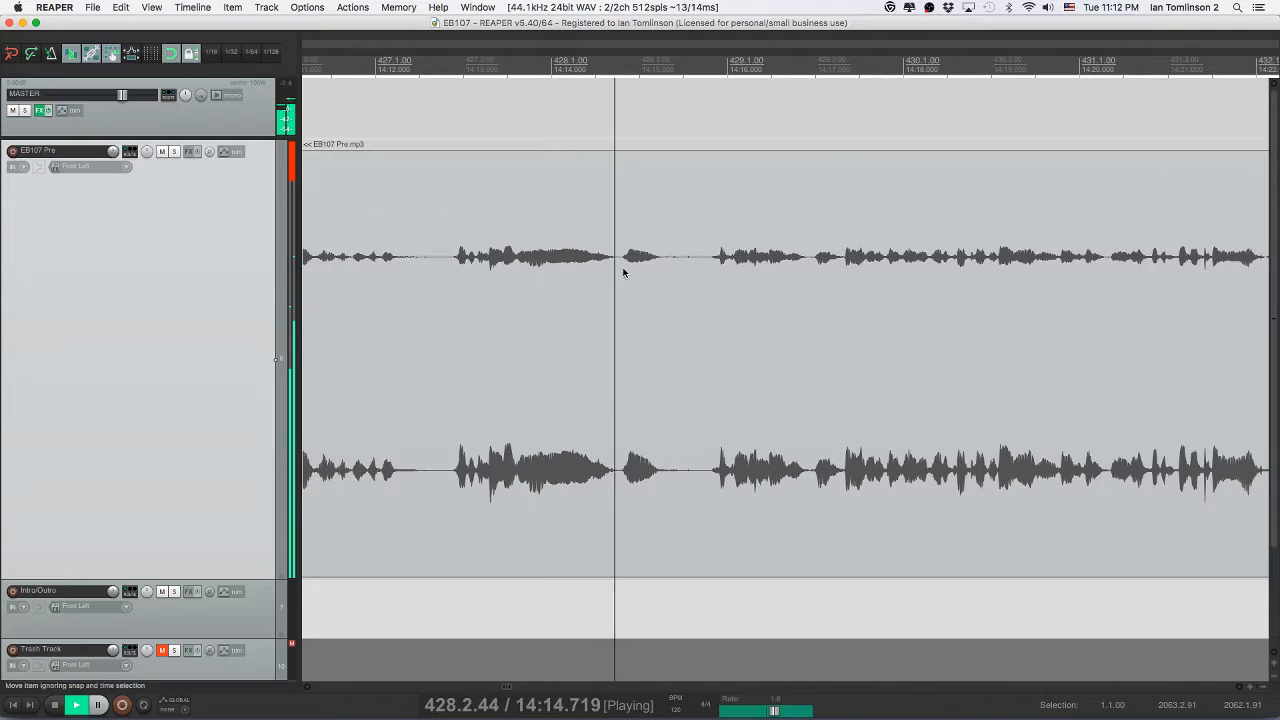
scroll(600, 272, "left", 4)
left_click(596, 270)
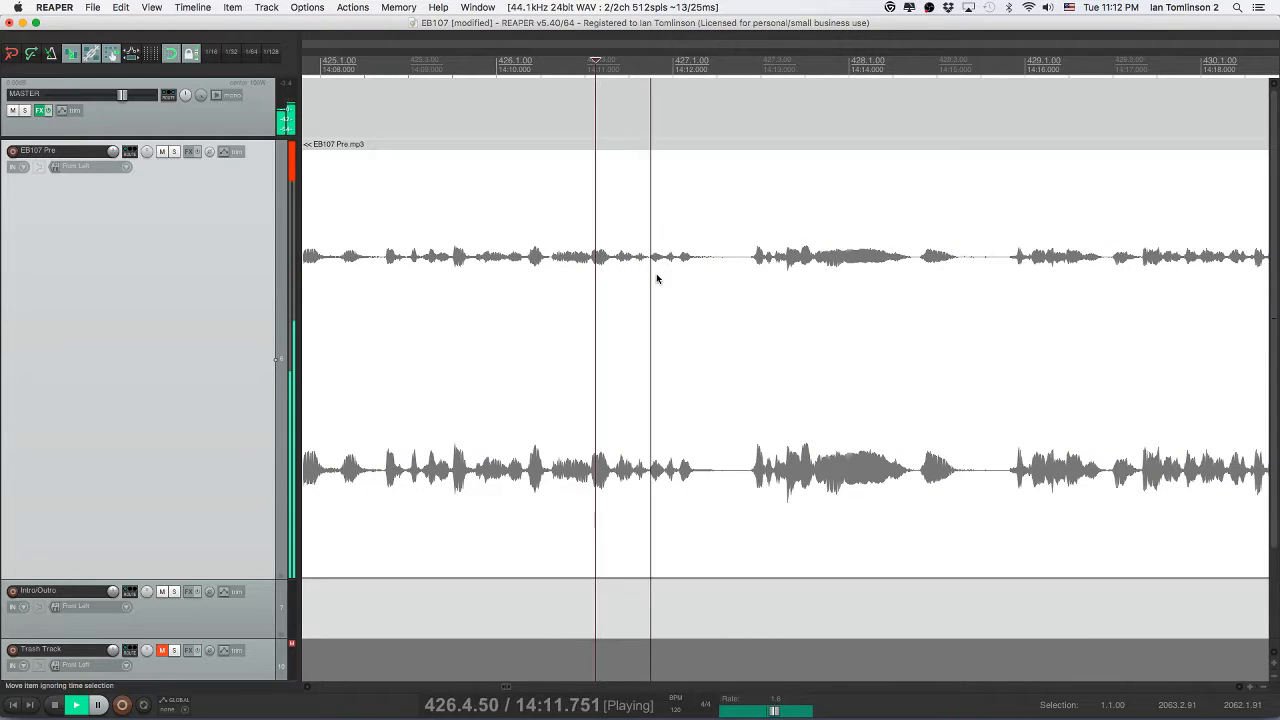
left_click(637, 270)
key("space")
left_click(649, 268)
key("space")
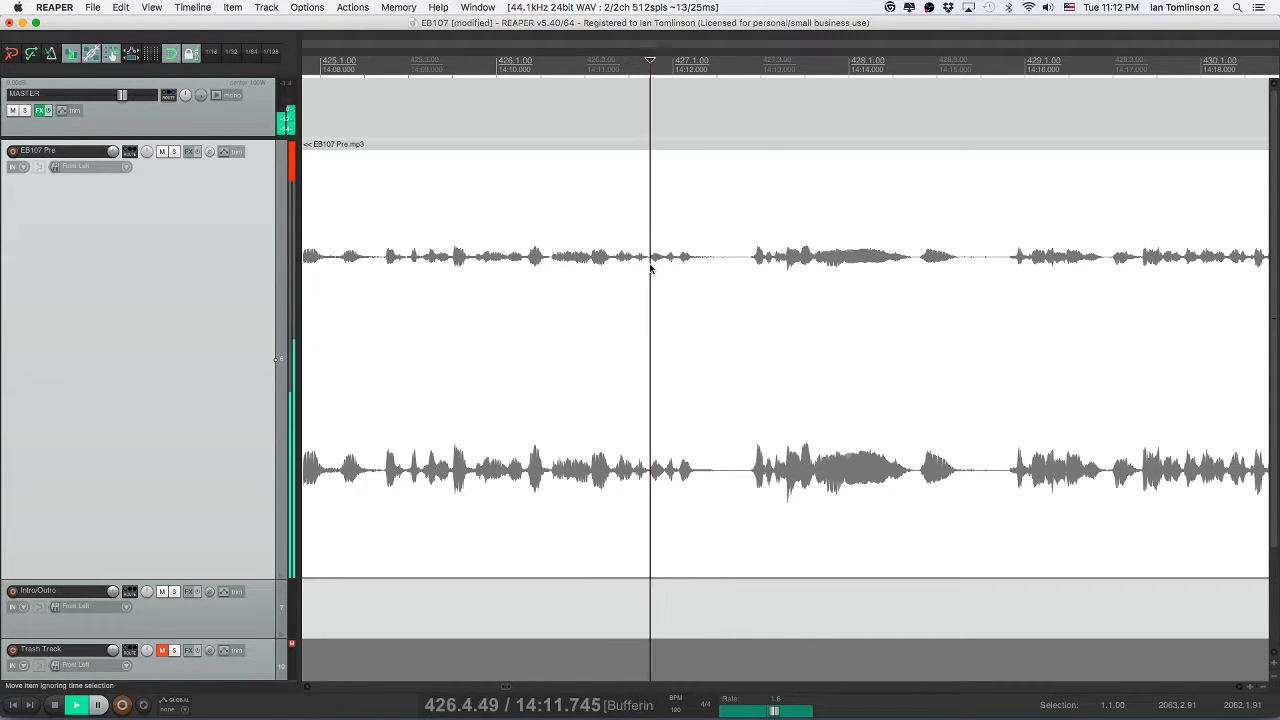
- Cut the words and pause from about 14:11.5 to 14:12.9, play the join from about 14:10.5, and save
left_click(633, 268)
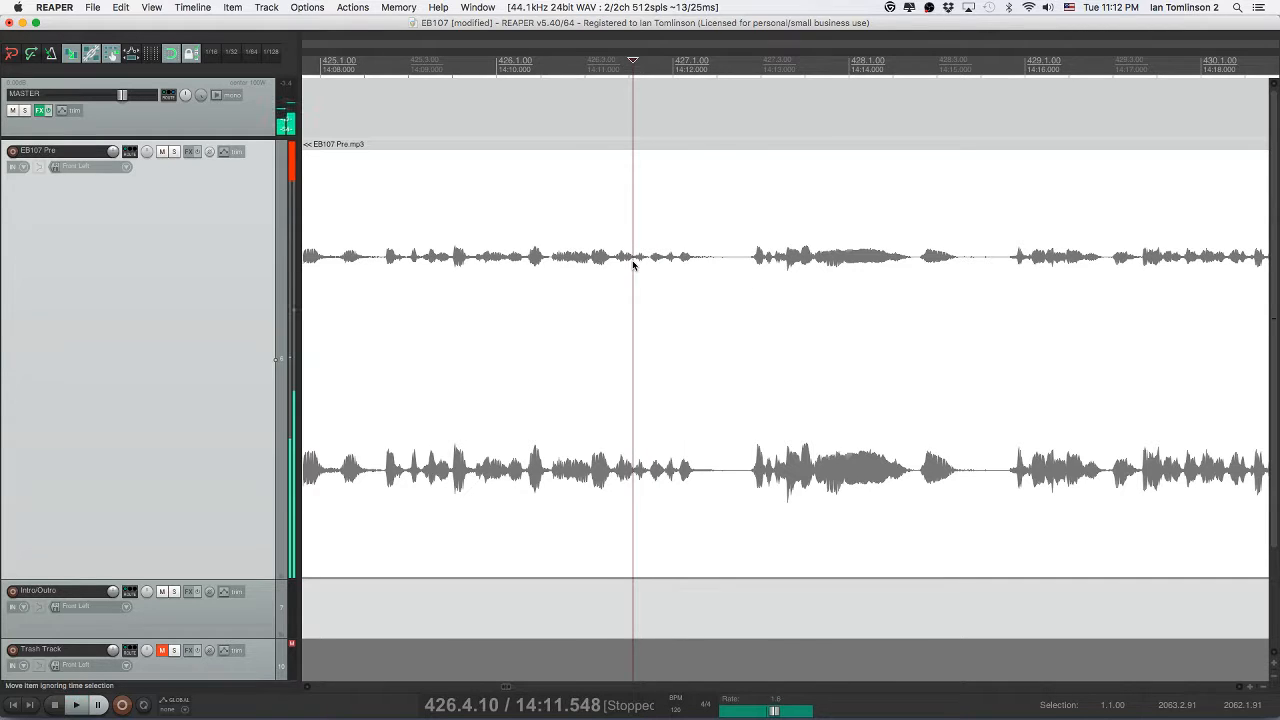
key("s")
left_click(750, 262)
key("s")
left_click(709, 263)
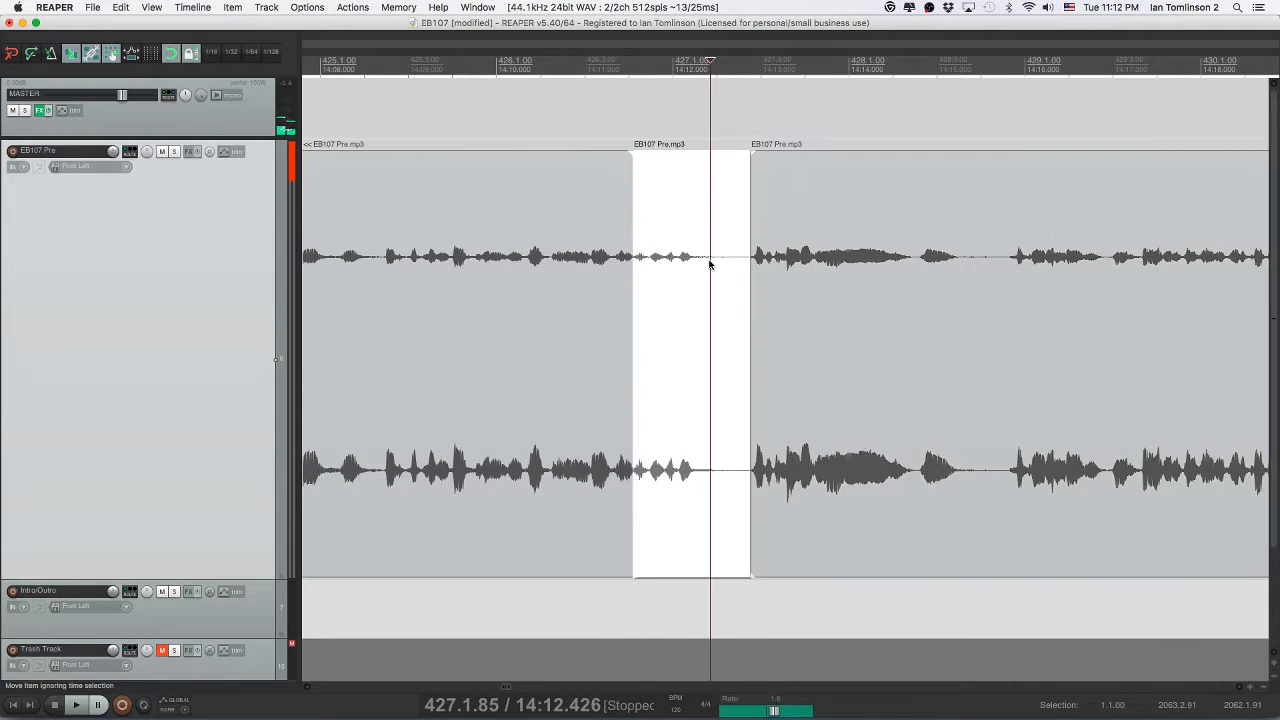
key("Delete")
left_click(543, 262)
key("space")
key("super+s")
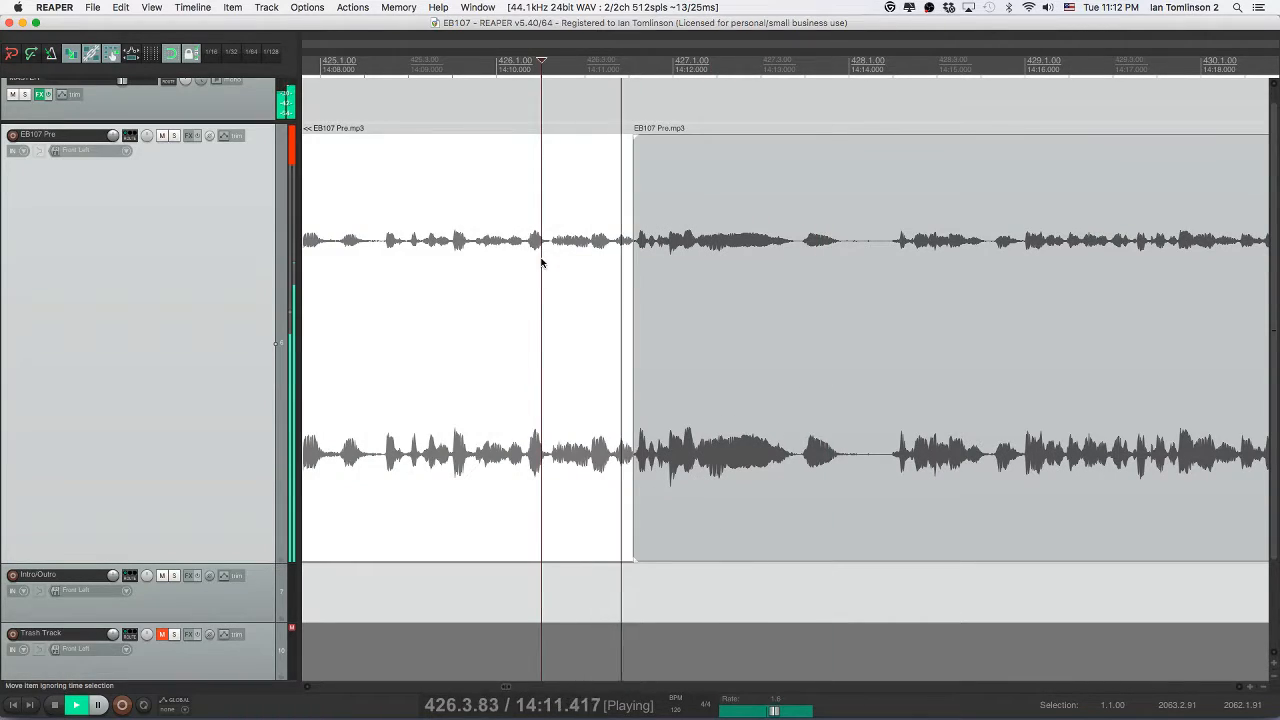
- Move the clip after the 14:11.5 join slightly earlier to overlap it, play from about 14:10.6, and save
key("space")
left_click(655, 285)
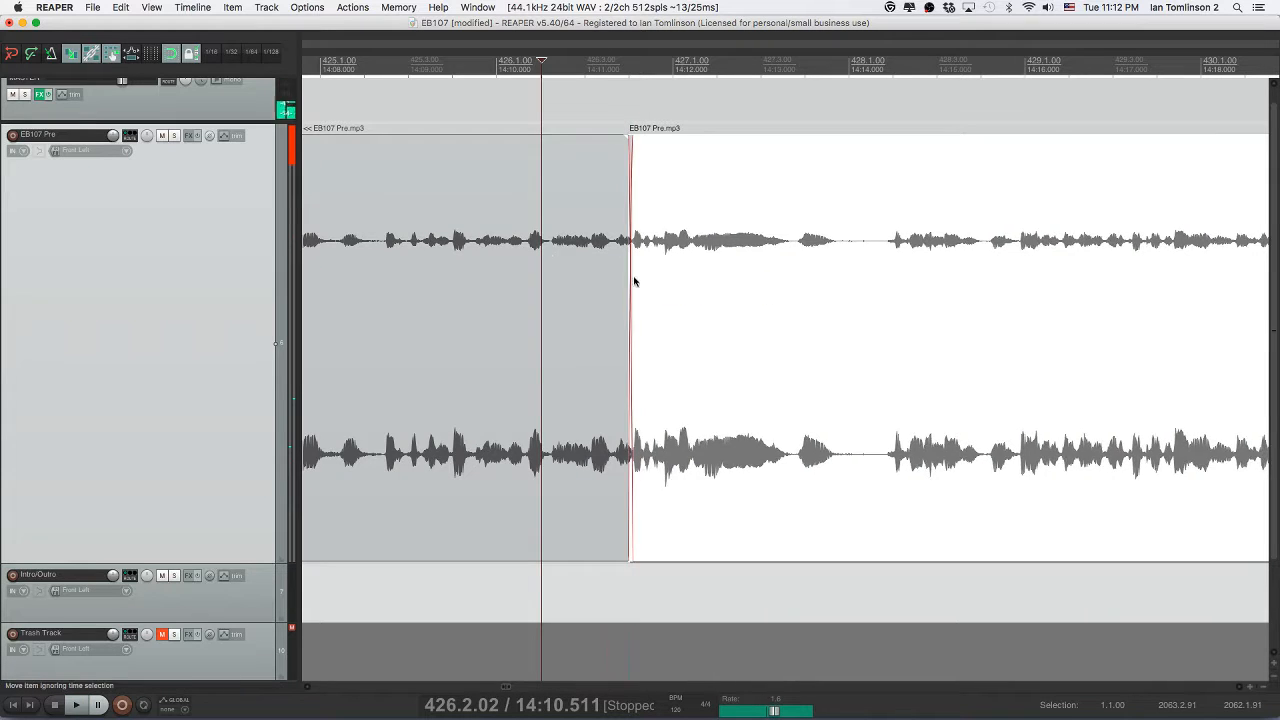
left_click(550, 260)
key("space")
key("super+s")
- Readjust the clip overlap to about 14:11.6, play the join from about 14:10.6, and save
key("space")
mouse_move(675, 277)
left_mouse_down()
mouse_move(701, 278)
mouse_move(631, 274)
mouse_move(650, 275)
left_mouse_up()
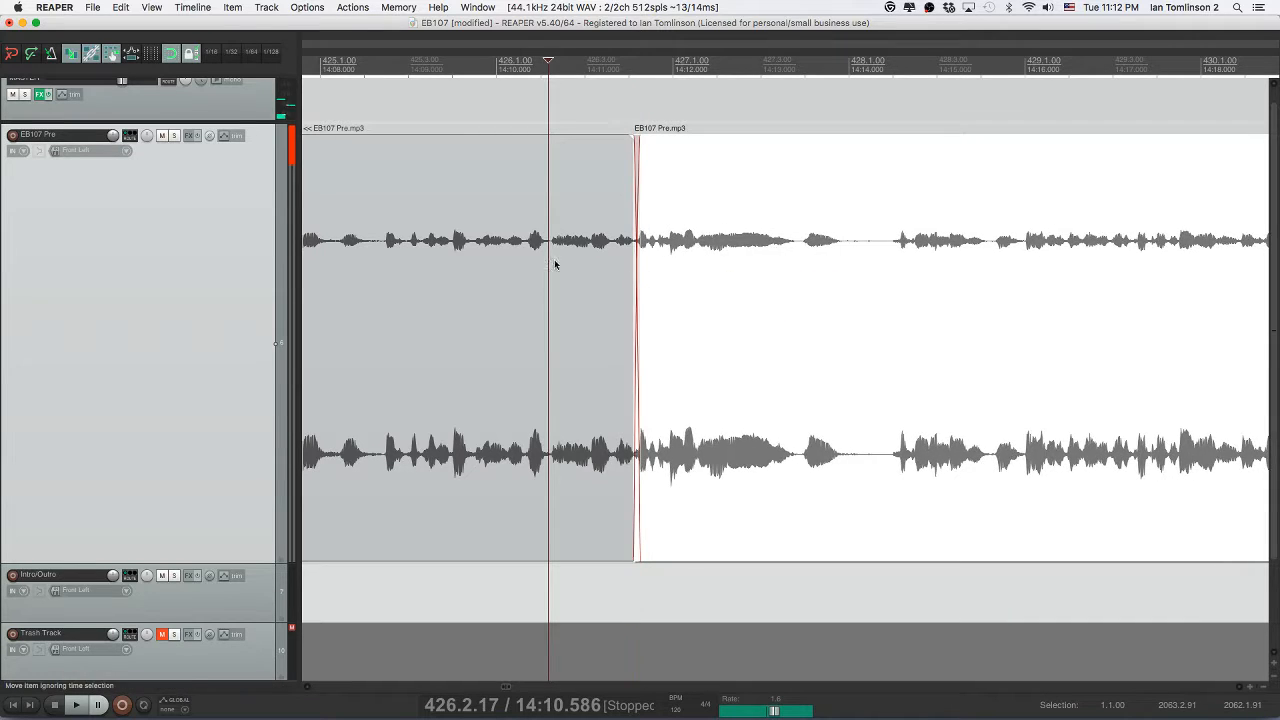
left_click(553, 266)
key("space")
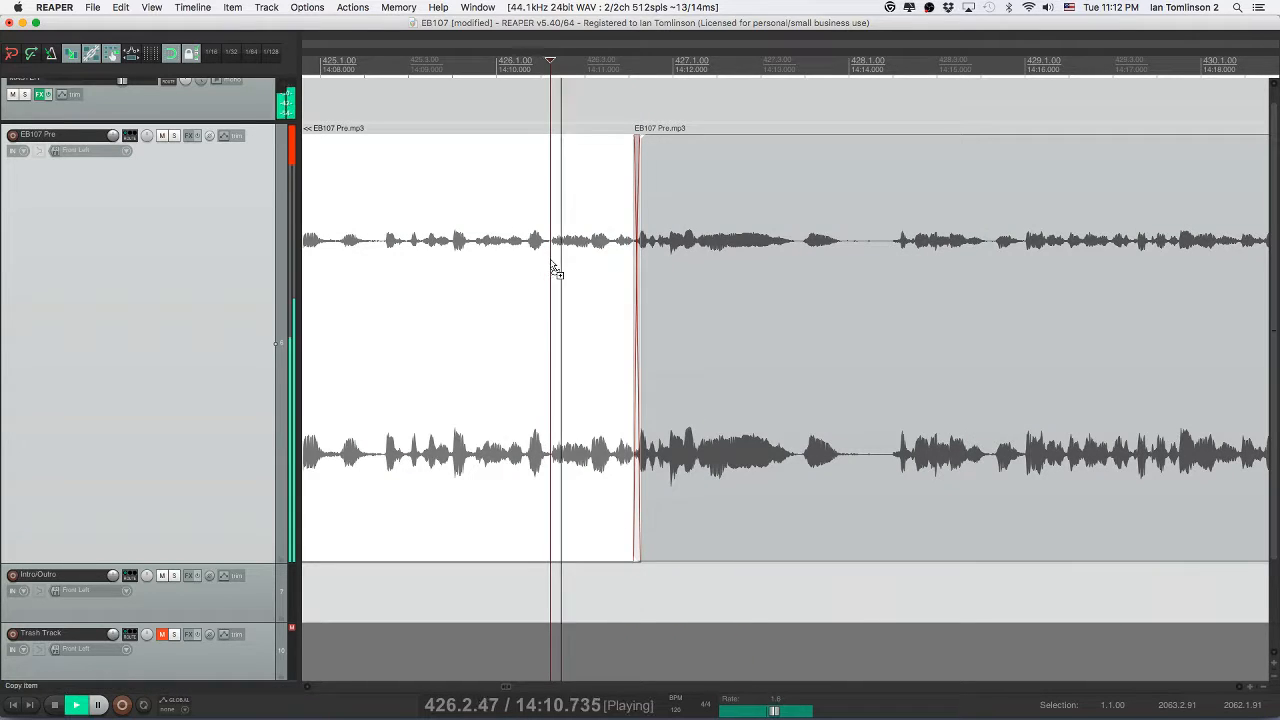
key("super+s")
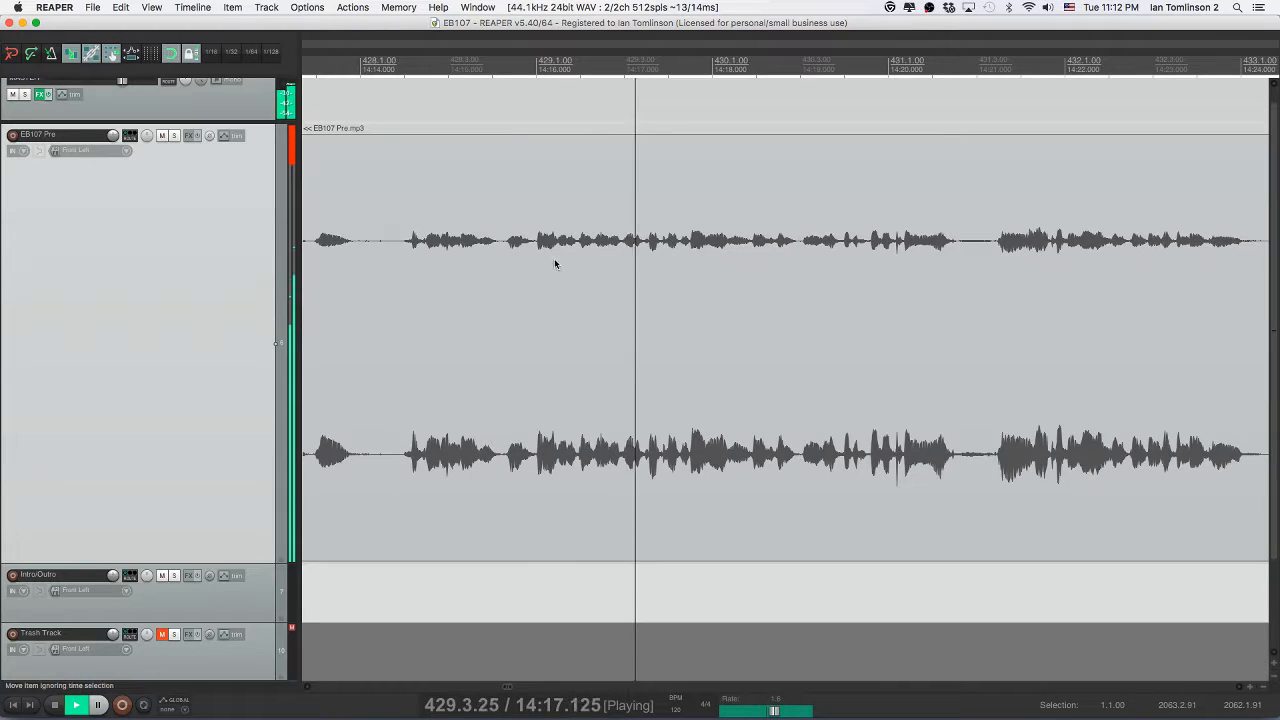
- Cut the short word from about 14:15.6 to 14:16.0 and play the join from about 14:14.7
left_click(502, 247)
left_click(535, 250)
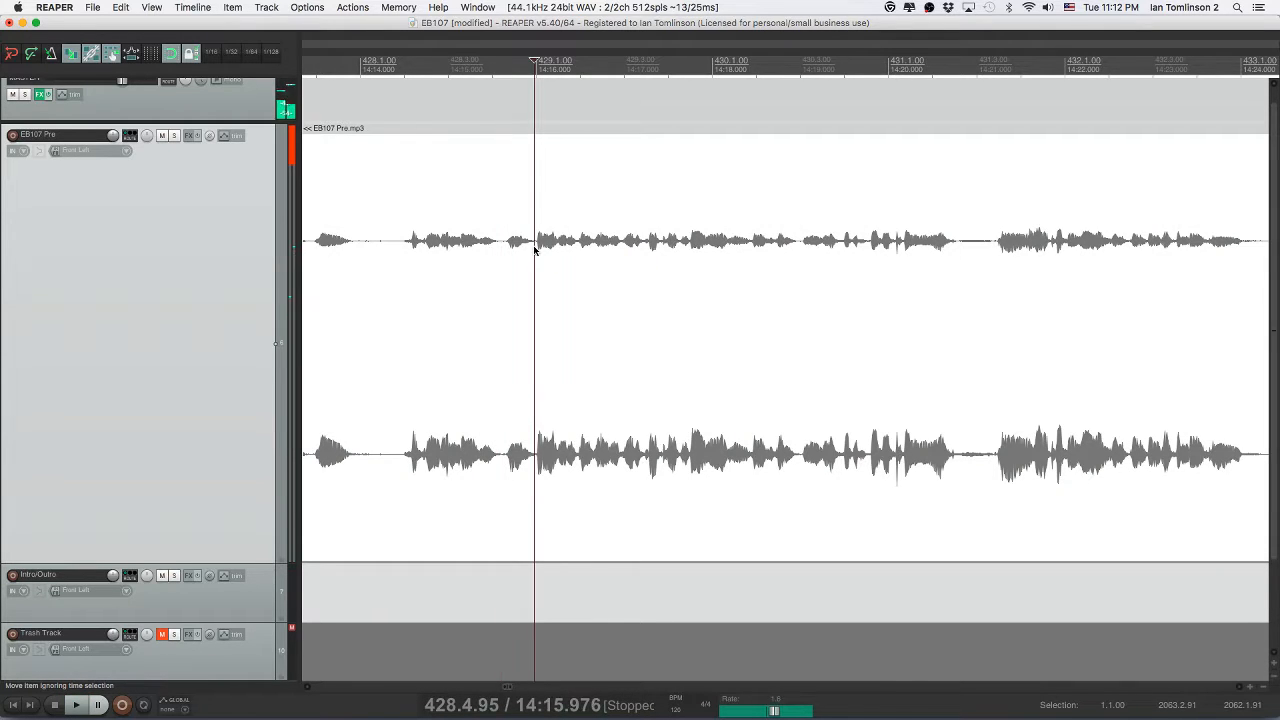
key("s")
left_click(506, 249)
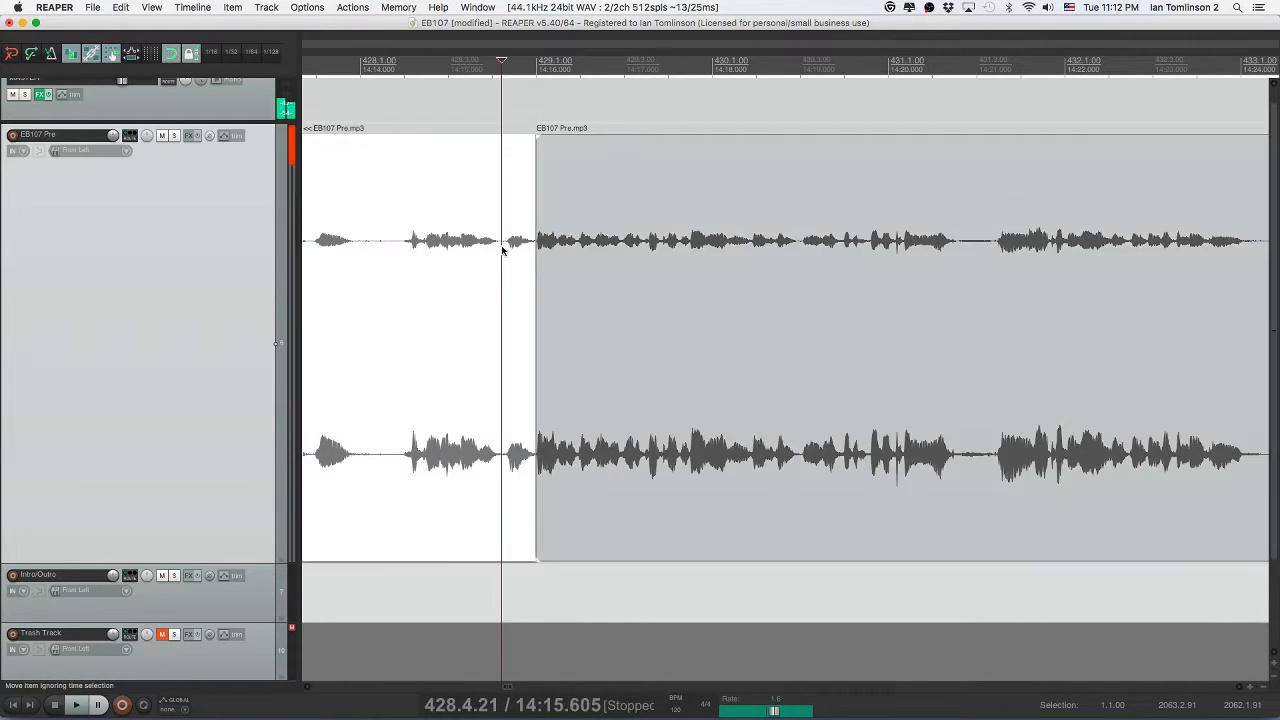
key("s")
key("Delete")
left_click(423, 244)
key("space")
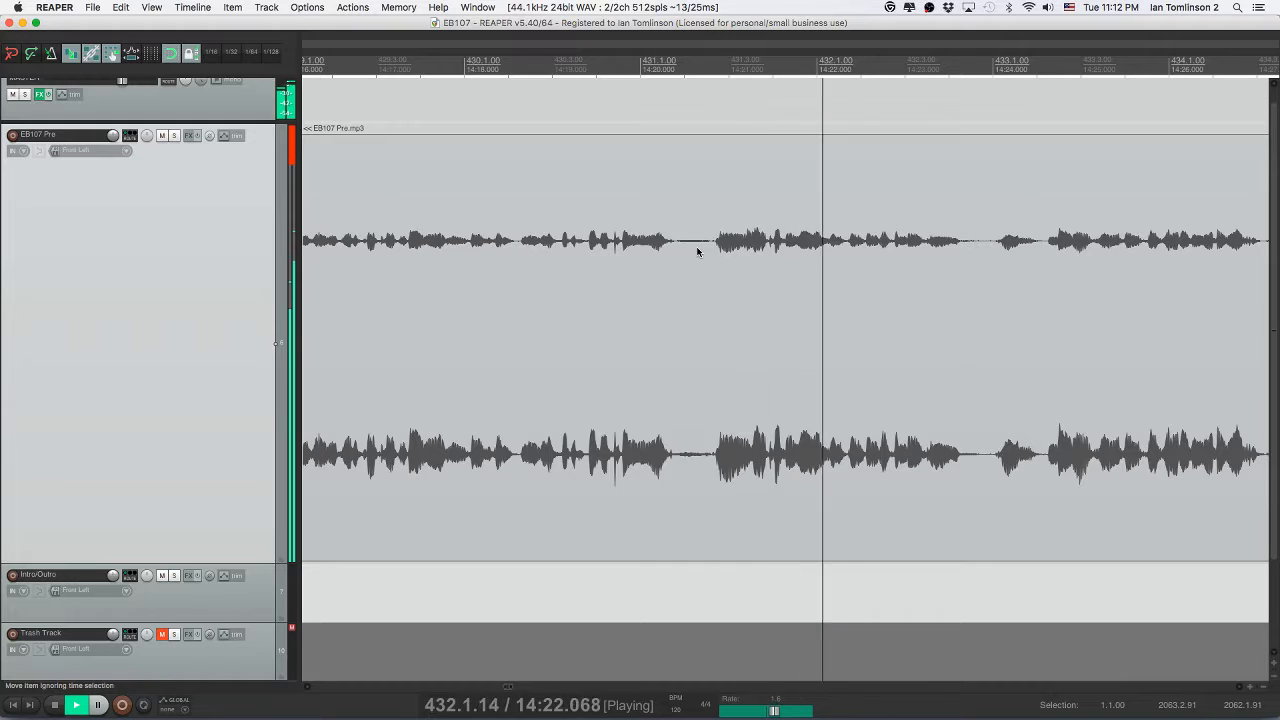
- Replay the passage from about 14:21.0 to check the speech after the short pause
left_click(746, 244)
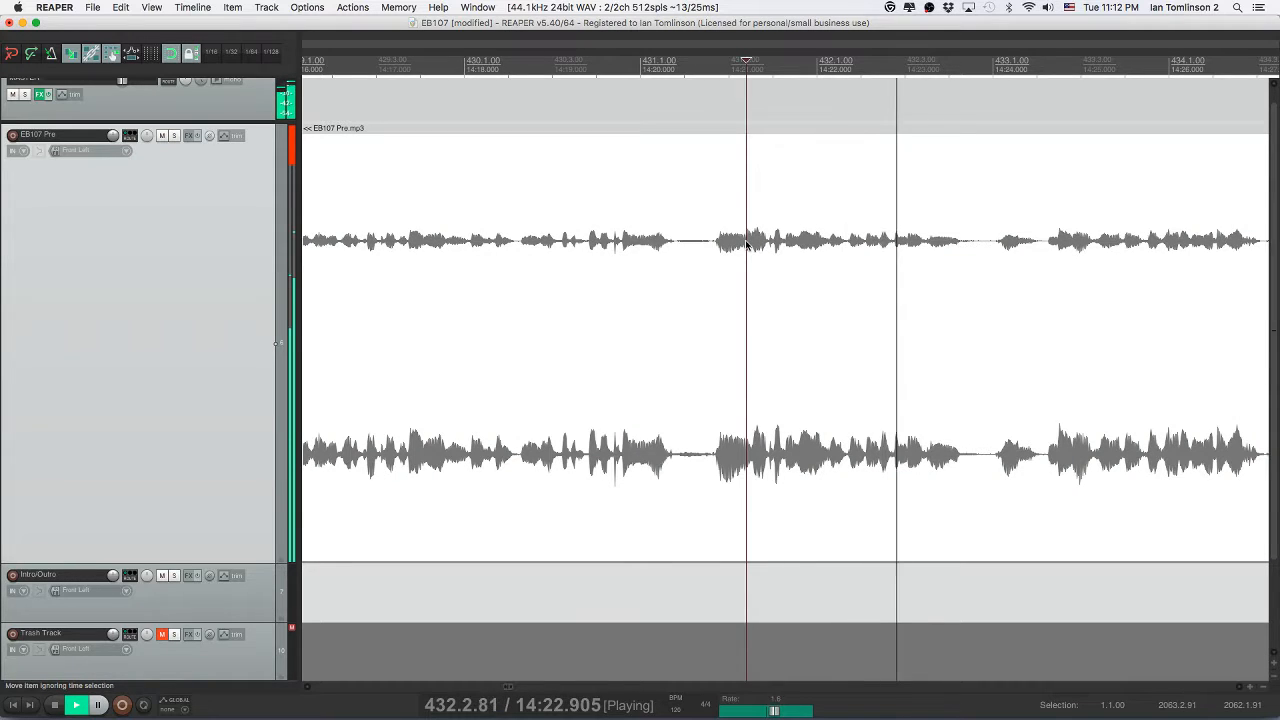
key("space")
key("space")
key("space")
left_click(739, 245)
key("space")
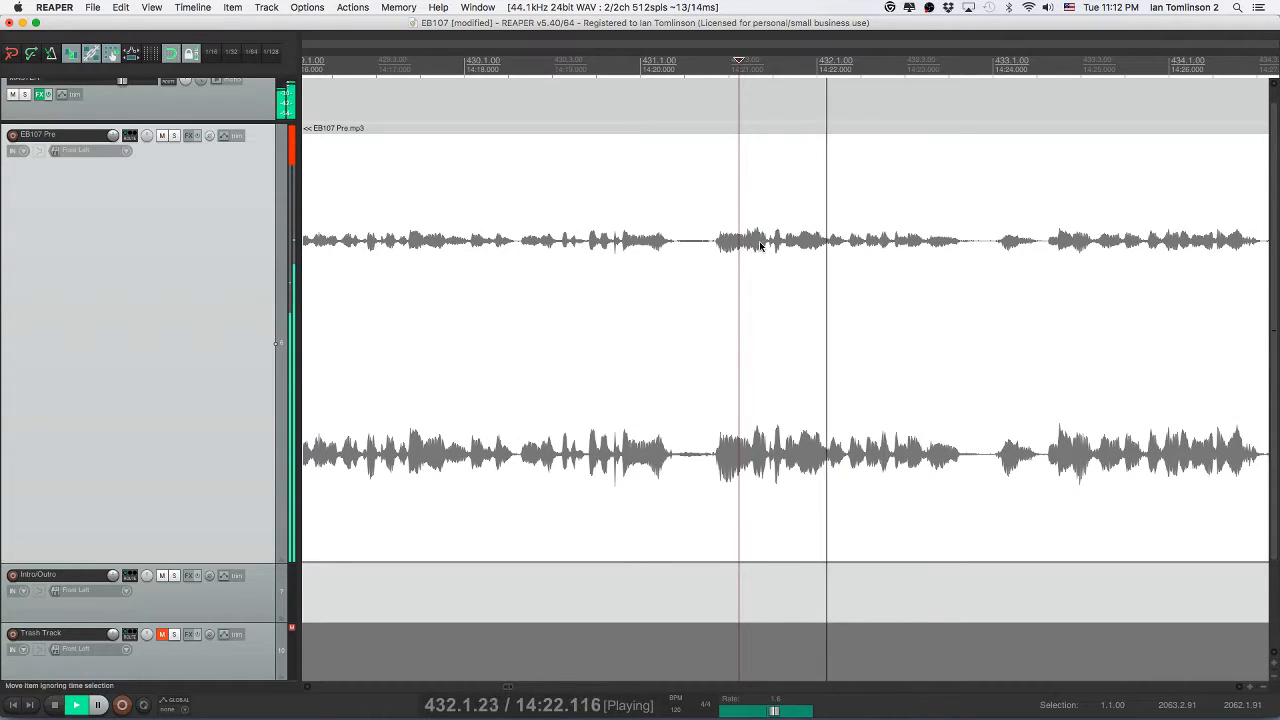
key("space")
left_click(486, 245)
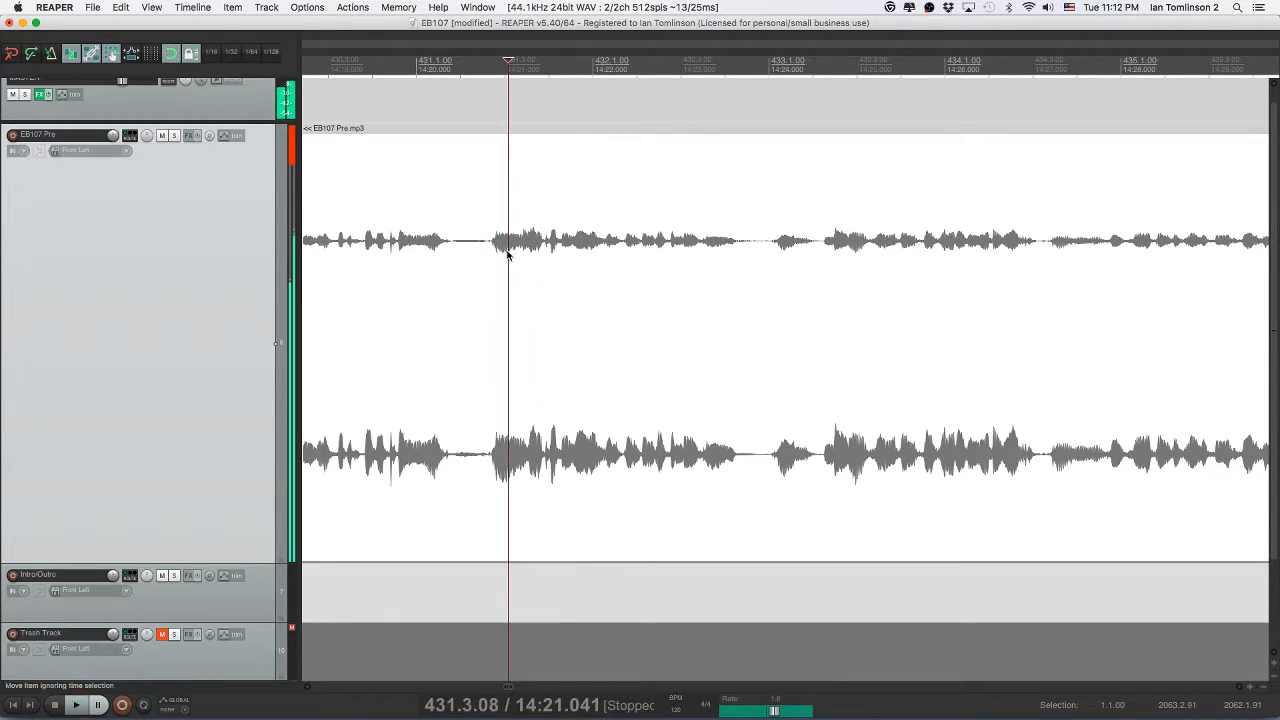
- Listen from about 14:23.0, cut the short sound from about 14:23.8 to 14:24.6, play the join from about 14:23.2, and save
scroll(540, 250, "right", 3)
left_click(600, 255)
key("space")
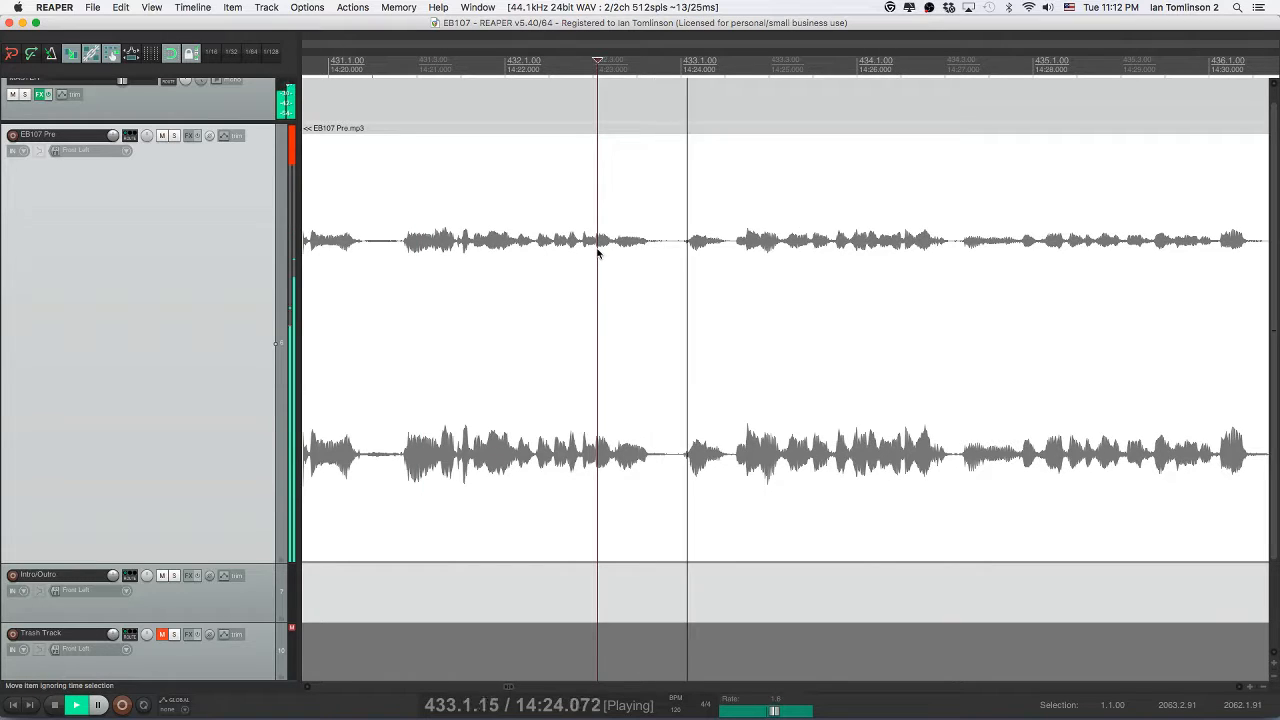
left_click(664, 253)
key("s")
key("s")
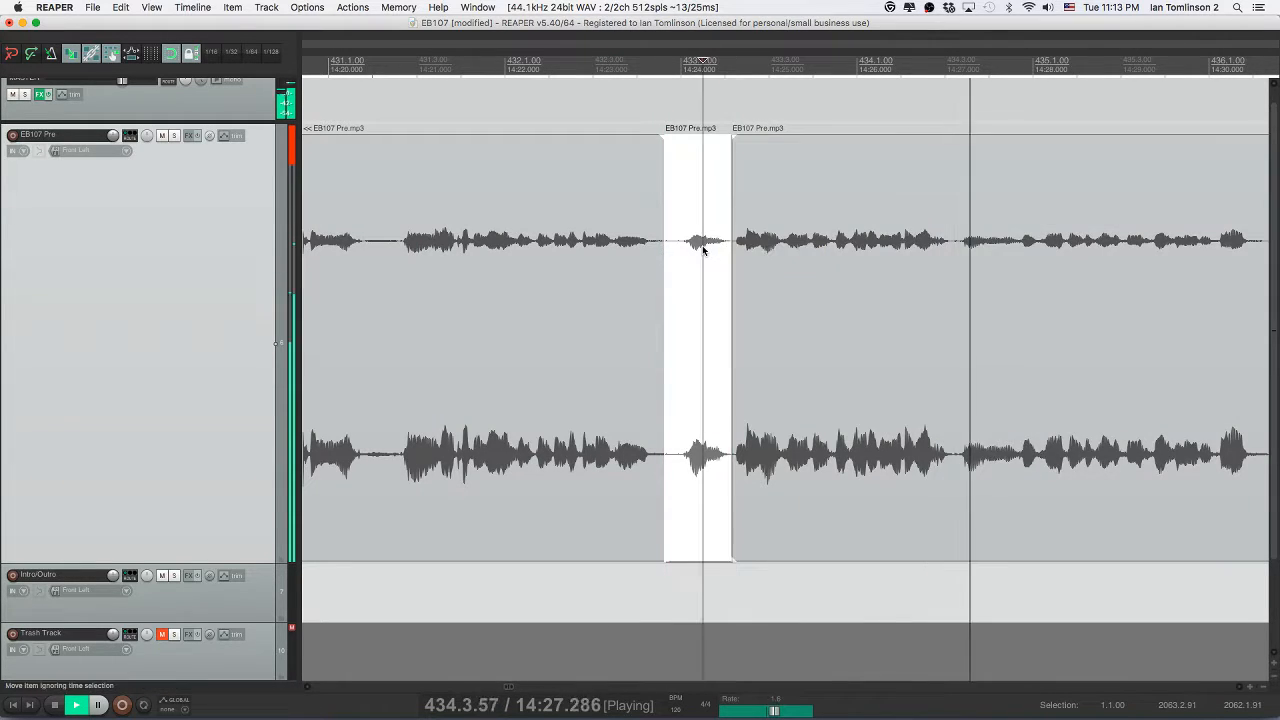
key("Delete")
left_click(611, 253)
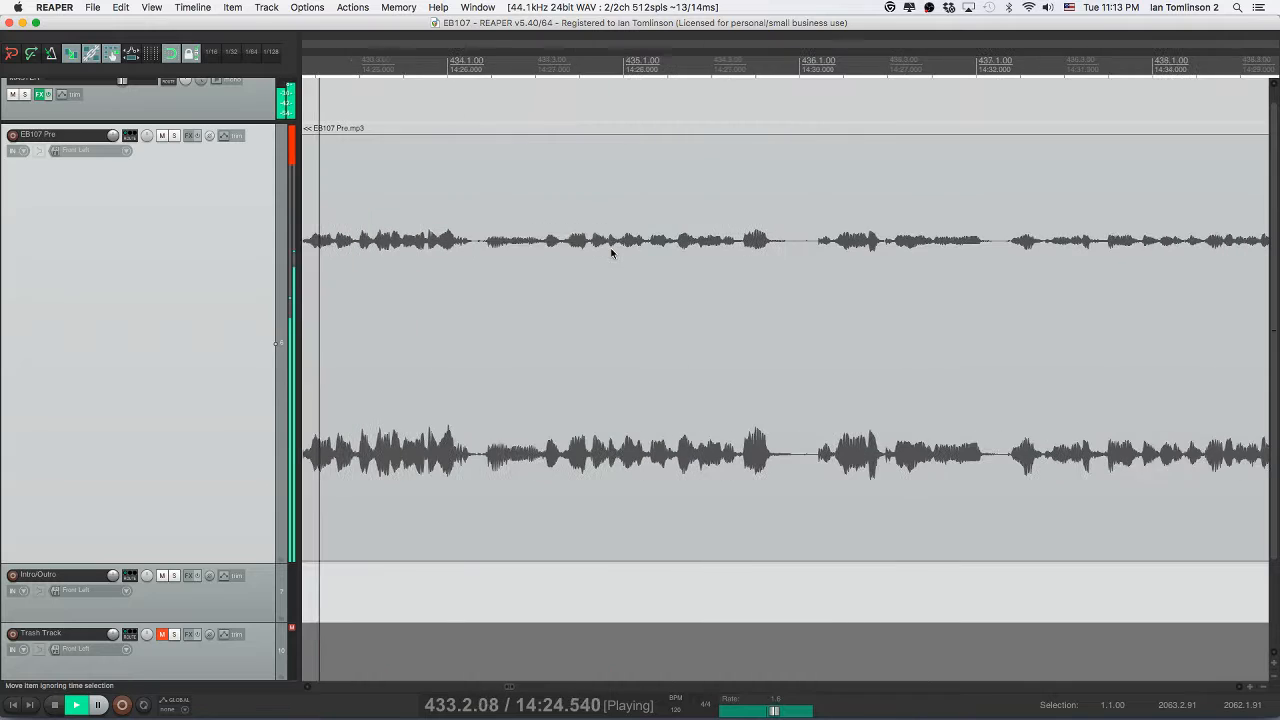
- Cut the filler sound from about 14:26.3 to 14:27.0, play the join from about 14:25.5, and save
left_click(479, 250)
key("space")
key("s")
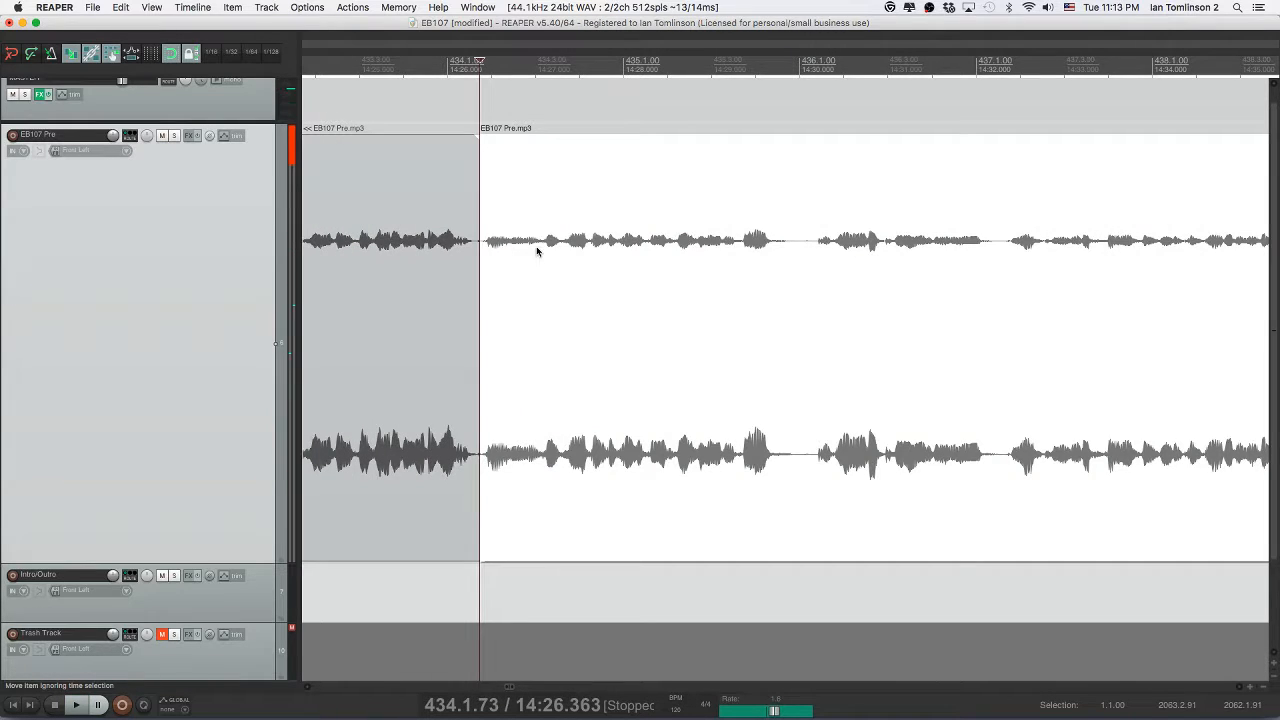
left_click(543, 251)
key("s")
left_click(503, 252)
key("Delete")
left_click(410, 260)
left_click(410, 260)
key("space")
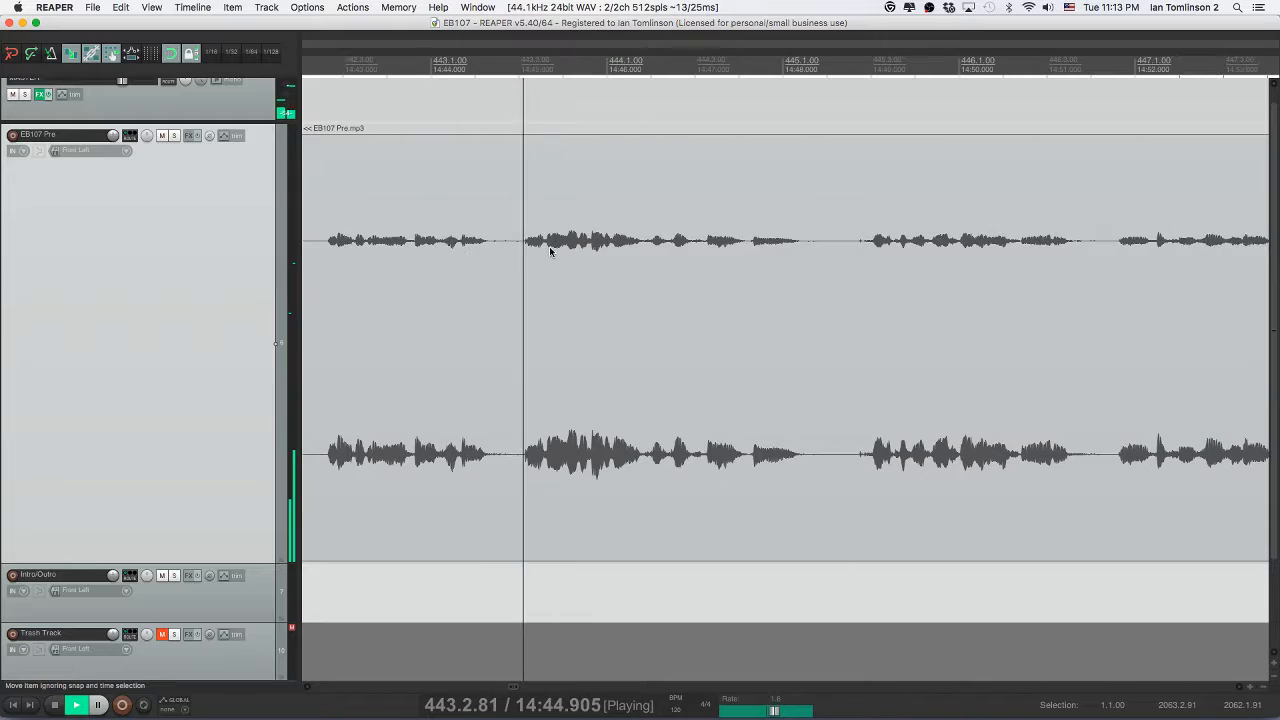
- Cut the section from about 14:44.8 to 14:45.3 out of the EB107 Pre track and play across the edit
key("space")
left_click(546, 244)
key("s")
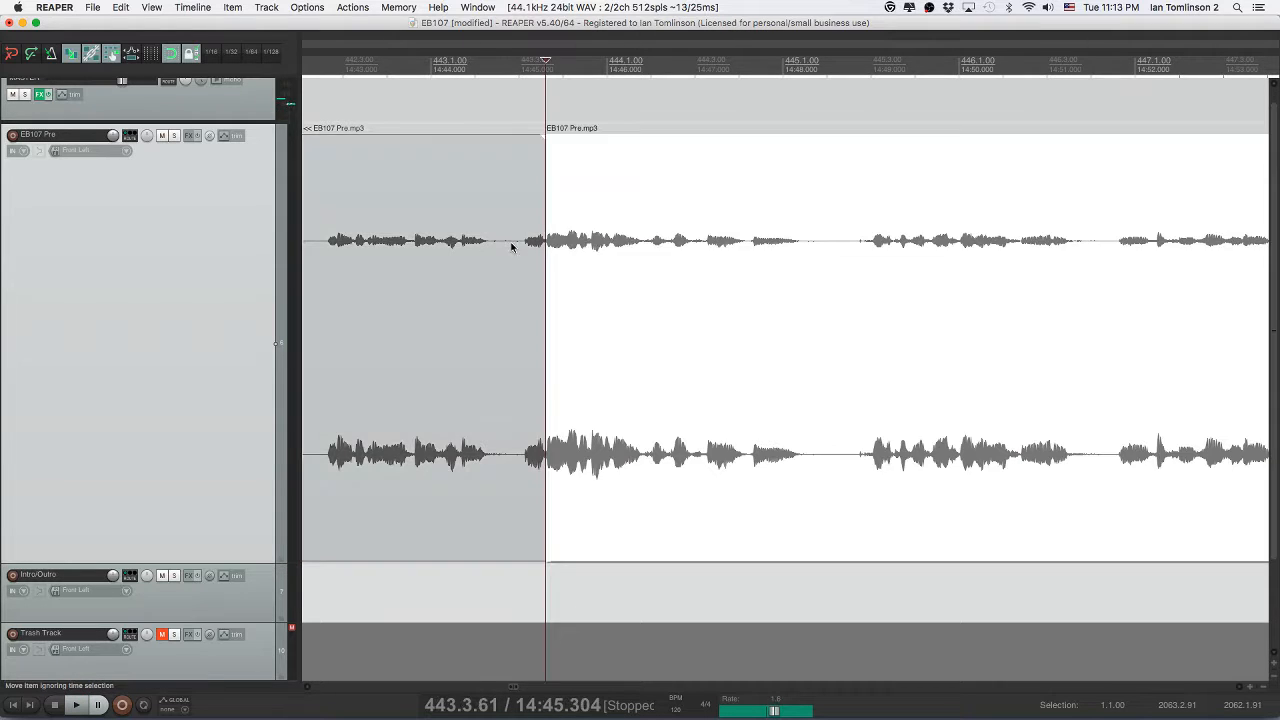
left_click(503, 247)
key("s")
key("Delete")
left_click(459, 244)
key("space")
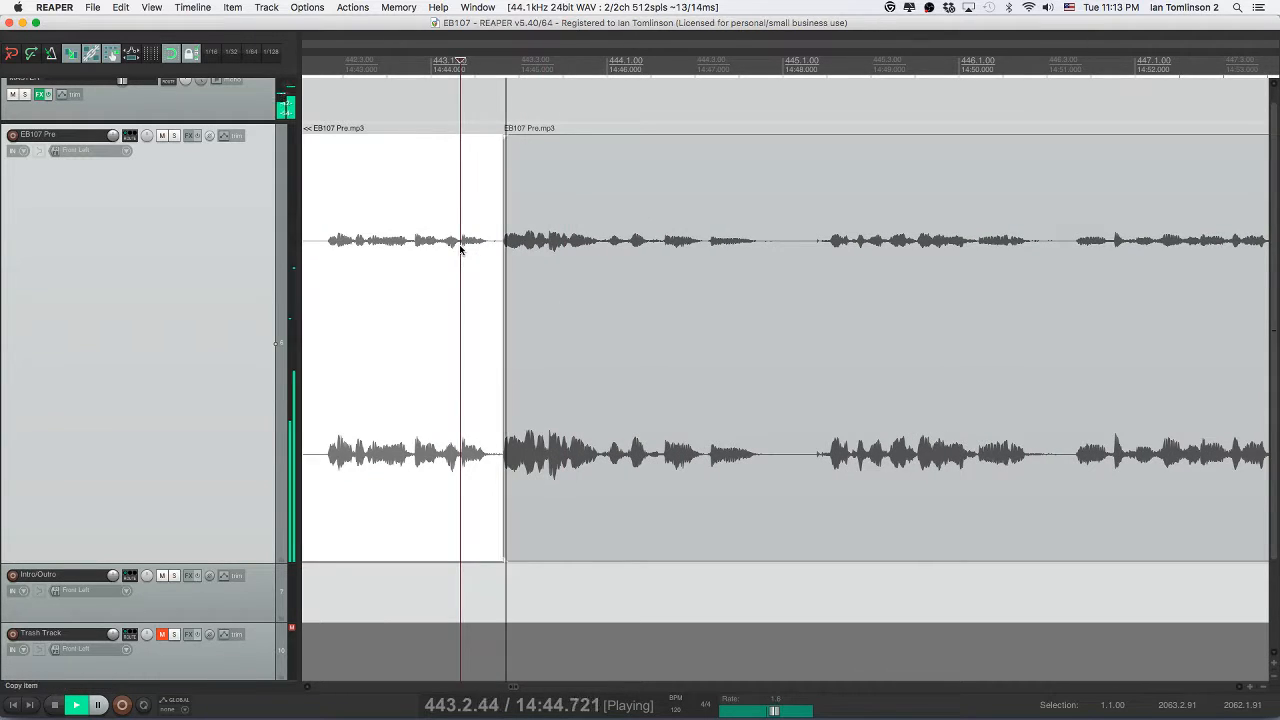
- Cut the phrase and pause from about 14:47.1 to 14:48.4 out of the EB107 Pre track and play across the edit
left_click(641, 247)
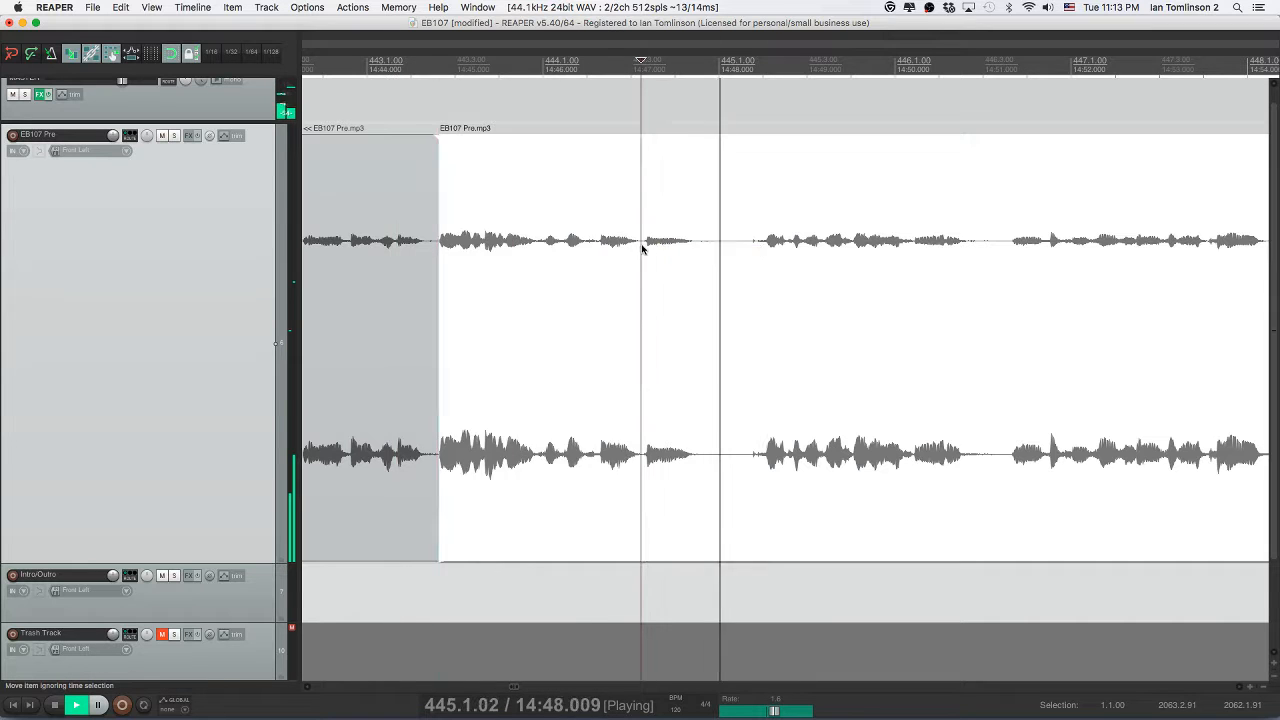
key("s")
left_click(754, 246)
key("s")
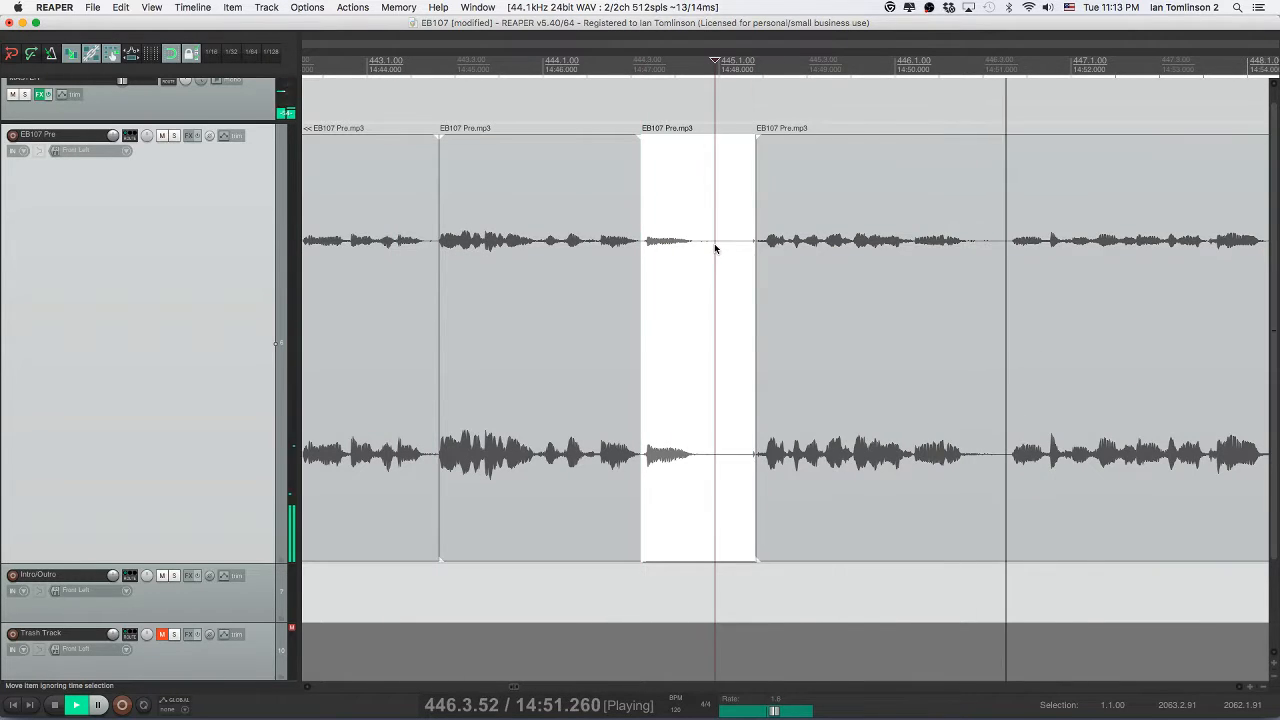
key("Delete")
left_click(587, 250)
key("space")
key("space")
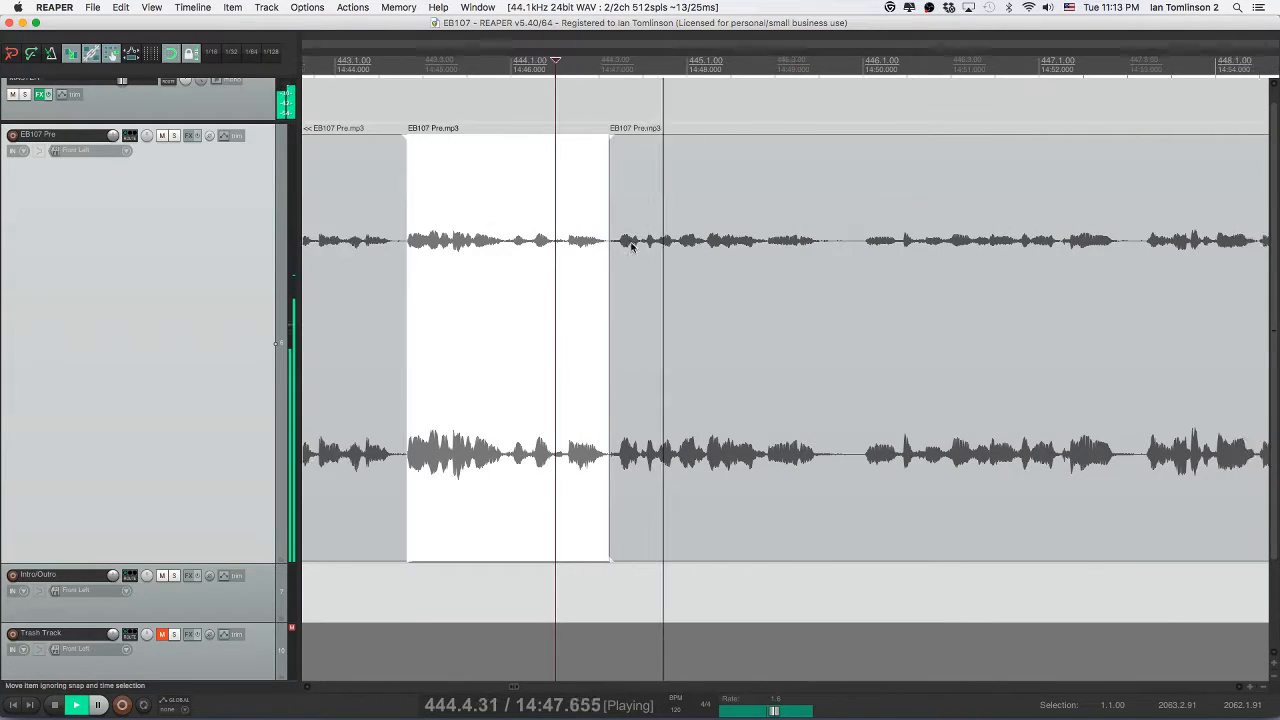
- Split the EB107 Pre recording at about 14:49.6 and 14:50.4 and delete the section between the splits
left_click(623, 249)
key("s")
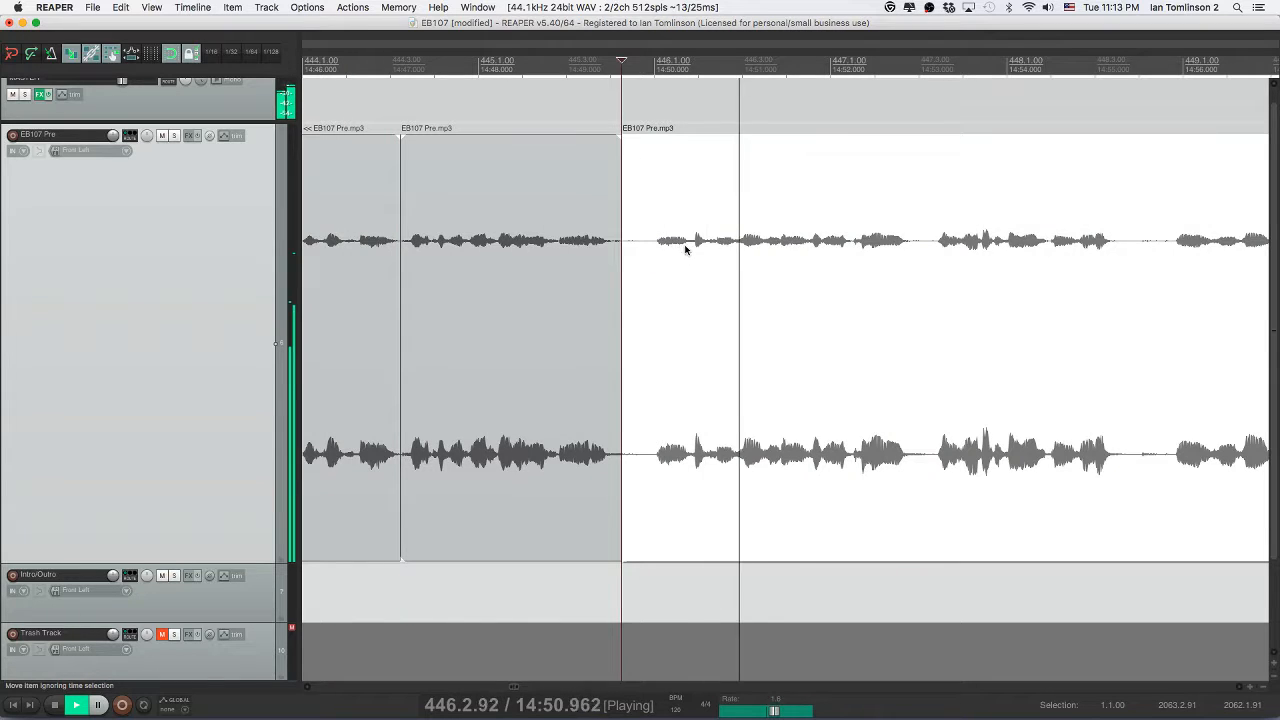
left_click(692, 247)
key("s")
left_click(653, 250)
key("Delete")
- Shift the clip after the 14:49.6 cut slightly earlier to overlap the preceding clip, and play through the edit
left_click(637, 250)
key("space")
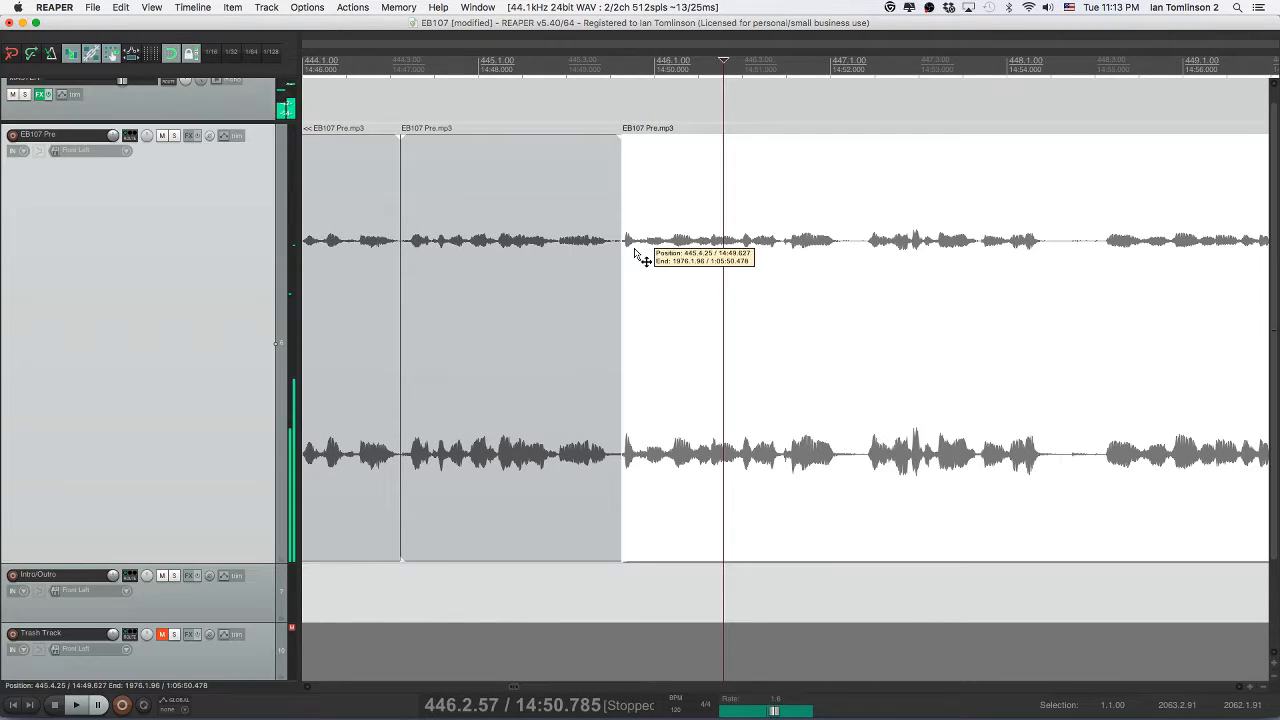
left_click(563, 249)
key("space")
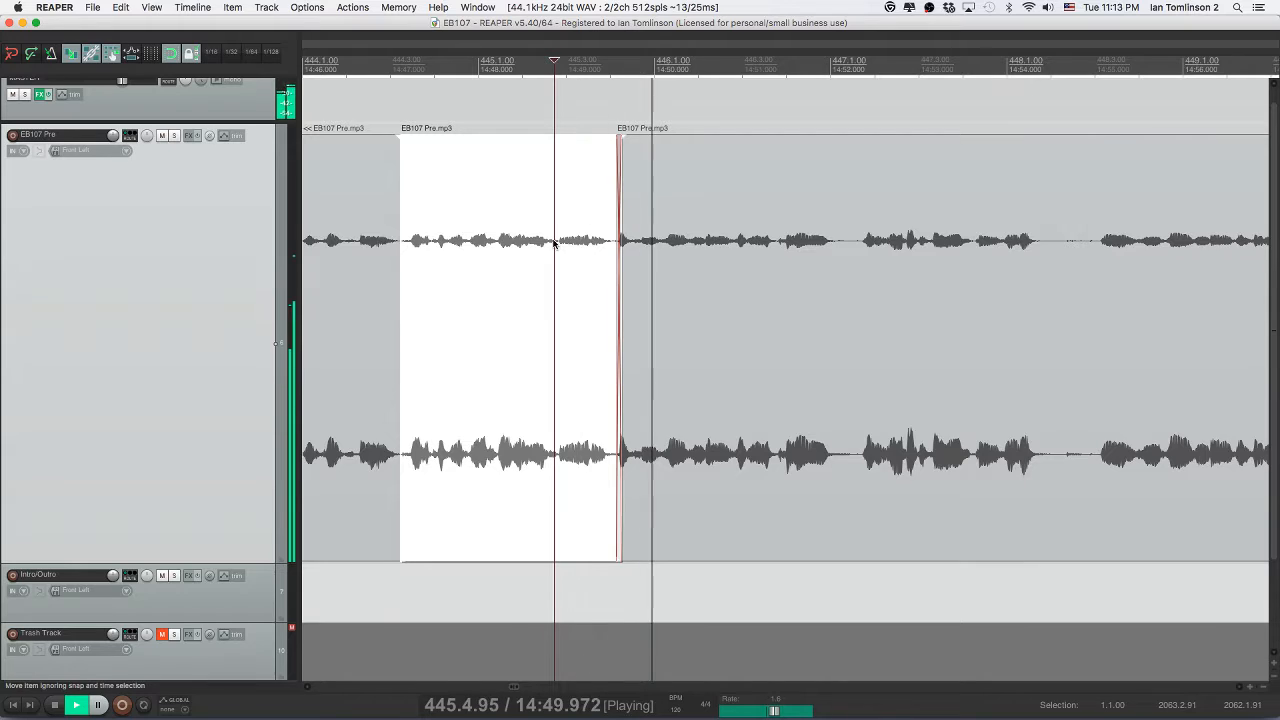
left_click(431, 242)
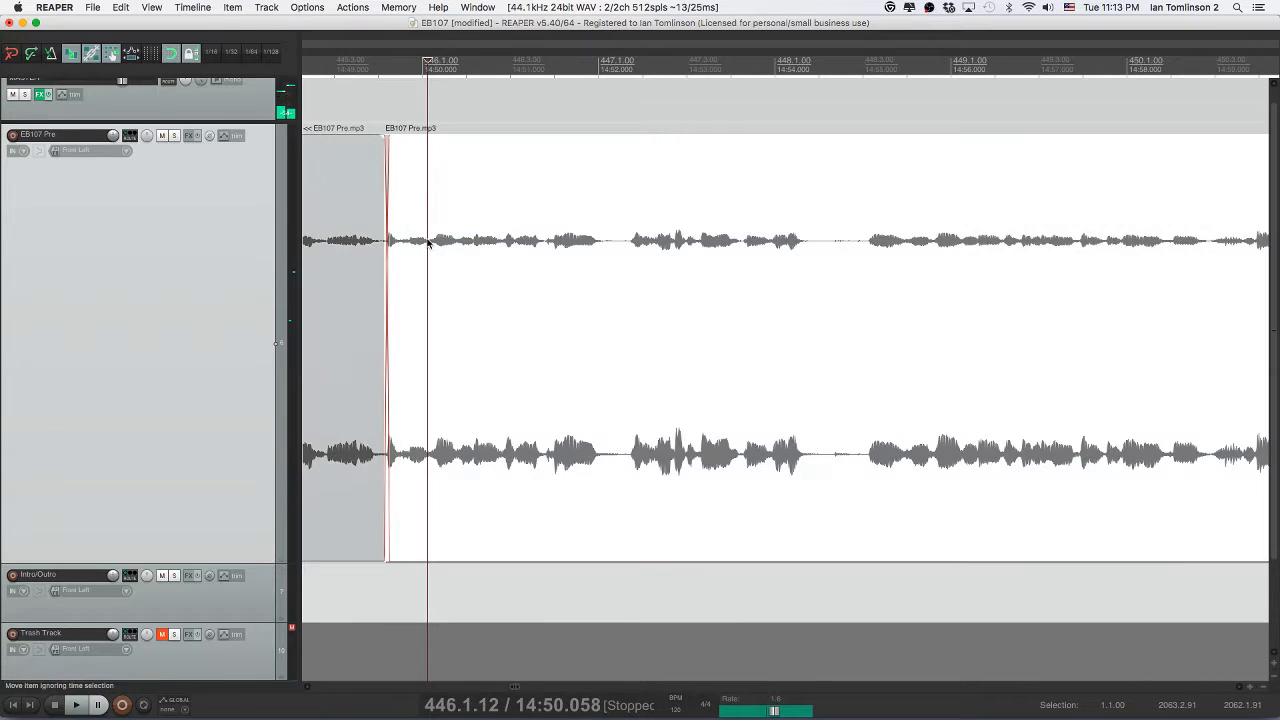
key("space")
left_click(458, 248)
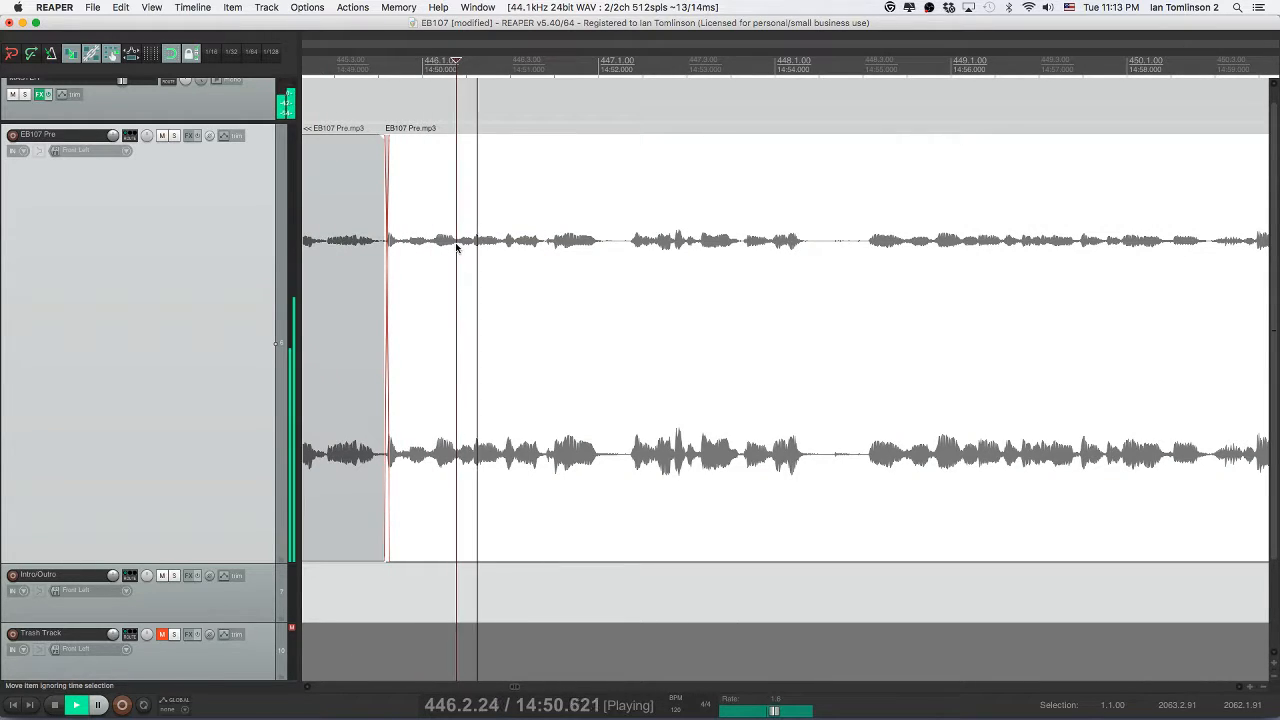
scroll(600, 243, "right", 3)
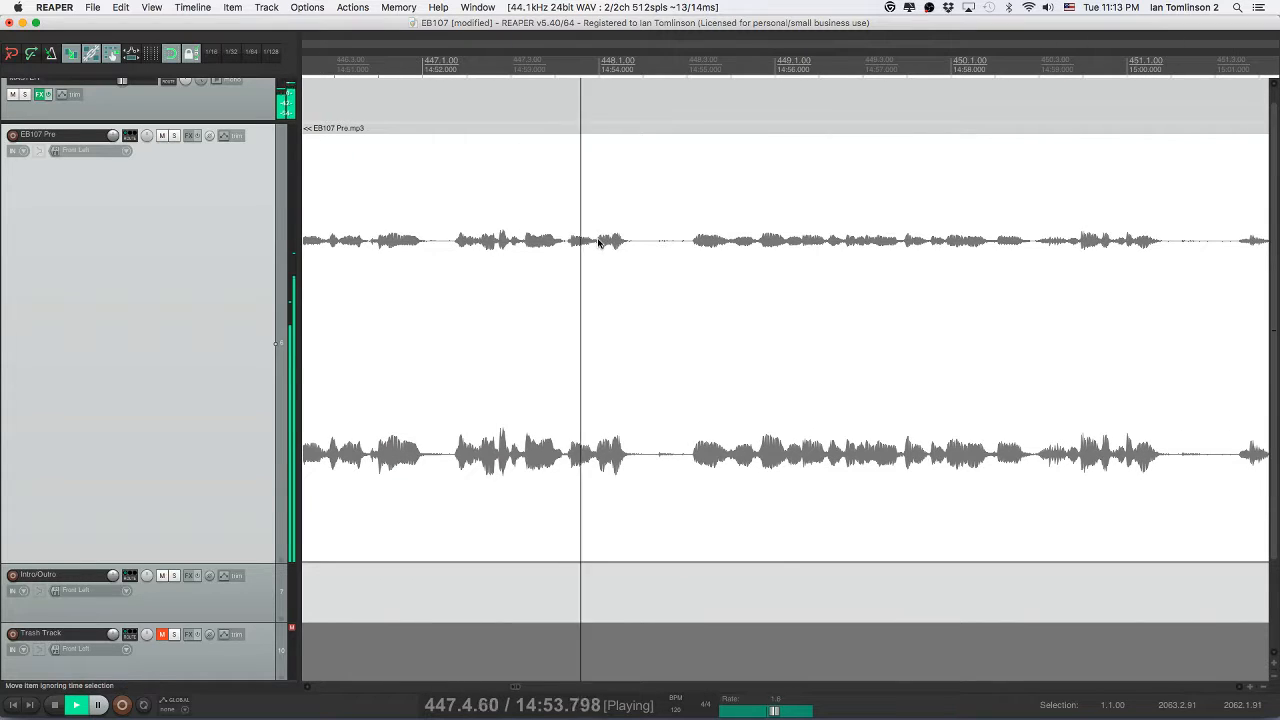
- Cut the short section from about 14:53.6 to 14:53.95 out of the EB107 Pre track and play across the edit
key("space")
key("s")
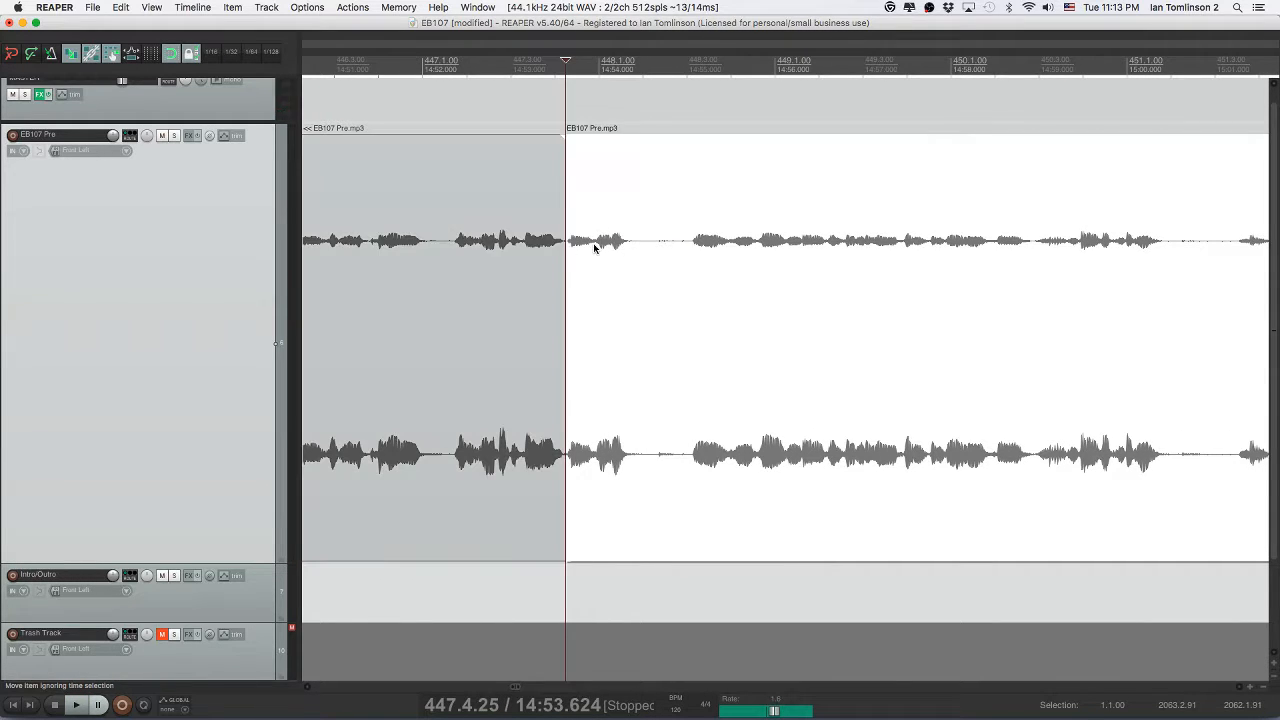
left_click(595, 247)
key("s")
left_click(576, 248)
key("Delete")
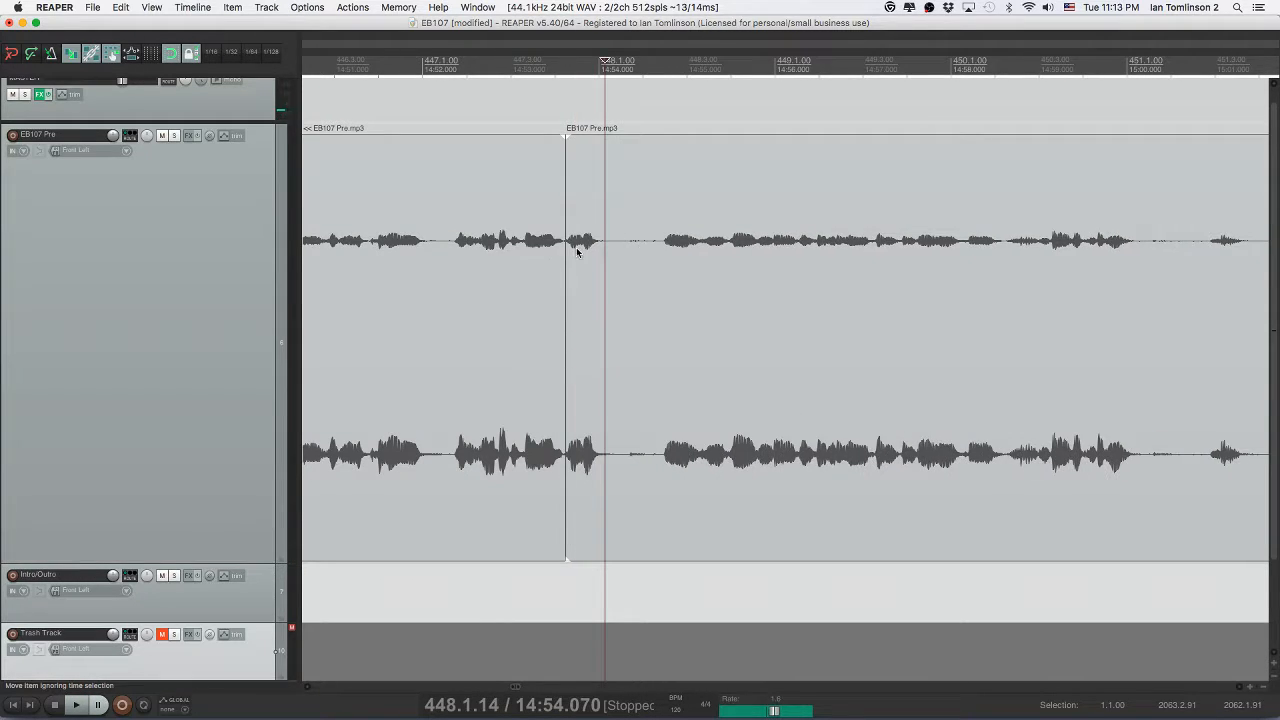
left_click(611, 249)
left_click(548, 250)
left_click(490, 247)
key("space")
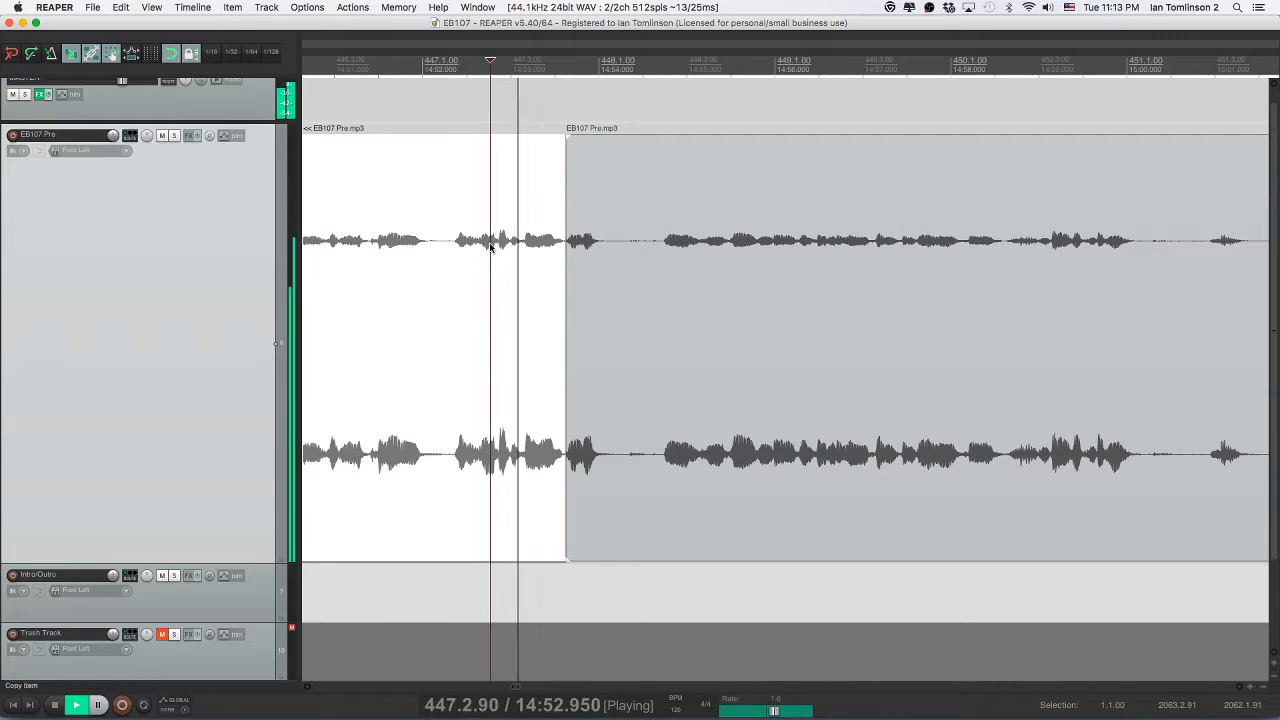
- Shorten the following pause by deleting the section from about 14:54.3 to 14:54.6, and play from the cut
left_click(614, 257)
key("s")
left_click(645, 259)
key("s")
left_click(629, 260)
key("Delete")
left_click(616, 256)
key("space")
key("space")
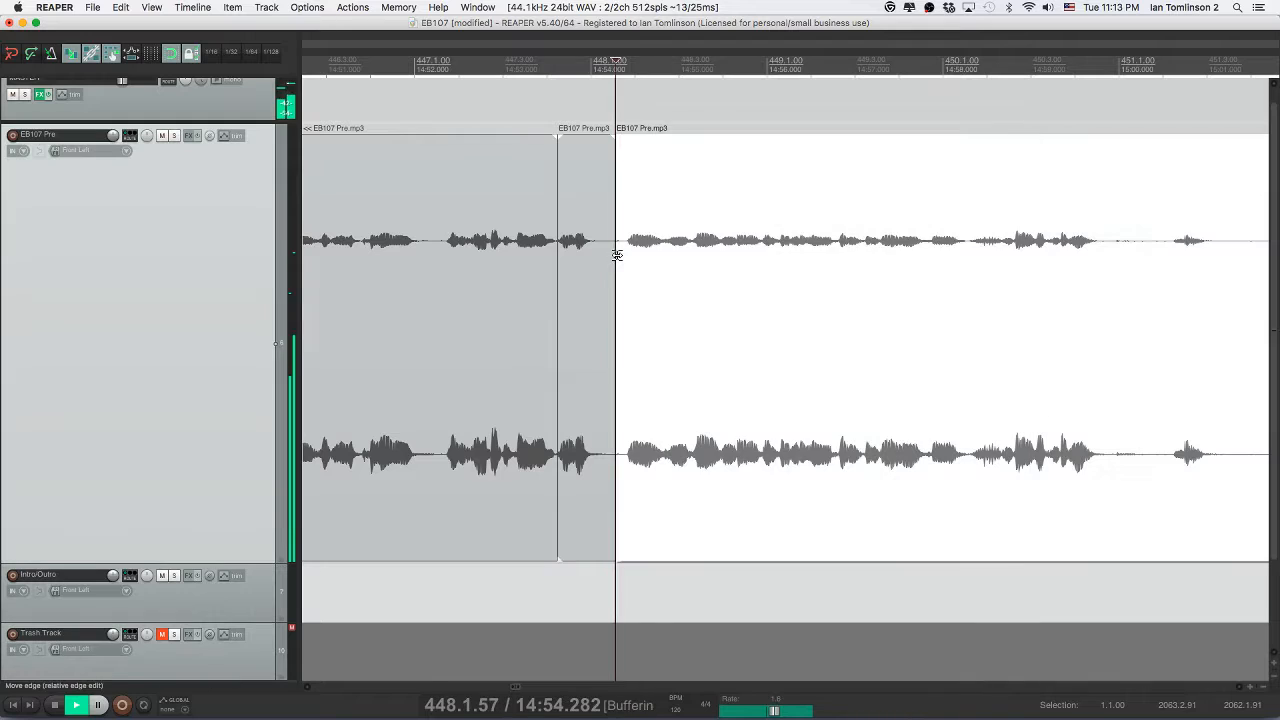
key("space")
- Cut the short section from about 14:55.7 to 14:55.9 out of the EB107 Pre track and play across the edit
scroll(677, 254, "down", 1)
scroll(679, 259, "right", 2)
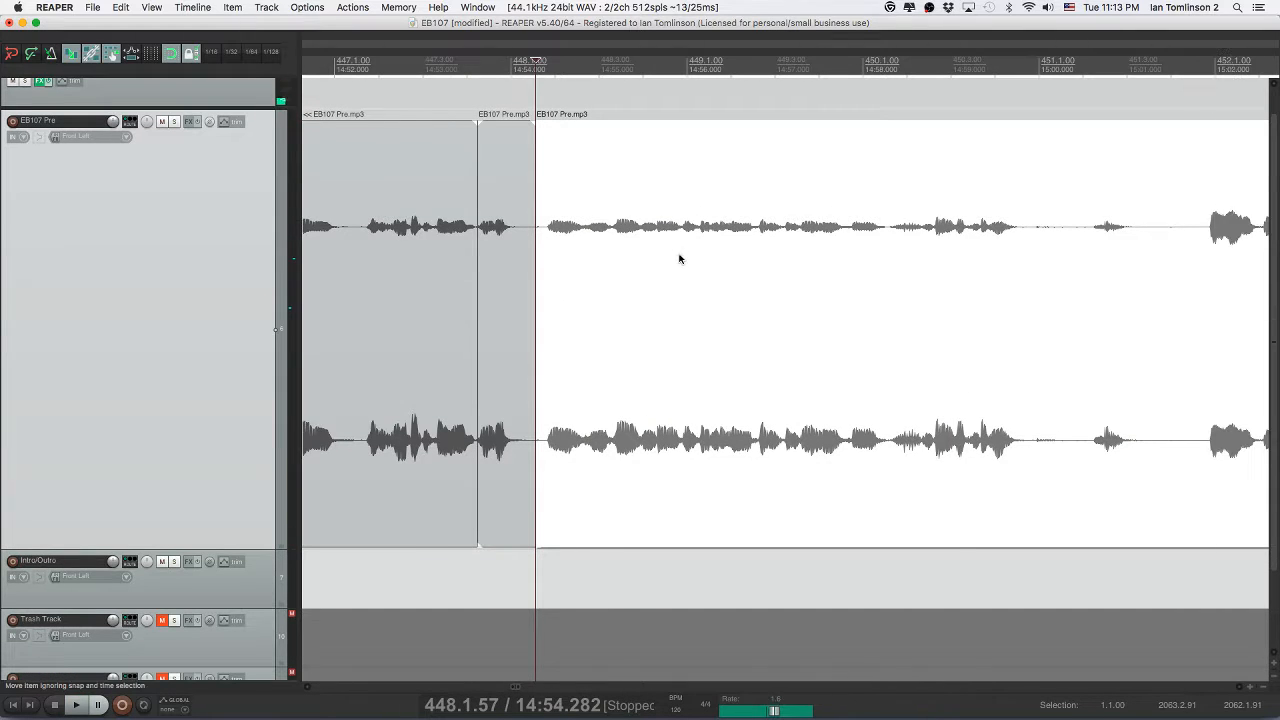
key("space")
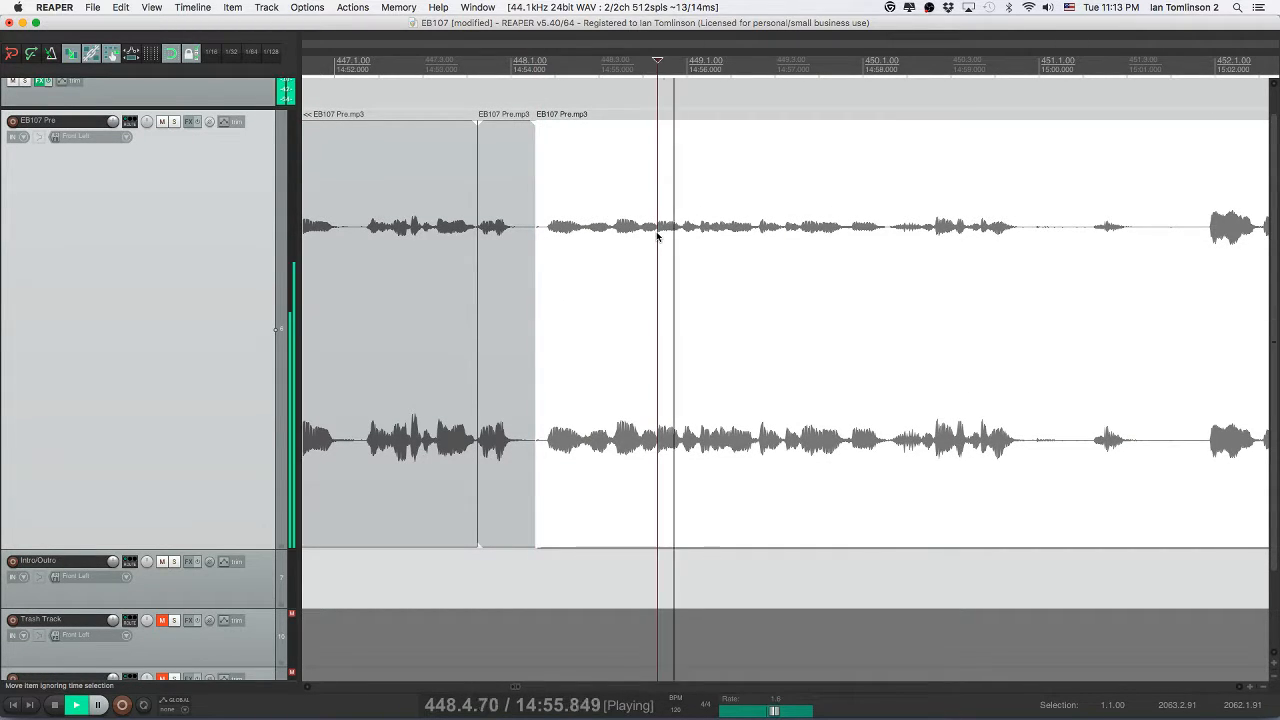
key("space")
key("s")
left_click(682, 237)
key("s")
left_click(665, 235)
key("Delete")
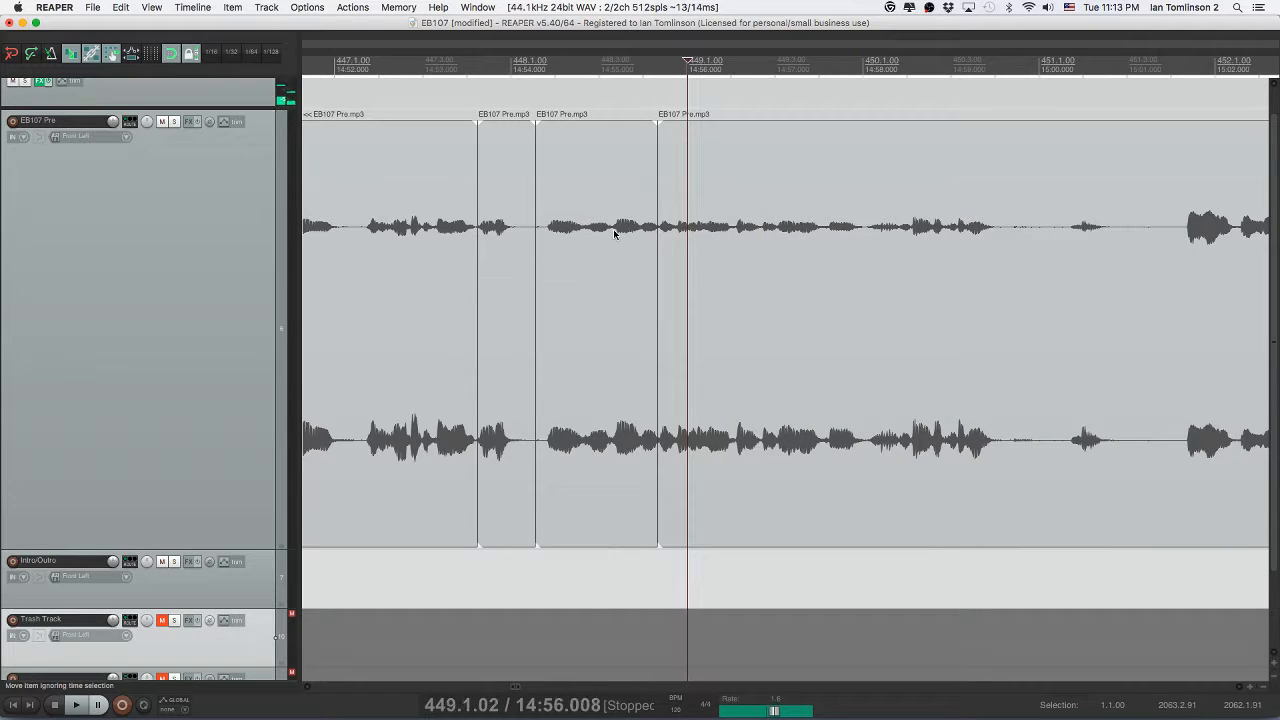
left_click(600, 230)
key("space")
scroll(600, 229, "right", 3)
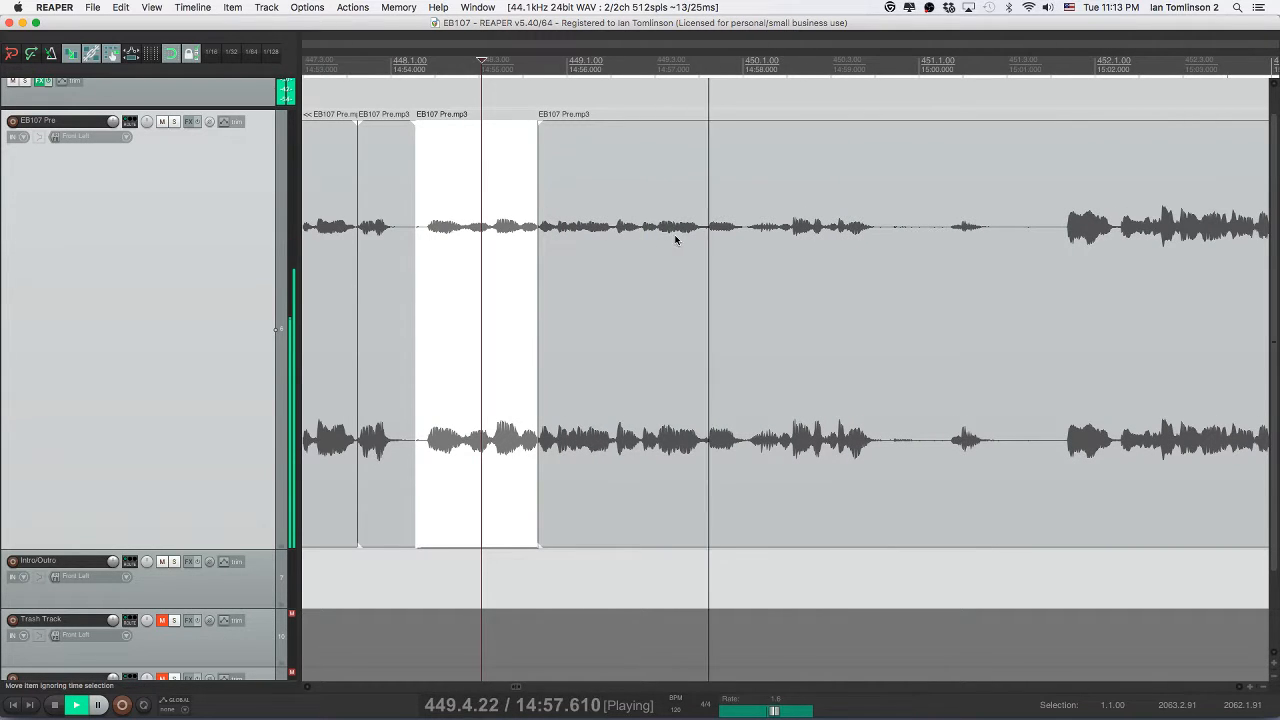
- Cut the section from about 14:58.0 to 14:58.4 out of the EB107 Pre track and play across the edit
key("space")
left_click(745, 231)
key("s")
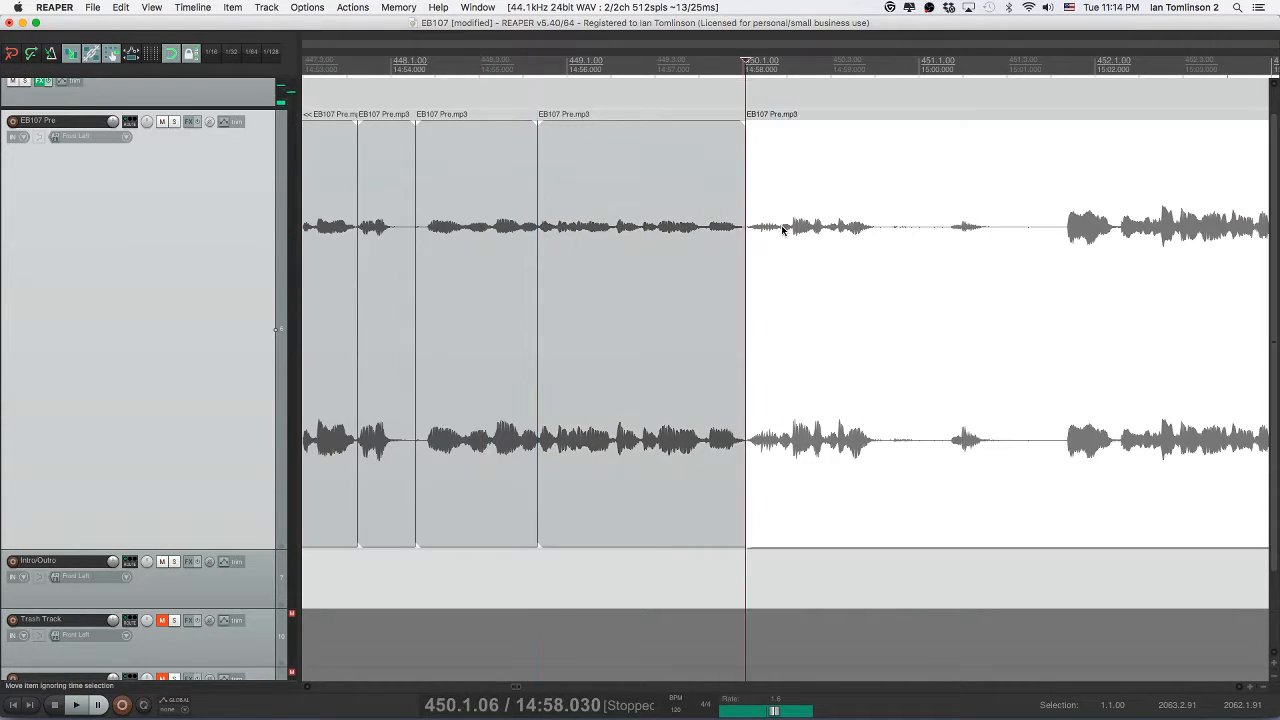
key("space")
key("space")
key("s")
left_click(765, 228)
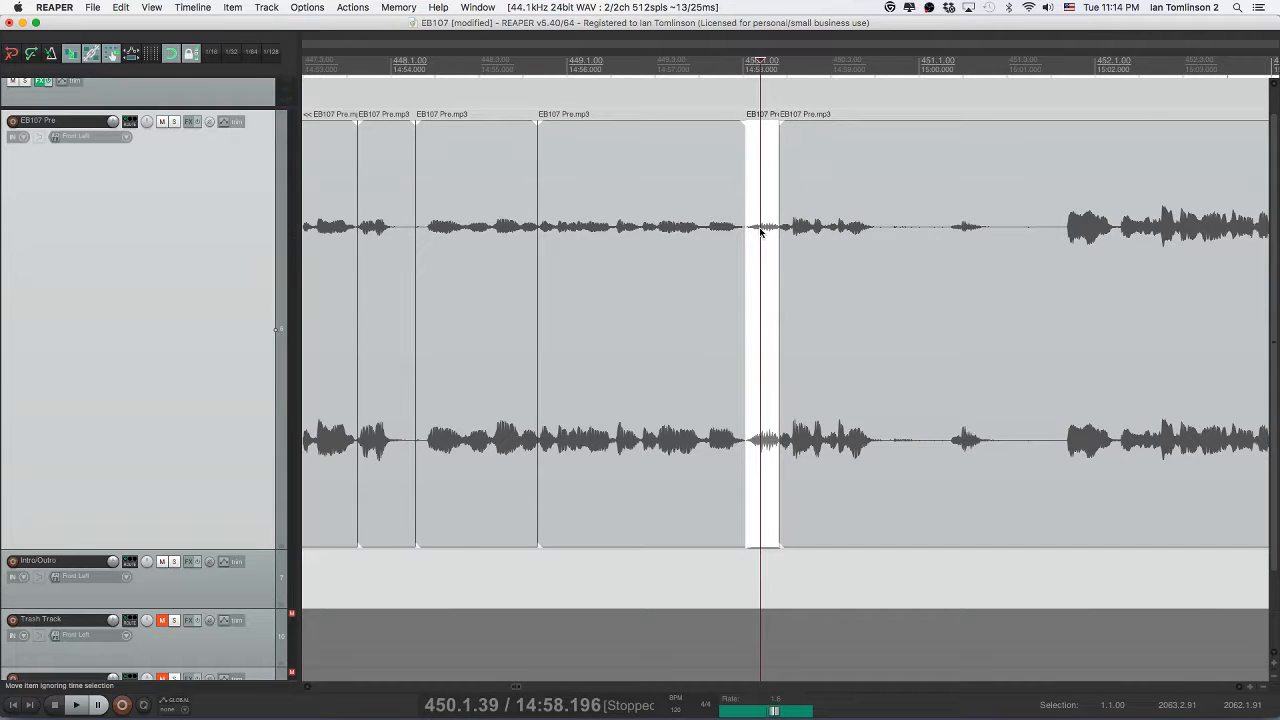
key("Delete")
left_click(702, 232)
key("space")
scroll(701, 237, "right", 3)
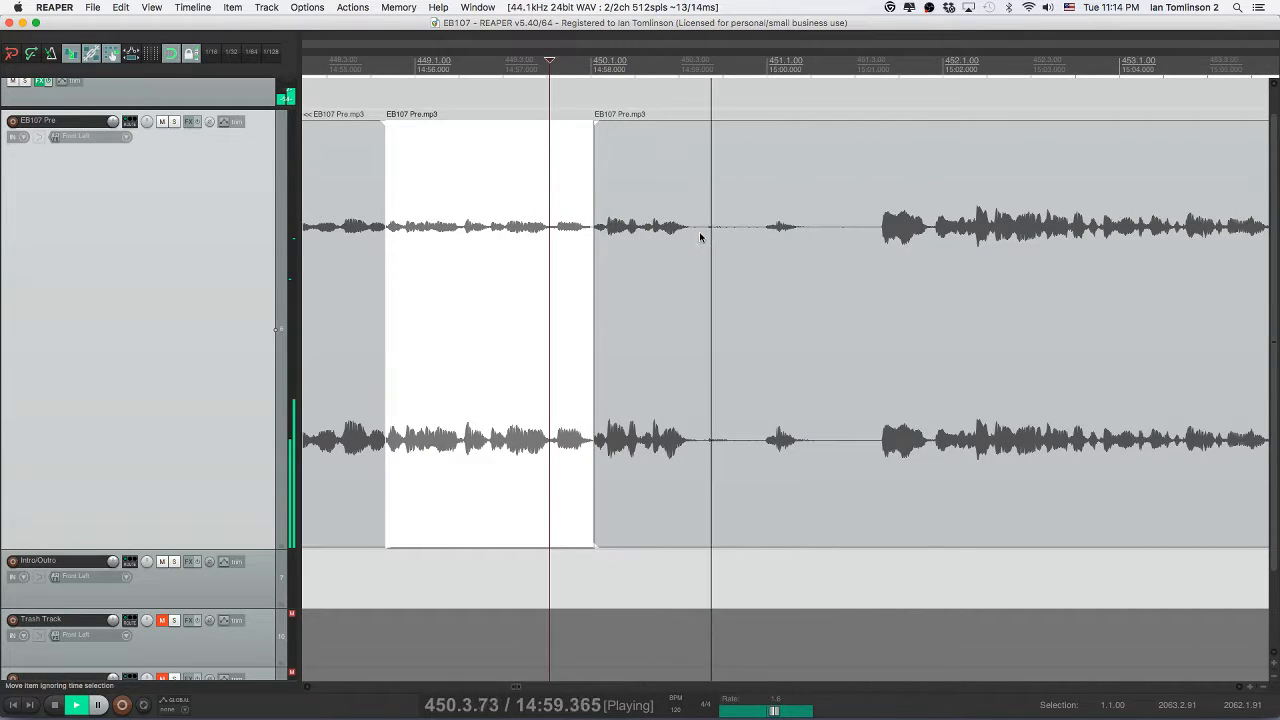
- Split the EB107 Pre recording at about 14:59.2 and 15:01.0 and delete the near-silent section between the splits
left_click(702, 233)
key("s")
left_click(861, 233)
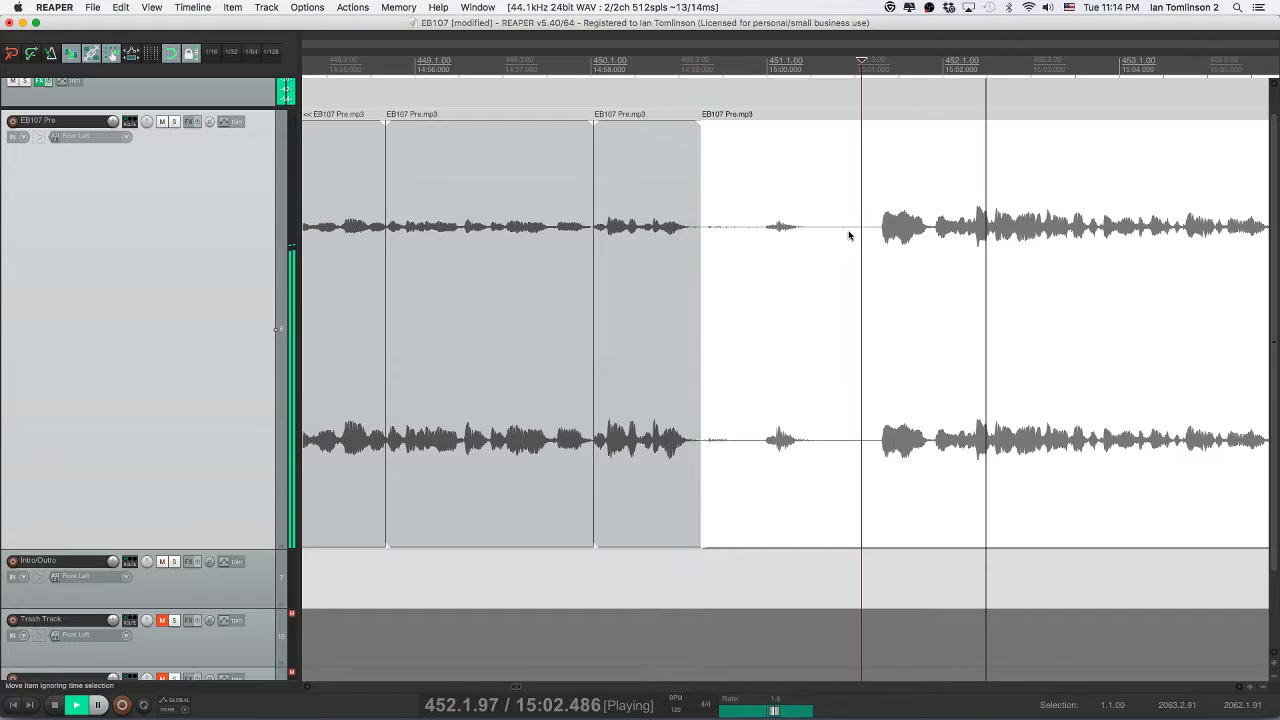
key("s")
key("Delete")
- Shift the clip after the 14:59.2 cut slightly earlier to overlap the preceding one, and save the project
left_click_drag(744, 233, 739, 234)
left_click(660, 228)
key("super+s")
scroll(660, 228, "right", 3)
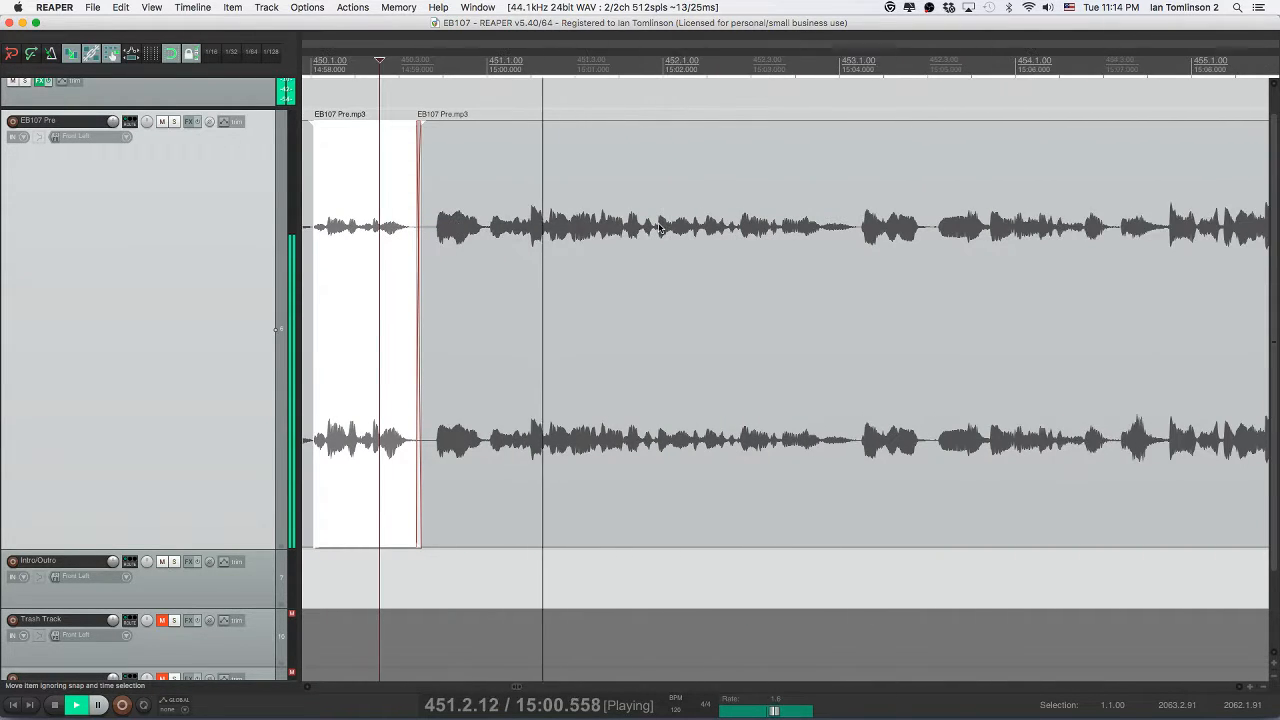
- Examine the edited portion and the remaining uncut recording on the EB107 Pre track through to its end
scroll(659, 228, "down", 8)
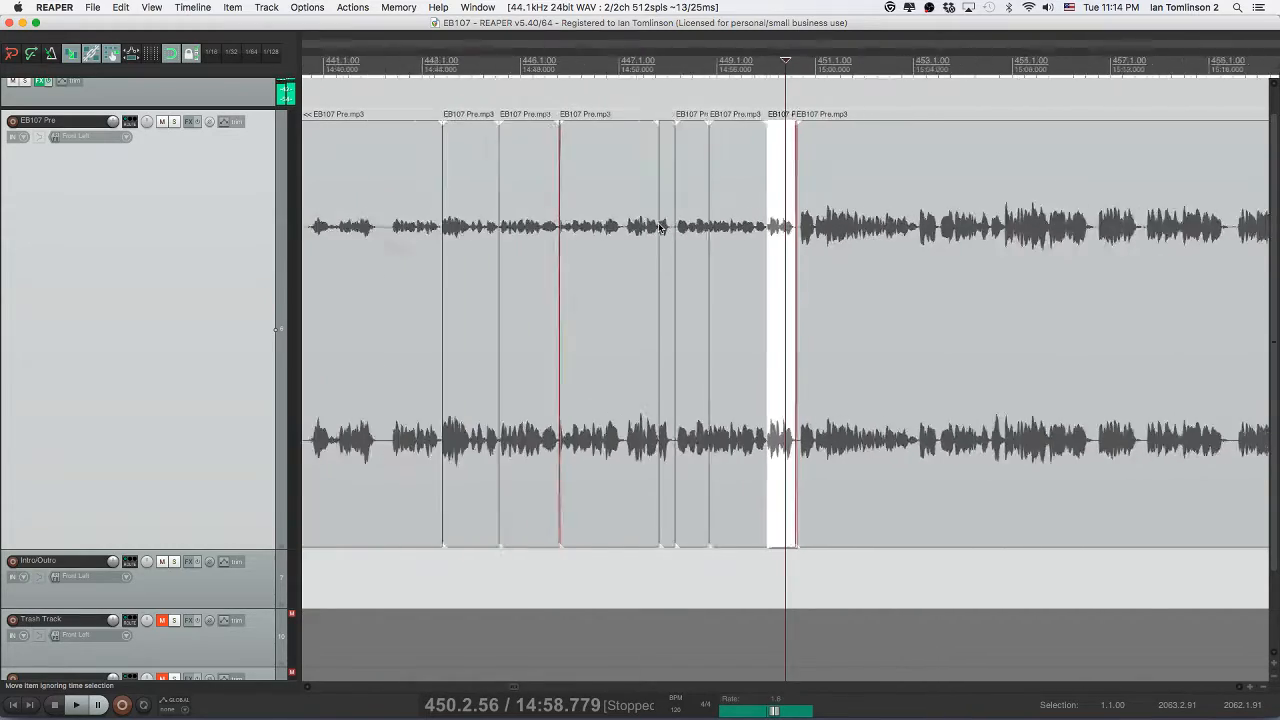
scroll(659, 228, "down", 5)
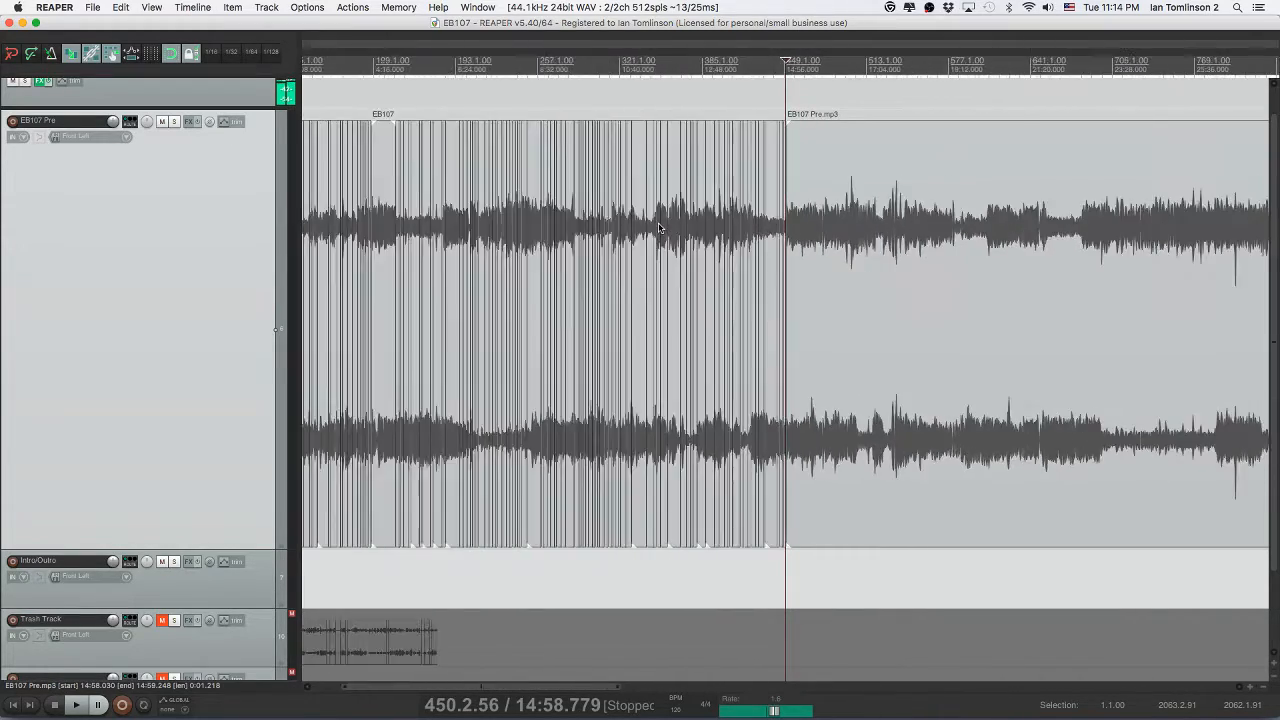
scroll(462, 218, "down", 4)
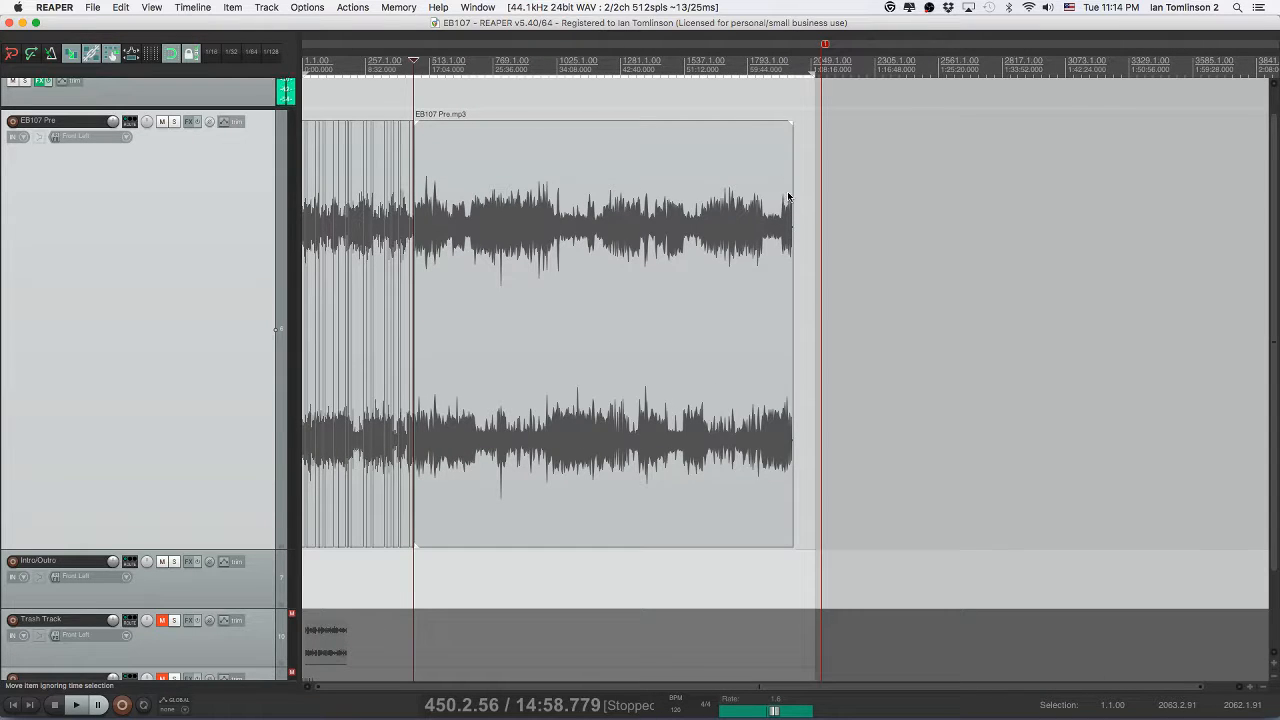
left_click(793, 190)
scroll(793, 190, "up", 6)
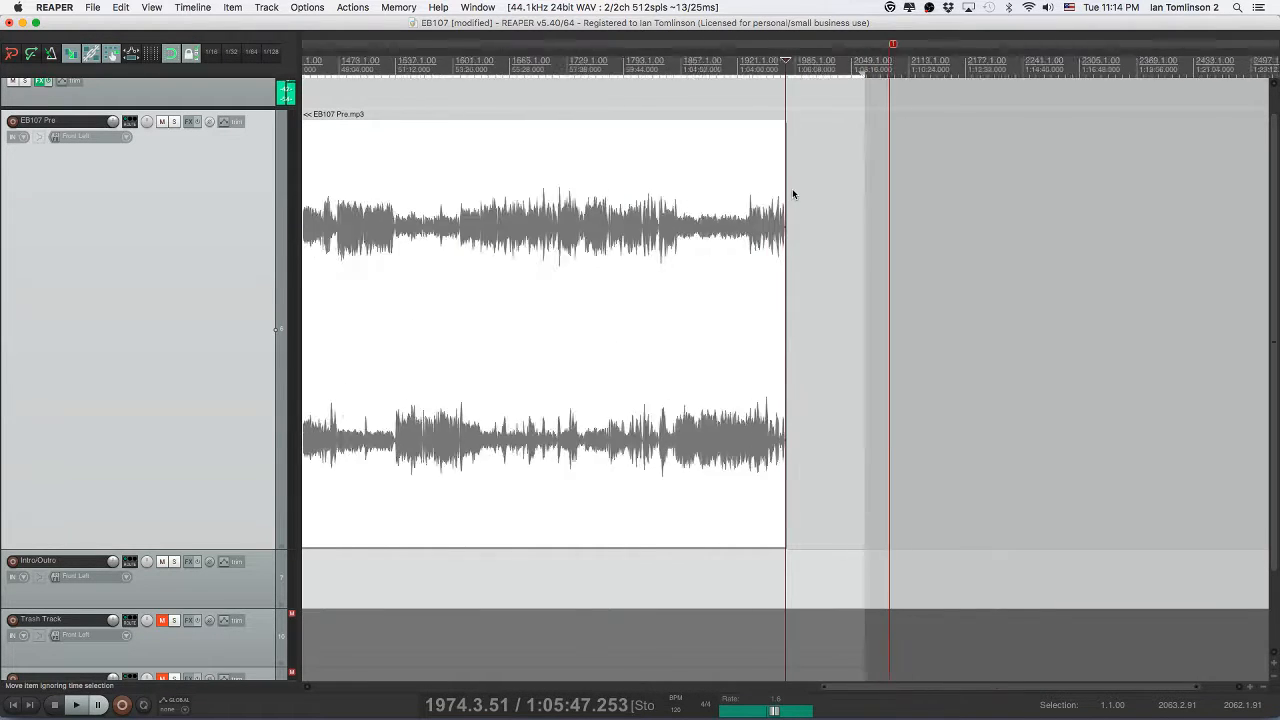
scroll(792, 192, "up", 1)
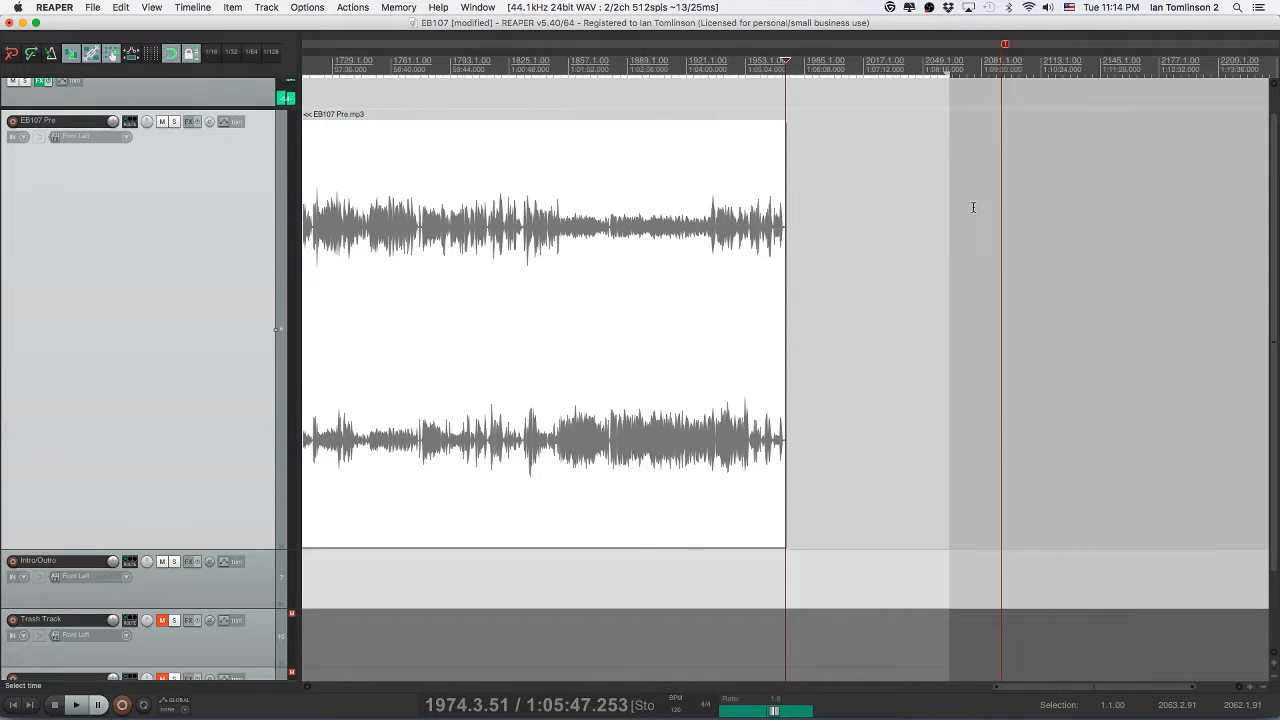
scroll(604, 248, "down", 6)
scroll(475, 263, "up", 3)
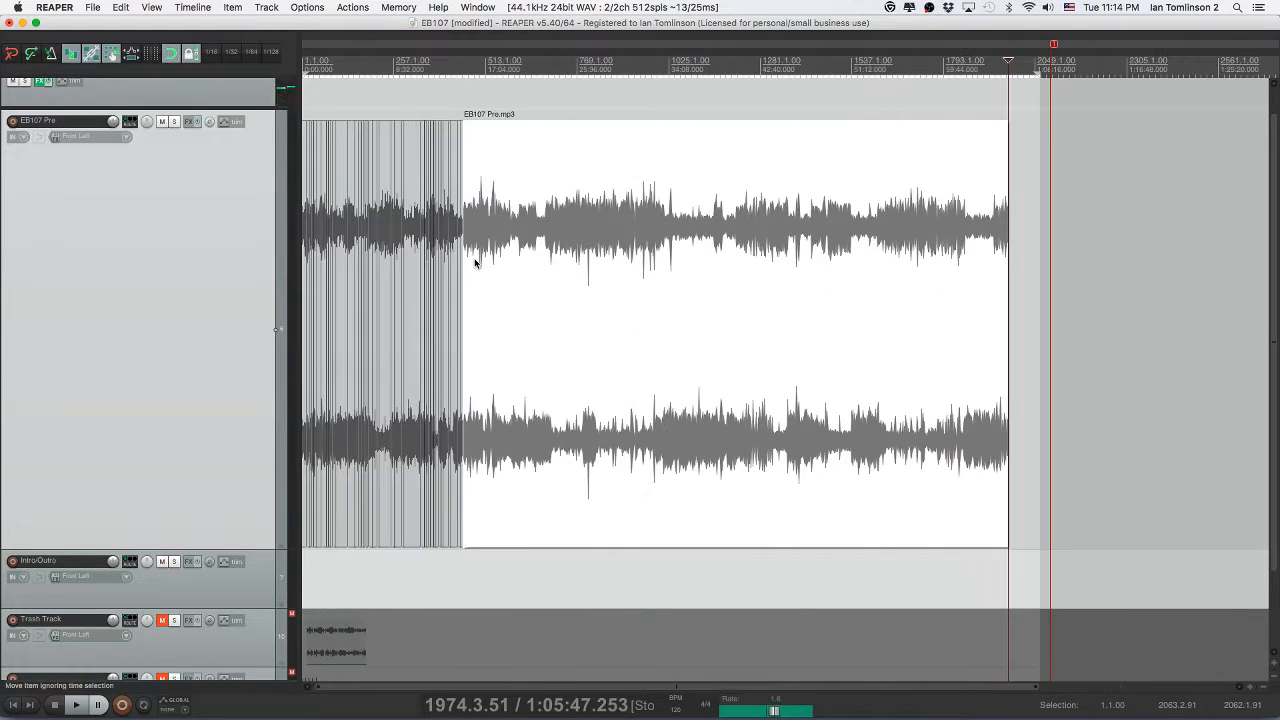
- Return to the last cut, place the edit cursor at about 14:57.9 and deselect all clips
left_click(465, 259)
scroll(465, 259, "up", 10)
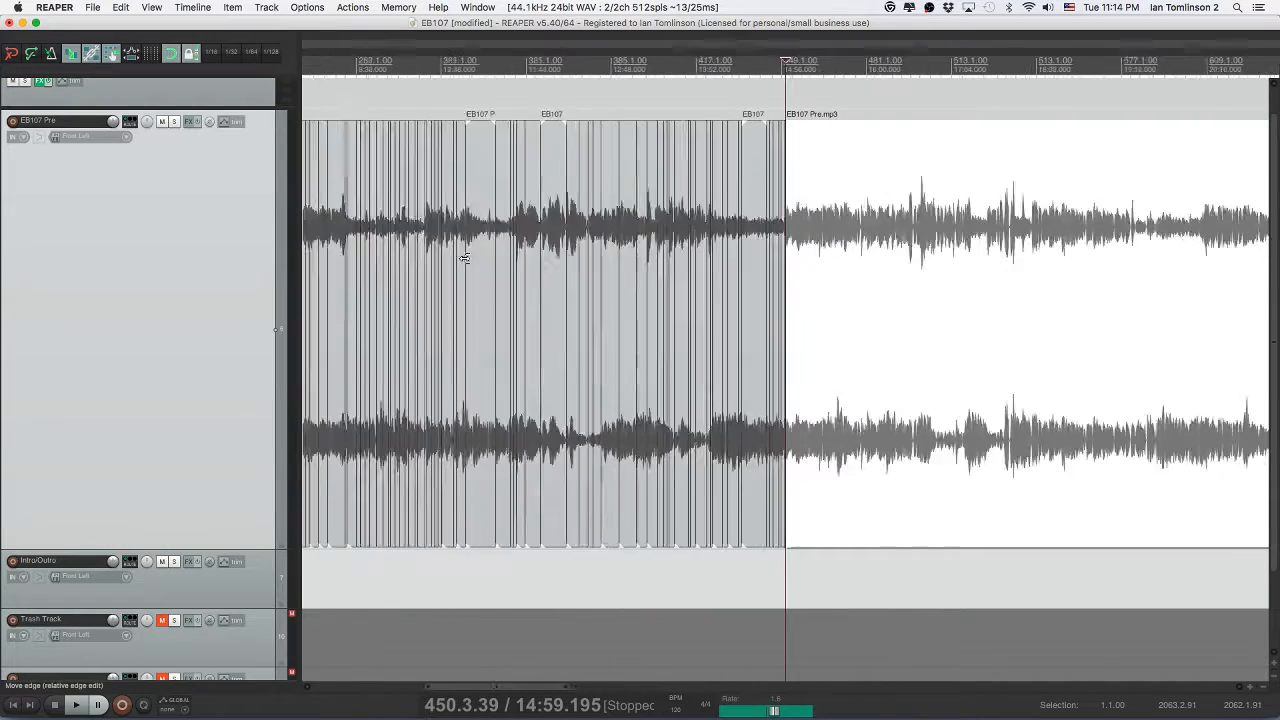
scroll(703, 237, "up", 4)
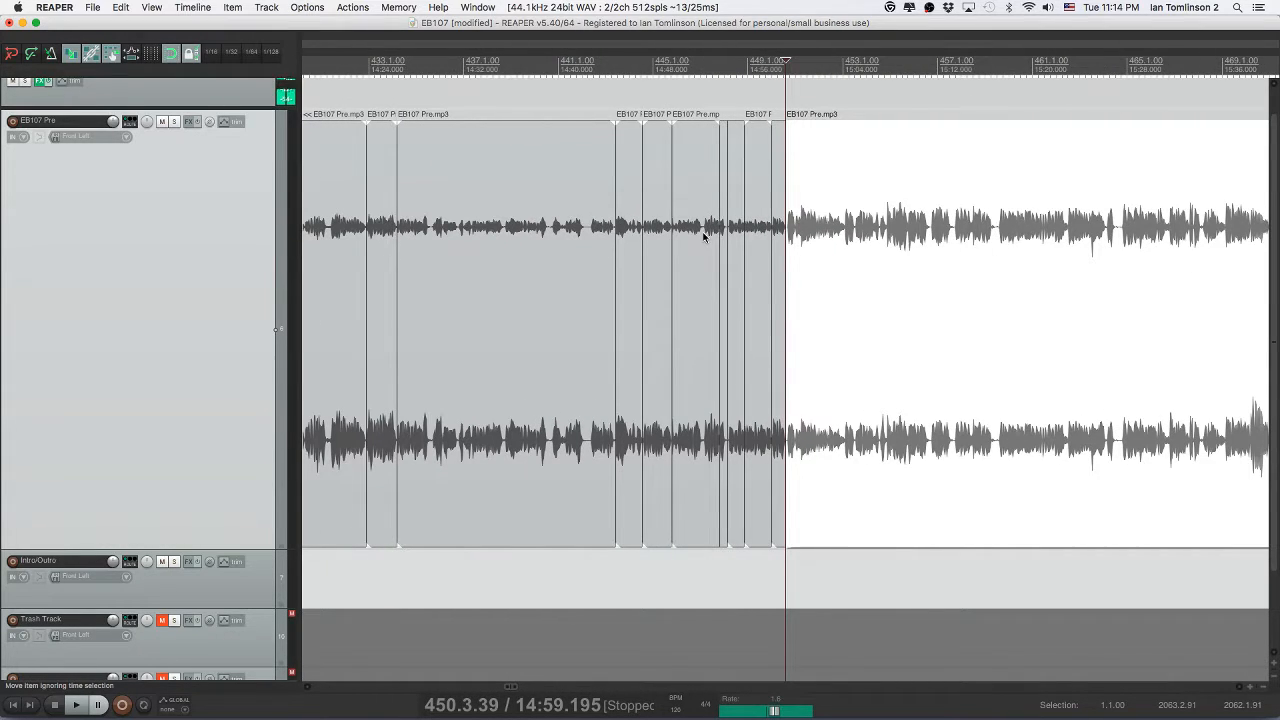
left_click(770, 92)
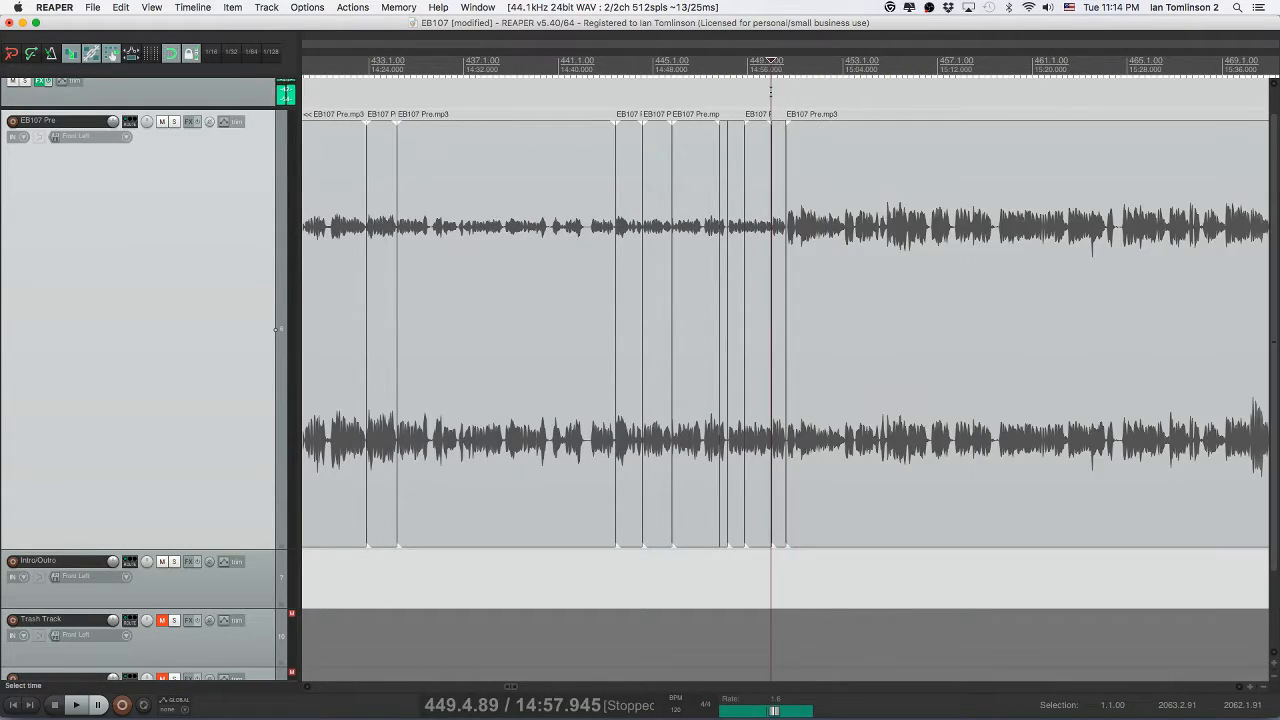
key("super+Tab")
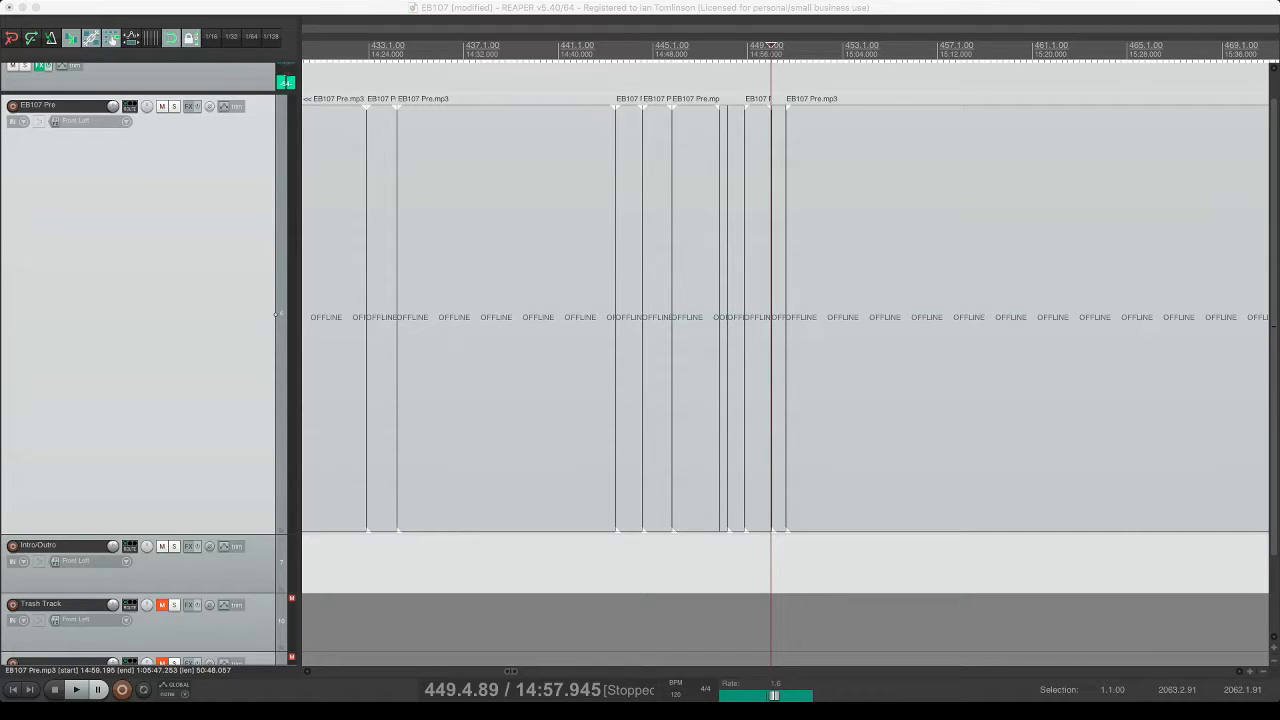
key("super+Tab")
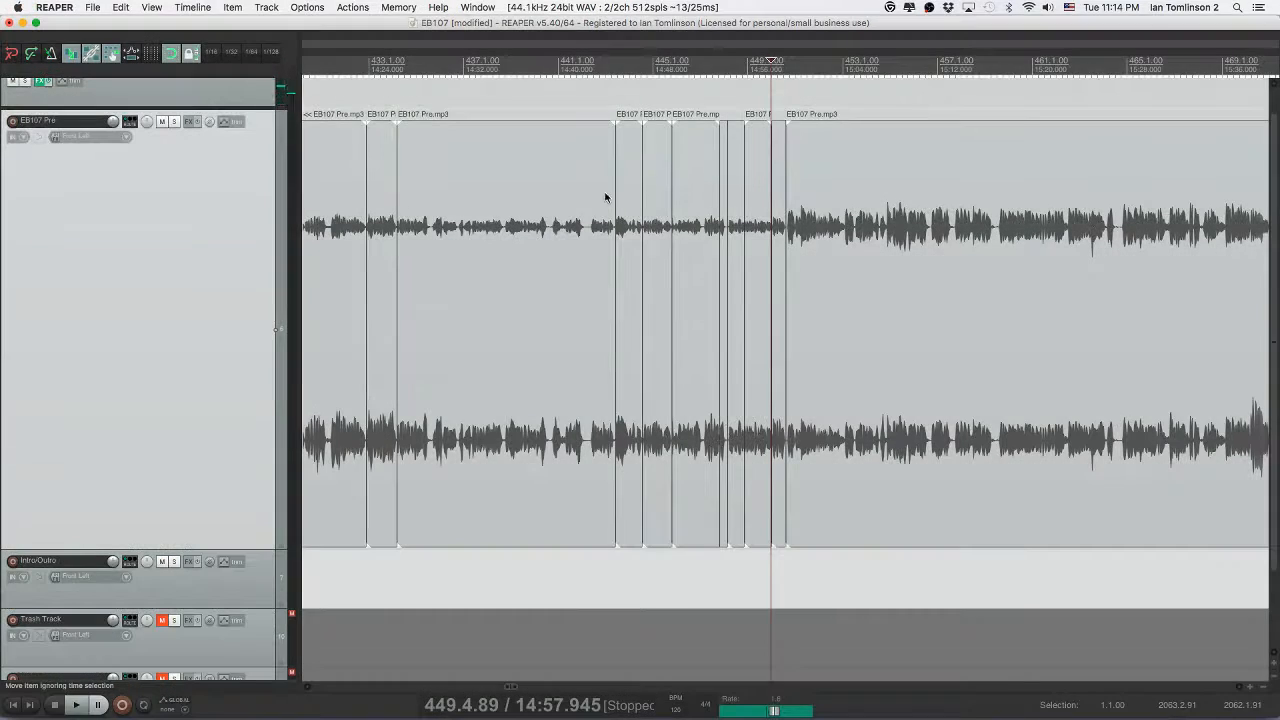
- Play on from 14:57.9 to the passage near 15:14 and split the EB107 Pre recording at about 15:14.1 and 15:14.5
key("space")
scroll(605, 197, "up", 5)
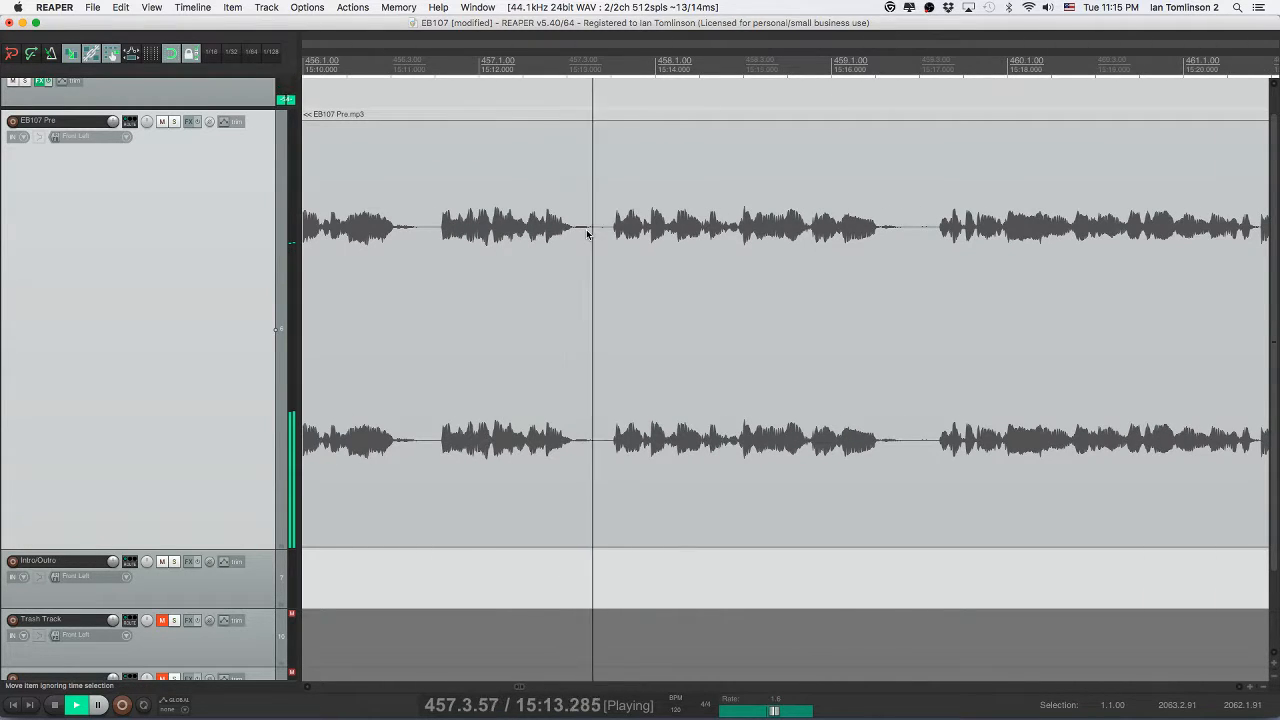
scroll(586, 230, "right", 4)
key("space")
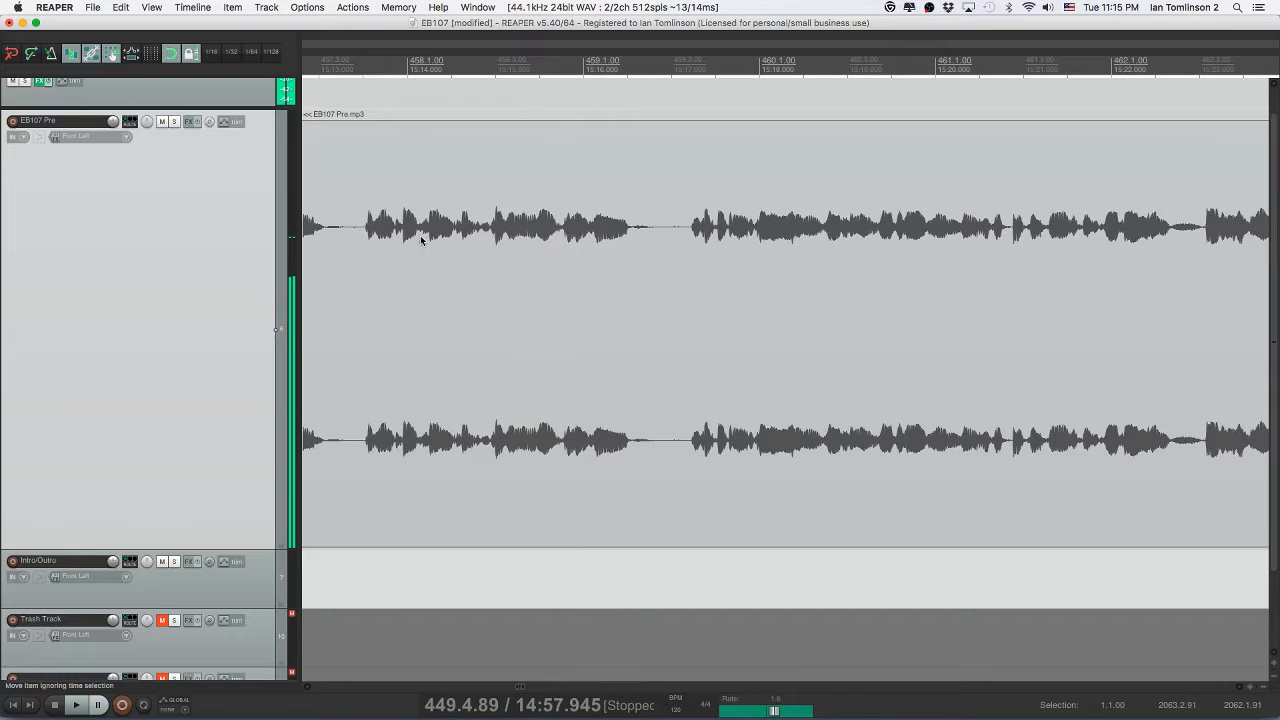
left_click(400, 236)
key("space")
left_click(421, 234)
key("space")
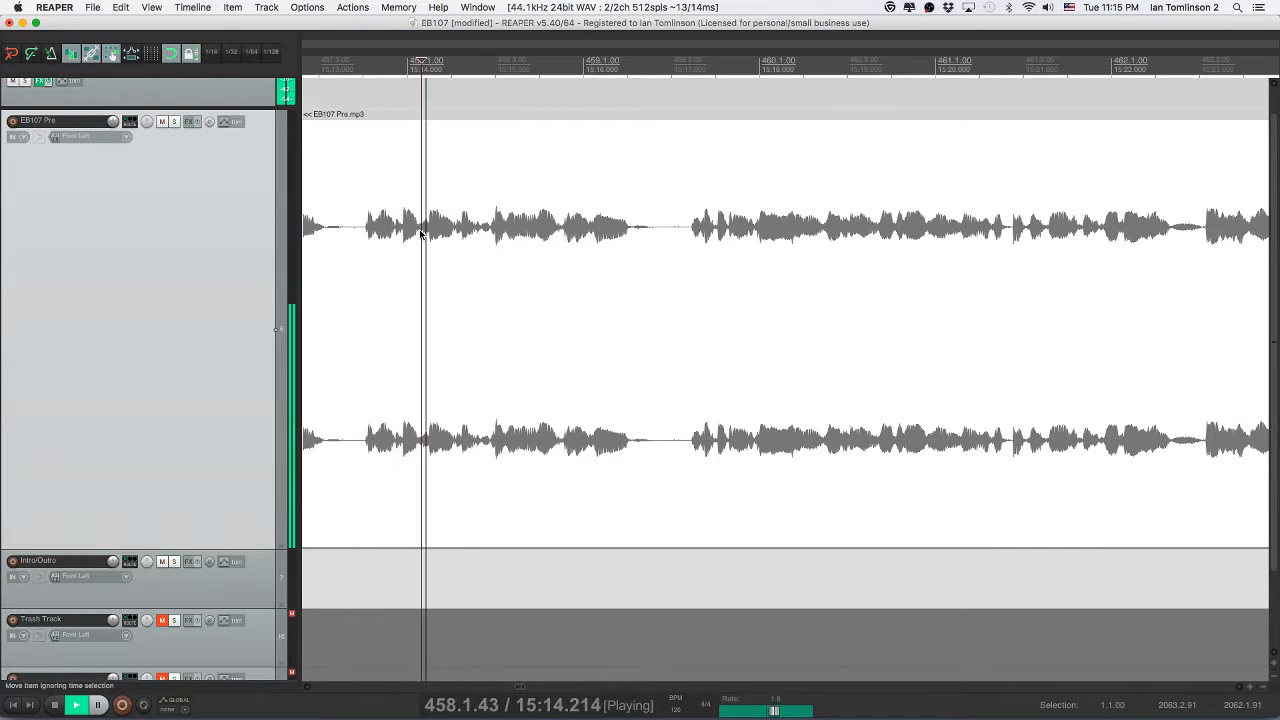
left_click(417, 233)
key("space")
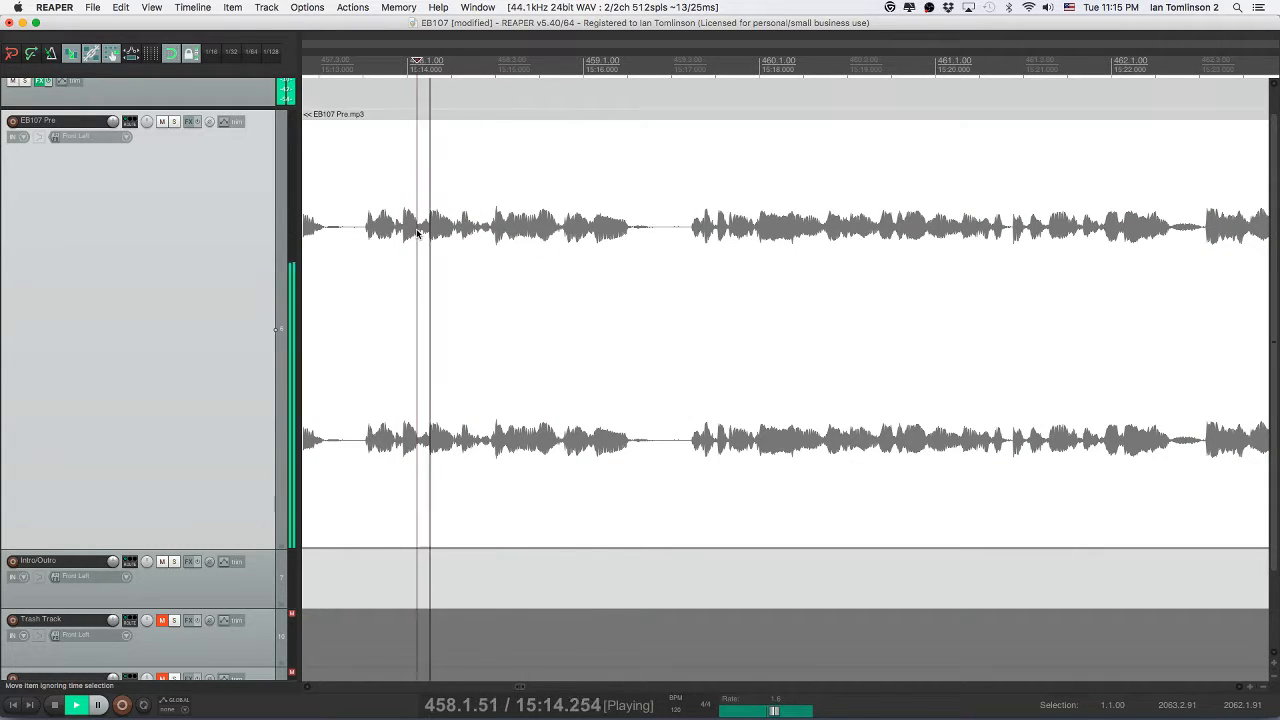
key("s")
left_click(452, 232)
key("s")
- Delete the short section between the 15:14.1 and 15:14.5 splits, save the project and replay the join
left_click(427, 234)
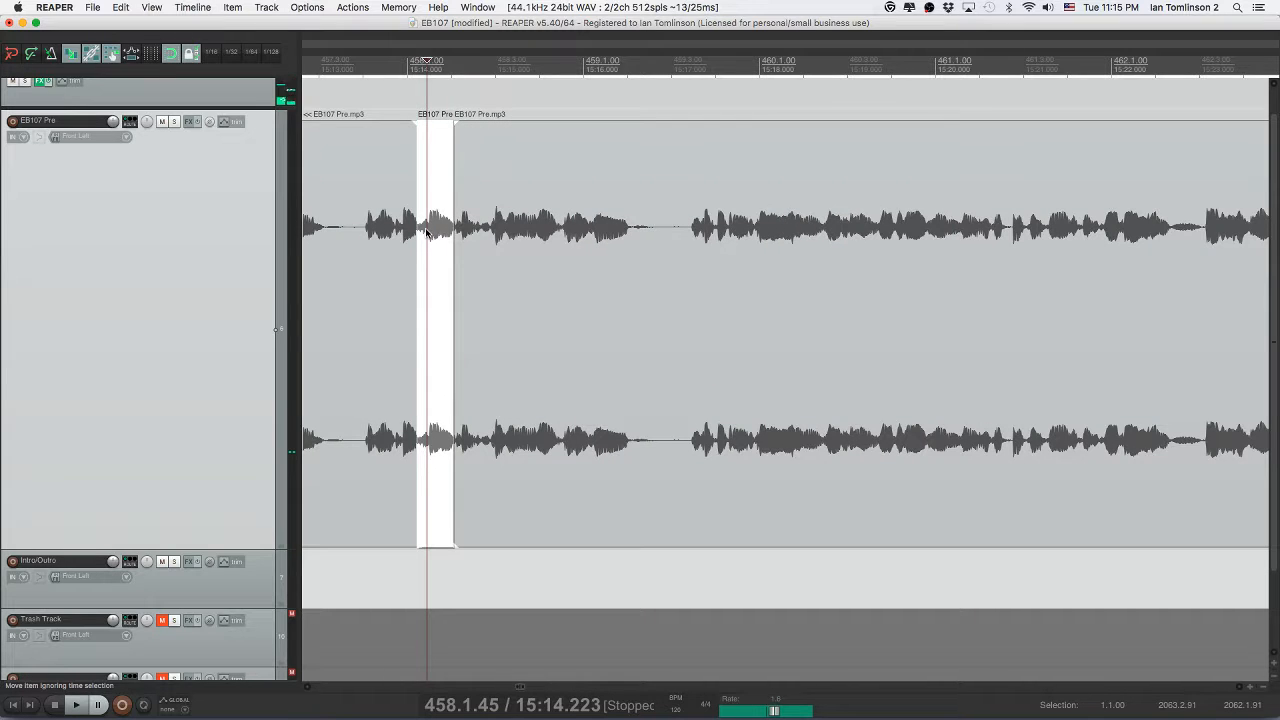
key("Delete")
left_click(364, 238)
key("space")
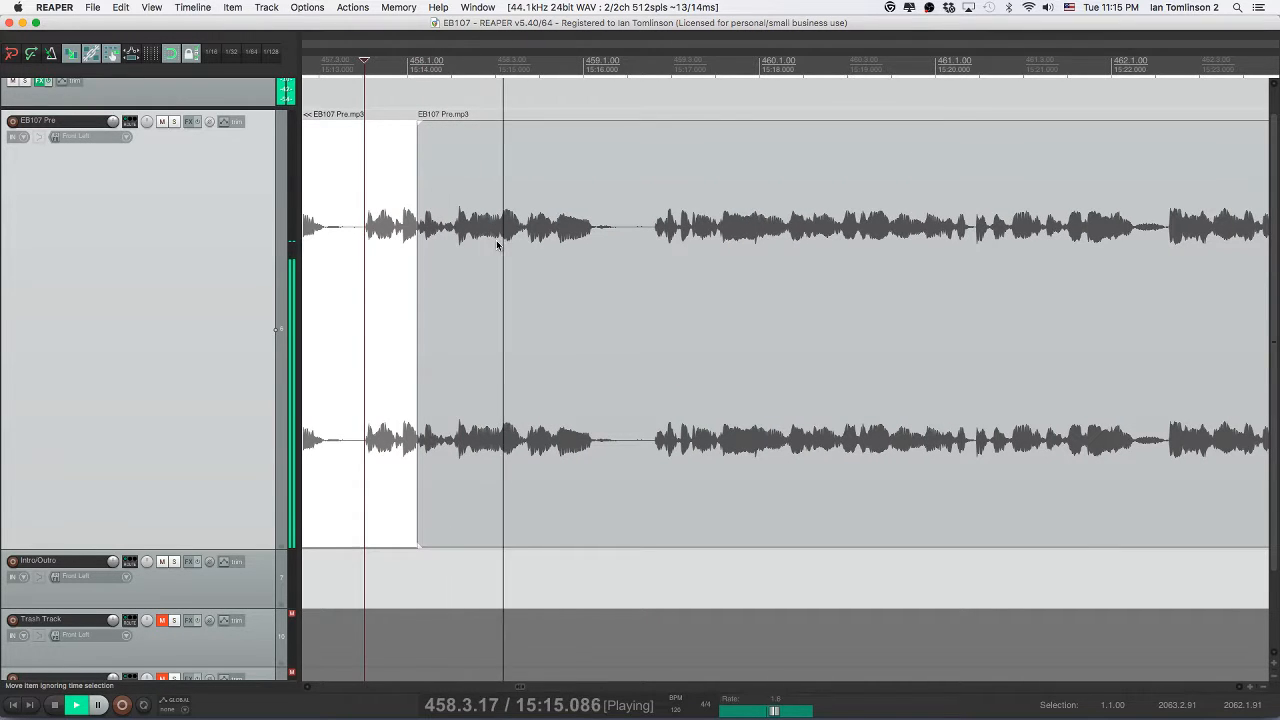
left_click(381, 237)
key("space")
key("space")
key("space")
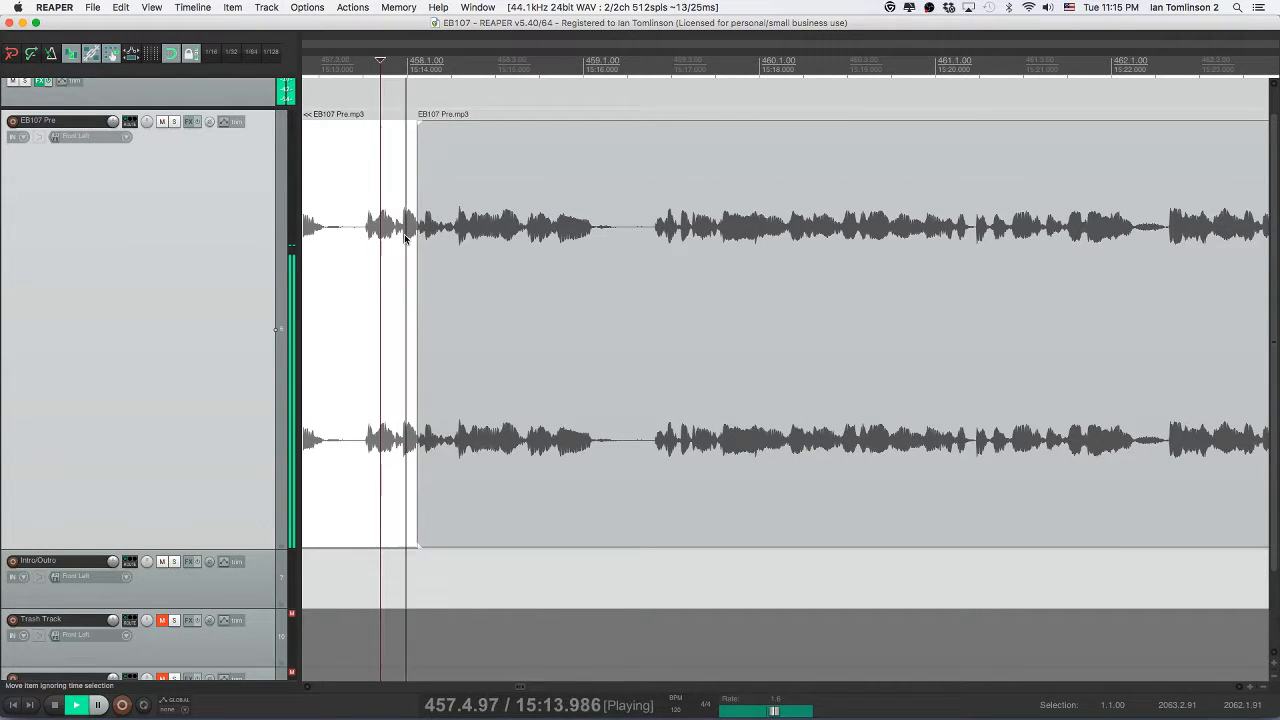
key("space")
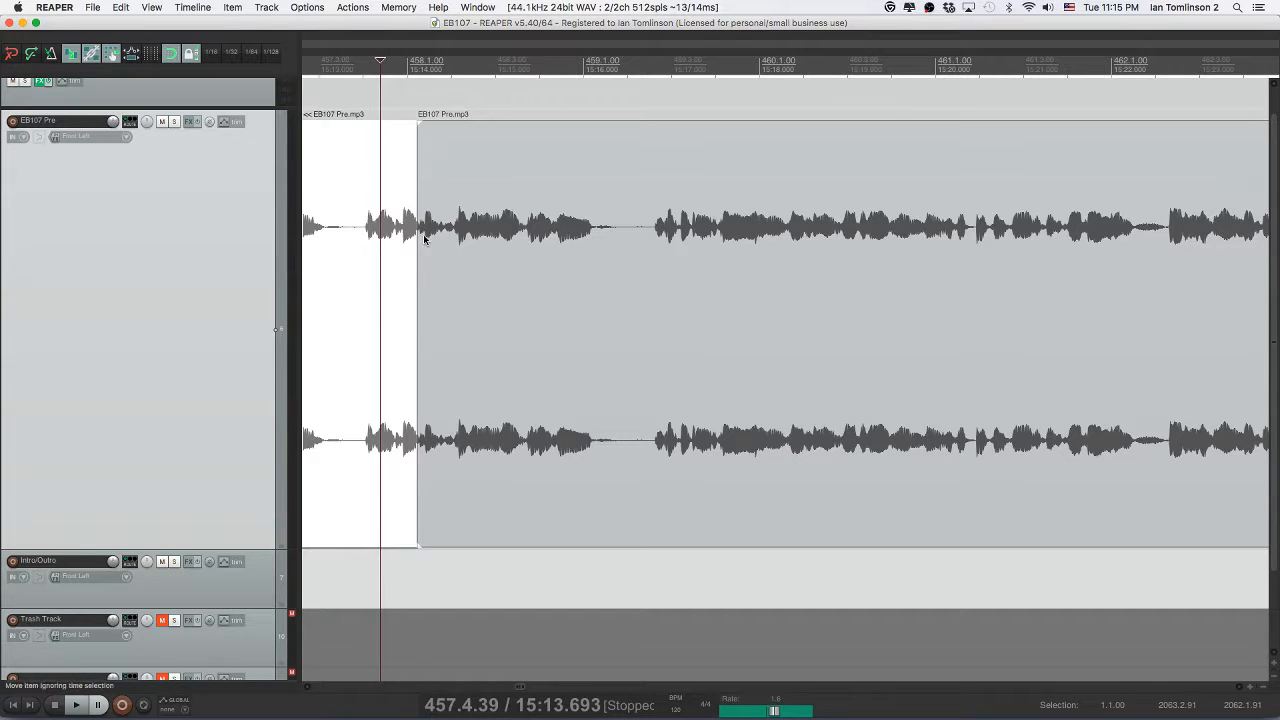
- Shift the clip after the 15:14.1 join slightly earlier to overlap the preceding one, and play across it
left_click_drag(424, 238, 438, 247)
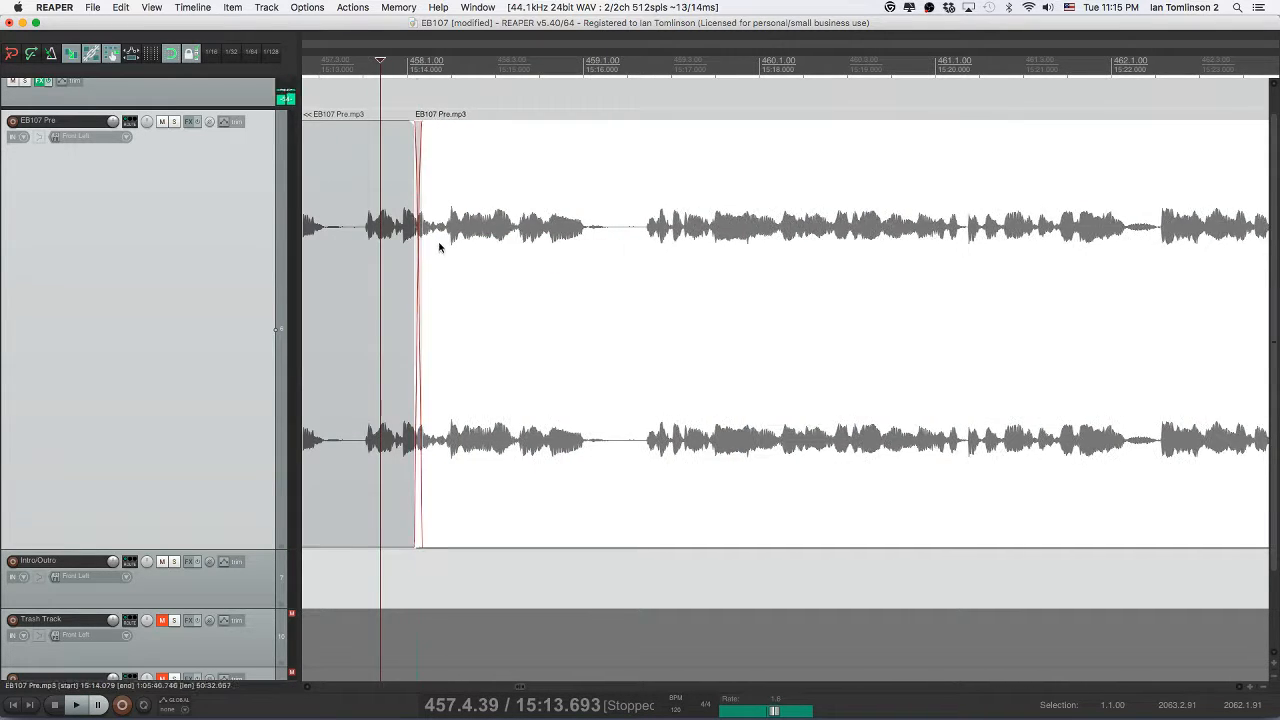
left_click(361, 240)
key("space")
key("space")
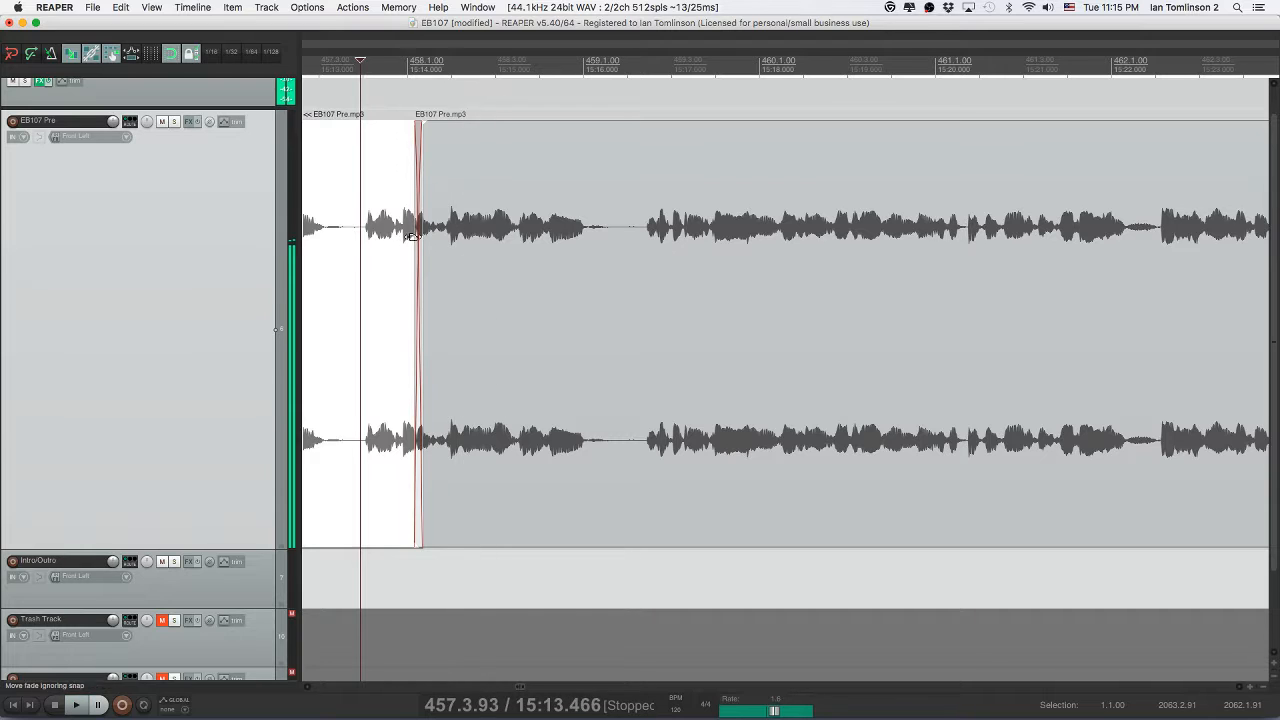
- Undo the clip shift and the deletion of the section between the 15:14.1 and 15:14.5 splits
left_click(394, 240)
key("super+z")
key("super+z")
key("super+z")
key("super+z")
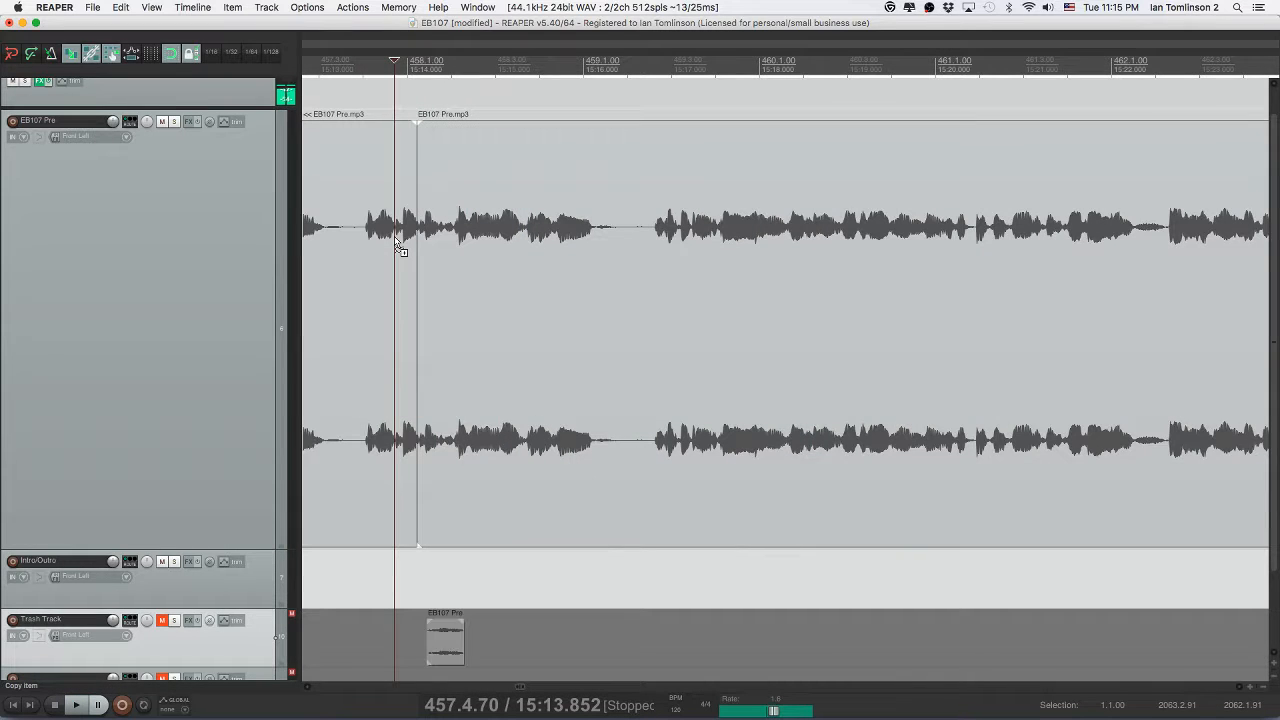
key("super+z")
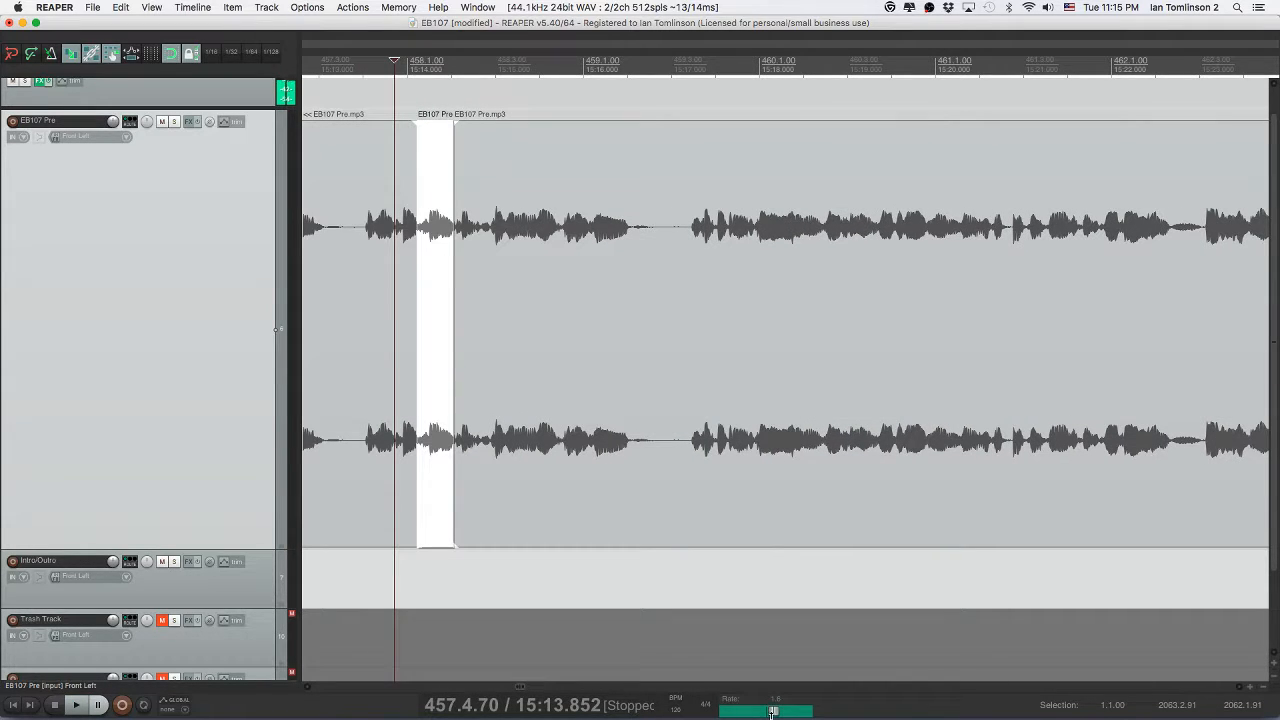
- Set the playback rate to 1.0 and listen to the passage from about 15:13.4 towards the two splits
left_click(354, 335)
key("space")
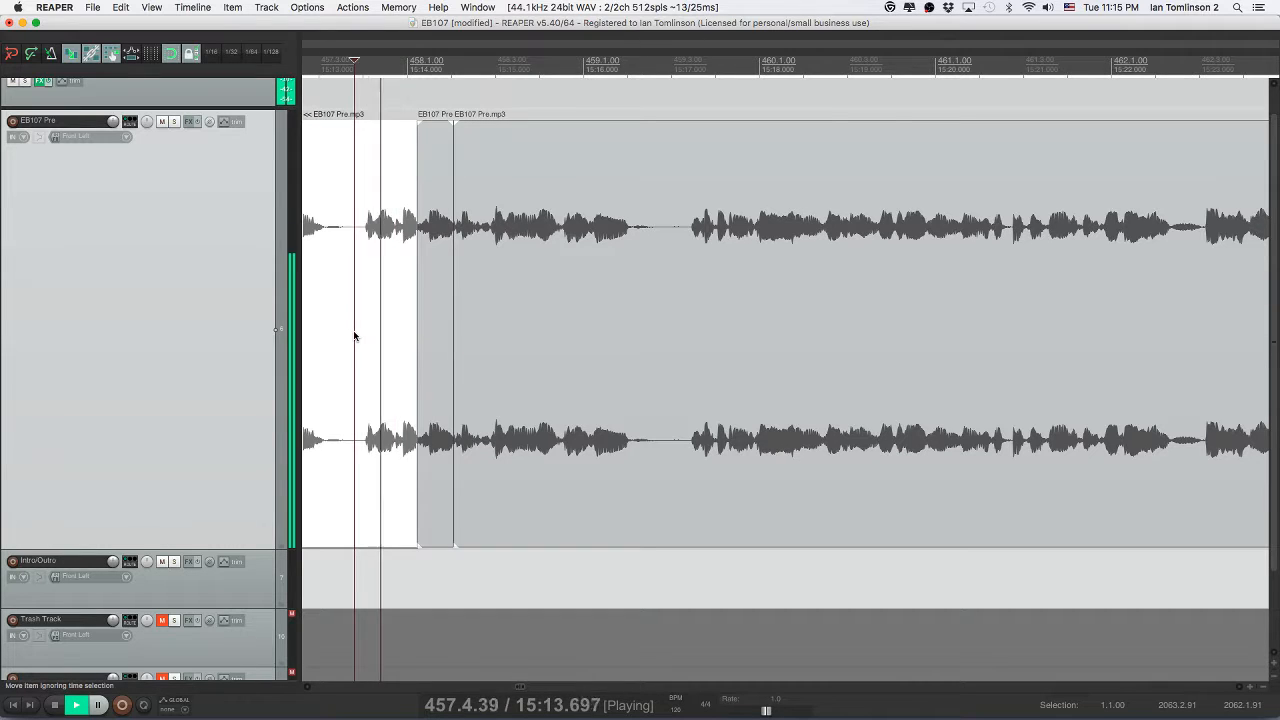
key("space")
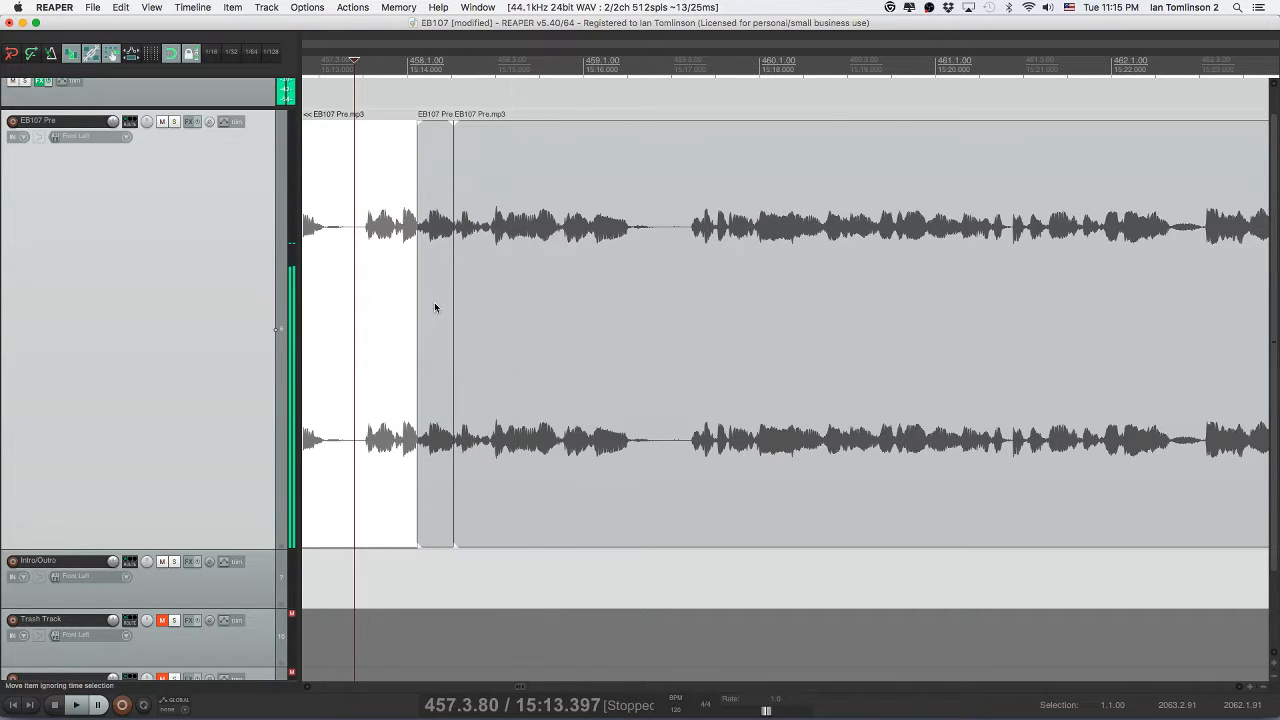
key("space")
key("space")
left_click(483, 233)
left_click(368, 233)
key("space")
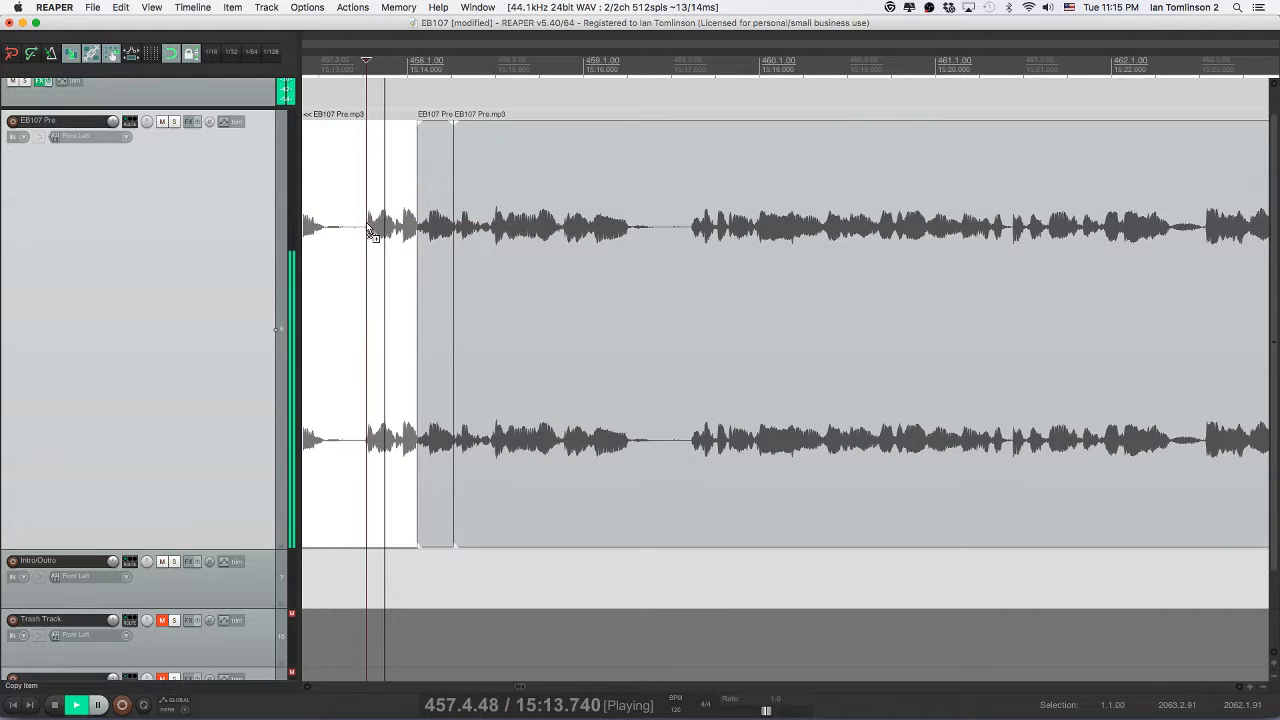
key("space")
- Find the end of the unwanted phrase, split there at about 15:14.9 and delete the section following the 15:14.5 split
left_click(459, 233)
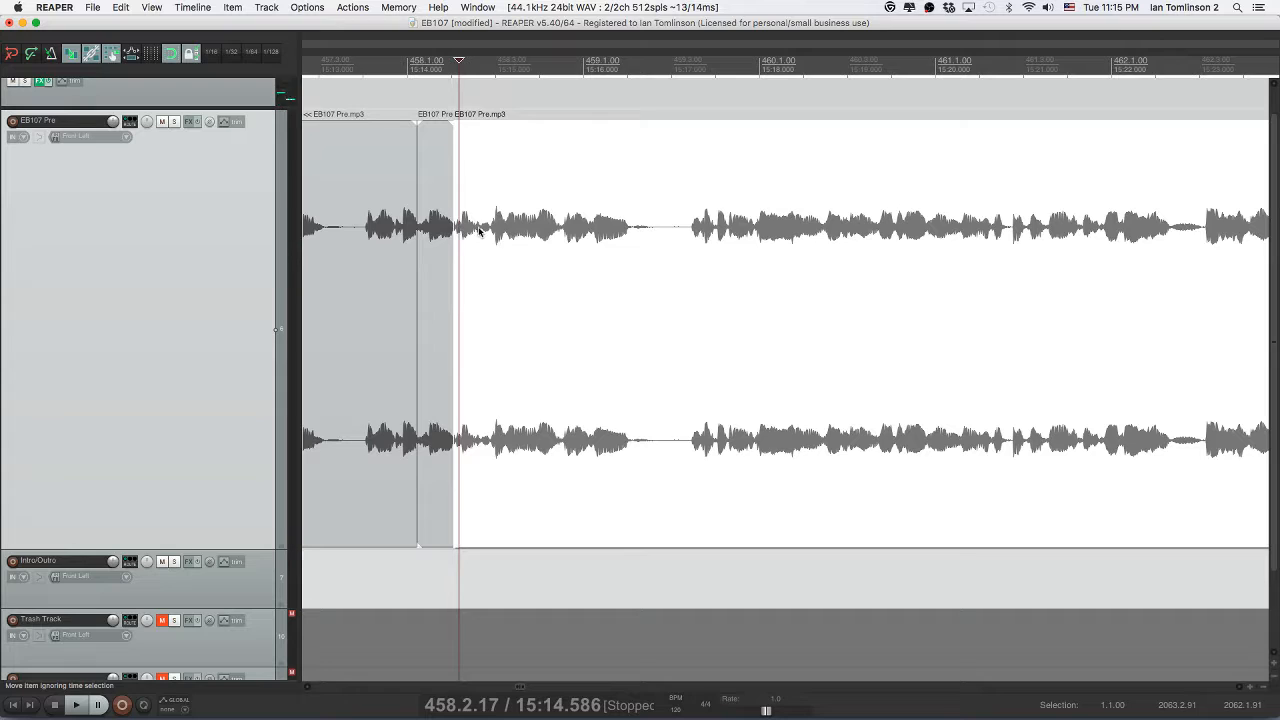
left_click(479, 231)
key("space")
key("space")
left_click(489, 231)
key("space")
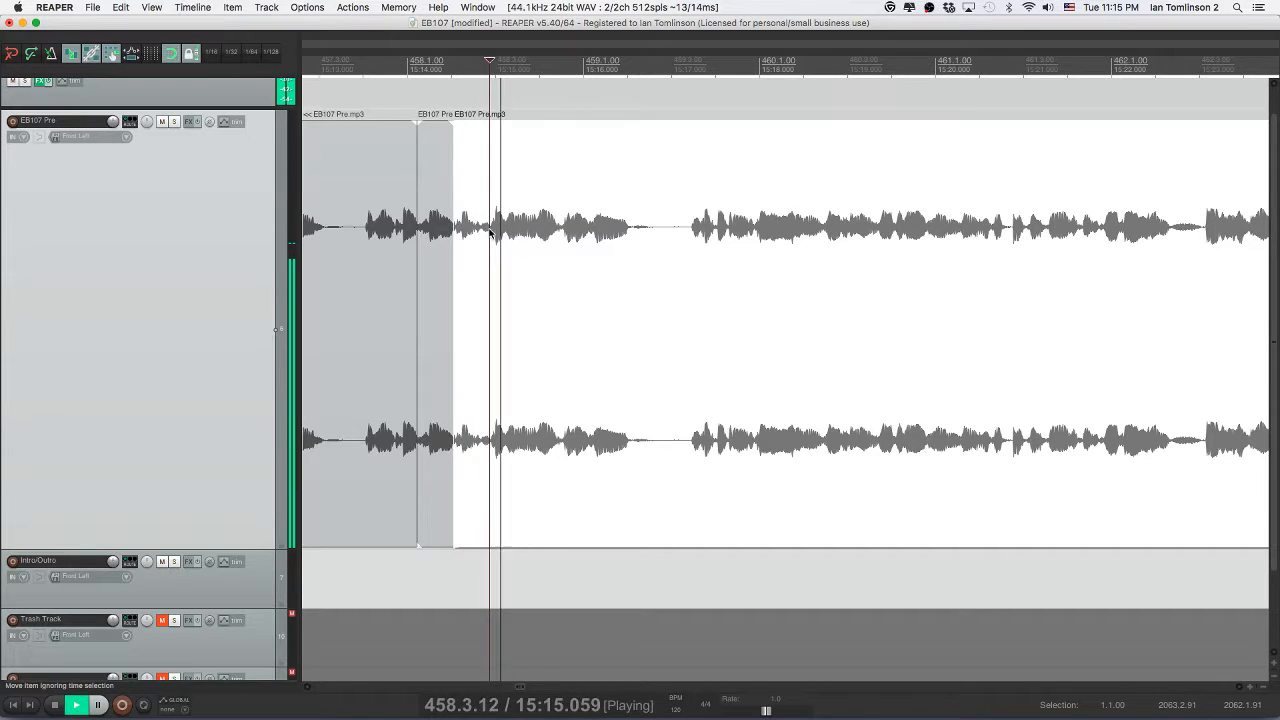
key("s")
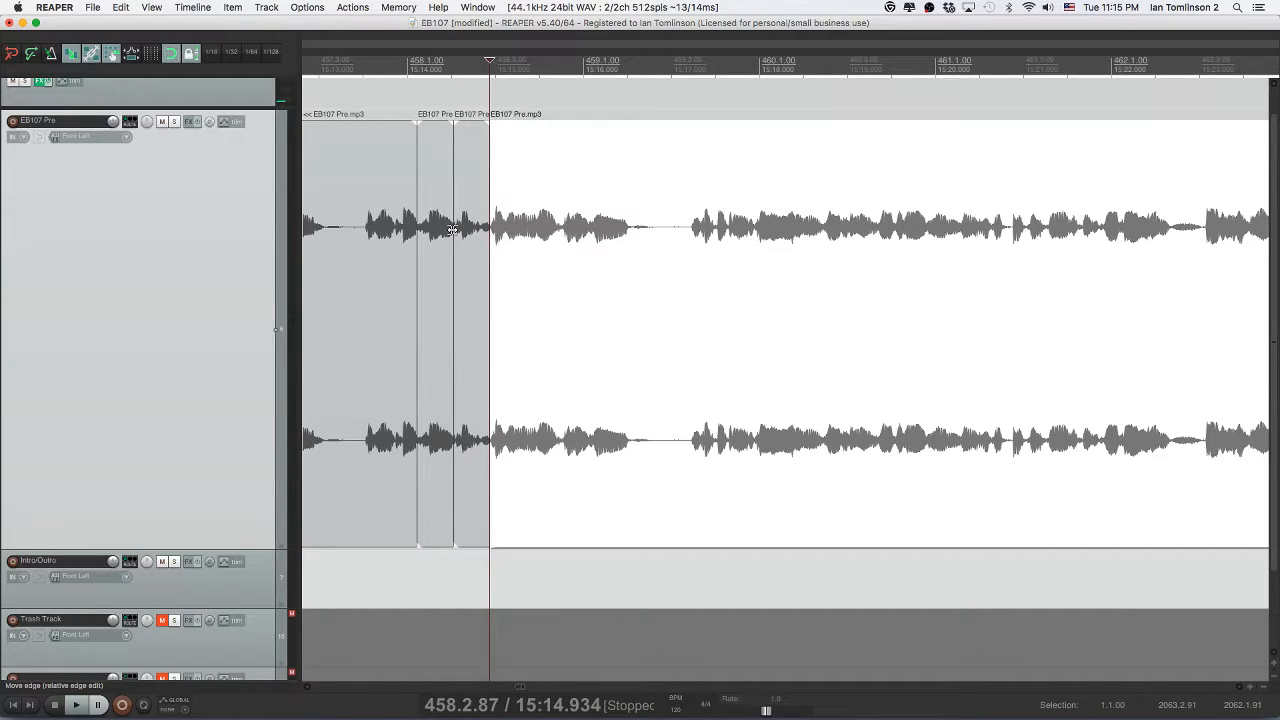
left_click(470, 230)
key("Delete")
- Save the project and play across the new join from about 15:13.7 to the following pause
left_click(380, 231)
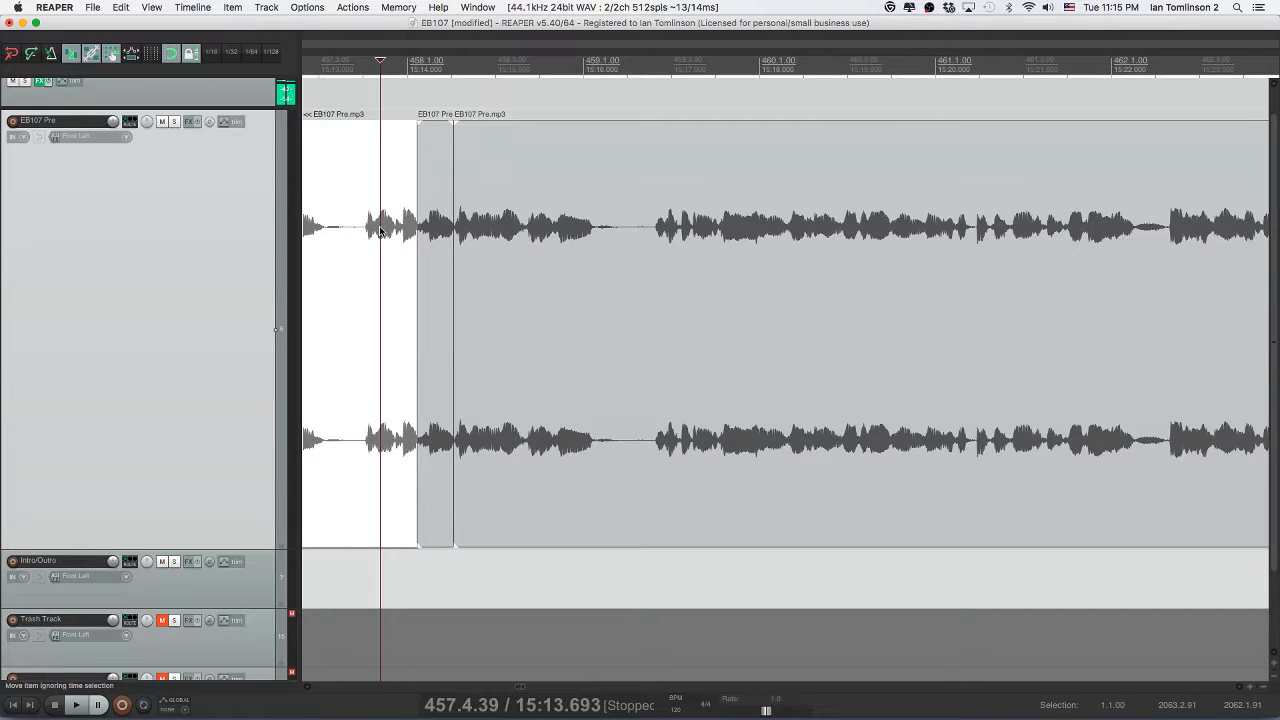
key("super+s")
key("space")
scroll(470, 235, "right", 3)
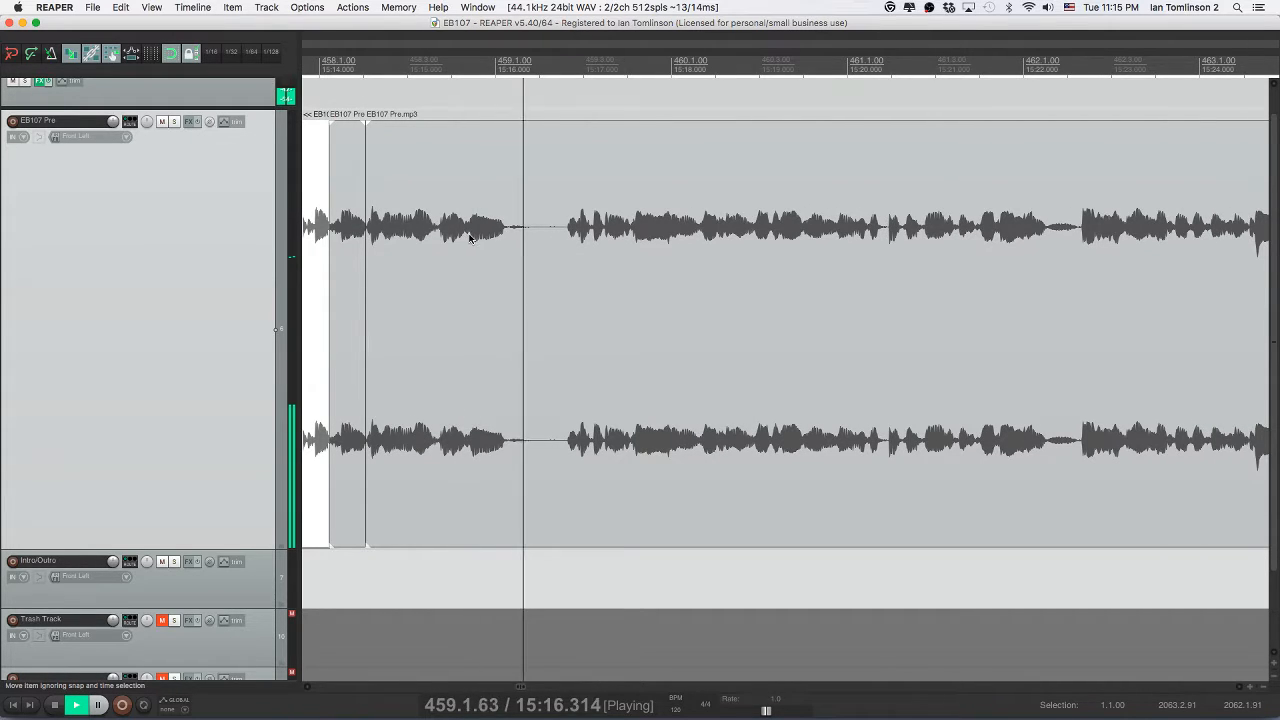
scroll(470, 236, "right", 2)
key("space")
- Split the EB107 Pre recording at about 15:16.1 and 15:16.7 and delete the pause between the splits
left_click(457, 232)
key("s")
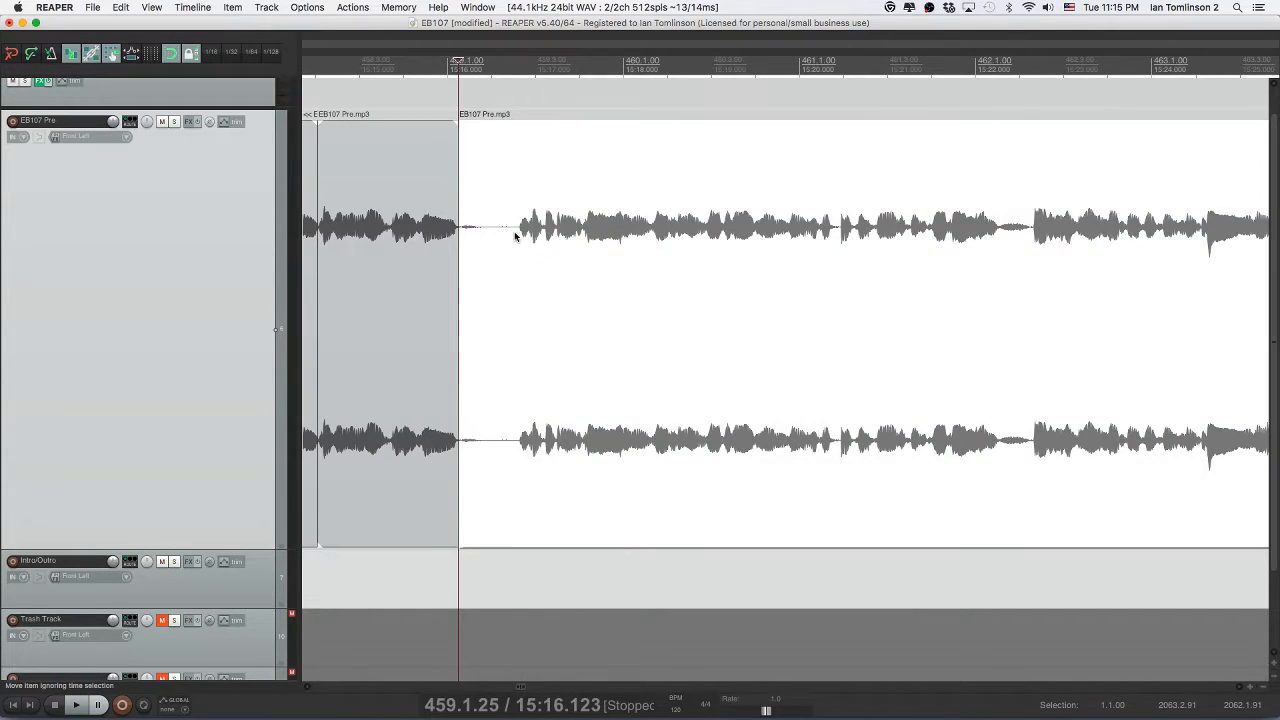
left_click(494, 232)
key("s")
key("Delete")
- Play the join at 15:16.1, save the project and resume playback from about 15:17.8 at a playback rate of 1.6
left_click(380, 237)
key("space")
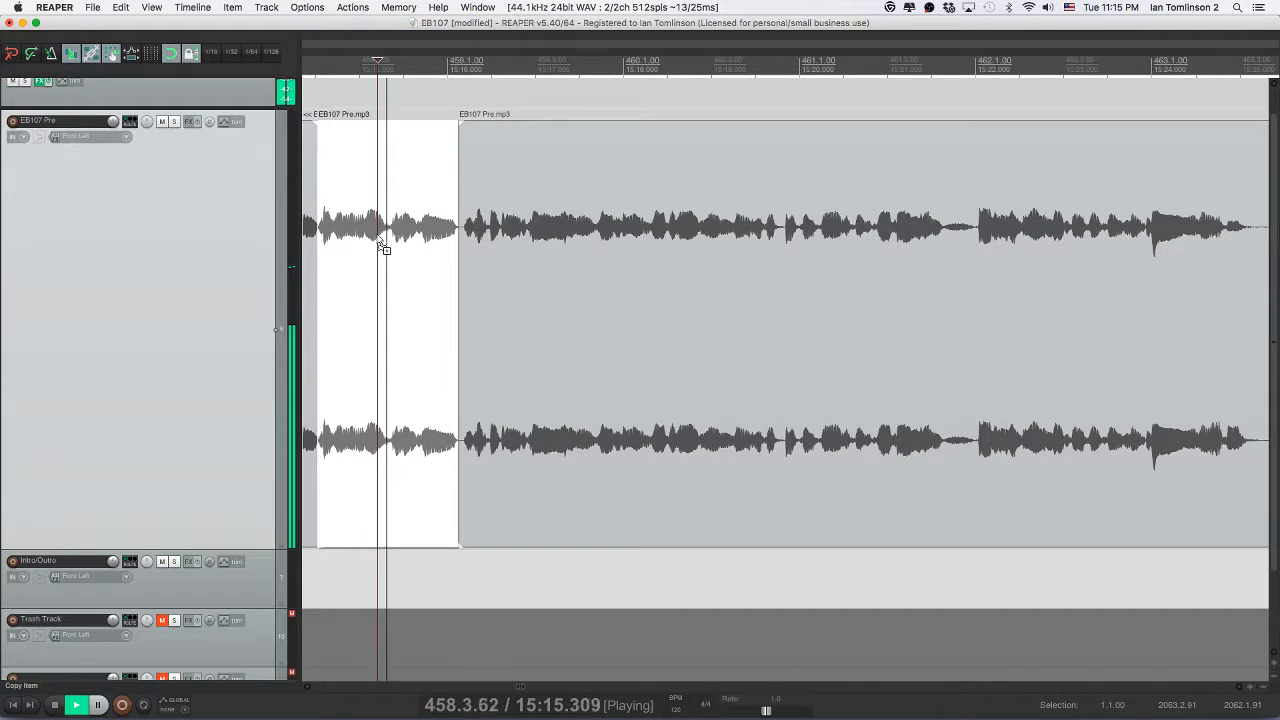
key("super+s")
scroll(553, 240, "right", 2)
scroll(553, 240, "right", 5)
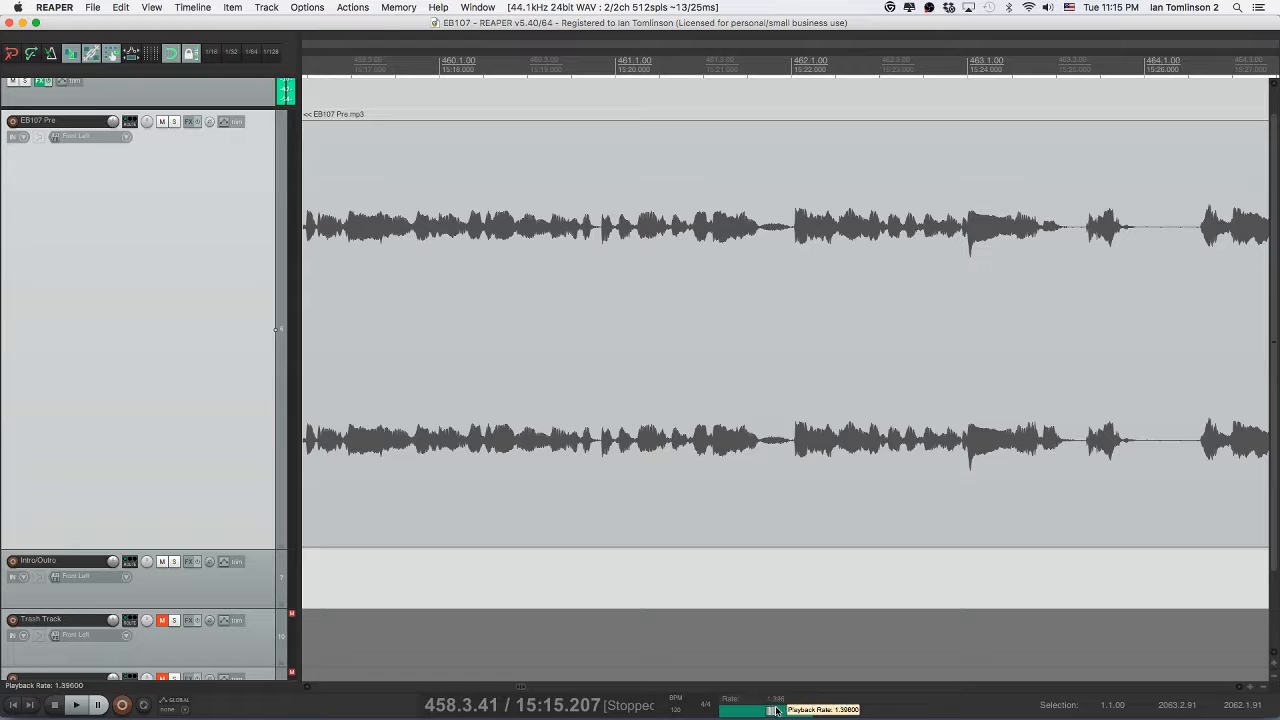
left_click(424, 309)
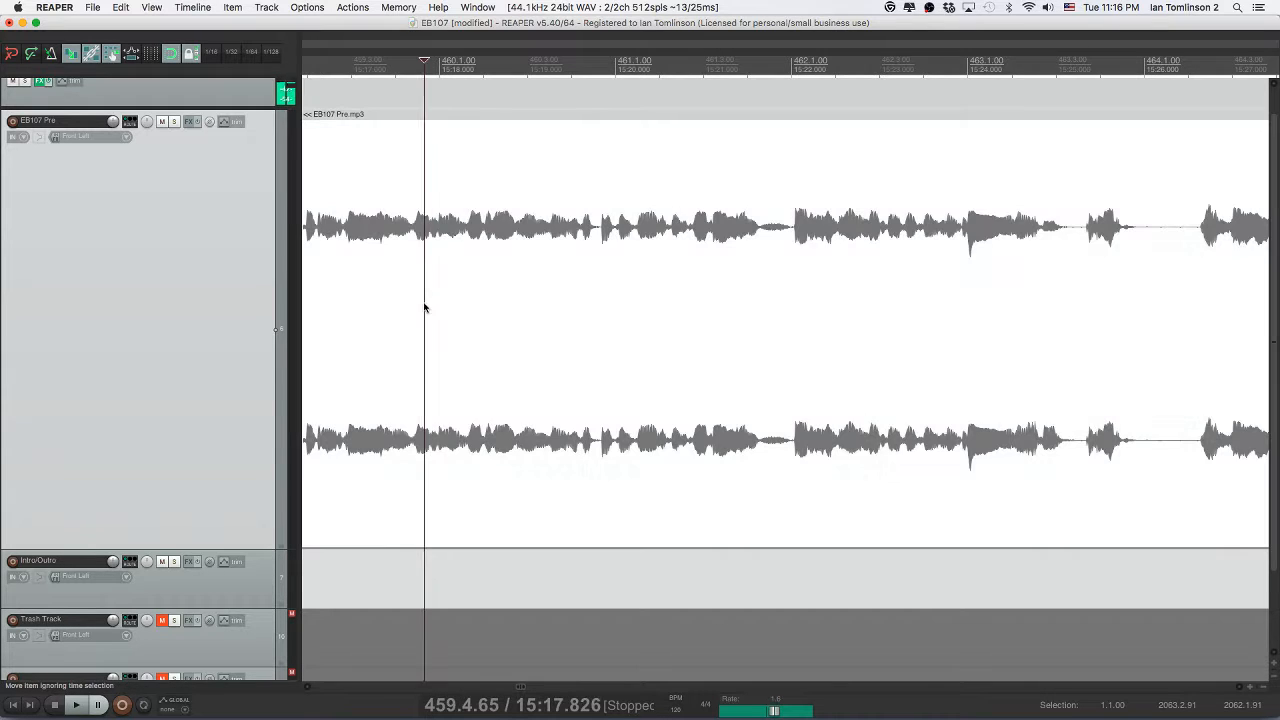
key("space")
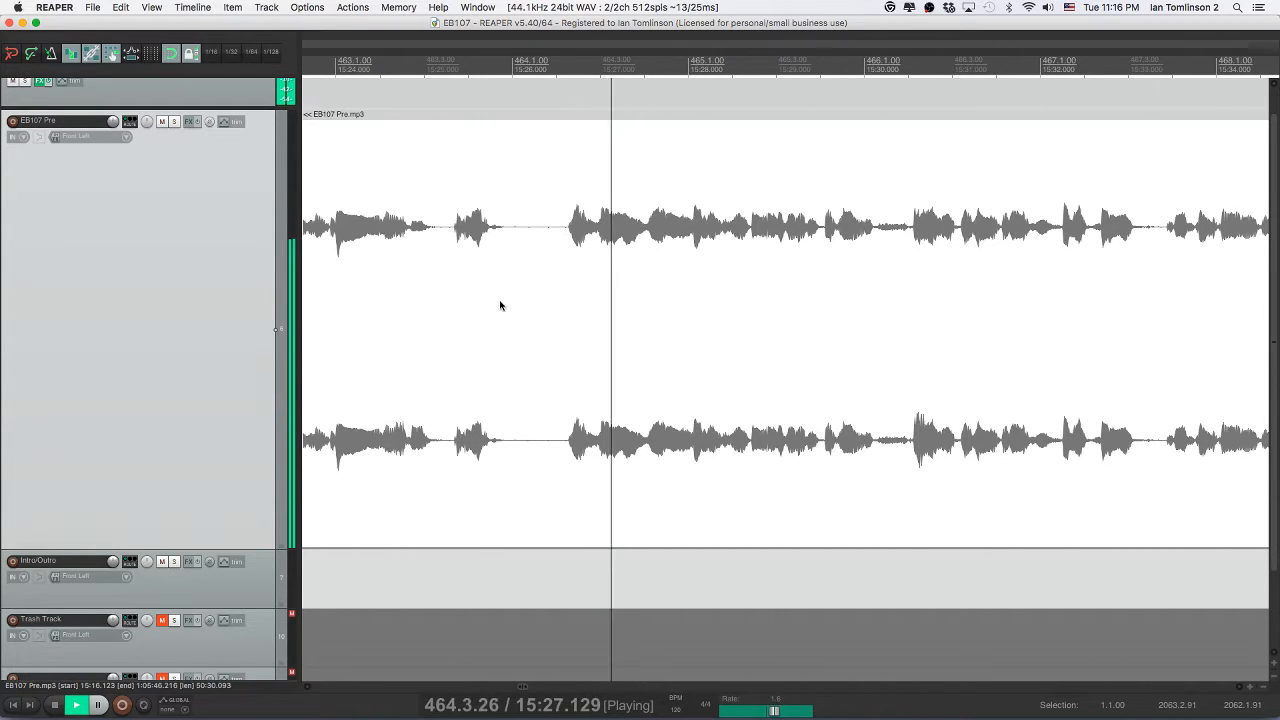
- Split the EB107 Pre recording at about 15:26.0 and 15:26.5 and delete the silent section between the splits
key("space")
left_click(513, 252)
key("s")
left_click(553, 252)
key("s")
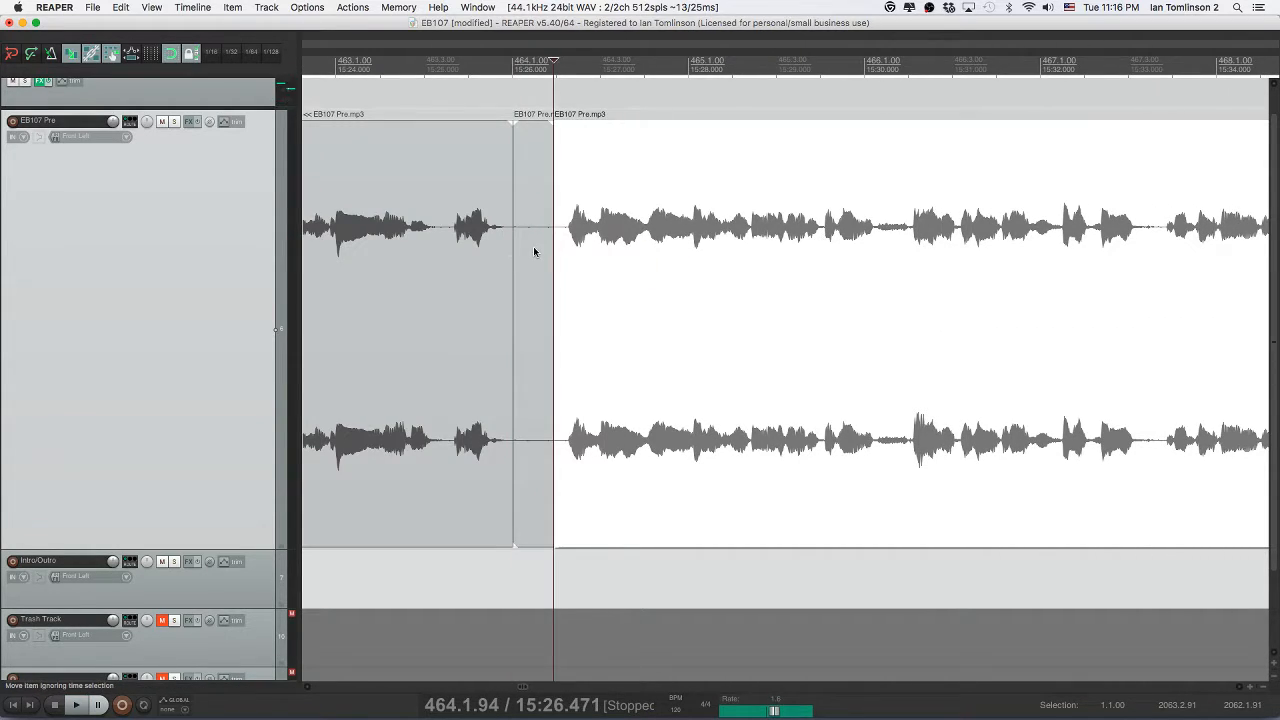
left_click(533, 252)
key("Delete")
- Save the project and play across the 15:26.0 join, following the recording on to about 15:33
left_click(474, 252)
key("super+s")
key("space")
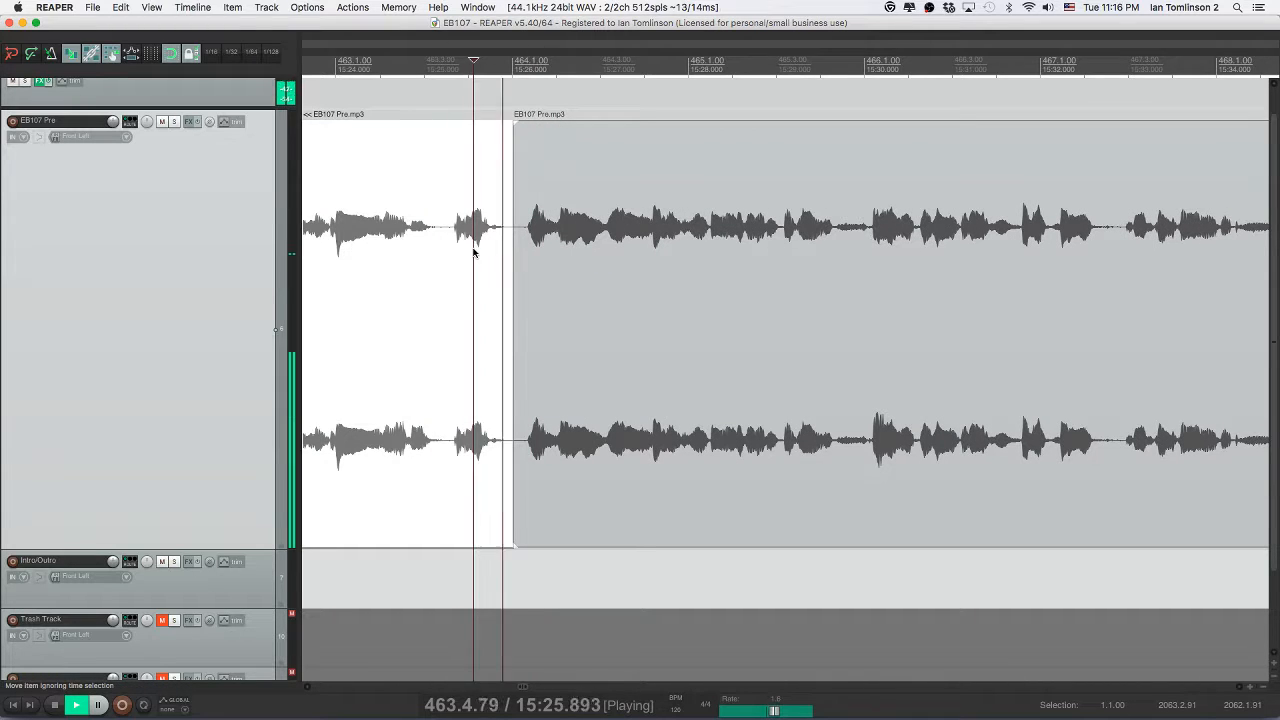
scroll(474, 252, "right", 5)
scroll(474, 252, "left", 2)
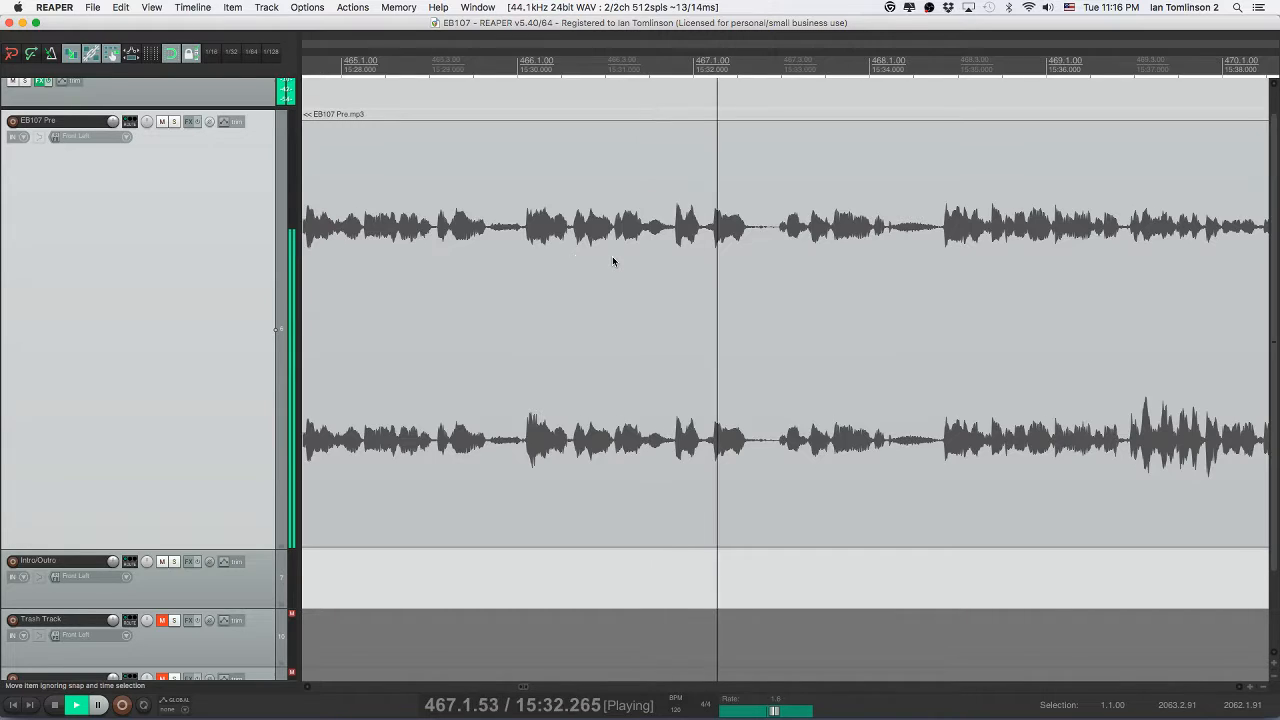
scroll(612, 256, "right", 4)
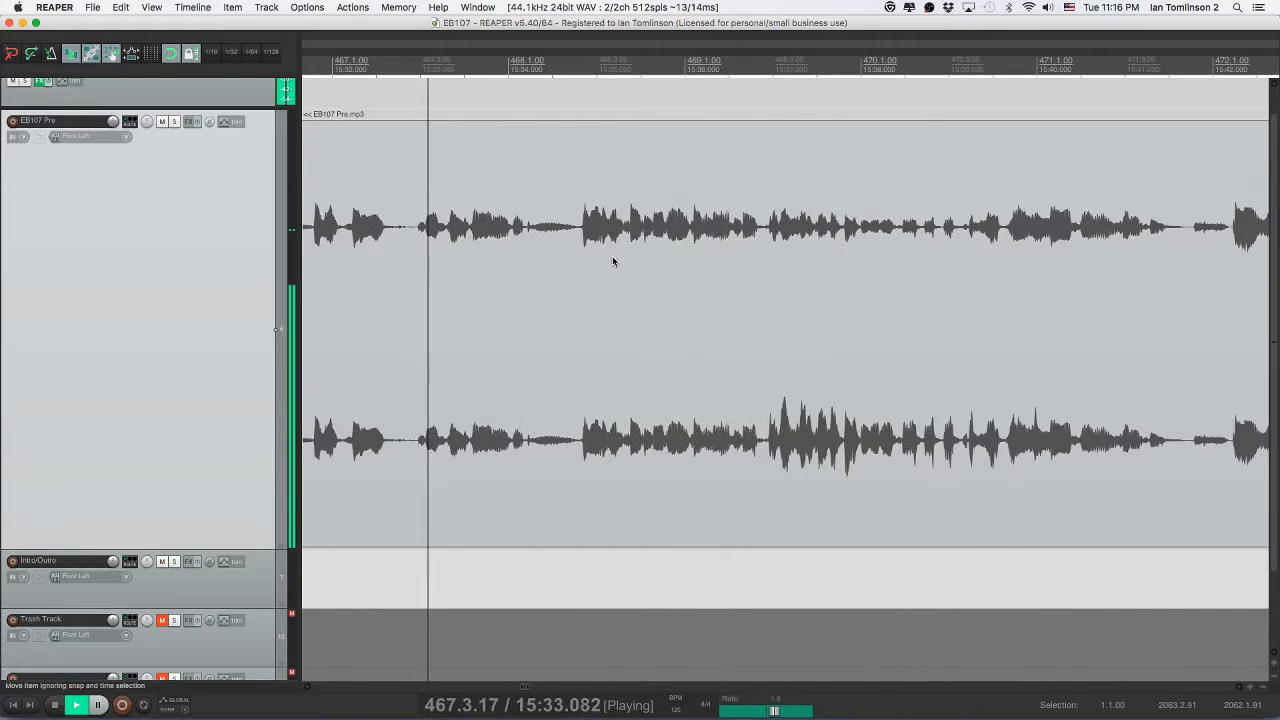
- Split the EB107 Pre recording at about 15:34.2 and 15:34.8, delete the quiet section between the splits, and replay the join and save
key("space")
left_click(504, 232)
key("space")
key("space")
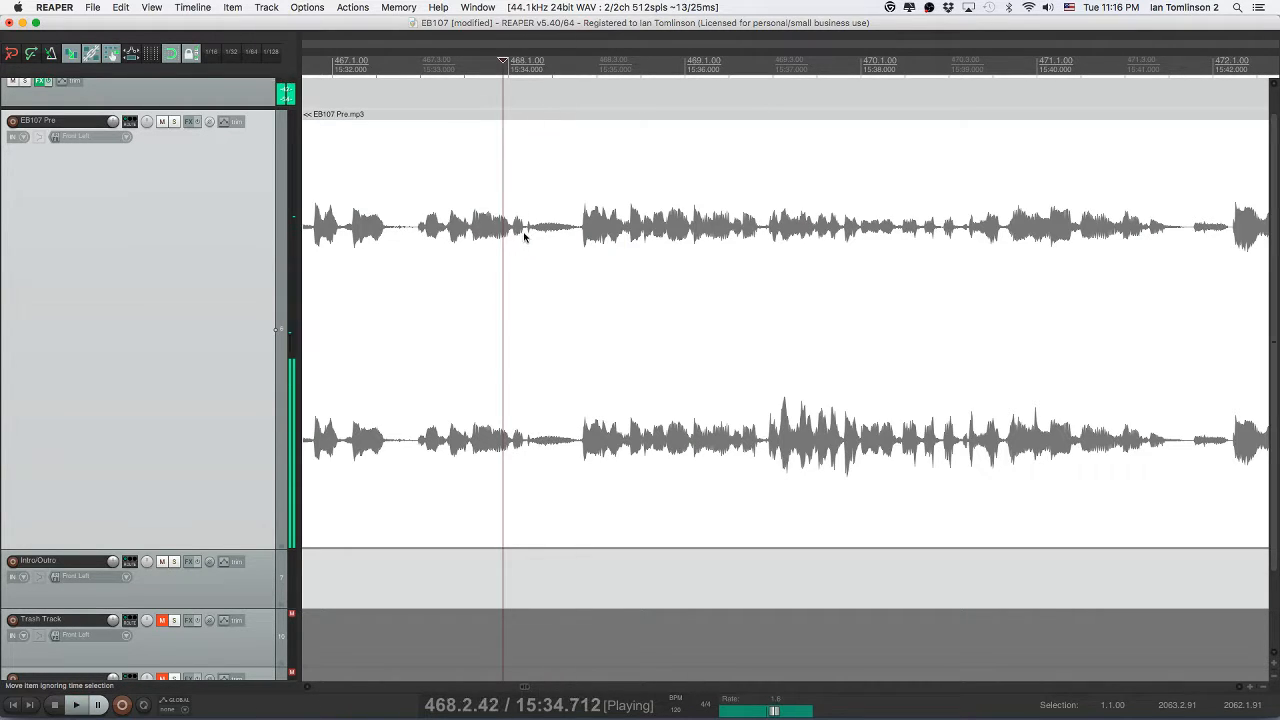
left_click(526, 233)
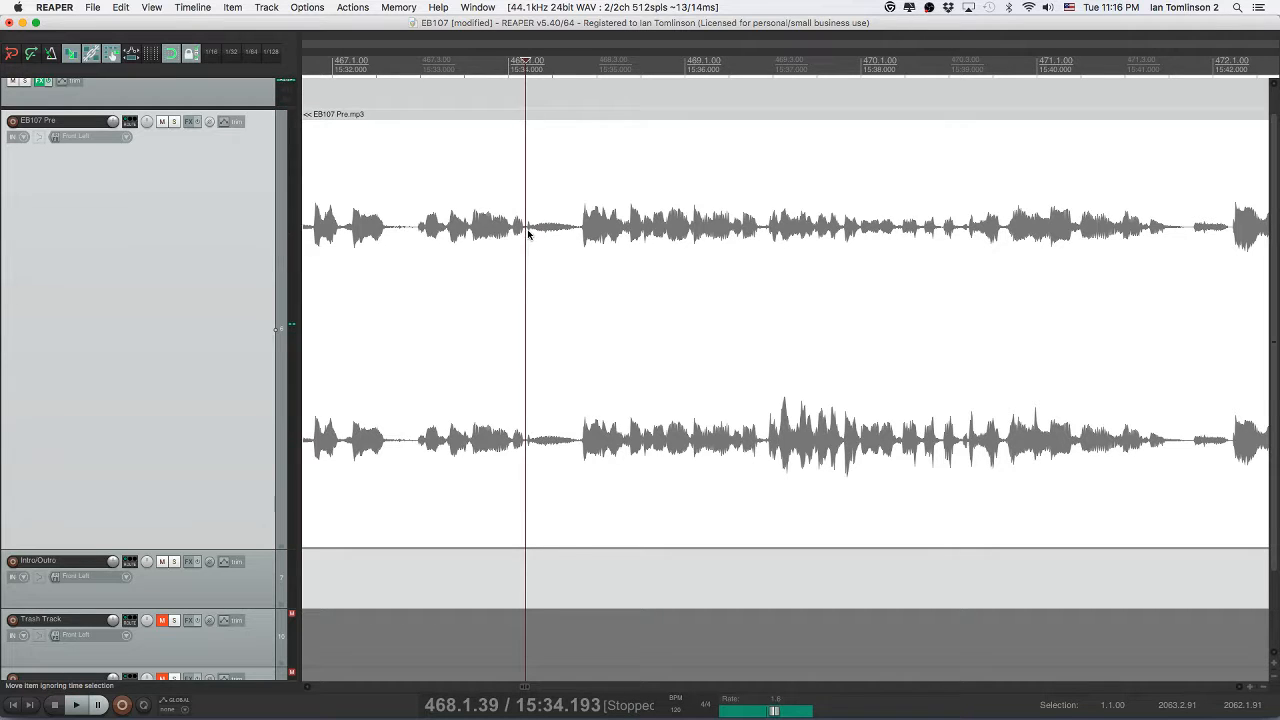
key("s")
left_click(580, 234)
key("s")
left_click(558, 235)
left_click(476, 236)
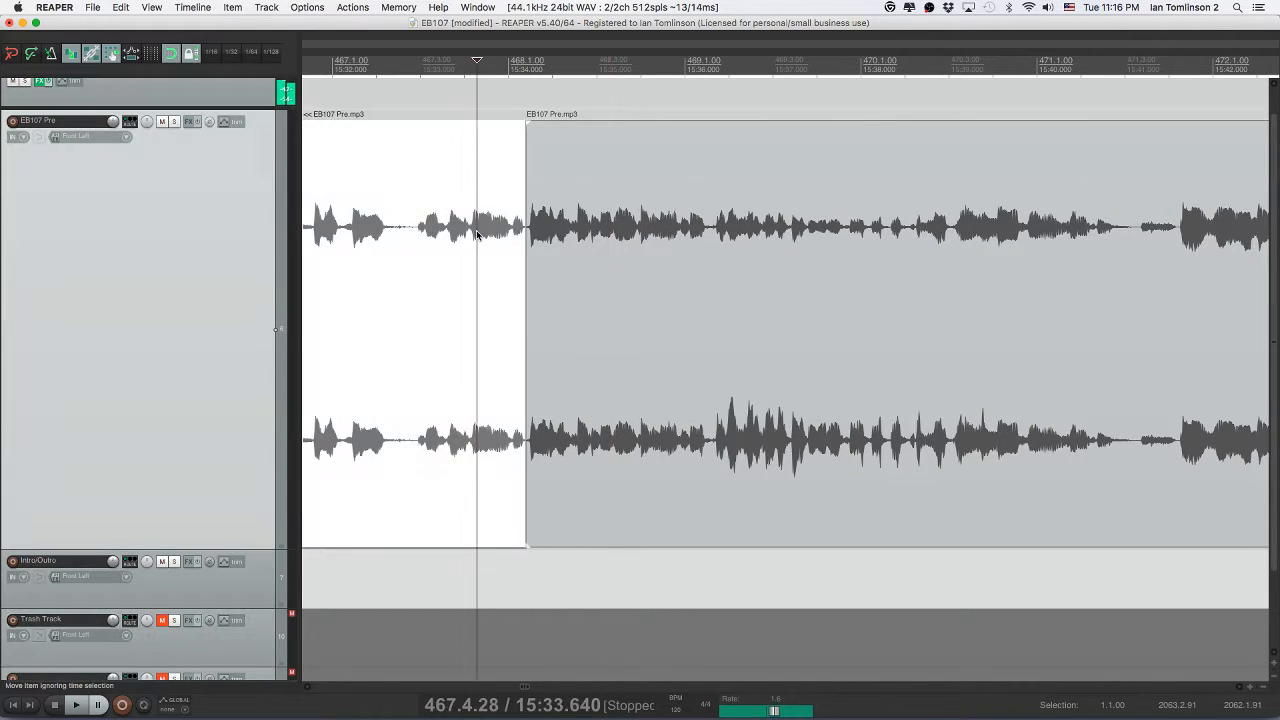
key("space")
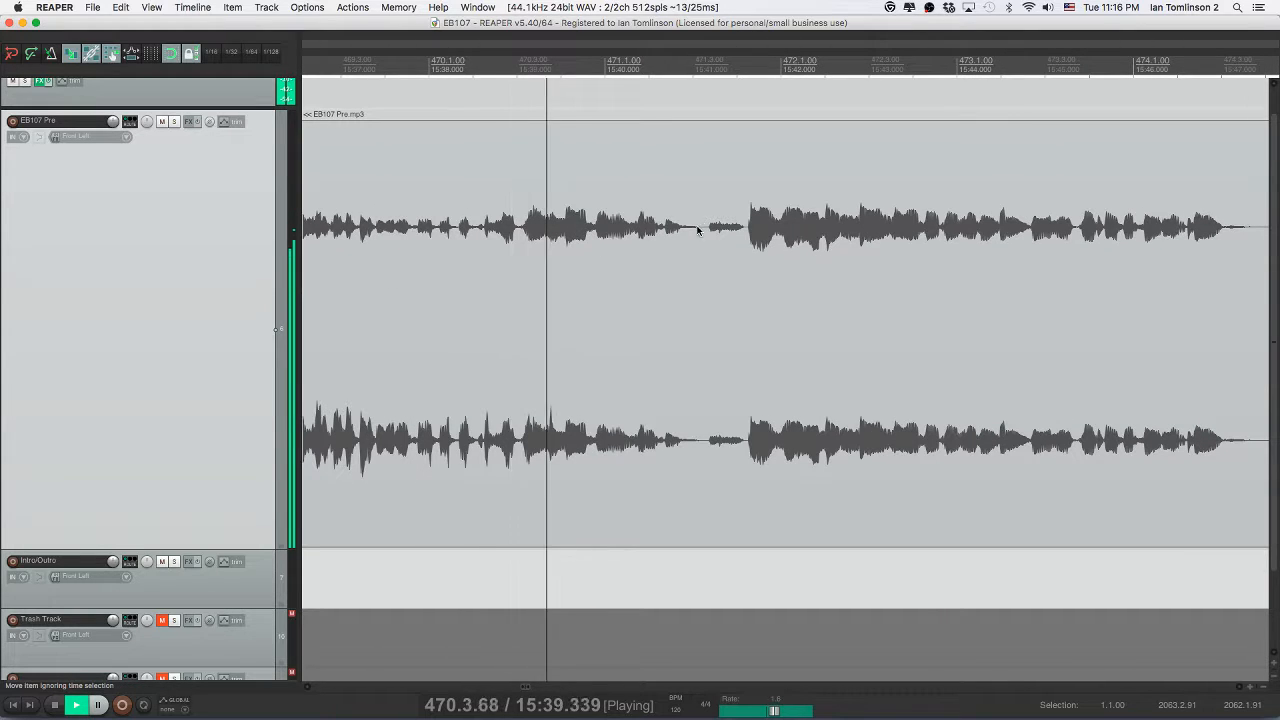
- Split the EB107 Pre recording at about 15:41.1 and 15:41.6, delete the quiet section between the splits and replay the join
left_click(626, 237)
key("s")
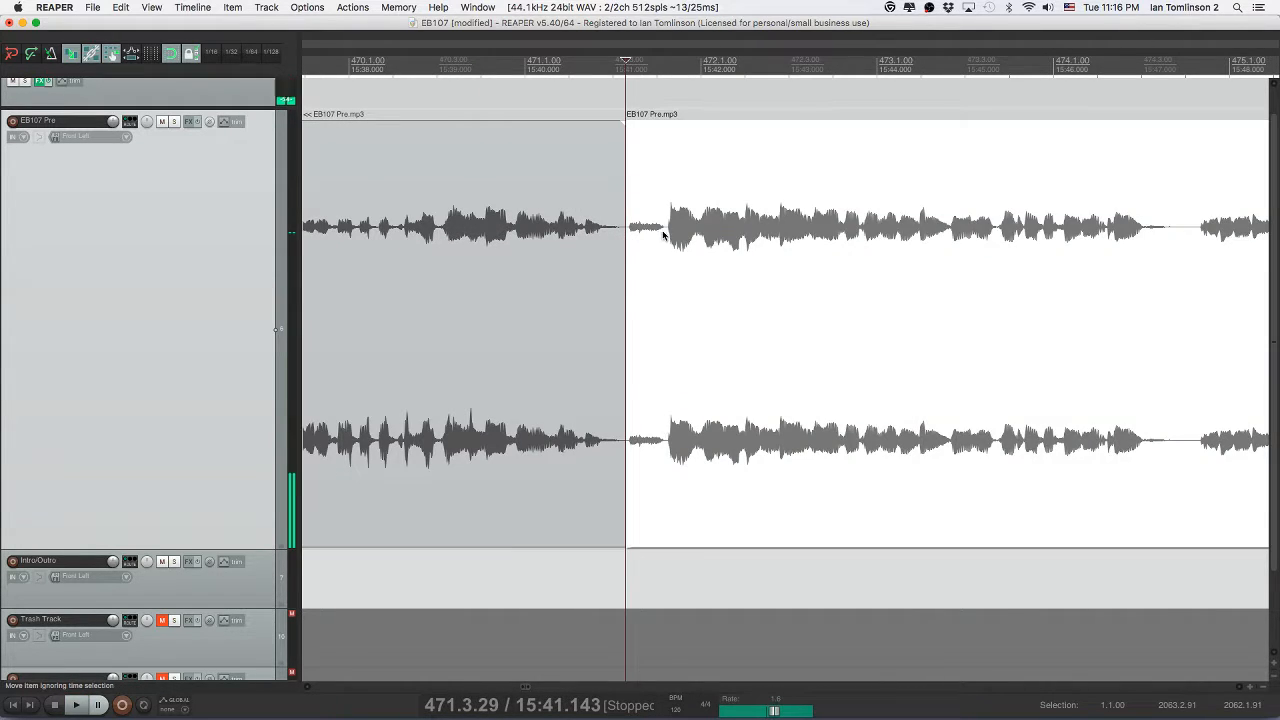
left_click(663, 235)
key("s")
left_click(640, 236)
key("Delete")
left_click(468, 220)
key("space")
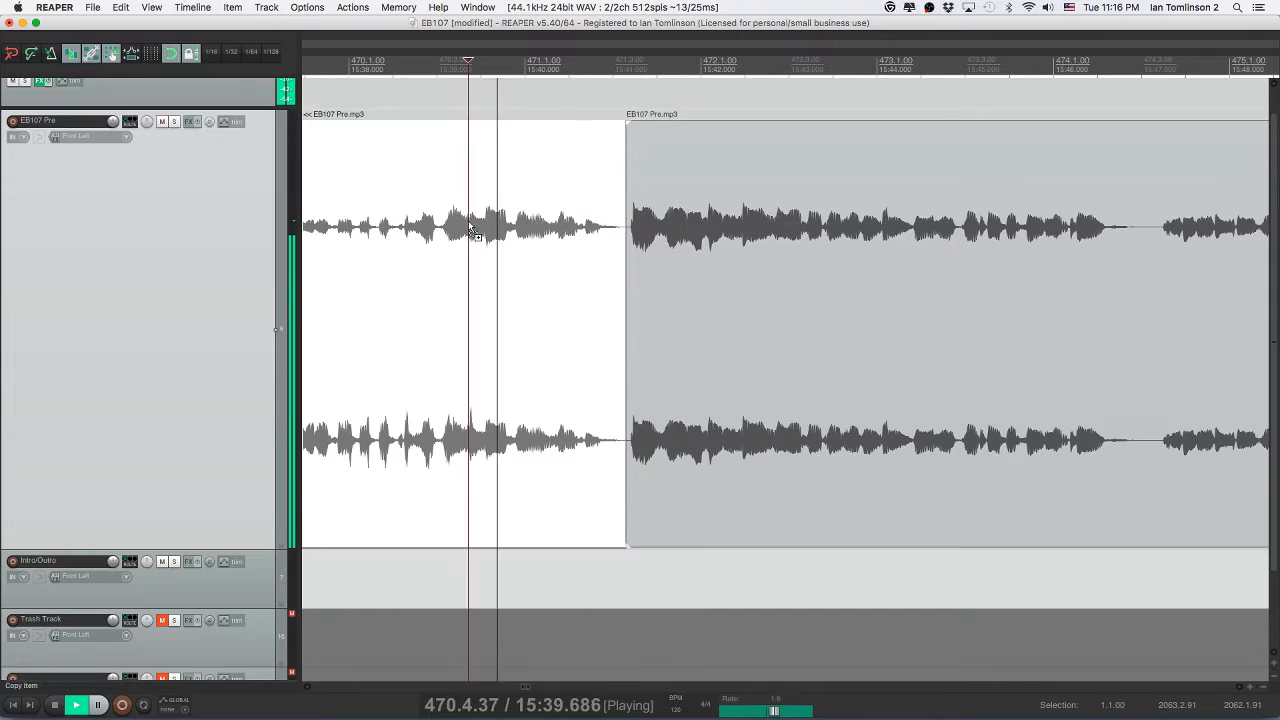
- Save the project and play the EB107 Pre recording on to about 15:49
key("super+s")
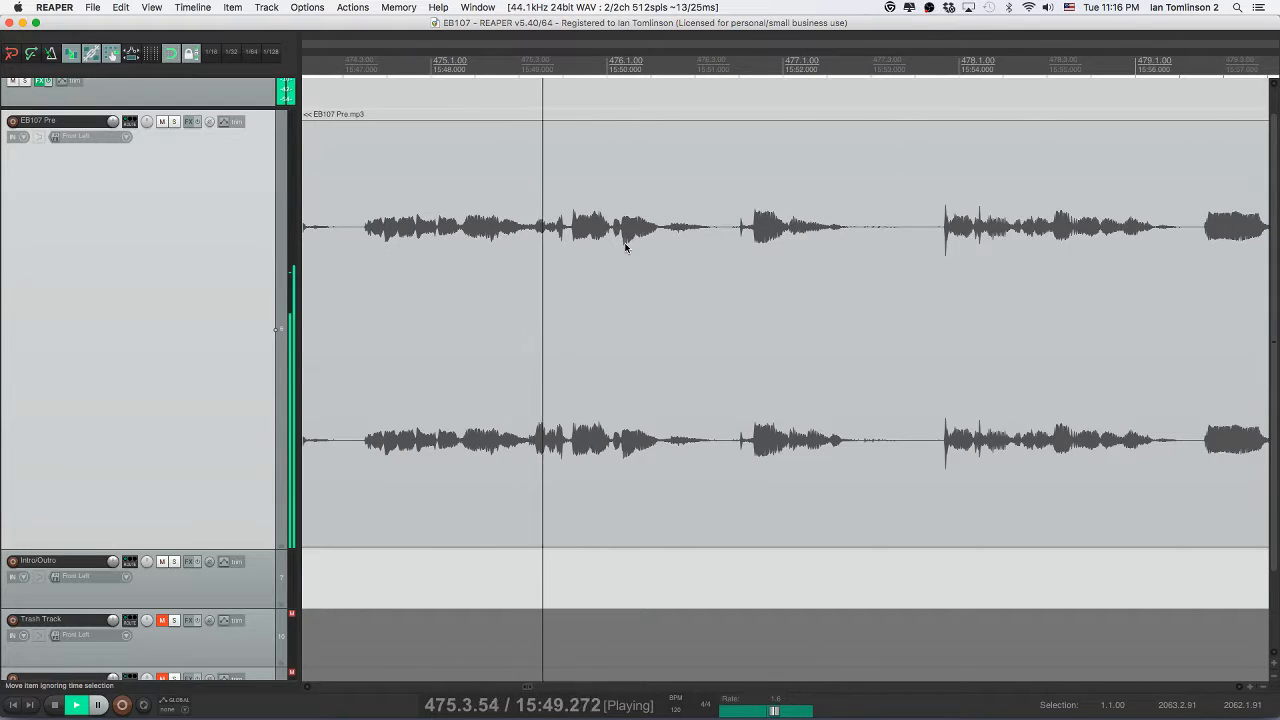
key("space")
left_click(661, 235)
key("s")
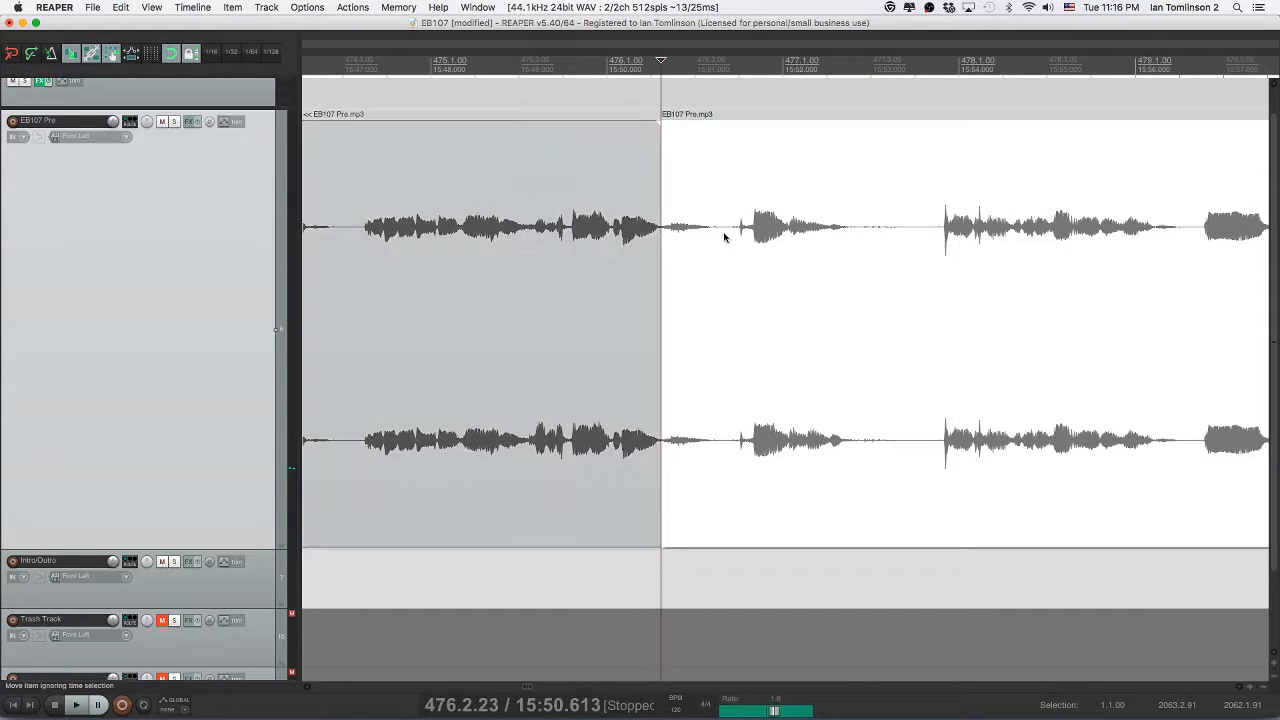
left_click(748, 232)
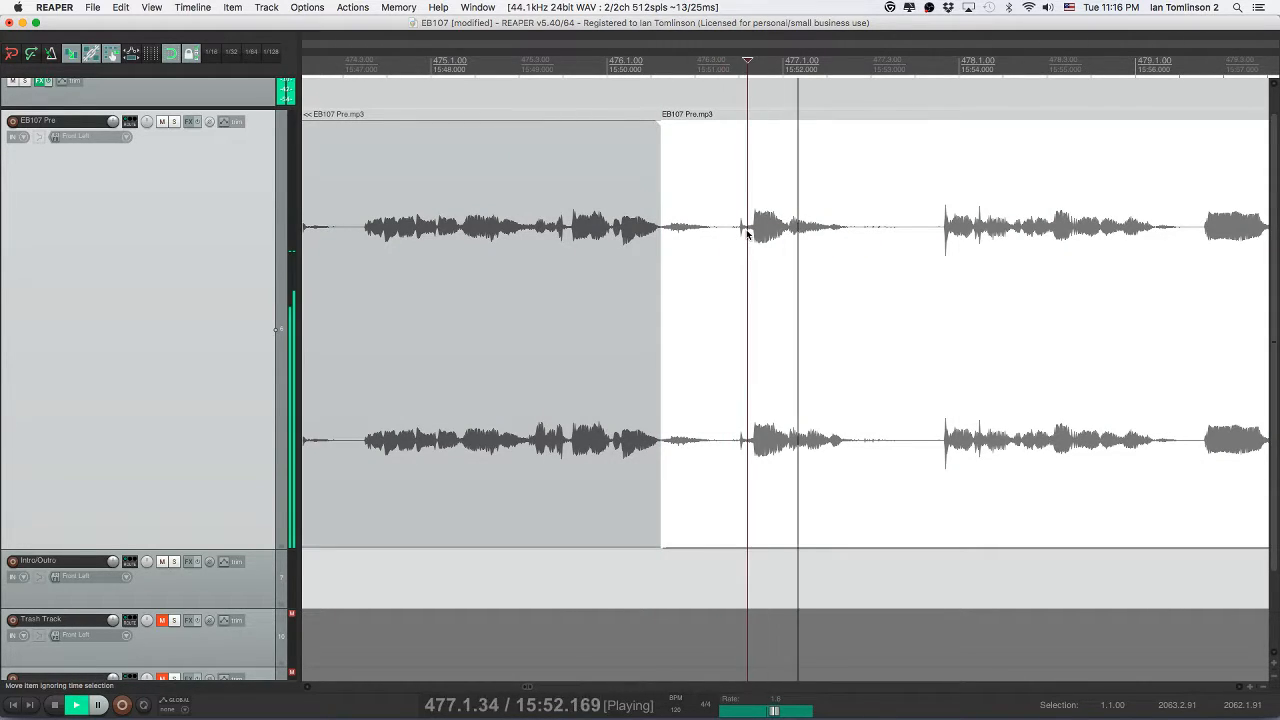
key("space")
key("s")
left_click(678, 232, "ctrl")
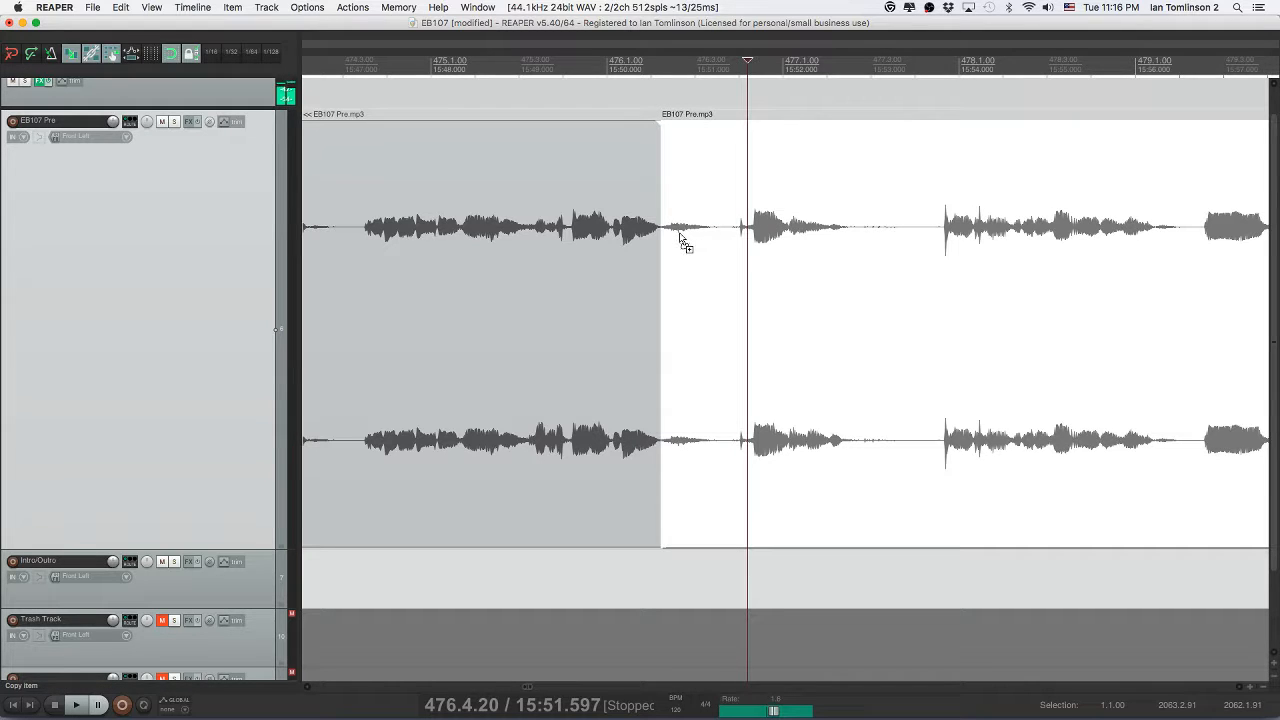
key("super+z")
- Split the EB107 Pre recording at about 15:51.3 and 15:51.6, delete the section between the splits, replay the join and save
left_click(720, 237)
key("s")
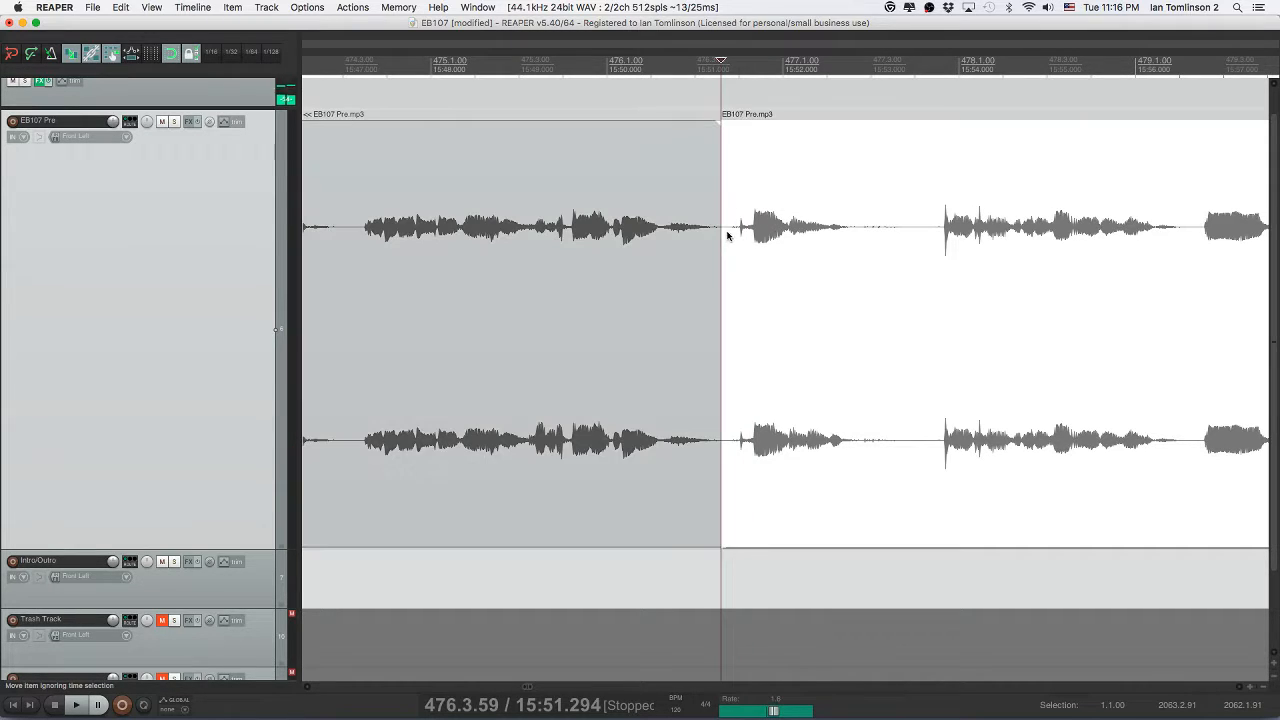
left_click(747, 237)
key("s")
left_click(731, 237)
key("Delete")
left_click(677, 238)
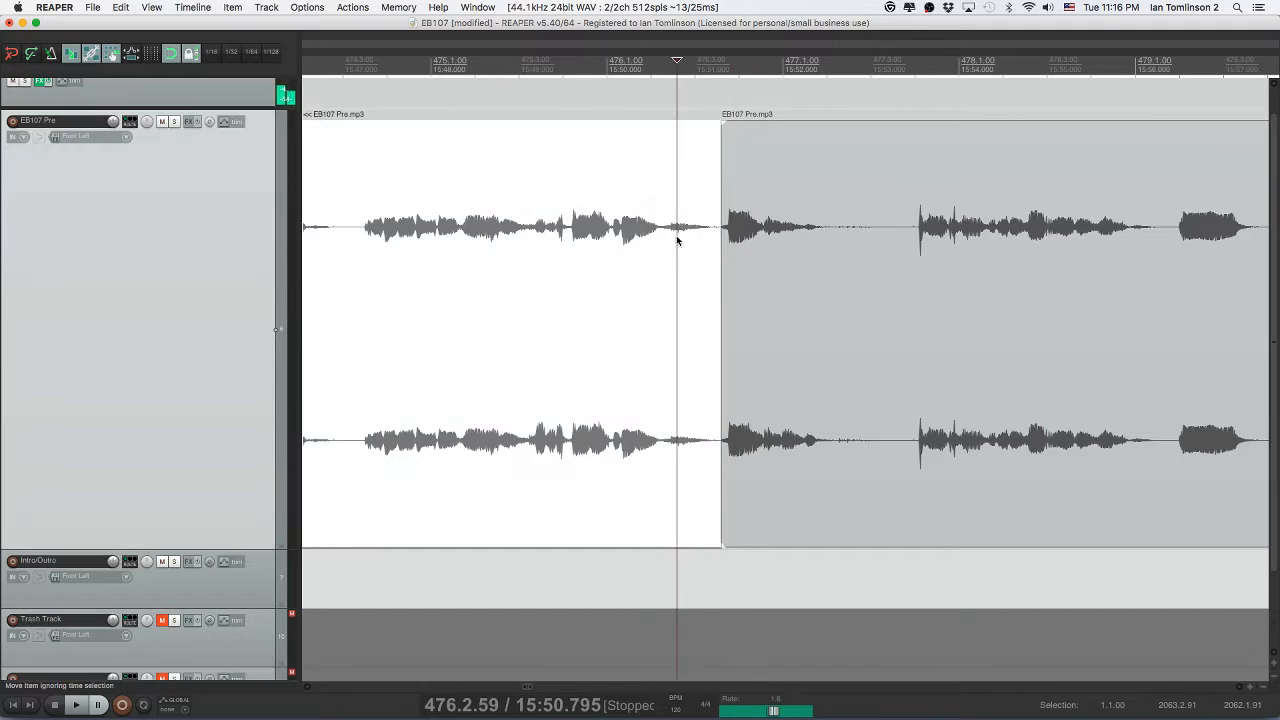
key("space")
left_click(602, 236)
key("super+s")
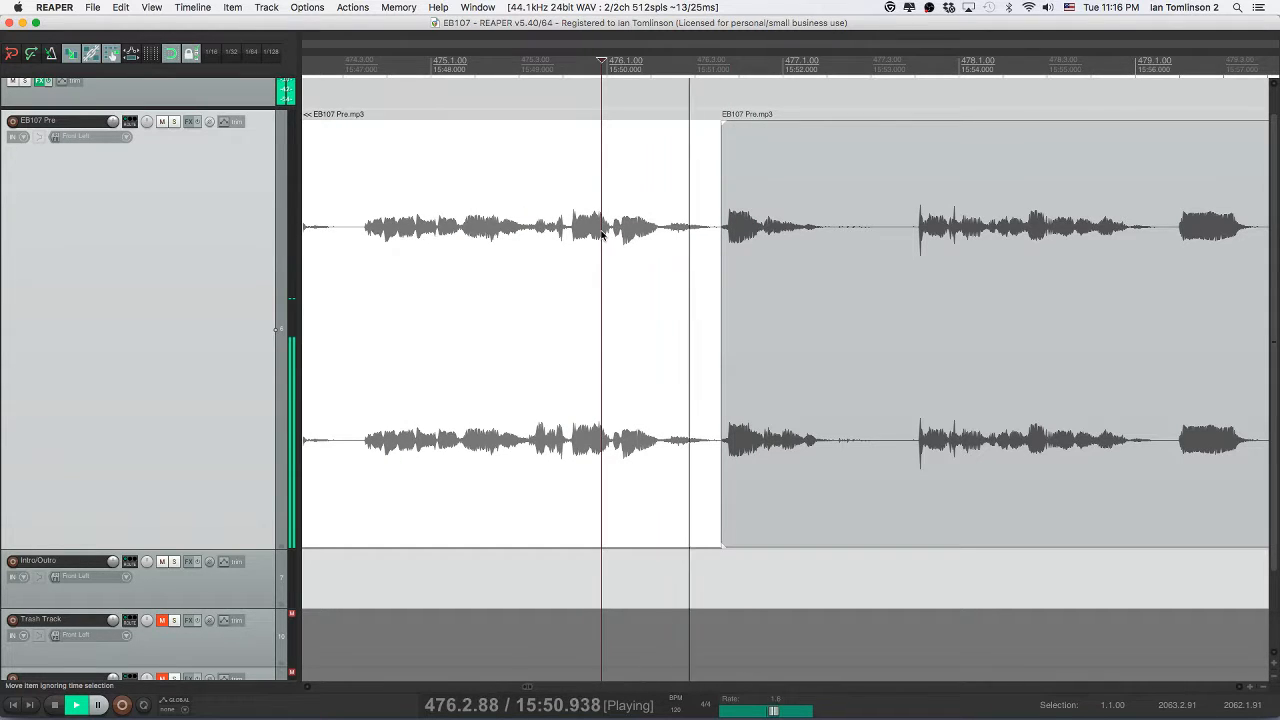
- Split the EB107 Pre recording at about 15:52.6 and 15:58.2 and delete the section between the splits
scroll(620, 236, "right", 5)
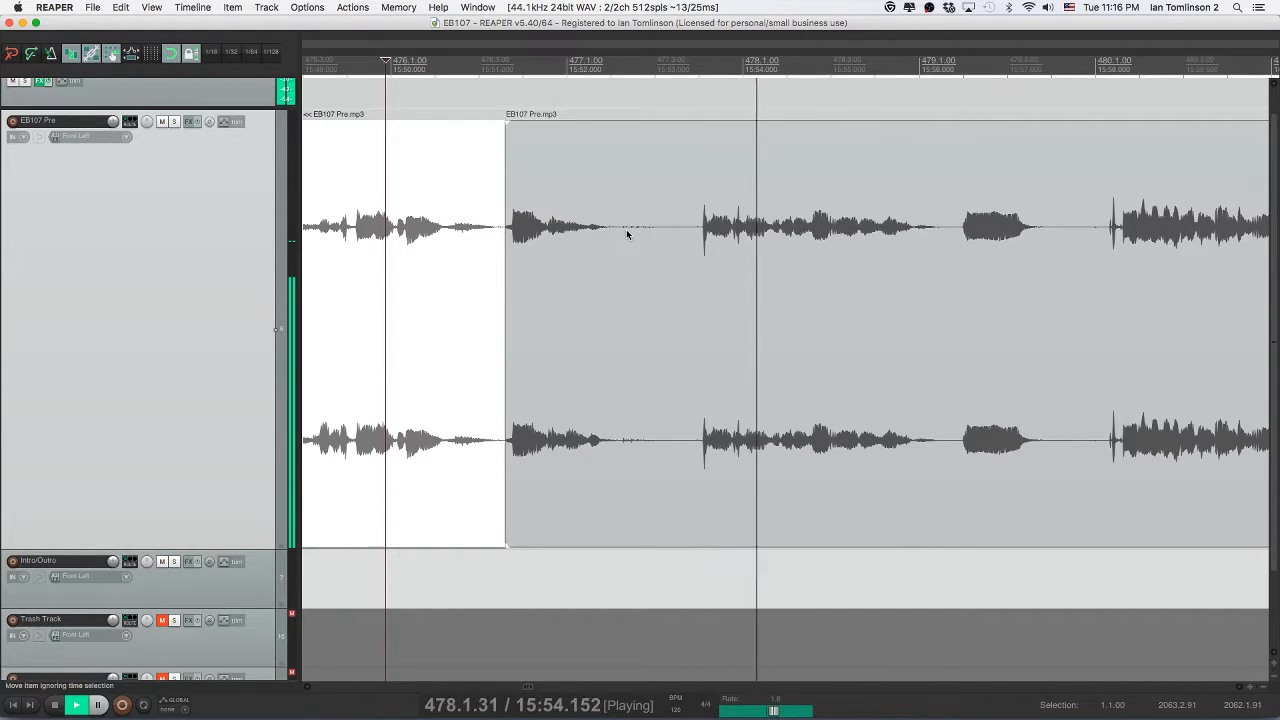
left_click(622, 230)
key("s")
key("space")
left_click(729, 225)
key("space")
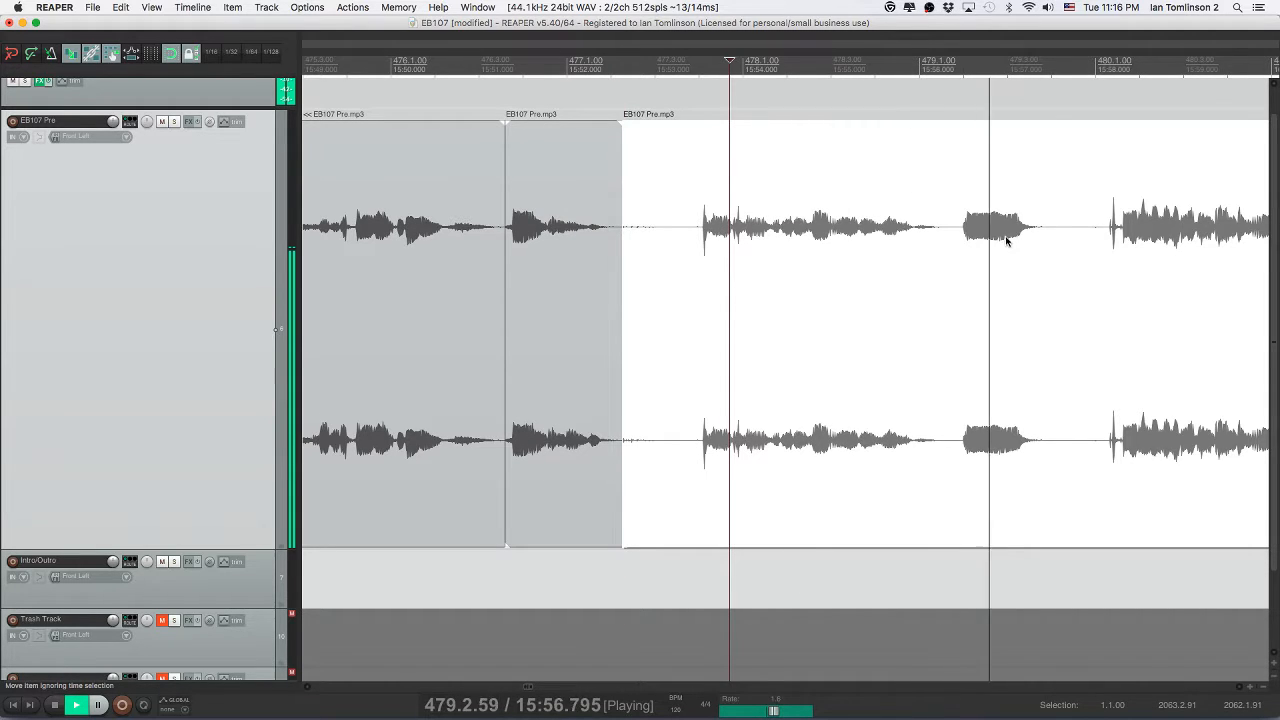
left_click(1118, 229)
key("s")
key("space")
left_click(952, 238)
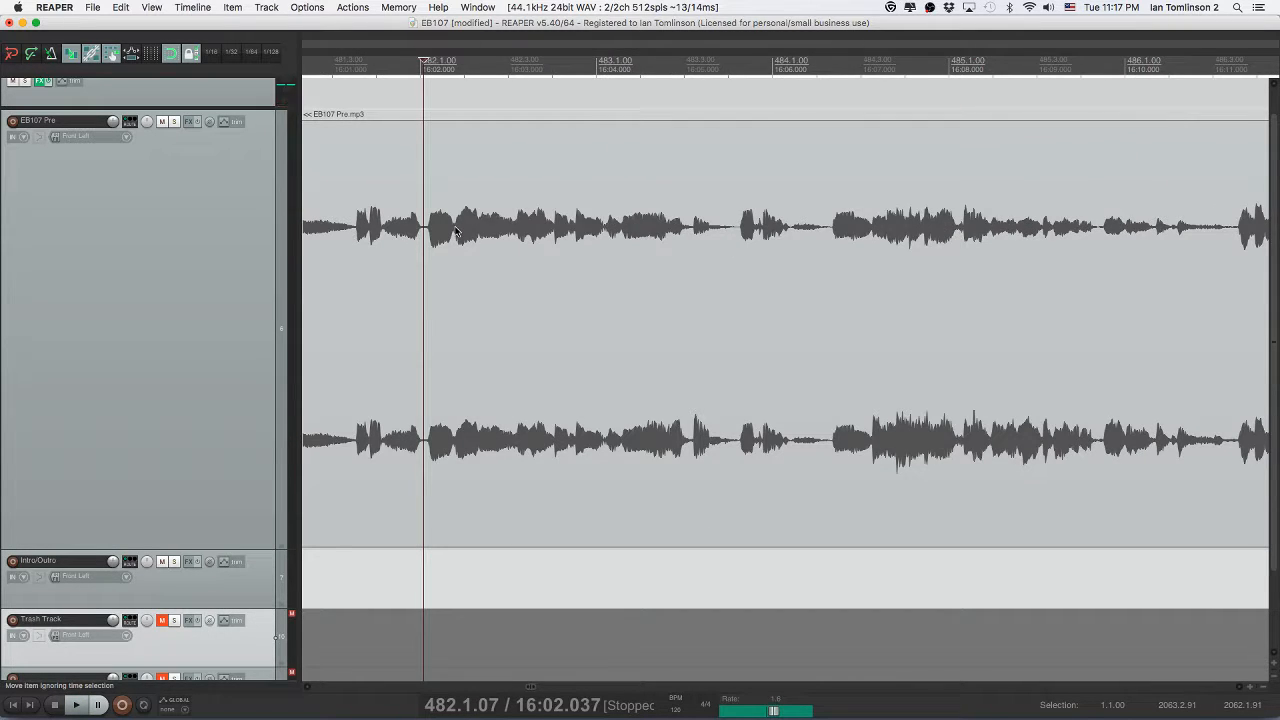
- Save the project and play from about 15:49 across the 15:52.6 join
scroll(455, 229, "left", 10)
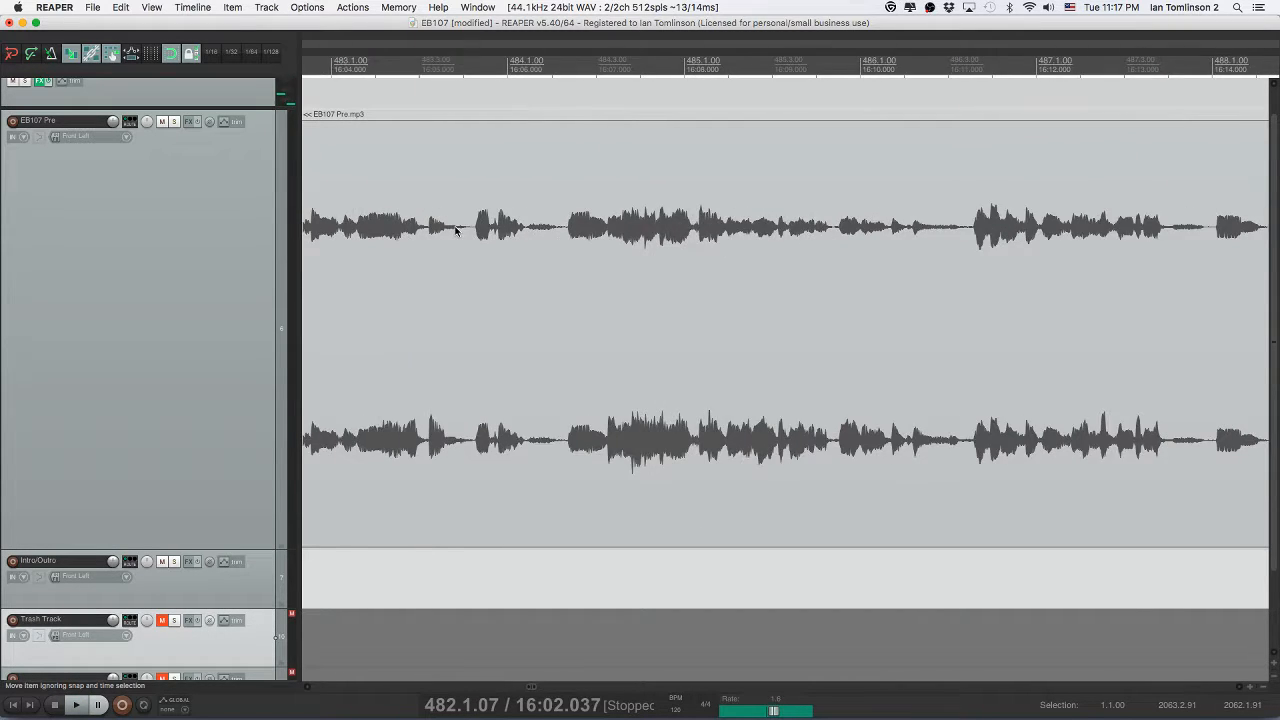
left_click(456, 231)
key("super+s")
key("space")
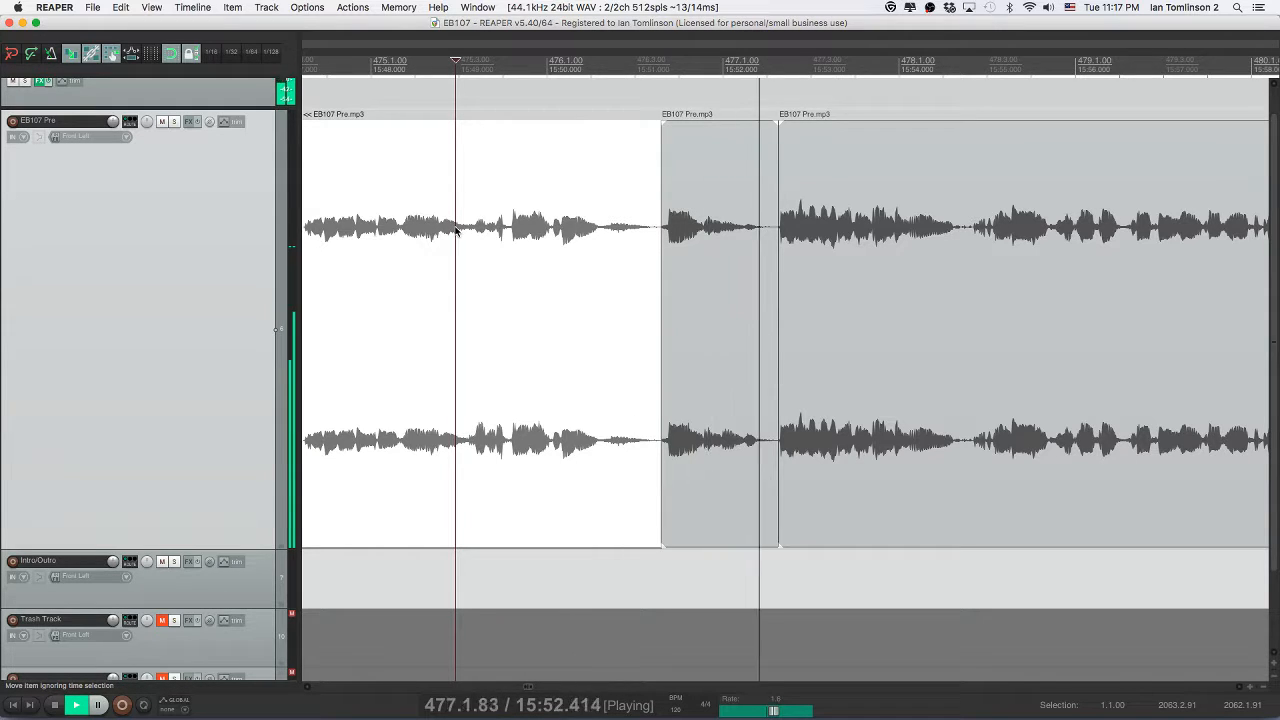
scroll(455, 231, "right", 4)
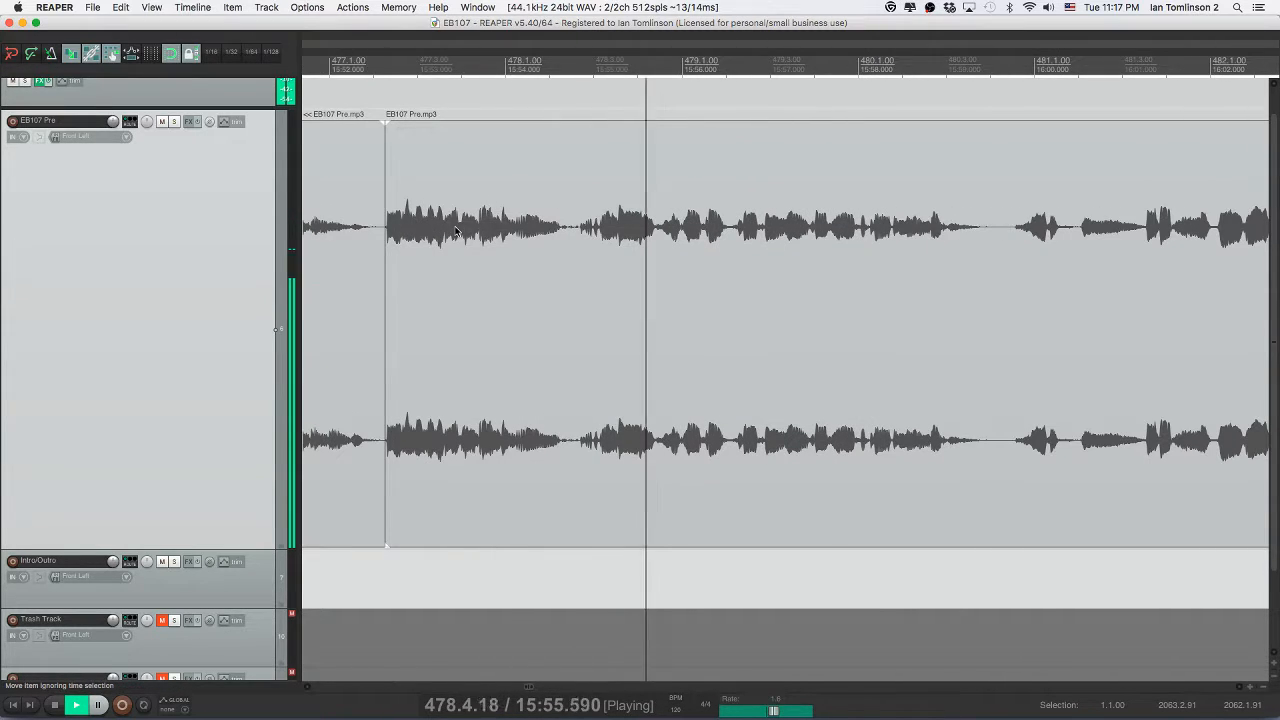
scroll(524, 229, "right", 3)
scroll(524, 229, "left", 3)
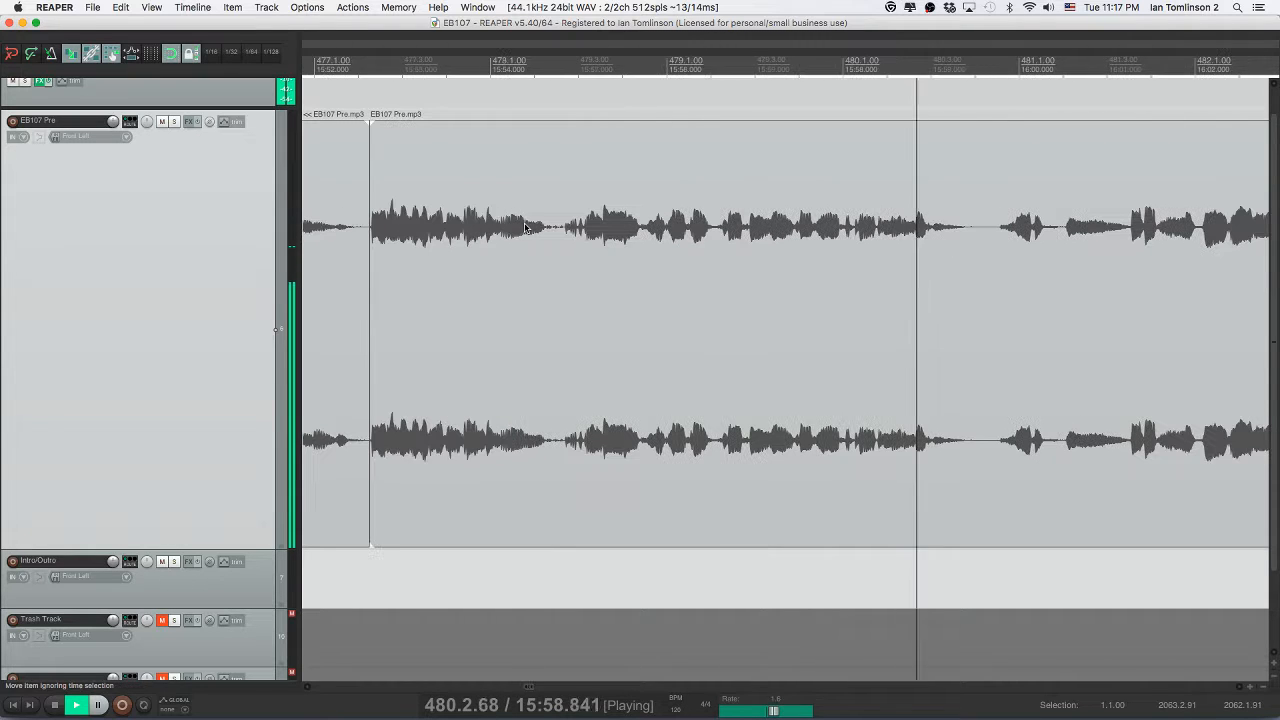
scroll(524, 228, "left", 1)
- Replay the passage following the 15:52.6 join, starting from about 15:53.5 and again from about 15:52.9
left_click(461, 222)
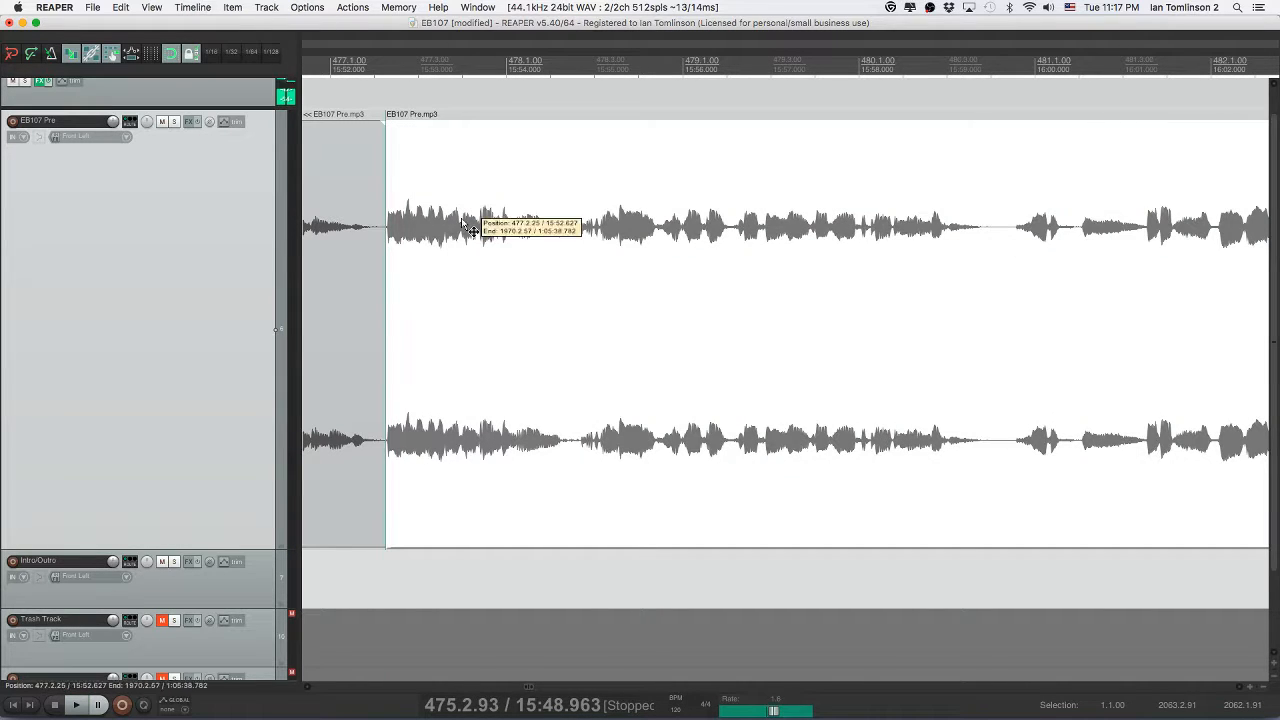
key("space")
key("space")
left_click(515, 228)
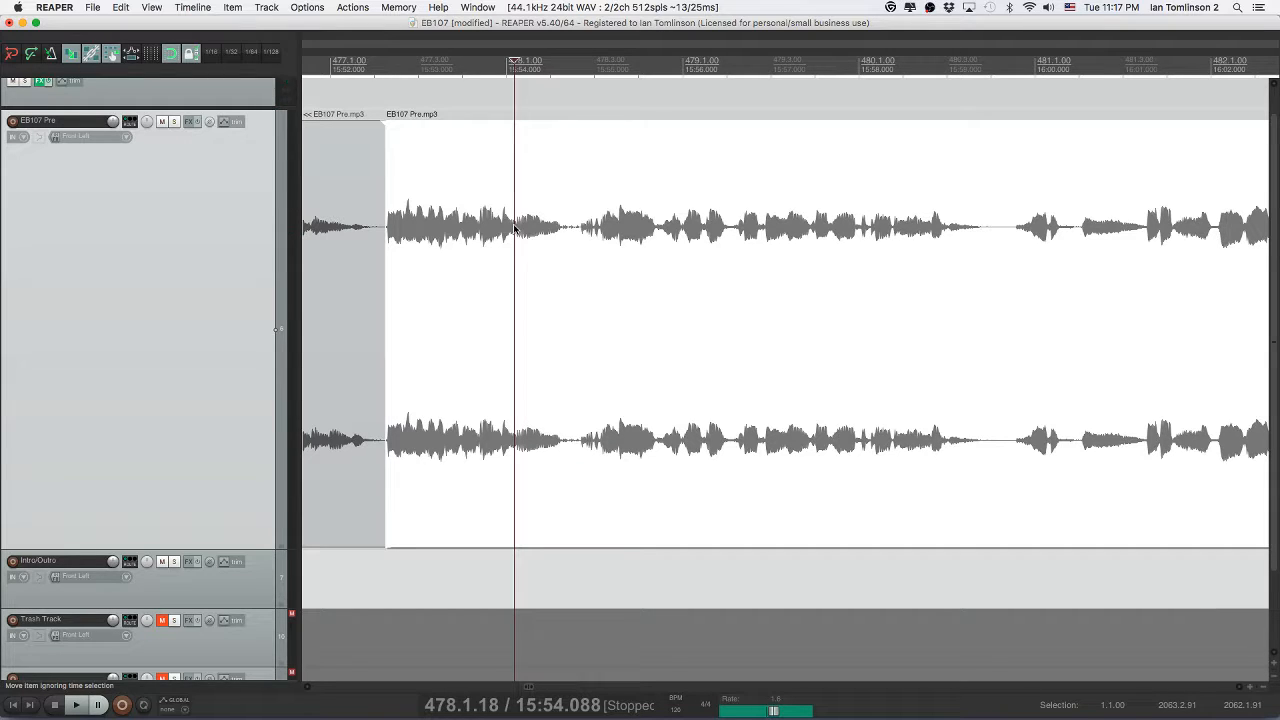
left_click(463, 230)
key("space")
key("space")
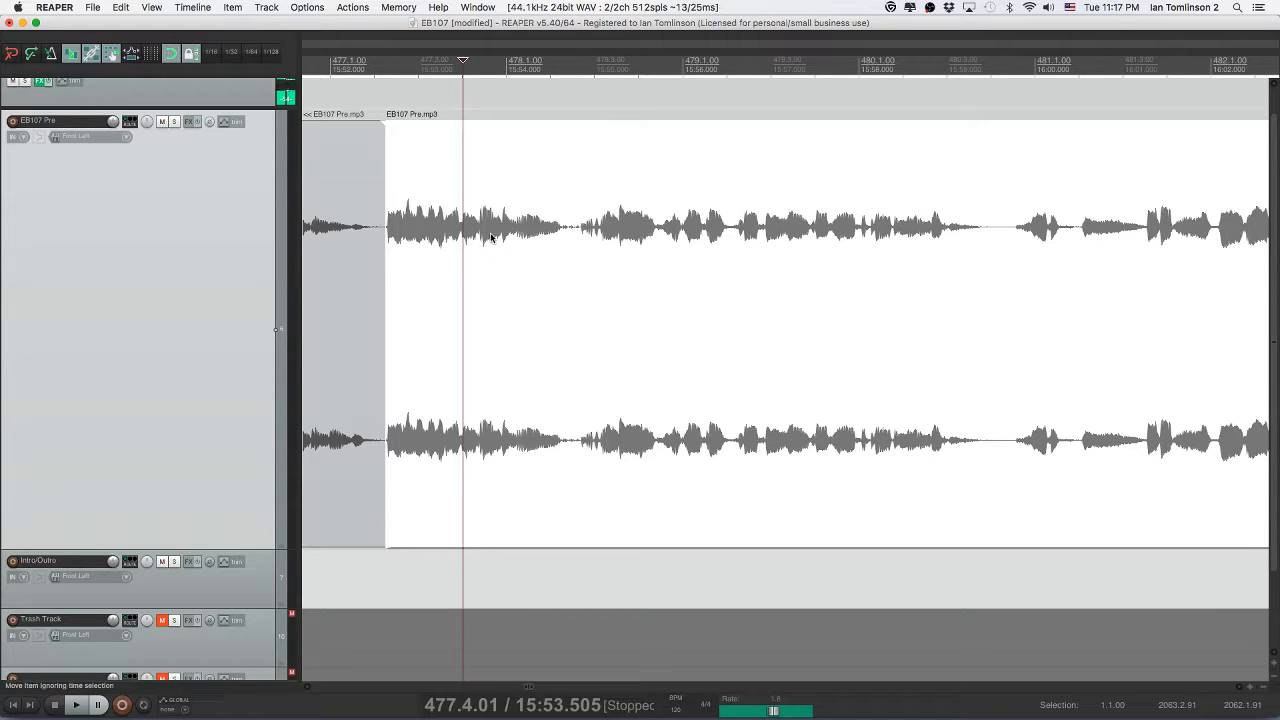
left_click(409, 232)
key("space")
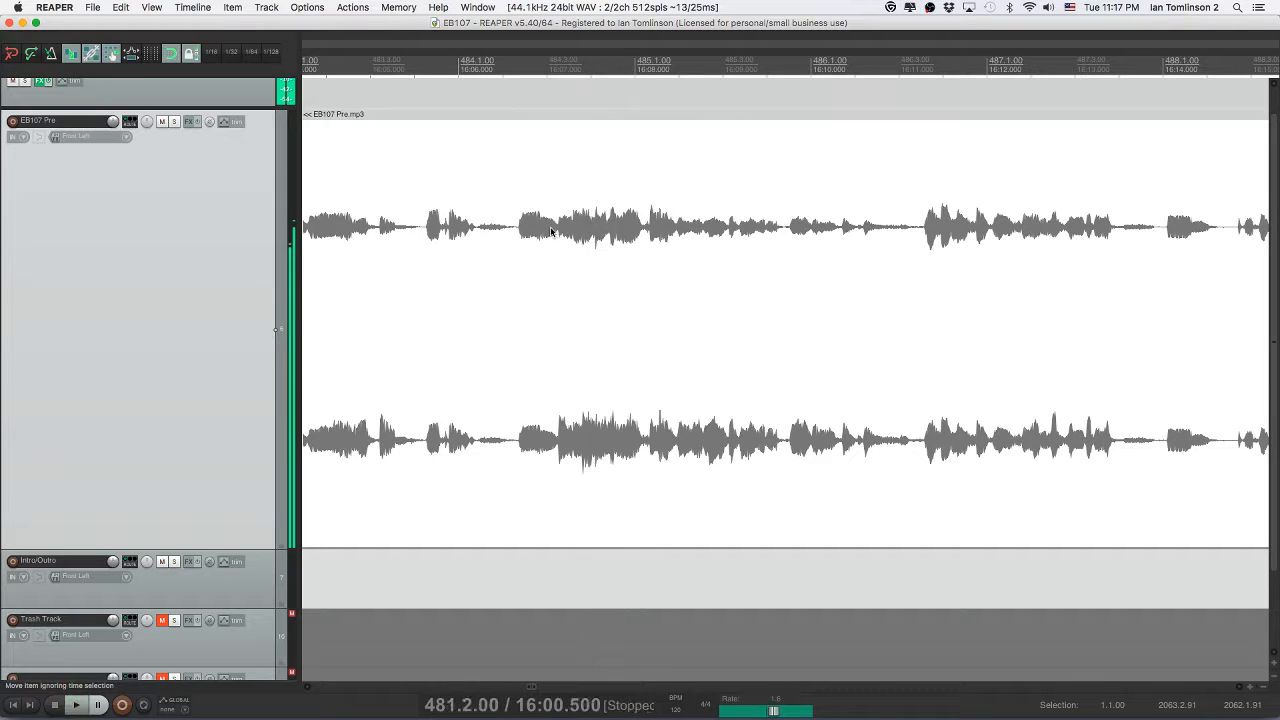
- Split the EB107 Pre recording at about 16:07.1 and 16:06.6, delete the section between the splits and replay the join
left_click(557, 229)
key("space")
key("space")
key("s")
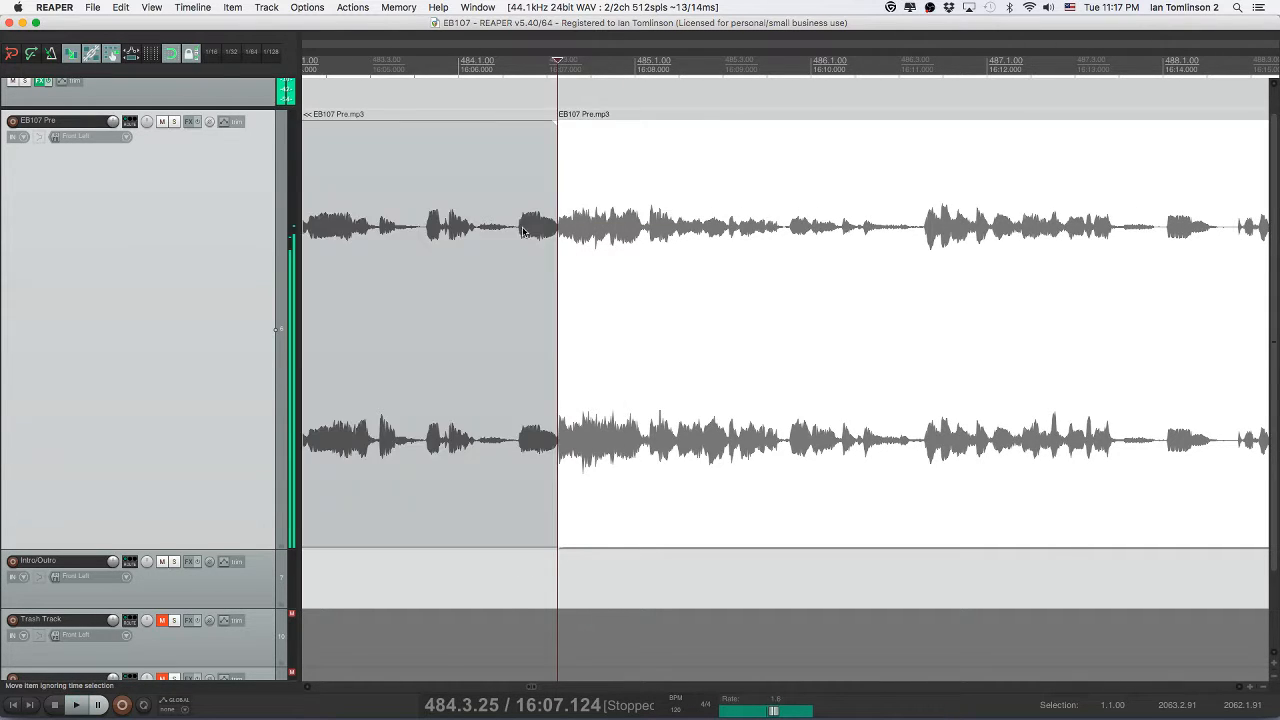
left_click(512, 228)
key("s")
left_click(525, 229)
key("Delete")
left_click(441, 240)
key("space")
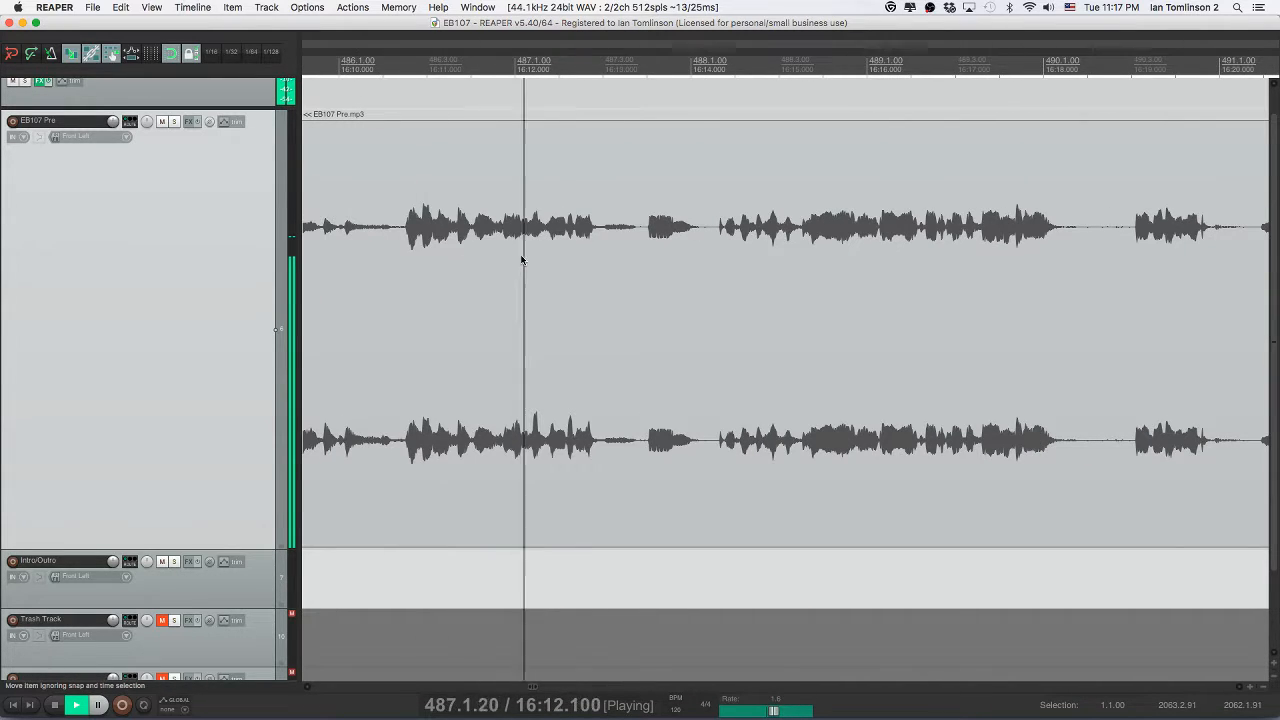
- Split the EB107 Pre recording at about 16:13.4 and 16:14.1, delete the section between the splits and replay the join
key("space")
left_click(562, 233)
key("s")
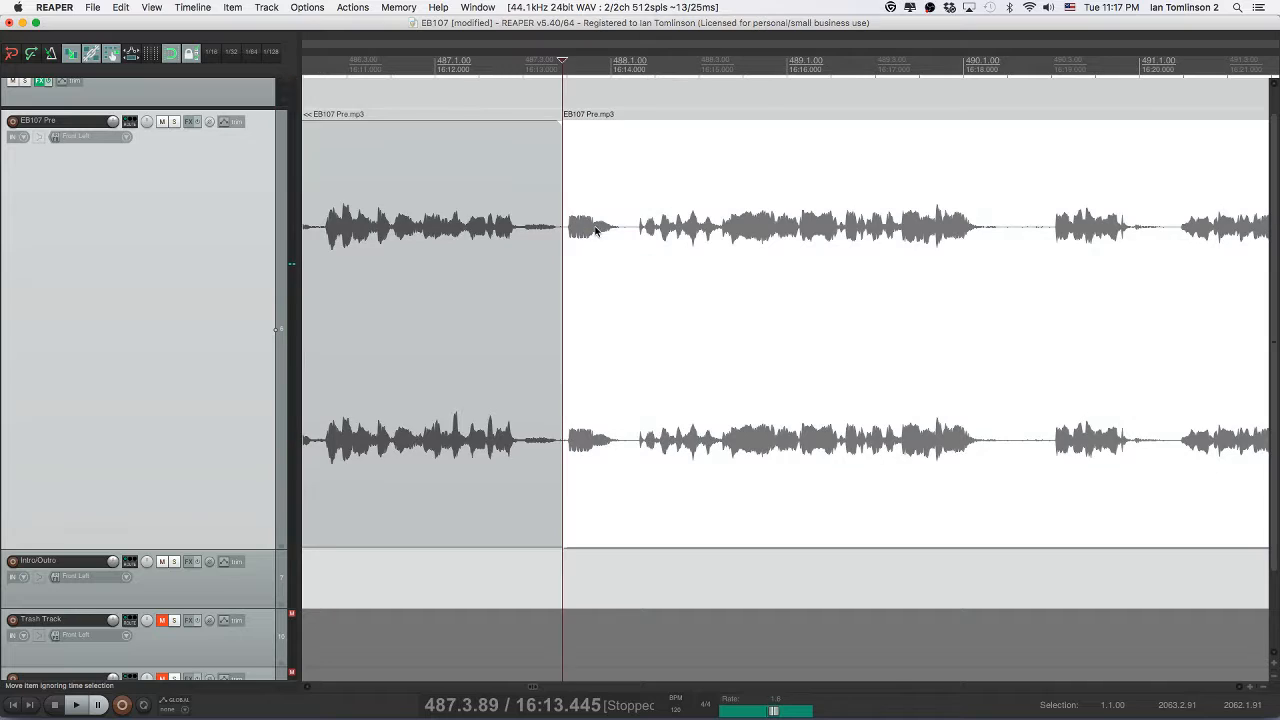
left_click(624, 231)
key("s")
left_click(593, 233)
key("Delete")
left_click(518, 233)
key("space")
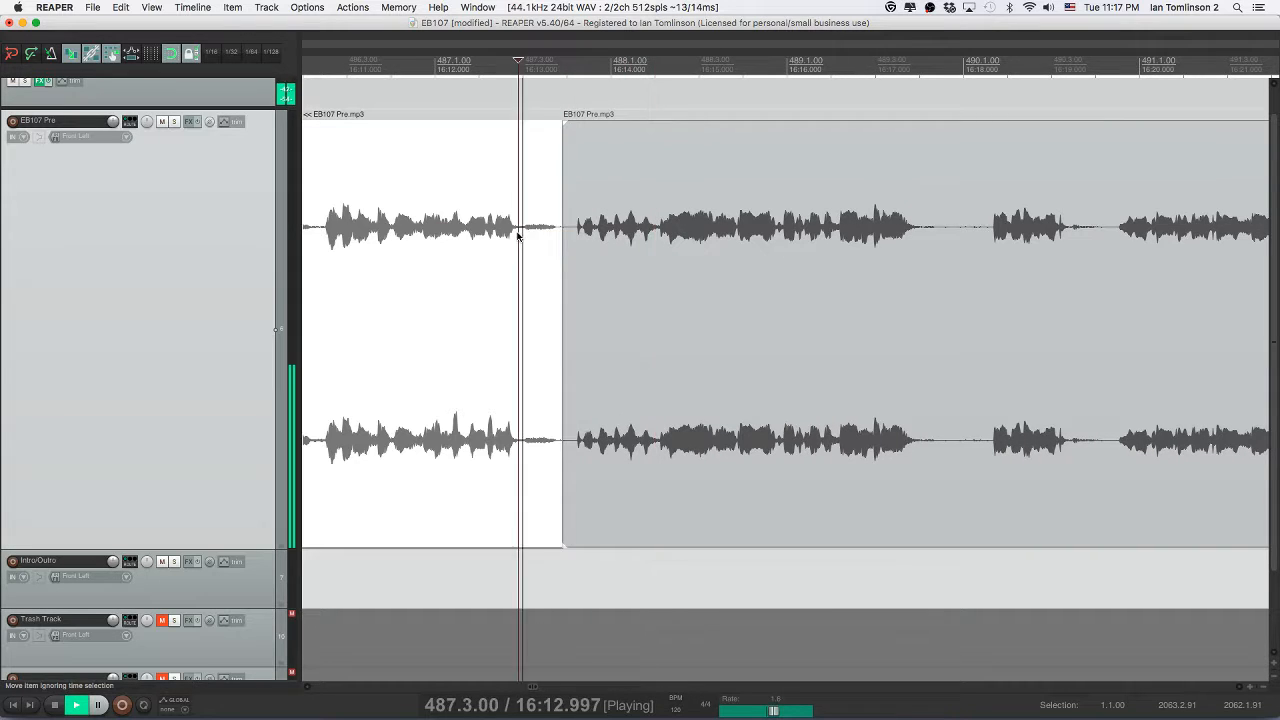
key("space")
- Split the EB107 Pre recording at about 16:13.7 and 16:13.0, around the quiet section and the existing join
left_click(583, 234)
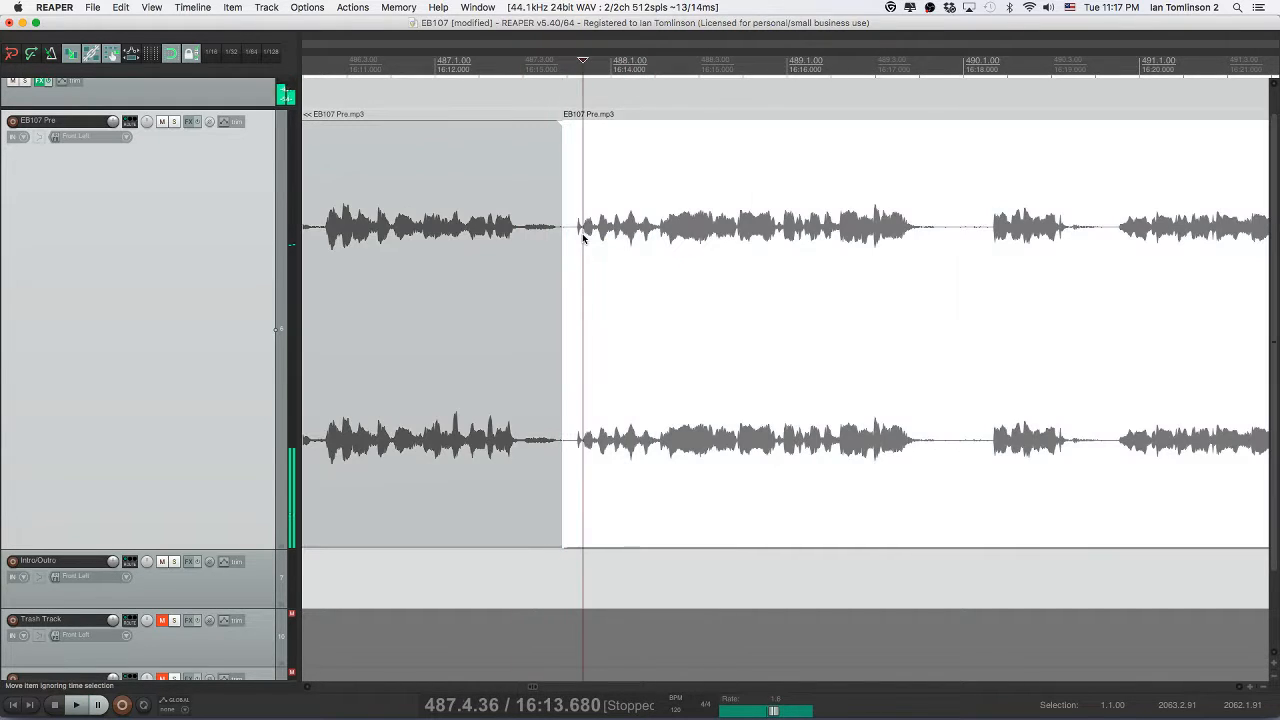
key("s")
left_click(528, 234)
key("s")
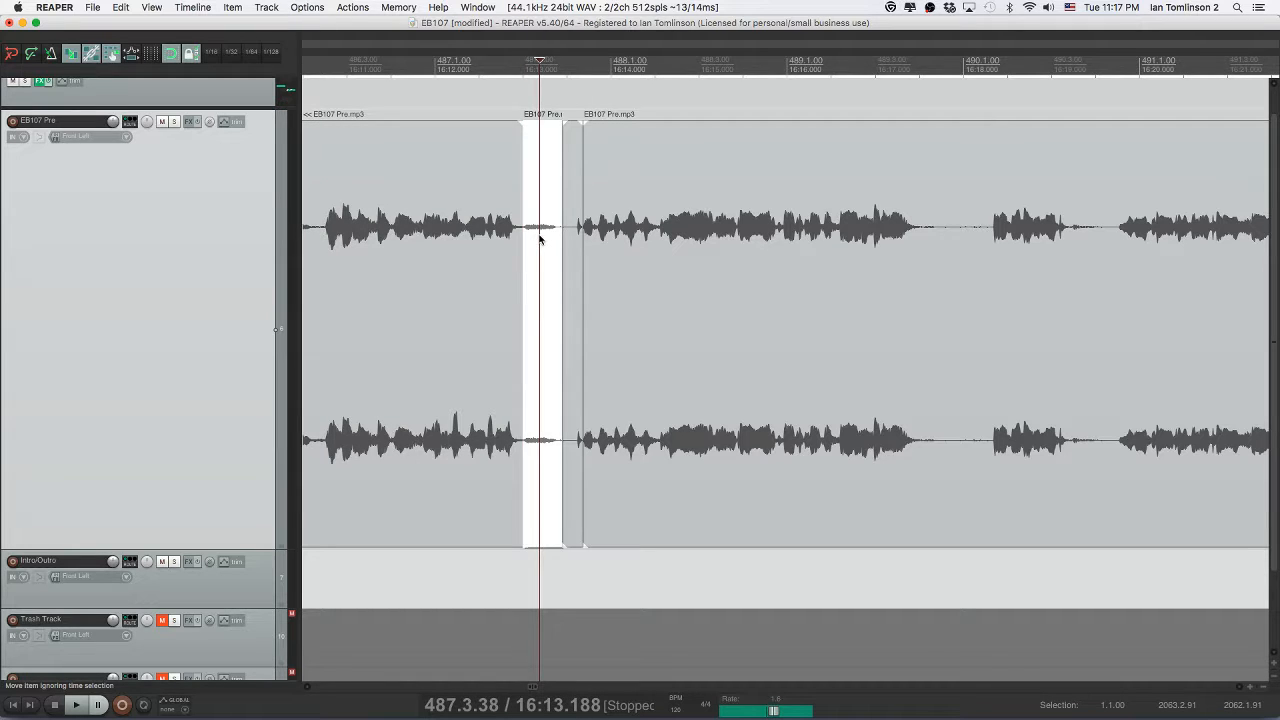
key("Delete")
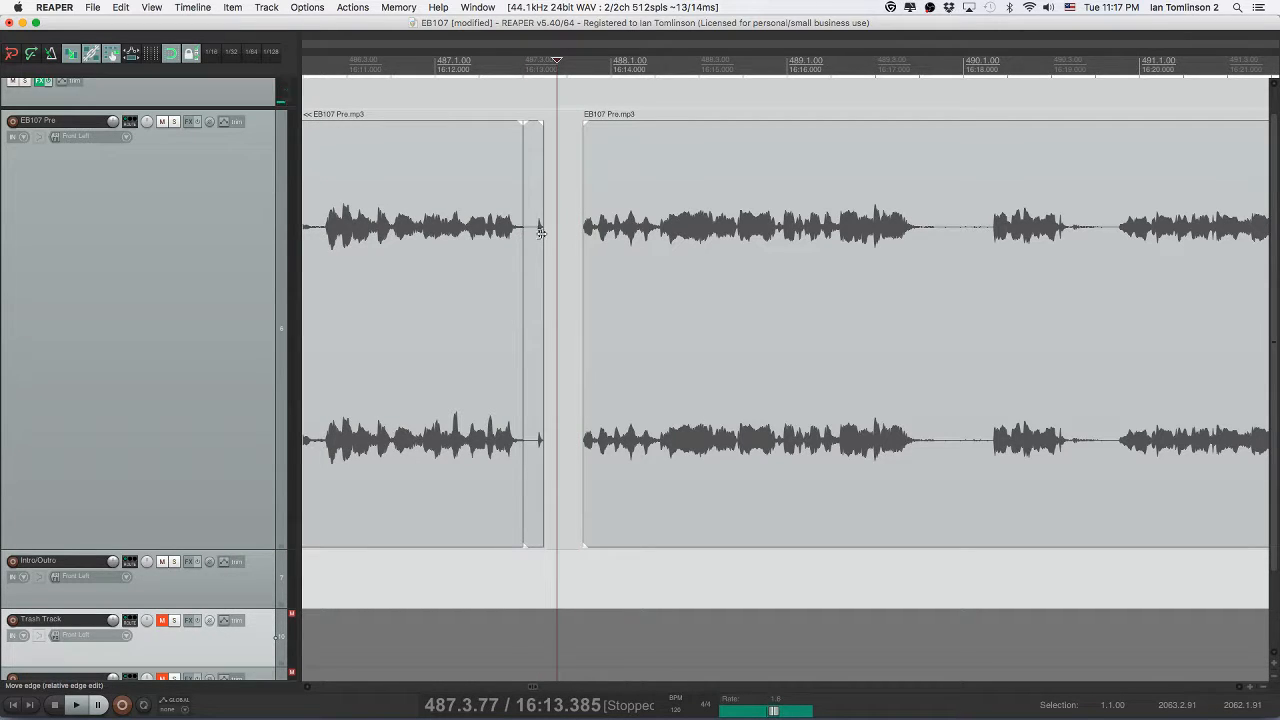
key("super+z")
key("super+z")
key("super+z")
key("super+z")
key("super+z")
key("super+z")
key("super+z")
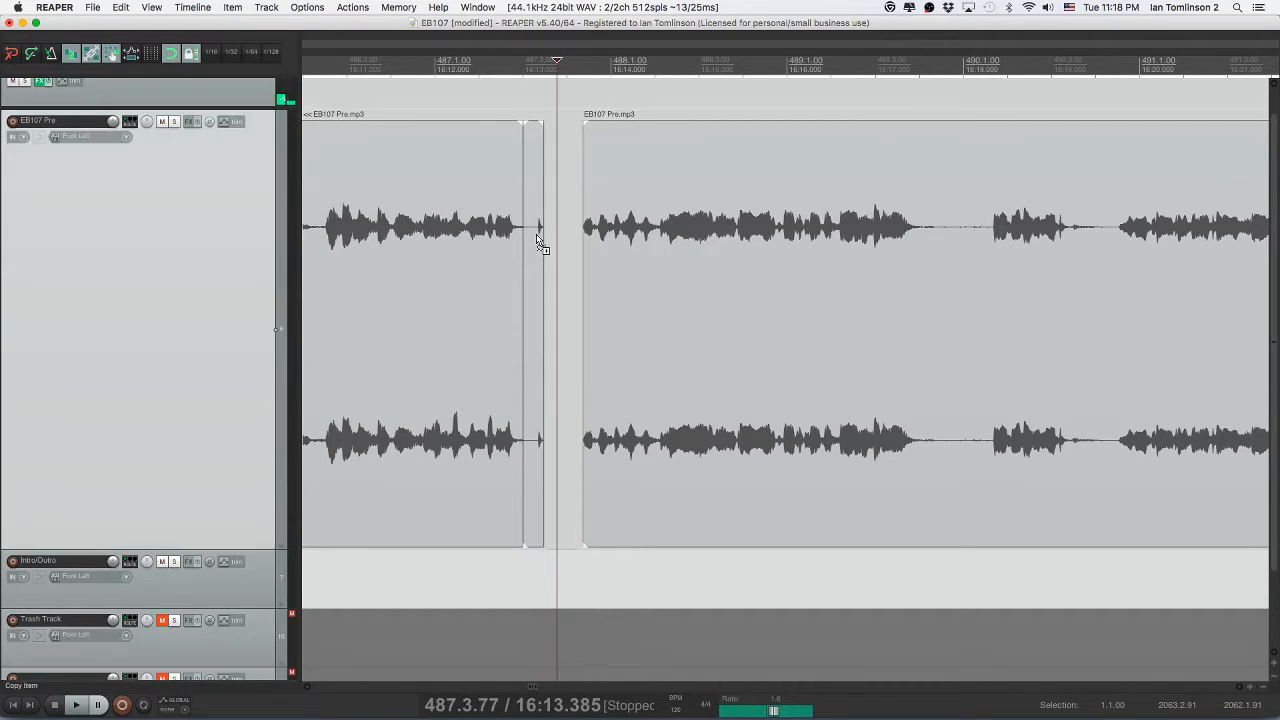
- Delete the short pieces between the 16:13.0 and 16:13.7 splits, close the gap and replay the join
left_click_drag(538, 242, 572, 232)
key("Delete")
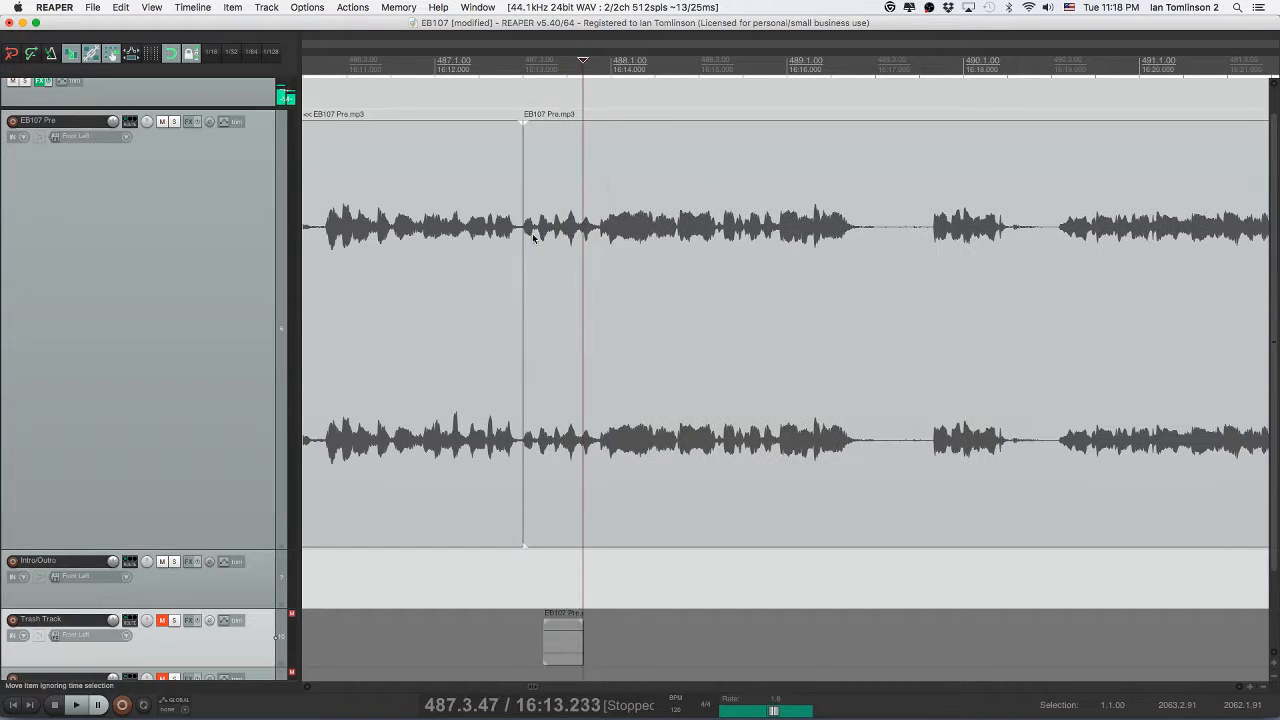
left_click(488, 234)
key("space")
left_click(442, 237)
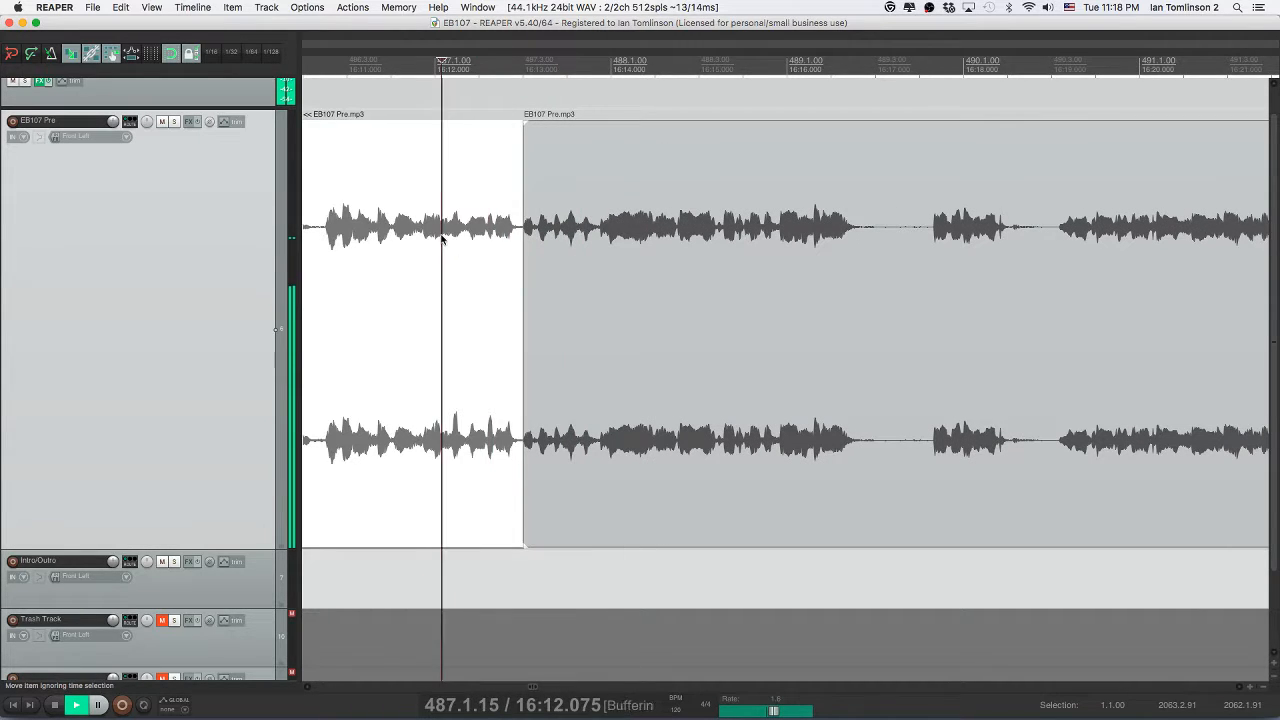
- Move the clip after the 16:13.0 join slightly earlier to overlap the previous clip, and replay with the playback rate reset to 1.0
left_click_drag(536, 247, 530, 246)
left_click(428, 237)
key("space")
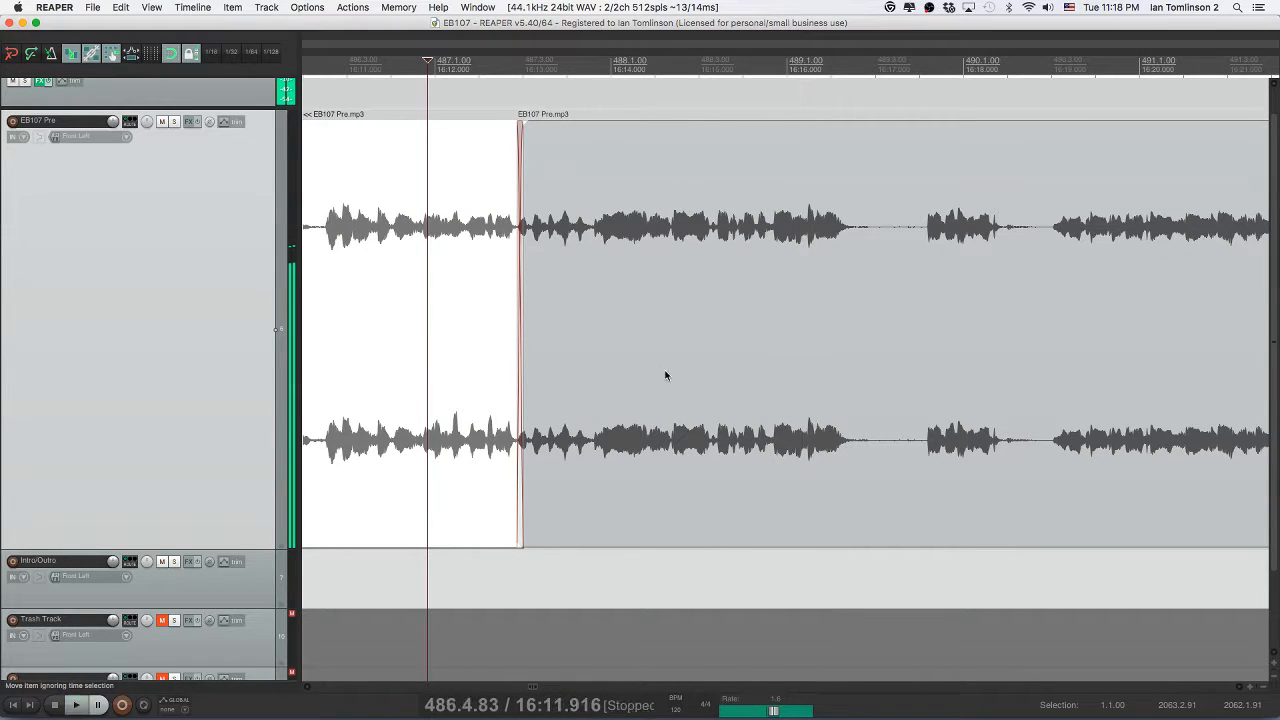
double_click(772, 713)
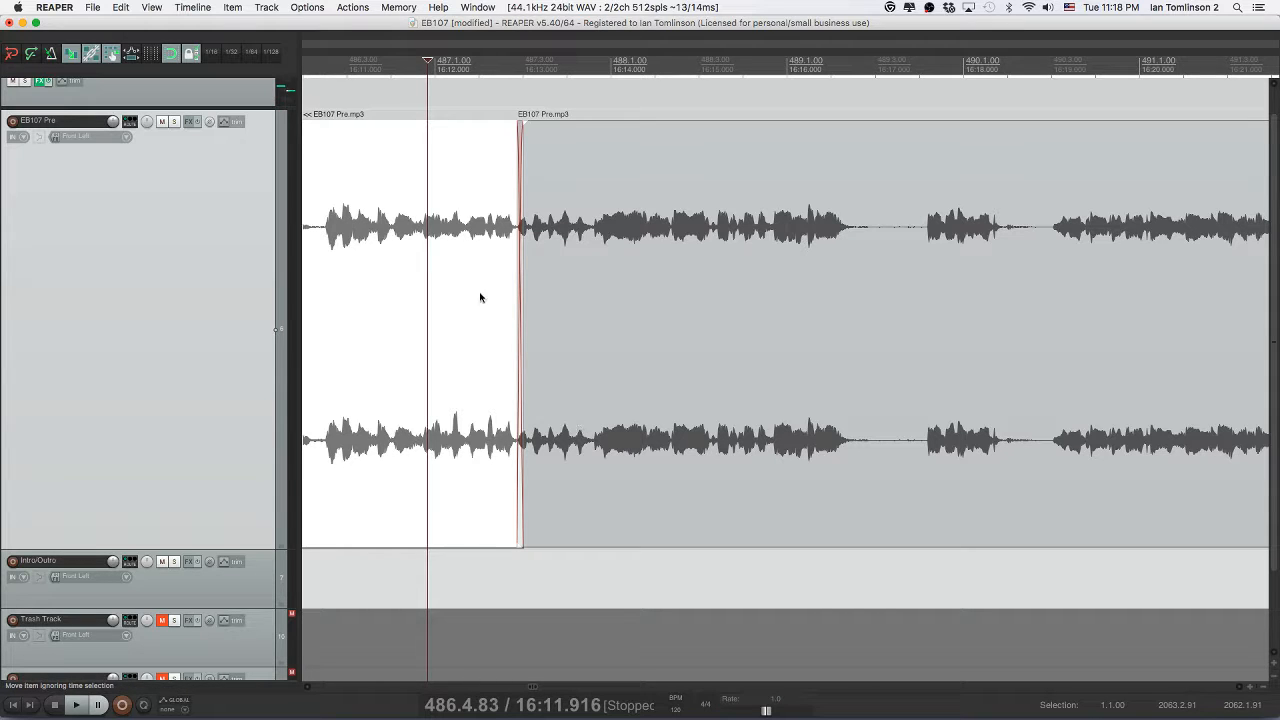
key("space")
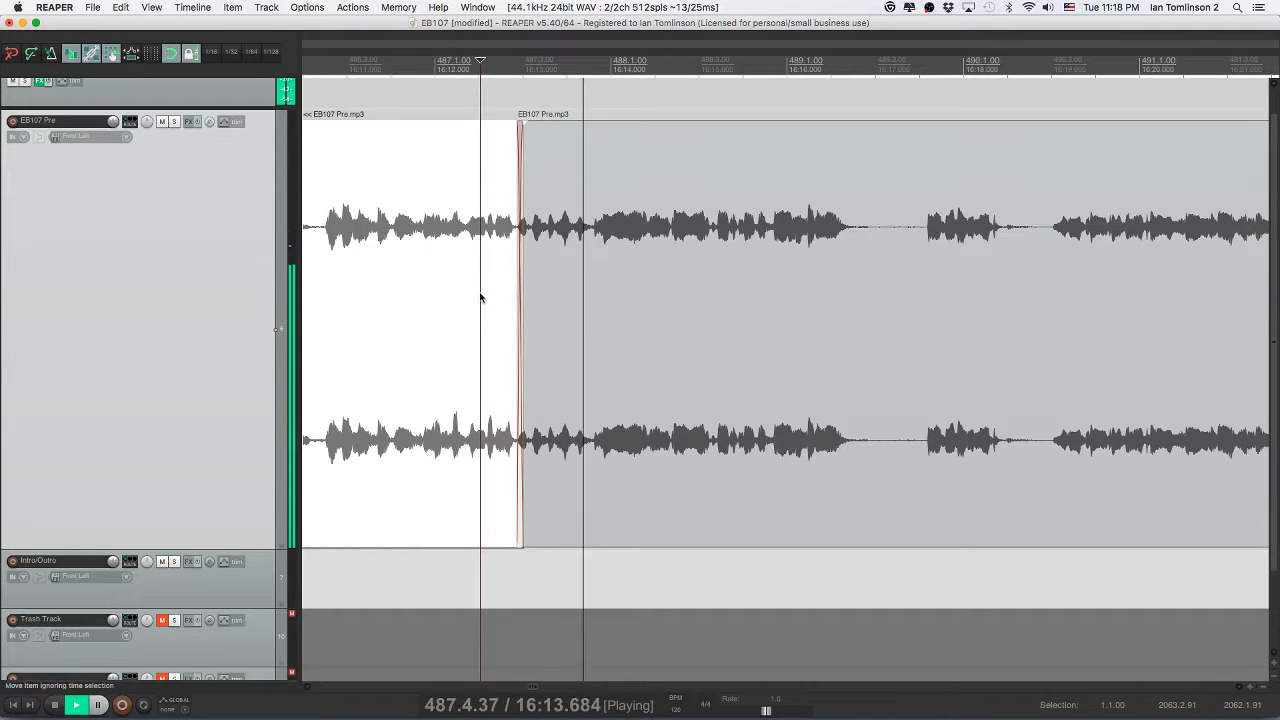
- Audition the words just after the 16:12.9 crossfade, then split around about 0.6 s of that speech and delete it
left_click(530, 280)
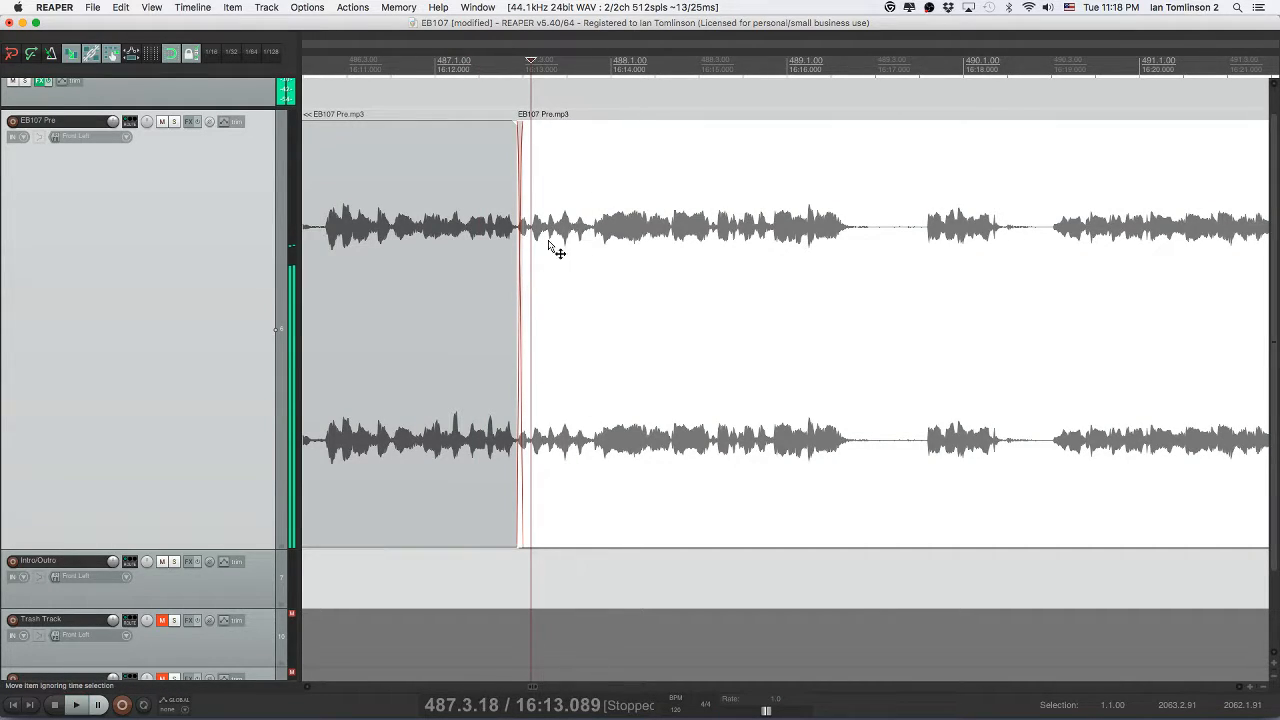
left_click(548, 245)
key("space")
left_click(555, 238)
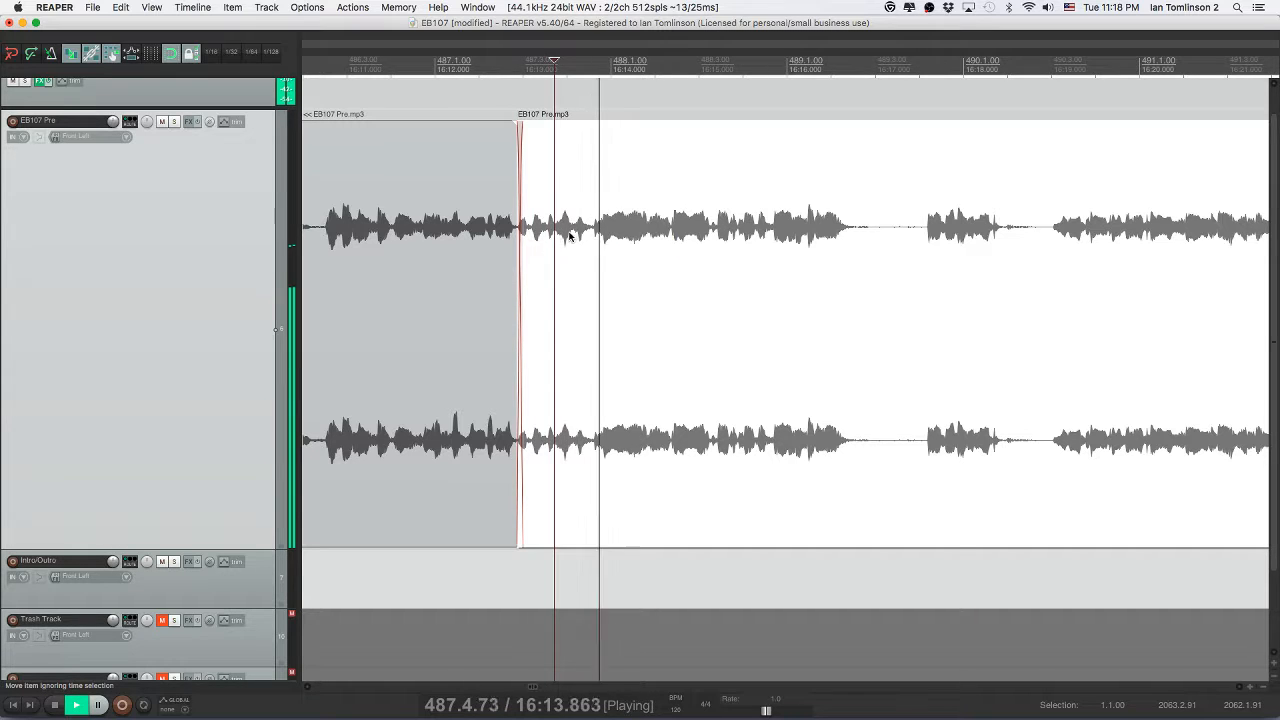
left_click(570, 237)
key("space")
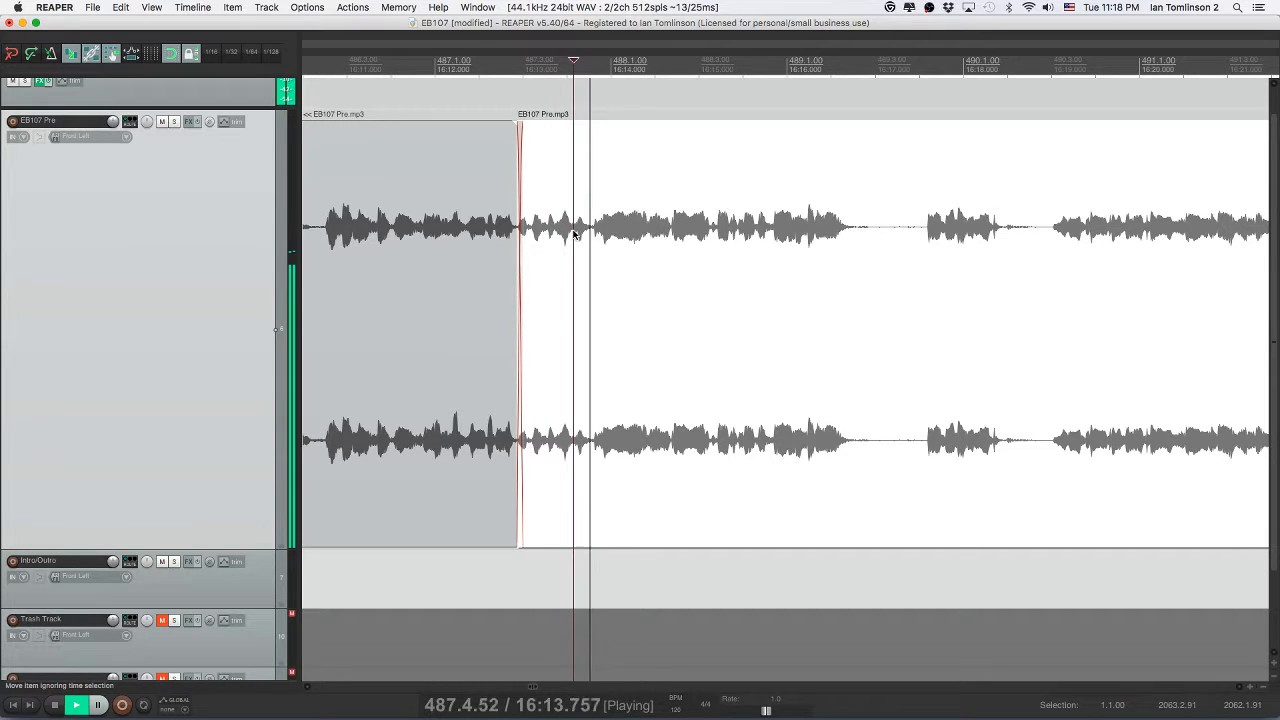
key("s")
left_click(555, 234)
key("Delete")
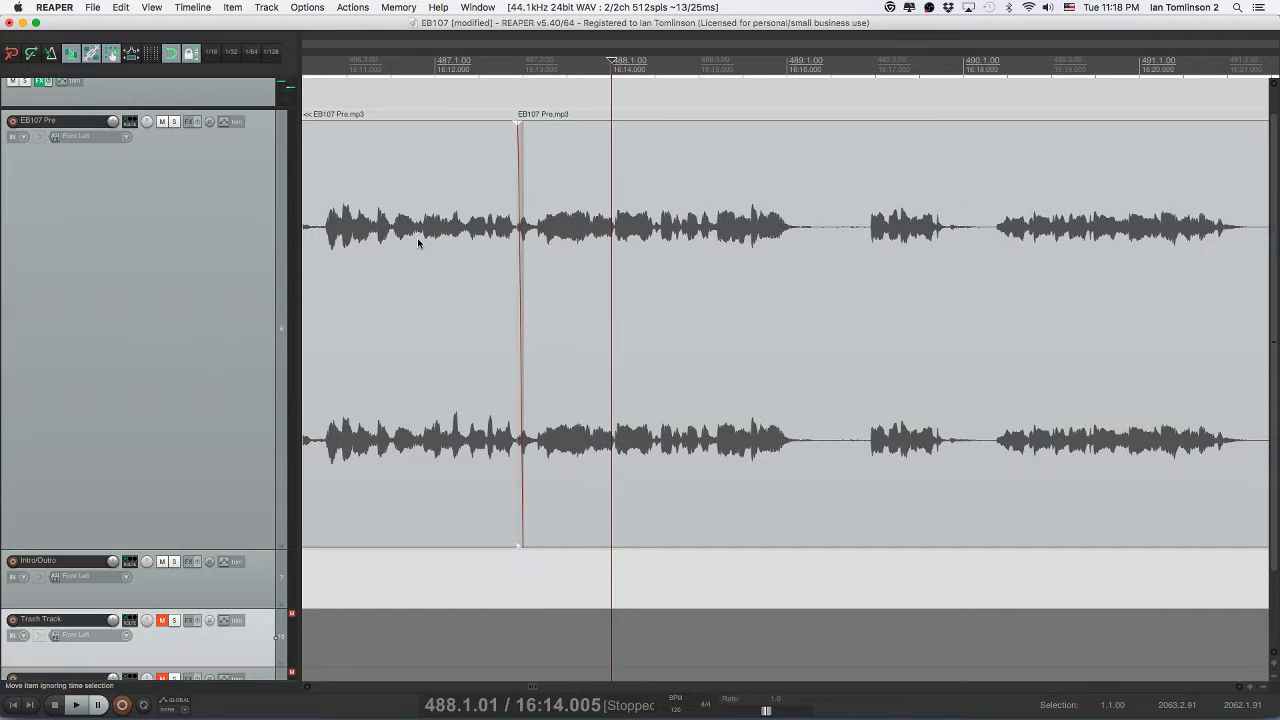
- Replay the join at about 16:12.9, raise the playback rate to 1.546 and listen again from about 16:15.3
left_click(417, 237)
key("space")
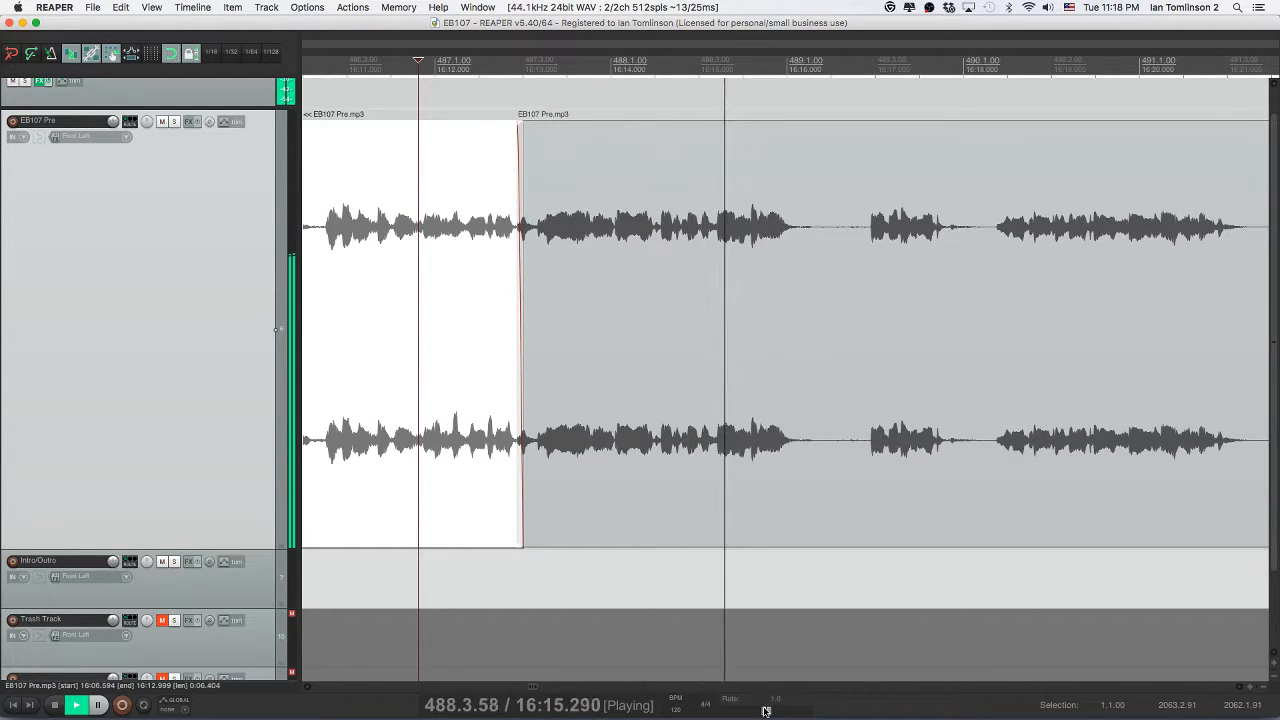
left_click_drag(766, 711, 772, 711)
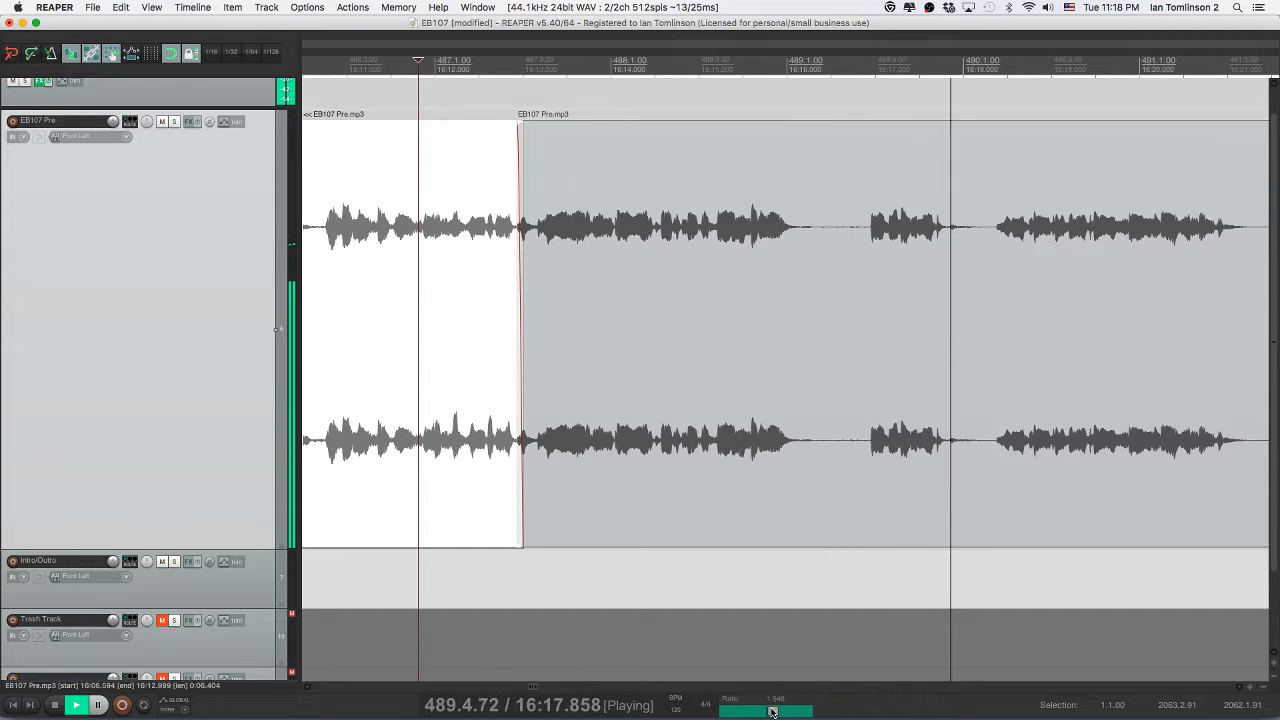
left_click(723, 314)
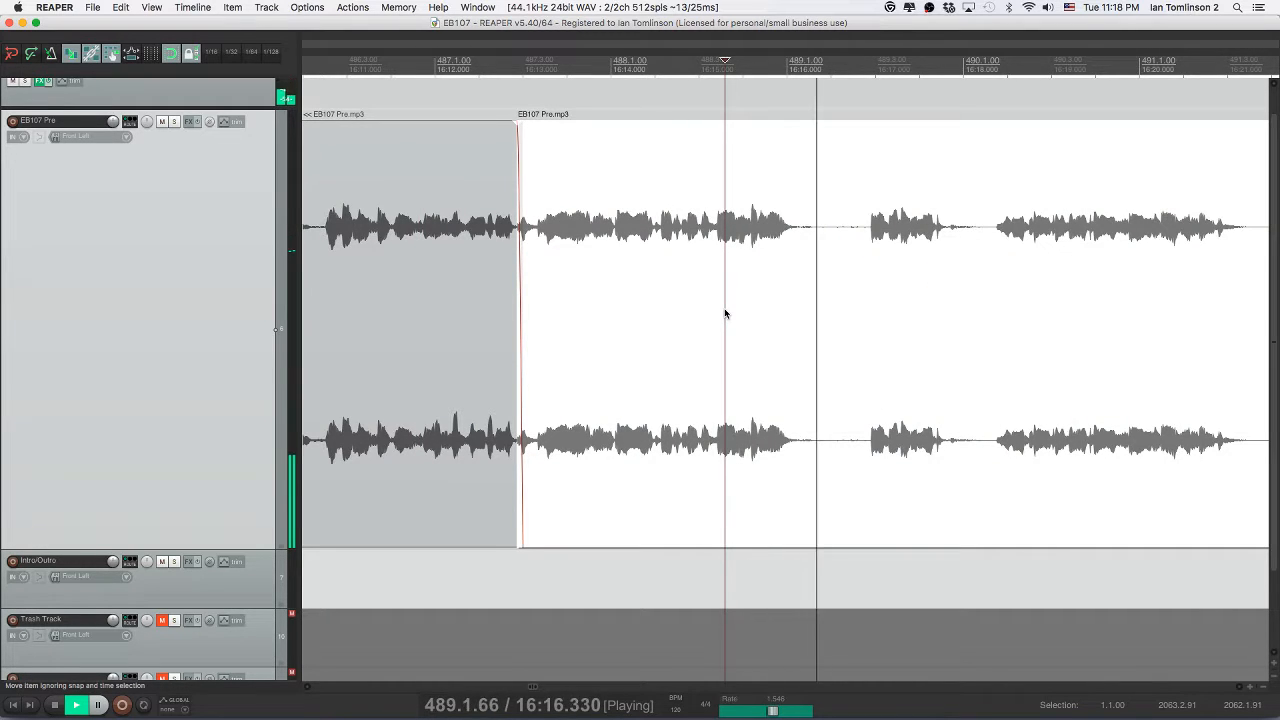
- Split out the pause between about 16:16.3 and 16:16.9, delete it, save the project and replay the join
scroll(726, 314, "right", 4)
key("s")
key("s")
left_click(621, 270)
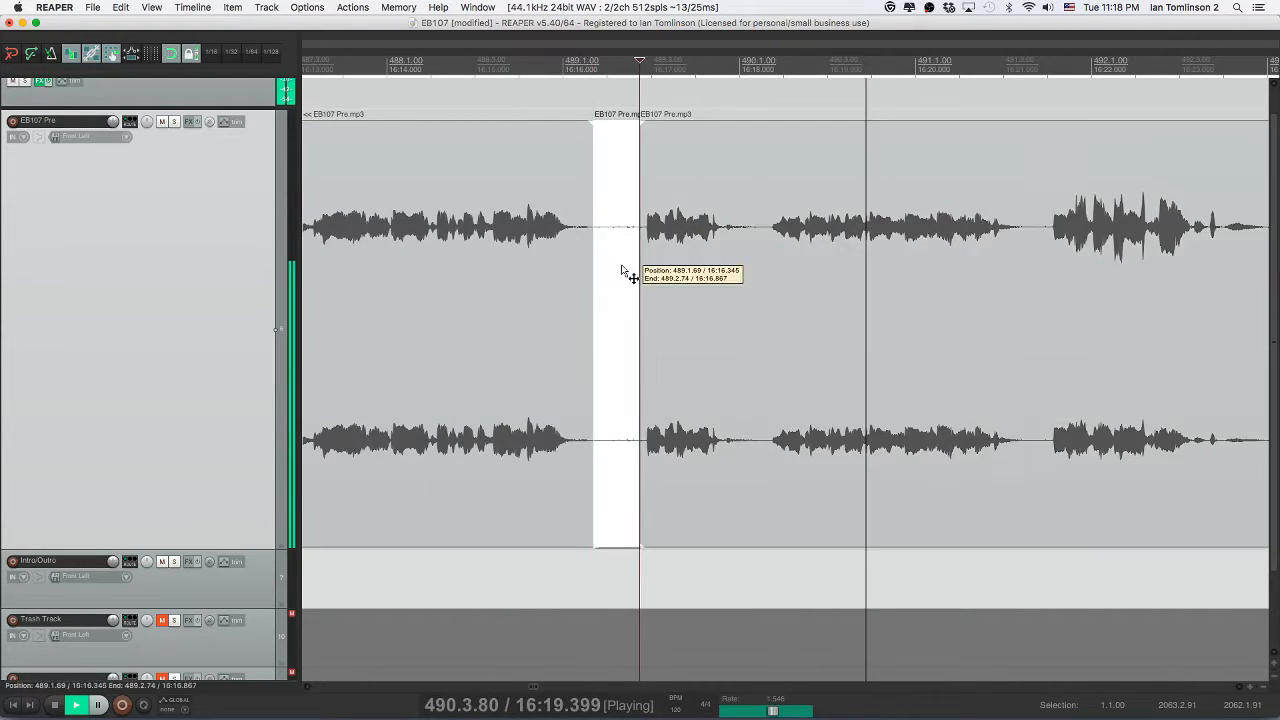
key("Delete")
left_click(558, 264)
key("super+s")
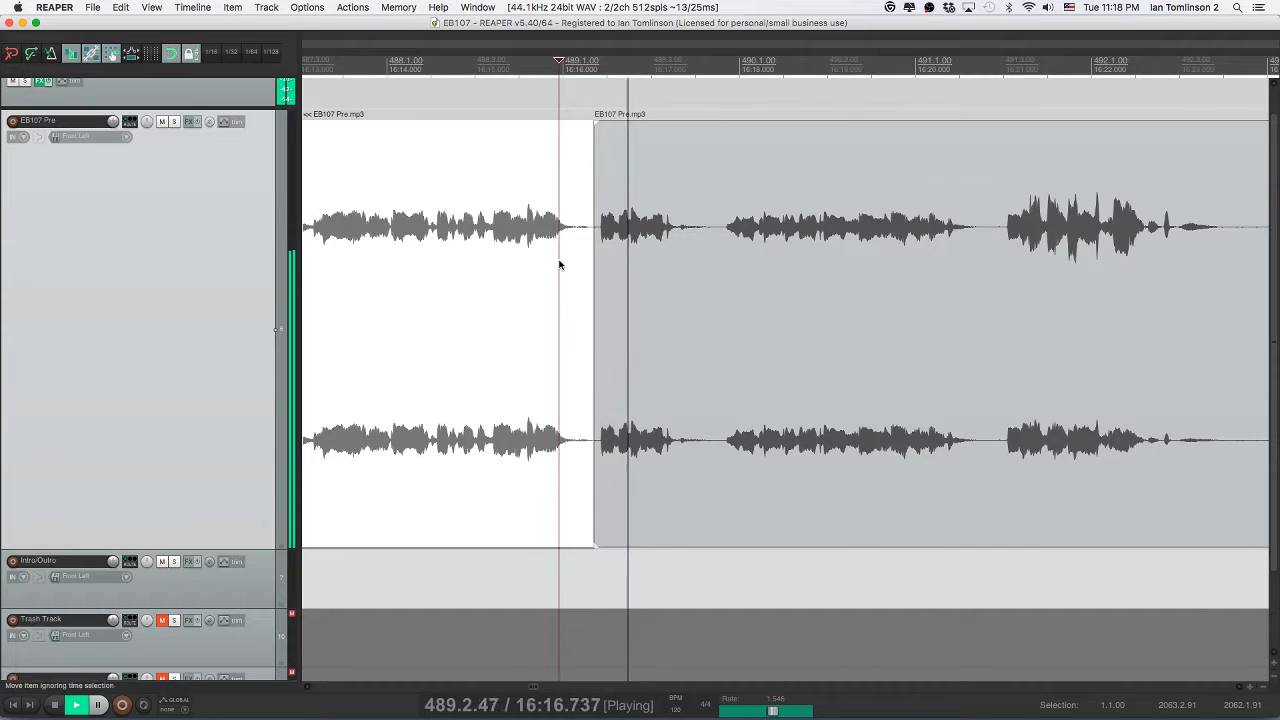
left_click(559, 264)
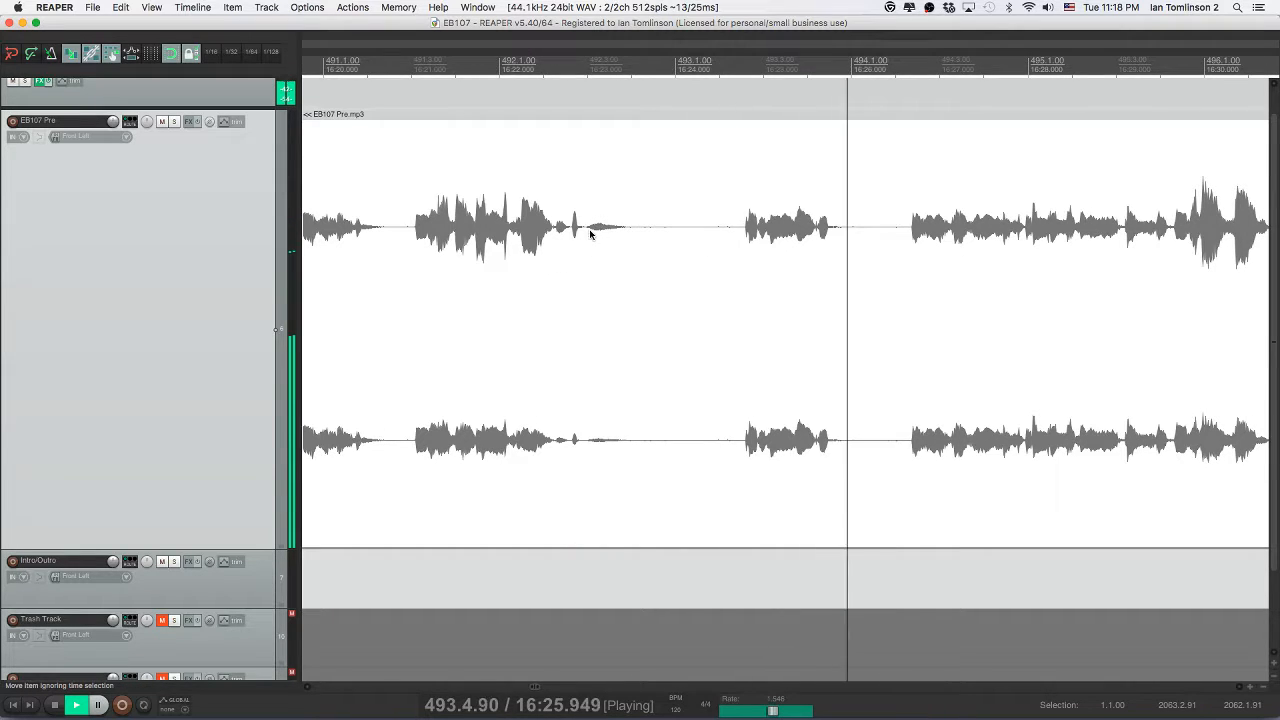
- Split out the breath and pause between about 16:23.0 and 16:24.6, delete them, then replay from 16:22.0 and save
left_click(586, 232)
key("s")
left_click(725, 240)
key("s")
left_click(682, 242)
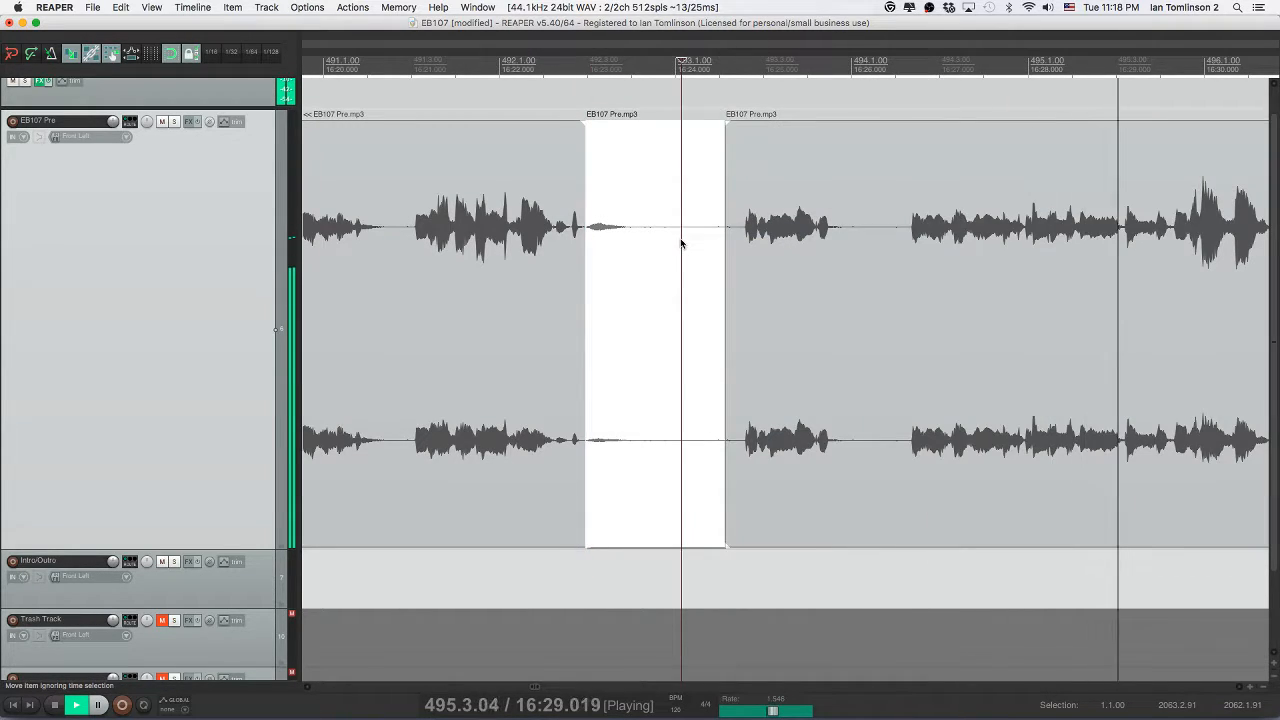
key("Delete")
left_click(505, 246)
key("super+s")
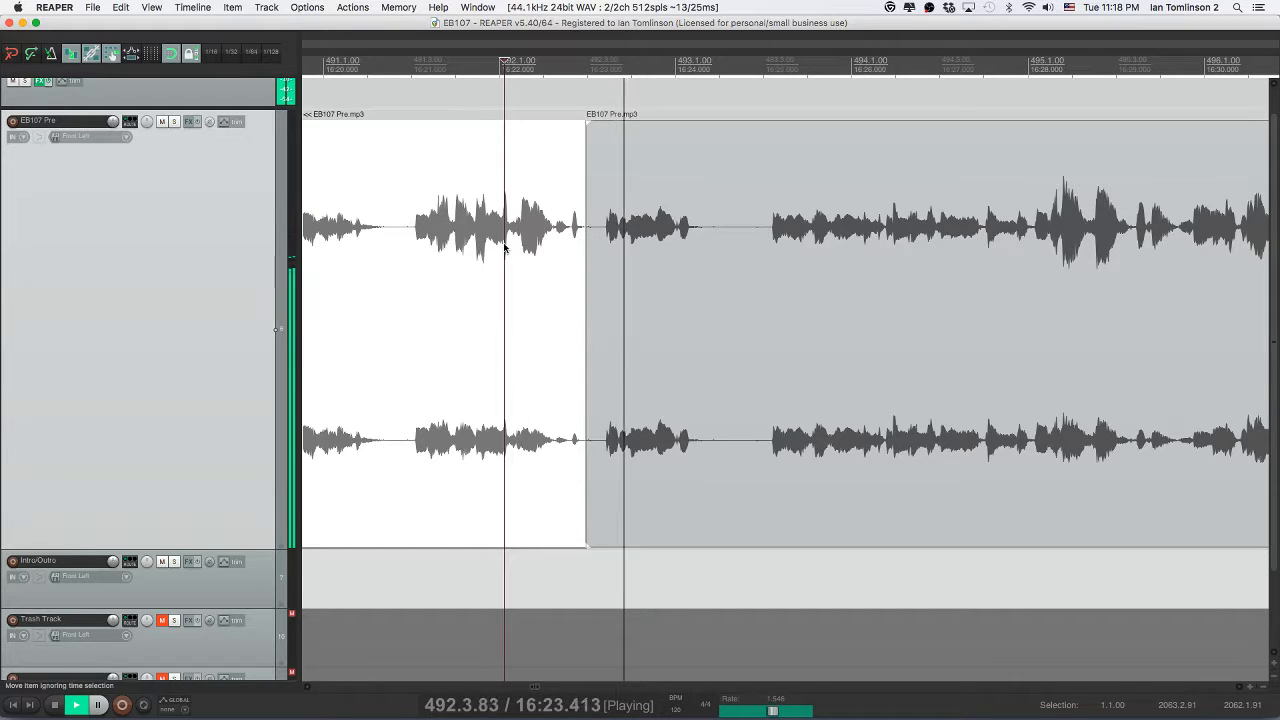
- Cut the pause between about 16:24.3 and 16:25.0 from the EB107 Pre track, replay and save the project
left_click(577, 230)
key("s")
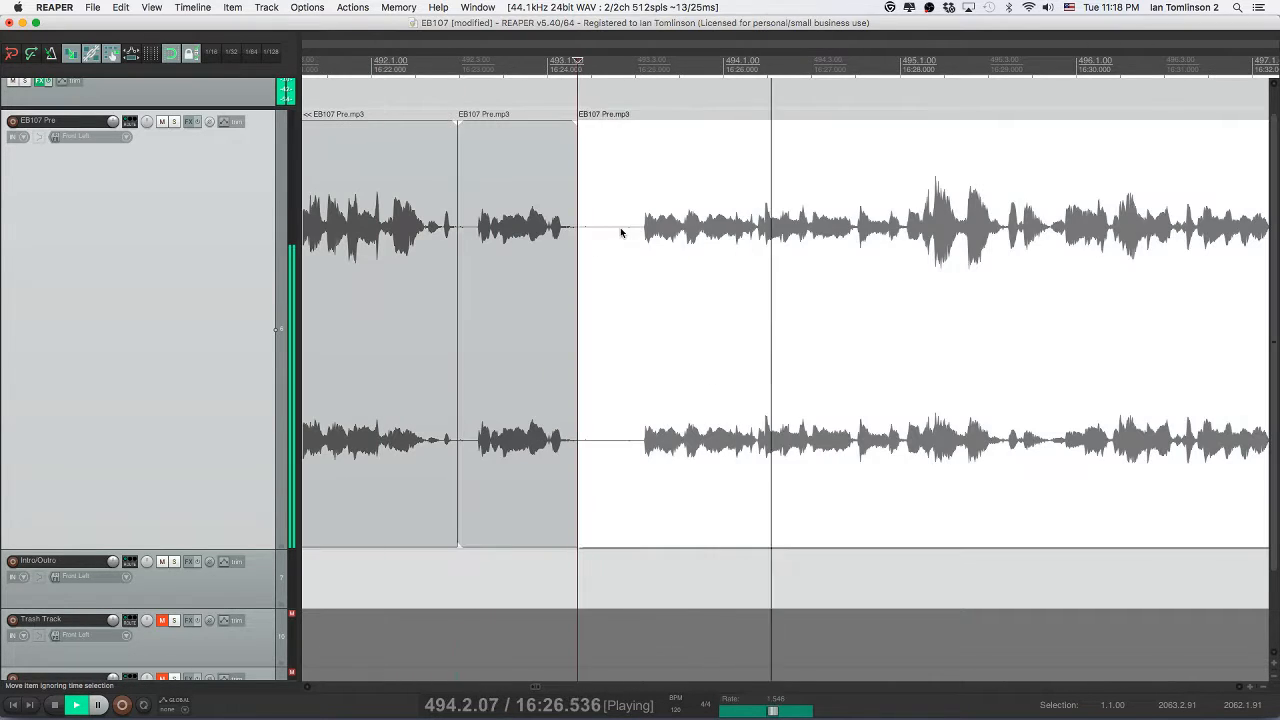
left_click(634, 232)
key("s")
left_click(612, 232)
key("Delete")
left_click(636, 237)
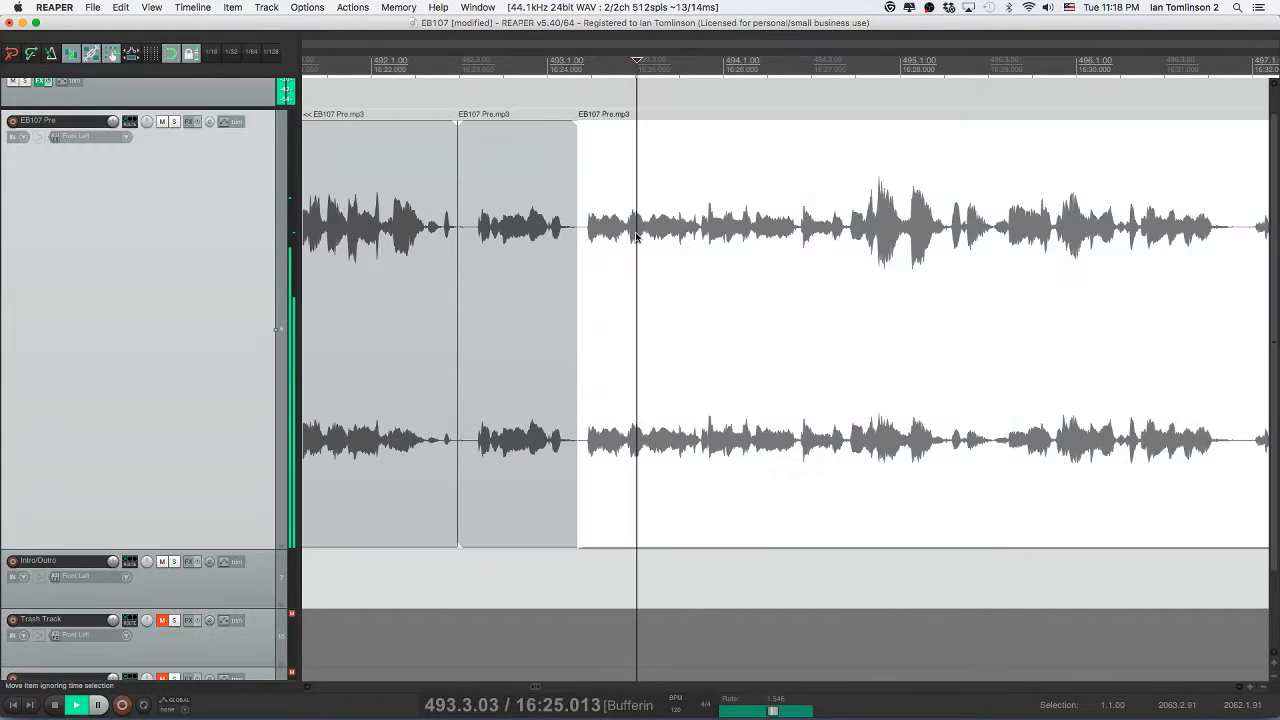
key("super+s")
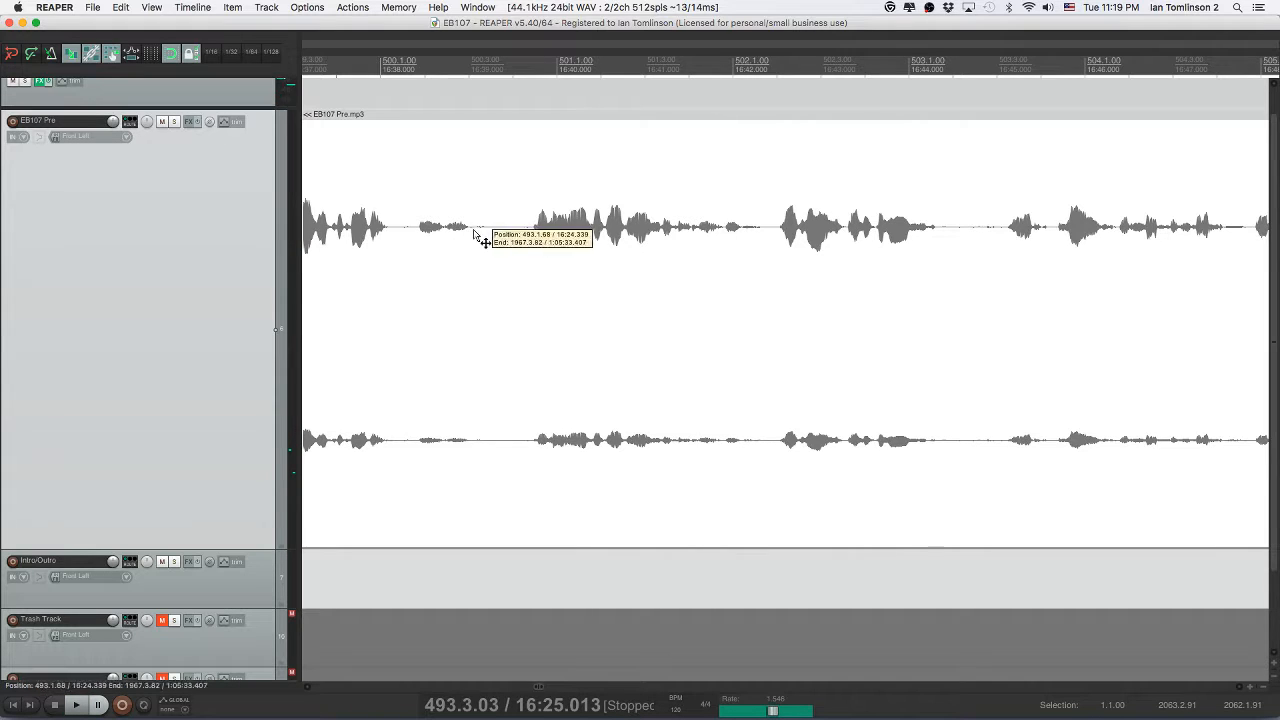
- Split out about 0.4 s of silence after 16:39.2, delete it and replay the join
left_click(486, 237)
key("s")
left_click(521, 241)
key("s")
left_click(503, 242)
key("Delete")
left_click(468, 244)
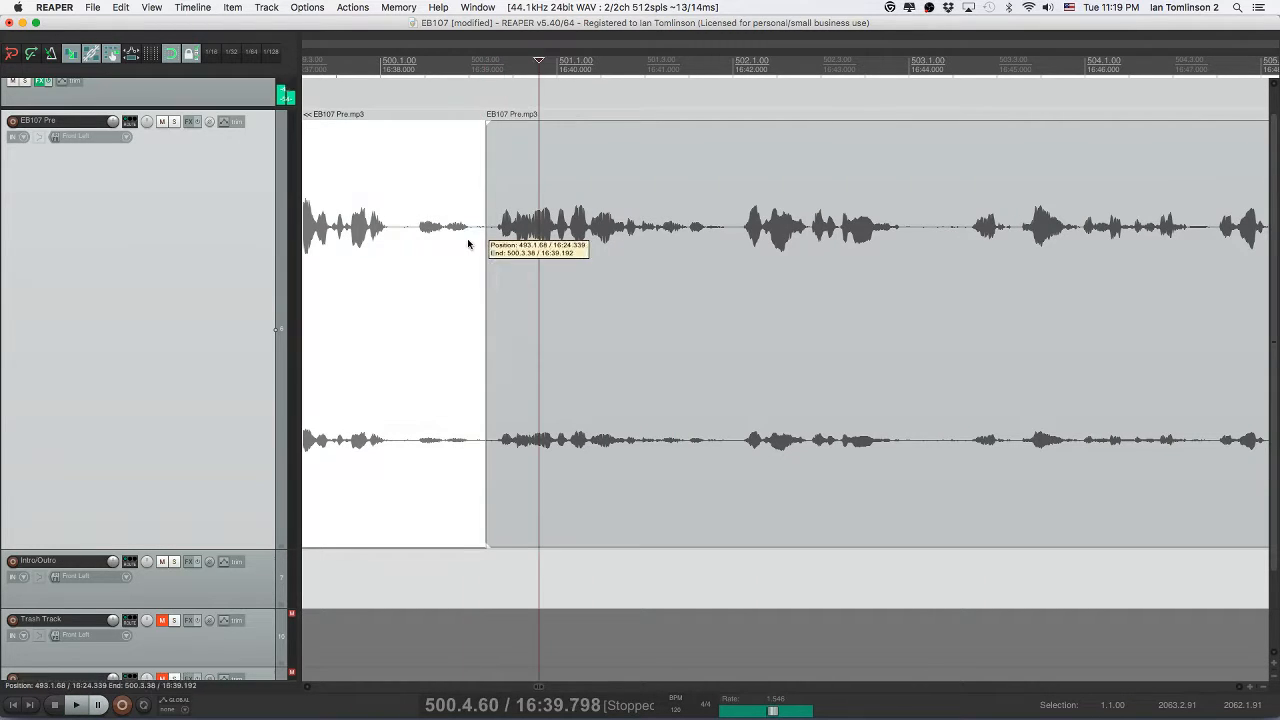
key("space")
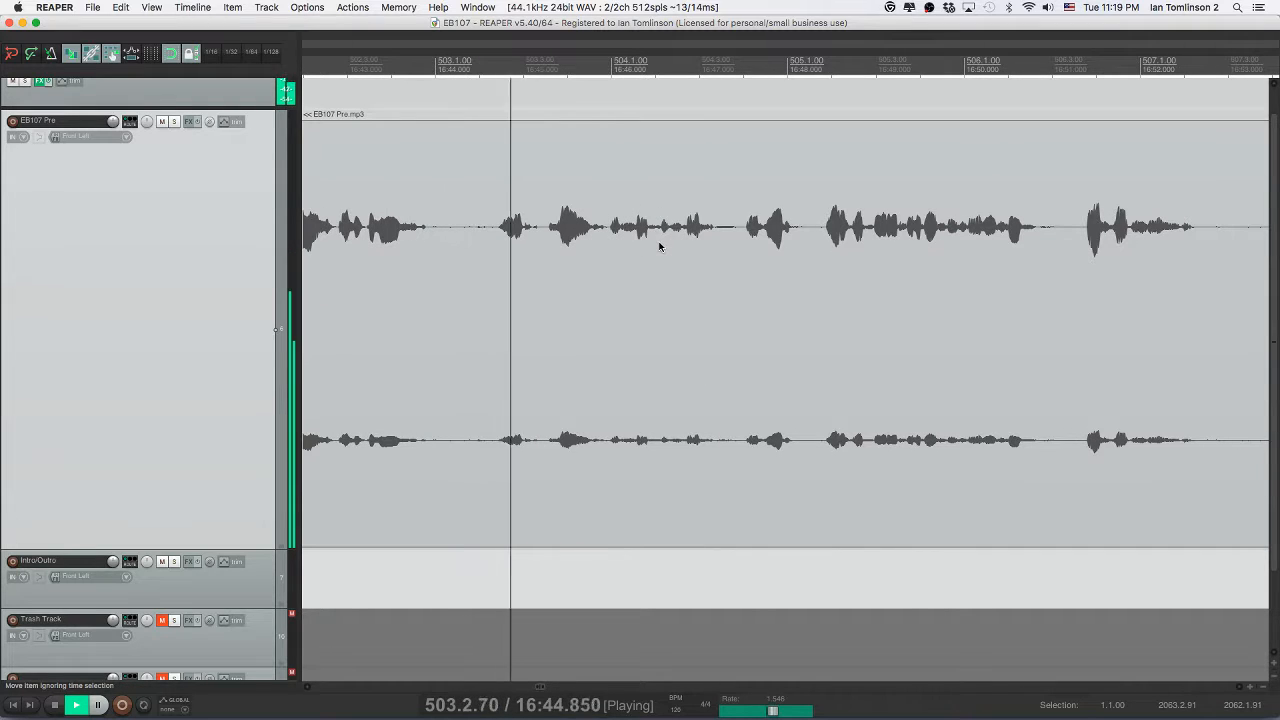
- Delete the pause and short utterance between about 16:44.0 and 16:45.2, replay the join and save the project
left_click(434, 232)
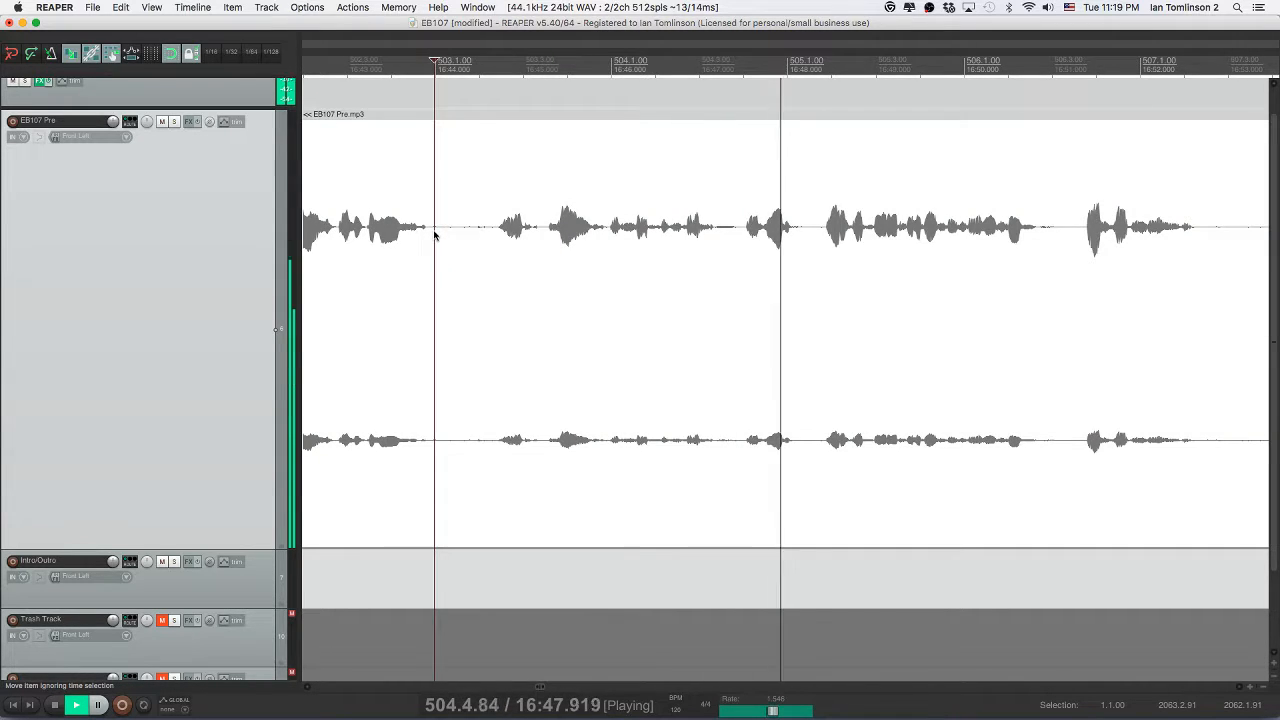
key("space")
key("space")
key("s")
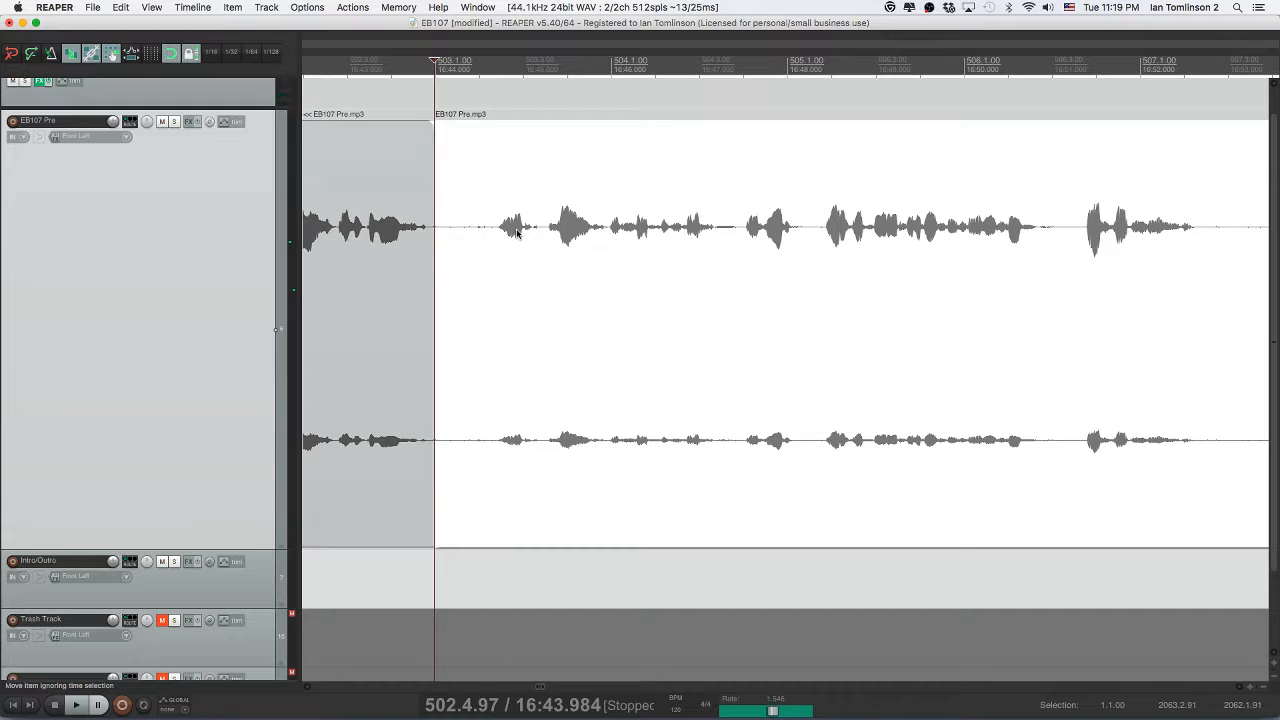
left_click(541, 235)
key("s")
left_click(516, 236)
key("Delete")
left_click(368, 236)
key("space")
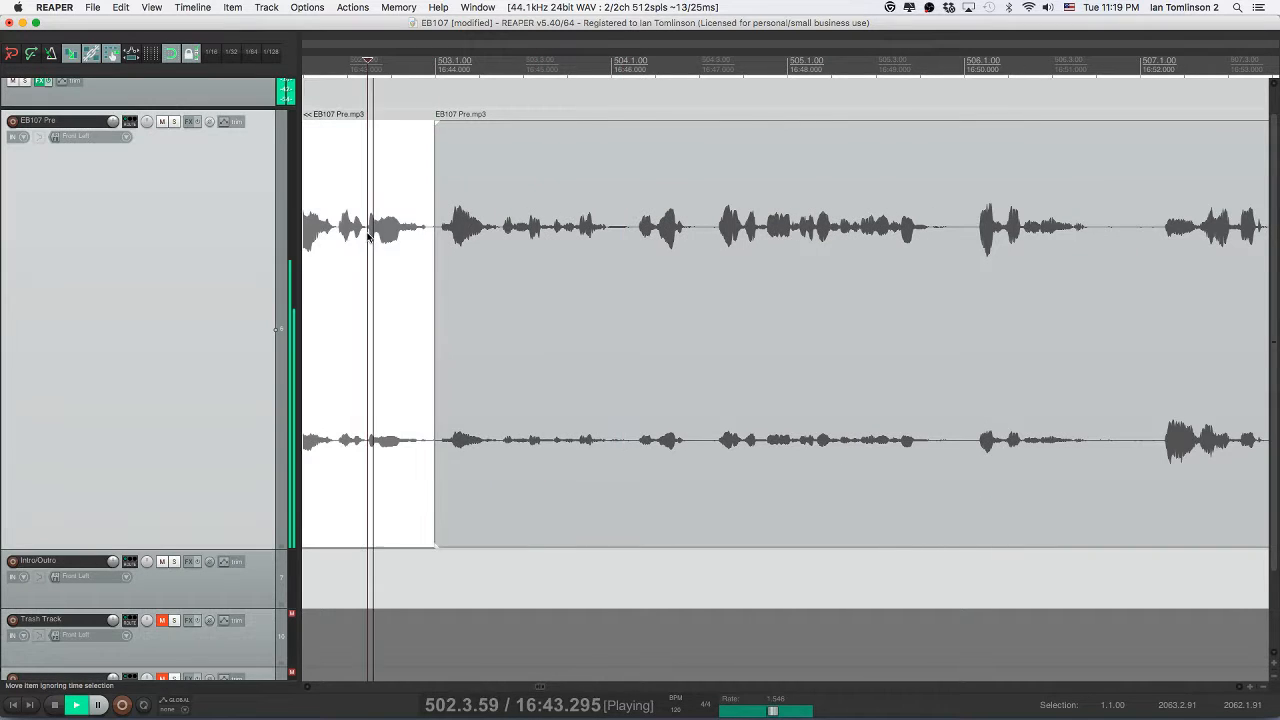
key("super+s")
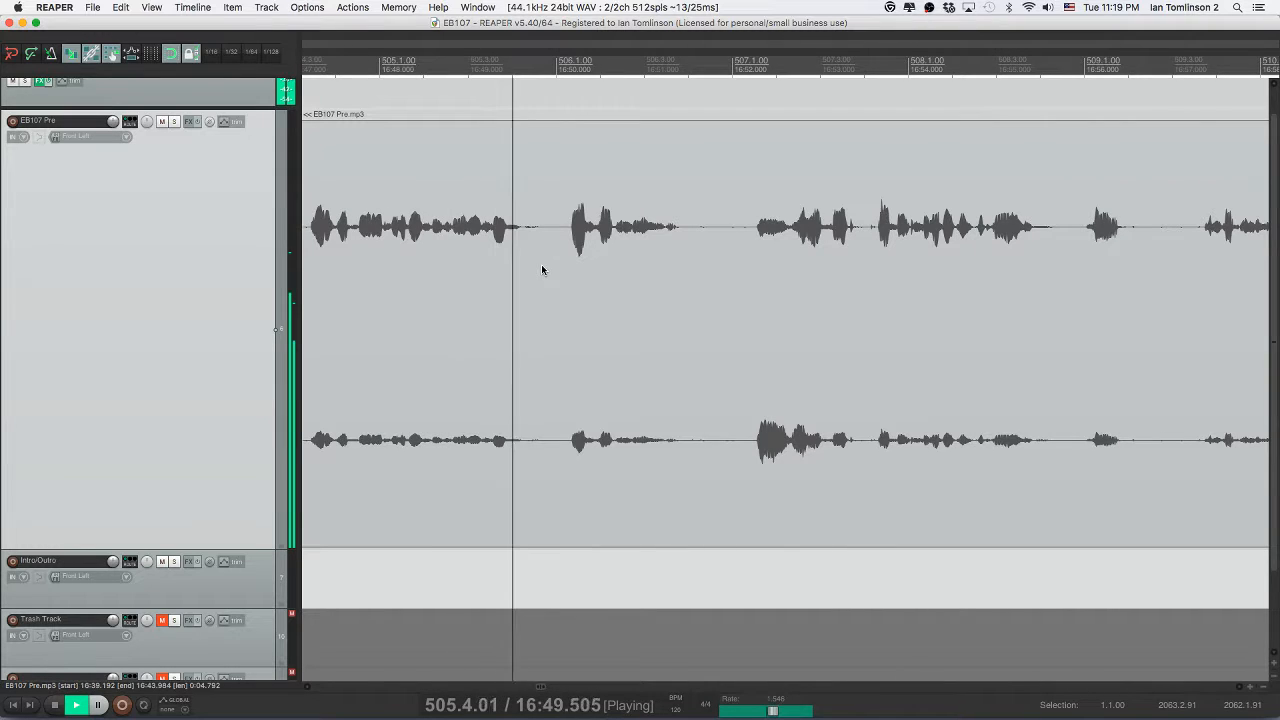
- Stop playback, cut the pause between about 16:51.5 and 16:52.2, and resume playback
key("space")
left_click(544, 246)
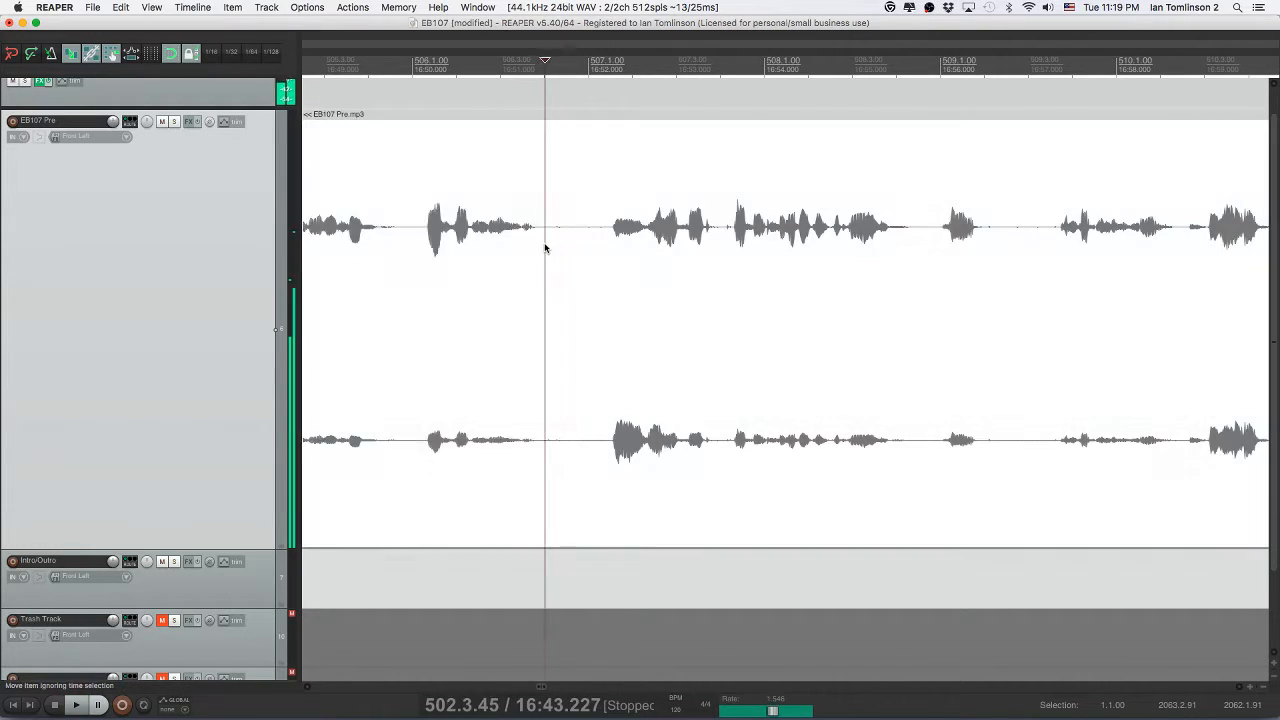
key("s")
left_click(606, 243)
key("s")
left_click(562, 245)
key("Delete")
key("space")
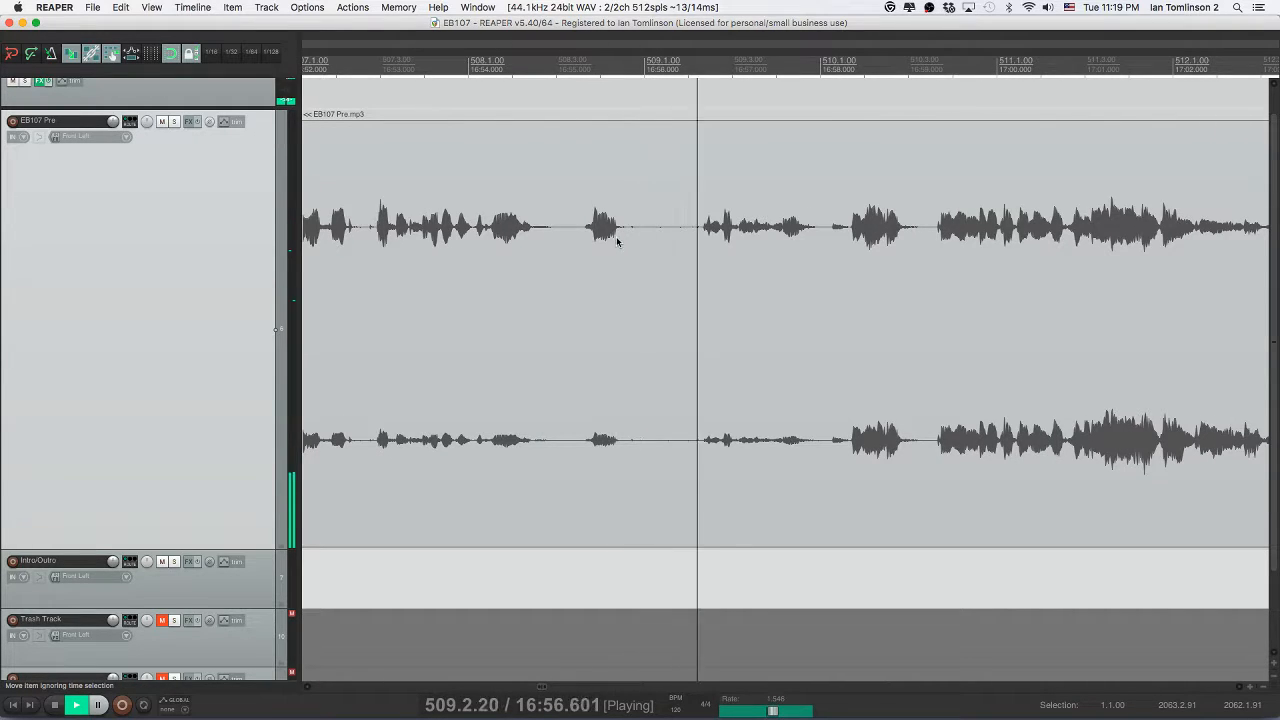
- Split out the pause between about 16:55.8 and 16:56.6 and delete it
left_click(630, 236)
key("s")
left_click(697, 232)
key("s")
left_click(668, 236)
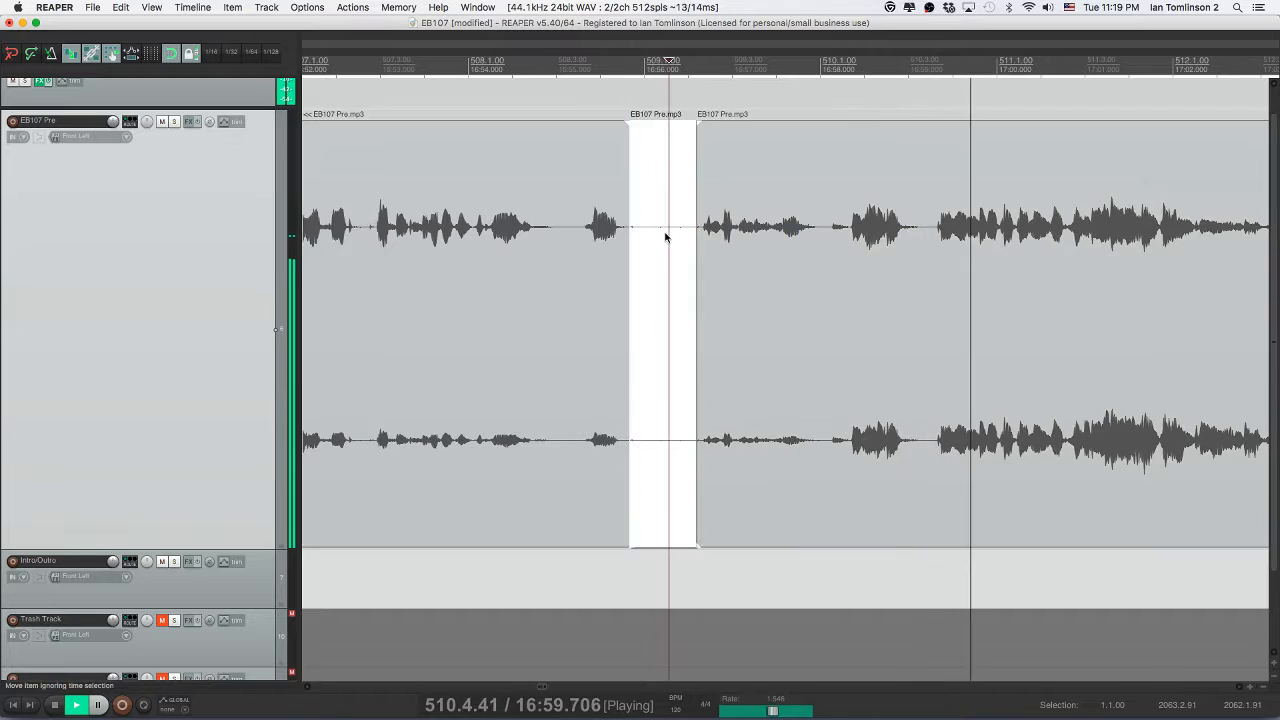
key("Delete")
- Delete the short word between about 16:55.1 and the 16:55.8 join, replay from about 16:54.1 and save
left_click(569, 238)
key("s")
left_click(612, 237)
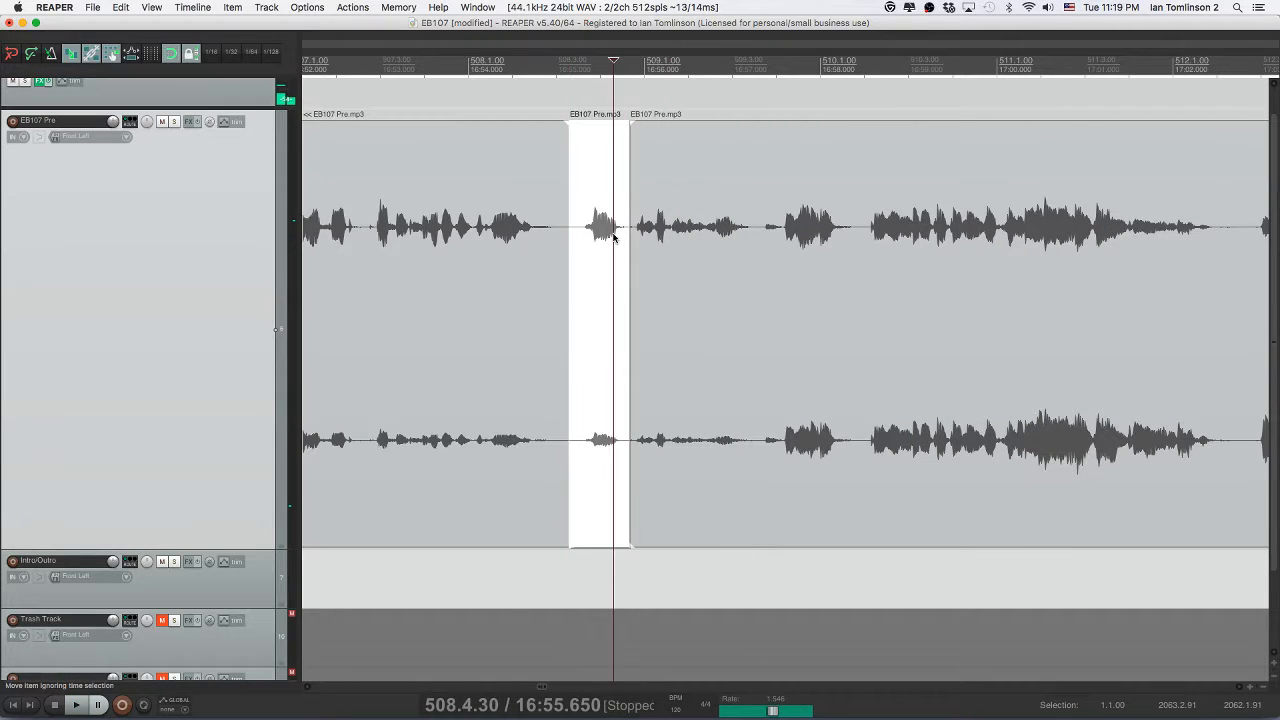
key("Delete")
left_click(479, 247)
key("space")
key("super+s")
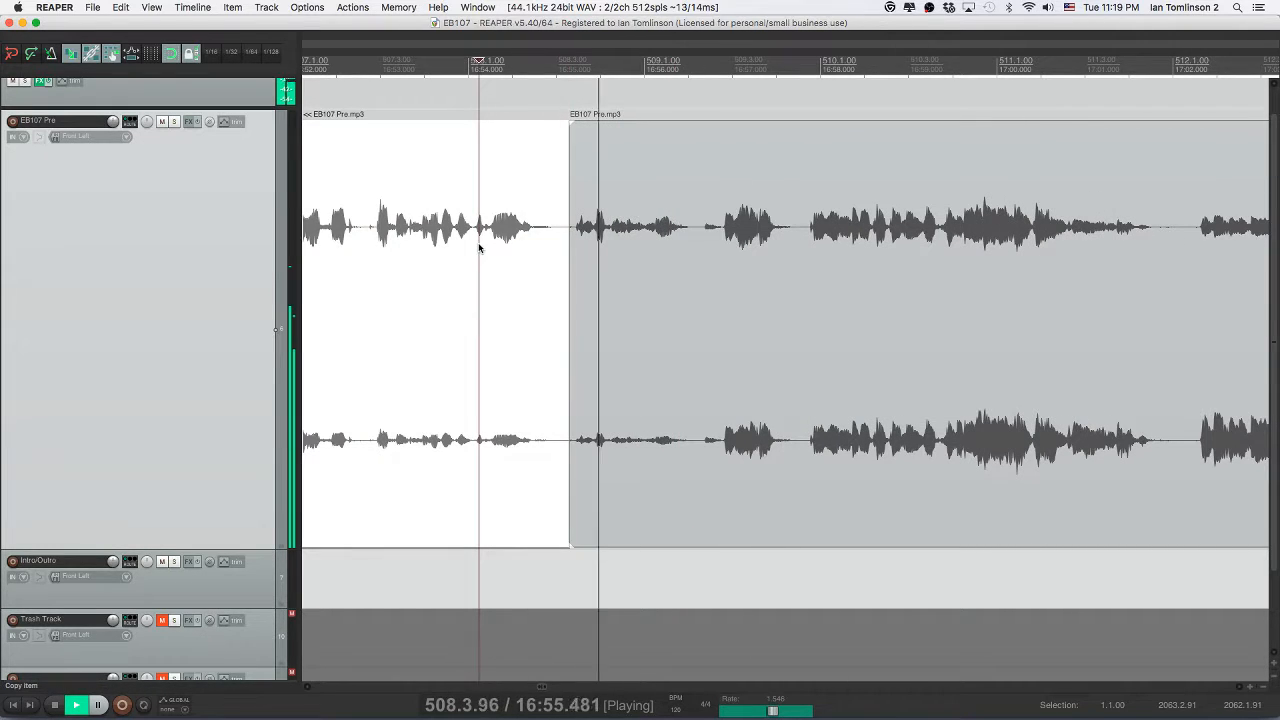
- Split out the faint breath between about 16:56.6 and 16:56.9, delete it and listen on past the join
scroll(663, 240, "right", 3)
scroll(663, 243, "right", 1)
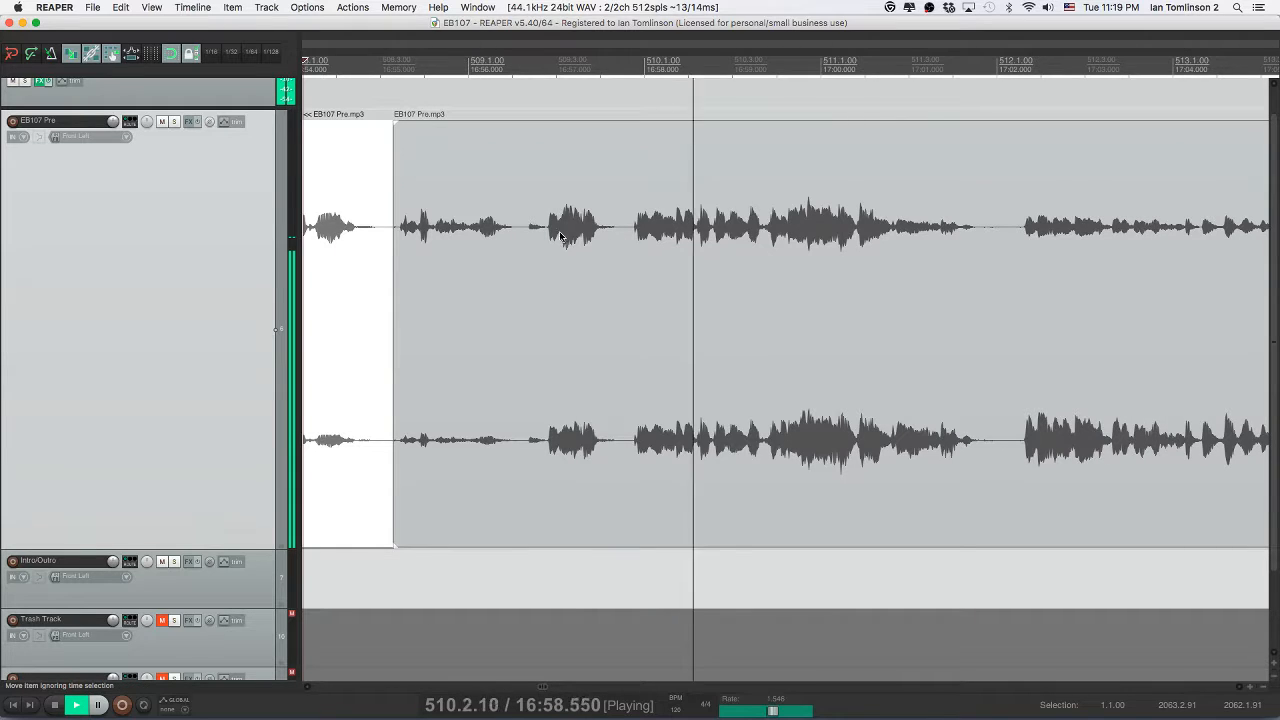
left_click(543, 228)
key("s")
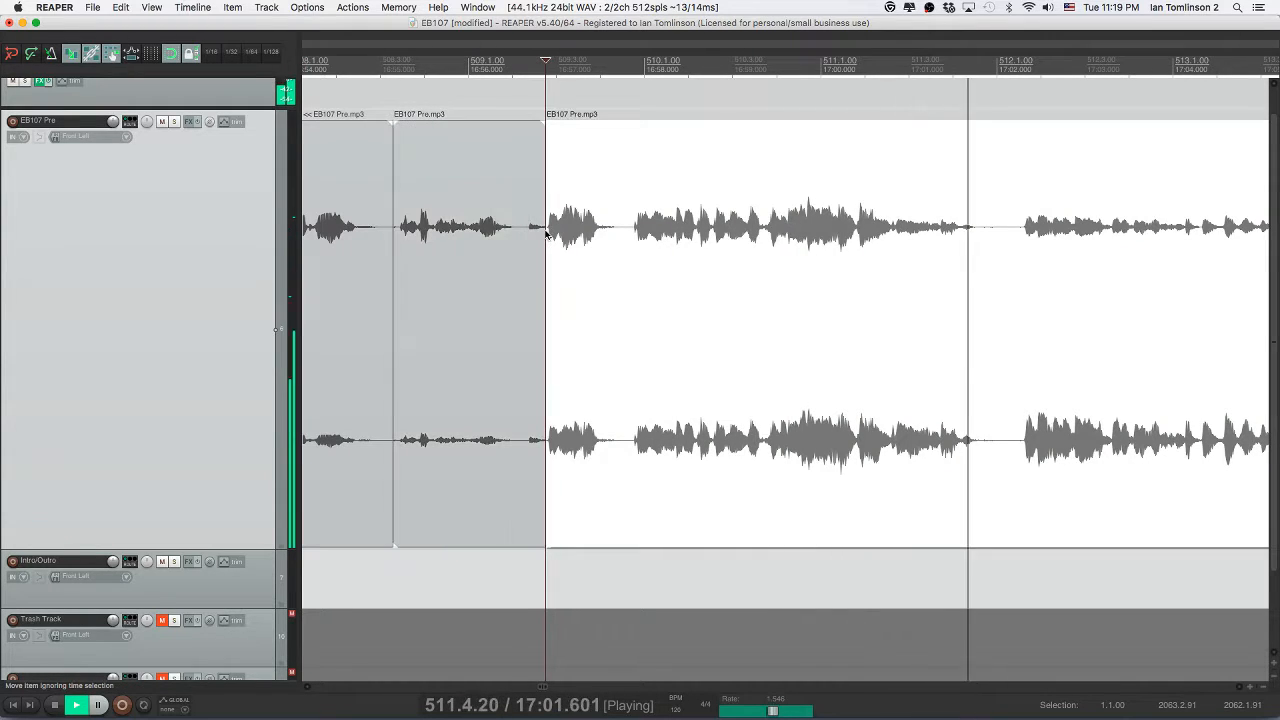
left_click(527, 230)
key("s")
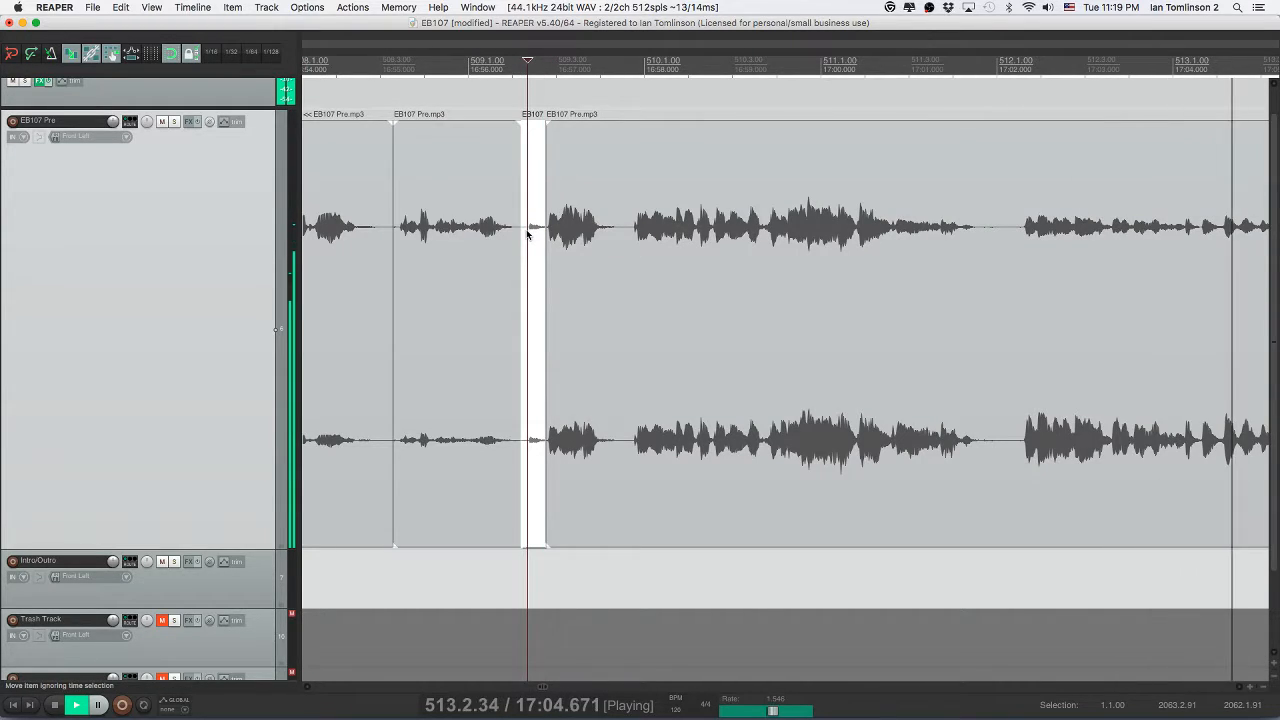
key("Delete")
left_click(466, 243)
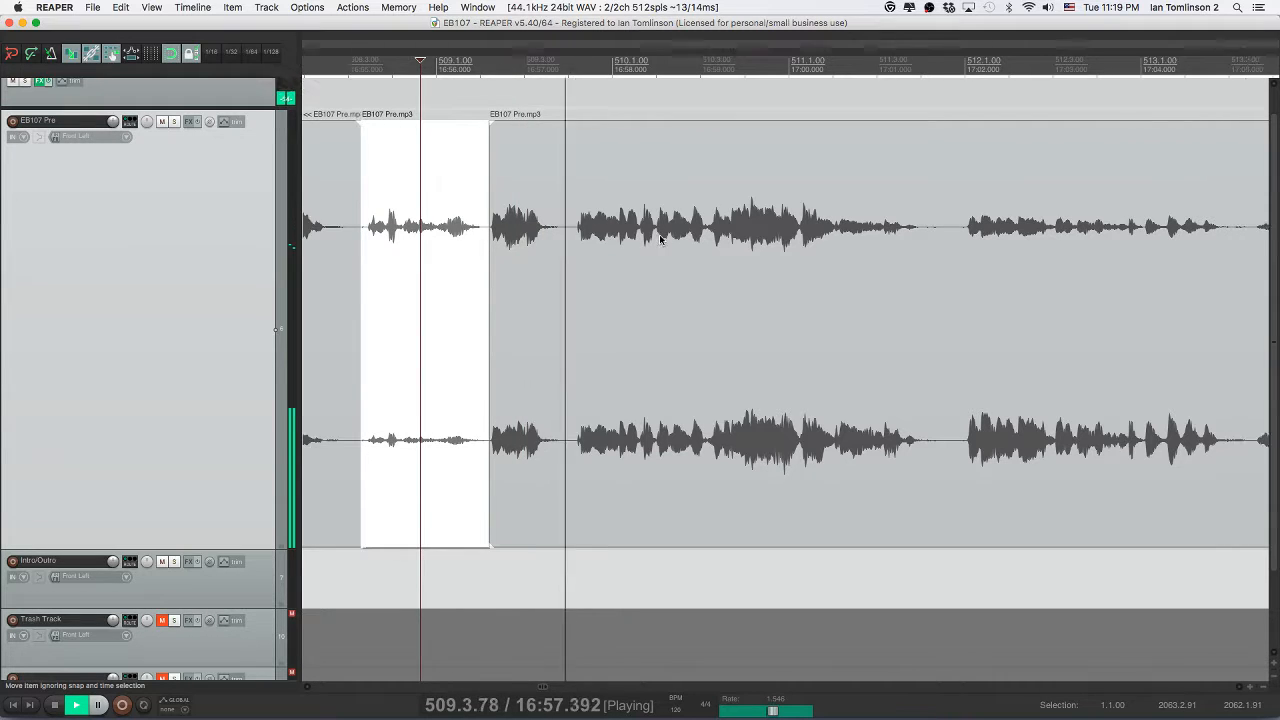
left_click(714, 246)
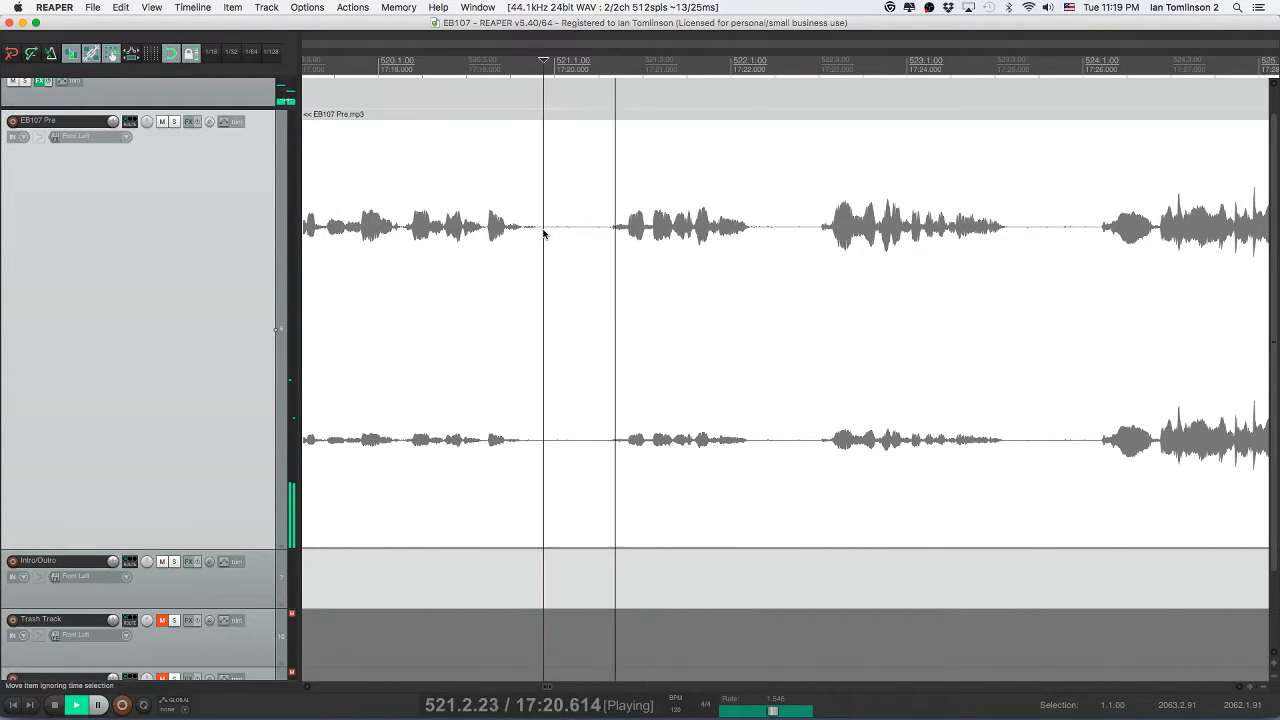
- Cut the pause between about 17:19.9 and 17:20.5, then replay from just after the join
key("s")
left_click(603, 242)
key("s")
left_click(577, 237)
key("Delete")
key("space")
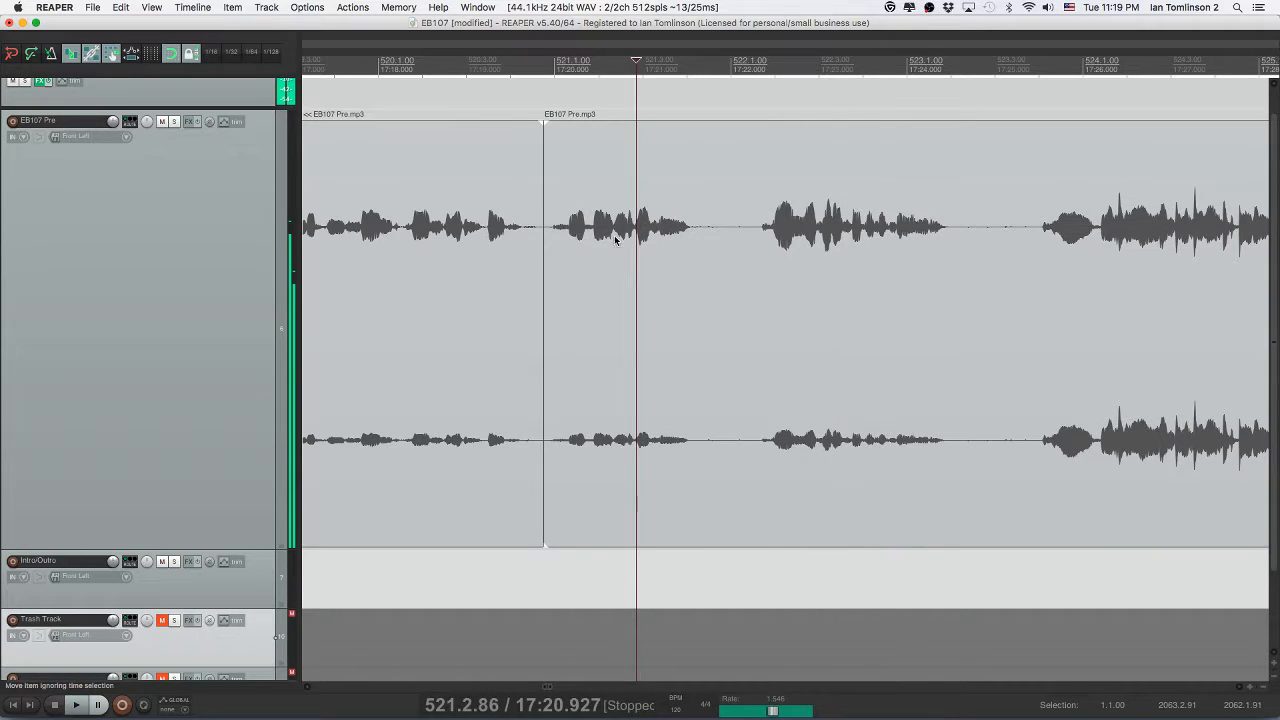
left_click(615, 240)
key("space")
- Split out the pause between about 17:21.7 and 17:22.3, delete it and replay from about 17:21.1
left_click(705, 234)
key("s")
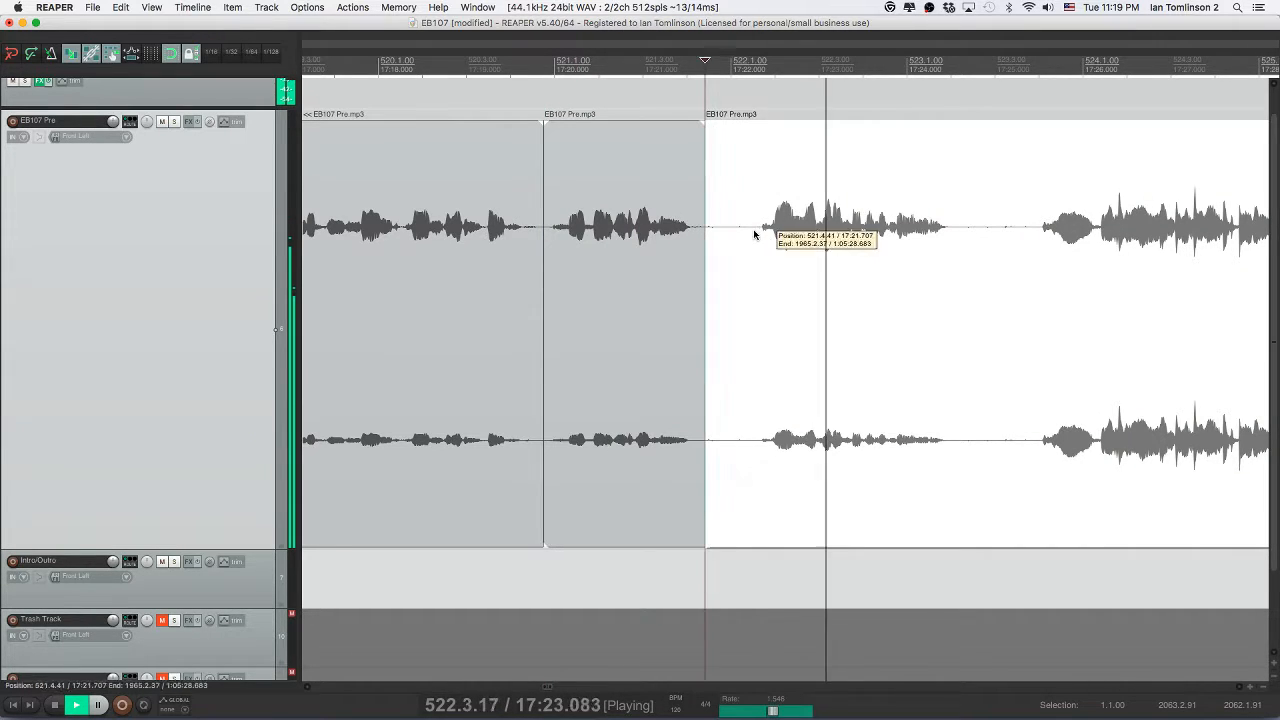
key("s")
left_click(717, 237)
key("Delete")
left_click(647, 237)
key("space")
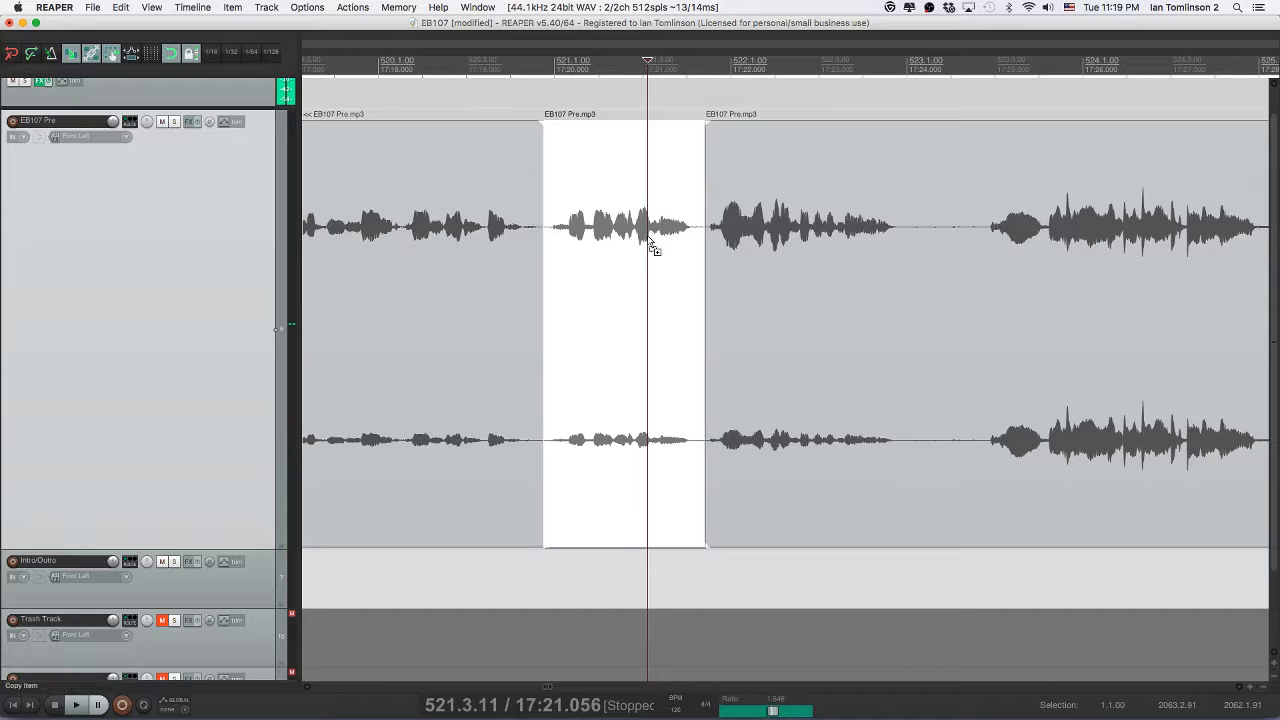
- Delete about 0.85 s of silence after 17:24.0, replay from about 17:21.0 and save the project
scroll(647, 237, "right", 4)
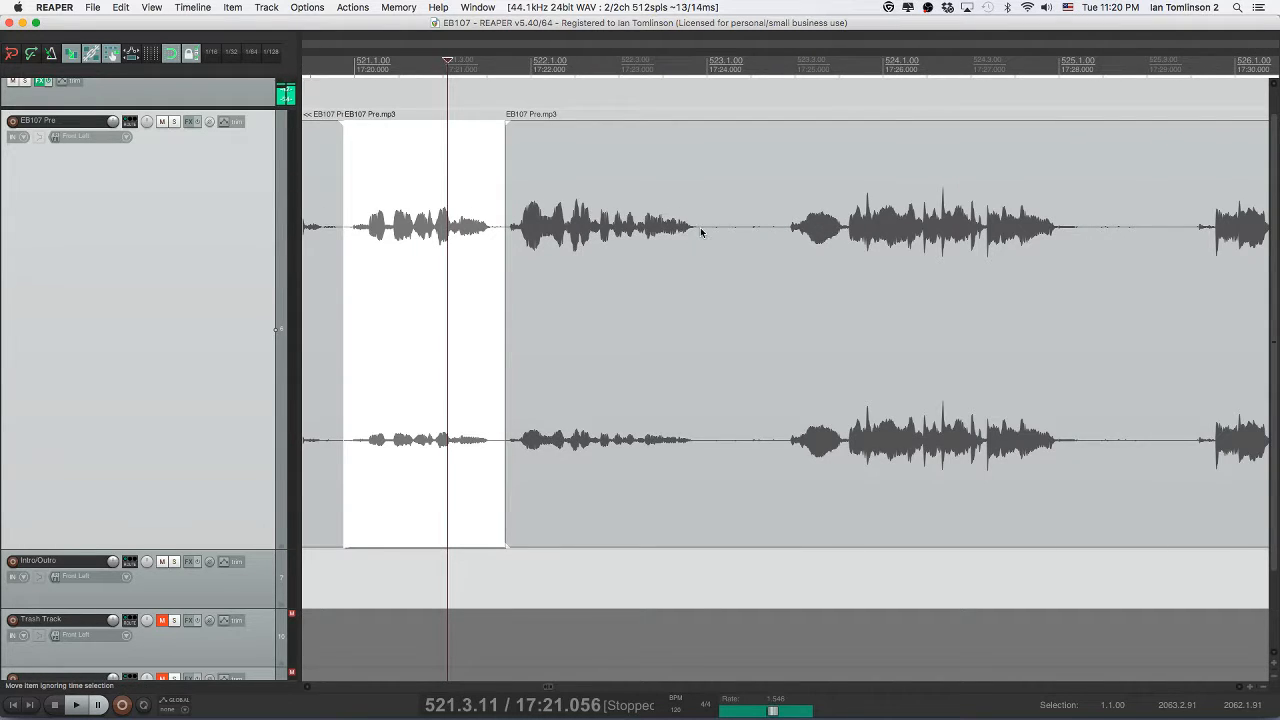
left_click(701, 232)
key("s")
key("s")
left_click(751, 237)
key("Delete")
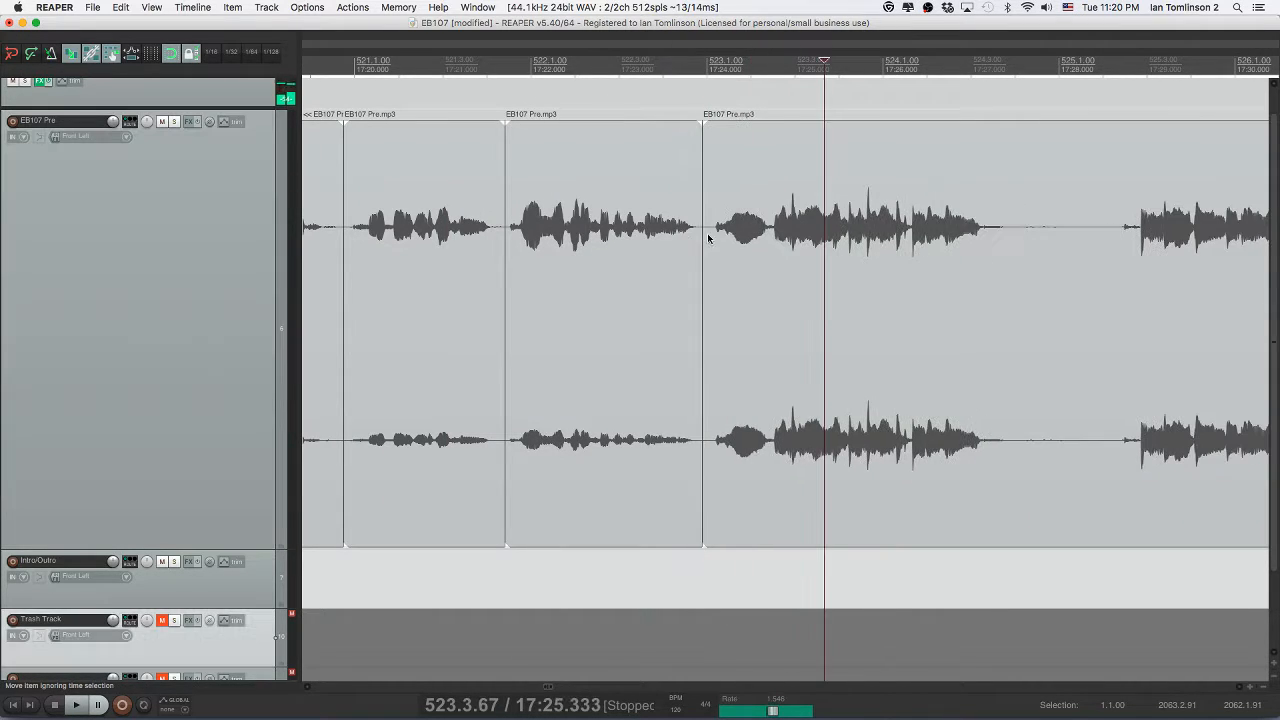
left_click(441, 212)
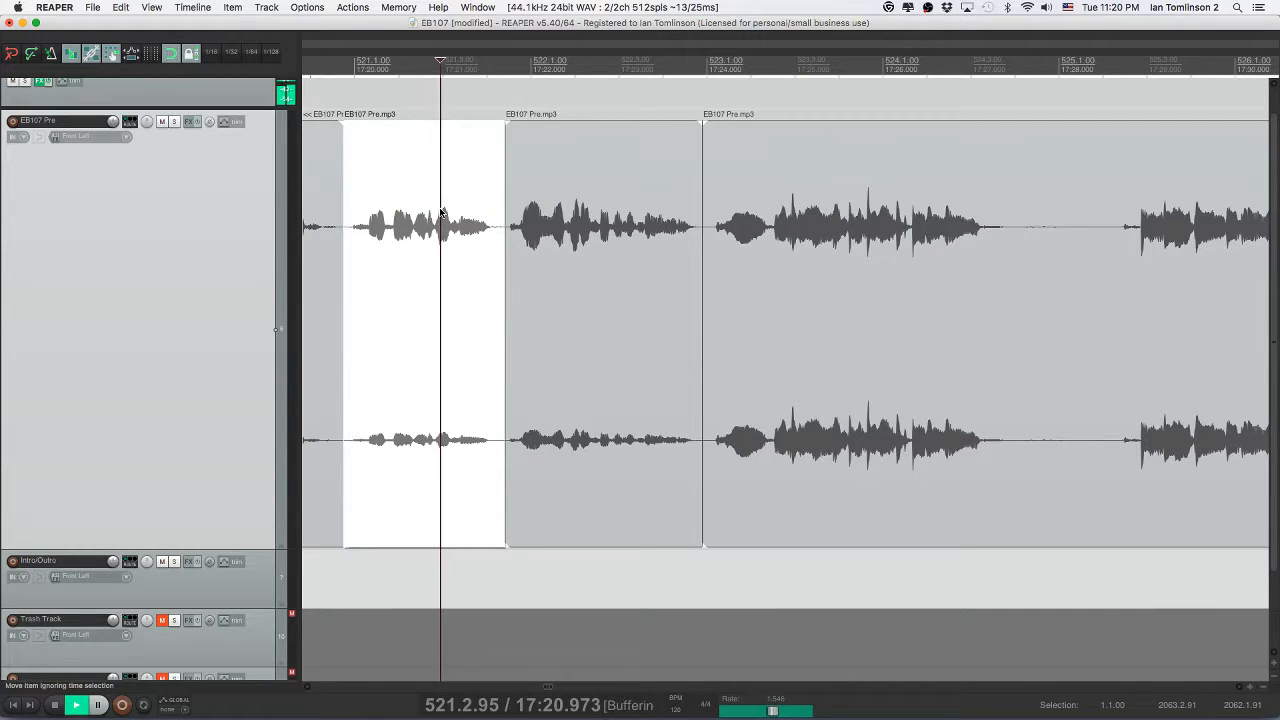
key("super+s")
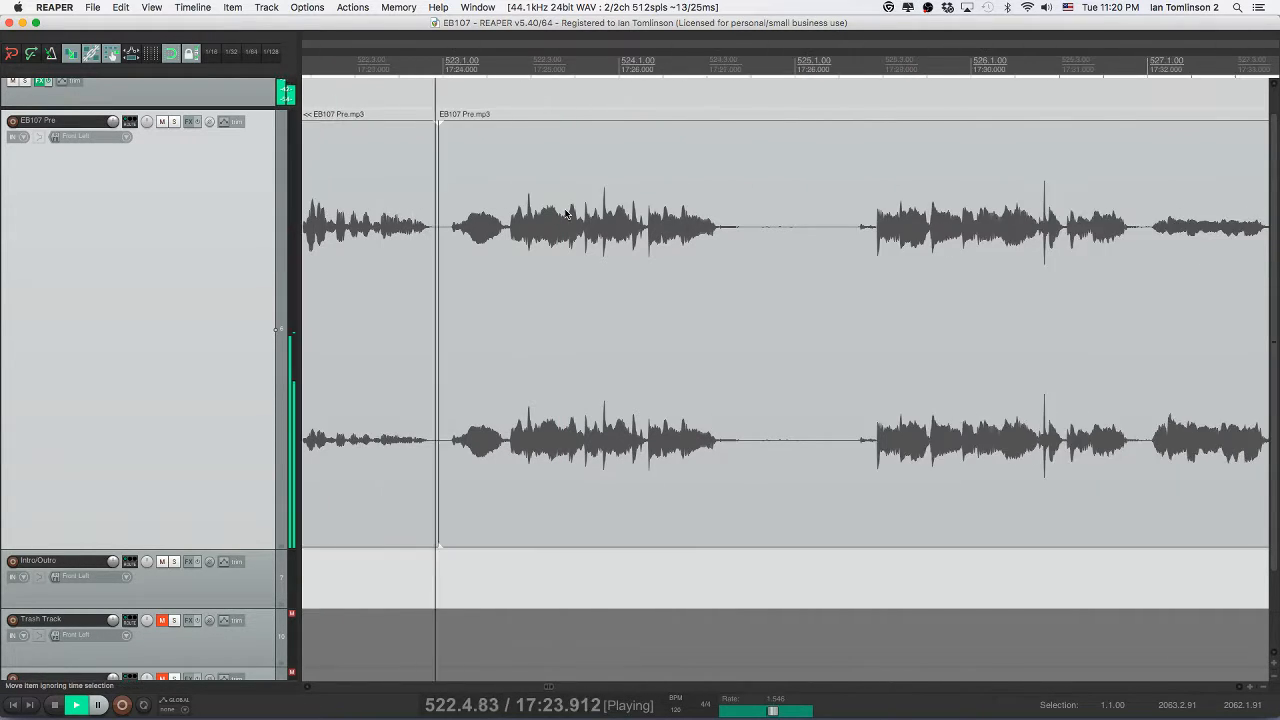
- Split out the pause between about 17:27.4 and 17:28.9, delete it, replay from about 17:26.6 and save the project
key("s")
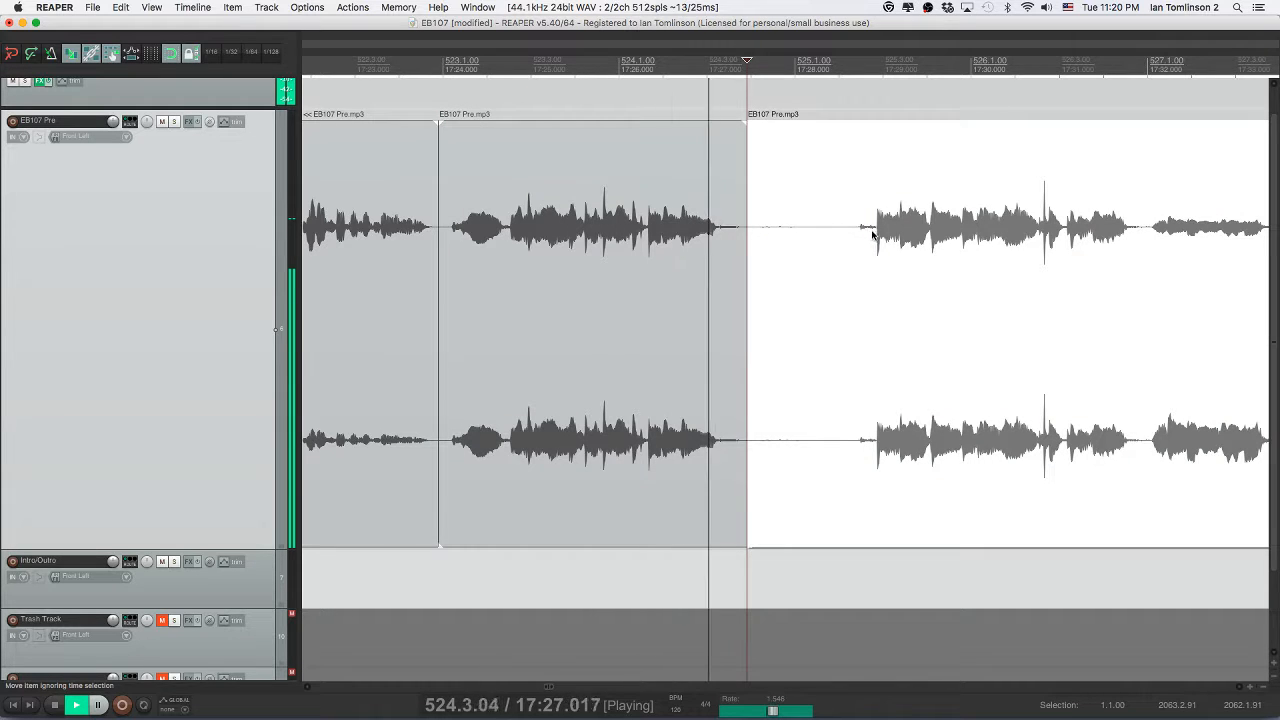
left_click(873, 232)
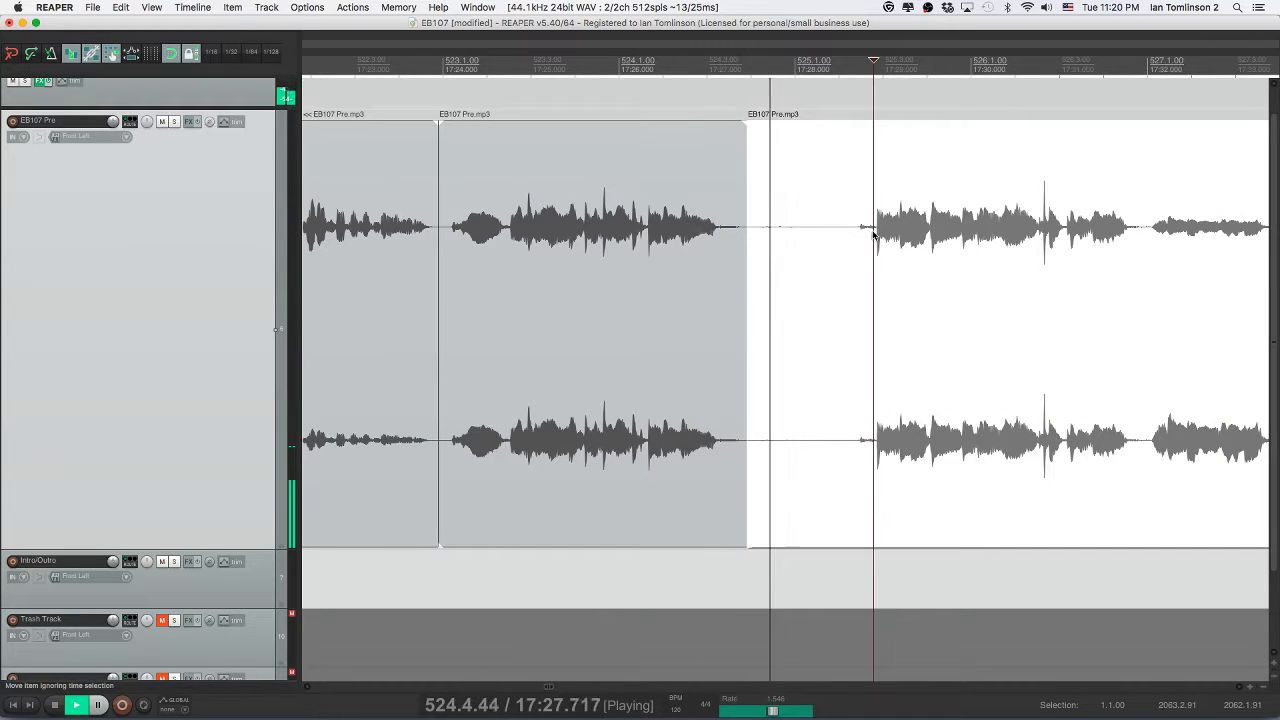
key("s")
left_click(818, 235)
key("Delete")
left_click(673, 235)
key("space")
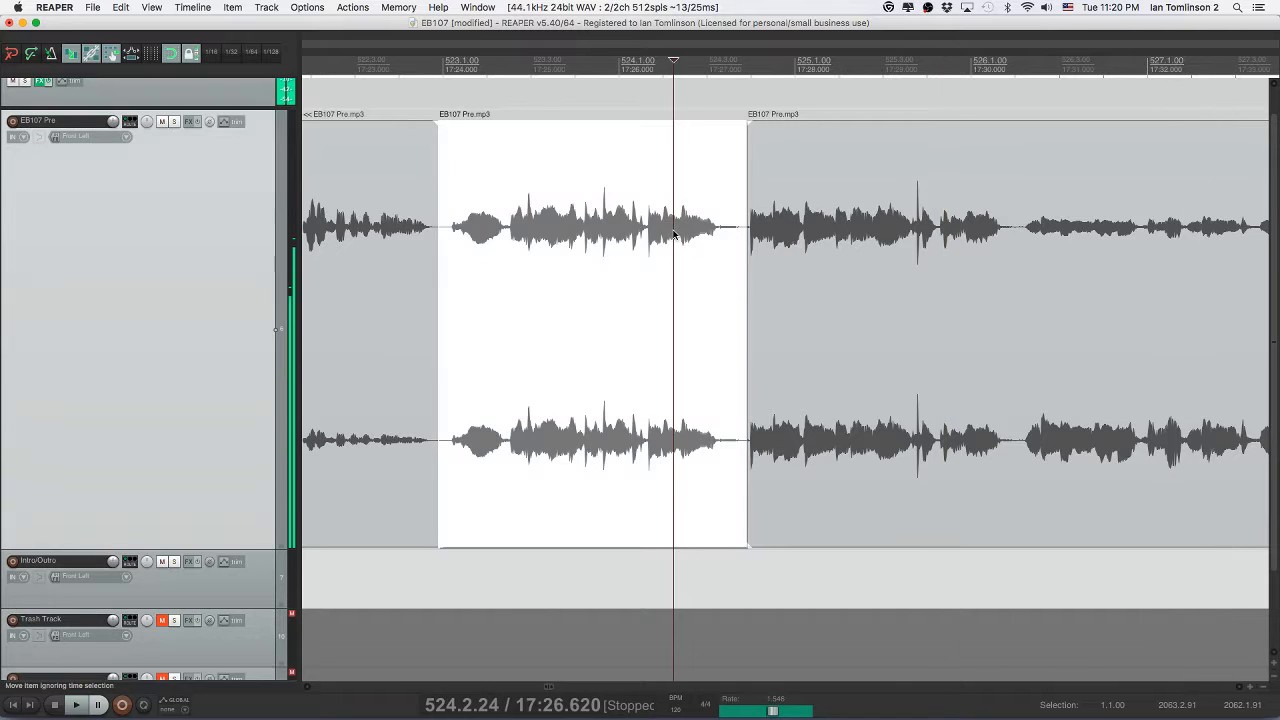
key("space")
key("super+s")
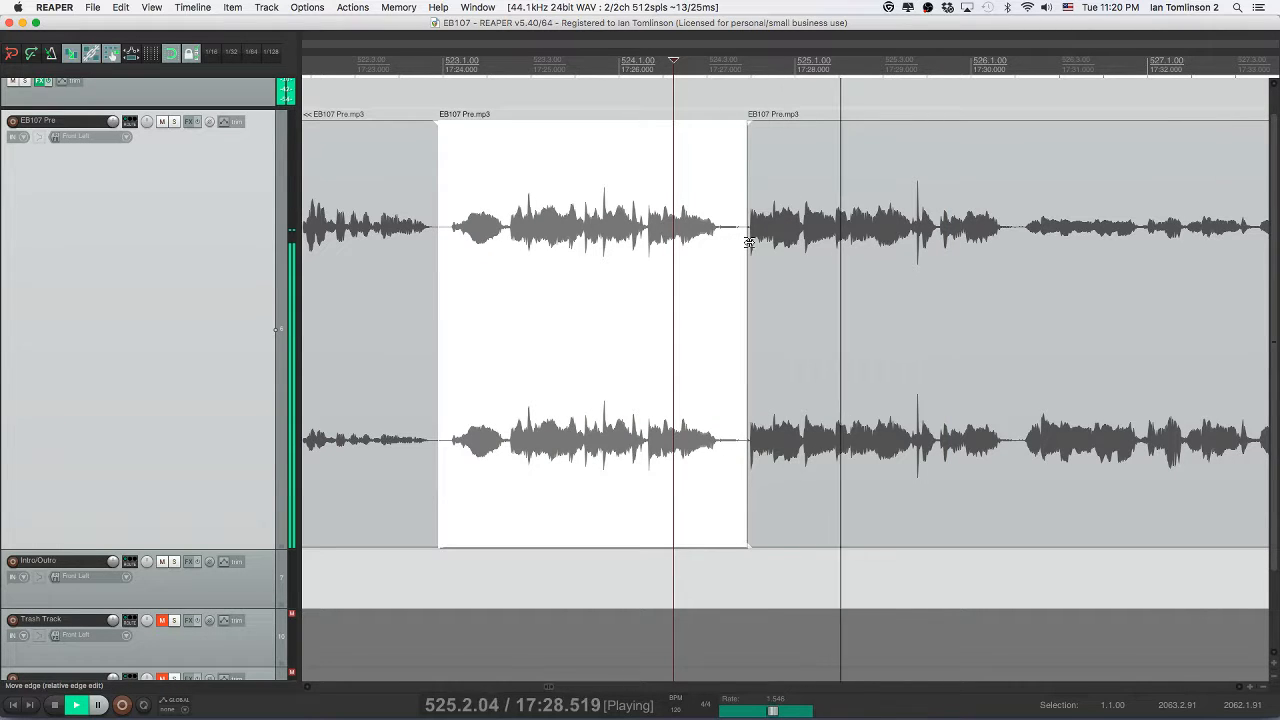
- Trim a sliver off the start of the clip after the 17:27.4 join, replay from about 17:27.0 and save the project
left_click_drag(753, 243, 802, 253)
key("space")
left_click(714, 243)
key("space")
key("super+s")
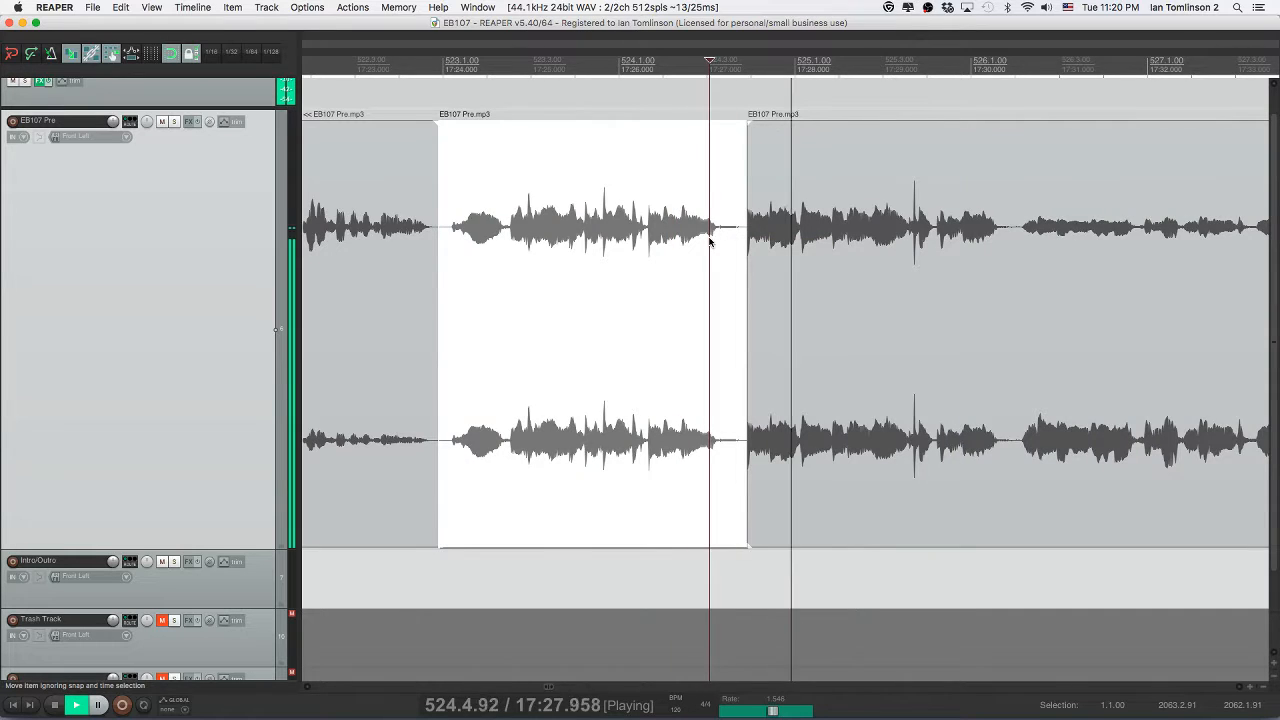
- Listen through the EB107 Pre track from about 17:28 to 17:50, checking for further pauses or unwanted words to cut
scroll(711, 241, "right", 5)
scroll(709, 241, "right", 1)
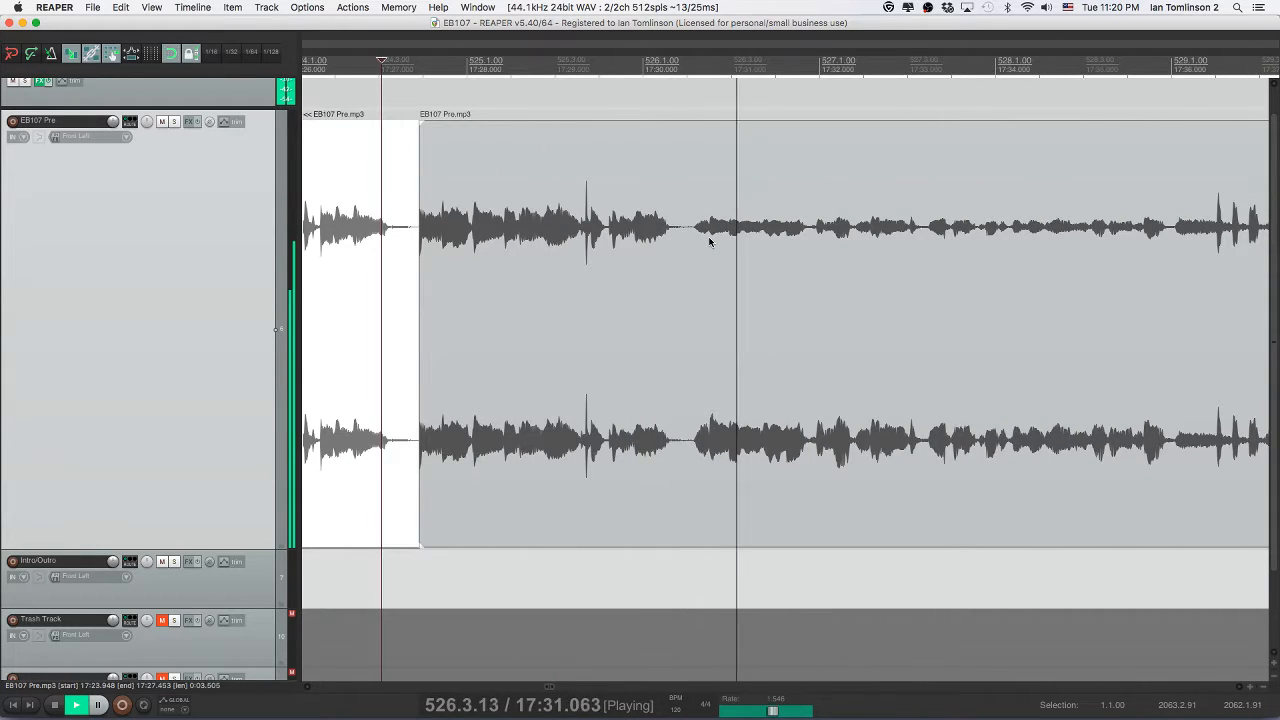
scroll(709, 241, "right", 3)
scroll(709, 241, "right", 8)
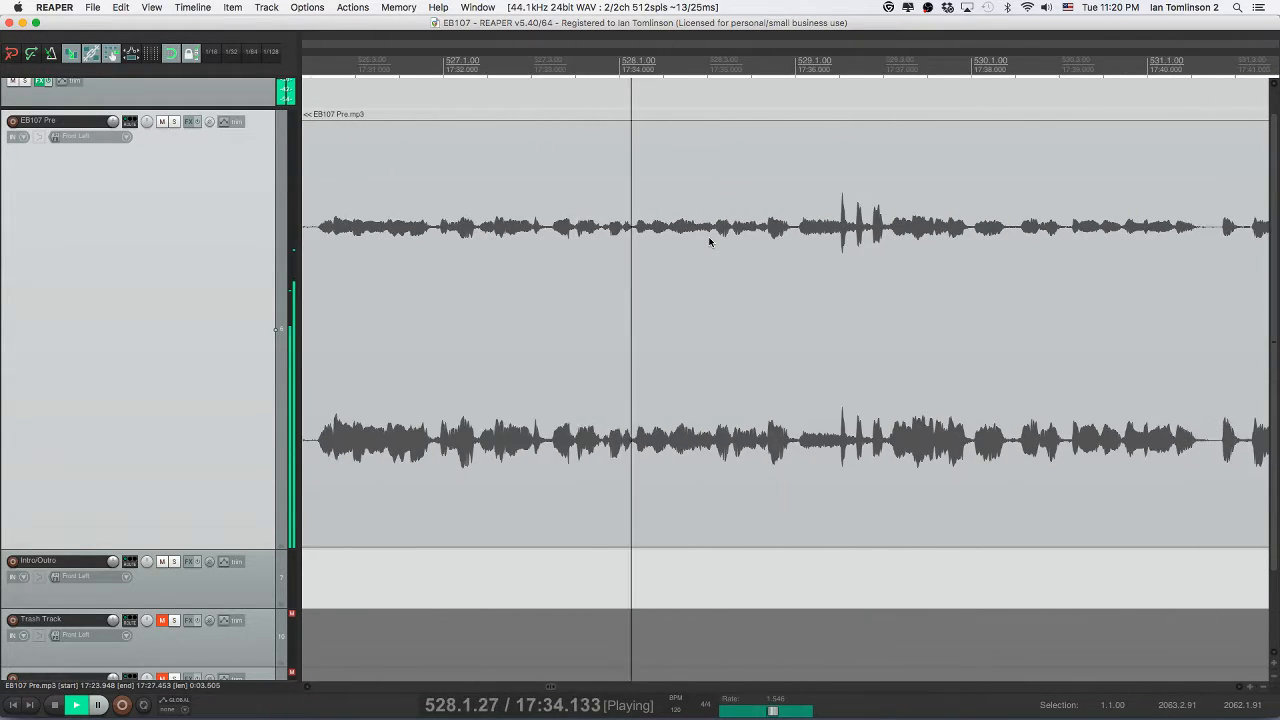
scroll(709, 241, "right", 3)
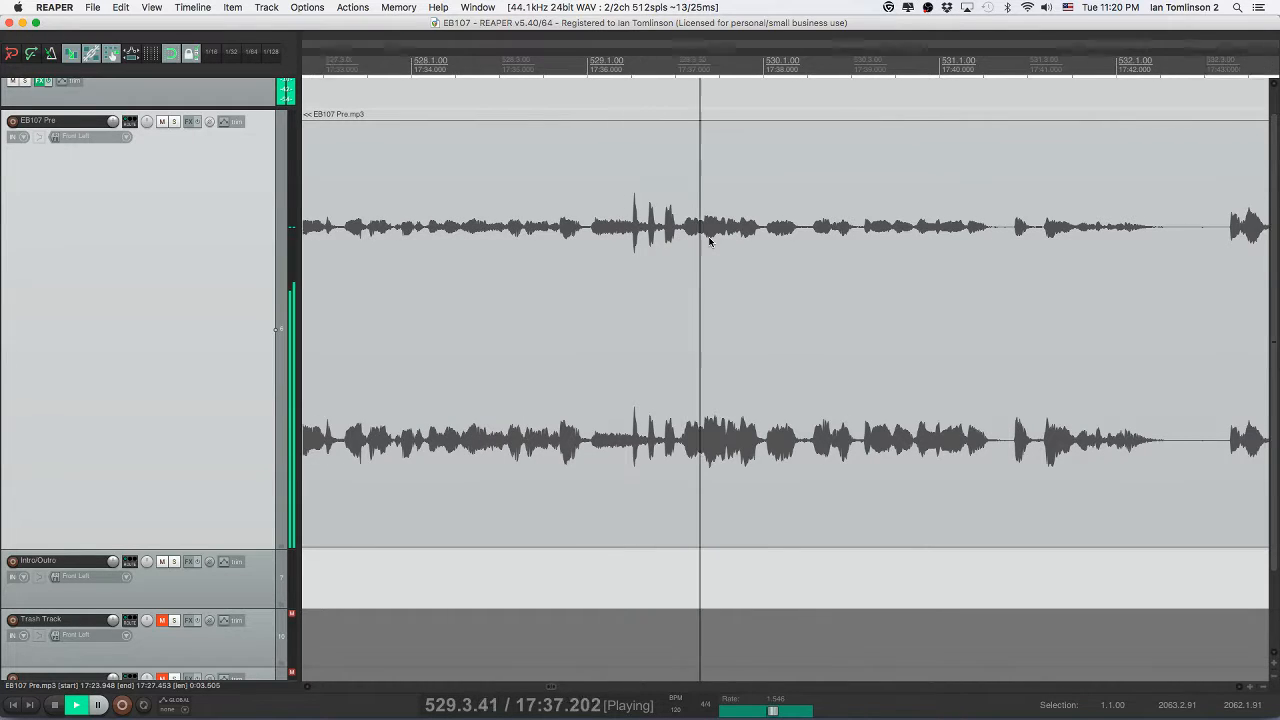
scroll(709, 241, "right", 3)
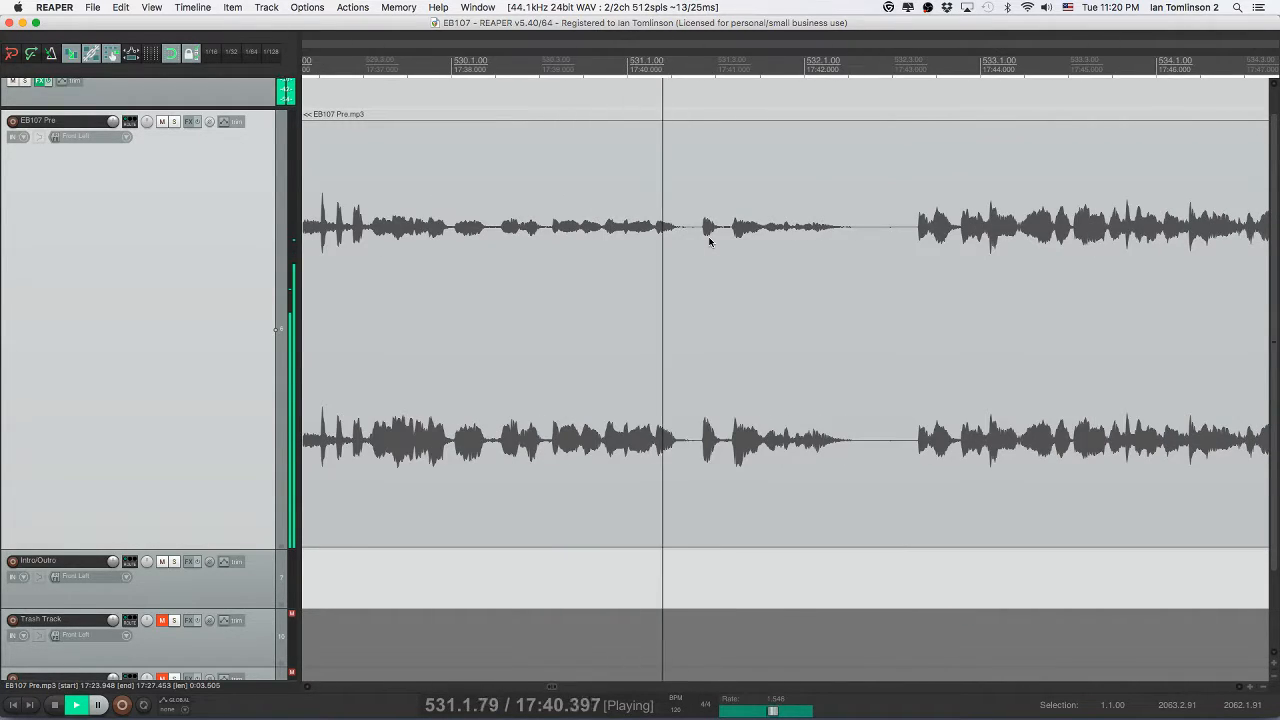
scroll(709, 241, "right", 3)
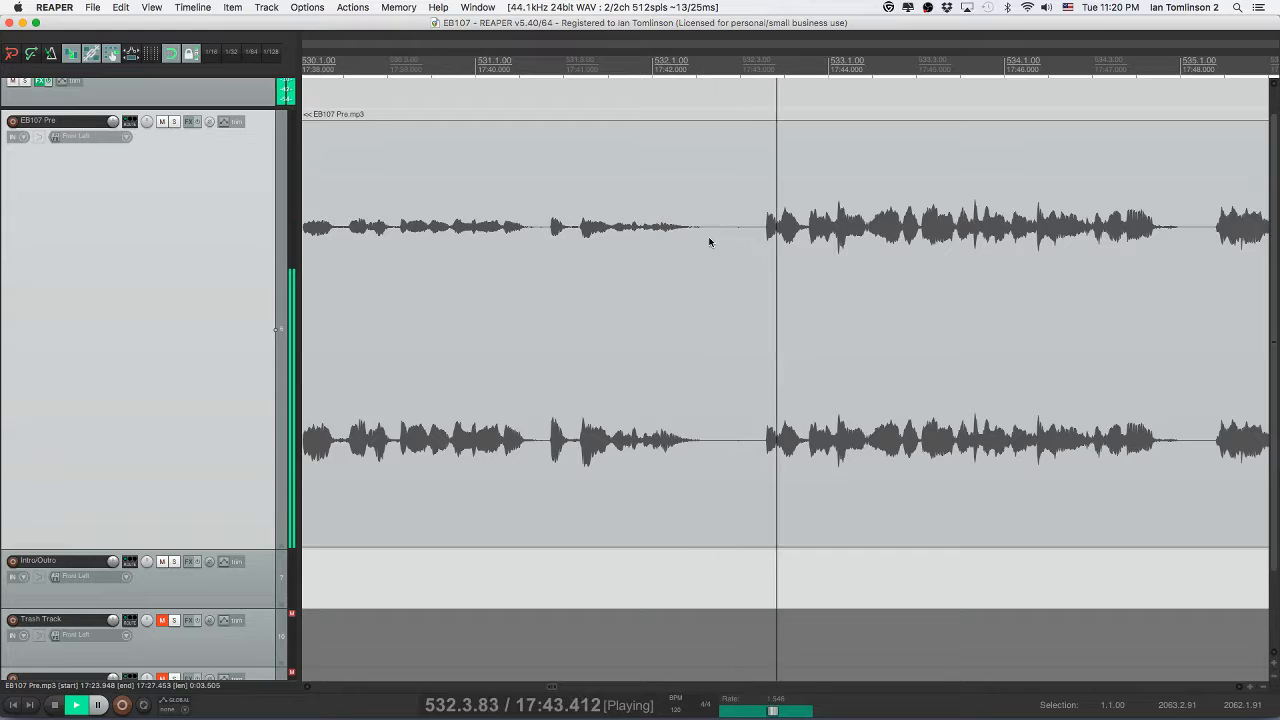
scroll(709, 241, "right", 6)
scroll(709, 241, "right", 5)
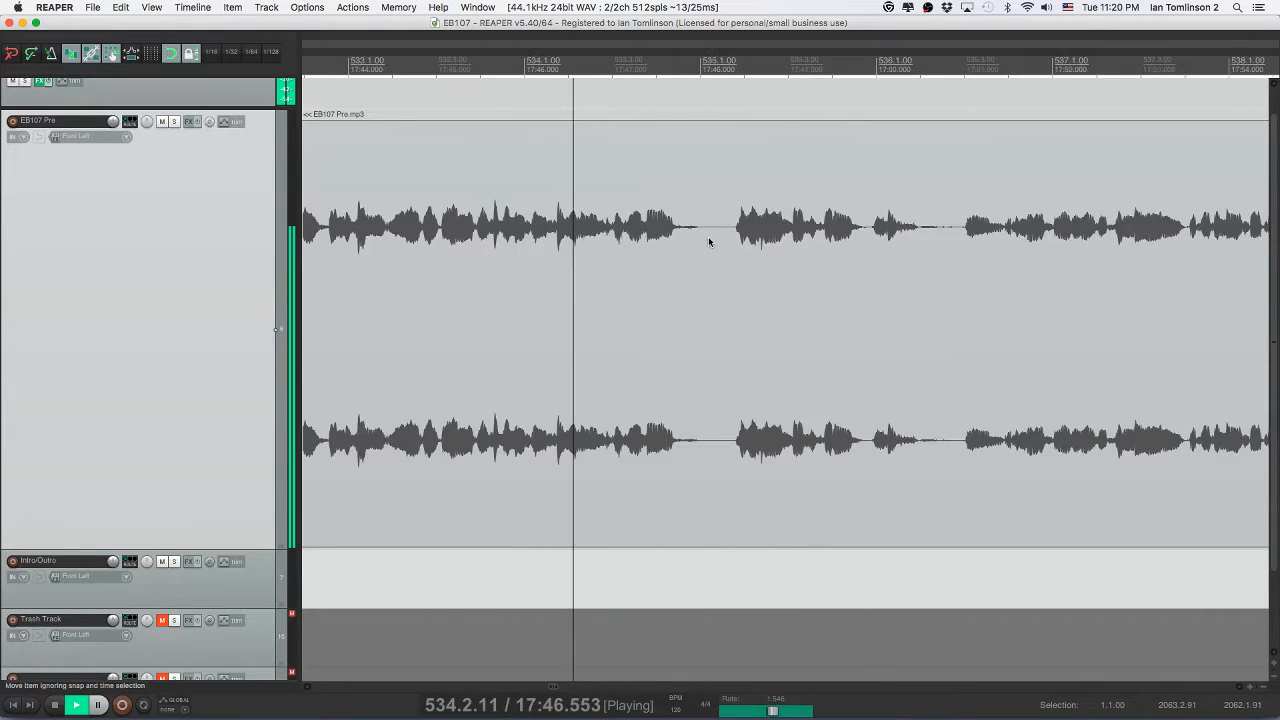
scroll(709, 241, "right", 1)
scroll(709, 241, "right", 3)
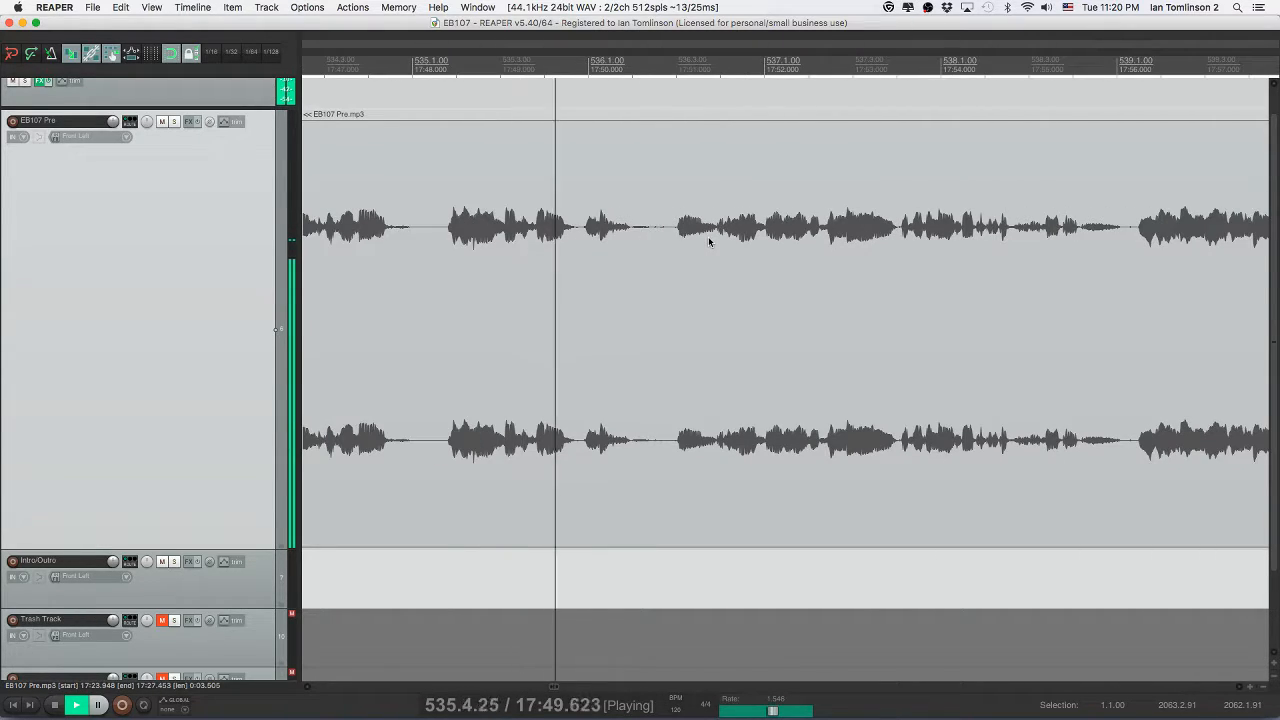
- Split out the section between about 17:50.9 and 17:51.4, delete it, replay from about 17:50.1 and save the project
key("s")
left_click(716, 243)
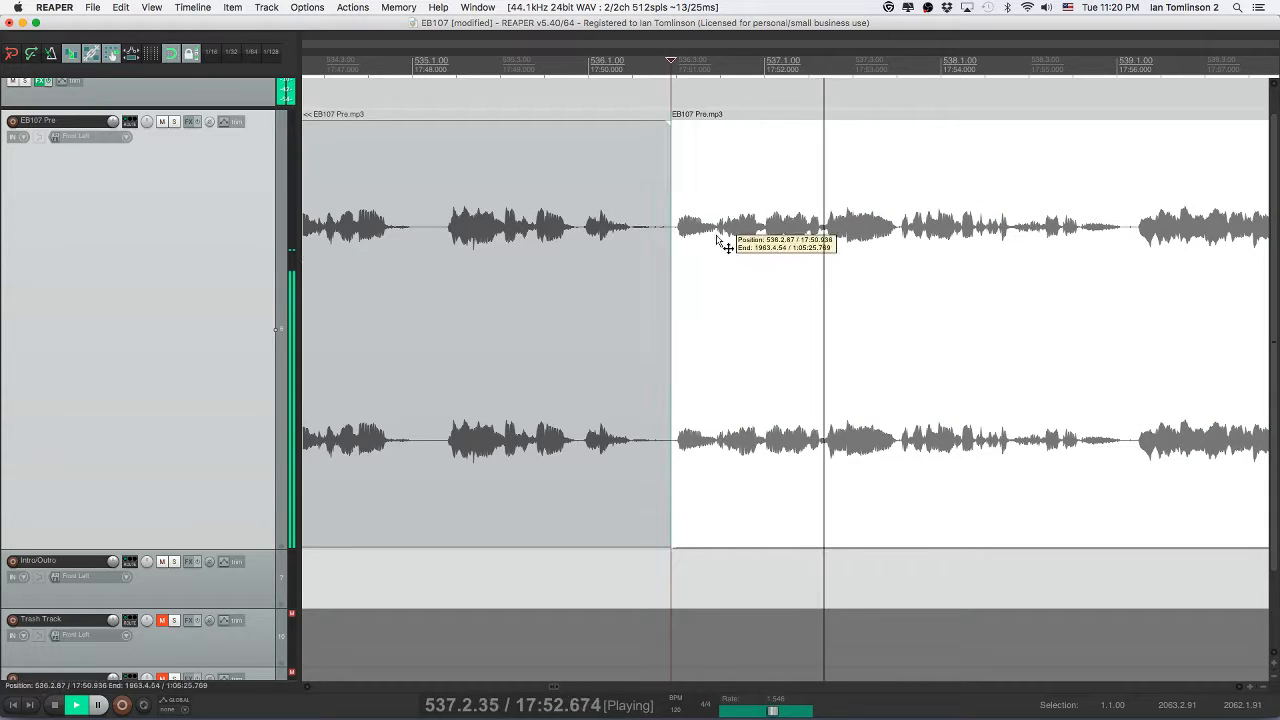
key("s")
left_click(686, 240)
key("Delete")
left_click(598, 240)
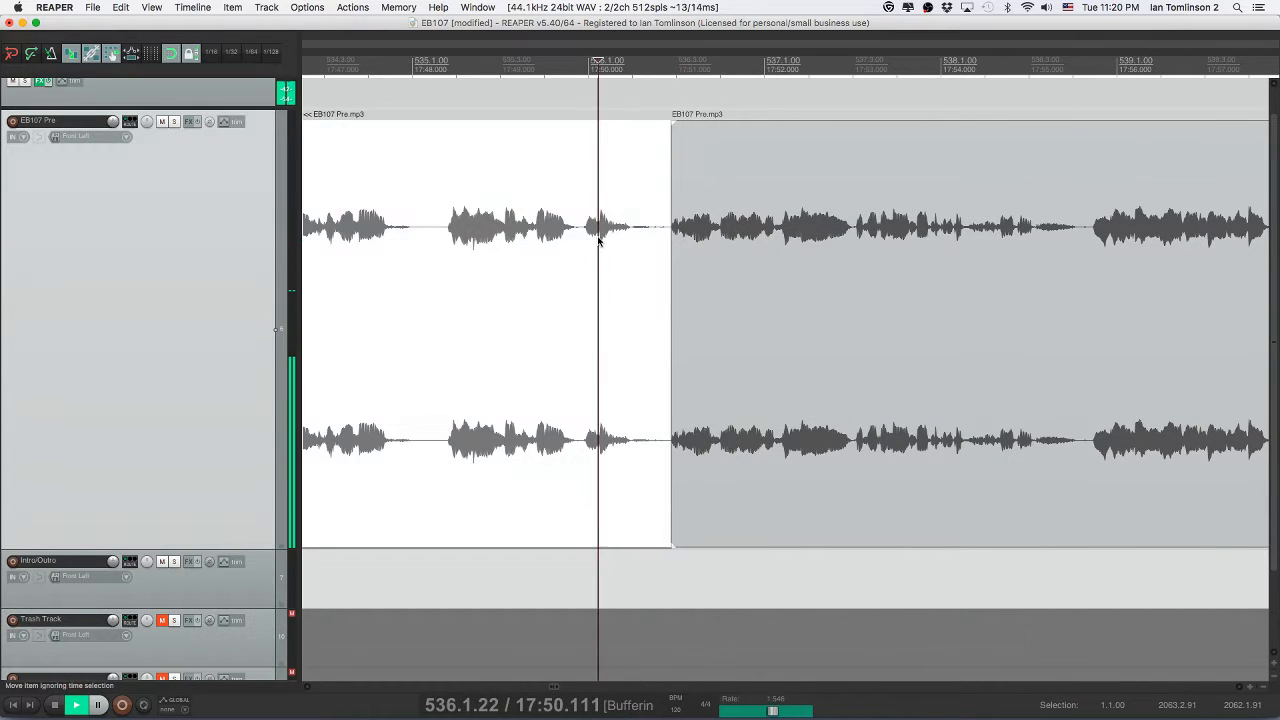
scroll(640, 246, "right", 3)
scroll(664, 250, "right", 8)
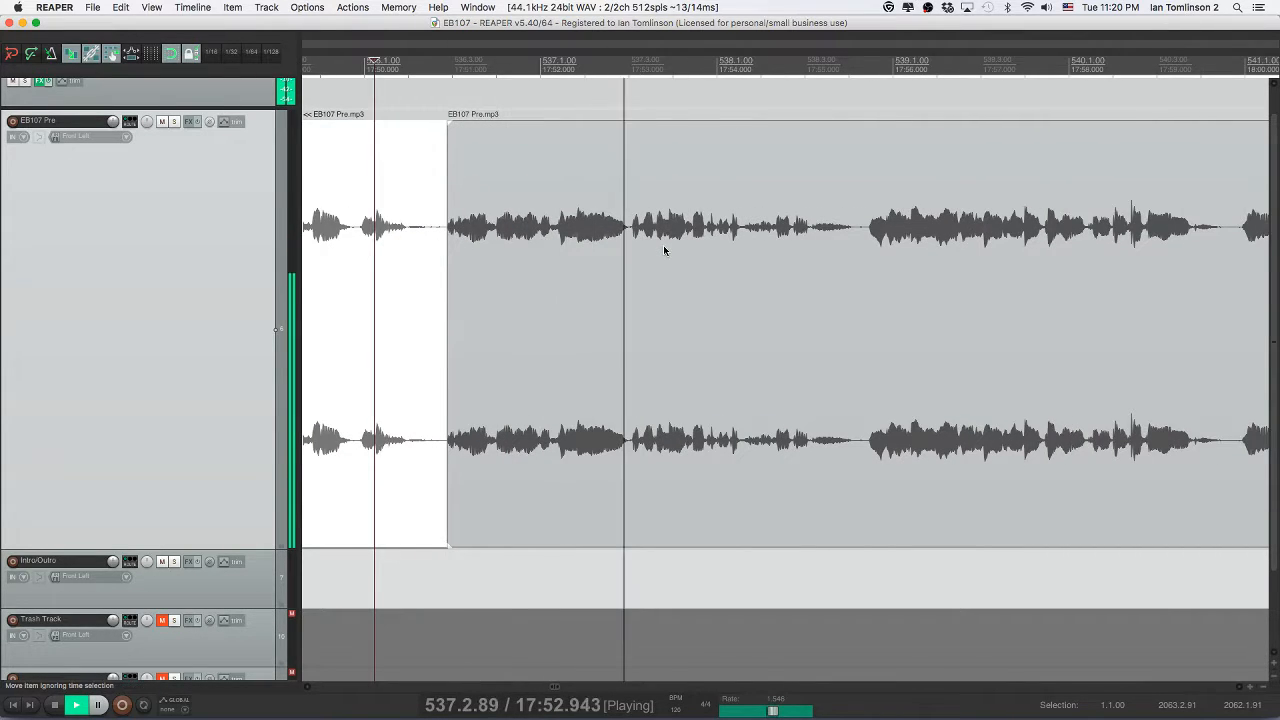
- Cut the faint sound and gap between about 17:55.0 and 17:55.5, replay from about 17:54.5 and save the project
key("space")
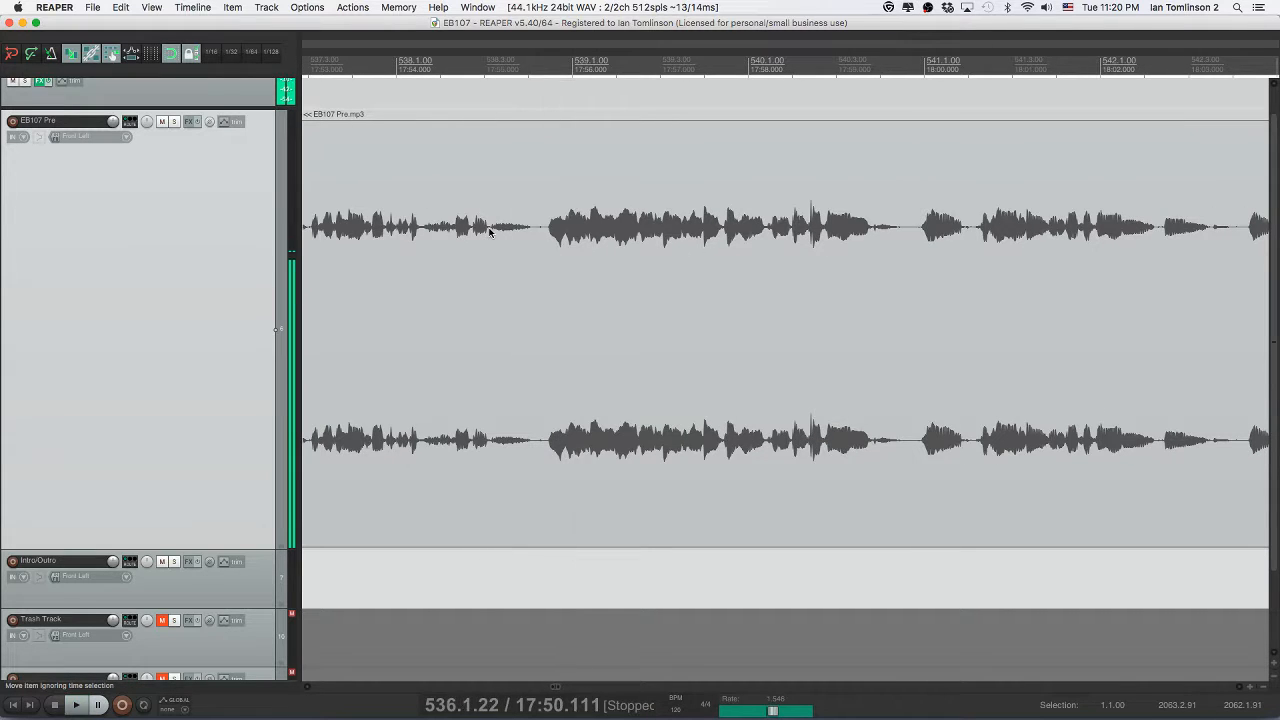
left_click(490, 234)
key("s")
left_click(535, 240)
key("s")
left_click(521, 239)
key("Delete")
left_click(438, 237)
key("space")
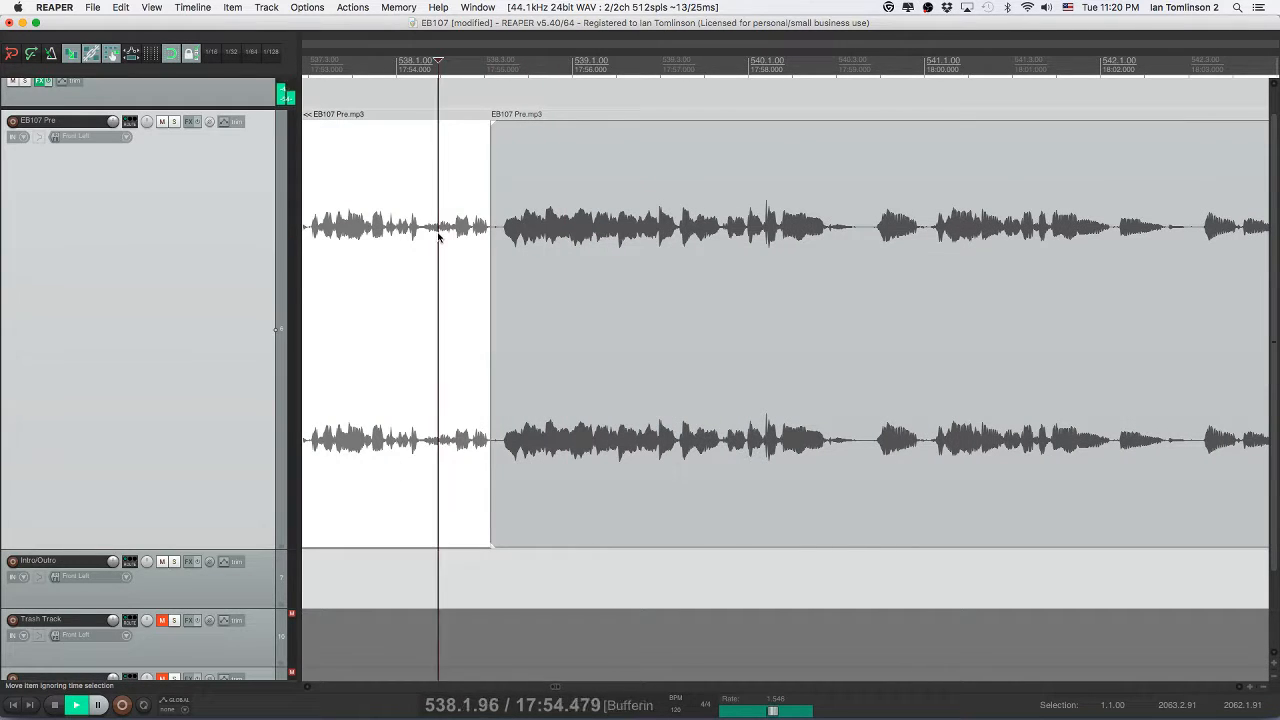
scroll(608, 251, "right", 3)
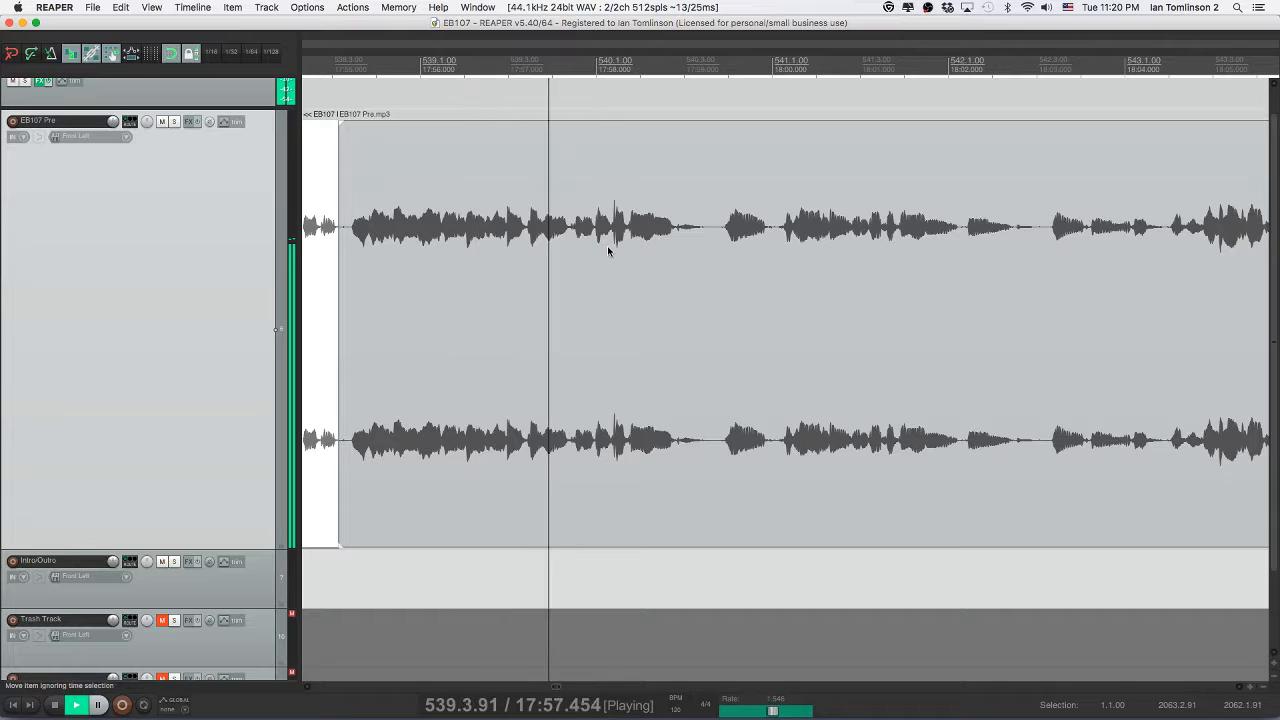
- Split out the section between about 17:58.9 and 18:00.0, delete it, replay from about 17:58.5 and save the project
scroll(608, 251, "right", 2)
left_click(597, 235)
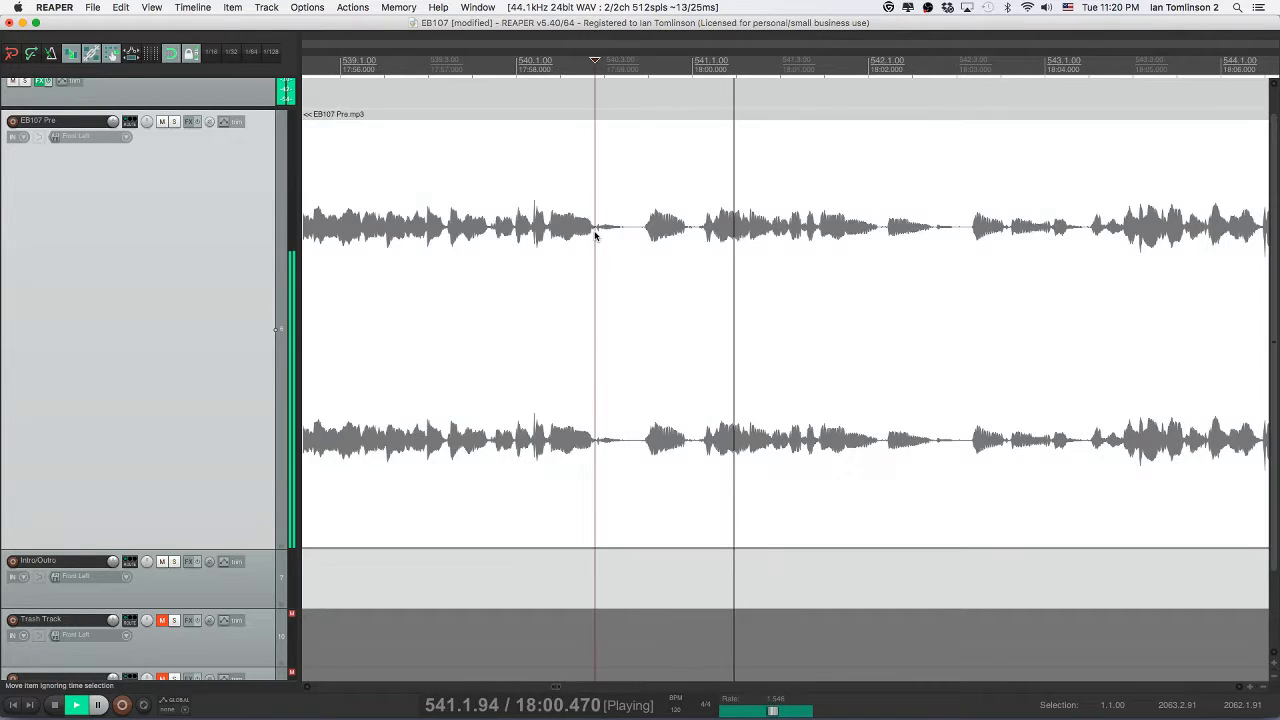
key("s")
left_click(690, 238)
key("s")
key("Delete")
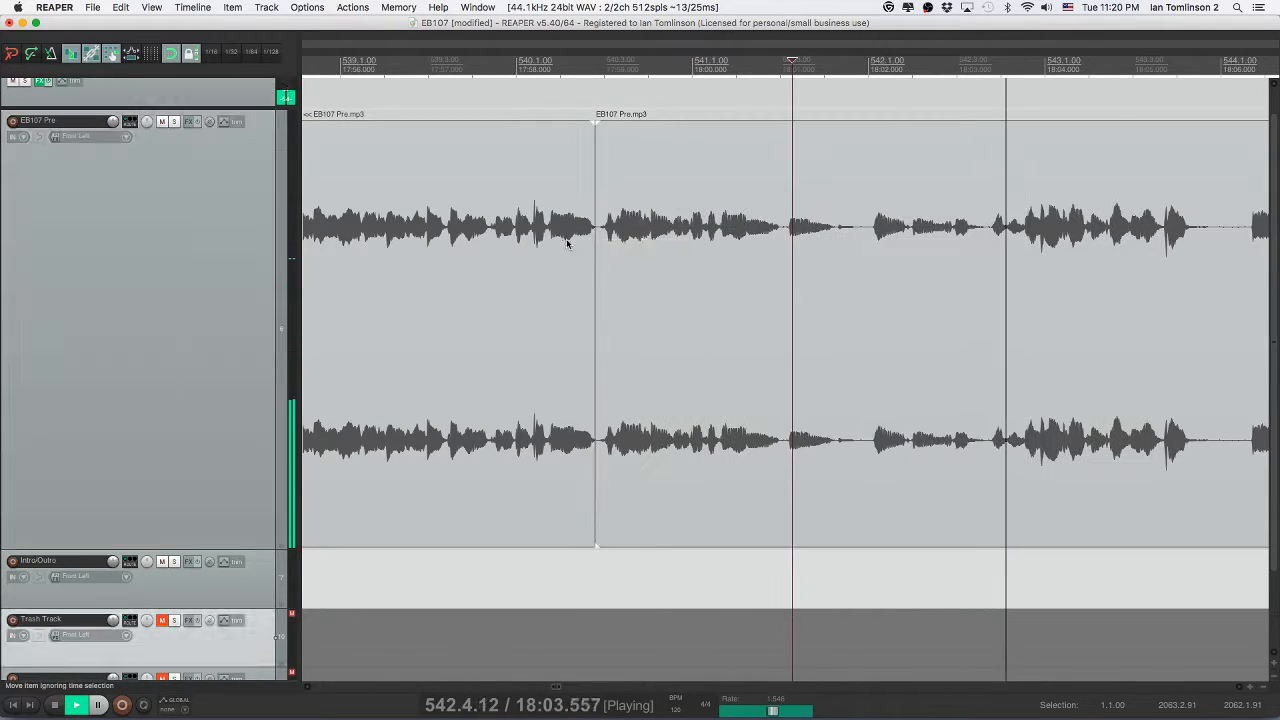
left_click(563, 240)
scroll(667, 240, "right", 2)
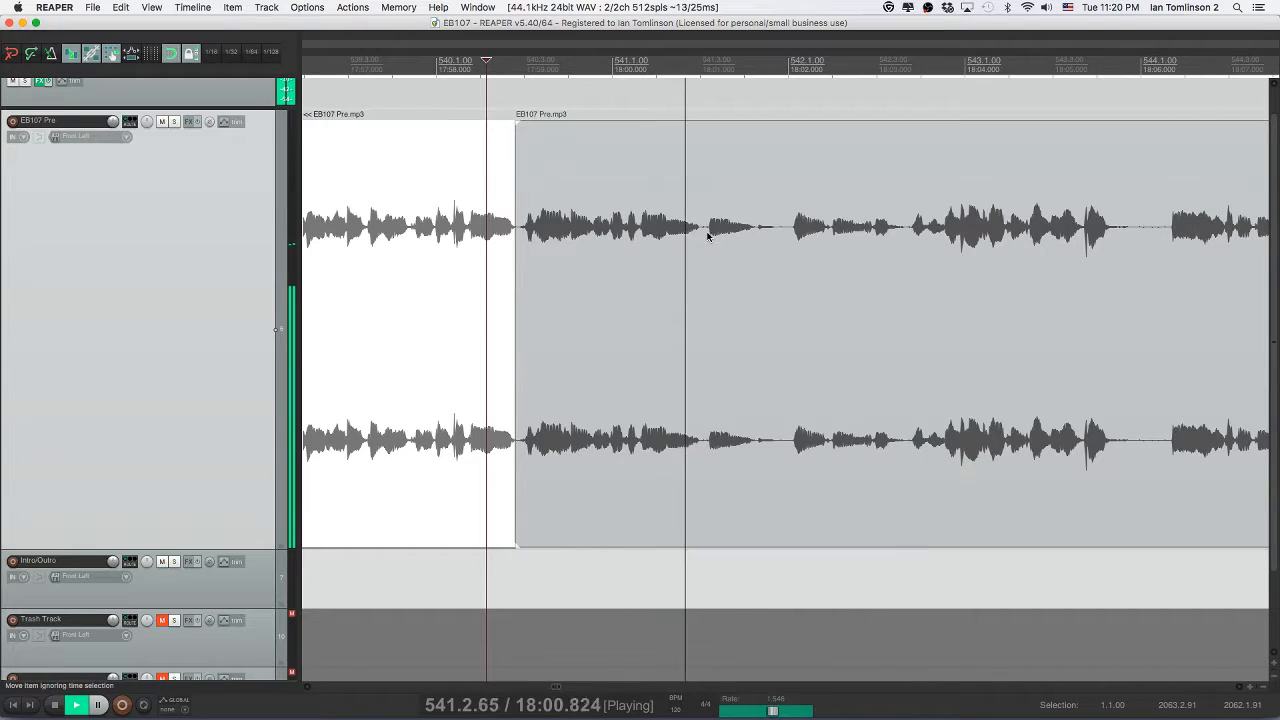
- Delete the section between about 18:01.0 and 18:03.3, replay from about 18:00.1 and save the project
left_click(700, 233)
key("s")
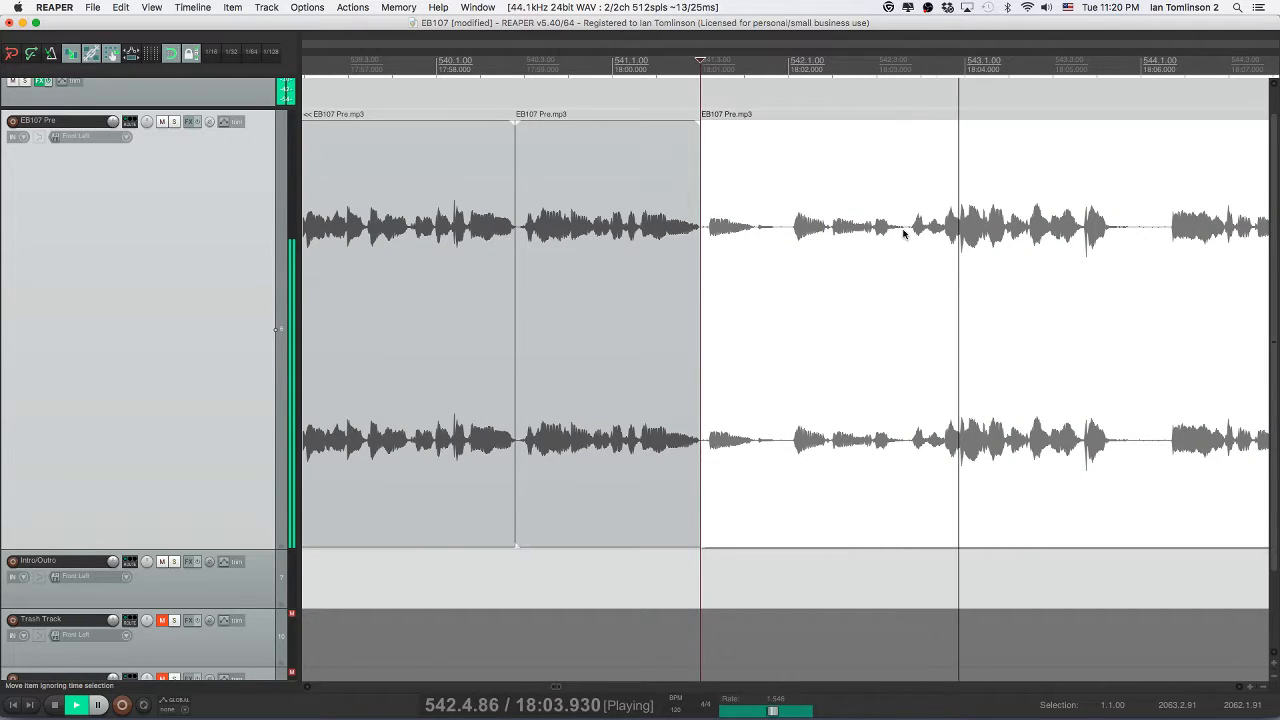
key("s")
key("Delete")
left_click(624, 237)
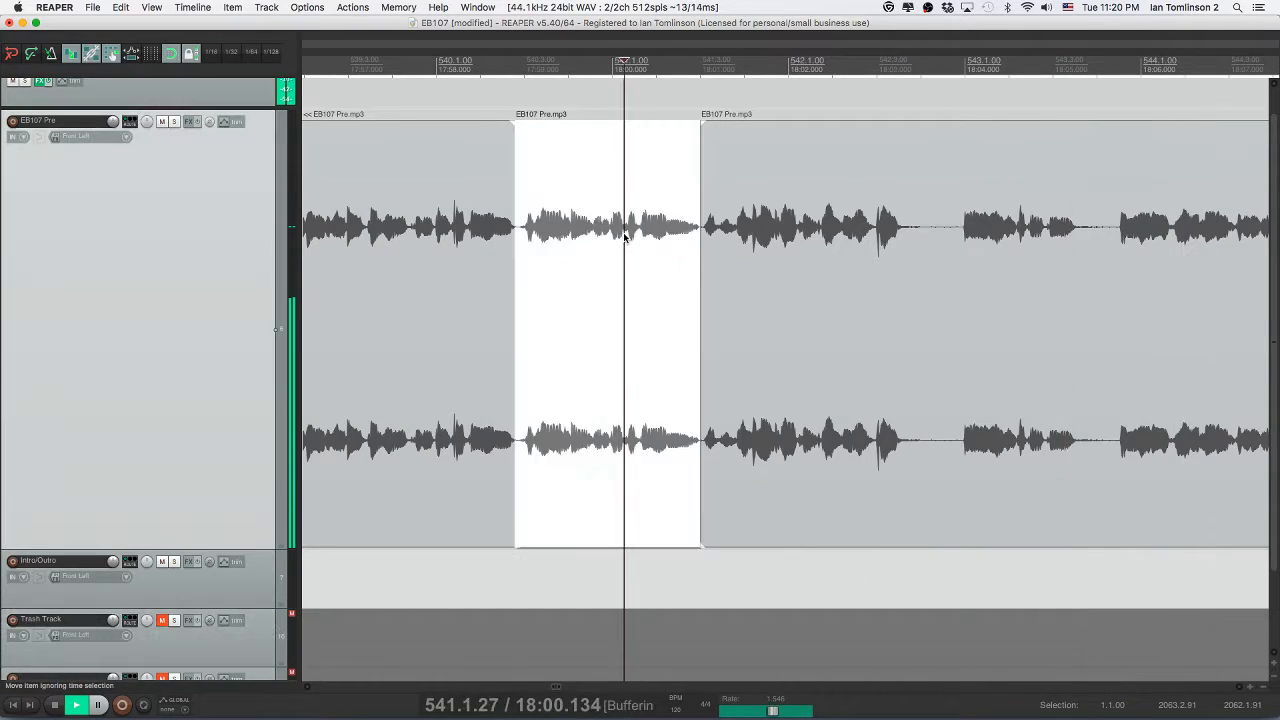
key("ctrl+s")
scroll(693, 245, "right", 5)
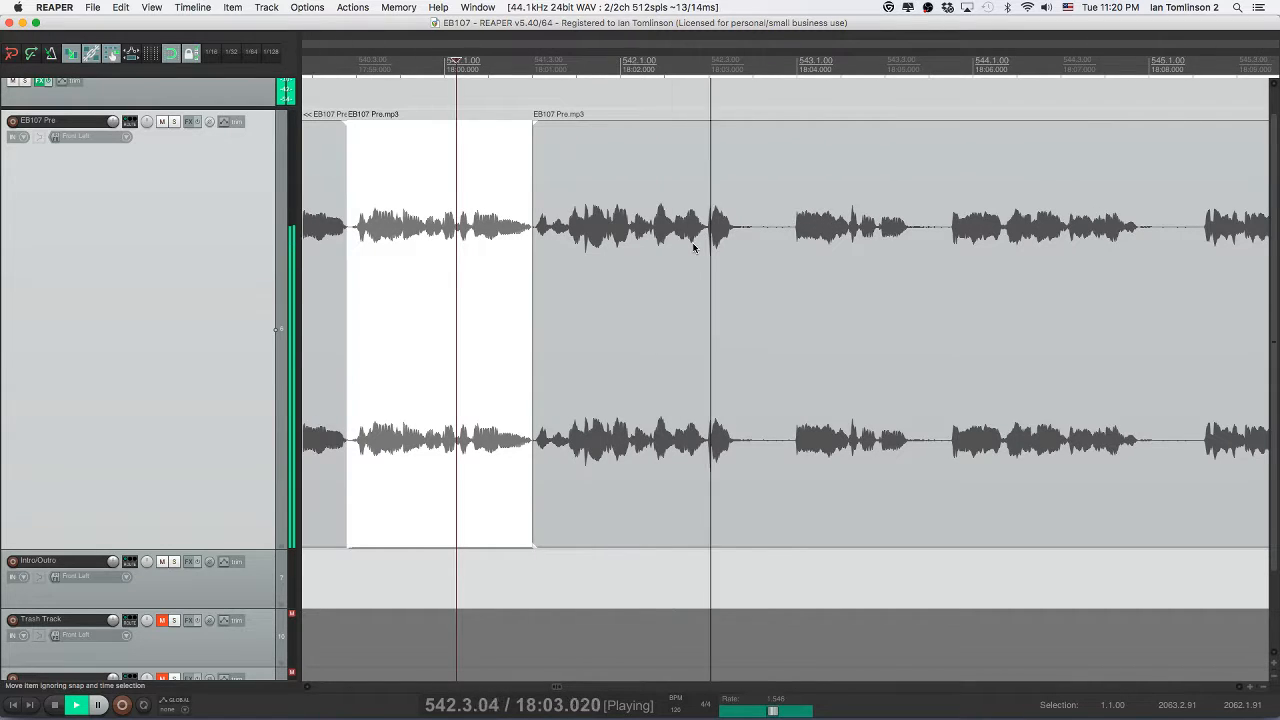
- Listen on to about 18:12, cut the section between about 18:11.2 and 18:12.2, replay from about 18:10.6 and save the project
scroll(693, 237, "right", 6)
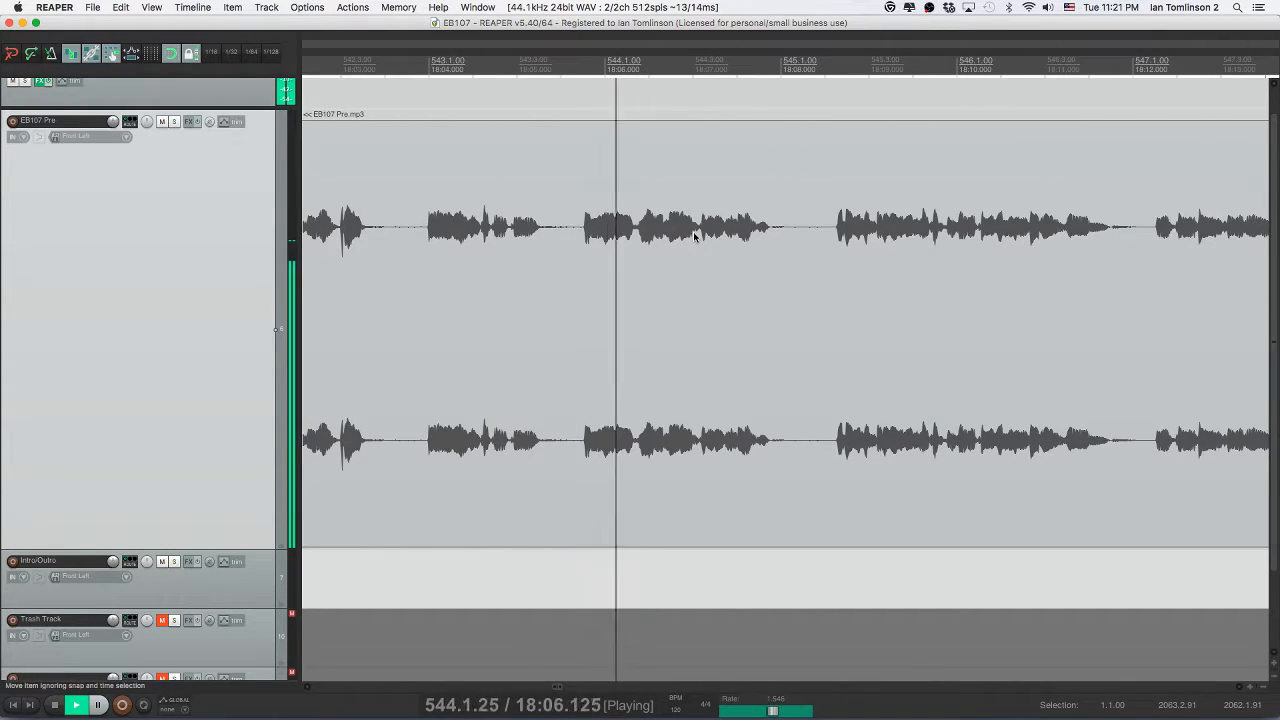
scroll(693, 237, "right", 6)
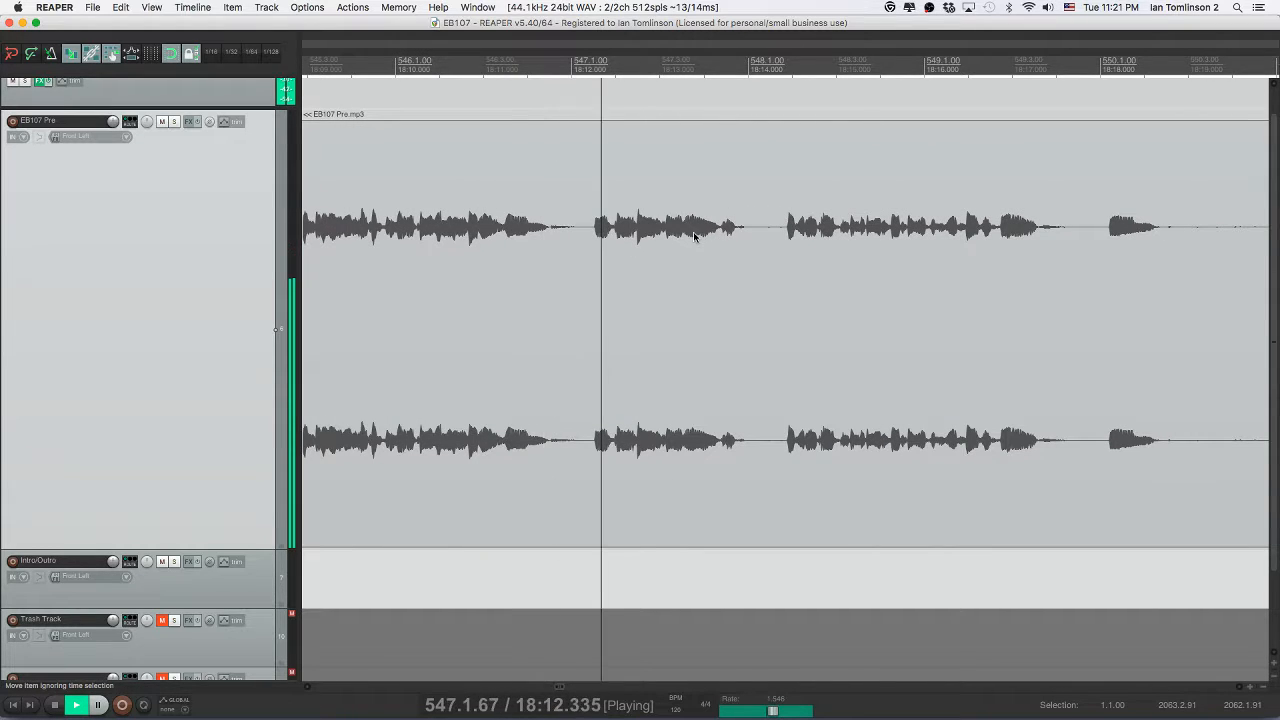
left_click(504, 232)
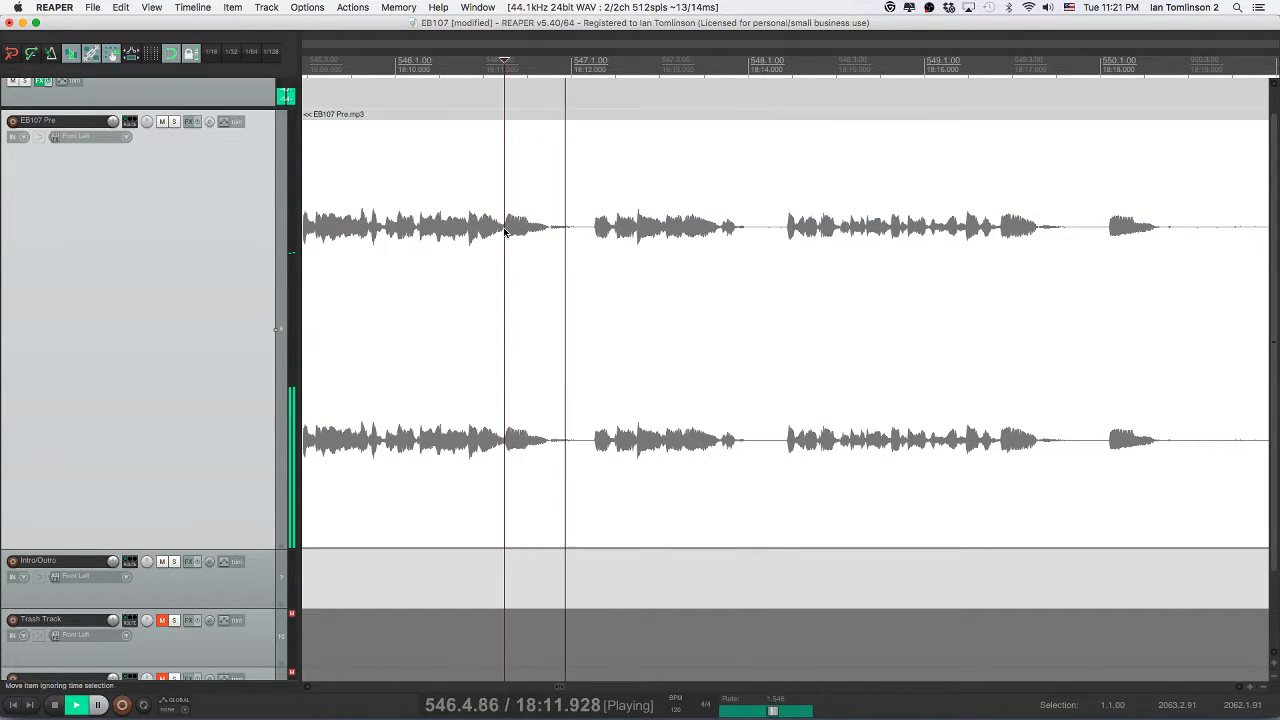
left_click(507, 232)
key("space")
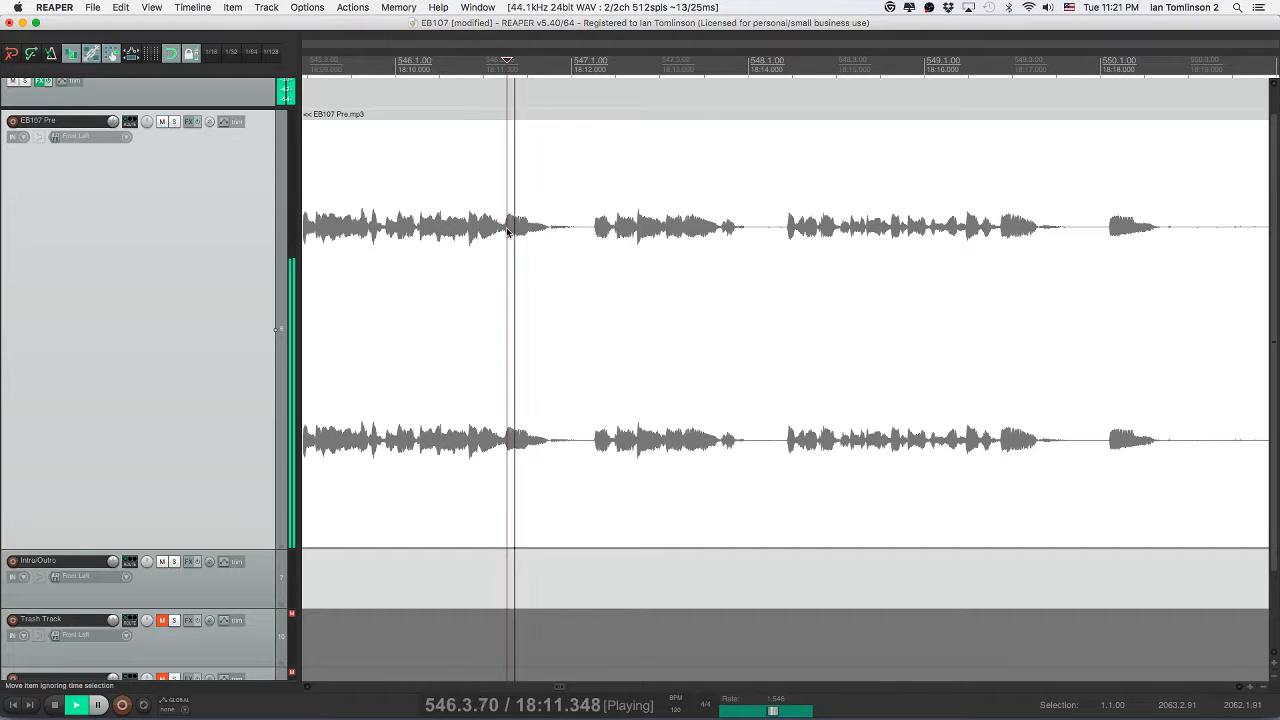
key("space")
key("s")
left_click(588, 232)
key("s")
left_click(554, 231)
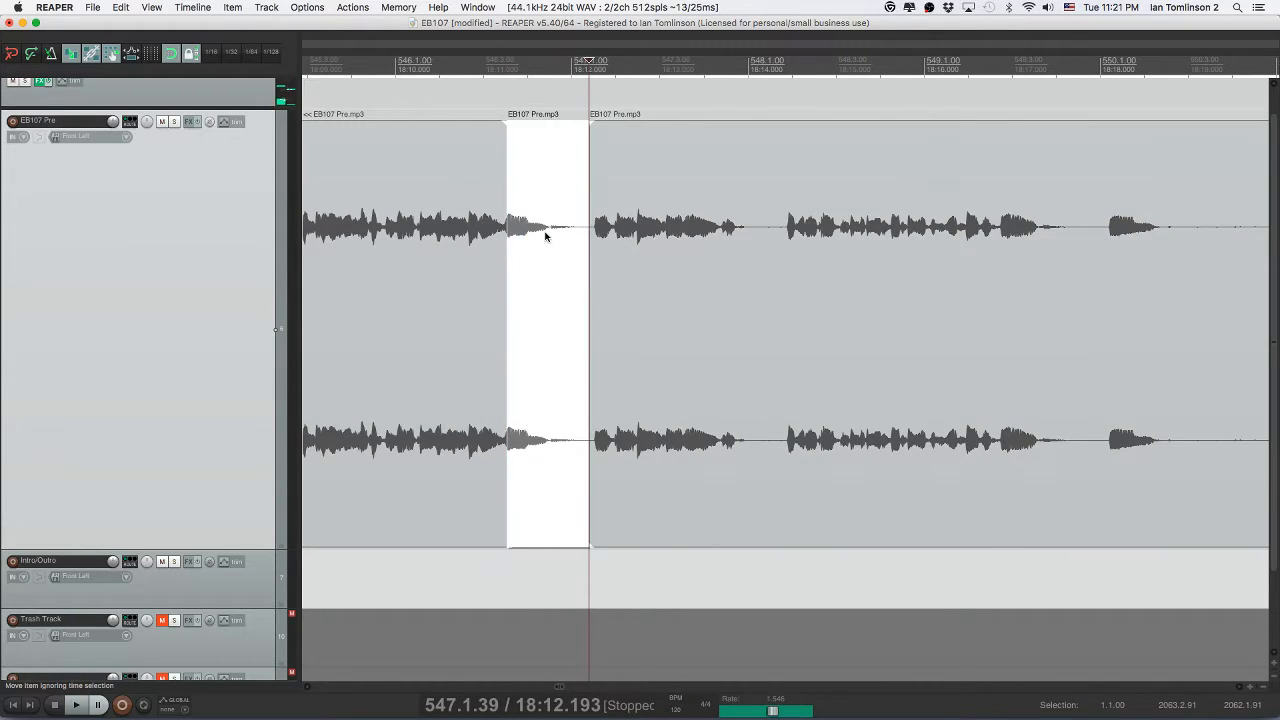
key("Delete")
left_click(447, 232)
key("space")
key("super+s")
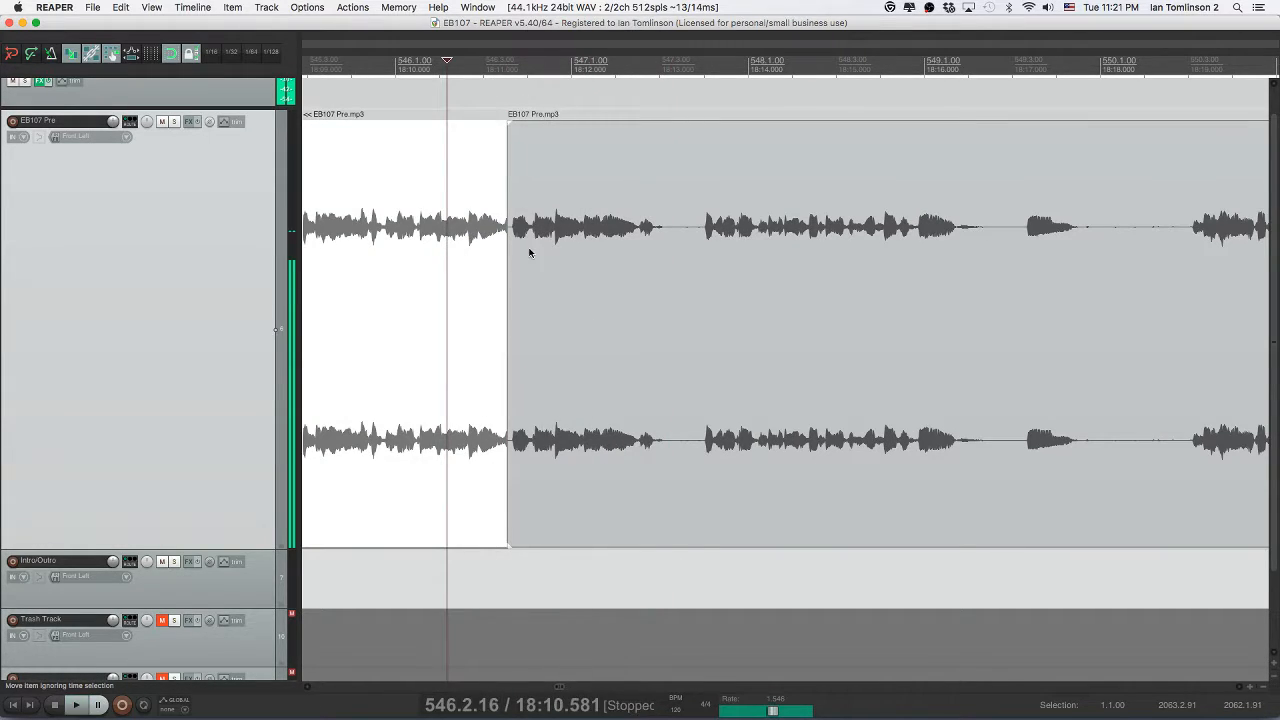
- Move the audio after the 18:11.2 join slightly earlier so the clips overlap in a short crossfade, replay from about 18:10.8 and save
left_click(527, 254)
left_click_drag(523, 252, 519, 252)
left_click(467, 243)
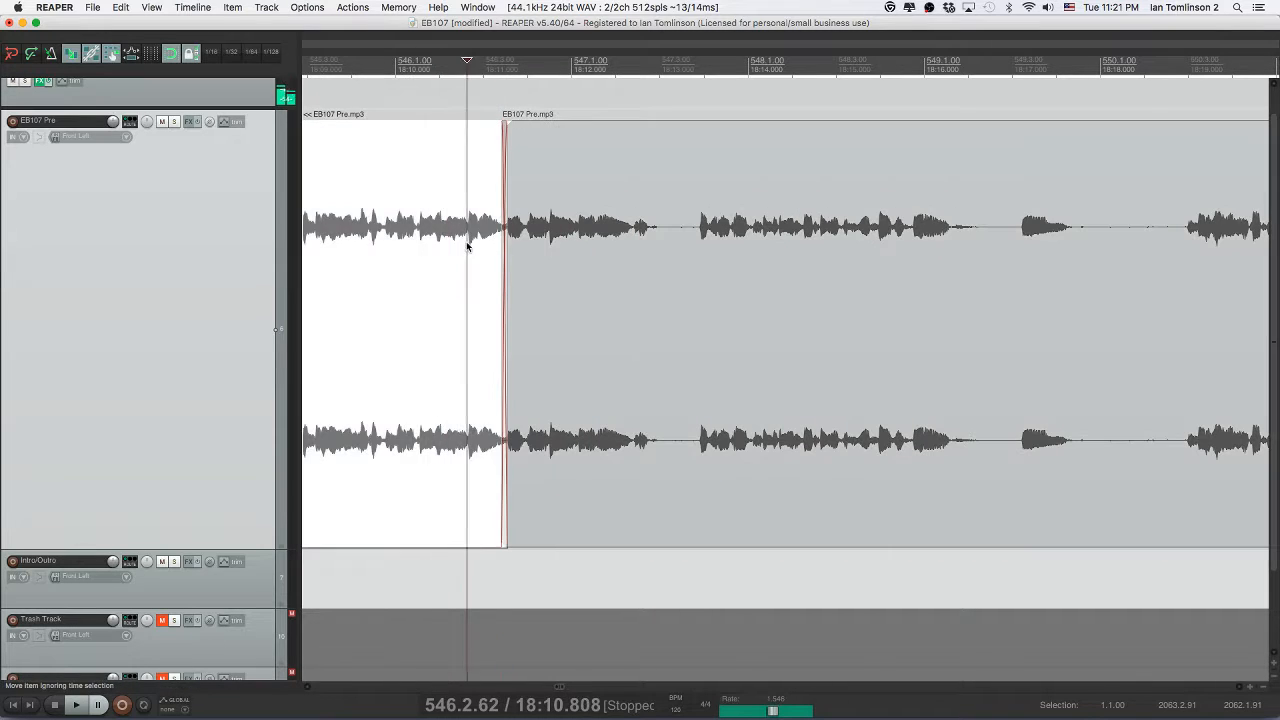
key("space")
key("super+s")
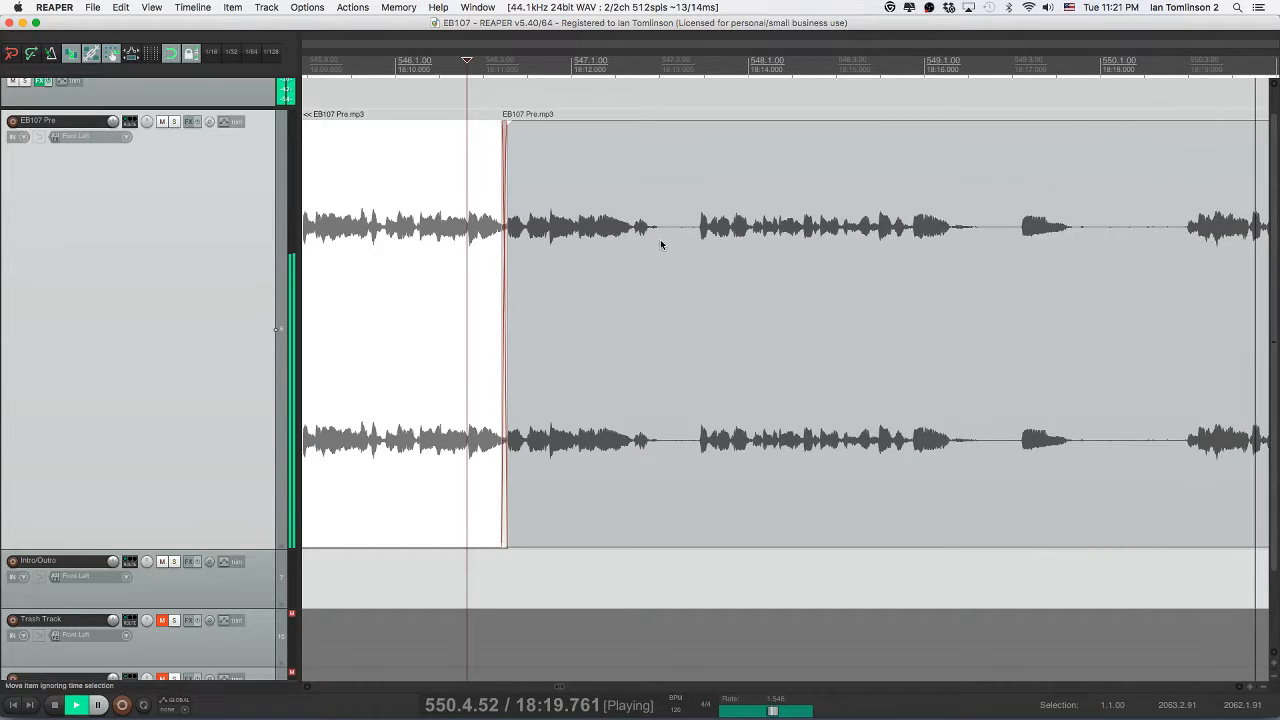
- Replay the edited passage from about 18:07.6, 18:01.5 and 18:08.5 to judge how the speech flows across the joins
scroll(660, 245, "down", 5)
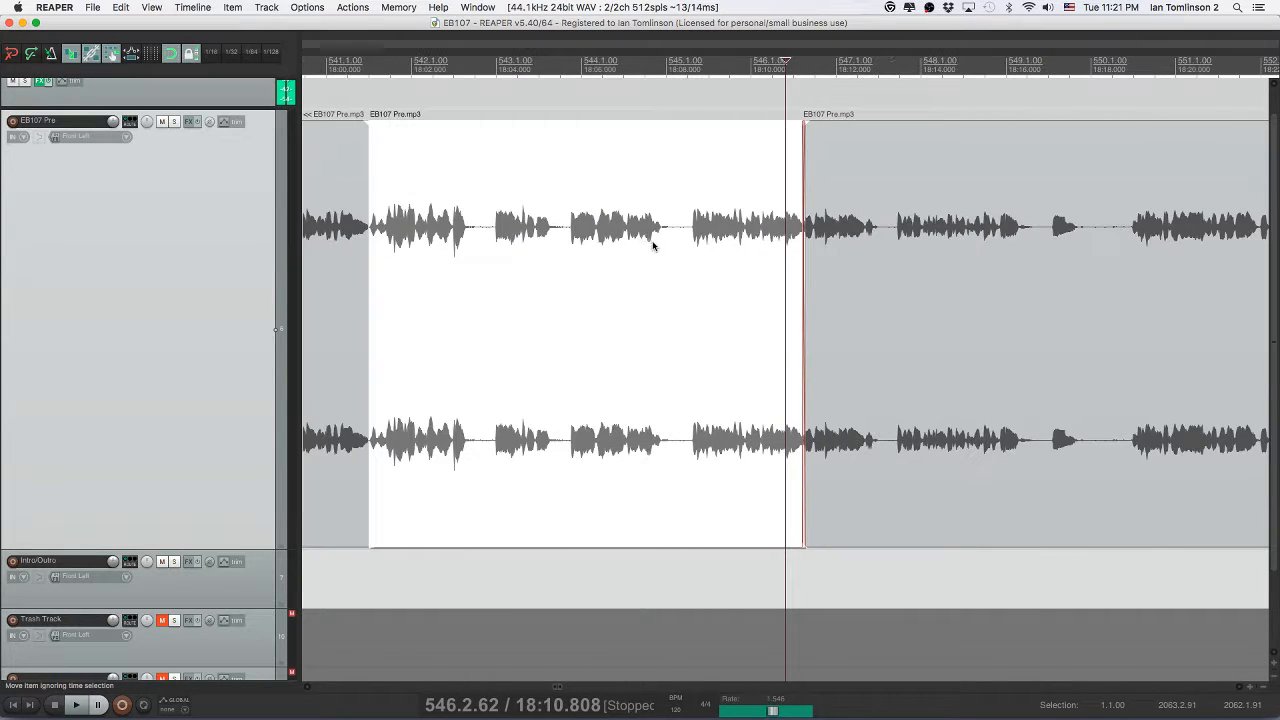
key("space")
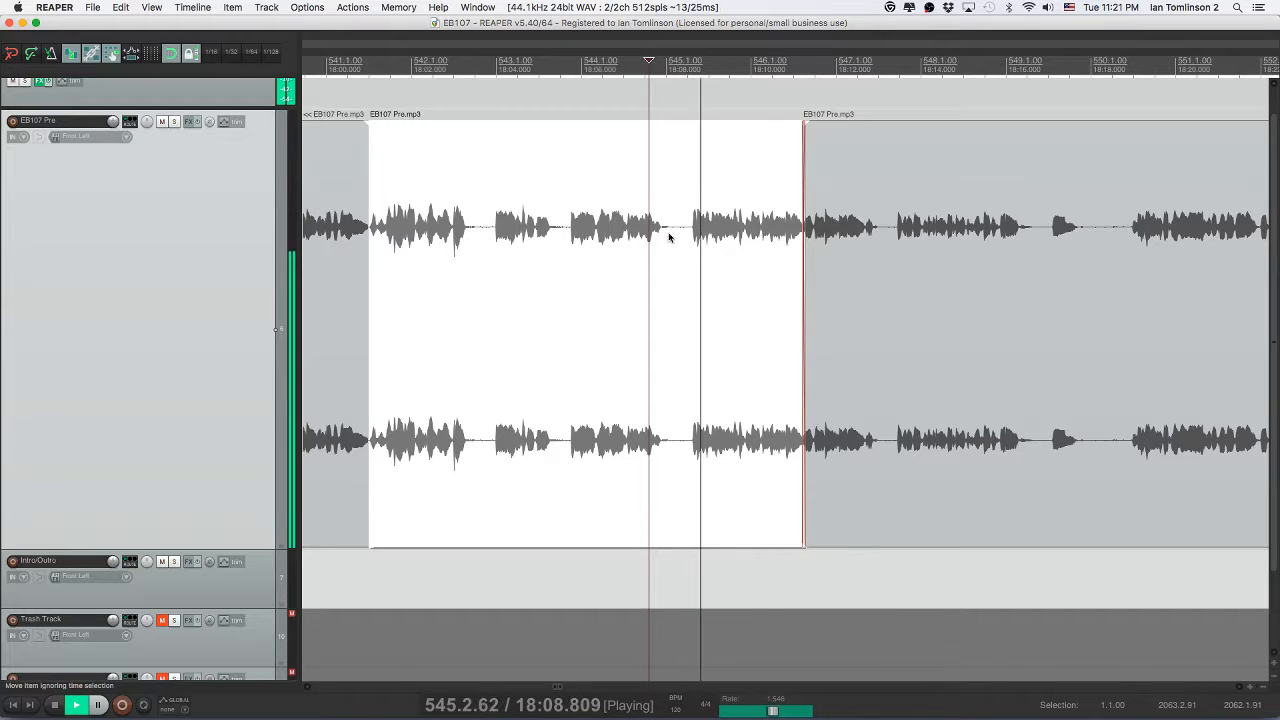
scroll(529, 240, "left", 5)
left_click(529, 240)
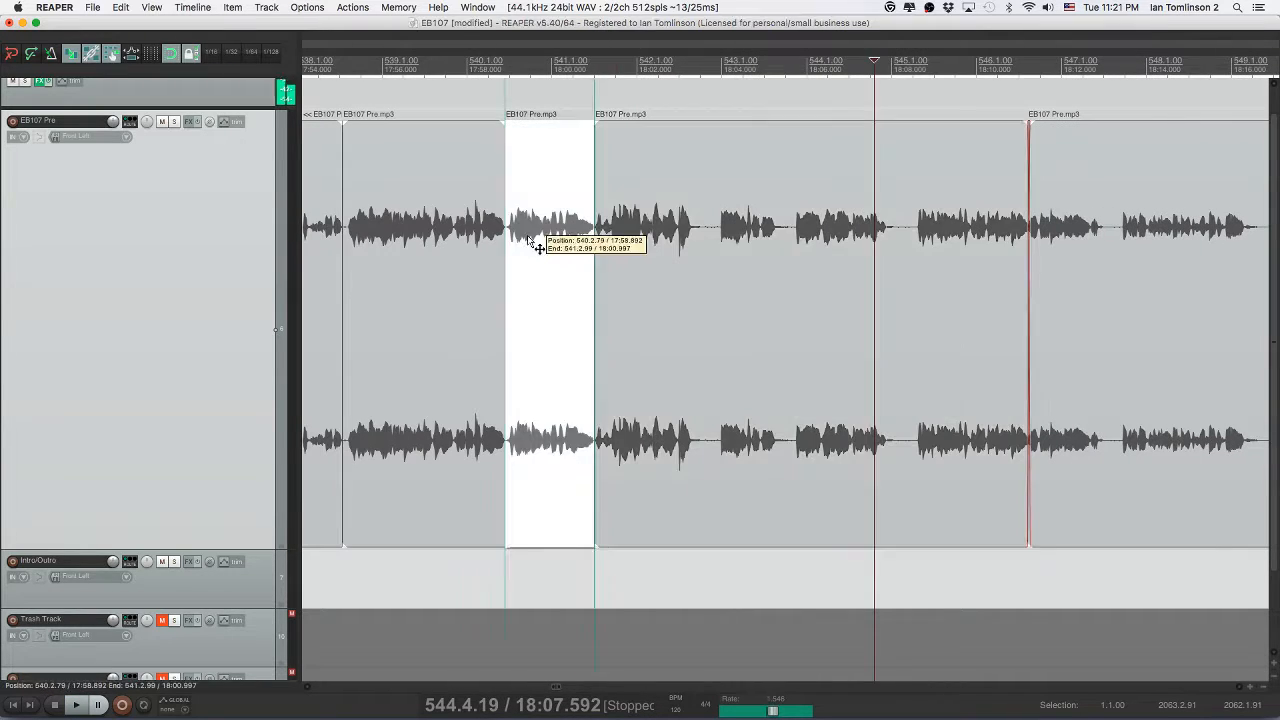
key("space")
key("space")
left_click(614, 245)
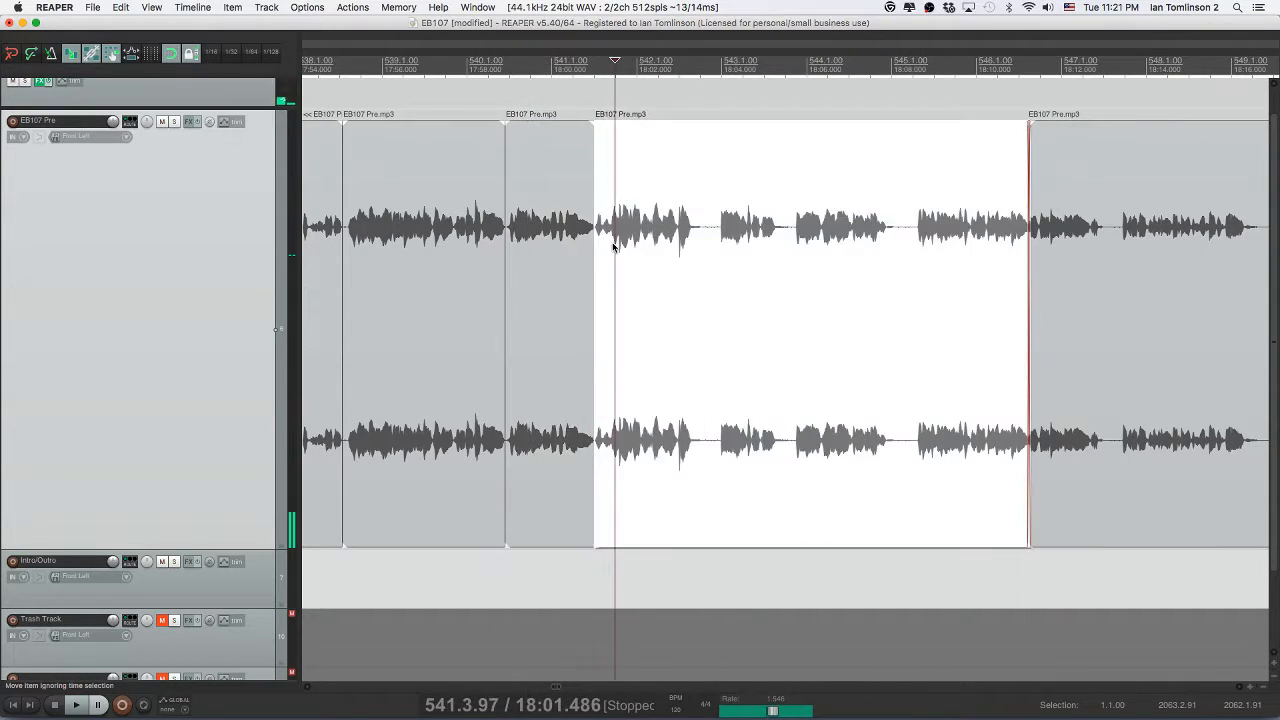
left_click(913, 244)
key("space")
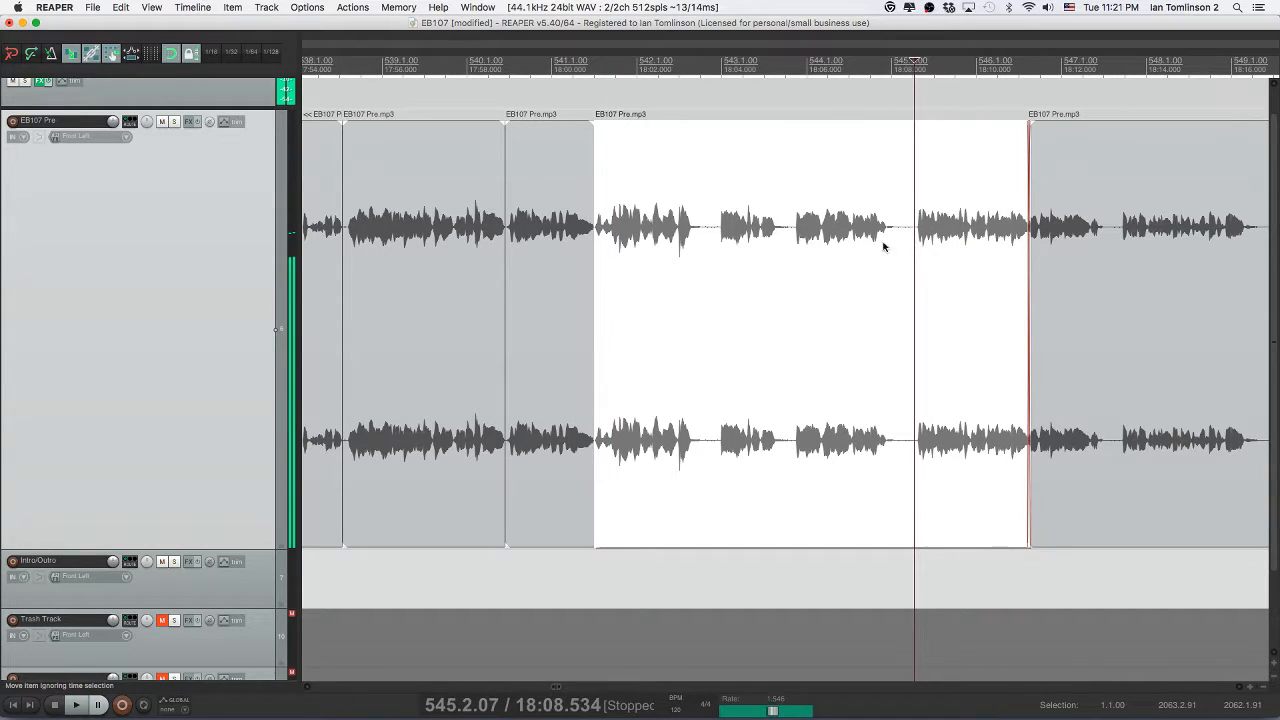
- Replay the passage from about 17:59.3, 17:56.0, 18:02.1 and 18:01.6 to find which words to cut
left_click(534, 237)
key("space")
key("space")
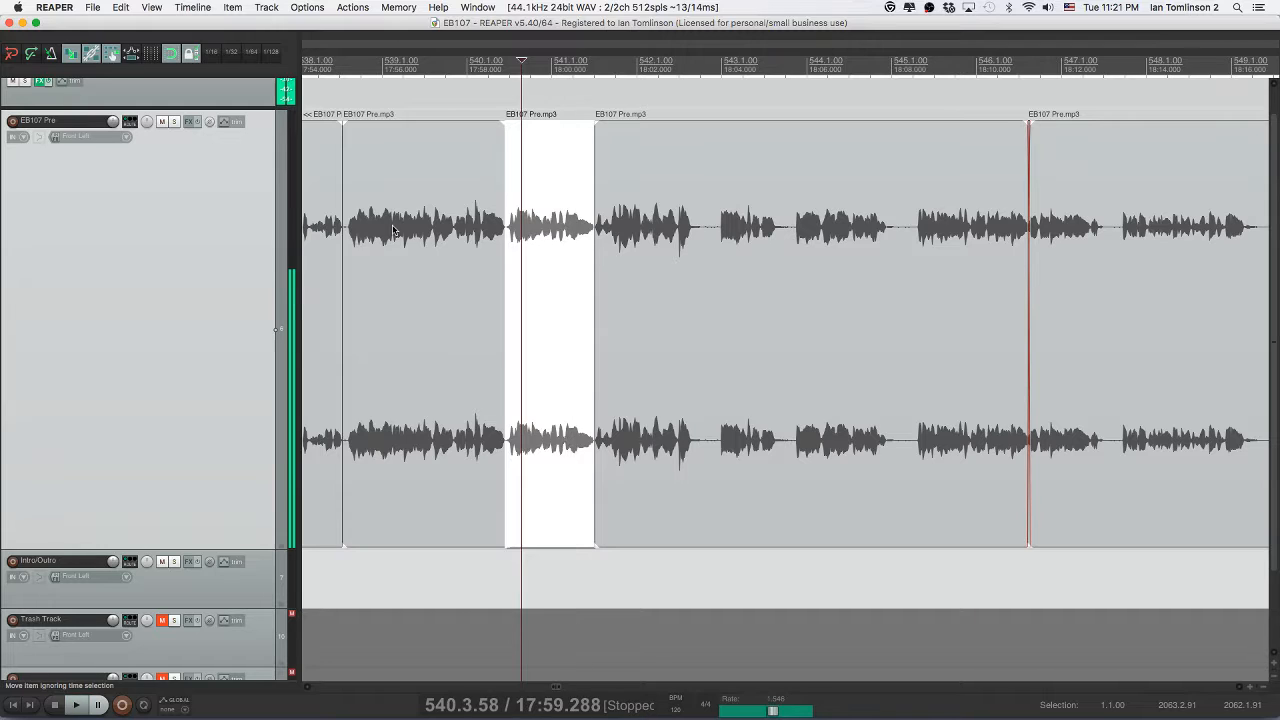
left_click(393, 231)
key("space")
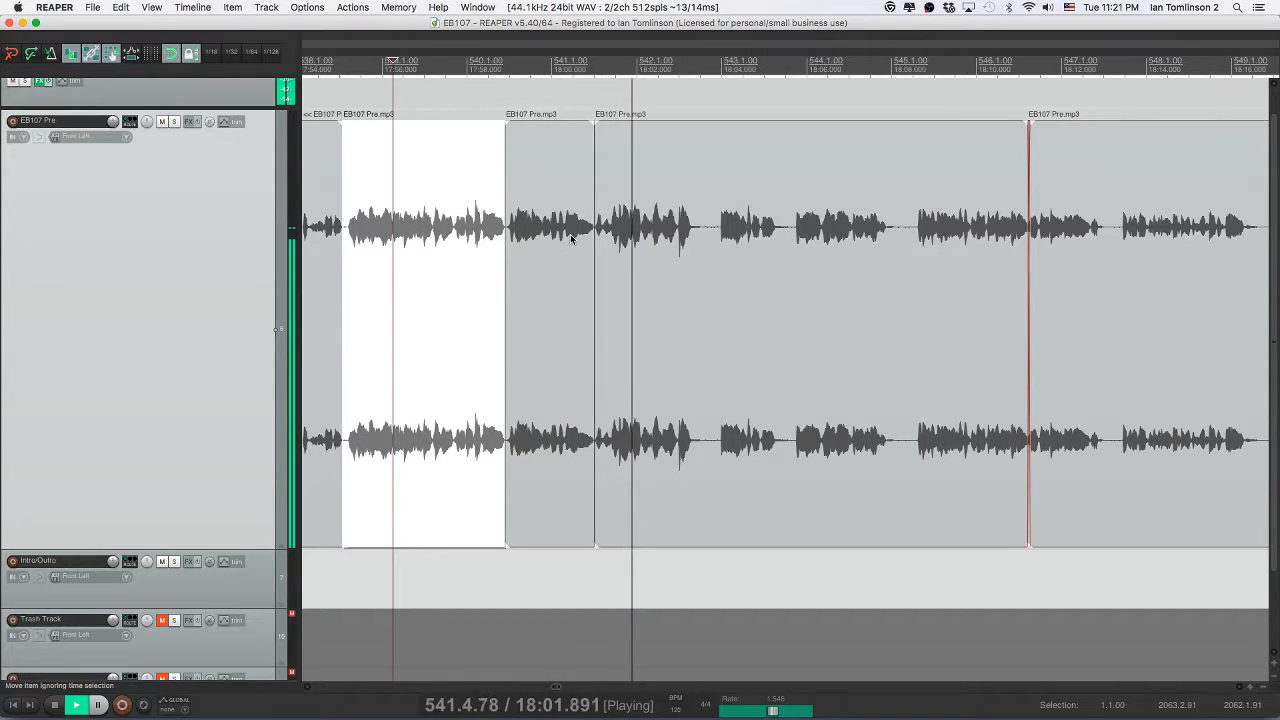
left_click(643, 231)
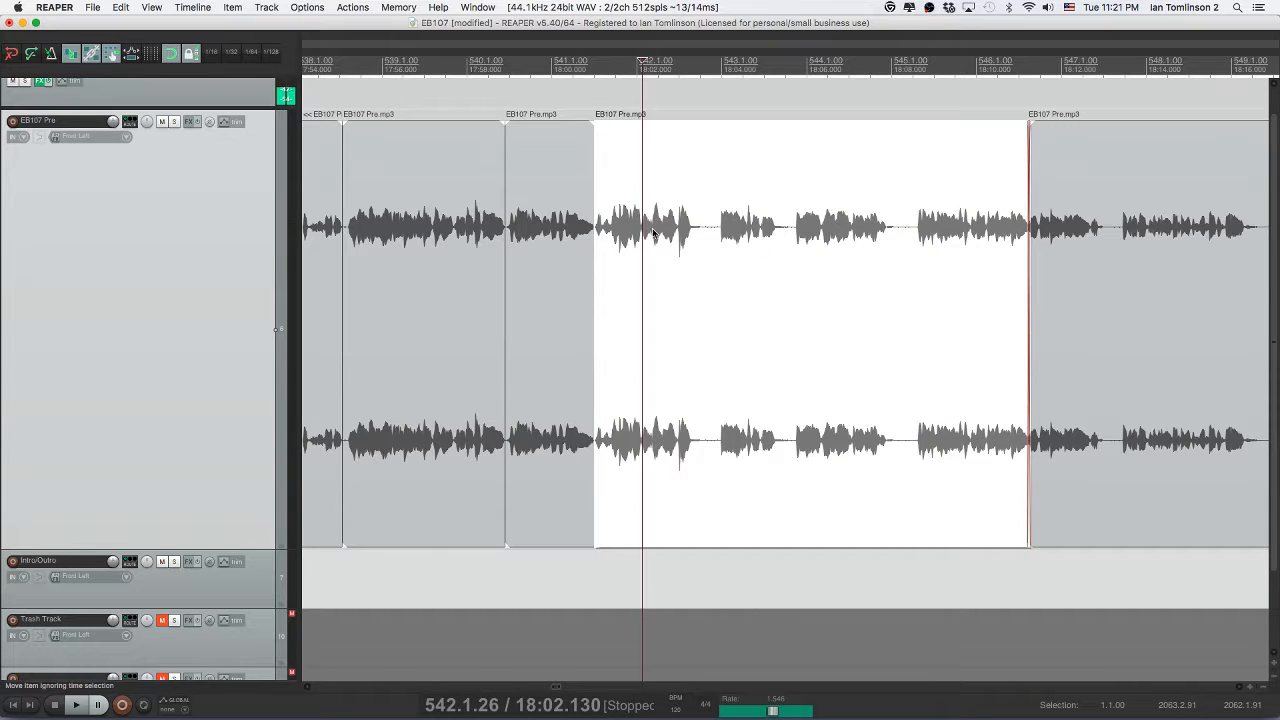
key("space")
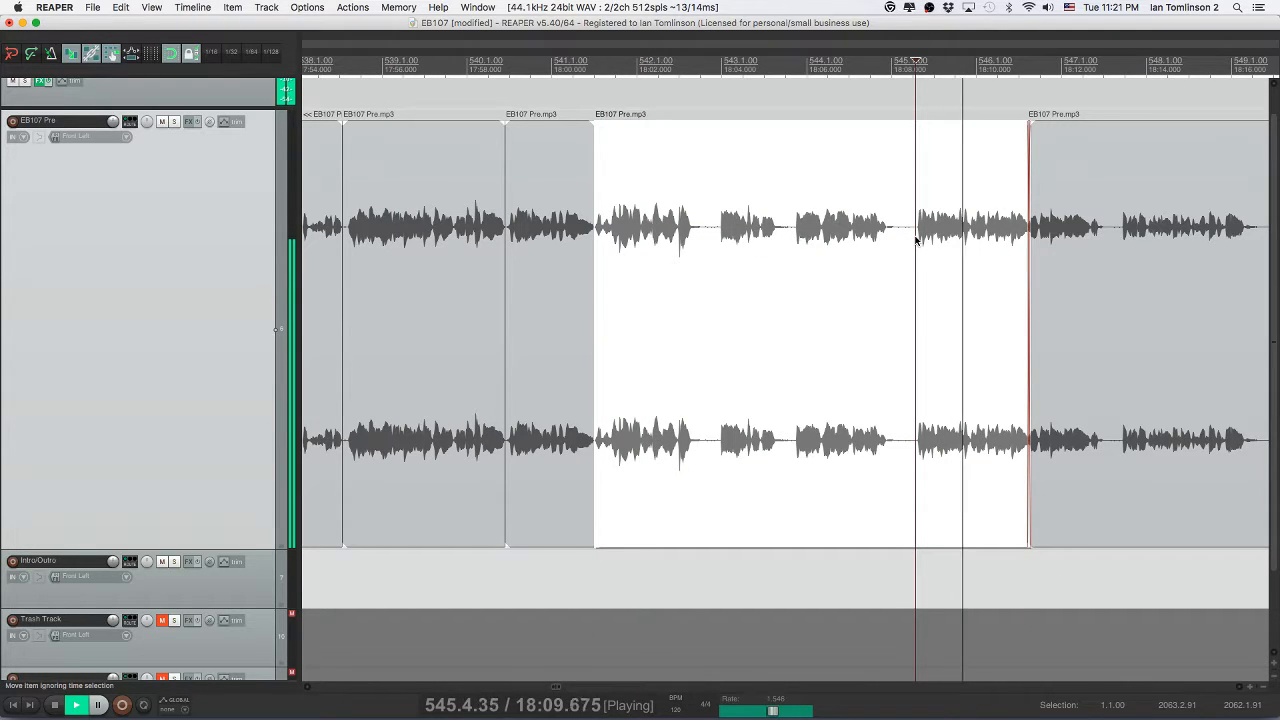
left_click(620, 228)
key("space")
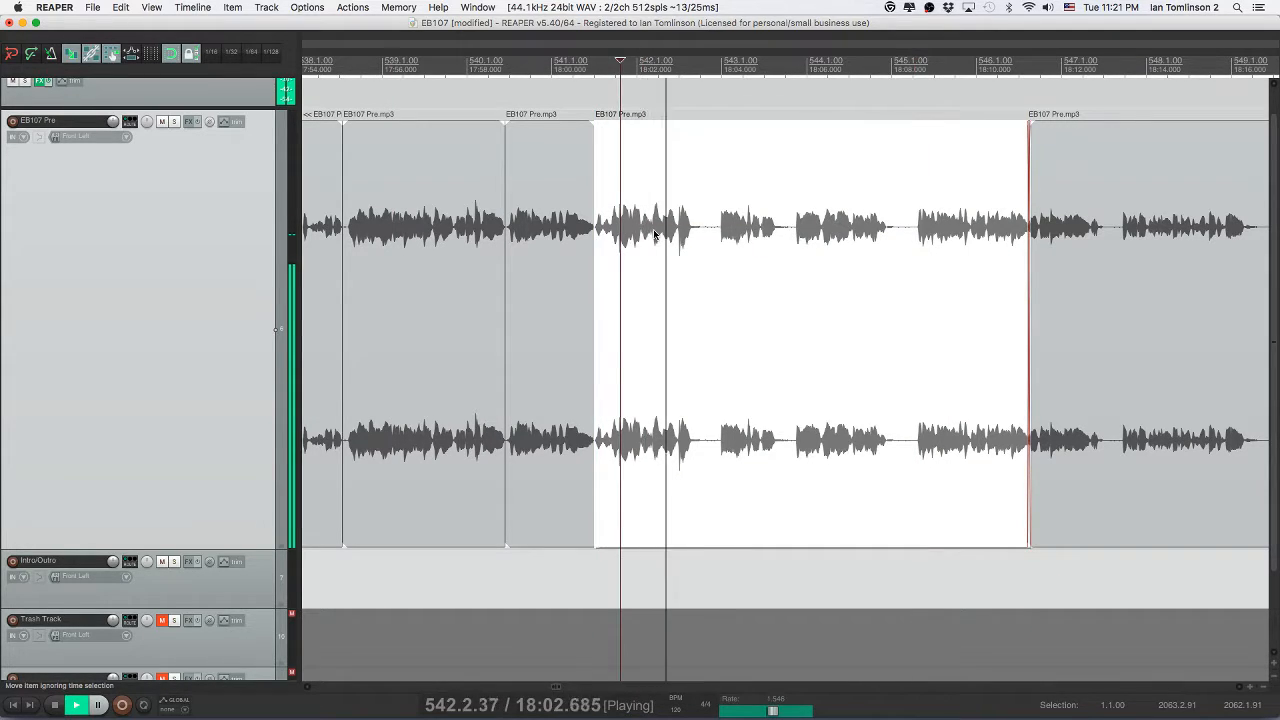
- Pinpoint the word boundary near 18:02.4, cut the section between about 18:02.4 and 18:08.5, and replay from about 18:00.8
left_click(641, 233)
key("space")
key("space")
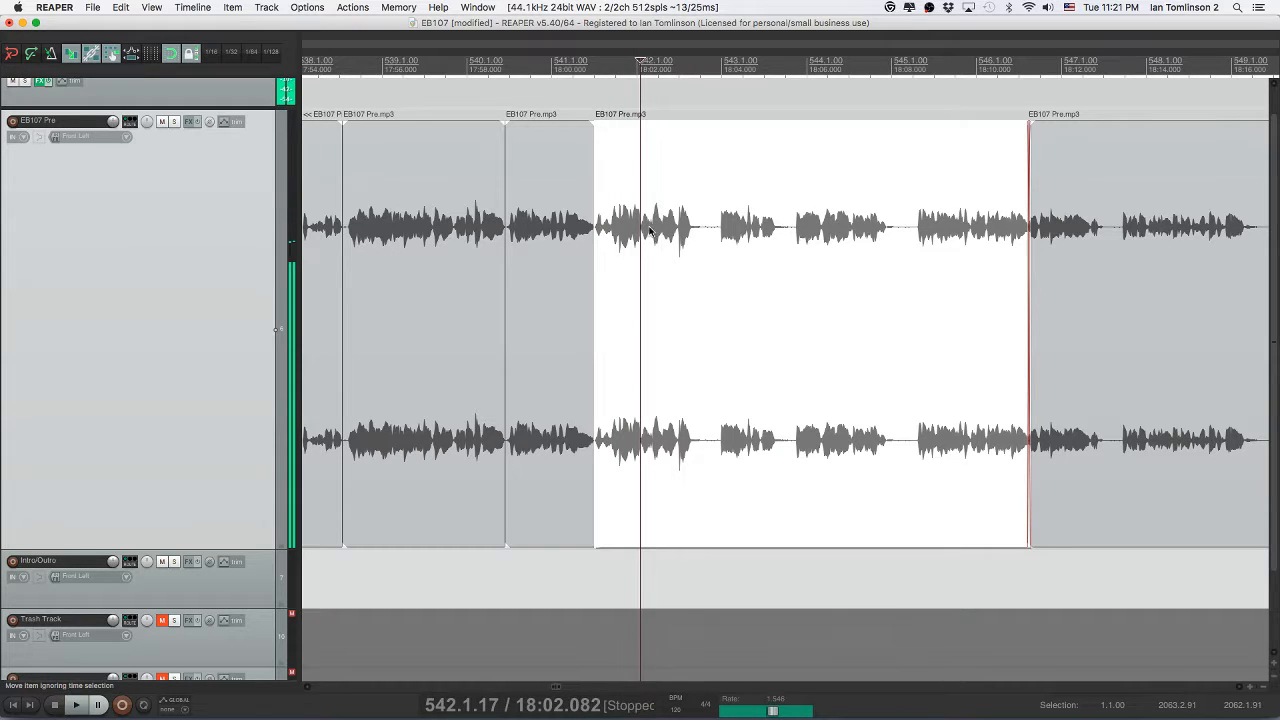
left_click(653, 230)
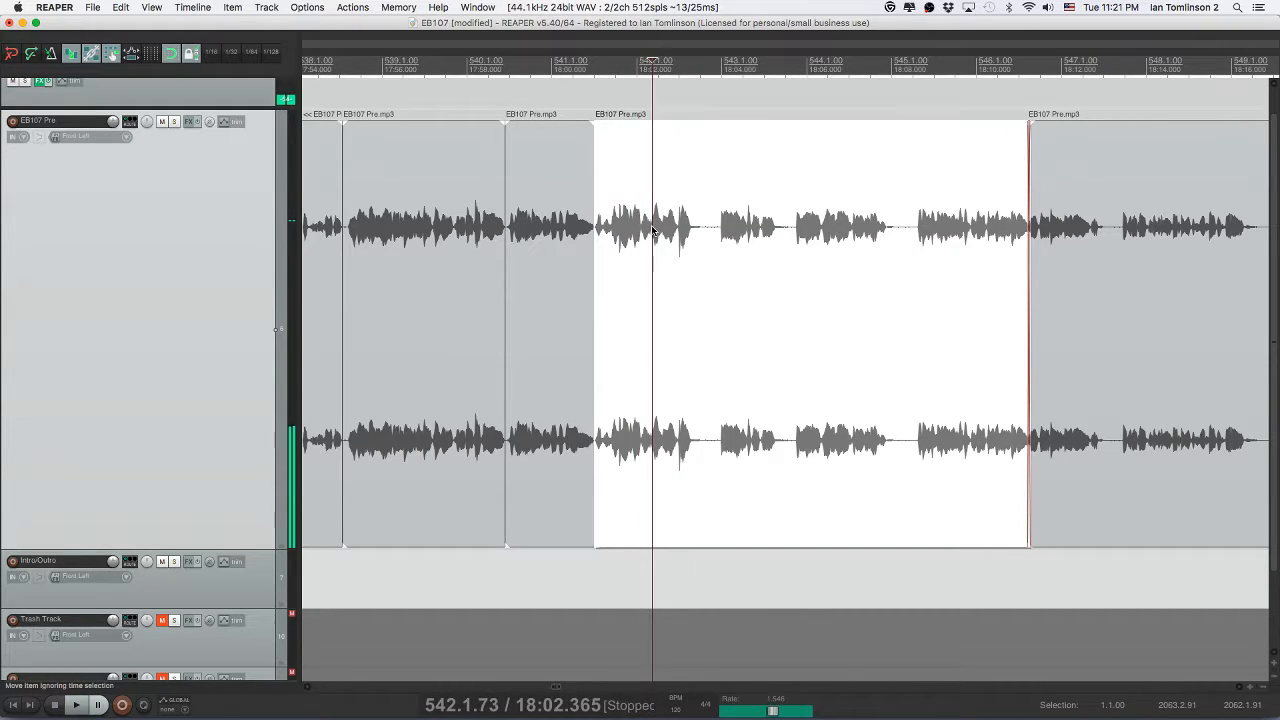
key("space")
key("space")
key("s")
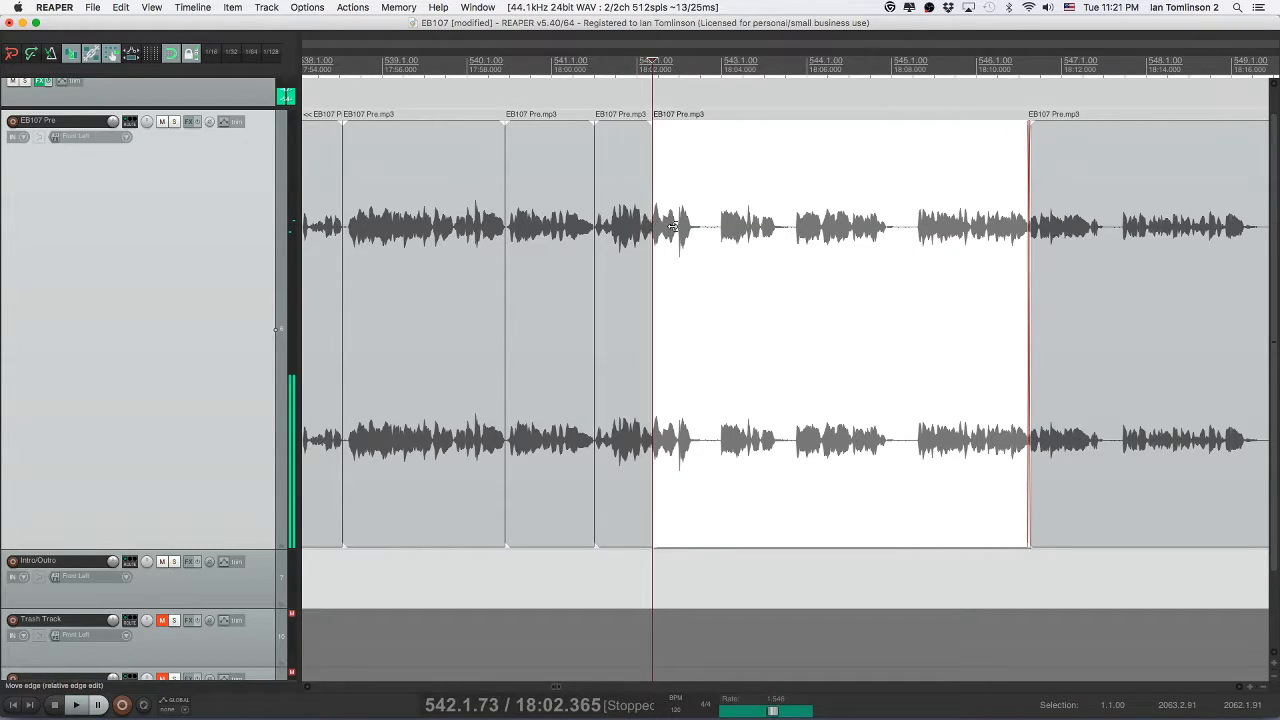
left_click(915, 235)
key("s")
left_click(882, 237)
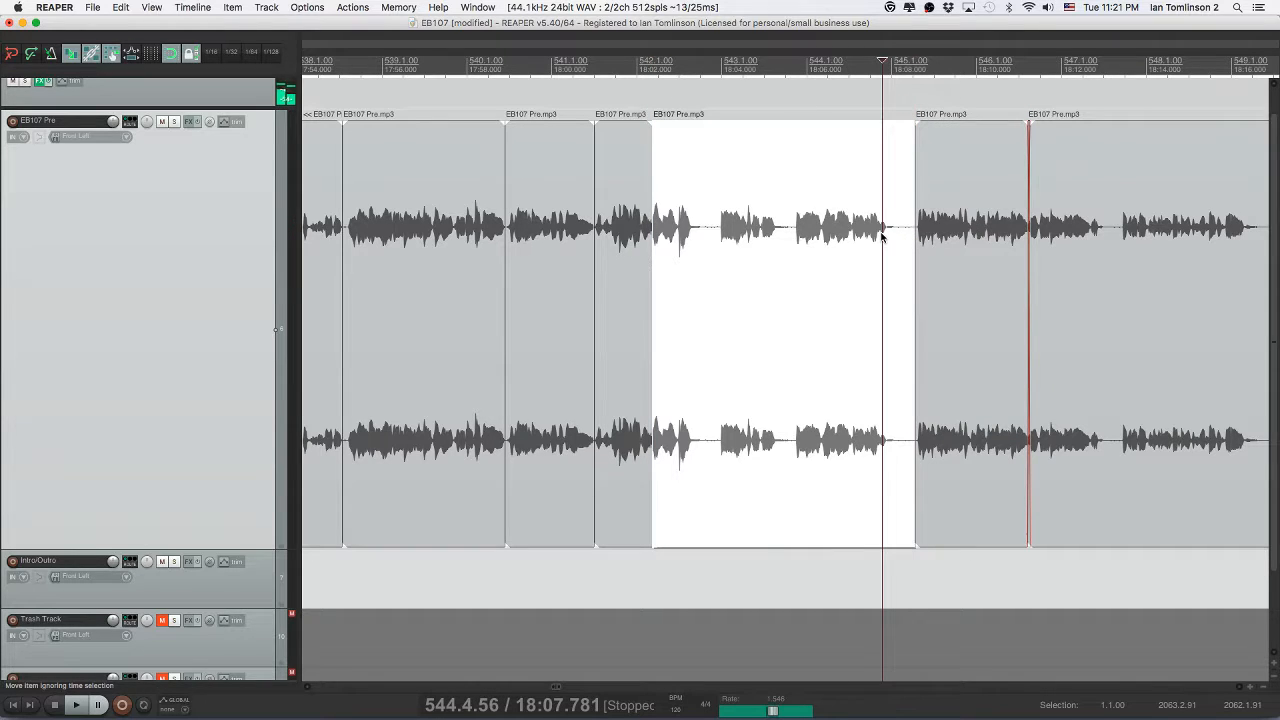
key("Delete")
left_click(587, 240)
key("space")
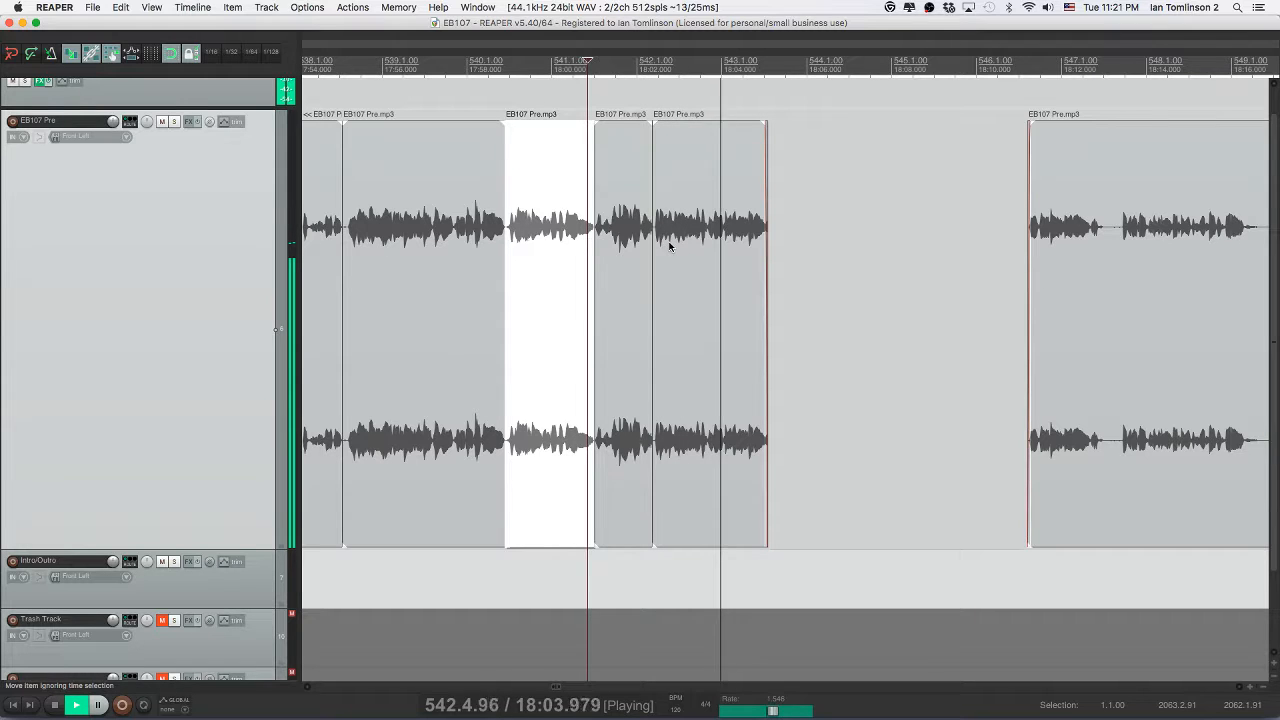
- Move the remaining later audio back to about 18:05.1 to close the gap, and replay from about 18:03.9
key("space")
left_click_drag(1063, 257, 832, 257)
left_click(718, 244)
key("space")
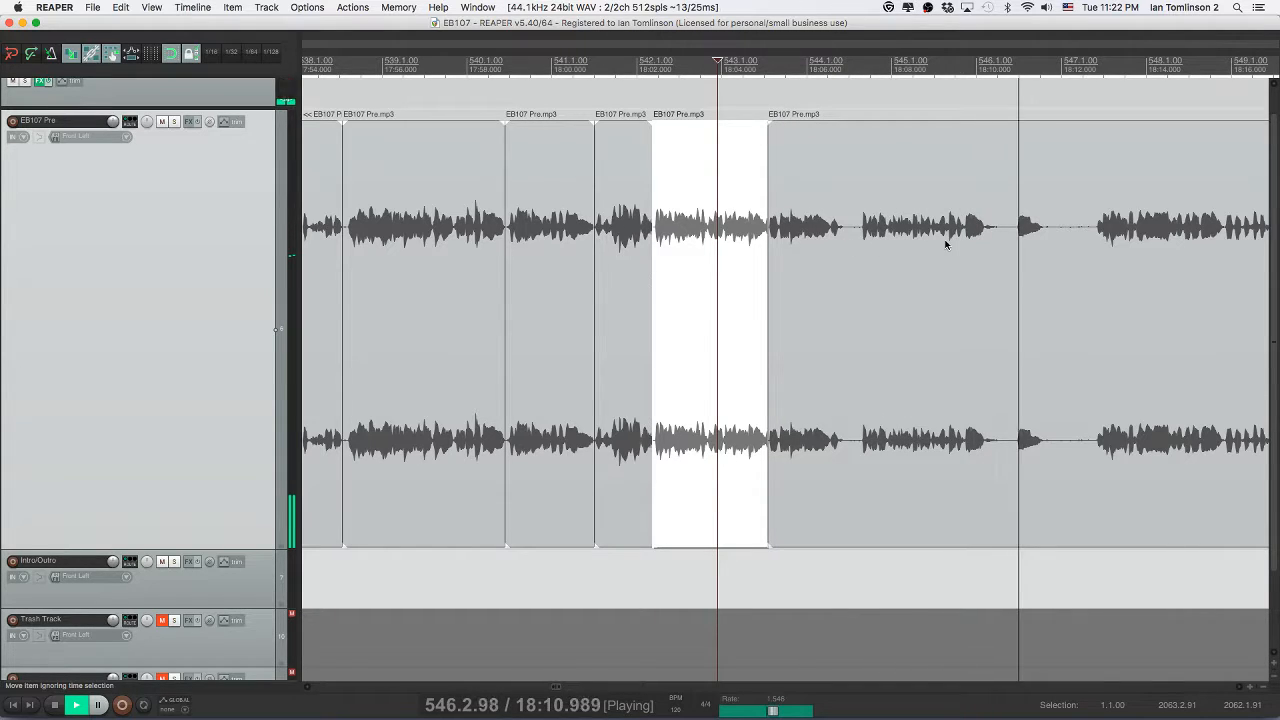
- Replay the passage from several points between about 18:00.4 and 18:12.8 to check the joins and the wording that follows
left_click(1094, 238)
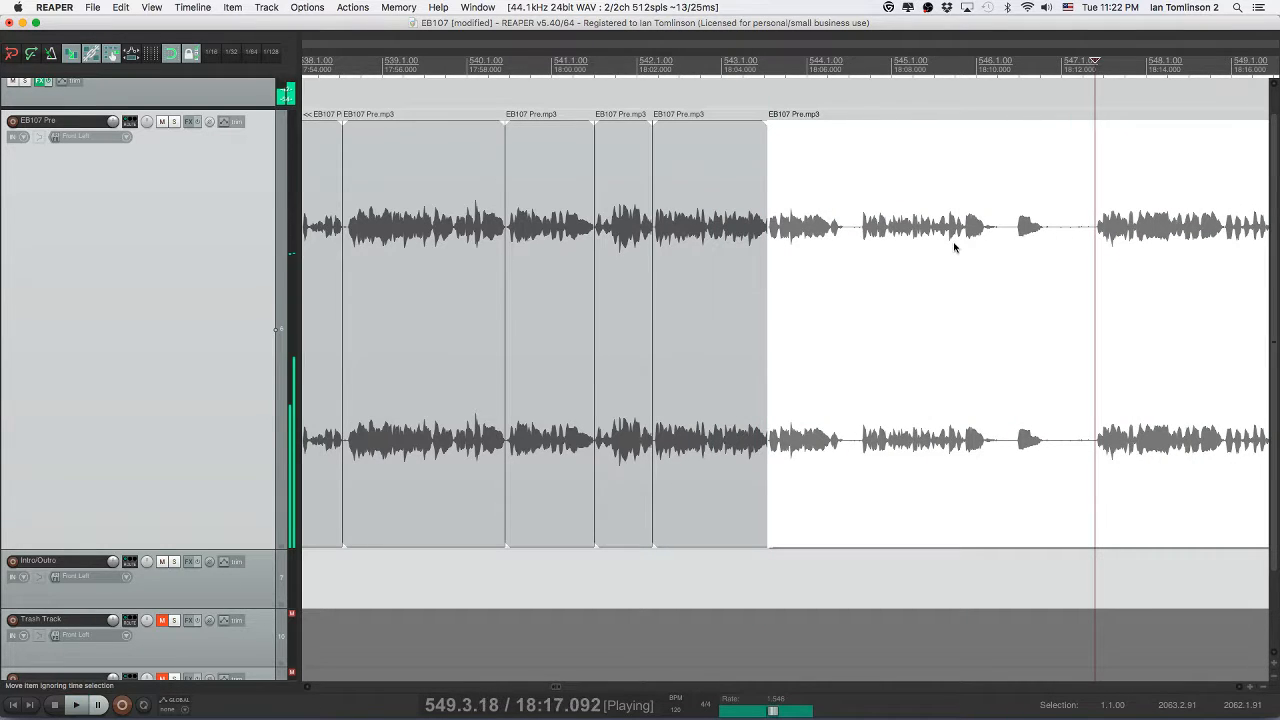
left_click(567, 235)
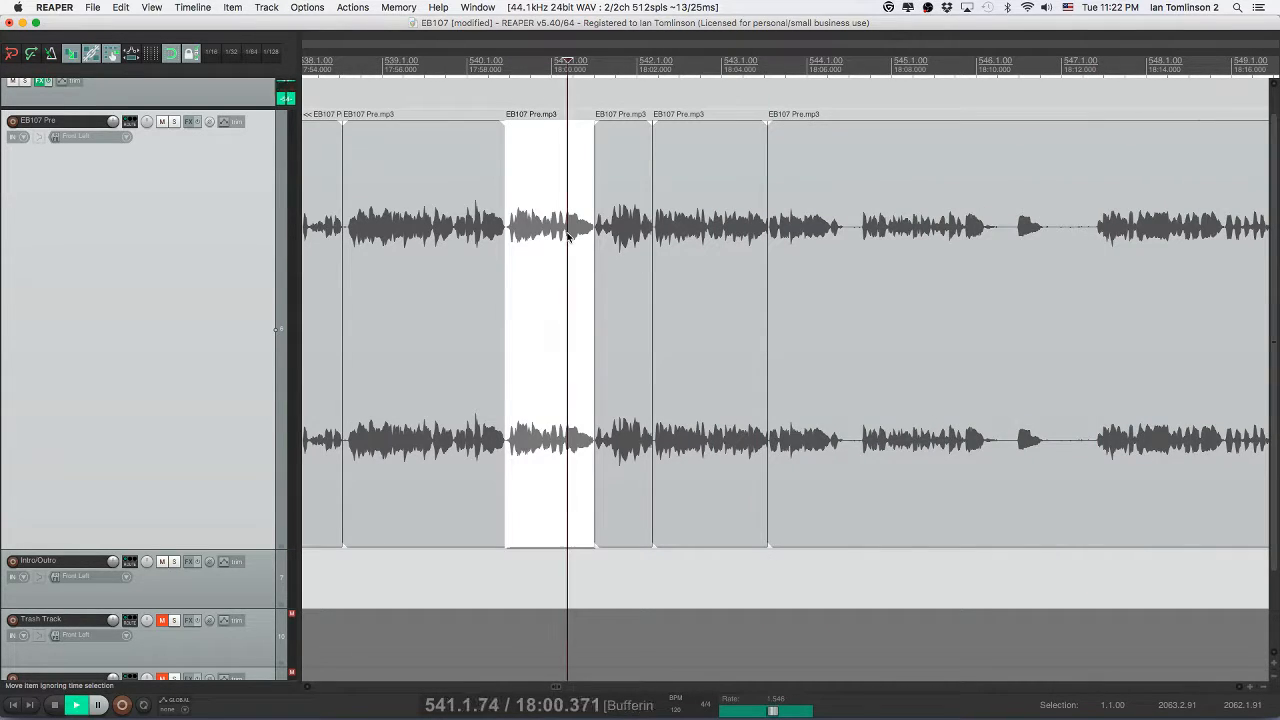
key("space")
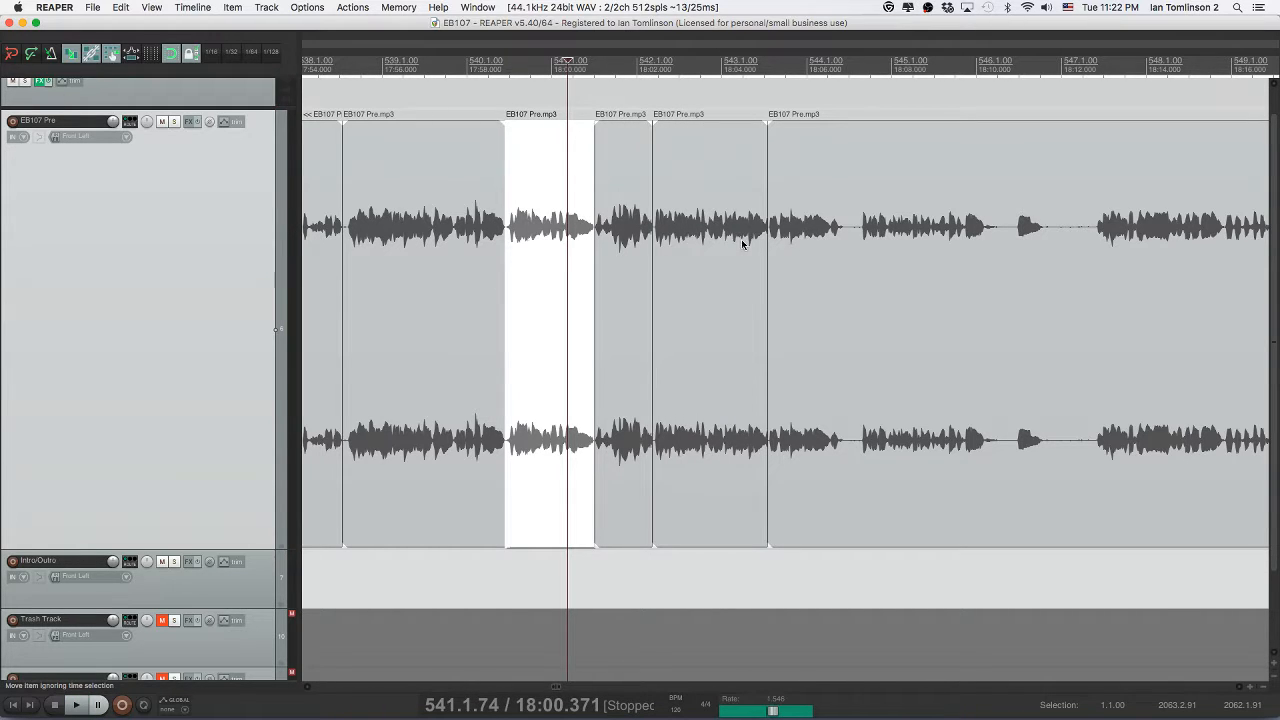
left_click(729, 243)
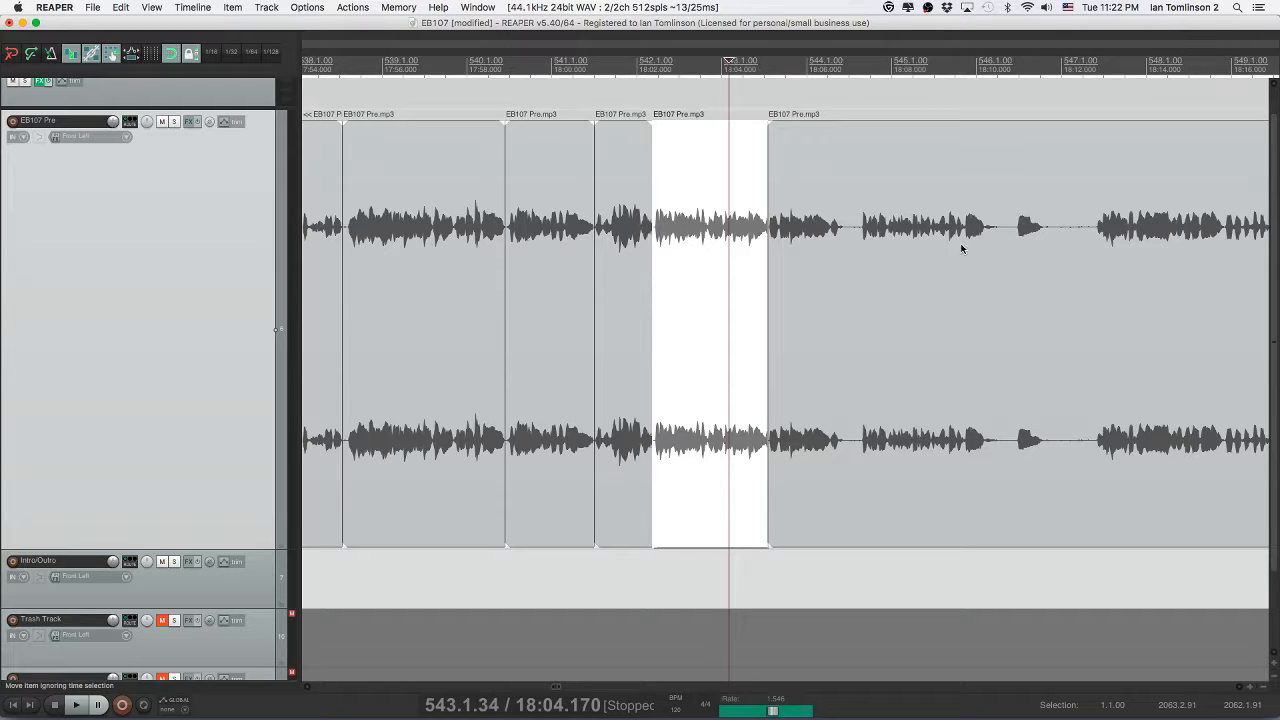
left_click(858, 234)
key("space")
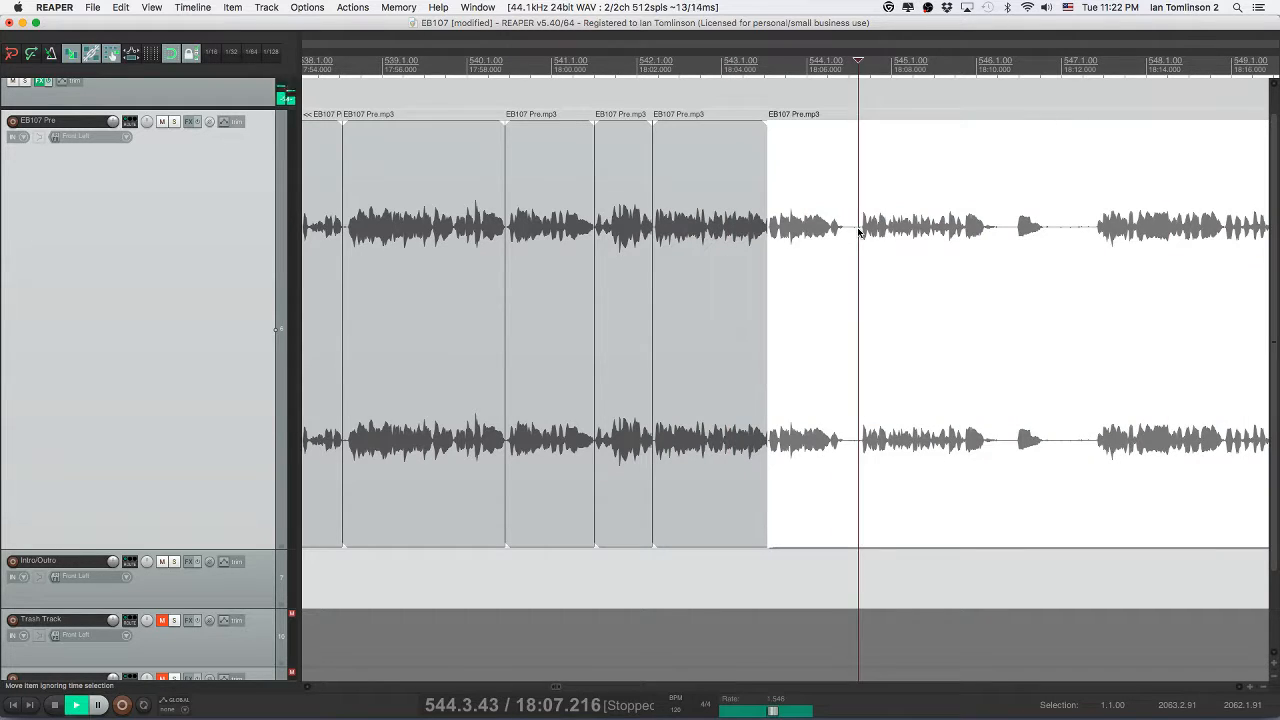
left_click(1094, 235)
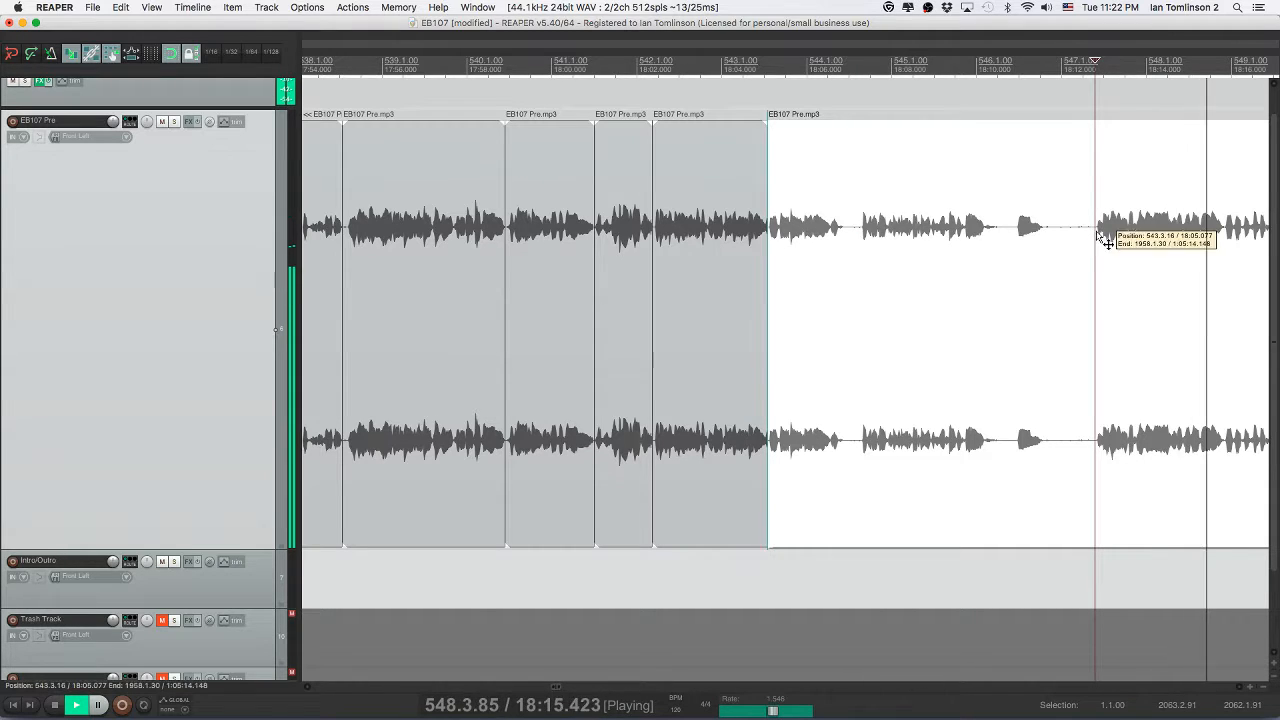
left_click(1096, 235)
left_click(1063, 234)
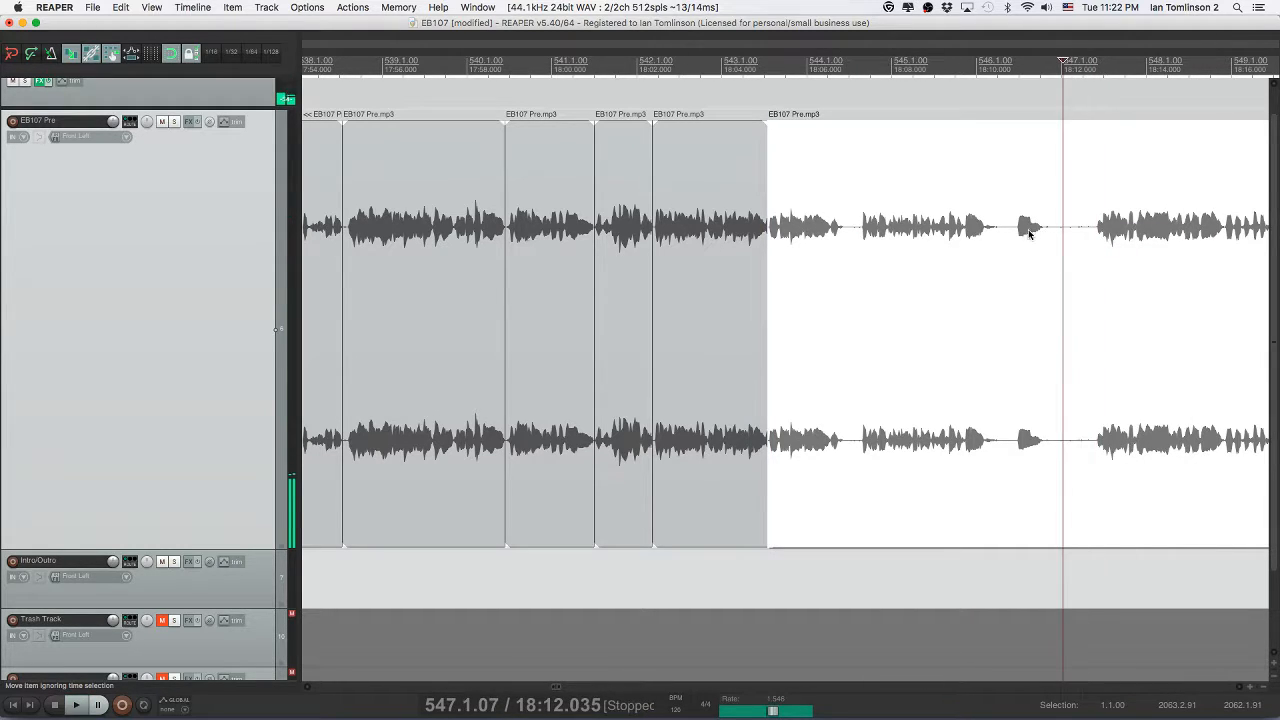
left_click(1017, 231)
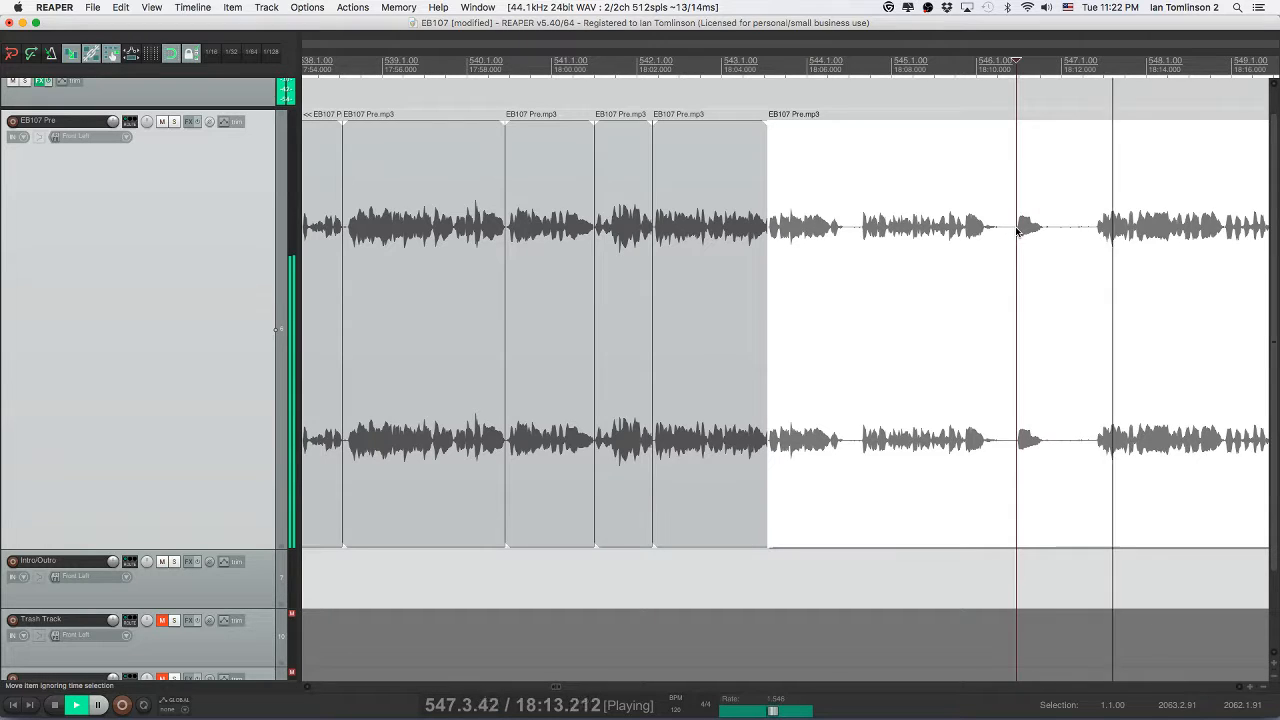
left_click(628, 229)
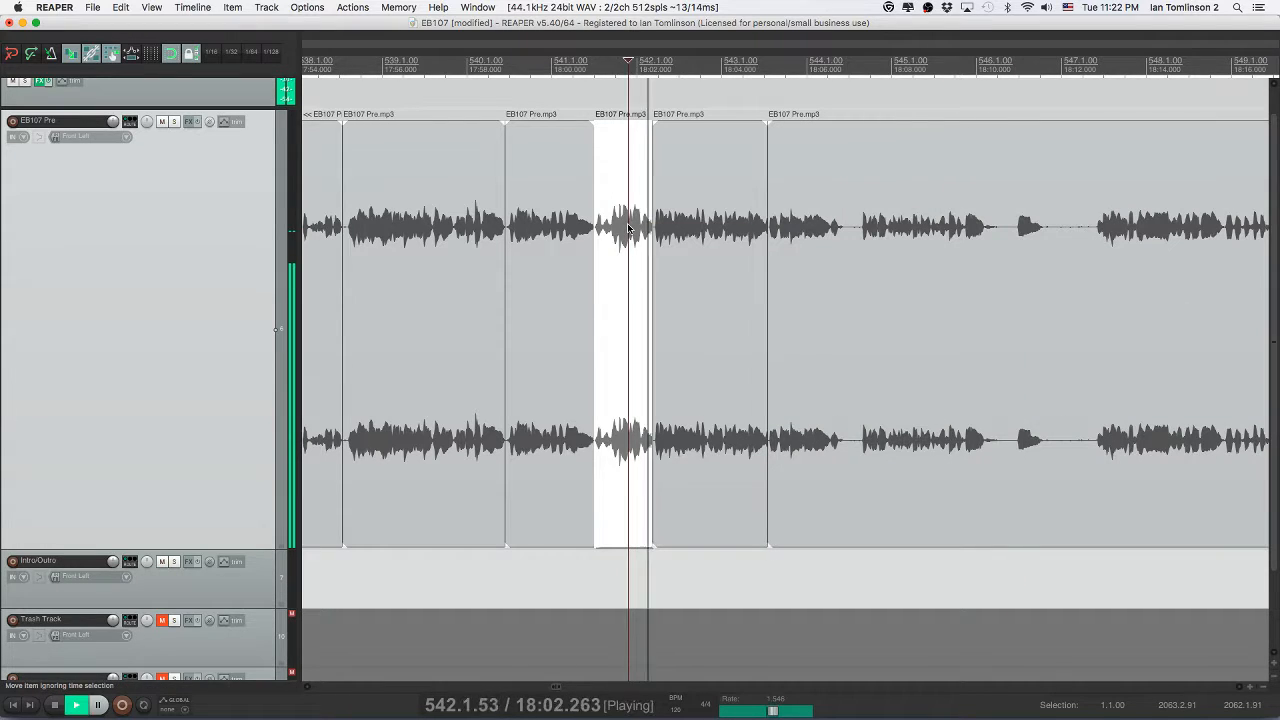
key("space")
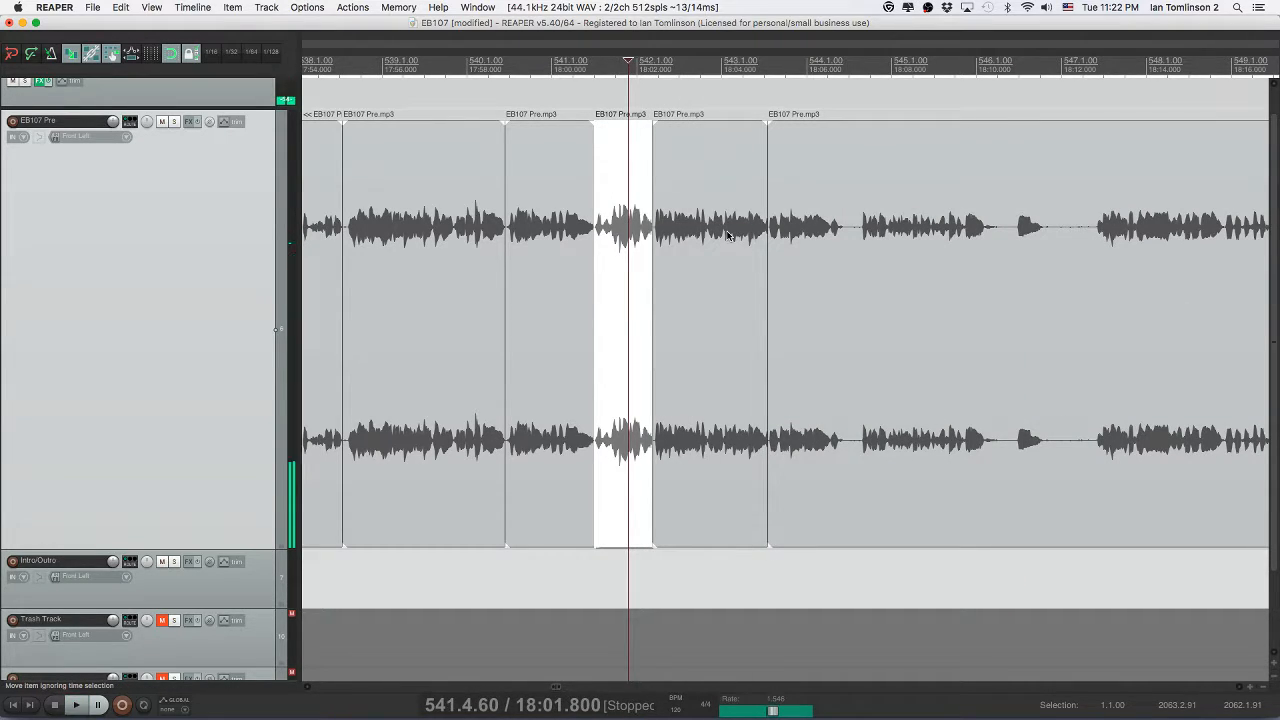
- Undo the gap closing, the deletion between about 18:02.4 and 18:08.5, and the splits made for it
key("super+z")
key("super+z")
key("super+z")
key("super+z")
key("super+z")
key("super+z")
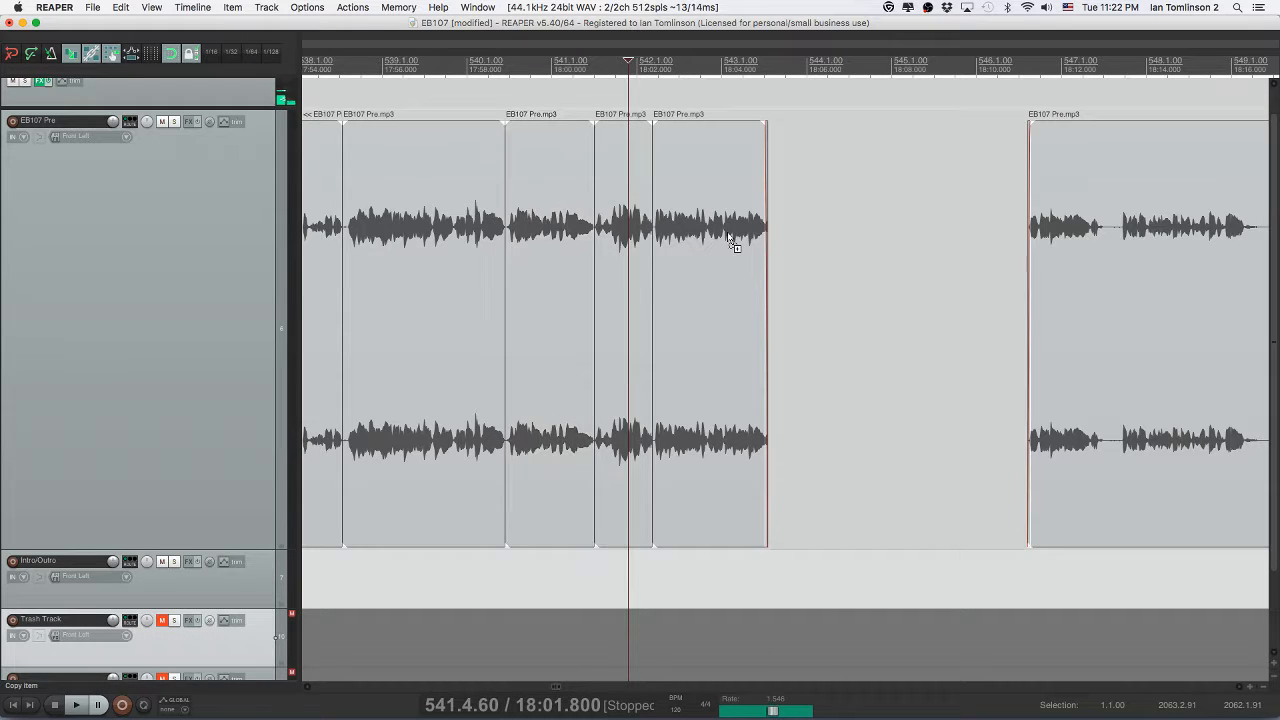
key("super+z")
key("super+z")
key("super+z")
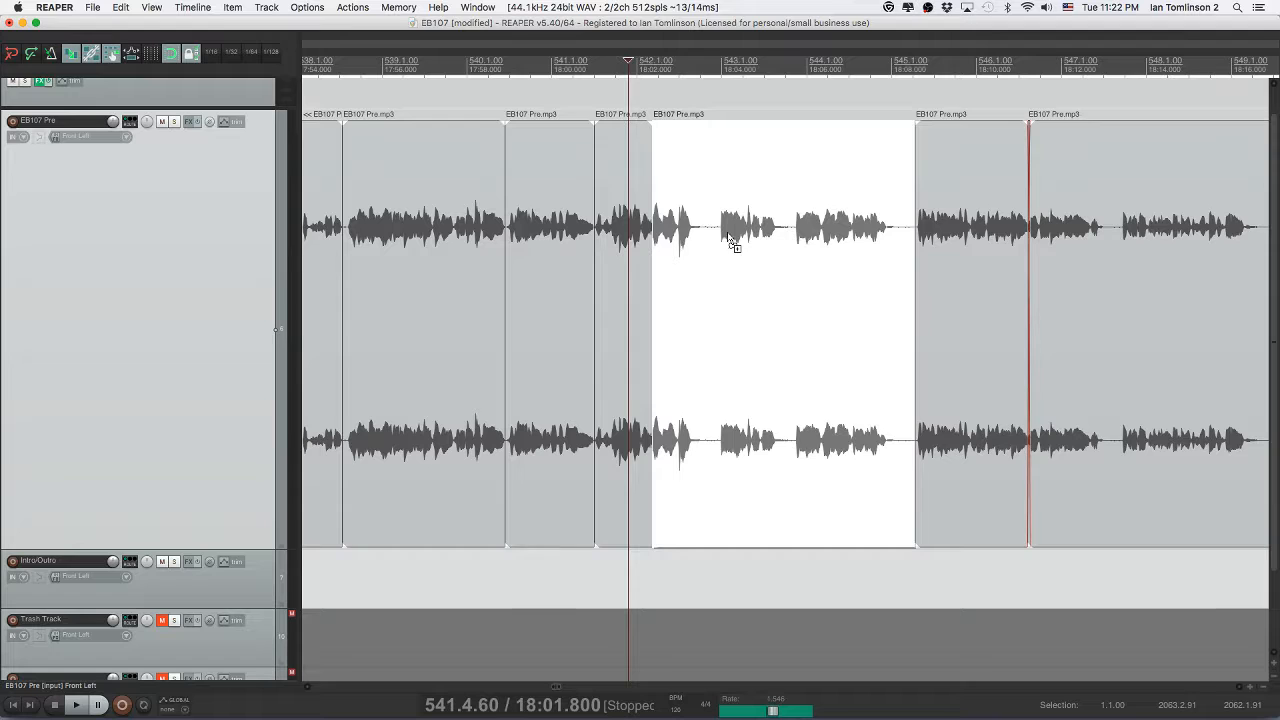
key("super+z")
key("super+z")
key("super+z")
key("super+z")
key("super+z")
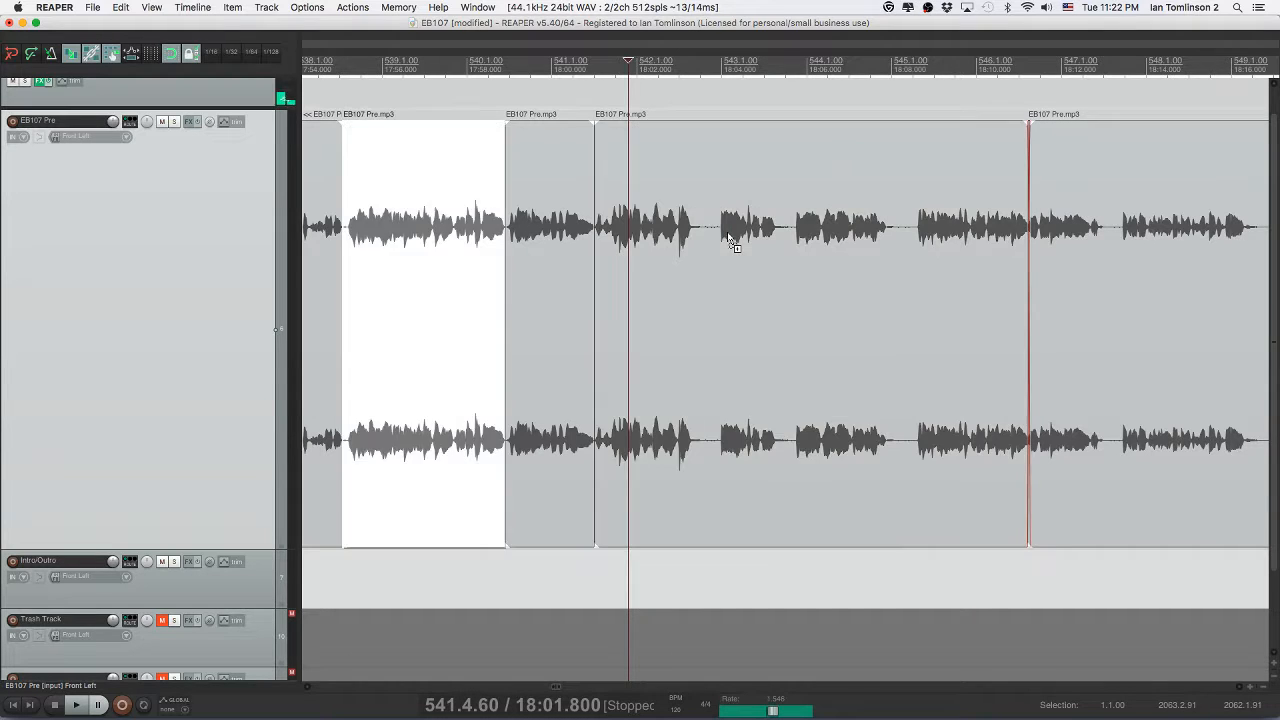
- Undo the crossfade and the cut between about 18:11.2 and 18:12.2, including its splits, and replay from about 18:00.7
key("super+z")
key("super+z")
key("super+z")
key("super+z")
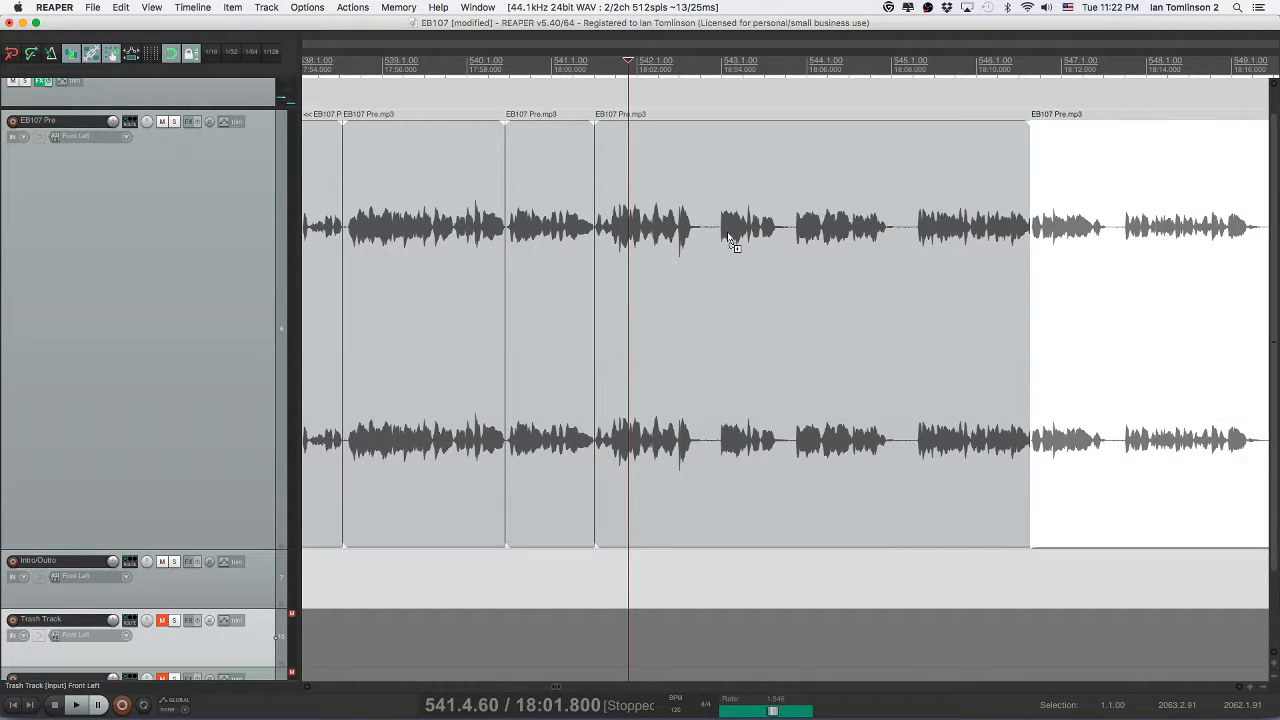
key("super+z")
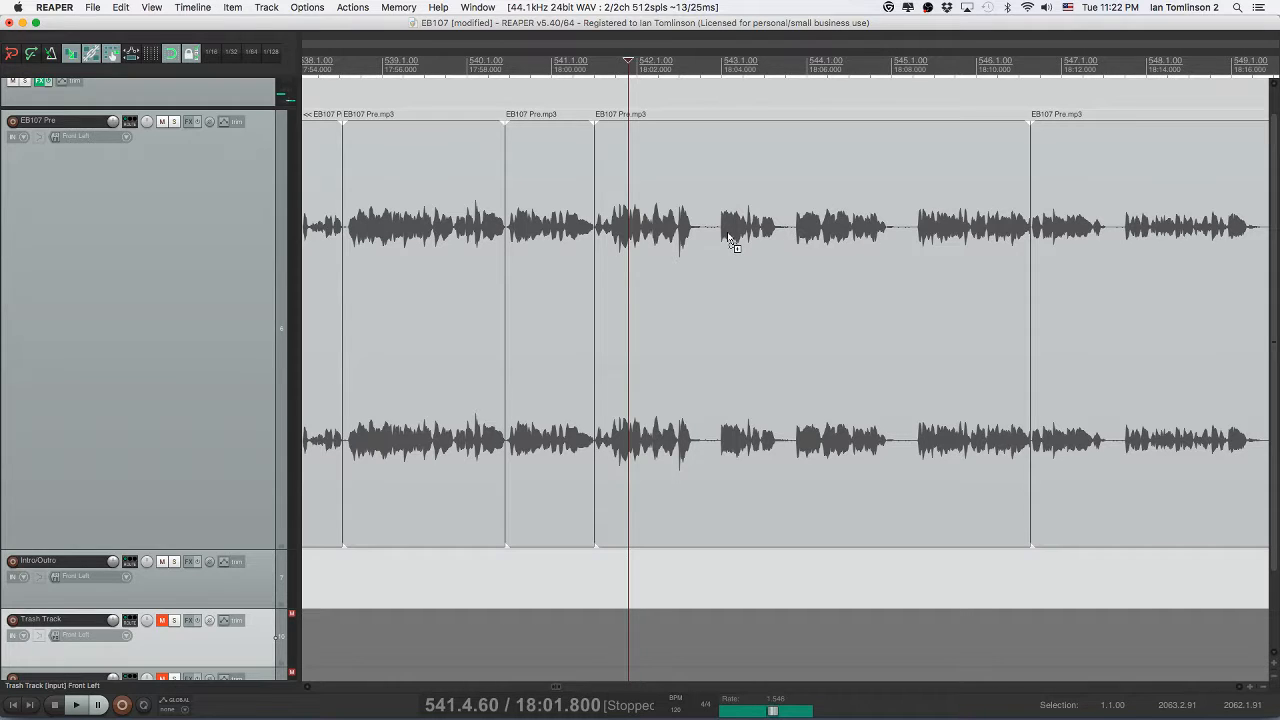
key("super+z")
key("super+z")
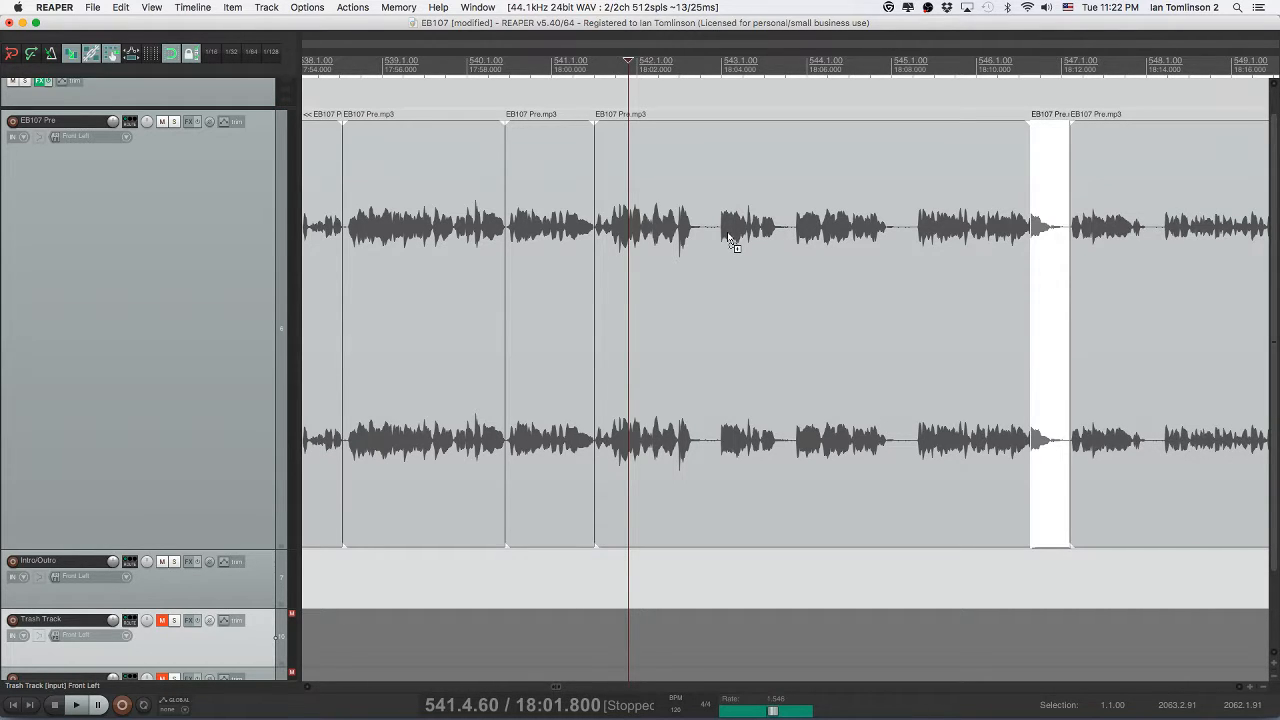
key("super+z")
key("super+z")
key("super+z")
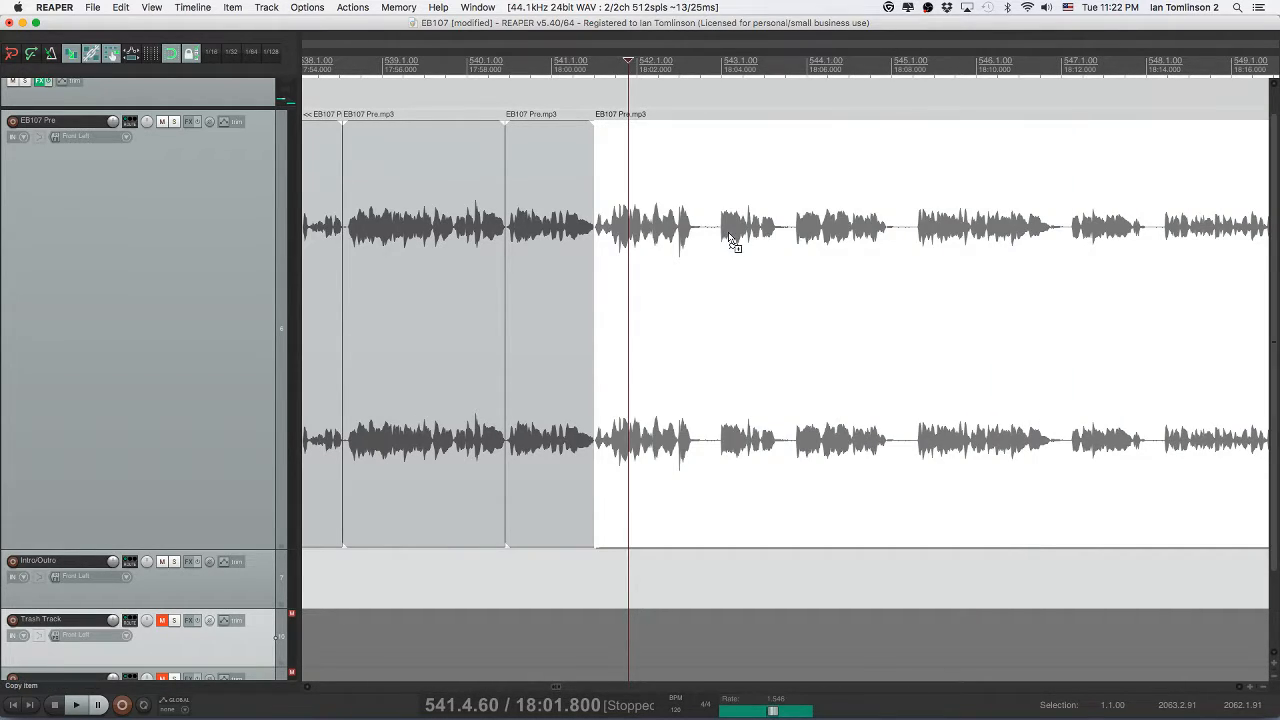
left_click(583, 232)
key("space")
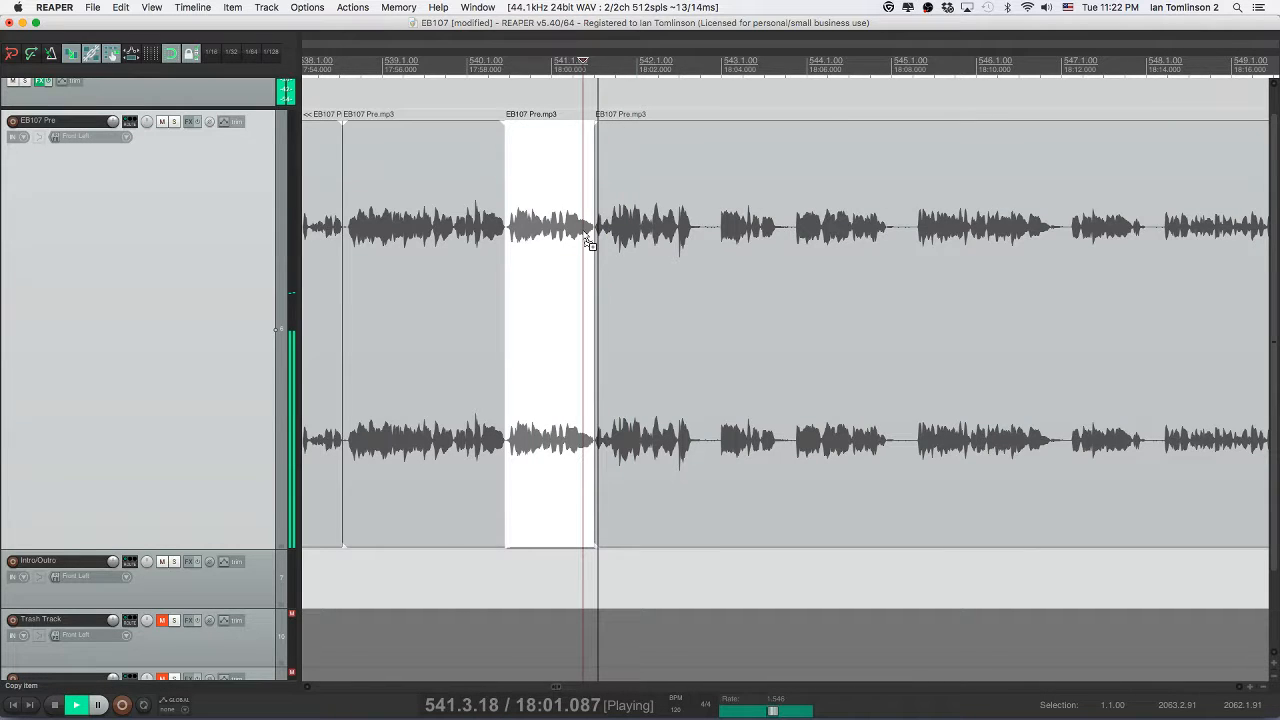
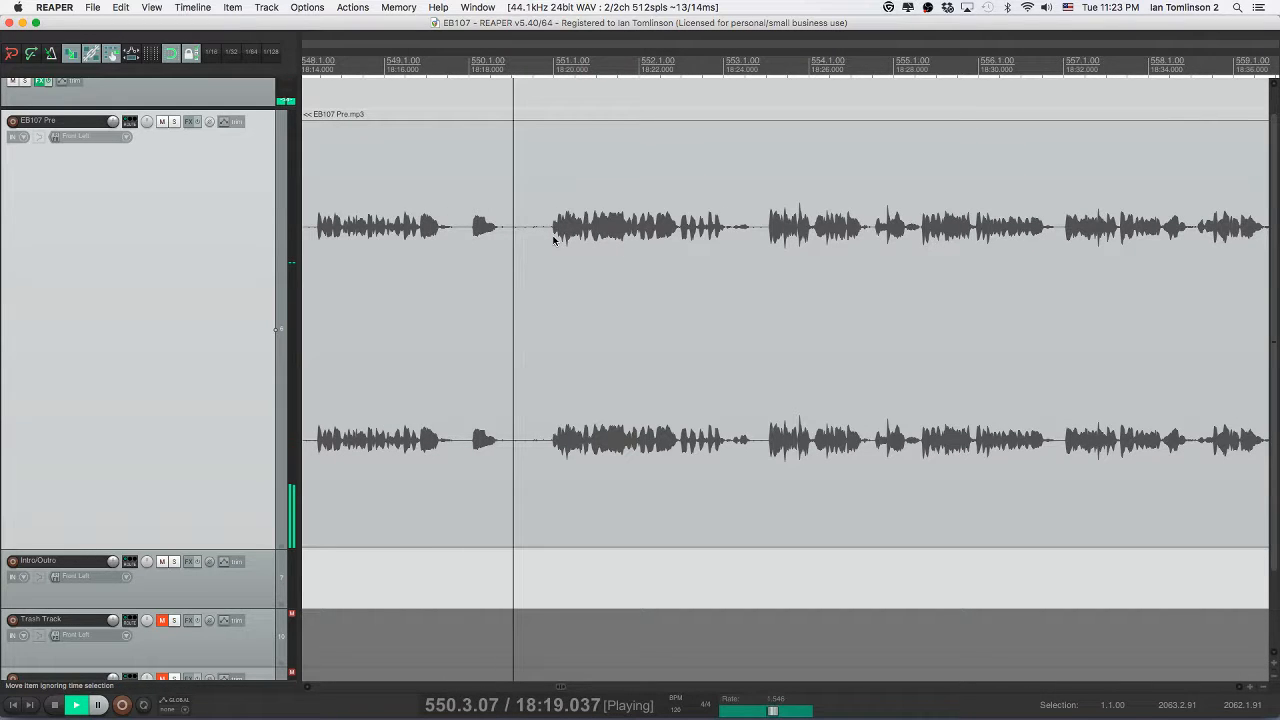
- Replay the passage from about 18:00.0 to find where the unwanted wording begins
scroll(553, 240, "left", 5)
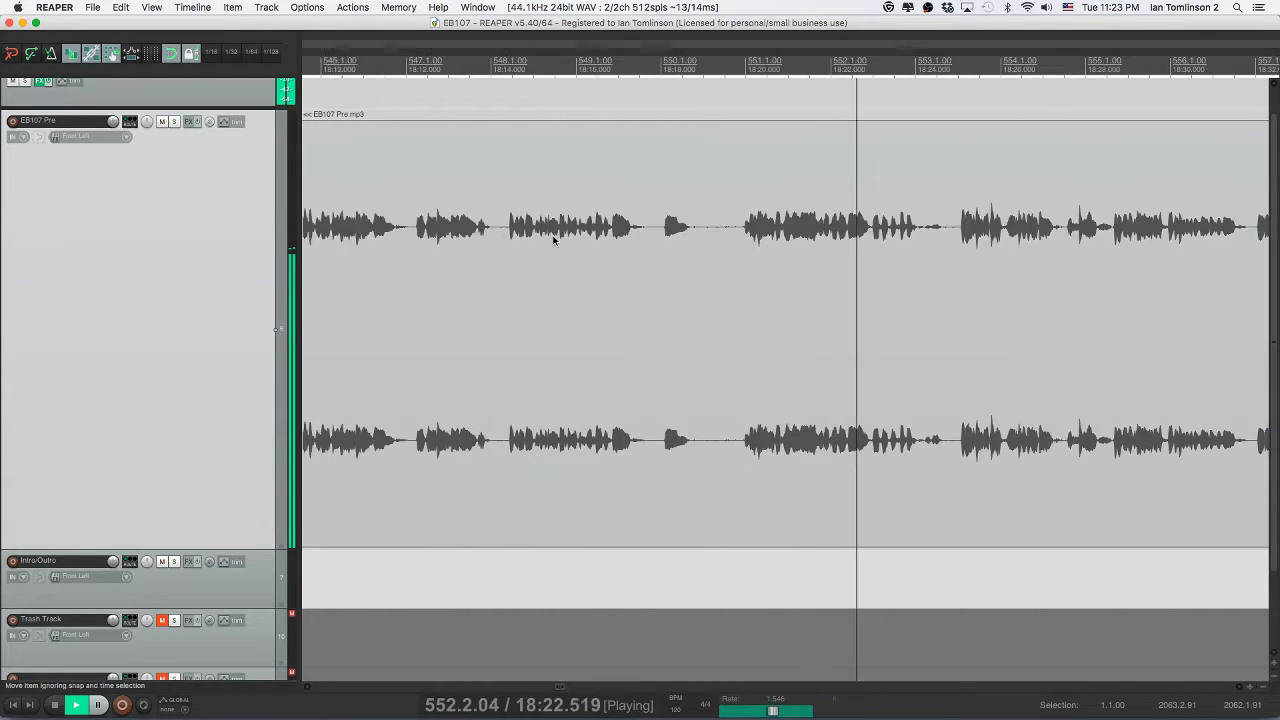
key("space")
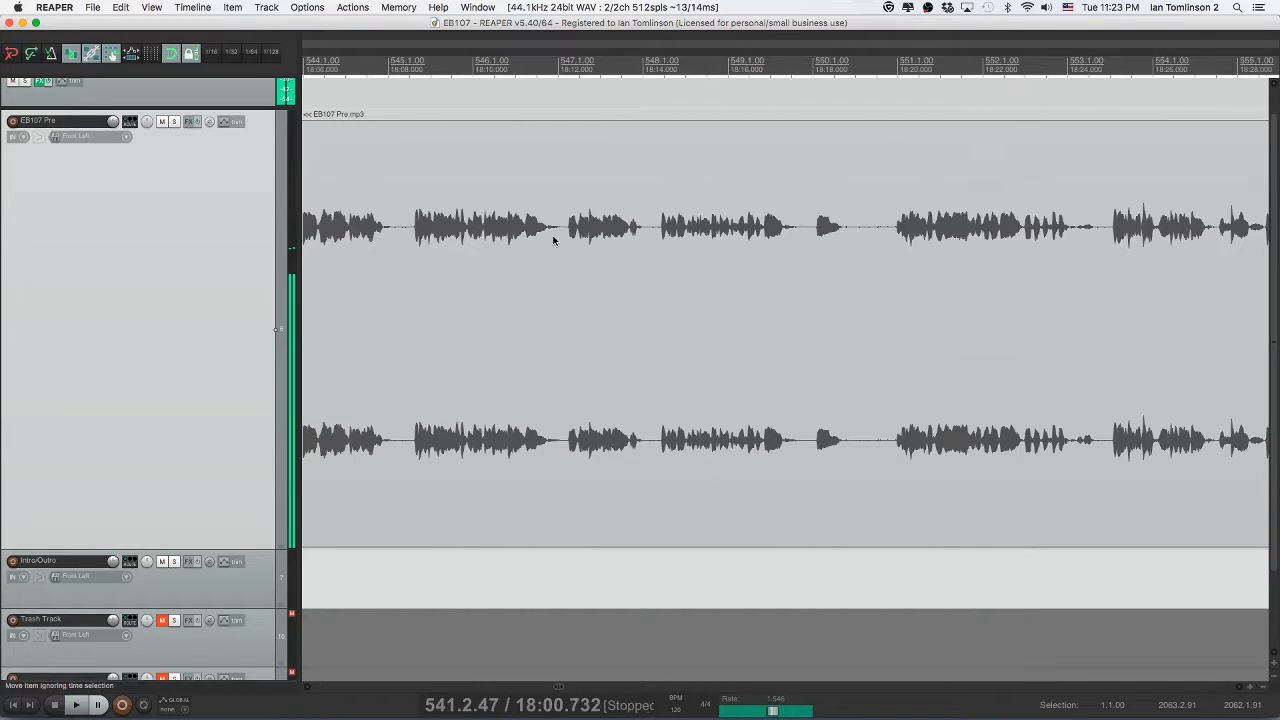
scroll(553, 240, "left", 5)
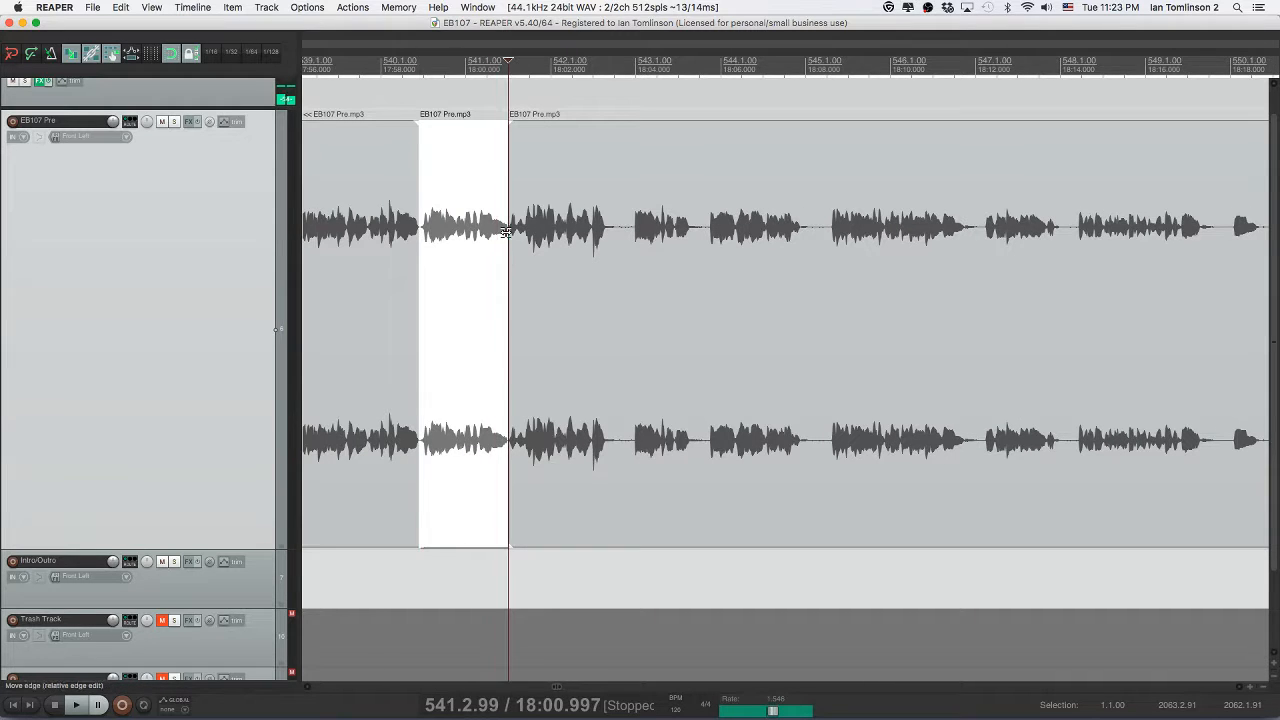
left_click(465, 230)
key("space")
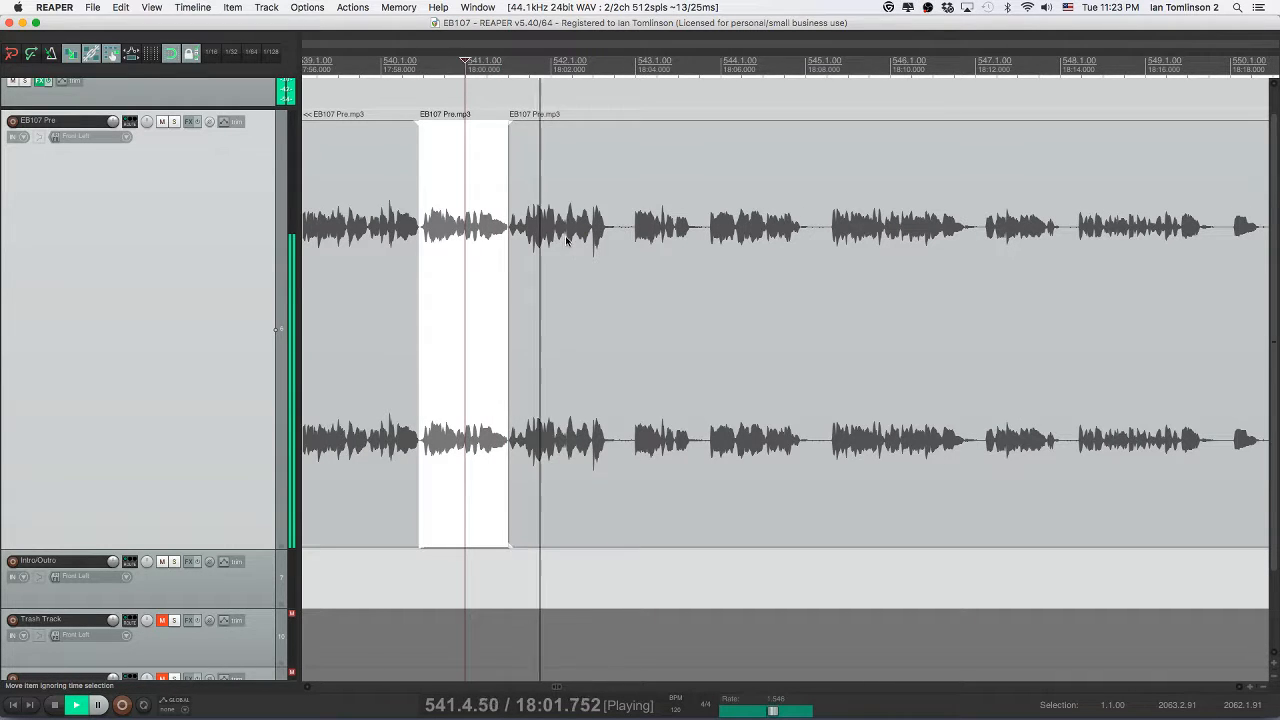
key("space")
- Split the EB107 Pre audio at about 18:02.3 and replay the wording that follows
left_click(564, 234)
key("space")
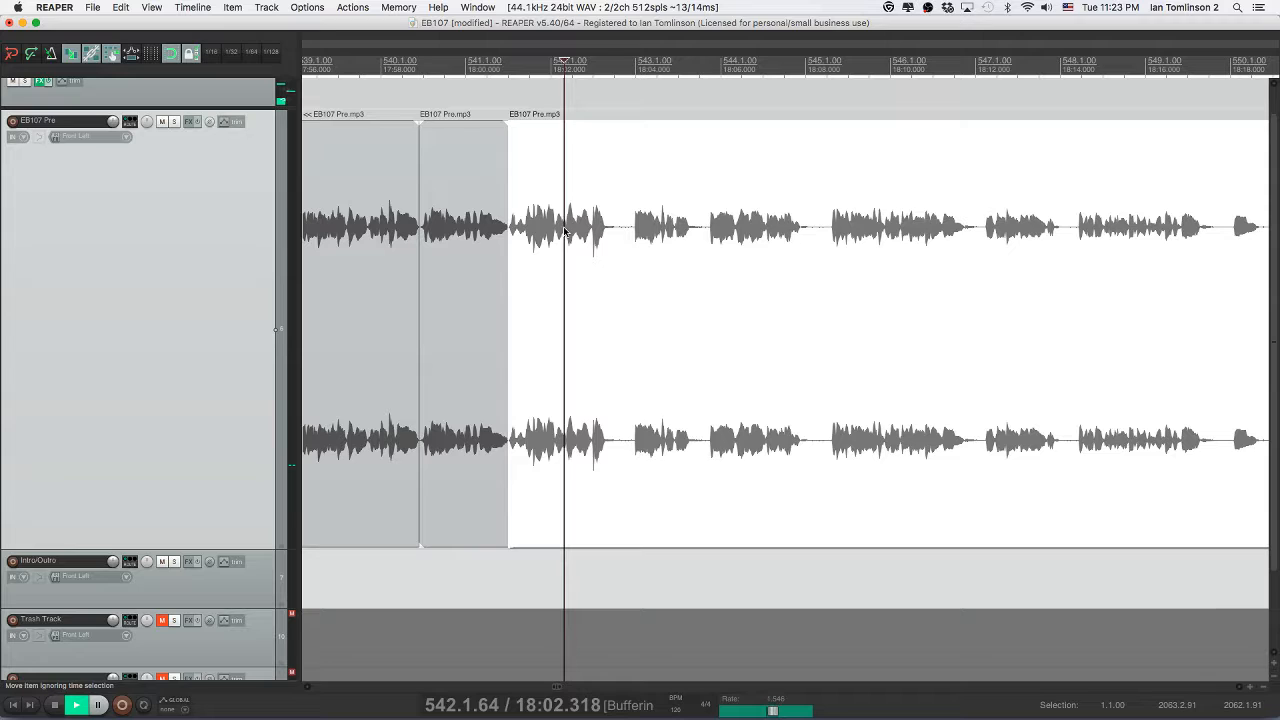
key("space")
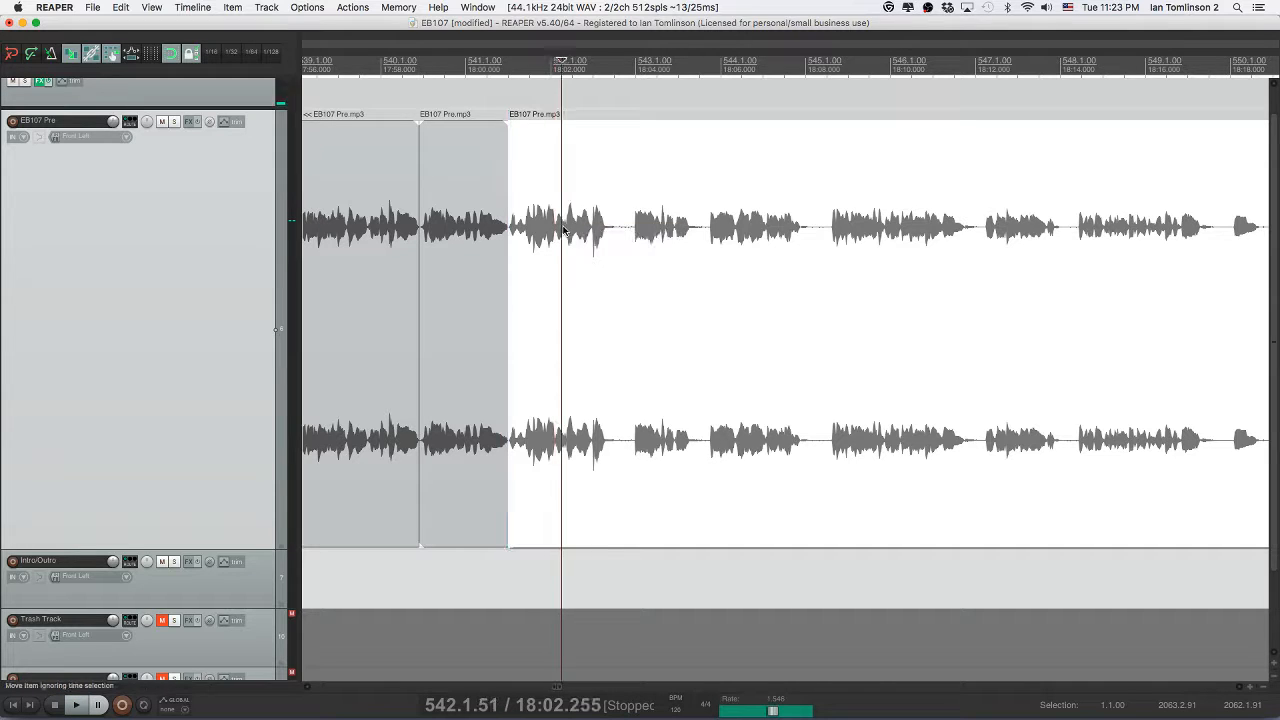
key("s")
key("space")
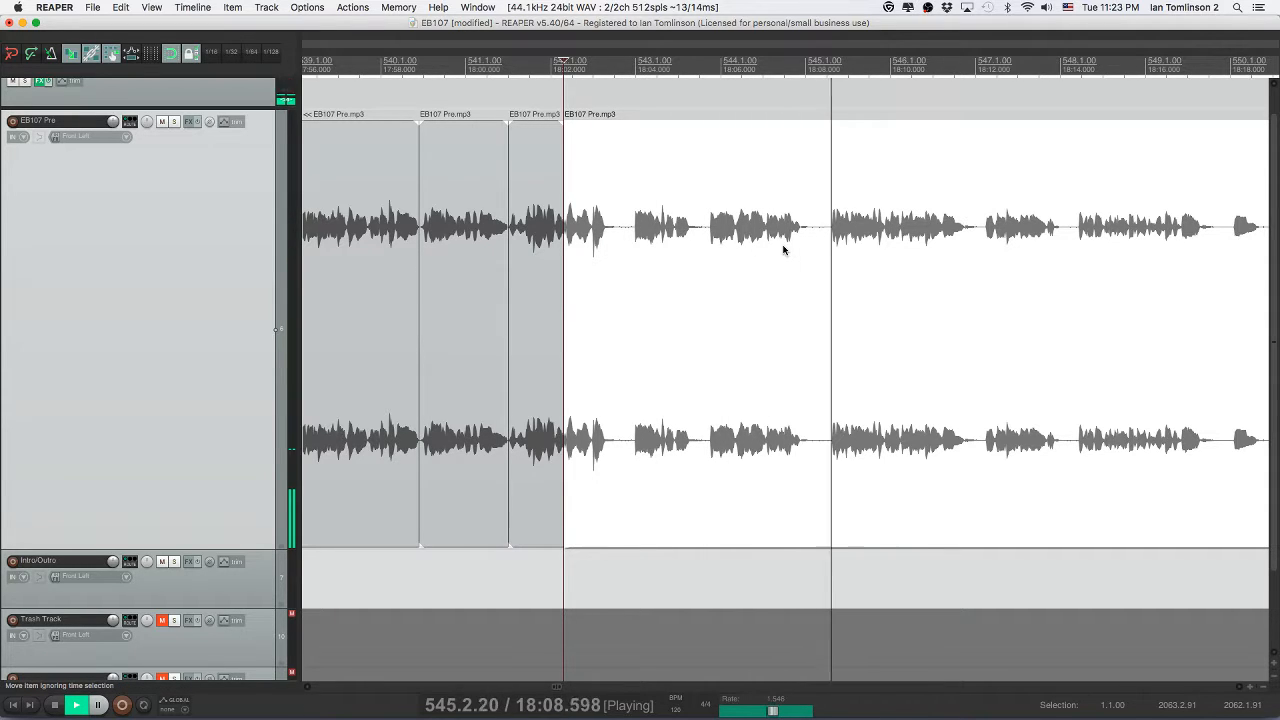
- Stop playback and split the EB107 Pre audio at about 18:08.6, before the next phrase
scroll(783, 250, "right", 2)
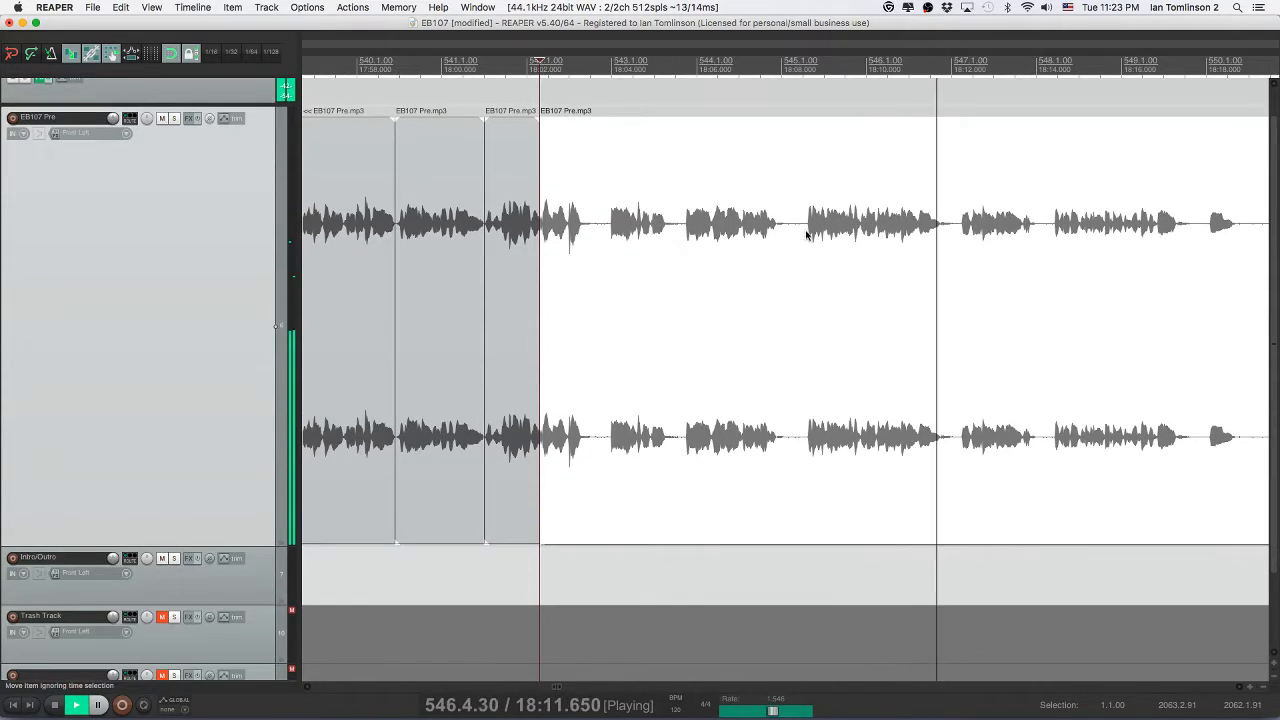
left_click(807, 232)
key("space")
key("s")
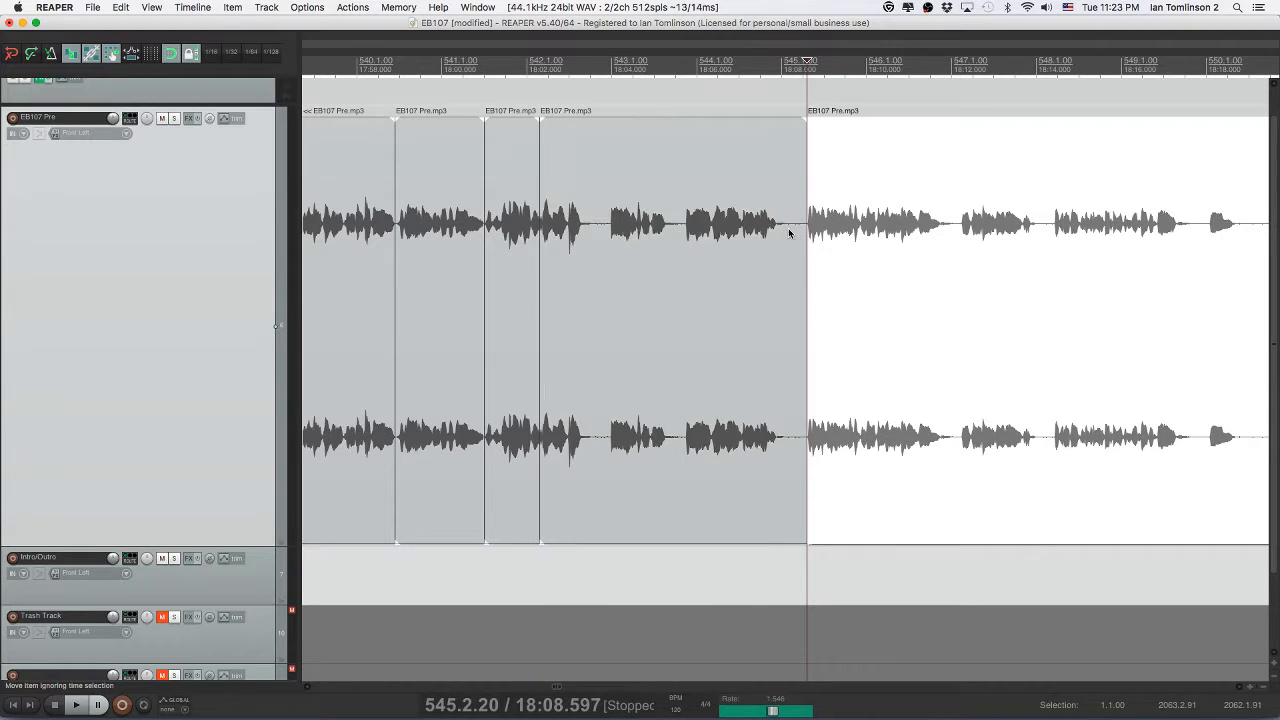
- Select the section between about 18:02.3 and 18:08.6, replay from about 18:04.6, and save the project
left_click(746, 231)
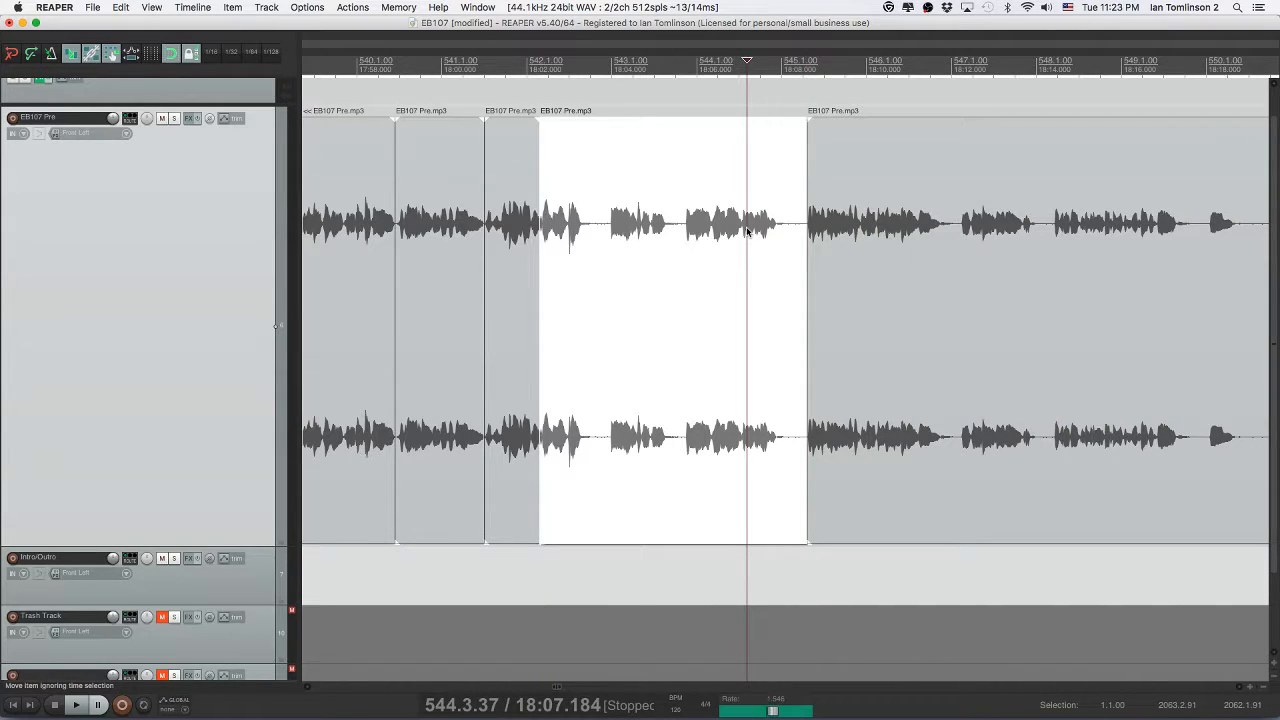
left_click(638, 220)
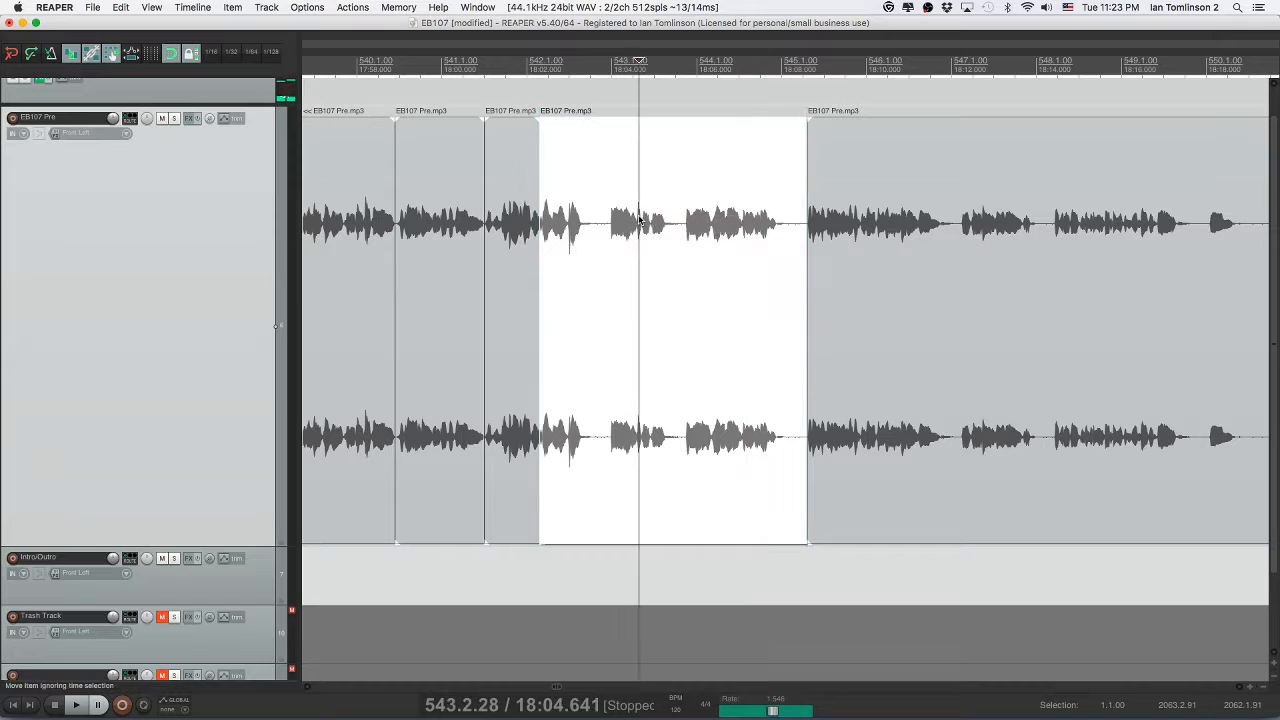
key("space")
key("super+s")
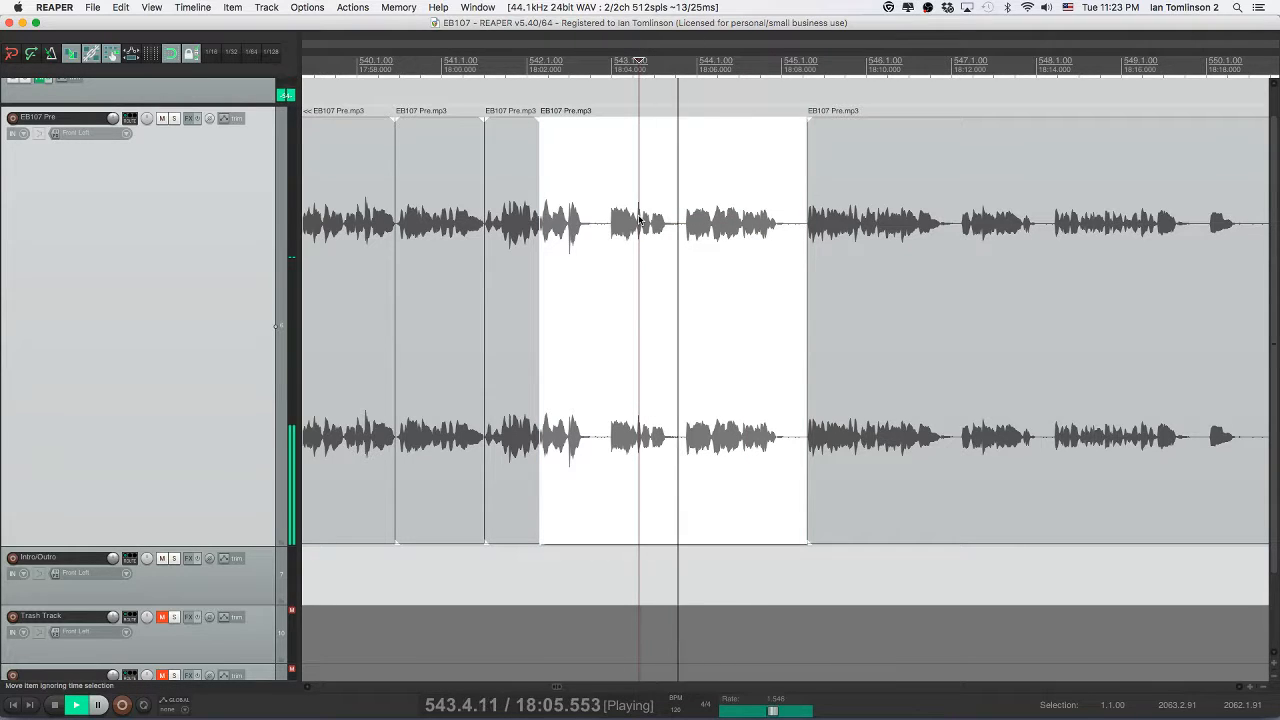
scroll(638, 220, "right", 5)
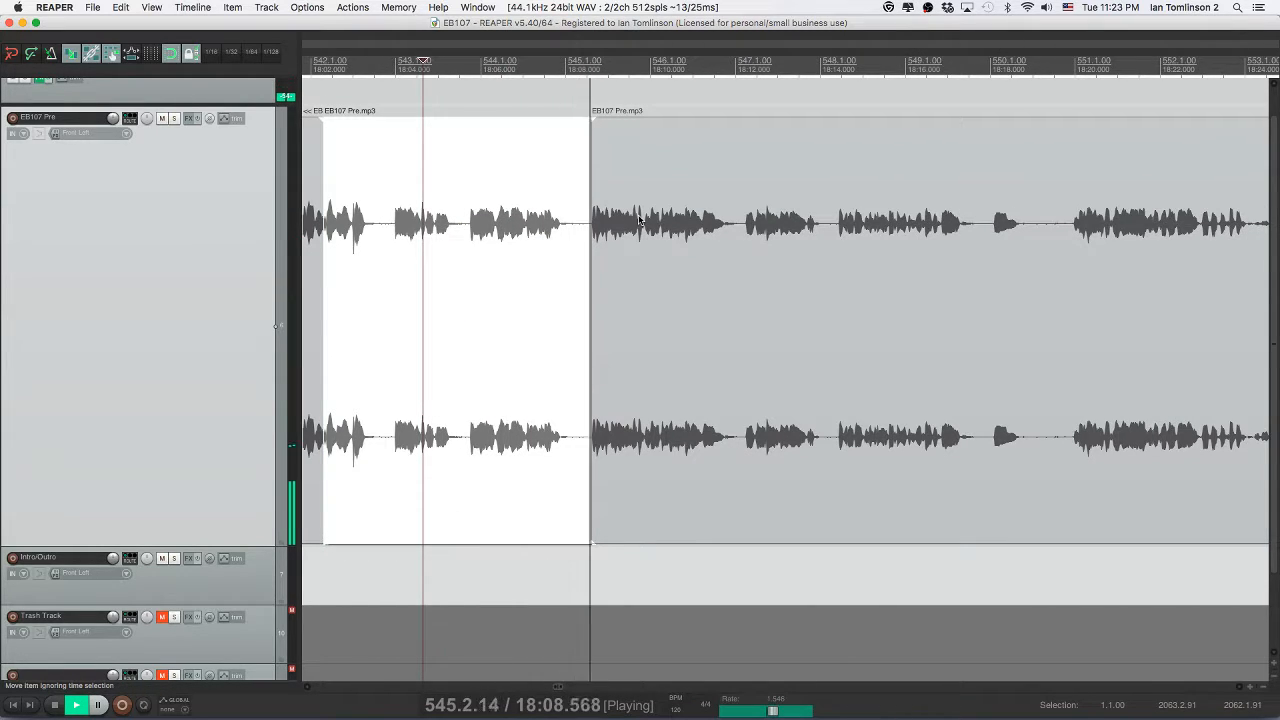
scroll(638, 220, "right", 4)
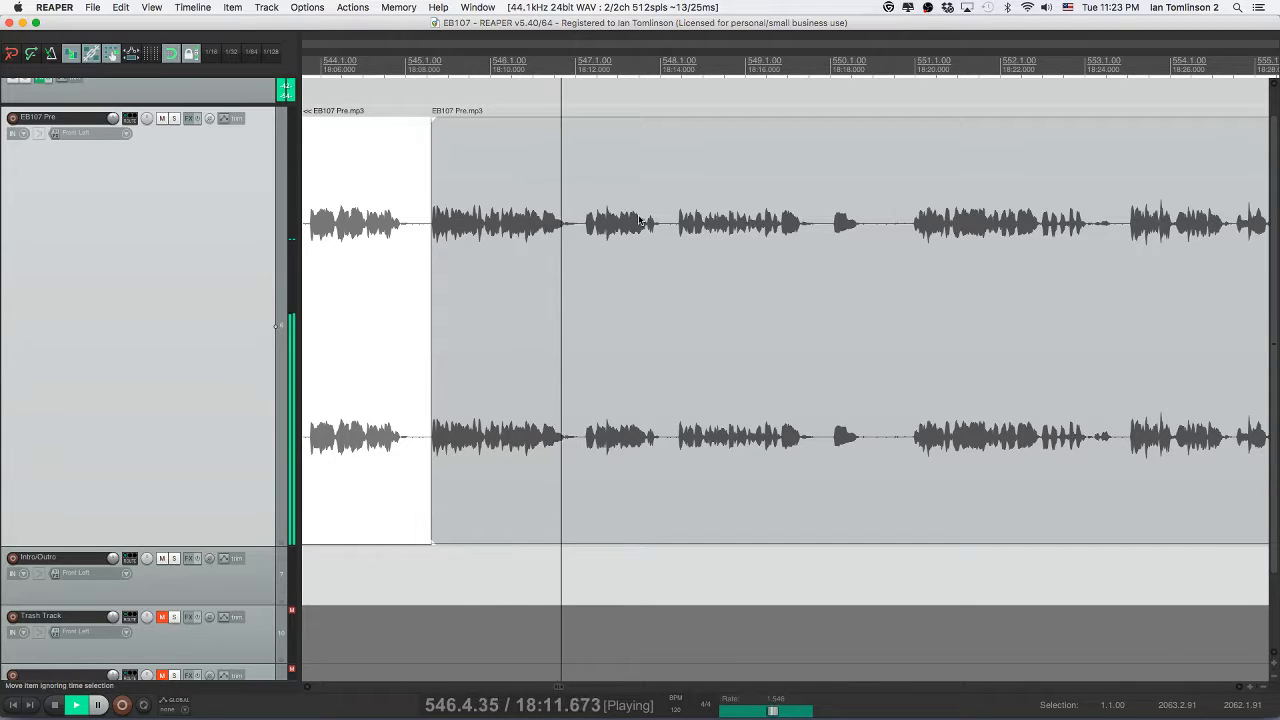
scroll(638, 218, "right", 5)
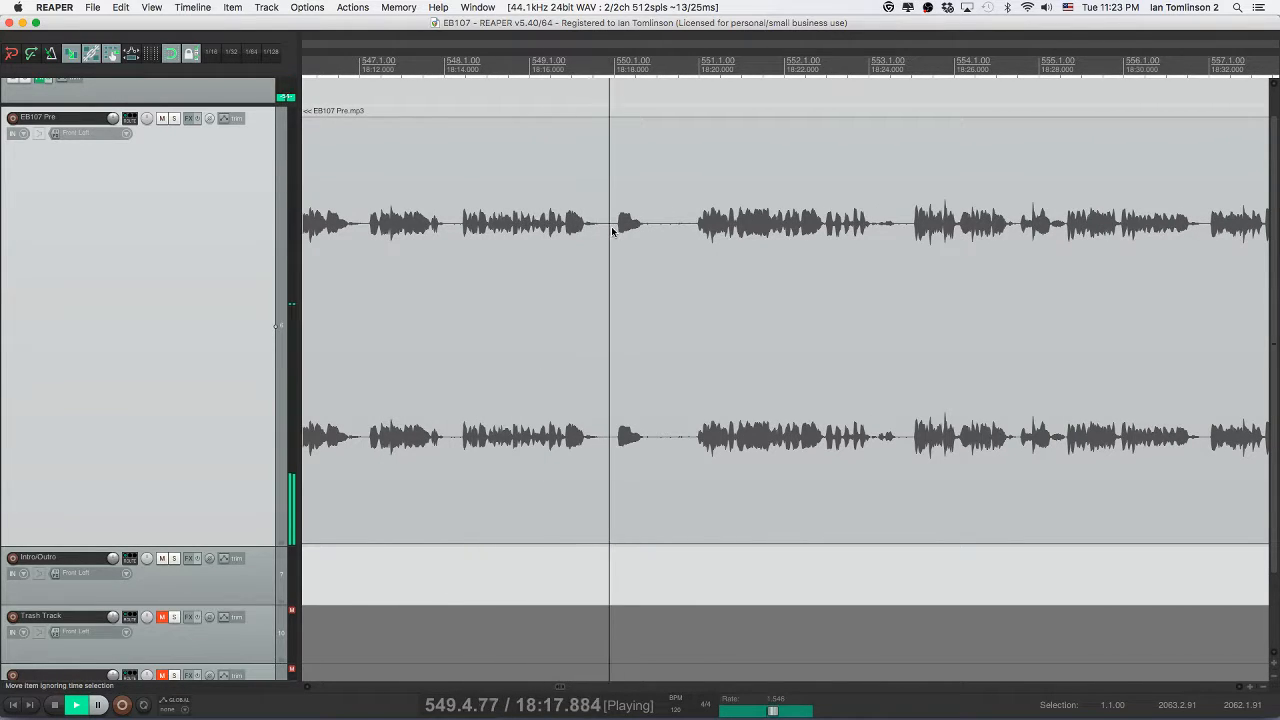
- Cut the short word and pause between about 18:18.0 and 18:19.8, and replay the join from about 18:16.4
left_click(613, 231)
key("s")
left_click(691, 235)
key("s")
left_click(673, 238)
key("Delete")
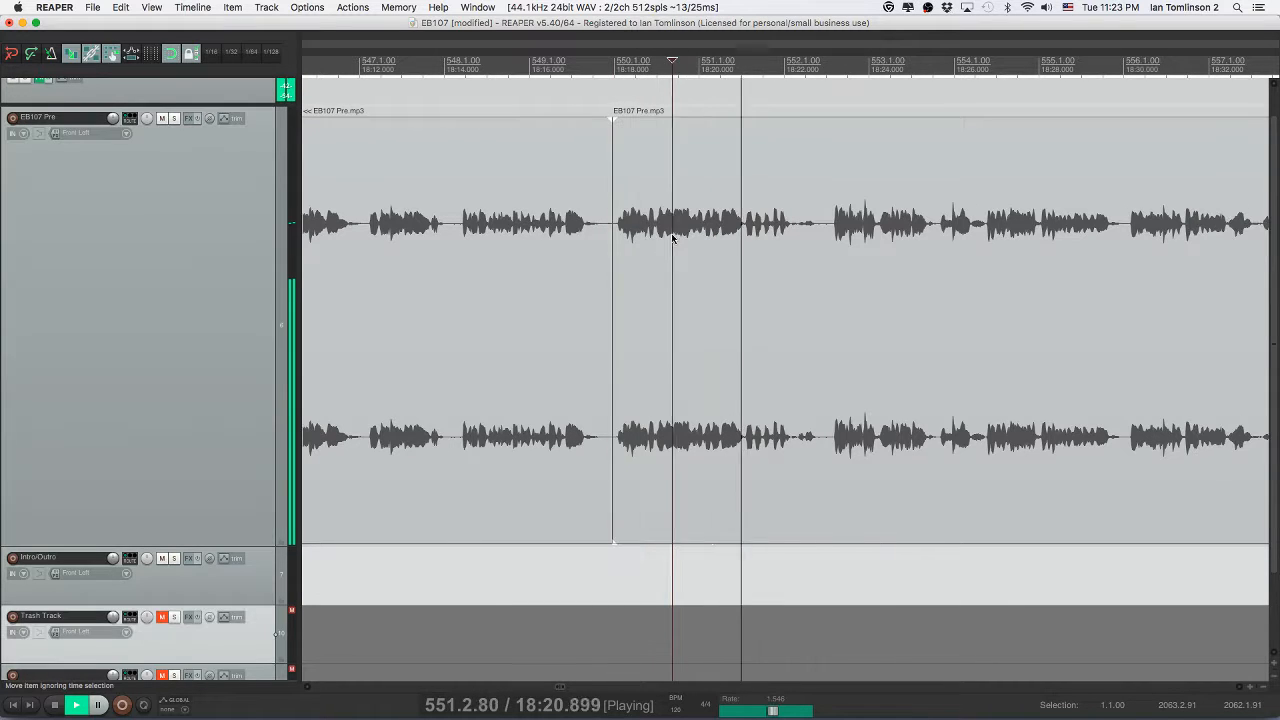
left_click(547, 243)
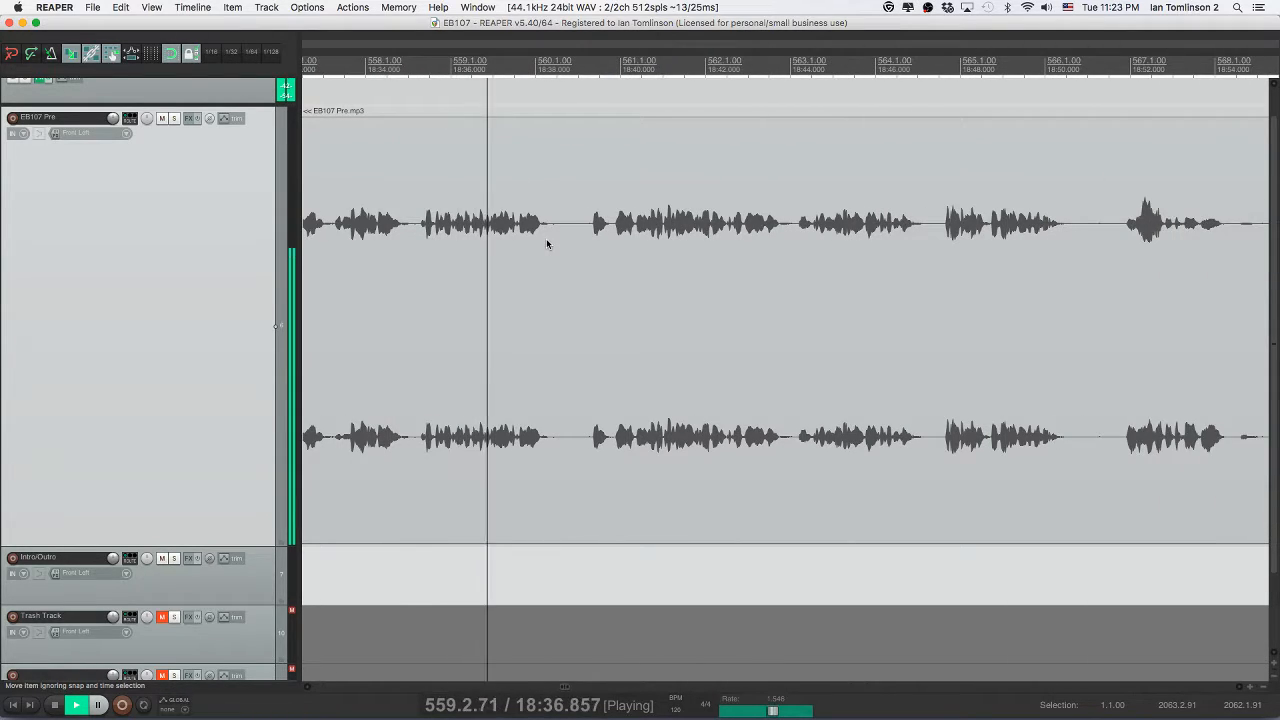
- Split the audio at about 18:38.5 and replay from several points between about 18:39.2 and 18:40.3 to locate the unwanted word
left_click(557, 237)
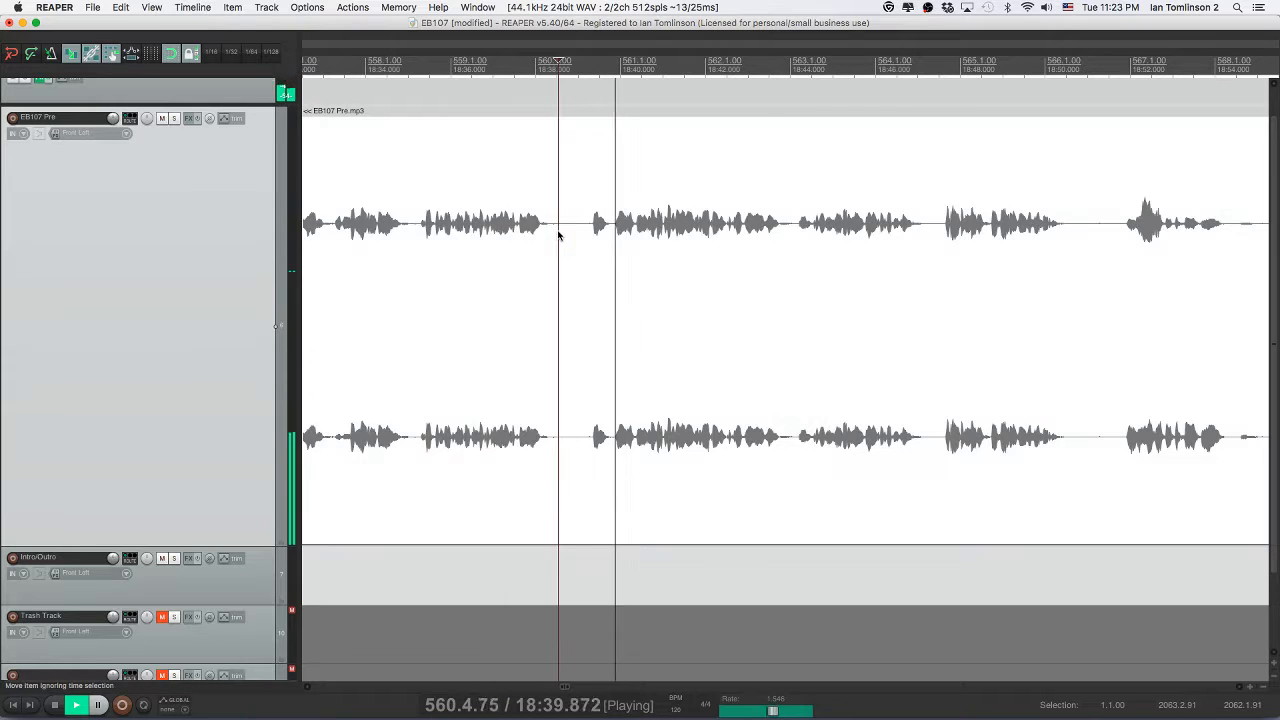
key("s")
left_click(613, 229)
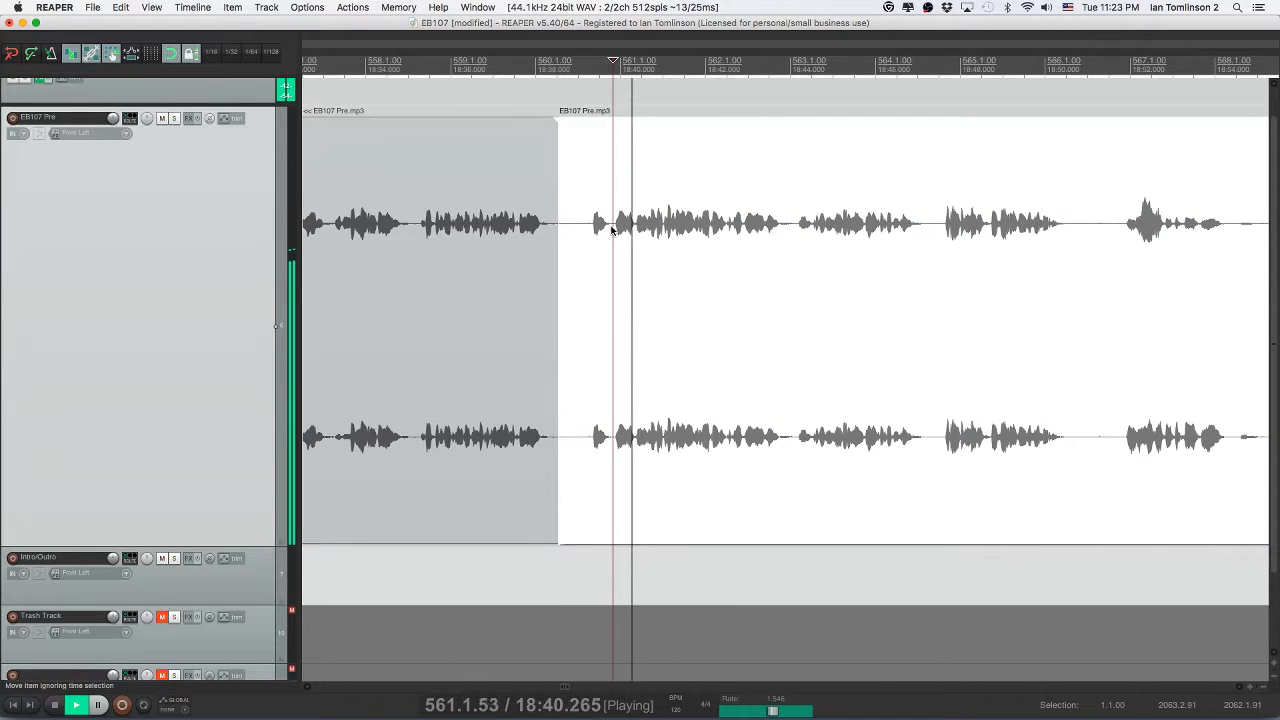
key("space")
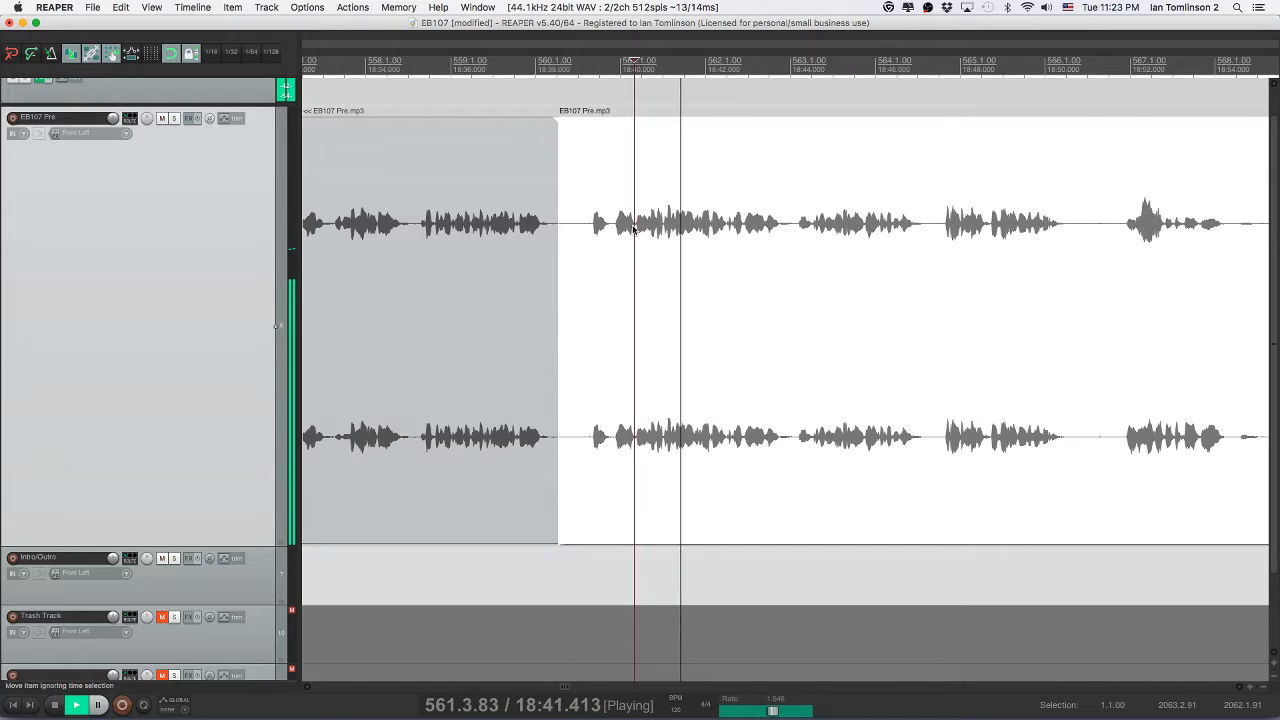
left_click(613, 230)
key("space")
key("space")
left_click(587, 229)
key("space")
key("space")
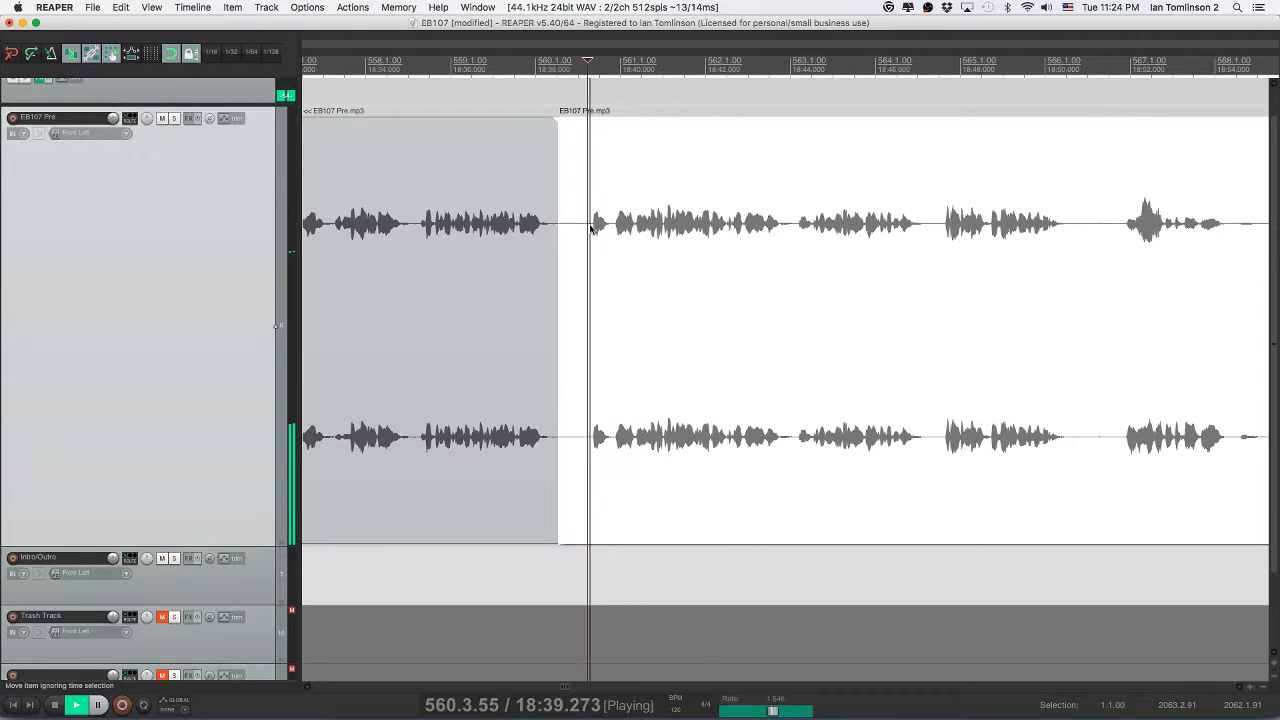
- Split the audio at about 18:39.8 and 18:40.3 and delete the word between the splits
left_click(613, 229)
key("s")
left_click(634, 229)
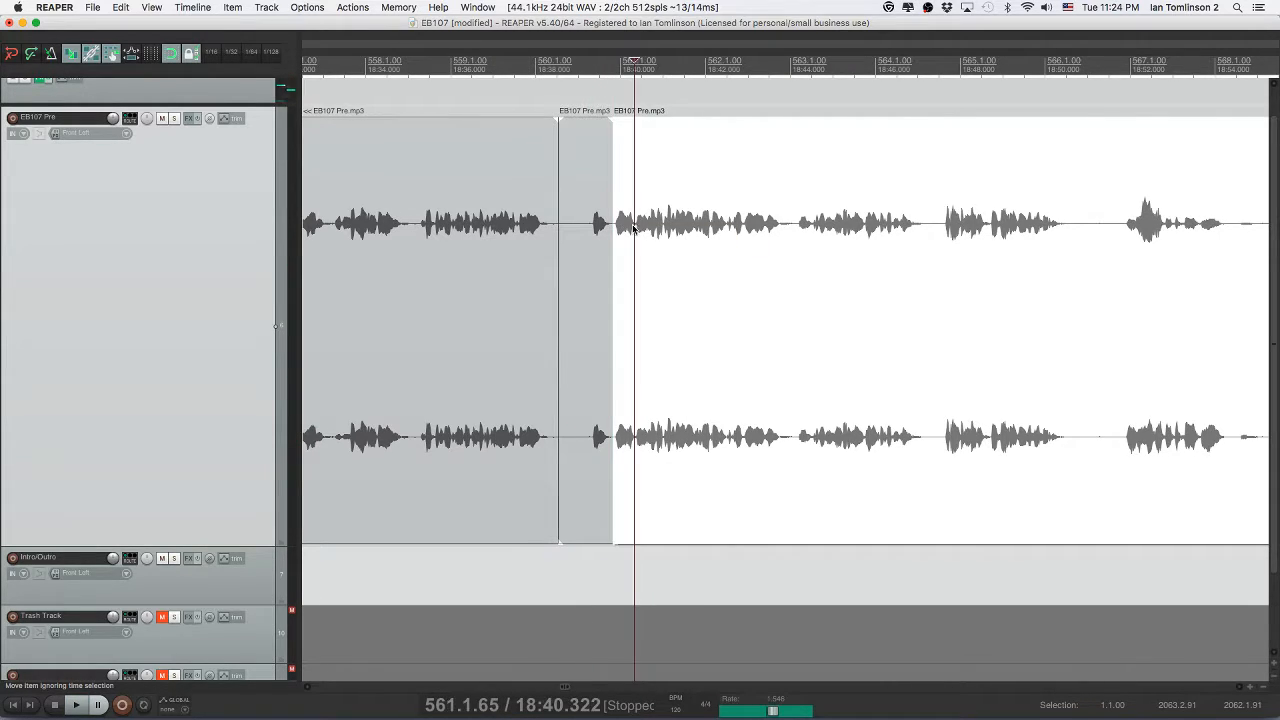
key("s")
left_click(623, 229)
key("Delete")
- Delete the pause between about 18:38.5 and 18:39.2, ahead of the short word
left_click(565, 232)
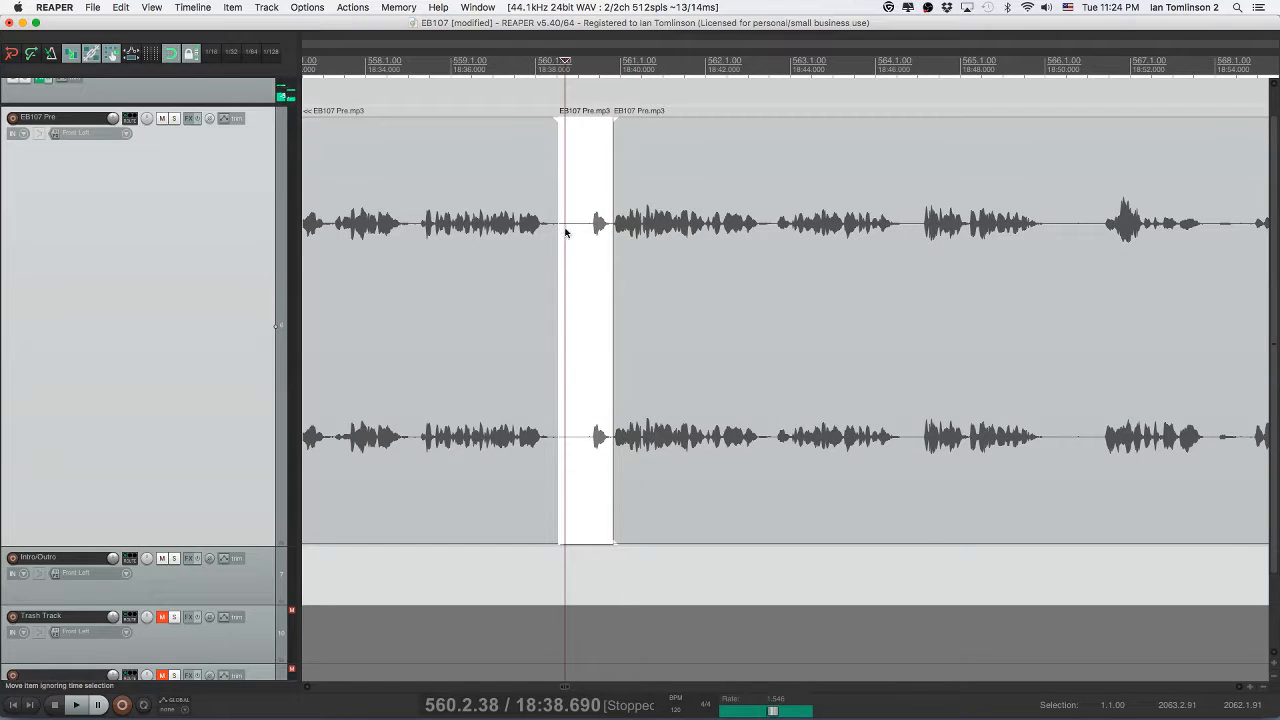
left_click(586, 230)
key("s")
left_click(578, 231)
key("Delete")
- Move the later audio back about 0.8 seconds to overlap the short word's end slightly, and replay the joins from about 18:38.4
left_click(513, 233)
key("space")
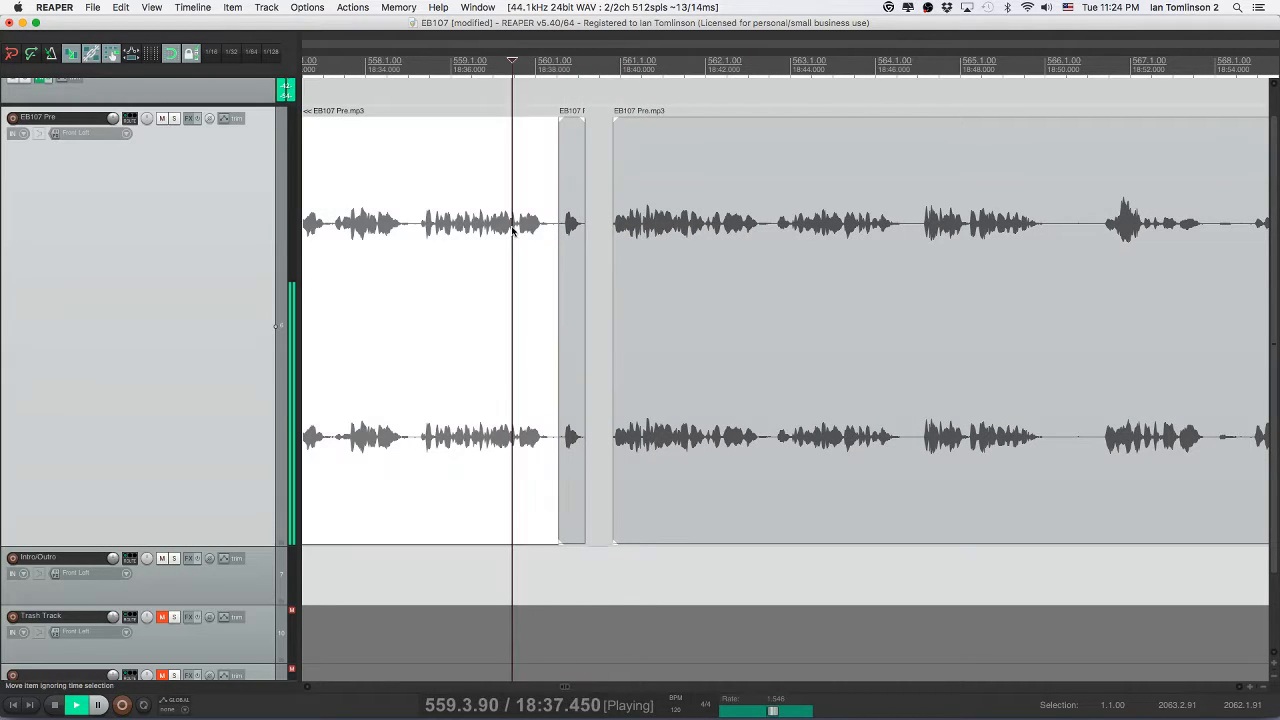
key("space")
left_click_drag(652, 238, 618, 241)
left_click(551, 228)
key("space")
scroll(611, 241, "right", 2)
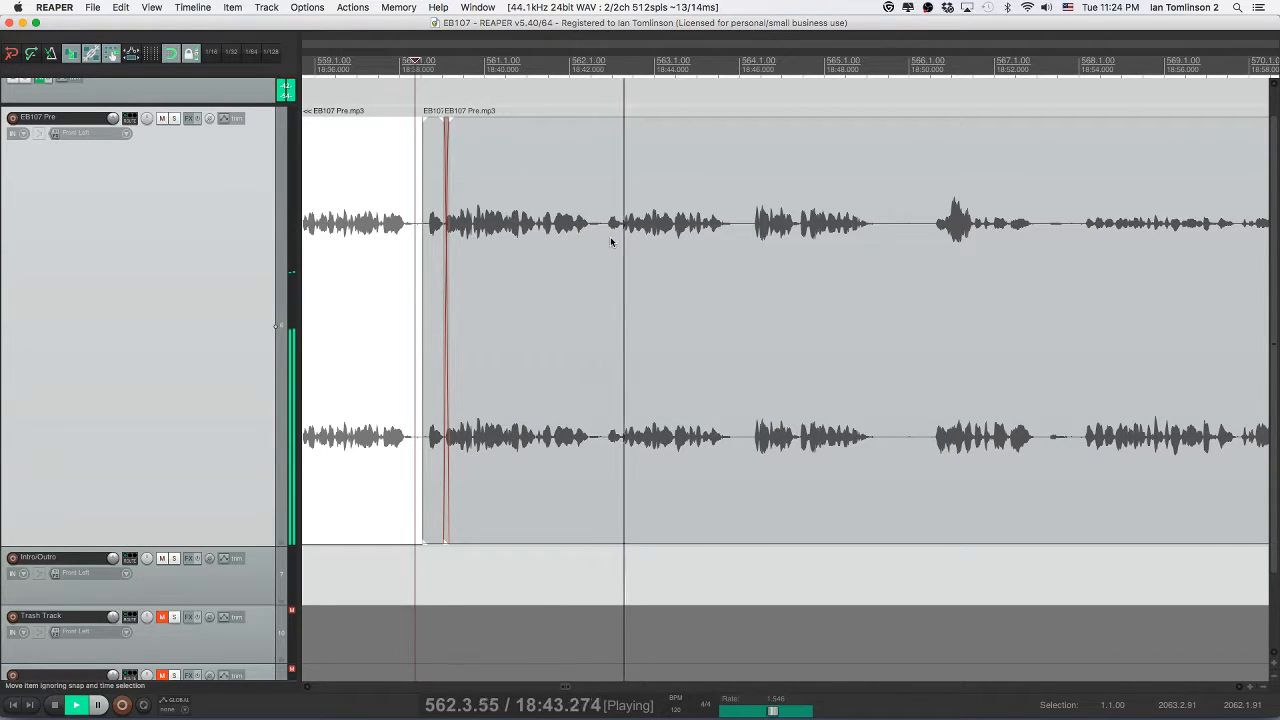
scroll(611, 241, "right", 1)
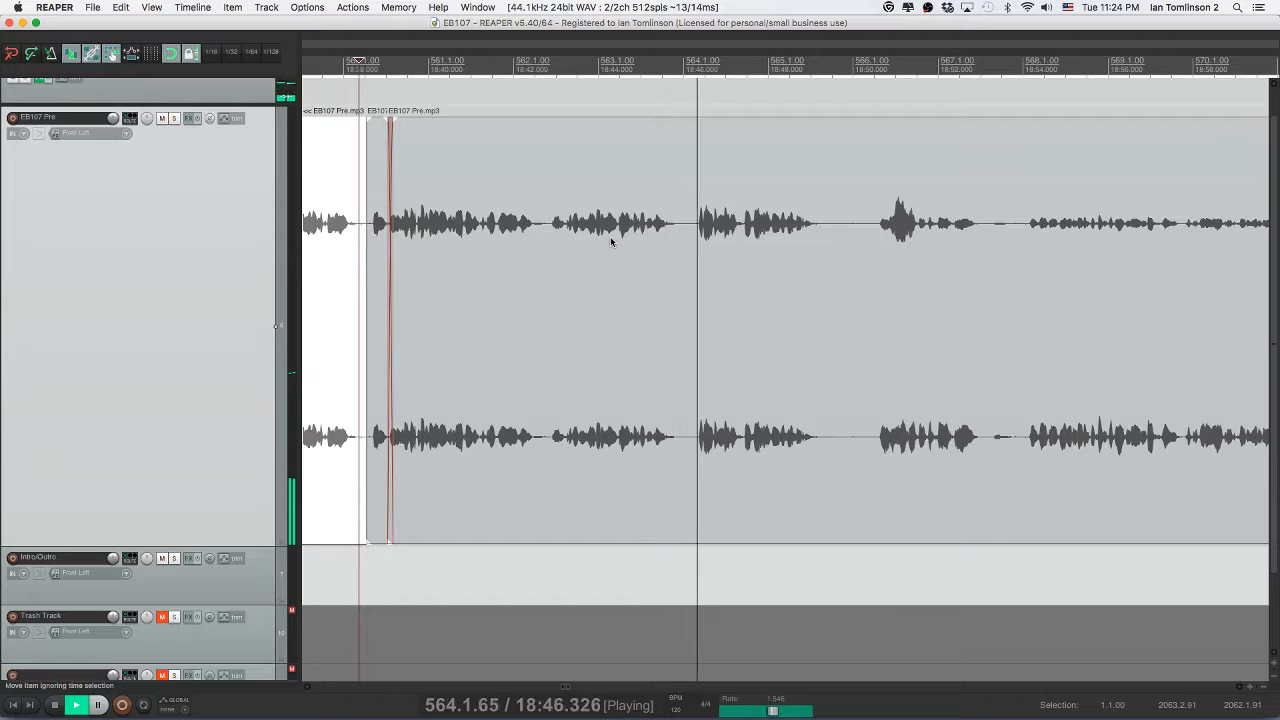
- Delete the pause between about 18:49.3 and 18:50.6, replay from about 18:50.9, and save the project
scroll(611, 241, "right", 5)
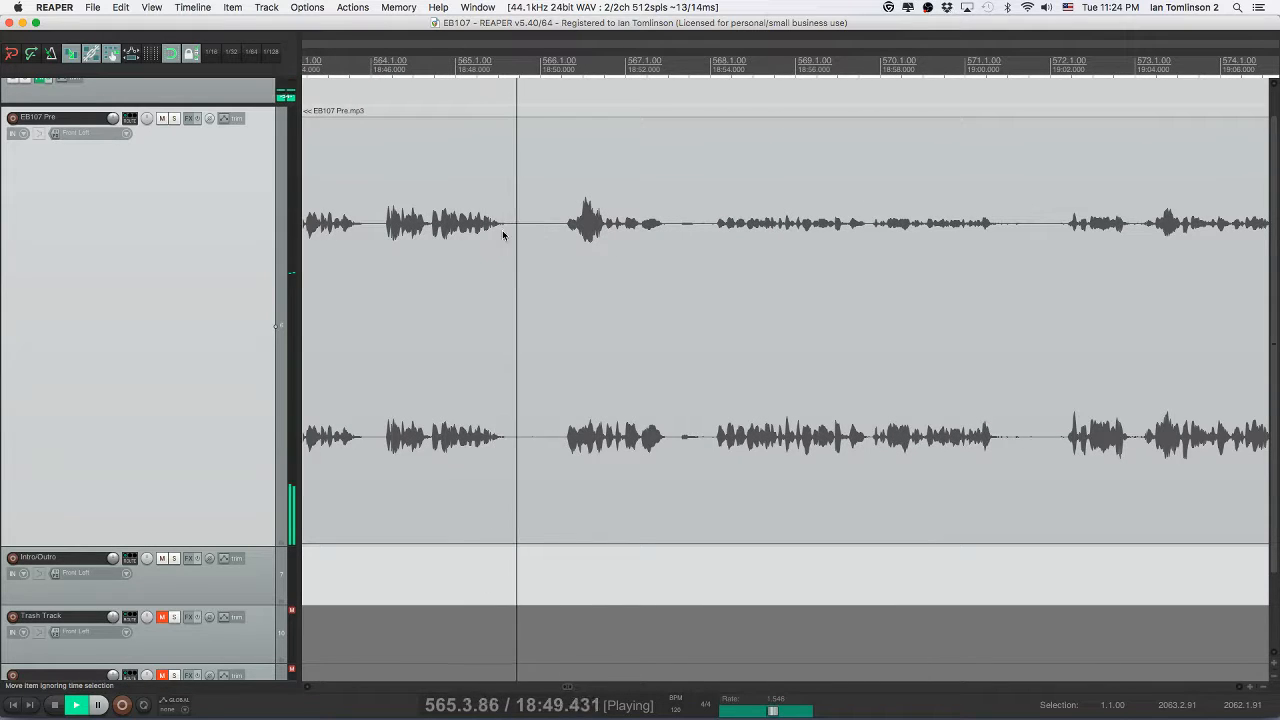
left_click(512, 232)
key("s")
left_click(566, 235)
key("s")
left_click(541, 234)
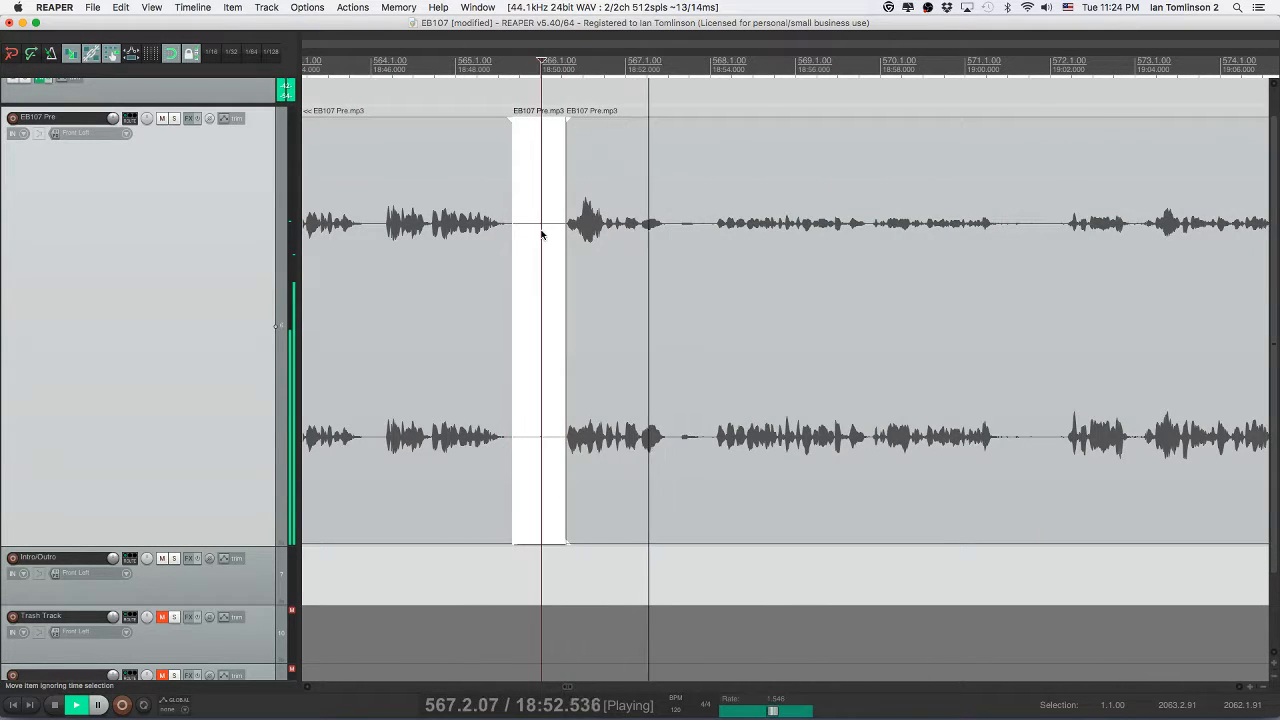
key("Delete")
left_click(579, 232)
key("space")
key("space")
key("super+s")
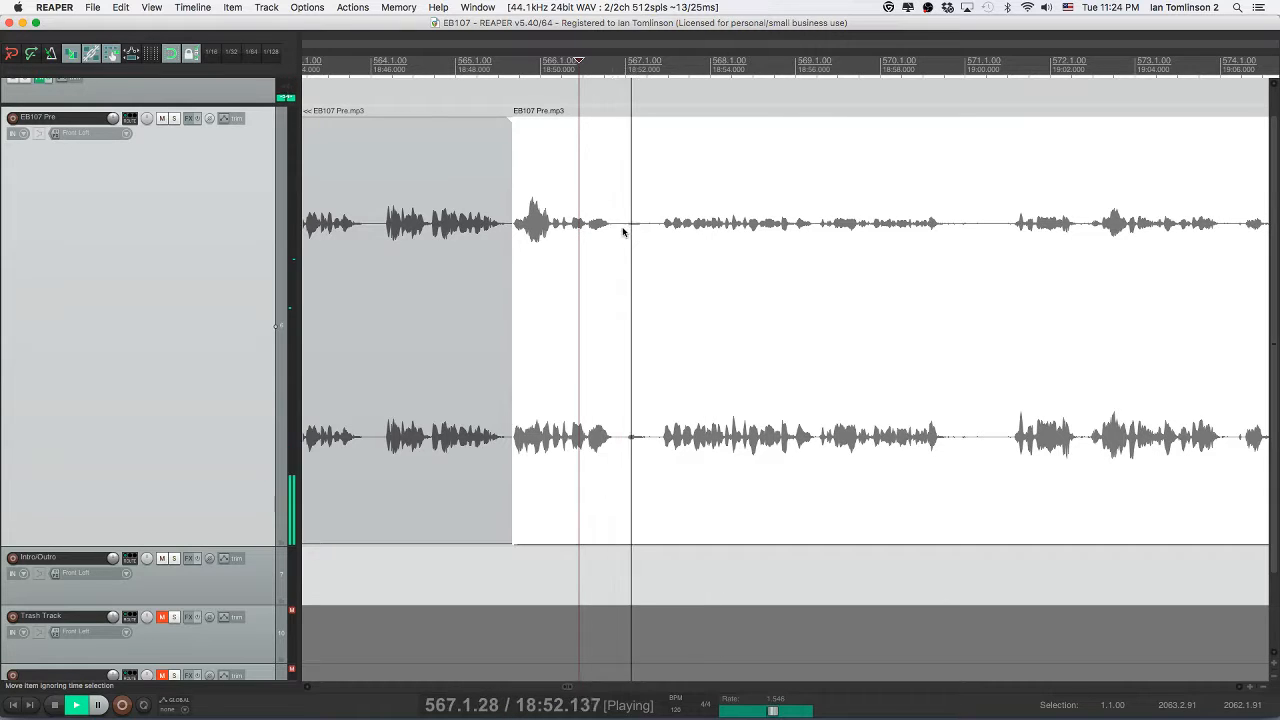
- Split the audio at about 18:51.9, place the edit cursor at about 18:52.9, and save the project
left_click(621, 232)
key("s")
left_click(662, 233)
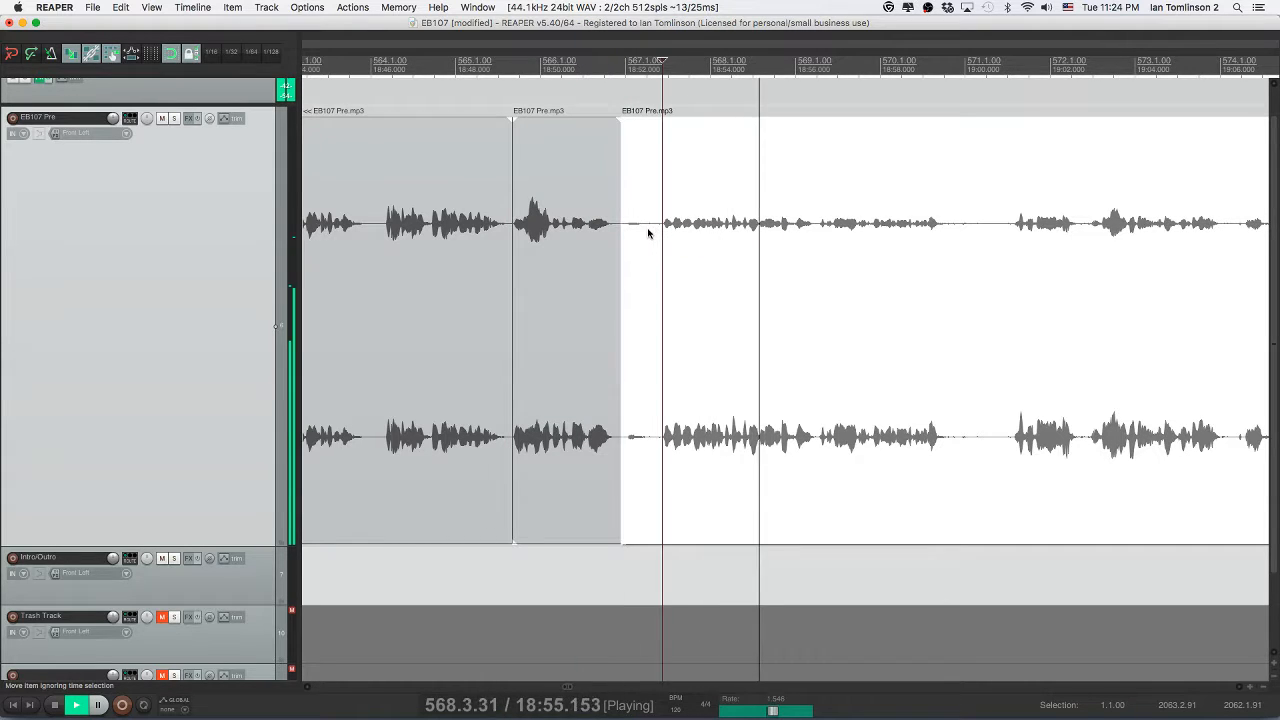
scroll(659, 232, "right", 3)
scroll(655, 233, "right", 3)
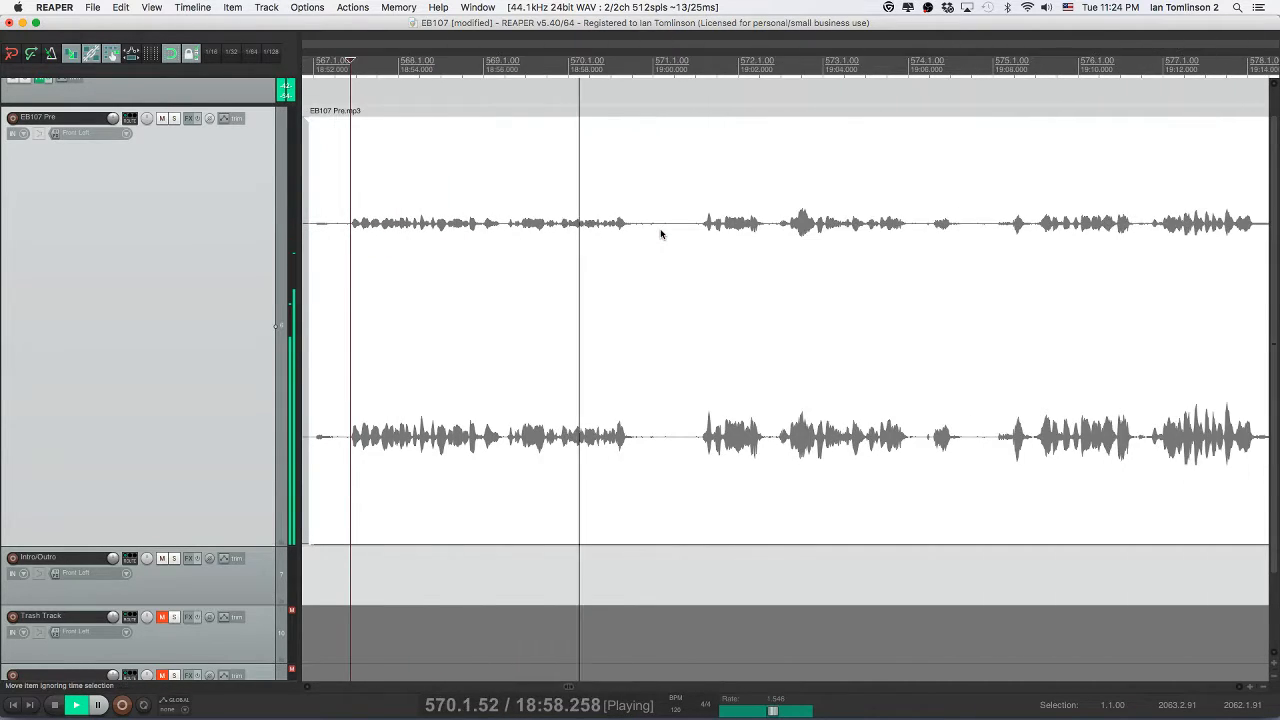
key("super+s")
- Delete the pause between about 18:59.6 and 19:01.0, replay the join from about 18:58.3, and save the project
left_click(634, 233)
key("s")
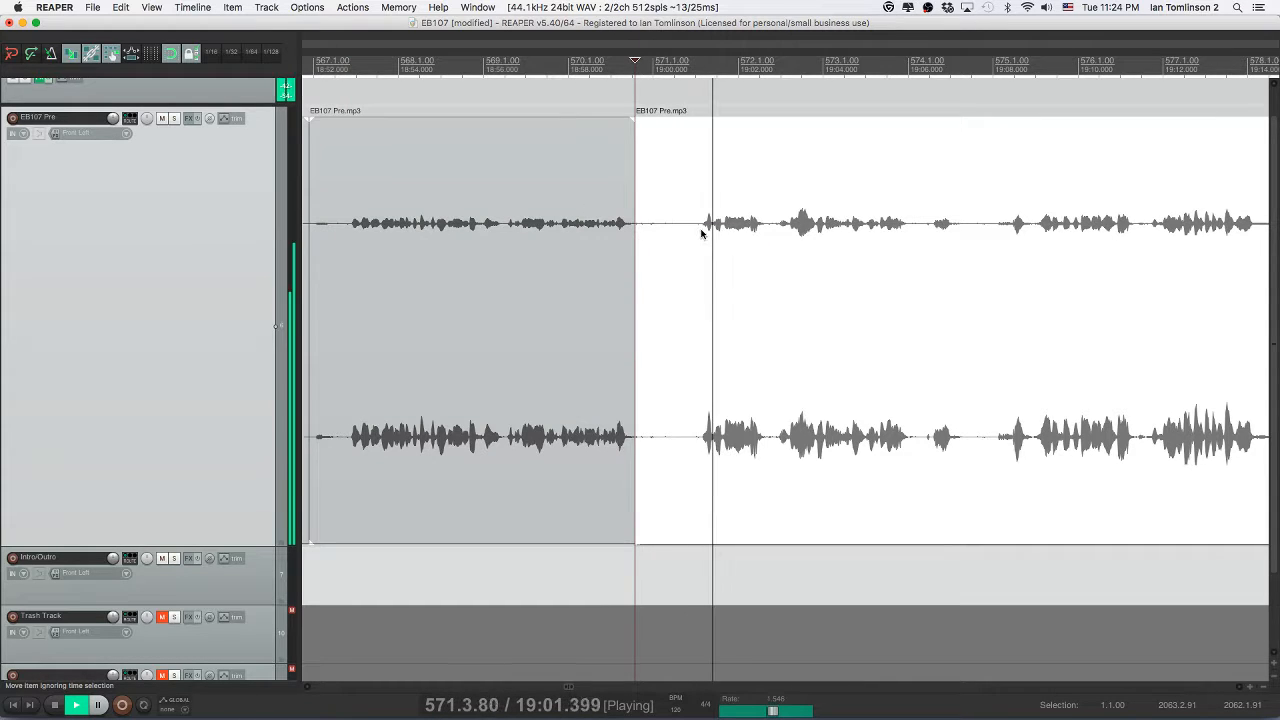
left_click(698, 233)
key("s")
left_click(674, 234)
key("Delete")
left_click(580, 233)
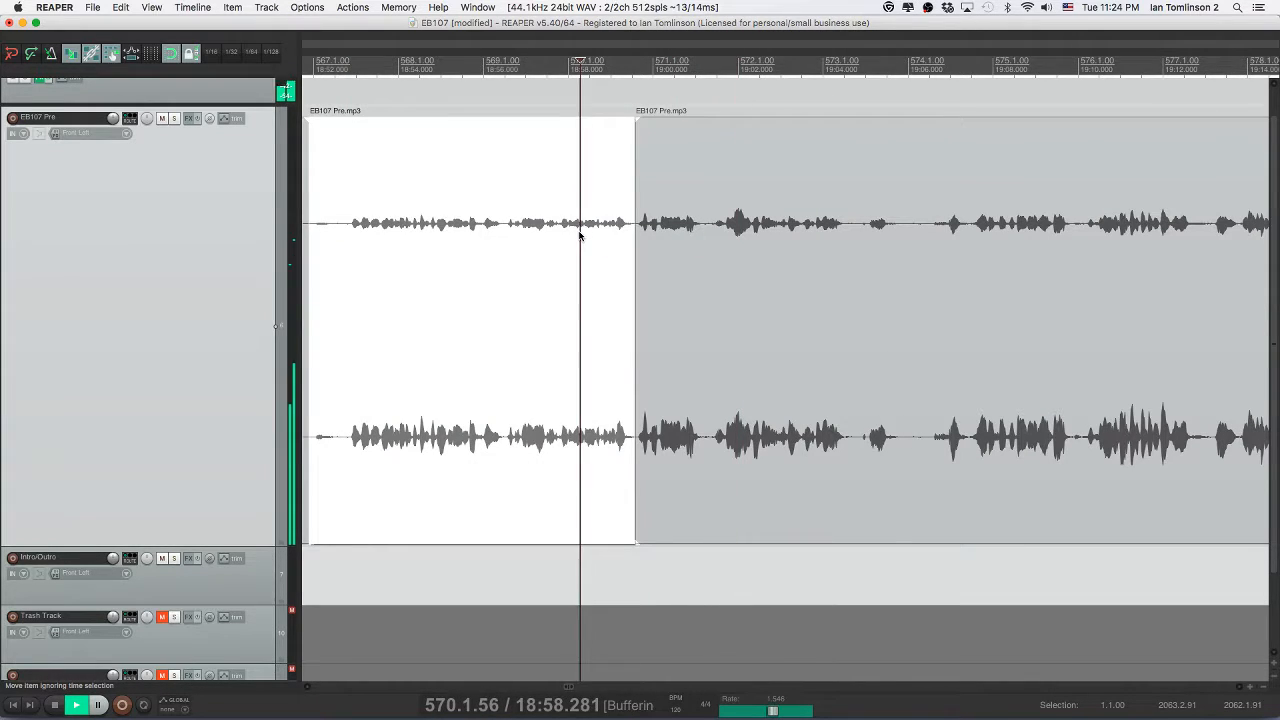
key("super+s")
scroll(580, 233, "right", 2)
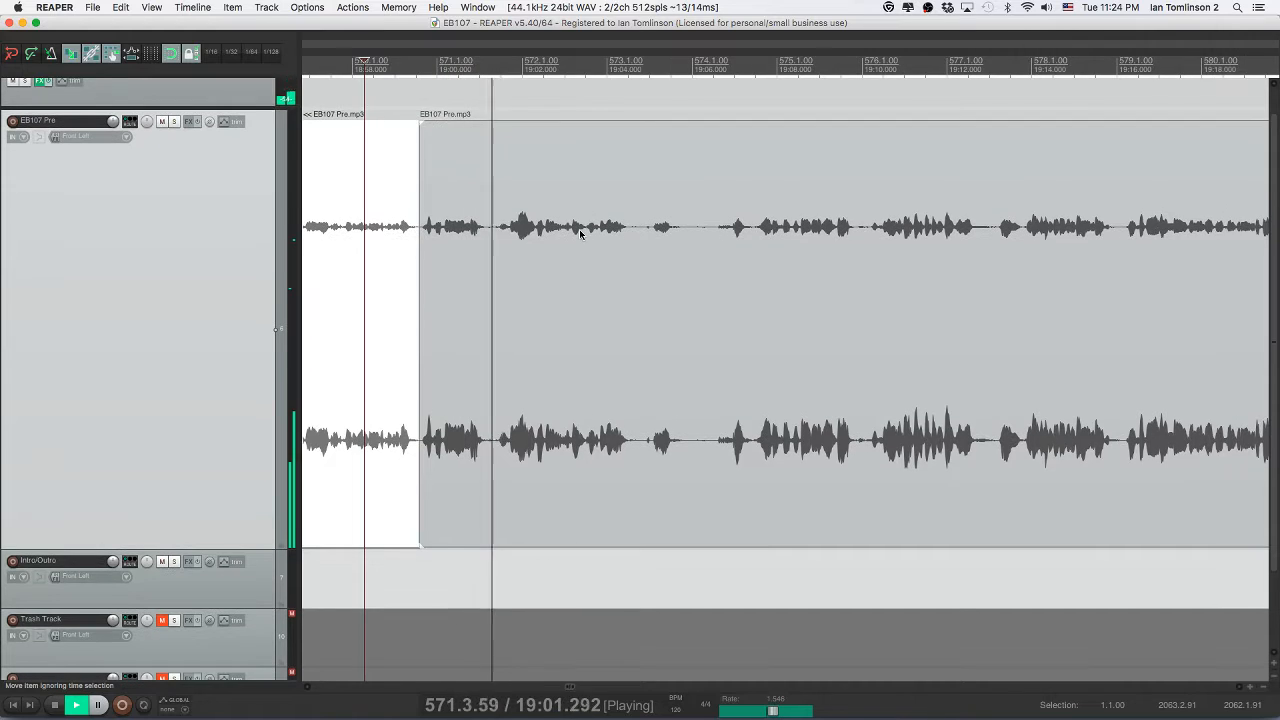
scroll(580, 233, "right", 1)
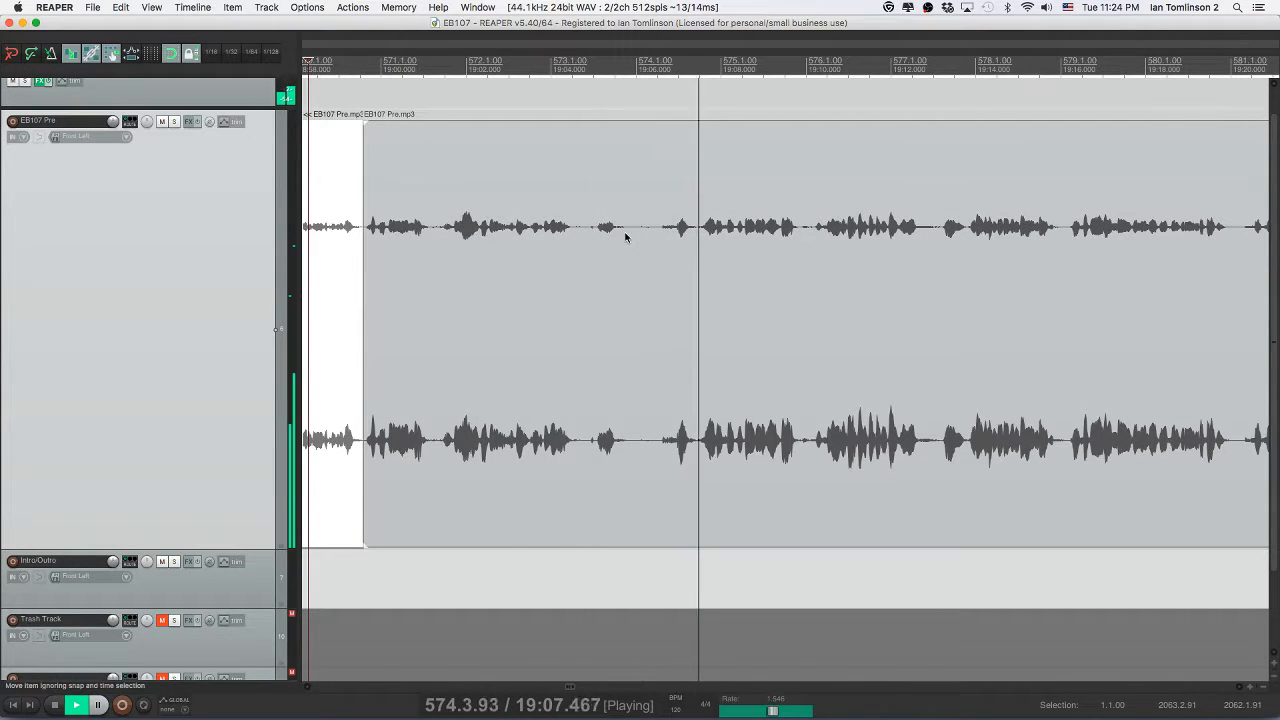
- Delete the audio between about 19:04.8 and 19:07.4, replay the join from about 19:03.3, and save the project
scroll(625, 236, "right", 2)
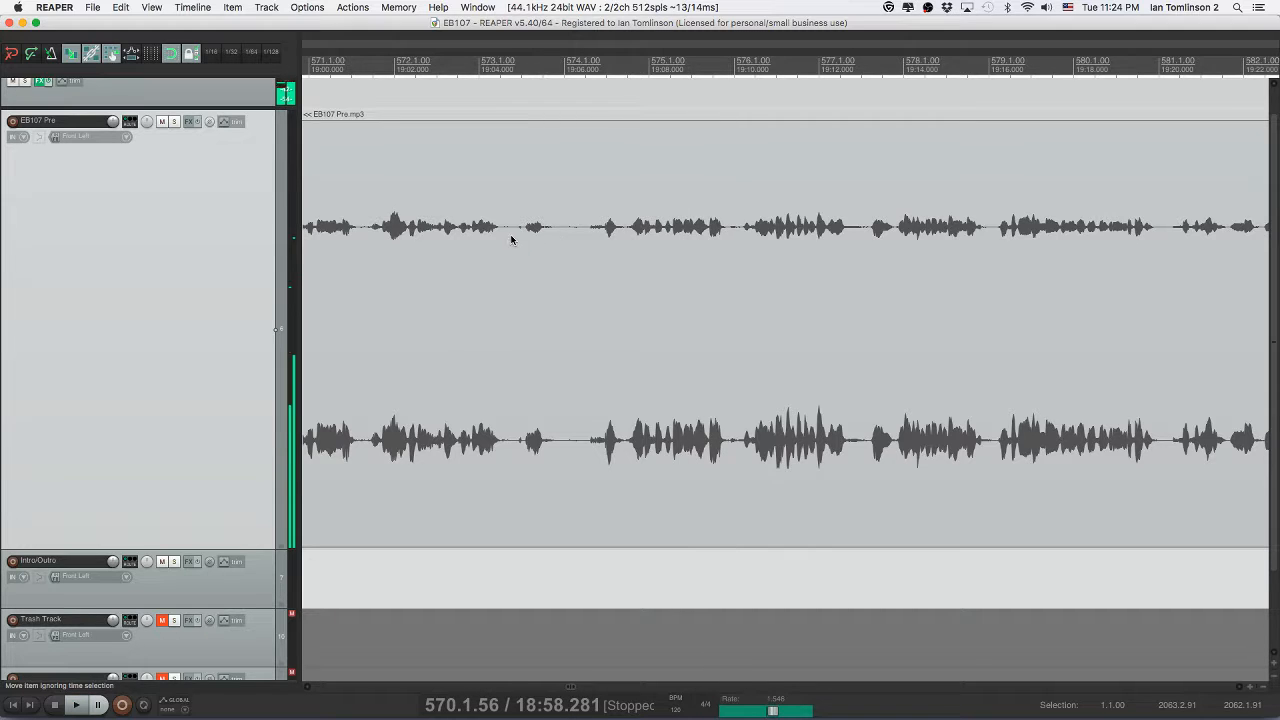
left_click(511, 240)
key("s")
key("s")
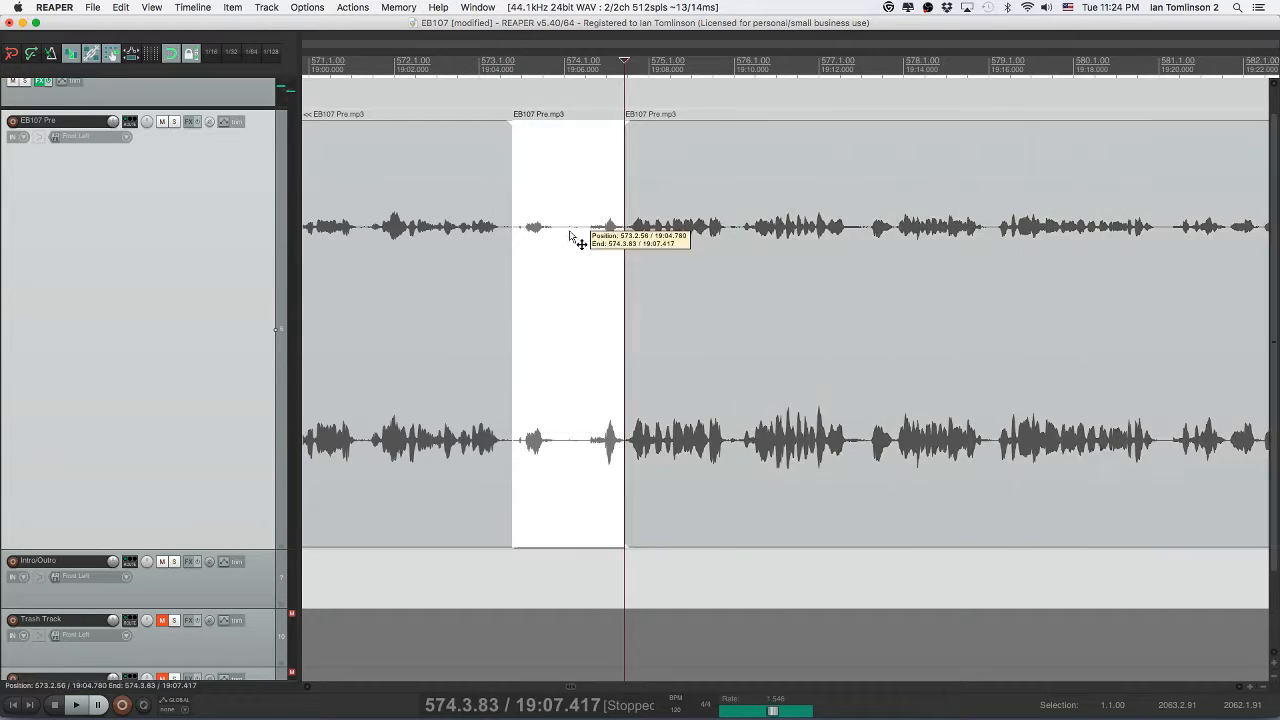
left_click(573, 235)
key("Delete")
left_click(449, 244)
key("space")
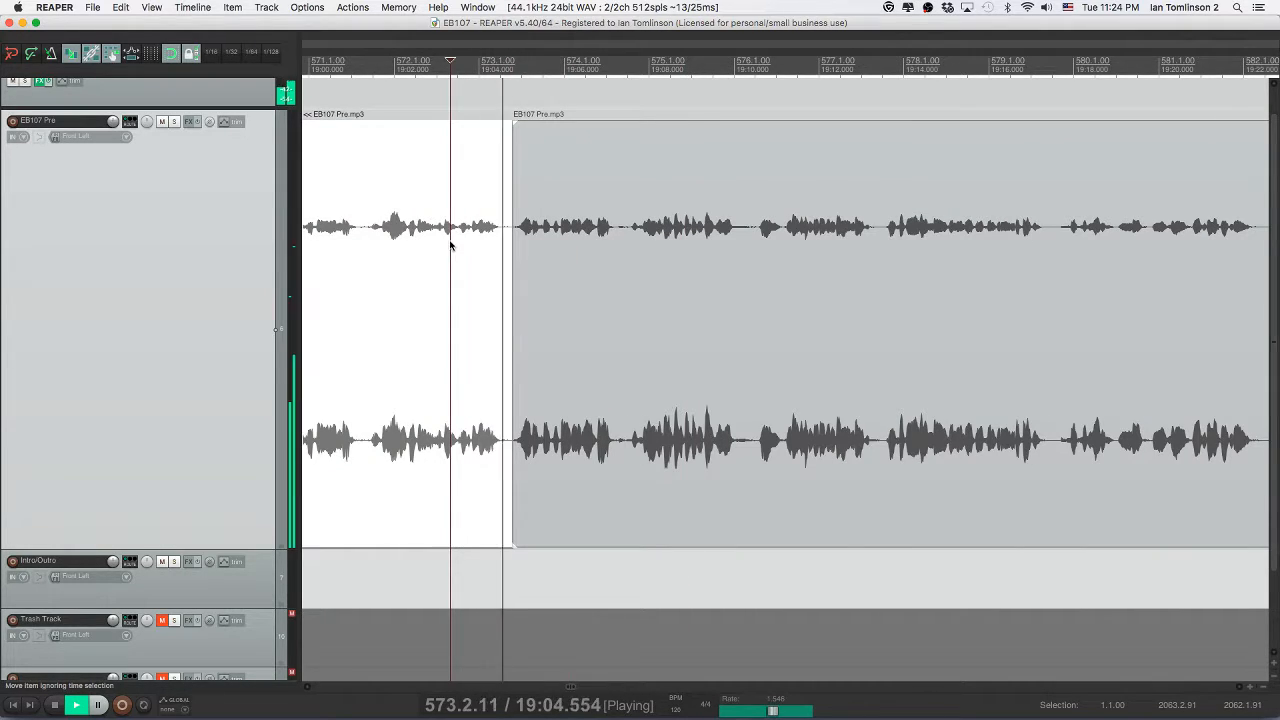
- Delete the short sound between about 19:10.5 and 19:11.2, replay the join from about 19:08.8, and save the project
scroll(450, 244, "right", 3)
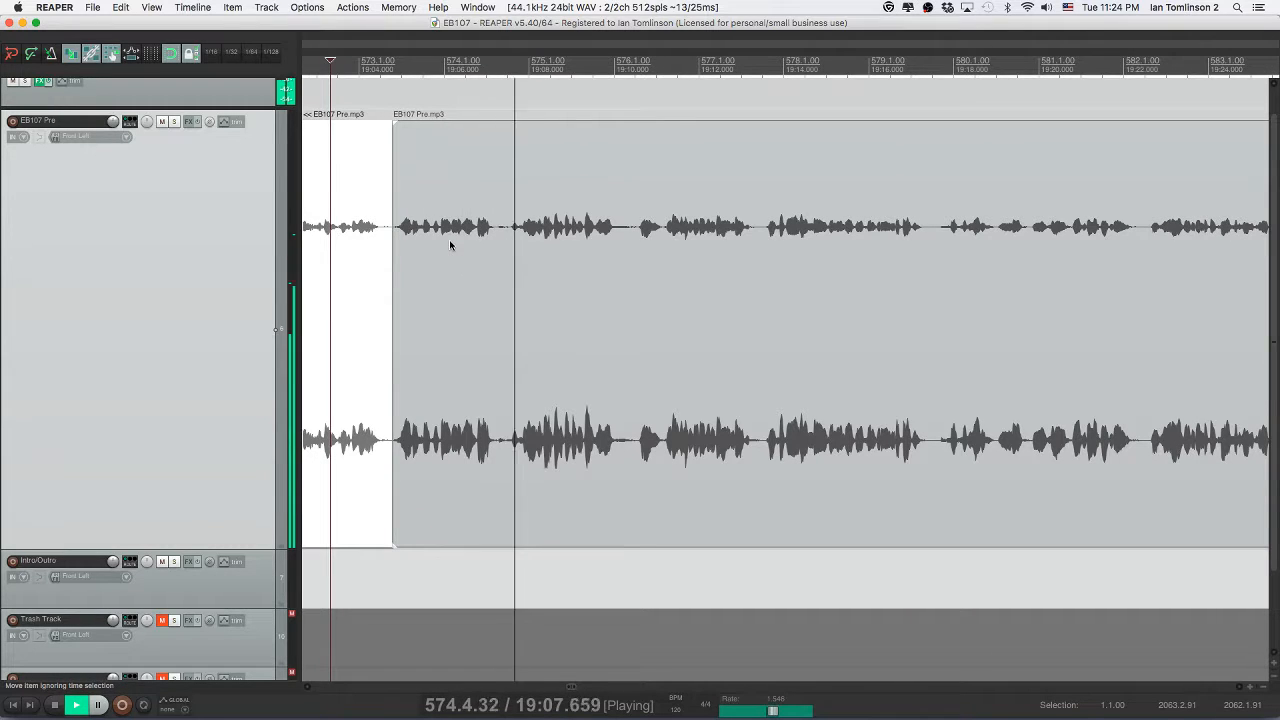
scroll(449, 239, "right", 4)
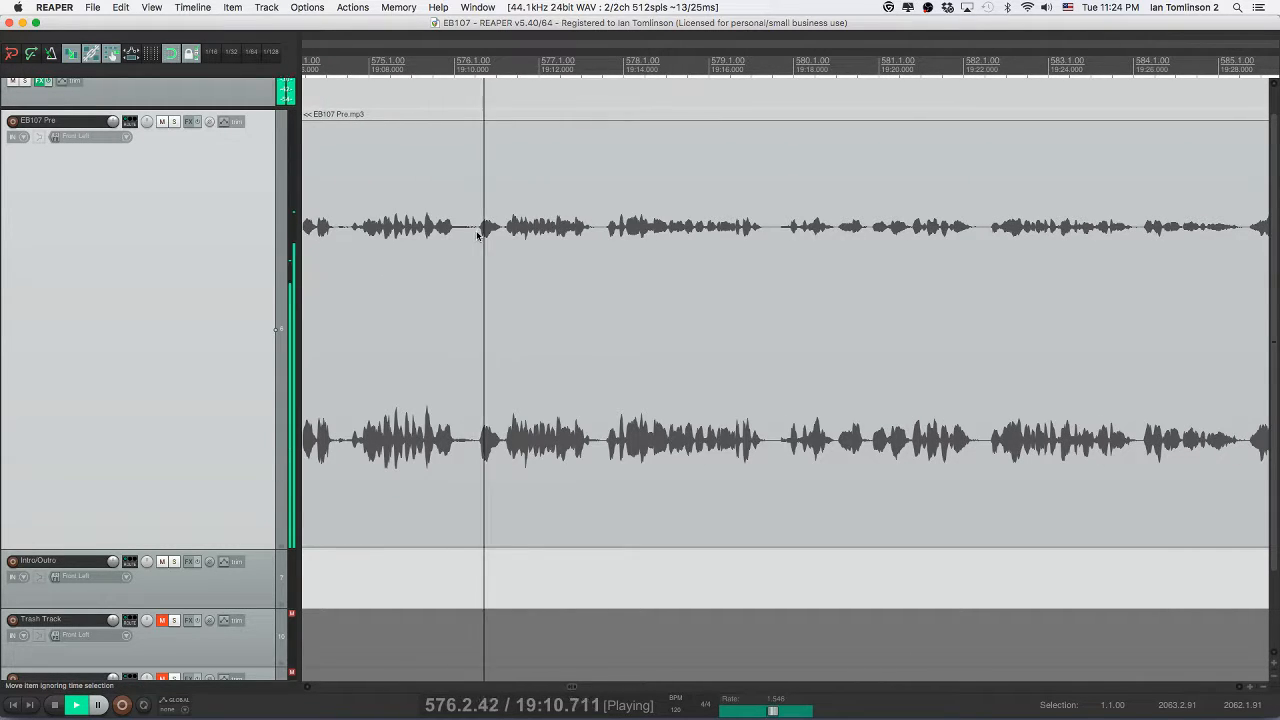
left_click(475, 236)
key("s")
left_click(505, 238)
key("s")
left_click(487, 239)
key("Delete")
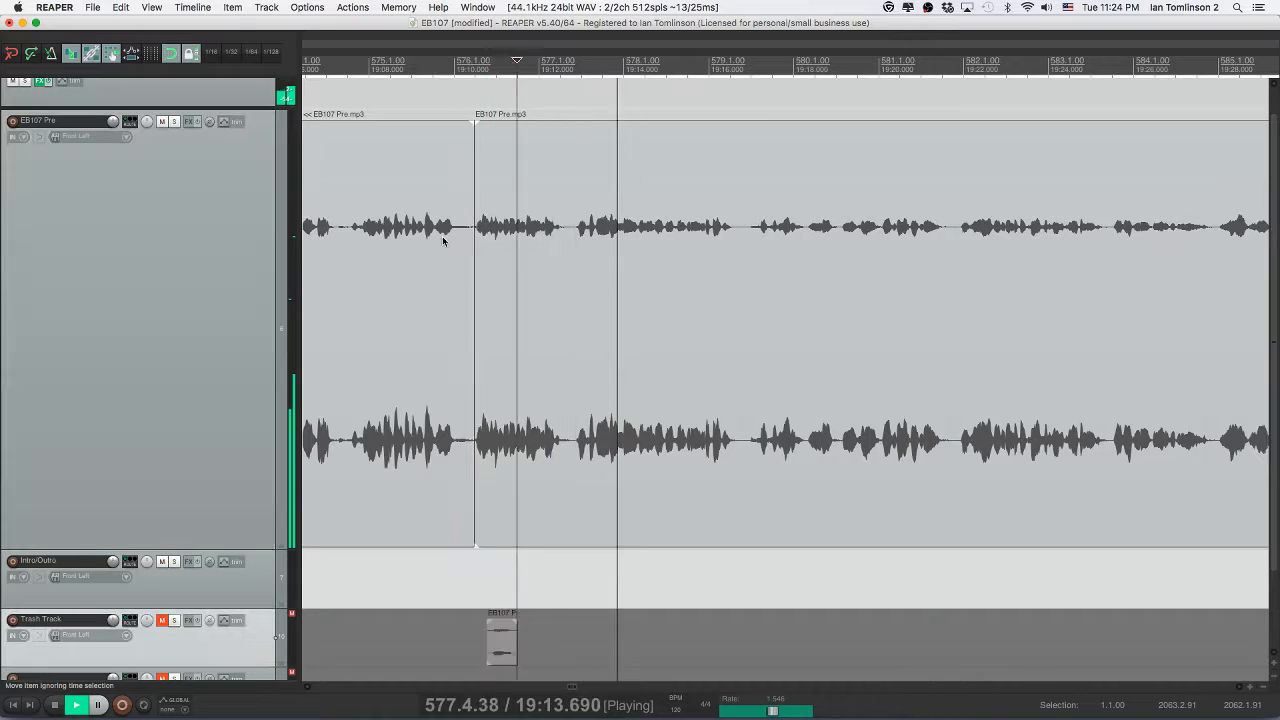
left_click(406, 240)
key("super+s")
- Delete the short sound between about 19:19.1 and 19:19.6, replay the join from about 19:18.3, and save the project
scroll(406, 241, "right", 2)
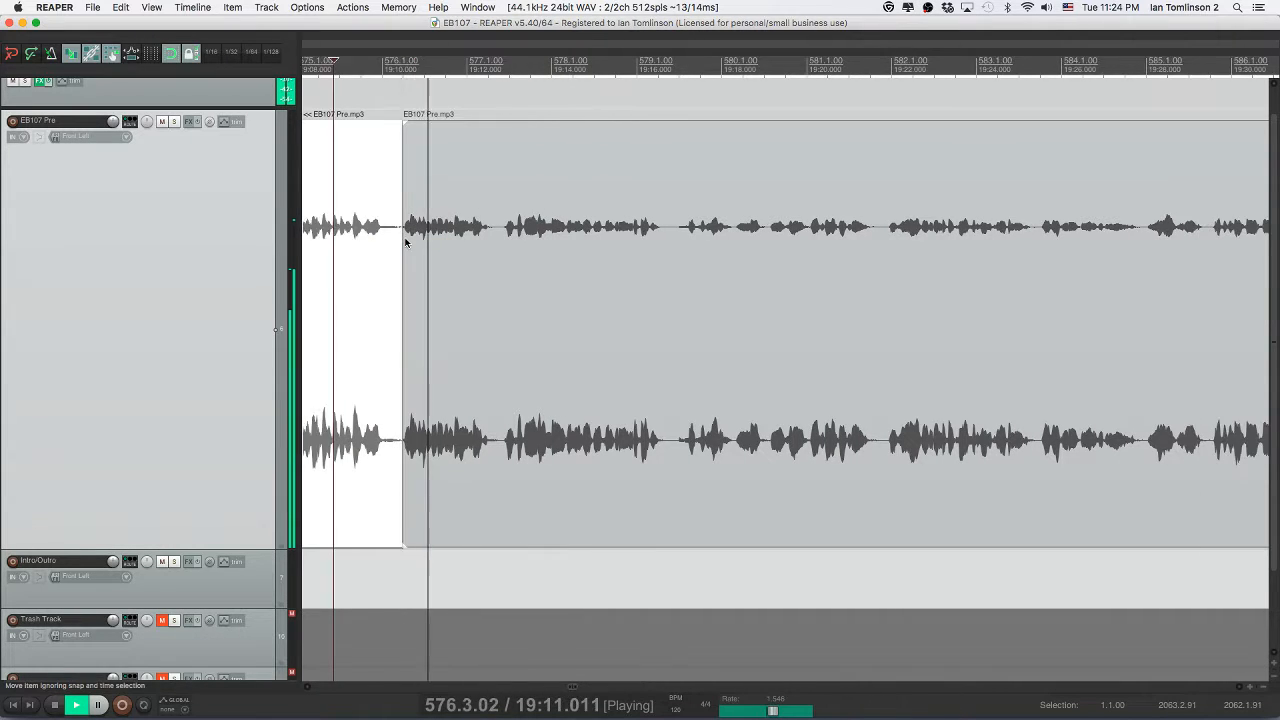
scroll(405, 241, "right", 2)
scroll(405, 241, "right", 1)
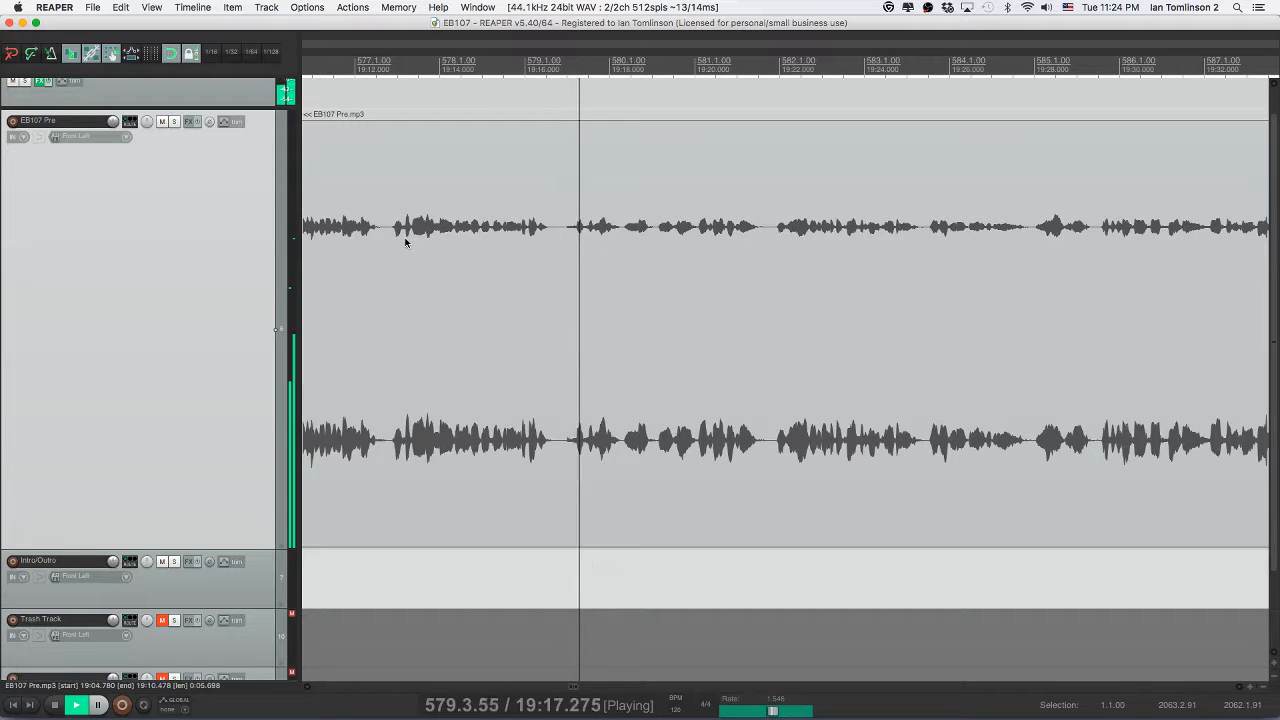
scroll(405, 241, "right", 4)
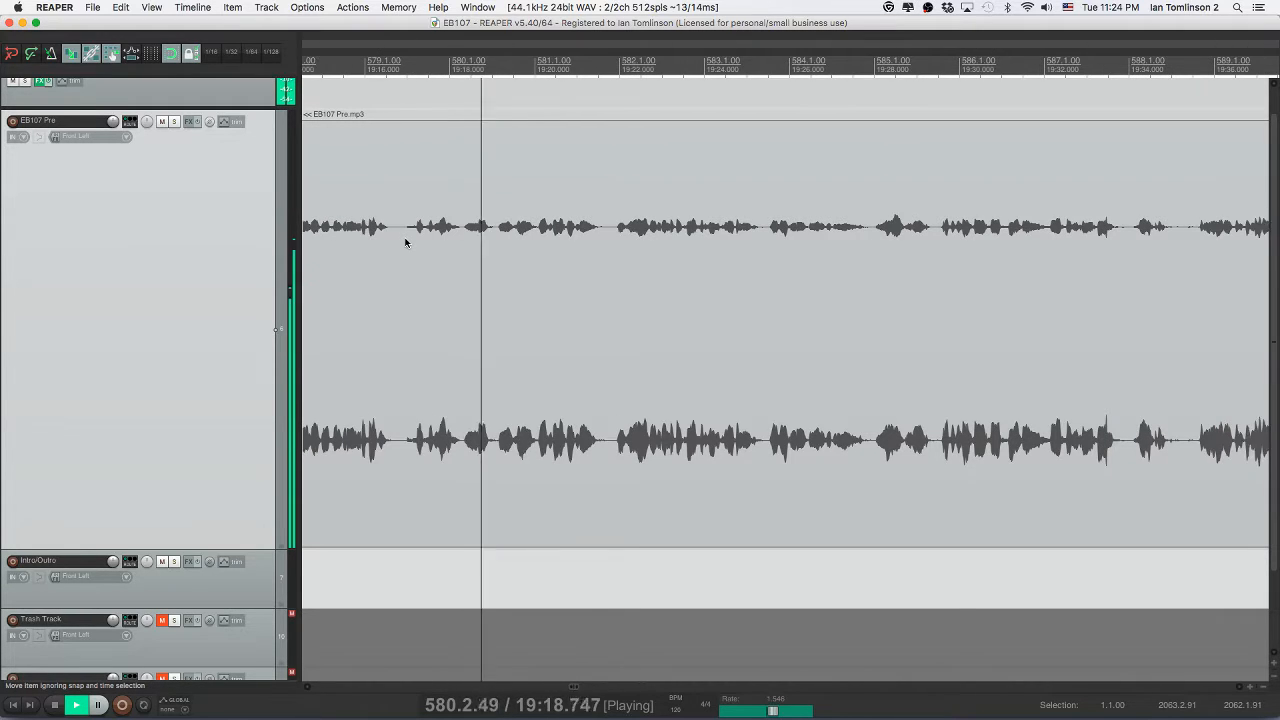
left_click(507, 230)
key("s")
left_click(486, 232)
key("s")
left_click(497, 234)
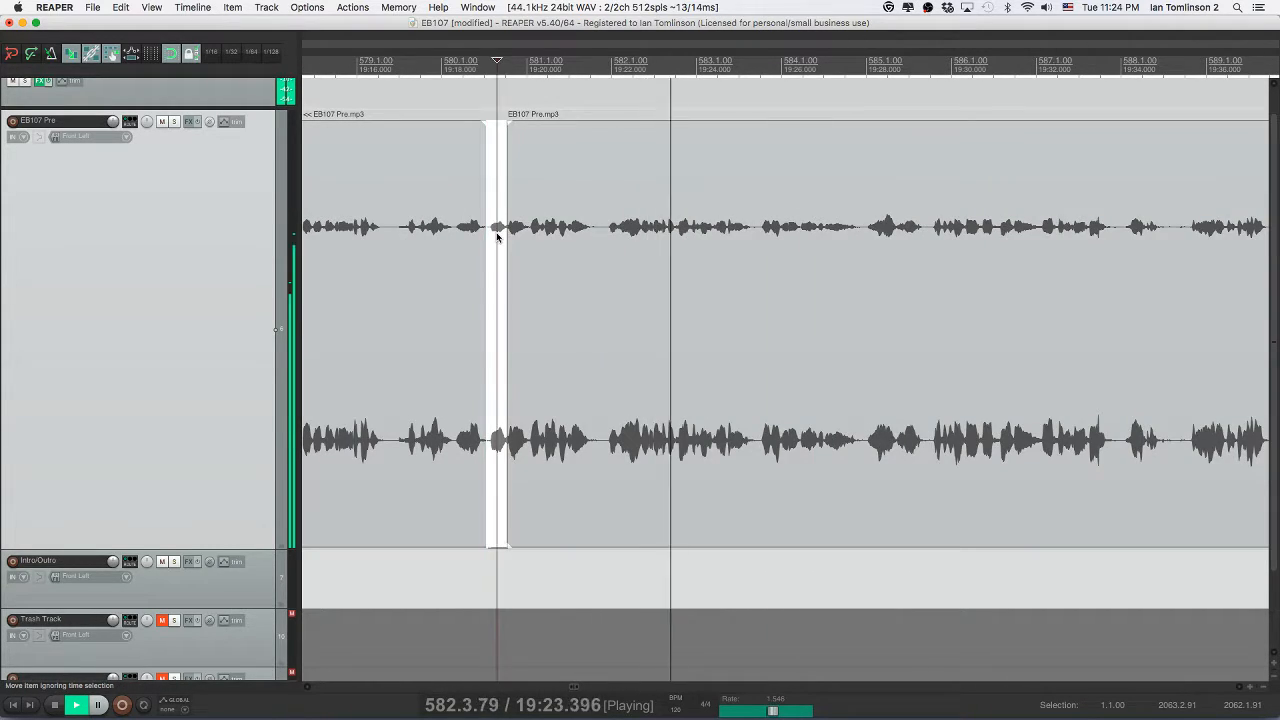
key("Delete")
left_click(458, 245)
key("super+s")
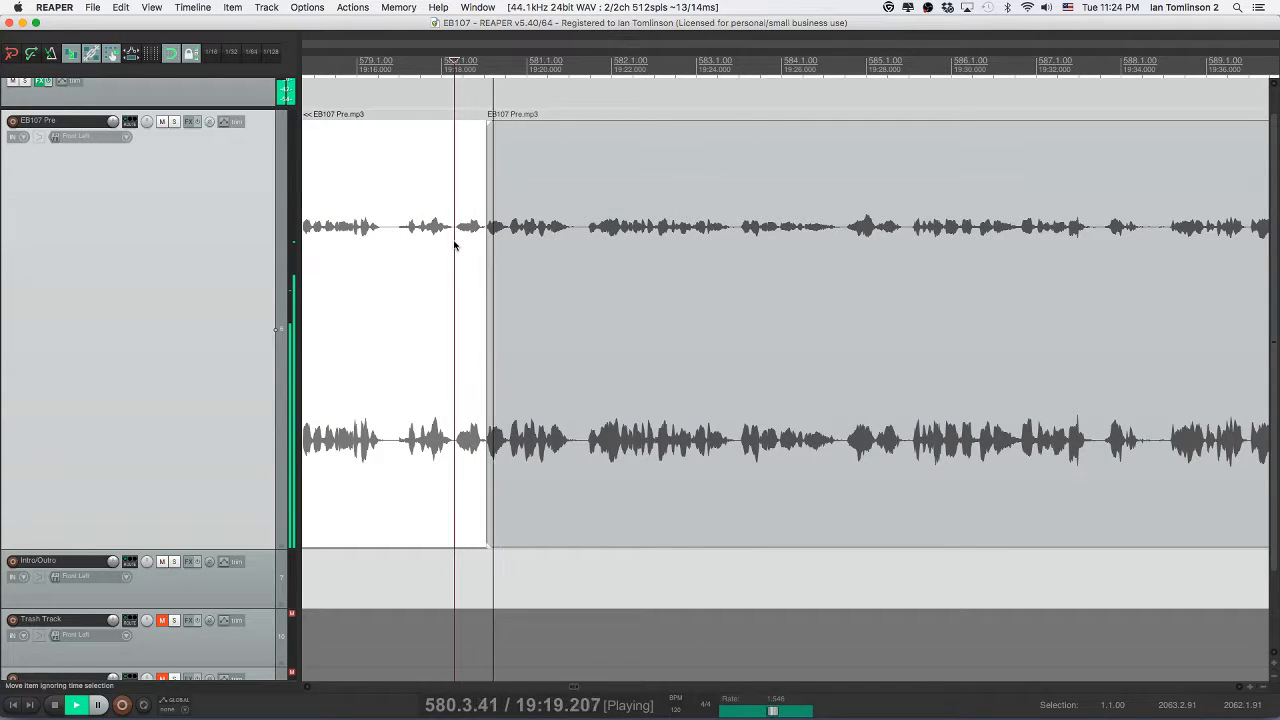
- Delete the short sound between about 19:21.4 and 19:21.7, replay the join from about 19:19.9, and save the project
scroll(563, 245, "right", 2)
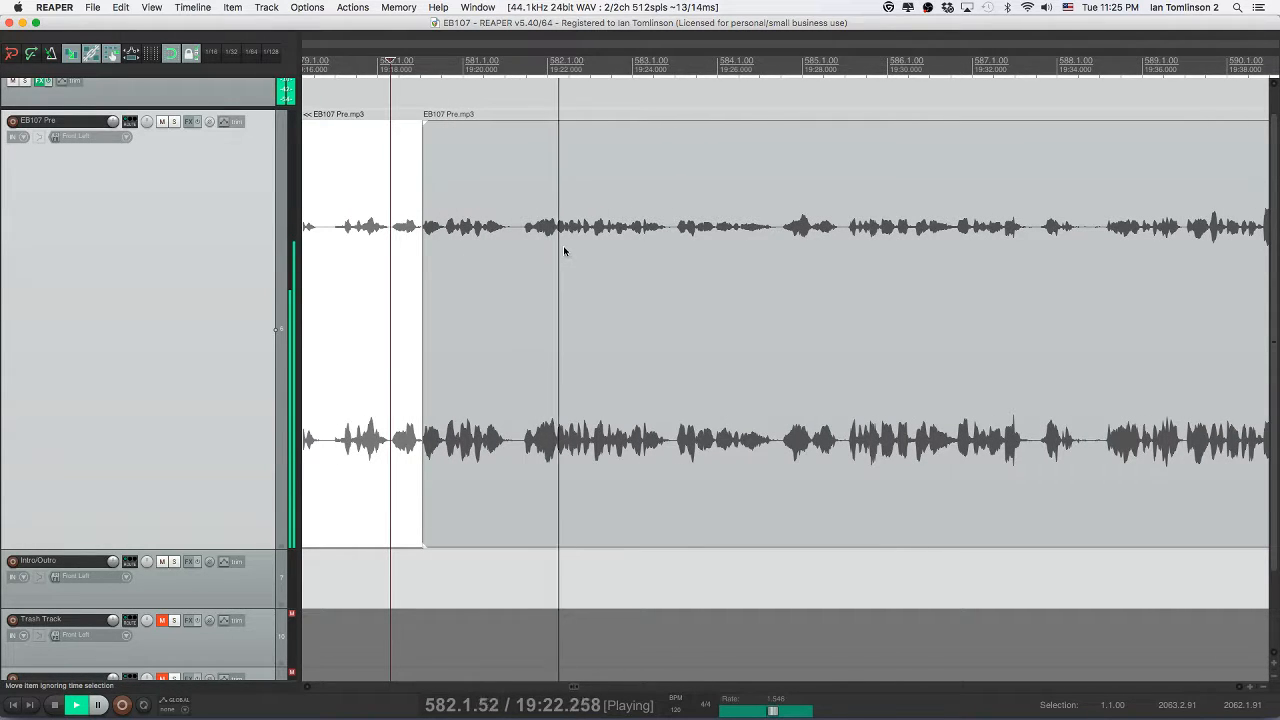
key("space")
left_click(535, 230)
key("s")
left_click(521, 230)
key("s")
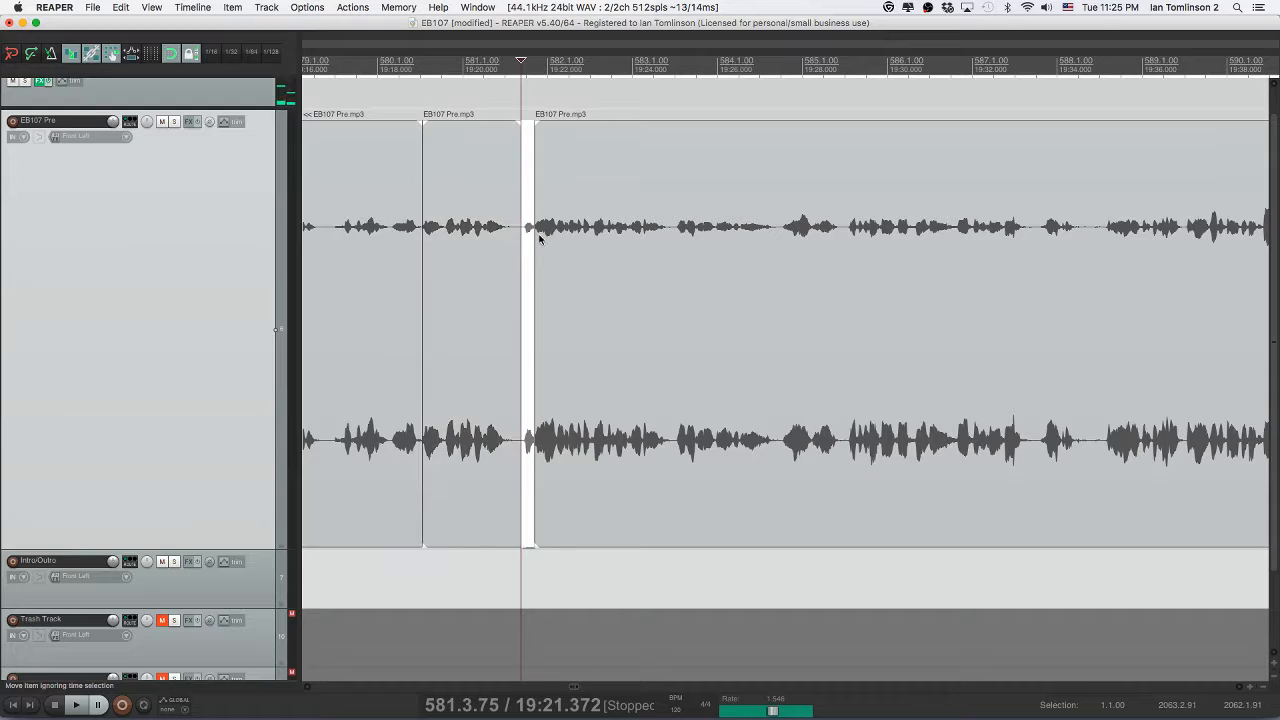
key("Delete")
left_click(459, 230)
key("space")
key("super+s")
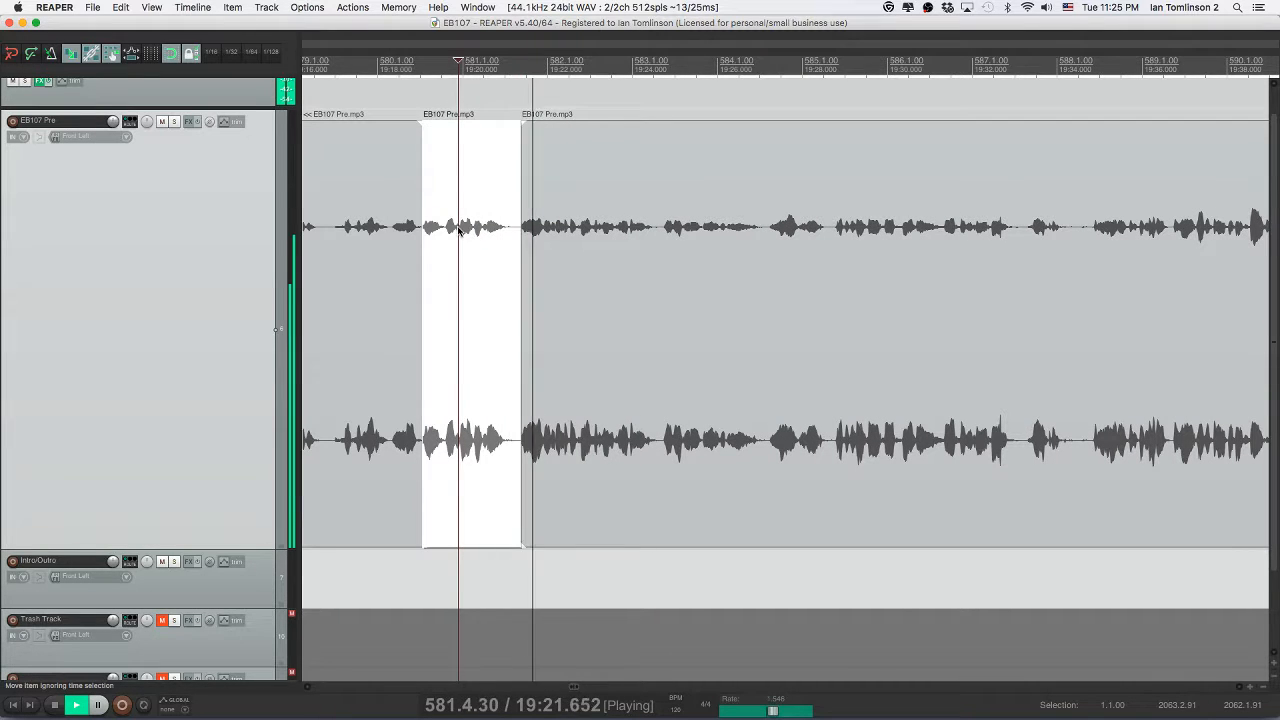
- Move the later audio slightly earlier to overlap the join at about 19:21.4, replay from about 19:20.3, and save the project
scroll(605, 250, "right", 1)
key("space")
left_click(587, 257)
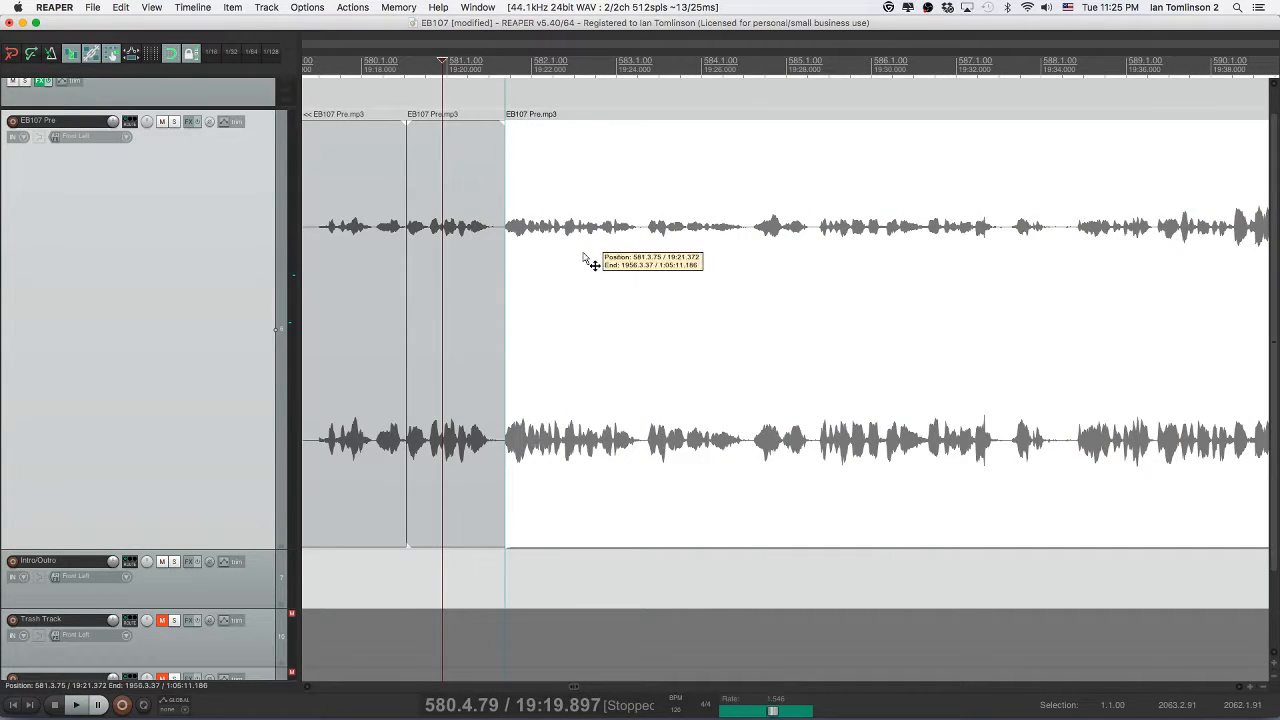
key("super+z")
left_click(461, 237)
key("space")
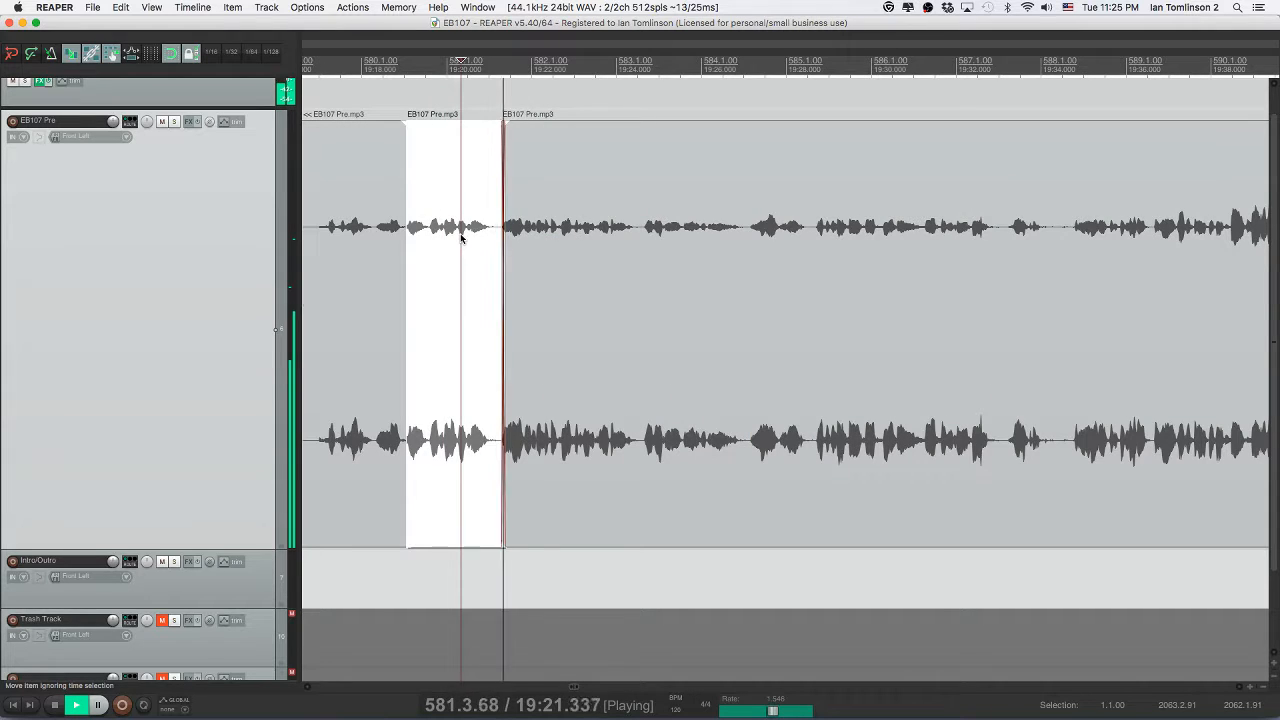
left_click(686, 236)
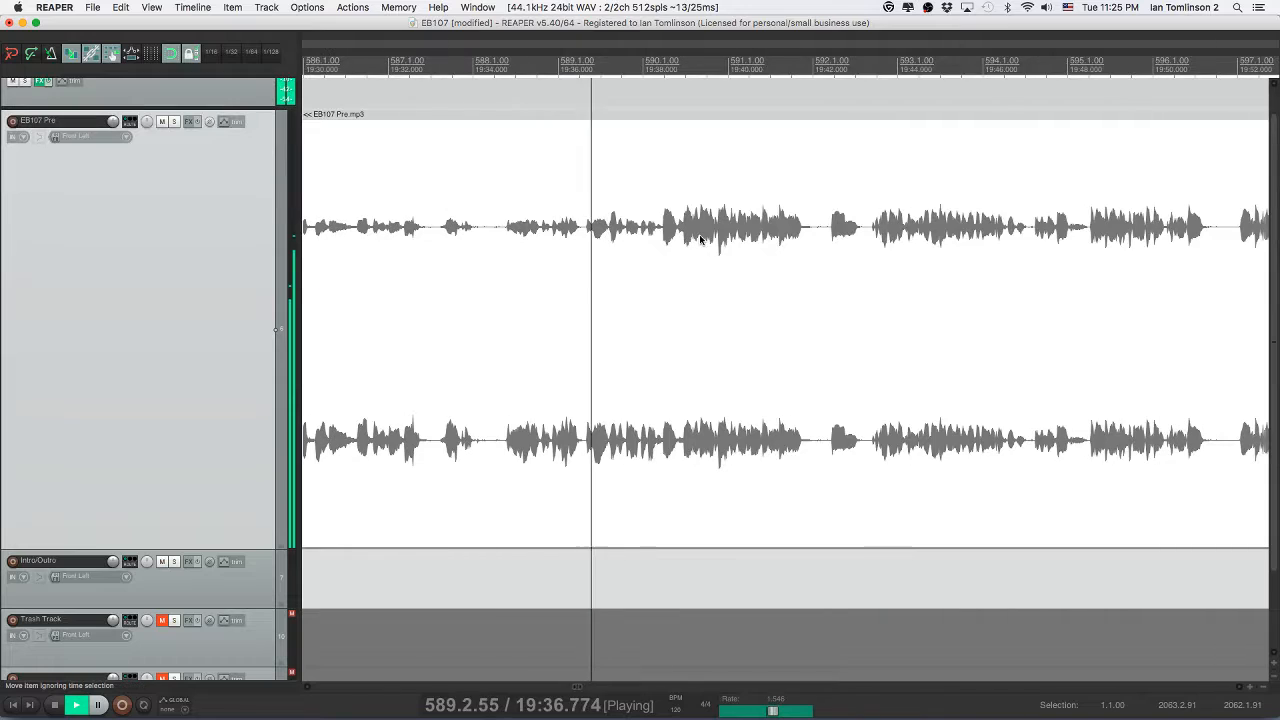
key("super+s")
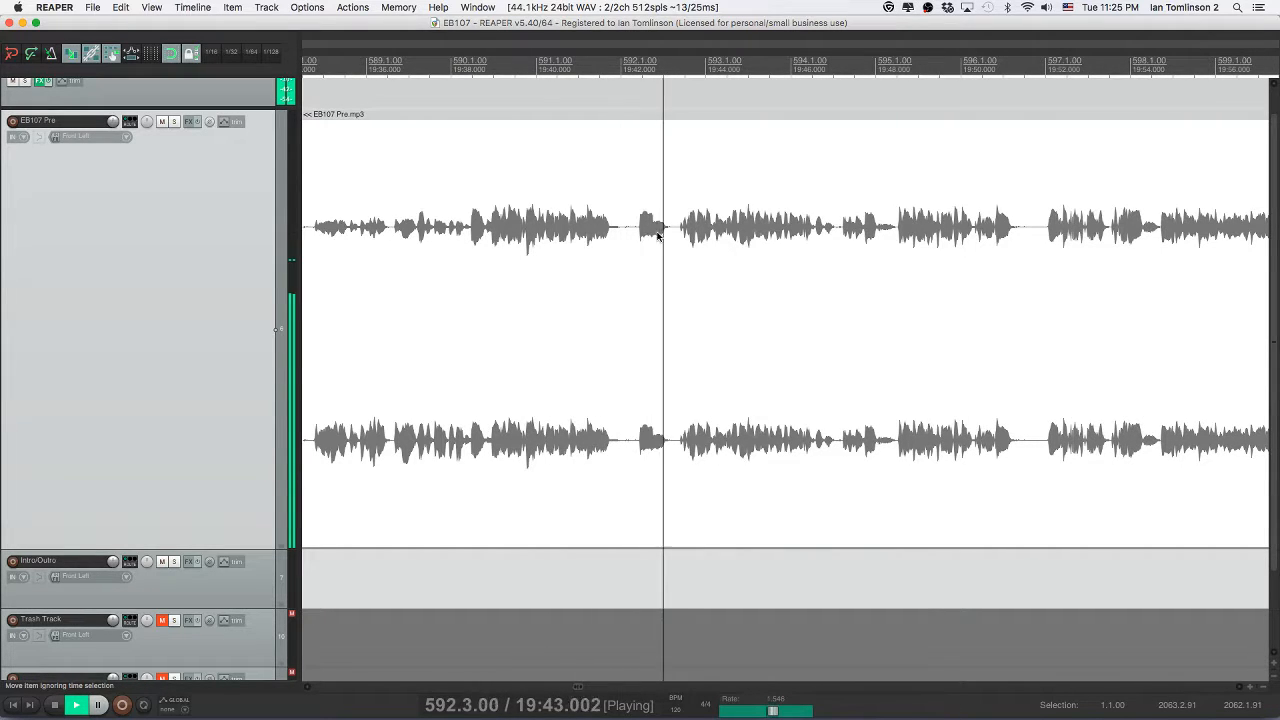
- Delete the isolated word between about 19:42.0 and 19:43.2, continue playback from about 19:49.4, and save the project
left_click(621, 231)
key("s")
left_click(673, 236)
key("s")
left_click(655, 236)
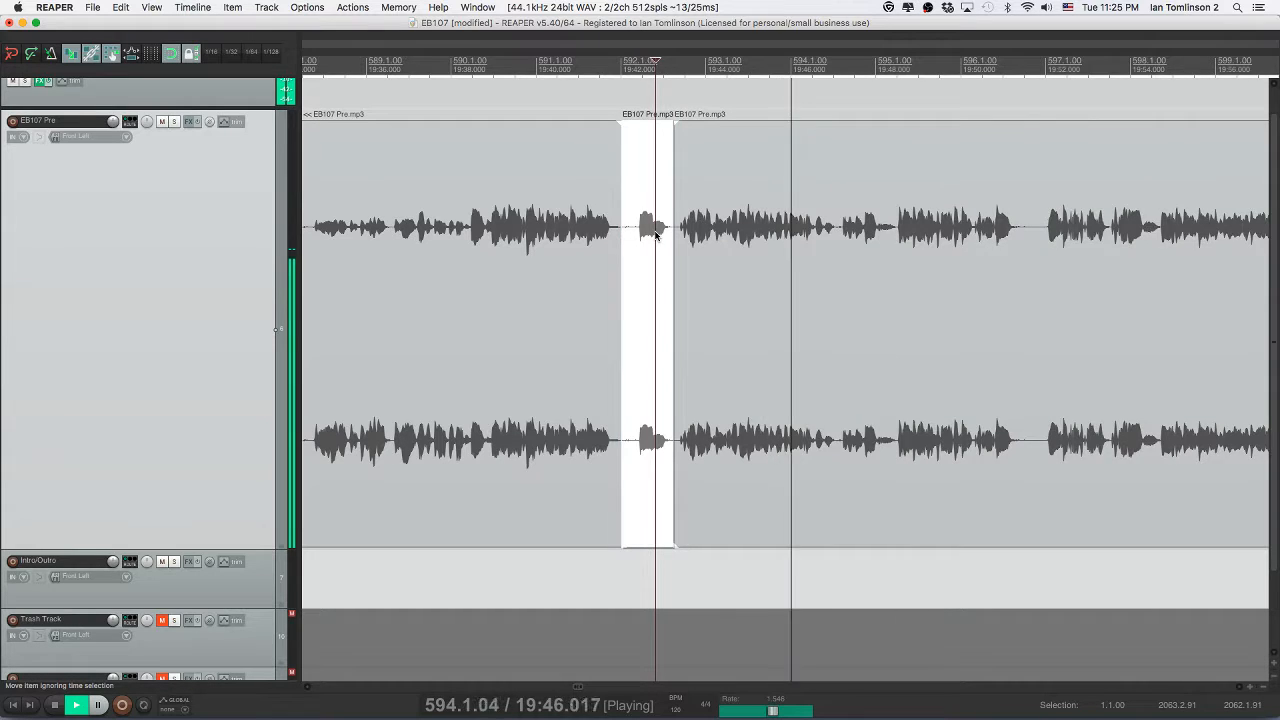
key("Delete")
left_click(799, 238)
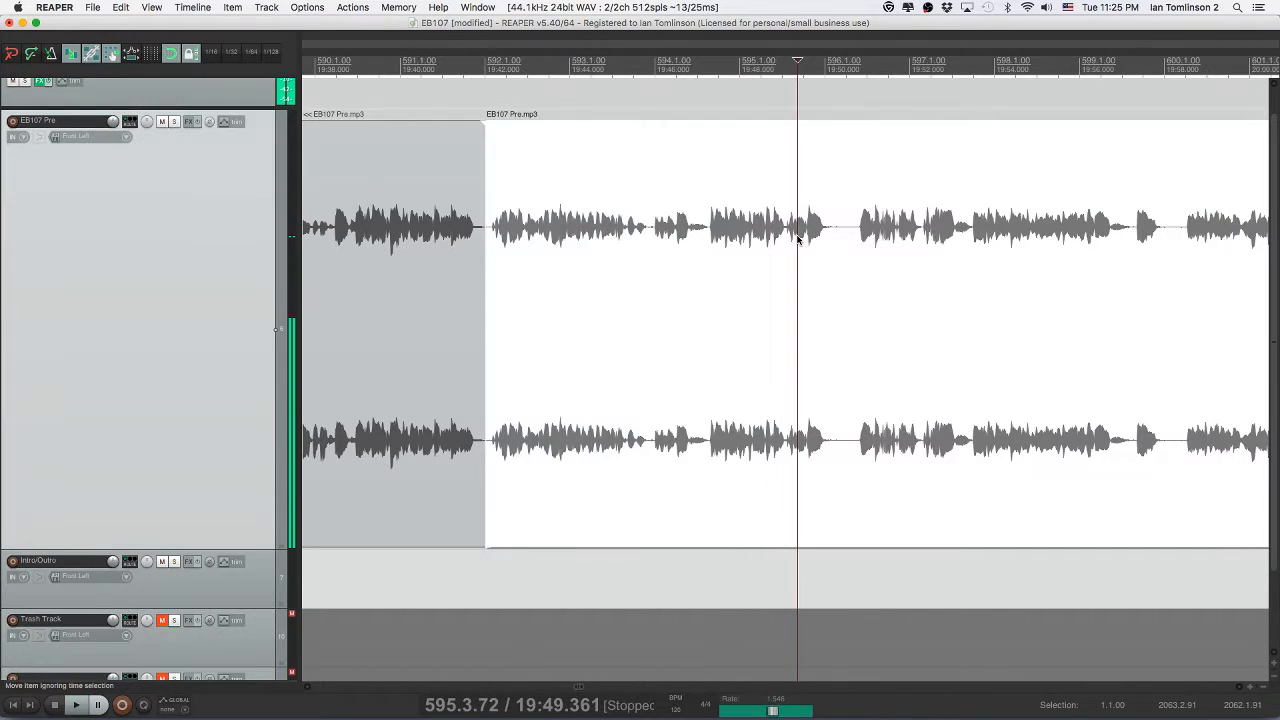
key("super+s")
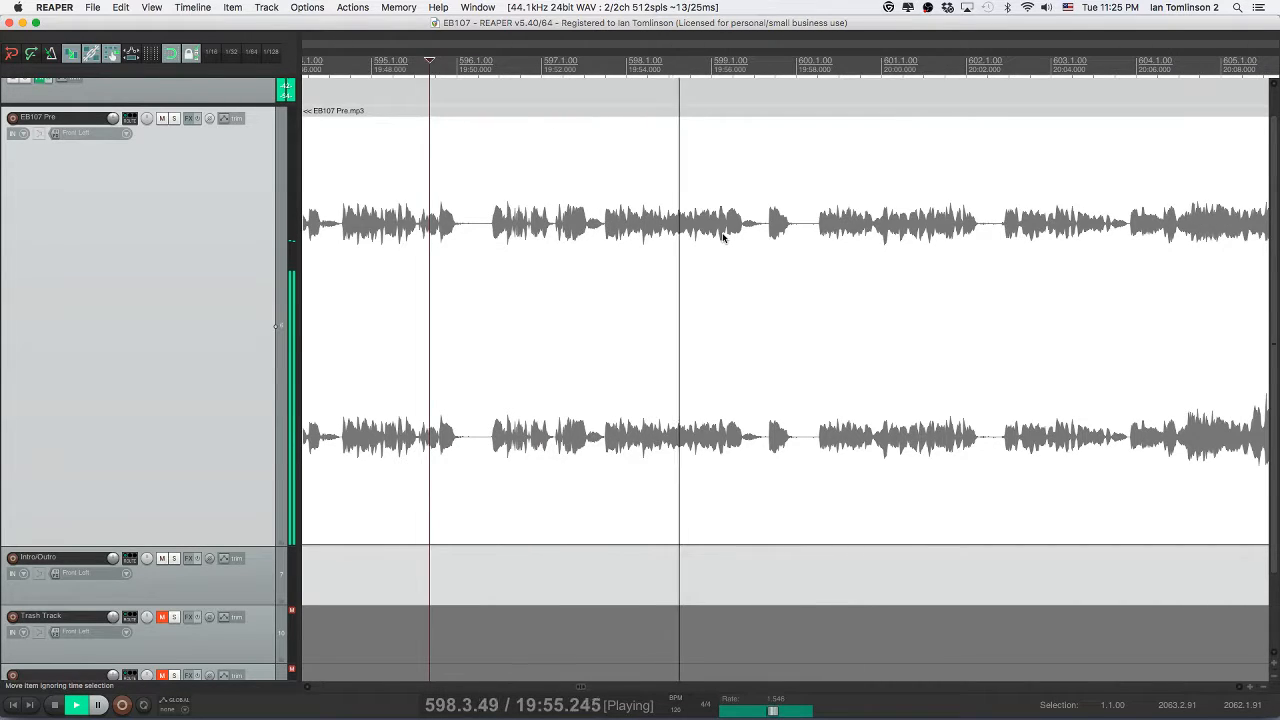
- Delete the short sound between about 19:56.7 and 19:57.1
left_click(600, 229)
key("s")
left_click(616, 232)
key("s")
left_click(608, 232)
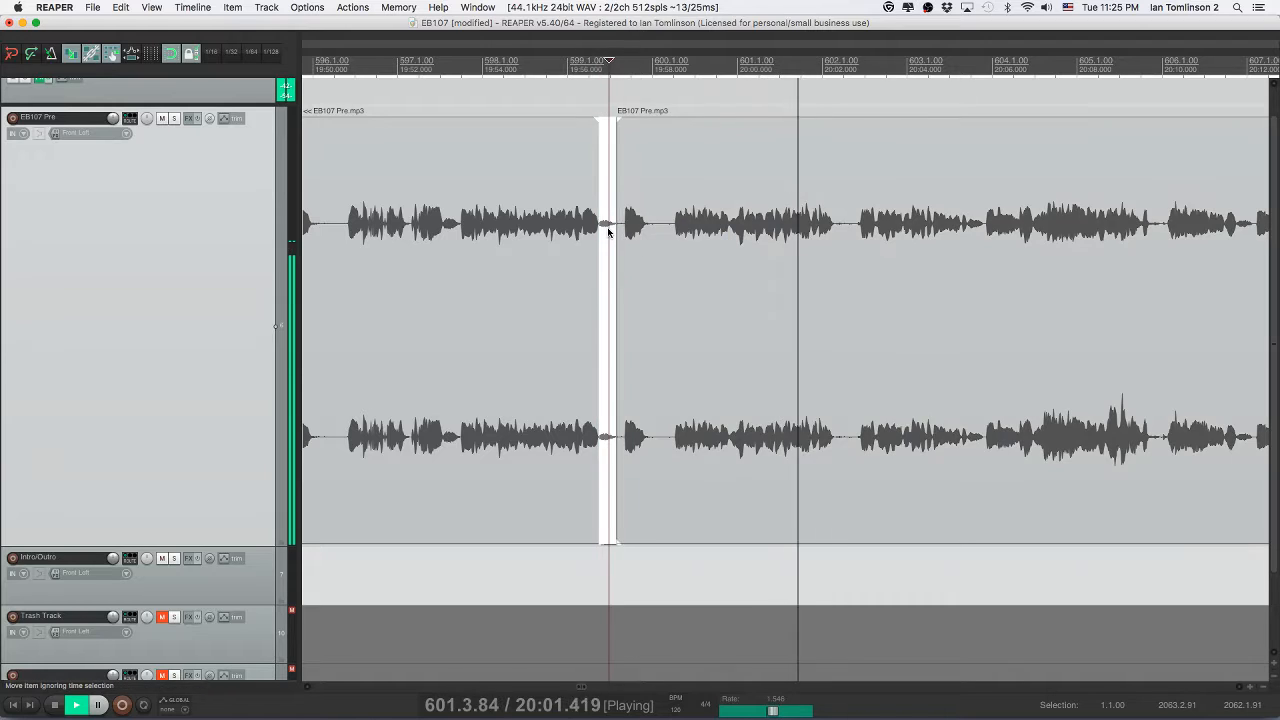
key("Delete")
- Move the later audio slightly earlier to overlap the join at about 19:56.7, replay from about 19:56.3, and save the project
key("space")
left_click(612, 233)
left_click_drag(600, 234, 612, 246)
left_click(614, 239)
left_click(581, 229)
key("space")
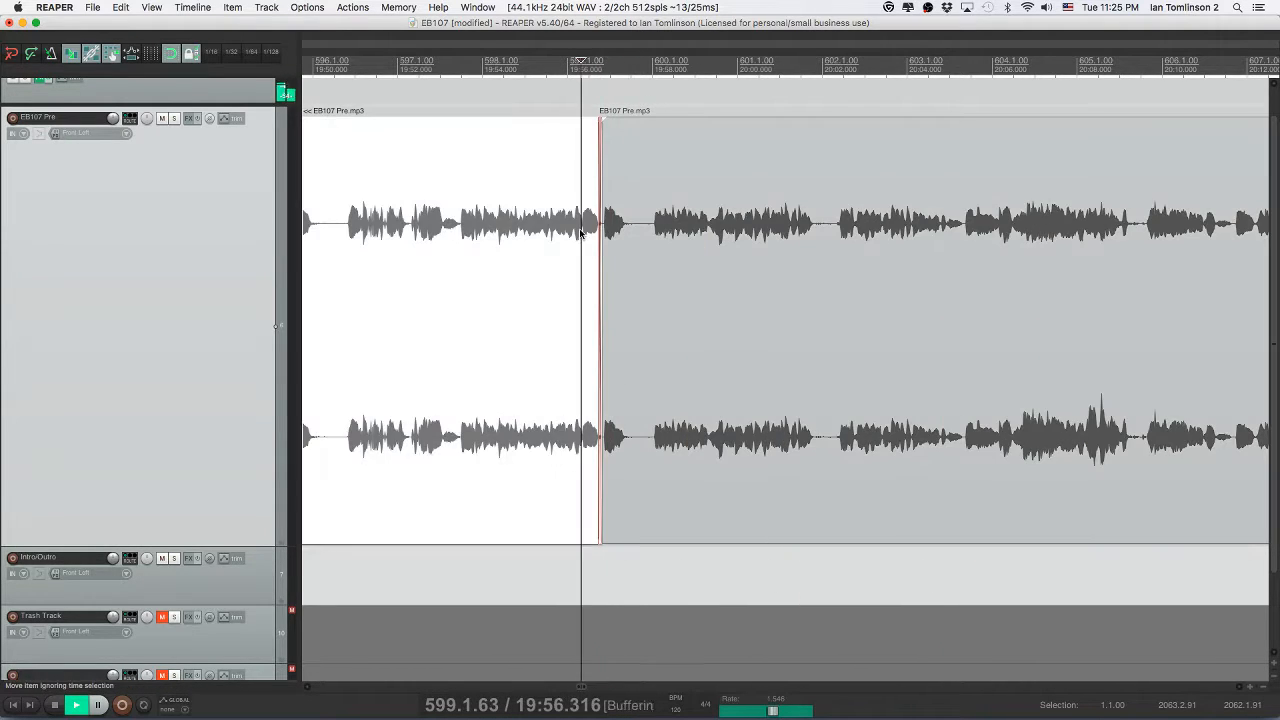
key("ctrl+s")
- Split the audio at about 19:57.5, right after the short word, and save the project
left_click(630, 230)
key("s")
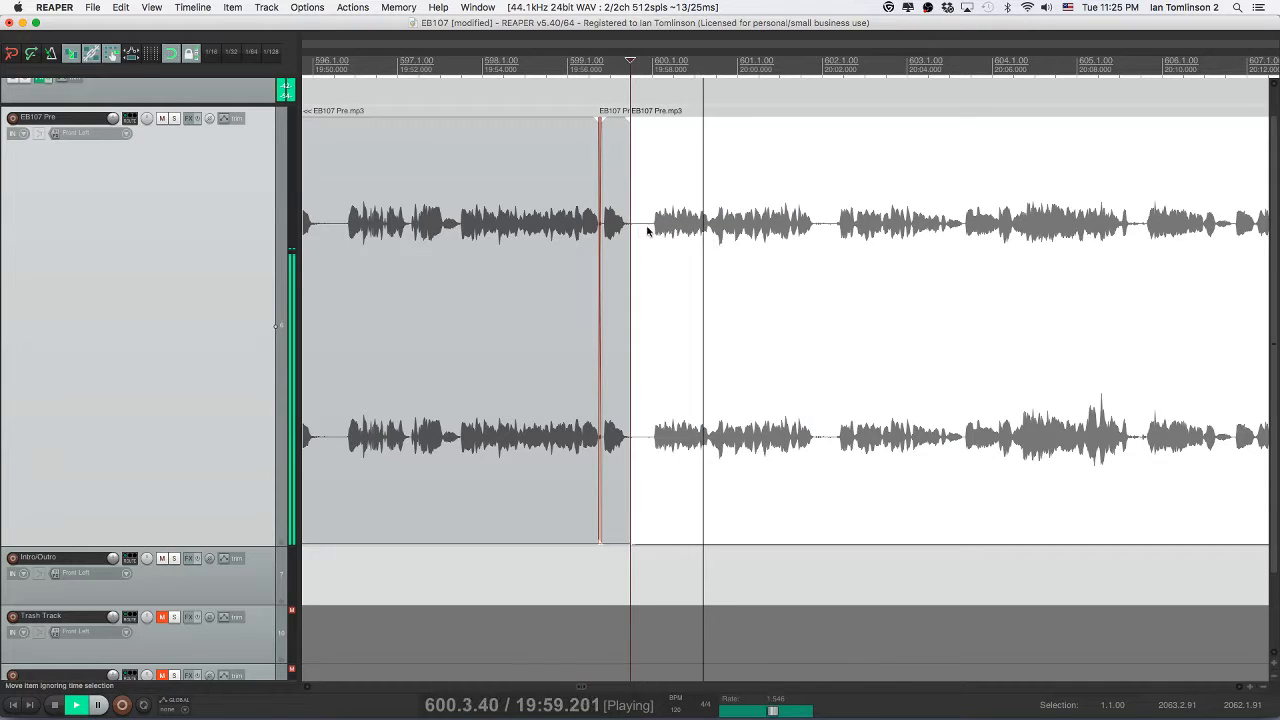
scroll(660, 230, "right", 5)
key("ctrl+s")
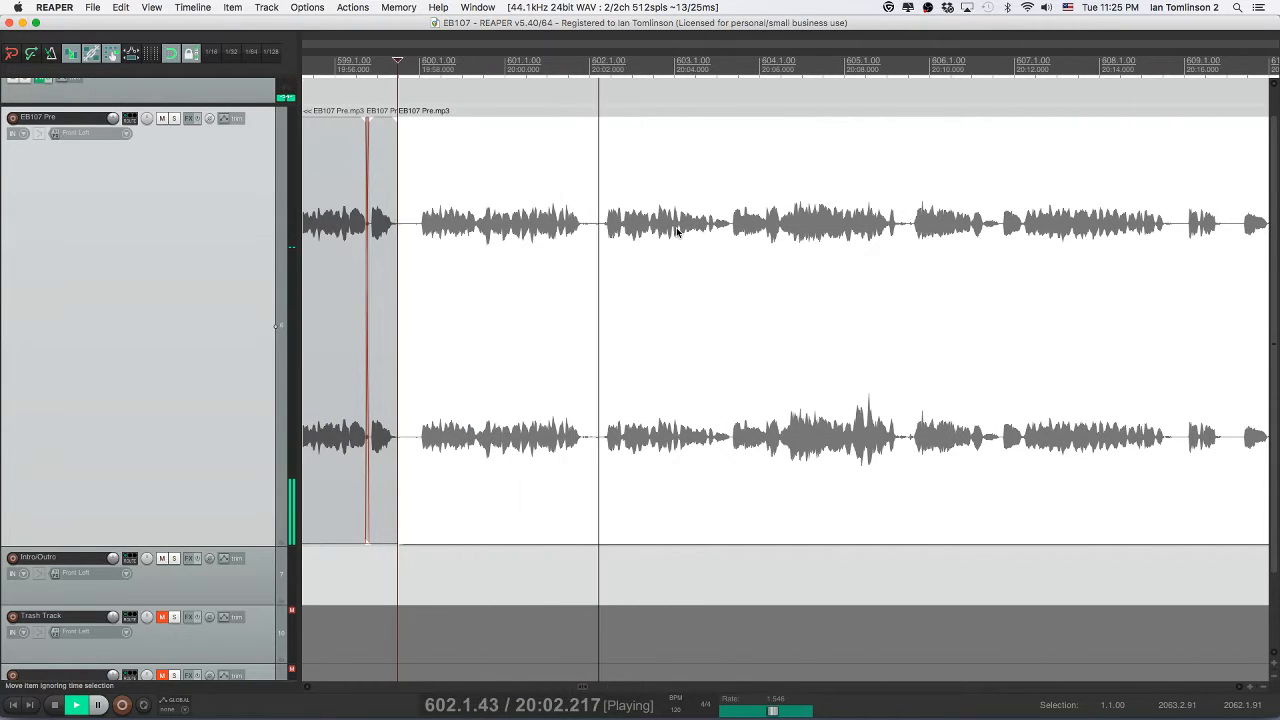
- Delete the short word between about 20:11.7 and 20:12.2, replay the join from about 20:10.7, and save the project
scroll(677, 232, "right", 2)
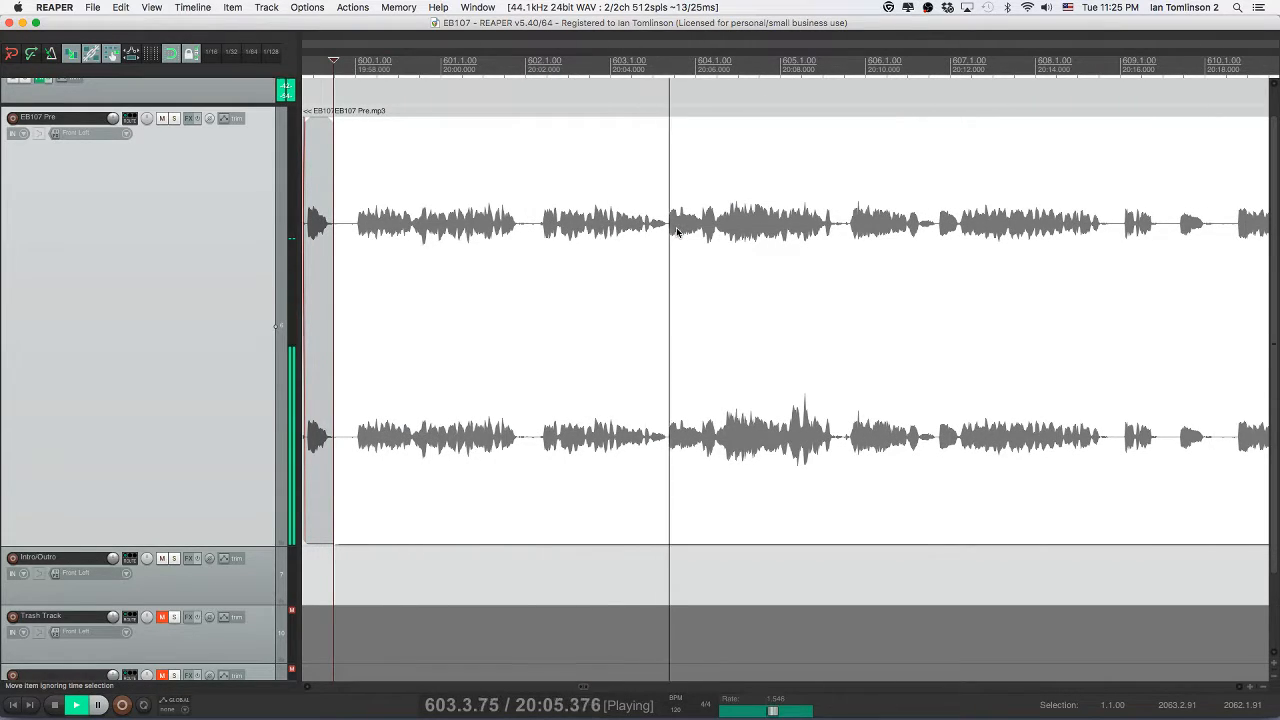
scroll(687, 232, "right", 5)
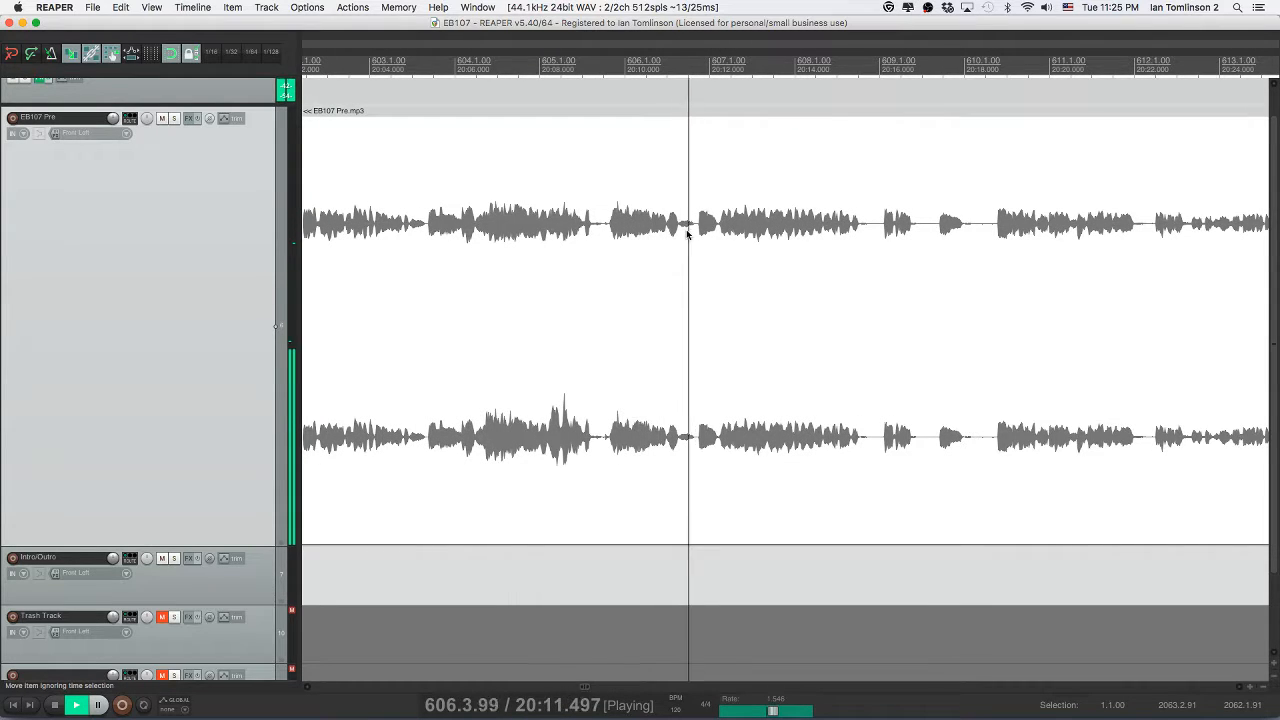
left_click(695, 228)
key("s")
left_click(718, 230)
key("s")
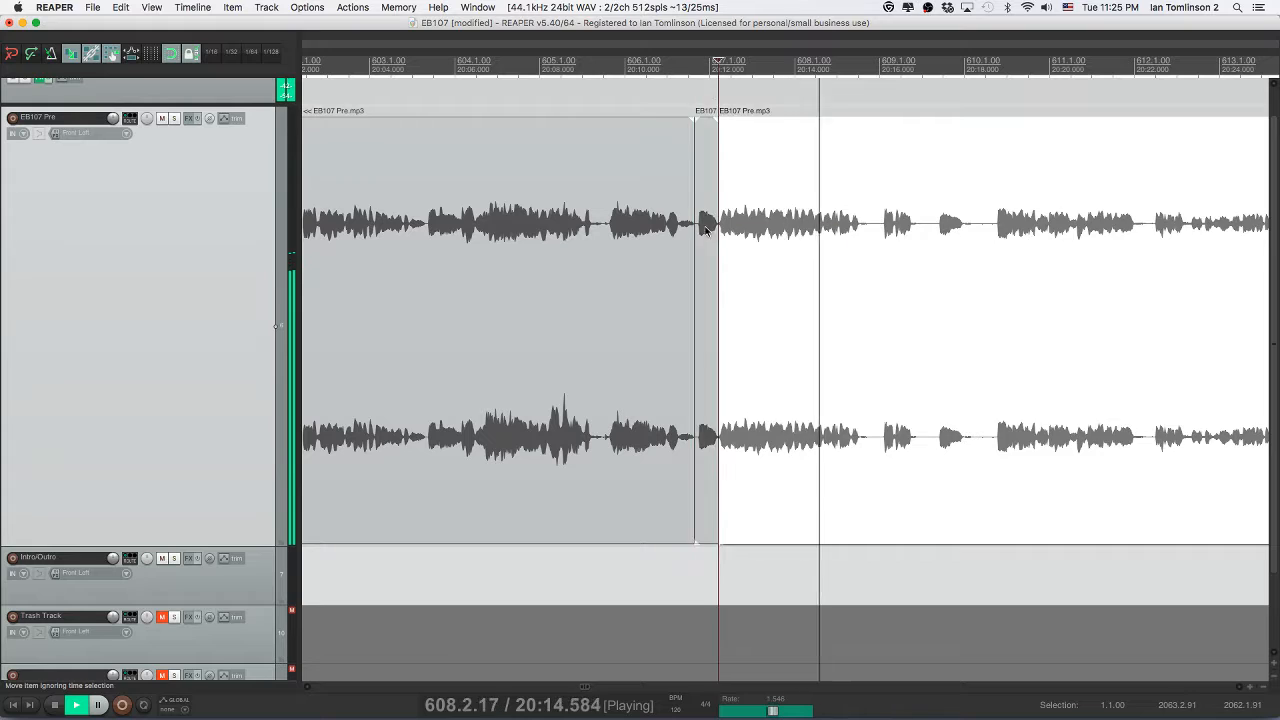
left_click(704, 231)
key("Delete")
left_click(656, 233)
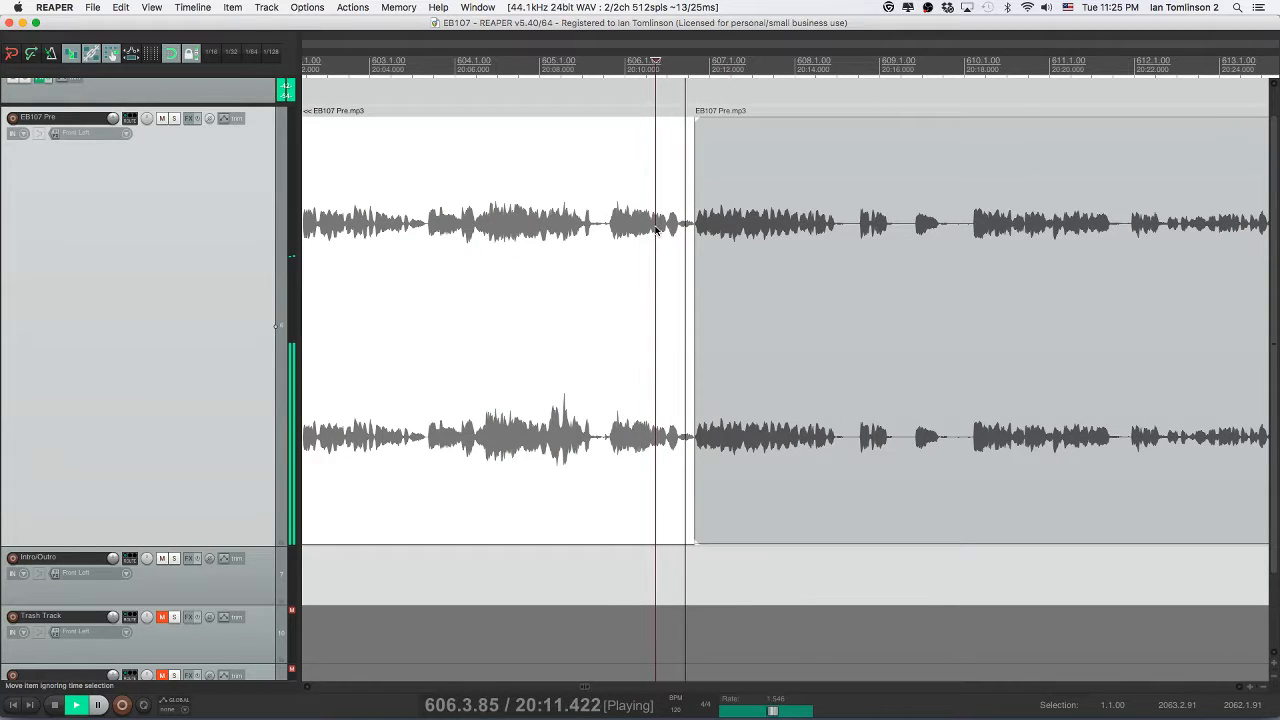
- Delete the isolated word and pause between about 20:16.5 and 20:18.1, replay from about 20:15.6, and save the project
scroll(657, 231, "right", 3)
scroll(655, 231, "right", 3)
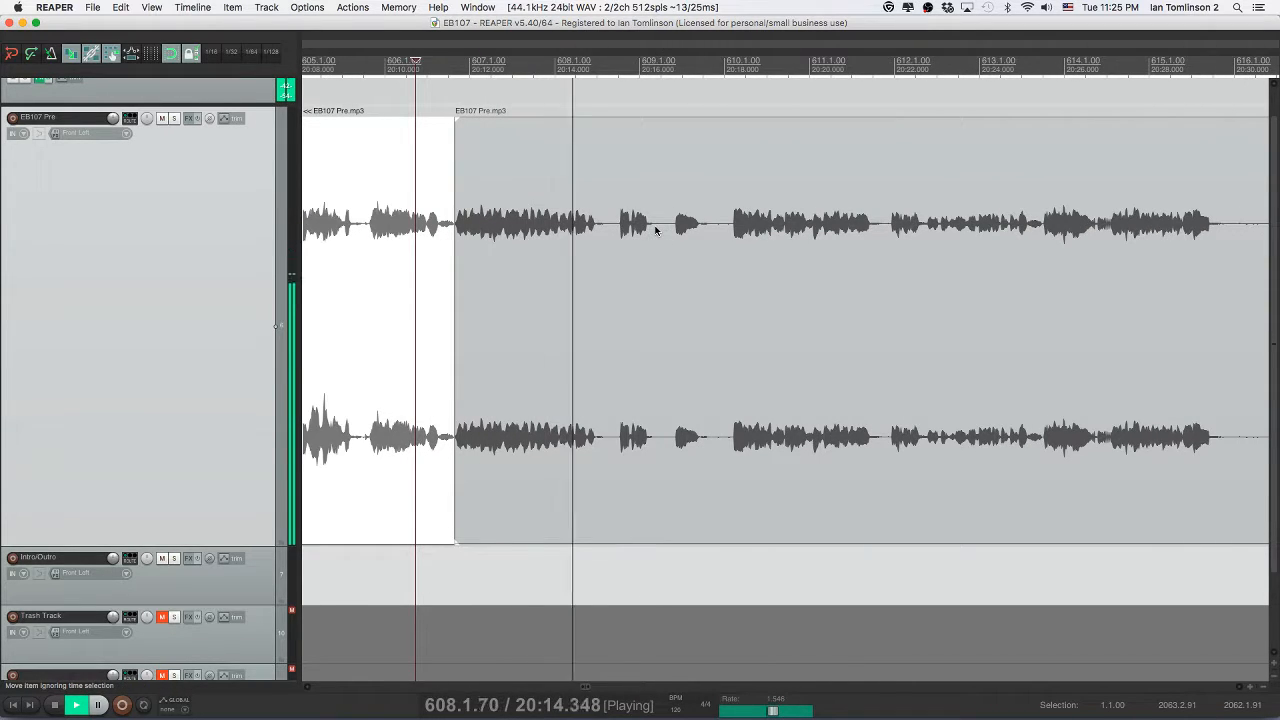
left_click(658, 231)
key("s")
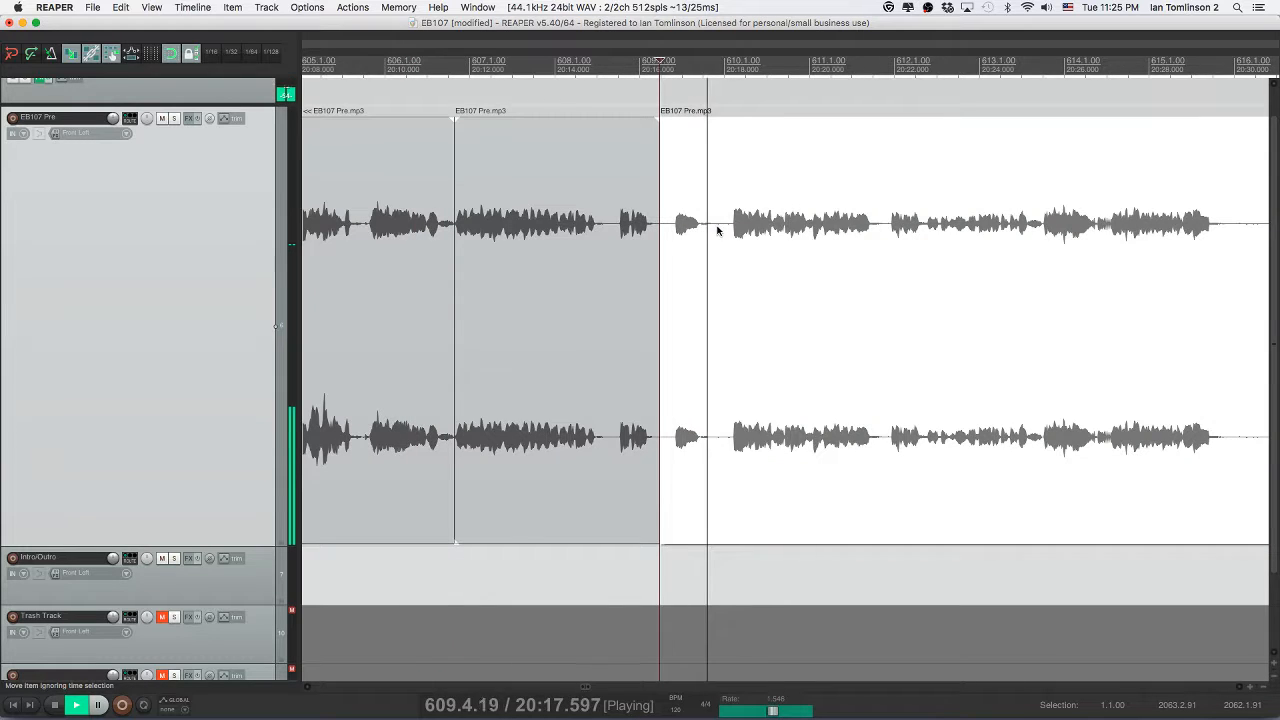
left_click(706, 231)
key("s")
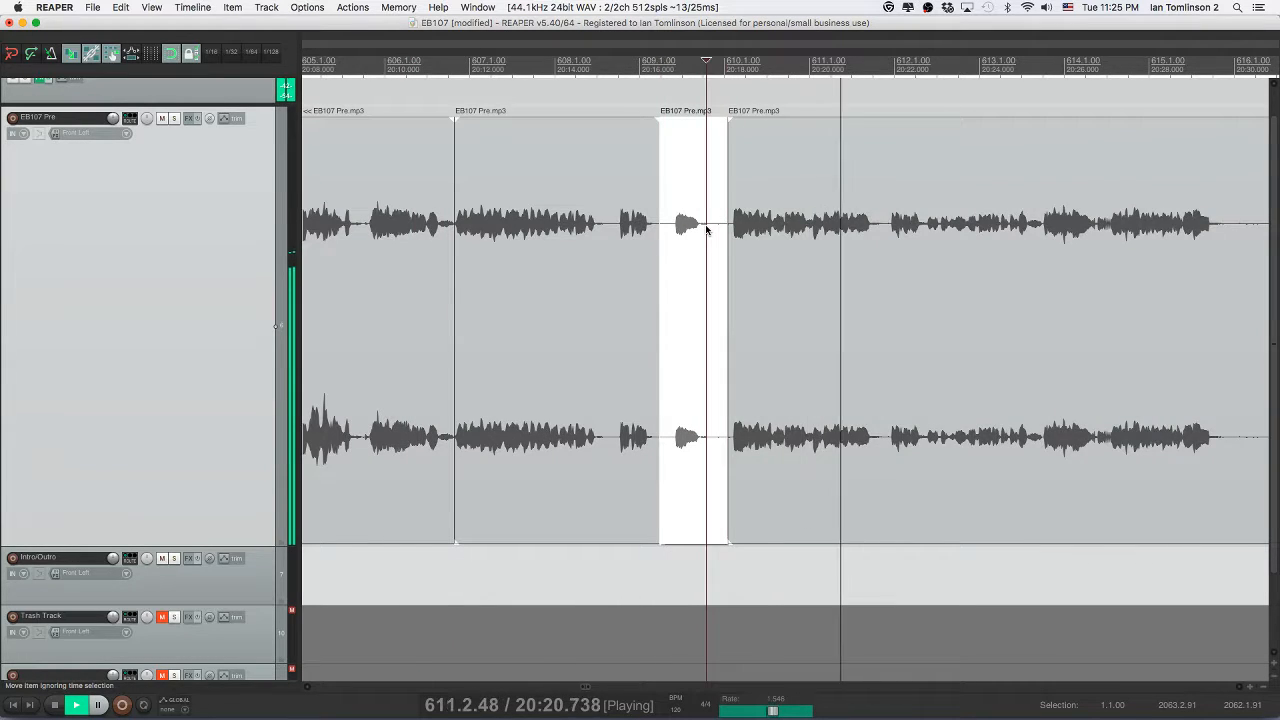
key("Delete")
left_click(624, 234)
key("space")
key("space")
key("super+s")
- Delete the pause and short word between about 20:28.2 and 20:30.0, replay from about 20:27.5, and save the project
scroll(624, 234, "right", 5)
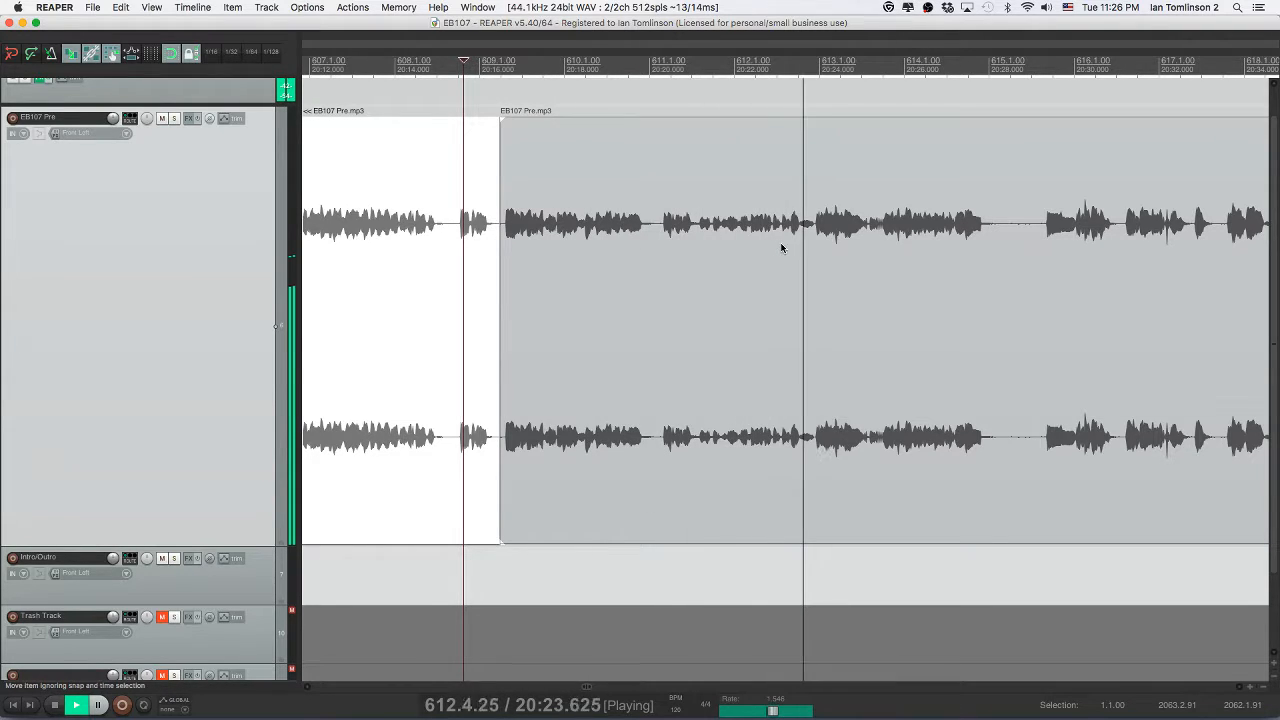
scroll(782, 248, "right", 3)
scroll(782, 248, "right", 3)
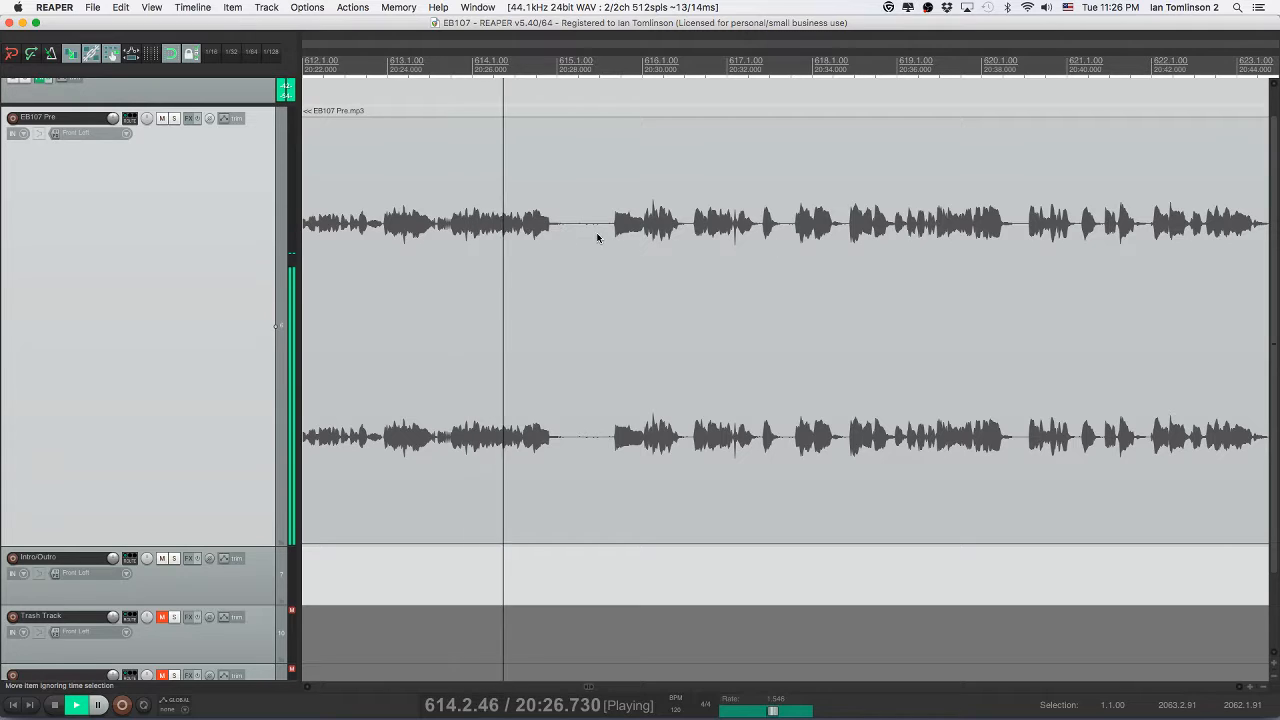
key("s")
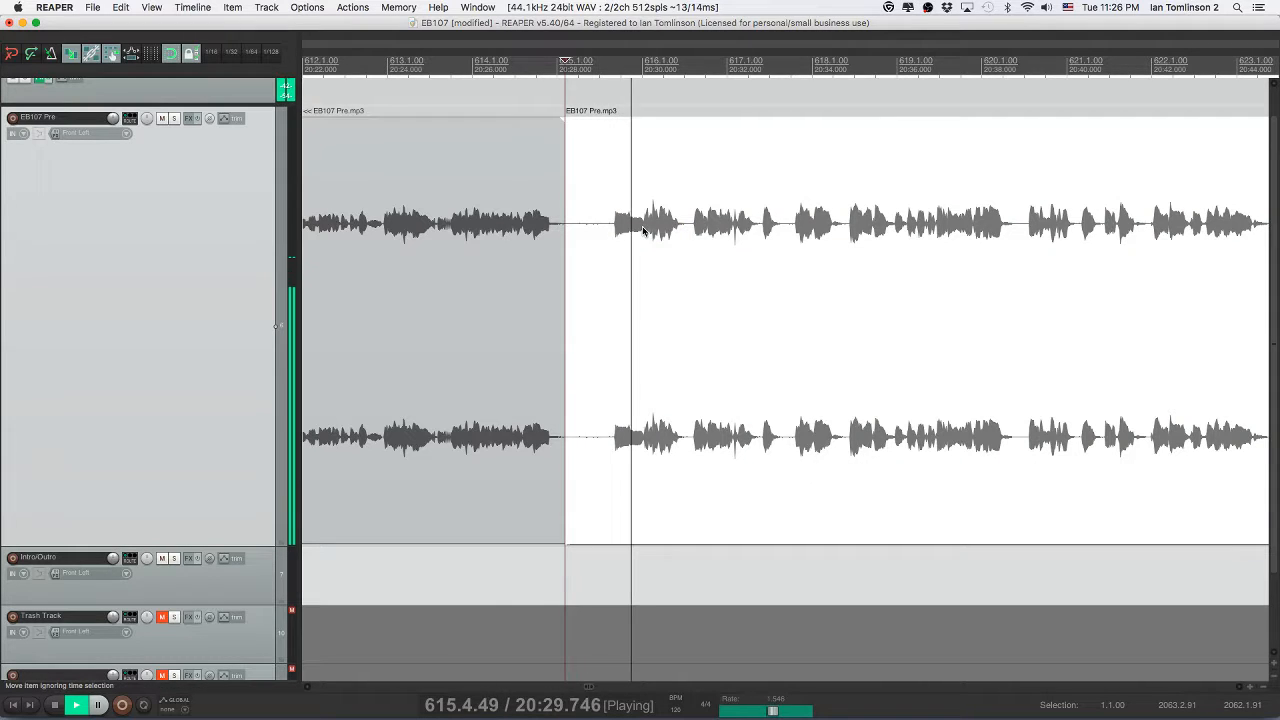
left_click(644, 231)
key("s")
left_click(609, 232)
key("Delete")
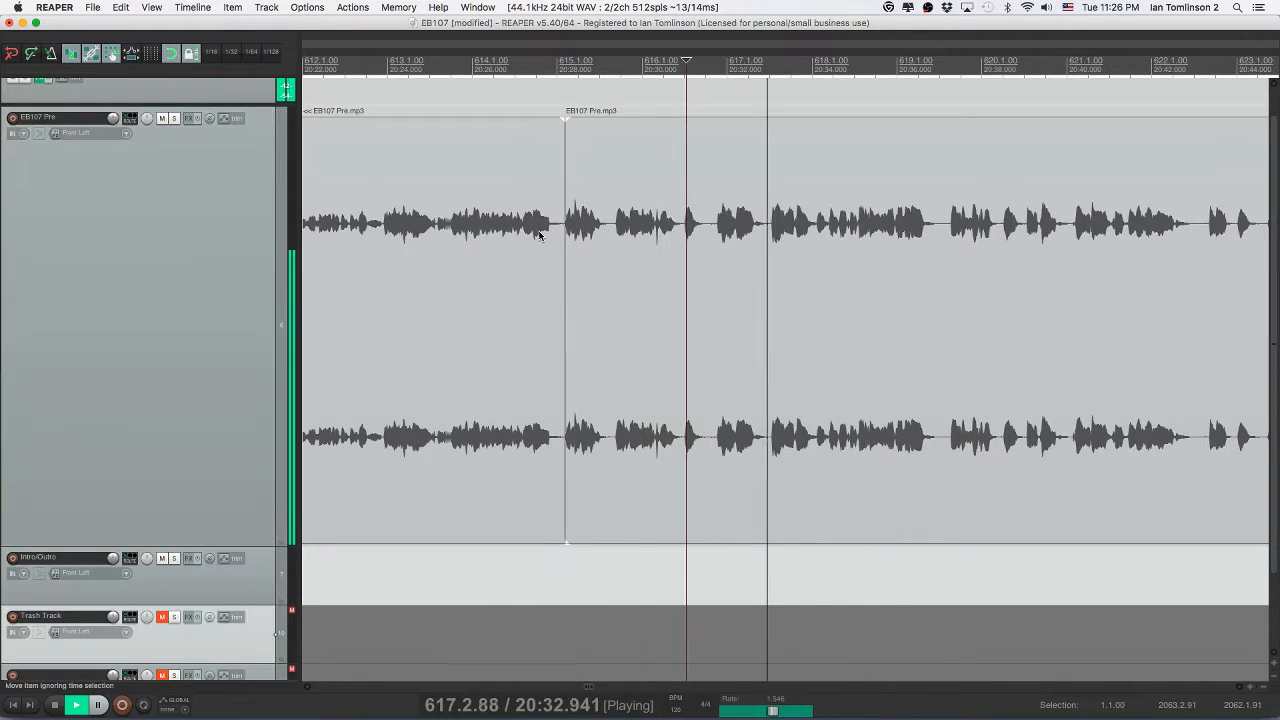
left_click(535, 234)
key("space")
key("super+s")
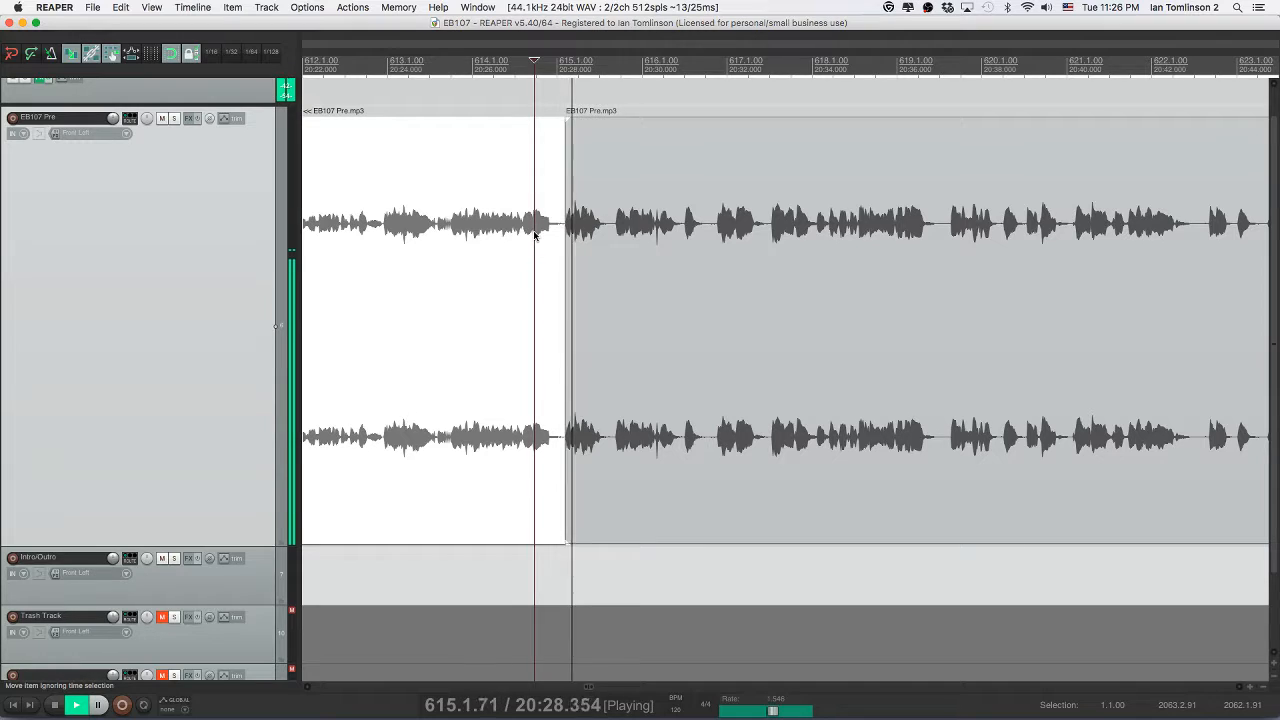
- Delete the short word between about 20:30.9 and 20:31.6, replay the join from about 20:29.8, and save the project
left_click(660, 233)
left_click(612, 231)
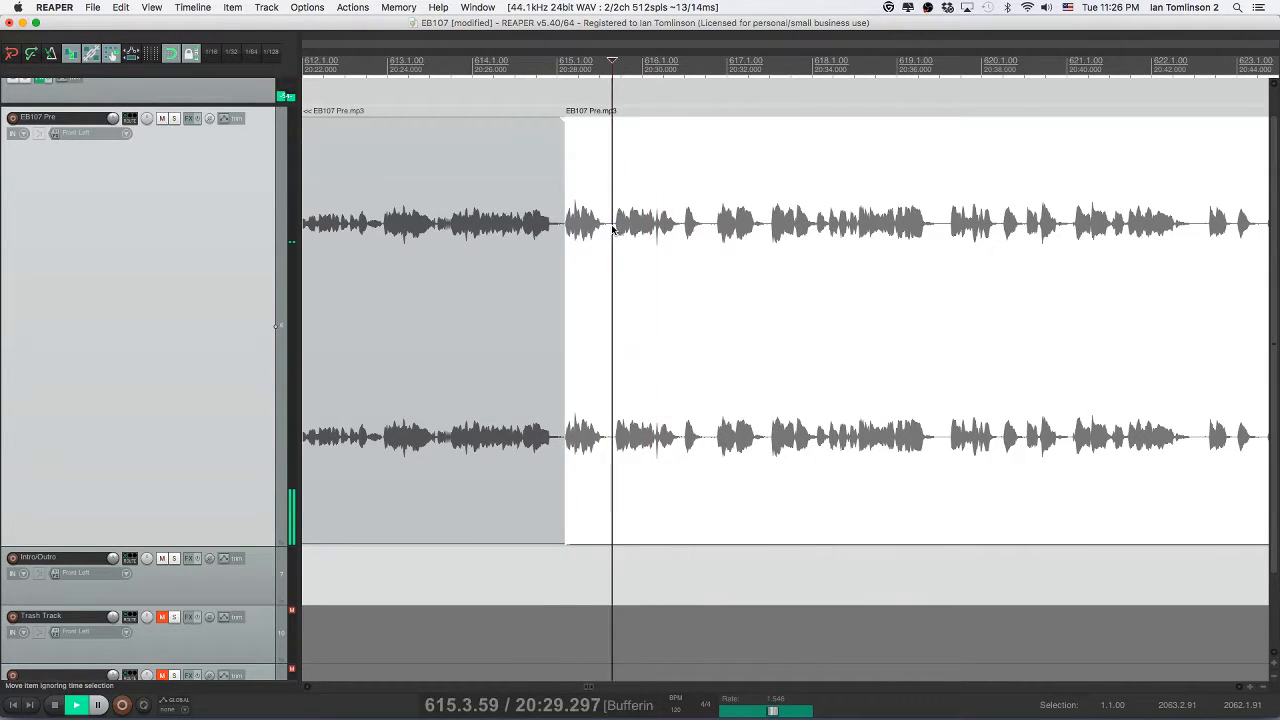
key("space")
left_click(683, 232)
key("s")
left_click(710, 232)
key("s")
left_click(690, 232)
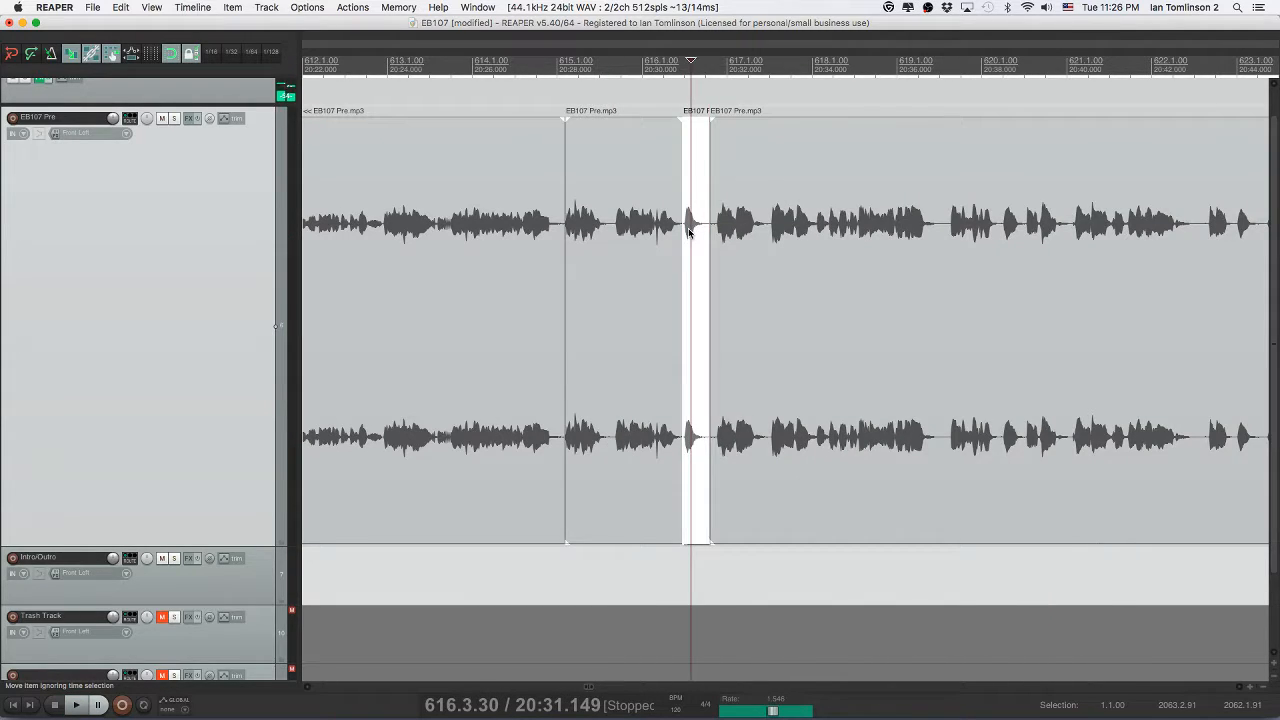
key("Delete")
left_click(633, 237)
key("space")
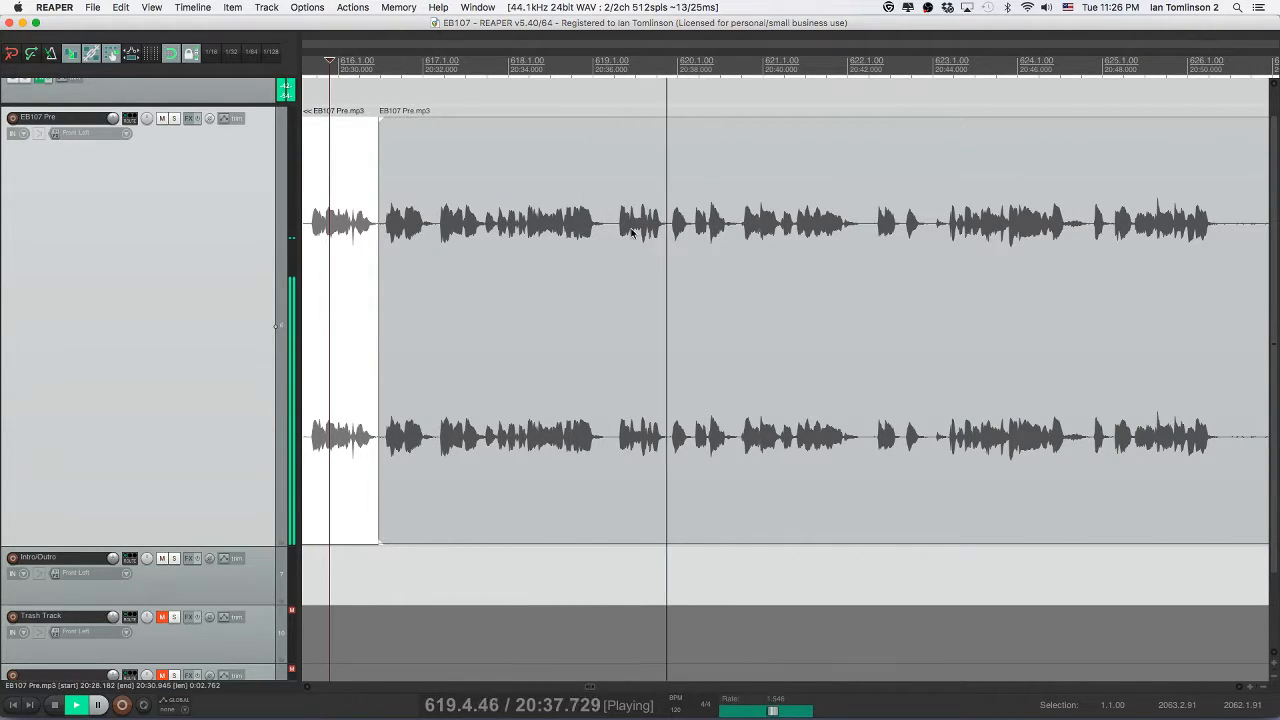
- Delete the short word between about 20:37.7 and 20:38.3, replay from about 20:37.6, and save the project
left_click(667, 232)
key("s")
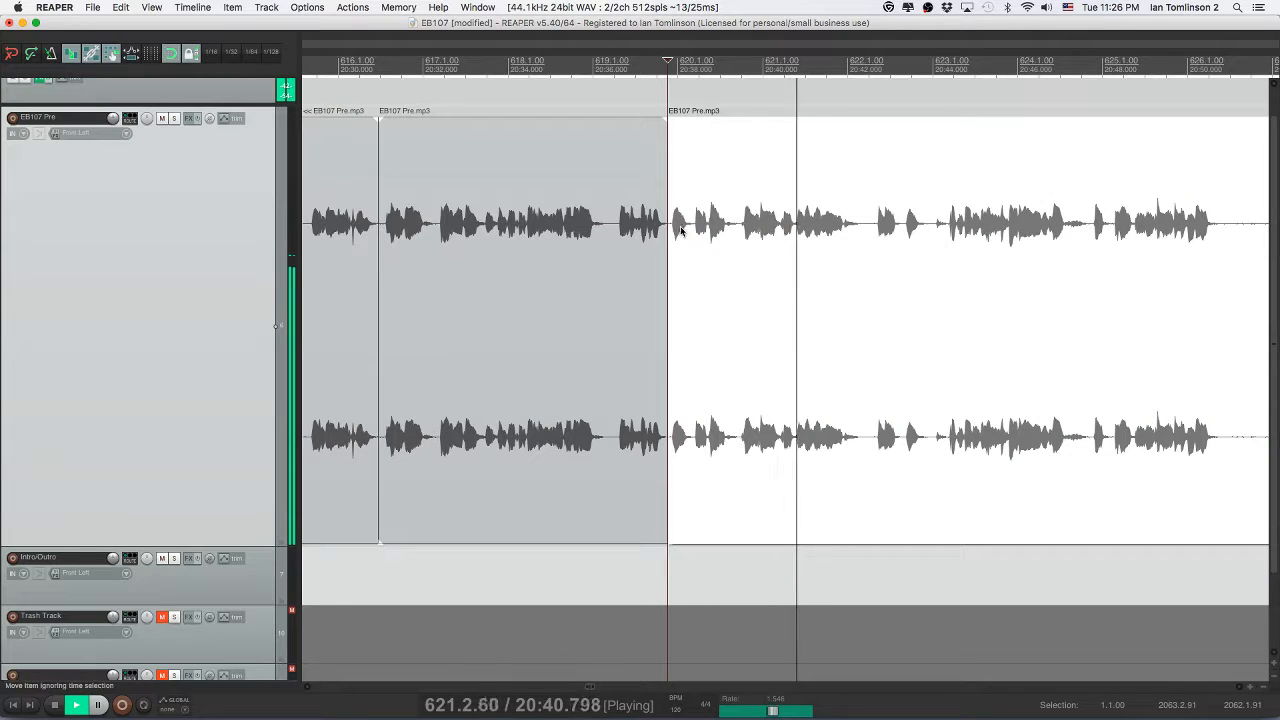
left_click(696, 233)
key("s")
left_click(681, 233)
key("Delete")
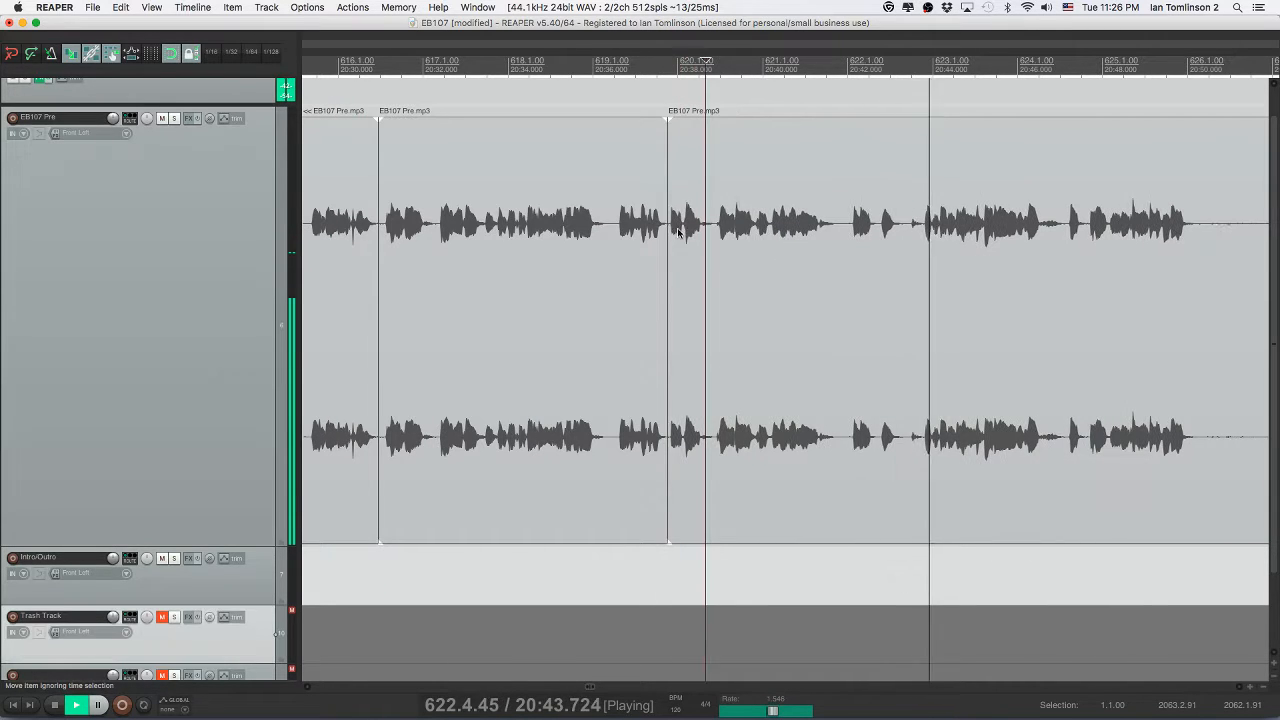
left_click(662, 234)
key("super+s")
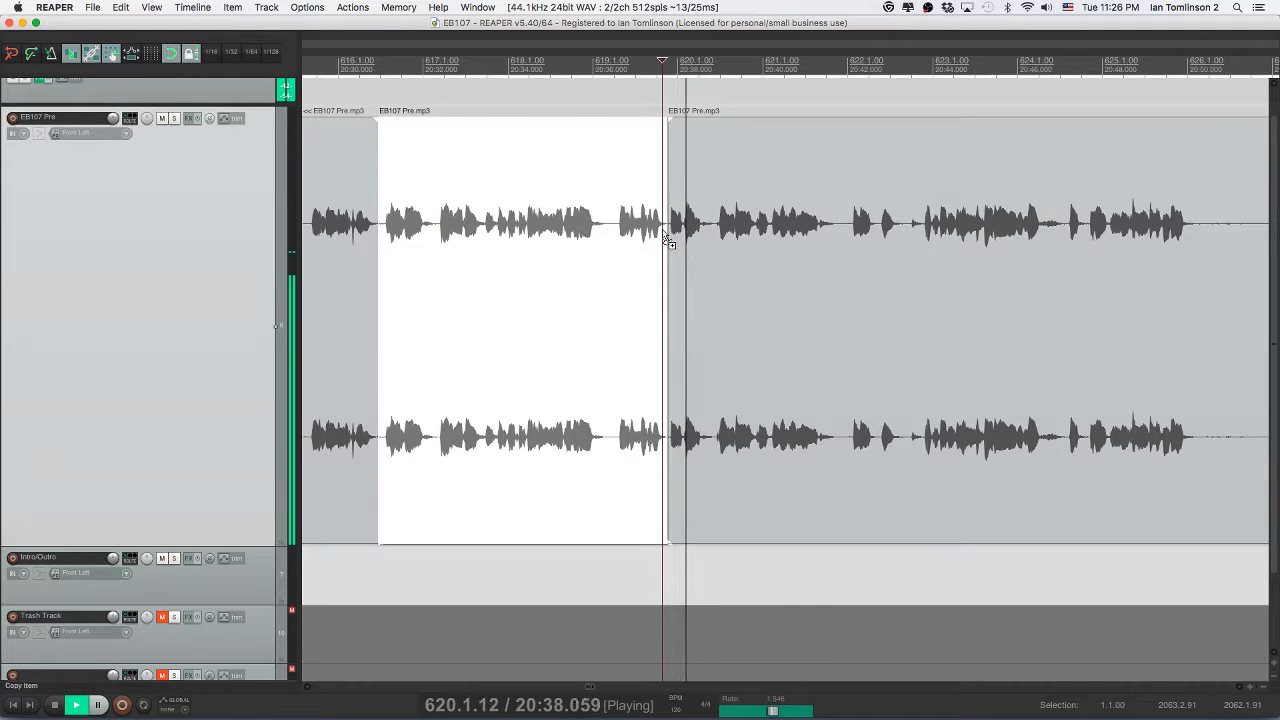
- Delete the short word and breath between about 20:42.75 and 20:43.75, replay from about 20:42.1, and save the project
scroll(662, 232, "right", 2)
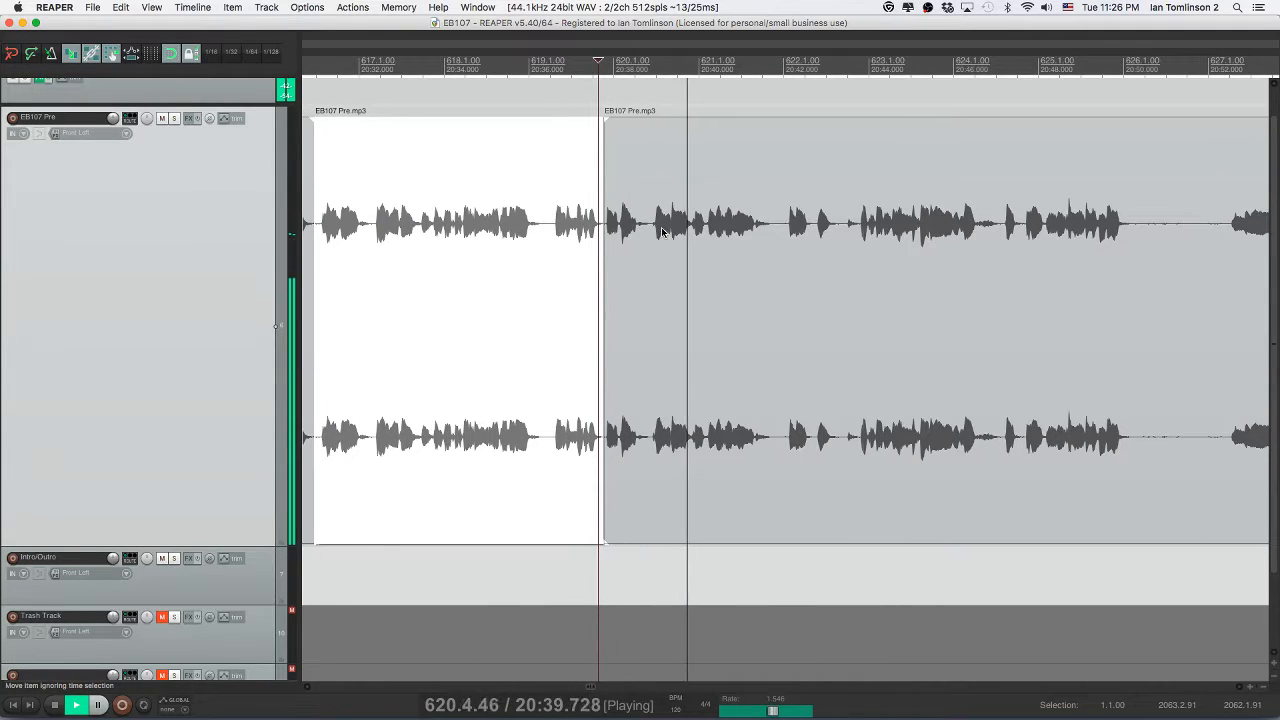
scroll(731, 236, "right", 2)
left_click(743, 232)
key("s")
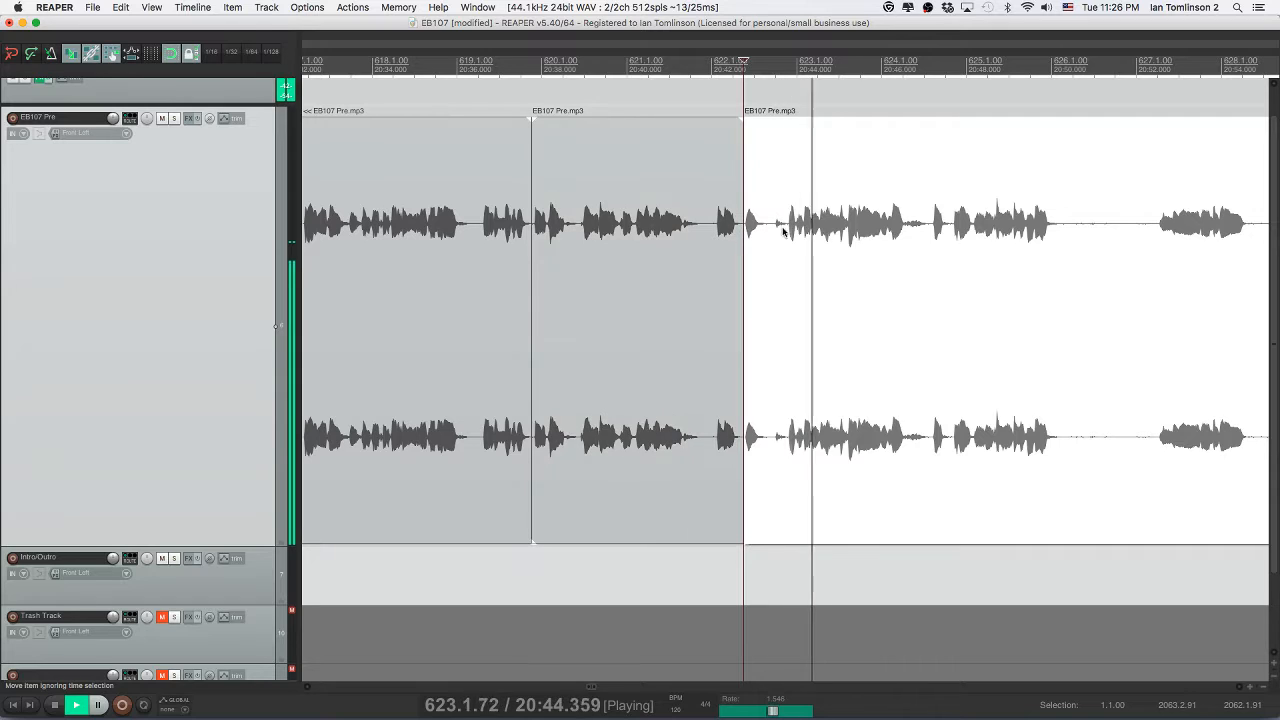
left_click(788, 232)
key("s")
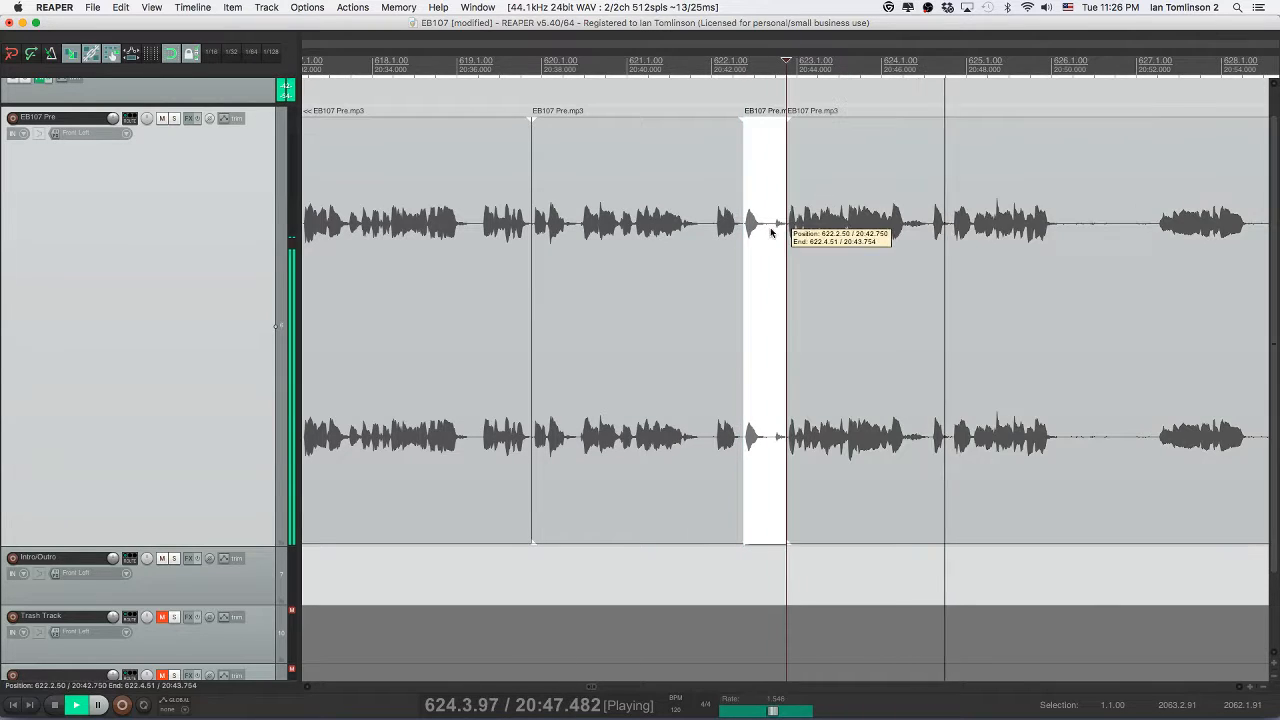
key("Delete")
left_click(720, 236)
key("super+s")
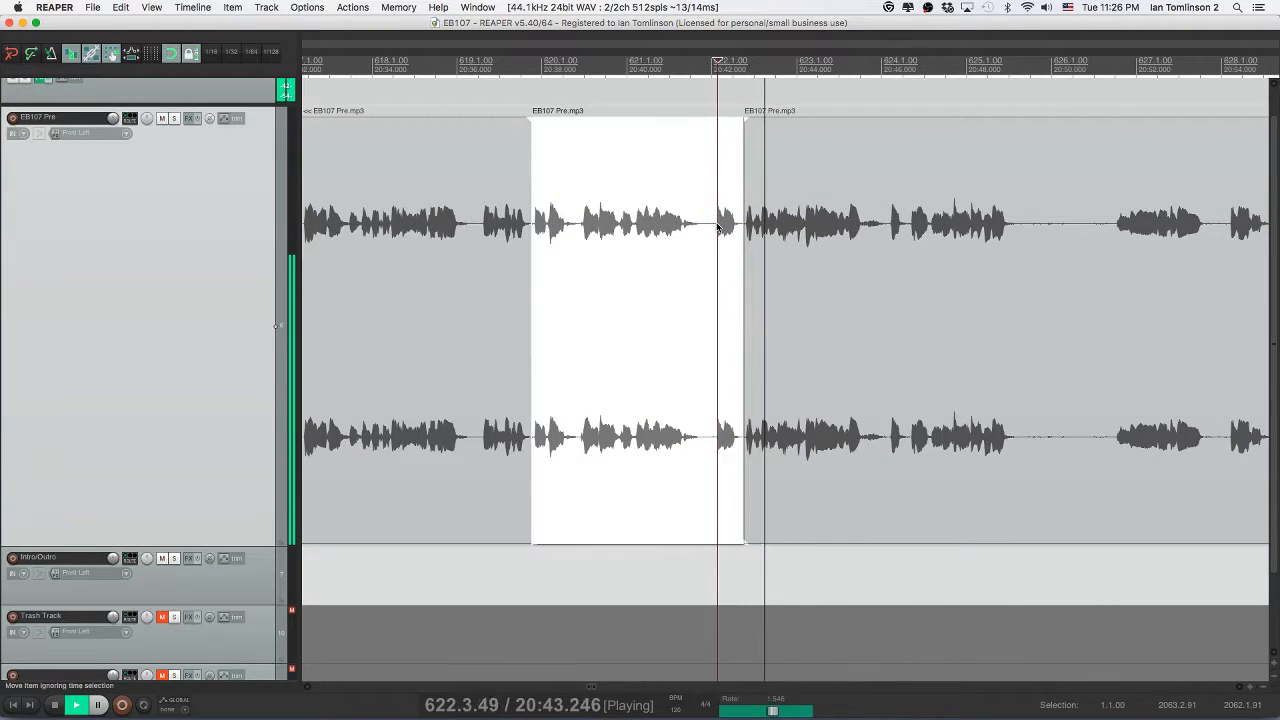
- Delete the long pause between about 20:49.2 and 20:51.4, save the project, and replay the join from about 20:48.3
scroll(720, 232, "right", 4)
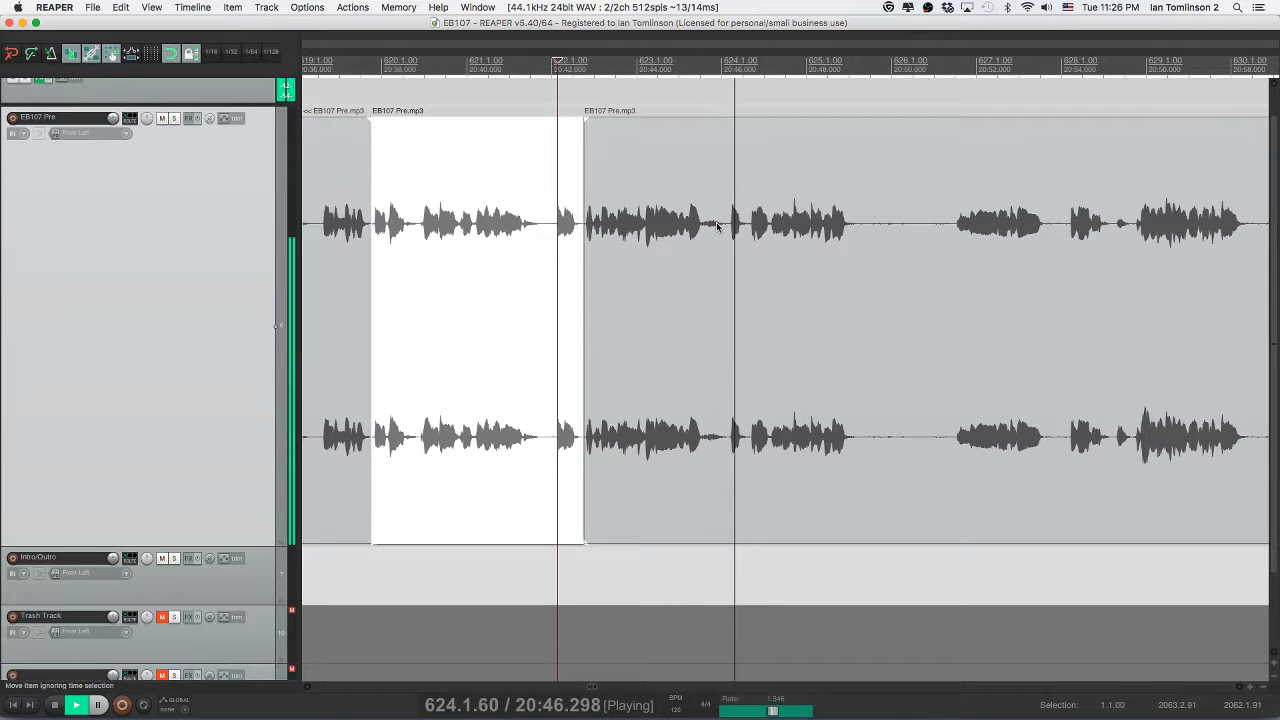
scroll(716, 226, "right", 4)
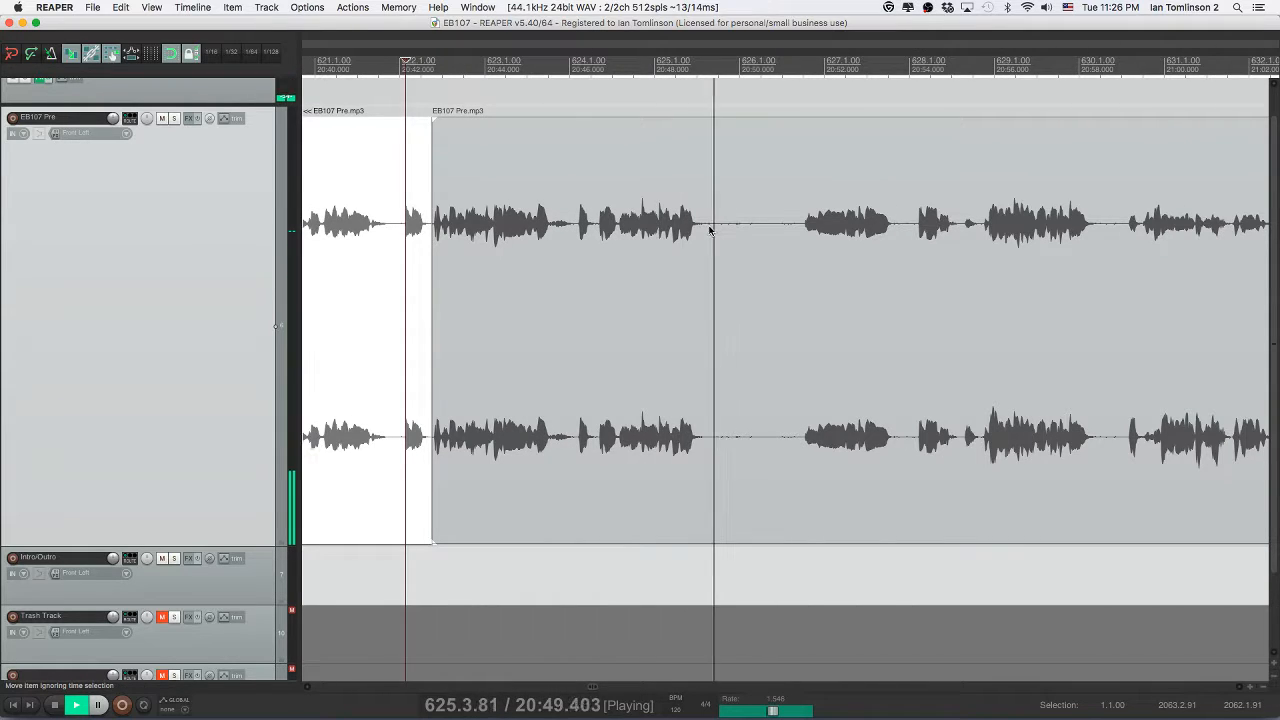
key("s")
key("s")
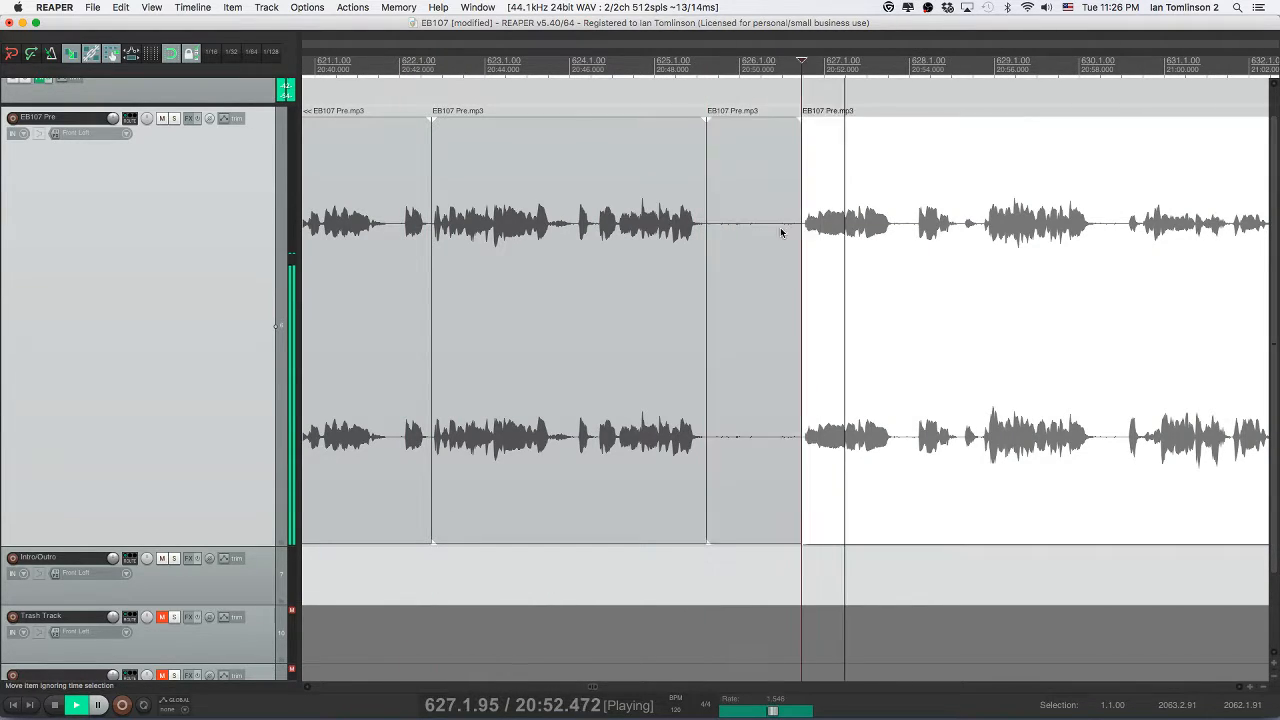
left_click(766, 227)
key("Delete")
left_click(666, 222)
key("space")
key("ctrl+s")
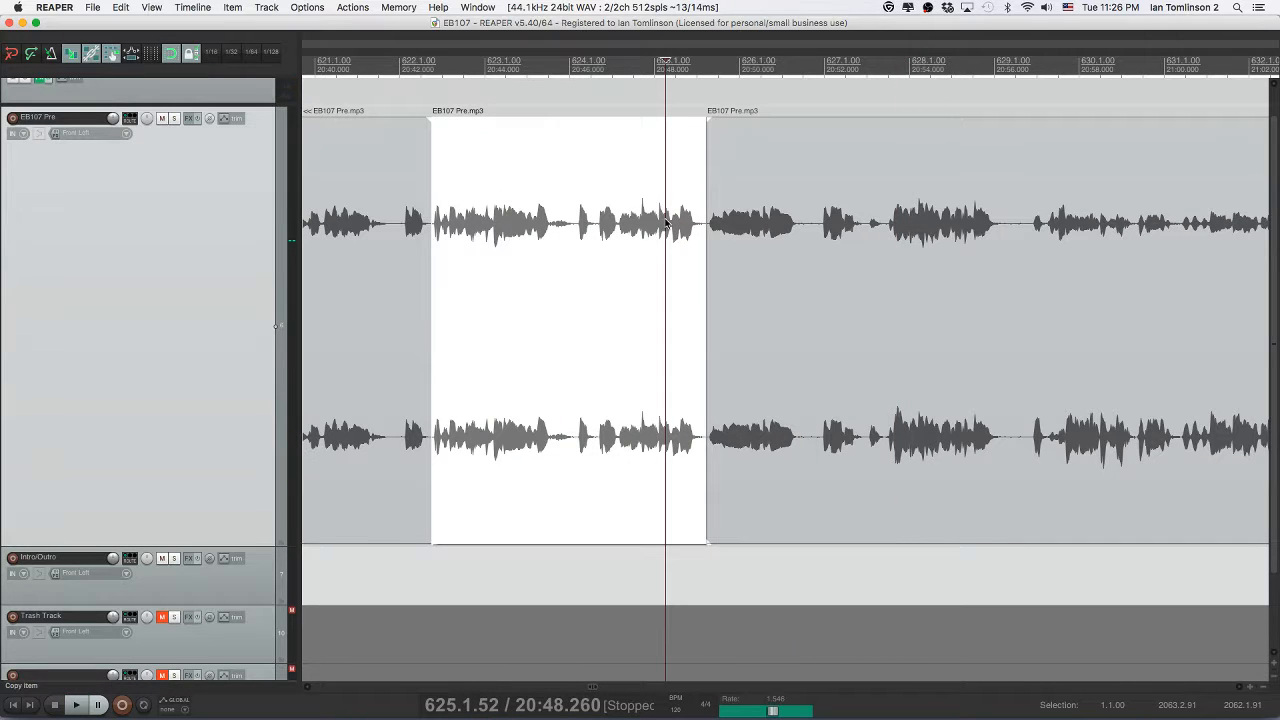
key("space")
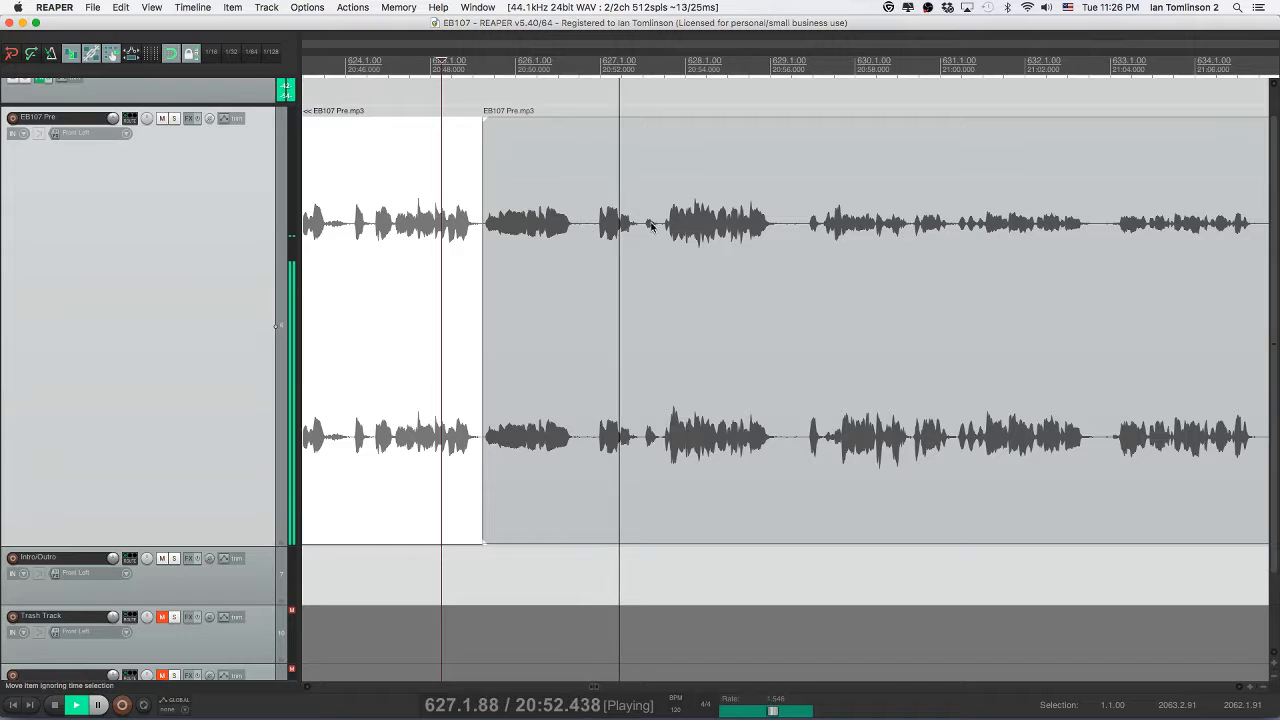
- Delete the short word between about 21:00.4 and 21:00.9, replay from about 20:58.8, and save the project
left_click(642, 231)
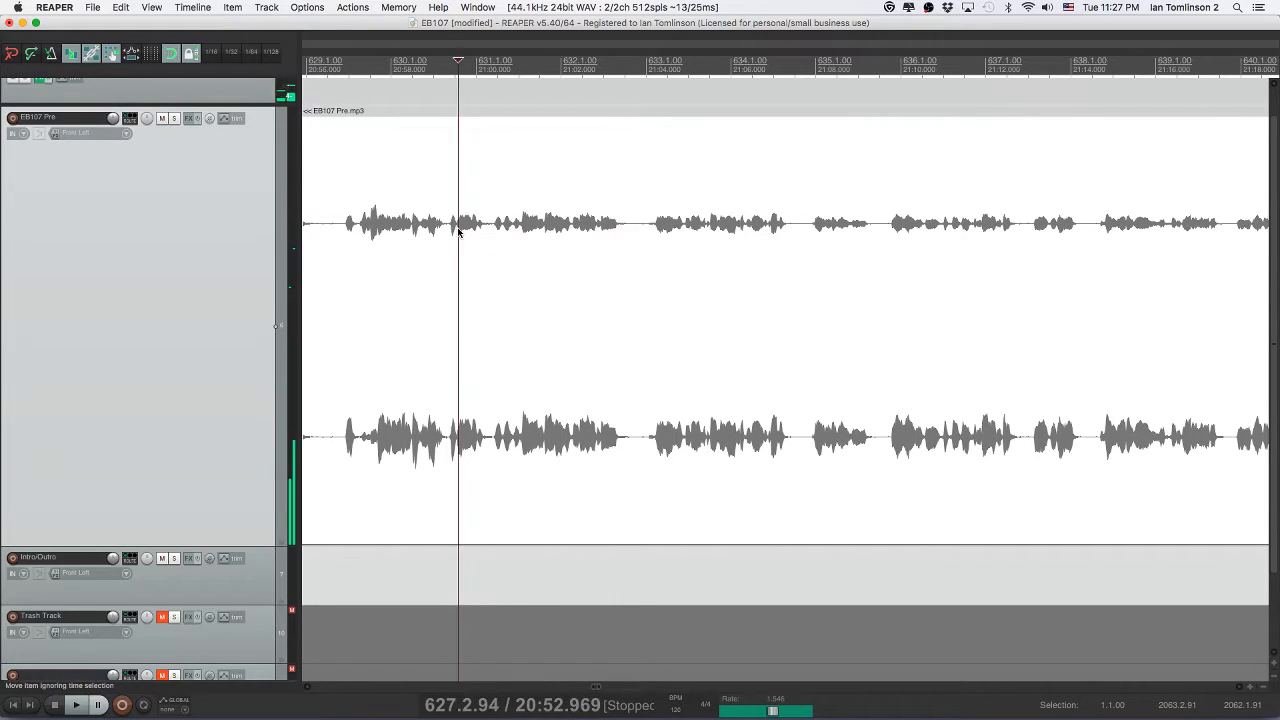
key("space")
key("space")
left_click(512, 228)
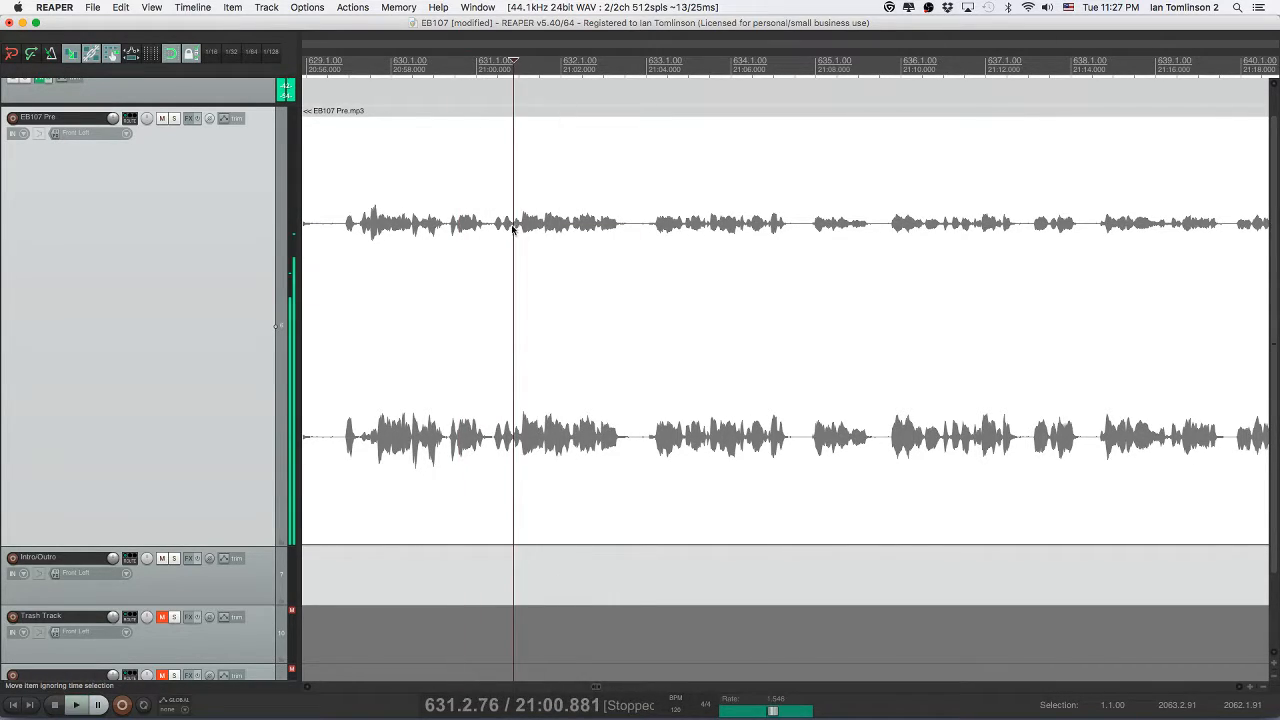
key("s")
left_click(494, 231)
key("s")
left_click(506, 231)
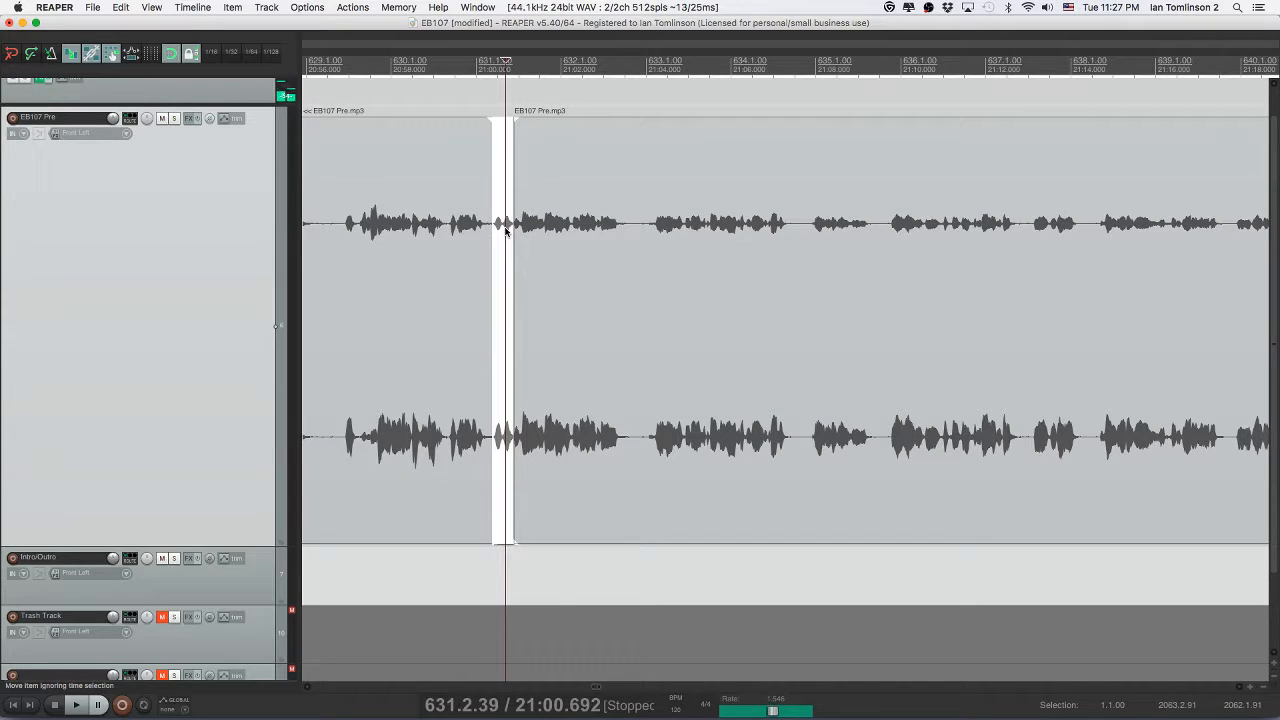
key("Delete")
left_click(424, 232)
key("space")
key("super+s")
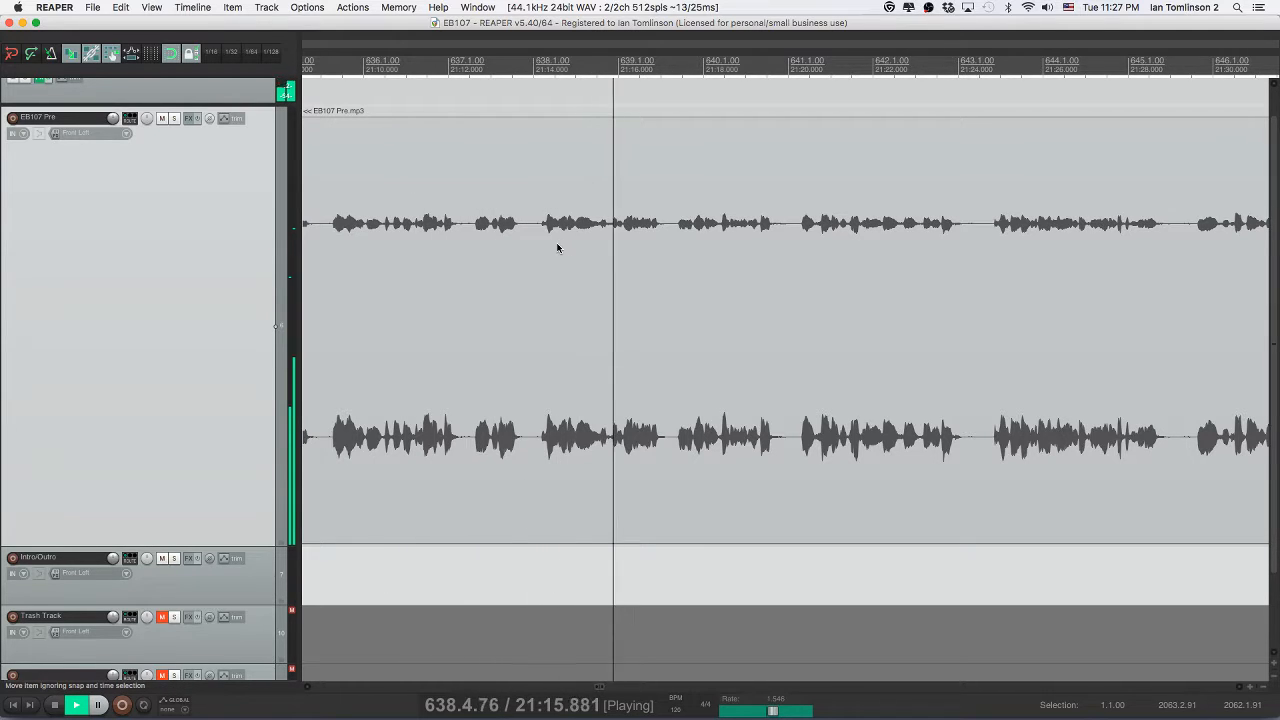
- Delete the short word between about 21:17.2 and 21:17.7, replay from about 21:16.0, and save the project
key("space")
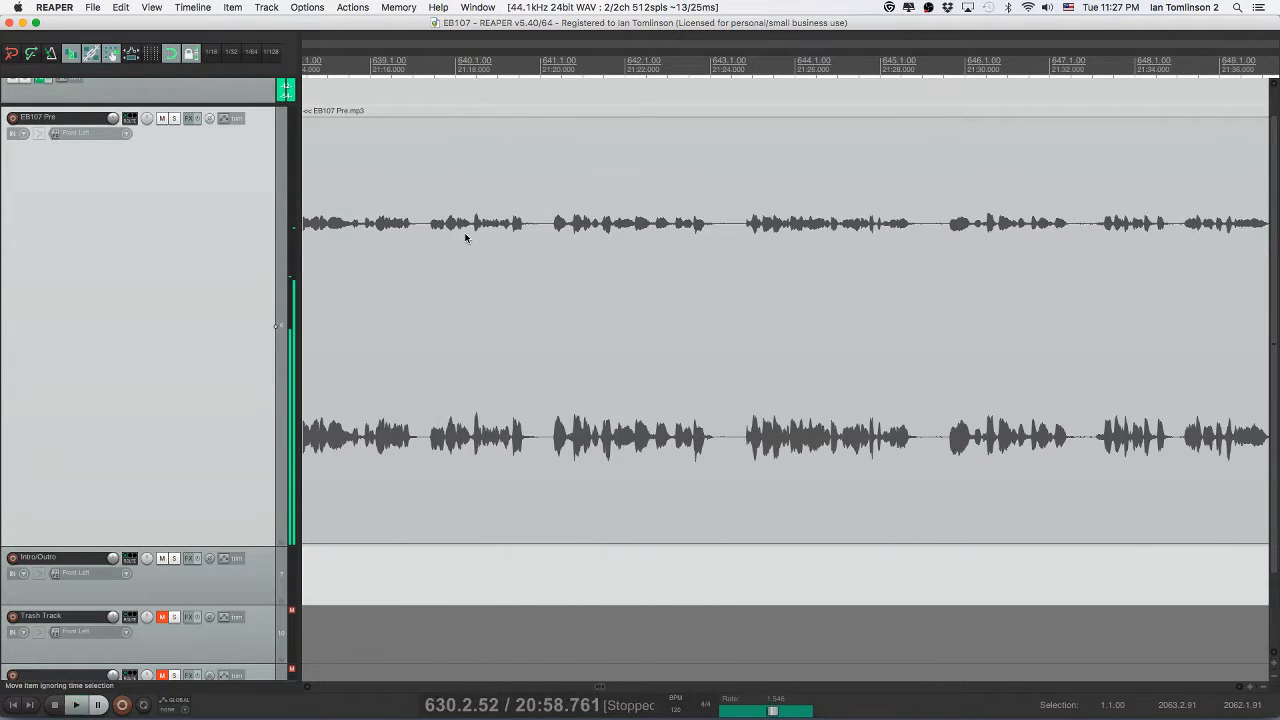
left_click(445, 232)
key("s")
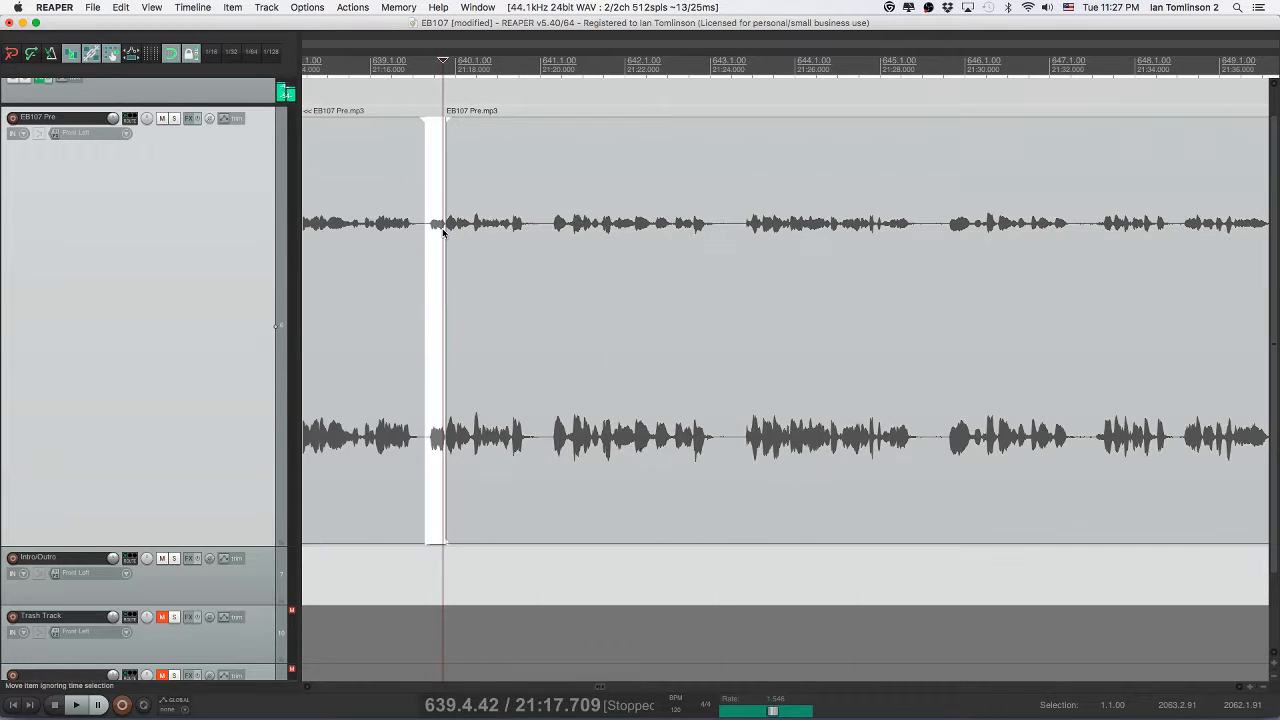
key("Delete")
left_click(373, 235)
key("space")
key("super+s")
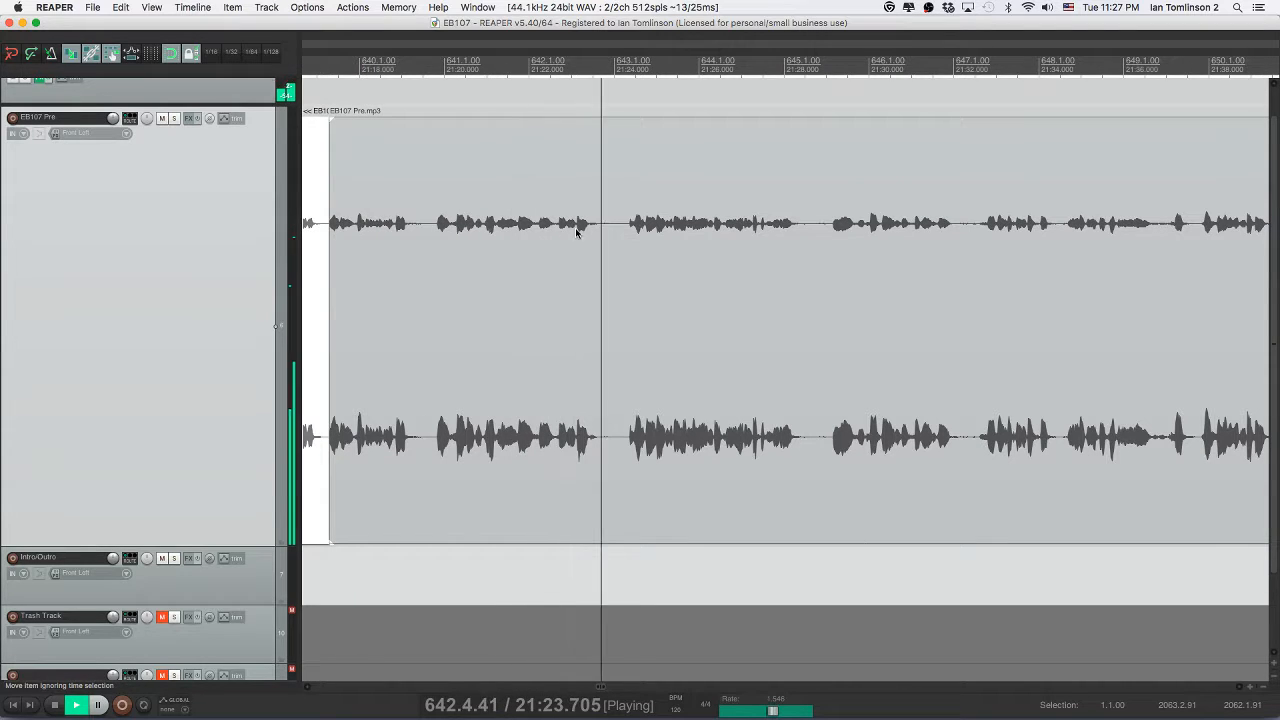
- Delete the unwanted words between about 21:21.7 and 21:22.6, replay from about 21:20.8, and save the project
key("space")
left_click(521, 230)
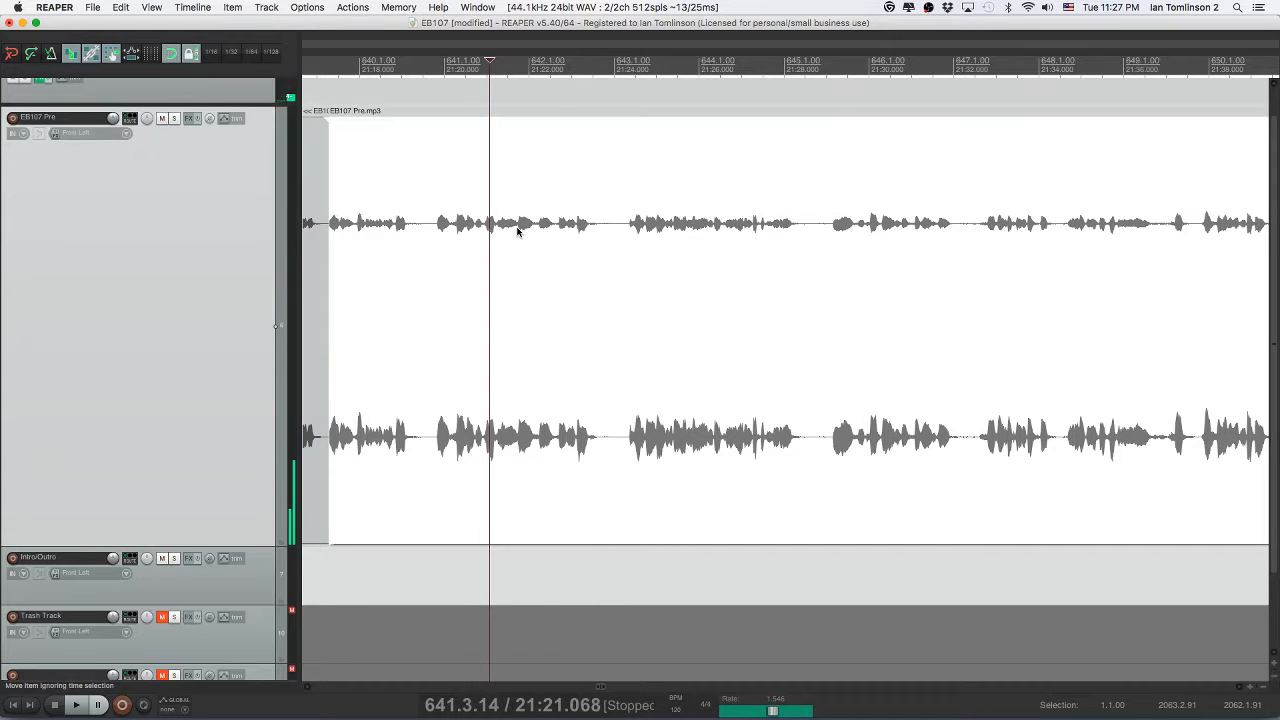
left_click(517, 230)
key("s")
left_click(558, 232)
key("s")
left_click(539, 232)
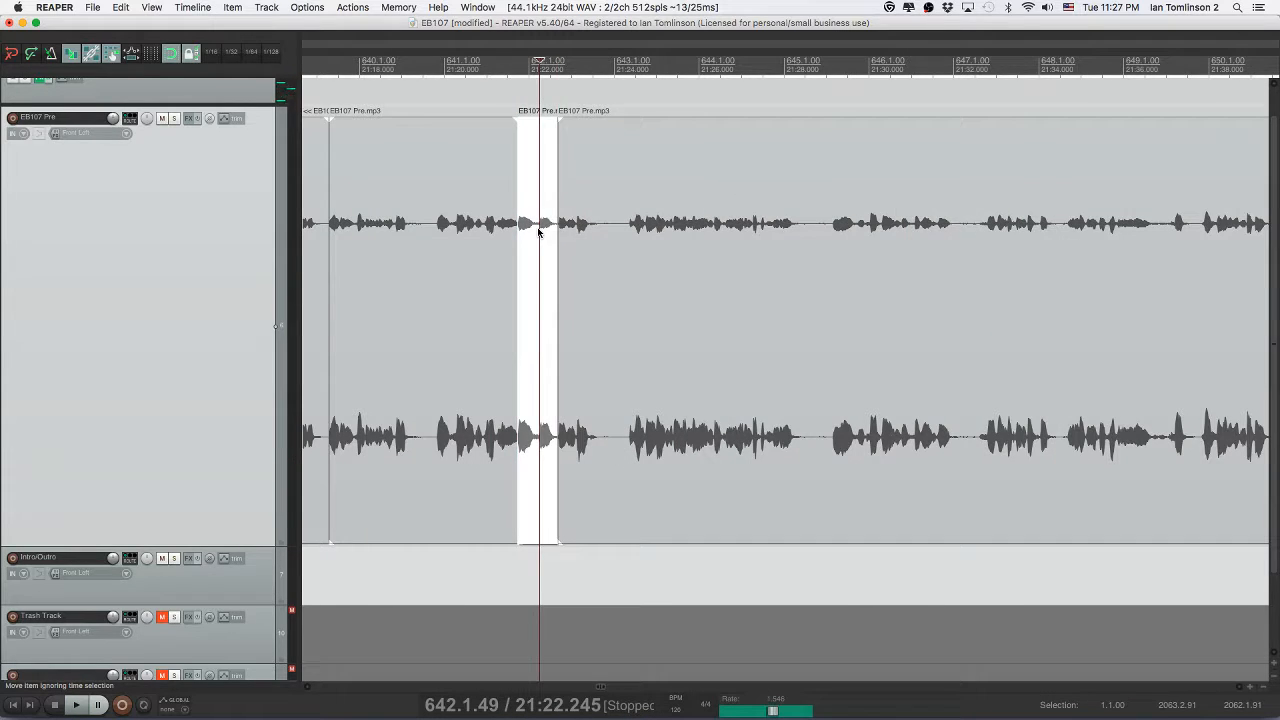
key("Delete")
left_click(480, 232)
key("space")
key("ctrl+s")
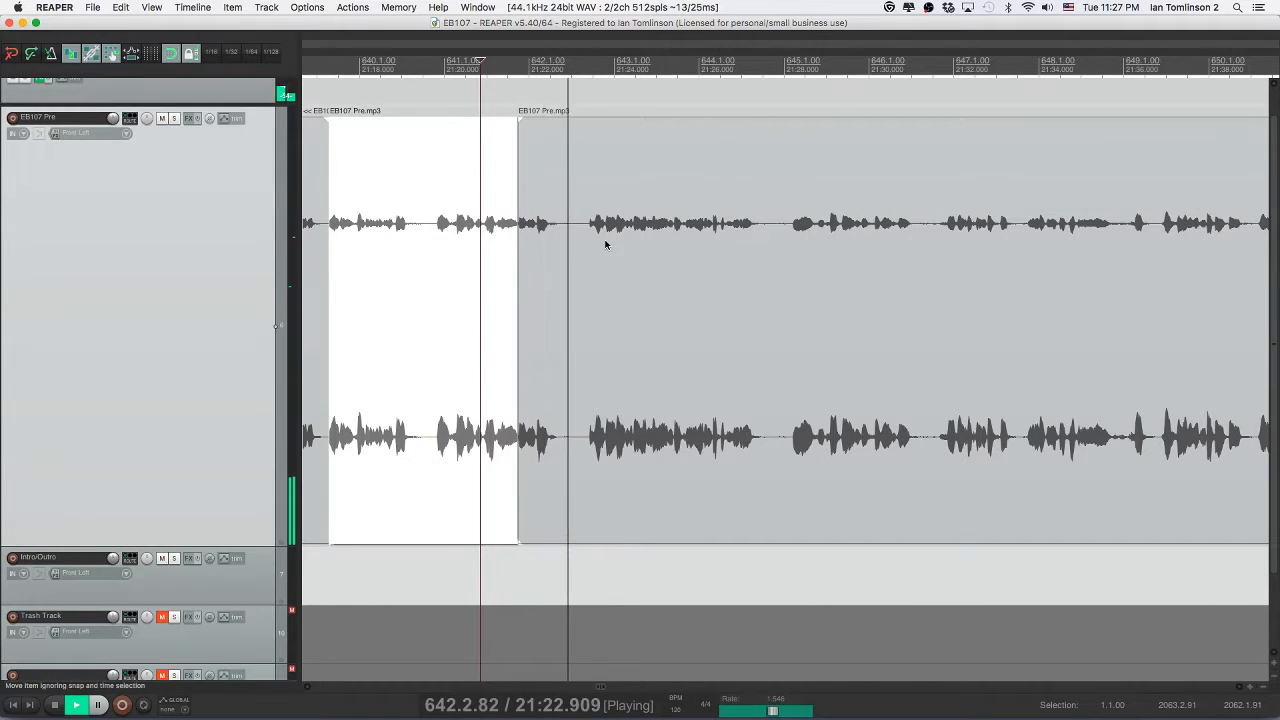
- Listen through the audio from about 21:23 to 21:41, checking the waveform for further unwanted words and pauses
scroll(606, 244, "right", 2)
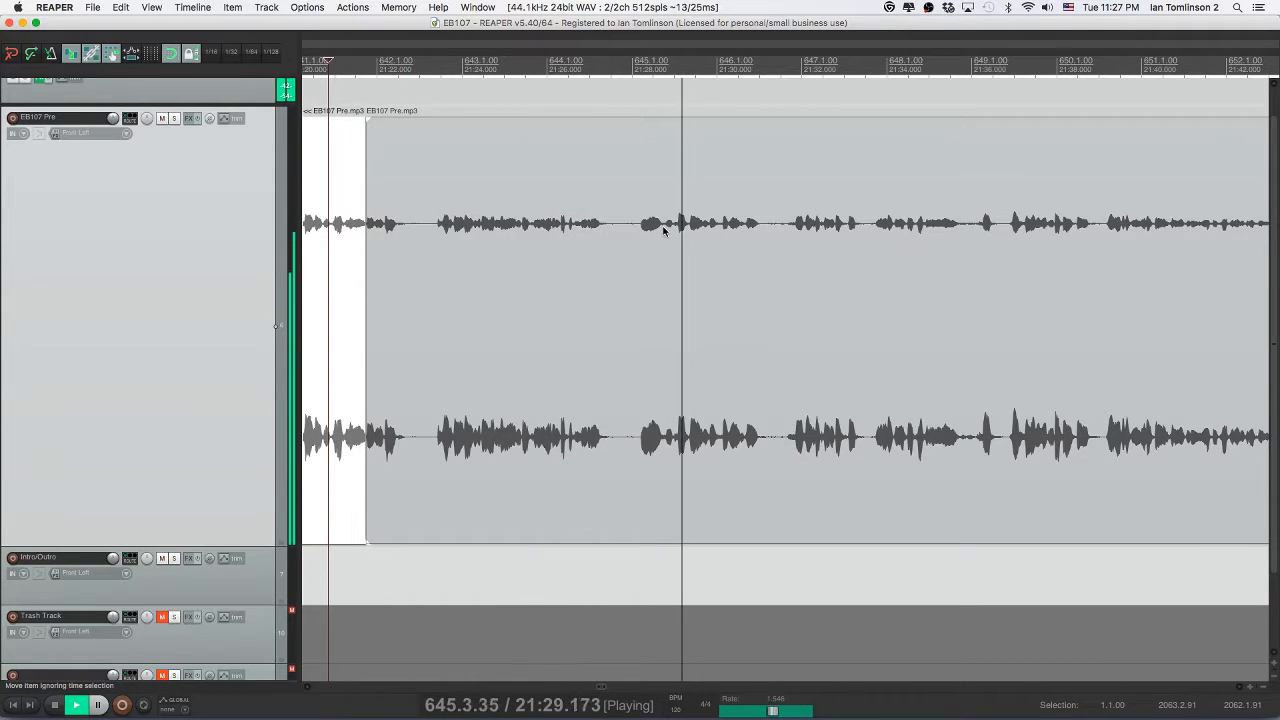
scroll(662, 230, "right", 2)
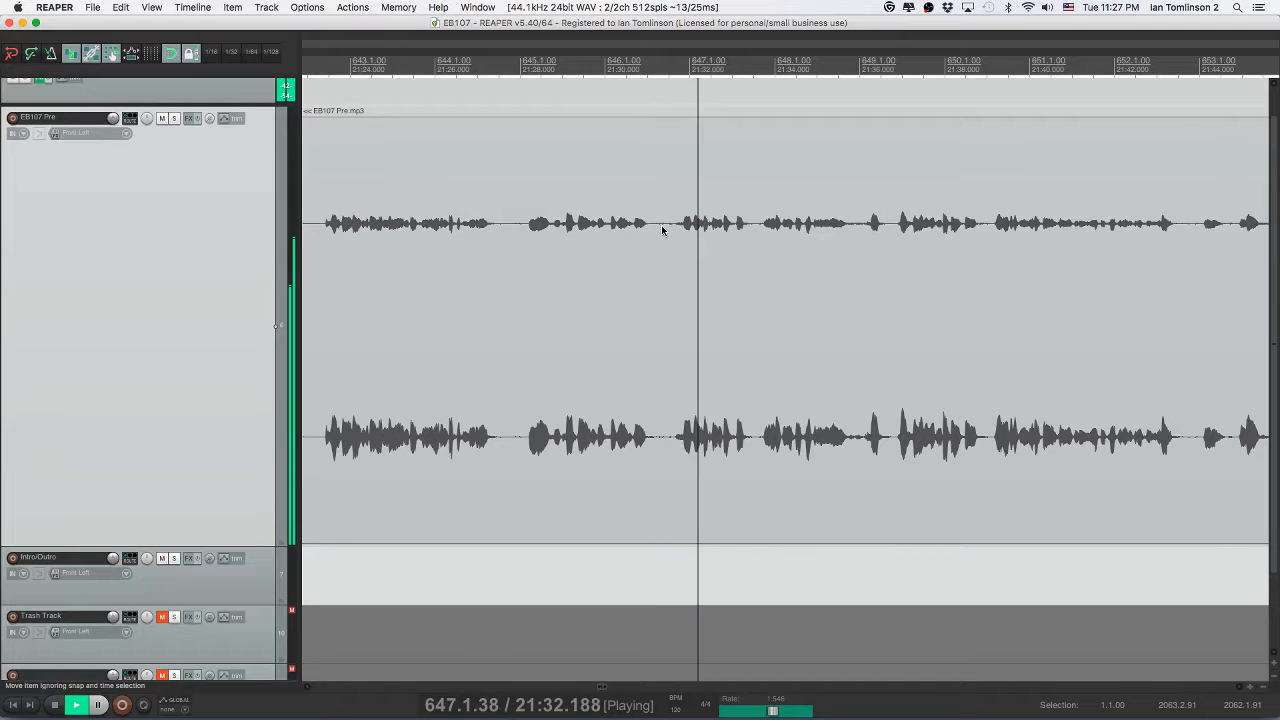
scroll(662, 230, "right", 2)
scroll(662, 230, "right", 2)
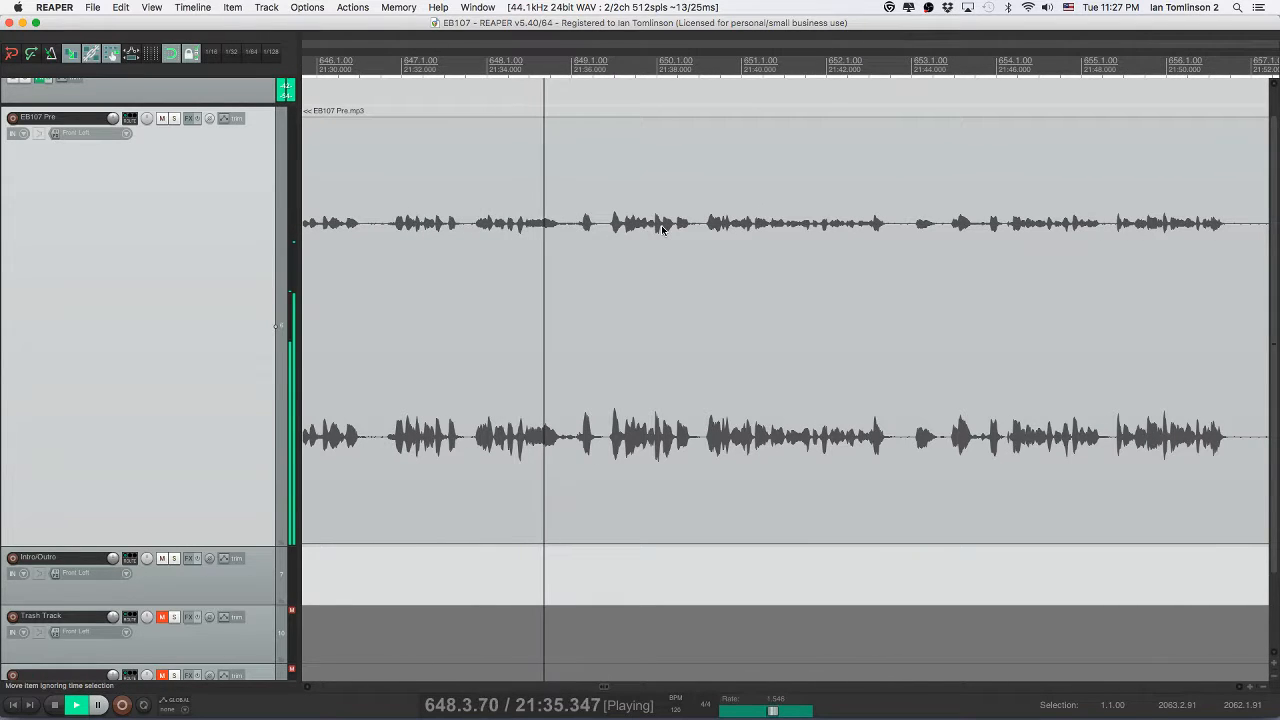
scroll(661, 225, "right", 2)
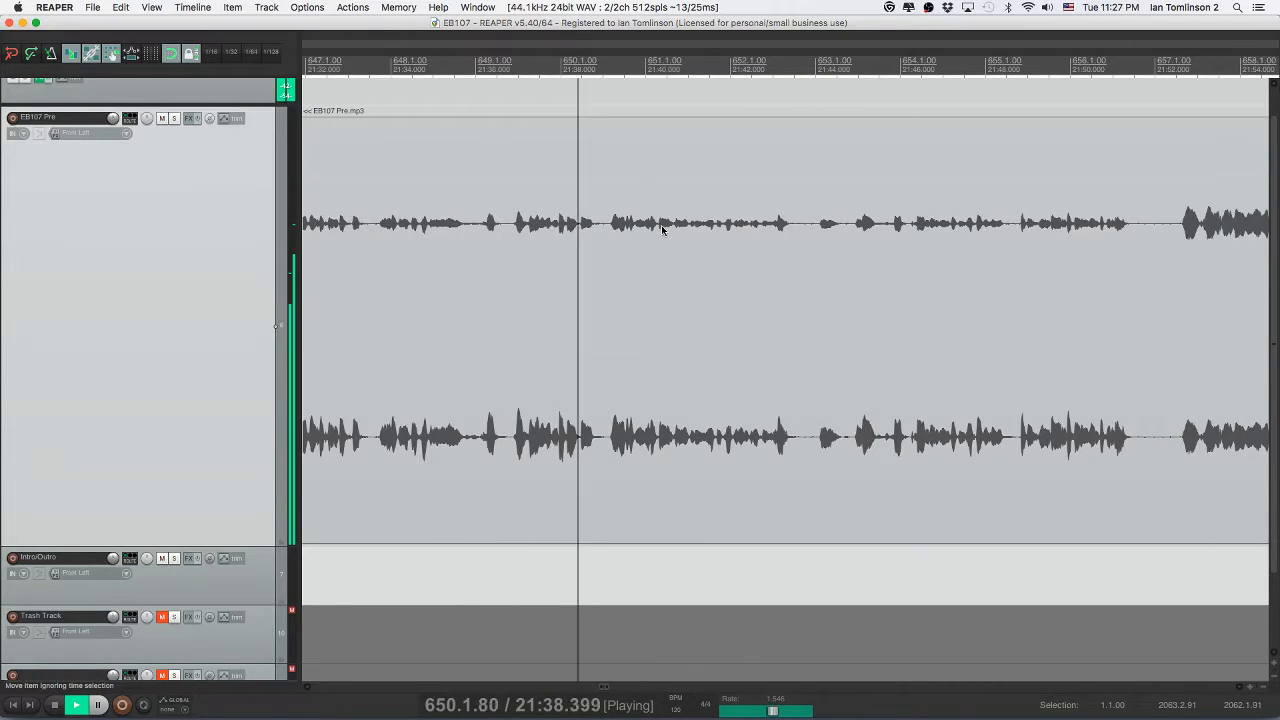
scroll(661, 225, "right", 1)
scroll(661, 225, "right", 1)
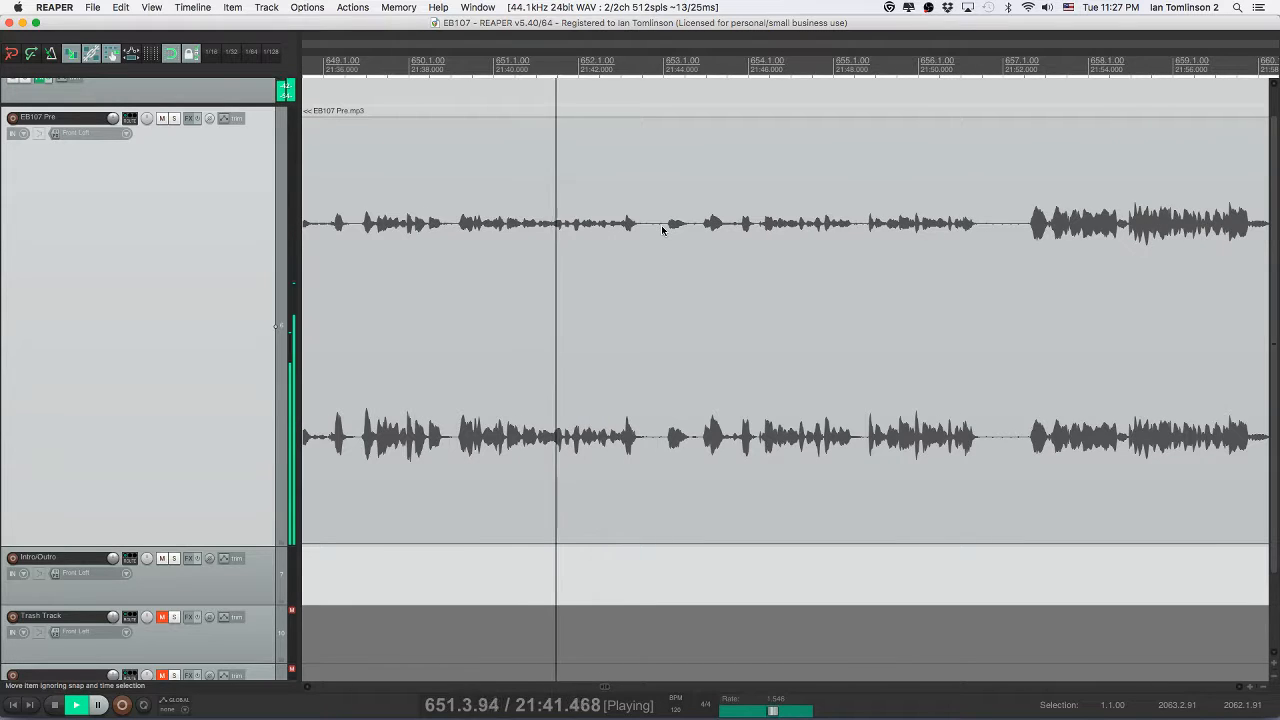
- Delete the short word between about 21:43.5 and 21:44.8, continue playback from about 21:45.3, and save the project
scroll(661, 225, "right", 1)
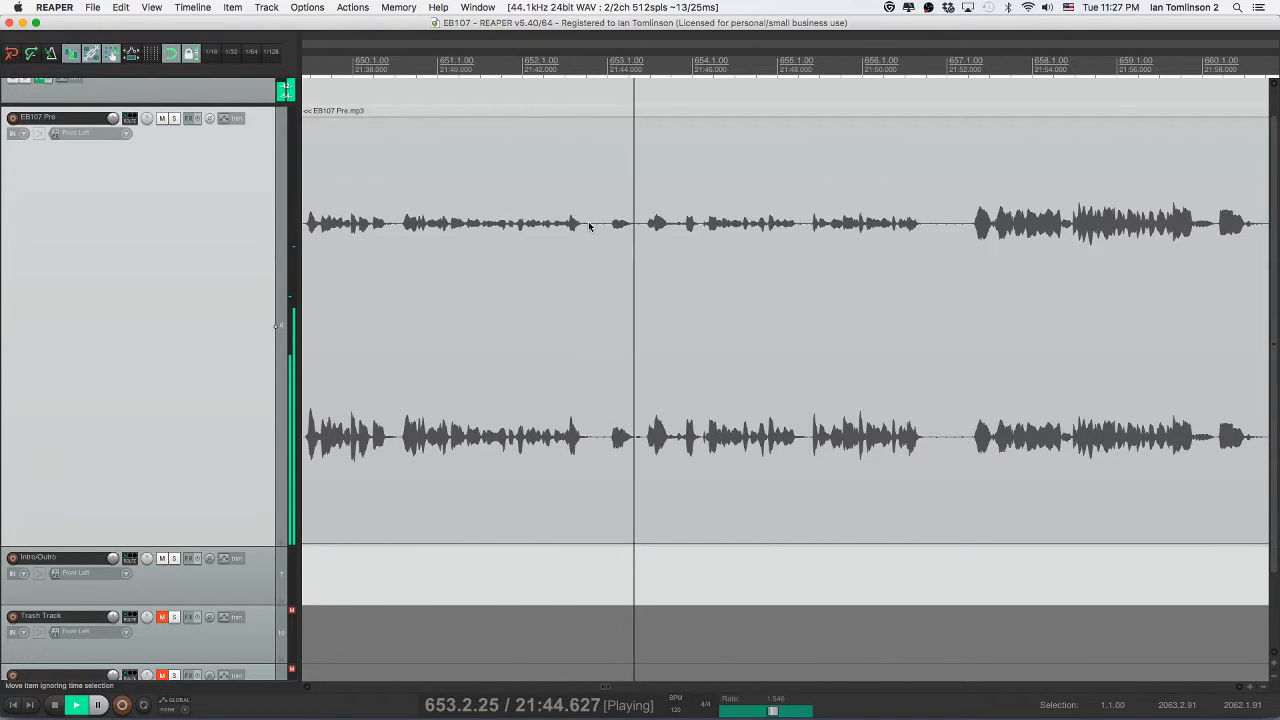
left_click(587, 225)
key("s")
left_click(643, 229)
key("s")
left_click(618, 228)
key("Delete")
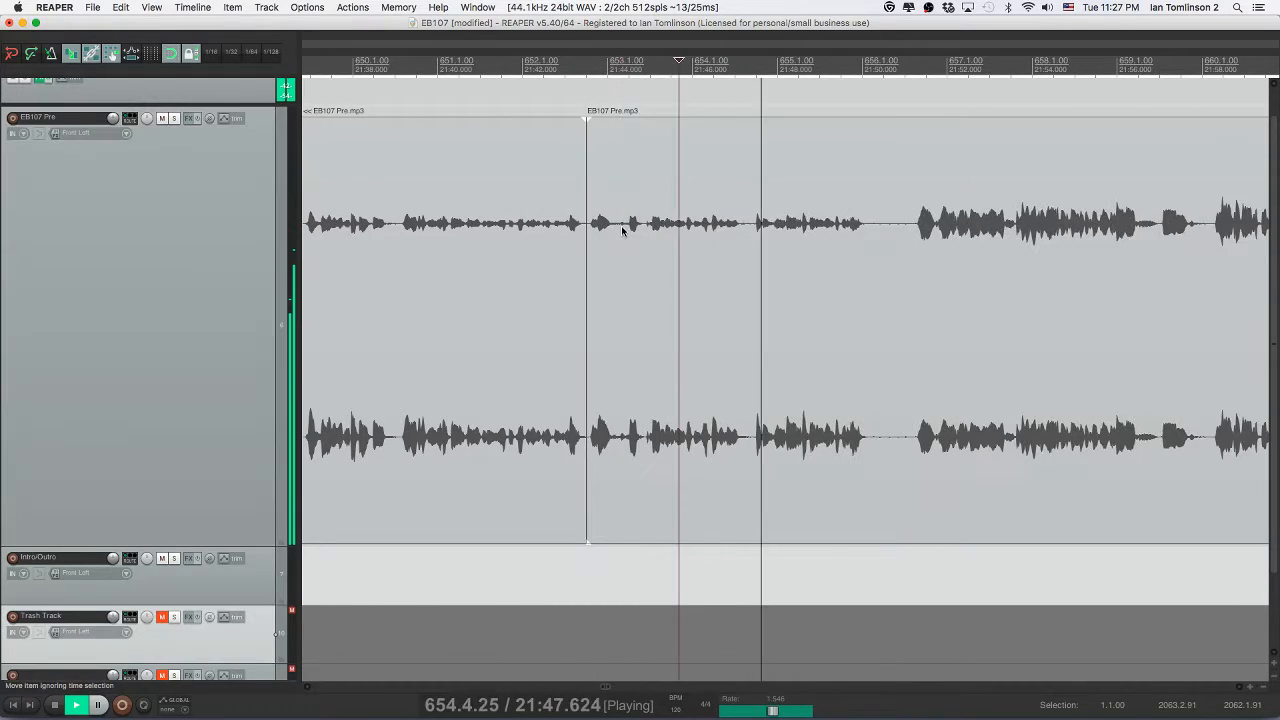
left_click(663, 230)
key("super+s")
- Delete the silent pause between about 21:50.1 and 21:51.2 and save the project
scroll(663, 230, "right", 3)
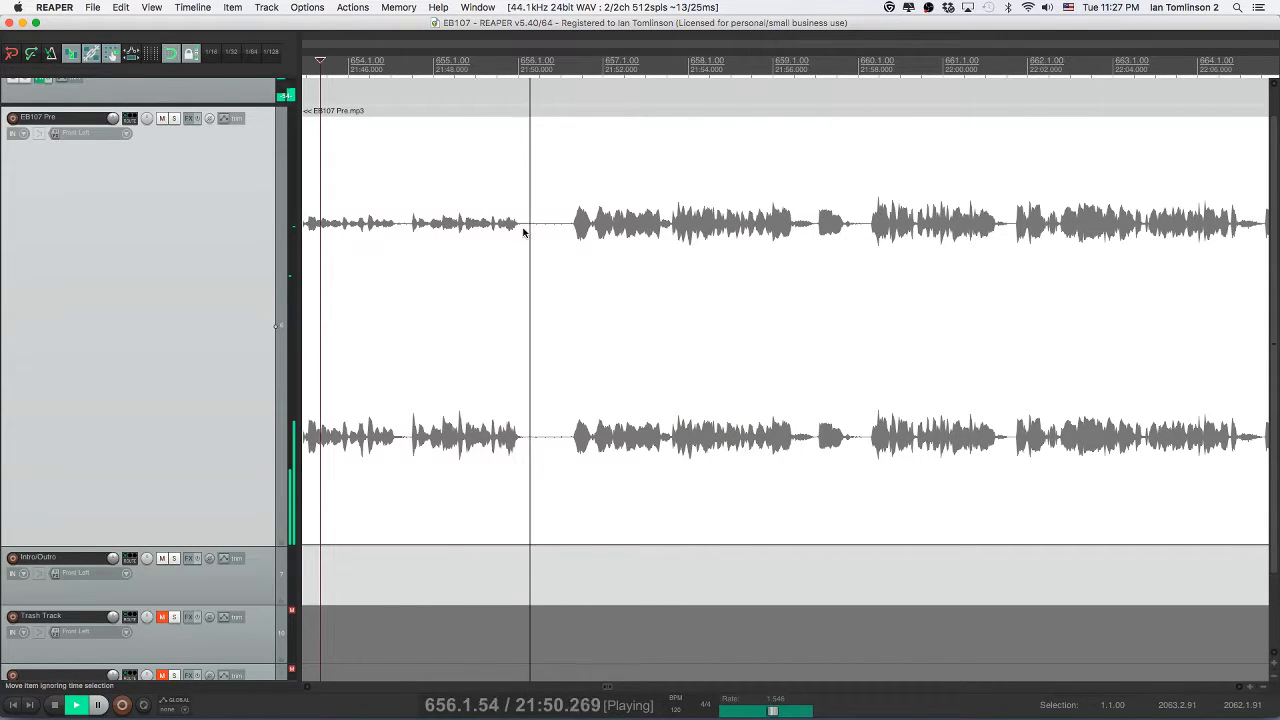
left_click(523, 231)
key("s")
left_click(571, 232)
key("s")
left_click(557, 232)
key("Delete")
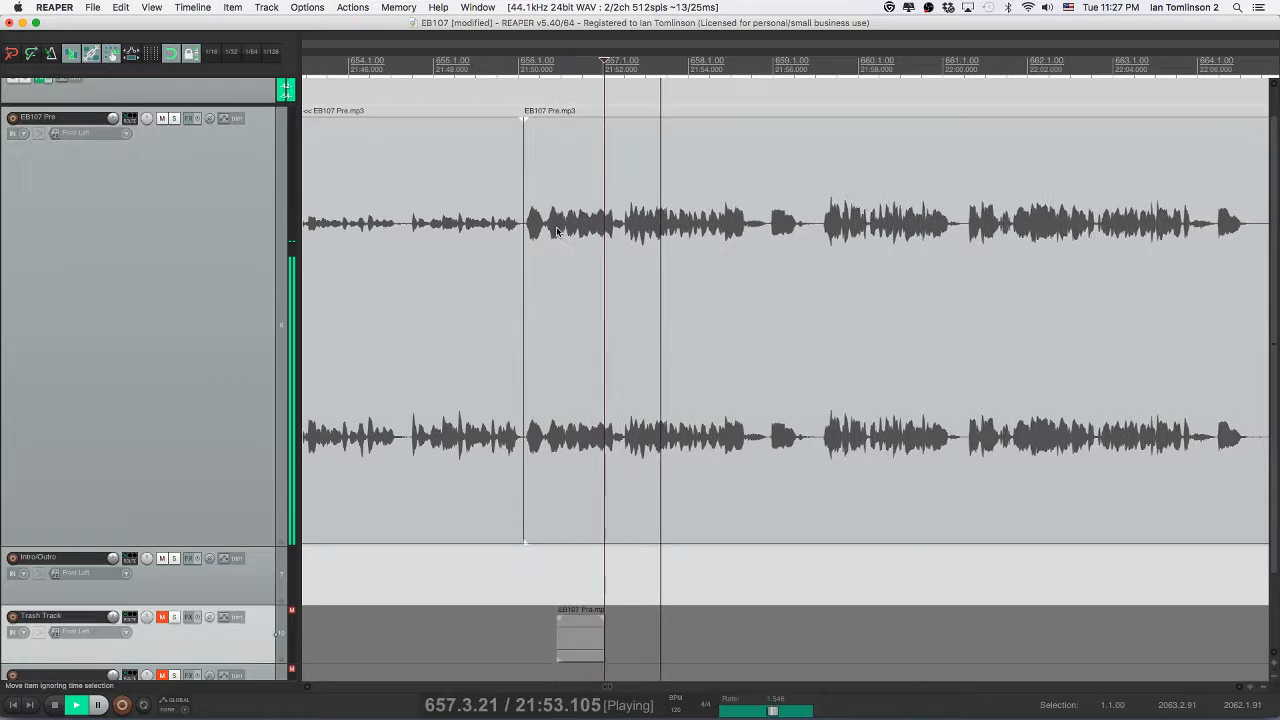
left_click(616, 232)
key("super+s")
- Delete the short word and pause between about 21:55.9 and 21:57.0 and save the project
scroll(617, 234, "right", 1)
scroll(617, 234, "right", 1)
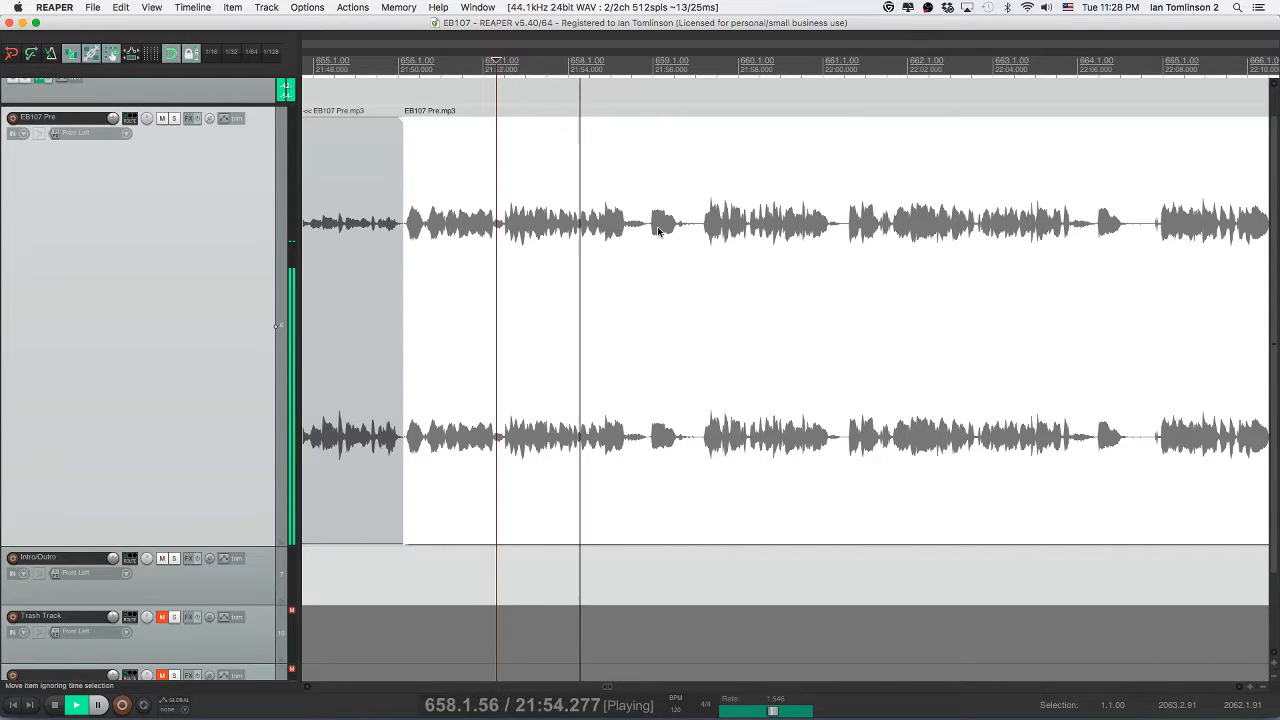
key("s")
key("s")
left_click(687, 234)
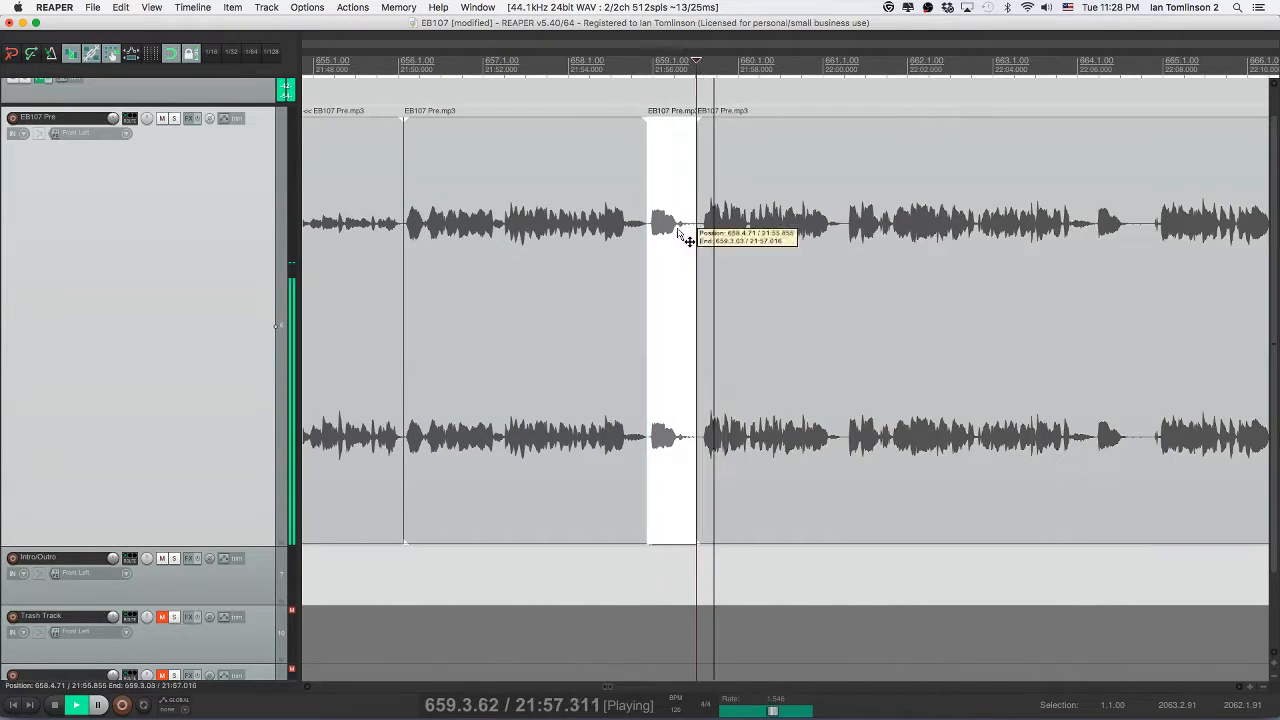
key("Delete")
left_click(736, 234)
key("super+s")
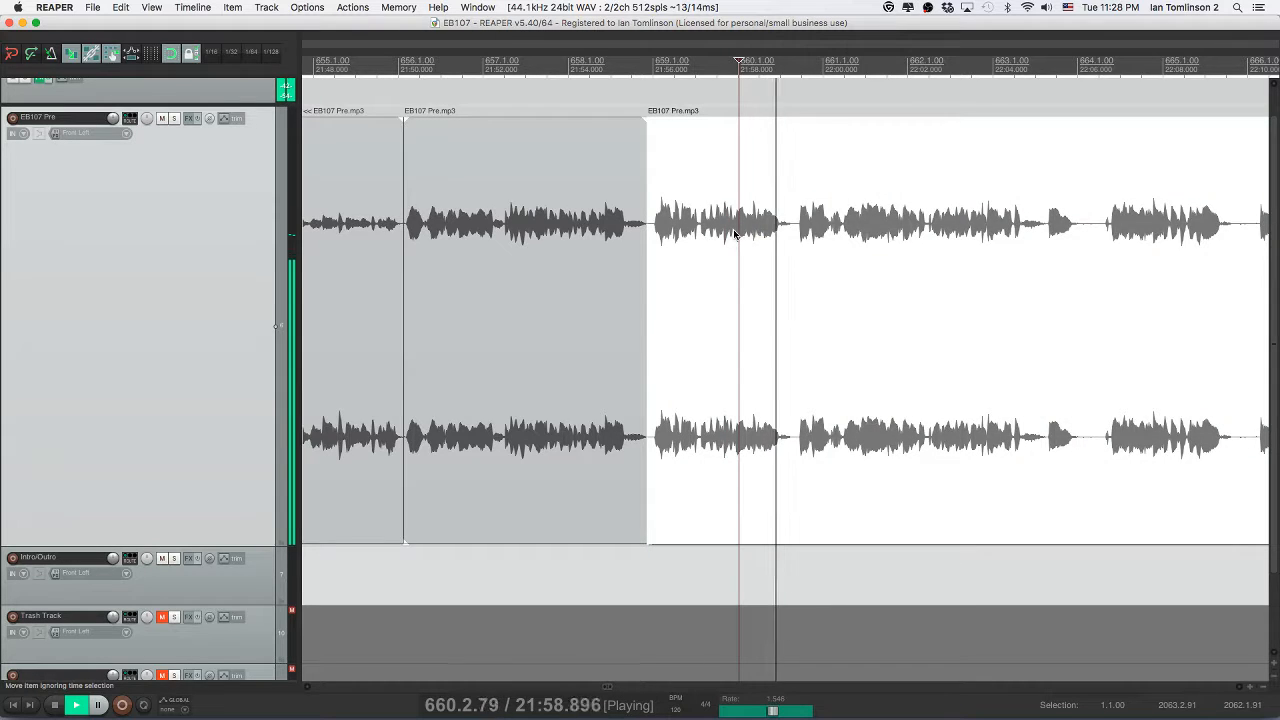
- Delete the short word and pause between about 22:05.2 and 22:06.5, then stop playback
scroll(760, 234, "right", 4)
key("s")
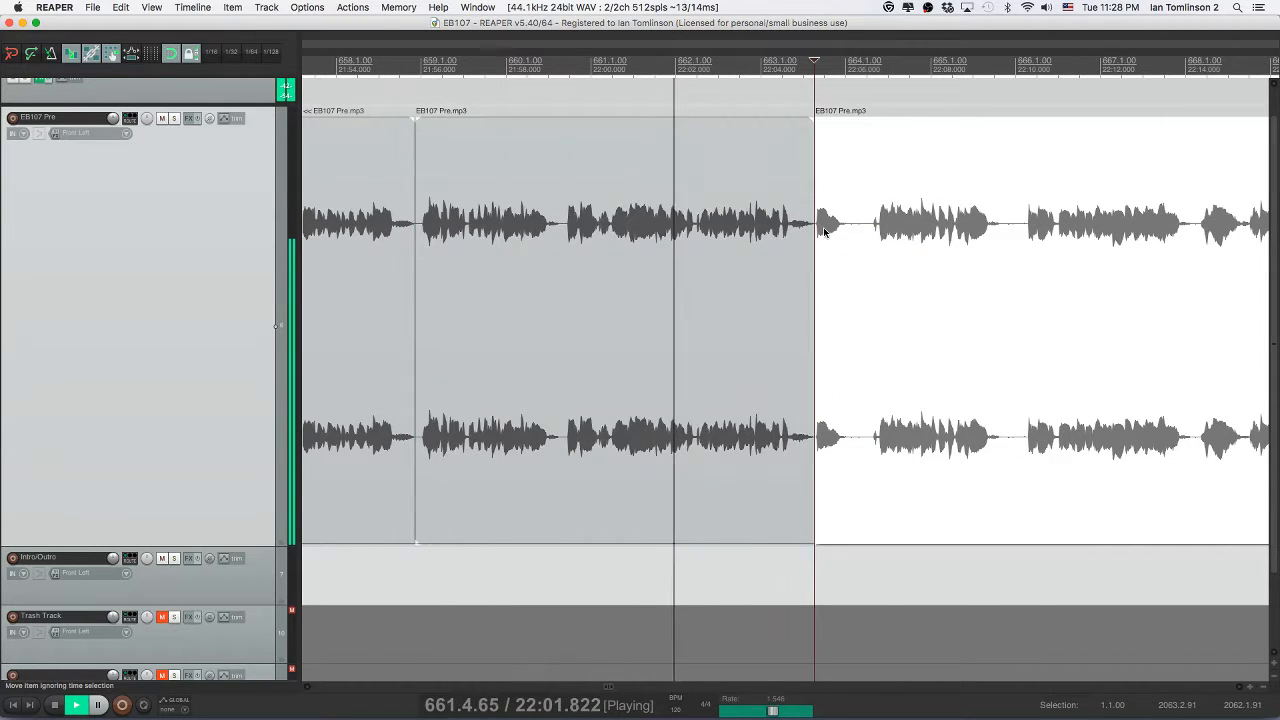
key("s")
left_click(840, 234)
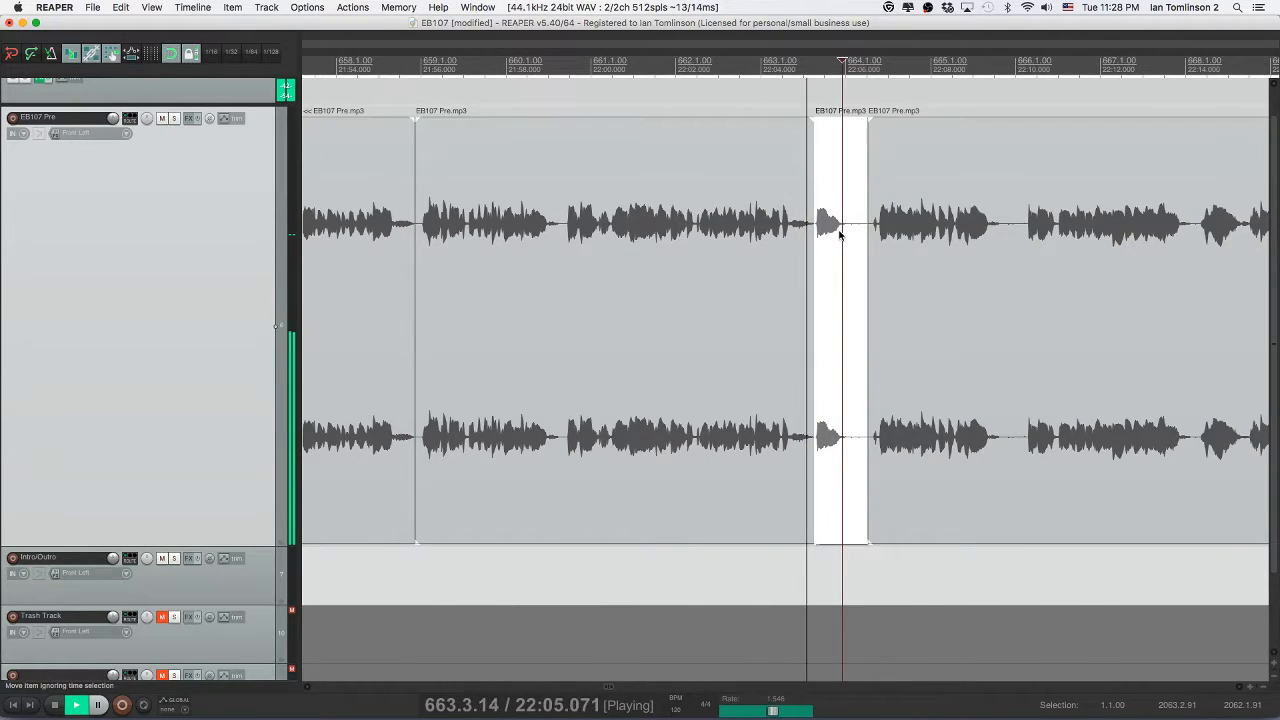
key("Delete")
key("space")
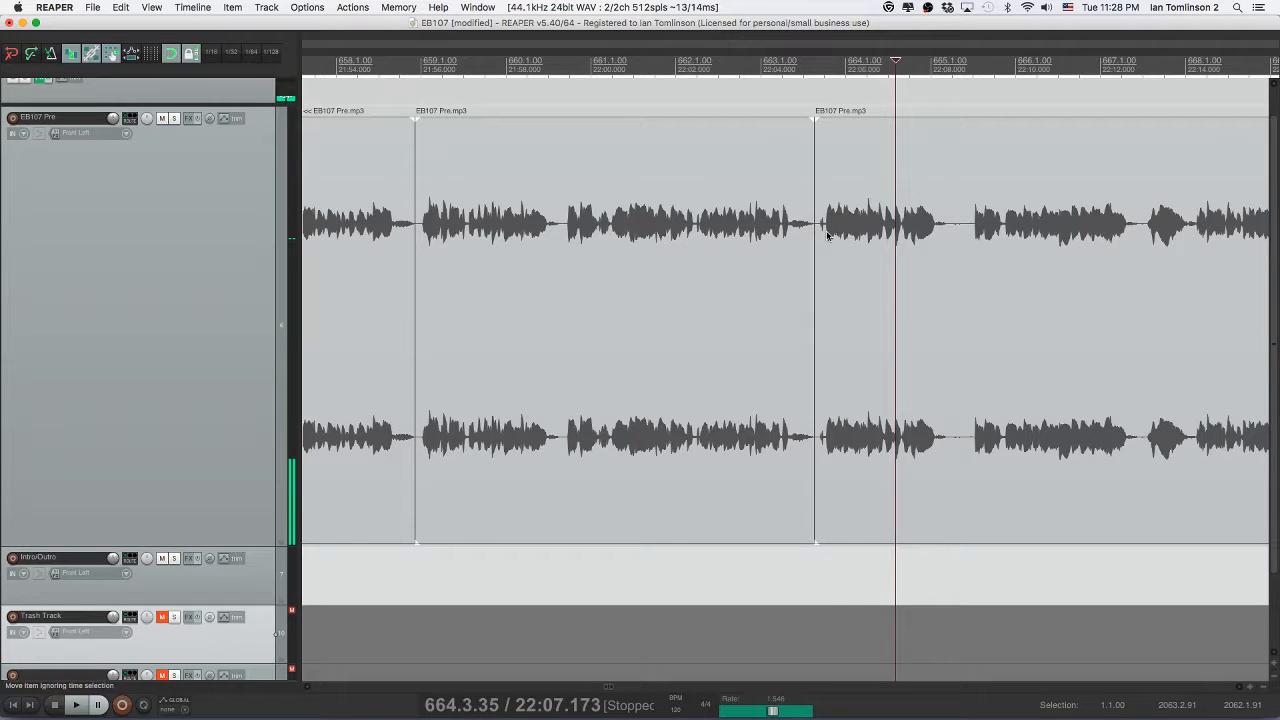
- Delete the brief sound between about 22:05.2 and 22:05.5, replay from about 22:04.7, and save the project
left_click(827, 236)
key("s")
left_click(822, 236)
key("Delete")
left_click(792, 236)
key("space")
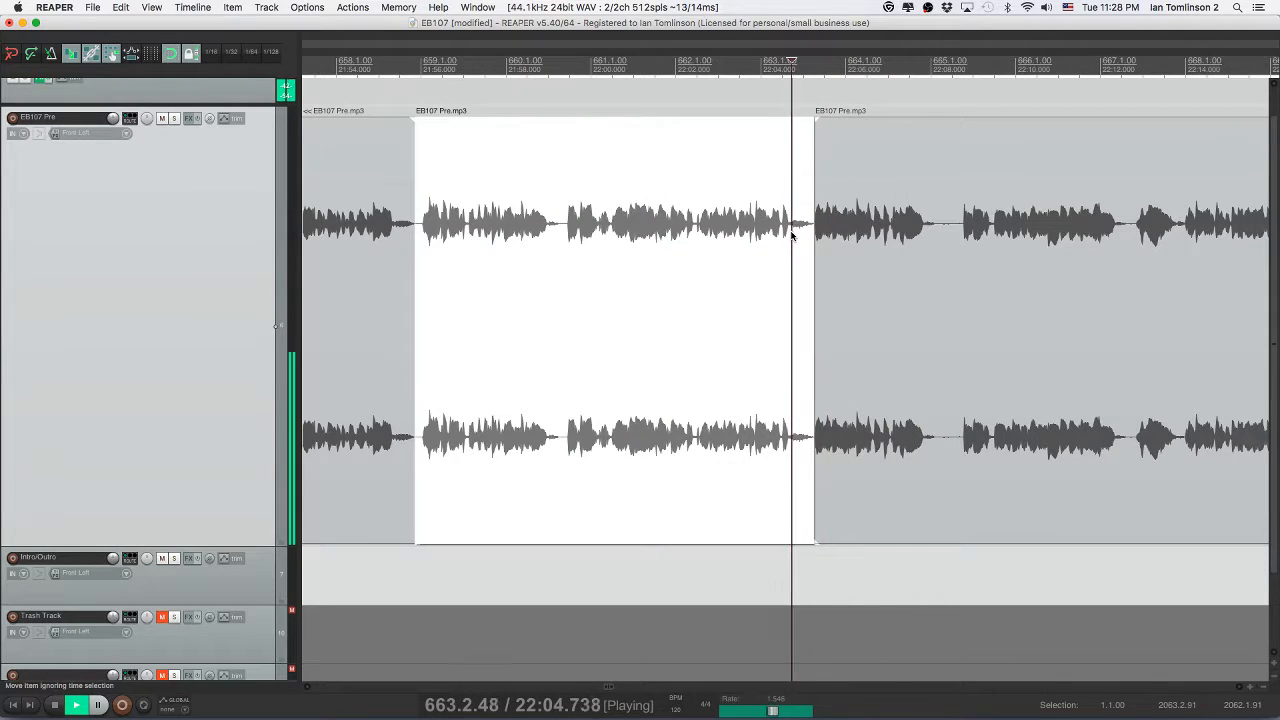
key("super+s")
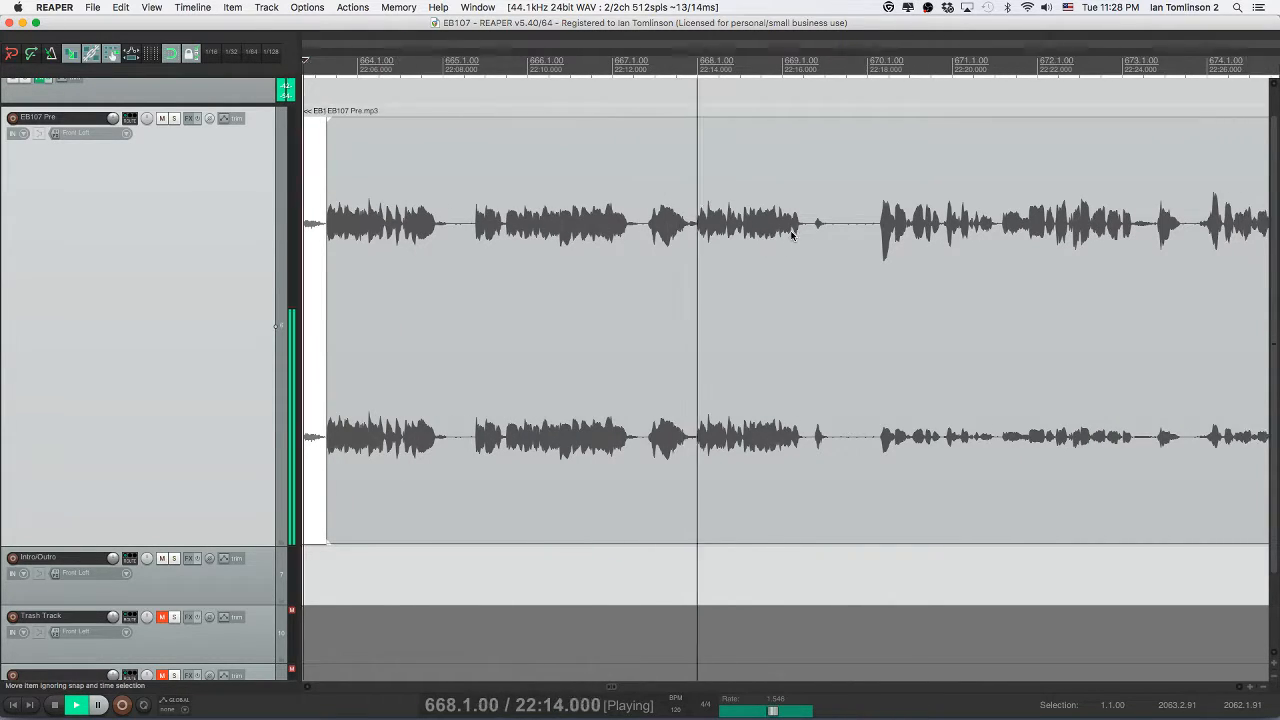
- Delete the small noise and silence between about 22:16.7 and 22:18.3, replay from about 22:16.4, and save the project
key("s")
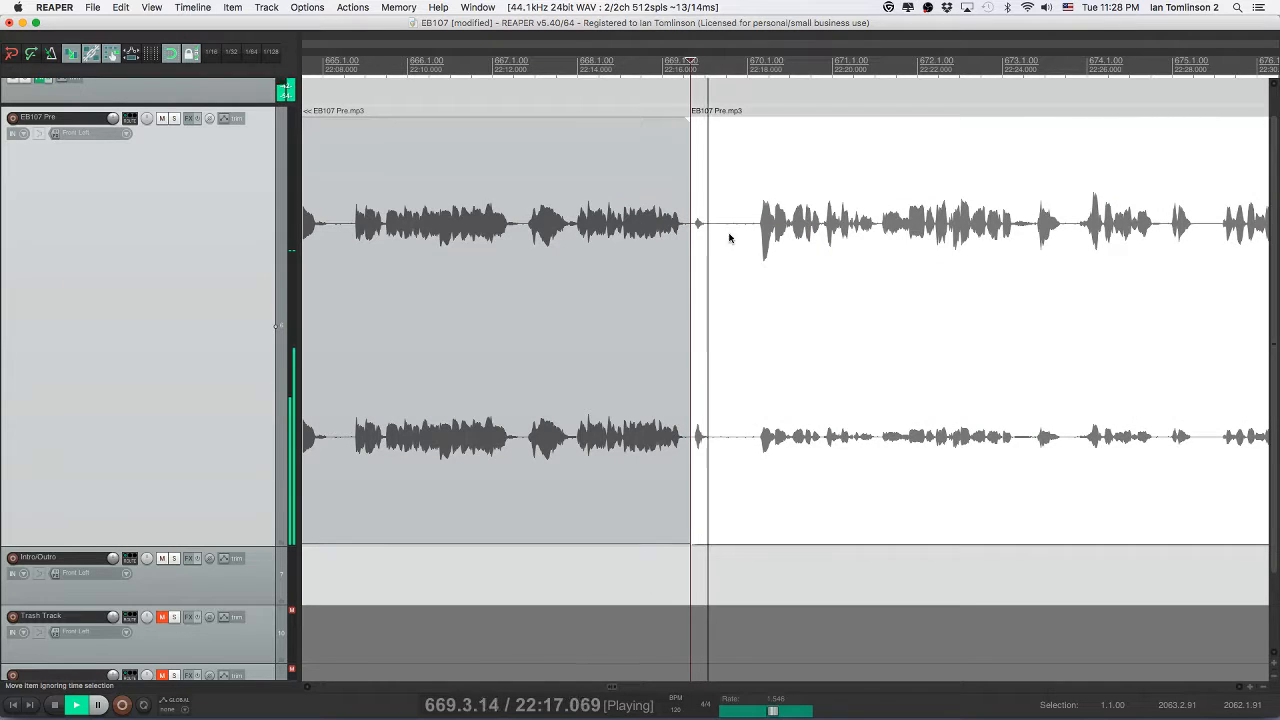
key("s")
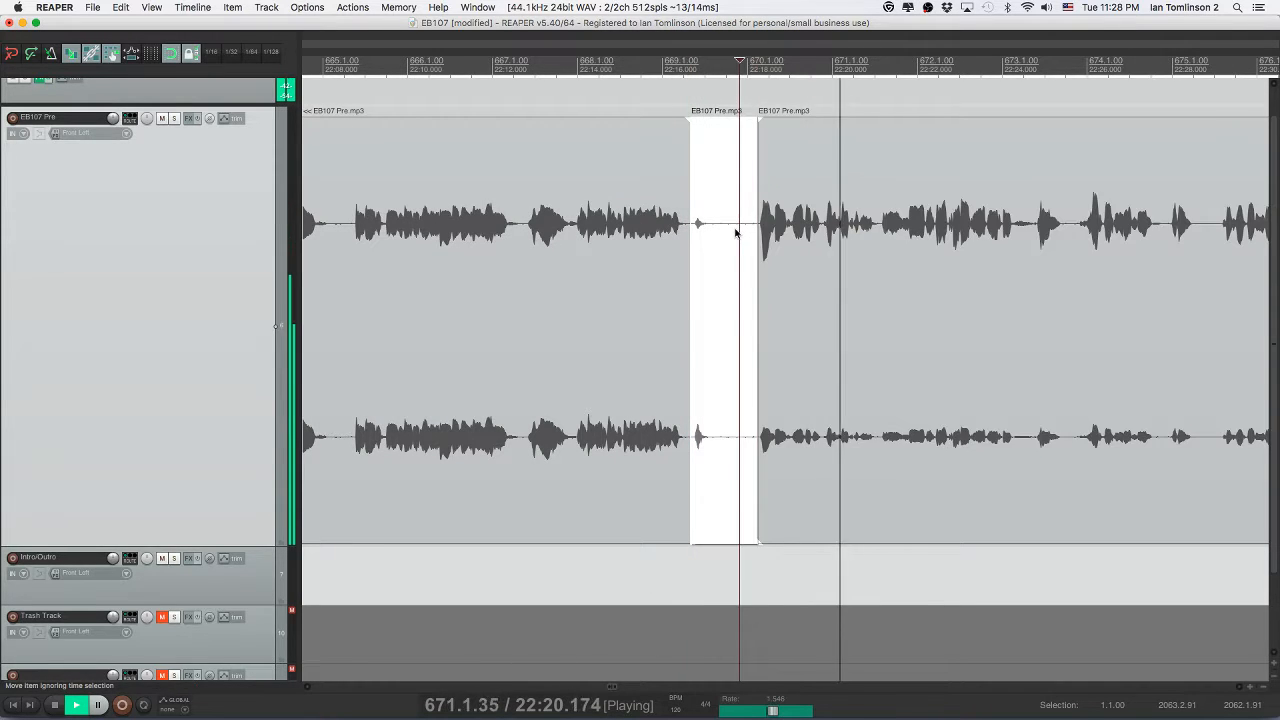
key("Delete")
left_click(680, 230)
key("space")
key("super+s")
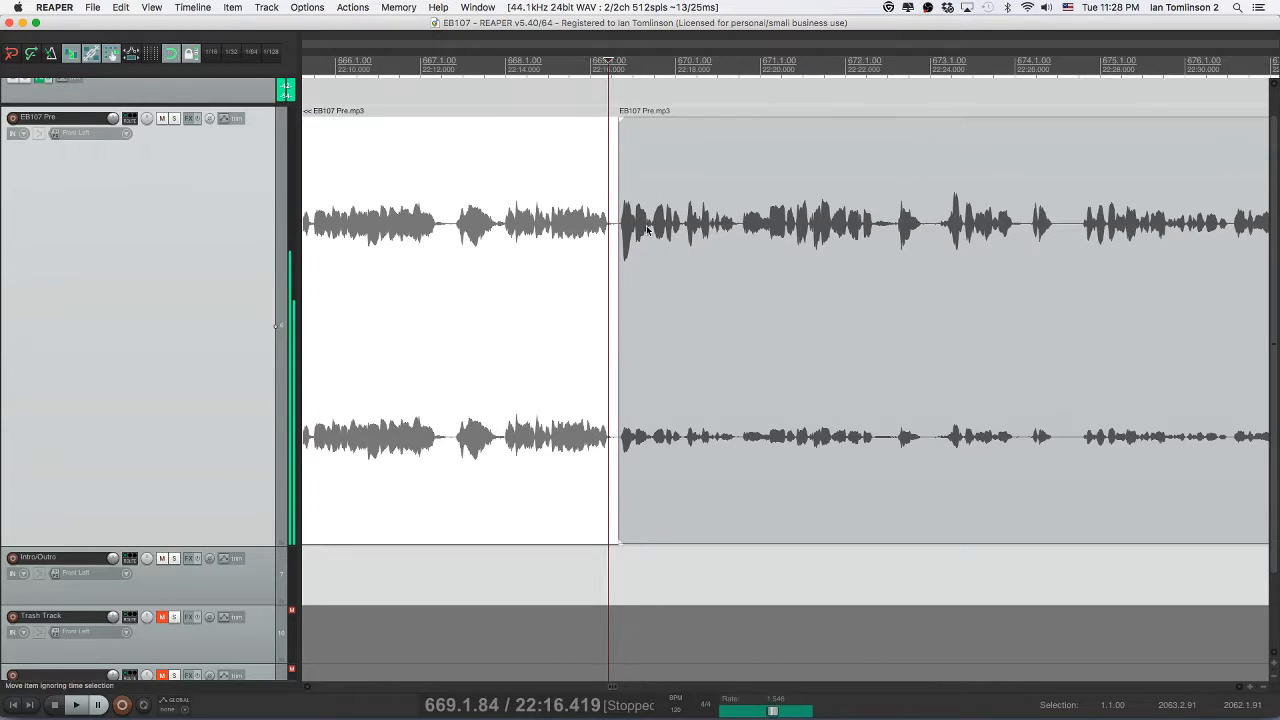
- Delete the short fragment between about 22:17.8 and 22:18.2, replay from about 22:17.1, and save the project
left_click(647, 230)
key("space")
key("s")
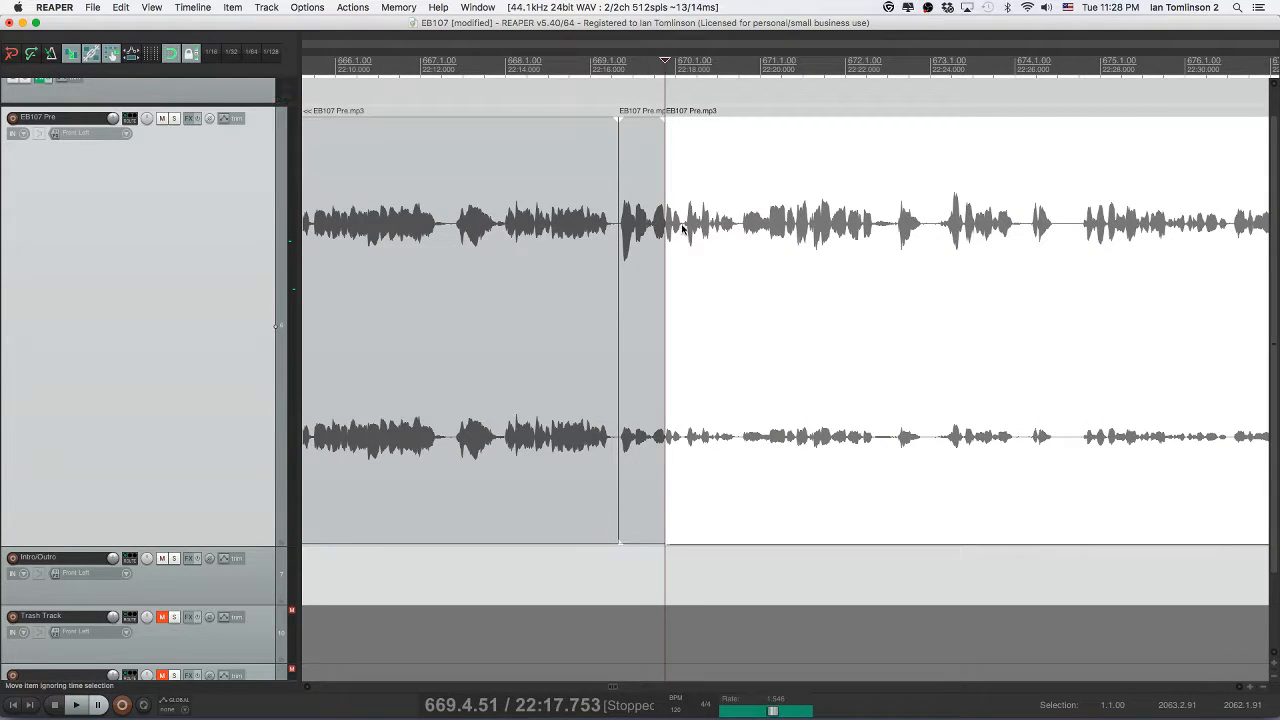
key("s")
key("space")
key("Delete")
left_click(636, 228)
key("space")
key("super+s")
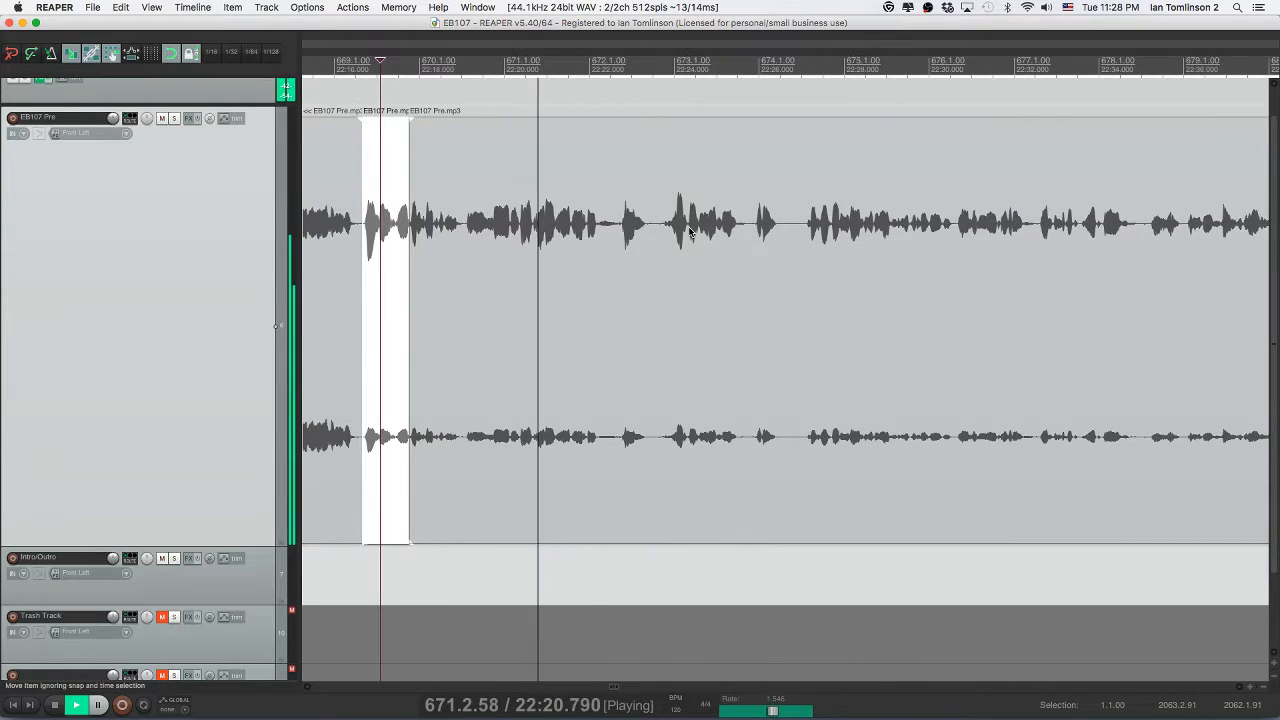
- Delete the breath and short word between about 22:22.2 and 22:23.7, and replay from about 22:21.8
left_click(597, 232)
key("s")
left_click(660, 234)
key("s")
left_click(643, 235)
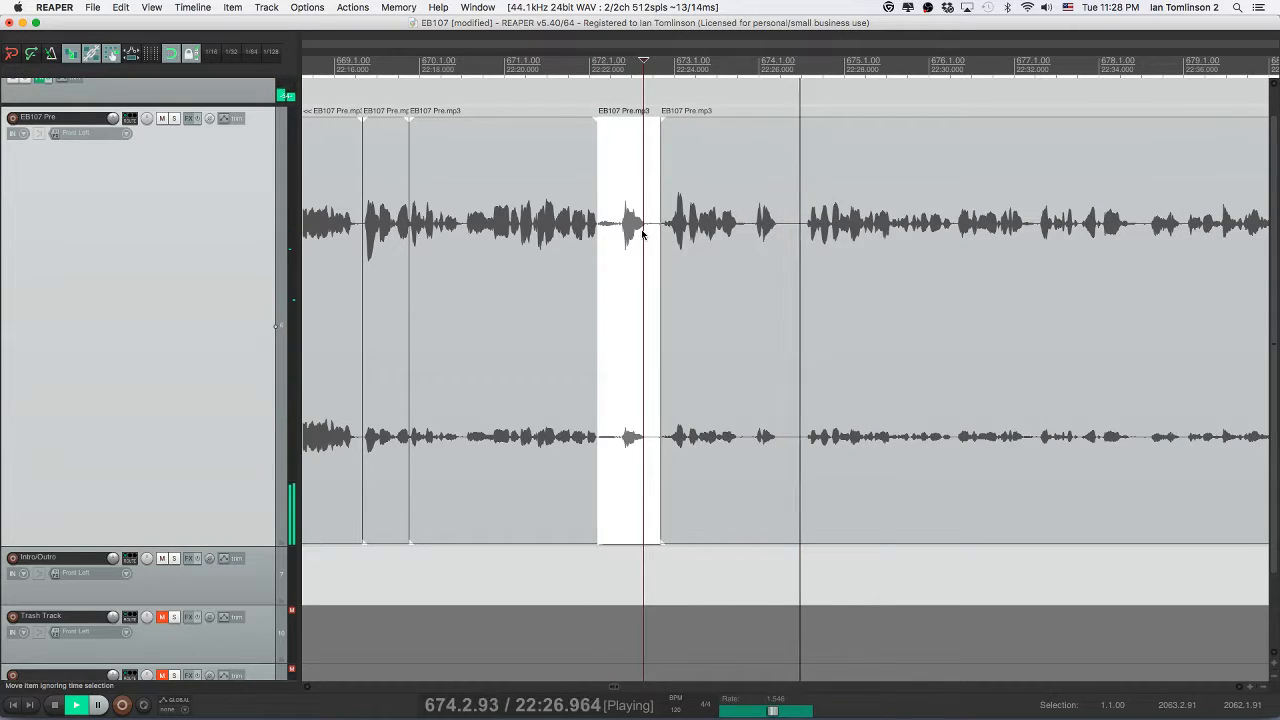
key("Delete")
left_click(583, 231)
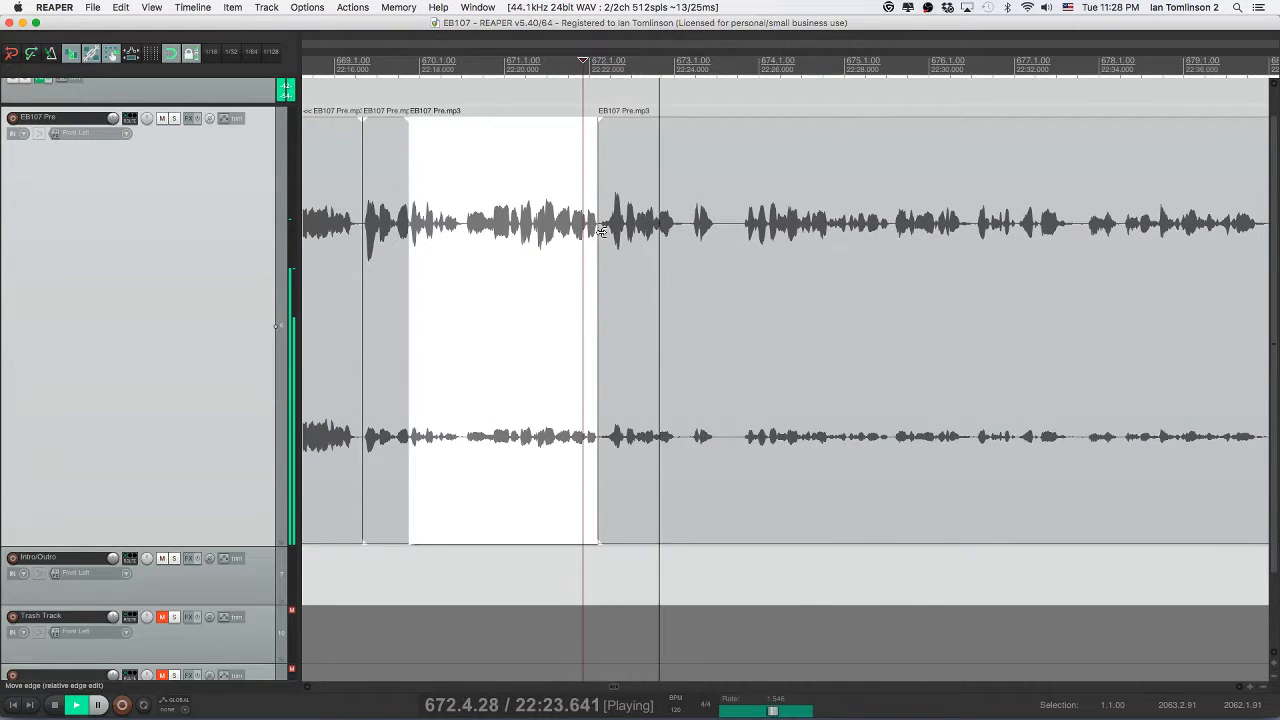
- Trim a sliver off the start of the clip after the 22:22.2 join, replay from about 22:21.5, and save
key("space")
left_click_drag(599, 236, 610, 240)
left_click(567, 232)
key("space")
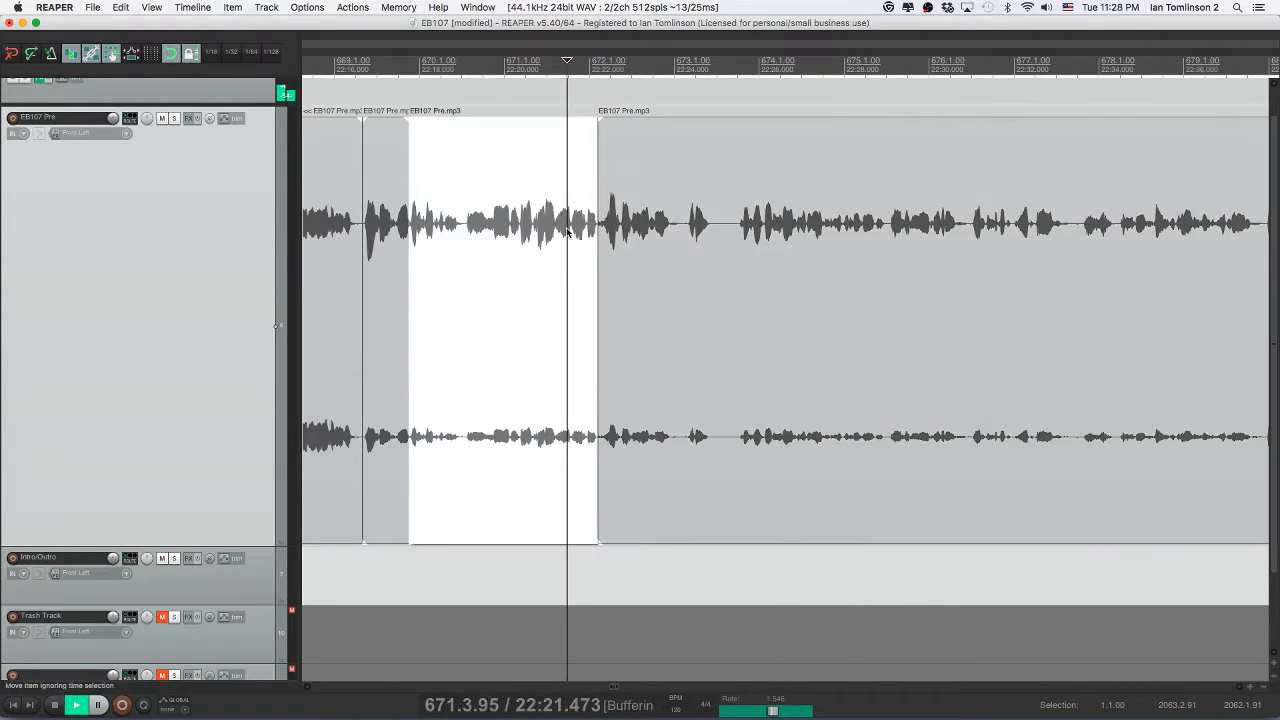
key("ctrl+s")
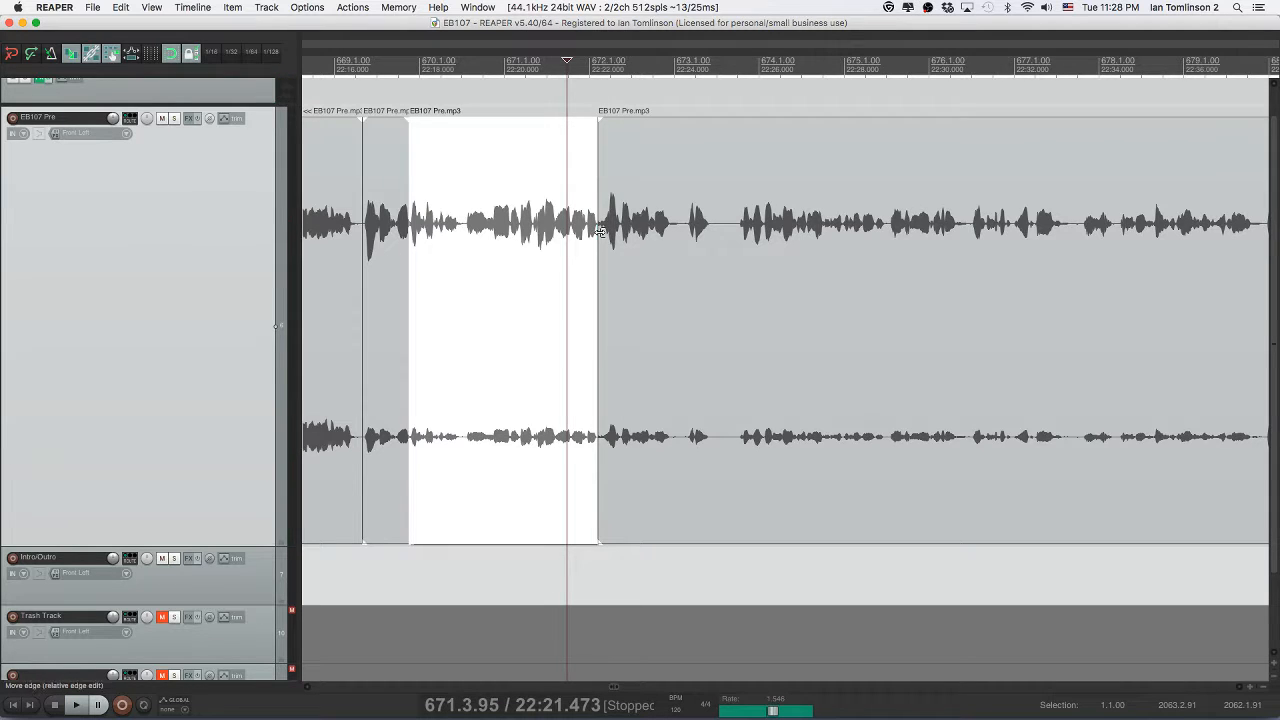
- Trim a further 0.109 seconds off the start of the clip after the 22:22.2 join, replay from about 22:20.8, and save
left_click(600, 232)
left_click_drag(597, 232, 602, 232)
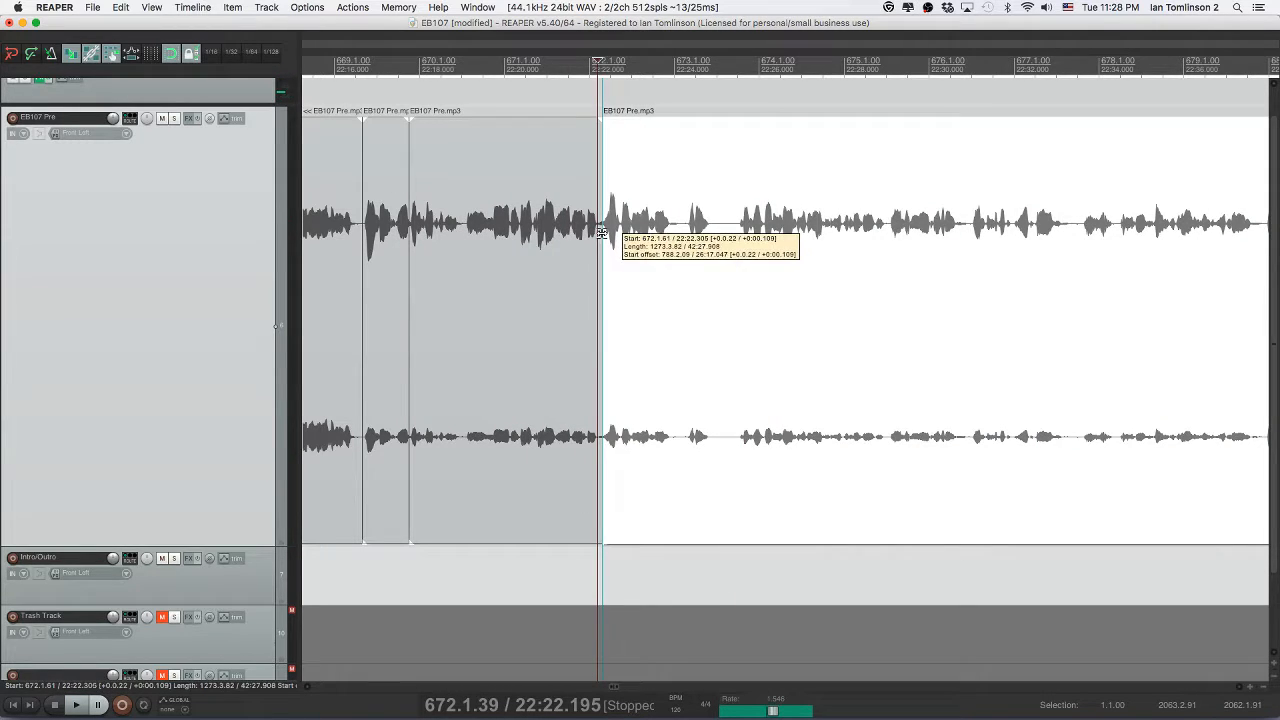
left_click(538, 236)
key("space")
key("ctrl+s")
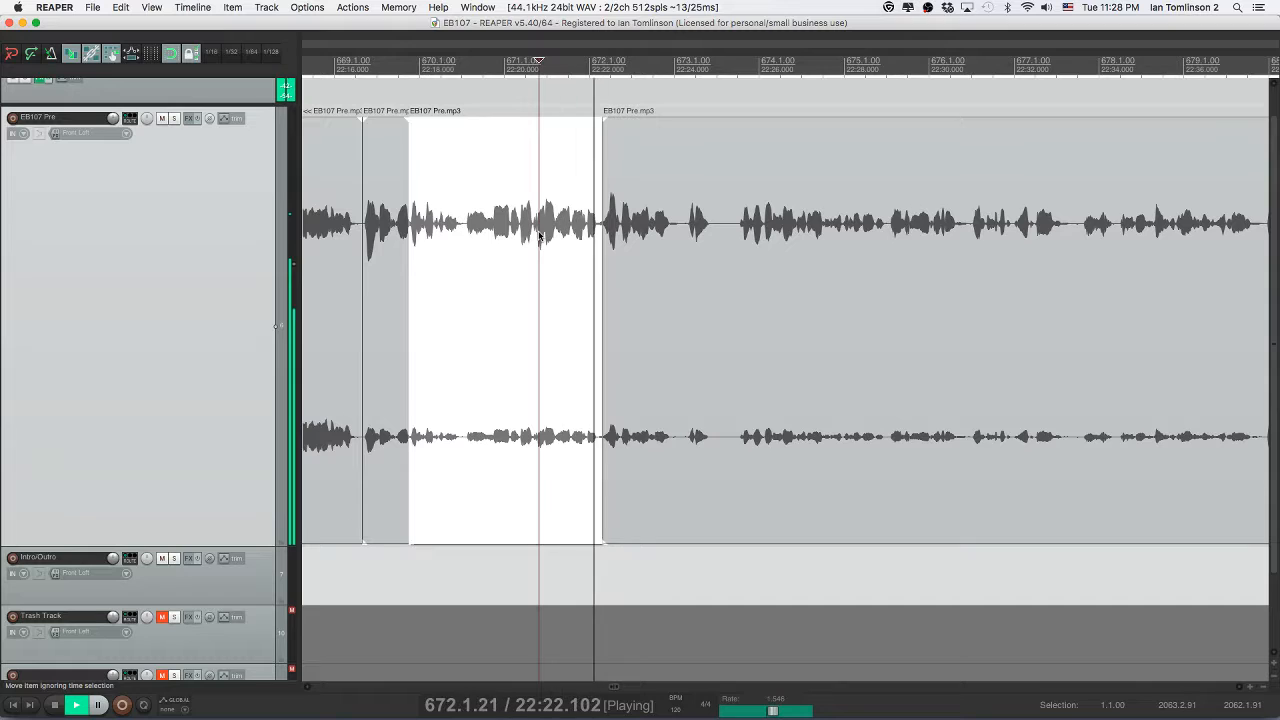
- Tighten the join near 22:22.3 so the two clips overlap in a short crossfade, replay from about 22:22.0, and save
left_click(601, 243)
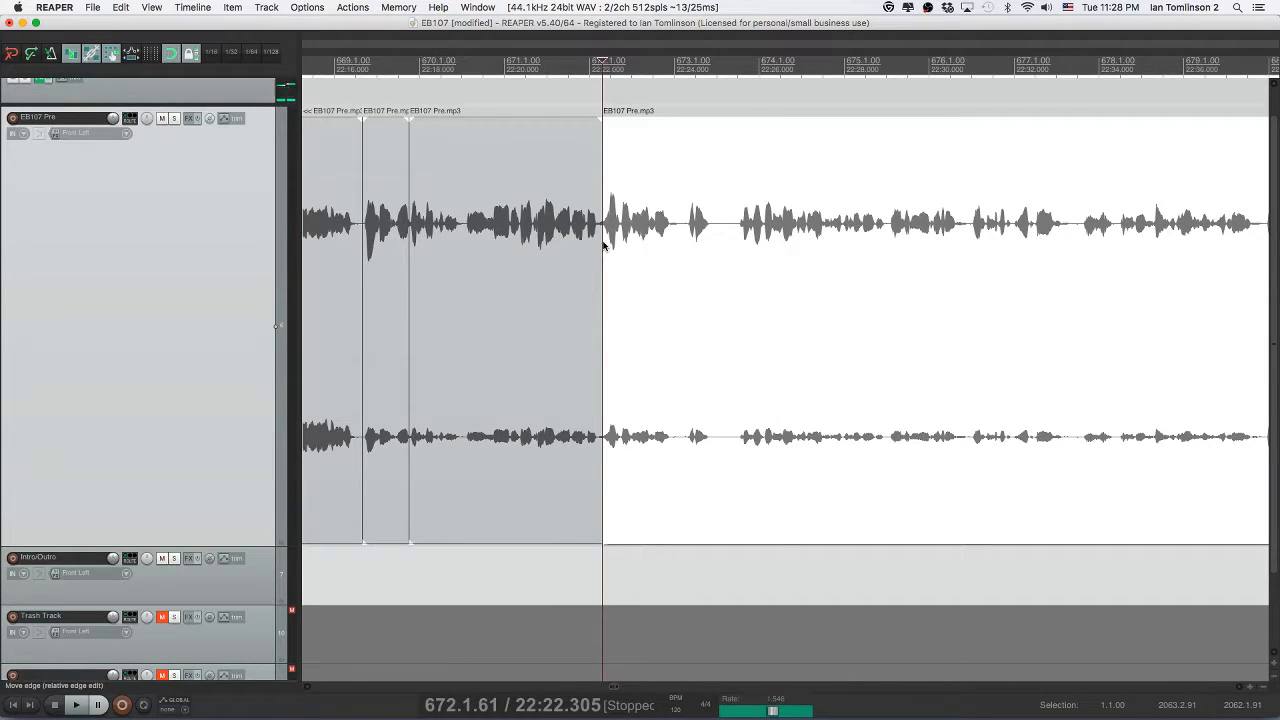
scroll(603, 243, "up", 4)
left_click(603, 248)
key("space")
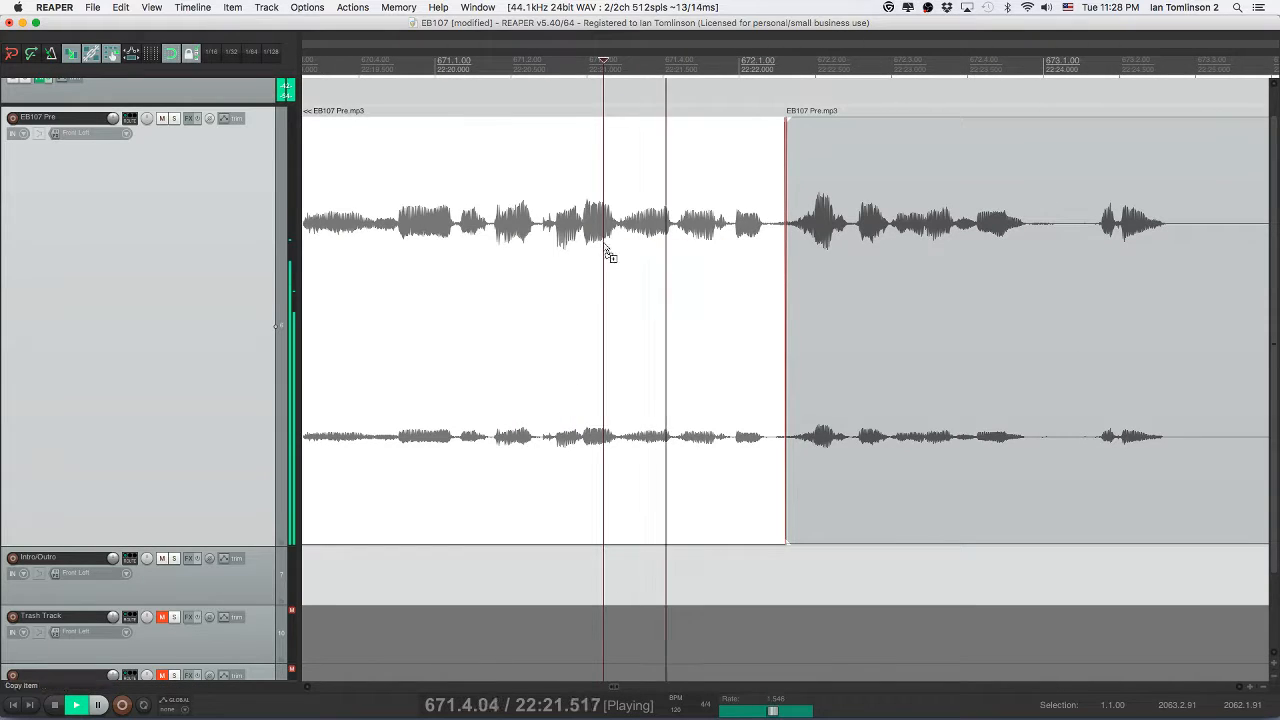
key("space")
left_click(801, 245)
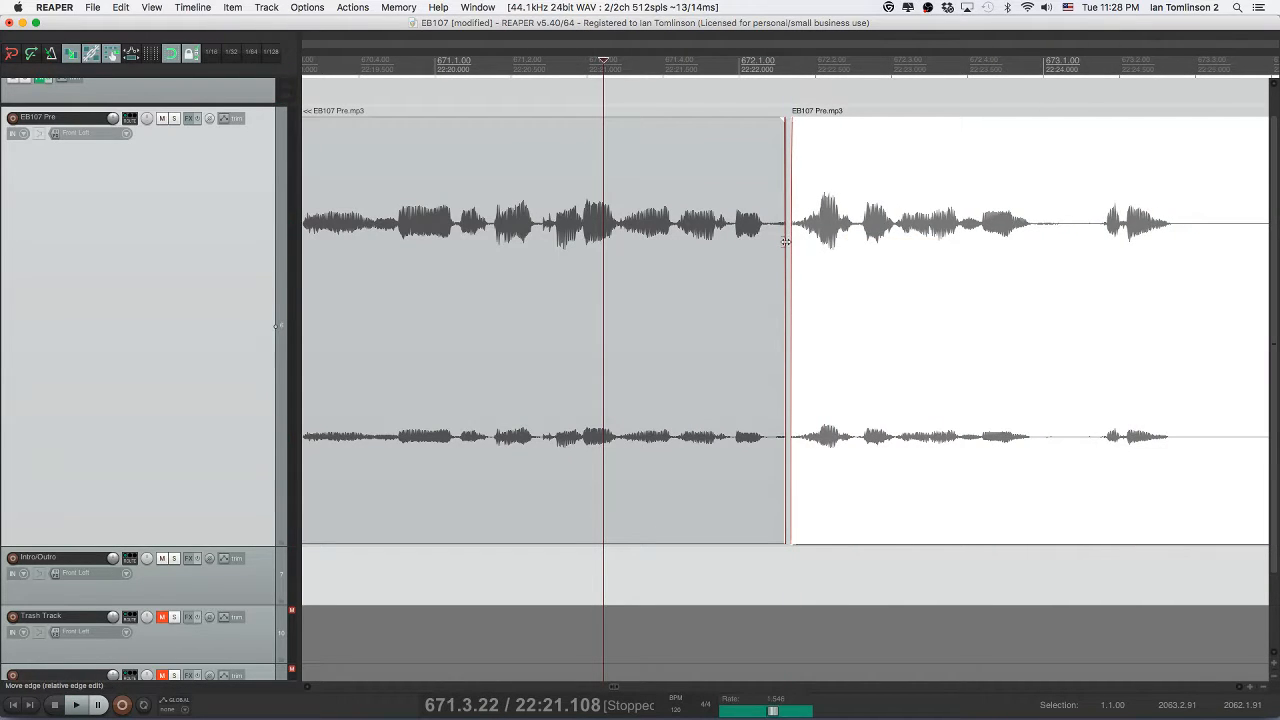
left_click_drag(786, 242, 738, 241)
left_click(738, 241)
key("space")
key("super+s")
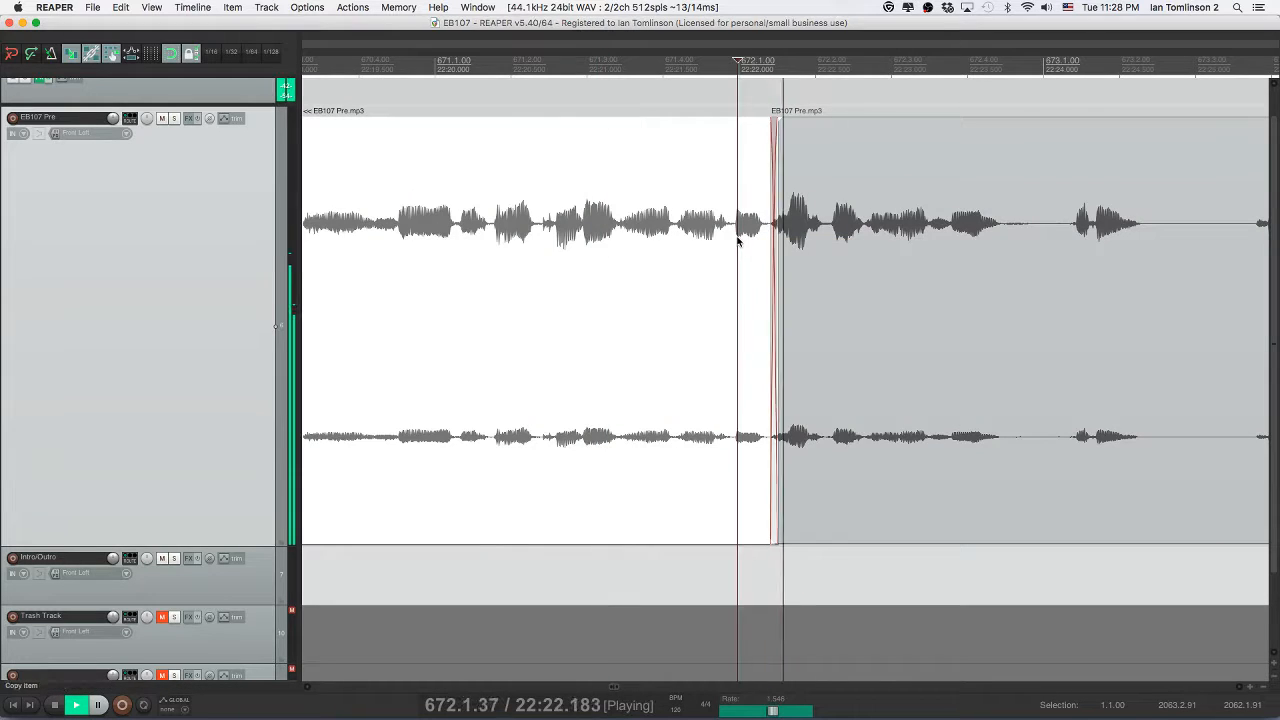
- Delete the silence between about 22:24.8 and 22:25.3, resume playback from about 22:25.7, and save the project
scroll(738, 241, "down", 5)
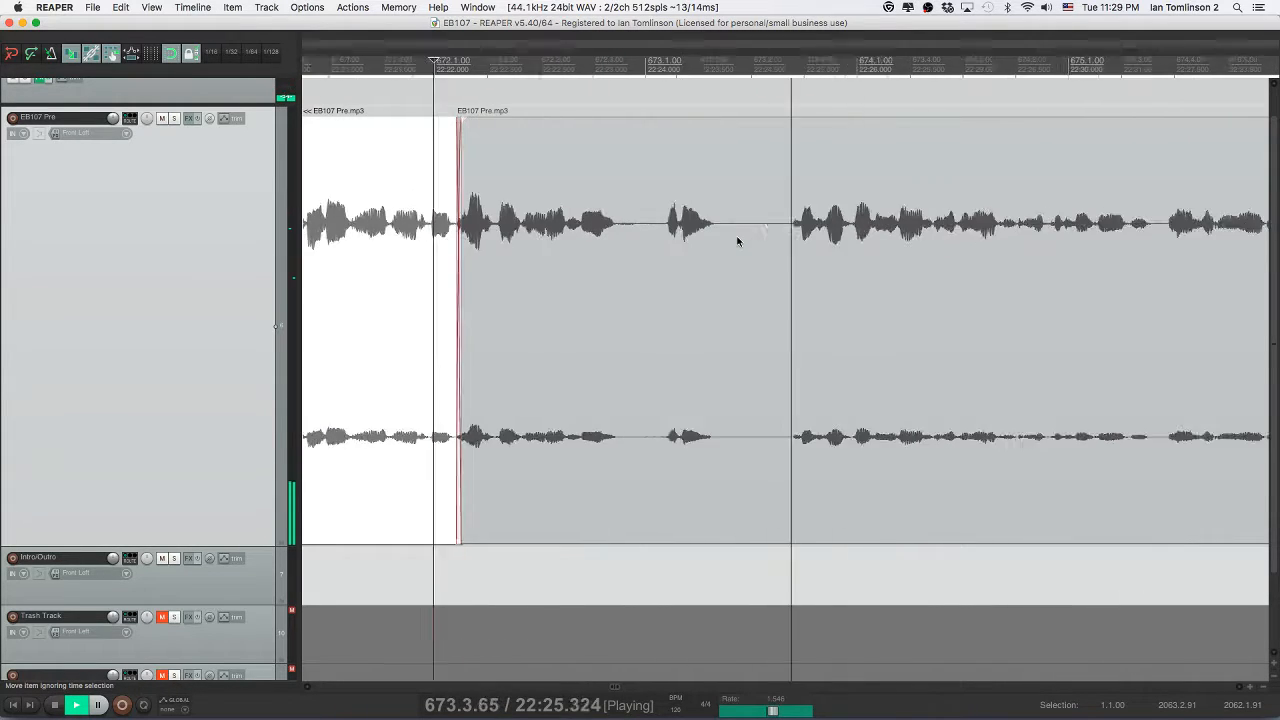
left_click(738, 241)
key("s")
left_click(758, 242)
key("s")
left_click(749, 242)
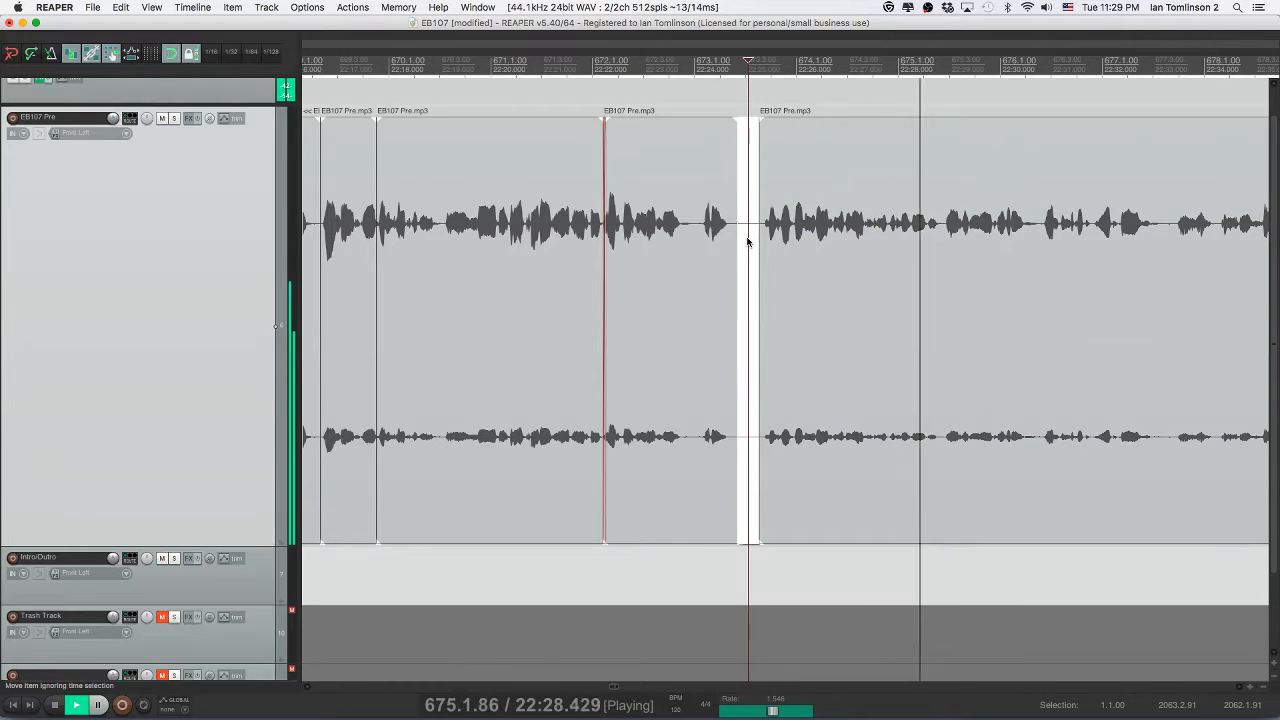
key("Delete")
left_click(785, 243)
key("space")
key("space")
key("super+s")
- Delete the unwanted words between about 22:32.7 and 22:34.7, replay from about 22:31.9, and save the project
scroll(783, 243, "right", 5)
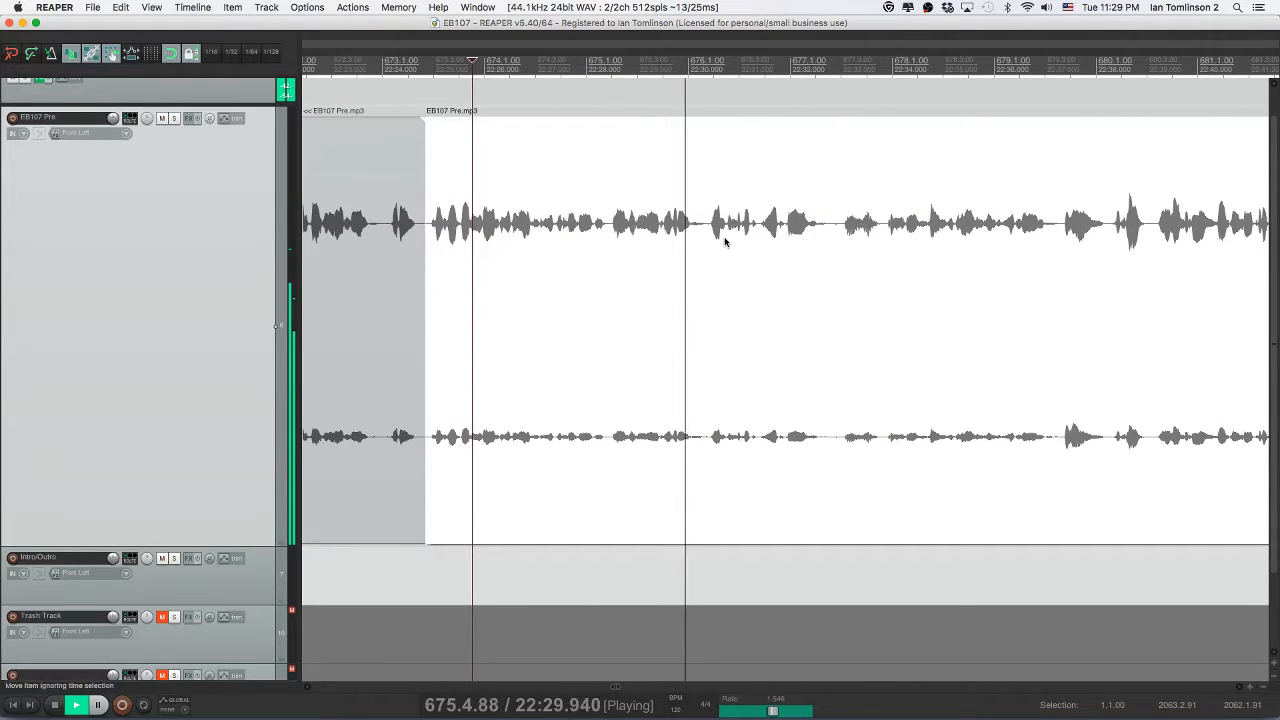
scroll(725, 241, "right", 3)
scroll(722, 238, "right", 3)
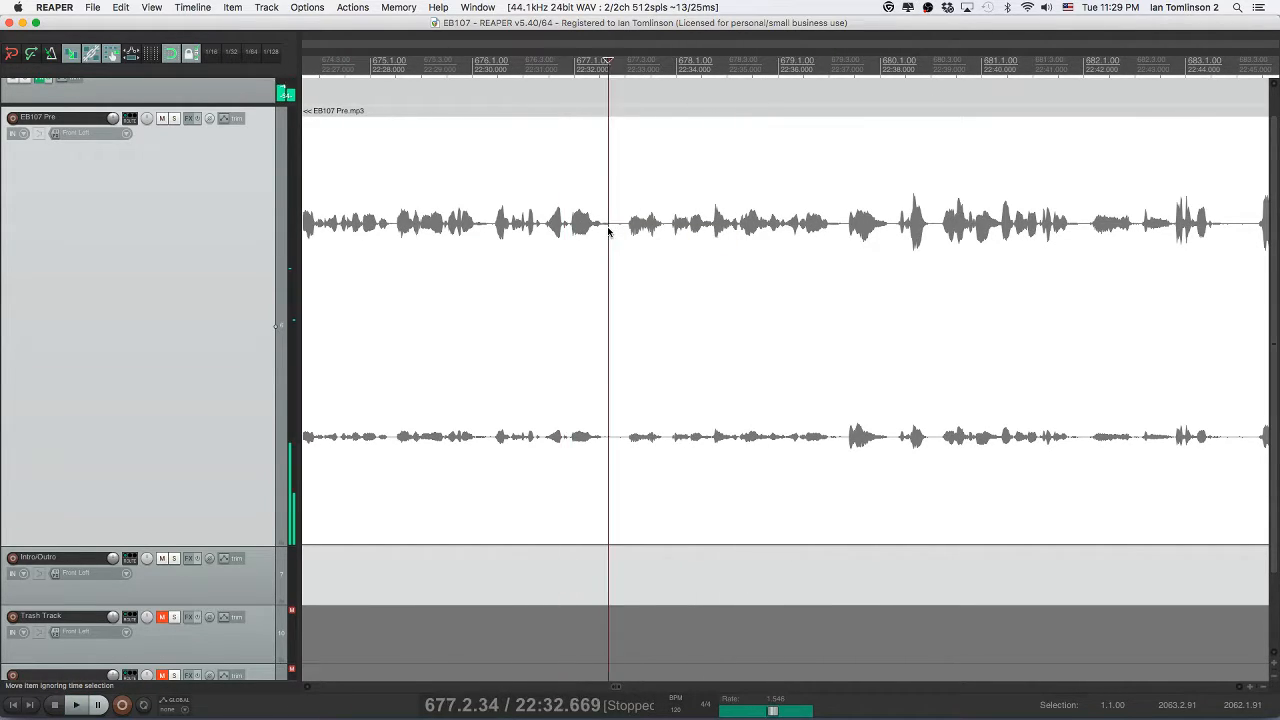
key("s")
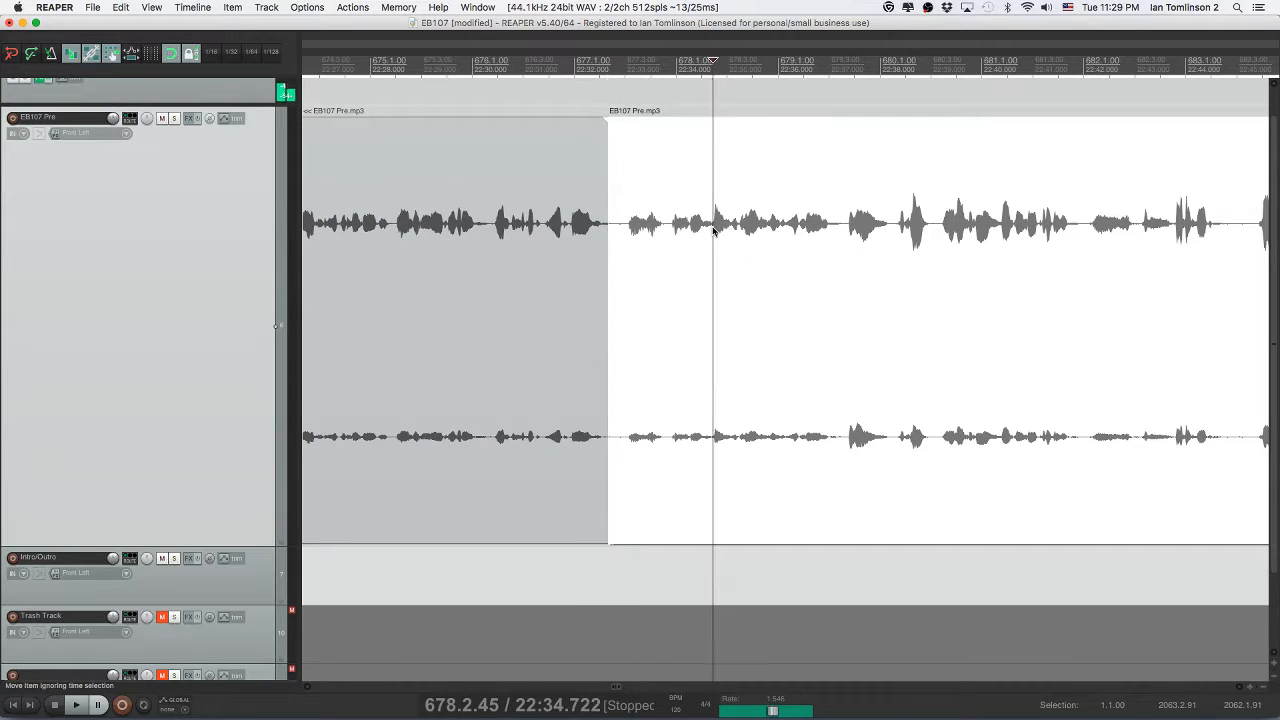
key("space")
key("s")
left_click(672, 231)
key("Delete")
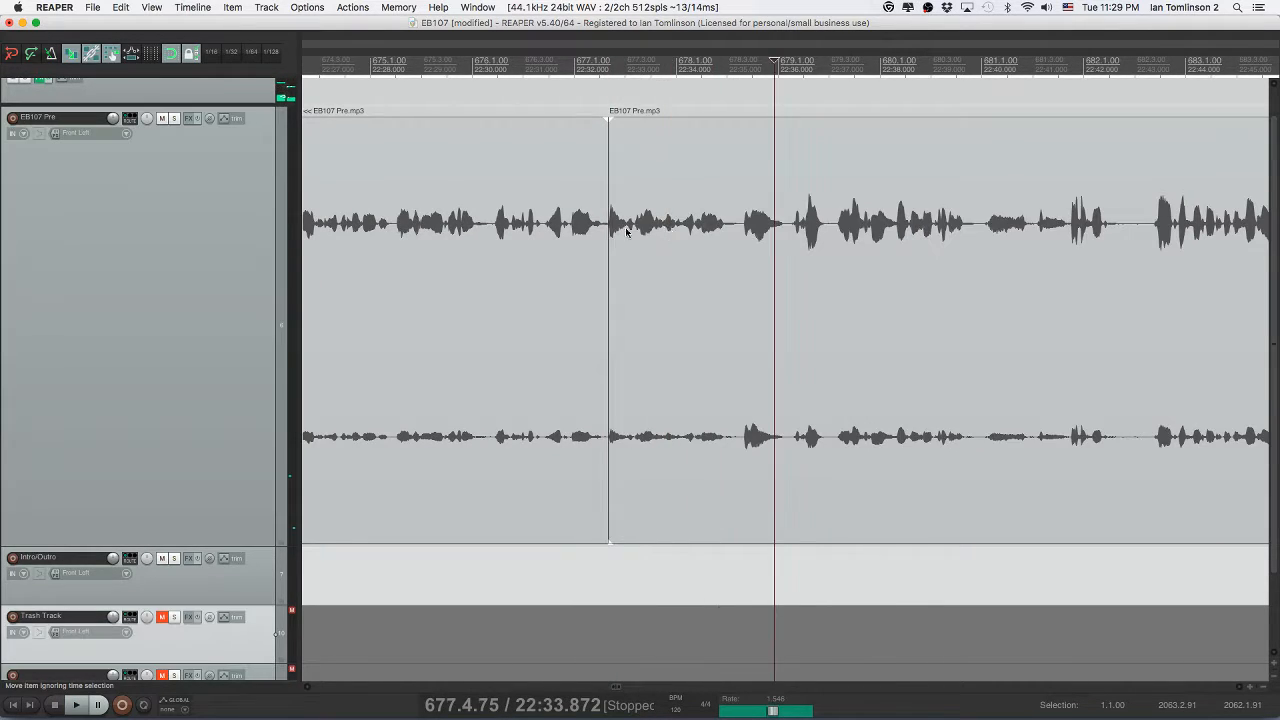
left_click(569, 228)
key("space")
key("super+s")
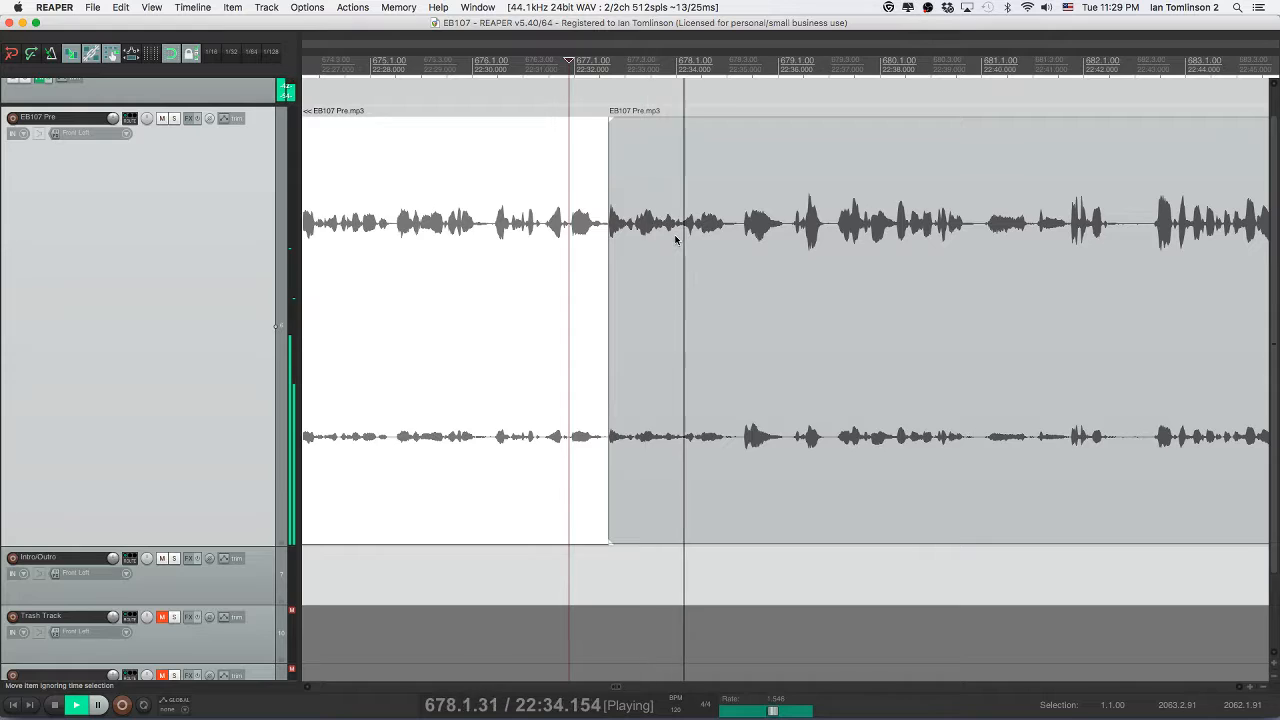
- Delete the unwanted word between about 22:35.2 and 22:36.2, replay from about 22:33.9, and save the project
scroll(675, 240, "right", 3)
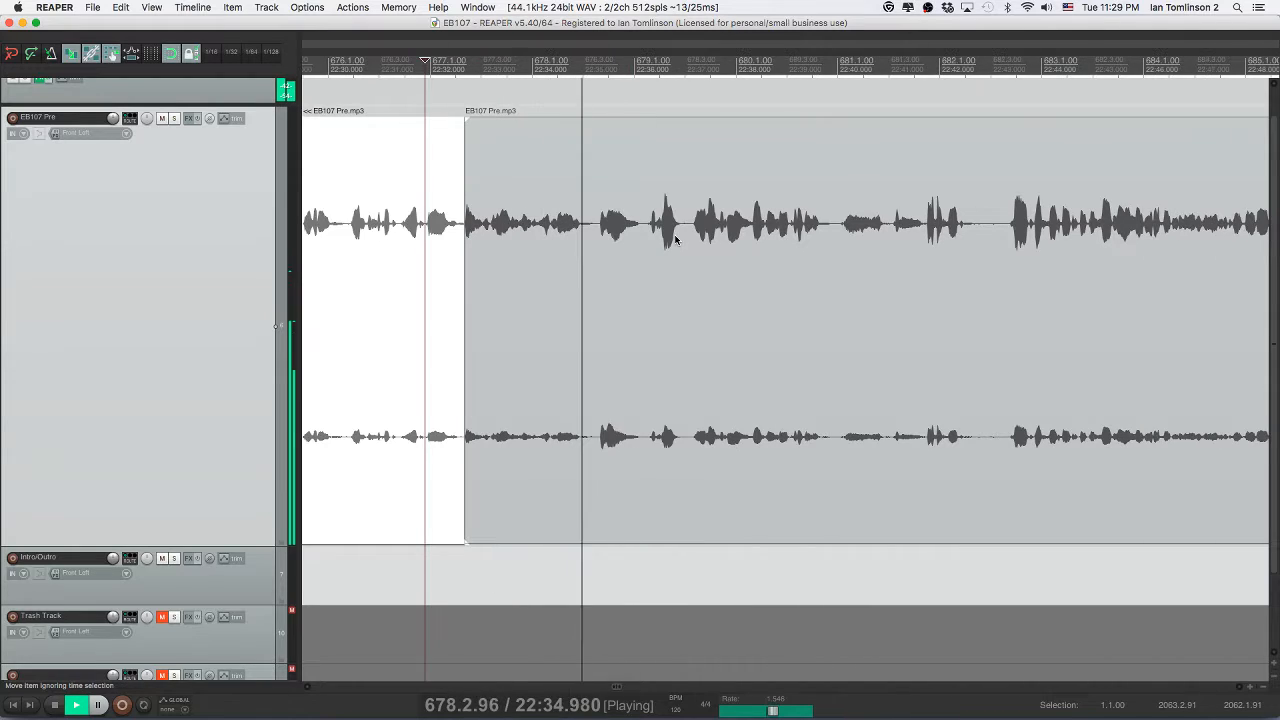
left_click(593, 231)
key("s")
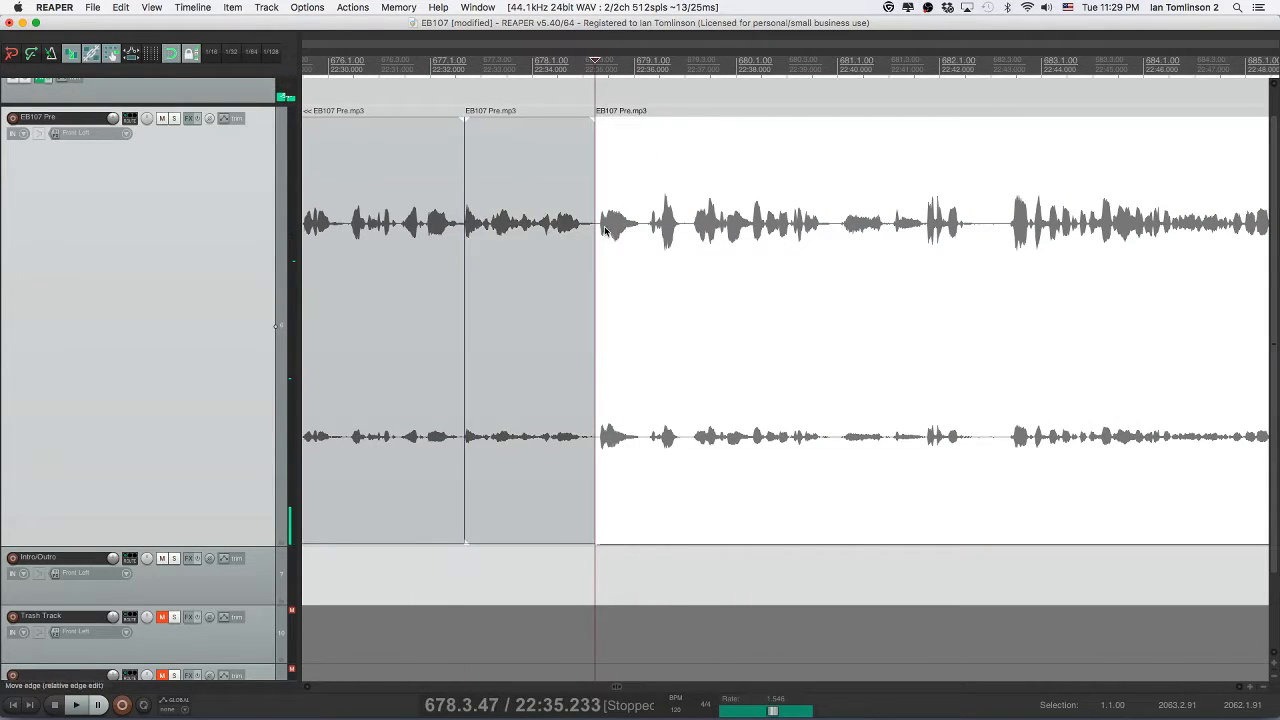
left_click(644, 231)
key("s")
left_click(617, 233)
key("Delete")
left_click(529, 231)
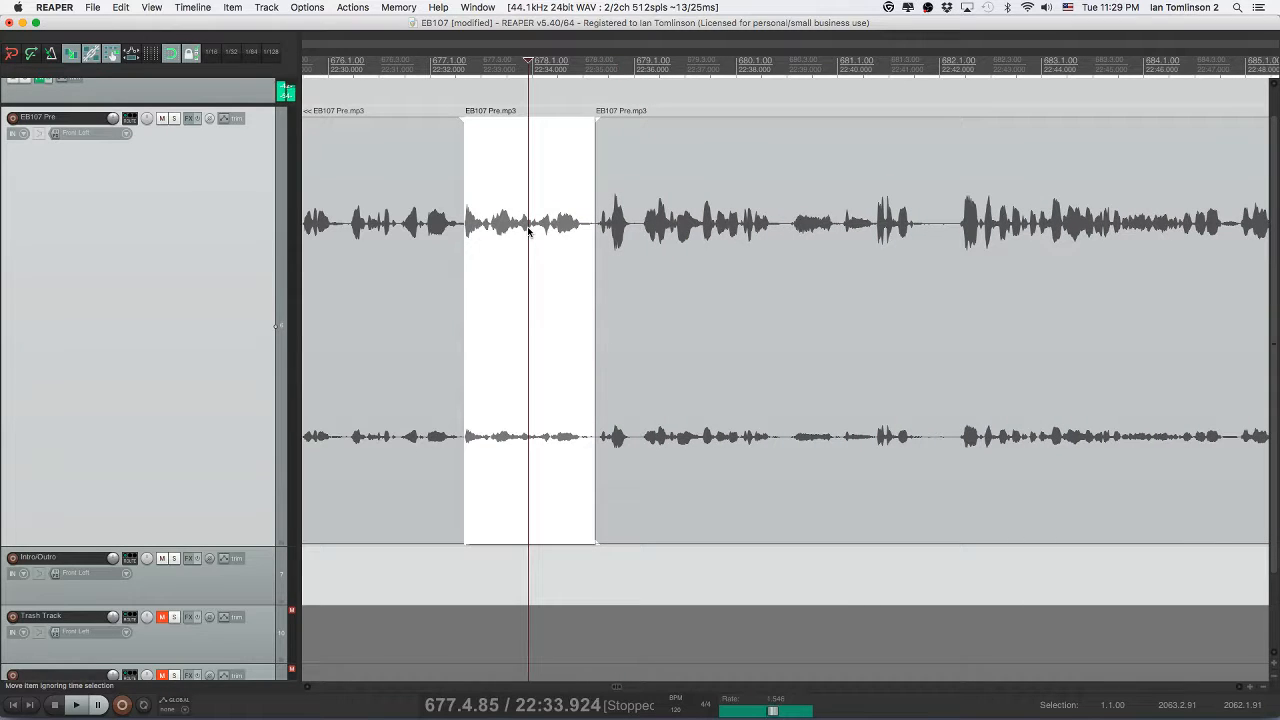
key("ctrl+s")
key("space")
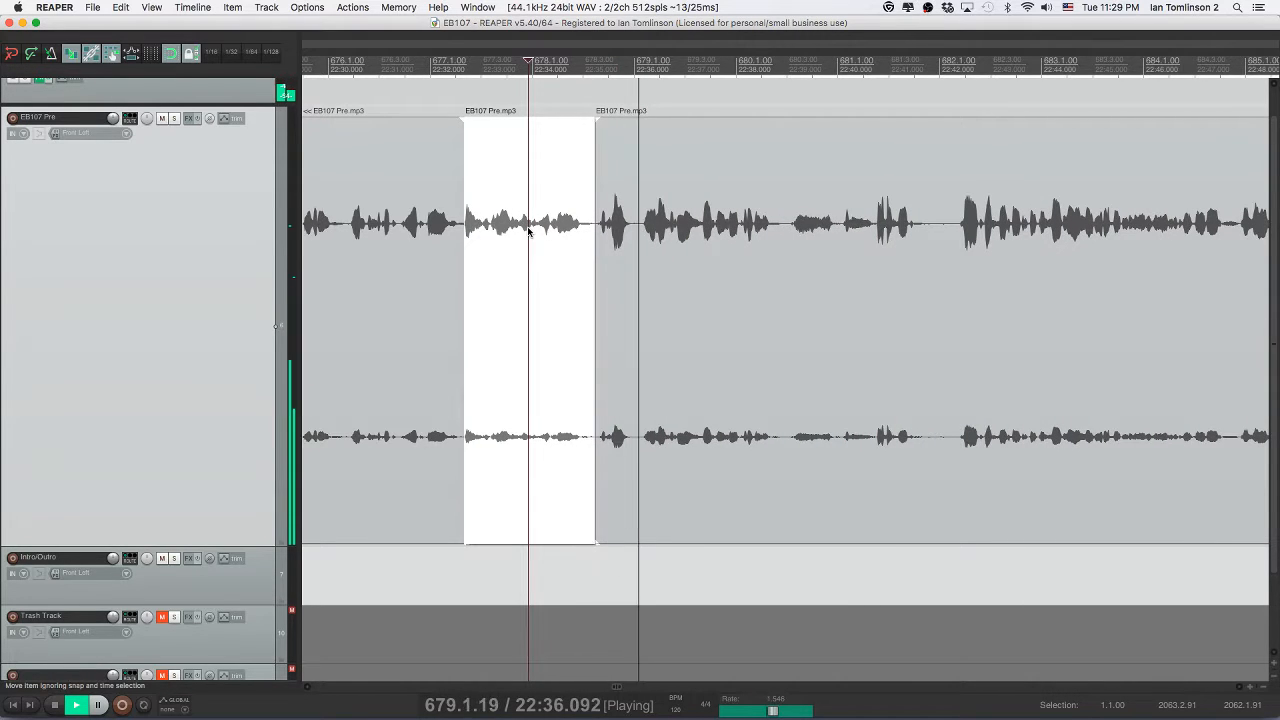
- Split the EB107 Pre clip in the pause at about 22:38.9
scroll(529, 231, "right", 3)
key("s")
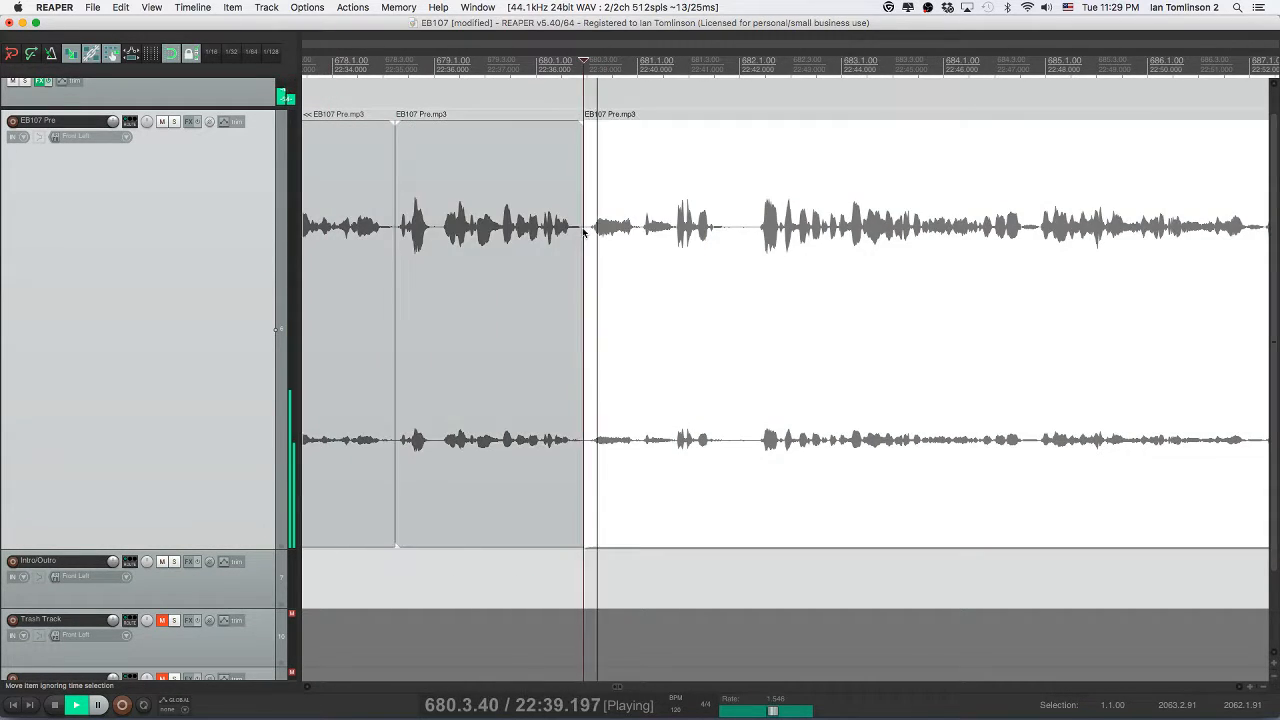
- Cut the segment from about 22:38.9 to 22:40.7 out of the EB107 Pre track and replay the join
left_click(672, 234)
key("s")
left_click(633, 234)
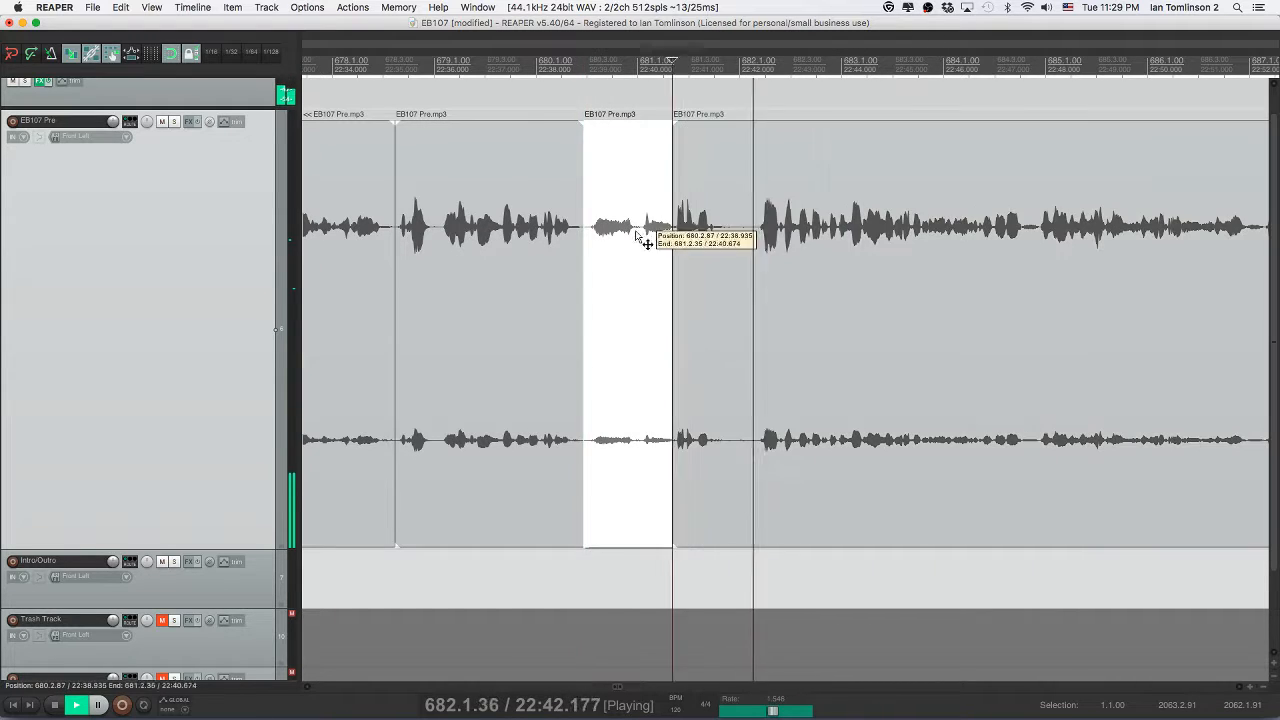
key("Delete")
left_click(542, 238)
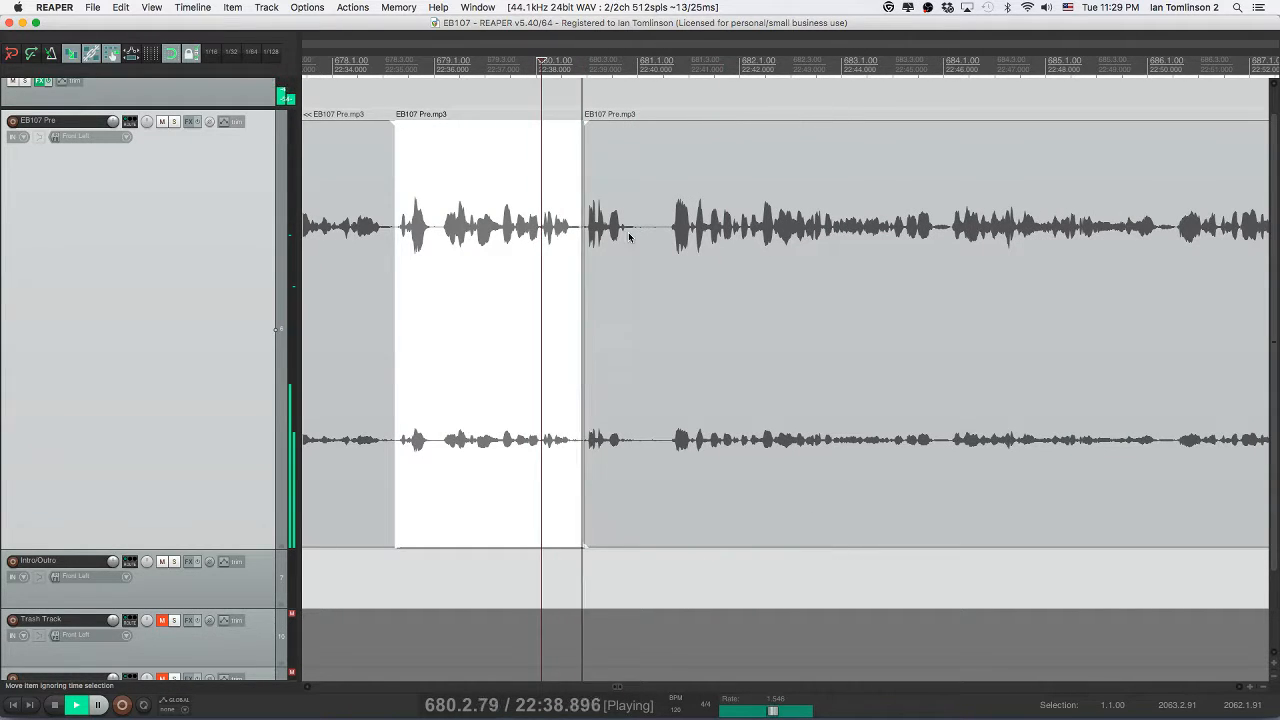
- Split the EB107 Pre clip at about 22:40.6 and 22:41.1 and delete the short piece between the cuts
key("s")
left_click(640, 234)
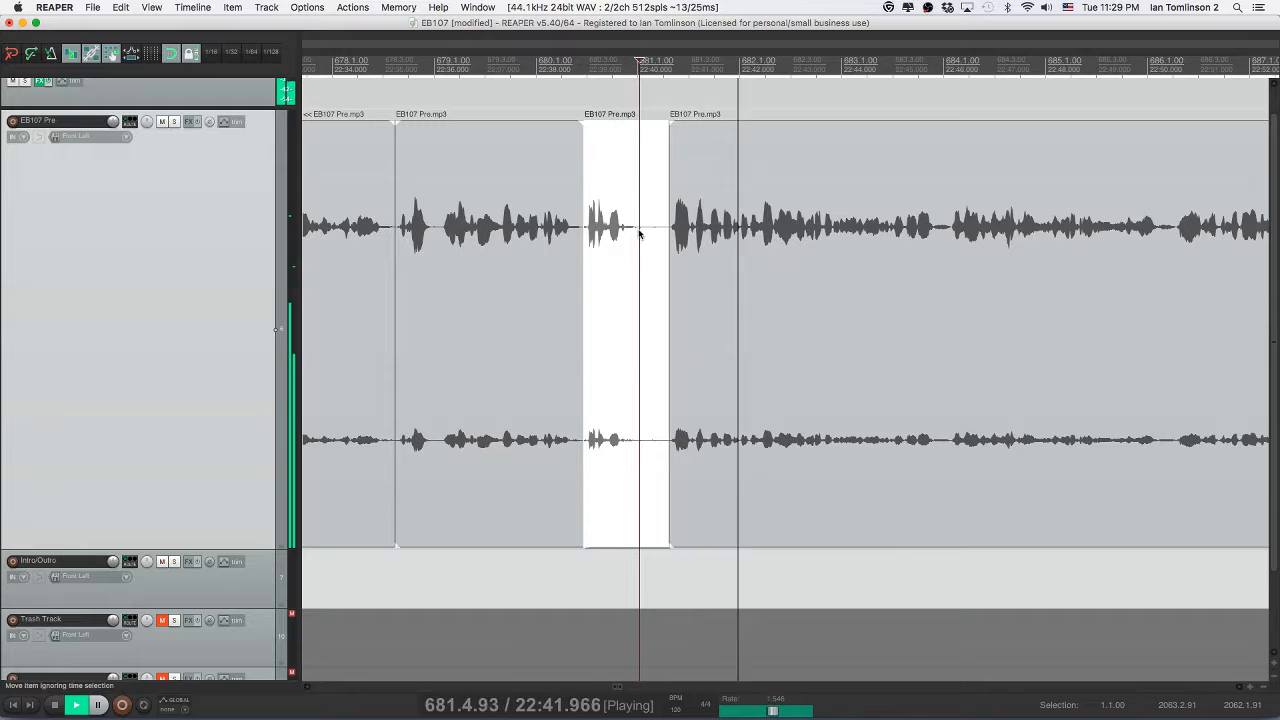
left_click(694, 230)
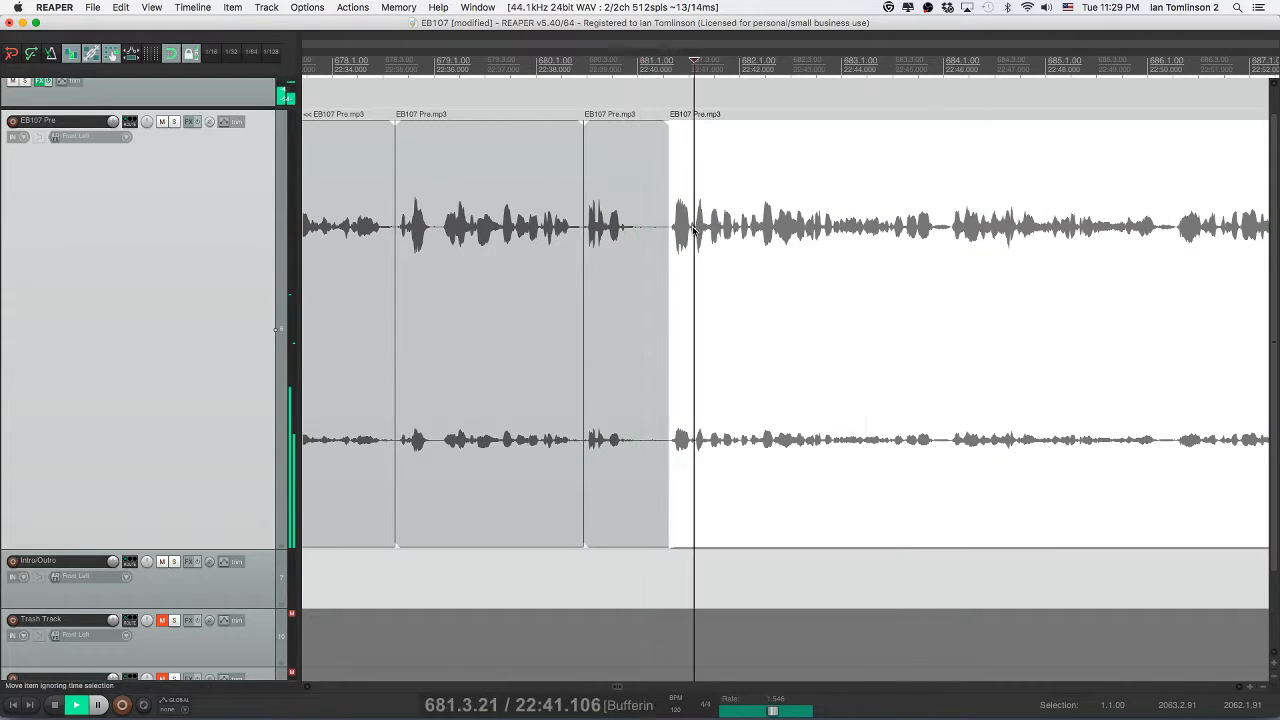
key("space")
key("s")
left_click(676, 234)
left_click(664, 229)
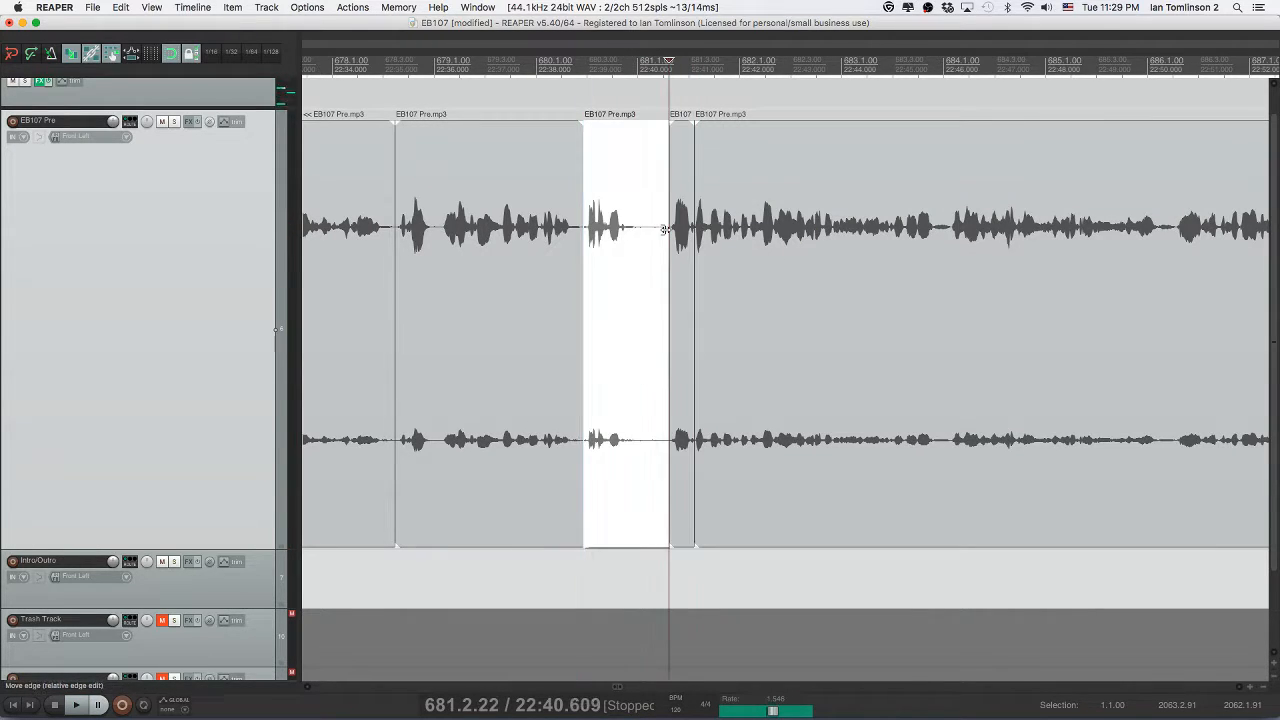
left_click(685, 234)
key("Delete")
- Delete the remaining segment from about 22:38.9 to 22:40.6 and play back across the join
left_click(626, 237)
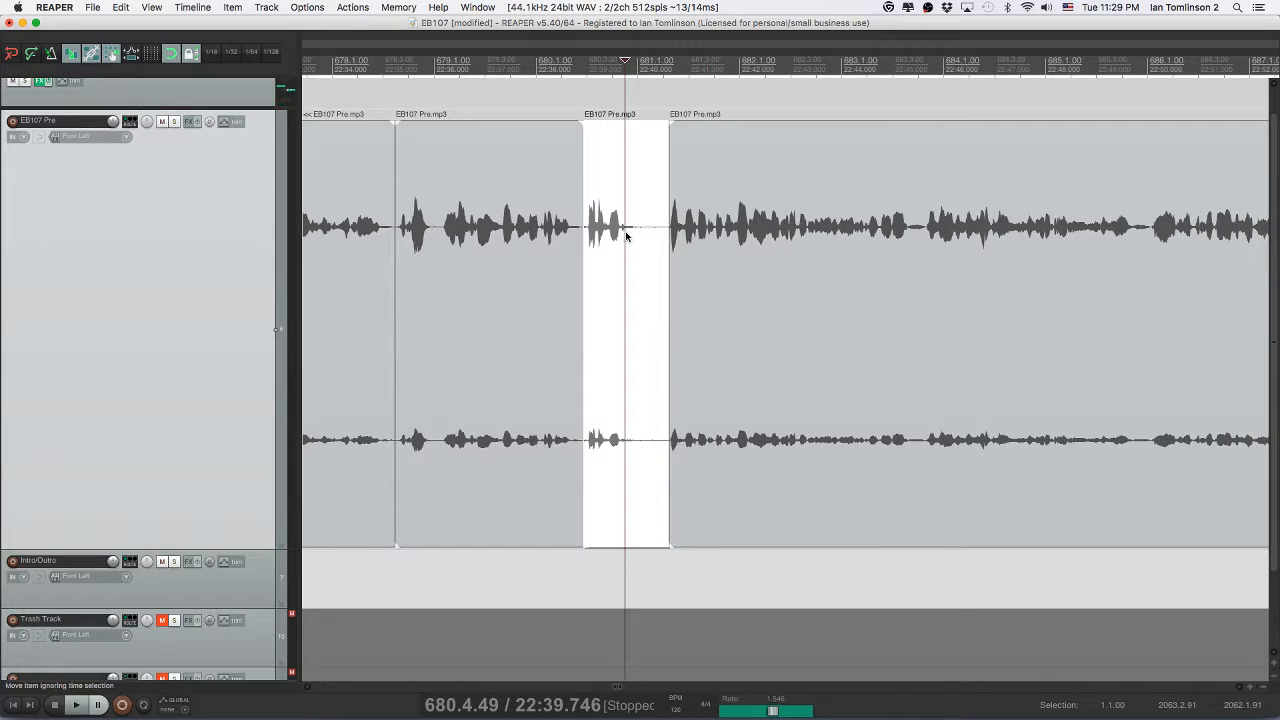
key("Delete")
left_click(561, 238)
key("space")
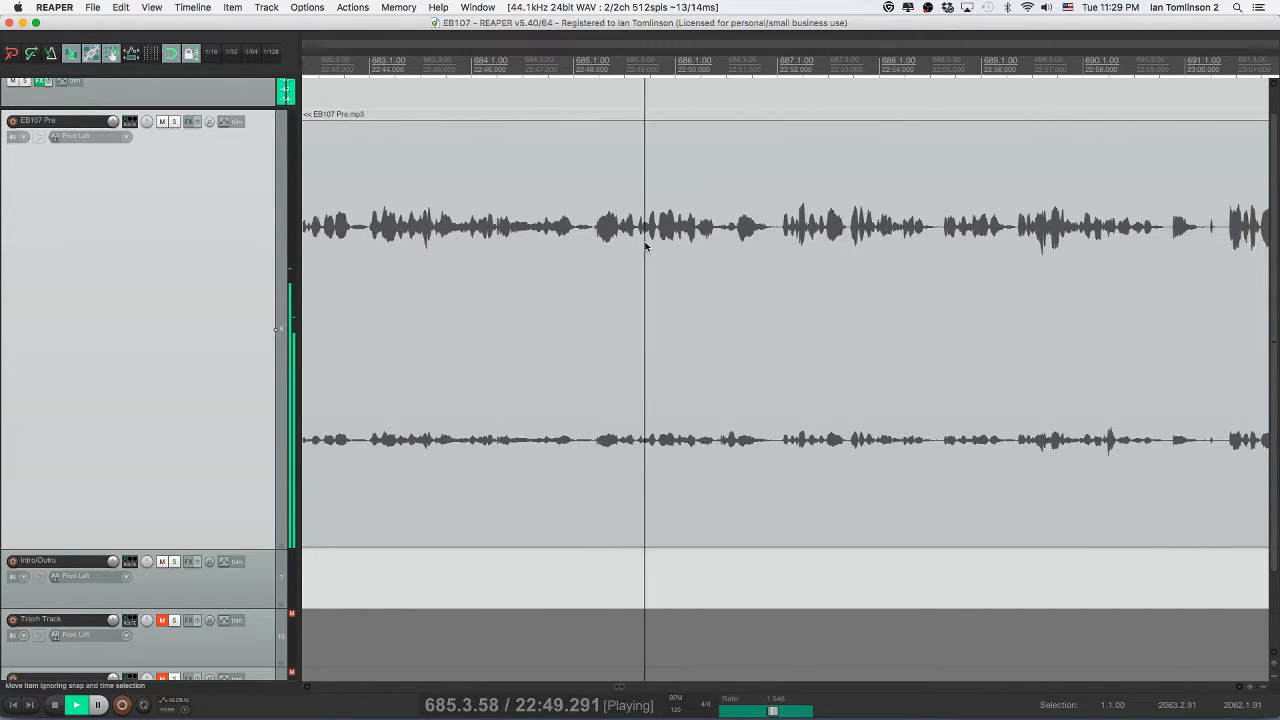
- Audition the speech around 22:48 to 22:49 and split the clip at about 22:49.2
left_click(577, 234)
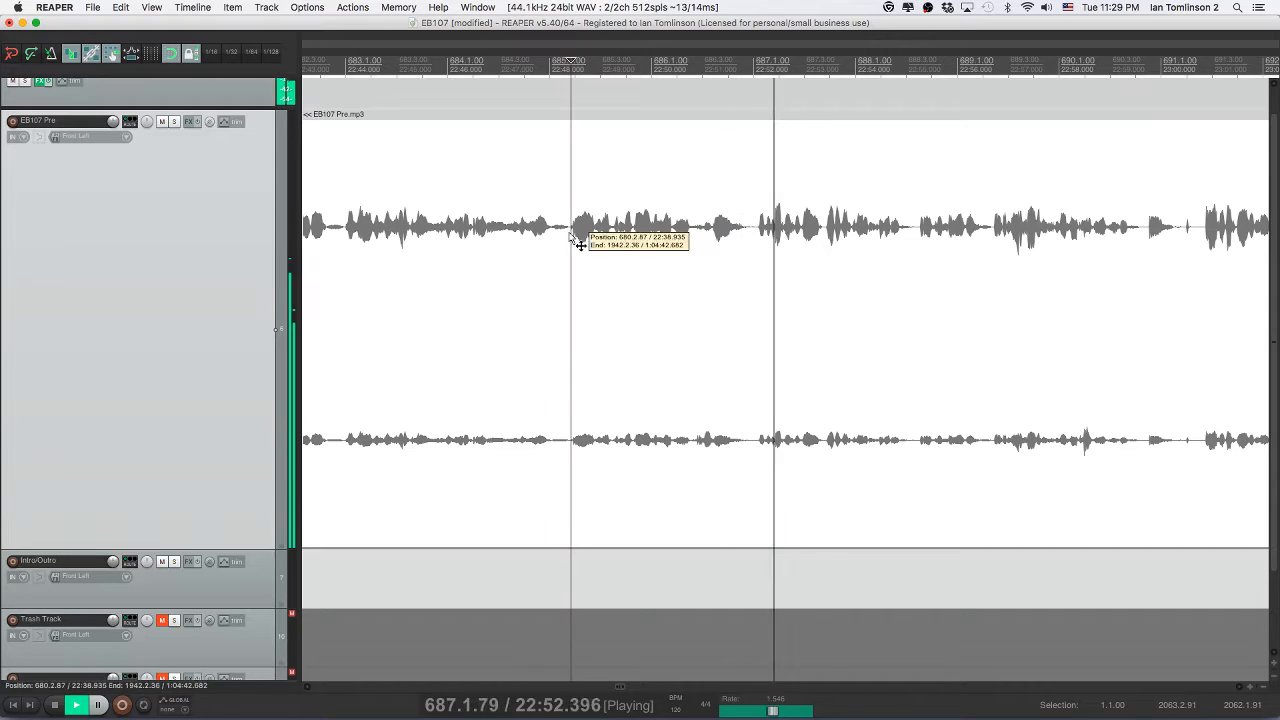
left_click(594, 233)
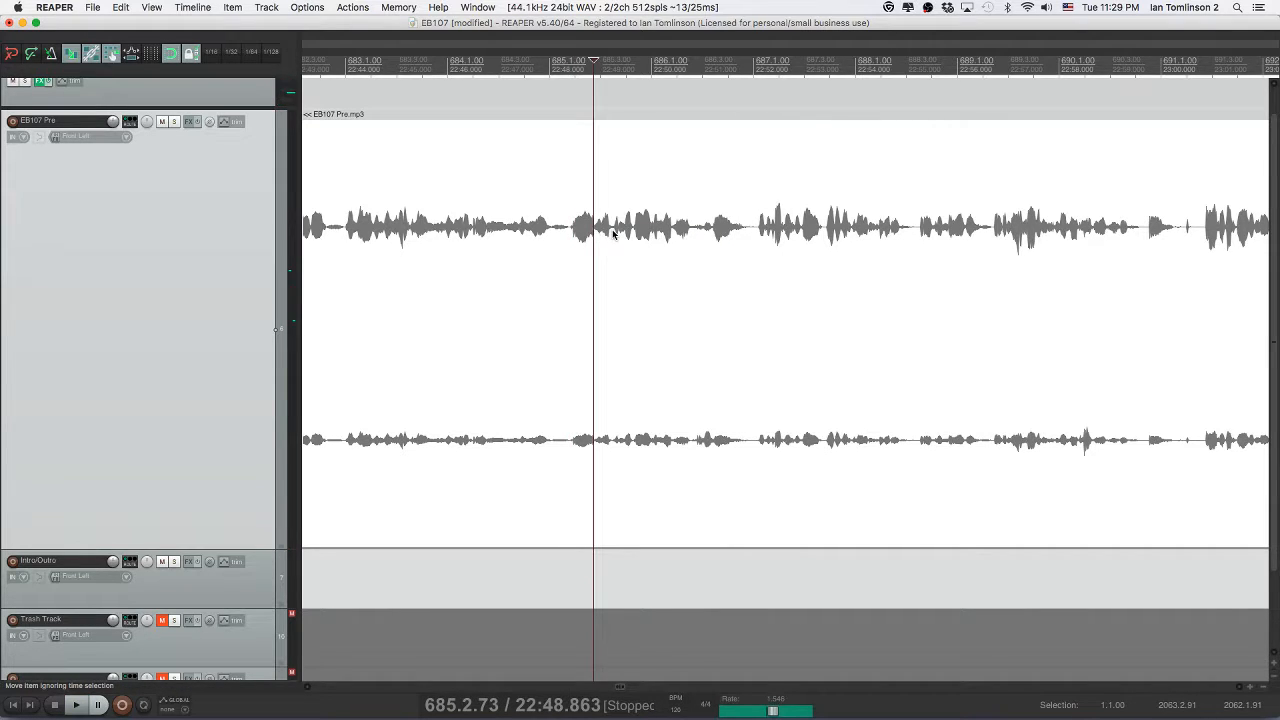
left_click(602, 233)
key("space")
left_click(609, 233)
key("space")
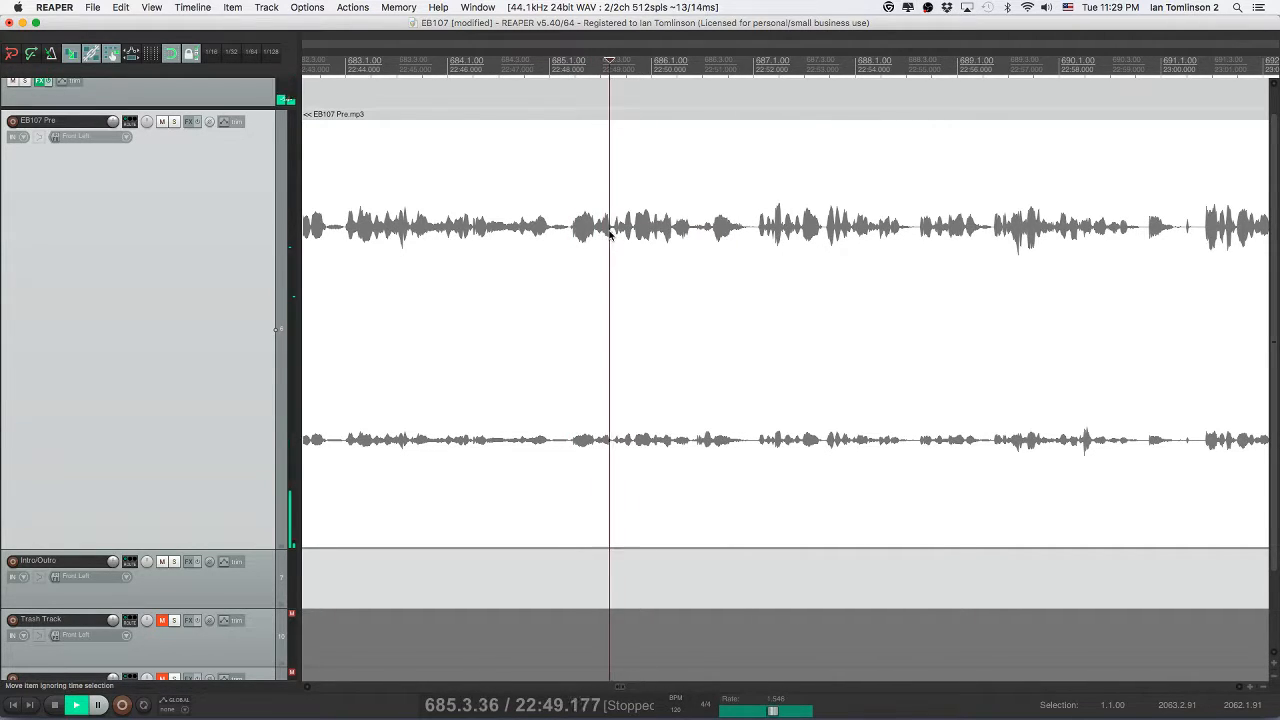
key("space")
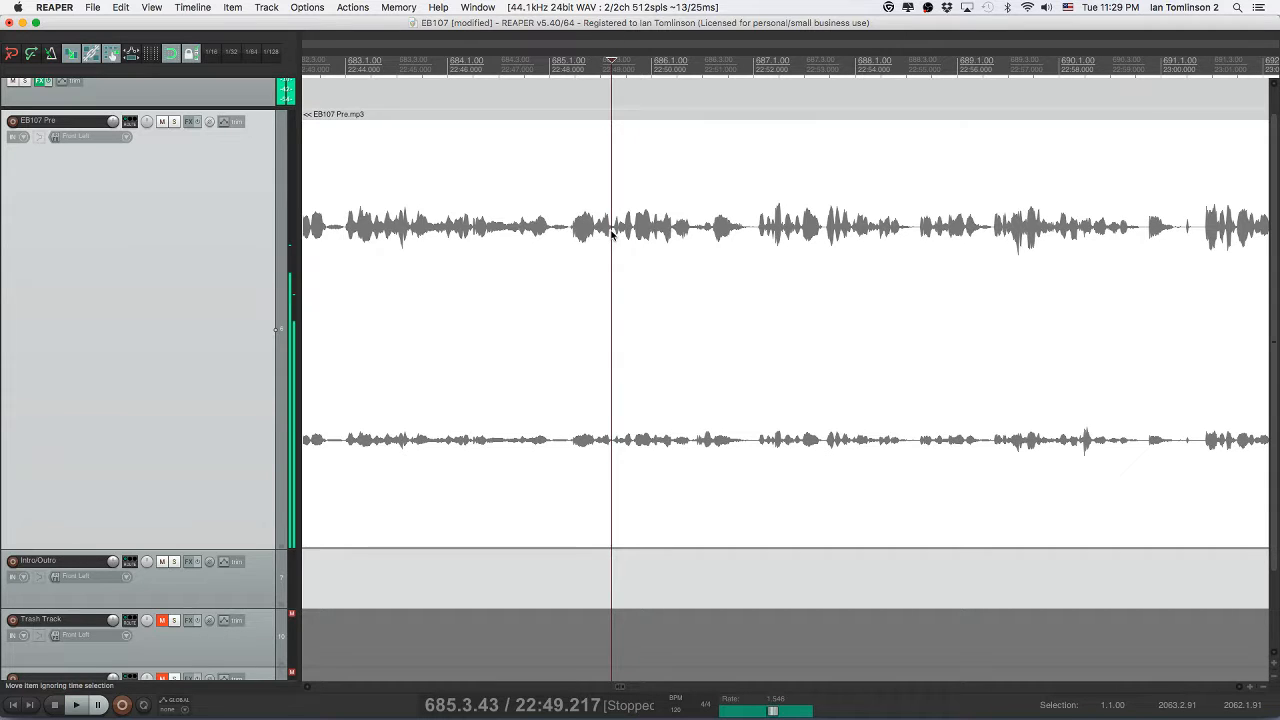
key("s")
- Remove the piece from about 22:48.4 to 22:49.2 and play back across the join
left_click(531, 235)
key("space")
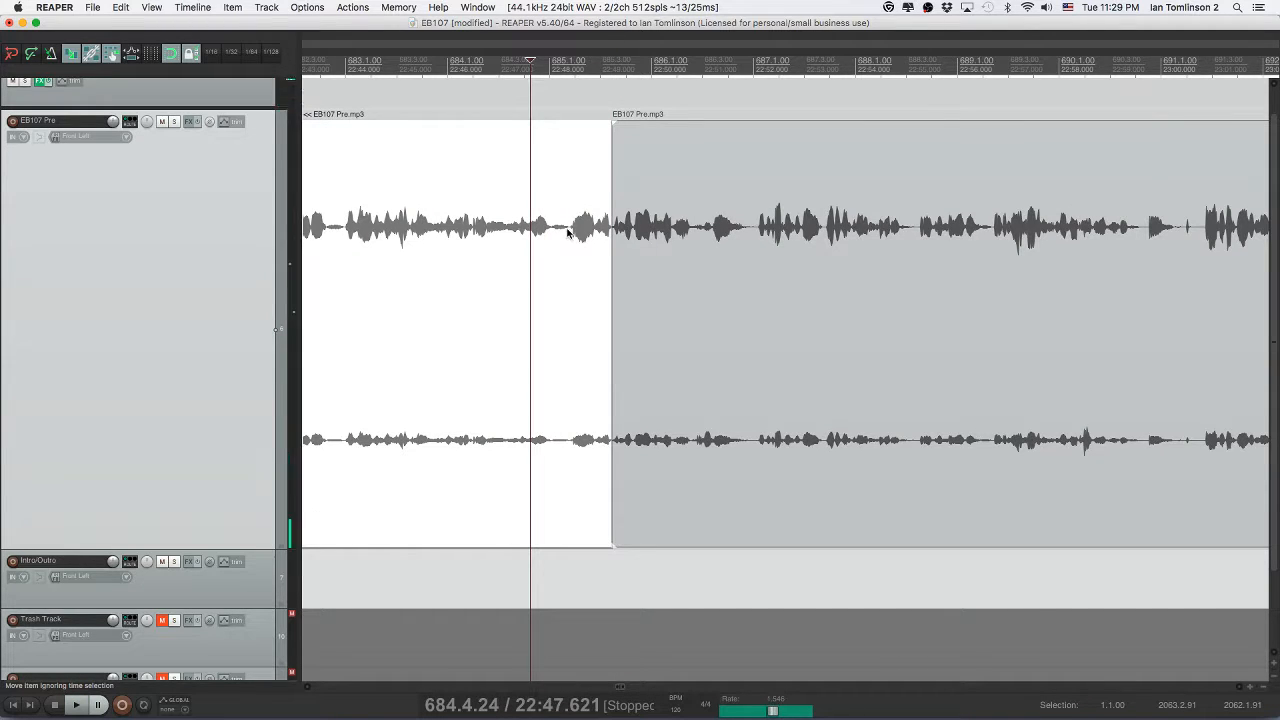
left_click_drag(567, 233, 609, 232)
key("Delete")
left_click(509, 229)
key("space")
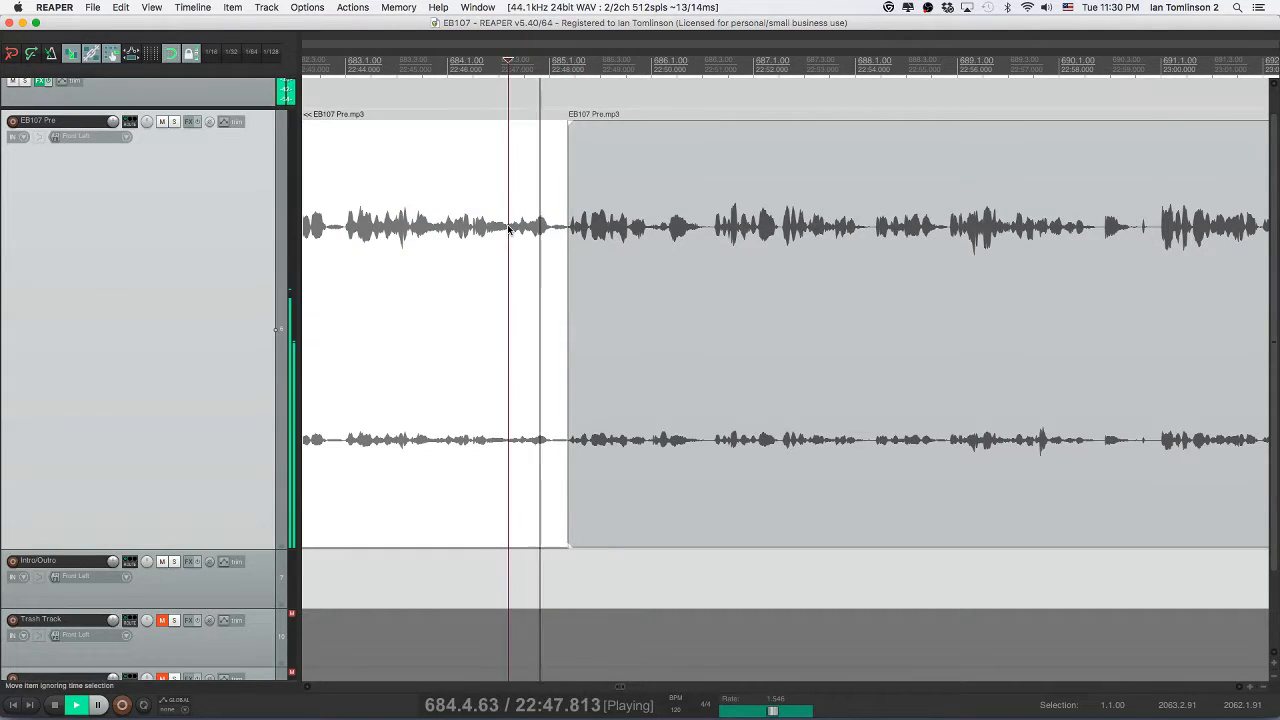
- Cut the short sound between about 22:58.8 and 22:59.9 out of the EB107 Pre clip
scroll(590, 231, "right", 3)
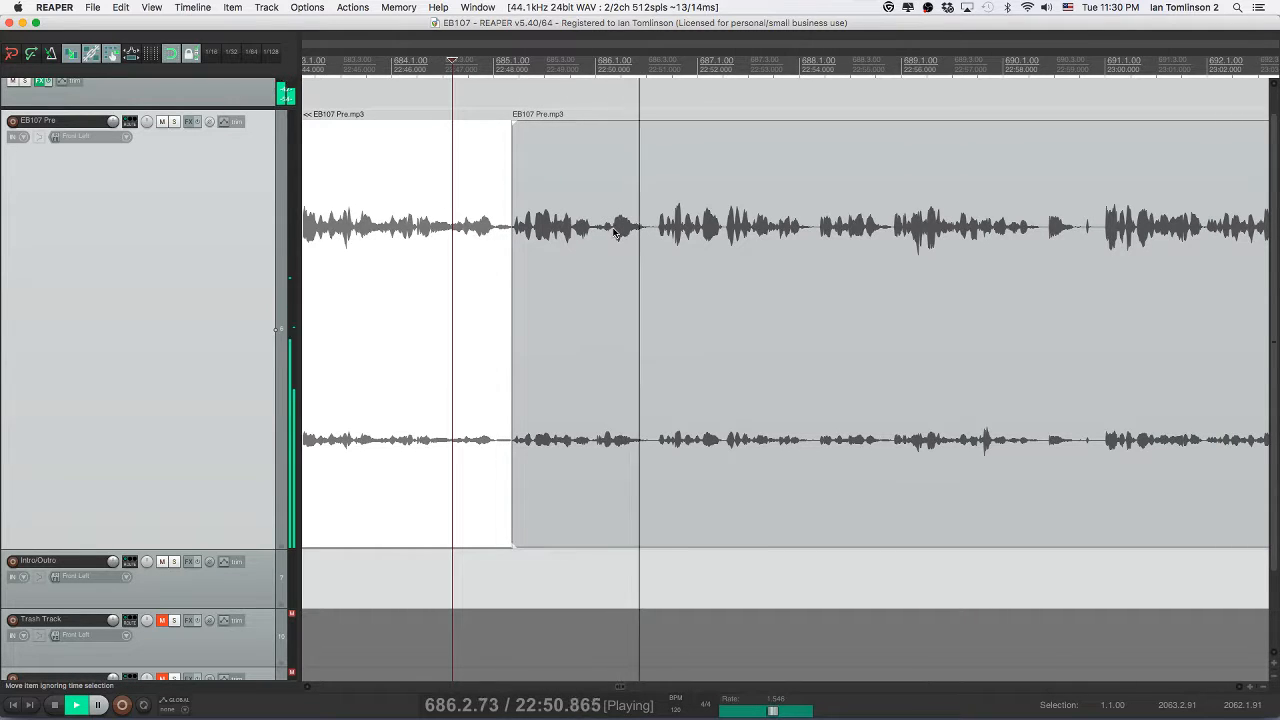
left_click(615, 232)
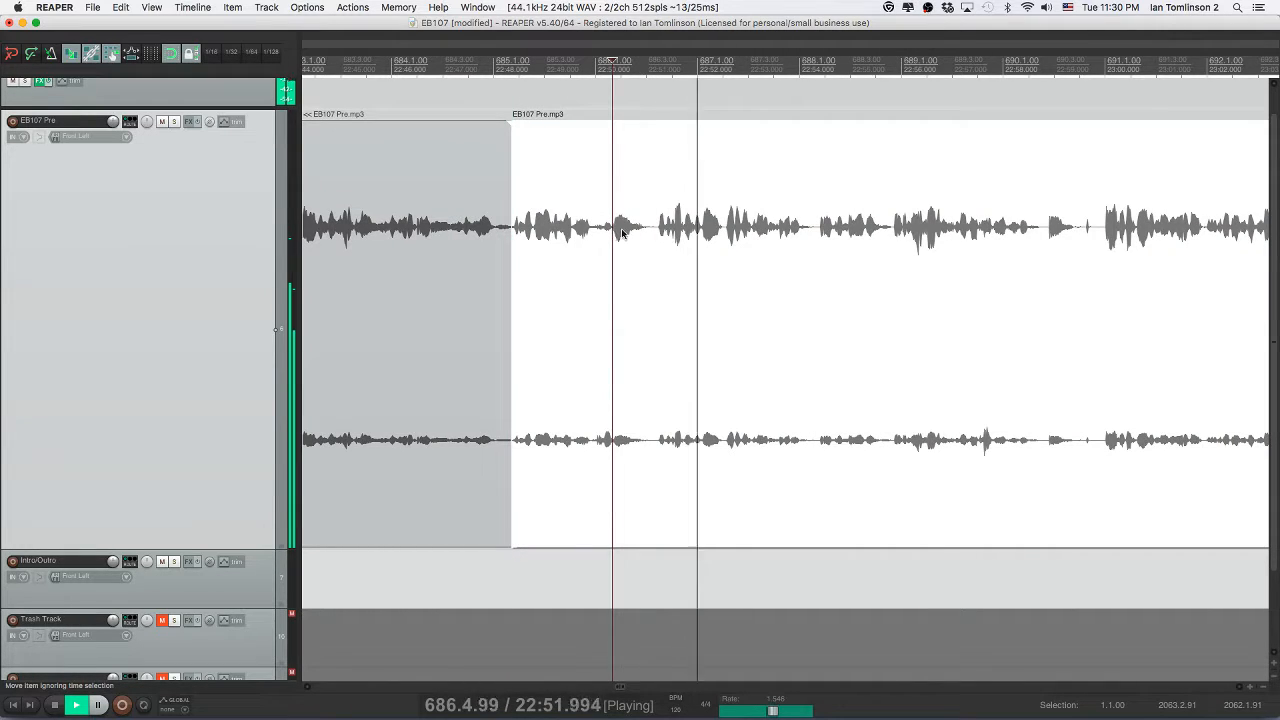
scroll(630, 231, "right", 5)
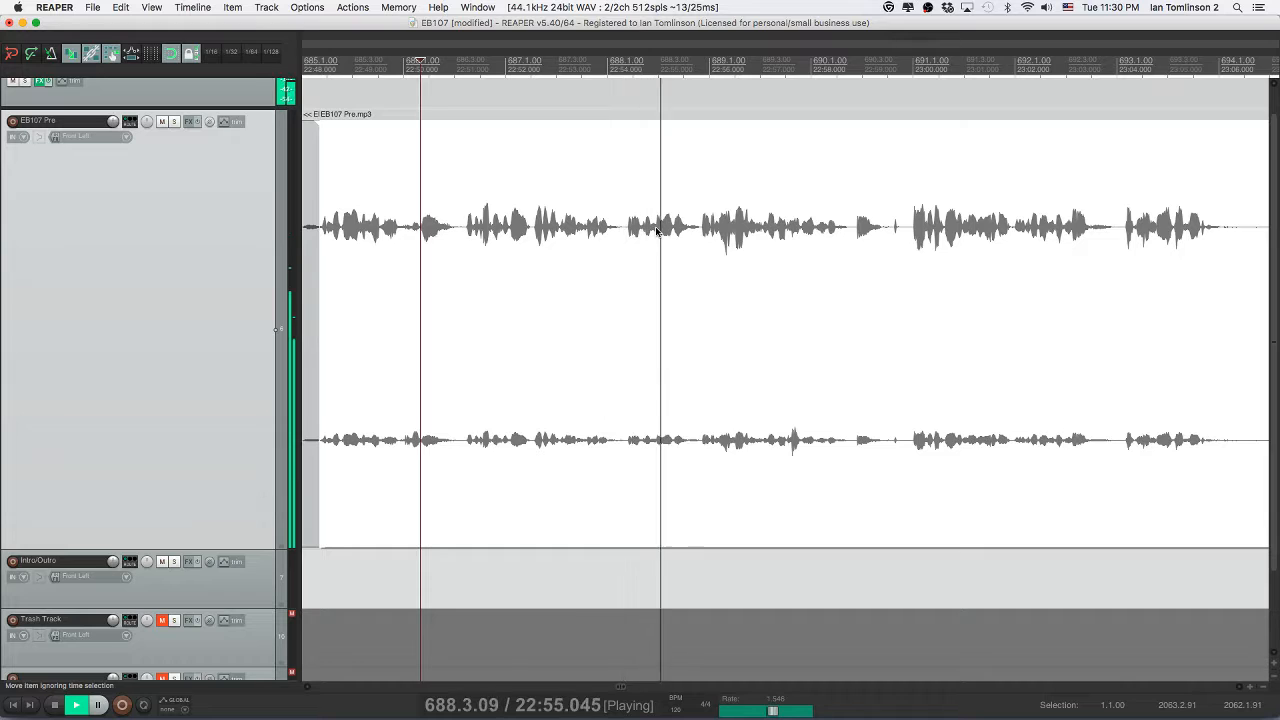
scroll(656, 231, "right", 5)
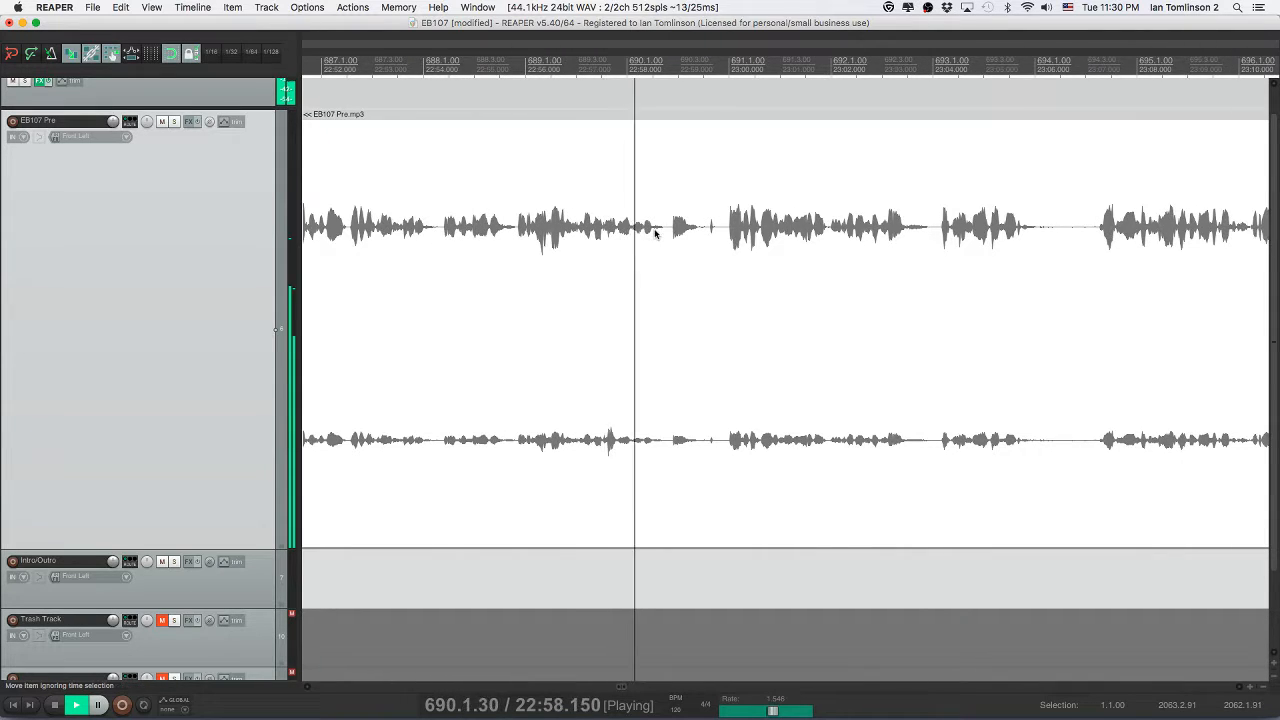
key("s")
- Remove the pause from about 23:04.9 to 23:06.1, replay the join and save the project
mouse_move(720, 232)
left_mouse_down()
mouse_move(686, 229)
mouse_move(780, 249)
mouse_move(716, 232)
left_mouse_up()
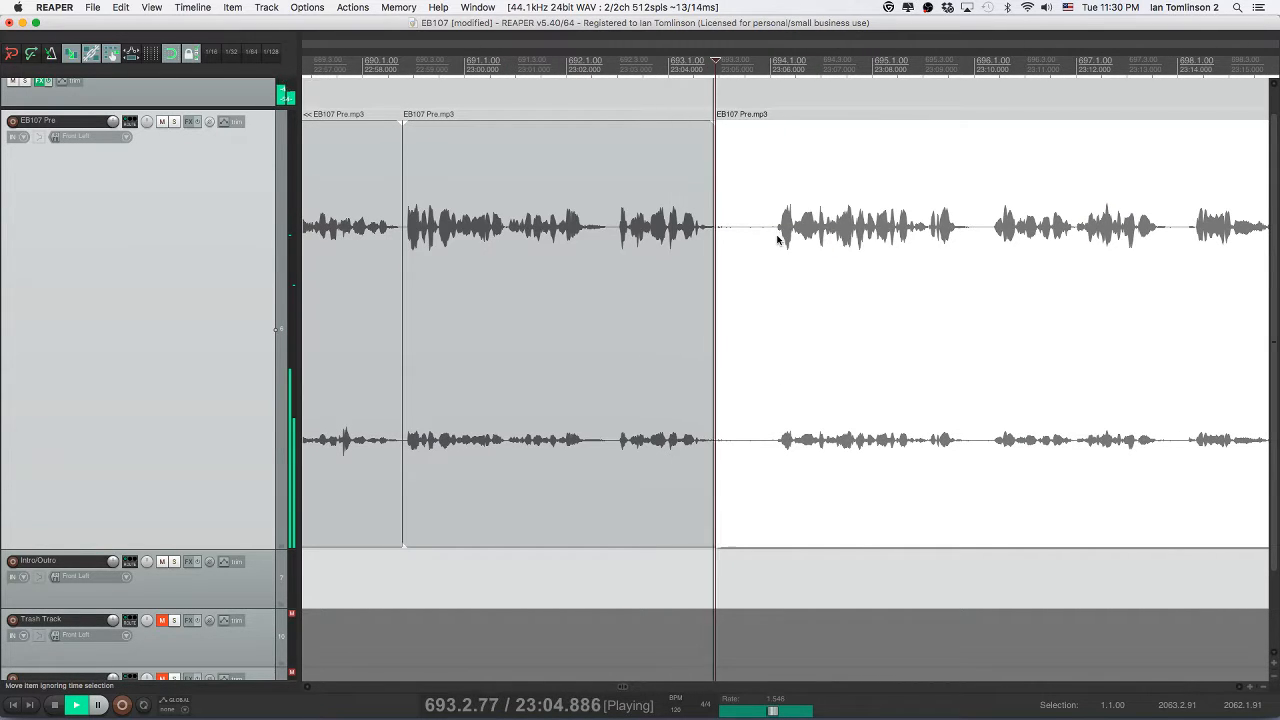
left_click(775, 240)
key("s")
left_click(749, 243)
key("Delete")
left_click(670, 244)
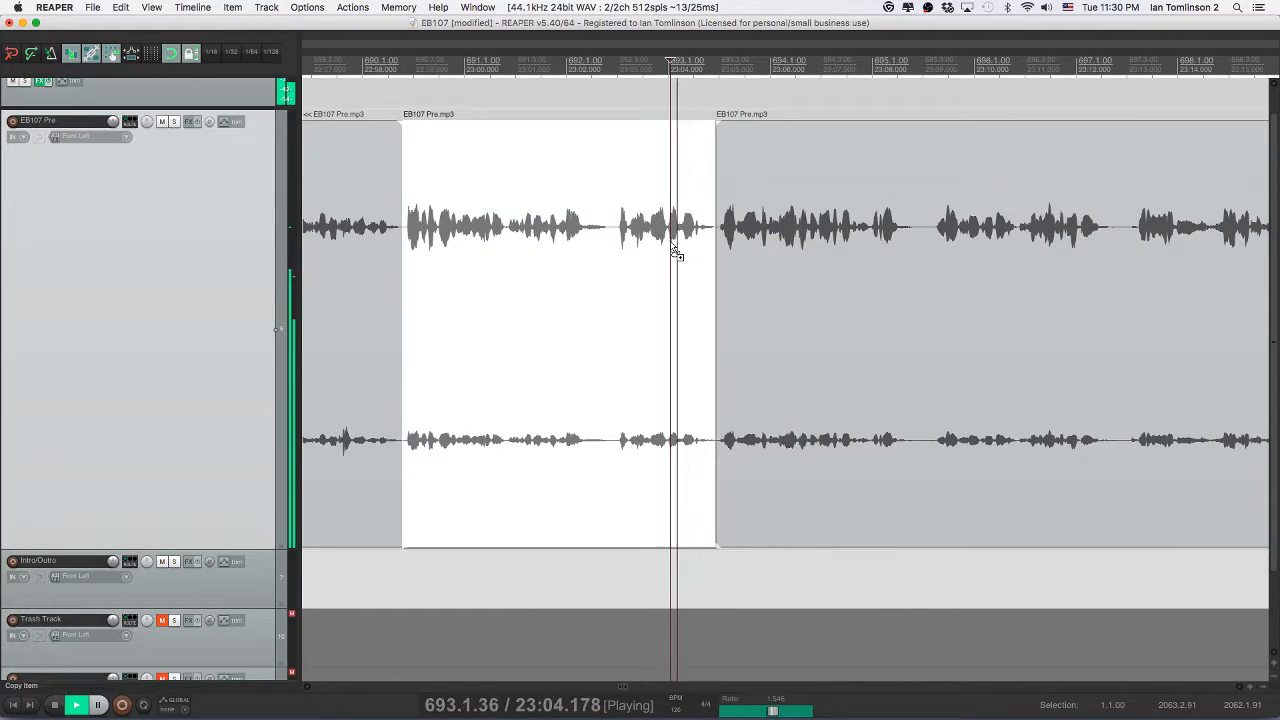
key("super+s")
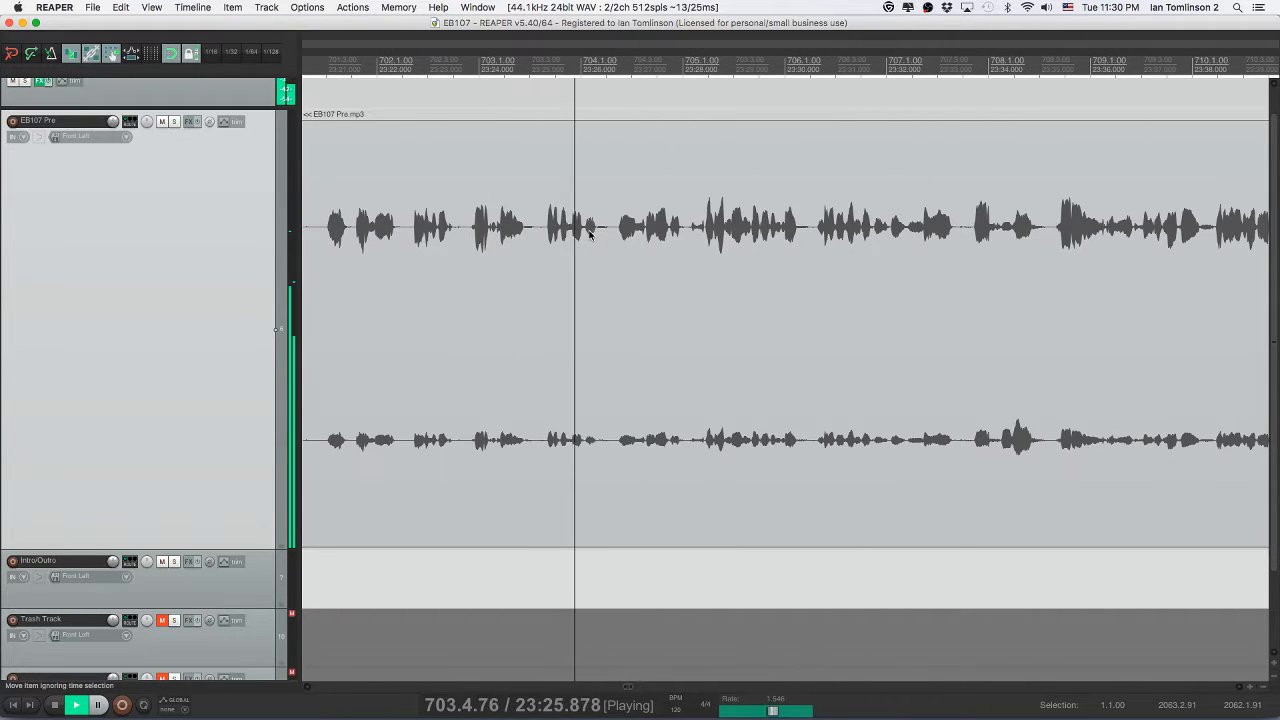
- Cut out the short word between about 23:26.6 and 23:27.2 and replay from just before the join
left_click(645, 233)
key("s")
left_click(612, 237)
key("s")
left_click(627, 237)
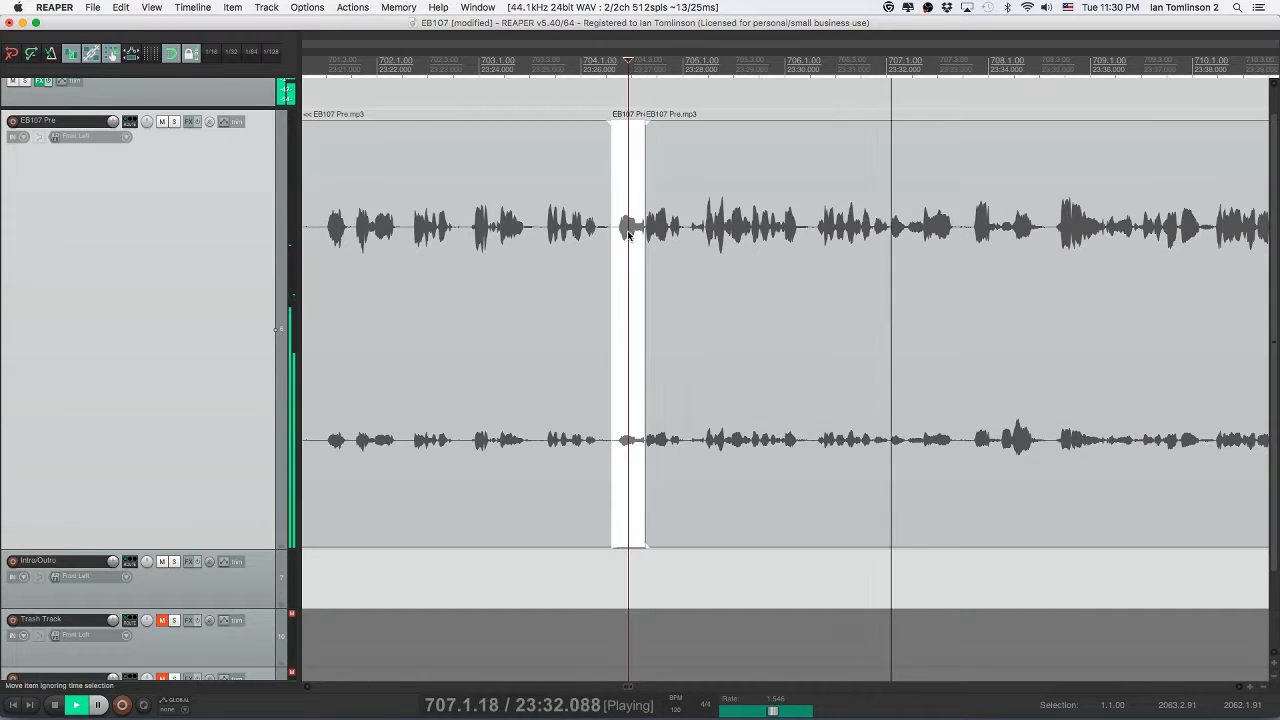
key("Delete")
left_click(573, 236)
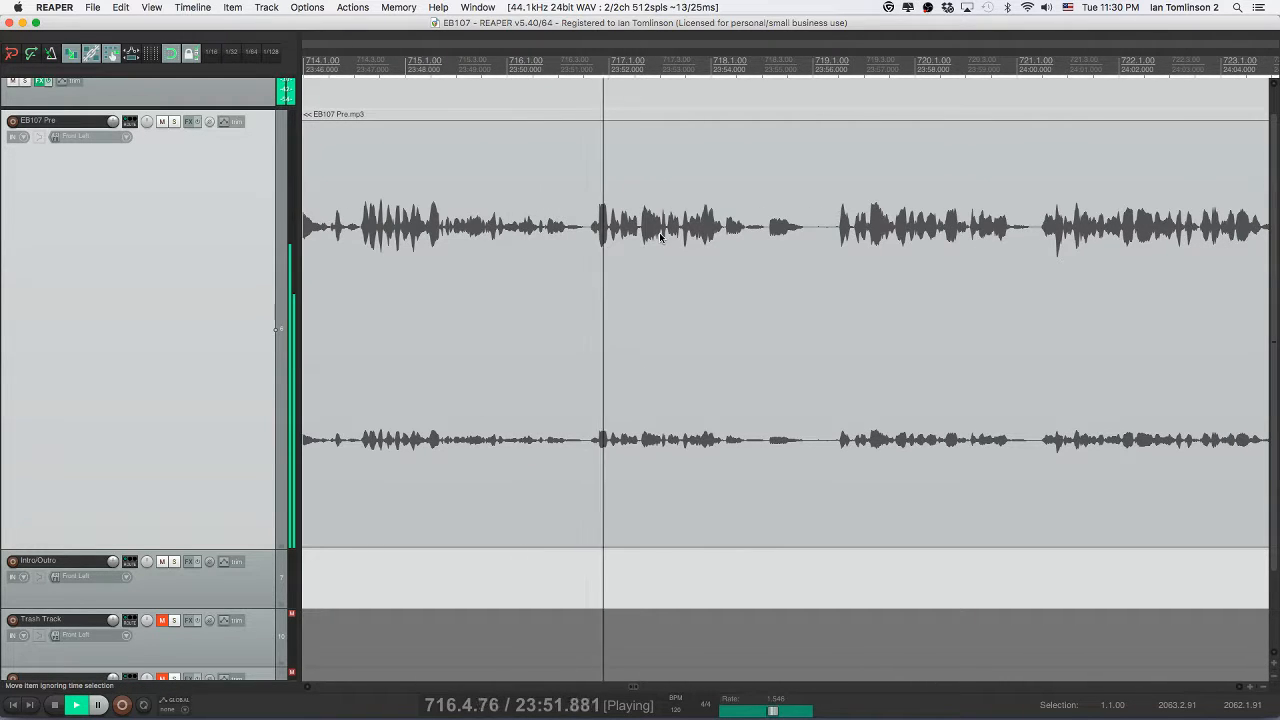
- Cut out the short sound and pause from about 23:55.1 to 23:56.4 and save the project
key("s")
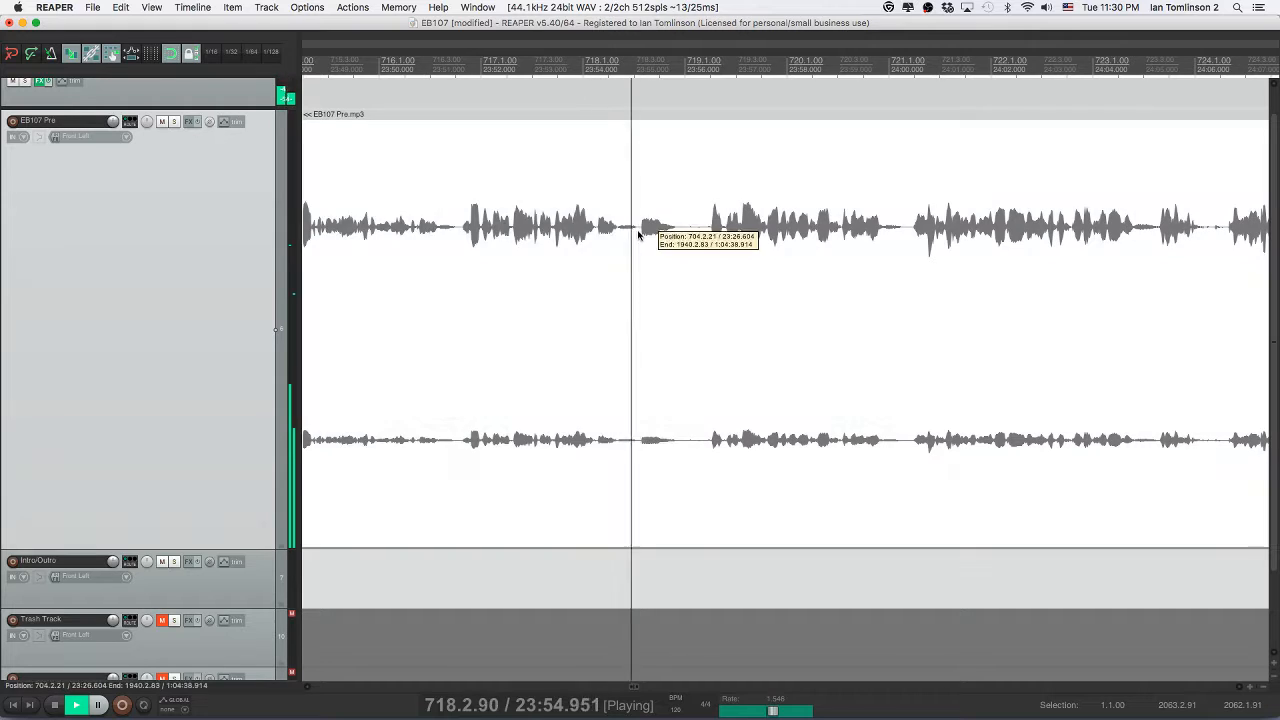
key("s")
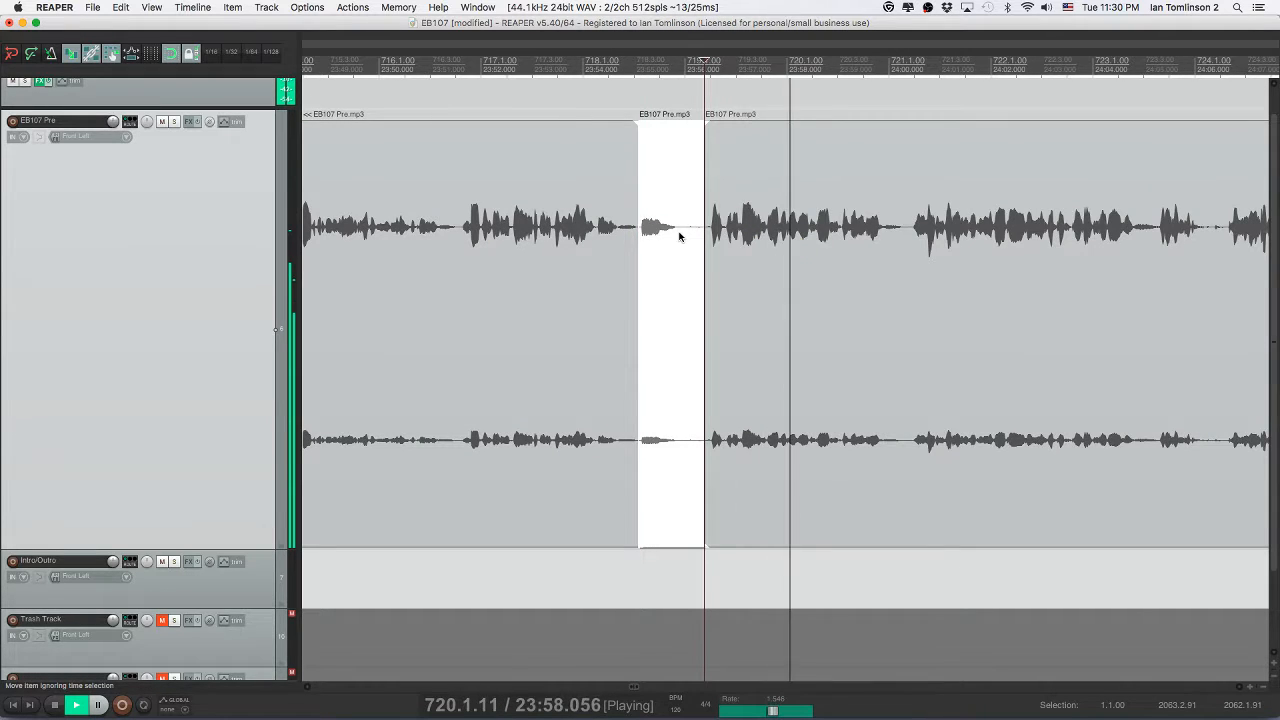
key("Delete")
left_click(614, 236)
key("super+s")
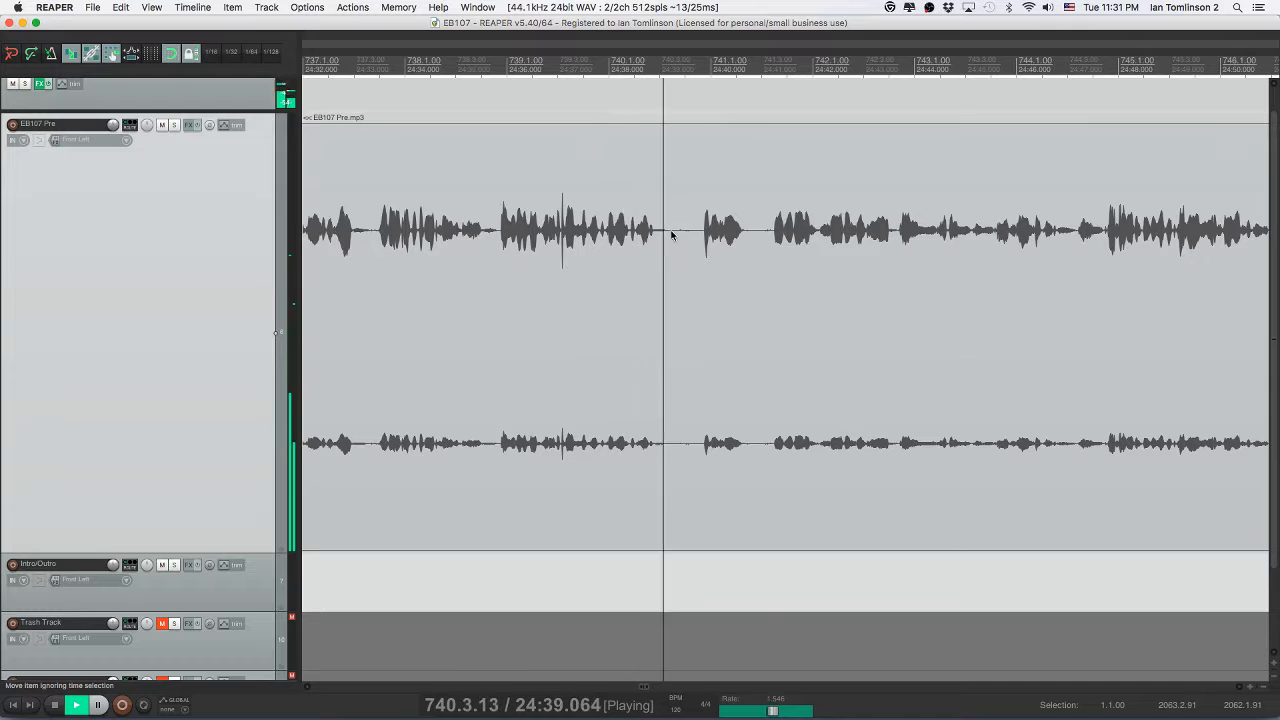
- Remove the silence from about 24:39.2 to 24:39.8 in the EB107 Pre clip and save the project
left_click(670, 240)
key("s")
left_click(701, 244)
key("s")
left_click(685, 245)
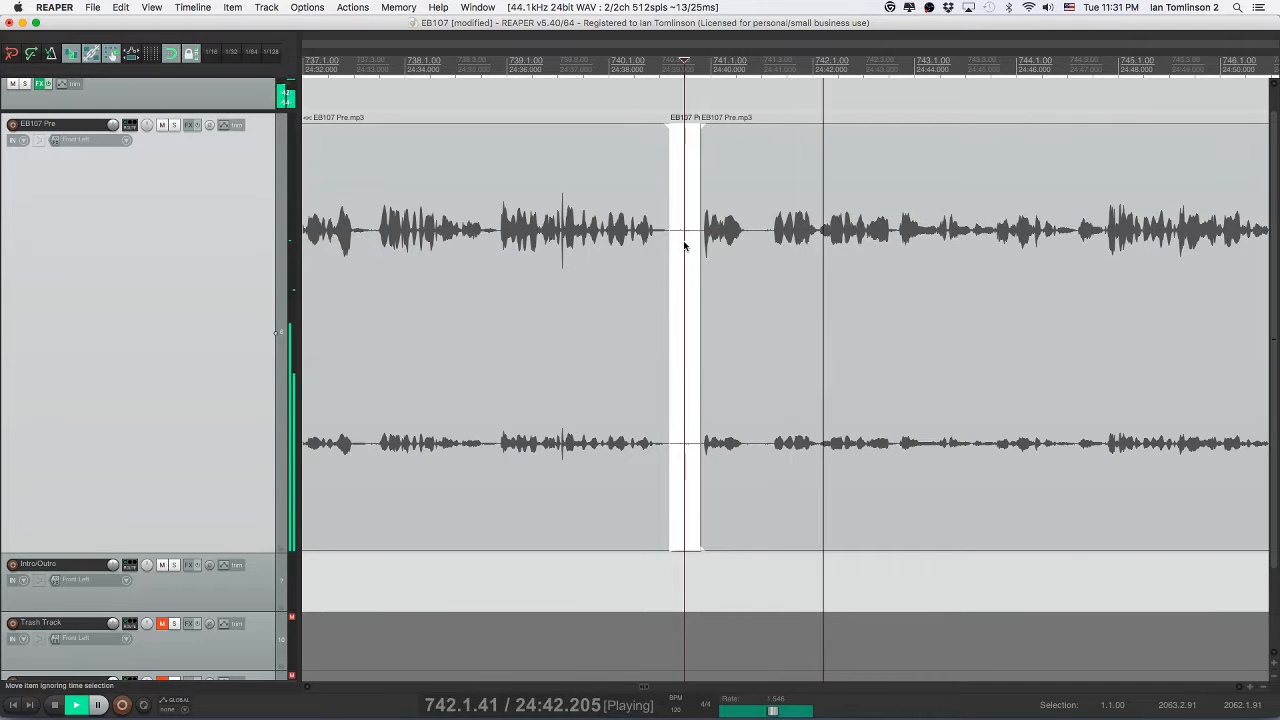
key("Delete")
left_click(709, 232)
key("super+s")
- Cut the speech from about 24:43.1 to 24:44.5 out of the EB107 Pre clip and replay the join
scroll(711, 249, "right", 5)
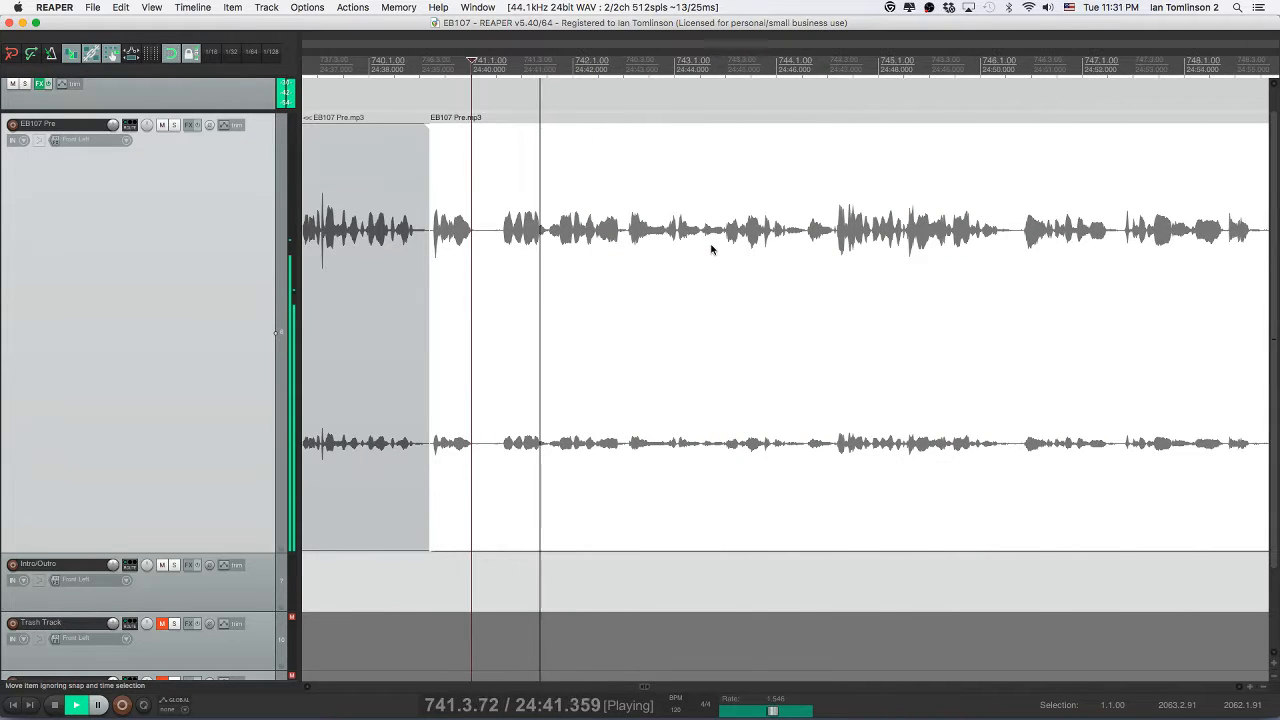
scroll(711, 249, "right", 4)
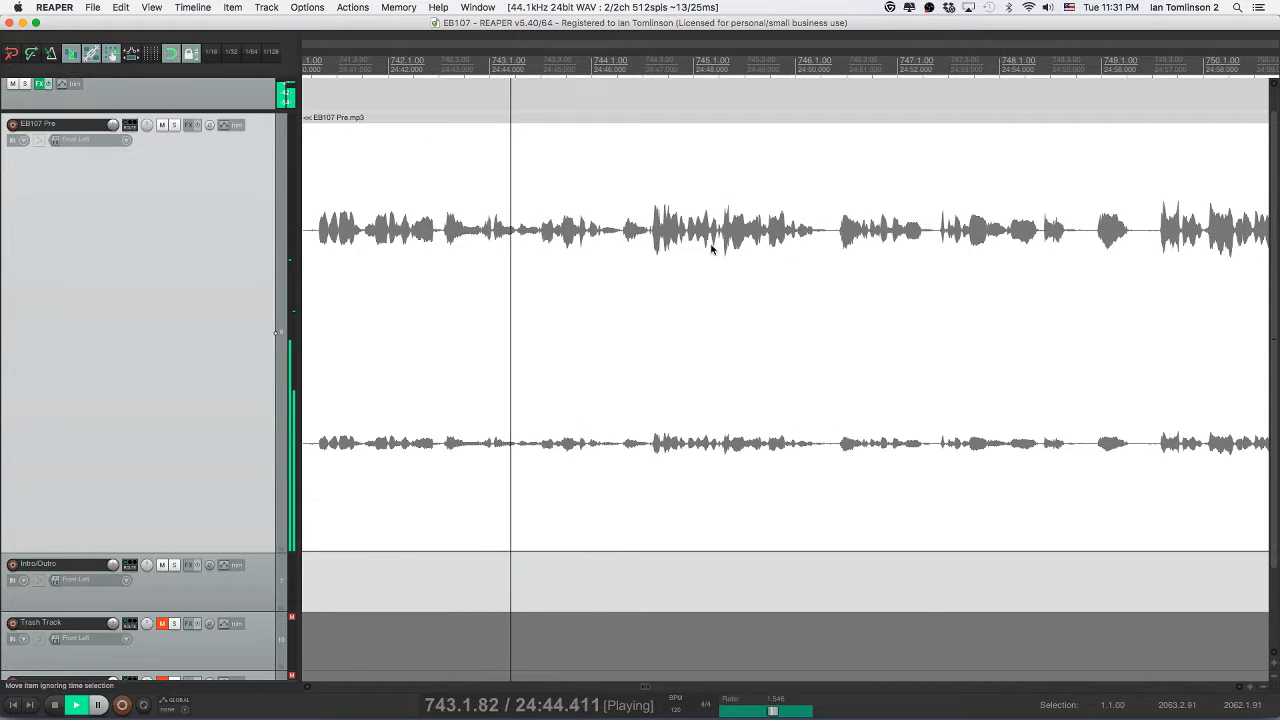
left_click(404, 256)
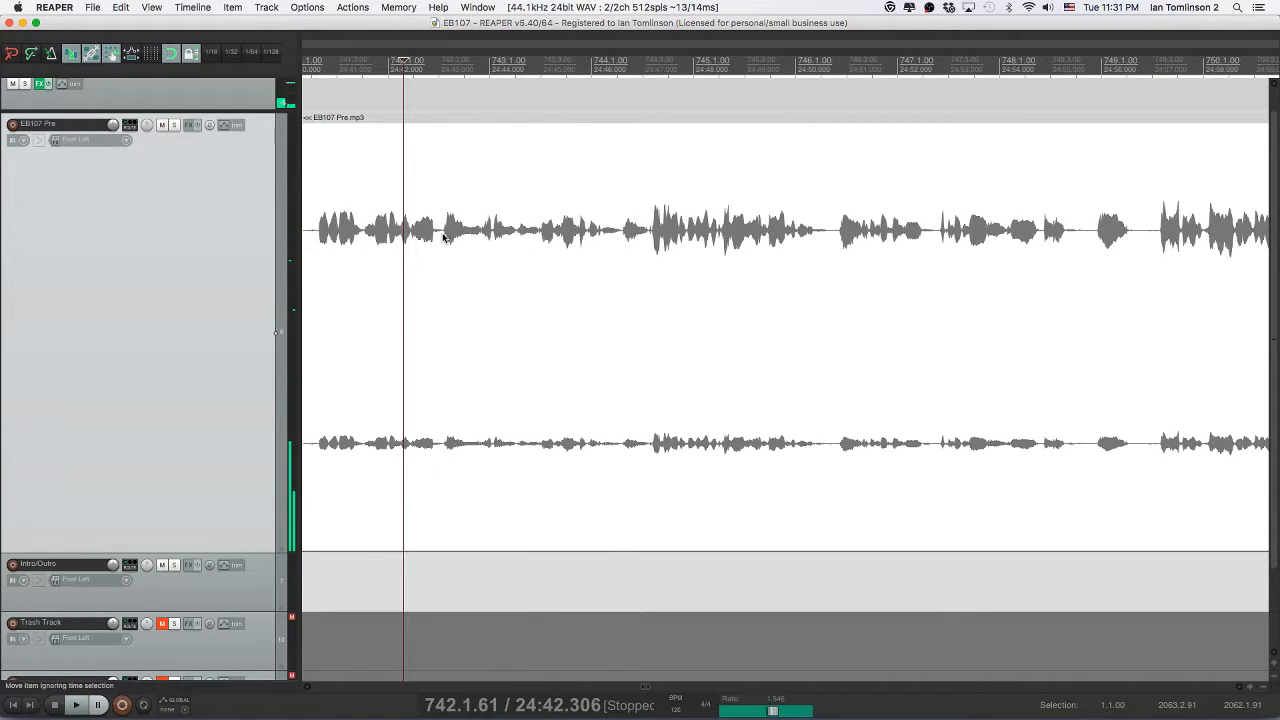
left_click(442, 236)
key("s")
key("space")
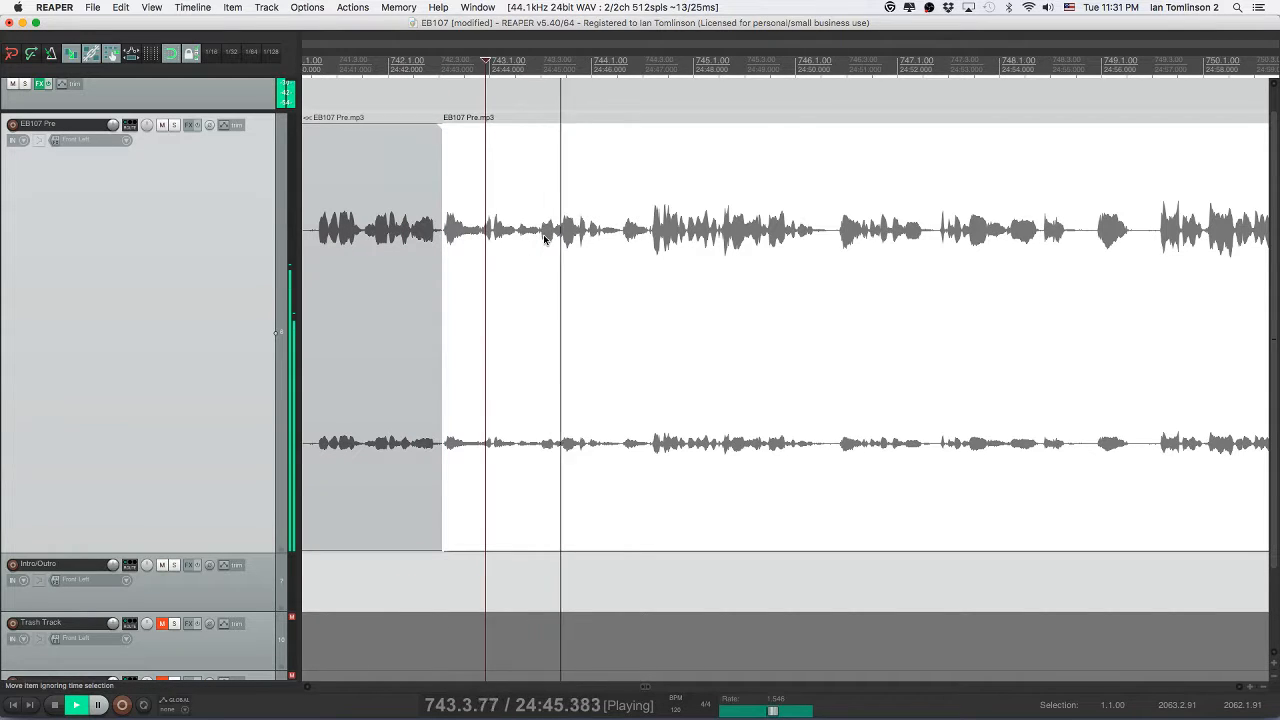
left_click(515, 236)
key("s")
left_click(495, 236)
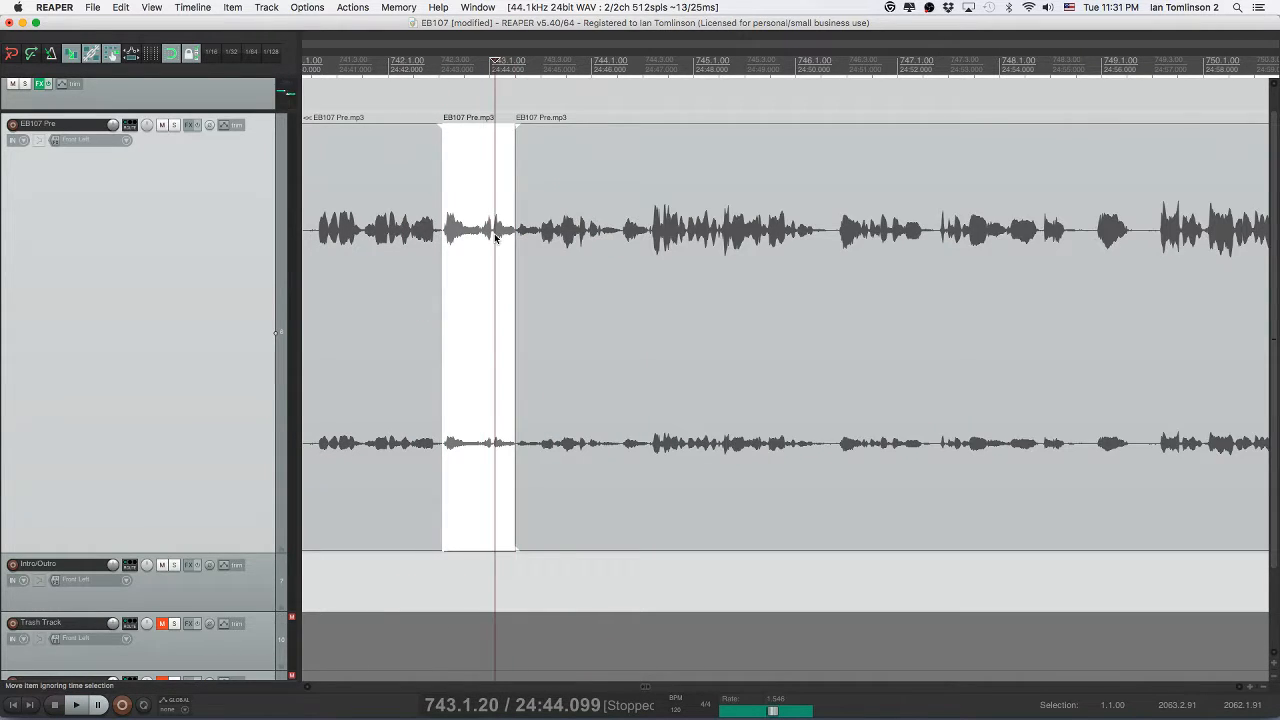
key("Delete")
left_click(377, 235)
key("space")
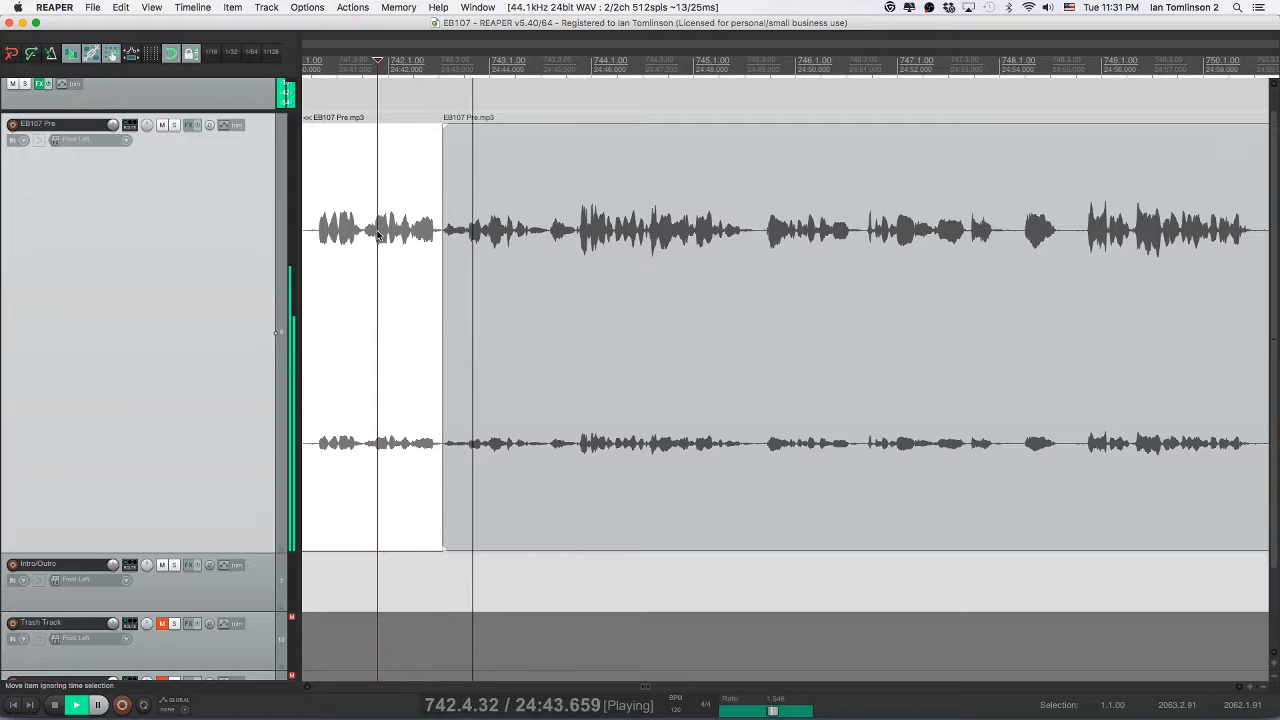
- Delete the short sound from about 24:45.1 to 24:45.7, replay the join and save the project
left_click(531, 240)
key("s")
left_click(563, 240)
key("s")
left_click(545, 240)
key("Delete")
left_click(479, 248)
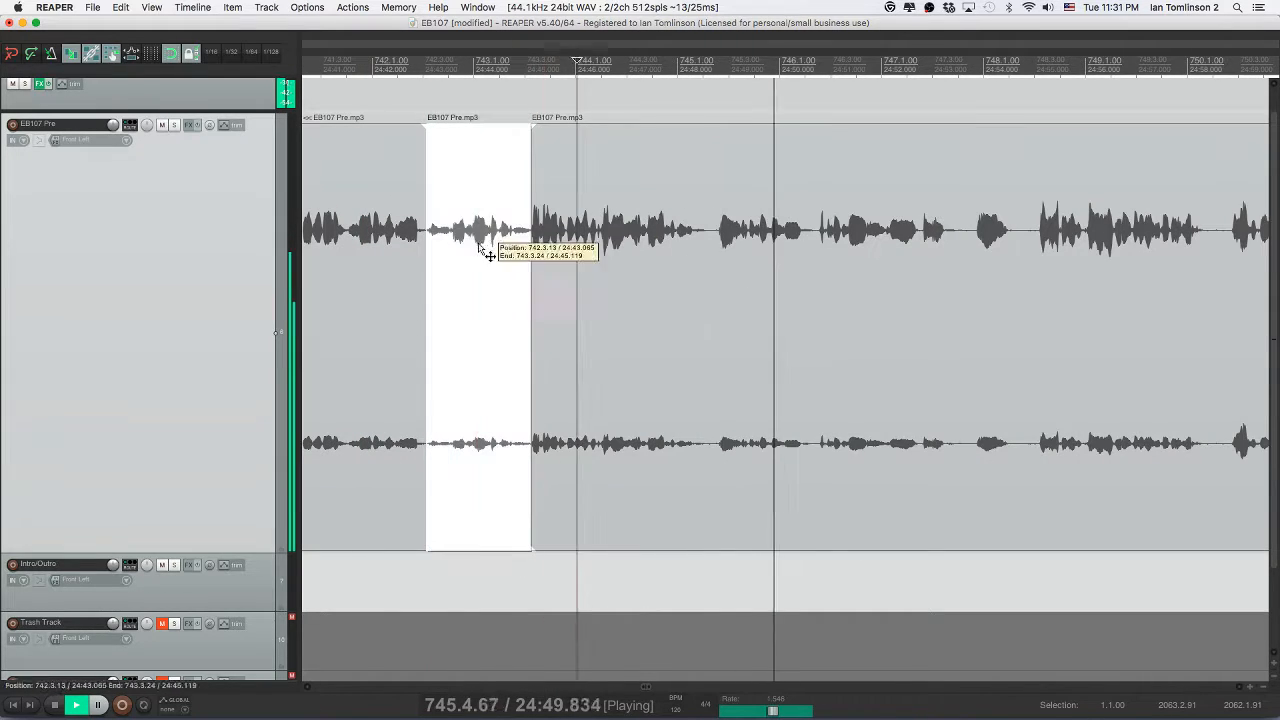
key("super+s")
- Cut the short sound from about 24:48.6 to 24:49.2 out of the EB107 Pre clip, replay the join and save the project
scroll(545, 248, "right", 3)
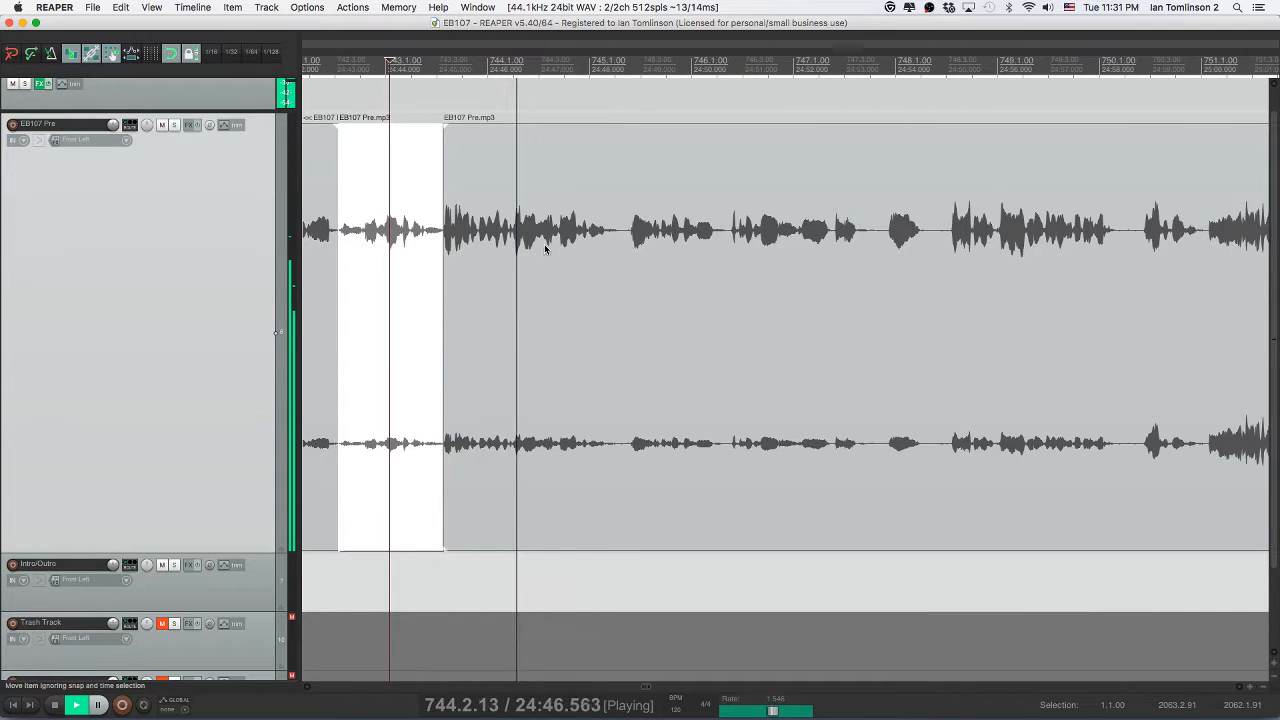
left_click(620, 238)
key("s")
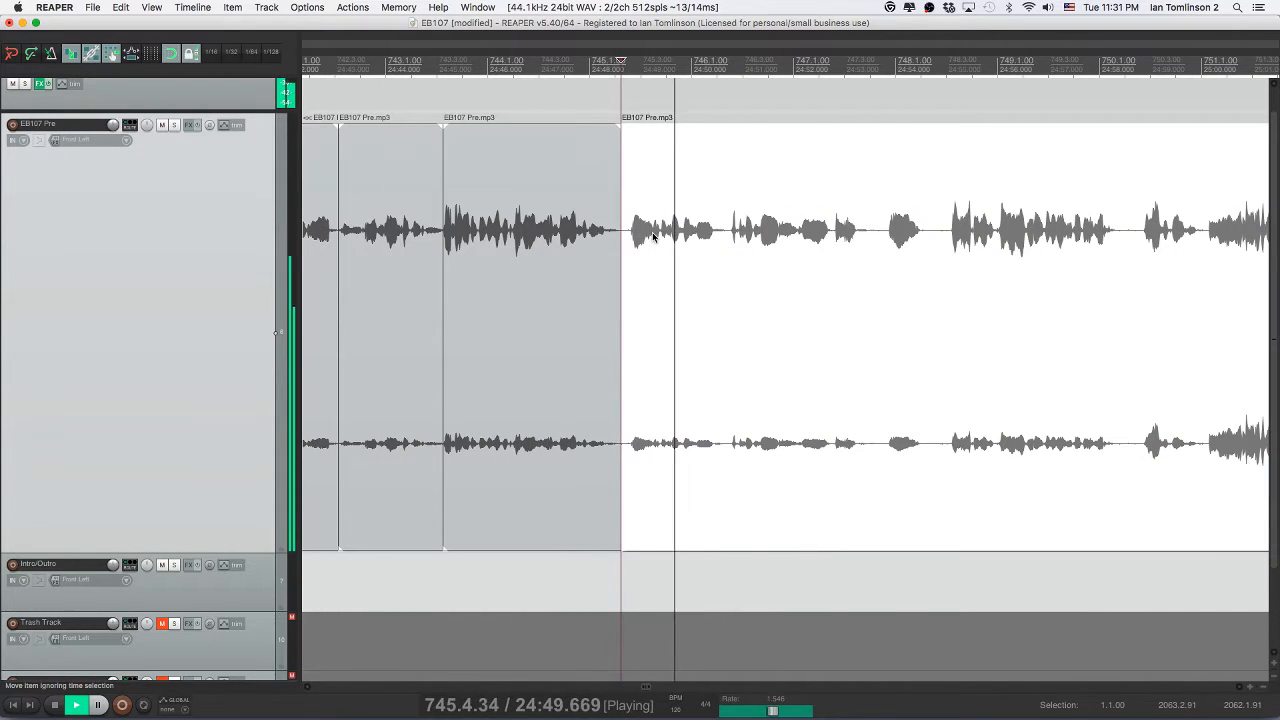
left_click(653, 237)
key("space")
key("space")
key("space")
key("s")
left_click(640, 238)
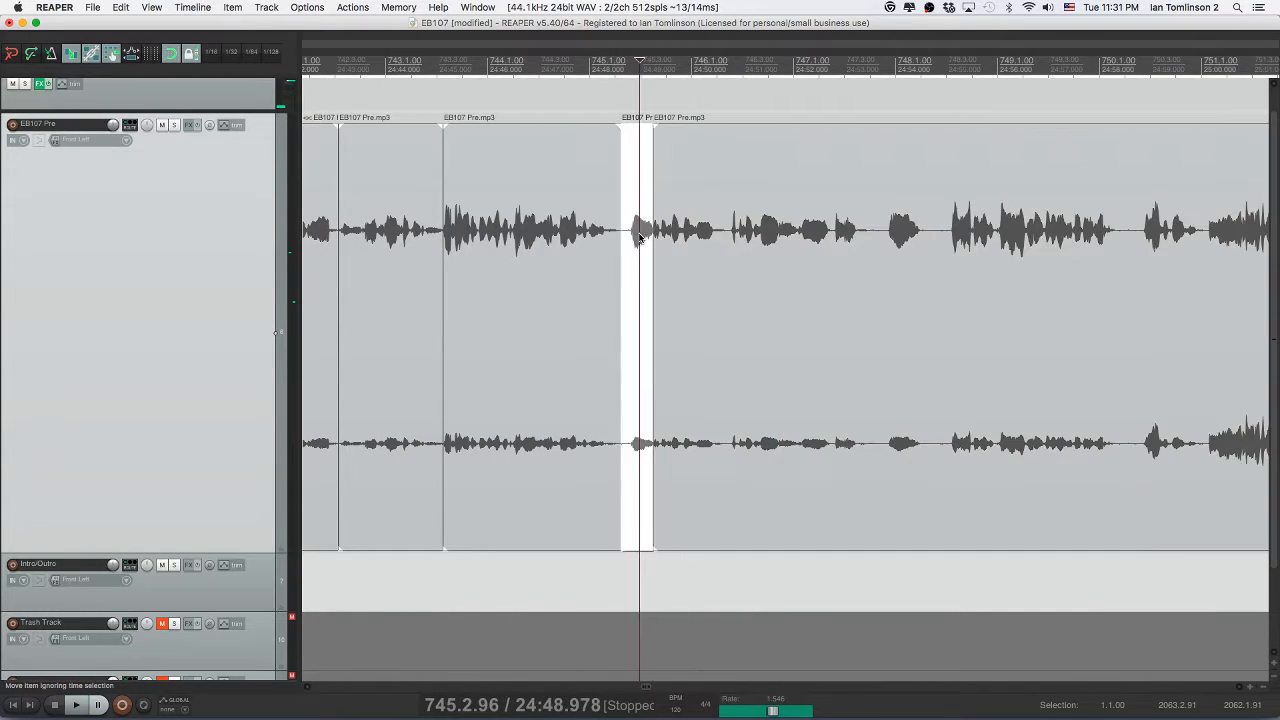
key("Delete")
left_click(557, 240)
key("space")
key("super+s")
- Split the EB107 Pre clip in the pause at about 24:53.0, keep listening and save the project
scroll(557, 240, "right", 1)
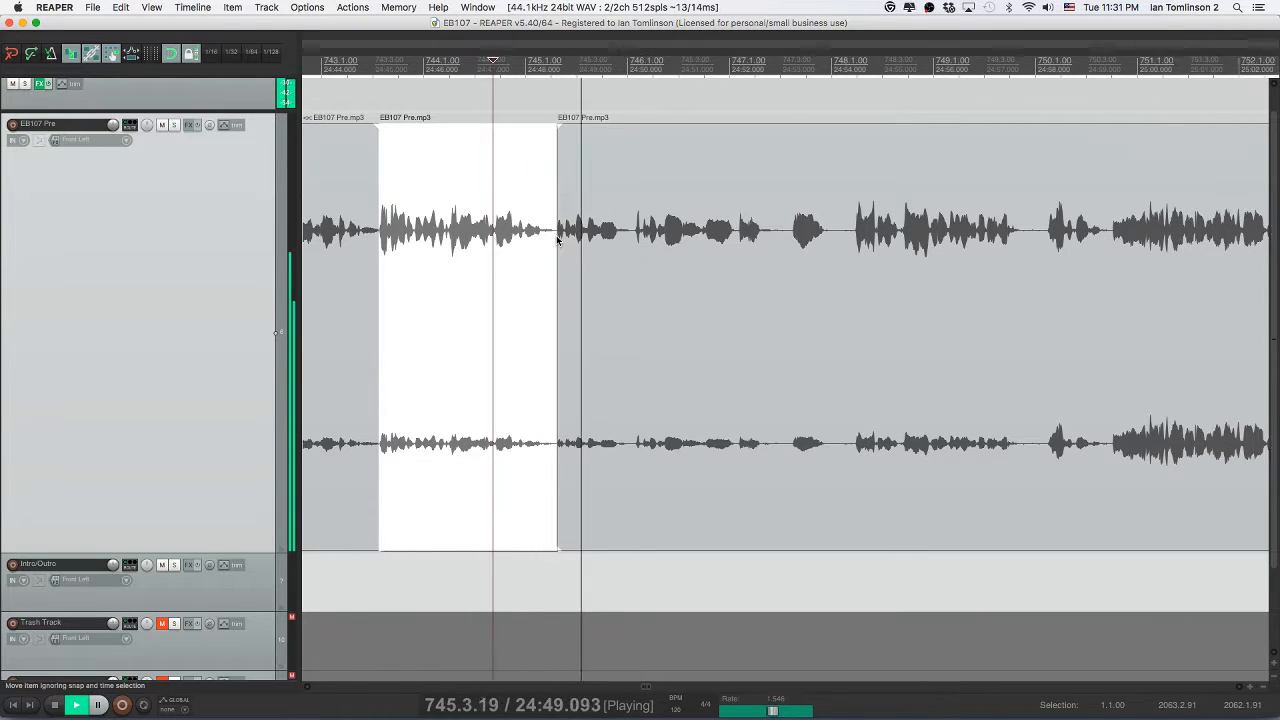
scroll(557, 240, "right", 2)
left_click(661, 237)
key("s")
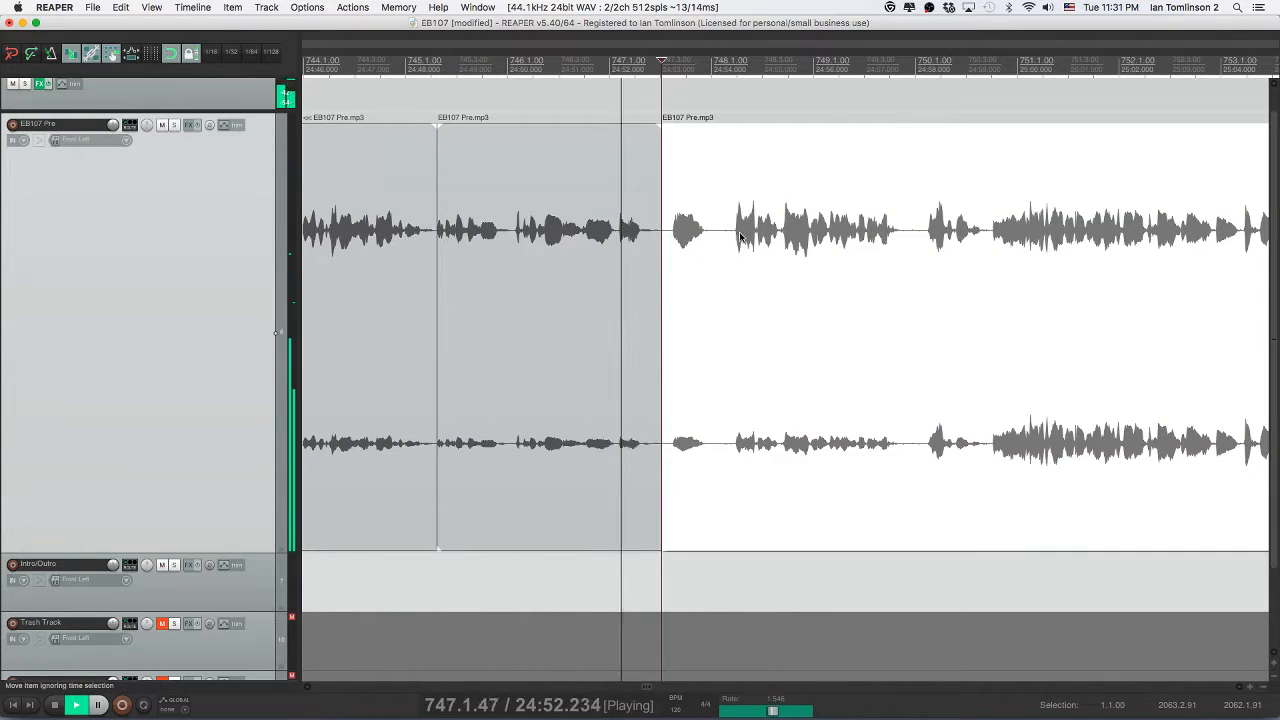
scroll(708, 237, "right", 3)
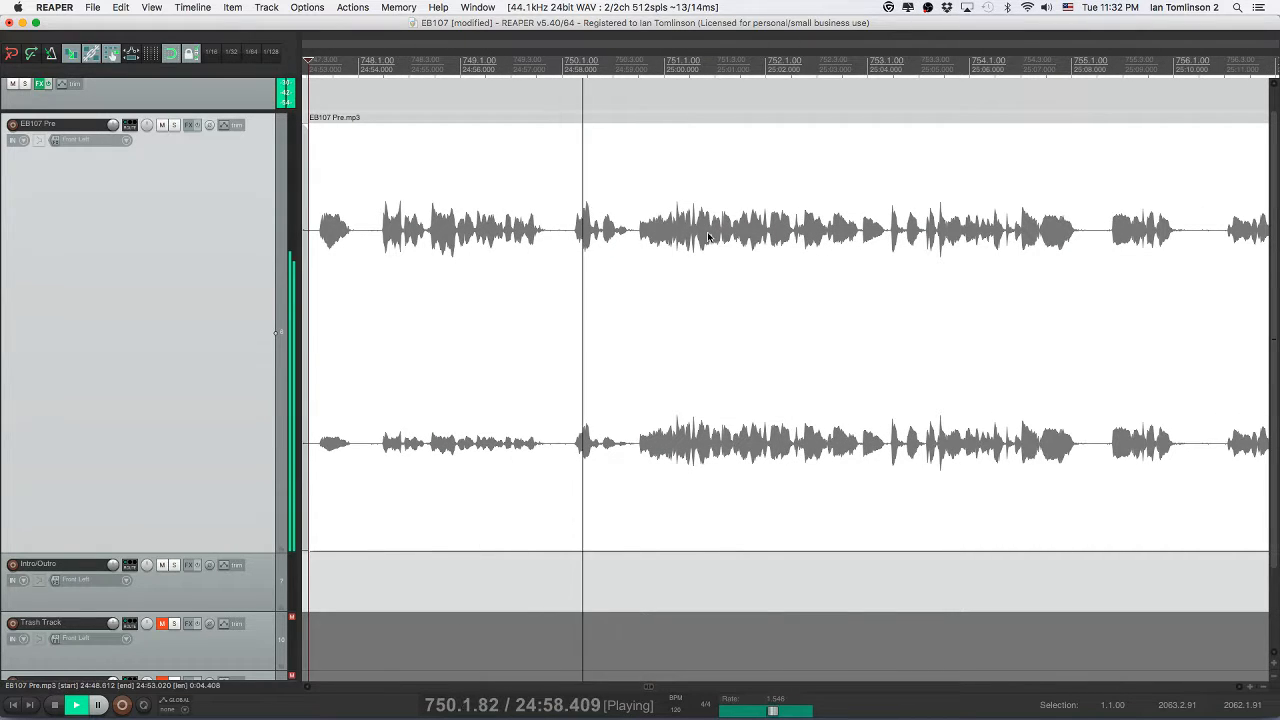
scroll(708, 237, "right", 3)
key("super+s")
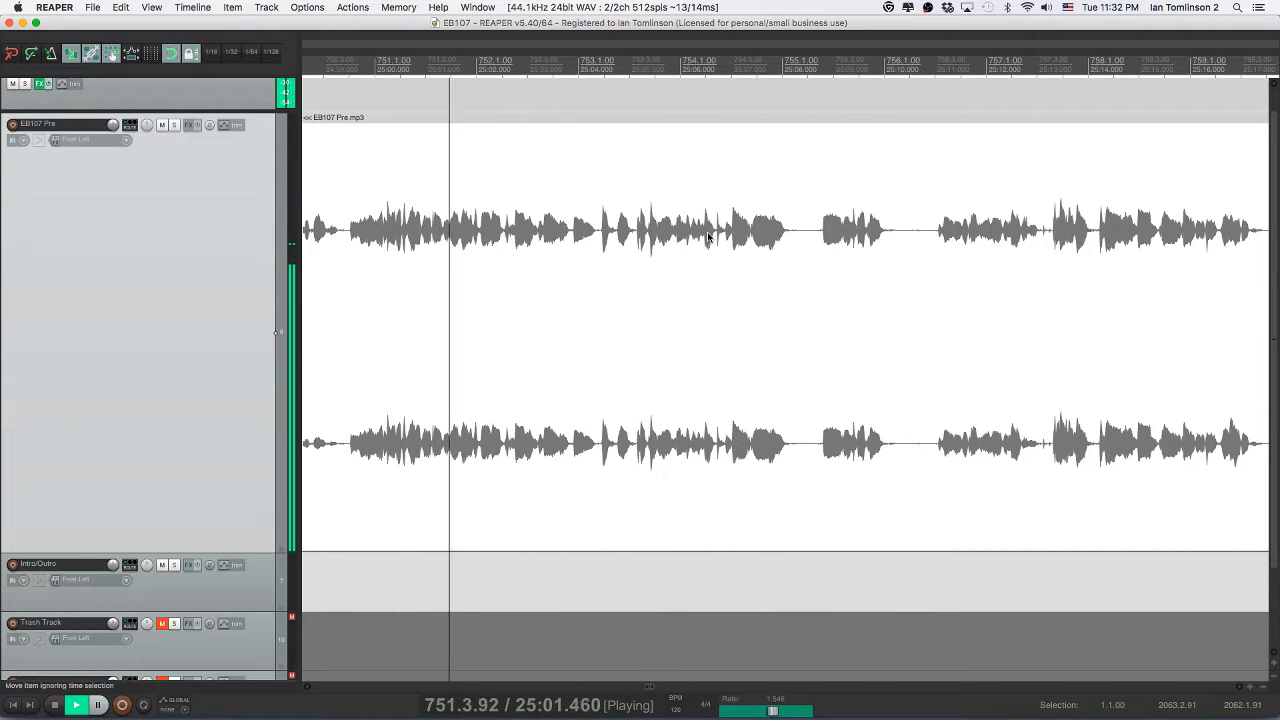
- Remove the silence from about 25:10.3 to 25:10.9 in the EB107 Pre clip and save the project
scroll(708, 237, "right", 1)
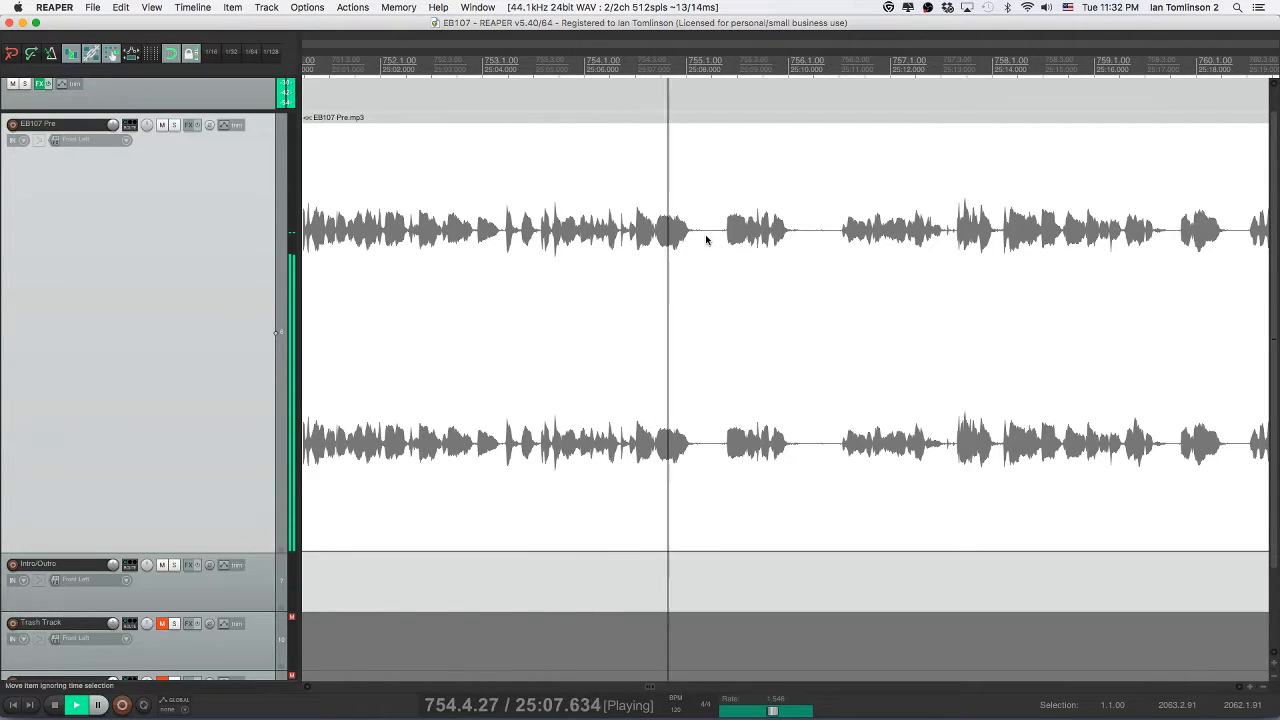
scroll(705, 240, "right", 1)
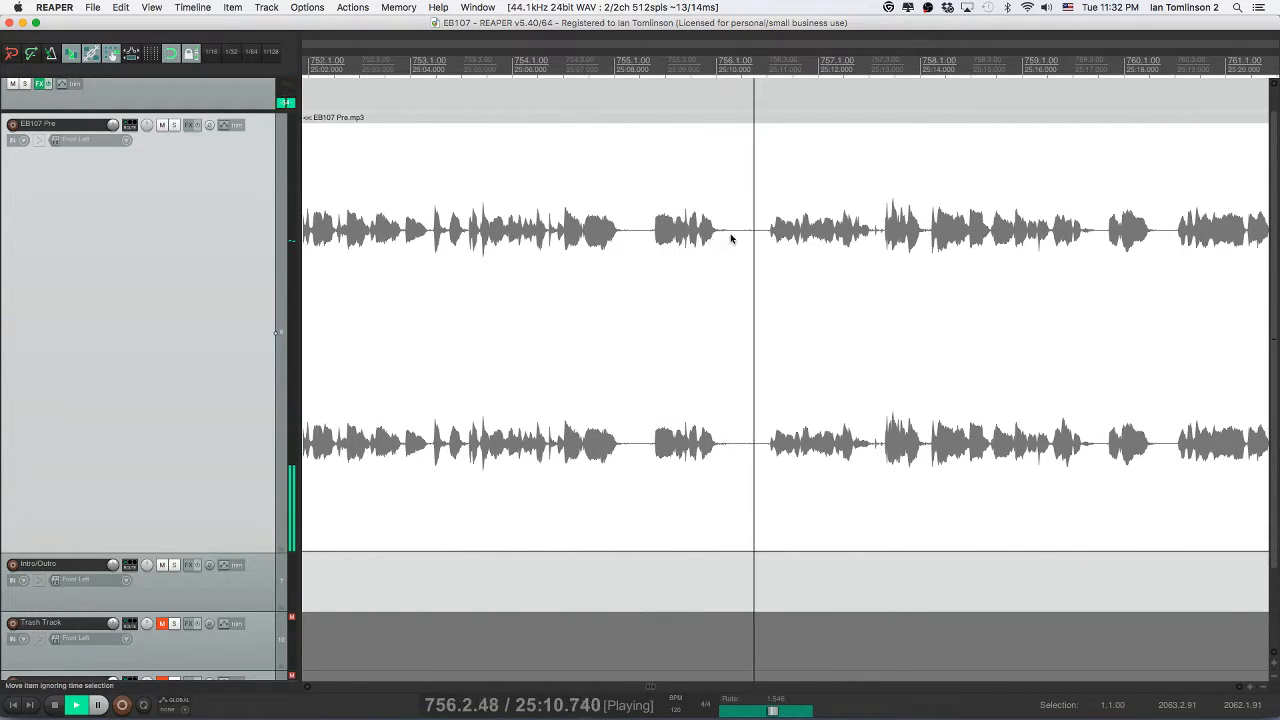
left_click(730, 238)
key("s")
left_click(763, 238)
key("s")
left_click(742, 238)
key("Delete")
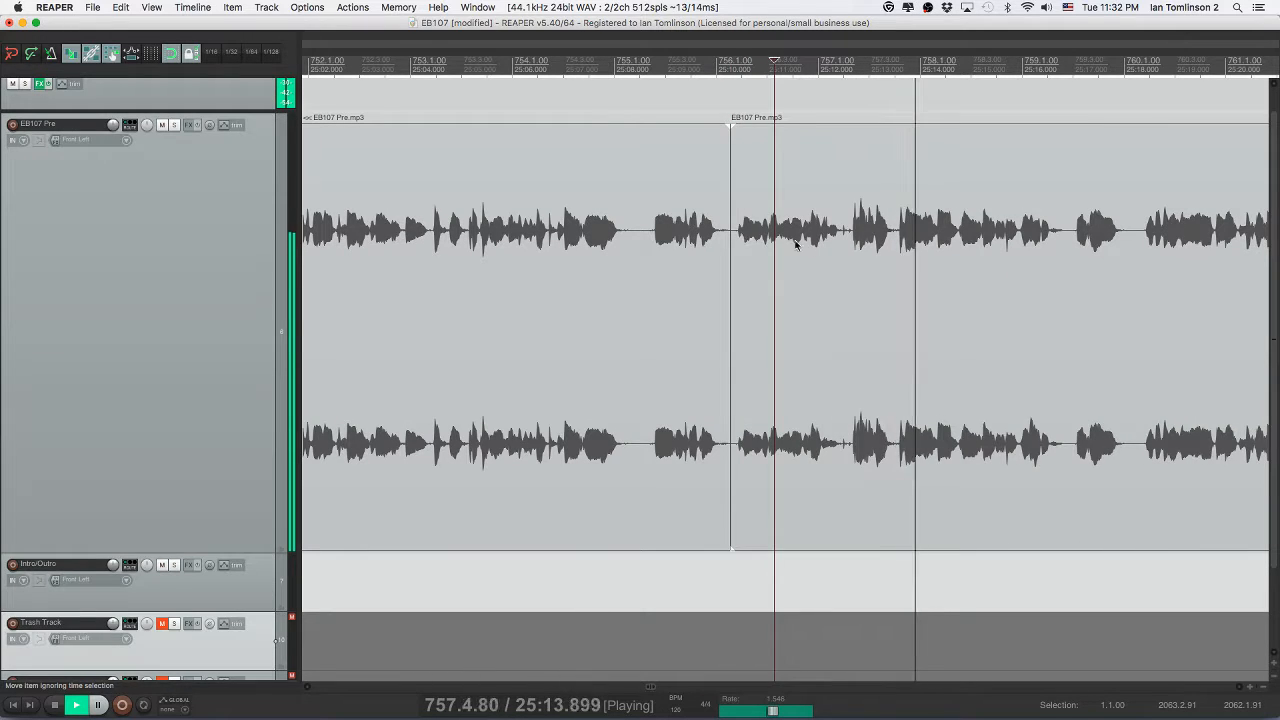
left_click(817, 243)
key("super+s")
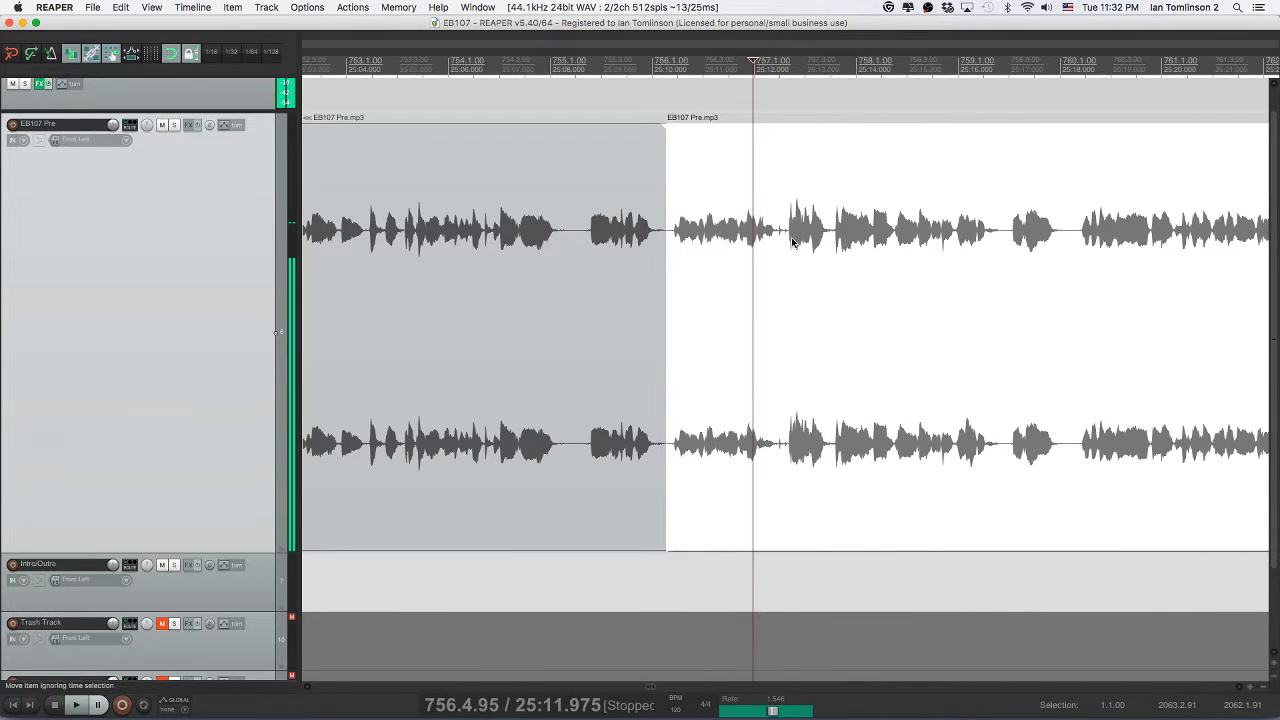
- Cut the faint click noise from about 25:12.47 to 25:12.64 out of the pause in the EB107 Pre clip
left_click(781, 235)
scroll(778, 235, "up", 6)
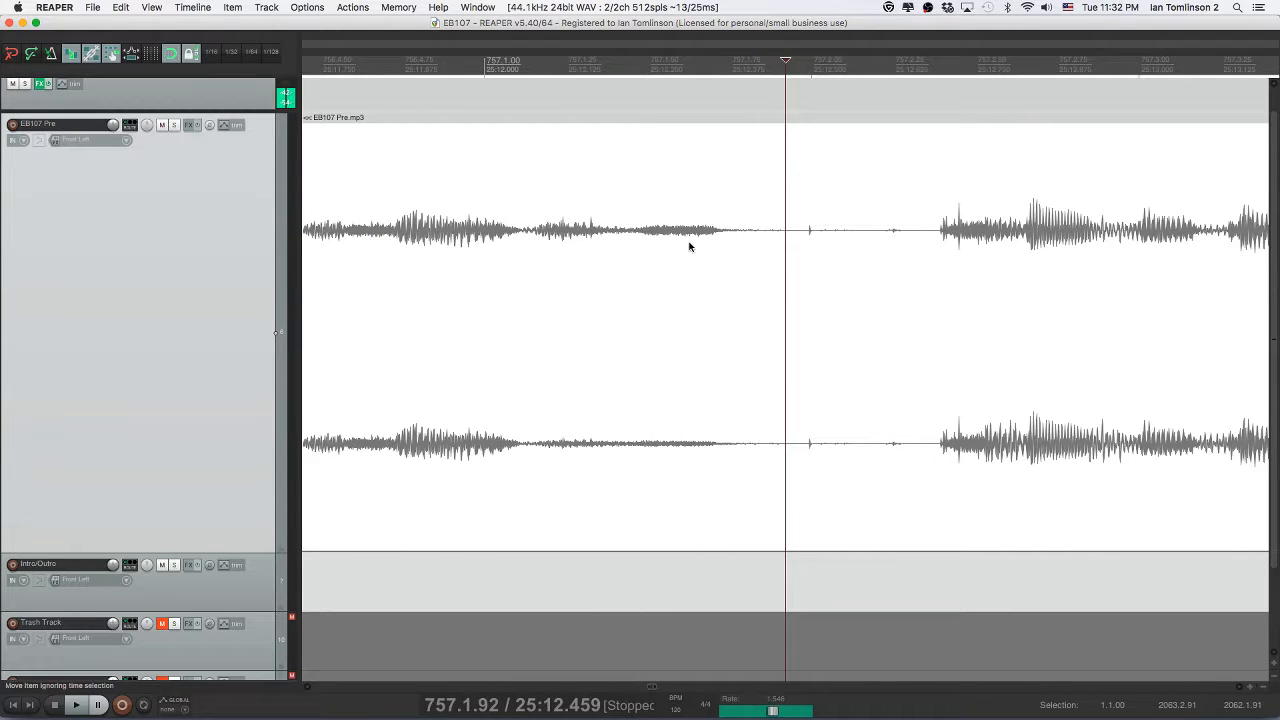
key("space")
left_click(675, 248)
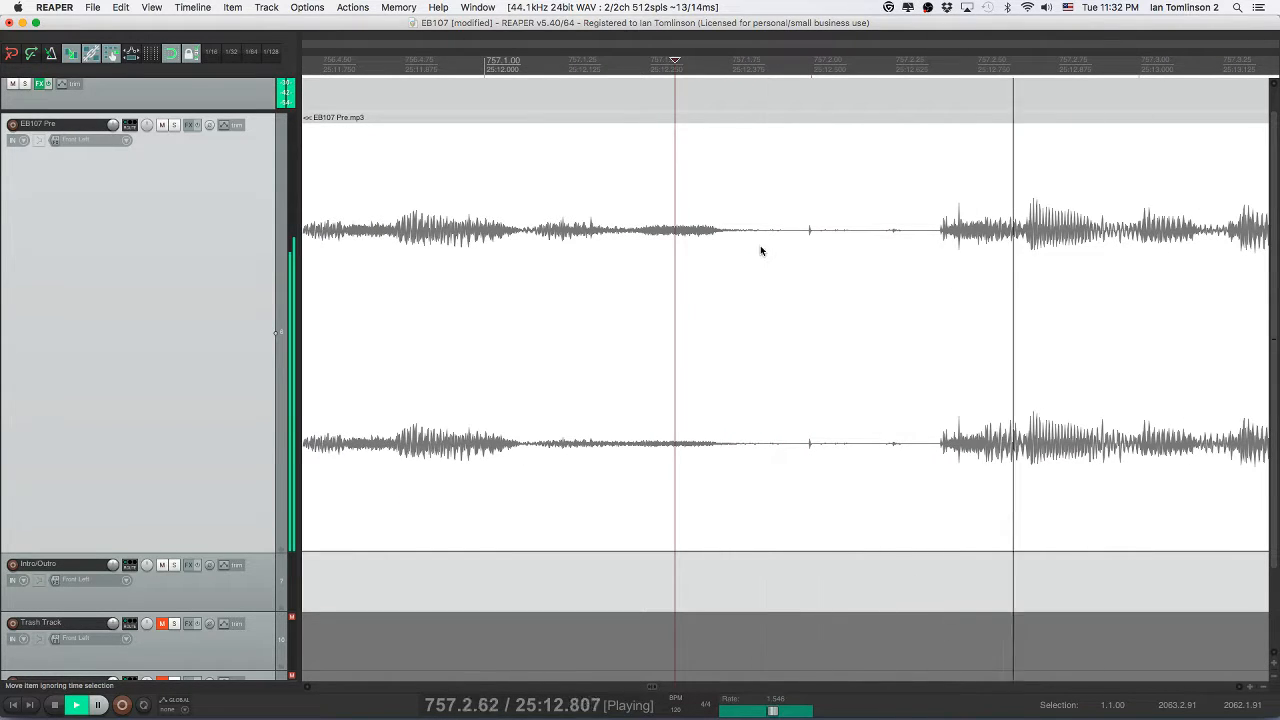
key("space")
left_click(791, 245)
key("s")
left_click(907, 244)
key("s")
left_click_drag(850, 242, 842, 241)
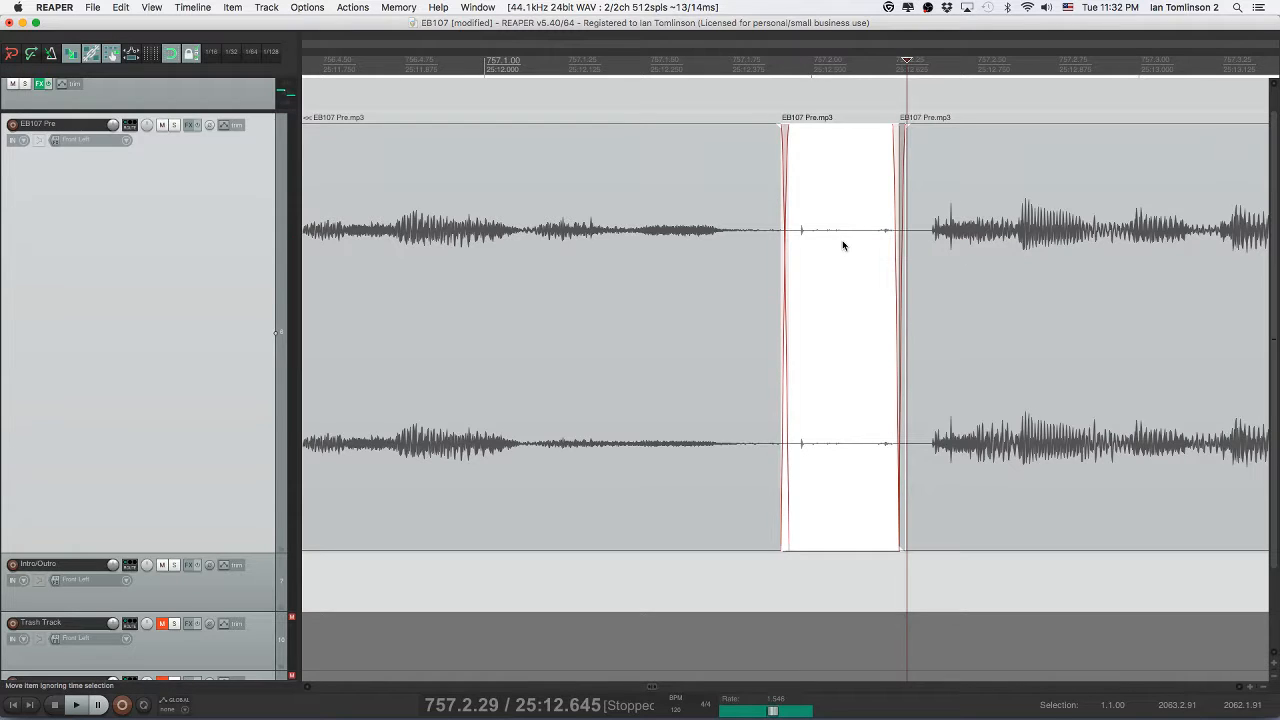
key("Delete")
- Replay the join at about 25:12.5 from the phrase before it and save the project
scroll(842, 245, "right", 5)
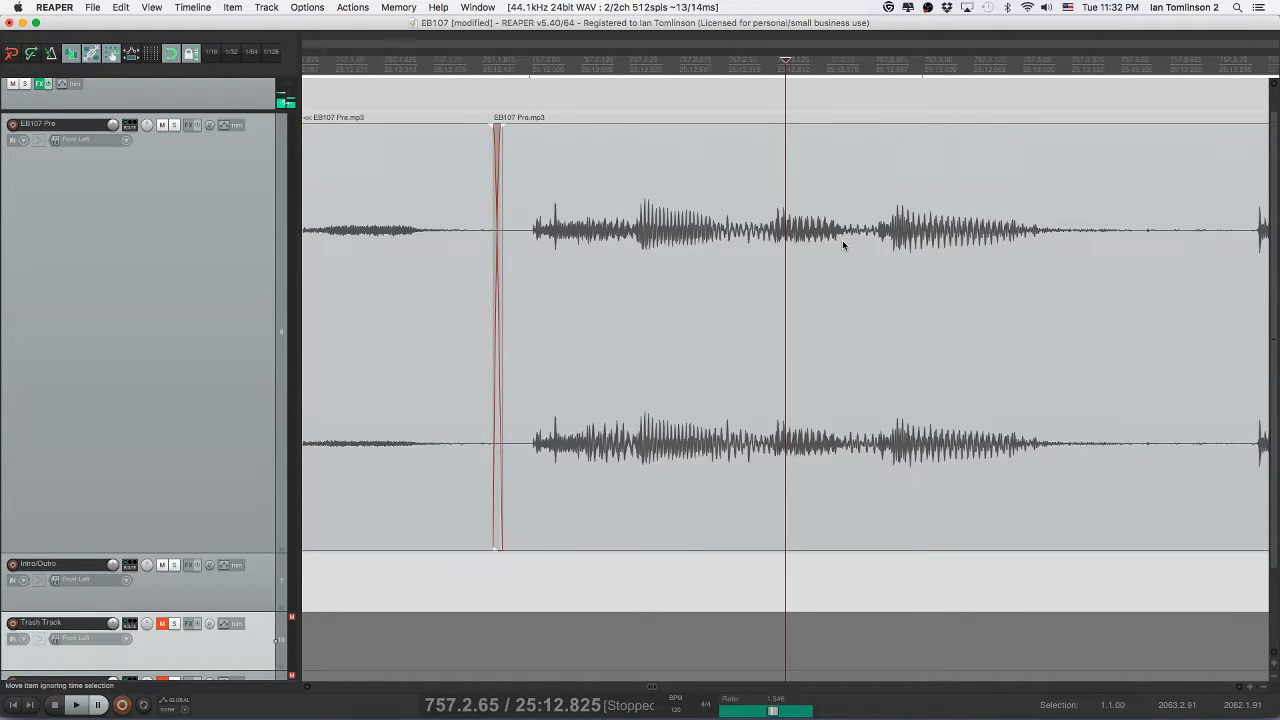
scroll(842, 240, "down", 8)
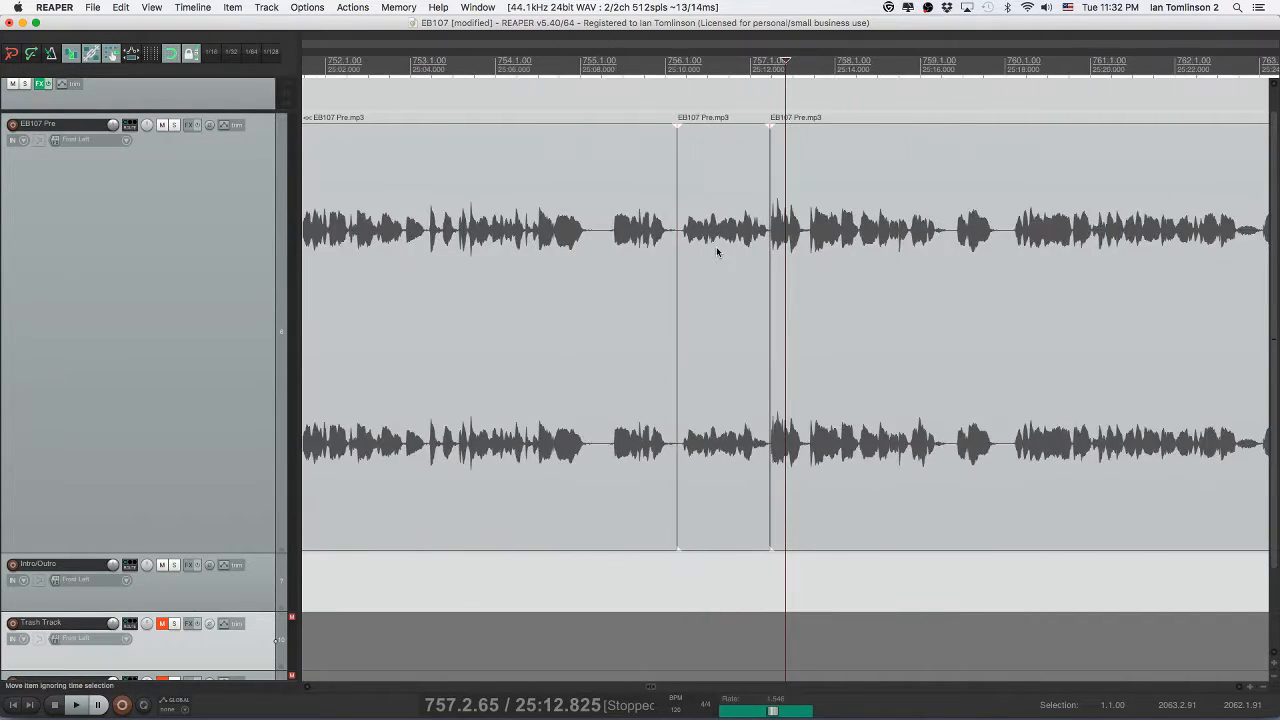
left_click(716, 251)
key("space")
key("super+s")
- Cut the short sounds and pause from about 25:23.5 to 25:25.2, replay the join and save the project
scroll(714, 251, "down", 3)
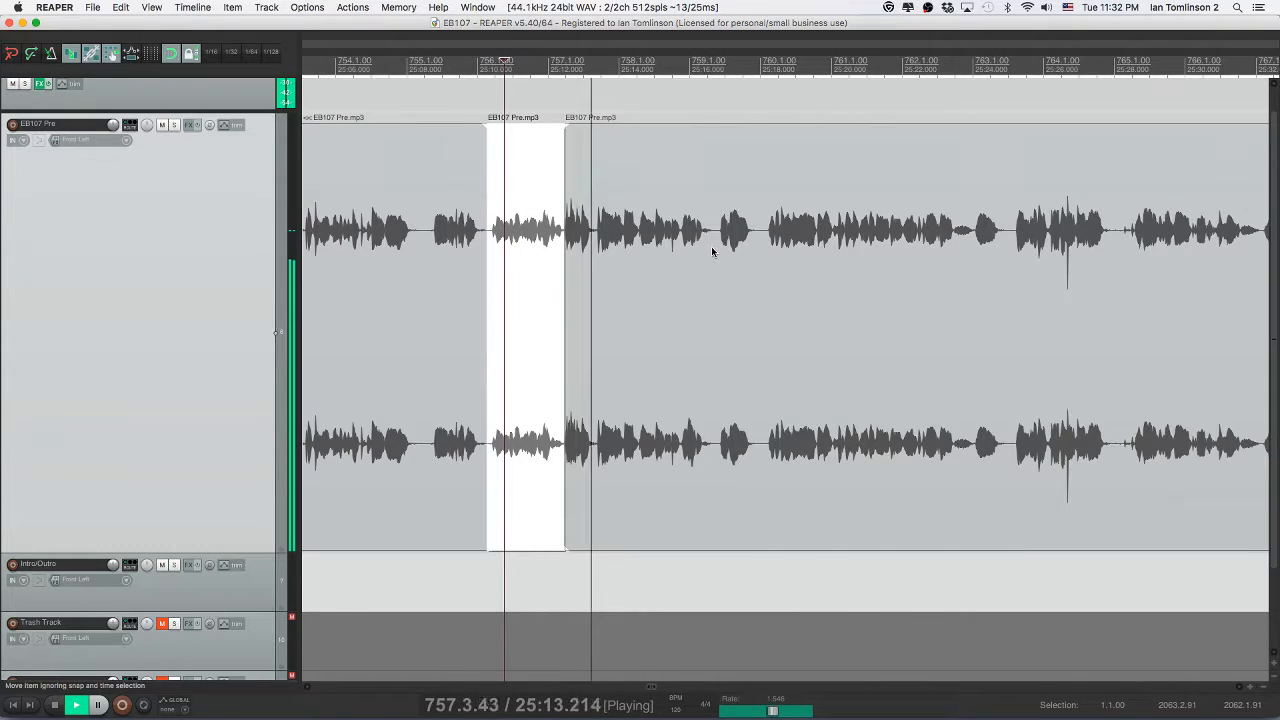
scroll(712, 251, "right", 3)
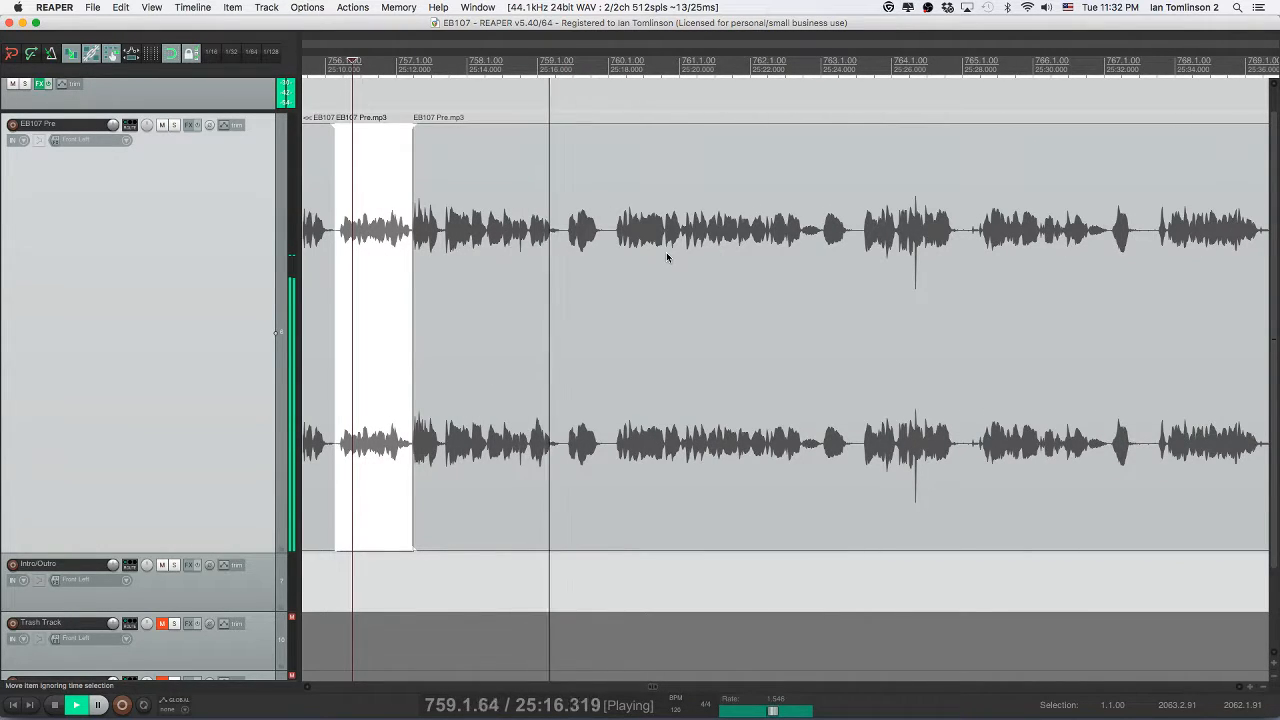
scroll(668, 257, "right", 2)
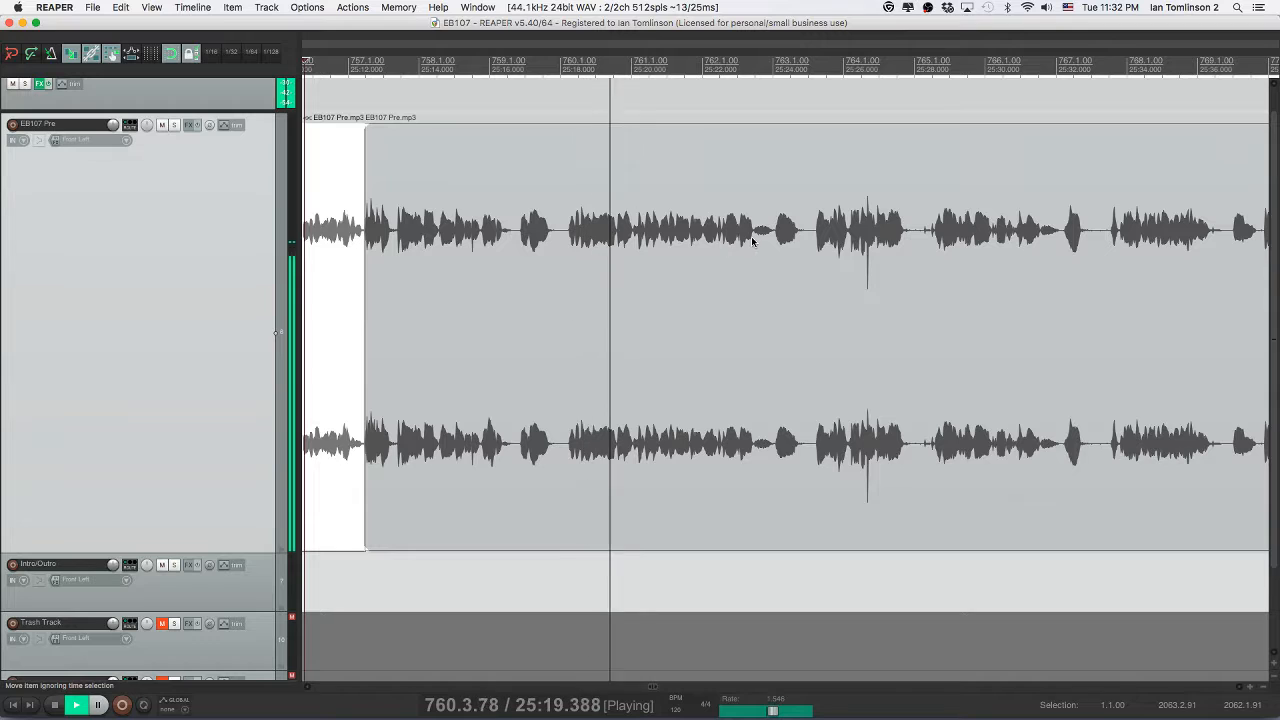
scroll(752, 241, "right", 3)
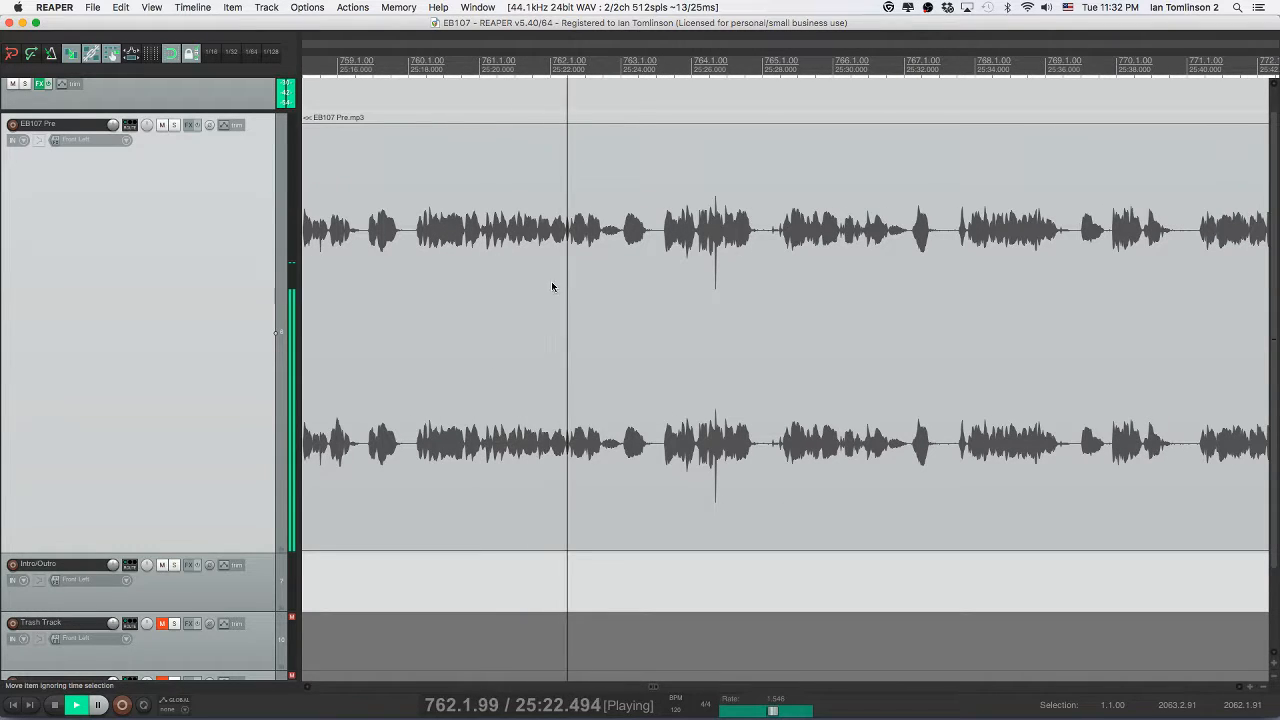
left_click(621, 237)
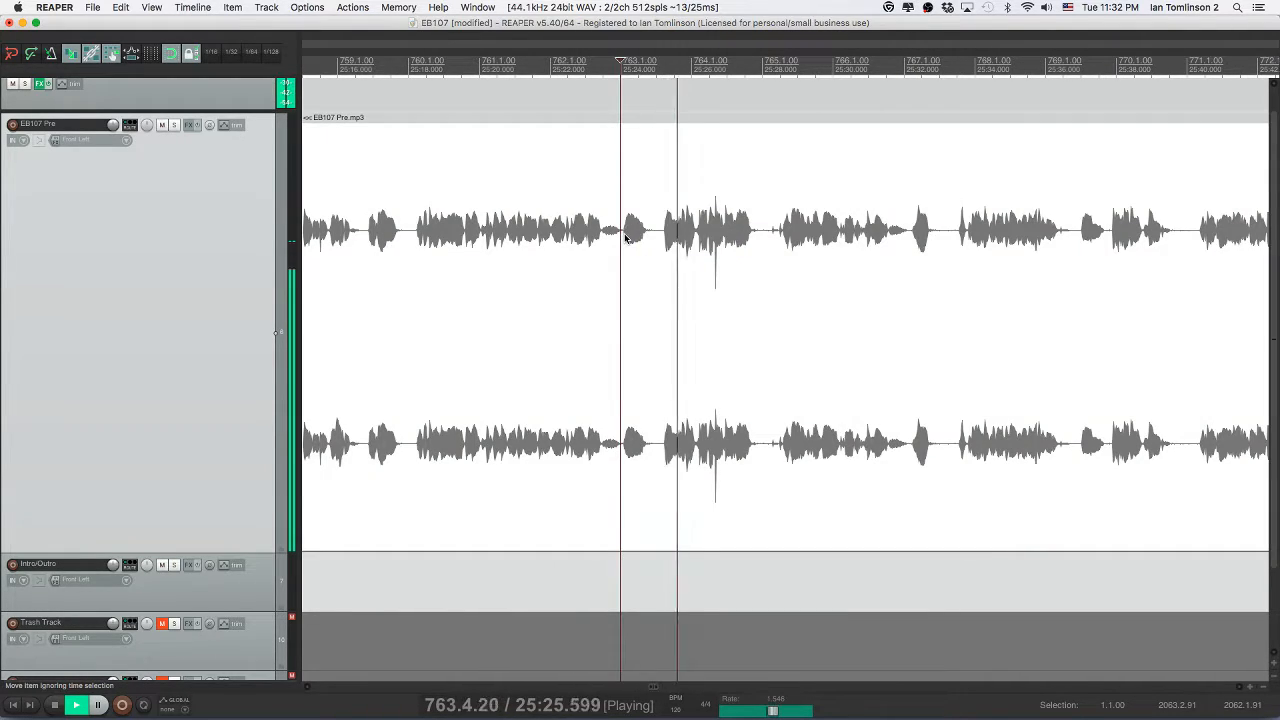
left_click(602, 239)
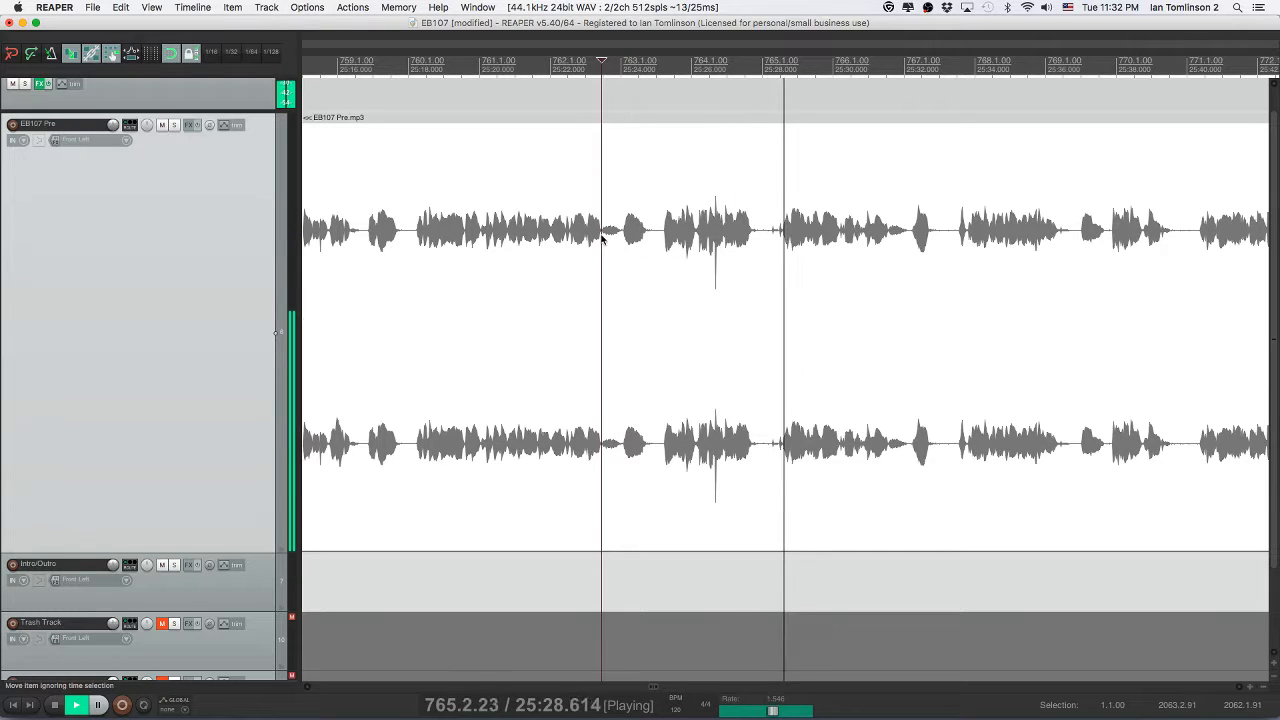
key("s")
left_click(664, 239)
left_click(662, 241)
key("s")
left_click(654, 240)
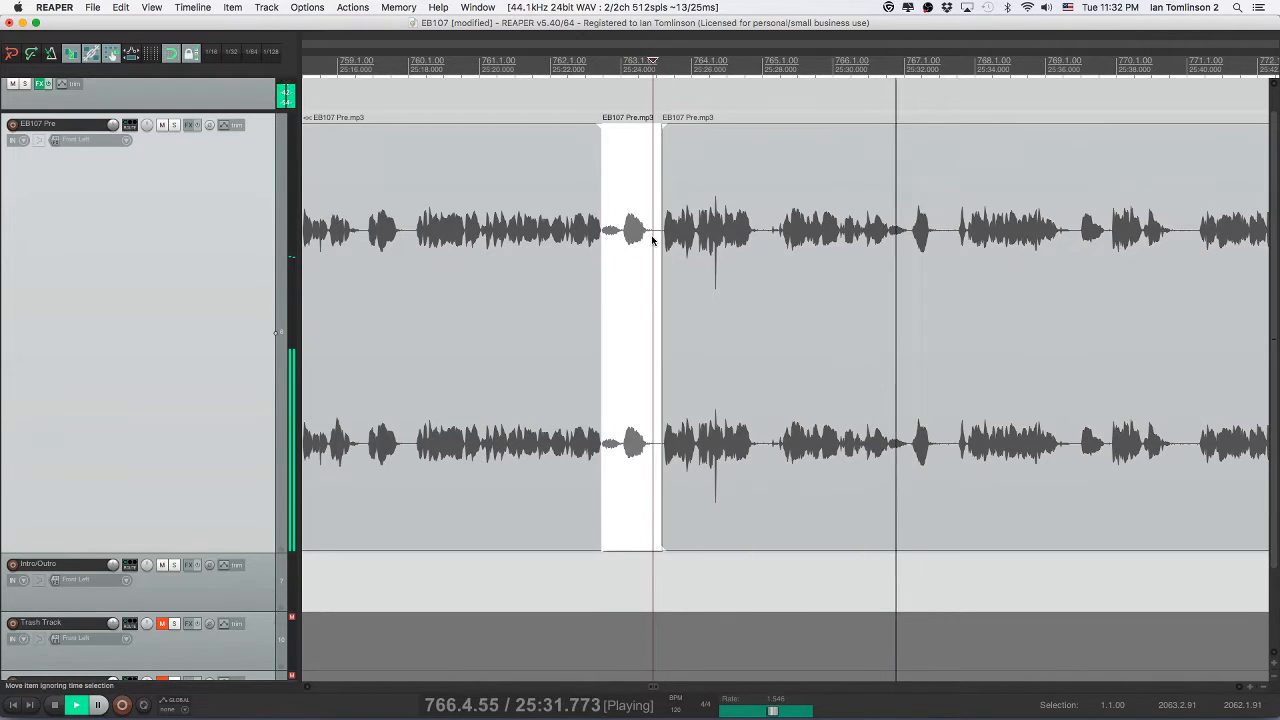
key("Delete")
left_click(550, 247)
key("space")
key("space")
key("super+s")
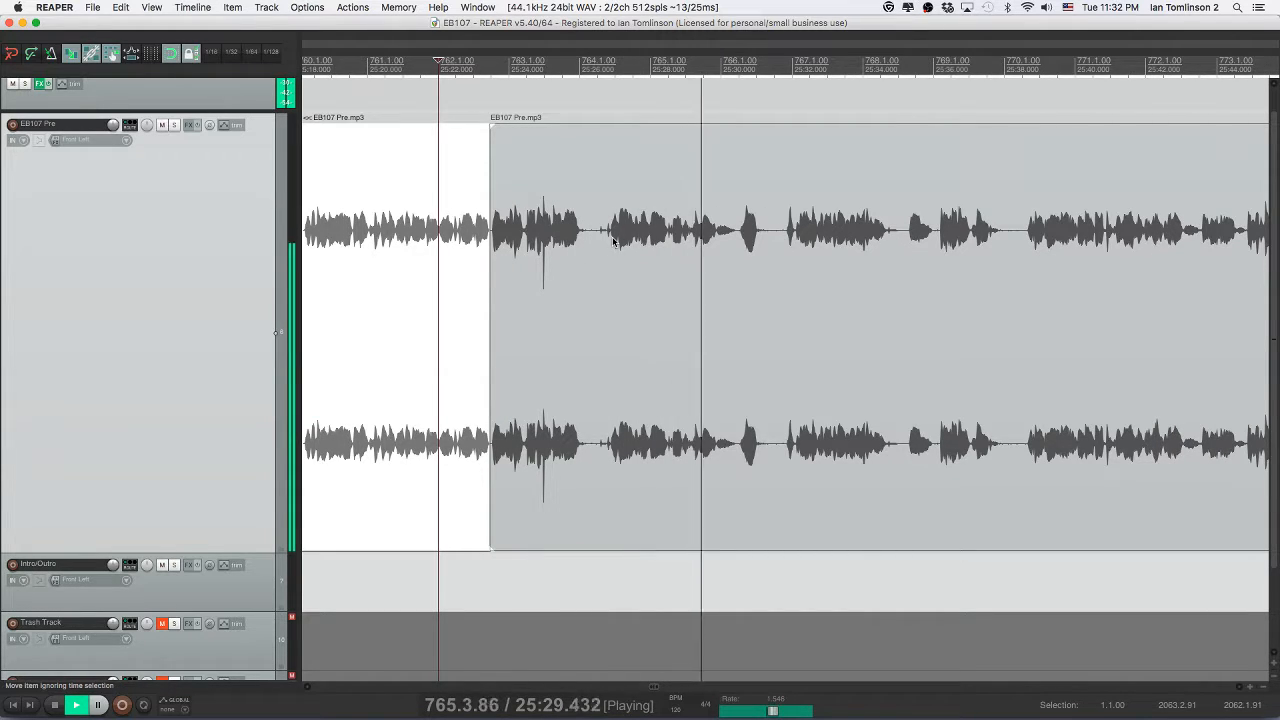
- Remove the near-silent gap from about 25:26.3 to 25:26.9, replay the join and save the project
left_click(613, 241)
key("s")
left_click(589, 240)
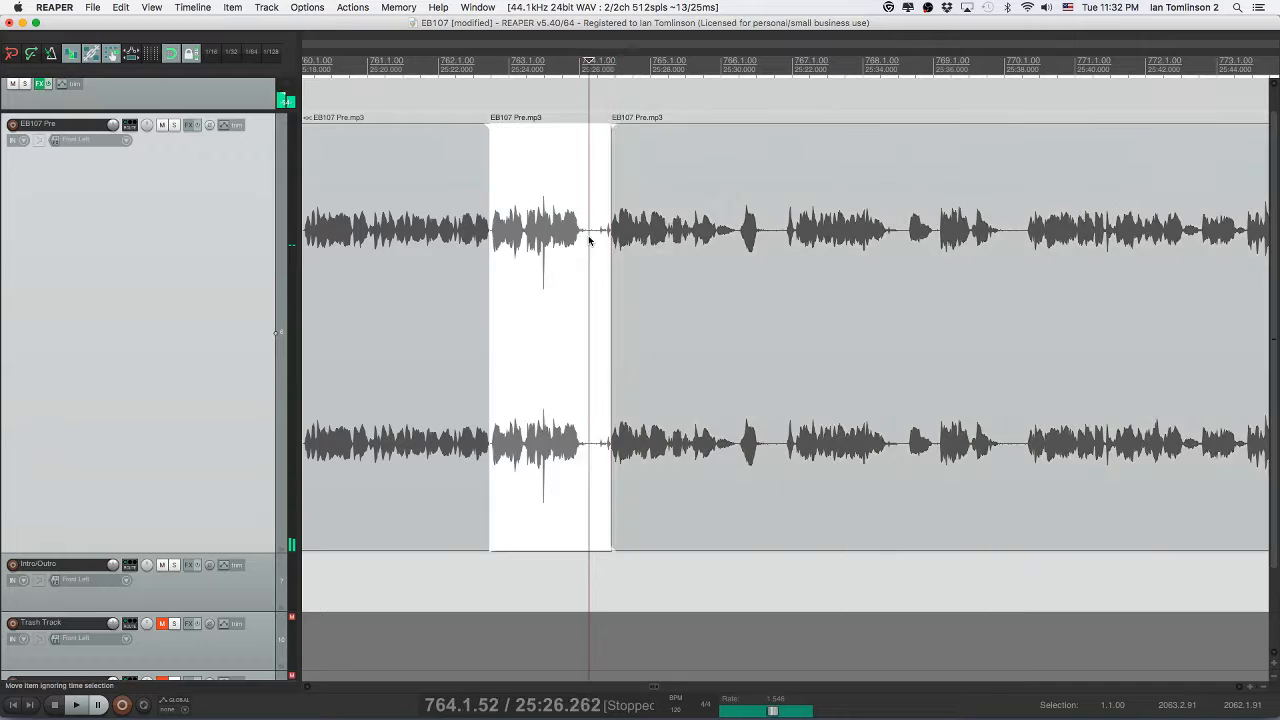
key("s")
left_click(600, 241)
key("Delete")
left_click(555, 242)
key("space")
key("super+s")
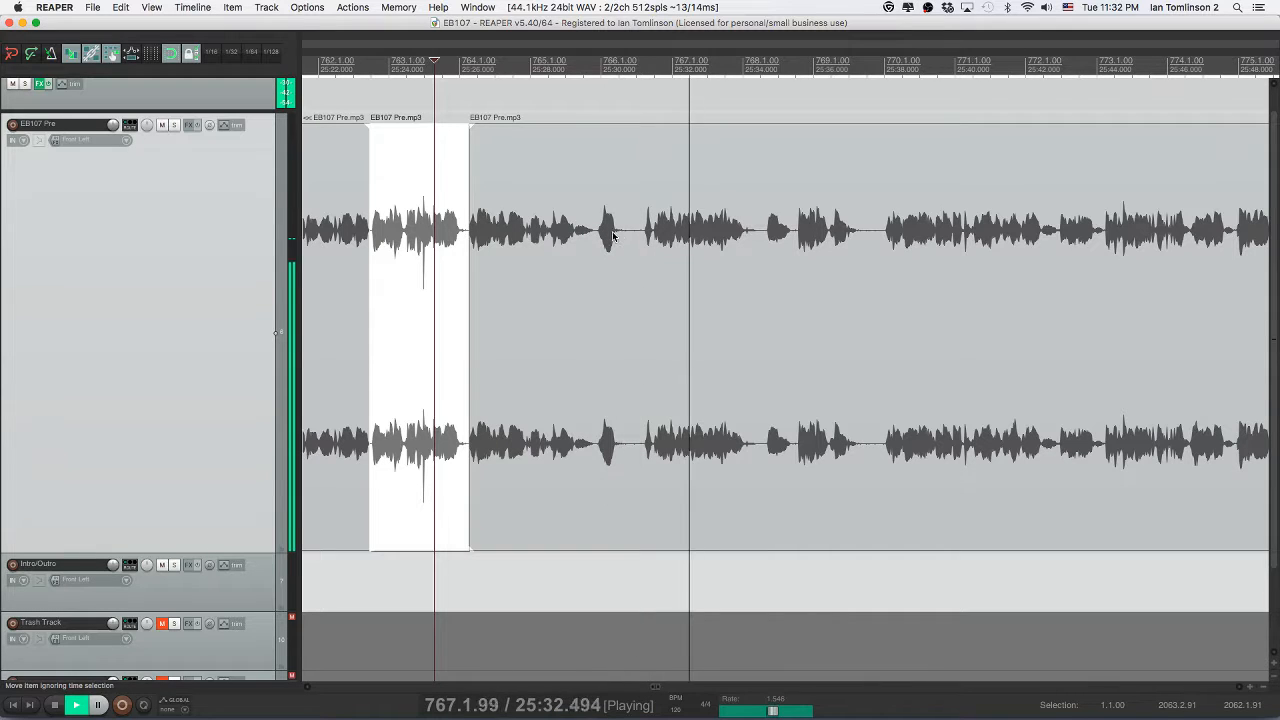
- Cut out the pause and brief sound from about 25:30.7 to 25:31.5, replay the join and save the project
left_click(651, 234)
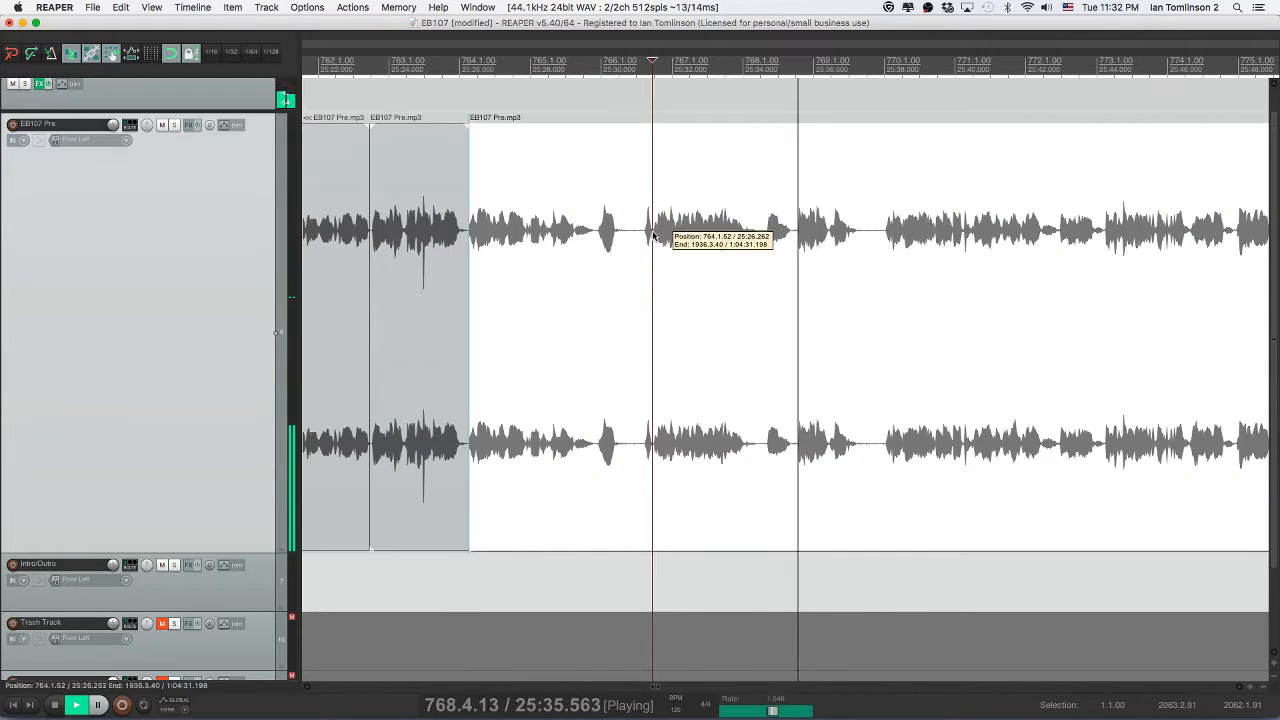
key("s")
left_click(621, 237)
key("s")
left_click(633, 238)
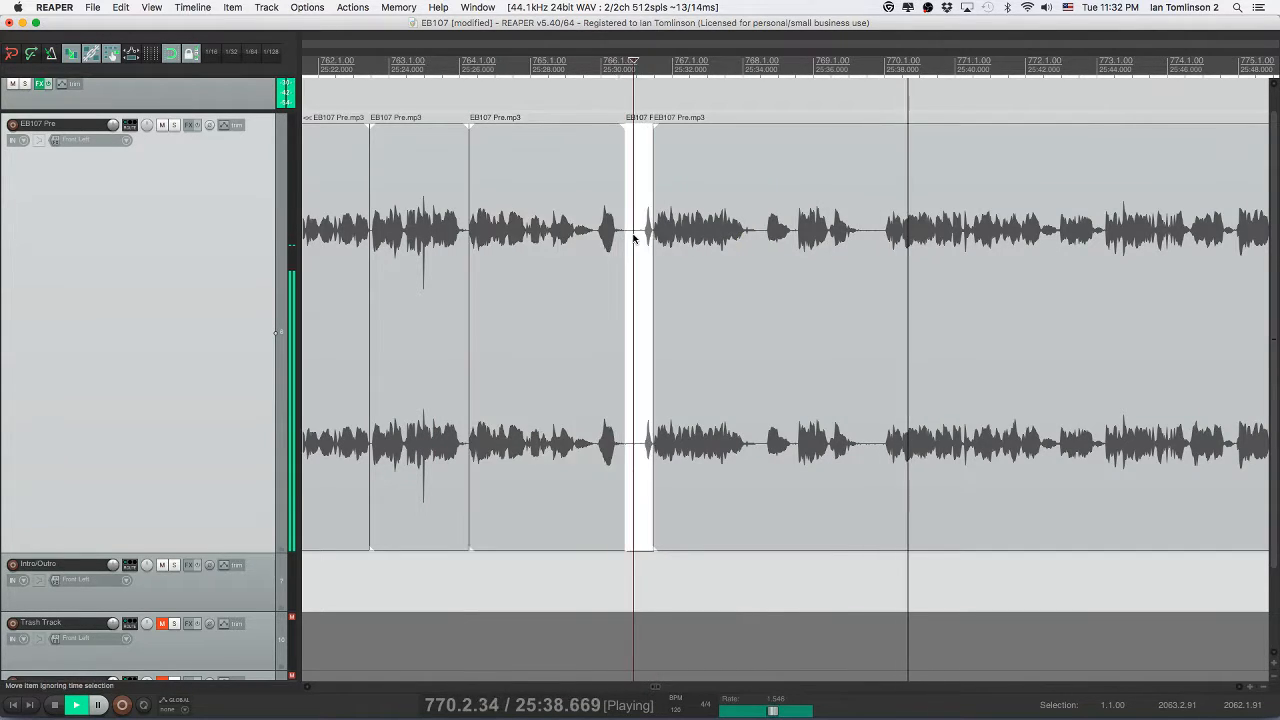
key("Delete")
left_click(568, 238)
key("space")
key("super+s")
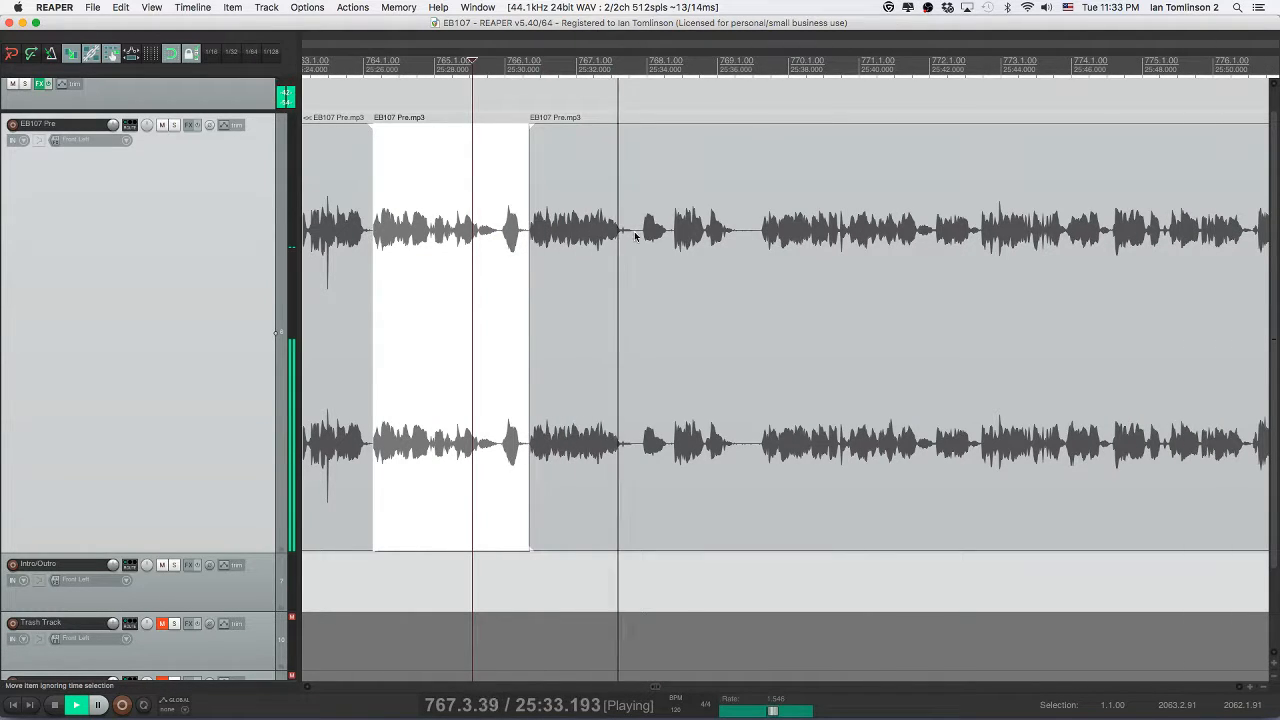
- Delete the short sound from about 25:33.7 to 25:34.7, unmute the EB107 Pre track and resume playback
key("s")
left_click(659, 236)
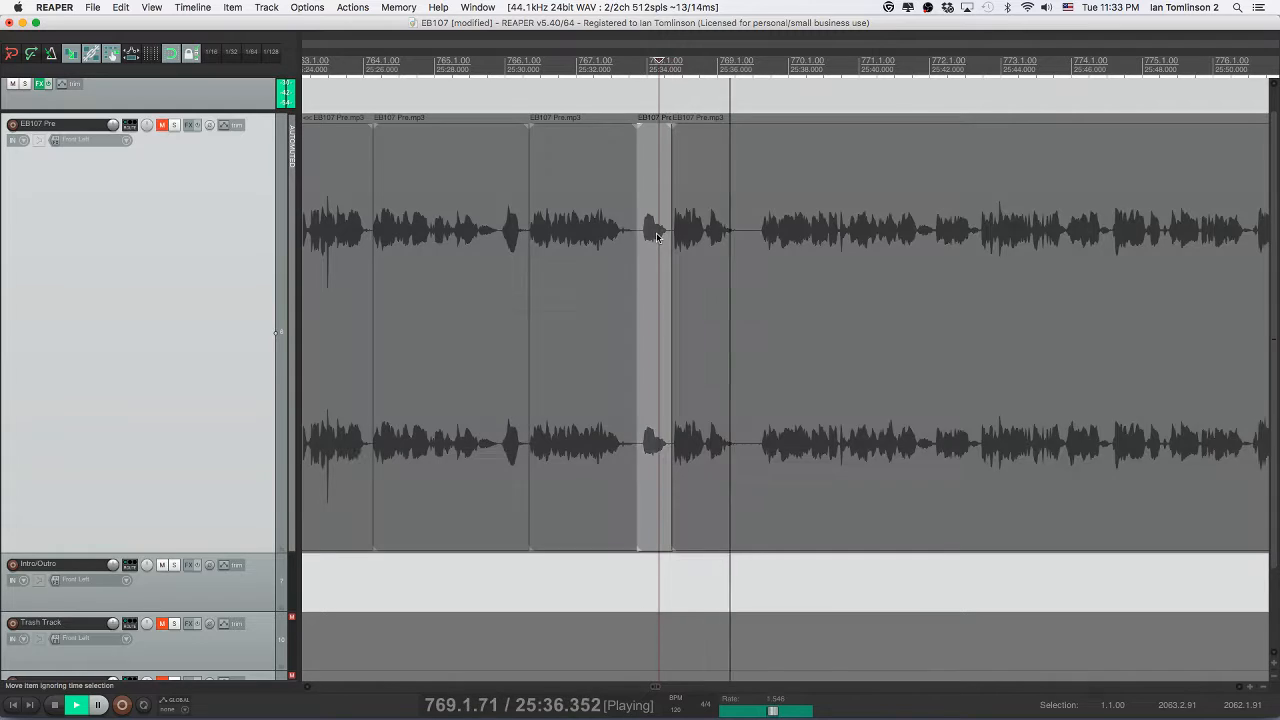
key("Delete")
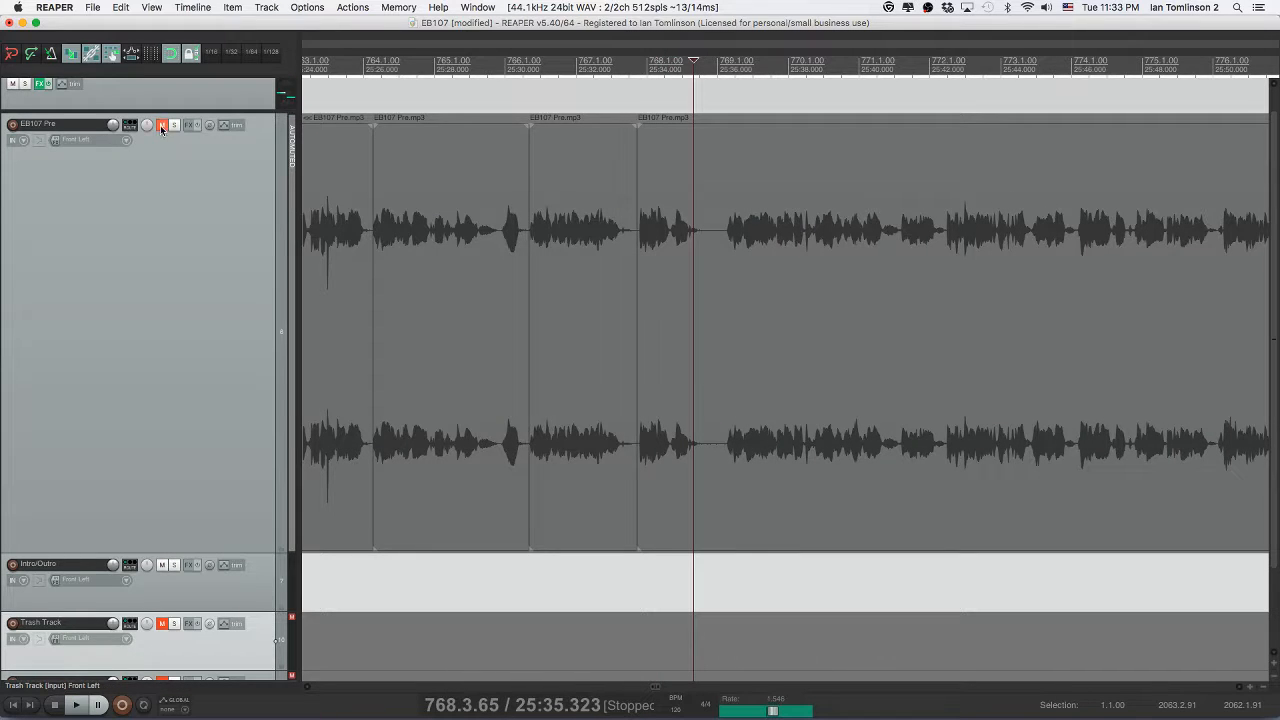
left_click(161, 128)
key("space")
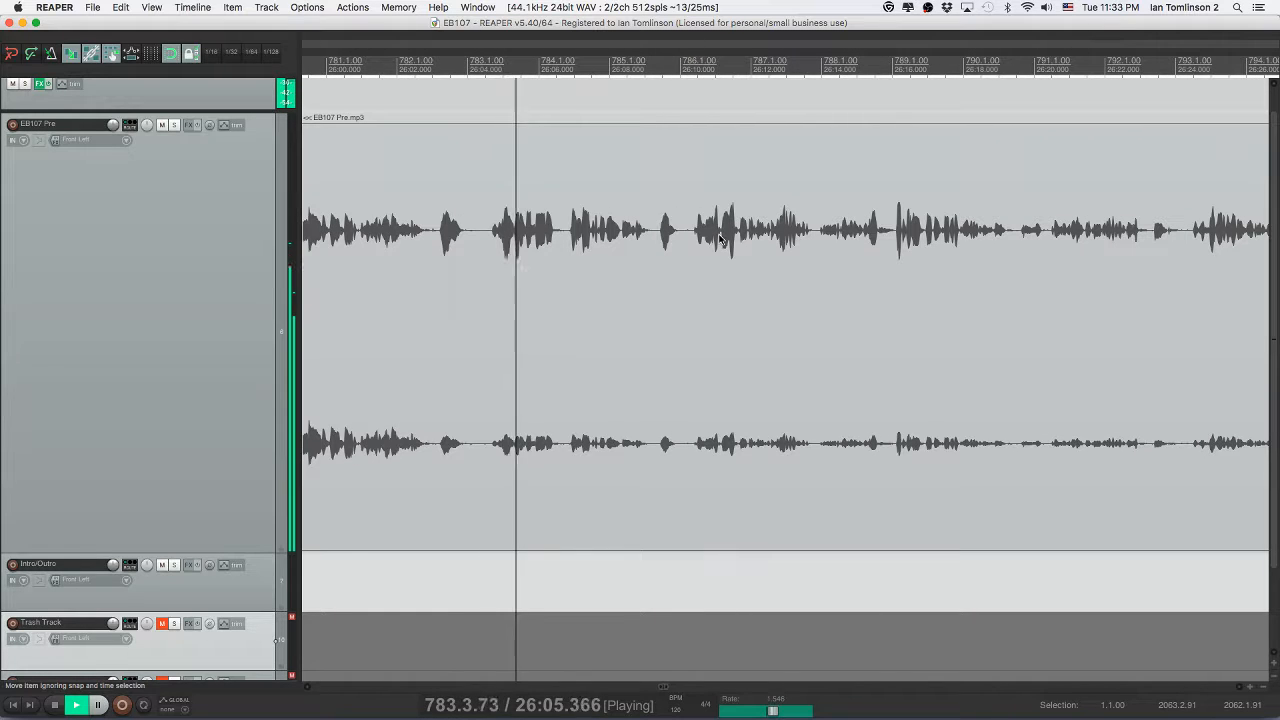
- Cut the short sound from about 26:09.3 to 26:10.2 out of the EB107 Pre clip and place the cursor just after the join
scroll(720, 238, "up", 1)
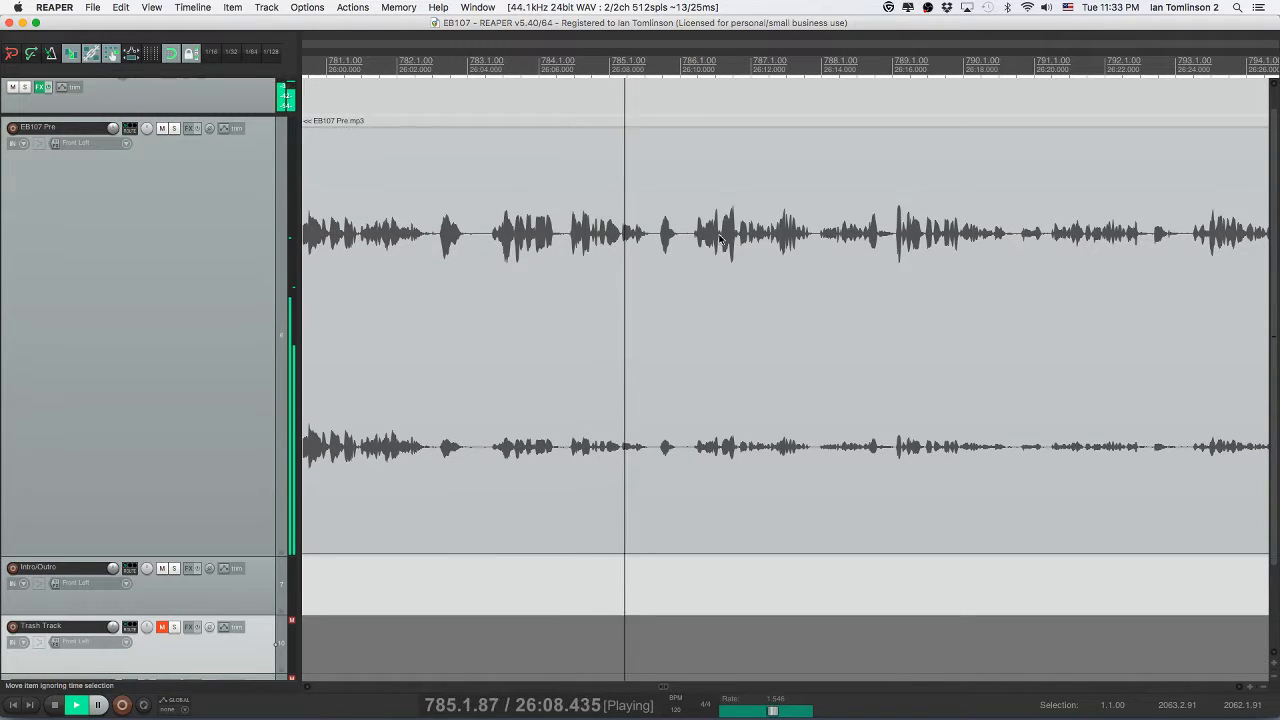
left_click(655, 236)
key("s")
left_click(688, 242)
key("s")
left_click(673, 241)
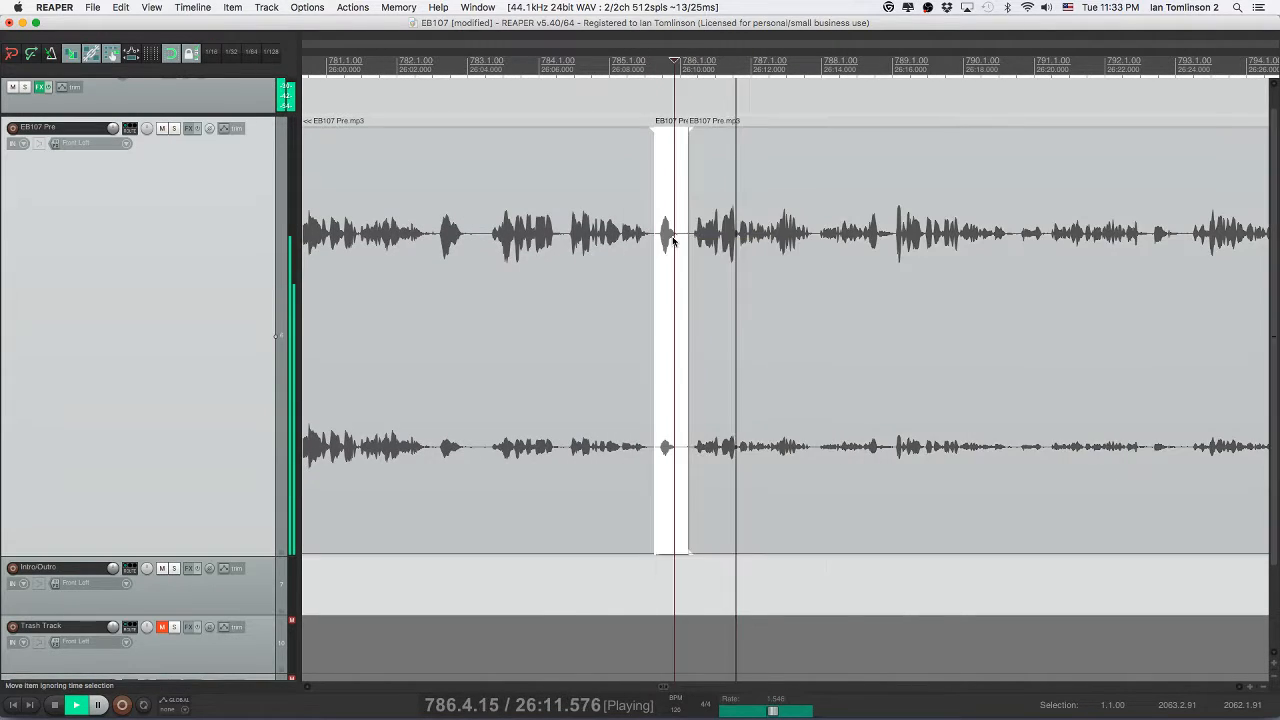
key("Delete")
left_click(666, 240)
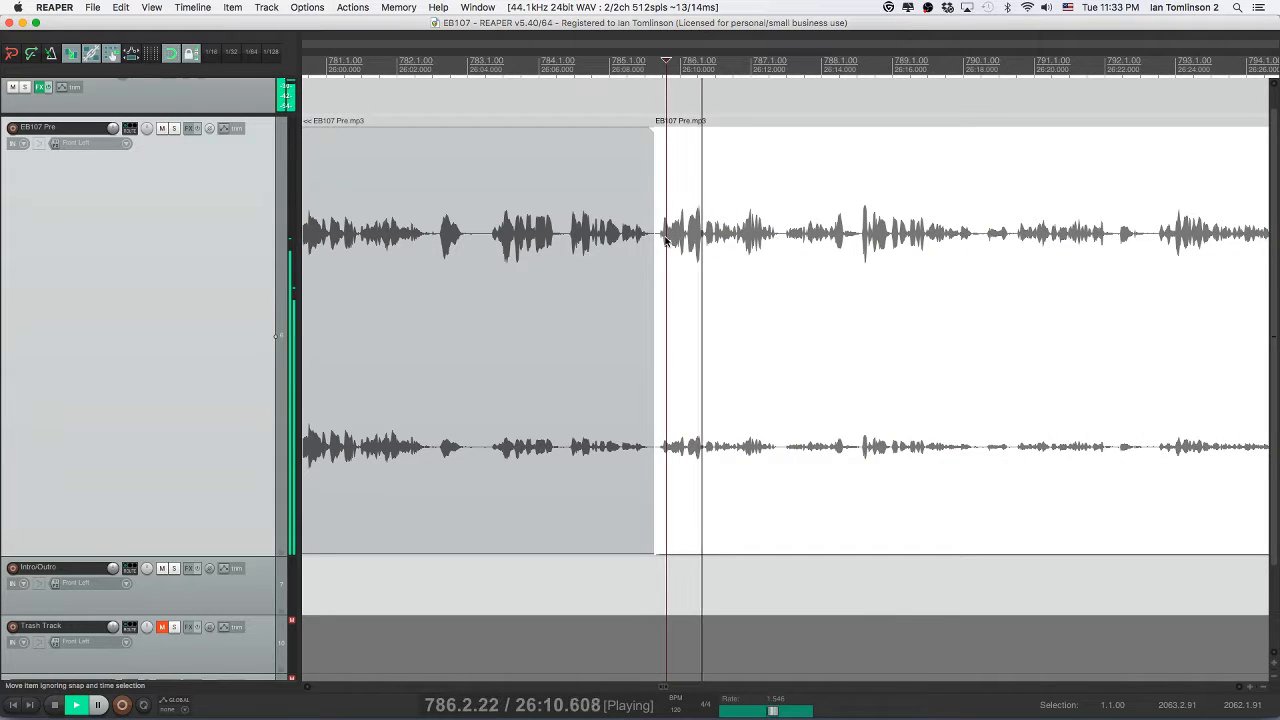
- Cut the short sound from about 26:18.6 to 26:19.5 out of the EB107 Pre clip and save the project
scroll(666, 240, "right", 5)
scroll(666, 240, "right", 2)
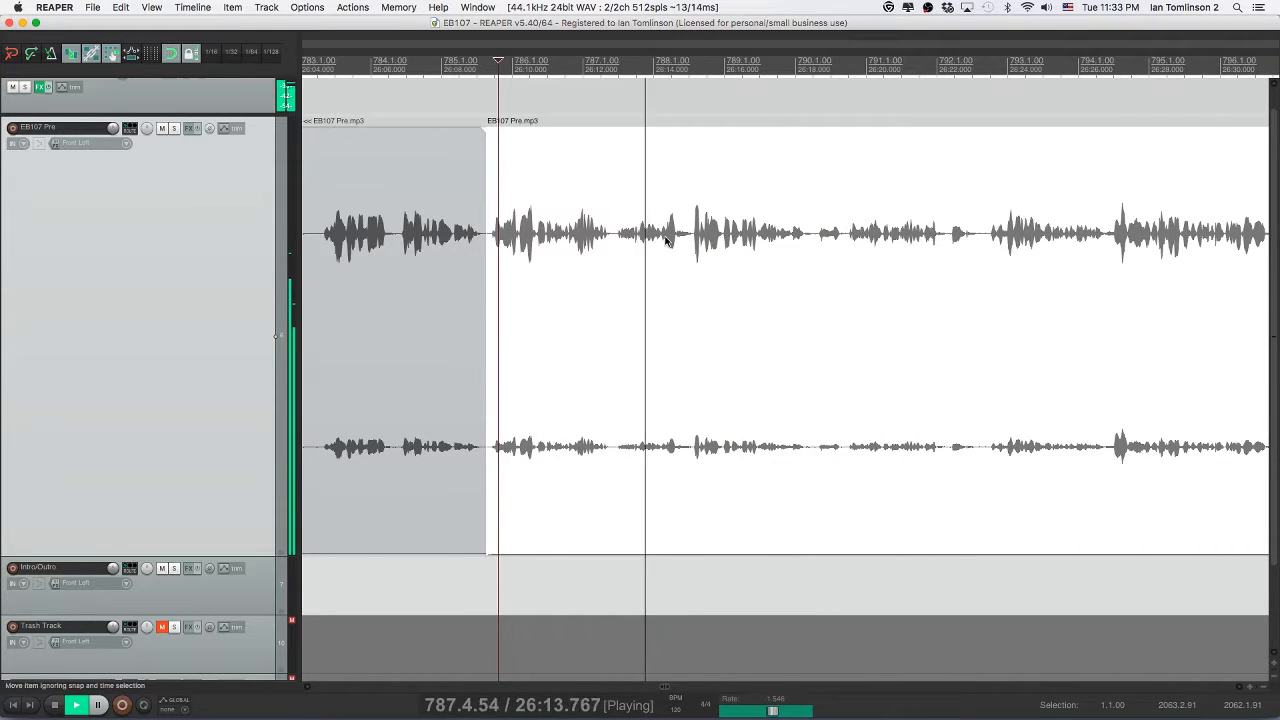
scroll(666, 240, "right", 3)
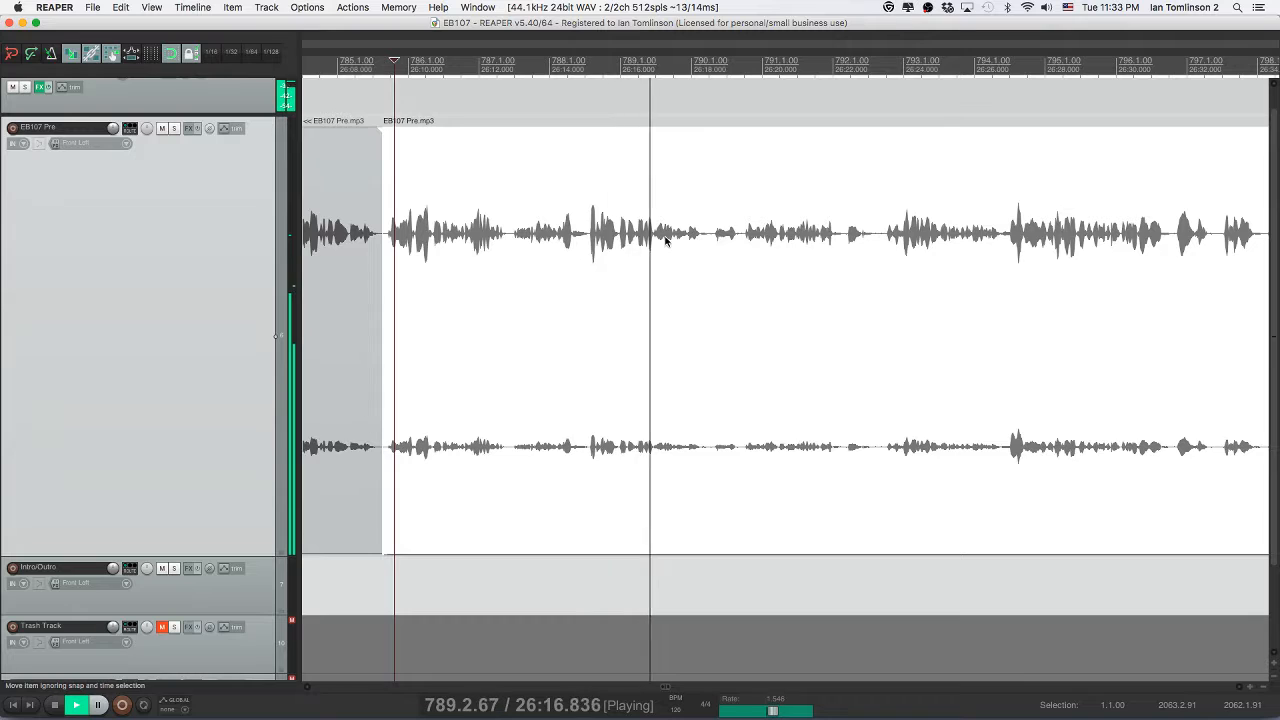
scroll(666, 240, "right", 6)
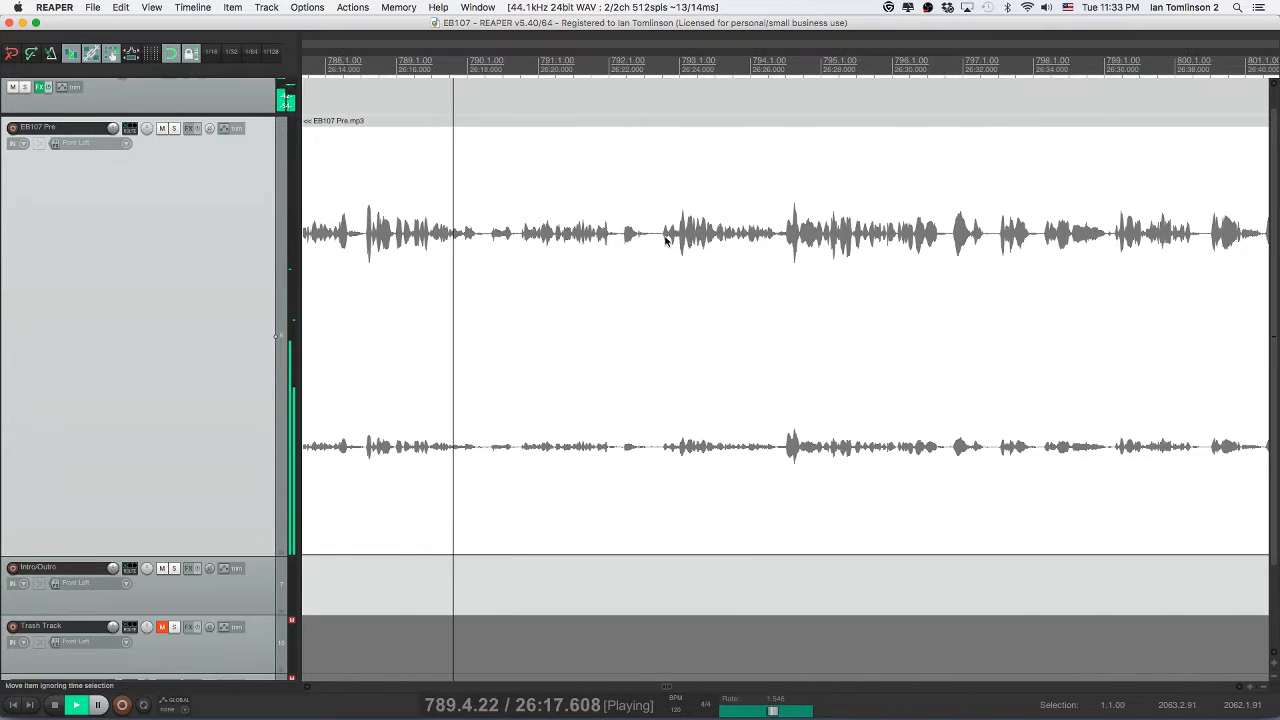
left_click(487, 240)
key("s")
left_click(517, 248)
key("s")
left_click(507, 245)
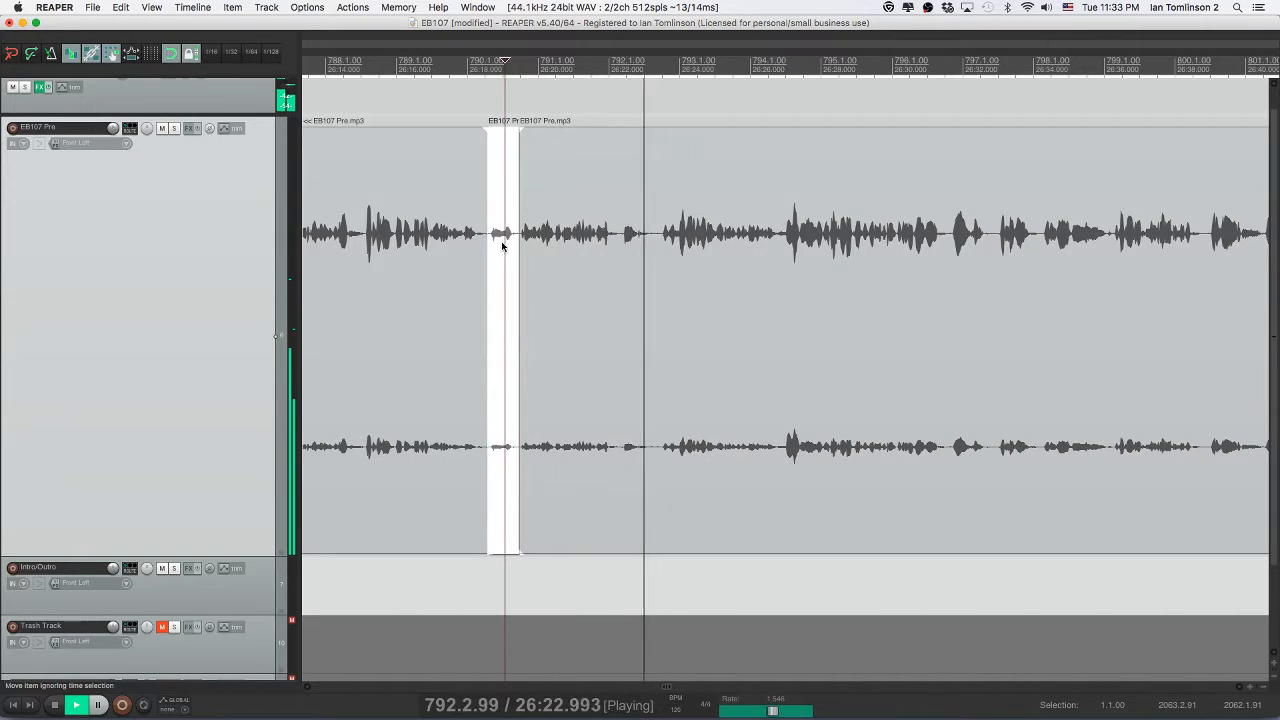
key("Delete")
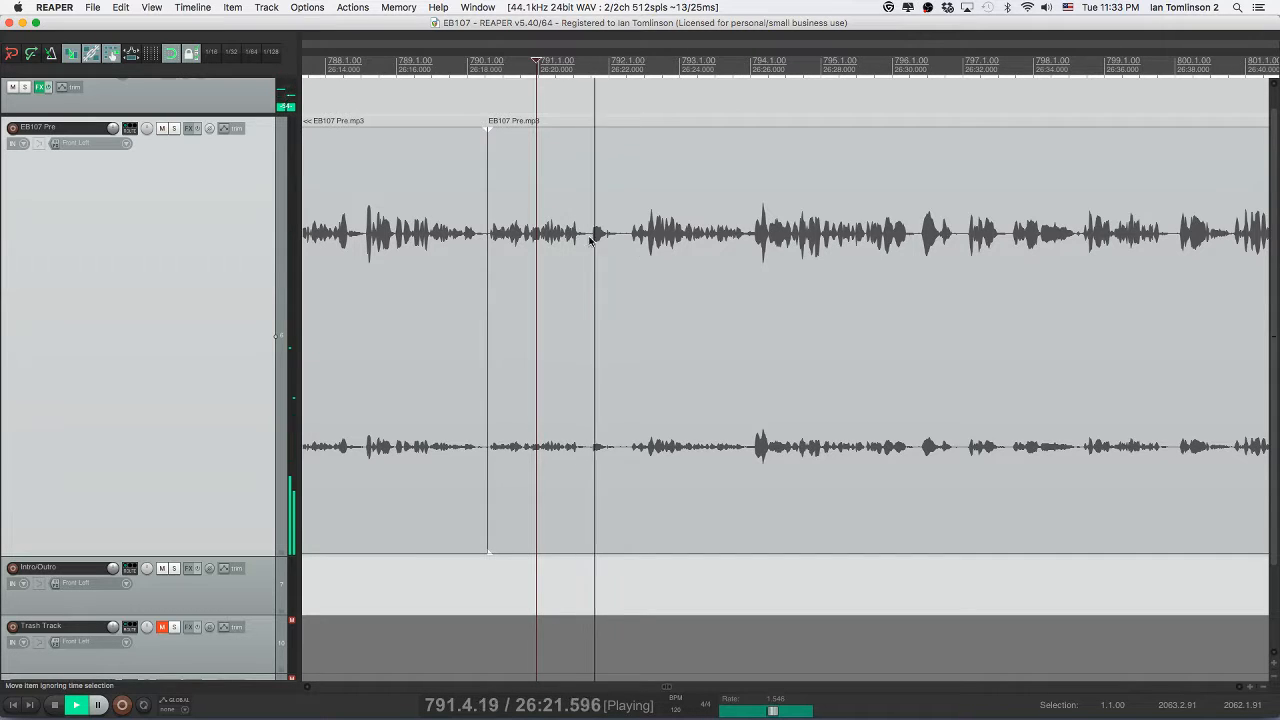
- Delete the brief sound and pause from about 26:21.4 to 26:22.5, replay the join and save the project
left_click(590, 240)
key("s")
left_click(627, 244)
key("s")
left_click(607, 243)
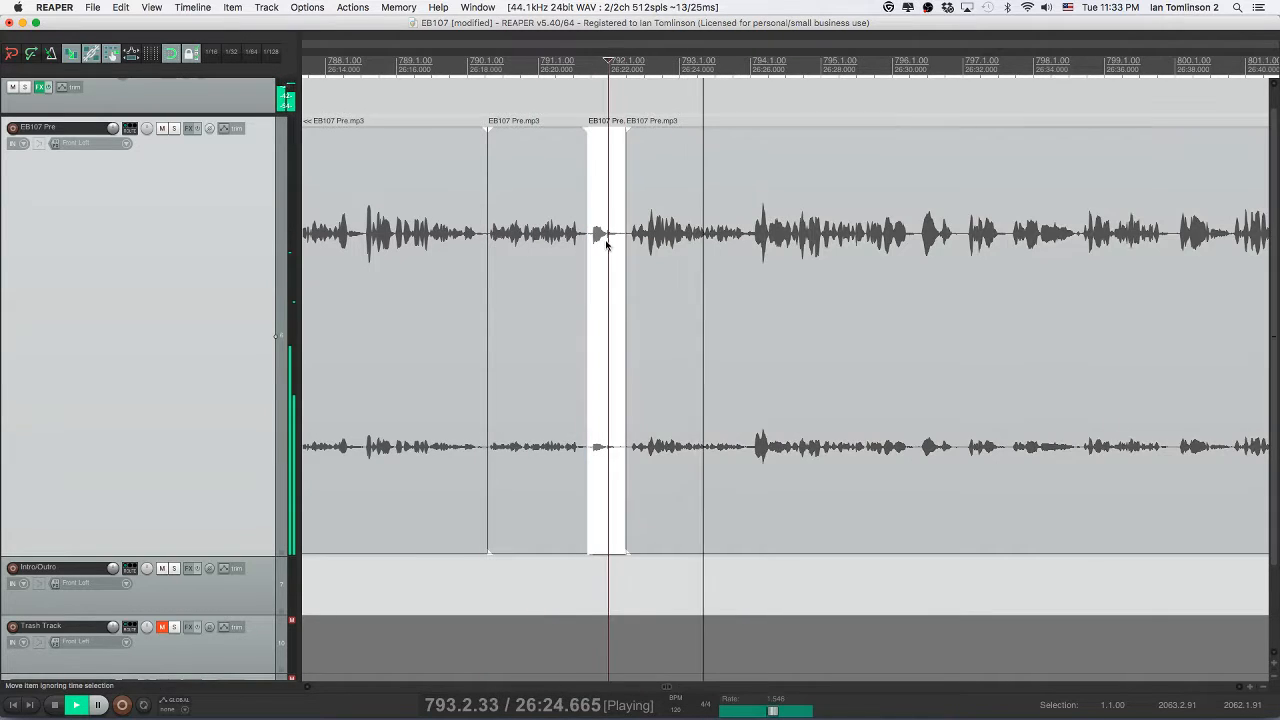
key("Delete")
left_click(553, 240)
key("super+s")
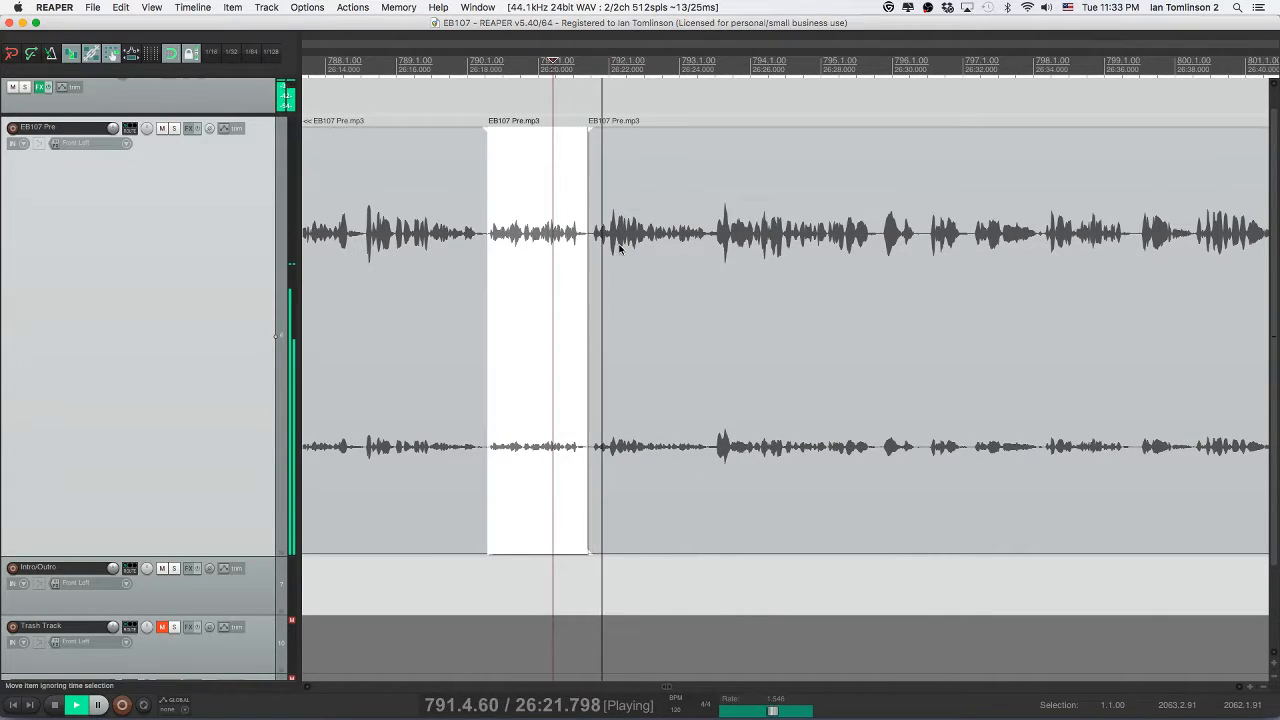
- Remove the section from about 26:37.9 to 26:39.0, replay the join and save the project
scroll(619, 249, "right", 5)
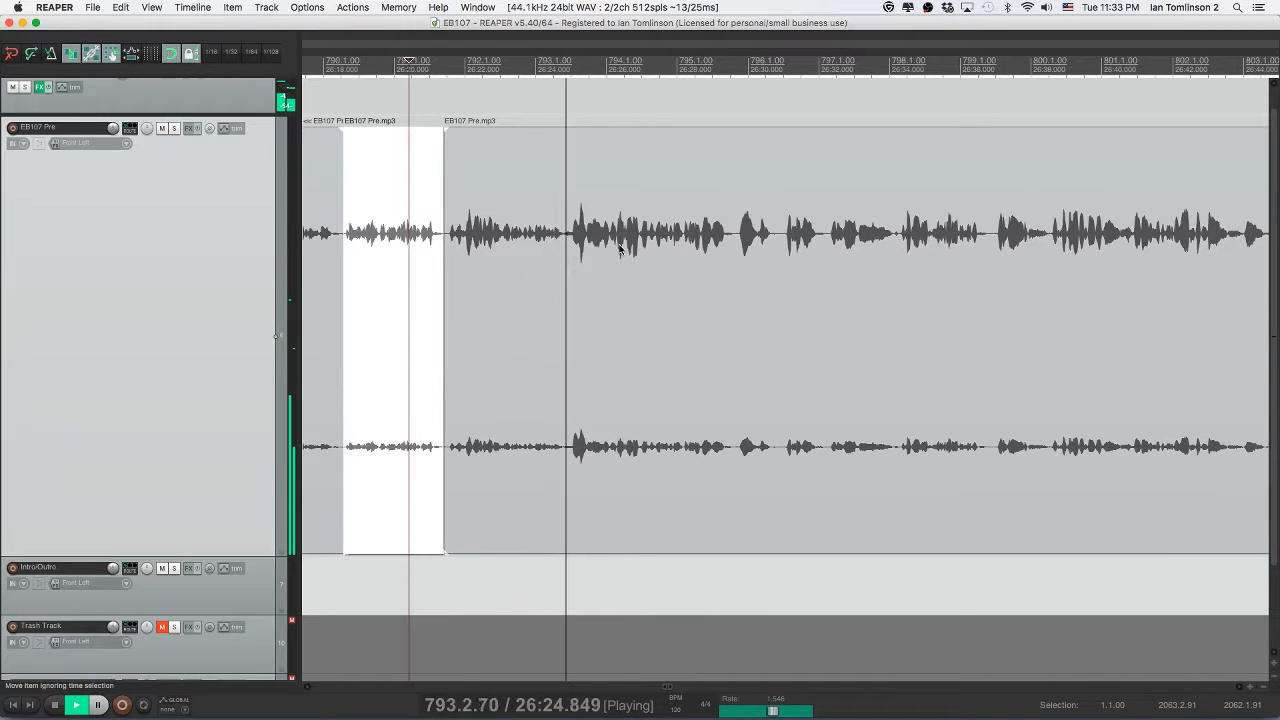
scroll(619, 249, "right", 4)
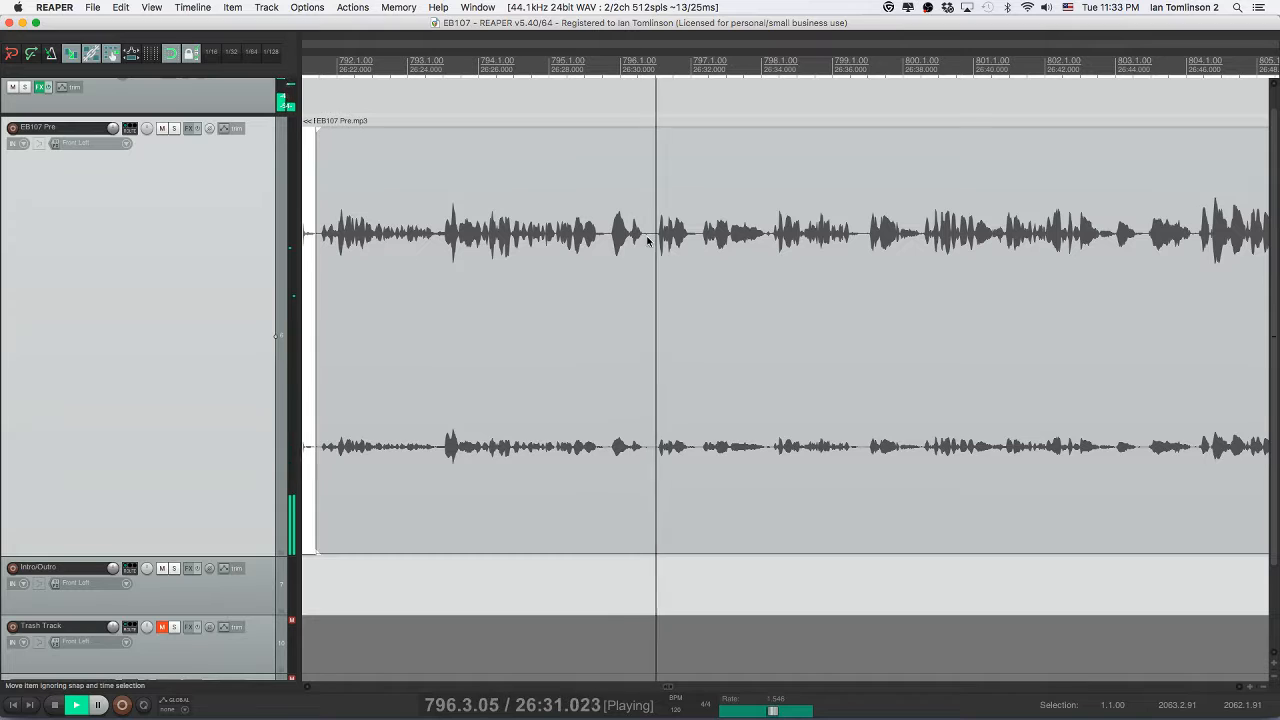
scroll(630, 242, "right", 5)
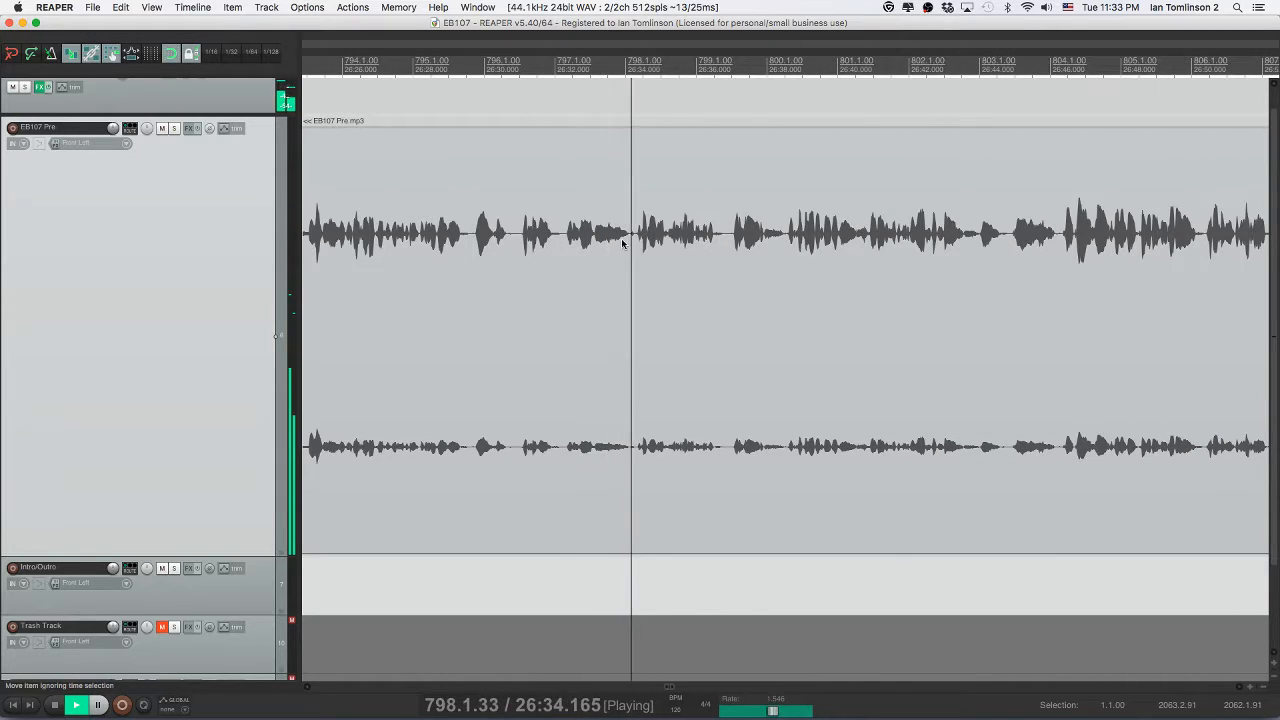
scroll(622, 242, "right", 5)
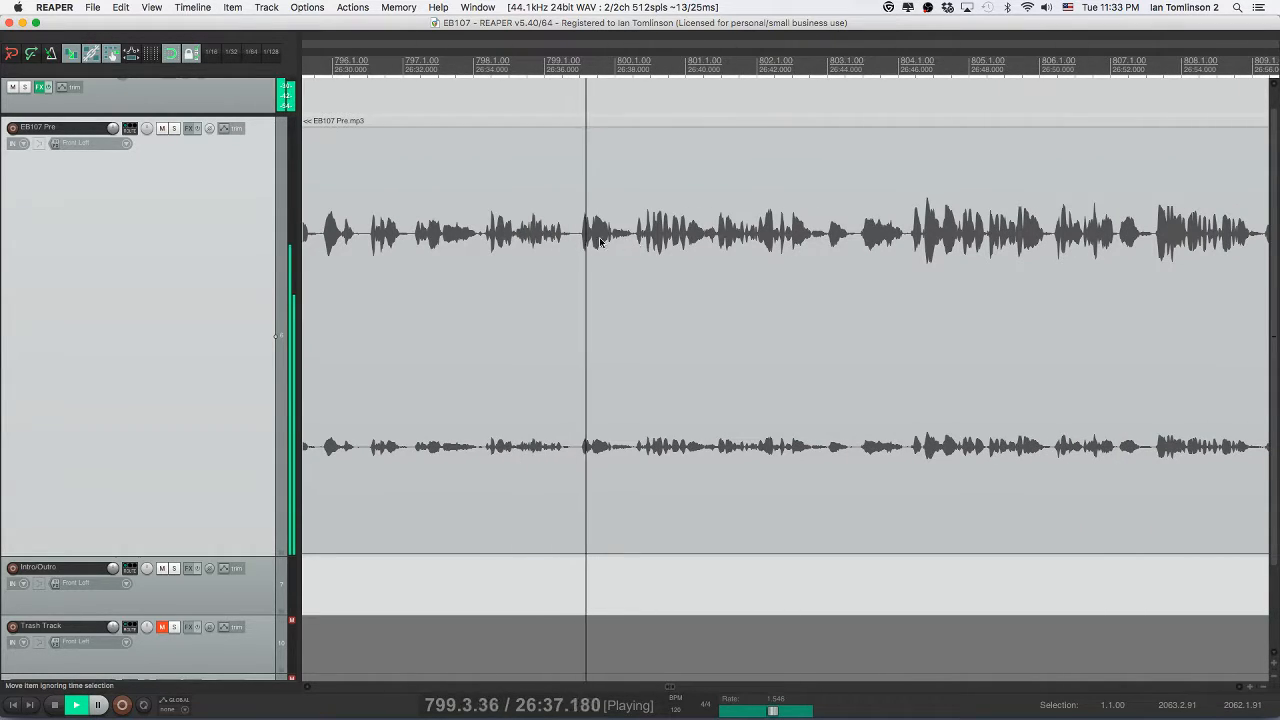
left_click(611, 236)
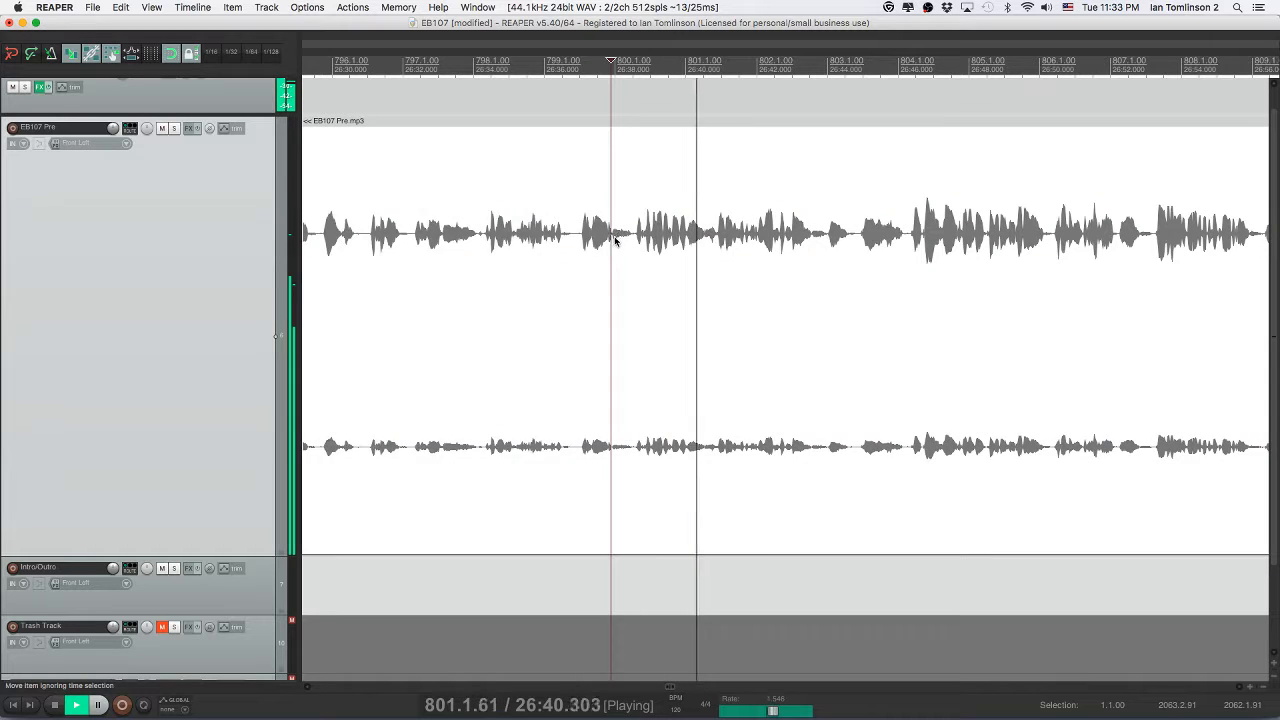
key("s")
left_click(646, 242)
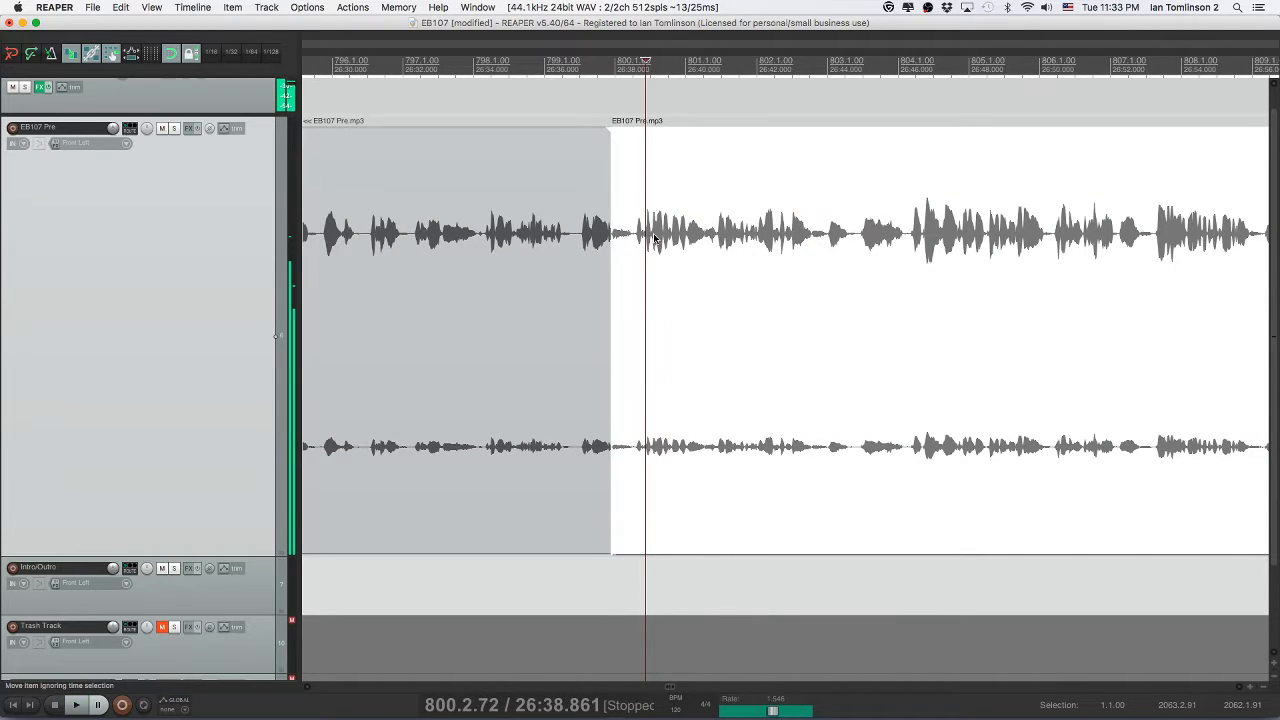
key("s")
left_click(627, 237)
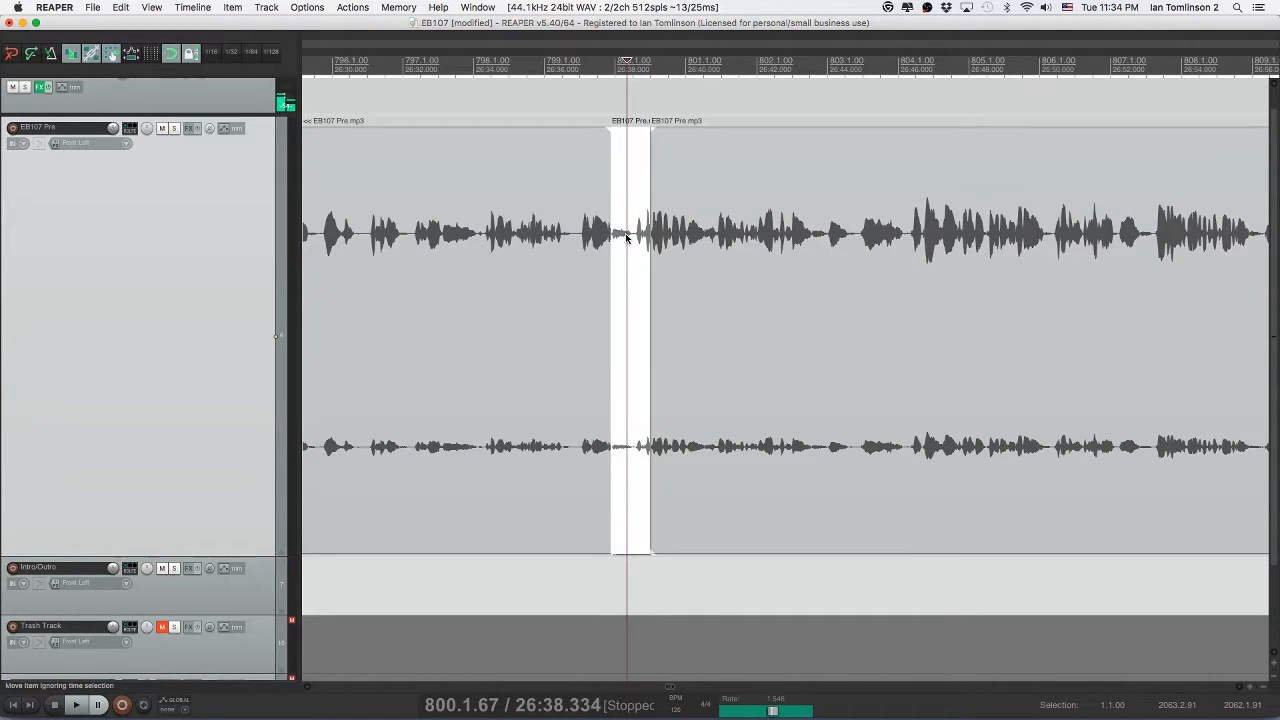
key("Delete")
left_click(552, 238)
key("space")
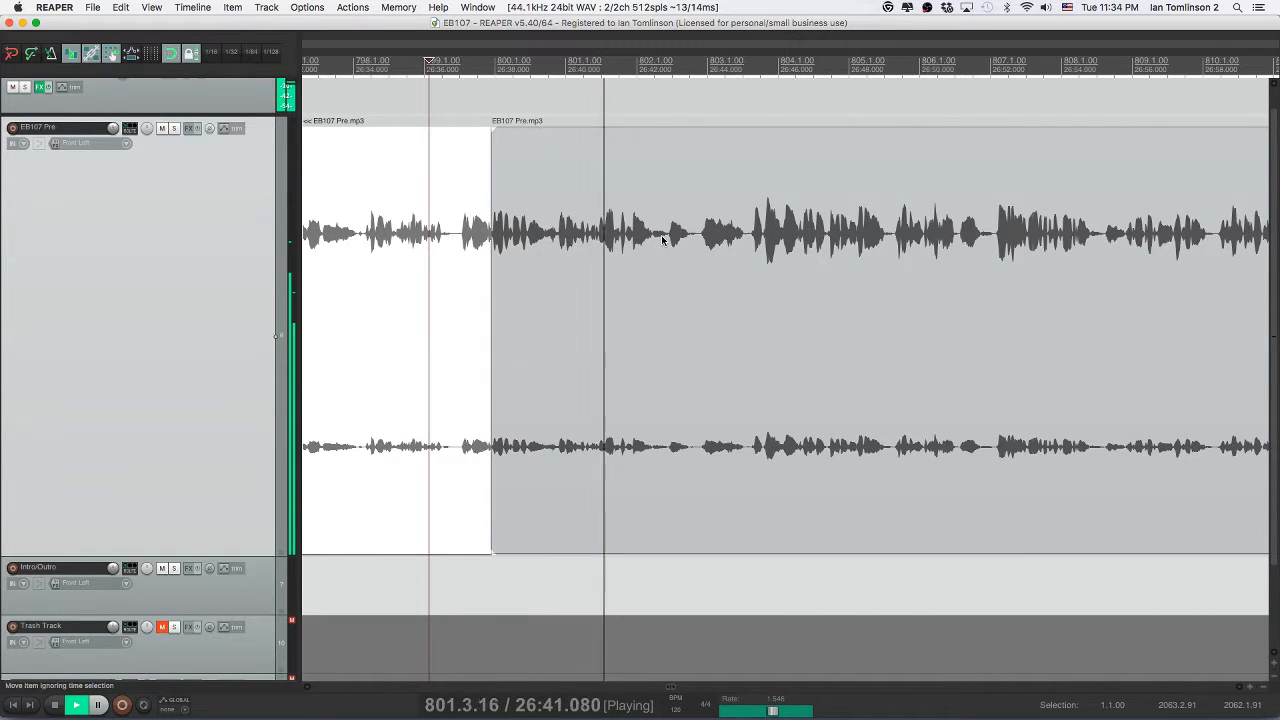
- Split out and delete the short sound from about 26:42.9 to 26:43.8 in the EB107 Pre clip
left_click(668, 240)
key("s")
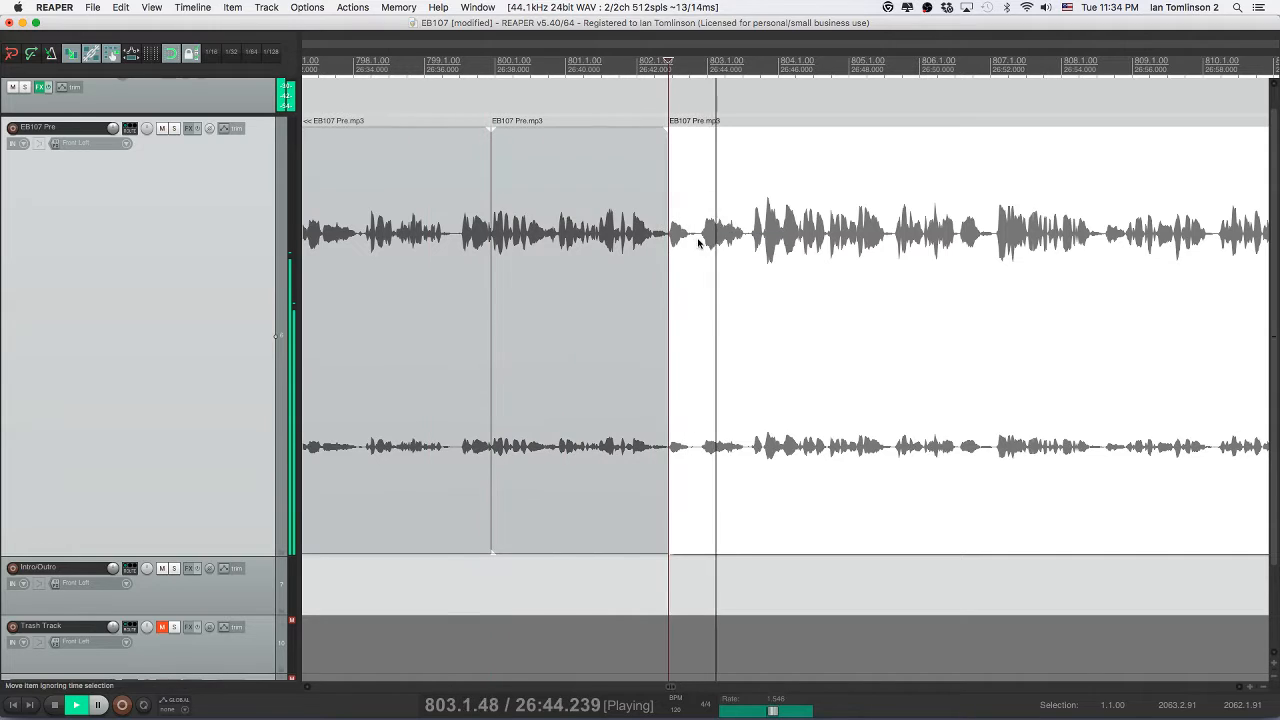
left_click(699, 242)
key("s")
left_click(689, 242)
key("Delete")
- Unmute the EB107 Pre track, replay the join at about 26:42.9 and save the project
key("space")
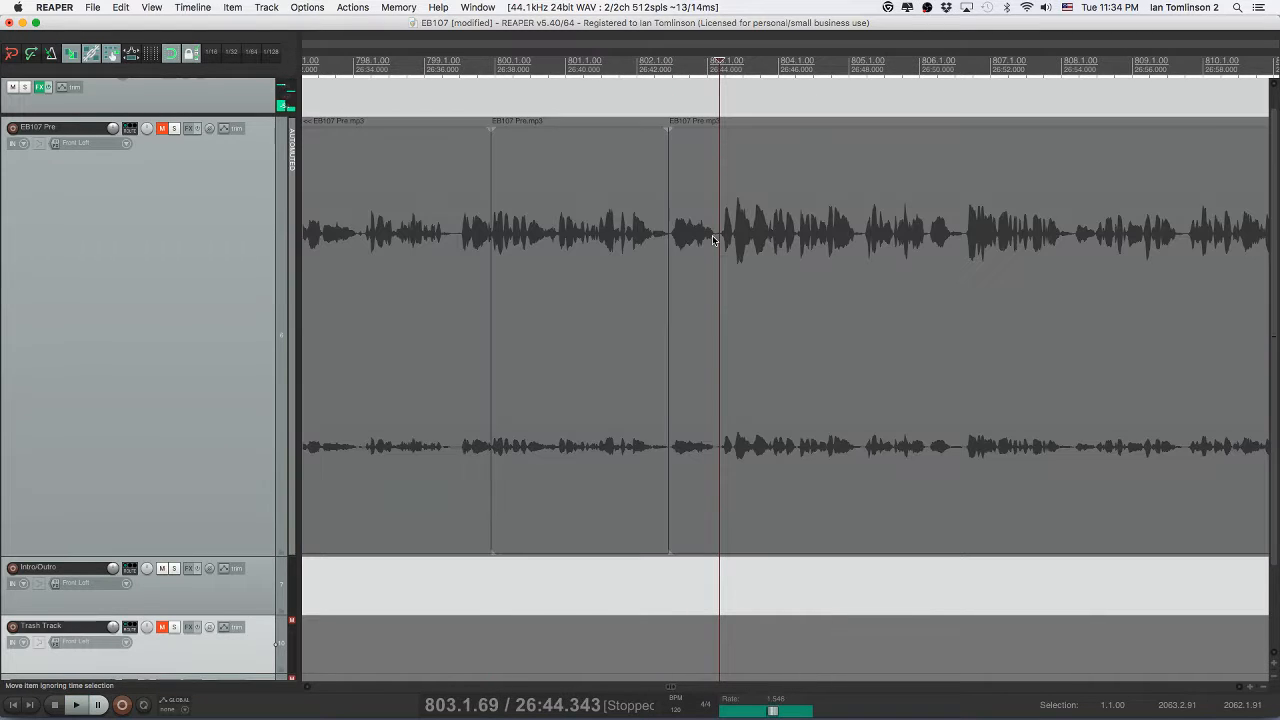
key("space")
left_click(163, 128)
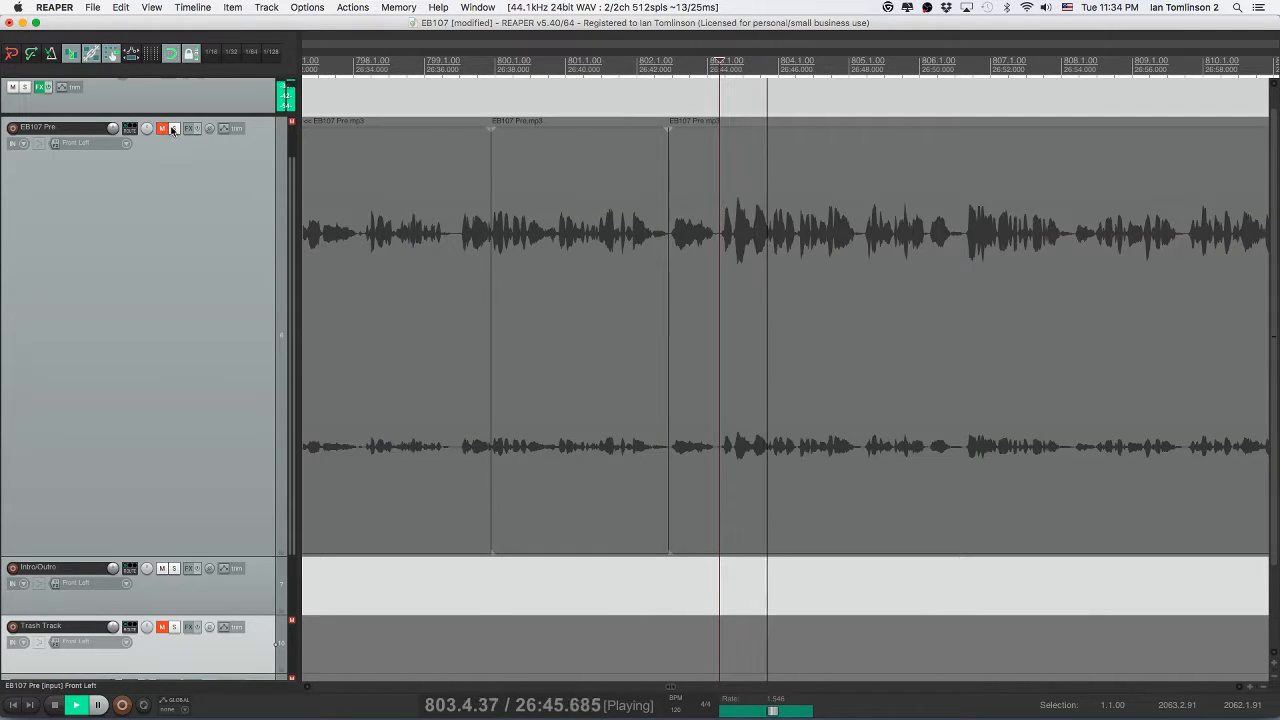
left_click(164, 128)
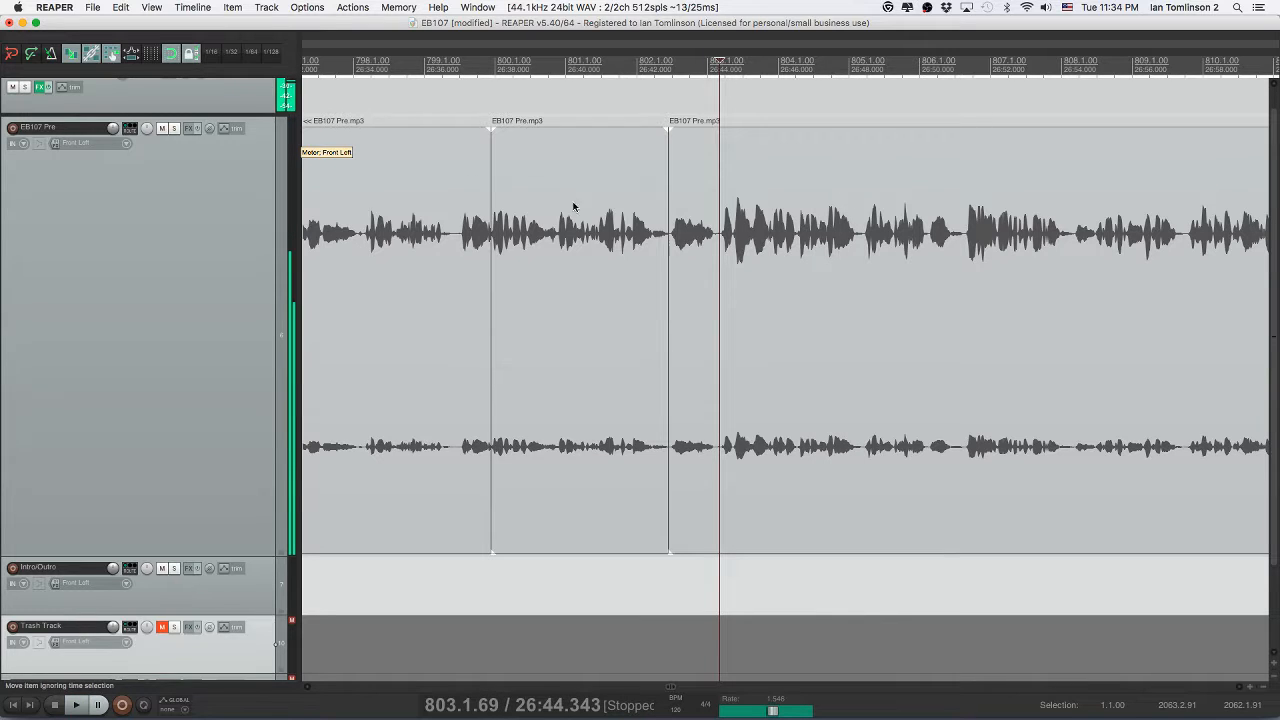
left_click(617, 225)
key("super+s")
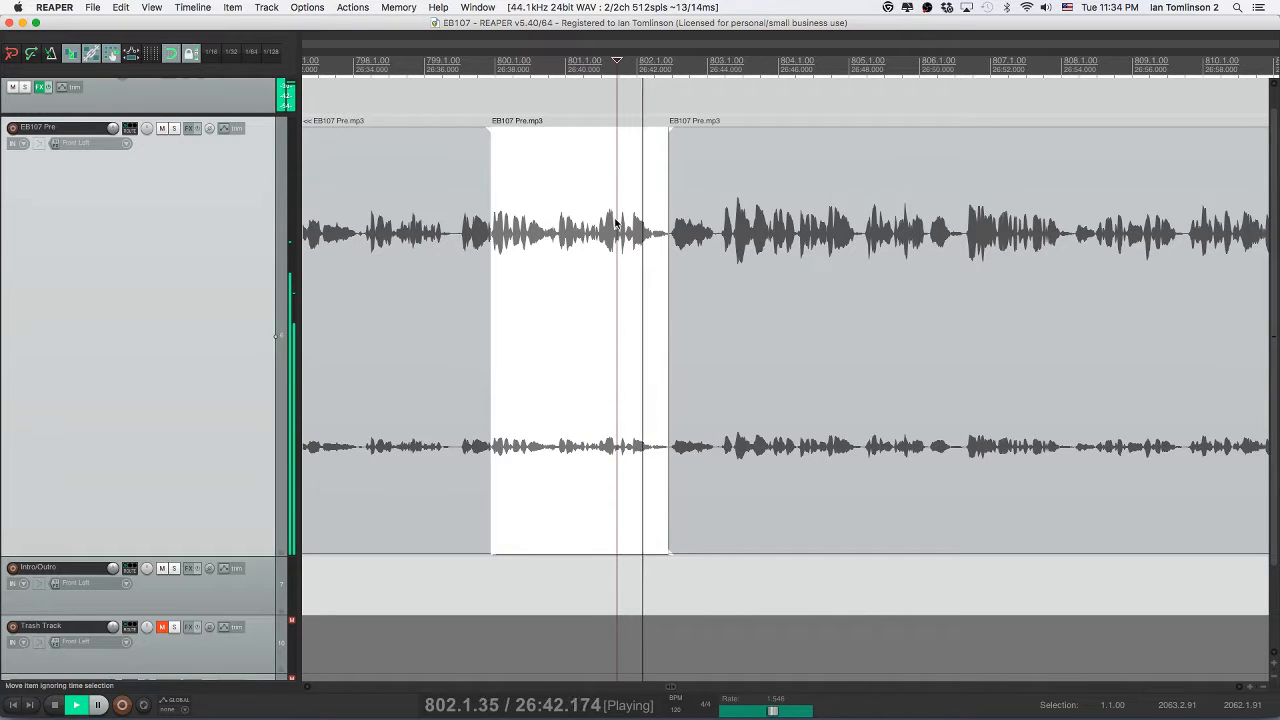
- Cut out the sound from about 26:42.9 to 26:44.3, replay the join and save the project
left_click(733, 238)
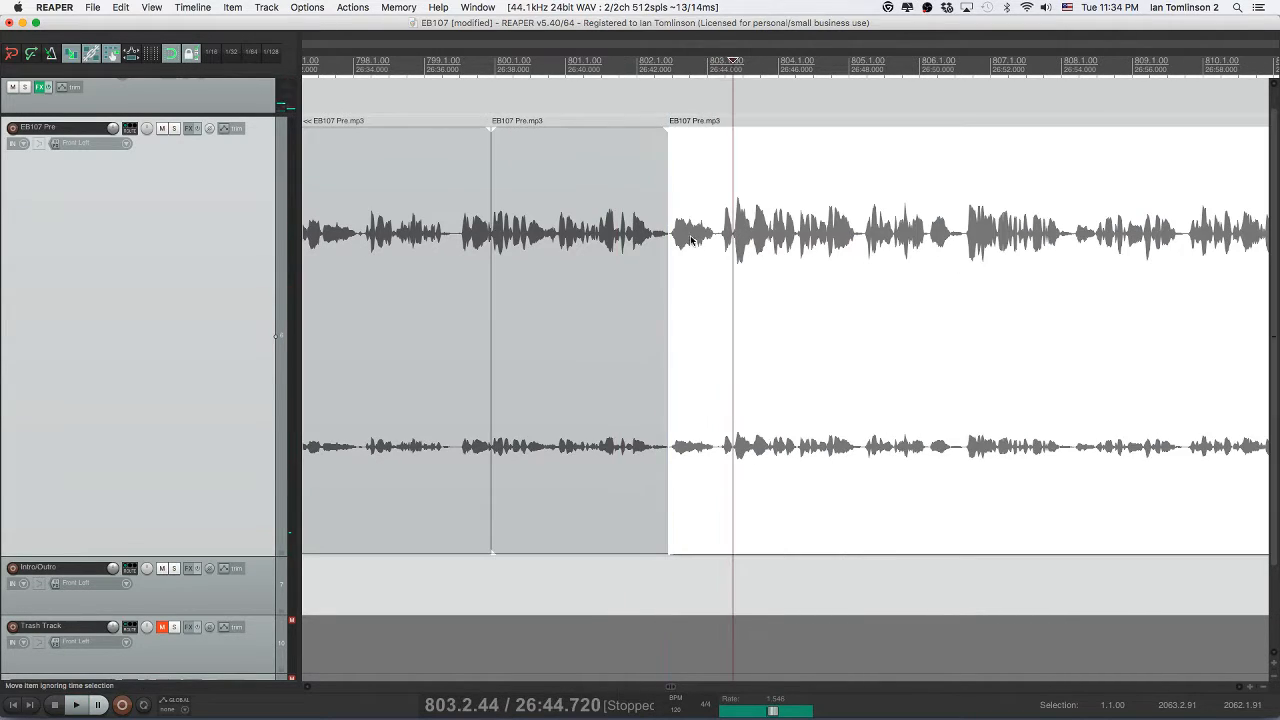
left_click(662, 240)
key("space")
left_click(717, 240)
key("s")
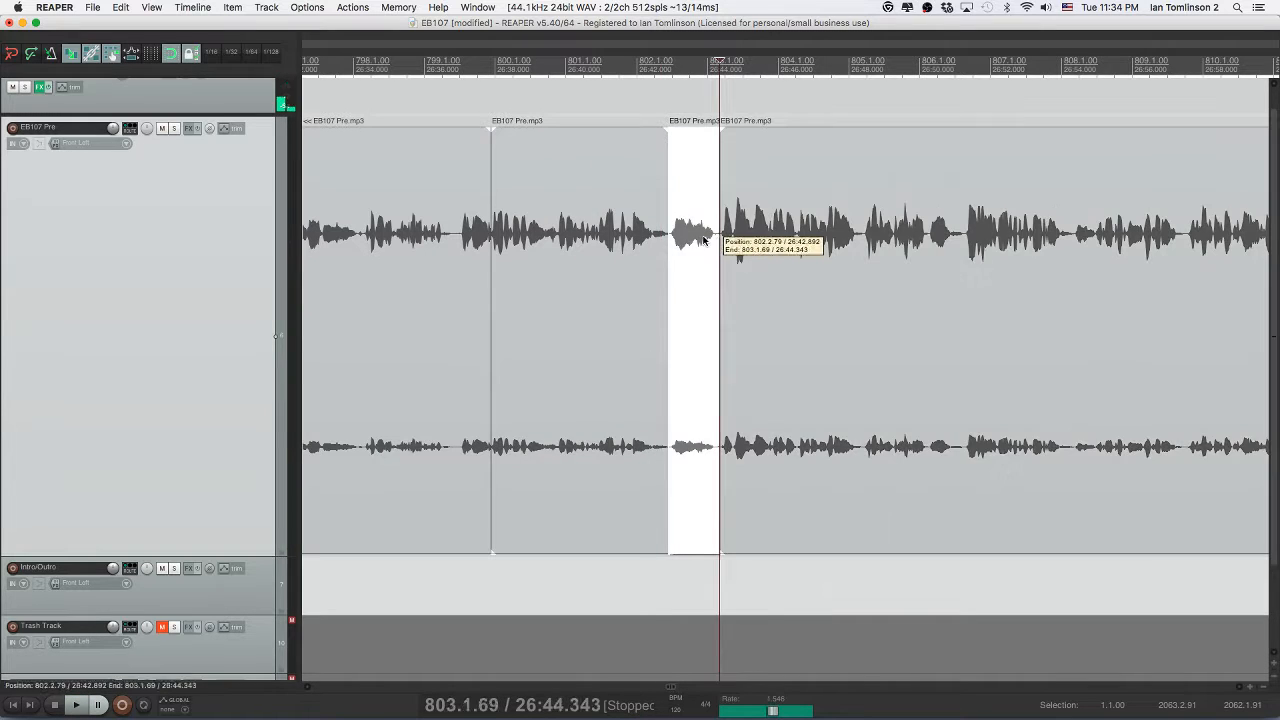
left_click(703, 238)
key("Delete")
left_click(625, 234)
key("space")
key("super+s")
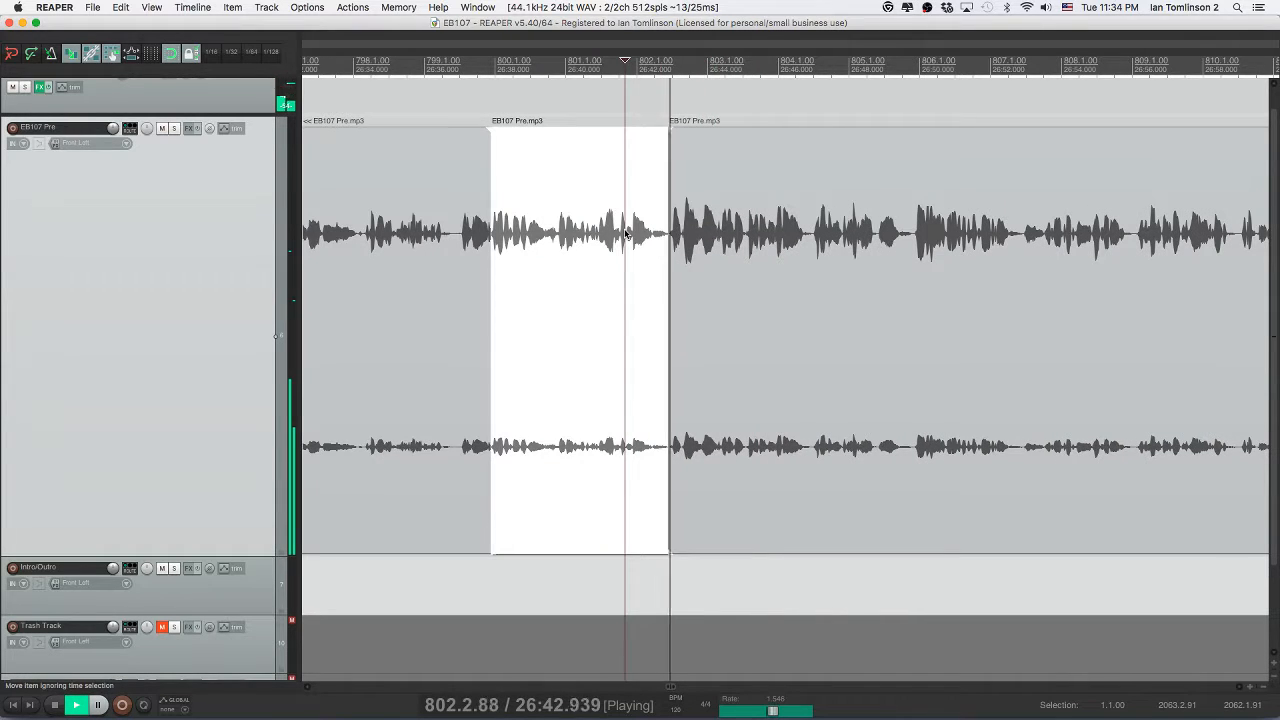
- Delete the short sound from about 26:52.9 to 26:53.5, replay the join and save the project
scroll(753, 247, "right", 3)
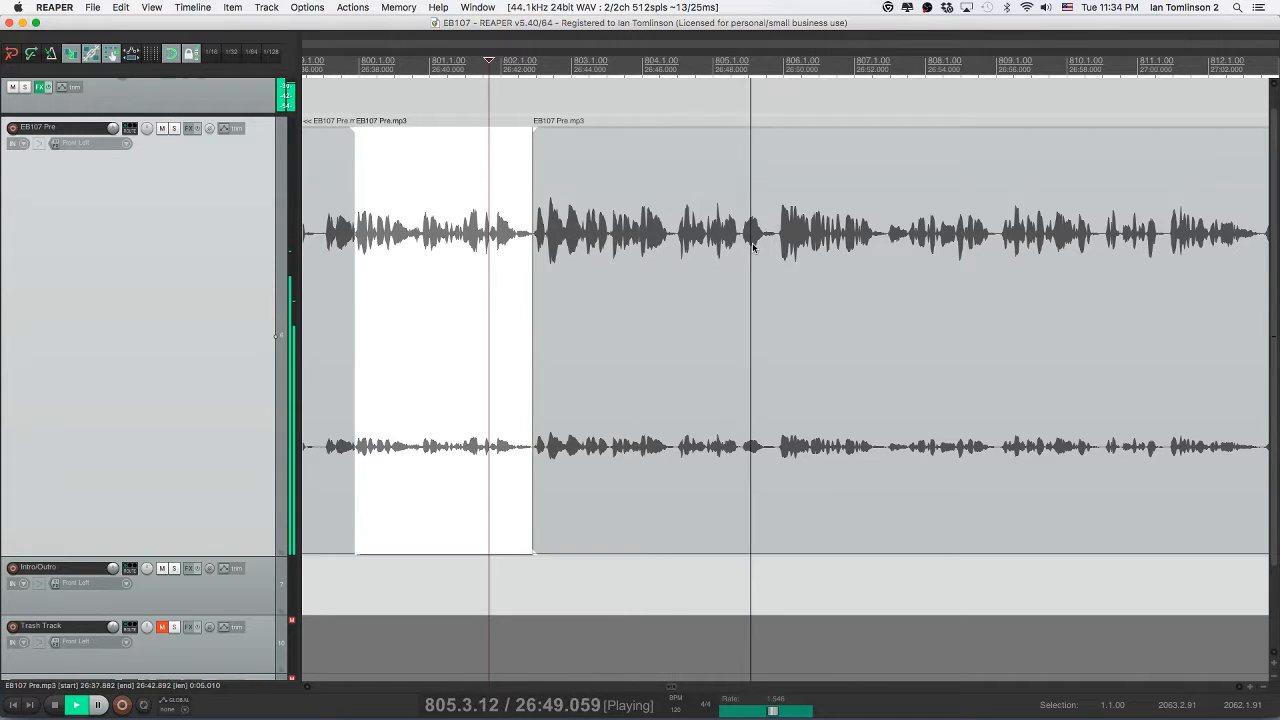
scroll(753, 247, "right", 4)
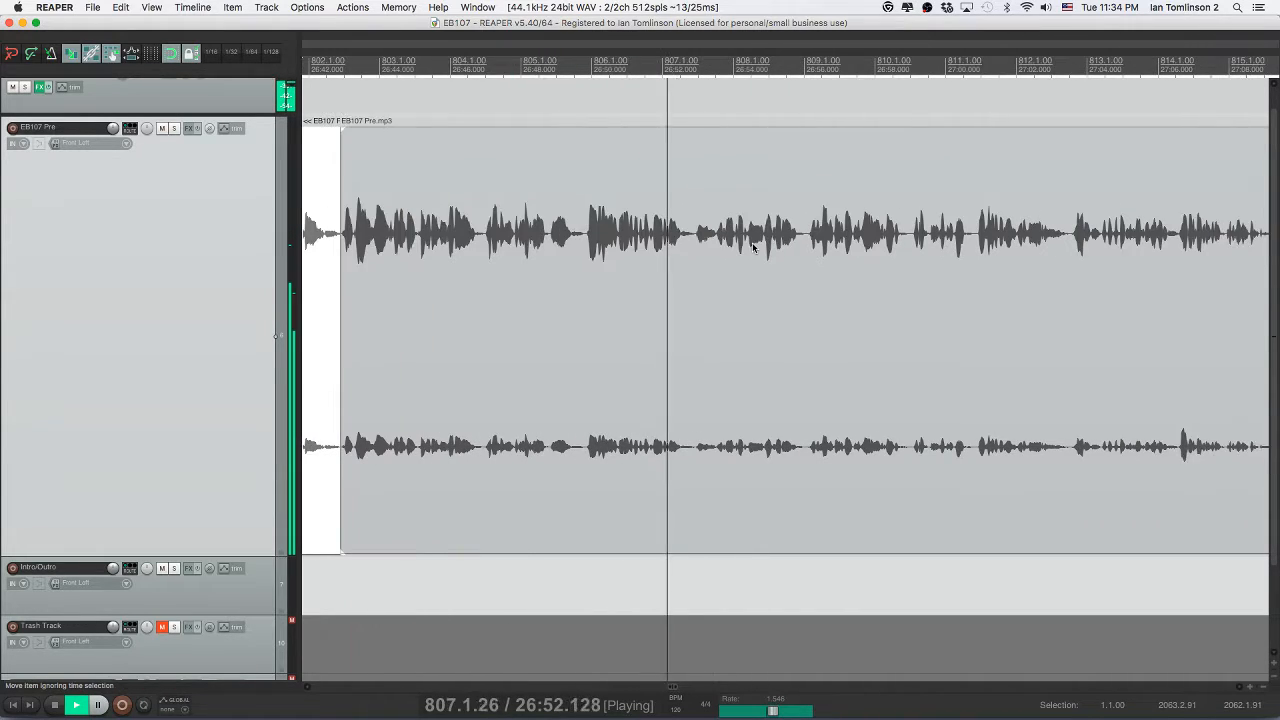
left_click(715, 237)
key("s")
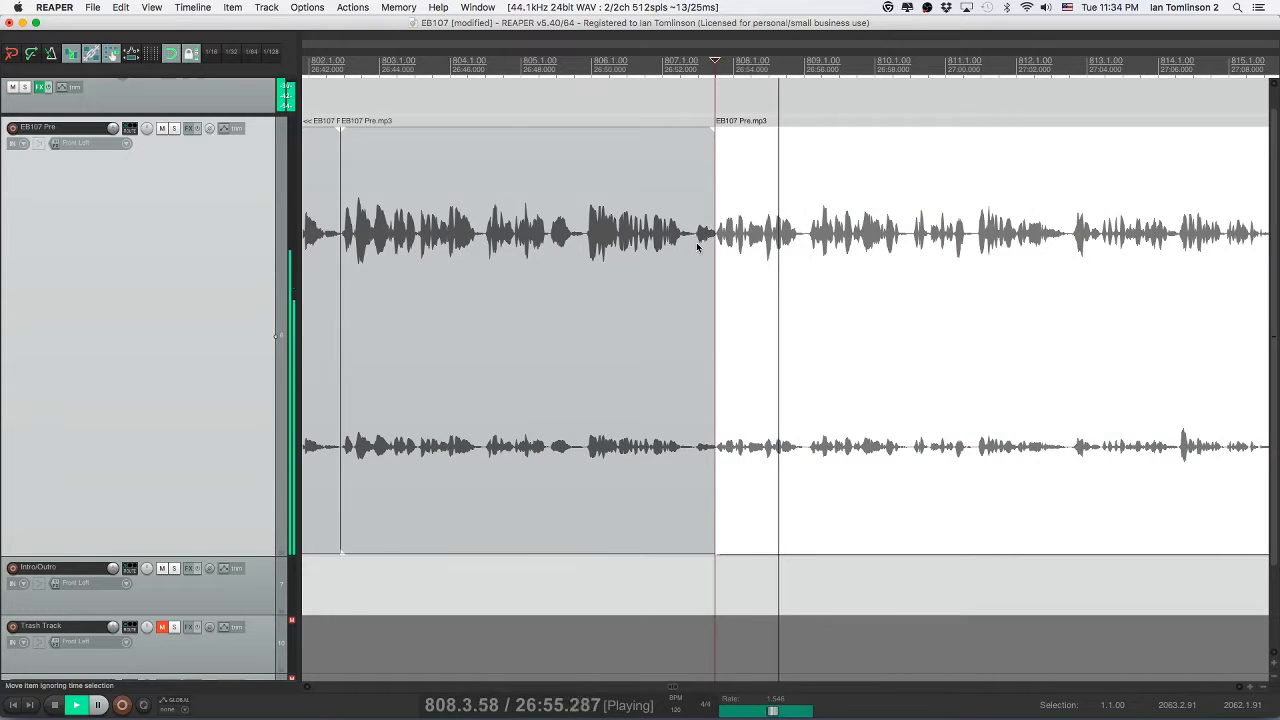
left_click(695, 245)
key("s")
left_click(705, 245)
key("Delete")
left_click(645, 246)
key("space")
key("space")
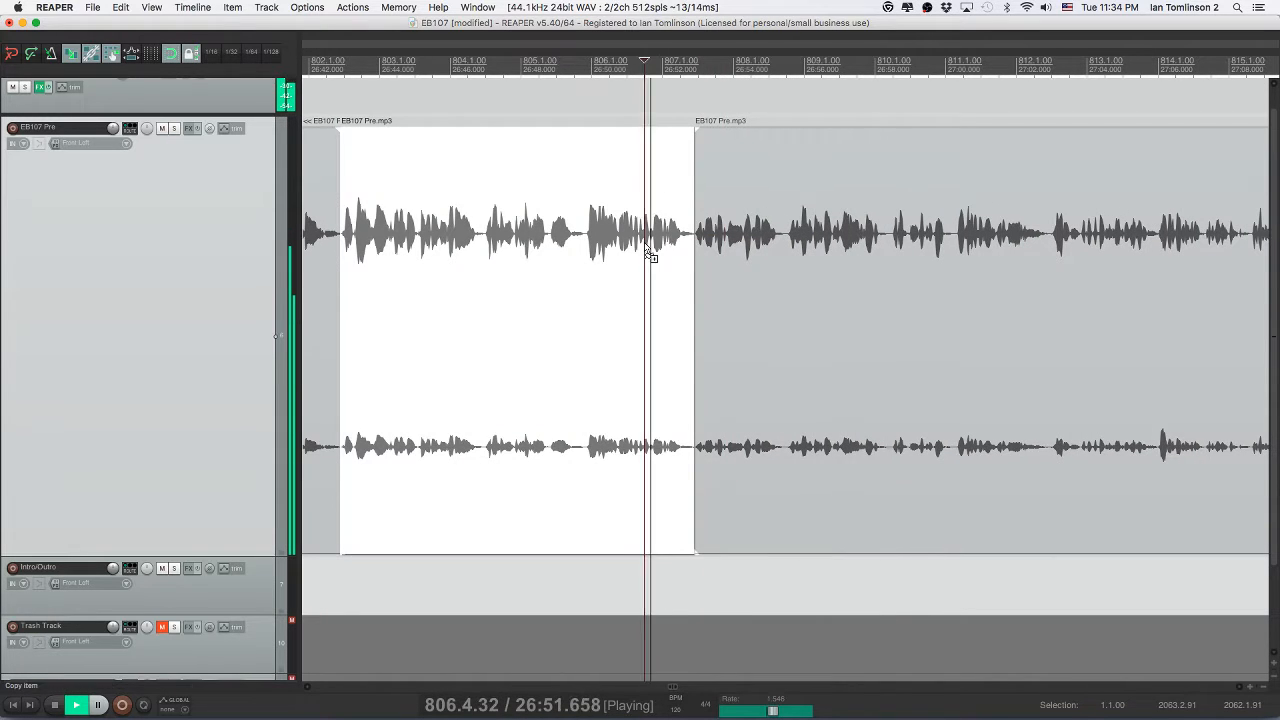
key("super+s")
- Remove the click and near-silence from about 27:10.0 to 27:10.3, replay the join and save the project
scroll(645, 246, "right", 1)
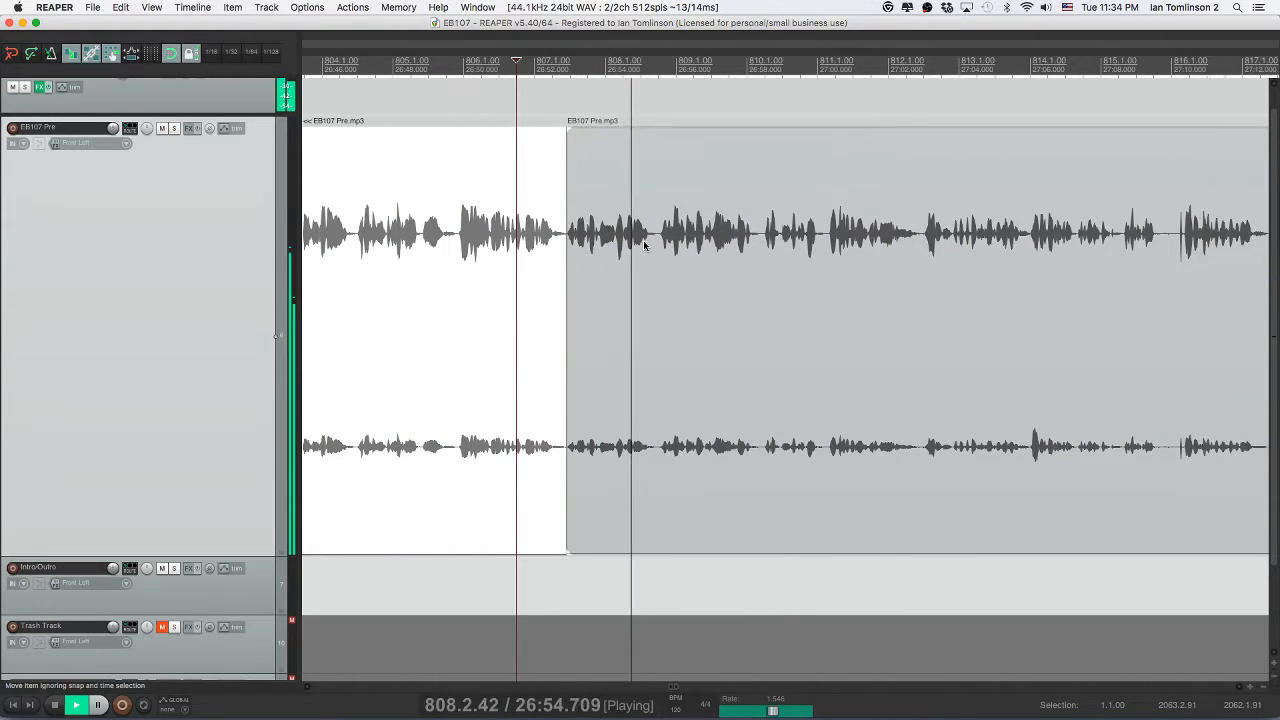
scroll(645, 245, "right", 4)
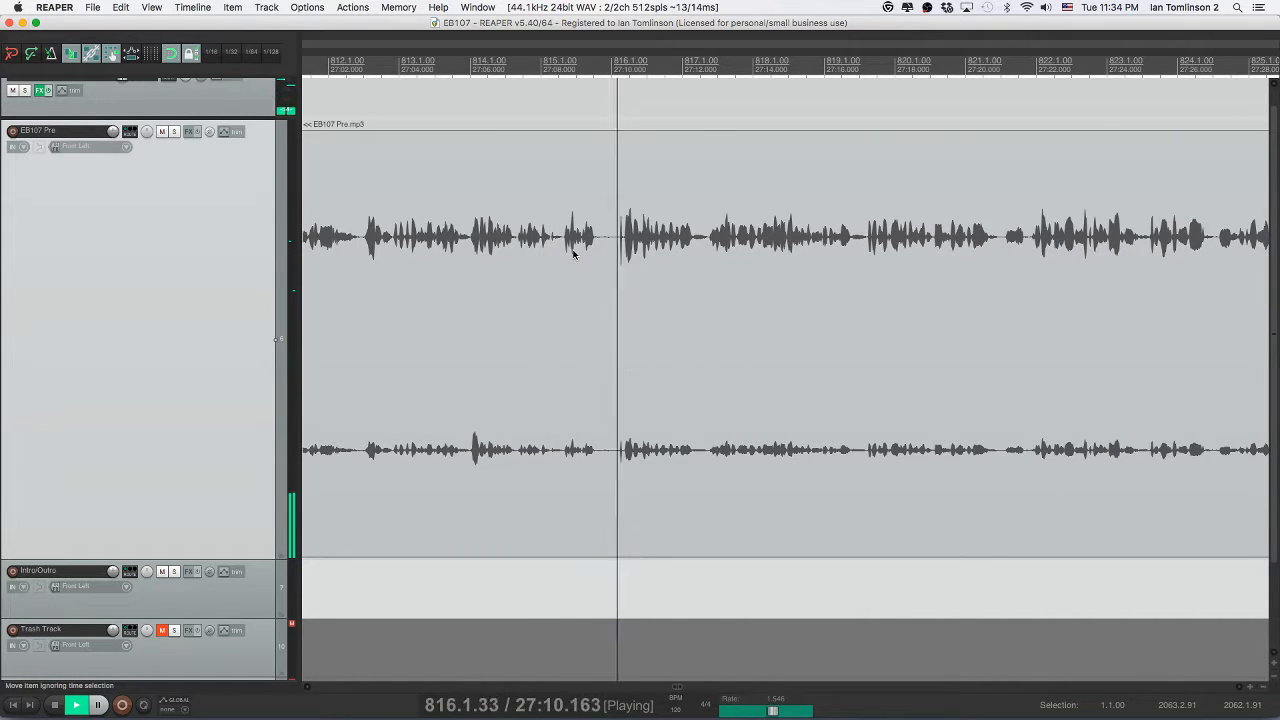
key("space")
left_click(627, 240)
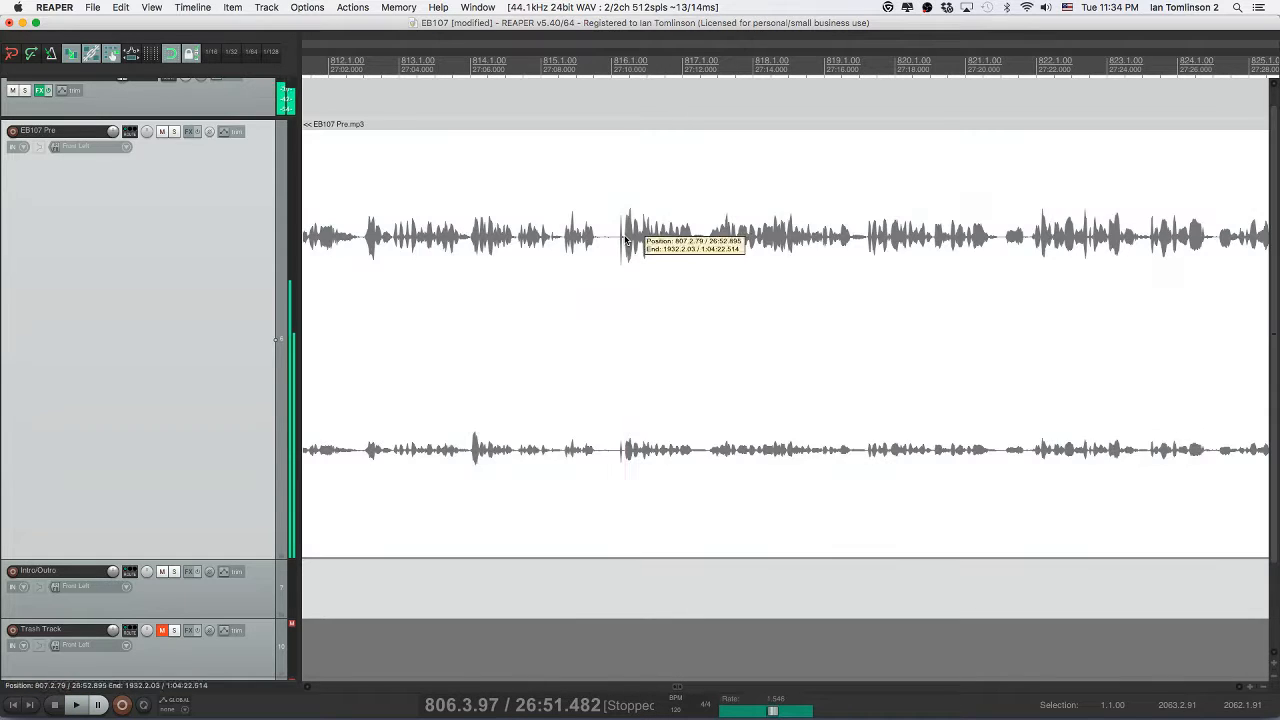
left_click(627, 240)
key("s")
left_click(612, 246)
key("s")
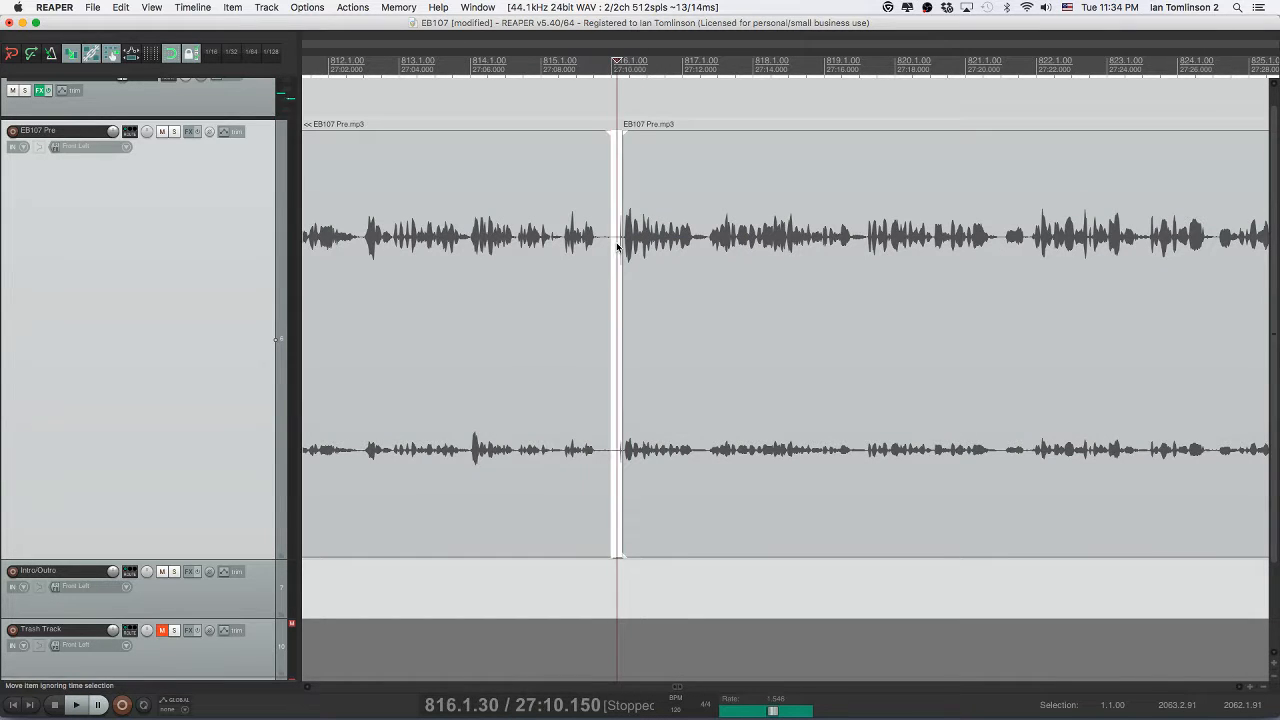
key("Delete")
left_click(539, 246)
key("space")
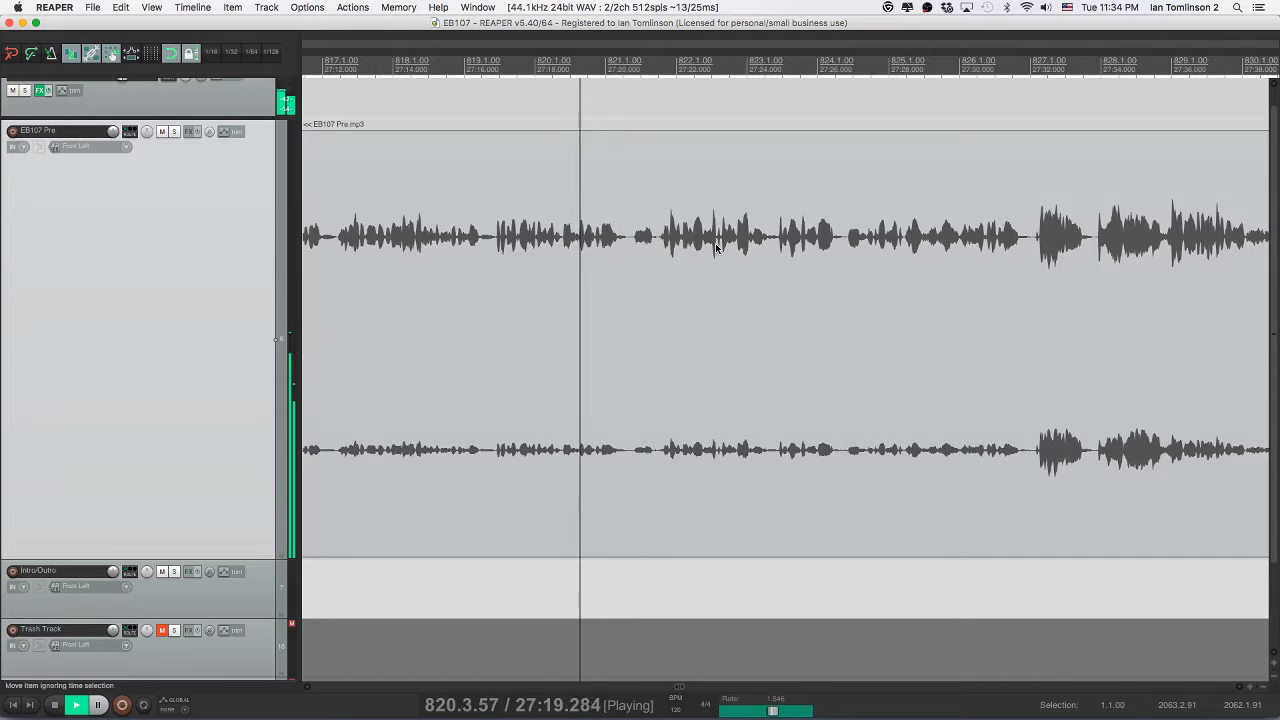
- Cut out the short sound from about 27:20.7 to 27:21.4, replay the join and save the project
left_click(631, 245)
key("s")
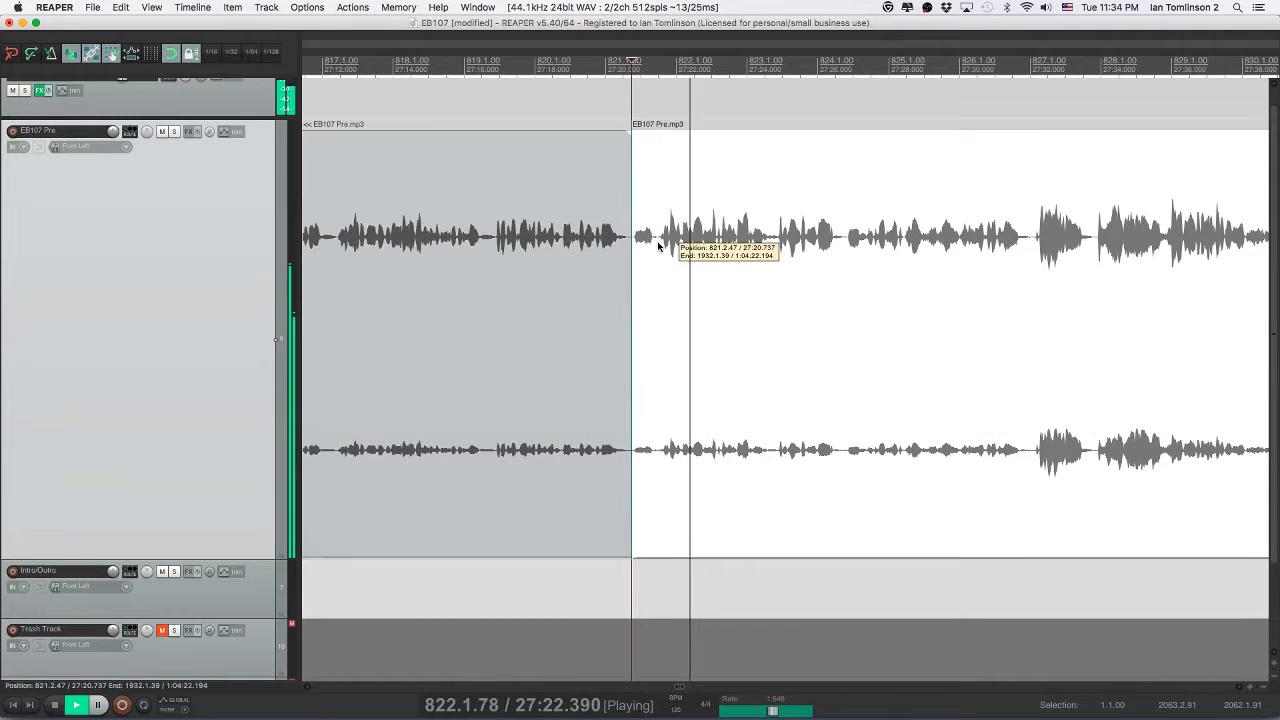
key("F5")
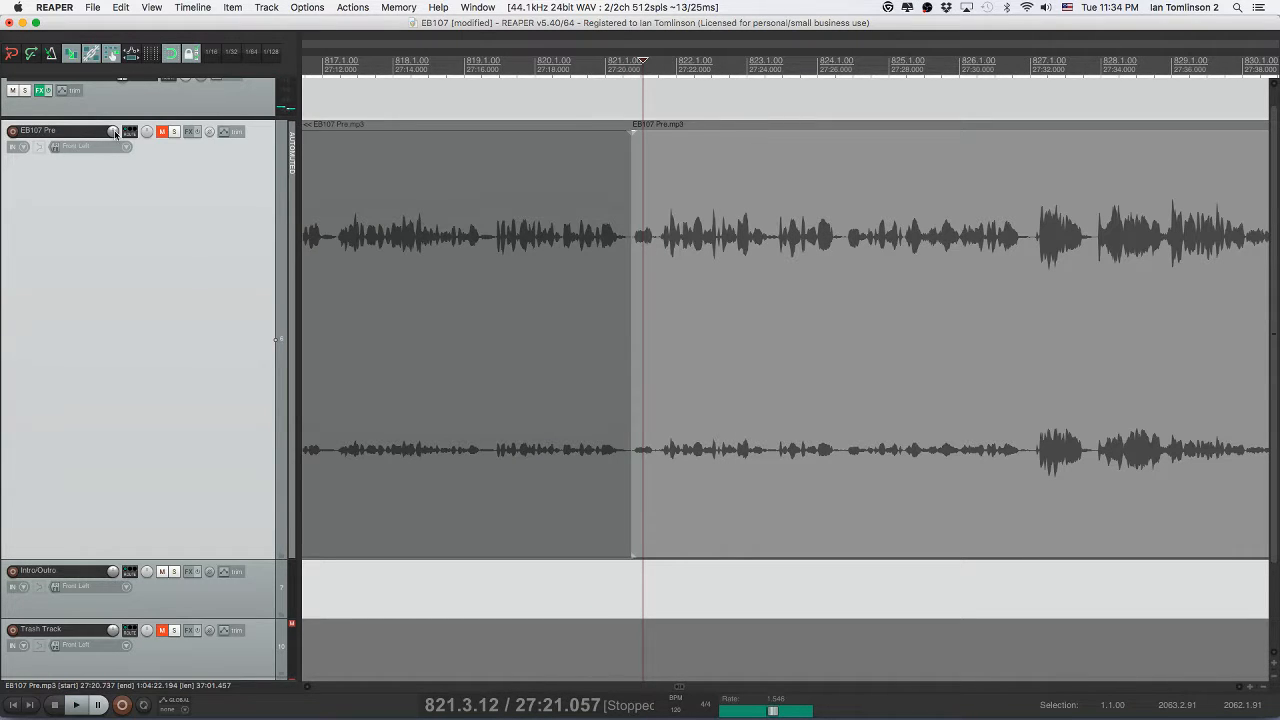
left_click(161, 132)
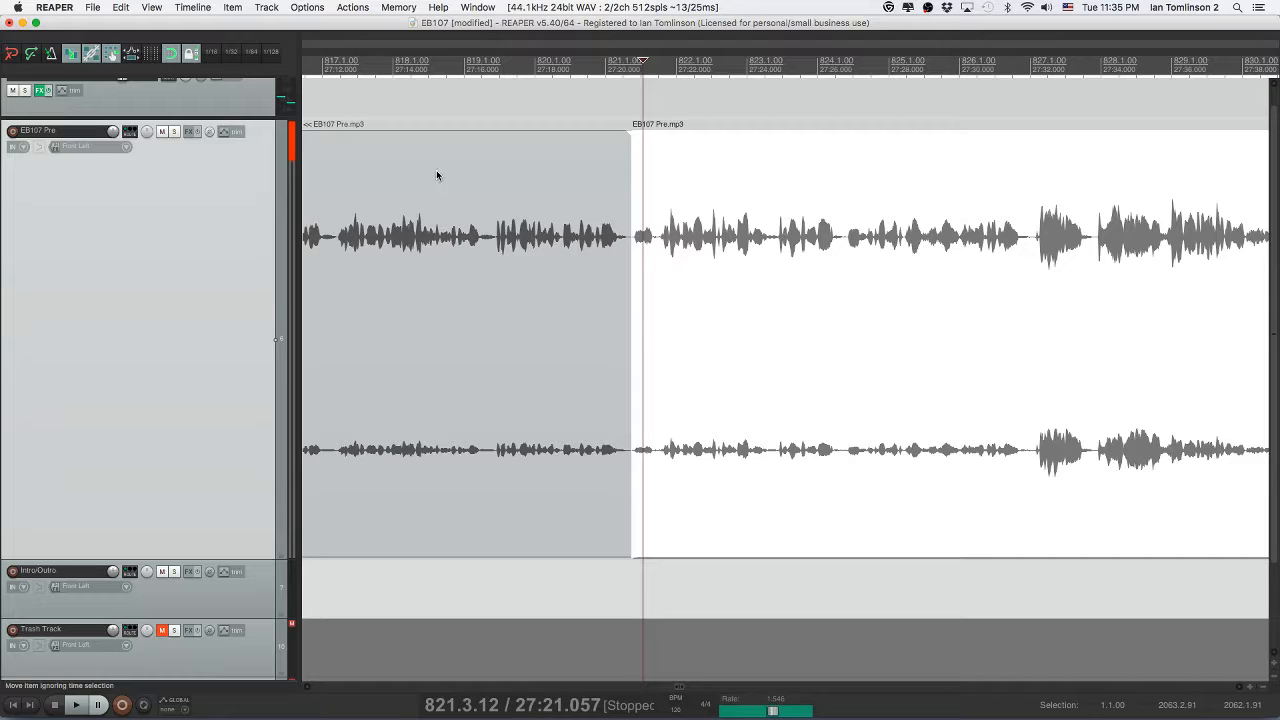
left_click(657, 238)
key("s")
left_click(623, 239)
left_click(642, 239)
key("Delete")
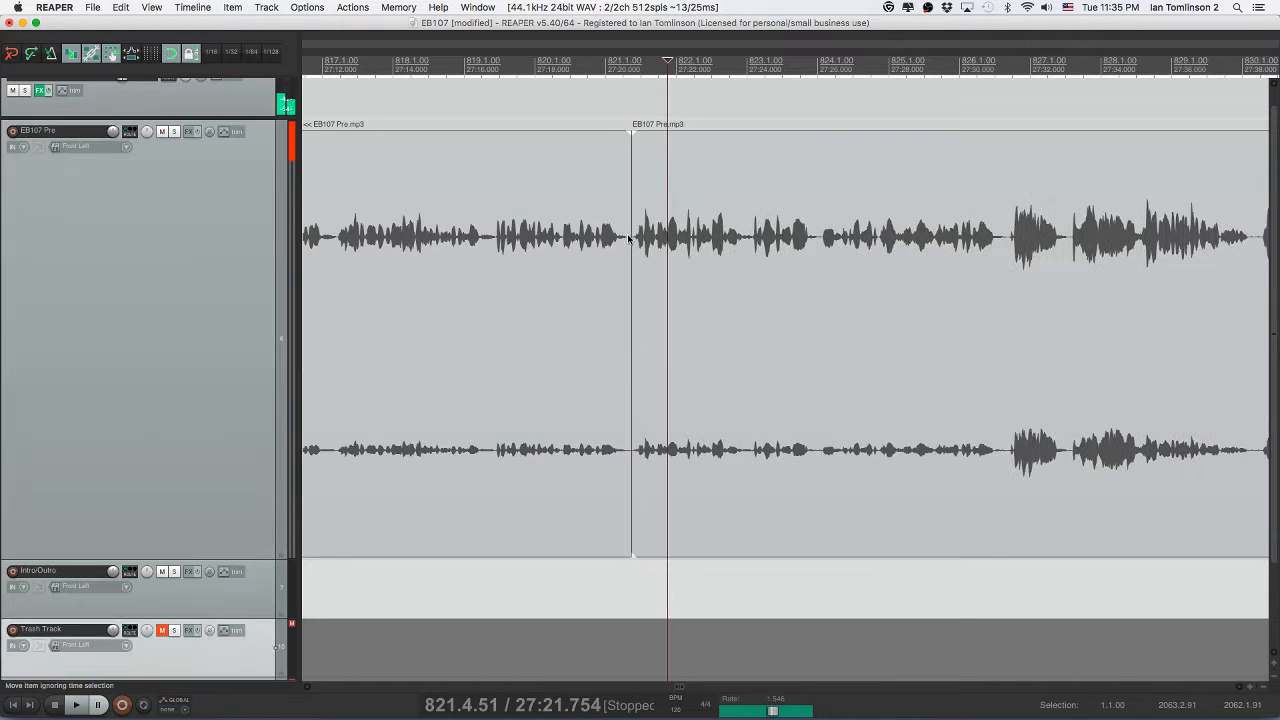
left_click(564, 243)
key("space")
key("super+s")
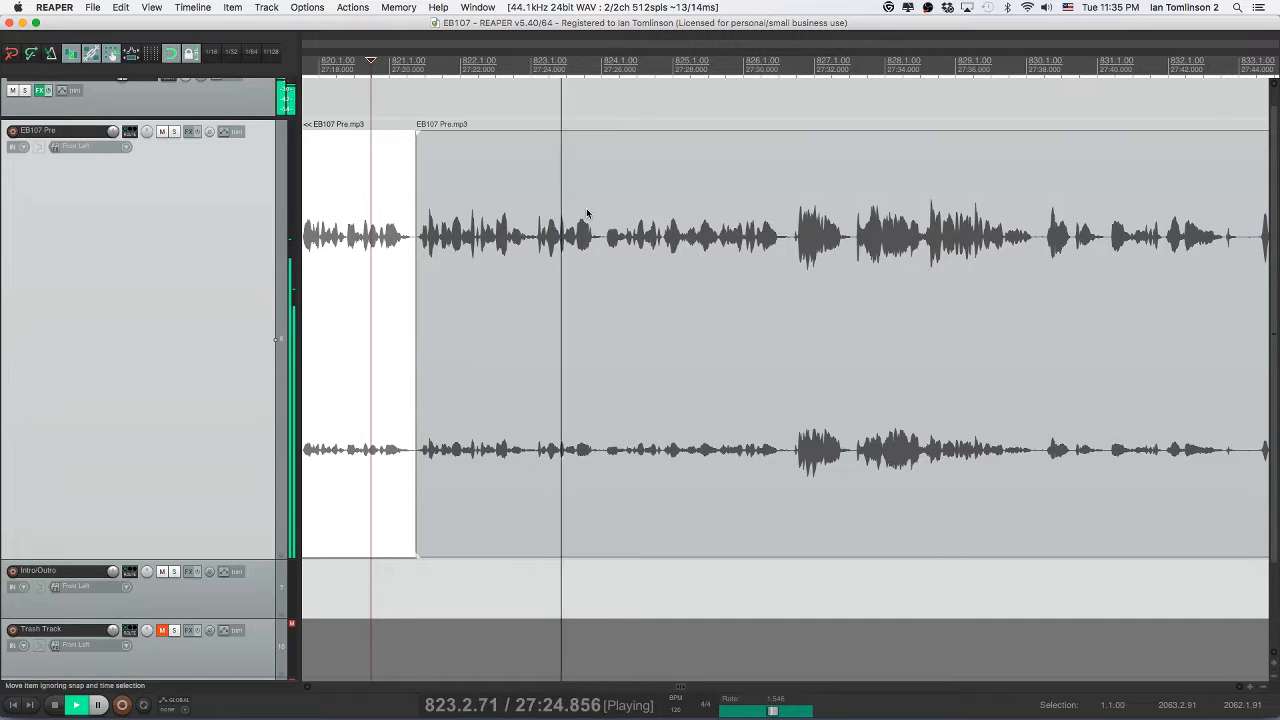
- Delete the short sound from about 27:26.1 to 27:26.6, replay the join and save the project
left_click(605, 239)
key("s")
left_click(625, 247)
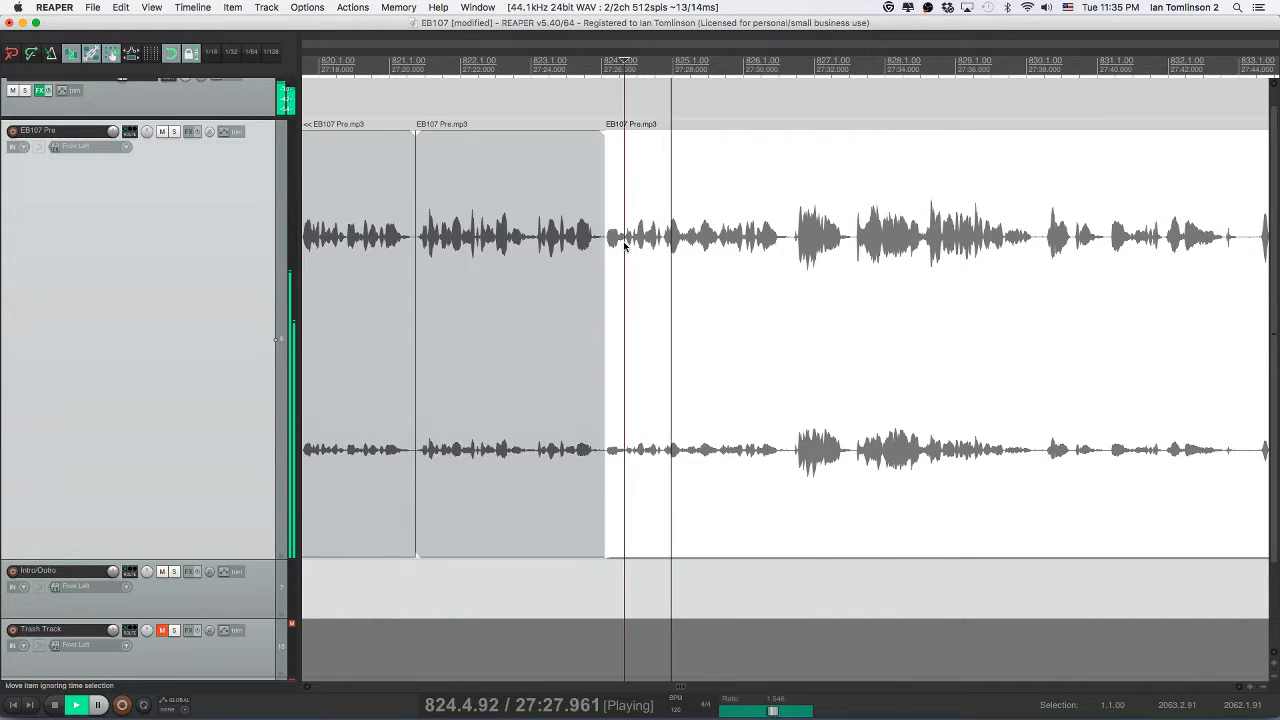
key("space")
key("s")
left_click(612, 247)
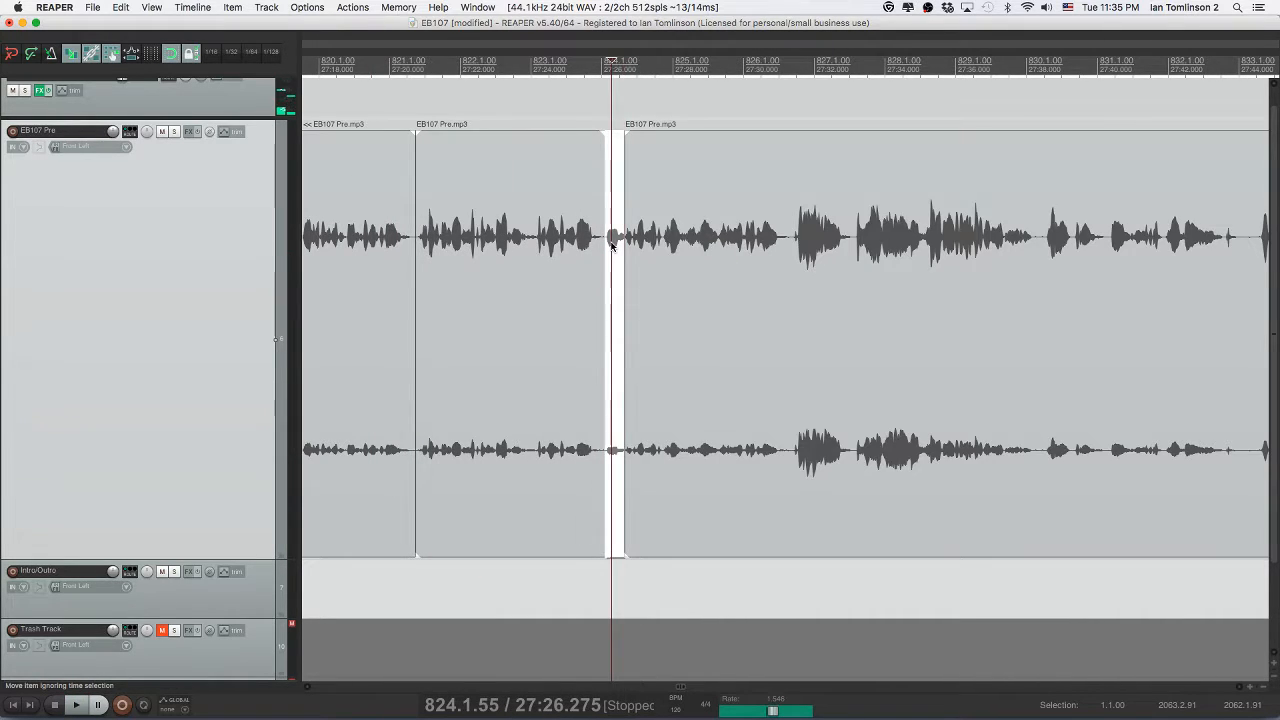
key("Delete")
left_click(566, 244)
key("super+s")
key("space")
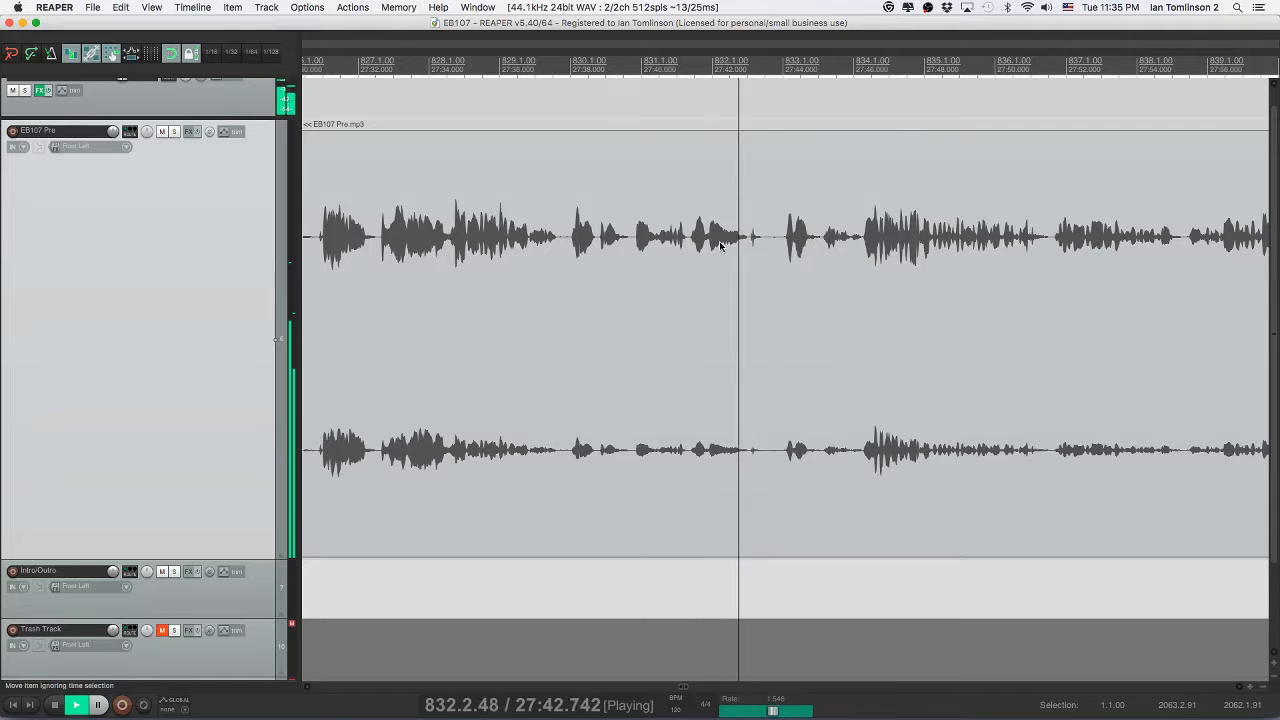
- Replay the passage from about 27:35, remove the click and pause from about 27:43.1 to 27:43.9, and save the project
left_click(423, 246)
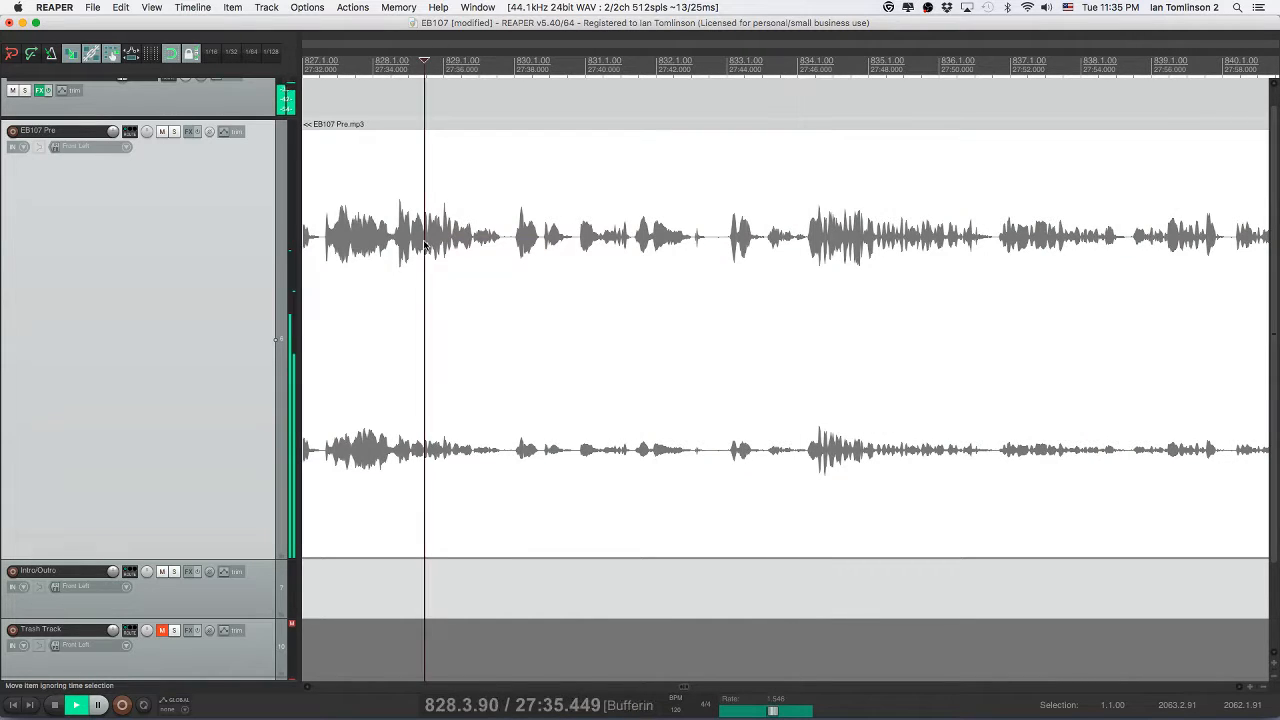
left_click(475, 242)
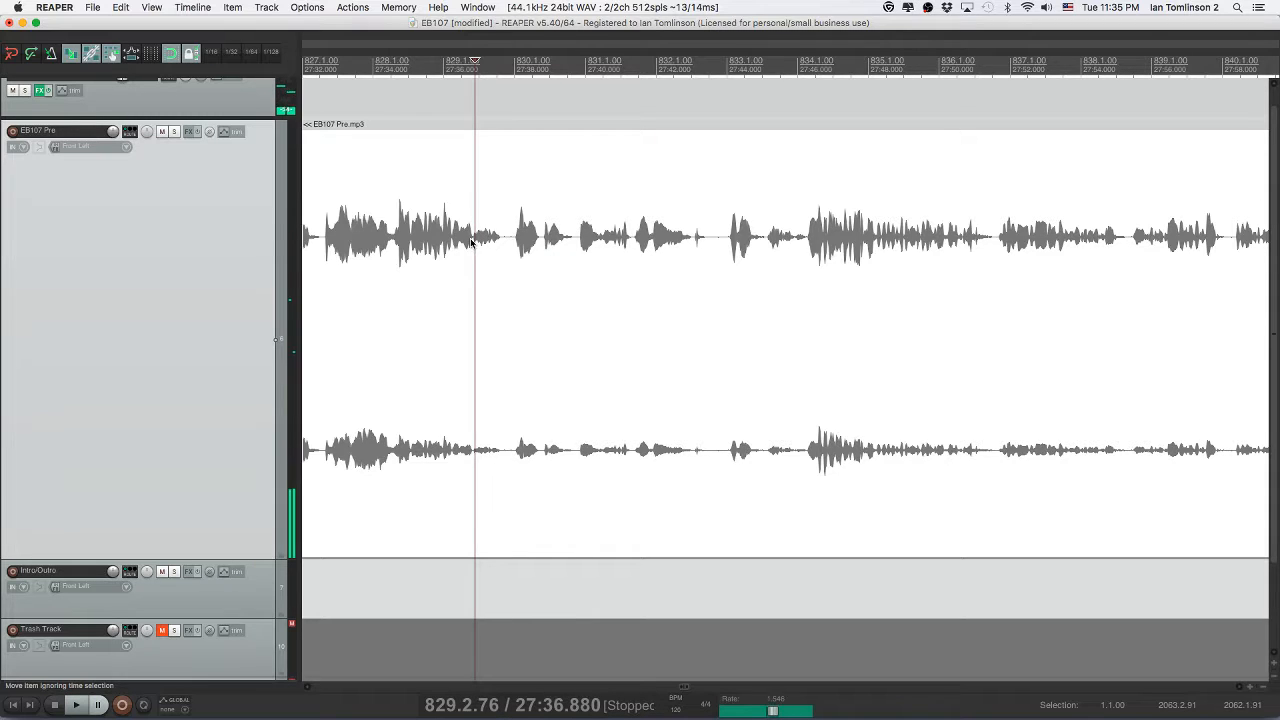
key("space")
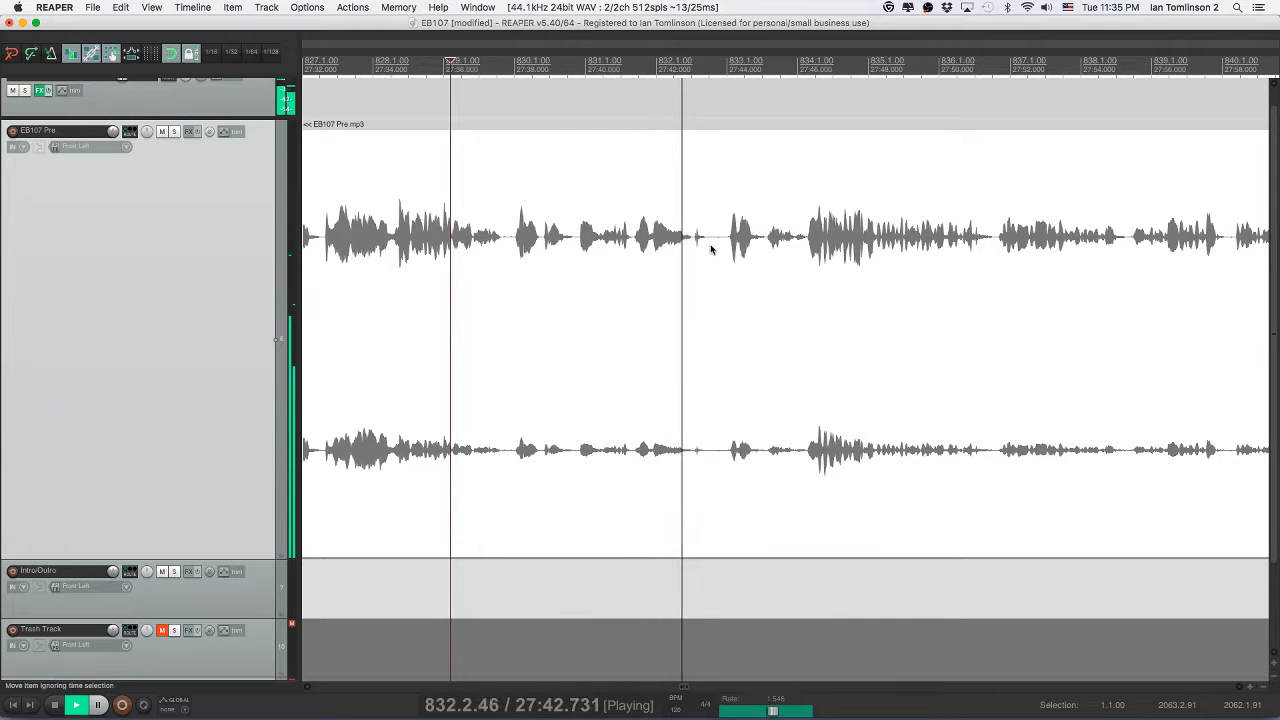
key("s")
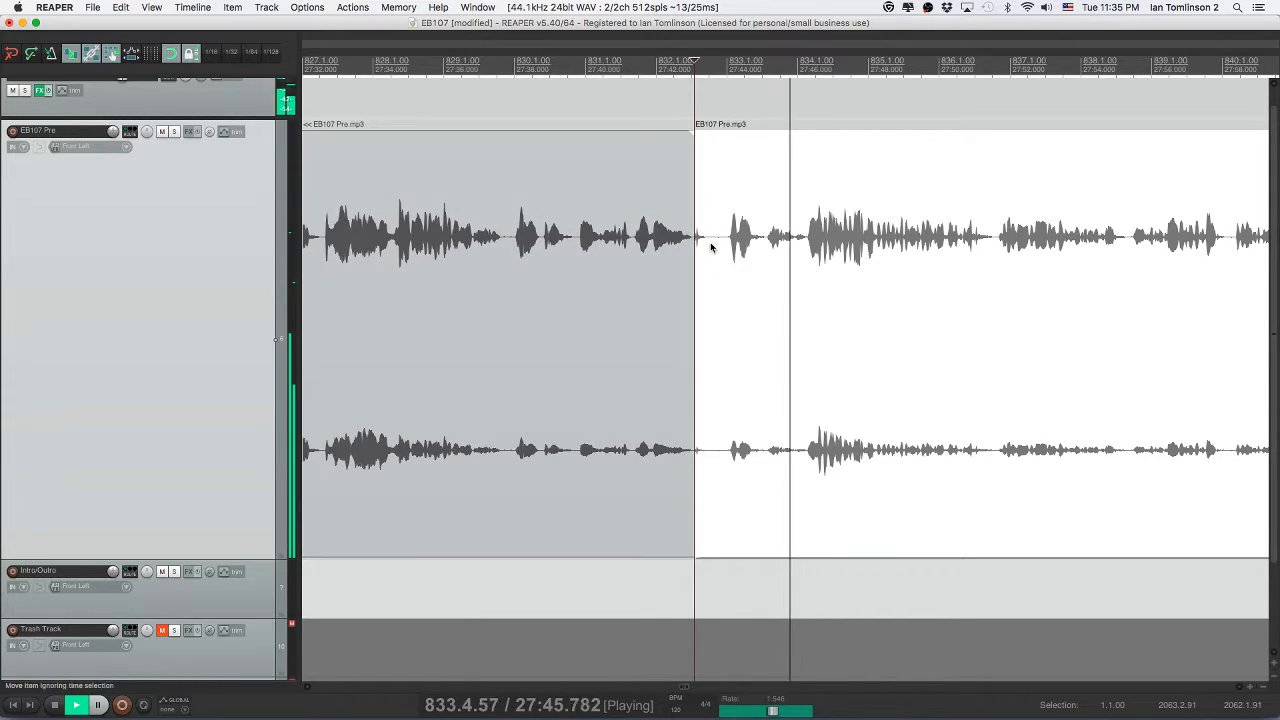
left_click(725, 247)
key("s")
left_click(703, 248)
key("Delete")
left_click(660, 249)
key("space")
key("space")
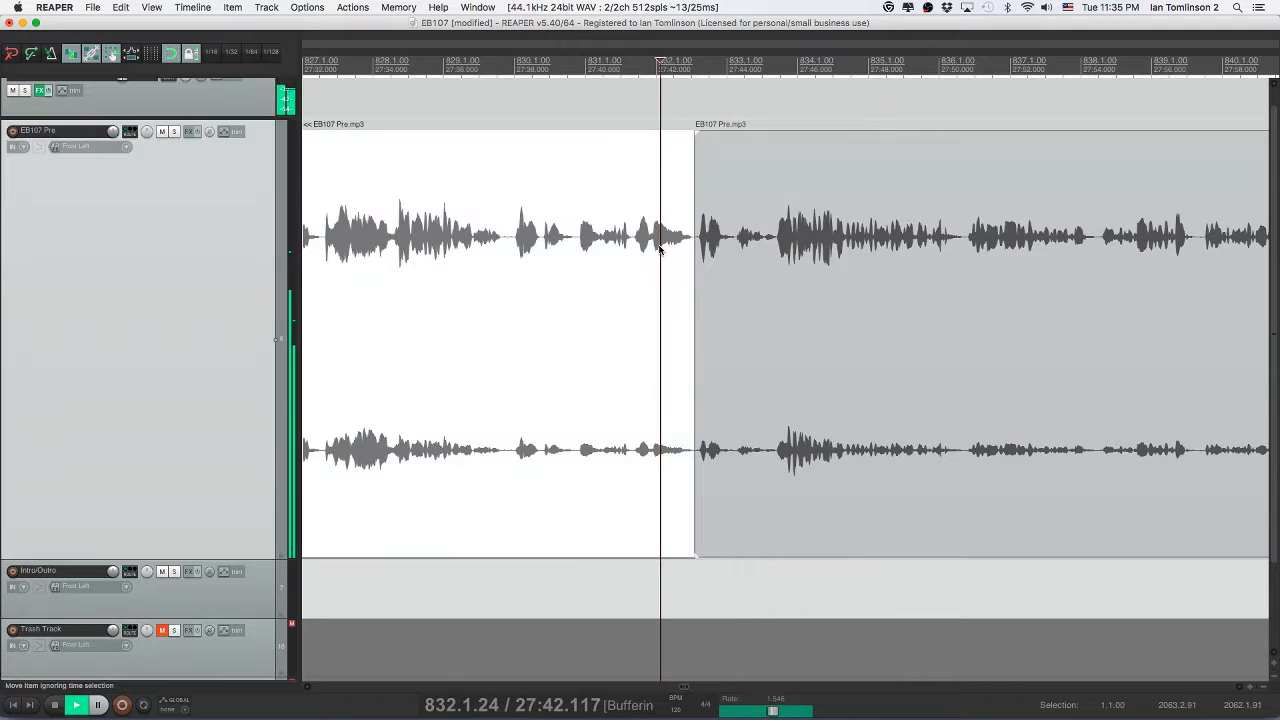
key("super+s")
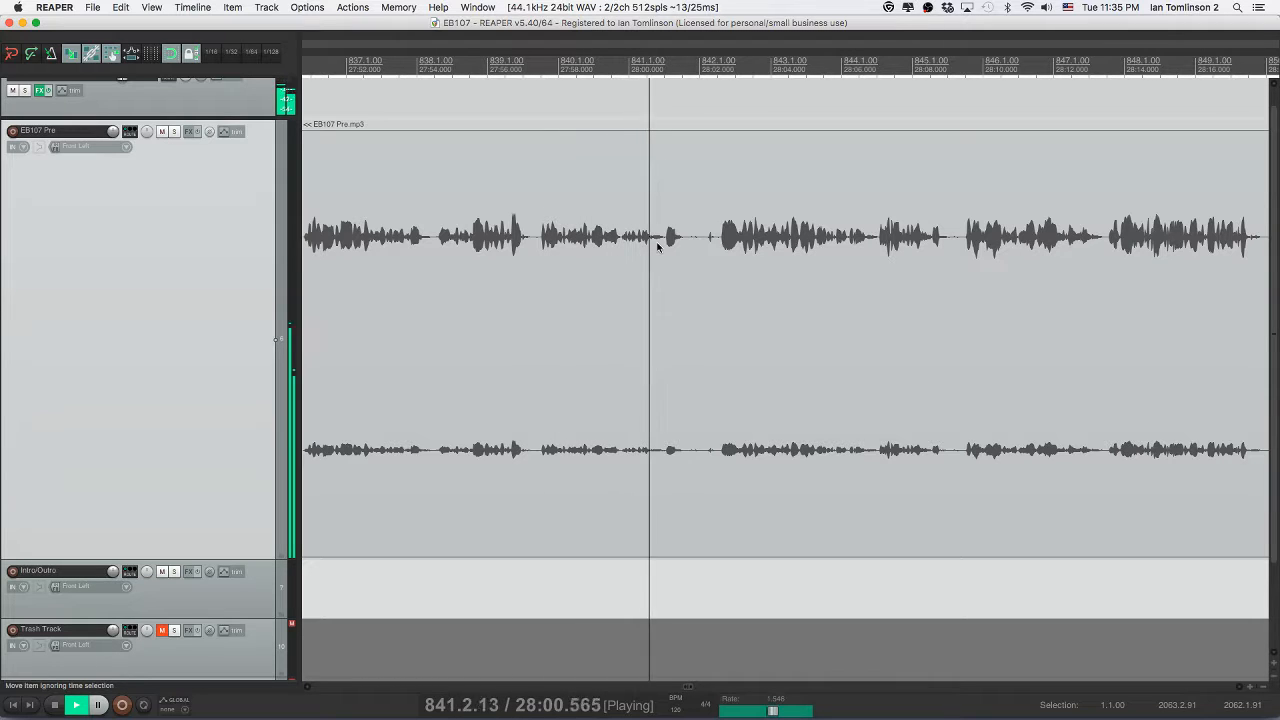
- Cut out the sound, pause and click from about 28:01.0 to 28:02.6 and replay the join
left_click(657, 246)
key("s")
left_click(712, 244)
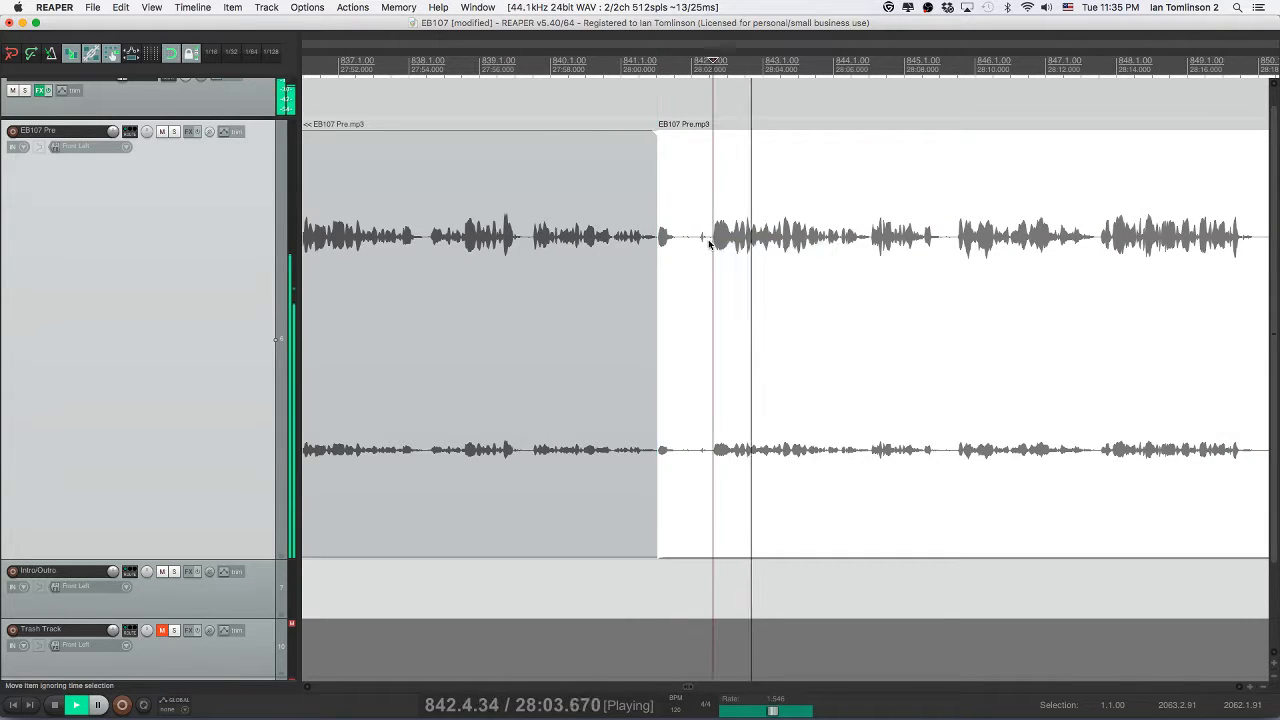
key("s")
left_click(694, 240)
key("Delete")
left_click(647, 243)
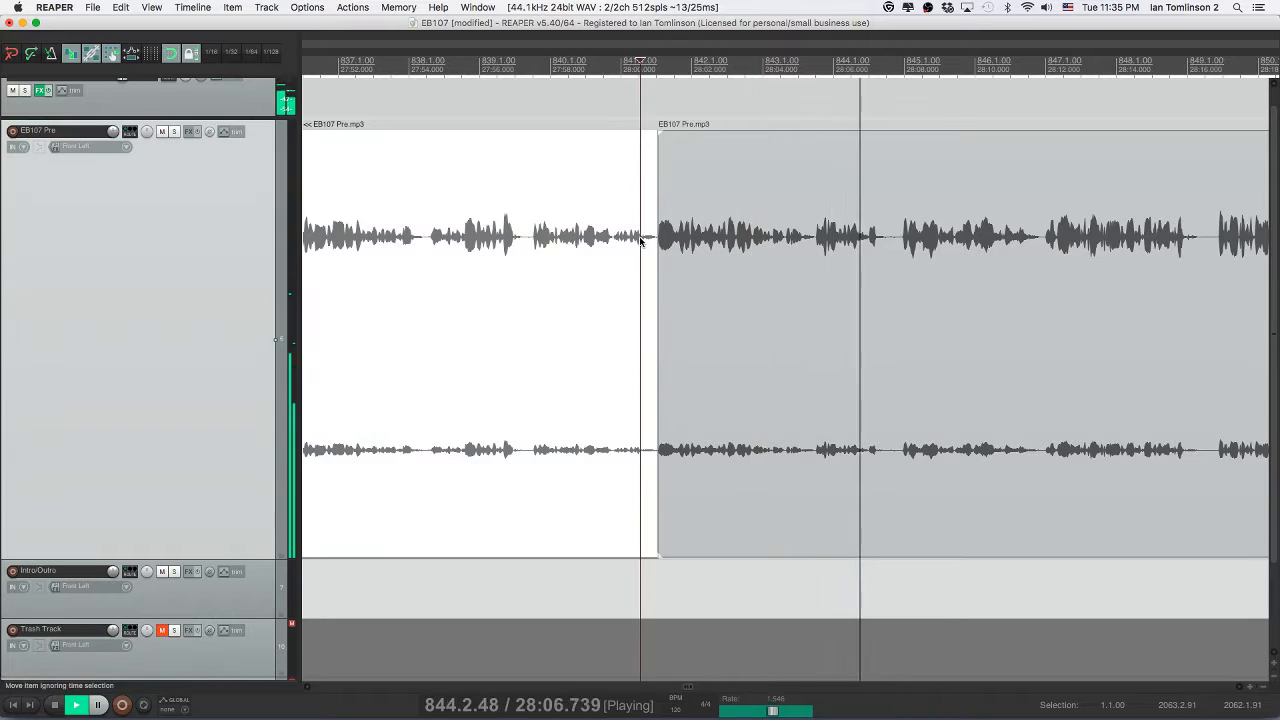
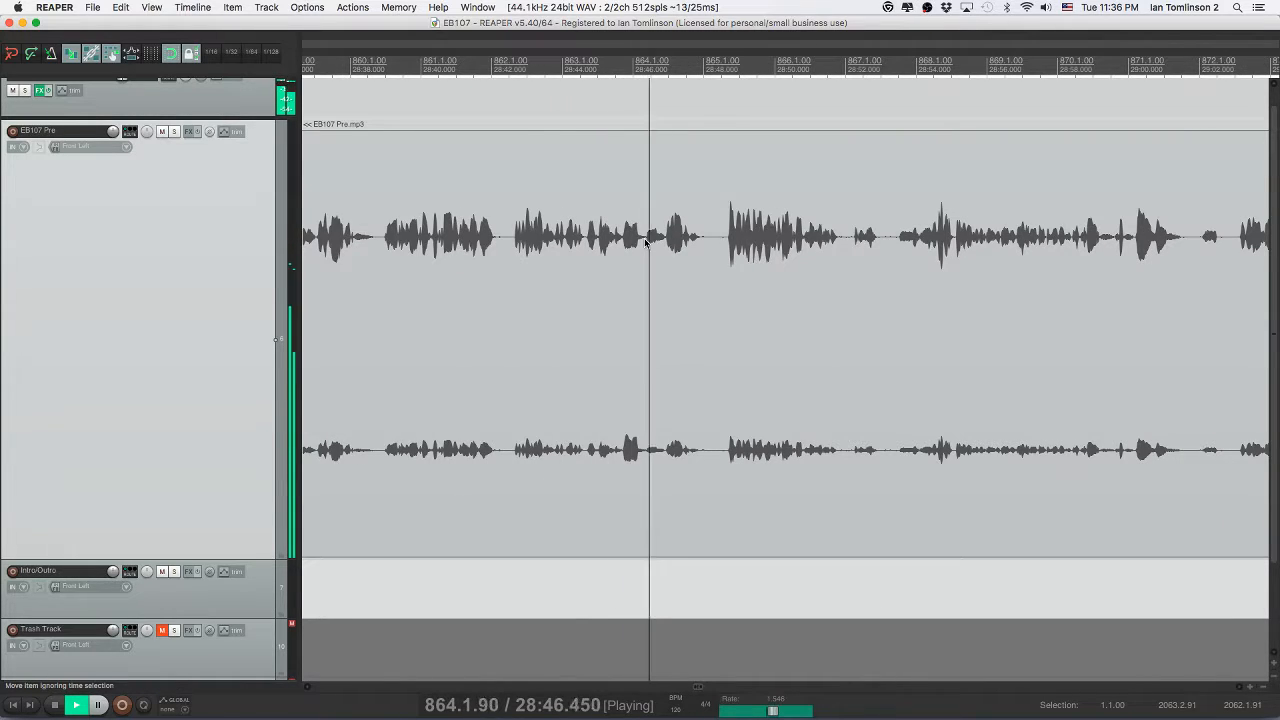
- Remove the short sound from about 28:46.3 to 28:46.9, replay the join and save the project
key("s")
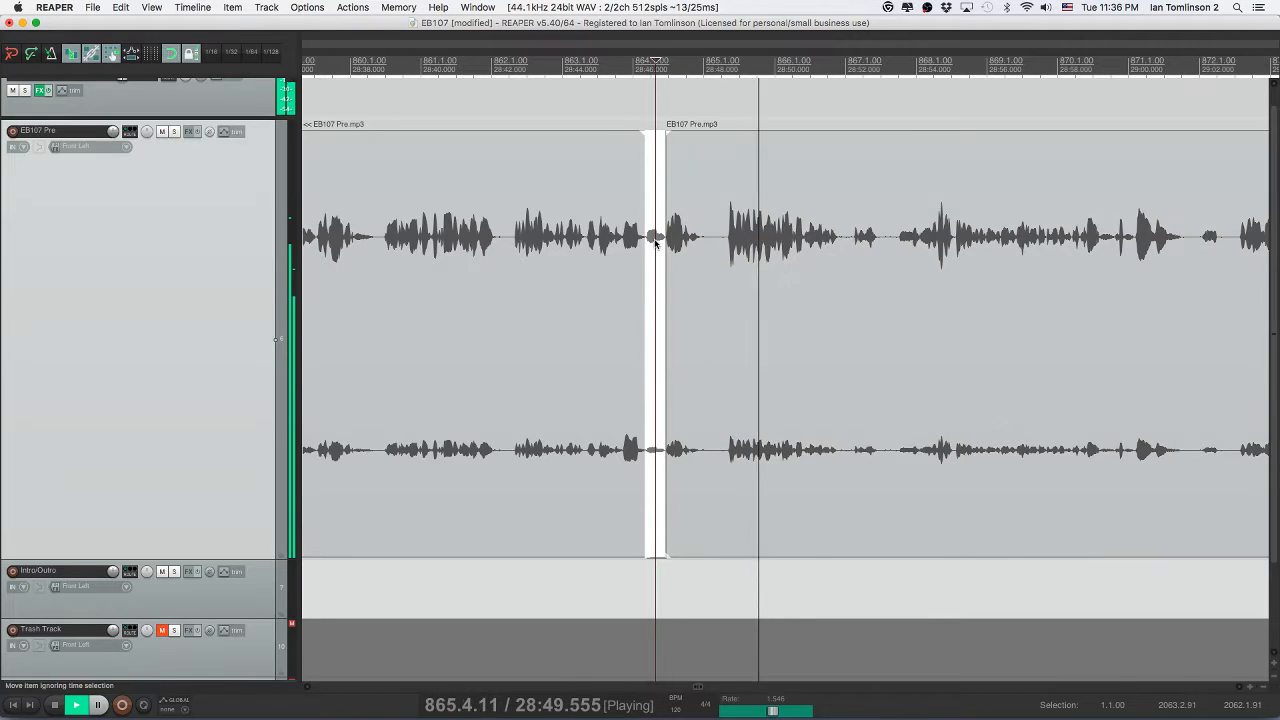
left_click(625, 243)
key("super+s")
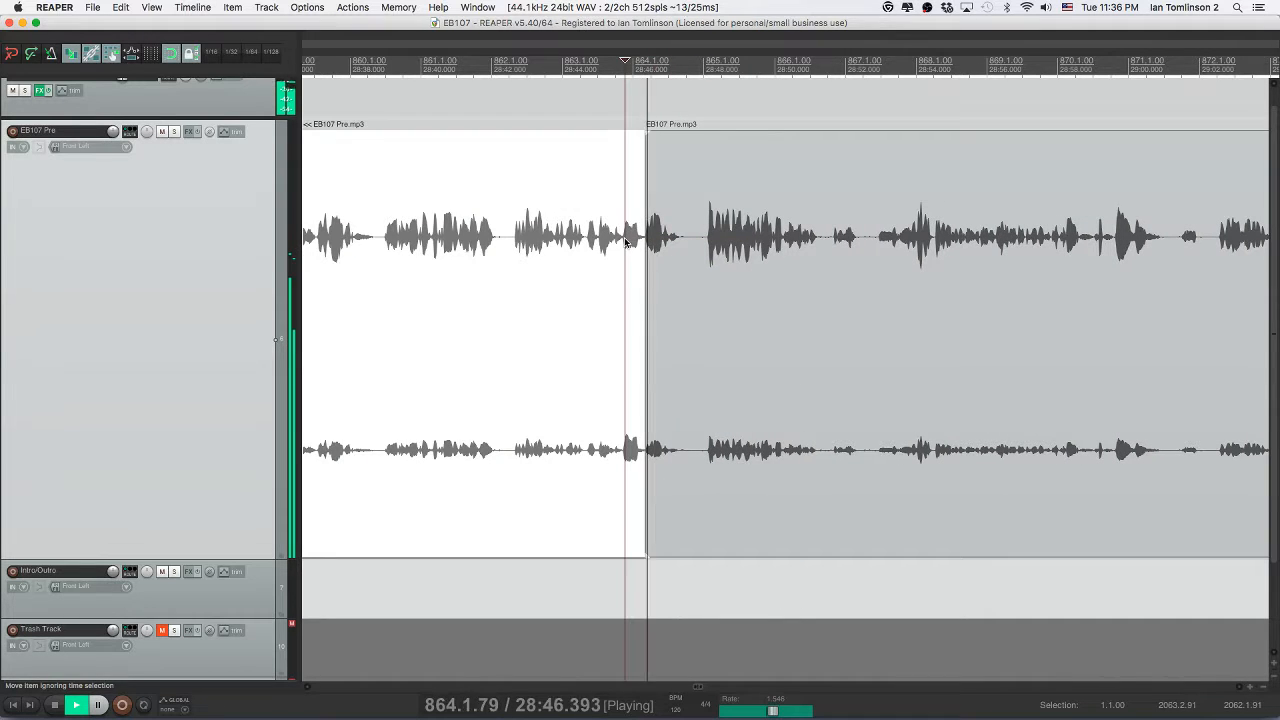
- Split the recording in the pause at about 28:47.4 and continue playback from just after the split
left_click(681, 244)
key("s")
left_click(696, 246)
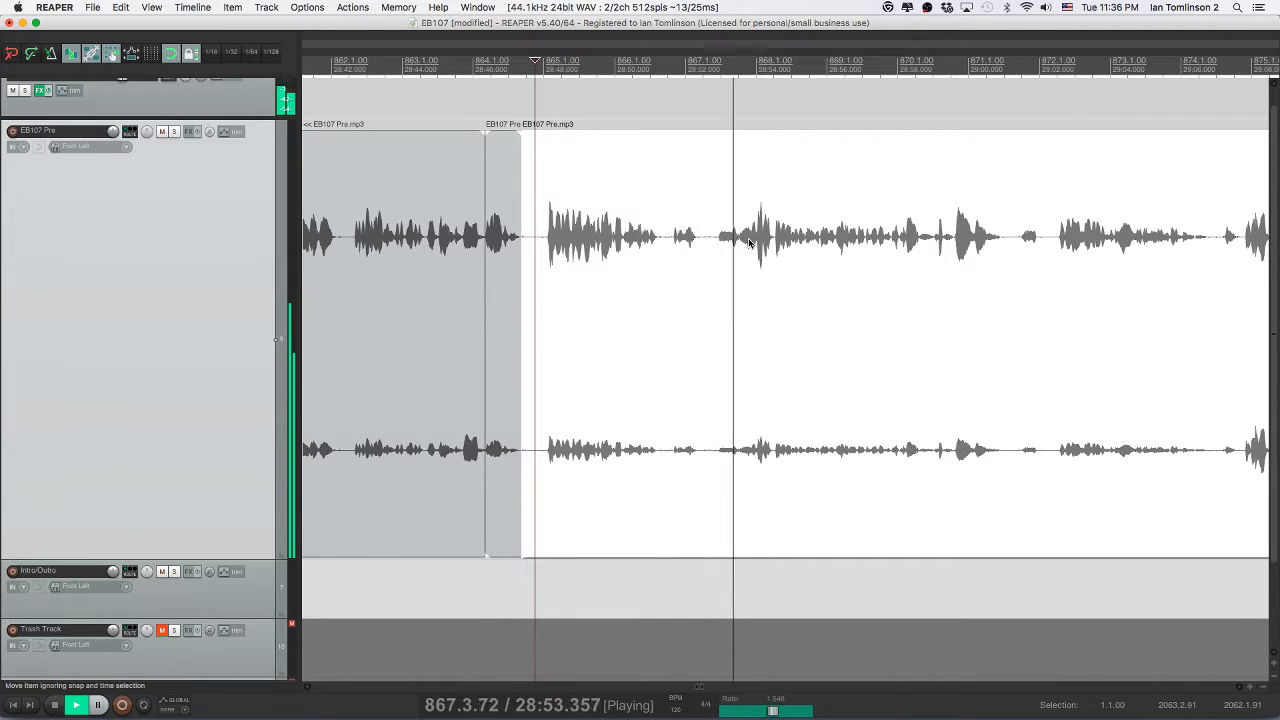
- Replay the passage near 28:53, delete the section from about 28:52.5 to 28:53.5 and replay the join
left_click(662, 244)
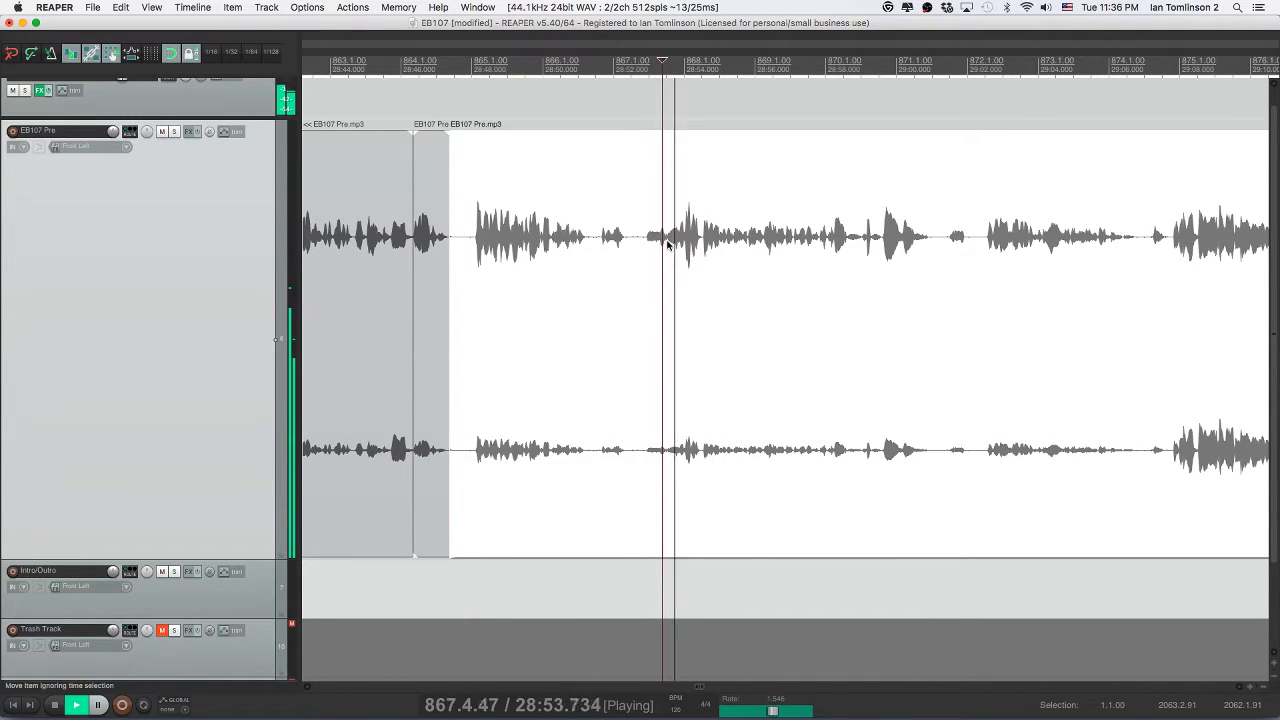
left_click(668, 244)
key("space")
key("s")
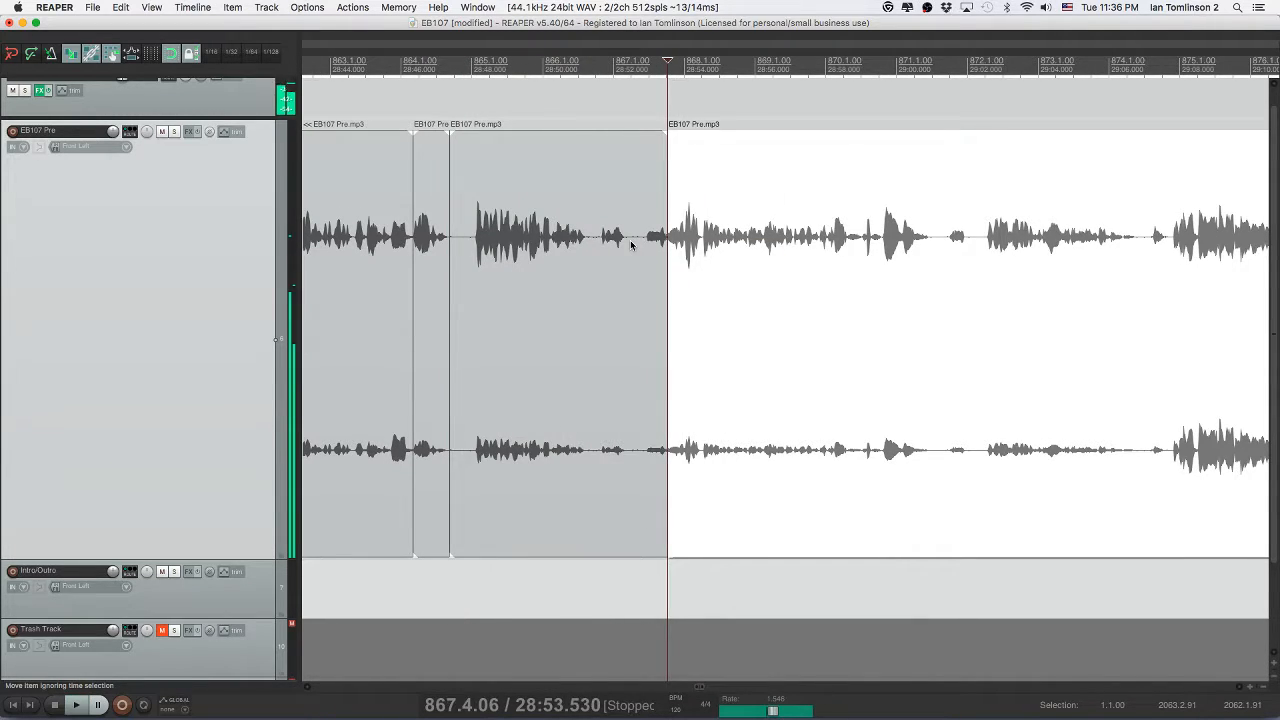
left_click(631, 244)
key("s")
key("Delete")
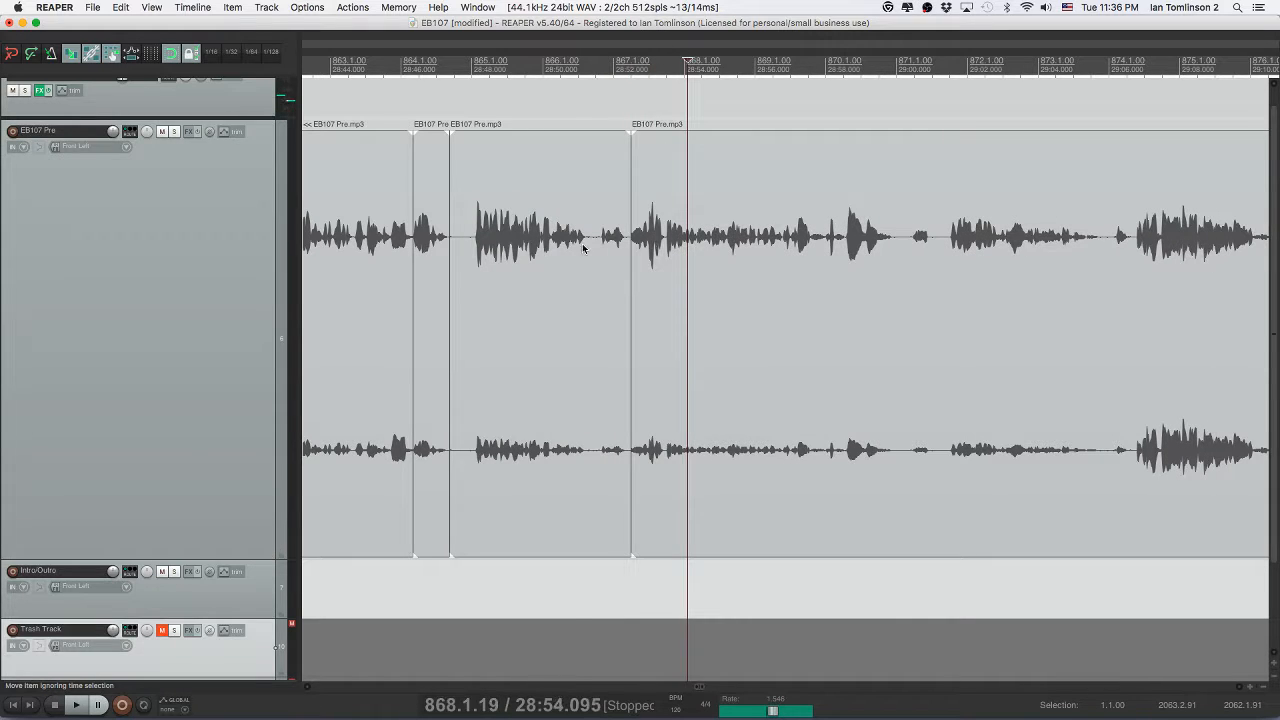
left_click(576, 246)
key("space")
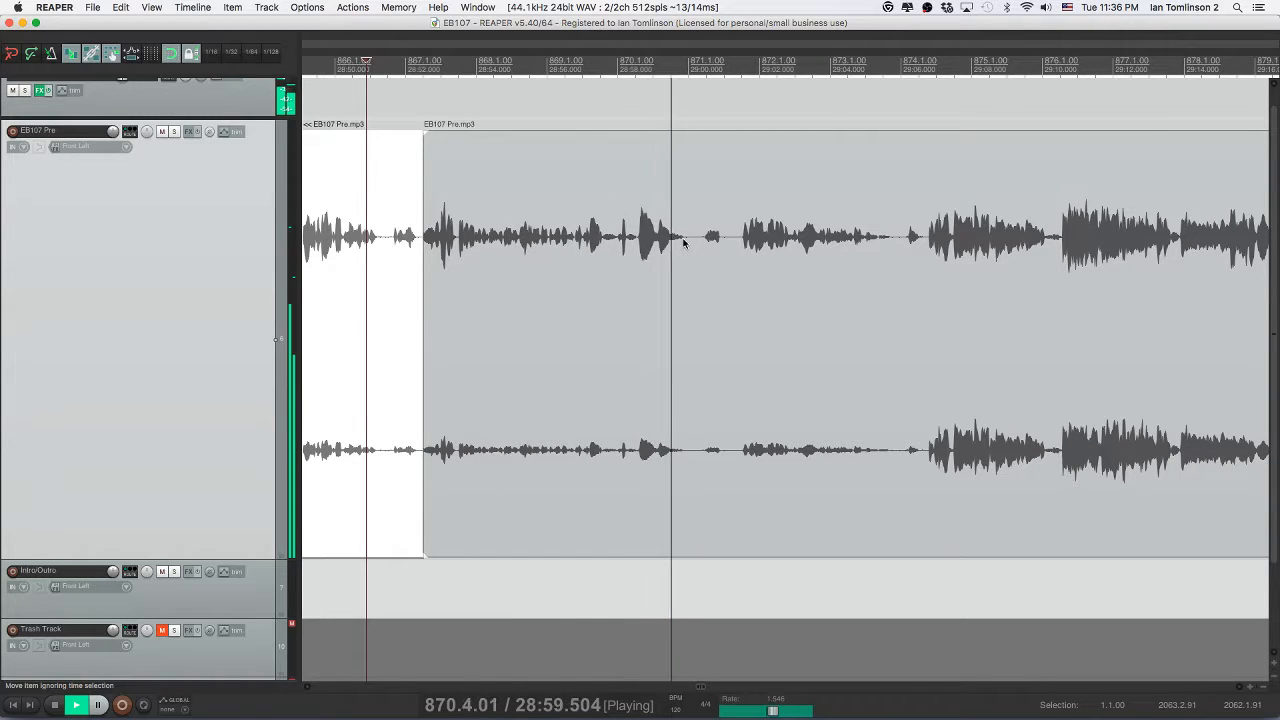
- Replay the passage around 28:58 to check it and save the project
left_click(659, 245)
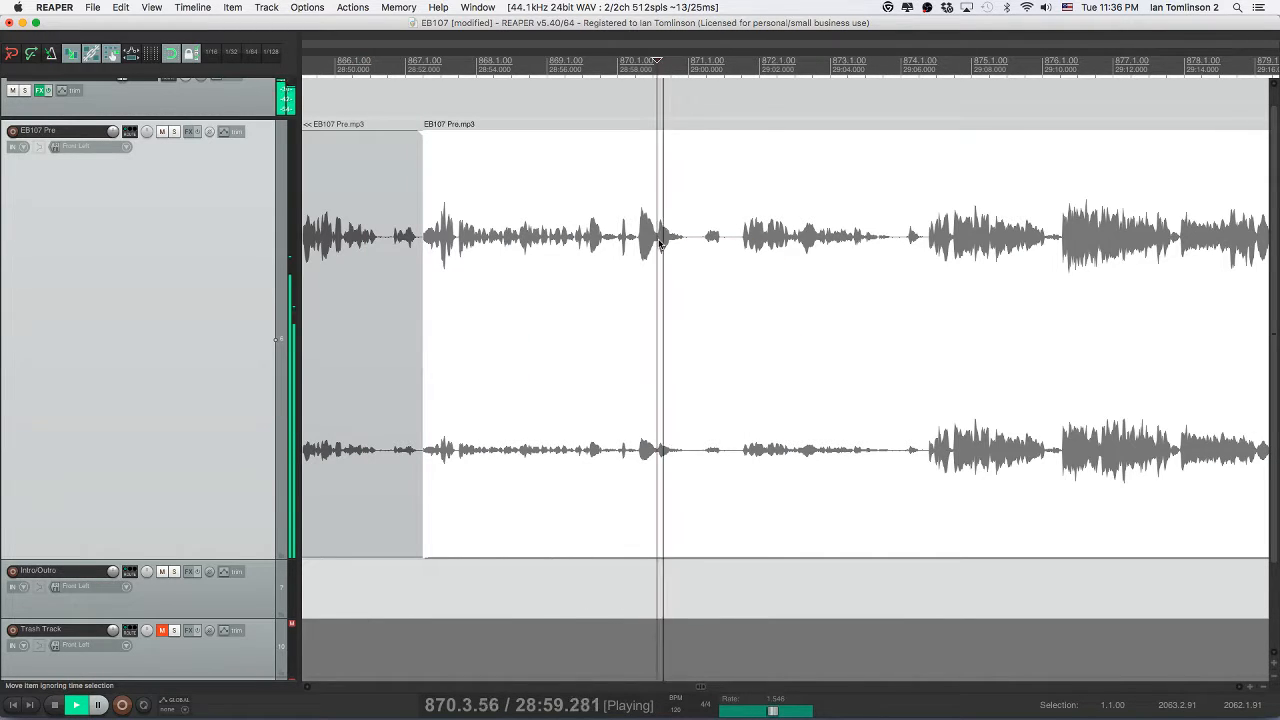
key("space")
left_click(618, 236)
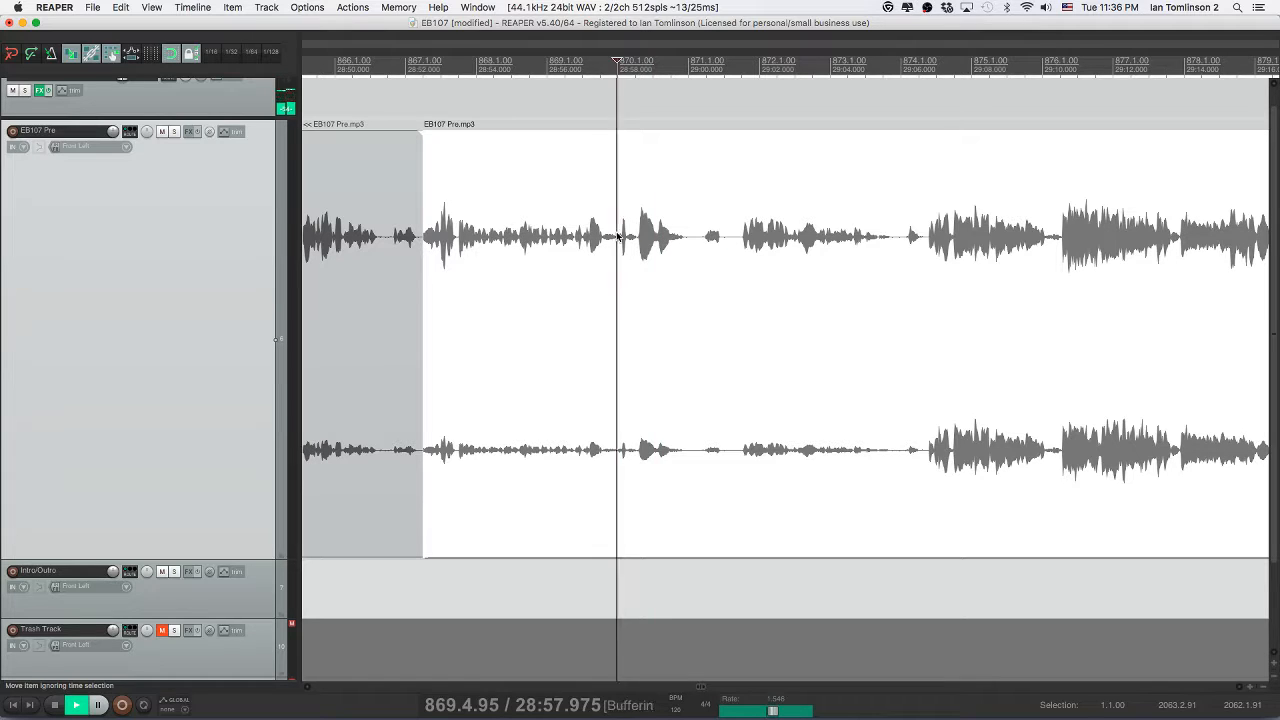
key("space")
key("space")
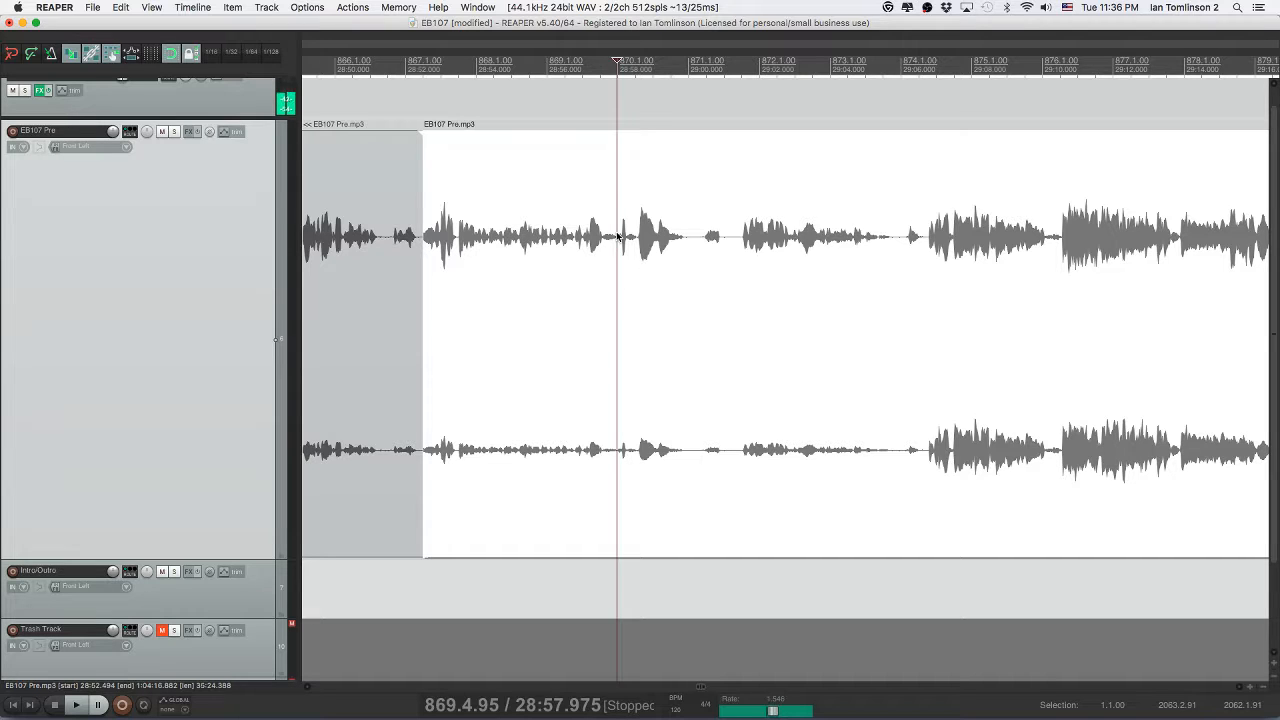
key("super+s")
key("space")
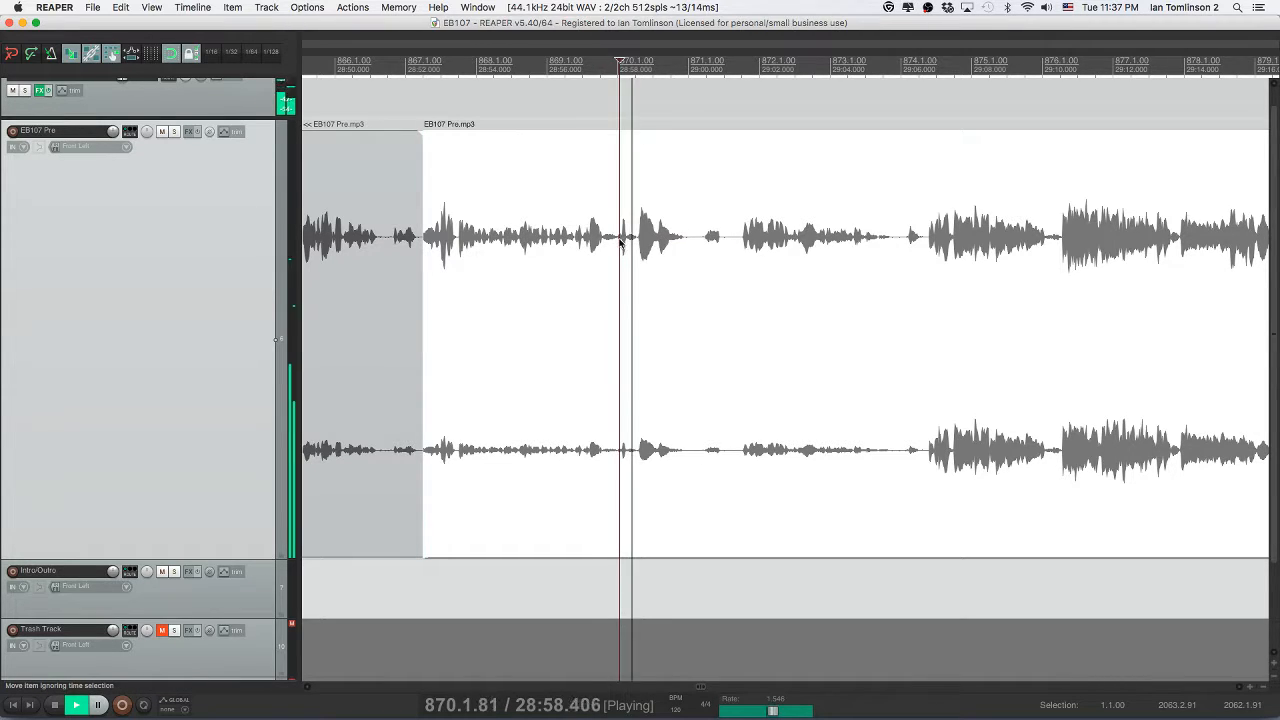
- Cut out the filler sound and pause from about 29:00.1 to 29:01.3 and save the project
left_click(694, 242)
key("s")
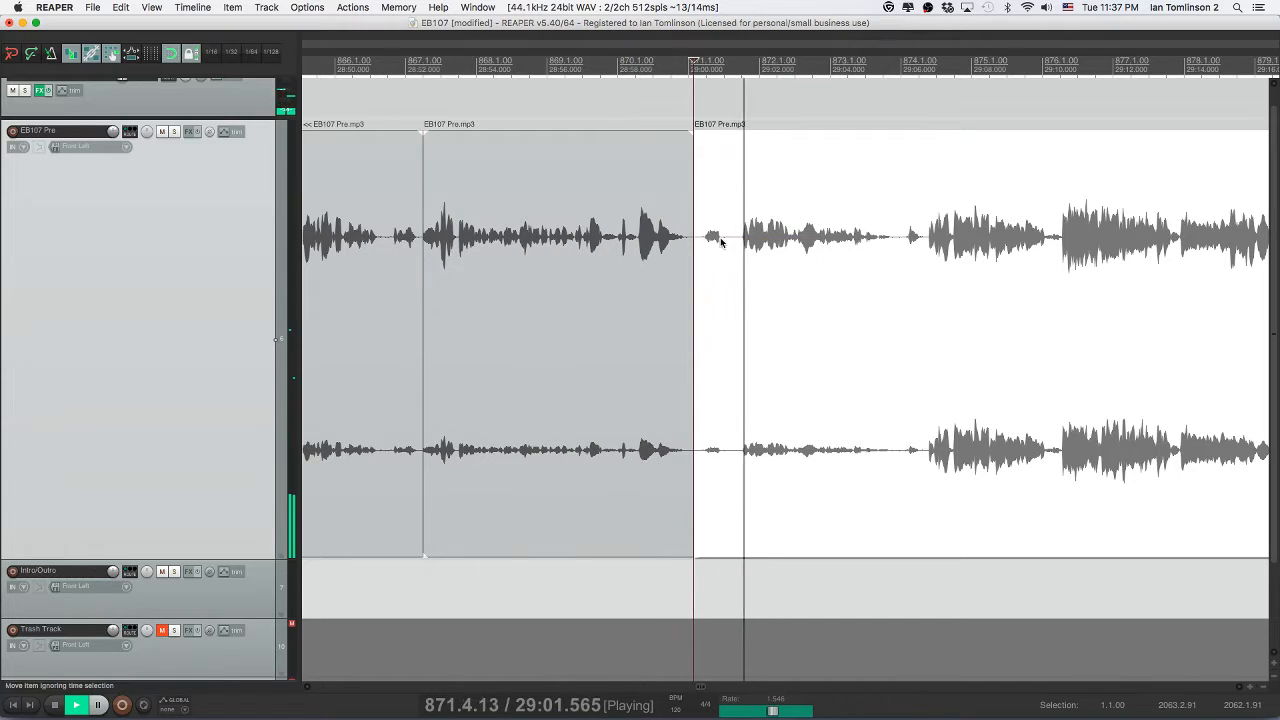
left_click(736, 242)
key("s")
left_click(717, 243)
key("Delete")
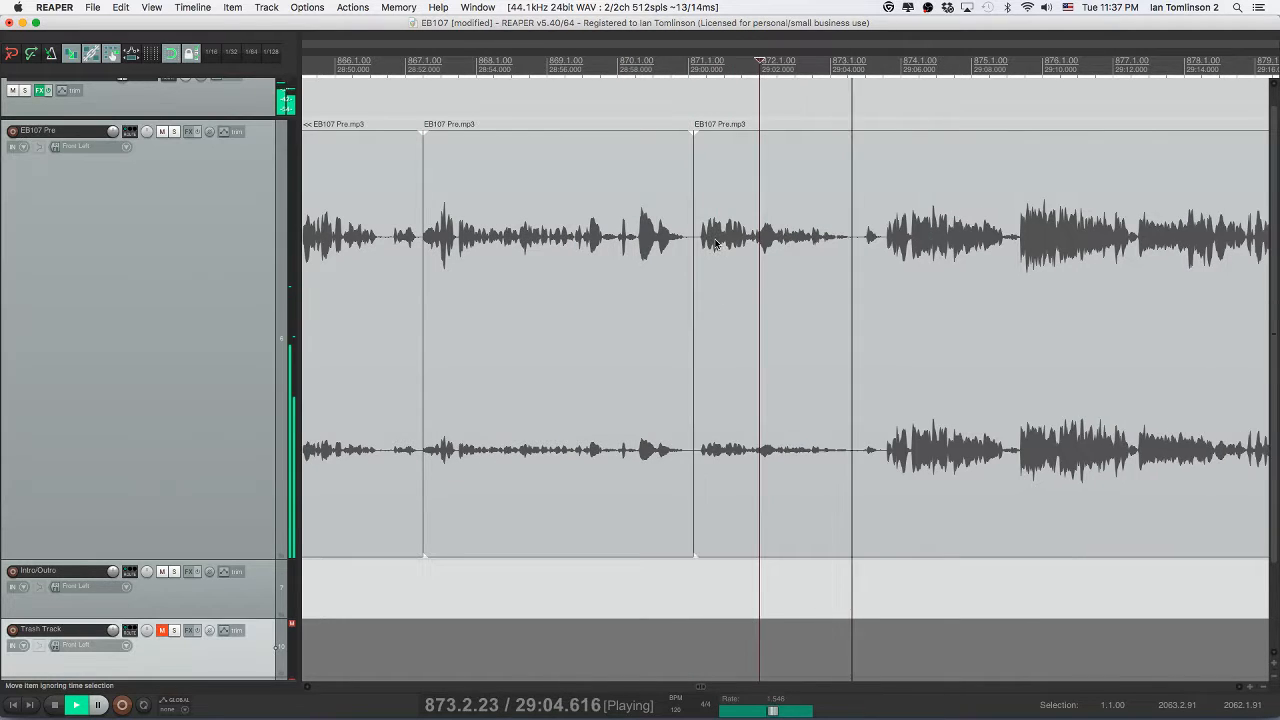
left_click(840, 256)
key("super+s")
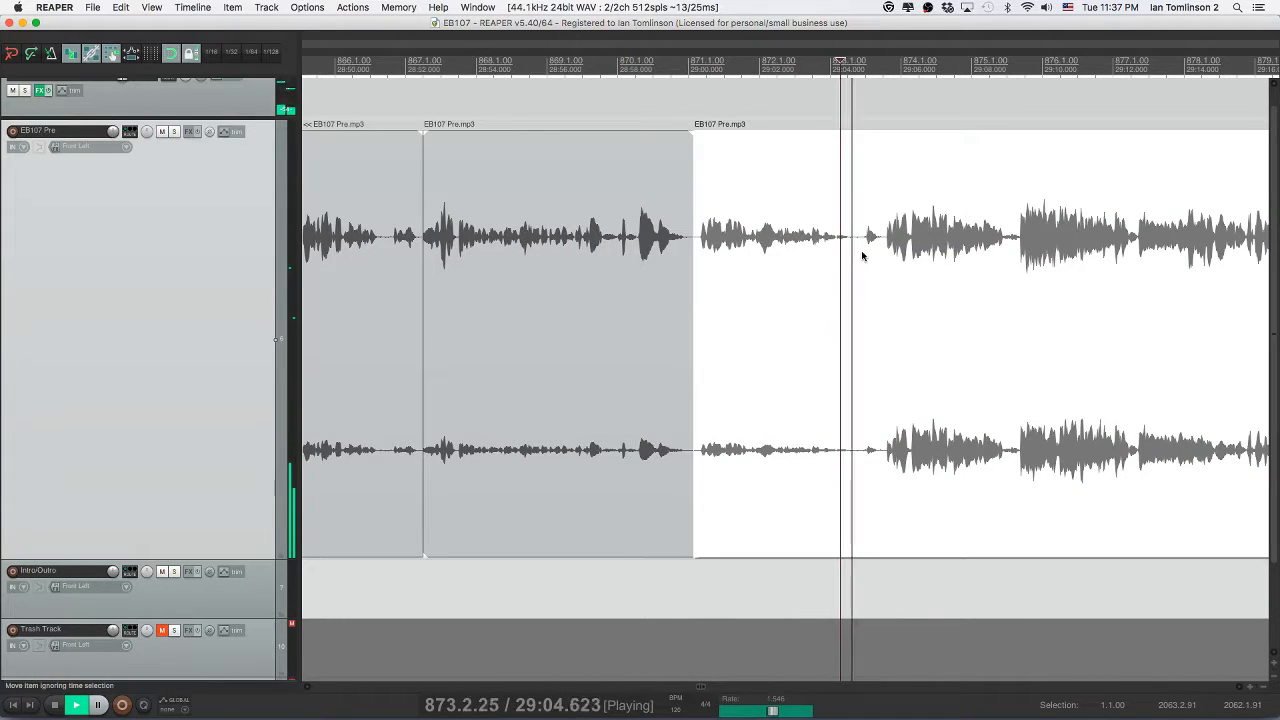
- Delete the short sound and surrounding silence from about 29:04.7 to 29:05.4
key("s")
left_click(880, 254)
key("s")
left_click(867, 253)
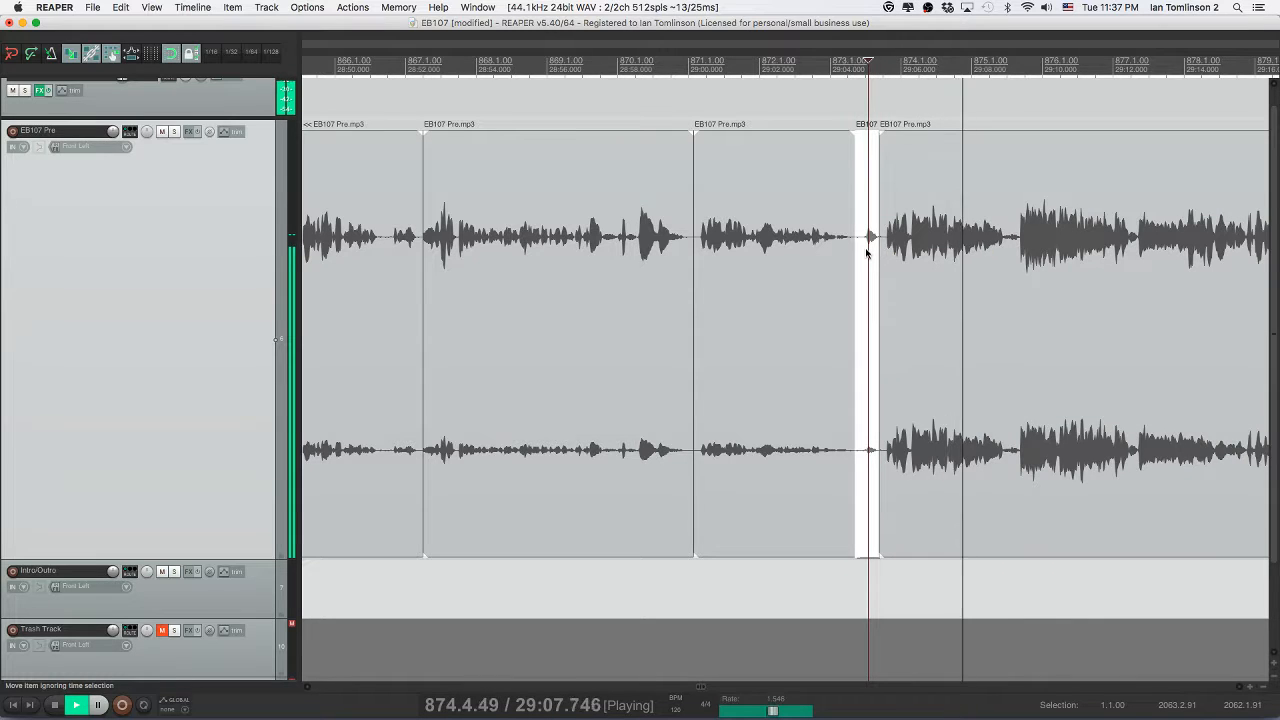
key("Delete")
- Overlap the clips at about 29:04.6 with a short crossfade, replay the join and save the project
left_click(880, 252)
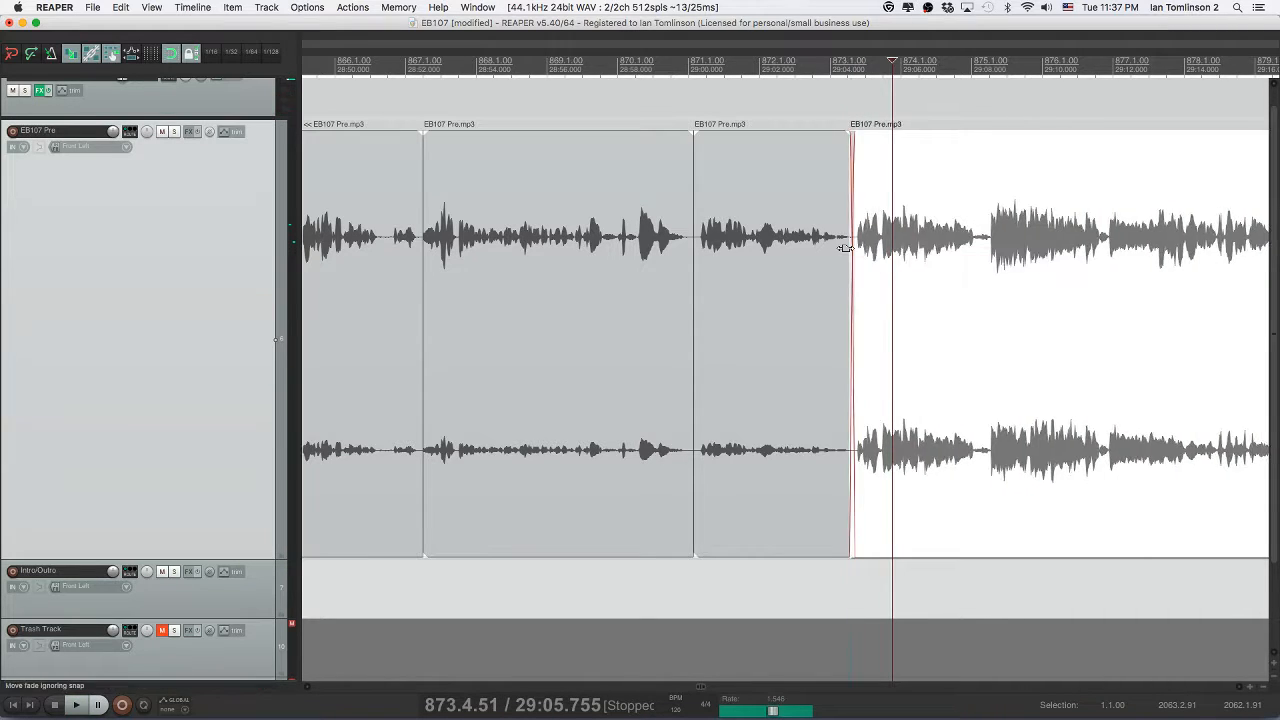
left_click(845, 252)
key("super+s")
scroll(845, 252, "right", 5)
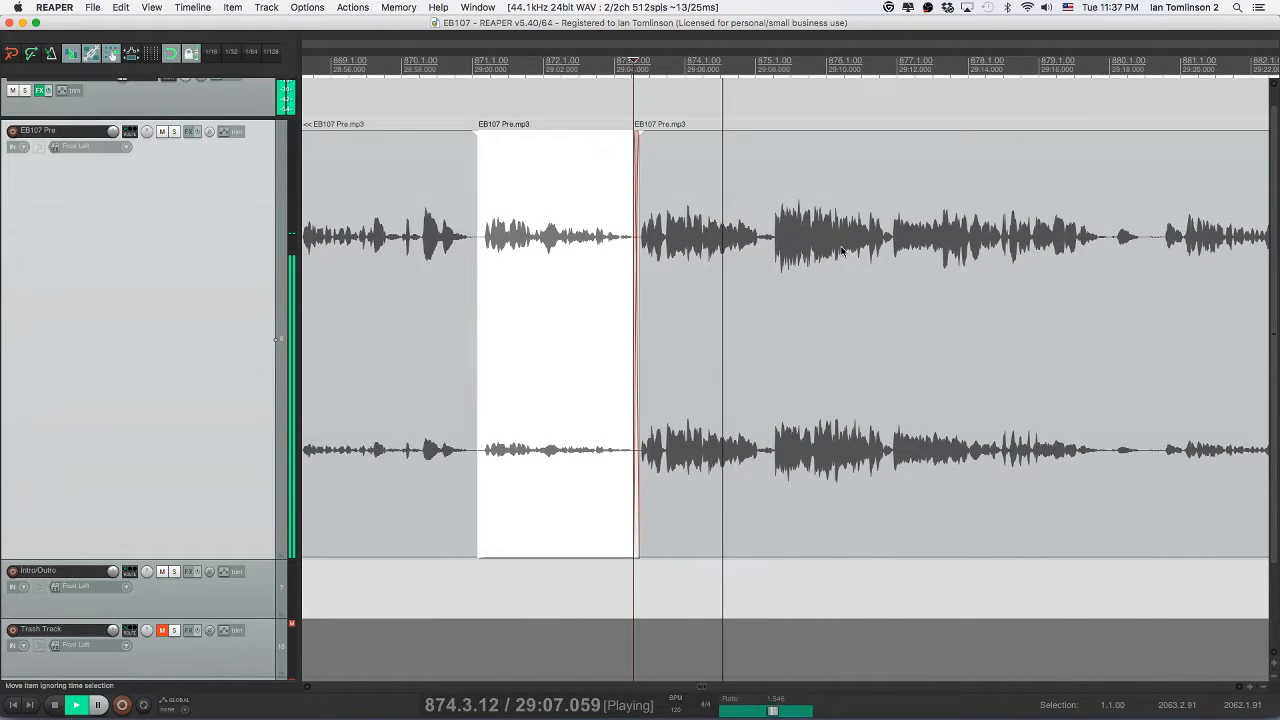
- Cut out the short sound and gap from about 29:08.0 to 29:08.5, replay the join and save the project
left_click(758, 243)
key("s")
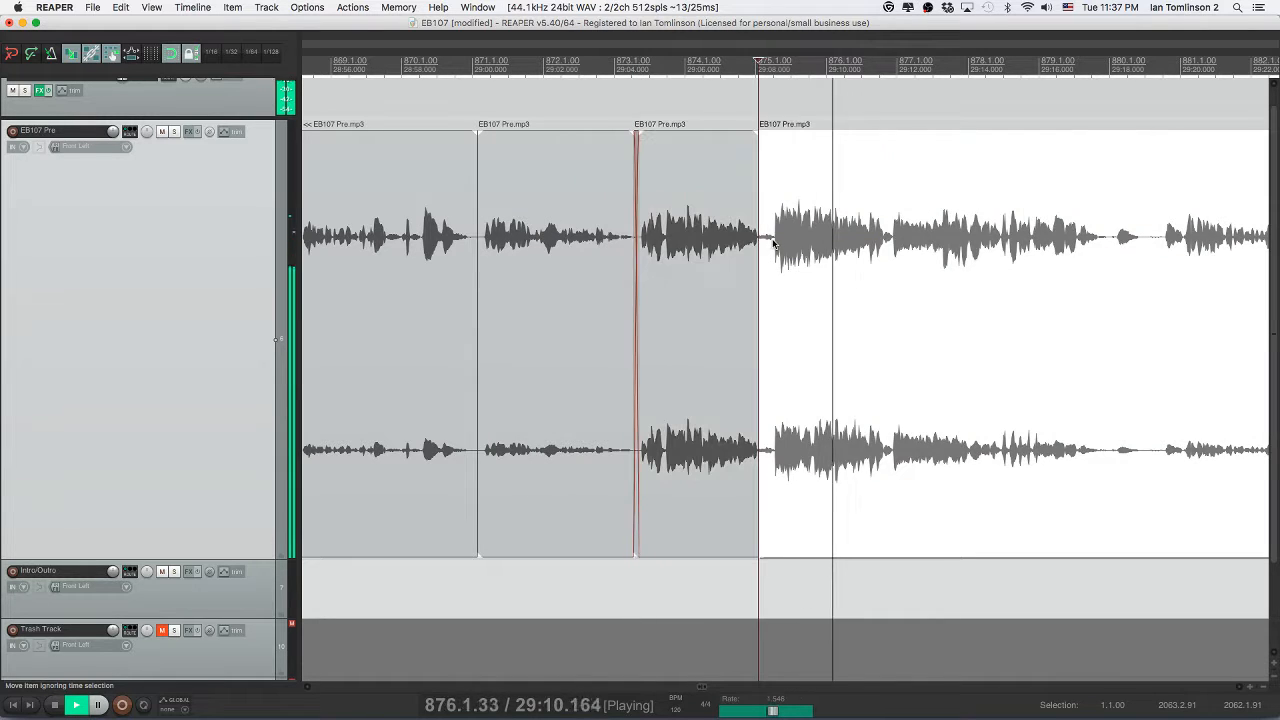
left_click(774, 243)
key("s")
left_click(767, 243)
key("Delete")
left_click(767, 243)
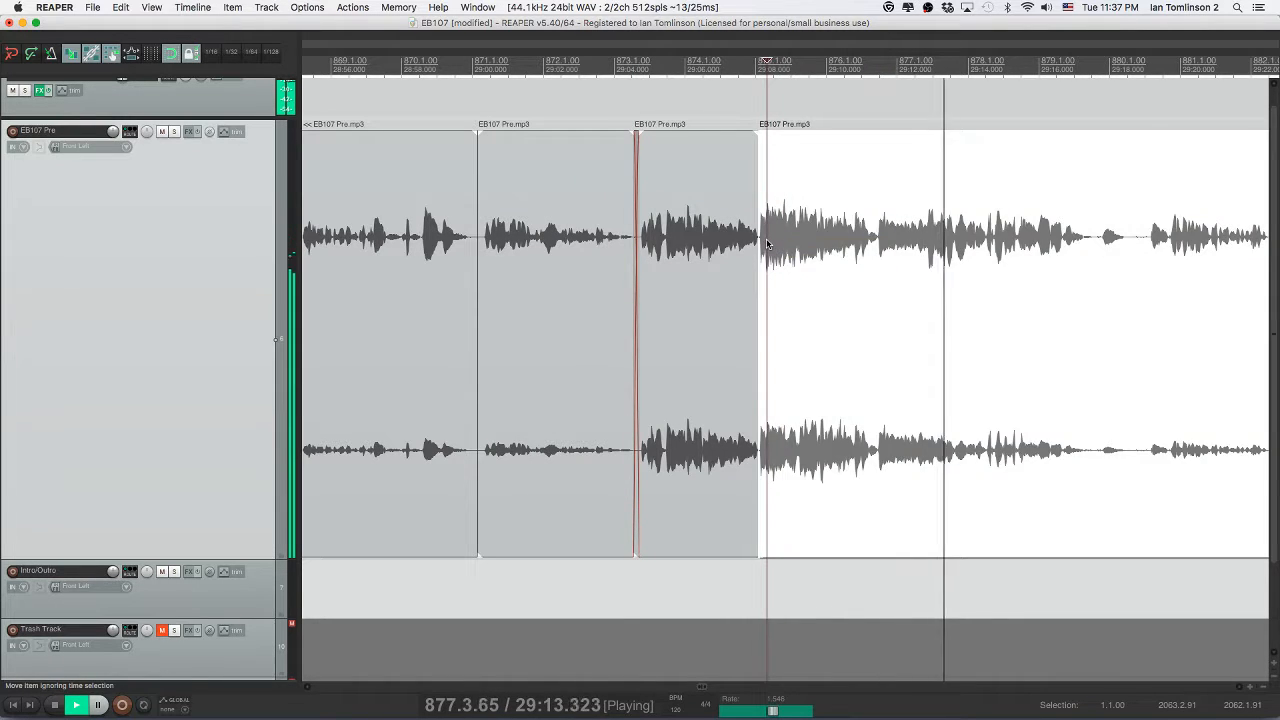
left_click(735, 245)
key("super+s")
scroll(735, 245, "right", 3)
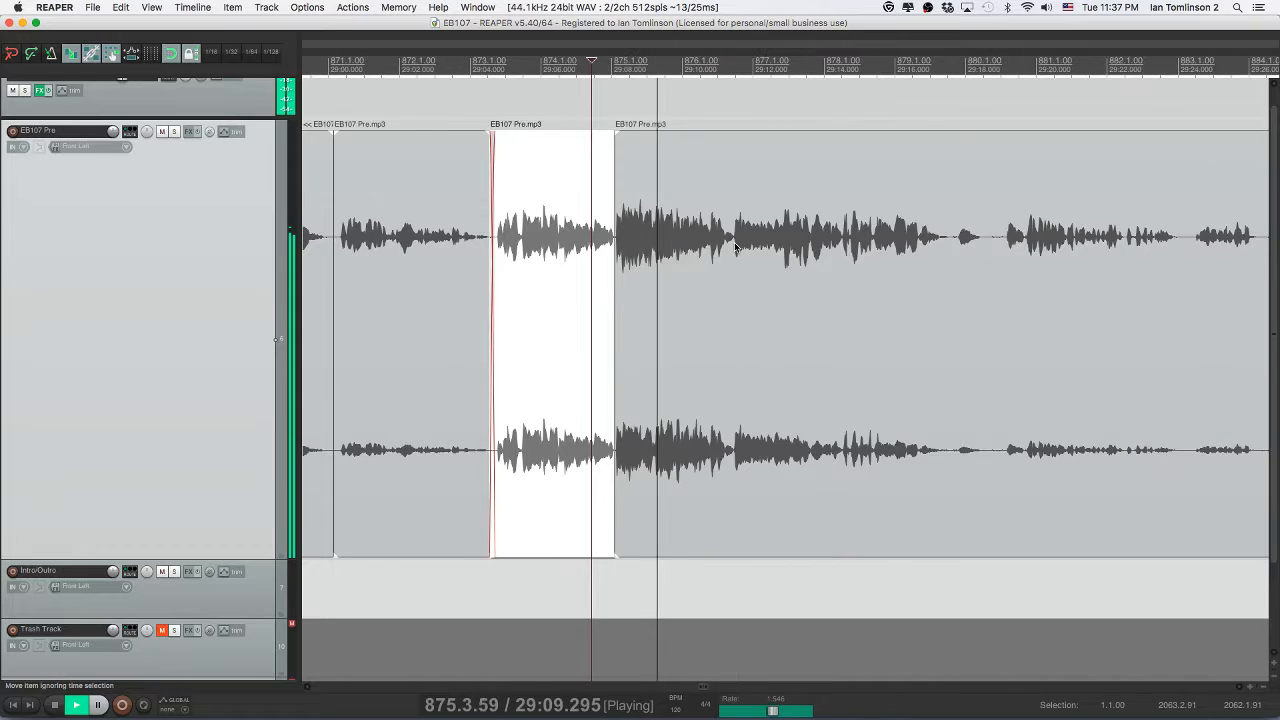
- Cut out the filler sound and pause from about 29:17.6 to 29:18.9, play on from about 29:22 and save the project
left_click(940, 238)
scroll(895, 245, "right", 4)
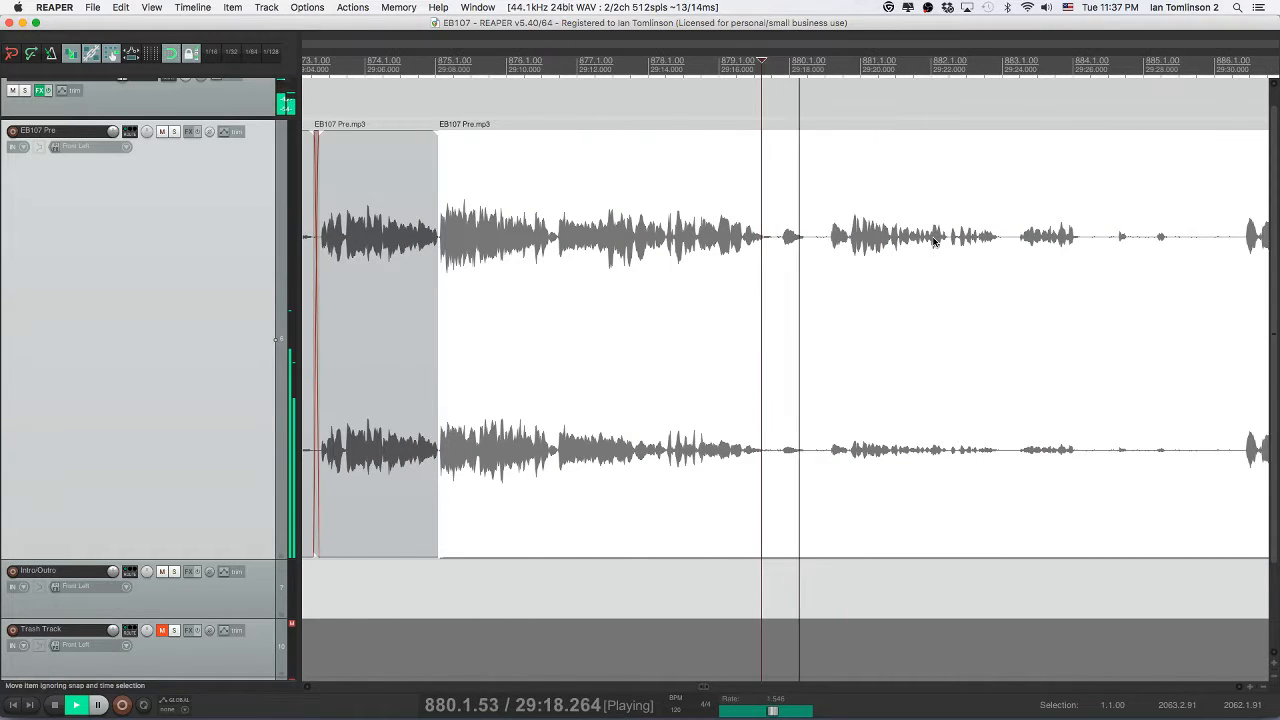
left_click(775, 244)
key("s")
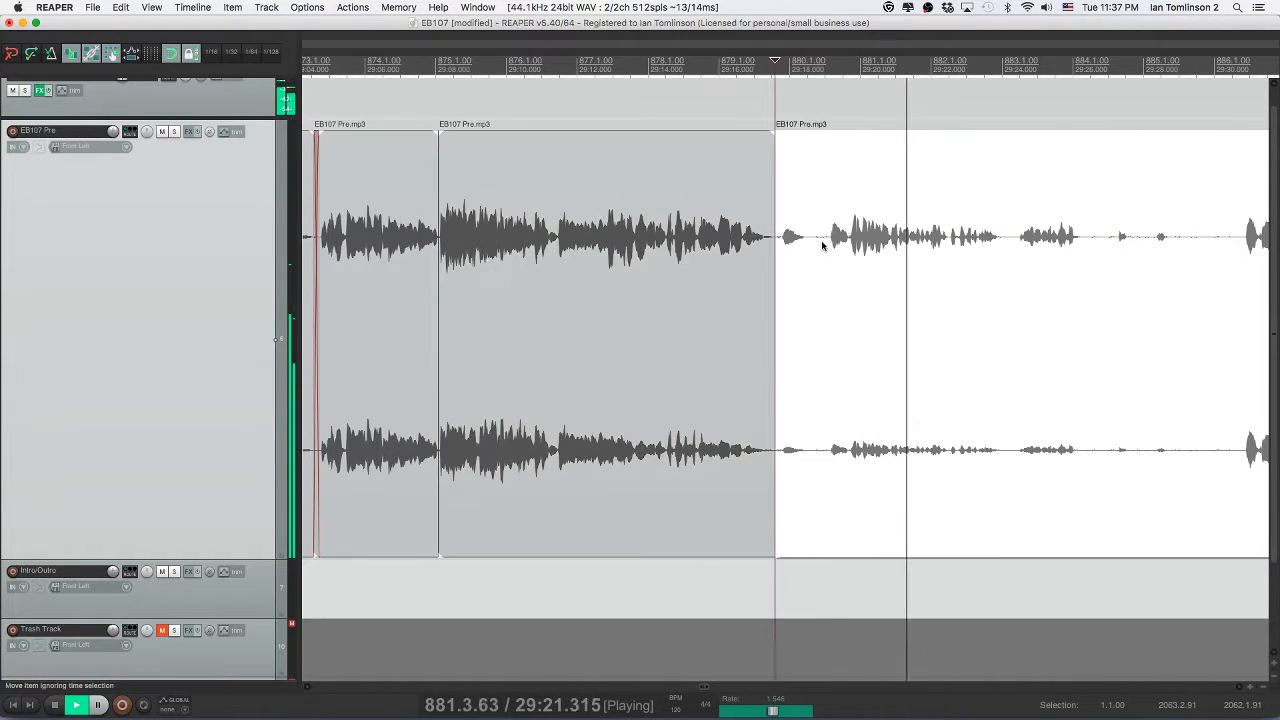
left_click(822, 246)
key("s")
left_click(802, 246)
key("Delete")
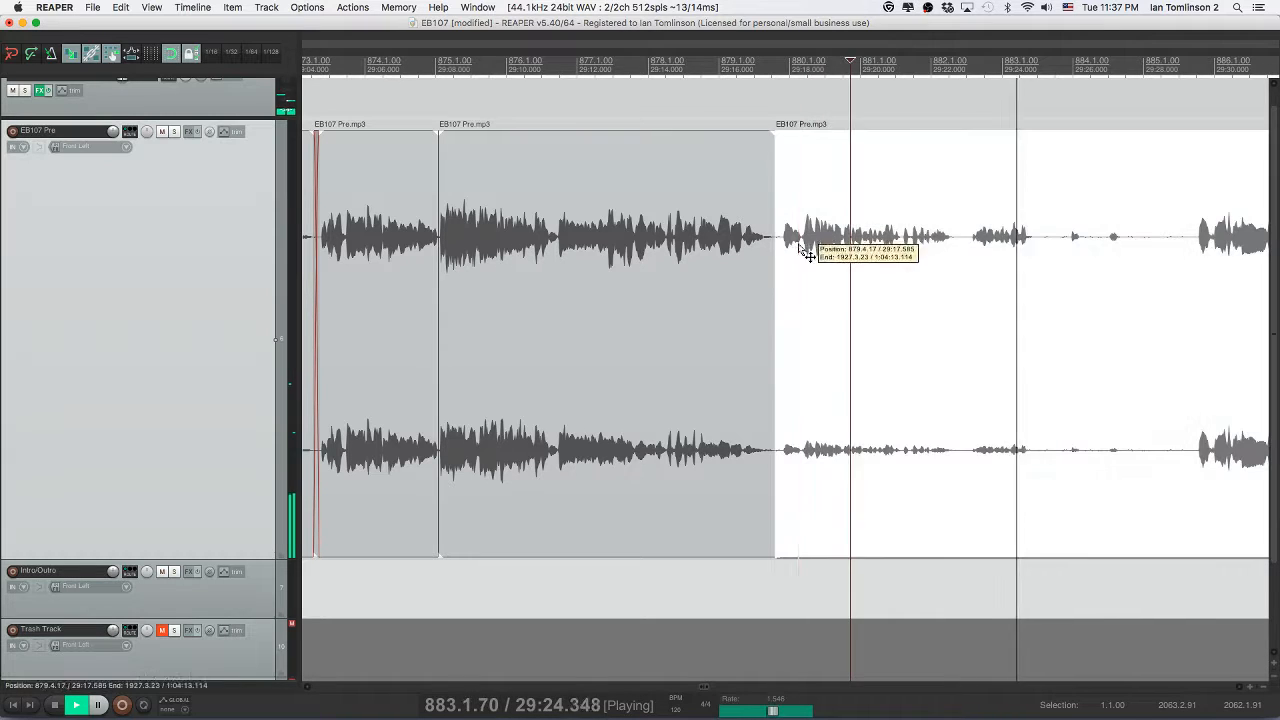
left_click(692, 253)
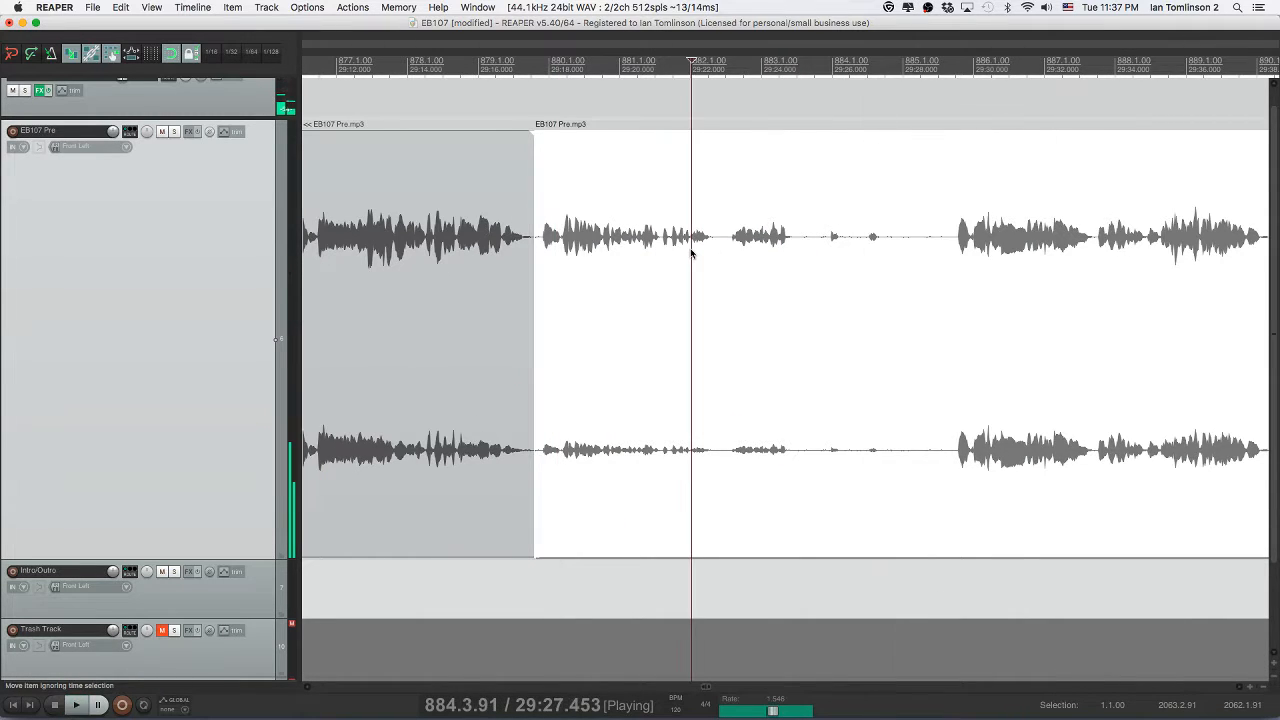
key("space")
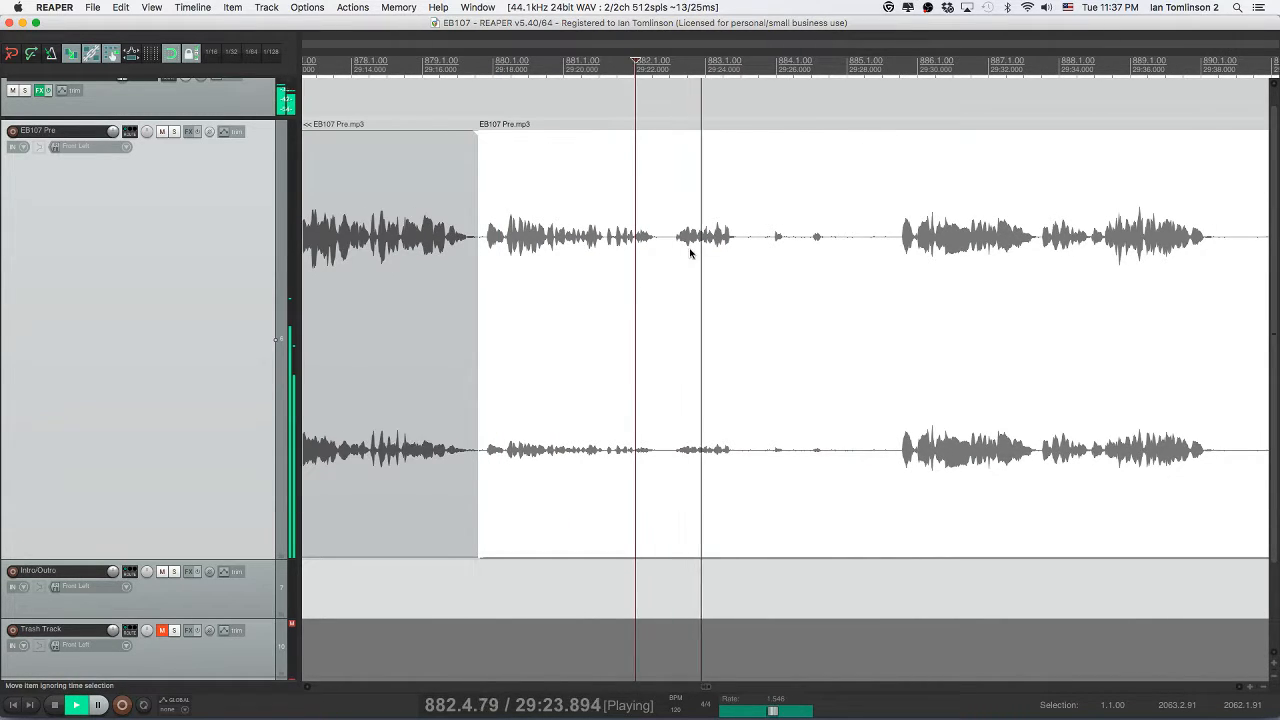
- Remove the long pause and faint noises from about 29:25.0 to 29:29.4, replay the join and save the project
key("s")
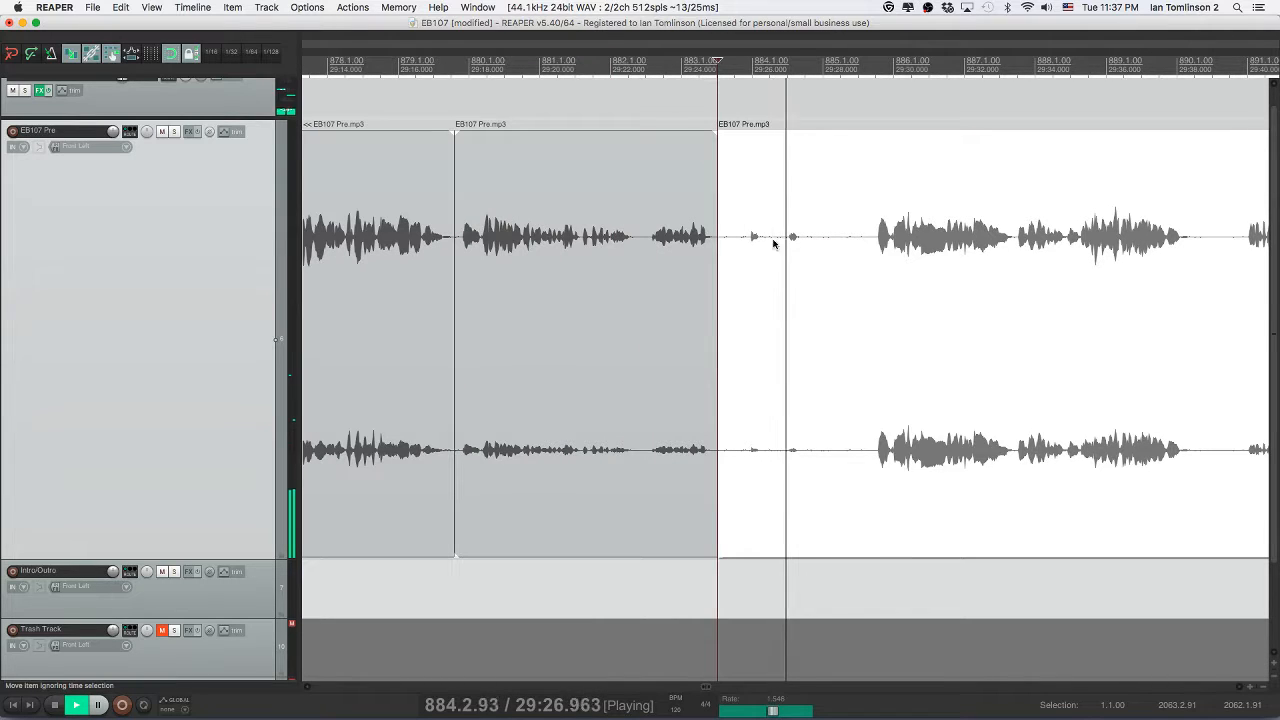
left_click(874, 245)
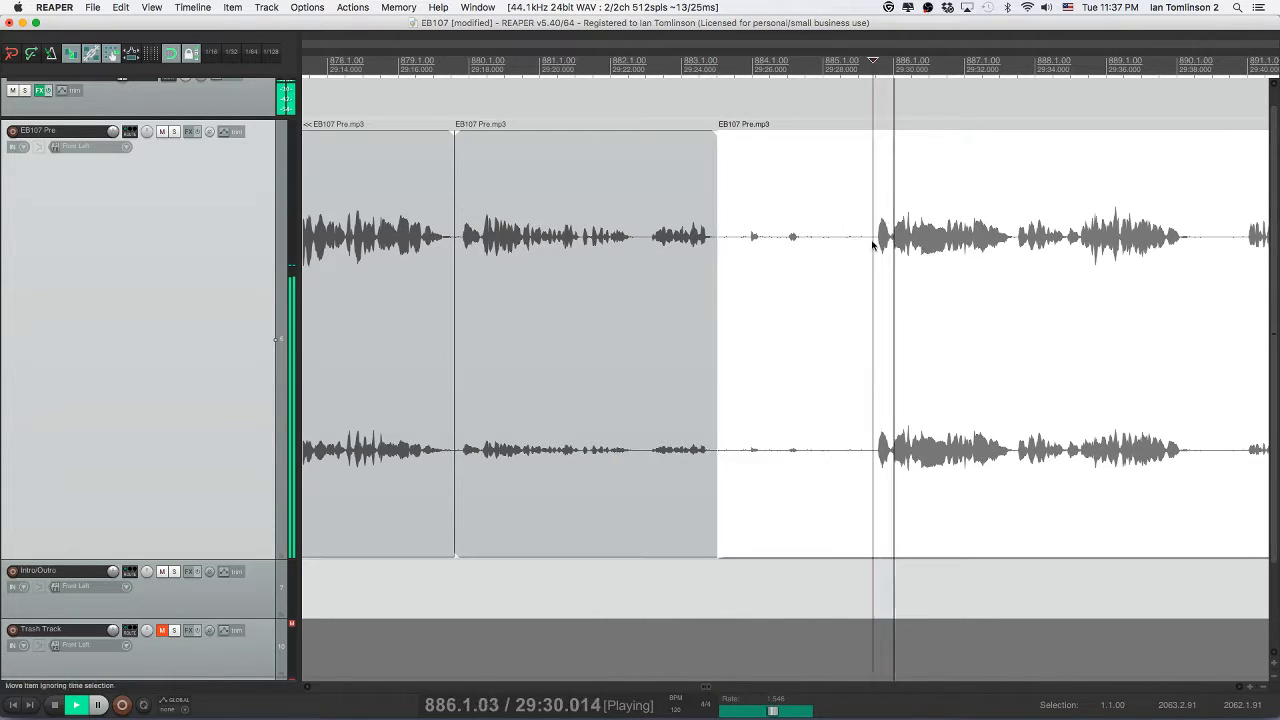
key("s")
left_click(845, 247)
key("Delete")
left_click(667, 254)
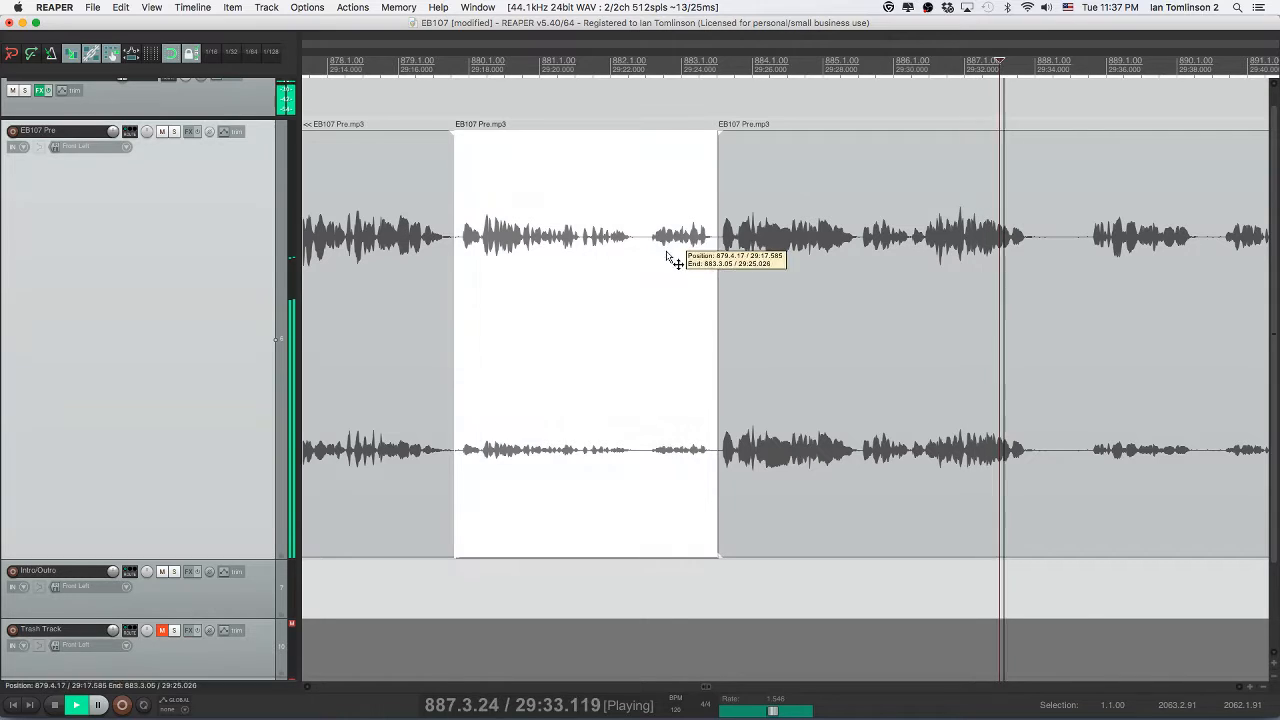
scroll(668, 258, "right", 4)
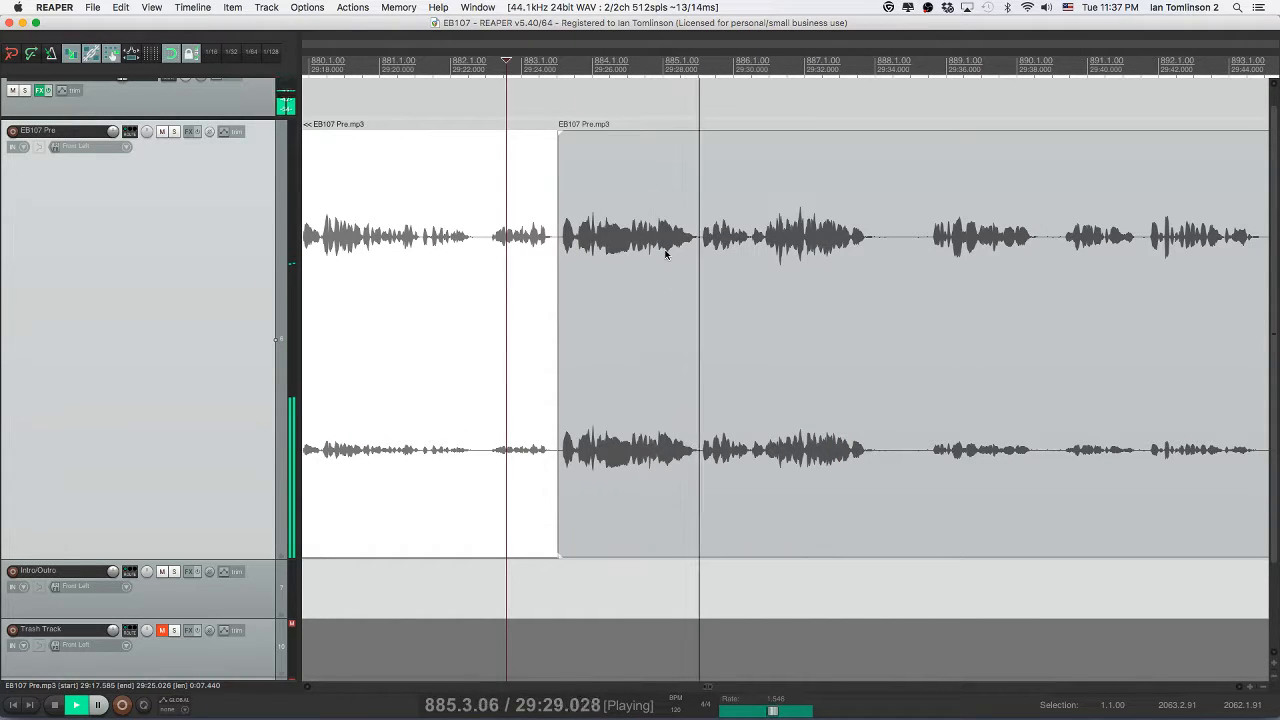
- Listen on to the next pause and cut out the silence from about 29:33.9 to 29:35.6
scroll(665, 254, "right", 6)
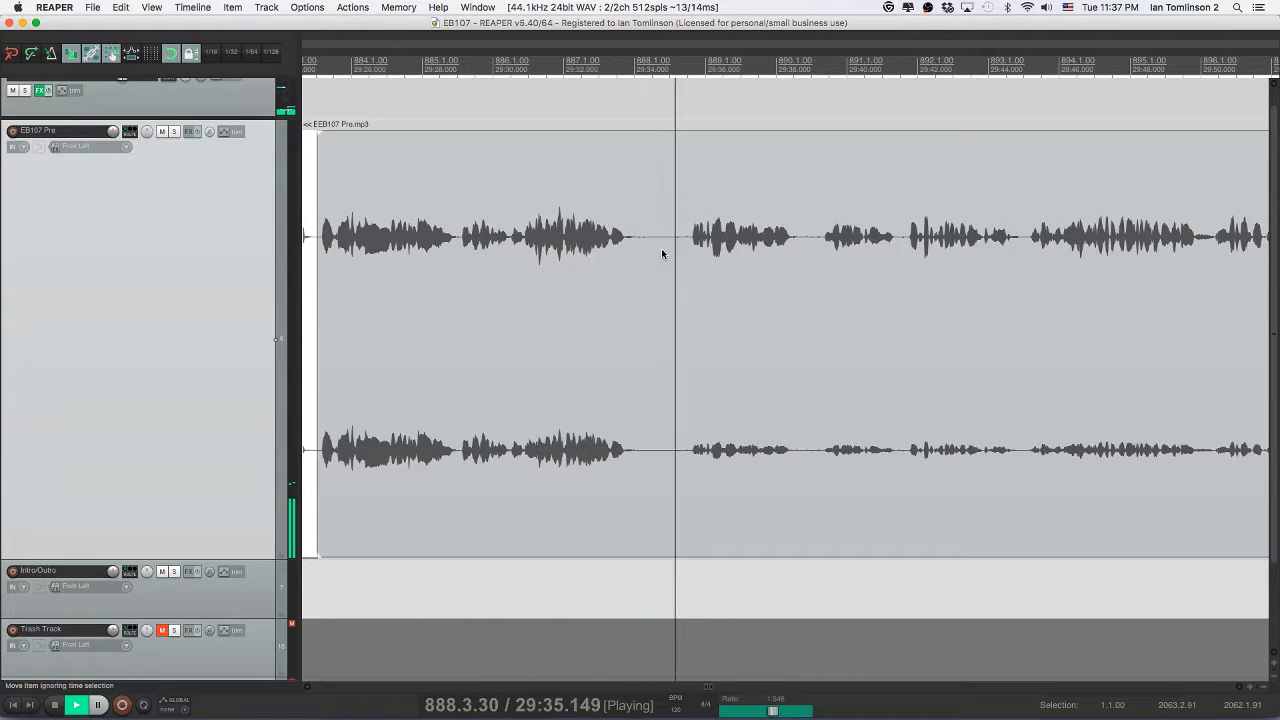
left_click(631, 247)
key("s")
left_click(690, 250)
left_click(669, 250)
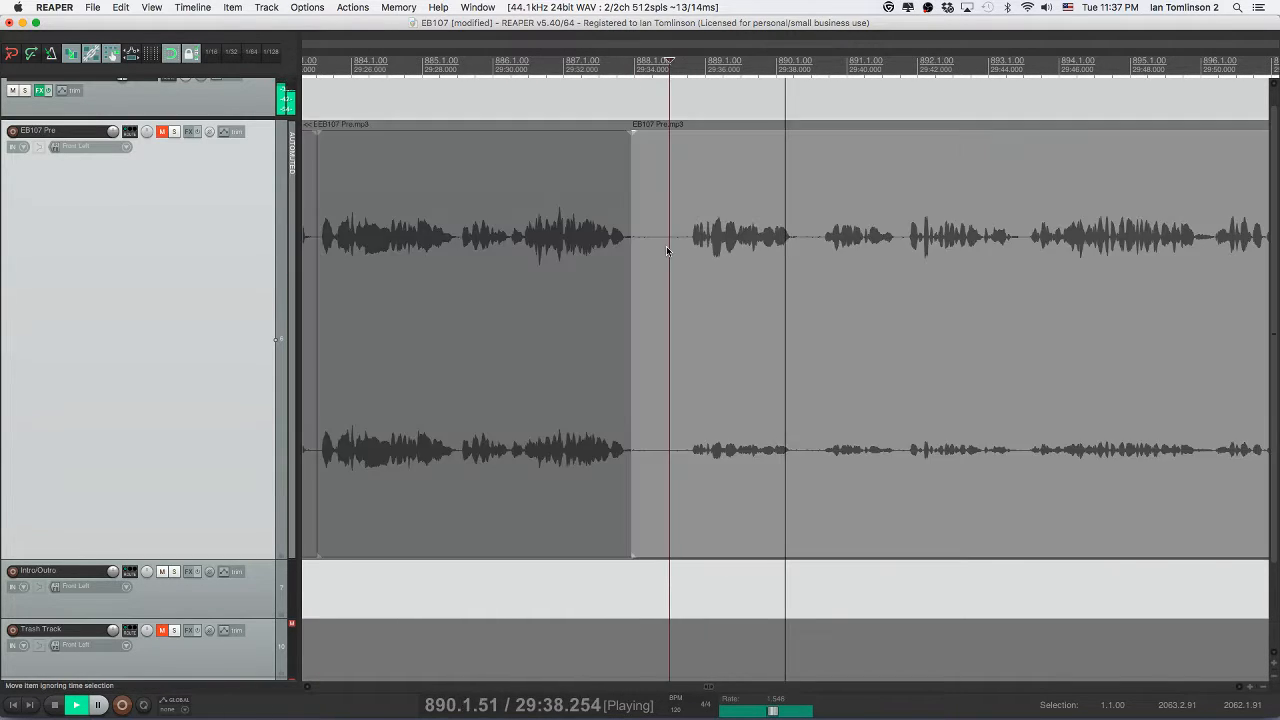
left_click(690, 250)
key("s")
left_click(668, 249)
key("Delete")
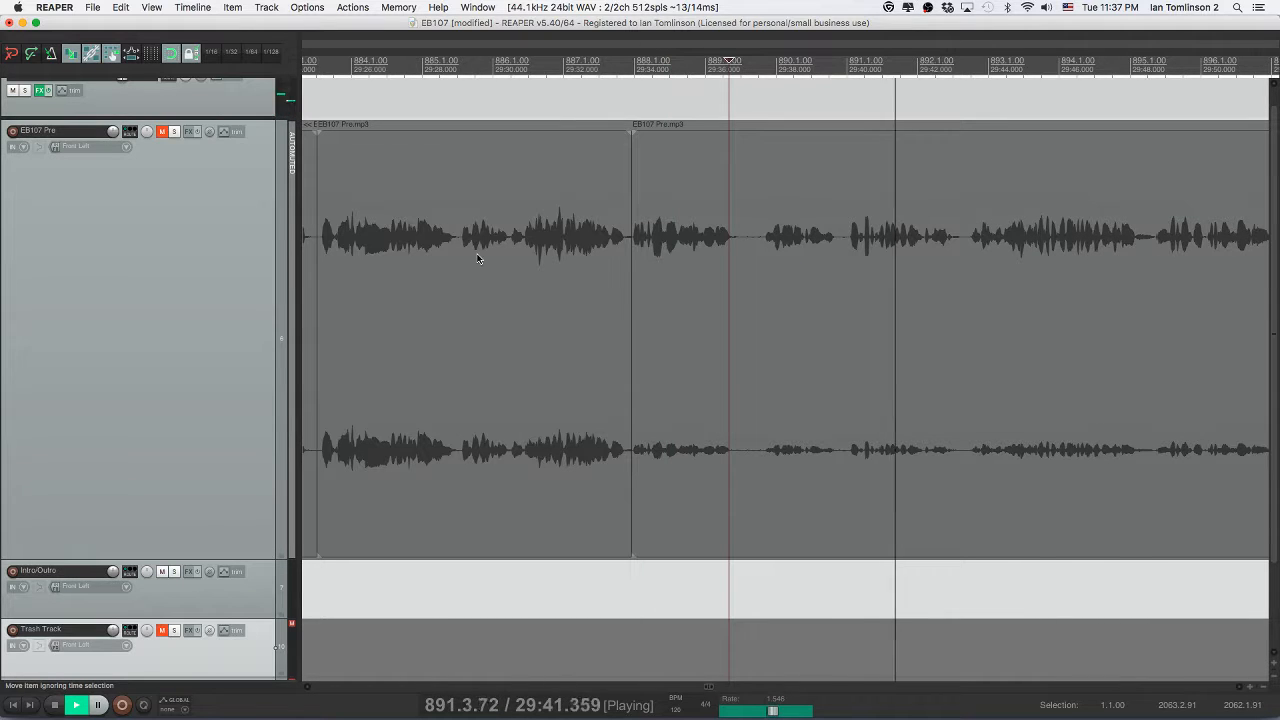
- Unmute the EB107 Pre track, replay the audio from about 29:32 and save the project
left_click(162, 131)
left_click(563, 250)
key("space")
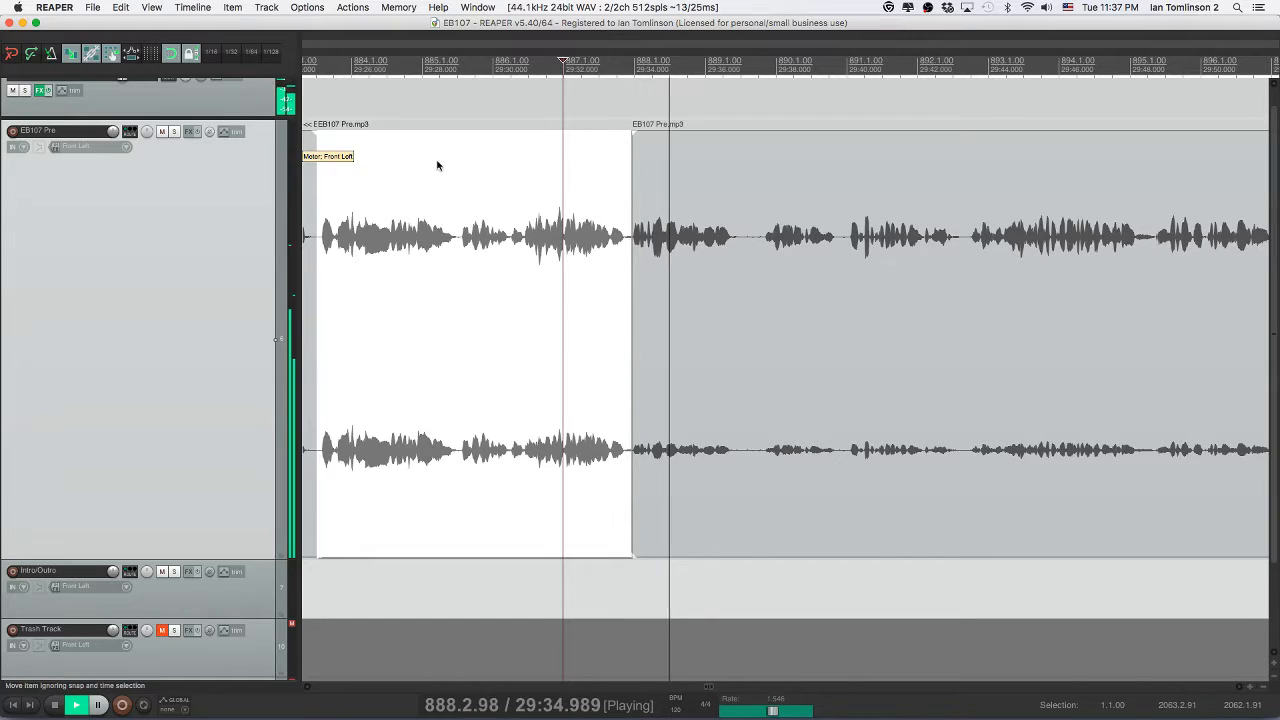
scroll(437, 165, "right", 5)
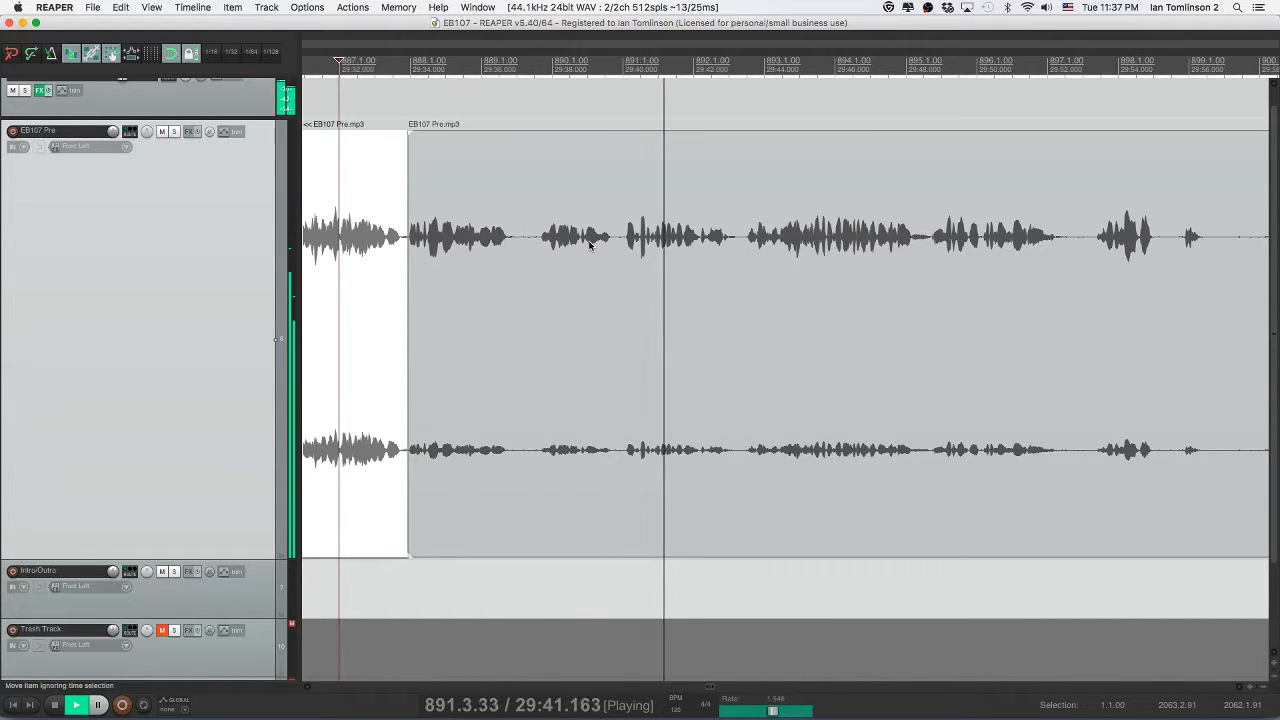
- Cut out the short filler sound from about 29:48.1 to 29:49.1, replay the join from about 29:46.8 and save the project
scroll(590, 245, "right", 6)
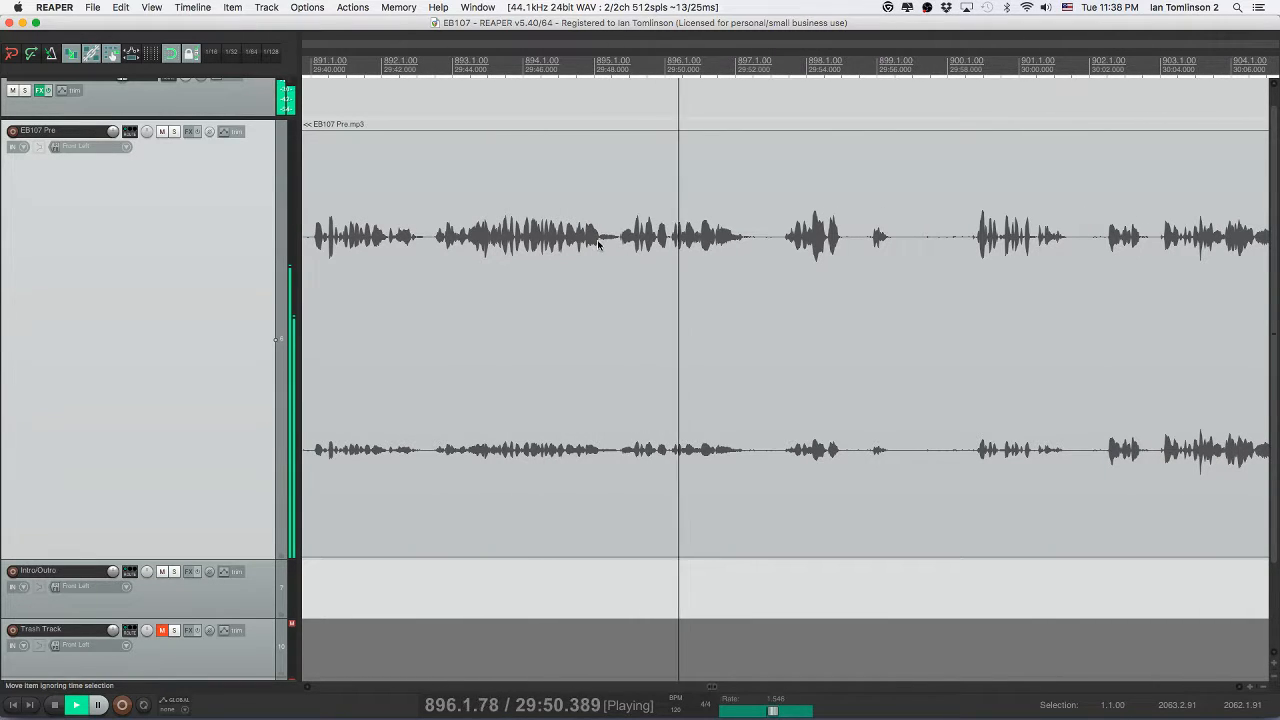
left_click(598, 245)
key("space")
key("s")
left_click(632, 248)
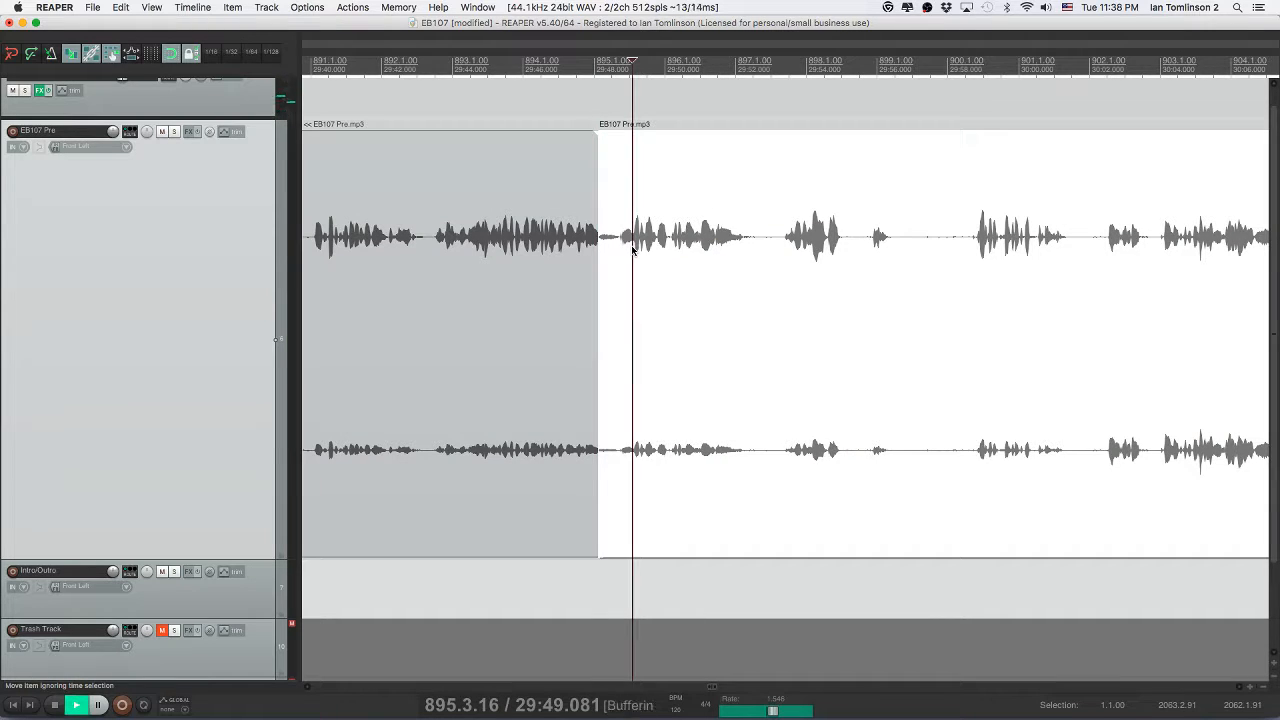
key("s")
left_click(612, 250)
key("Delete")
left_click(553, 248)
key("space")
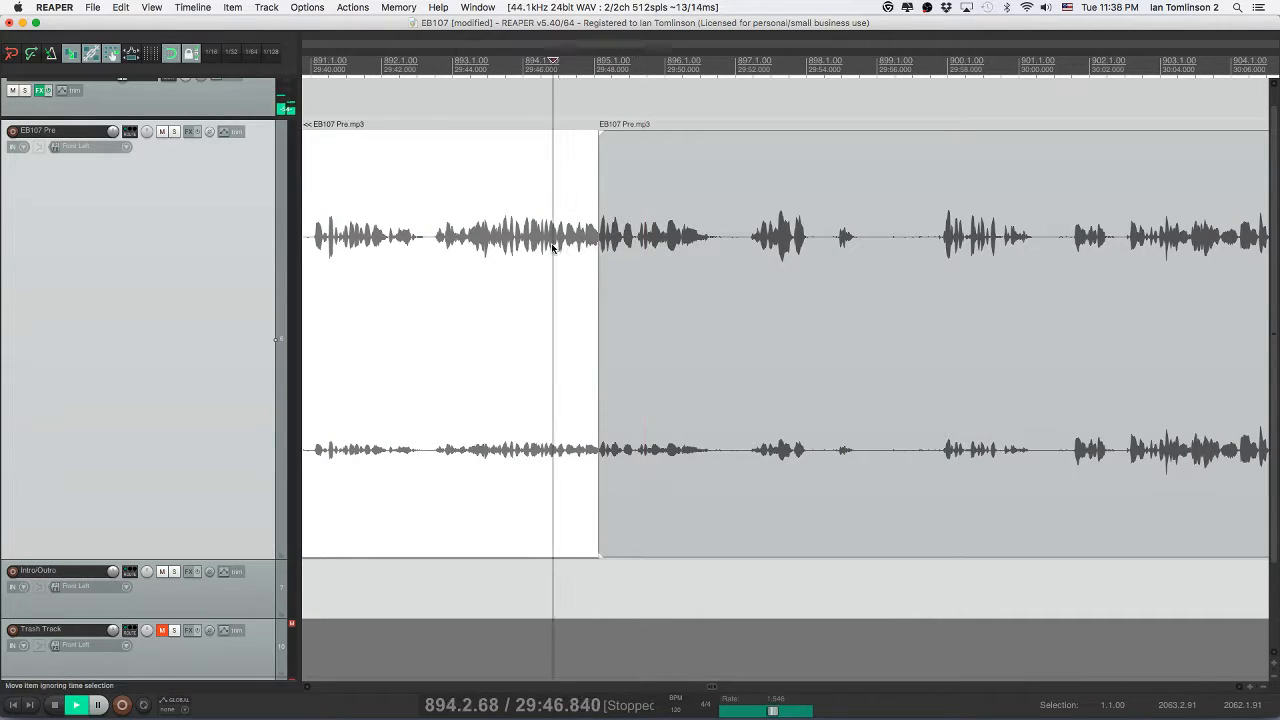
key("super+s")
scroll(641, 263, "right", 2)
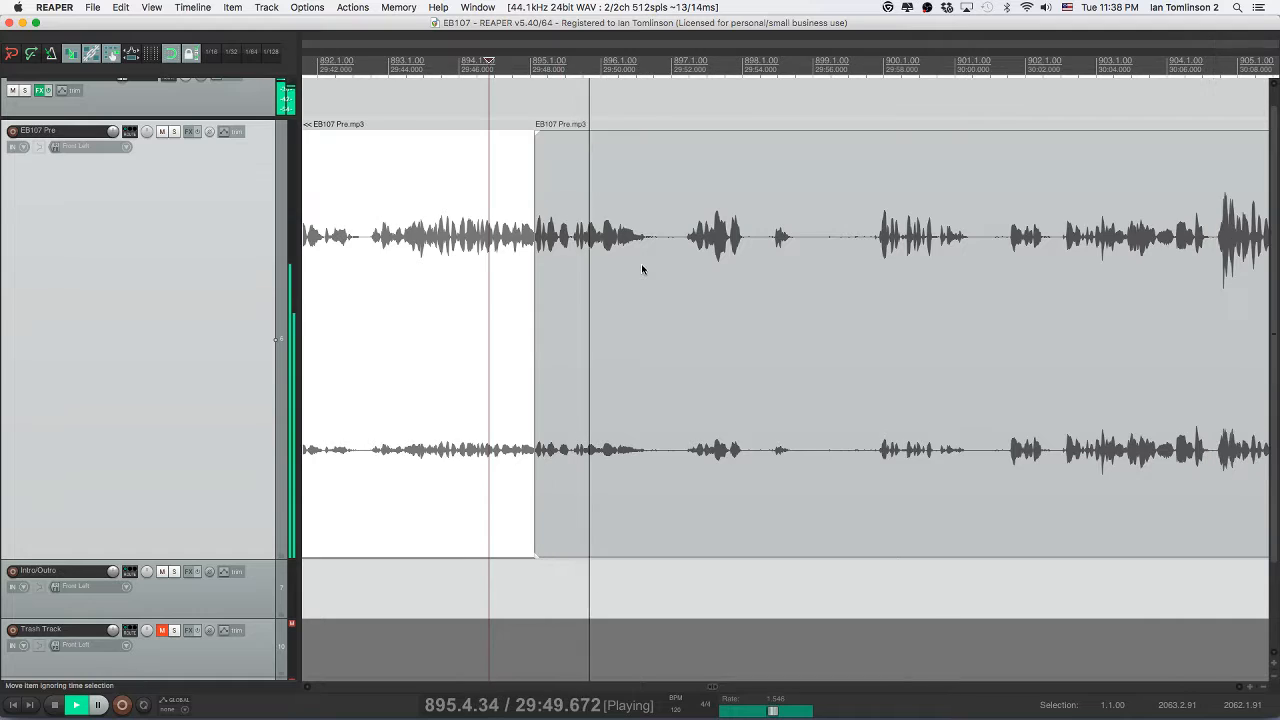
- Cut out the silent gap from about 29:51.3 to 29:52.4, replay from about 29:50.4 and save the project
left_click(647, 243)
key("s")
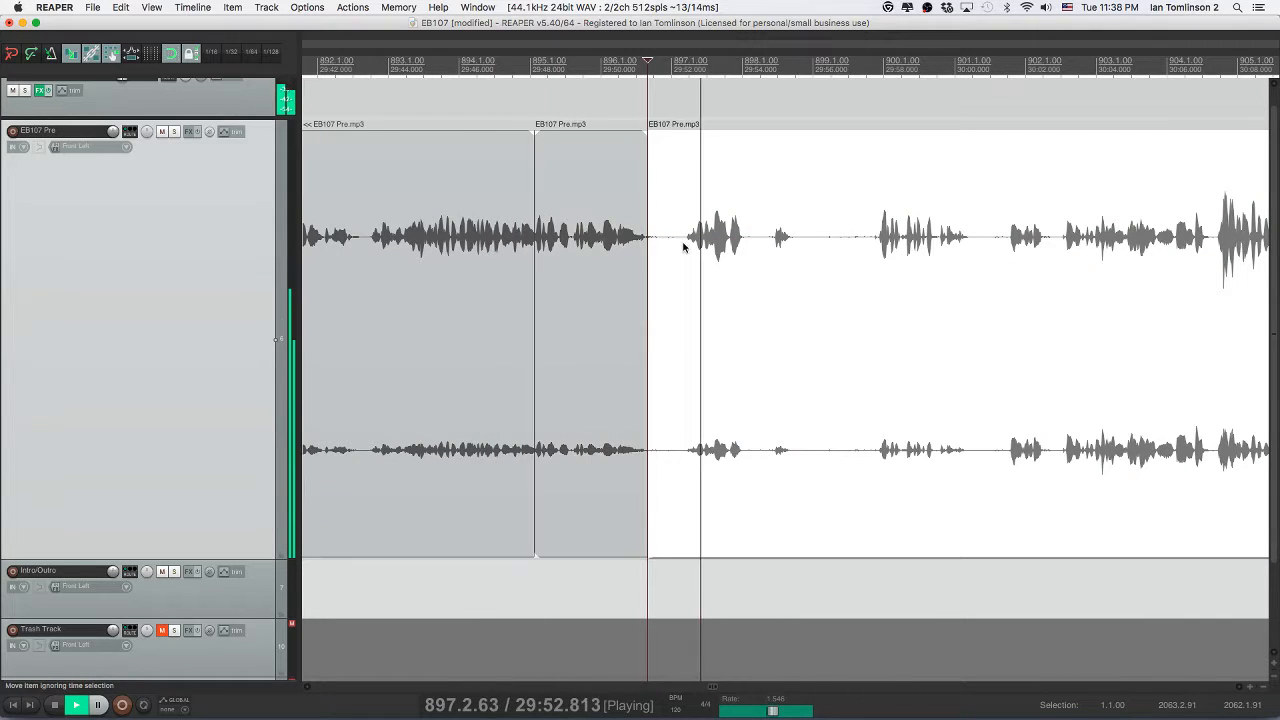
key("s")
left_click(668, 246)
key("Delete")
left_click(614, 245)
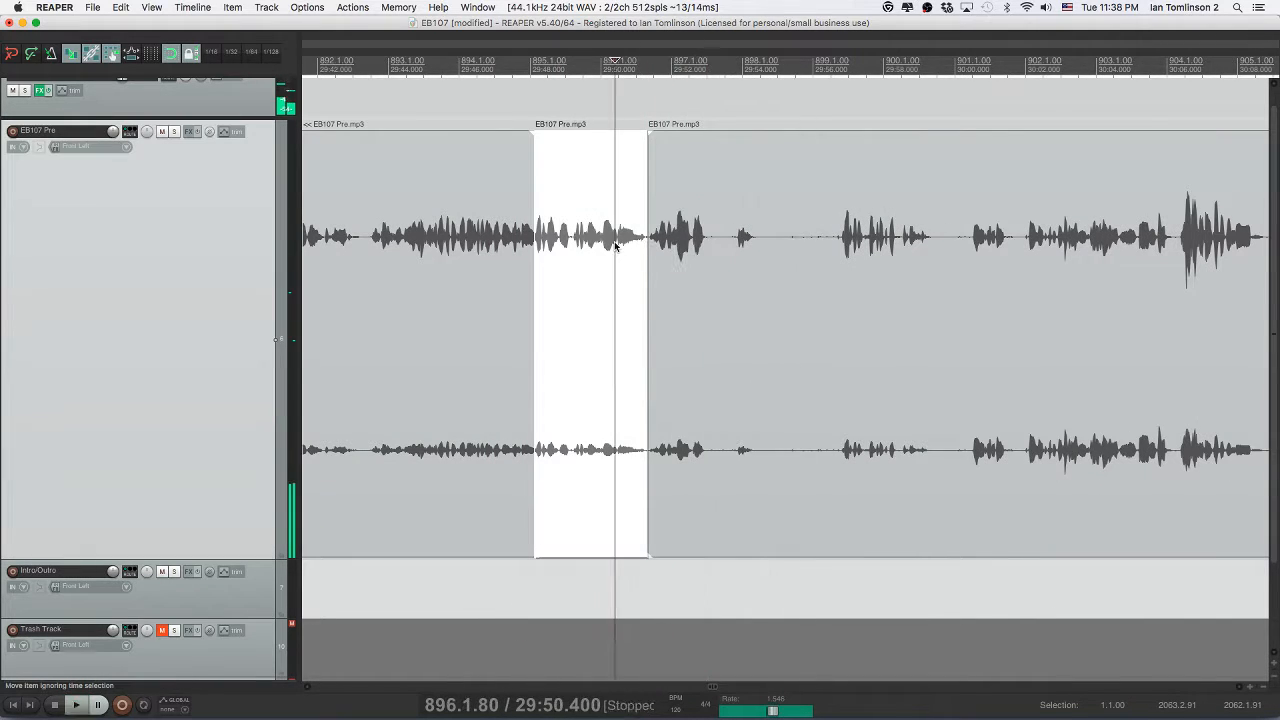
key("super+s")
- Delete the short sound and long pause from about 29:53.0 to 29:56.7, replay the join and save the project
left_click(711, 245)
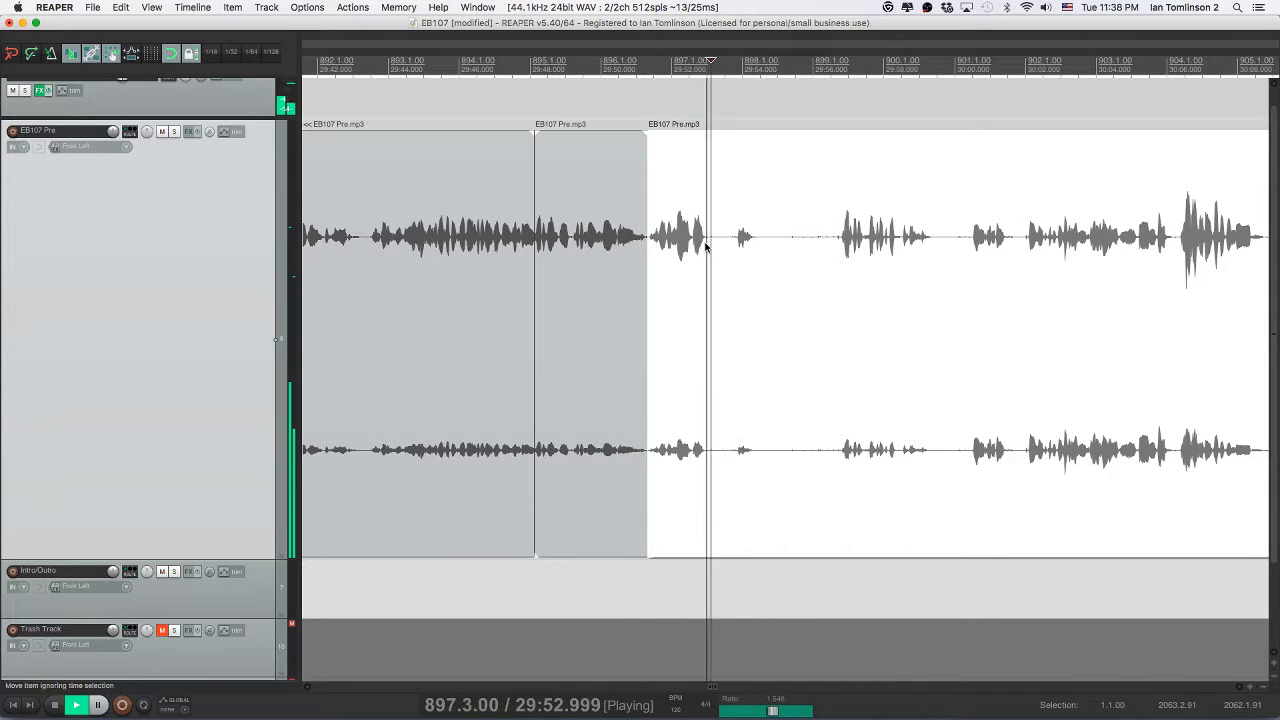
key("s")
left_click(790, 257)
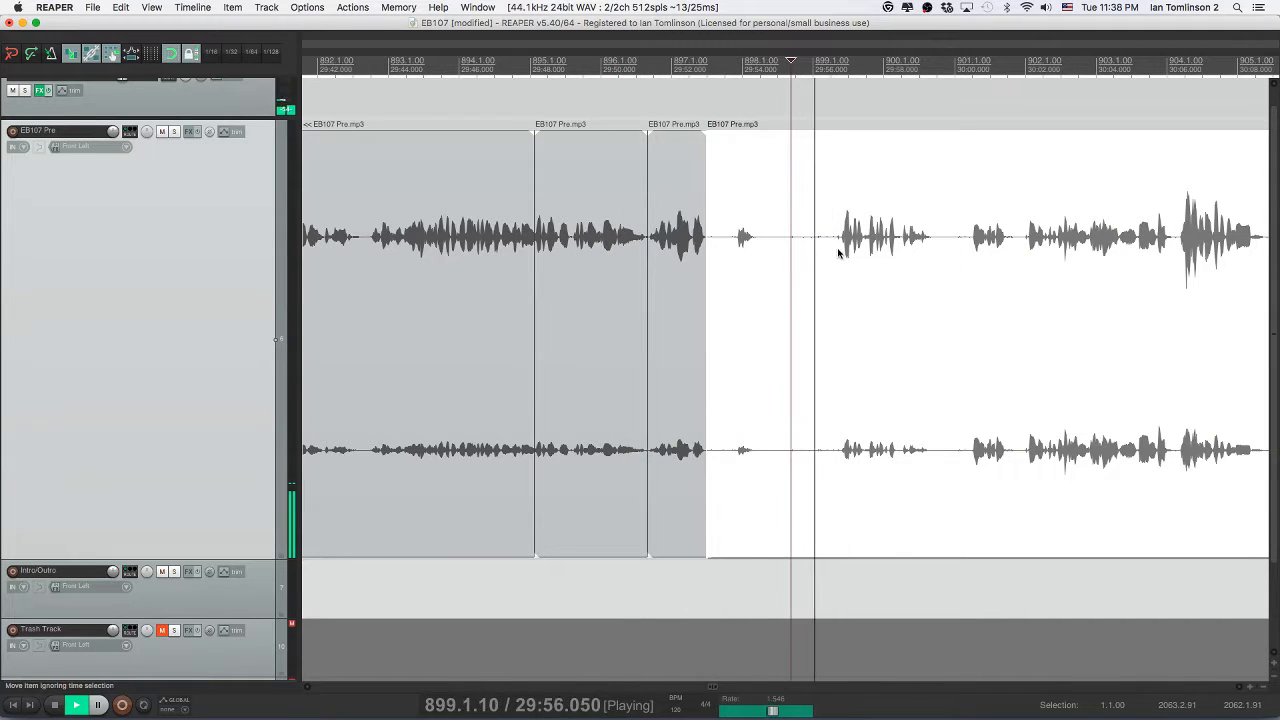
key("s")
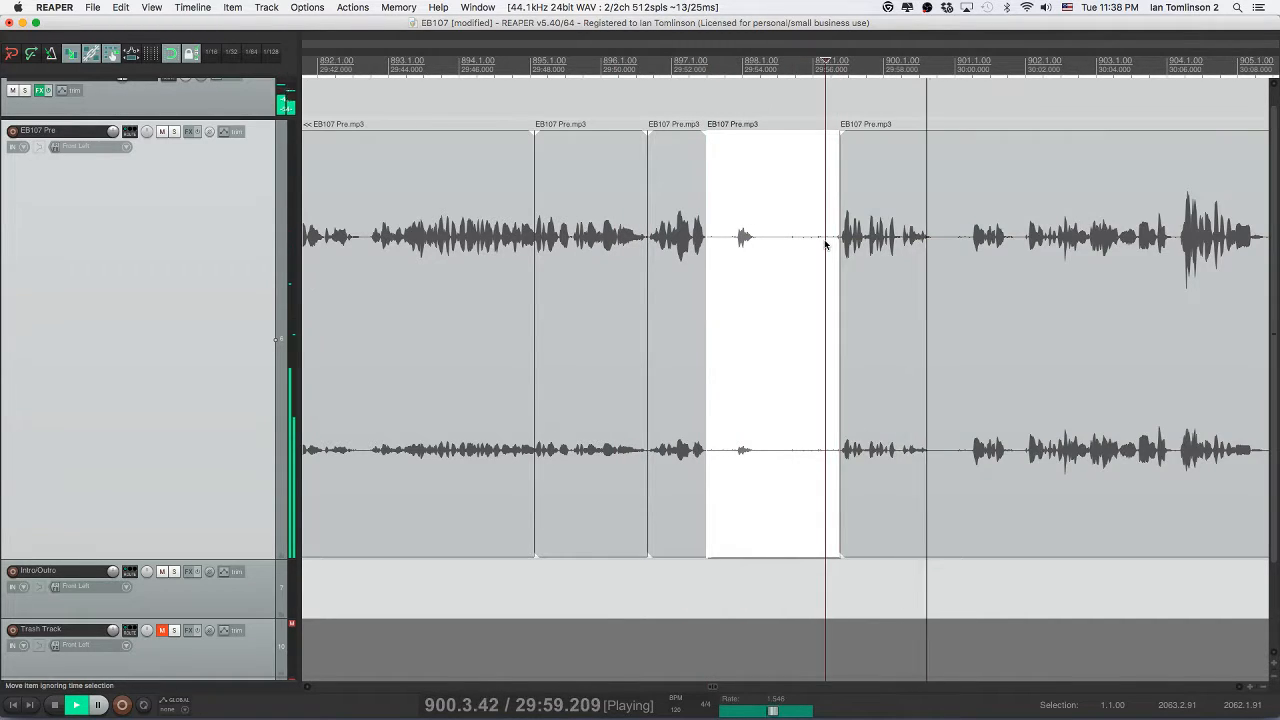
key("Delete")
left_click(669, 238)
key("super+s")
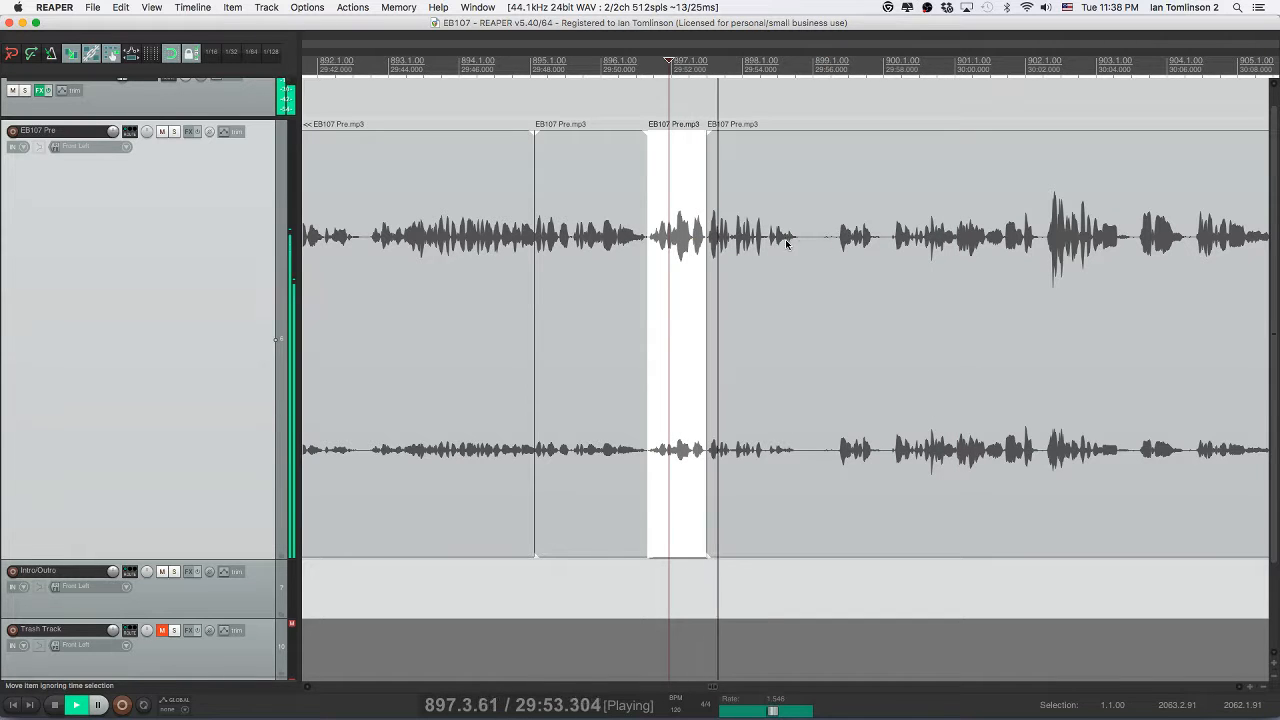
scroll(760, 245, "right", 3)
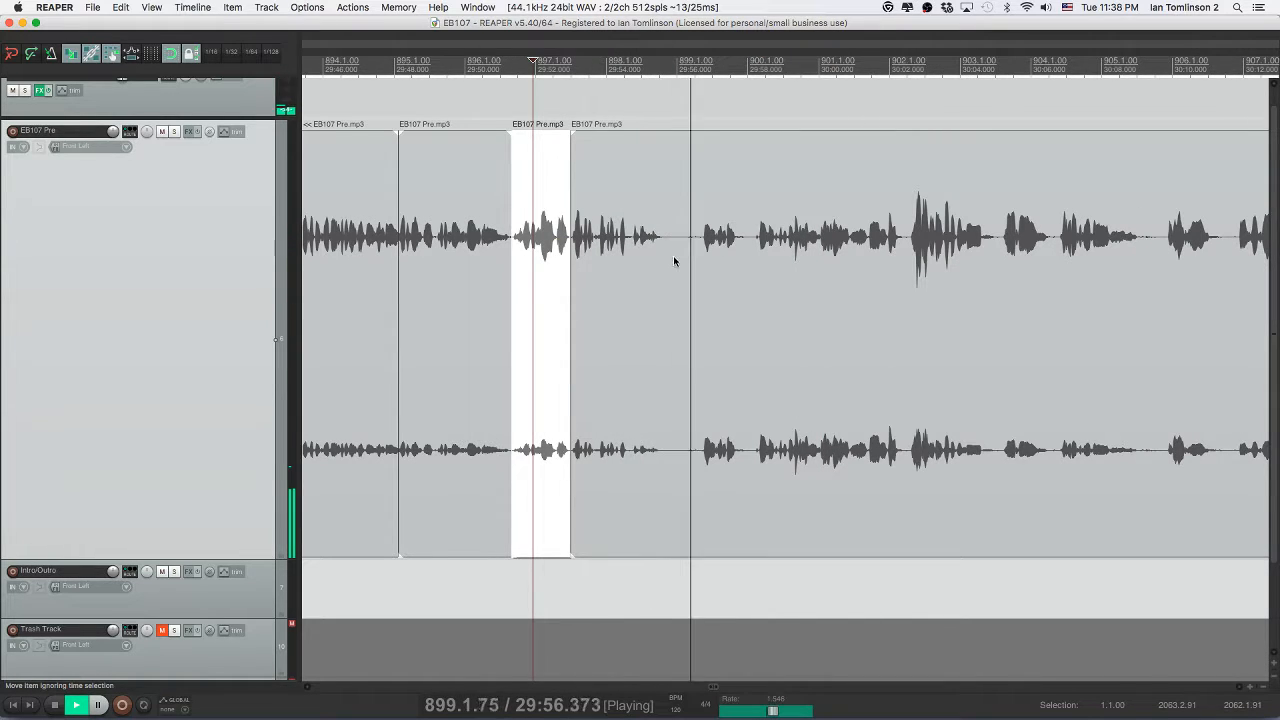
- Cut out the silence from about 29:55.7 to 29:56.7, replay the join and save the project
left_click(668, 243)
key("s")
left_click(703, 246)
key("s")
left_click(688, 247)
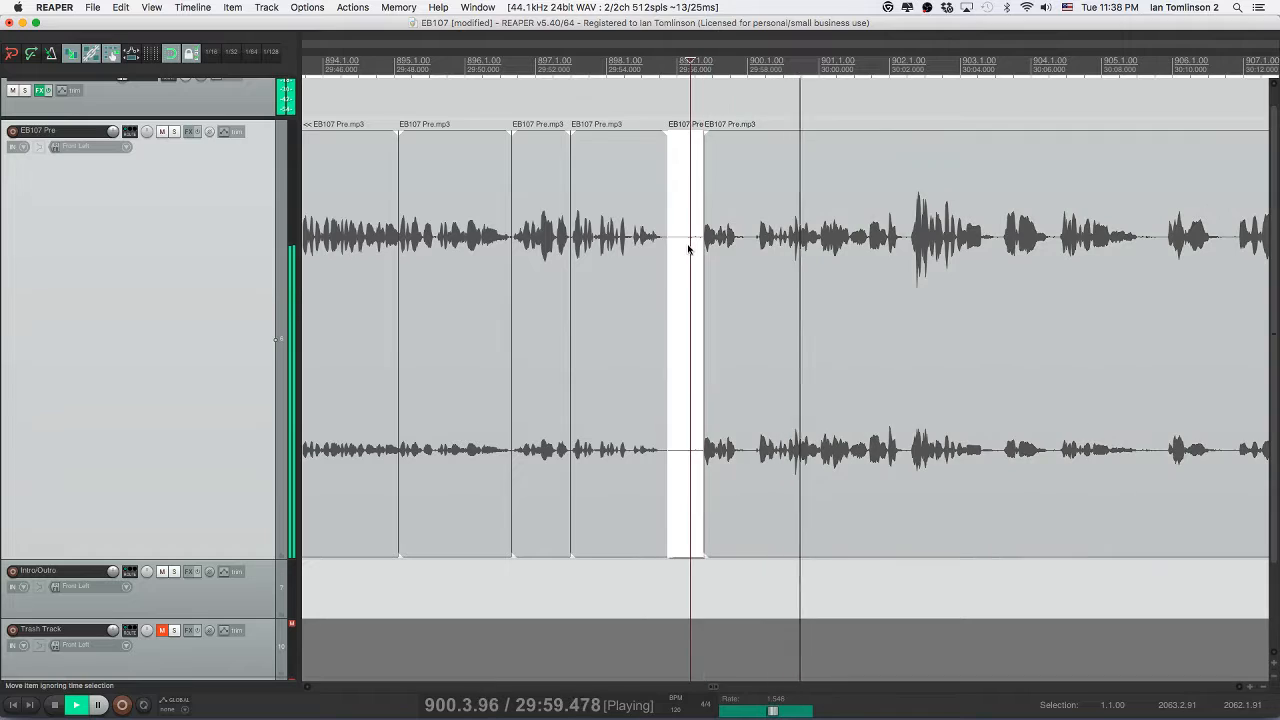
key("Delete")
left_click(645, 250)
scroll(640, 245, "right", 3)
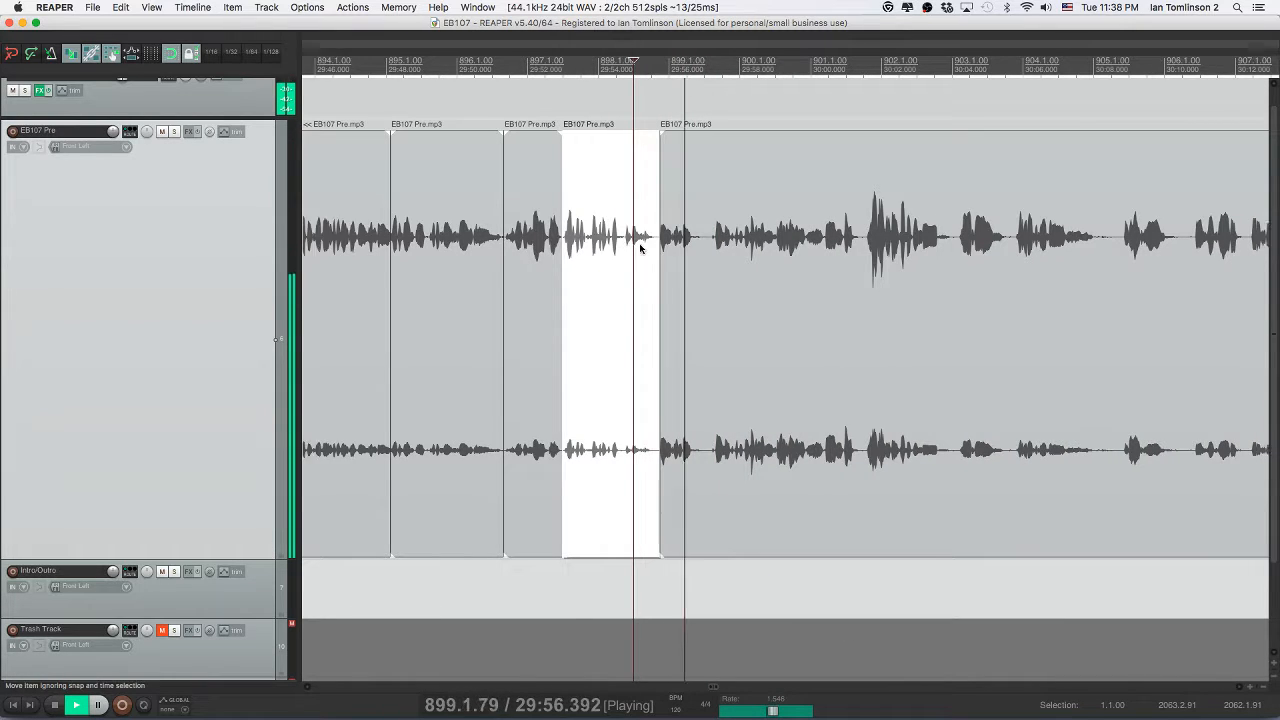
scroll(641, 245, "right", 1)
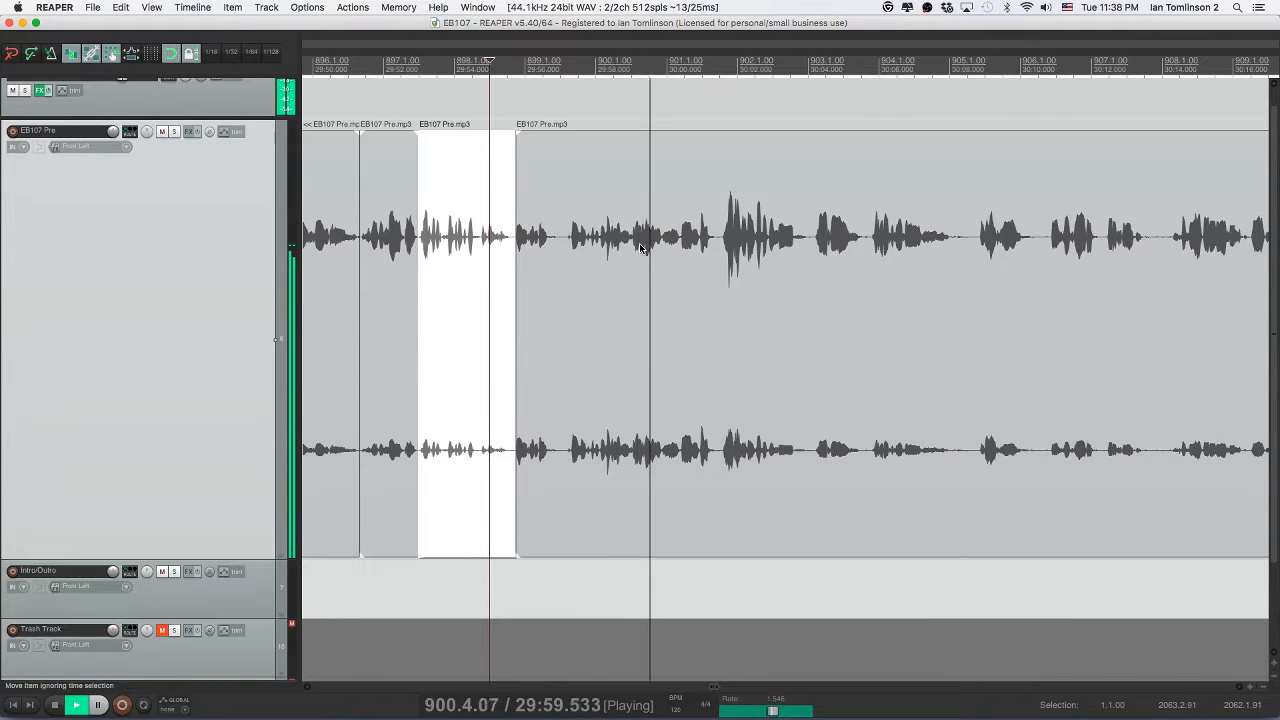
- Cut out the unwanted phrase from about 29:59.8 to 30:01.5, replay the join and save the project
left_click(663, 245)
key("s")
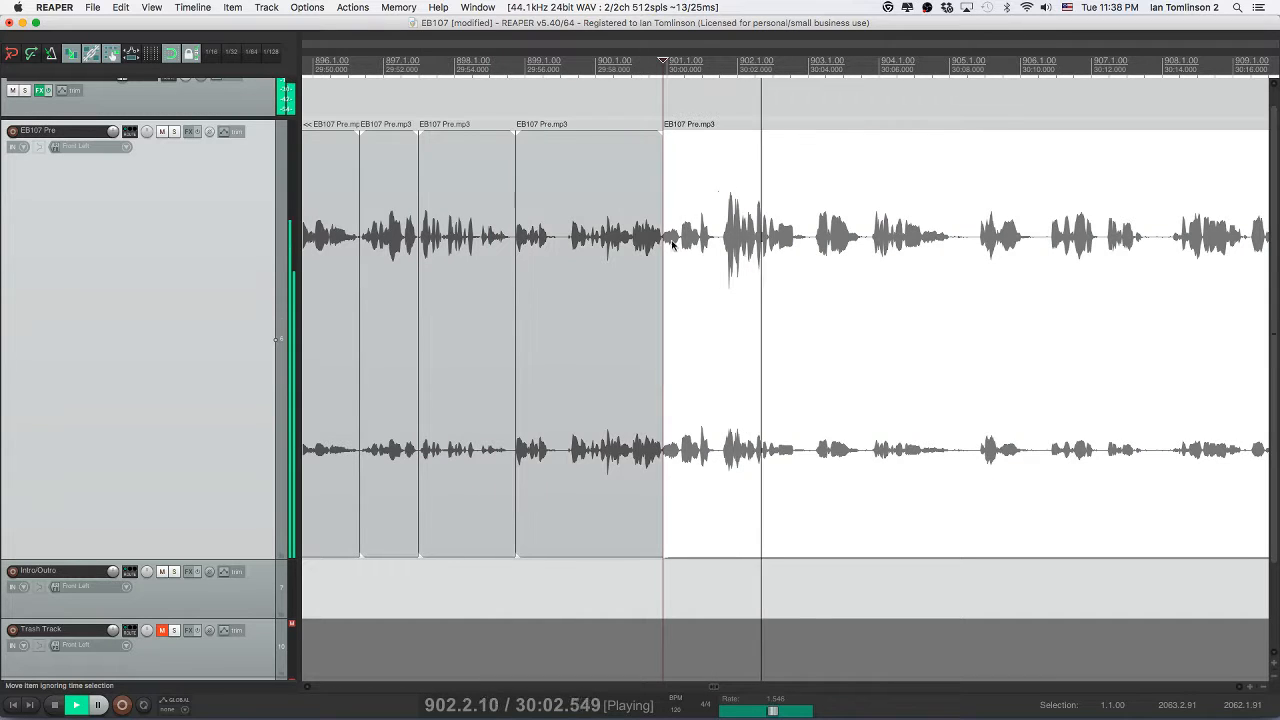
left_click(721, 240)
key("s")
left_click(694, 246)
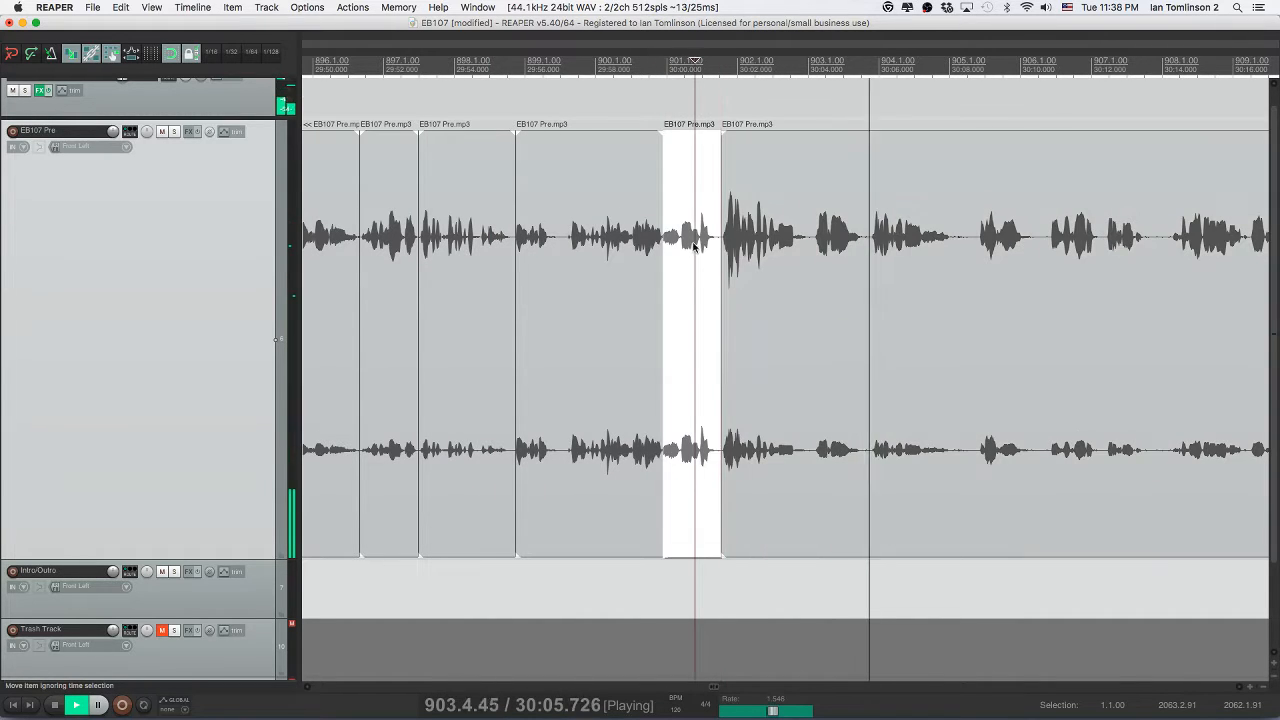
key("Delete")
left_click(613, 248)
key("super+s")
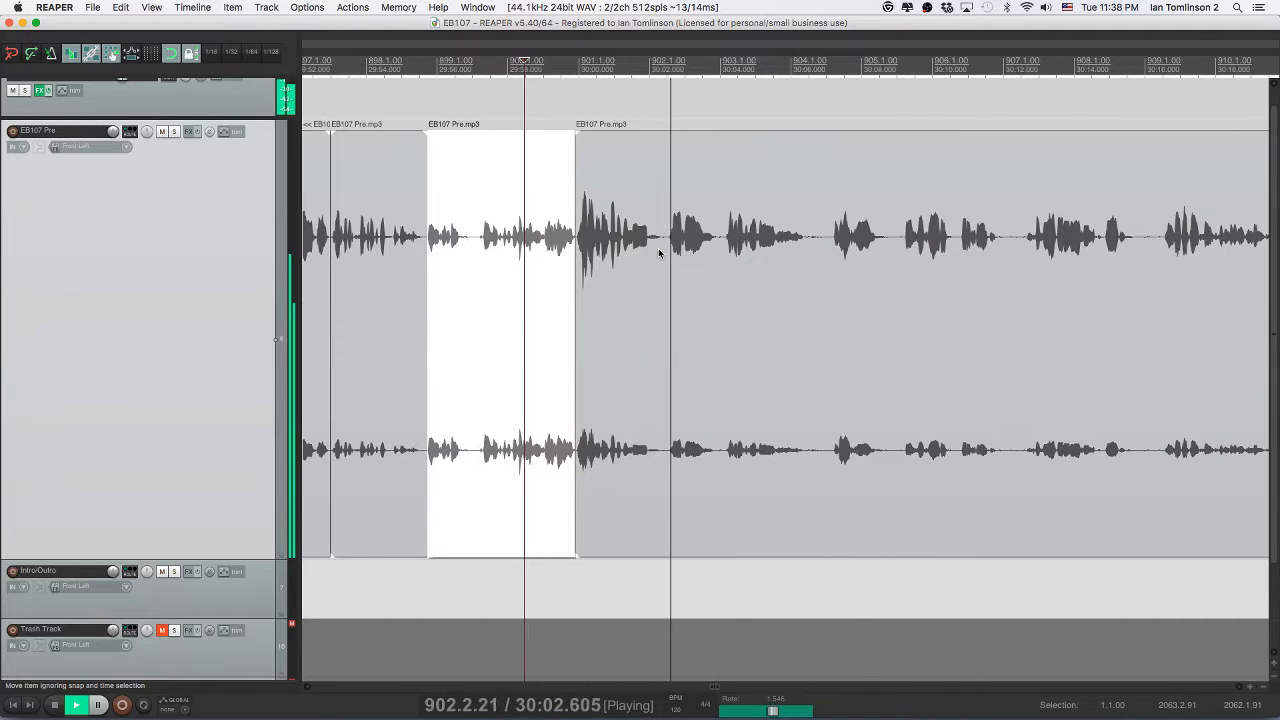
- Stop playback and move the clip after the last cut slightly earlier to overlap the preceding clip at about 29:59.8
key("space")
left_click_drag(660, 251, 653, 251)
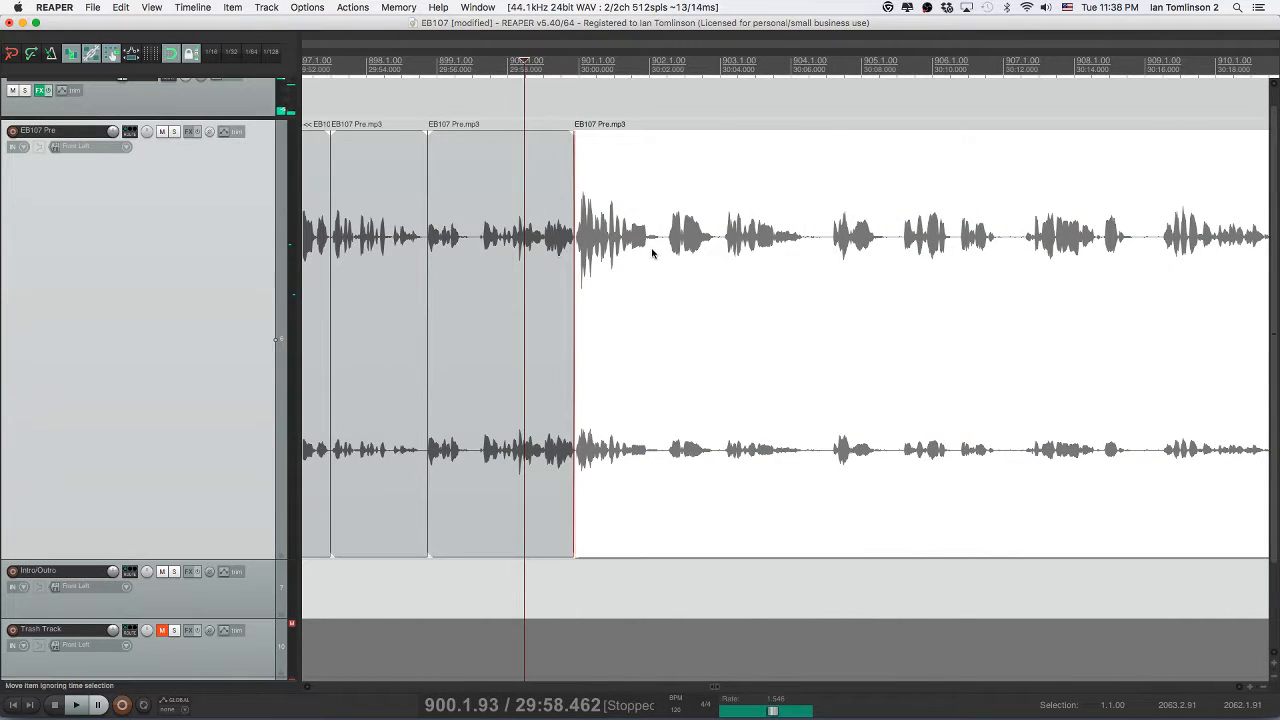
- Replay the overlapped join at about 29:59.8 and save the project
left_click(555, 249)
key("space")
key("super+s")
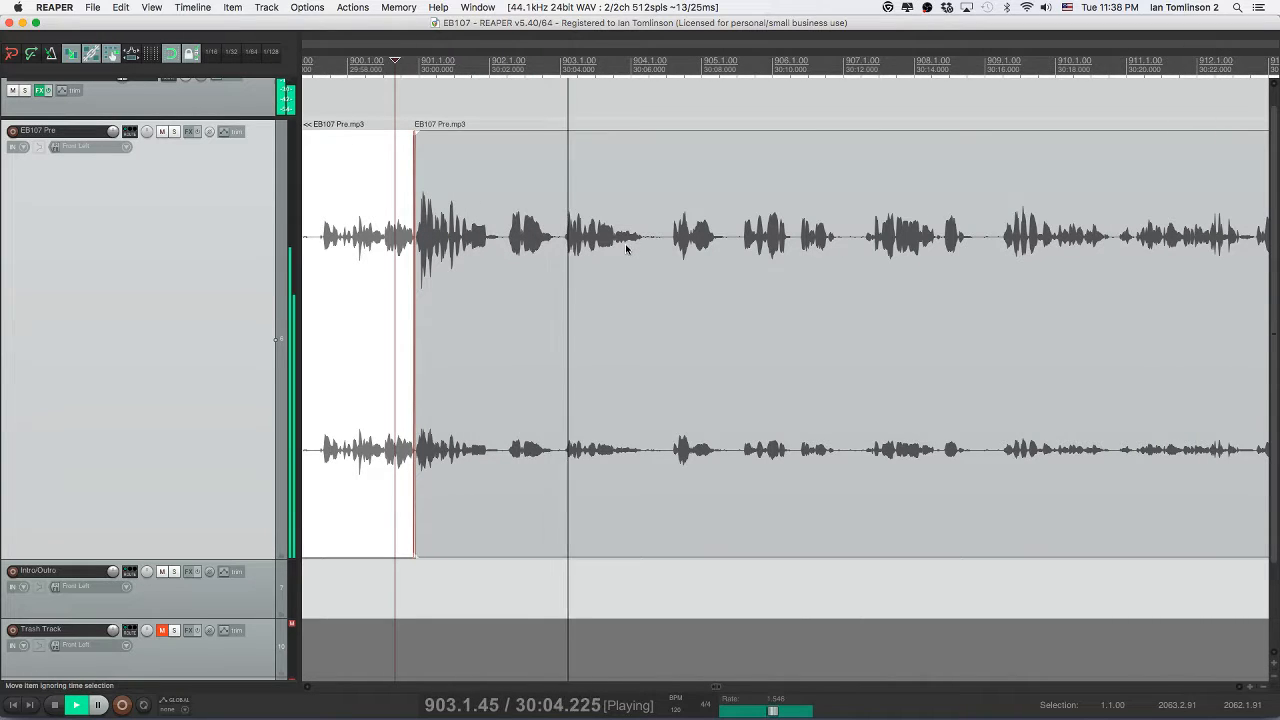
- Cut out the short section from about 30:05.6 to 30:07.1 and replay the join
left_click(616, 243)
key("s")
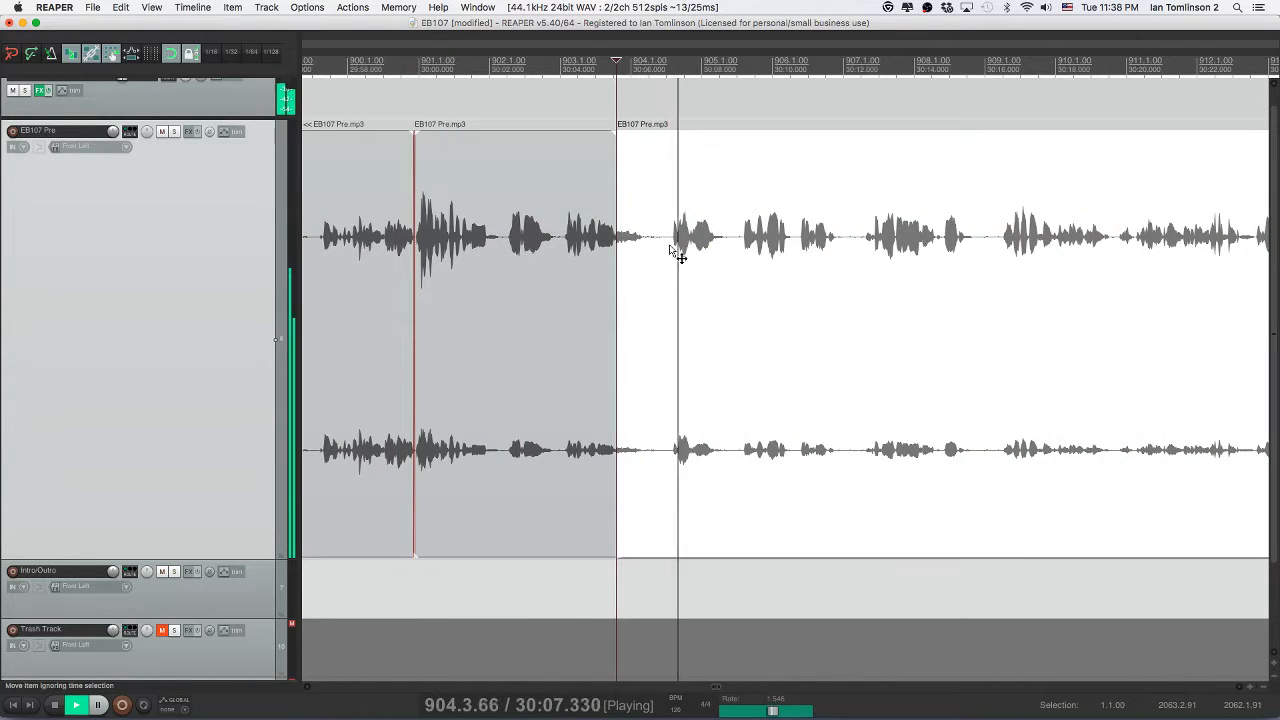
left_click(671, 250)
key("s")
left_click(651, 247)
key("Delete")
left_click(591, 250)
key("space")
key("space")
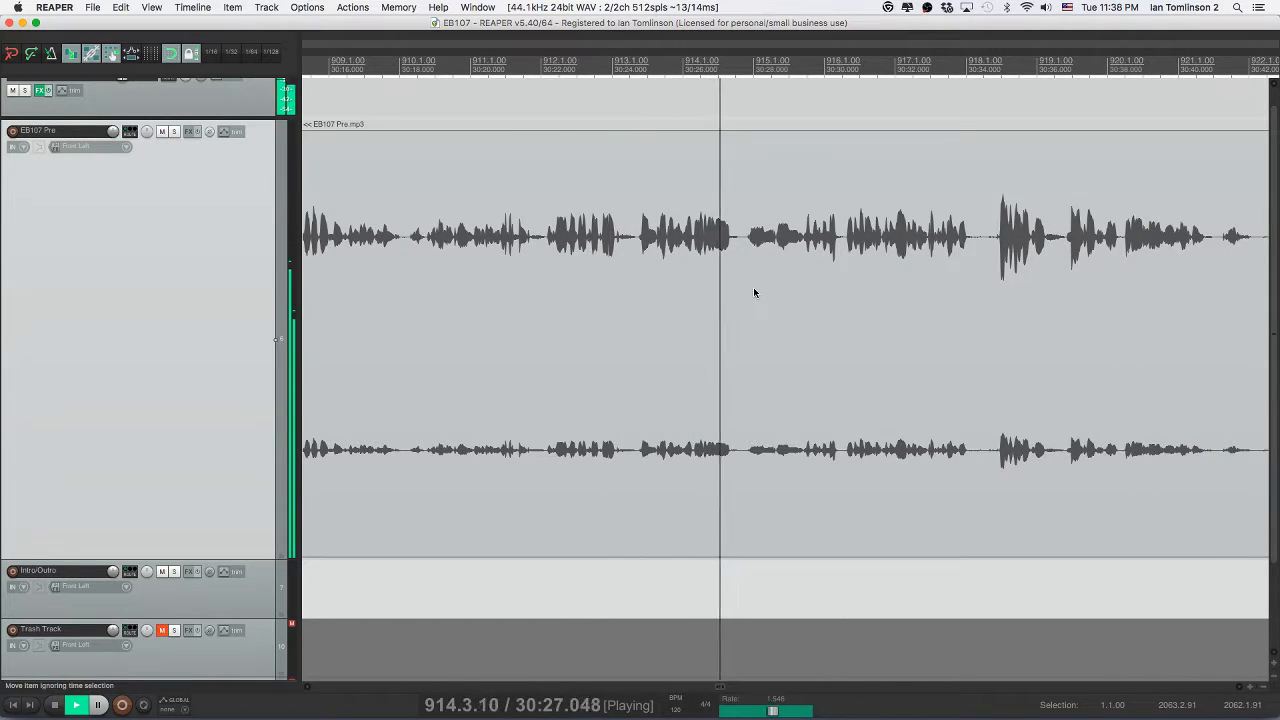
- Cut out the short sound from about 30:27.7 to 30:28.6, replay the join and save the project
left_click(743, 243)
key("s")
left_click(776, 243)
key("s")
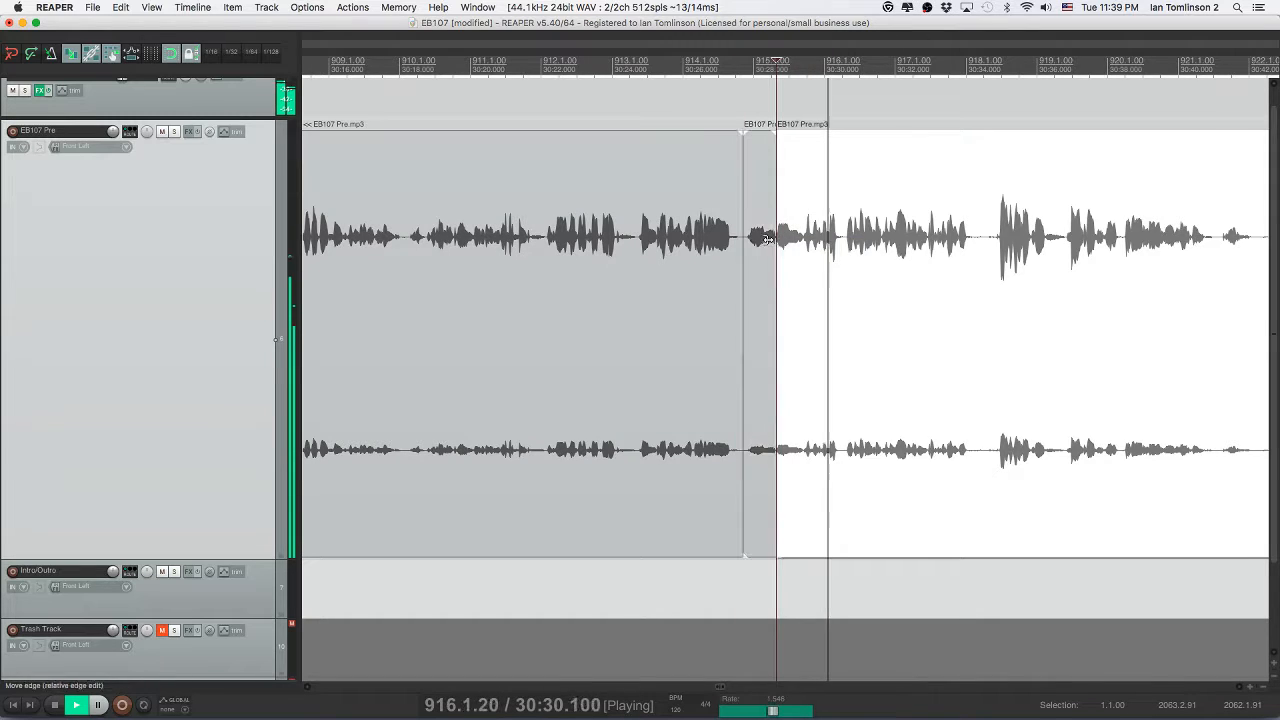
left_click(758, 243)
key("Delete")
left_click(697, 242)
key("space")
key("space")
key("super+s")
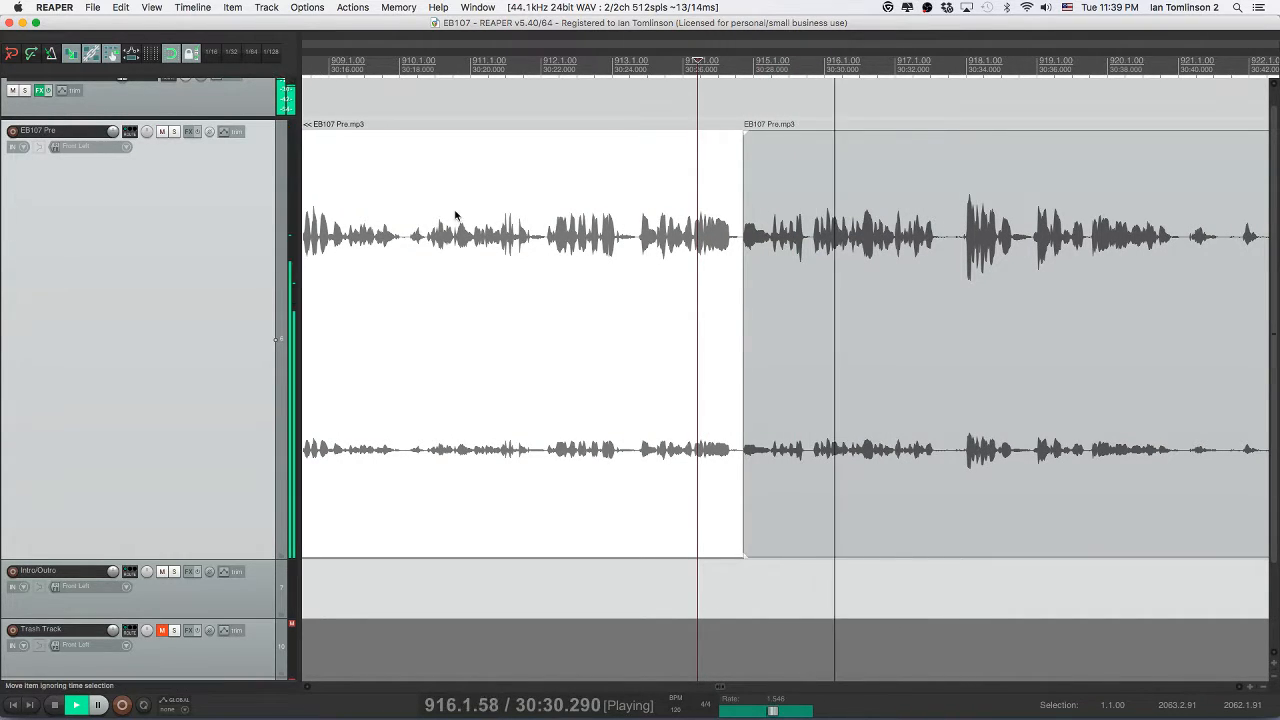
- Audition the speech after the last join and cut out the phrase from about 30:28.5 to 30:29.8
scroll(455, 215, "right", 3)
left_click(512, 242)
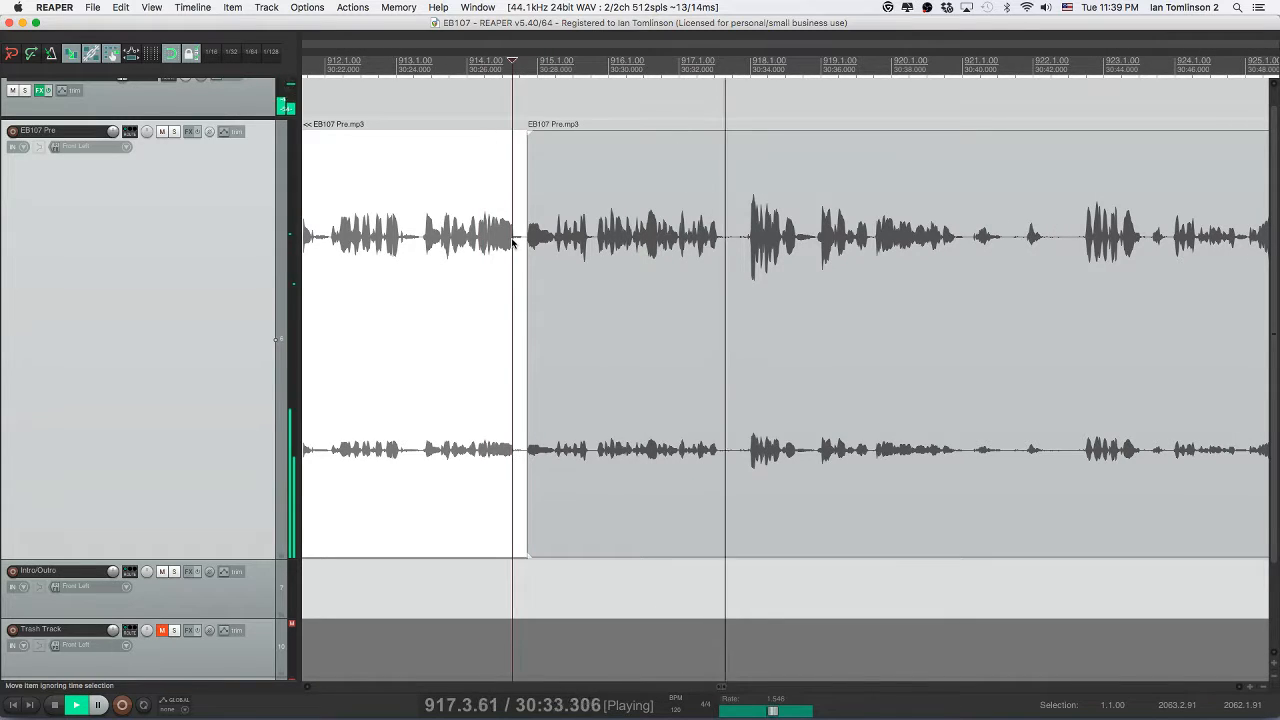
left_click(556, 242)
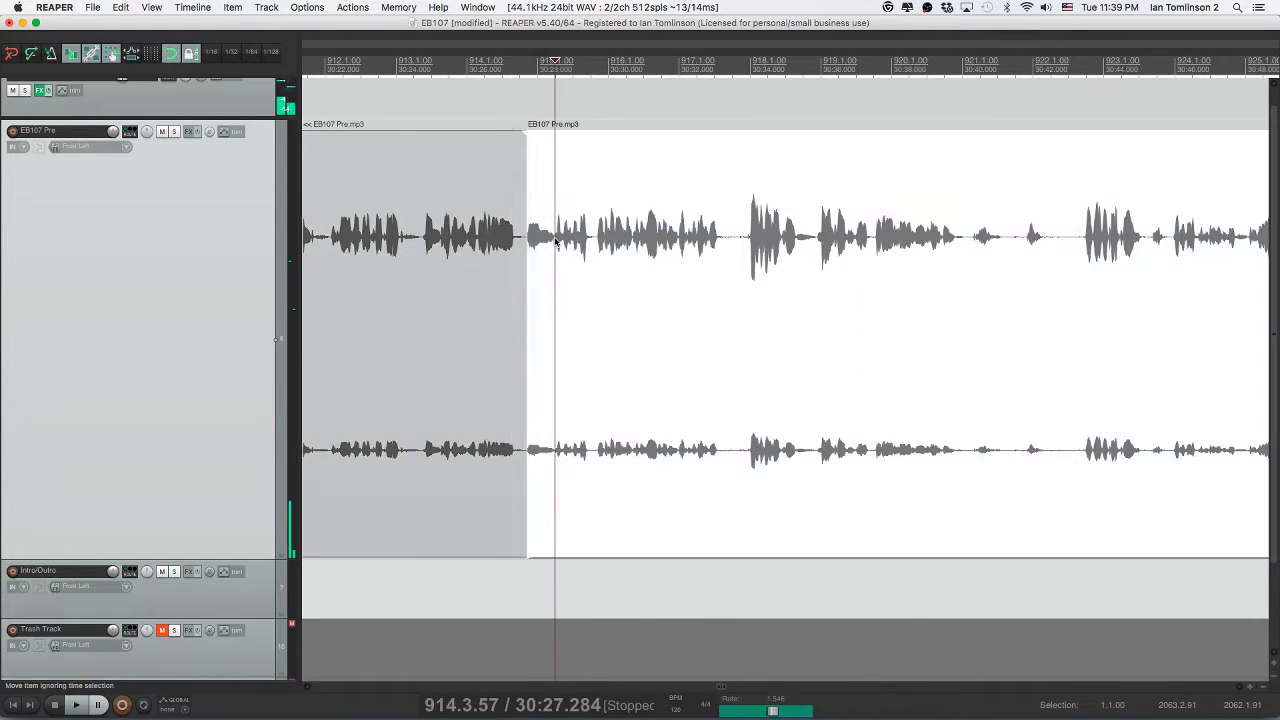
key("s")
left_click(596, 241)
key("space")
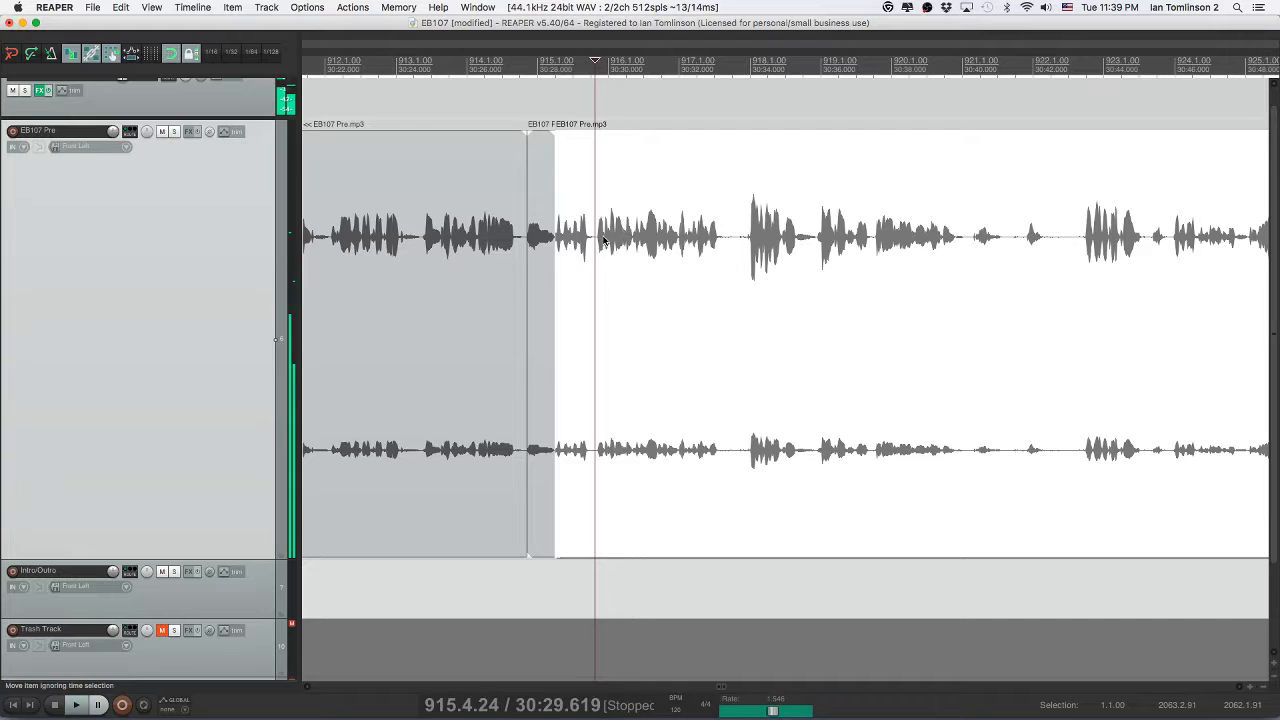
left_click(603, 240)
key("space")
key("space")
key("s")
left_click(580, 240)
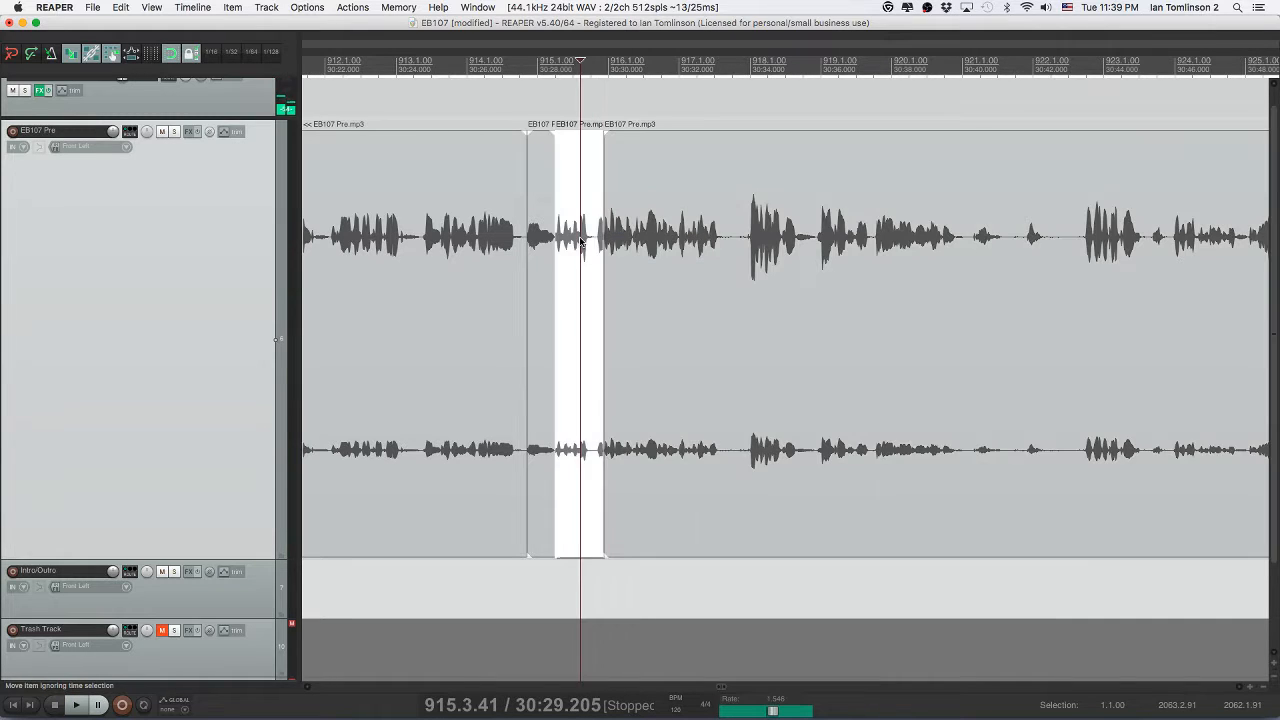
key("Delete")
- Replay the join at about 30:28.5 and move the following clip slightly earlier to overlap the preceding clip
left_click(507, 240)
key("space")
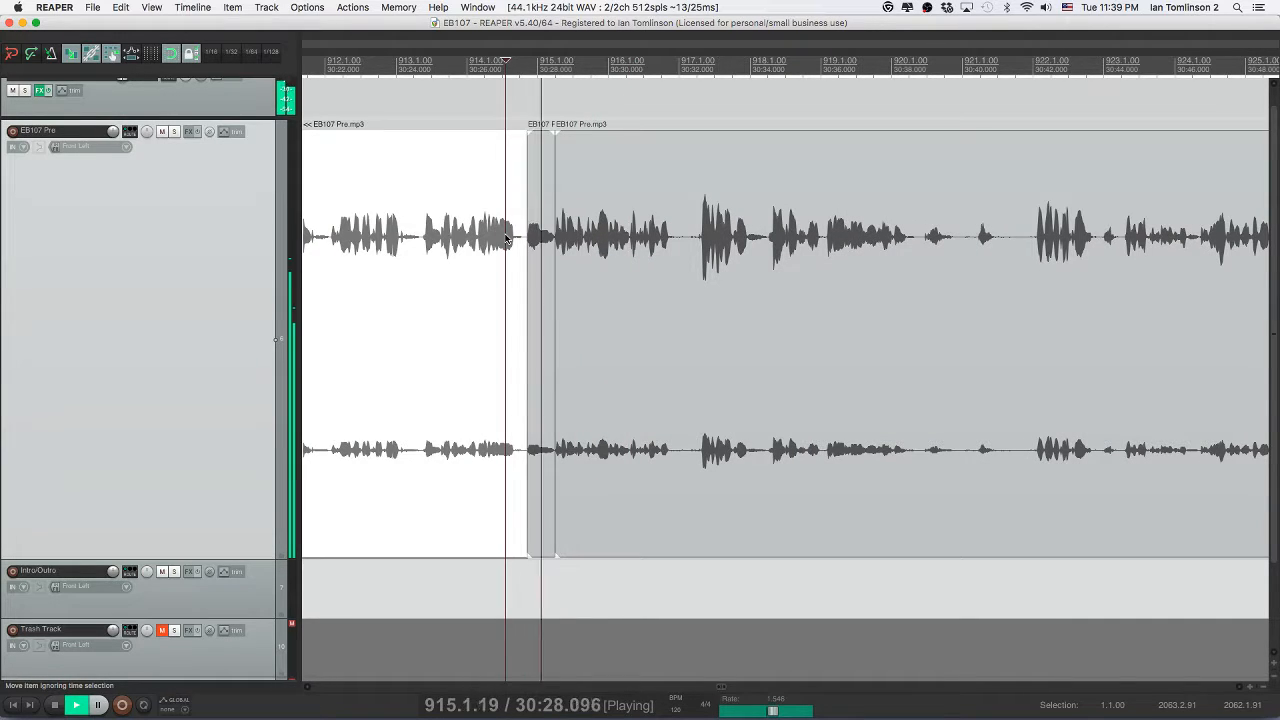
key("space")
left_click(578, 257)
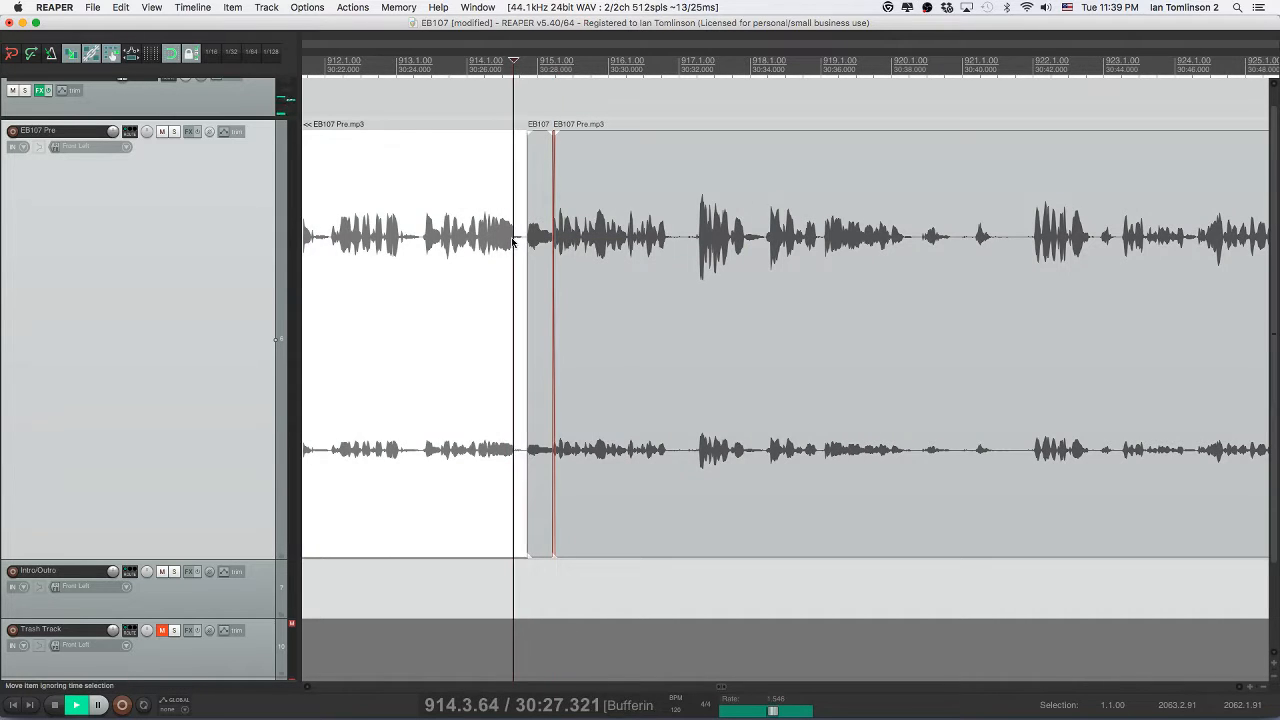
left_click(512, 240)
key("space")
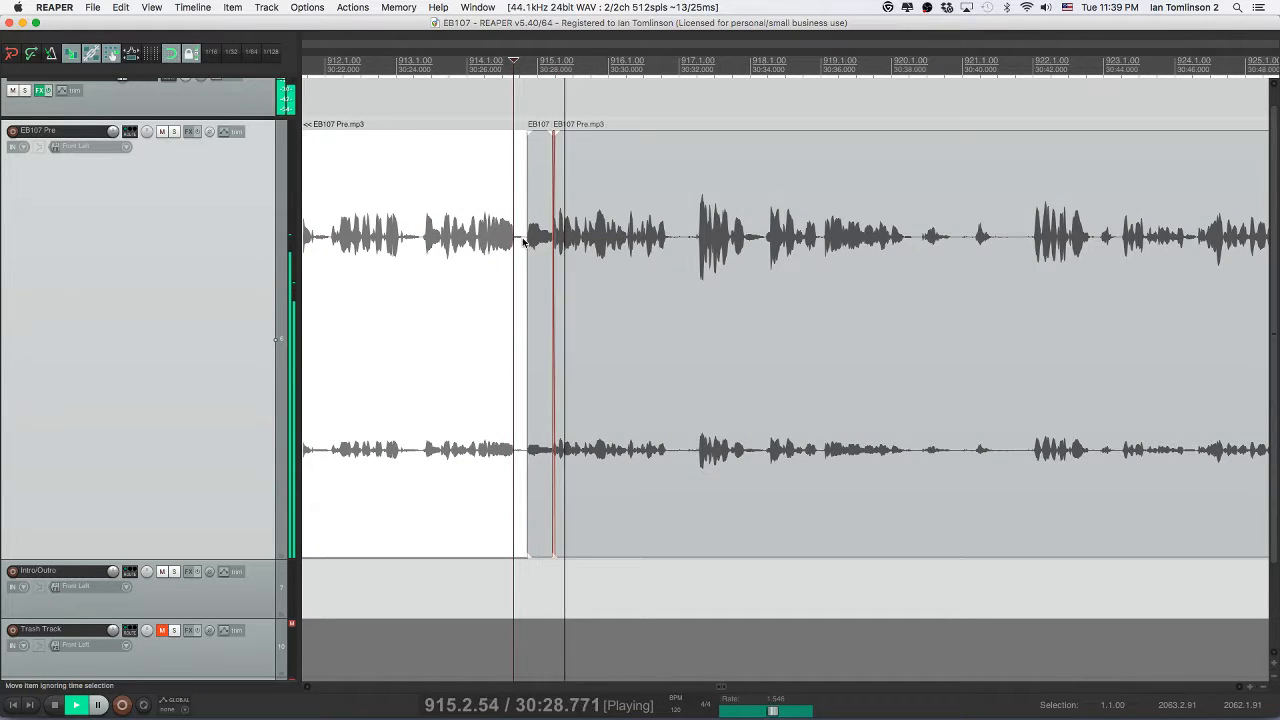
- Continue listening and cut out the quiet sounds and pause from about 30:38.7 to 30:41.9
scroll(560, 245, "right", 5)
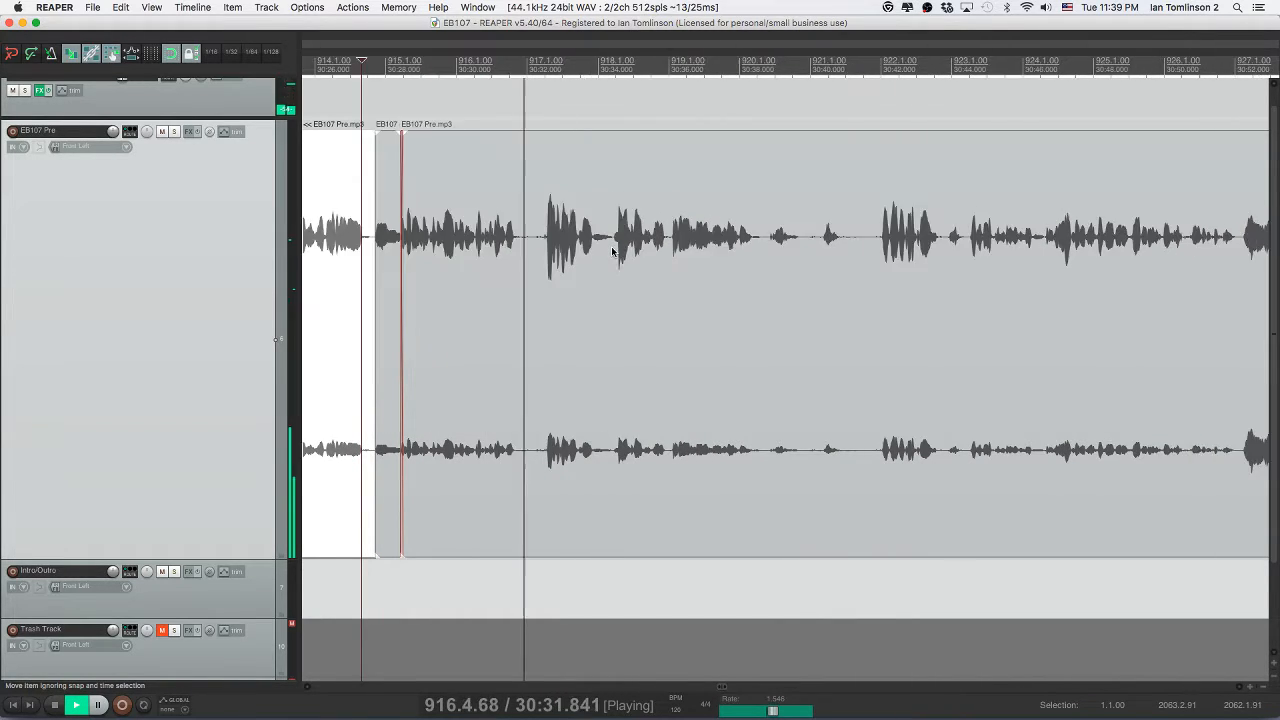
scroll(612, 252, "right", 2)
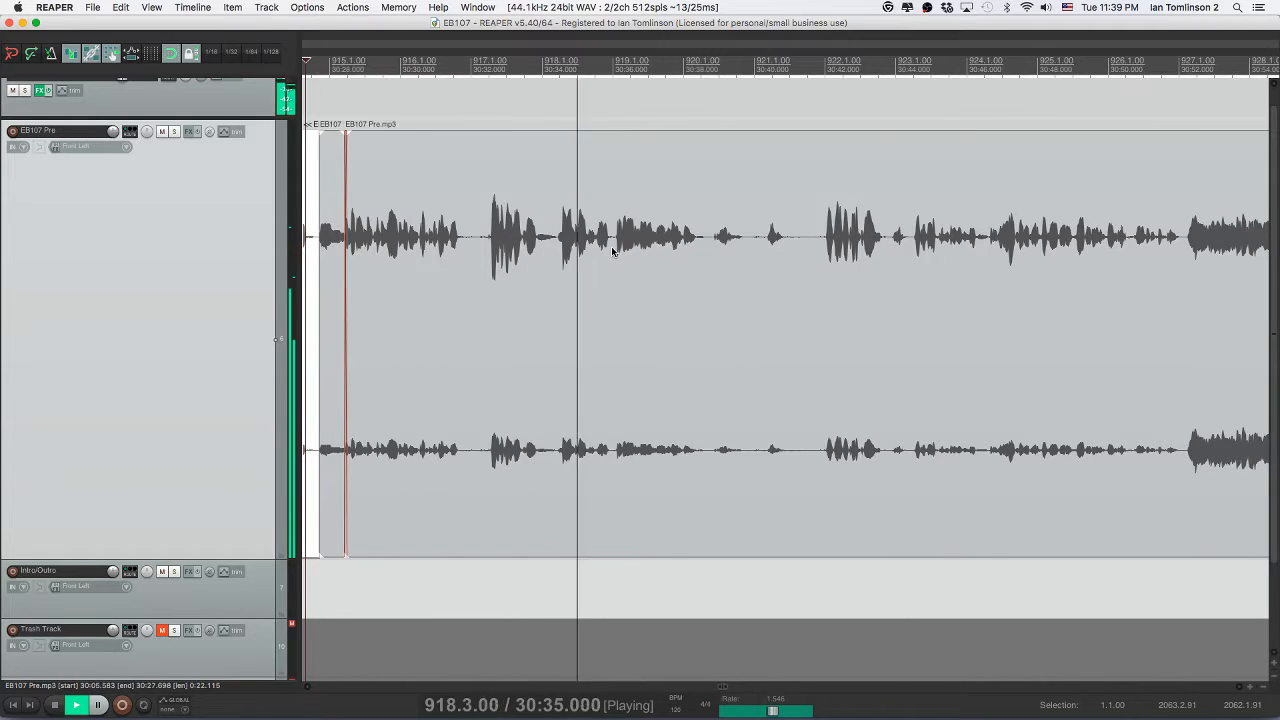
scroll(612, 252, "right", 5)
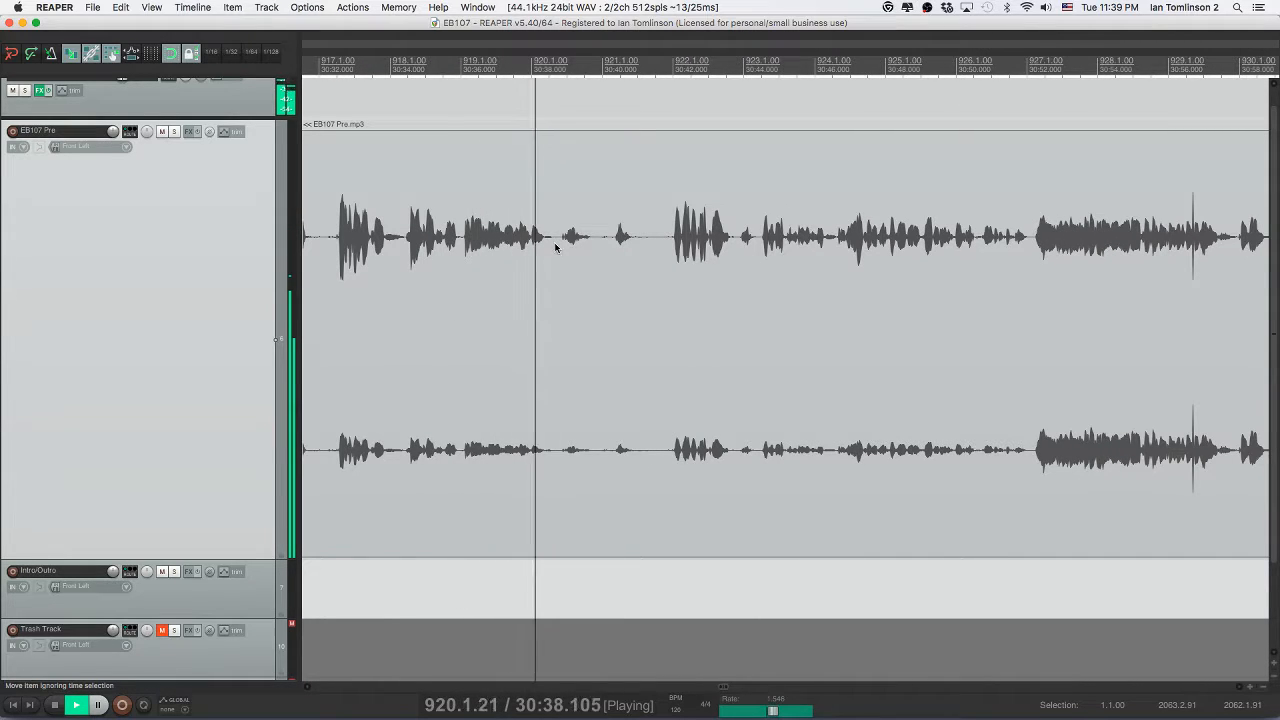
key("s")
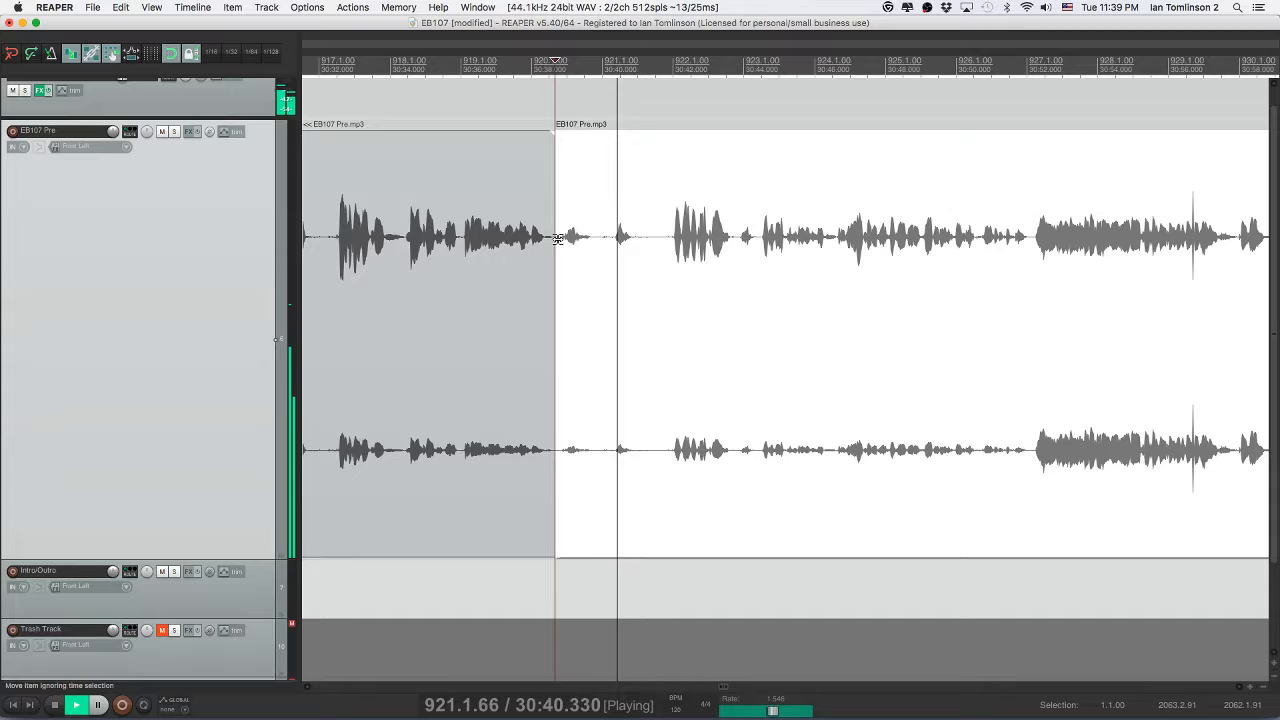
key("s")
left_click(654, 240)
key("Delete")
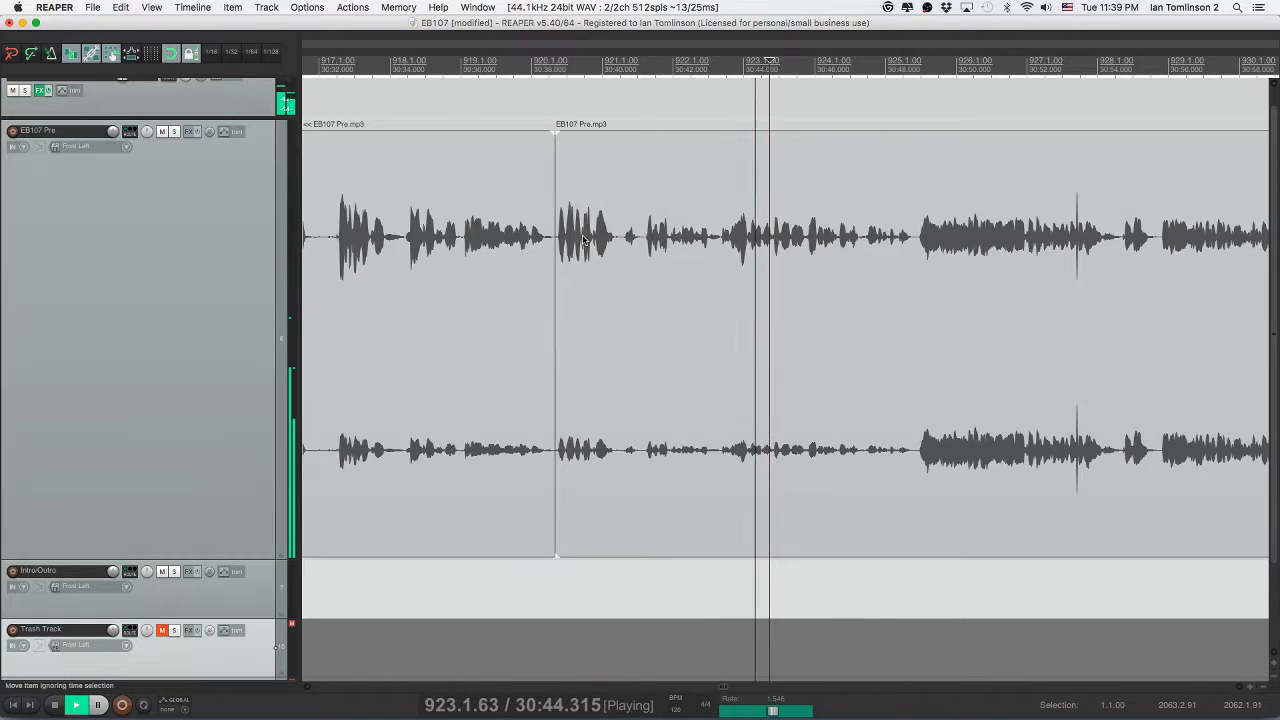
- Trim the following clip's opening from about 30:38.7 to 30:39.2, replay the join and save the project
key("space")
left_click(561, 236)
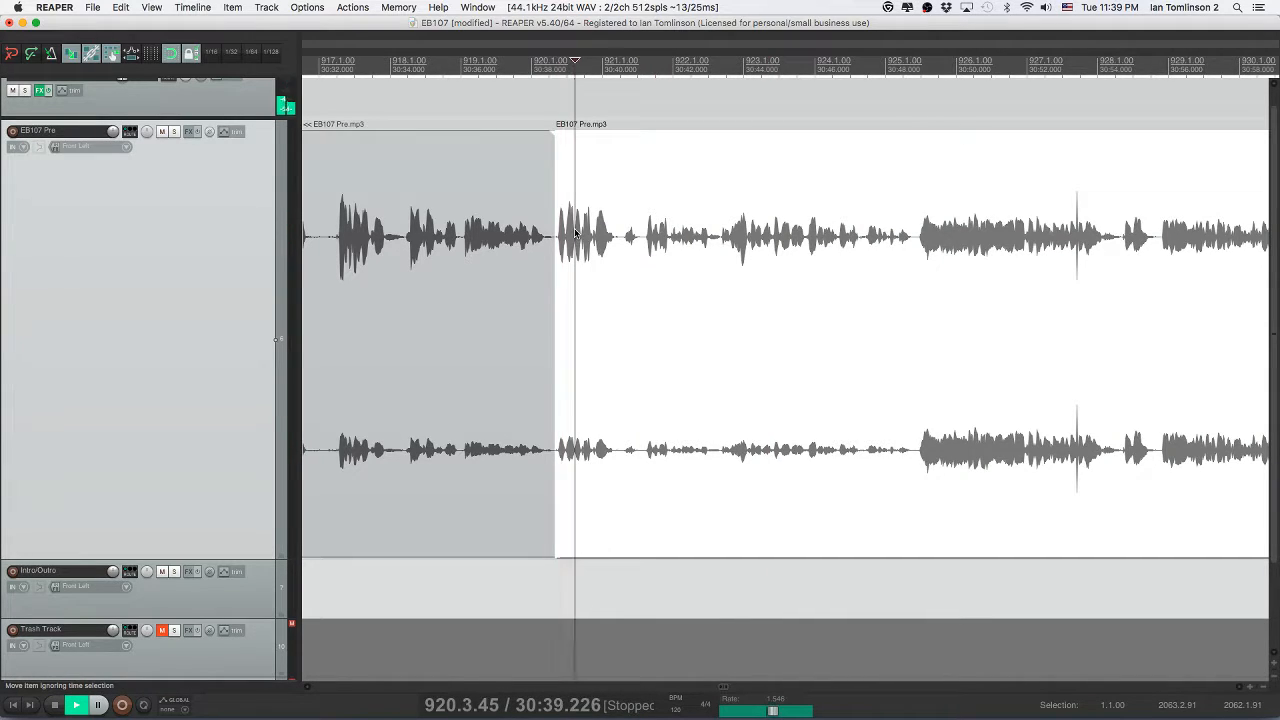
key("space")
key("s")
left_click(564, 234)
key("Delete")
left_click(498, 235)
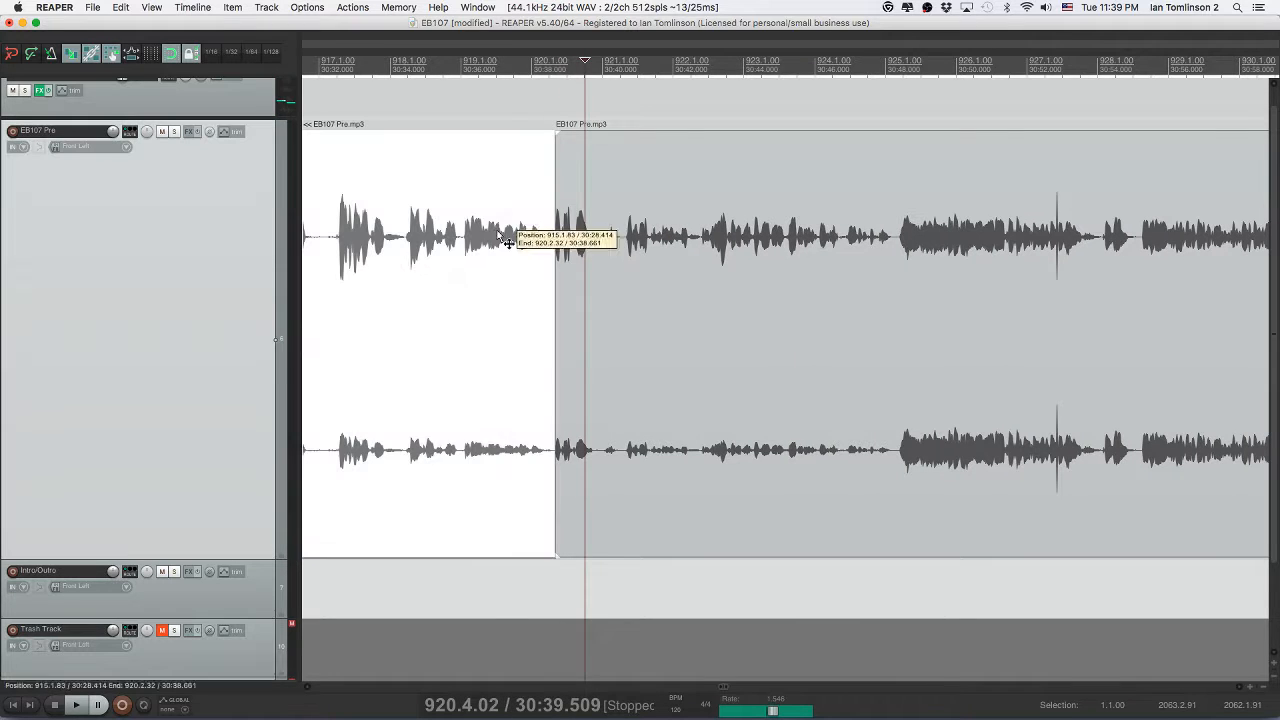
key("space")
key("ctrl+s")
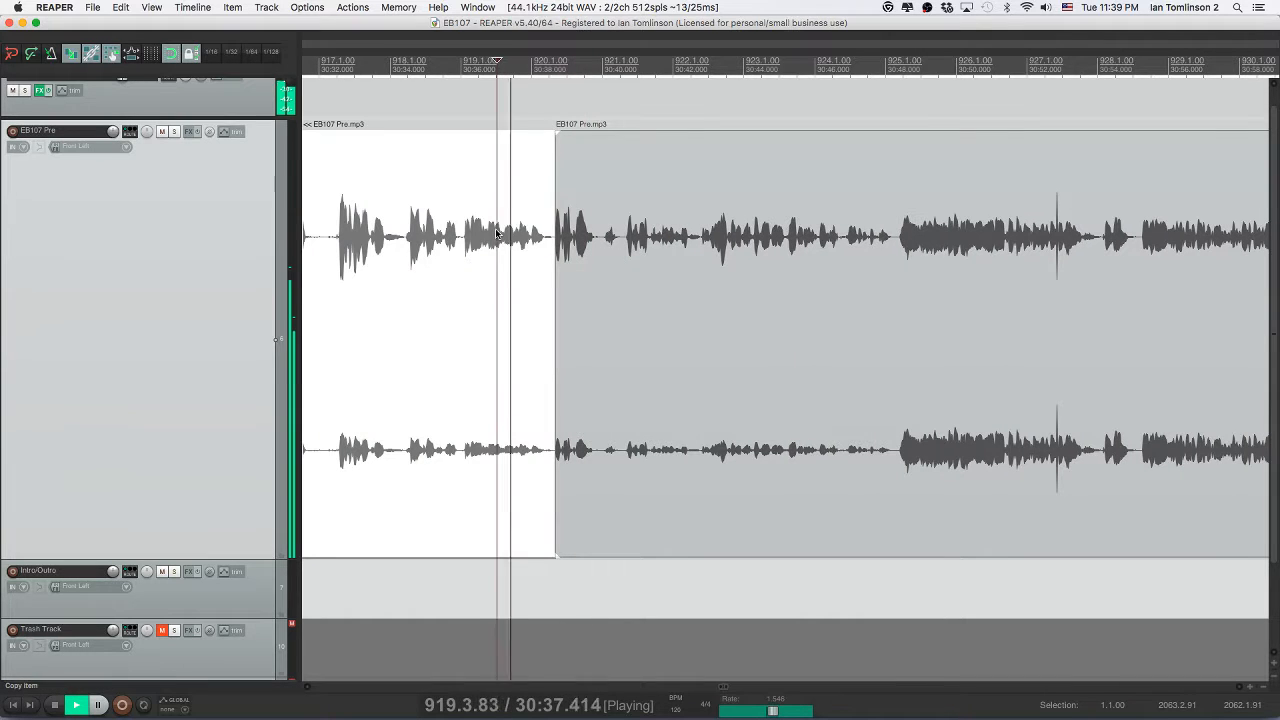
- Cut out the short sound from about 30:39.9 to 30:40.6, replay the join and save the project
left_click(600, 239)
key("s")
left_click(622, 245)
key("s")
left_click(612, 245)
key("Delete")
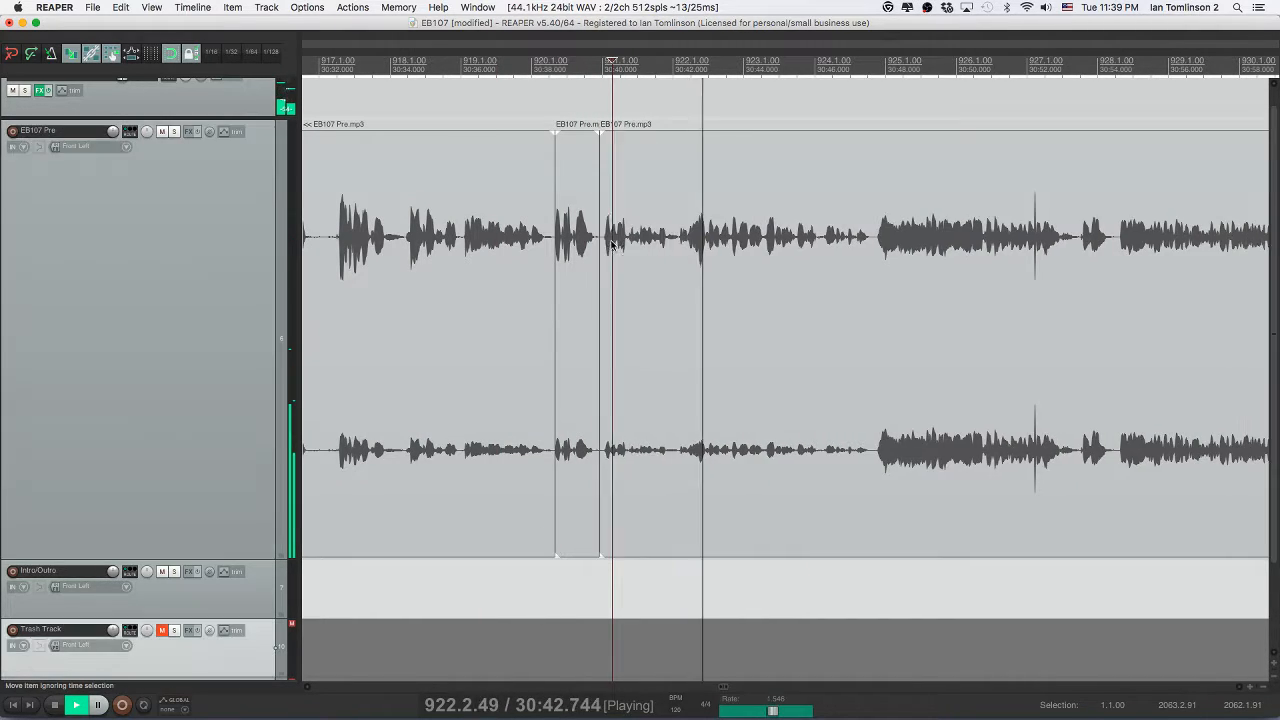
left_click(577, 240)
key("ctrl+s")
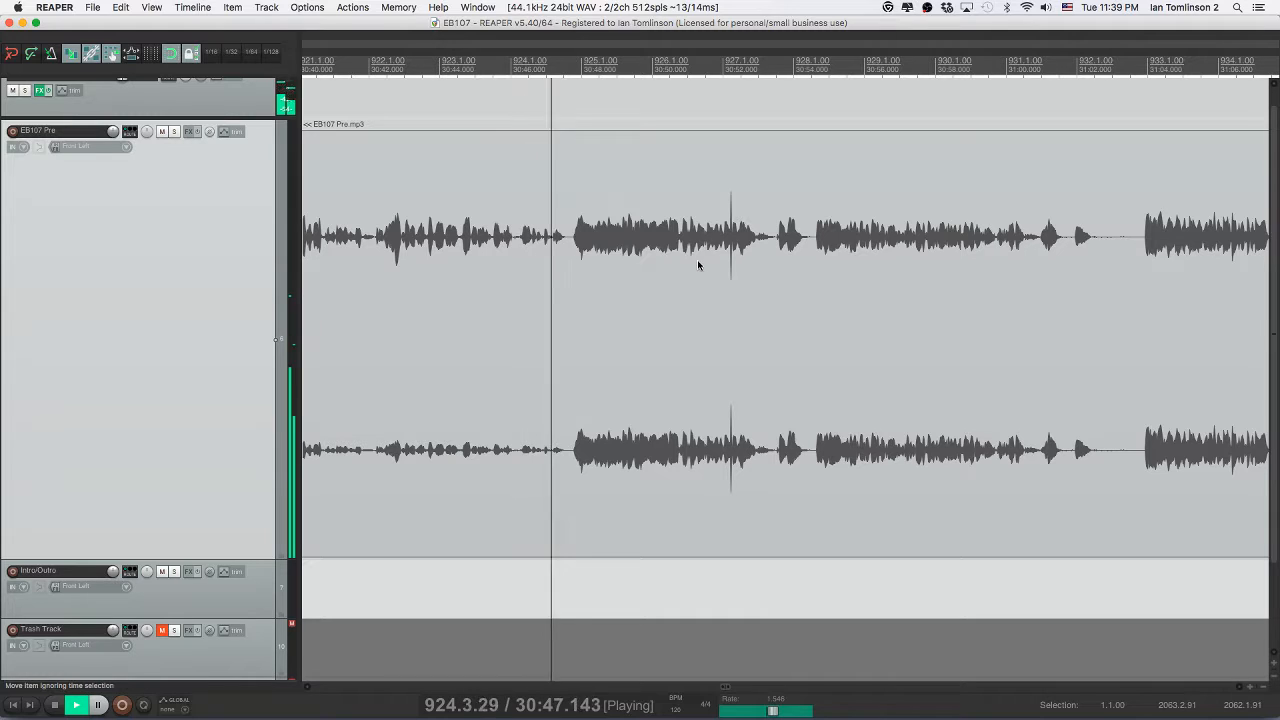
- Listen onward, delete the short sound and long pause from about 31:01.8 to 31:03.4, and replay the join
scroll(639, 242, "right", 1)
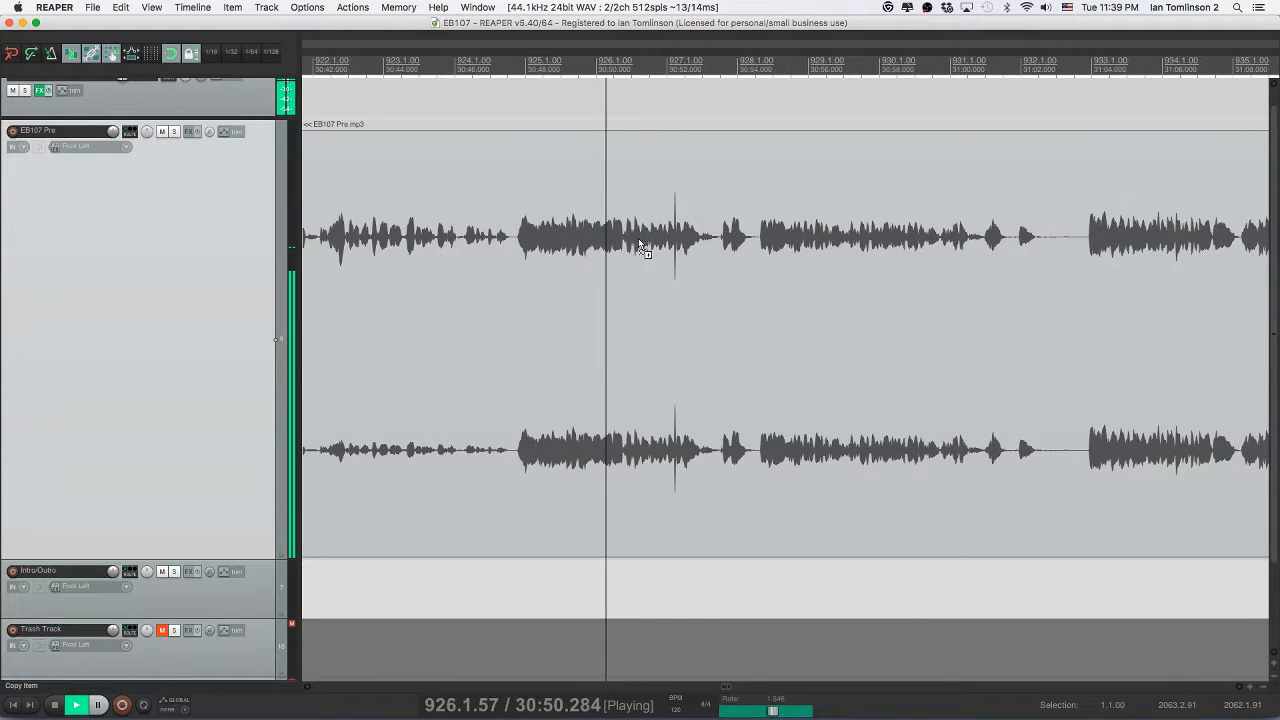
scroll(638, 240, "right", 1)
scroll(637, 240, "right", 1)
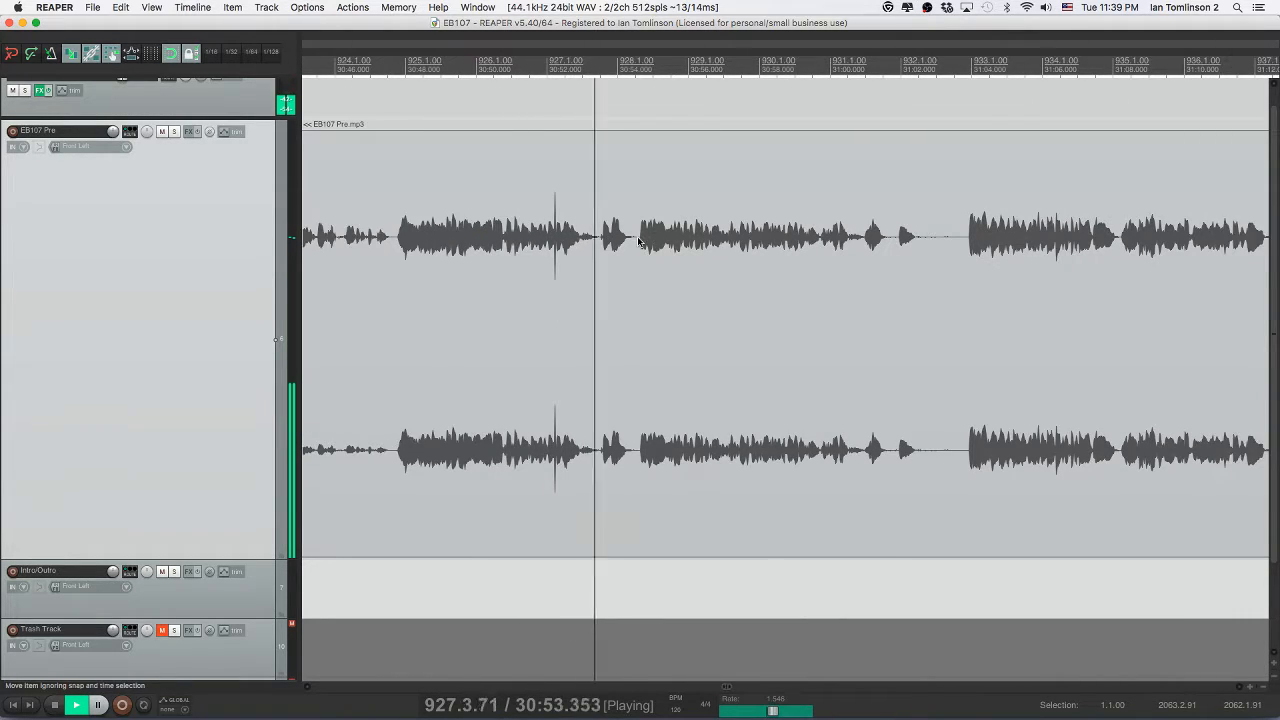
scroll(638, 240, "right", 3)
scroll(637, 240, "right", 1)
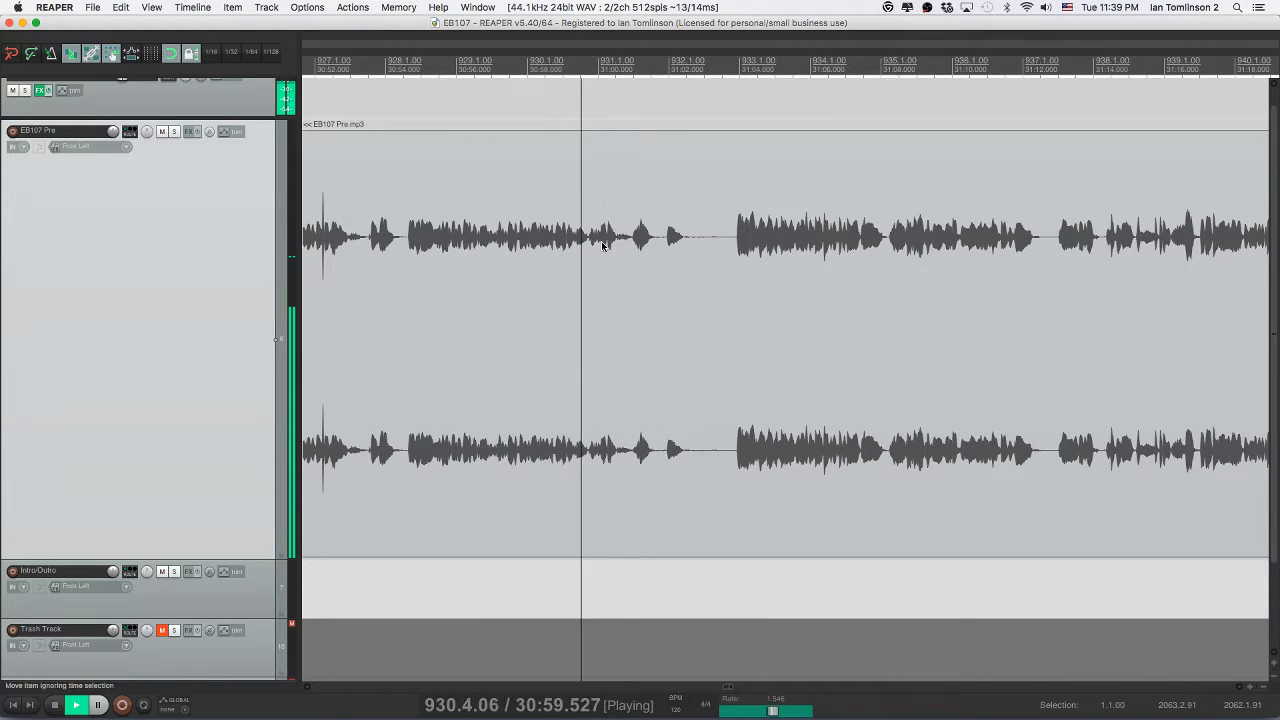
left_click(661, 244)
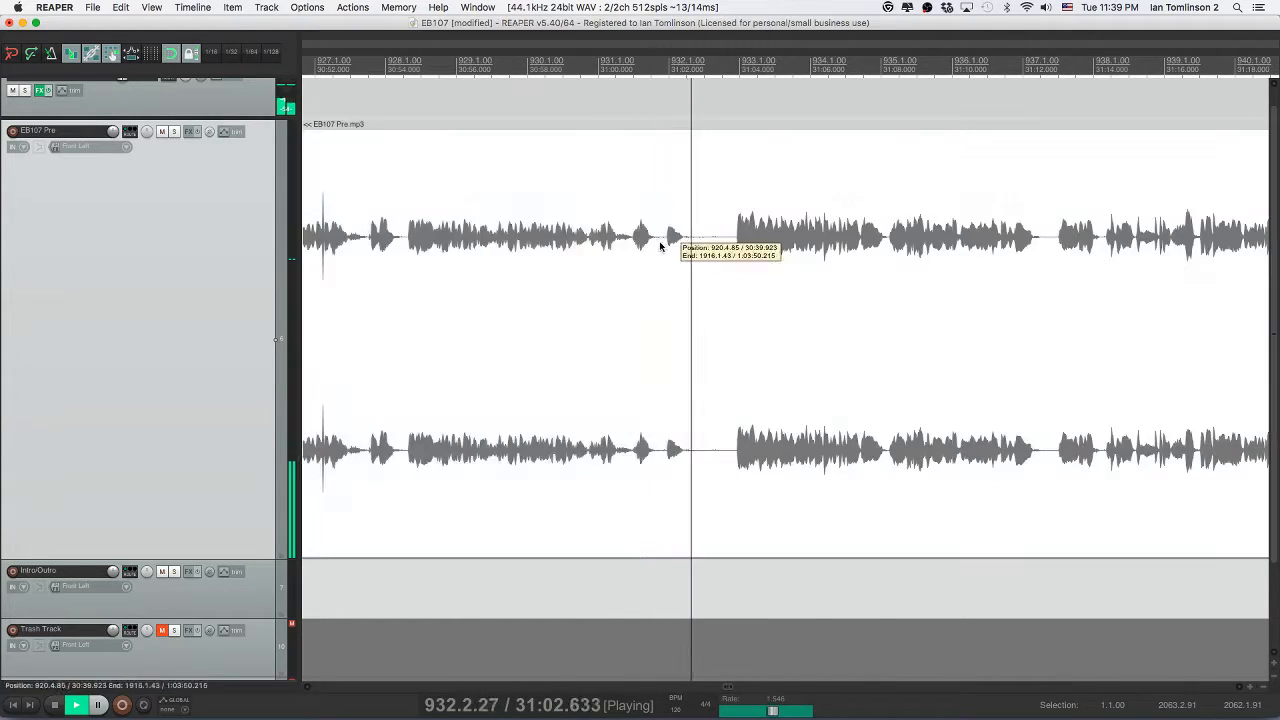
key("s")
left_click(734, 250)
left_click(718, 250)
key("s")
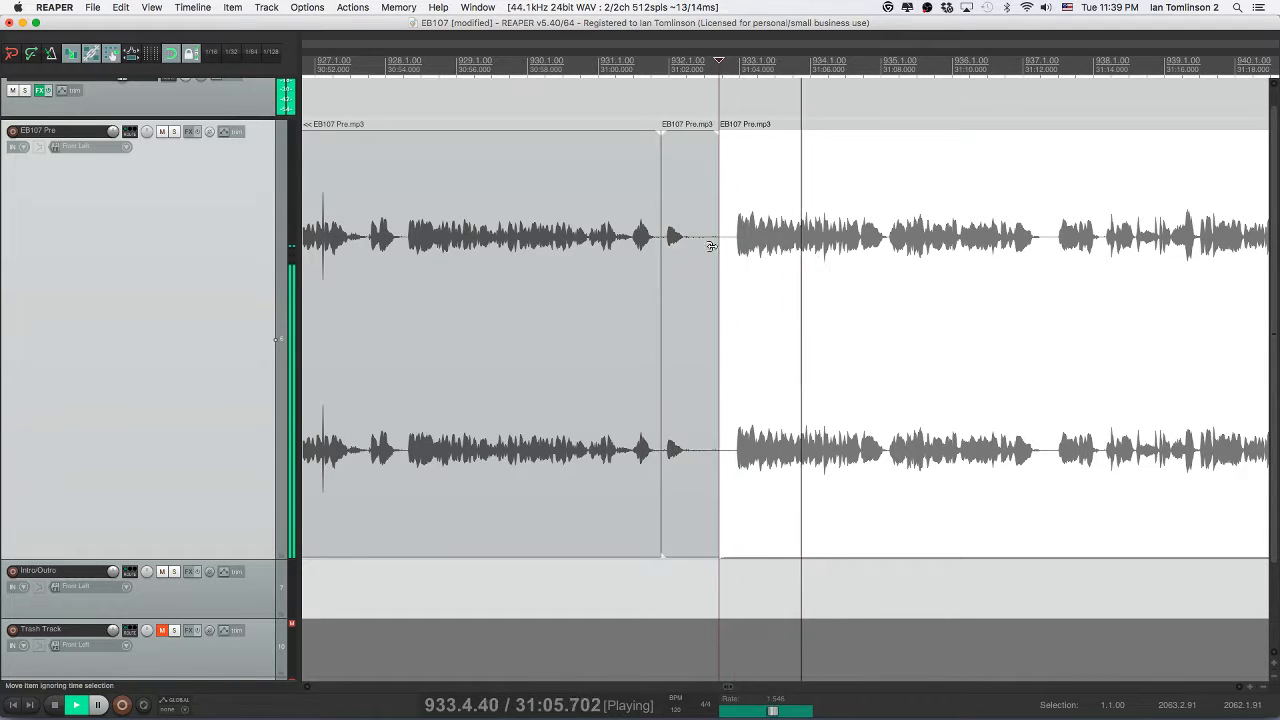
left_click(697, 250)
key("Delete")
key("space")
left_click(636, 245)
key("space")
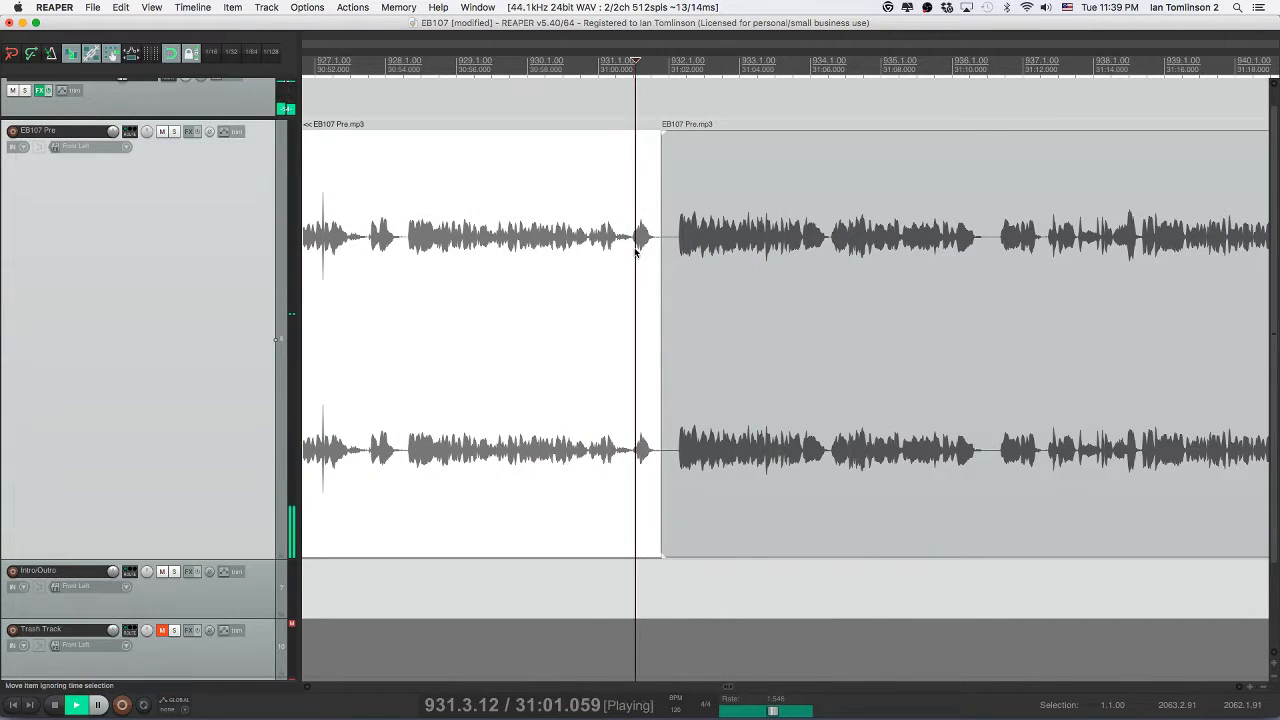
key("space")
key("super+s")
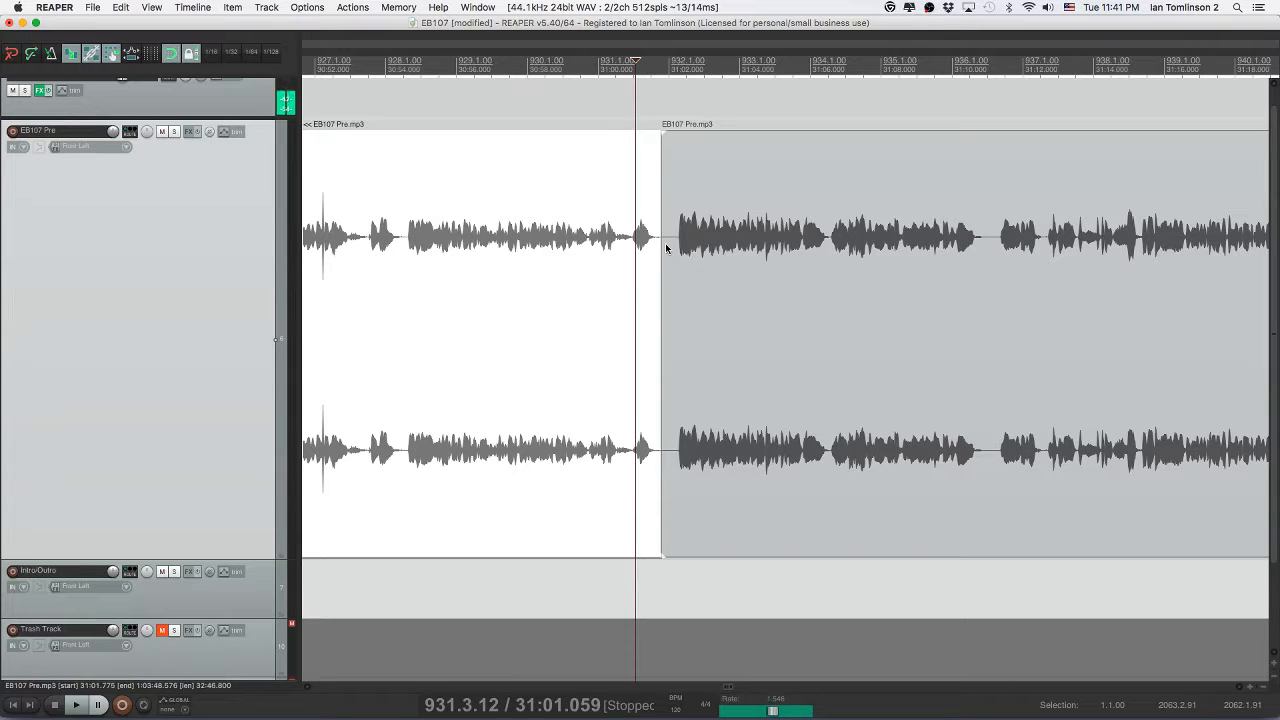
key("KP_2")
key("super+Tab")
key("super+shift+Tab")
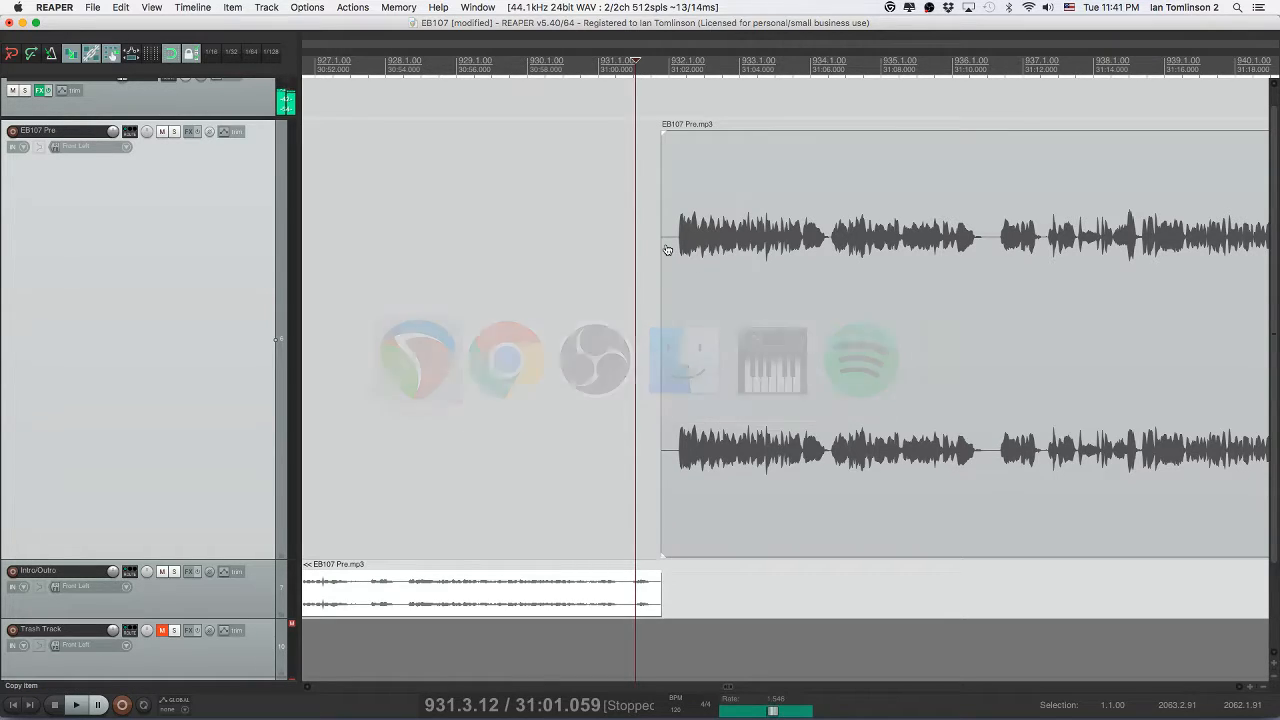
key("KP_8")
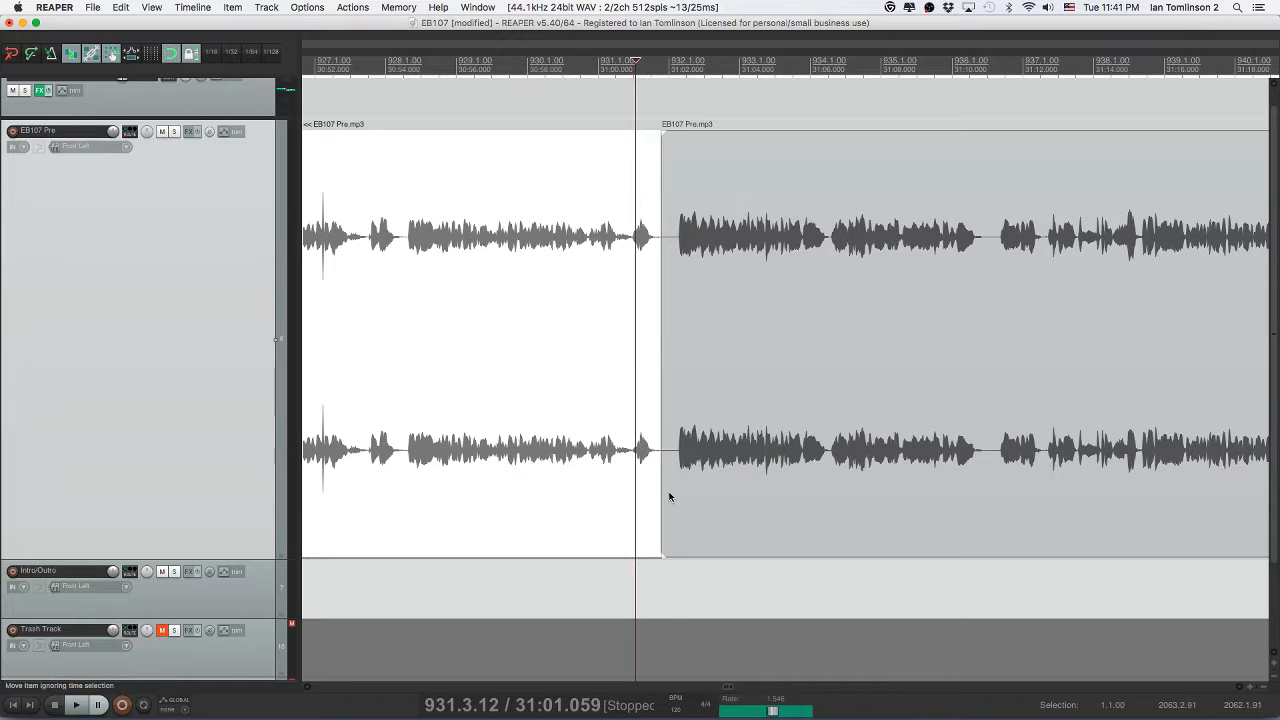
- Deselect the clips, switch to Google Chrome, view the YouTube live dashboard and open the recent Facebook messages
left_click(667, 612)
key("super+Tab")
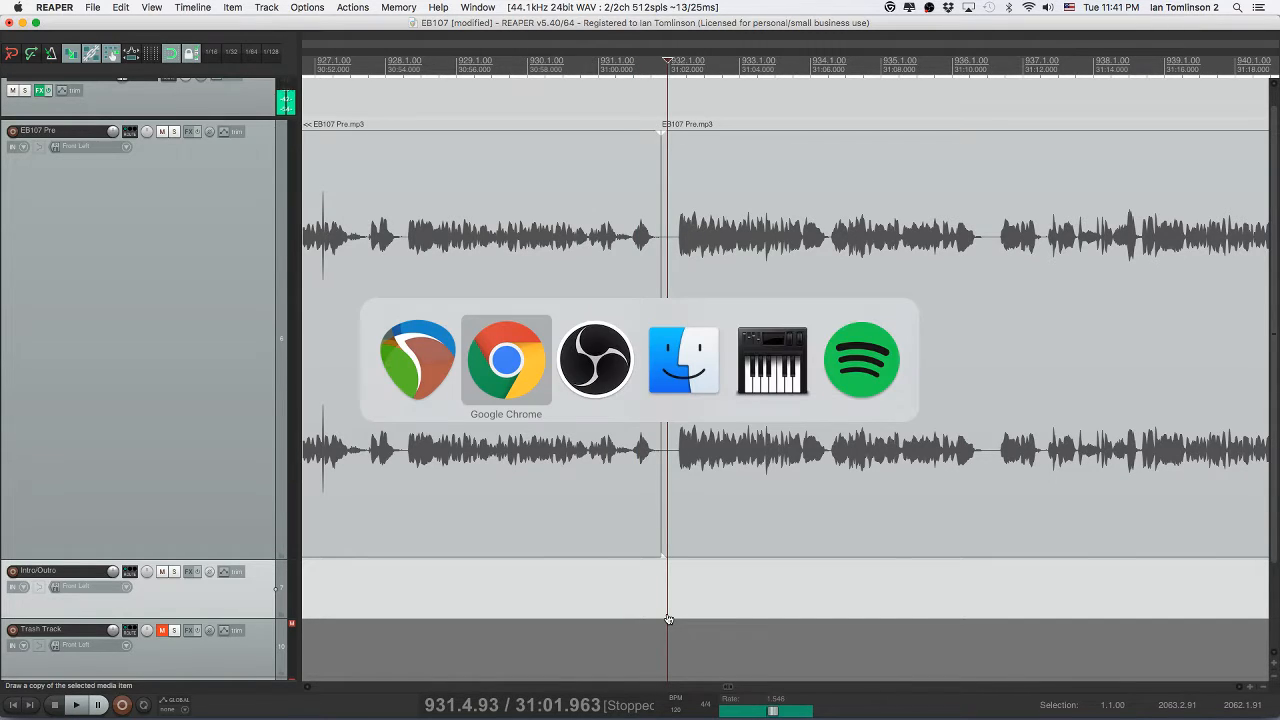
left_click(585, 30)
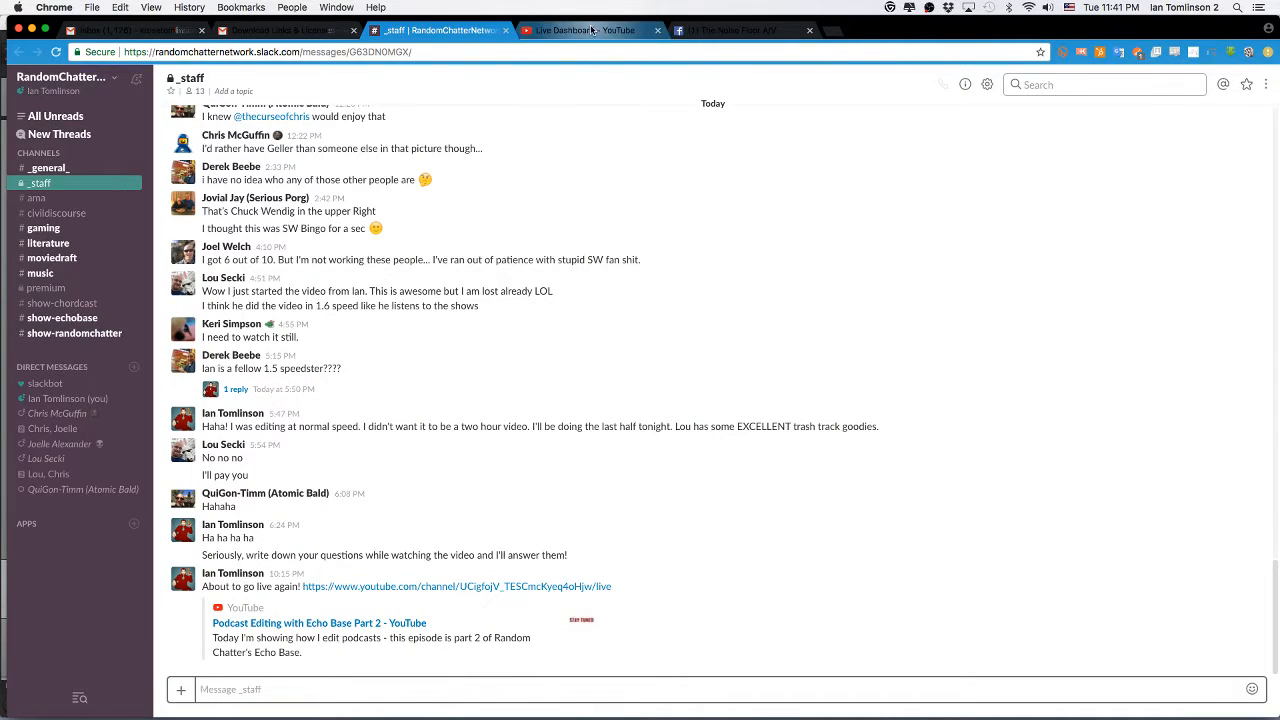
left_click(715, 33)
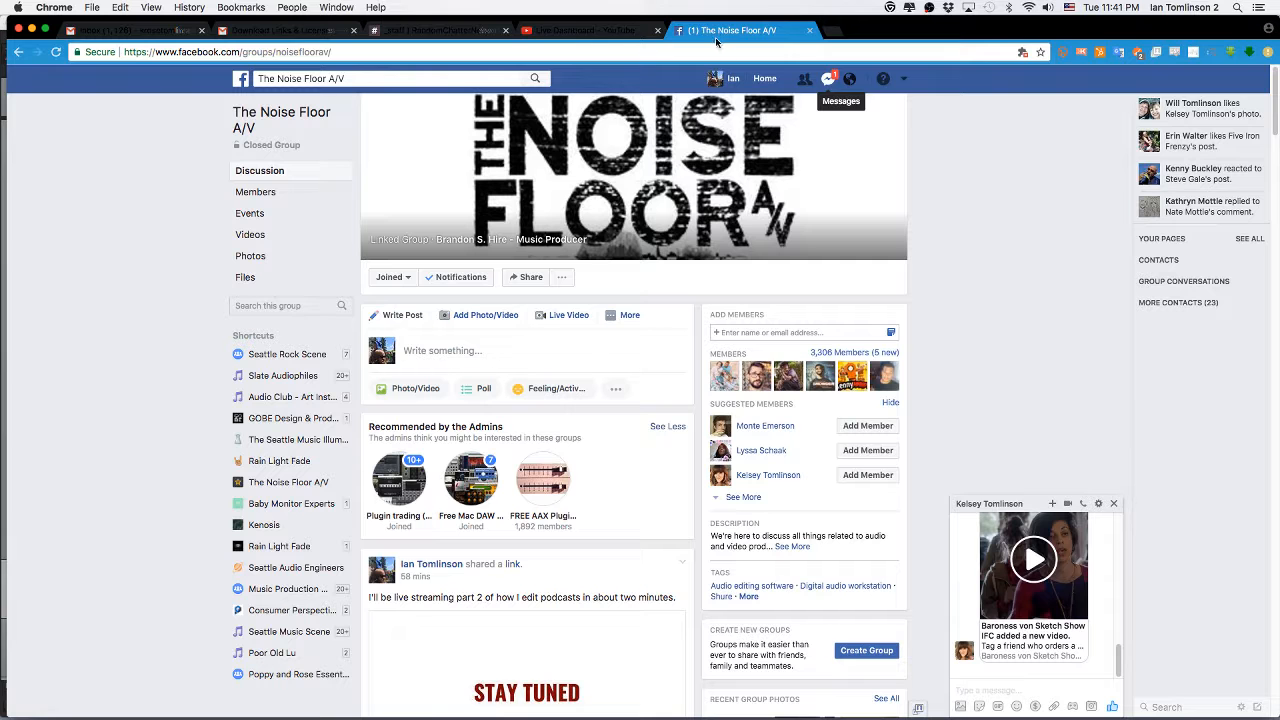
left_click(828, 82)
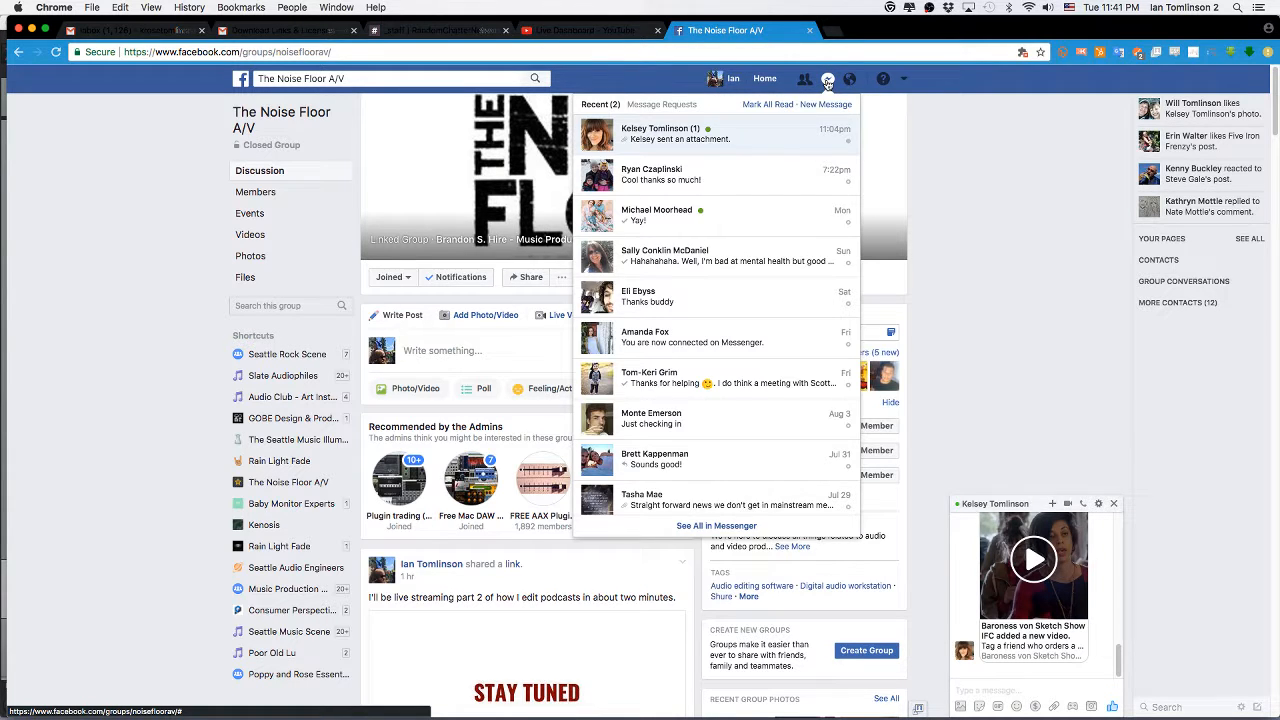
- Check the recent Facebook notifications and return to the YouTube live dashboard
left_click(828, 82)
left_click(851, 80)
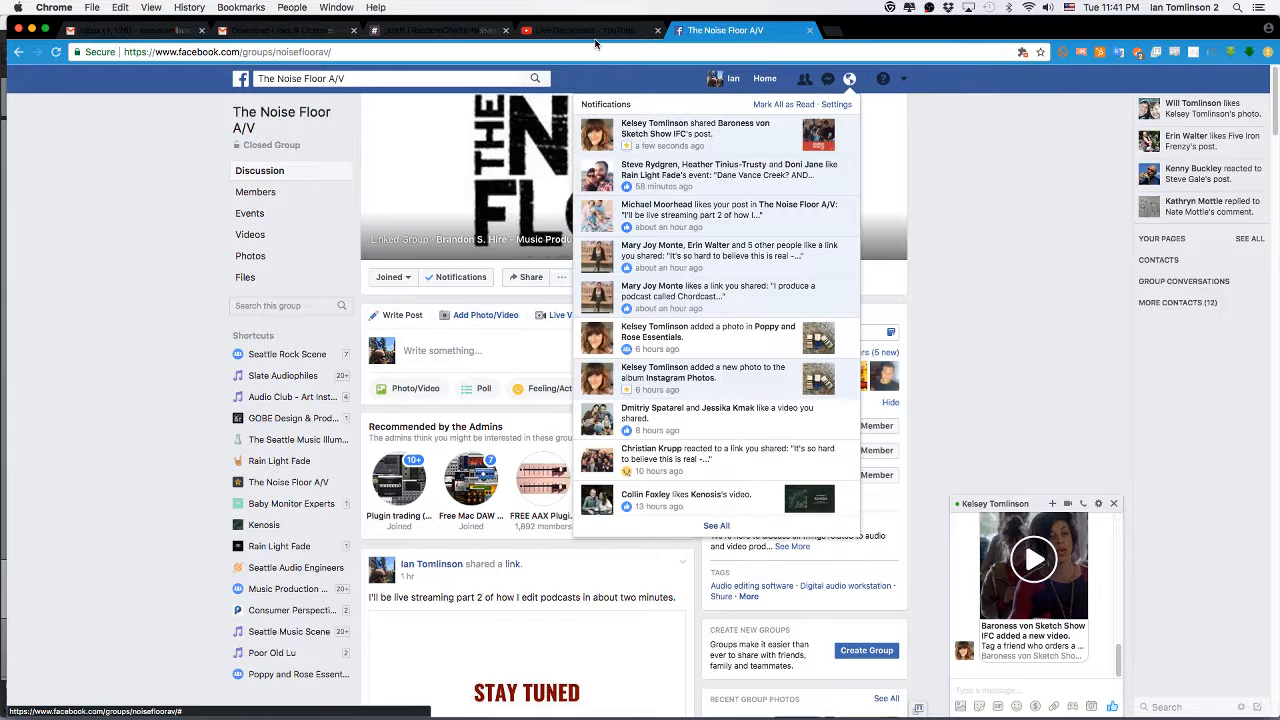
left_click(446, 32)
left_click(583, 31)
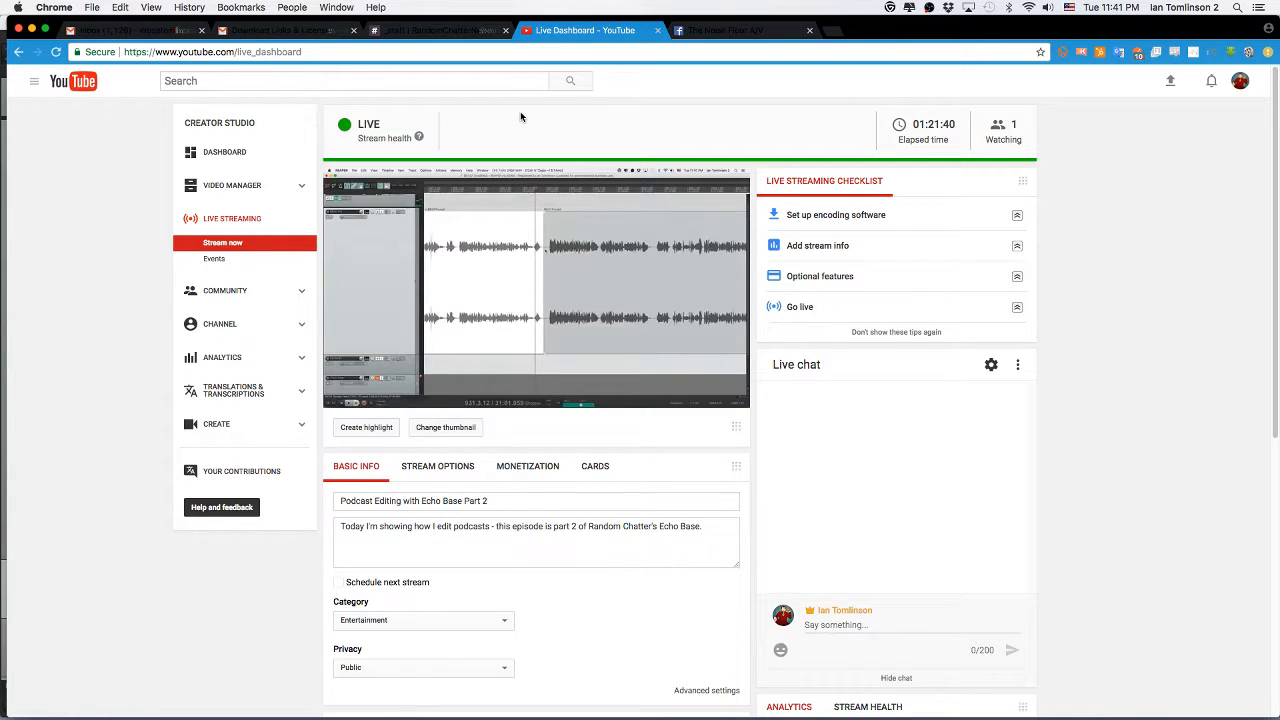
- Switch back to REAPER and resume playback from about 31:02
key("super+Tab")
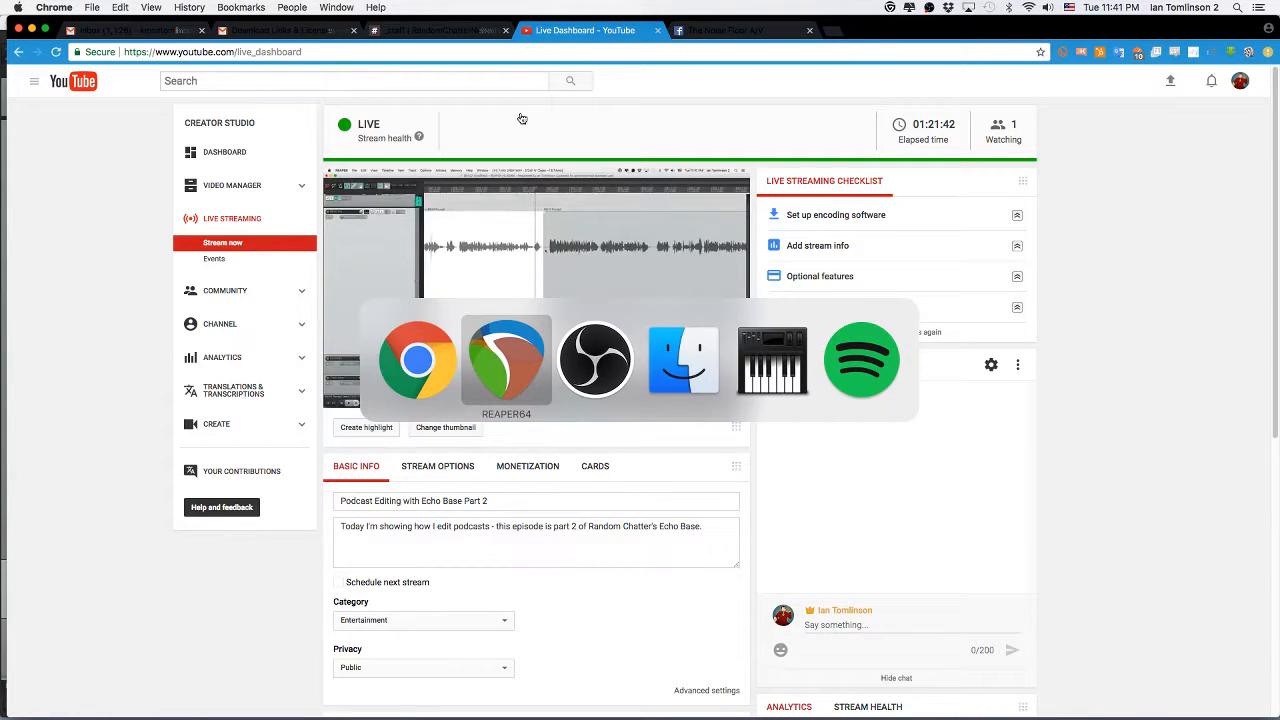
key("super+Tab")
key("super+Tab")
key("super+shift+Tab")
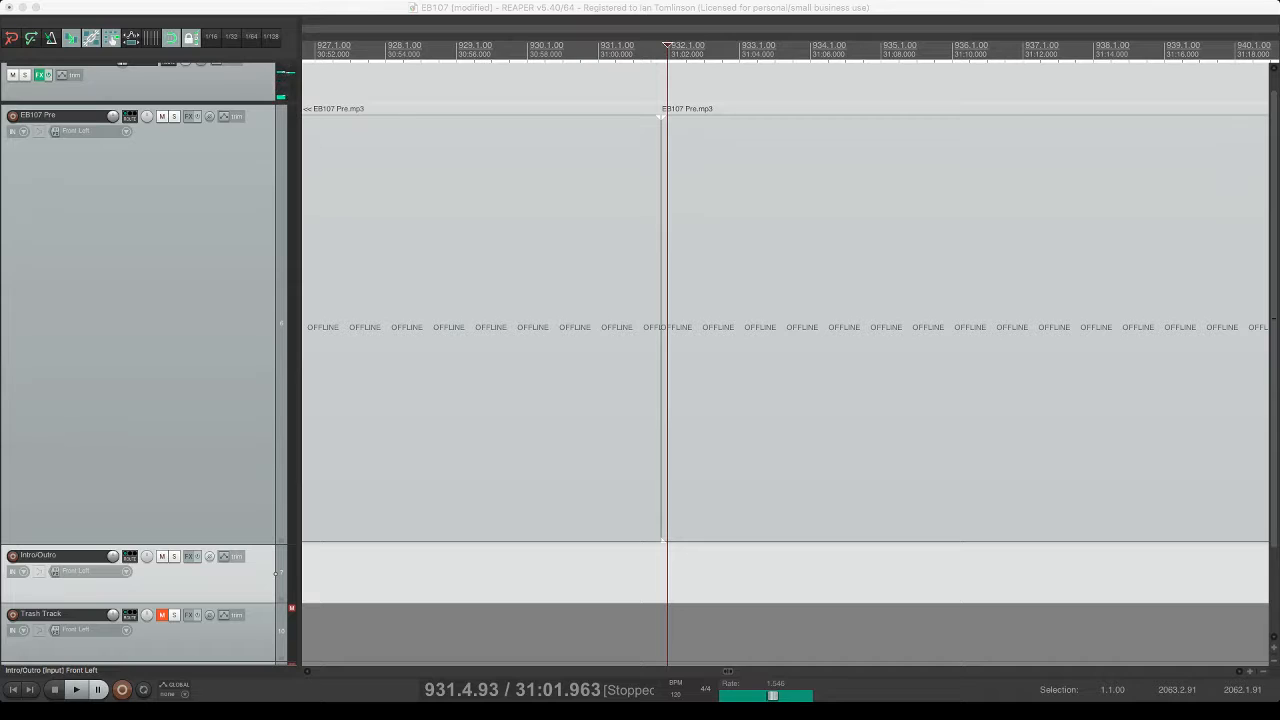
key("space")
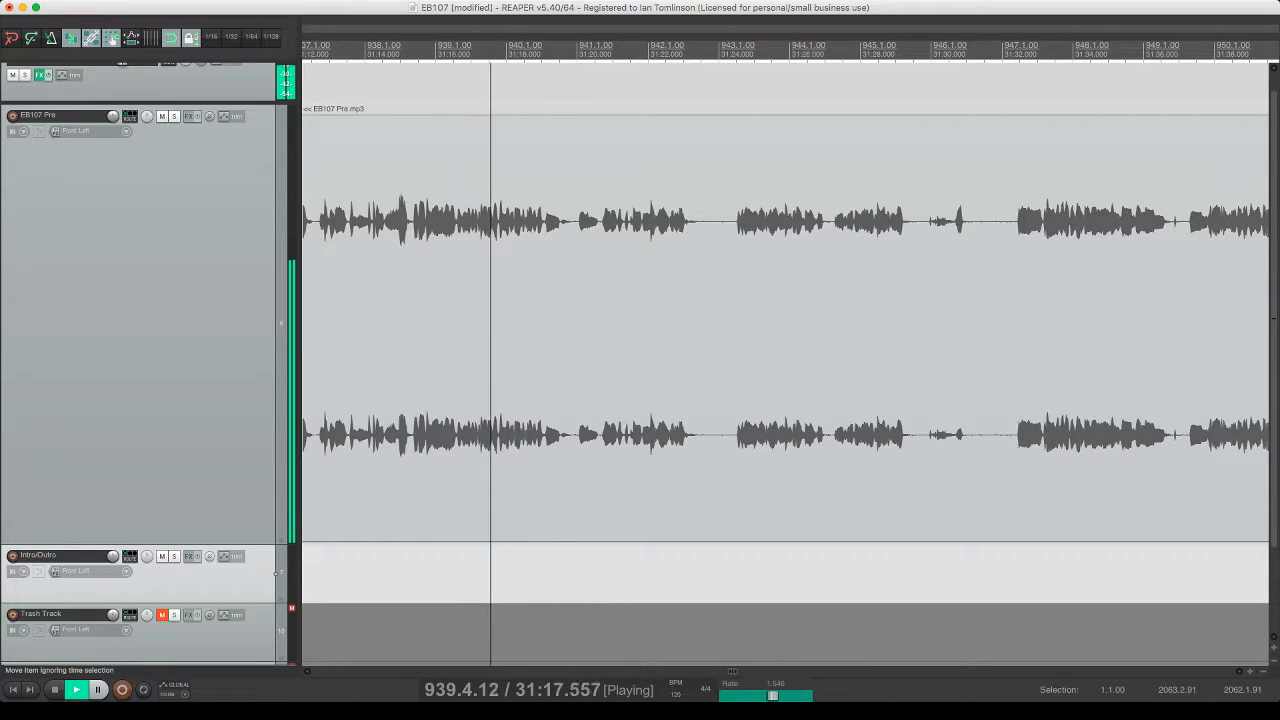
- Cut out the short sound from about 31:19.9 to 31:20.6, replay the join and save the project
left_click(573, 222)
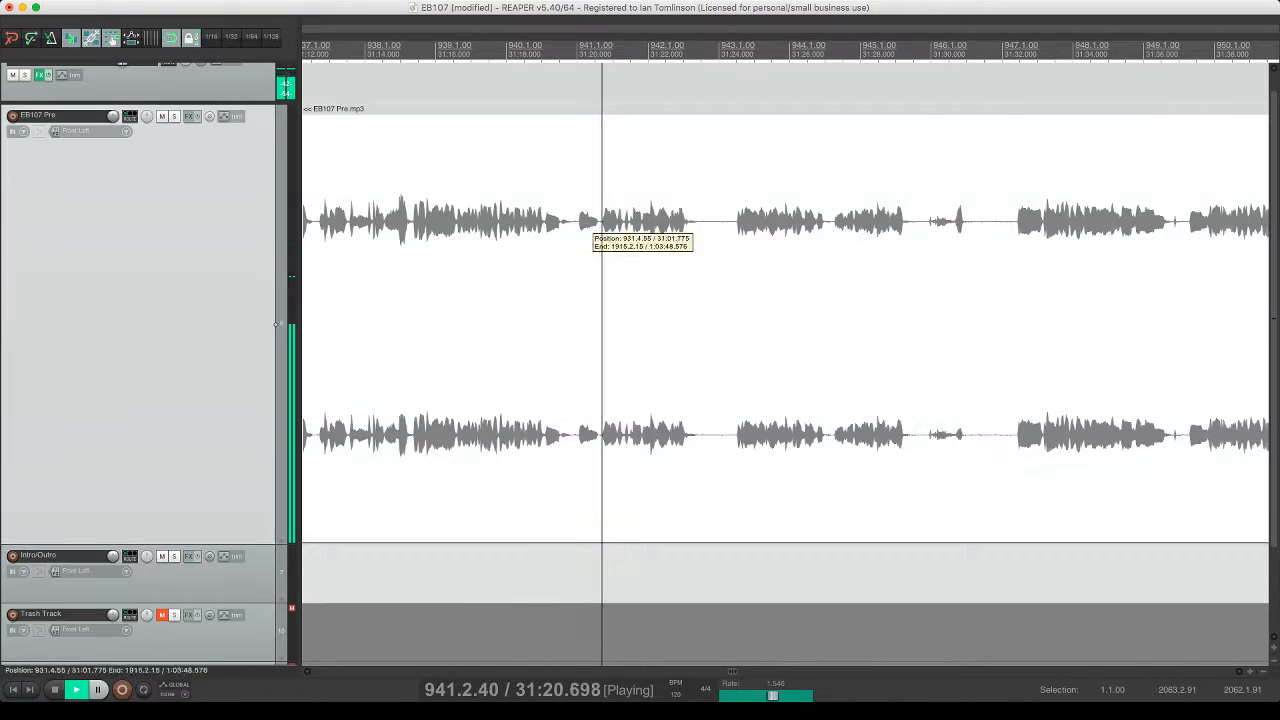
key("s")
left_click(597, 300)
key("s")
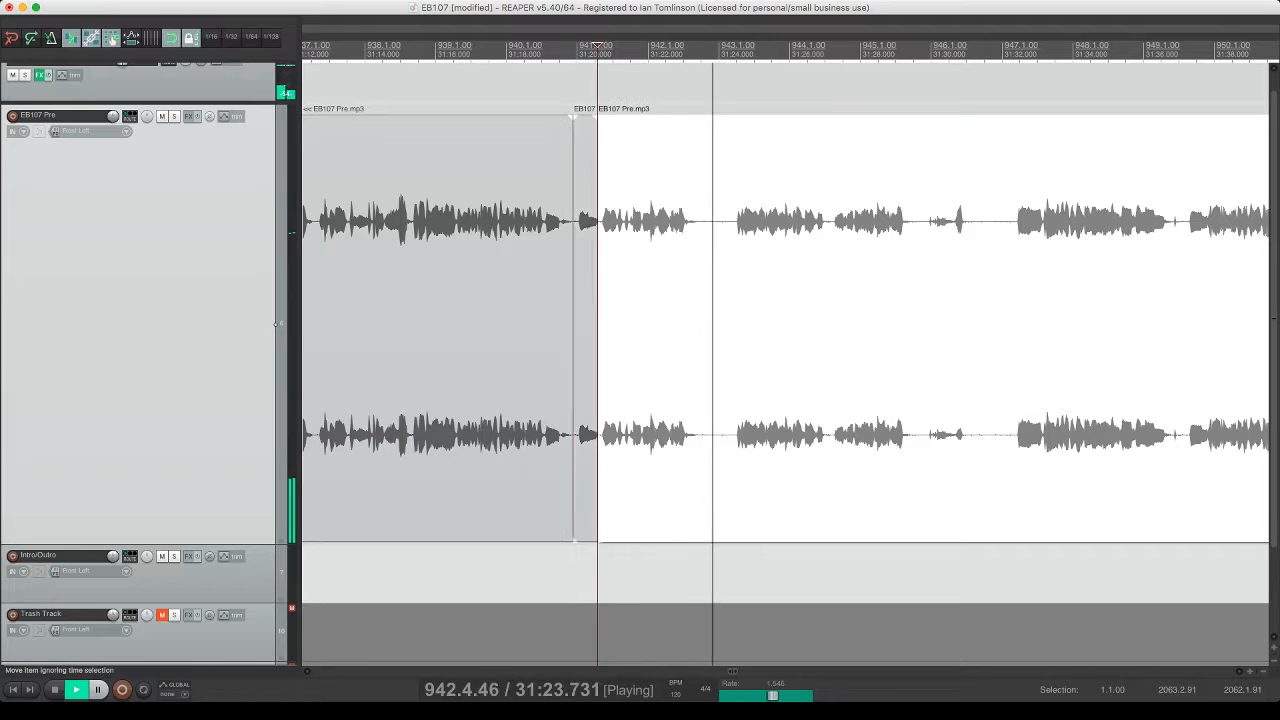
left_click(590, 300)
key("Delete")
left_click(567, 300)
key("space")
key("space")
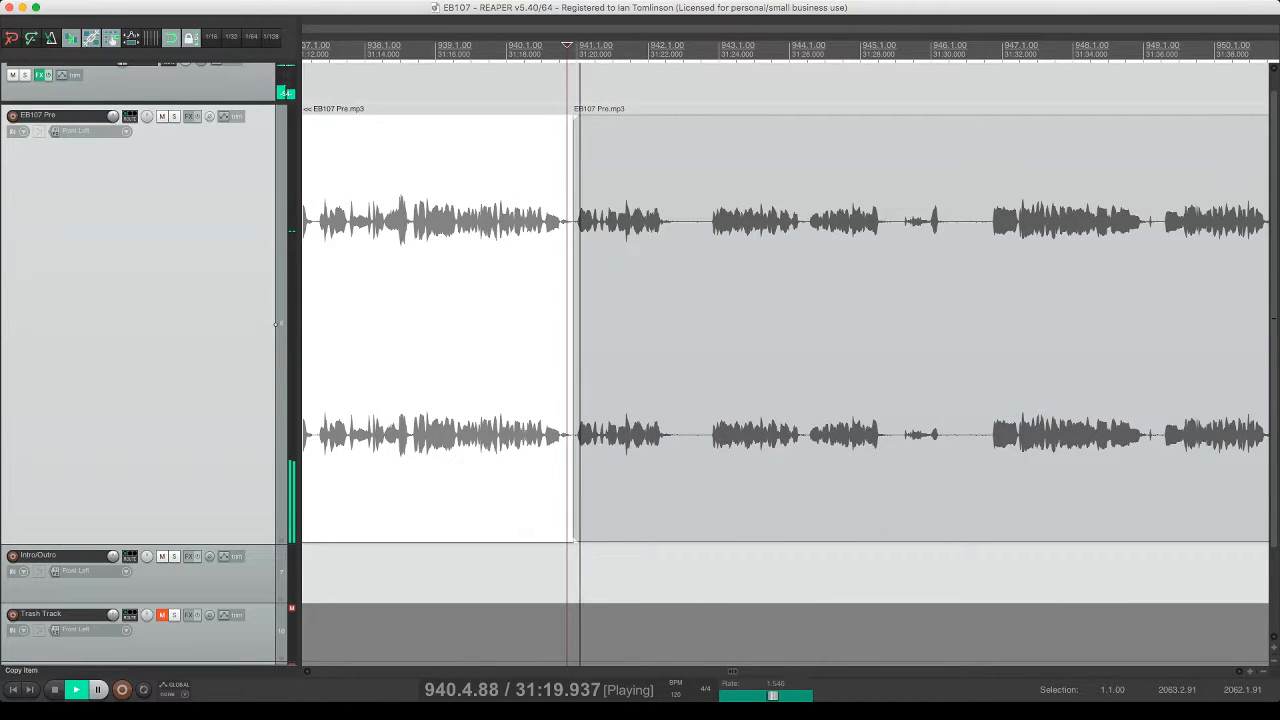
- Listen onward and delete the pause from about 31:22.8 to 31:23.6
scroll(567, 300, "right", 1)
scroll(571, 215, "right", 2)
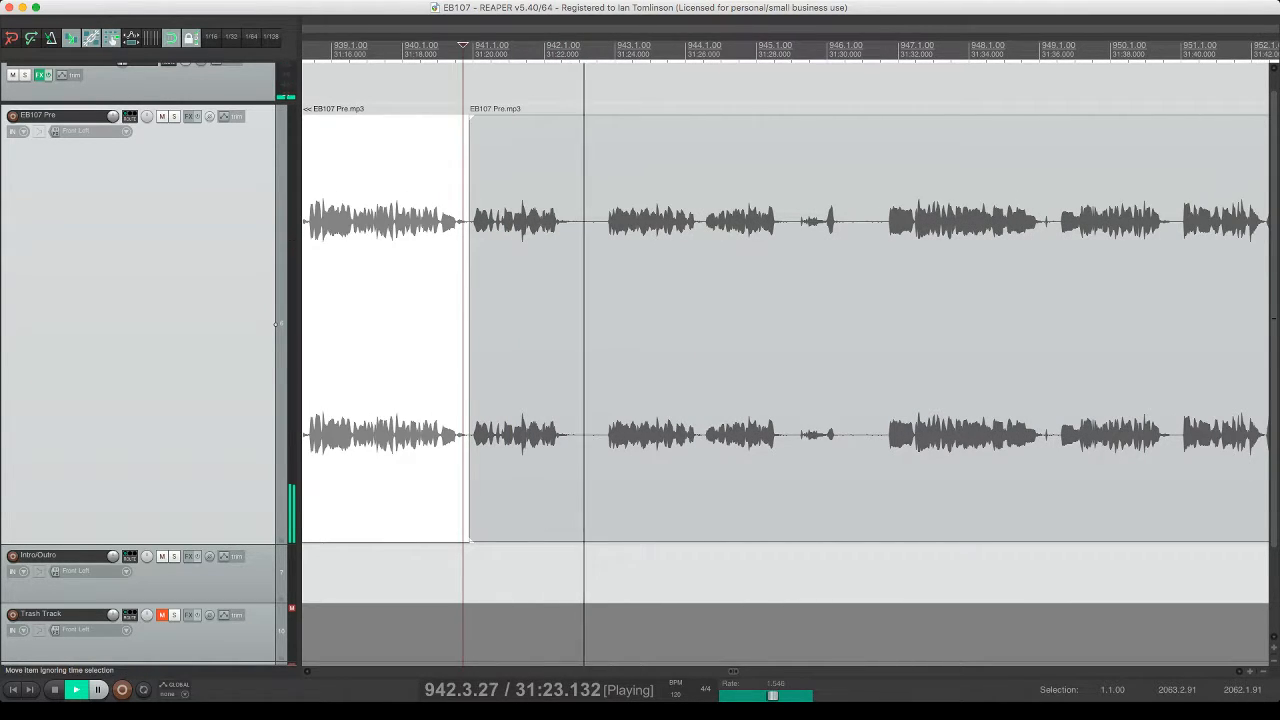
left_click(571, 212)
key("s")
left_click(590, 45)
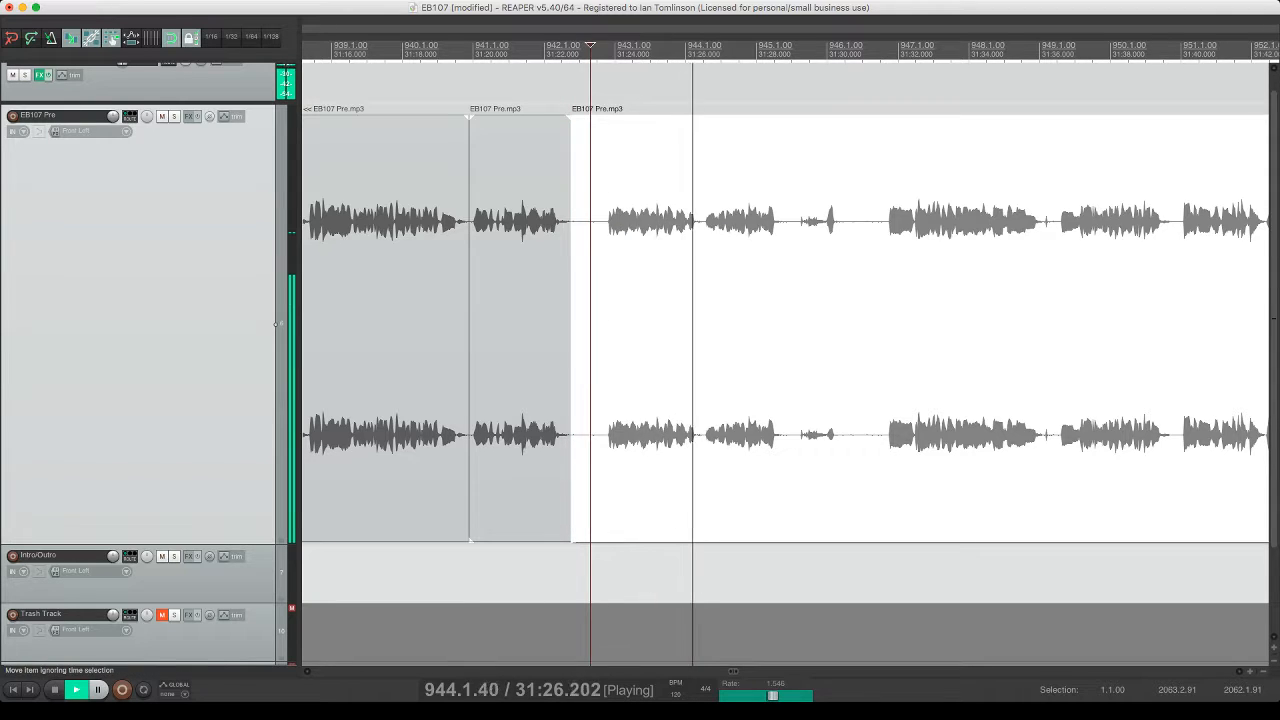
key("s")
key("Delete")
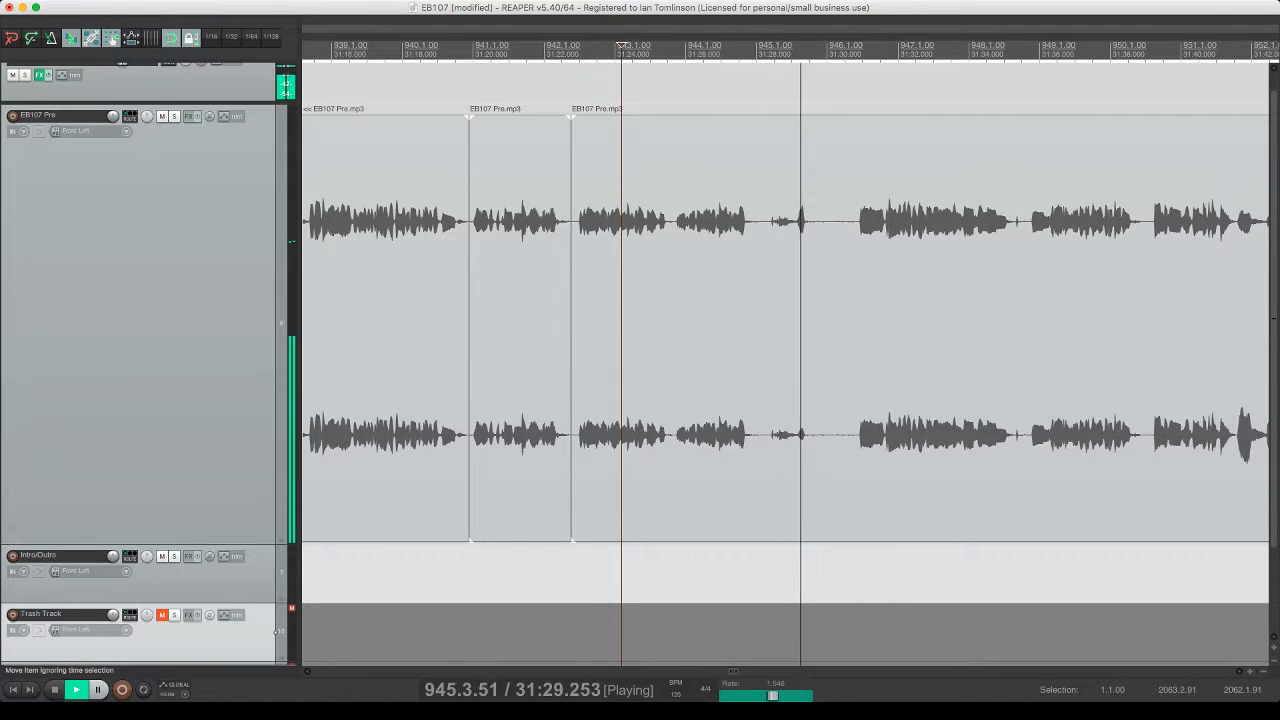
- Delete the short sounds and long pause from about 31:28.2 to 31:30.8
left_click(760, 215)
key("s")
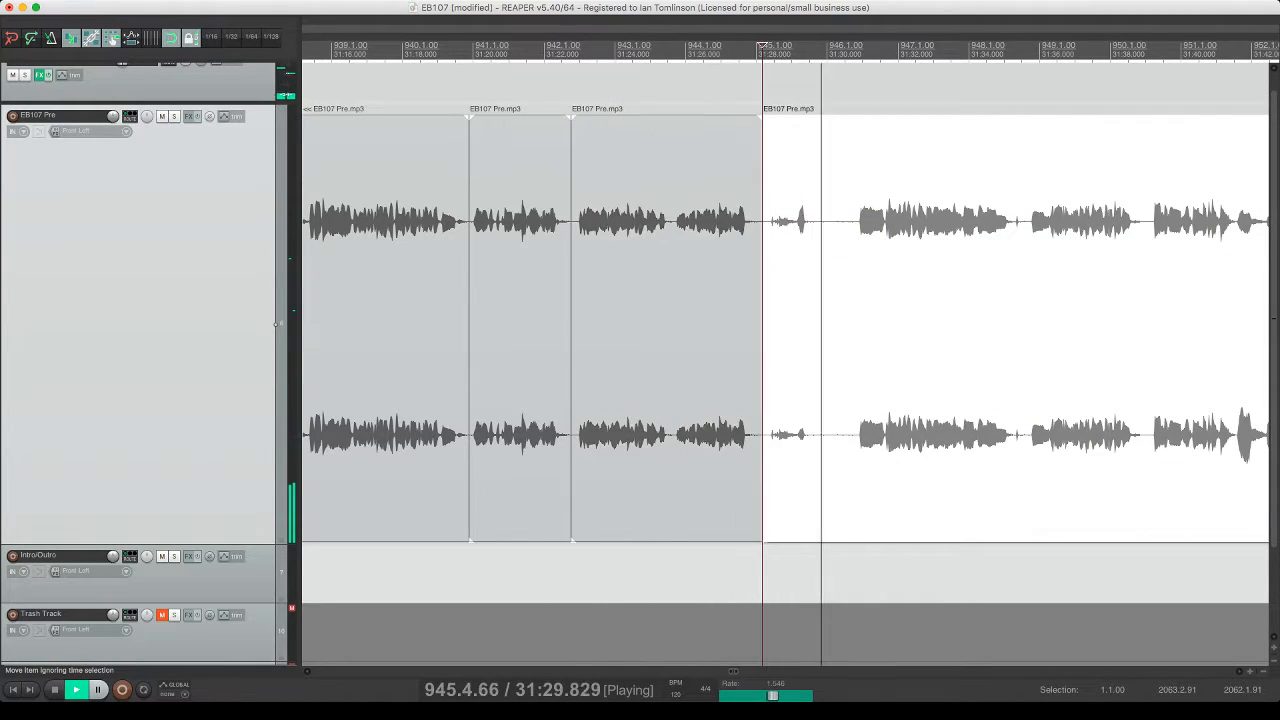
left_click(857, 300)
key("s")
left_click(835, 300)
key("Delete")
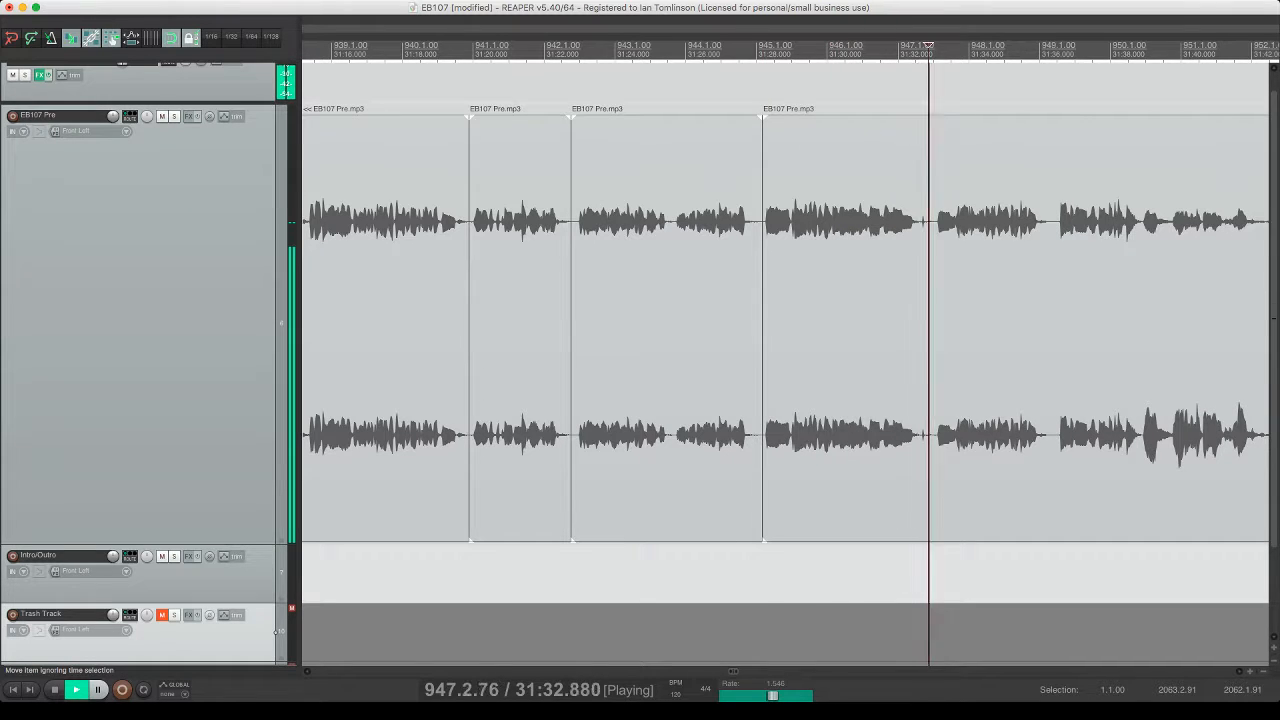
- Trim the following clip's opening from about 31:28.2 to 31:29.0, replay the join and save the project
key("space")
left_click(790, 300)
key("space")
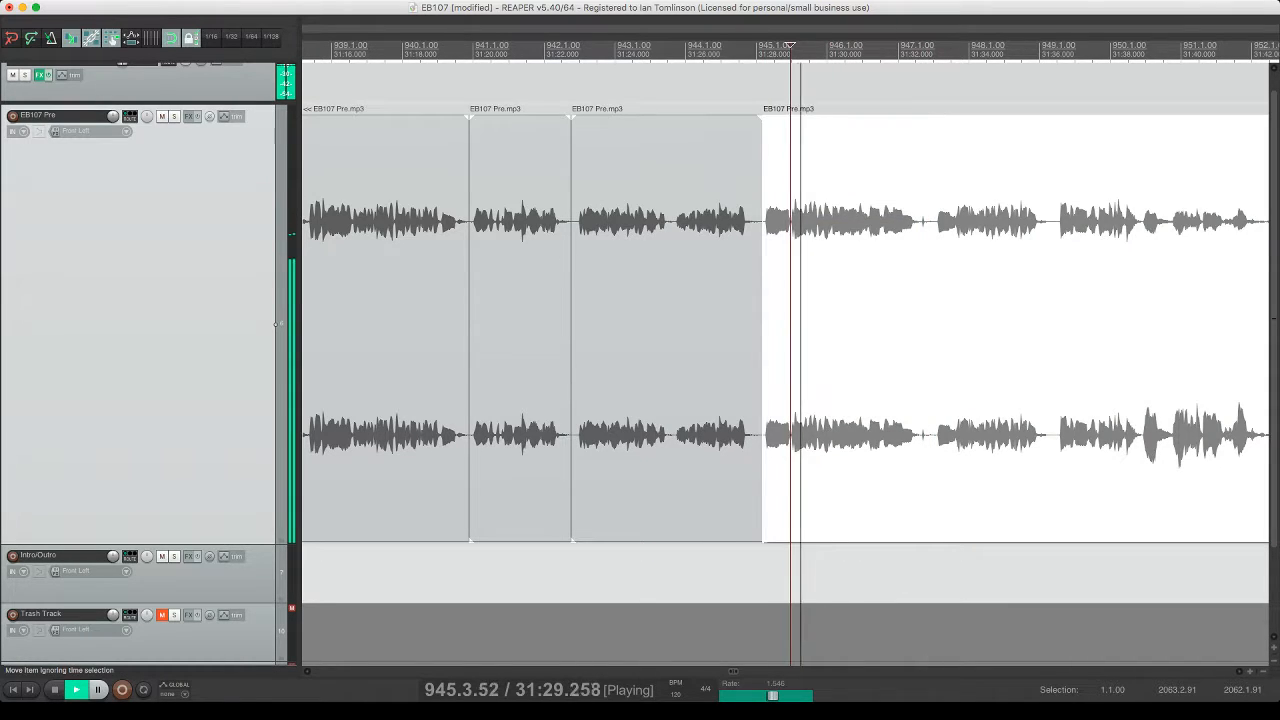
key("space")
key("space")
key("space")
key("s")
left_click(777, 212)
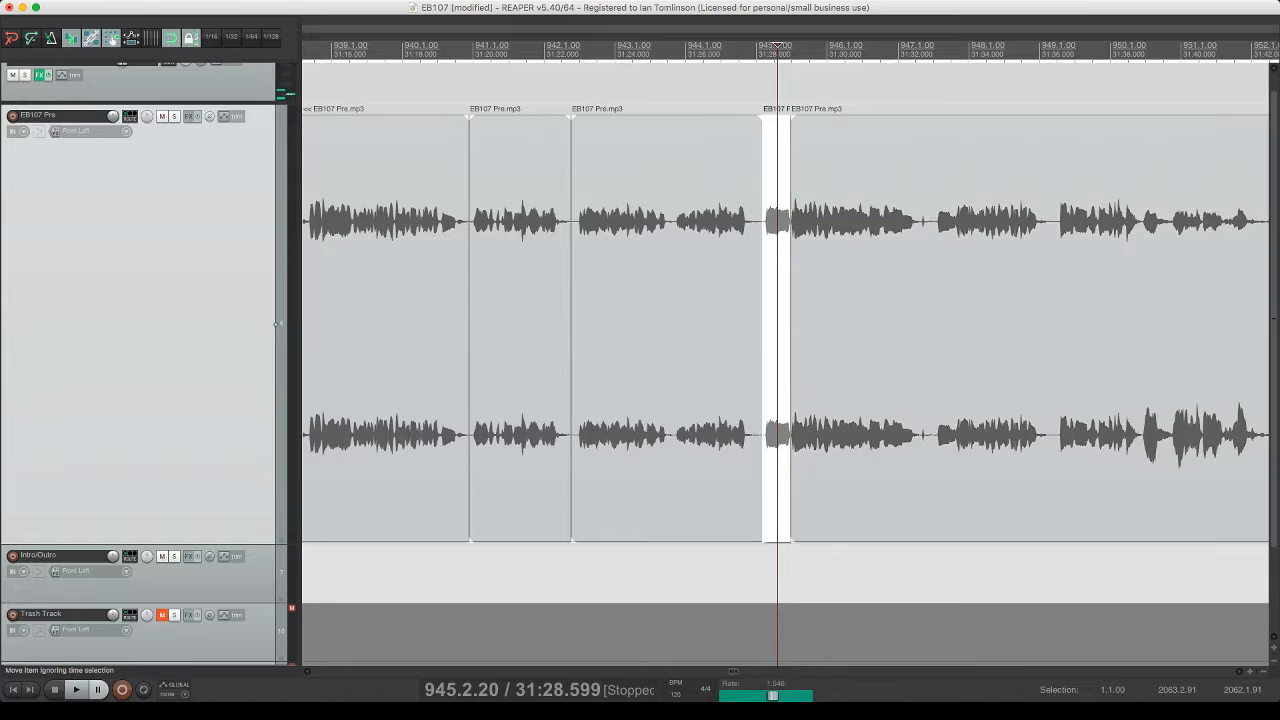
key("Delete")
left_click(711, 212)
key("space")
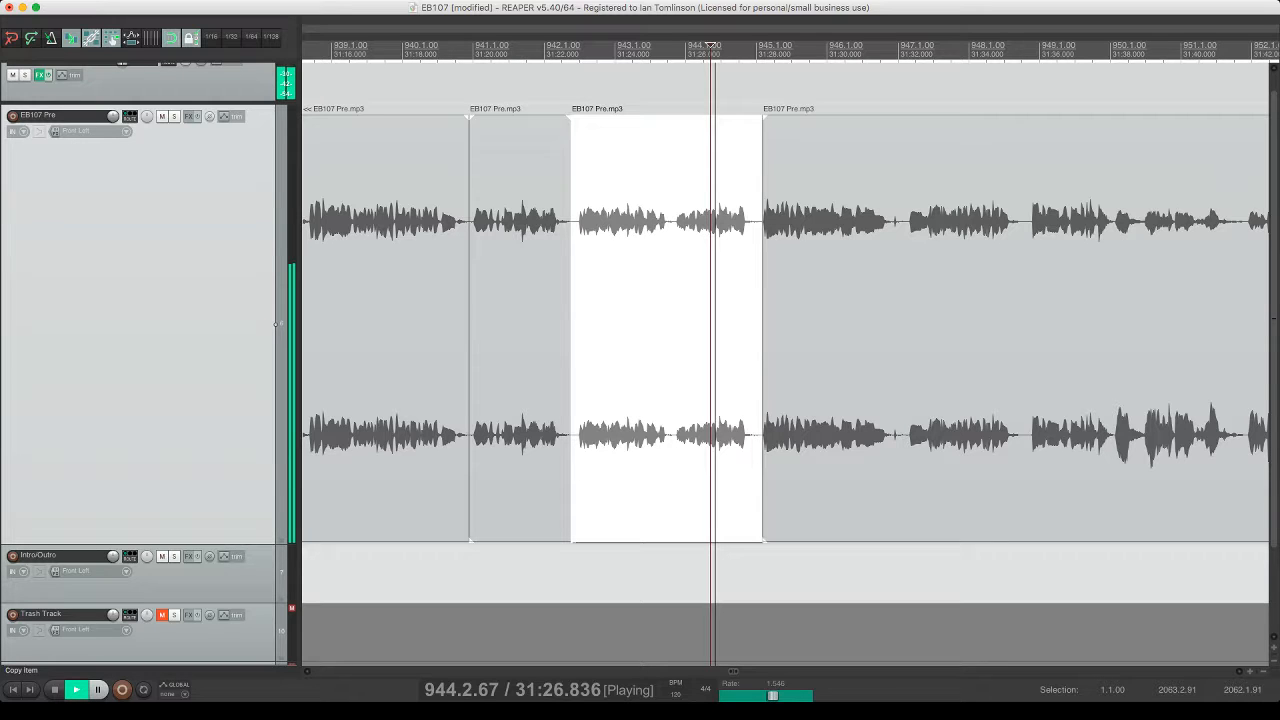
key("super+s")
- Cut out the short click from about 31:31.8 to 31:32.2, replay the join and save the project
scroll(785, 330, "right", 3)
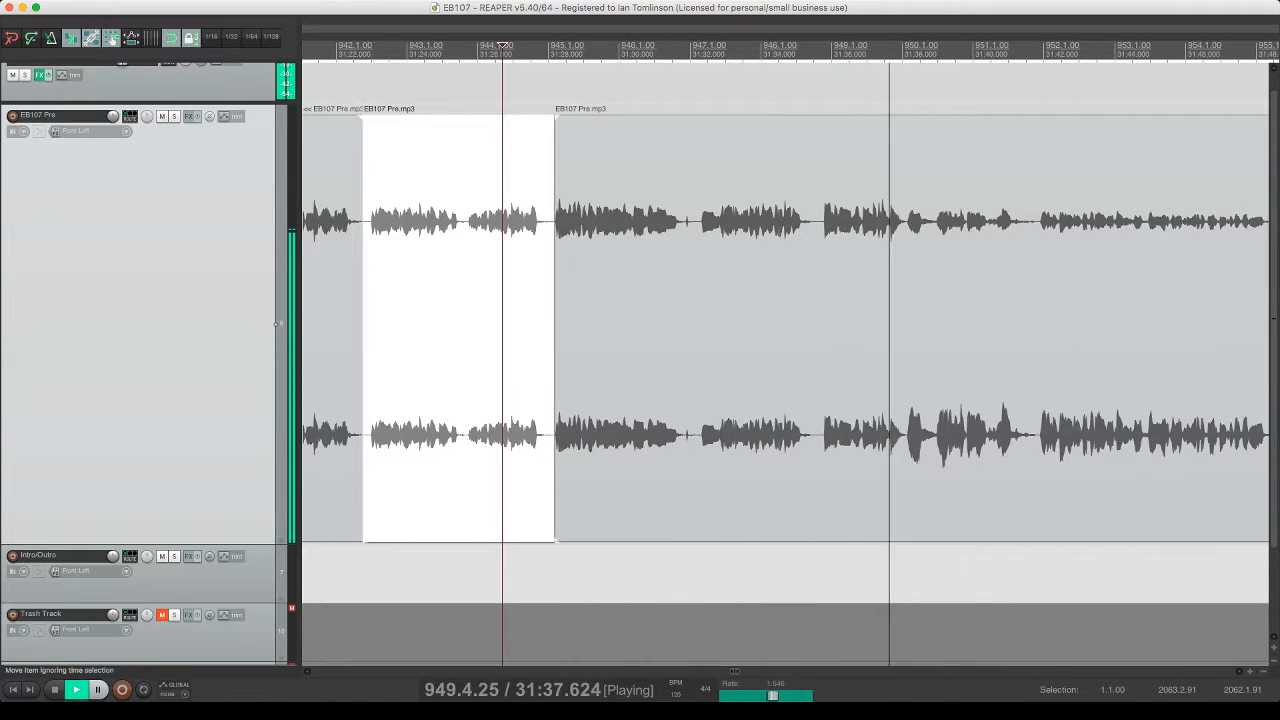
key("space")
left_click(683, 236)
key("s")
left_click(697, 236)
key("s")
left_click(691, 236)
key("Delete")
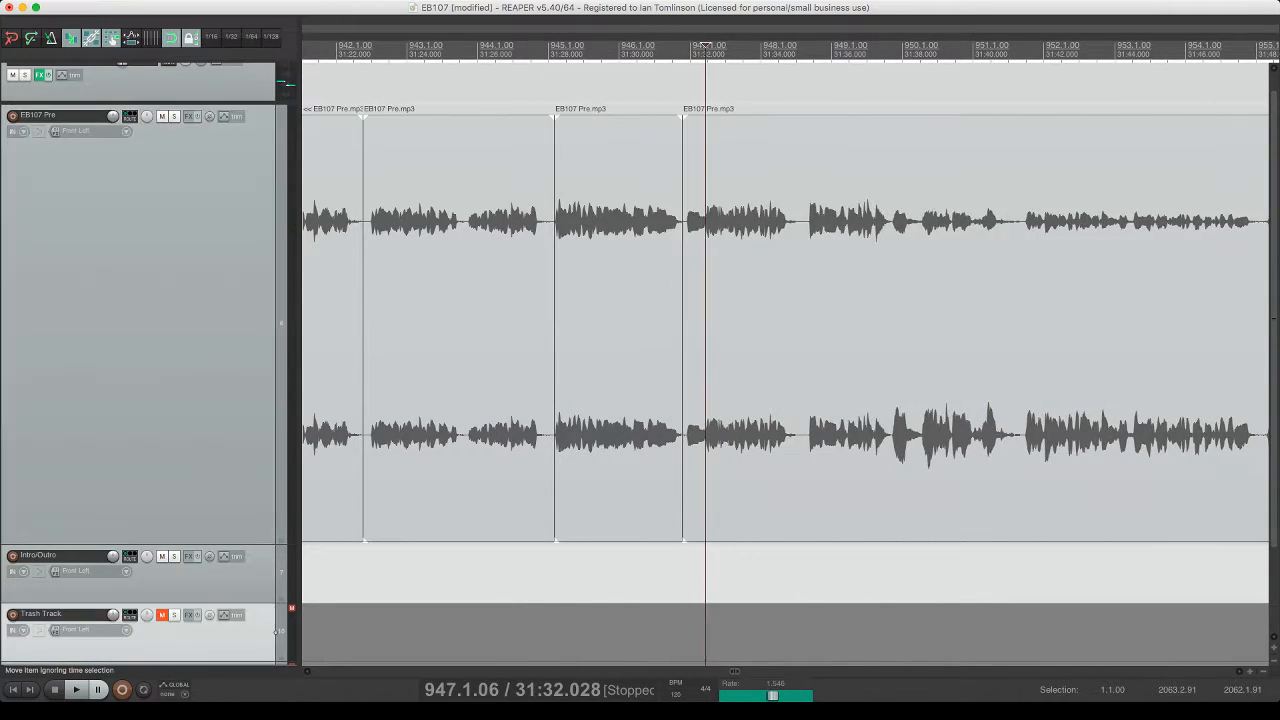
left_click(671, 300)
key("space")
key("super+s")
key("space")
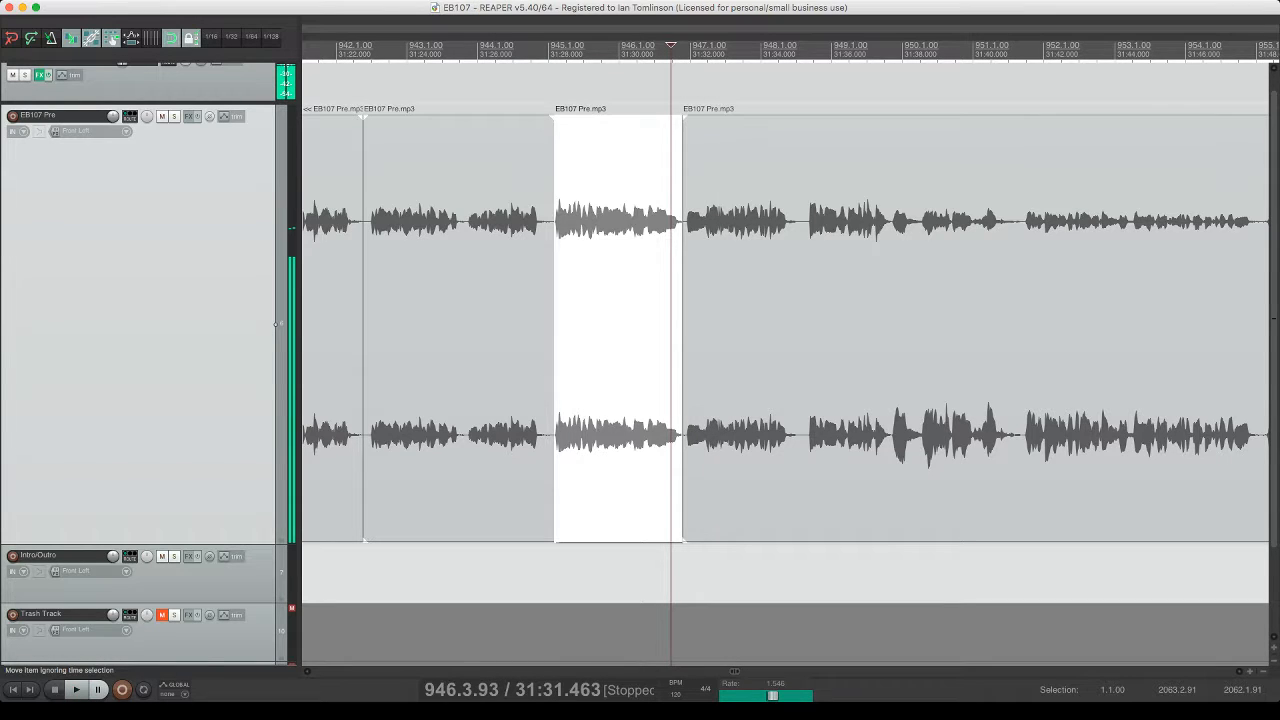
- Trim the next clip's opening from about 31:31.8 to 31:32.4, save the project and replay the join
left_click(706, 300)
key("s")
left_click(695, 300)
key("Delete")
left_click(659, 300)
key("space")
key("super+s")
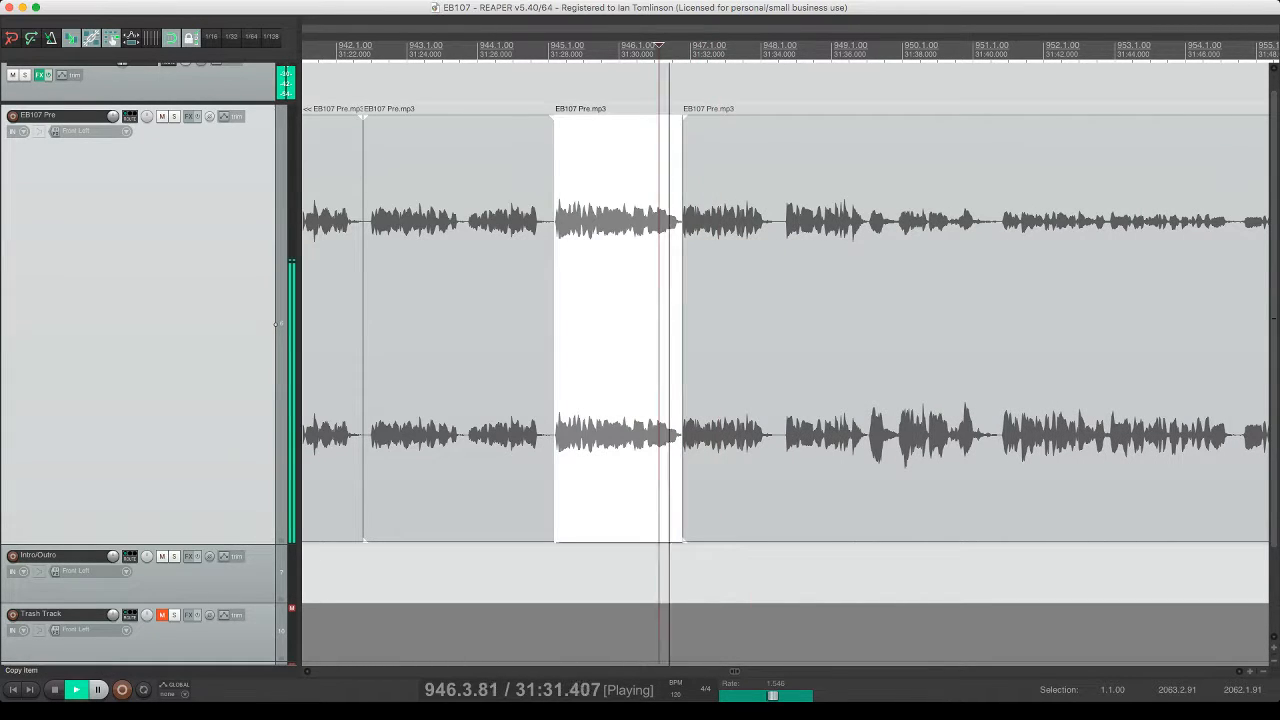
left_click(636, 46)
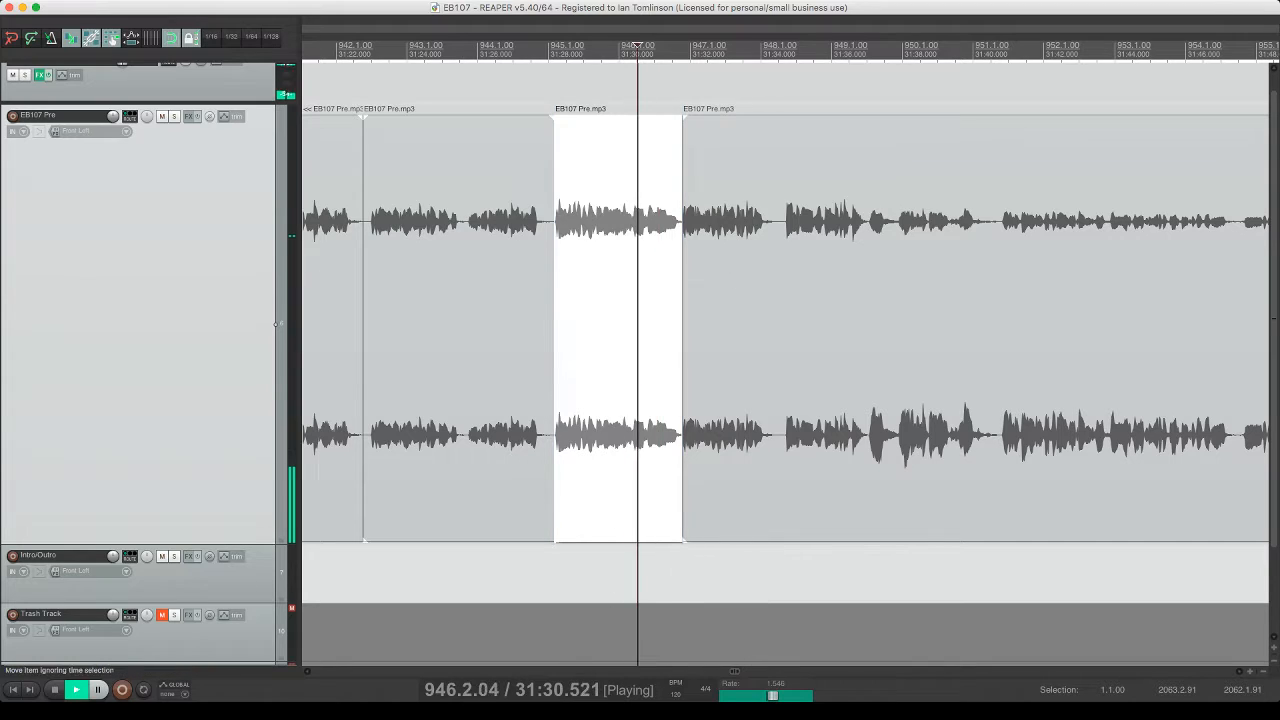
- Listen onward, cut out the short section from about 31:47.4 to 31:48.2, and replay the join
scroll(785, 340, "right", 3)
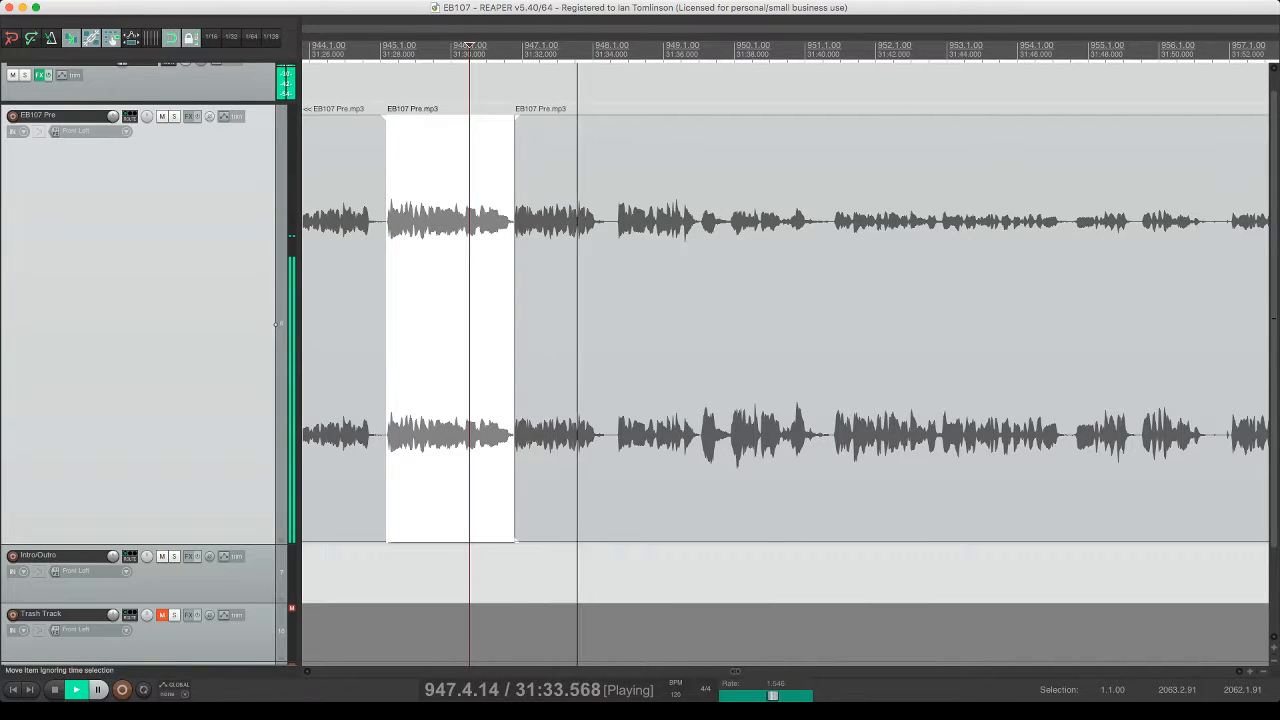
scroll(785, 340, "right", 2)
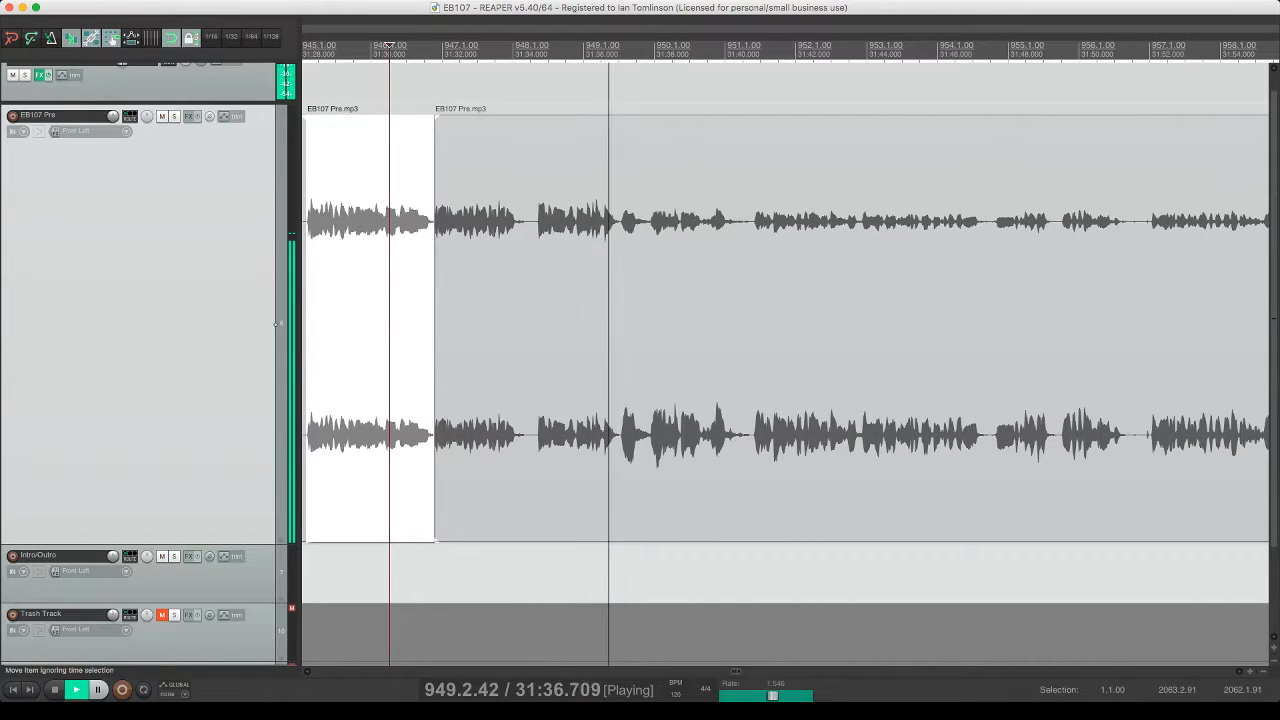
scroll(388, 46, "right", 2)
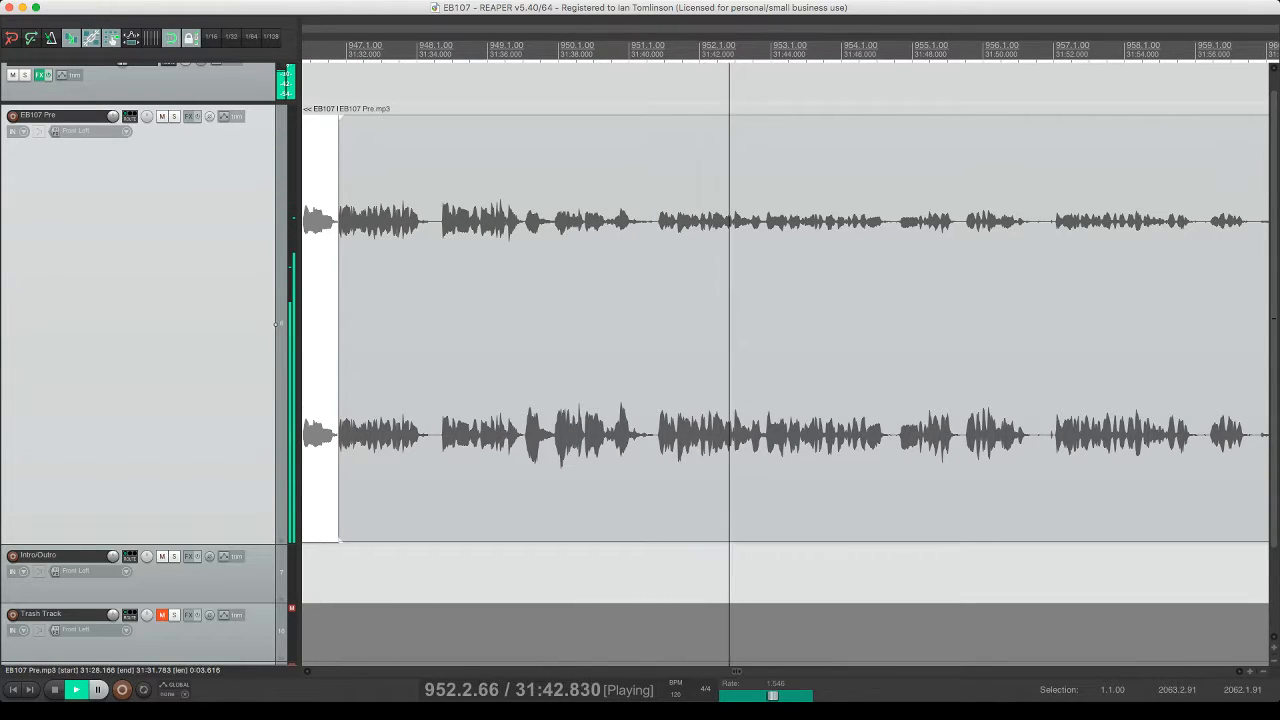
scroll(785, 340, "right", 7)
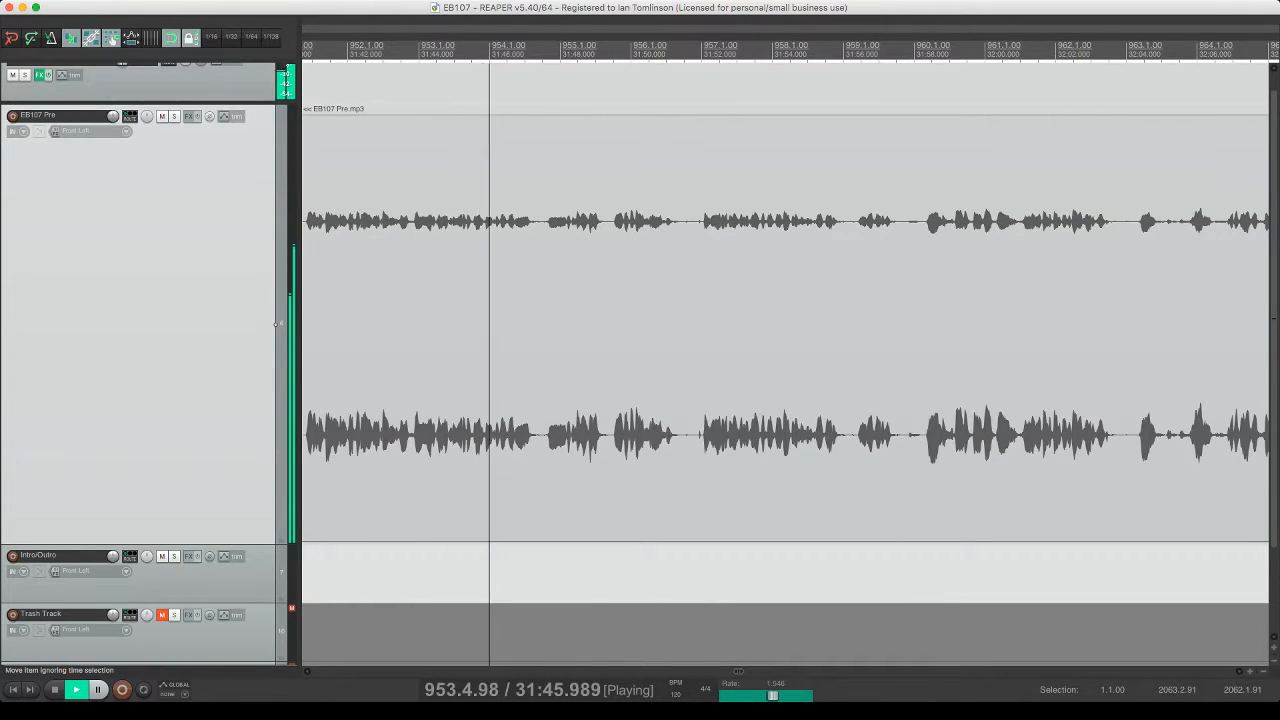
left_click(540, 216)
key("s")
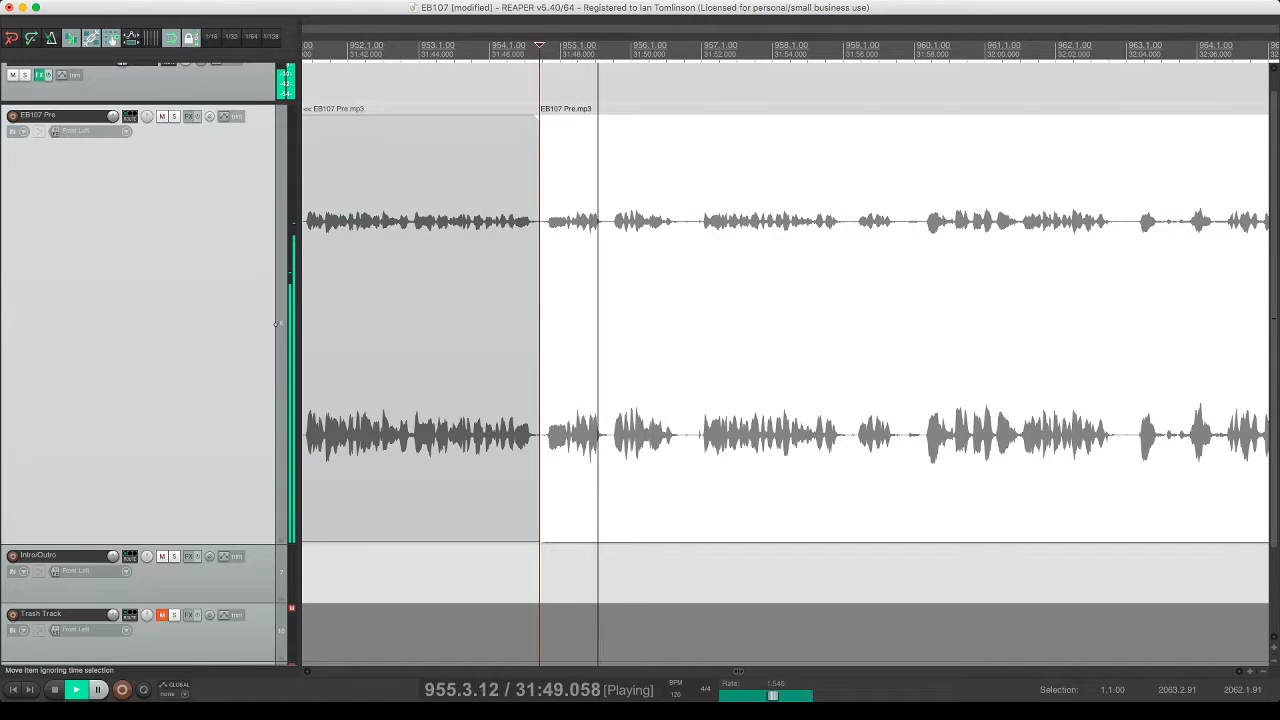
left_click(568, 216)
key("s")
left_click(546, 216)
key("Delete")
left_click(572, 216)
left_click(539, 216)
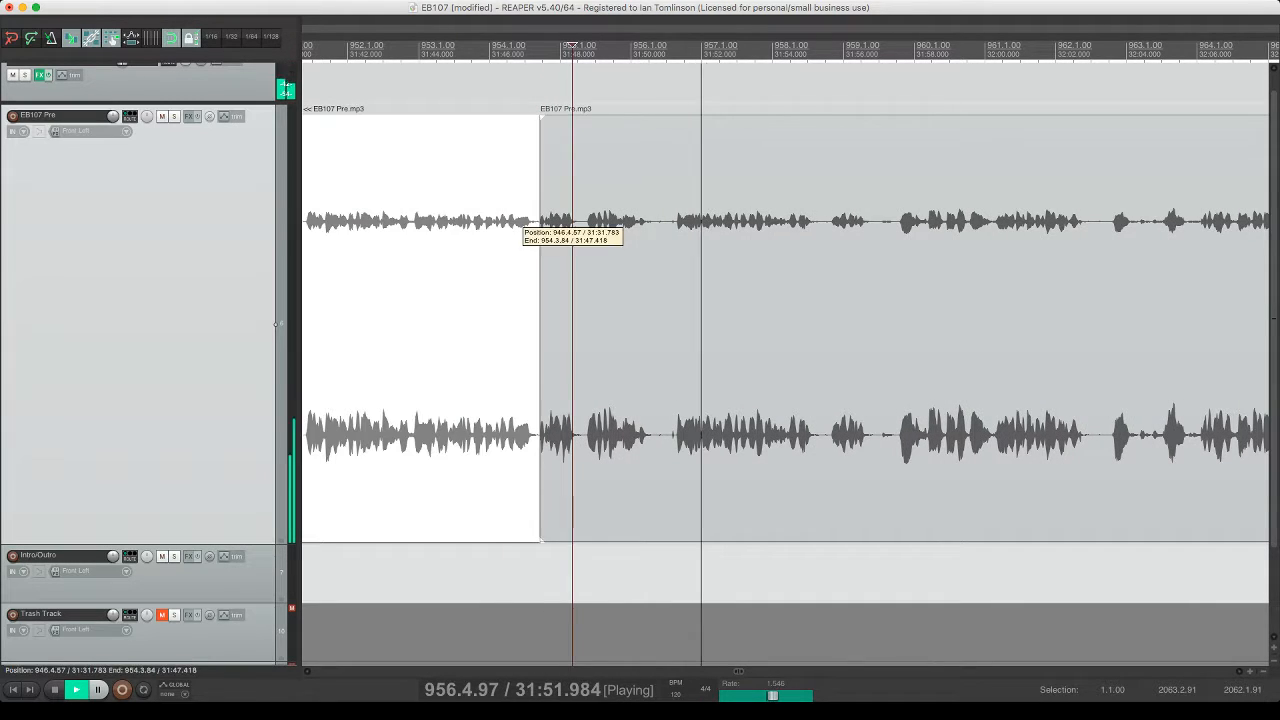
left_click(503, 216)
key("space")
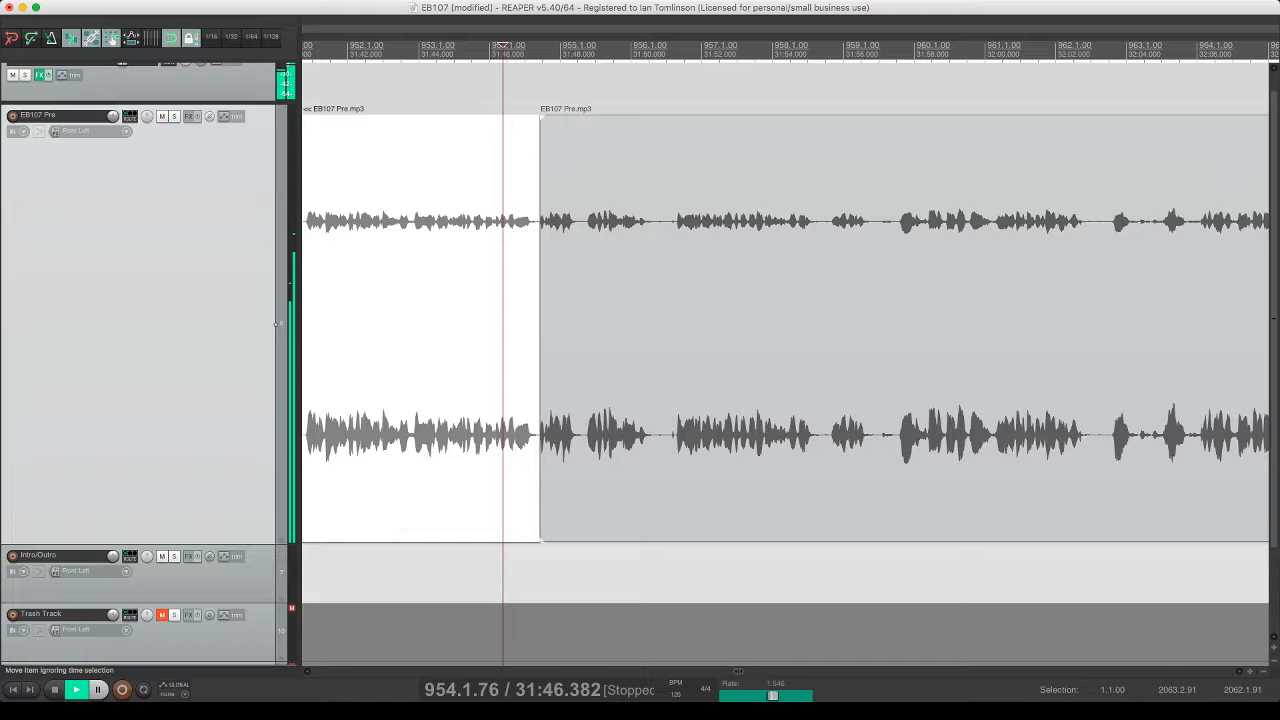
key("space")
- Delete the pause from about 31:50.7 to 31:51.2, replay the following clip and save the project
scroll(503, 216, "right", 3)
left_click(528, 216)
key("s")
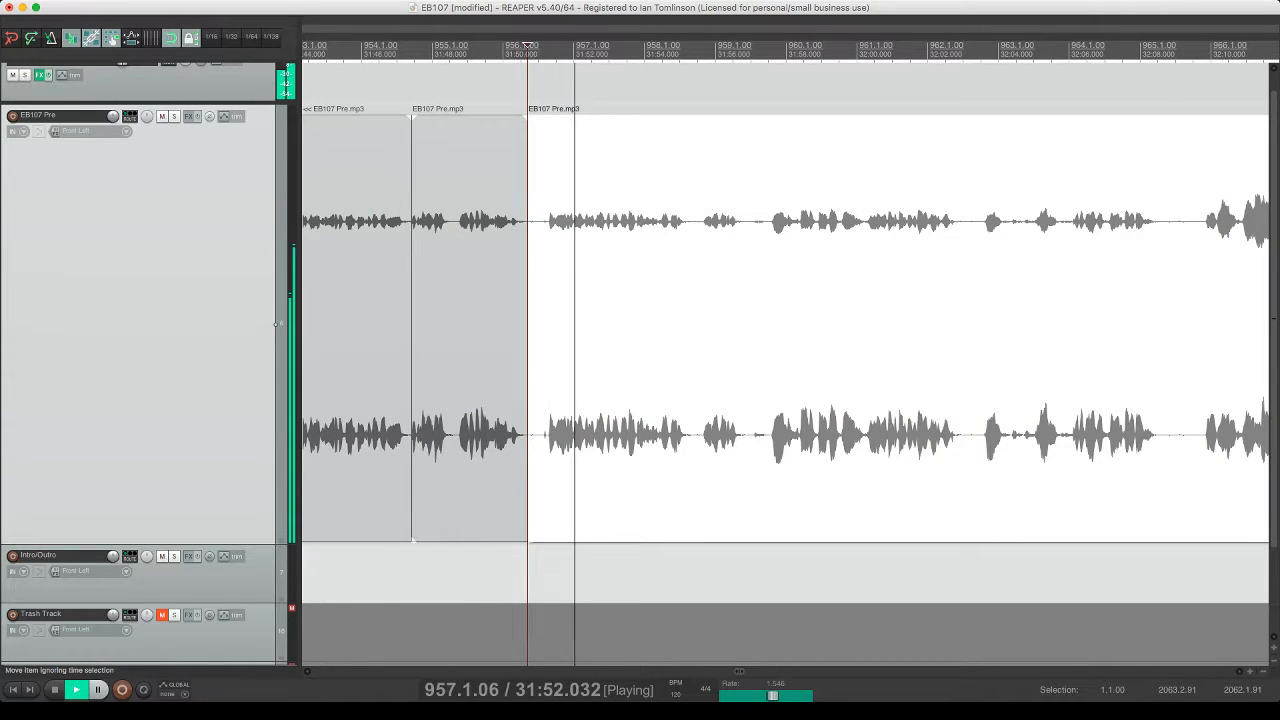
left_click(547, 216)
key("s")
left_click(537, 216)
key("Delete")
left_click(582, 216)
key("space")
key("space")
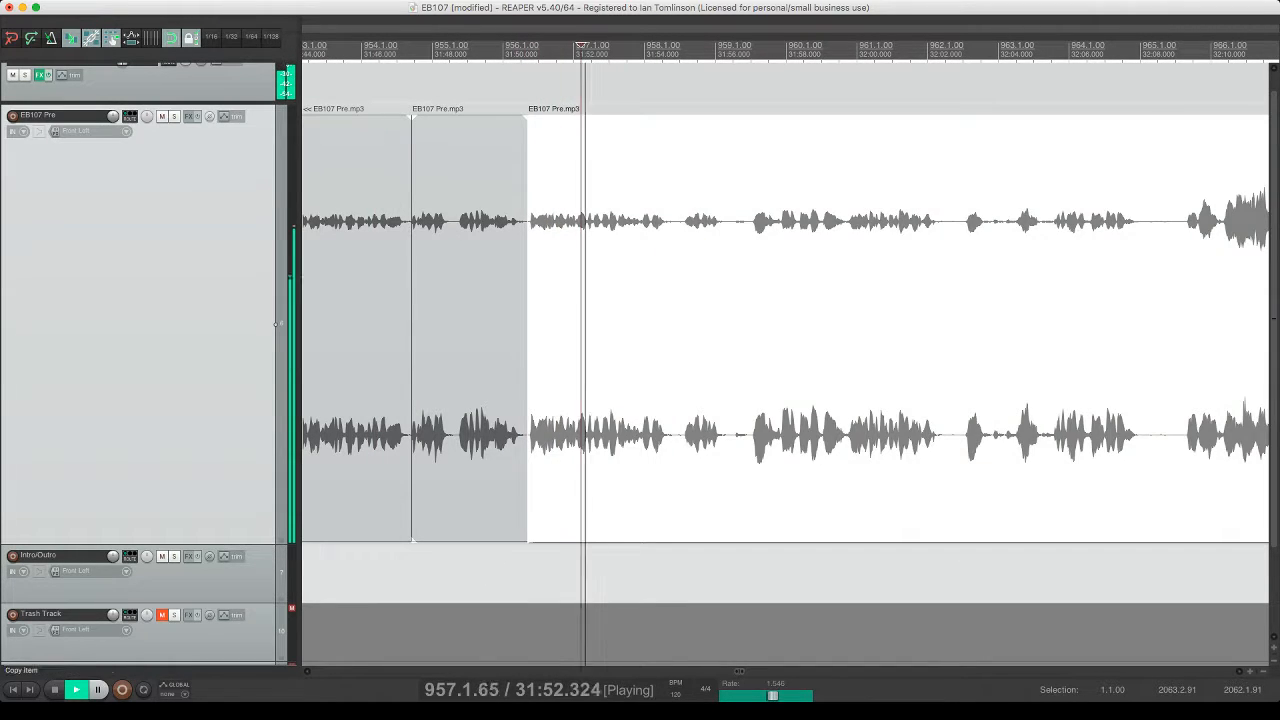
key("super+s")
- Delete the pause and short sound from about 31:56.4 to 31:57.9, save the project and replay around the join
scroll(582, 216, "right", 2)
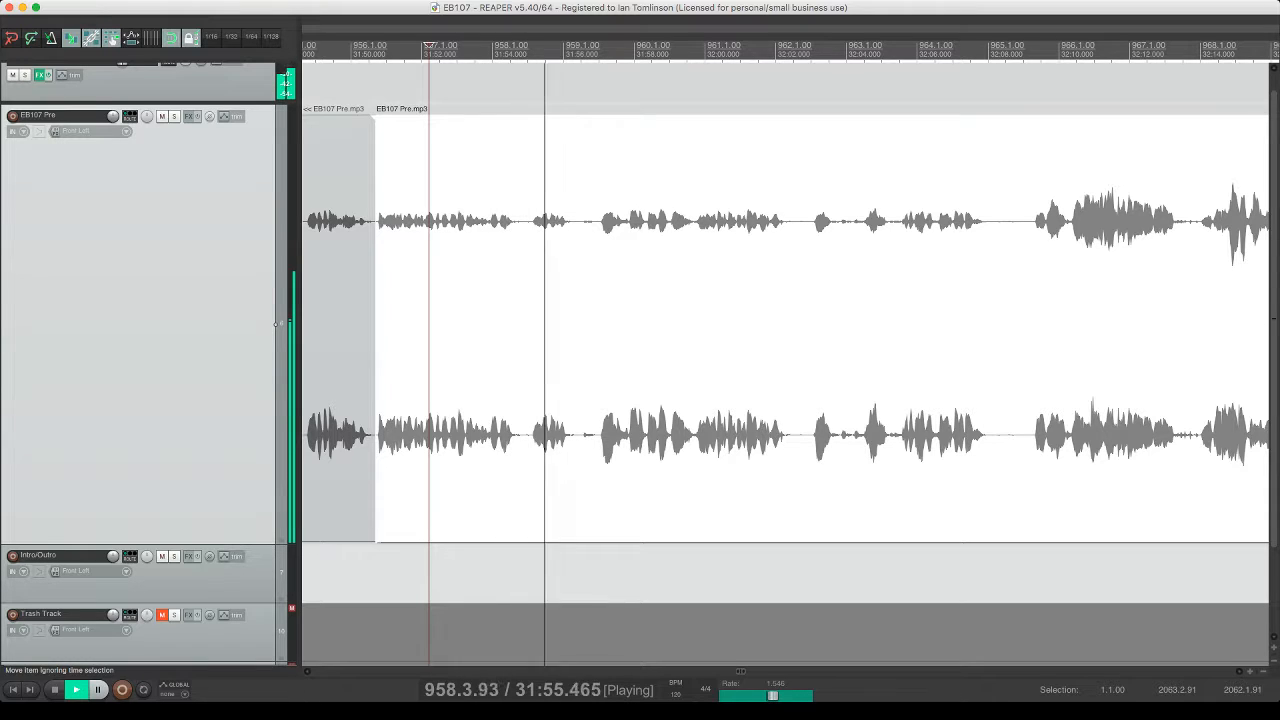
key("s")
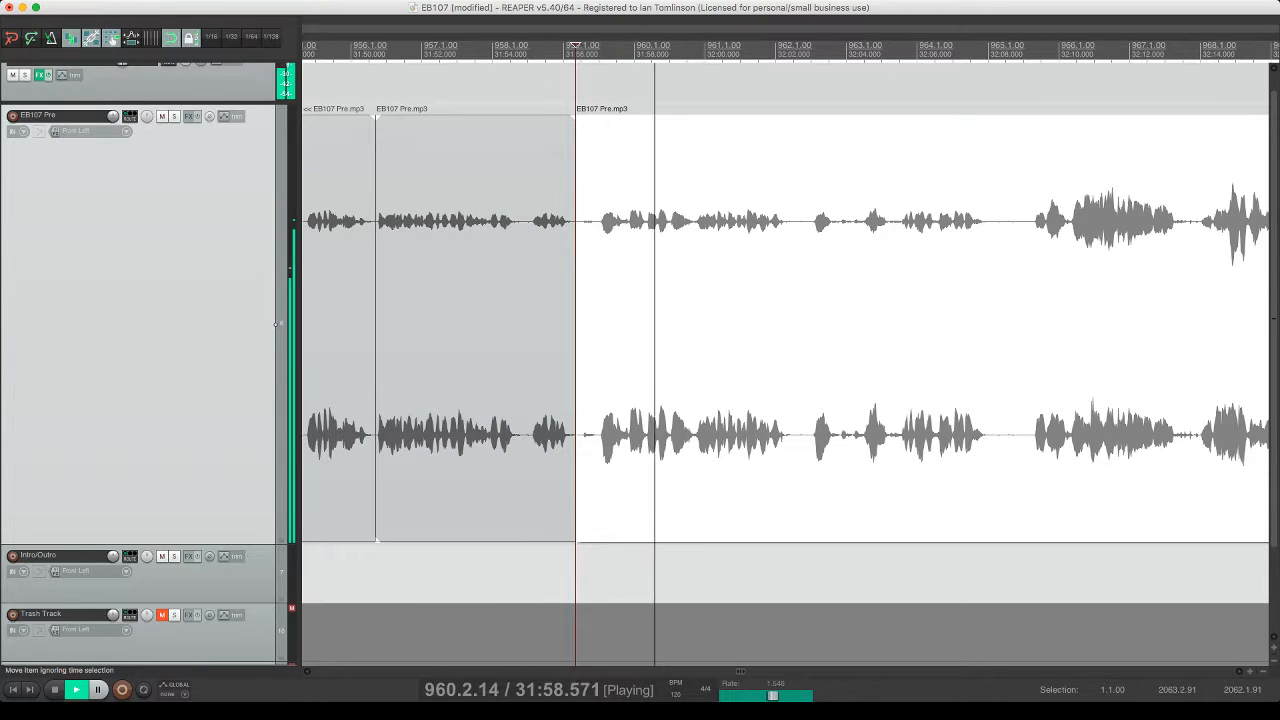
left_click(629, 216)
key("s")
left_click(617, 216)
key("Delete")
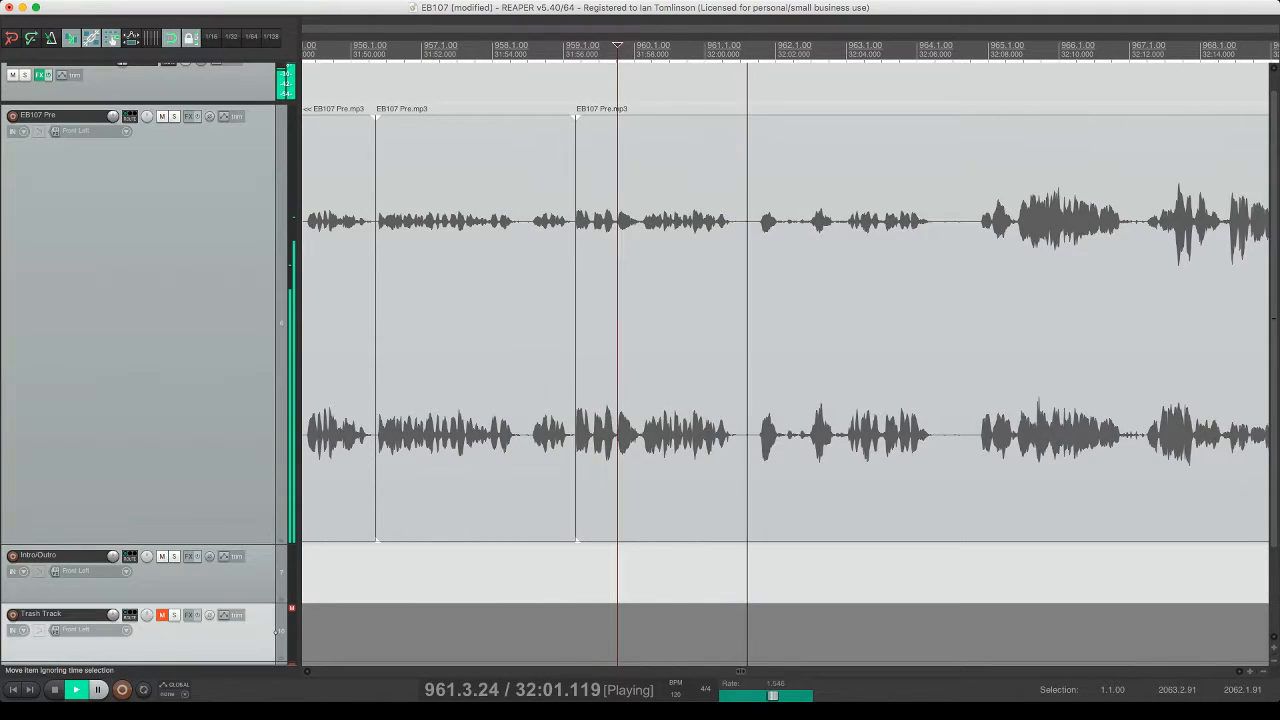
left_click(557, 216)
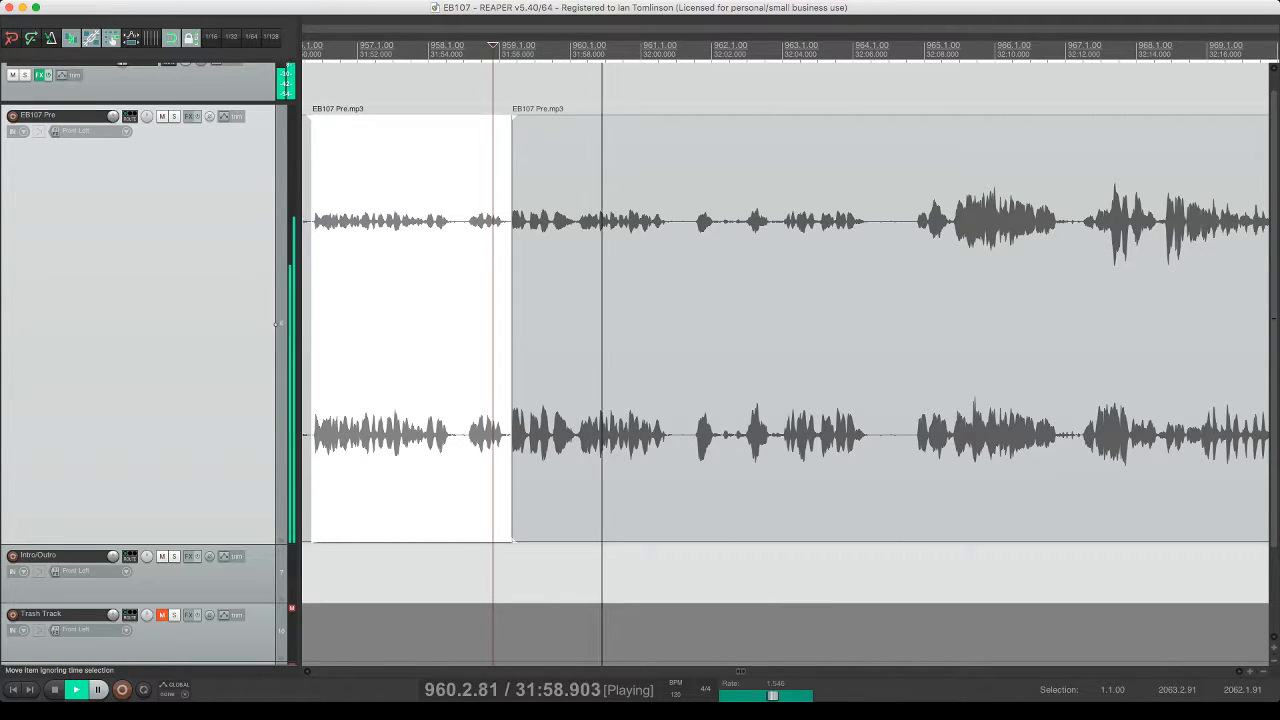
key("space")
left_click(551, 216)
key("space")
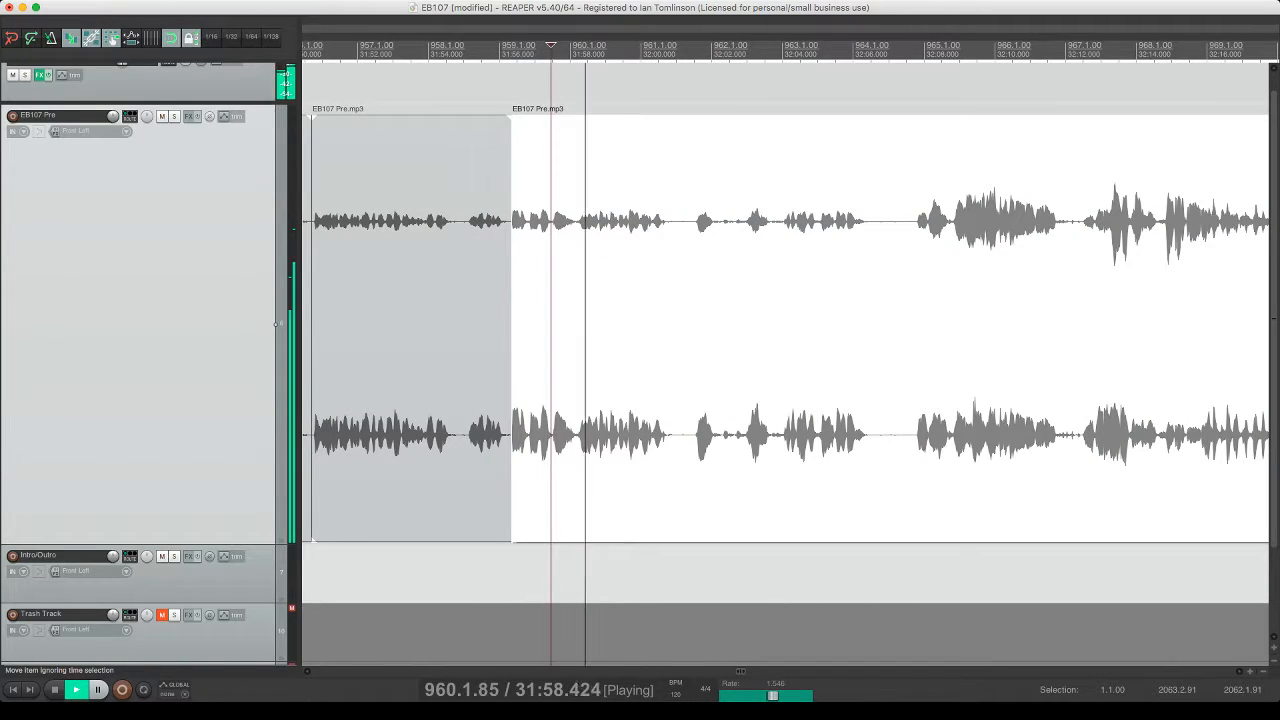
- Listen onward from about 31:57.0, delete the section from about 32:01.0 to 32:02.9, save the project and replay the join
key("space")
left_click(536, 216)
key("space")
scroll(536, 216, "right", 1)
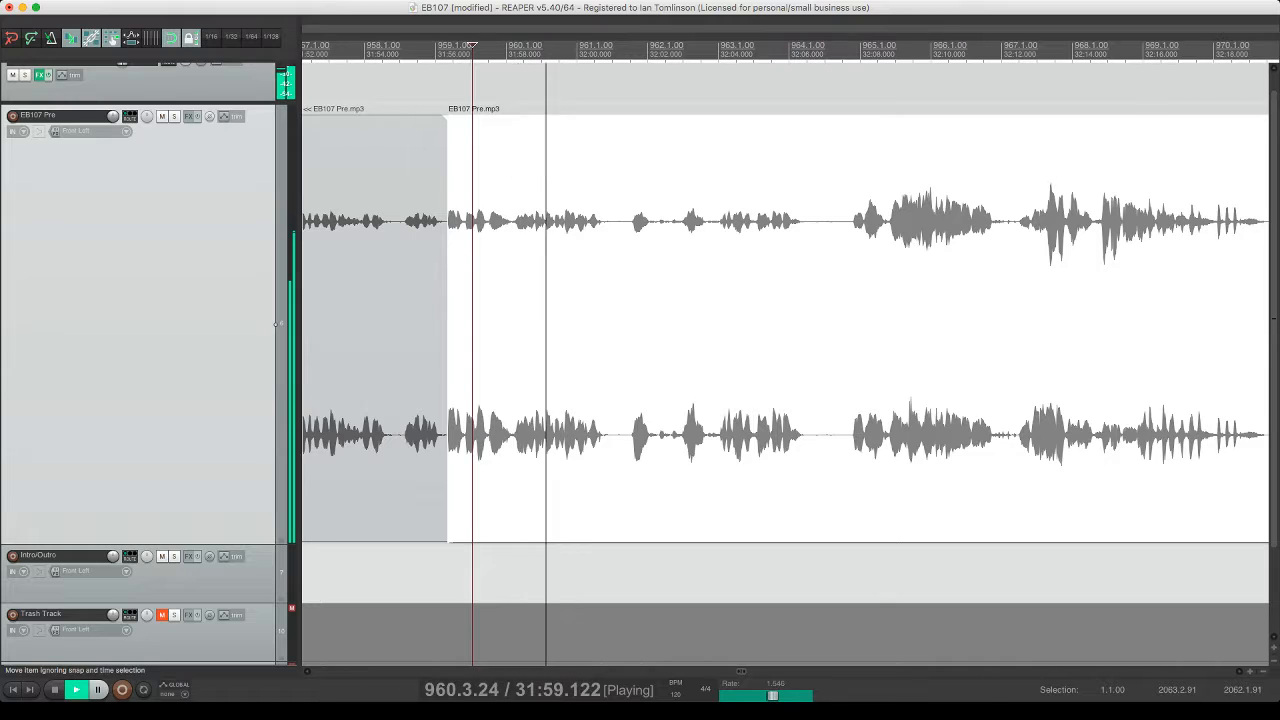
scroll(575, 220, "right", 1)
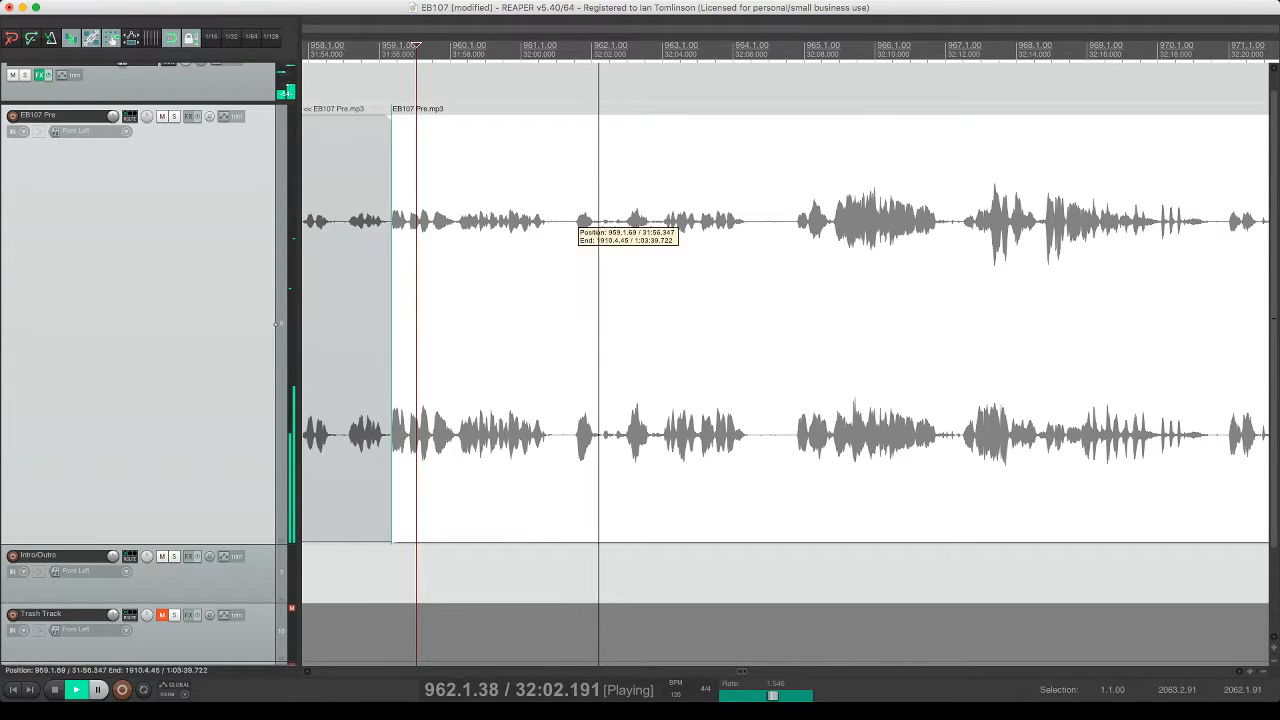
left_click(558, 216)
key("s")
left_click(624, 216)
key("space")
key("space")
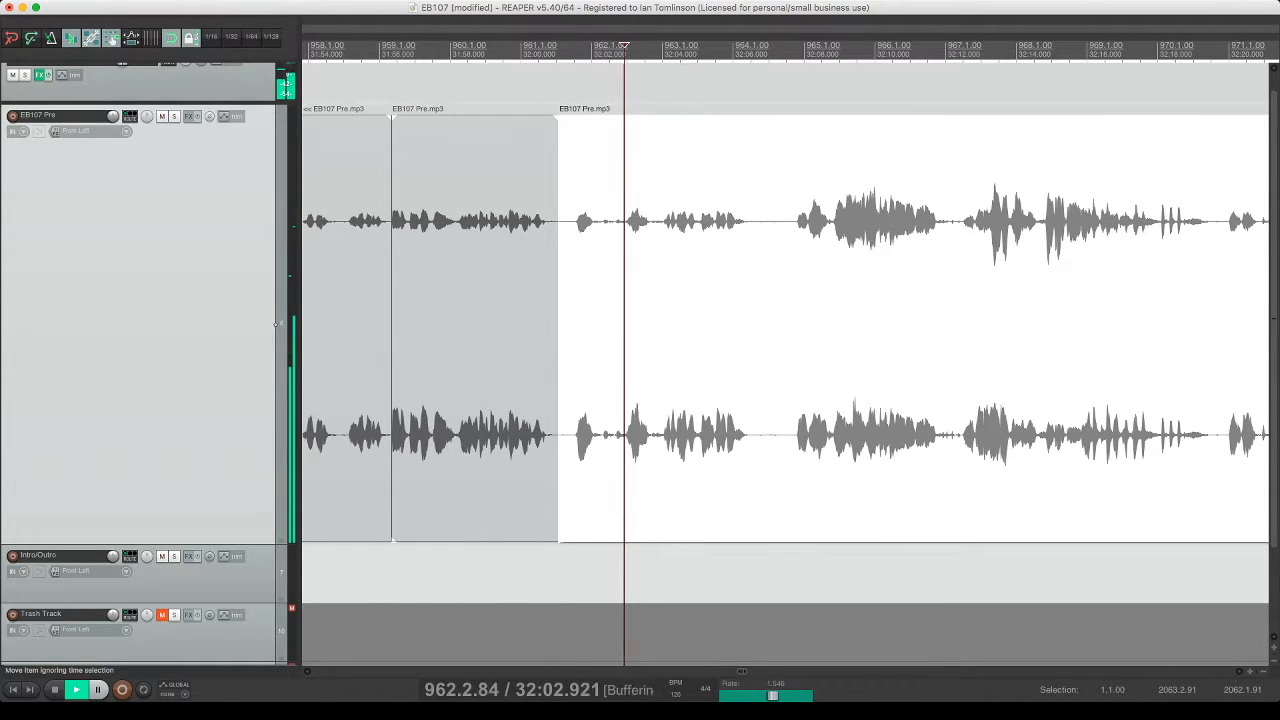
key("space")
key("s")
left_click(608, 216)
key("Delete")
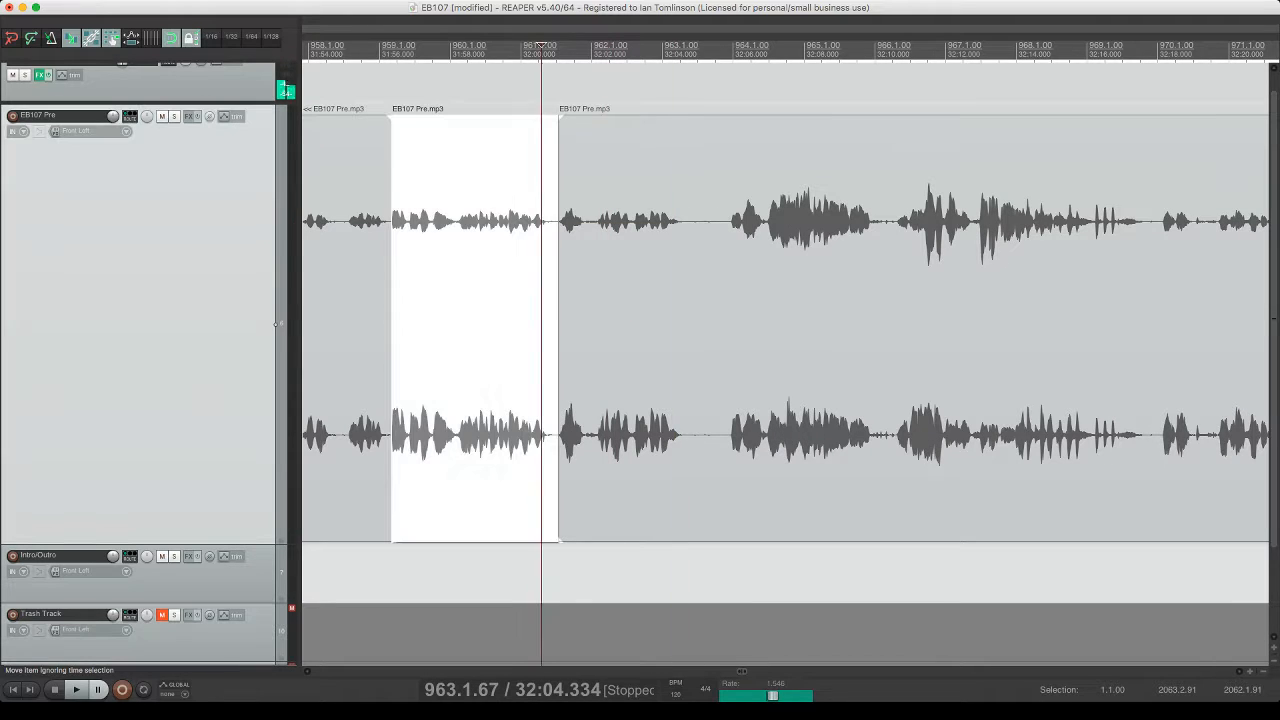
key("space")
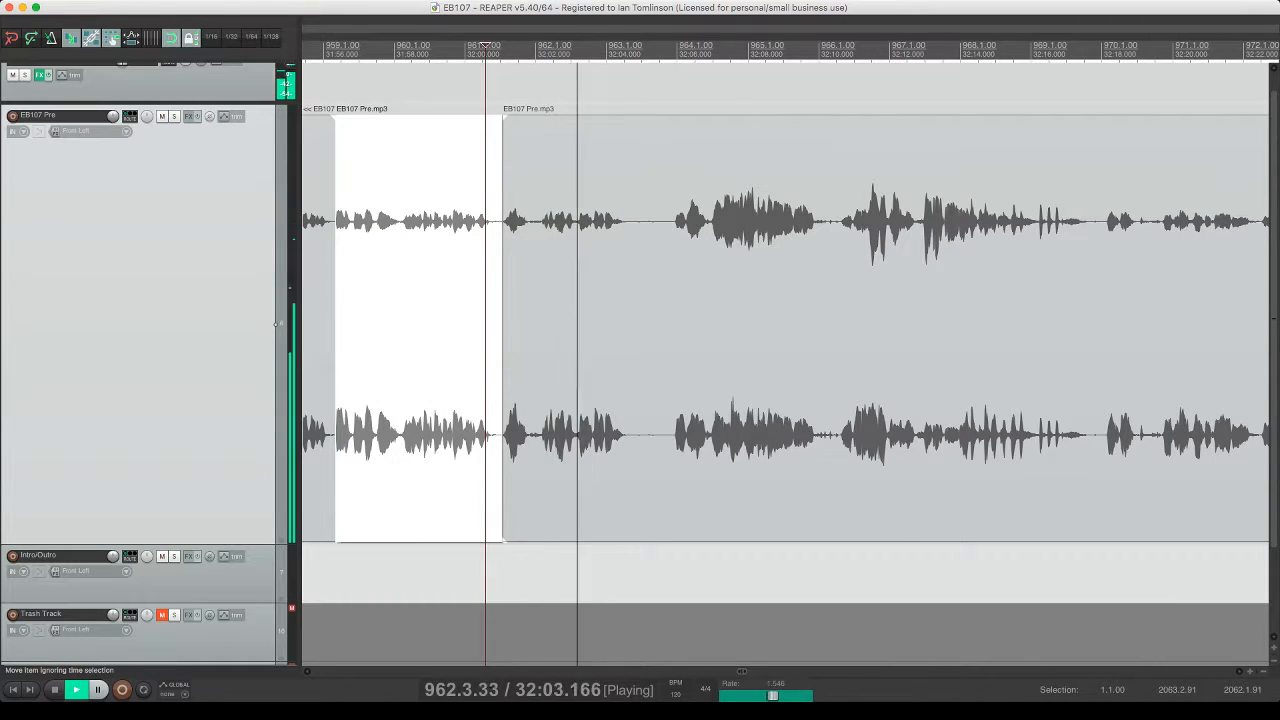
- Delete the pause from about 32:04.6 to 32:05.9, replay the join and save the project
left_click(629, 208)
key("s")
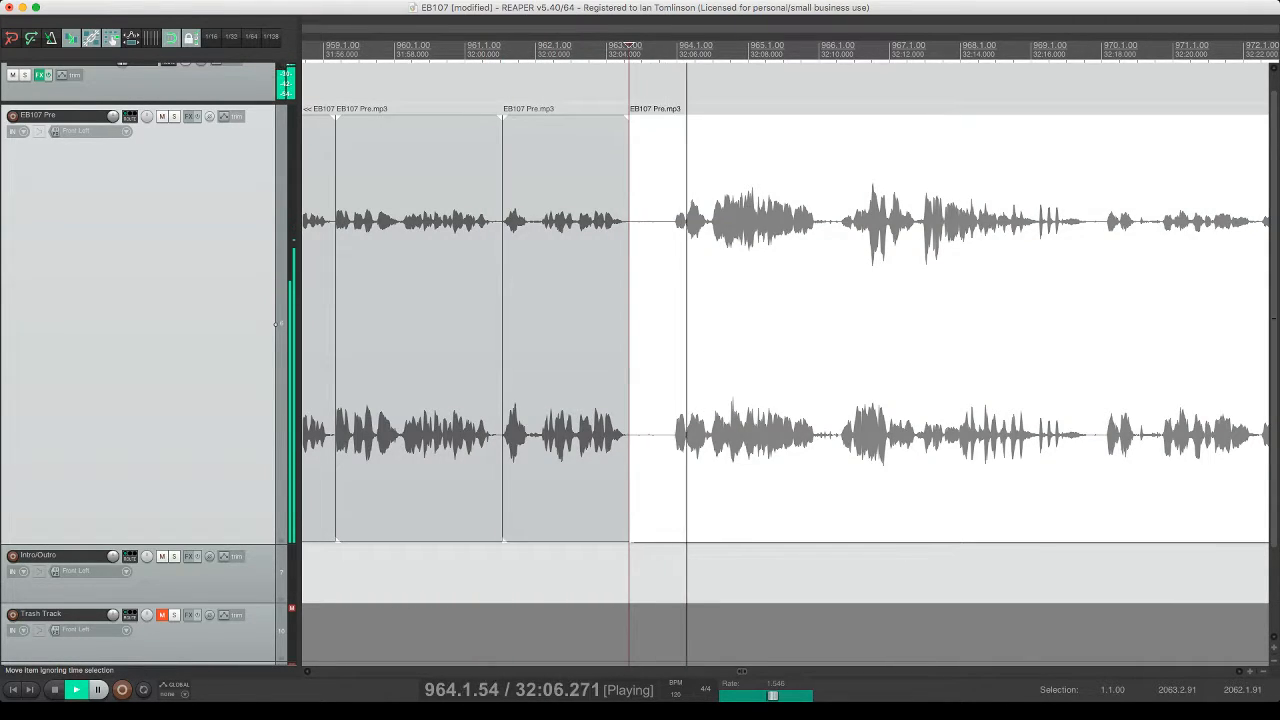
left_click(673, 208)
key("s")
left_click(655, 208)
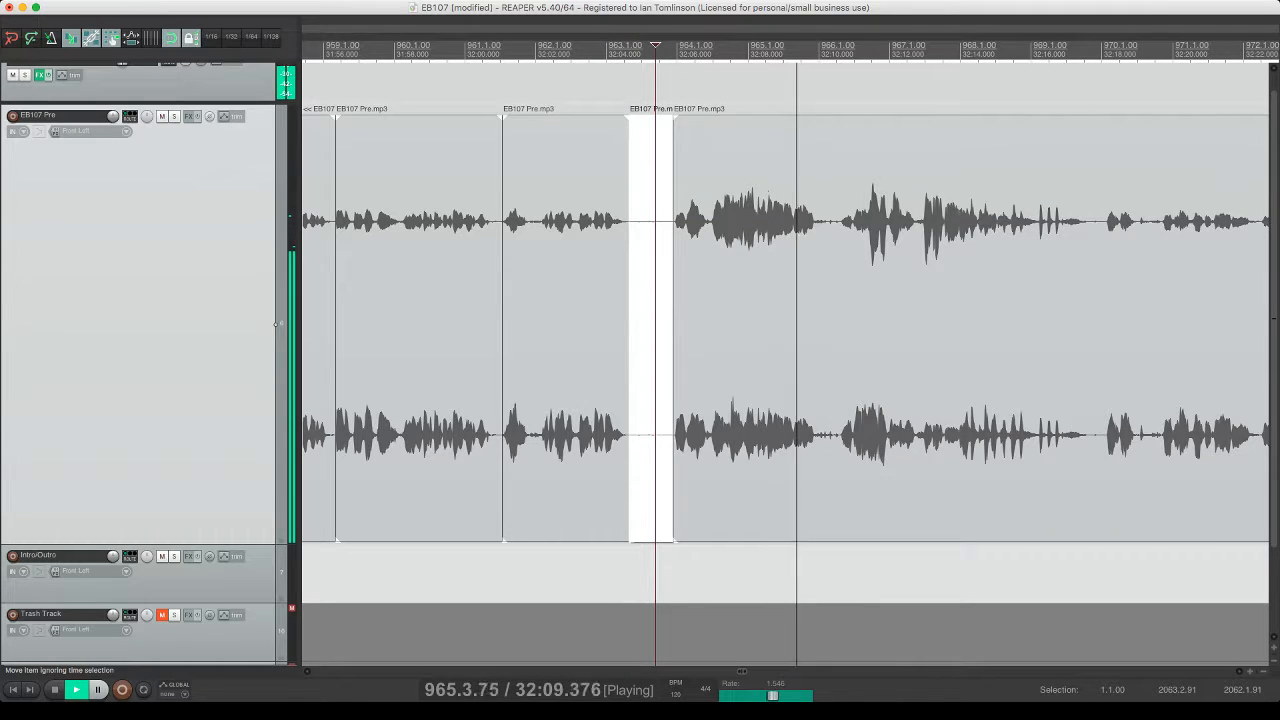
key("Delete")
left_click(626, 300)
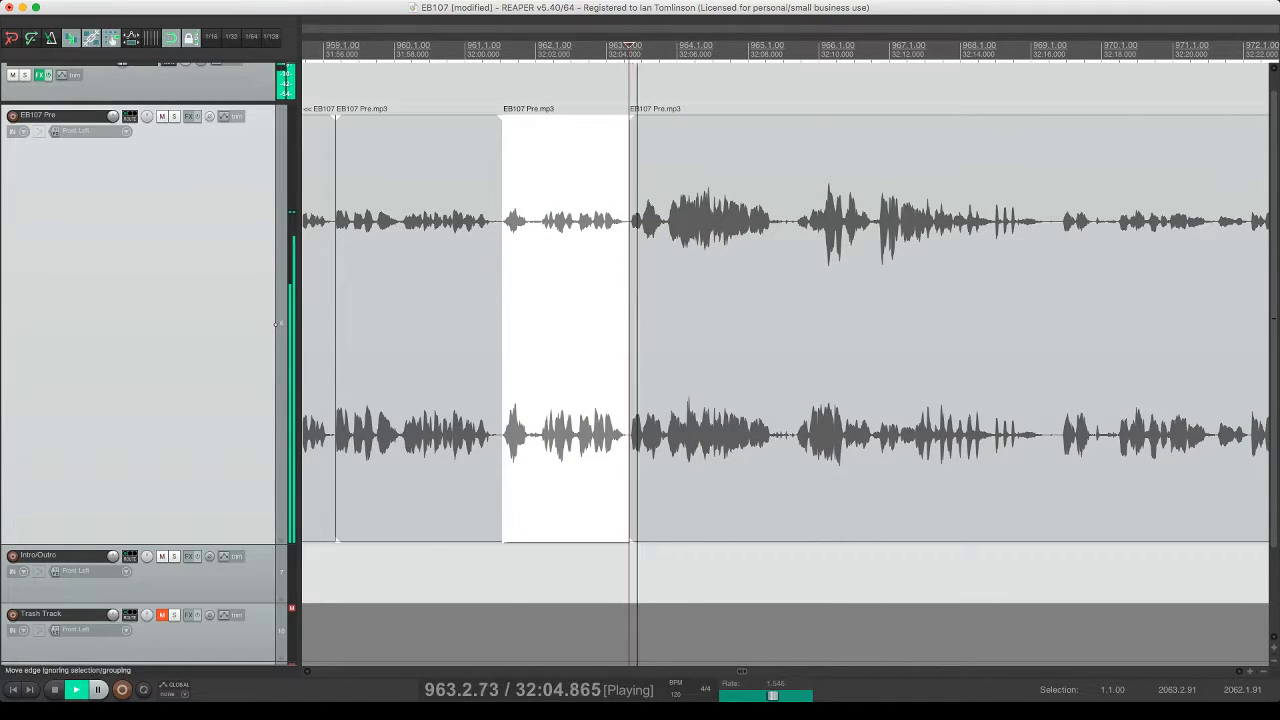
key("super+s")
- Listen onward and cut out the short section from about 32:20.4 to 32:21.2
scroll(786, 300, "right", 3)
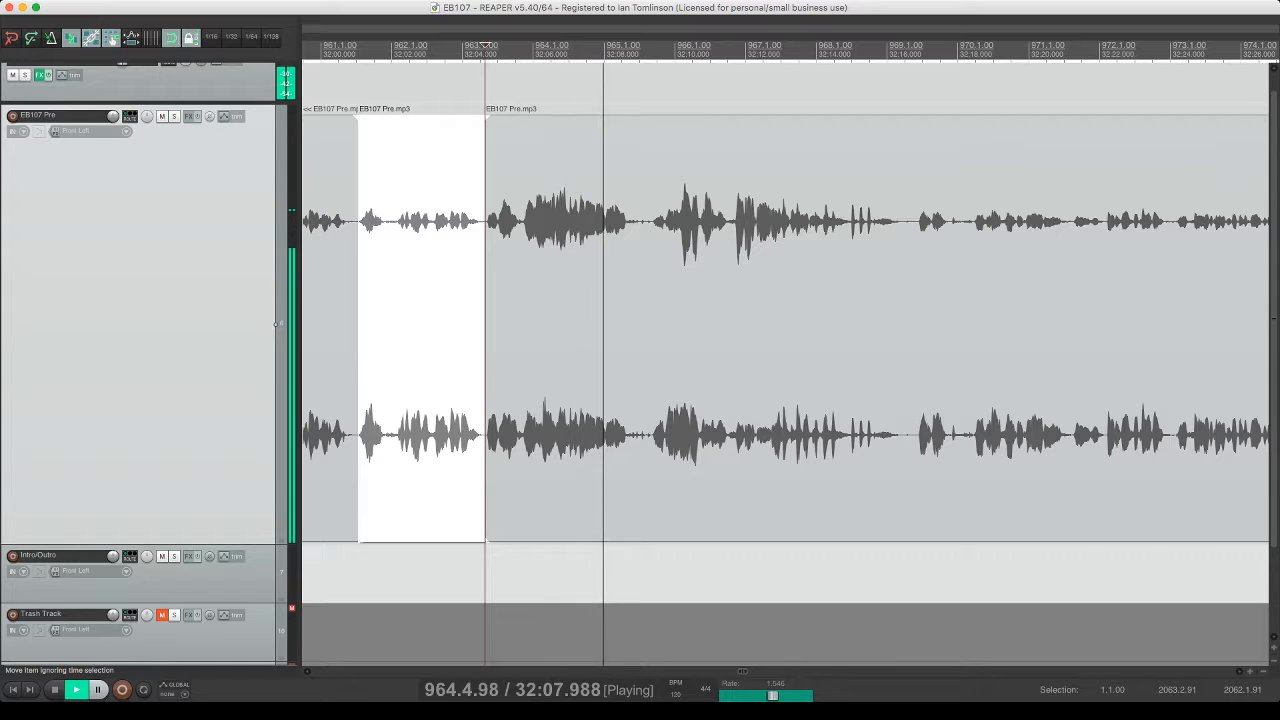
scroll(786, 300, "right", 3)
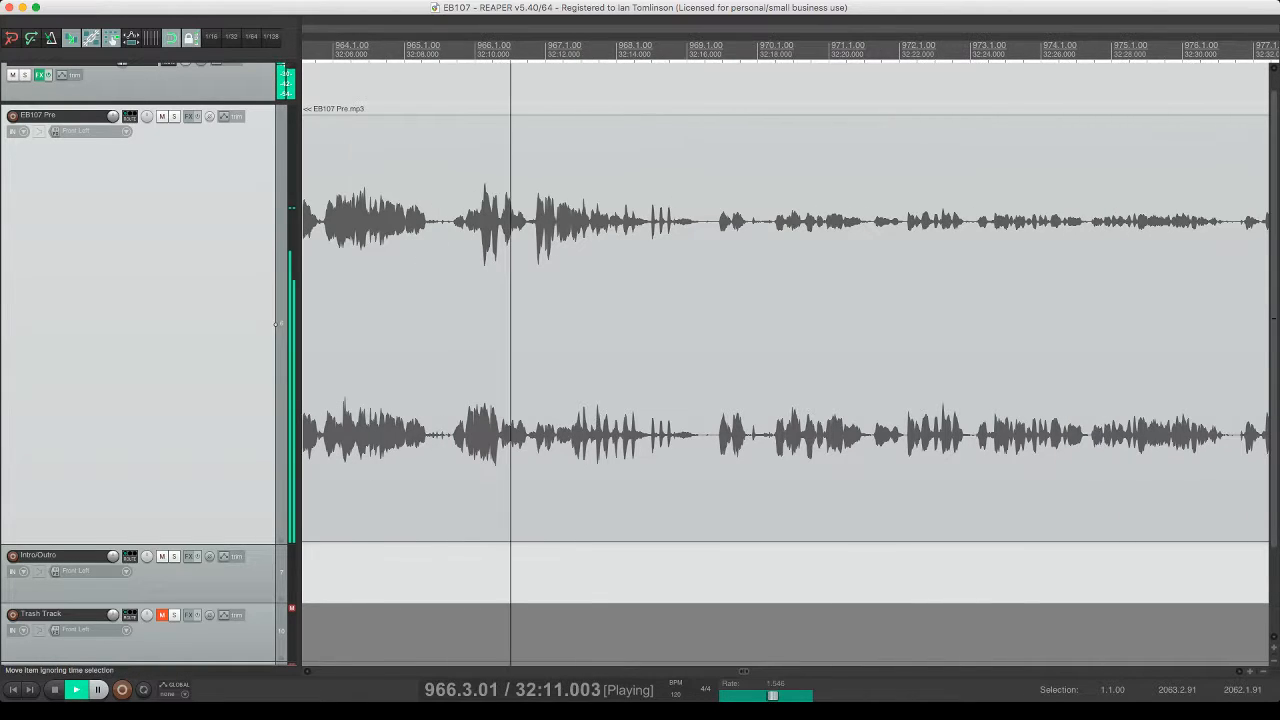
scroll(276, 324, "right", 1)
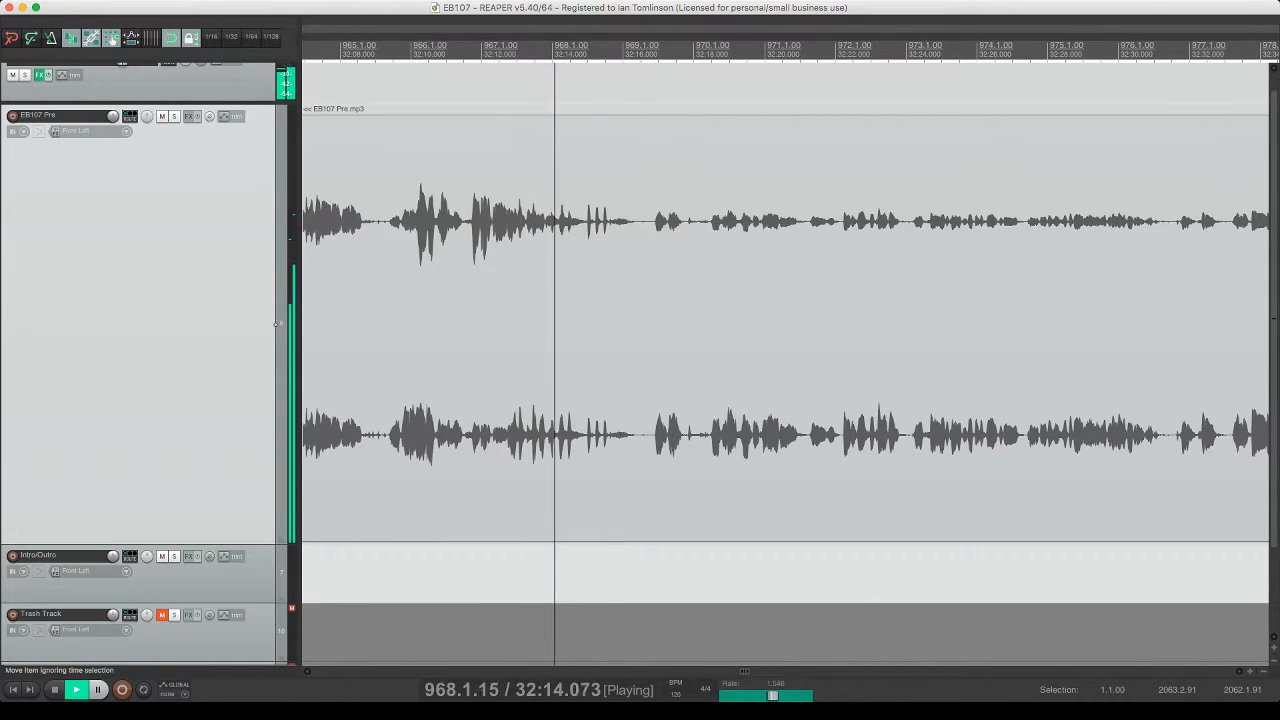
scroll(276, 324, "right", 1)
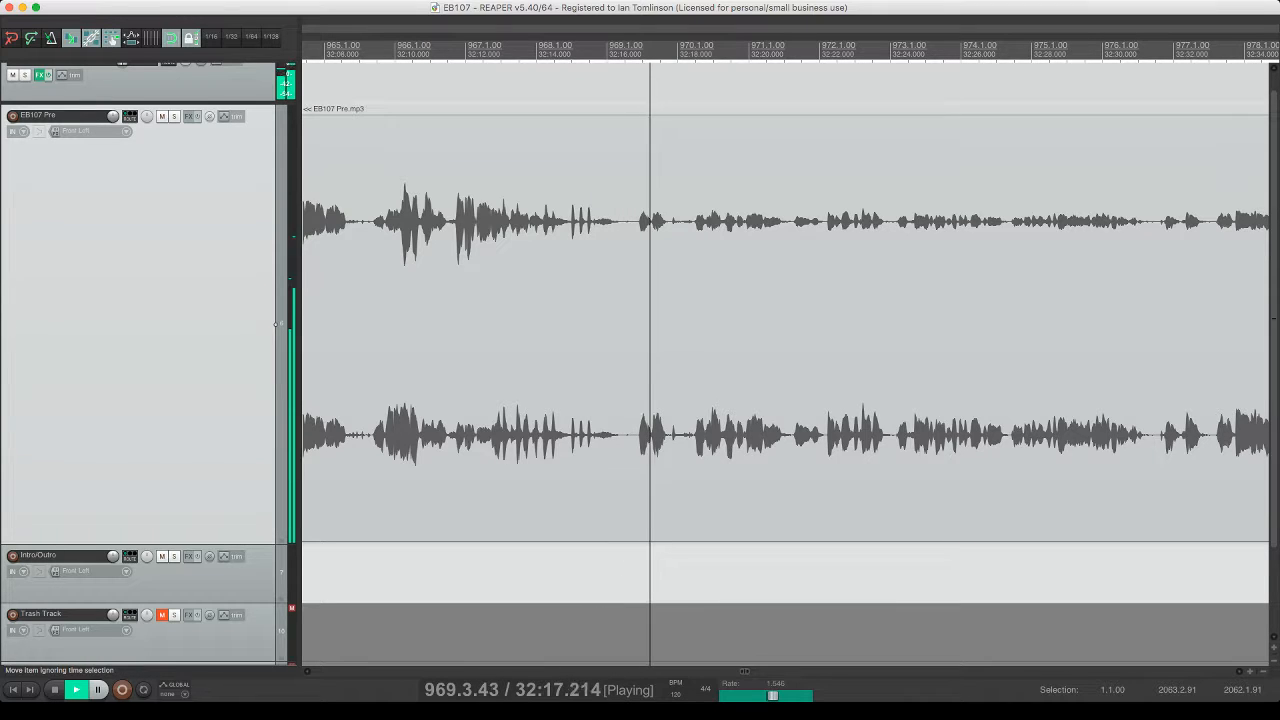
left_click(625, 320)
scroll(276, 324, "right", 2)
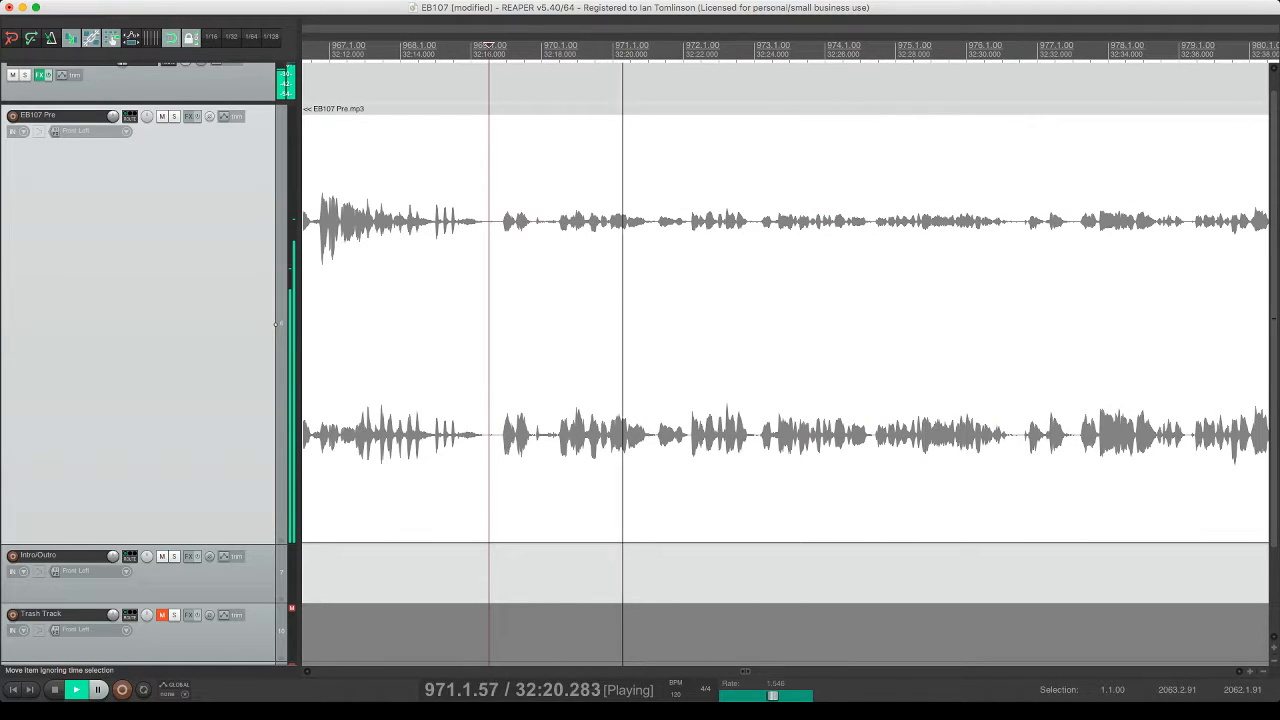
left_click(627, 46)
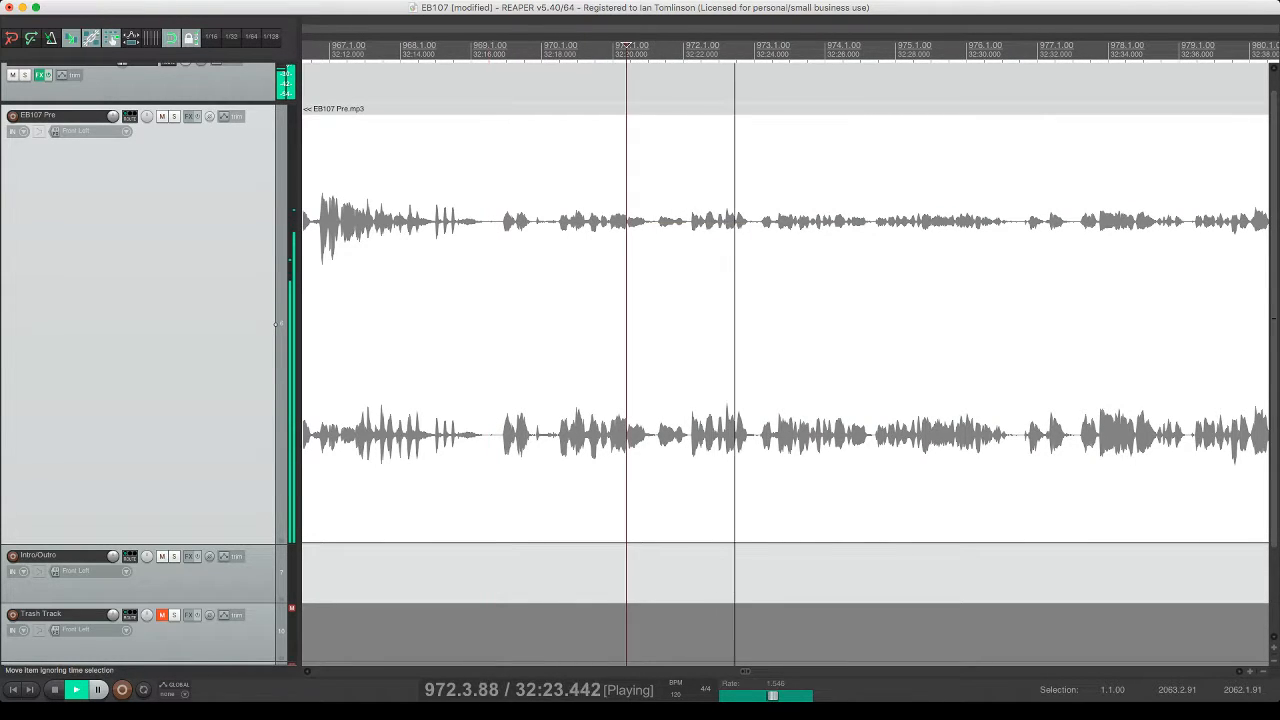
key("s")
left_click(655, 320)
key("s")
left_click(643, 320)
key("Delete")
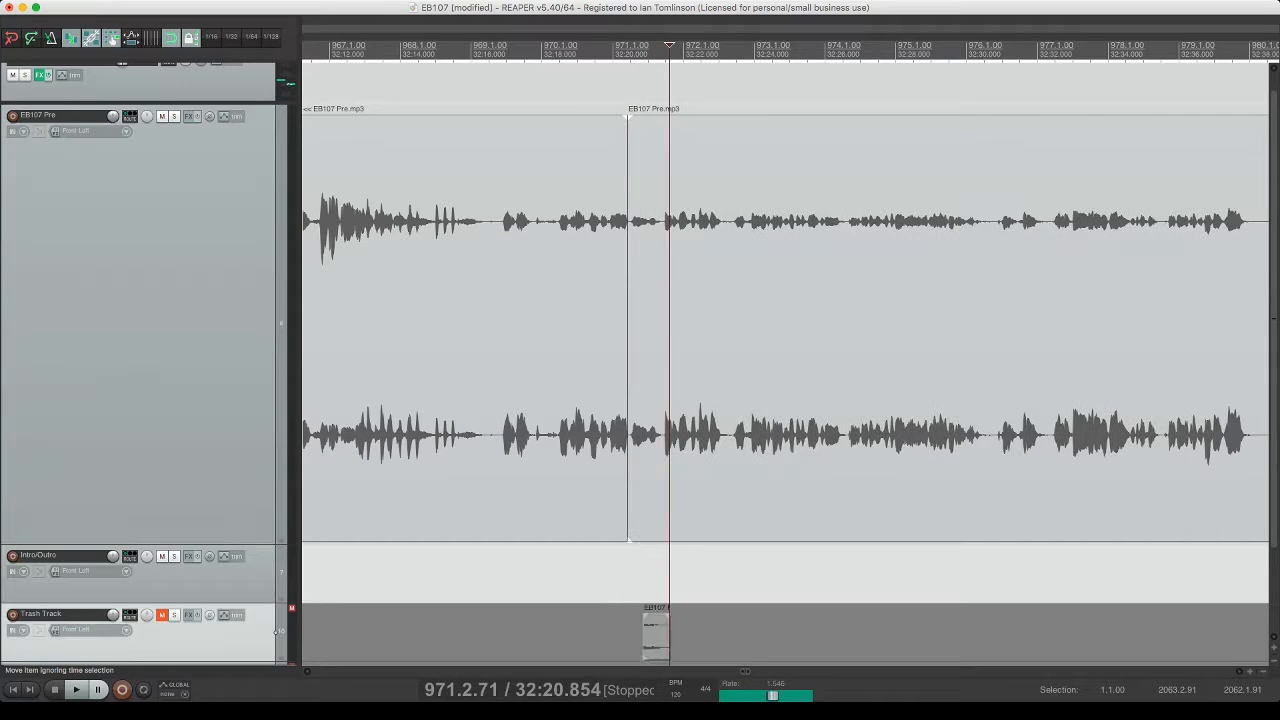
- Replay the join at about 32:20.4, nudge the start of the following clip slightly, replay it and save the project
left_click(597, 320)
key("space")
key("super+s")
key("space")
left_click(638, 236)
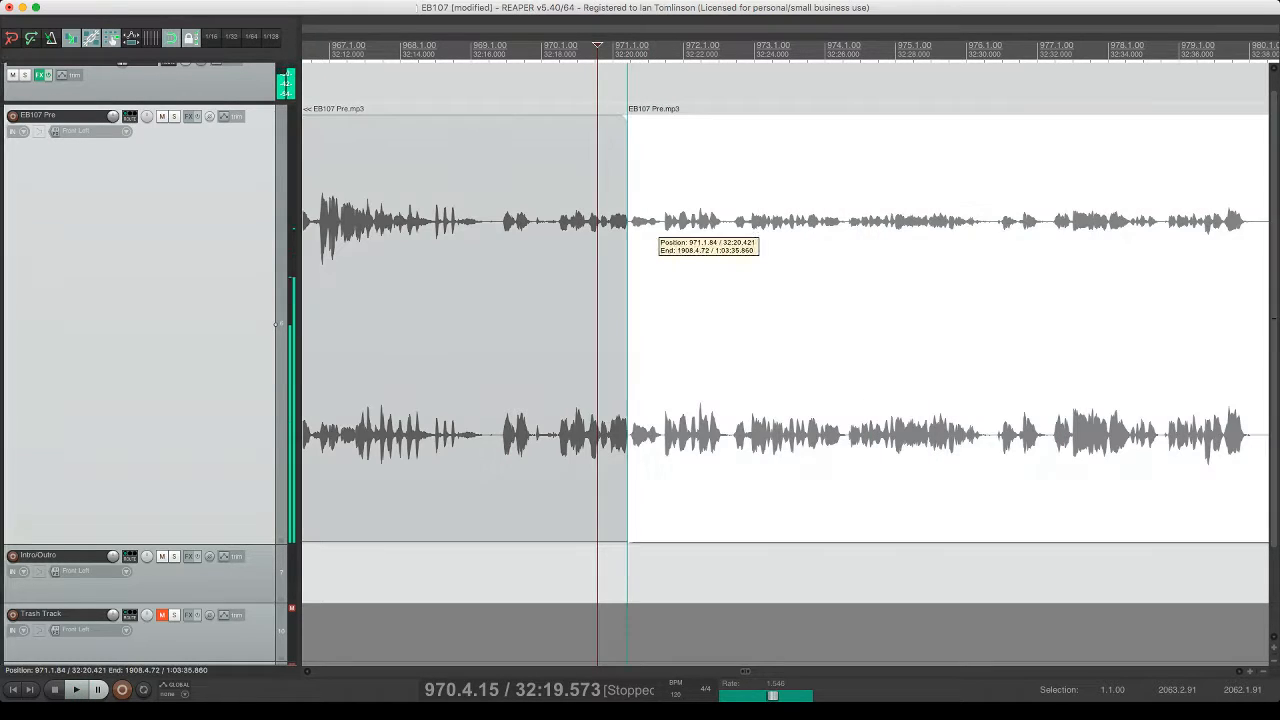
left_click_drag(628, 221, 629, 222)
left_click(603, 224)
key("space")
key("super+s")
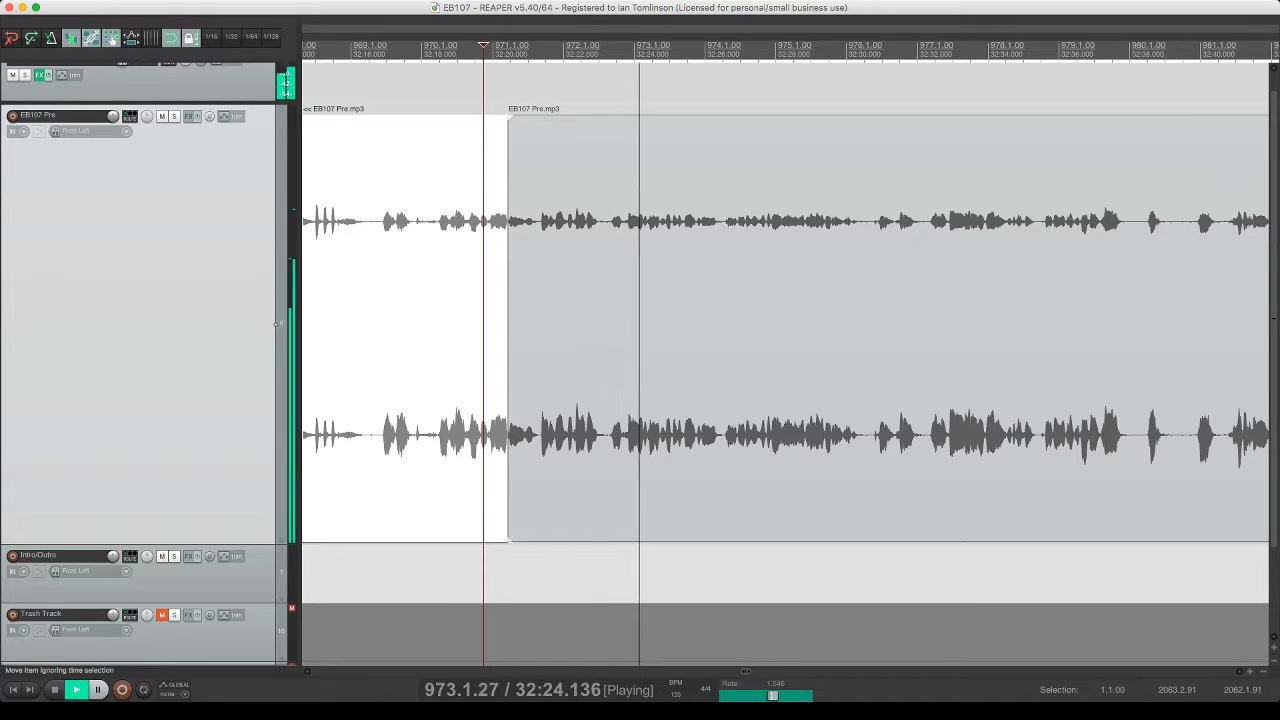
- Delete the short sound from about 32:23.1 to 32:23.6, save the project and replay the join
left_click(603, 222)
key("s")
left_click(619, 222)
key("s")
left_click_drag(620, 222, 624, 222)
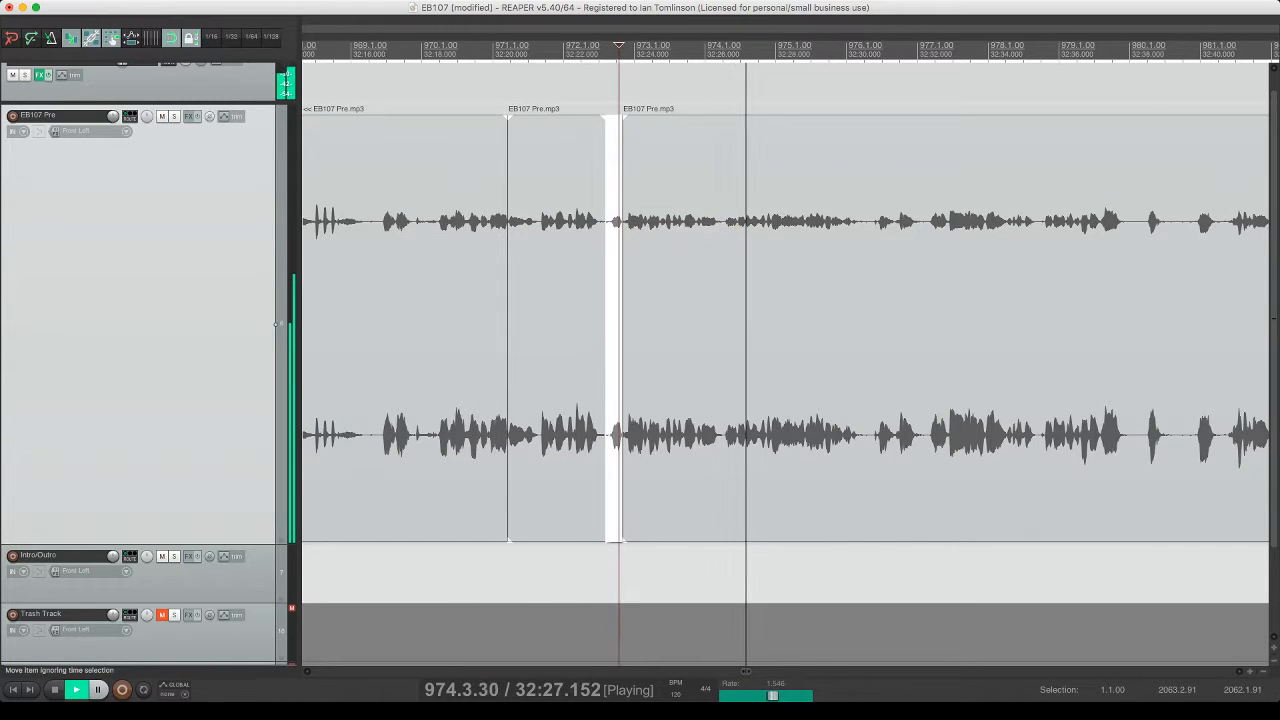
key("Delete")
left_click(567, 222)
key("space")
key("space")
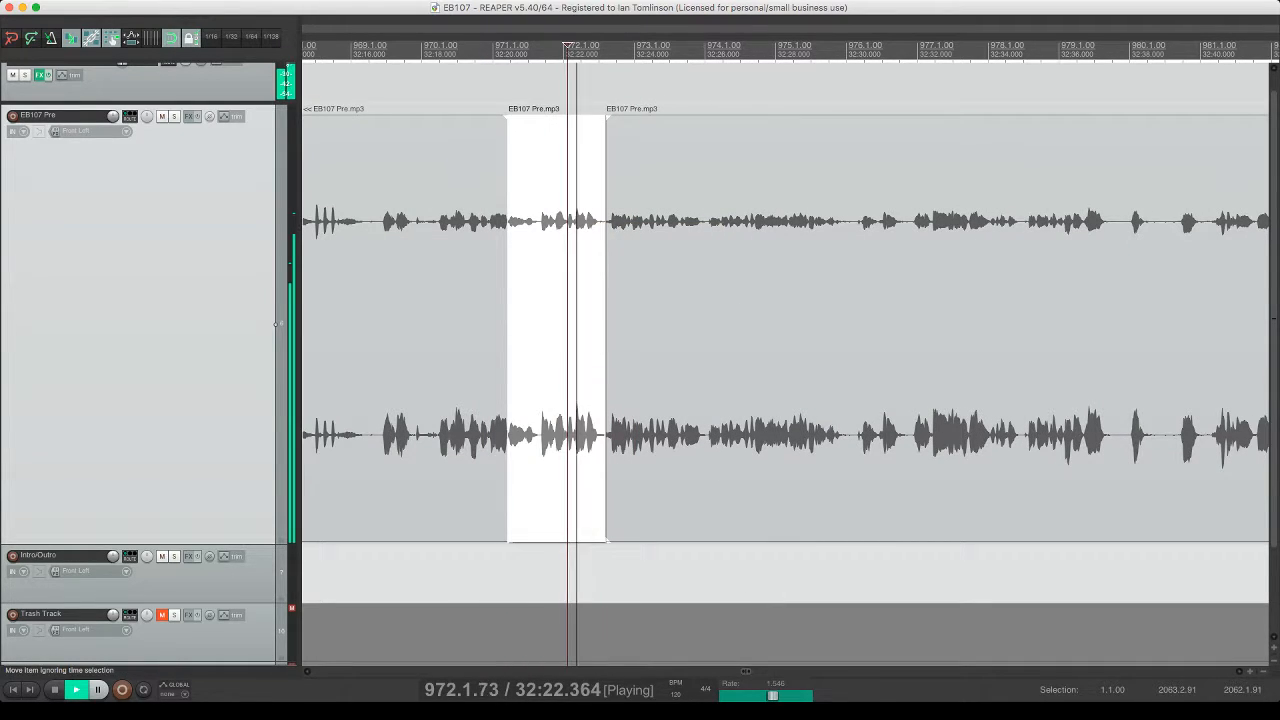
- Skip ahead to about 32:28.5, delete the short sound from about 32:30.0 to 32:30.8, and save the project
left_click_drag(635, 220, 632, 219)
left_click_drag(807, 217, 806, 217)
key("space")
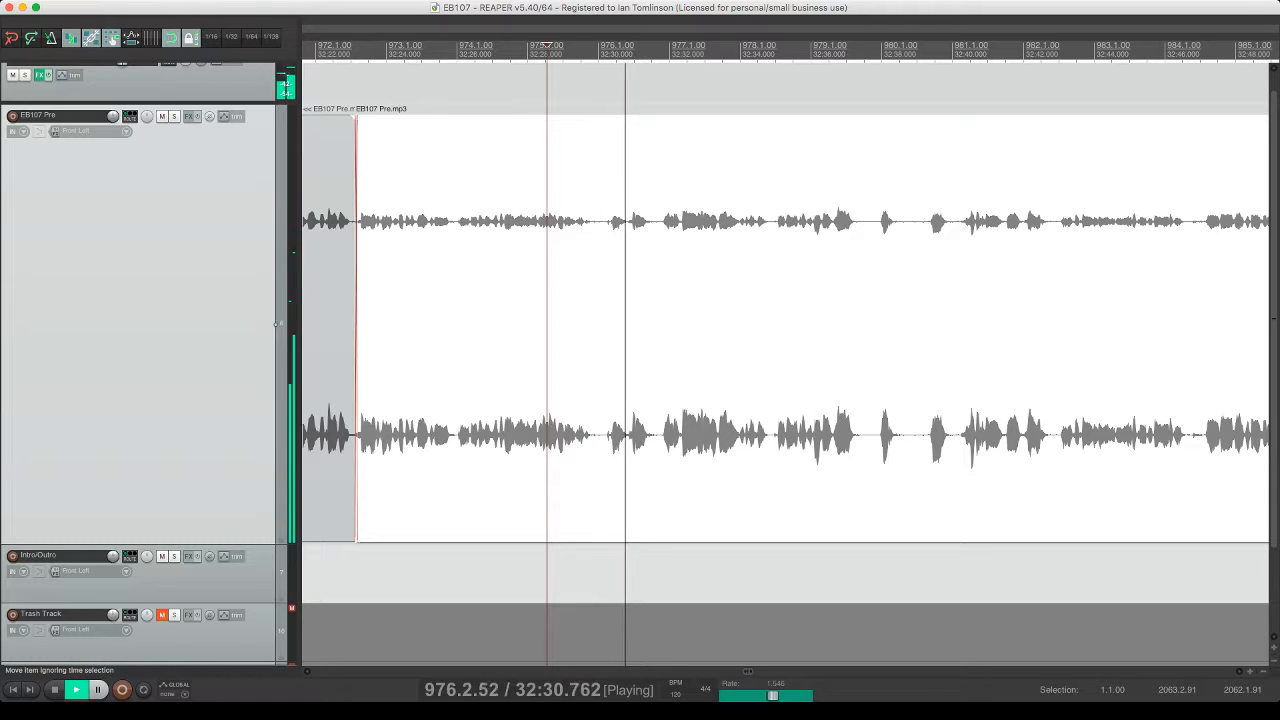
left_click(598, 217)
key("s")
left_click(627, 217)
key("s")
left_click(613, 217)
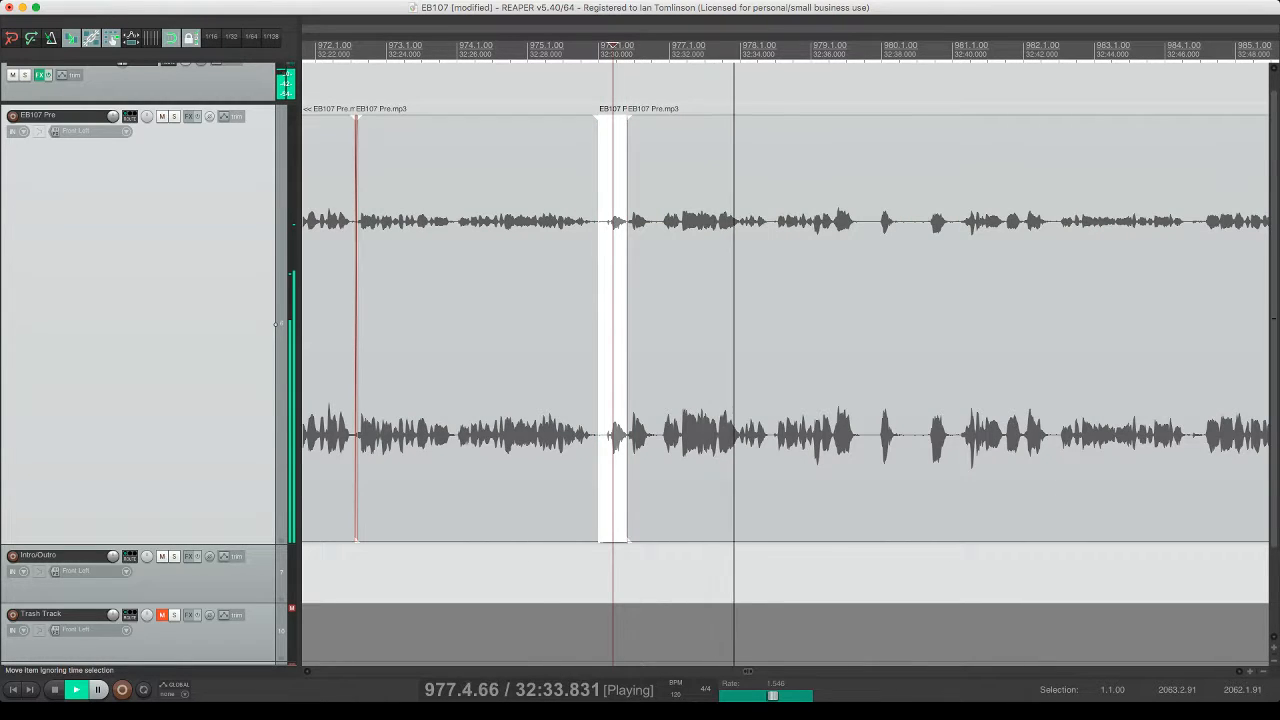
key("Delete")
key("ctrl+s")
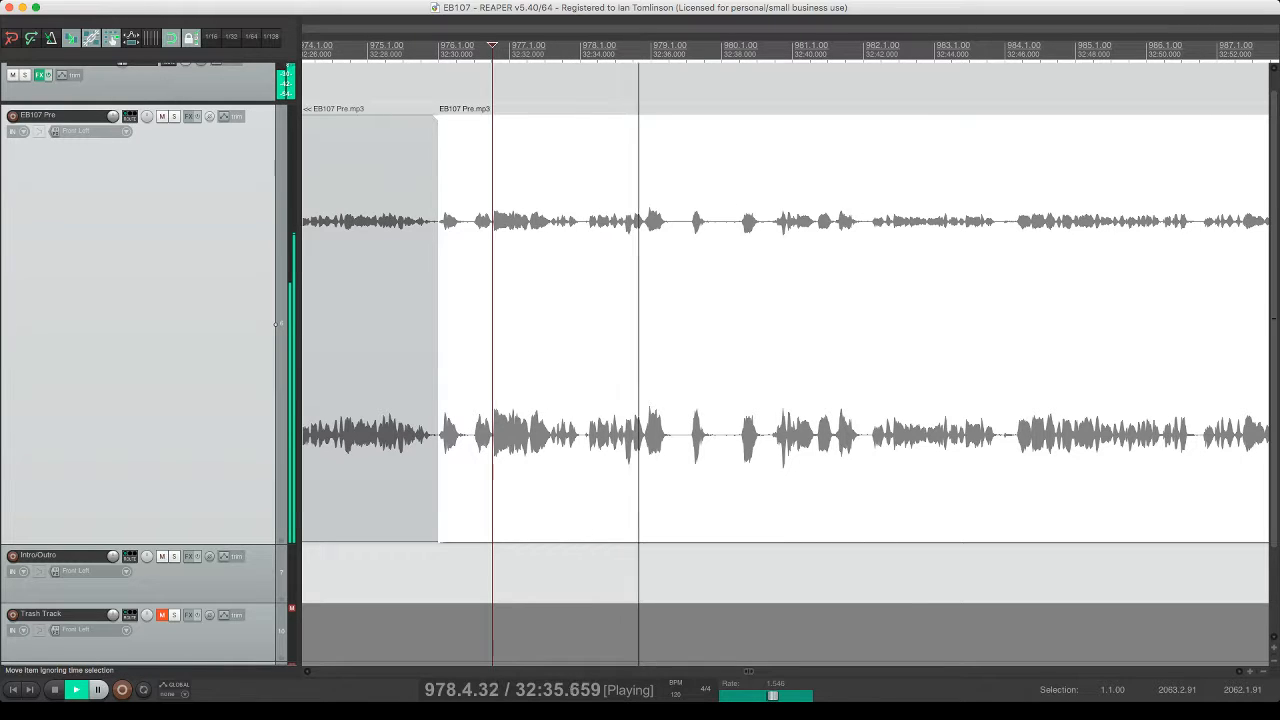
- Listen onward and delete the pause and short sound from about 32:38.0 to 32:39.3, saving the project
left_click(672, 290)
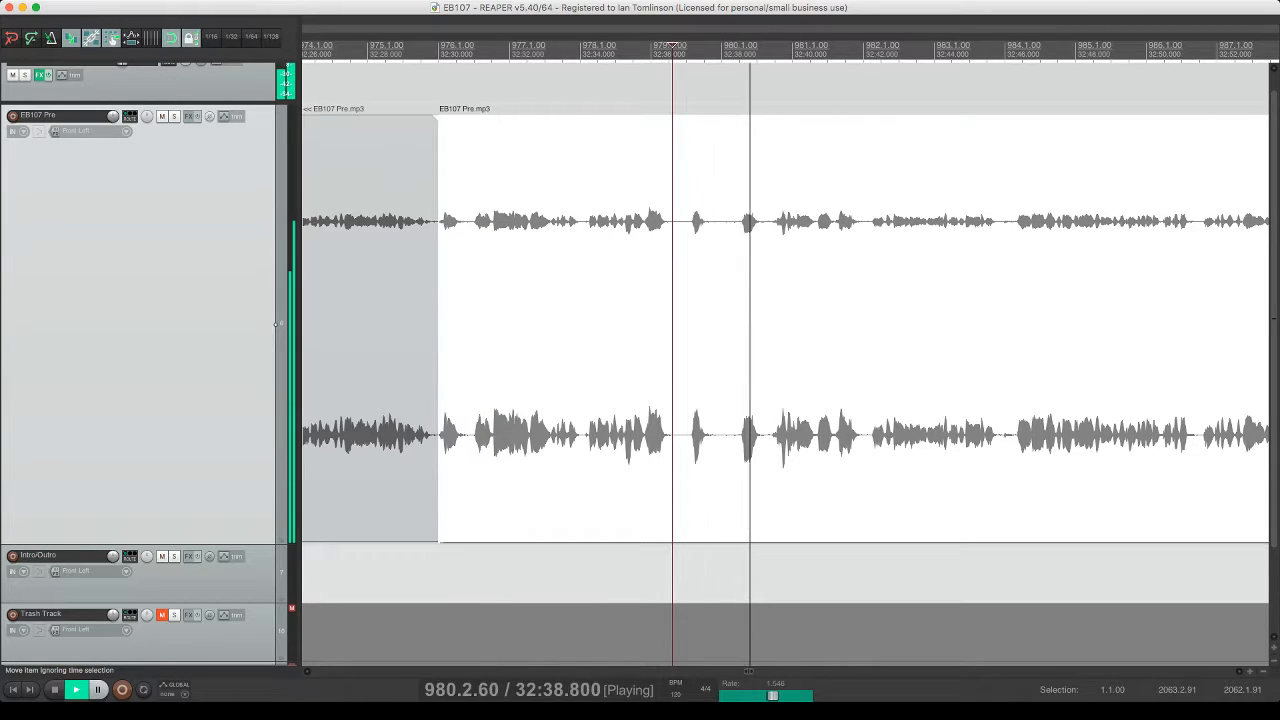
left_click(721, 208)
key("s")
left_click(773, 208)
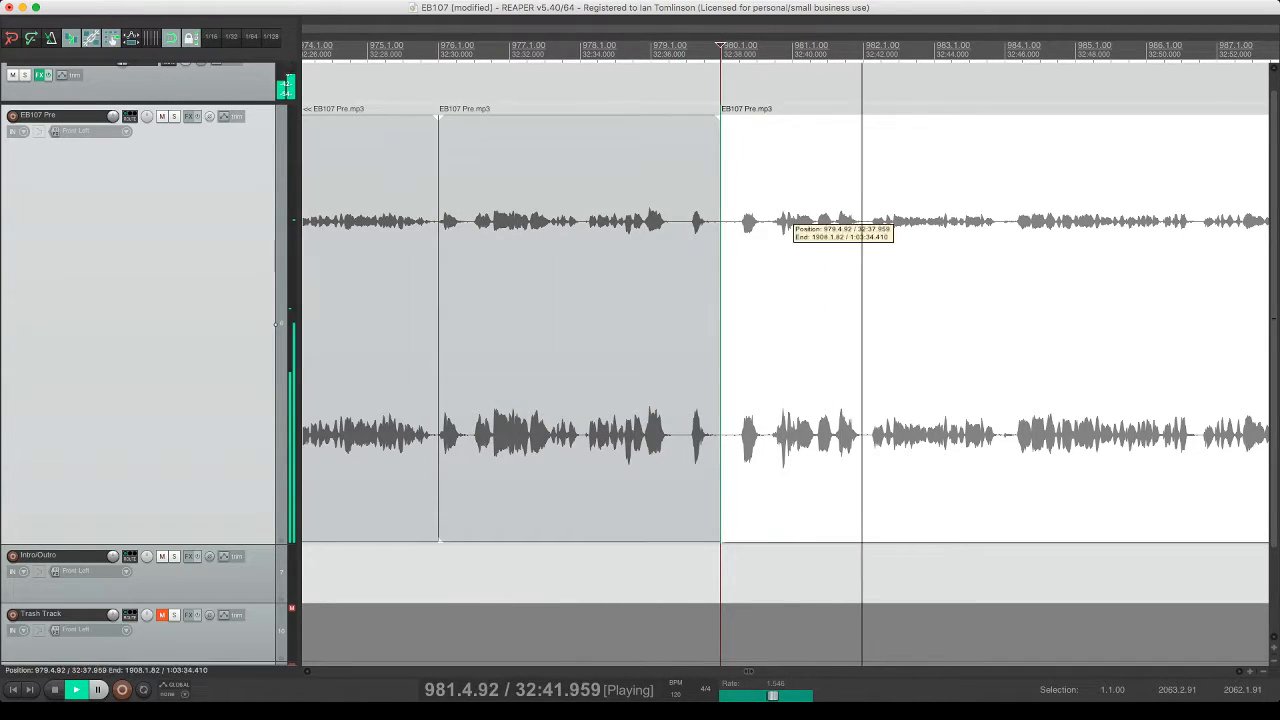
left_click(770, 208)
key("s")
left_click(755, 208)
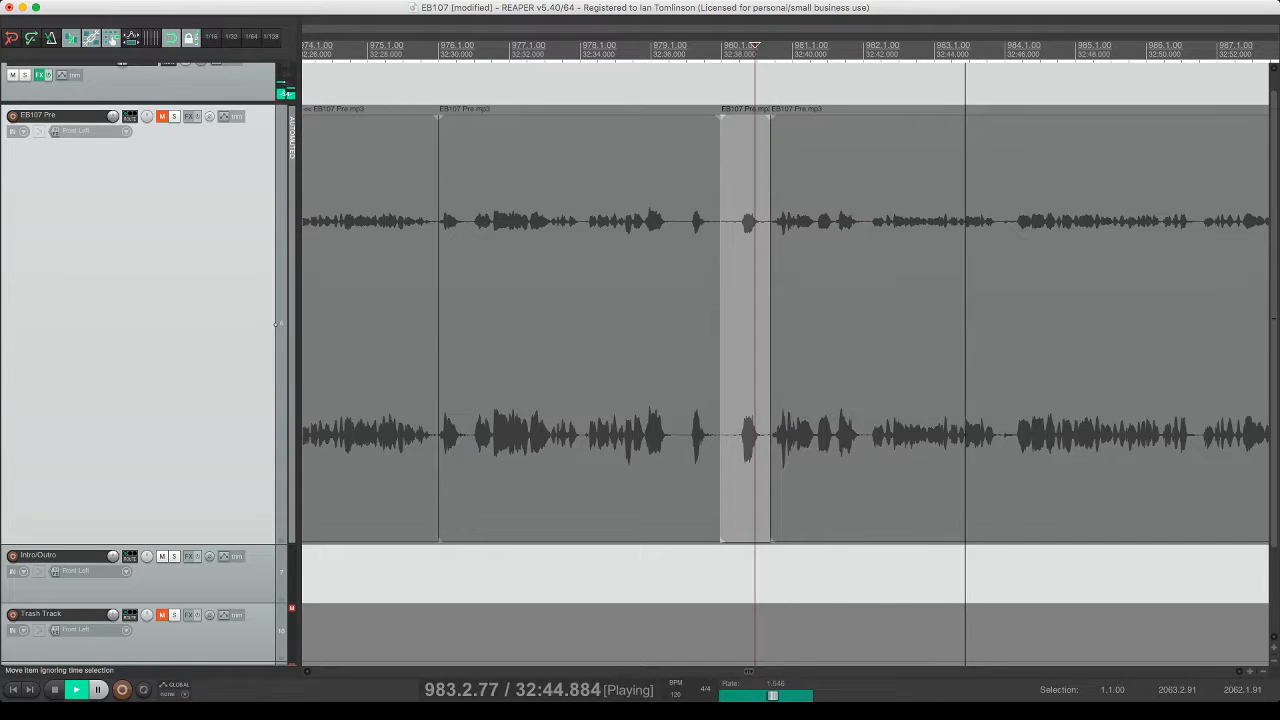
key("Delete")
key("super+s")
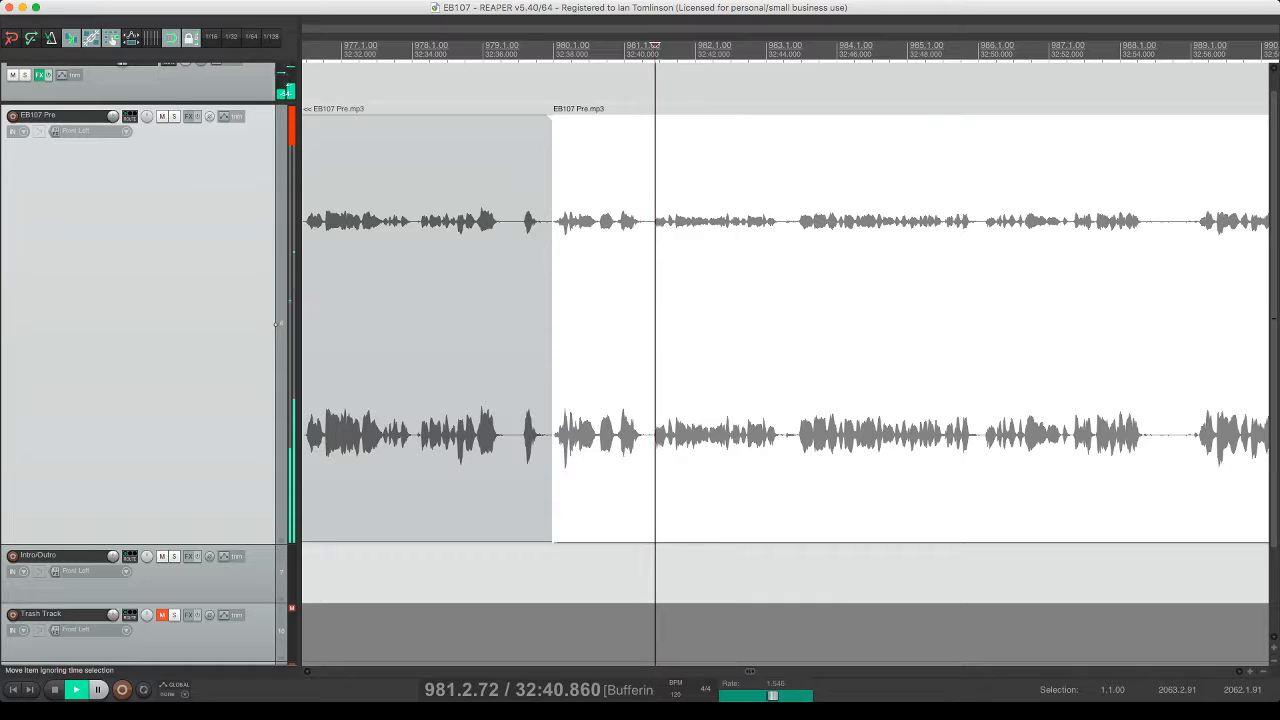
- Listen onward, cut out the short section from about 32:45.3 to 32:45.7, replay the join and save the project
left_click(667, 235)
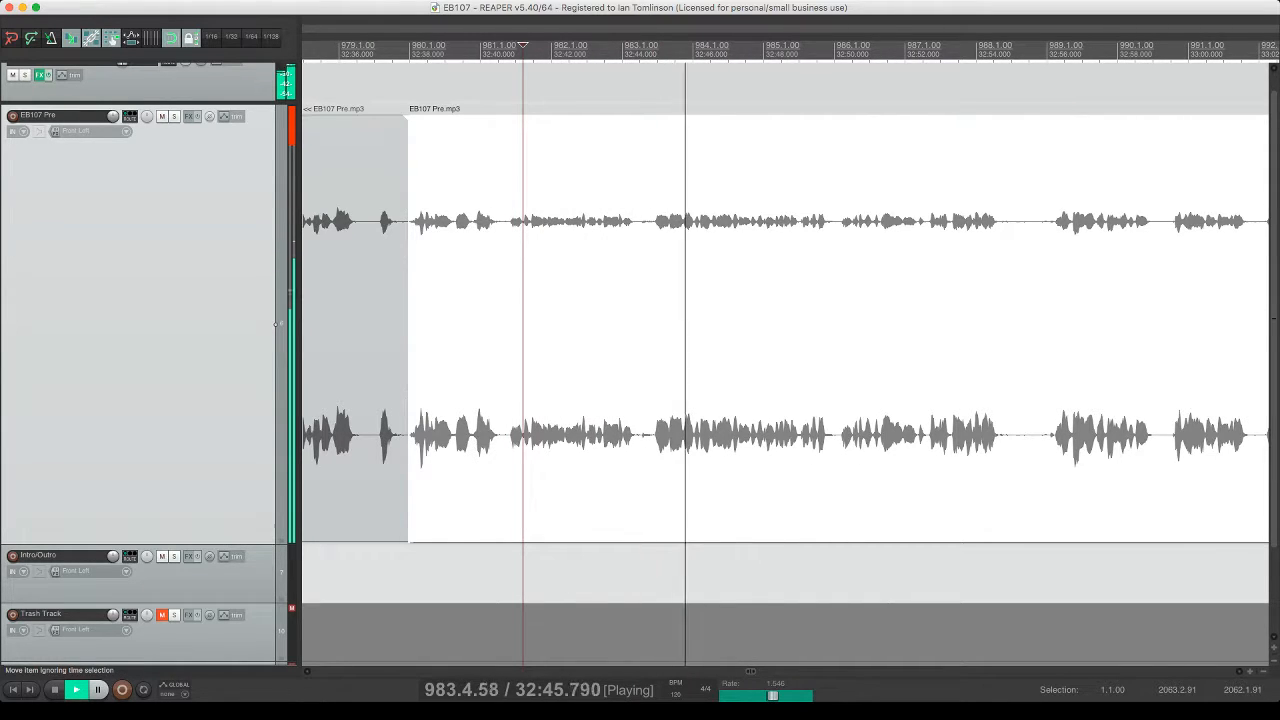
left_click(669, 325)
key("s")
left_click(684, 325)
key("s")
left_click(677, 325)
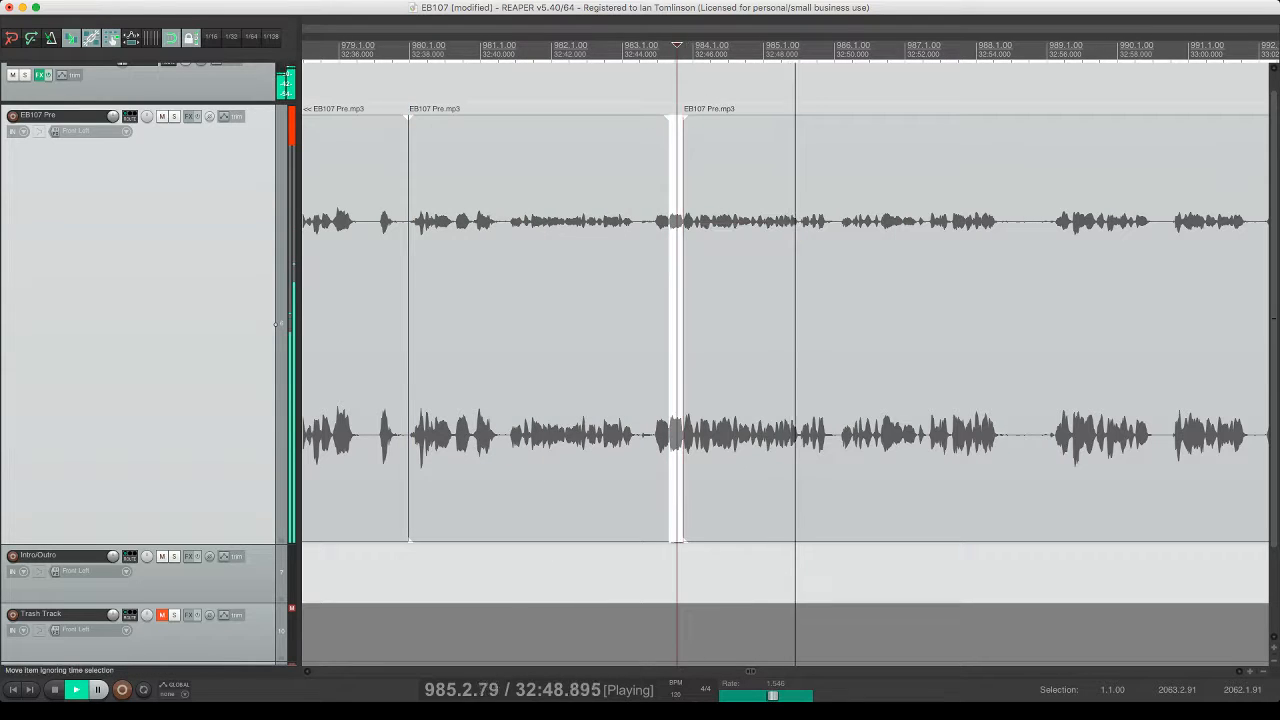
key("Delete")
left_click(642, 325)
key("space")
key("space")
key("super+s")
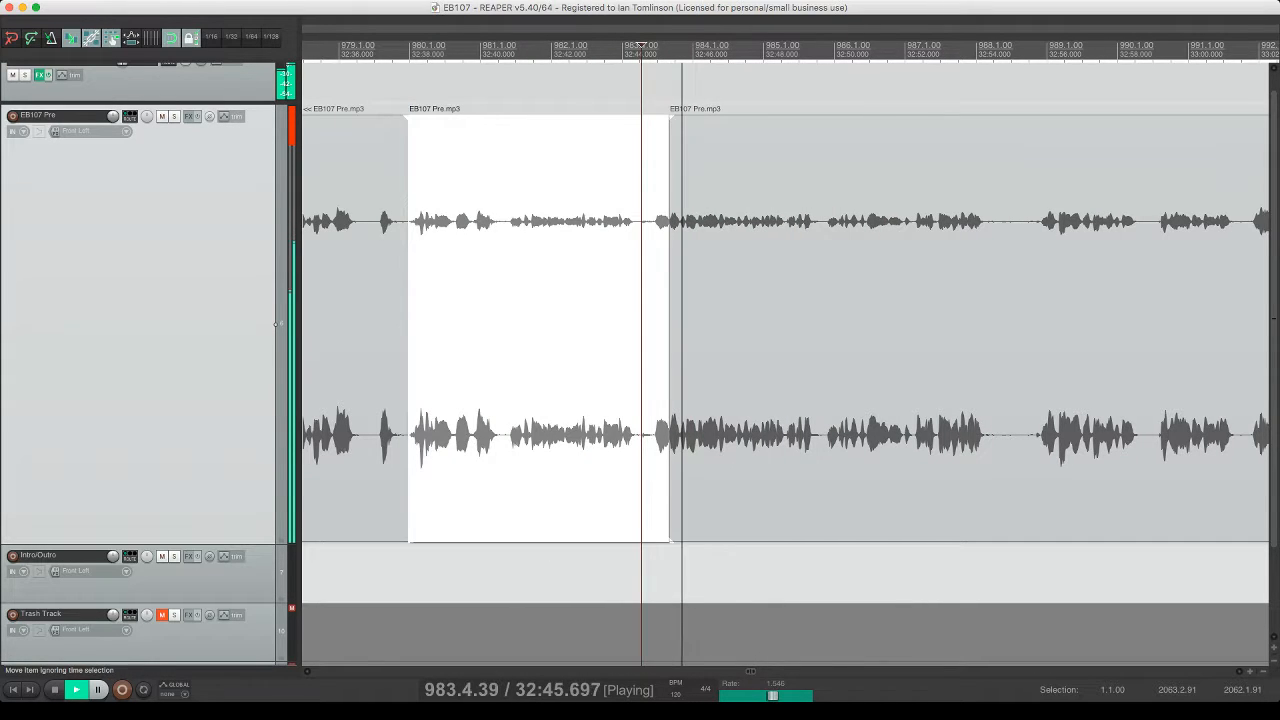
- Delete the pause from about 32:54.4 to 32:55.7, replay from about 32:51.0 and save the project
scroll(642, 325, "right", 1)
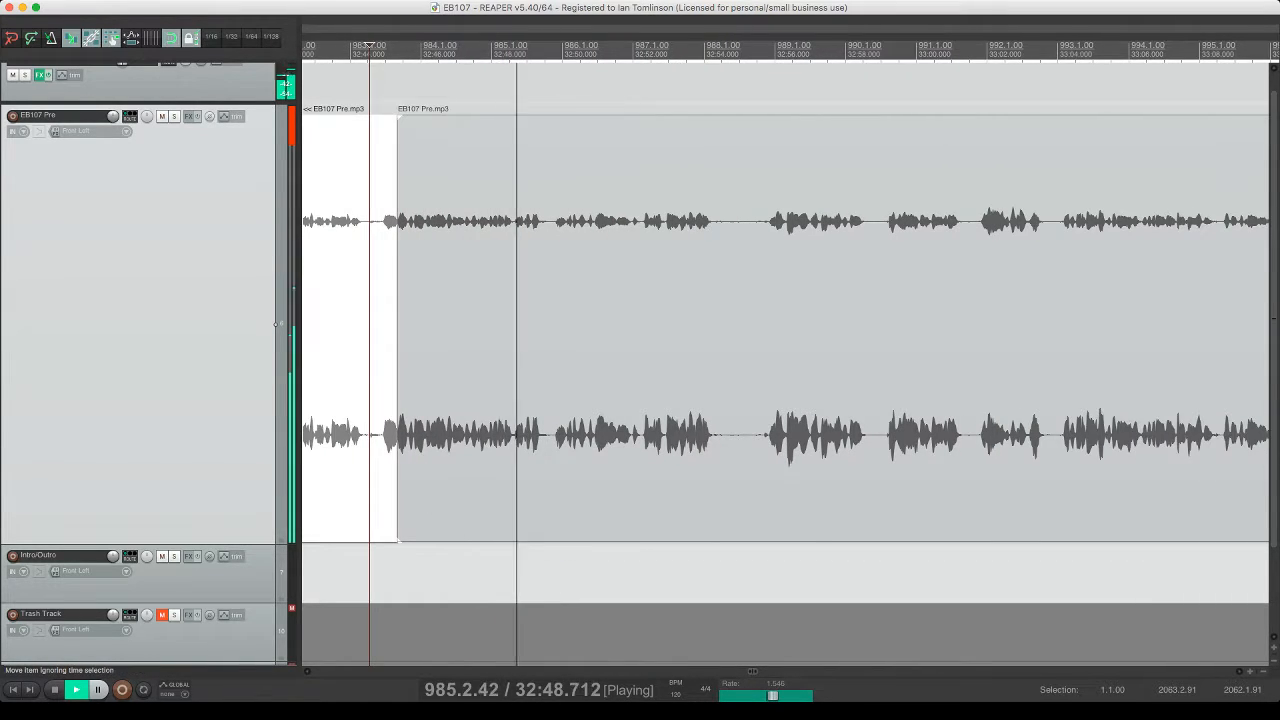
left_click(717, 204)
key("s")
left_click(765, 204)
key("s")
left_click(750, 204)
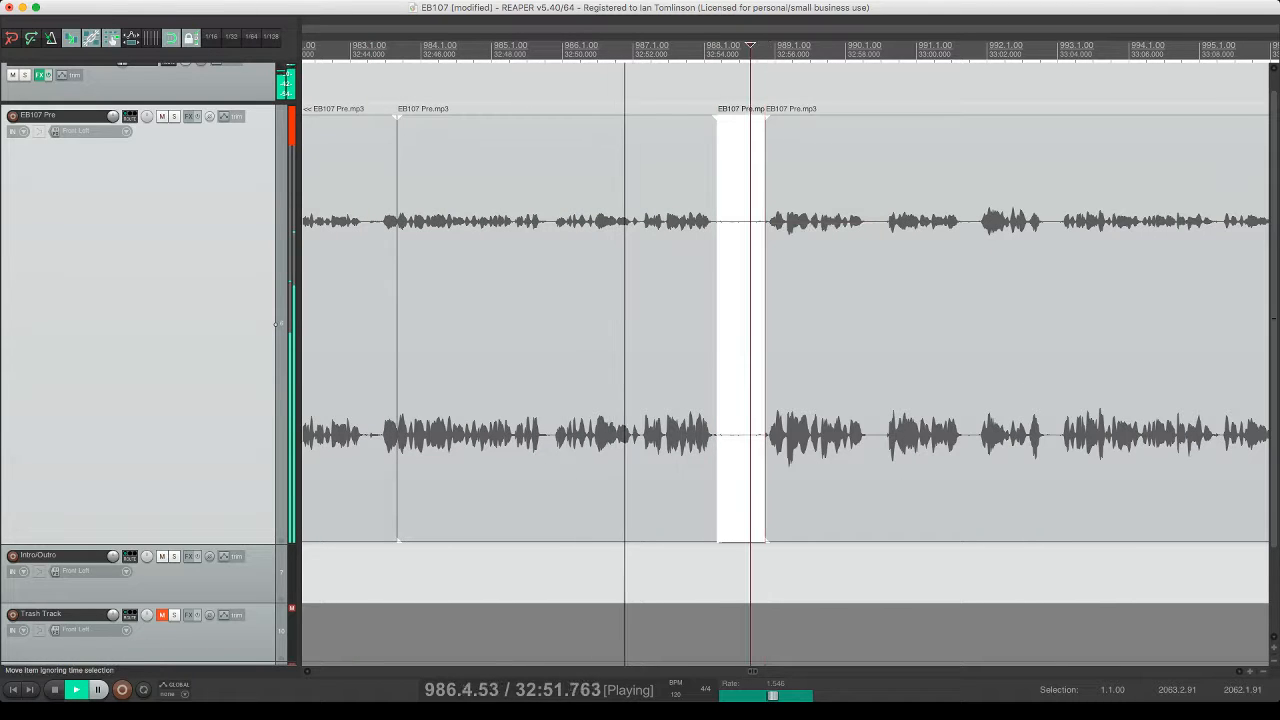
key("Delete")
left_click(600, 210)
key("space")
key("space")
key("super+s")
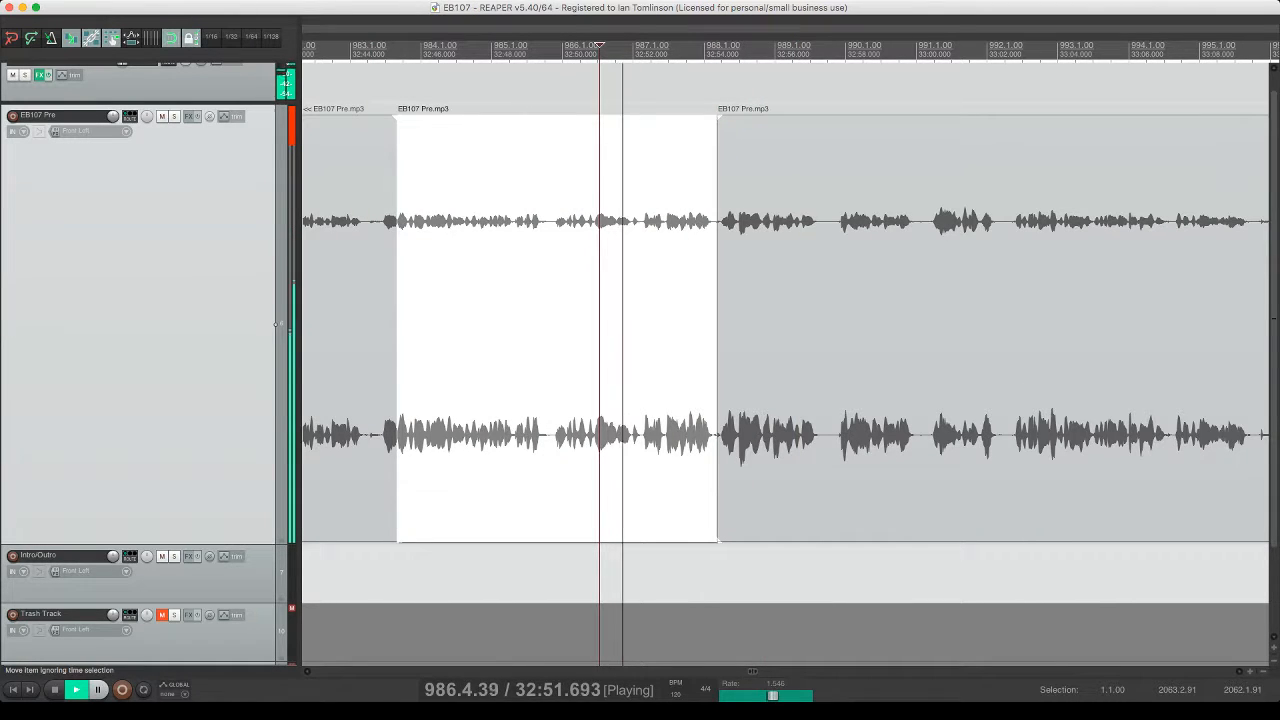
- Cut out the short section from about 32:52.9 to 32:53.3, replay the join and save the project
left_click(665, 210)
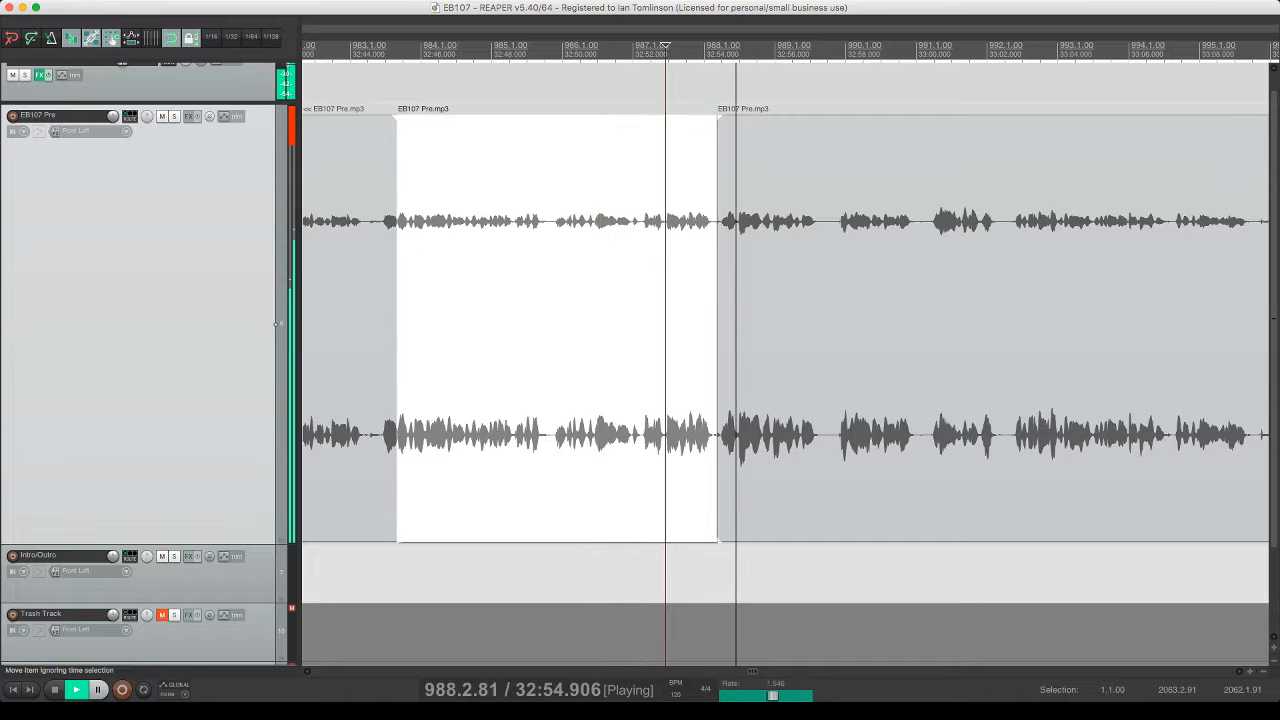
key("s")
left_click(681, 210)
key("s")
left_click(677, 210)
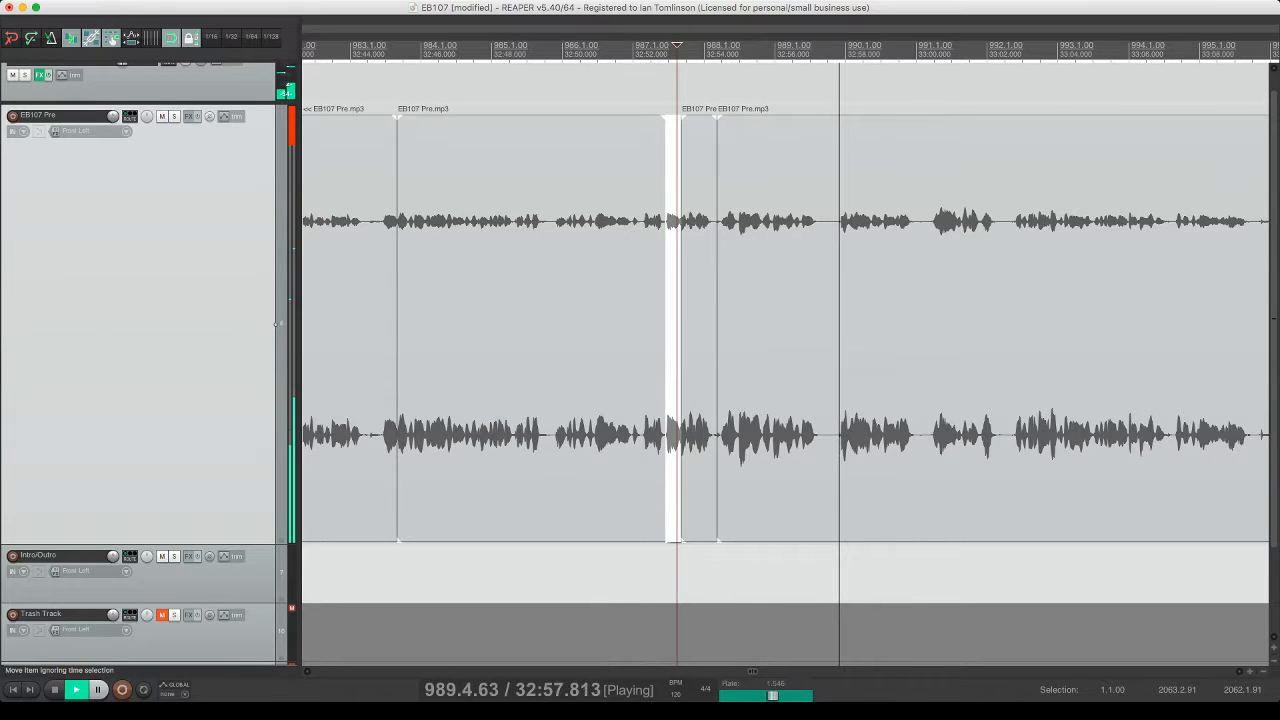
key("Delete")
left_click(621, 210)
key("space")
key("space")
key("super+s")
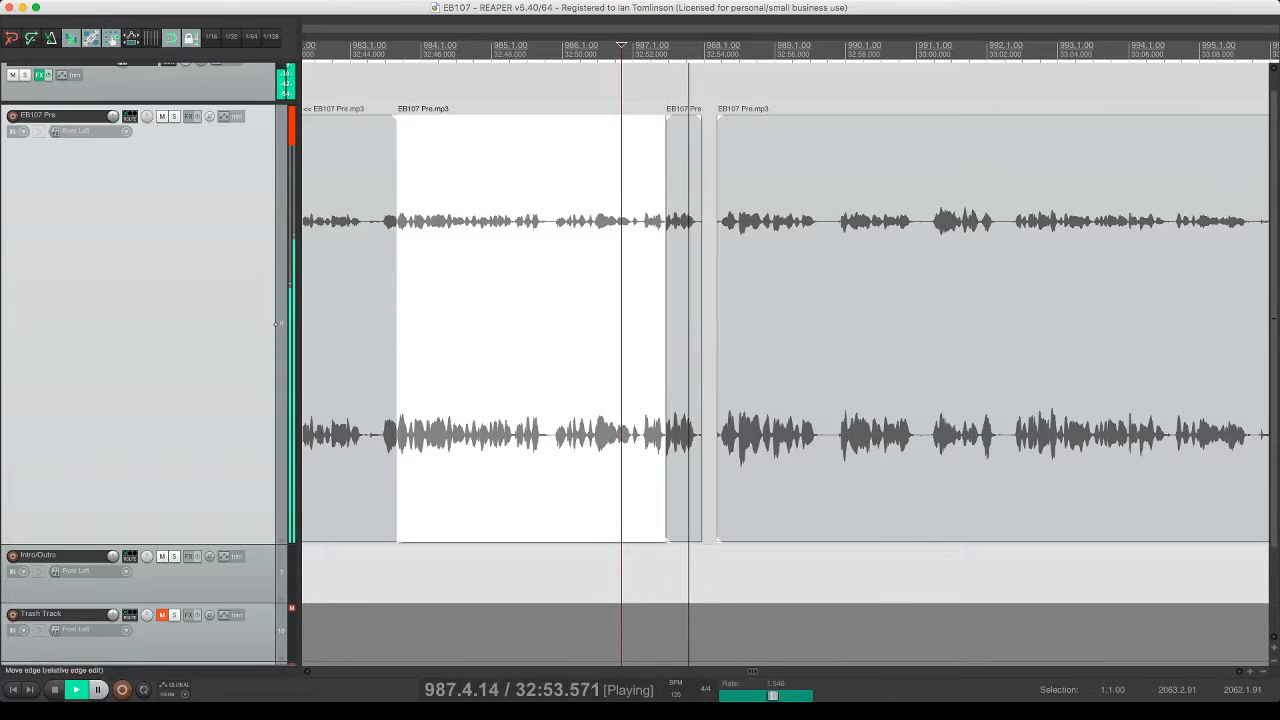
- Close the gap at about 32:53.7 by moving the following clip back against the previous one, replay the join and save the project
key("space")
left_click_drag(767, 232, 745, 232)
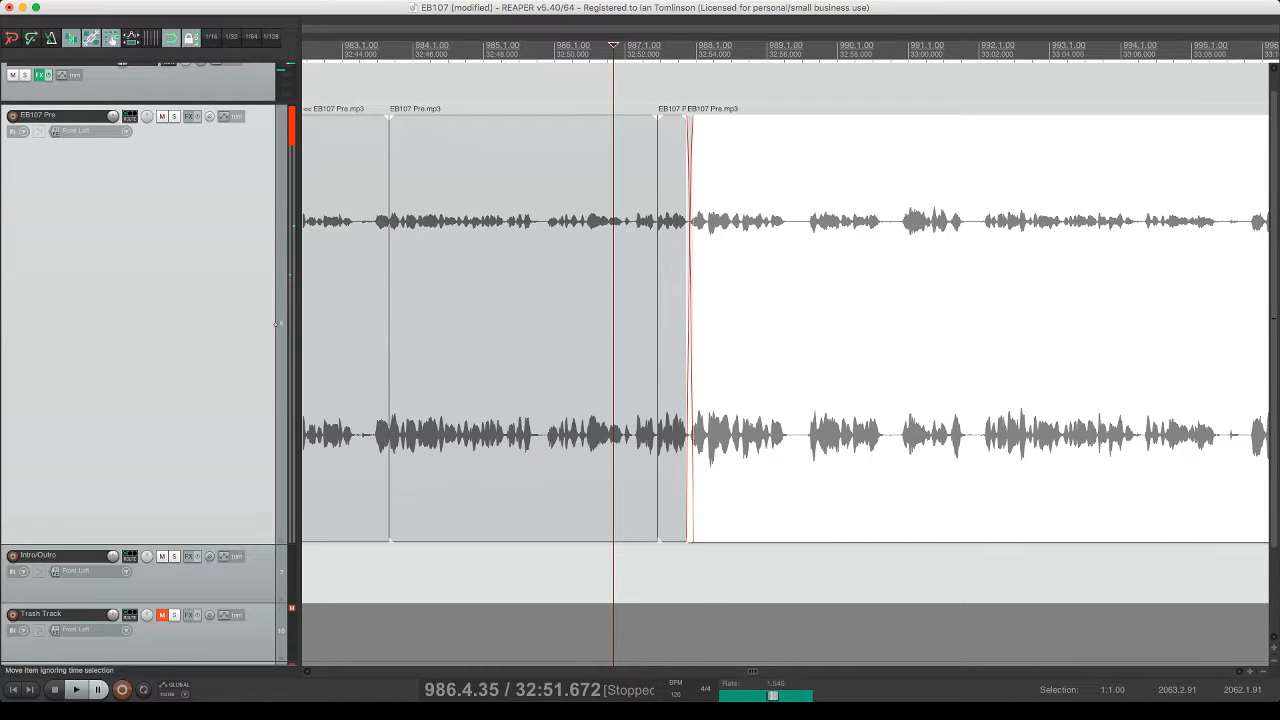
left_click(673, 232)
key("space")
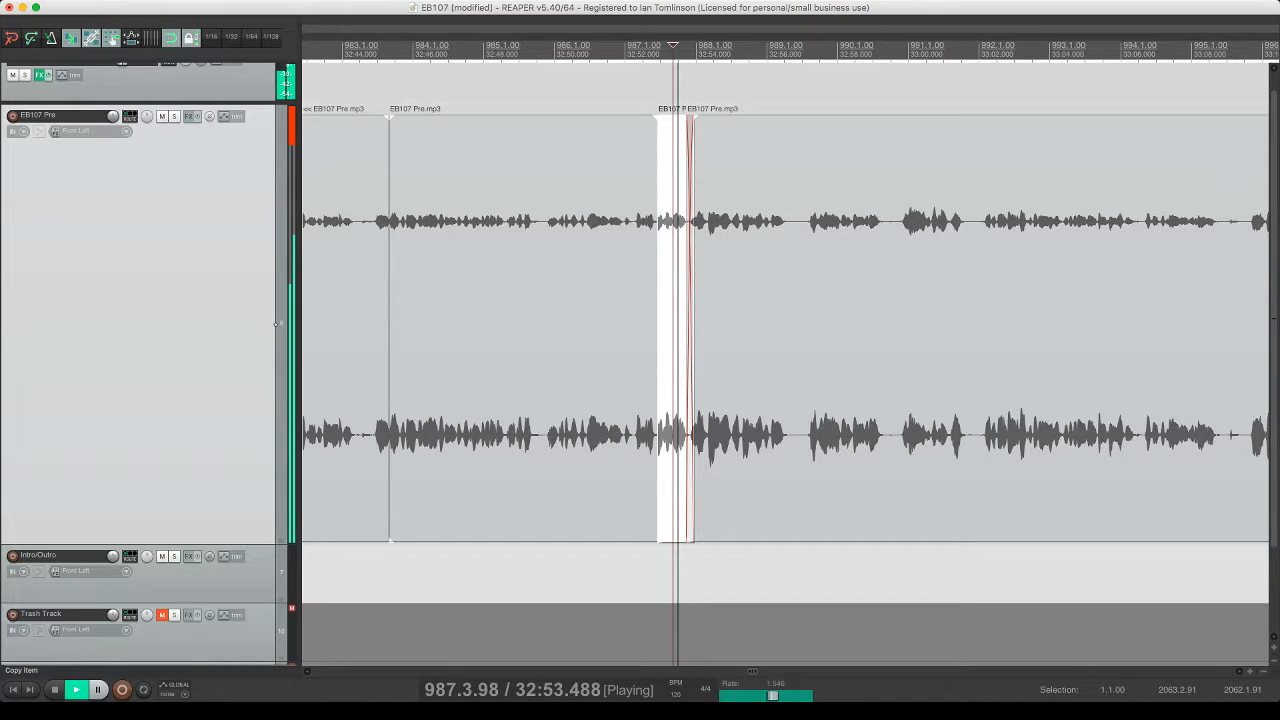
key("super+s")
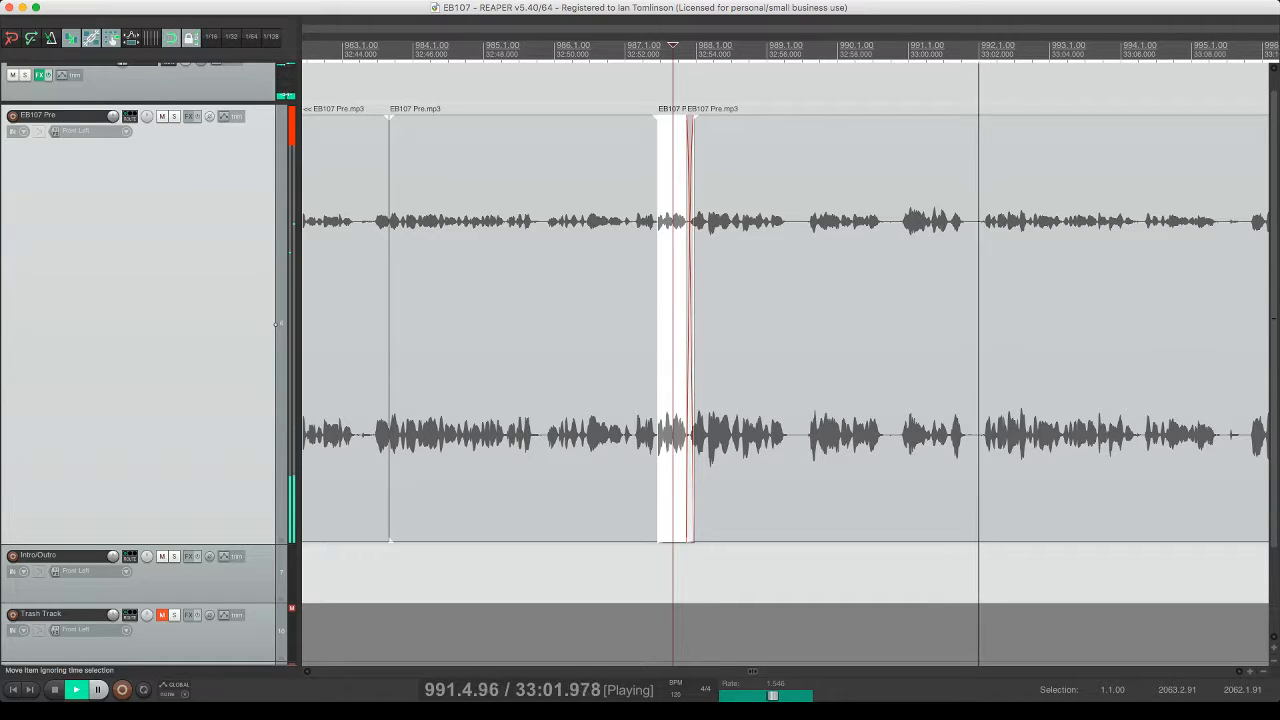
- Listen onward from about 32:58, delete the section from about 33:09.0 to 33:10.1, replay the join and save the project
left_click(845, 300)
key("space")
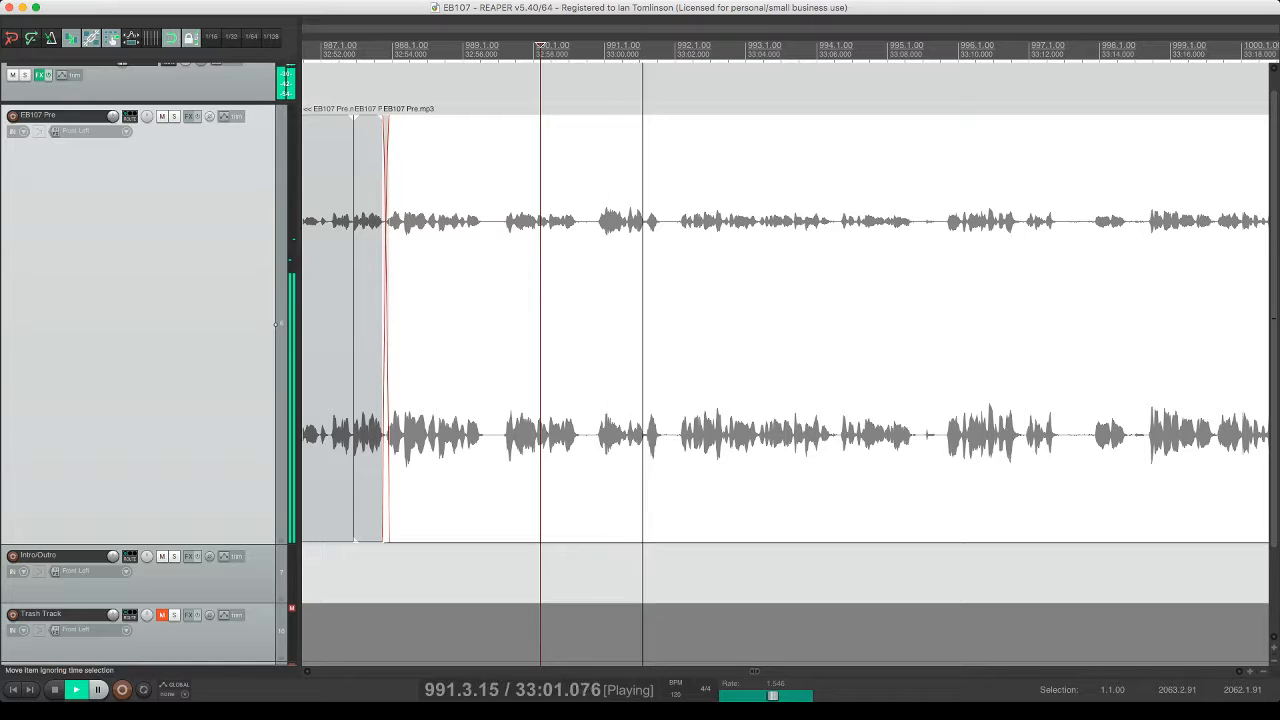
scroll(785, 360, "down", 1)
scroll(785, 360, "right", 3)
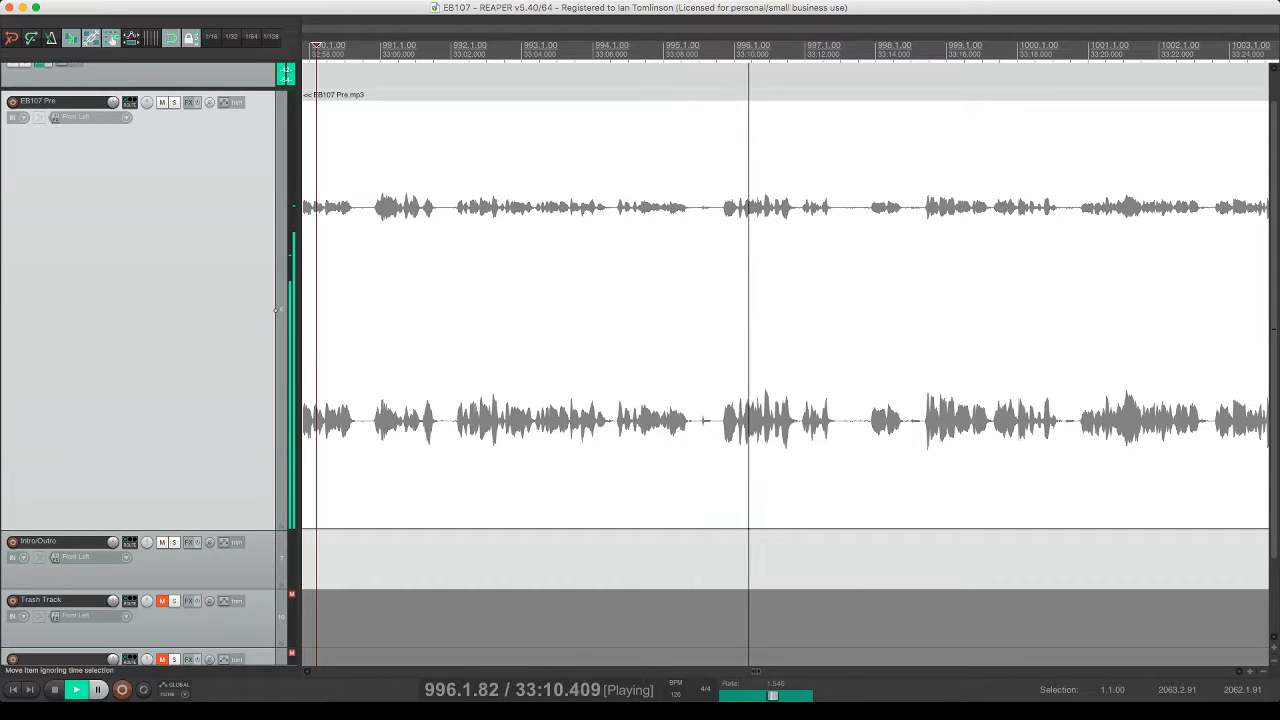
left_click(738, 208)
key("s")
left_click(699, 208)
key("s")
left_click_drag(718, 207, 720, 209)
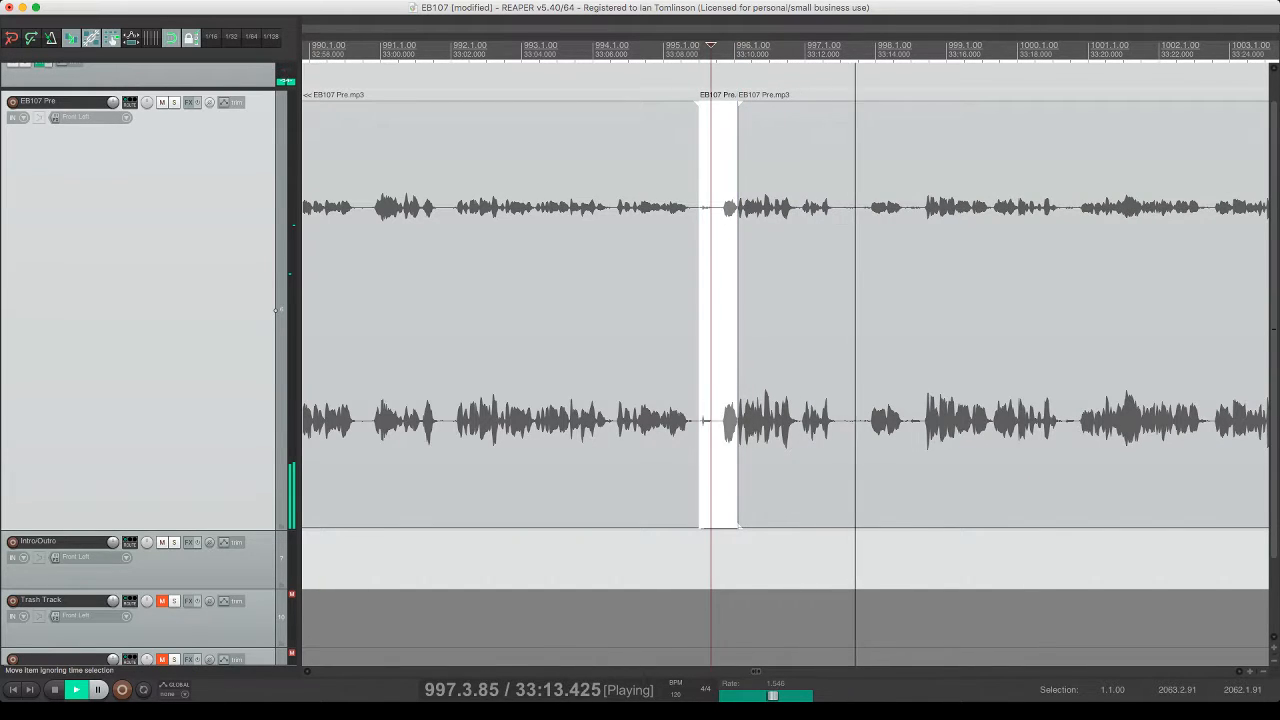
key("Delete")
left_click(649, 200)
key("space")
key("space")
key("super+s")
- Cut out the section from about 33:13.2 to 33:14.2, replay from about 33:12.6 and save the project
scroll(785, 360, "right", 2)
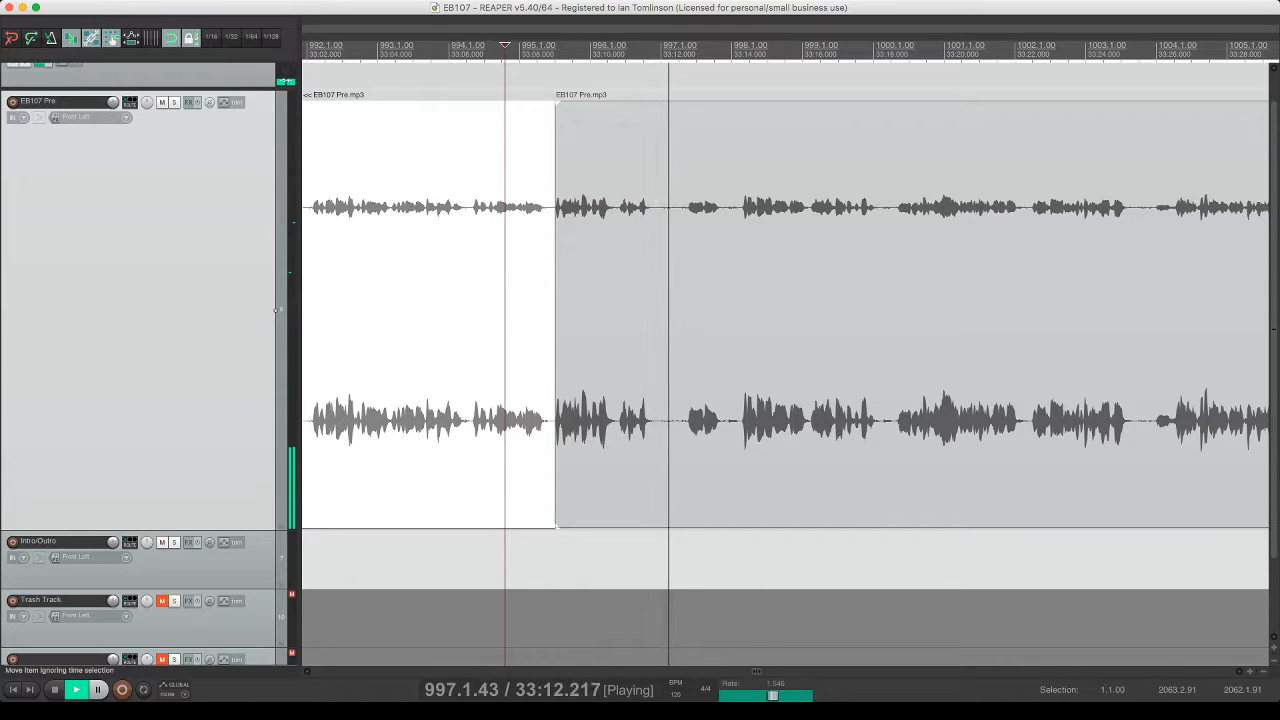
left_click(656, 208)
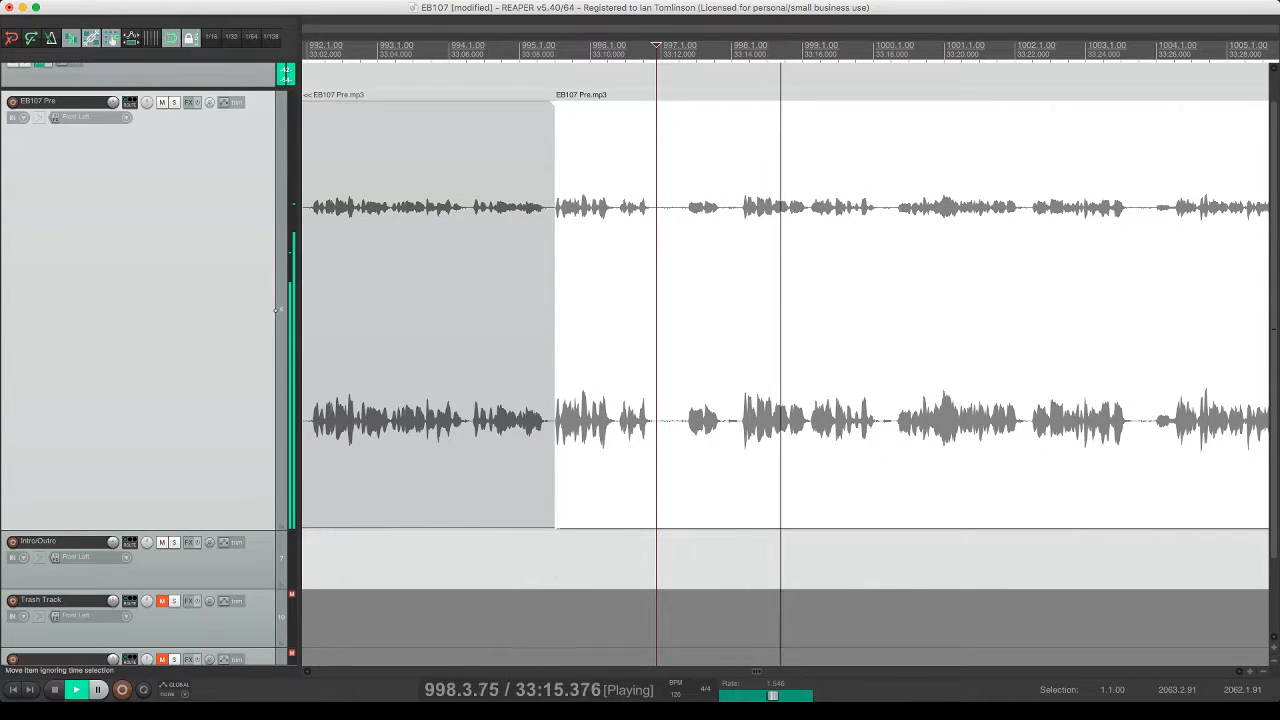
left_click(704, 208)
key("s")
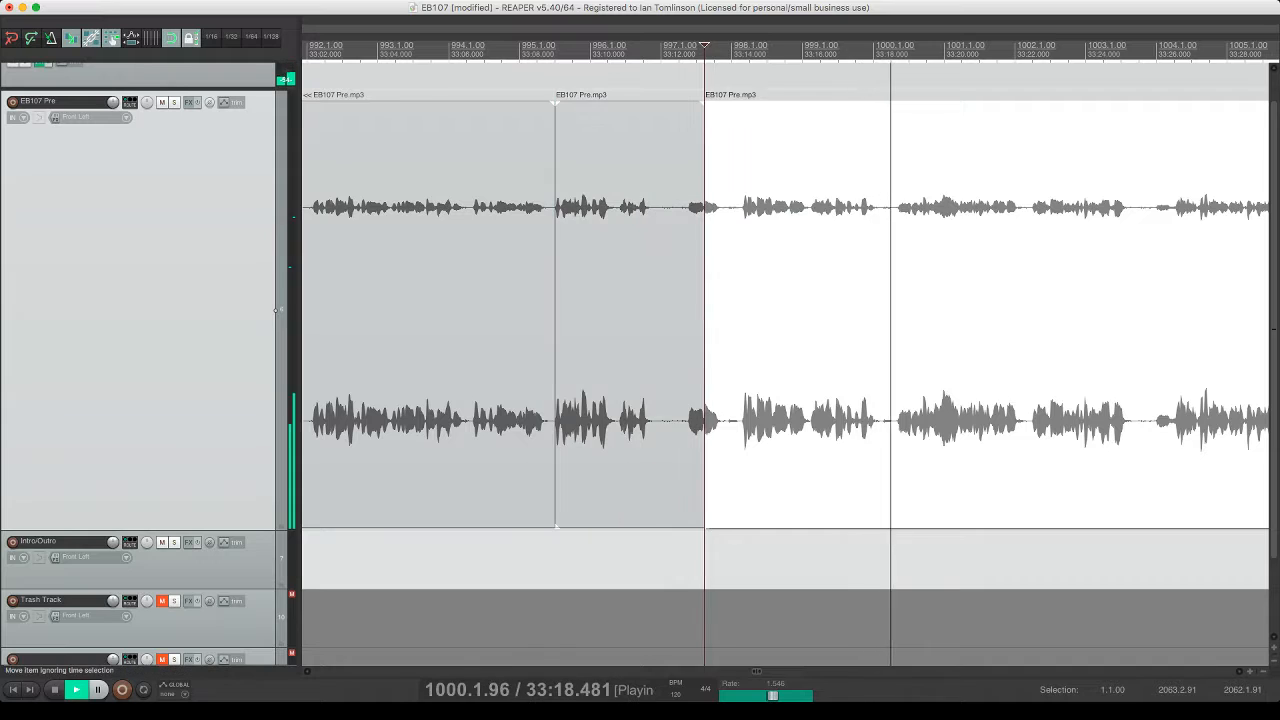
left_click(740, 197)
key("s")
left_click(725, 197)
key("Delete")
left_click(682, 197)
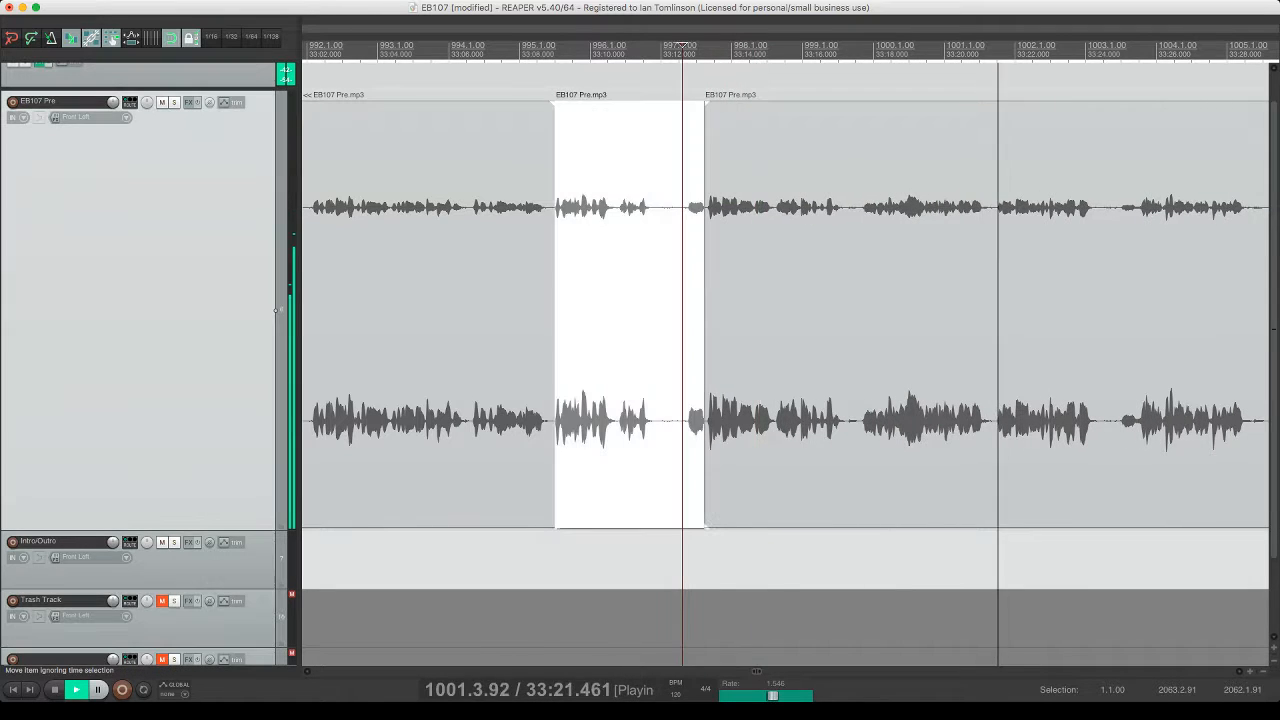
key("super+s")
- Listen onward, delete the section from about 33:17.2 to 33:18.1, replay from about 33:15.3 and save the project
scroll(785, 364, "right", 1)
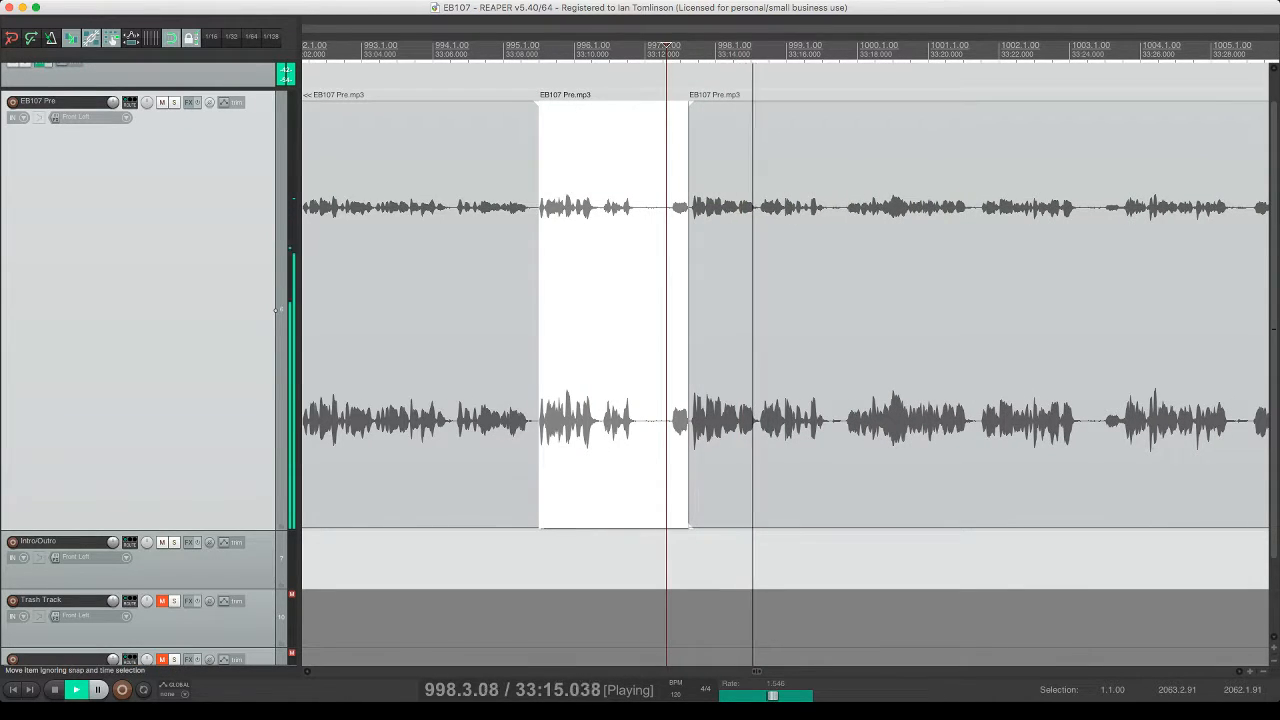
scroll(785, 364, "right", 4)
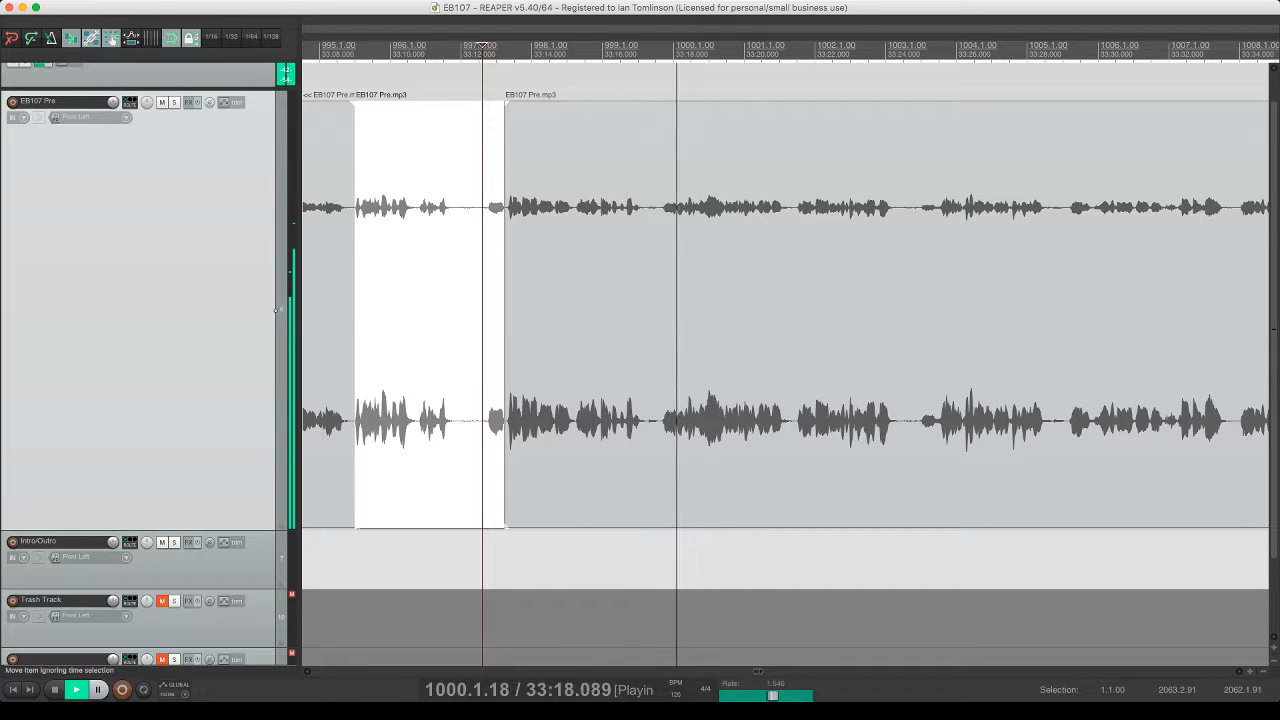
left_click(678, 310)
key("s")
left_click(645, 310)
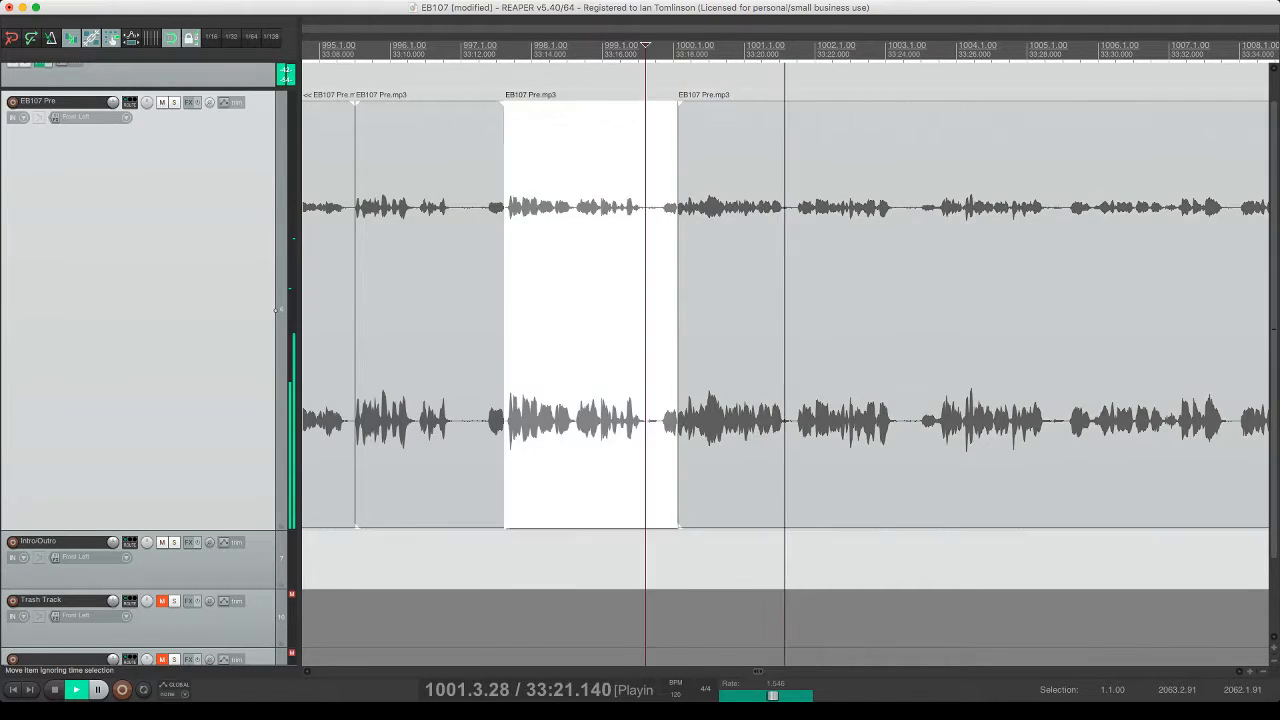
key("s")
left_click(661, 310)
key("Delete")
left_click(577, 310)
key("space")
key("space")
key("super+s")
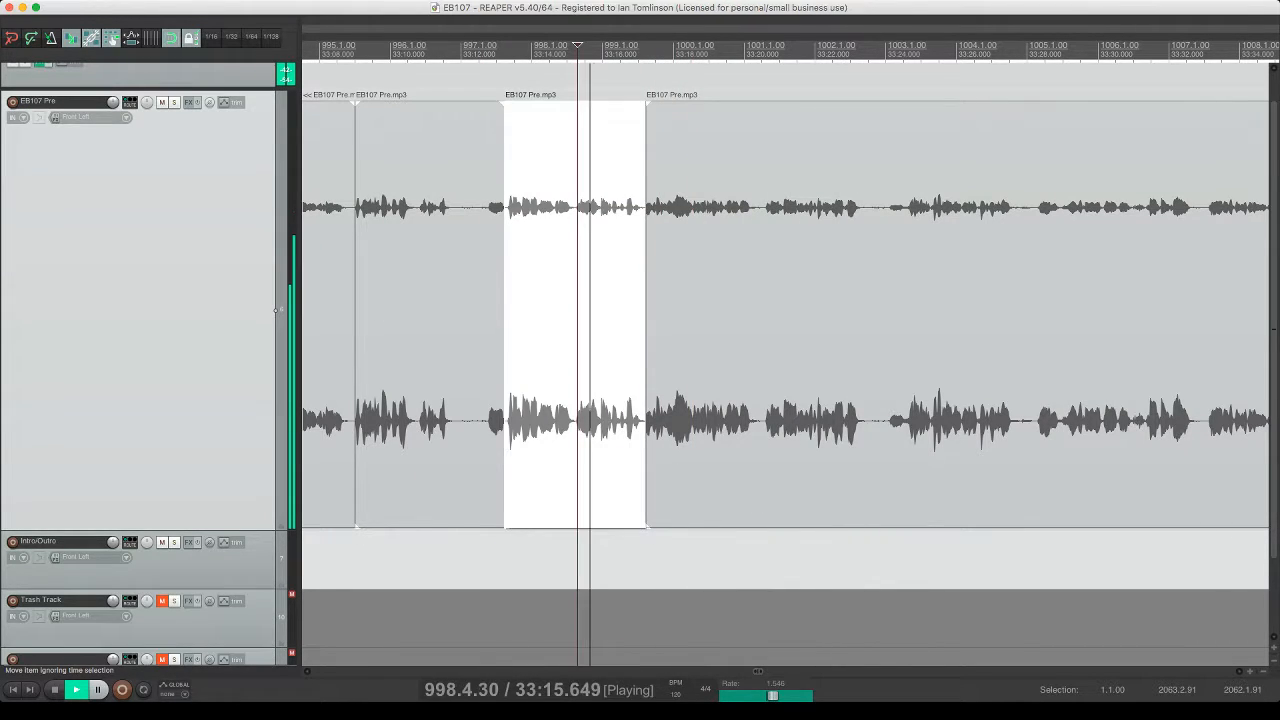
- Listen onward, delete the pause and short sound from about 33:23.5 to 33:24.6, resume playback at about 33:25.9 and save the project
scroll(577, 310, "right", 2)
scroll(276, 310, "right", 2)
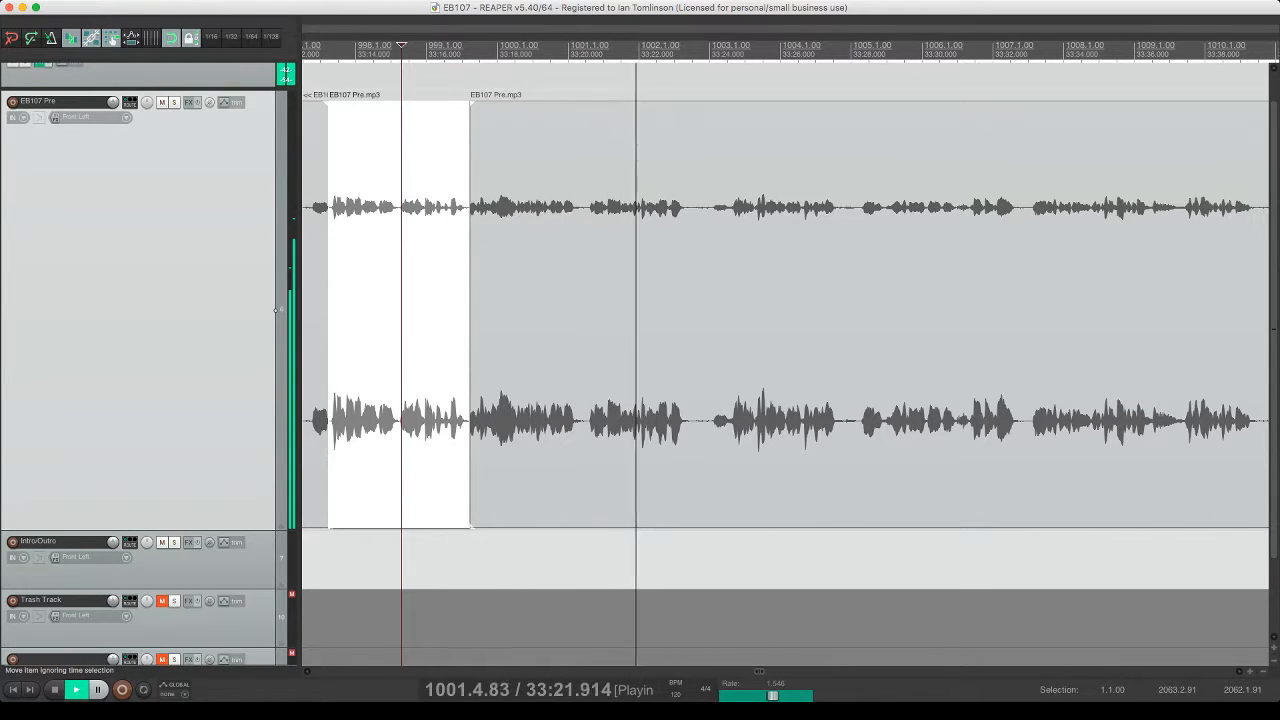
scroll(276, 310, "right", 1)
left_click(686, 210)
key("s")
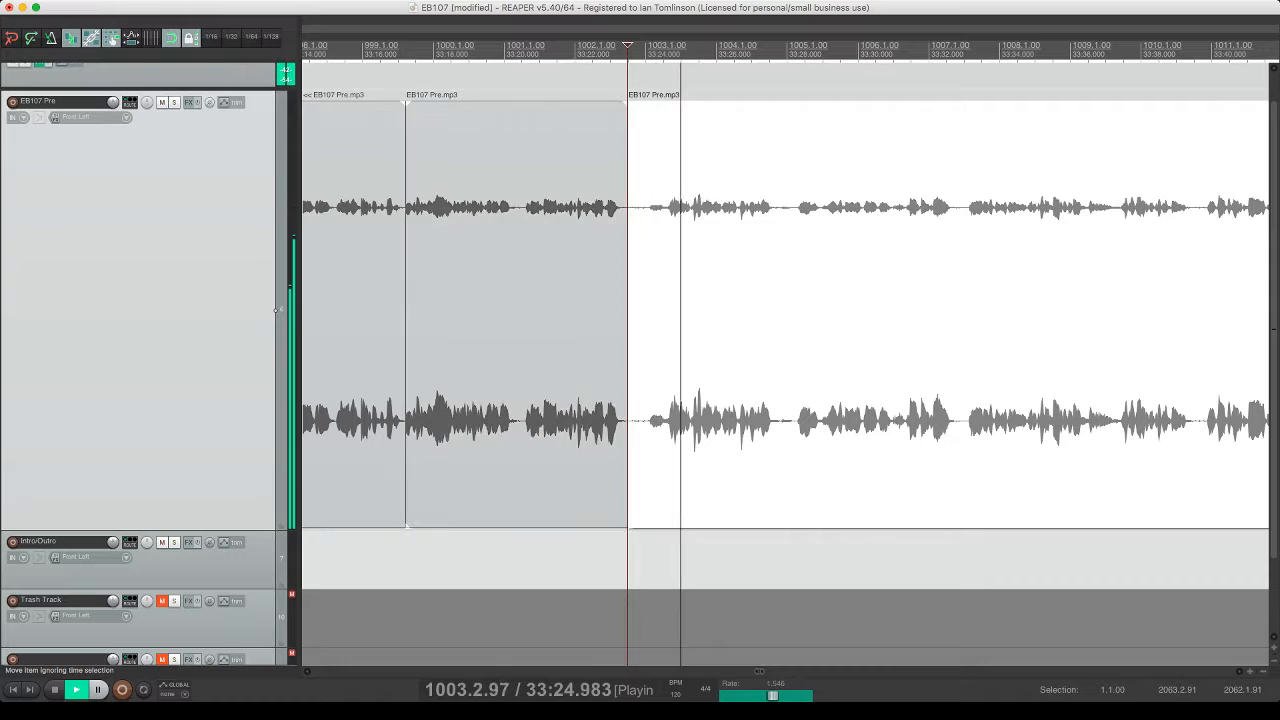
key("s")
left_click(651, 195)
key("Delete")
left_click(712, 195)
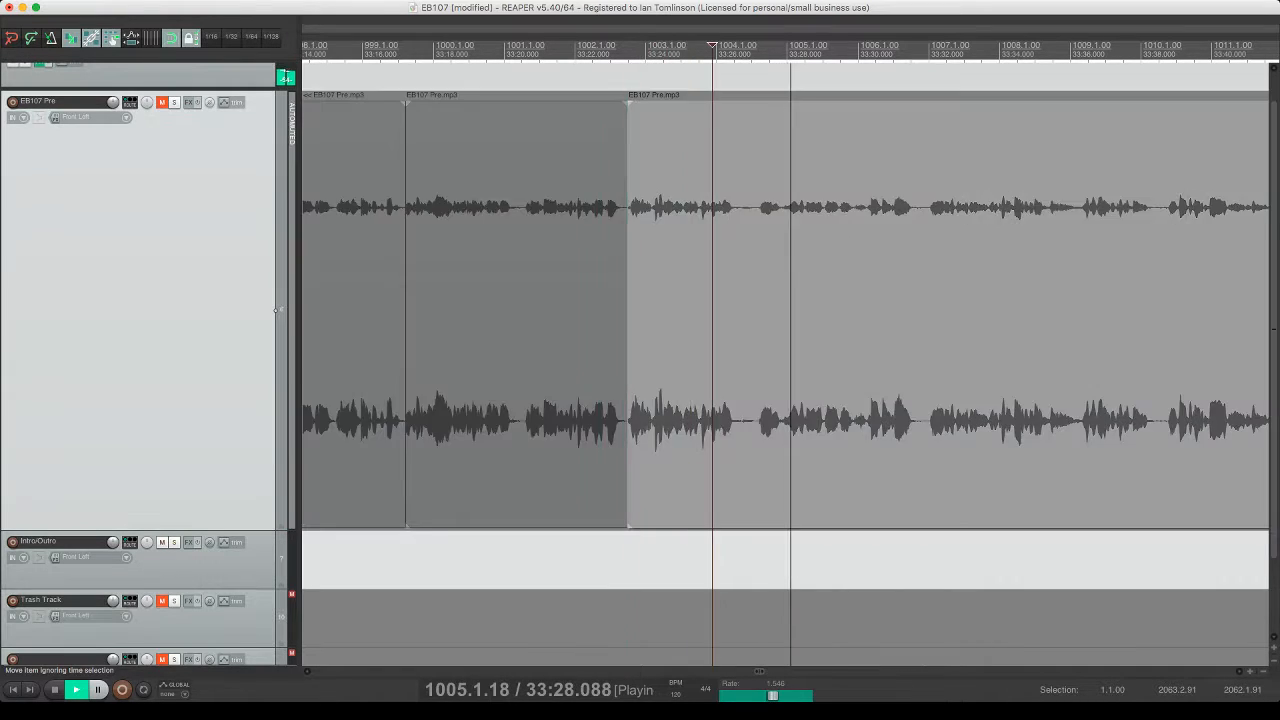
key("space")
key("space")
key("super+s")
- Delete the pause and short sound from about 33:26.7 to 33:27.9, continue playback from there and save the project
scroll(700, 310, "right", 1)
left_click(692, 310)
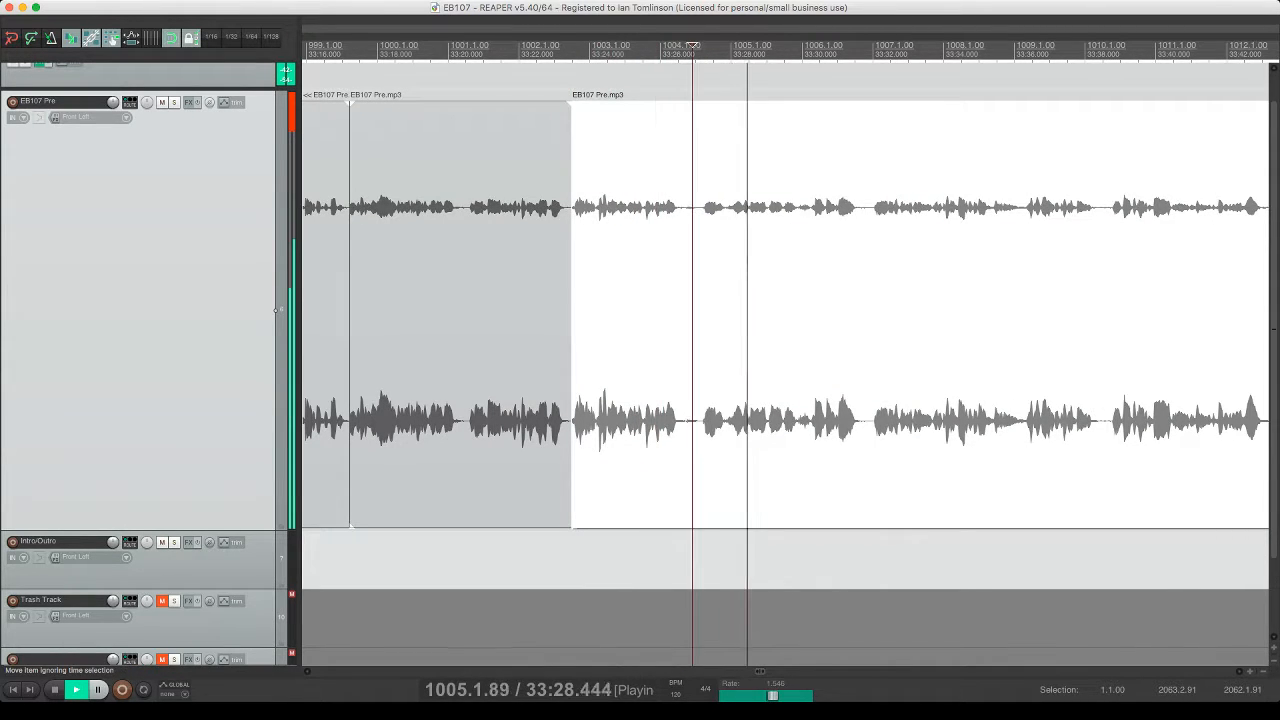
left_click(687, 310)
key("s")
left_click(727, 200)
key("s")
left_click(718, 200)
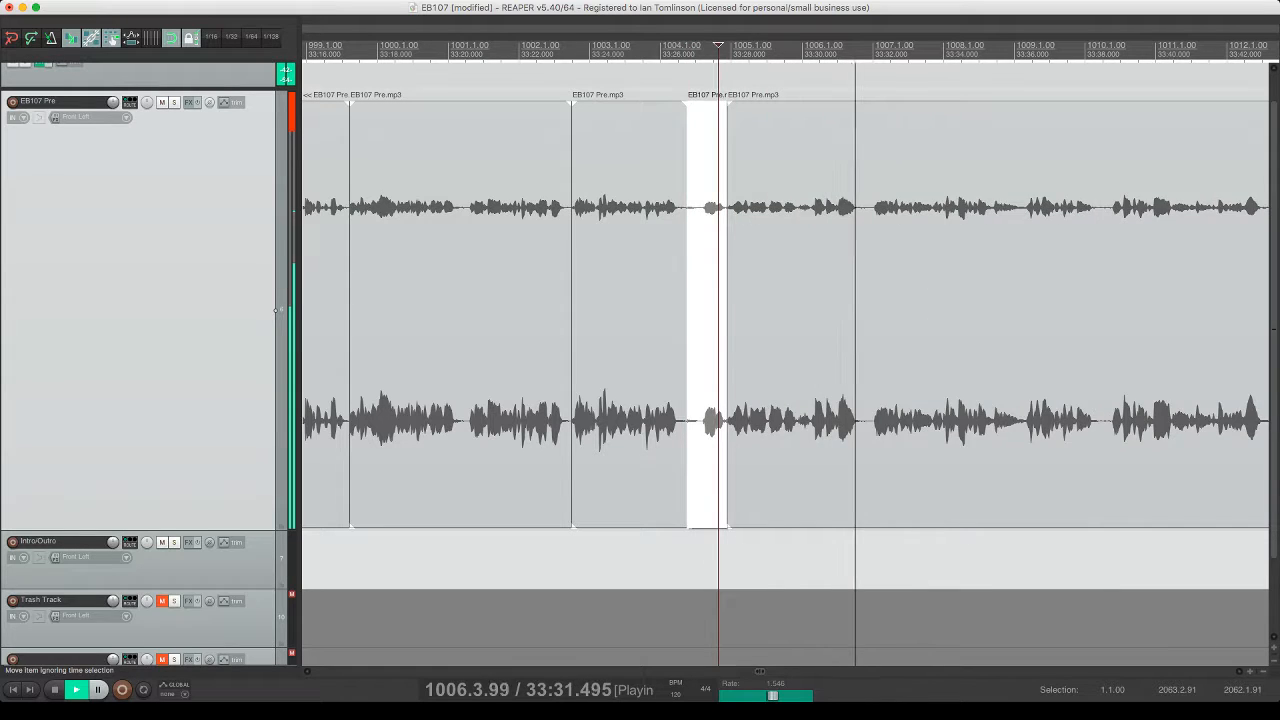
key("Delete")
left_click(729, 200)
key("super+s")
- Cut out the section from about 33:30.6 to 33:31.3, replay the join and save the project
scroll(730, 300, "right", 2)
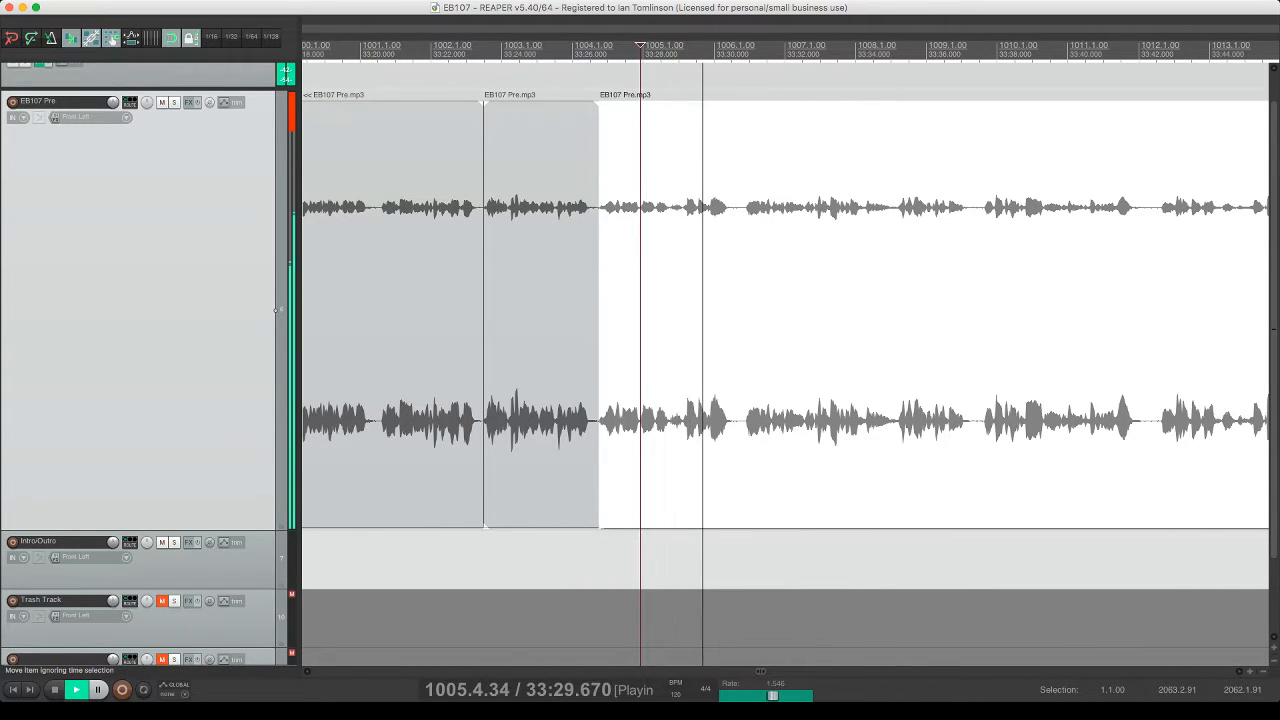
key("s")
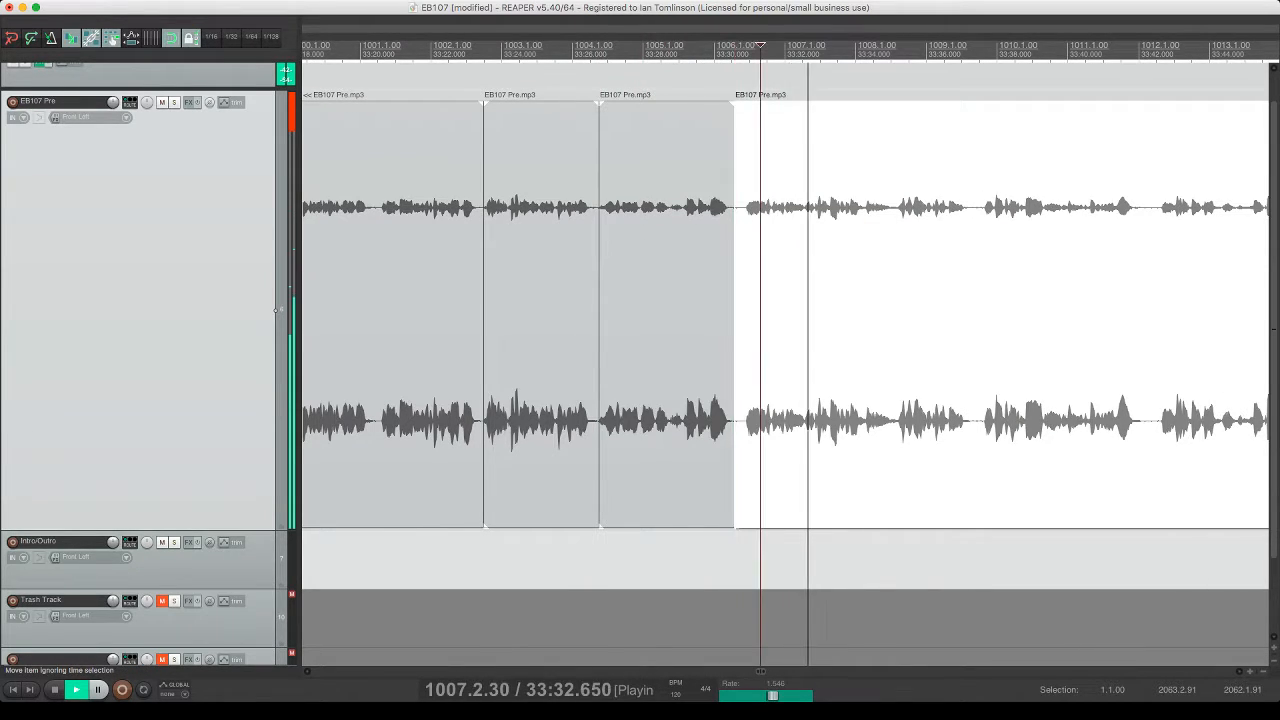
key("s")
key("Delete")
left_click(720, 207)
key("super+s")
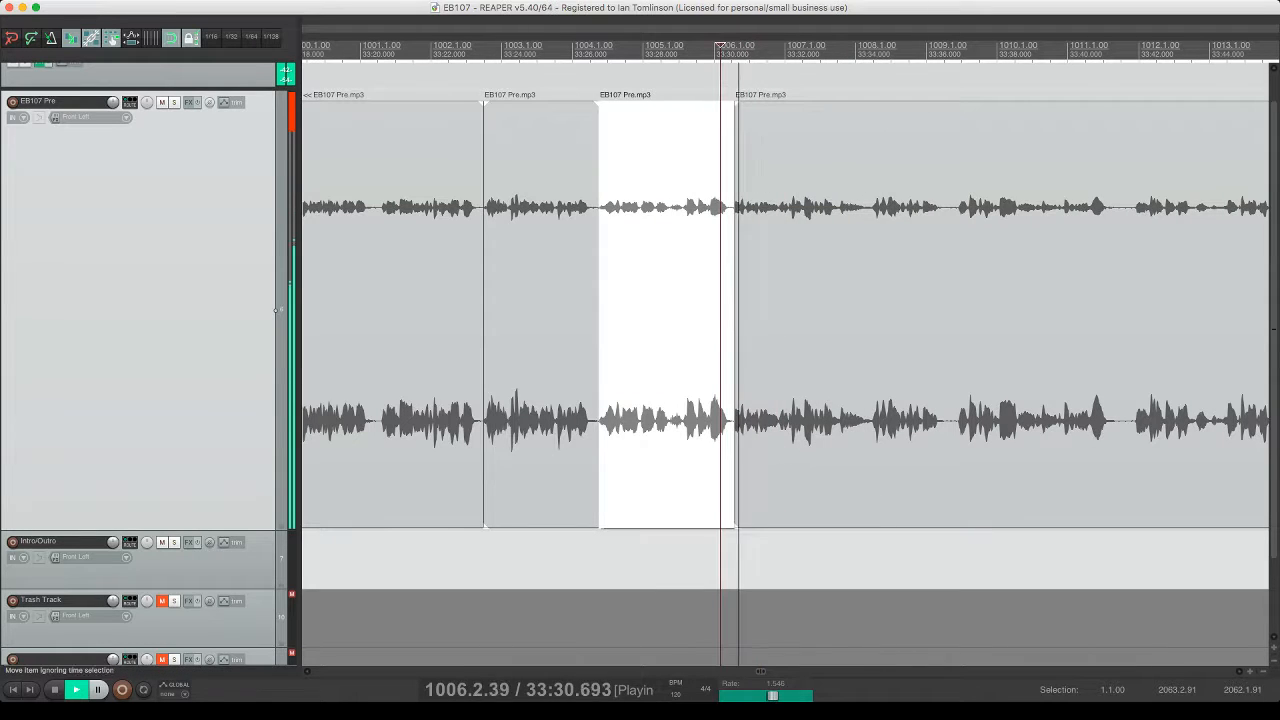
- Cut out the section from about 33:33.5 to 33:34.5, replay from about 33:32.4 and save the project
scroll(785, 300, "right", 4)
left_click(677, 197)
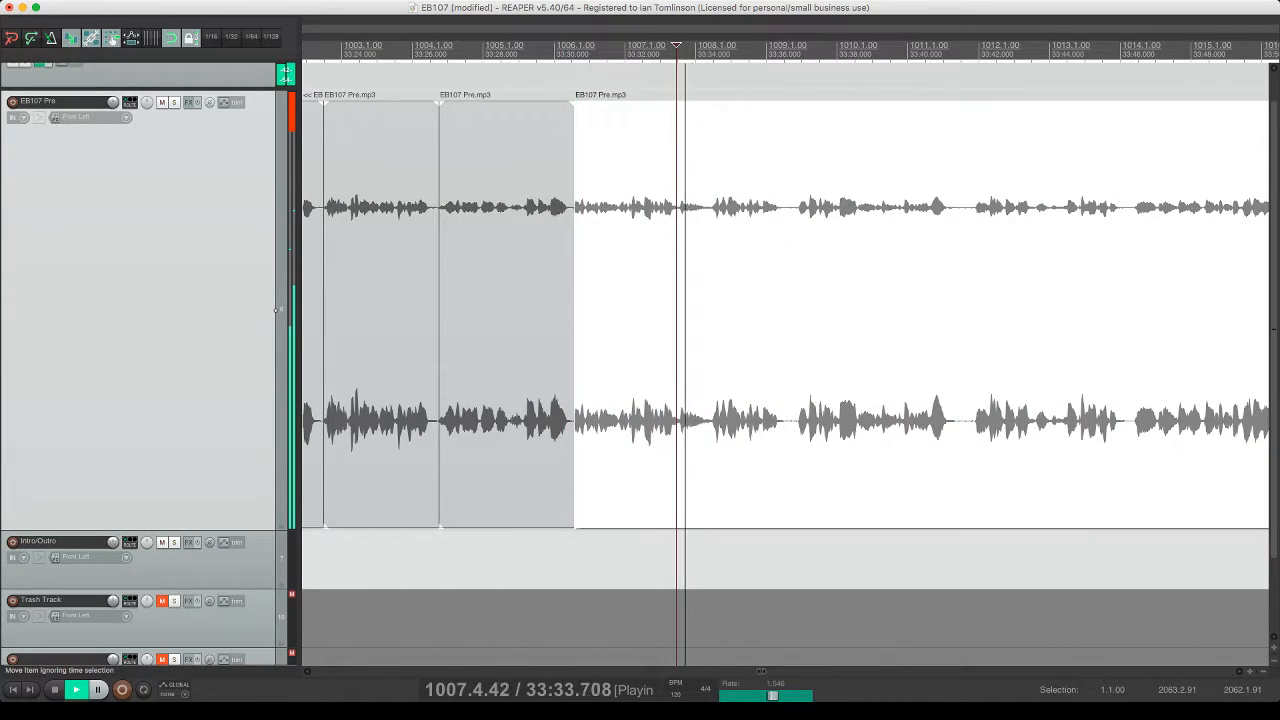
key("s")
left_click(711, 197)
key("s")
left_click(698, 198)
key("Delete")
left_click(640, 198)
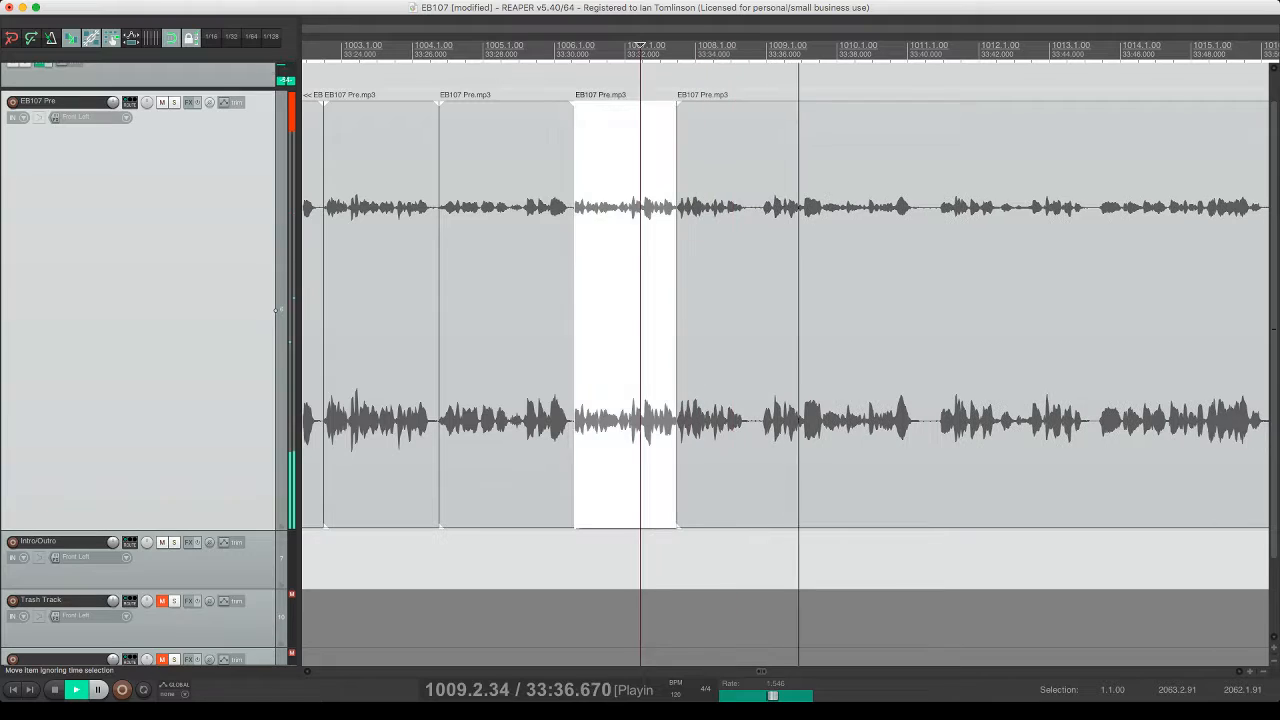
key("super+s")
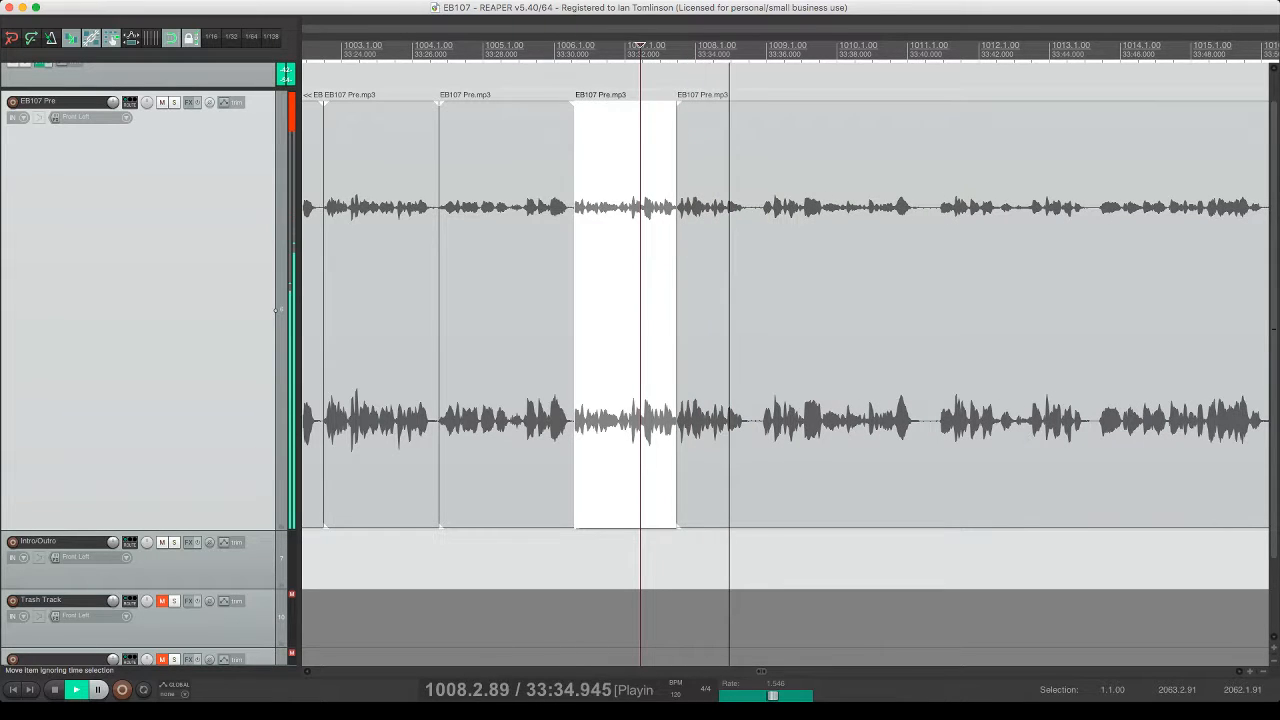
- Delete the short section from about 33:35.8 to 33:36.2, resume playback at about 33:37.2 and save the project
scroll(640, 198, "right", 3)
left_click(628, 300)
key("s")
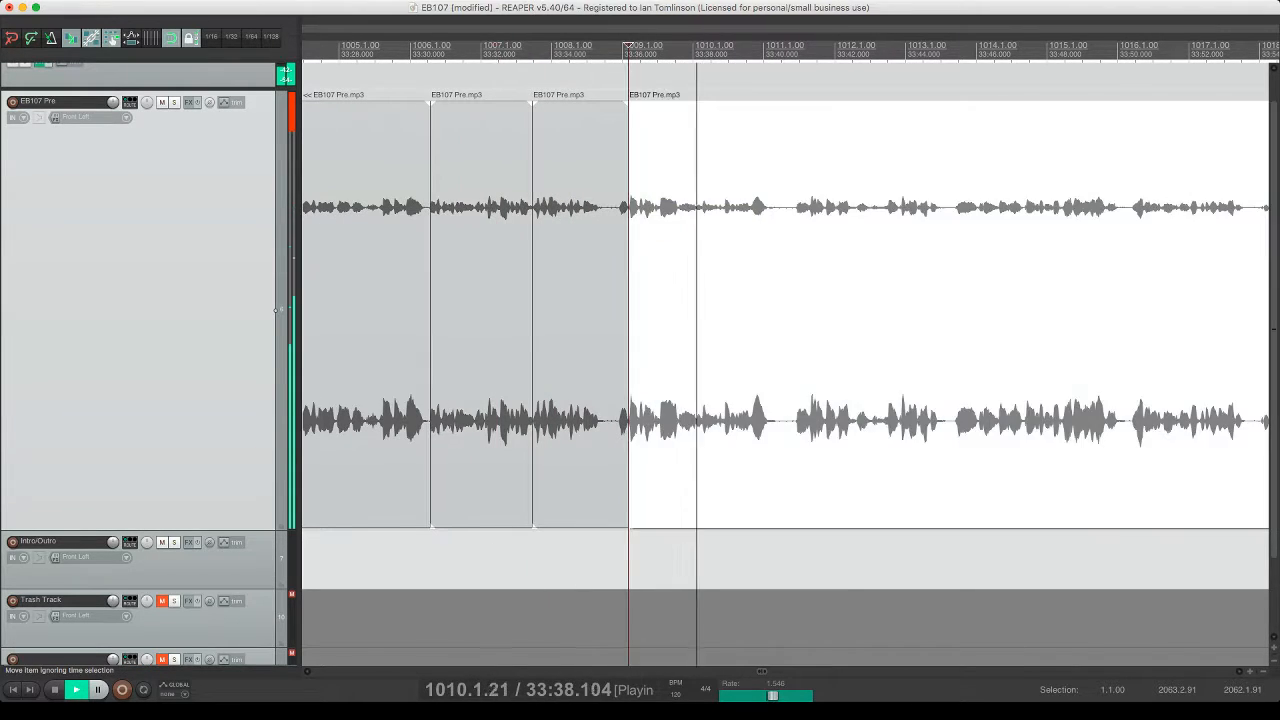
left_click(615, 300)
key("s")
key("Delete")
left_click(665, 300)
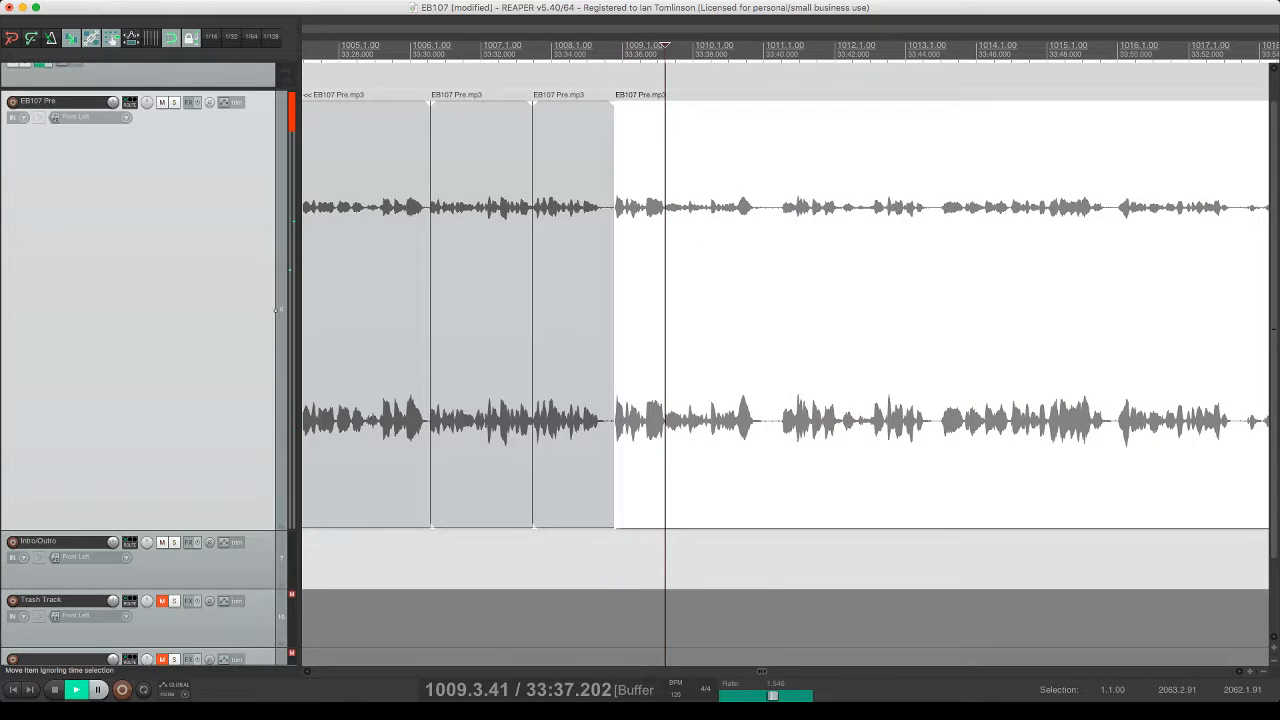
key("super+s")
- Cut out the short section from about 33:40.4 to 33:40.9, replay the join and save the project
scroll(665, 300, "right", 3)
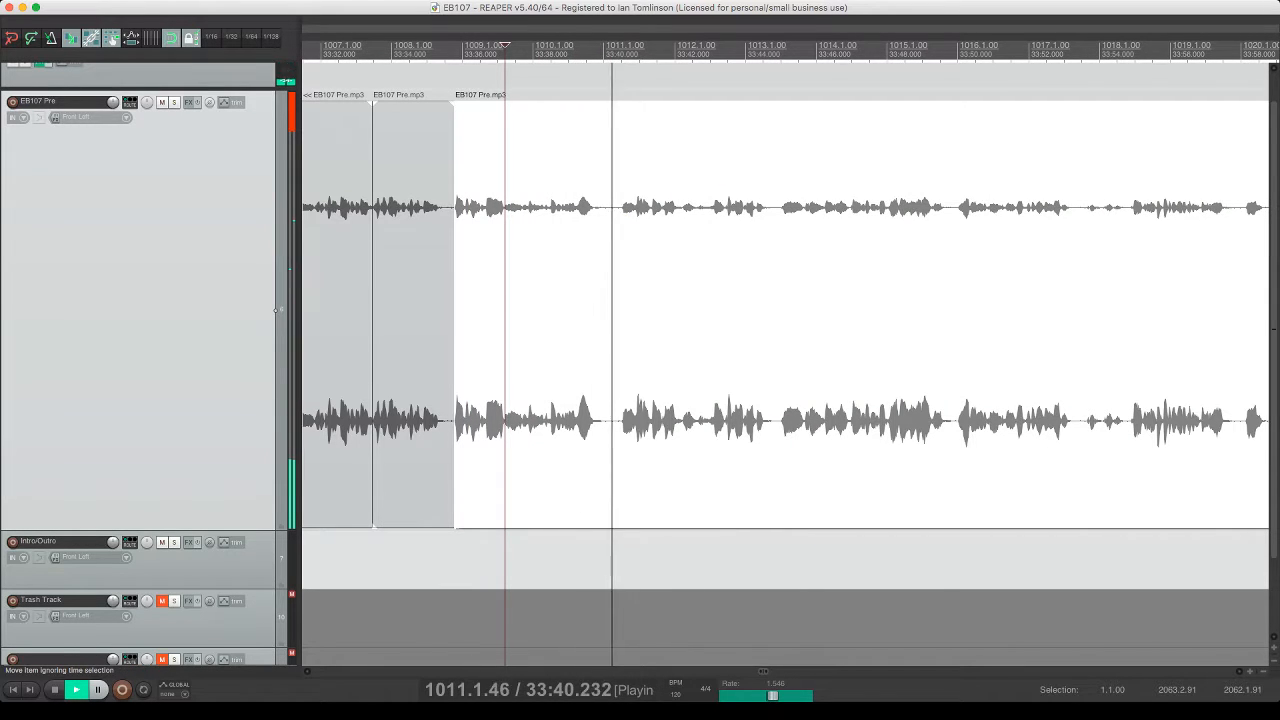
left_click(635, 300)
key("s")
left_click(616, 300)
key("s")
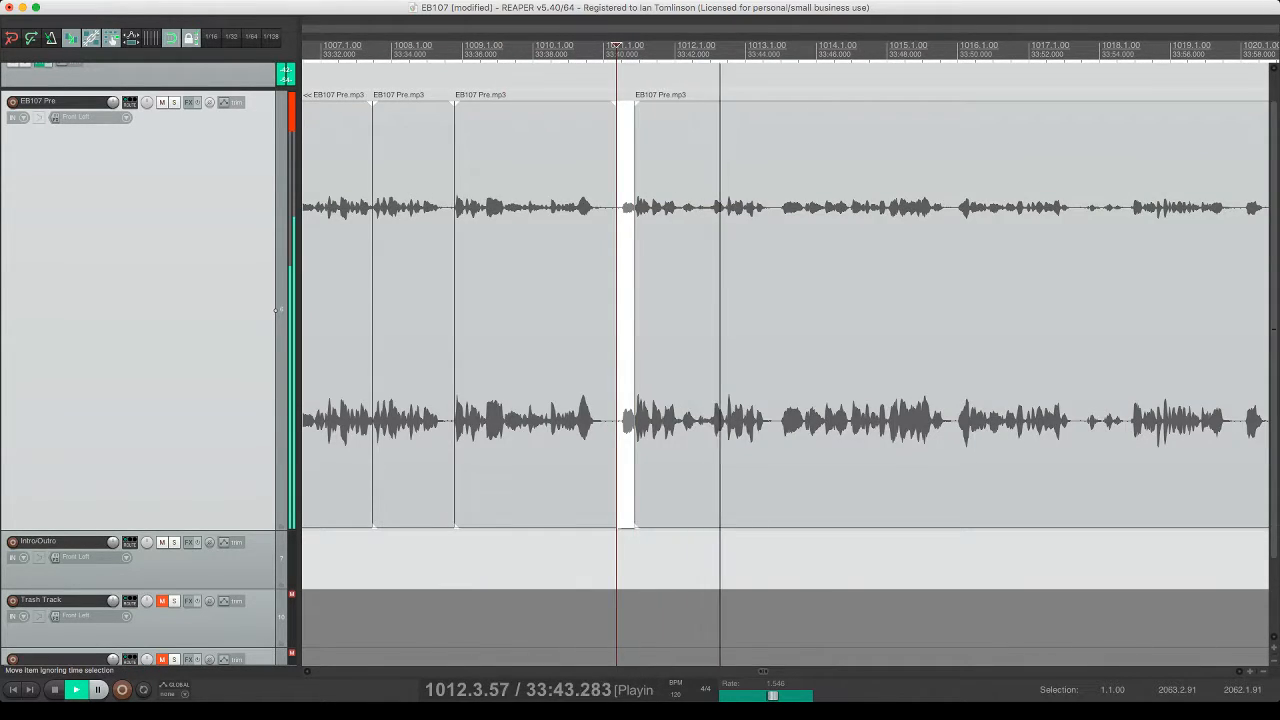
key("Delete")
left_click(603, 300)
key("super+s")
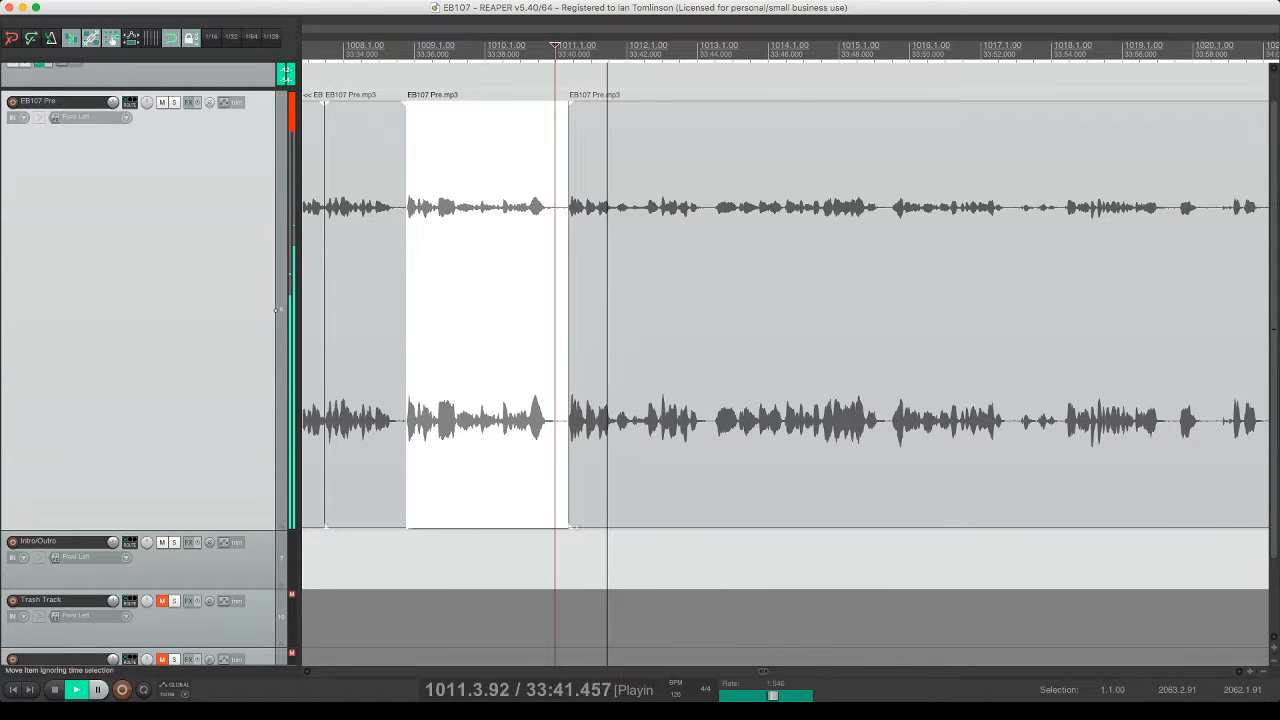
- Delete the short sound from about 33:44.4 to 33:45.2, replay from about 33:44.1 and save the project
left_click(711, 300)
key("s")
left_click(739, 300)
key("s")
left_click(724, 300)
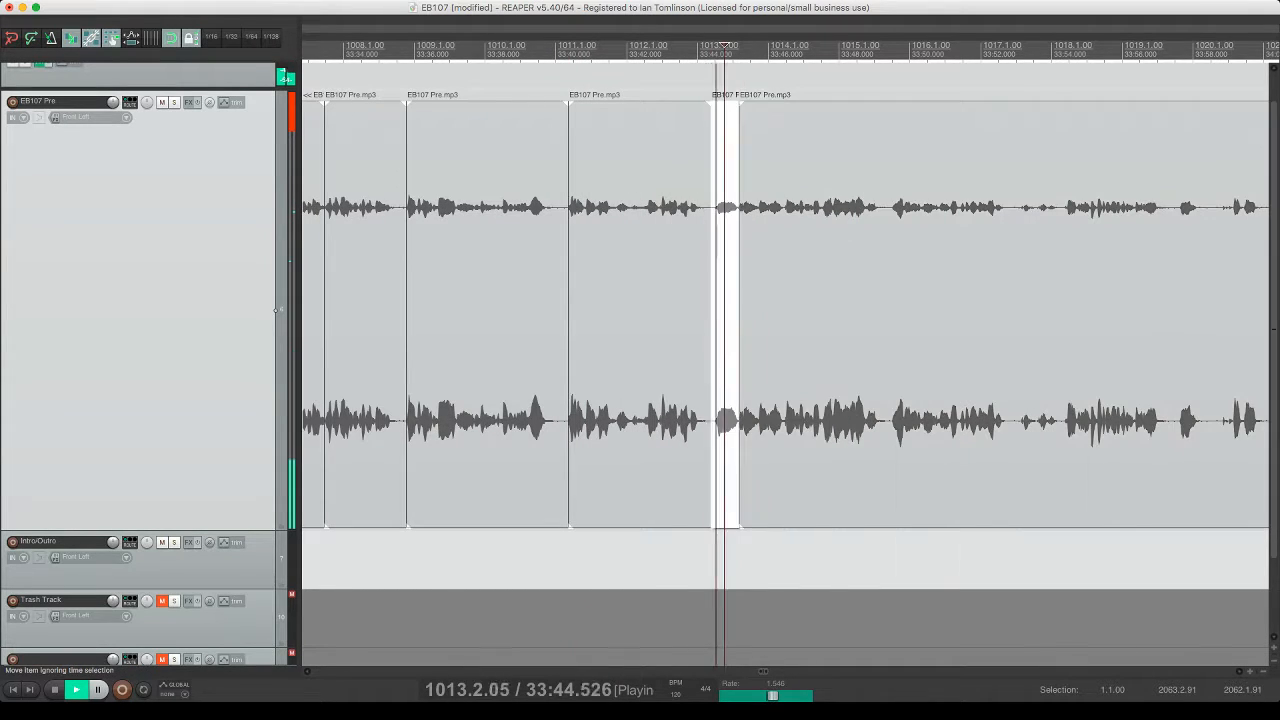
key("Delete")
left_click(700, 300)
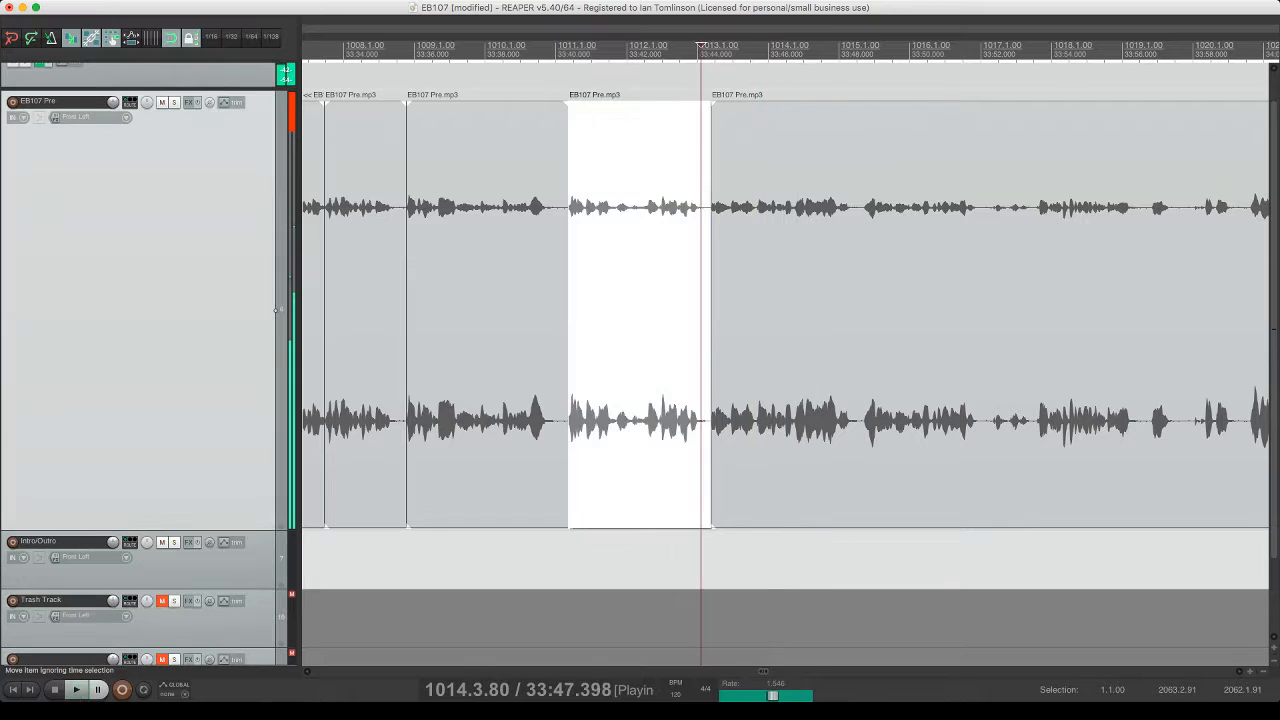
key("super+s")
- Resume playback at about 33:47.8, save the project and split the recording at about 33:52.1
left_click(727, 300)
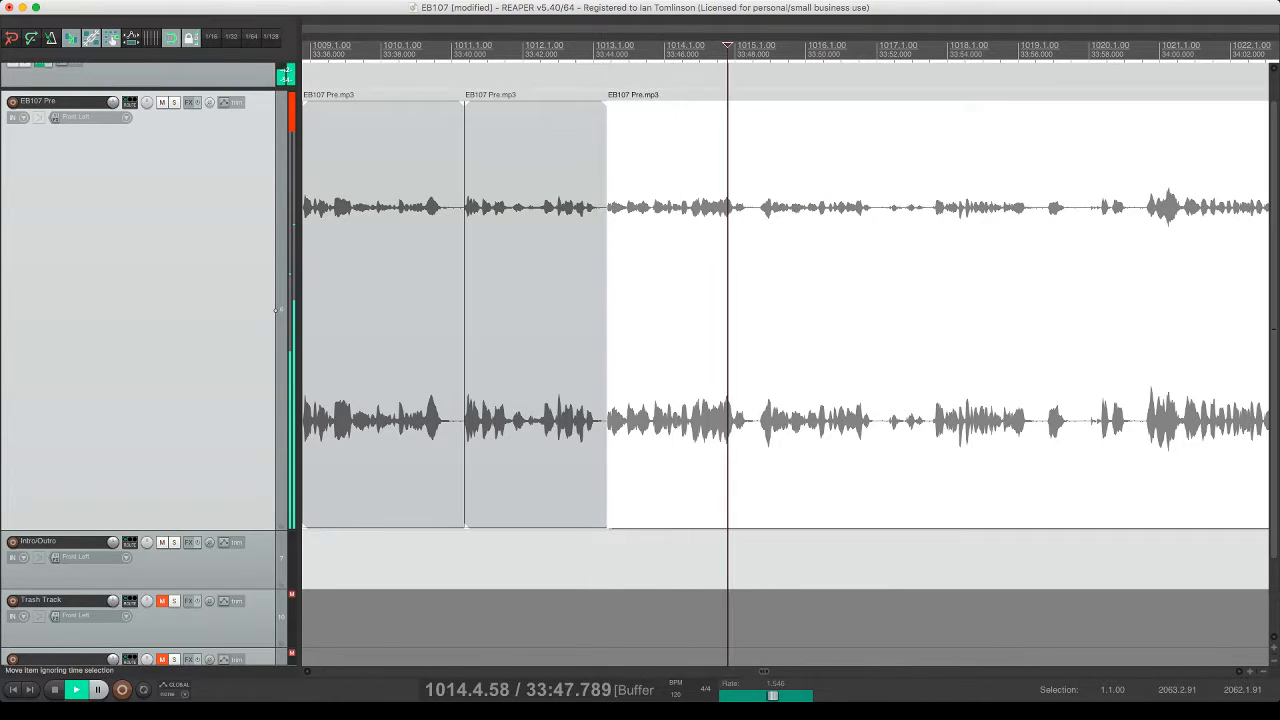
key("super+s")
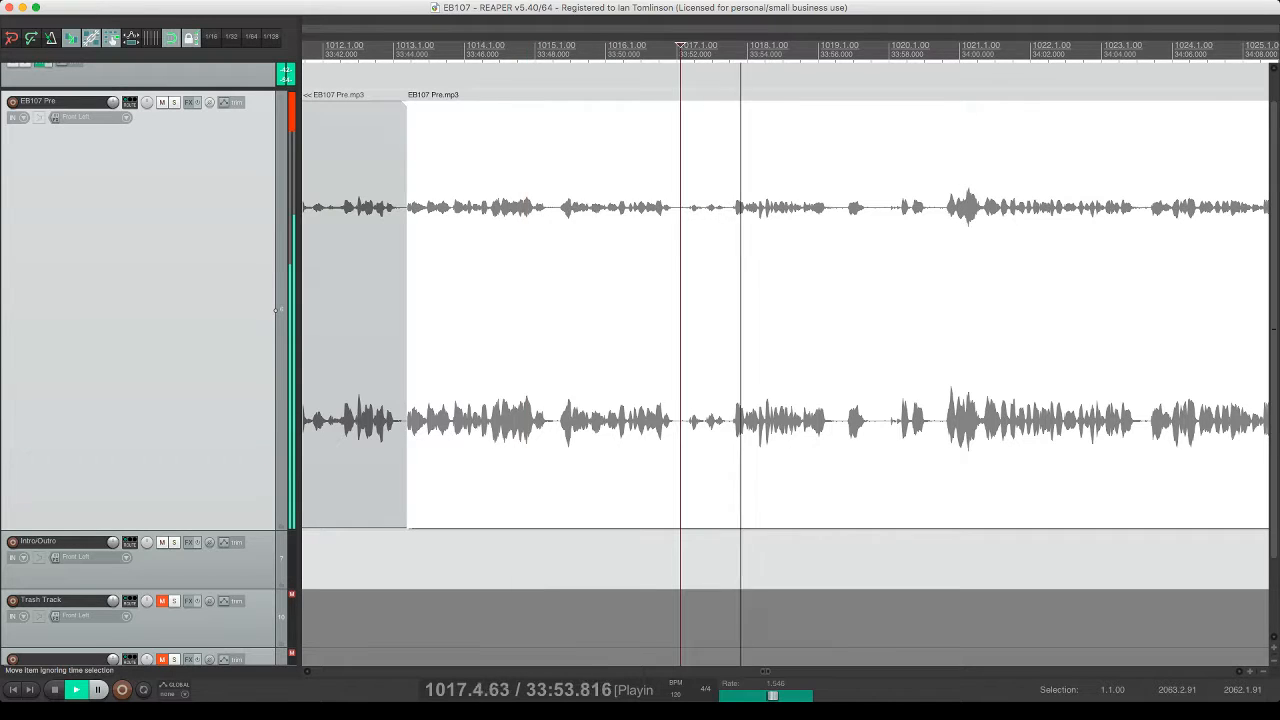
key("s")
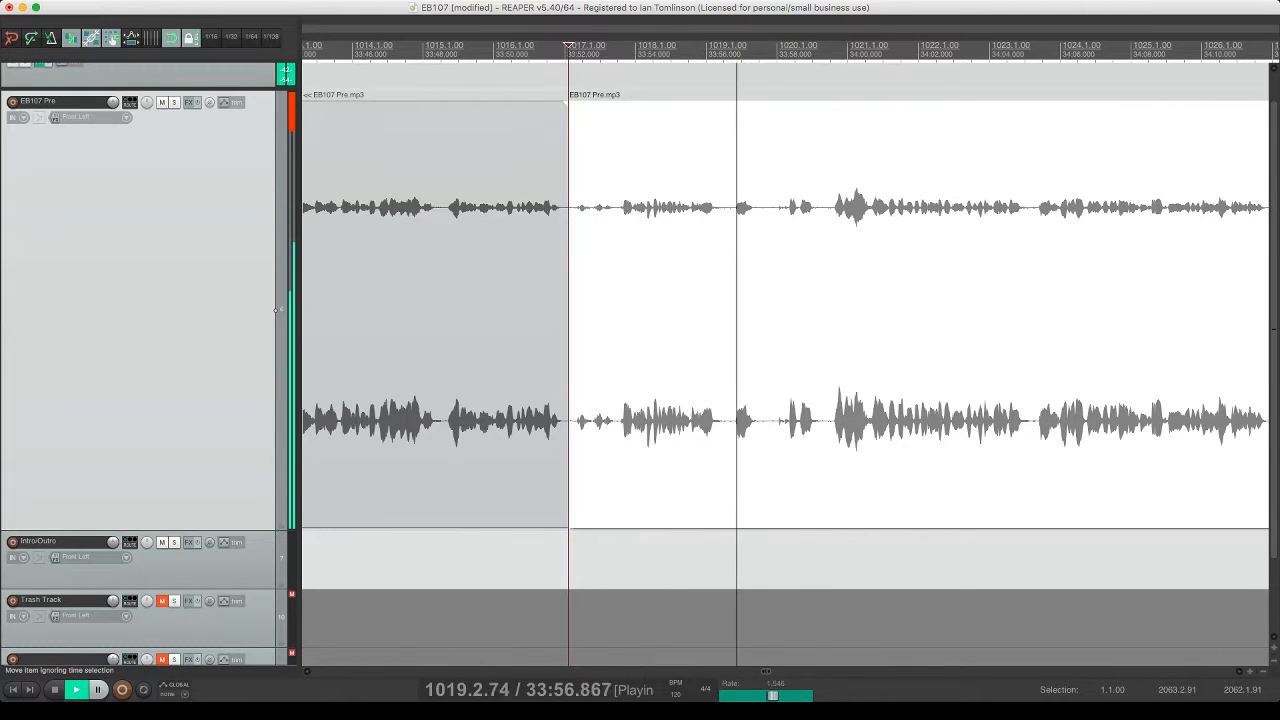
- Cut out the section from about 33:56.5 to 33:59.4 and replay from about 33:54.9
key("s")
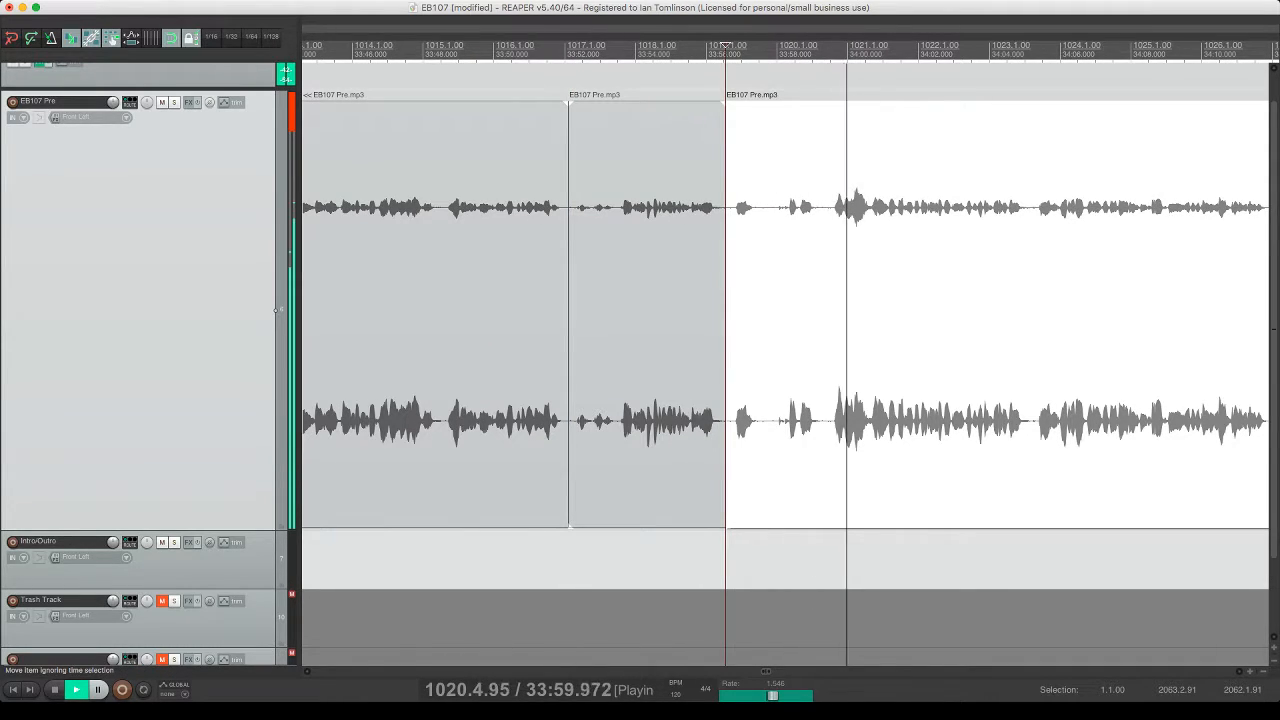
left_click(826, 207)
key("s")
left_click(797, 207)
key("Delete")
left_click(668, 205)
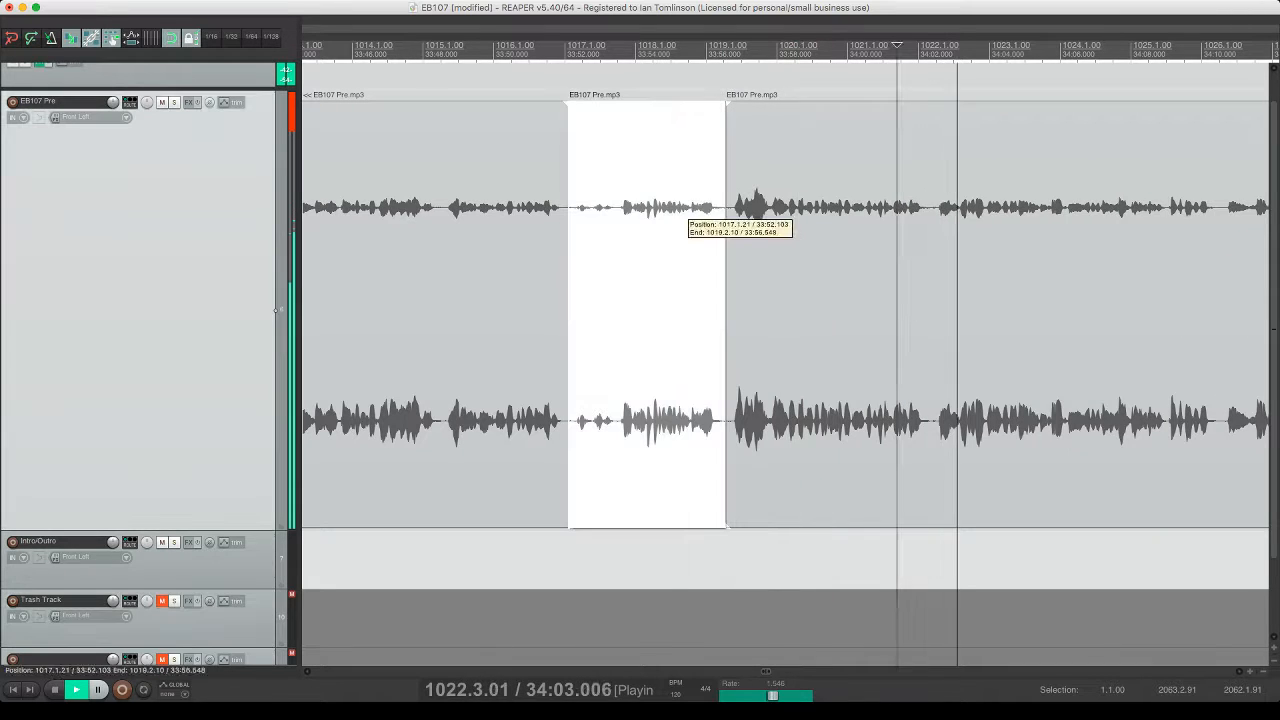
key("space")
key("space")
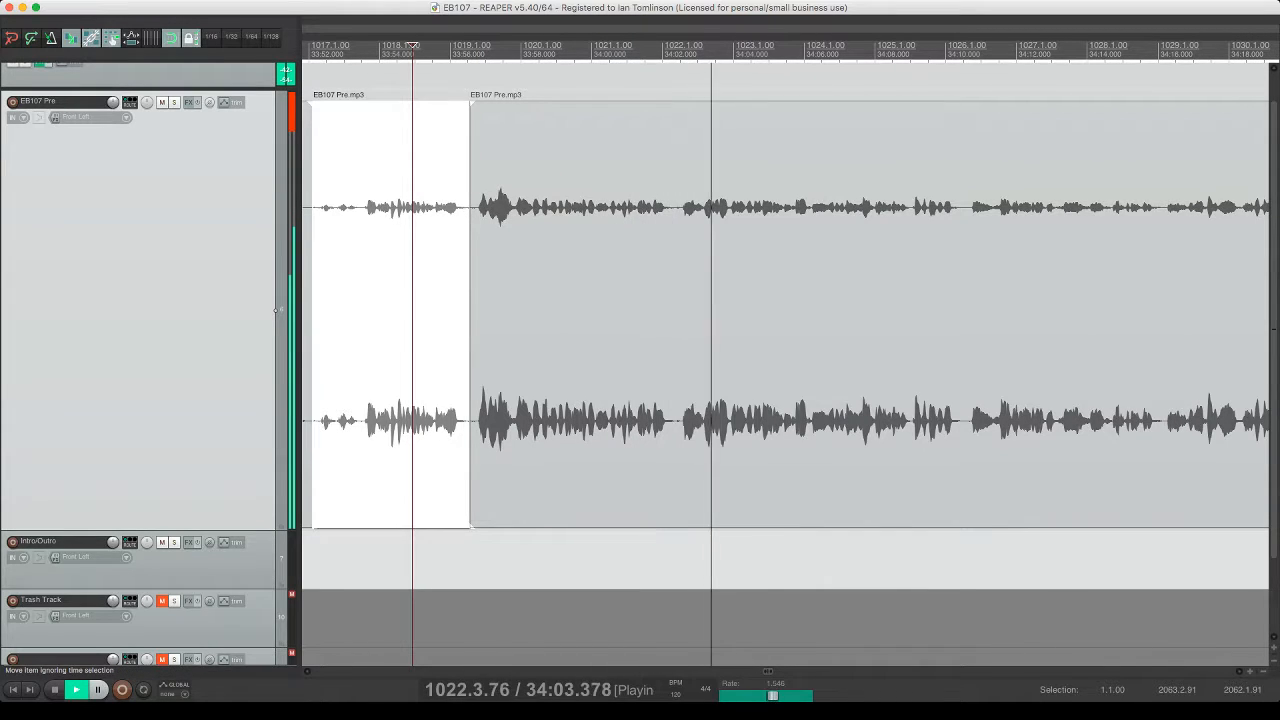
- Delete the short section from about 34:02.5 to 34:03.1 and replay the join from about 34:01.9
left_click(681, 200)
key("s")
left_click(703, 200)
key("s")
left_click(691, 200)
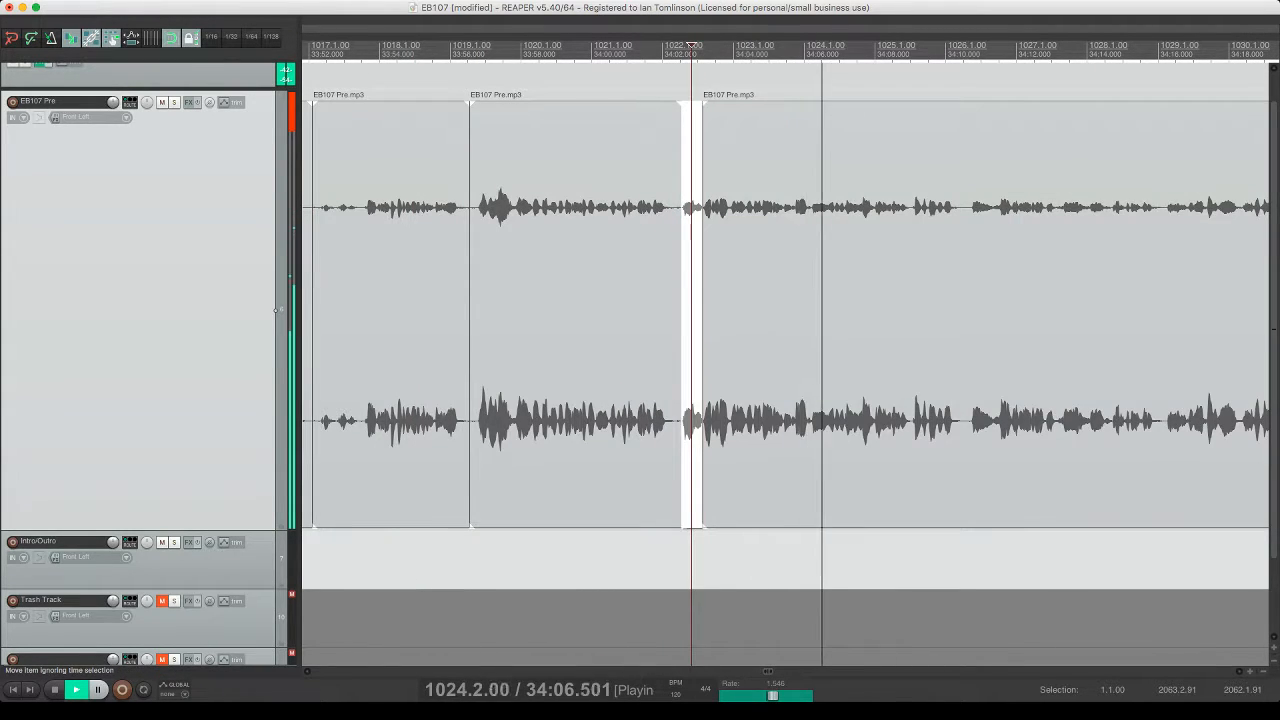
key("Delete")
left_click(626, 300)
key("space")
key("d")
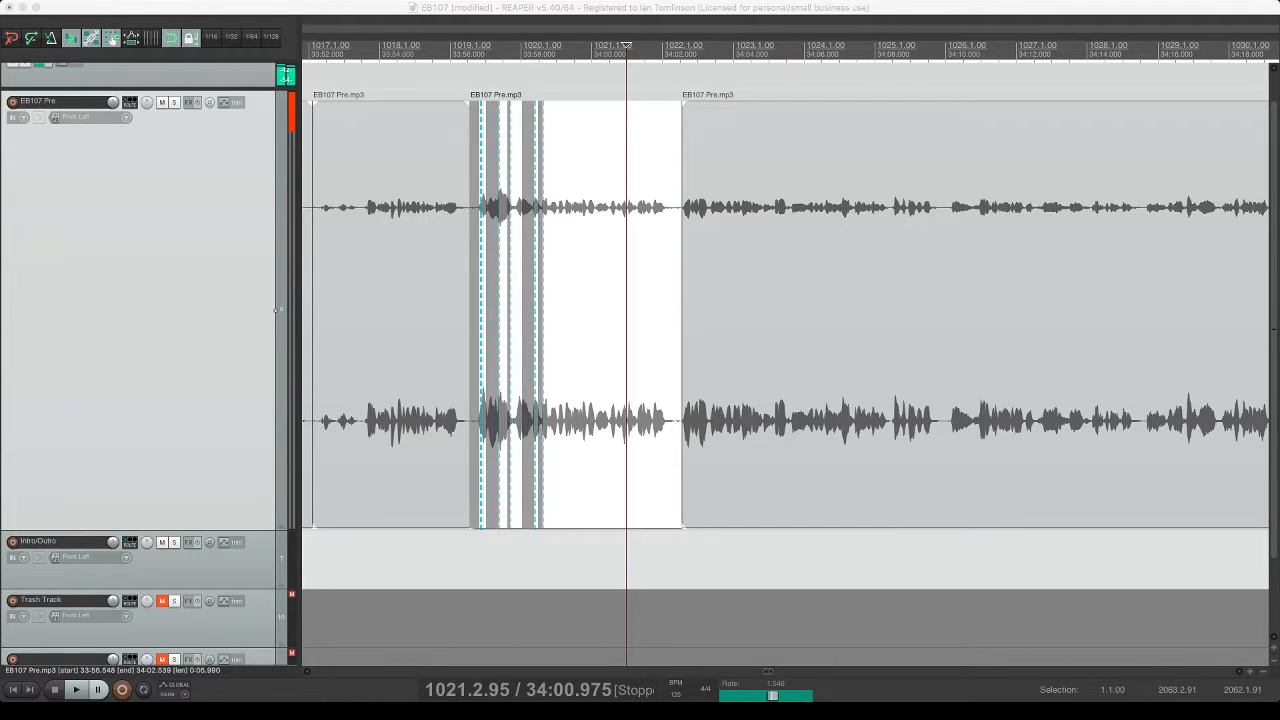
key("Escape")
left_click(657, 219)
key("space")
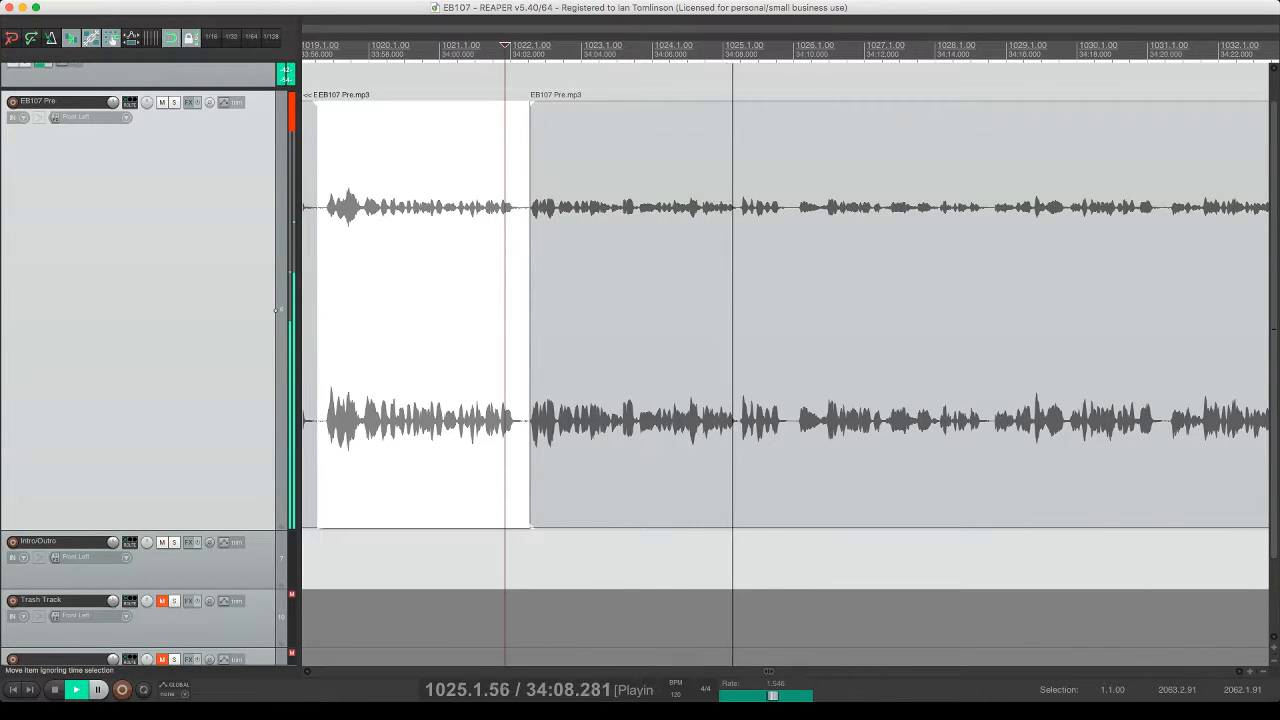
- Split the recording at about 34:09.8 and cut out the short section from about 34:15.5 to 34:16.2
left_click(806, 205)
key("s")
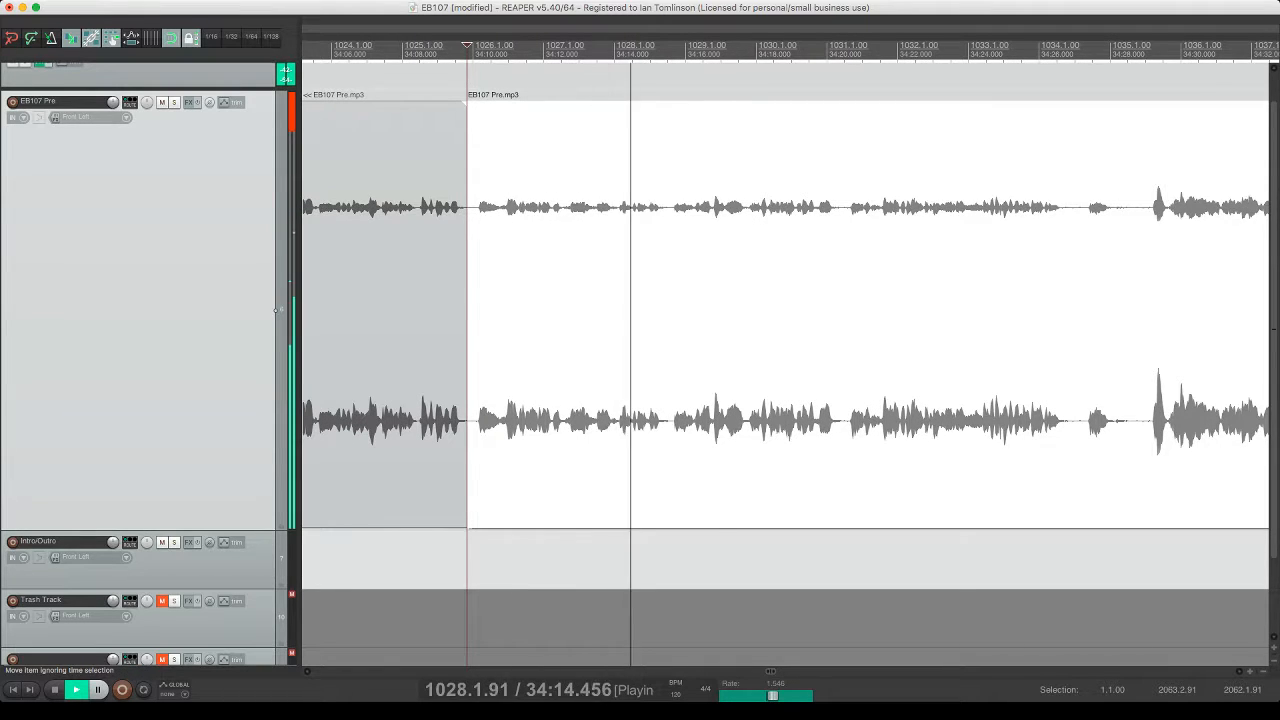
left_click(674, 205)
left_click(667, 205)
key("s")
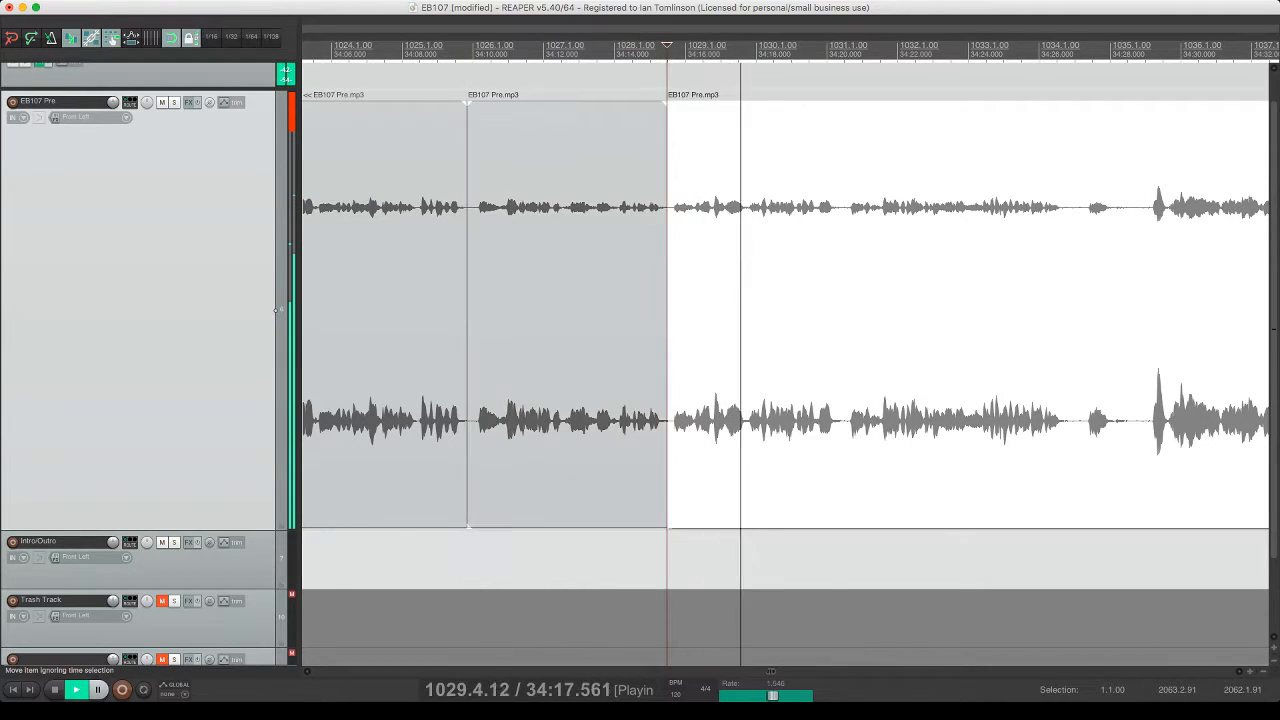
left_click(694, 205)
key("s")
left_click(683, 205)
key("Delete")
- Replay the join from about 34:14.7 and save the project
left_click(639, 205)
key("space")
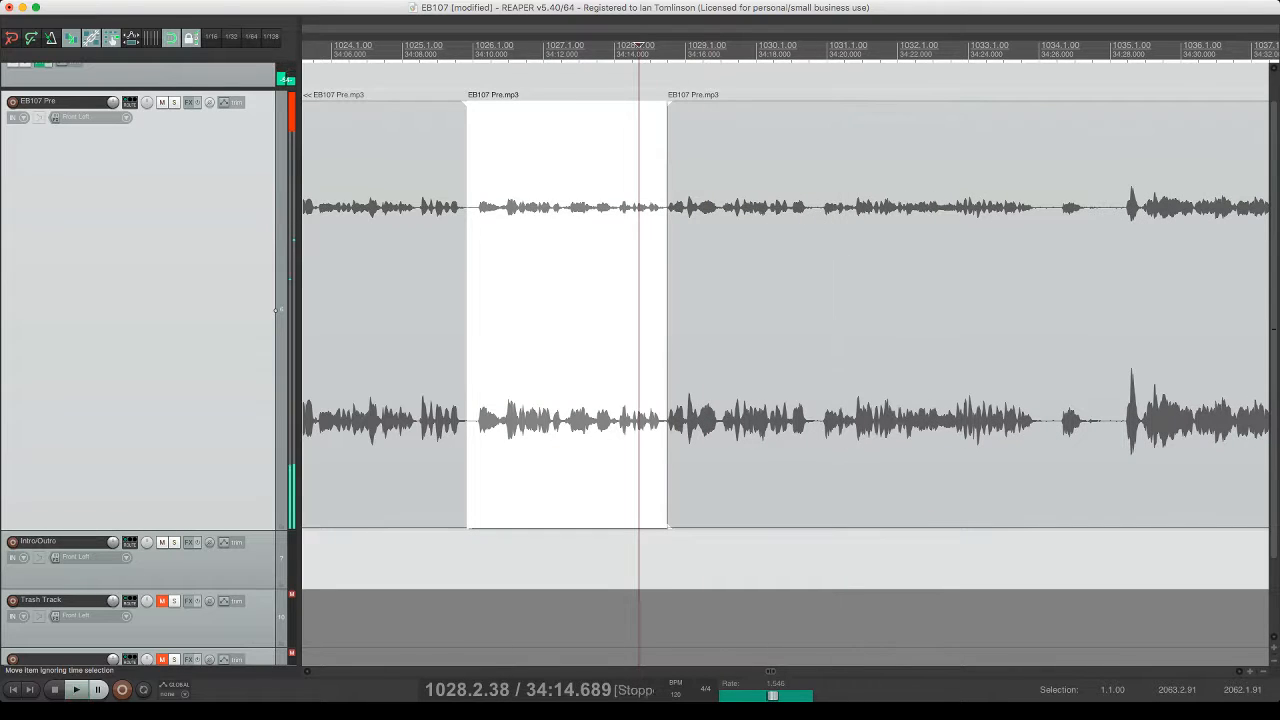
key("super+s")
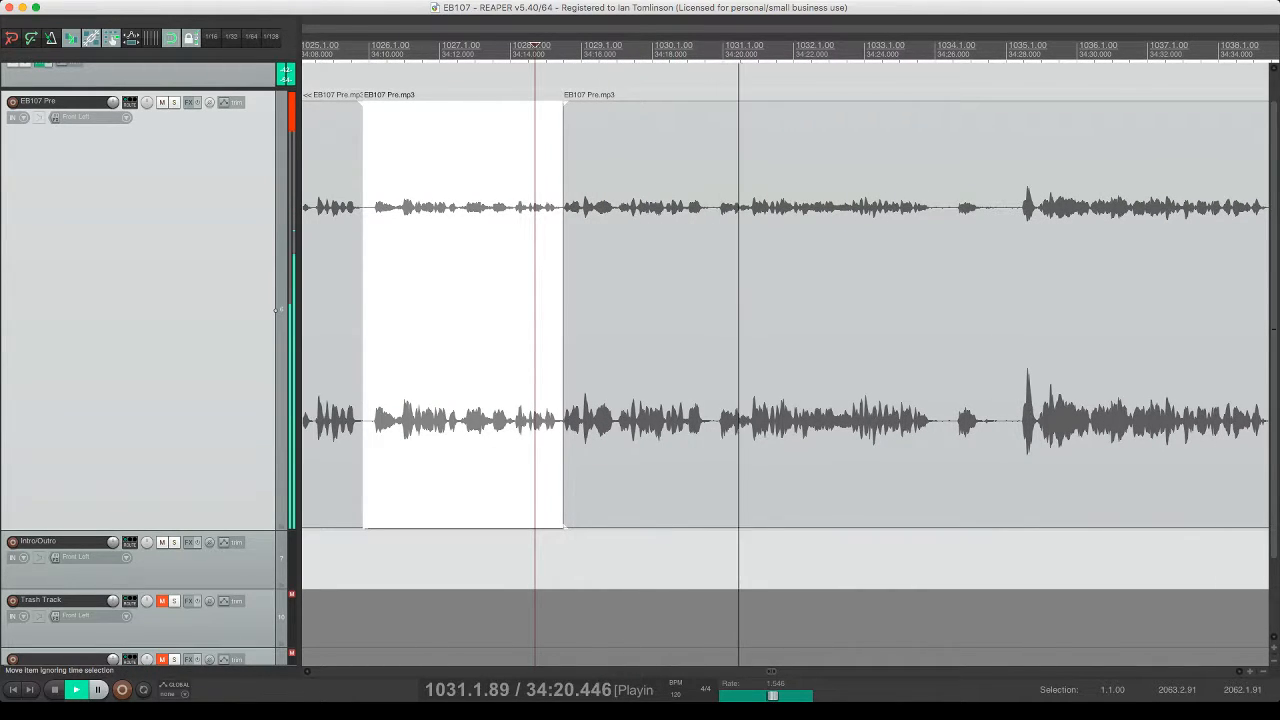
- Cut out the section from about 34:19.7 to 34:20.8, replay from about 34:18.4 and save the project
left_click(752, 205)
key("s")
left_click(713, 205)
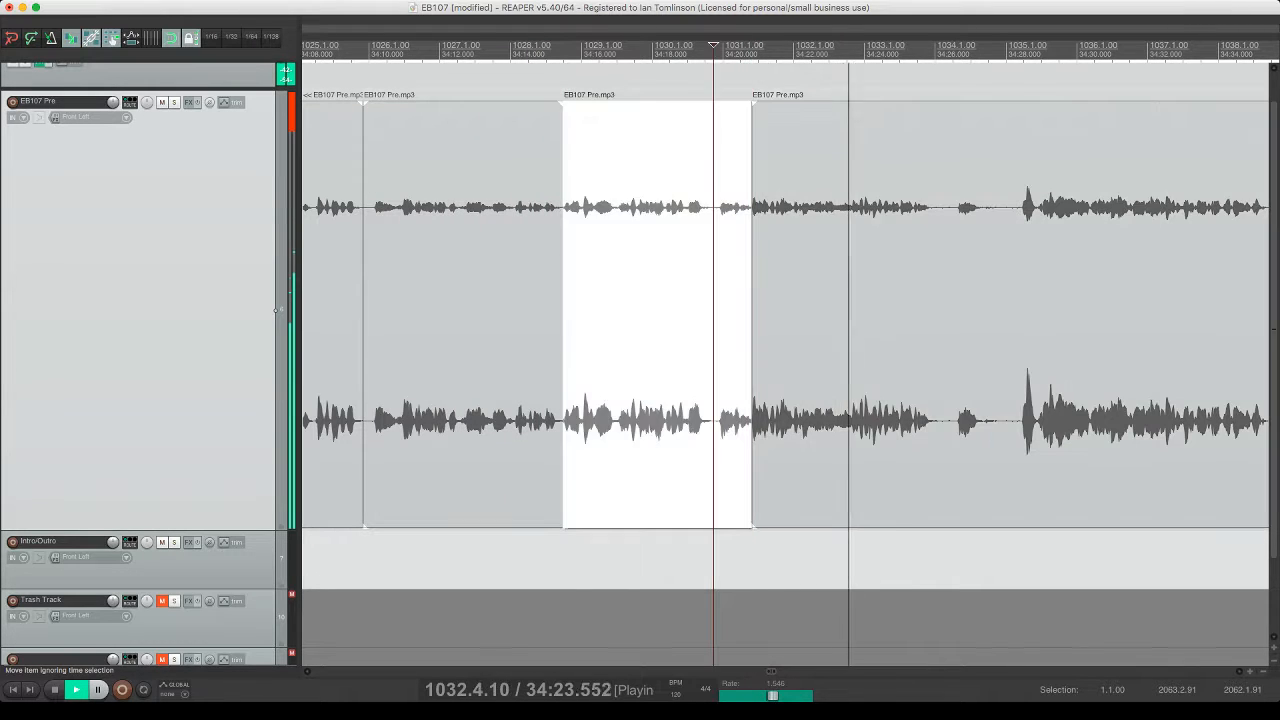
key("s")
left_click(725, 205)
key("Delete")
left_click(666, 202)
key("space")
key("space")
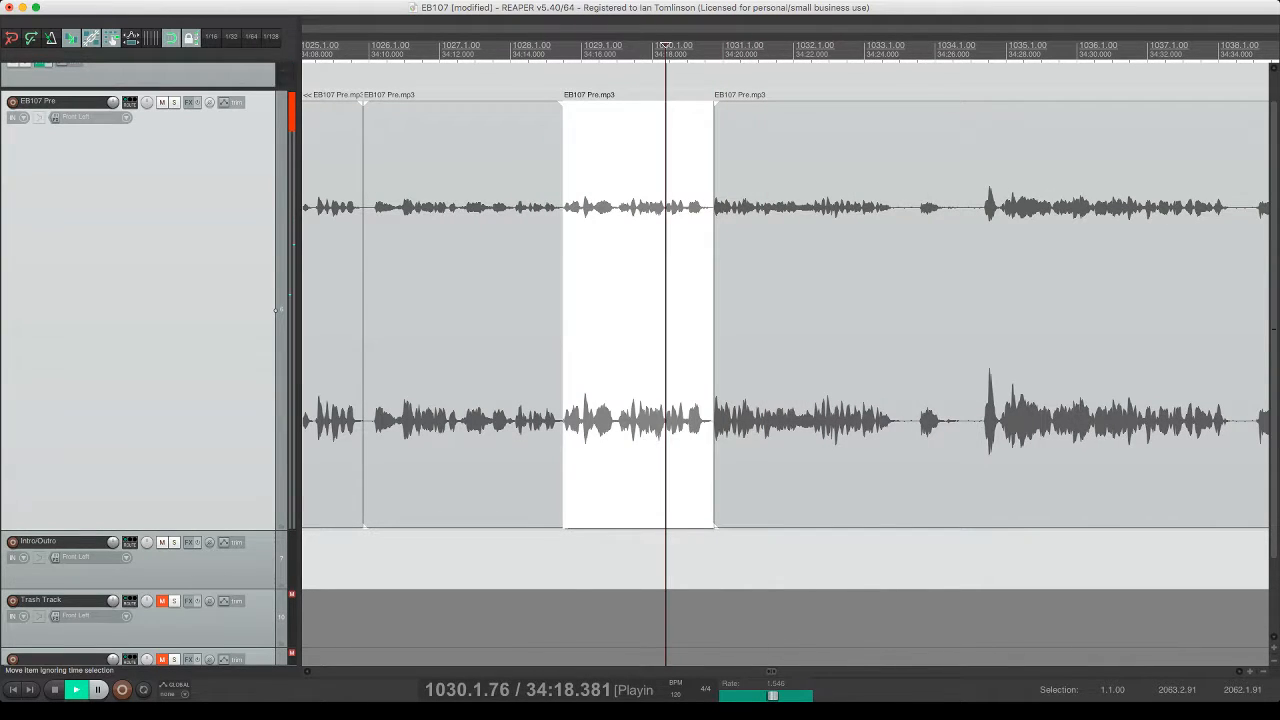
key("super+s")
- Delete the section from about 34:25.1 to 34:27.3 and save the project
left_click(740, 300)
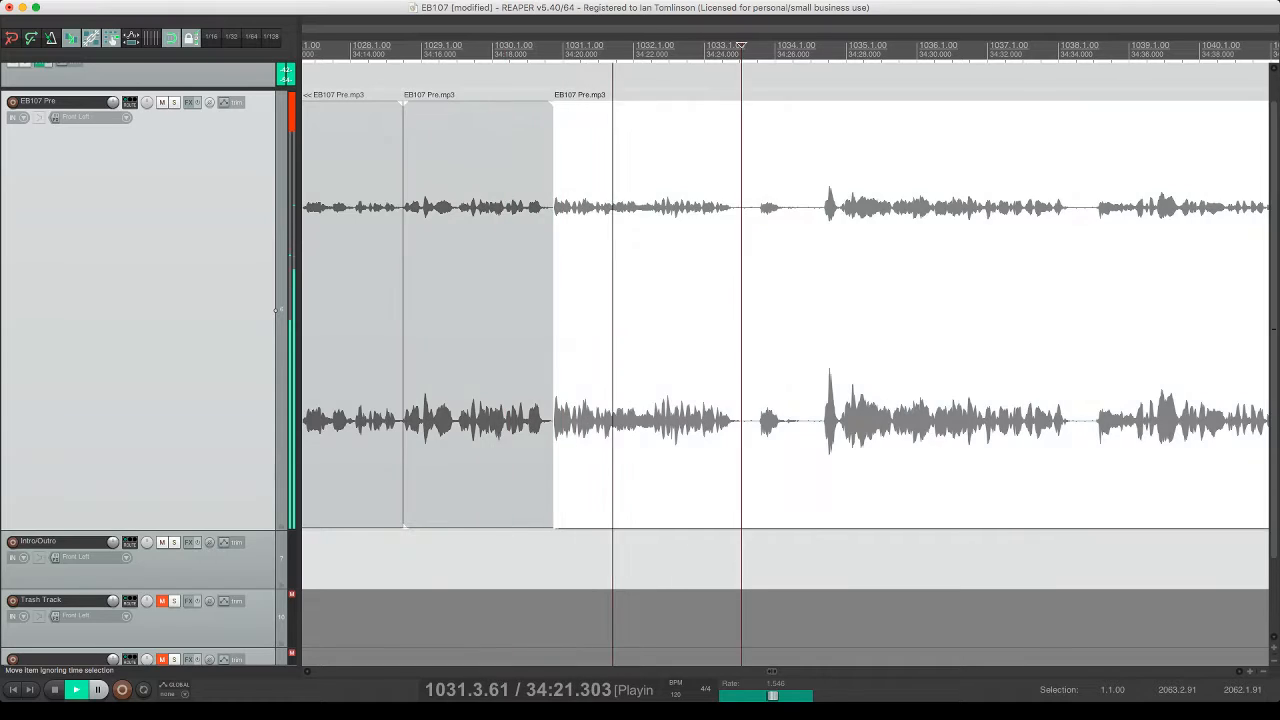
key("s")
left_click(820, 200)
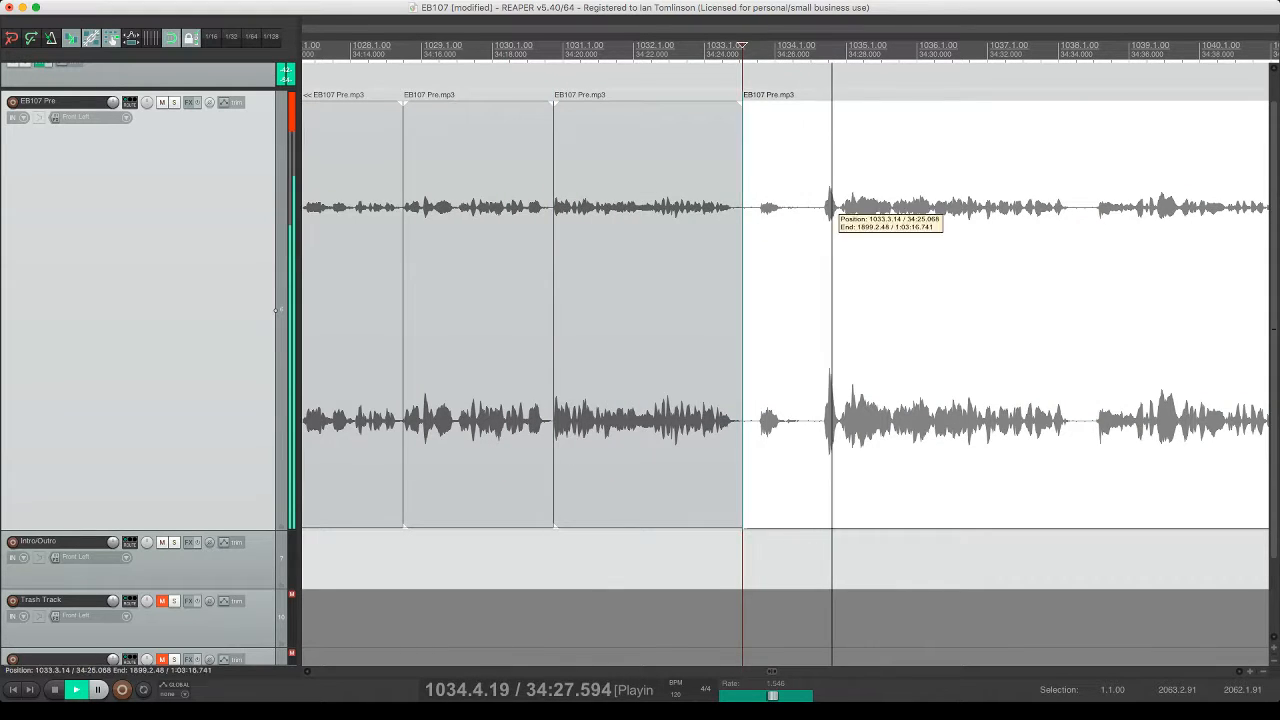
key("s")
left_click(789, 210)
key("Delete")
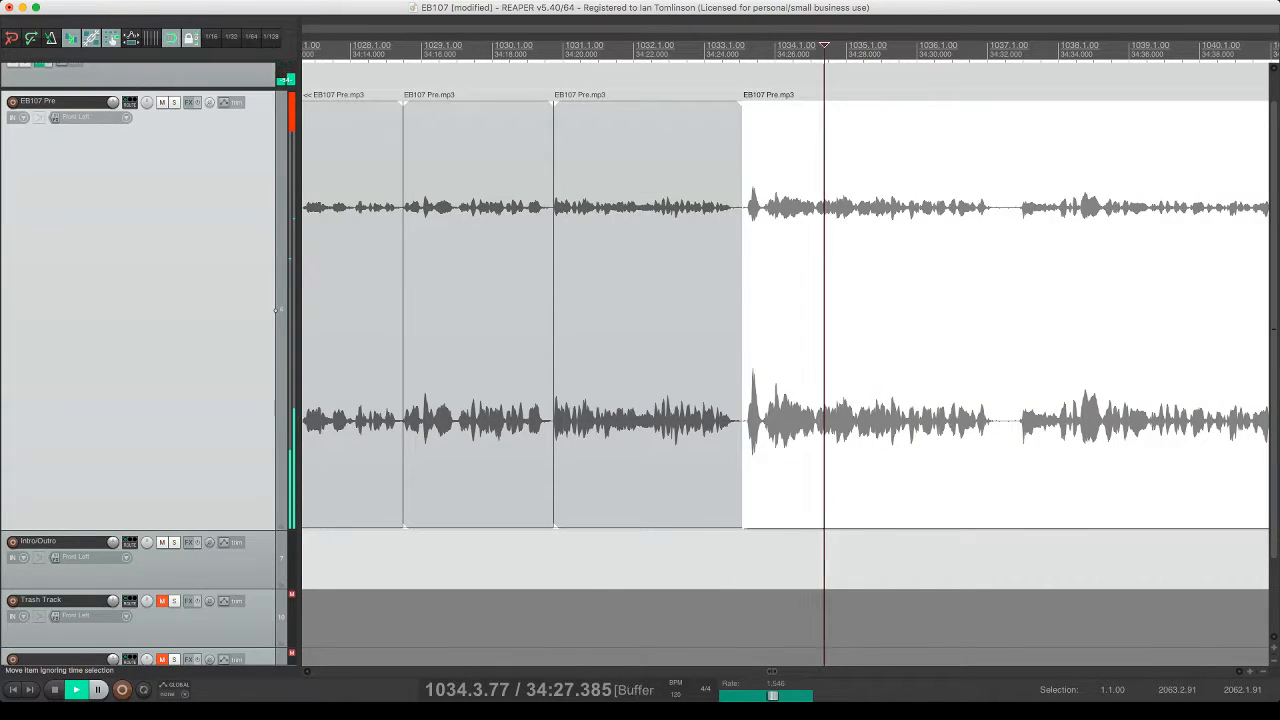
key("super+s")
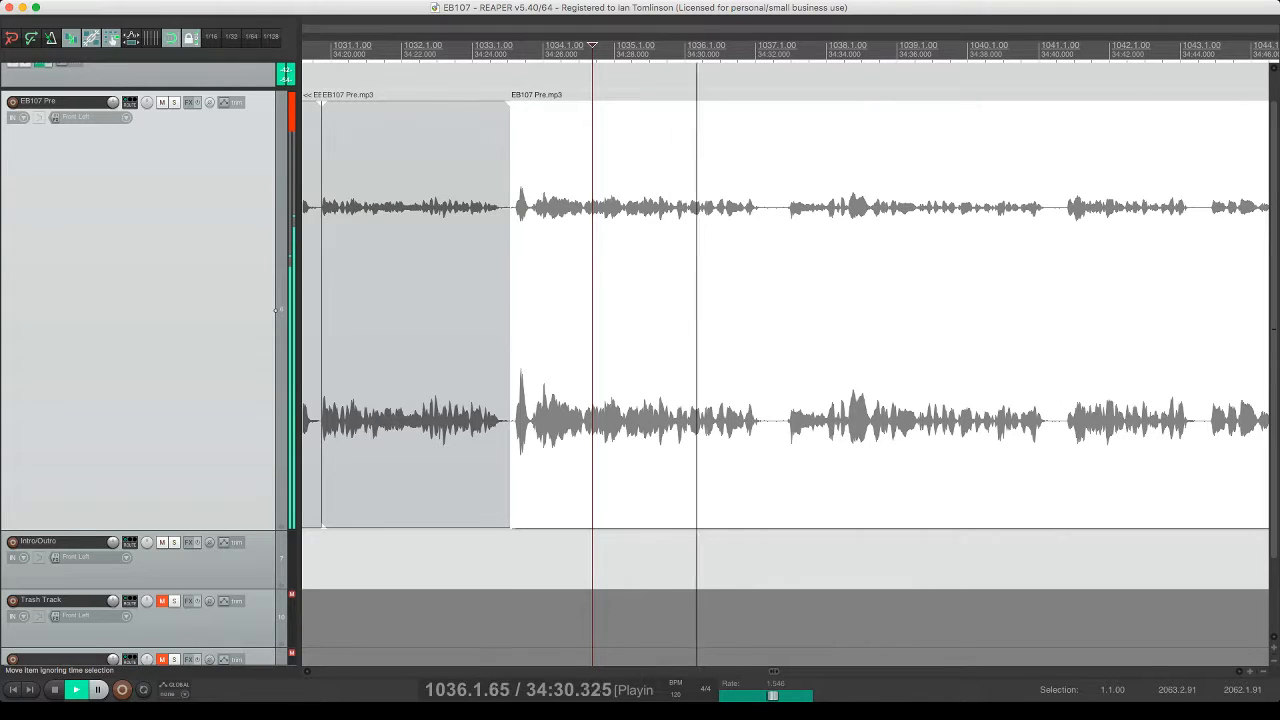
- Cut out the section from about 34:32.2 to 34:33.6, auditioning its end point before splitting there
left_click(761, 300)
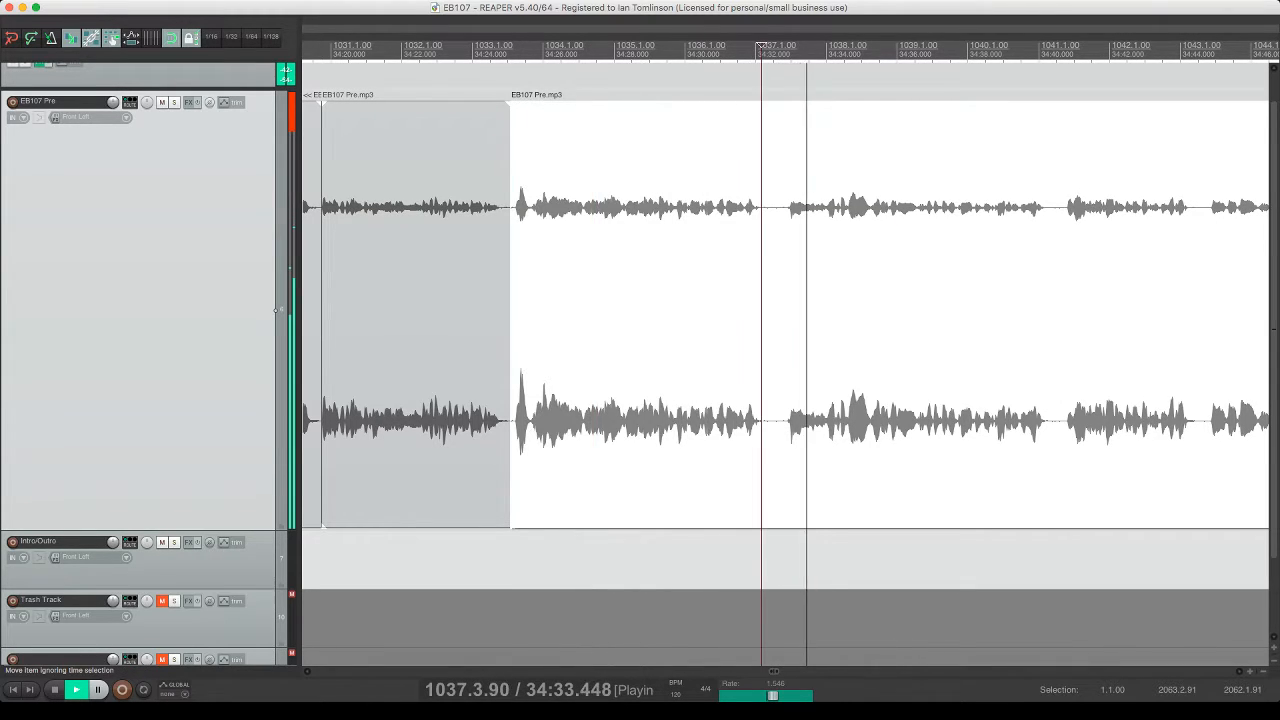
key("s")
left_click(826, 300)
key("space")
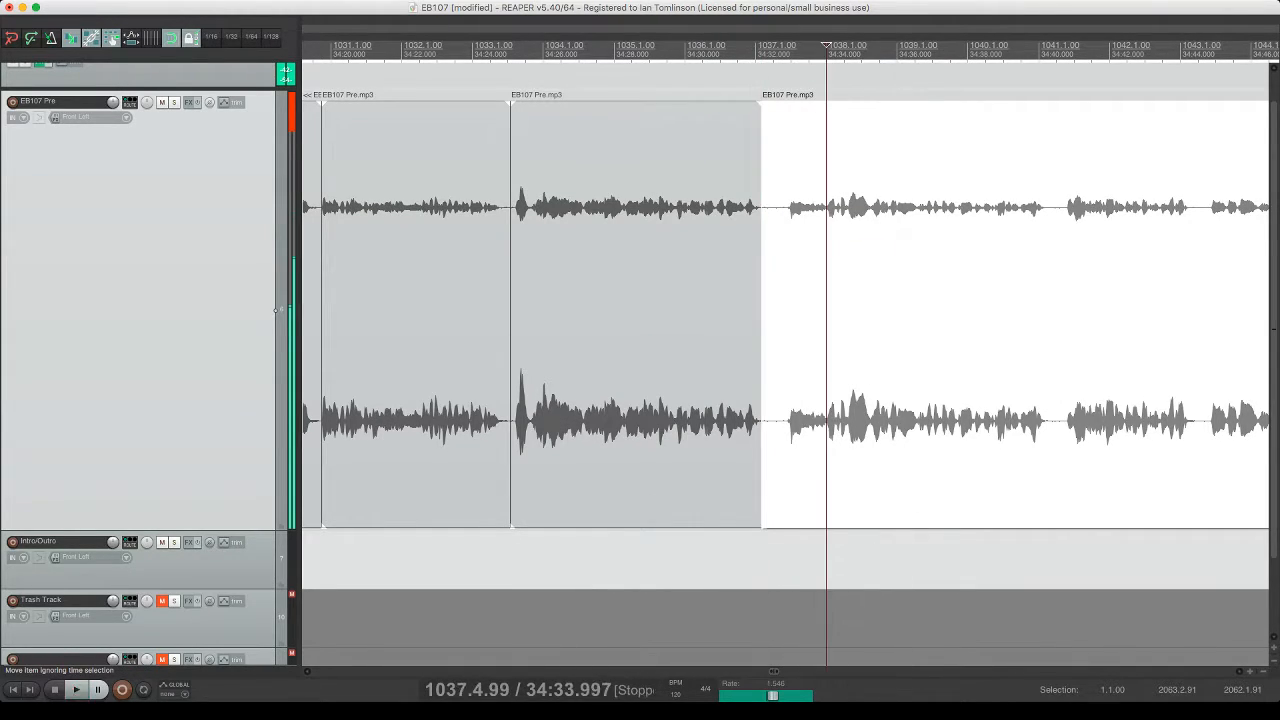
key("space")
left_click(811, 300)
key("space")
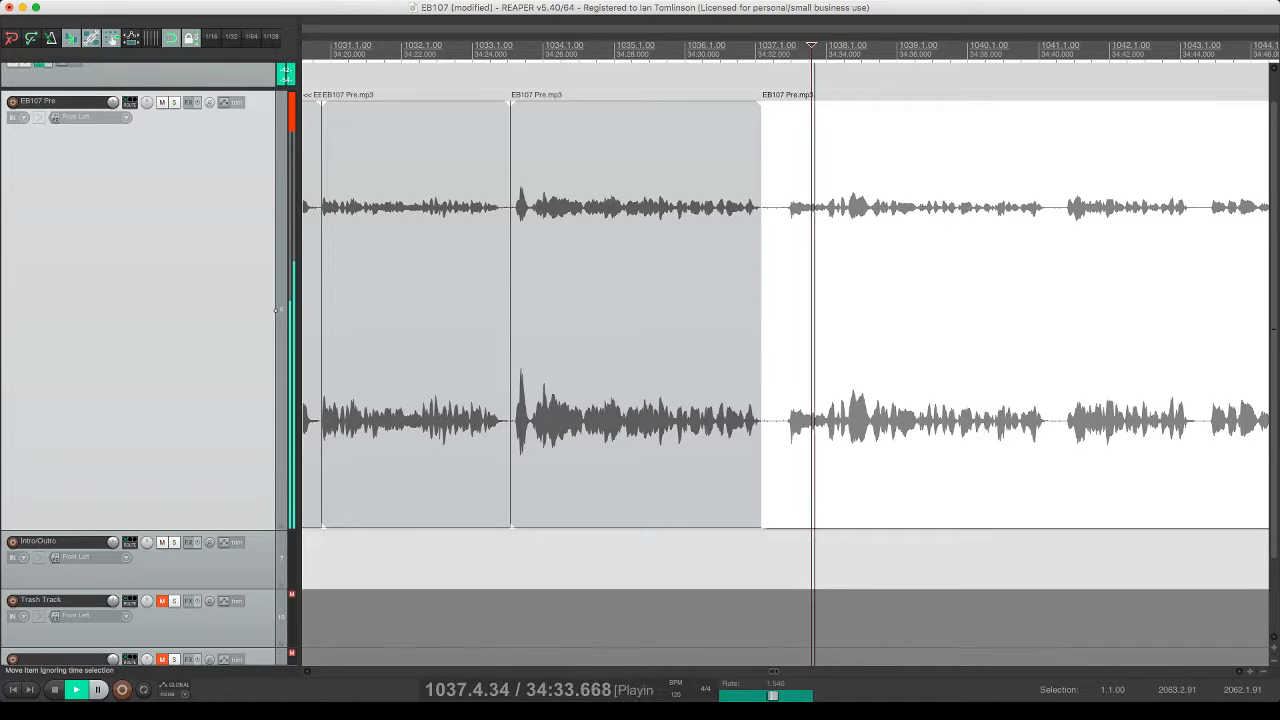
key("space")
key("s")
left_click(791, 300)
key("Delete")
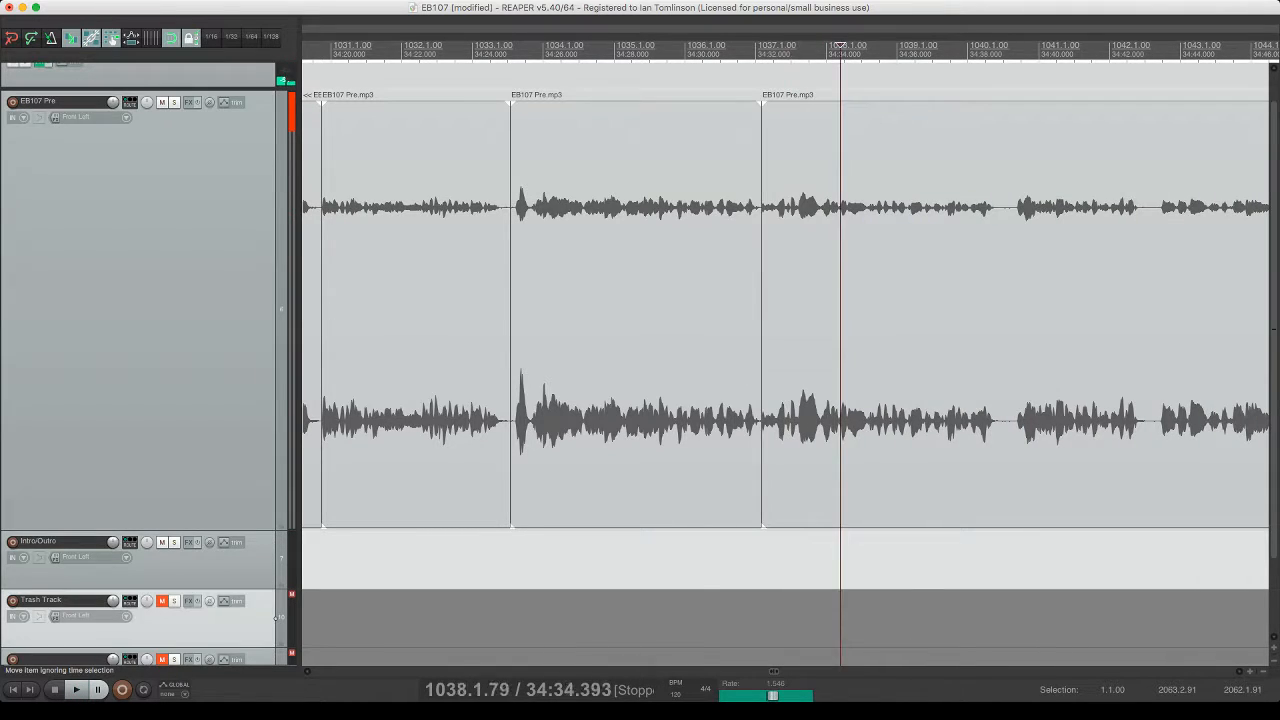
- Replay the join from about 34:30.5 and save the project
left_click(703, 300)
key("space")
key("super+s")
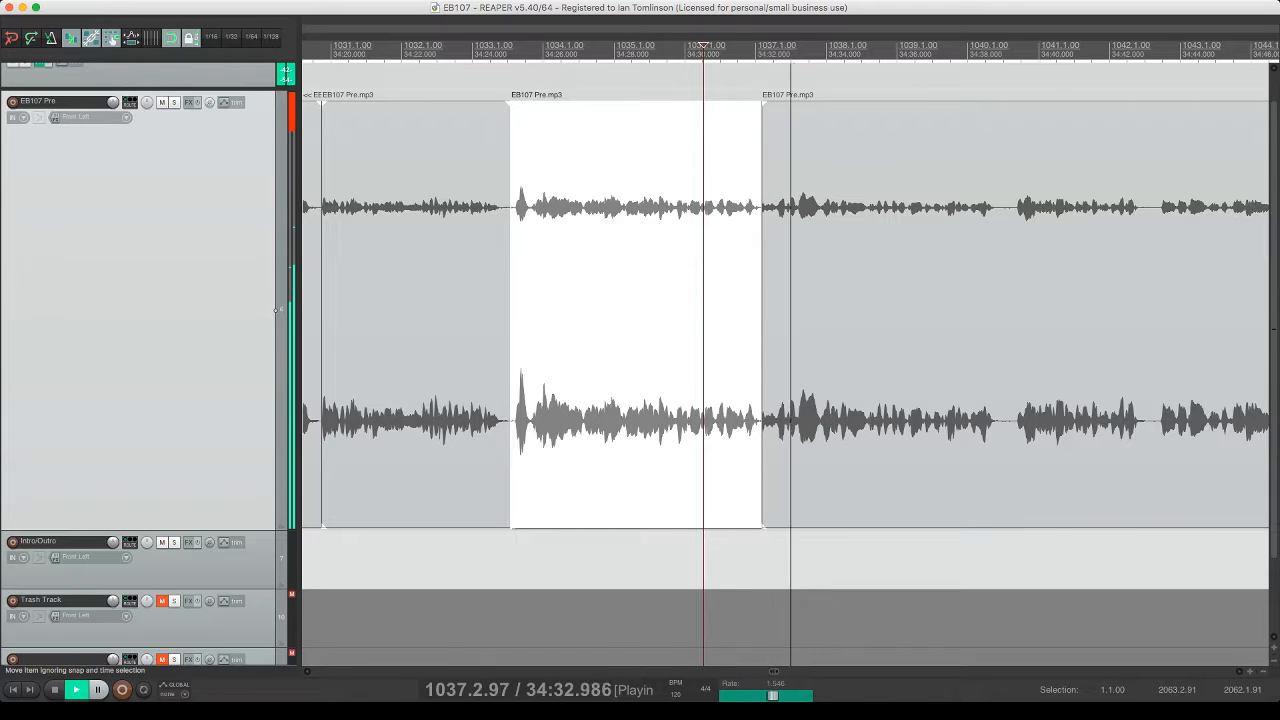
- Cut out the section from about 34:44.2 to 34:45.4, auditioning possible end points before the second split
scroll(785, 310, "right", 5)
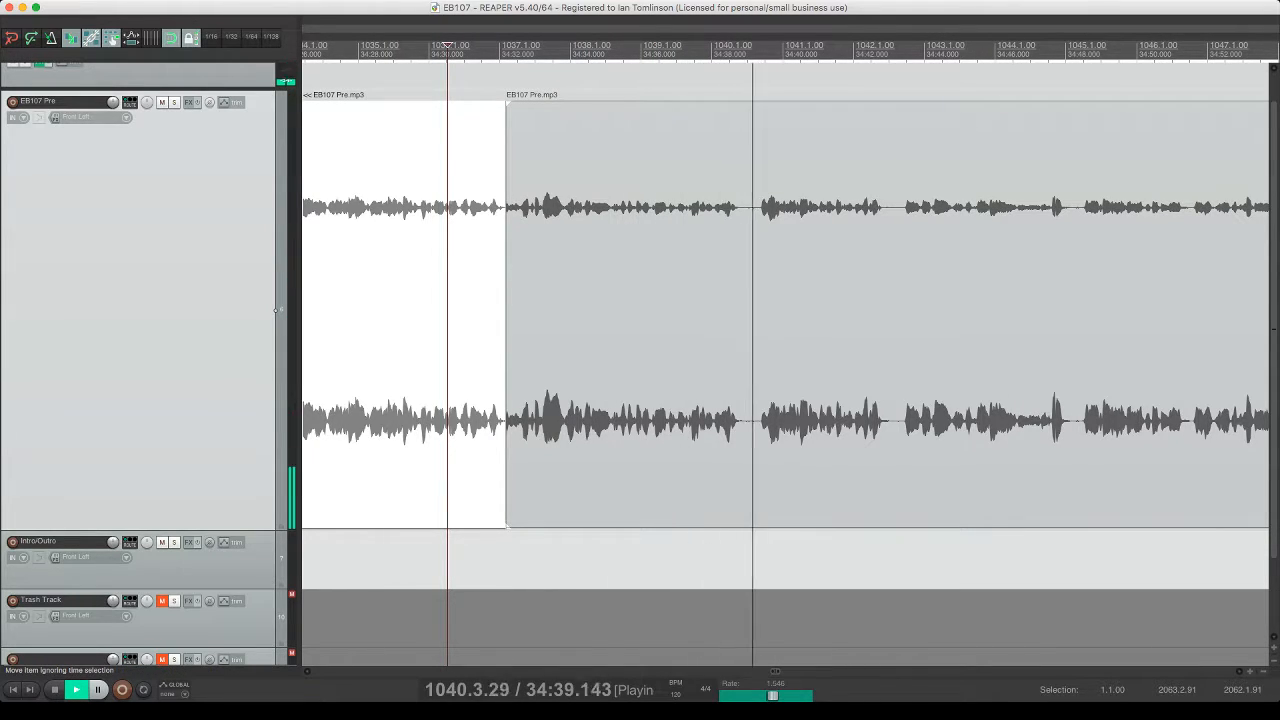
scroll(785, 310, "right", 3)
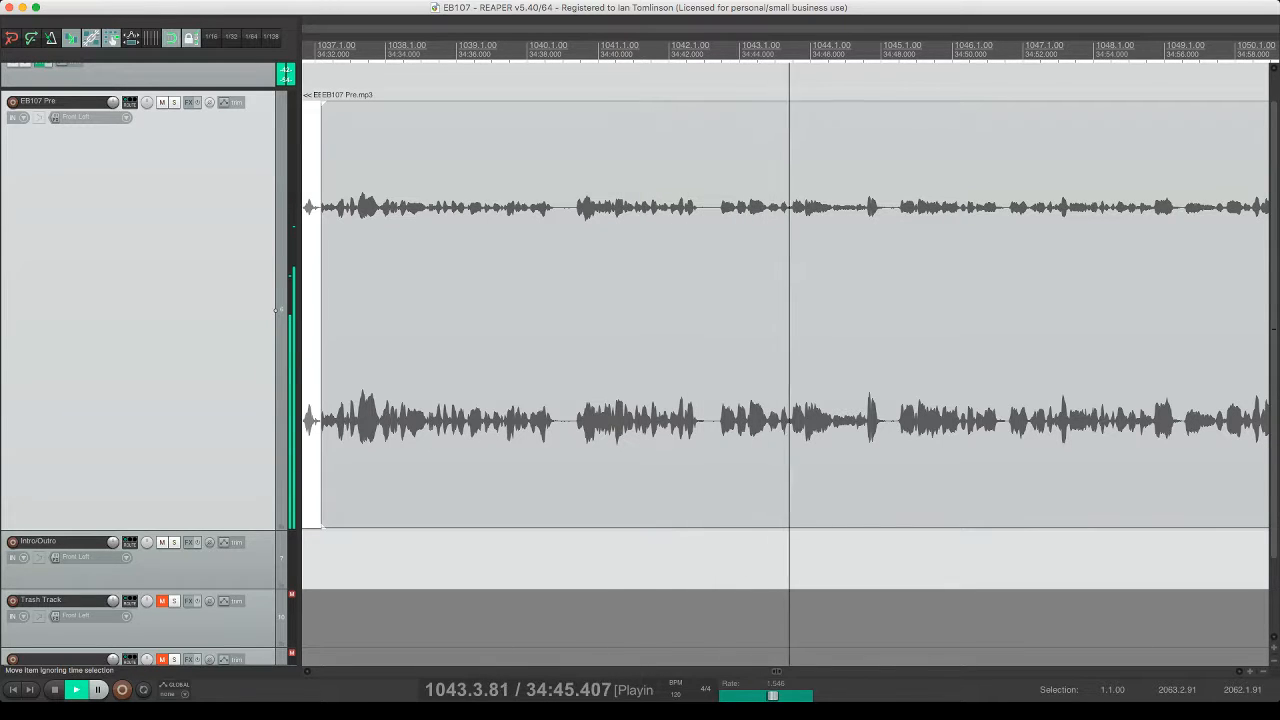
left_click(746, 310)
key("s")
left_click(766, 310)
key("space")
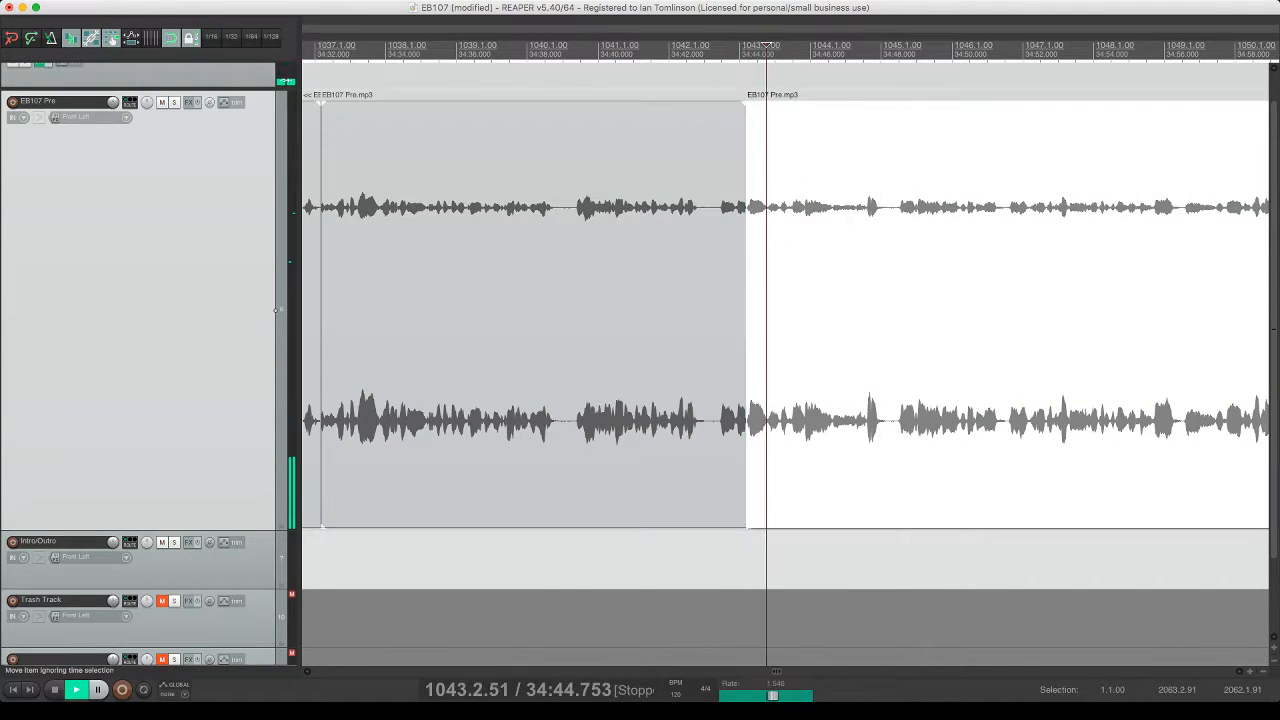
left_click(779, 310)
key("space")
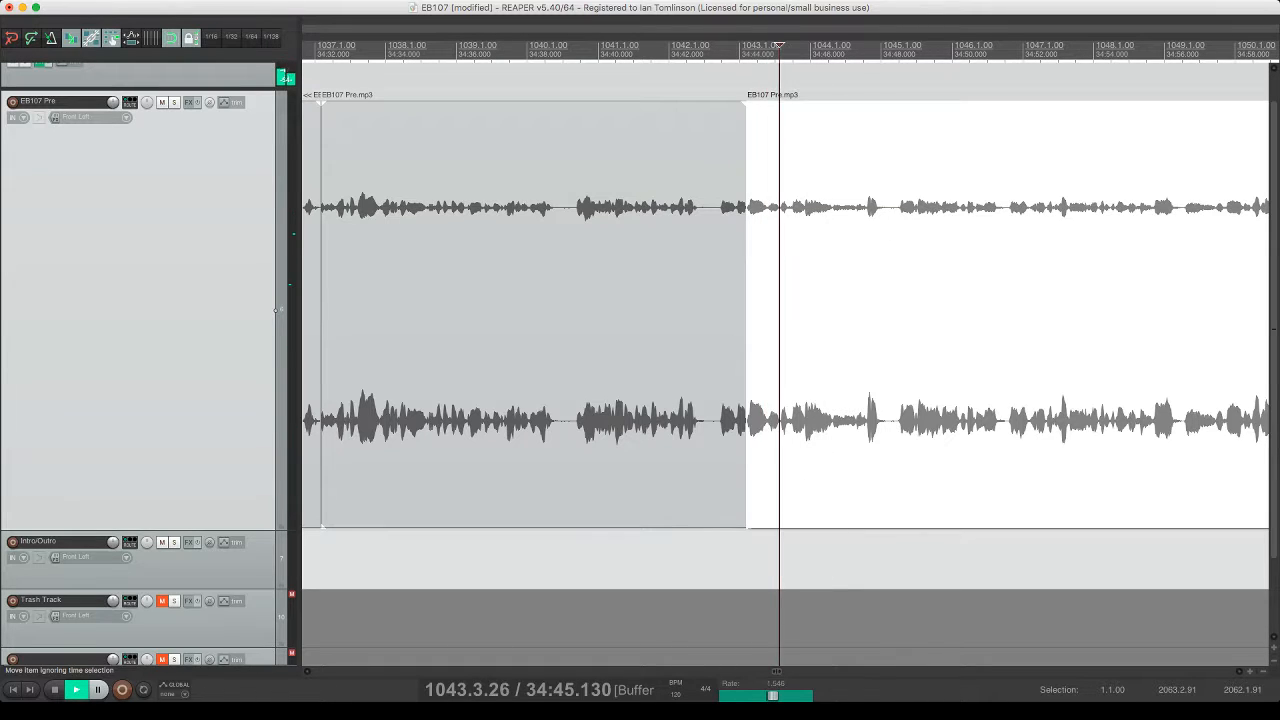
left_click(789, 200)
key("space")
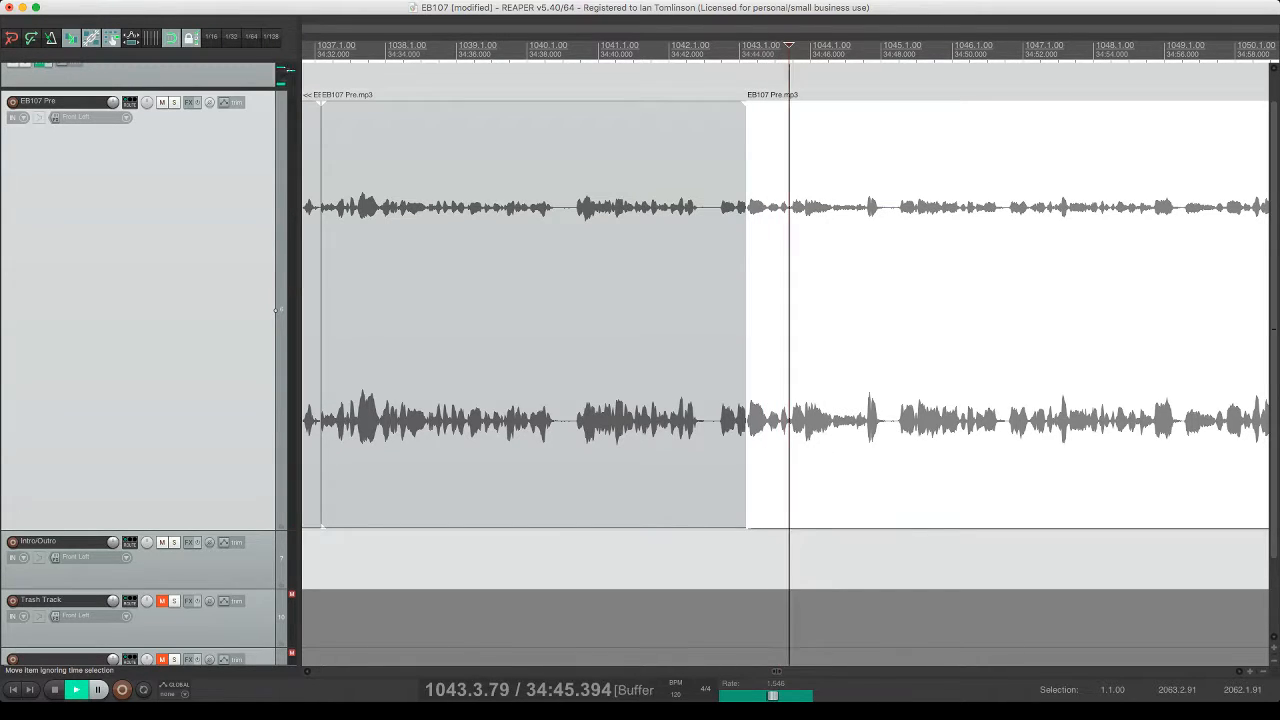
key("space")
key("s")
left_click(771, 200)
key("Delete")
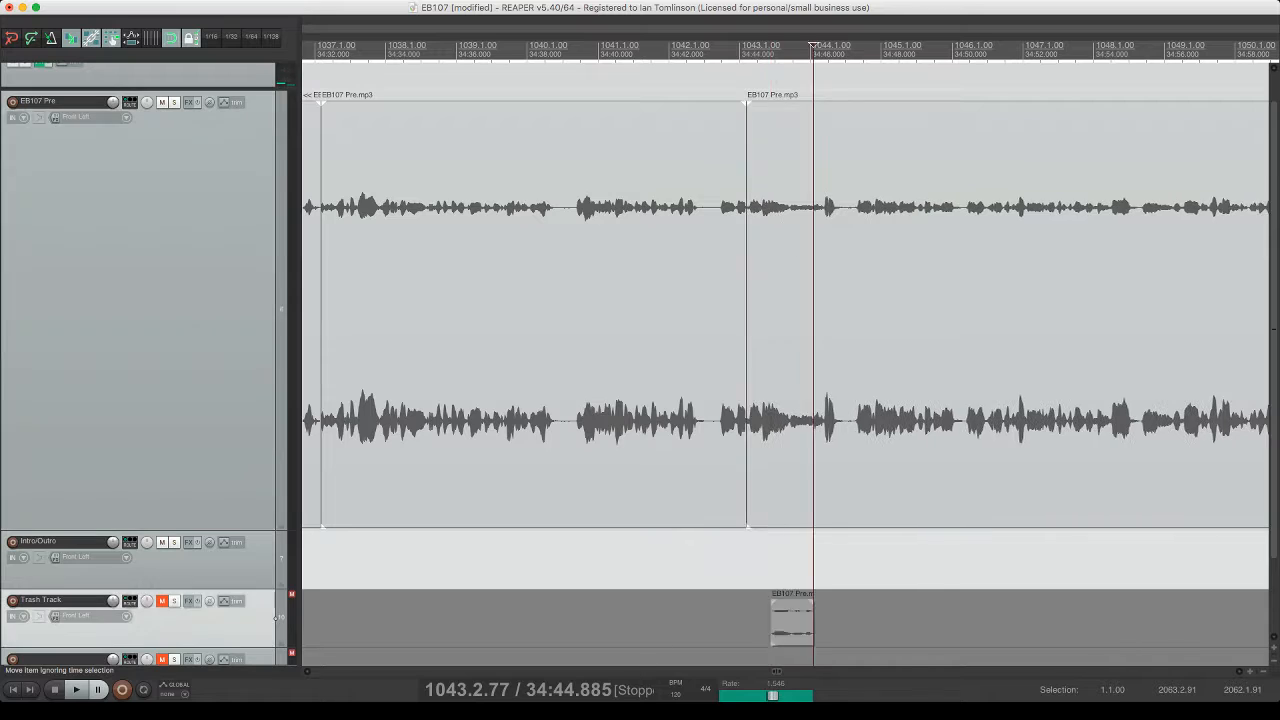
- Replay the join from about 34:42.9 and save the project
left_click(701, 200)
key("space")
key("super+s")
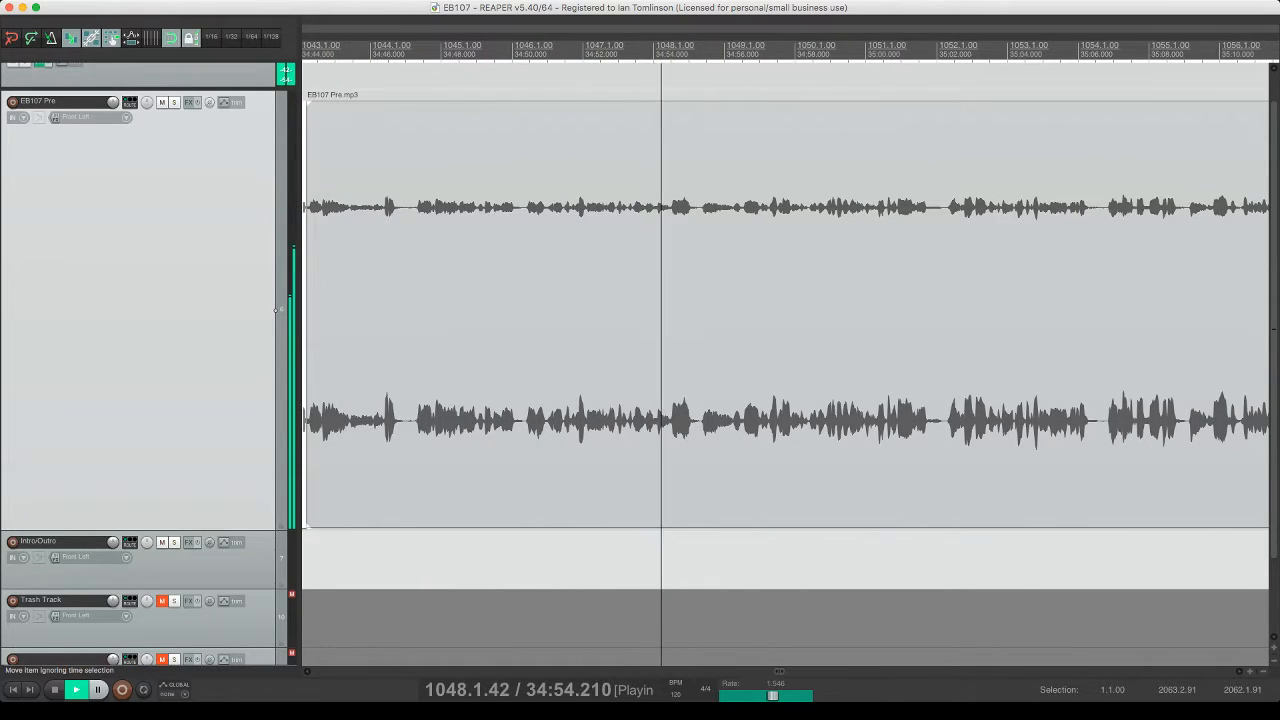
- Delete the short section from about 34:55.4 to 34:56.5
left_click(702, 198)
key("s")
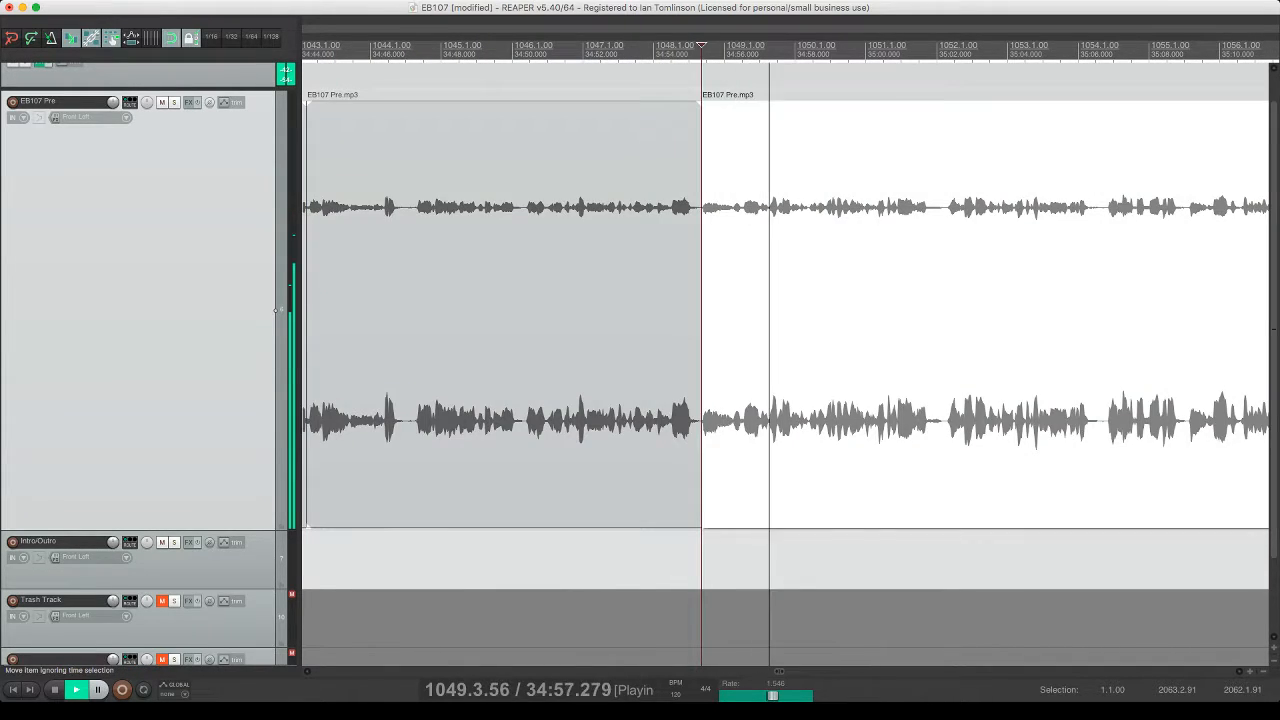
left_click(741, 198)
key("s")
left_click(720, 300)
key("Delete")
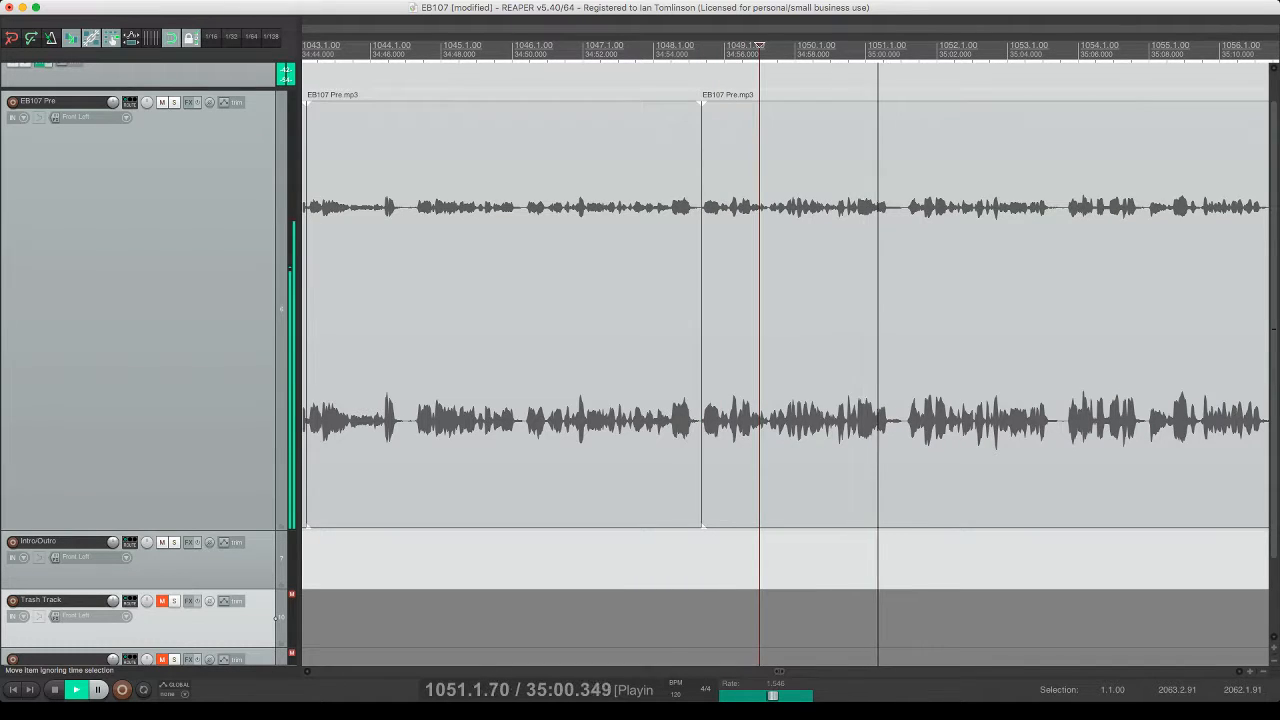
- Resume playback at about 34:56.2, save the project and keep listening past 35:01
left_click(731, 300)
key("space")
key("space")
key("super+s")
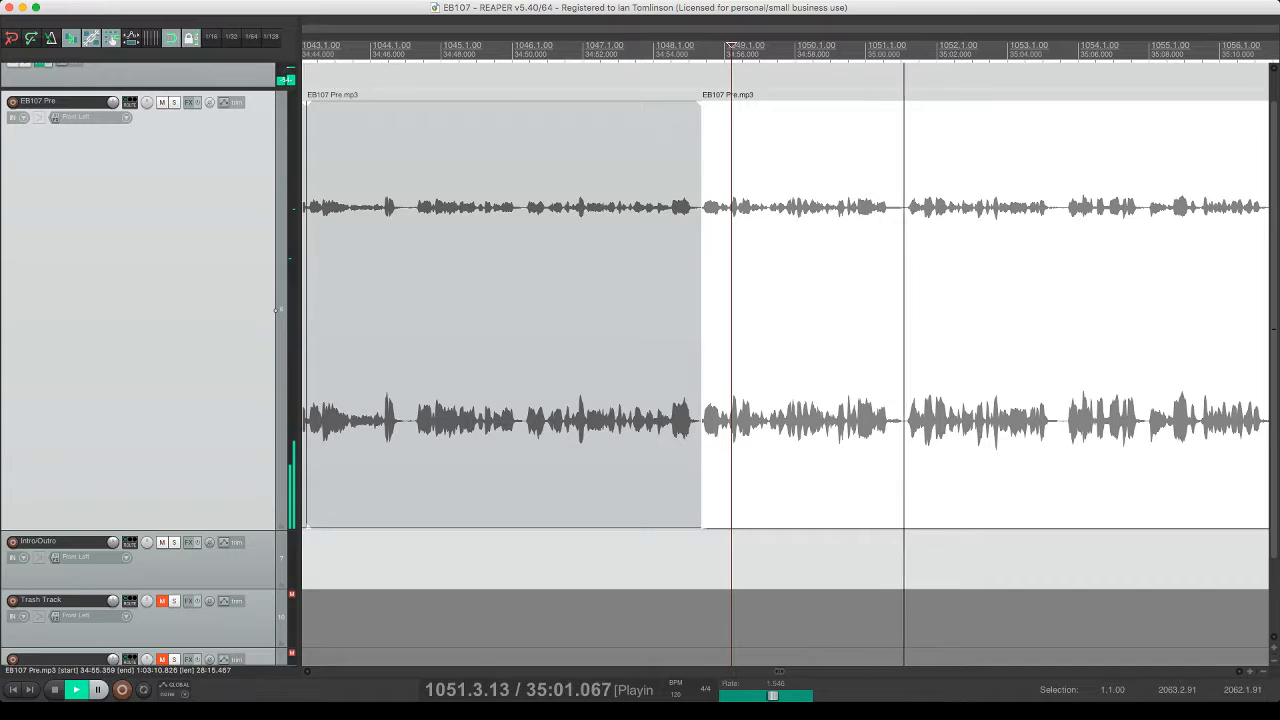
scroll(785, 330, "right", 1)
scroll(785, 330, "right", 5)
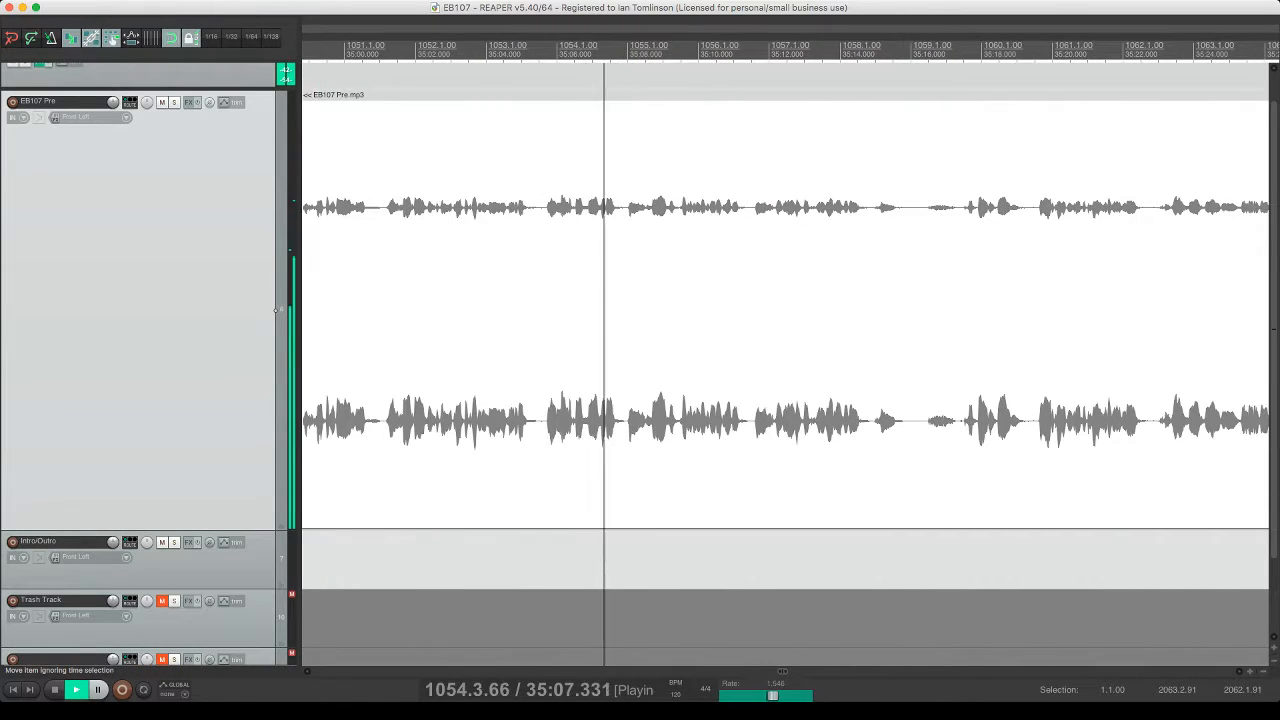
- Cut out the short section from about 35:07.9 to 35:08.5 and replay the join from about 35:06.3
key("space")
left_click(625, 310)
key("s")
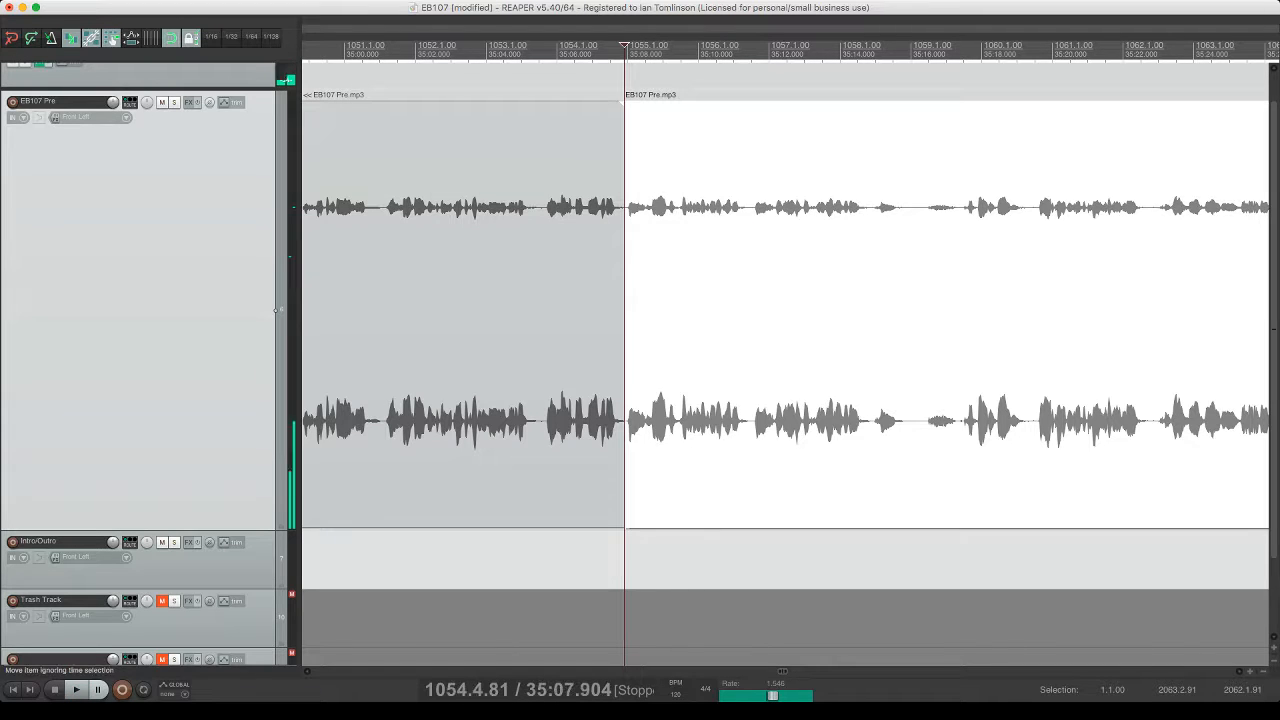
left_click(646, 310)
key("s")
left_click(636, 310)
key("Delete")
left_click(567, 310)
key("space")
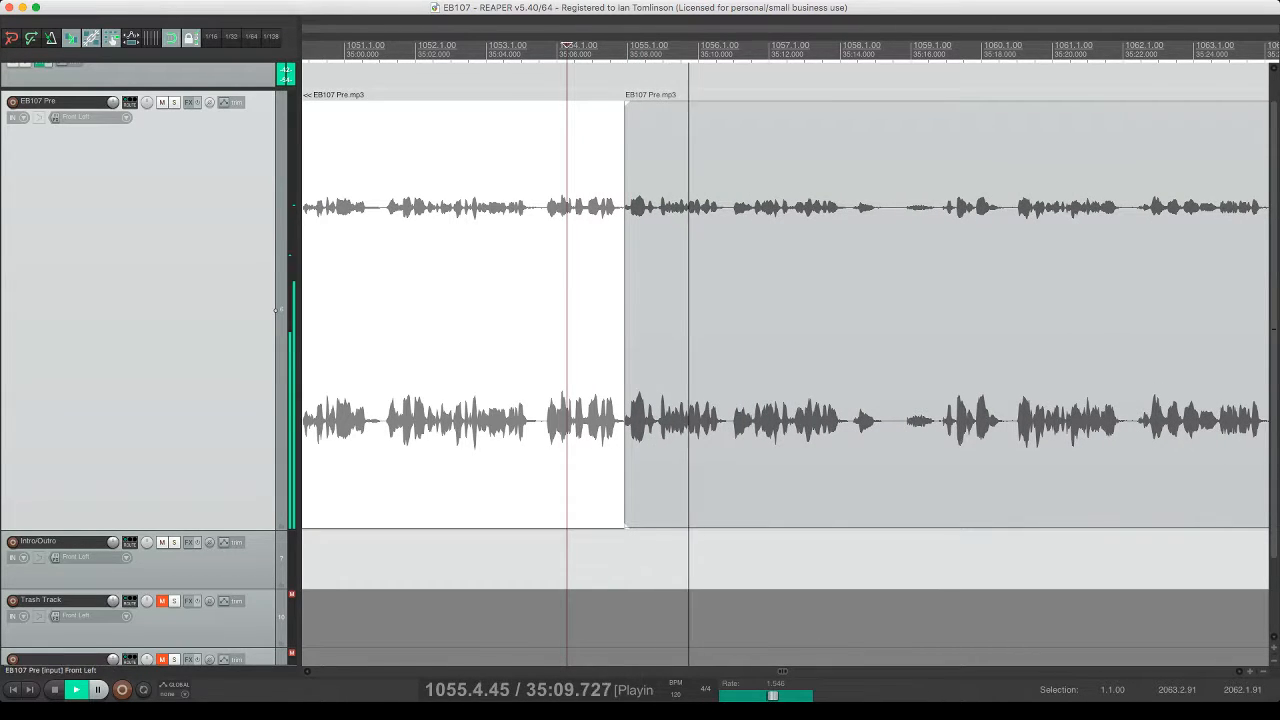
- Delete the short section from about 35:10.7 to 35:11.5
left_click(754, 198)
key("s")
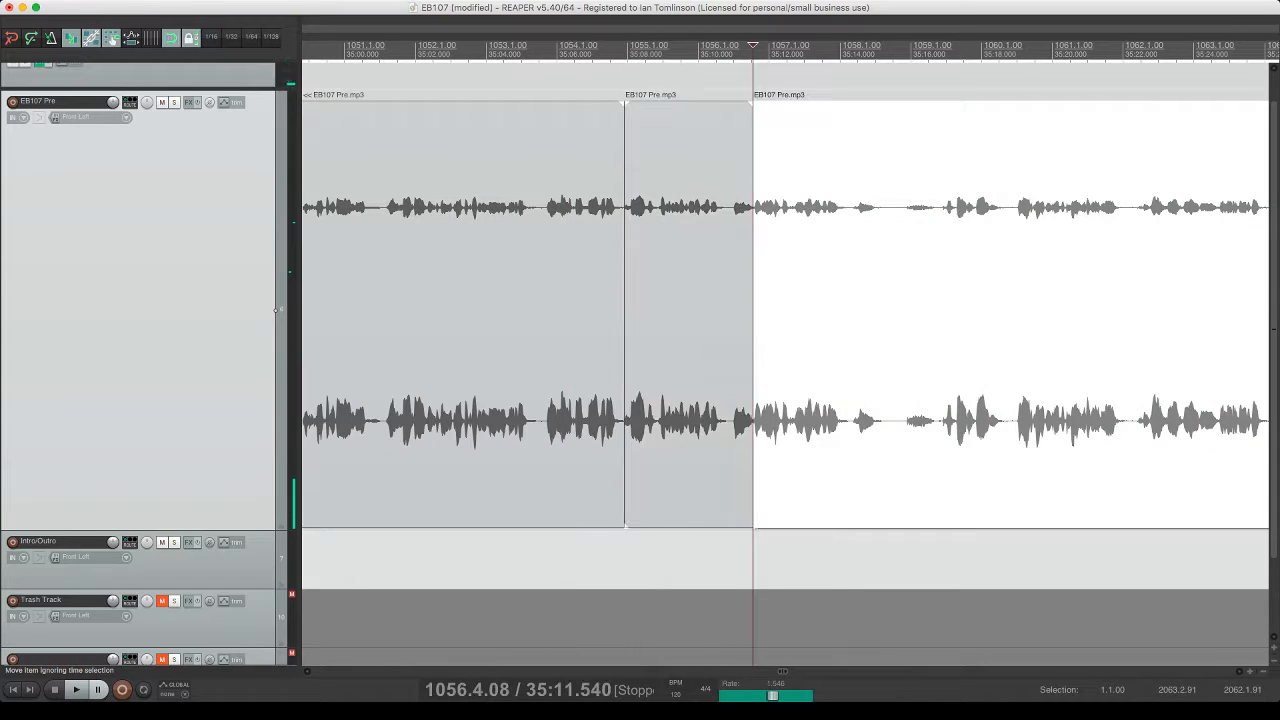
left_click(723, 200)
key("s")
left_click(738, 202)
key("Delete")
- Replay the join from about 35:08.7 and save the project
left_click(653, 205)
key("space")
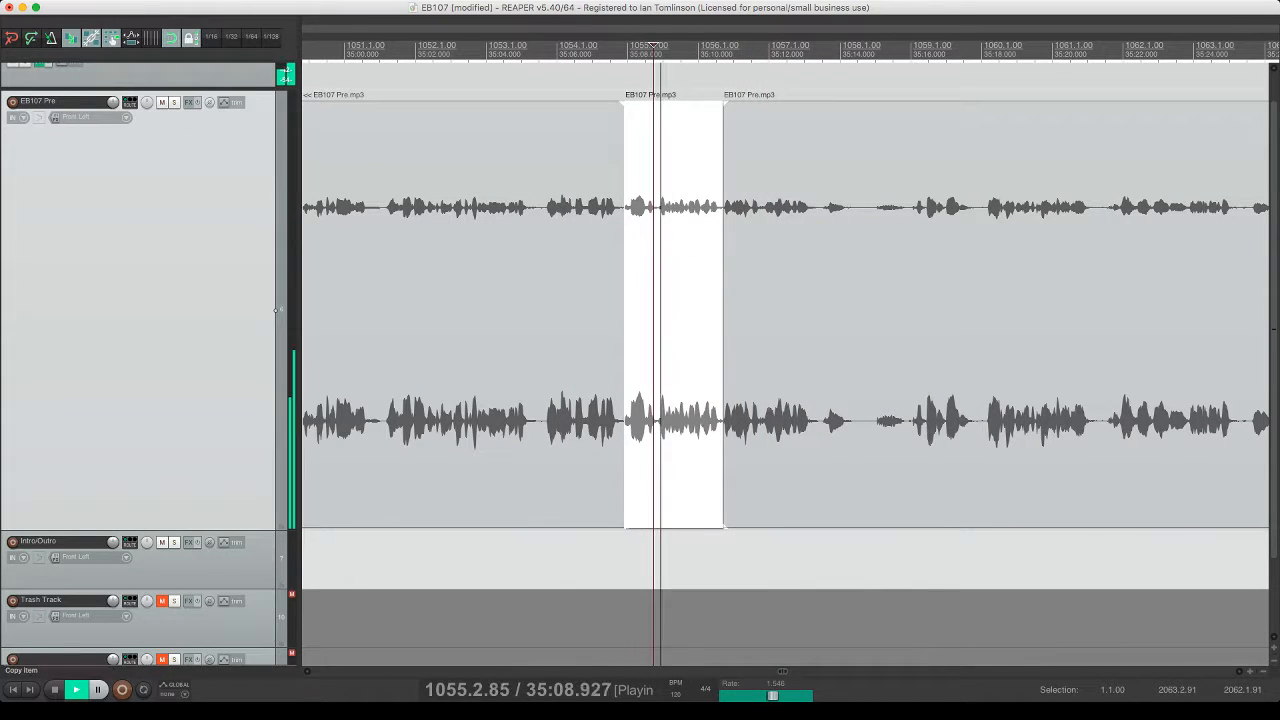
key("super+s")
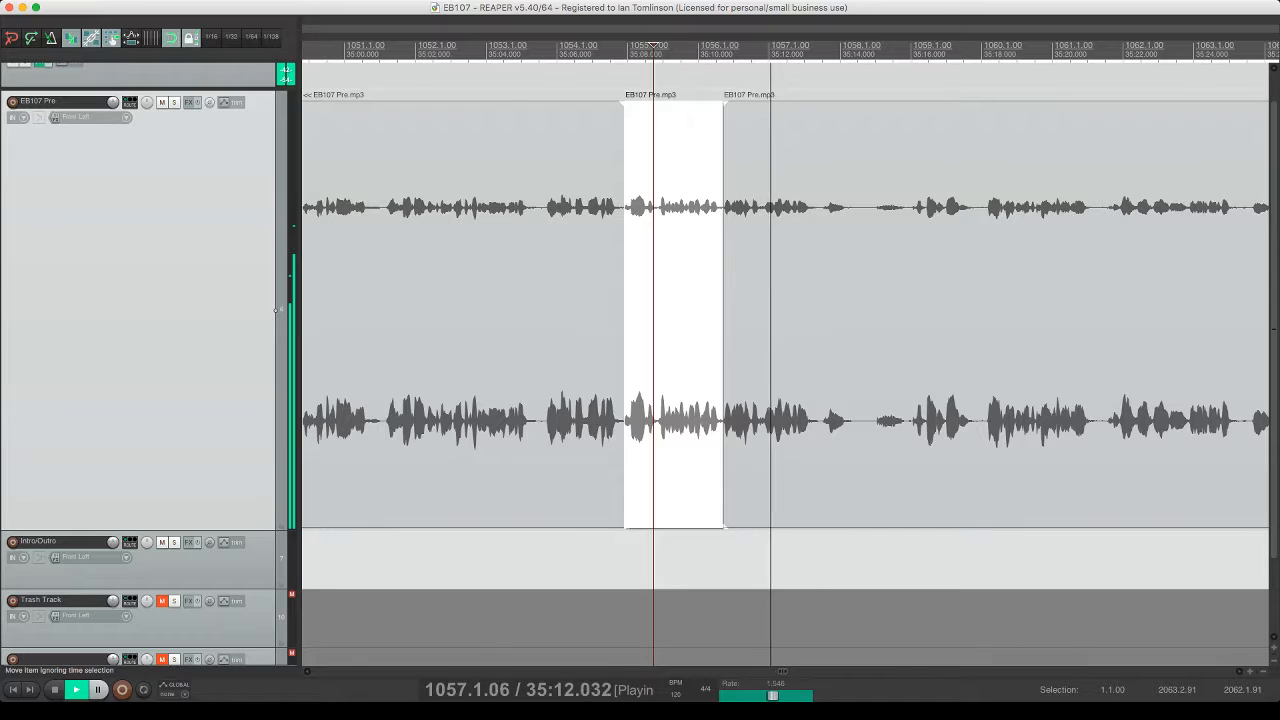
- Split the EB107 Pre recording at about 35:13.4 and 35:14.9, and place the edit cursor at about 35:16.3
key("s")
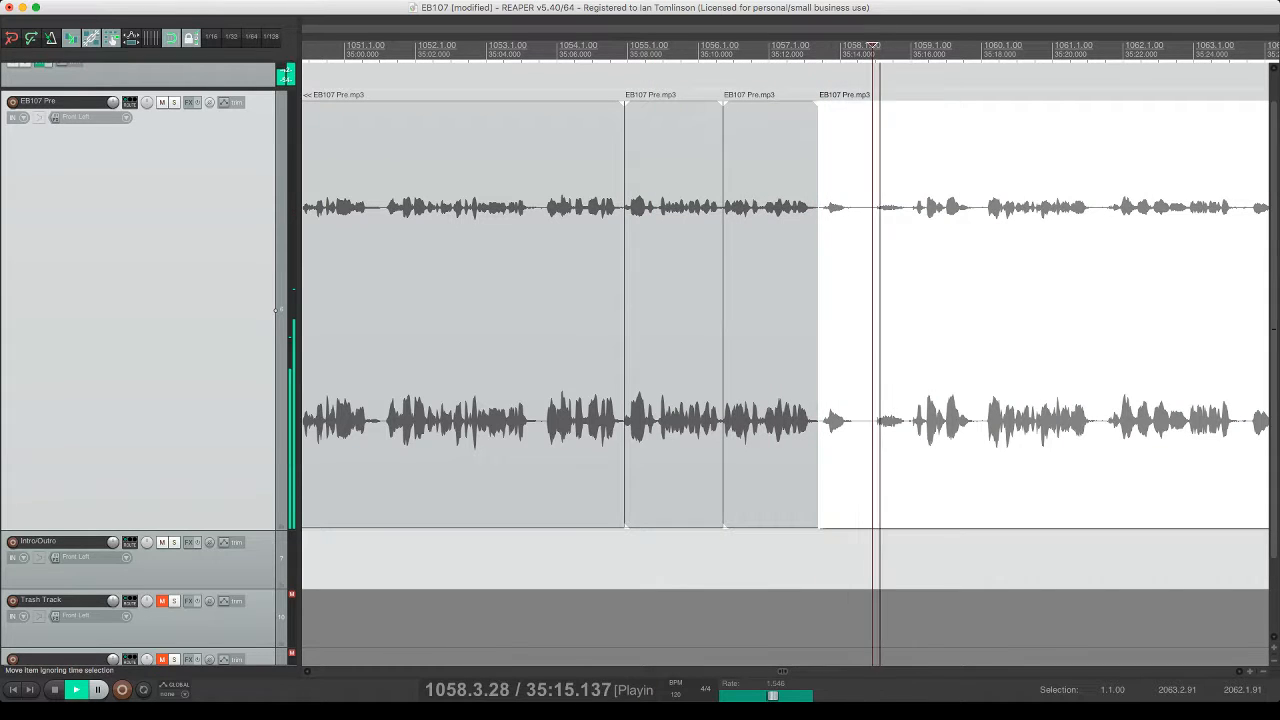
key("s")
left_click(924, 205)
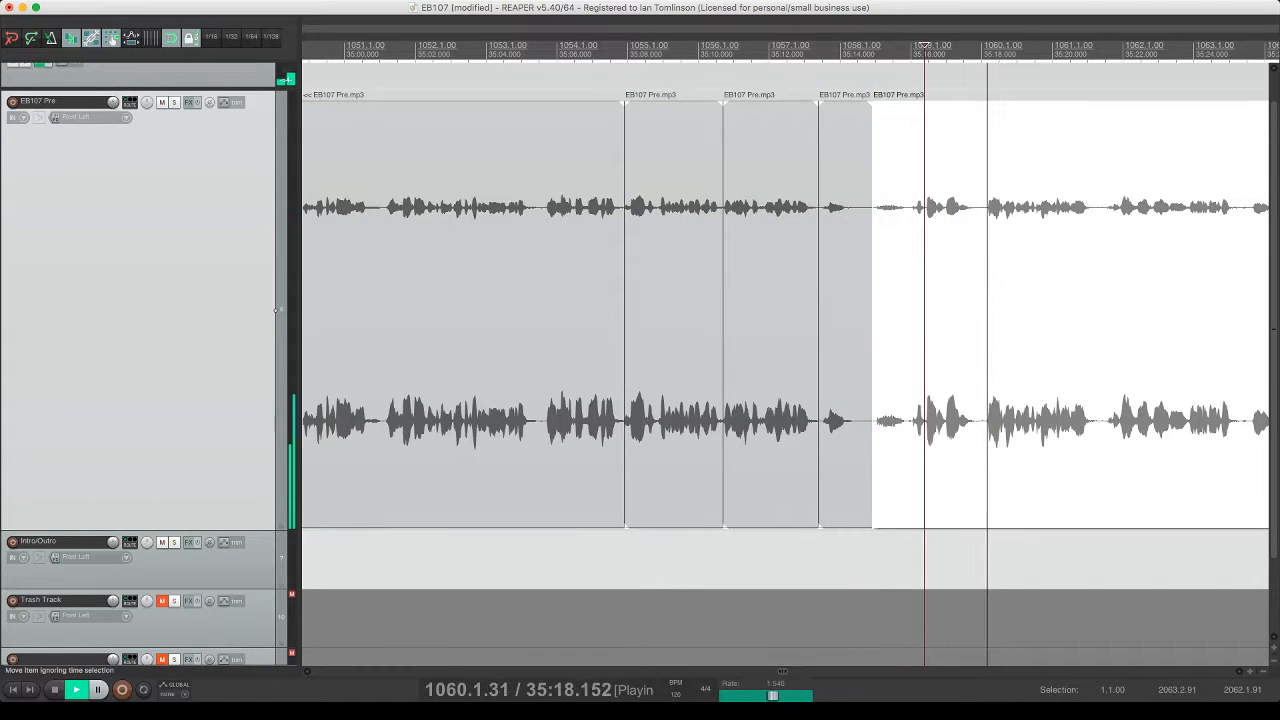
- Split the EB107 Pre clip at about 35:15.9 and delete the piece starting at about 35:14.9
left_click(910, 205)
key("s")
left_click(897, 205)
key("Delete")
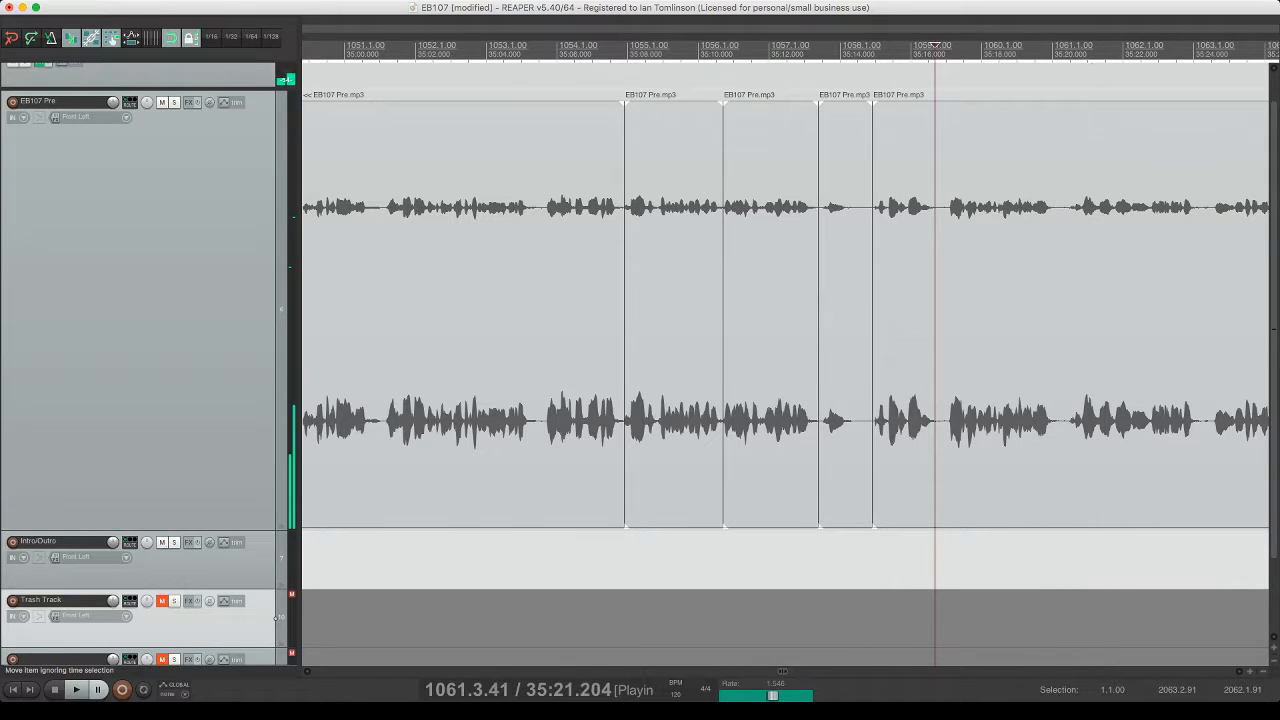
- Delete the short EB107 Pre clip between about 35:13.4 and 35:14.9, then save the project
left_click(845, 310)
key("Delete")
left_click(767, 310)
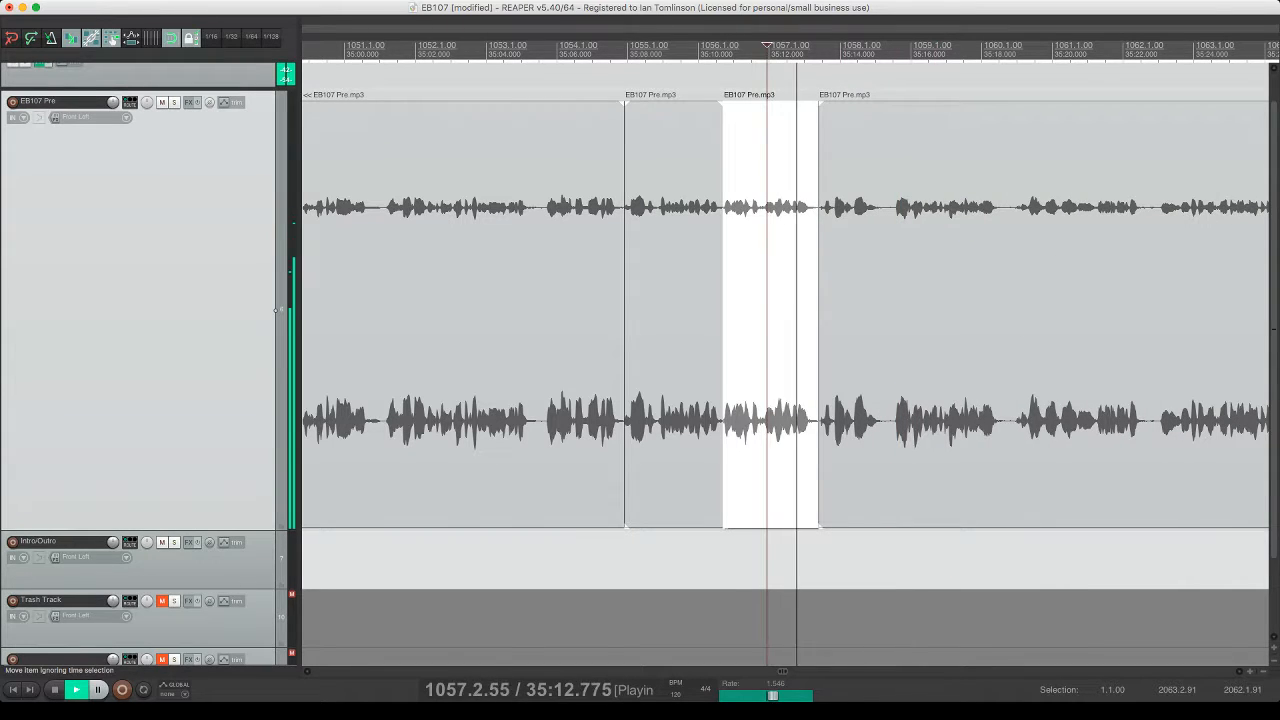
key("super+s")
- Cut the section from about 35:22.6 to 35:23.6 out of the EB107 Pre track and replay the join
scroll(767, 310, "right", 4)
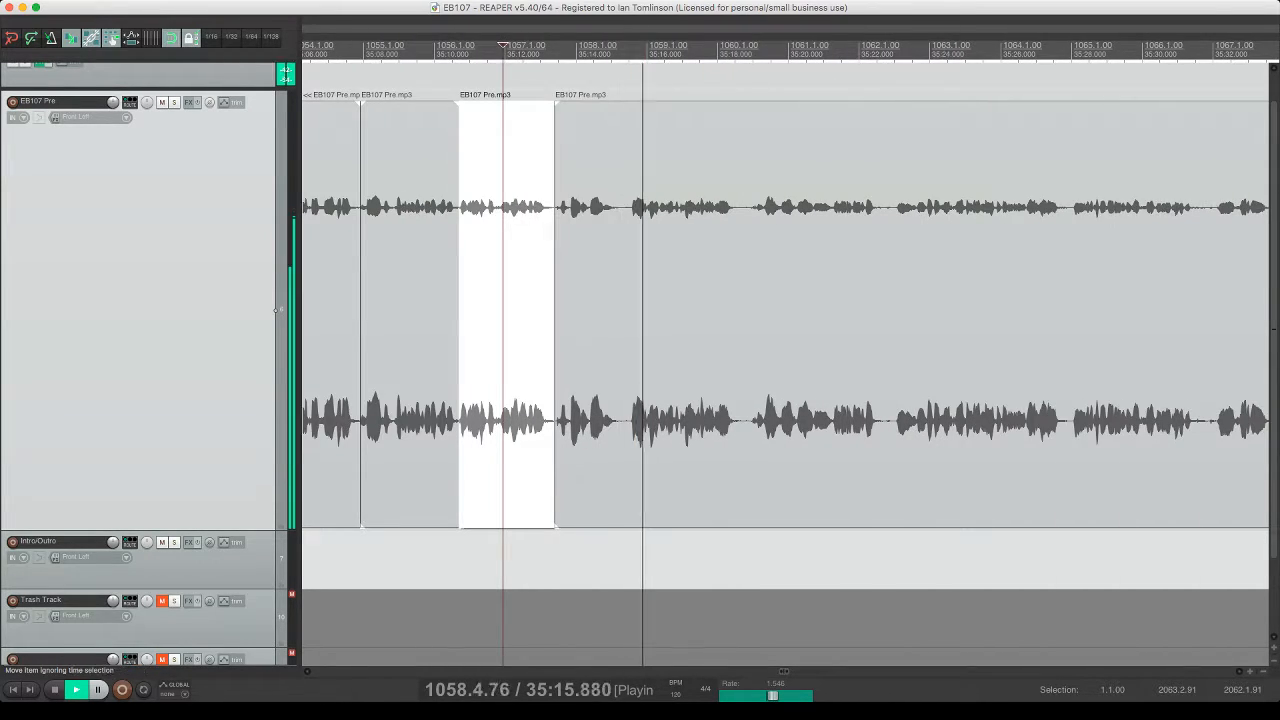
scroll(785, 310, "right", 2)
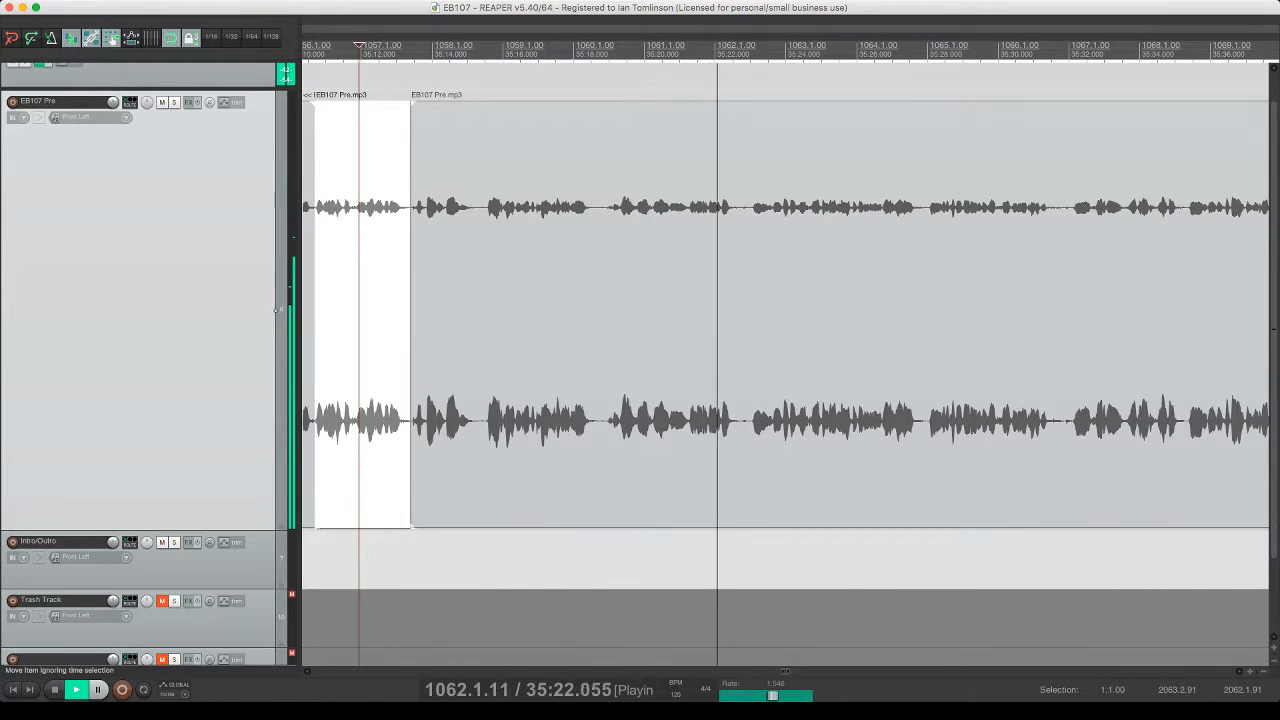
left_click(738, 310)
key("s")
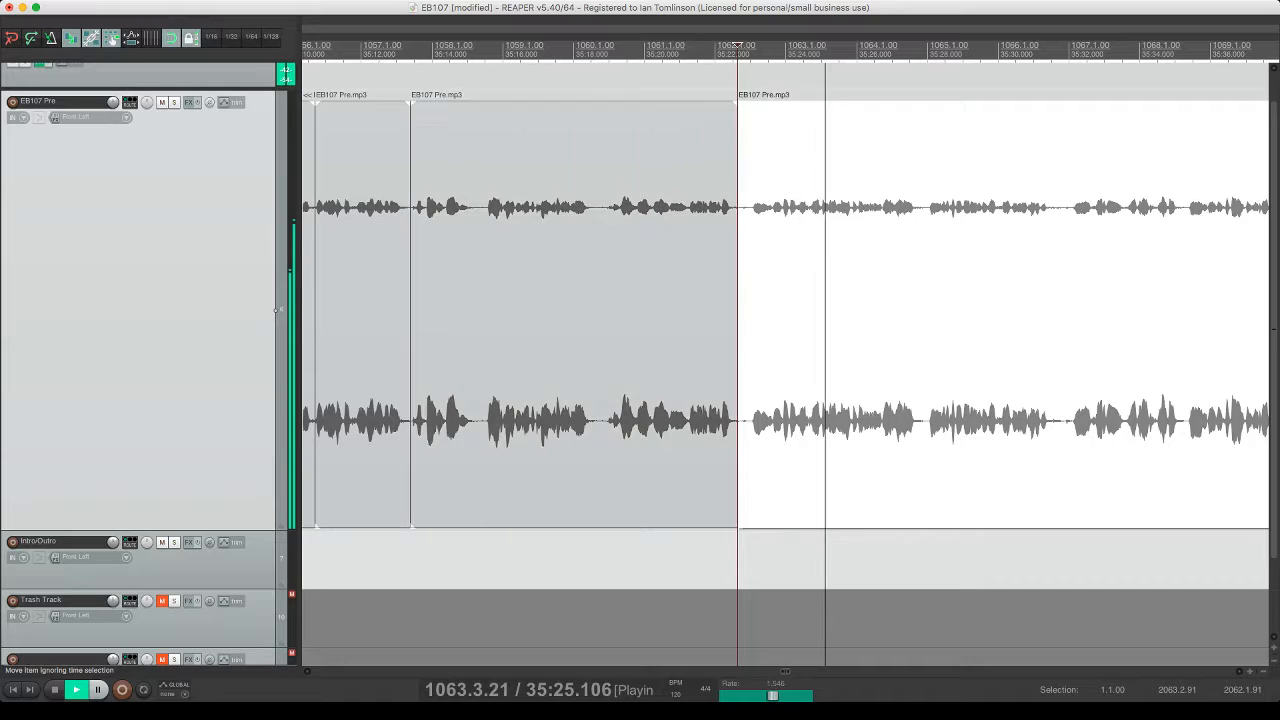
left_click(773, 310)
key("s")
left_click(759, 310)
key("Delete")
left_click(707, 310)
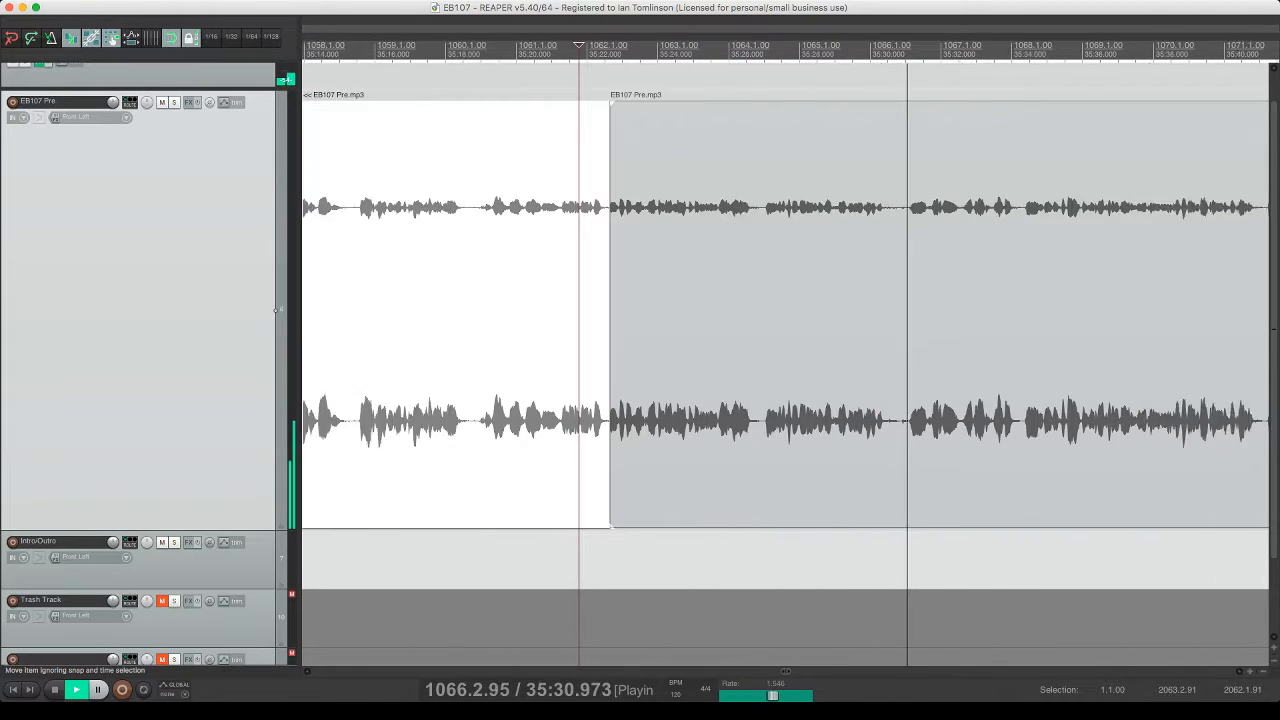
- Cut the section from about 35:30.8 to 35:31.6 out of the EB107 Pre track and replay from just after the join
left_click(751, 197)
key("s")
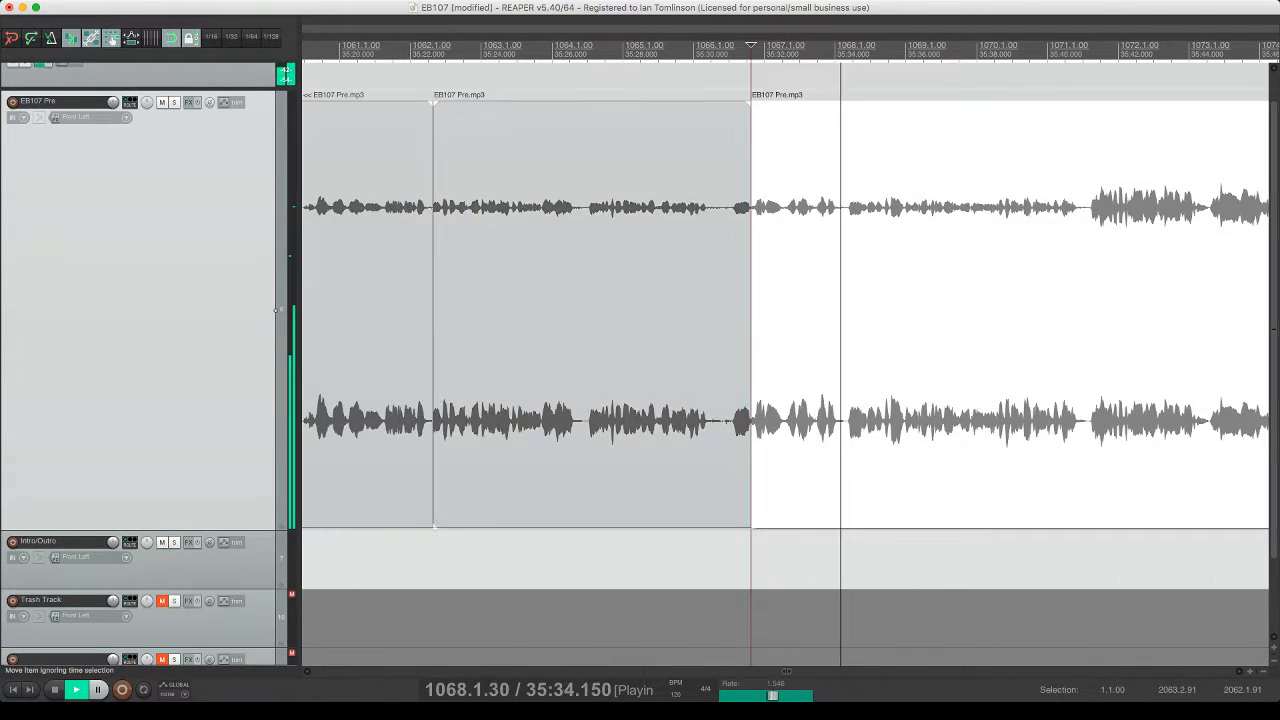
left_click(723, 197)
key("s")
left_click(732, 197)
key("Delete")
left_click(760, 197)
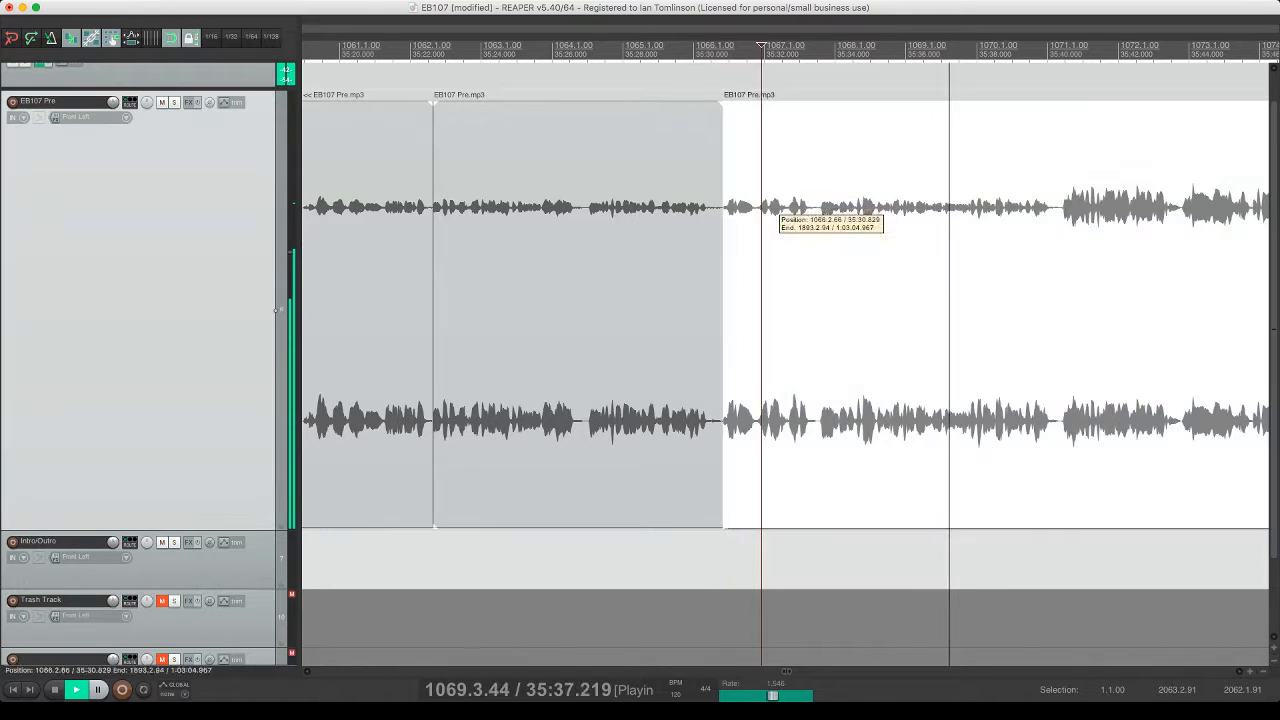
- Remove the section from about 35:33.5 to 35:34.1 on the EB107 Pre track and save the project
key("space")
key("space")
left_click(839, 197)
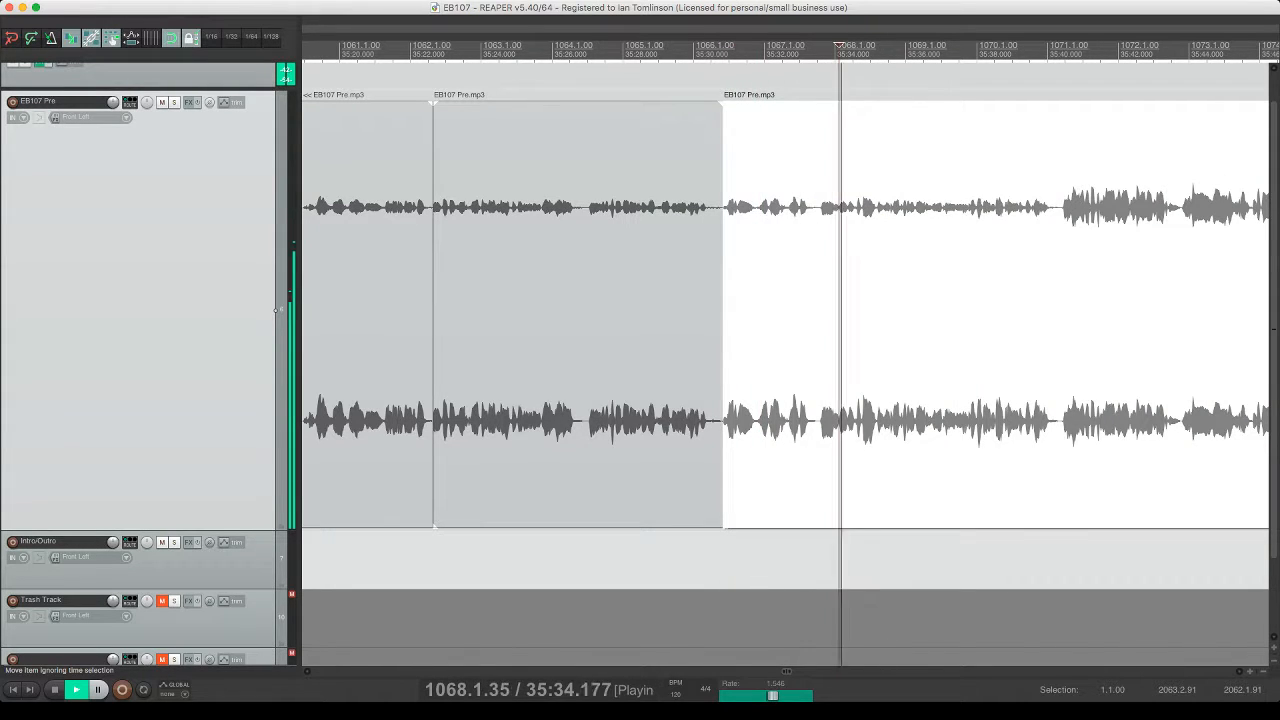
key("s")
left_click(819, 197)
key("s")
key("Delete")
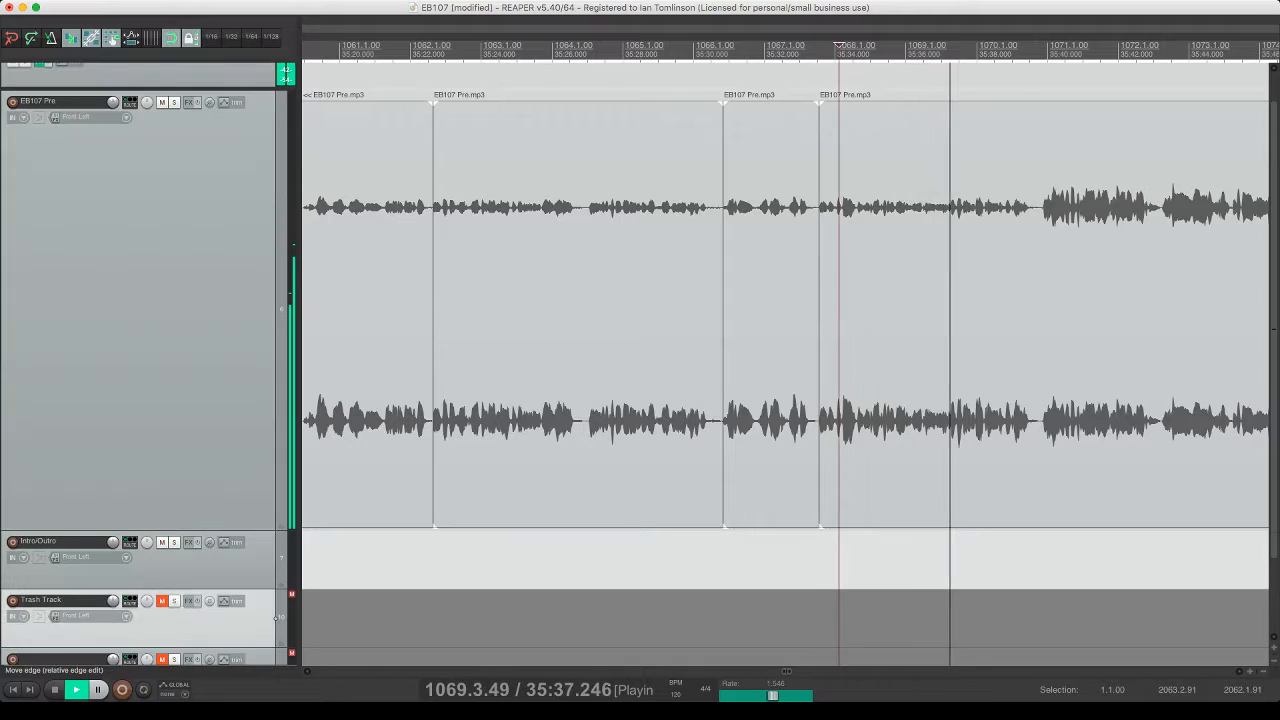
left_click(820, 197)
key("space")
key("space")
key("super+s")
- Trim the leftover sliver from about 35:33.5 to 35:33.8, replay the join and save the project
left_click(828, 197)
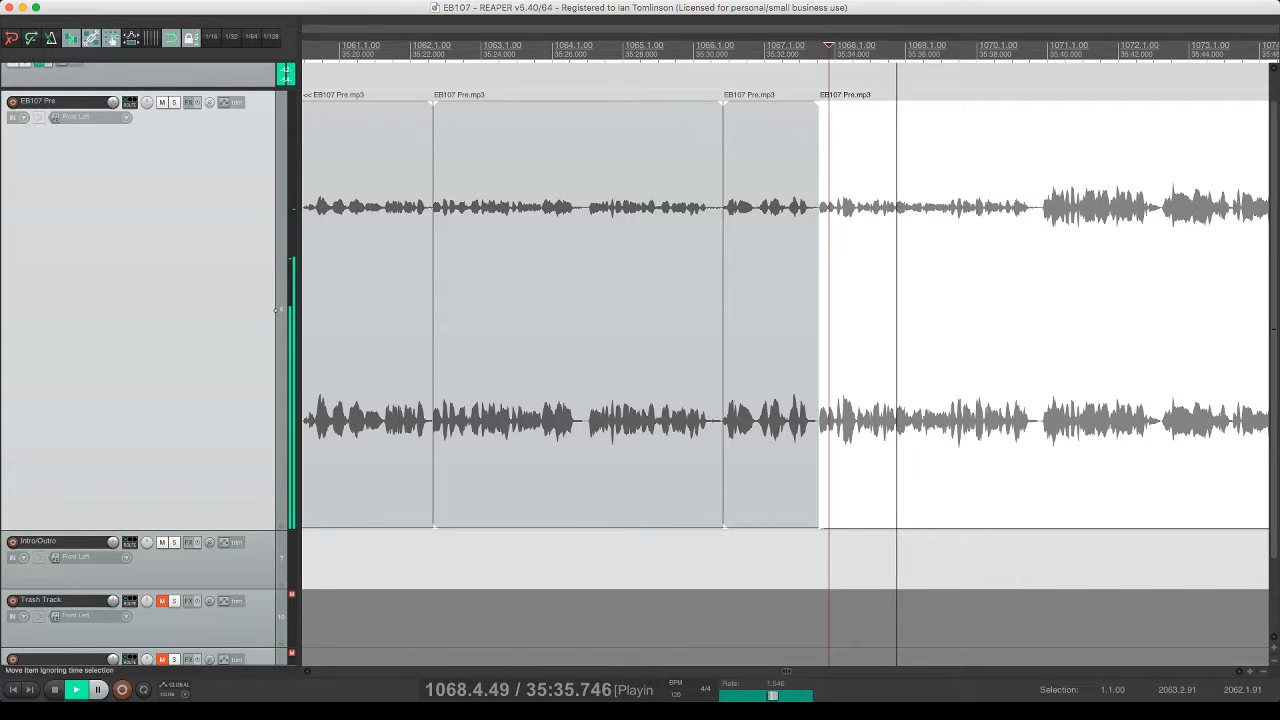
key("s")
left_click(821, 197)
key("Delete")
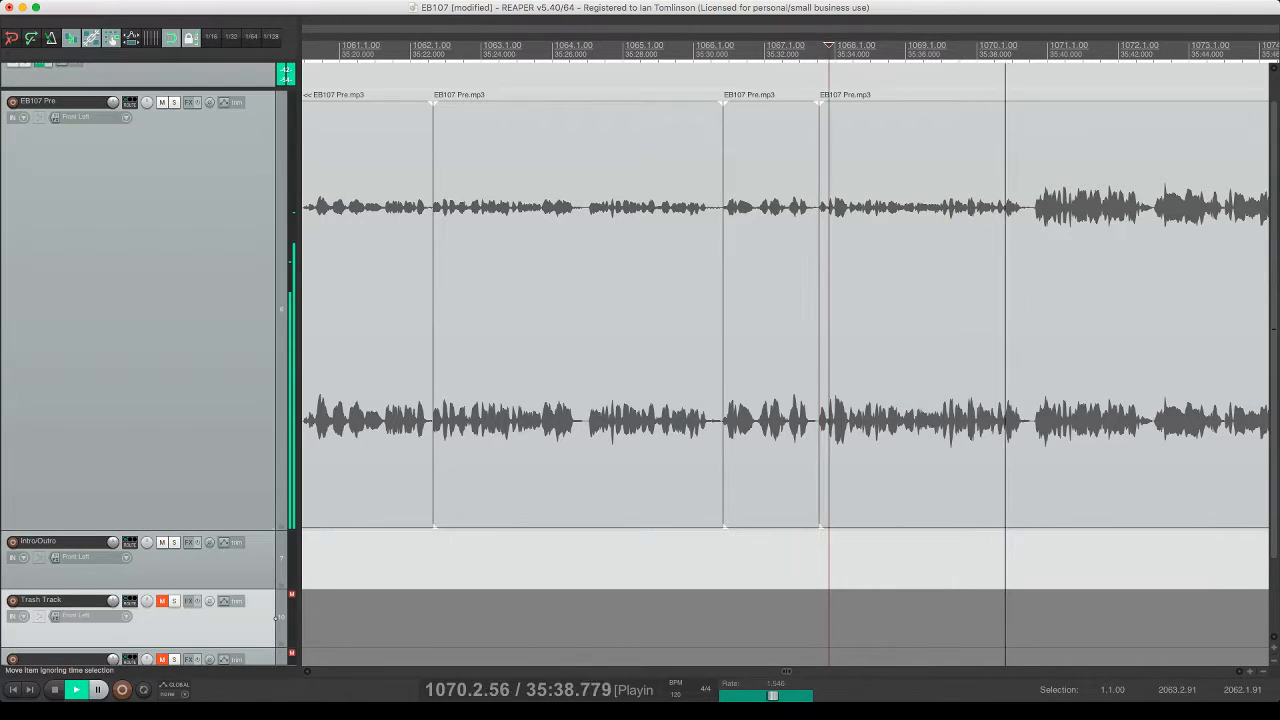
left_click(792, 197)
key("space")
key("space")
key("super+s")
- Cut the short sound from about 36:09.1 to 36:09.6 out of the EB107 Pre track and resume playback after it
scroll(842, 300, "right", 3)
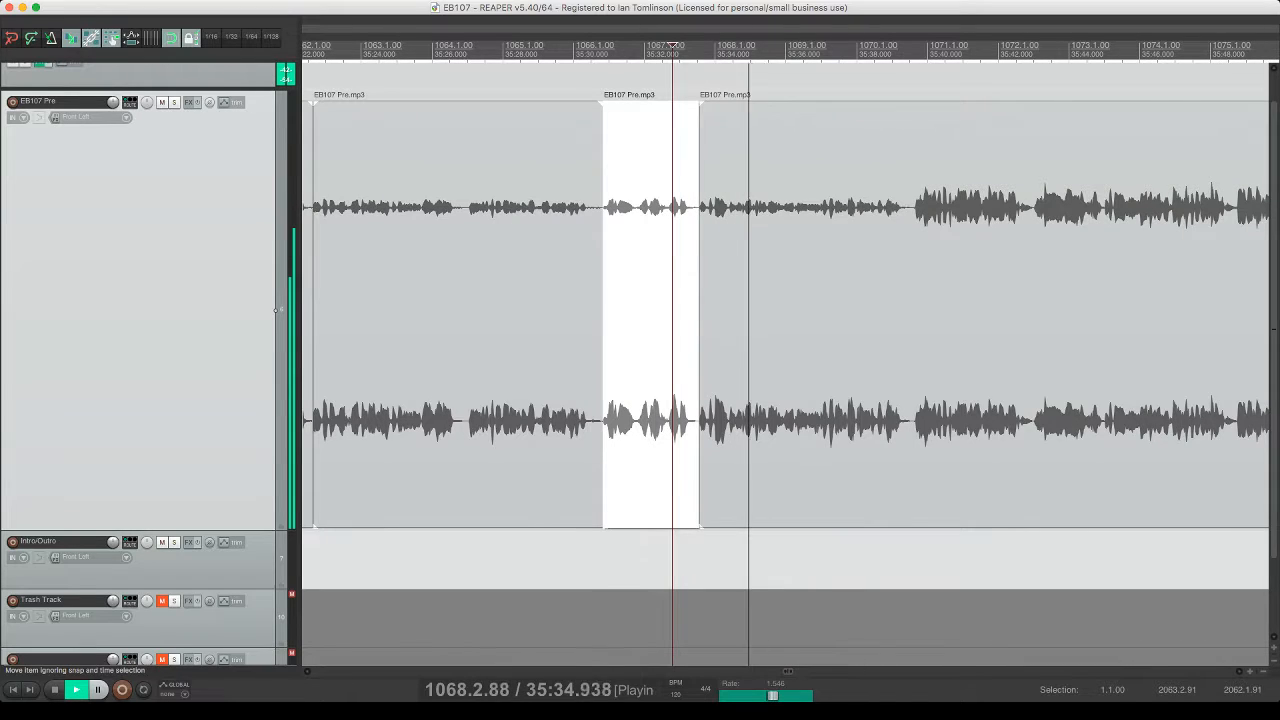
scroll(777, 300, "right", 1)
scroll(785, 300, "right", 3)
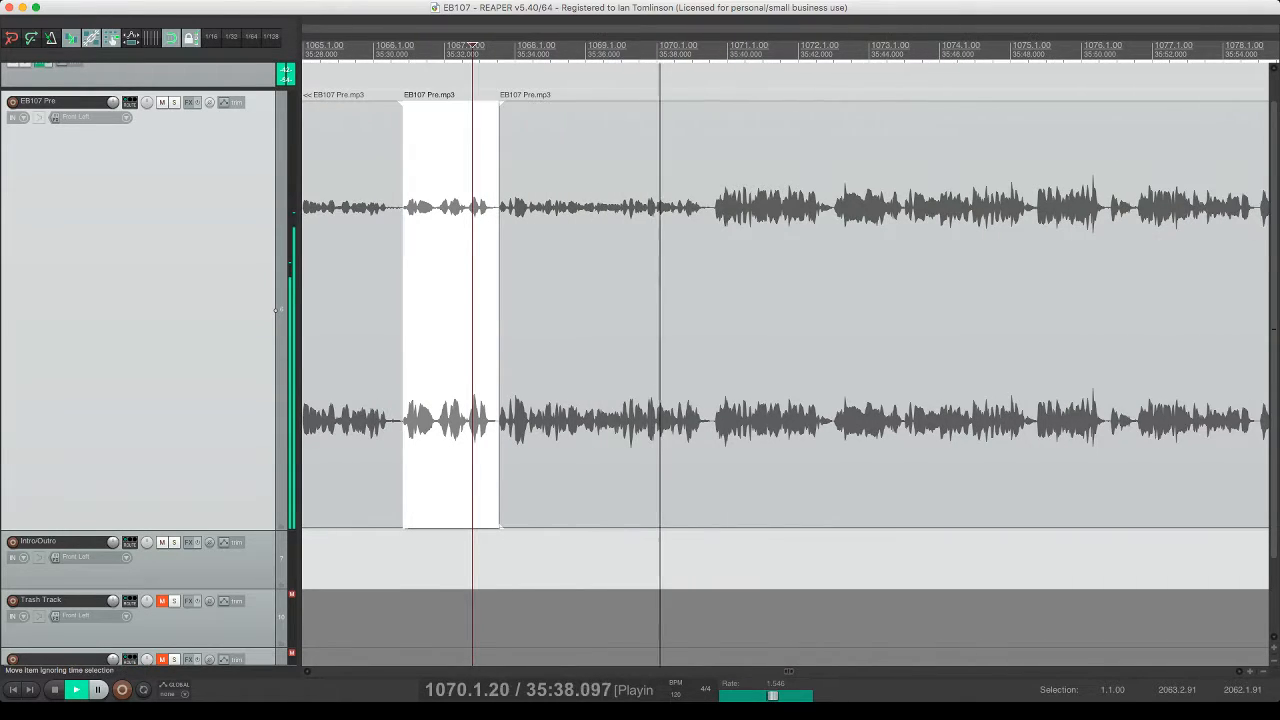
scroll(785, 300, "right", 3)
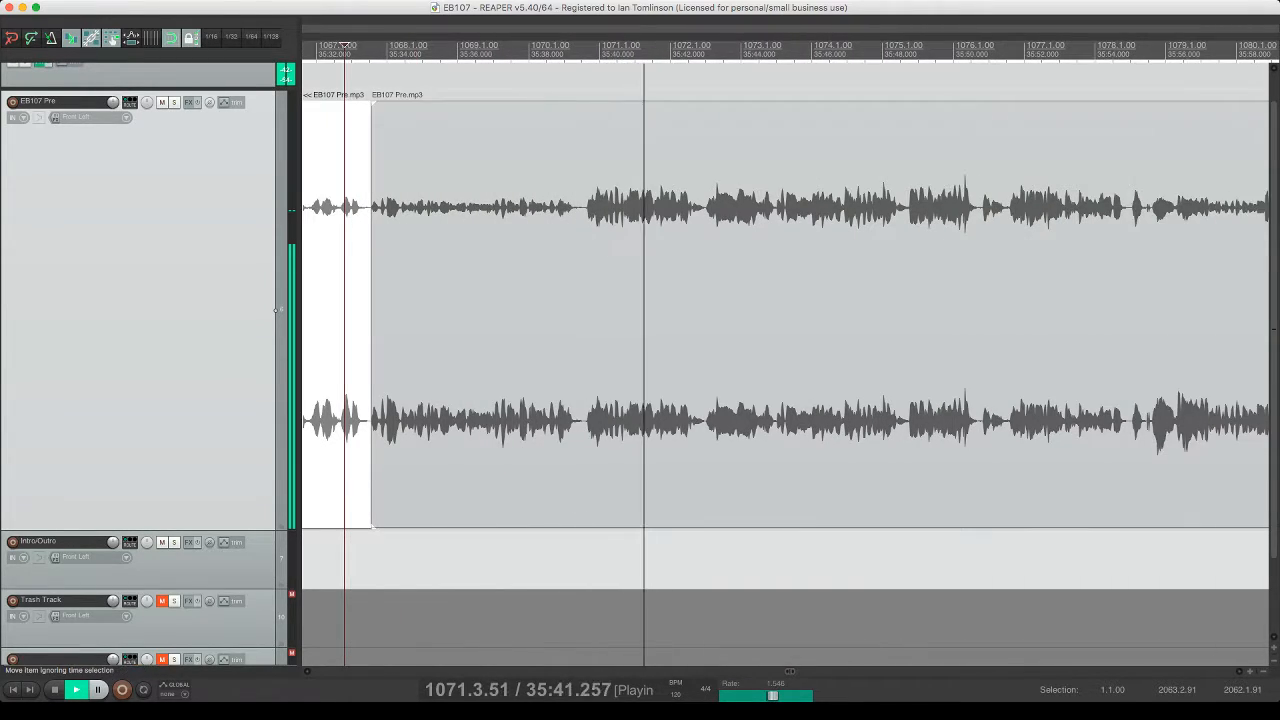
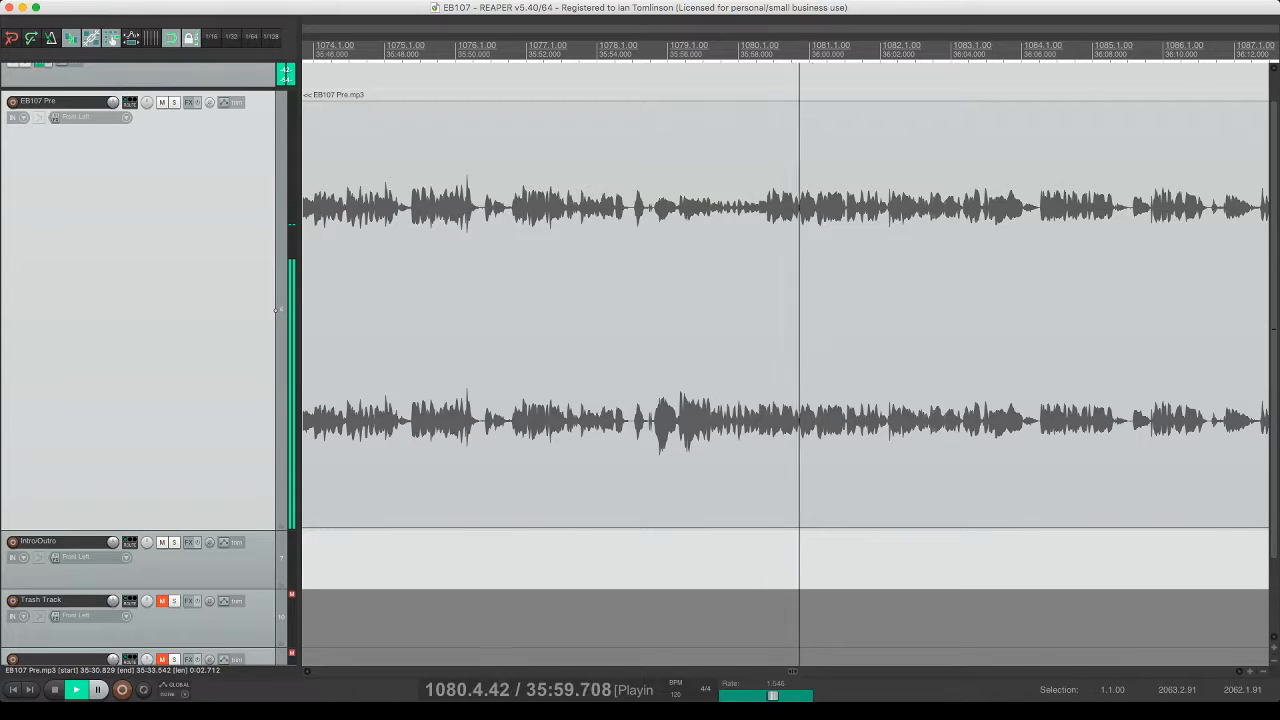
scroll(785, 300, "right", 10)
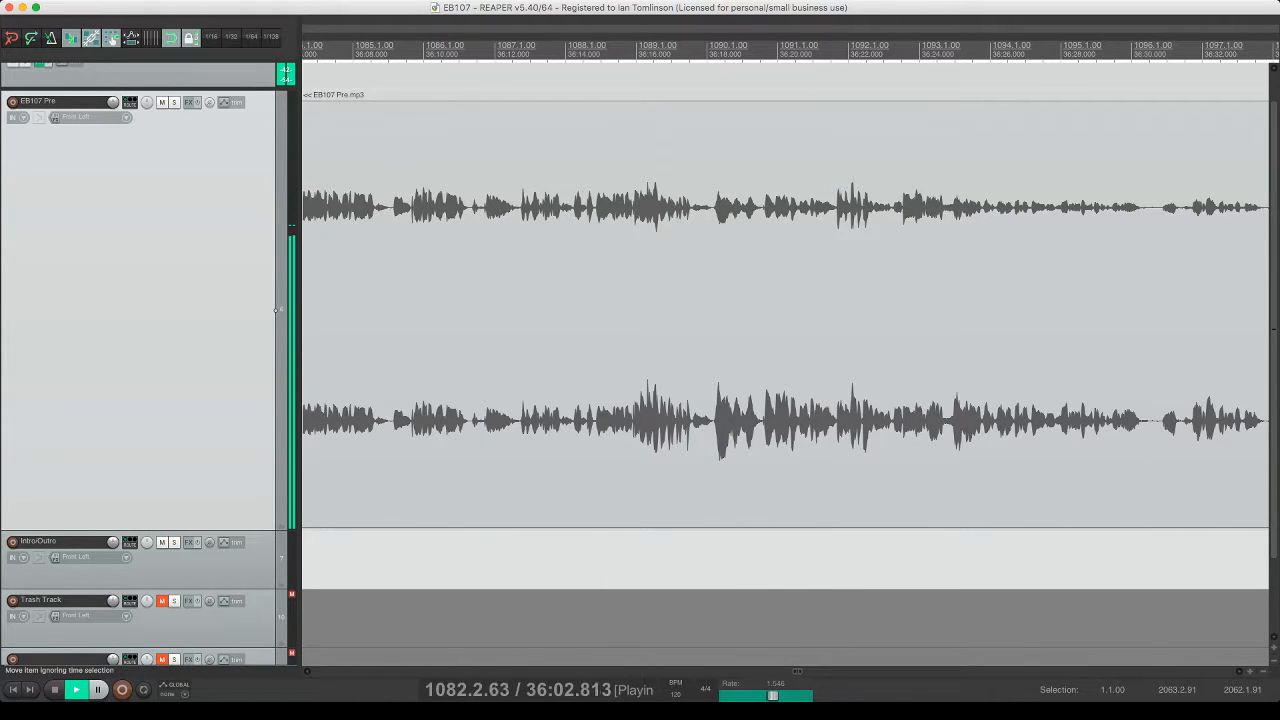
left_click(389, 300)
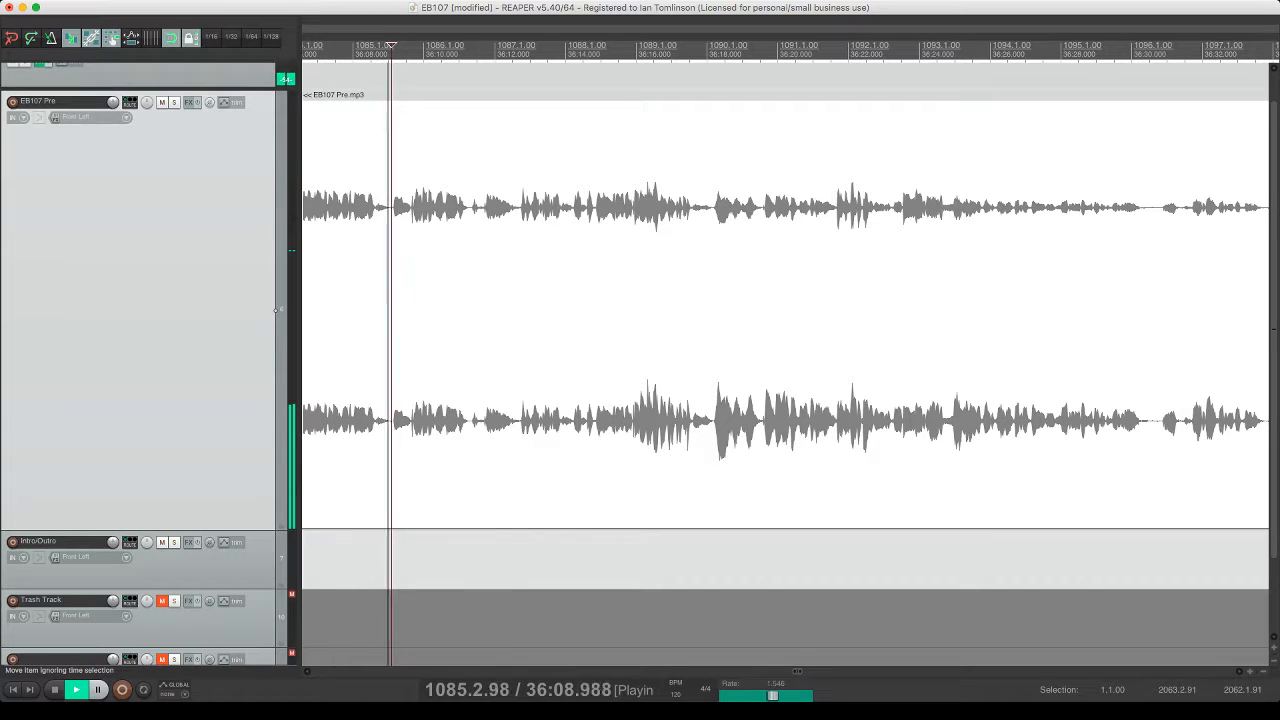
key("s")
left_click(409, 208)
key("s")
left_click(398, 208)
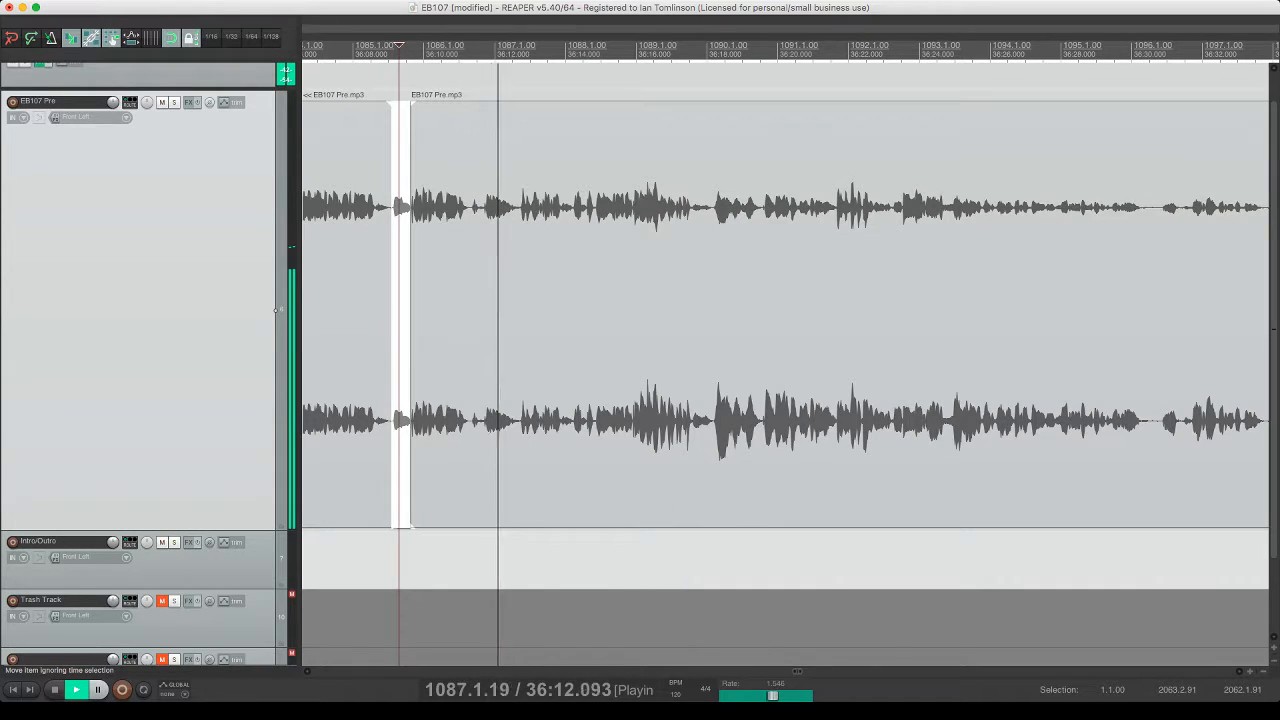
key("Delete")
left_click(417, 208)
left_click(461, 208)
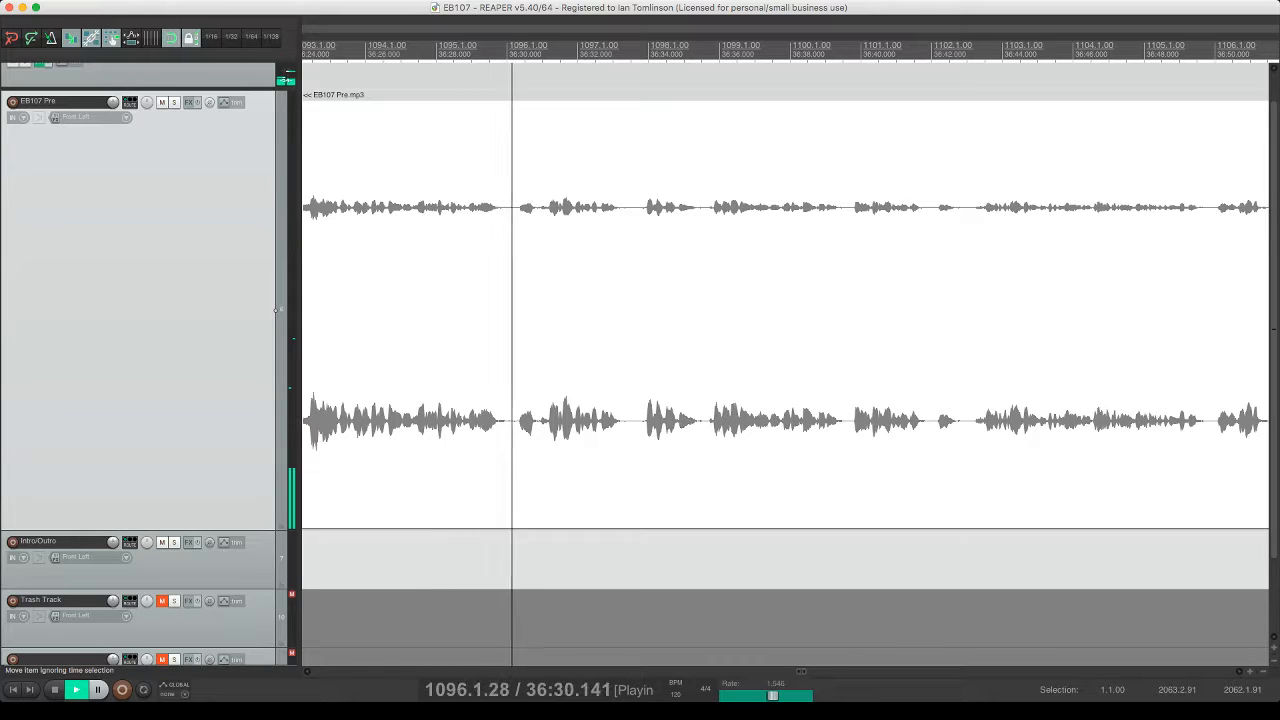
- Remove the section from about 36:30 to 36:31 on the EB107 Pre track, replay the join and save
left_click(504, 310)
key("s")
left_click(535, 310)
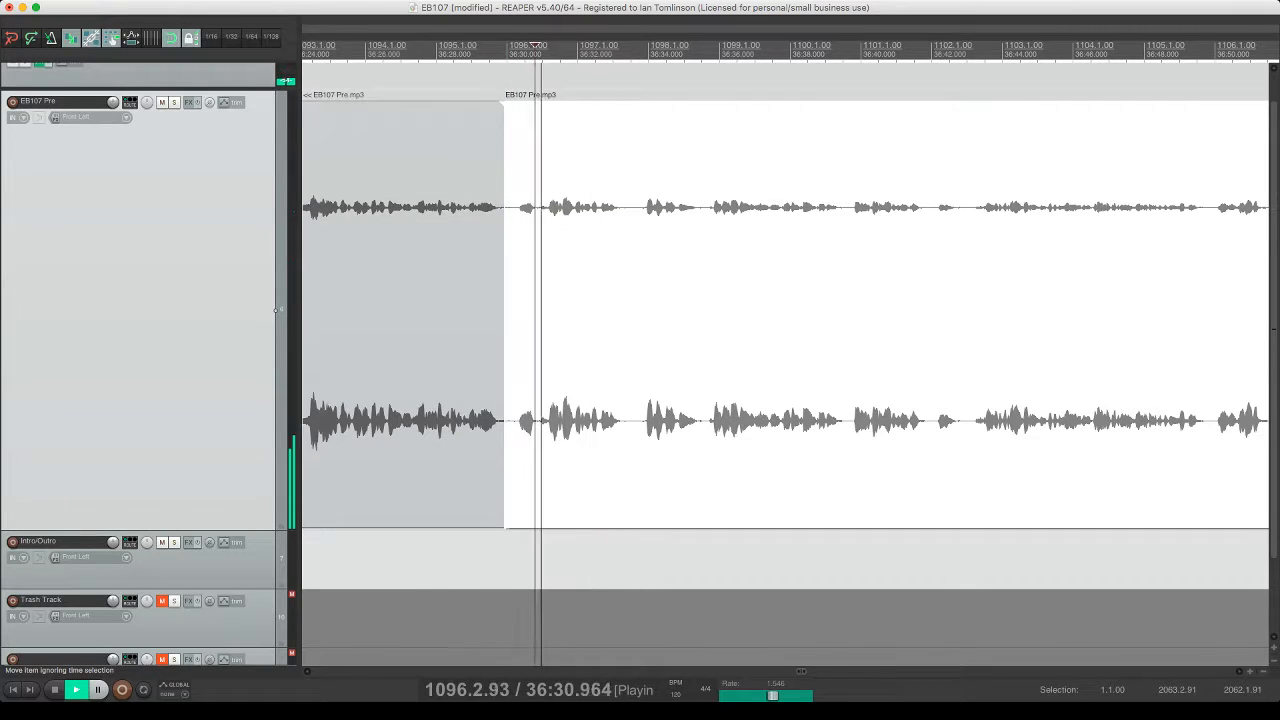
key("space")
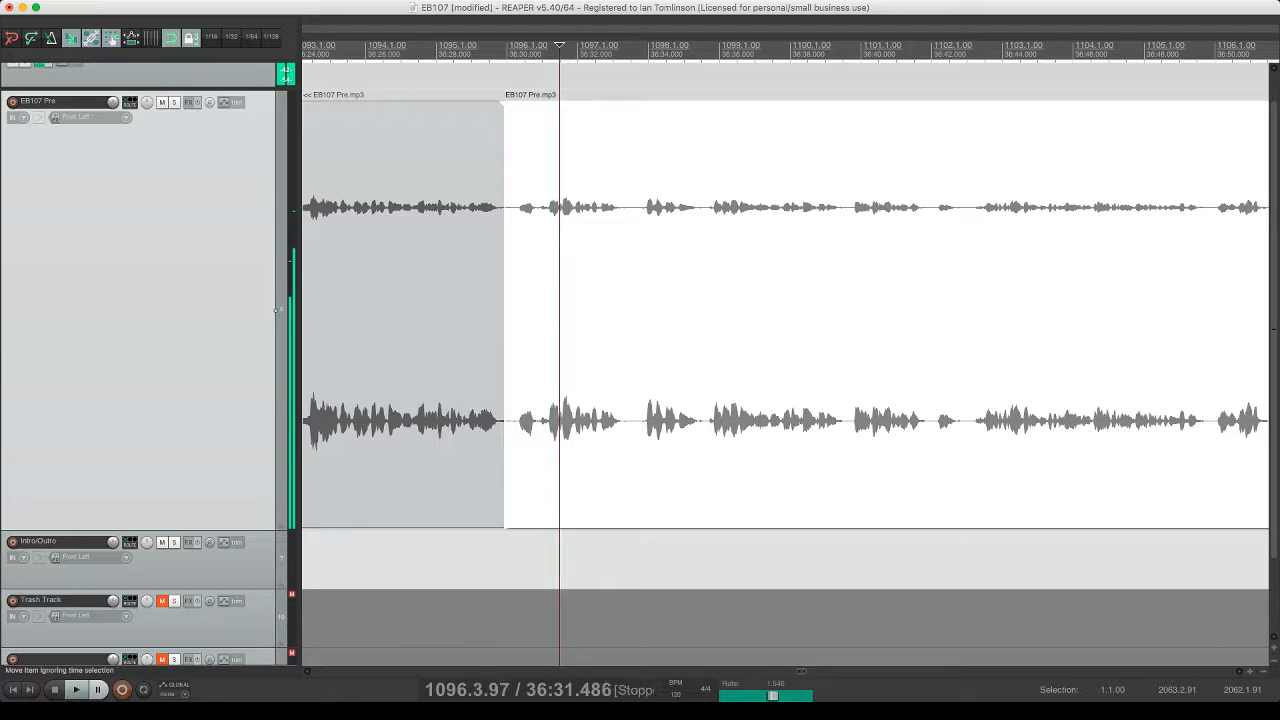
key("s")
left_click(537, 208)
key("Delete")
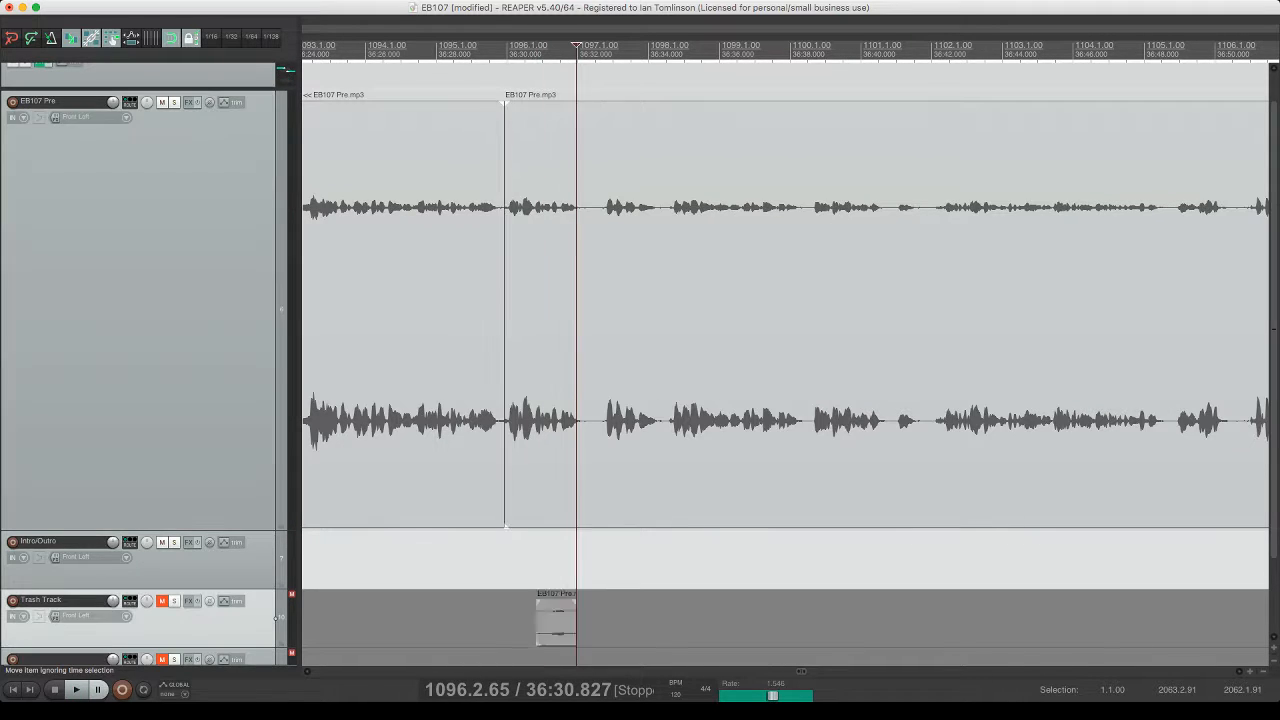
left_click(461, 208)
key("space")
key("super+s")
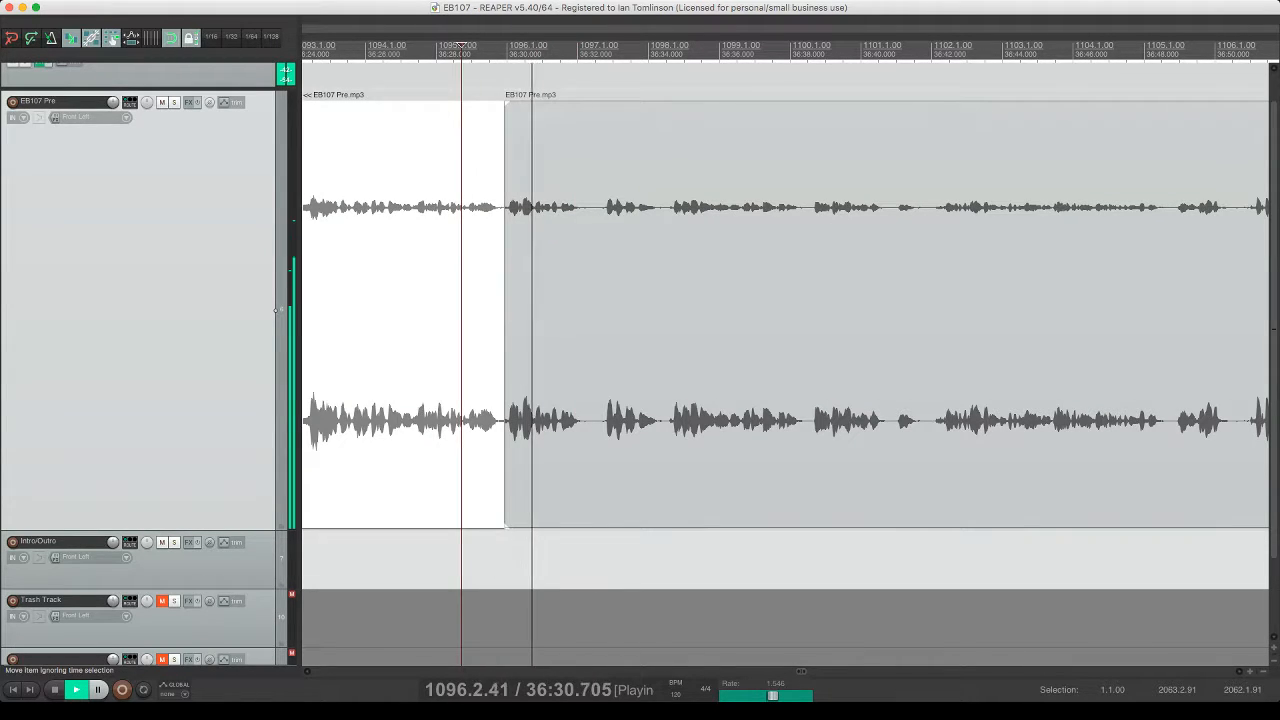
- Cut the section from about 36:40.8 to 36:42 out of the EB107 Pre track and save the project
scroll(785, 364, "right", 2)
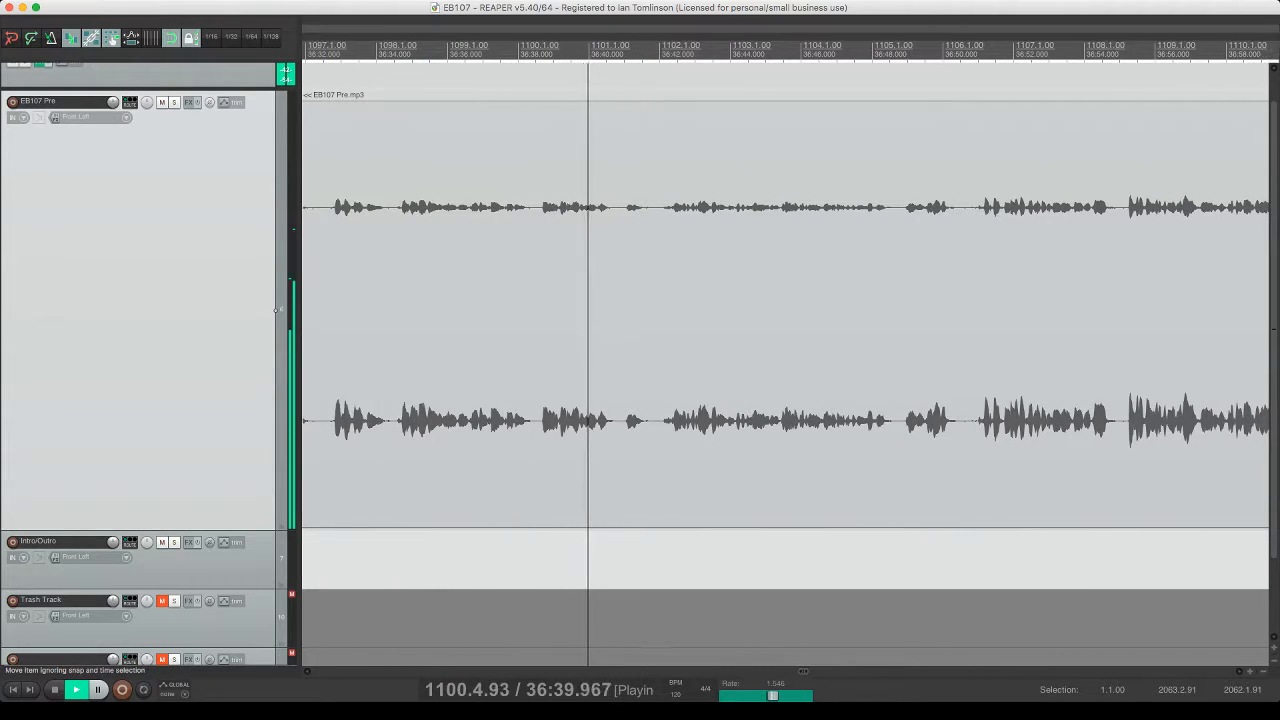
left_click(473, 310)
key("s")
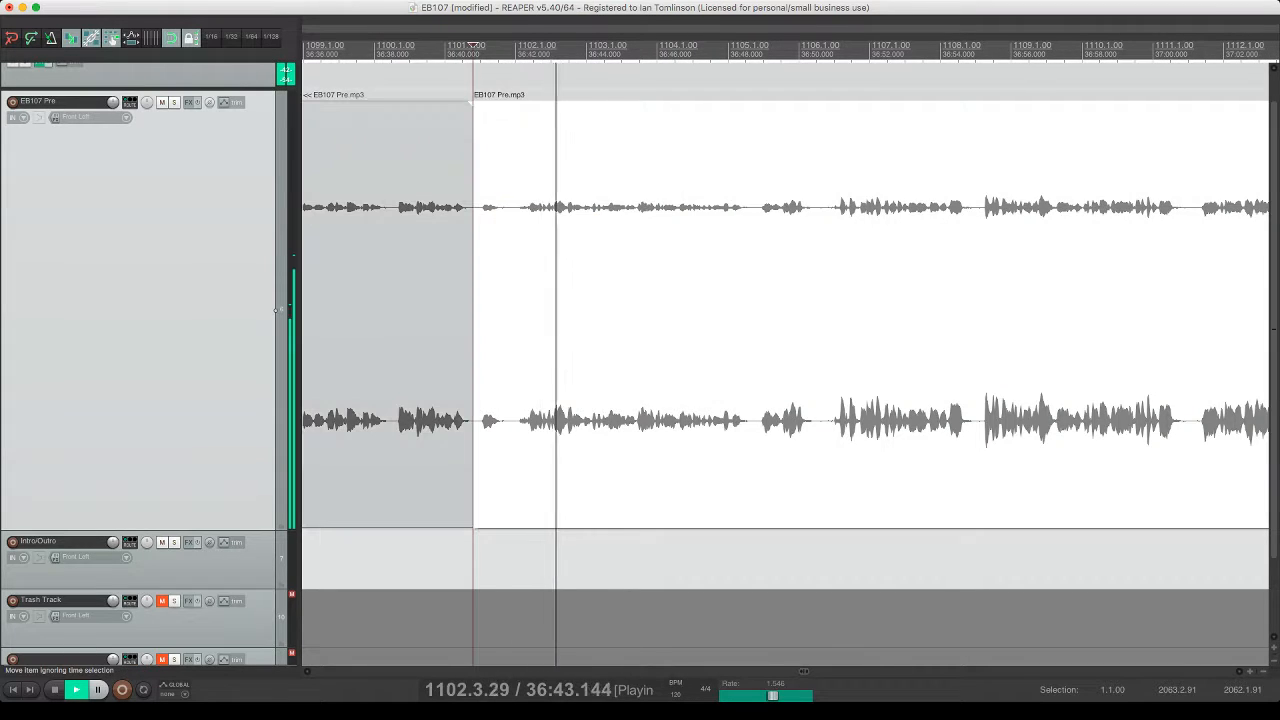
left_click(518, 310)
key("s")
left_click(505, 310)
key("Delete")
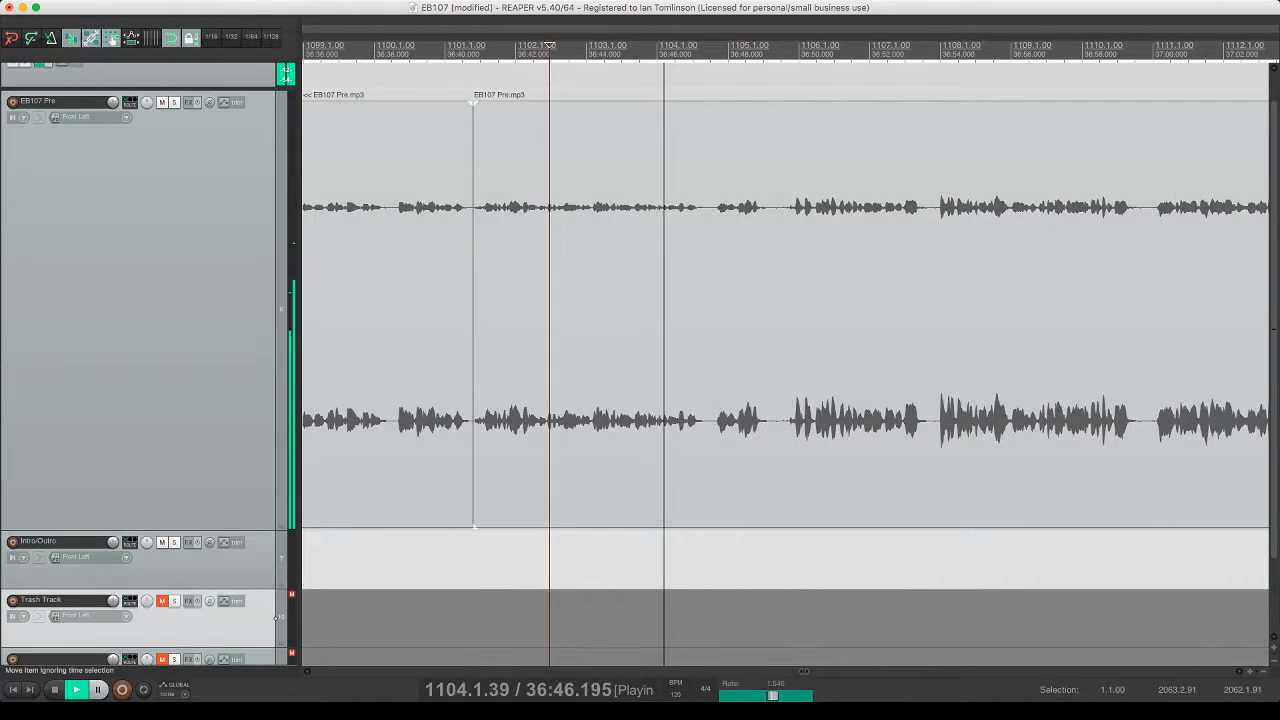
key("ctrl+s")
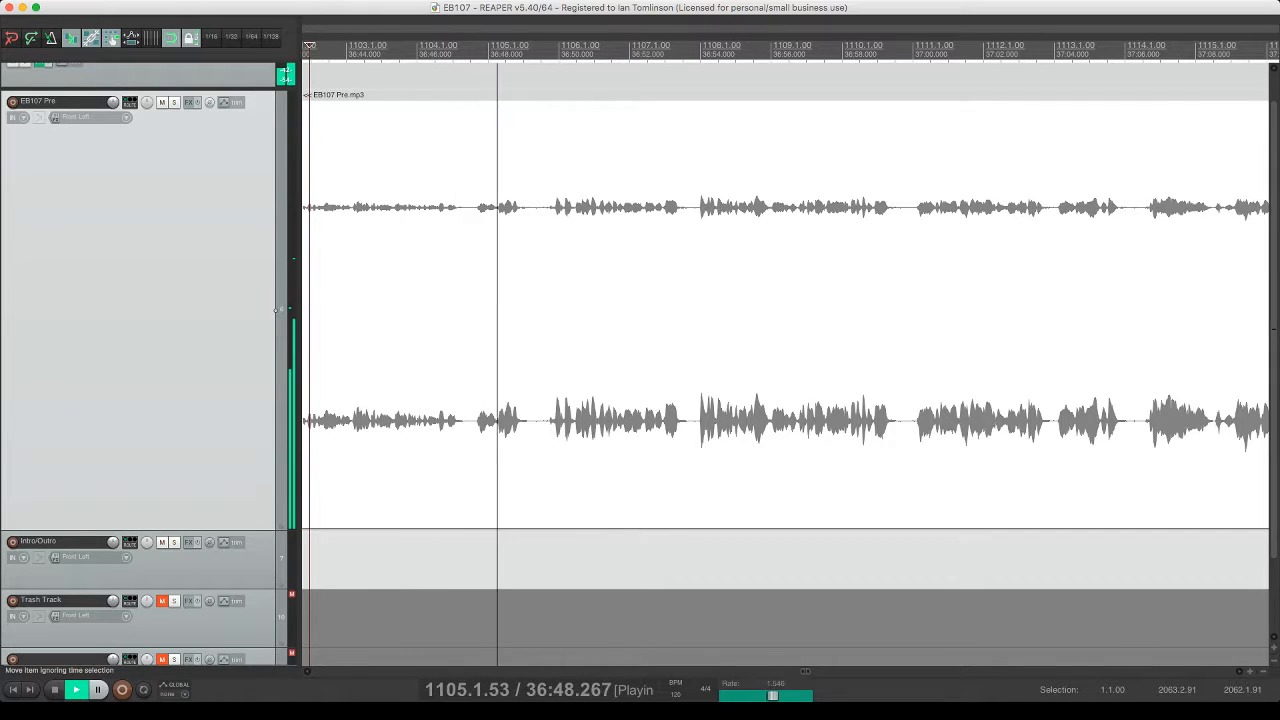
- Locate the unwanted sound near 36:48 by ear and delete the section from about 36:47.5 to 36:48.7
left_click(492, 310)
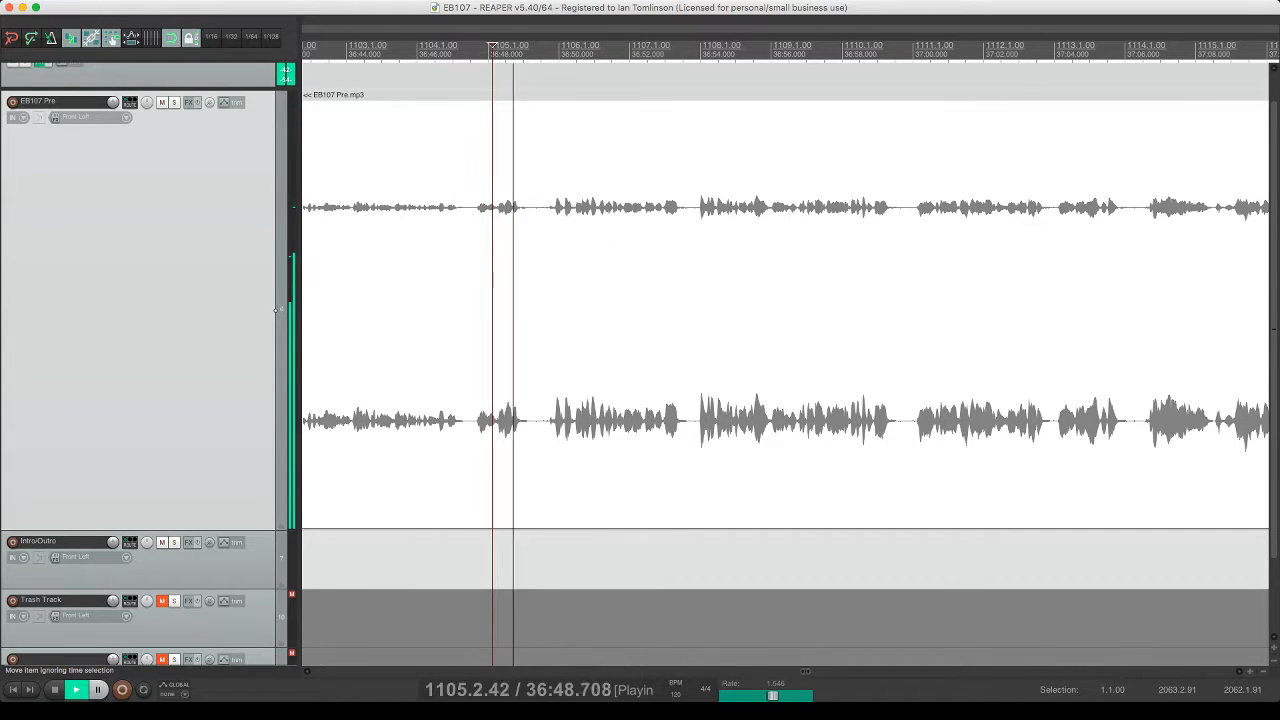
key("space")
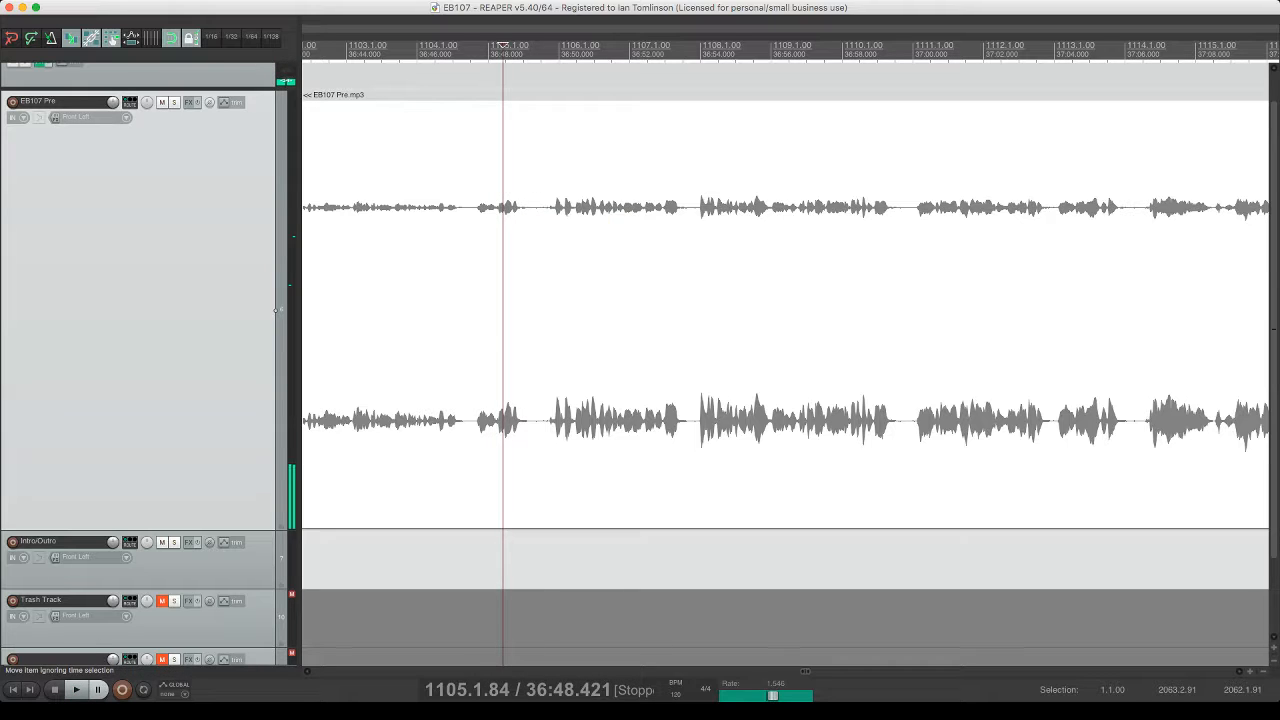
left_click(511, 208)
key("space")
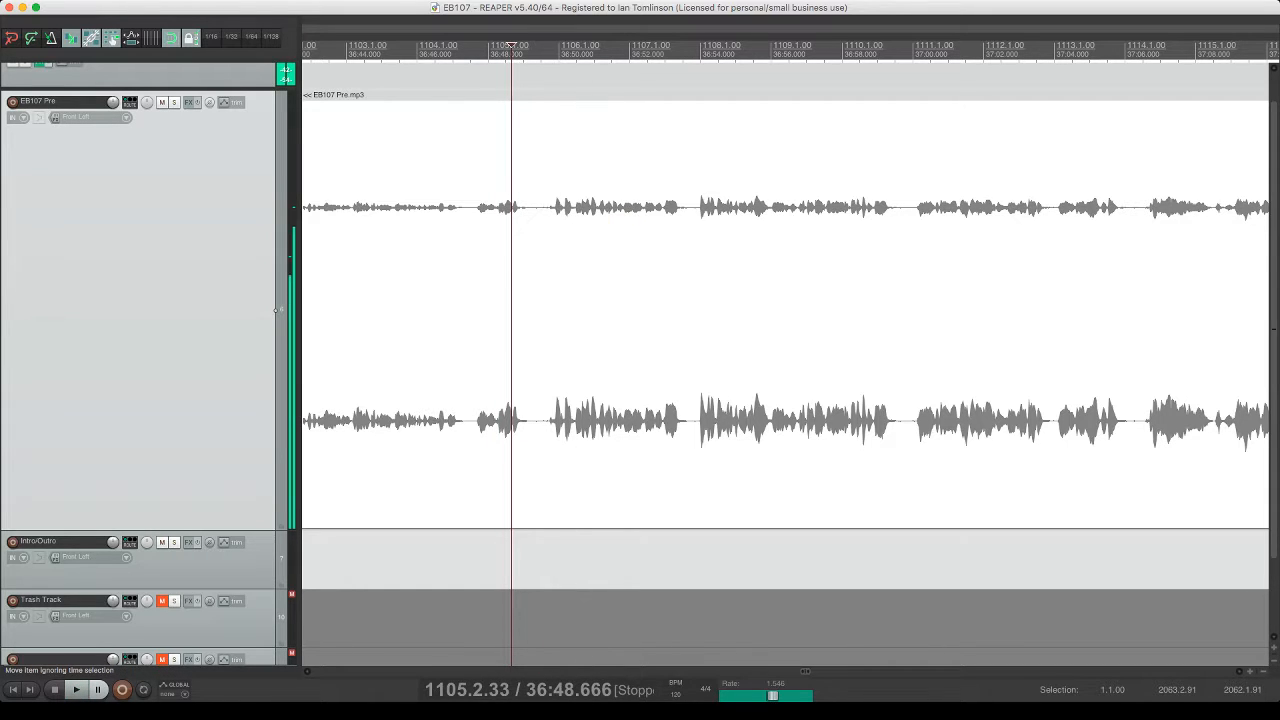
key("s")
left_click(472, 205)
key("s")
left_click(490, 207)
key("Delete")
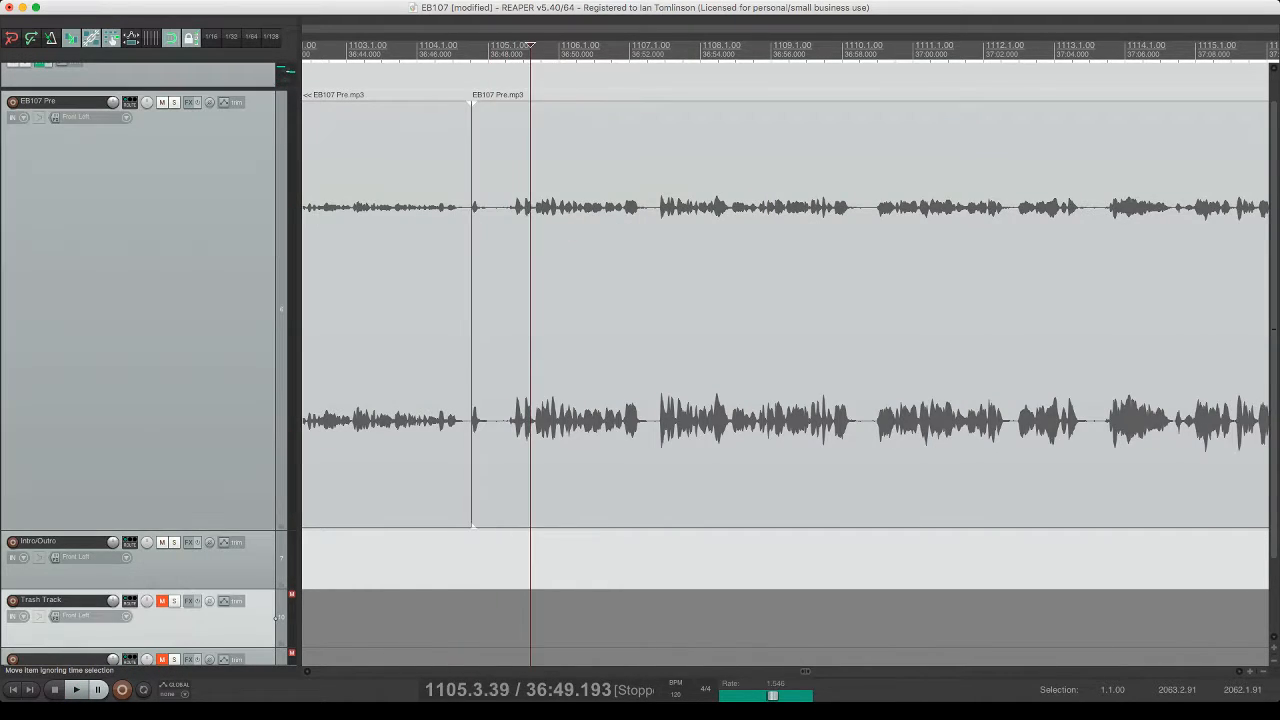
- Delete the pause from about 36:47.8 to 36:48.6, keeping the short sound just before it
left_click(515, 208)
key("space")
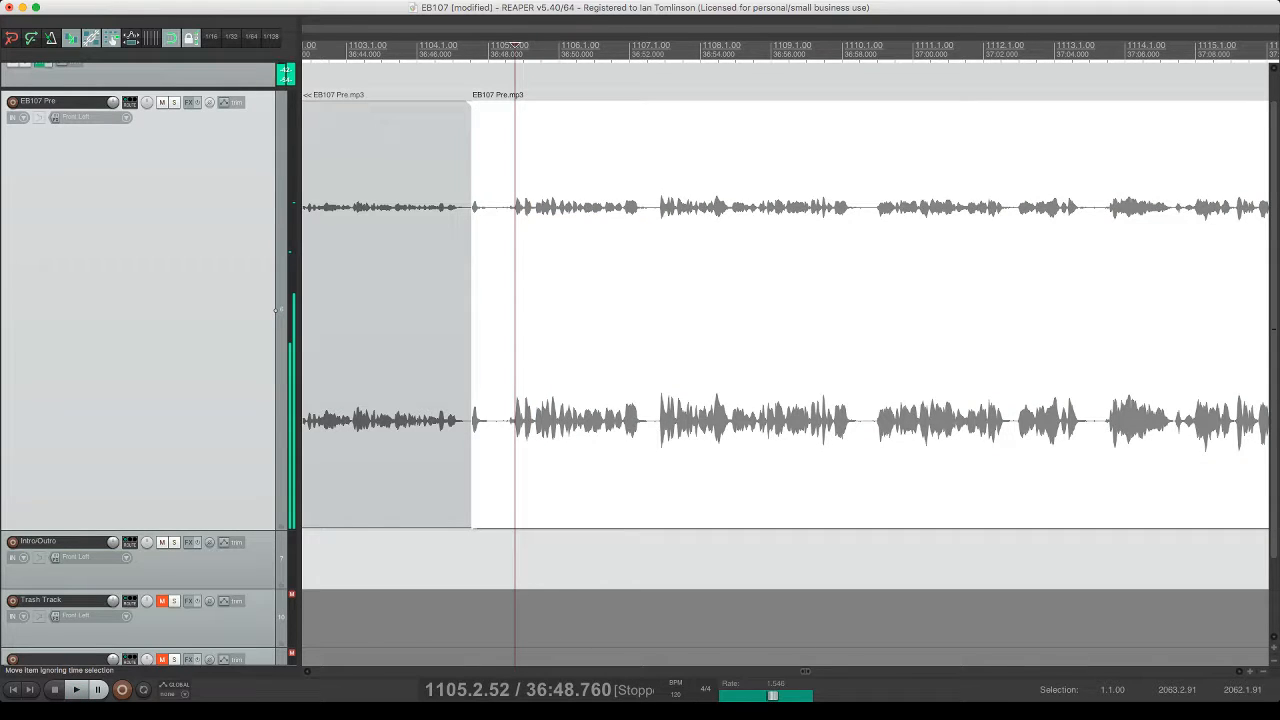
left_click(511, 46)
left_click(508, 46)
key("s")
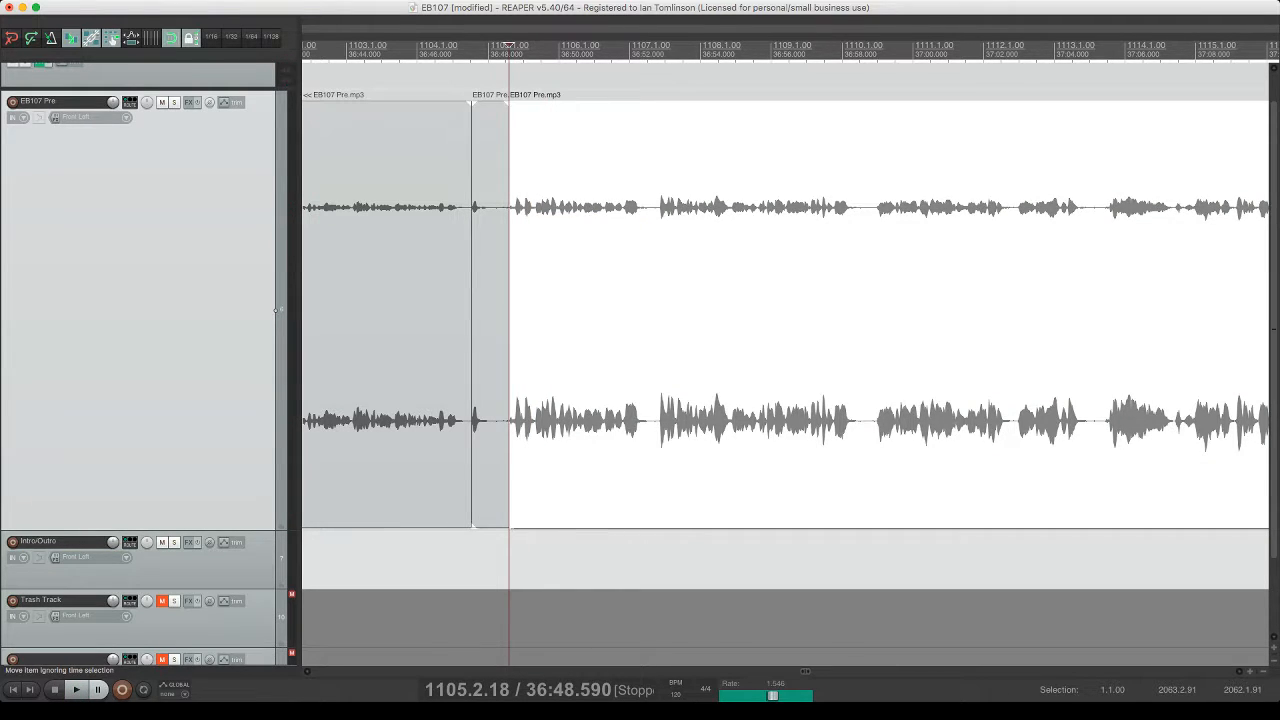
left_click(480, 207)
key("s")
left_click(490, 207)
key("Delete")
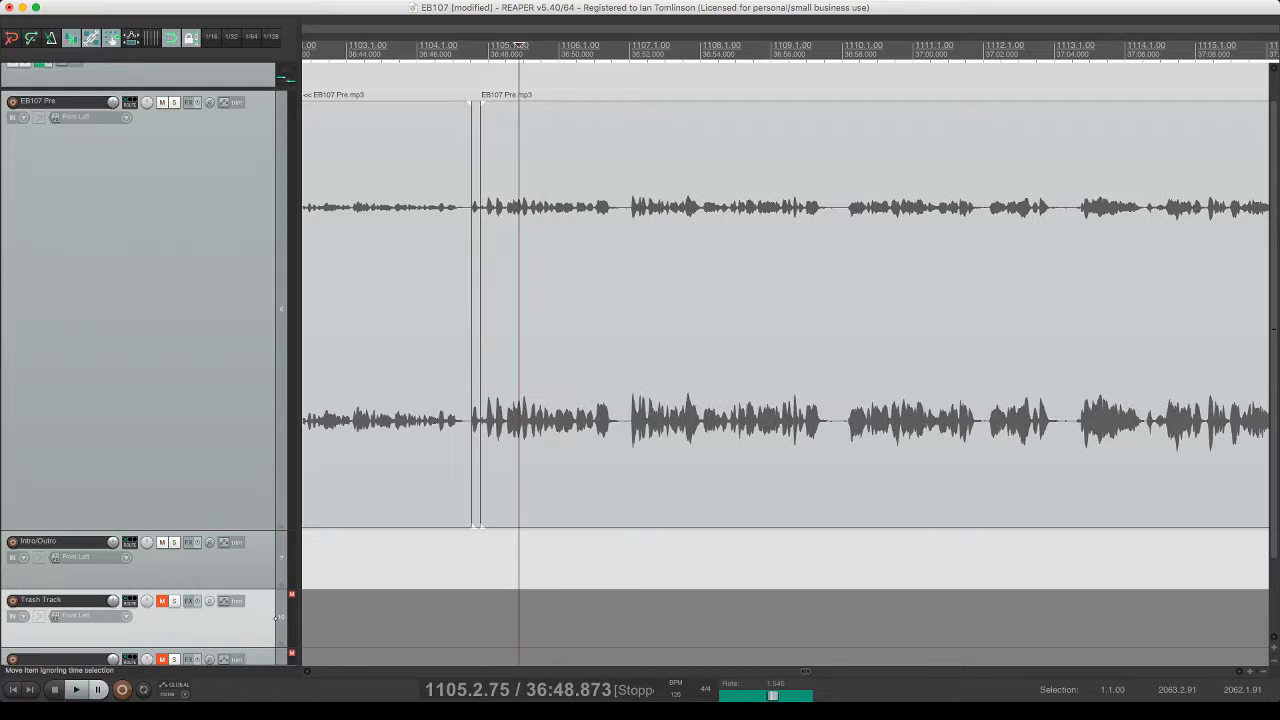
- Replay the edited passage before about 36:48 on the EB107 Pre track and save the project
left_click(409, 208)
key("space")
key("super+s")
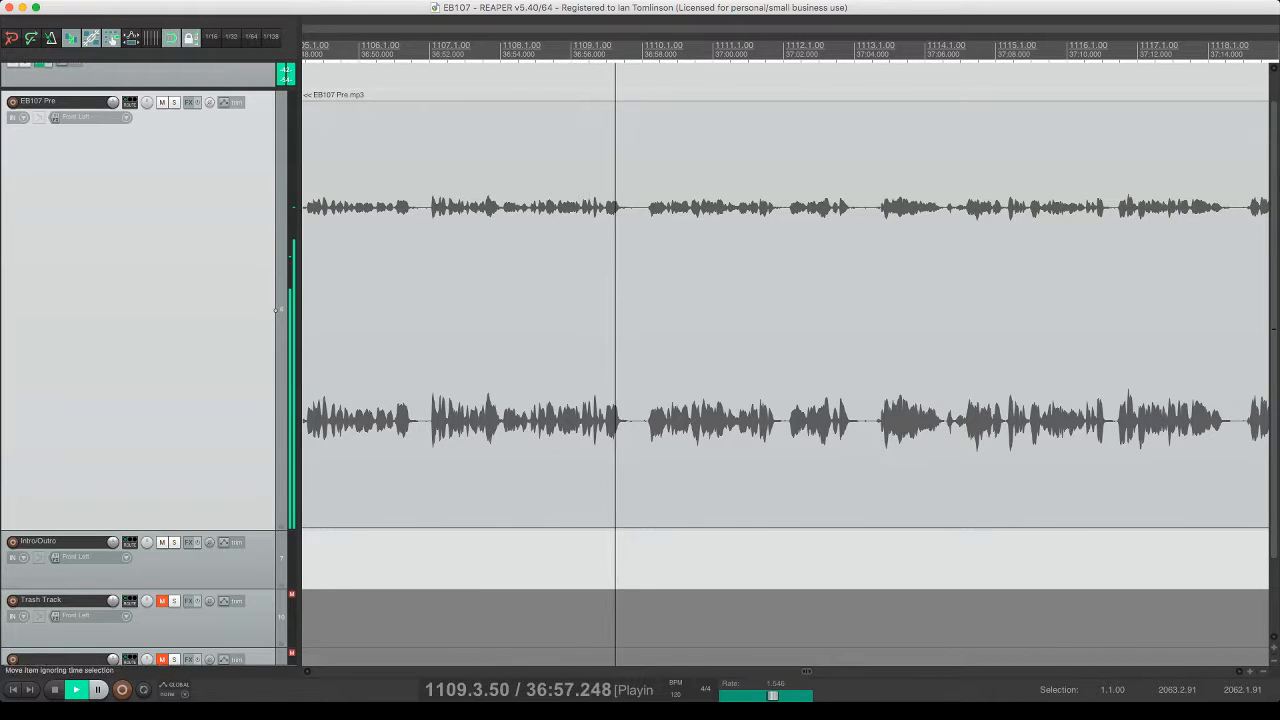
- Cut the section from about 36:58.1 to 36:58.7 out of the EB107 Pre track, replay the join and save the project
left_click(645, 197)
key("s")
left_click(667, 197)
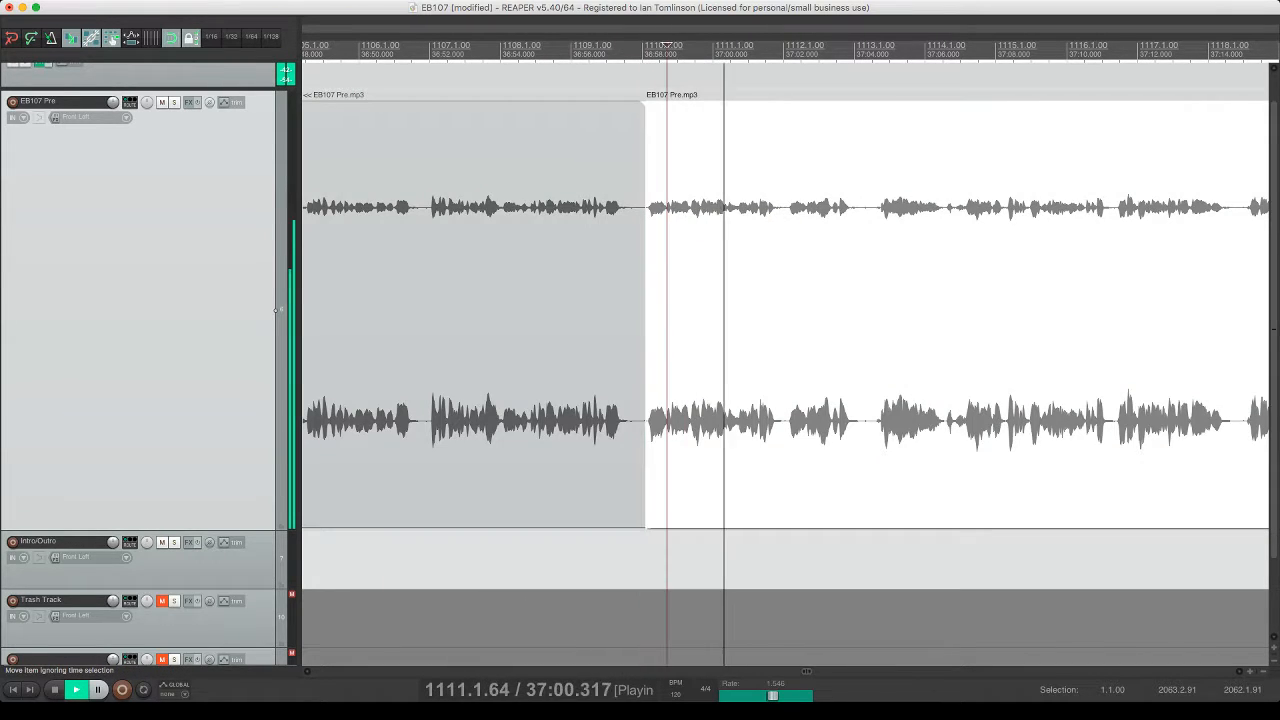
key("s")
left_click(657, 197)
key("Delete")
left_click(633, 197)
key("space")
key("space")
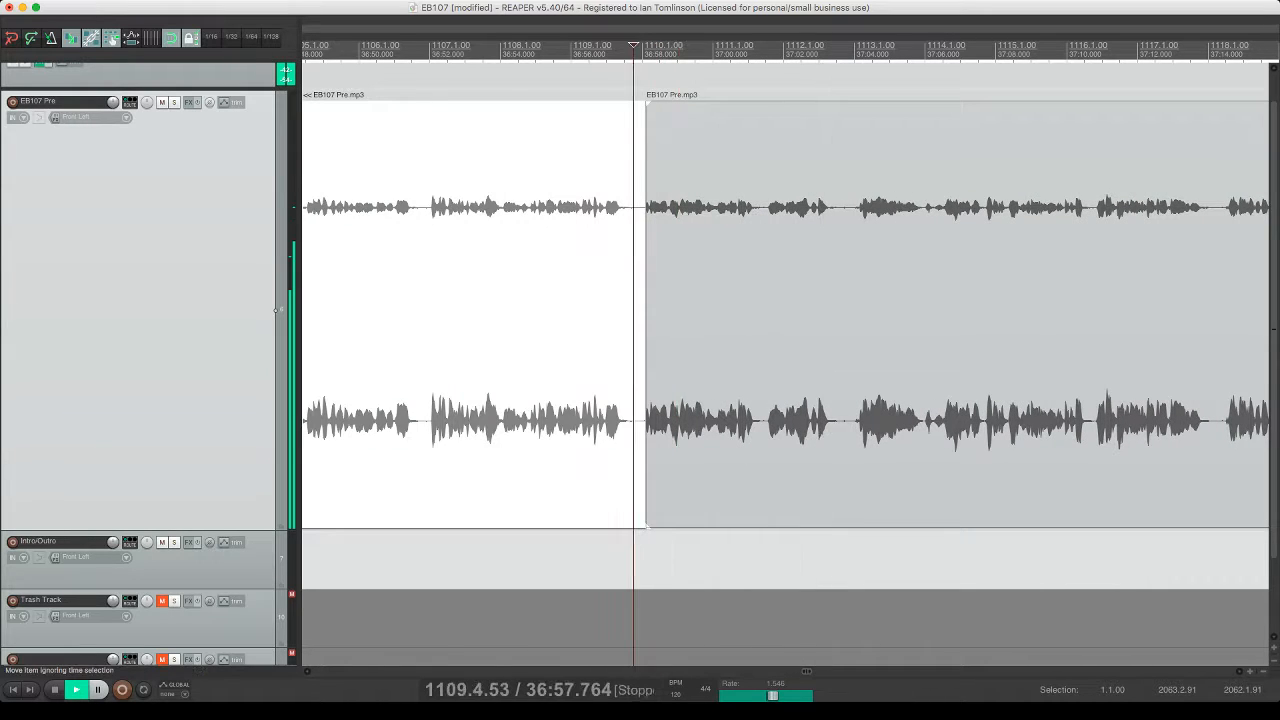
key("super+s")
- Split out and delete the section from about 37:01.4 to 37:02 on the EB107 Pre track
left_click(785, 300)
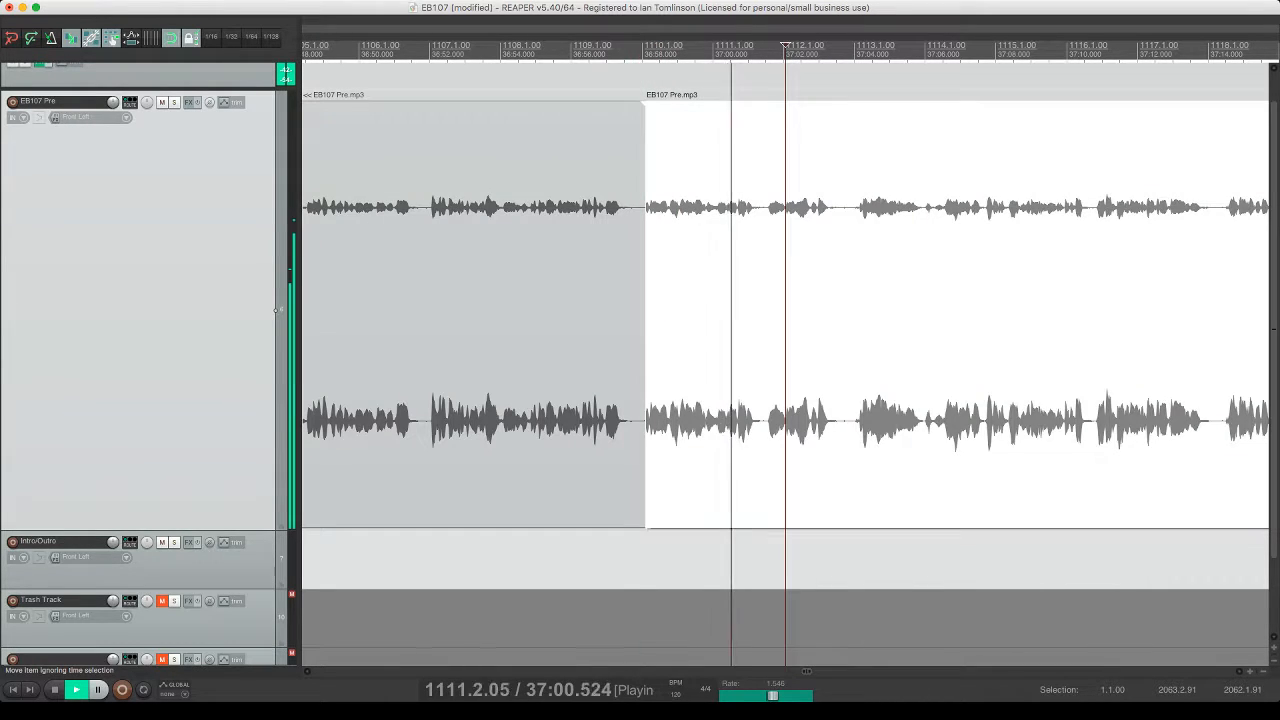
key("s")
left_click(763, 300)
key("s")
left_click(772, 300)
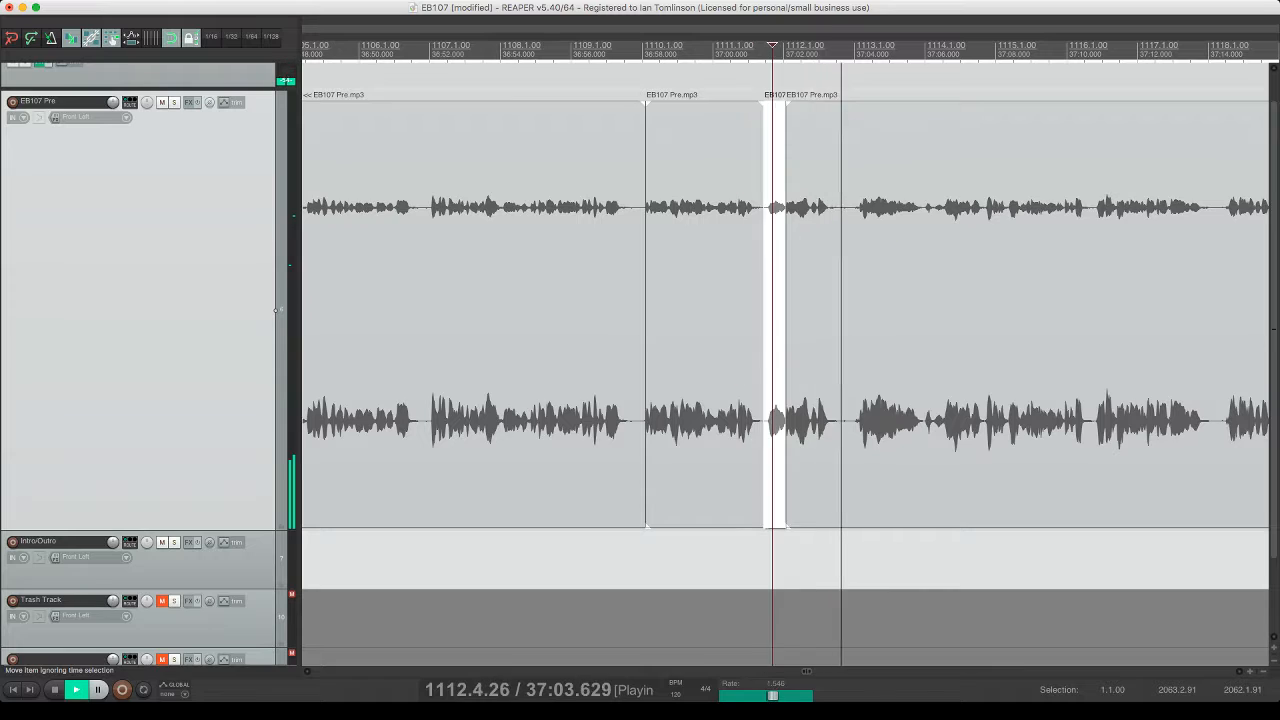
key("Delete")
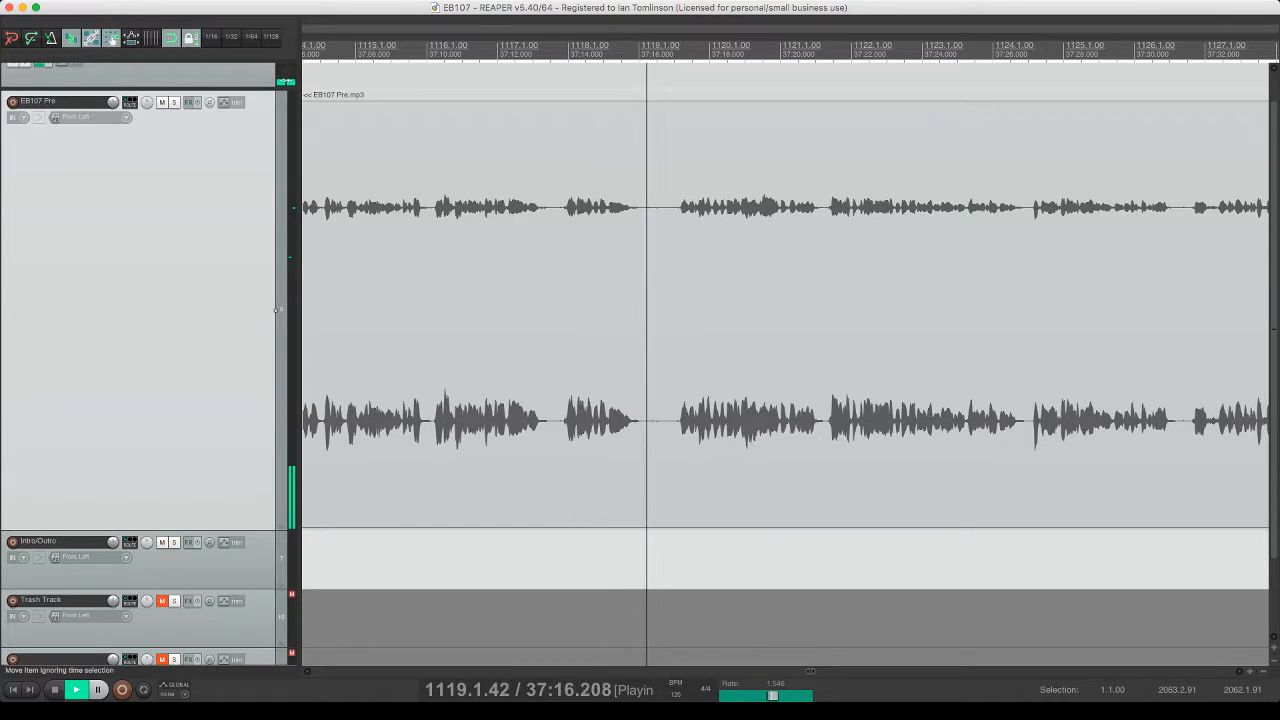
- Remove the pause from about 37:16 to 37:17.4 on the EB107 Pre track and replay the join
key("s")
left_click(689, 310)
key("space")
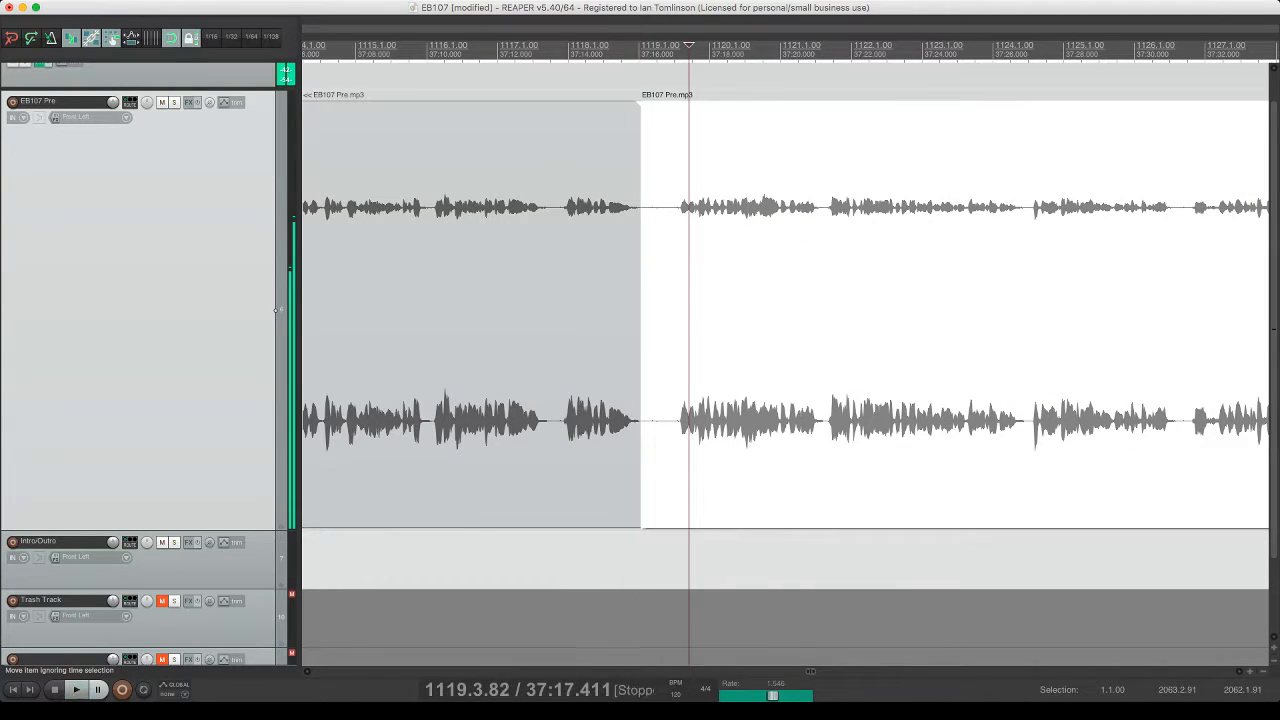
key("s")
left_click(665, 46)
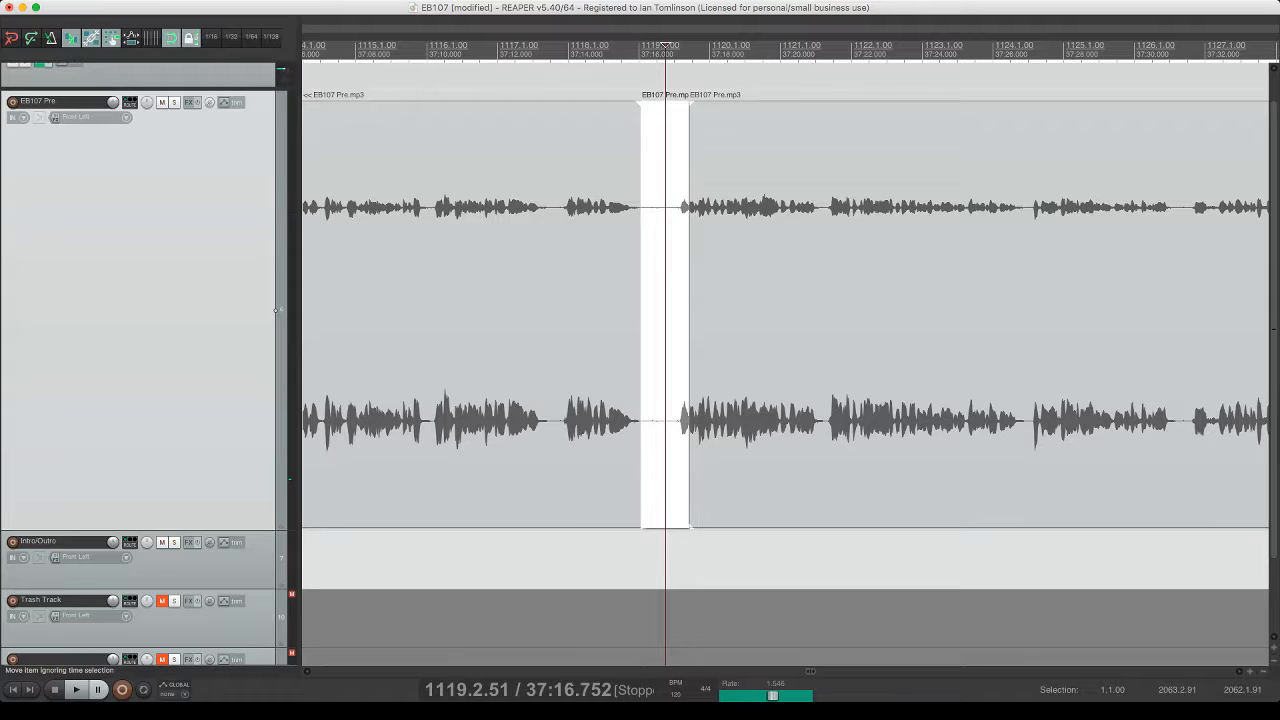
key("Delete")
left_click(590, 46)
key("space")
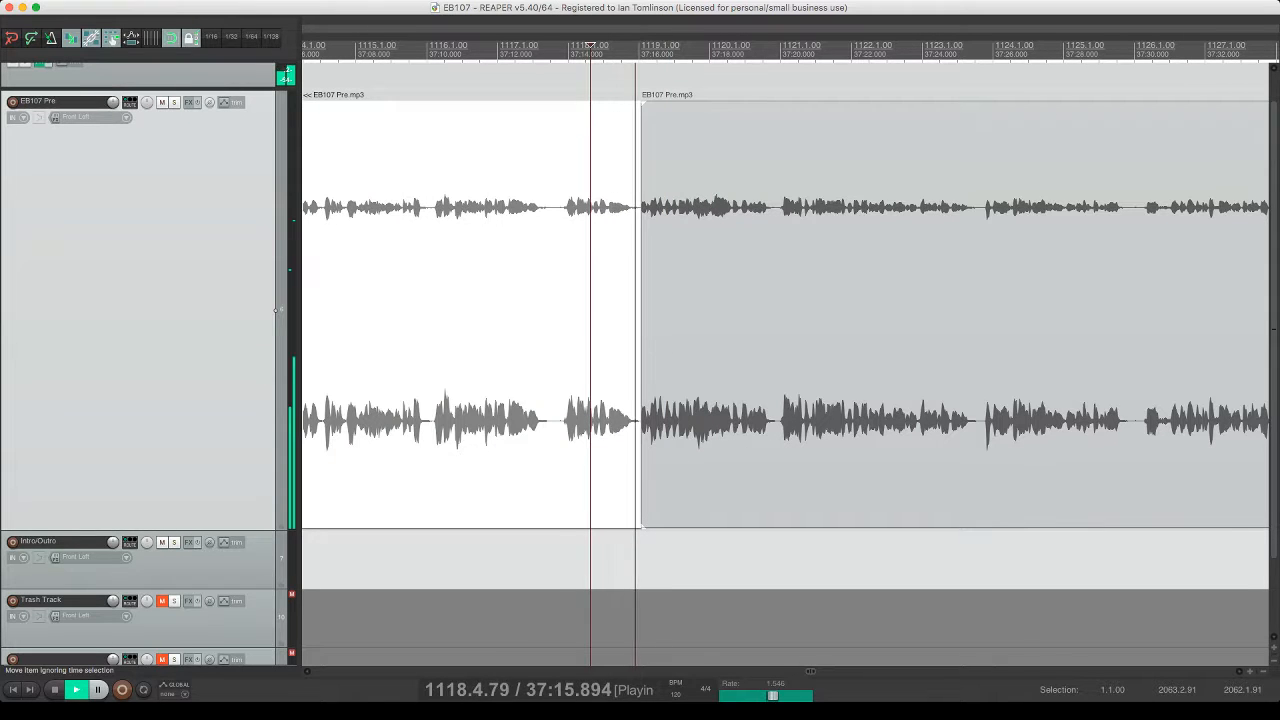
- Cut the section from about 37:29.8 to 37:31.3 out of the EB107 Pre track, replay the join and save
scroll(785, 365, "right", 3)
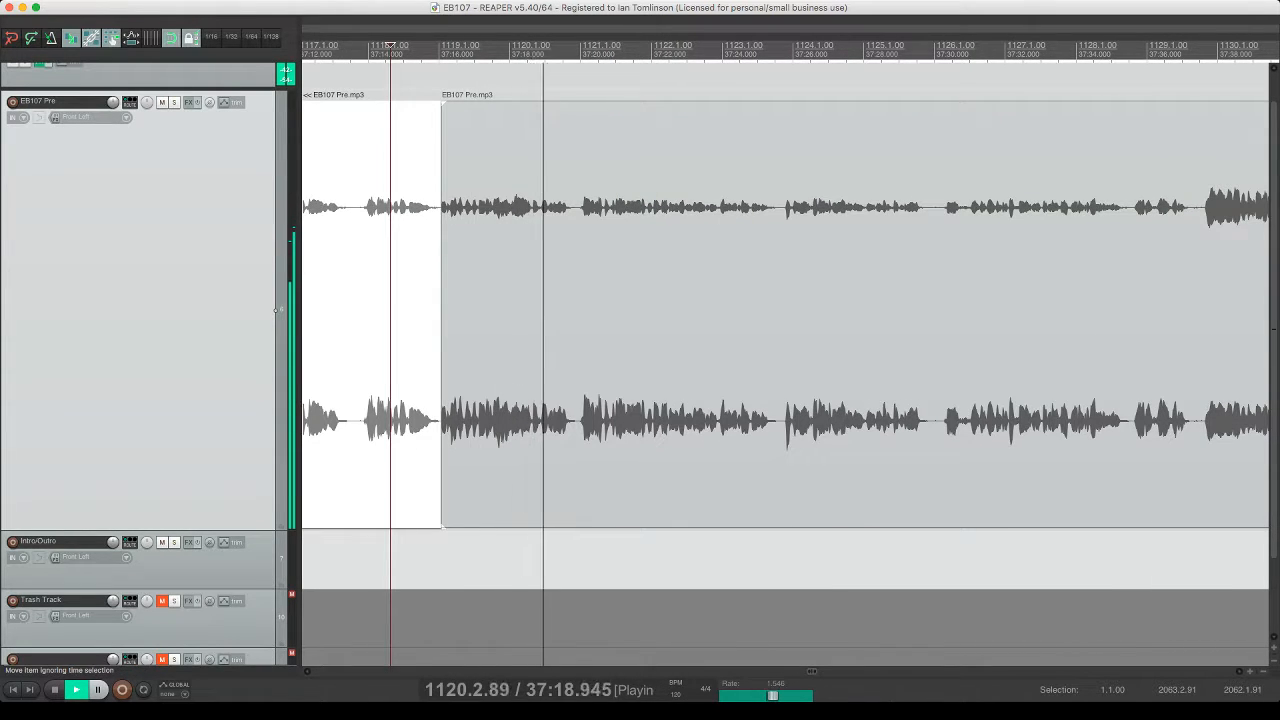
scroll(785, 365, "right", 2)
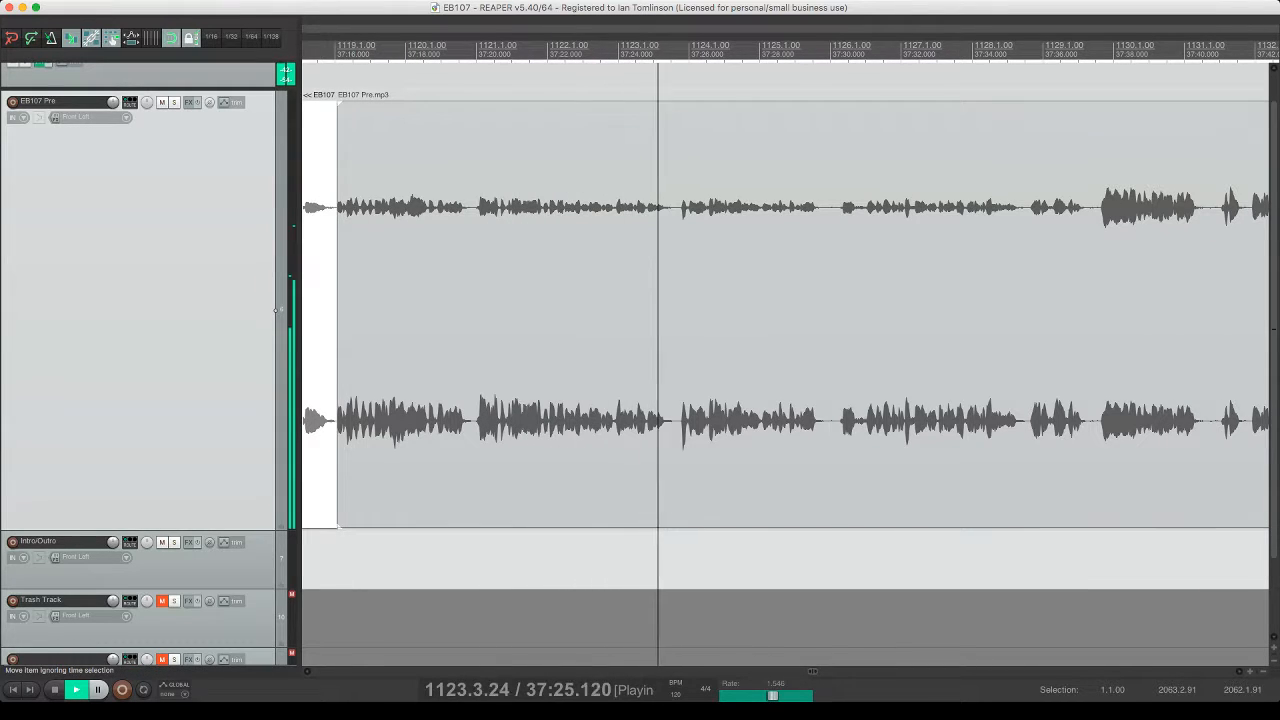
scroll(276, 310, "right", 2)
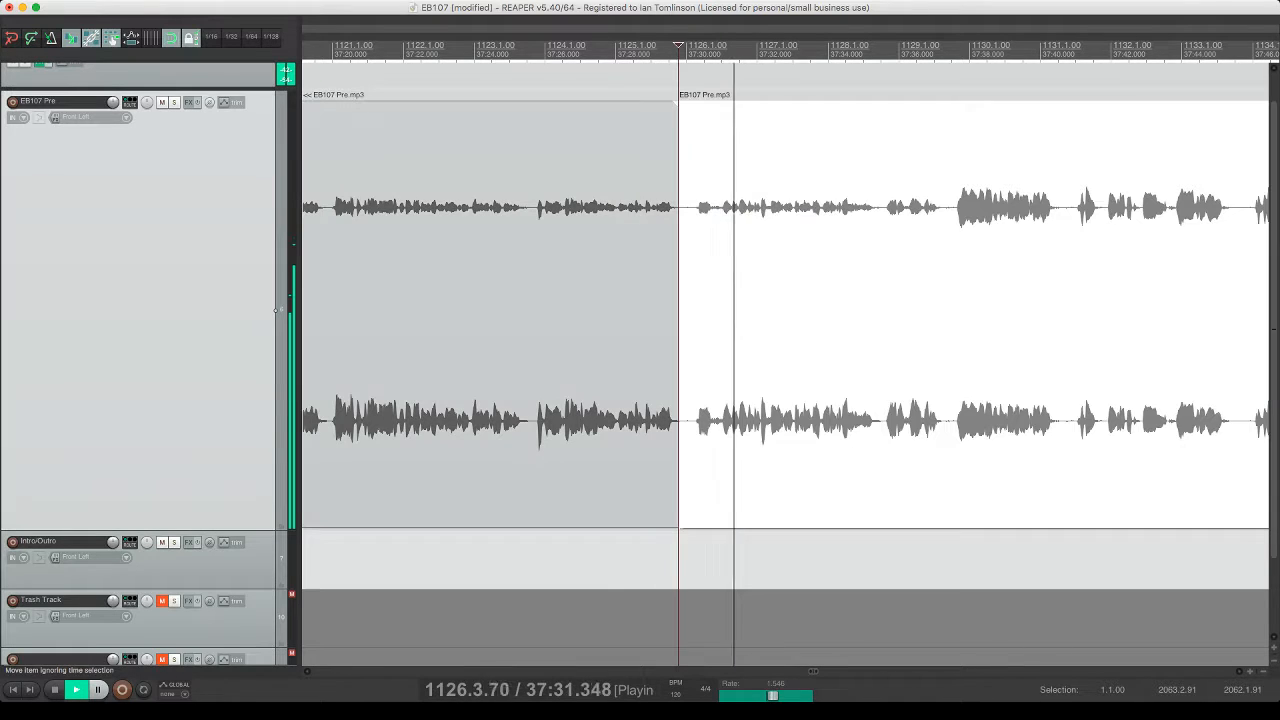
key("s")
left_click(734, 202)
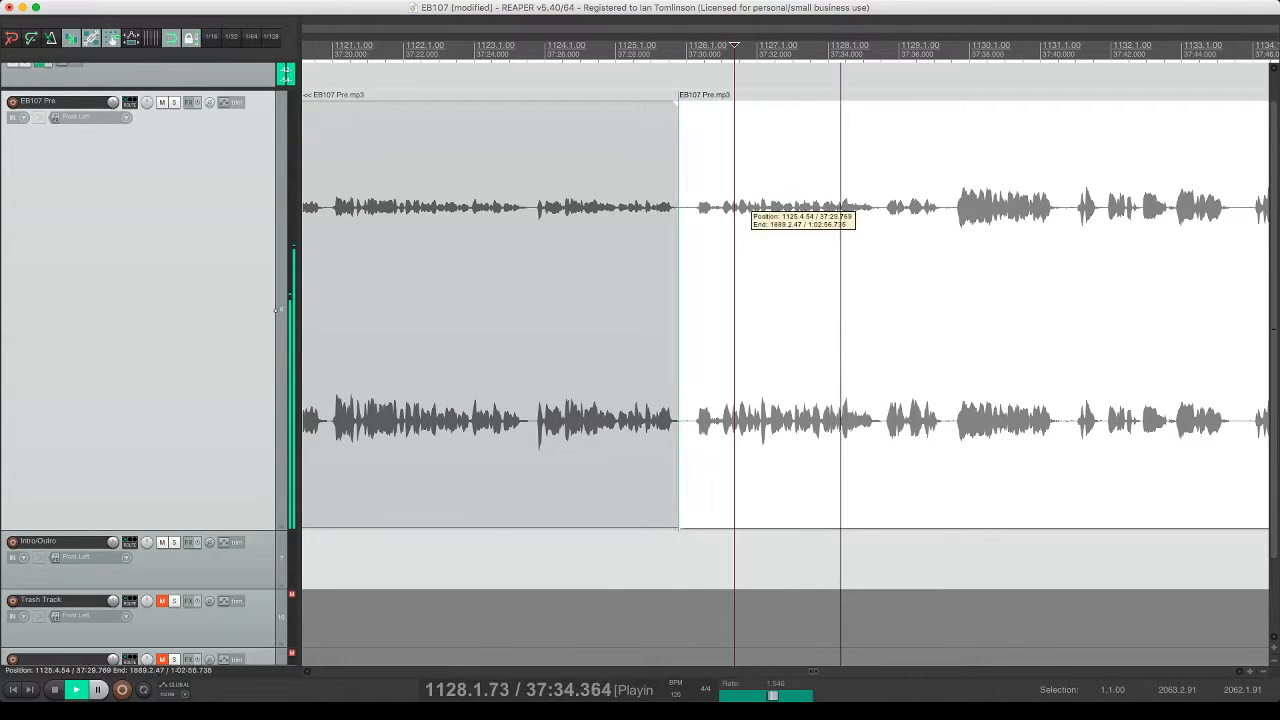
left_click(731, 202)
key("s")
left_click(712, 196)
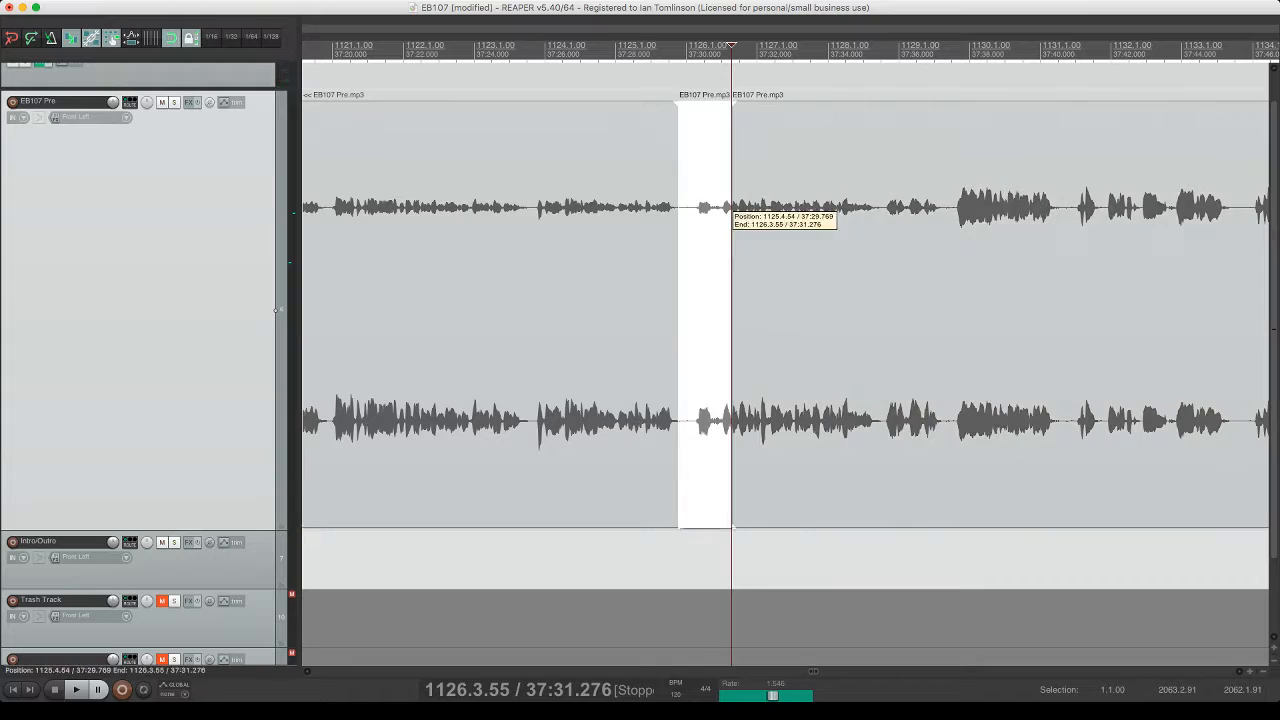
key("Delete")
left_click(642, 188)
key("space")
key("ctrl+s")
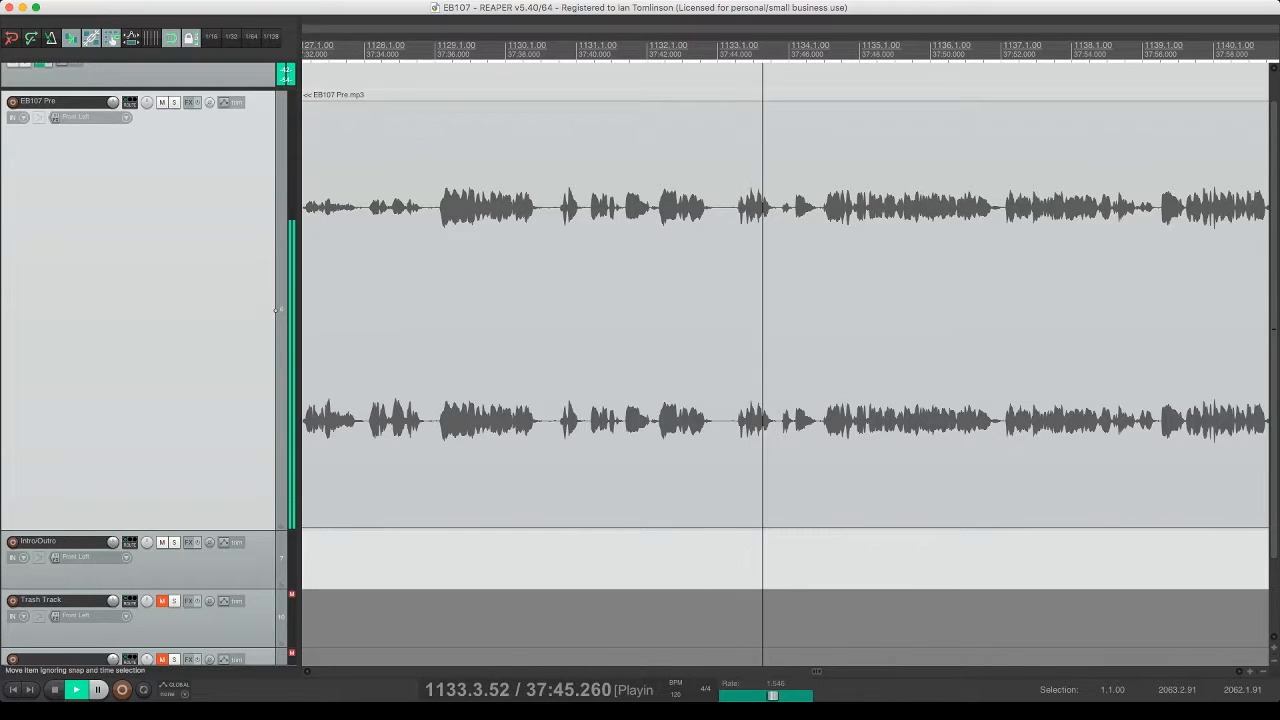
- Delete the section from about 37:46 to 37:46.8 on the EB107 Pre track and save the project
left_click(769, 202)
key("s")
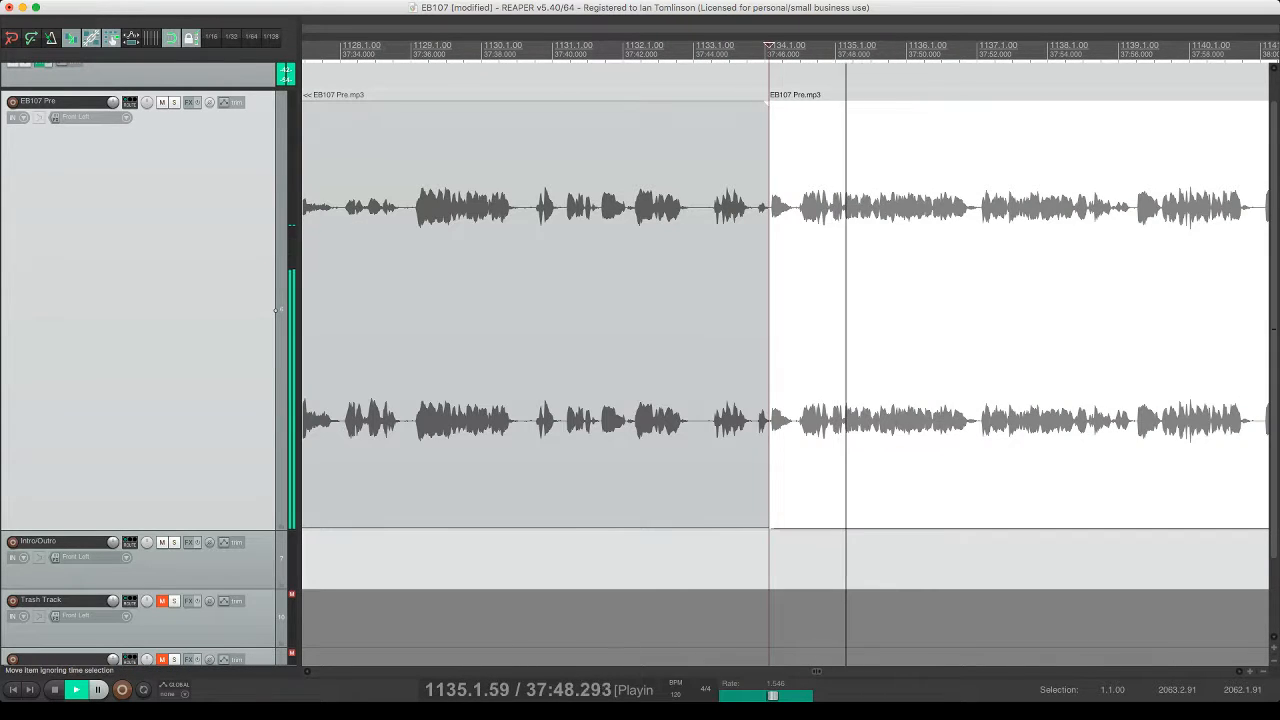
left_click(797, 212)
key("s")
left_click(789, 212)
key("Delete")
left_click(734, 212)
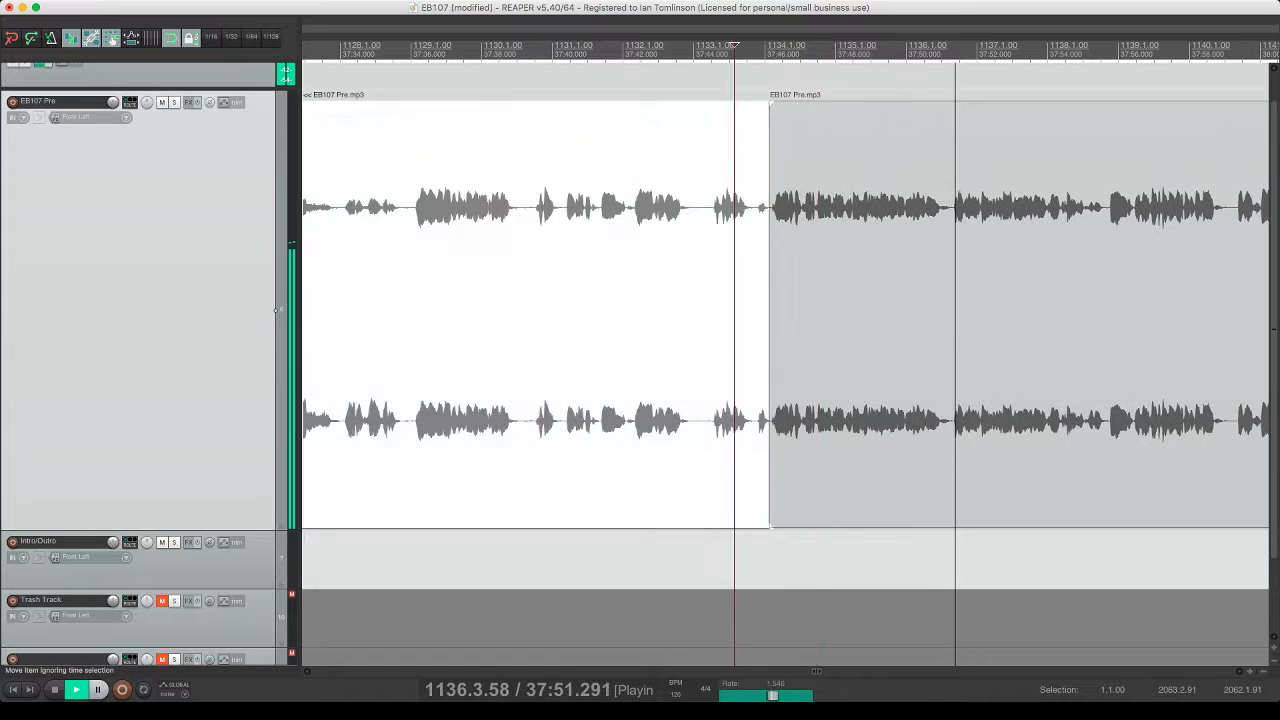
key("super+s")
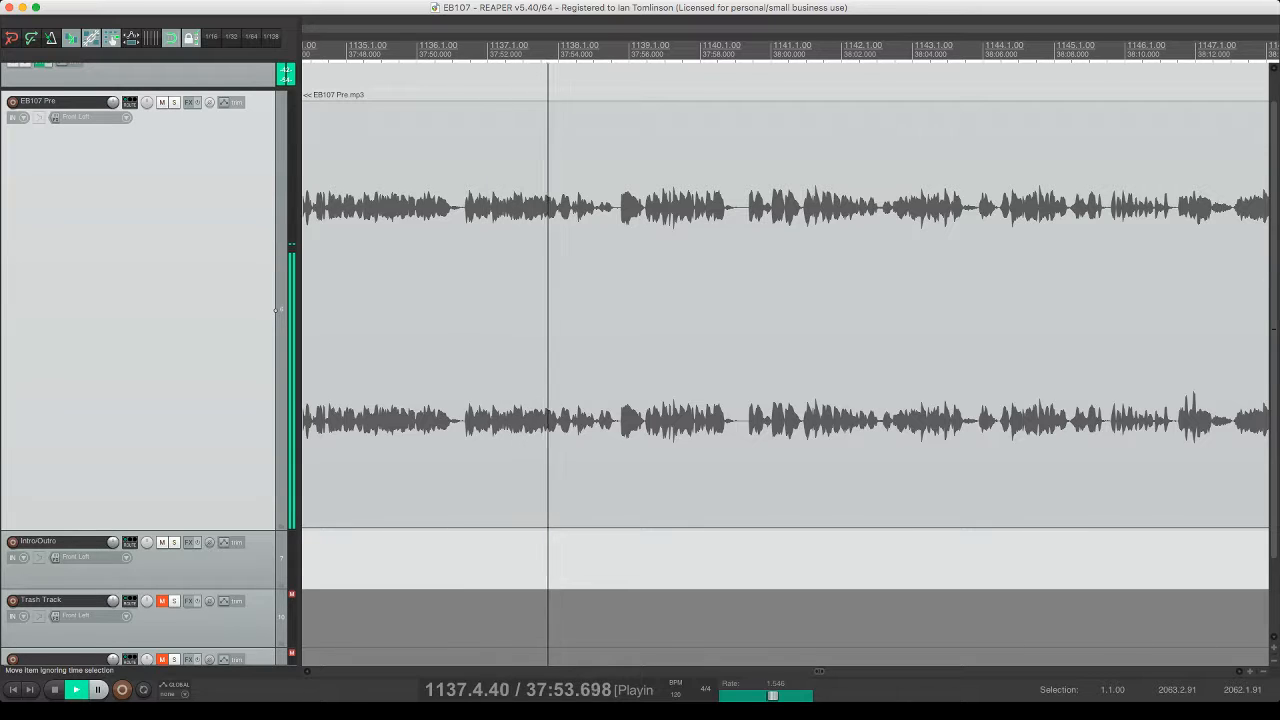
- Split the EB107 Pre recording at about 38:15.1 and 38:16.3 to isolate the trailing sound and pause
left_click(619, 212)
left_click(615, 212)
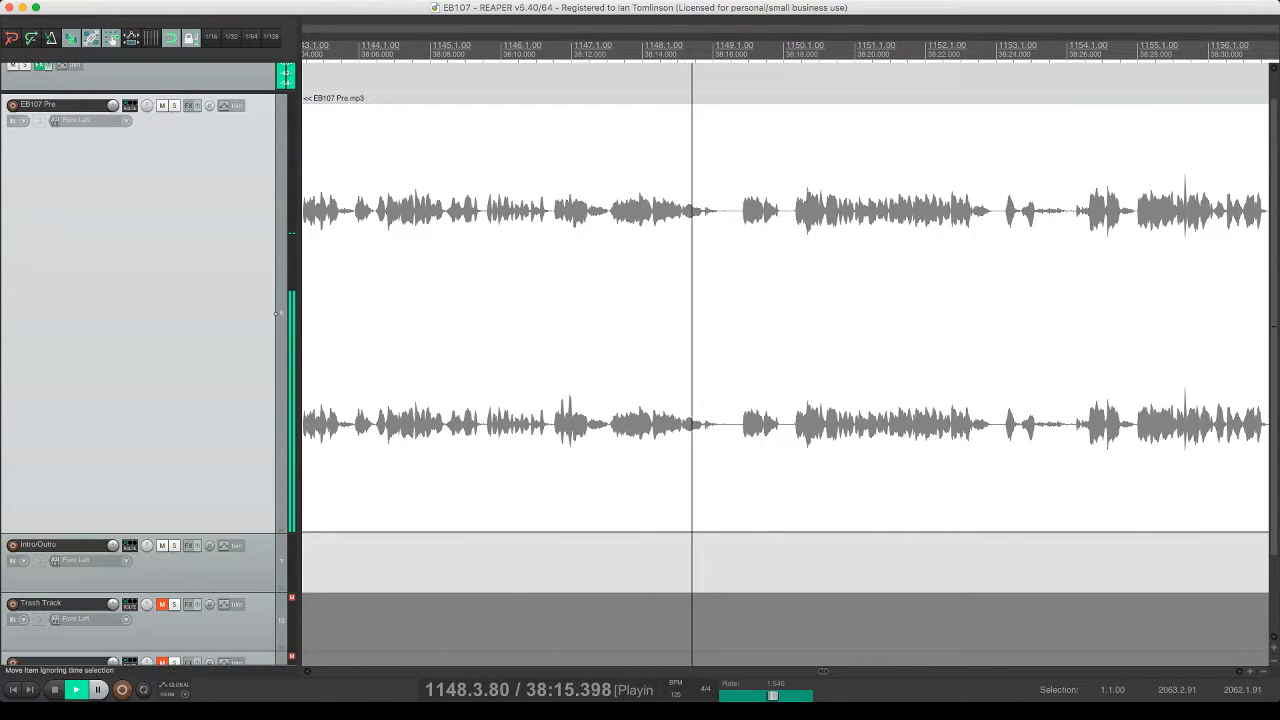
key("space")
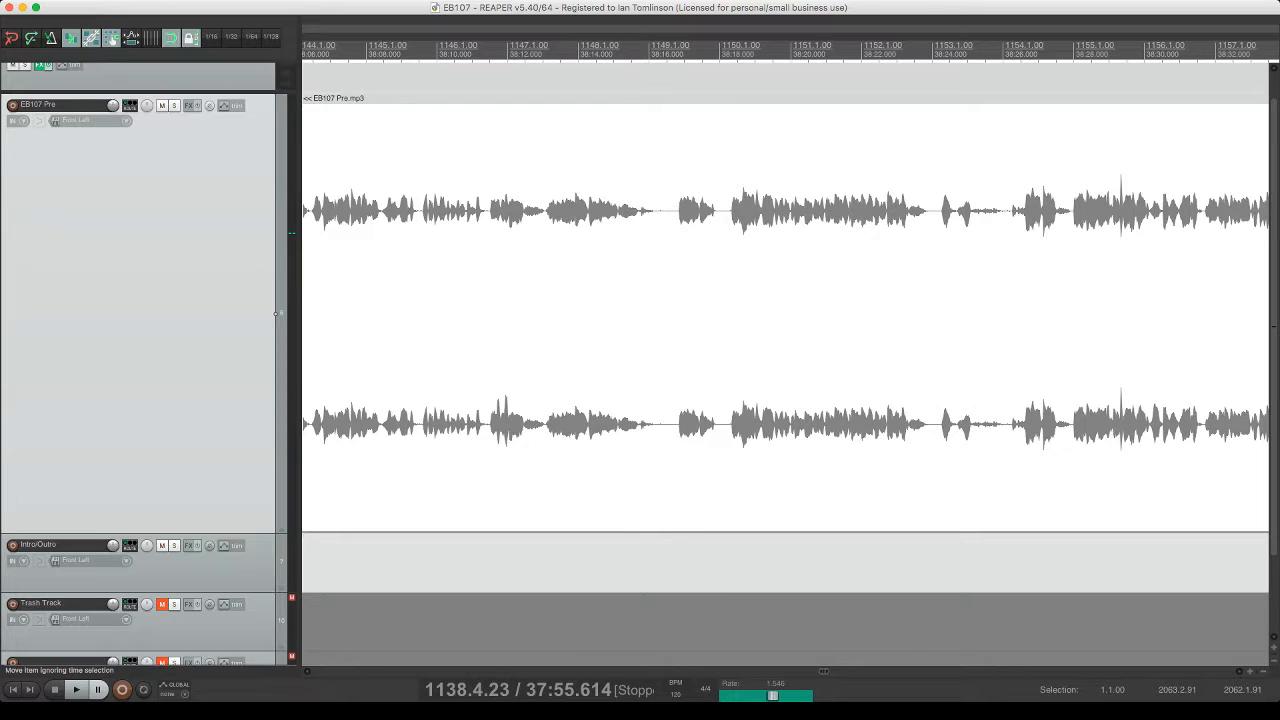
left_click(618, 205)
key("s")
left_click(660, 205)
key("s")
- Delete the isolated section from about 38:15.1 to 38:16.3, replay the join and save the project
left_click(649, 205)
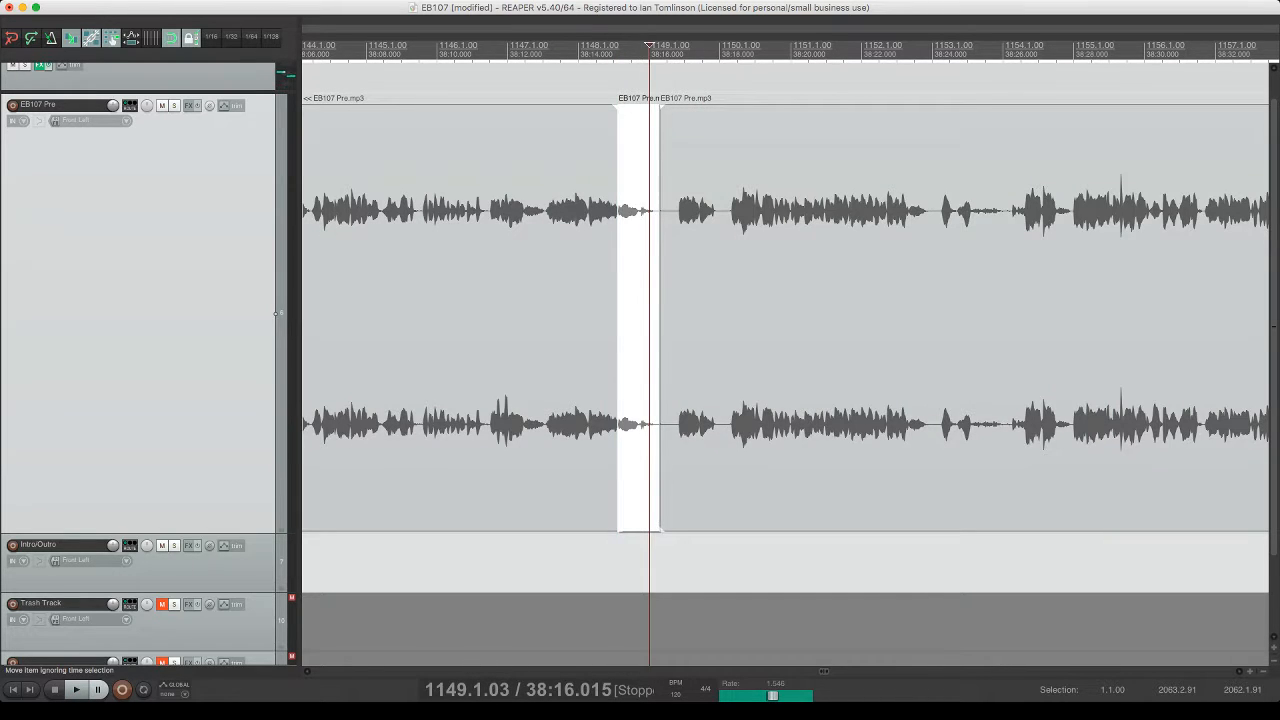
key("Delete")
key("space")
key("super+s")
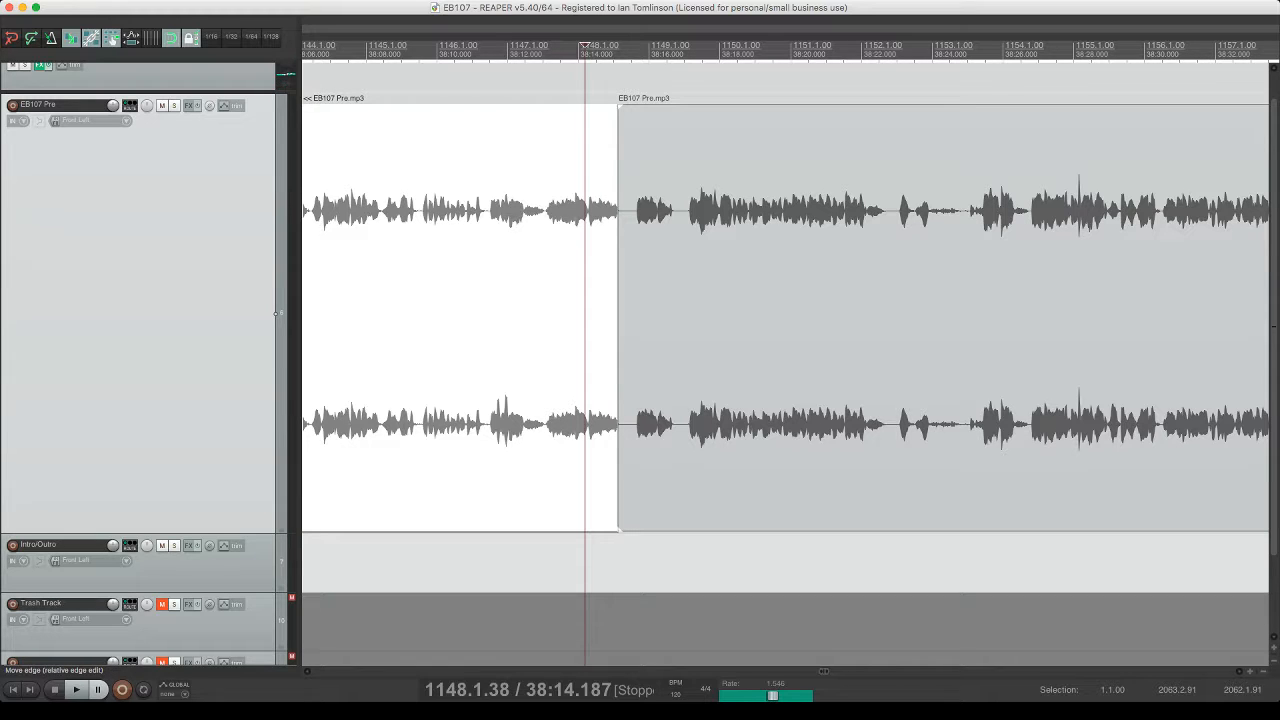
- Try extending the earlier clip's end slightly past 38:15.1 and adding a short fade-out, replaying the join after each change
left_click_drag(618, 212, 622, 212)
left_click(607, 212)
key("space")
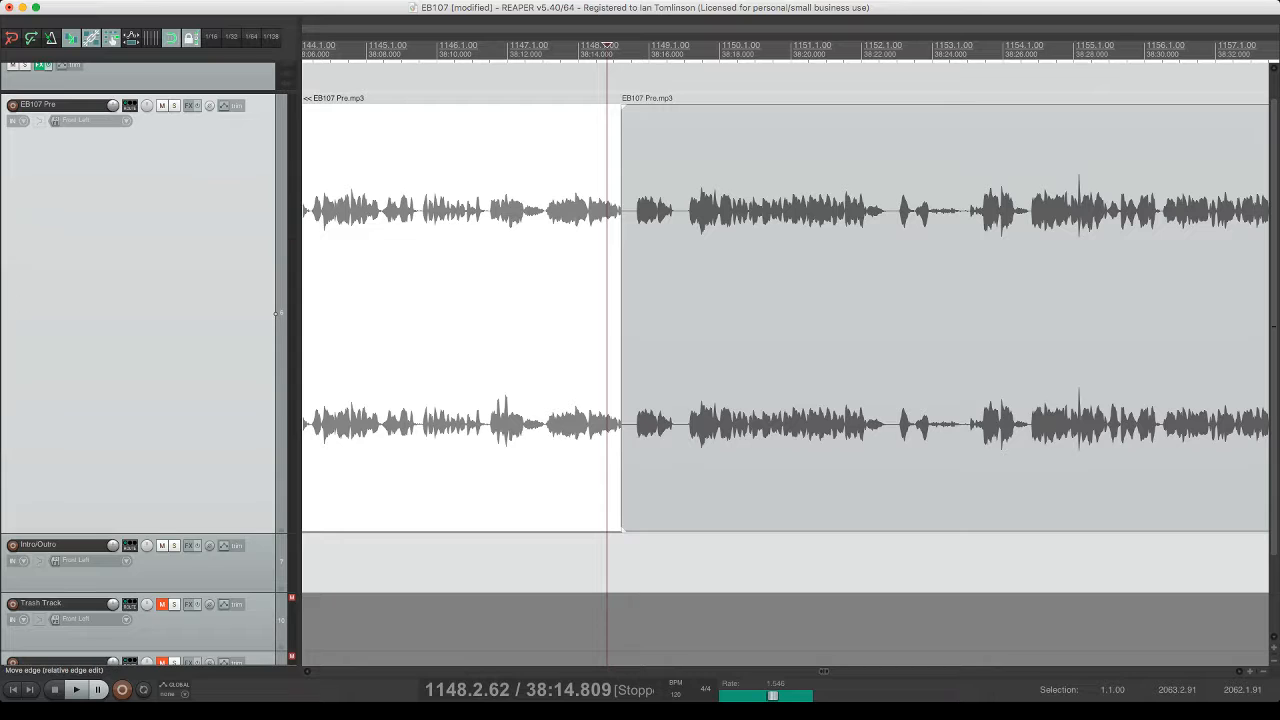
left_click_drag(621, 108, 606, 108)
left_click(563, 212)
key("space")
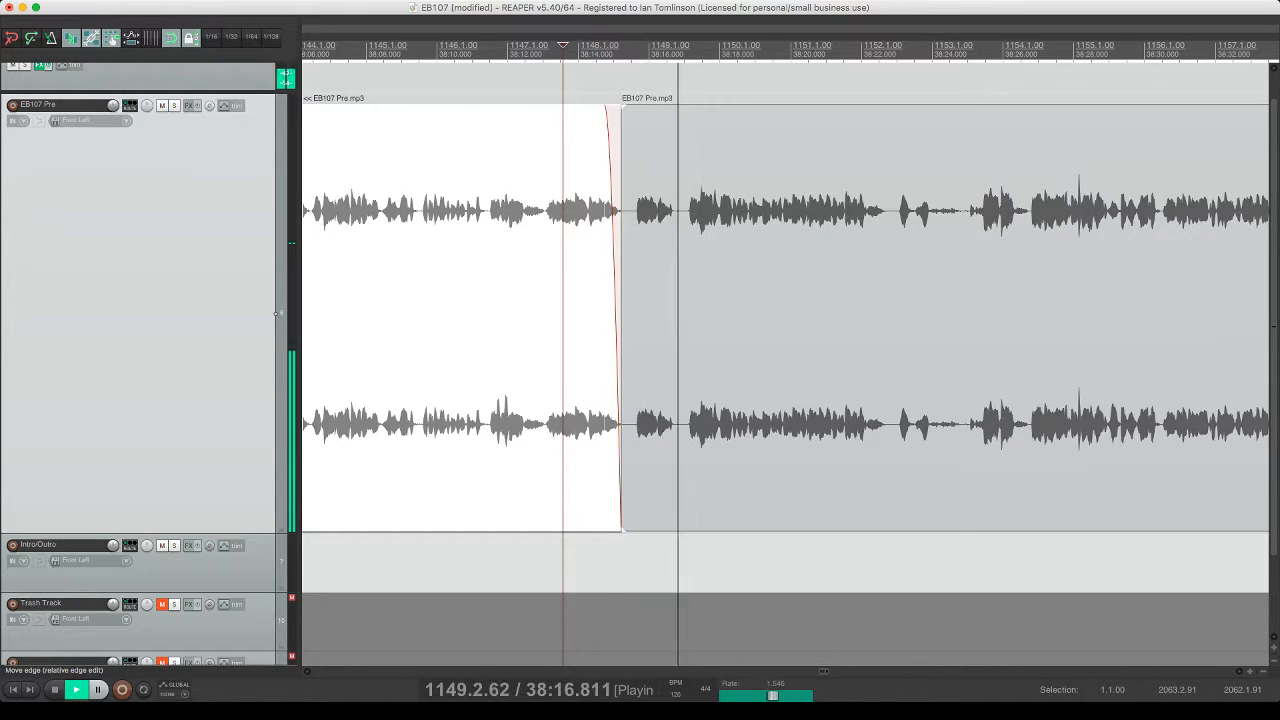
- Try overlapping the two clips near 38:15 with a crossfade of about 0.9 s and listen to the transition
key("space")
left_click_drag(621, 131, 626, 131)
left_click(577, 125)
key("space")
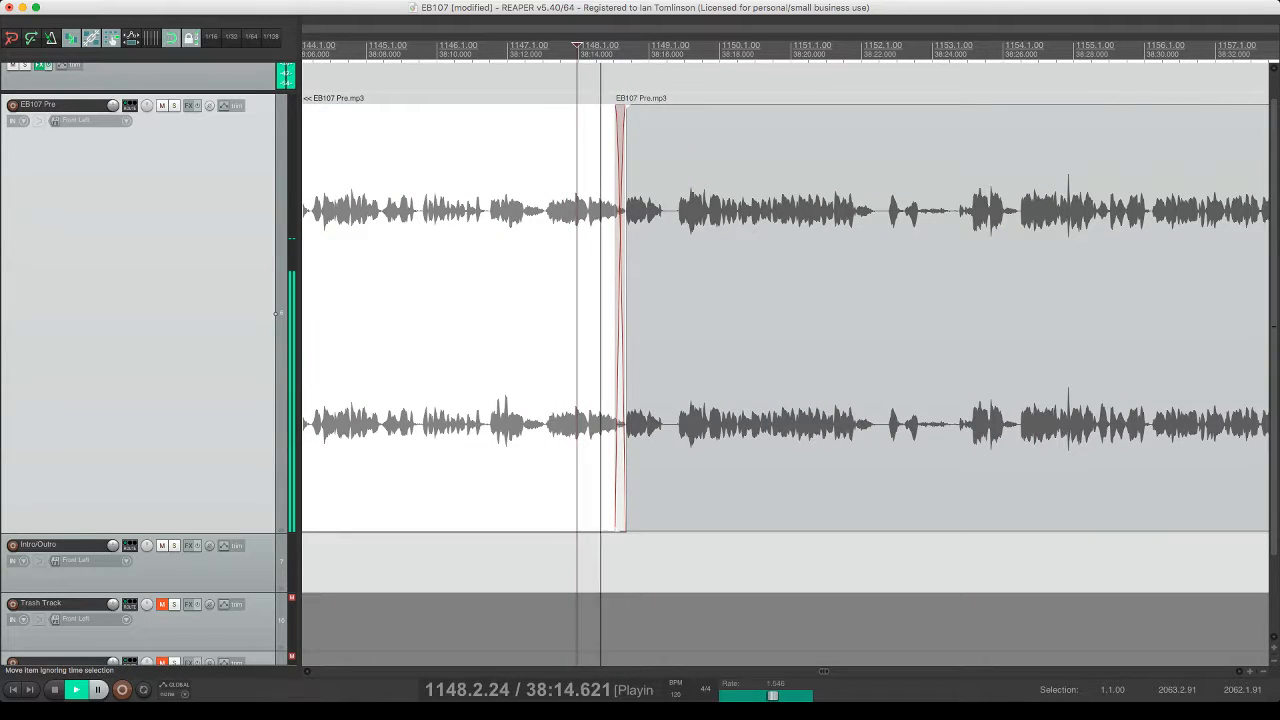
left_click_drag(645, 131, 594, 118)
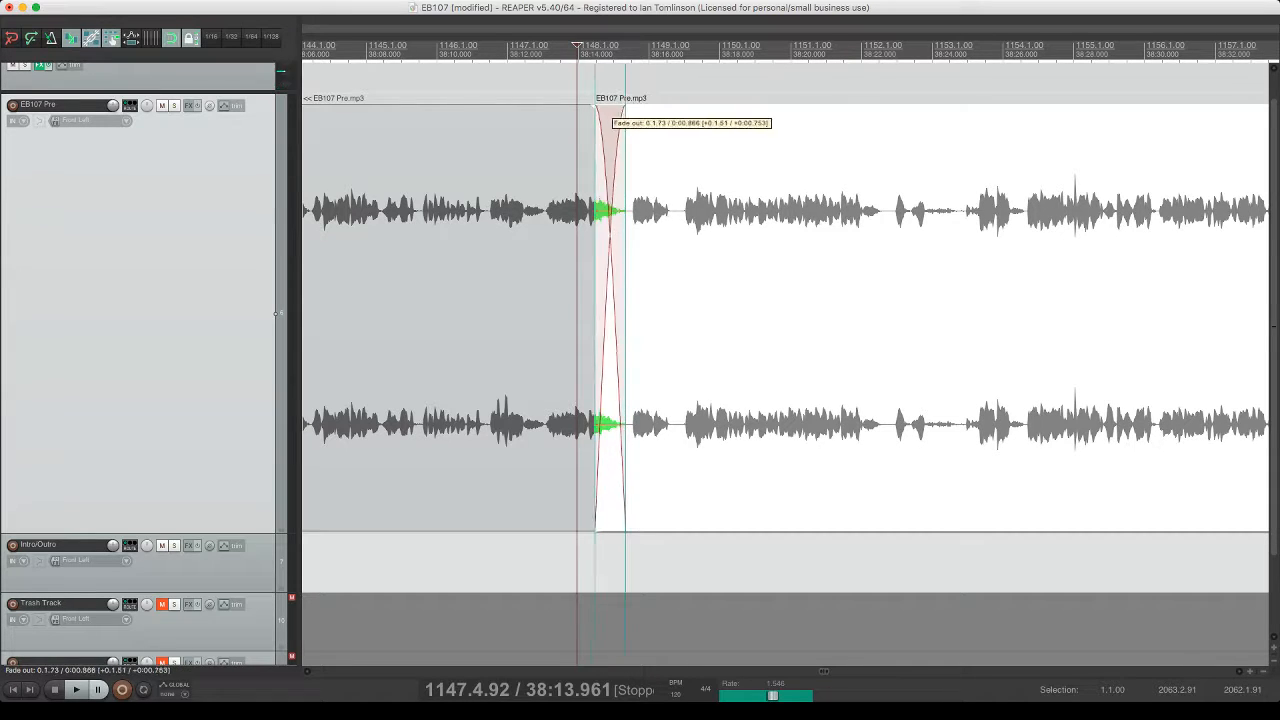
left_click(560, 130)
key("space")
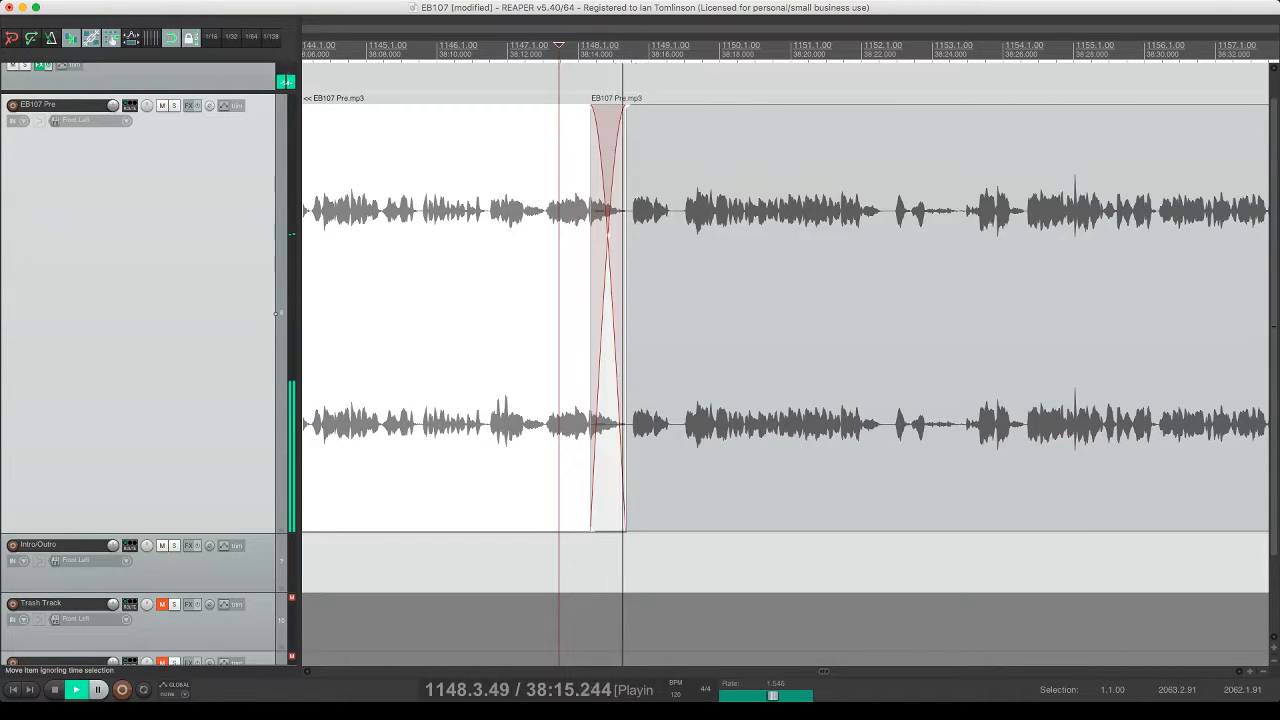
- Undo the crossfade, fade-out, edge adjustments and deletion near 38:15 on the EB107 Pre track
key("super+z")
key("super+z")
key("super+z")
key("super+z")
key("super+z")
key("super+z")
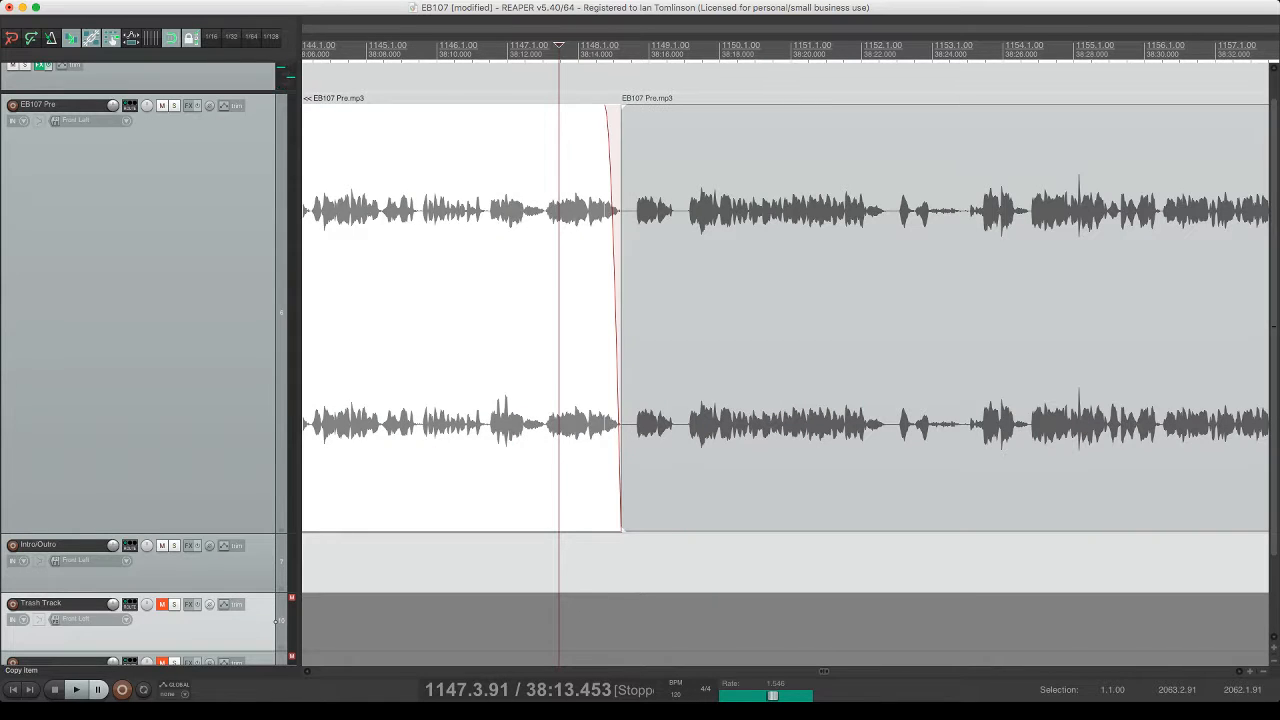
key("super+z")
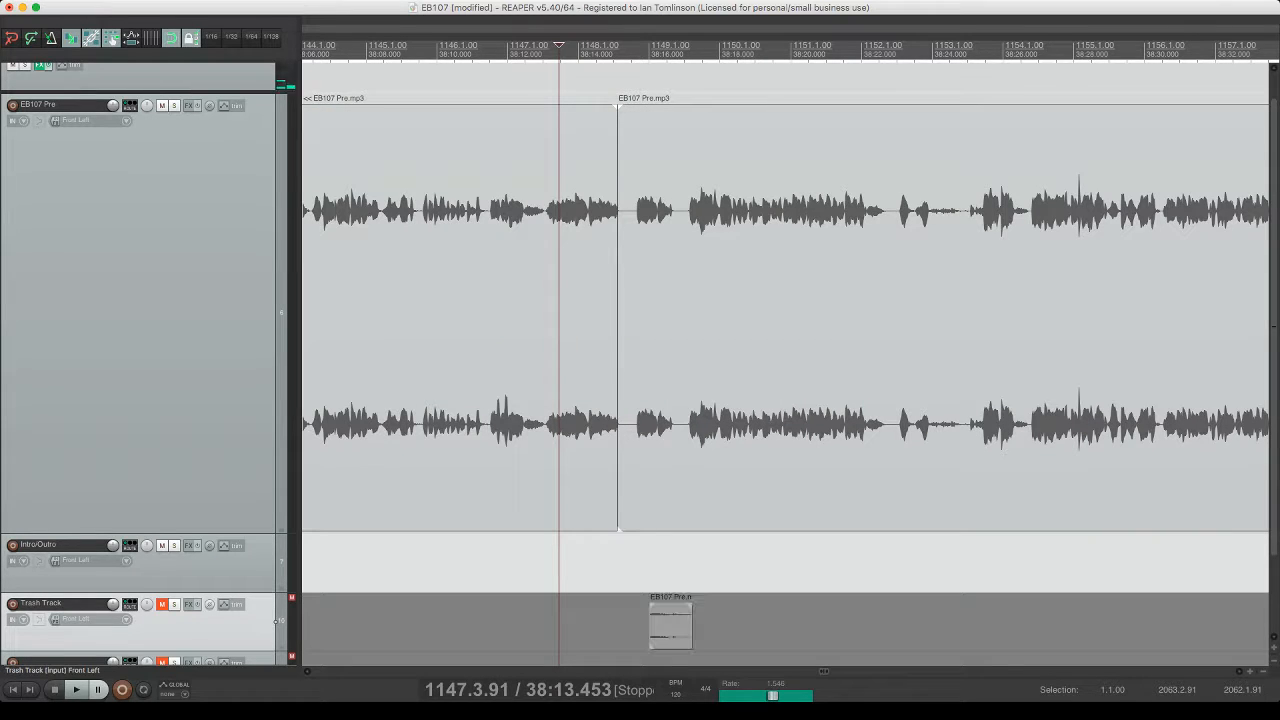
key("super+z")
key("super+z")
- Replay the passages from about 38:14.3 and 38:16.3 on the EB107 Pre track and save the project
left_click(590, 117)
key("space")
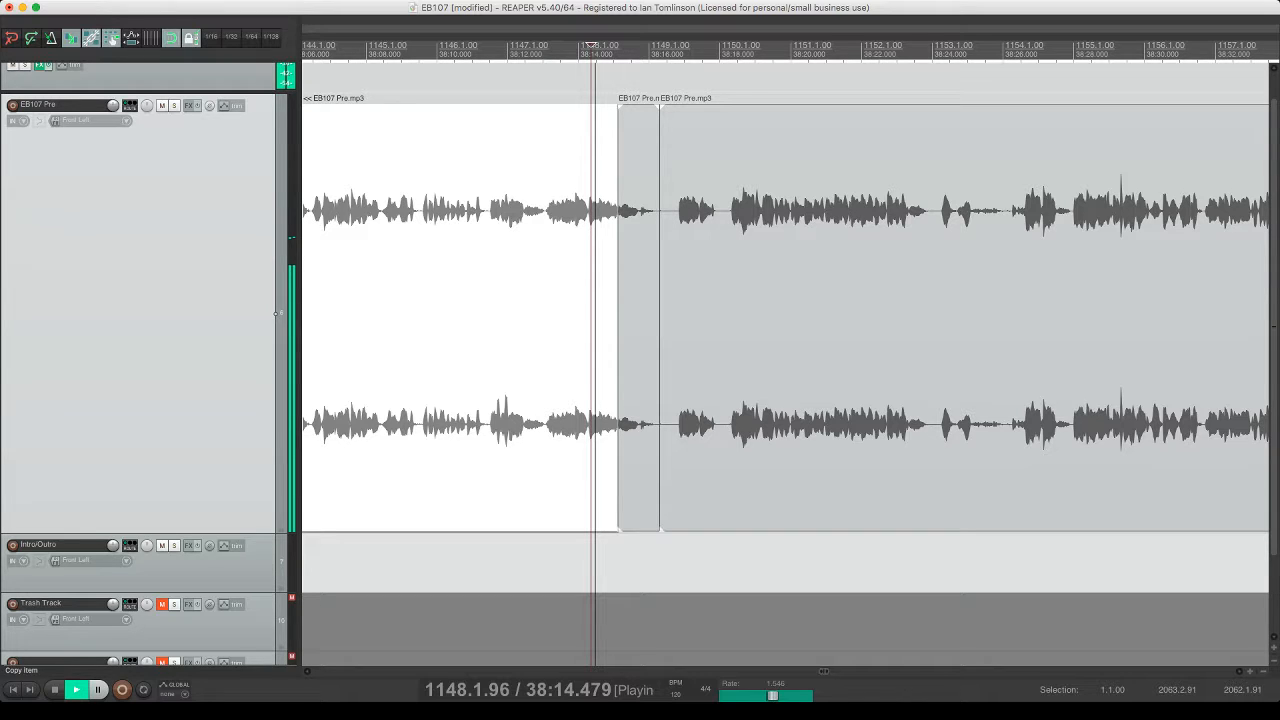
key("super+s")
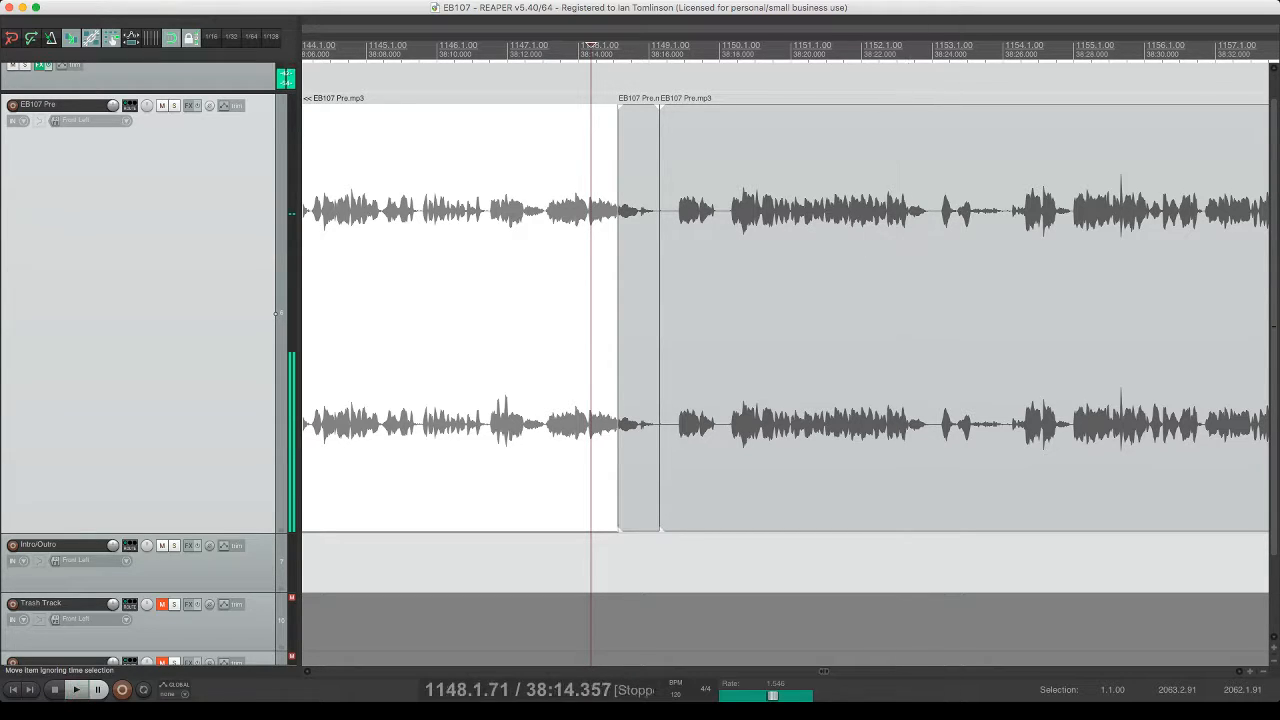
left_click(661, 318)
key("space")
key("space")
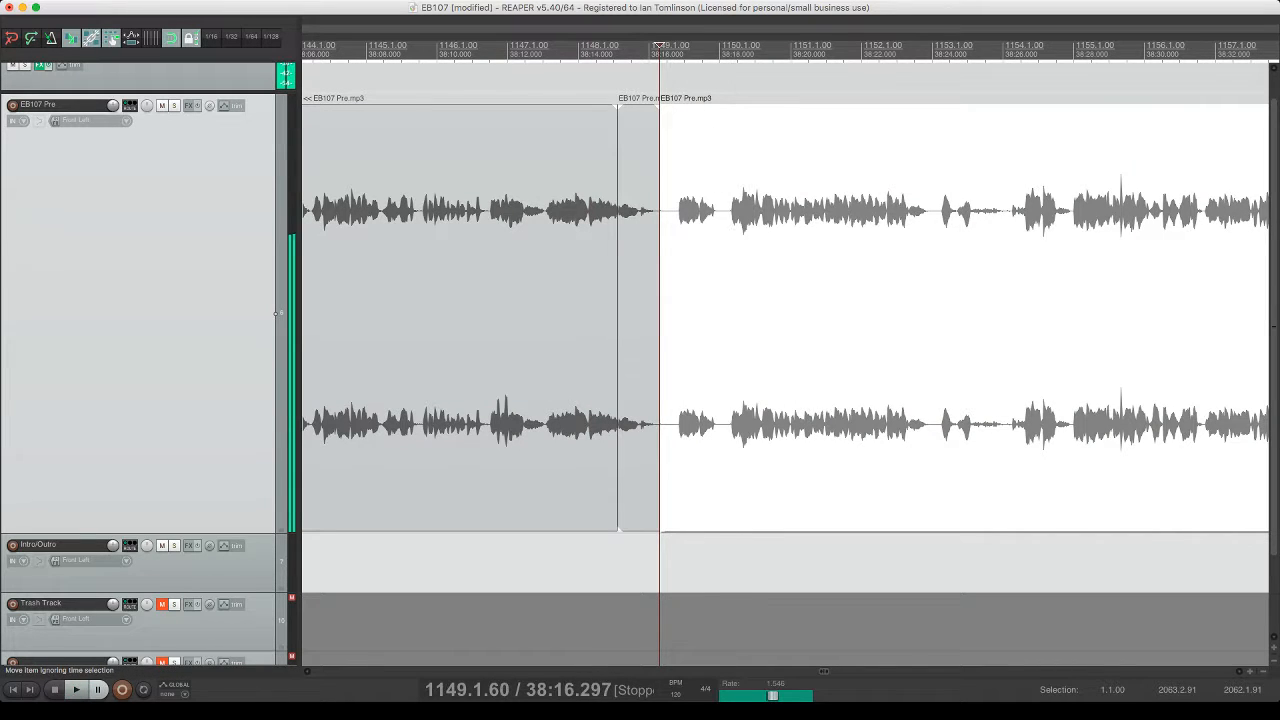
- Delete the section from about 38:16.3 to 38:17.9 on the EB107 Pre track, replay from before the join and save
left_click(717, 318)
key("s")
left_click(694, 318)
key("Delete")
left_click(608, 45)
key("space")
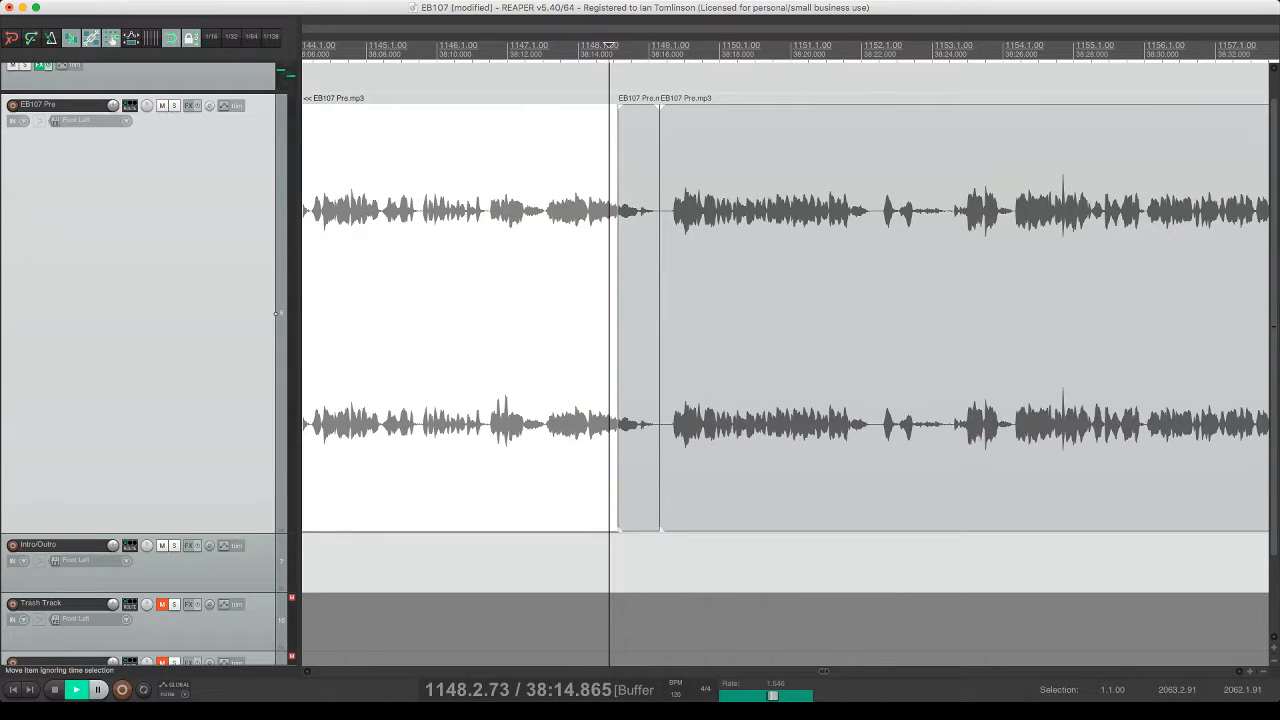
key("super+s")
- Split the short clip at about 38:15.7, delete its remainder up to 38:16.3 and replay from about 38:14.8
left_click(640, 210)
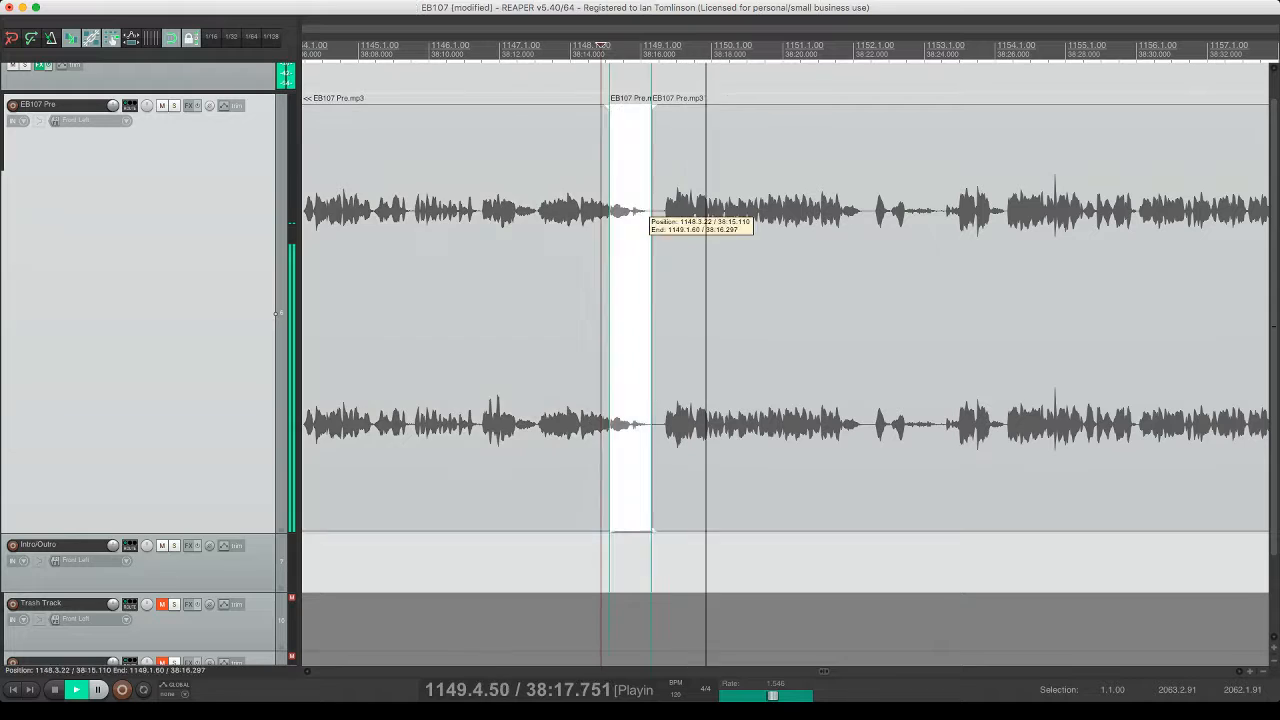
key("s")
key("Delete")
left_click(597, 46)
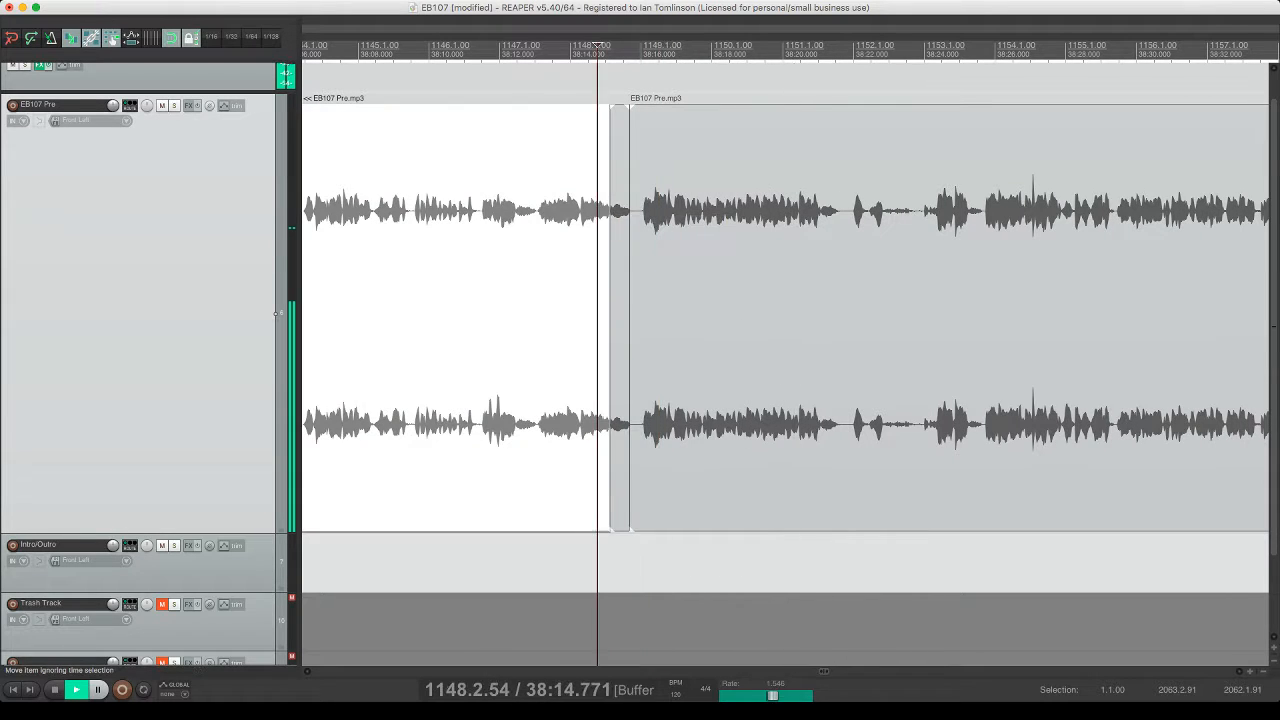
- Try nudging the clip that starts at about 38:15.7 on the EB107 Pre track and replay from about 38:20.4
left_click_drag(630, 200, 638, 201)
left_click_drag(642, 203, 634, 205)
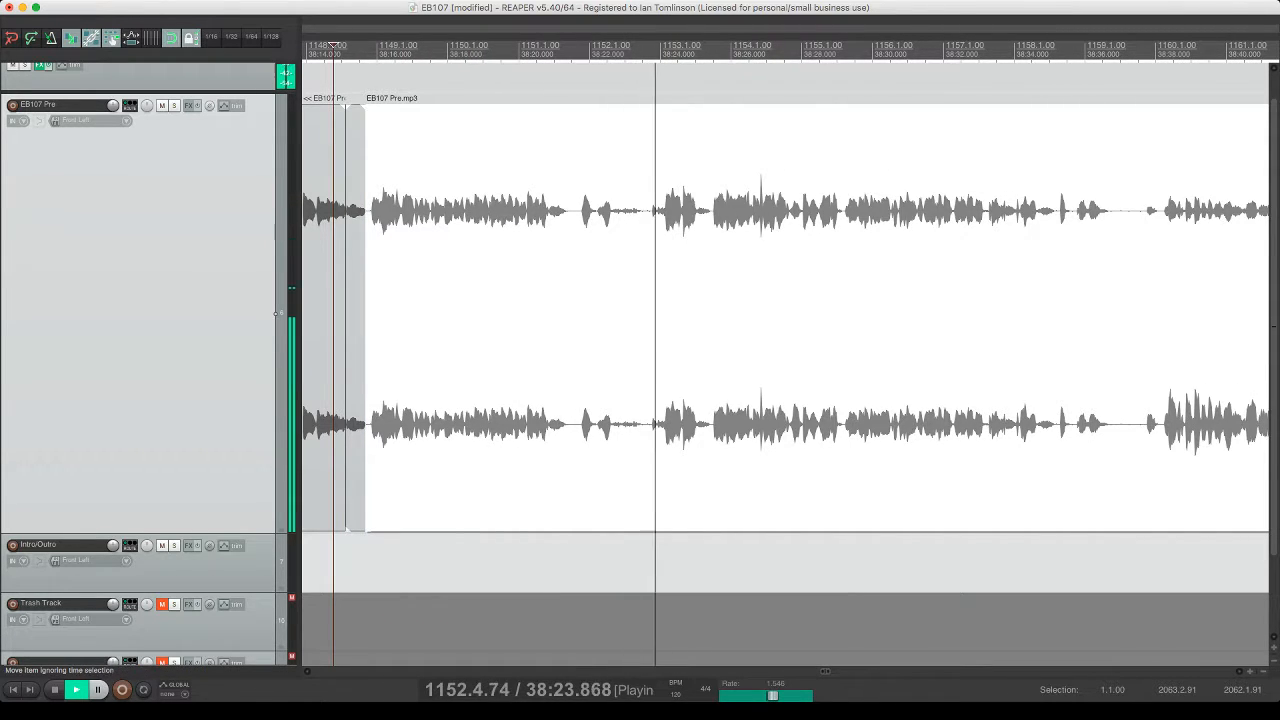
left_click(534, 46)
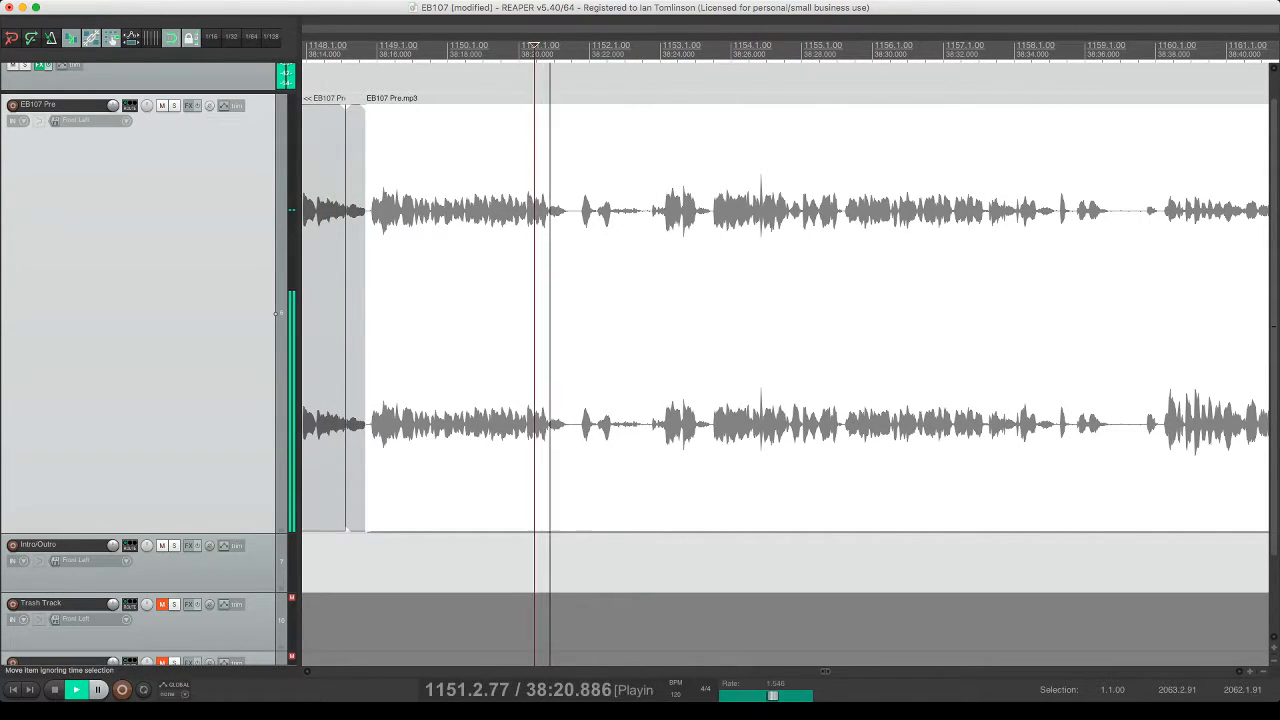
- Delete the section from about 38:21.5 to 38:24.0 on the EB107 Pre track and replay from about 38:20
key("space")
left_click(567, 46)
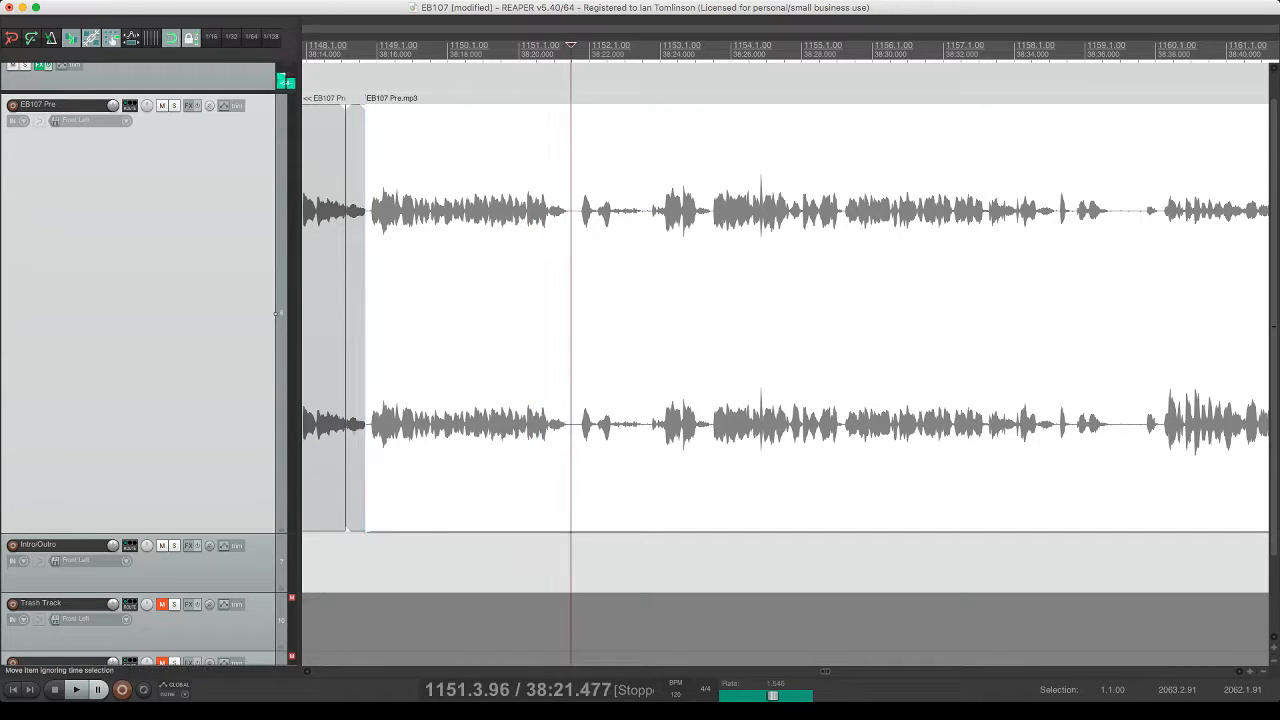
key("s")
key("space")
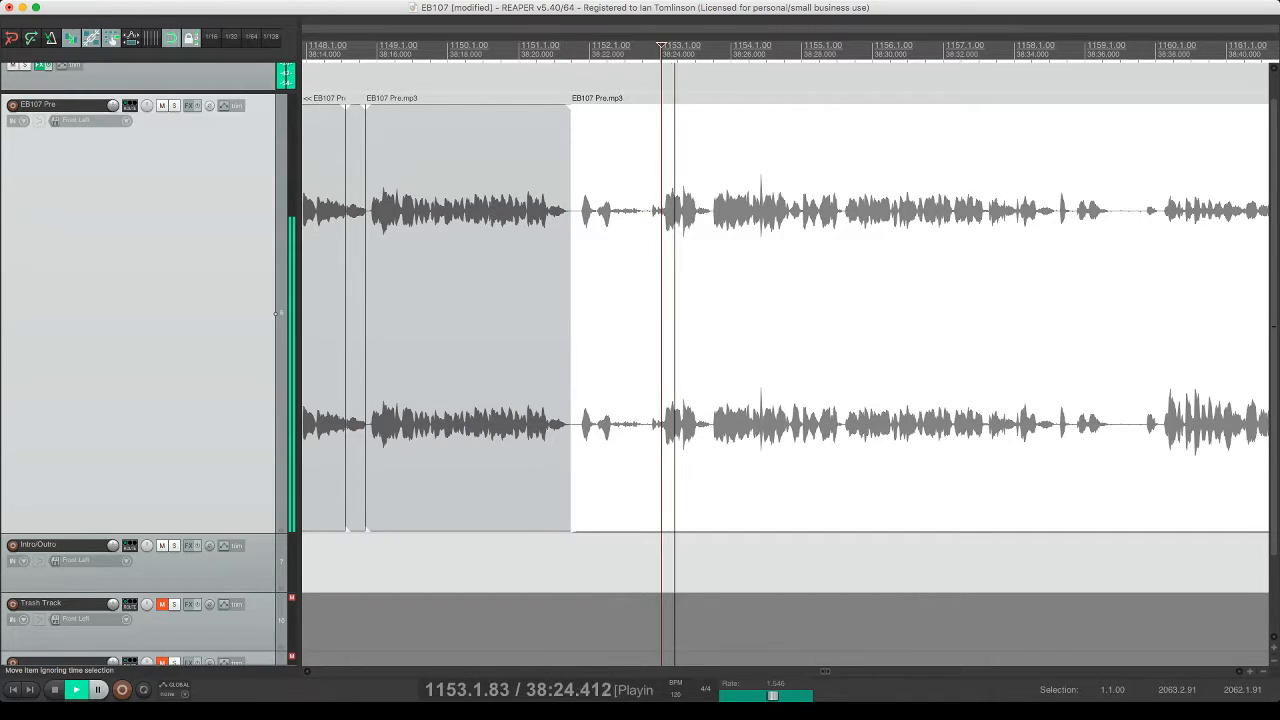
key("s")
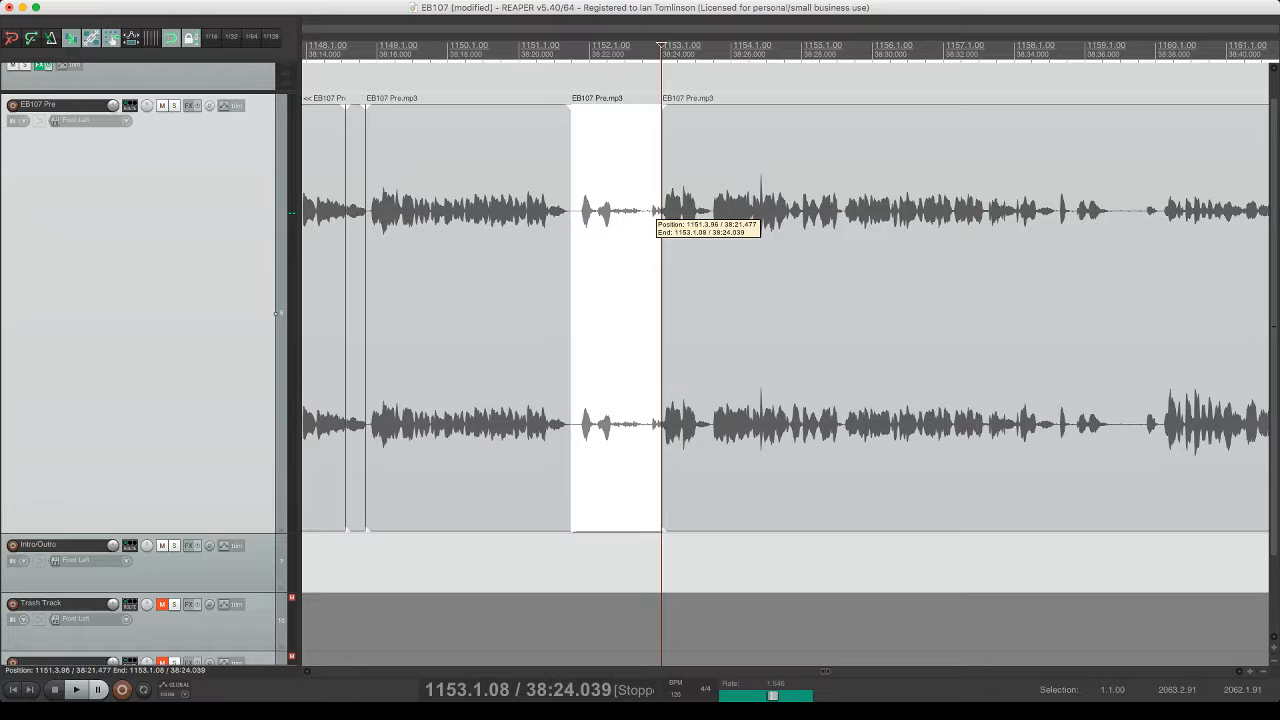
key("Delete")
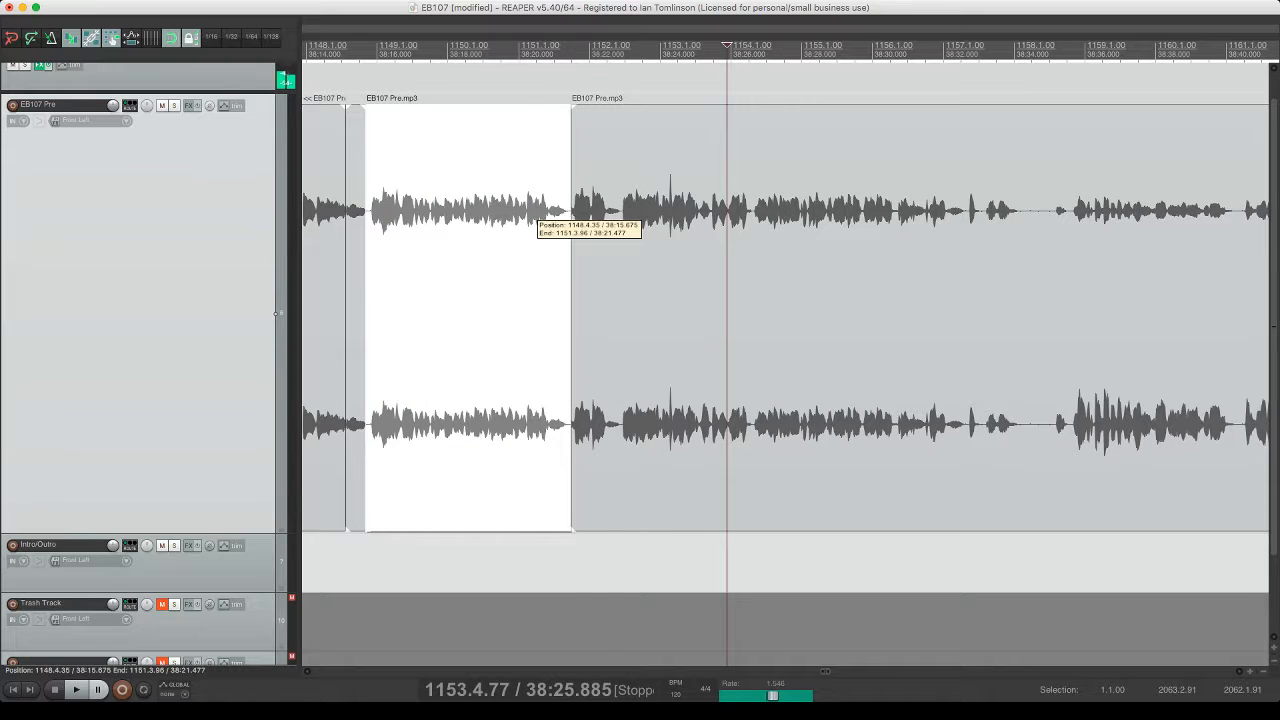
left_click(517, 214)
key("space")
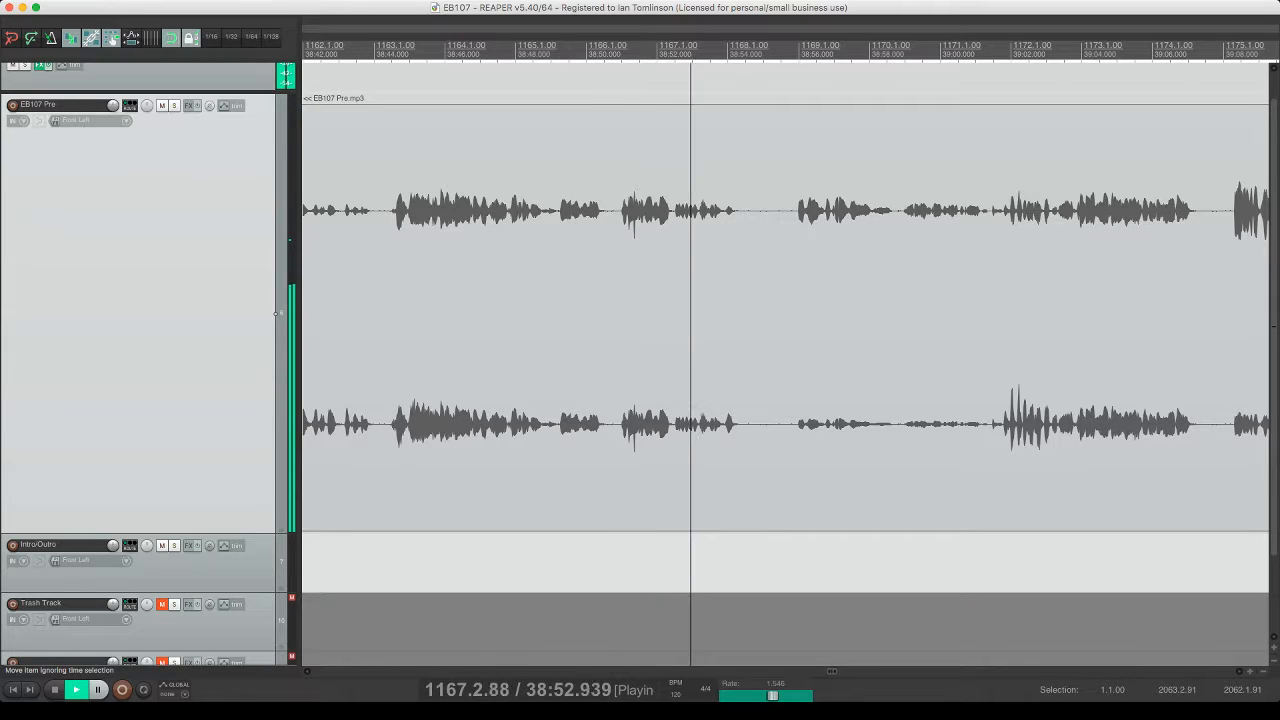
- Delete the pause from about 38:54.3 to 38:55.9 on the EB107 Pre track and set the edit cursor at about 38:56.6
left_click(739, 199)
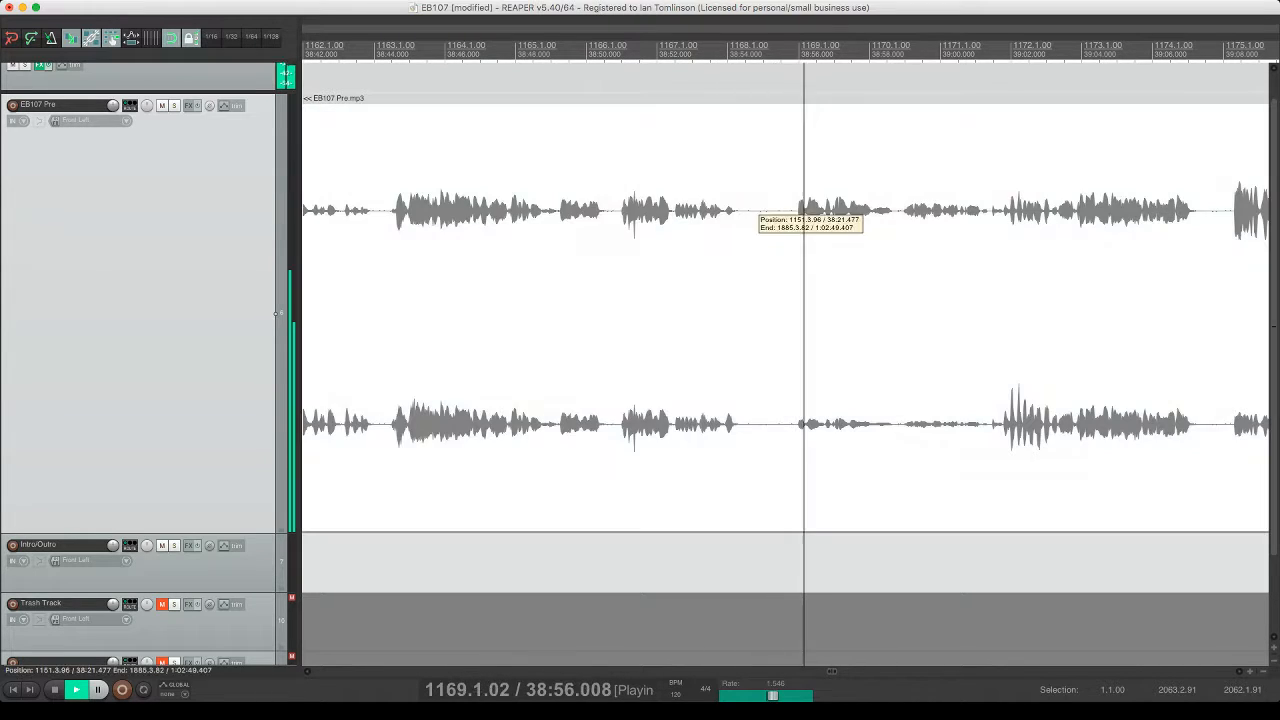
key("s")
left_click(796, 199)
key("s")
left_click(777, 199)
key("Delete")
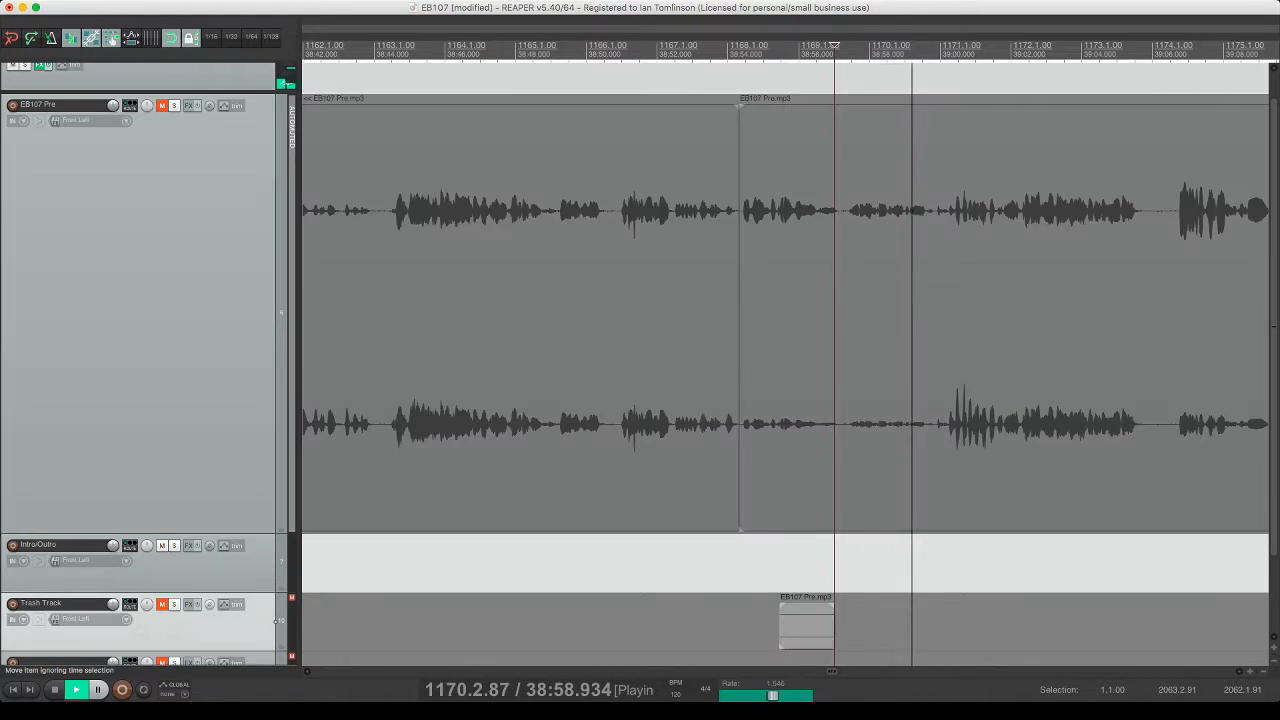
left_click(823, 199)
- Split the EB107 Pre track at about 39:05.8 and 39:06.7 and delete the pause between the splits
scroll(785, 350, "right", 5)
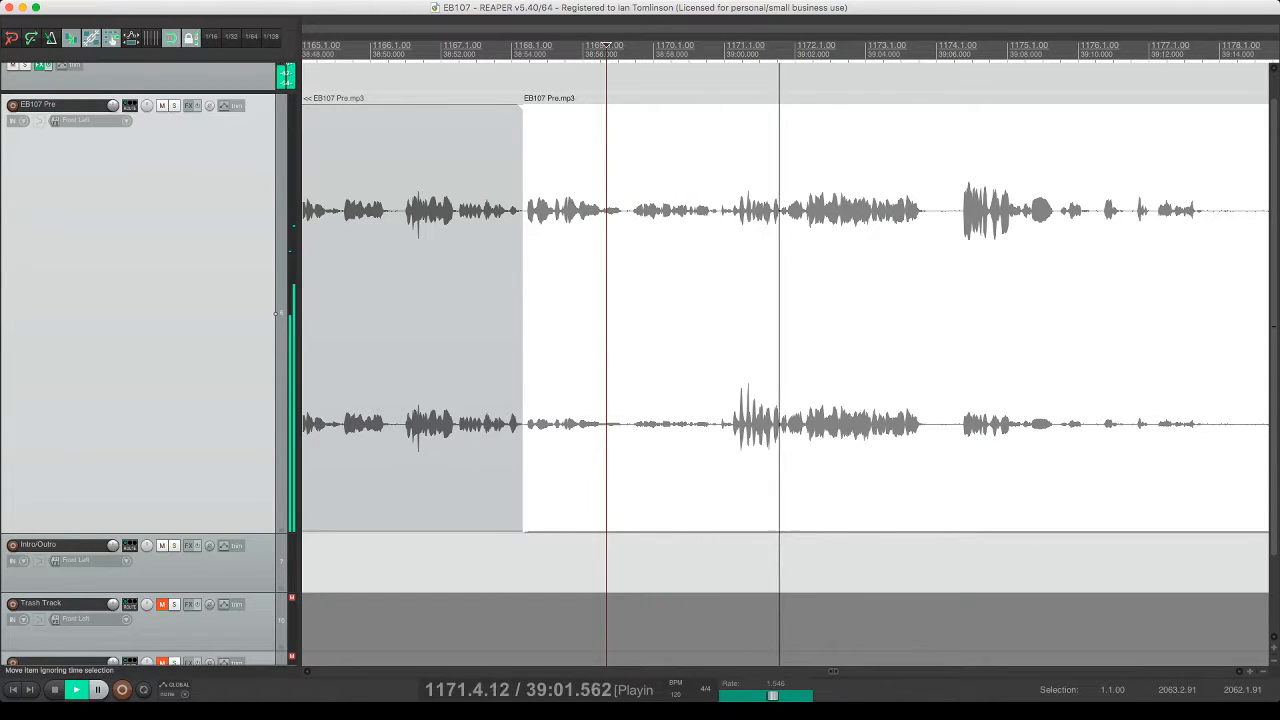
scroll(785, 350, "right", 4)
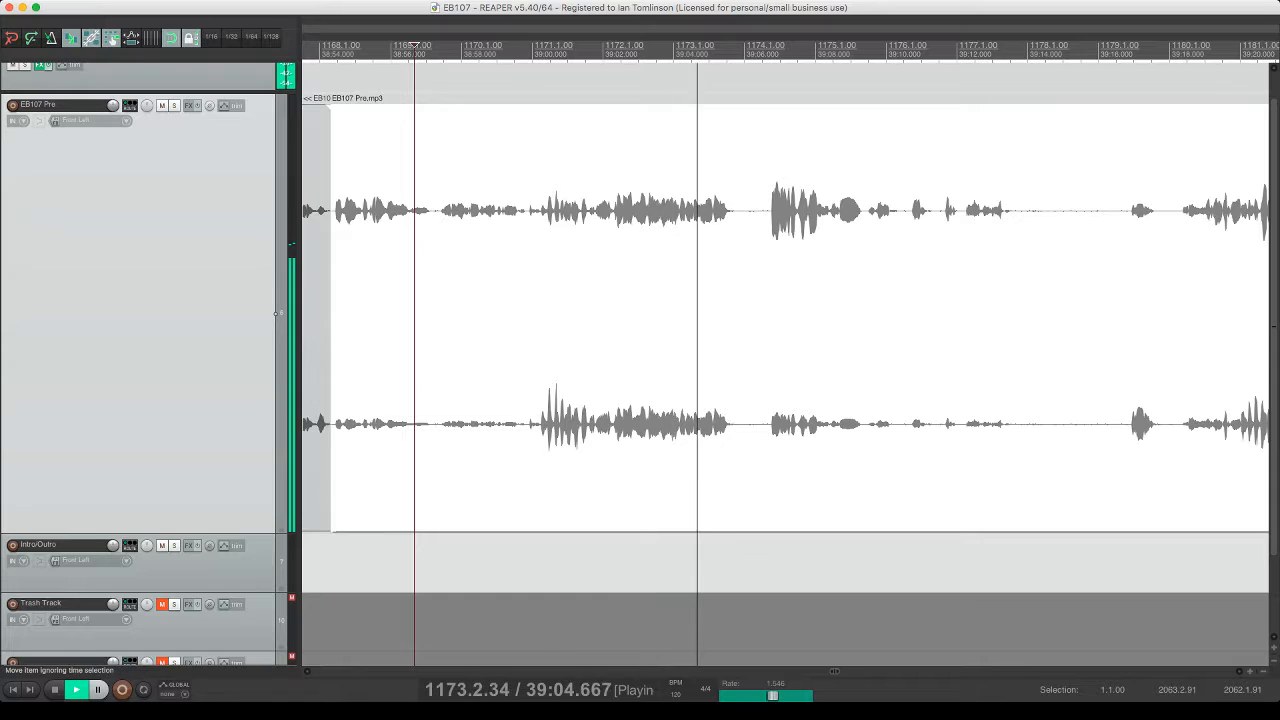
scroll(785, 350, "right", 2)
left_click(673, 320)
key("s")
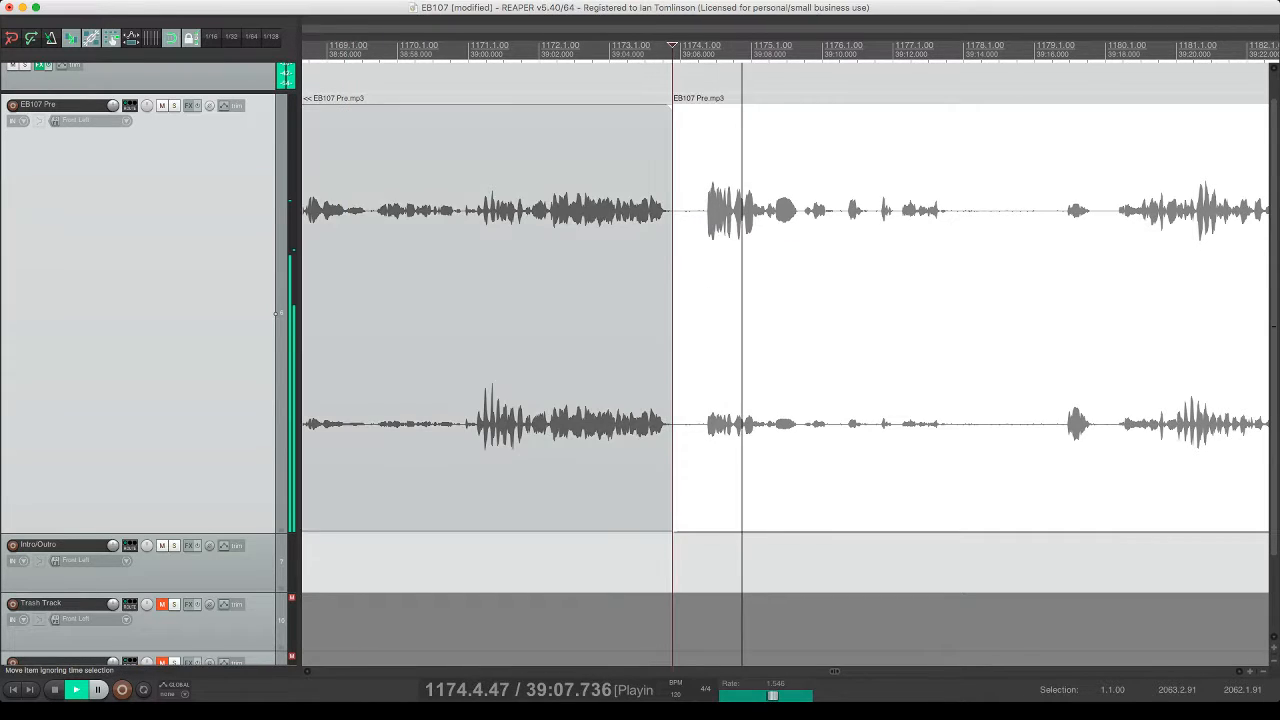
left_click(706, 320)
key("s")
left_click(690, 320)
key("Delete")
left_click(852, 320)
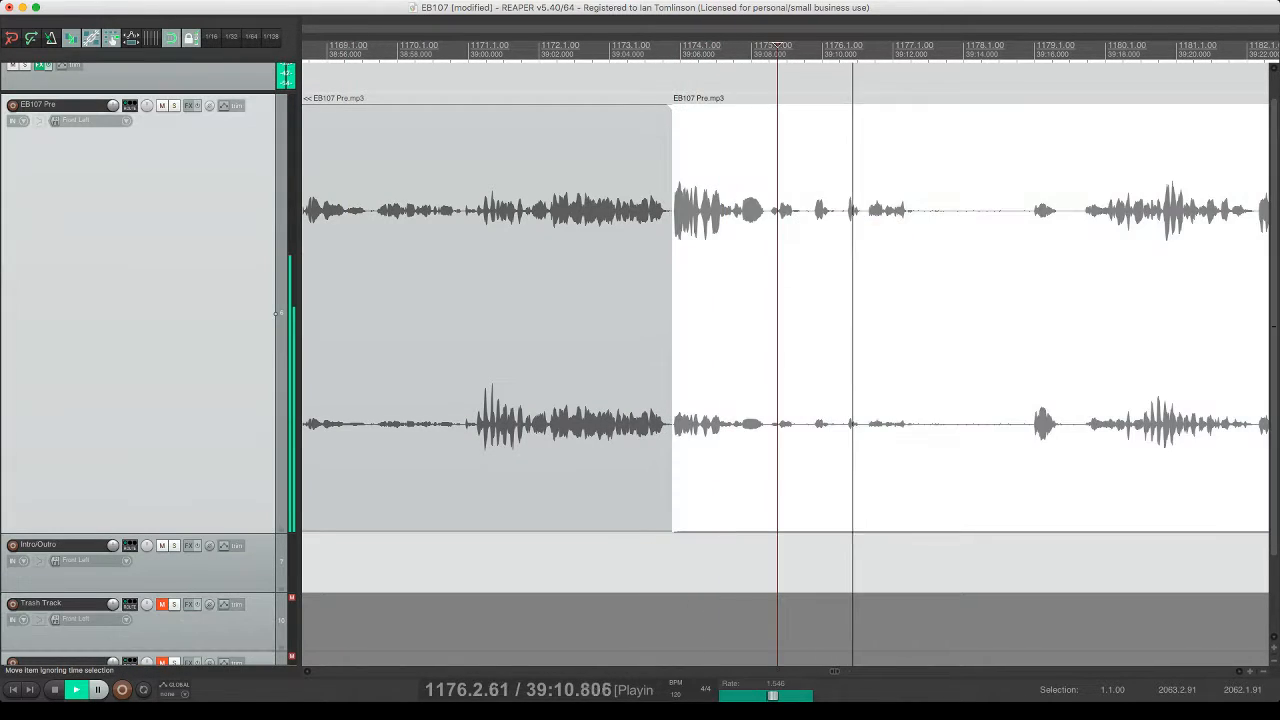
- Delete the silence from about 39:12.6 to 39:16.0 on the EB107 Pre track, check the join from 39:12 and save
scroll(785, 320, "right", 4)
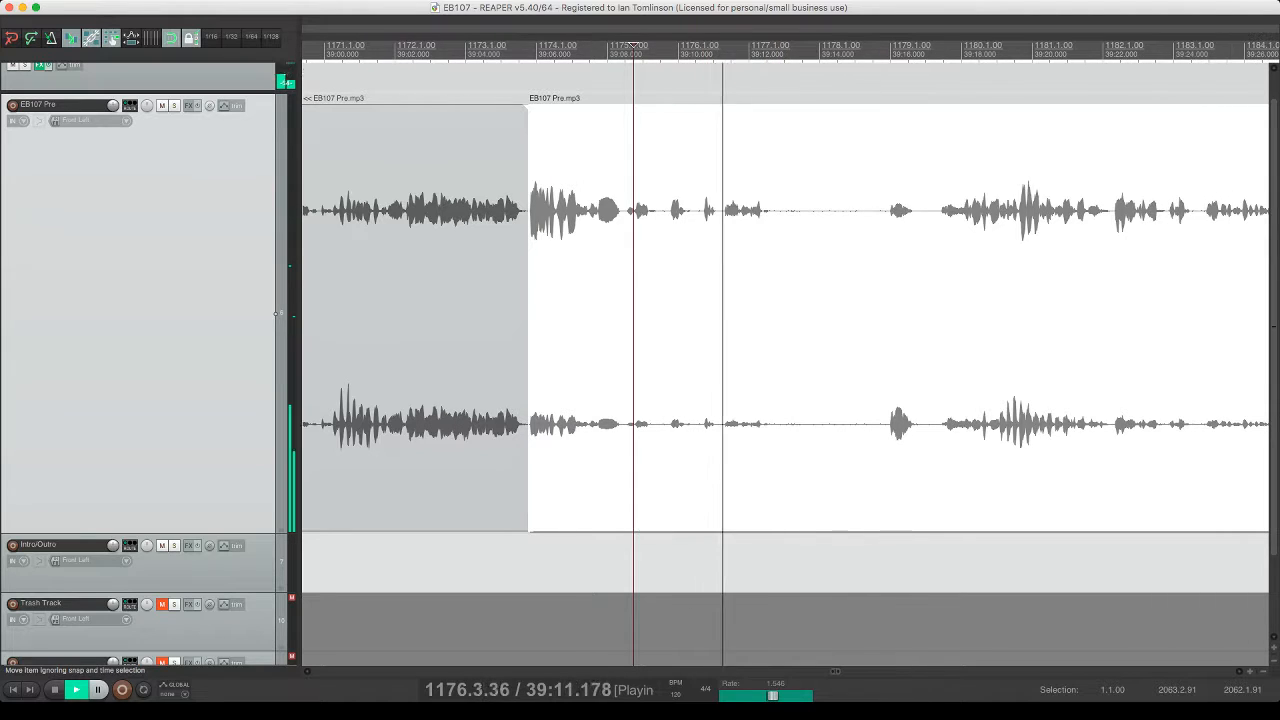
left_click(770, 46)
key("s")
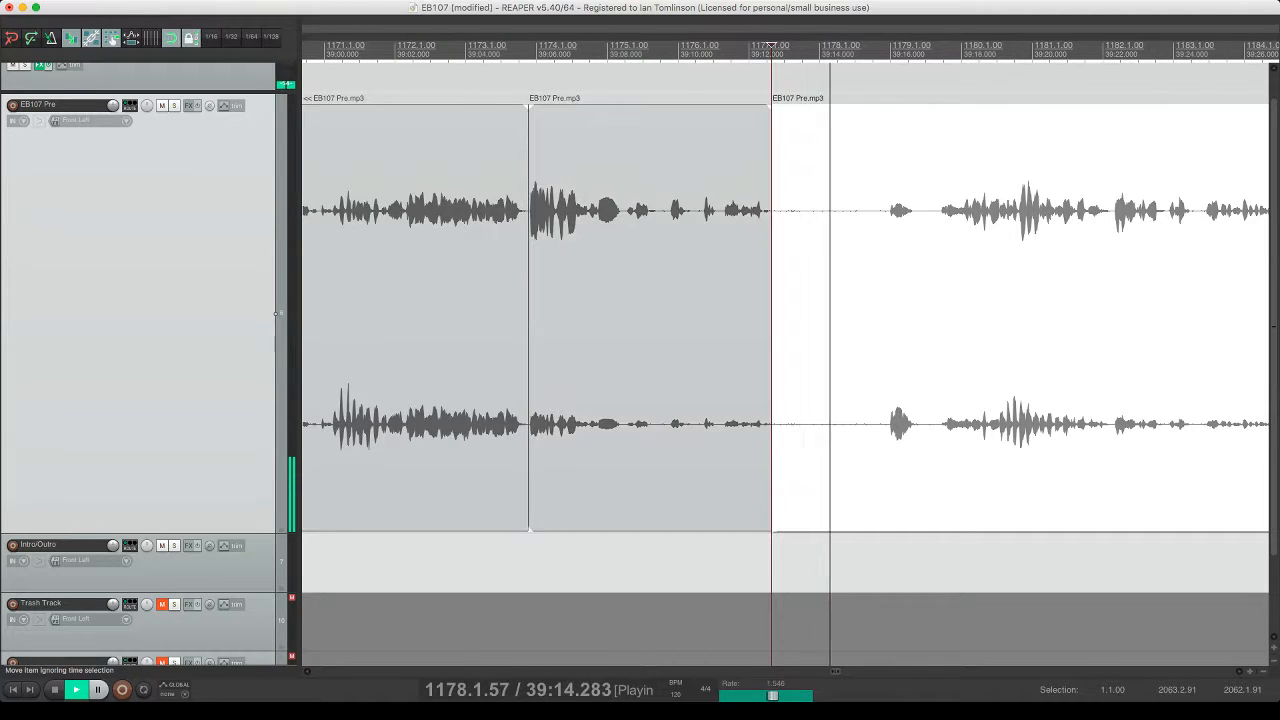
key("s")
left_click(863, 320)
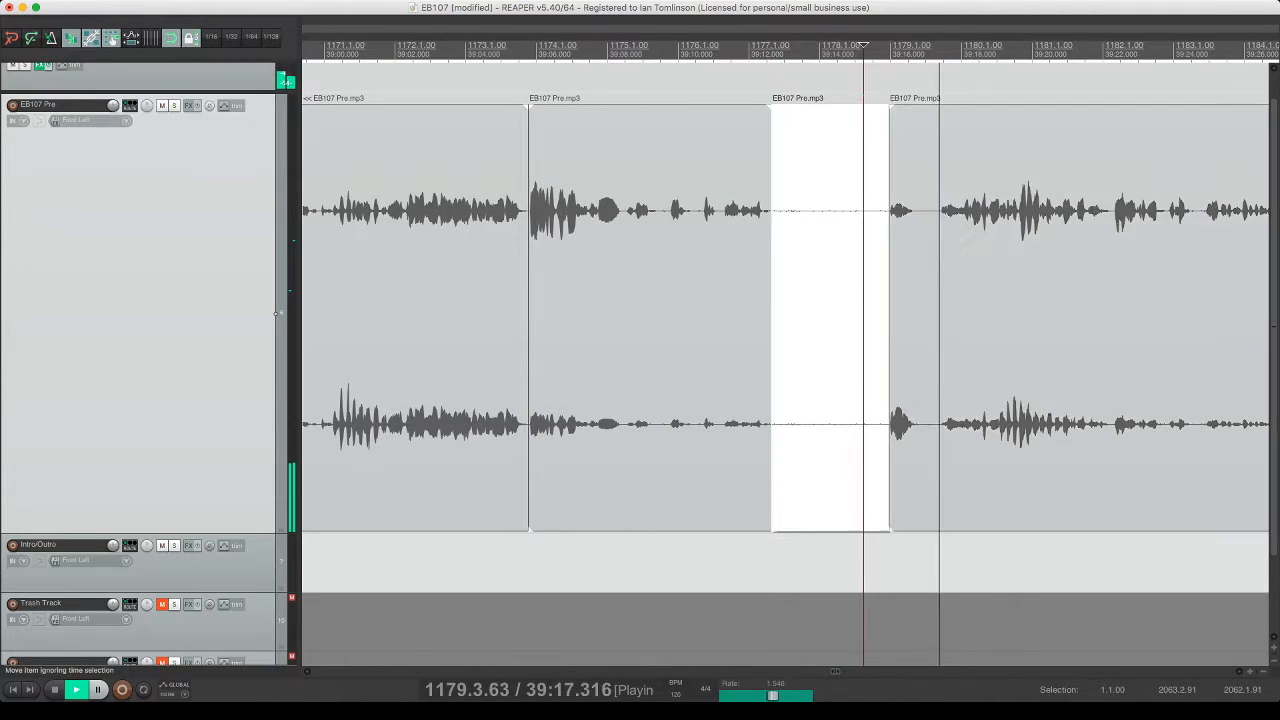
key("Delete")
left_click(749, 208)
key("super+s")
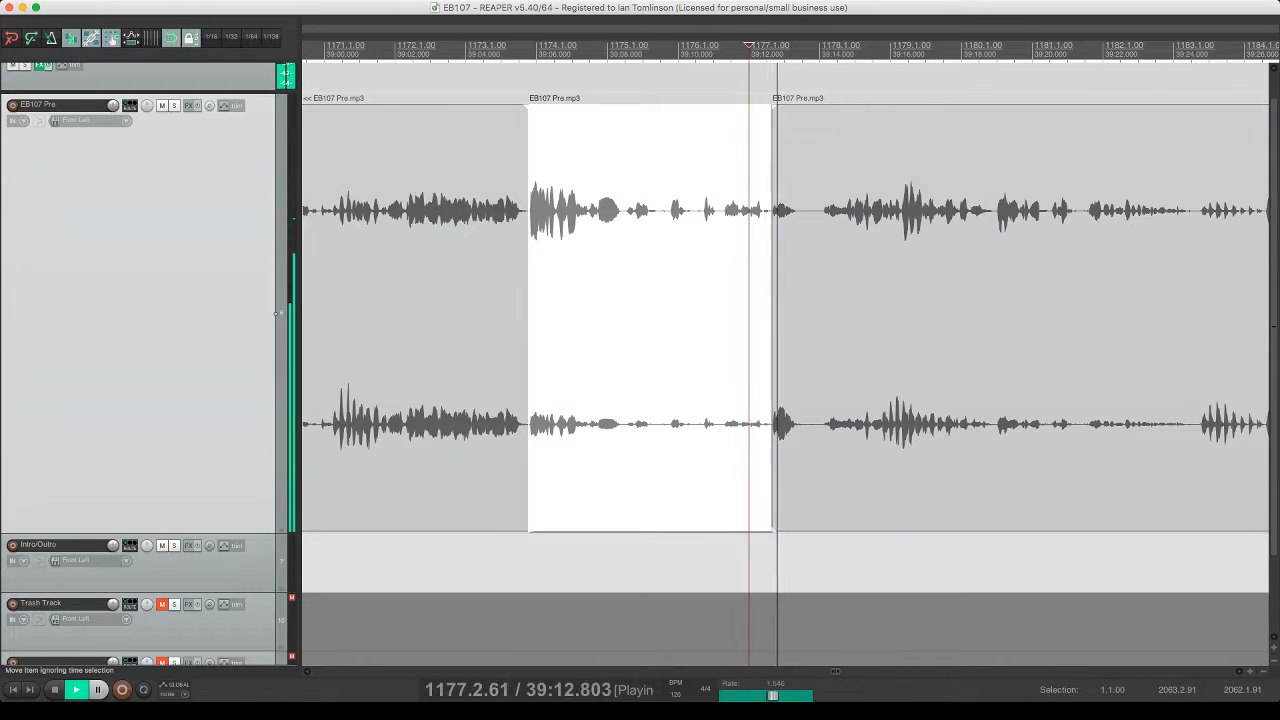
- Delete the pause from about 39:29.7 to 39:31.1 on the EB107 Pre track, replay from about 39:28.6 and save
scroll(749, 208, "right", 4)
scroll(785, 318, "right", 2)
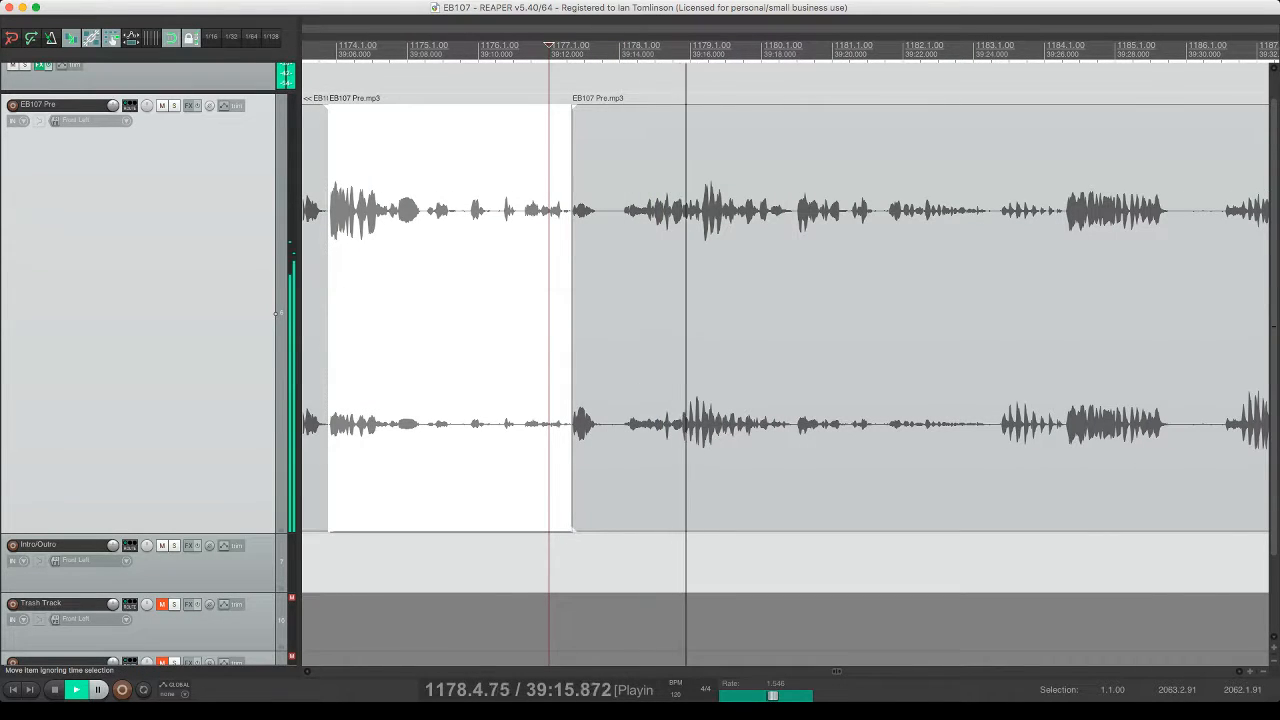
scroll(785, 318, "right", 6)
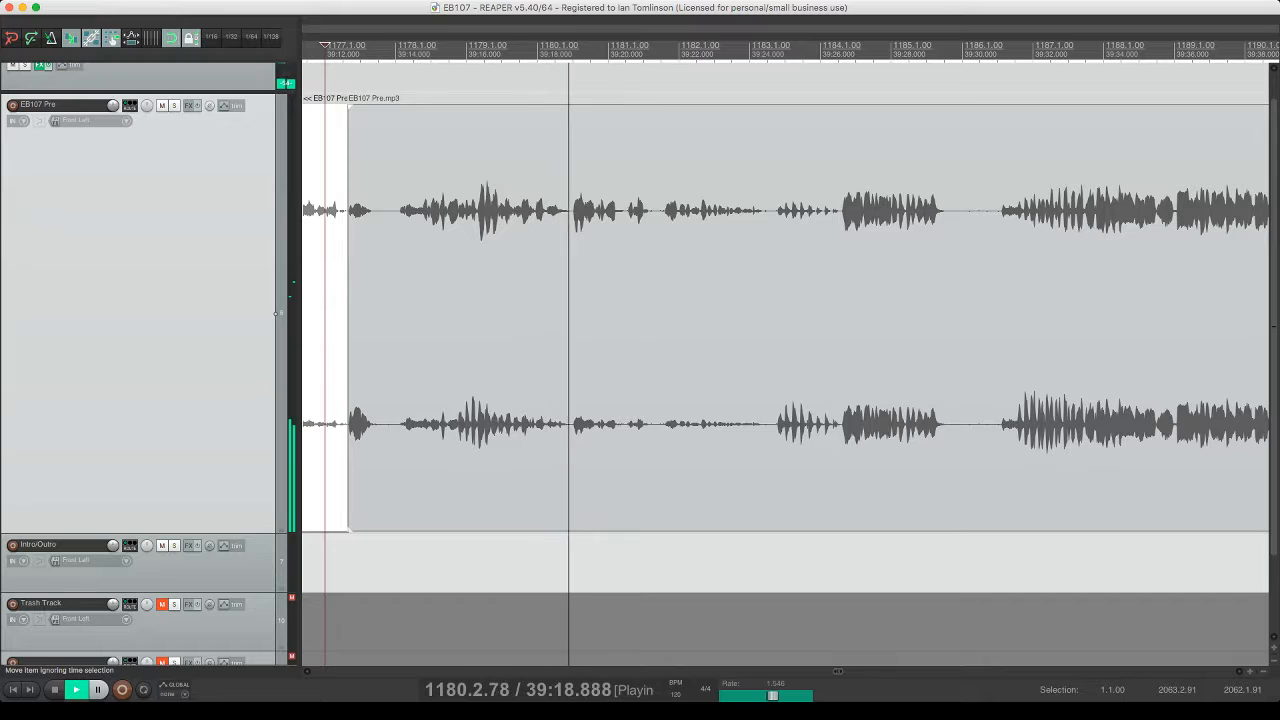
scroll(785, 318, "right", 3)
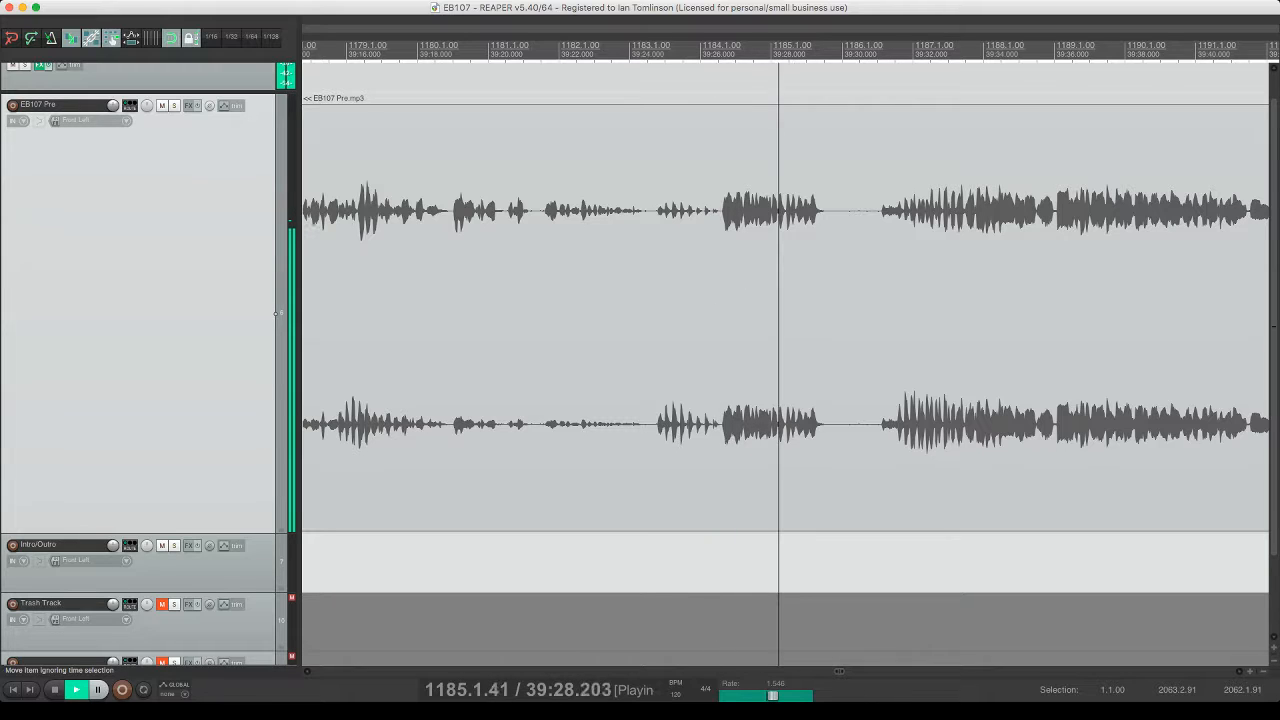
scroll(785, 318, "right", 4)
left_click(685, 318)
key("s")
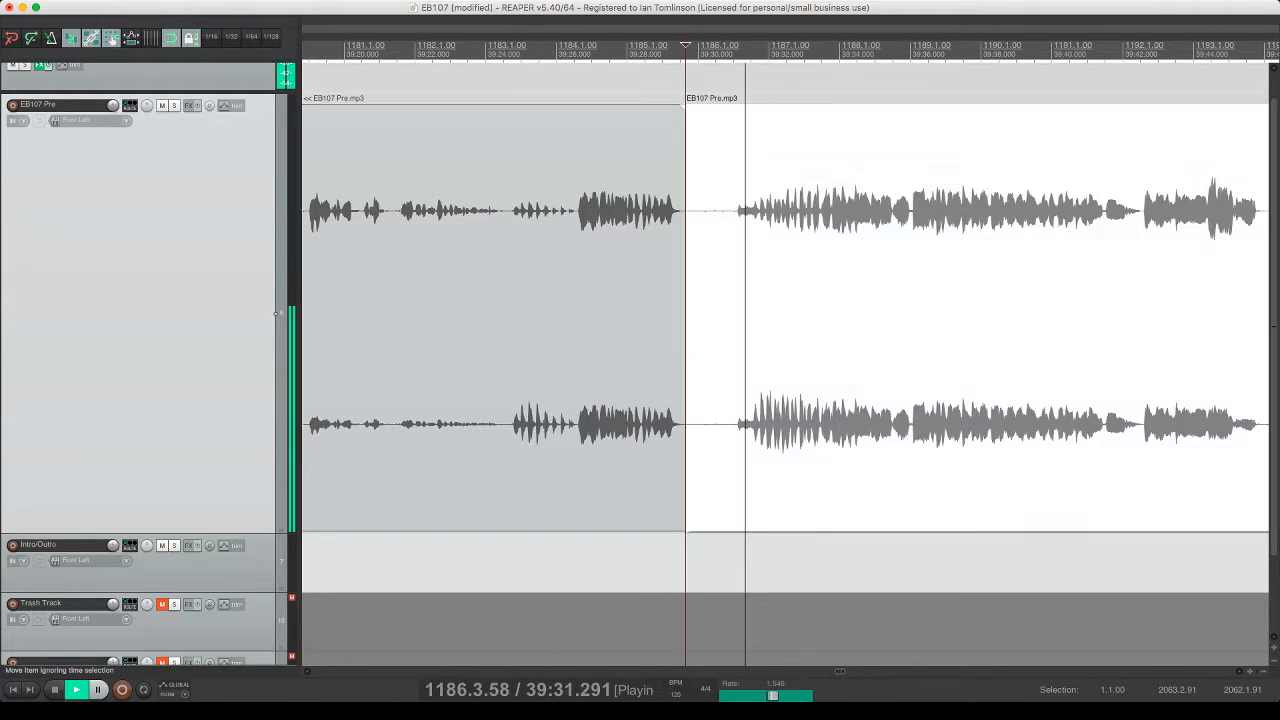
left_click(737, 318)
key("s")
left_click(717, 318)
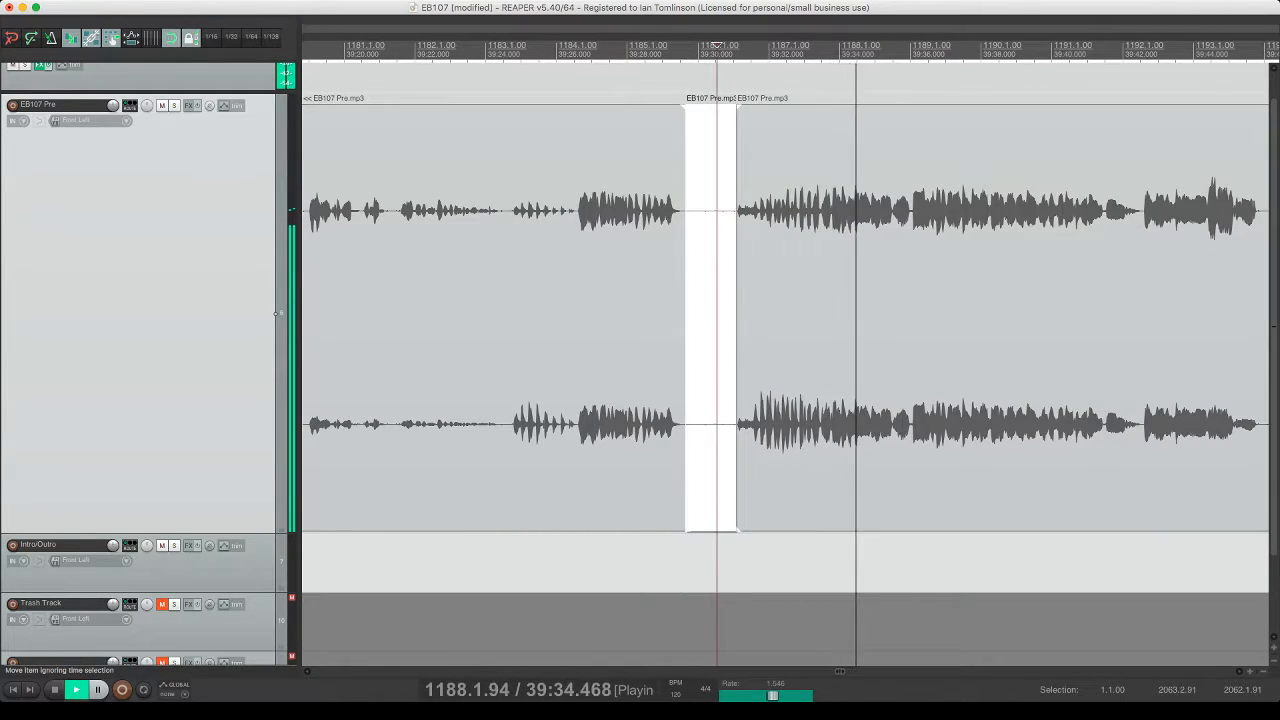
key("Delete")
left_click(647, 318)
key("space")
key("space")
key("super+s")
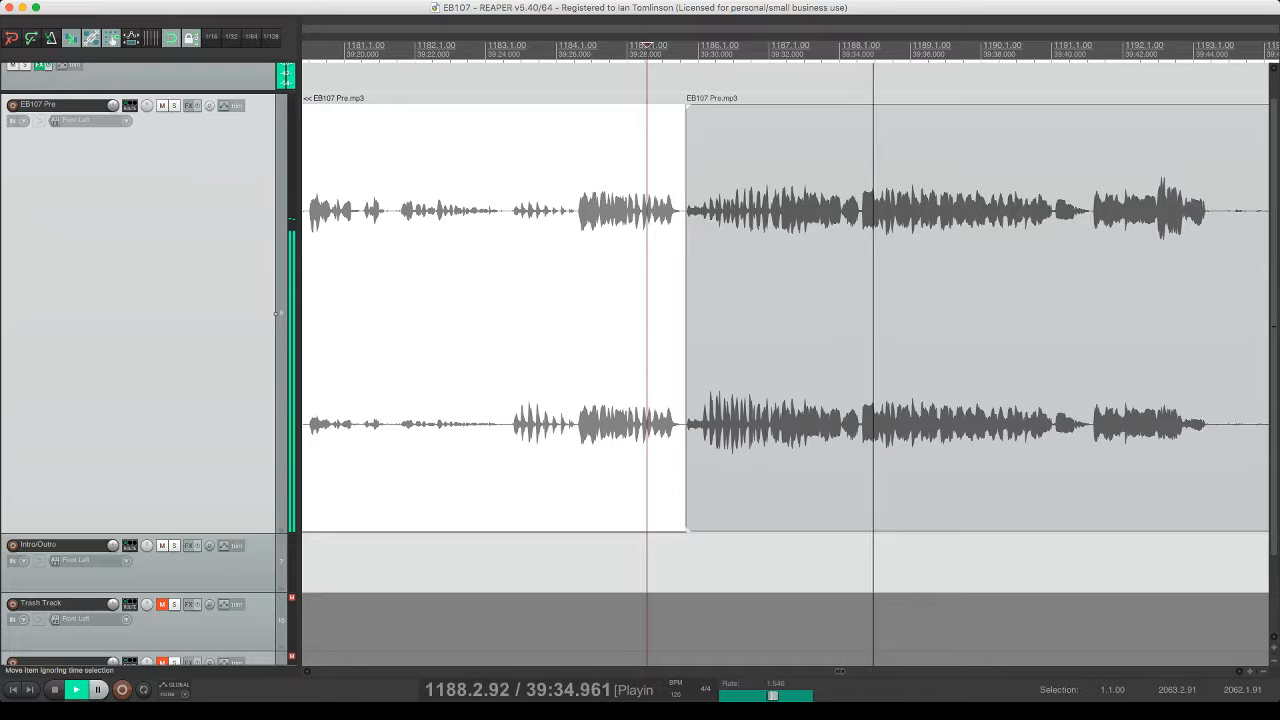
- Cut the section from about 39:32.1 to 39:34.1 out of the EB107 Pre track and replay from about 39:29.7
left_click(860, 320)
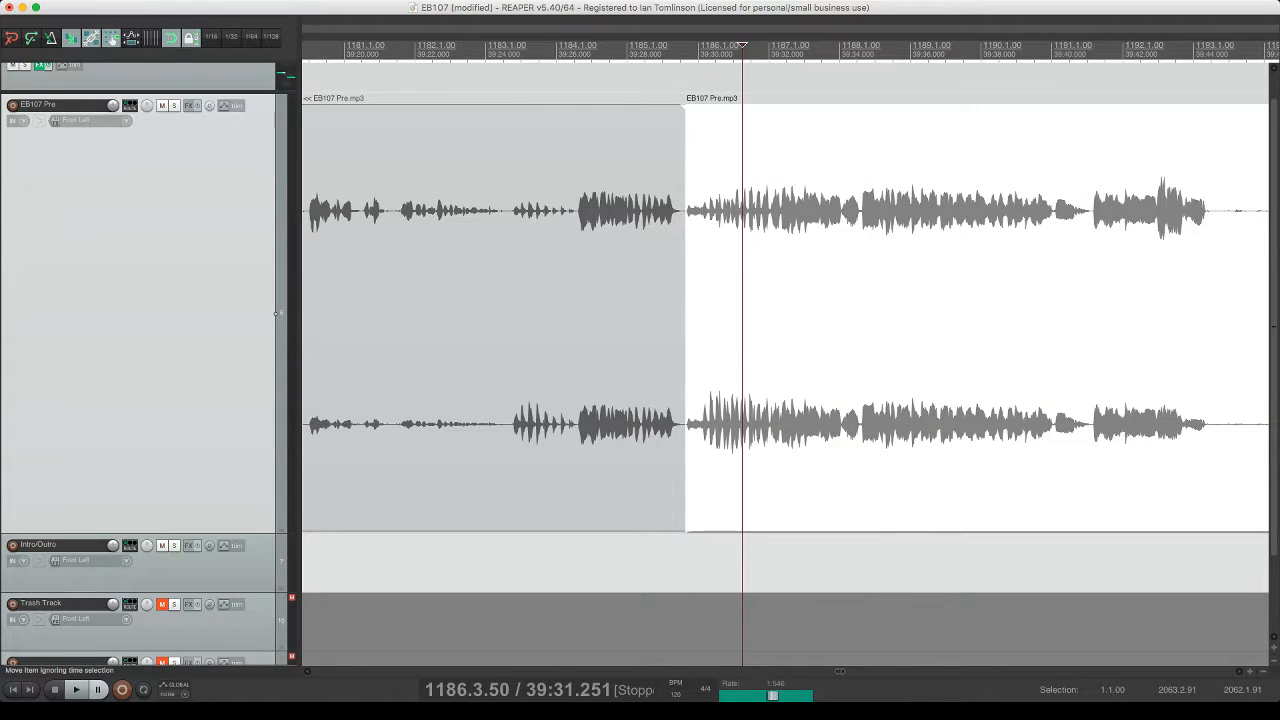
left_click(747, 204)
key("space")
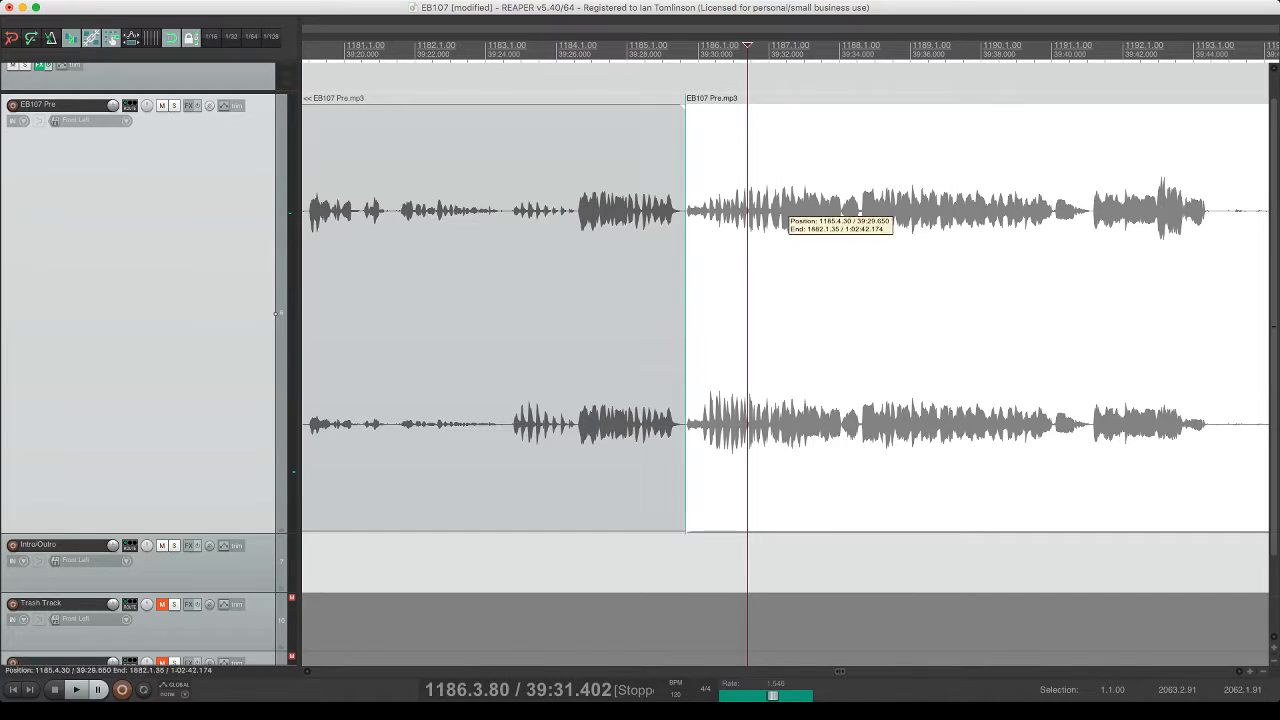
key("space")
key("s")
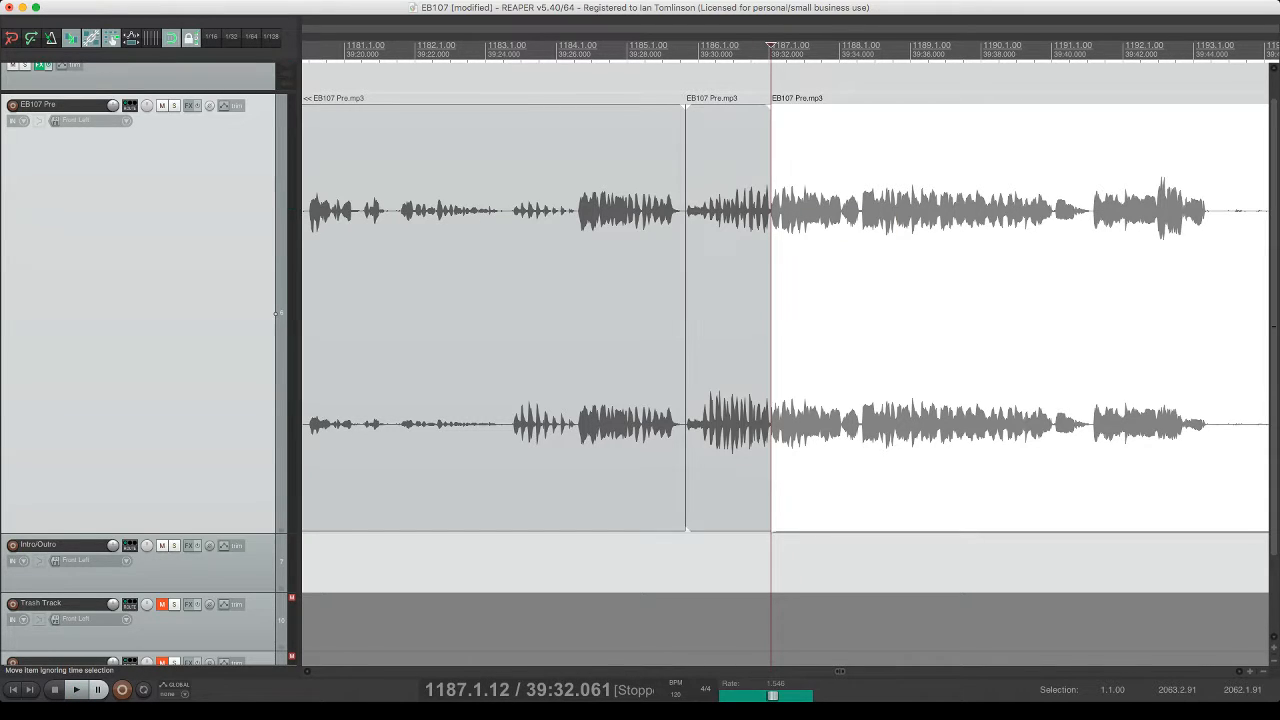
left_click(841, 212)
key("s")
left_click(814, 212)
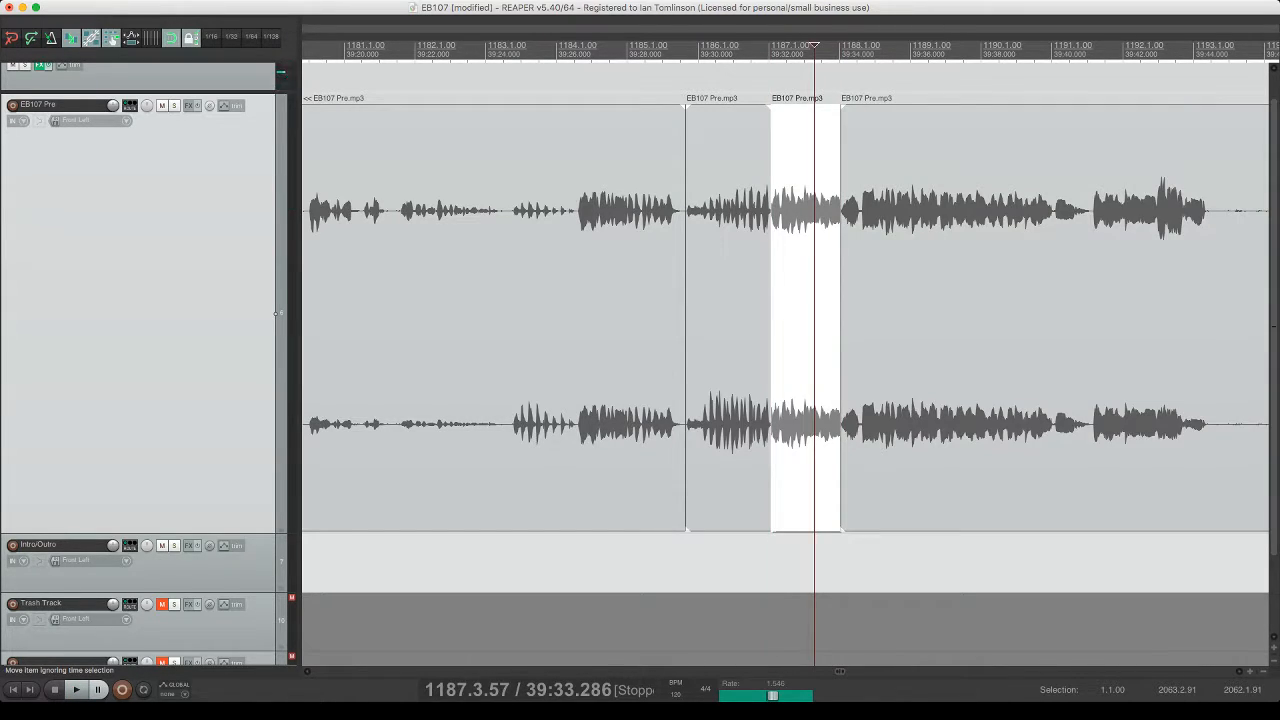
key("Delete")
left_click(687, 212)
key("space")
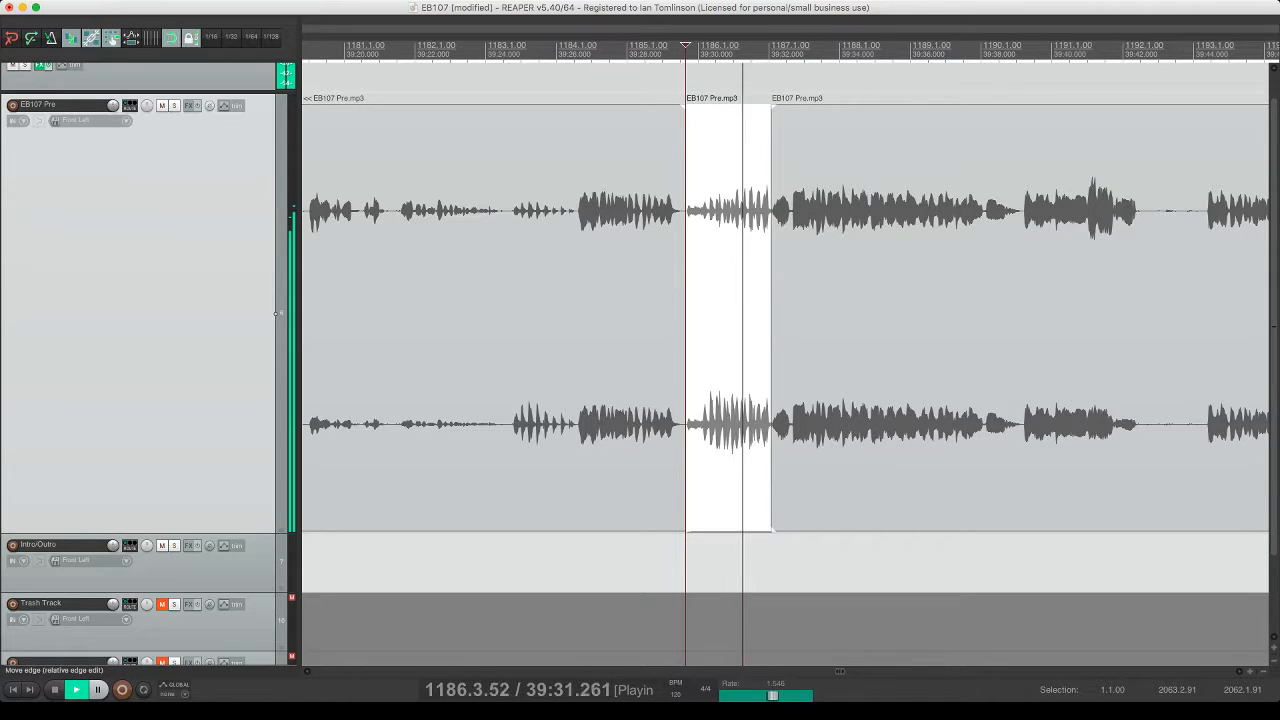
key("space")
- Move the clip after the 39:32 join slightly earlier to crossfade with the preceding clip, replay from about 39:30.5 and save
left_click(806, 223)
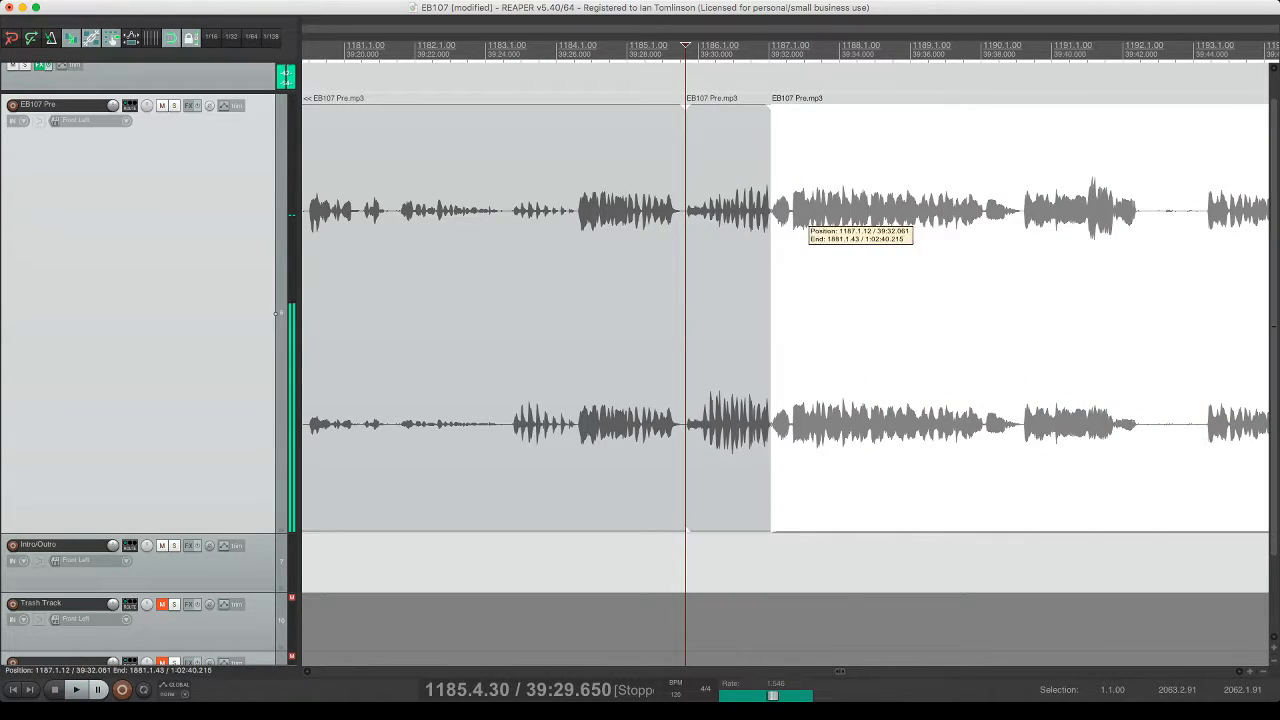
left_click_drag(803, 220, 799, 220)
left_click(715, 220)
key("space")
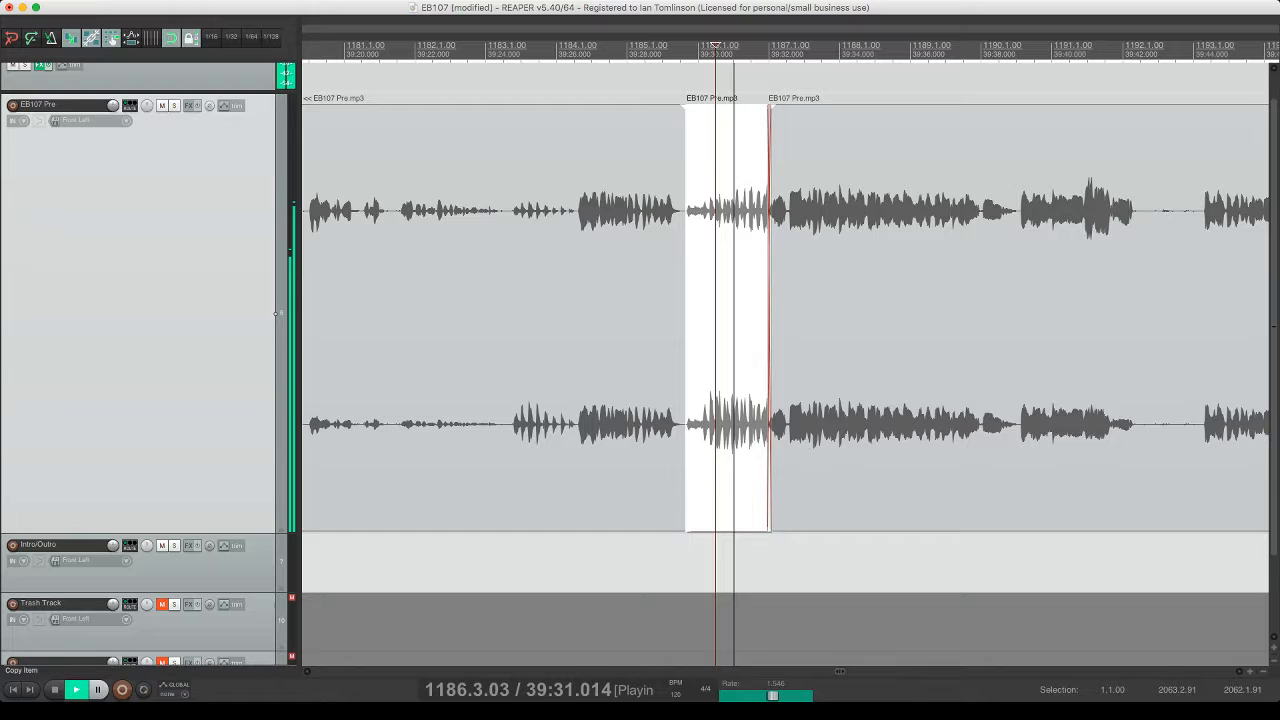
key("super+s")
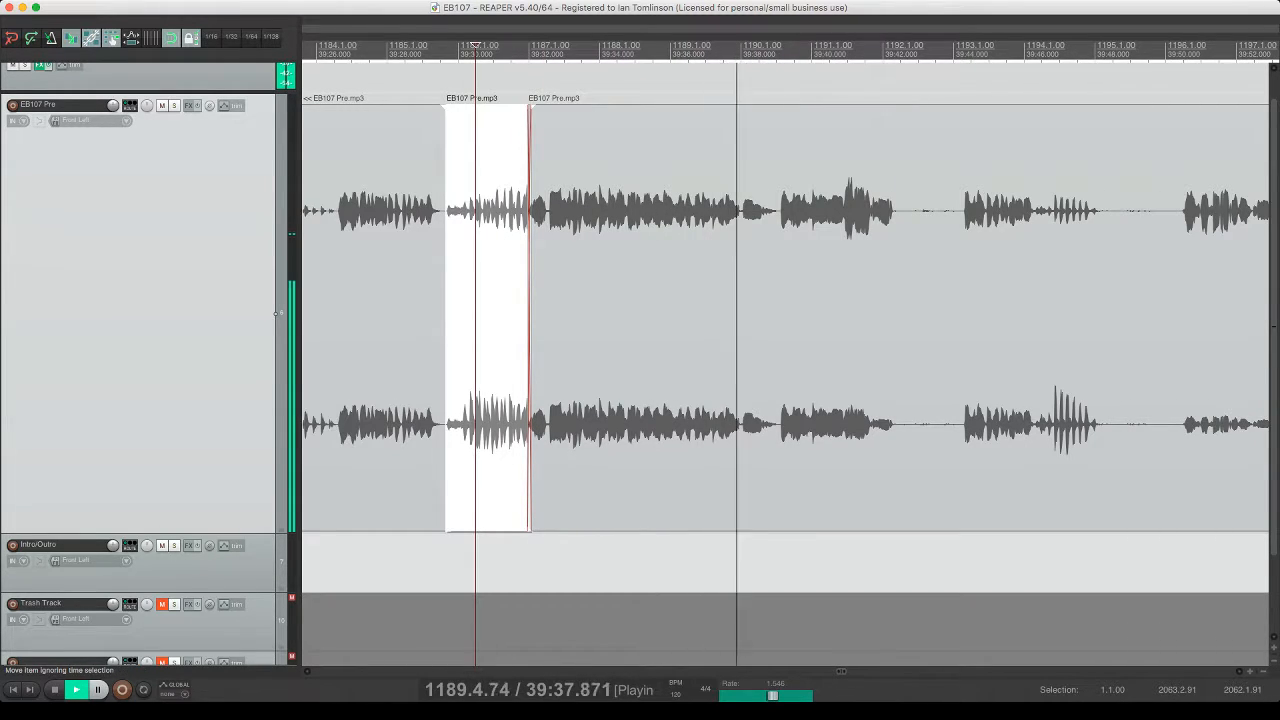
- Delete the section from about 39:38.0 to 39:39.0 on the EB107 Pre track, replay from about 39:36.5 and save
left_click(741, 228)
key("s")
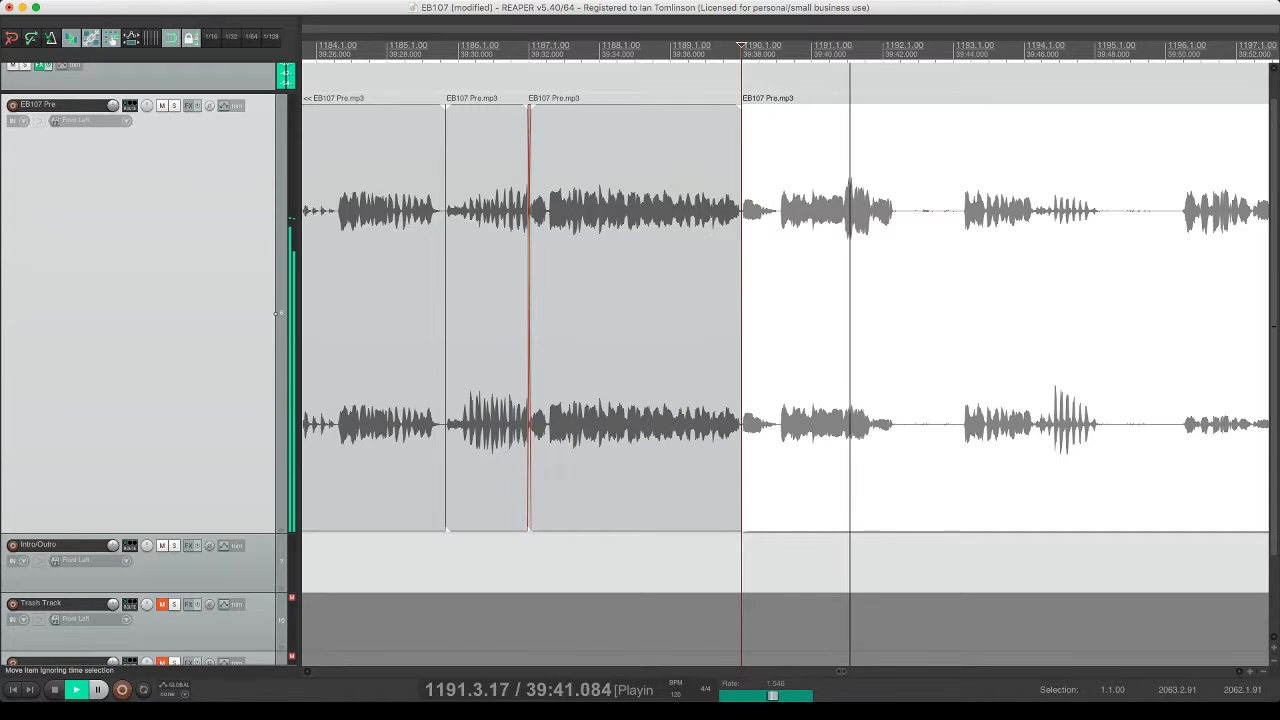
left_click(776, 300)
key("s")
left_click(761, 300)
key("Delete")
left_click(686, 300)
key("space")
key("space")
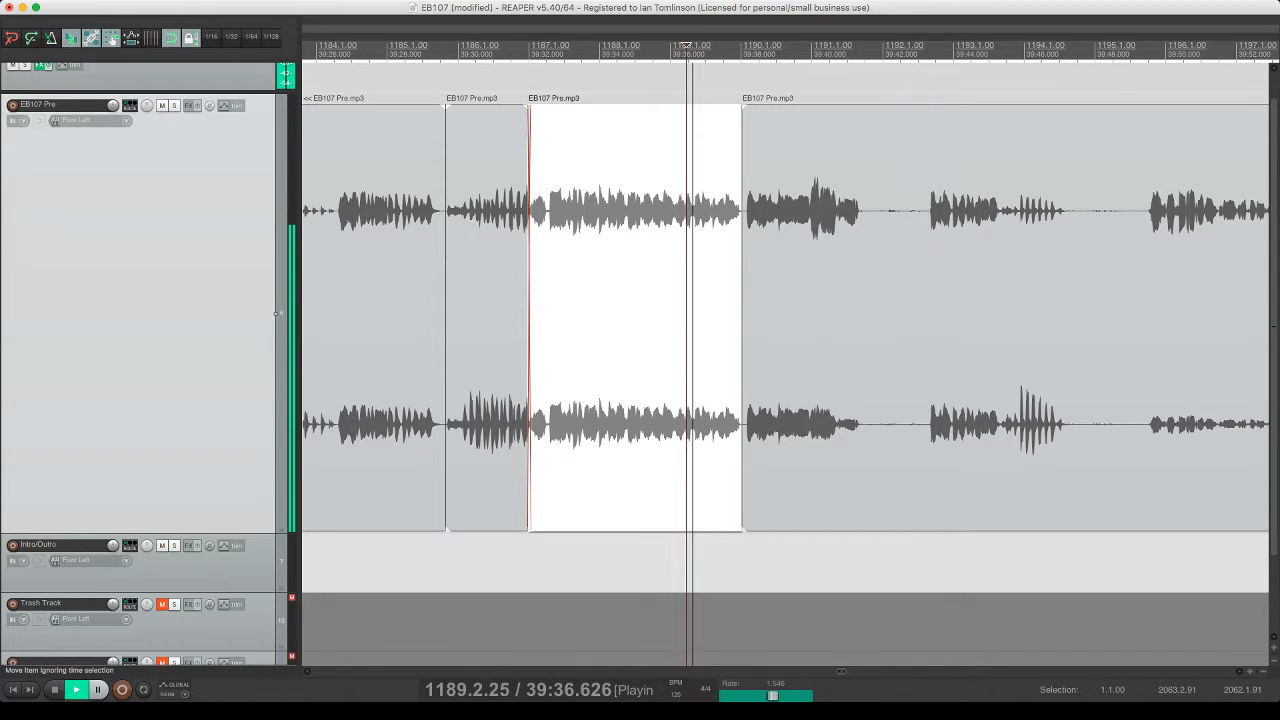
key("super+s")
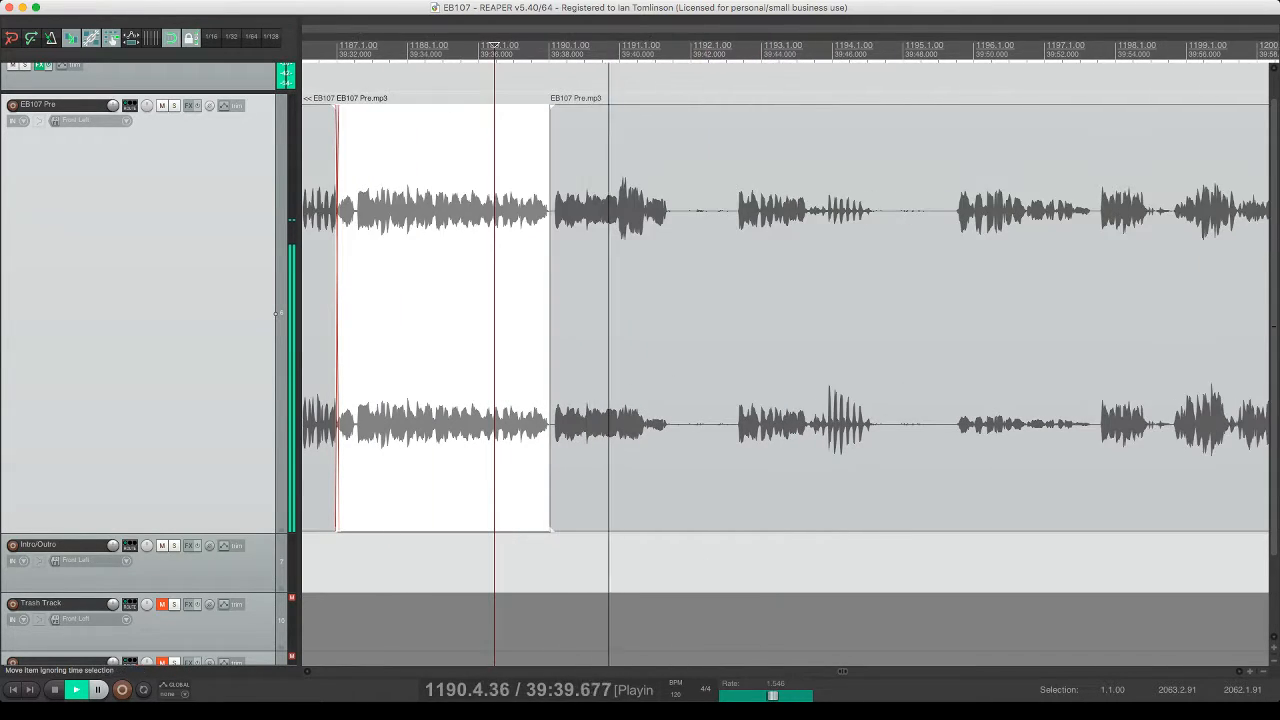
- Delete the pause from about 39:41.4 to 39:43.1 on the EB107 Pre track, replay from about 39:40.0 and save
left_click(686, 300)
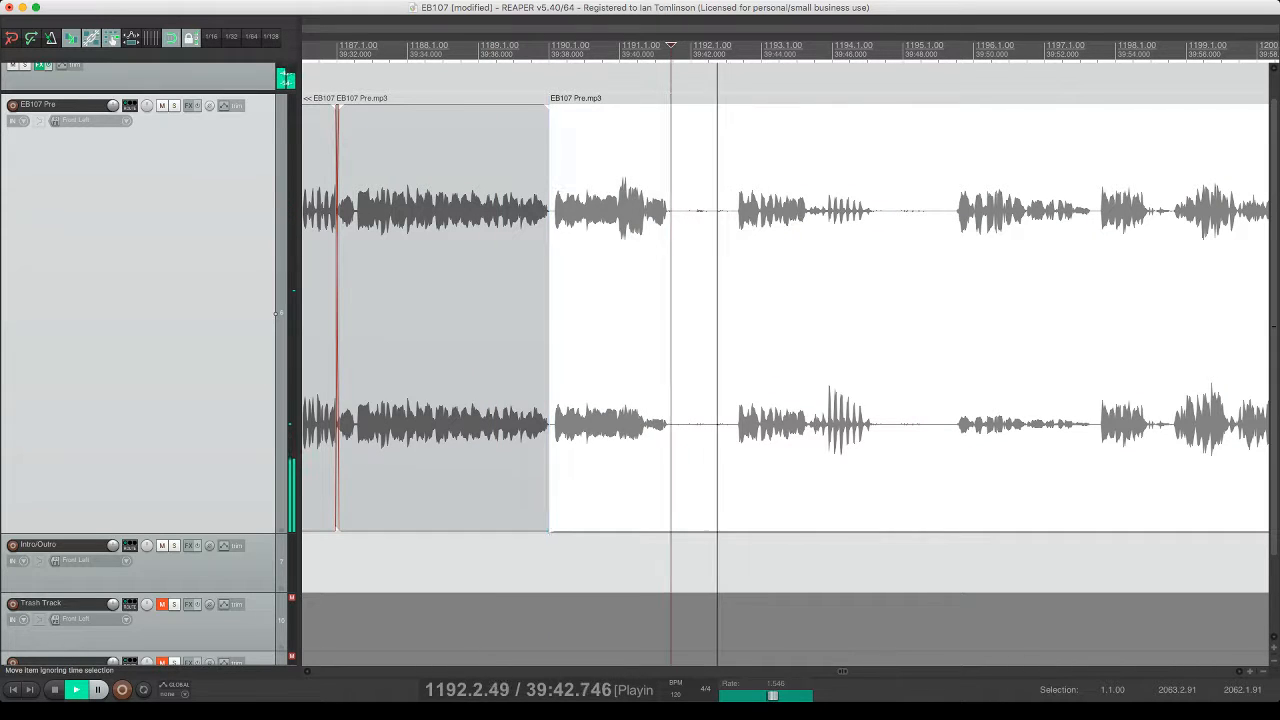
key("s")
key("s")
left_click(708, 300)
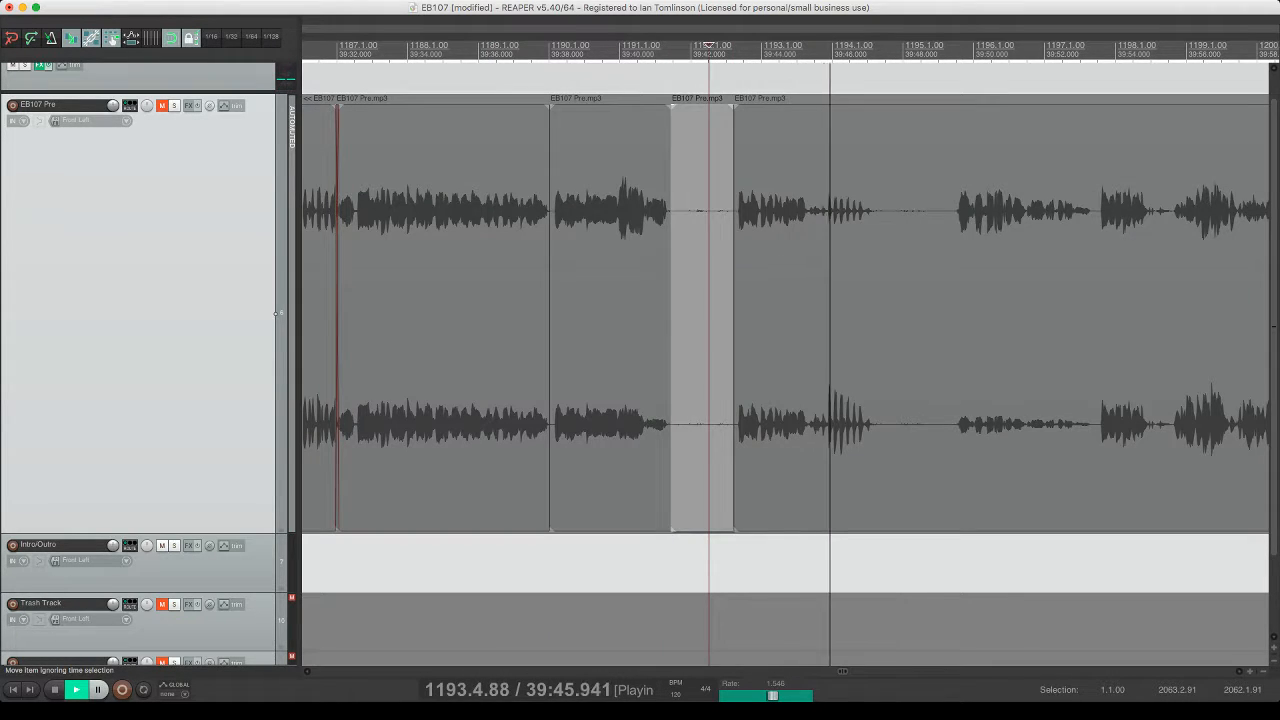
key("Delete")
left_click(619, 300)
key("space")
key("super+s")
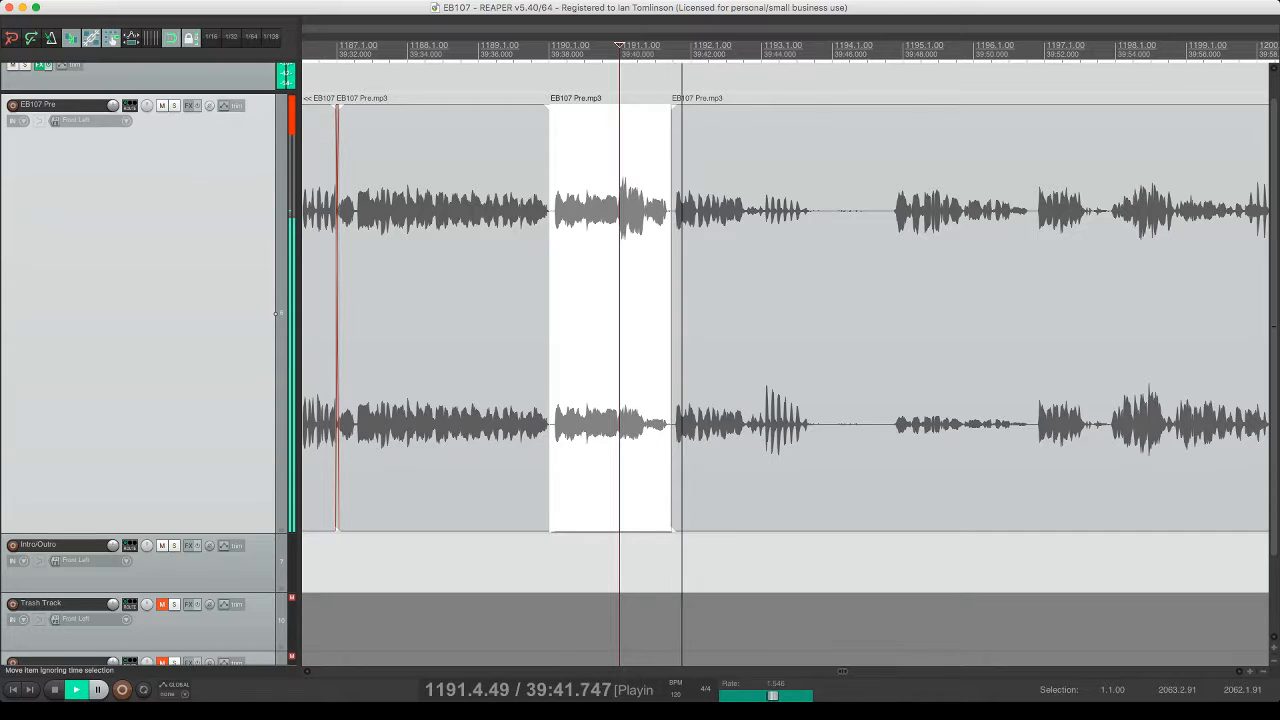
- Cut the section from about 39:41.4 to 39:51.7 out of the EB107 Pre track, replay from about 39:39.5 and save
scroll(785, 315, "right", 3)
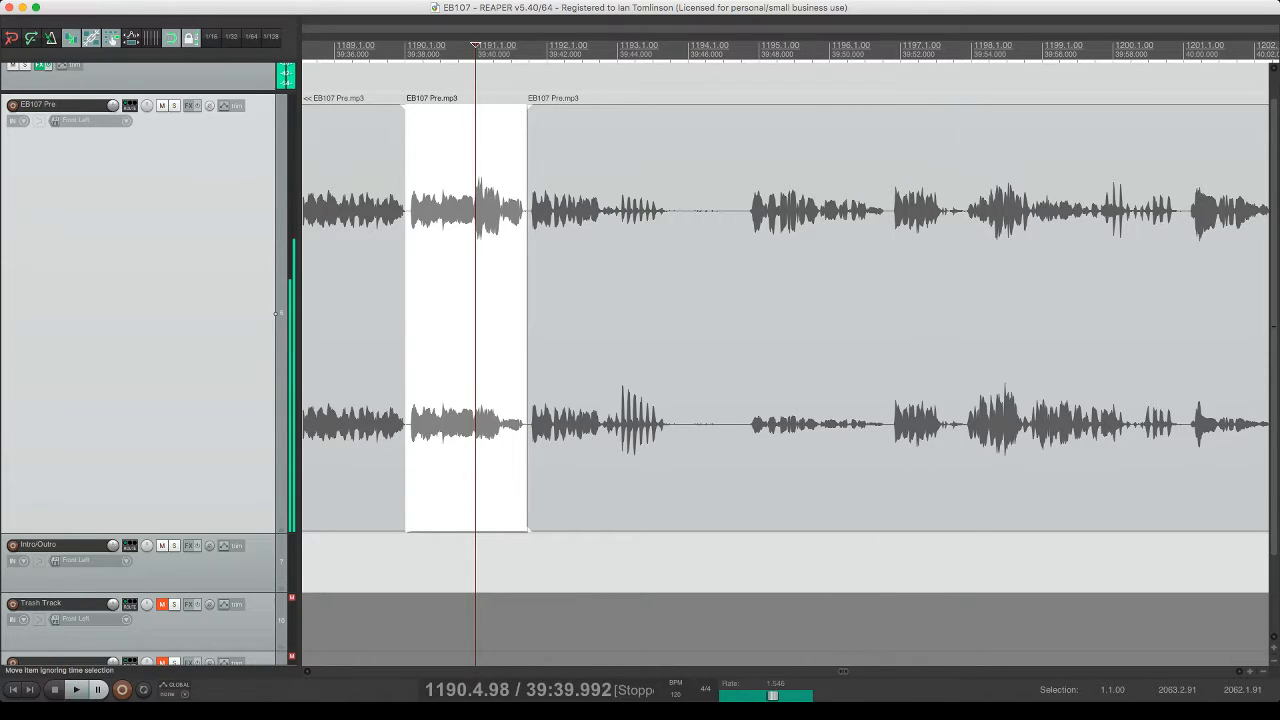
left_click(891, 316)
key("s")
left_click(455, 316)
key("space")
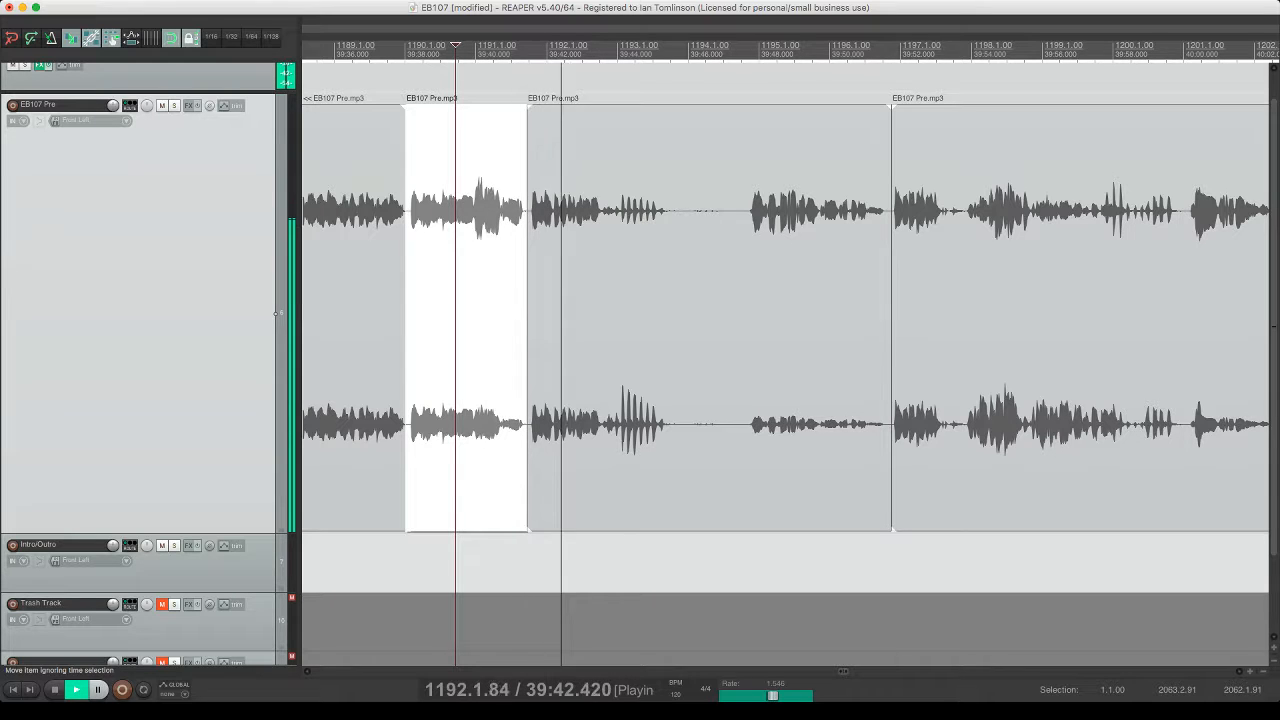
left_click(595, 316)
key("Delete")
left_click(460, 316)
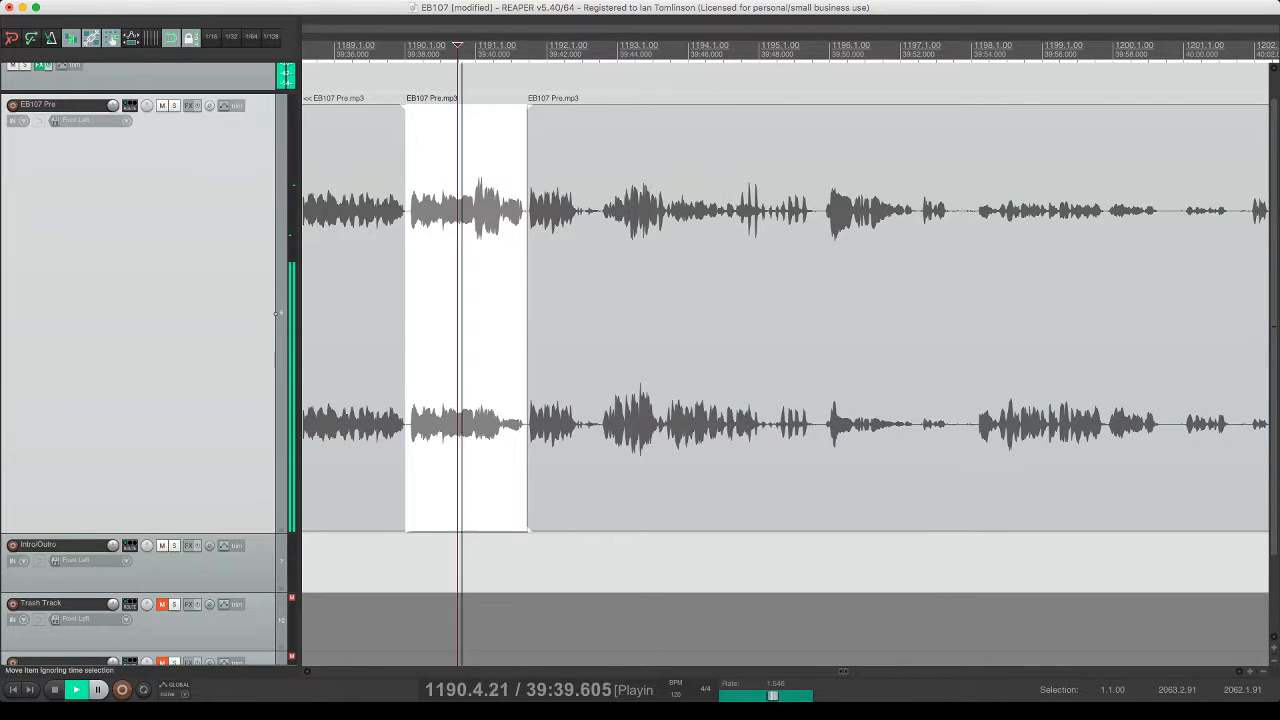
key("super+s")
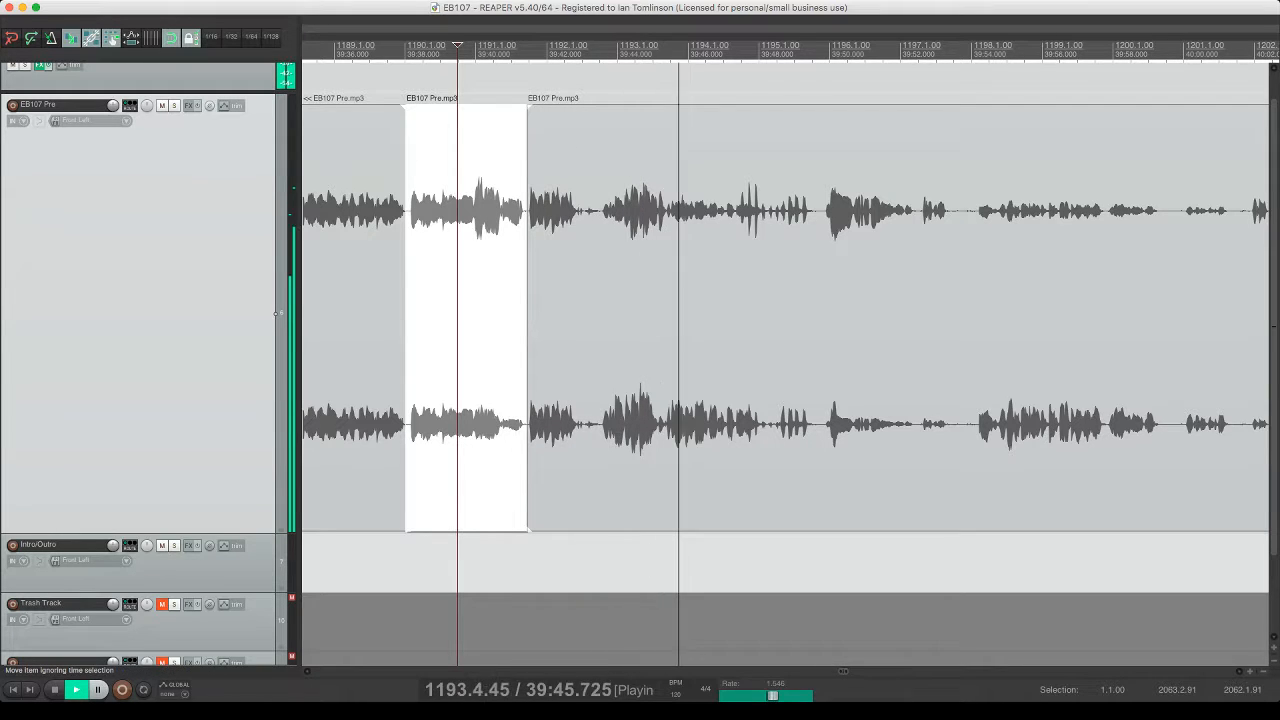
- Listen onward, delete the section from about 39:53.7 to 39:55.0 on the EB107 Pre track, replay from about 39:52.2 and save
scroll(785, 316, "right", 3)
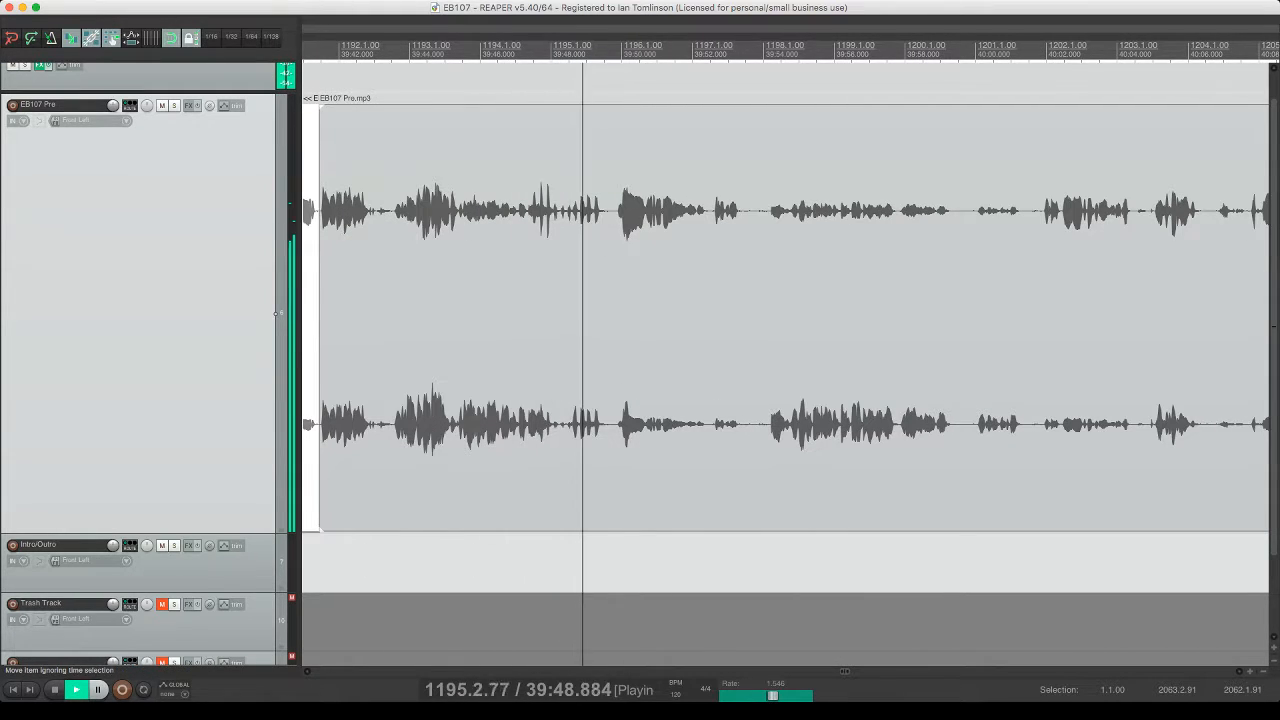
scroll(785, 316, "right", 2)
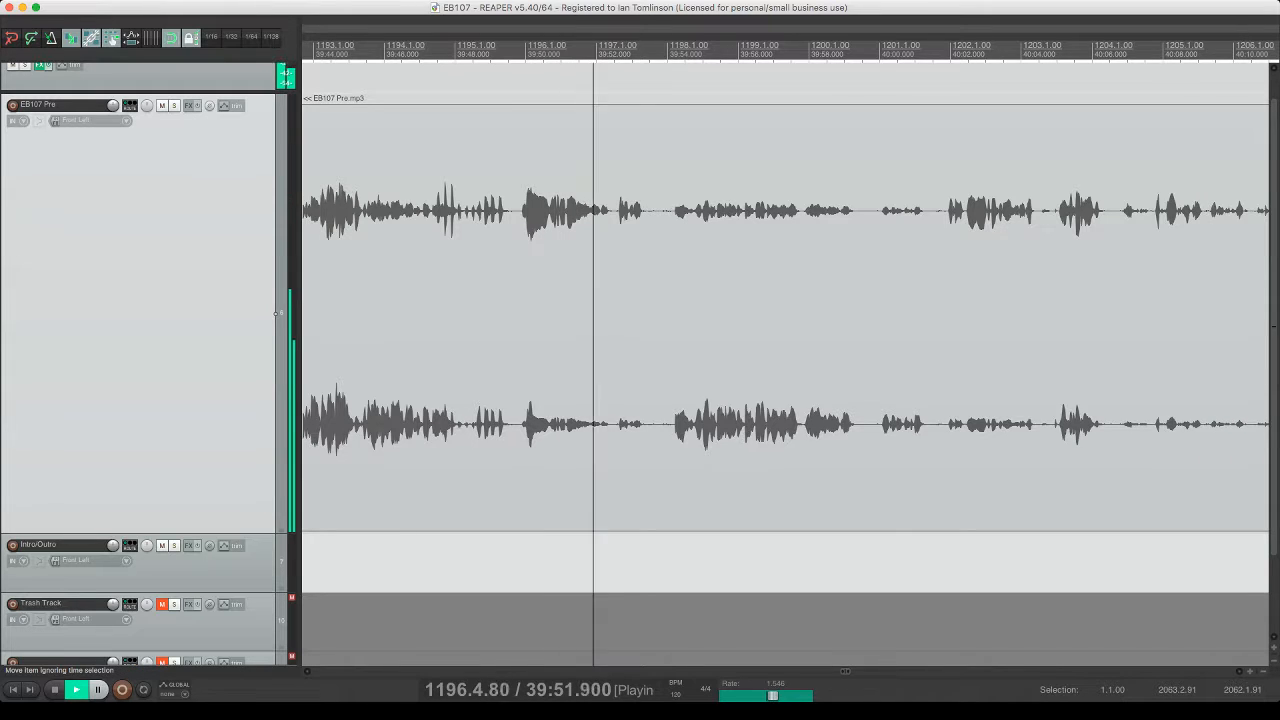
scroll(785, 316, "right", 2)
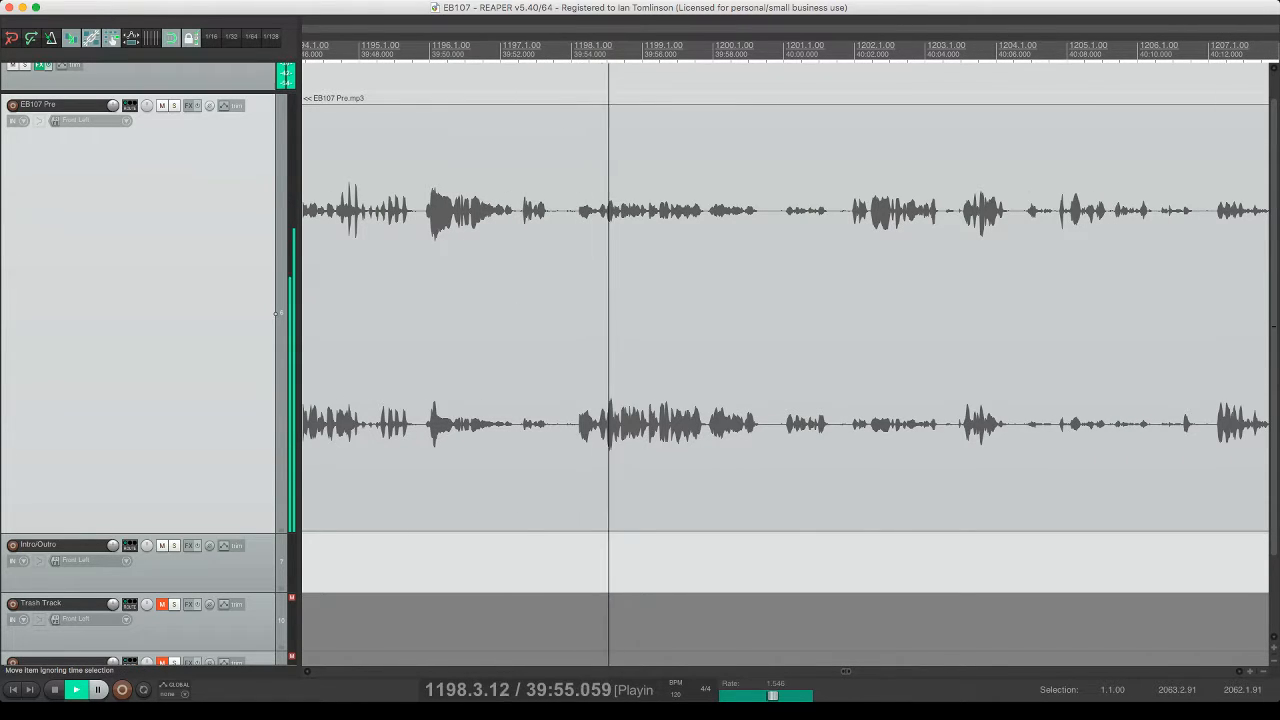
scroll(785, 316, "right", 3)
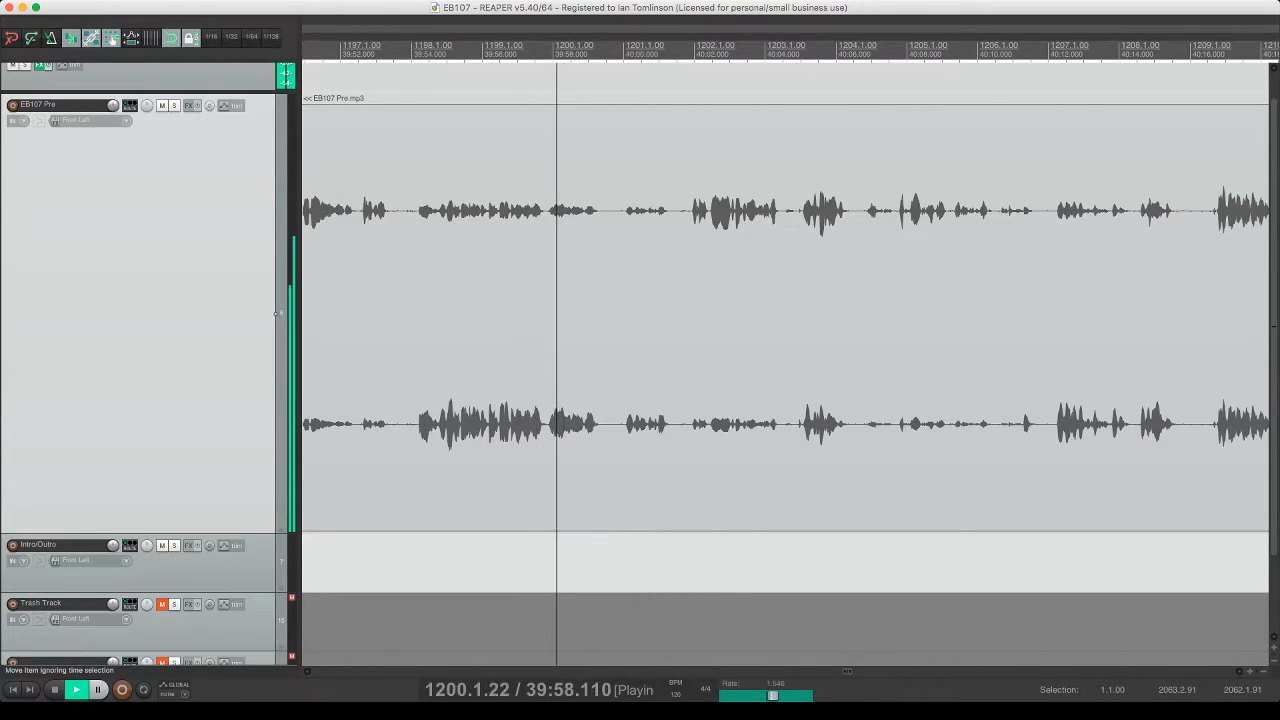
left_click(403, 318)
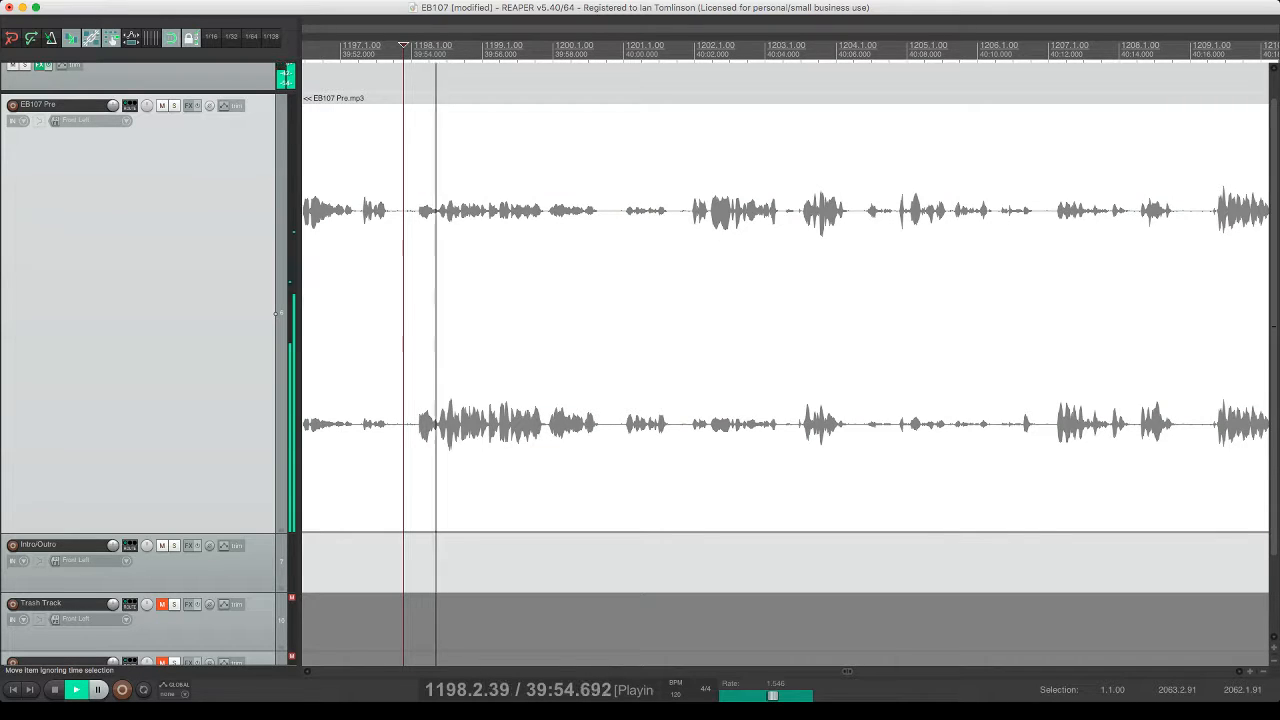
key("space")
key("space")
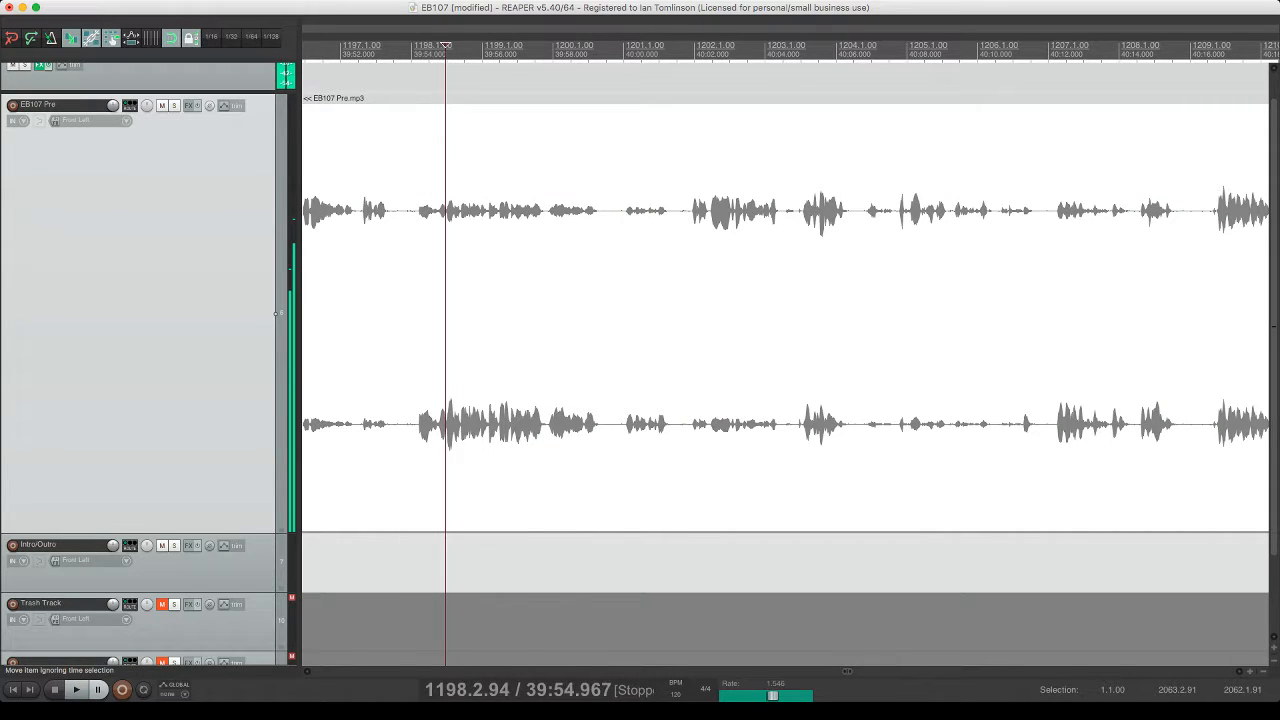
key("s")
left_click(400, 340)
key("s")
left_click(422, 340)
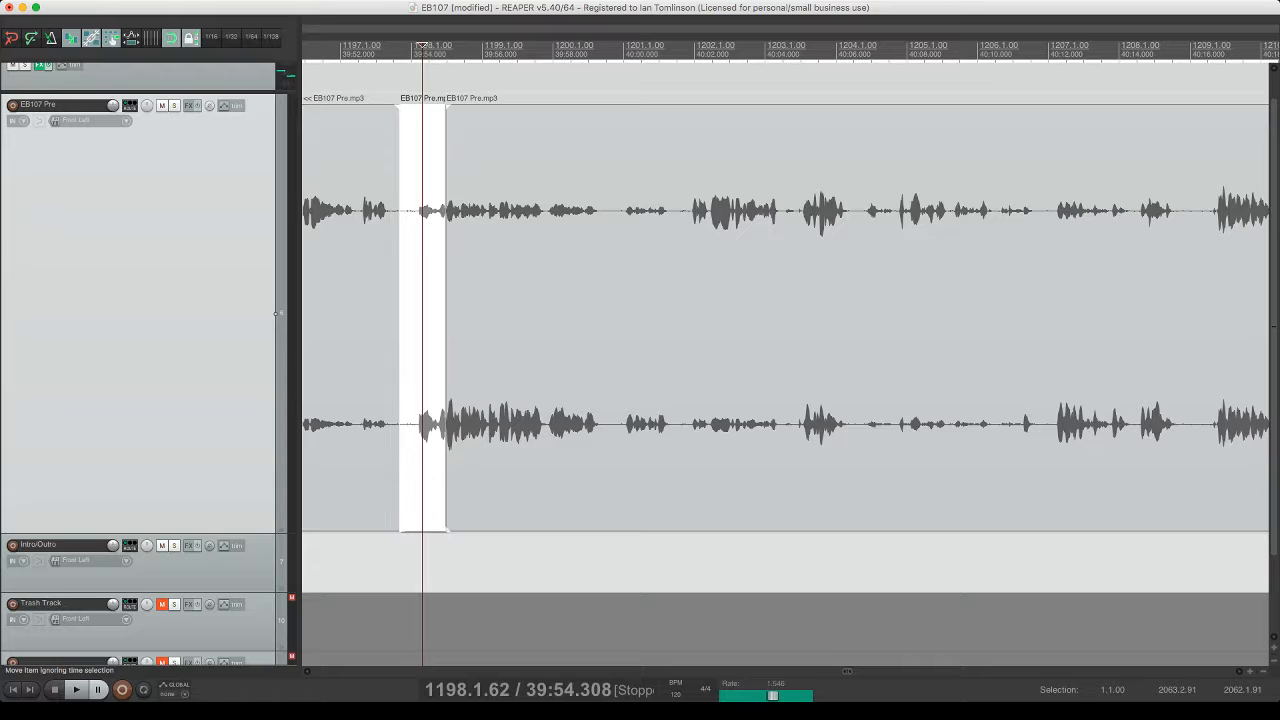
key("Delete")
left_click(347, 340)
key("space")
key("super+s")
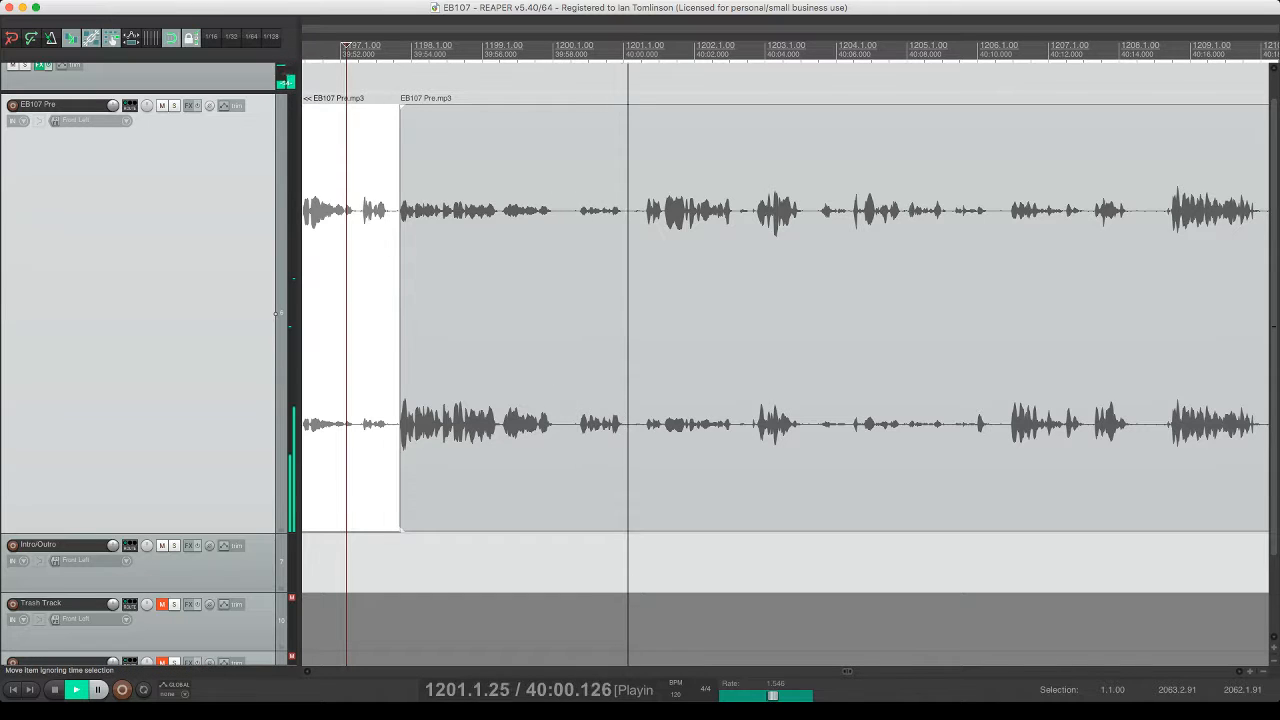
- Delete the section from about 39:57.9 to 39:59.1 on the EB107 Pre track, replay from about 39:56.8 and save
left_click(533, 340)
key("space")
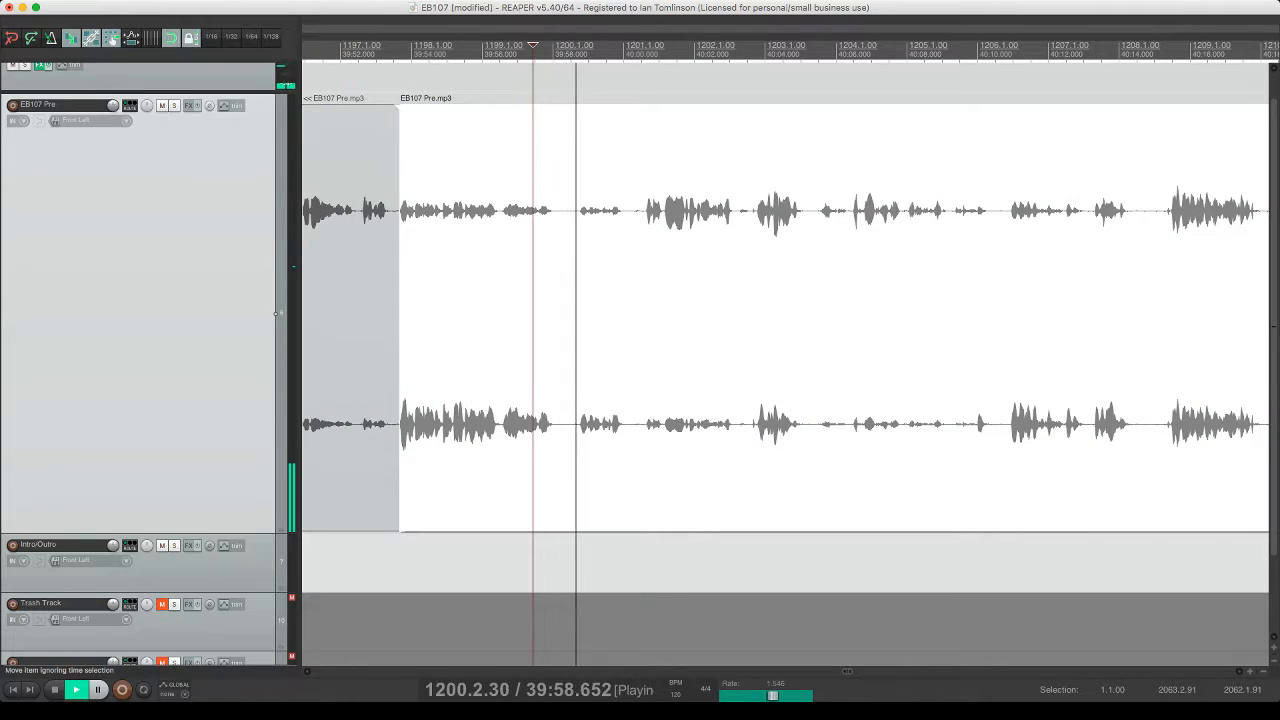
key("space")
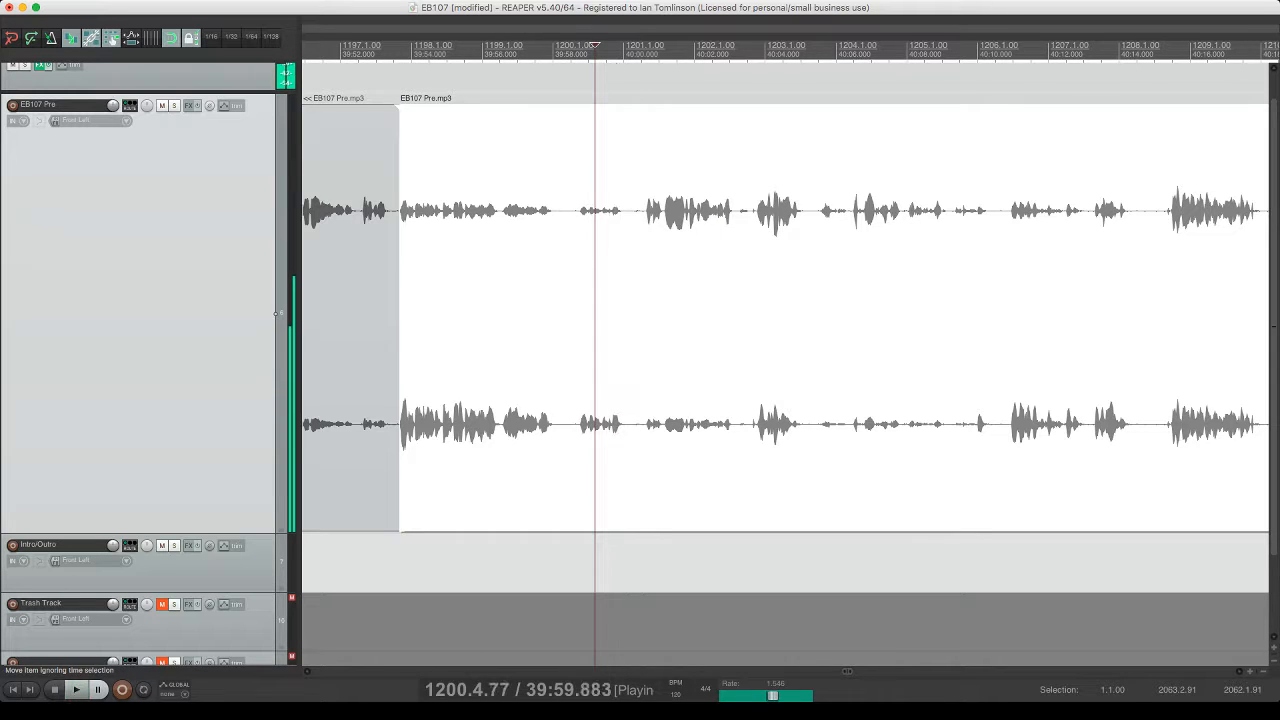
key("space")
key("s")
left_click(526, 315)
key("space")
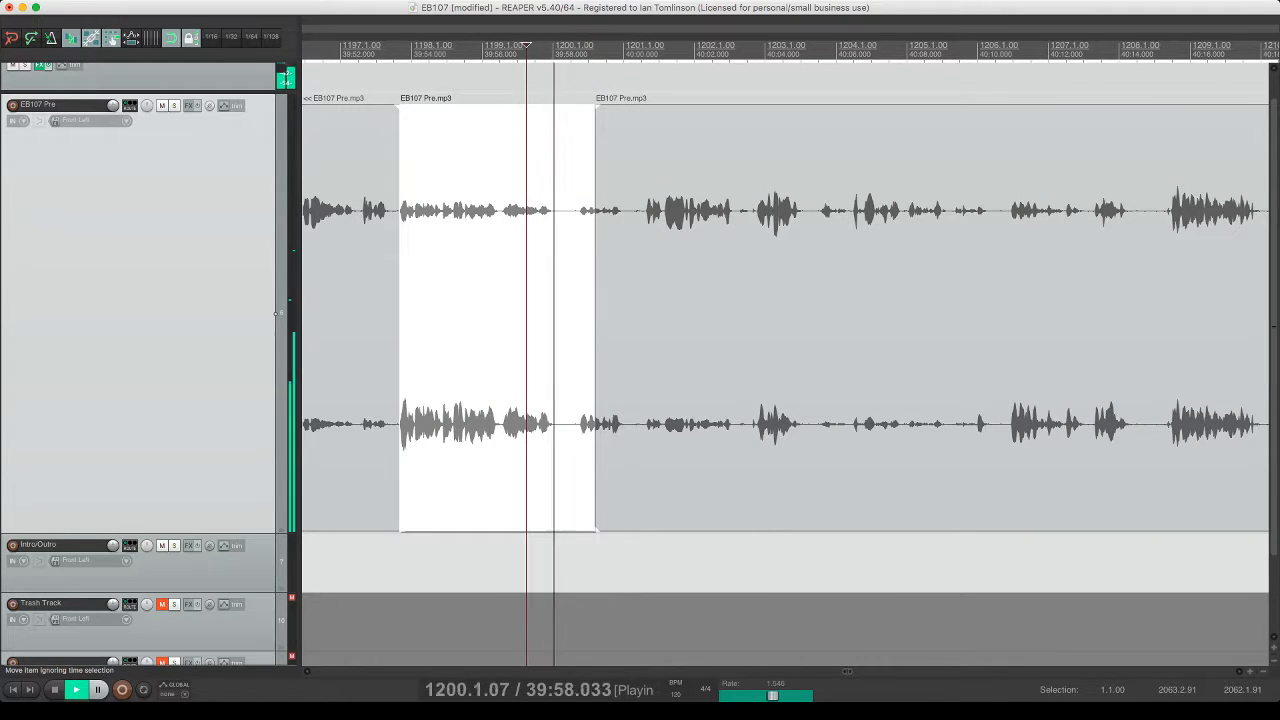
key("s")
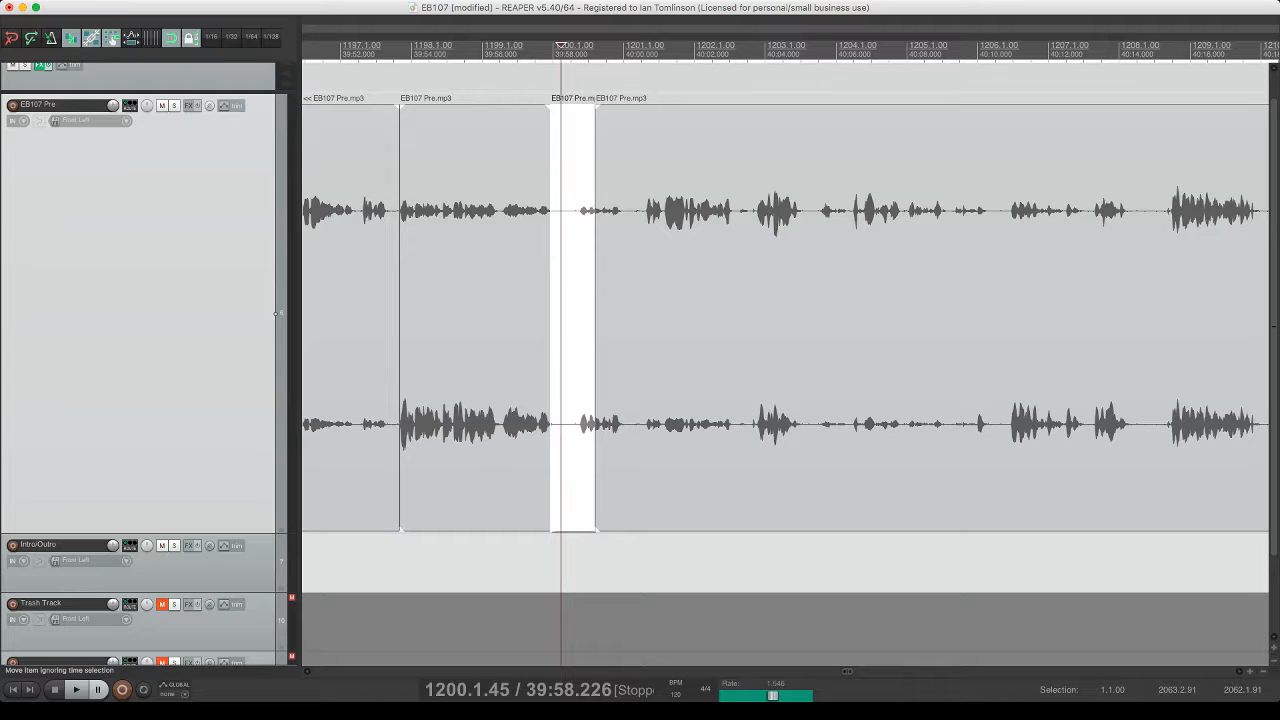
key("Delete")
left_click(512, 315)
key("space")
key("super+s")
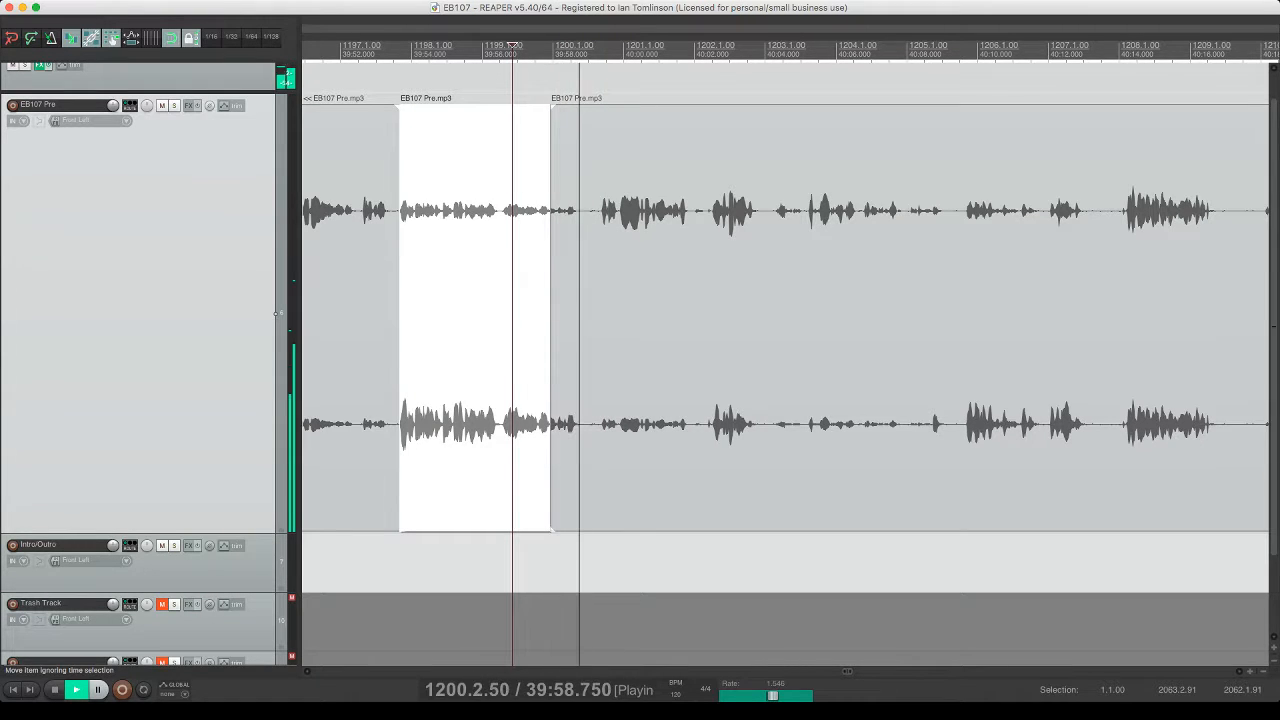
- Move the clip after the 39:57.9 join slightly earlier to crossfade with the preceding clip and replay across the join
scroll(785, 315, "up", 6)
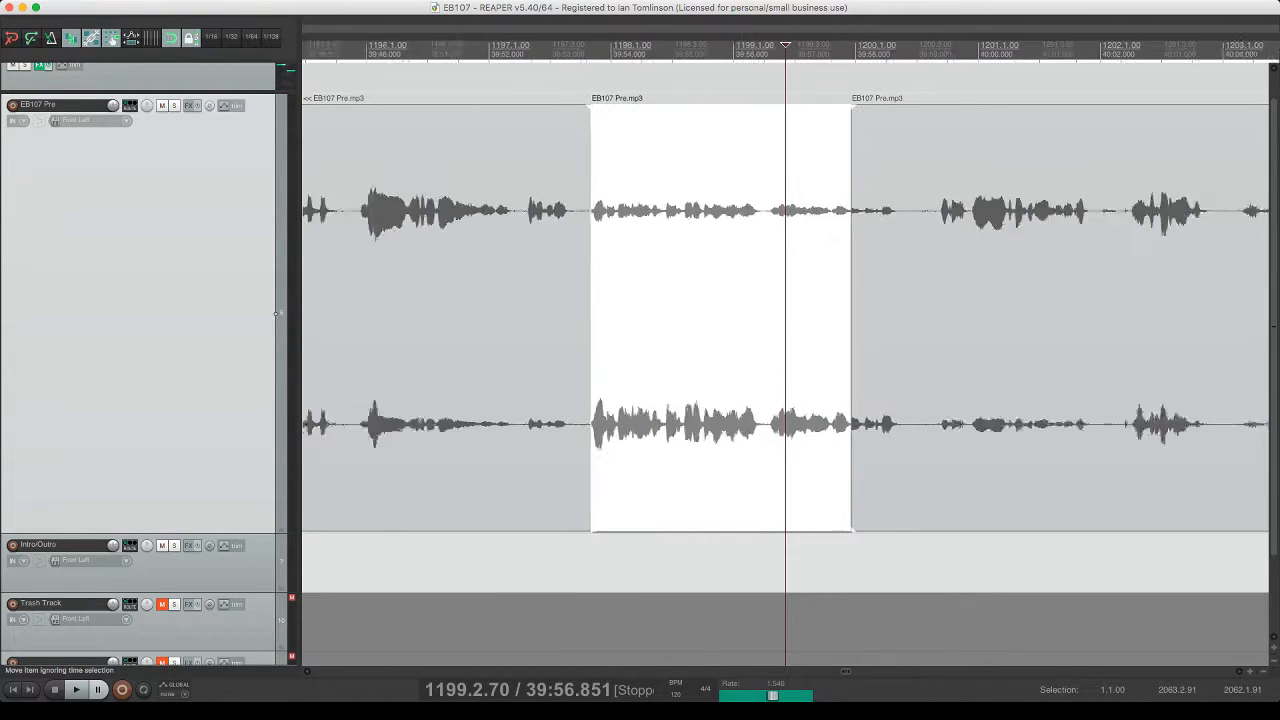
left_click_drag(968, 219, 958, 219)
left_click(863, 225)
key("space")
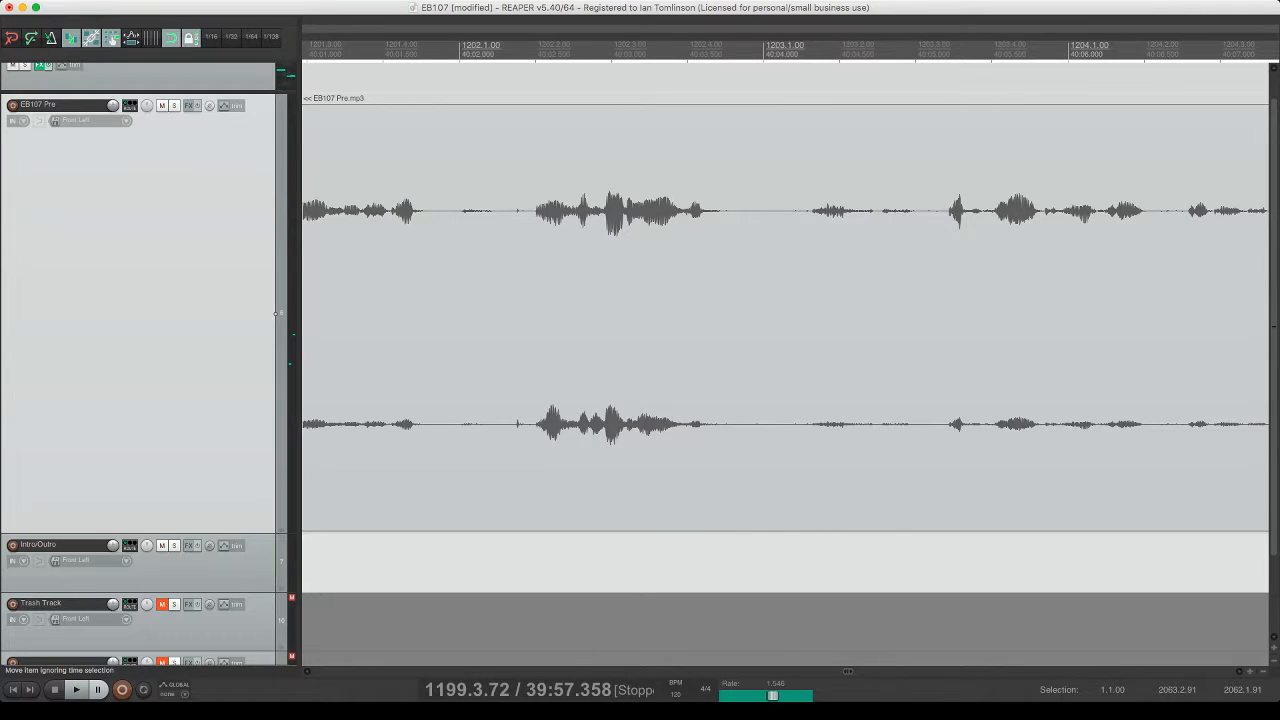
- Cut the short noise from about 40:02.3 to 40:02.5 out of the EB107 Pre track, replay from about 39:58.8 and save
left_click(474, 238)
key("space")
key("space")
left_click(506, 236)
key("s")
left_click(533, 232)
key("s")
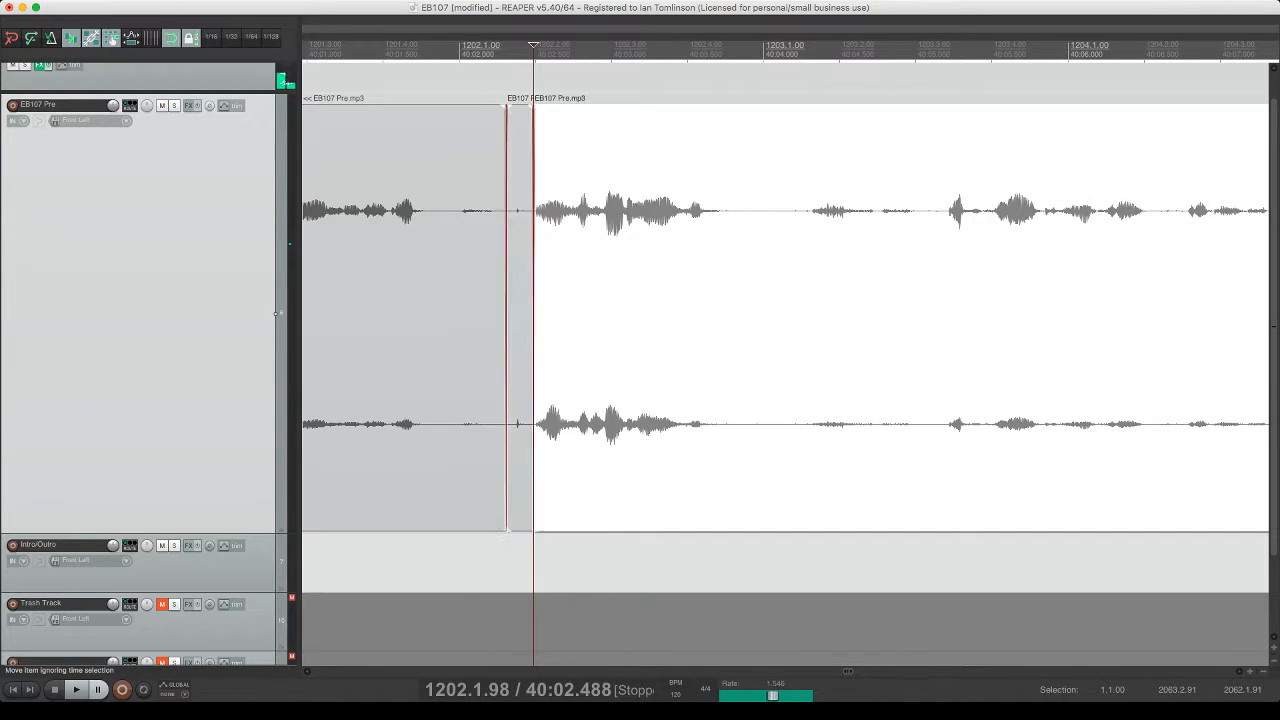
left_click(513, 232)
key("Delete")
scroll(785, 315, "down", 7)
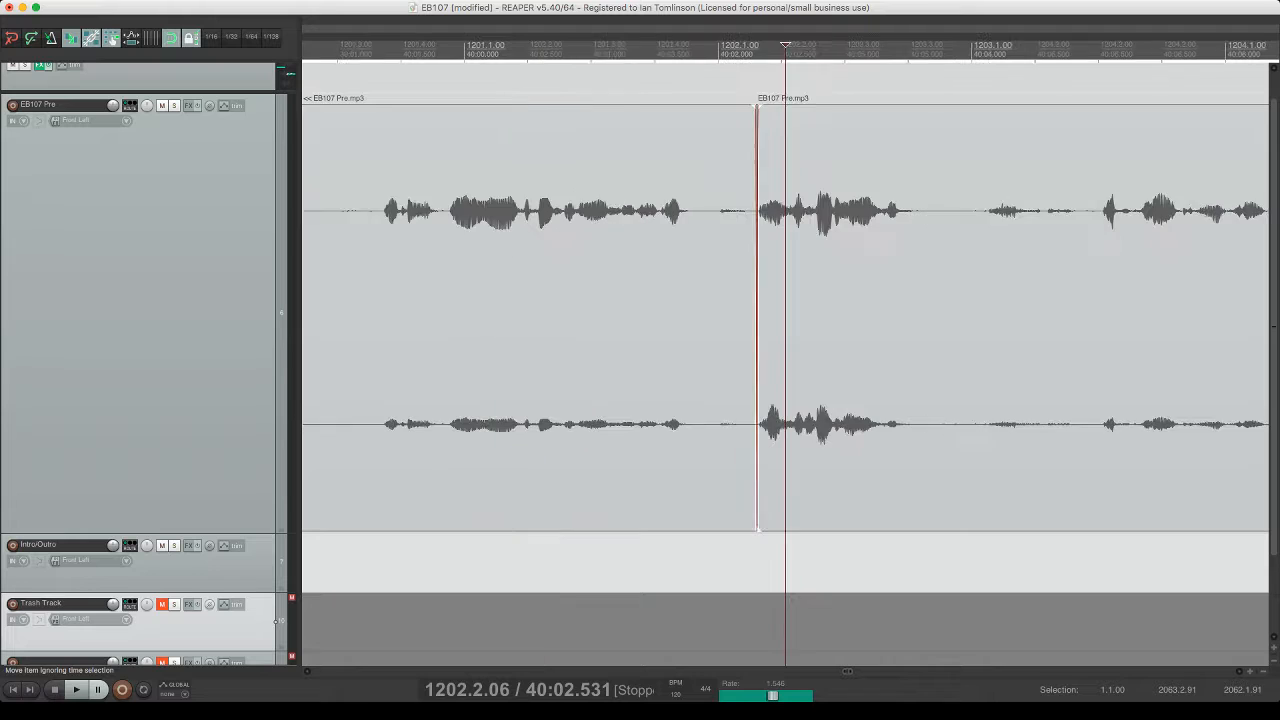
left_click(627, 232)
key("space")
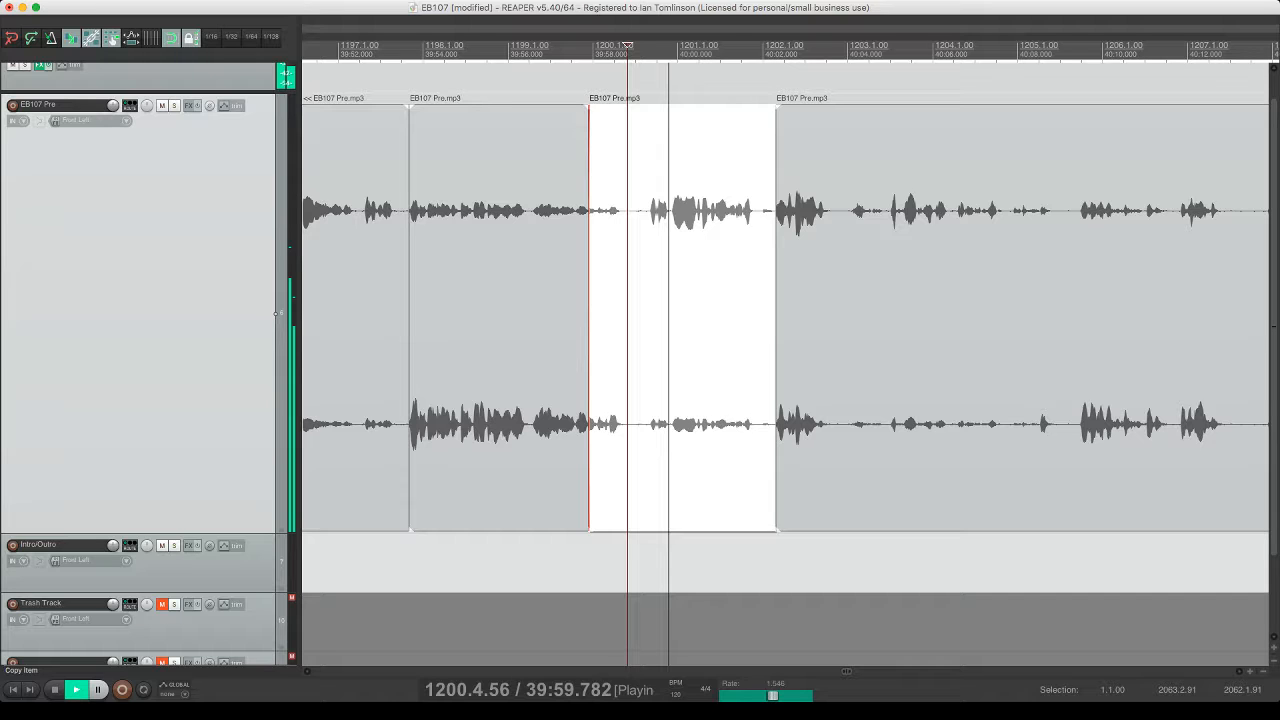
key("super+s")
- Listen on to about 40:21 on the EB107 Pre track and replay the recent joins from about 39:50
scroll(785, 315, "right", 3)
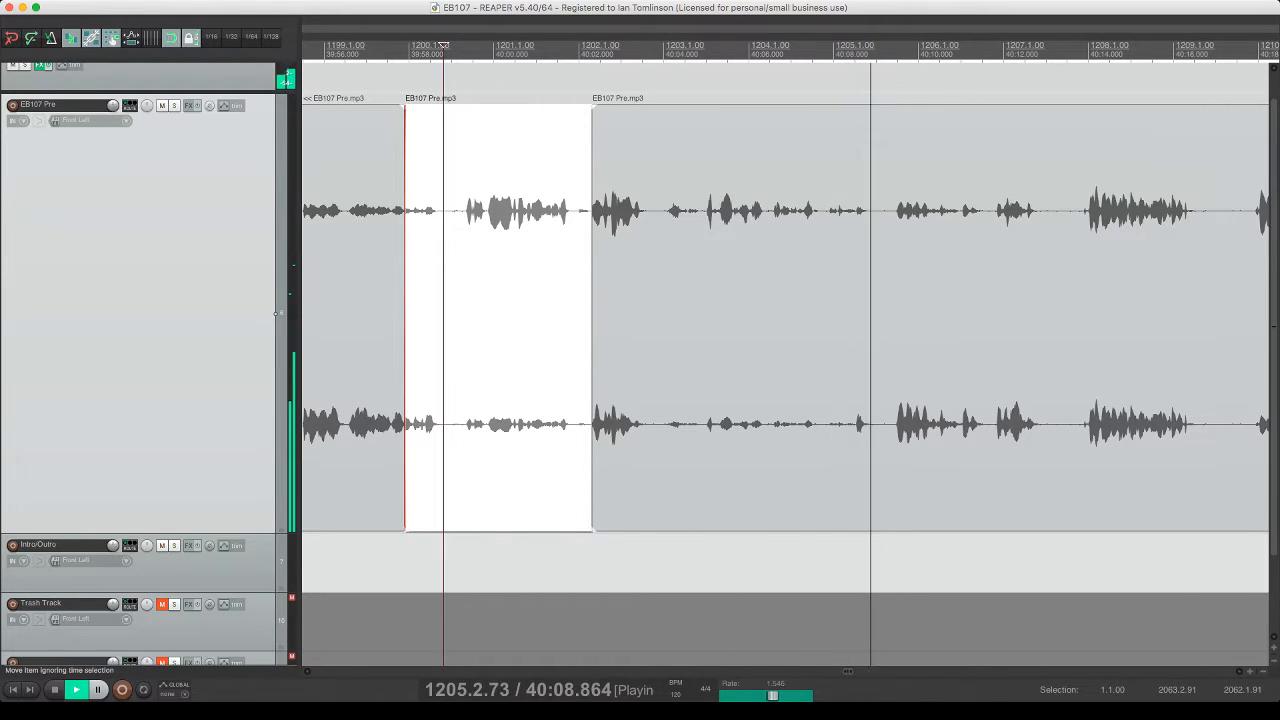
scroll(785, 315, "right", 1)
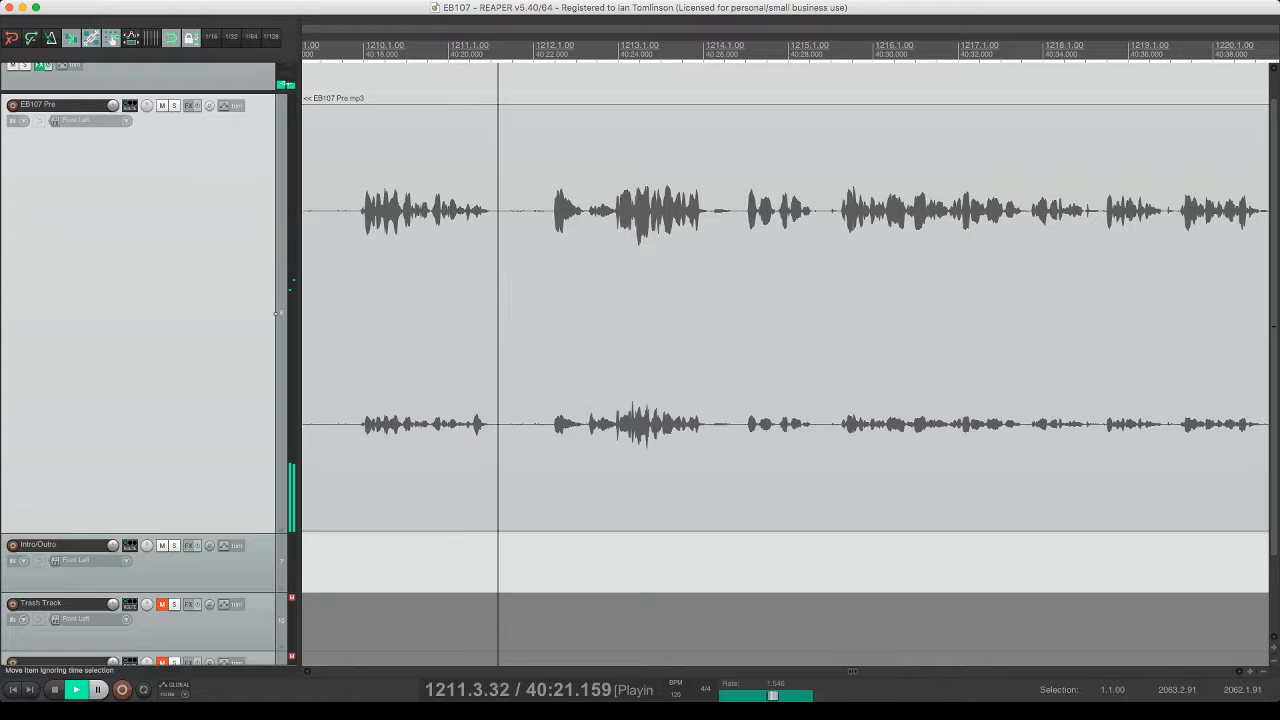
key("minus")
key("minus")
key("minus")
key("minus")
key("minus")
key("minus")
key("minus")
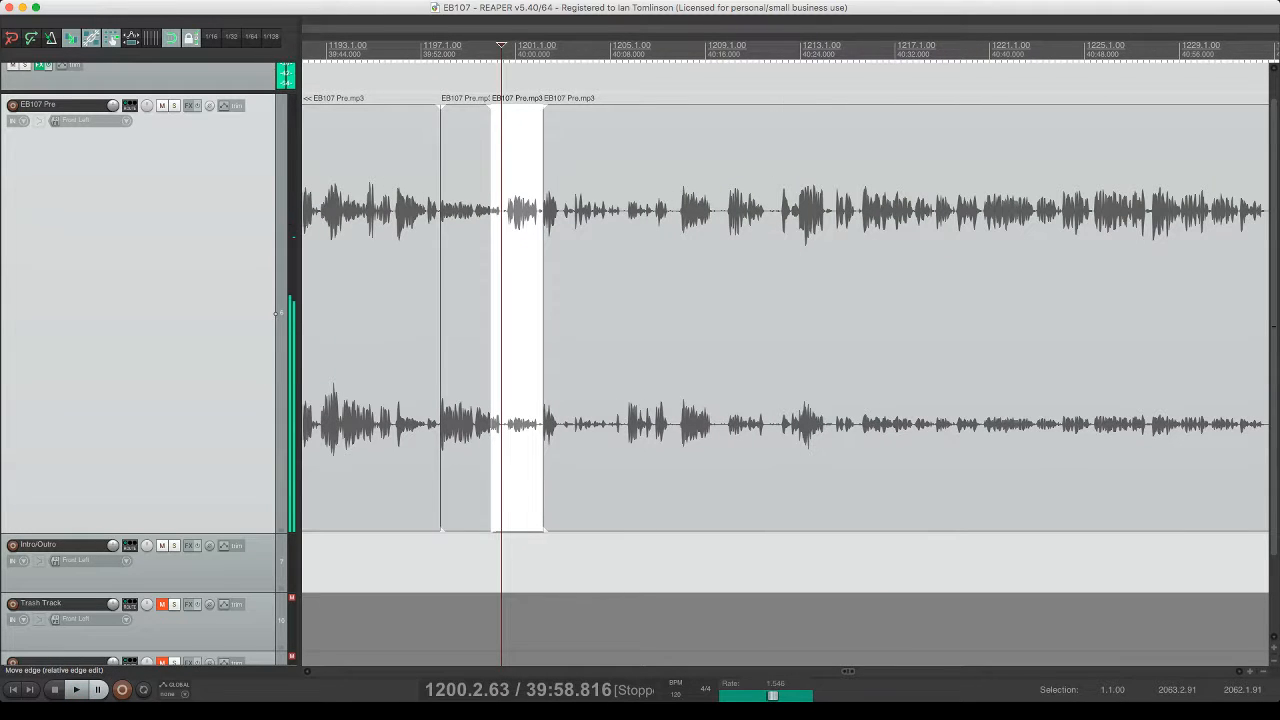
scroll(541, 320, "right", 1)
scroll(541, 320, "left", 5)
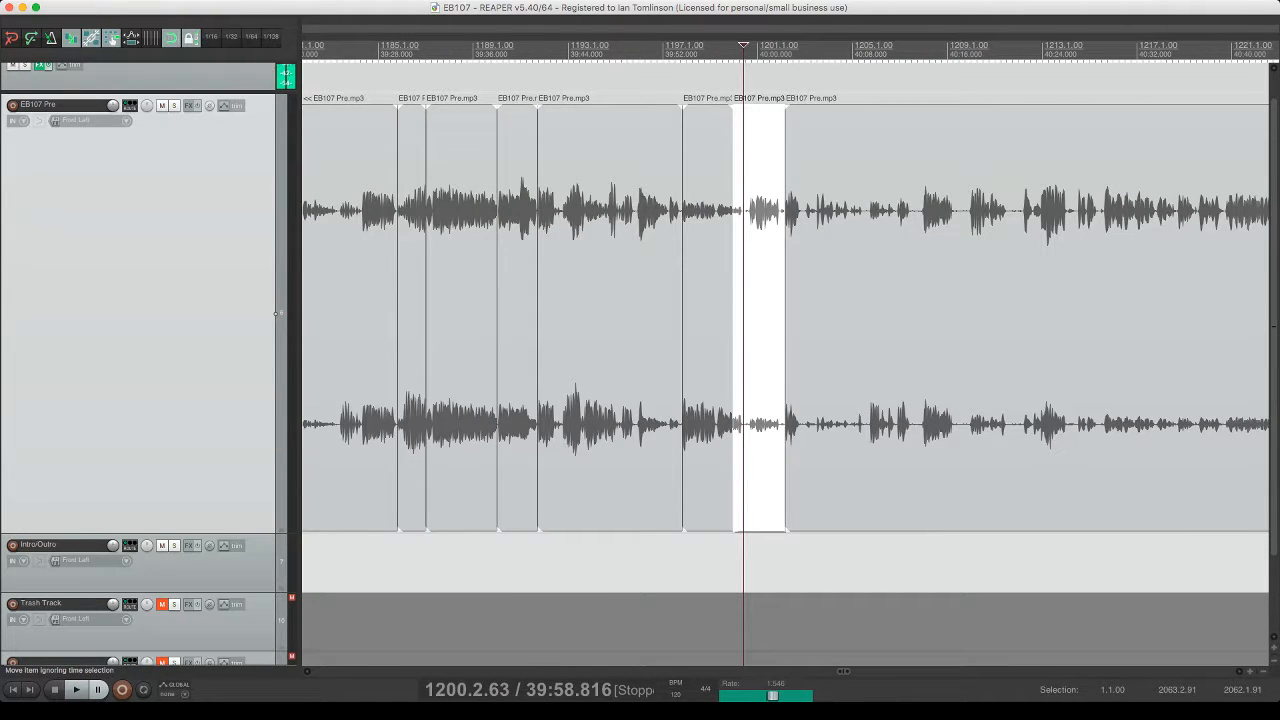
left_click(666, 320)
left_click(643, 320)
key("space")
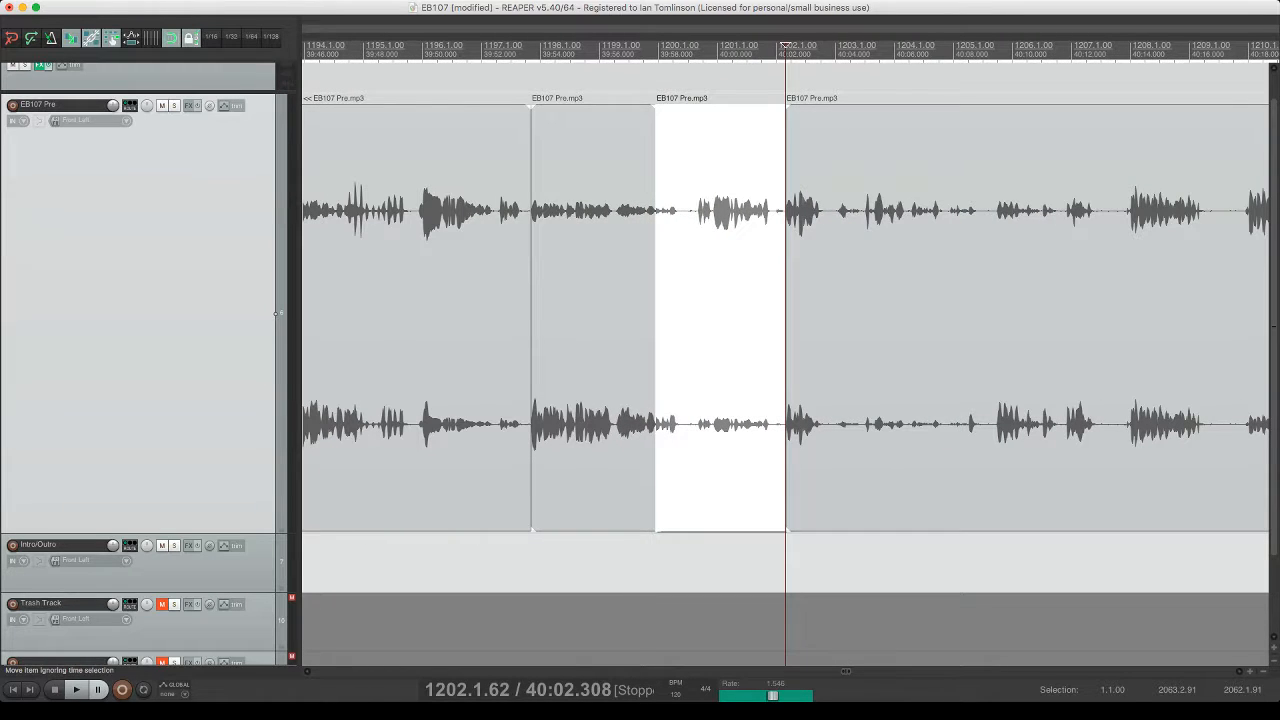
- Delete the short section from about 40:01.9 to the 40:02.3 join on the EB107 Pre track
left_click(758, 314)
key("space")
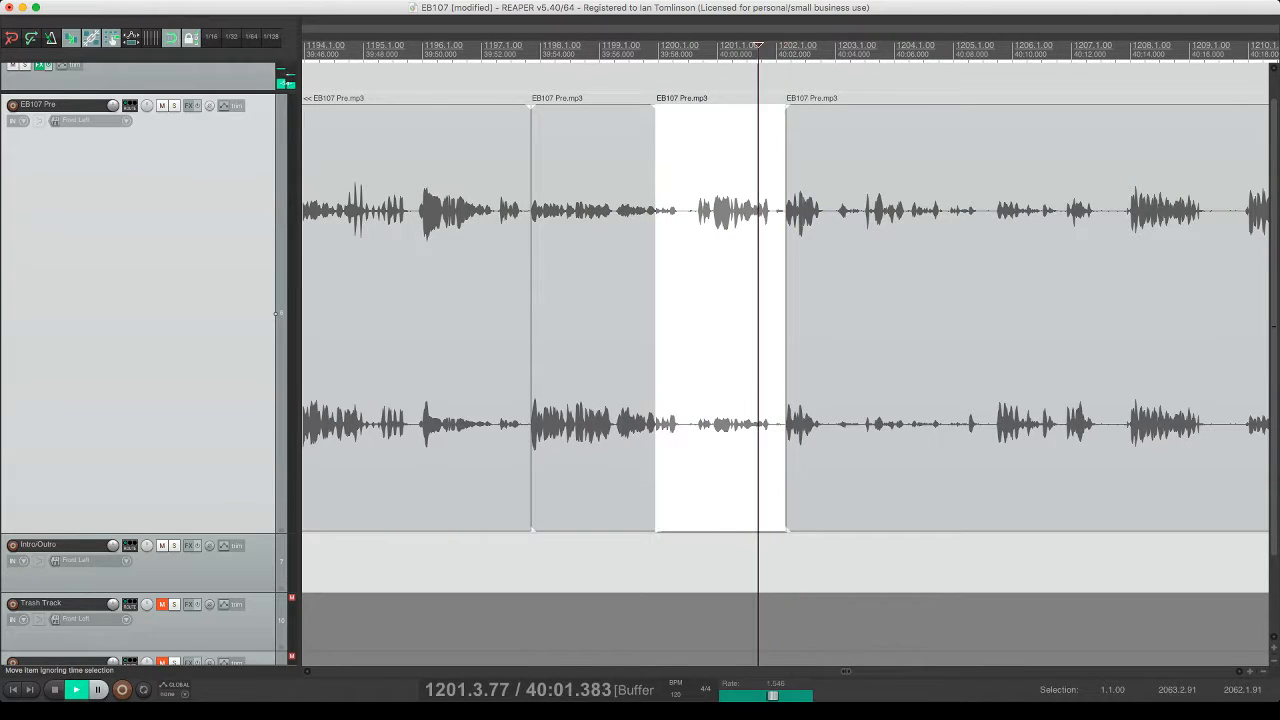
key("s")
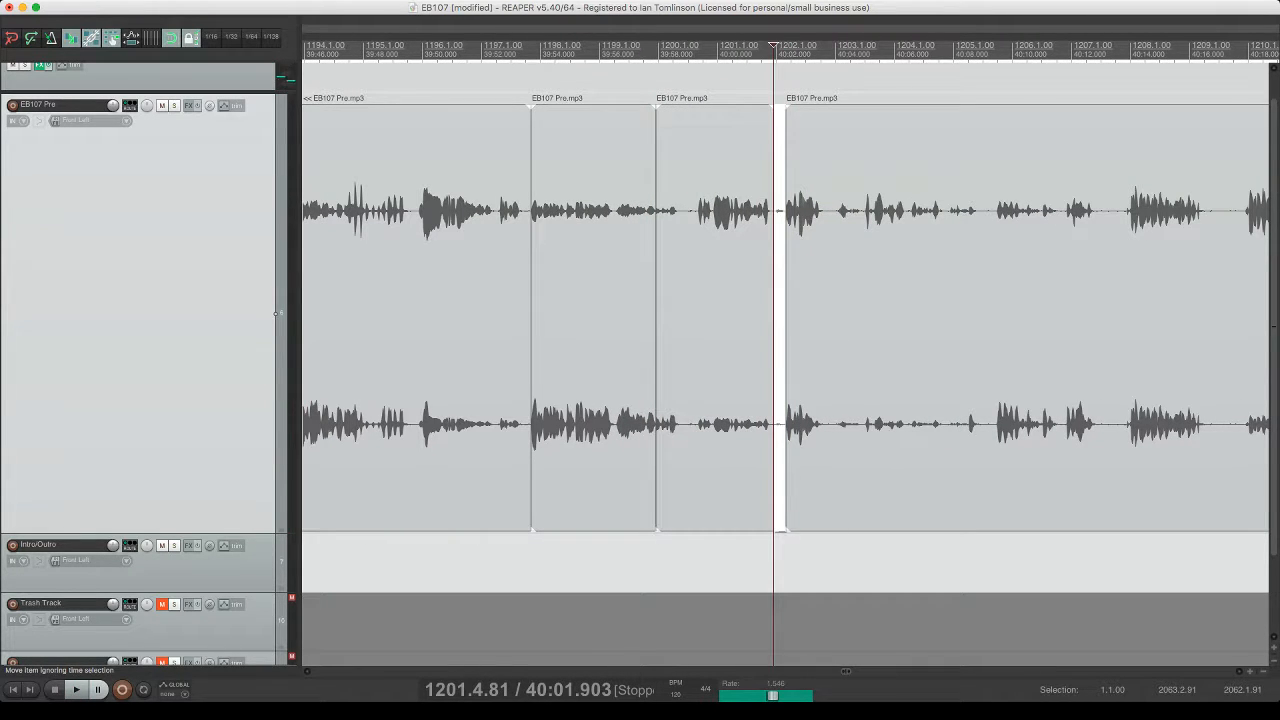
key("Delete")
- Play the EB107 Pre track from about 40:16 and again from about 40:22.5 to check for unwanted sounds
scroll(781, 314, "right", 8)
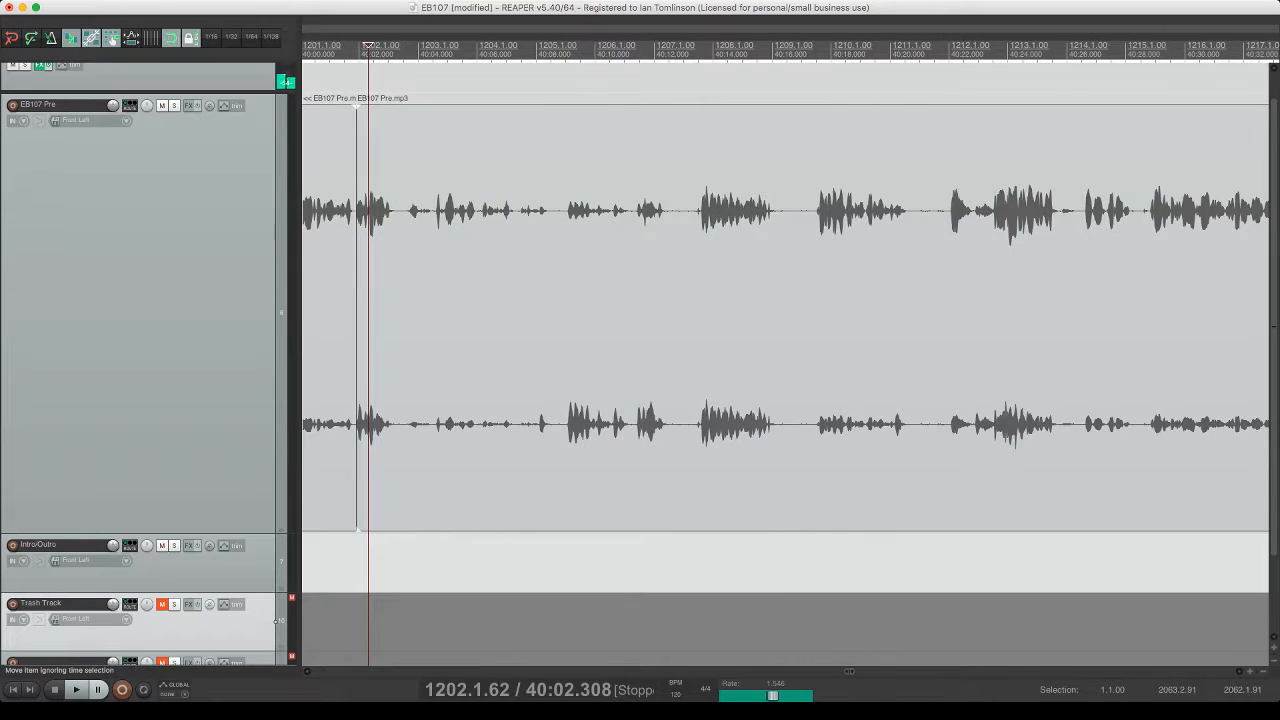
left_click(781, 314)
key("space")
scroll(781, 314, "down", 1)
scroll(781, 314, "down", 5)
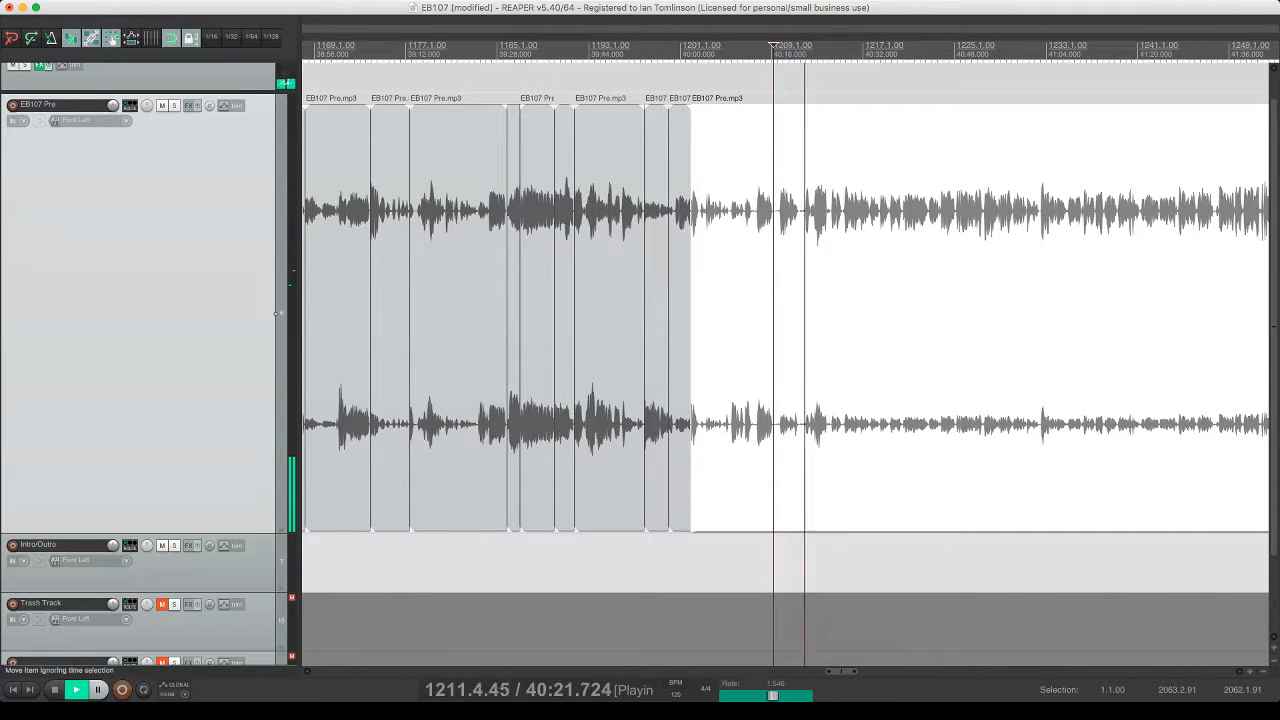
left_click(810, 202)
key("space")
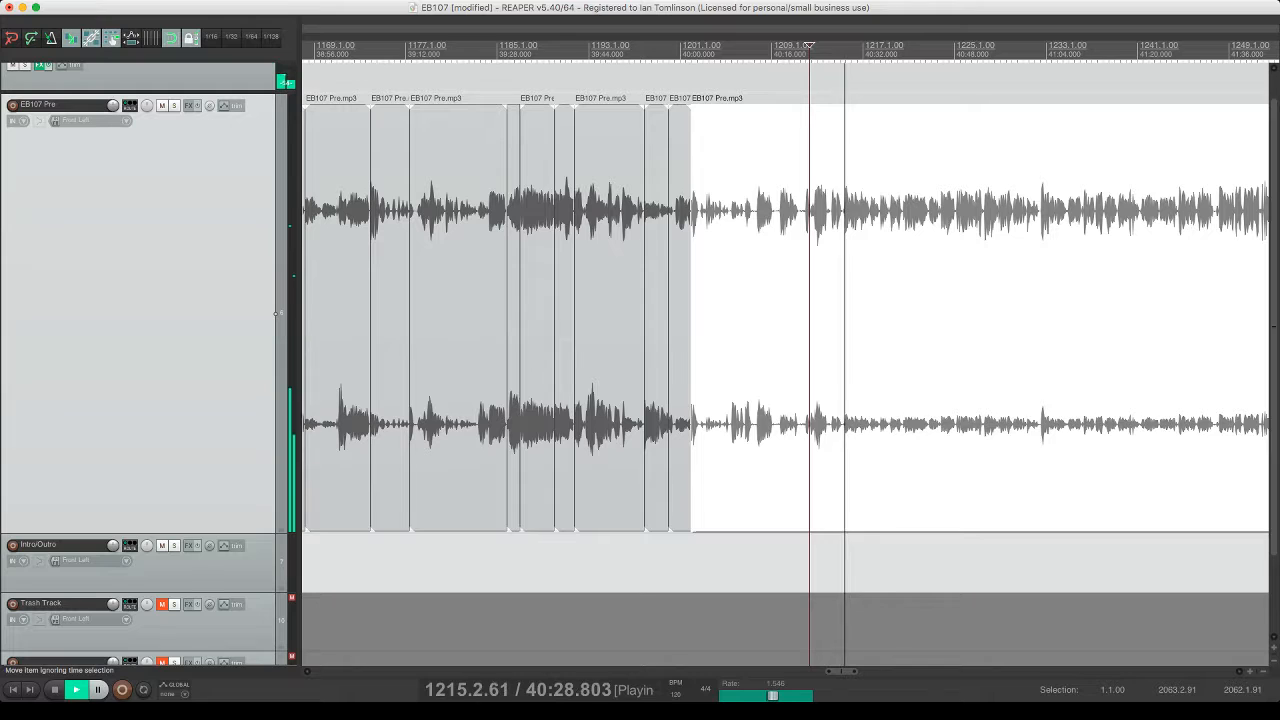
- Delete the section from the 40:01.9 join to about 40:27.4 on the EB107 Pre track, replay from about 39:53.7 and save
left_click(830, 215)
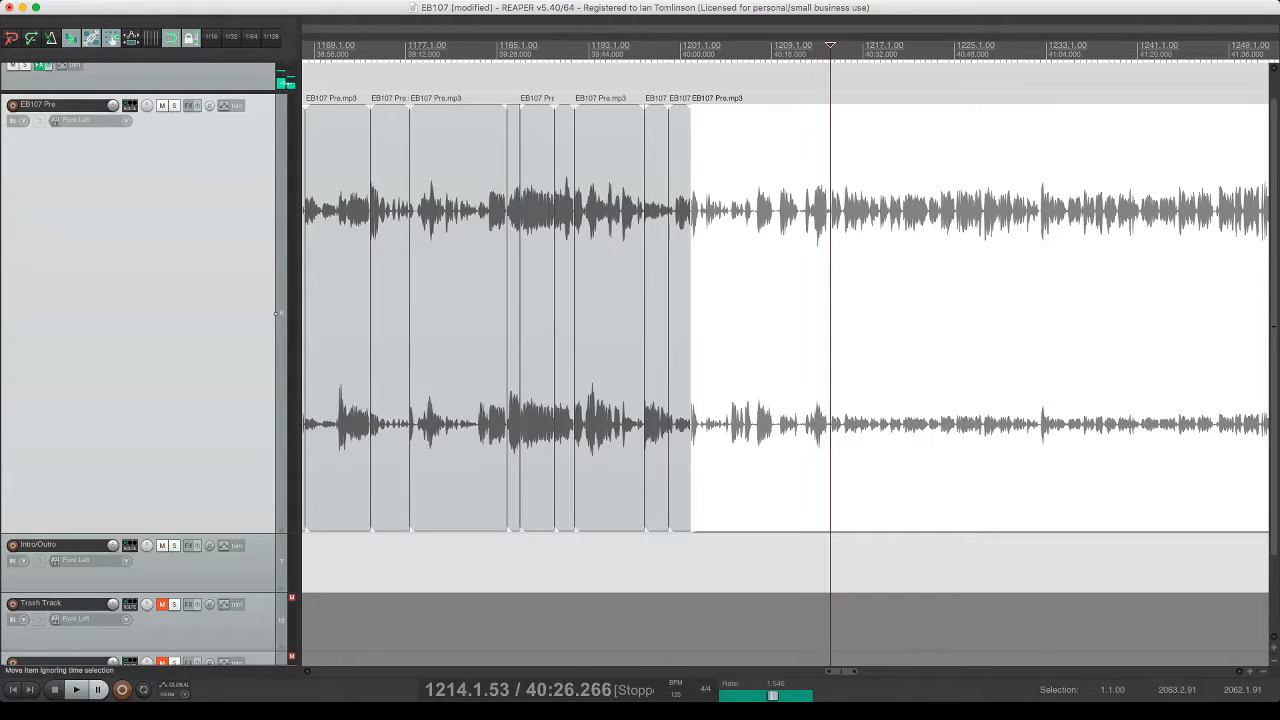
key("space")
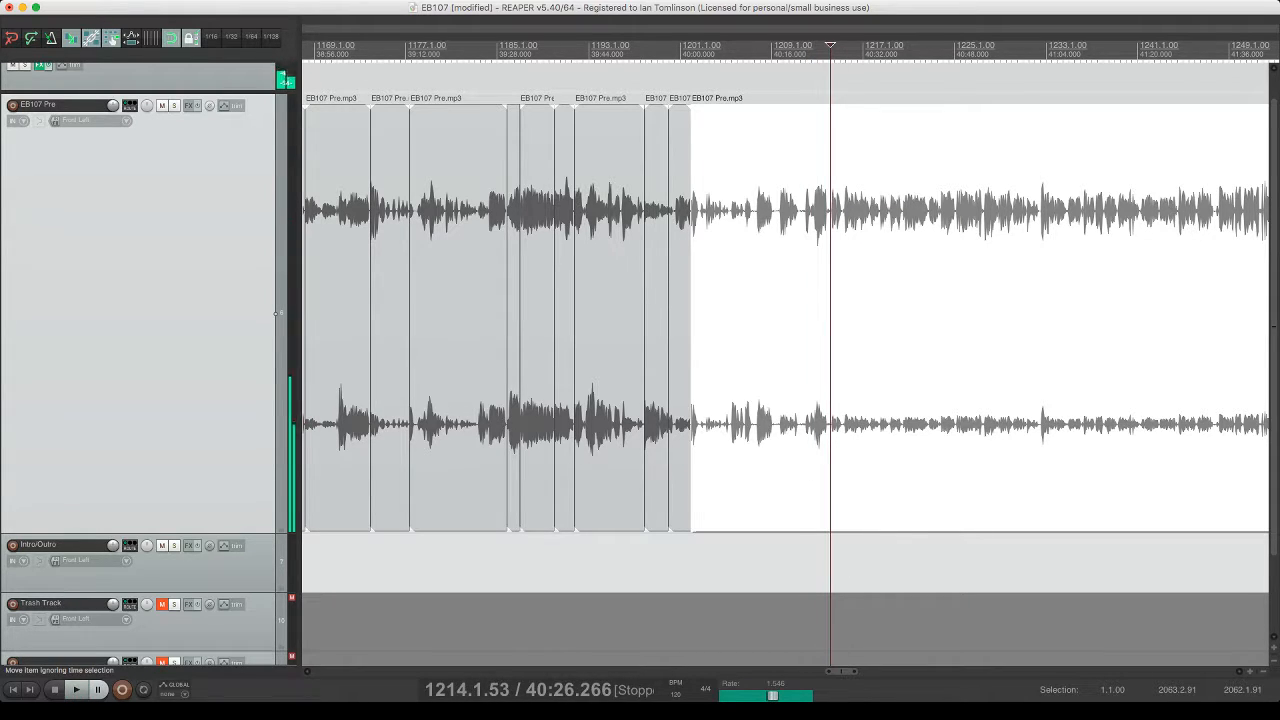
key("space")
key("s")
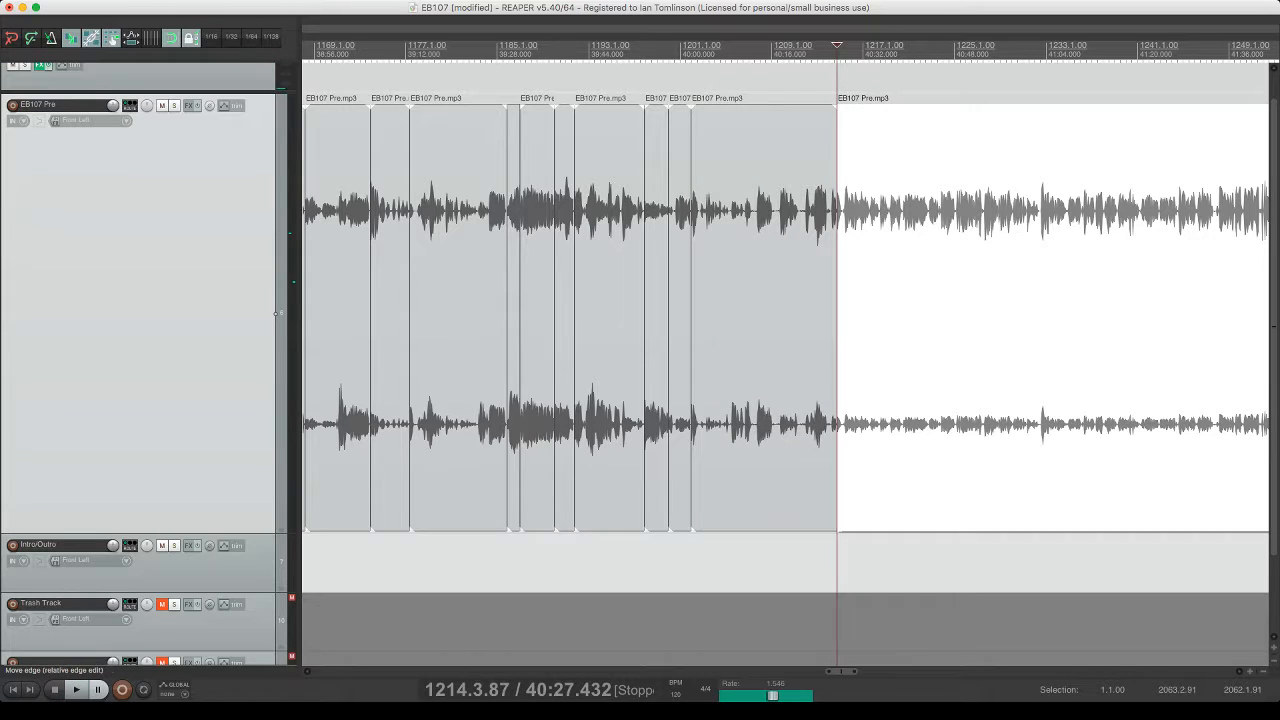
left_click(734, 215)
key("Delete")
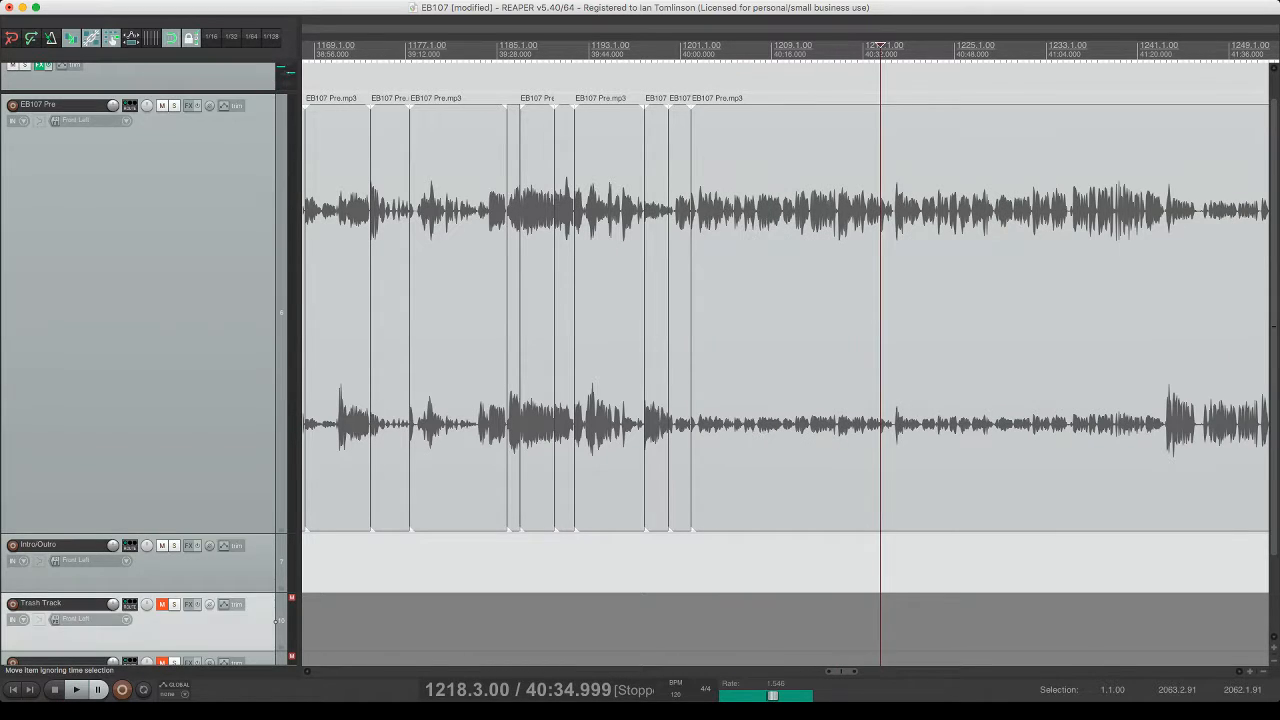
left_click(645, 235)
key("space")
key("super+s")
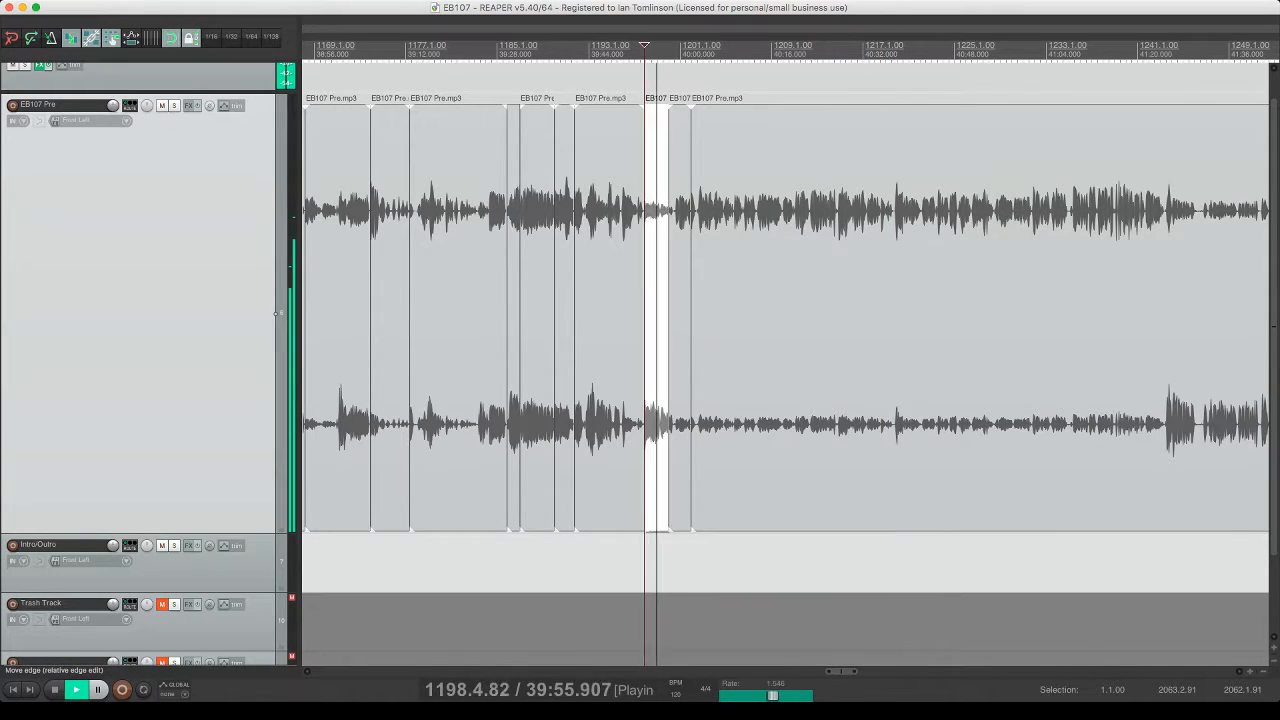
- Cut the short pause from about 40:10.9 to 40:11.2 out of the EB107 Pre track and replay from about 40:08.9
key("=")
key("=")
key("=")
key("=")
key("=")
key("=")
key("=")
key("=")
key("=")
key("=")
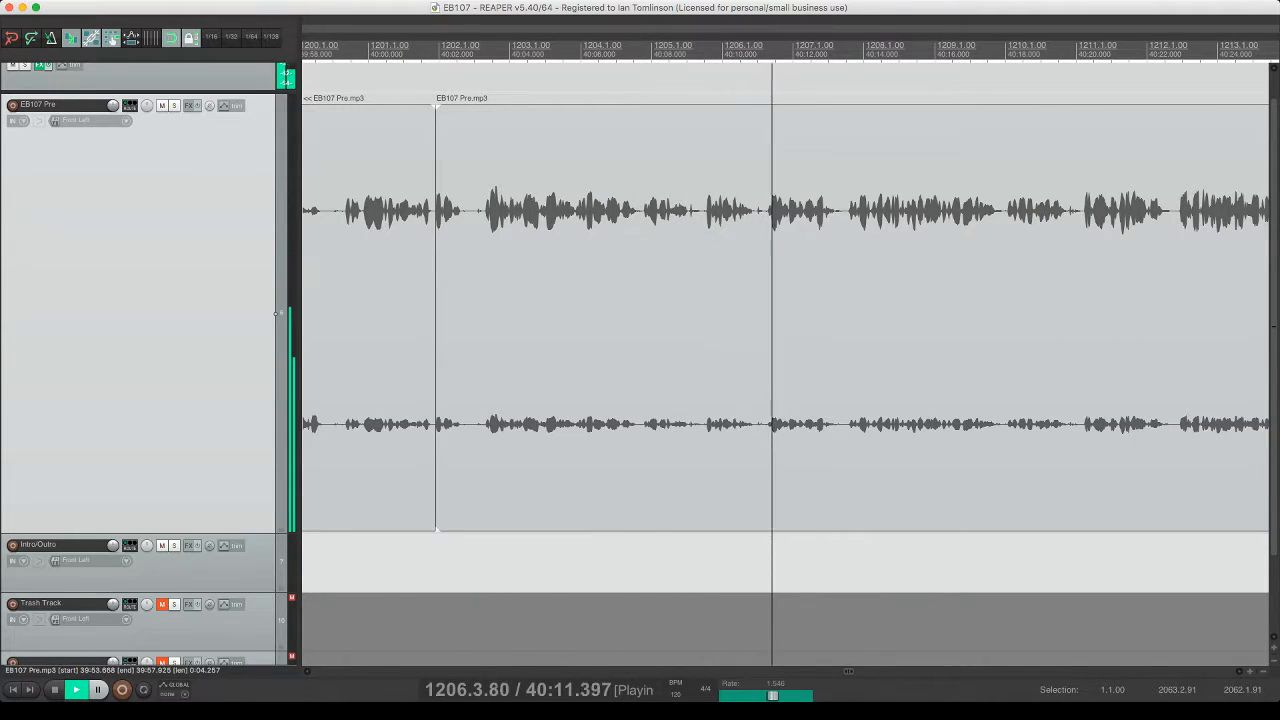
left_click(755, 315)
key("s")
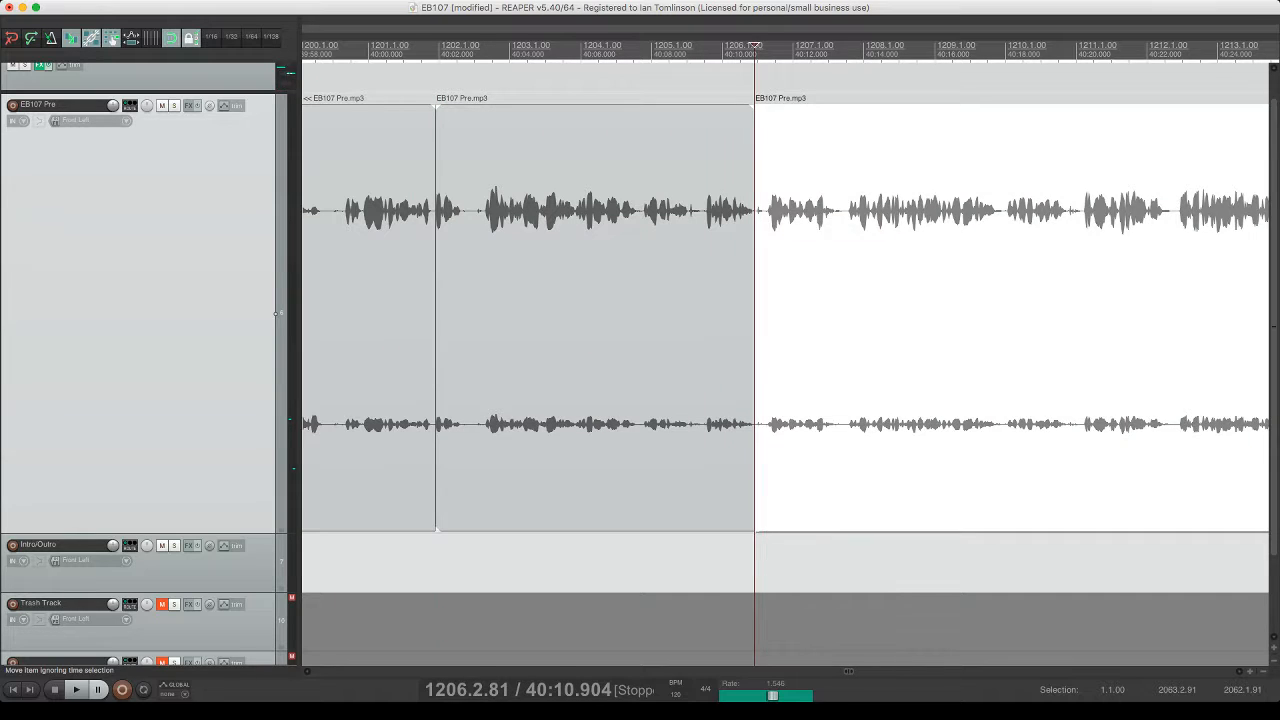
left_click(766, 315)
key("s")
left_click(758, 315)
key("Delete")
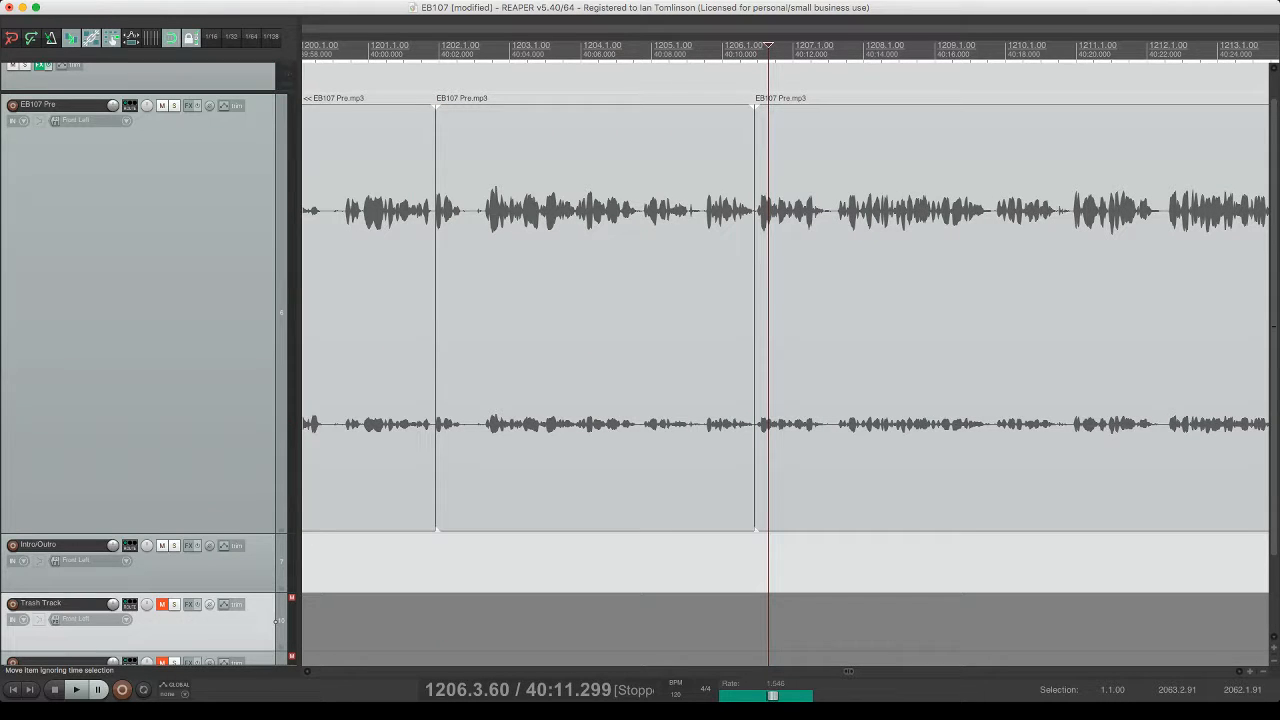
left_click(687, 315)
key("space")
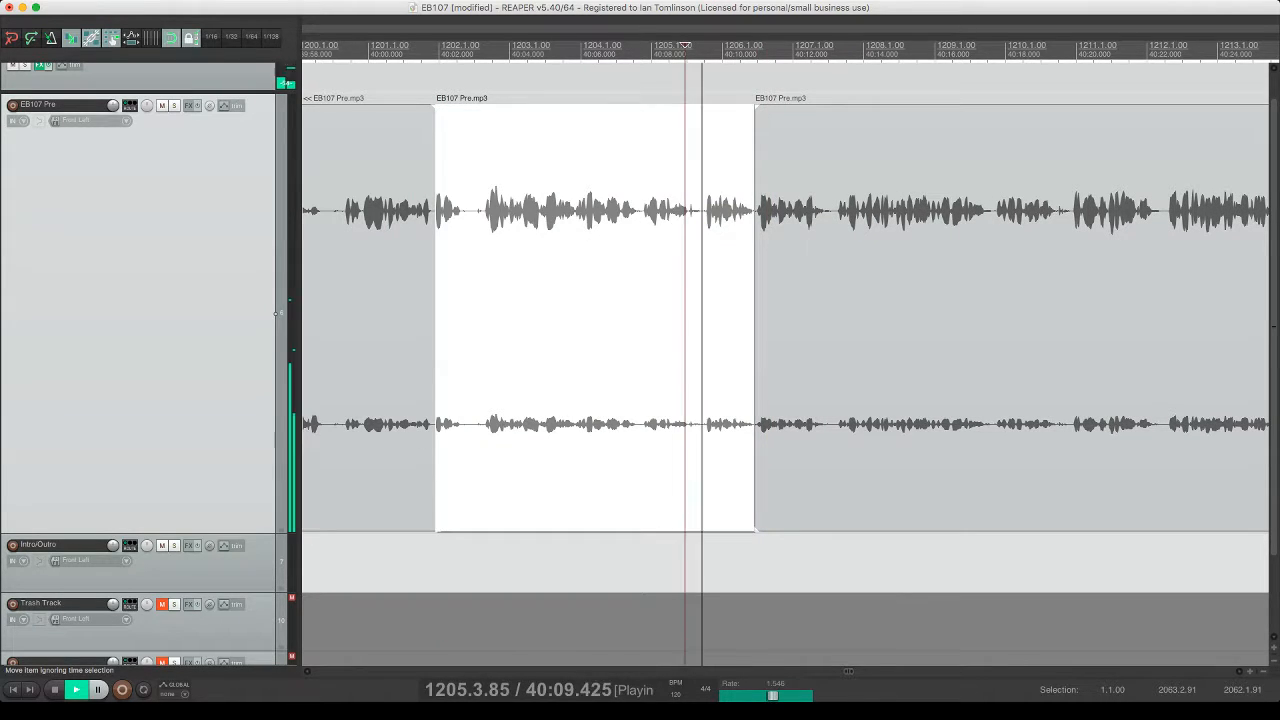
- Cut the short noise from about 40:09.1 to 40:09.4 out of the EB107 Pre track, replay from about 40:07.8 and save
key("space")
left_click(690, 315)
key("s")
key("s")
left_click(693, 315)
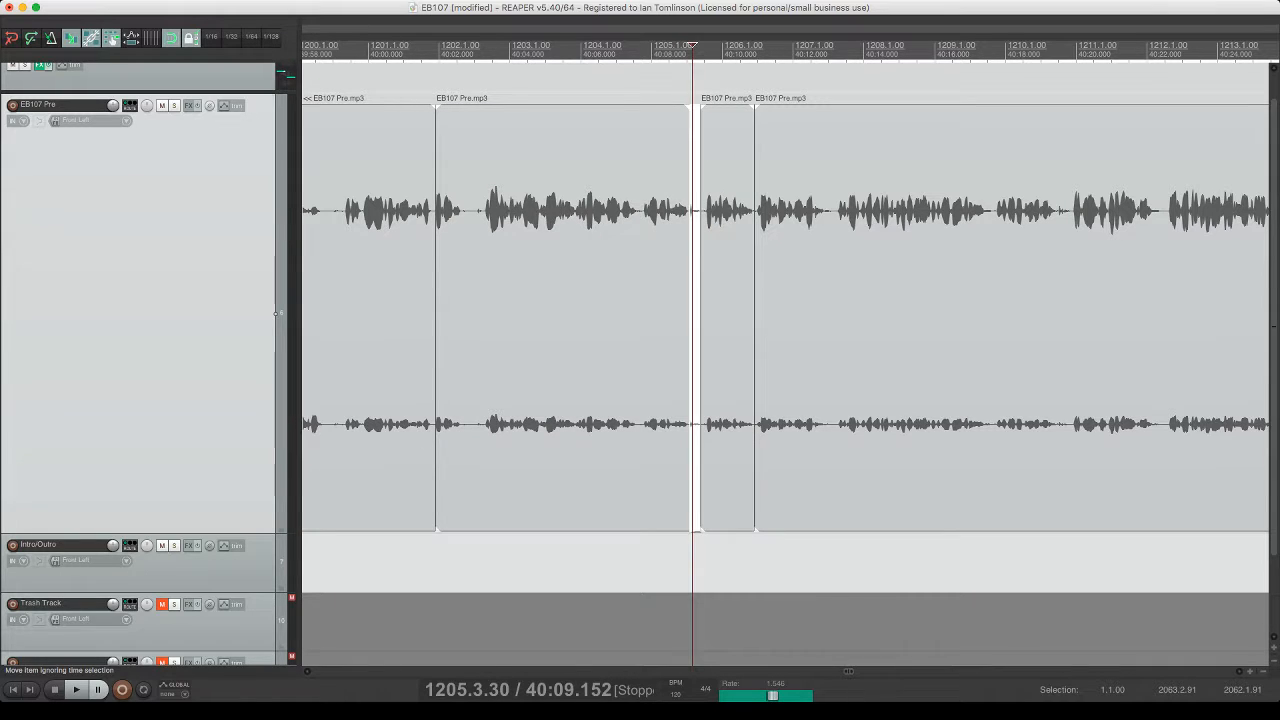
key("Delete")
left_click(646, 315)
key("space")
key("super+s")
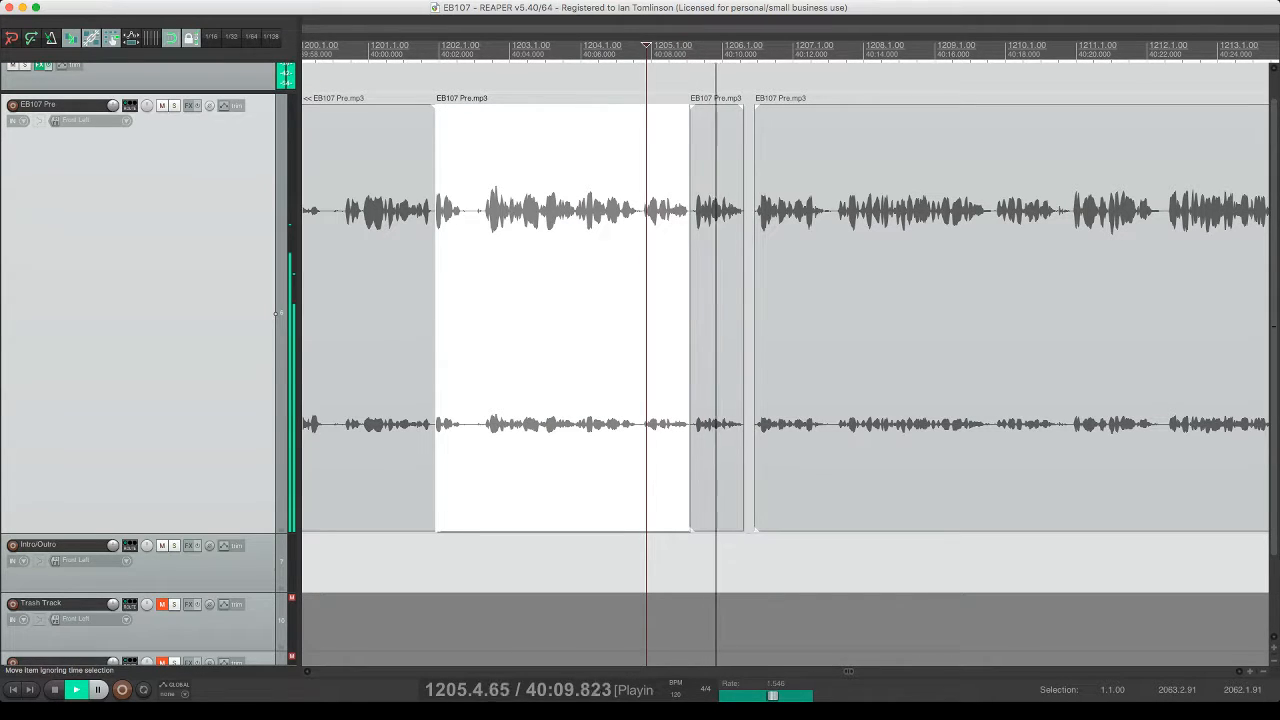
- Close the gap by moving the following EB107 Pre clip earlier to start at about 40:10.6, and save the project
left_click_drag(810, 222, 793, 222)
key("space")
key("space")
key("super+s")
- Listen to the EB107 Pre track from about 40:14 to 40:46 to check for unwanted sounds
scroll(793, 222, "right", 1)
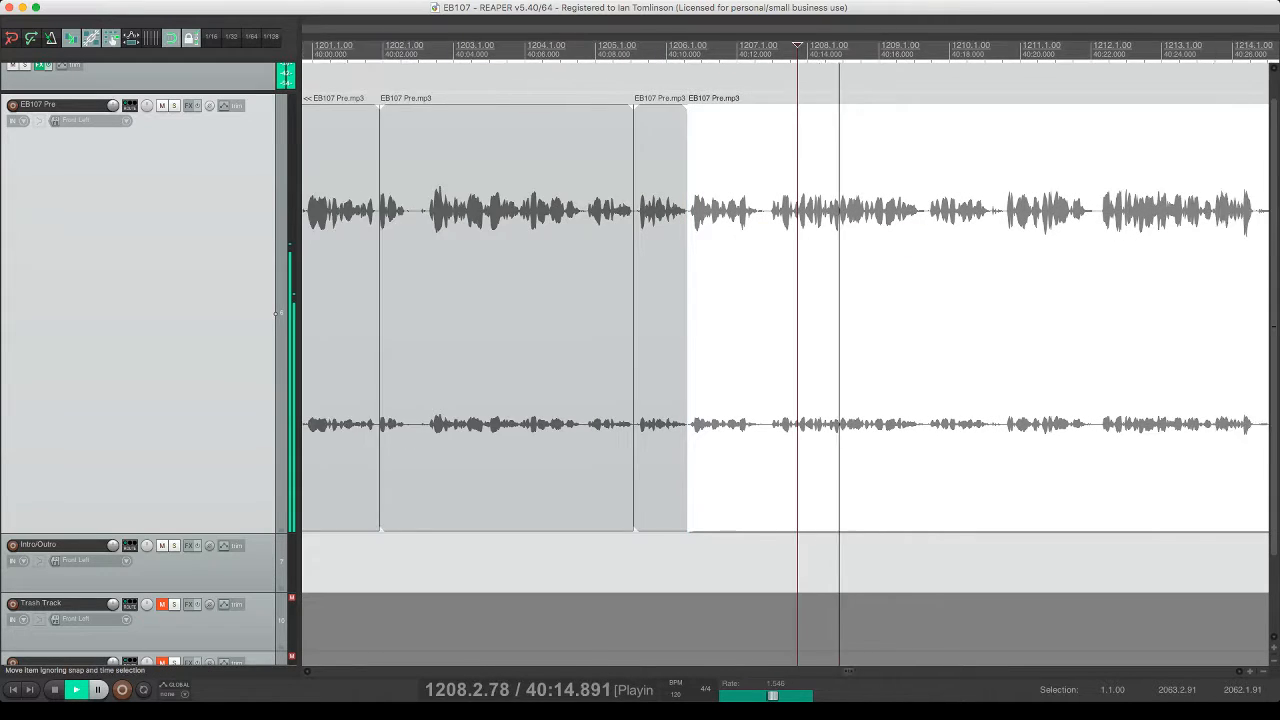
scroll(793, 222, "right", 5)
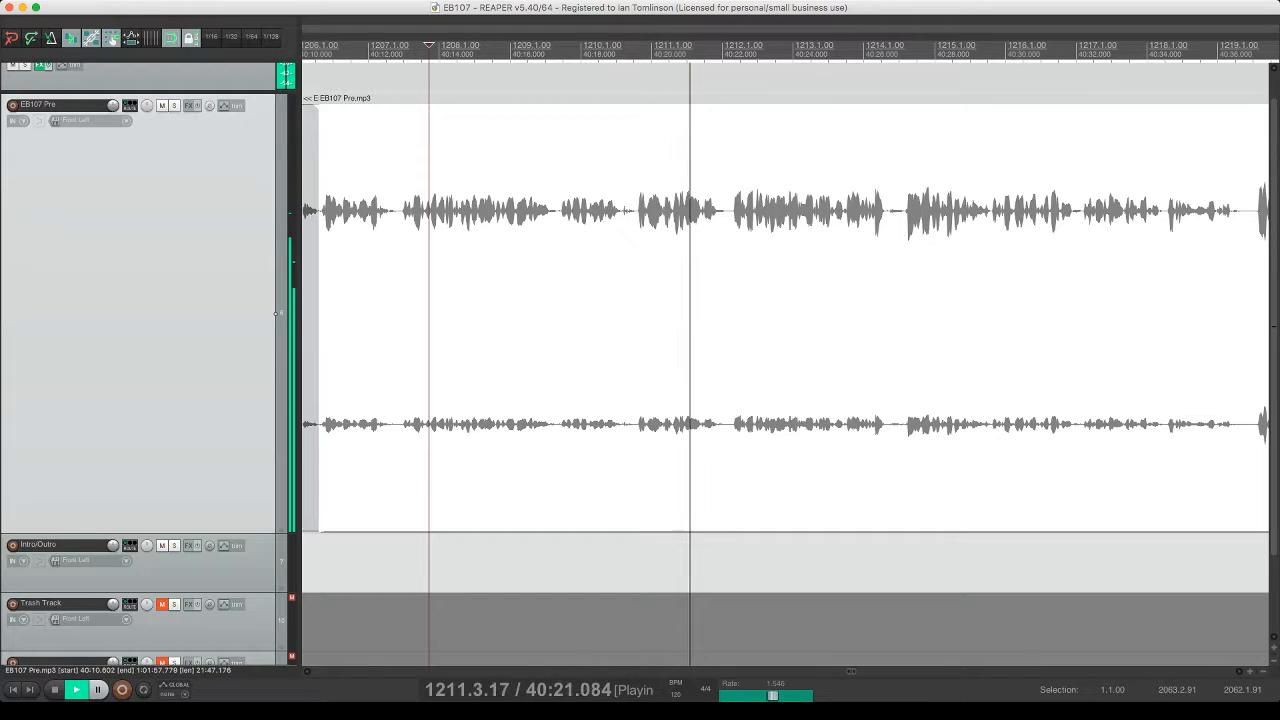
scroll(793, 222, "right", 3)
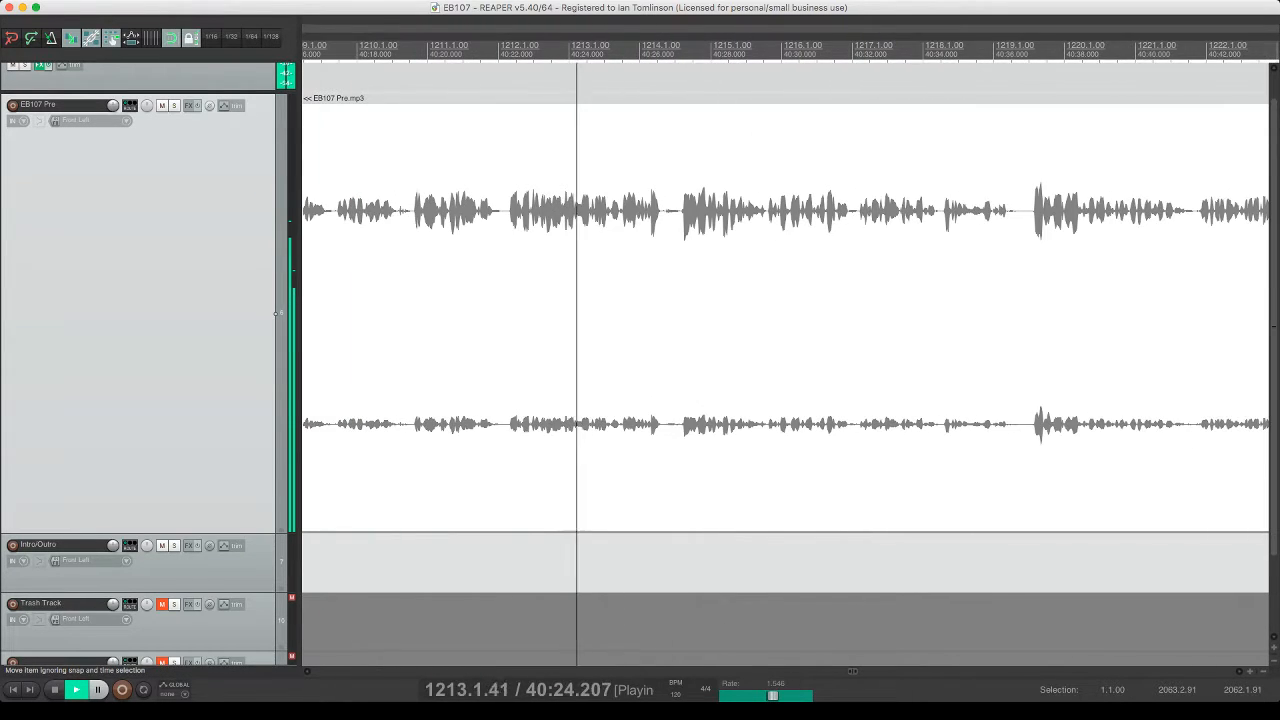
scroll(793, 222, "right", 1)
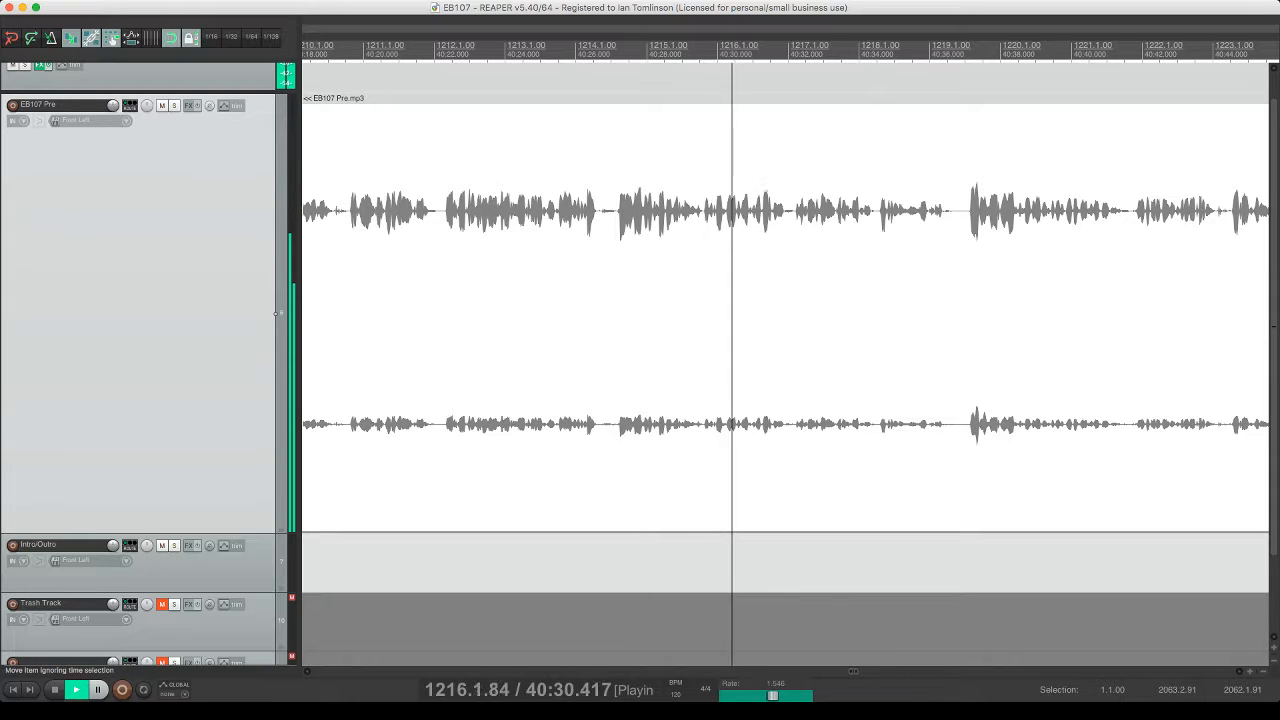
scroll(793, 222, "right", 3)
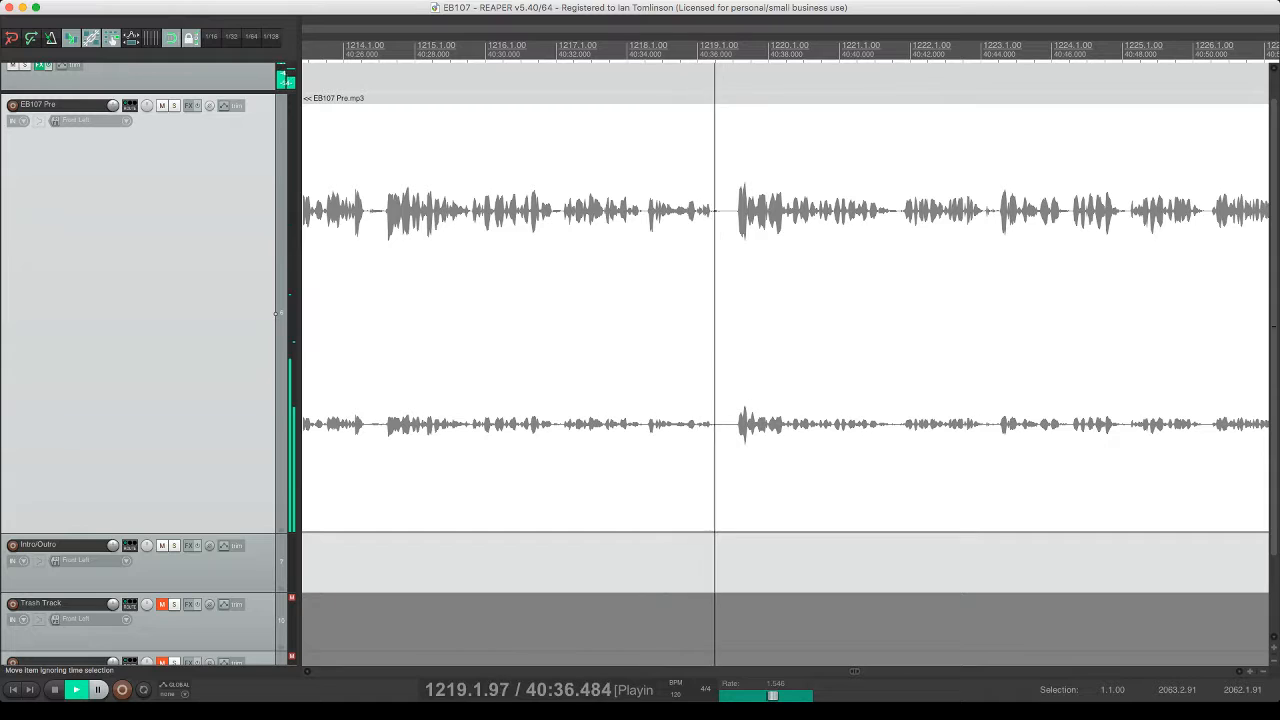
scroll(785, 330, "right", 3)
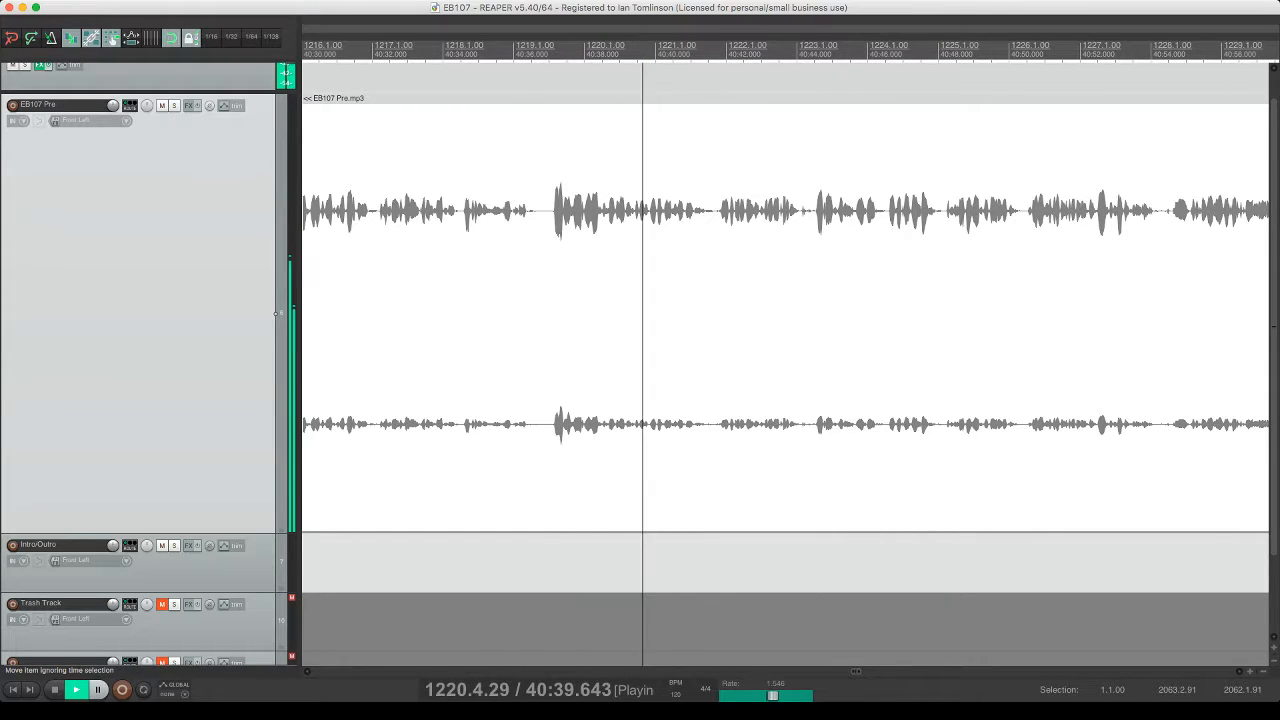
scroll(785, 330, "right", 1)
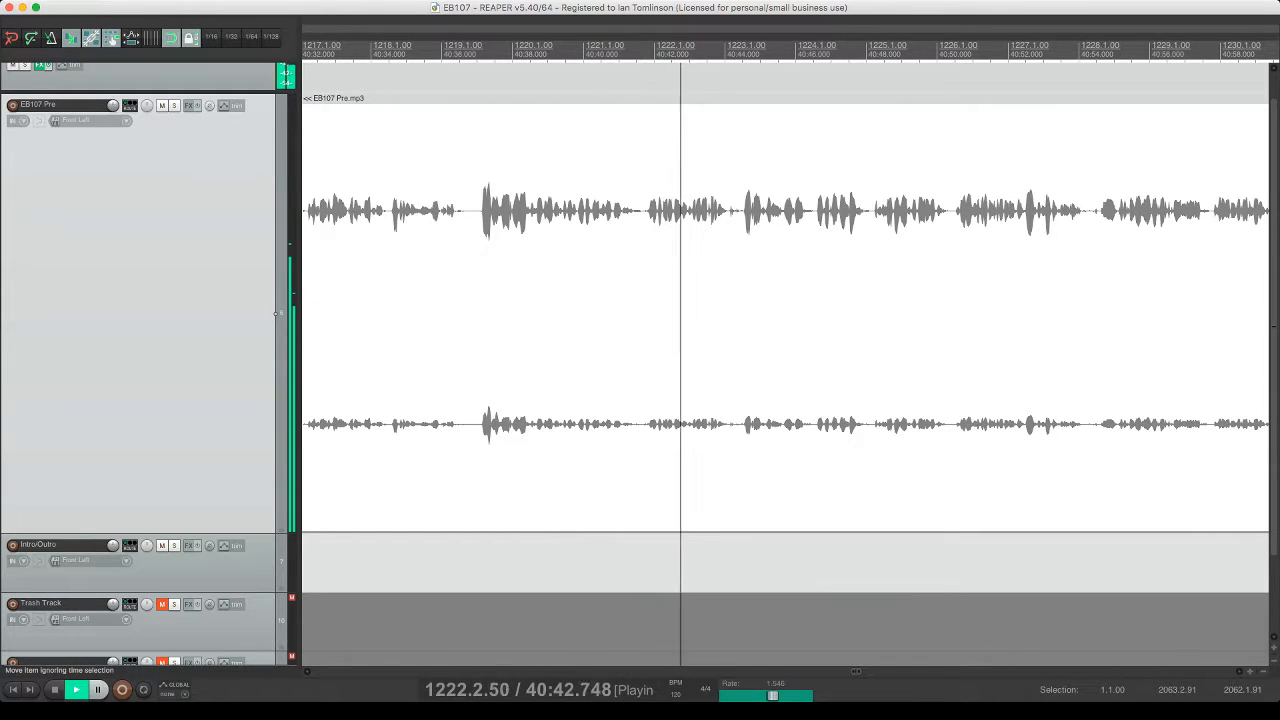
scroll(785, 330, "right", 2)
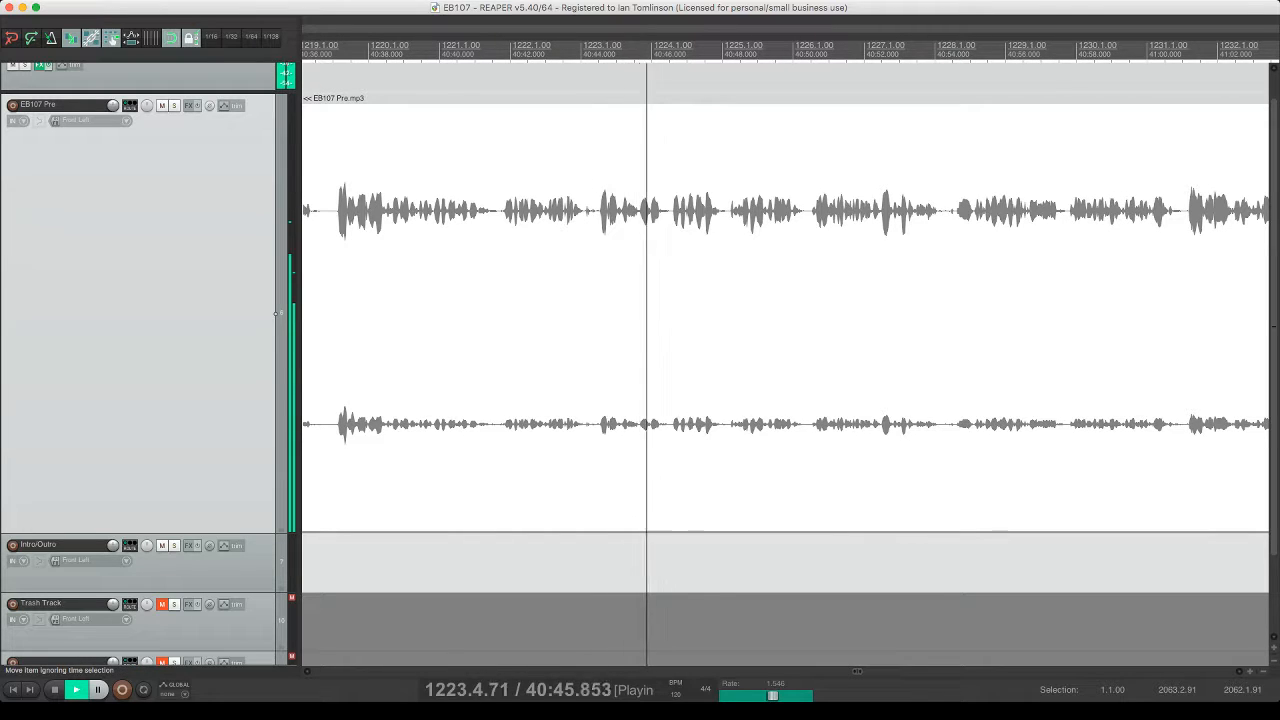
- Cut the short noise from about 40:44.1 to 40:44.4 out of the EB107 Pre track and replay from about 40:43
left_click(585, 318)
key("space")
key("s")
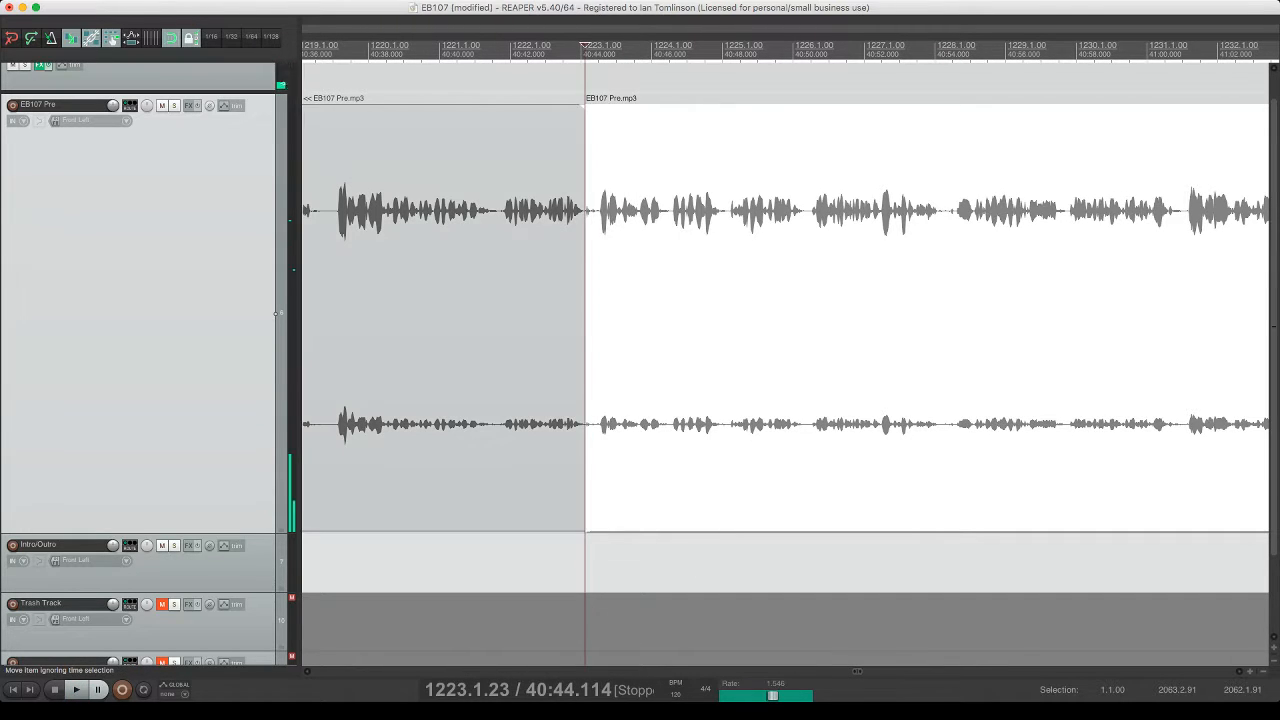
left_click(596, 205)
key("s")
left_click(590, 205)
key("Delete")
left_click(545, 250)
key("space")
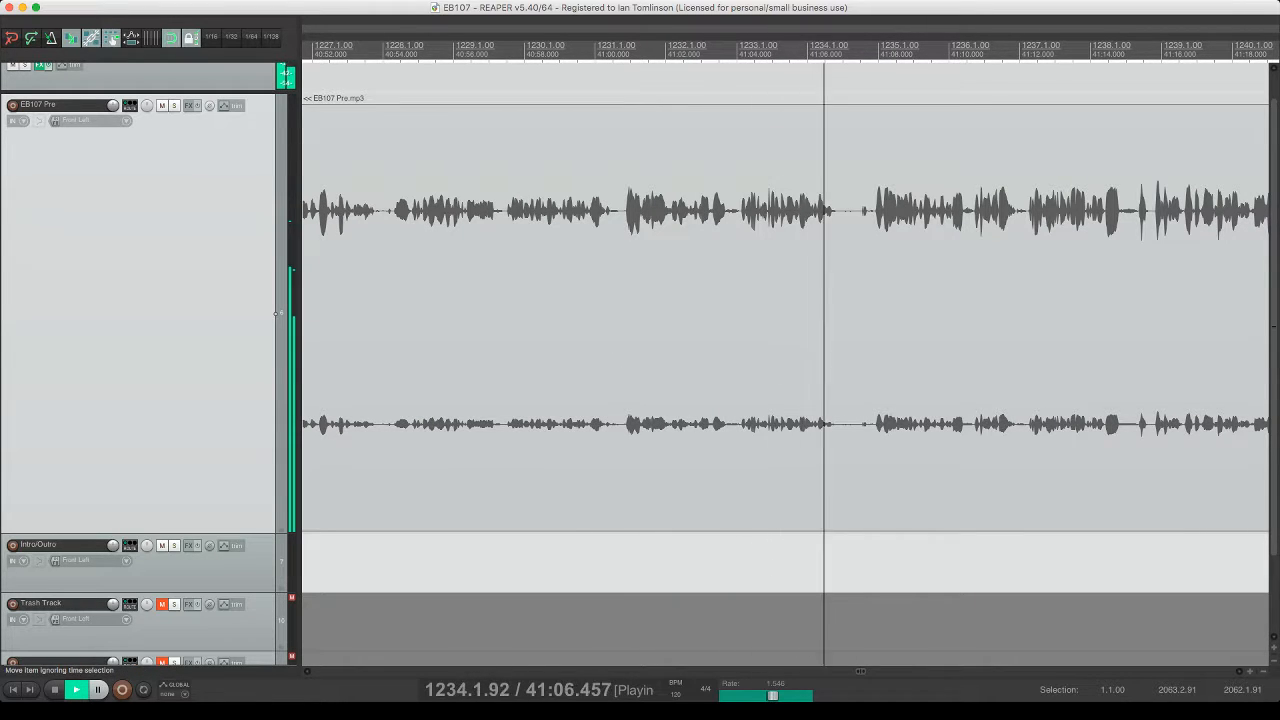
- Cut the pause from about 41:07.1 to 41:07.9 out of the EB107 Pre track and replay from about 41:06
left_click(875, 198)
key("s")
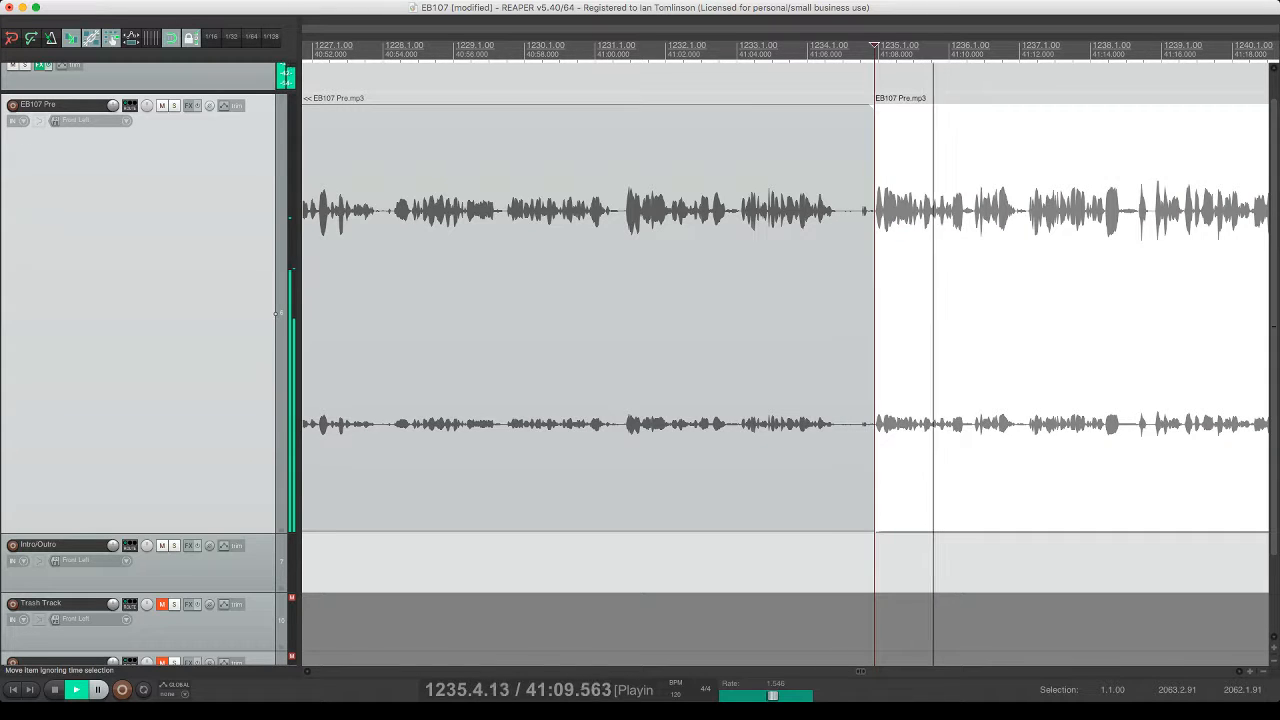
left_click(847, 199)
key("s")
key("Delete")
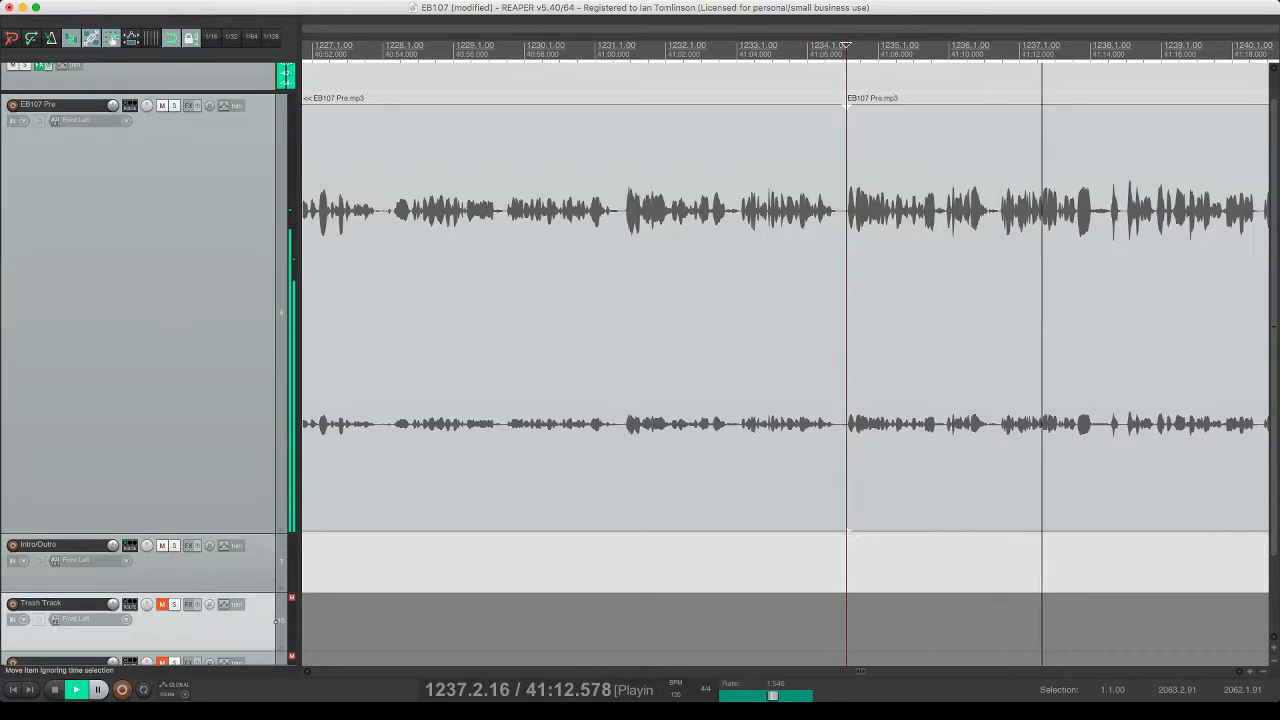
left_click(810, 205)
scroll(785, 300, "right", 3)
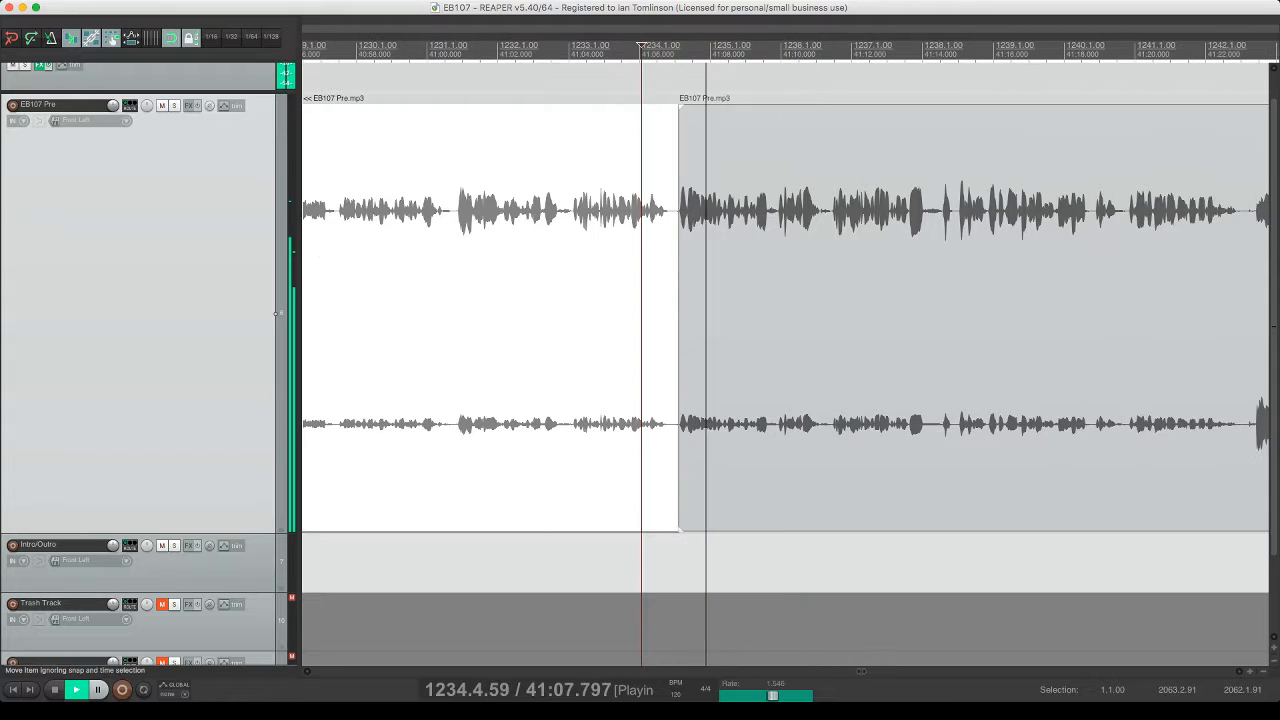
- Cut the short sound from about 41:14.6 to 41:14.9 out of the EB107 Pre track and replay from about 41:13.8
scroll(785, 300, "right", 3)
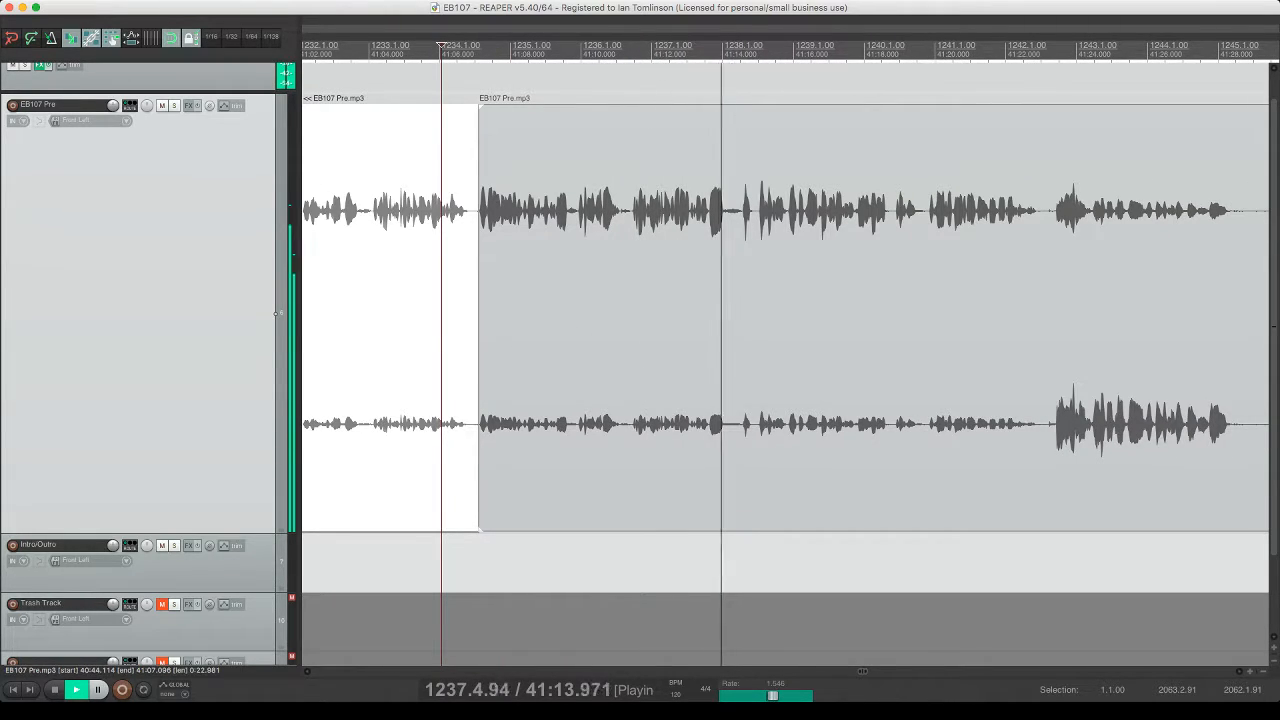
key("space")
left_click(754, 200)
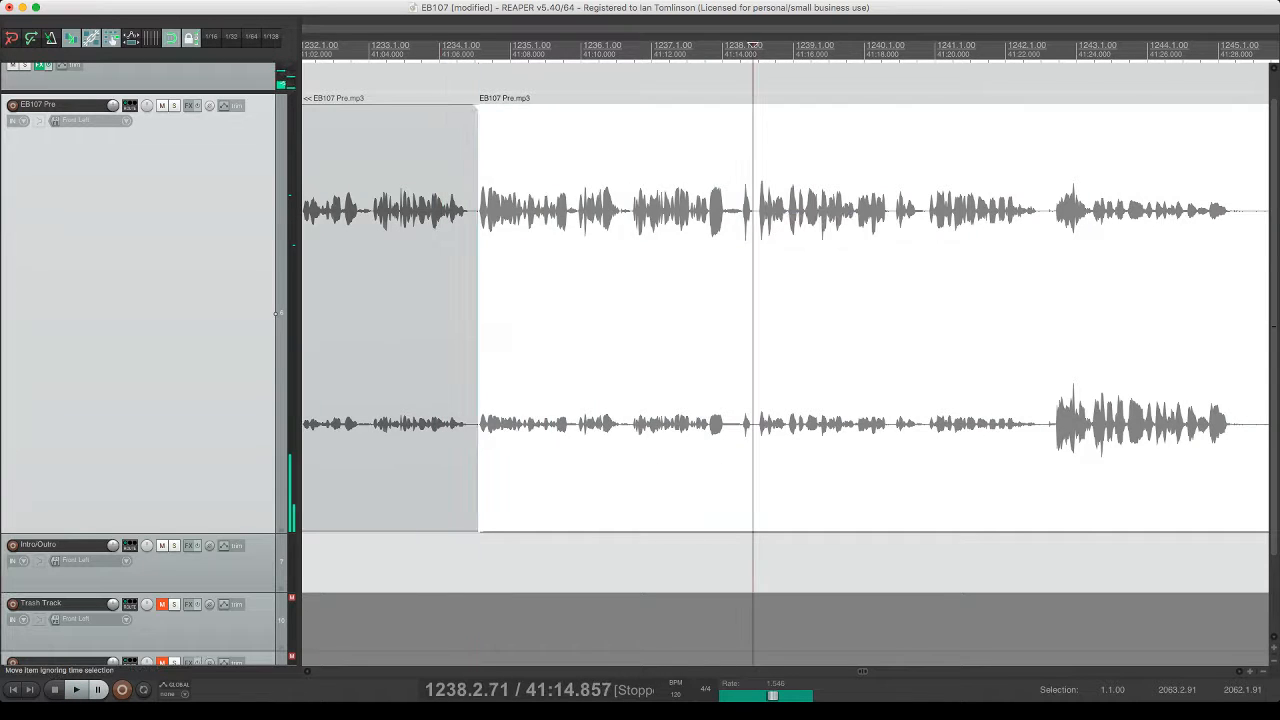
key("s")
left_click(743, 200)
key("s")
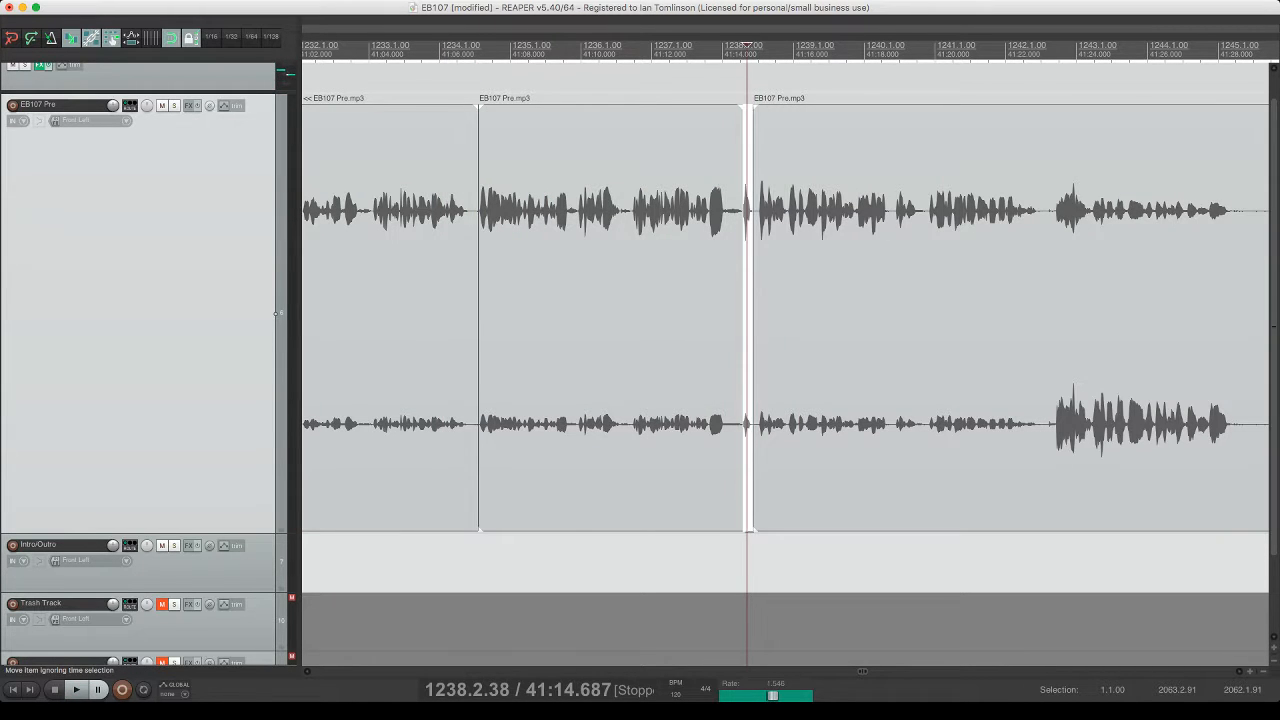
key("Delete")
left_click(716, 220)
key("space")
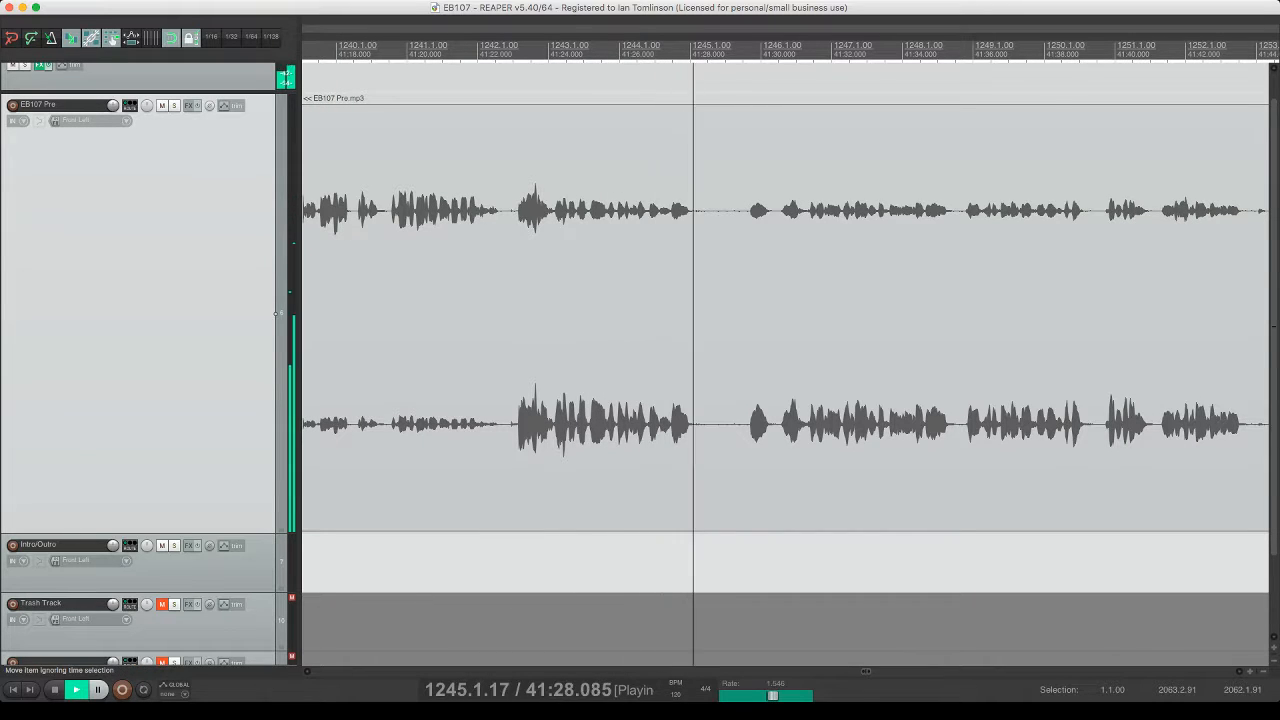
- Delete the section from about 41:27.4 to 41:29.4 on the EB107 Pre track and replay the join from about 41:26.4
key("s")
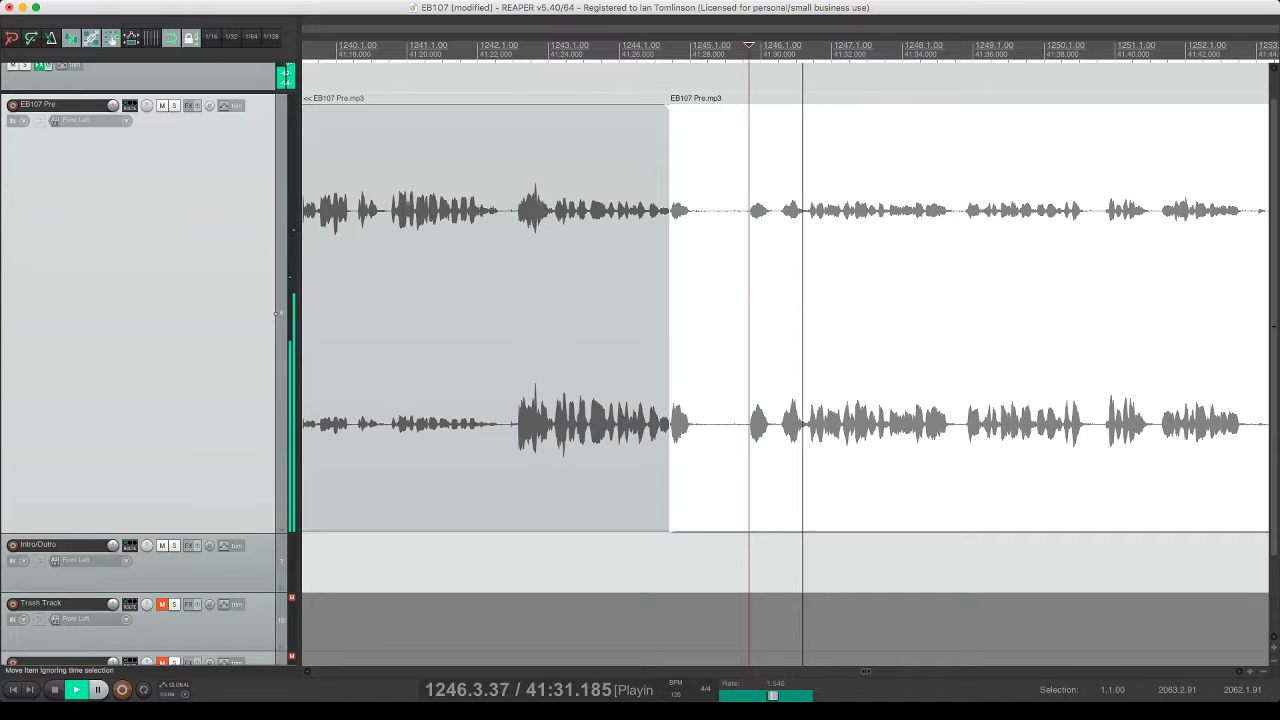
left_click(742, 318)
key("s")
left_click(713, 318)
key("Delete")
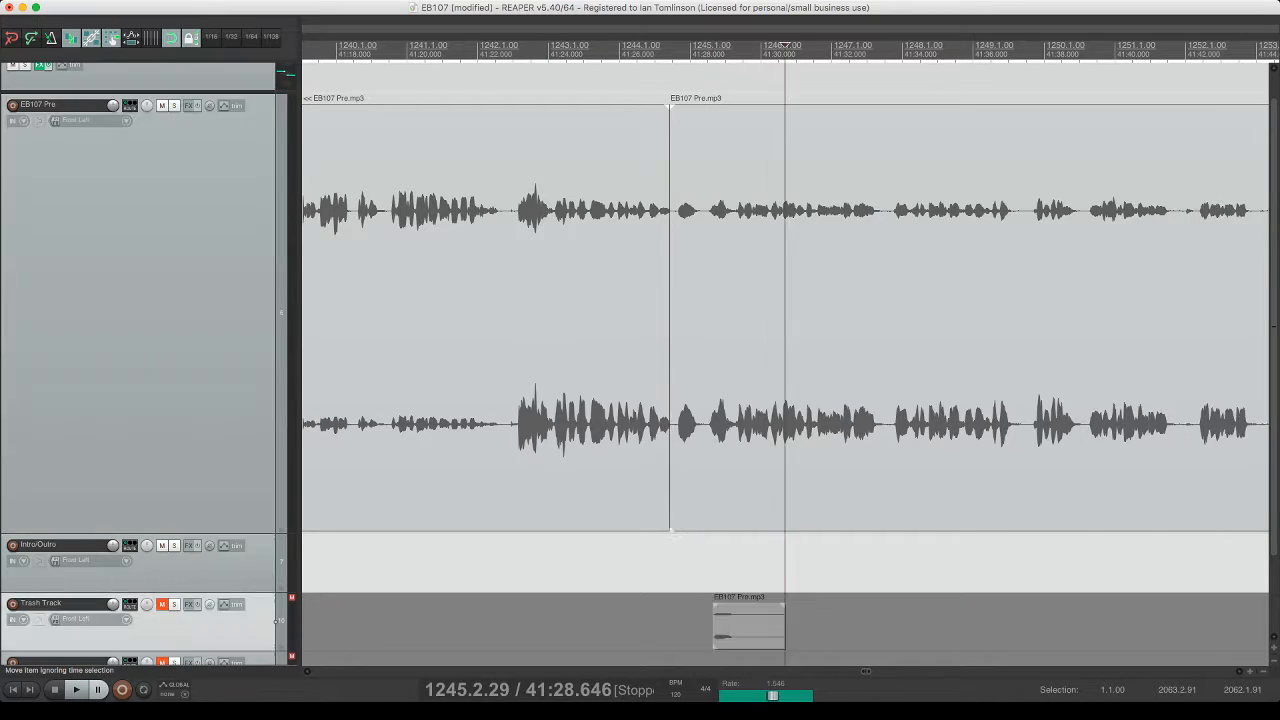
left_click(661, 318)
key("space")
left_click(635, 318)
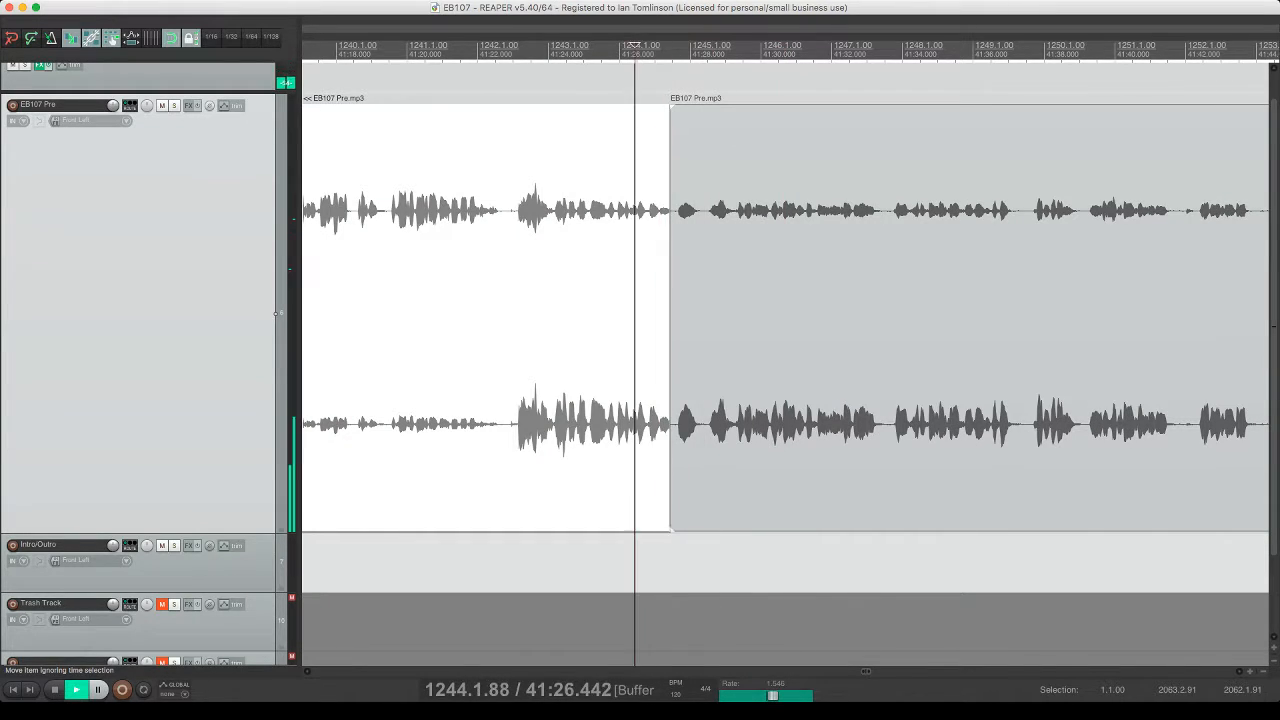
- Overlap the two clips slightly at the 41:27.4 join so they crossfade, replay from about 41:26.1 and save
left_click_drag(670, 207, 677, 208)
left_click_drag(688, 209, 674, 208)
left_click(622, 212)
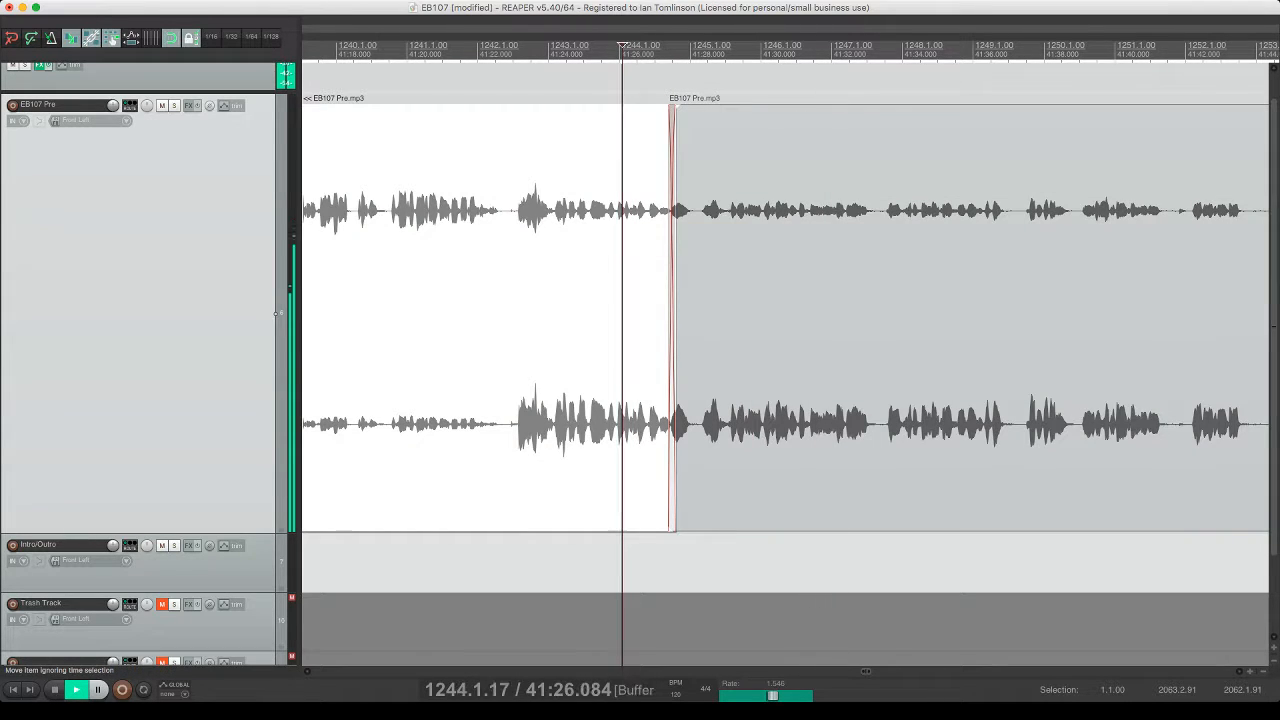
key("super+s")
- Cut the pause from about 41:41.5 to 41:42.1 out of the EB107 Pre track, replay from about 41:40.9 and save
scroll(785, 364, "right", 3)
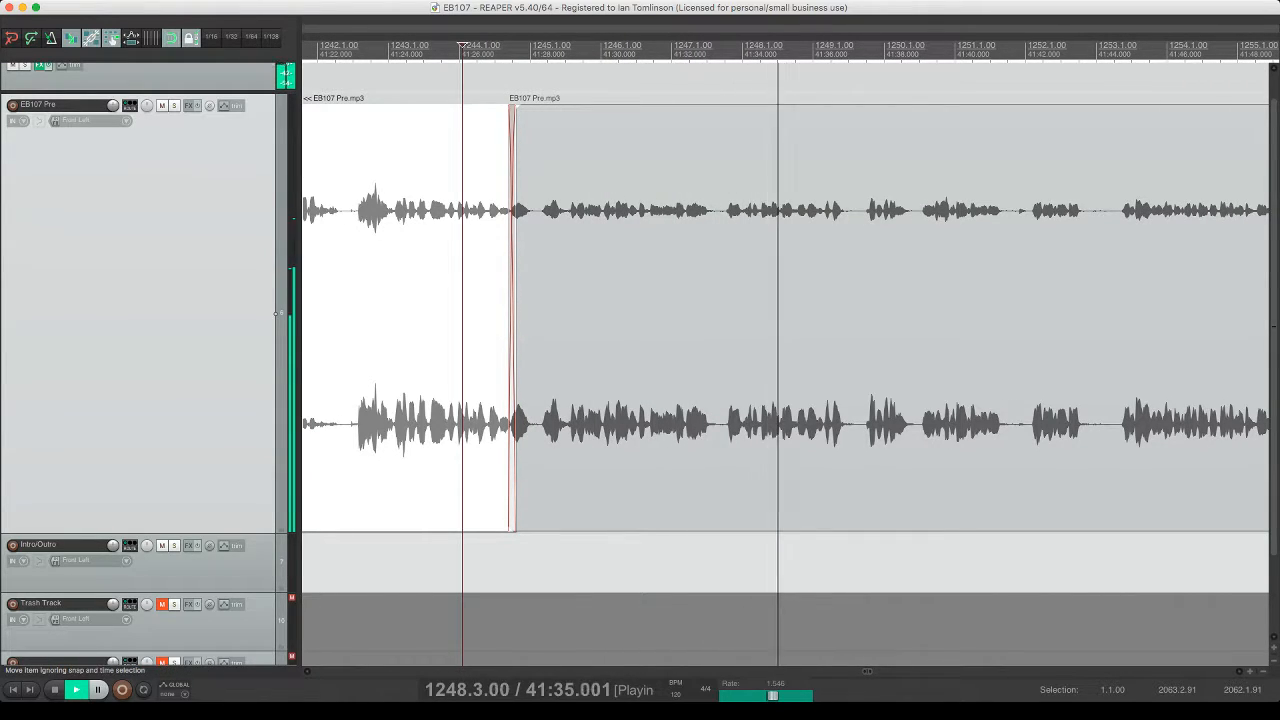
scroll(785, 364, "right", 3)
scroll(785, 364, "right", 3)
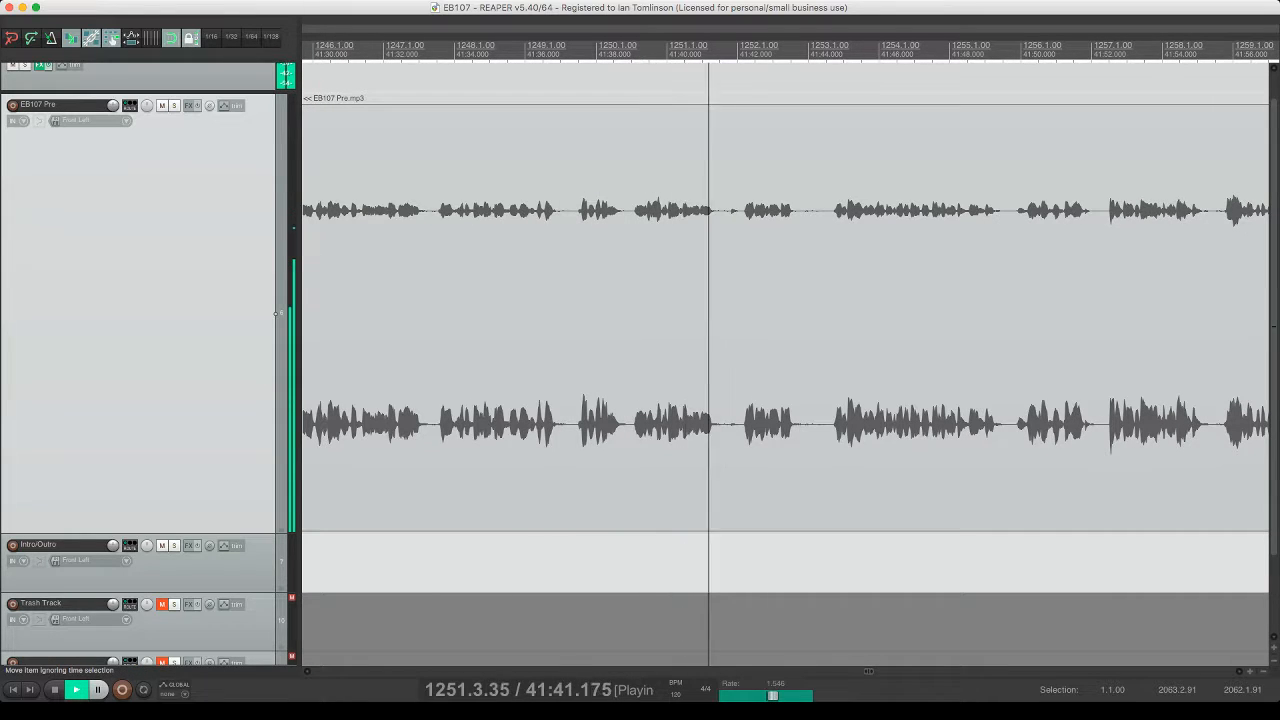
key("s")
key("s")
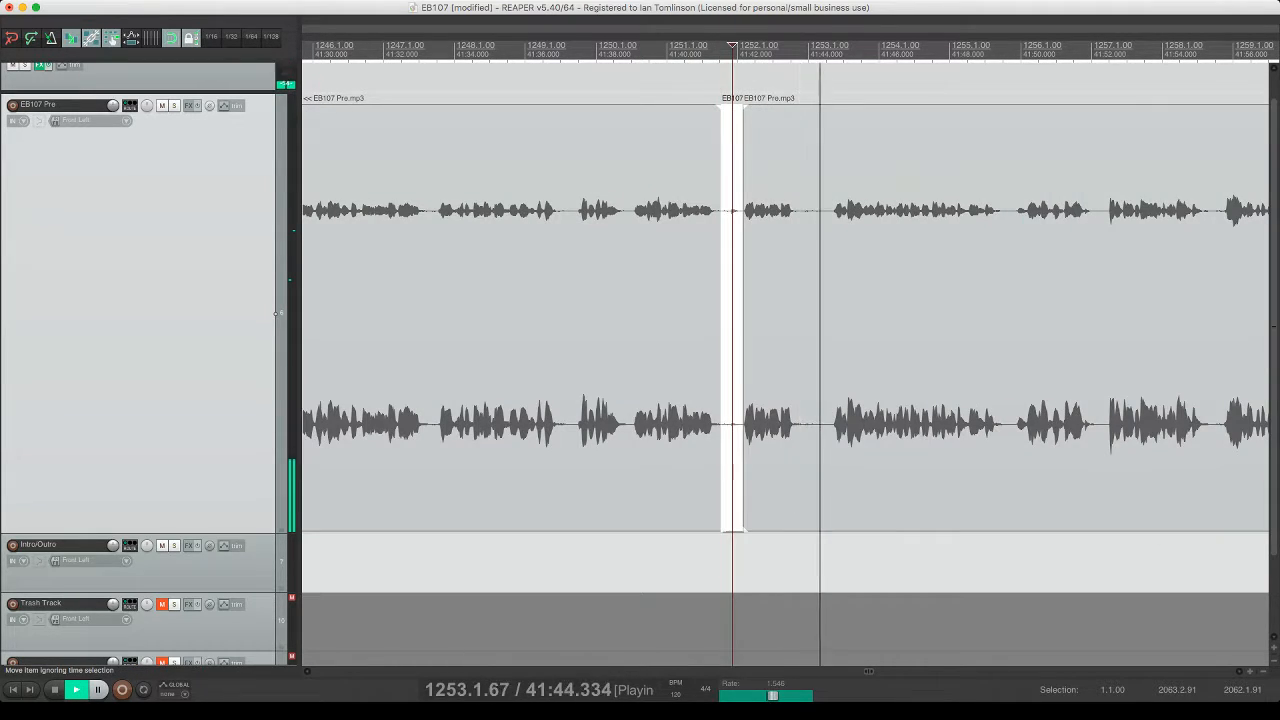
key("Delete")
left_click(699, 203)
key("super+s")
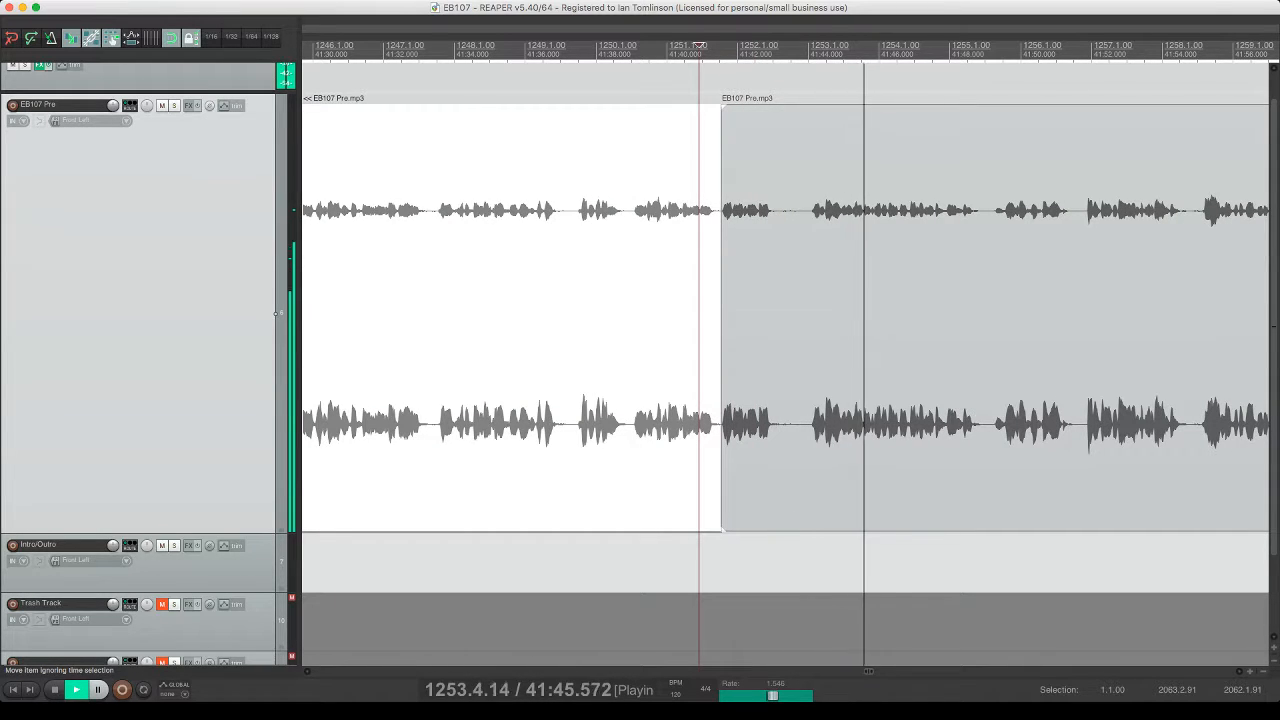
- Cut the pause from about 41:43.1 to 41:44.0 out of the EB107 Pre track and save the project
left_click(777, 300)
key("s")
left_click(808, 300)
key("s")
left_click(797, 300)
key("Delete")
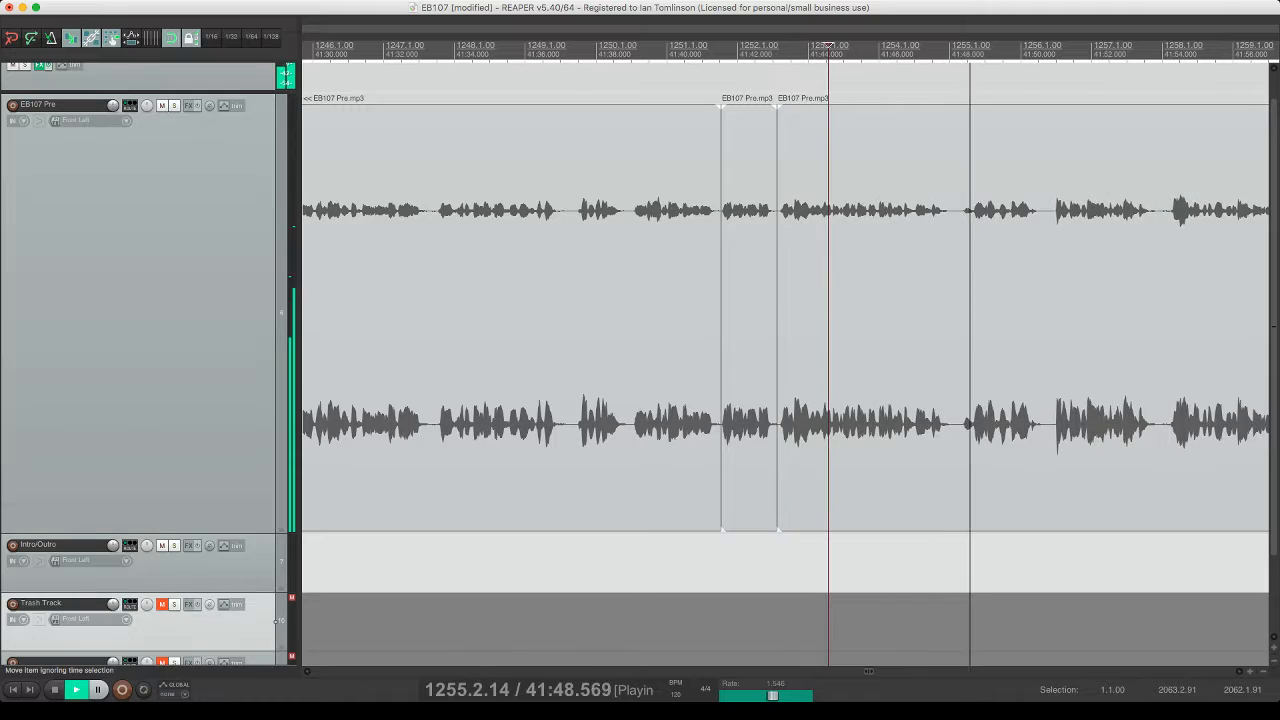
left_click(960, 300)
key("super+s")
- Cut the short isolated sound and its pauses from about 42:00.7 to 42:02.3 out of the EB107 Pre track and save
scroll(785, 300, "right", 5)
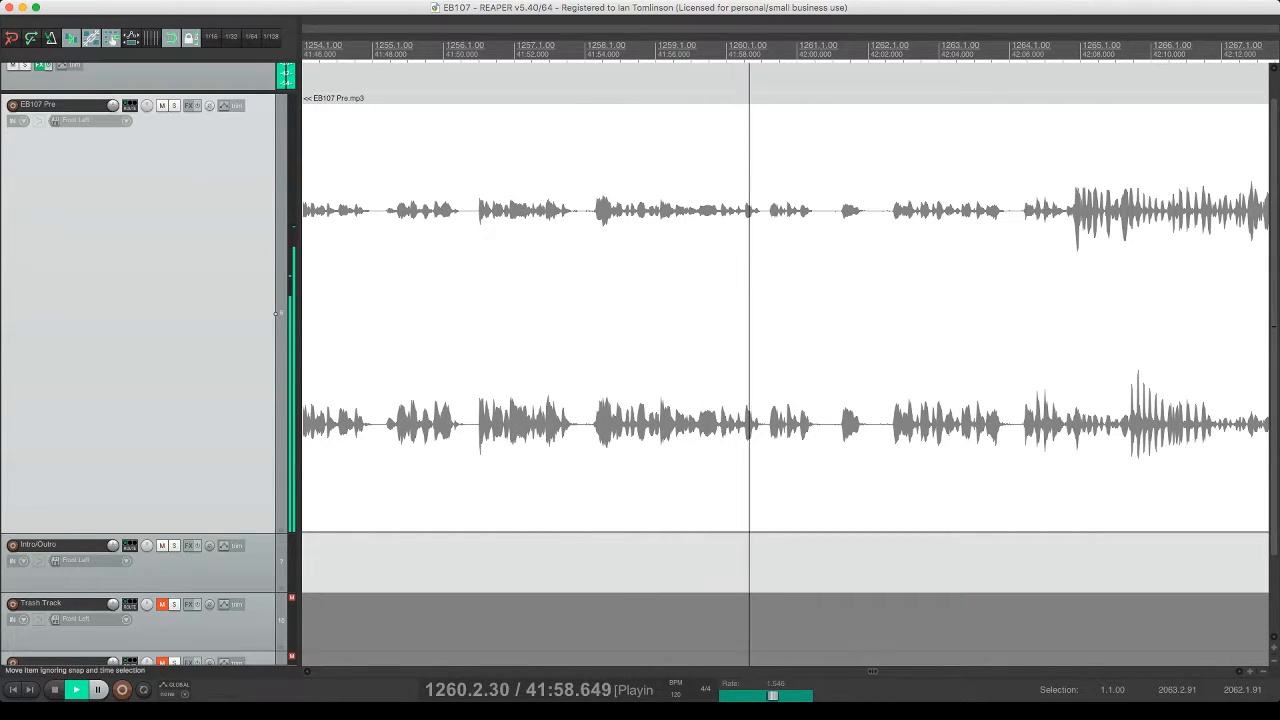
left_click(724, 320)
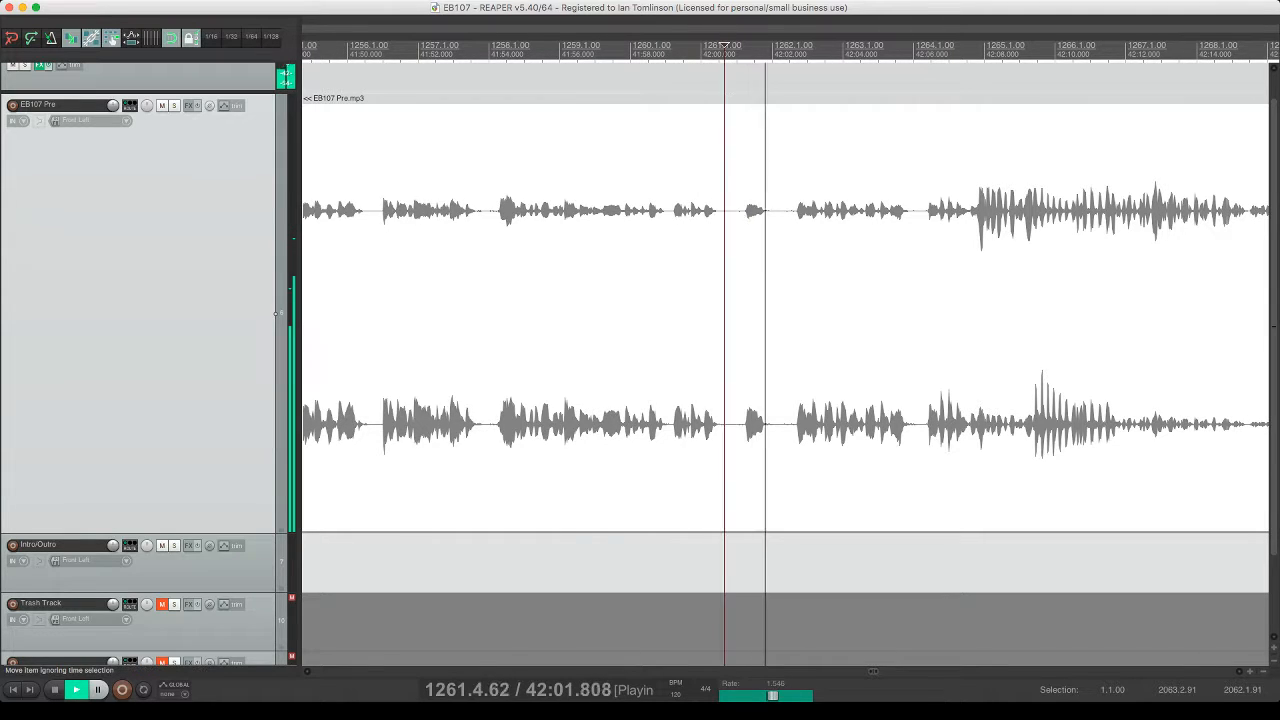
key("s")
left_click(784, 320)
key("s")
left_click(765, 320)
key("Delete")
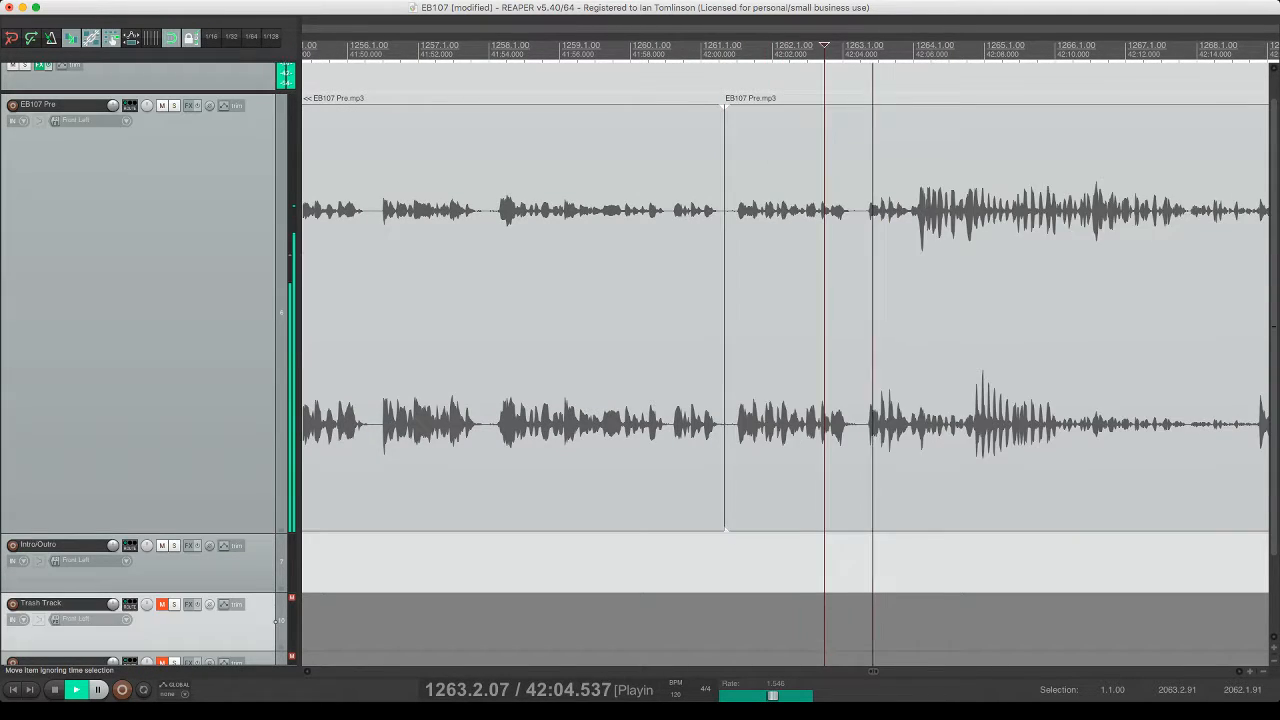
key("super+s")
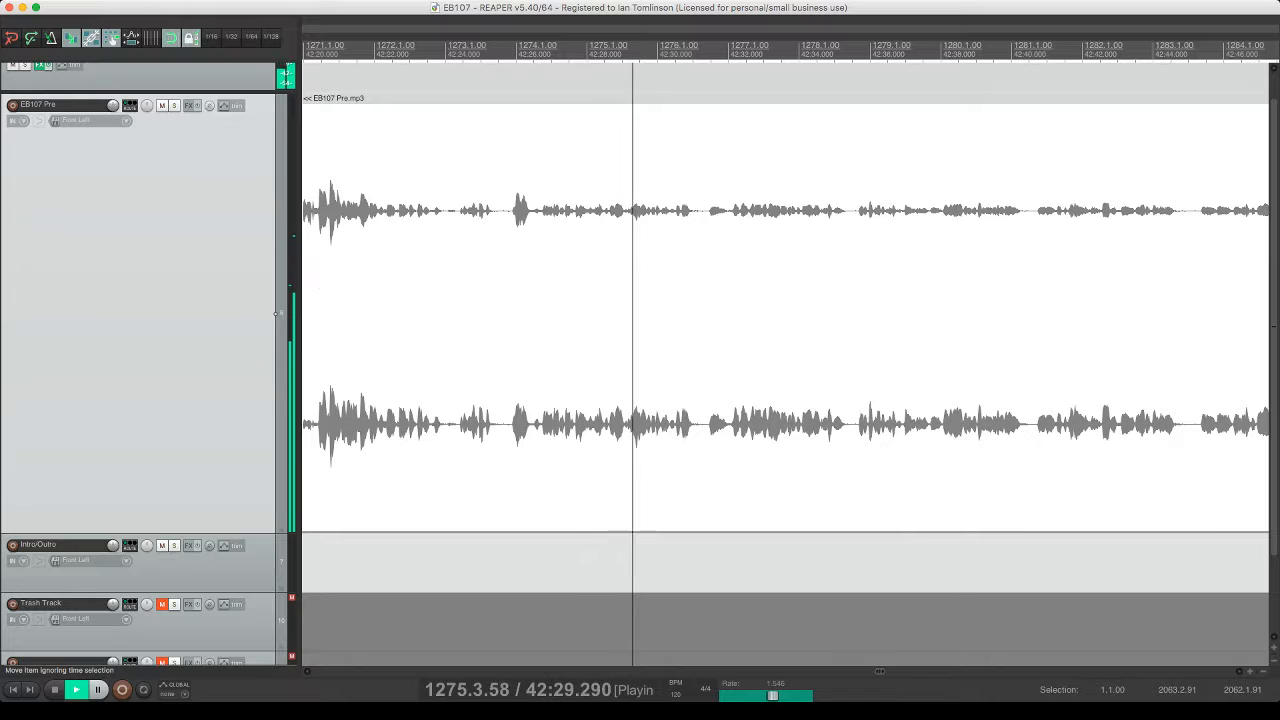
- Cut the short sound from about 42:31.2 to 42:32.1 out of the EB107 Pre track, replay from about 42:30.4 and save
key("s")
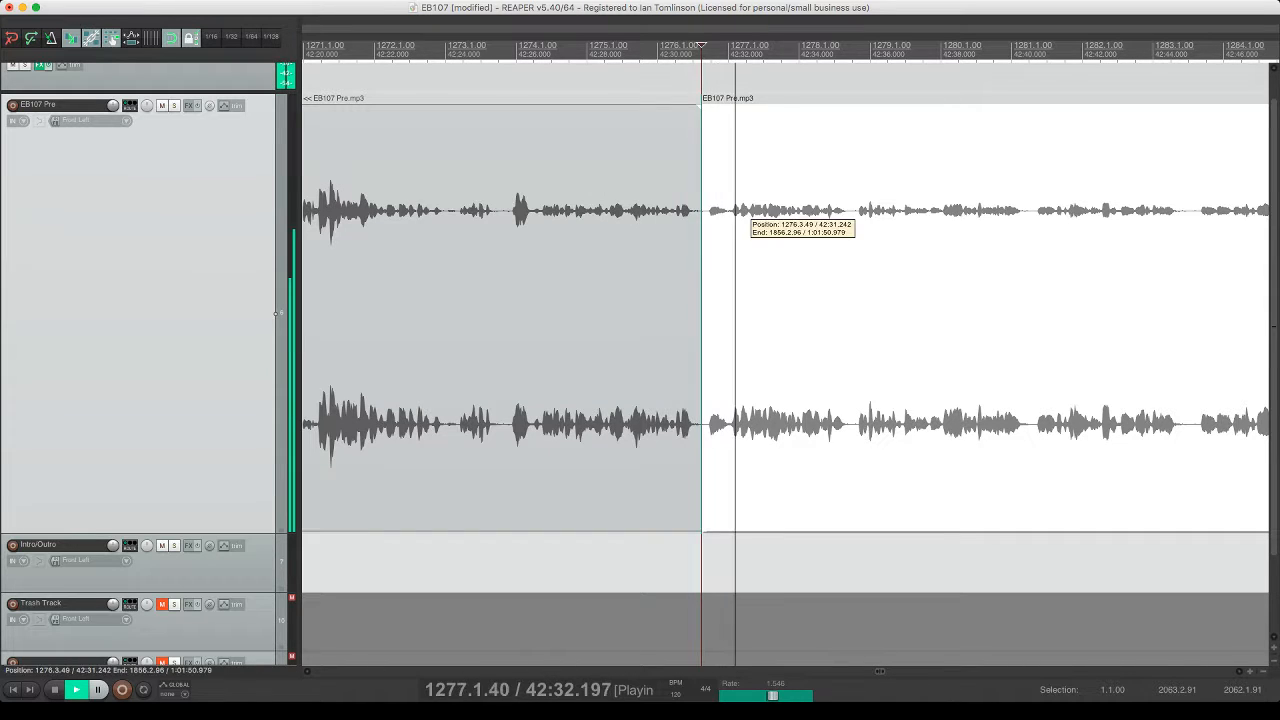
key("s")
key("Delete")
left_click(672, 310)
key("super+s")
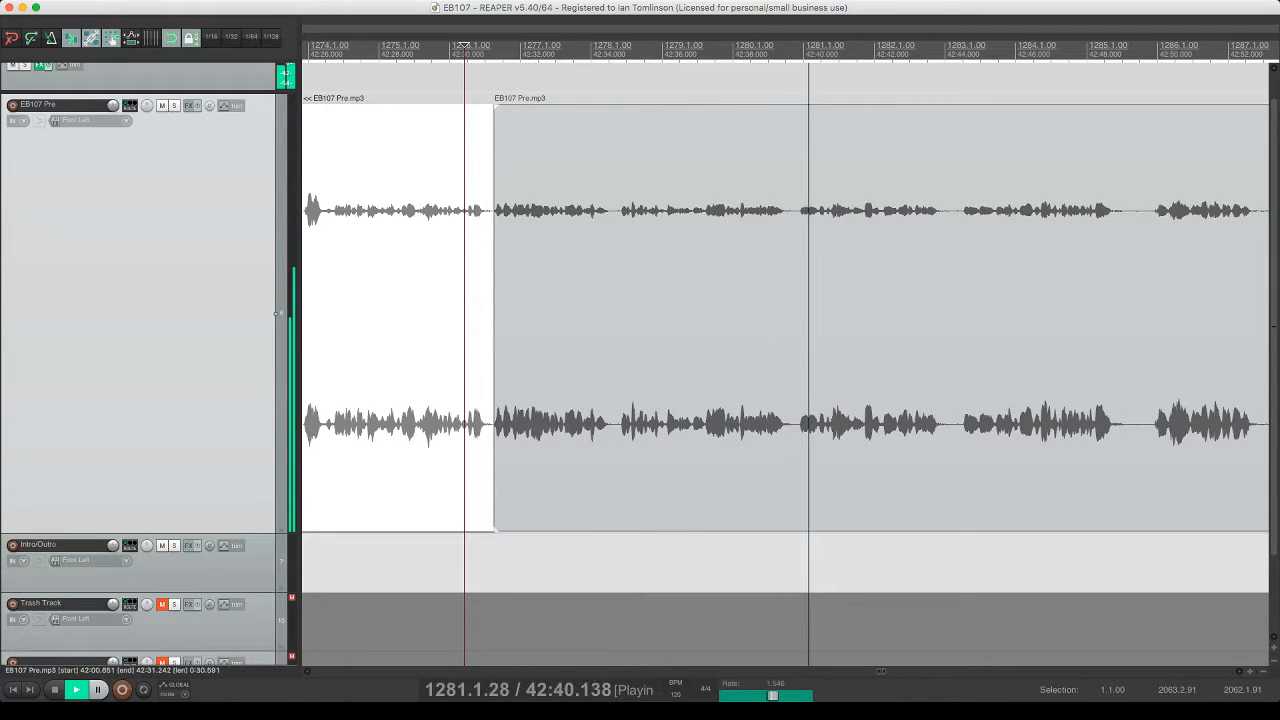
- Cut the section from about 42:39.6 to 42:40.6 out of the EB107 Pre track, replay from about 42:38.1 and save
key("space")
left_click(793, 320)
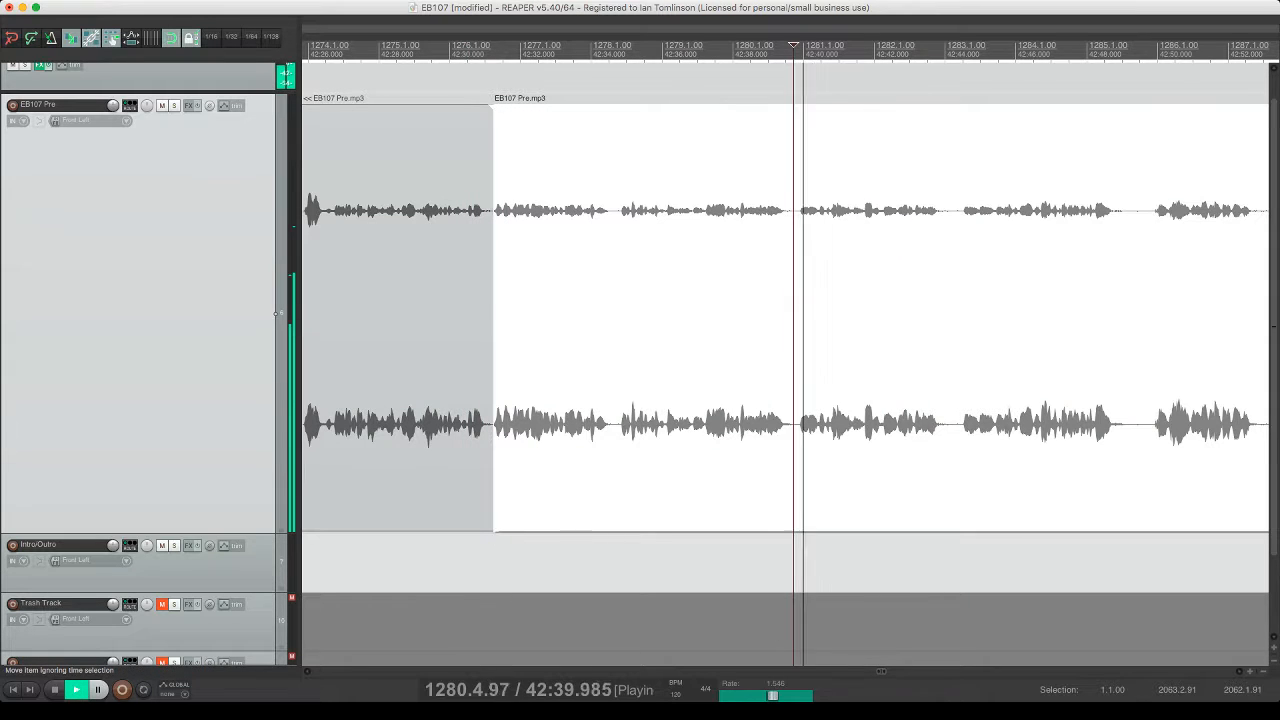
left_click(820, 212)
left_click(826, 212)
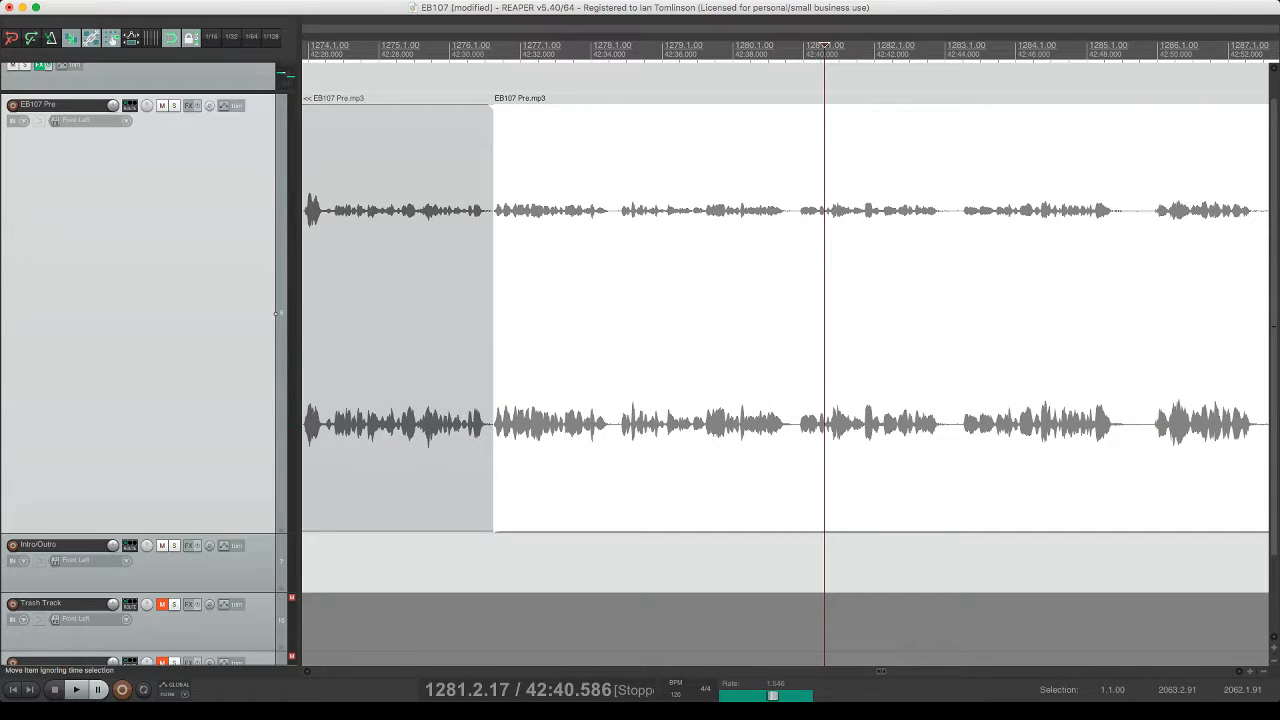
key("space")
key("space")
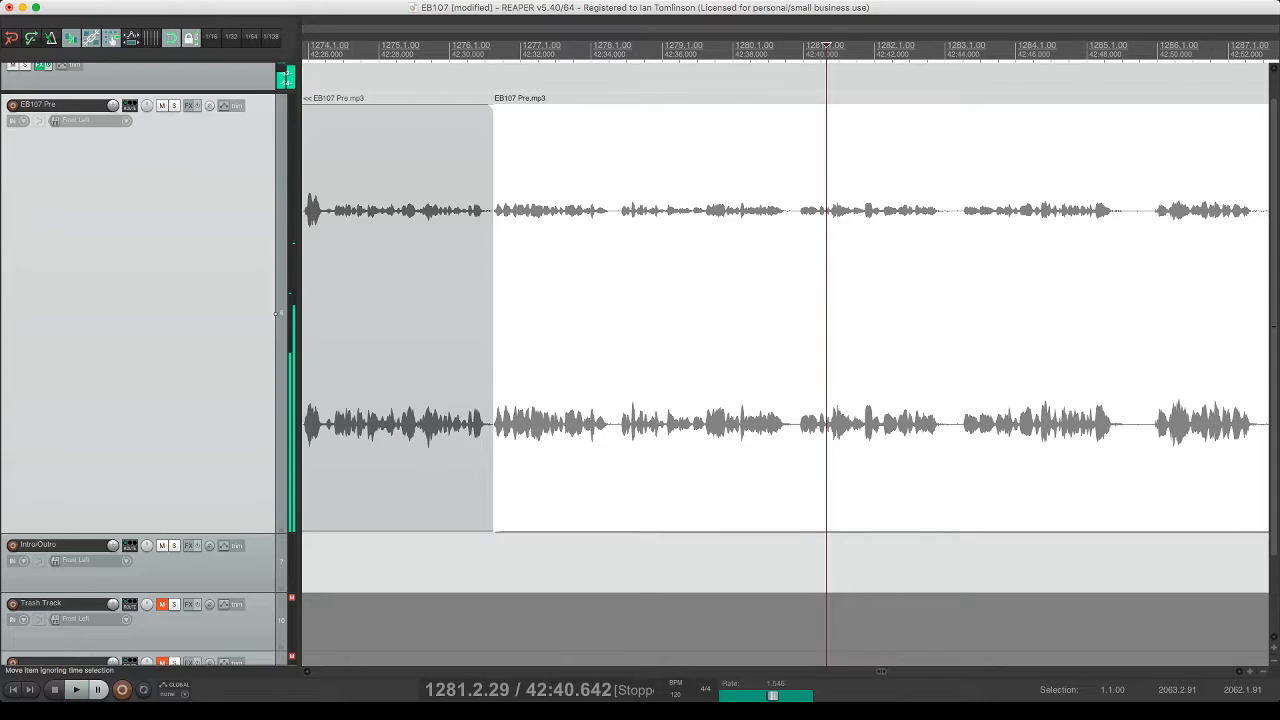
key("s")
left_click(789, 212)
key("s")
left_click(805, 212)
key("Delete")
left_click(737, 212)
key("space")
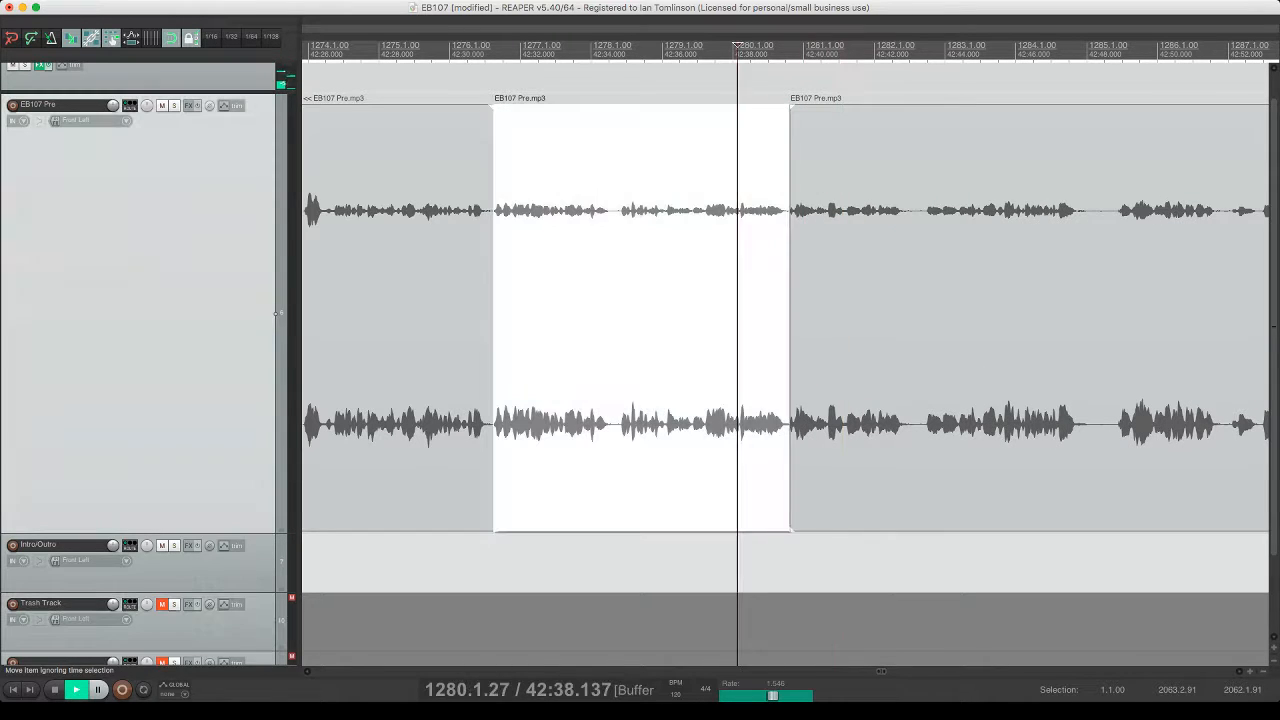
key("super+s")
- Cut the short sound from about 42:43.9 to 42:44.4 out of the EB107 Pre track, replay from about 42:41.6 and save
scroll(785, 360, "right", 5)
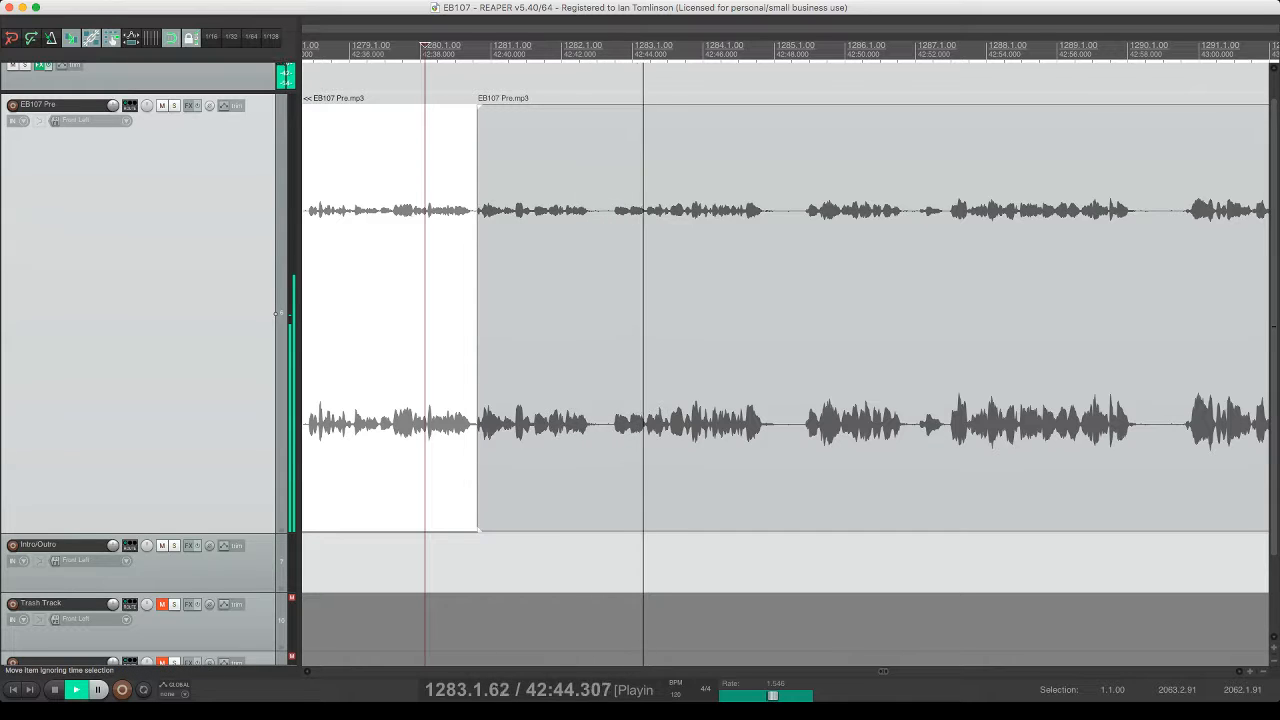
left_click(645, 318)
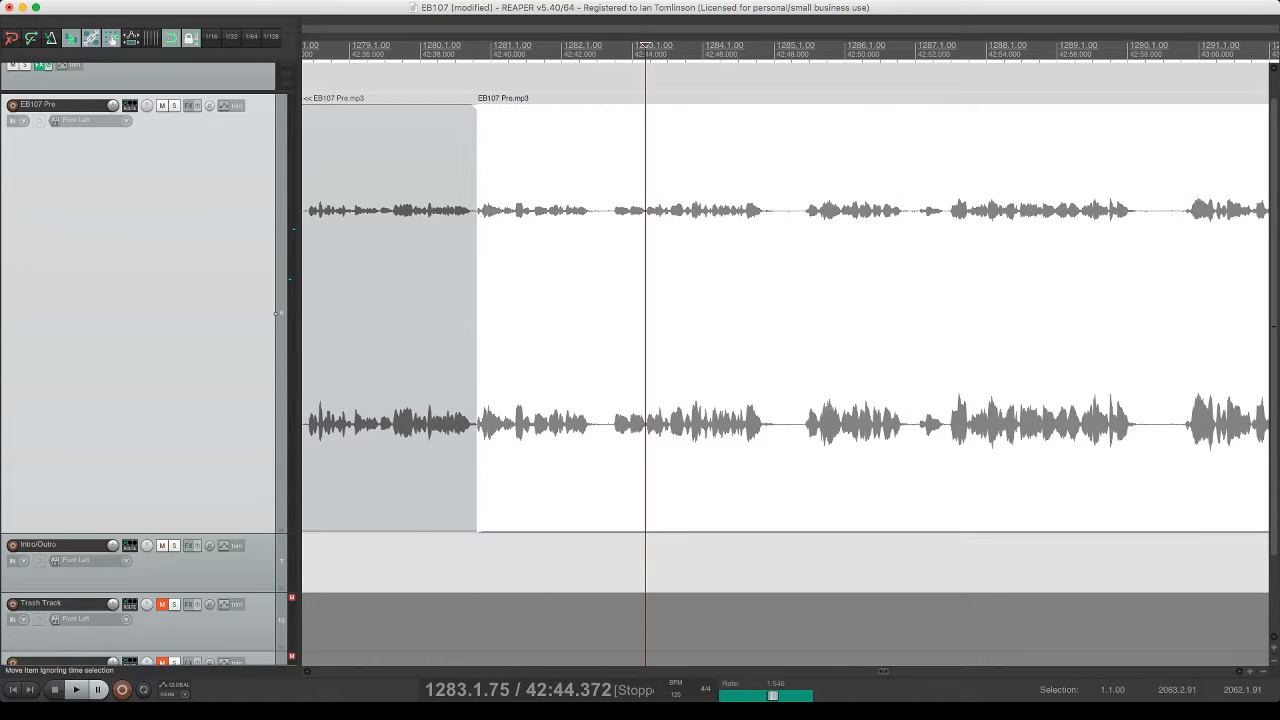
key("s")
left_click(630, 318)
key("s")
key("Delete")
left_click(549, 318)
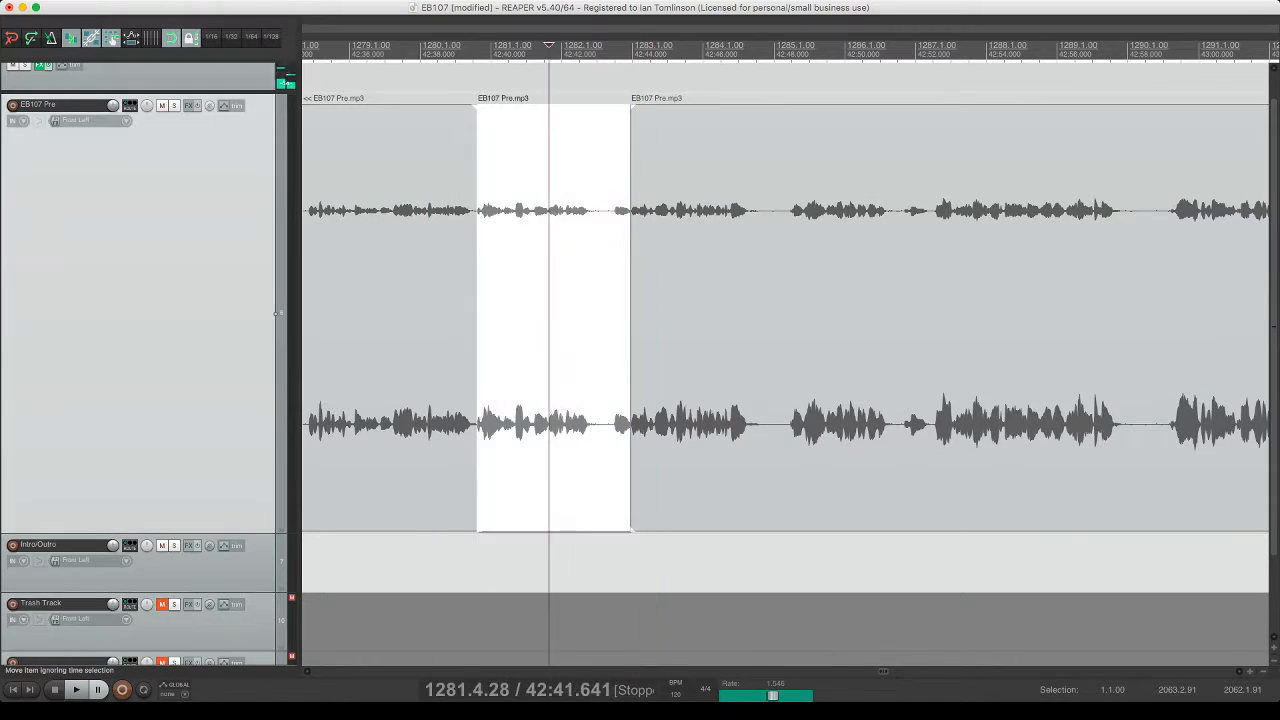
key("space")
key("super+s")
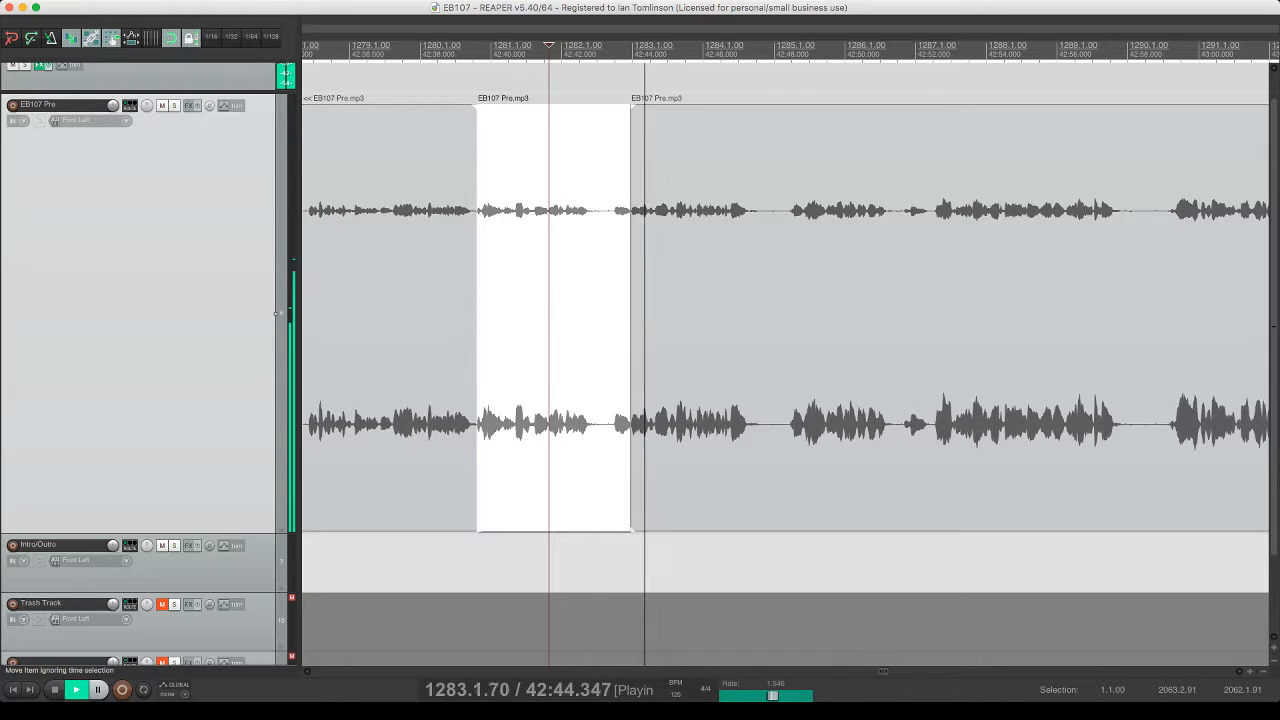
- Overlap the two clips slightly at the 42:43.9 join so they crossfade, replay from about 42:43.4 and save
key("space")
left_click(658, 240)
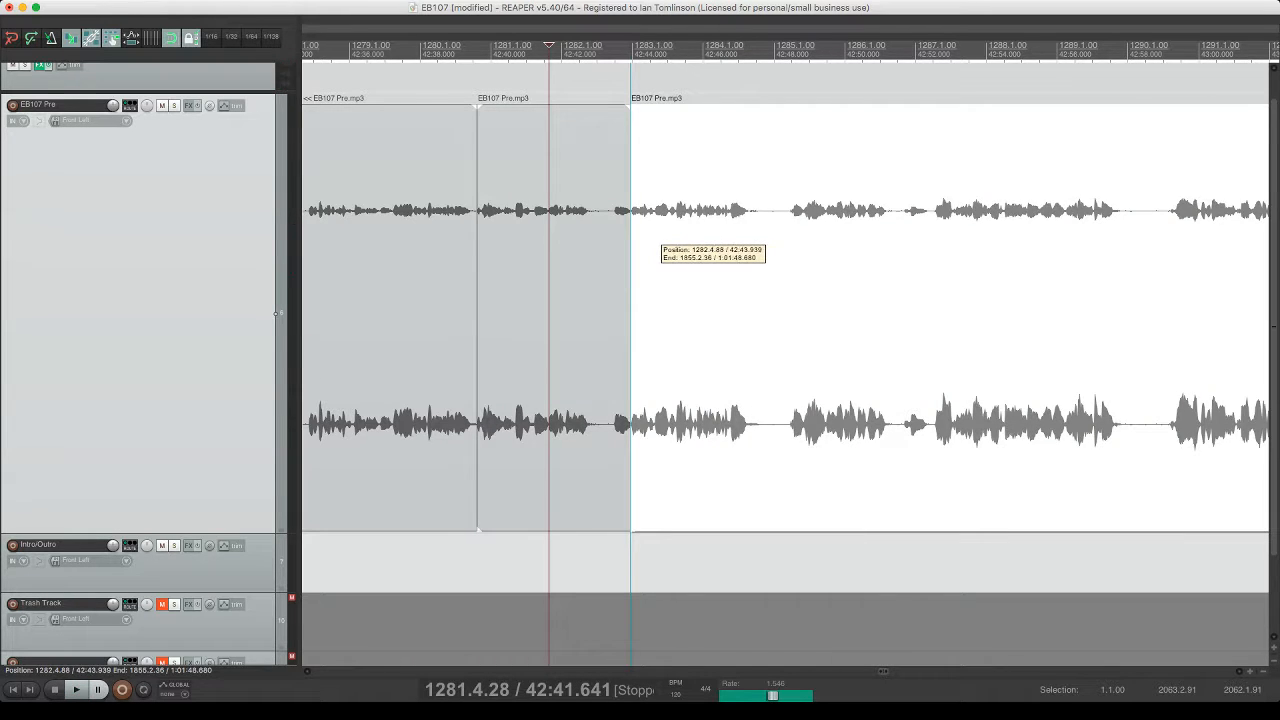
left_click(632, 242)
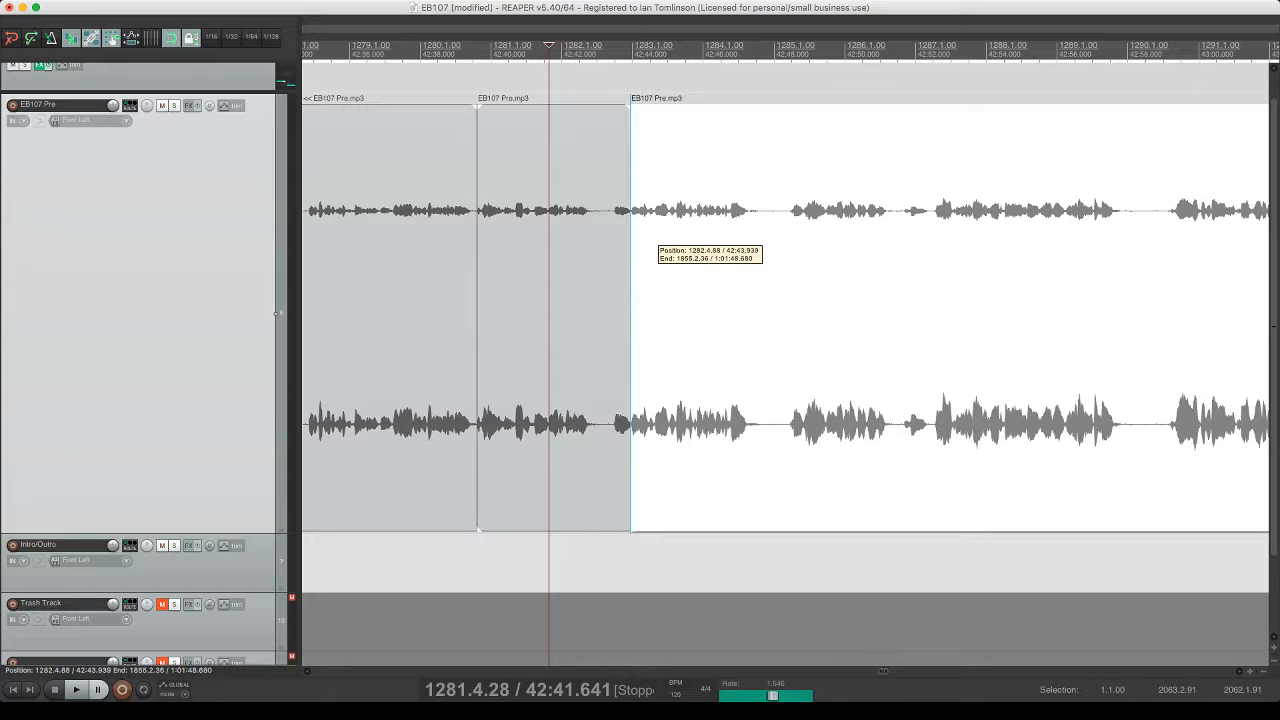
left_click_drag(637, 238, 634, 238)
left_click(611, 235)
key("space")
key("super+s")
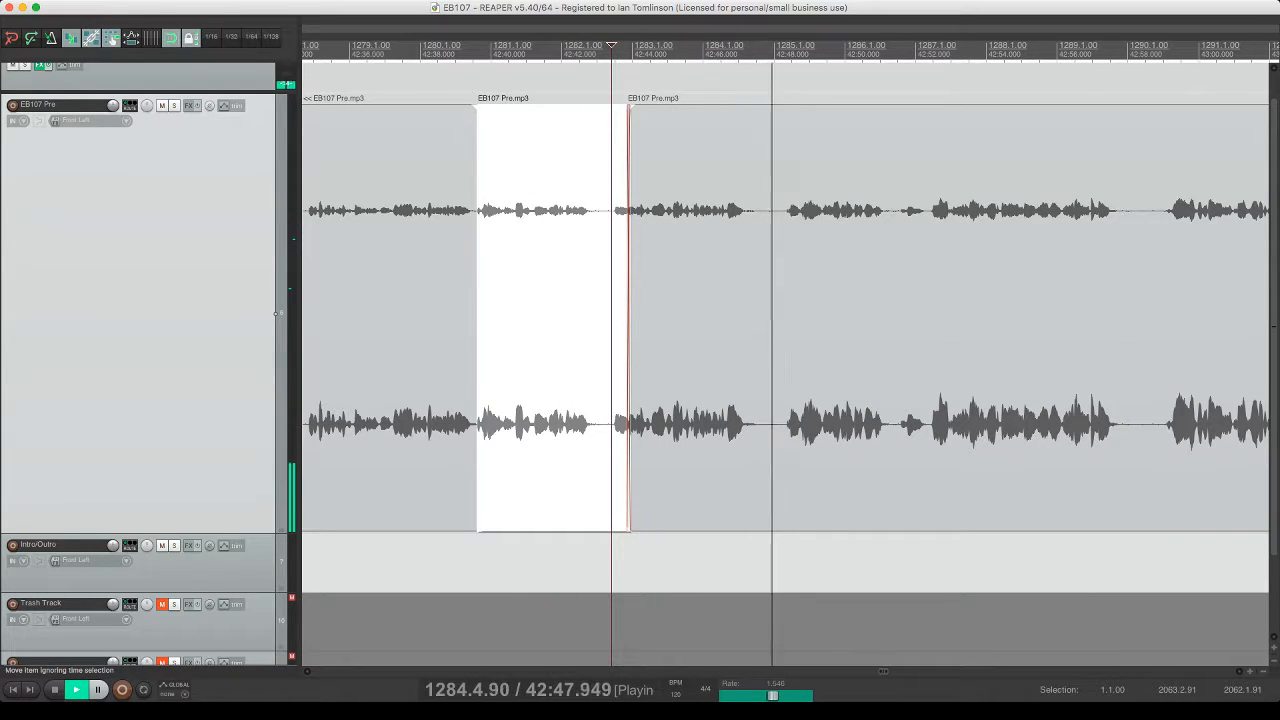
- Cut the pause from about 42:47.5 to 42:48.4 out of the EB107 Pre track, replay from about 42:47.1 and save
key("s")
left_click(786, 238)
key("s")
left_click(771, 238)
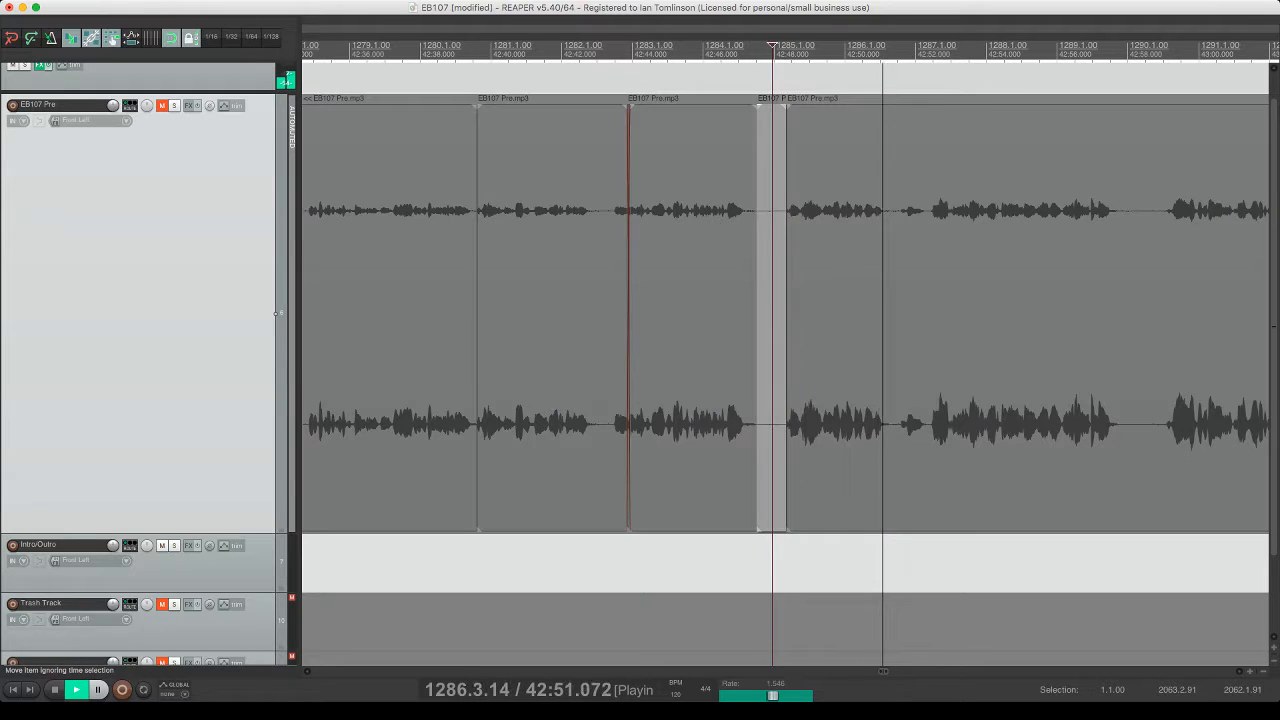
key("Delete")
left_click(743, 238)
key("space")
key("space")
key("super+s")
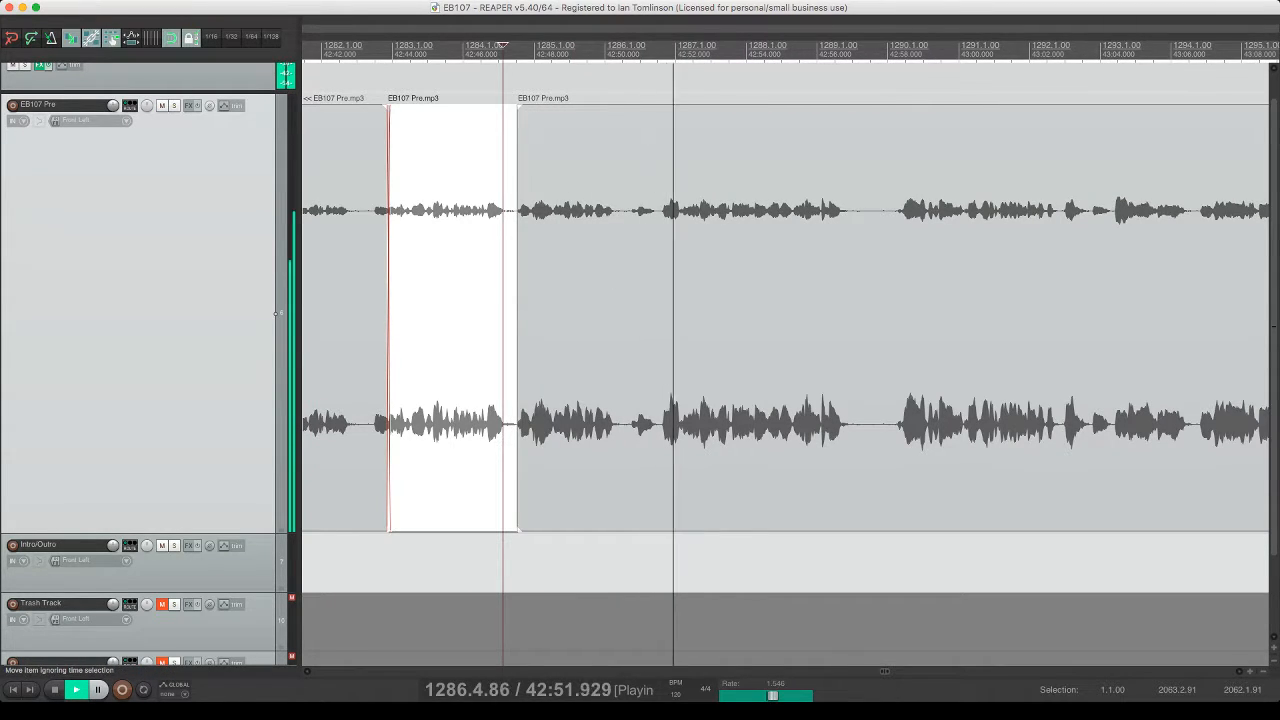
- Cut the pause from about 42:57.0 to 42:58.1 out of the EB107 Pre track and replay from the join
scroll(743, 238, "right", 3)
left_click(743, 238)
key("s")
left_click(788, 238)
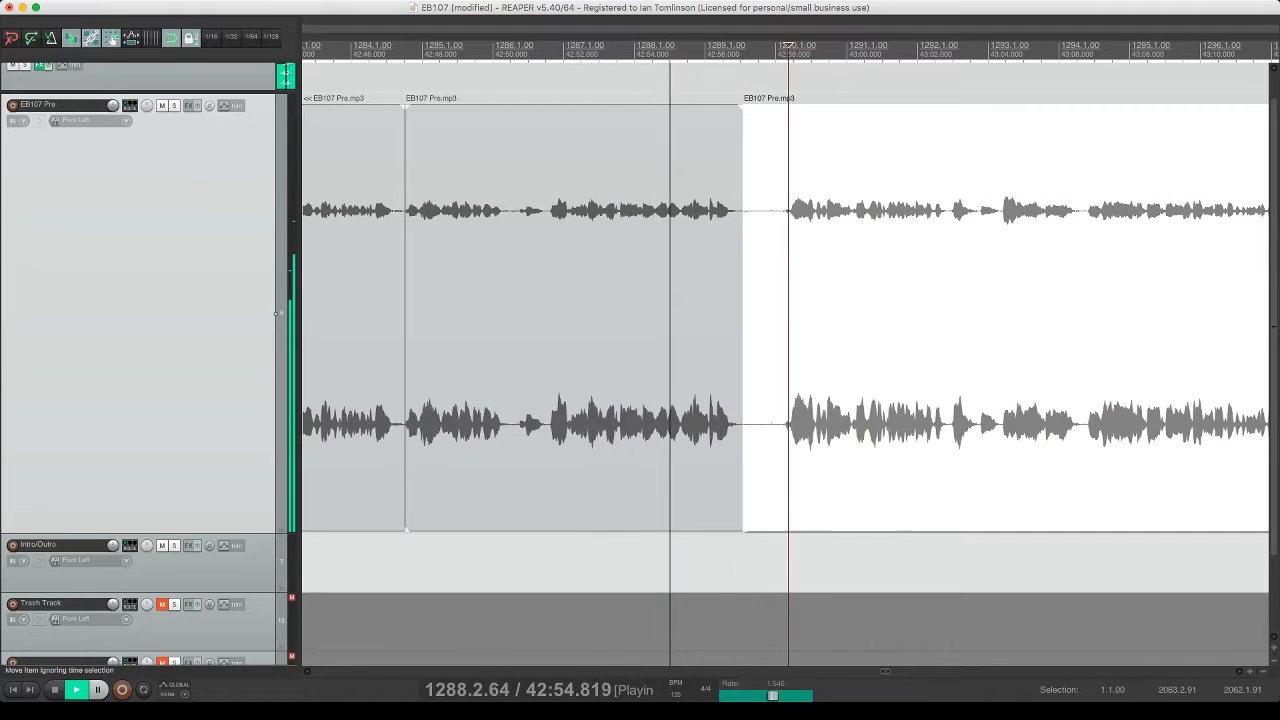
key("s")
key("Delete")
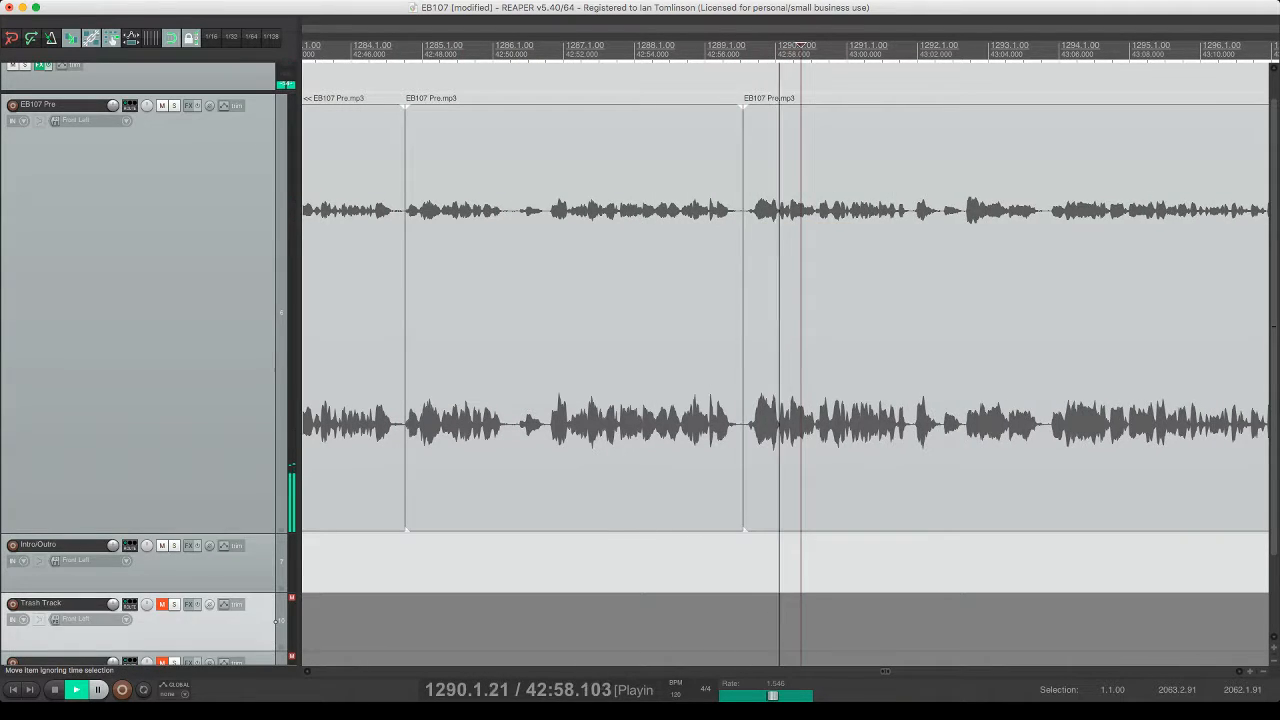
left_click(743, 238)
key("space")
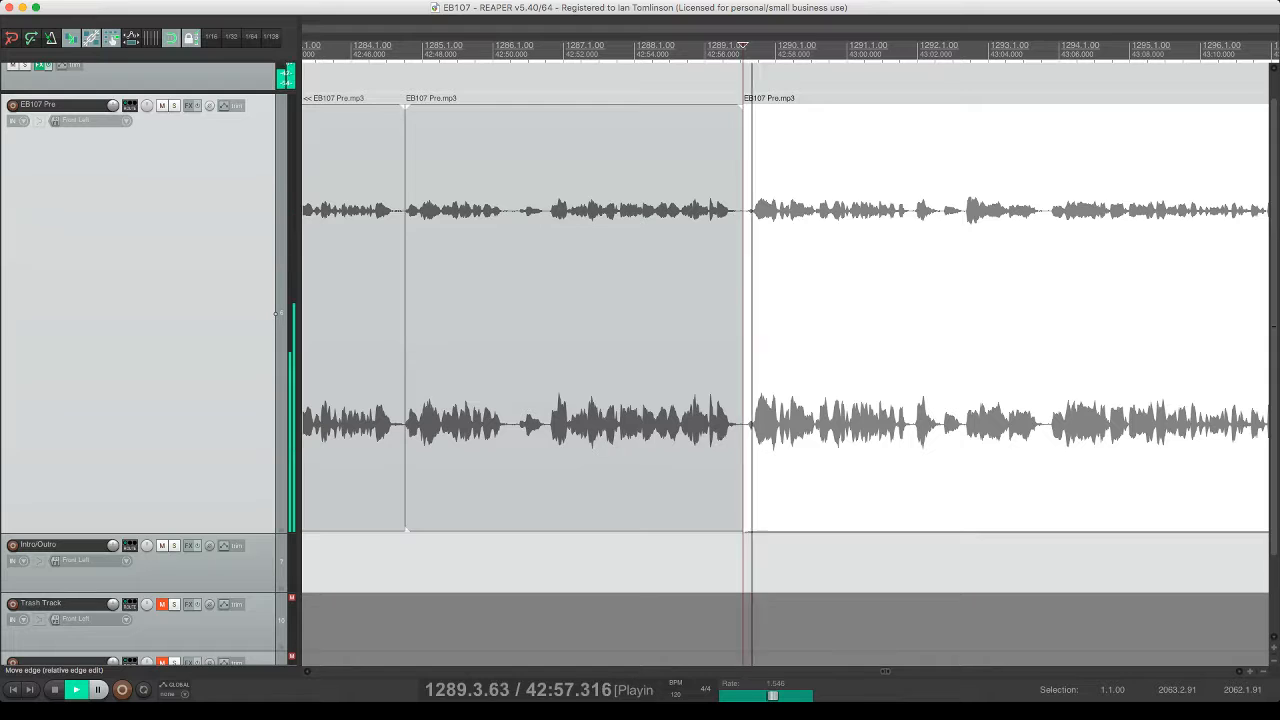
- Cut the short sound from about 43:02.7 to 43:03.3 out of the EB107 Pre track, play on from about 43:04.4 and save
left_click(797, 310)
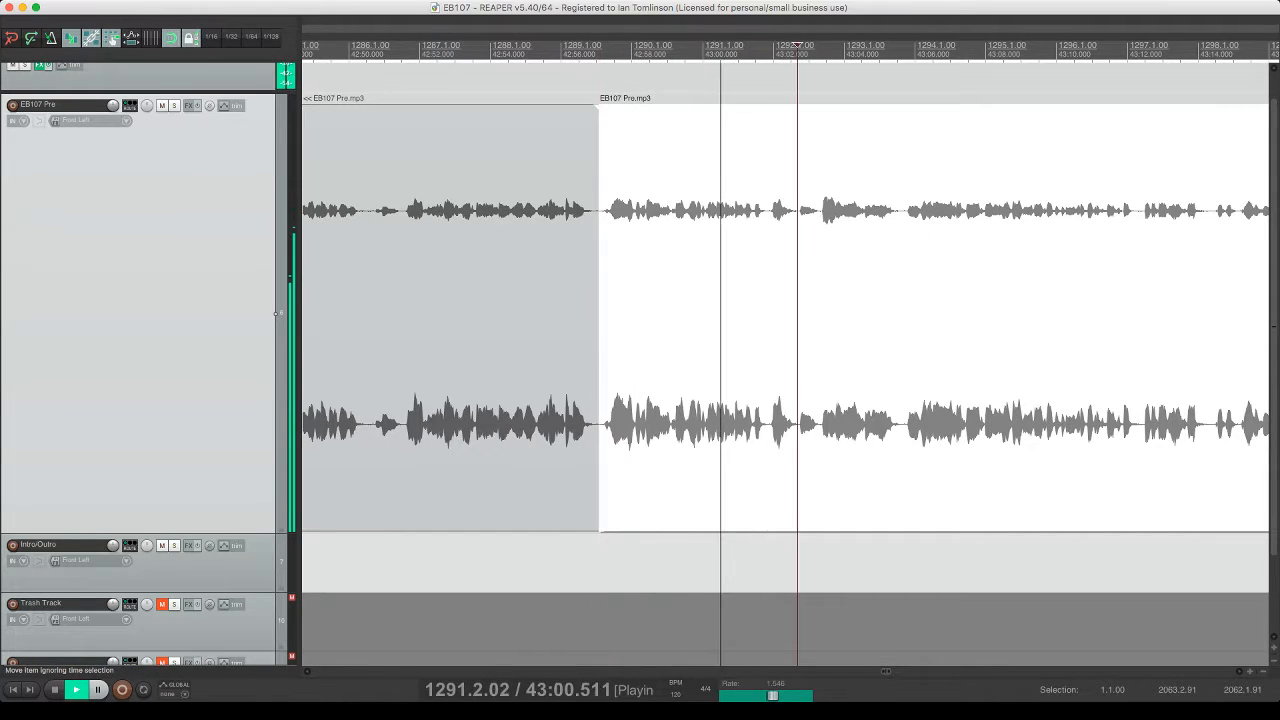
key("s")
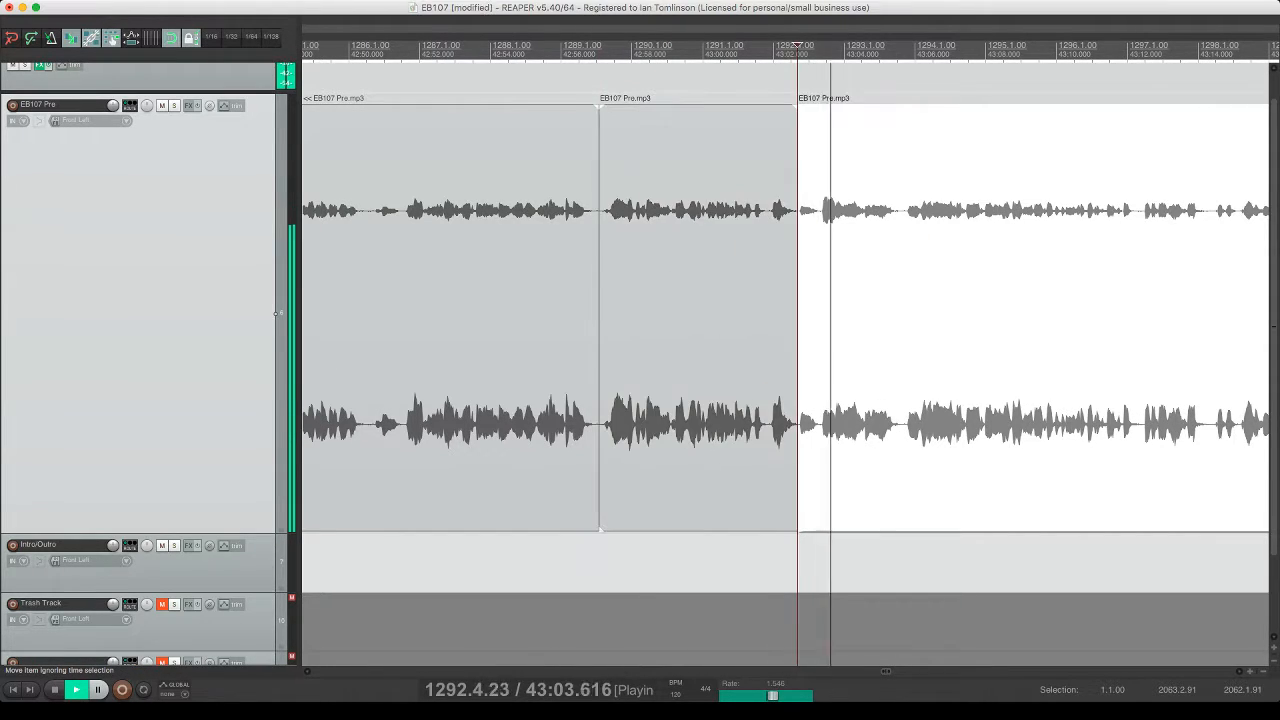
key("s")
left_click(811, 310)
key("Delete")
left_click(859, 310)
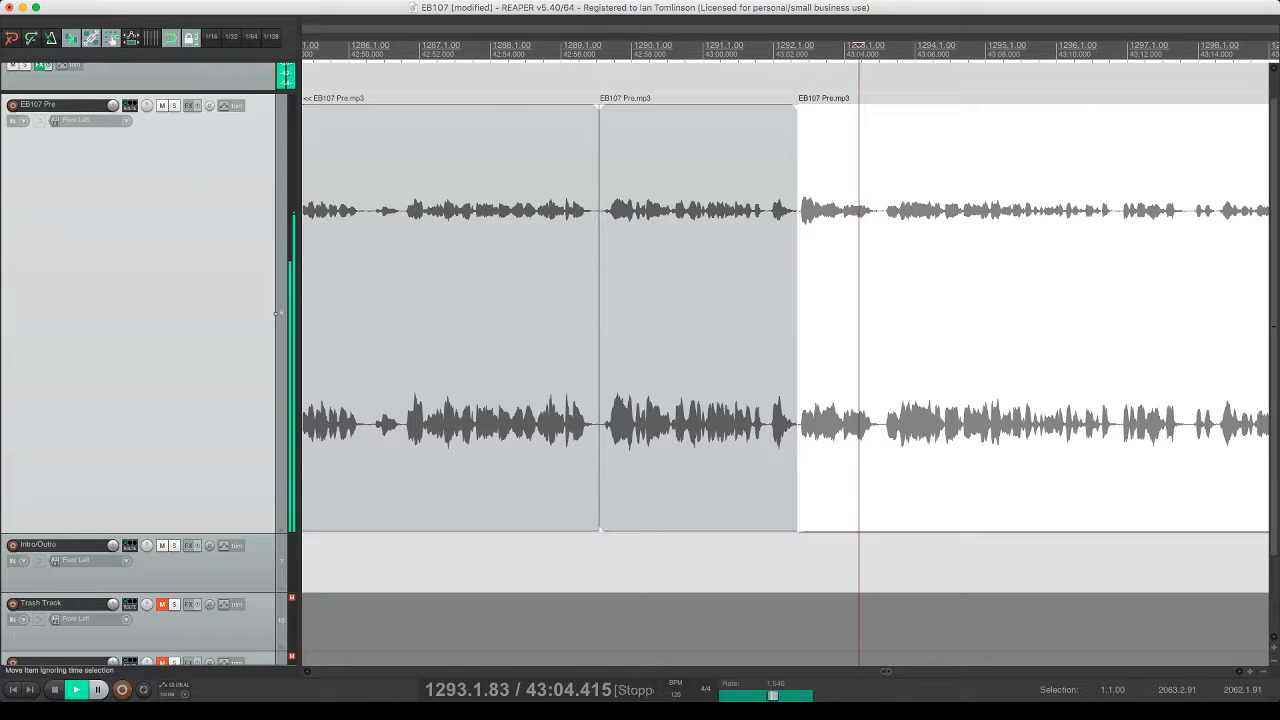
key("super+s")
- Cut the section from about 43:13.8 to 43:14.2 out of the EB107 Pre track, replay from about 43:13.1 and save
scroll(785, 320, "right", 3)
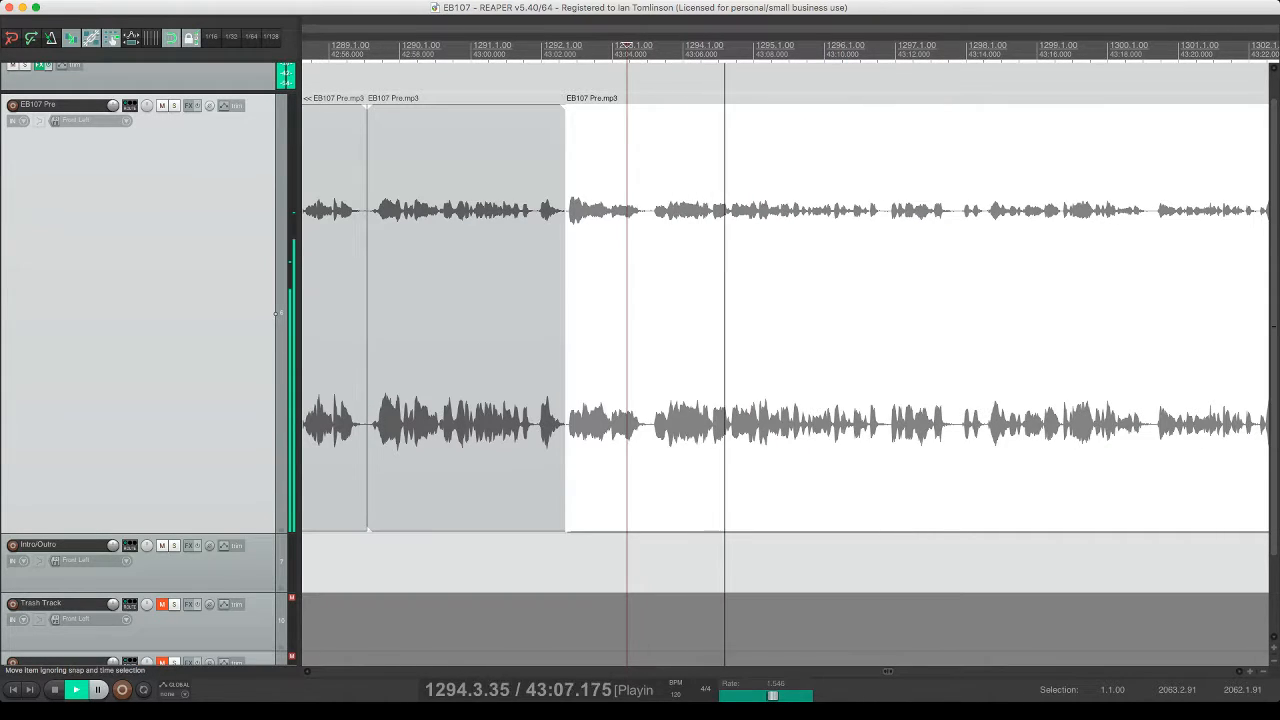
scroll(785, 320, "right", 2)
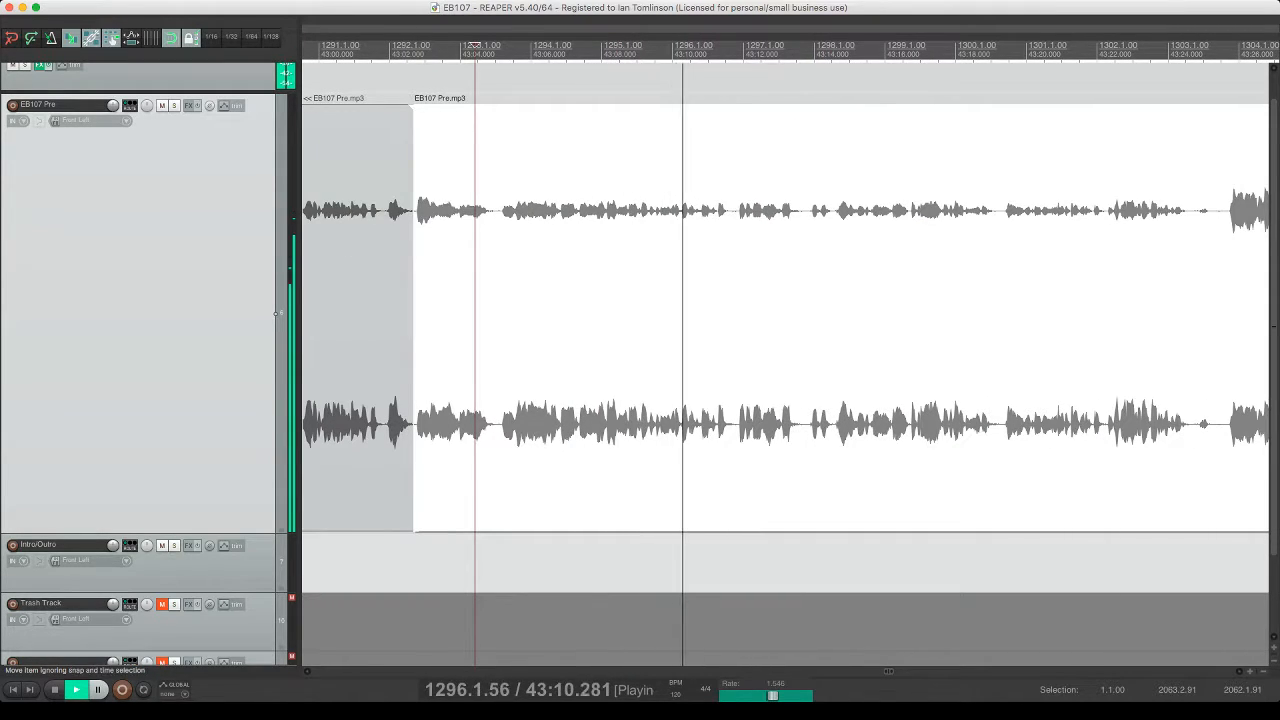
scroll(785, 320, "right", 2)
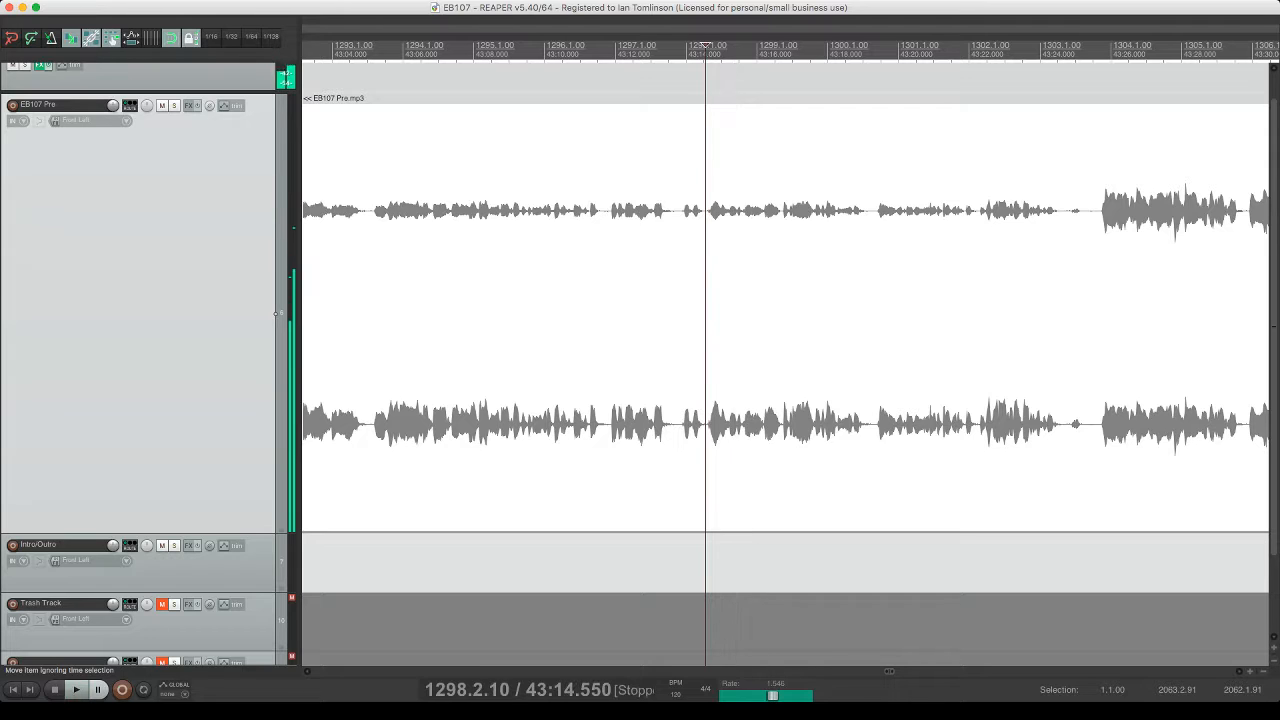
left_click(692, 320)
key("s")
left_click(679, 320)
key("s")
left_click(686, 320)
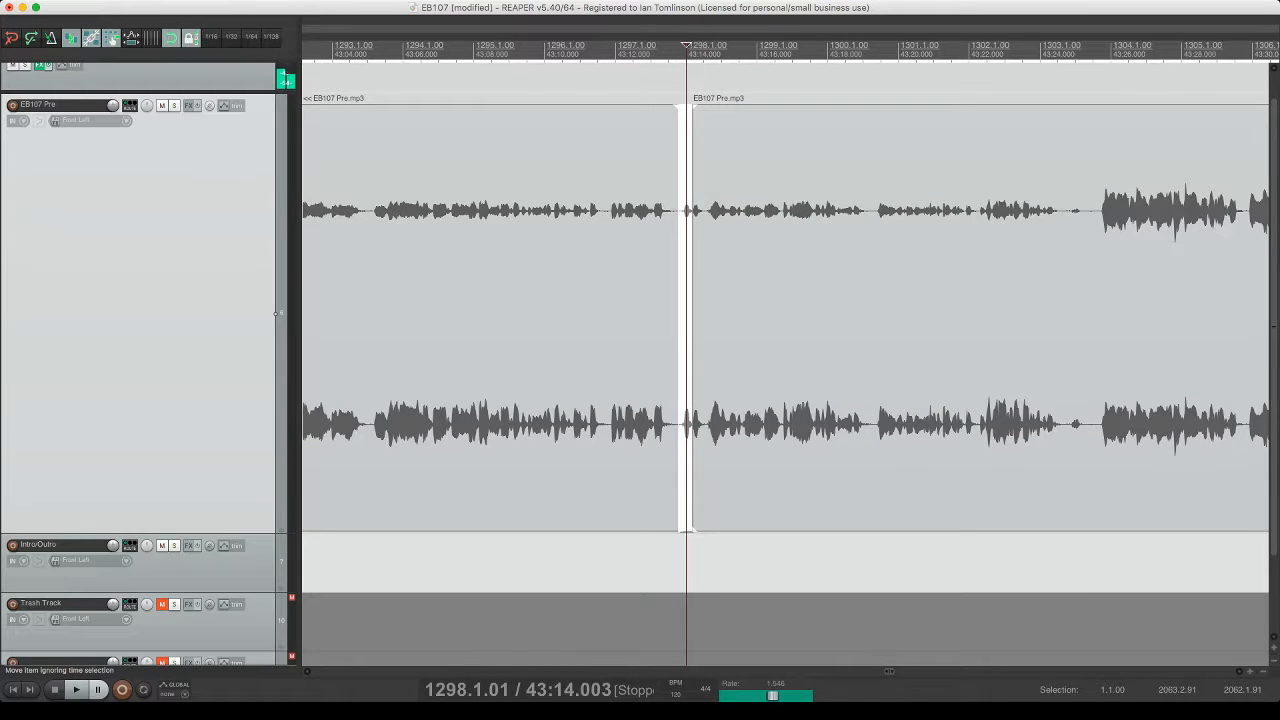
key("Delete")
left_click(654, 320)
key("space")
key("super+s")
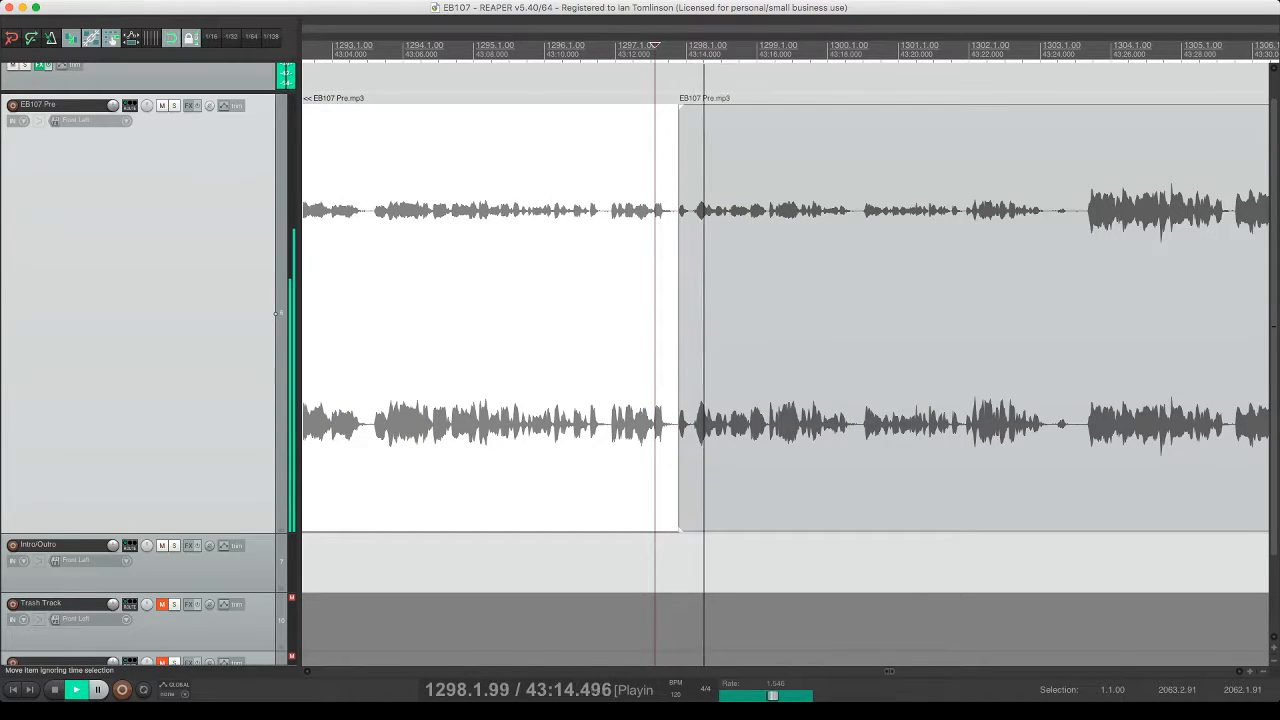
- Cut the short sound from about 43:24.3 to 43:25.1 out of the EB107 Pre track, replay from about 43:25.0 and save
scroll(654, 320, "right", 1)
scroll(654, 320, "right", 5)
scroll(654, 320, "right", 2)
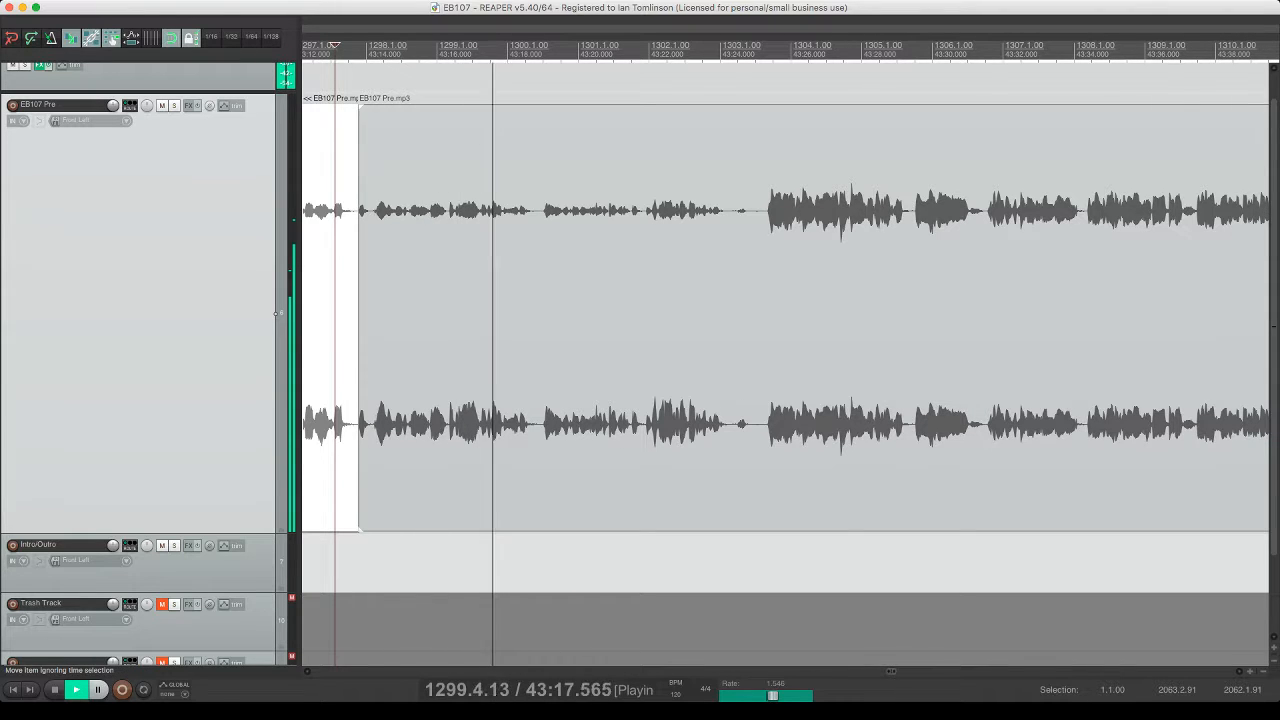
left_click(678, 320)
key("space")
key("space")
scroll(678, 320, "right", 1)
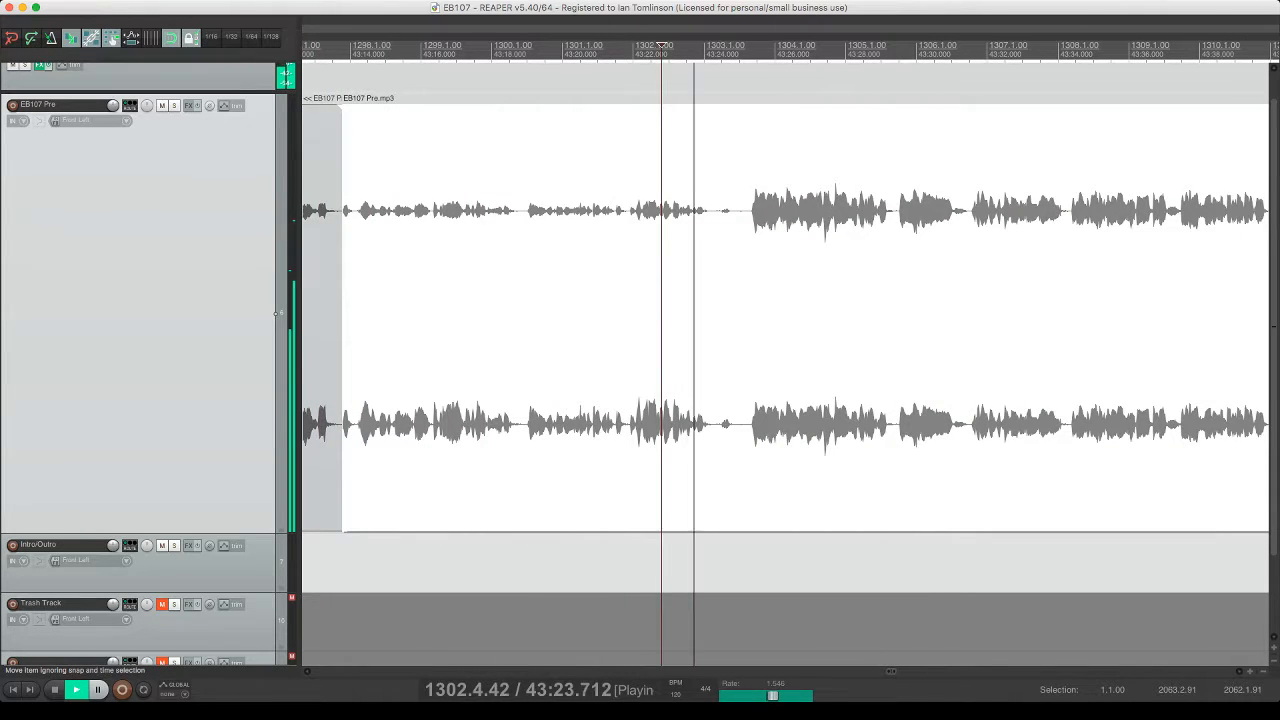
left_click(691, 320)
key("s")
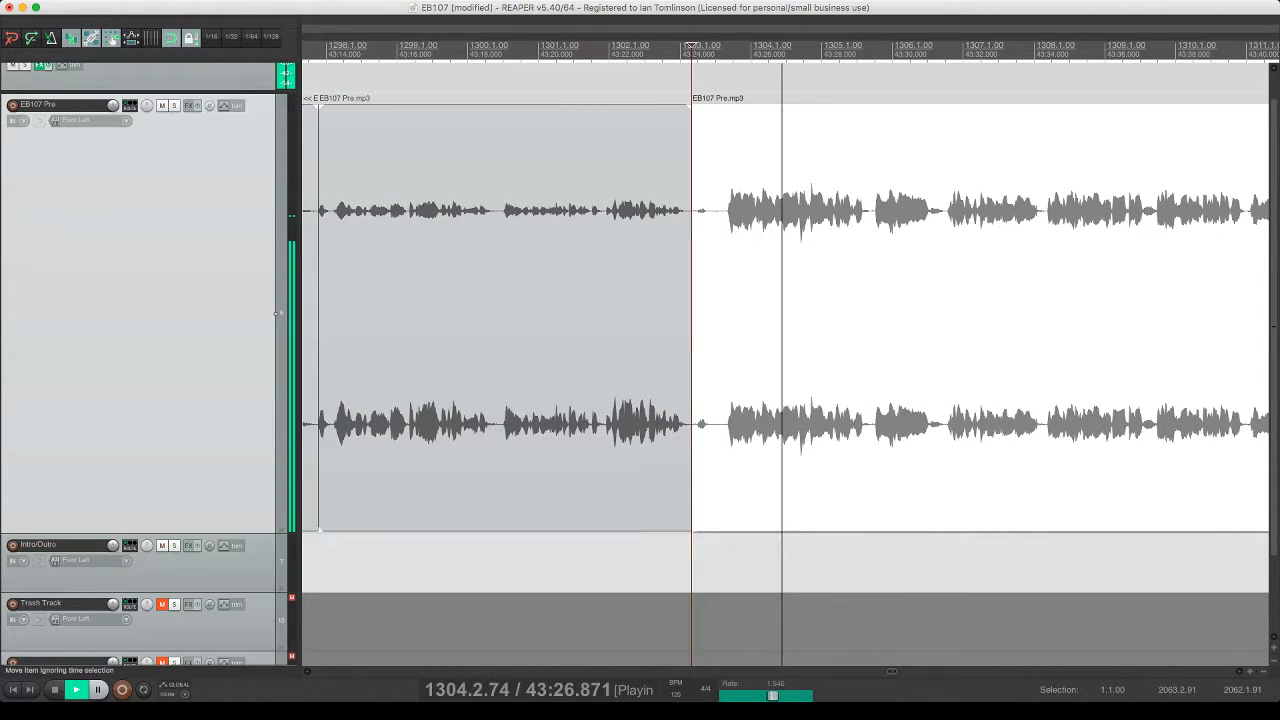
left_click(707, 46)
key("s")
key("Delete")
left_click(716, 320)
key("space")
key("space")
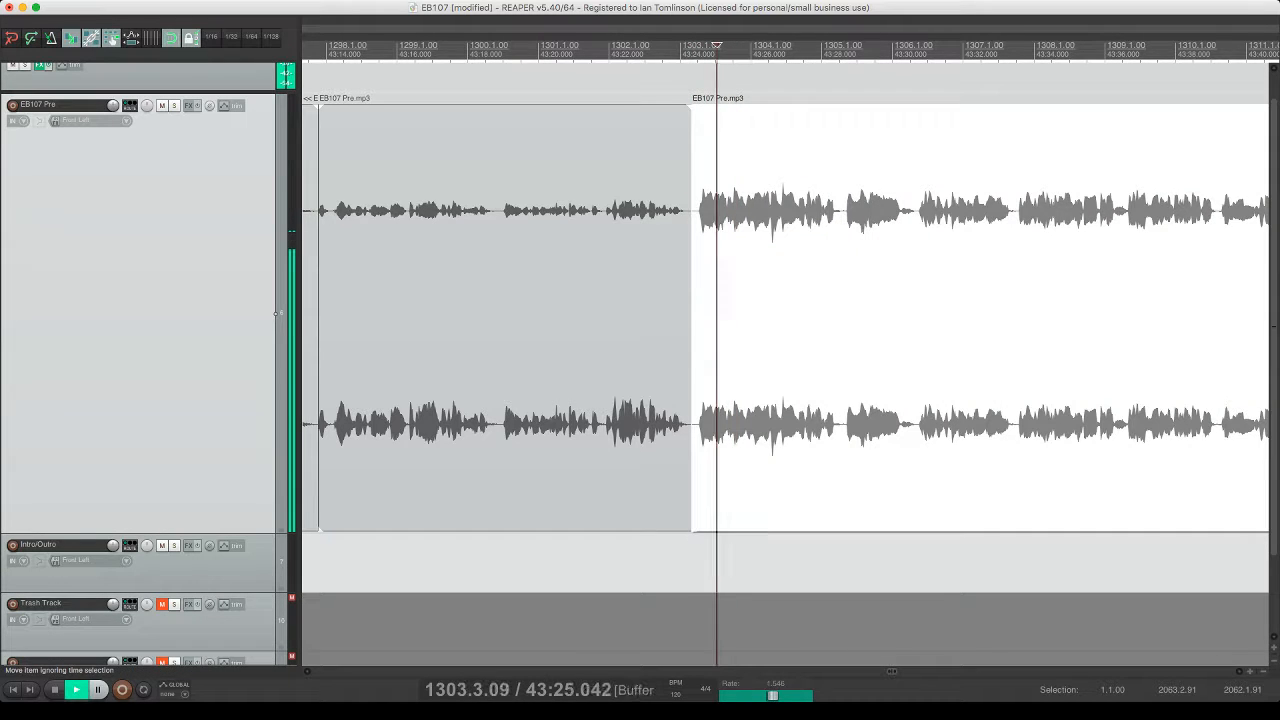
key("super+s")
- Cut the short sound from about 43:41.8 to 43:42.6 out of the EB107 Pre track, play on from about 43:44.1 and save
scroll(716, 320, "right", 5)
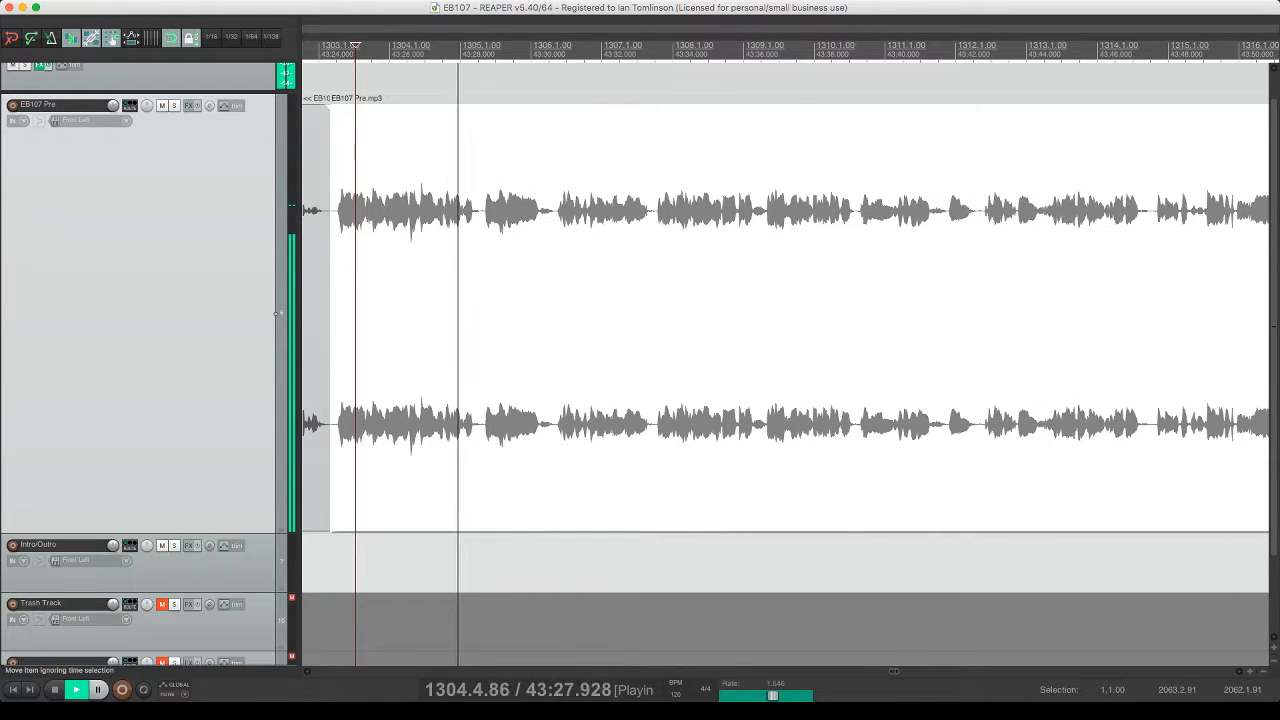
scroll(716, 320, "right", 2)
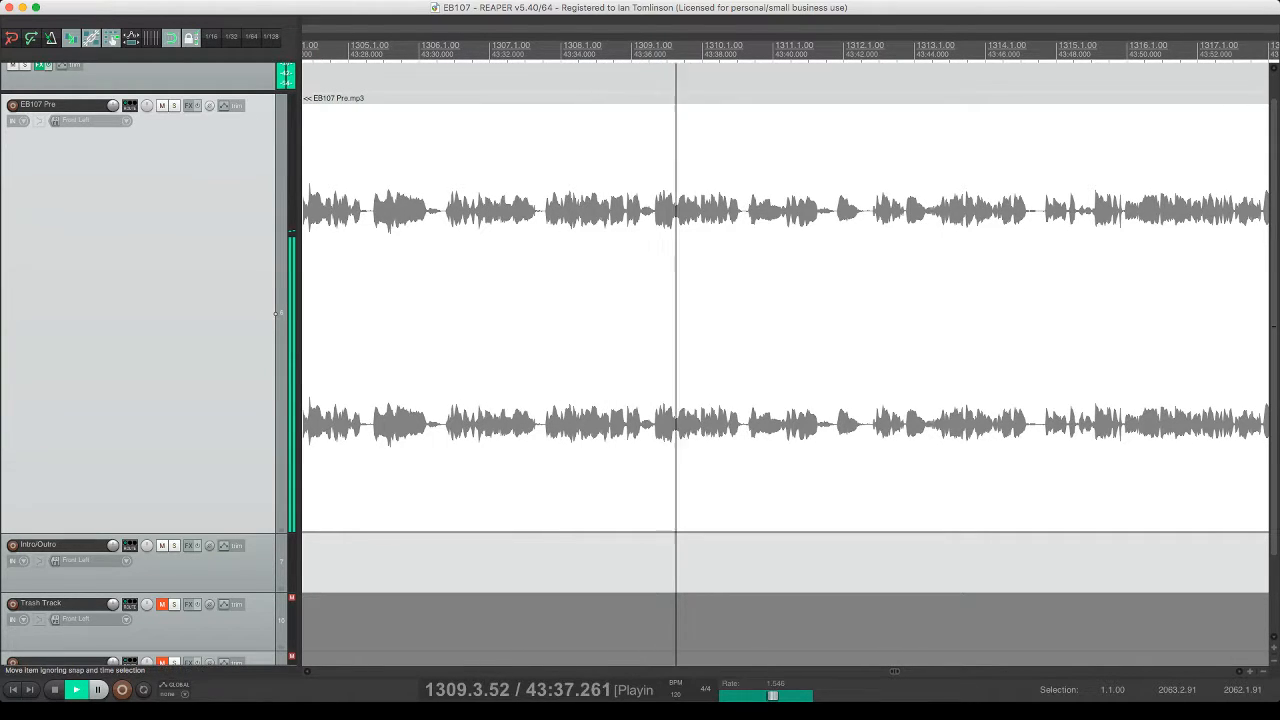
scroll(716, 320, "right", 2)
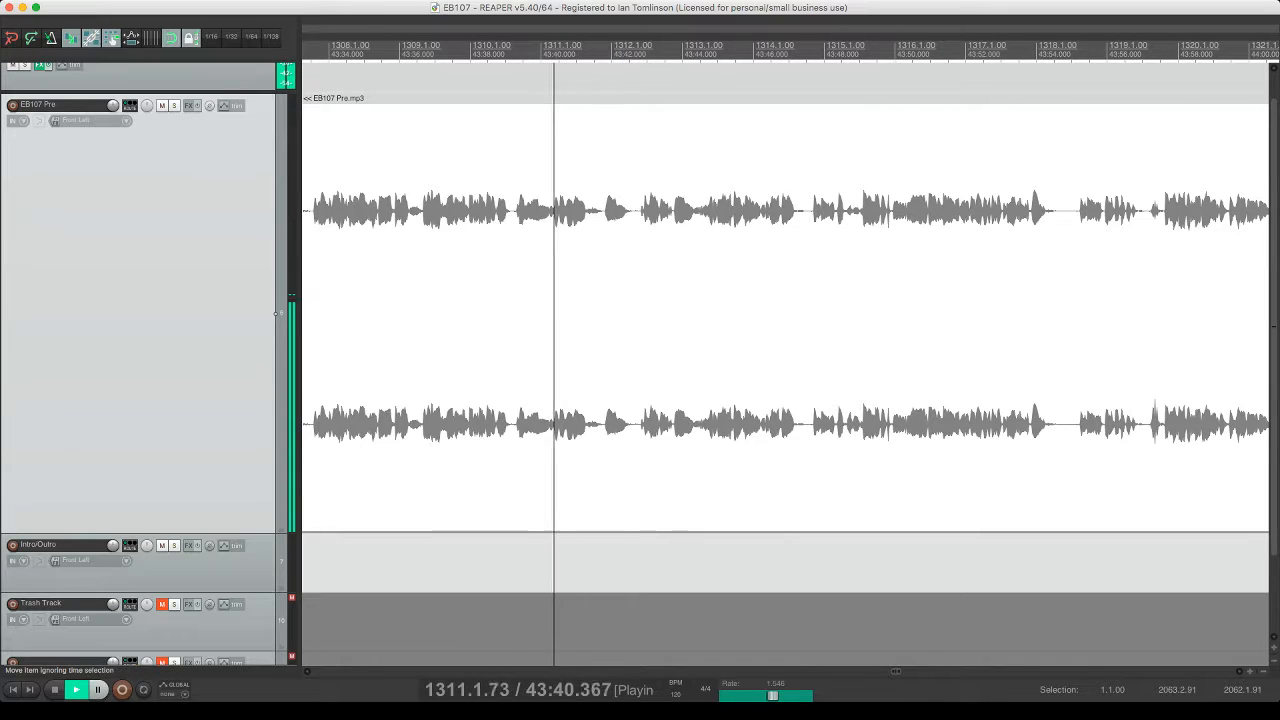
left_click(606, 320)
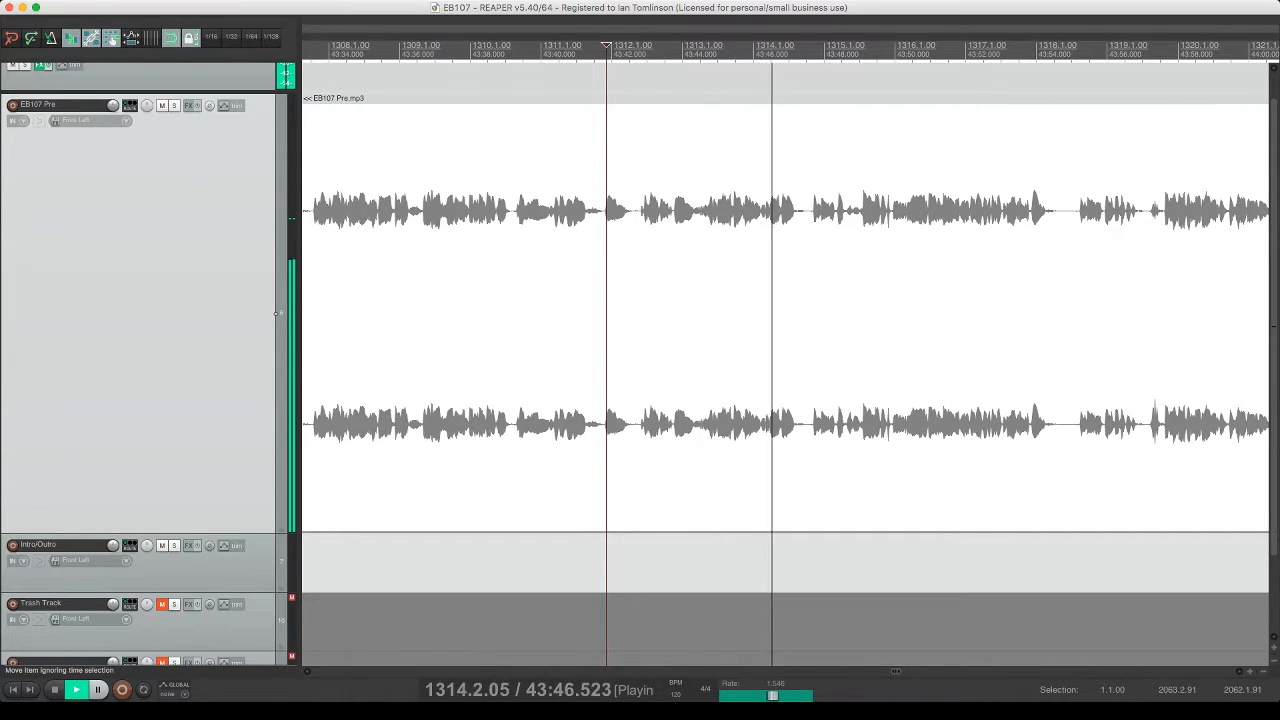
left_click(604, 320)
key("s")
left_click(634, 200)
key("s")
left_click(628, 200)
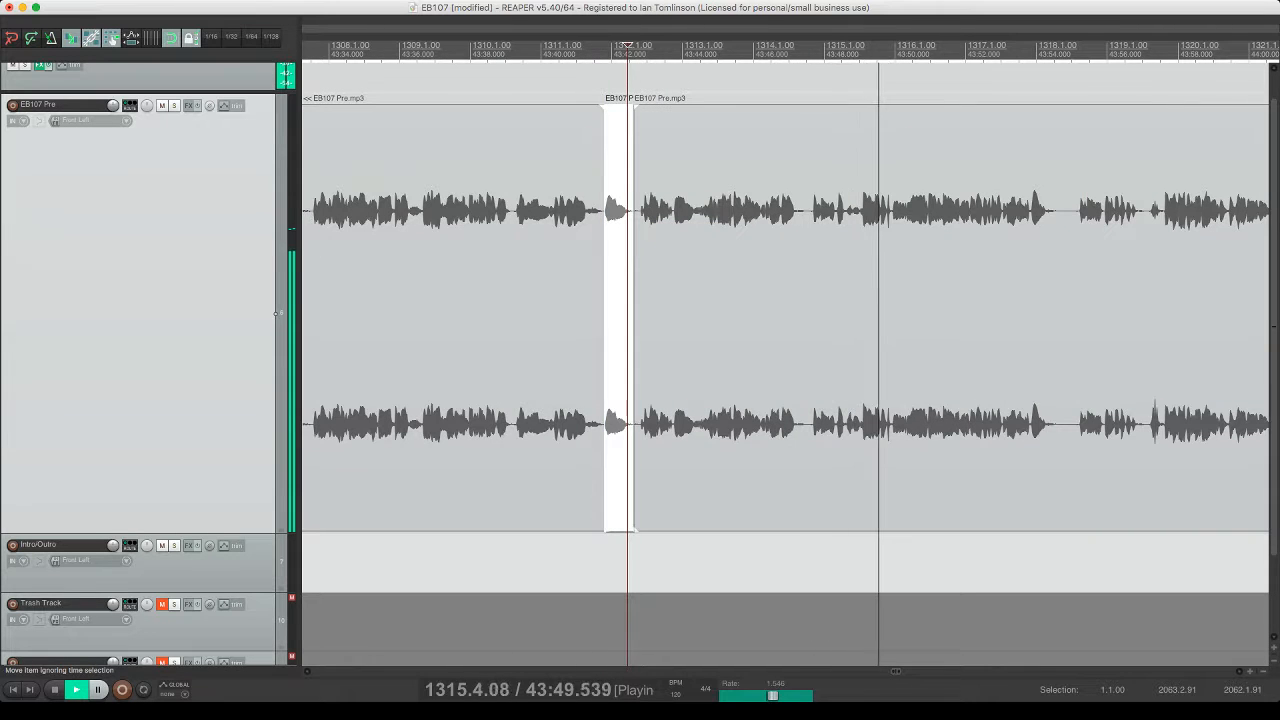
key("Delete")
left_click(687, 320)
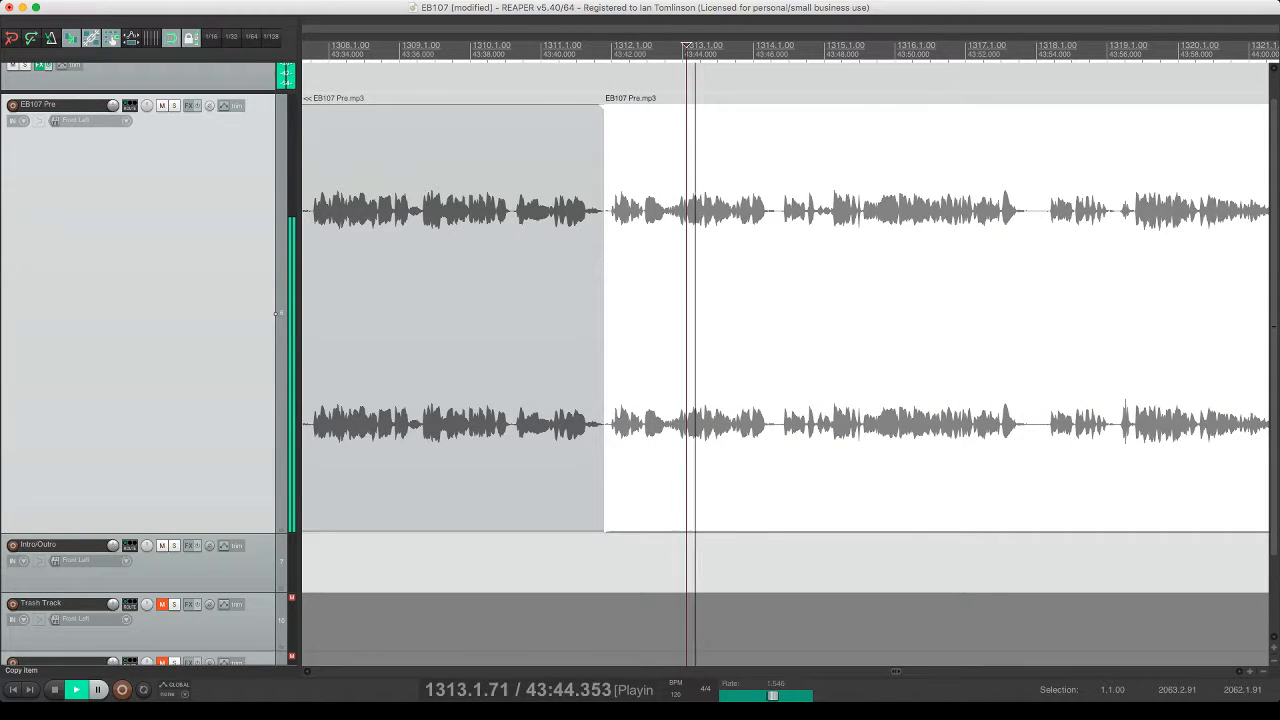
key("super+s")
- Cut the short sound from about 44:15.9 to 44:16.3 out of the EB107 Pre track, replay from about 44:15.1 and save
scroll(785, 360, "right", 5)
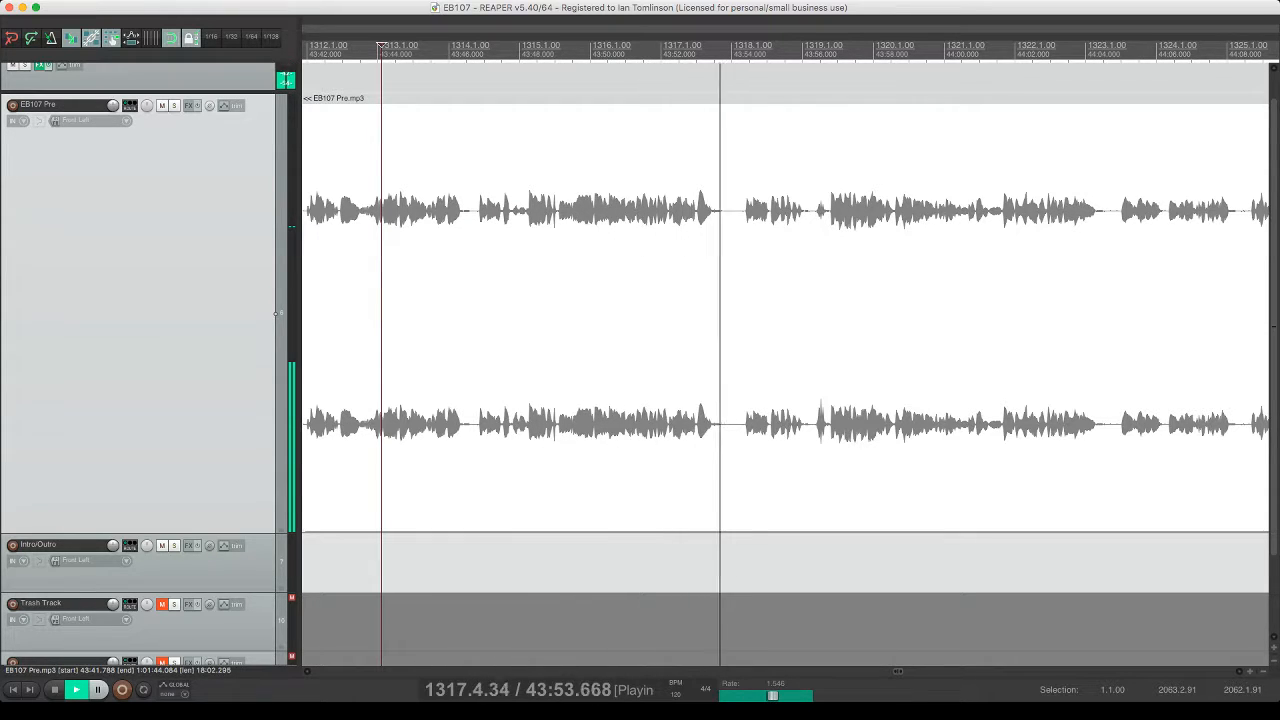
scroll(785, 360, "right", 3)
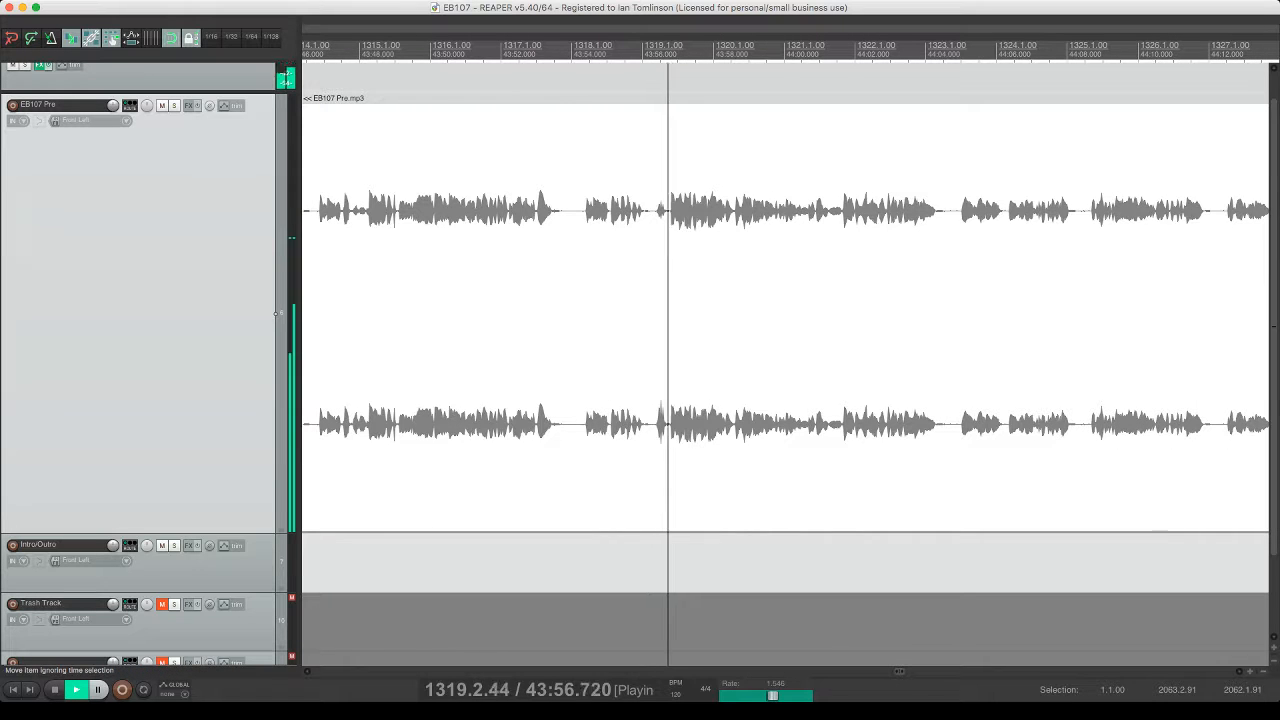
scroll(785, 360, "right", 4)
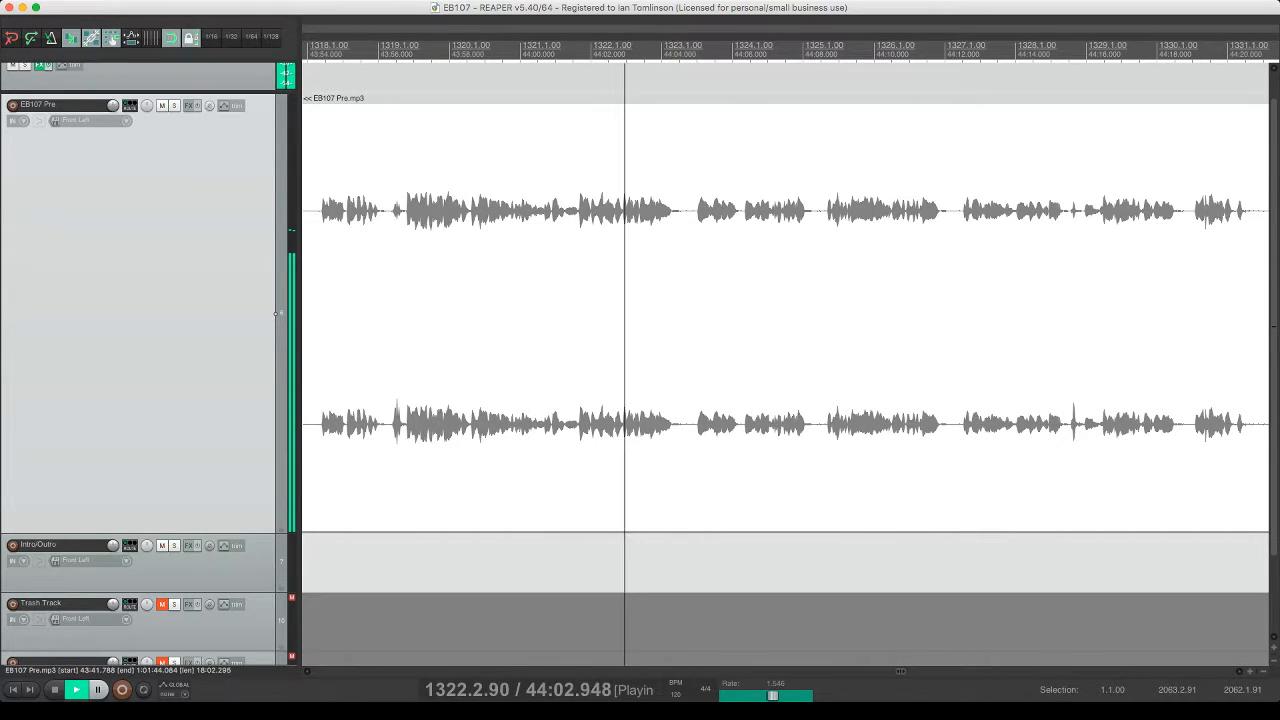
scroll(785, 360, "right", 3)
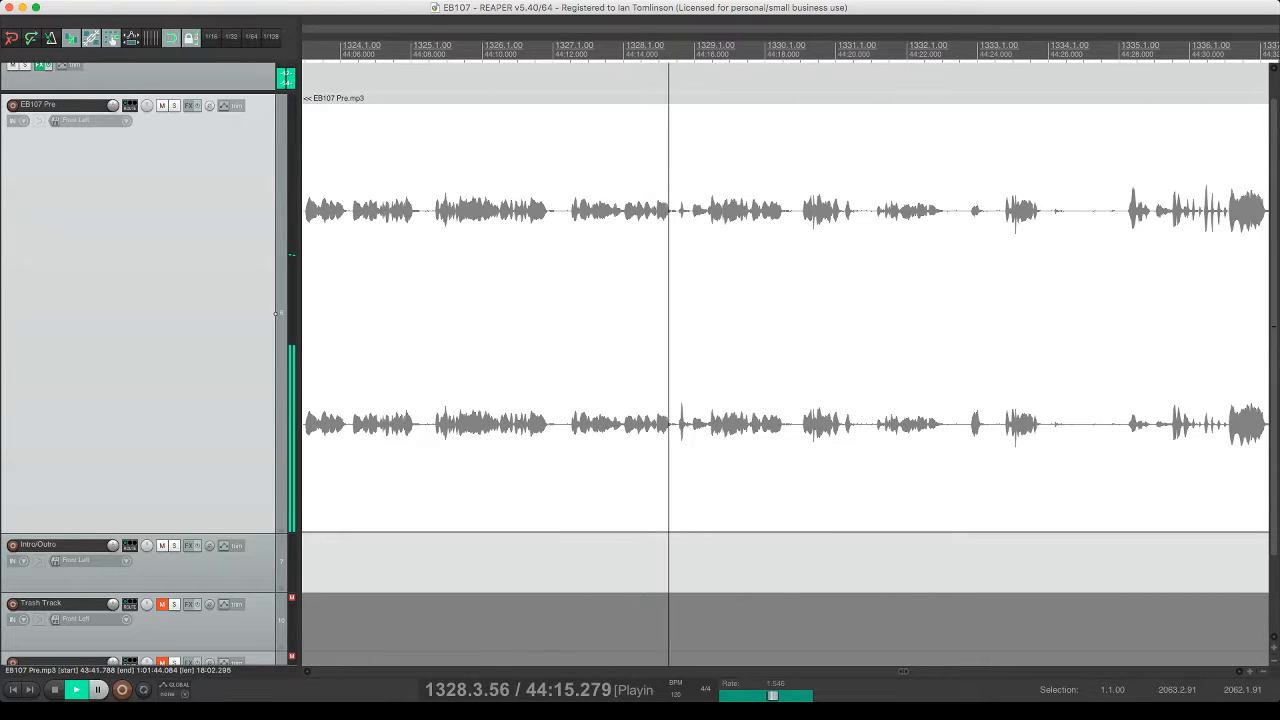
left_click(692, 204)
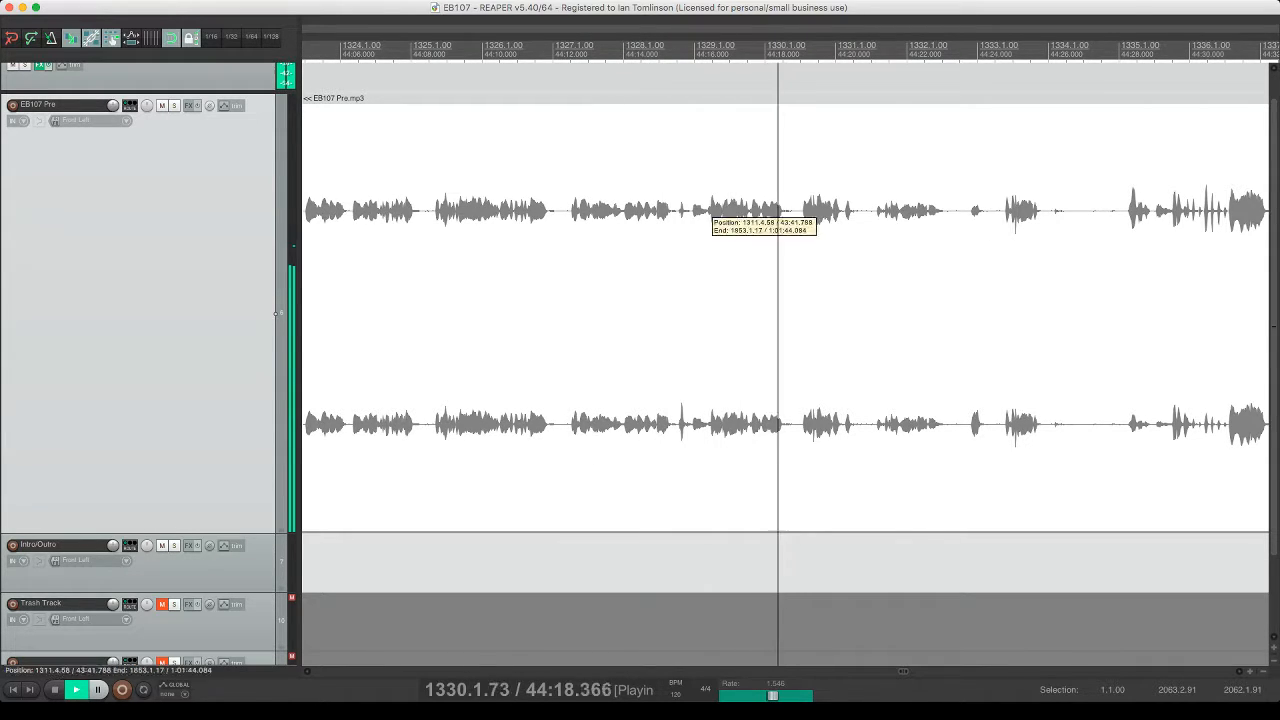
key("s")
left_click(706, 204)
left_click_drag(720, 206, 734, 206)
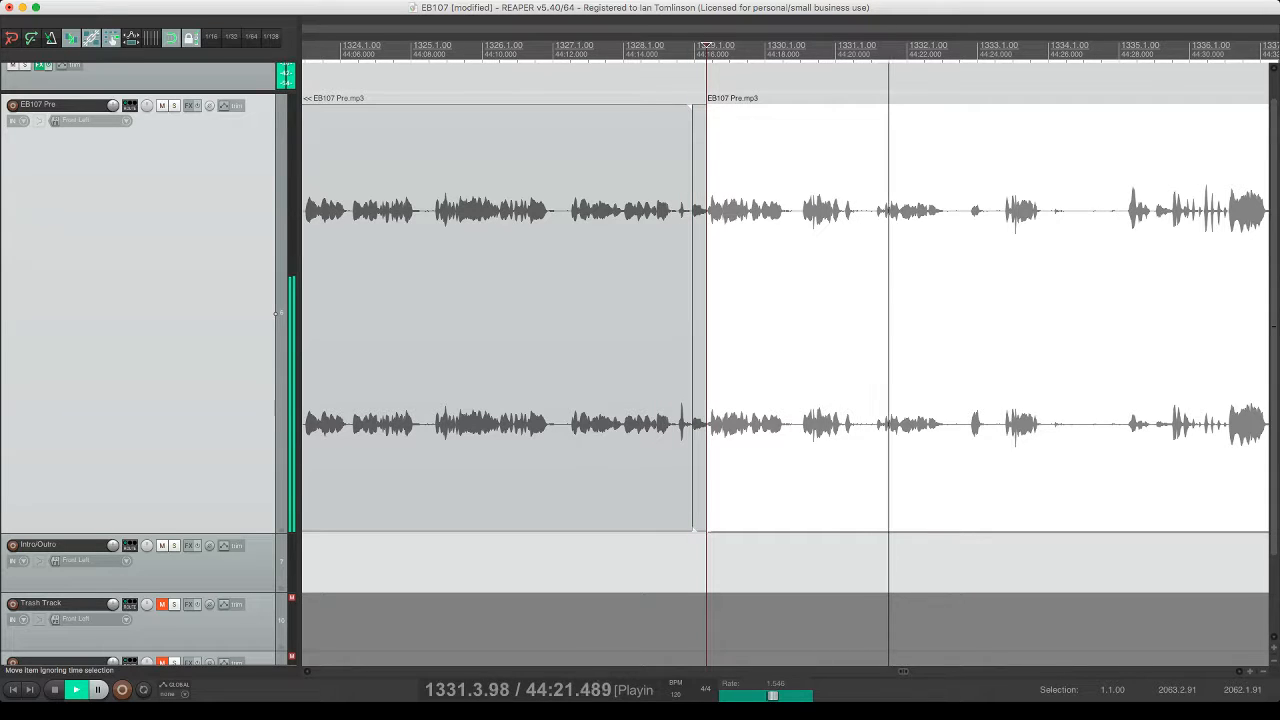
key("Delete")
left_click(663, 206)
key("space")
key("space")
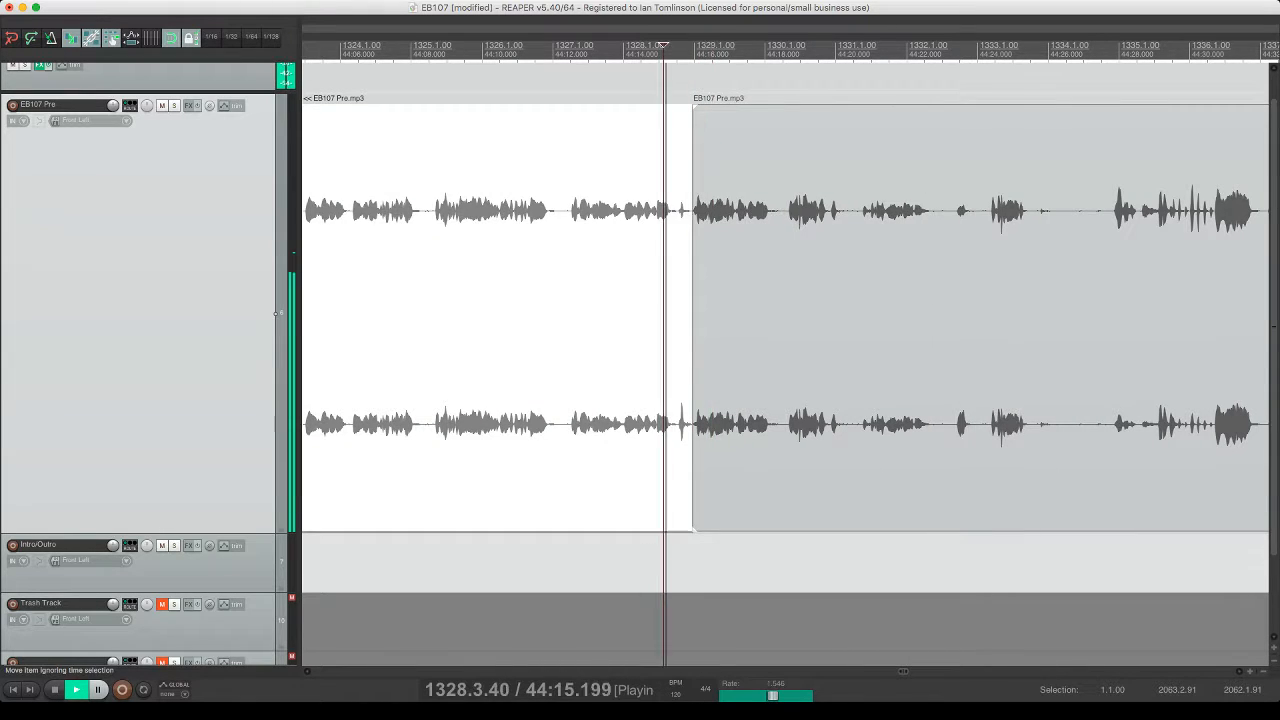
key("super+s")
- Cut the section from about 44:19.5 to 44:20.4 out of the EB107 Pre track, replay from about 44:18.8 and save
scroll(786, 353, "right", 3)
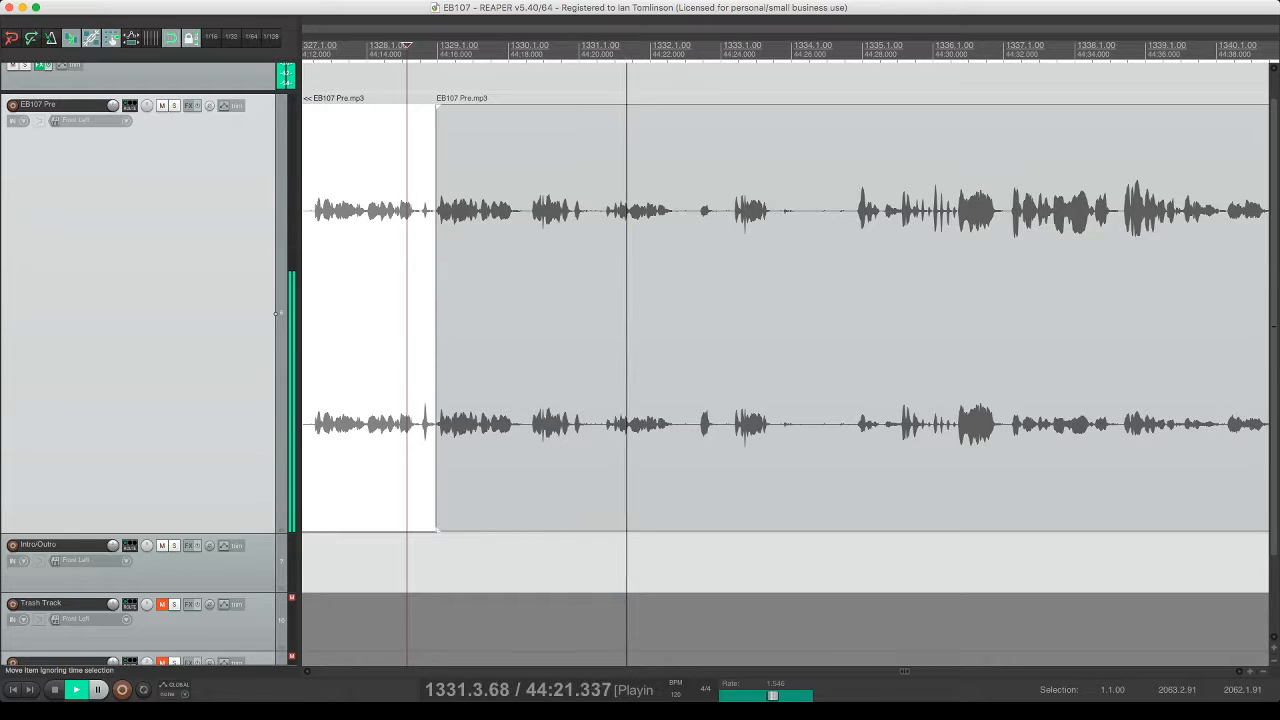
left_click(543, 210)
key("space")
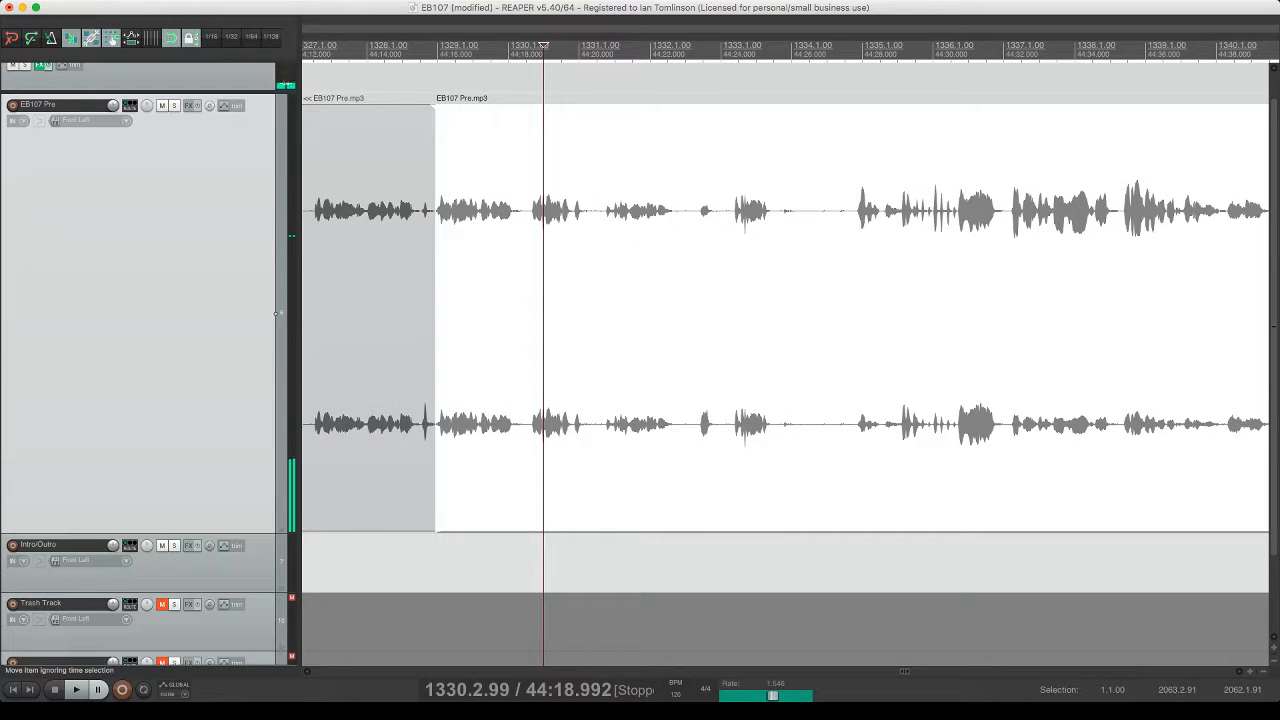
left_click(563, 202)
key("space")
key("space")
key("s")
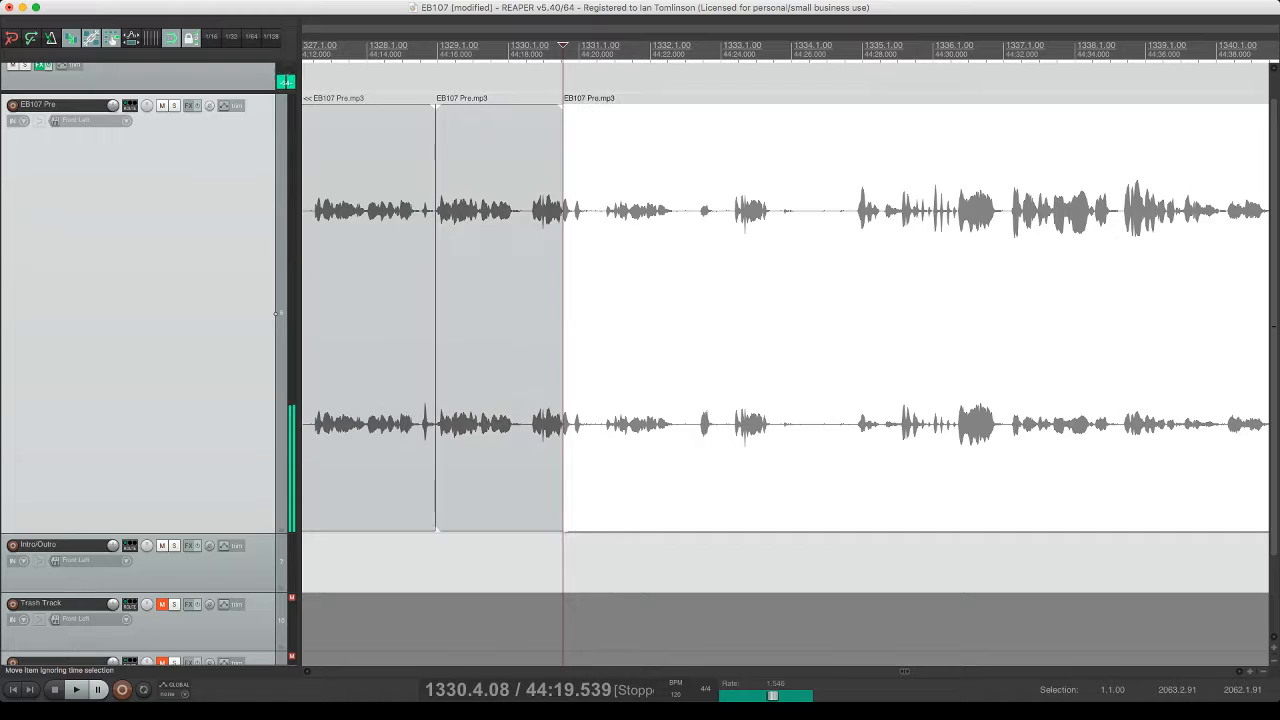
key("s")
left_click(589, 205)
key("Delete")
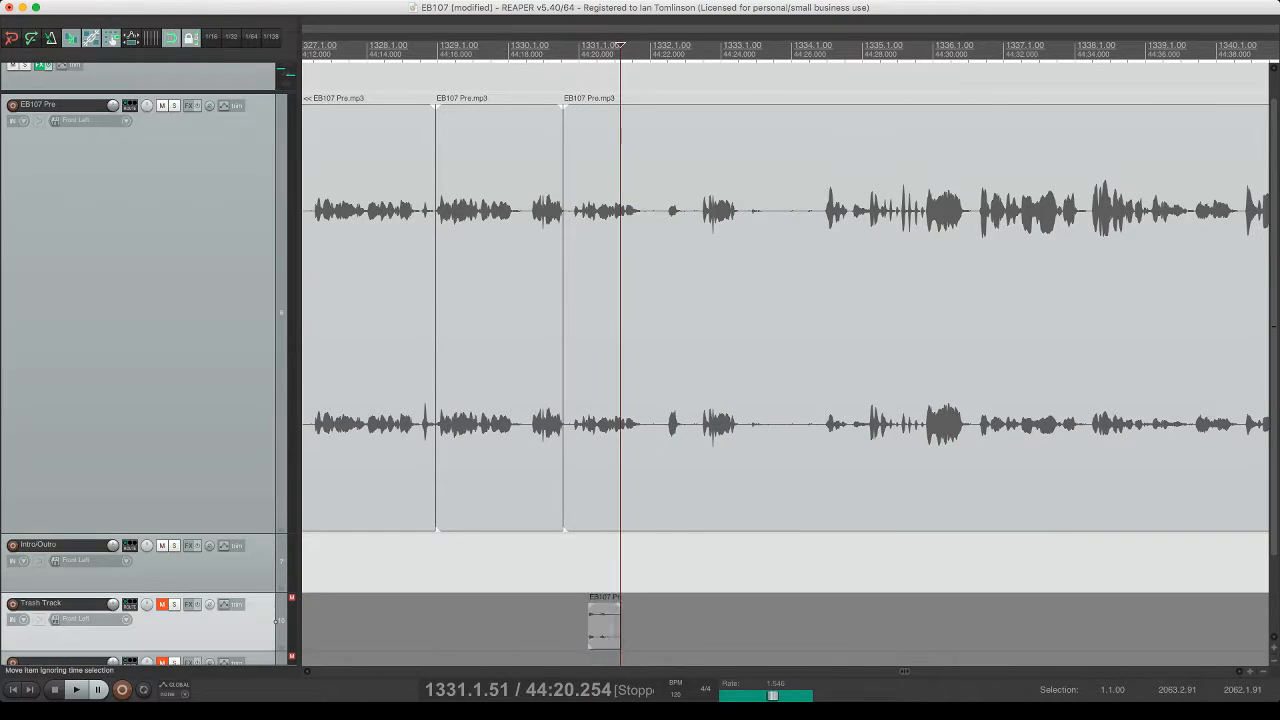
left_click(555, 205)
key("space")
left_click(537, 205)
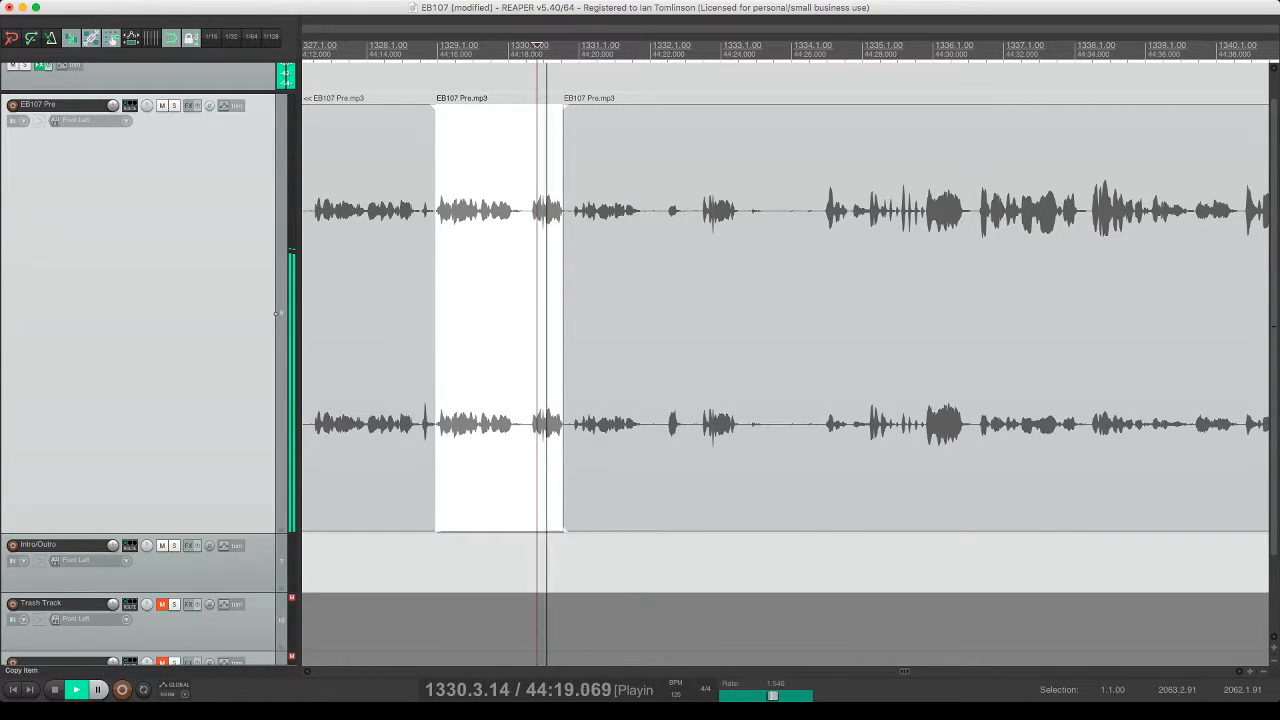
key("super+s")
- Cut the pause from about 44:24.7 to 44:26.7 out of the EB107 Pre track, play on from about 44:26.2 and save
scroll(785, 365, "right", 1)
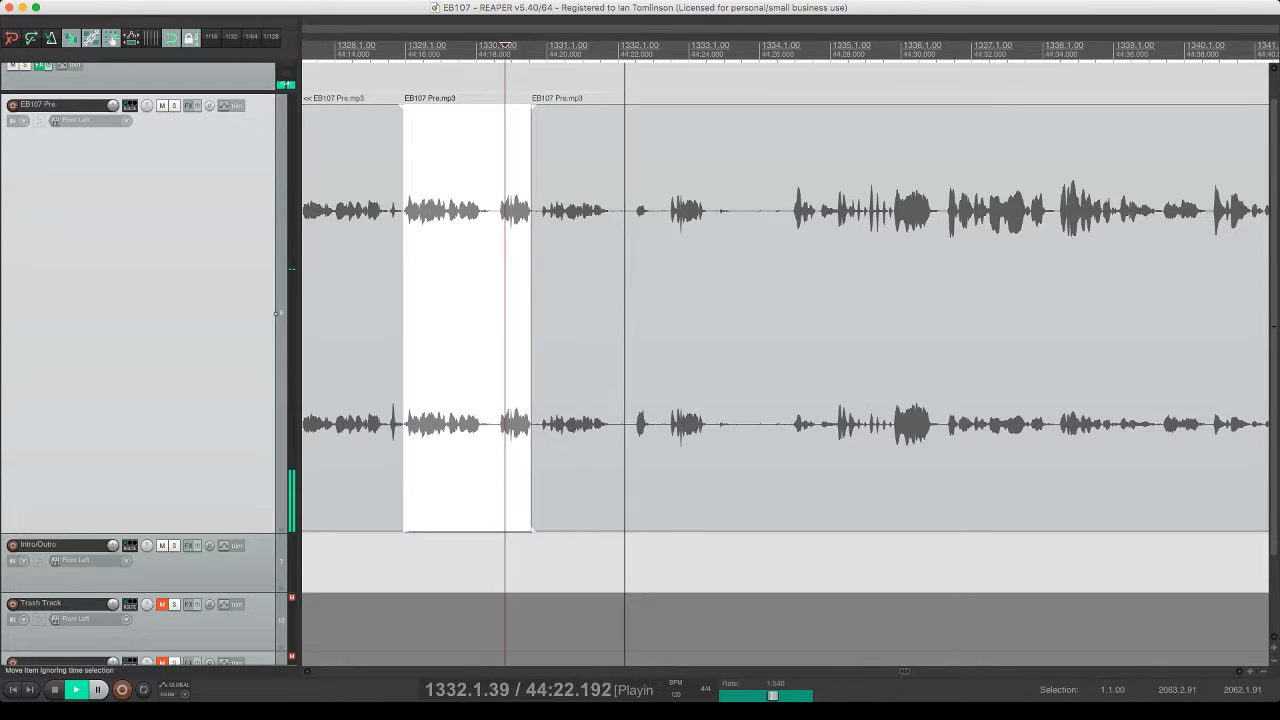
scroll(785, 365, "right", 2)
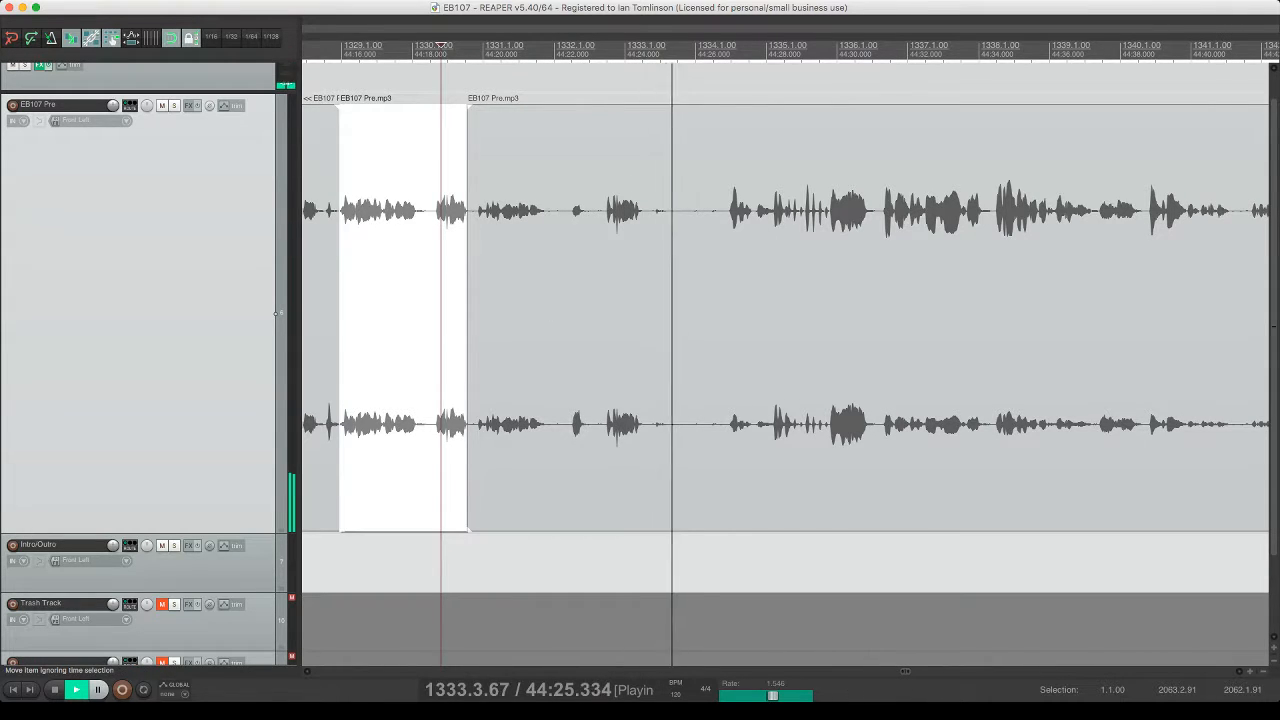
left_click(648, 205)
key("s")
left_click(718, 205)
key("s")
left_click(701, 205)
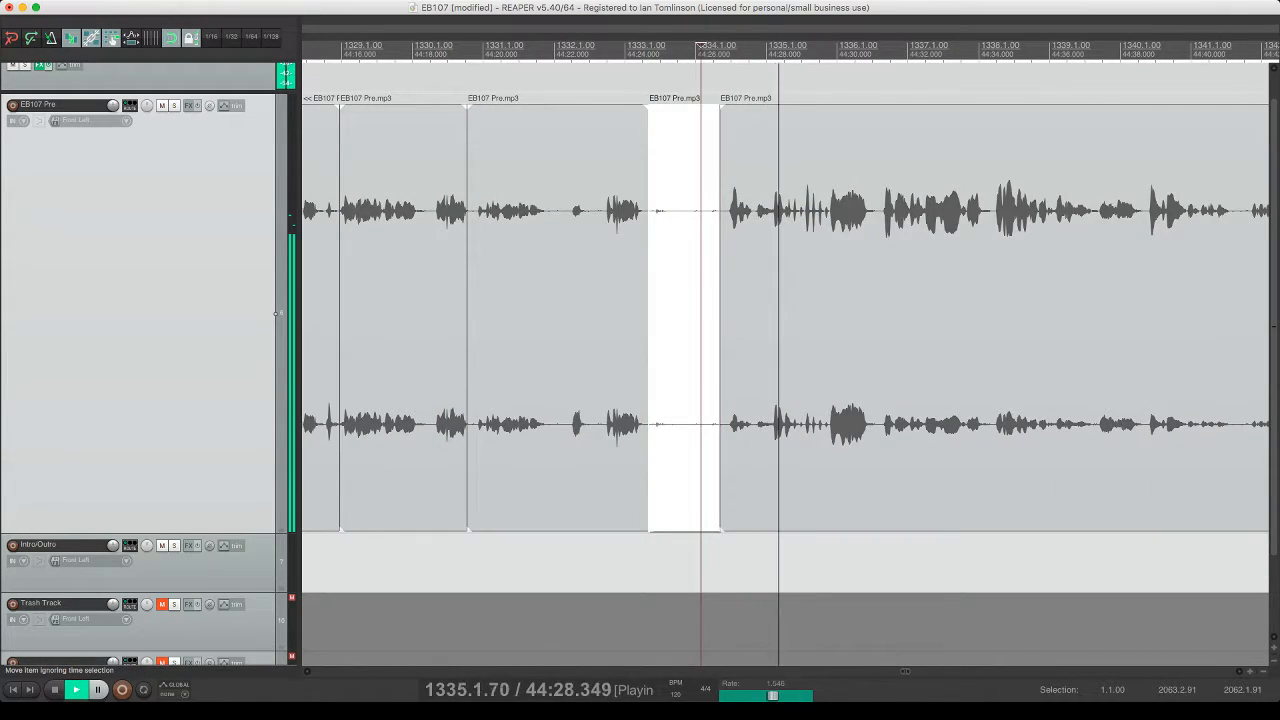
key("Delete")
left_click_drag(773, 205, 703, 205)
left_click(700, 205)
key("super+s")
- Cut the section from about 44:47.8 to 44:48.9 out of the EB107 Pre track and replay from about 44:46.2
scroll(785, 365, "right", 7)
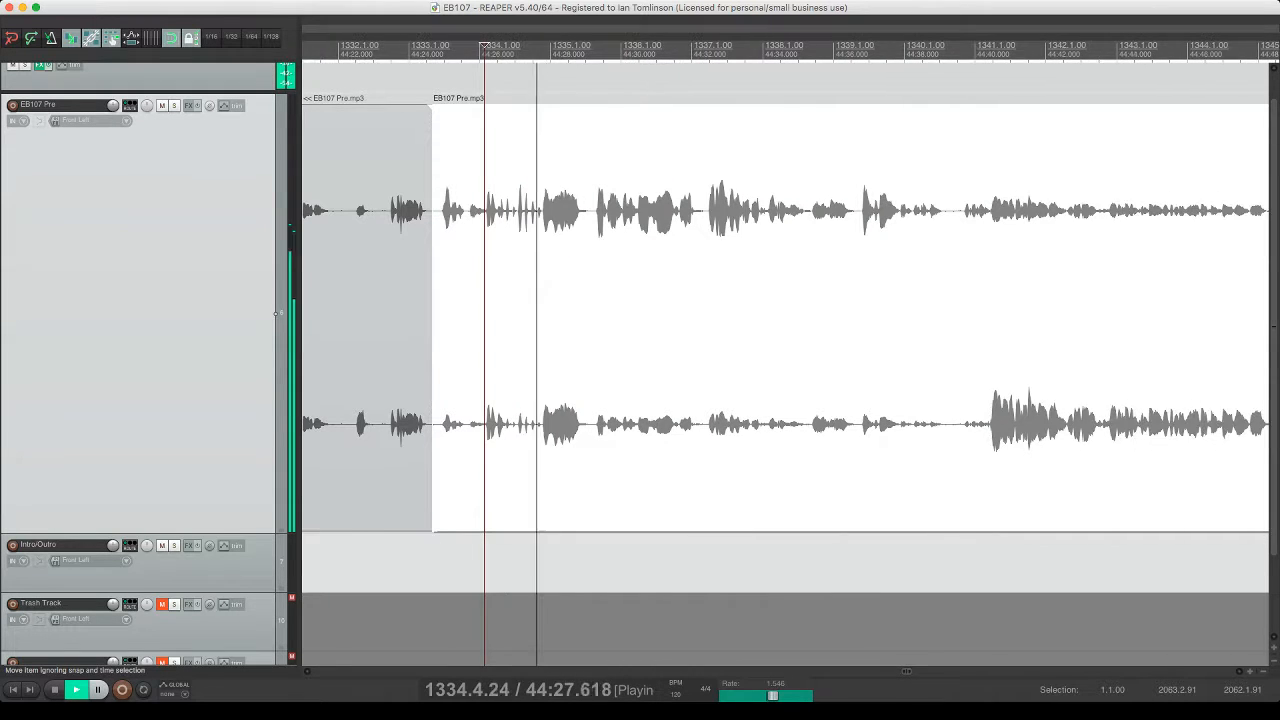
scroll(785, 365, "right", 5)
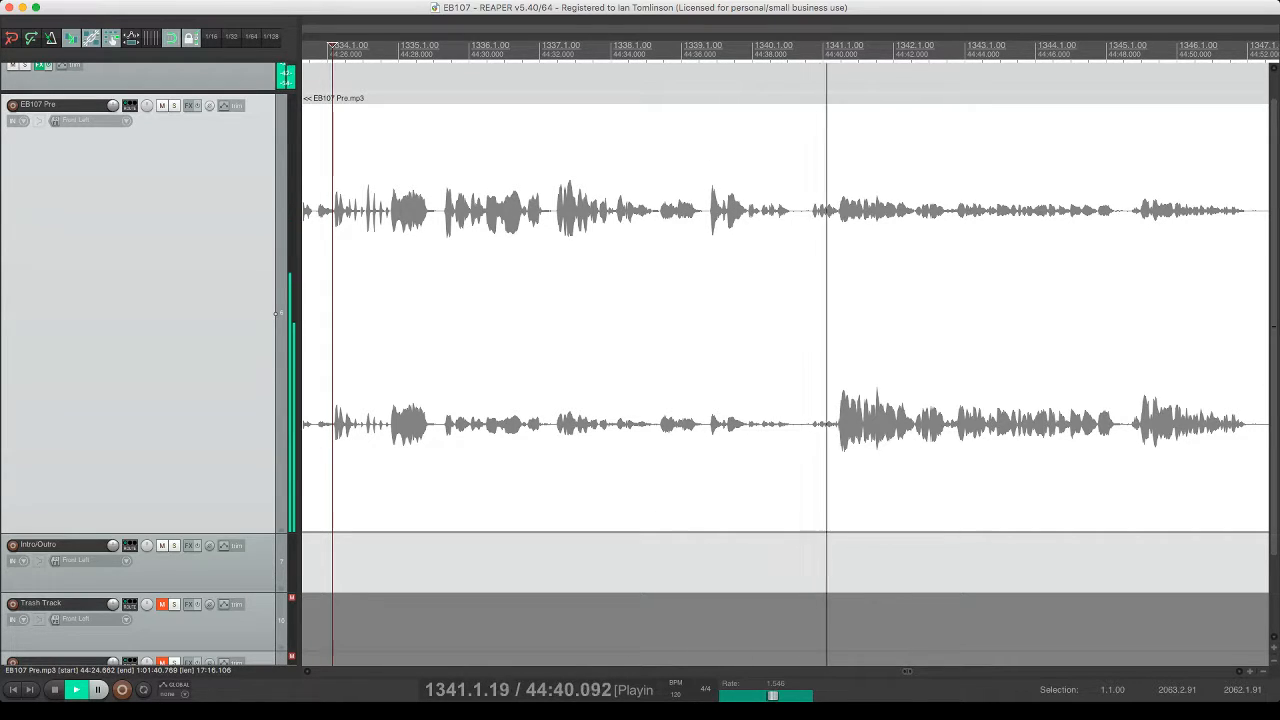
scroll(785, 360, "right", 4)
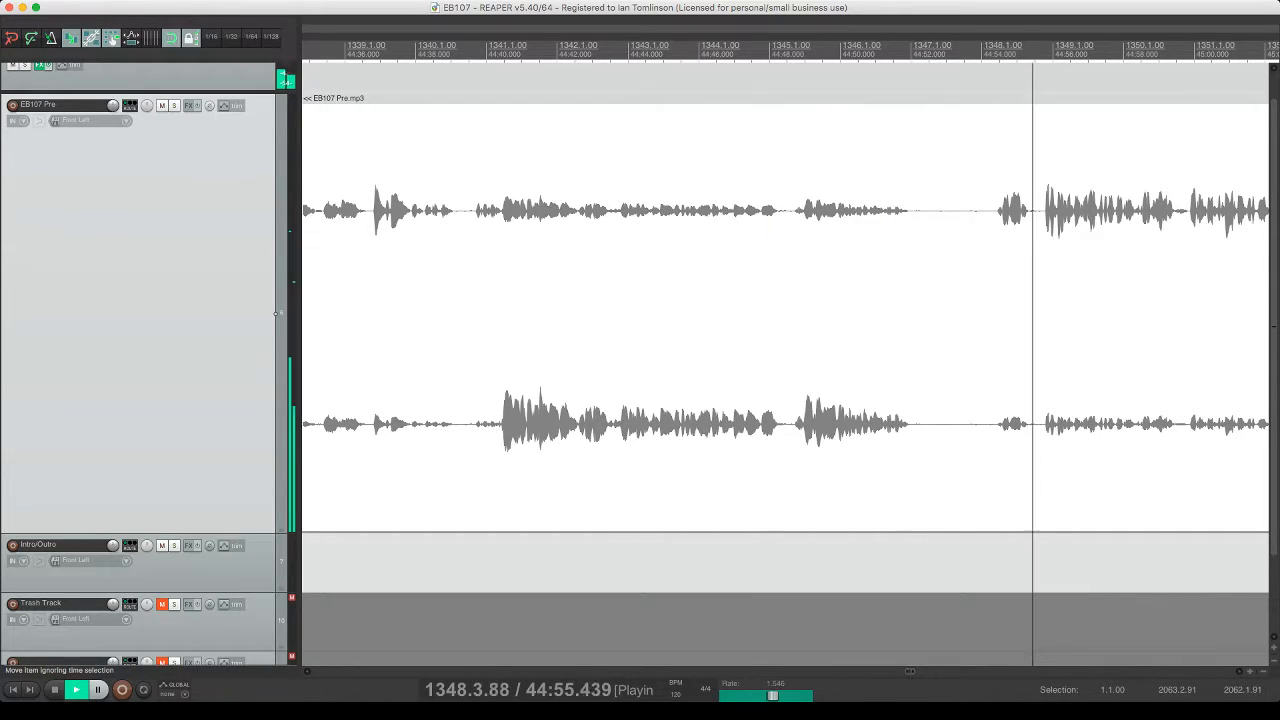
left_click(749, 316)
left_click(727, 46)
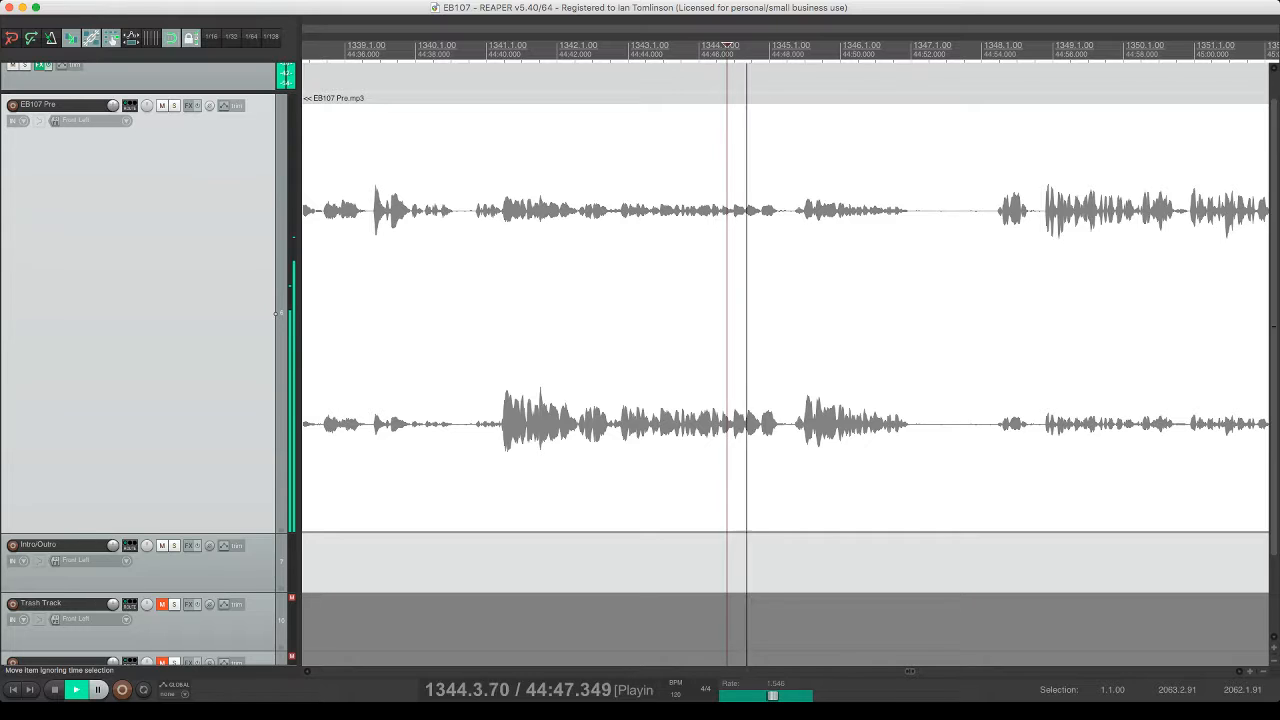
left_click(761, 316)
key("s")
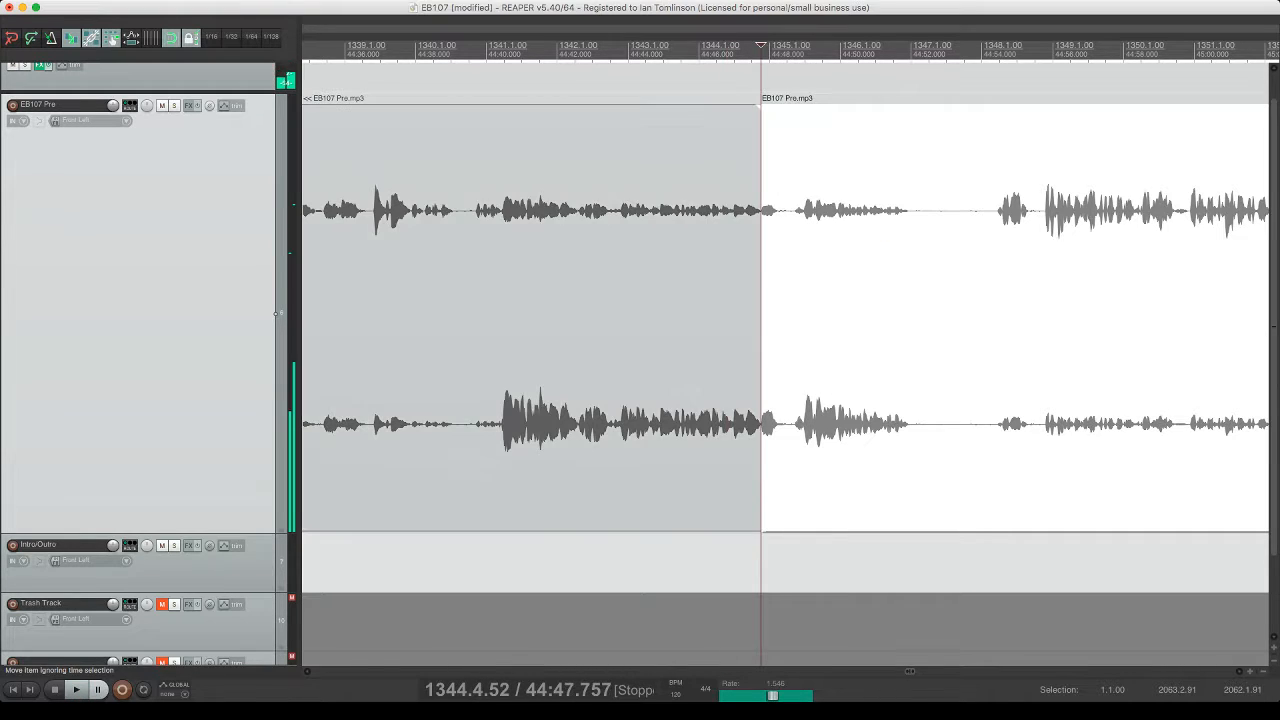
left_click(803, 316)
key("s")
left_click(778, 316)
key("Delete")
left_click(822, 628)
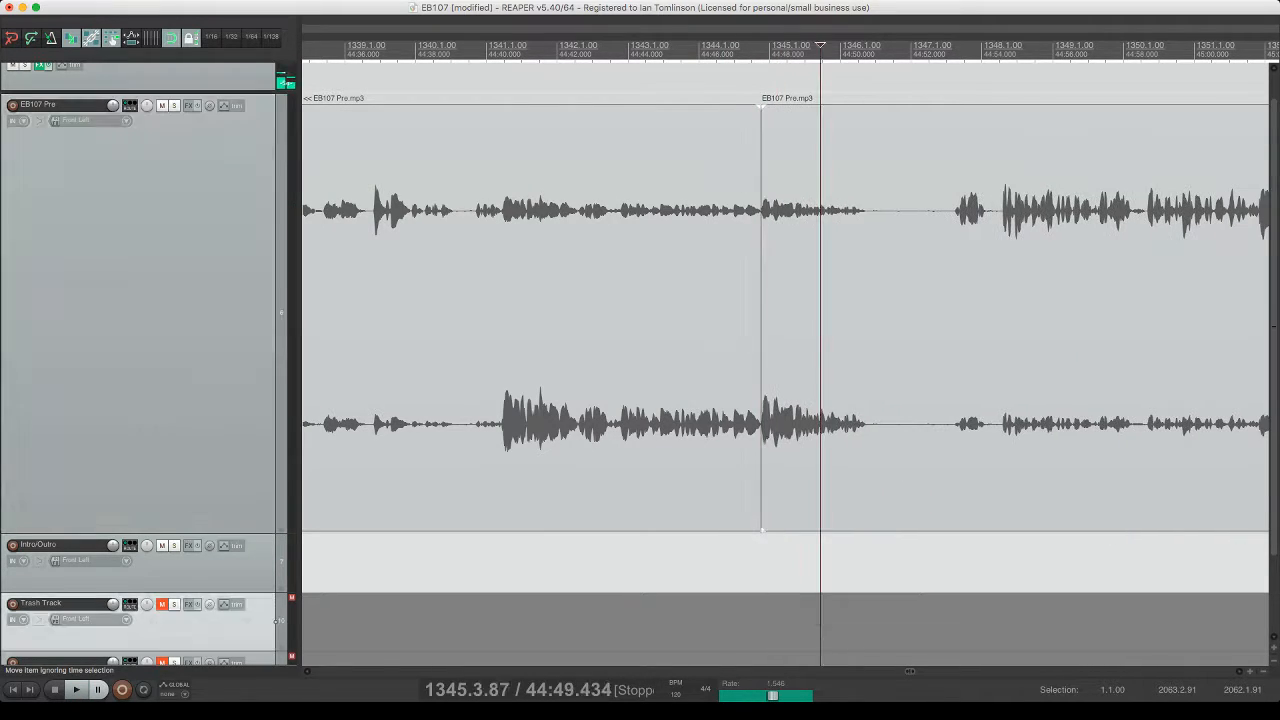
left_click(708, 316)
key("space")
- Cut the pause from about 44:50.8 to 44:53.1 out of the EB107 Pre track, replay from about 44:49.3 and save
left_click(869, 205)
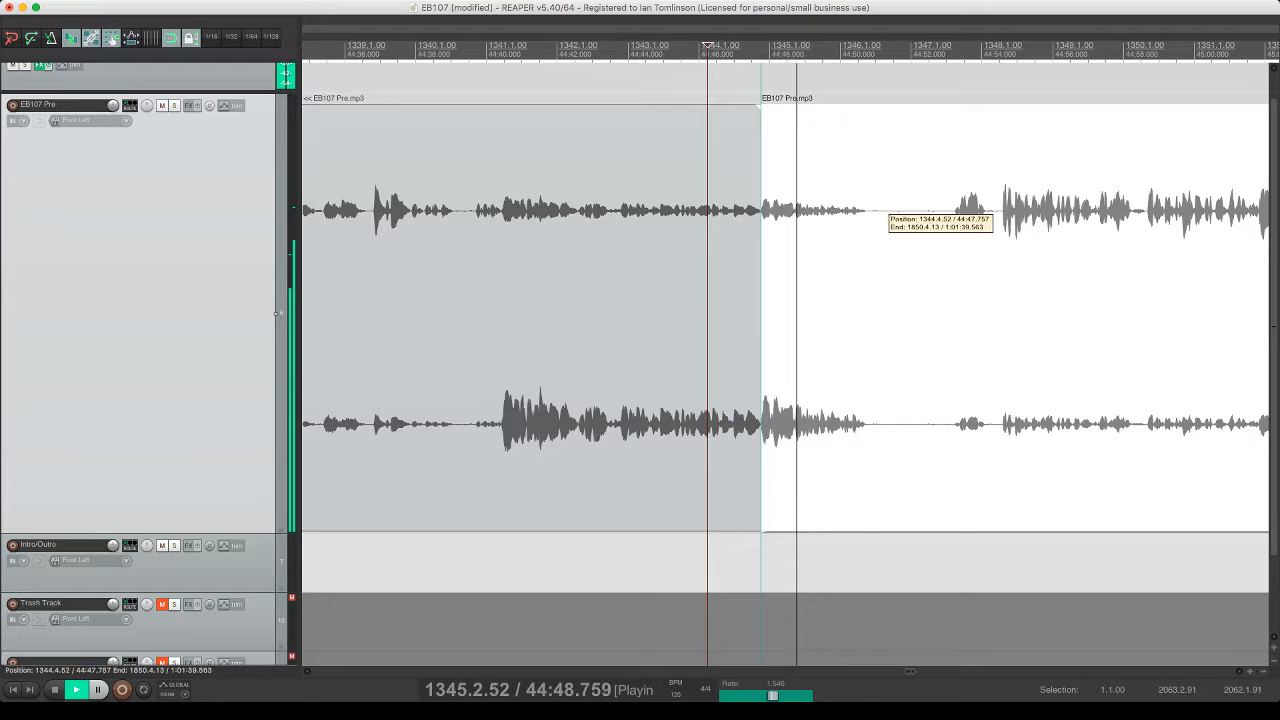
key("s")
left_click(948, 316)
key("s")
left_click(917, 316)
key("Delete")
left_click(817, 316)
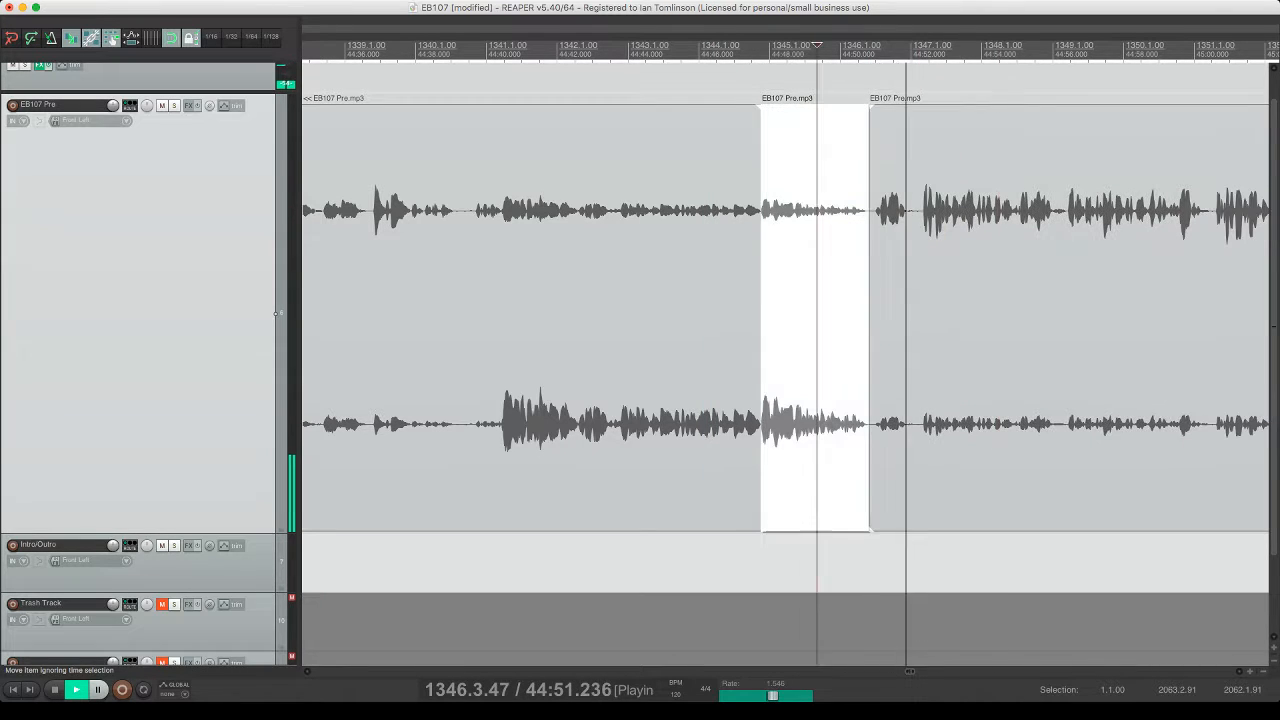
key("space")
key("space")
key("super+s")
scroll(817, 316, "right", 5)
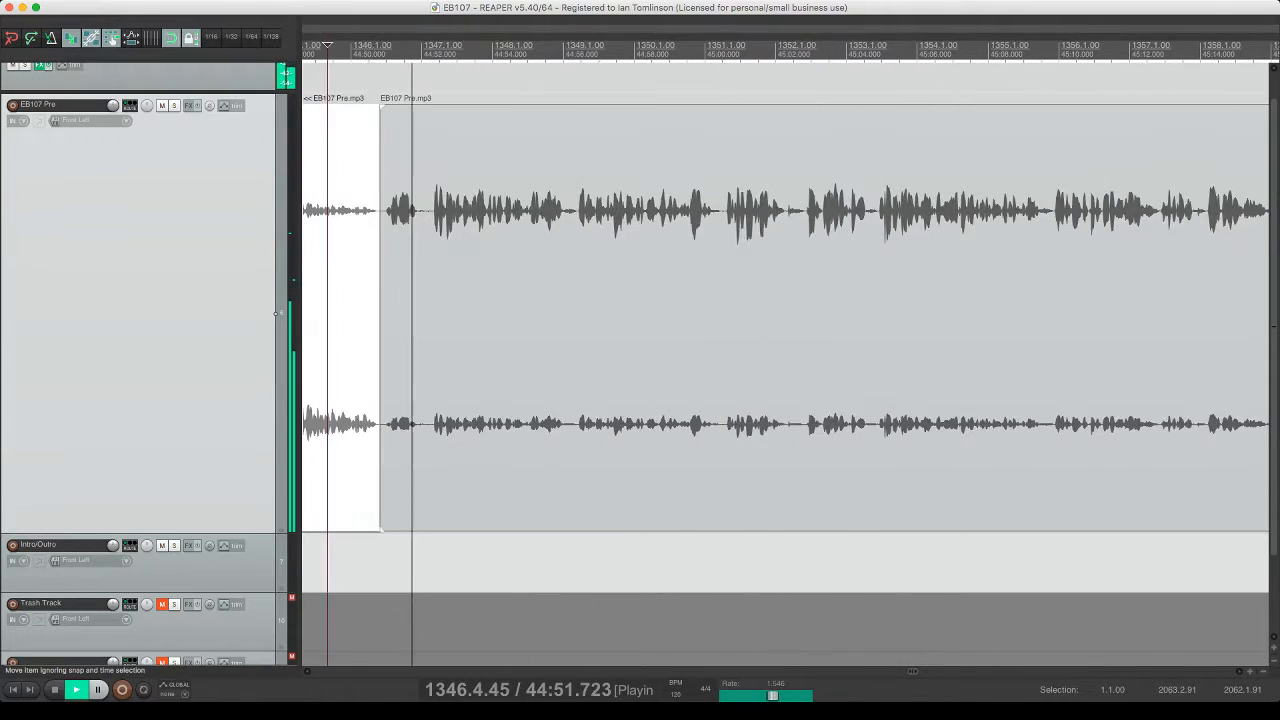
scroll(786, 350, "right", 2)
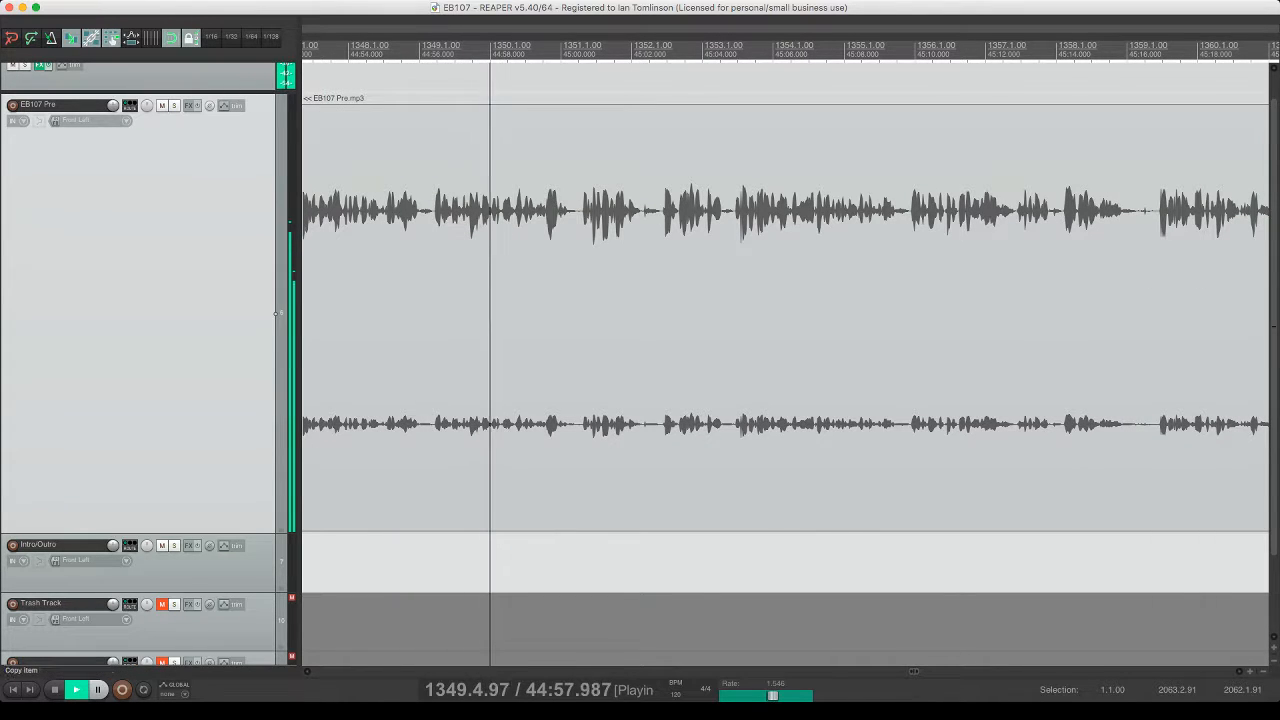
- Cut the short pause from about 45:16.4 to 45:16.7 out of the EB107 Pre track, play on from about 45:19.0 and save
scroll(786, 350, "right", 1)
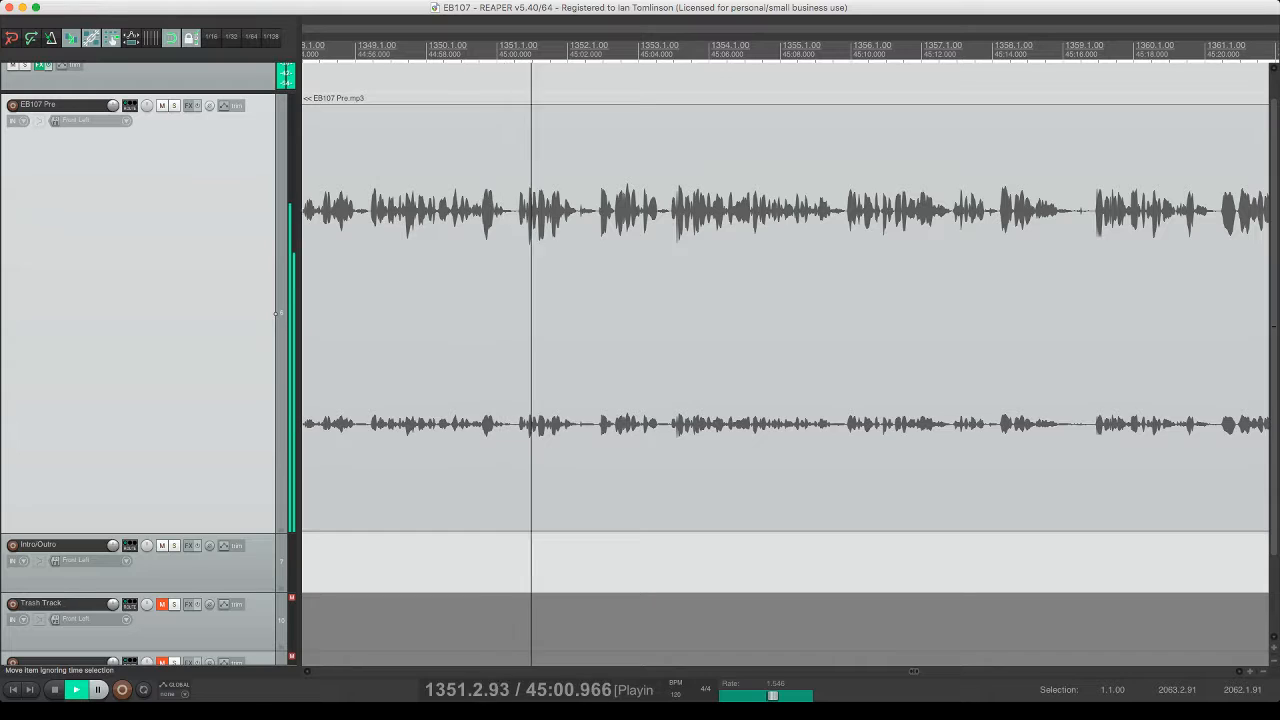
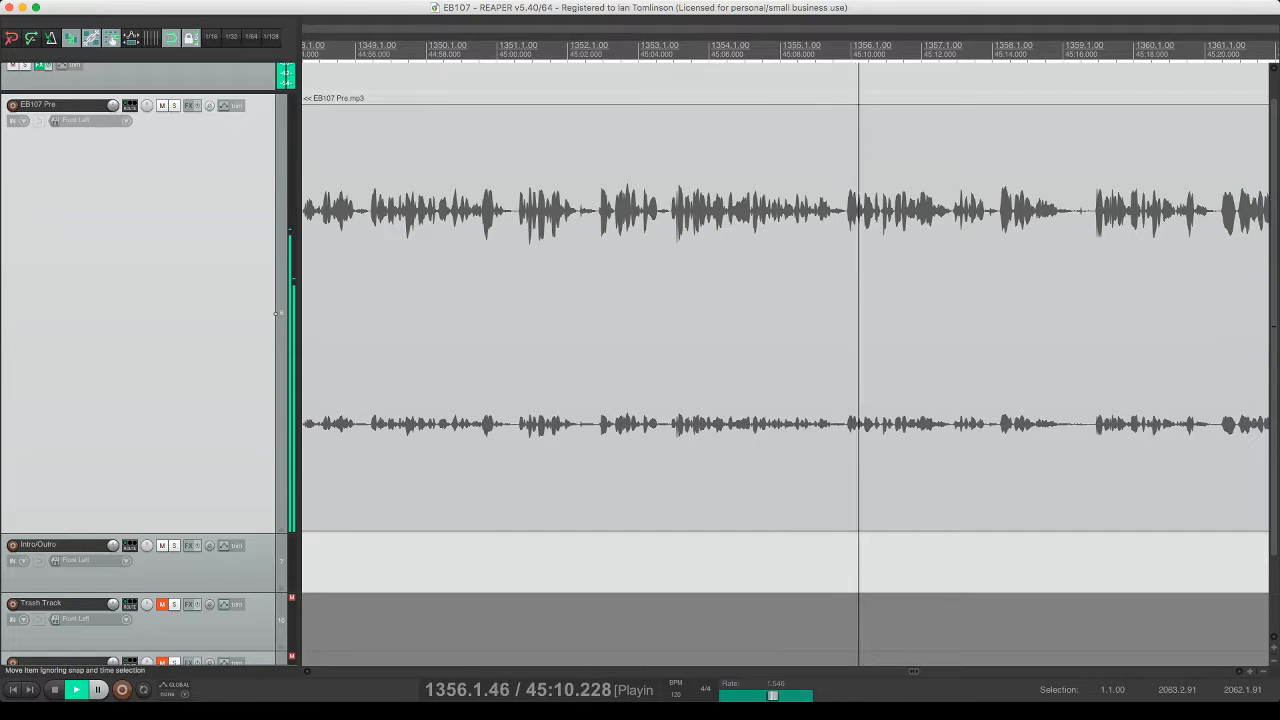
scroll(785, 318, "right", 5)
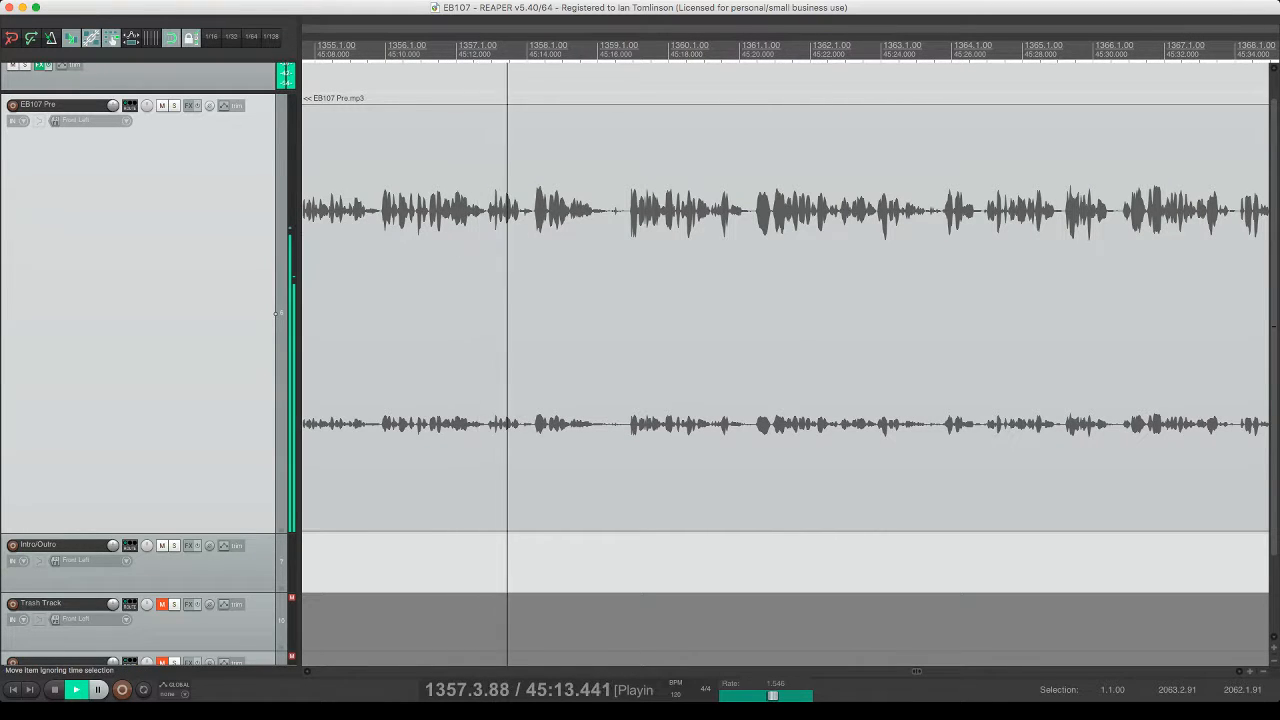
left_click(611, 318)
key("s")
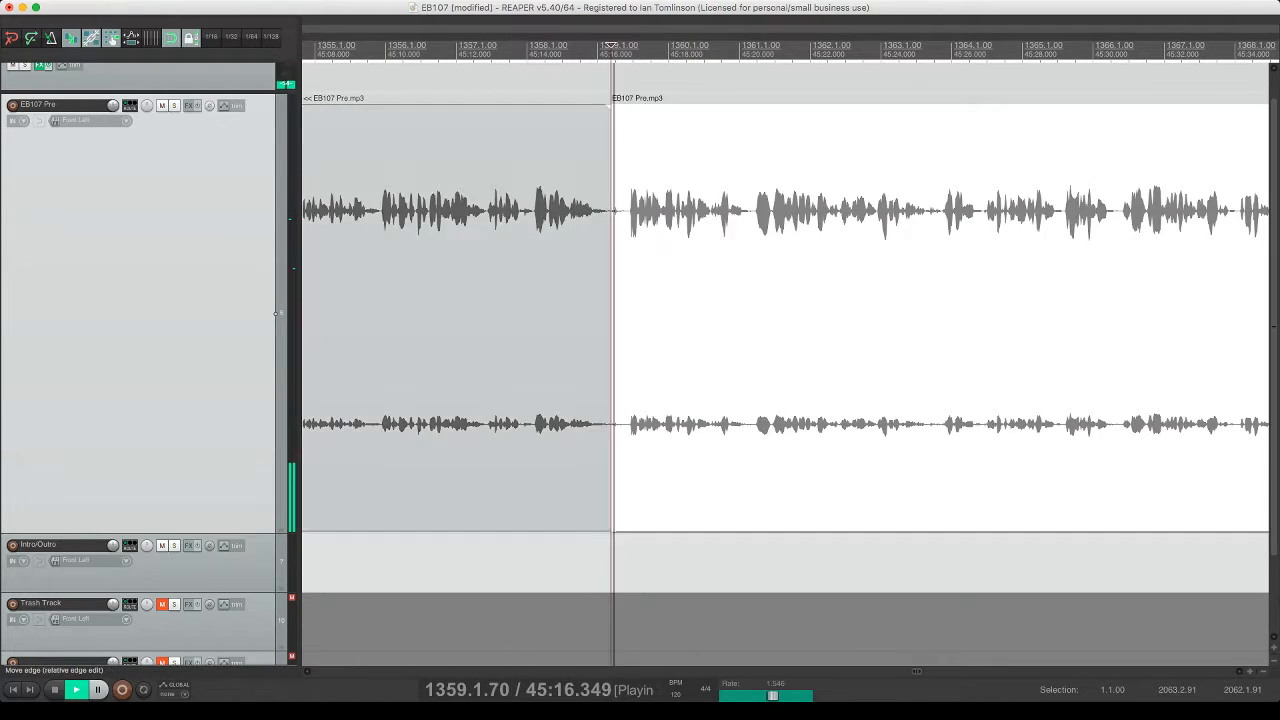
left_click(624, 318)
key("s")
left_click(615, 318)
key("Delete")
left_click(706, 212)
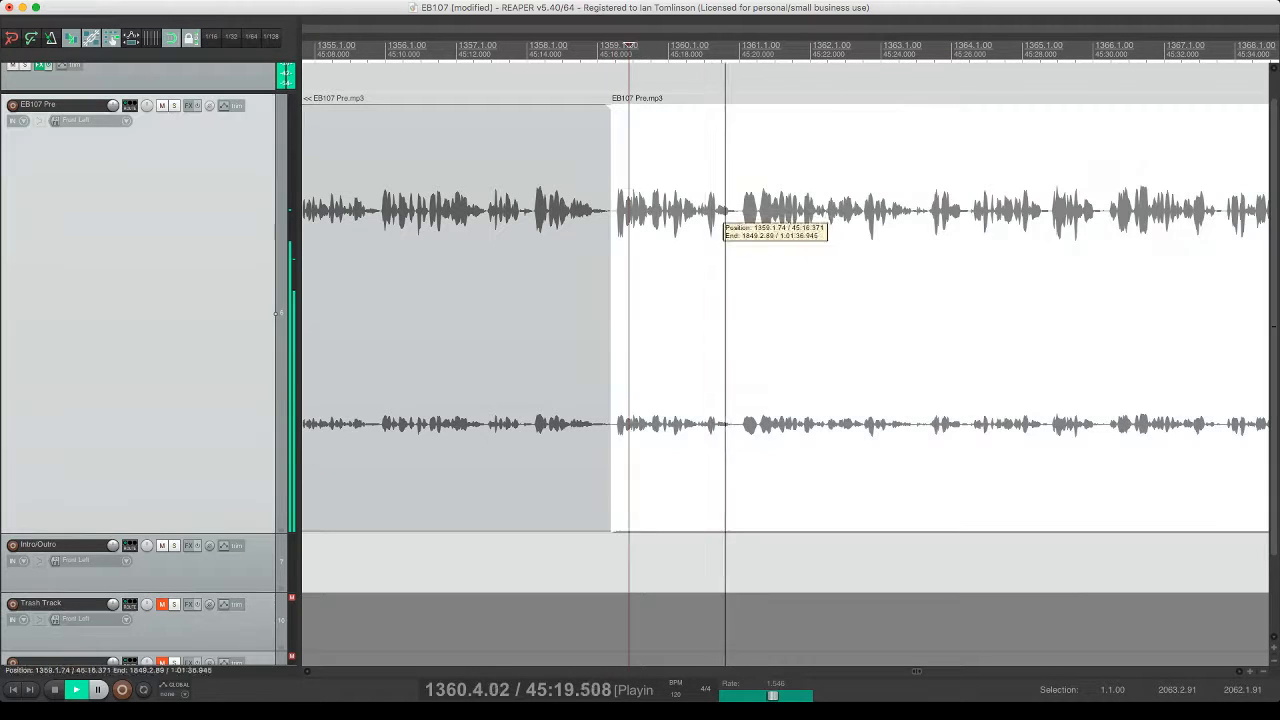
key("super+s")
scroll(706, 212, "right", 2)
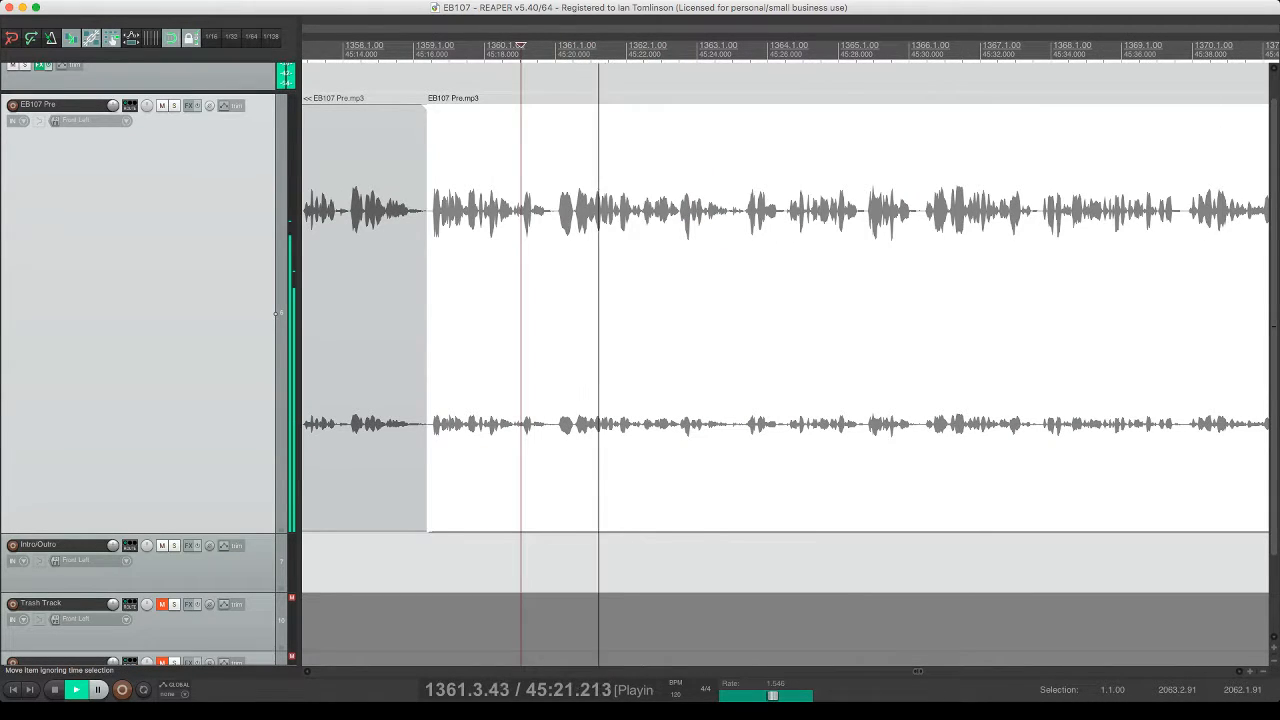
- Cut the short section from about 45:42.9 to 45:43.3 out of the EB107 Pre track, play on from about 45:44.4 and save
scroll(786, 318, "right", 3)
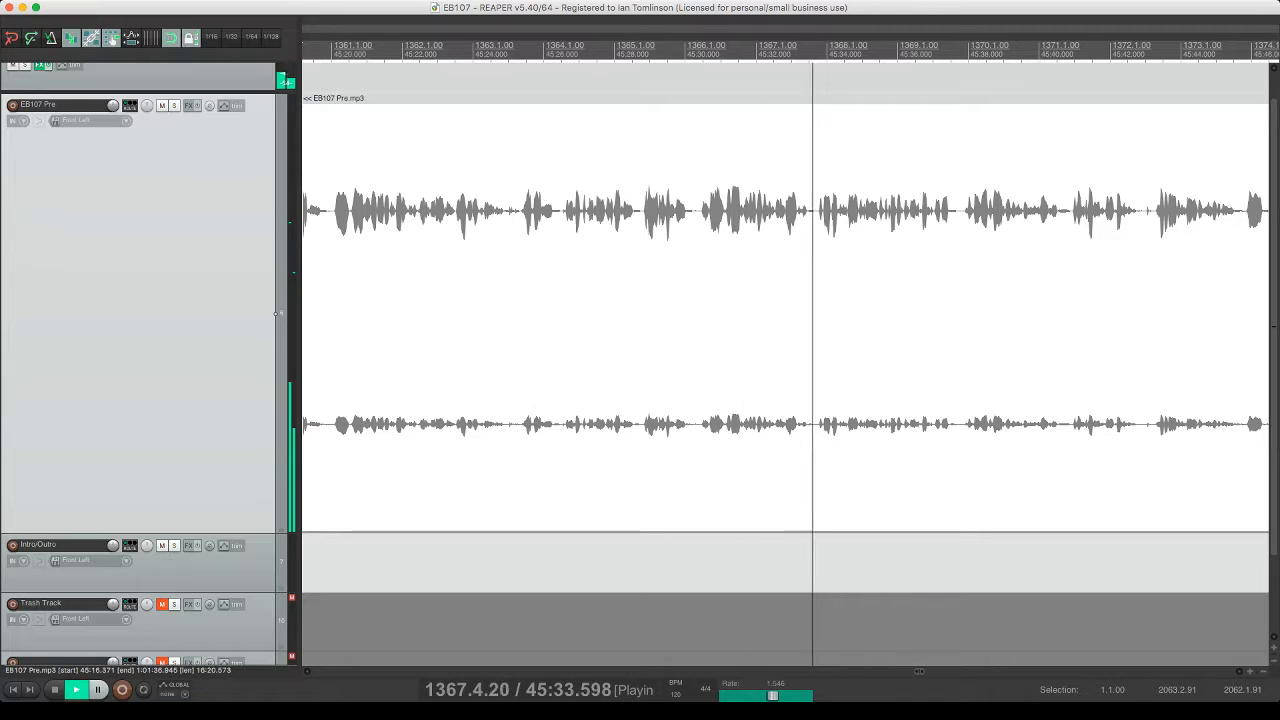
scroll(785, 315, "right", 5)
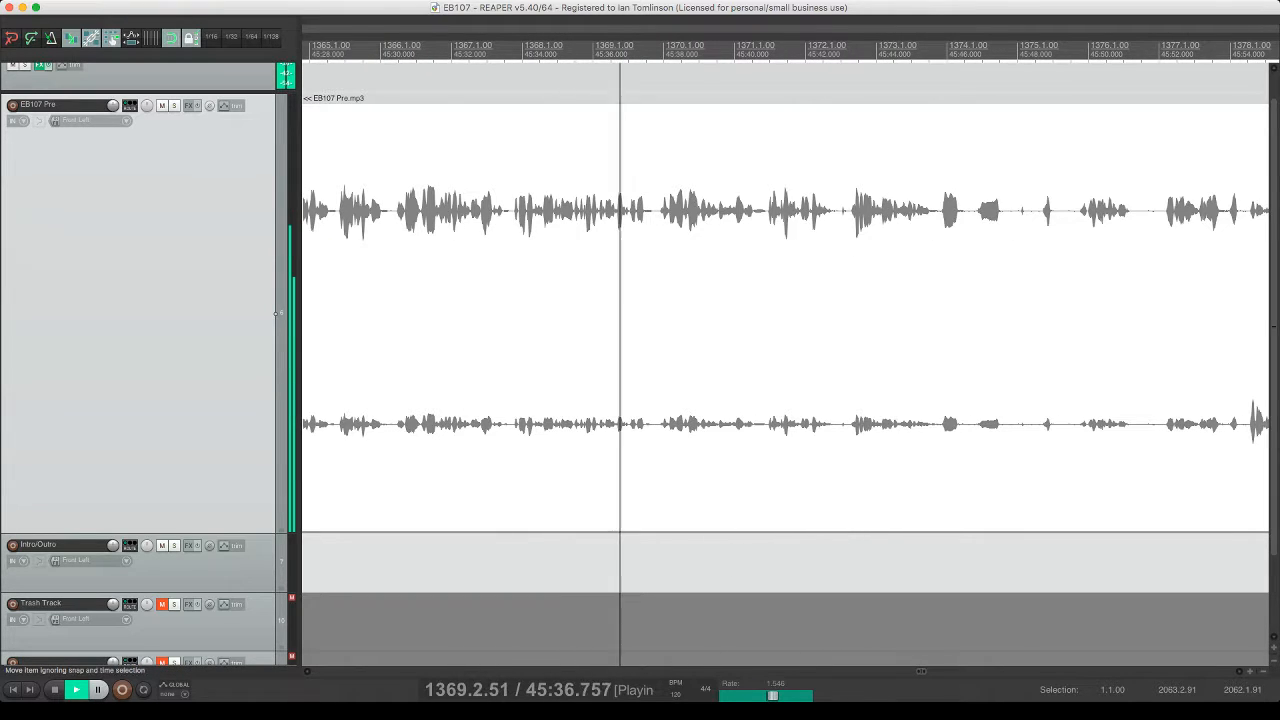
scroll(785, 360, "right", 1)
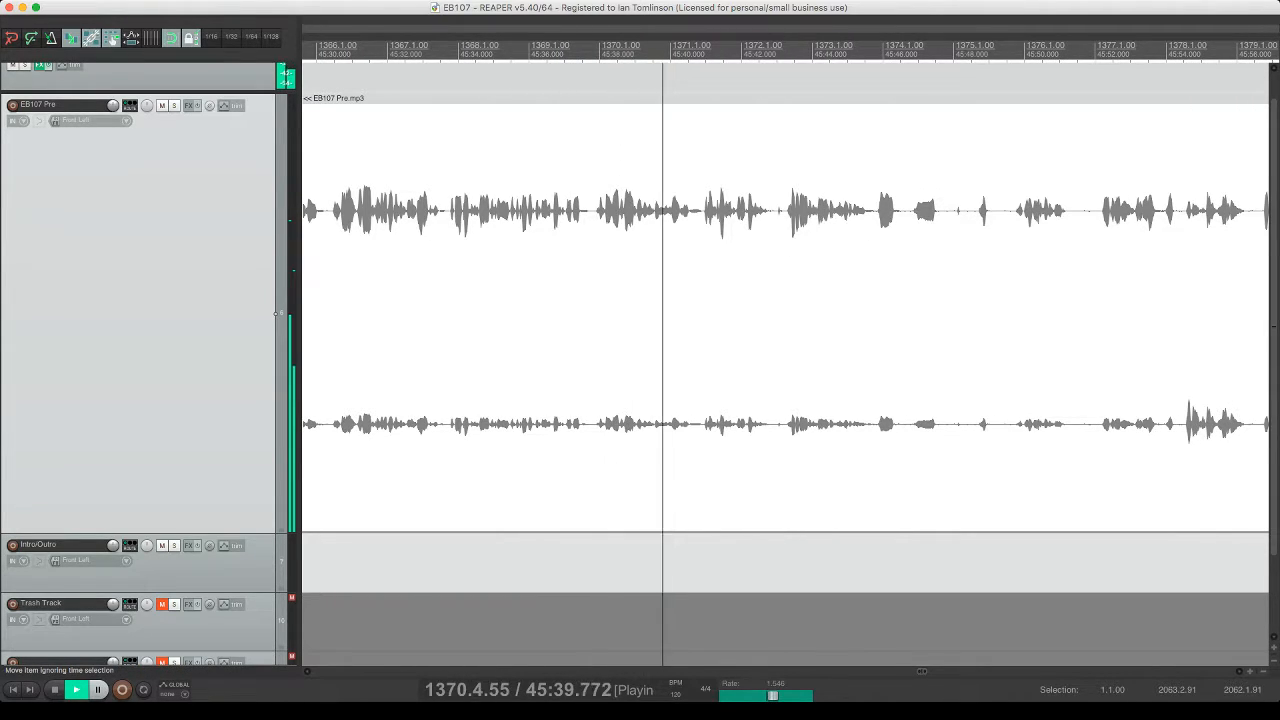
scroll(785, 360, "right", 2)
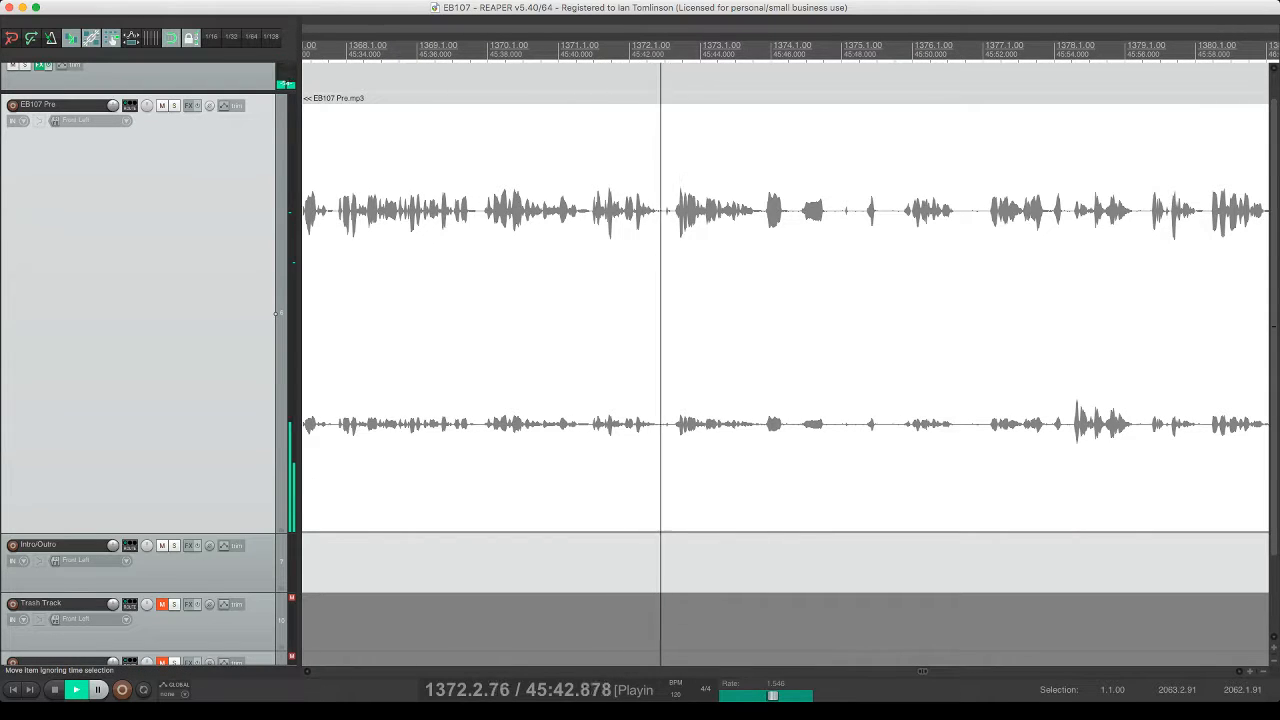
left_click(661, 315)
key("s")
left_click(675, 315)
key("s")
left_click(669, 315)
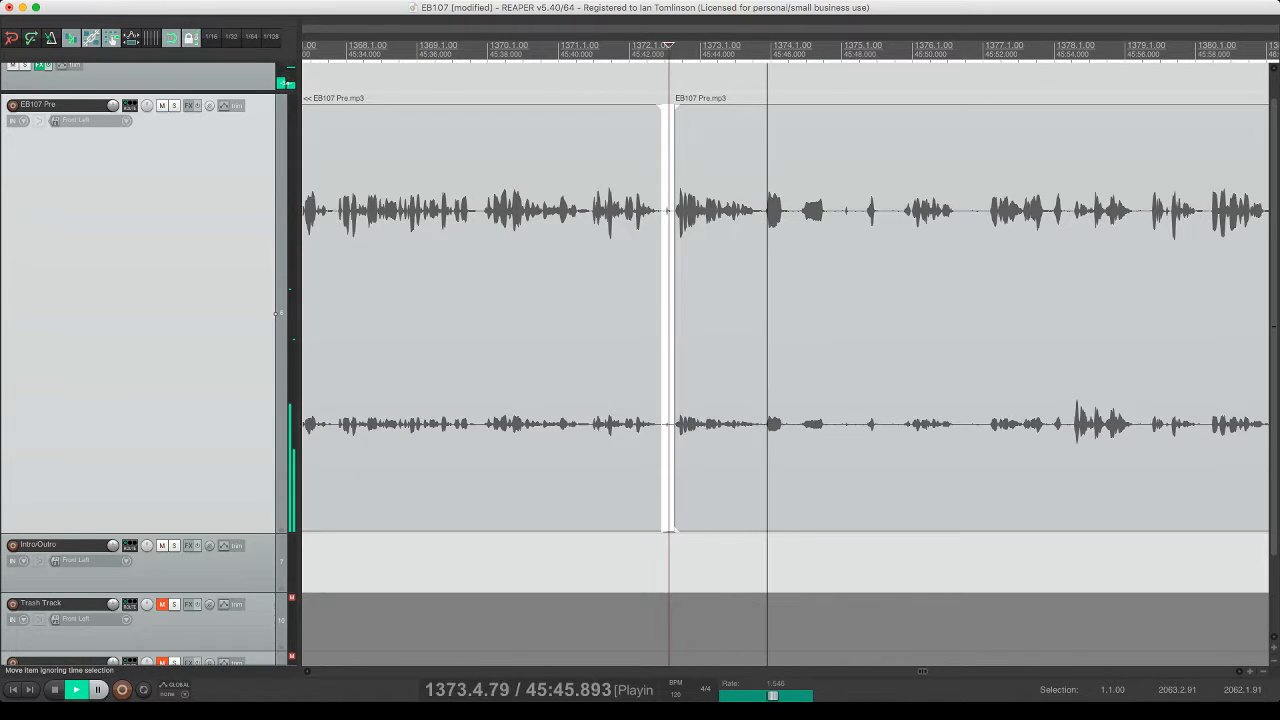
key("Delete")
left_click_drag(731, 203, 717, 203)
left_click(717, 203)
key("space")
key("space")
key("super+s")
- Replay the EB107 Pre track from about 45:47.6, and cut the section from about 45:47.4 to 45:49.2 out of it
scroll(717, 203, "right", 3)
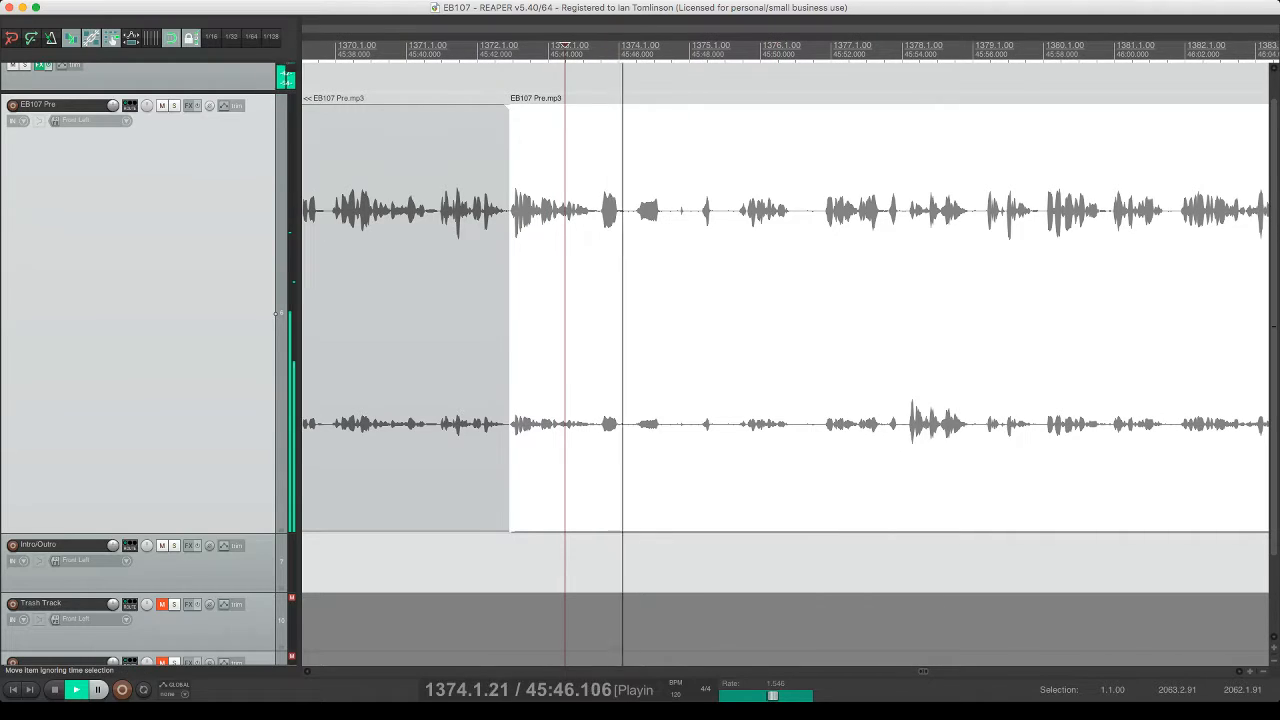
left_click(675, 203)
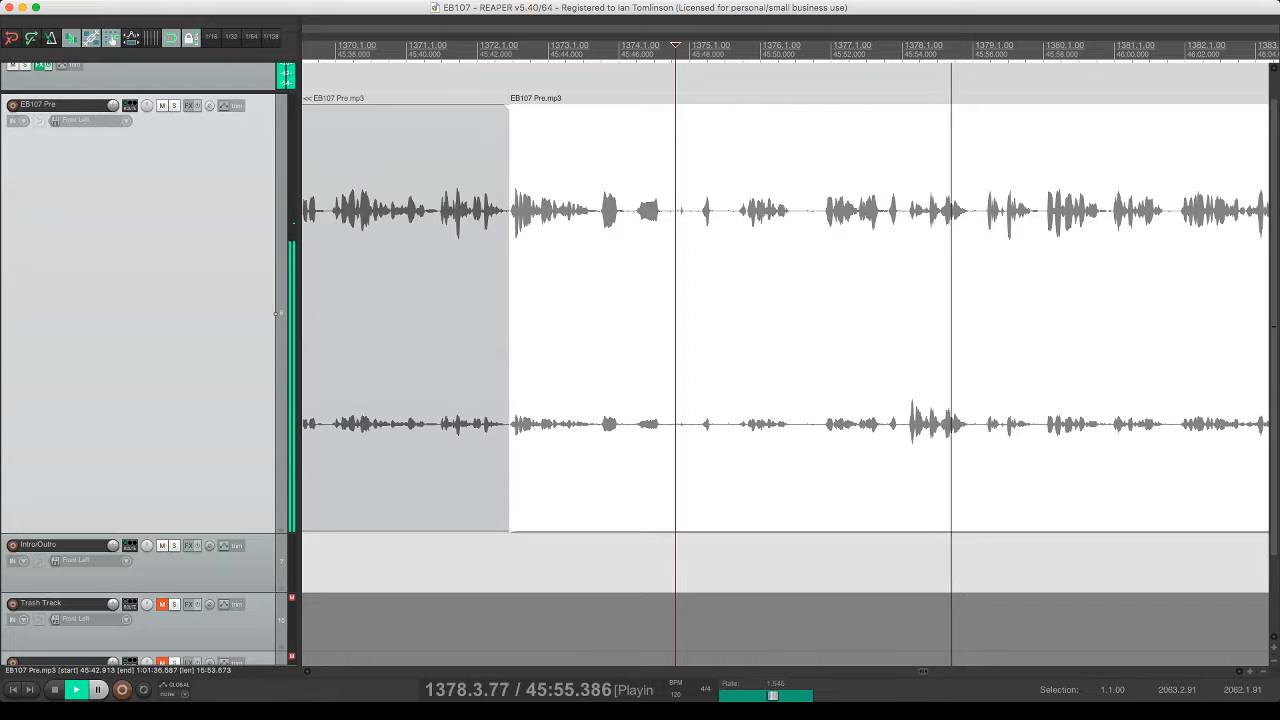
key("space")
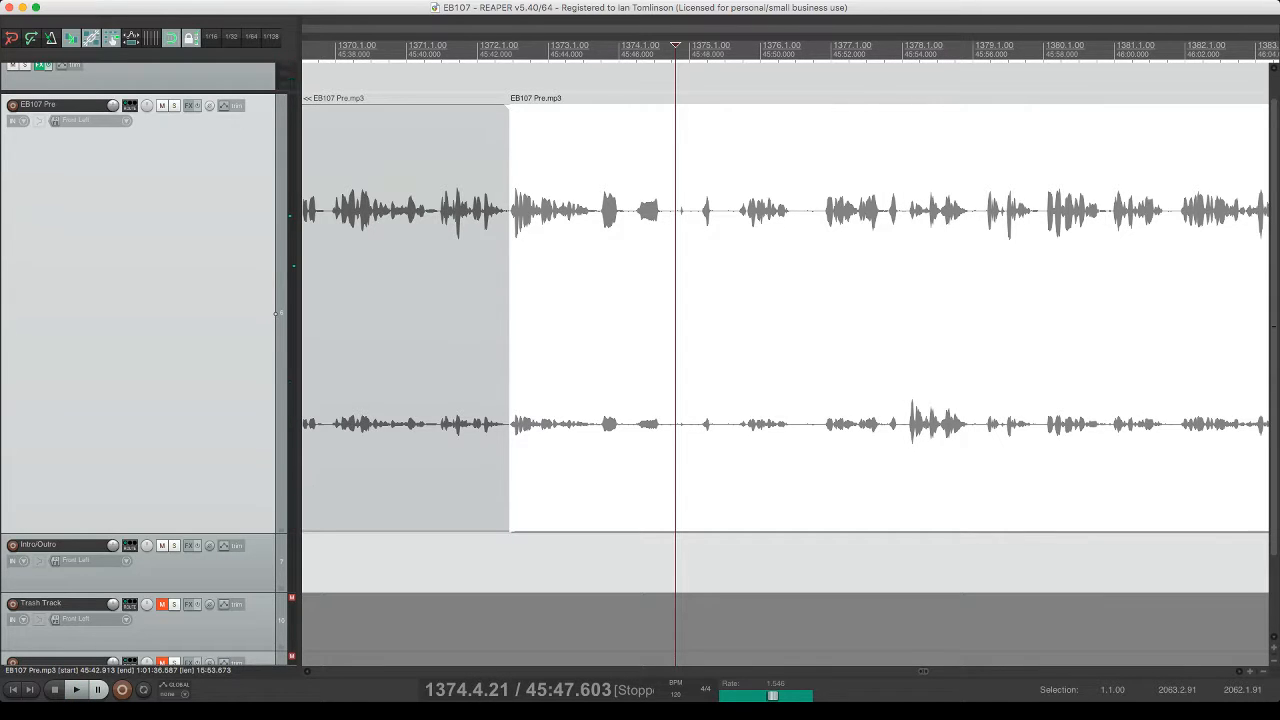
left_click(678, 205)
key("space")
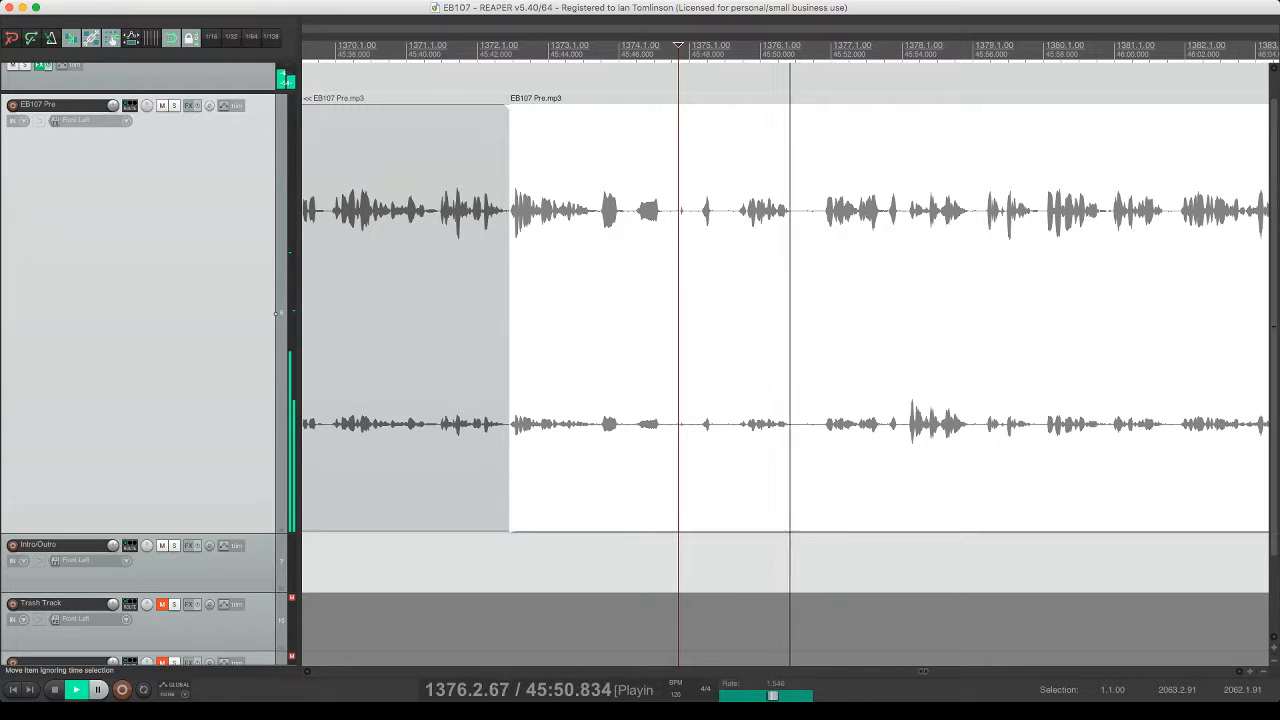
key("space")
left_click(733, 300)
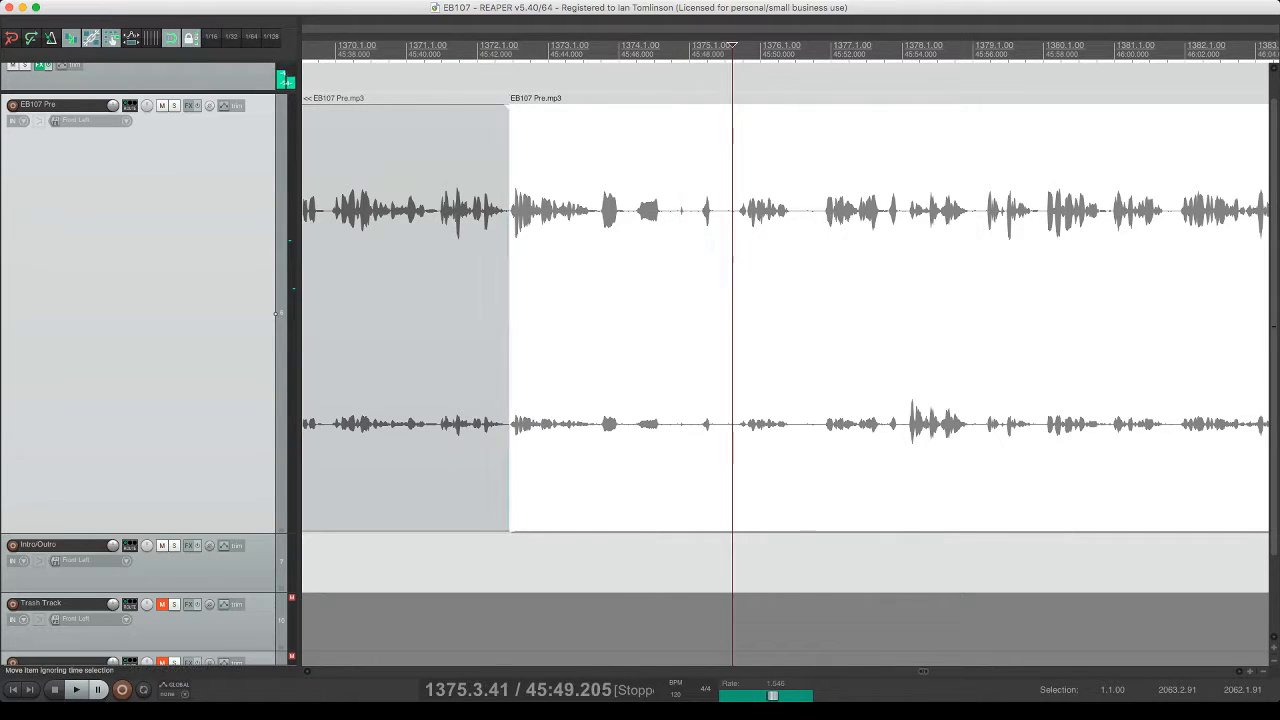
key("s")
left_click(669, 300)
key("s")
left_click(712, 300)
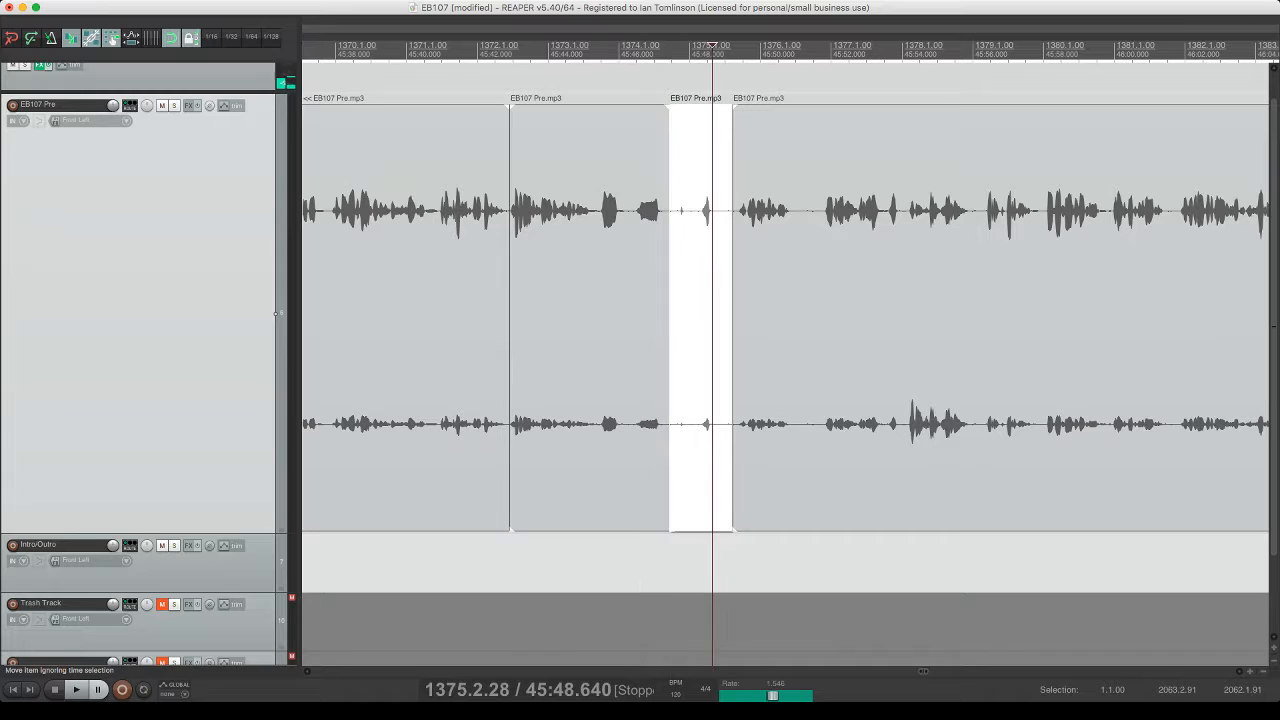
key("Delete")
- Cut the section from about 45:47.4 to 45:49.9 out of the EB107 Pre track, replay from about 45:46.8 and save
left_click(758, 203)
key("s")
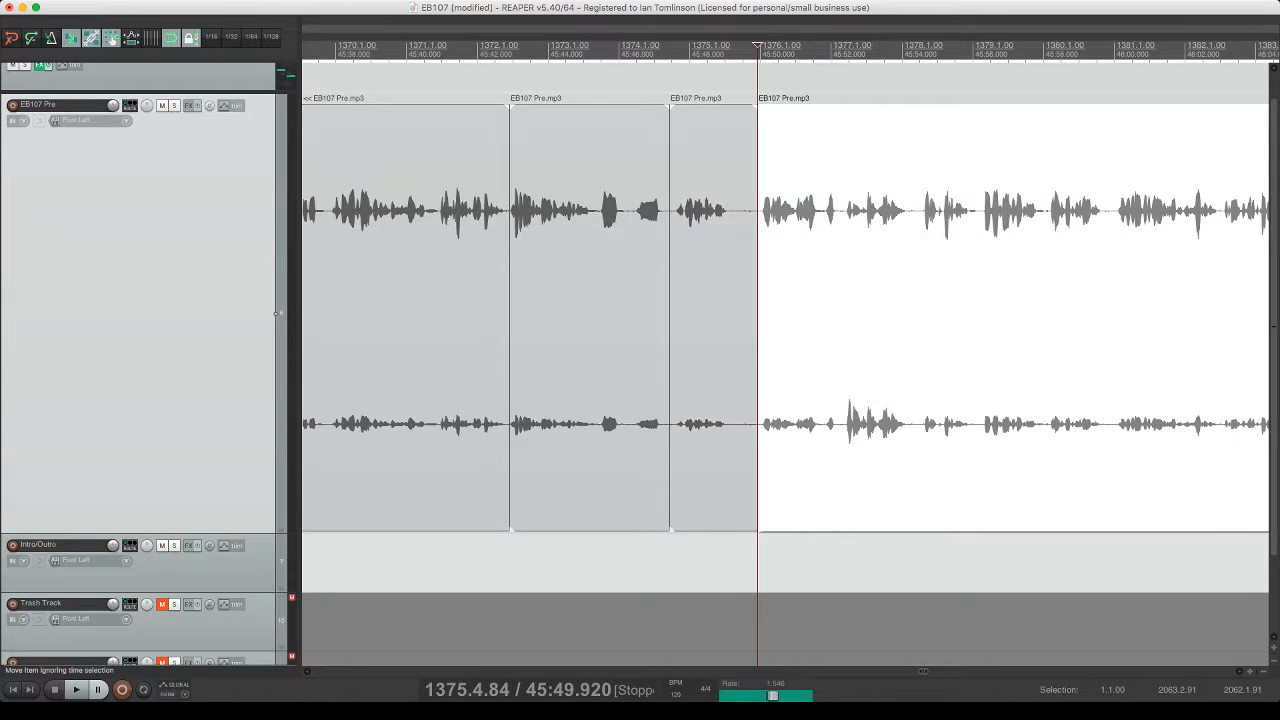
left_click(718, 203)
key("Delete")
left_click(648, 300)
key("space")
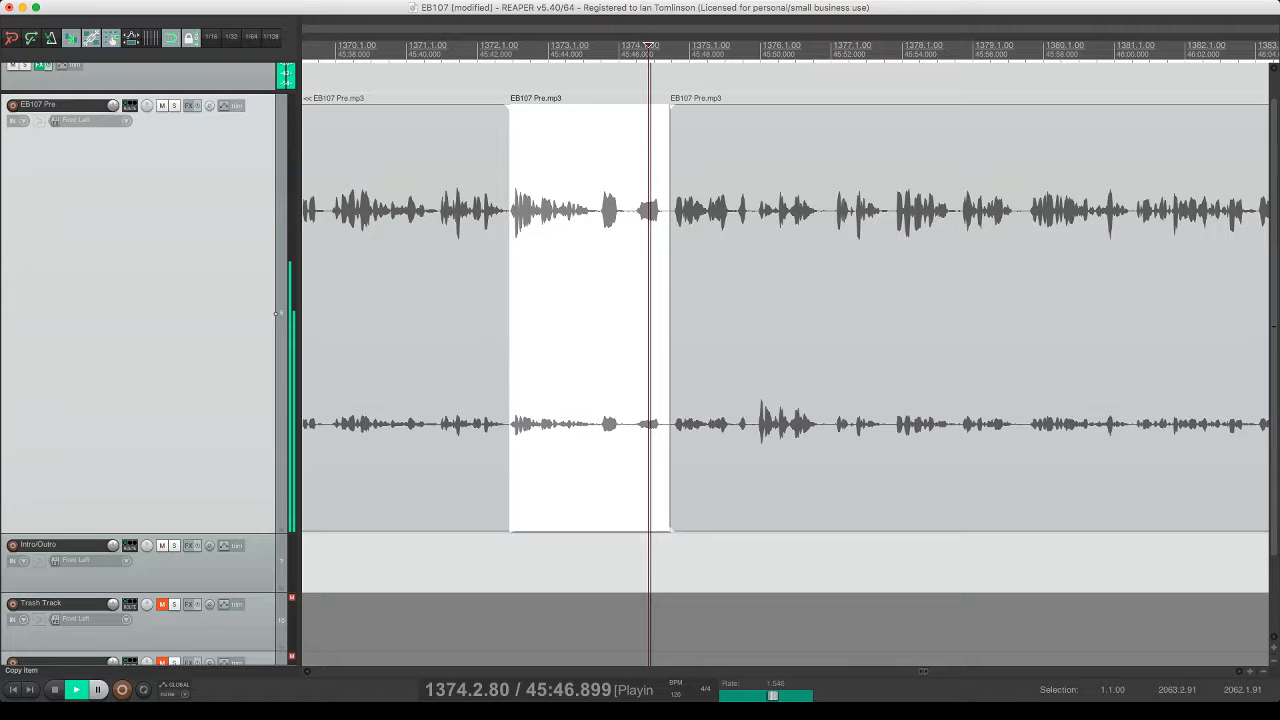
key("super+s")
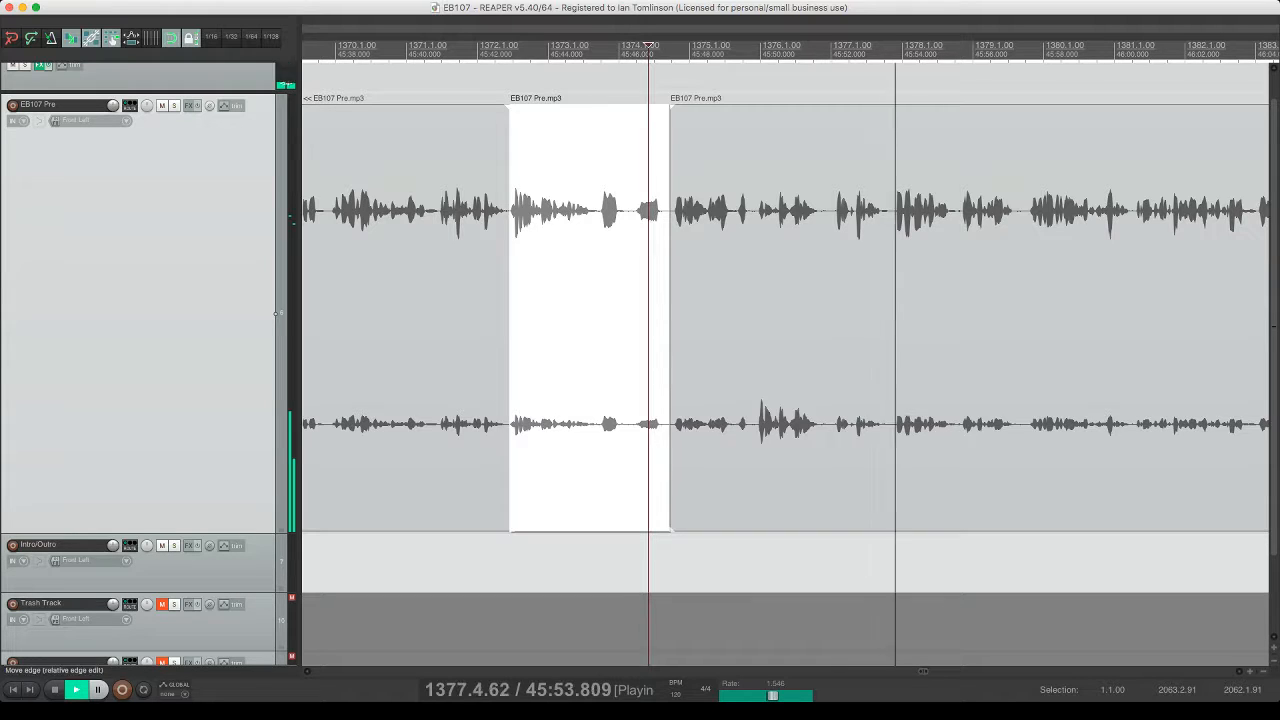
- Listen through the EB107 Pre track from about 45:54 to 46:37, following the waveform for further sounds or pauses to cut
scroll(785, 365, "right", 3)
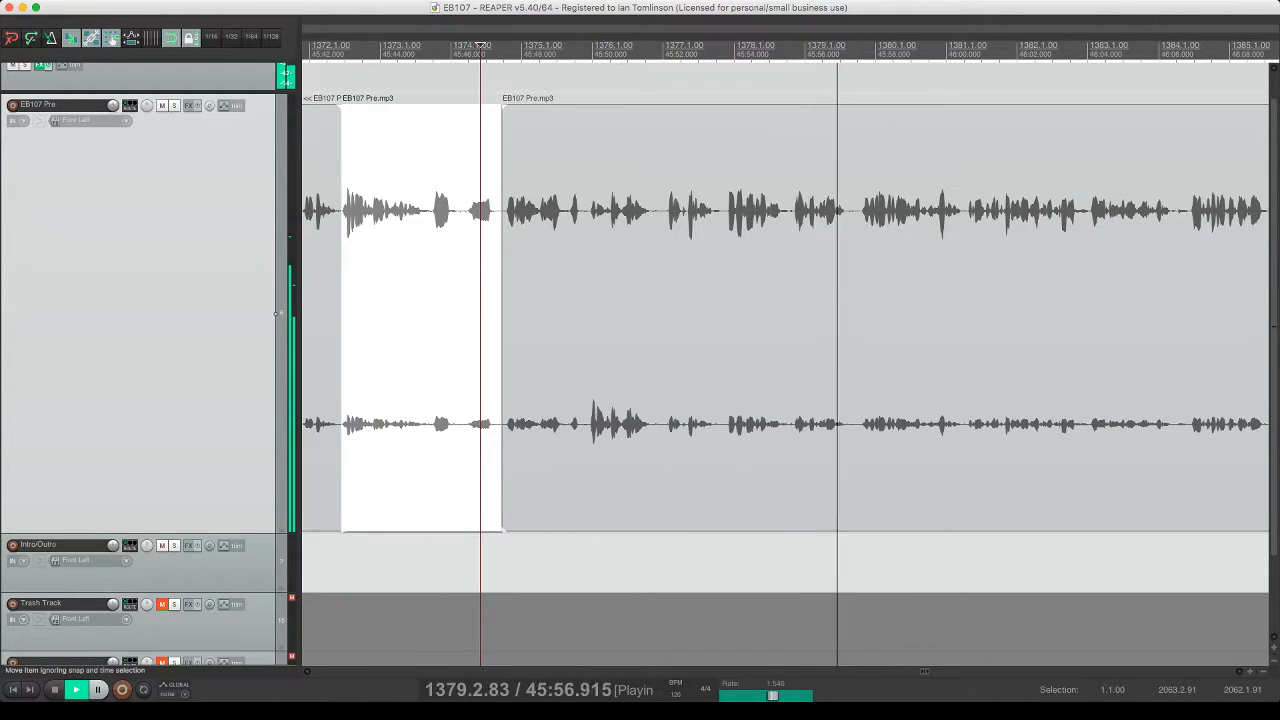
scroll(785, 365, "right", 5)
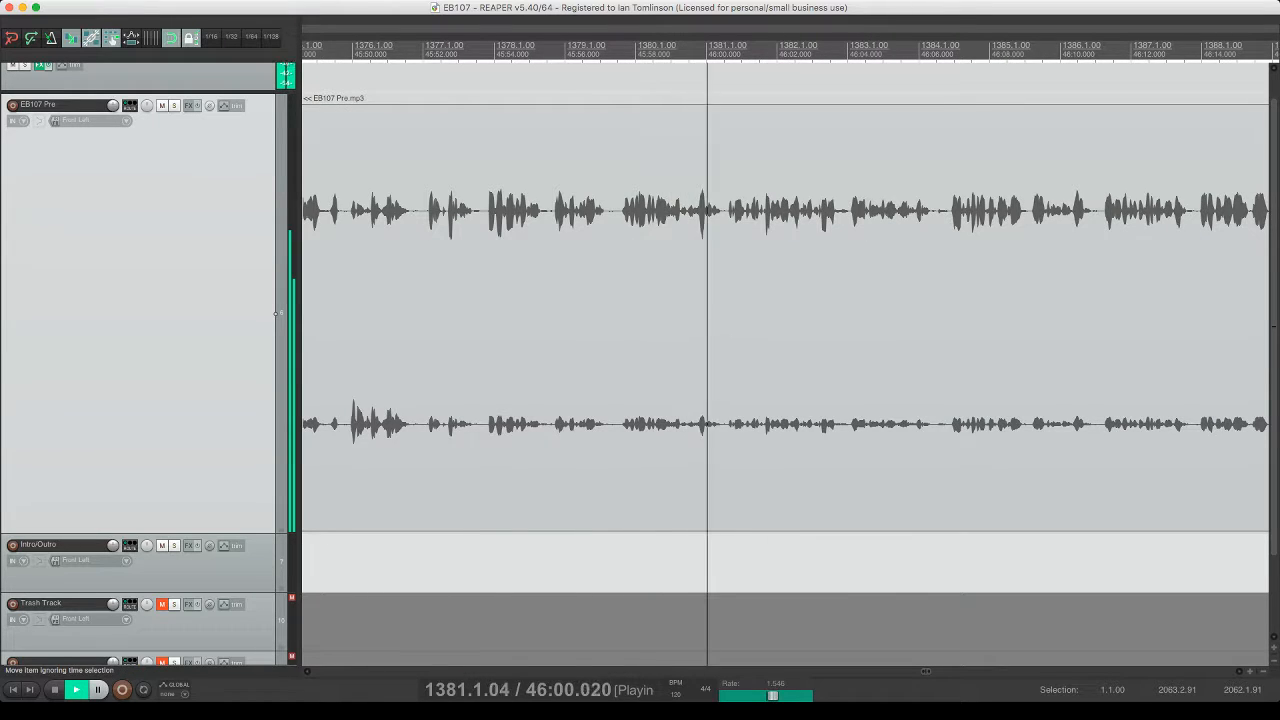
scroll(785, 365, "right", 2)
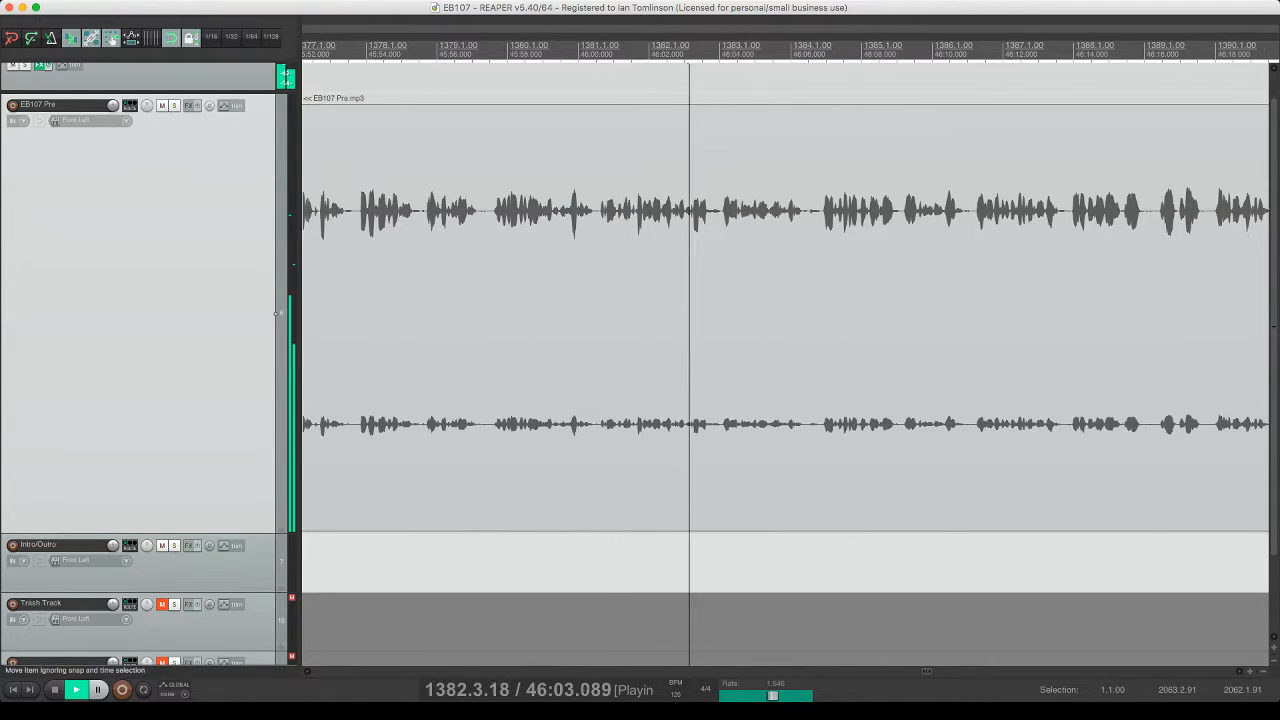
scroll(785, 365, "right", 3)
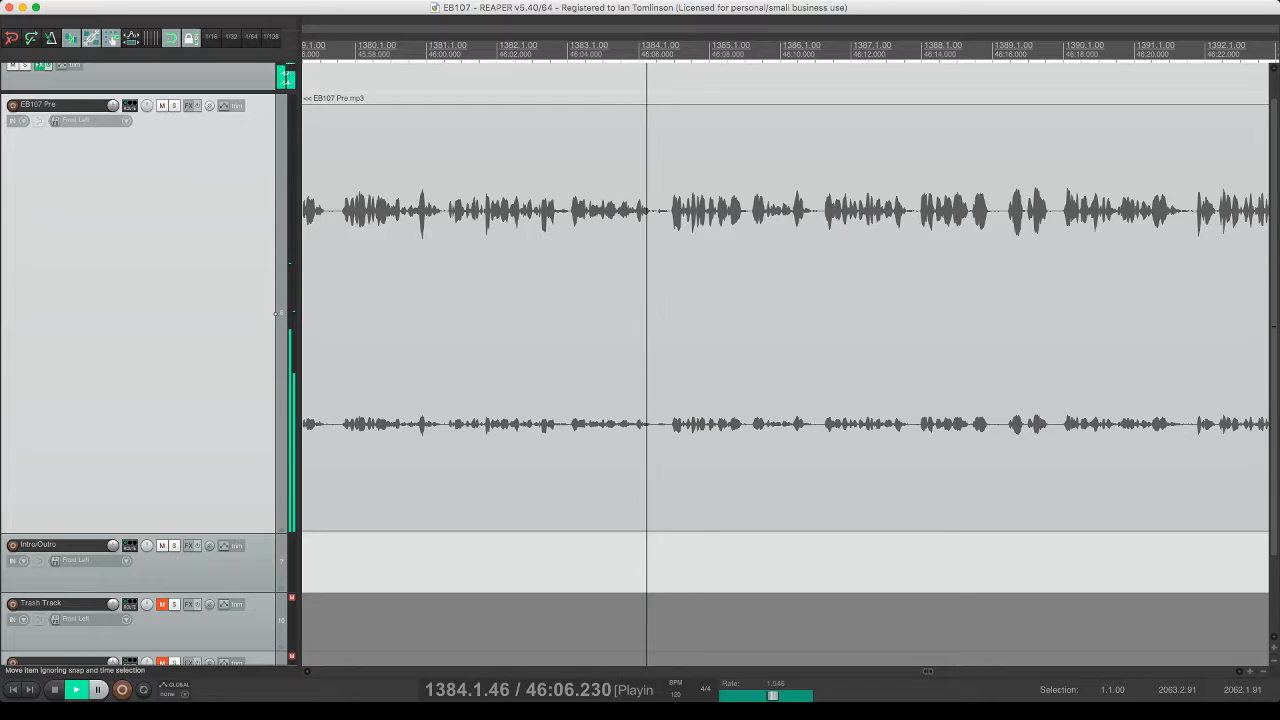
scroll(785, 365, "right", 3)
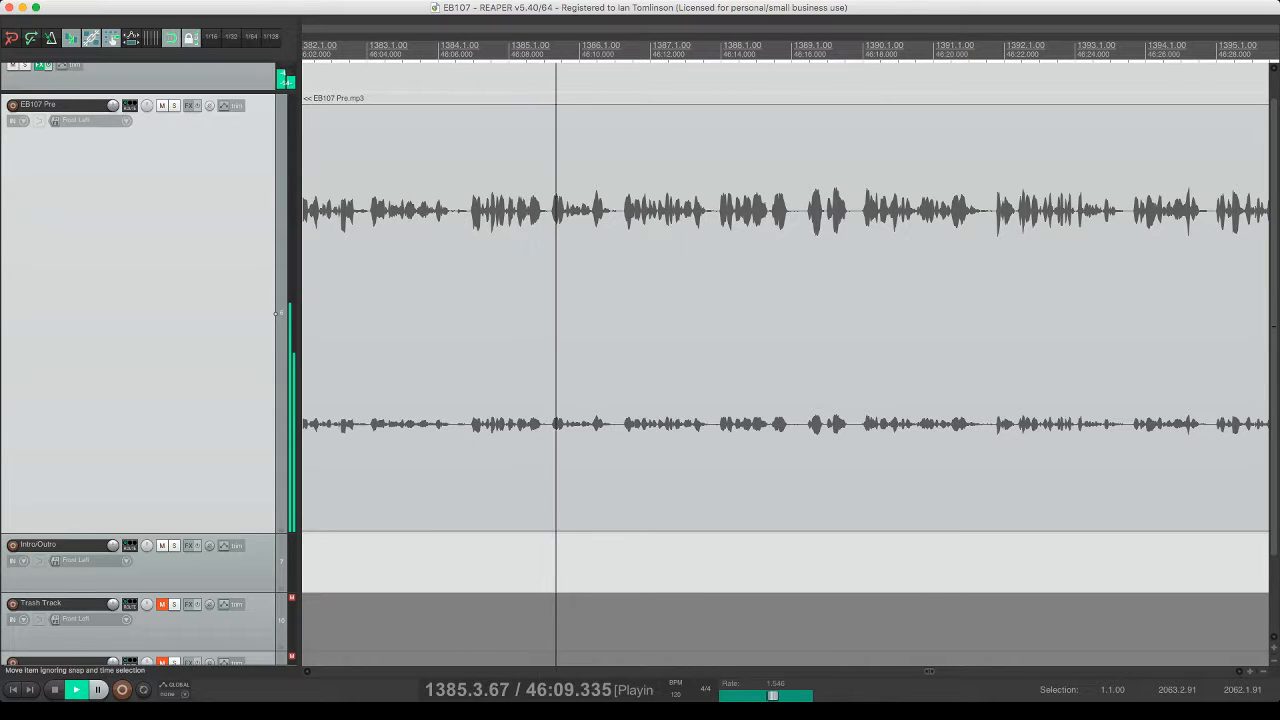
scroll(785, 365, "right", 3)
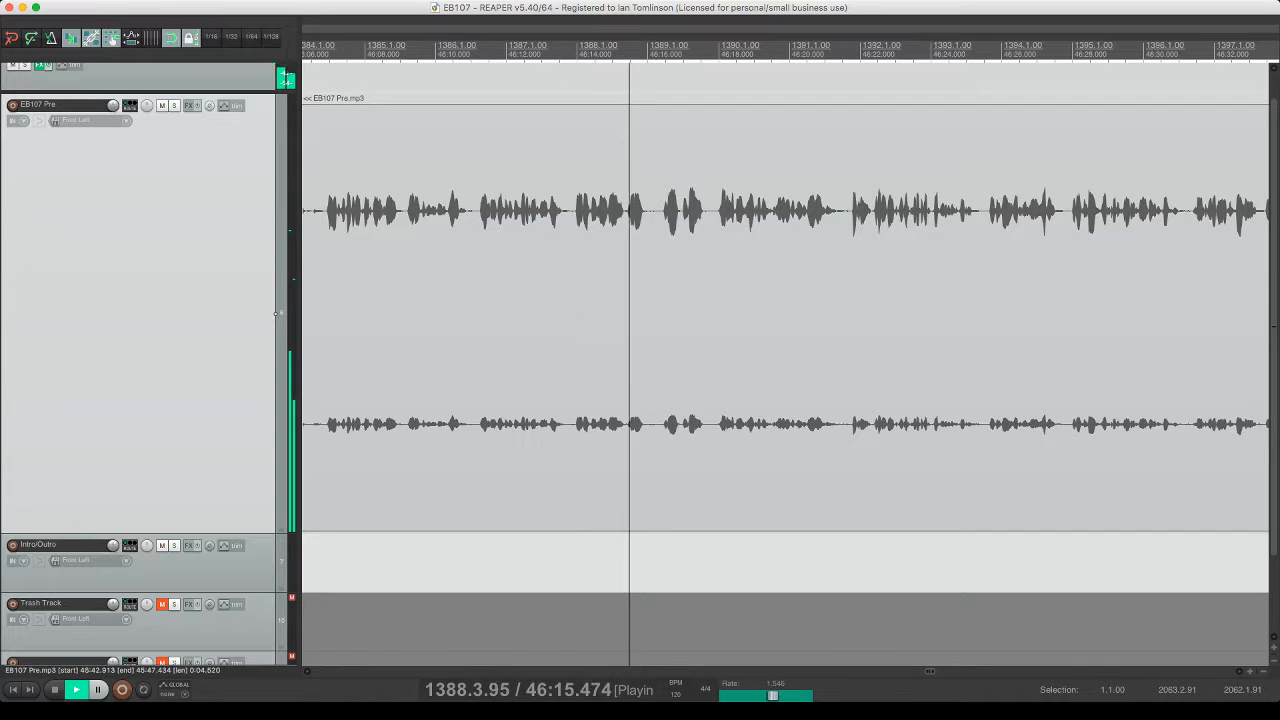
scroll(785, 365, "right", 1)
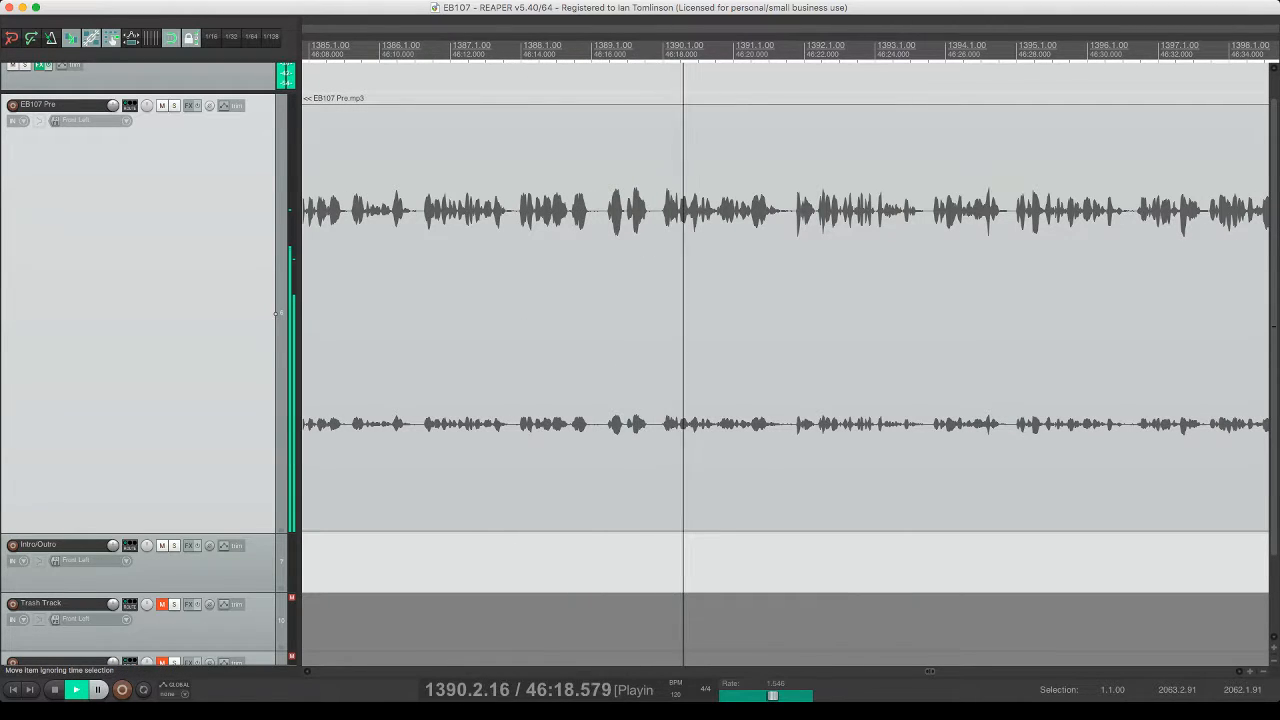
scroll(785, 365, "right", 2)
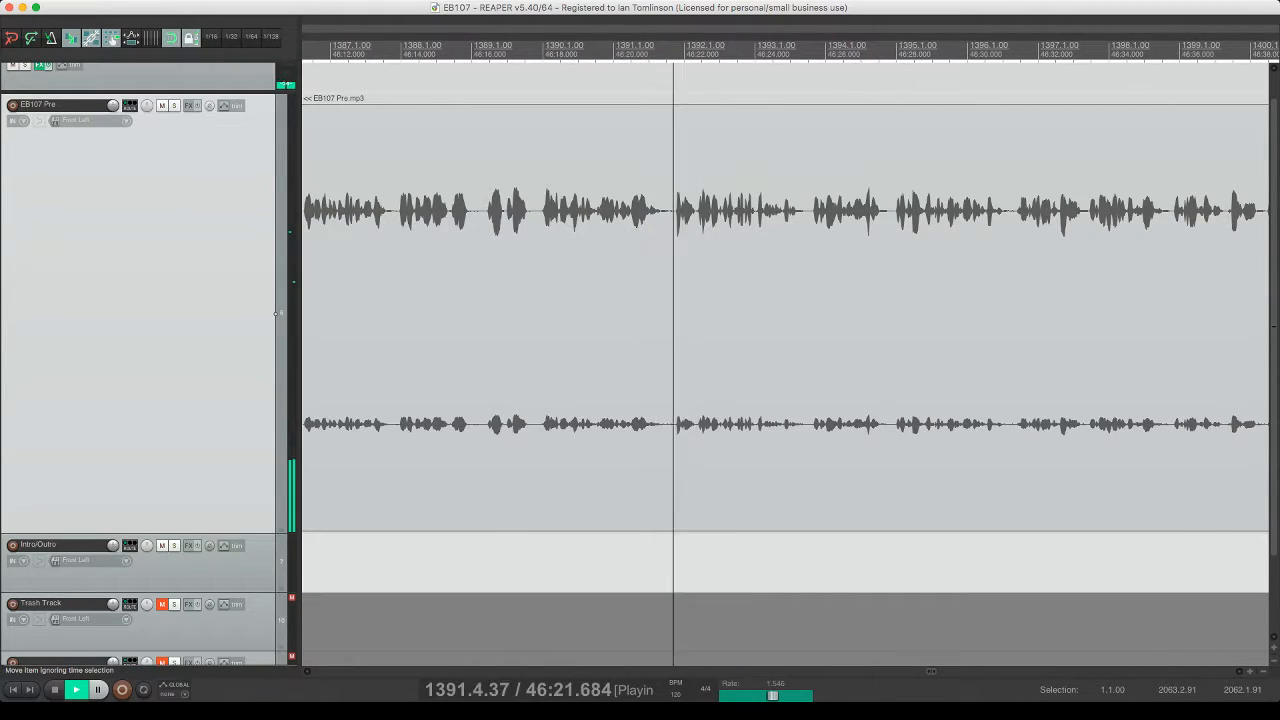
scroll(785, 365, "right", 1)
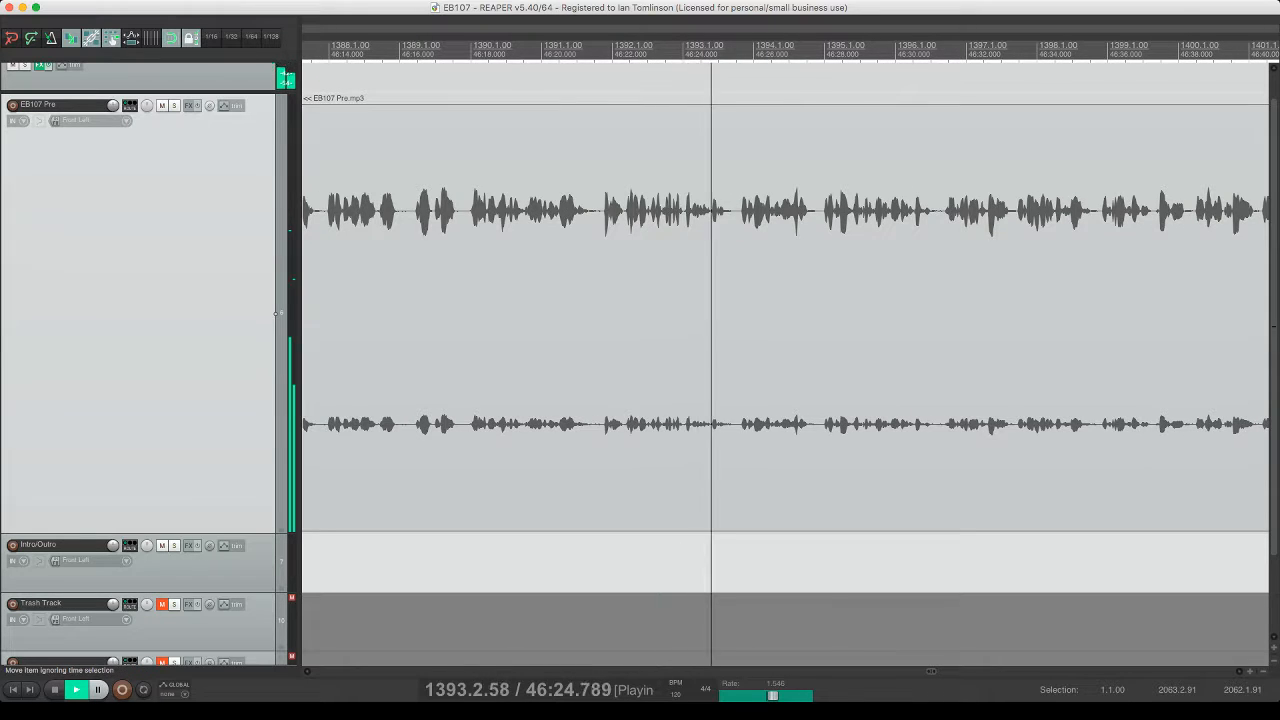
scroll(785, 365, "right", 3)
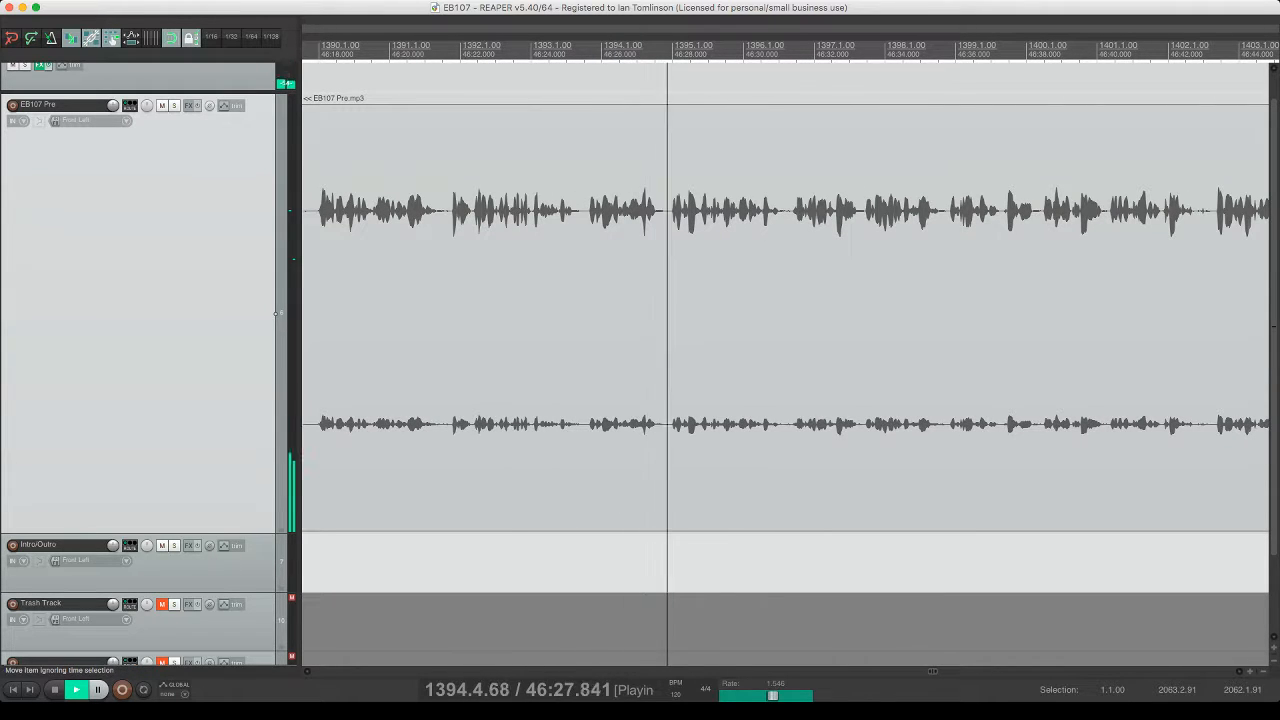
scroll(785, 365, "right", 2)
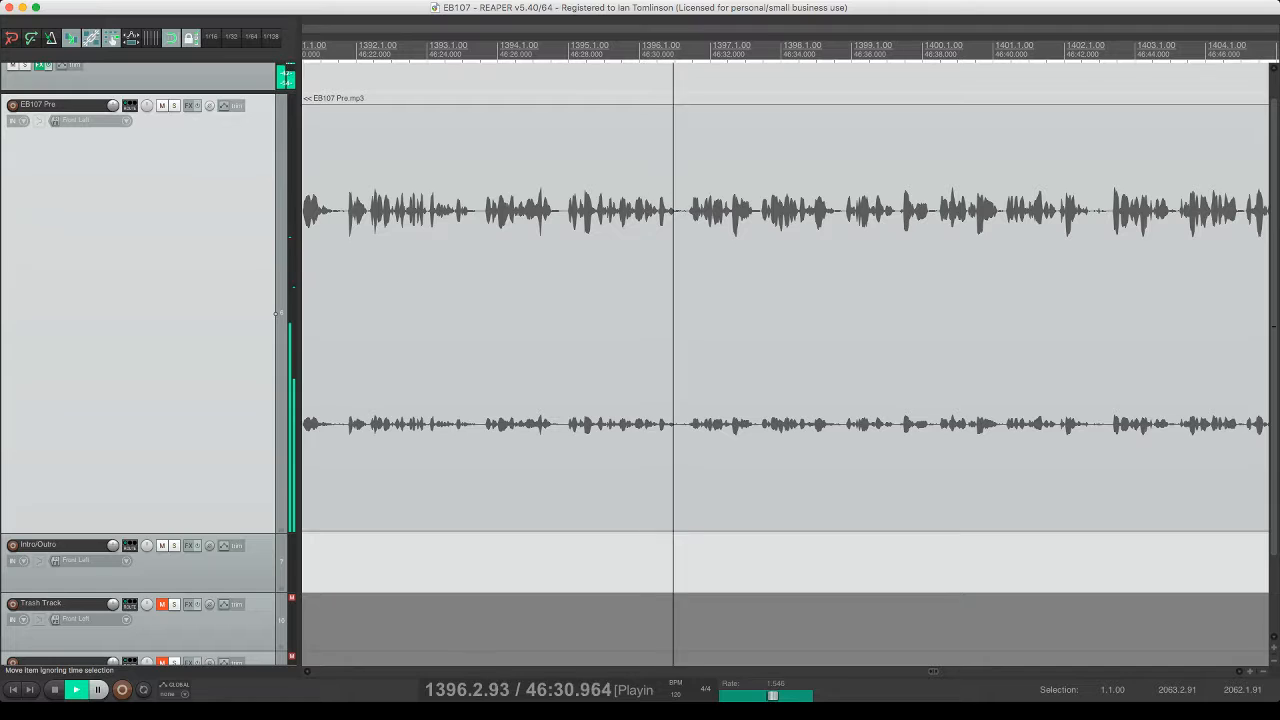
scroll(785, 365, "right", 4)
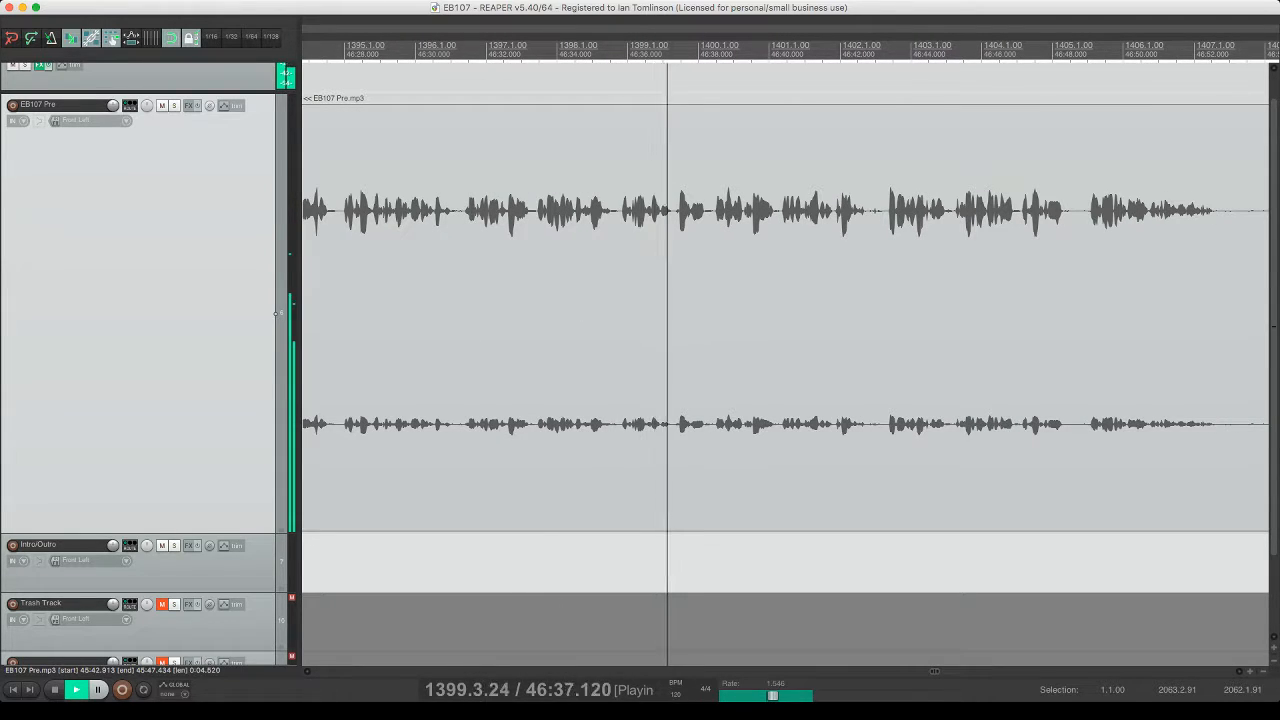
- Cut the section from about 46:36.9 to 46:37.8 out of the EB107 Pre track, replay from about 46:35.9 and save
left_click(640, 210)
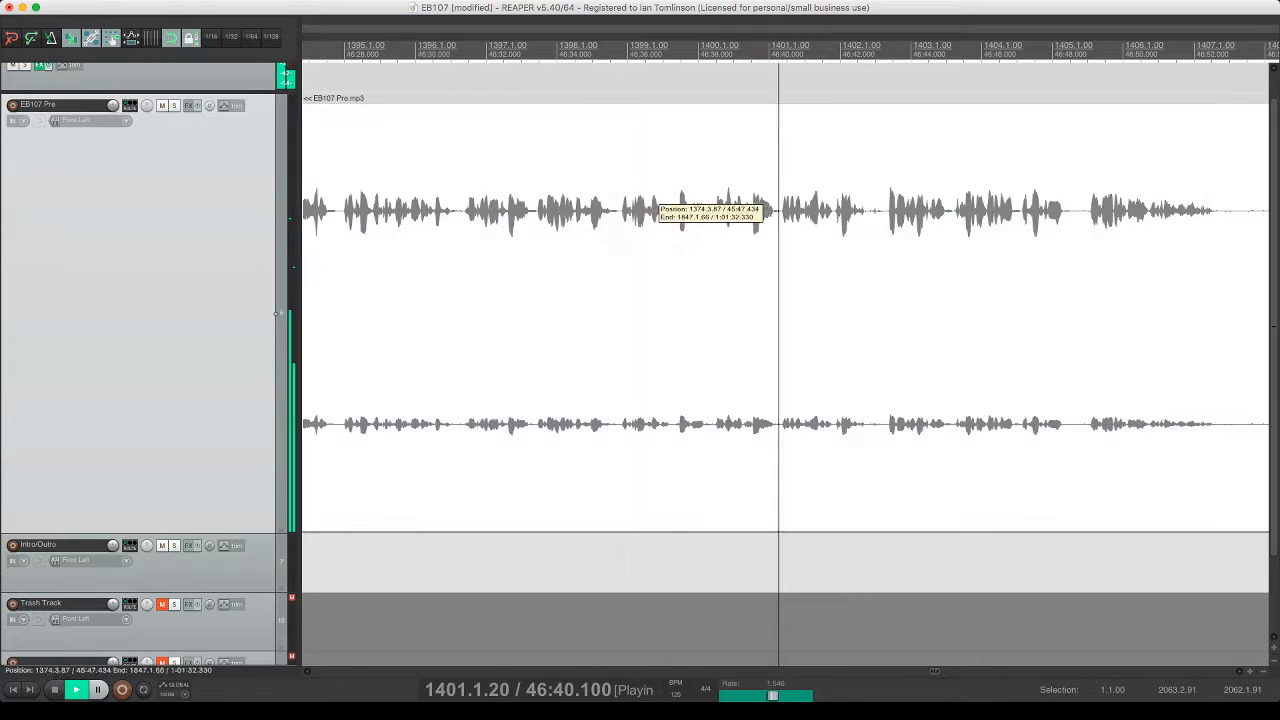
key("space")
left_click(661, 195)
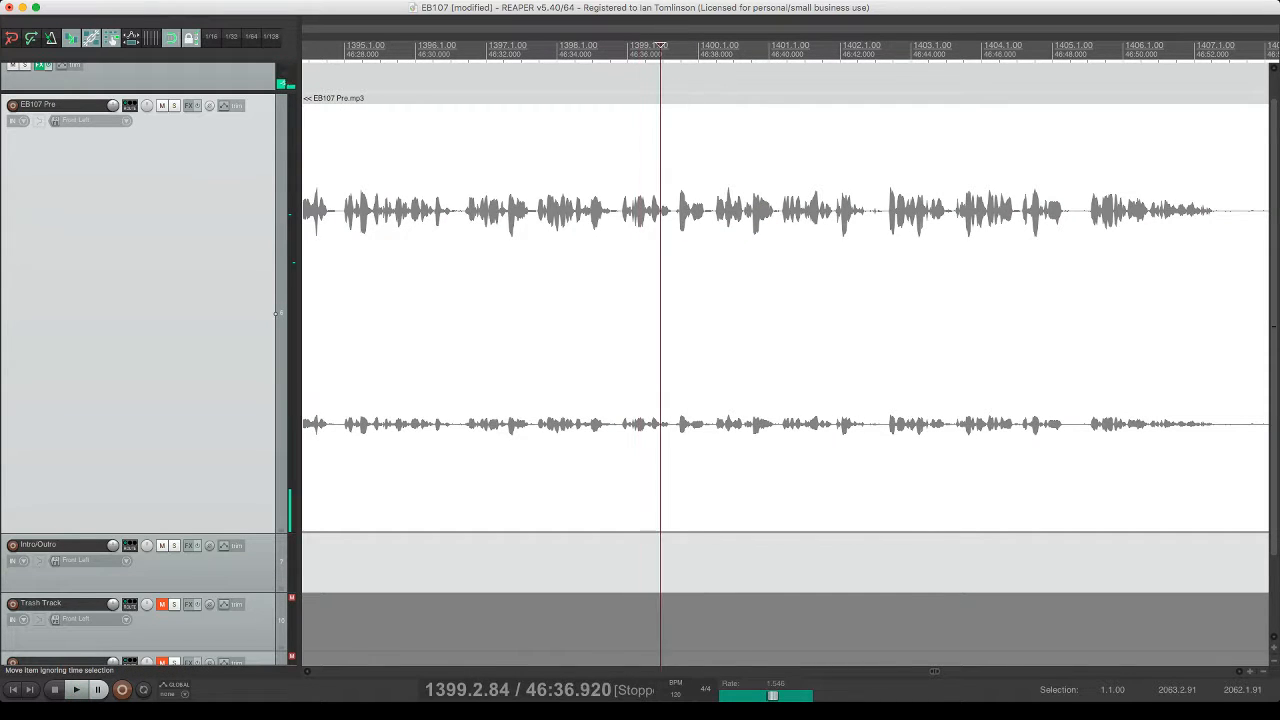
key("s")
left_click(691, 195)
key("s")
left_click(675, 190)
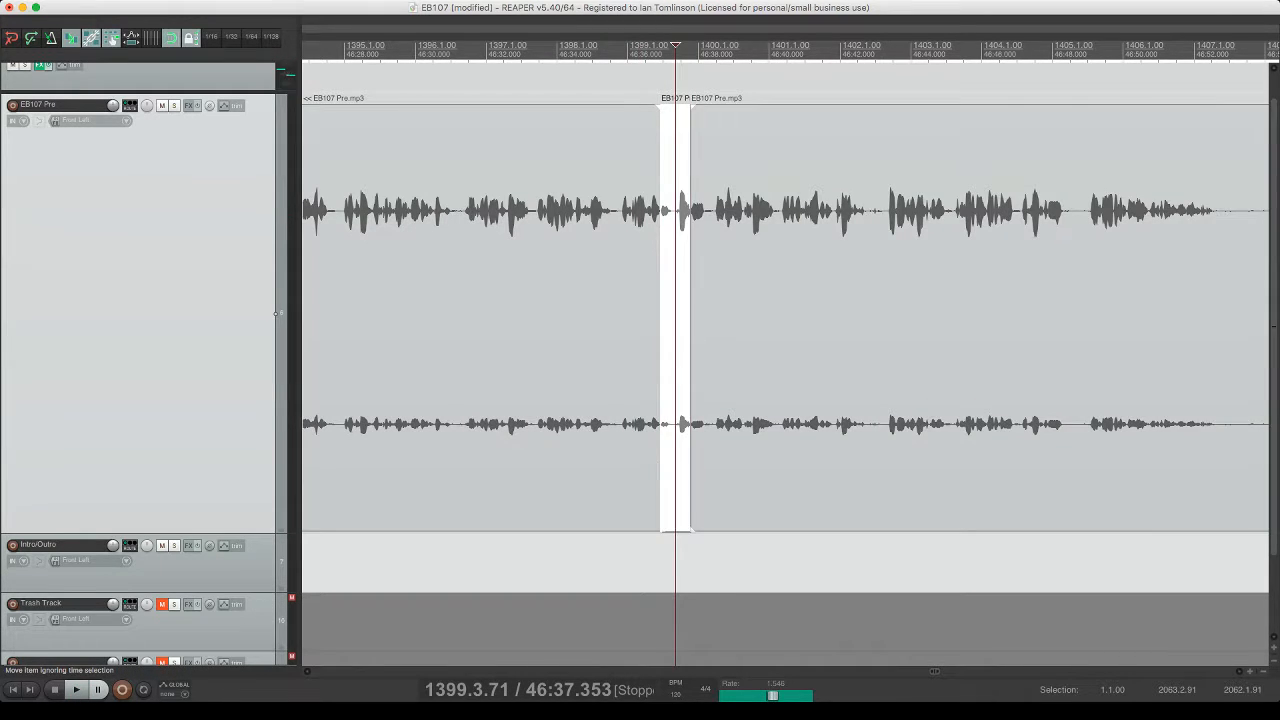
key("Delete")
key("space")
key("super+s")
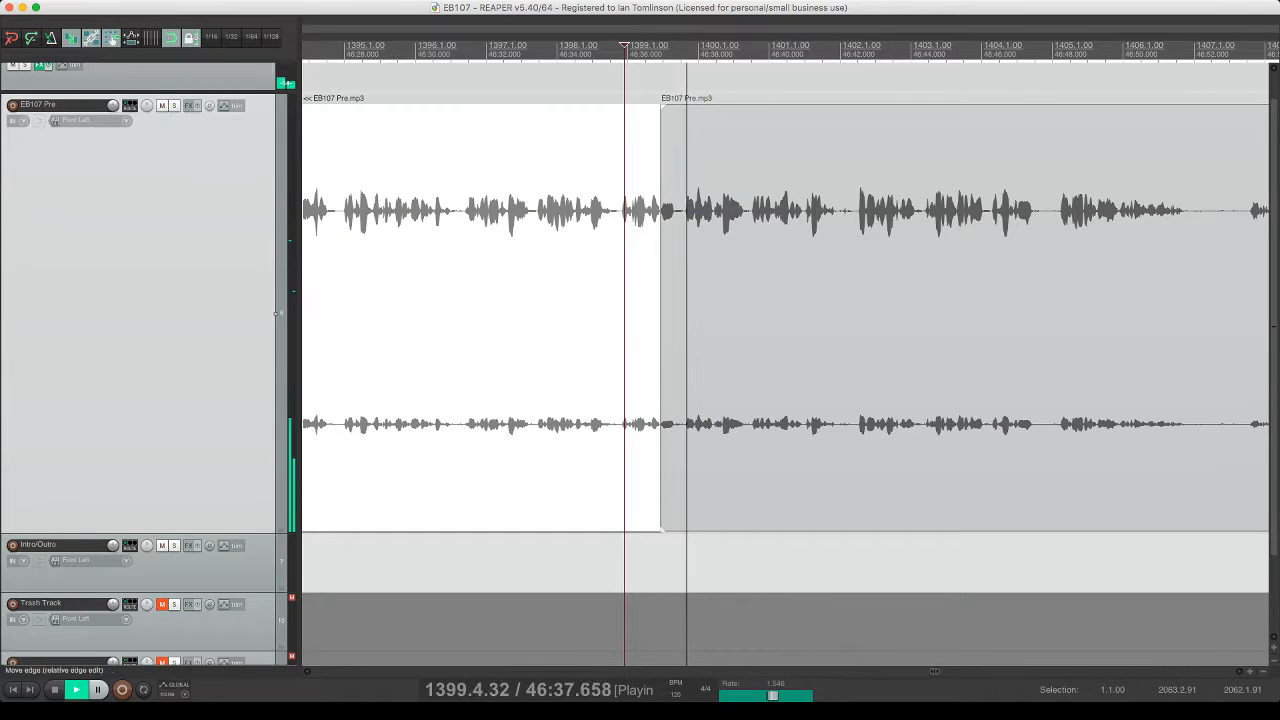
- Shift the EB107 Pre clip after the cut to adjust the join near 46:37, and replay from about 46:36.2
key("space")
left_click(685, 215)
left_click_drag(683, 212, 702, 212)
left_click(635, 212)
key("space")
key("super+s")
key("space")
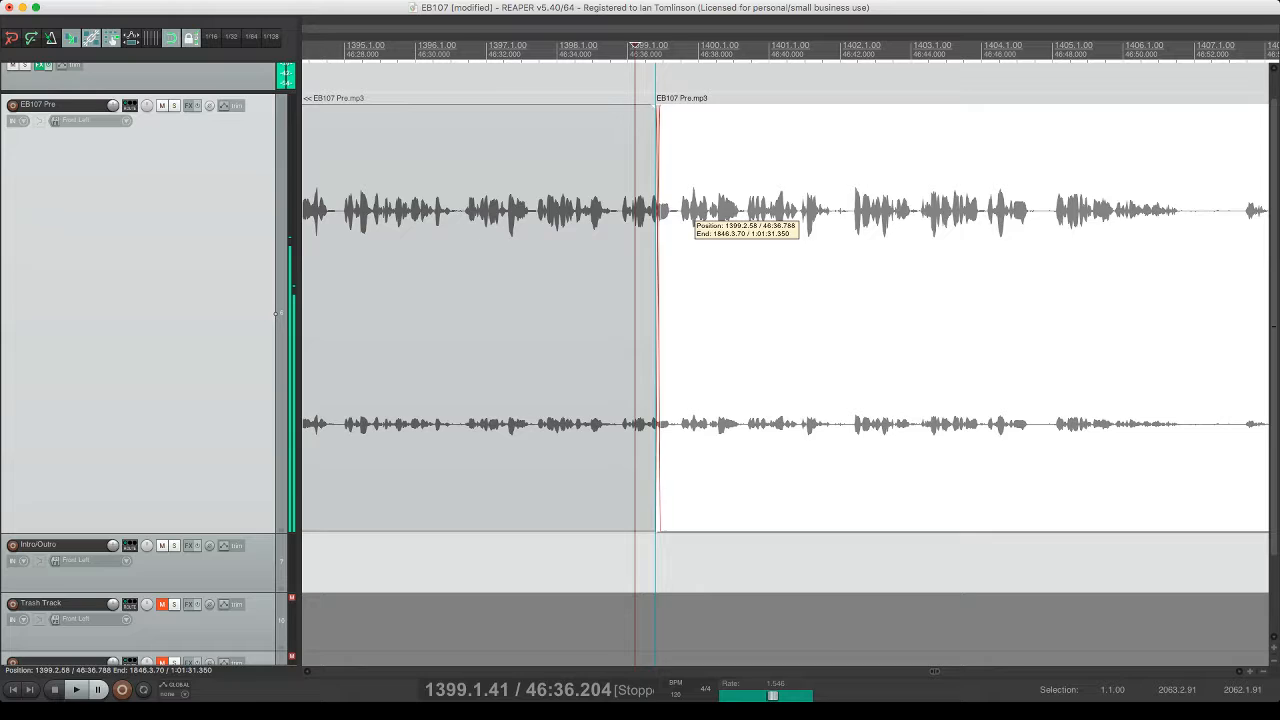
key("space")
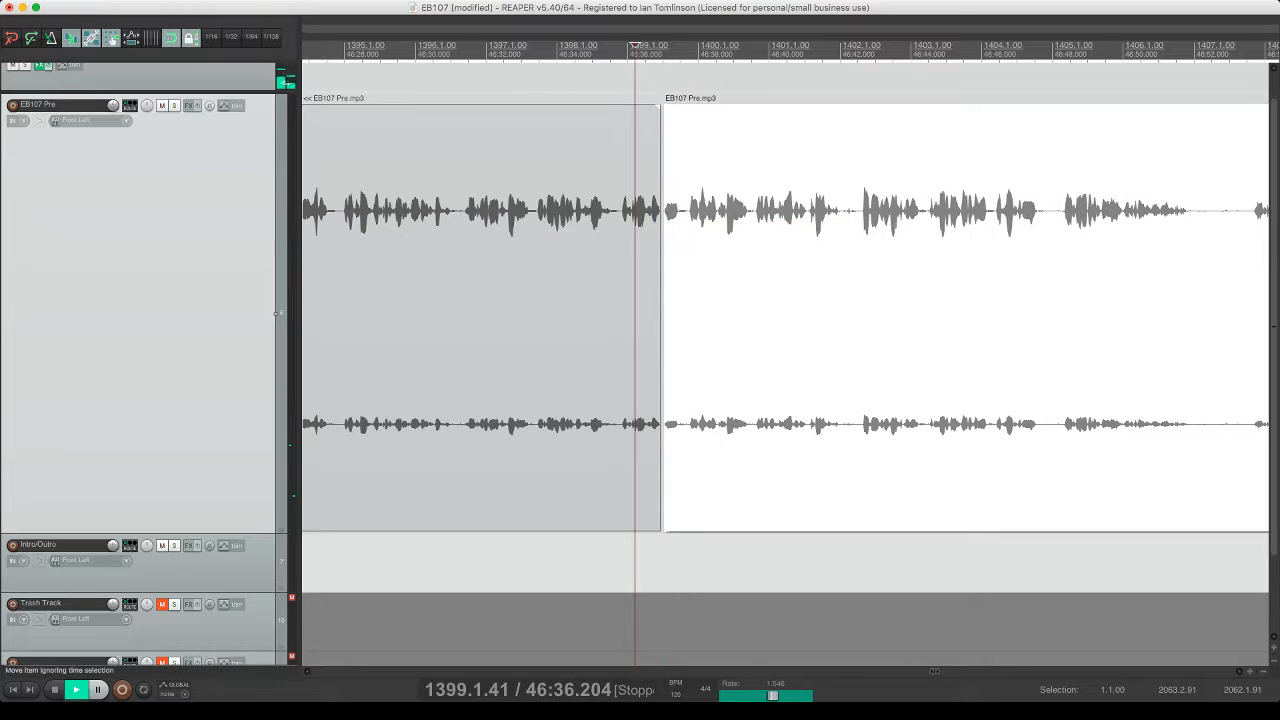
- Close the gap at the 46:37 join by overlapping the two clips in a short crossfade, replay from about 46:36.5 and save
left_click(660, 212)
scroll(660, 212, "up", 1)
scroll(790, 212, "up", 5)
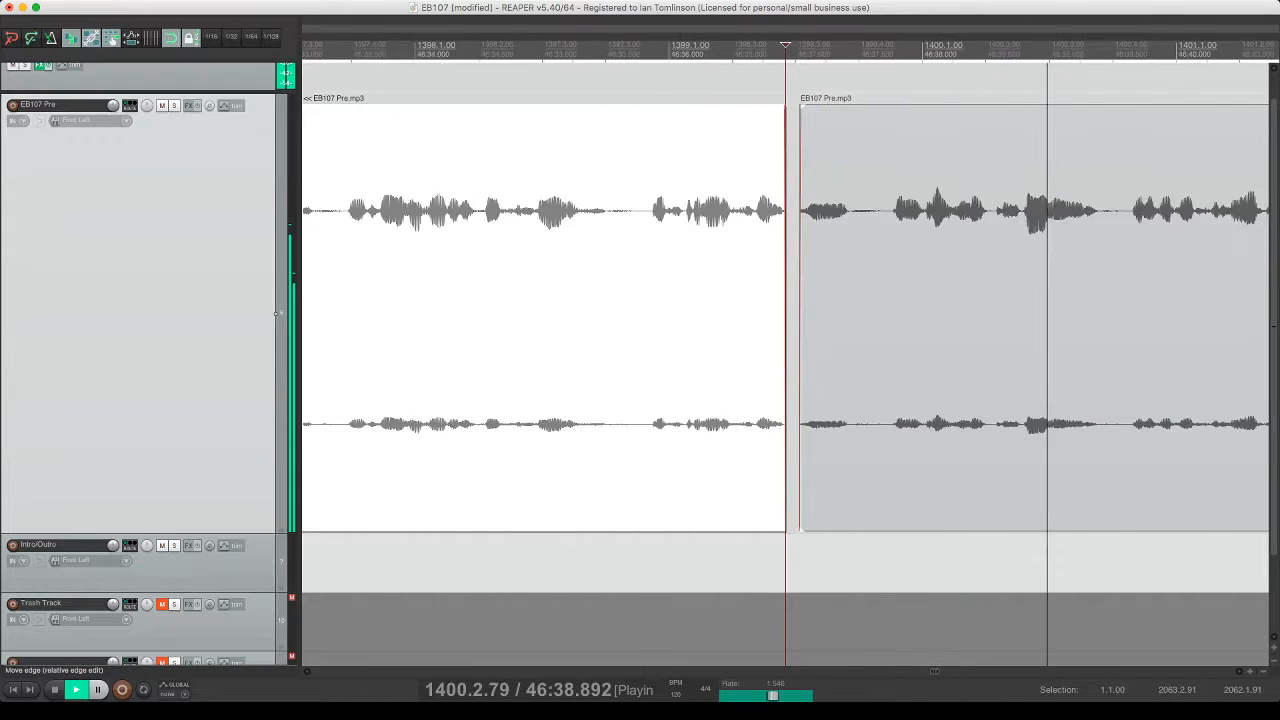
key("space")
left_click_drag(786, 212, 826, 221)
left_click(850, 222)
left_click(704, 221)
key("space")
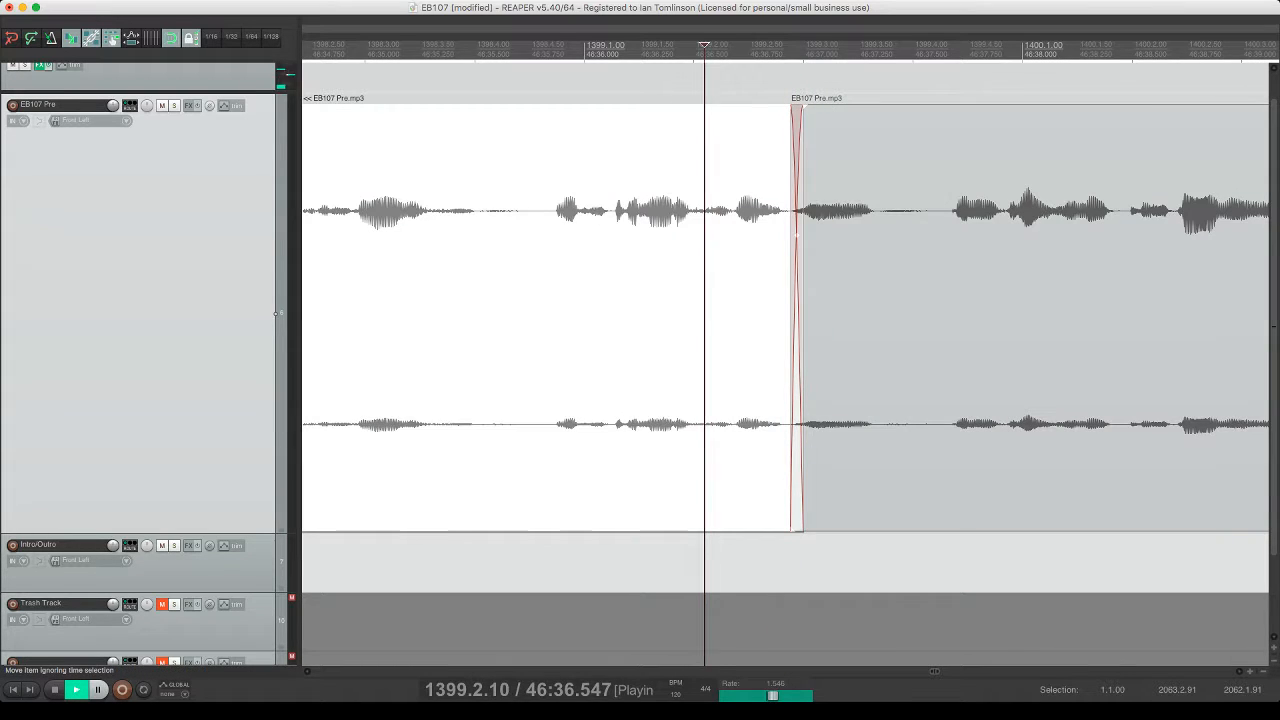
key("super+s")
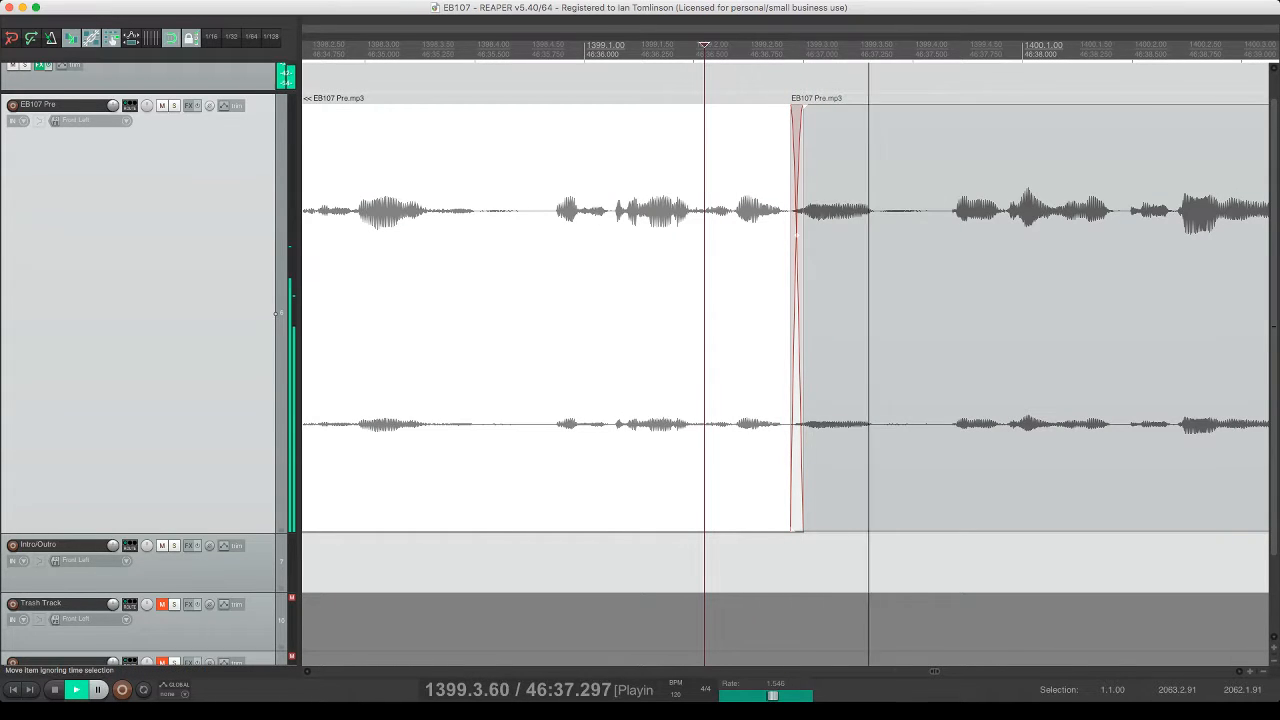
- Listen on through the EB107 Pre track and cut the section from about 46:51.9 to 46:57.0 out of it
scroll(704, 221, "down", 5)
scroll(704, 221, "down", 5)
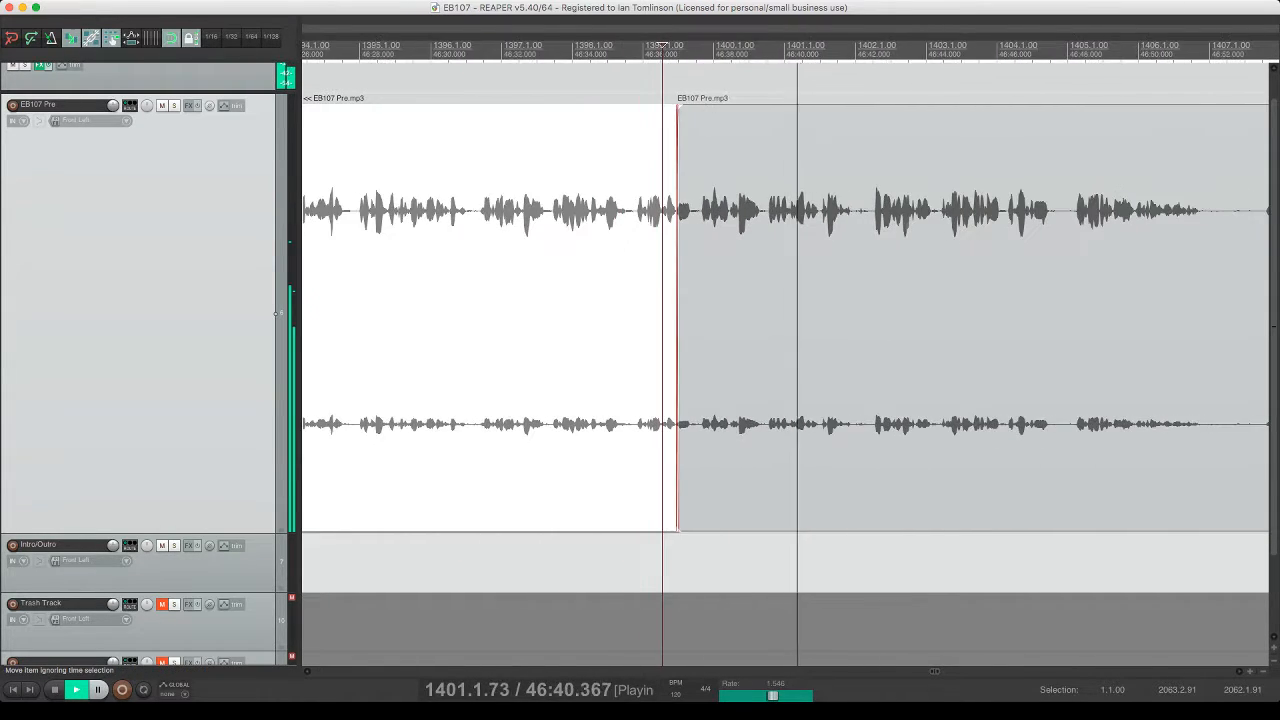
scroll(704, 221, "right", 5)
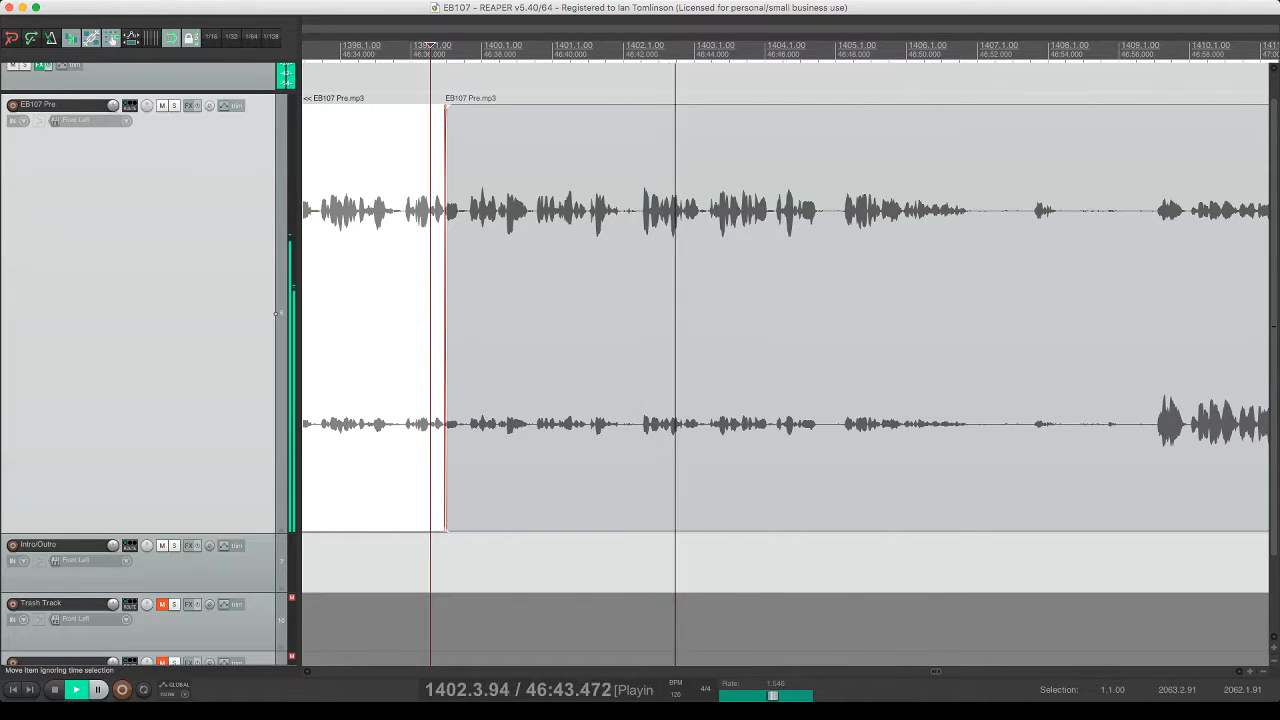
scroll(704, 221, "right", 3)
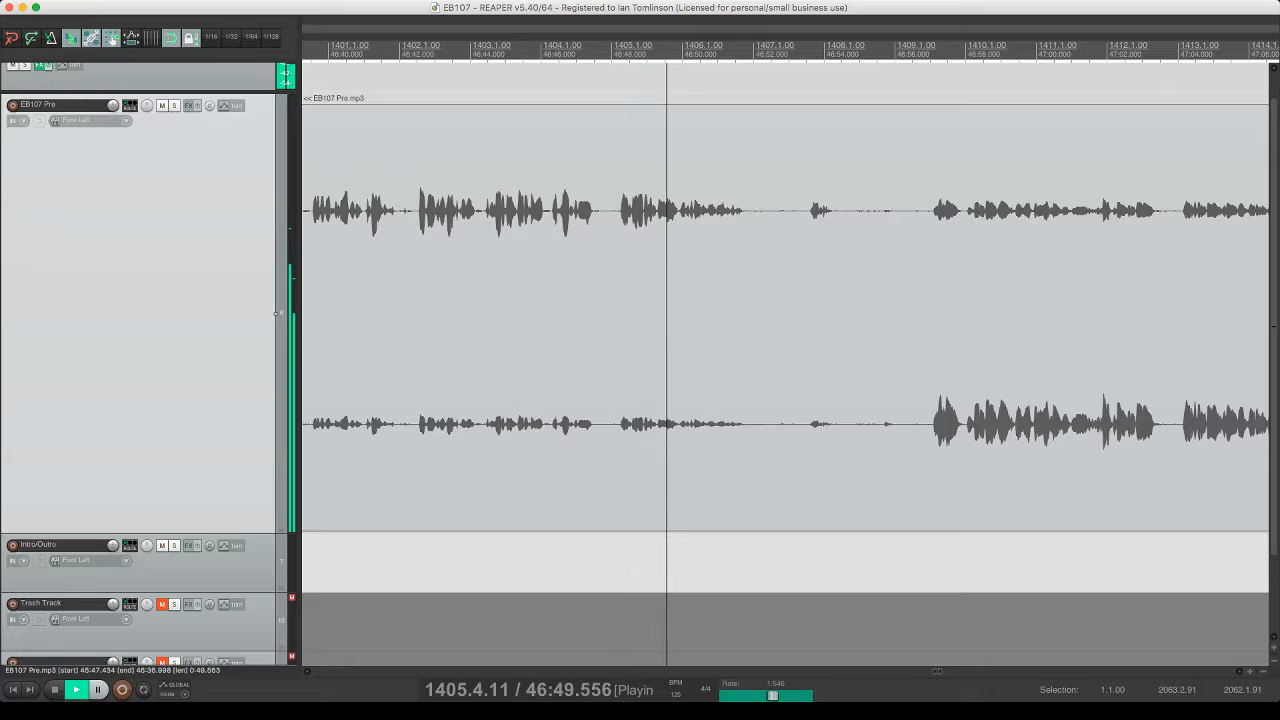
key("s")
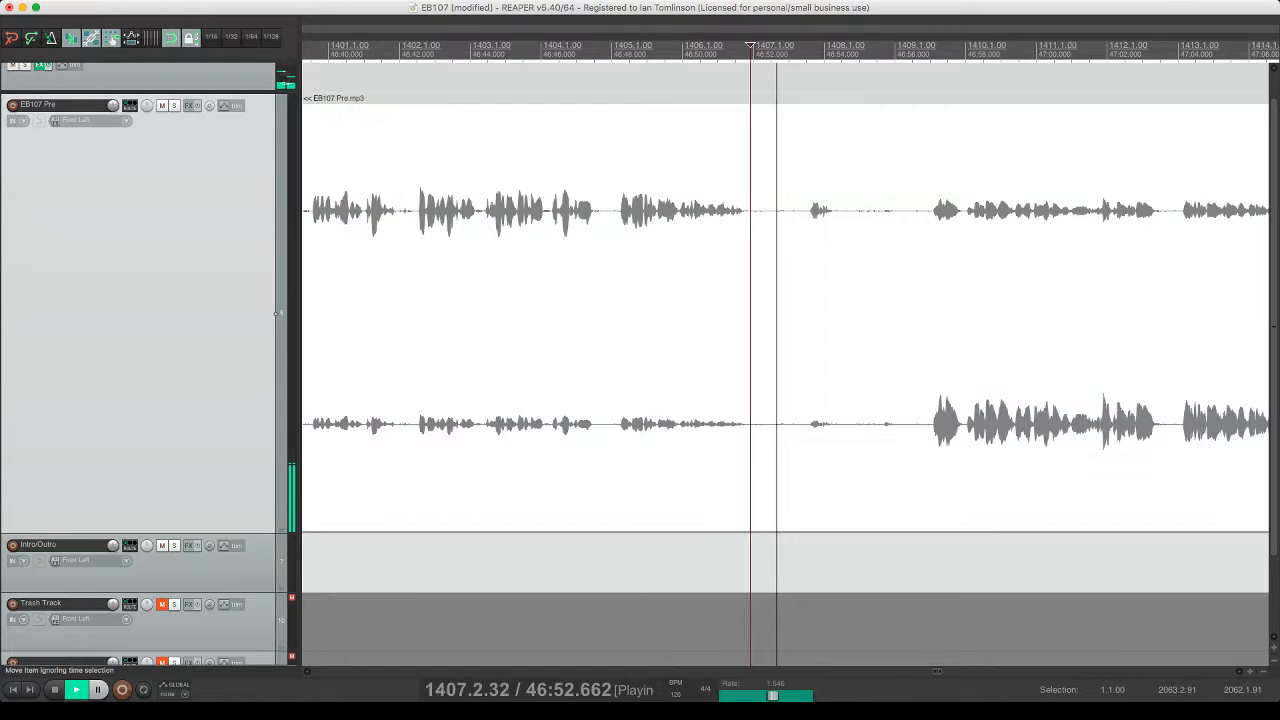
left_click(808, 318)
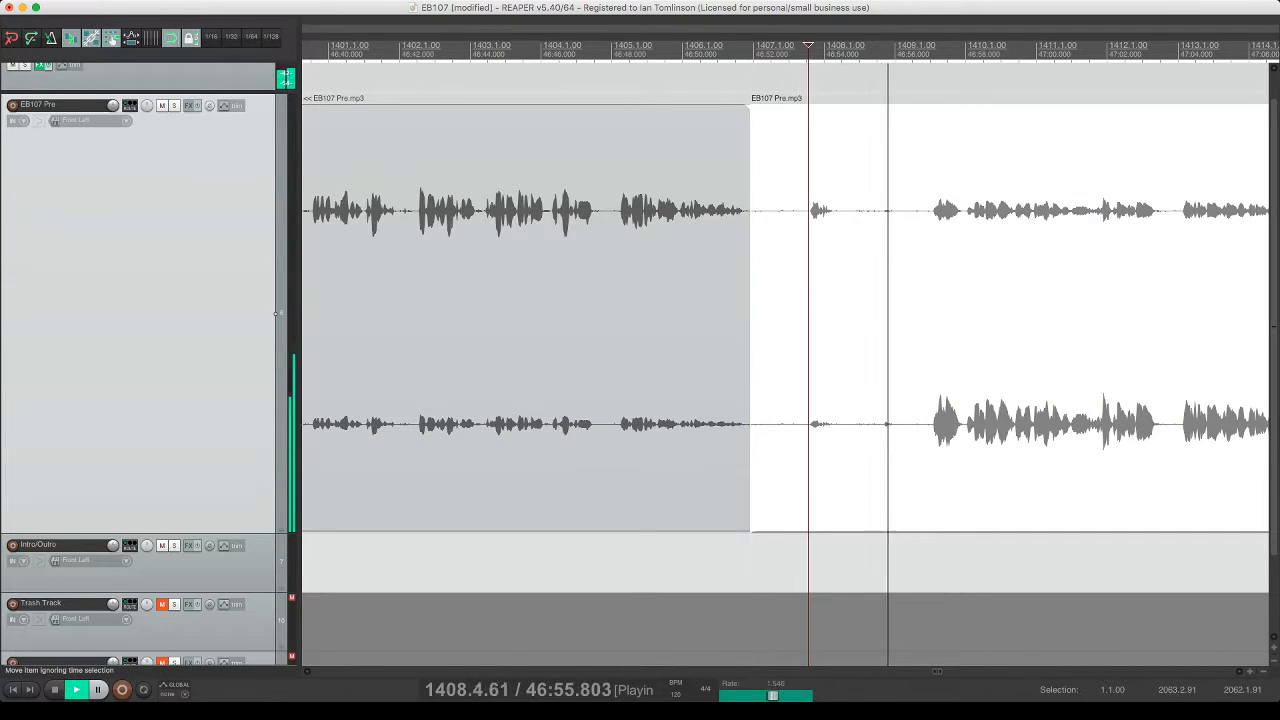
left_click(931, 204)
key("s")
left_click(893, 204)
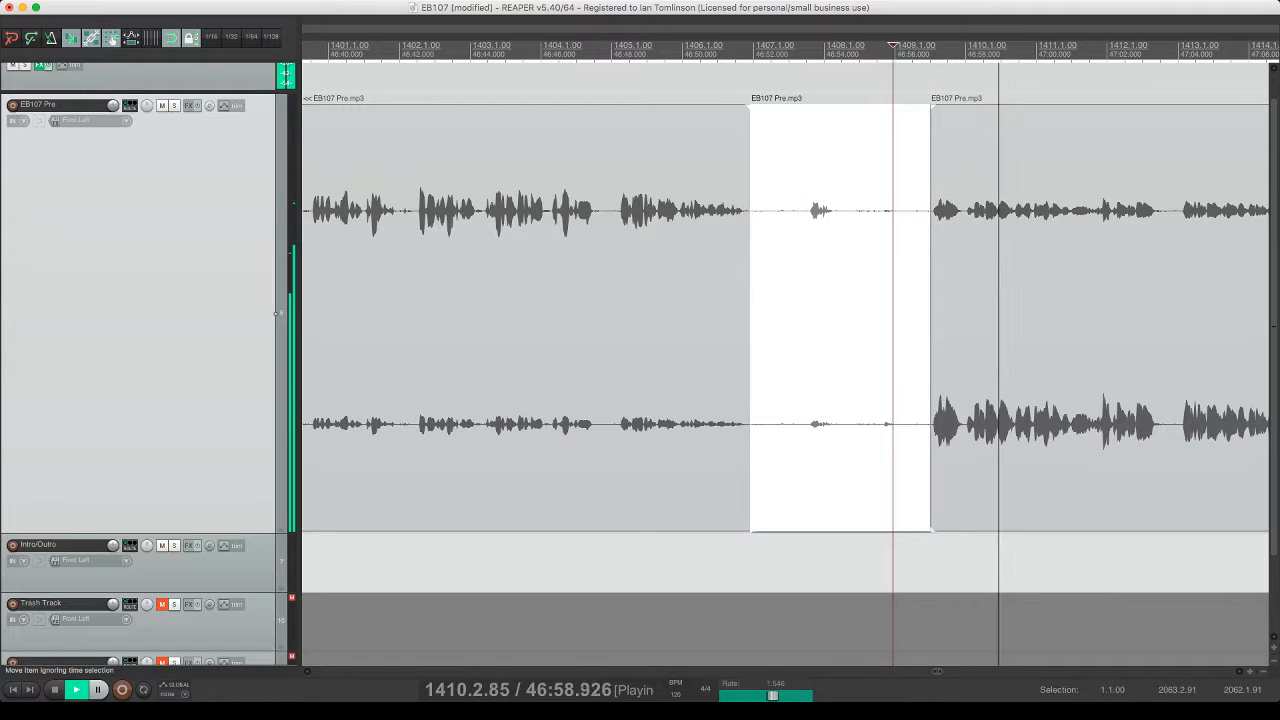
key("Delete")
- Replay the new join in the EB107 Pre track from about 46:49.8 and save the project
left_click(676, 318)
key("space")
key("space")
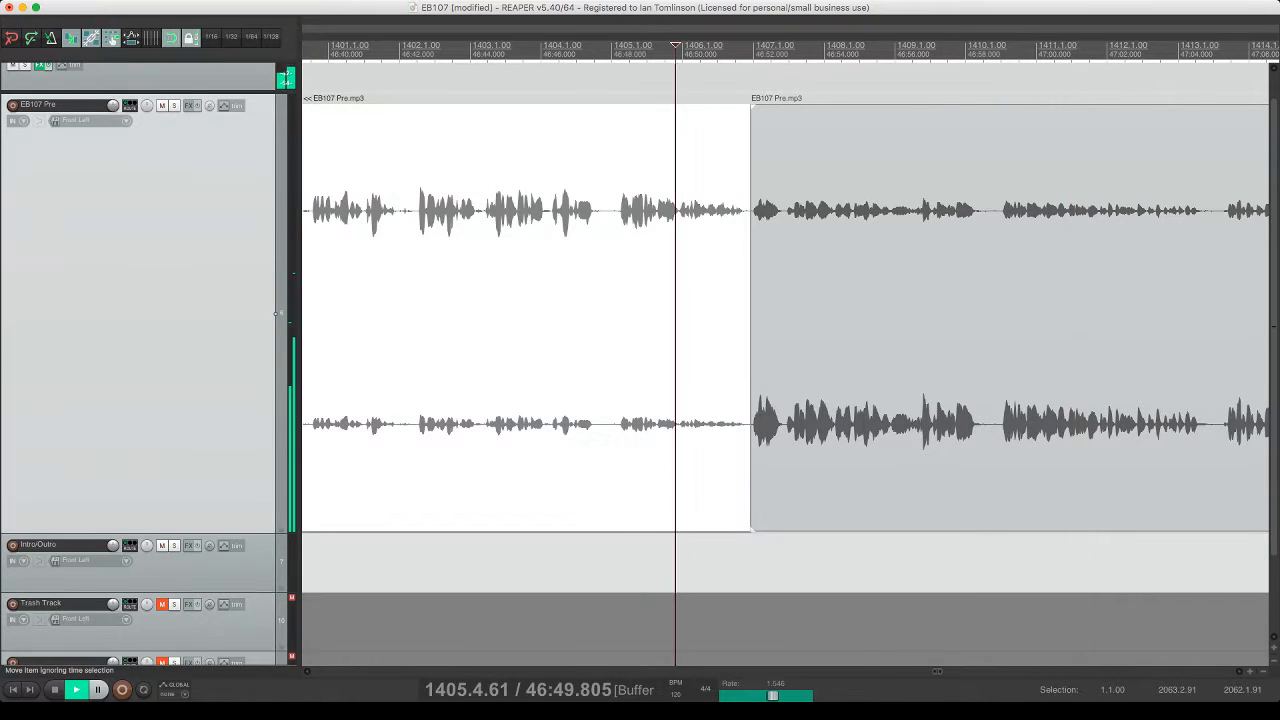
key("super+s")
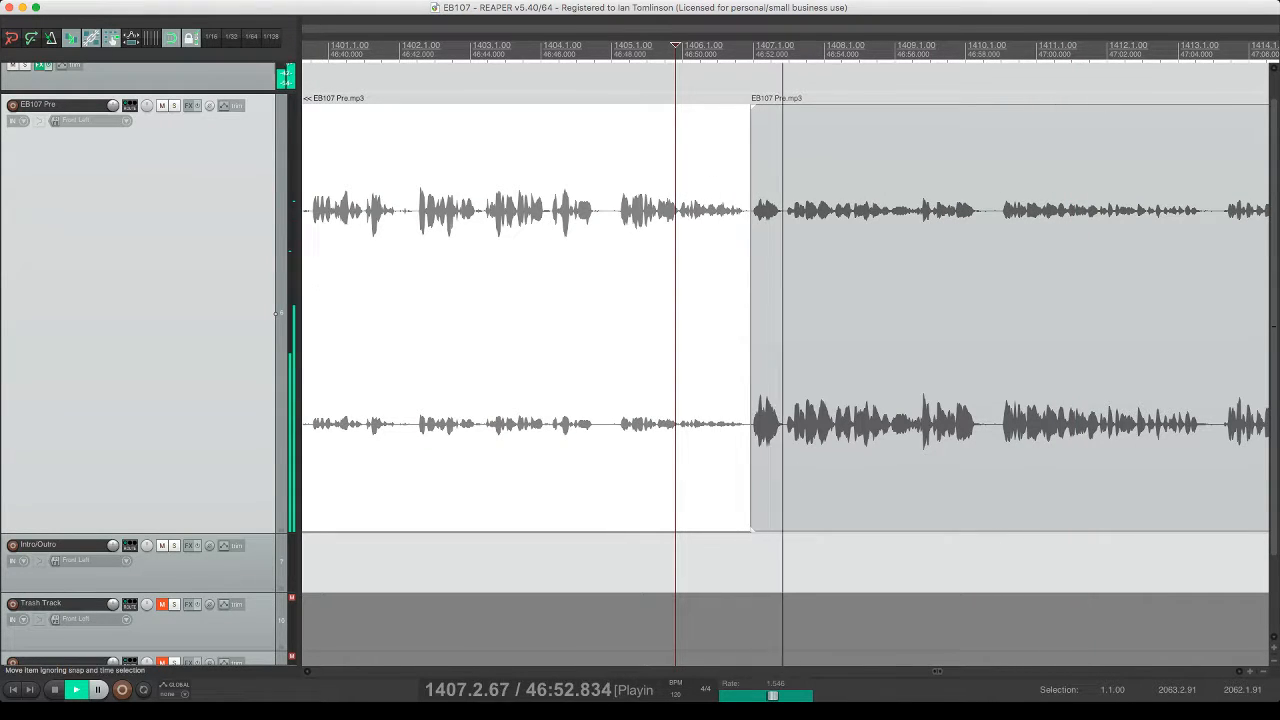
- Cut the pause from about 47:19.7 to 47:20.7 out of the EB107 Pre track, play on from about 47:21.6 and save
scroll(785, 318, "right", 5)
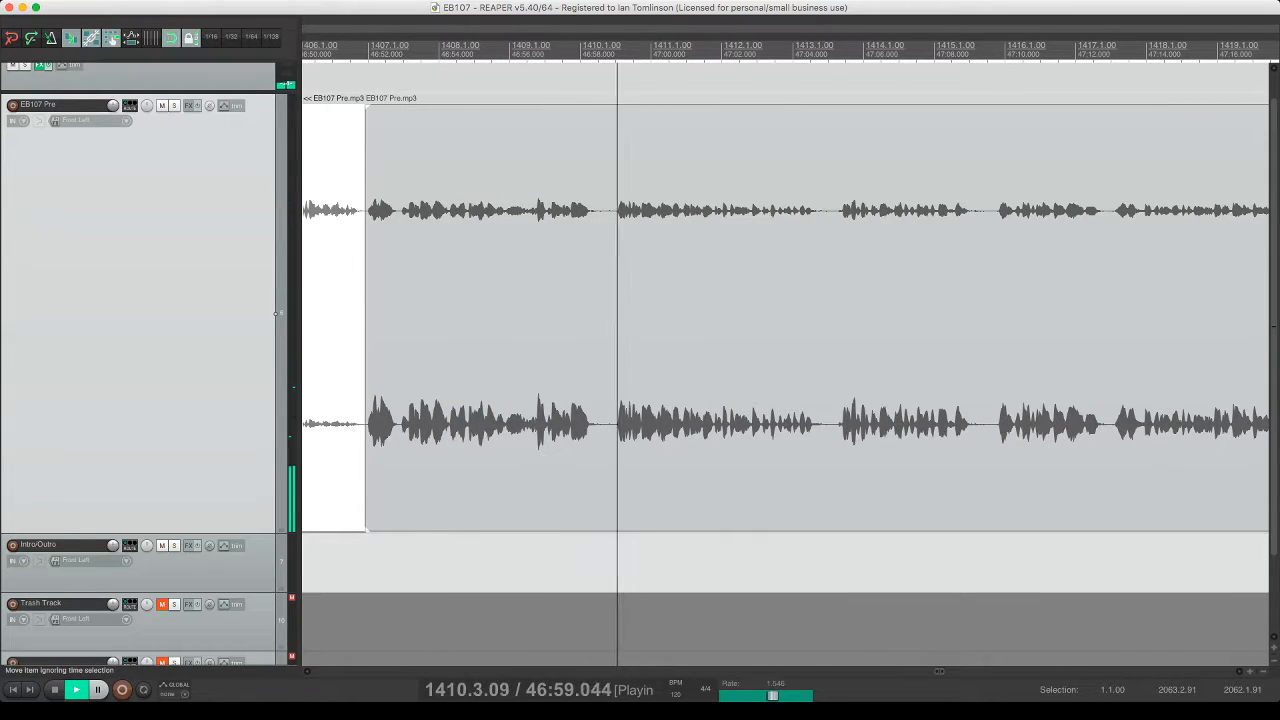
scroll(785, 318, "right", 2)
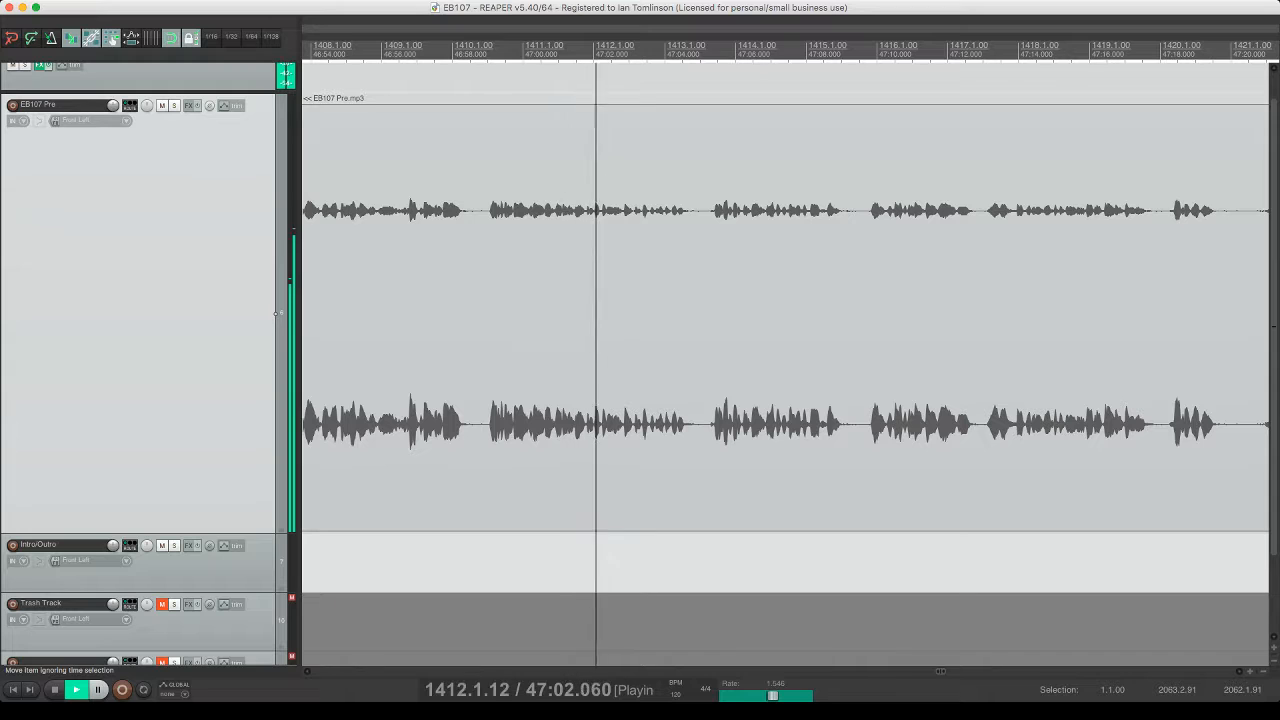
scroll(785, 318, "right", 2)
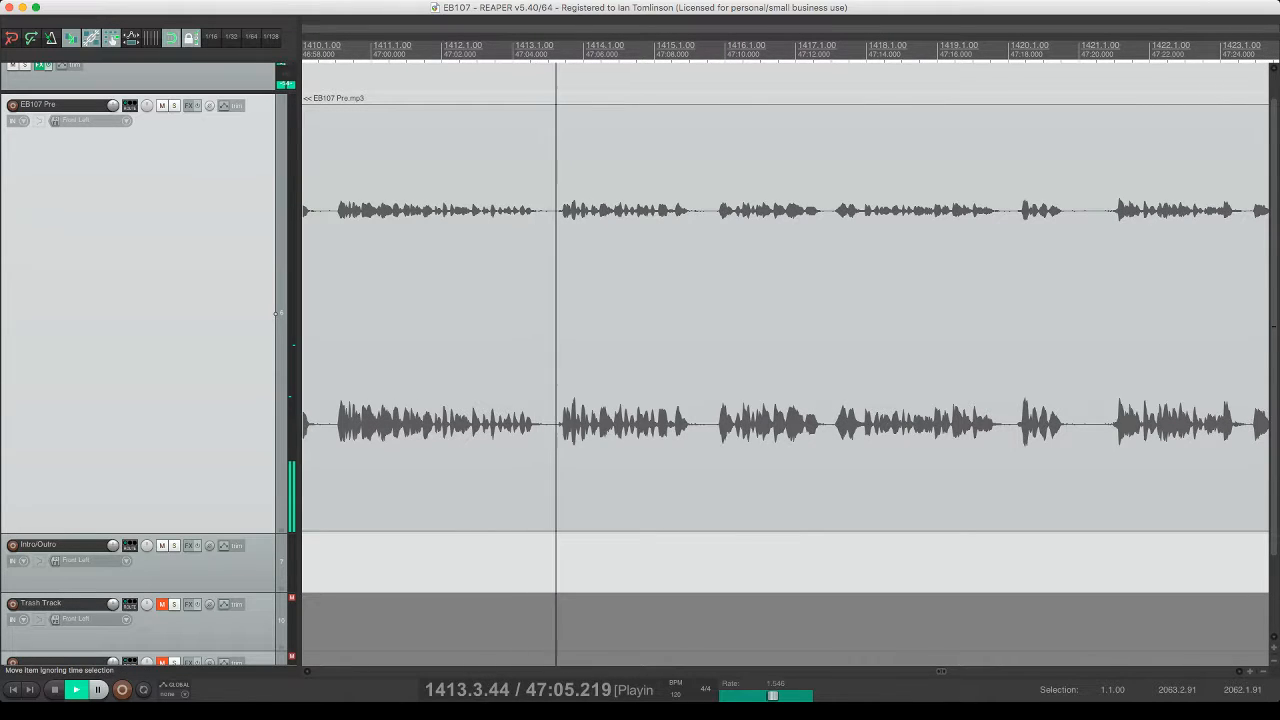
scroll(785, 318, "right", 1)
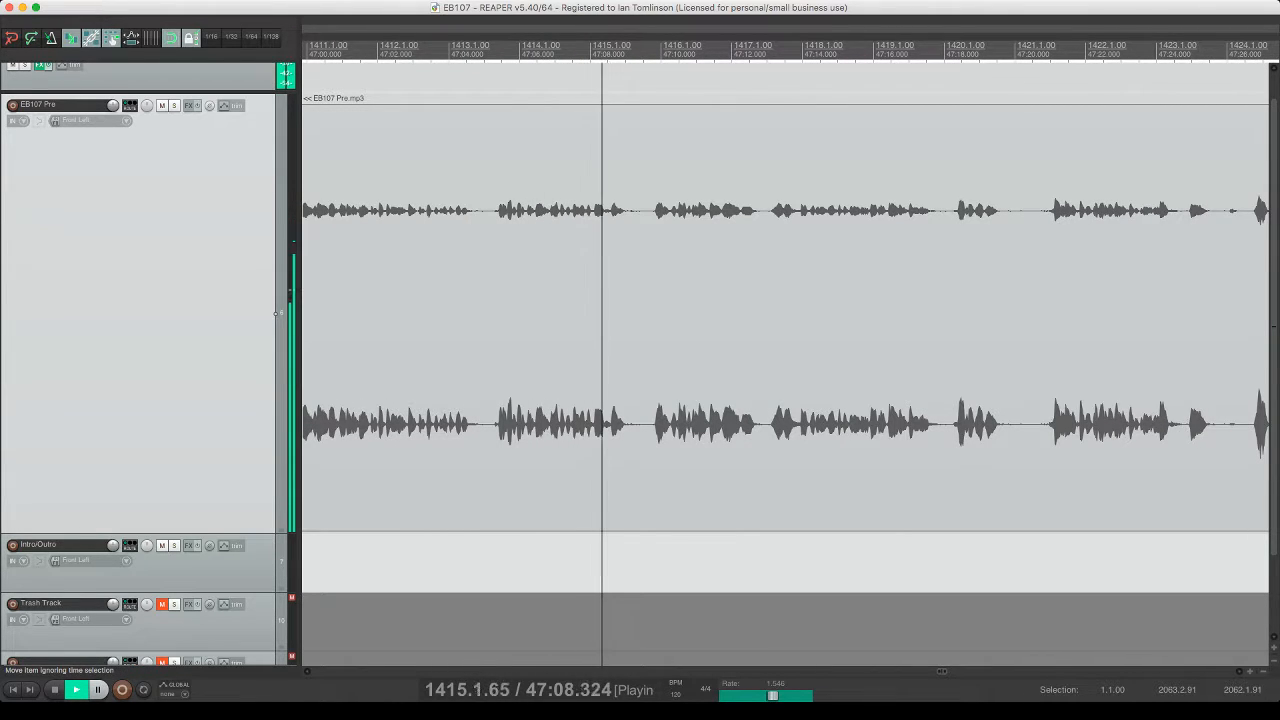
scroll(785, 318, "right", 1)
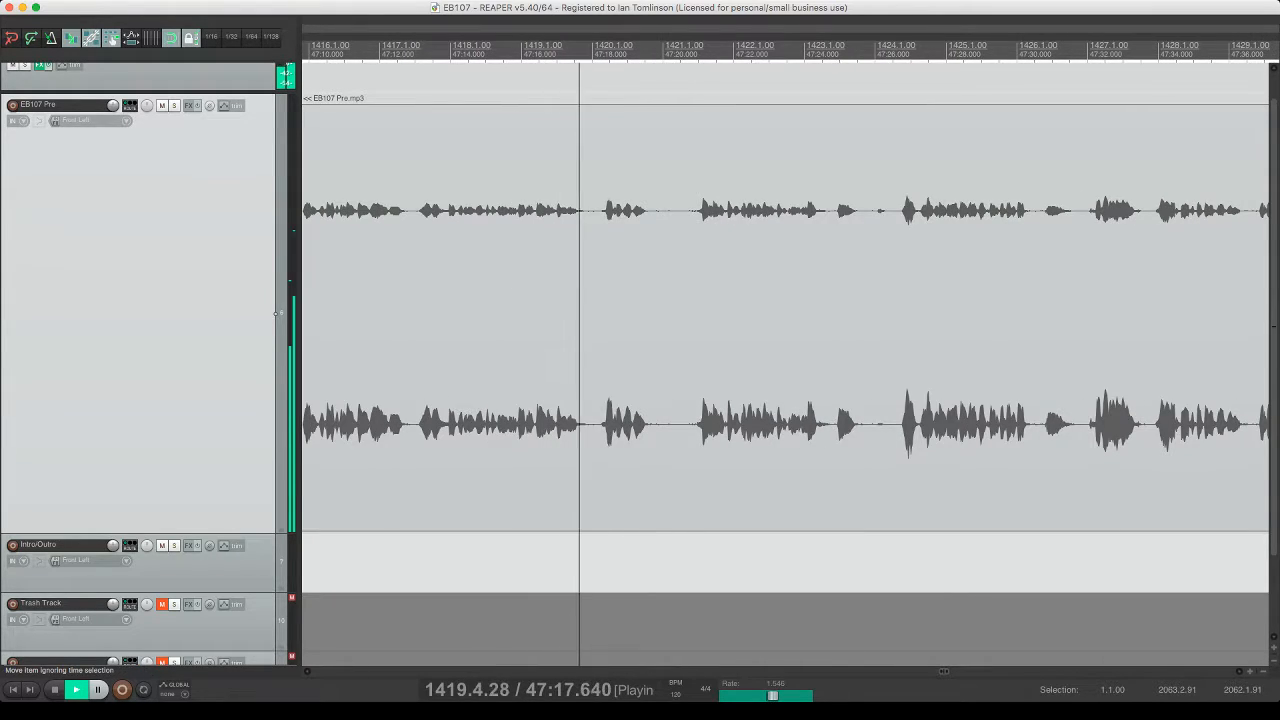
left_click(651, 210)
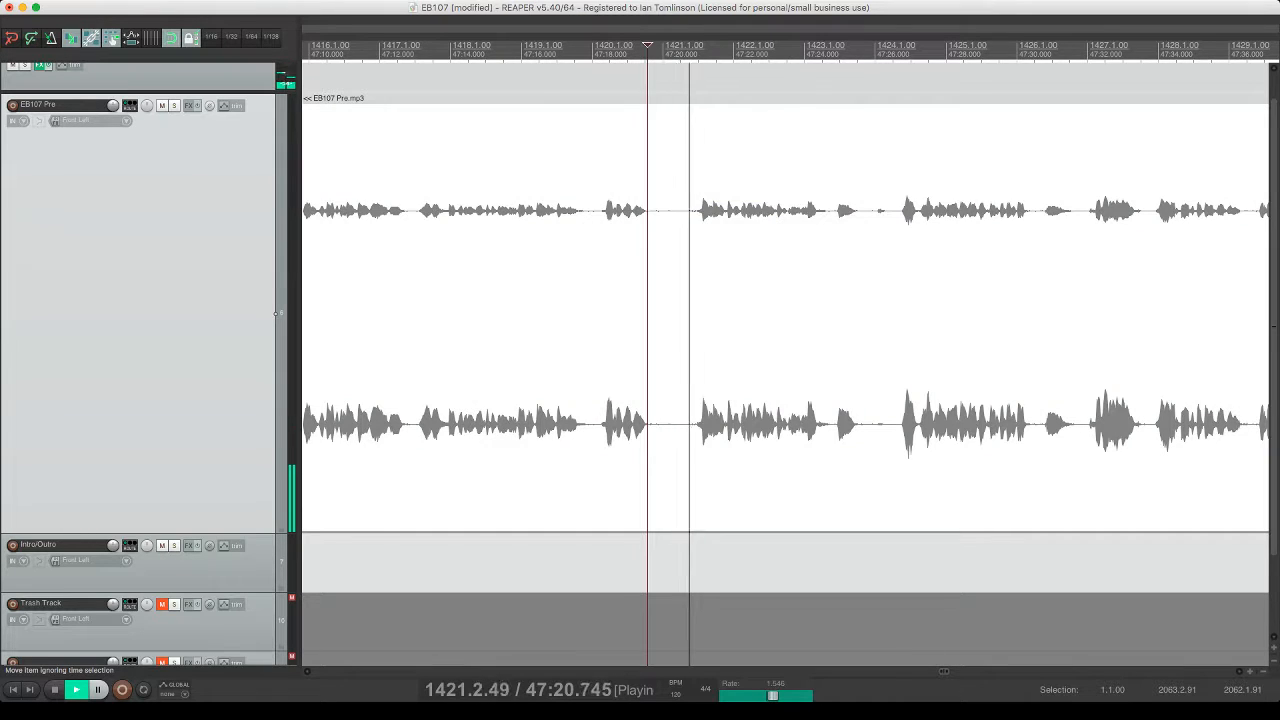
key("s")
key("s")
left_click(675, 300)
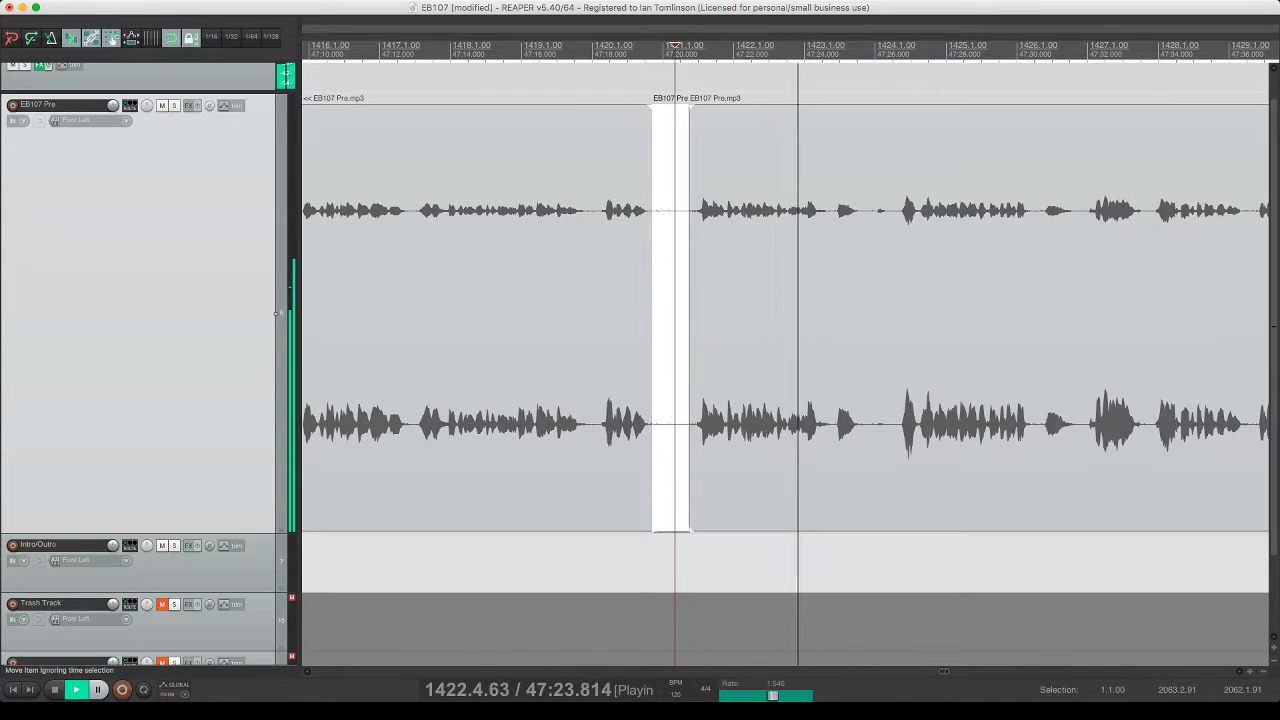
key("Delete")
left_click(720, 300)
key("space")
key("space")
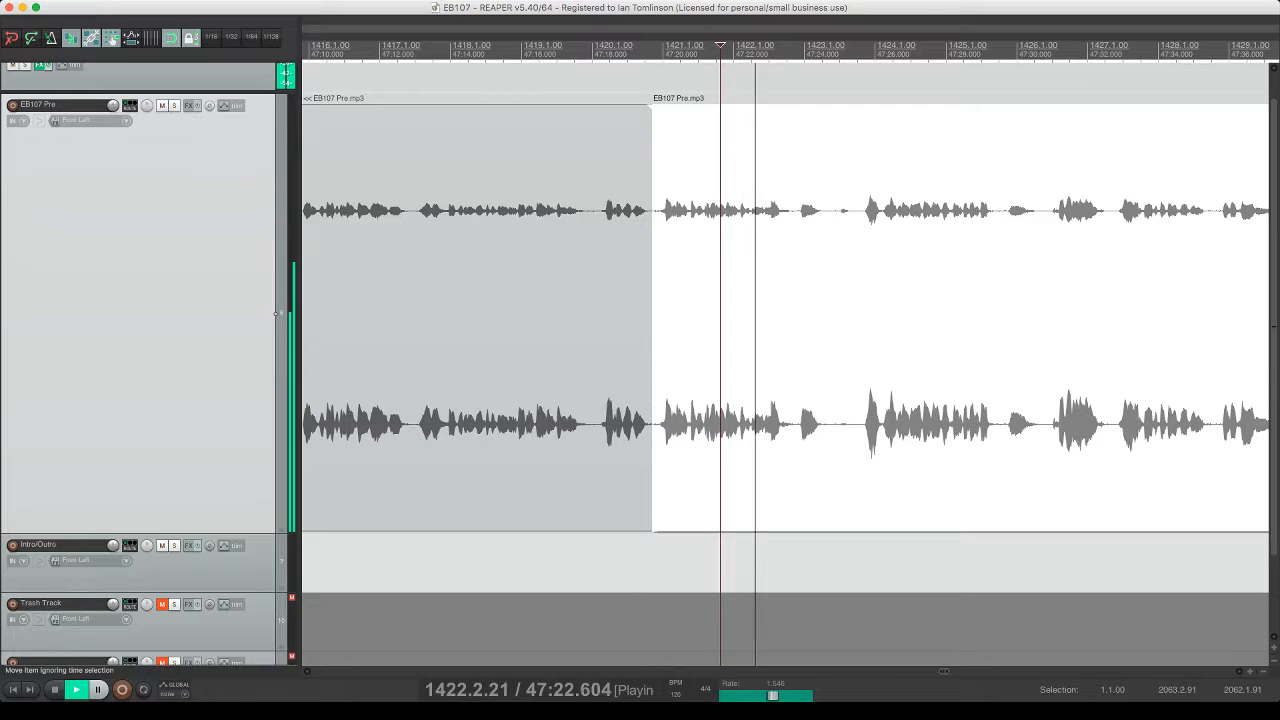
- Cut the section from about 47:23.6 to 47:25.5 out of the EB107 Pre track and play on from about 47:26.8
key("s")
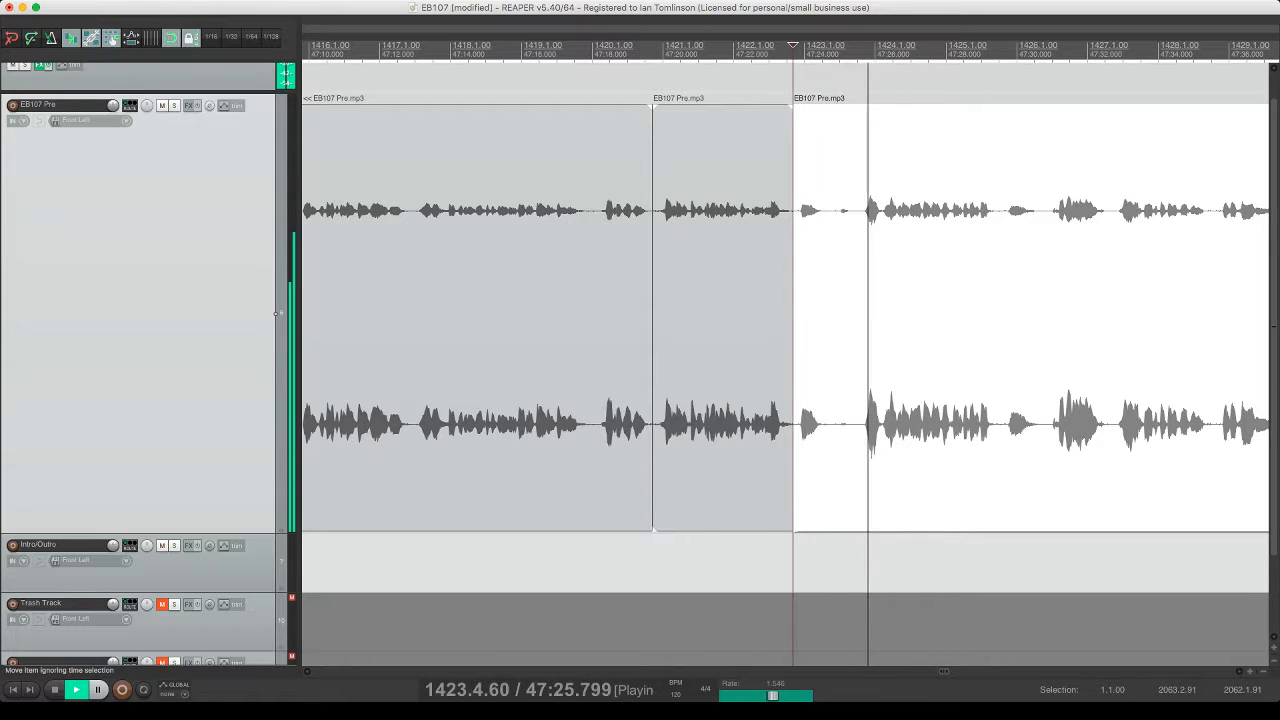
key("s")
key("Delete")
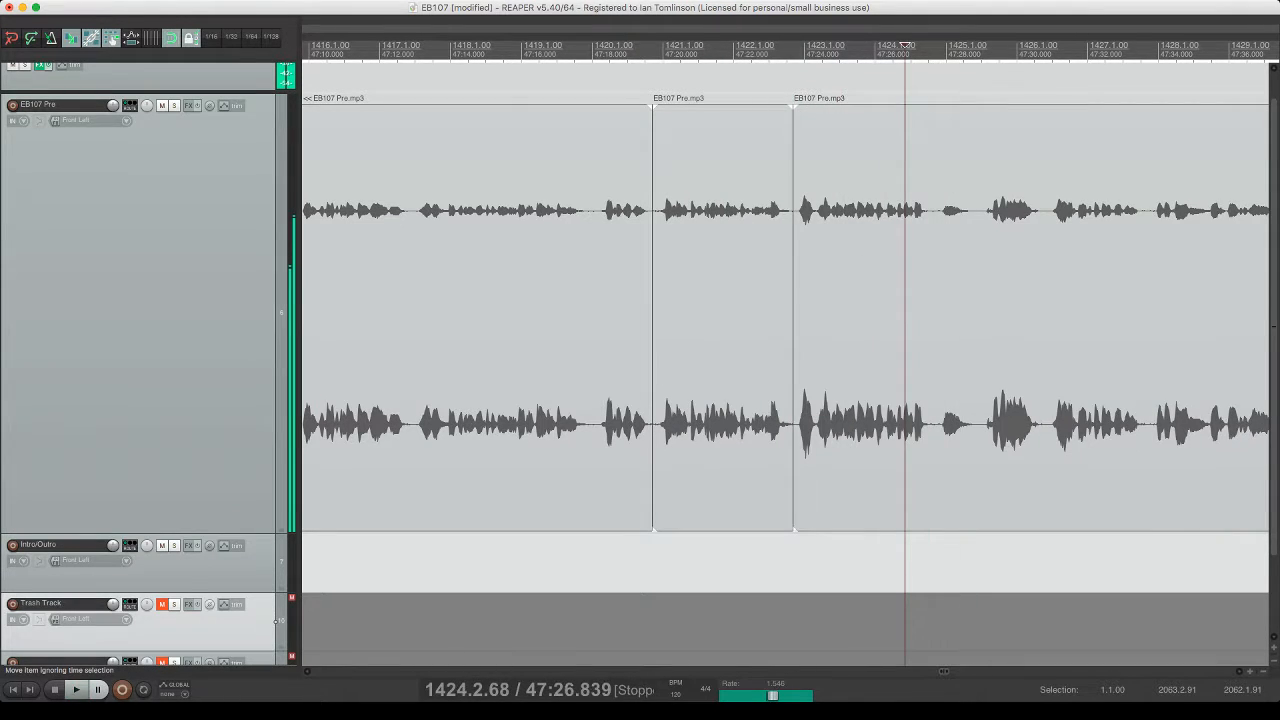
left_click(921, 300)
key("space")
- Cut the section from about 47:27.6 to 47:29.0 out of the EB107 Pre track, play on from about 47:28.3 and save
left_click(934, 300)
key("s")
left_click(981, 300)
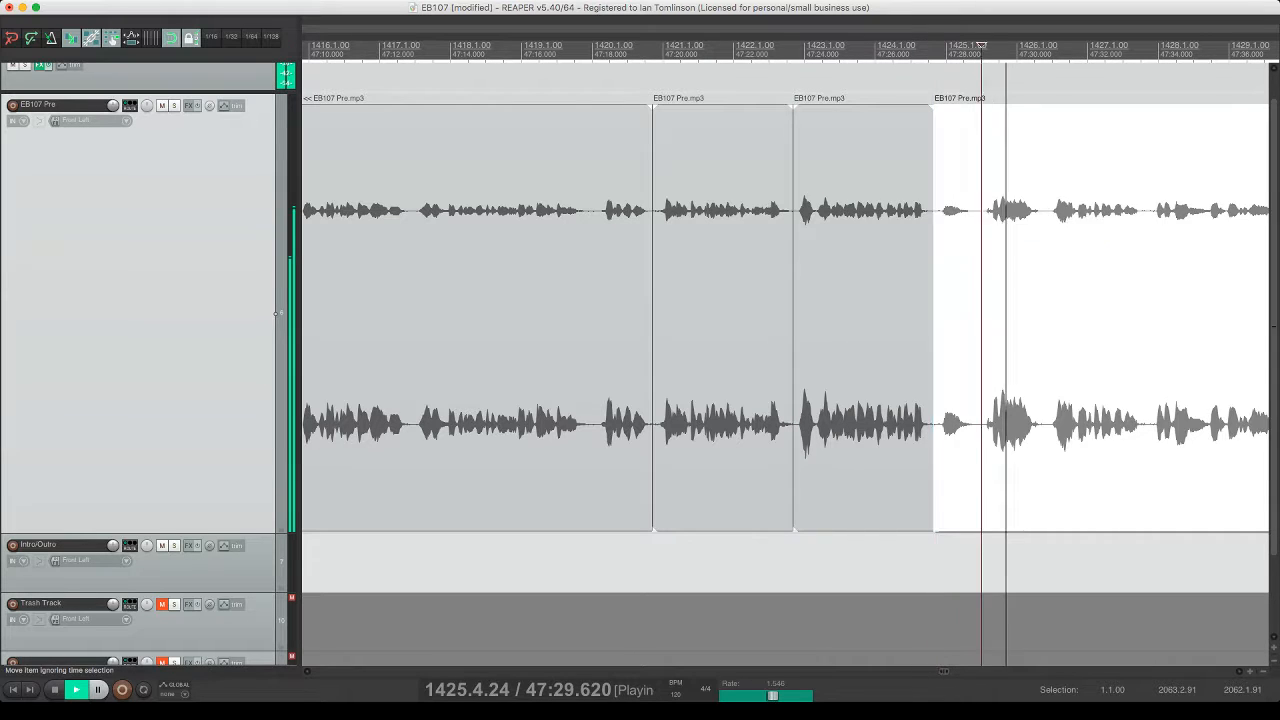
key("s")
left_click(957, 300)
key("Delete")
key("space")
key("space")
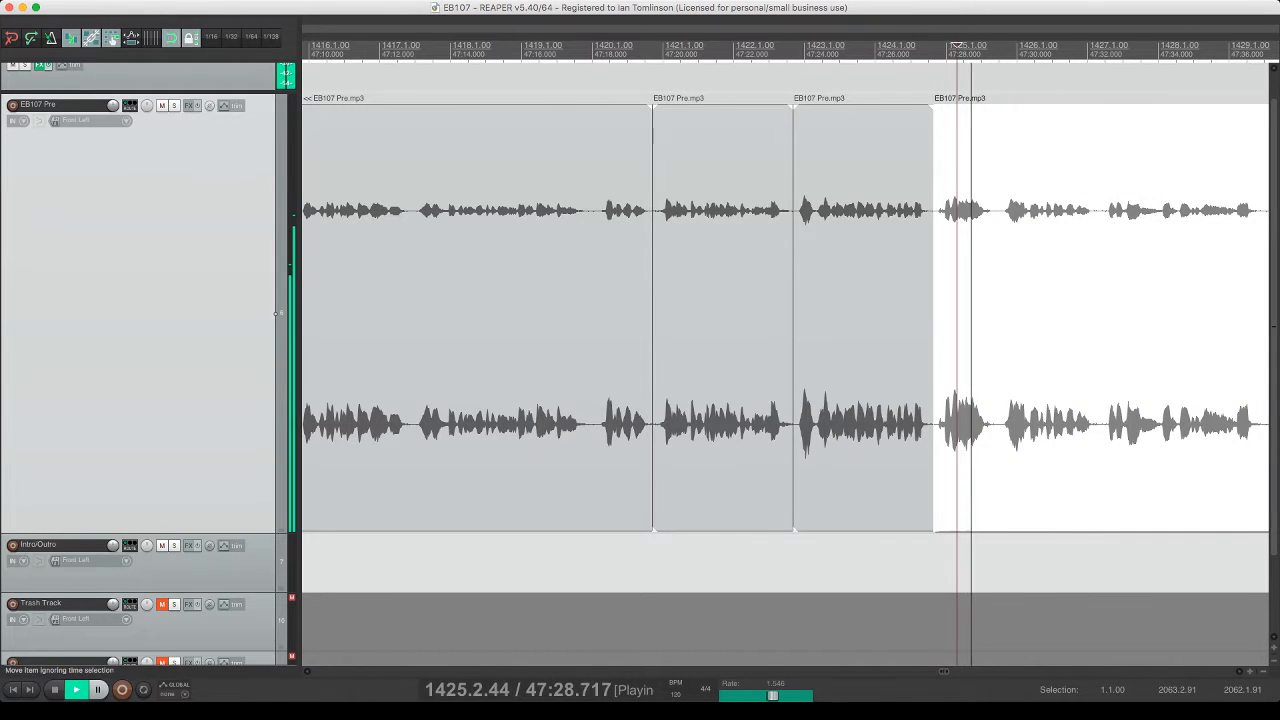
- Cut the short section from about 47:36.9 to 47:37.6 out of the EB107 Pre track, play on from about 47:38.5 and save
scroll(785, 365, "right", 6)
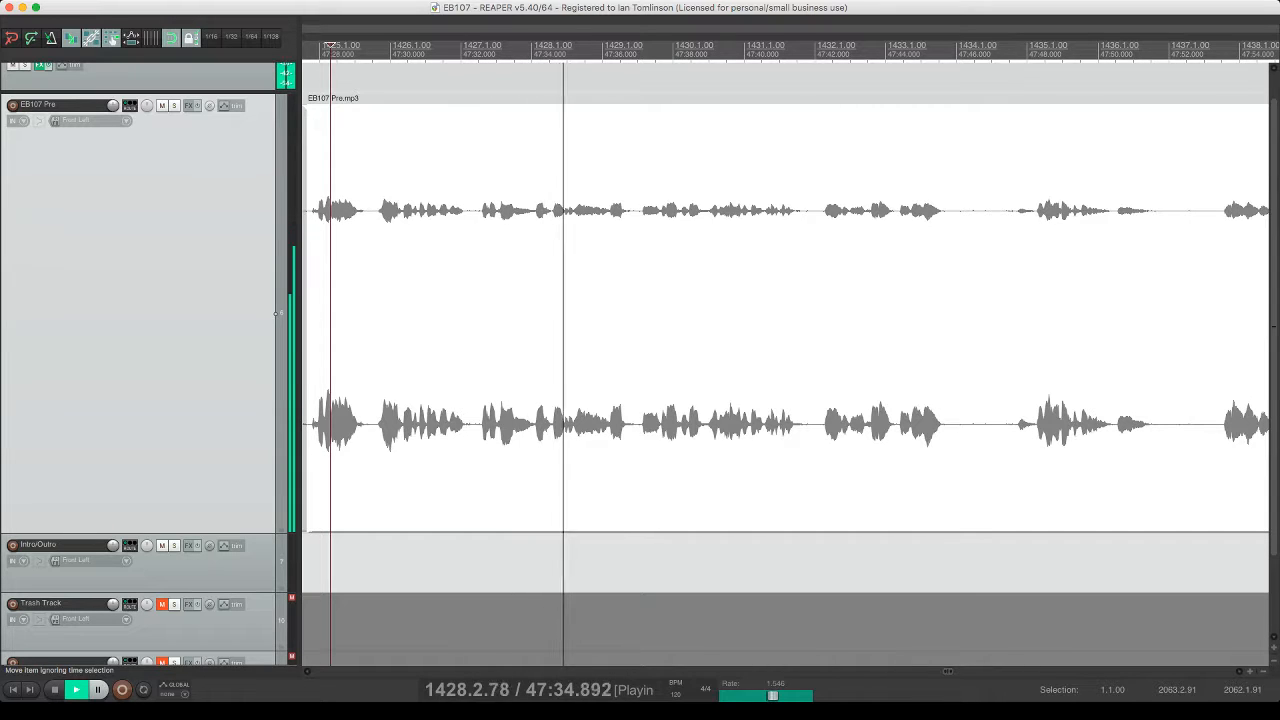
key("s")
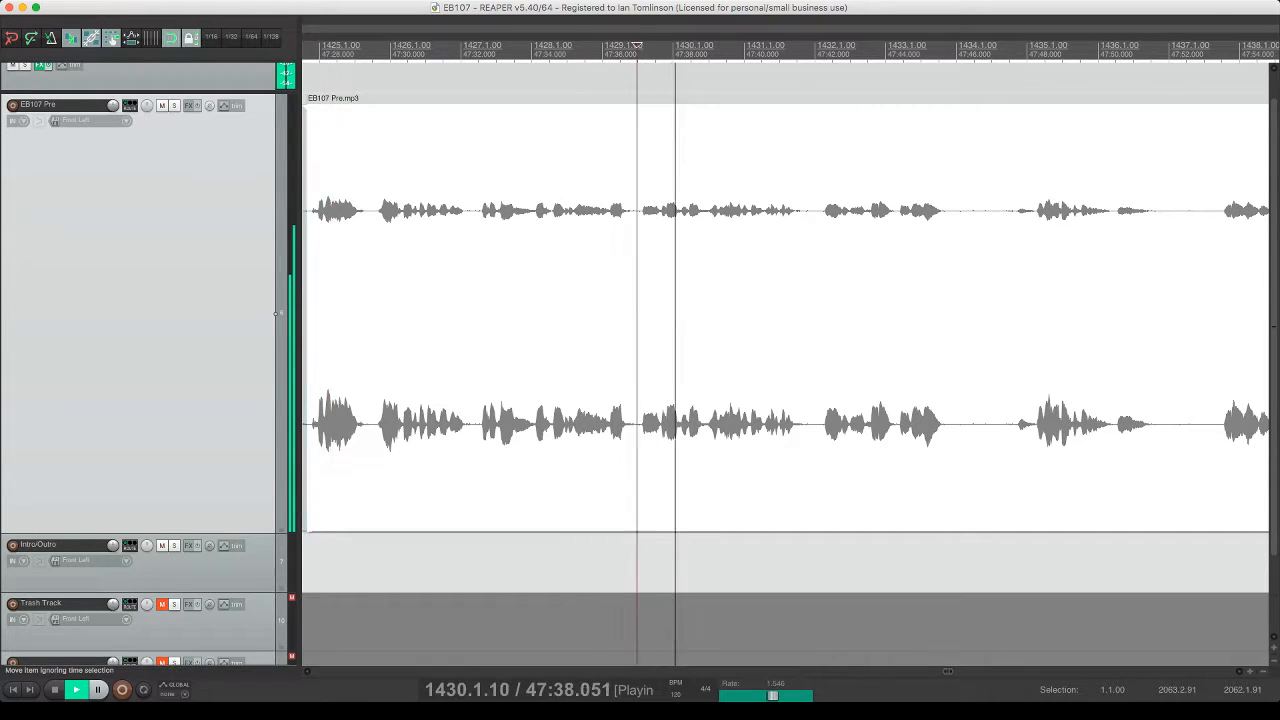
left_click(661, 315)
key("s")
left_click(651, 315)
key("Delete")
left_click(674, 315)
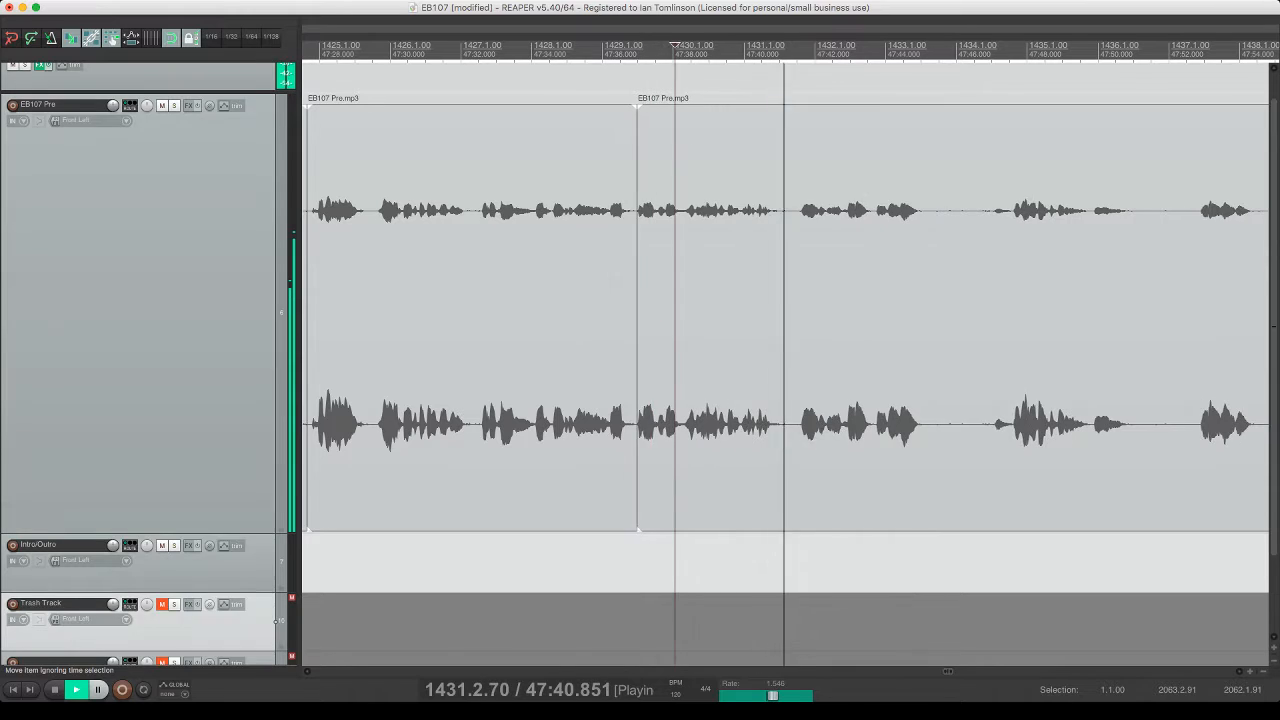
left_click(694, 315)
key("space")
key("space")
key("super+s")
- Cut the section from about 47:44.9 to 47:47.5 out of the EB107 Pre track and replay from about 47:44.5
scroll(694, 315, "right", 5)
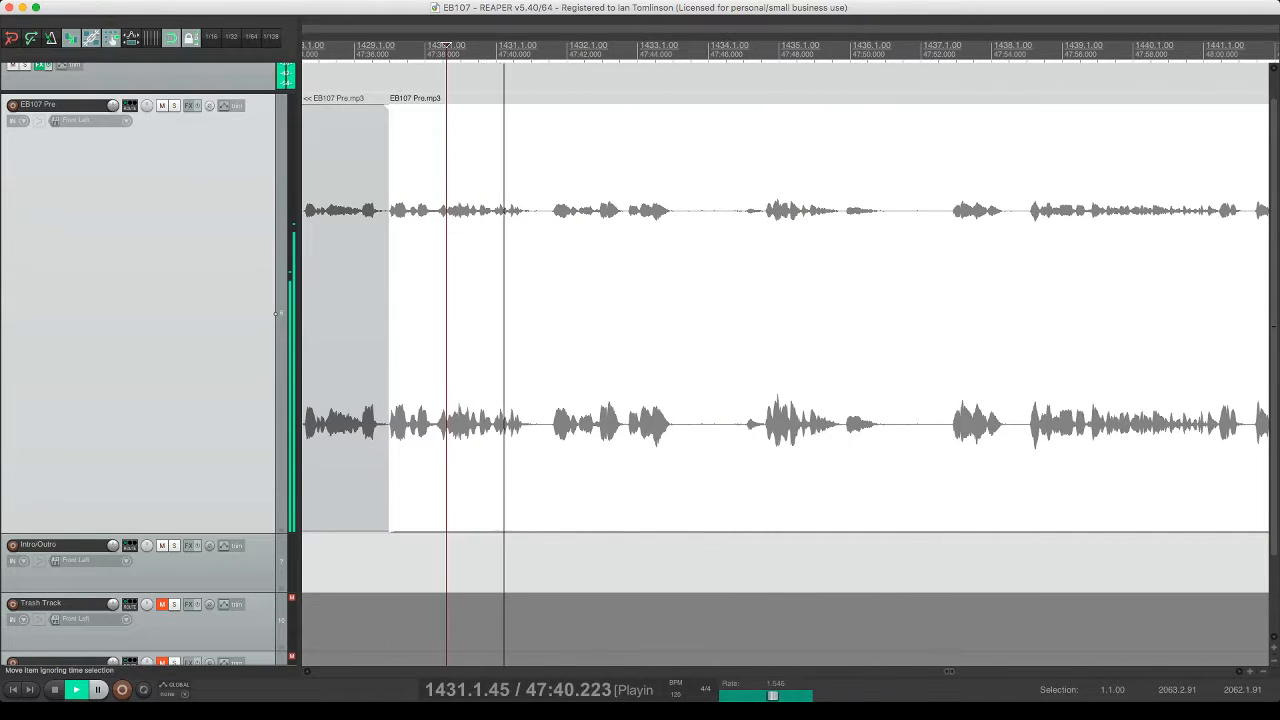
left_click(671, 205)
key("s")
left_click(762, 203)
key("s")
left_click(733, 205)
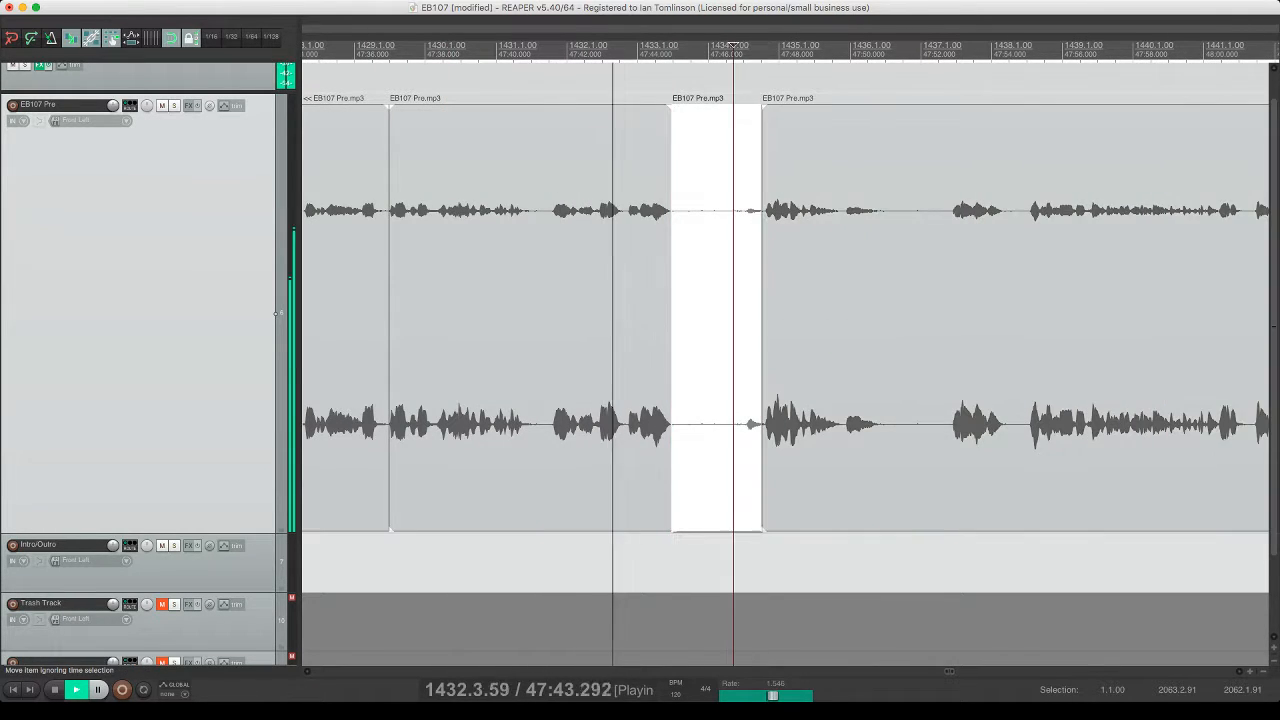
key("Delete")
left_click(658, 205)
key("space")
key("space")
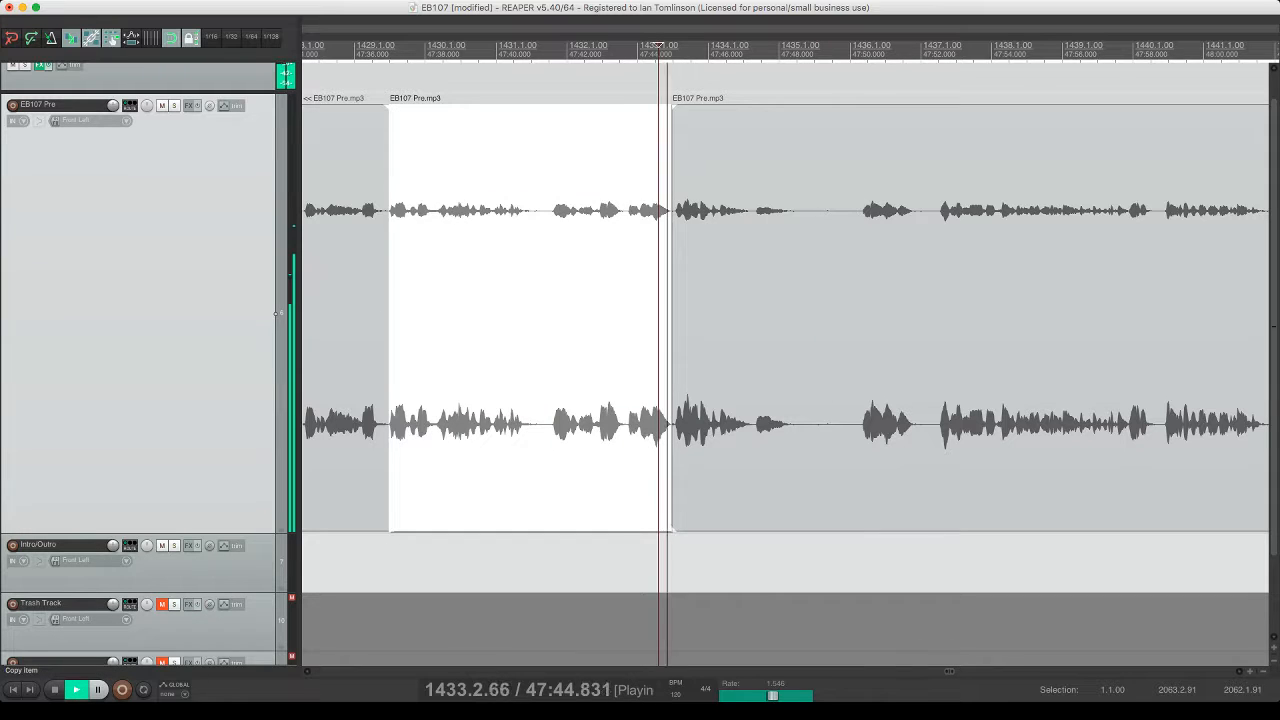
- Save and cut the section from about 47:47.2 to 47:50.1 out of the EB107 Pre track
key("super+s")
scroll(658, 205, "right", 3)
left_click(616, 205)
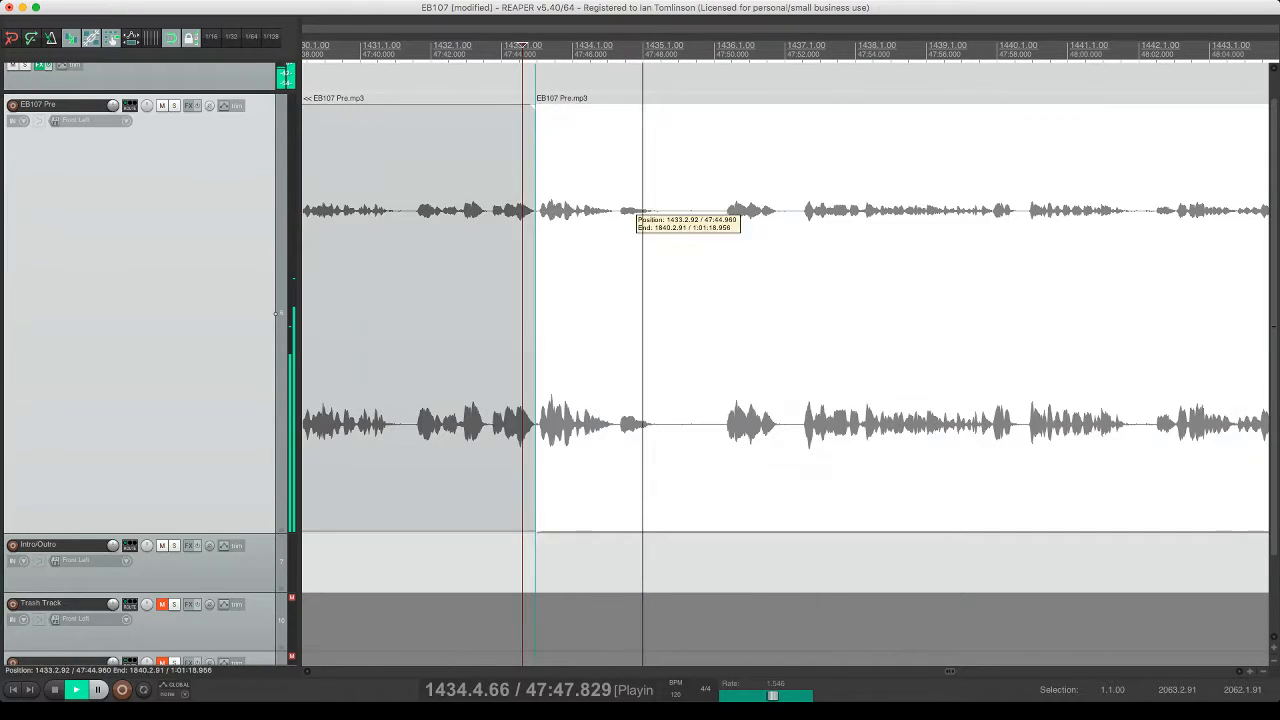
key("s")
key("s")
key("Delete")
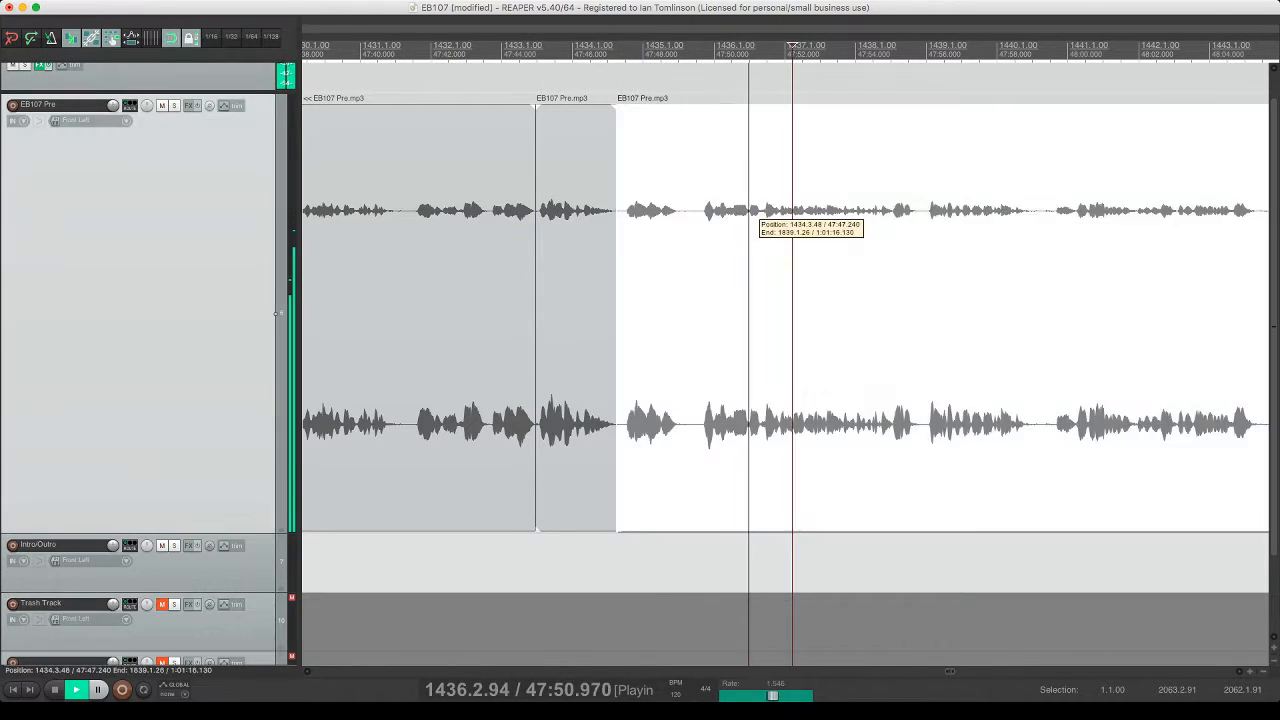
- Cut the short section from about 47:59.1 to 48:00.2 out of the EB107 Pre track, replay from about 47:58.4 and save
scroll(786, 300, "right", 6)
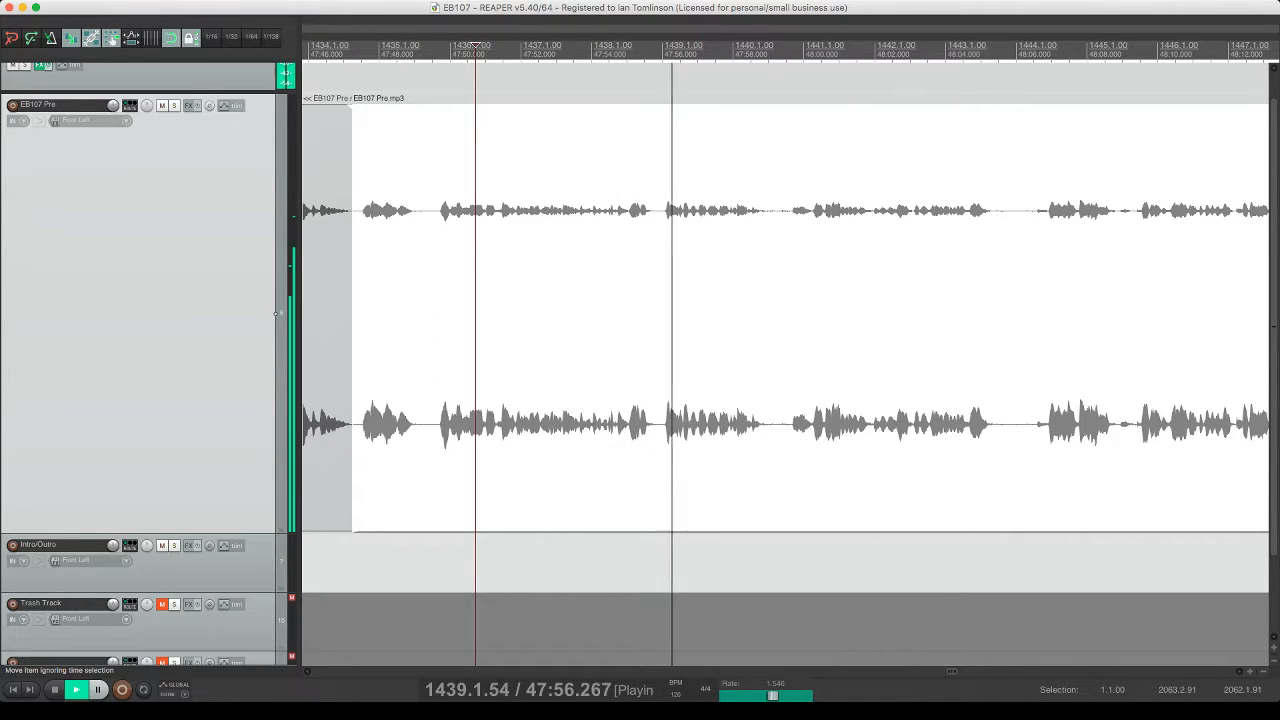
scroll(786, 300, "right", 1)
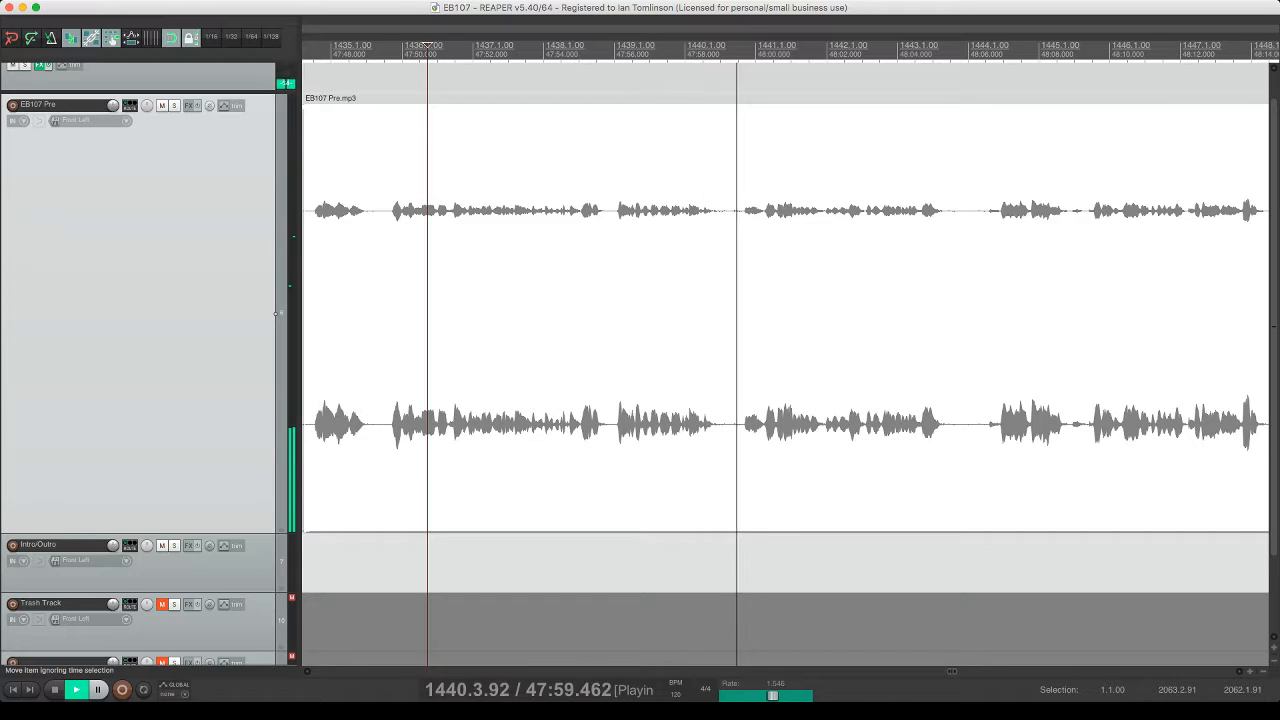
left_click(764, 320)
key("s")
left_click(723, 320)
key("s")
left_click(741, 320)
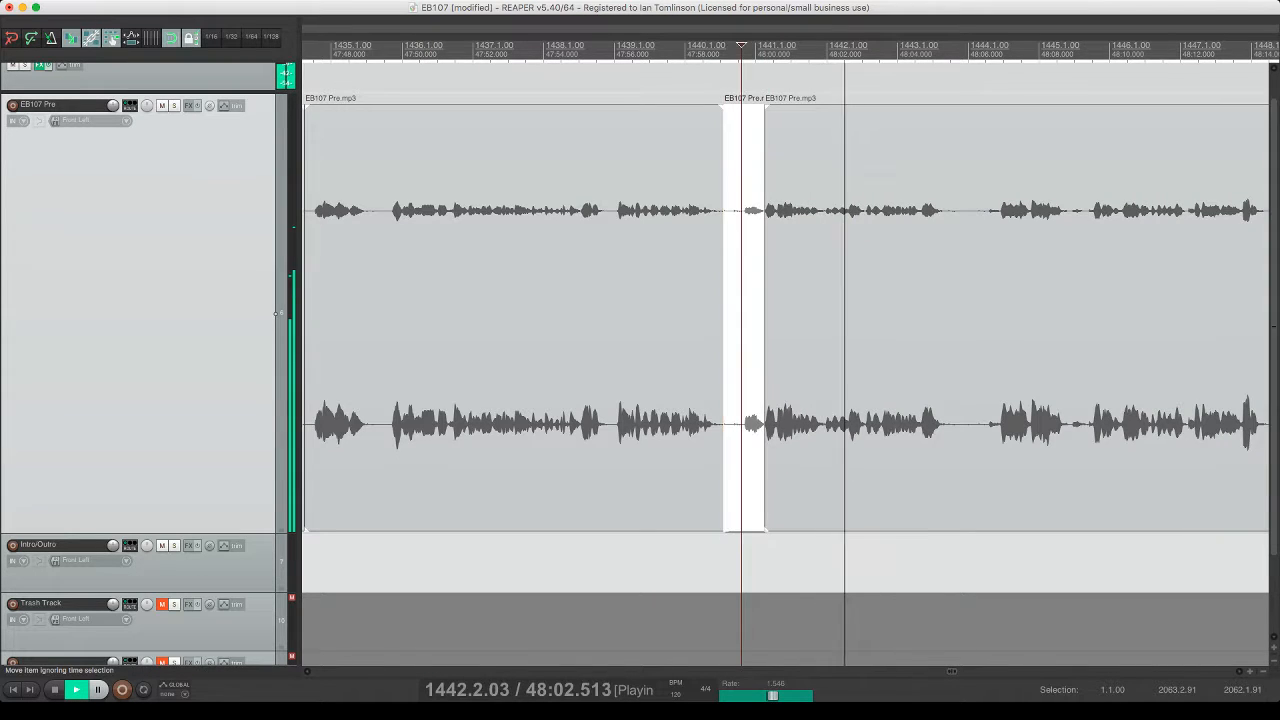
key("Delete")
left_click(697, 320)
key("space")
key("super+s")
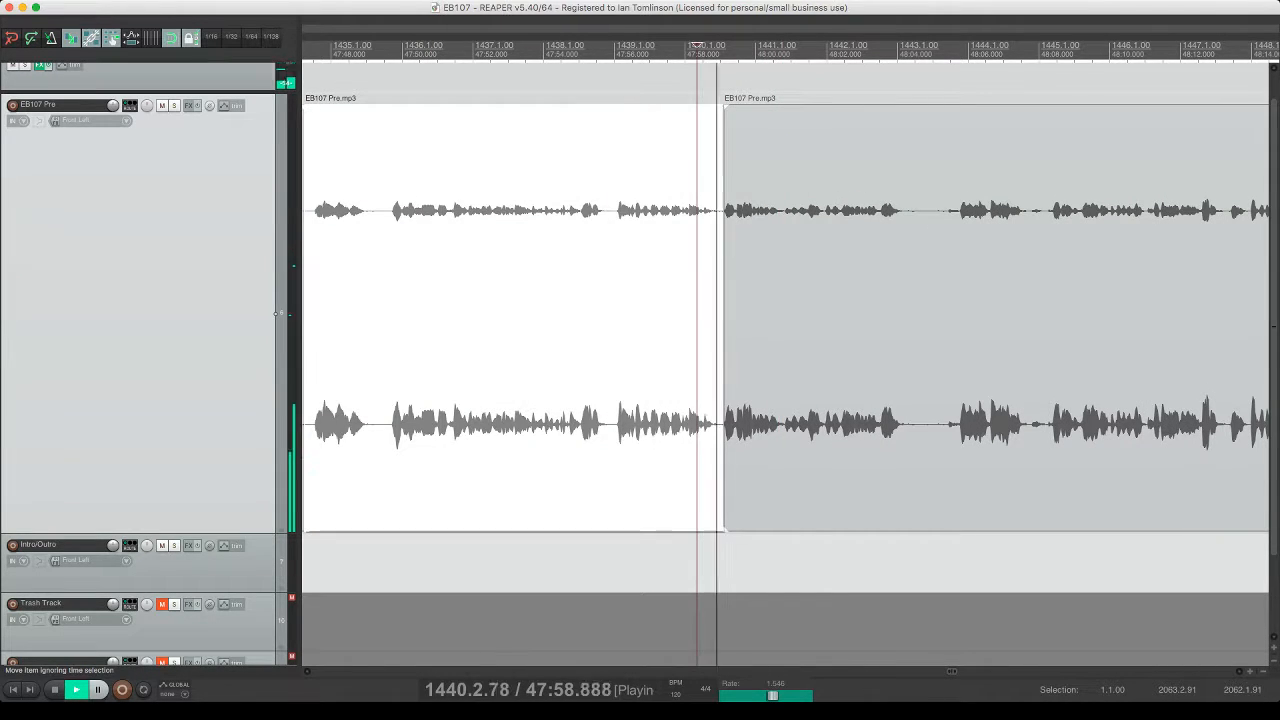
- Cut the pause from about 48:04.3 to 48:05.7 out of the EB107 Pre track, replay from about 48:03.0 and save
scroll(786, 320, "right", 2)
scroll(786, 320, "right", 2)
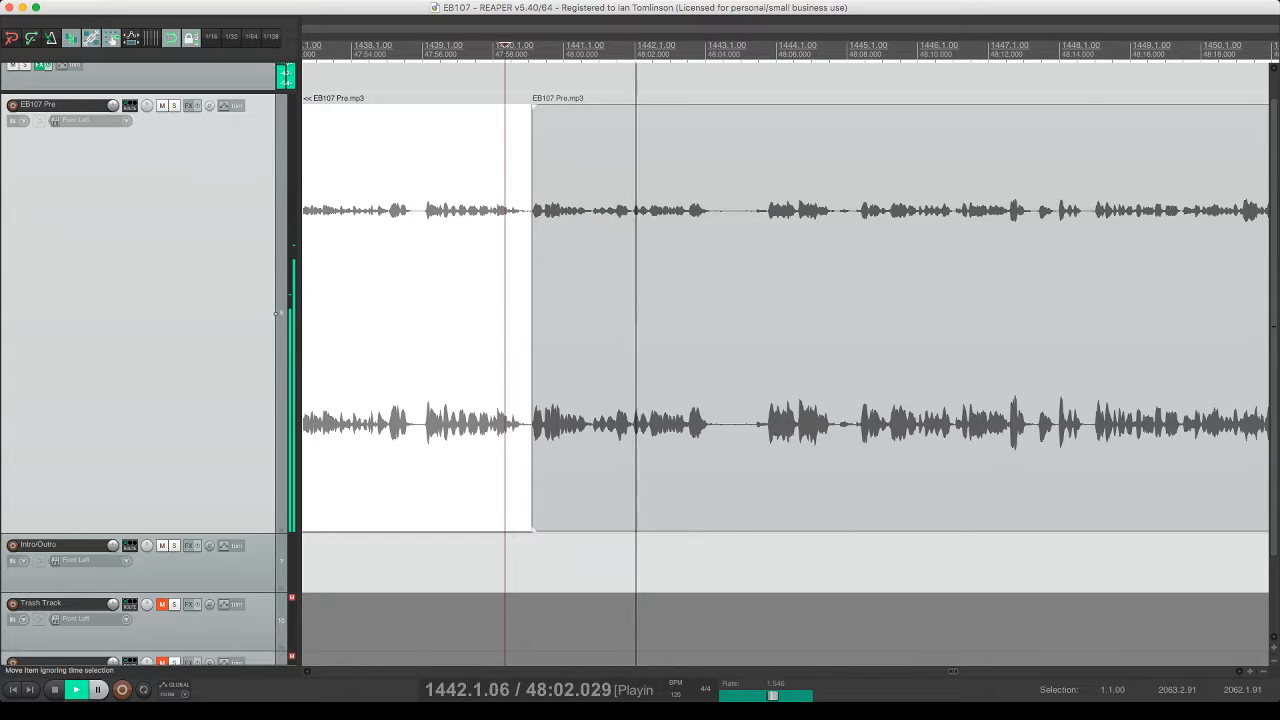
key("s")
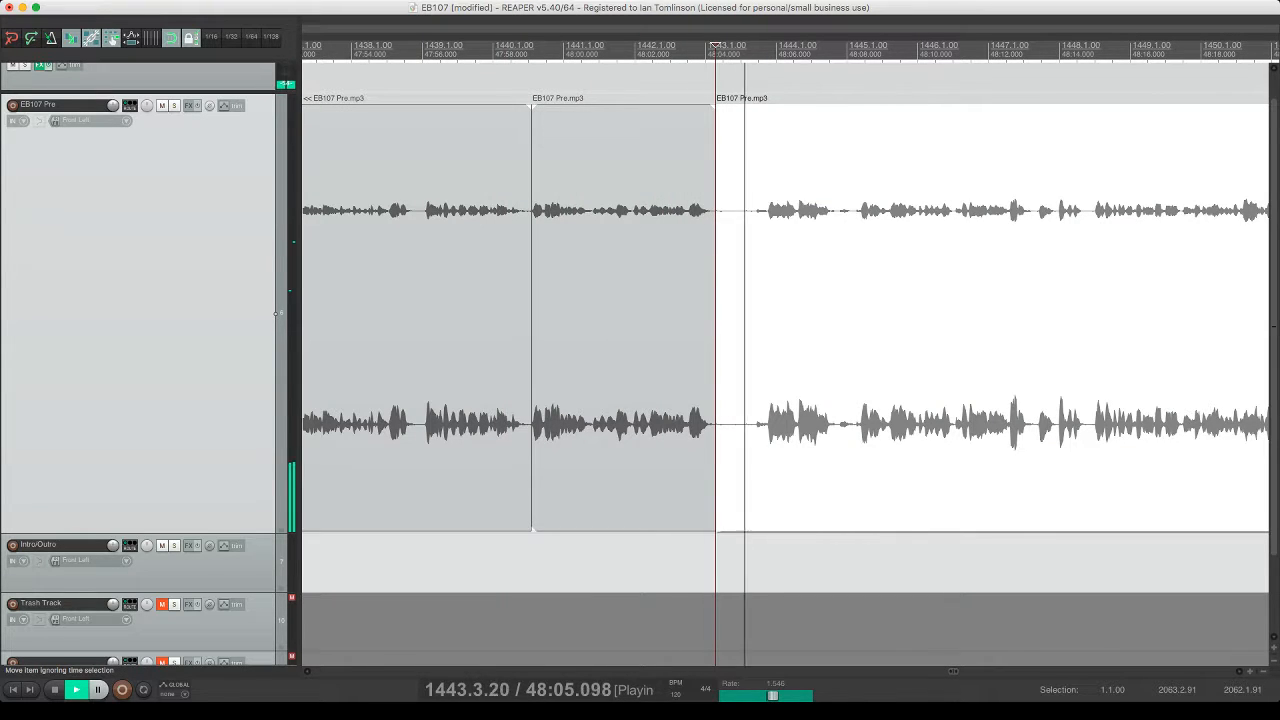
left_click(766, 200)
key("s")
left_click(734, 200)
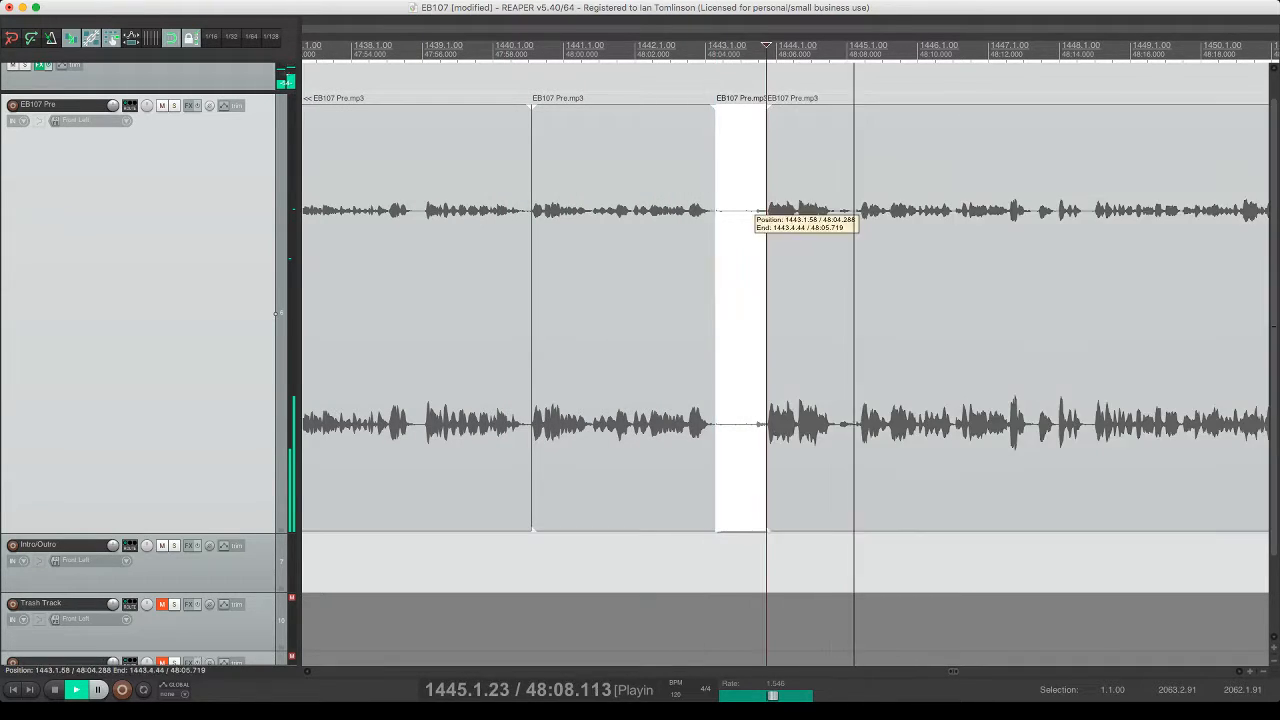
key("Delete")
left_click(670, 200)
key("space")
key("space")
key("super+s")
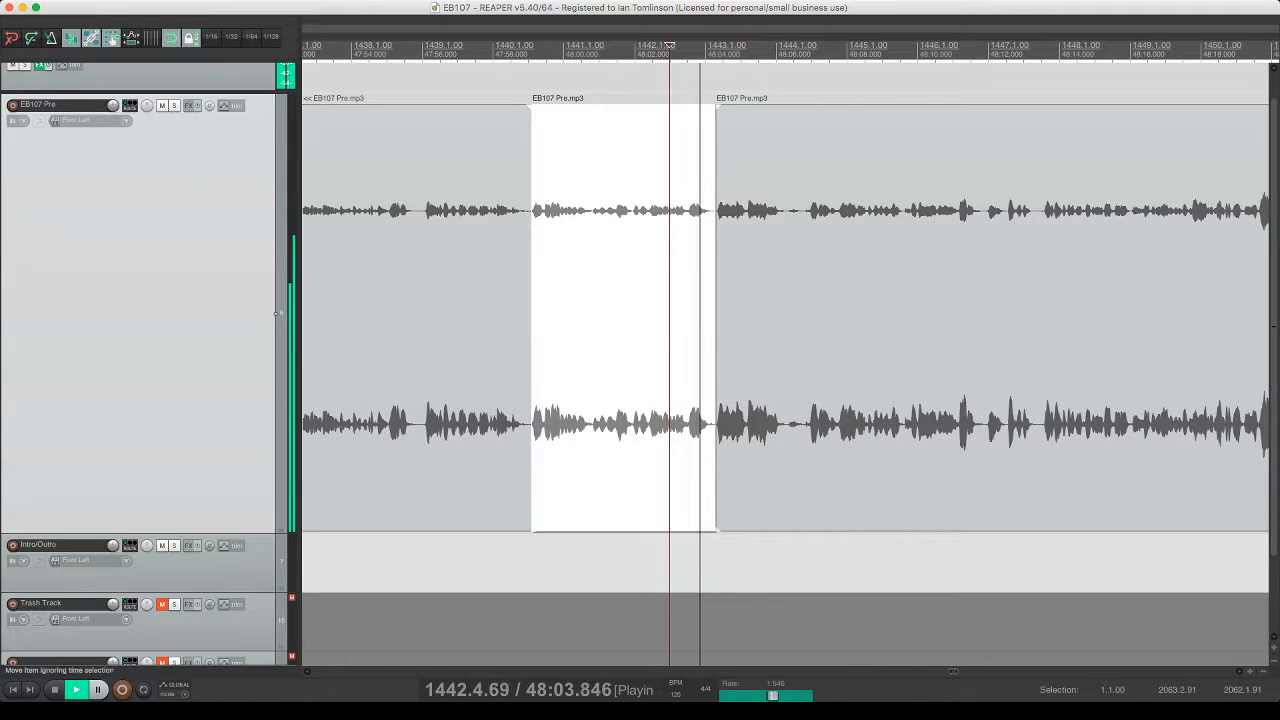
- Cut the short section from about 48:11.9 to 48:12.5 out of the EB107 Pre track, play on from about 48:13.0 and save
scroll(786, 318, "right", 3)
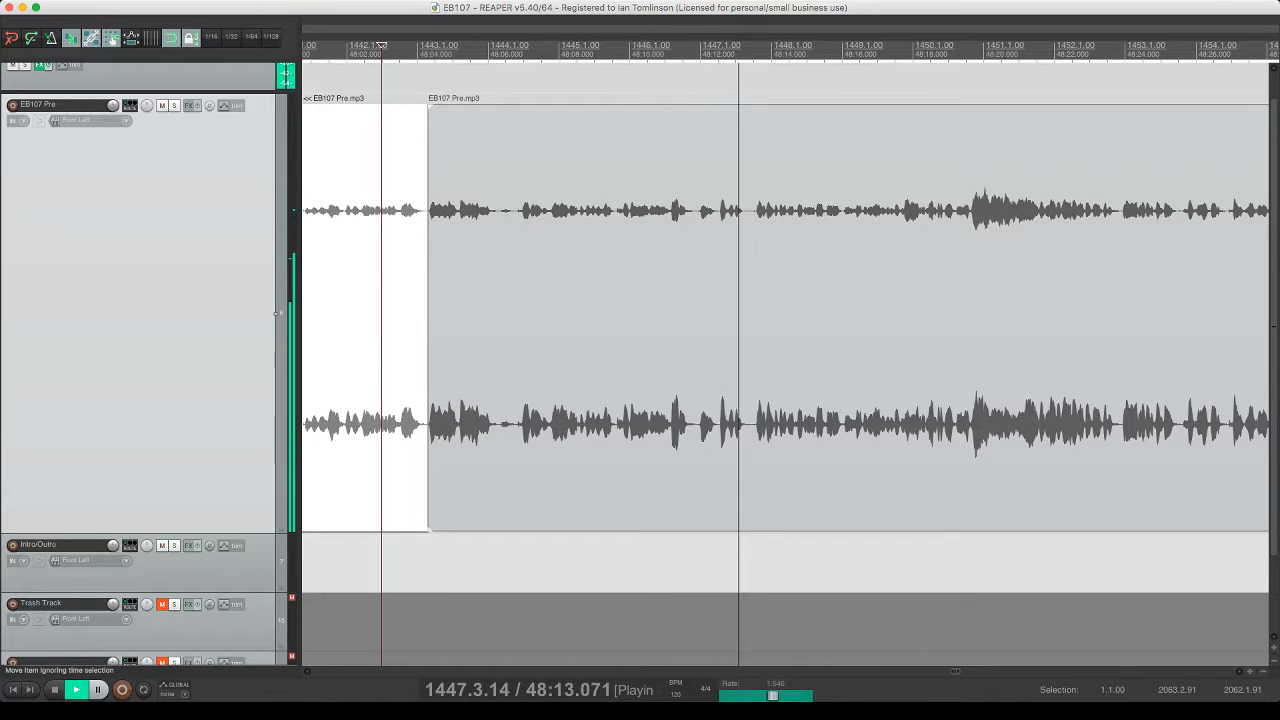
left_click(697, 240)
key("s")
left_click(717, 240)
key("s")
left_click(706, 240)
key("Delete")
left_click(726, 240)
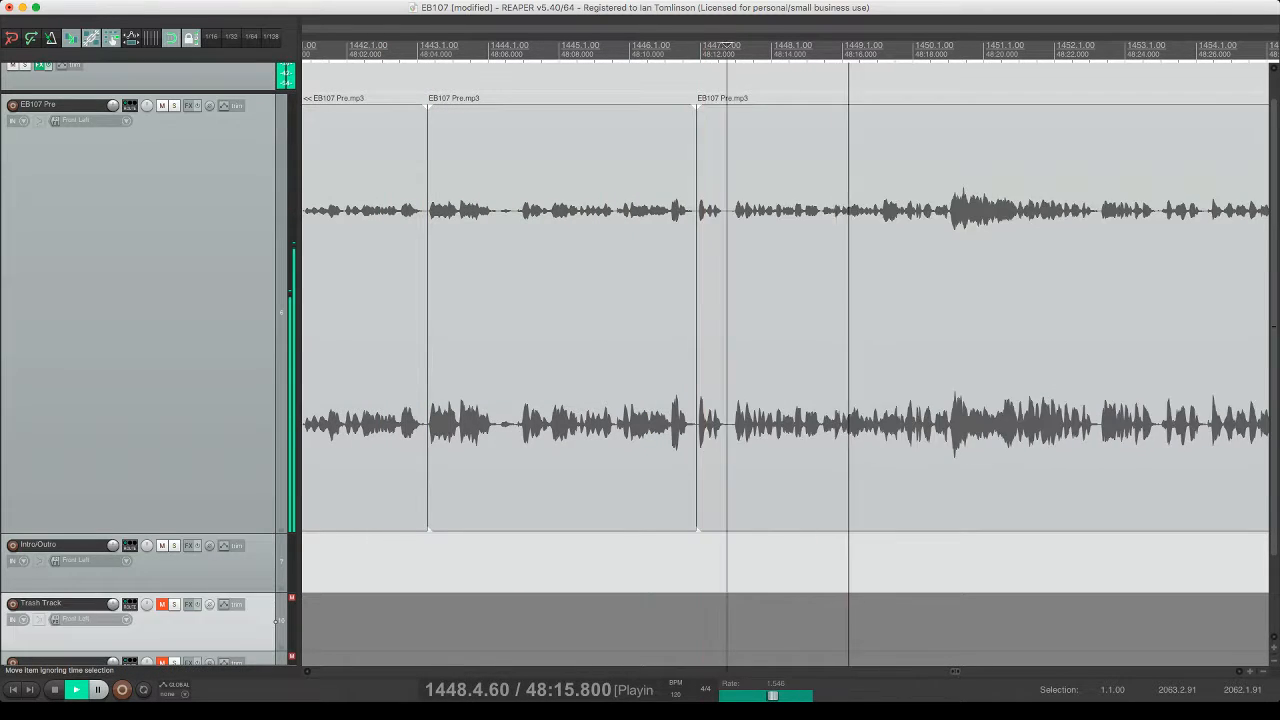
left_click(737, 240)
key("space")
key("space")
key("super+s")
- Cut the section from about 48:31.9 to 48:39.2 out of the EB107 Pre track
scroll(737, 320, "right", 5)
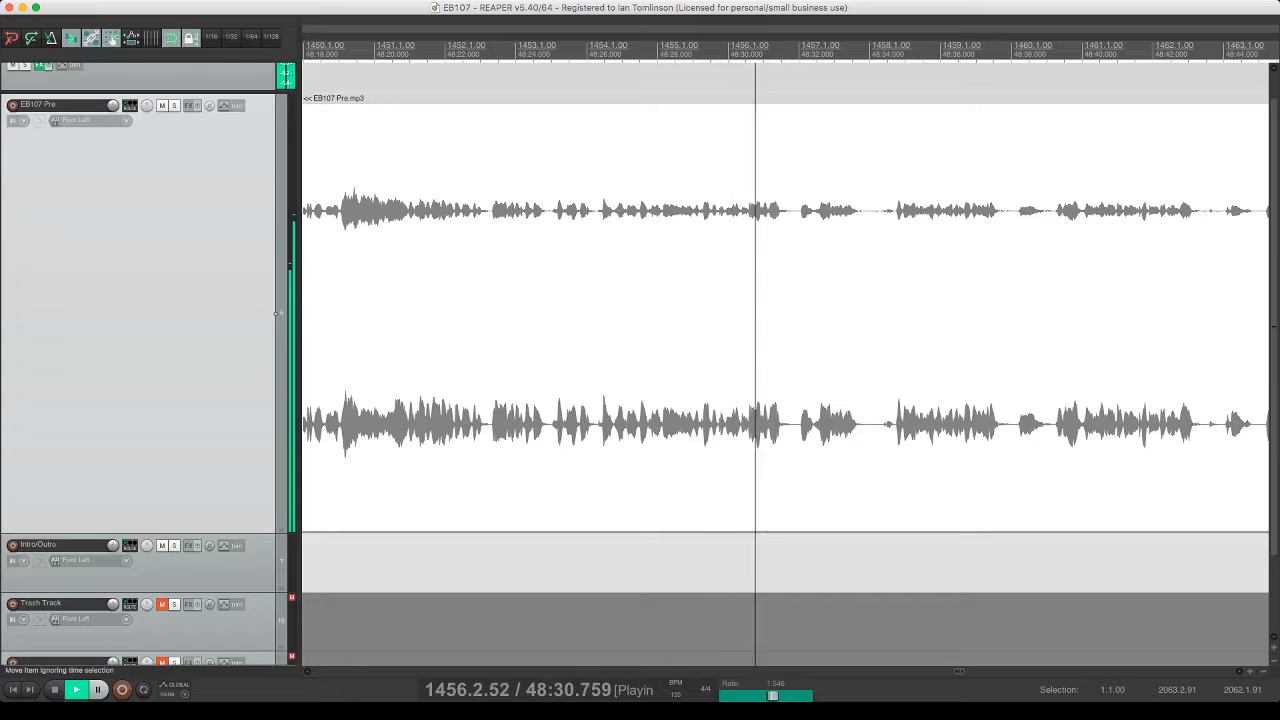
key("s")
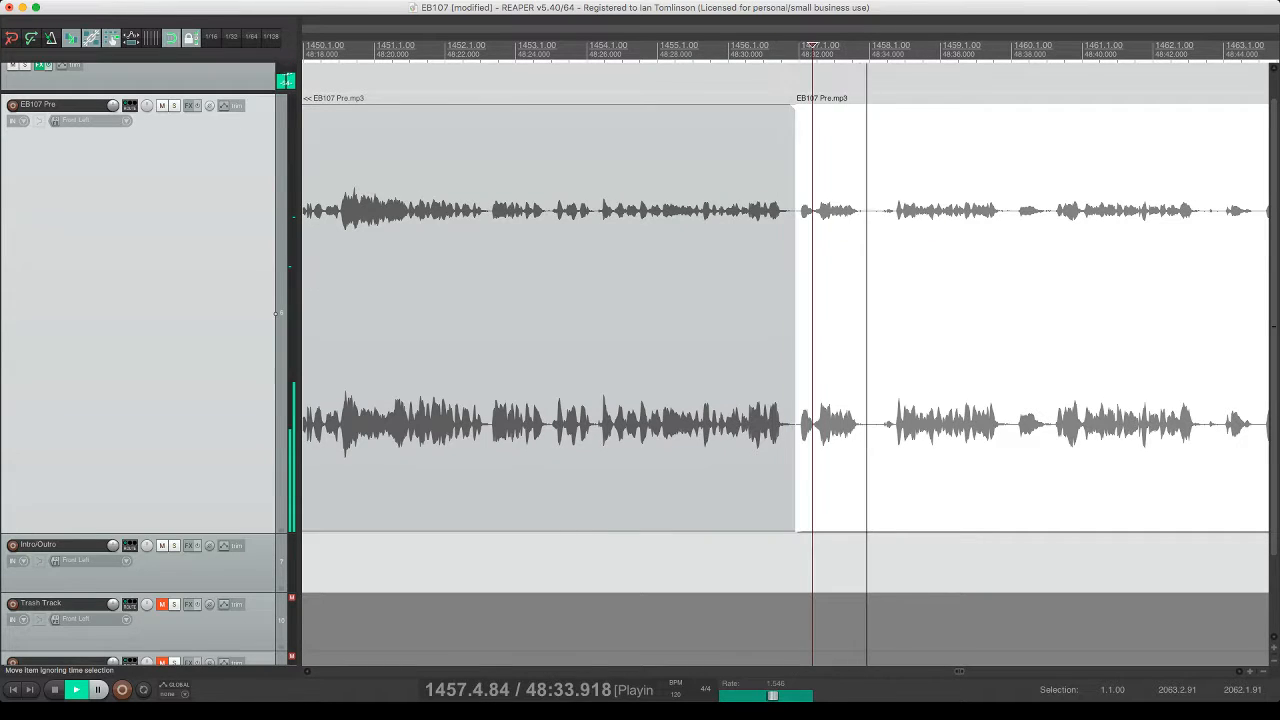
left_click(740, 405)
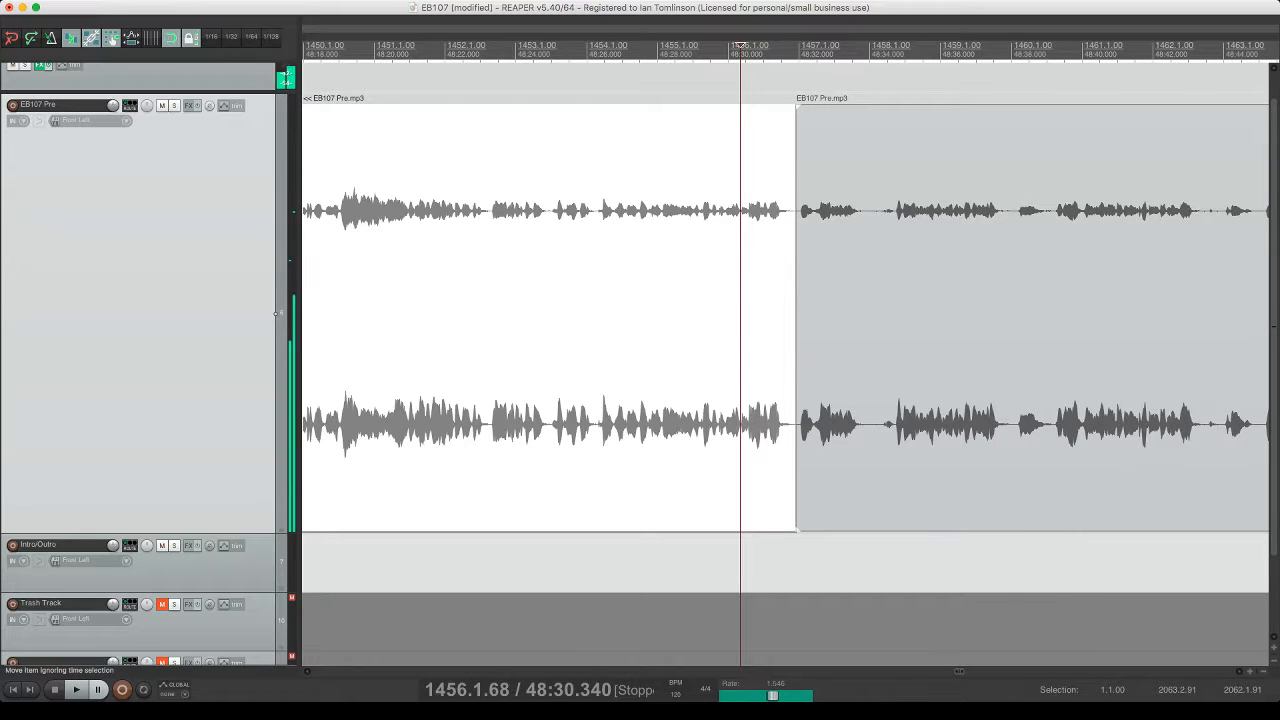
left_click(1053, 318)
key("space")
key("space")
key("s")
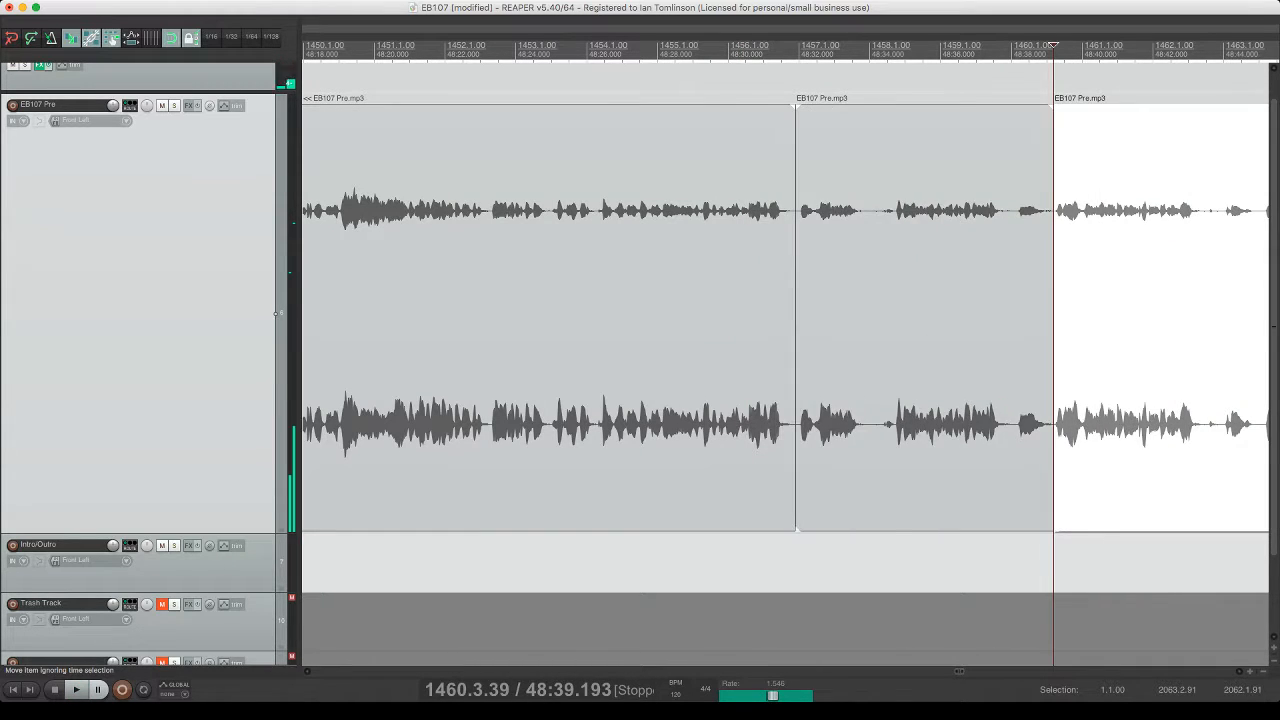
left_click(994, 318)
key("Delete")
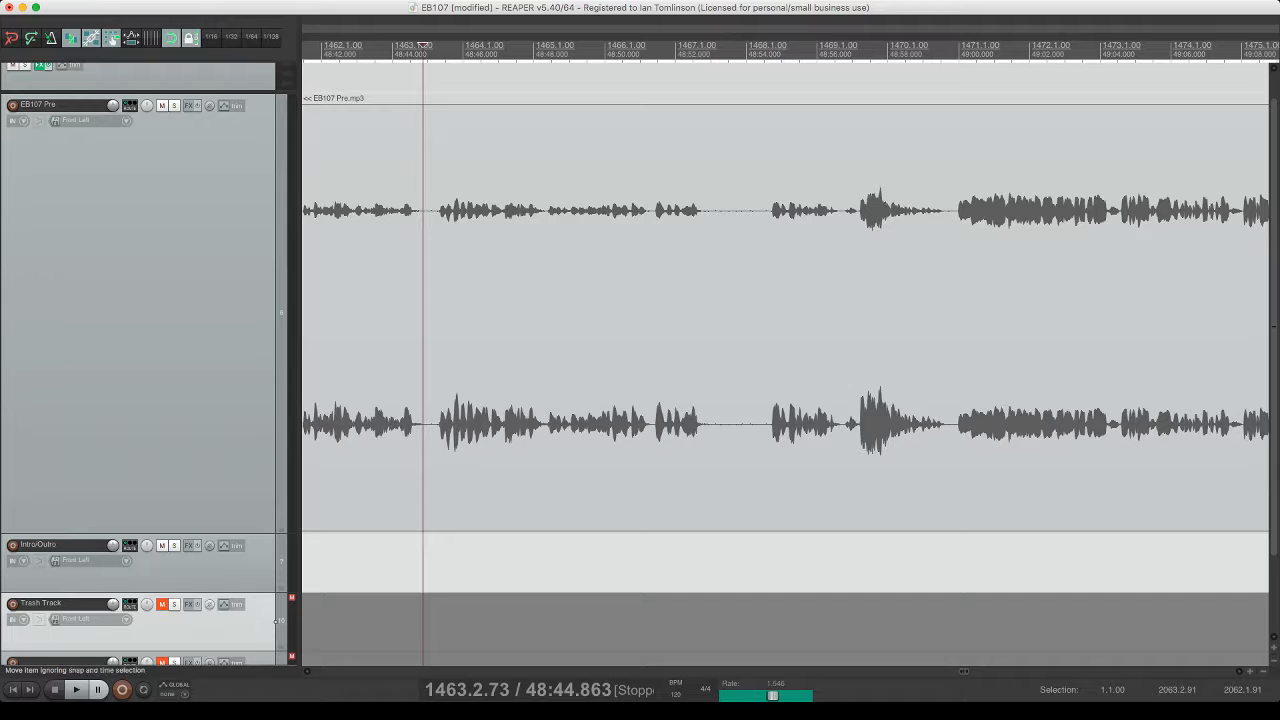
- Replay the join from about 48:29.4, save, and move the item after the join about 0.2 s earlier
scroll(785, 318, "right", 5)
scroll(785, 318, "left", 10)
left_click(541, 318)
key("space")
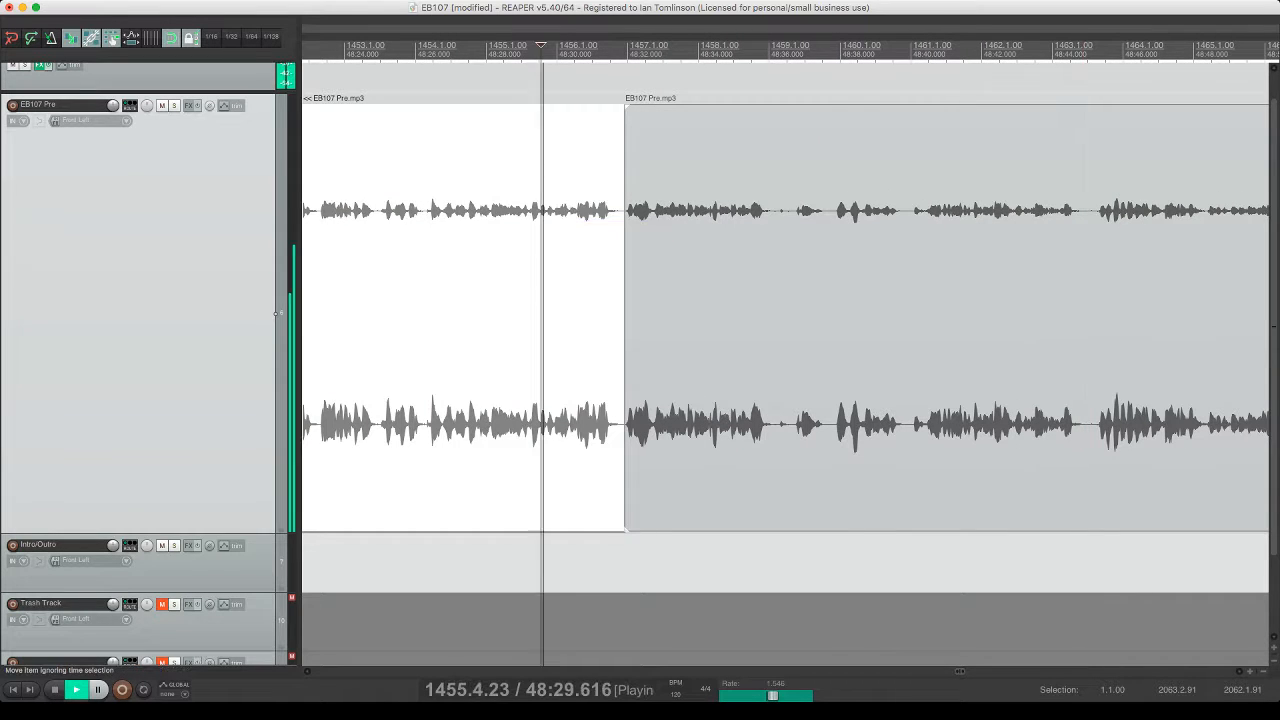
key("super+s")
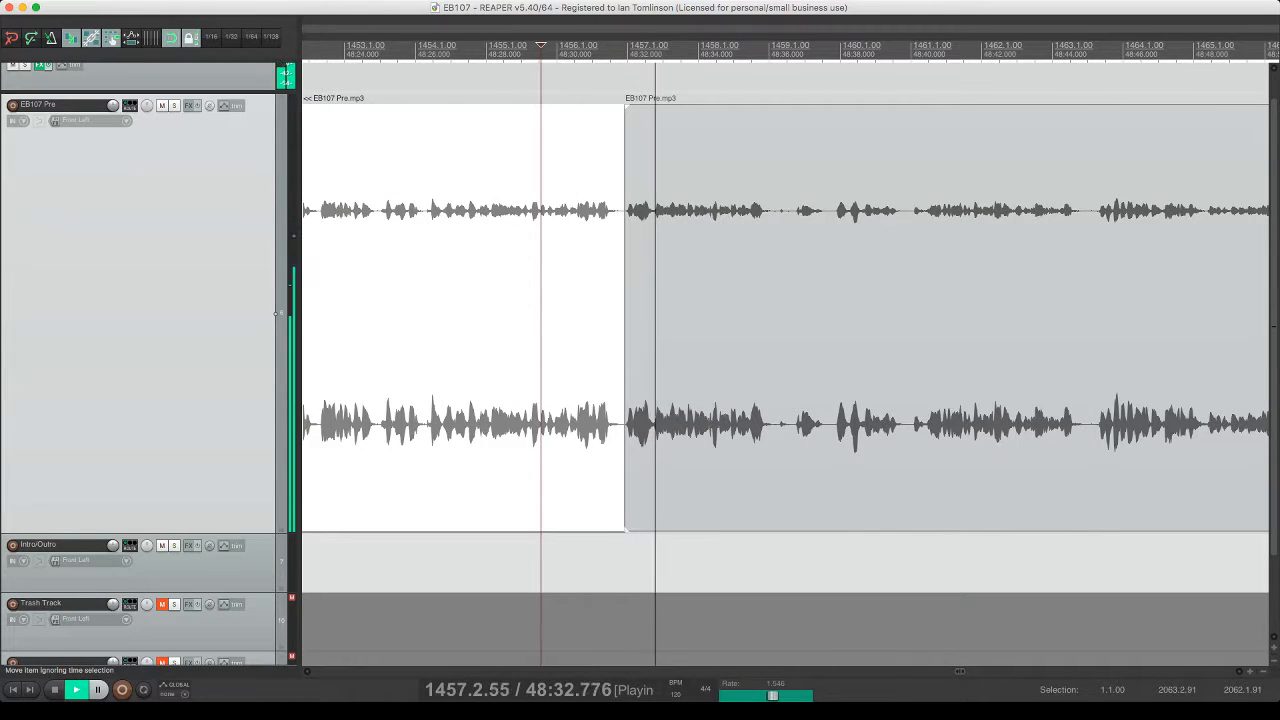
left_click_drag(778, 206, 771, 206)
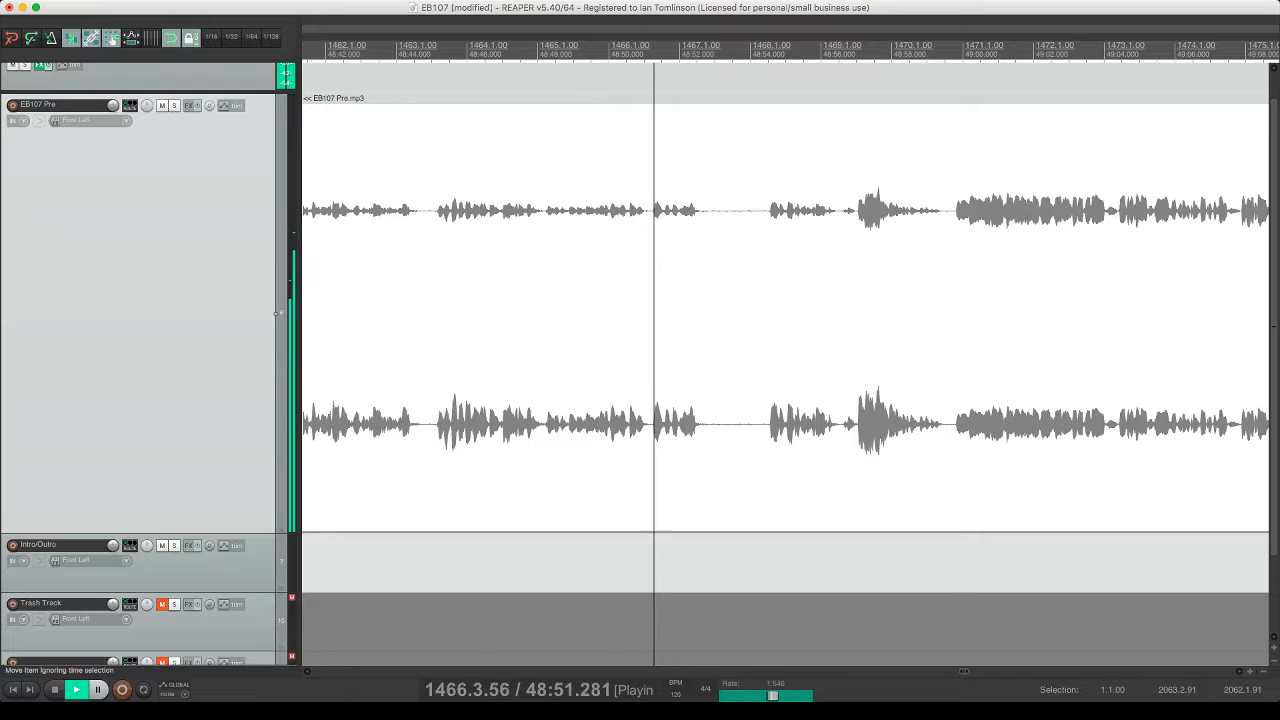
- Cut the phrase and pause from about 48:51.2 to 48:54.6 out of the EB107 Pre track and replay from about 48:48.8
left_click(705, 202)
key("s")
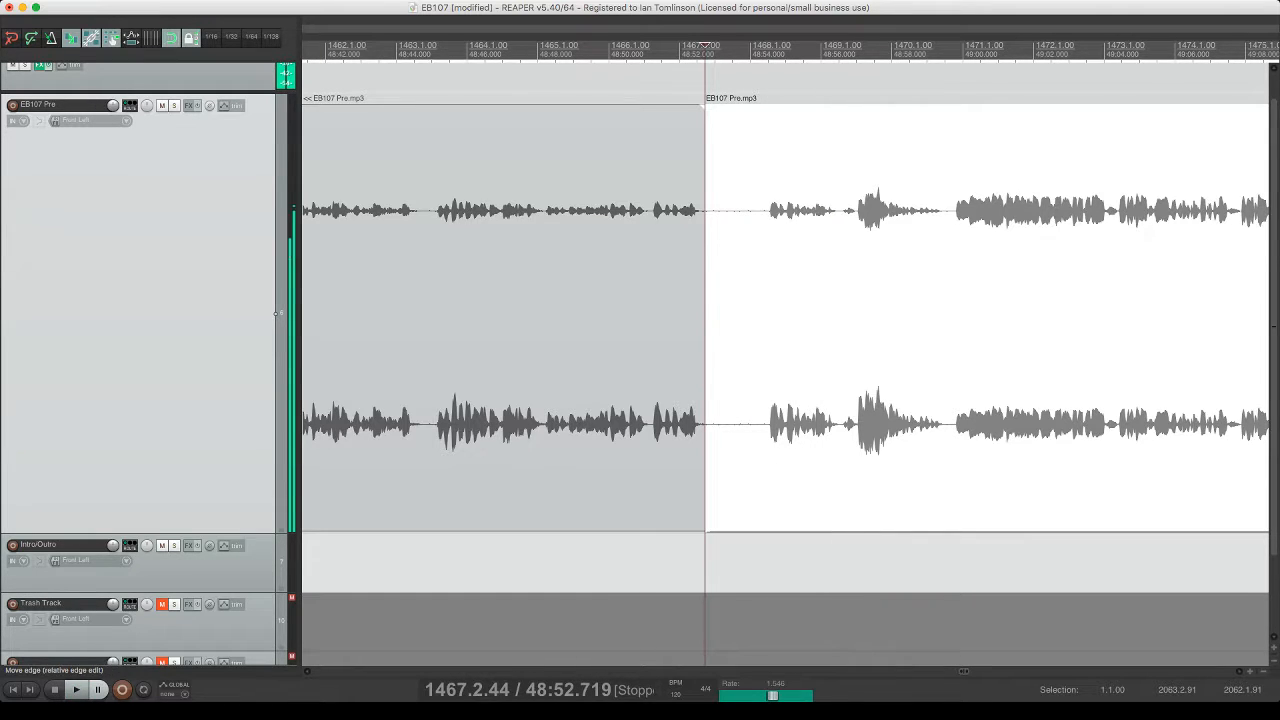
left_click(620, 46)
key("space")
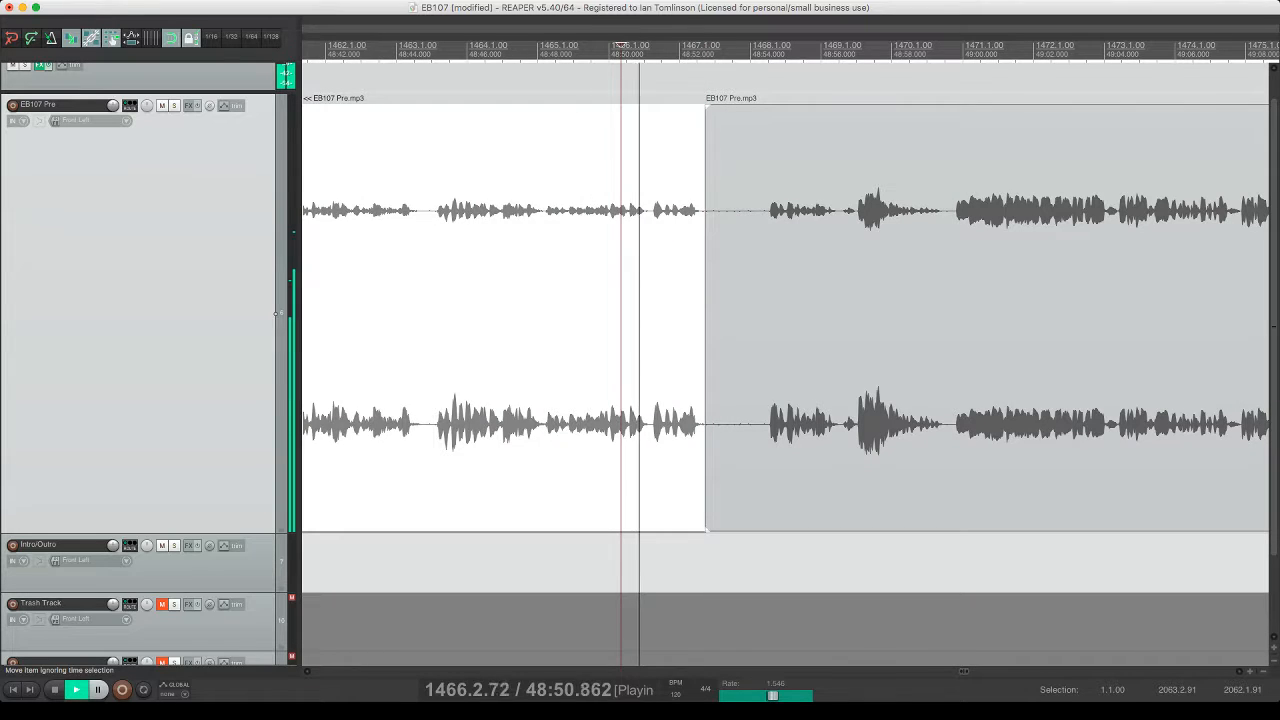
key("s")
left_click(672, 206)
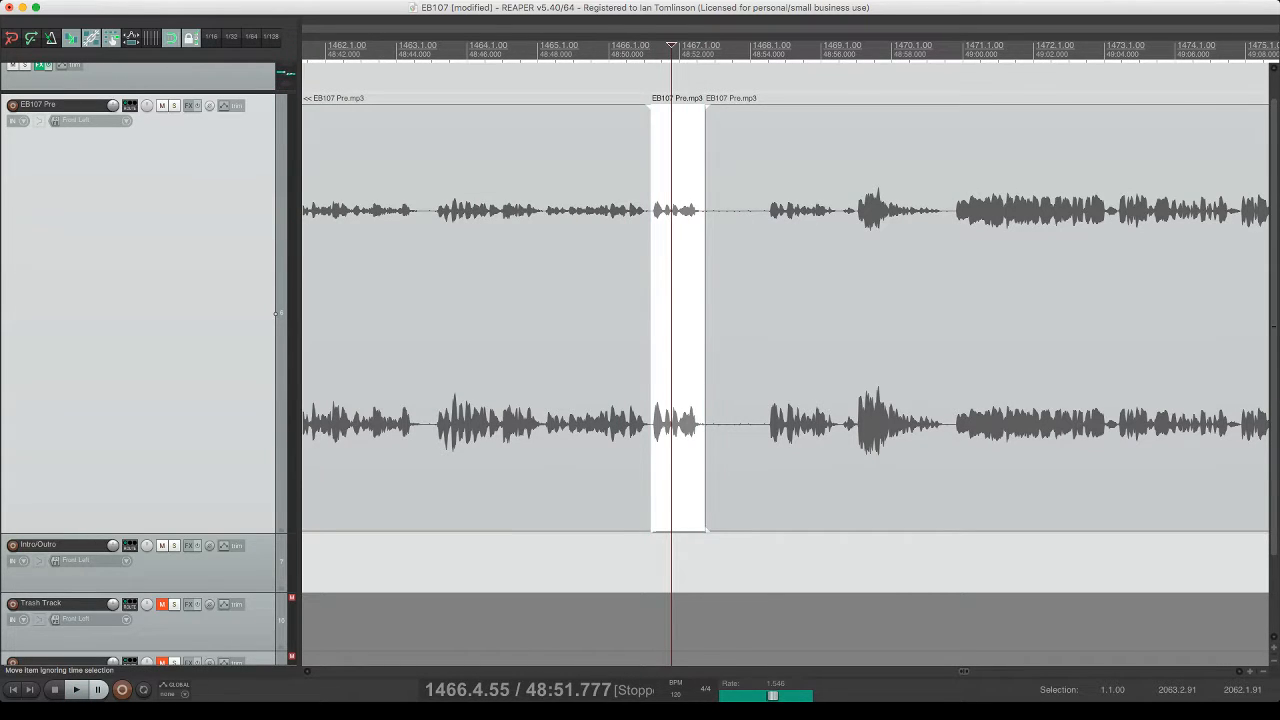
key("Delete")
mouse_move(652, 203)
left_mouse_down()
mouse_move(717, 204)
mouse_move(655, 208)
left_mouse_up()
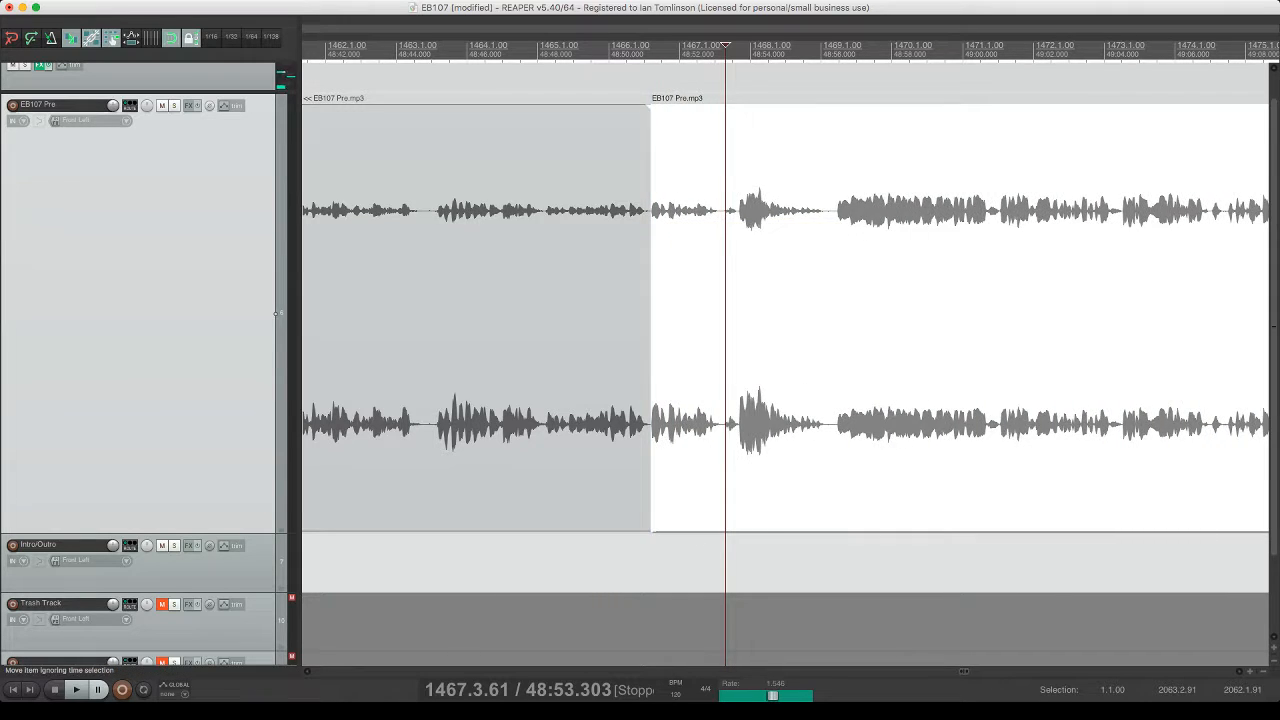
left_click(567, 46)
key("space")
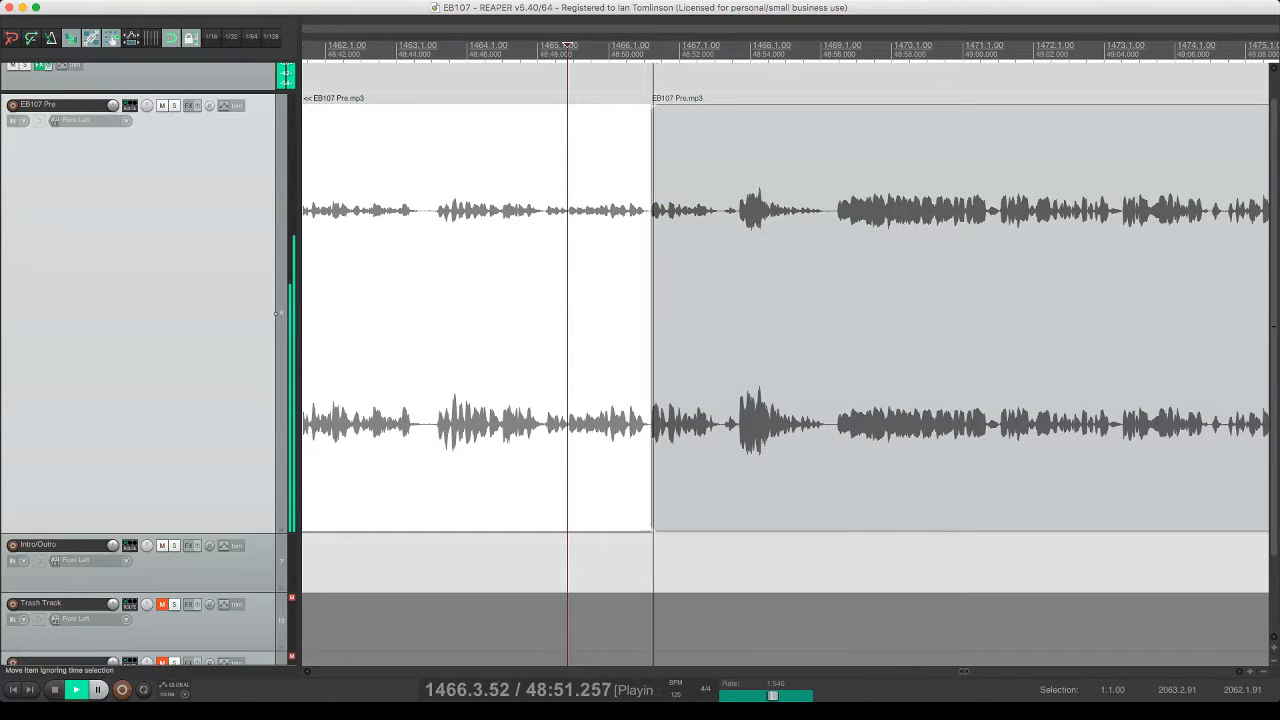
- Cut the short sound from about 49:09.1 to 49:10.2 out of the EB107 Pre track and replay from about 49:07.6
scroll(785, 365, "right", 3)
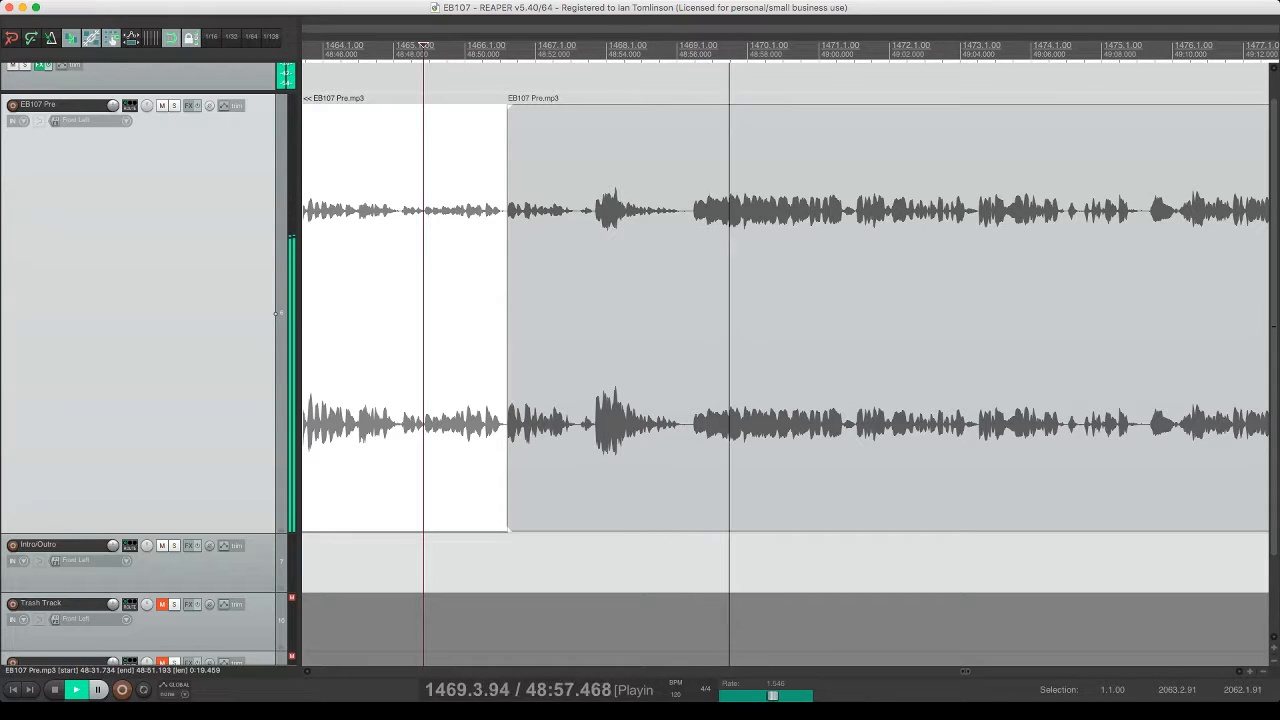
scroll(785, 365, "right", 2)
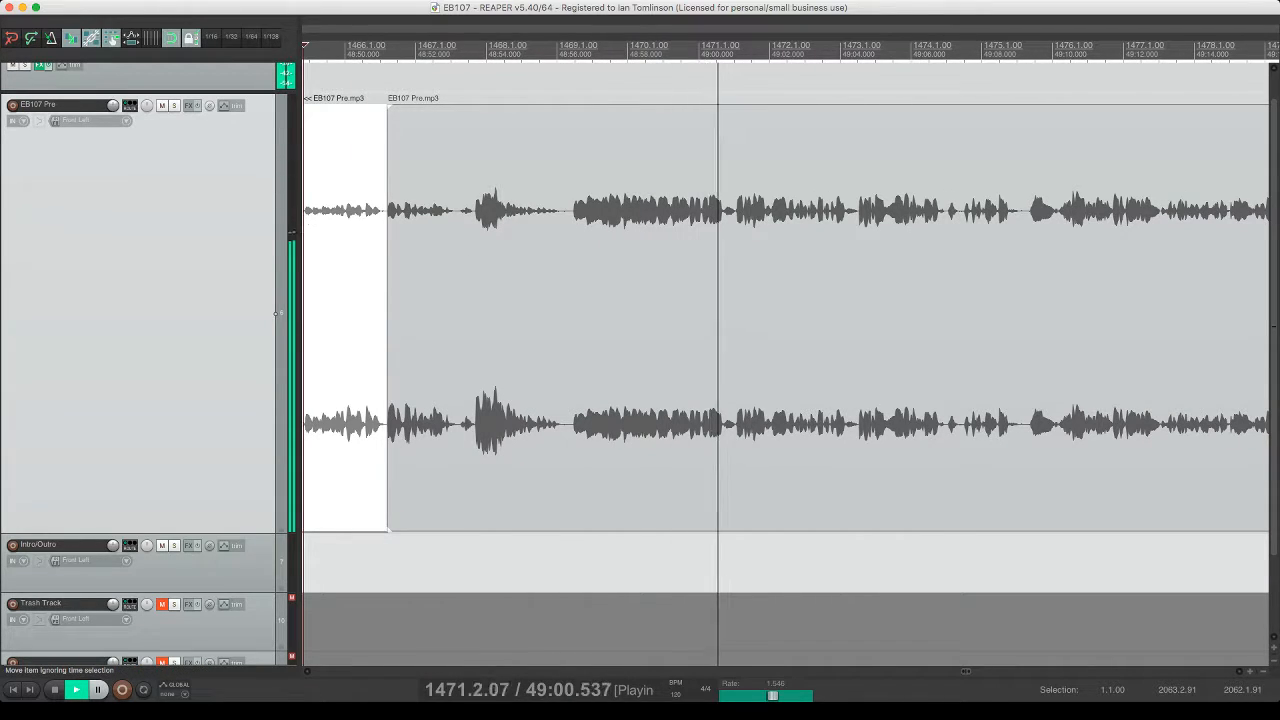
scroll(785, 365, "right", 3)
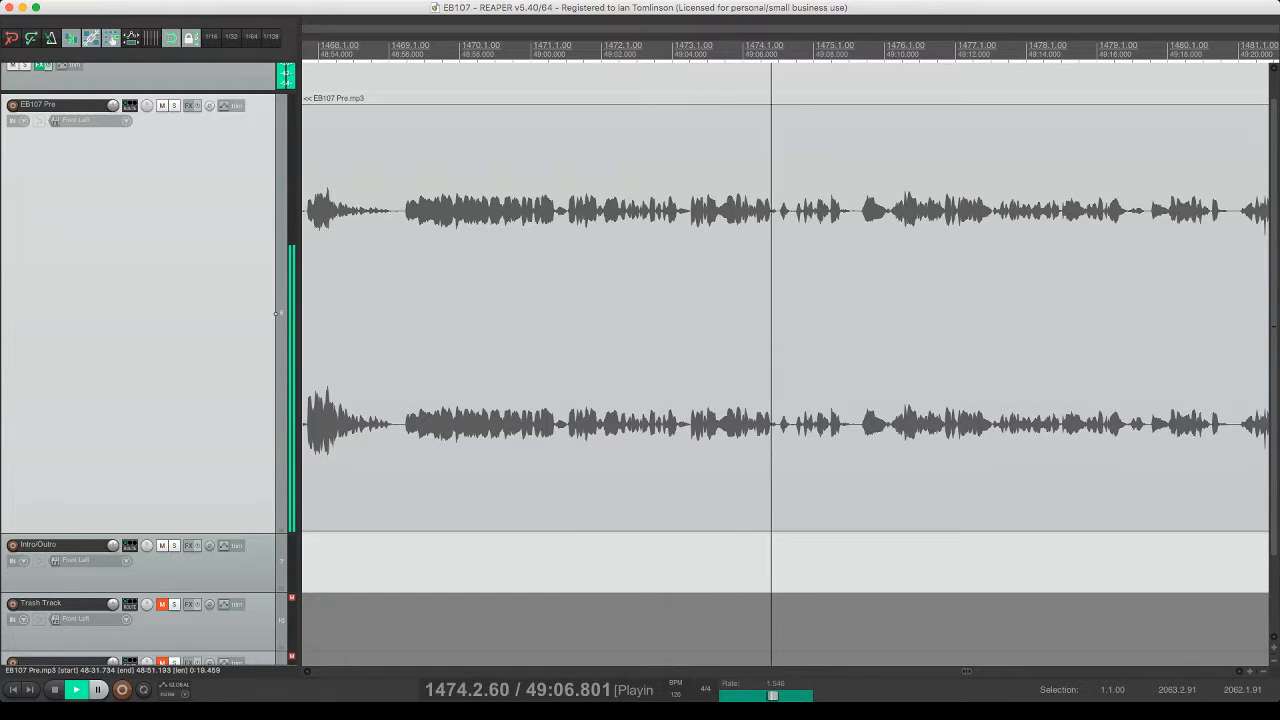
scroll(785, 365, "right", 4)
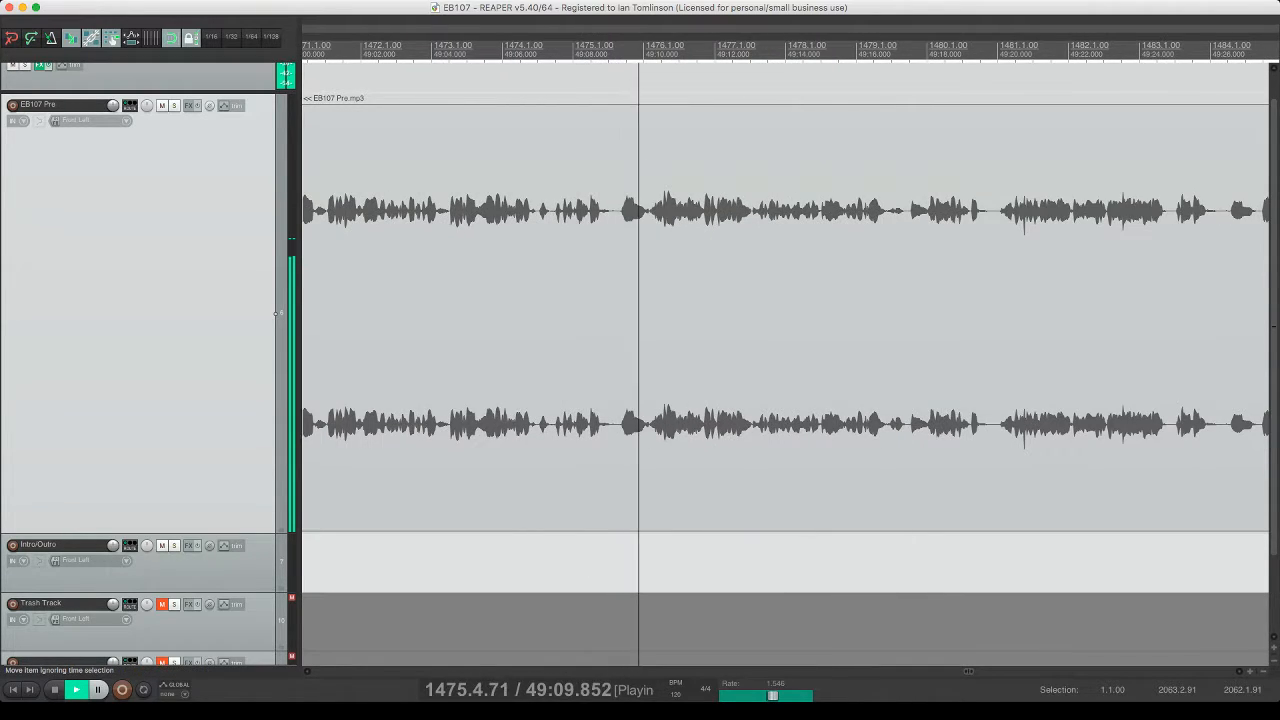
key("space")
left_click(649, 365)
key("s")
left_click(613, 365)
key("s")
left_click(633, 365)
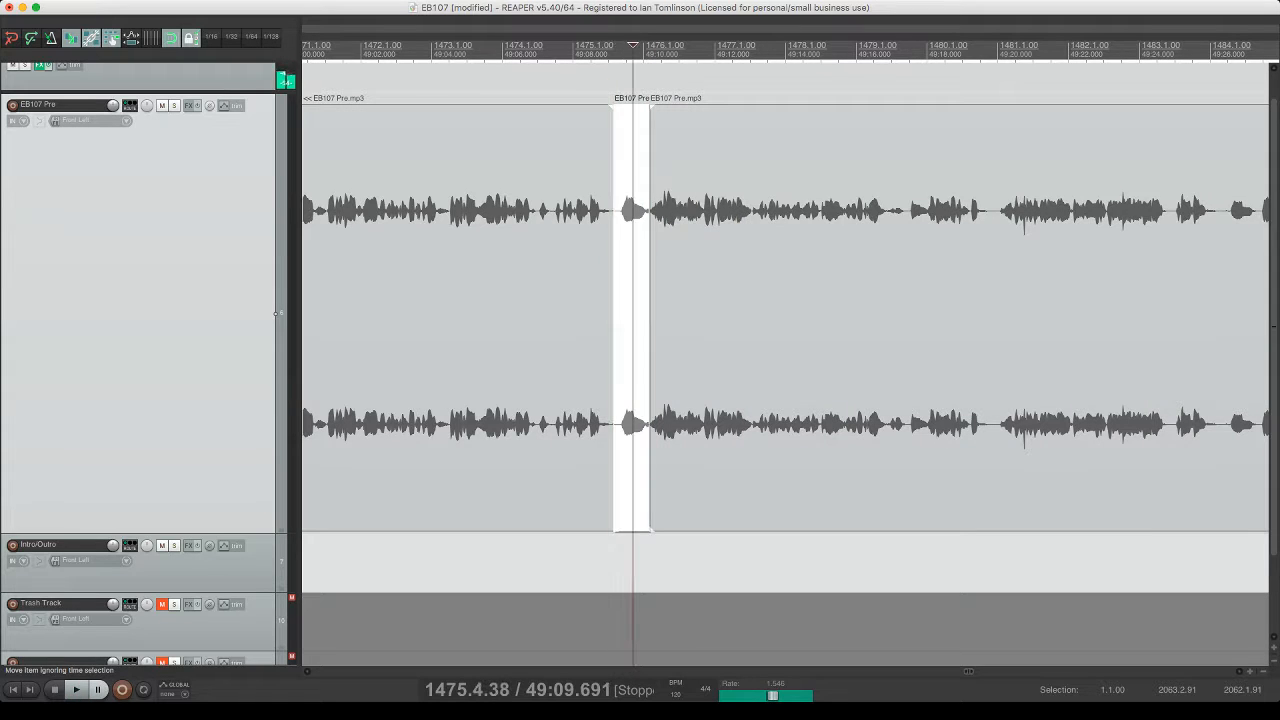
key("Delete")
key("space")
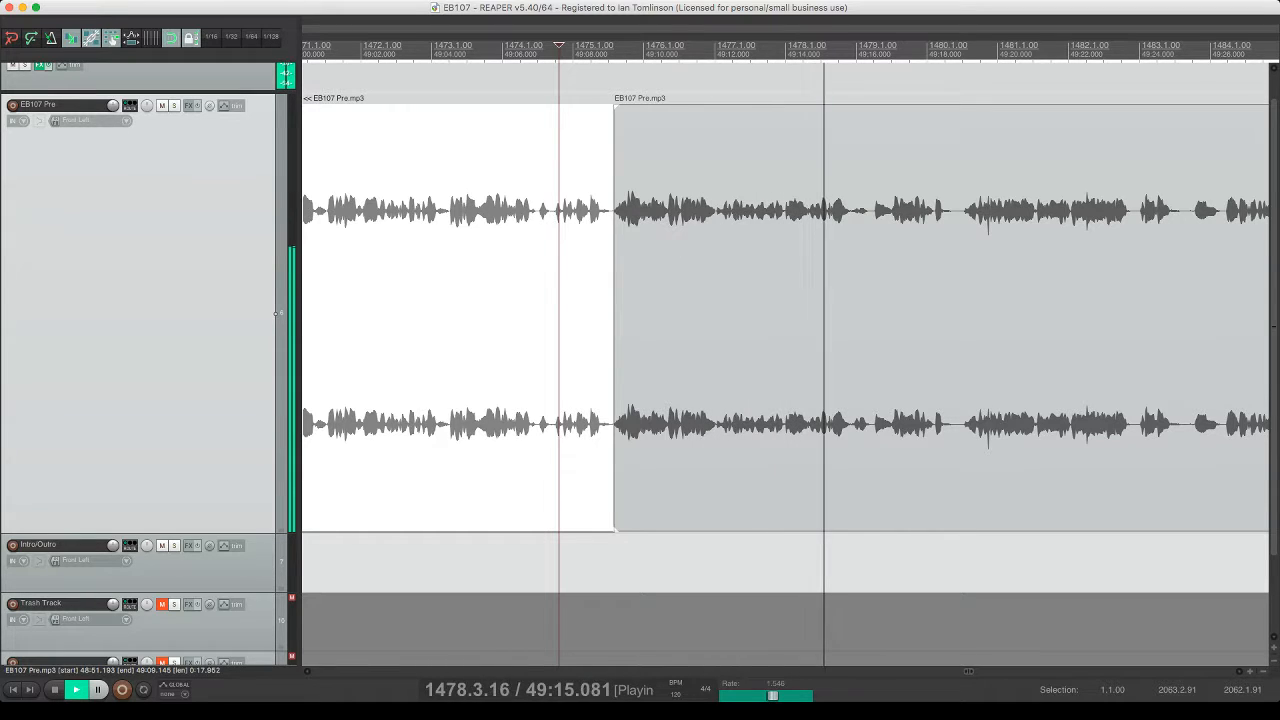
- Cut the short section from about 49:16.5 to 49:17.0 out of the EB107 Pre track, replay from about 49:14.8 and save
left_click(892, 212)
key("s")
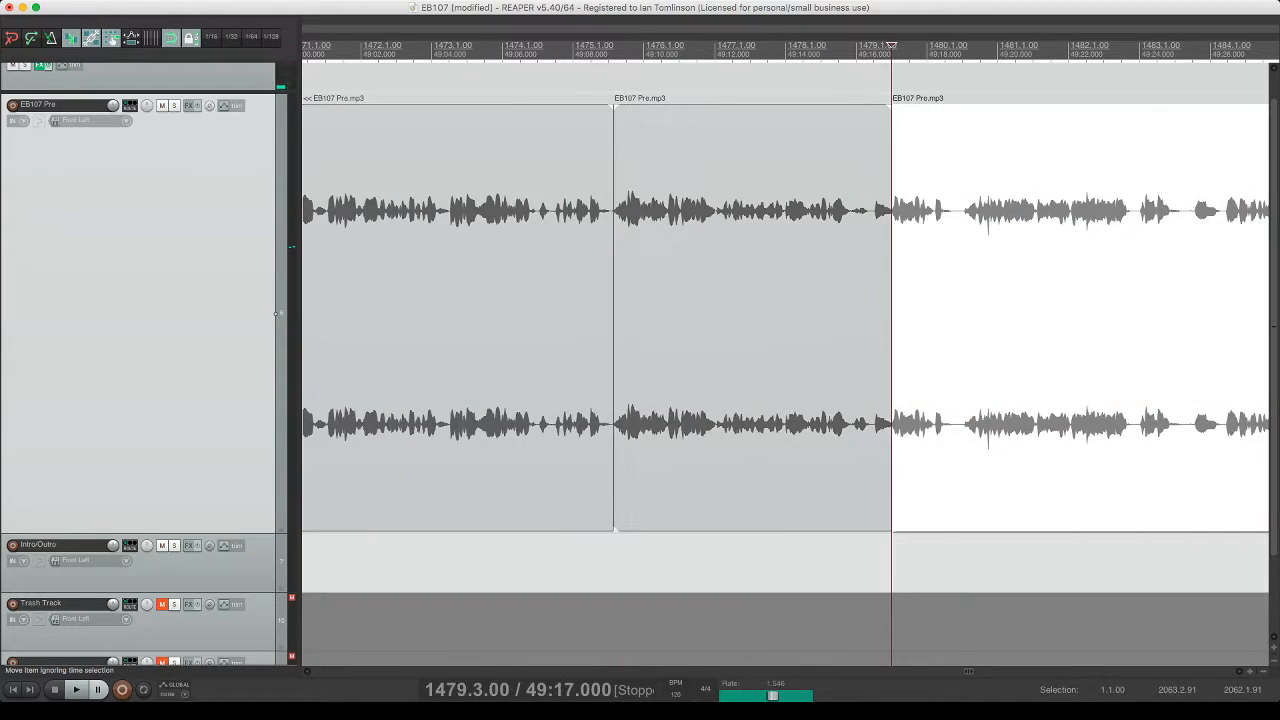
left_click(872, 212)
key("s")
left_click(885, 212)
key("Delete")
left_click(814, 300)
key("space")
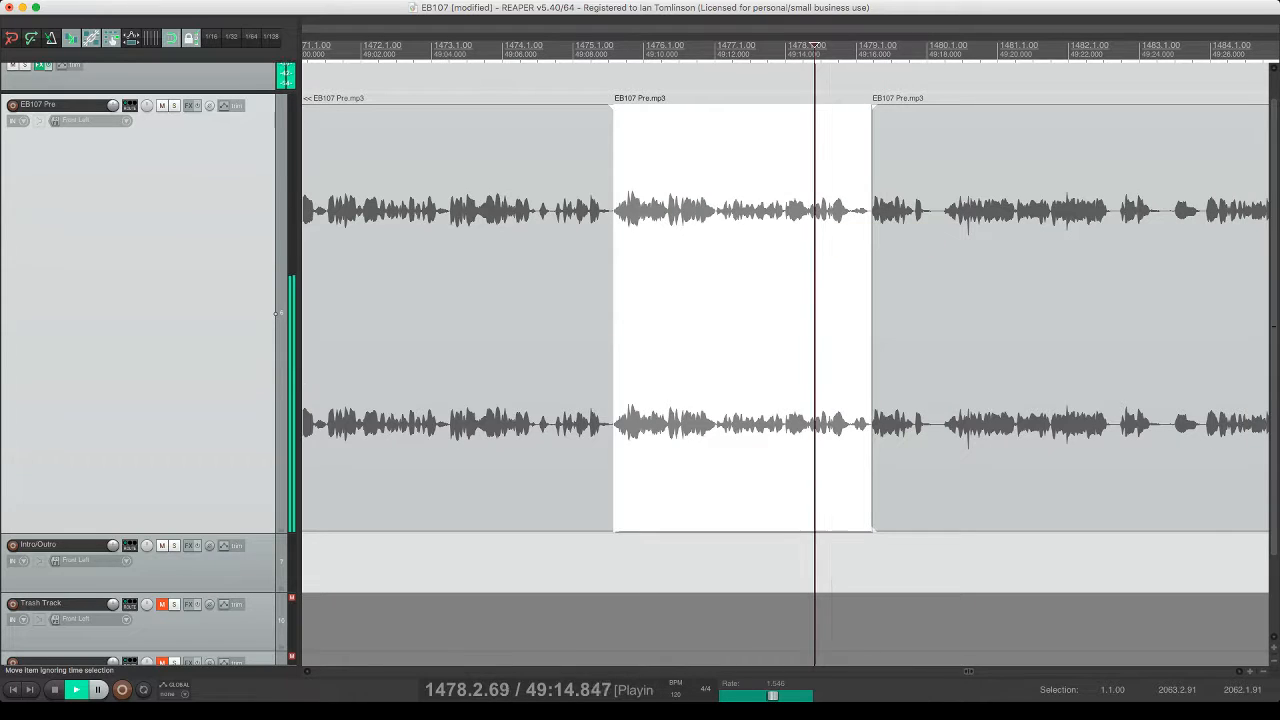
key("super+s")
- Cut the short sound from about 49:24.7 to 49:25.8 out of the EB107 Pre track and replay from about 49:24.0
scroll(814, 300, "right", 3)
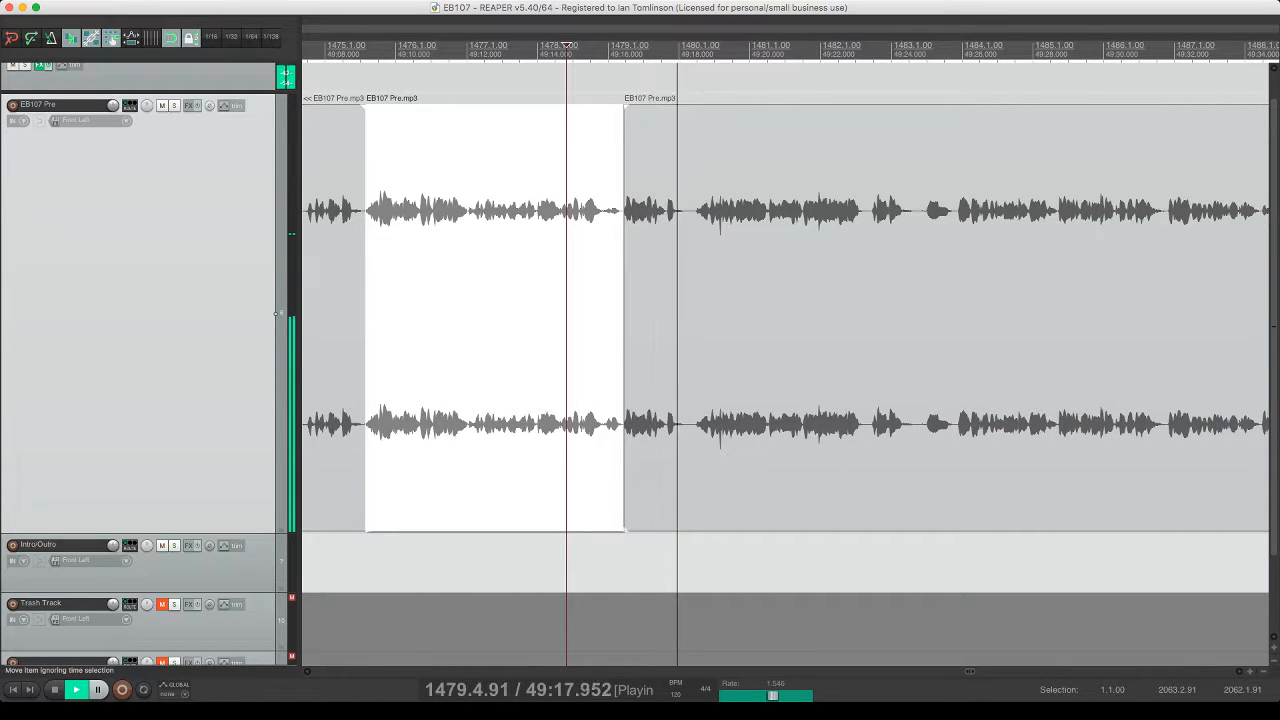
scroll(747, 300, "right", 3)
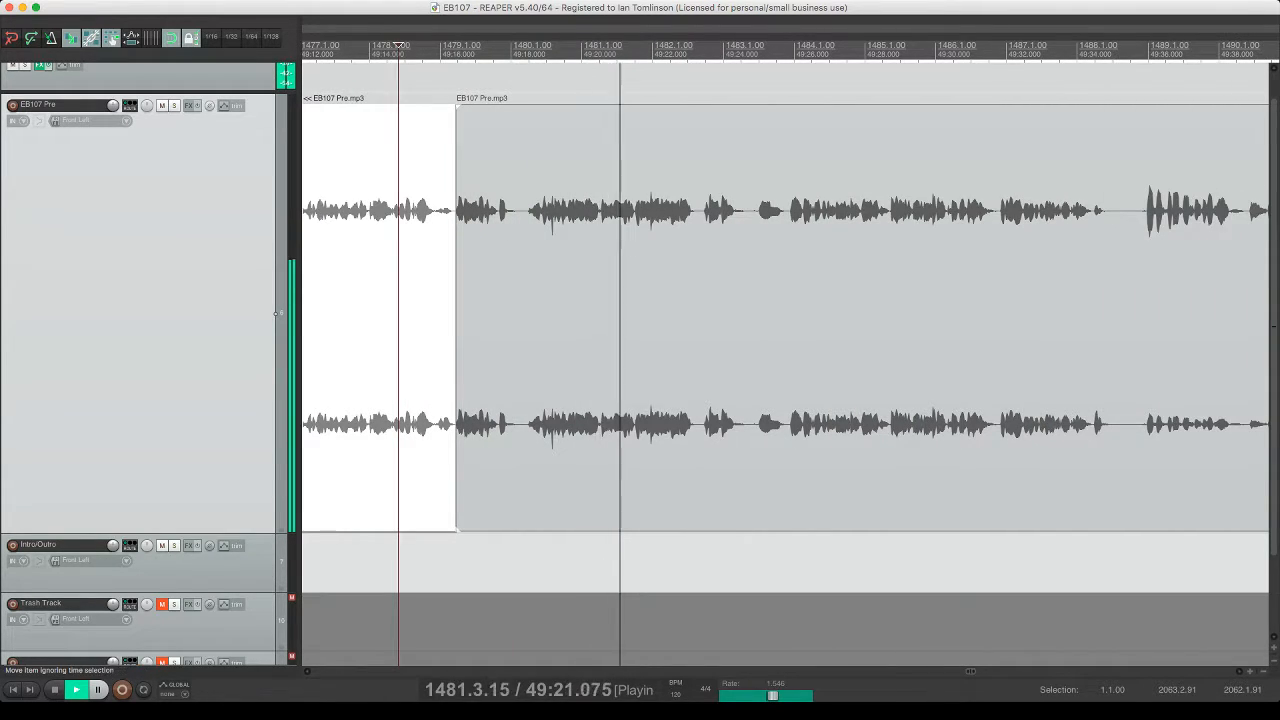
left_click(747, 300)
key("s")
left_click(786, 300)
key("s")
left_click(771, 300)
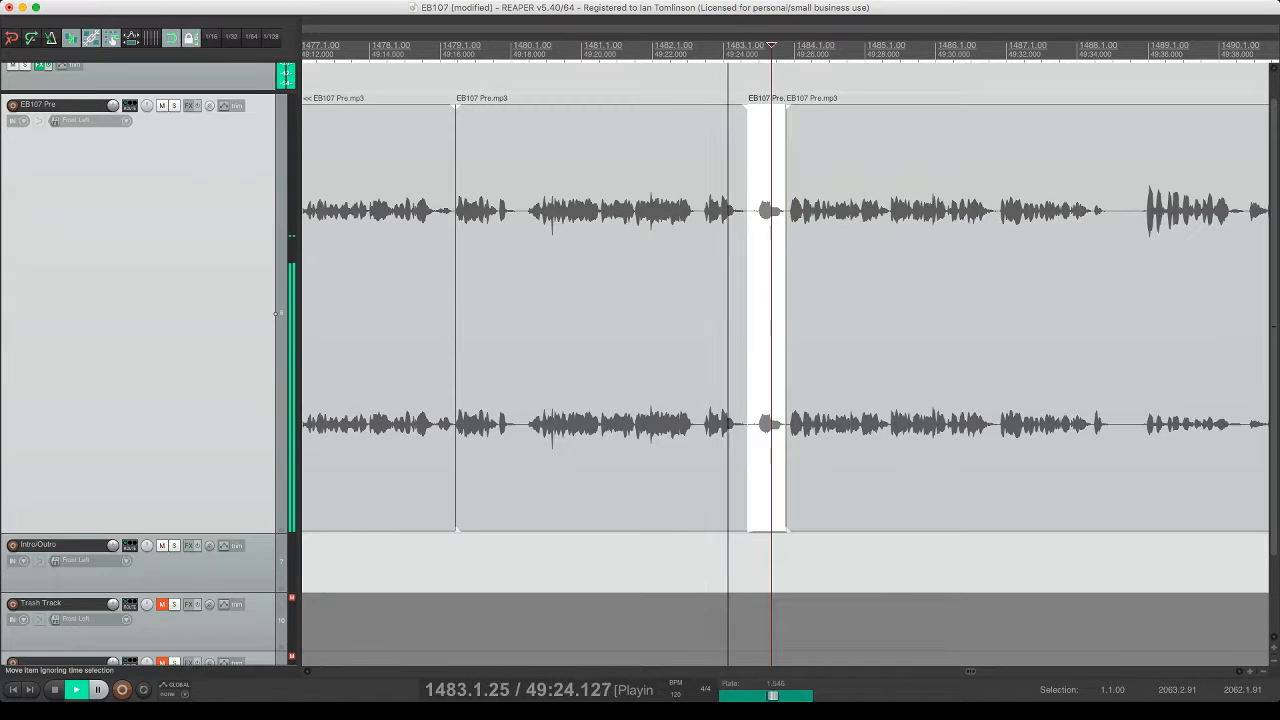
key("Delete")
left_click(724, 300)
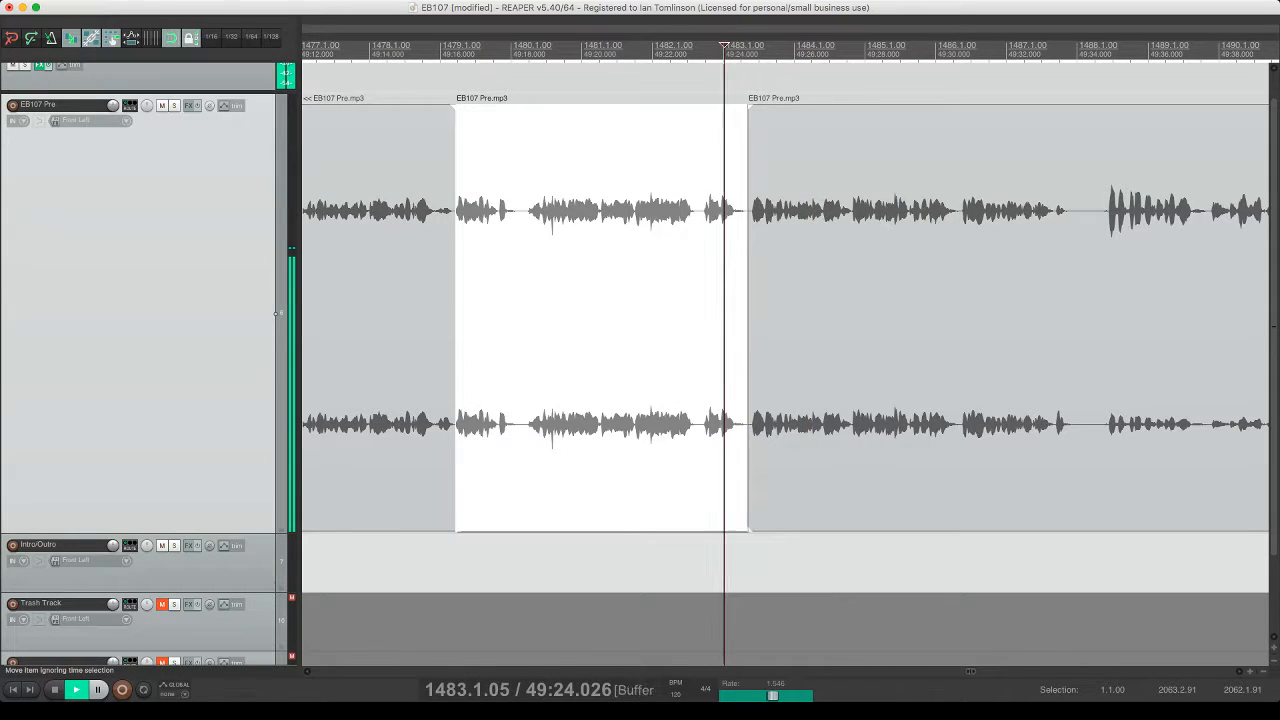
- Cut a further piece from about 49:24.7 to 49:25.2 after the join and replay from about 49:23.7
left_click(765, 300)
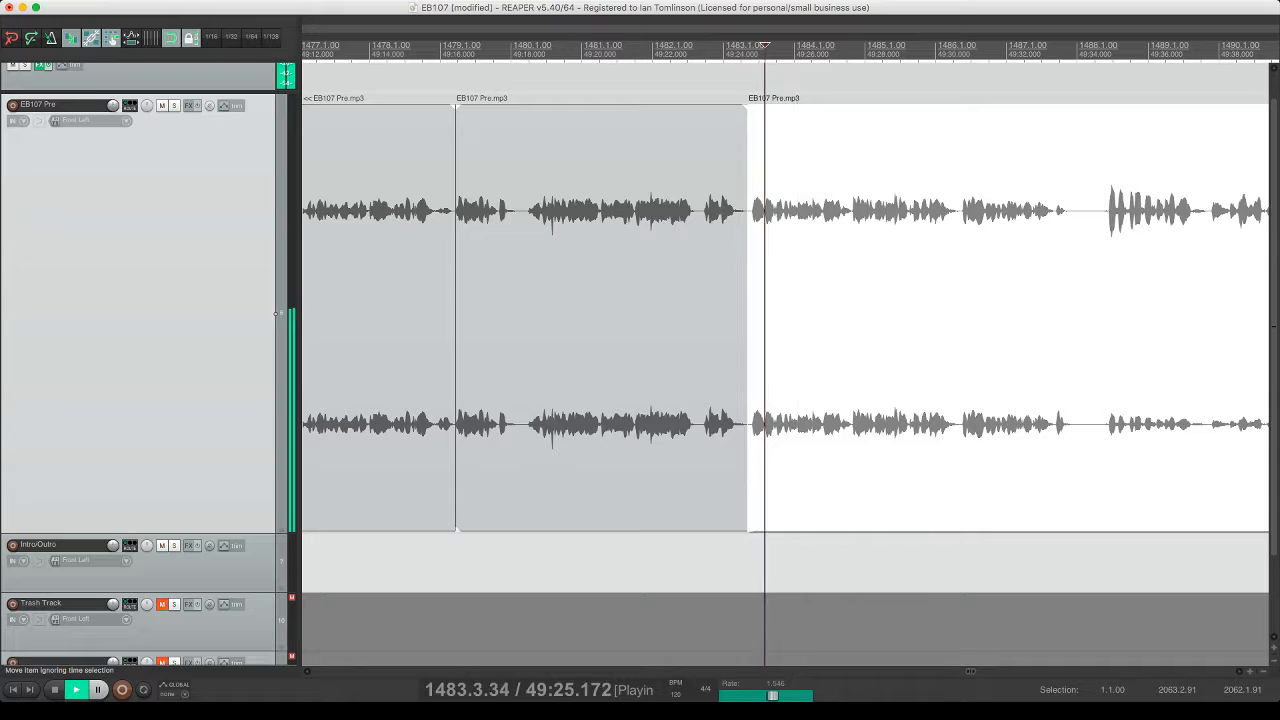
key("s")
left_click(756, 300)
key("Delete")
left_click(711, 300)
key("space")
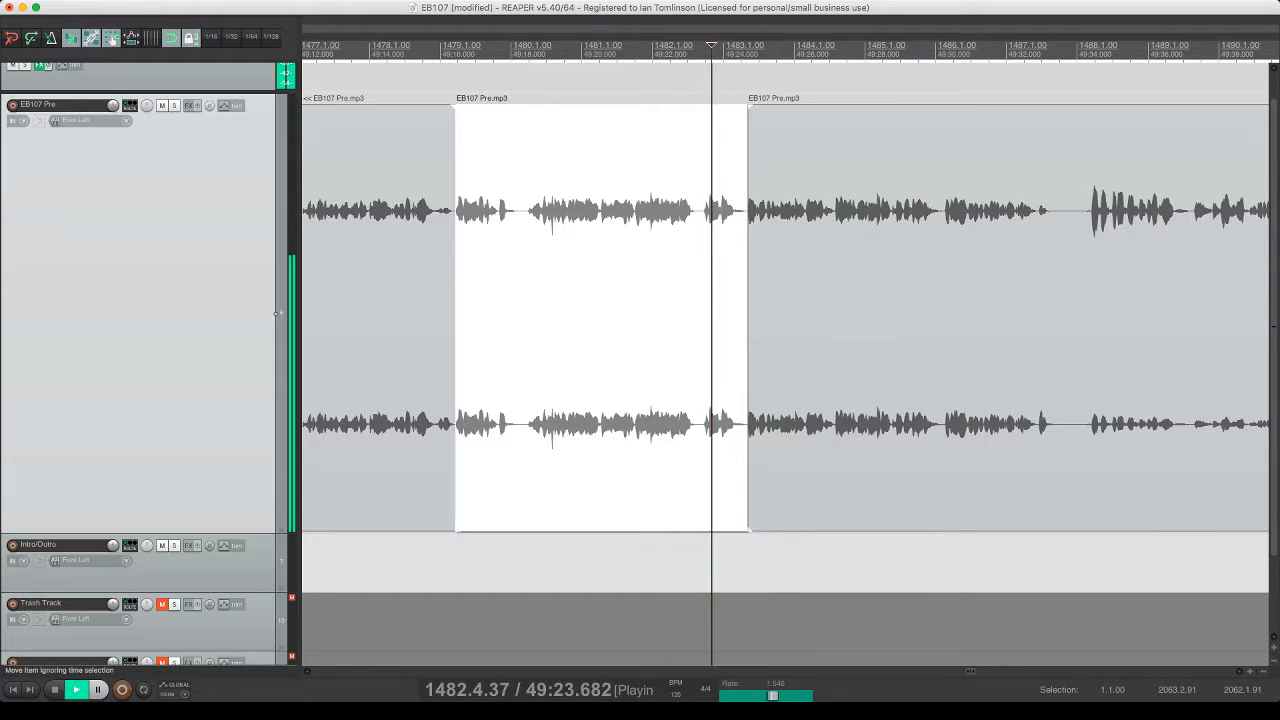
- Save the project and cut the short segment from about 49:49.8 to 49:50.4 out of the EB107 Pre recording
key("super+s")
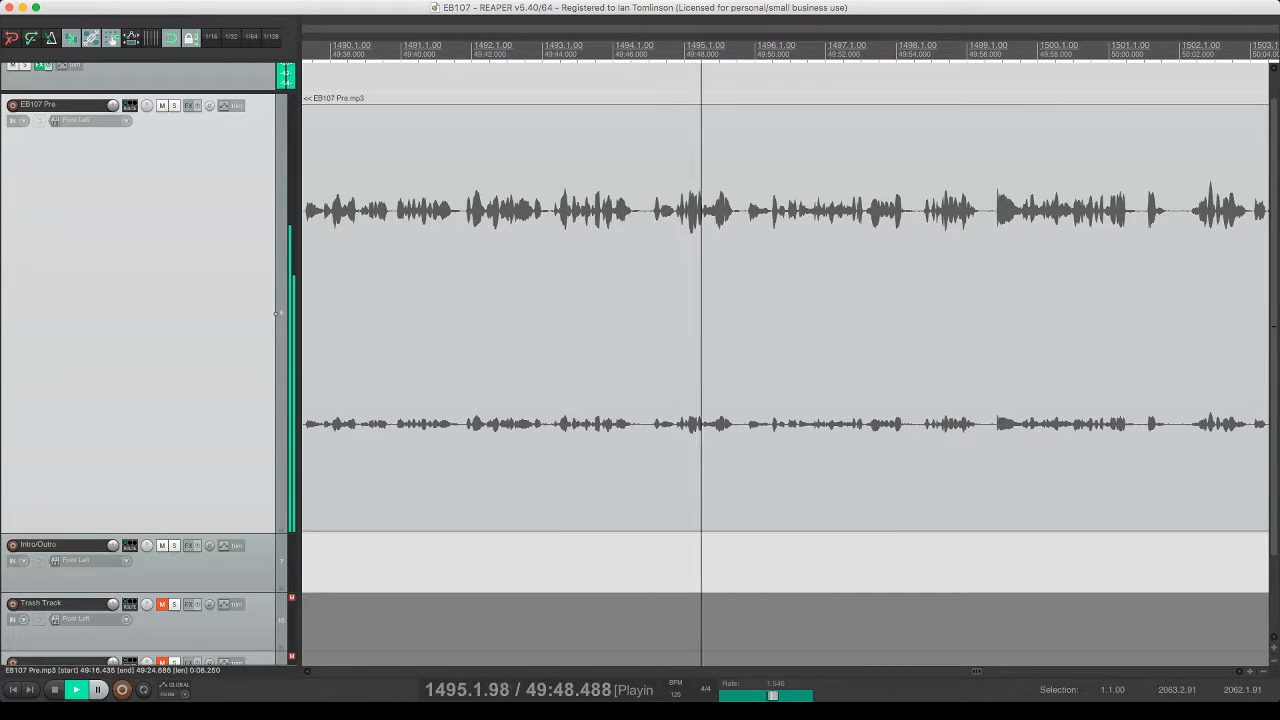
left_click(708, 206)
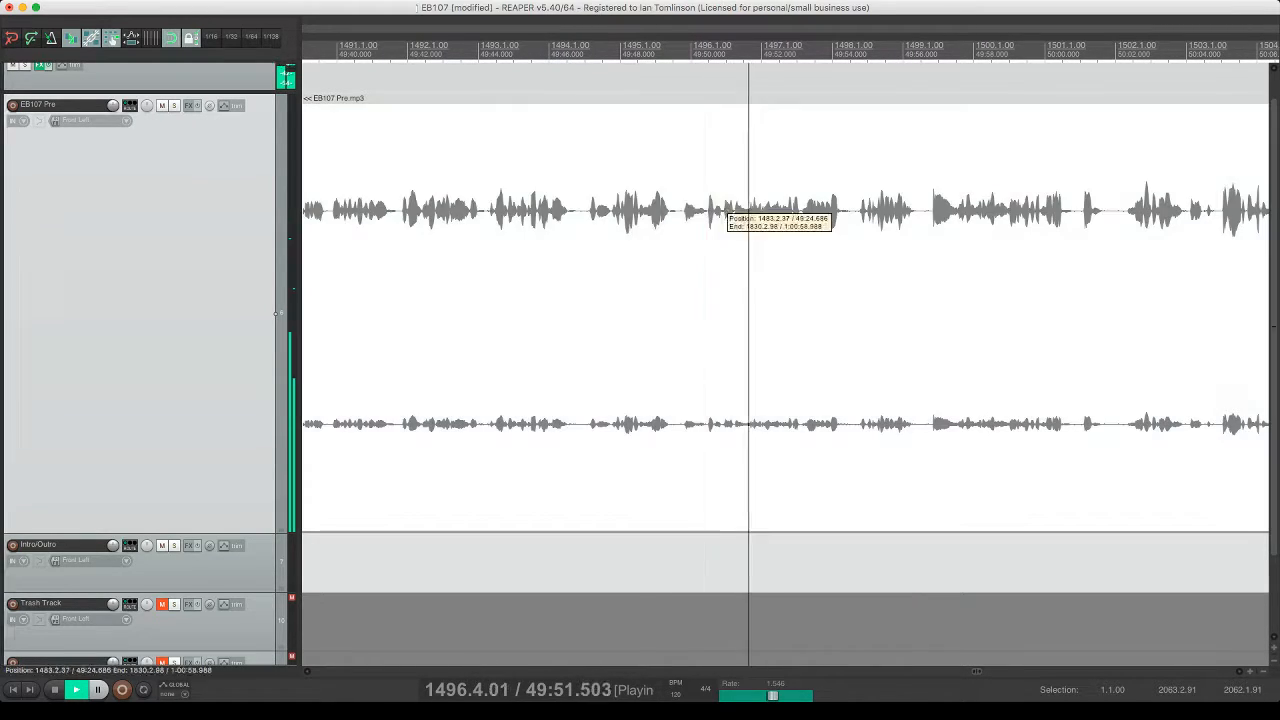
key("s")
left_click(683, 206)
key("s")
left_click(690, 206)
key("Delete")
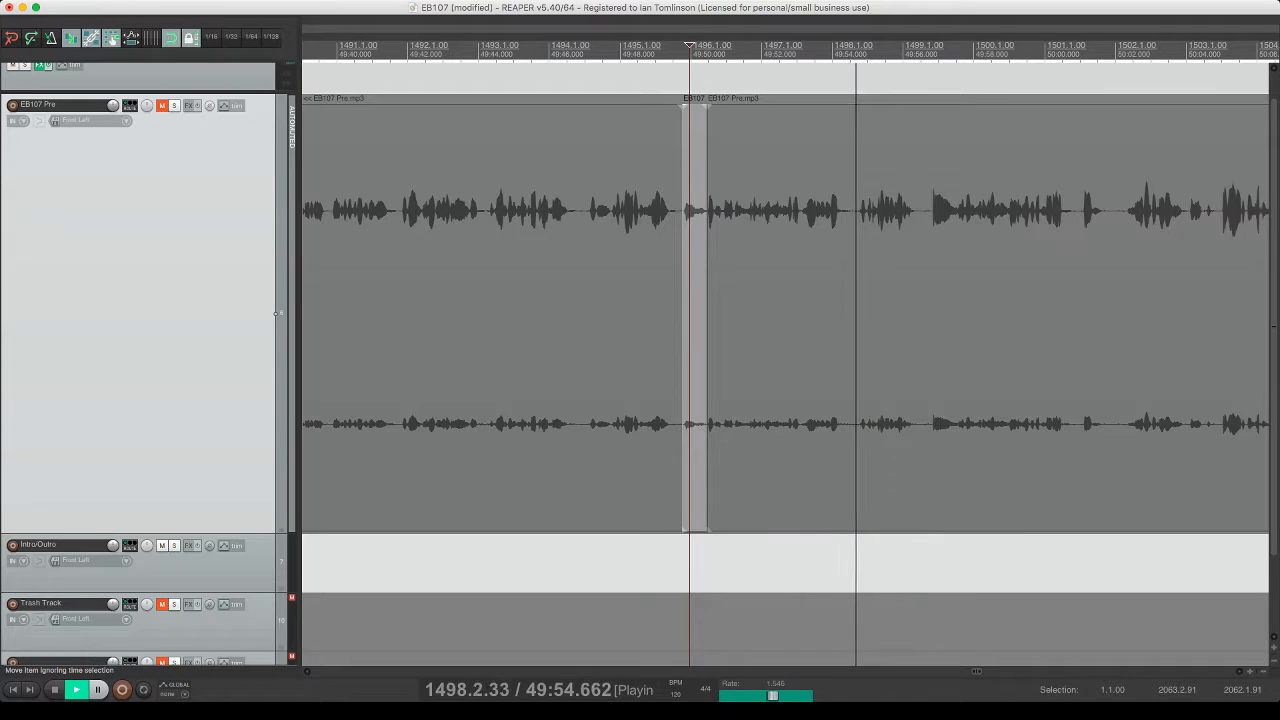
- Play back across the edit at about 49:49.8, starting roughly one second before it, and save the project
left_click(646, 206)
key("space")
key("space")
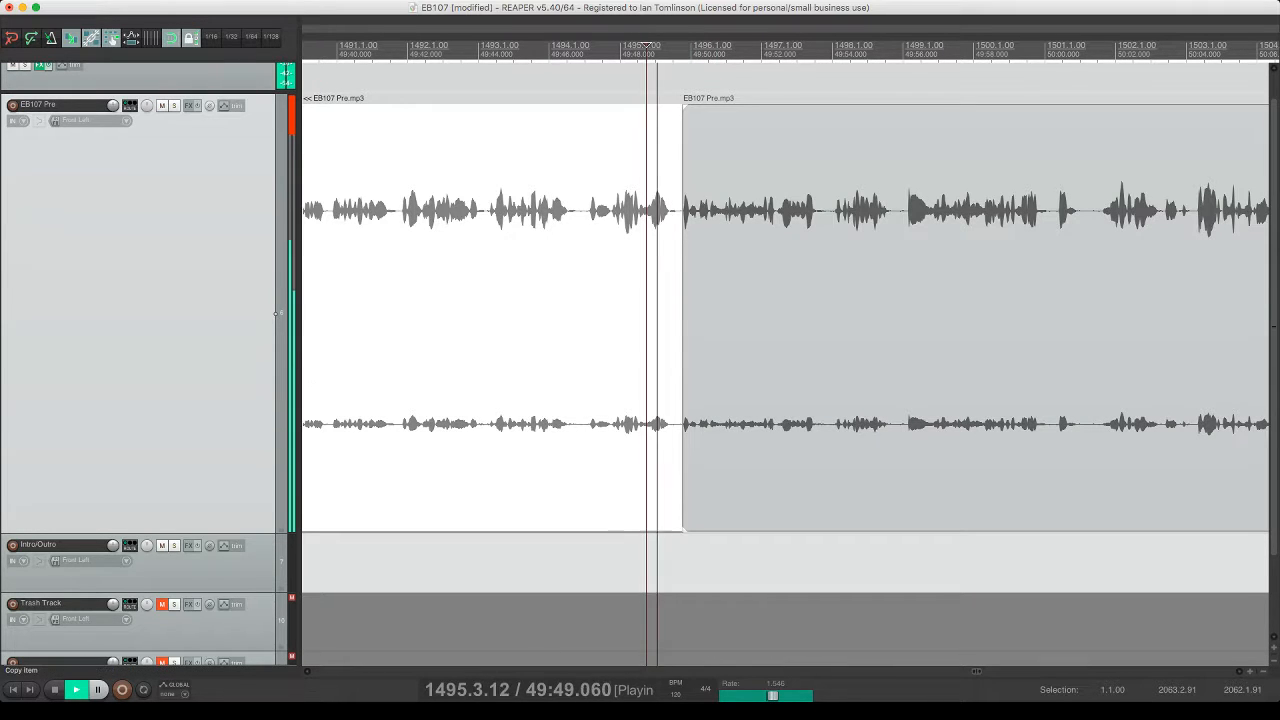
key("super+s")
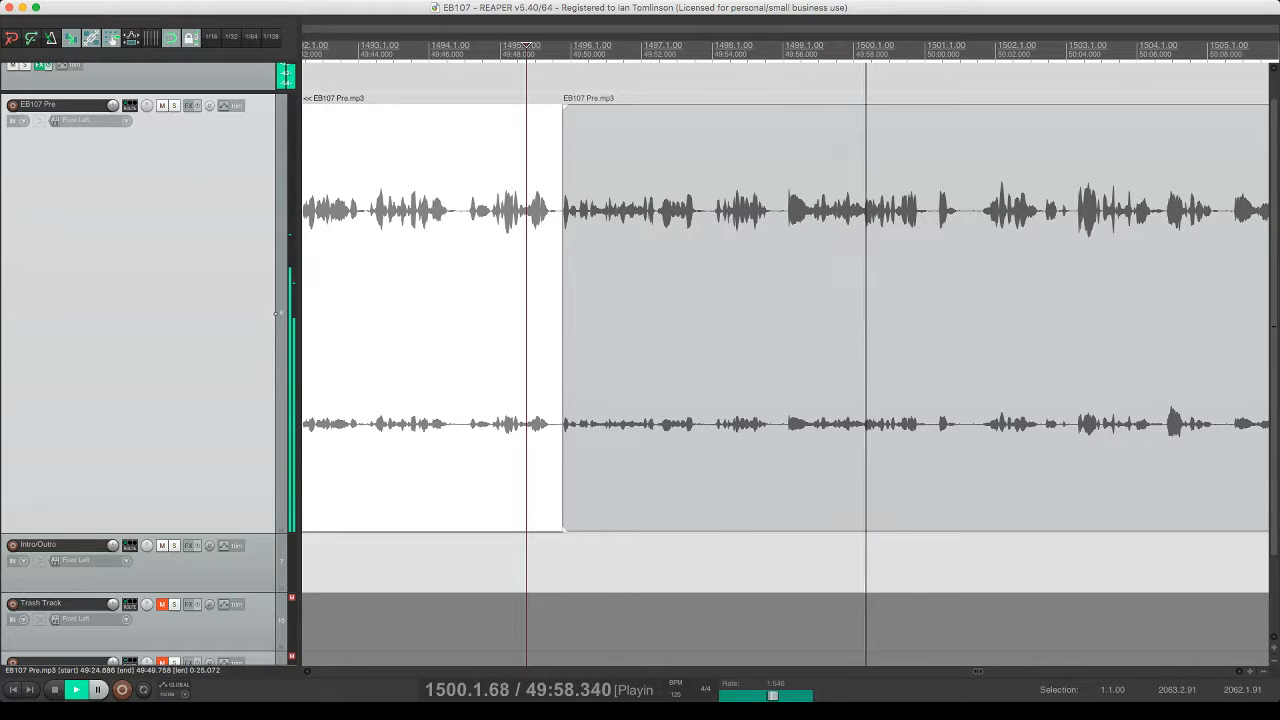
- Audition the passage around 50:09, then split out and delete the segment from about 50:09.5 to 50:10.1
scroll(785, 318, "right", 10)
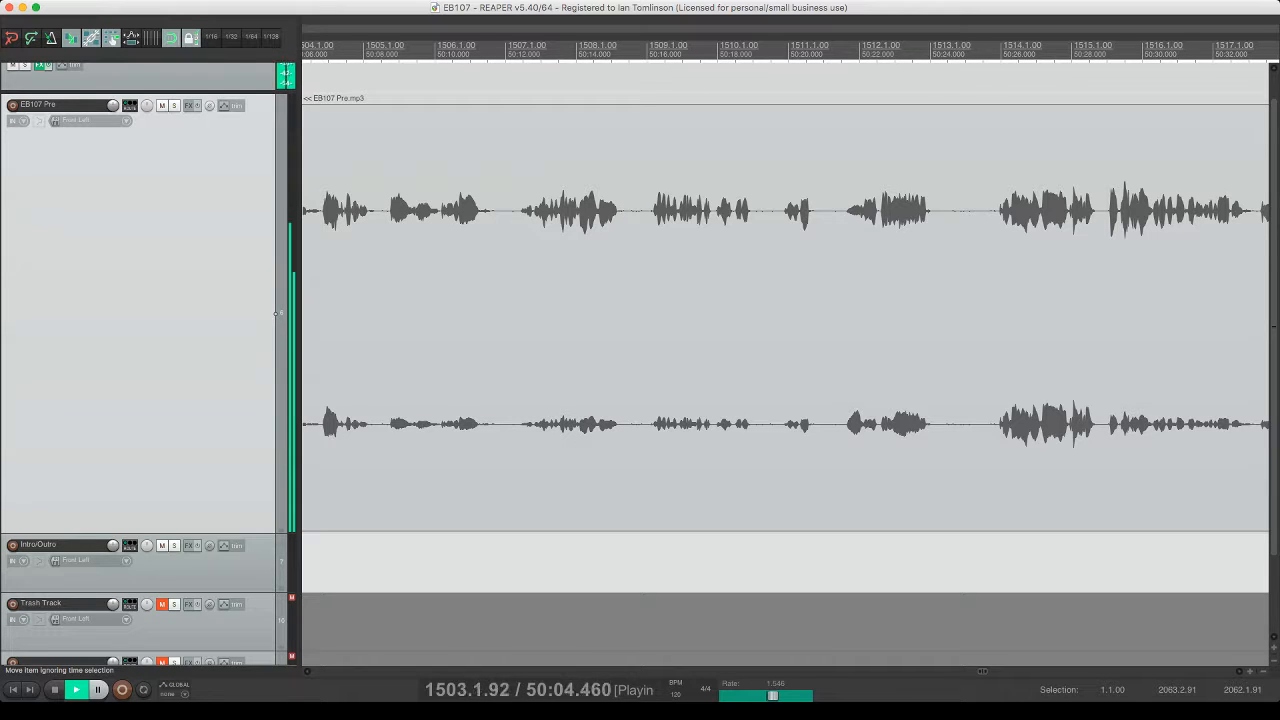
scroll(785, 318, "left", 2)
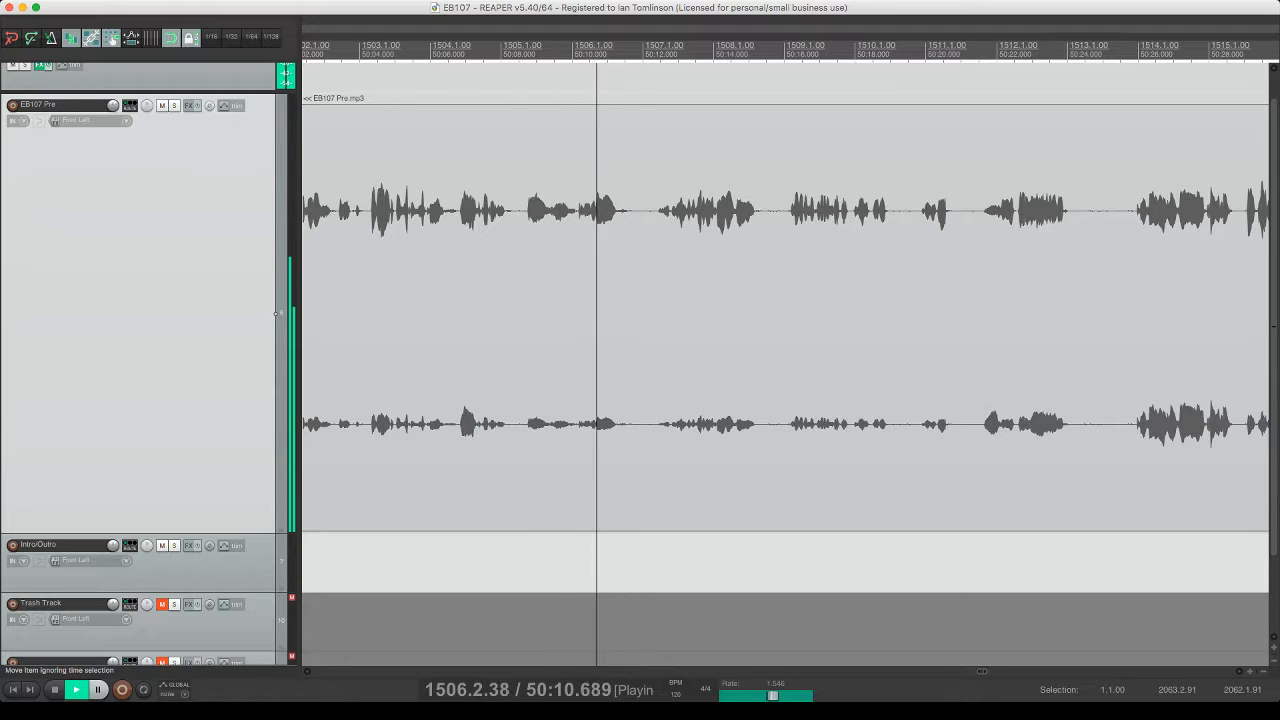
left_click(552, 206)
key("space")
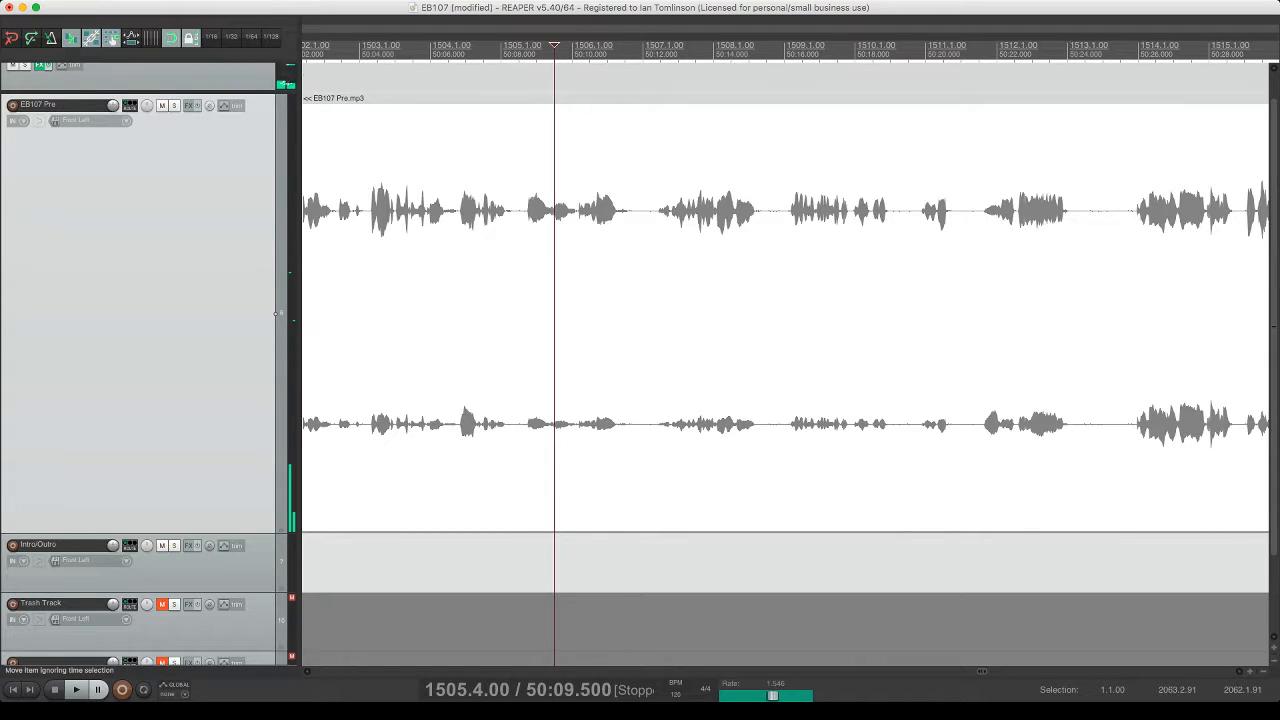
key("space")
left_click(524, 206)
key("space")
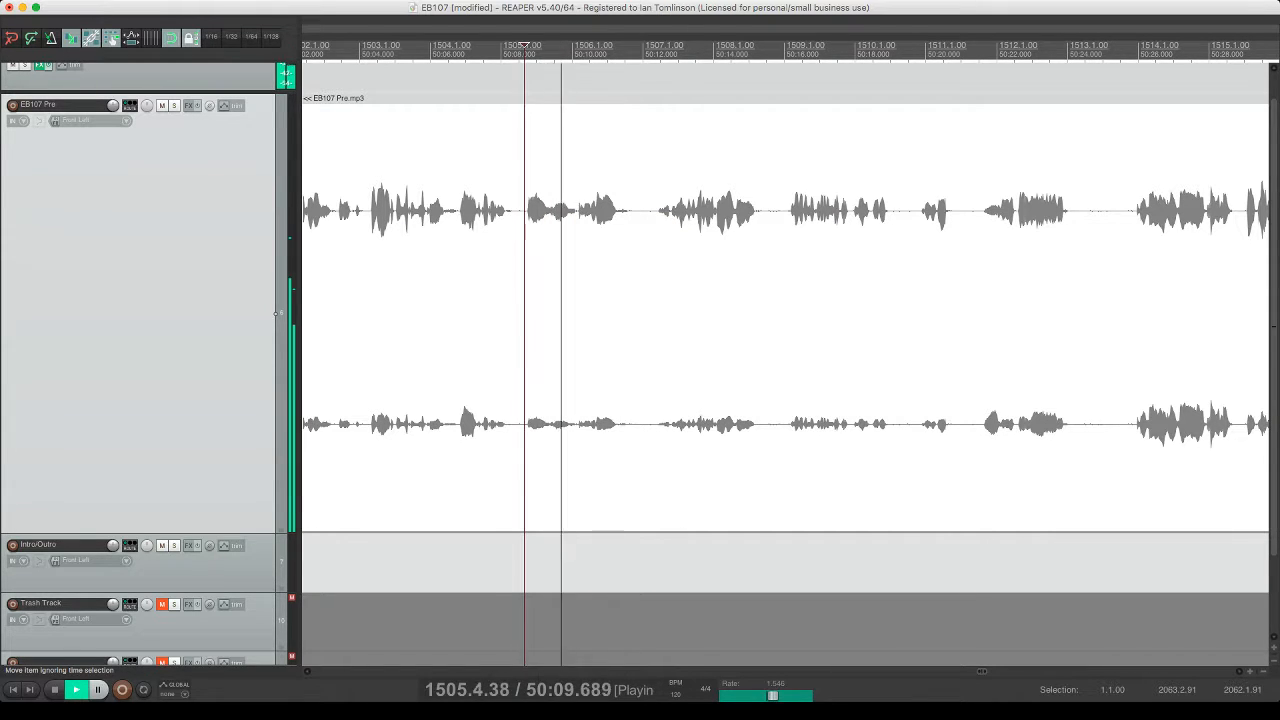
key("space")
left_click(554, 206)
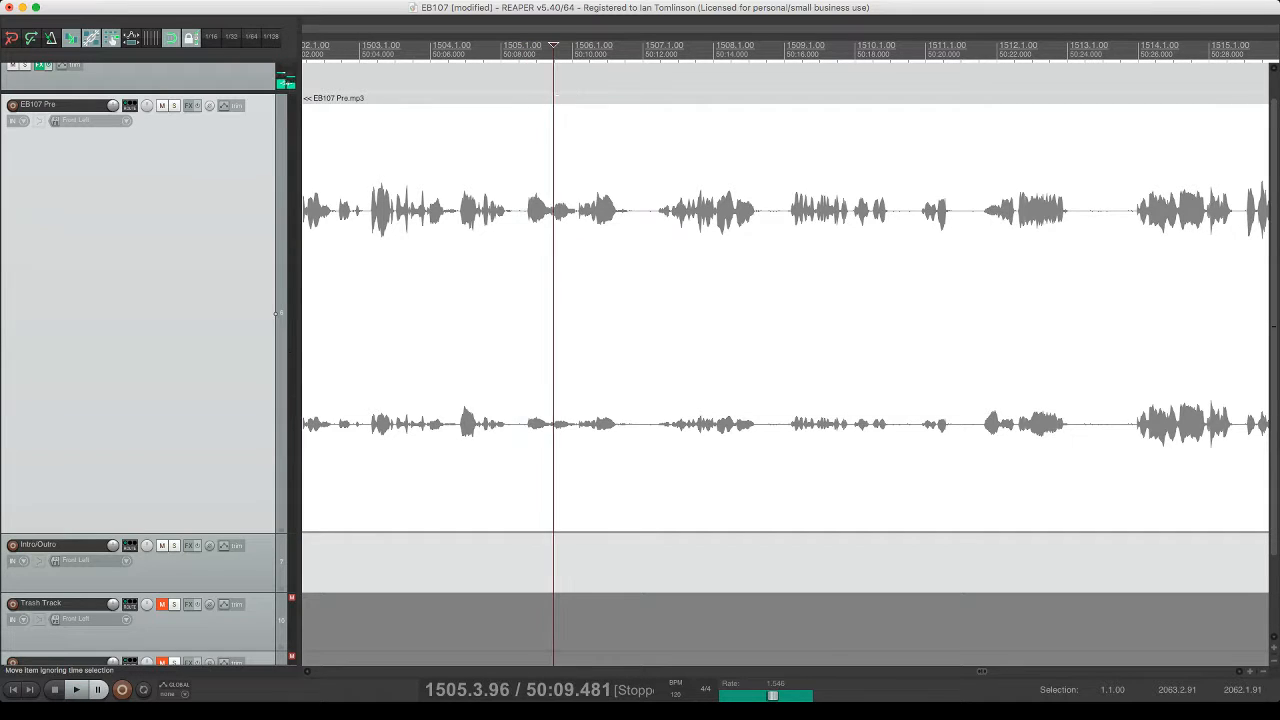
key("s")
left_click(576, 206)
key("s")
left_click(563, 206)
key("Delete")
- Play back the join at about 50:09.5 from just before it and save the project
left_click(508, 206)
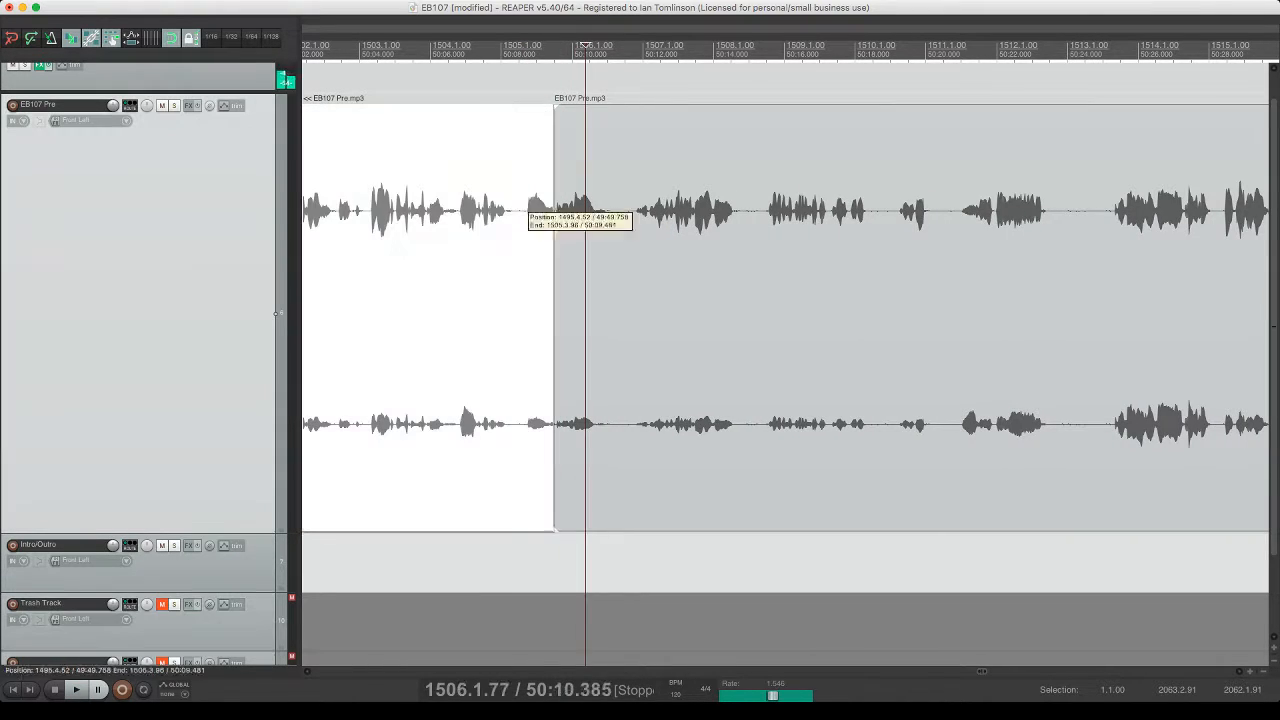
key("space")
key("super+s")
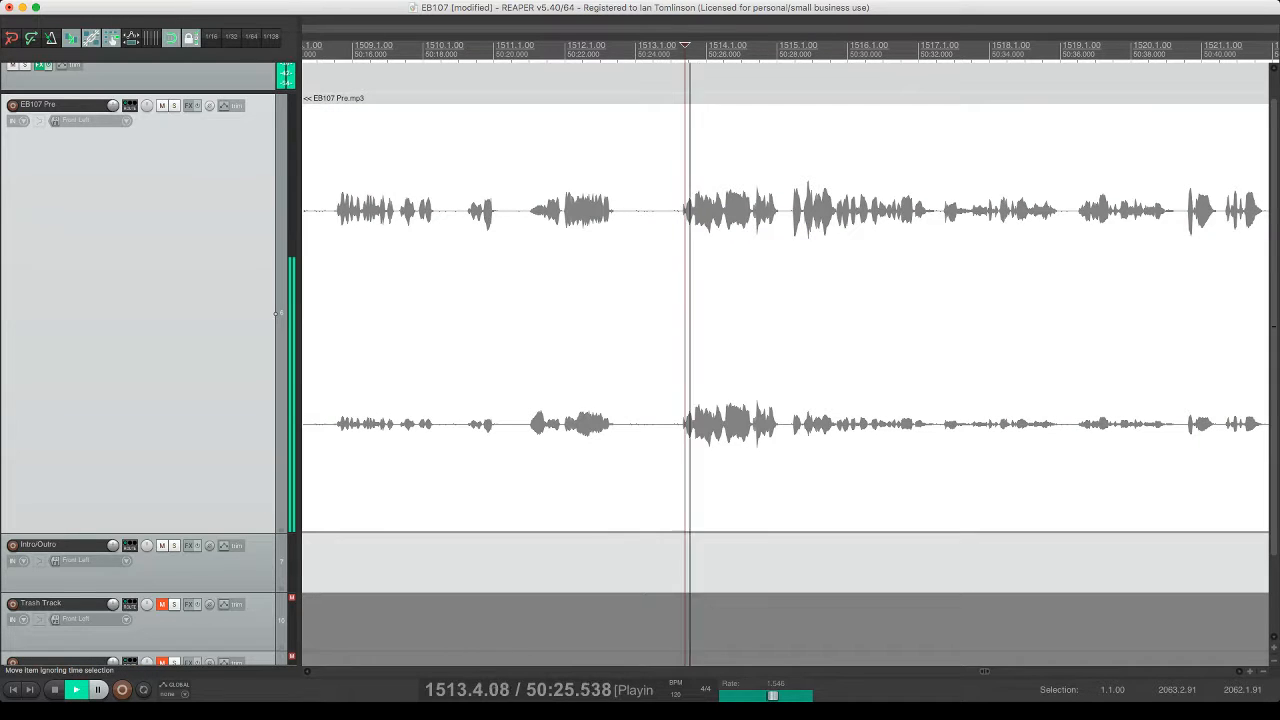
- Split the recording at about 50:23.4 and 50:25.5 and delete the pause between the two splits
key("space")
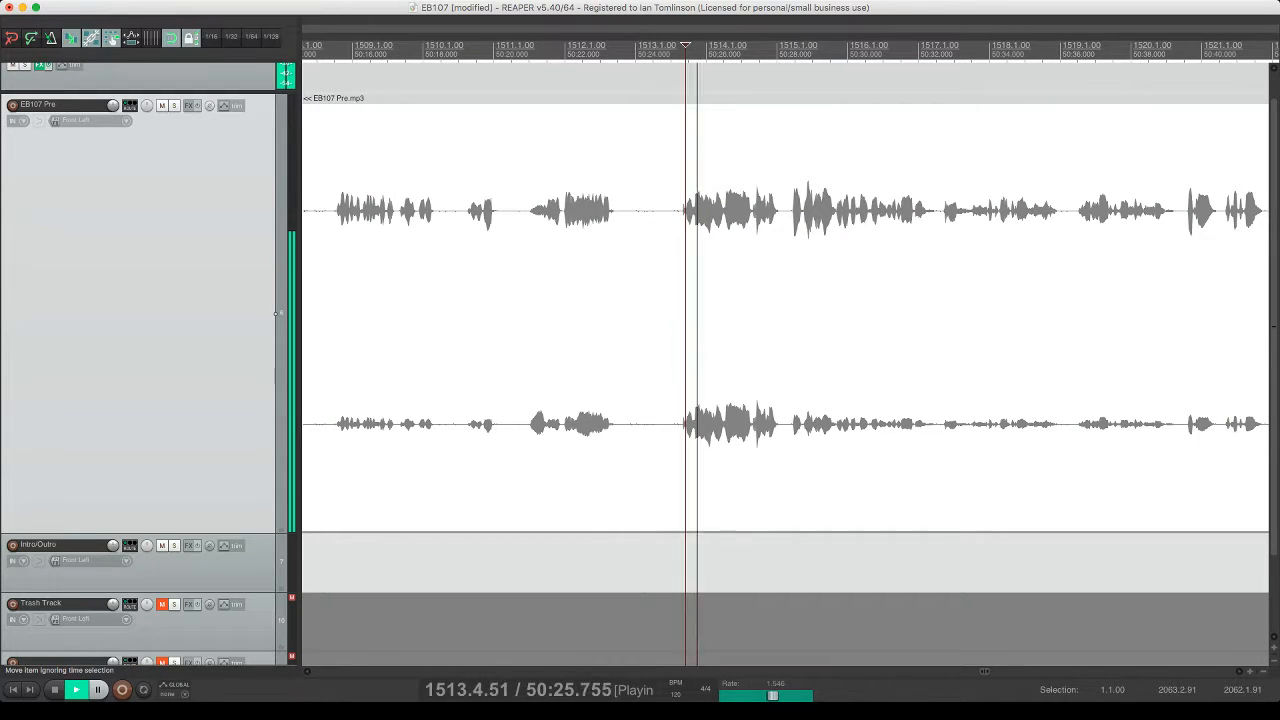
key("space")
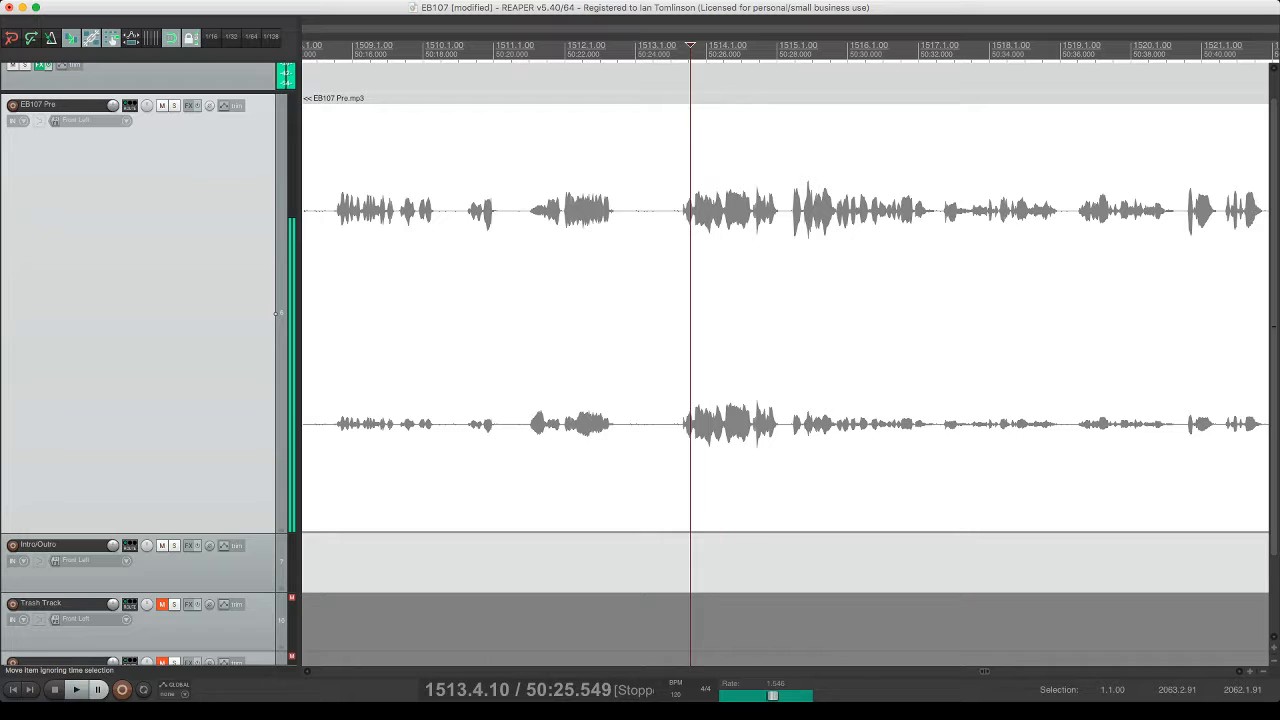
key("s")
left_click(613, 317)
key("s")
left_click(641, 317)
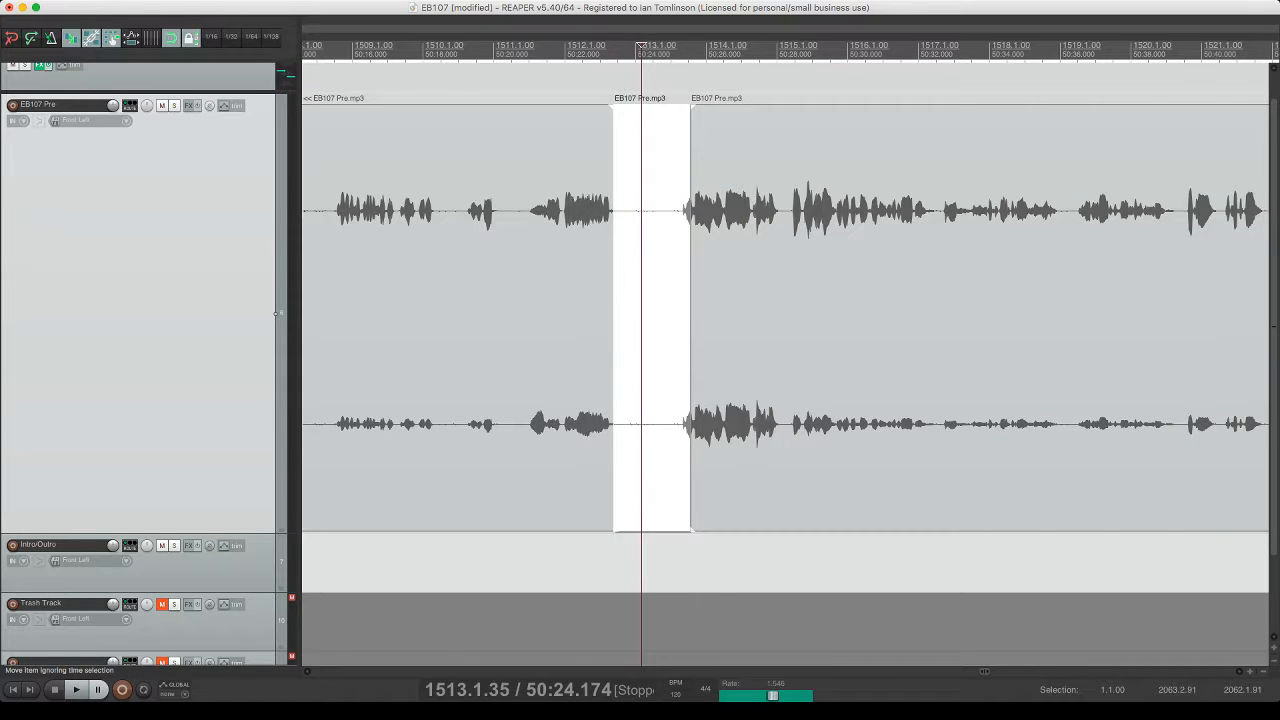
key("Delete")
- Play back from about 50:22.3 across the removed pause and save the project
left_click(575, 204)
key("space")
key("super+s")
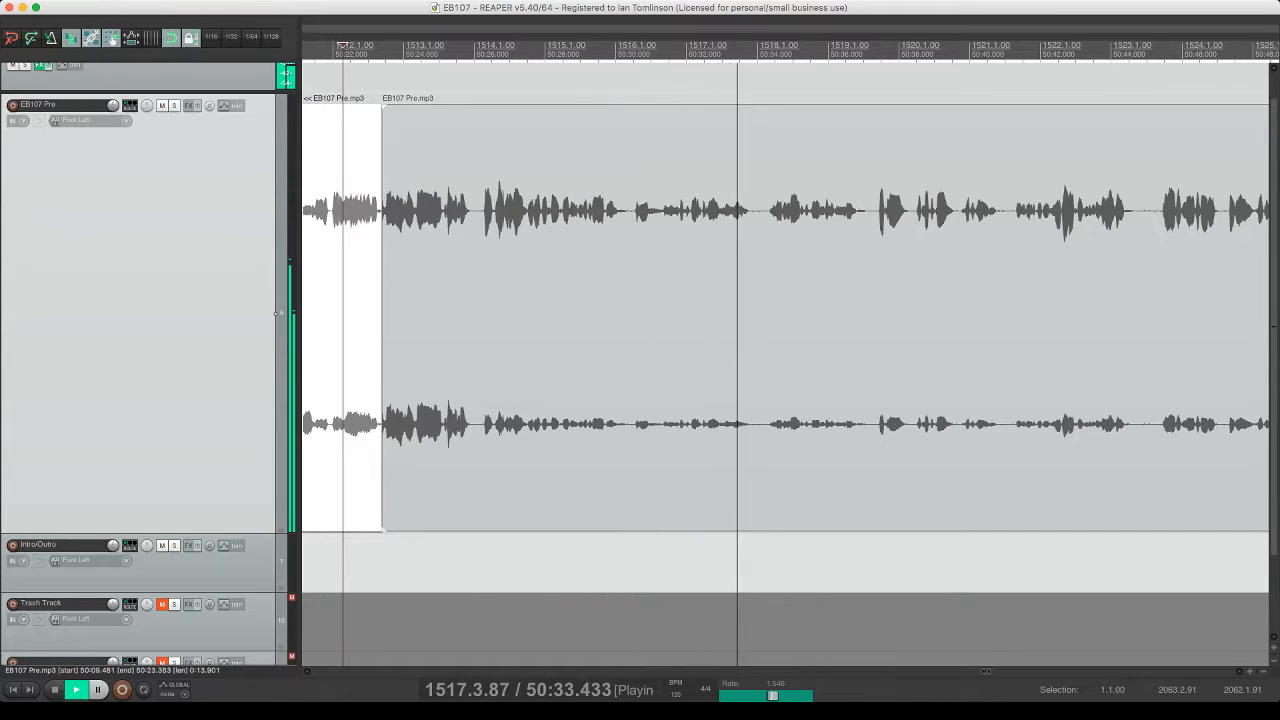
- Audition the speech from about 50:29.7, then split out and delete the segment from about 50:30.3 to 50:31.3
left_click(606, 318)
key("space")
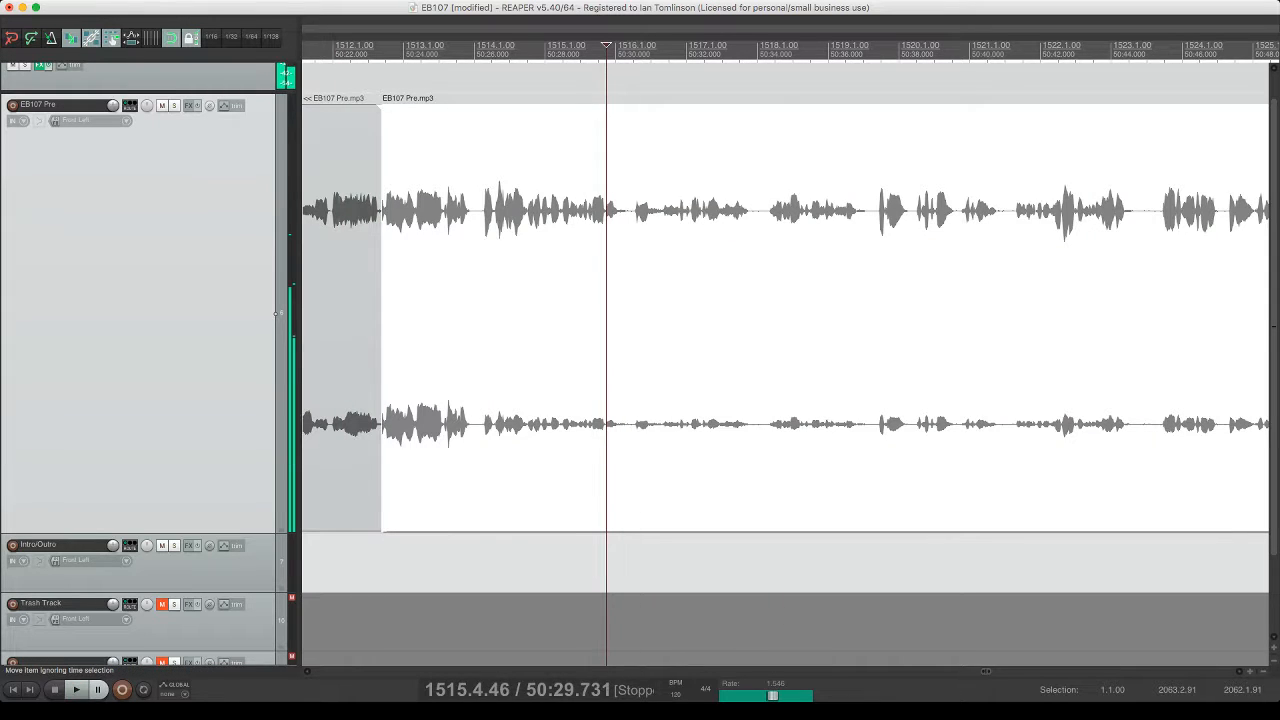
left_click(628, 318)
key("s")
key("space")
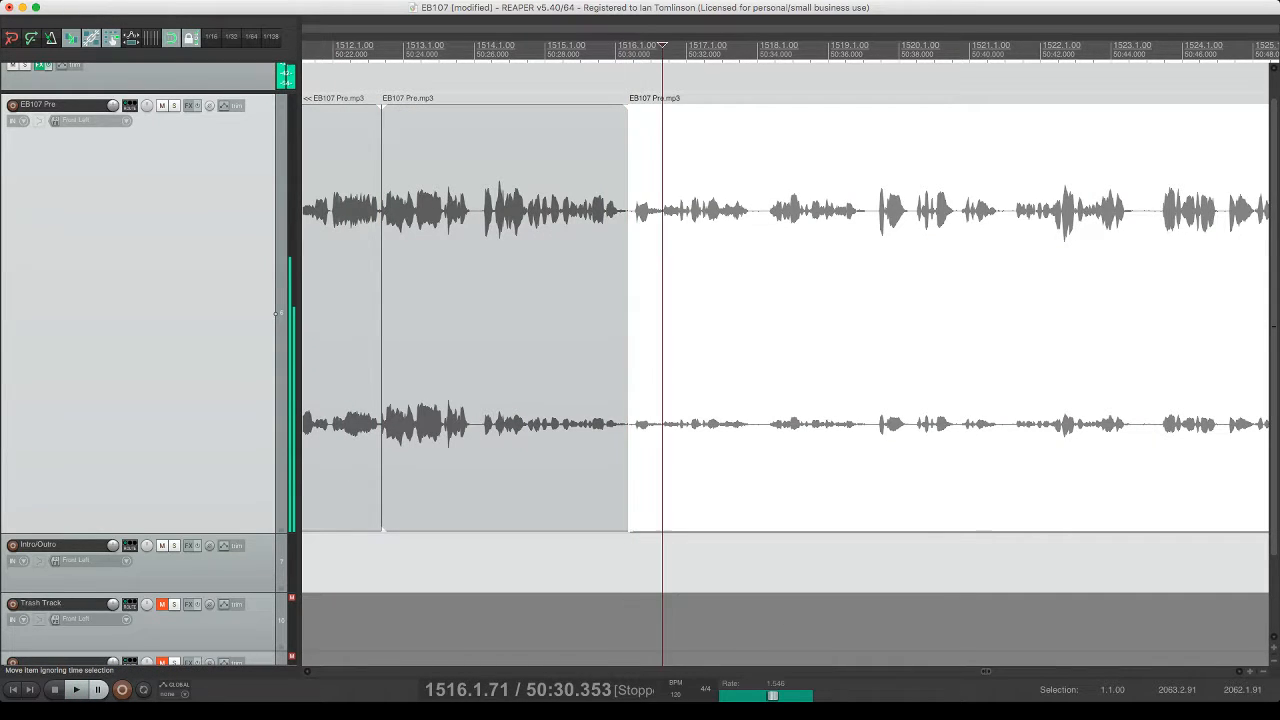
left_click(662, 318)
key("s")
left_click(650, 318)
key("Delete")
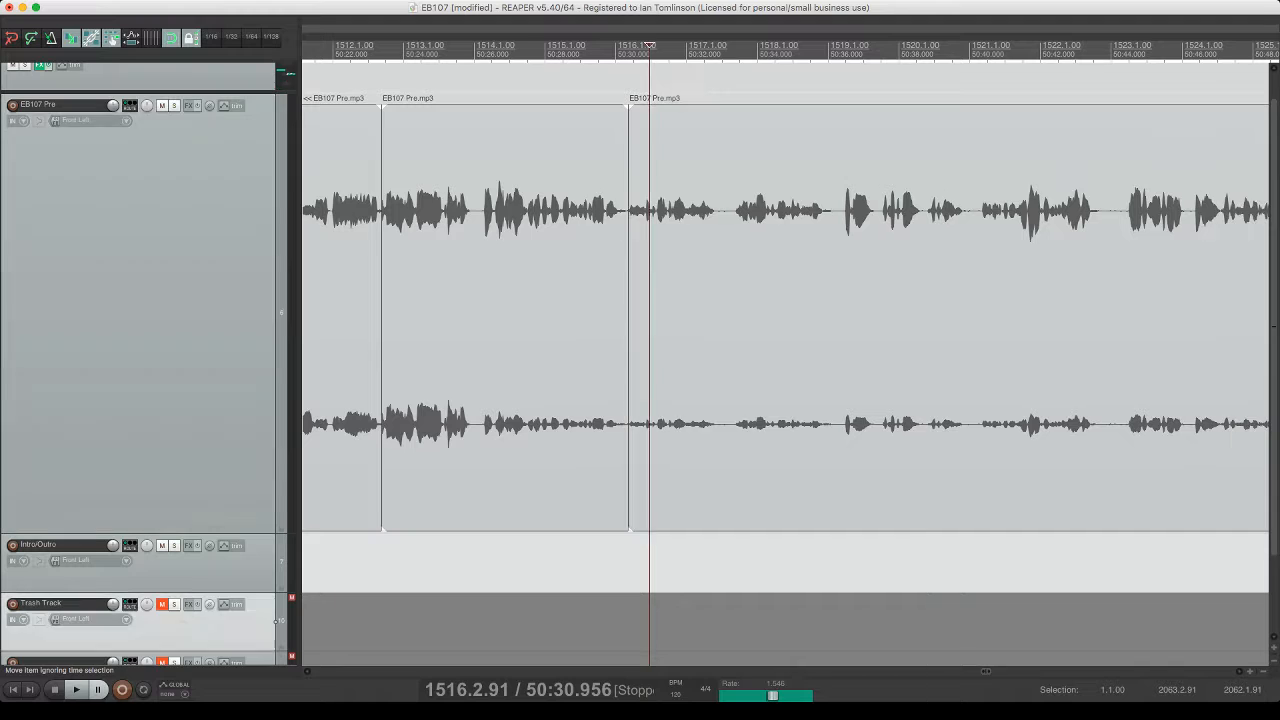
- Play back the join at about 50:30.3 from just before it and save the project
left_click(606, 318)
key("space")
key("super+s")
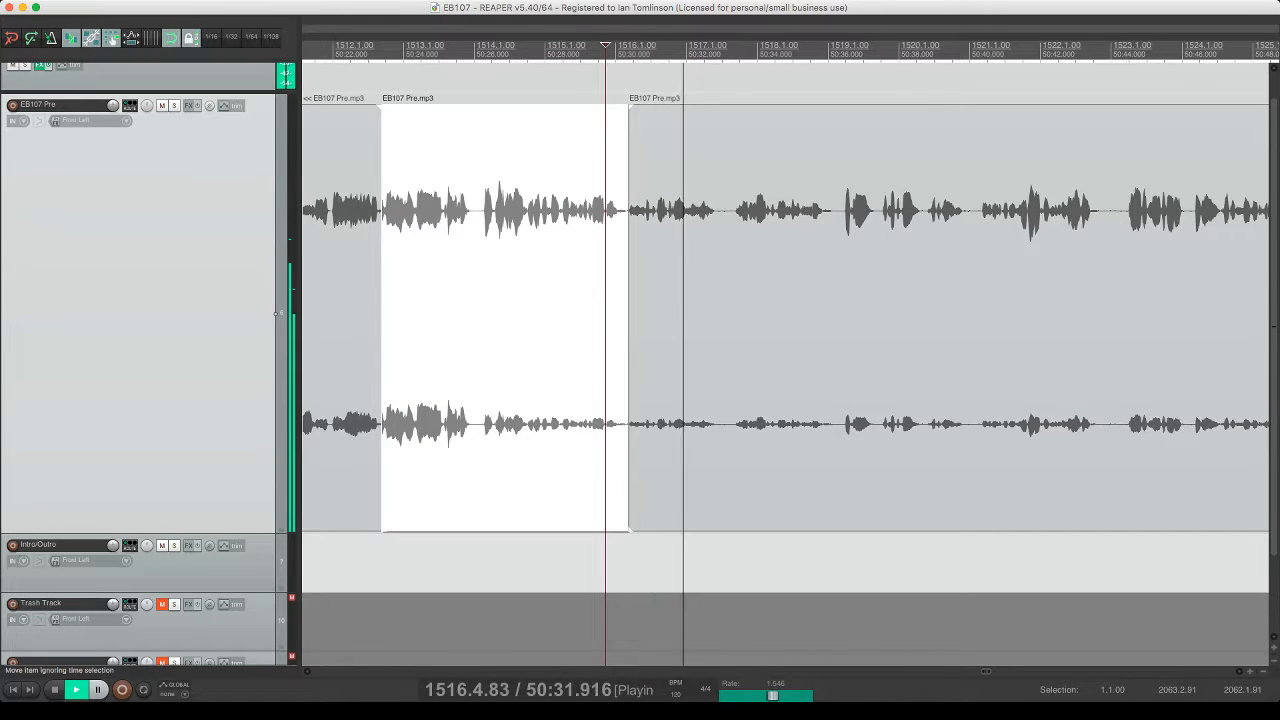
- Replay the phrase near 50:42, then cut out the segment from about 50:43.1 to 50:44.4
left_click(683, 318)
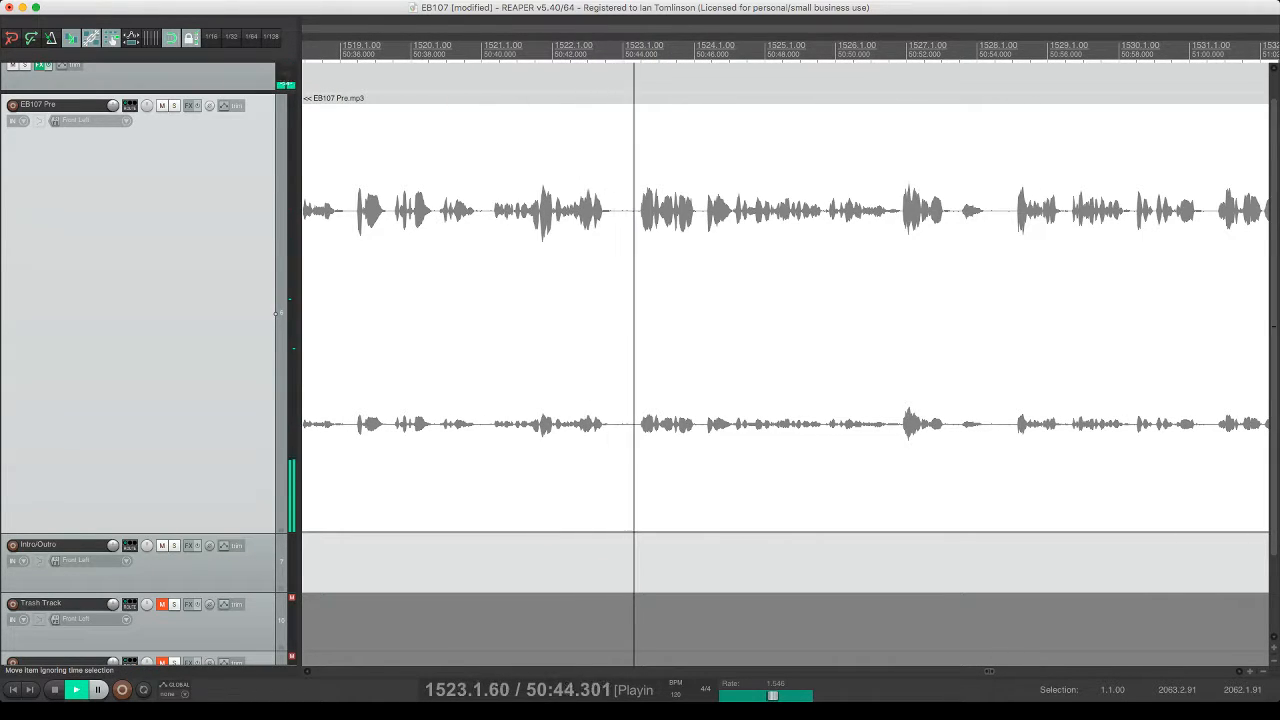
left_click(541, 204)
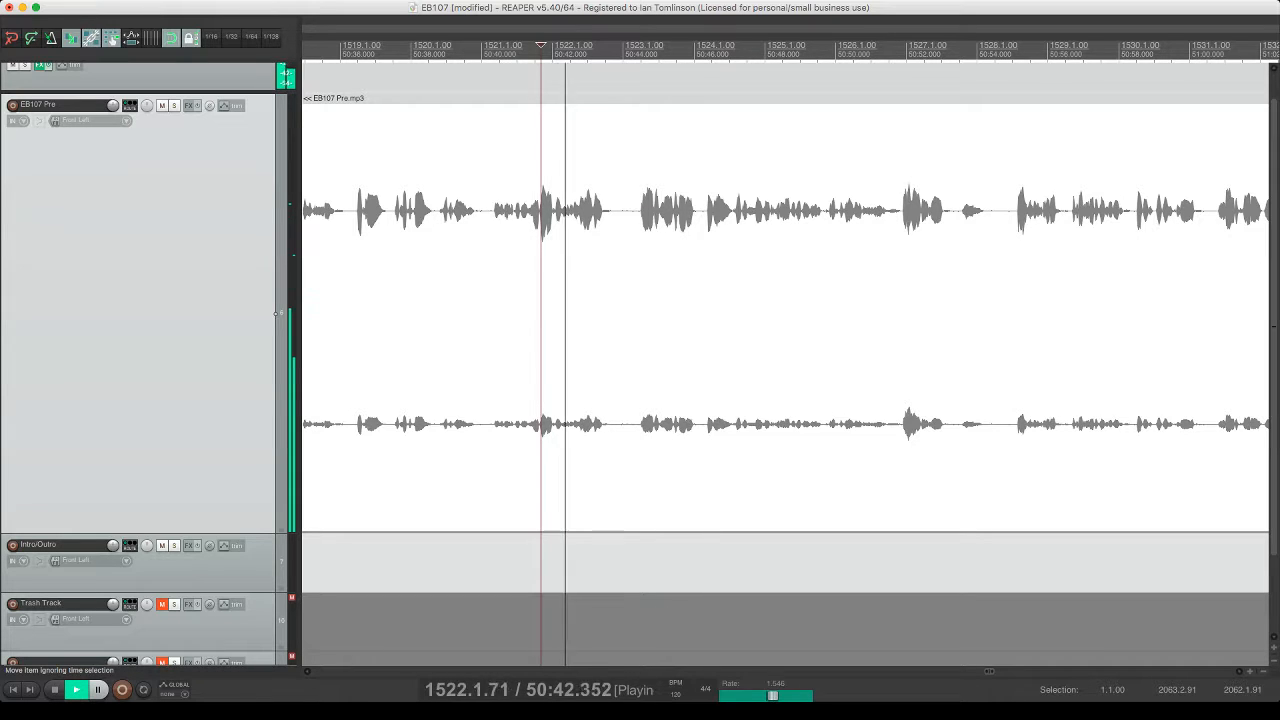
key("space")
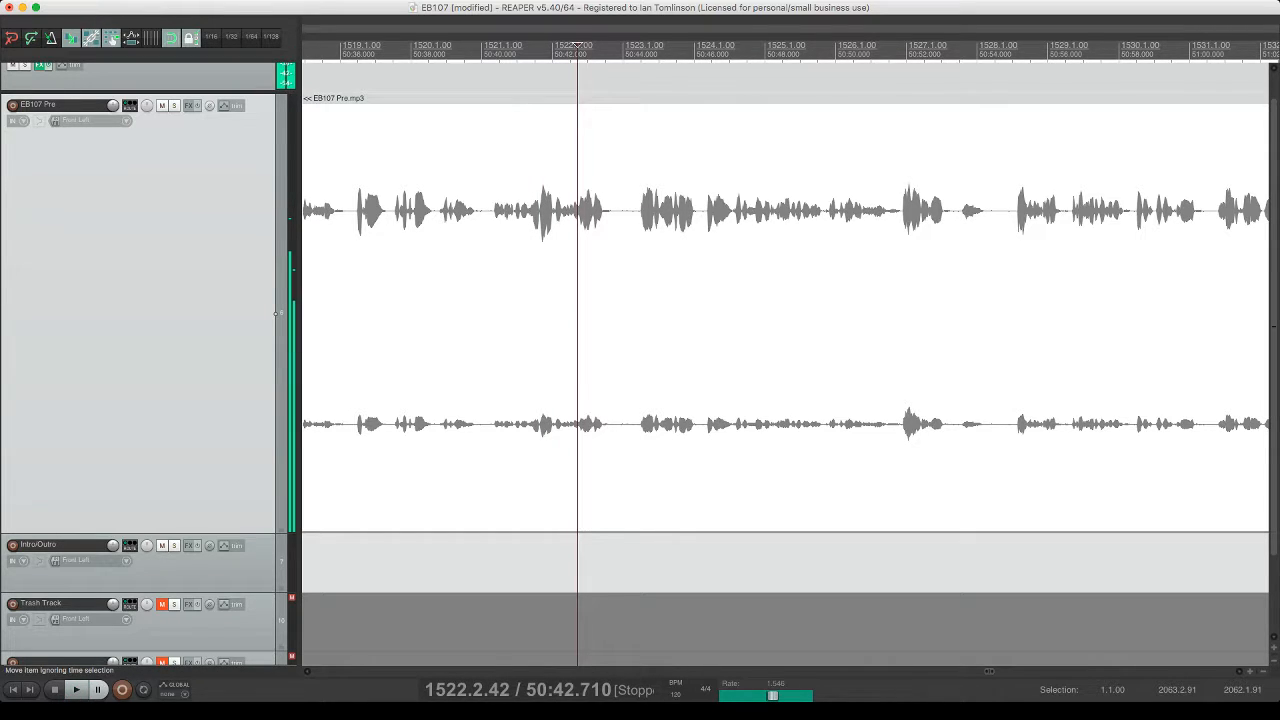
key("s")
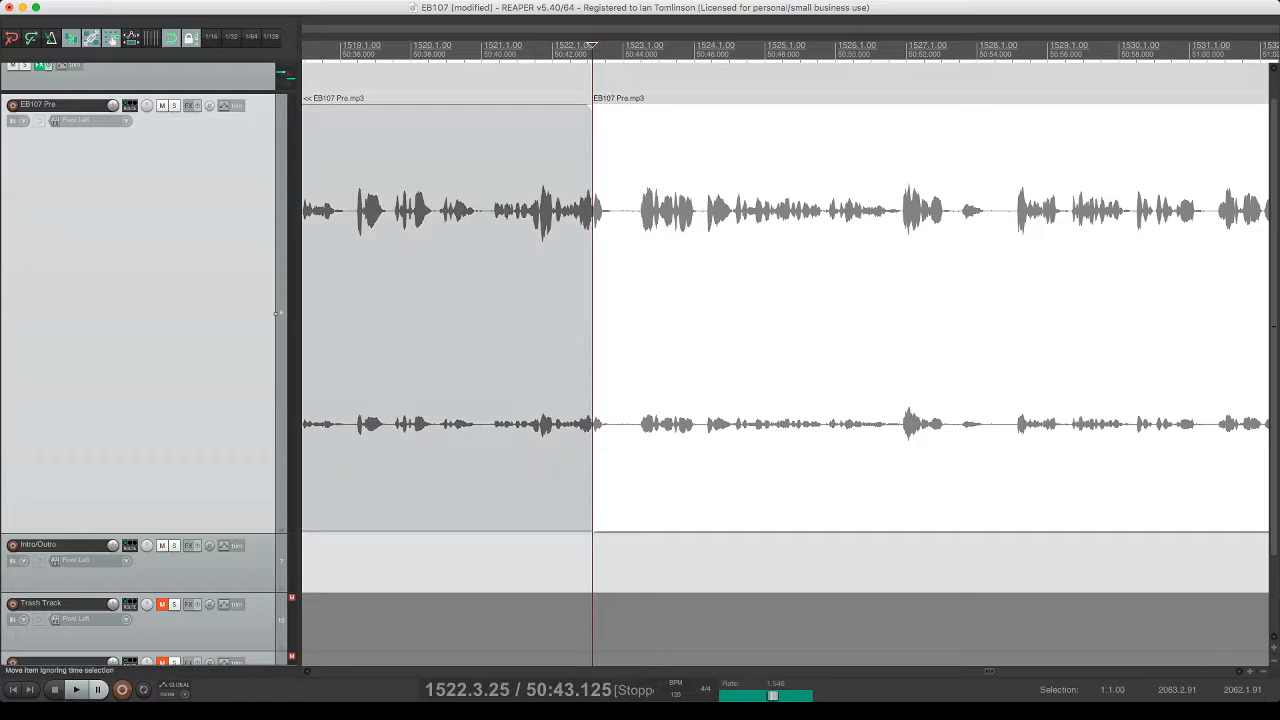
key("s")
left_click(624, 204)
key("Delete")
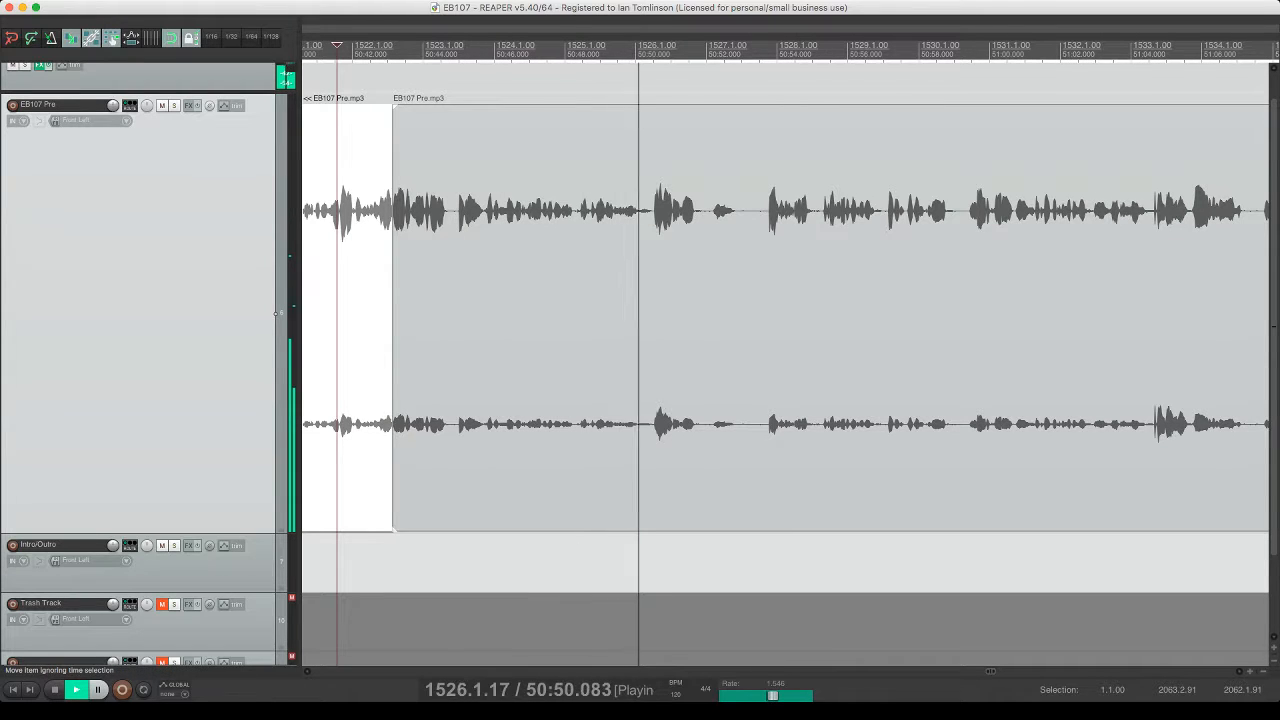
- Cut out the quiet filler and surrounding pause from about 50:51.9 to 50:53.6 and save the project
key("s")
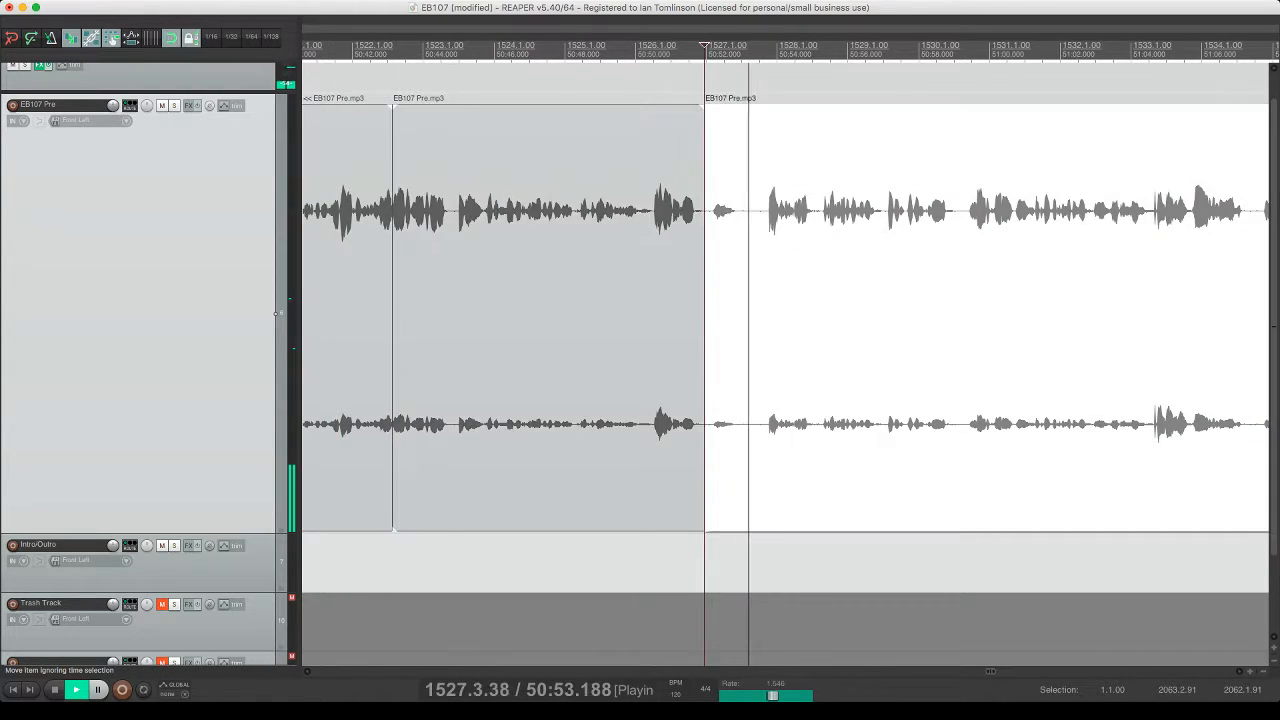
key("s")
left_click(743, 315)
key("Delete")
left_click(744, 315)
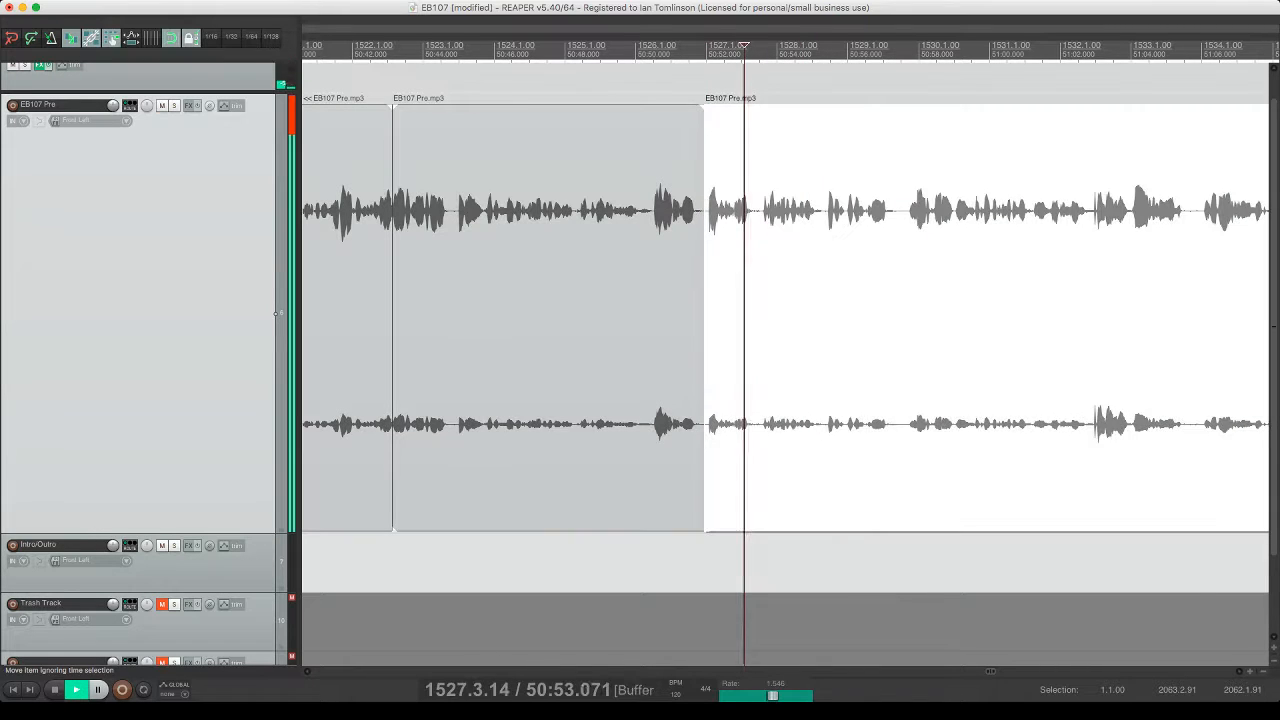
key("super+s")
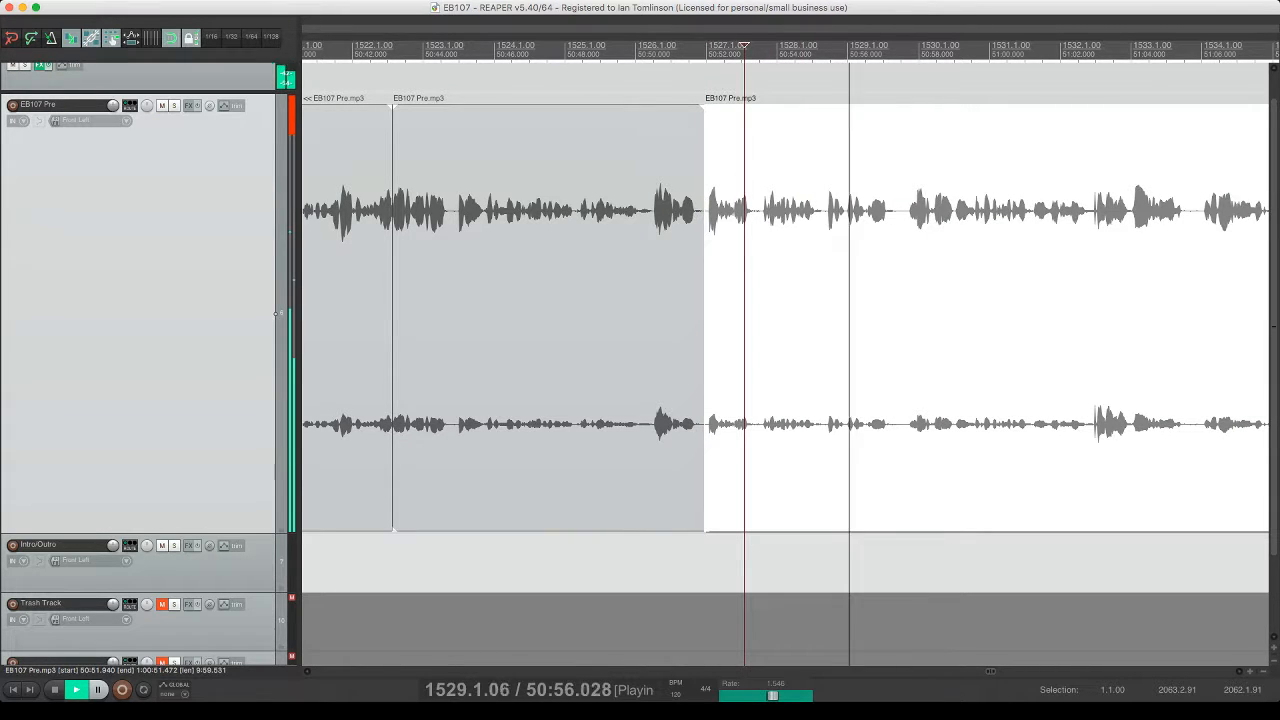
- Split out and delete the short segment beginning at about 51:08.2, then continue playback past the cut
scroll(786, 315, "right", 6)
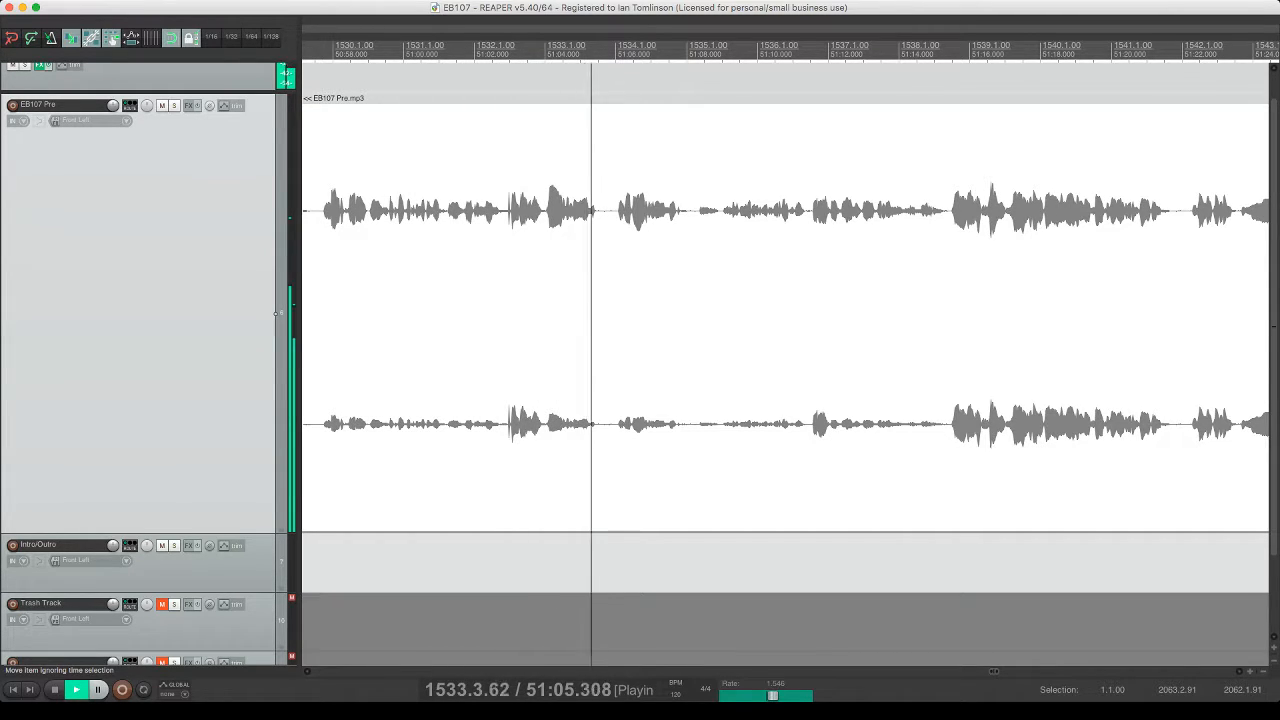
key("s")
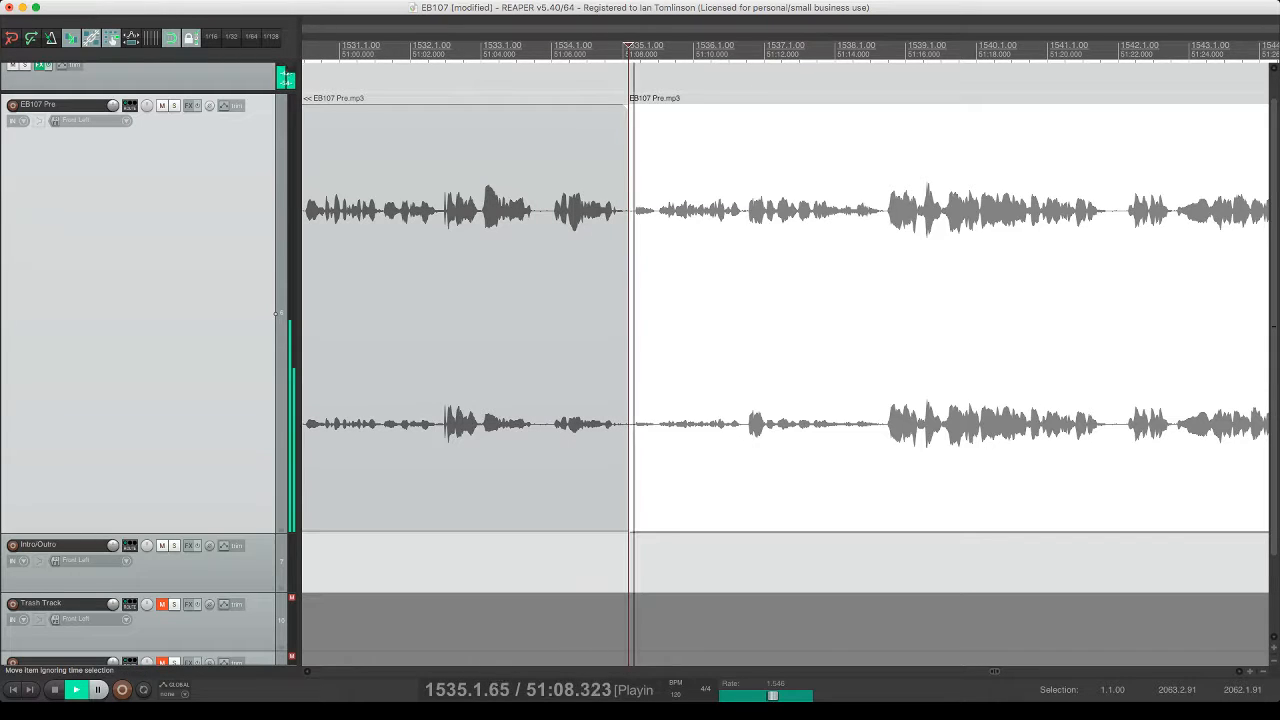
key("s")
left_click(645, 203)
key("Delete")
left_click(685, 250)
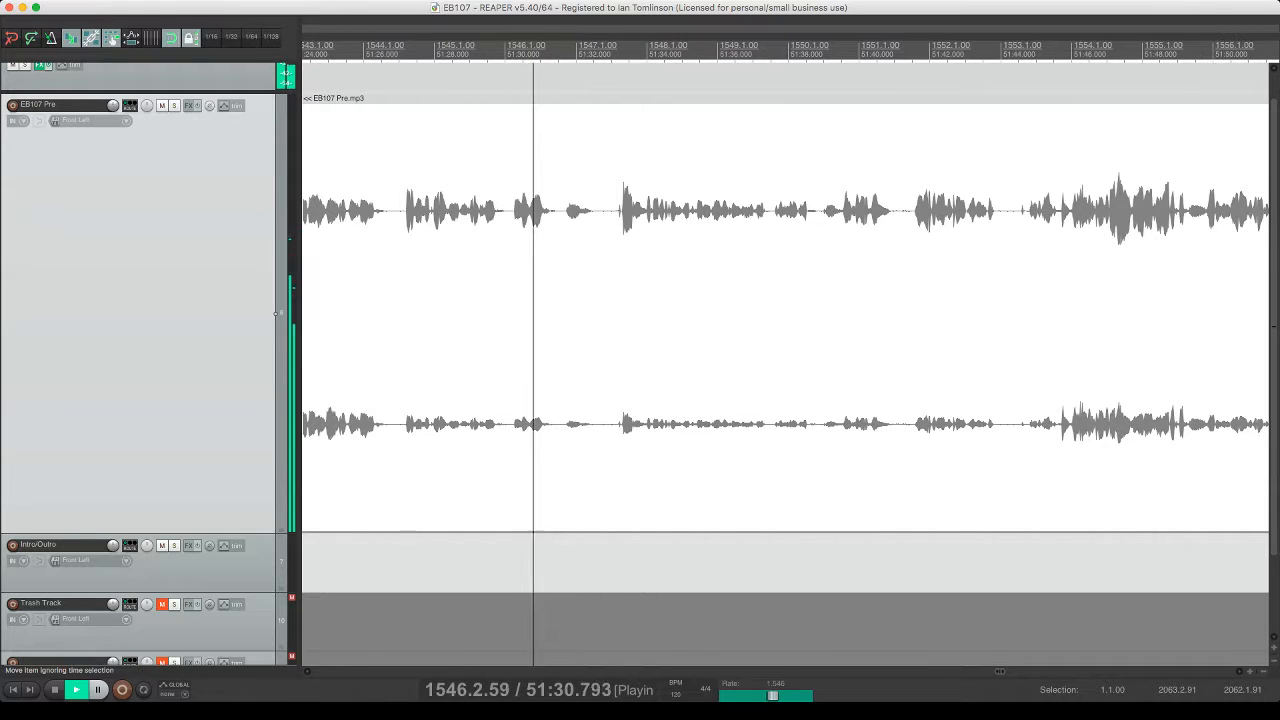
- Split the recording at about 51:31.6 and 51:33.3 and delete the quiet filler between the splits
key("s")
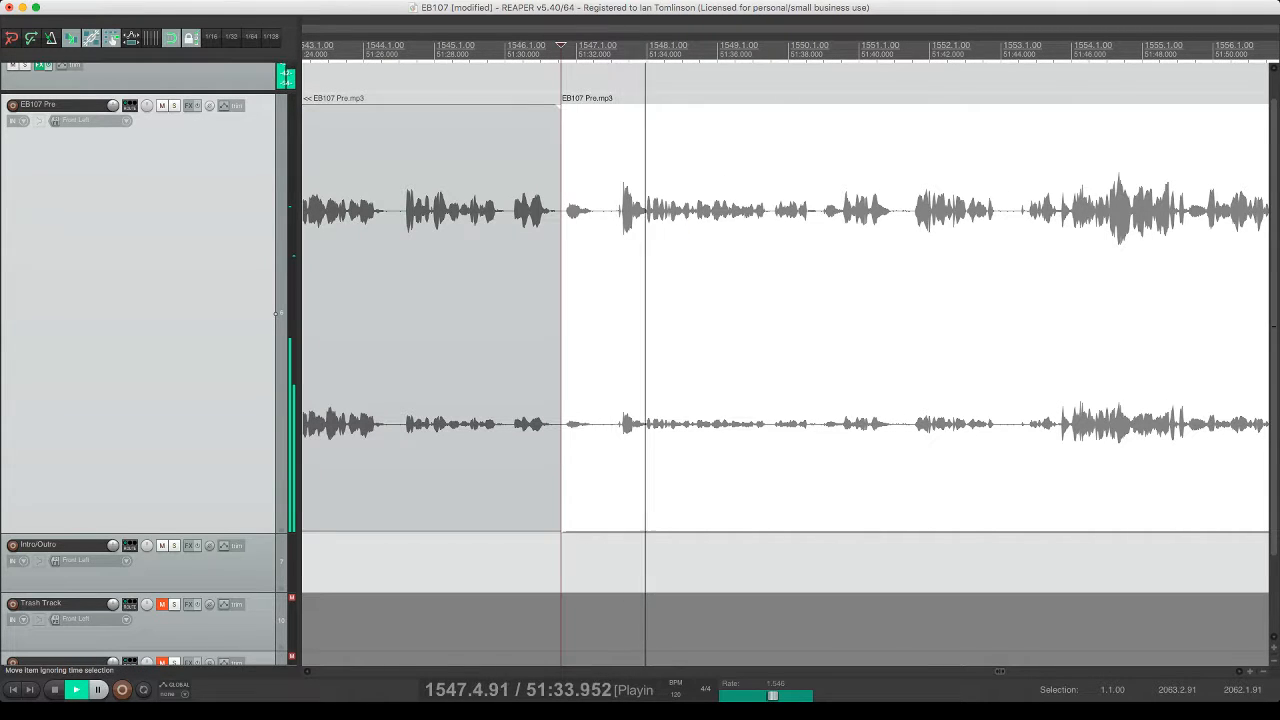
left_click(622, 196)
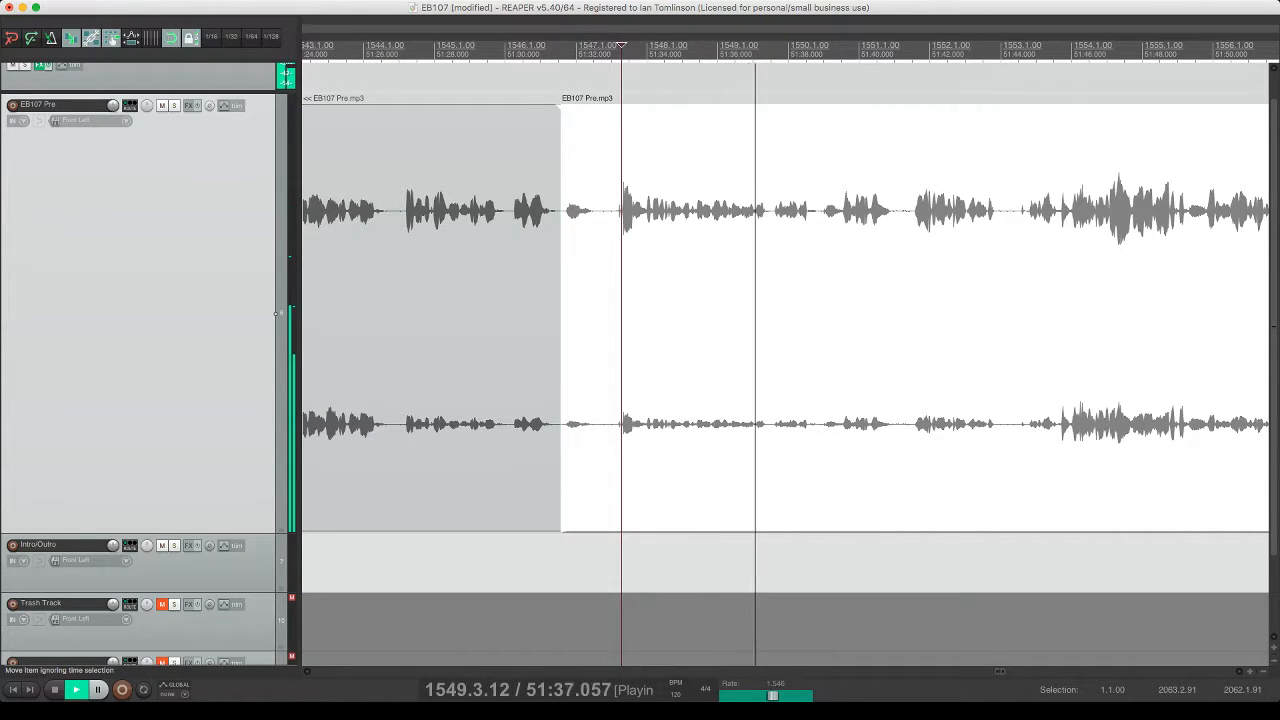
key("s")
left_click(597, 196)
key("Delete")
- Play back from about 51:30.9 across the newest cut and save the project
left_click(537, 196)
key("space")
key("space")
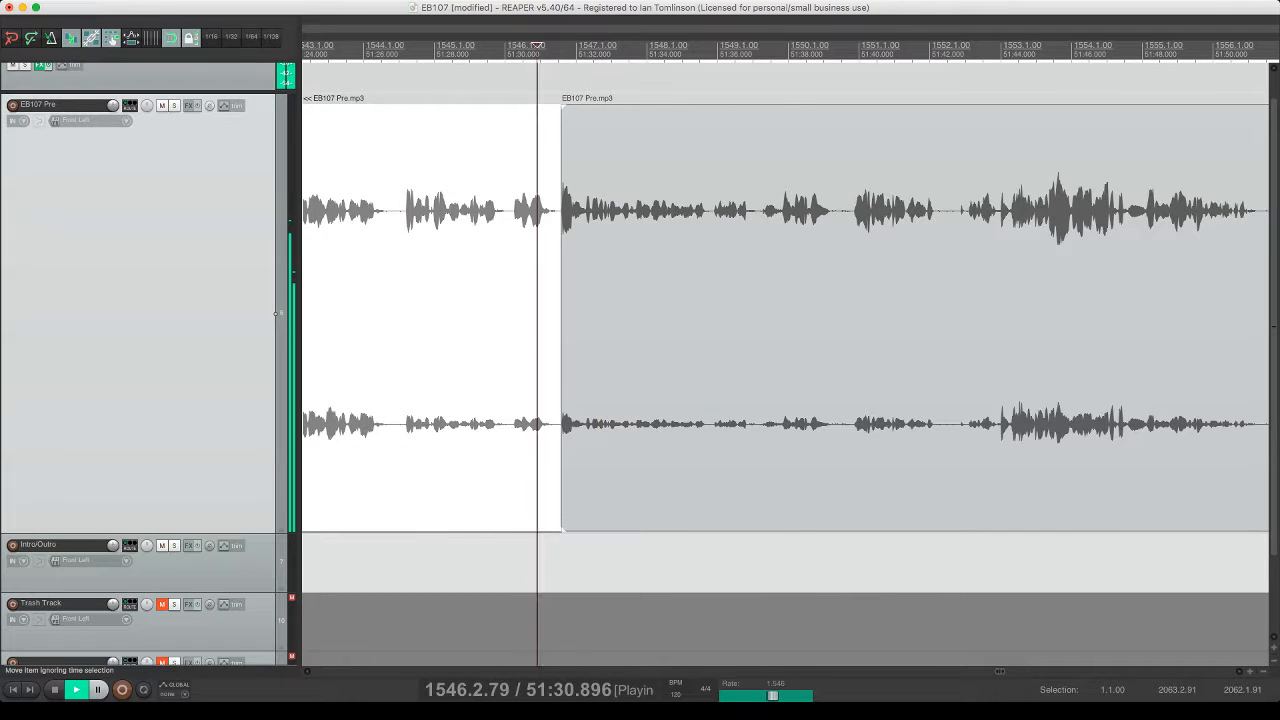
key("super+s")
scroll(785, 353, "right", 1)
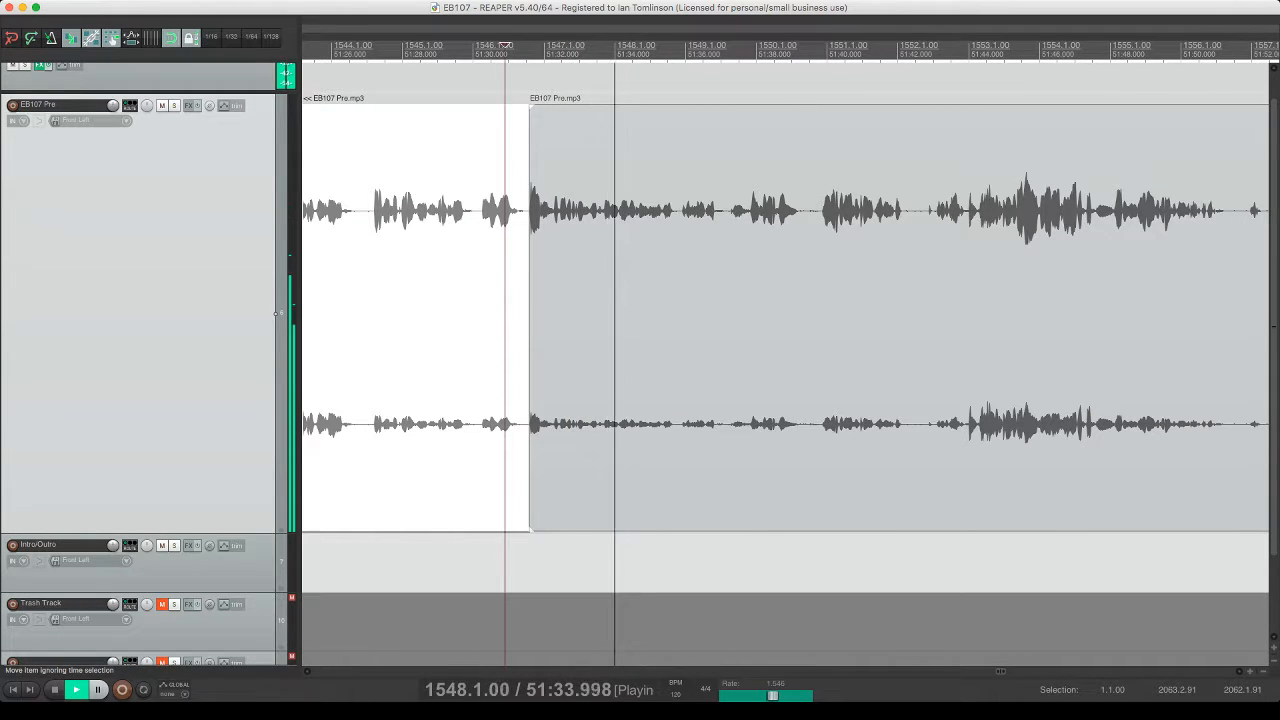
- Split the recording at about 51:37.2 and 51:37.8 and delete the short pause between the splits
left_click(742, 208)
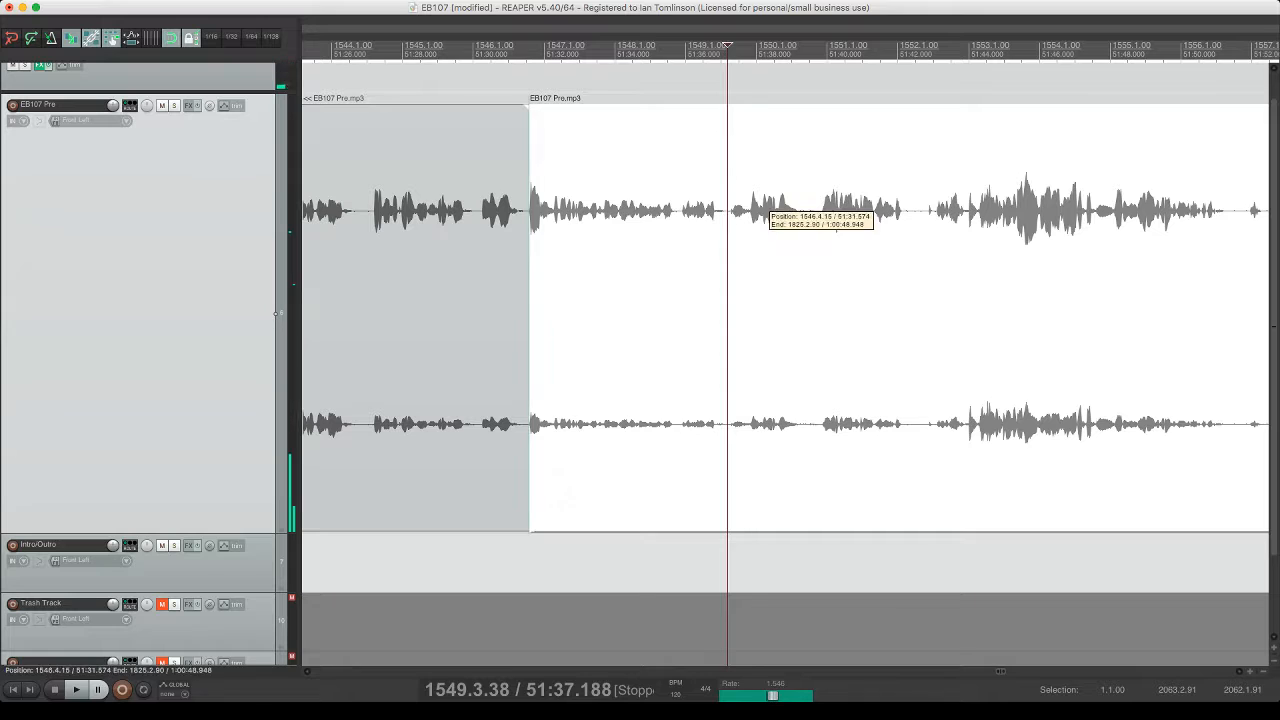
left_click(749, 205)
key("s")
left_click(727, 205)
key("s")
left_click(737, 205)
key("Delete")
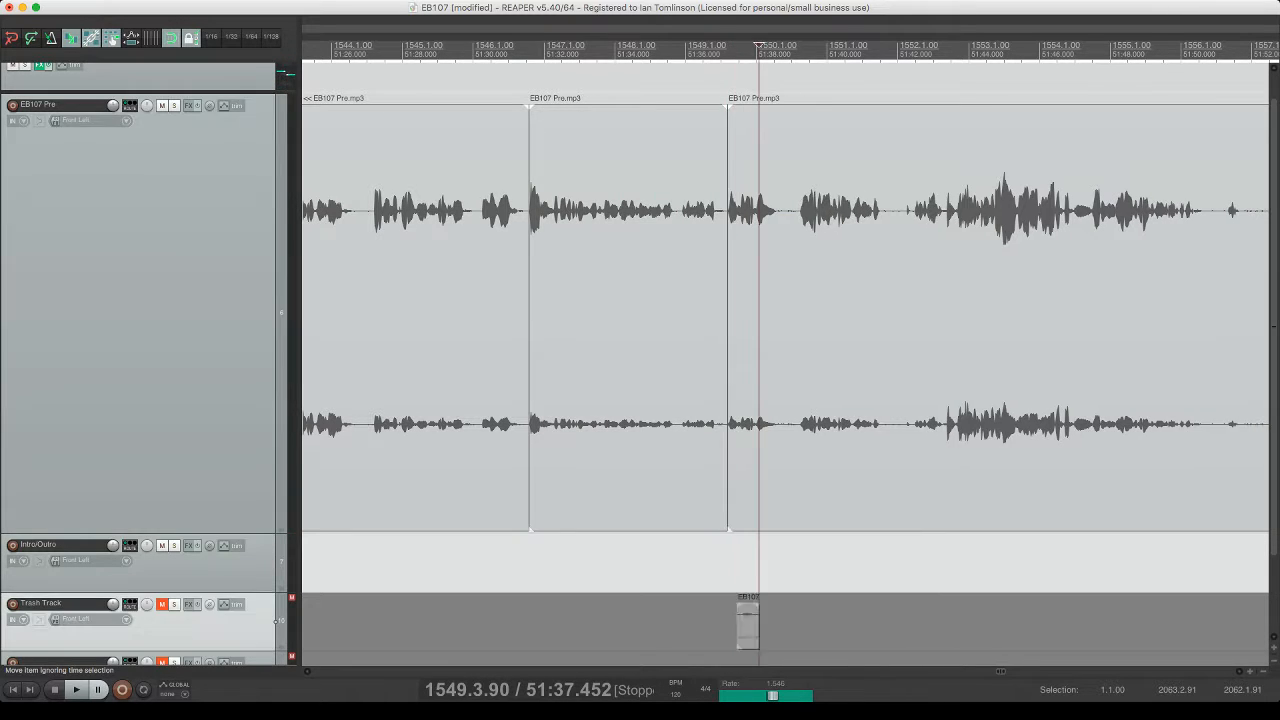
- Play back from about 51:35.4 across the new join and save the project
left_click(664, 205)
key("space")
key("super+s")
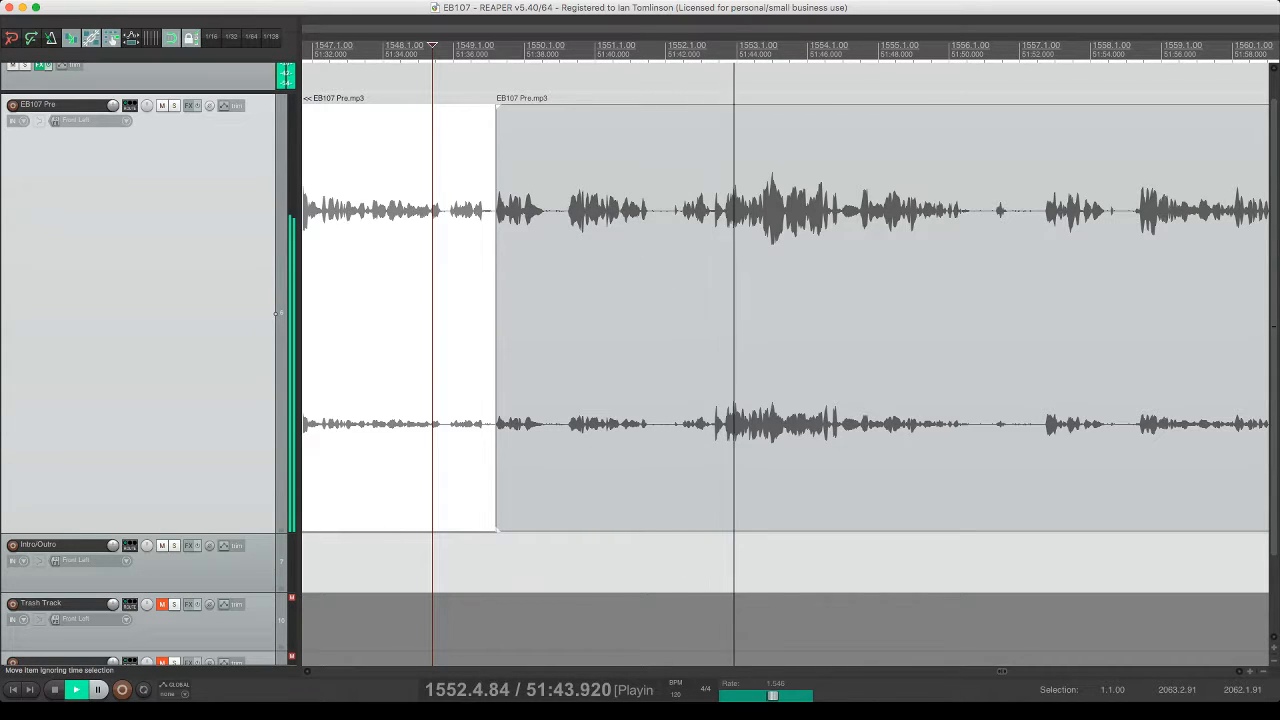
- Cut out the short pause with its faint sound from about 51:41.7 to 51:42.4 and save the project
left_click(679, 206)
key("s")
left_click(660, 206)
key("s")
left_click(669, 206)
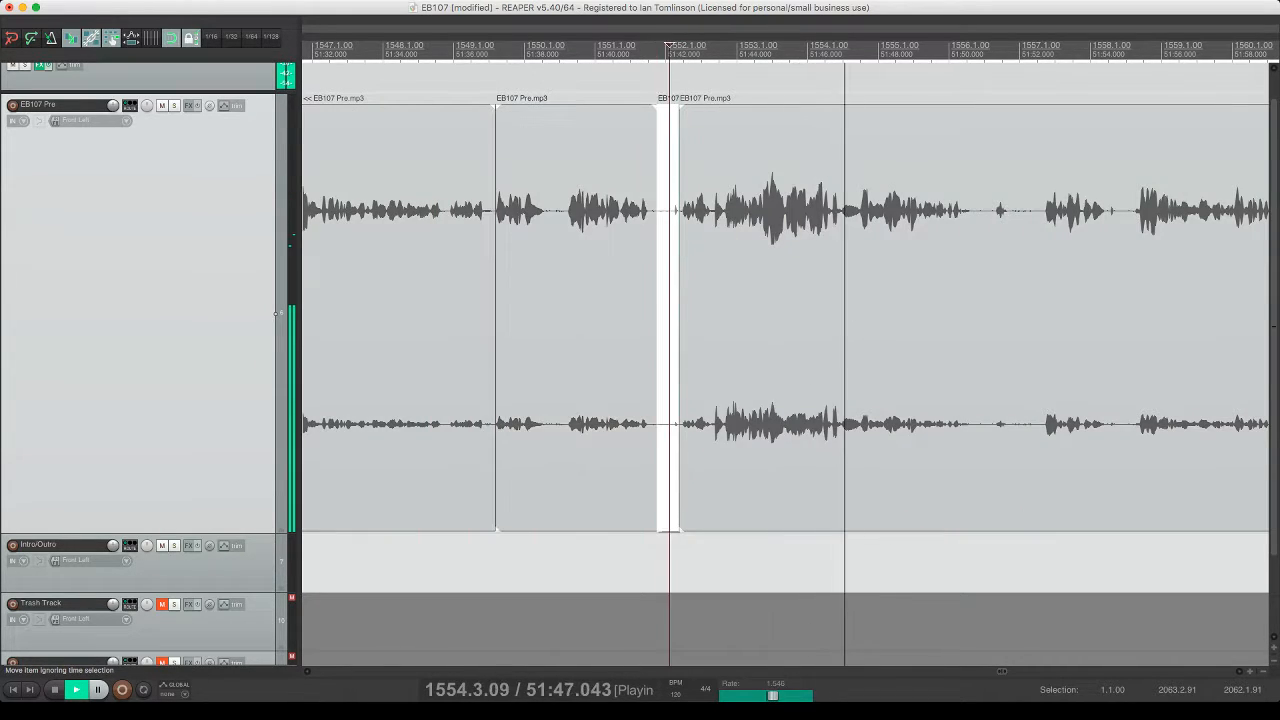
key("Delete")
left_click(610, 46)
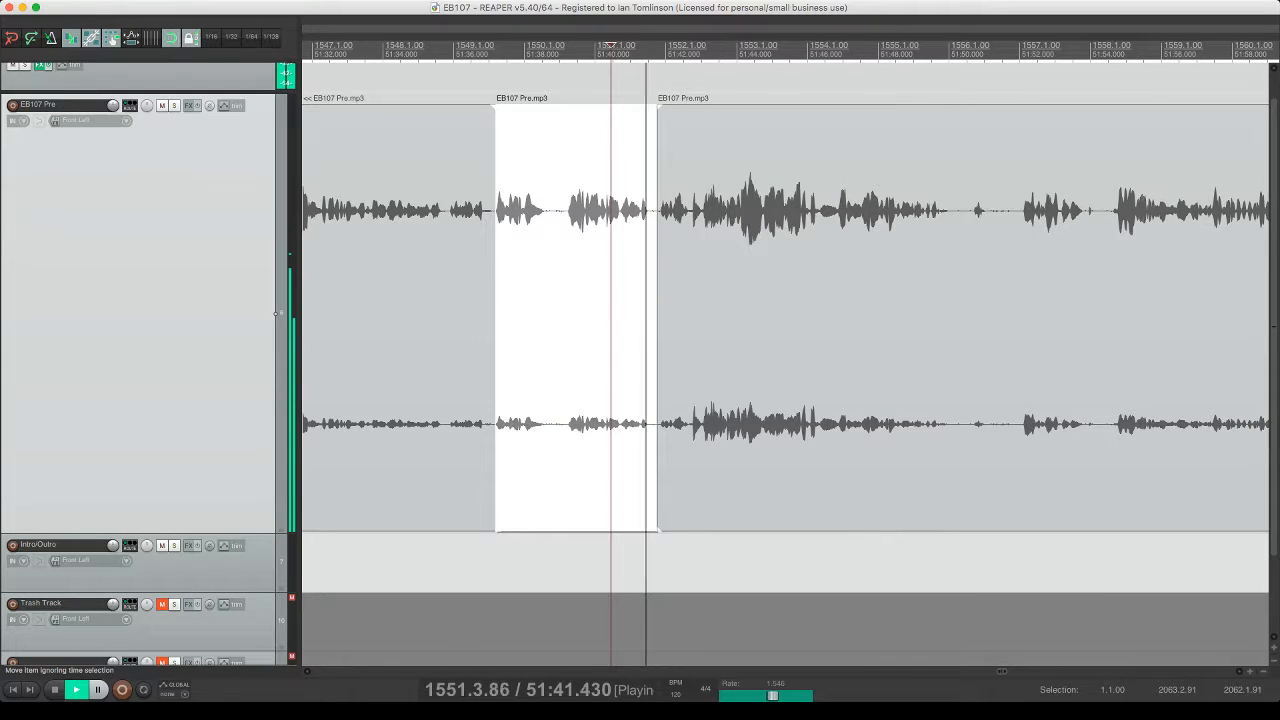
key("super+s")
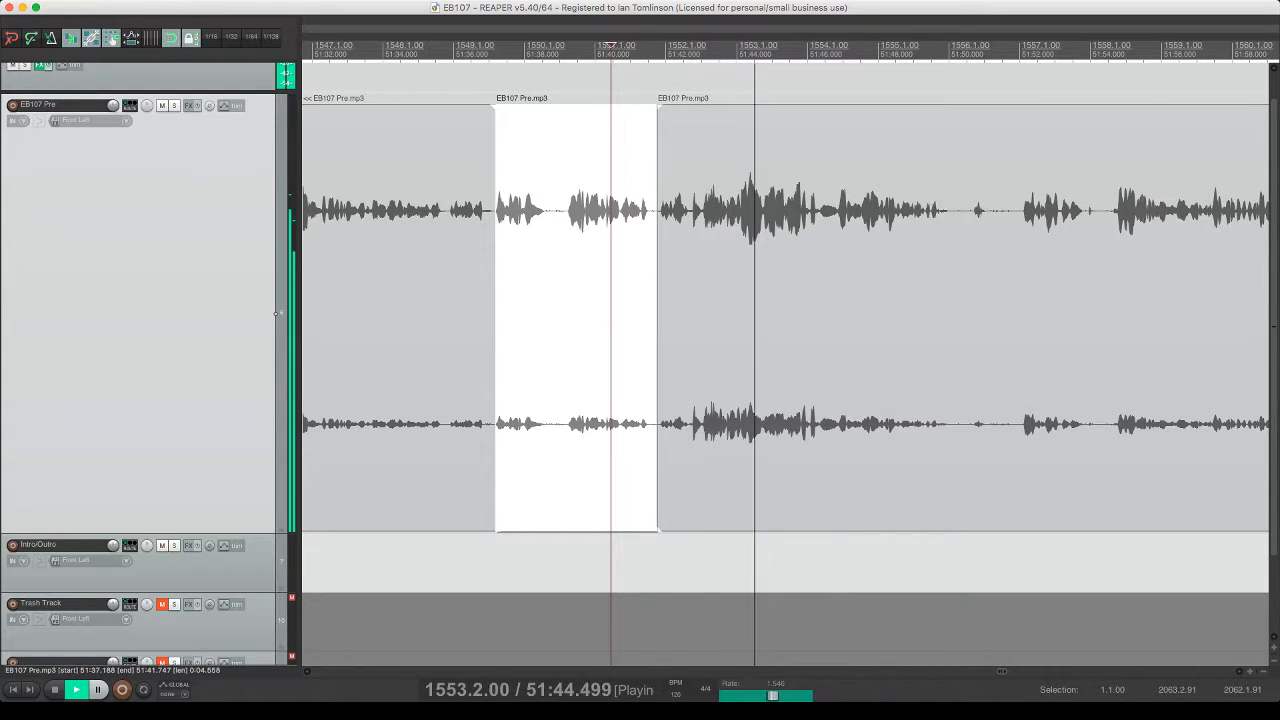
- Cut out the quiet filler and pause from about 51:50.0 to 51:51.9 and listen to the audio after the join
scroll(786, 300, "right", 5)
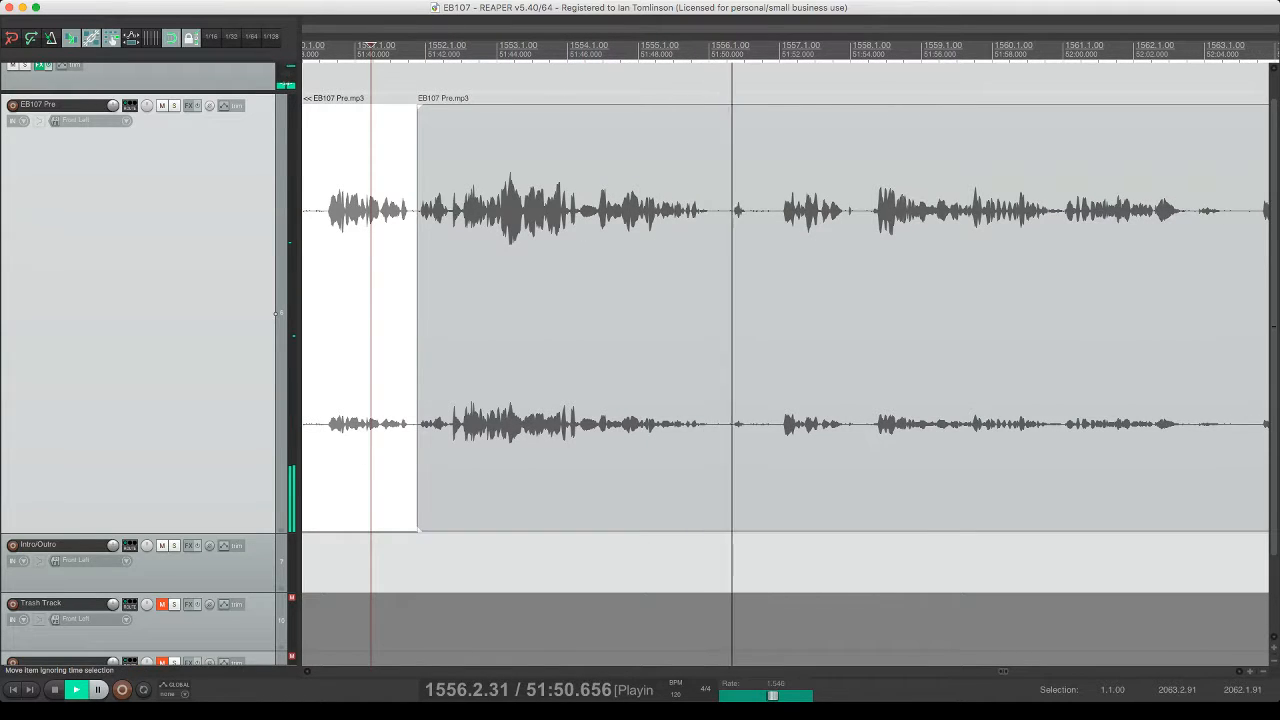
key("s")
left_click(778, 205)
key("s")
left_click(756, 205)
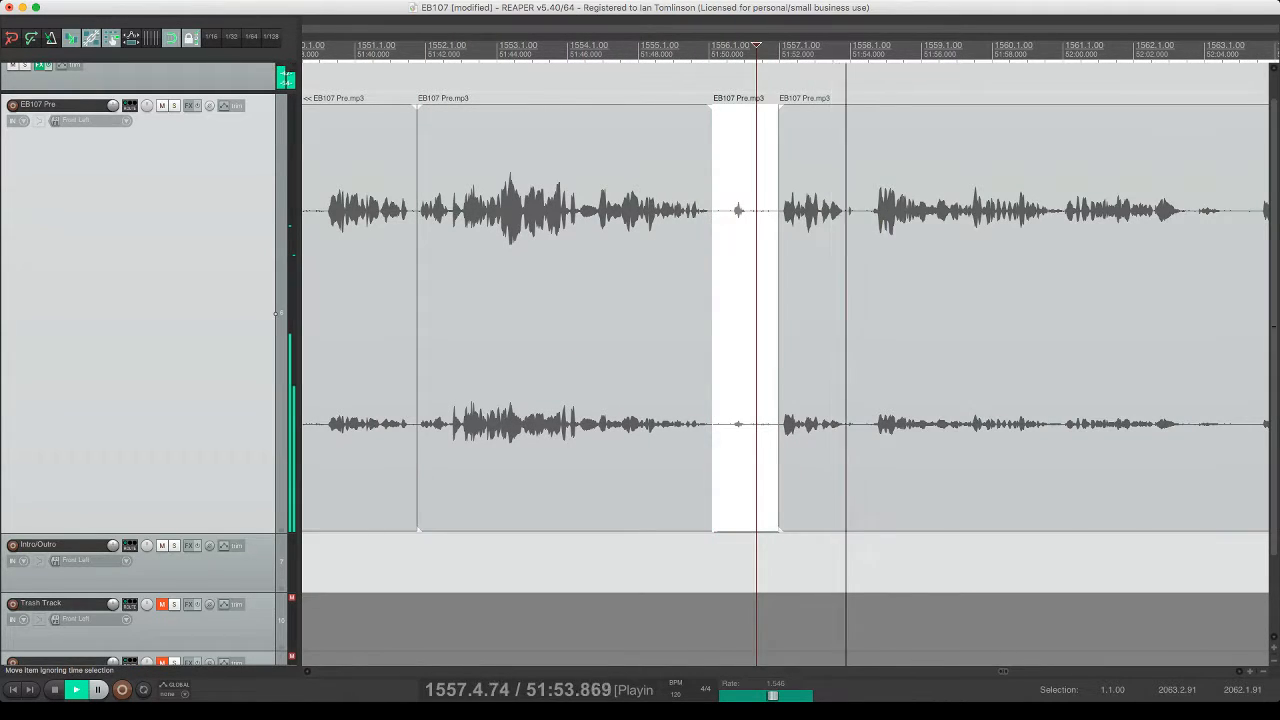
key("Delete")
left_click(823, 205)
left_click(758, 205)
key("space")
key("space")
- Split the recording at about 51:52.0 and 51:52.6 and delete the pause between the splits
left_click(780, 205)
key("s")
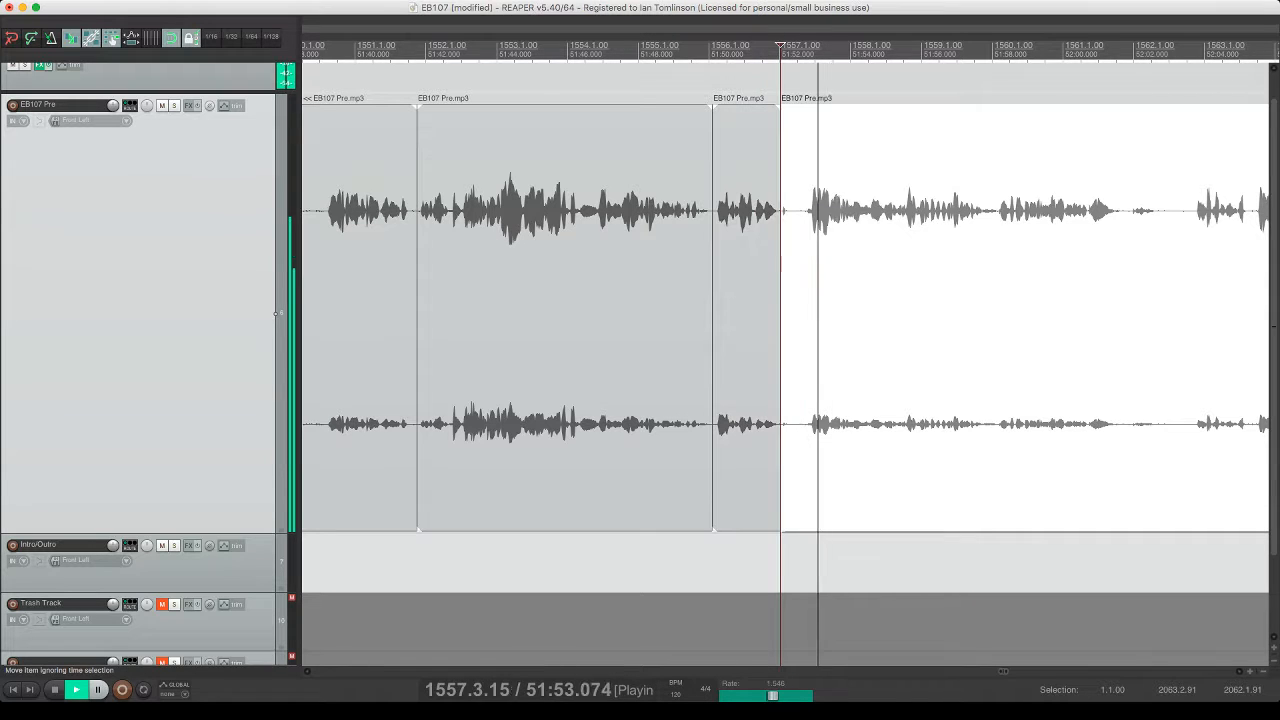
left_click(803, 205)
key("s")
left_click(788, 205)
key("Delete")
- Play back from about 51:52.1, just after the newest cut, and save the project
left_click(808, 209)
left_click(785, 205)
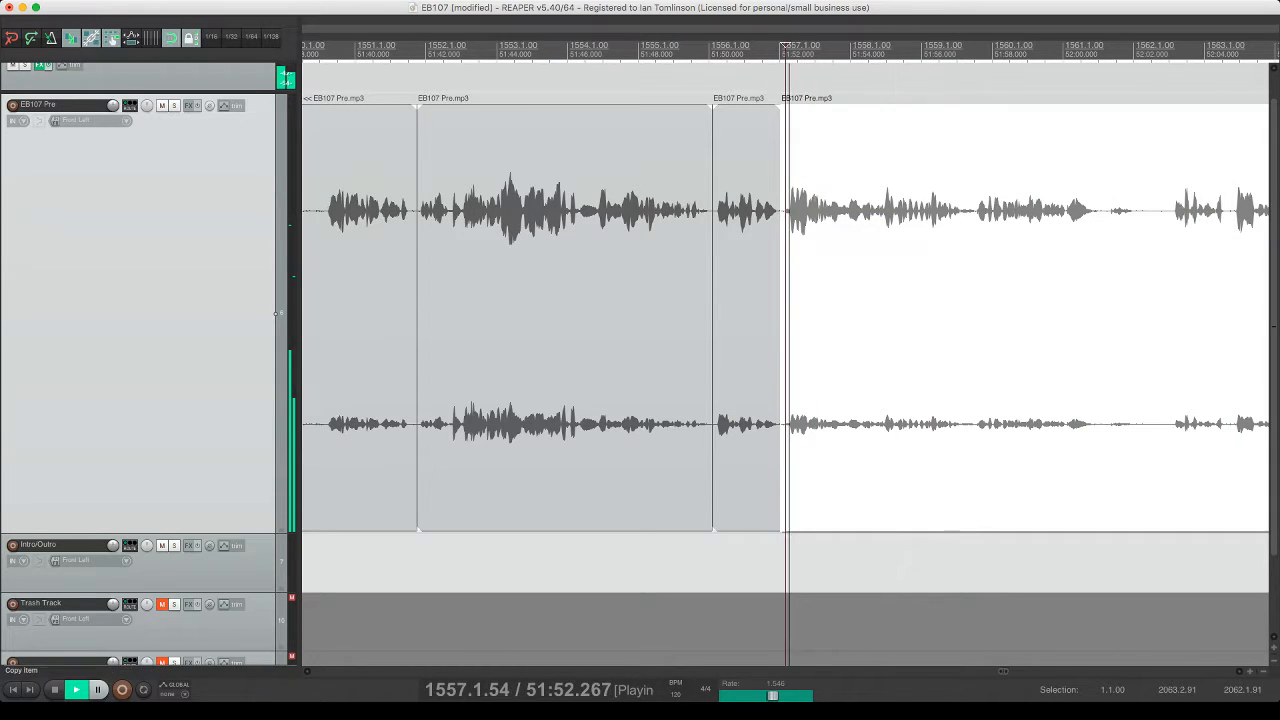
key("ctrl+s")
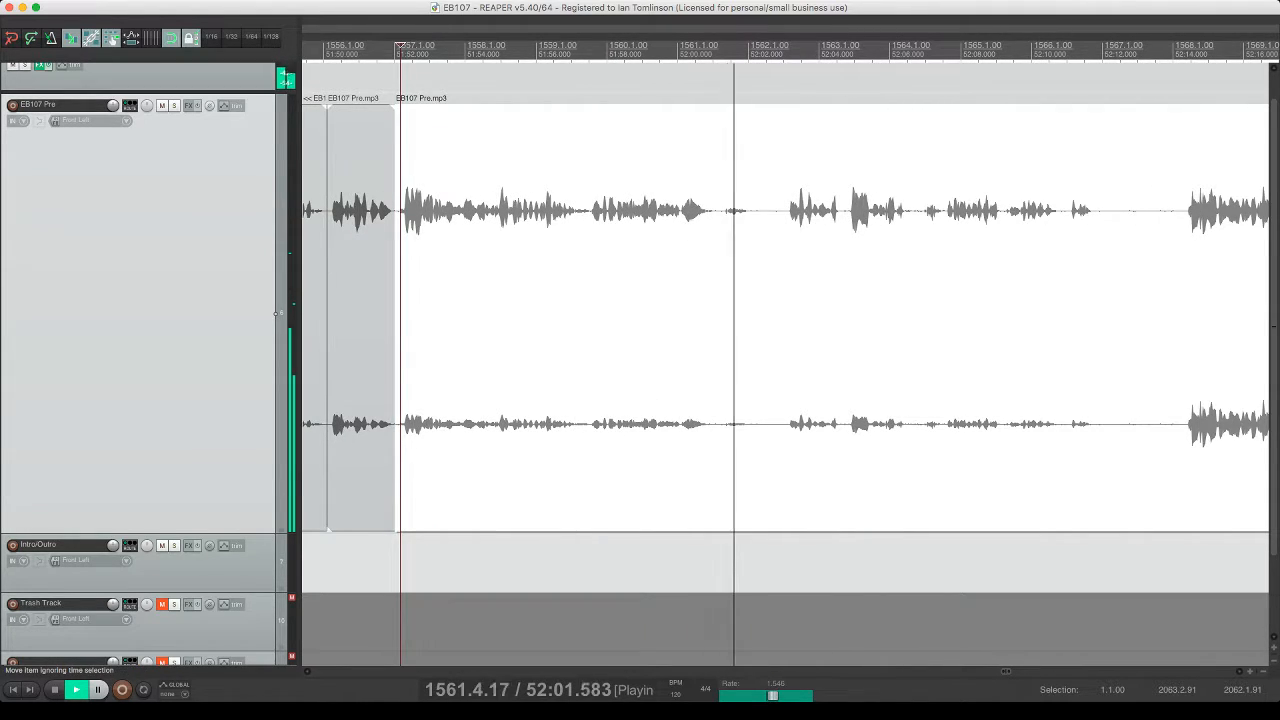
- Cut out the quiet filler and surrounding pause from about 52:01.2 to 52:03.0 and save the project
key("s")
key("s")
key("Delete")
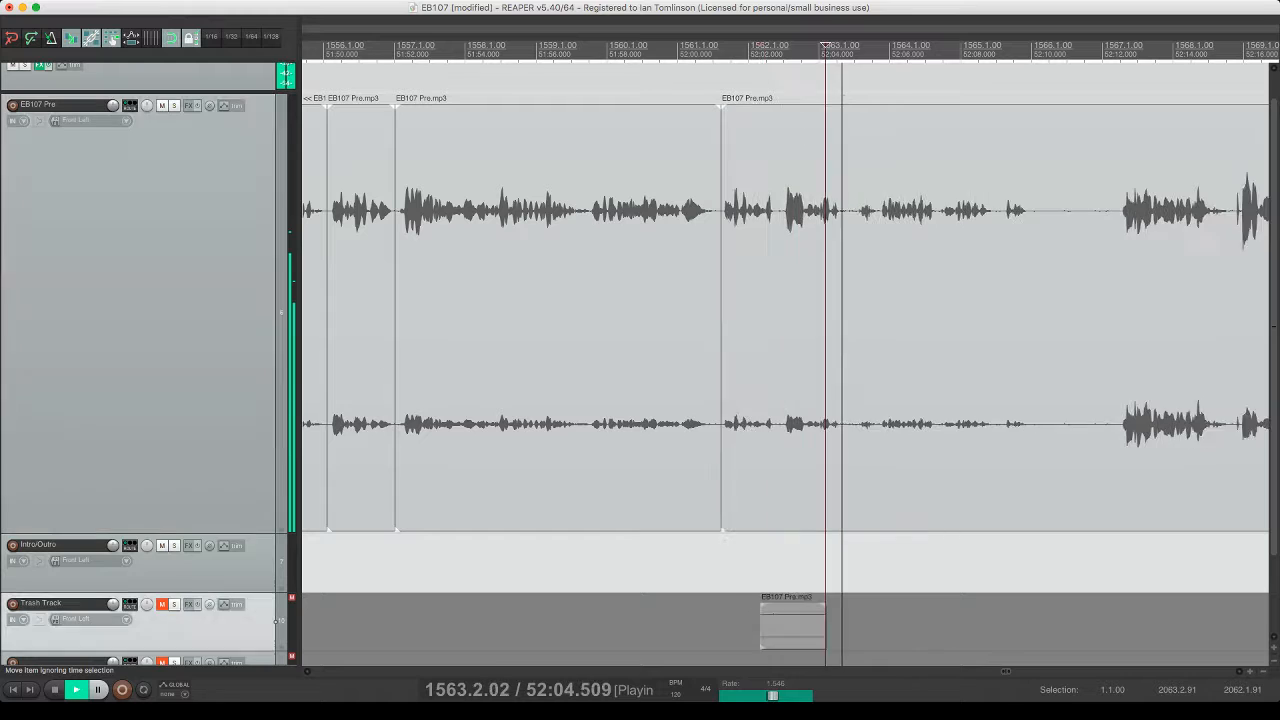
left_click(760, 300)
key("ctrl+s")
- Cut out the long silence from about 52:10.1 to 52:12.4 and save the project
scroll(760, 300, "right", 3)
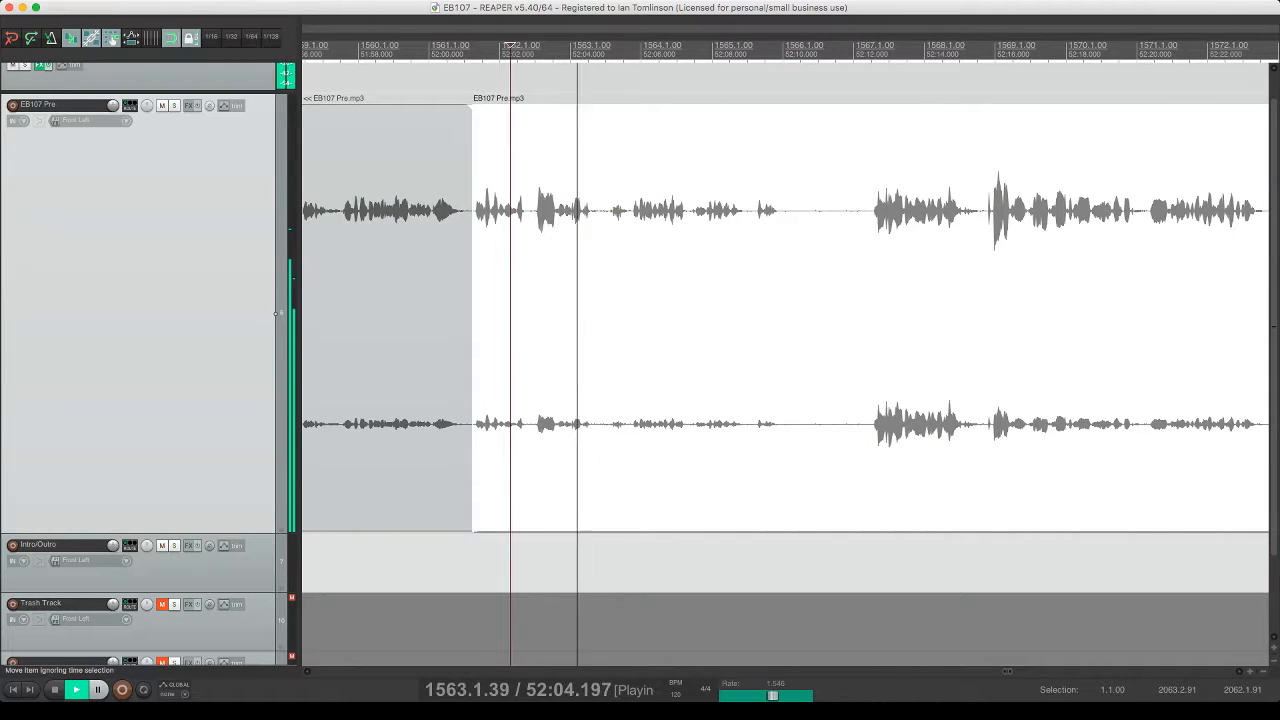
left_click(785, 202)
key("s")
left_click(867, 202)
key("s")
left_click(836, 202)
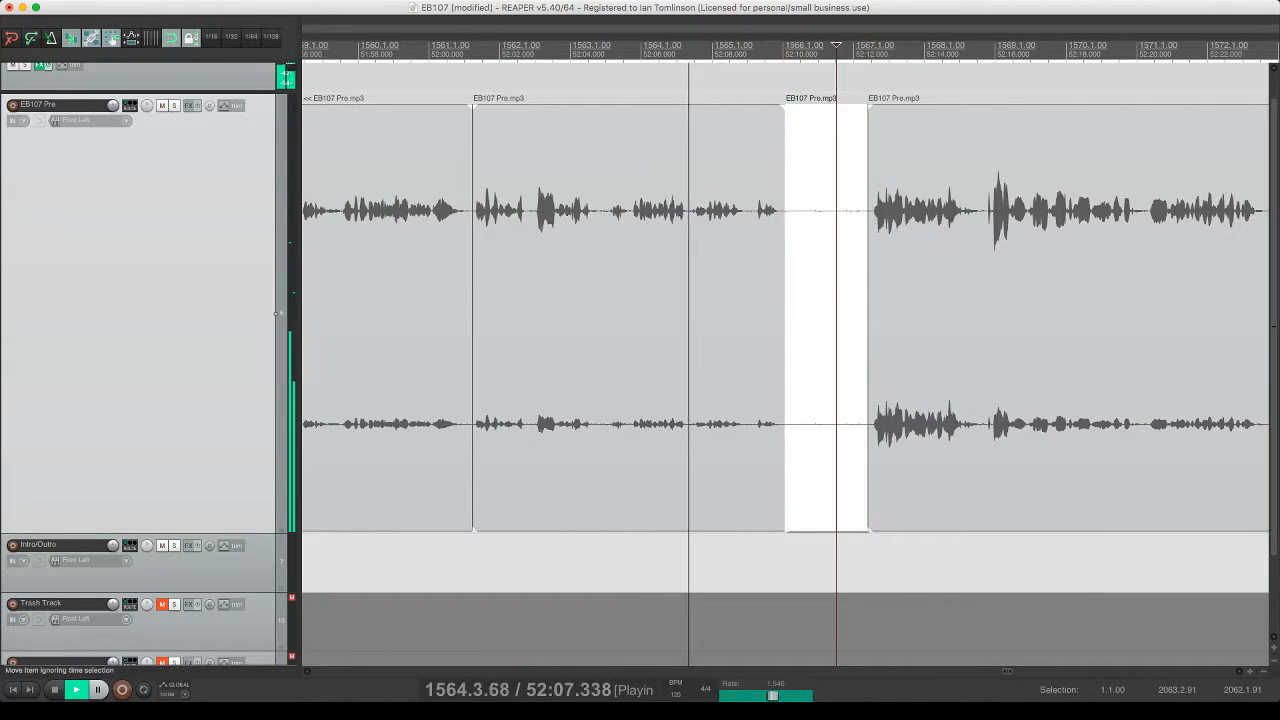
key("Delete")
left_click(733, 300)
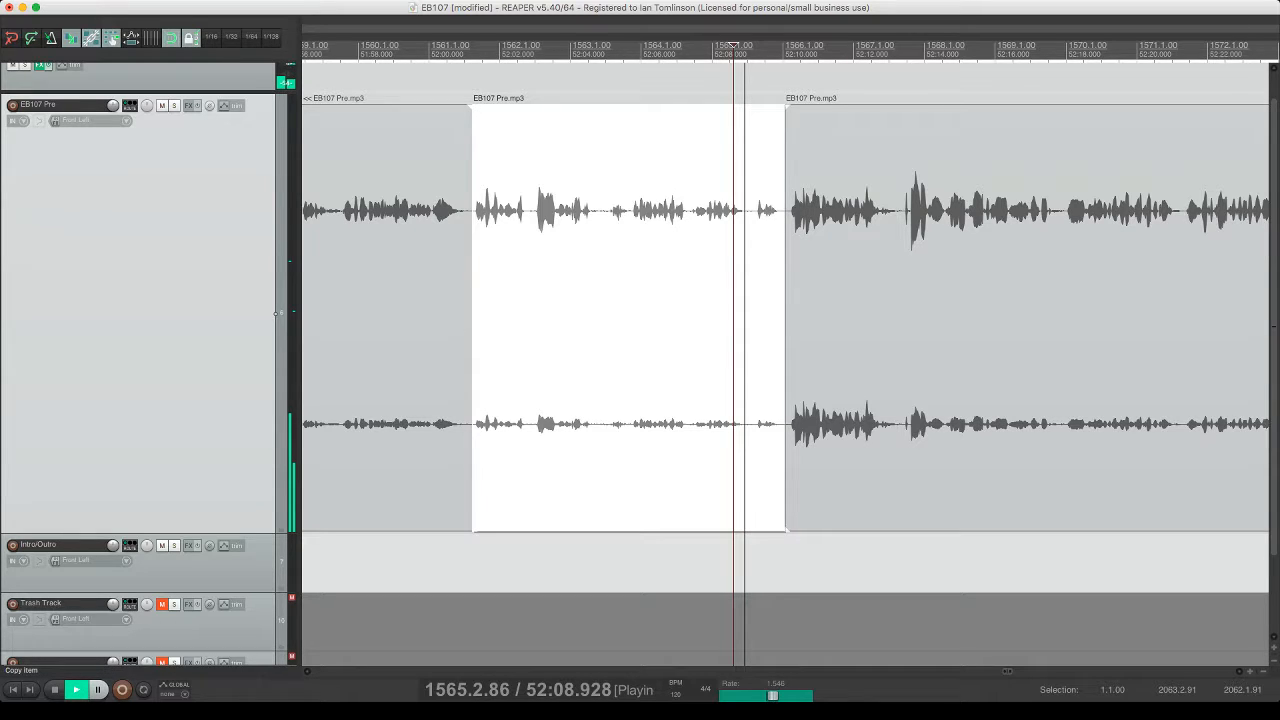
key("super+s")
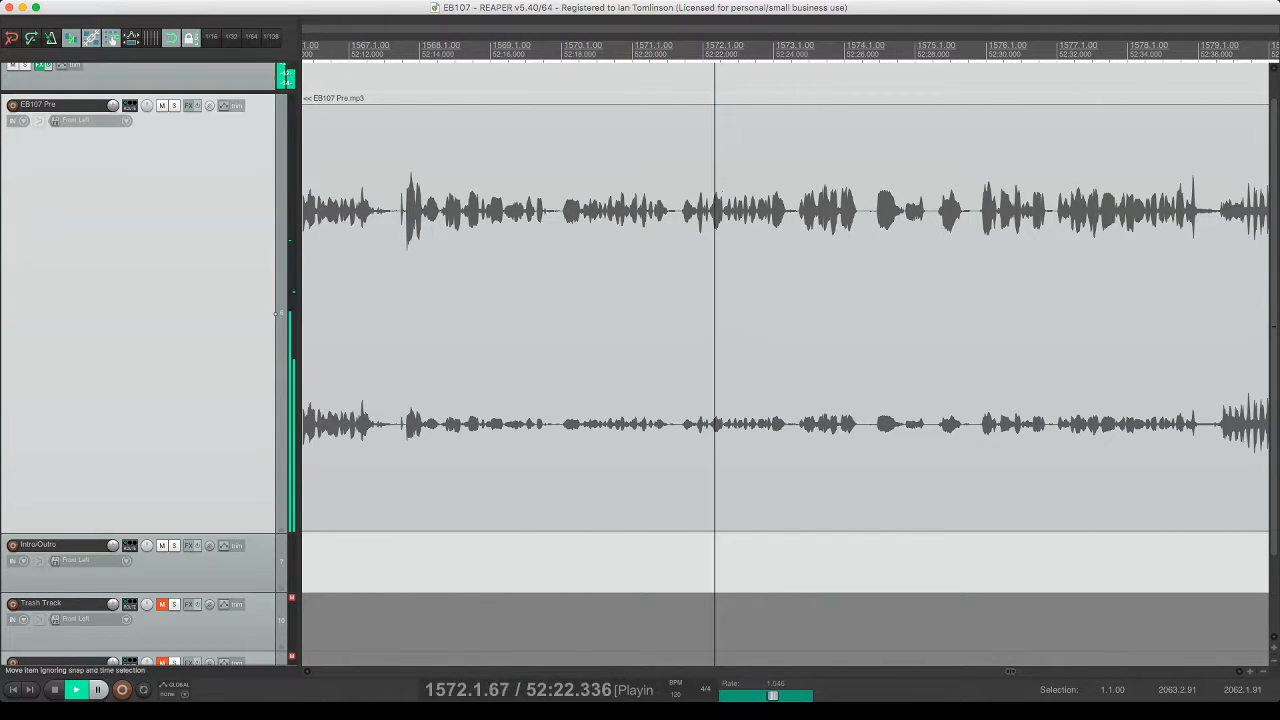
- Split the recording at about 52:21.3 and 52:21.8 and delete the short sound between the splits
left_click(697, 197)
key("s")
left_click(680, 198)
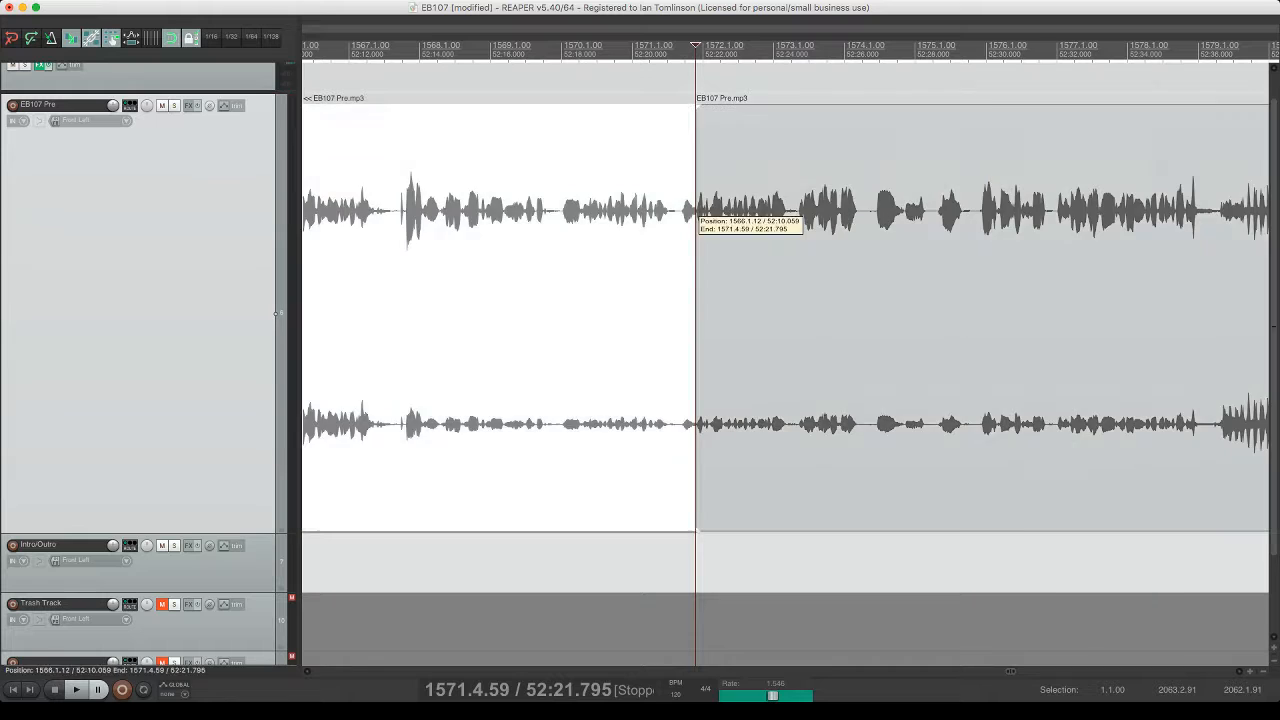
key("s")
left_click(704, 198)
left_click(685, 198)
key("Delete")
- Play back from about 52:19.7 to check the join and save the project
left_click(620, 198)
key("space")
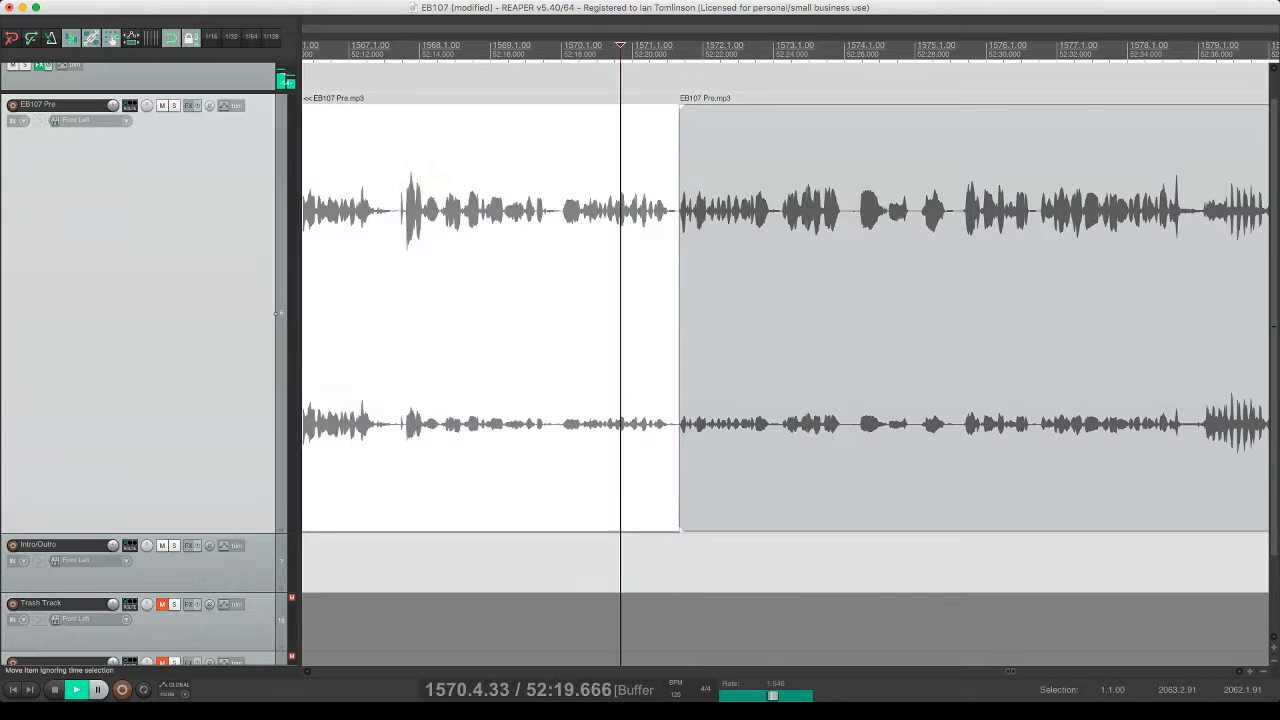
key("super+s")
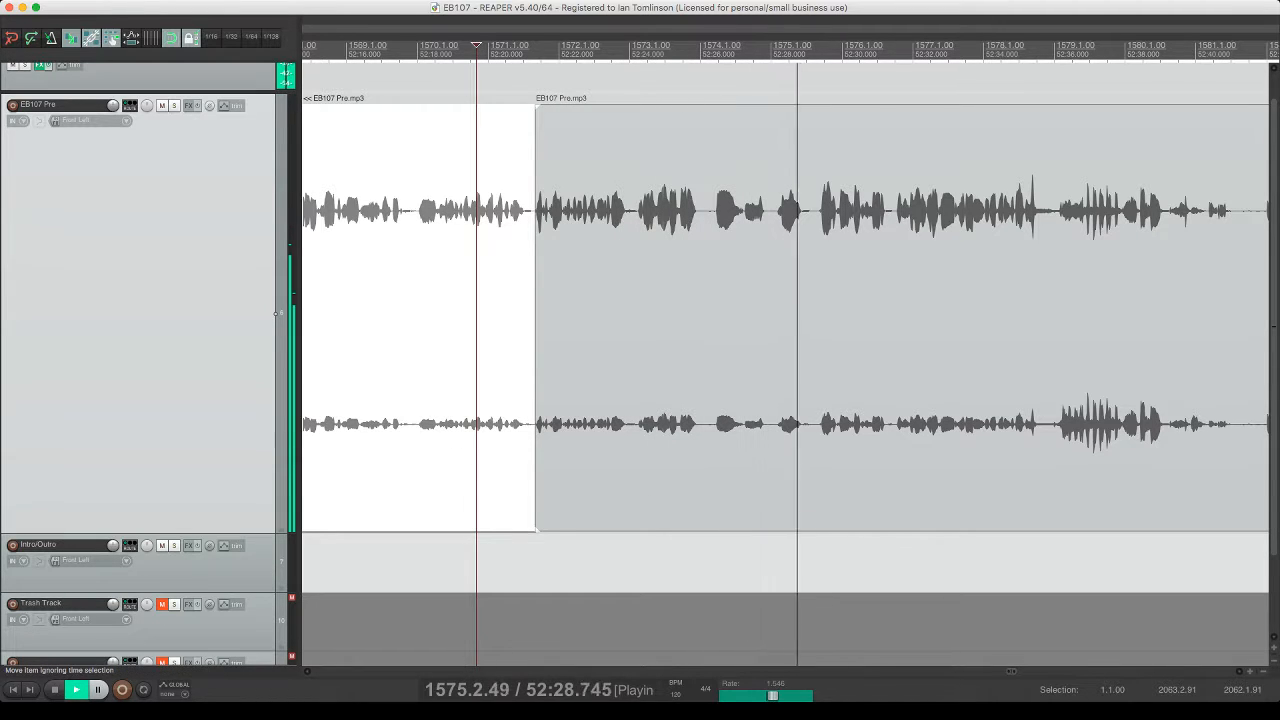
- Split out and delete the short segment from about 52:27.2 to 52:28.1
left_click(744, 201)
key("s")
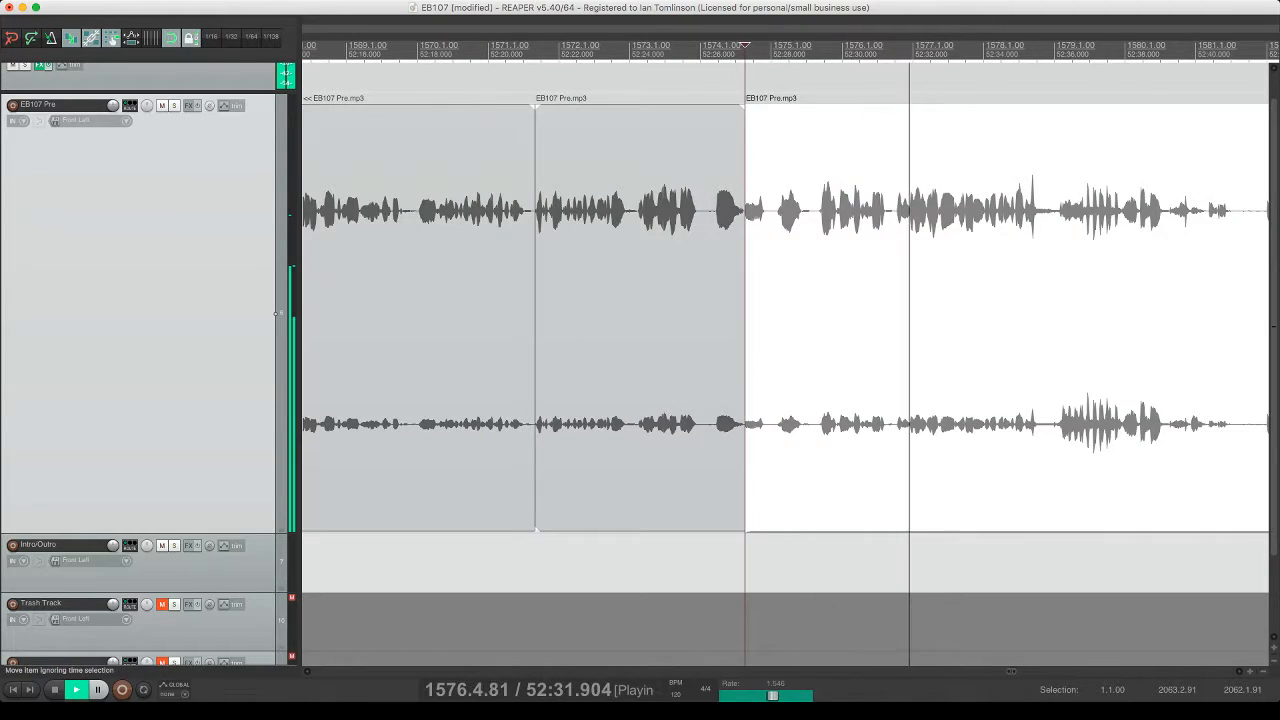
left_click(777, 201)
key("s")
left_click(761, 201)
key("Delete")
- Replay the recording from about 52:26.3 over the latest cut and save the project
left_click(711, 211)
key("space")
key("space")
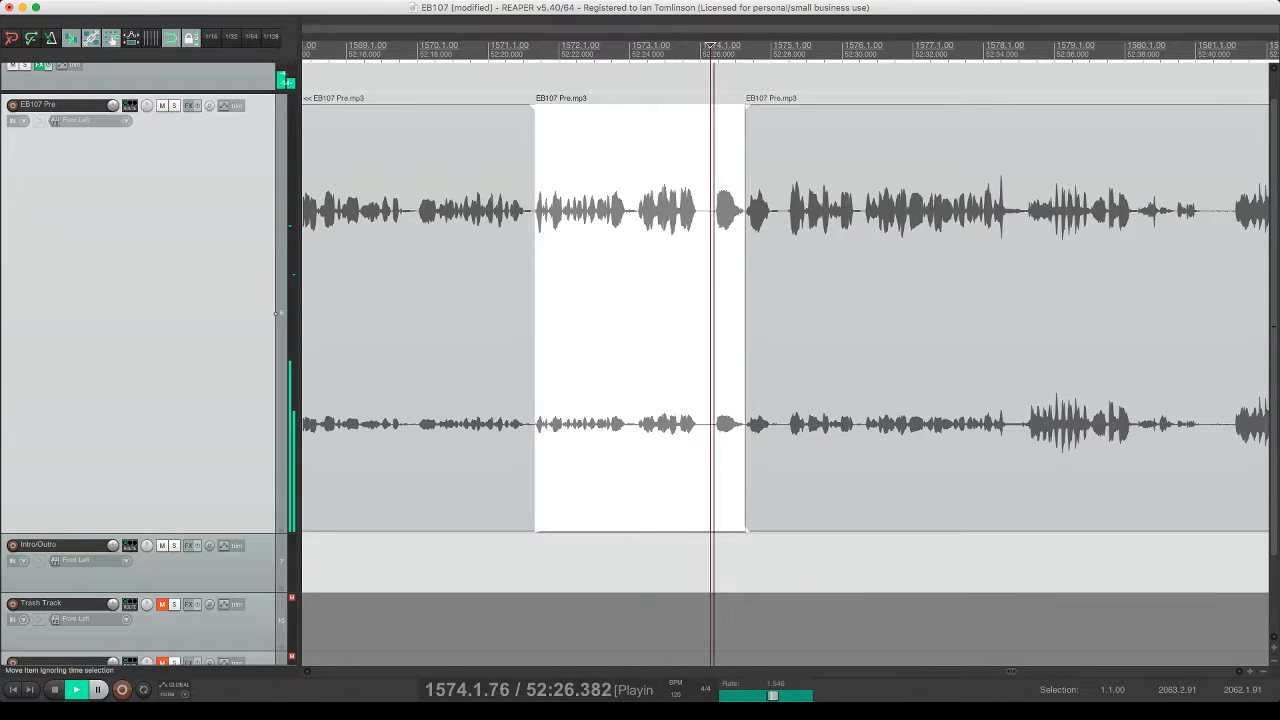
key("super+s")
- Split the recording at about 52:40.2 and 52:41.0 and delete the silence between the splits
scroll(711, 211, "right", 1)
scroll(711, 211, "right", 2)
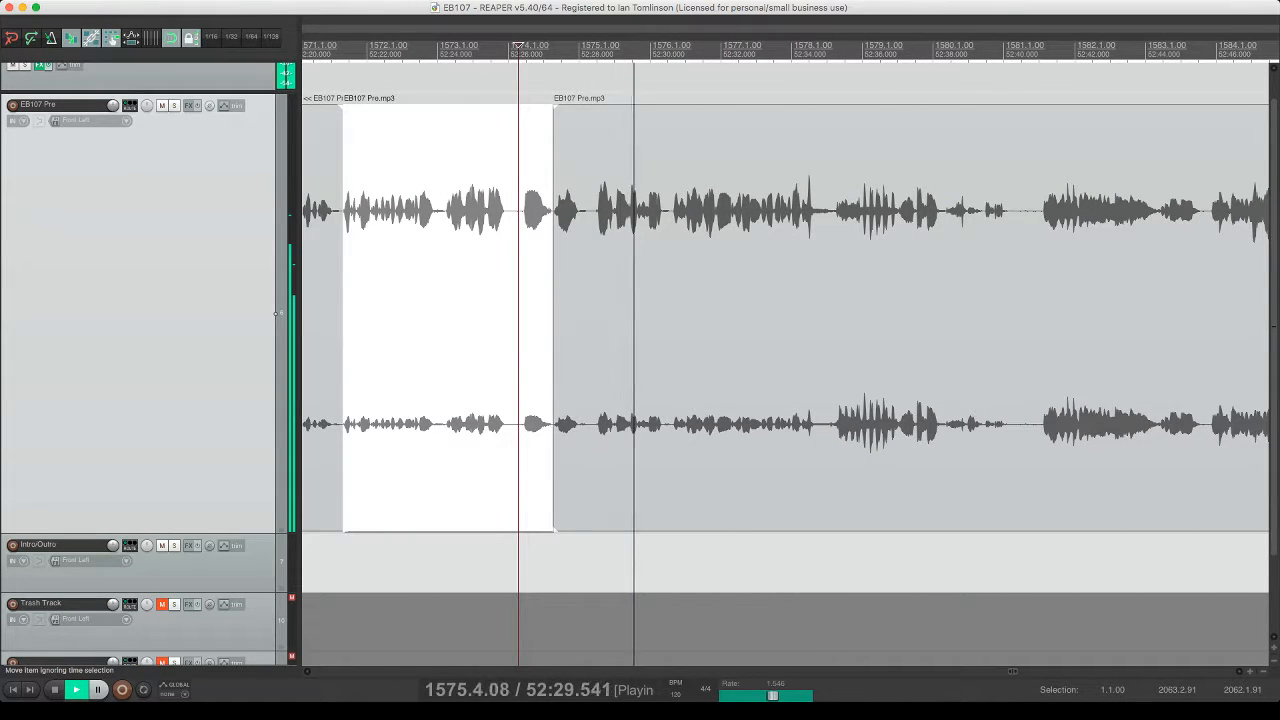
scroll(711, 211, "right", 3)
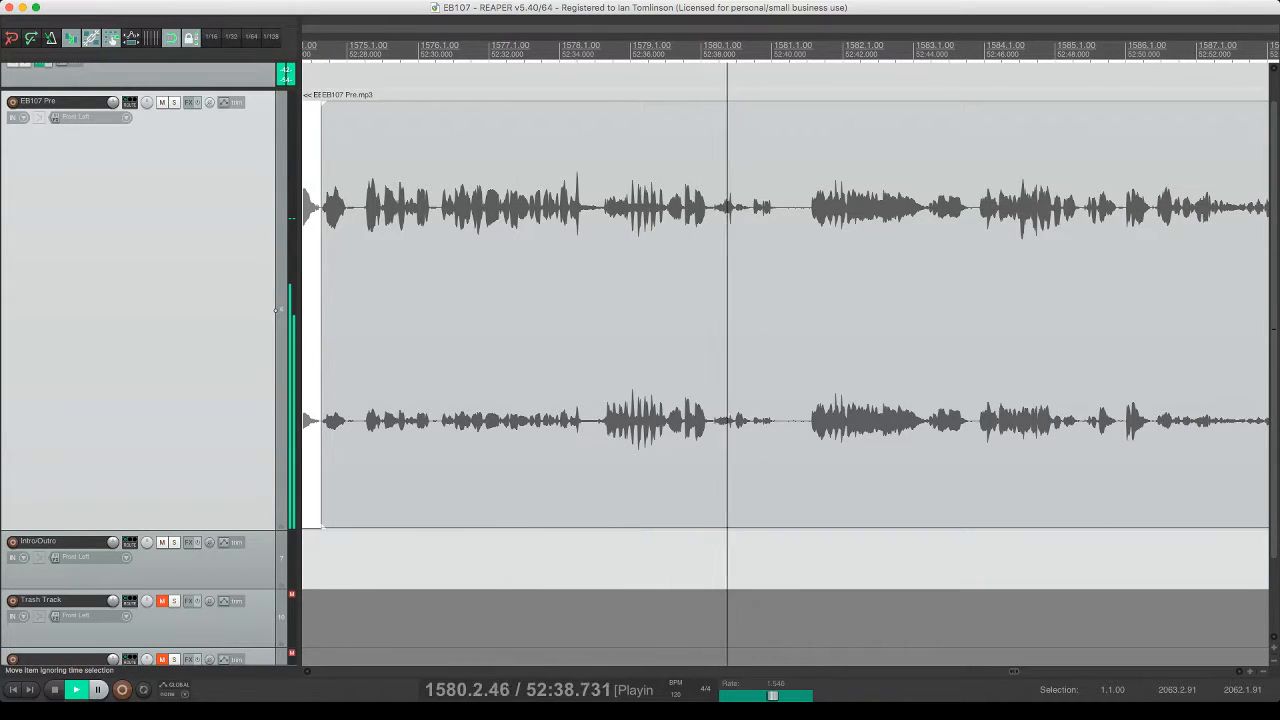
left_click(778, 200)
key("s")
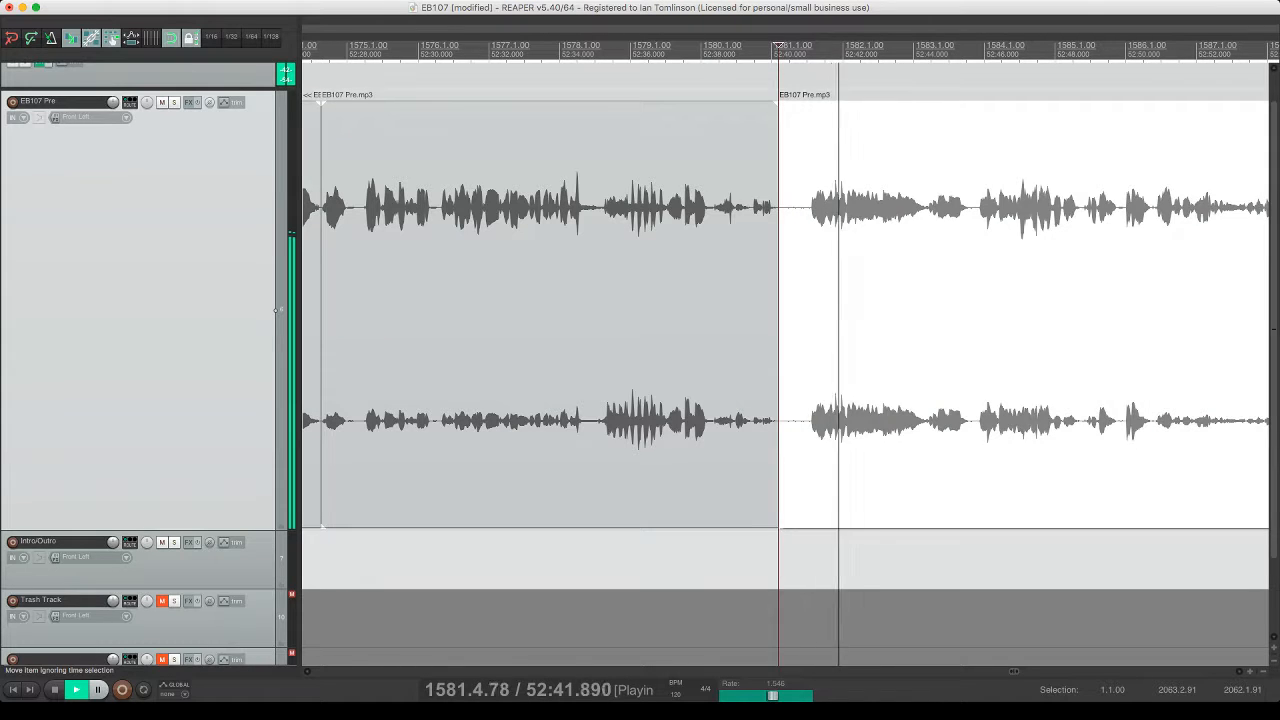
left_click(807, 200)
key("s")
left_click(791, 200)
key("Delete")
- Resume playback from about 52:40.3, right after the removed silence, and save the project
left_click(783, 200)
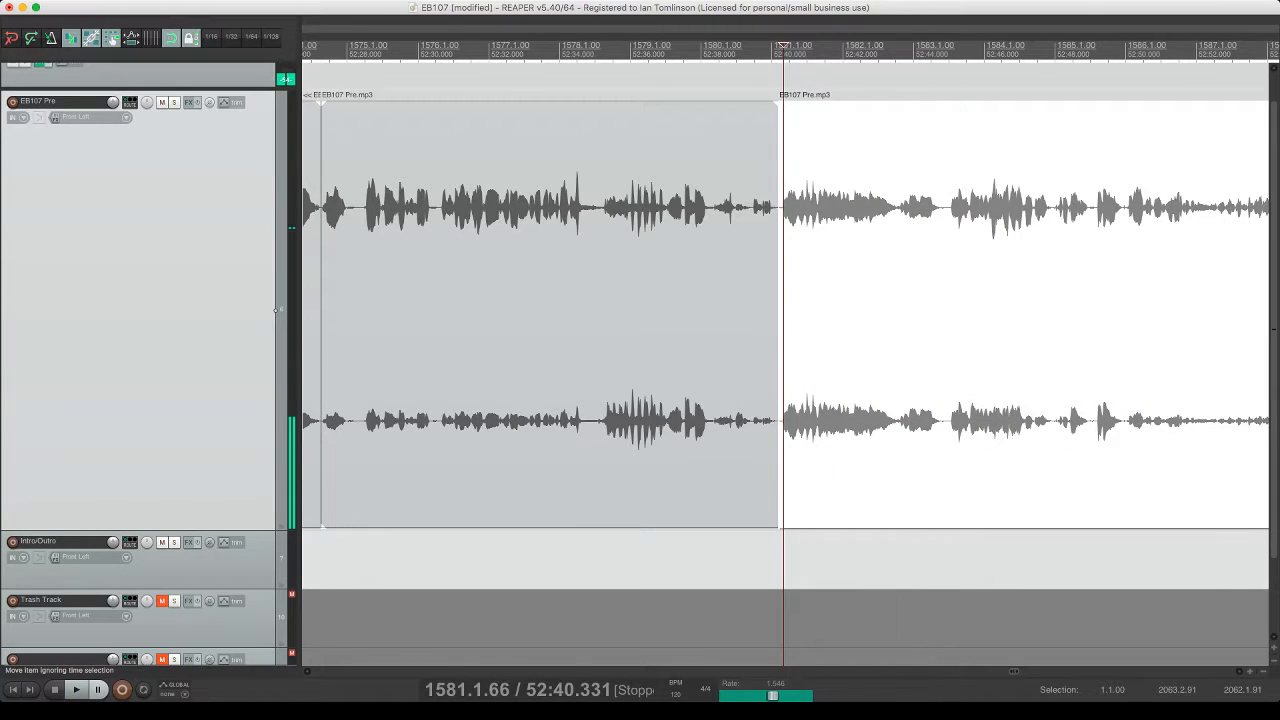
key("space")
key("super+s")
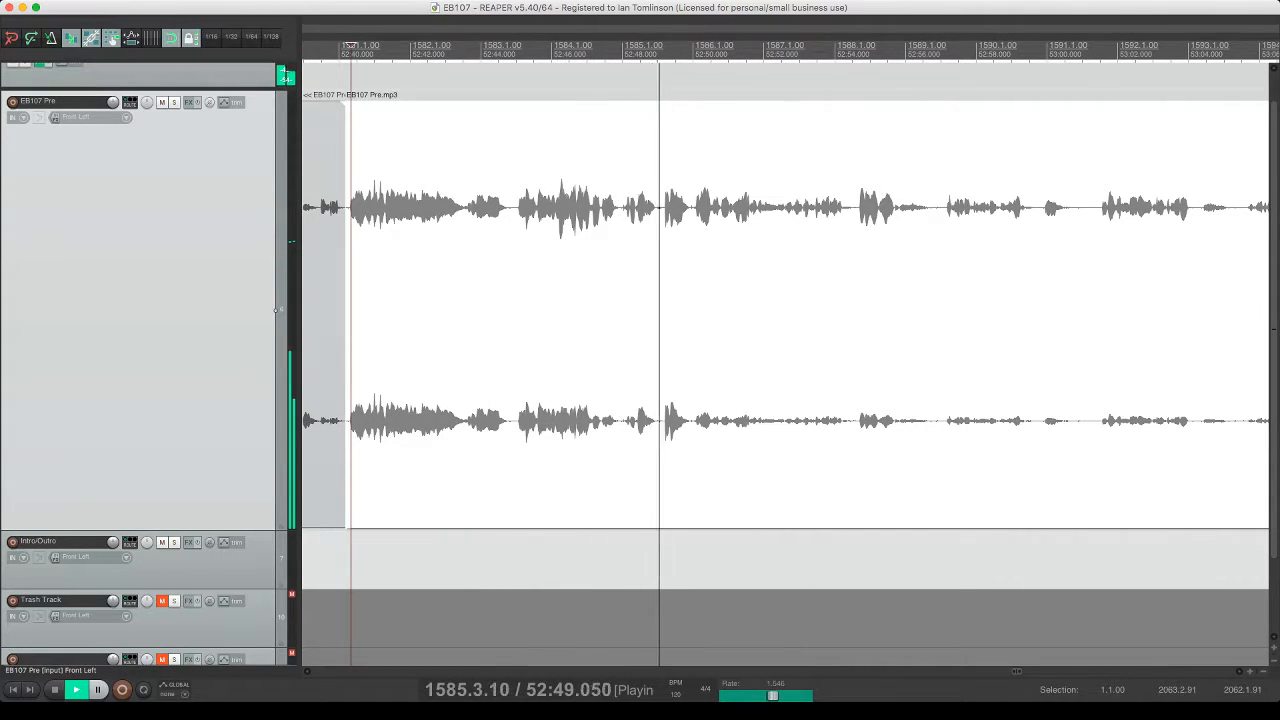
- Cut out the short segment from about 53:17.2 to 53:18.2 and save the project
key("minus")
key("minus")
key("minus")
key("minus")
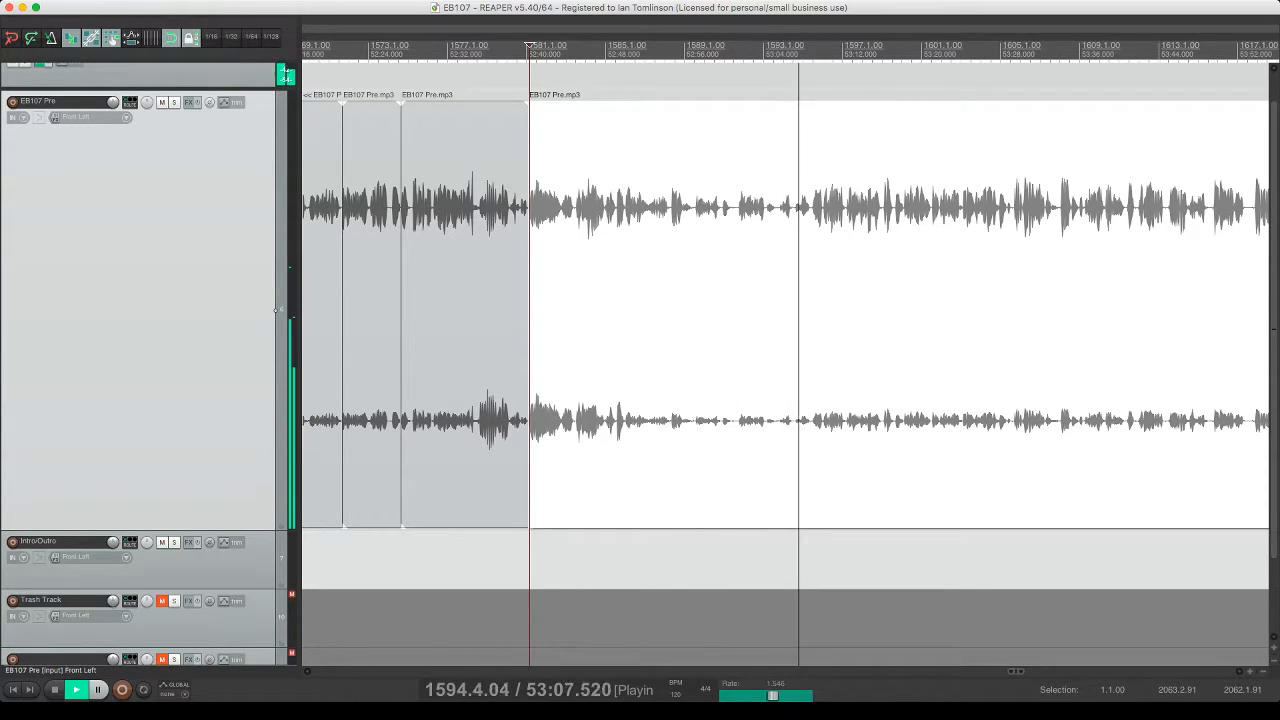
scroll(668, 264, "right", 3)
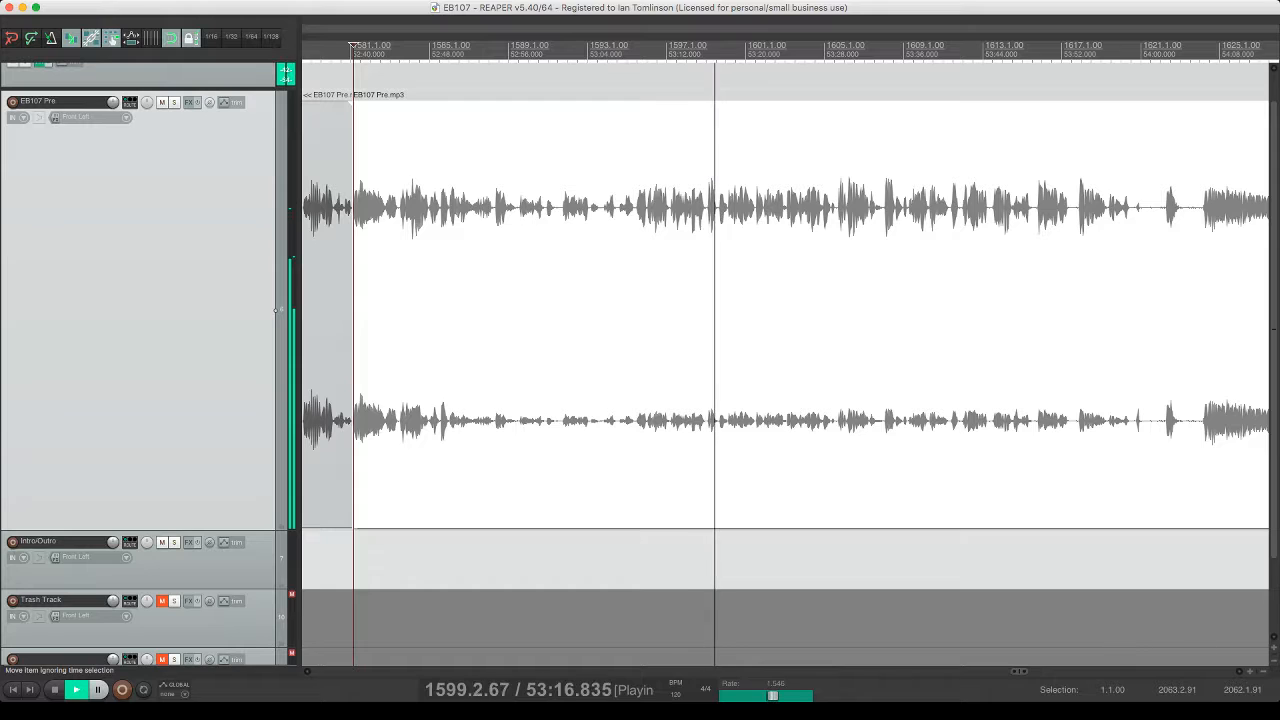
left_click(718, 200)
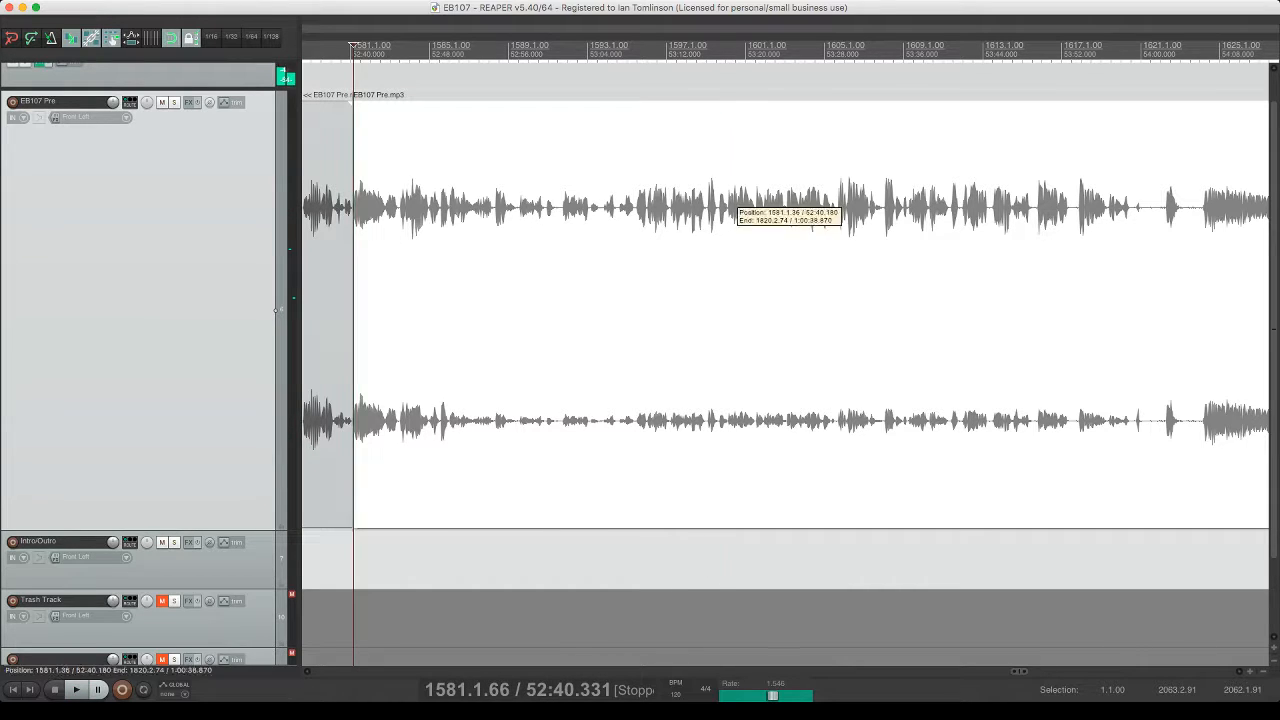
key("s")
left_click(728, 200)
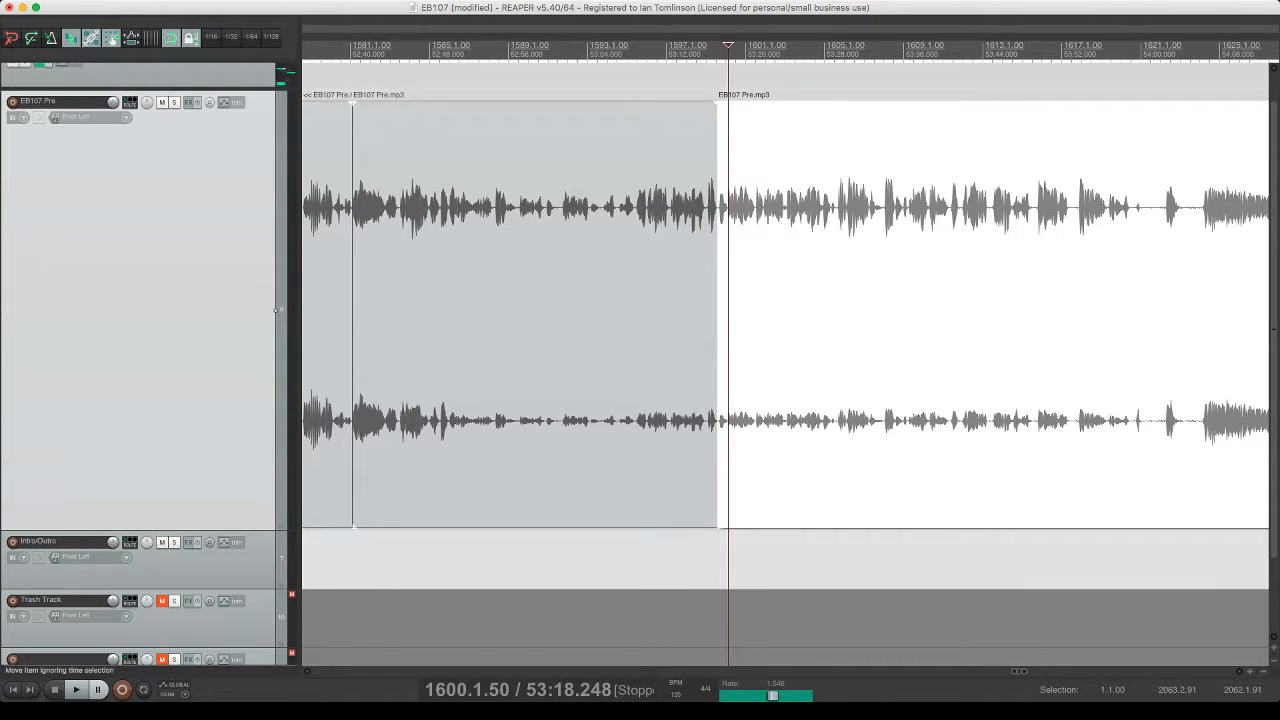
key("s")
left_click(722, 300)
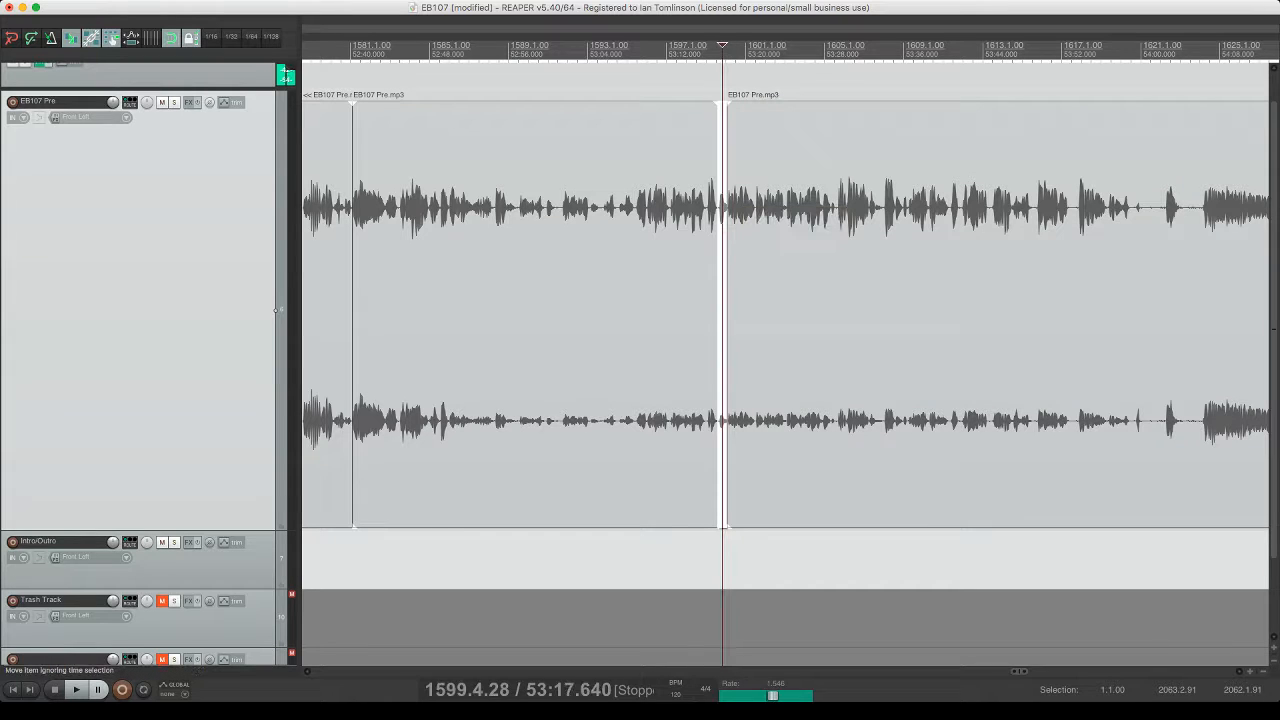
key("Delete")
left_click(694, 200)
key("super+s")
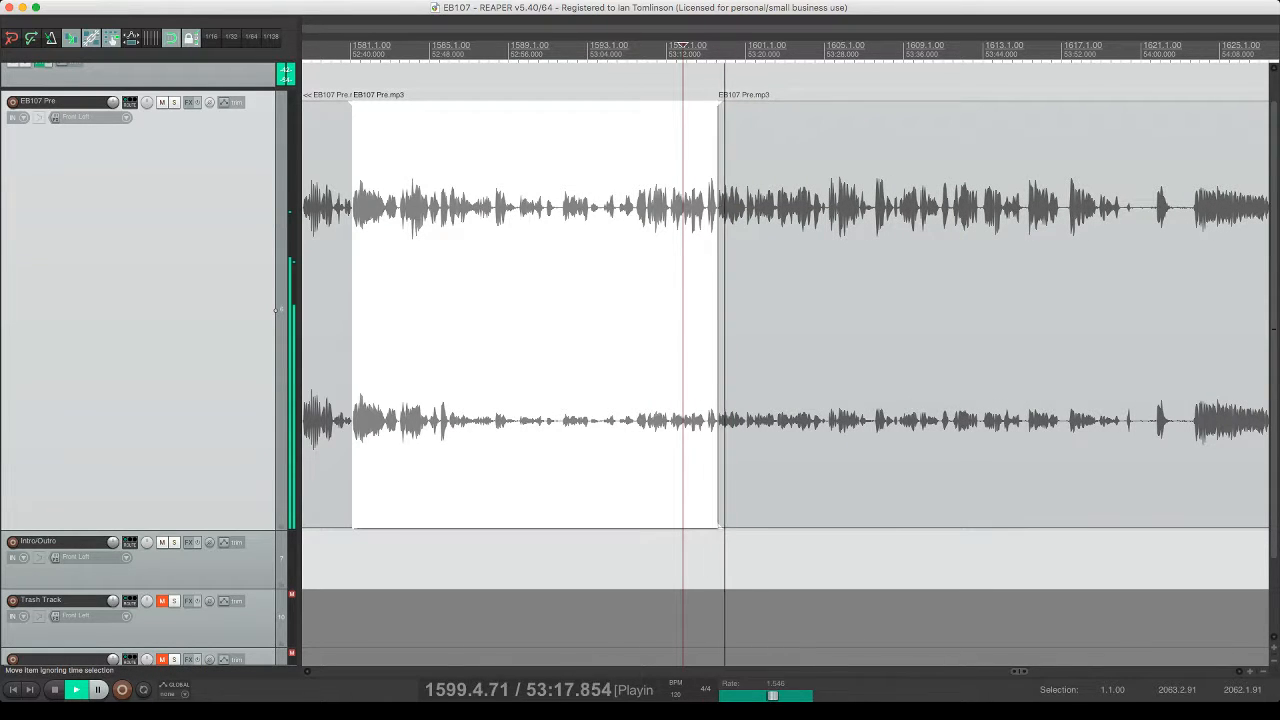
- Cut out the filler sound and following pause from about 53:26.9 to 53:28.3 and save the project
key("Up")
key("Up")
key("Up")
key("Up")
key("Up")
key("Up")
key("Up")
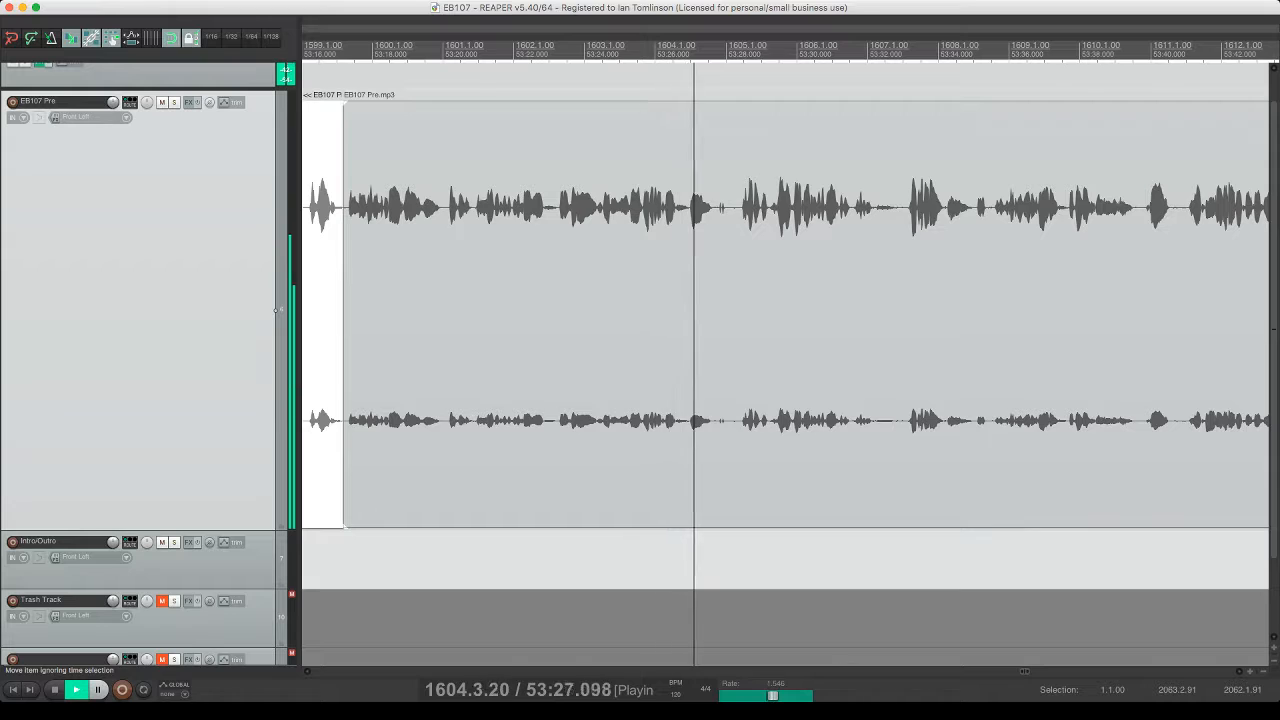
key("s")
key("s")
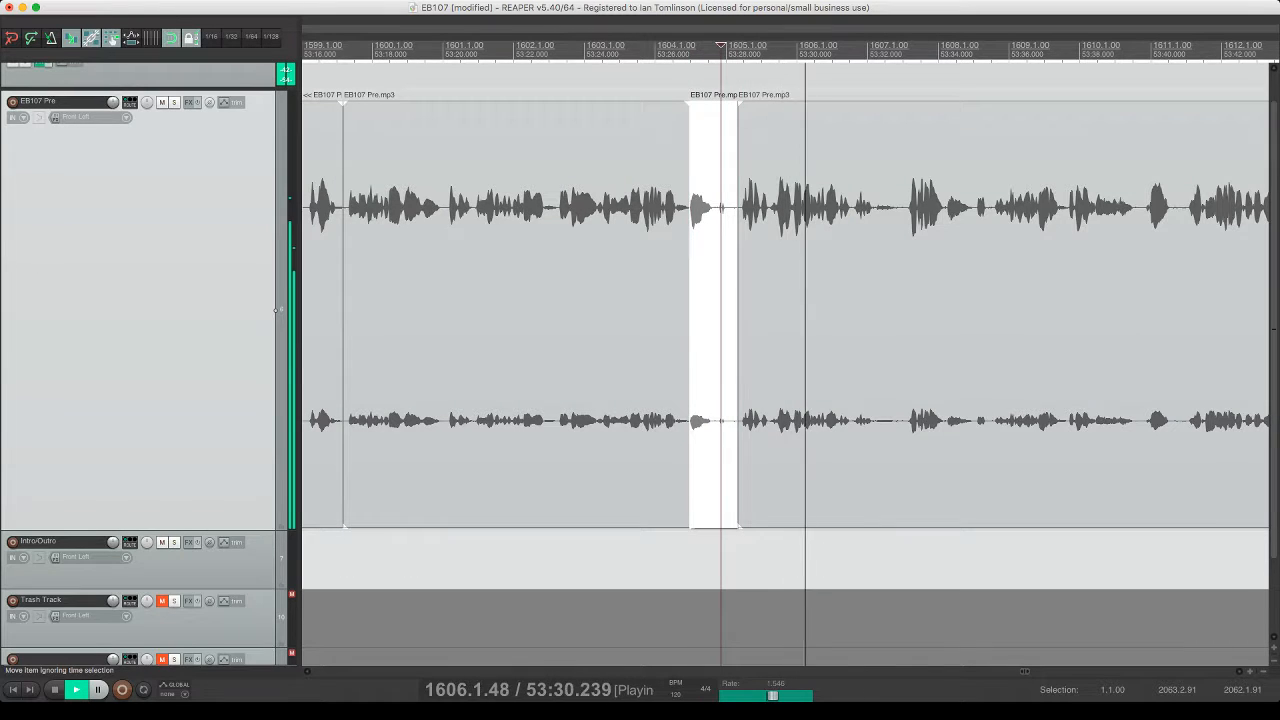
key("Delete")
key("super+s")
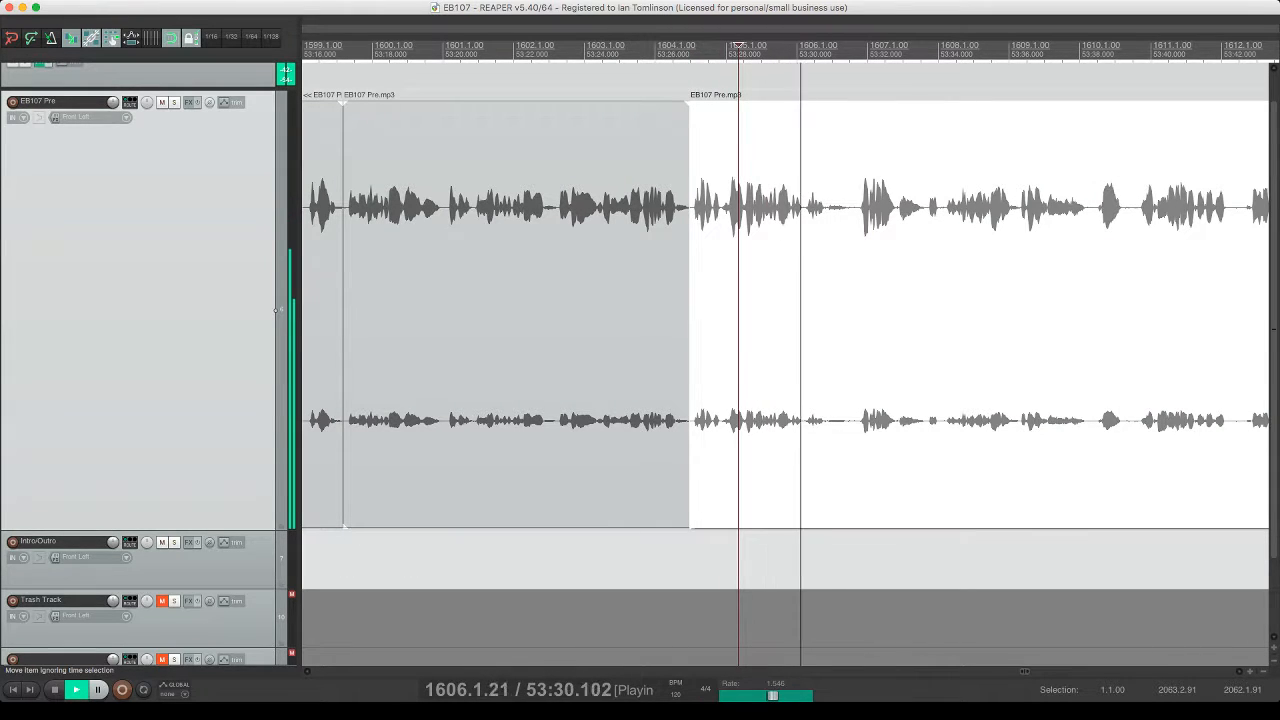
- Cut out the short segment from about 53:30.2 to 53:31.7 and save the project
left_click(829, 45)
left_click(768, 45)
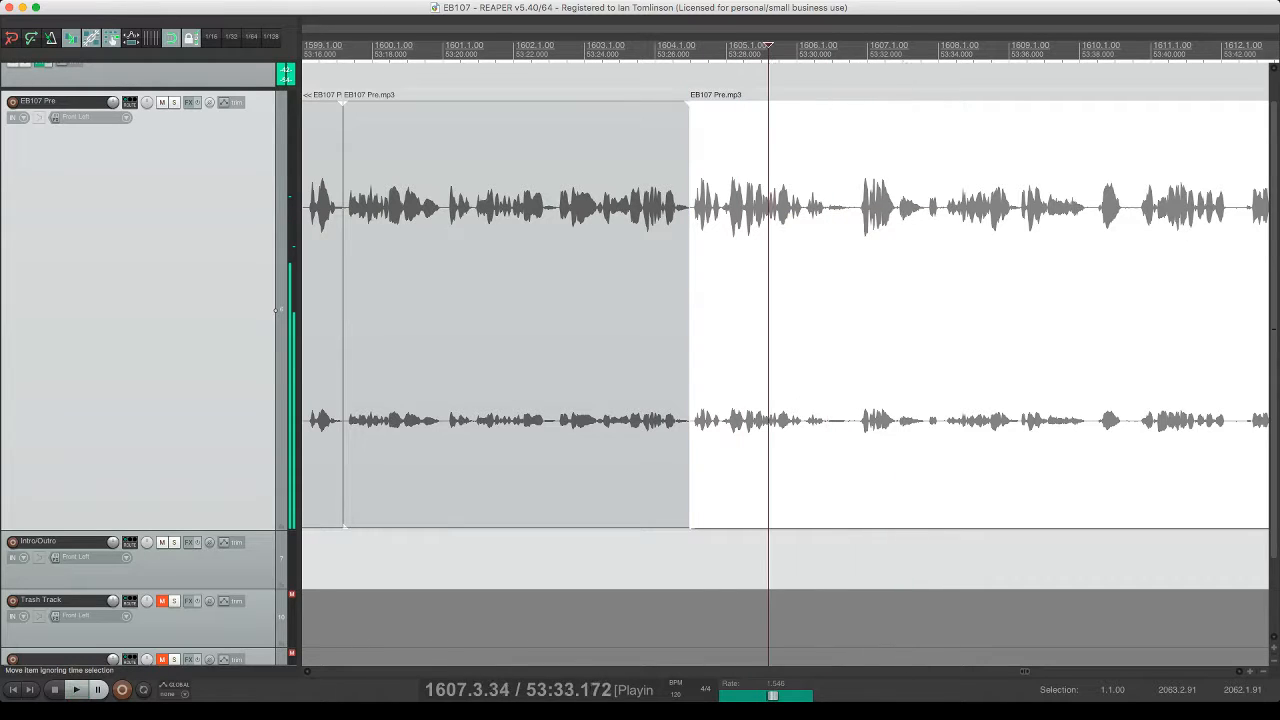
key("s")
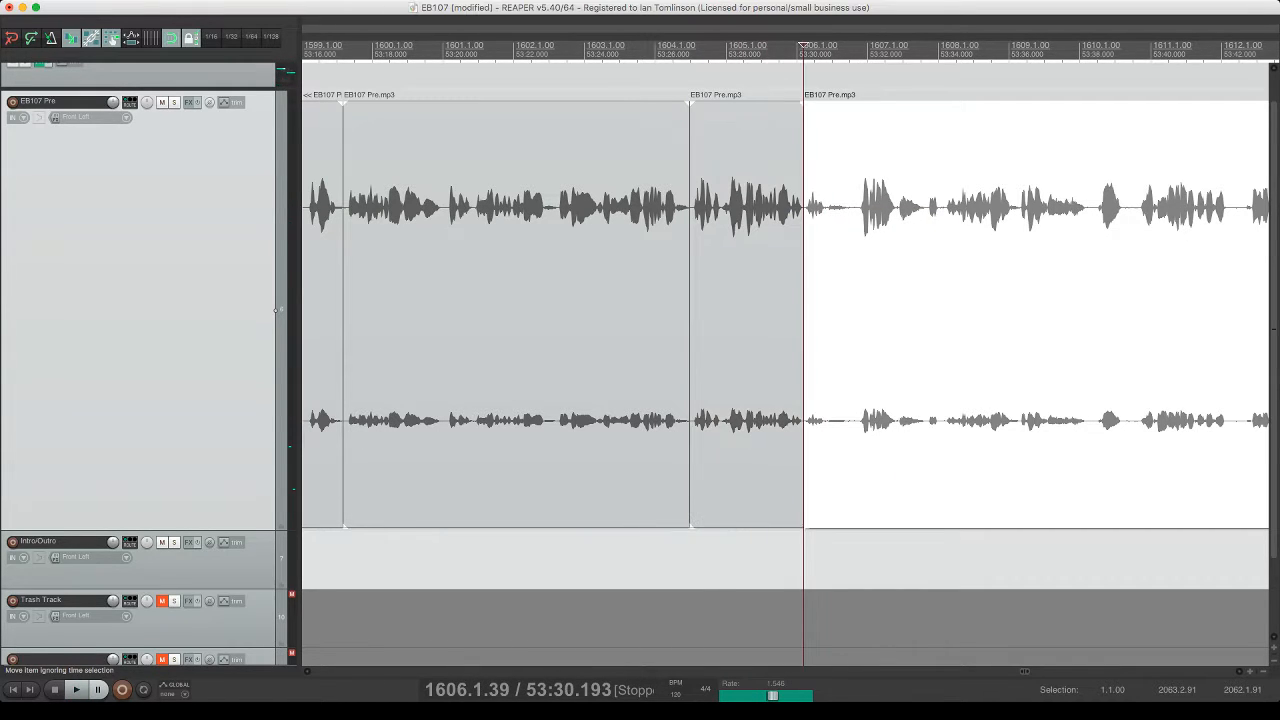
key("s")
key("Delete")
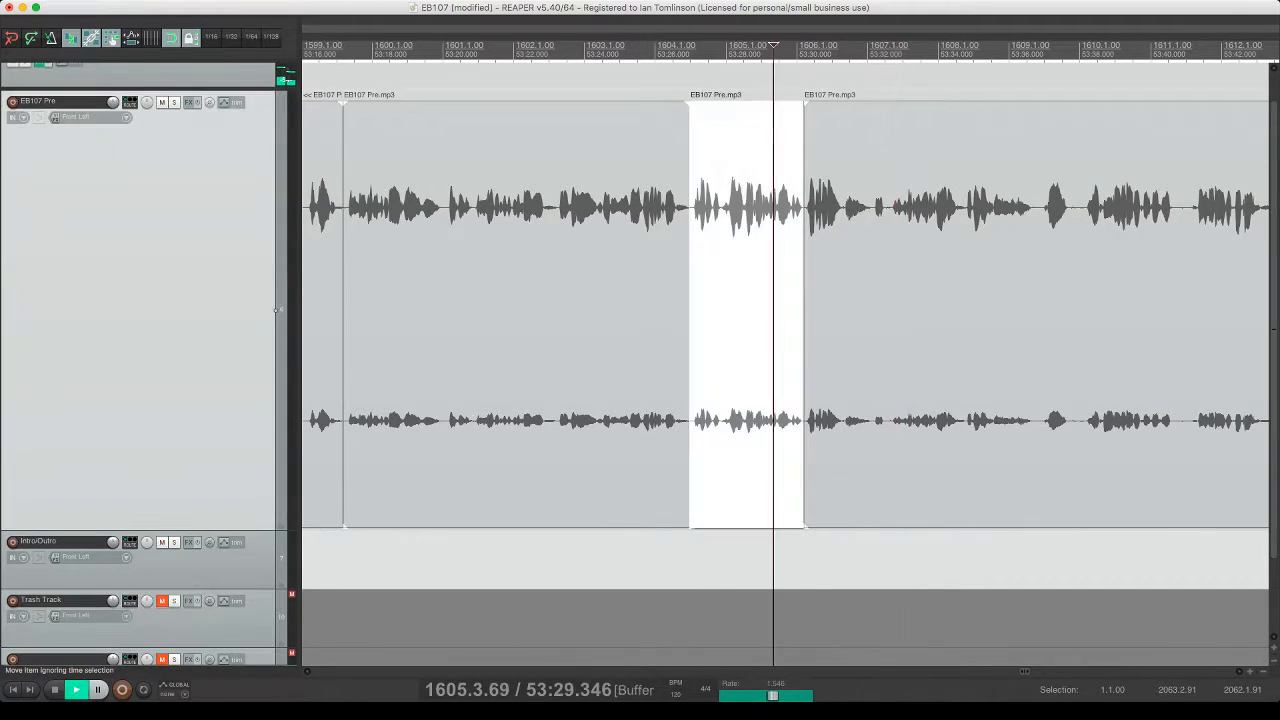
- Split the recording at about 53:31.3 and 53:32.1 and delete the short segment between the splits
scroll(785, 330, "right", 4)
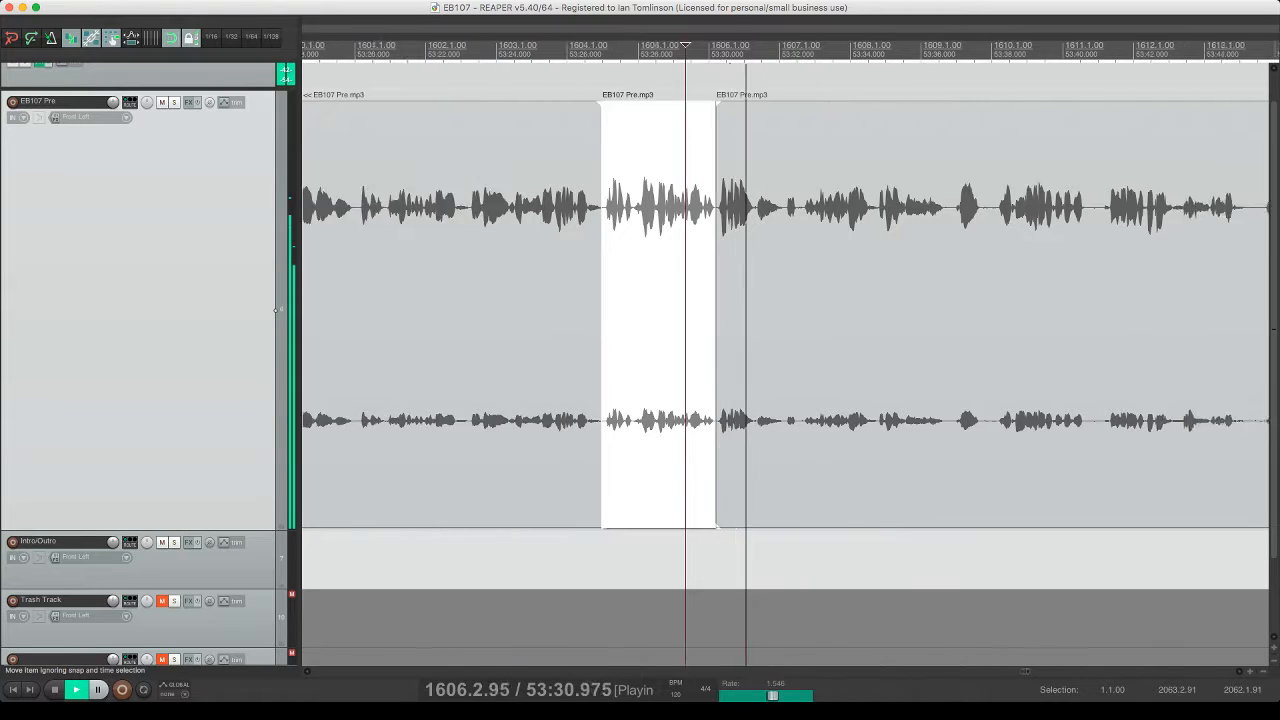
left_click(516, 191)
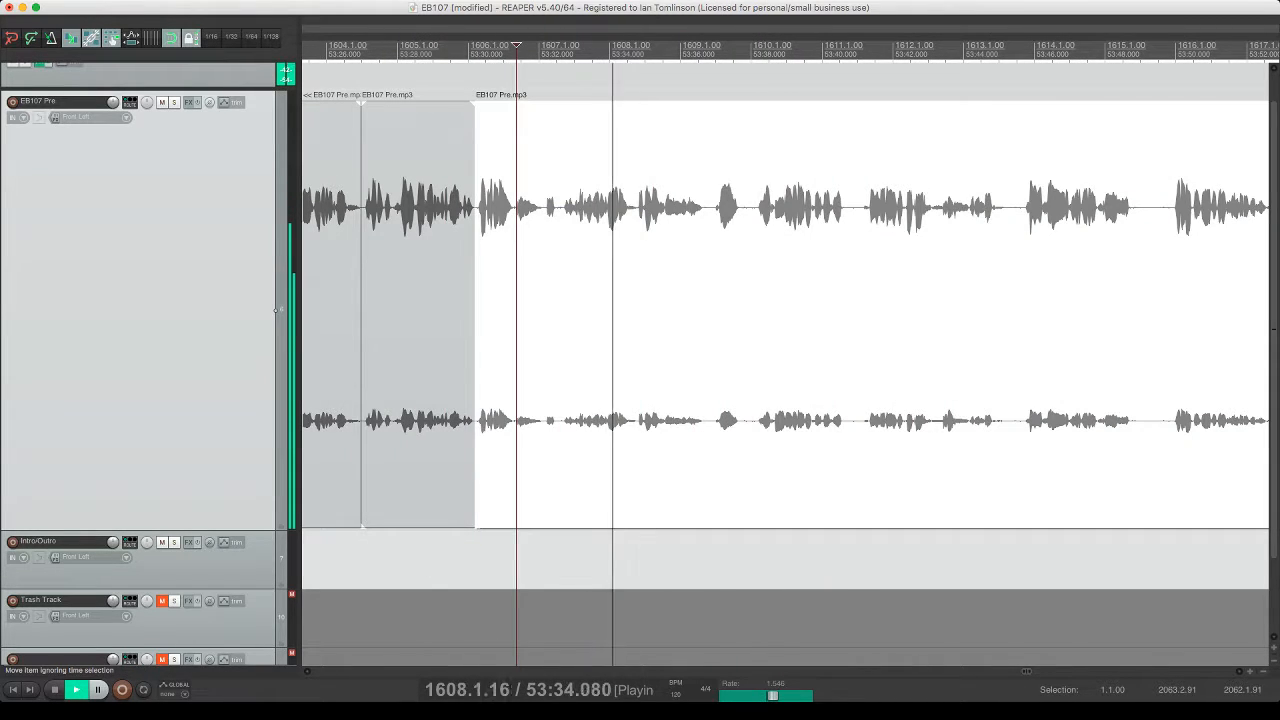
left_click(513, 191)
key("s")
left_click(543, 205)
key("s")
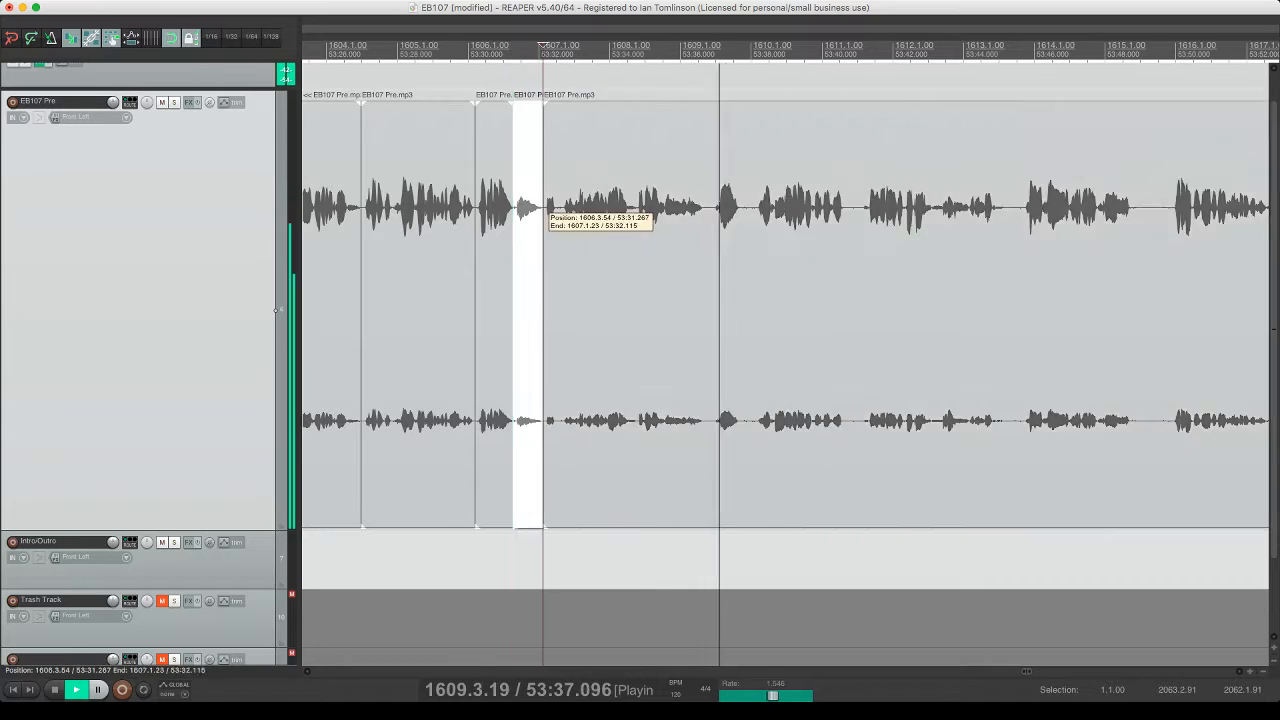
left_click(529, 205)
key("Delete")
- Play back the join at about 53:31.3 from just before the cut and save the project
left_click(507, 205)
key("space")
key("space")
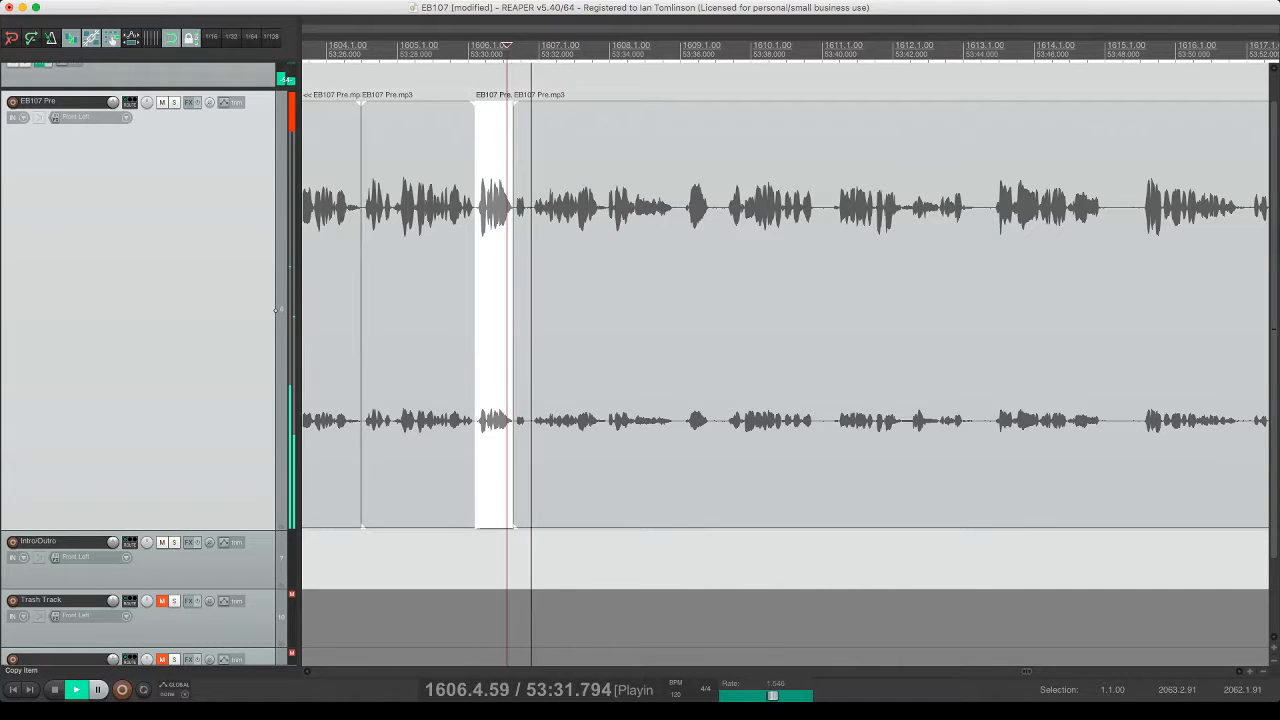
key("super+s")
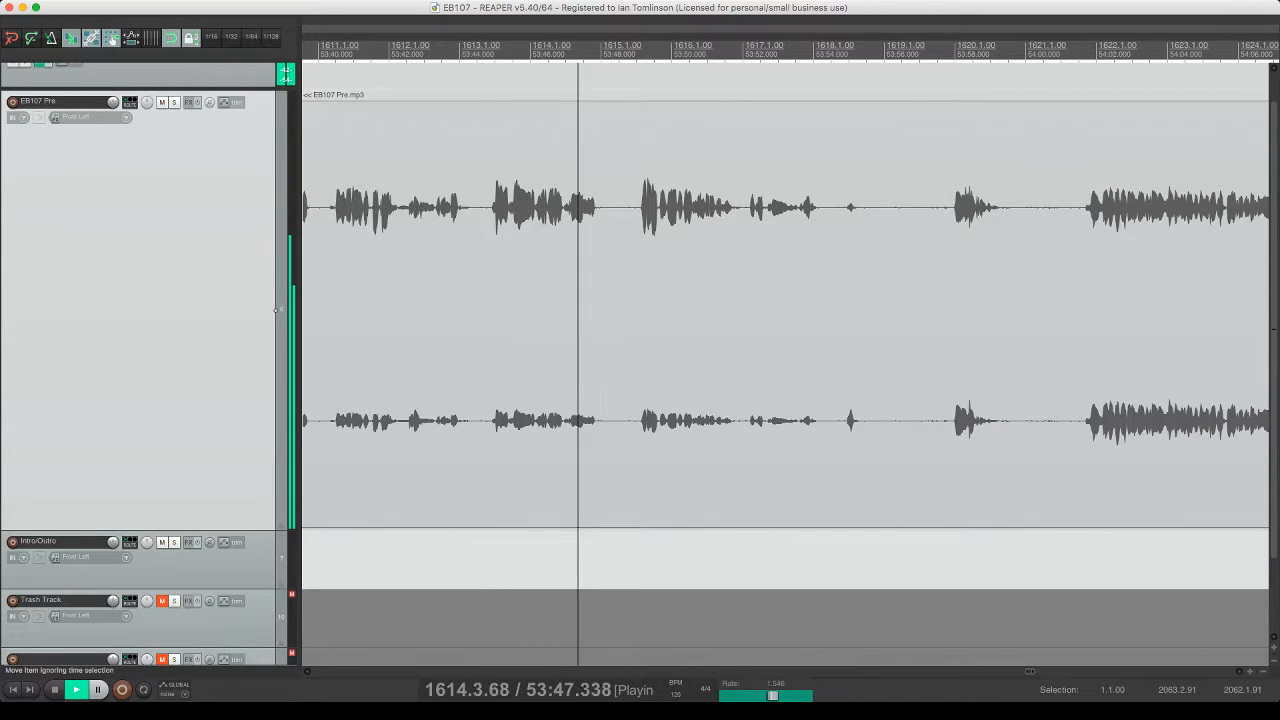
- Cut out the pause from about 53:47.9 to 53:49.0 and save the project
left_click(598, 206)
key("s")
left_click(636, 206)
key("s")
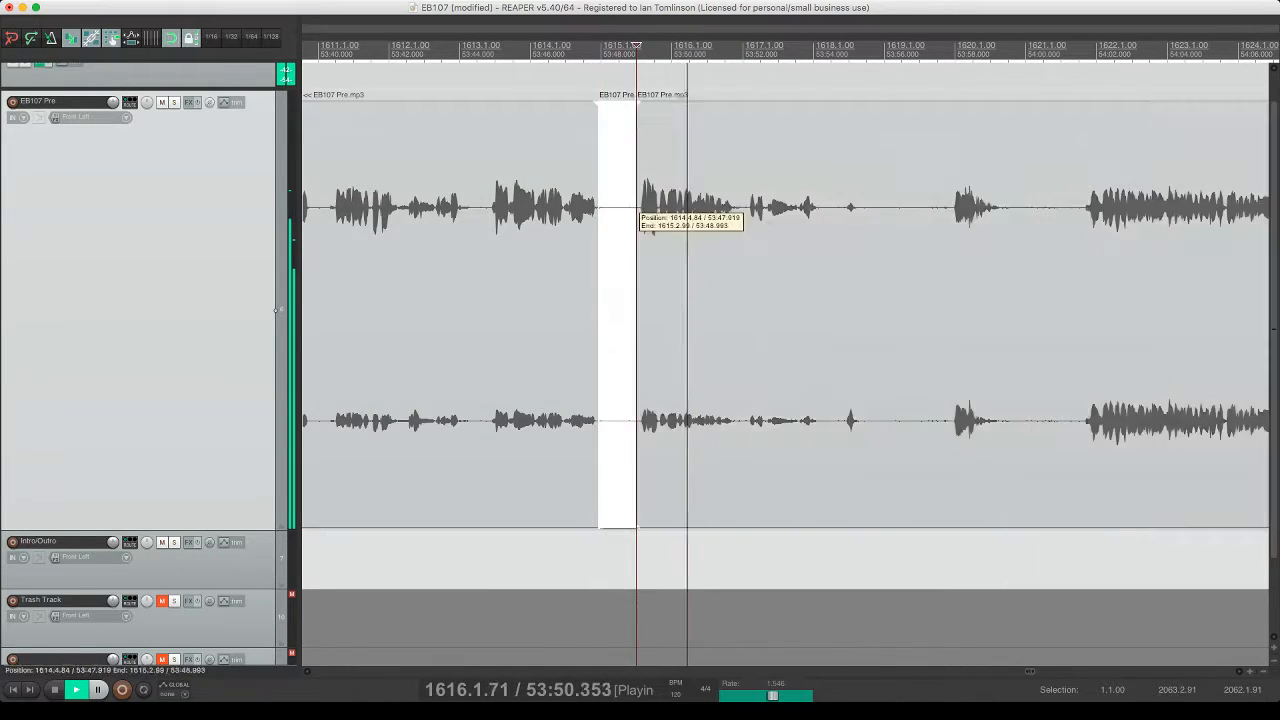
left_click(617, 206)
key("Delete")
left_click(583, 206)
key("super+s")
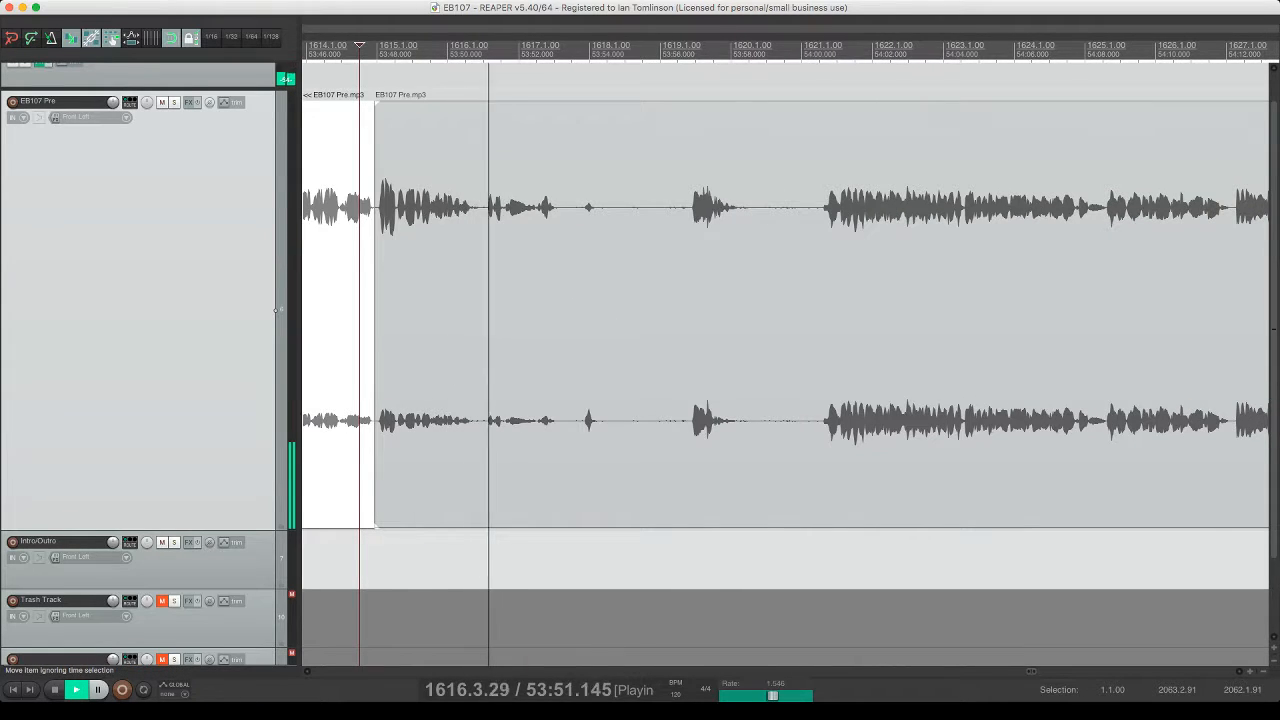
- Cut out the silence from about 53:54.2 to 53:56.9 and replay from the join
left_click(561, 300)
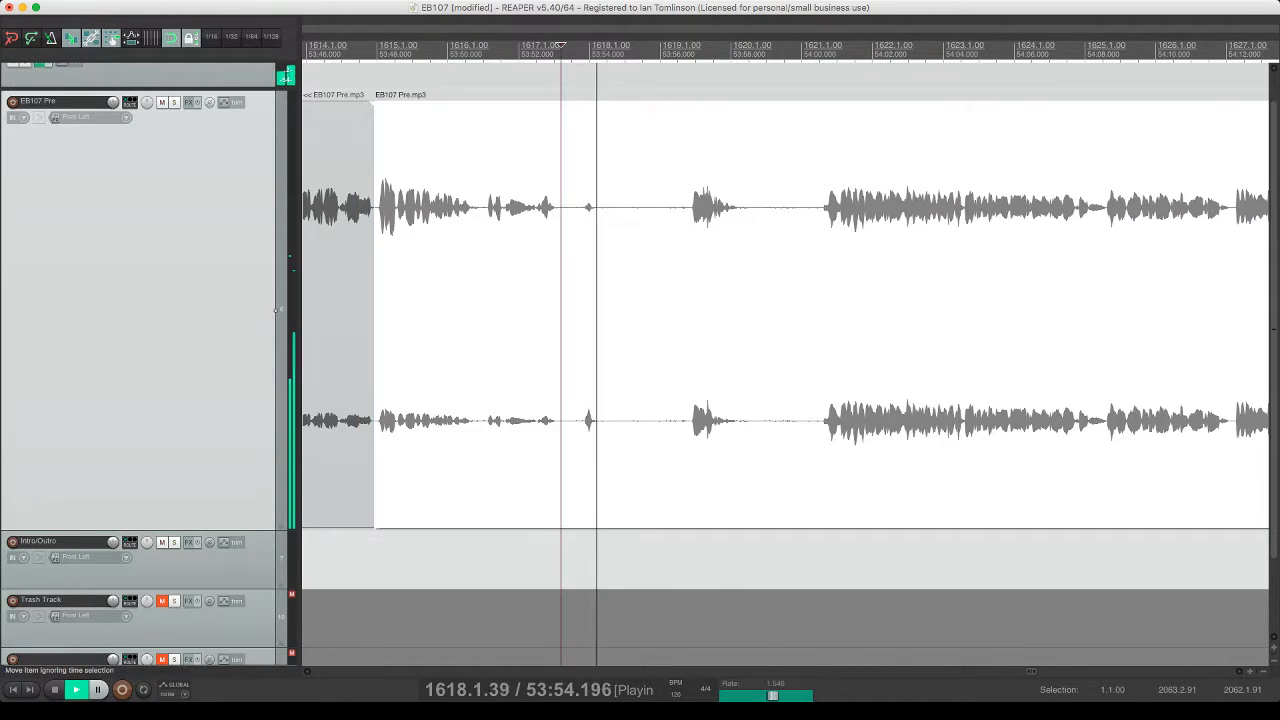
left_click(598, 300)
key("s")
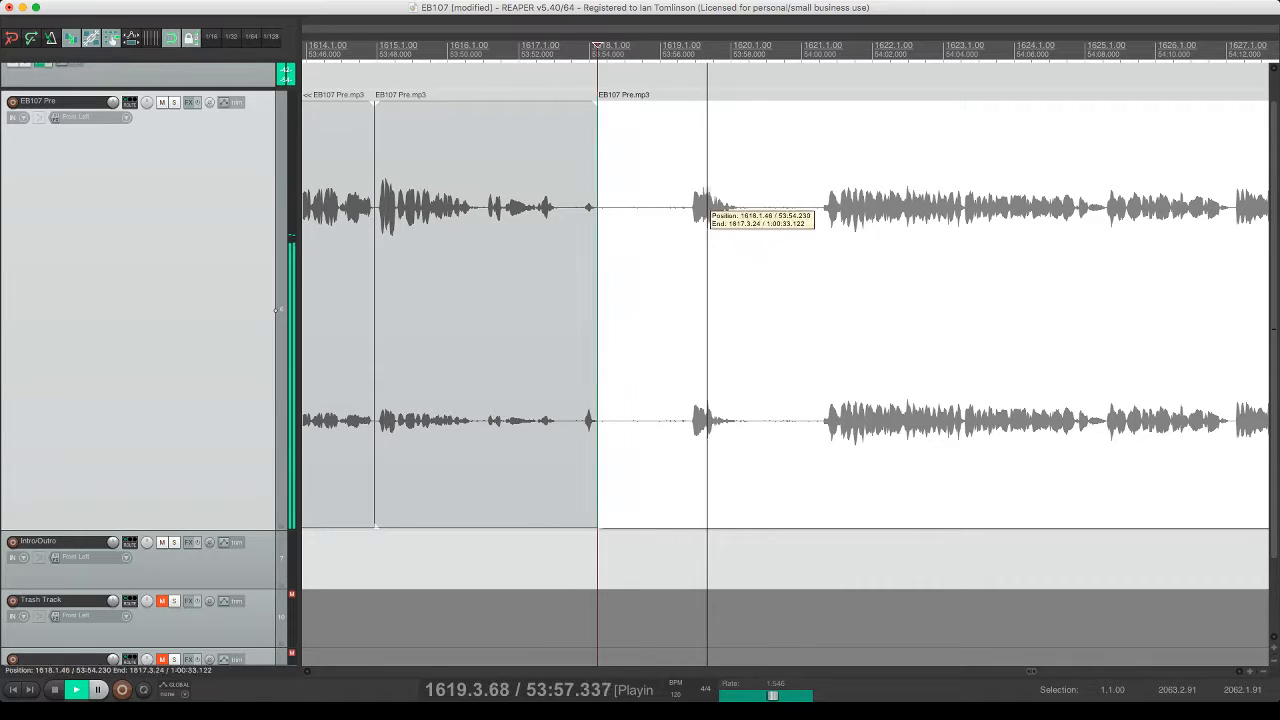
left_click(691, 206)
key("s")
left_click(674, 206)
key("Delete")
left_click(597, 47)
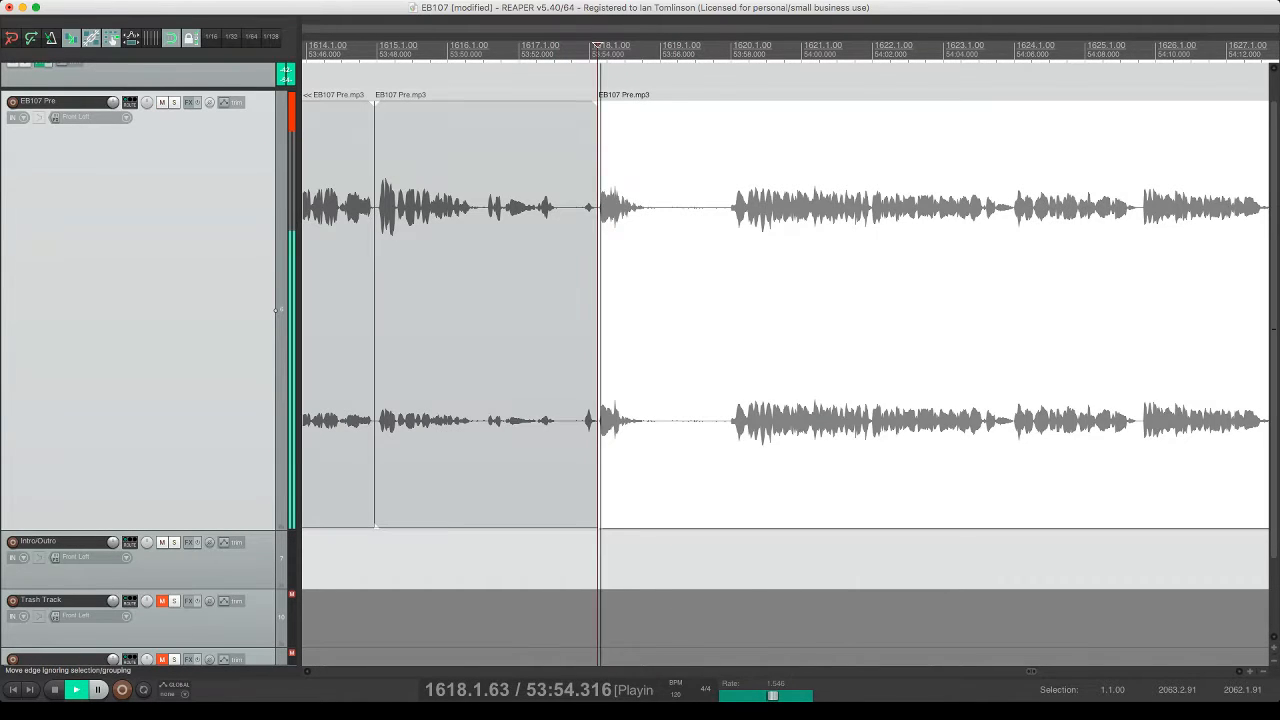
- Split the recording at about 53:55.8 and 53:57.9 and delete the pause between the splits
left_click(654, 300)
key("s")
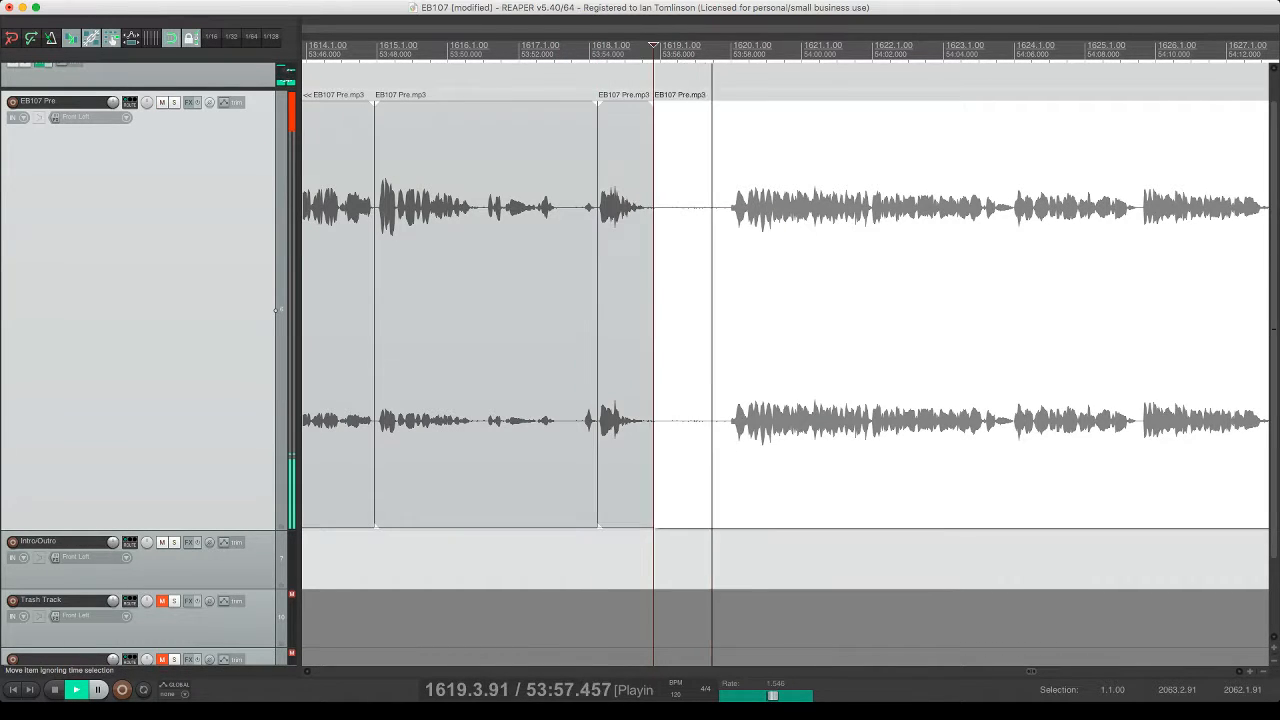
left_click(728, 300)
key("s")
left_click(697, 300)
key("Delete")
- Play back the join at about 53:55.8 from just before the cut and save the project
left_click(634, 208)
key("space")
key("space")
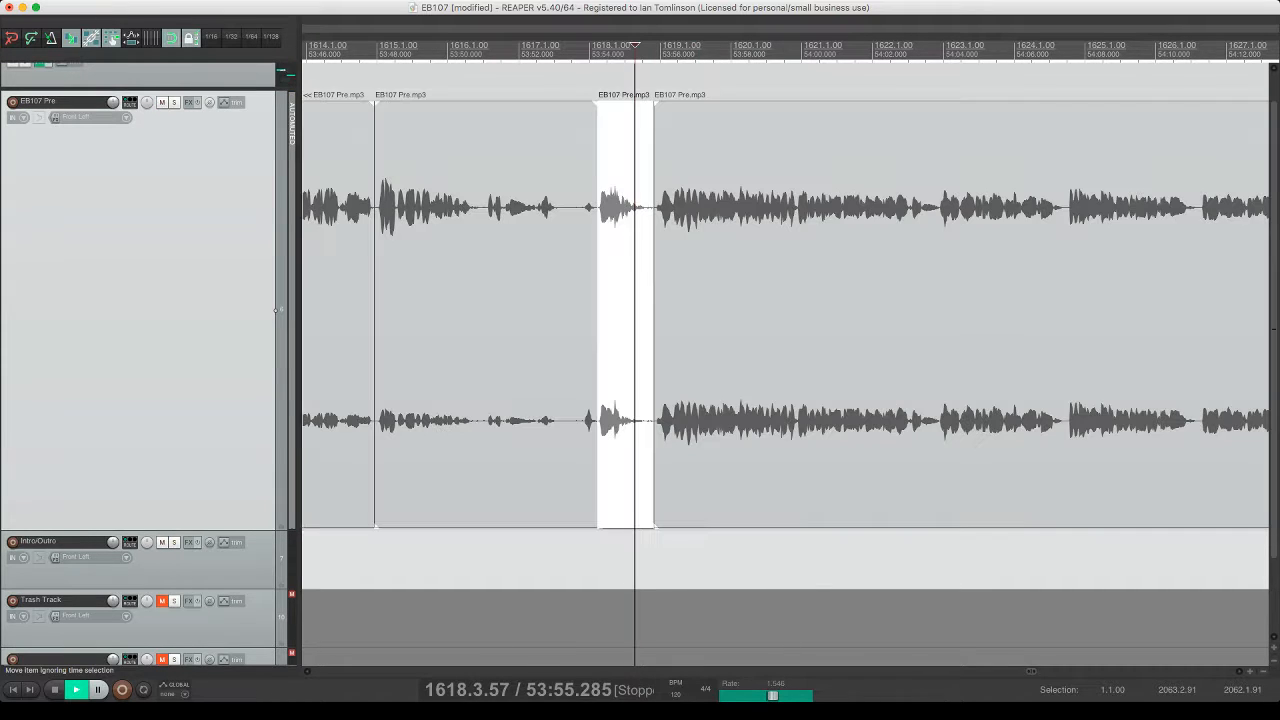
key("super+s")
- Cut out the pause from about 54:15.2 to 54:16.2 and save the project
left_click_drag(301, 310, 298, 310)
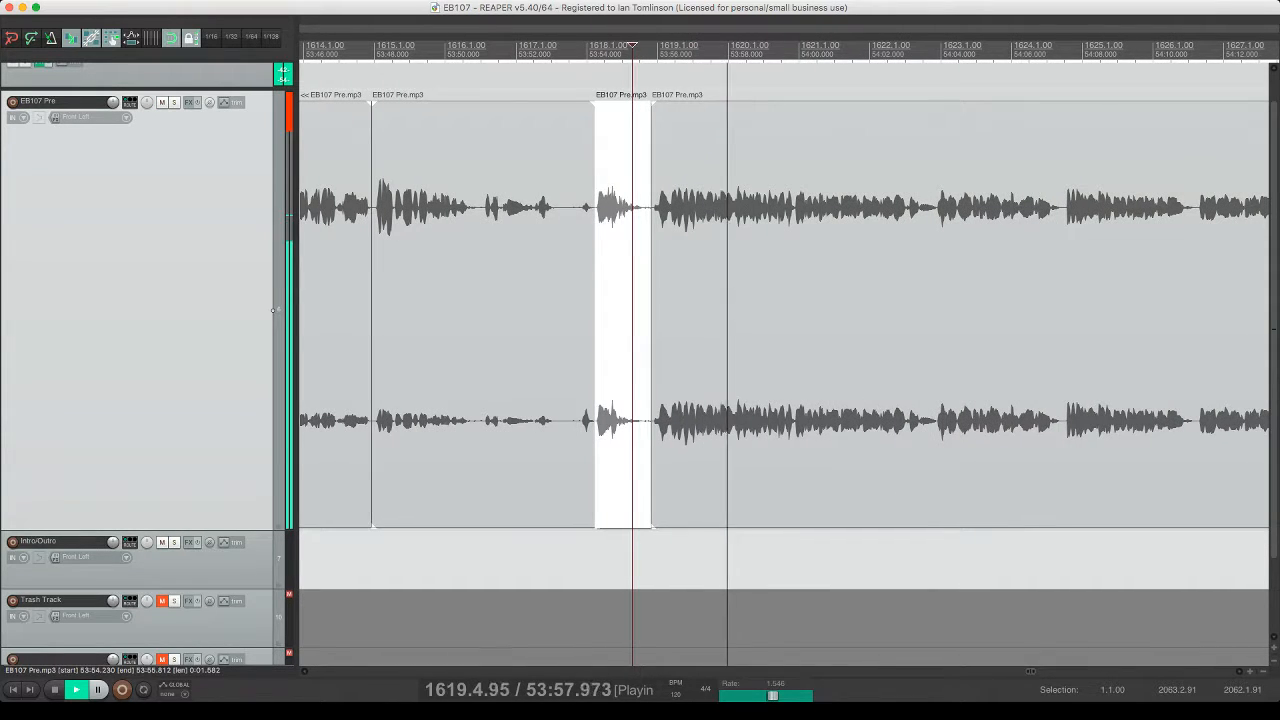
scroll(690, 300, "right", 1)
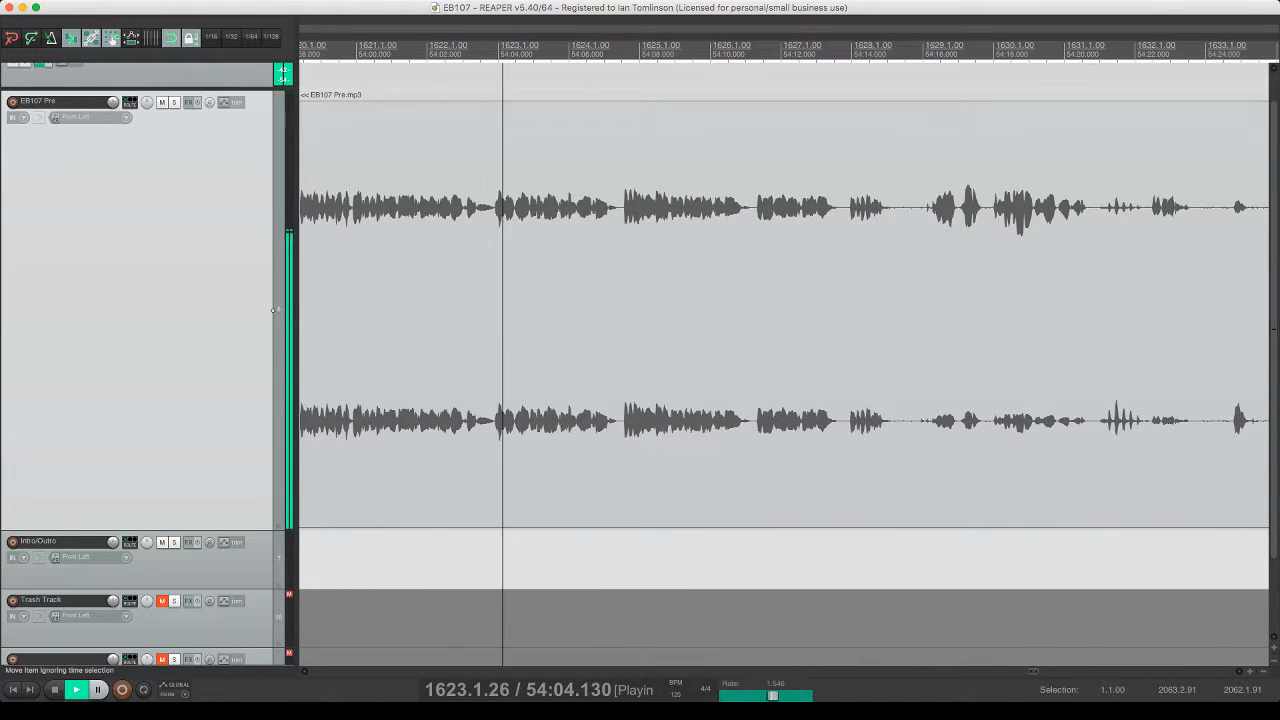
key("minus")
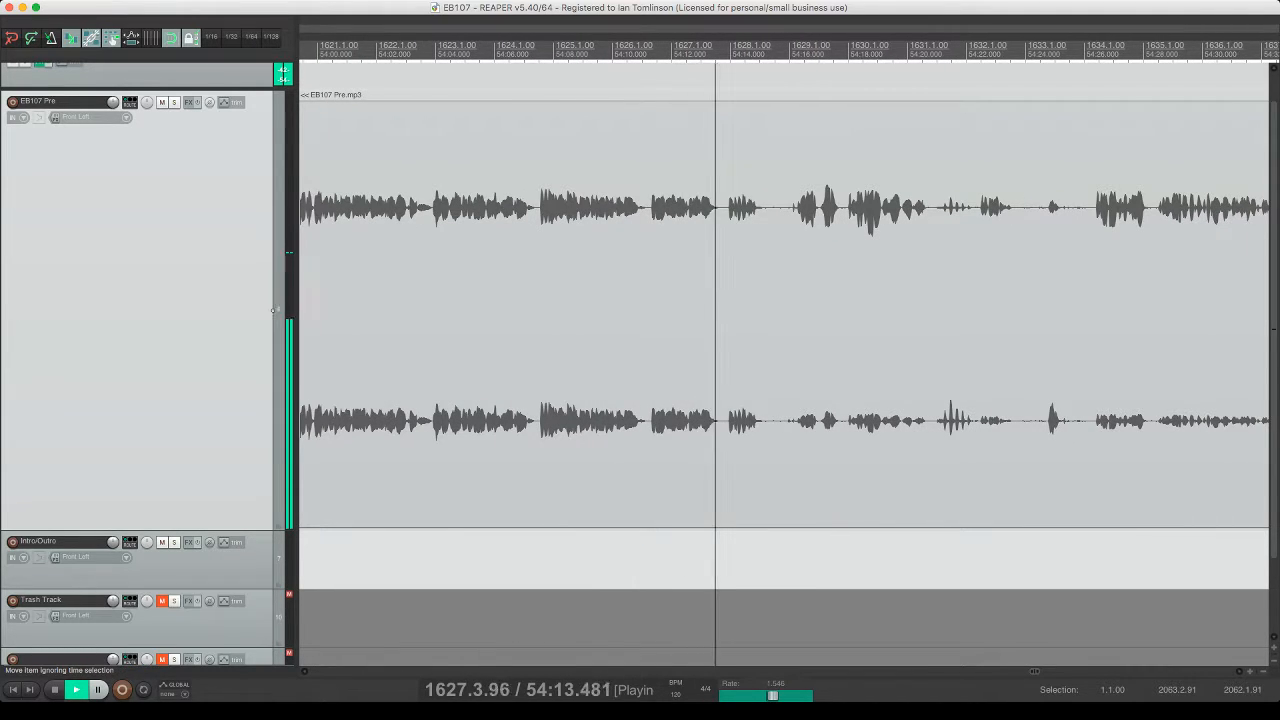
left_click(687, 208)
key("s")
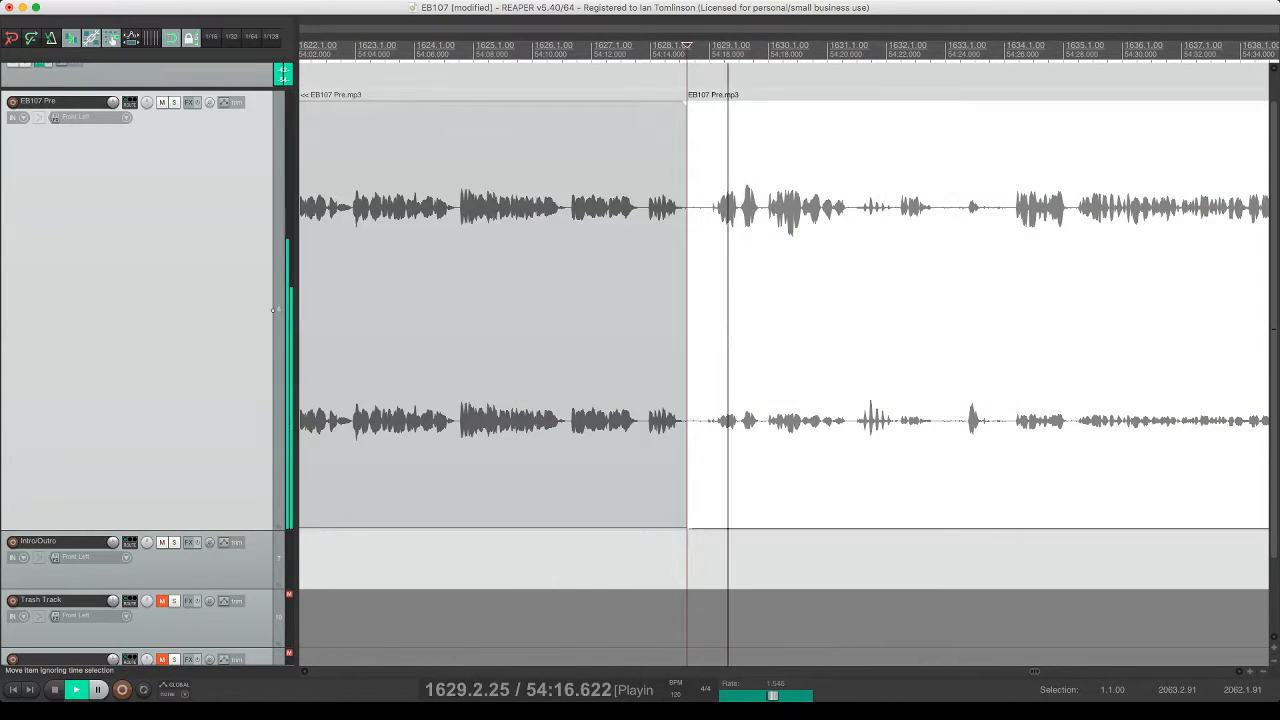
left_click(716, 208)
key("s")
left_click(702, 208)
key("Delete")
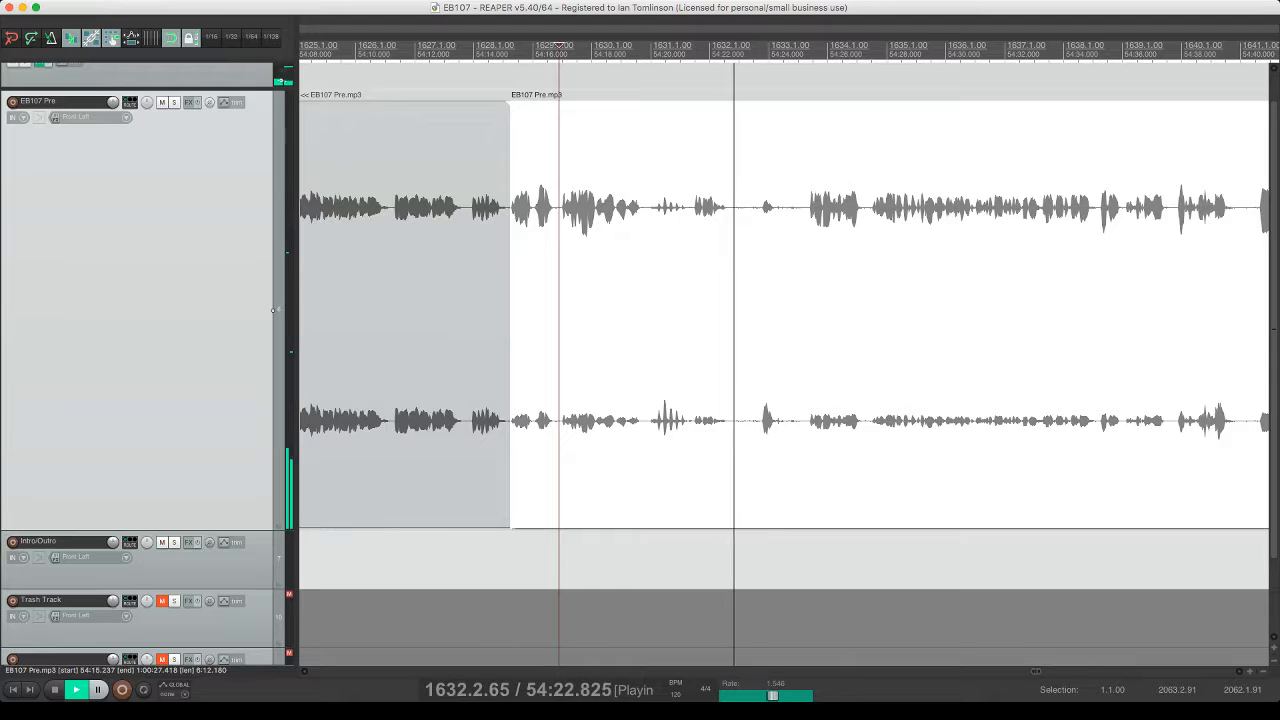
- Split the recording at about 54:22.7 and 54:23.7 and delete the pause between the splits
key("s")
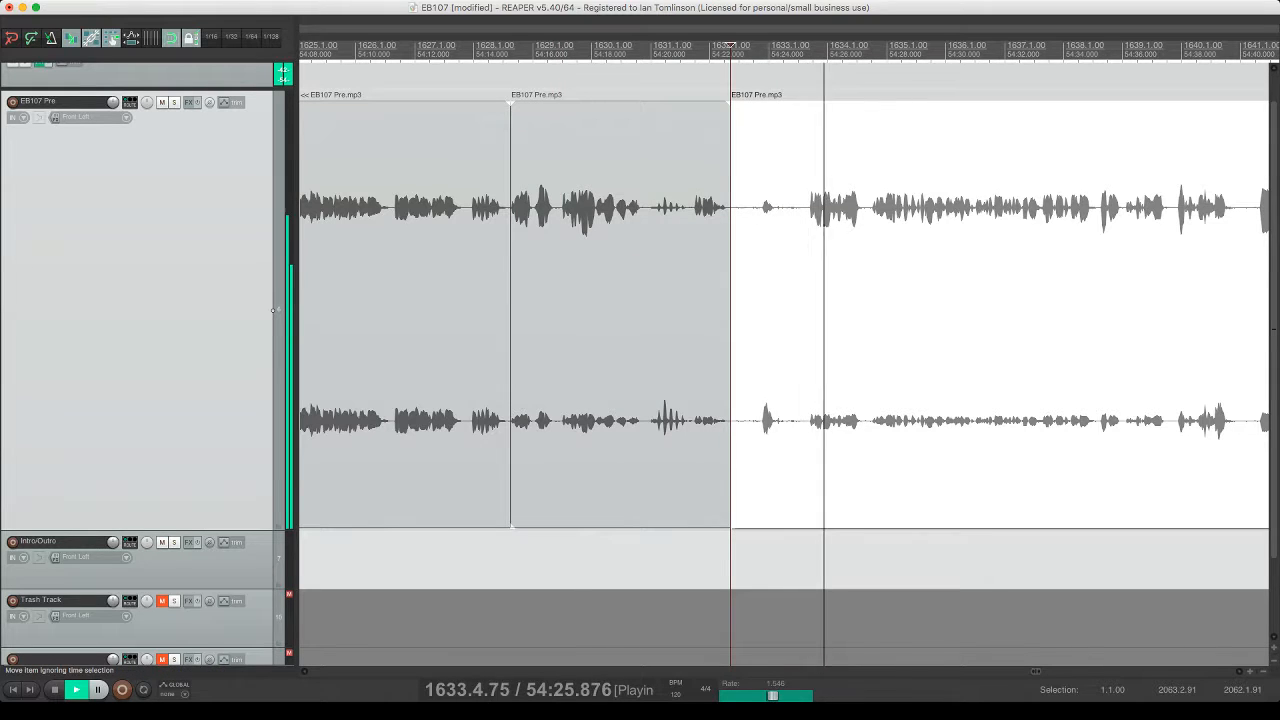
left_click(806, 310)
left_click(761, 310)
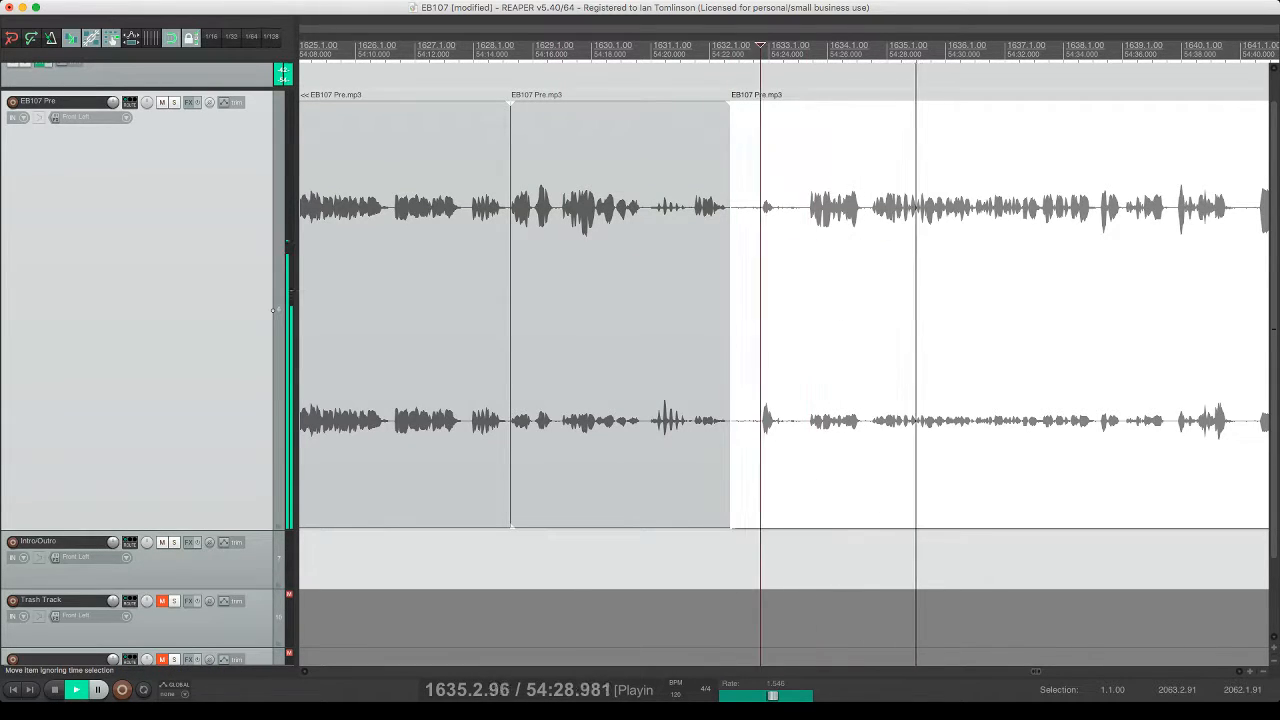
key("s")
left_click(752, 310)
key("Delete")
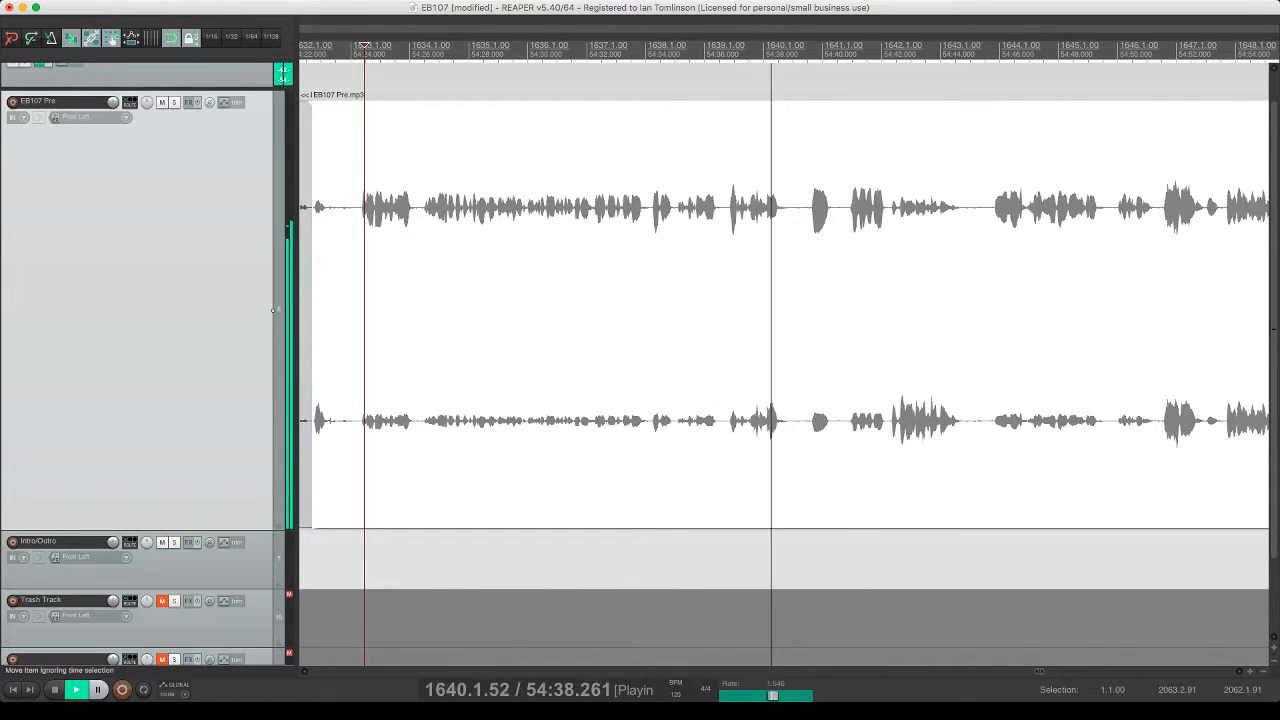
- Cut out the short sound and pauses from about 54:38.9 to 54:40.7 and save the project
key("s")
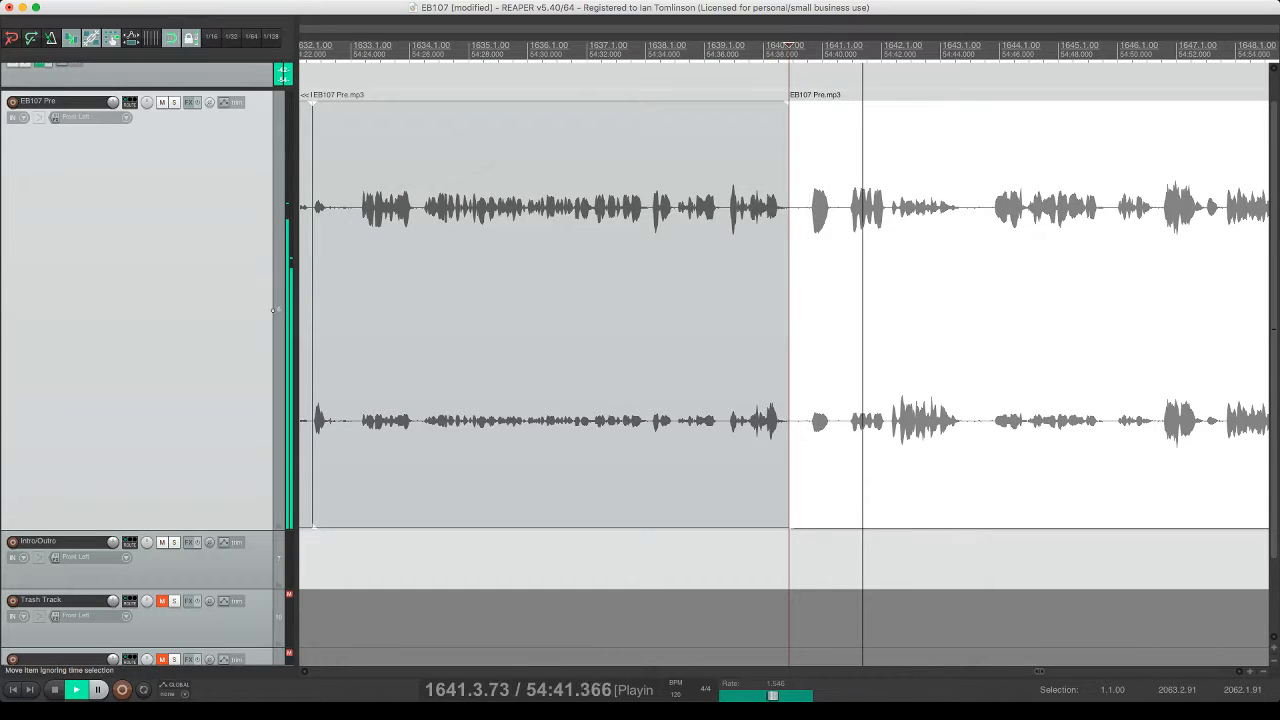
left_click(843, 315)
key("s")
left_click(817, 315)
key("Delete")
left_click(819, 315)
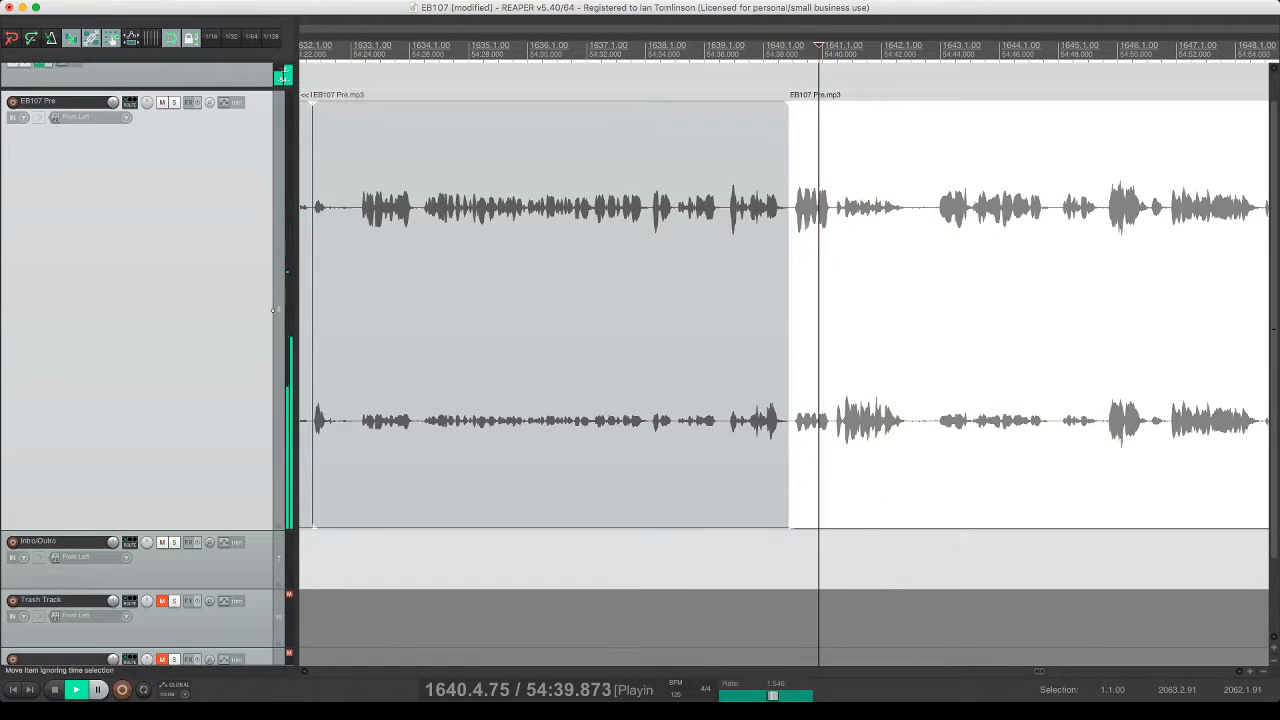
key("super+s")
- Listen on from the last cut and split the recording in the short gap at about 54:54.9
scroll(819, 315, "right", 3)
scroll(784, 315, "right", 2)
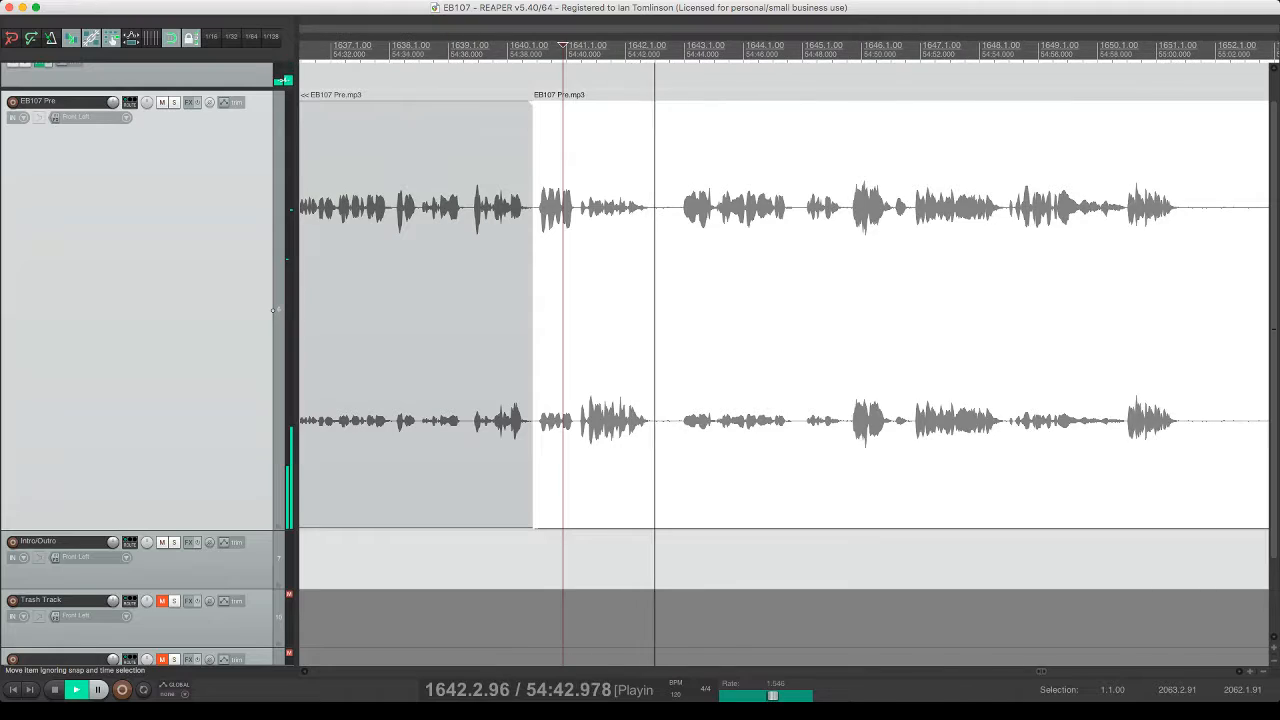
scroll(784, 315, "right", 2)
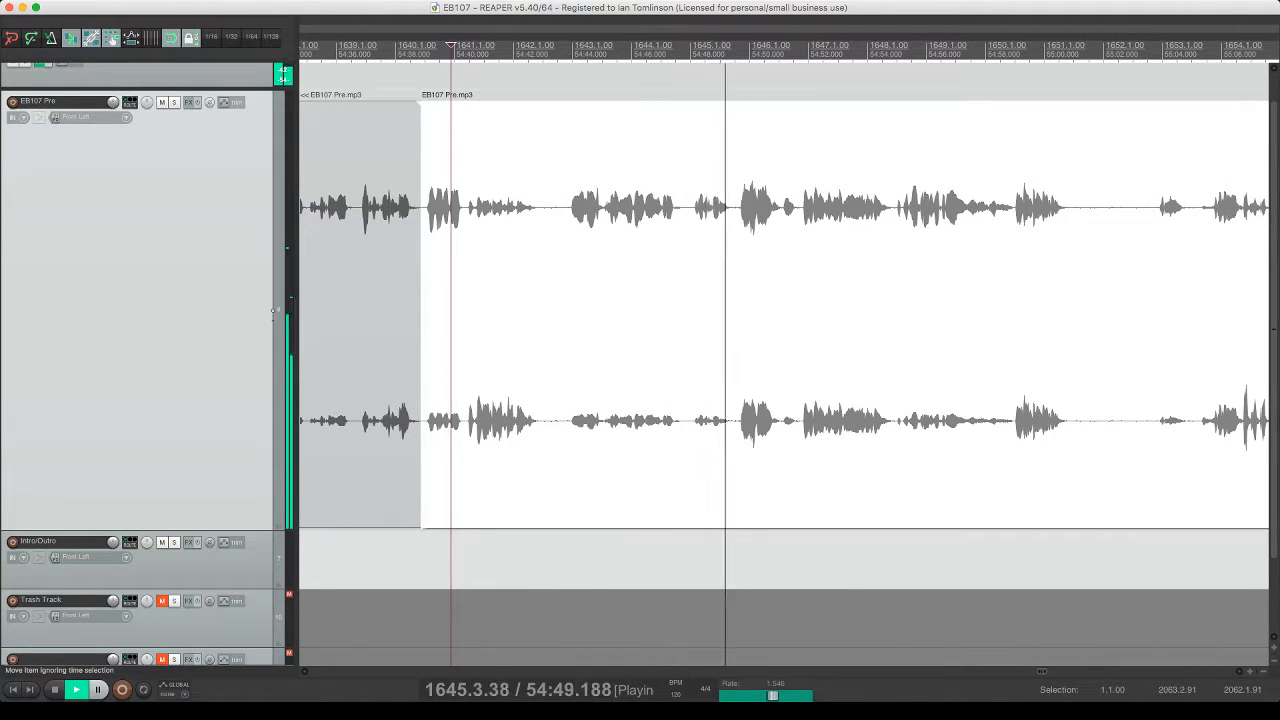
scroll(273, 310, "right", 3)
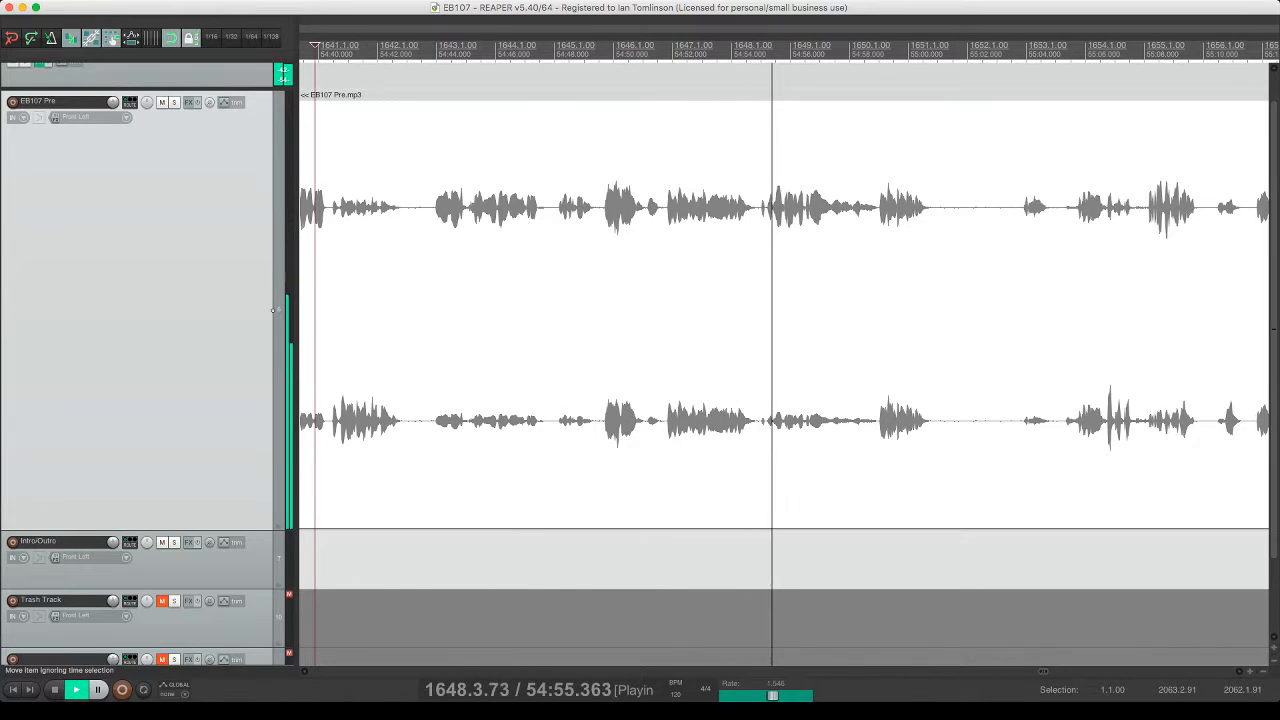
left_click(757, 195)
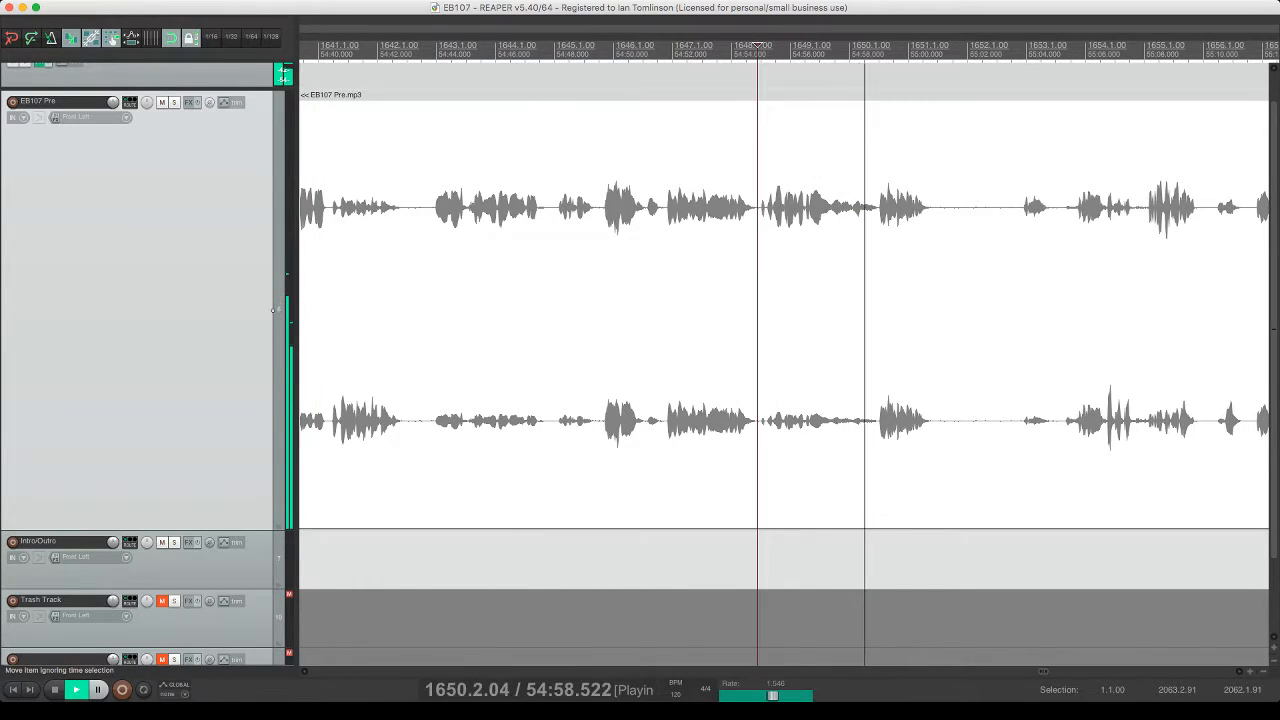
key("s")
- Split the recording at about 55:44.8 and look over the passage between this split and the one at 54:54.9
scroll(757, 195, "right", 1)
scroll(273, 310, "right", 4)
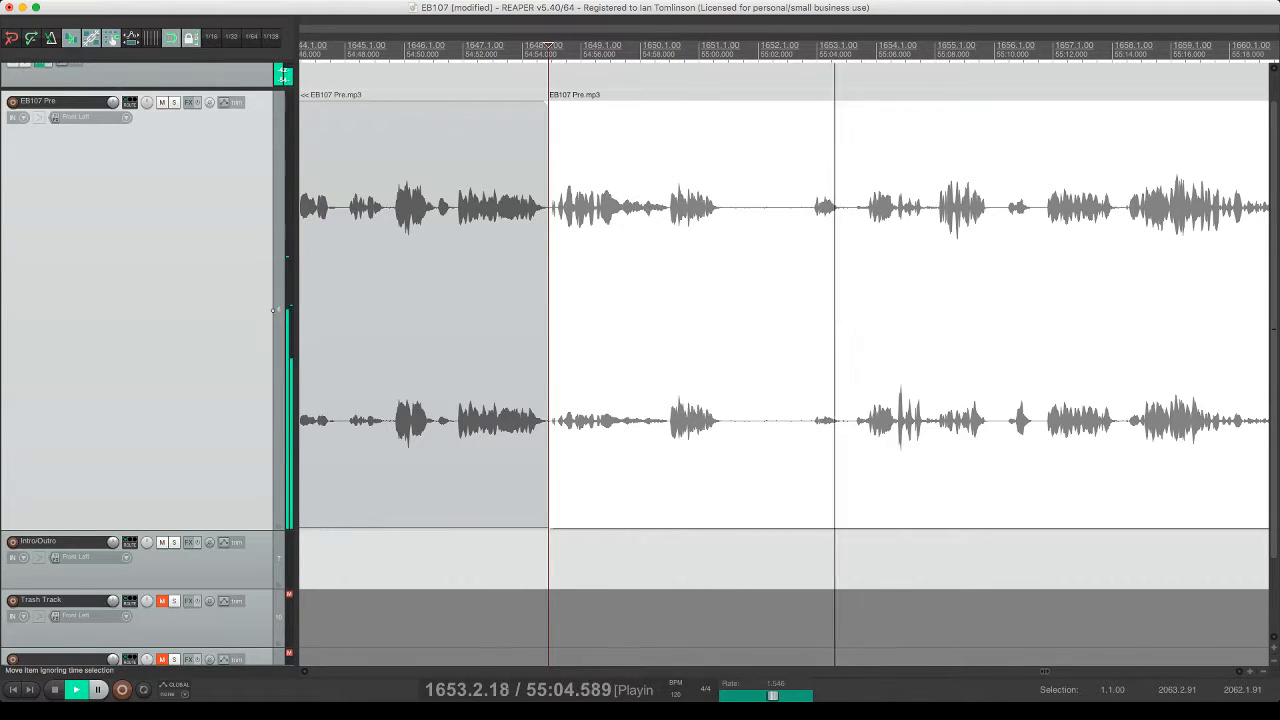
scroll(273, 310, "right", 2)
scroll(273, 310, "right", 2)
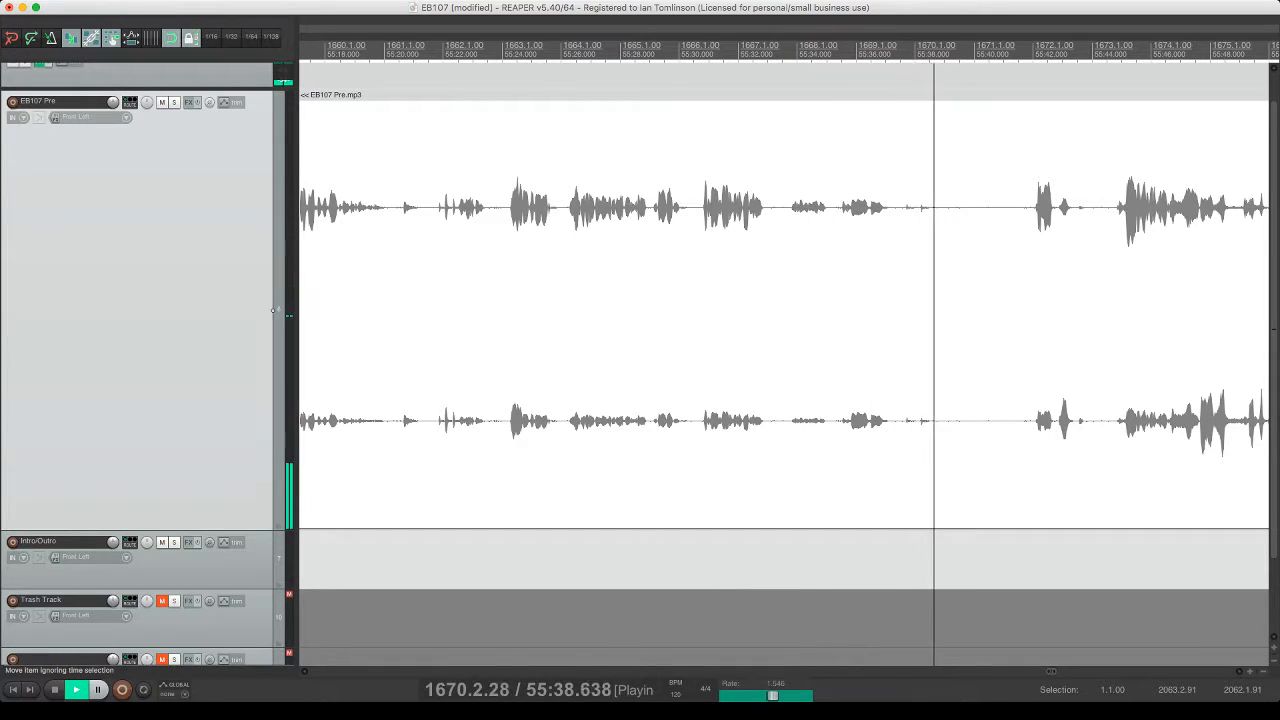
left_click(1027, 202)
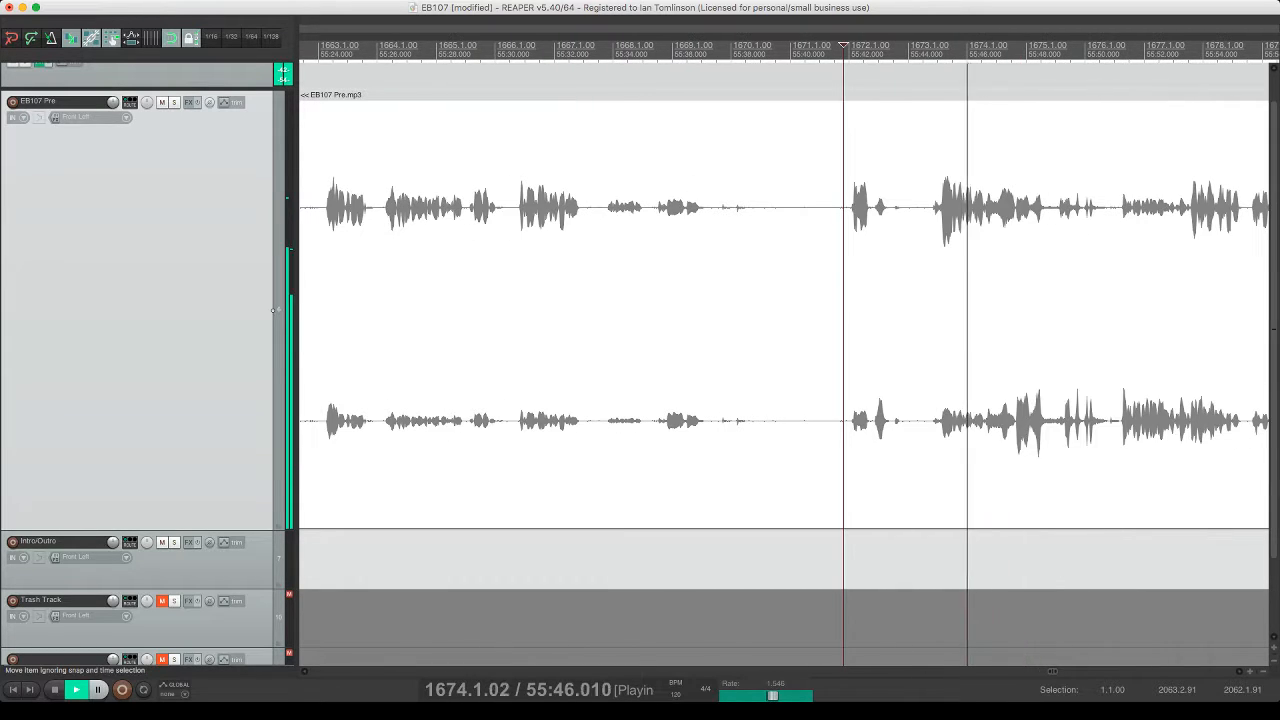
left_click(930, 214)
key("s")
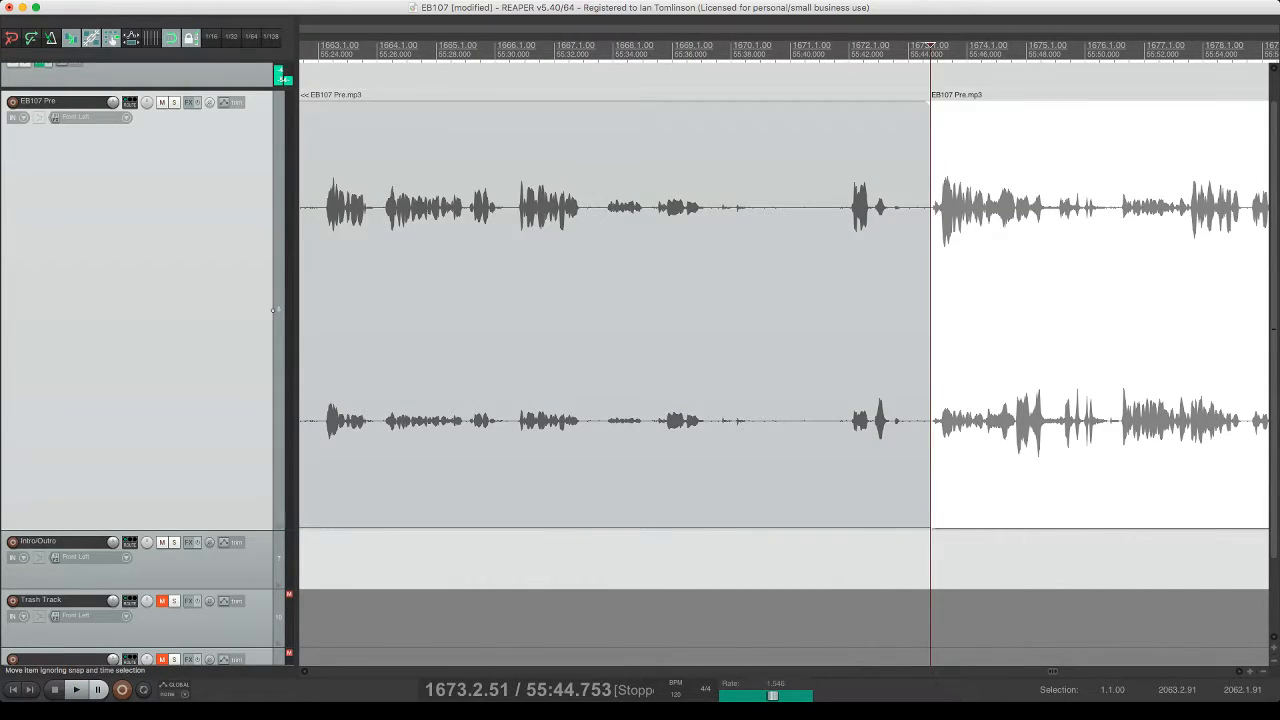
scroll(784, 314, "left", 13)
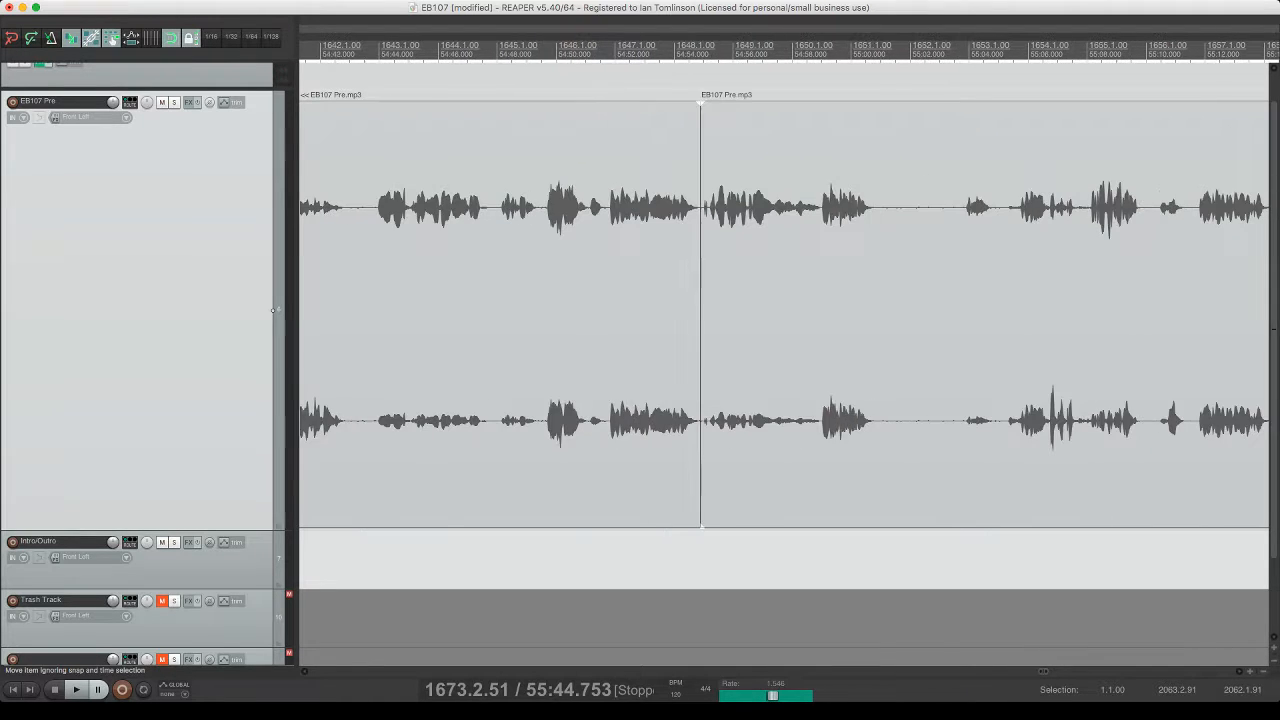
scroll(784, 314, "right", 15)
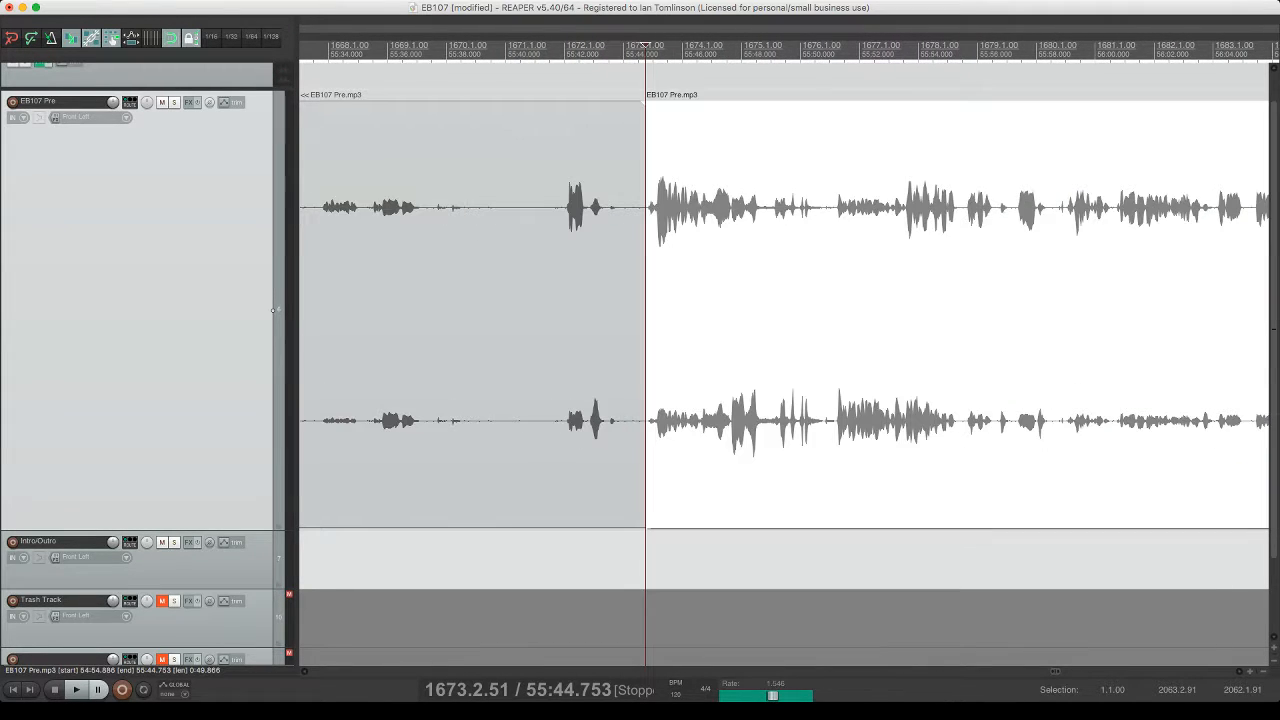
- Extend the start of the clip after the 55:44.8 split back to about 55:42 and remove the passage from 54:54.9 up to it
left_click_drag(645, 225, 565, 225)
left_click(540, 225)
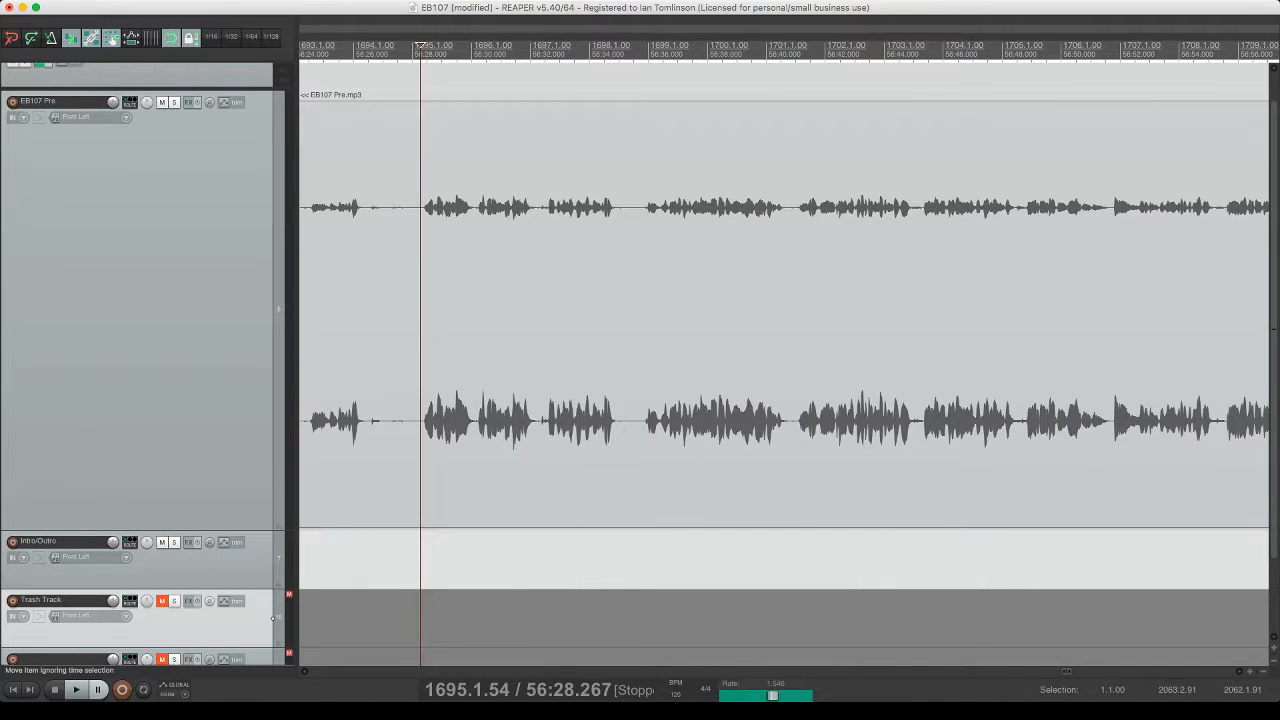
scroll(784, 310, "left", 20)
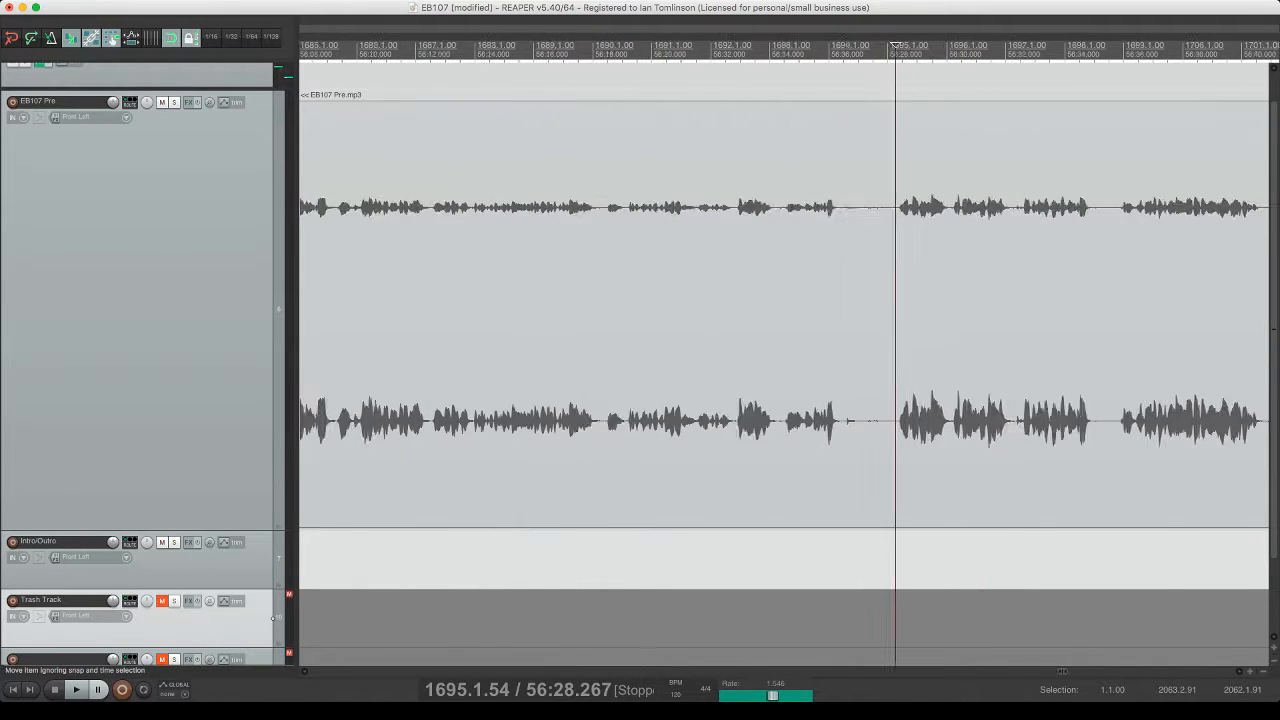
scroll(784, 310, "left", 5)
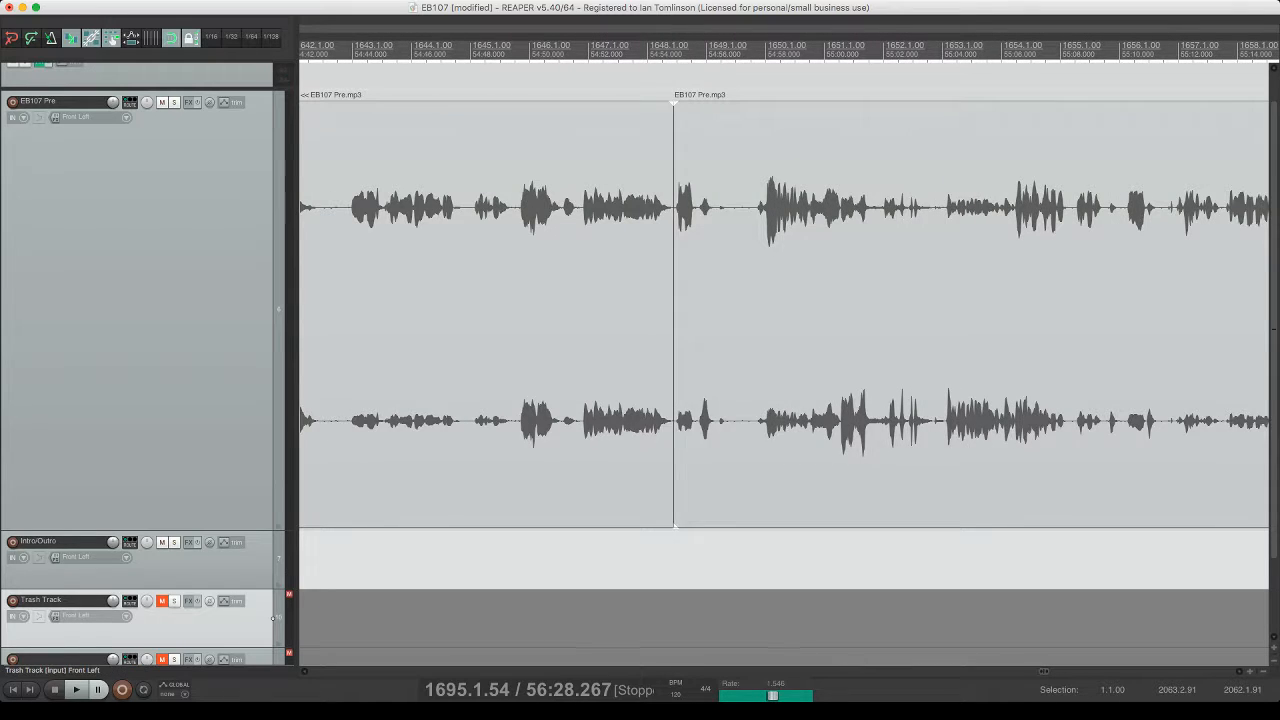
- Play across the join at about 54:54.9, listen on through the following passage and save the project
left_click(540, 240)
key("space")
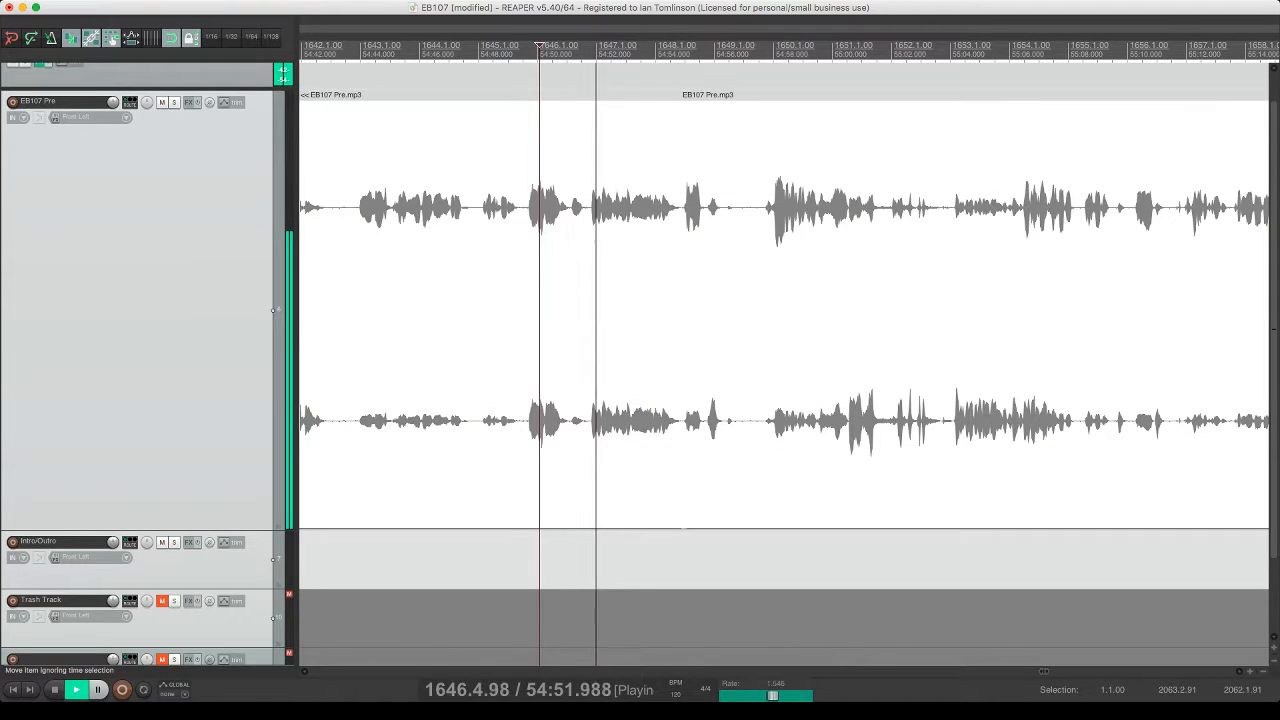
key("minus")
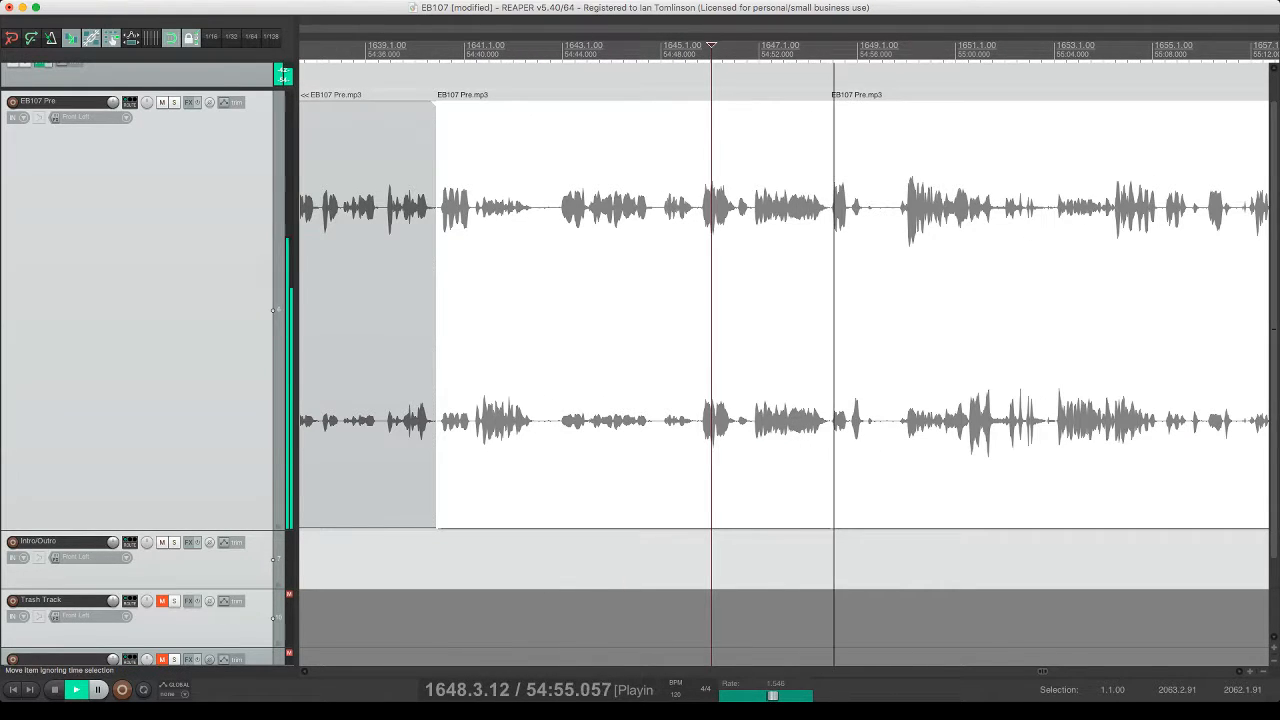
scroll(784, 310, "right", 2)
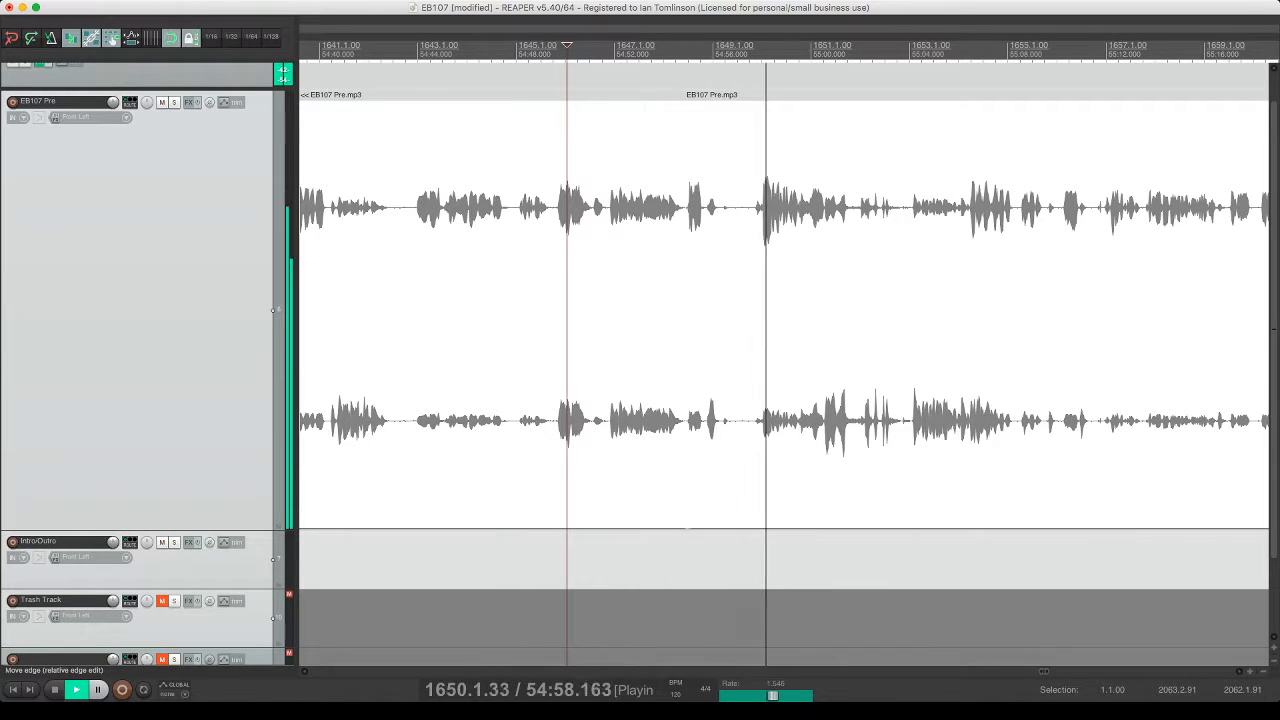
scroll(784, 310, "right", 3)
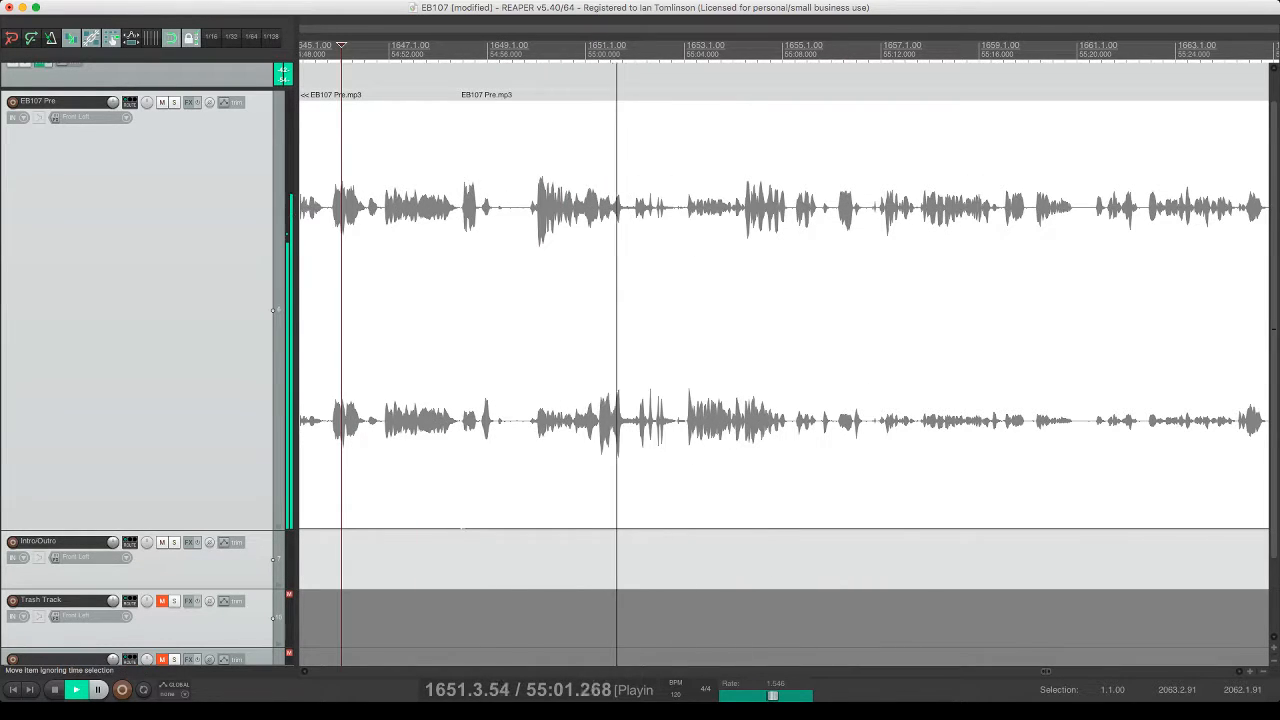
scroll(784, 310, "right", 1)
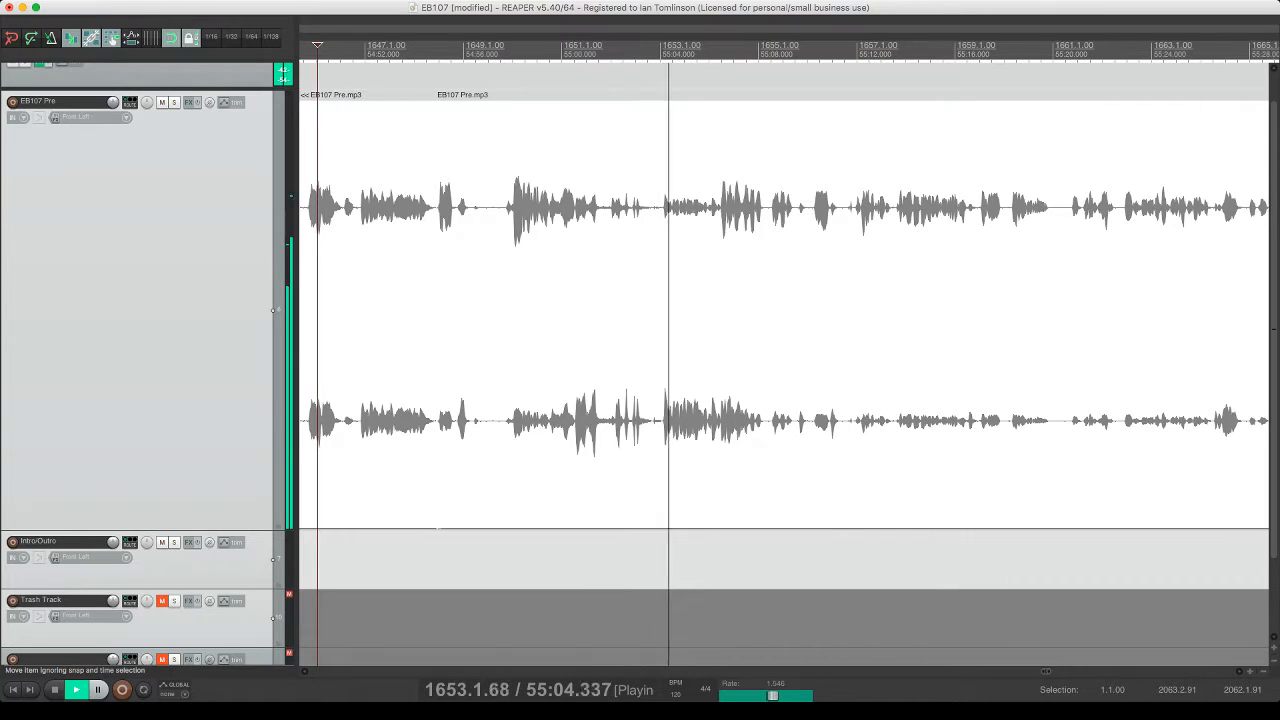
scroll(784, 310, "right", 3)
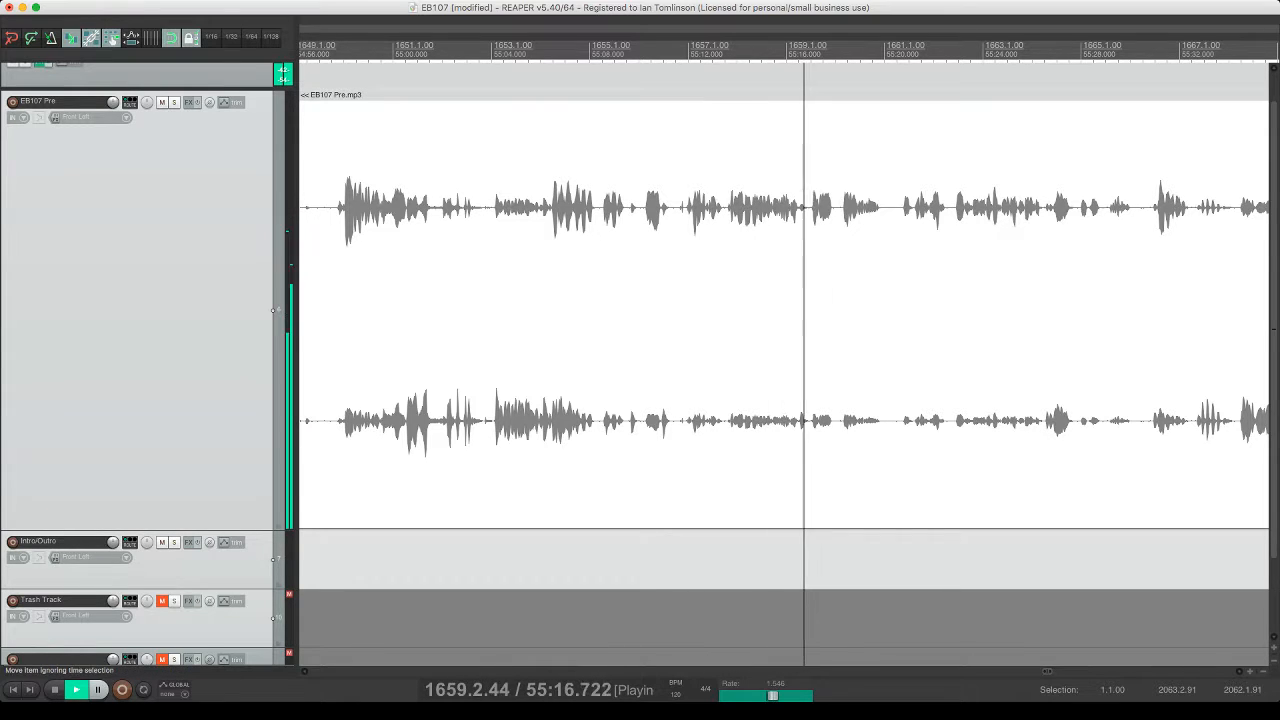
key("super+s")
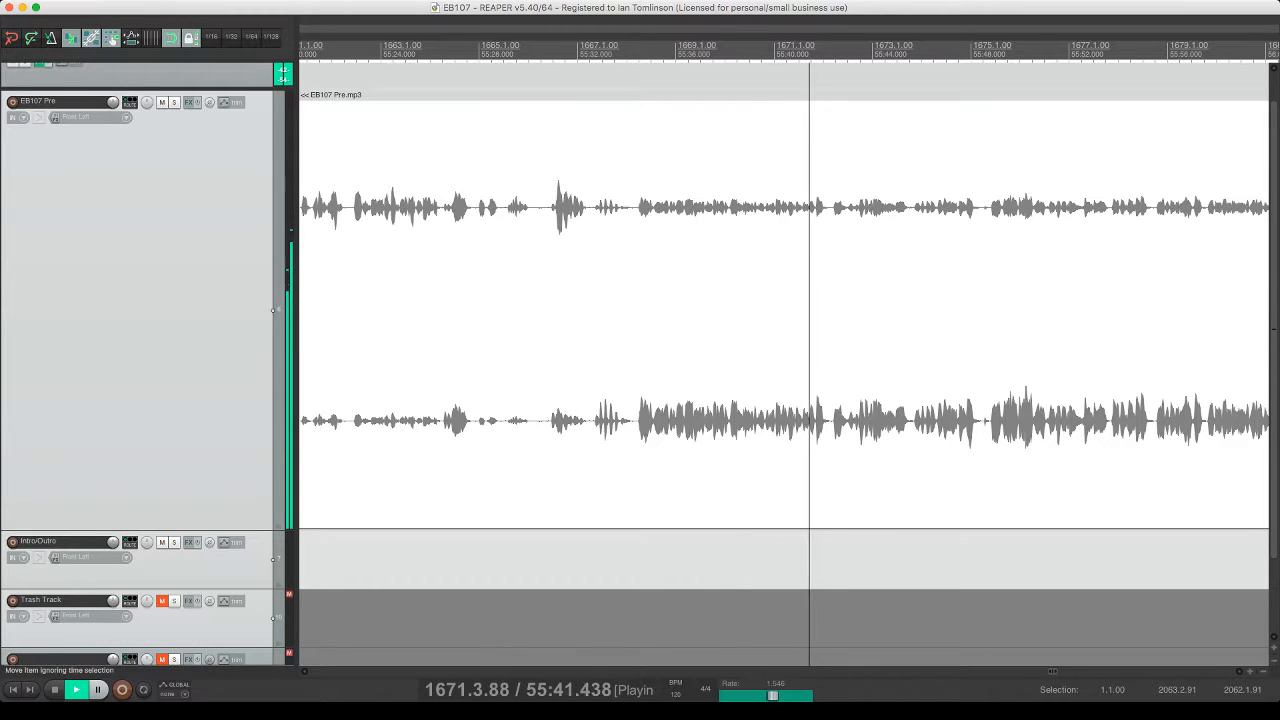
- Split the recording at about 55:43.1 and 55:42.4, delete the short piece between the splits and play across the join
key("space")
left_click(850, 192)
key("s")
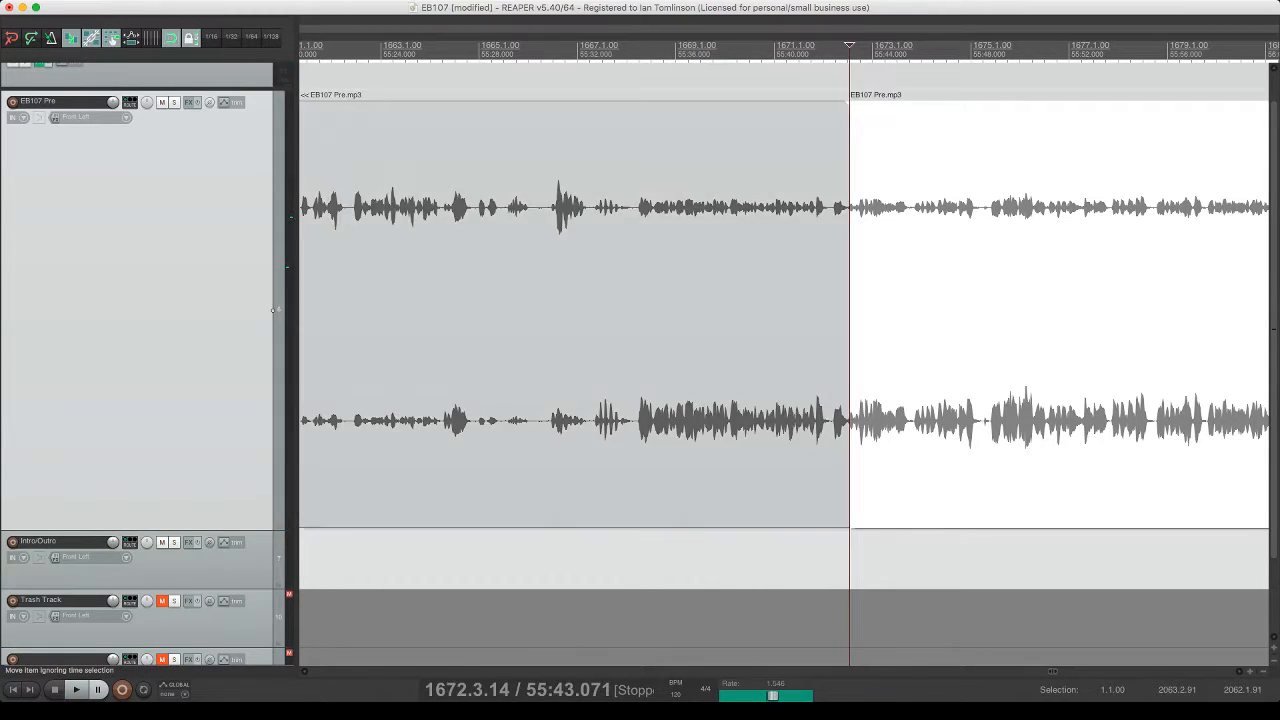
left_click(833, 192)
key("s")
left_click(840, 192)
key("Delete")
key("space")
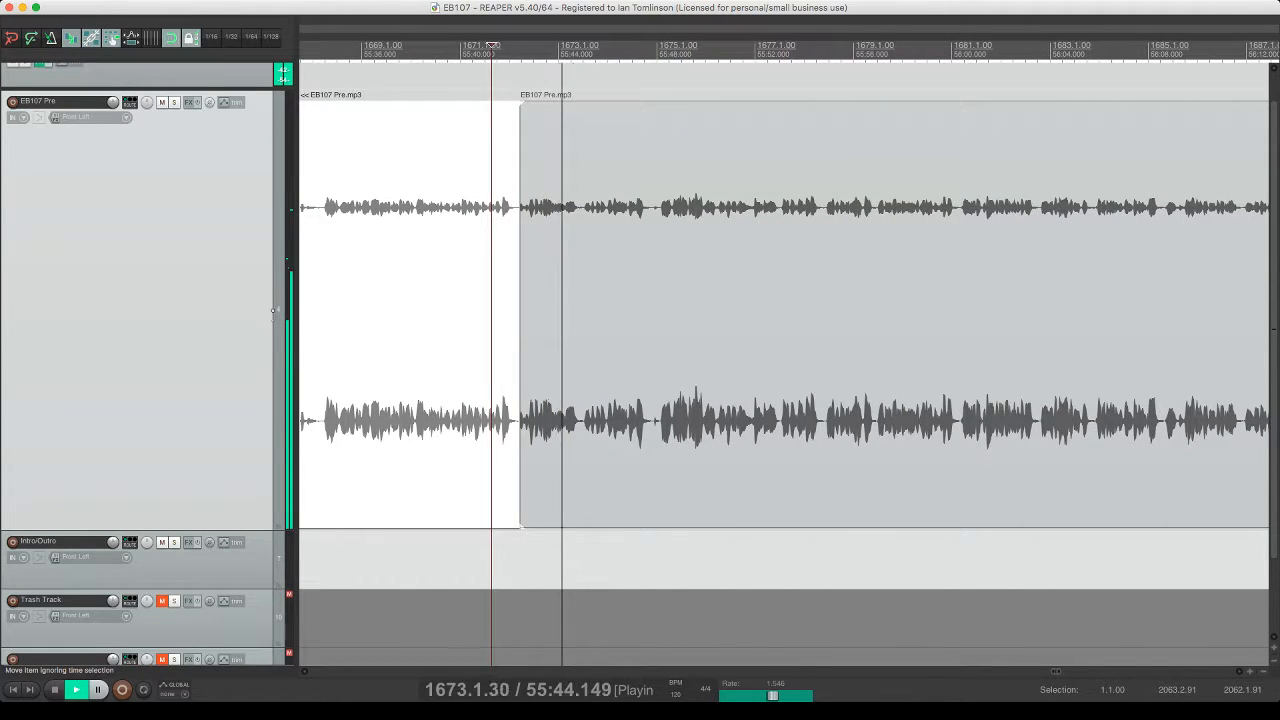
- Cut out the short piece from about 55:44.3 to 55:45.0, play across the join and save the project
key("space")
left_click(580, 200)
left_click(567, 46)
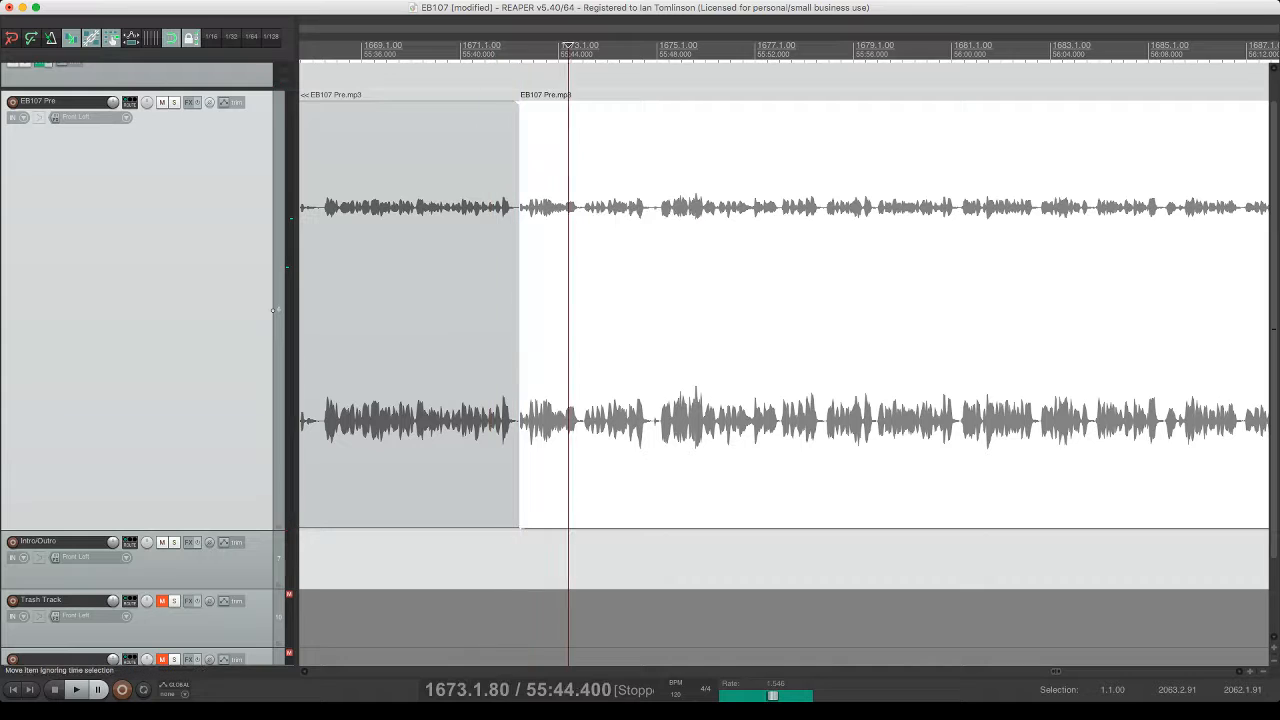
key("s")
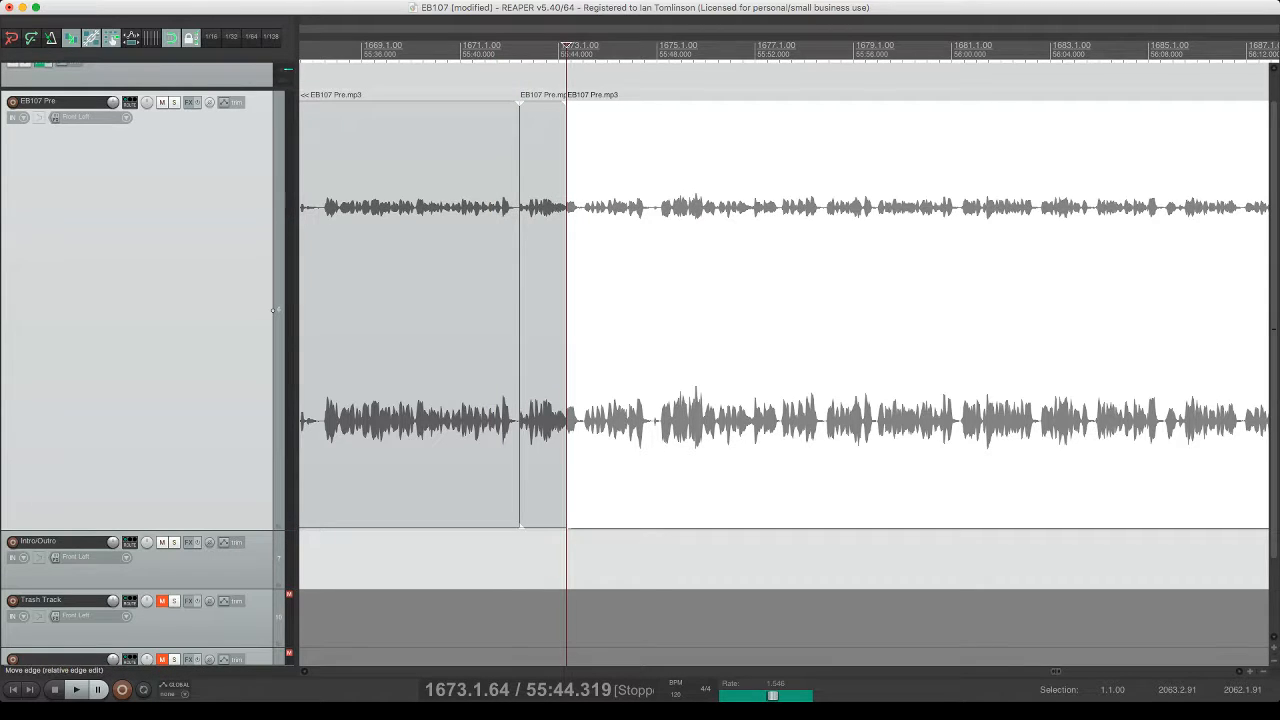
left_click(584, 202)
key("s")
left_click(574, 202)
key("Delete")
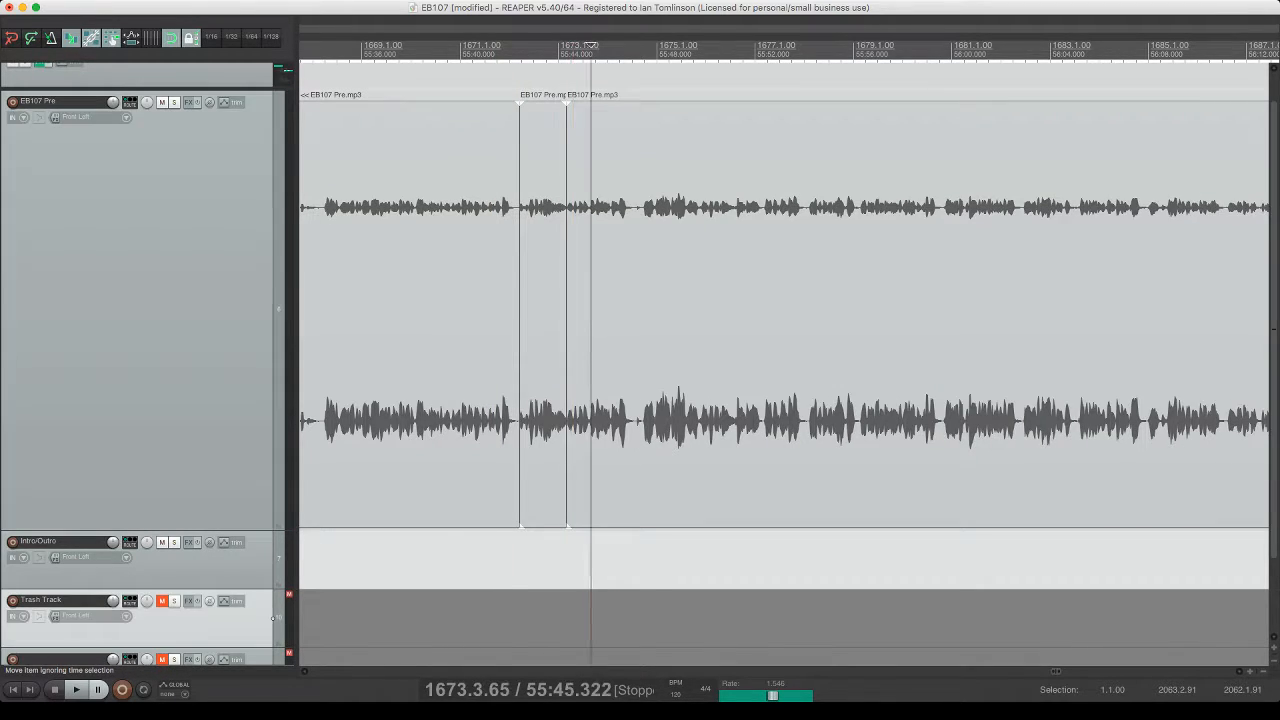
left_click(511, 202)
key("space")
key("super+s")
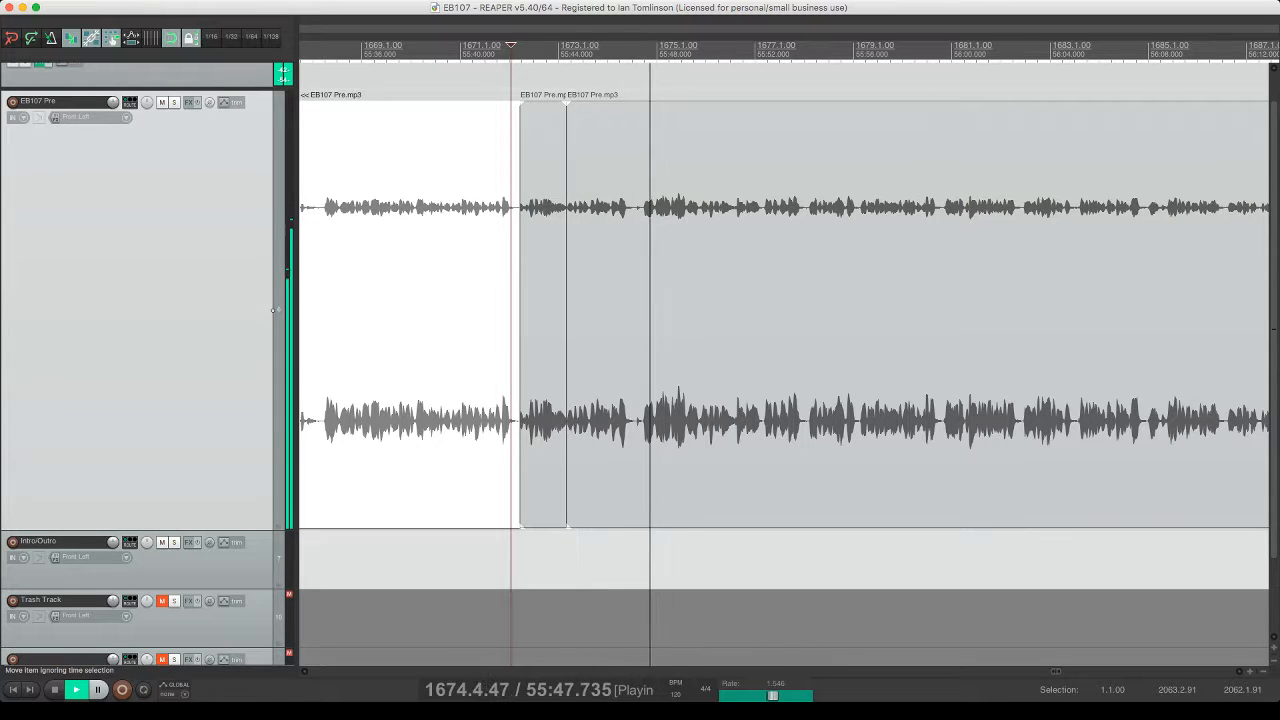
- Cut out the piece from about 55:47.0 to 55:47.9, play across the join and save the project
key("s")
left_click(634, 250)
key("s")
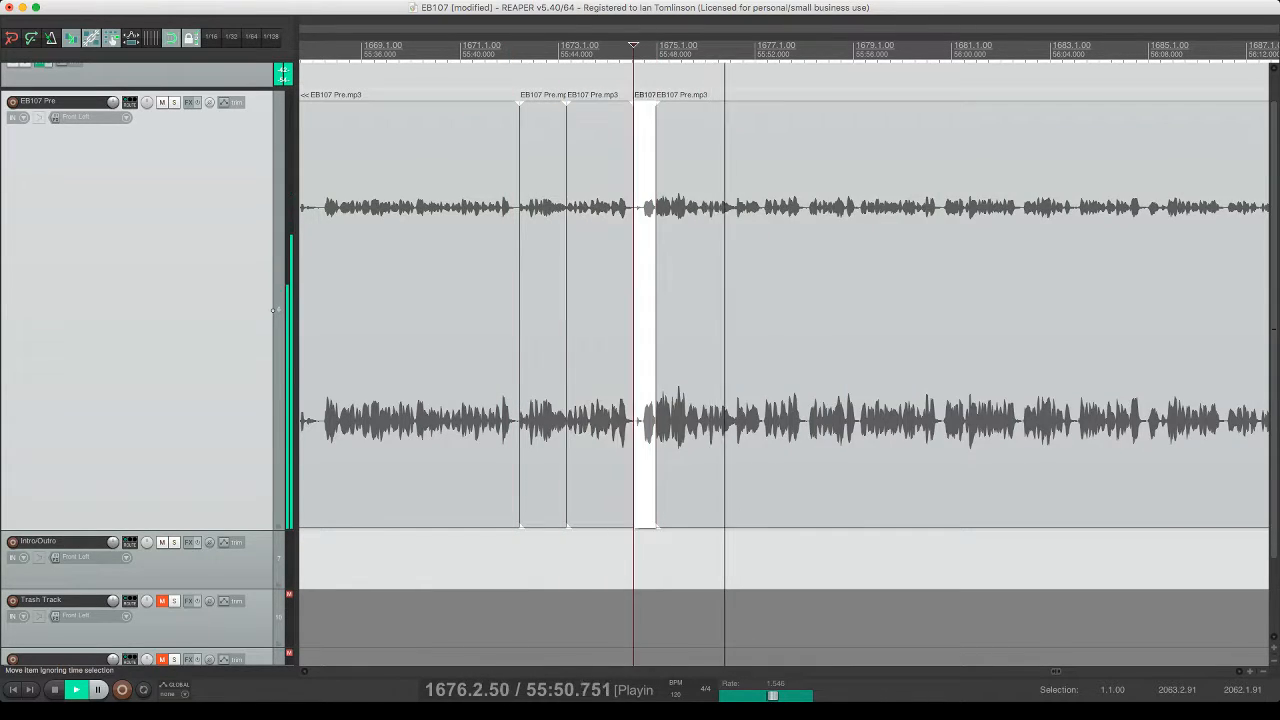
left_click(643, 250)
key("Delete")
key("space")
left_click(622, 300)
key("space")
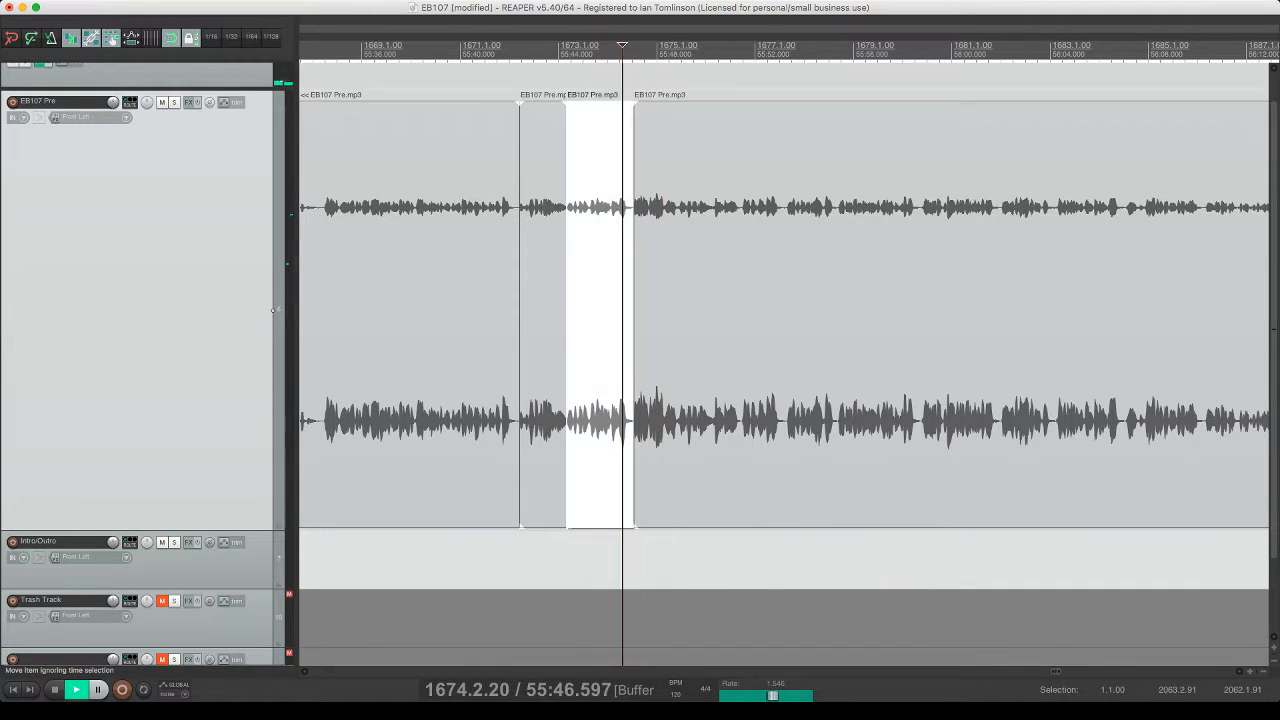
key("super+s")
scroll(622, 300, "right", 3)
scroll(622, 300, "right", 1)
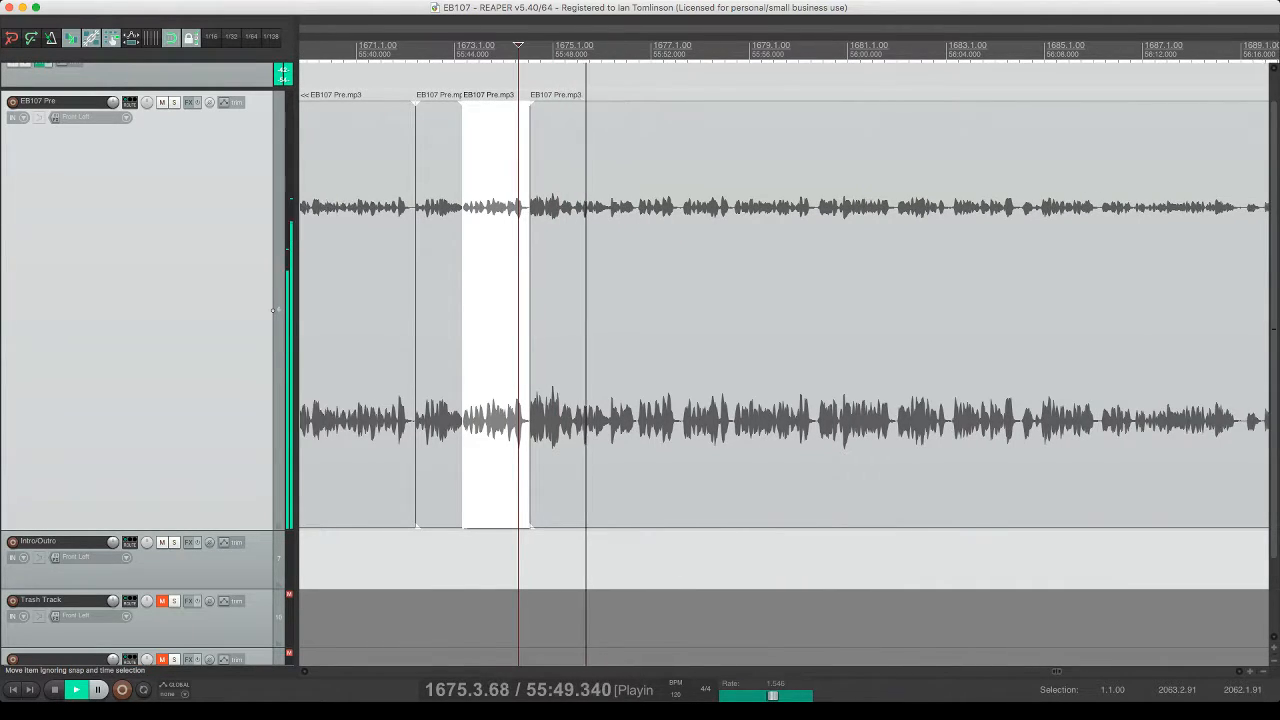
- Split the recording at about 55:53.7 and 55:53.2, delete the short sound between the splits and go back to check the join
scroll(622, 300, "left", 5)
key("equal")
key("equal")
key("equal")
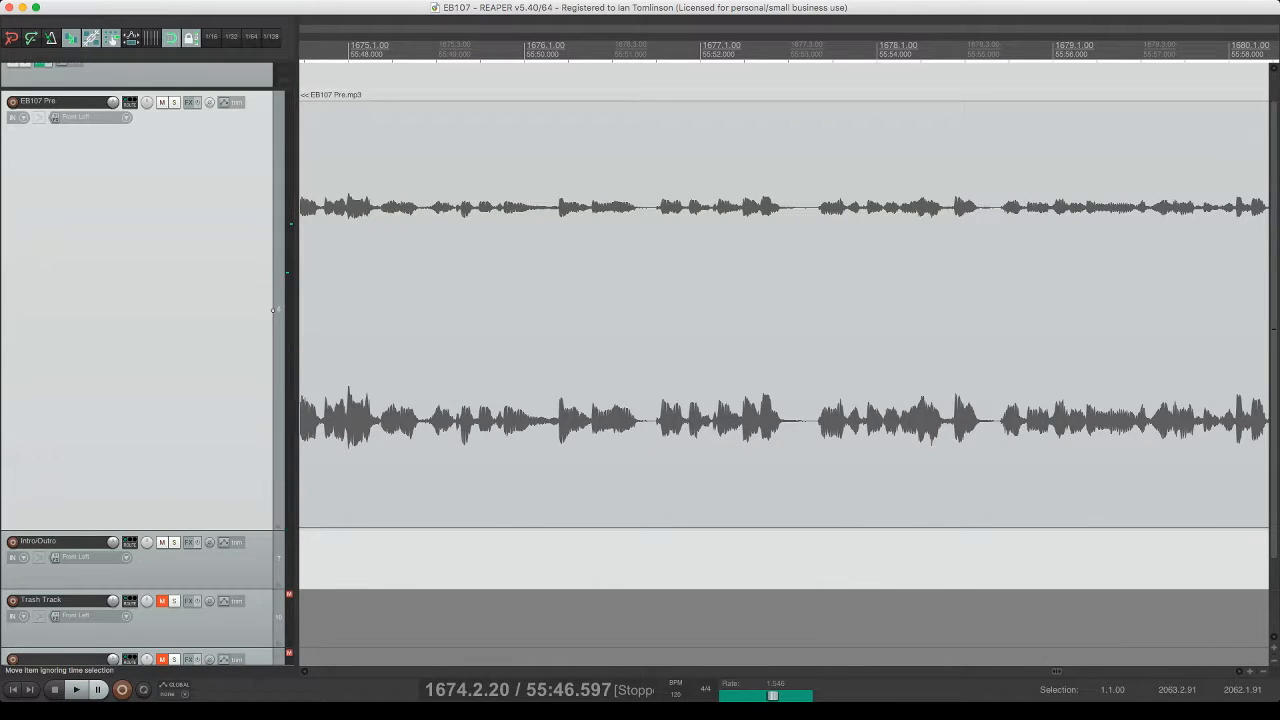
left_click(847, 310)
key("s")
left_click(807, 310)
key("s")
left_click(815, 310)
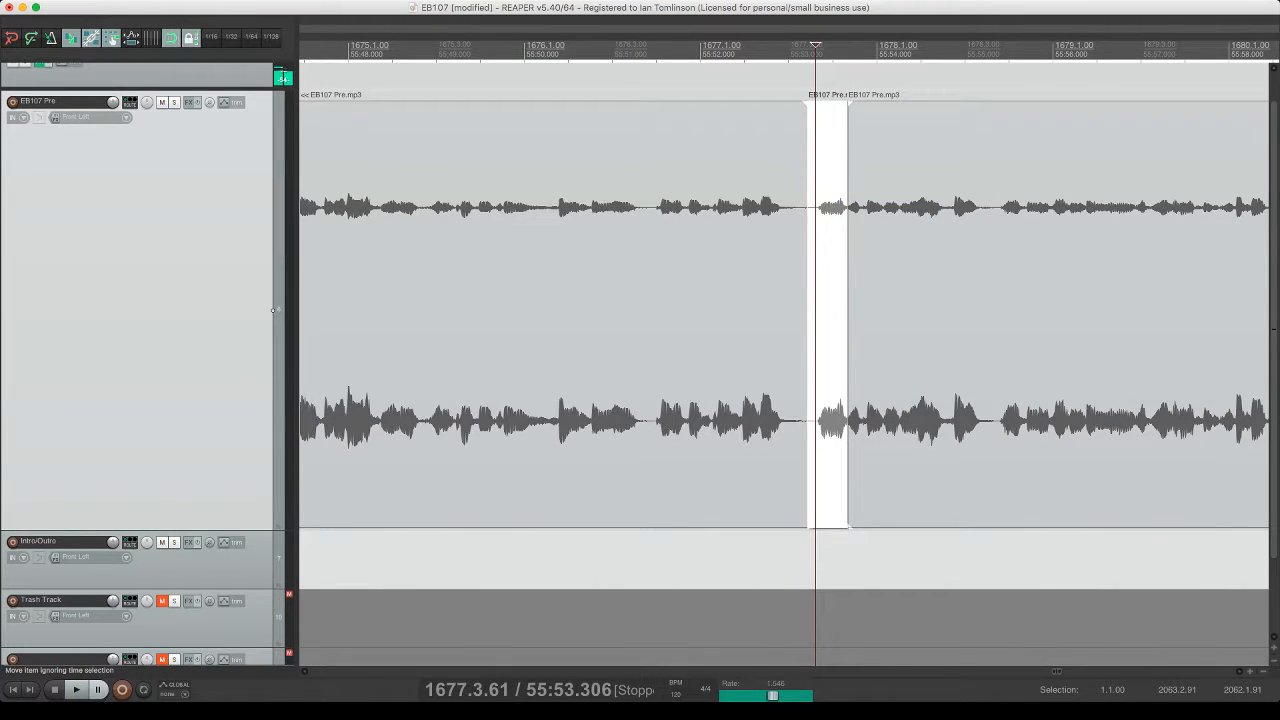
key("Delete")
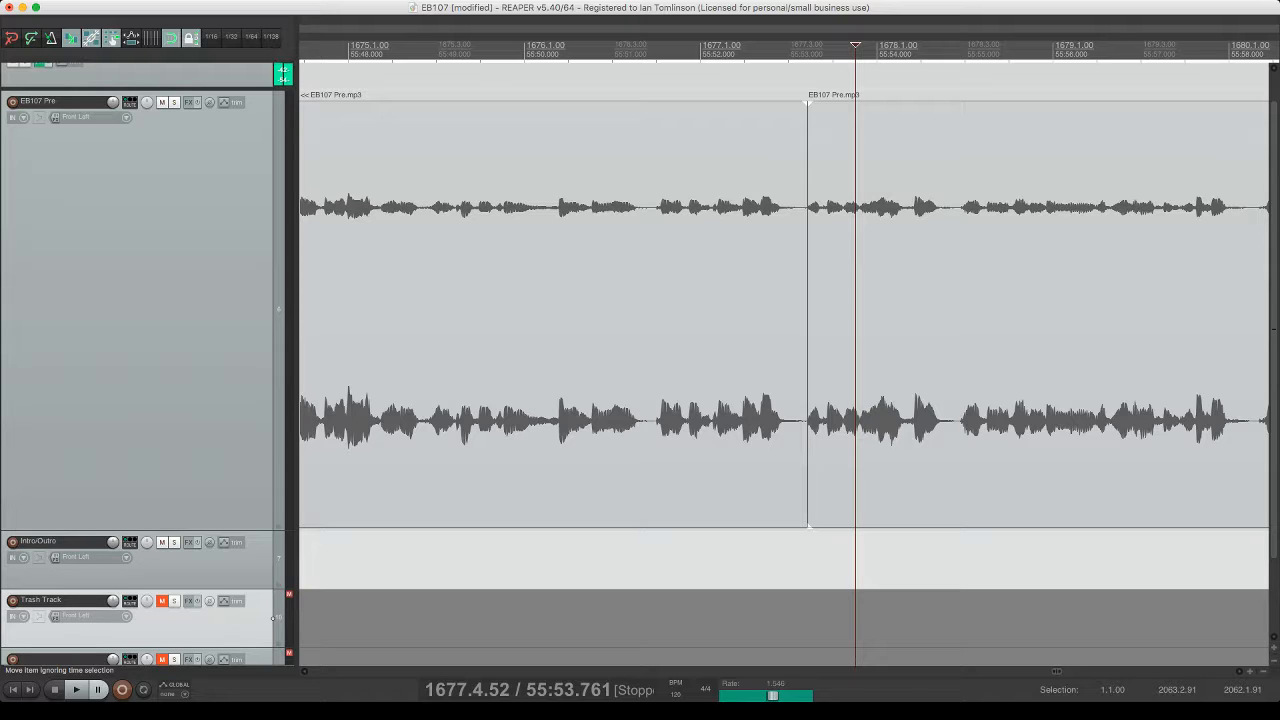
left_click(767, 310)
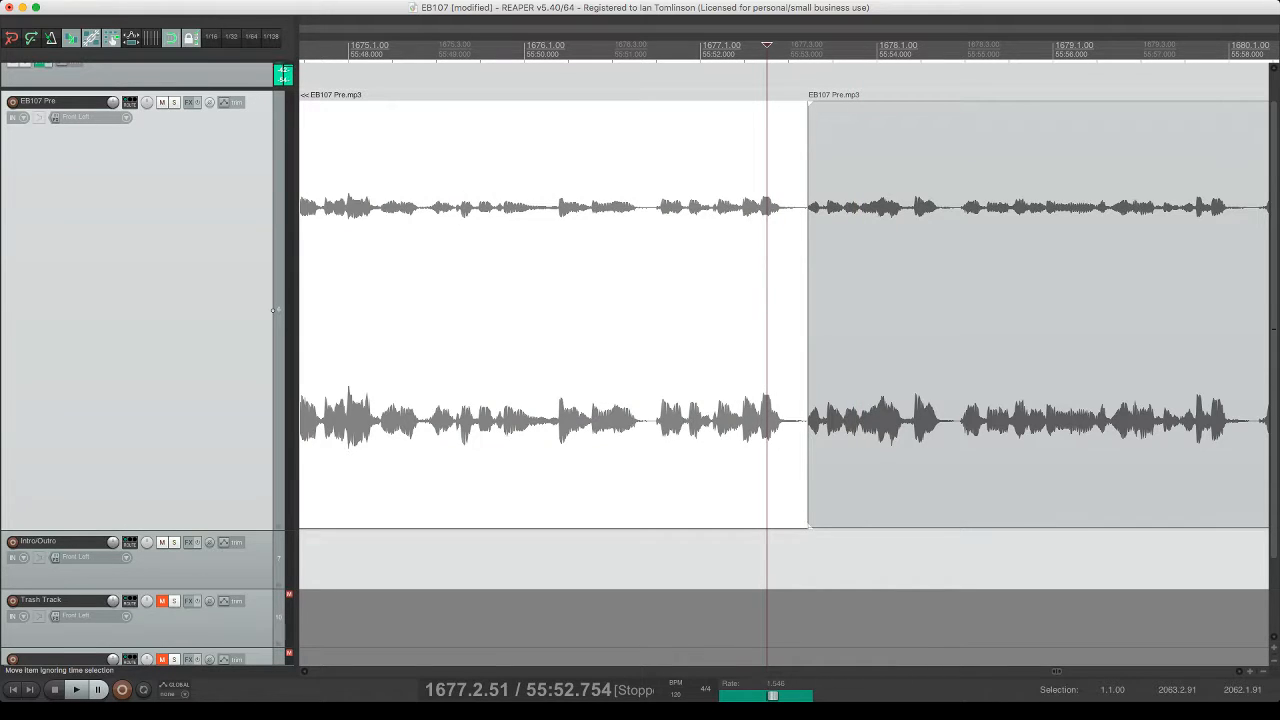
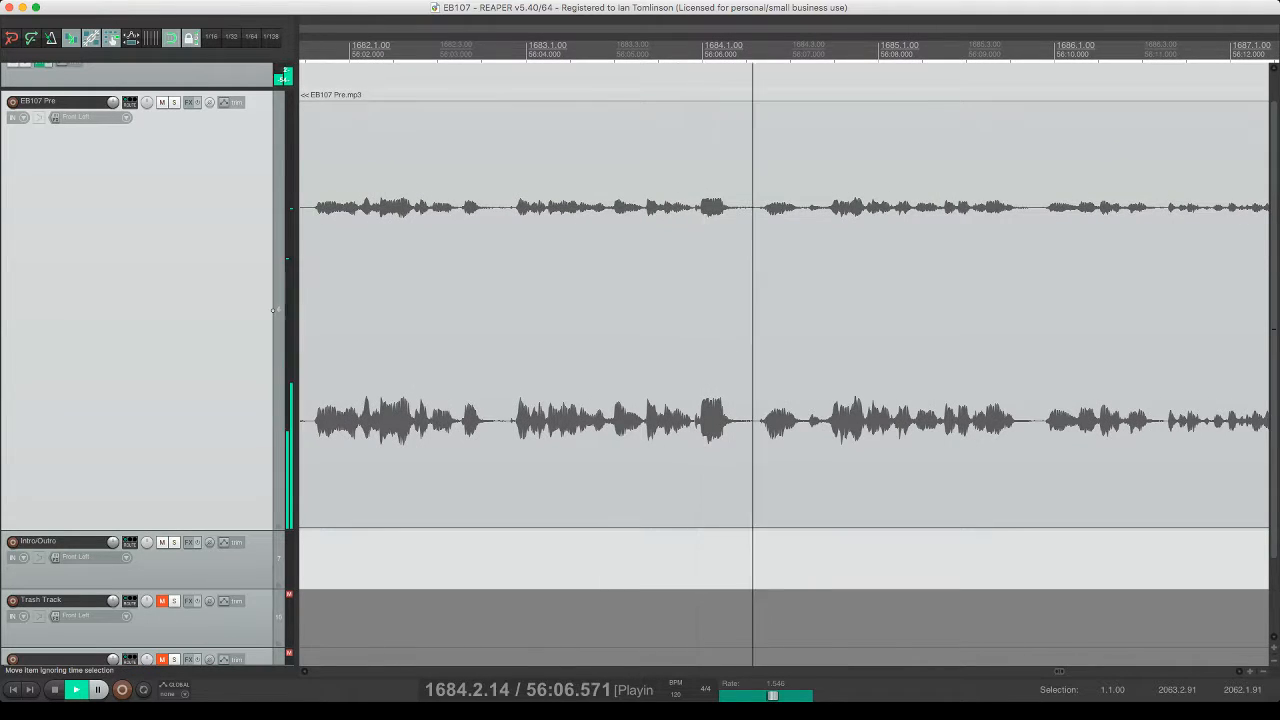
- Cut out the short sound from about 56:06.6 to 56:07.4 and save the project
key("s")
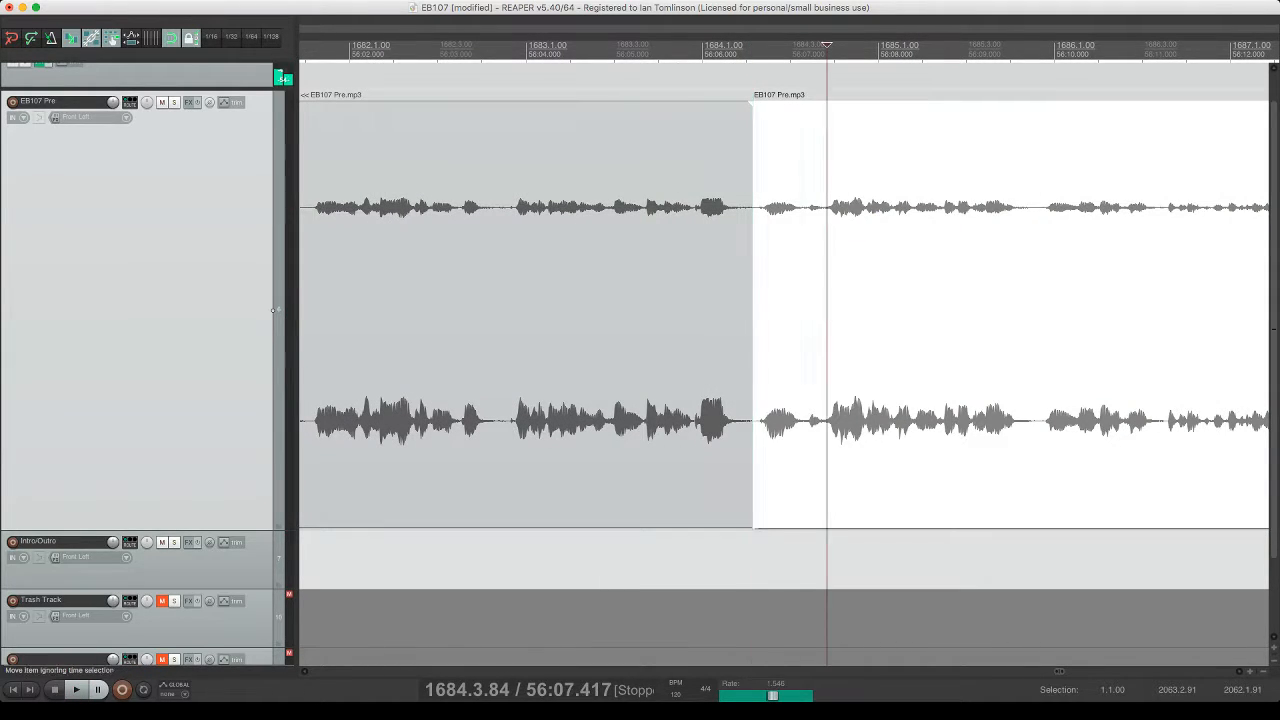
key("s")
key("Delete")
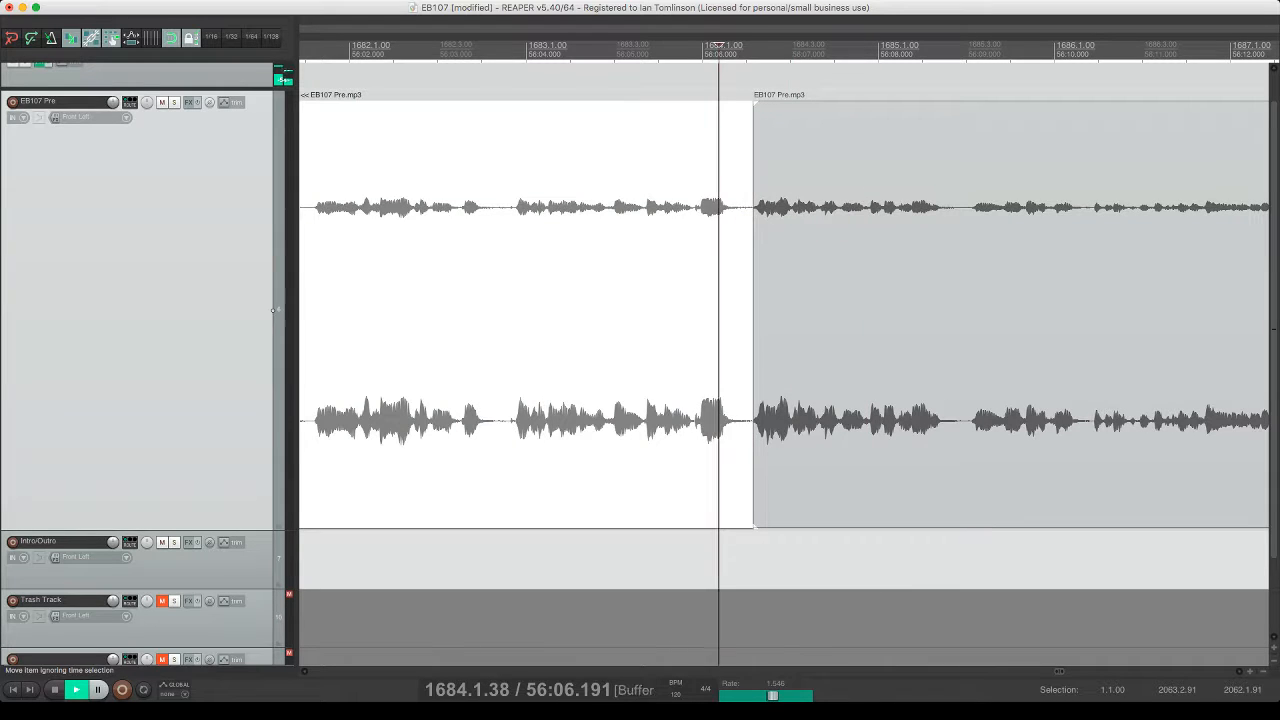
key("super+s")
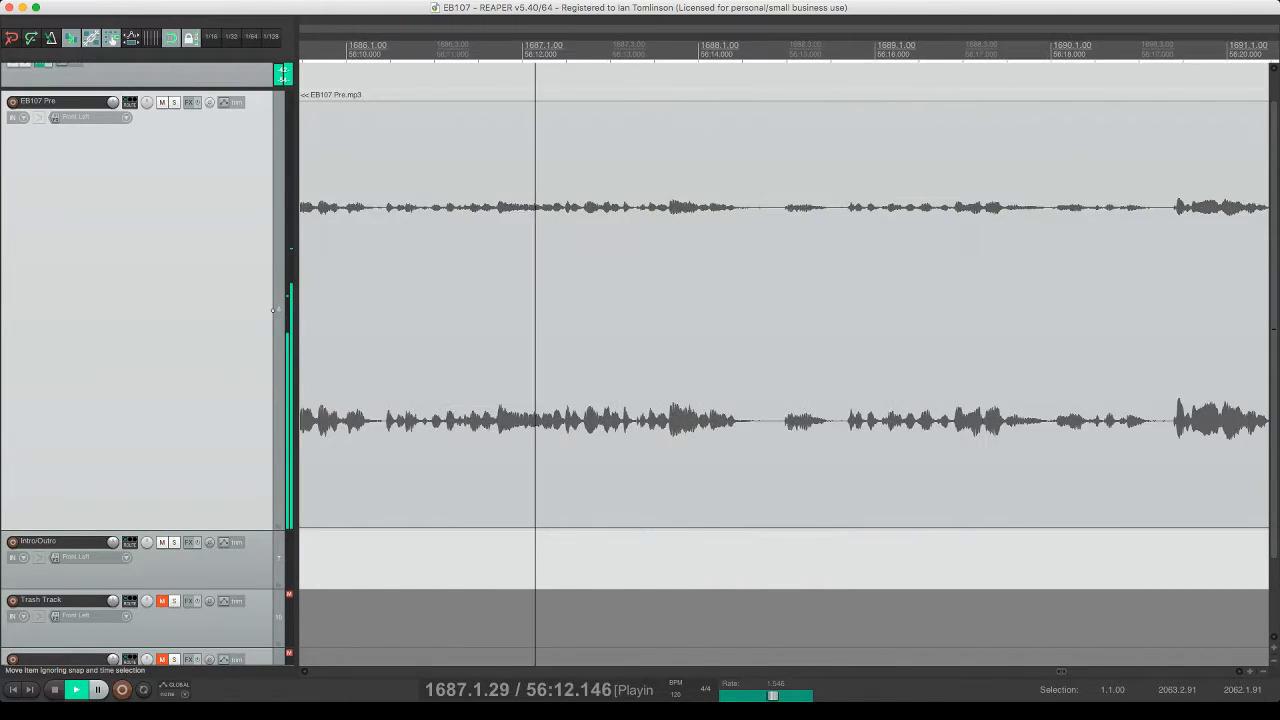
- Cut out the short sound from about 56:14.7 to 56:15.6, save the project and continue playback
left_click(756, 310)
key("s")
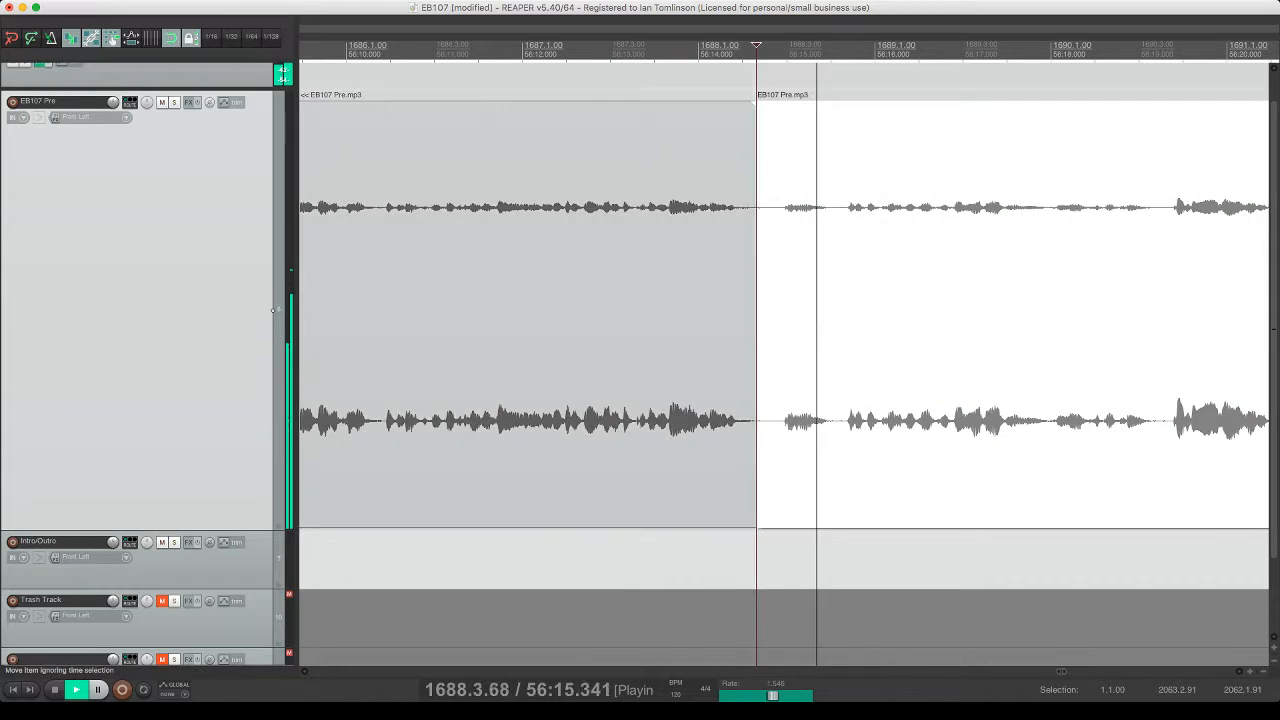
left_click(838, 310)
key("s")
left_click(813, 310)
key("Delete")
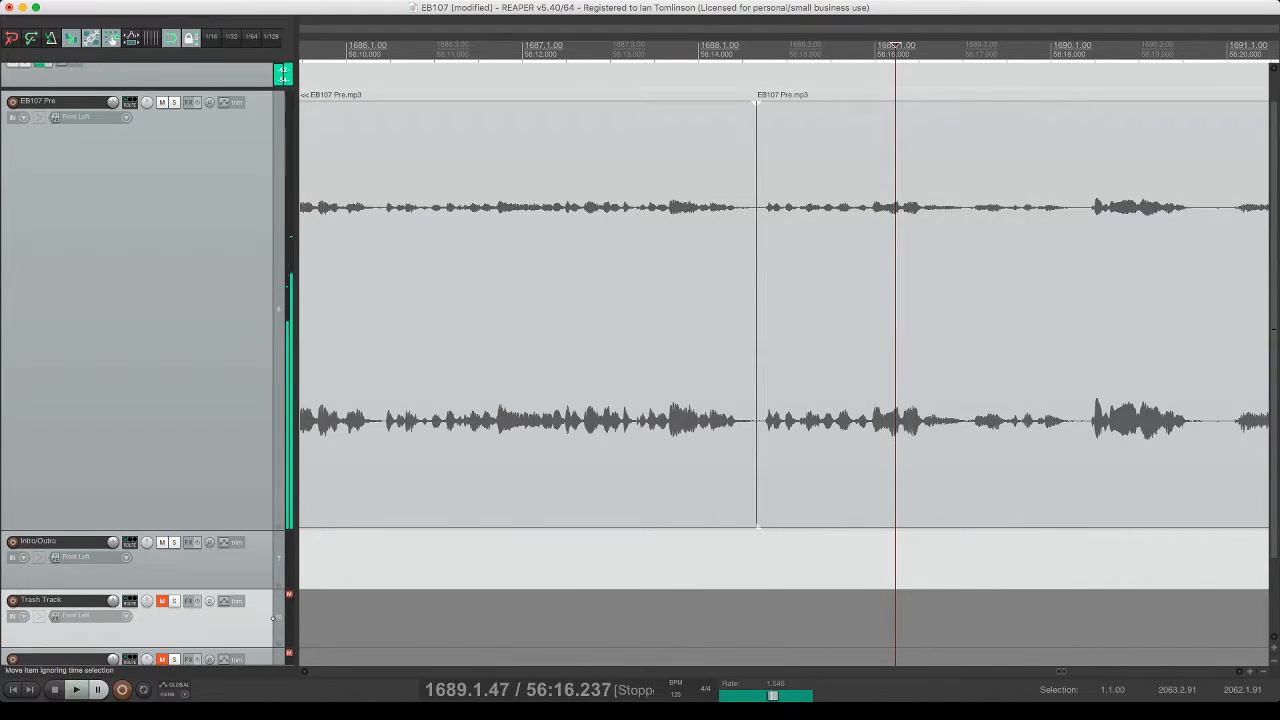
left_click(839, 310)
key("super+s")
key("space")
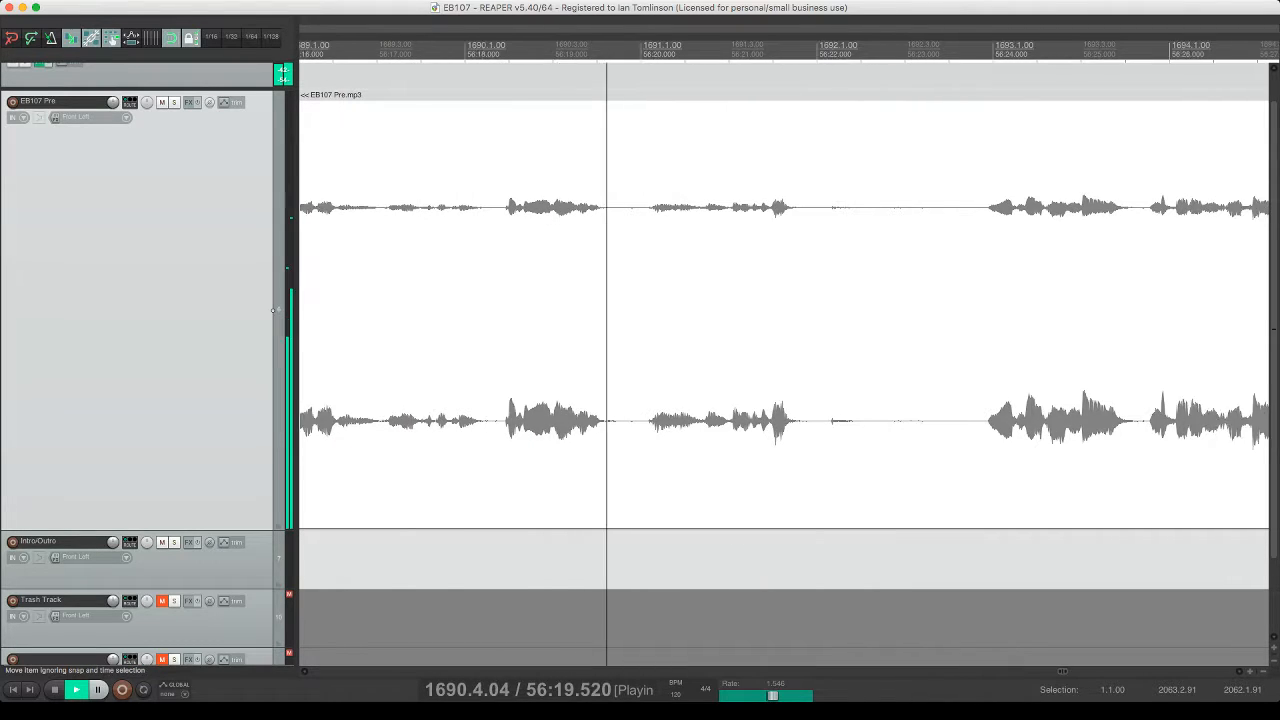
- Split the recording at about 56:20.7, 56:21.0 and 56:20.0, listening to the short sound around the first two splits
key("s")
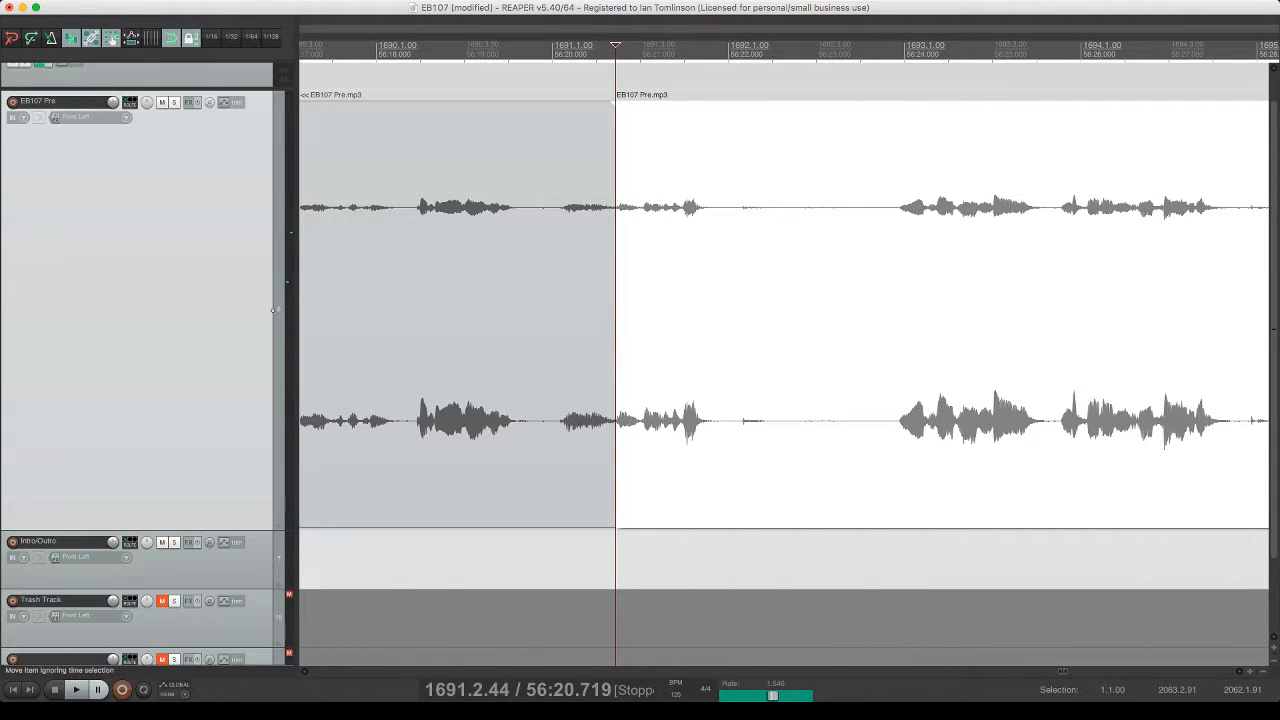
key("space")
key("space")
key("s")
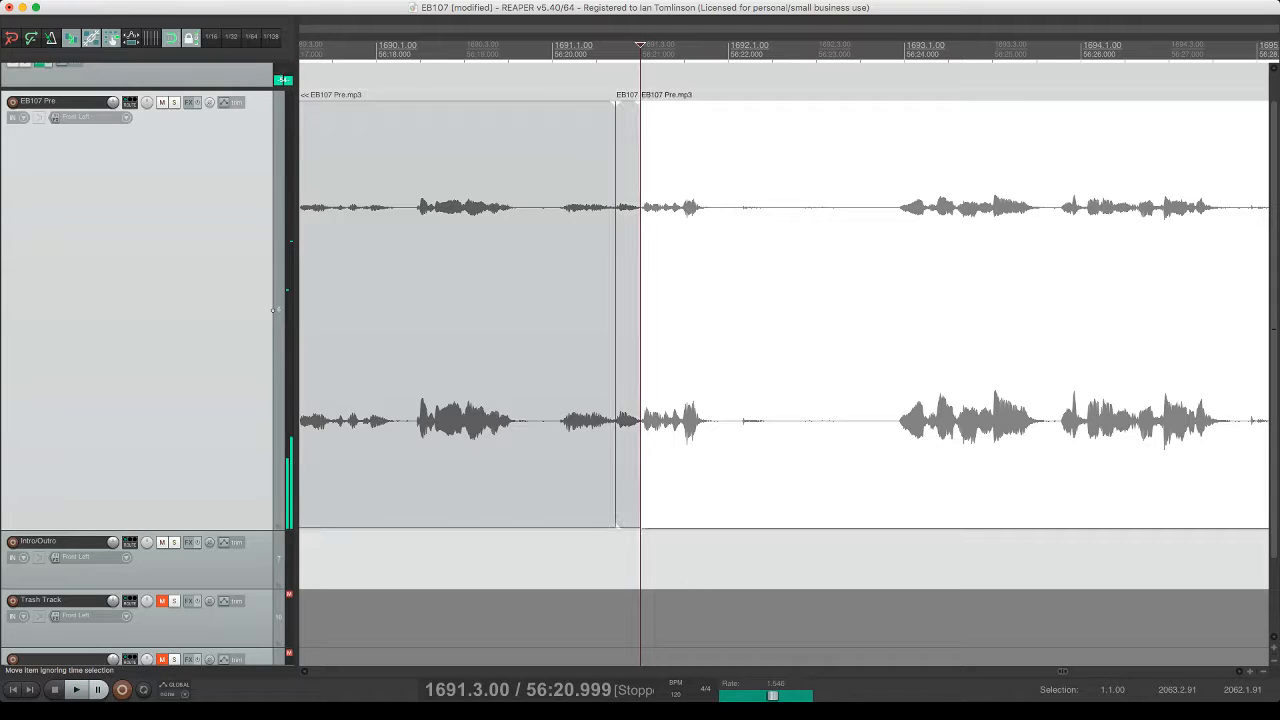
left_click(551, 310)
key("s")
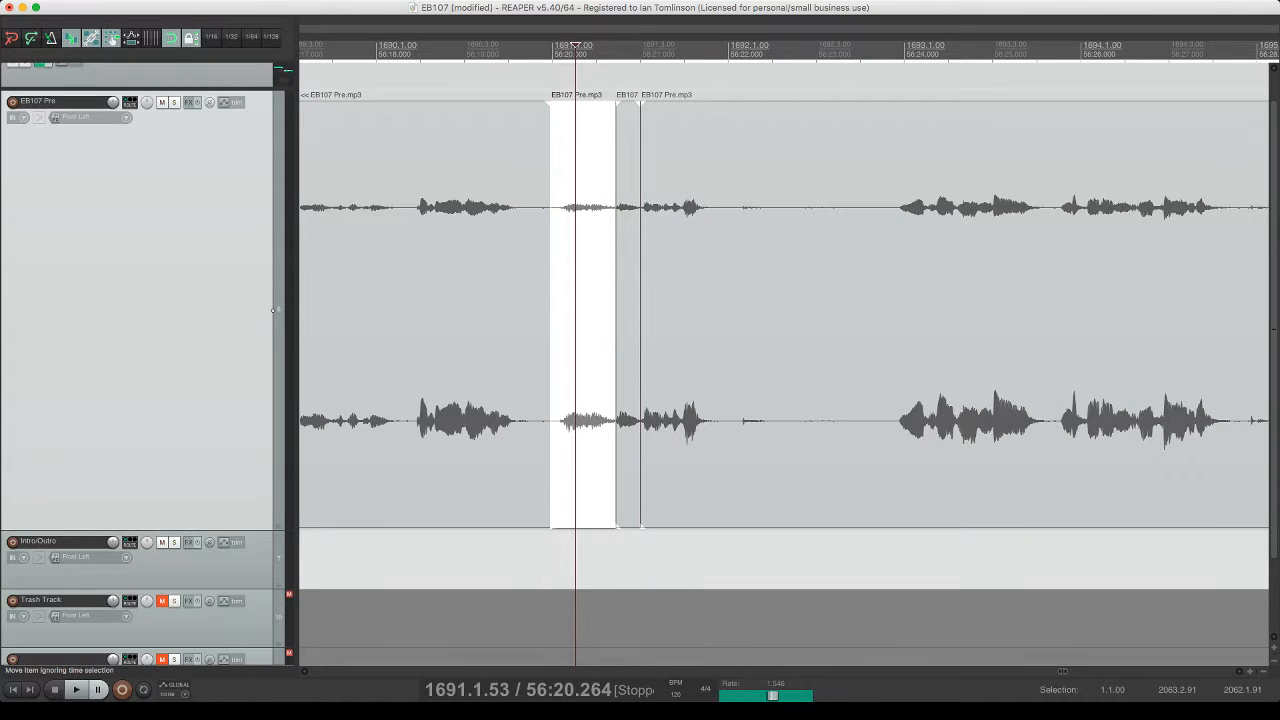
- Try to move the piece from about 56:20.0 to 56:20.7 onto the Trash Track, and undo the change
key("Delete")
left_click(563, 310)
left_click_drag(563, 310, 588, 620)
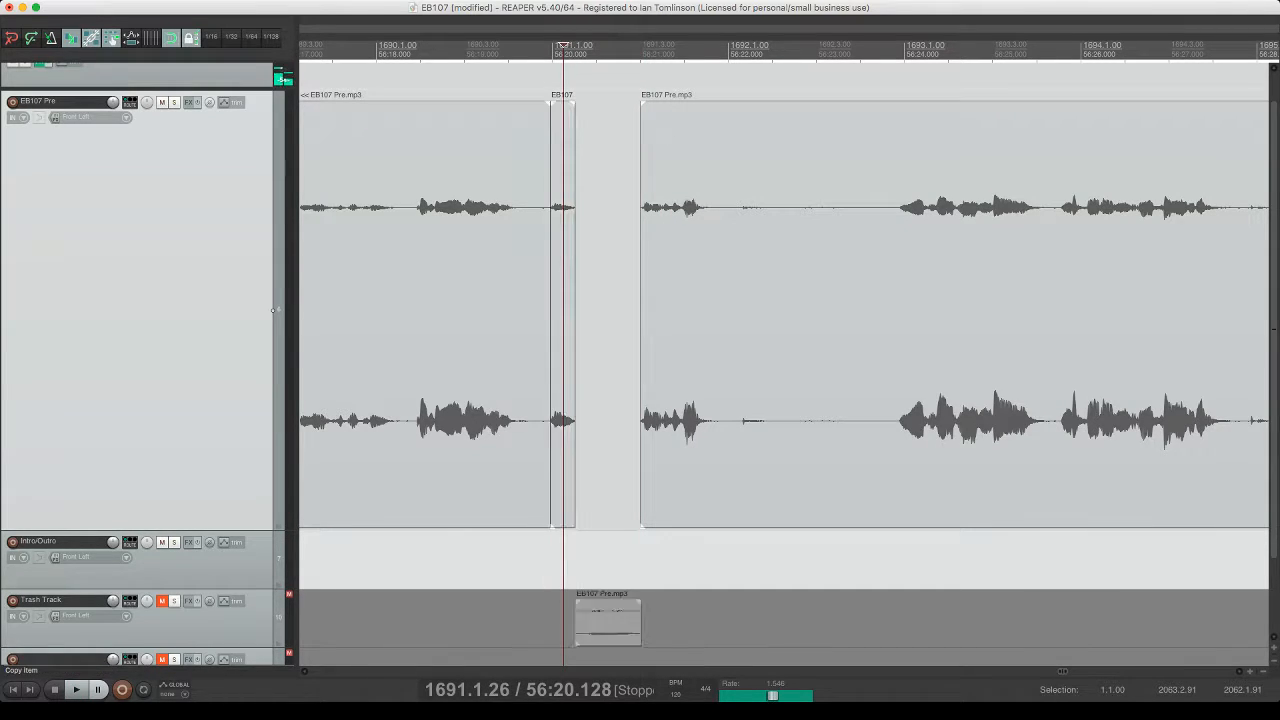
key("super+z")
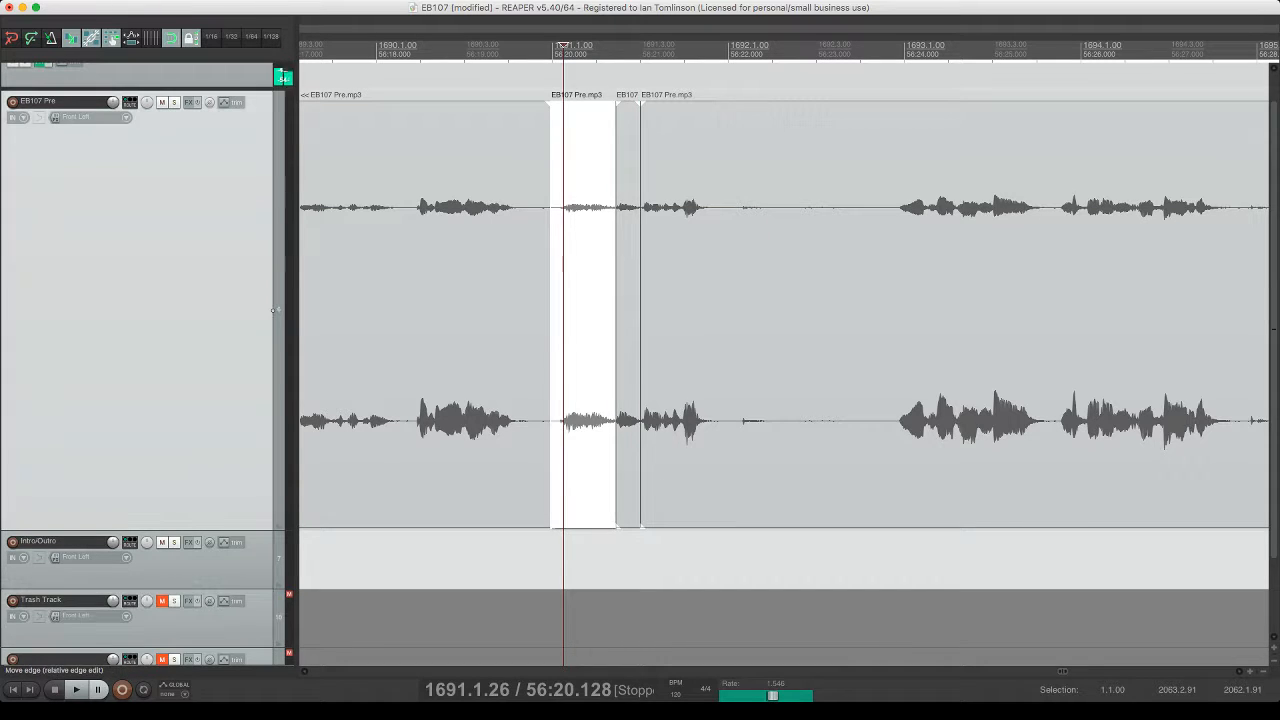
- Delete the two short pieces between about 56:20.0 and 56:21.0, replay the join and save the project
left_click(626, 310)
key("Delete")
left_click(589, 310)
key("Delete")
left_click(535, 310)
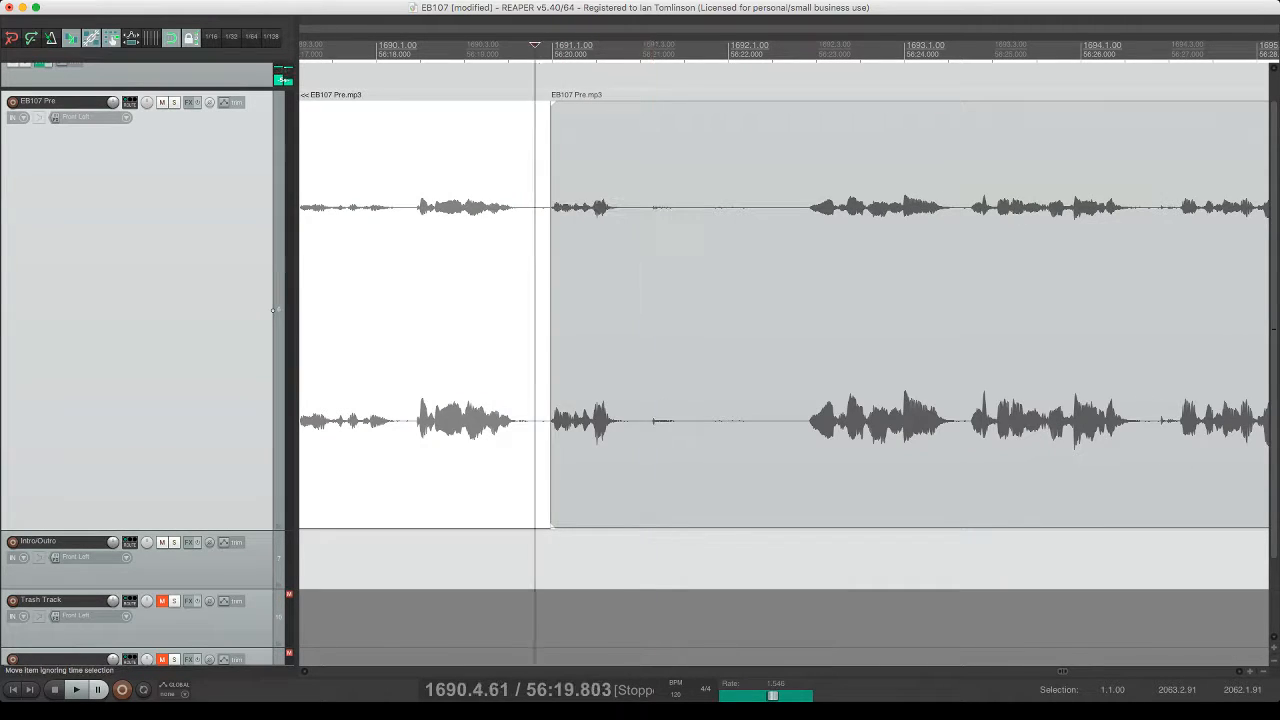
key("space")
key("super+s")
- Cut out the pause from about 56:20.9 to 56:22.9 and save the project
key("s")
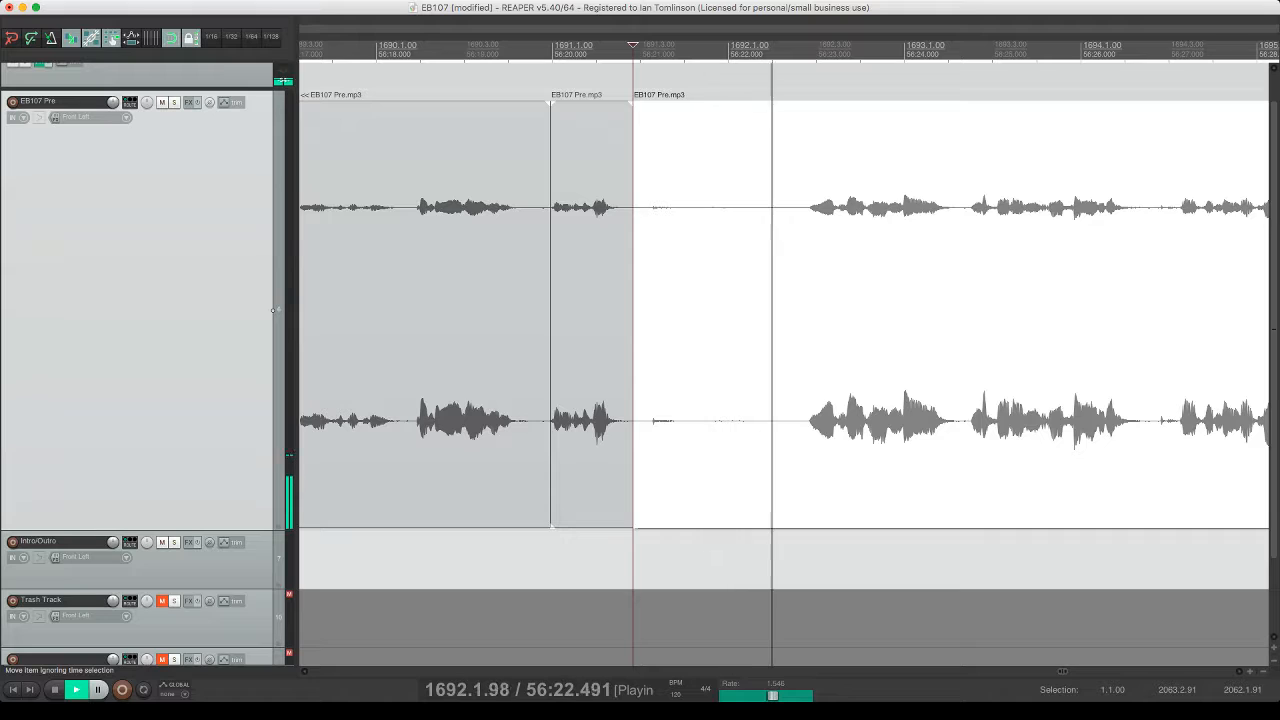
key("s")
key("Delete")
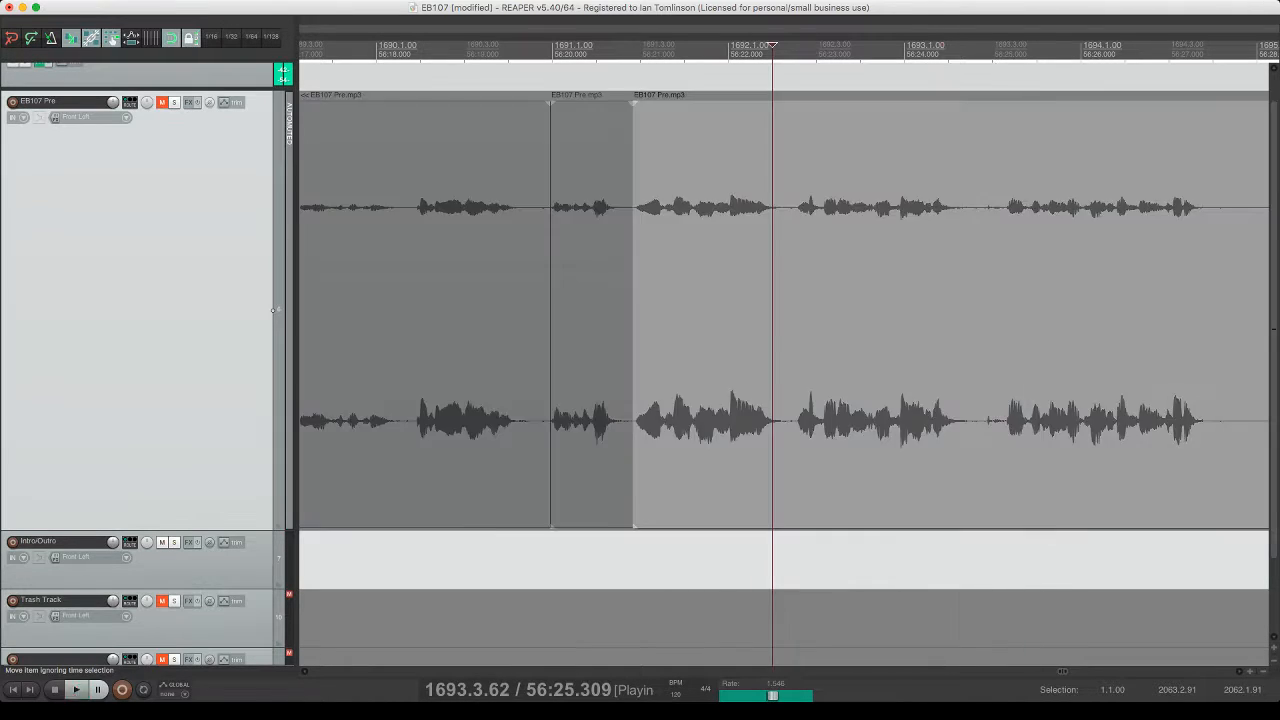
key("super+s")
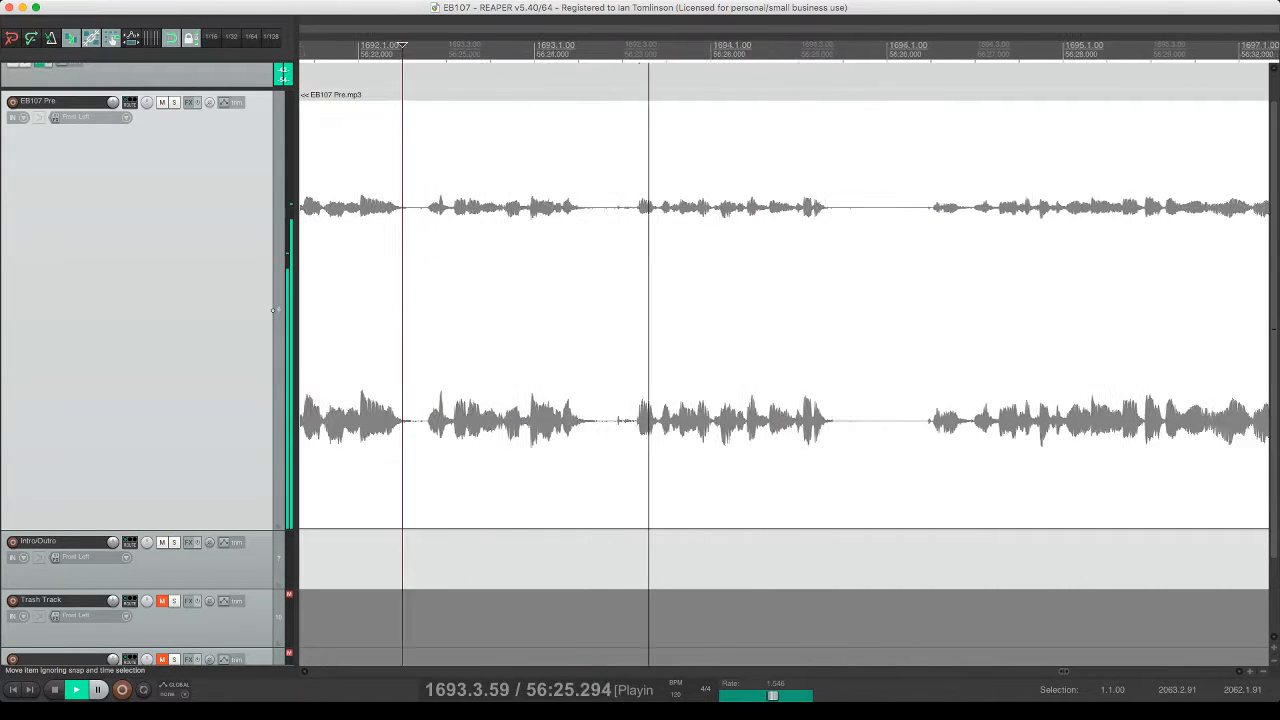
- Cut out the short gap from about 56:24.8 to 56:25.1 and play on from just after the join
left_click(449, 206)
key("s")
left_click(477, 206)
key("s")
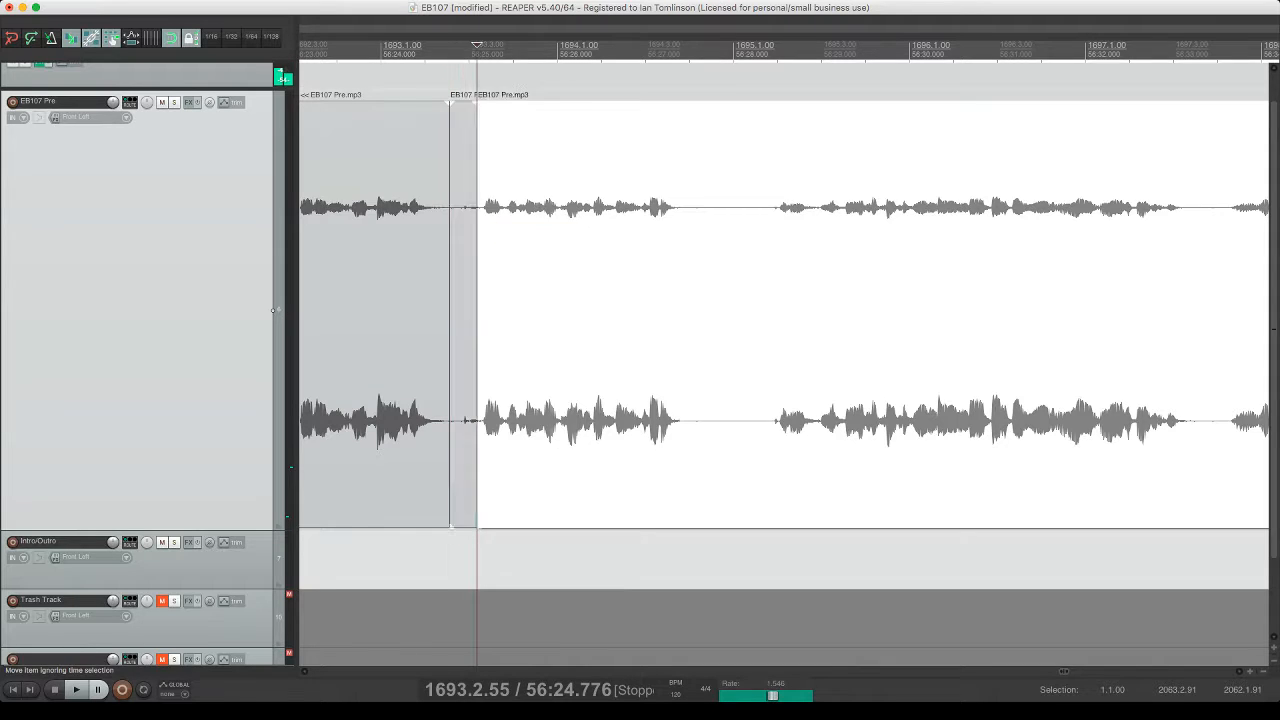
left_click(463, 207)
key("Delete")
left_click(490, 208)
key("space")
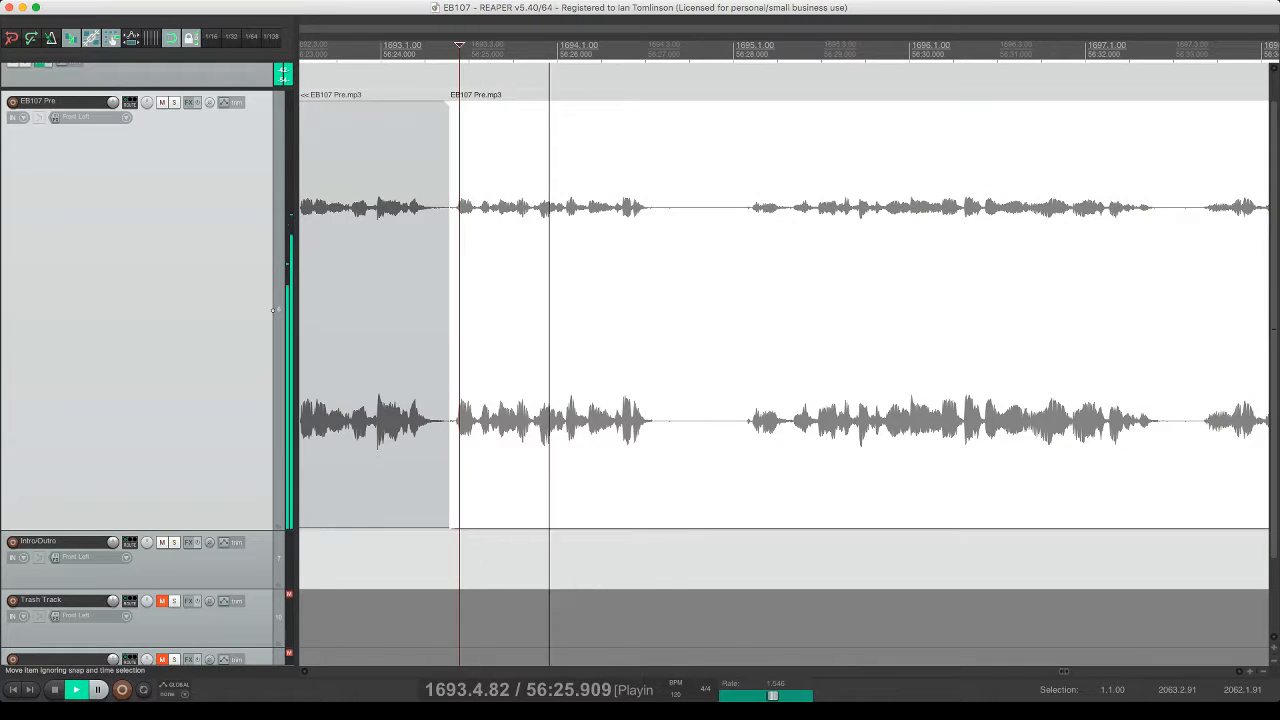
- Cut out the section from about 56:27.1 to 56:28.7, save the project and replay the join from about 56:26.5
key("s")
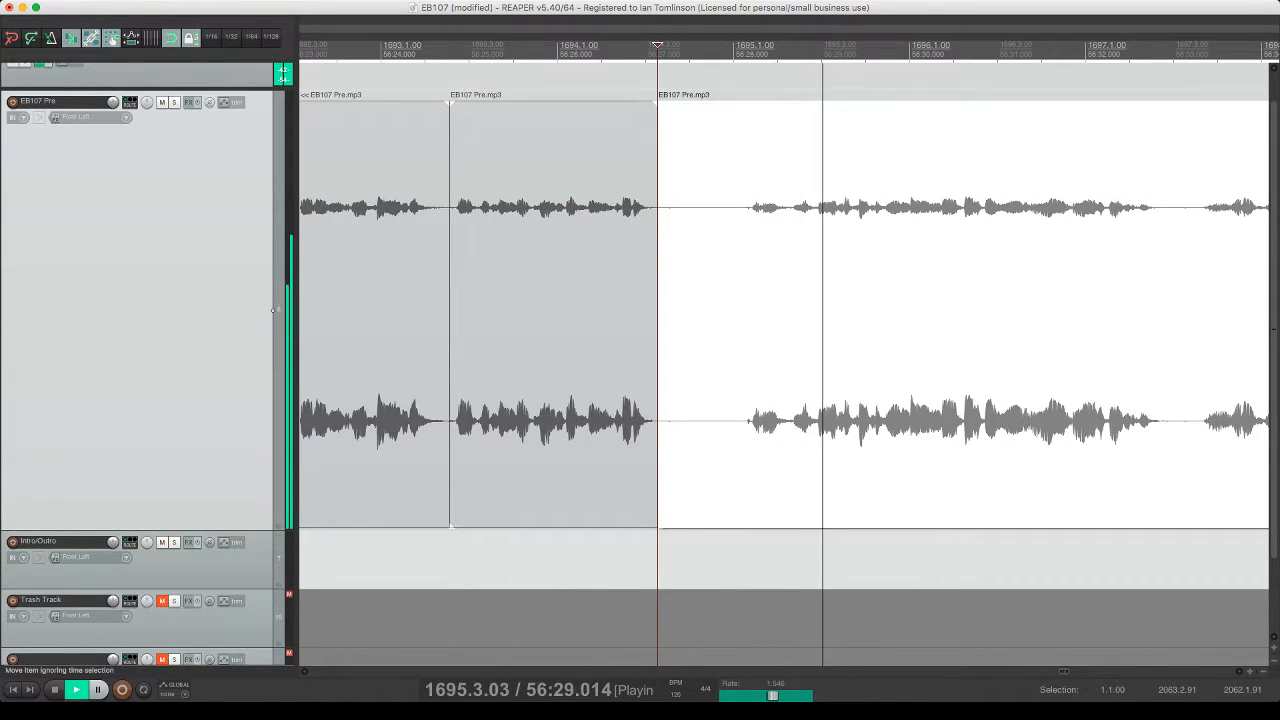
left_click(794, 207)
key("s")
left_click(770, 207)
key("Delete")
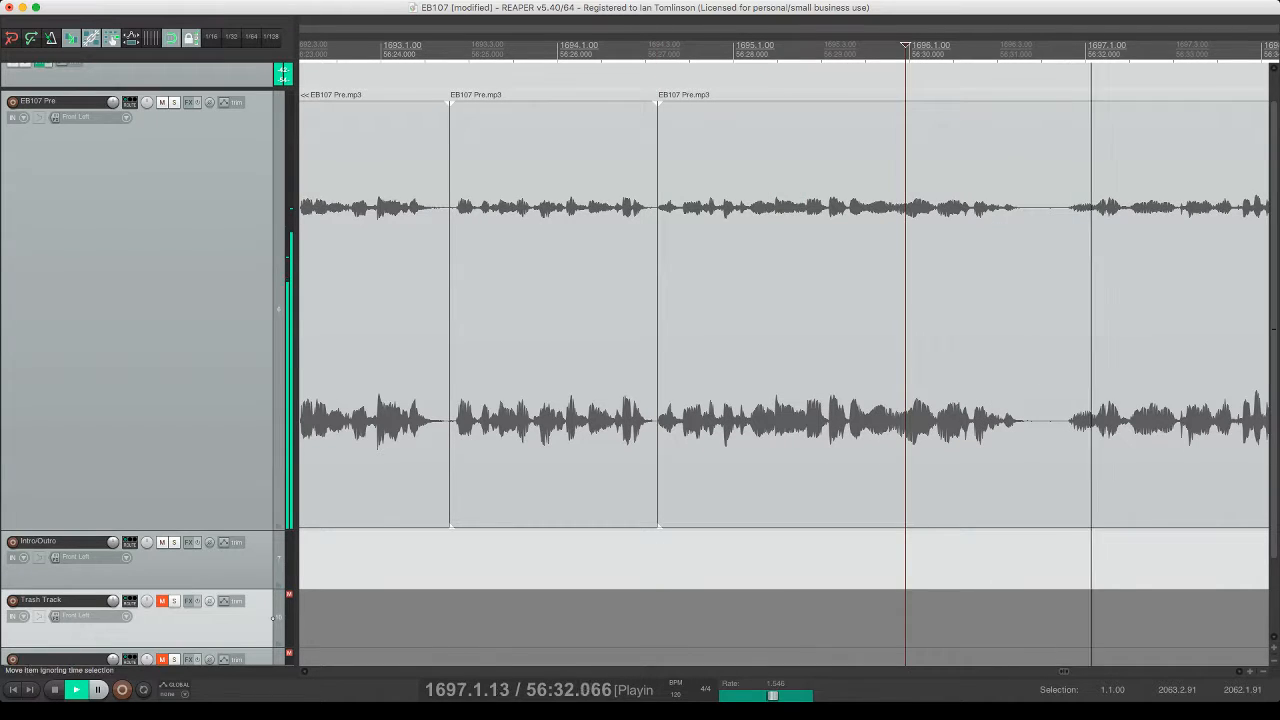
left_click(603, 207)
key("super+s")
scroll(620, 212, "right", 2)
key("space")
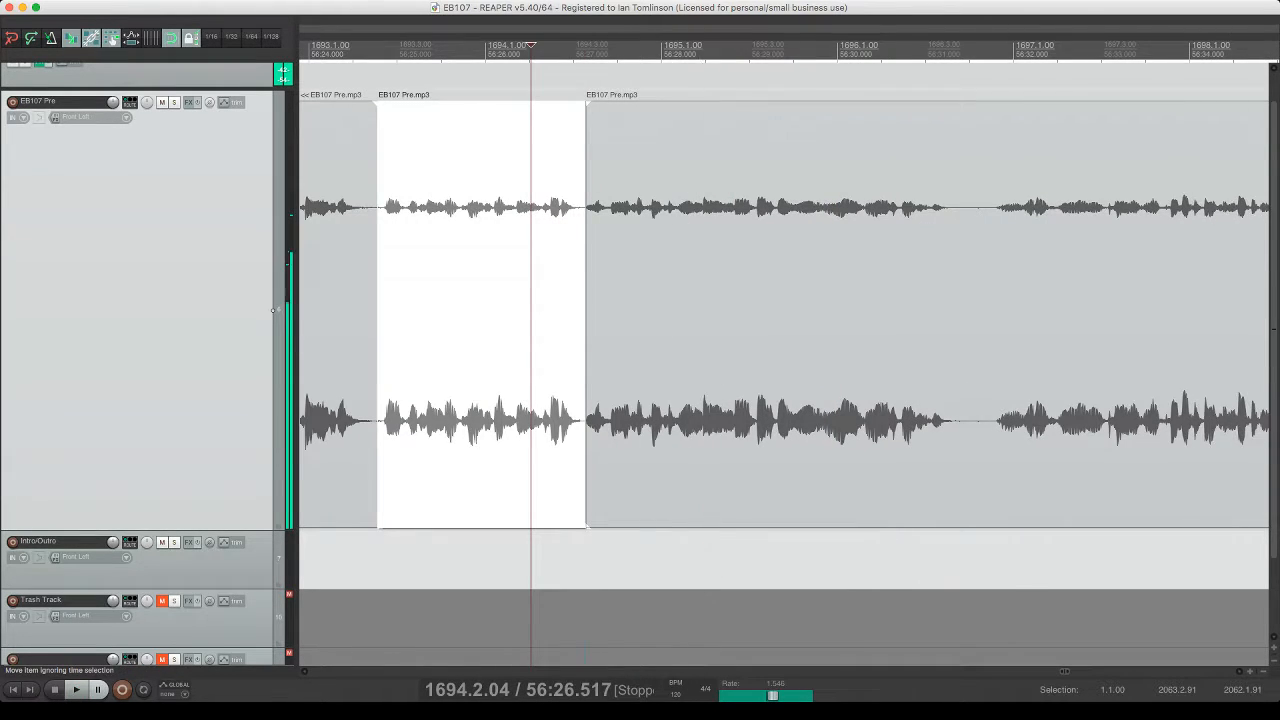
- Tighten the join at about 56:27.1 with a small overlap, replay it, save the project and continue playback from about 56:28.7
left_click_drag(590, 212, 588, 212)
left_click(539, 207)
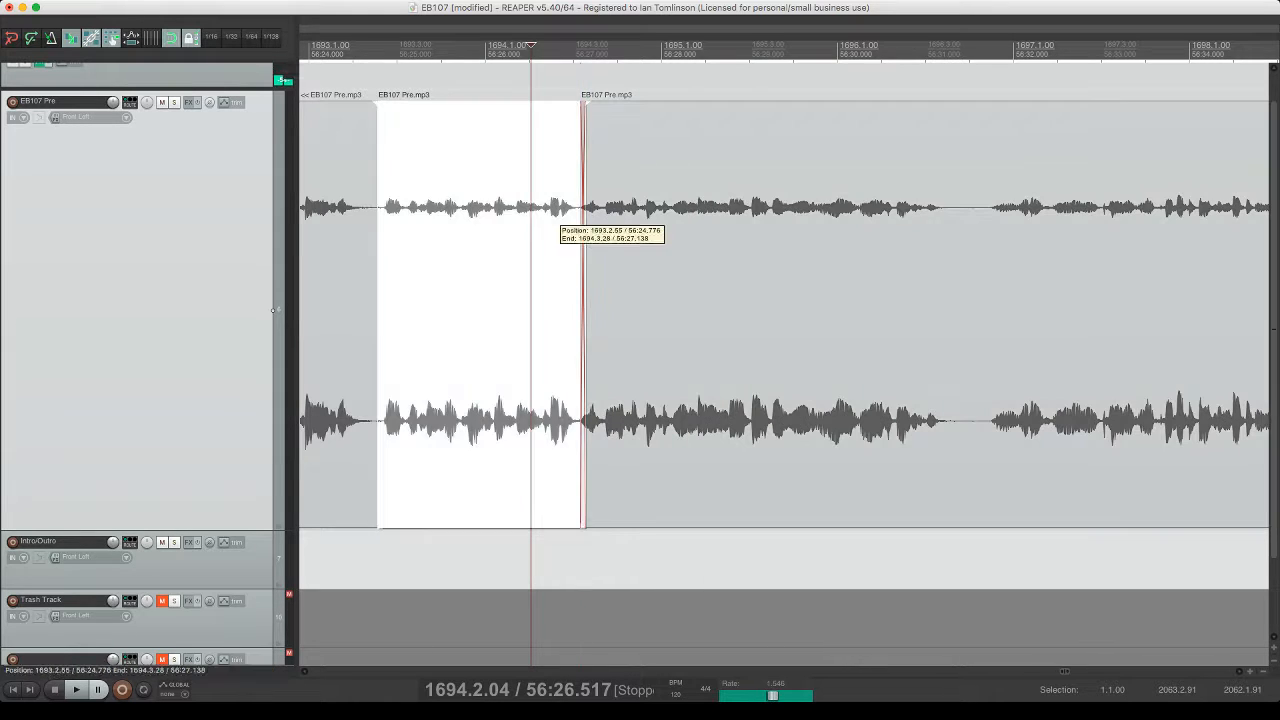
key("space")
key("super+s")
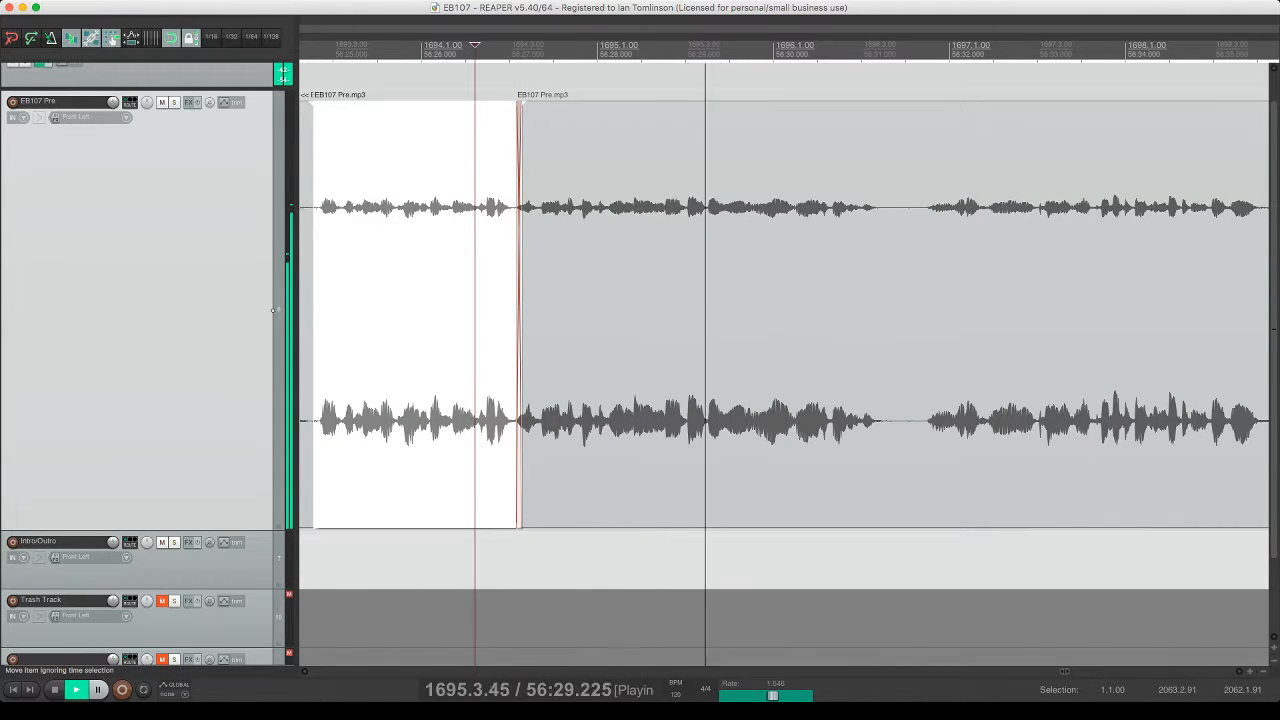
key("space")
left_click(663, 208)
key("space")
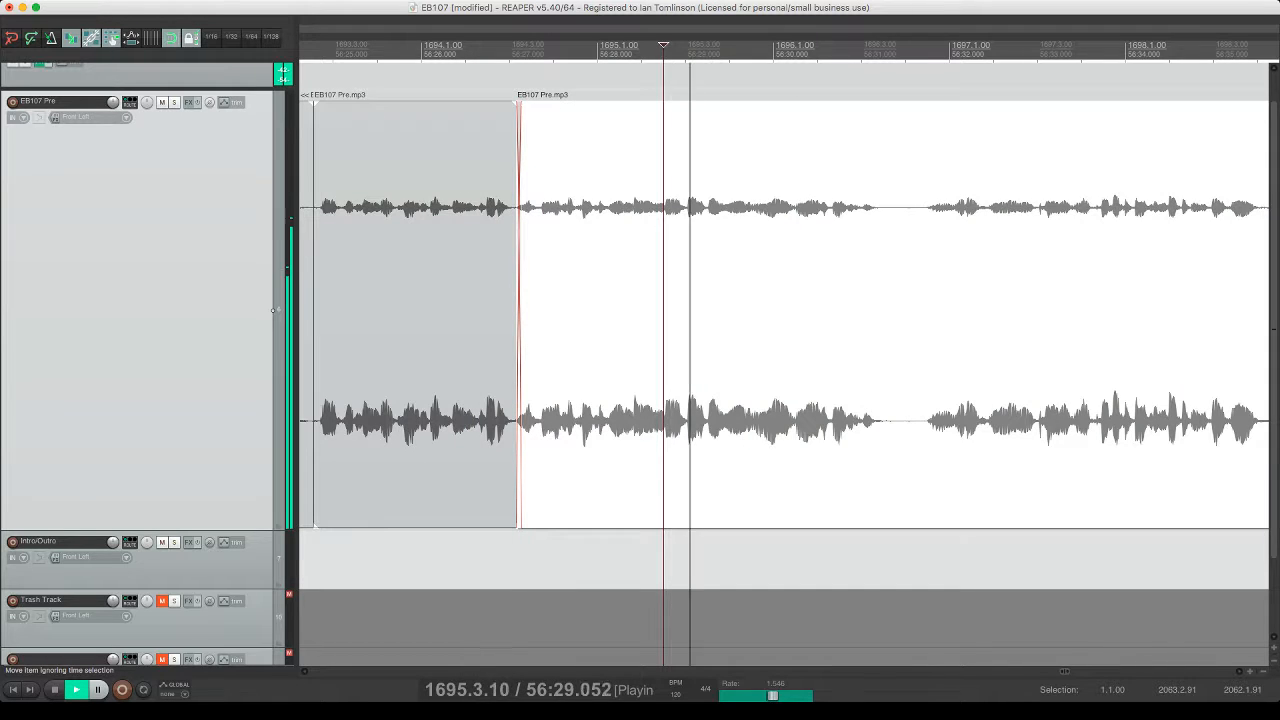
- Cut out the section from about 56:31.2 to 56:32.1 and replay the join from about 56:30.5
key("s")
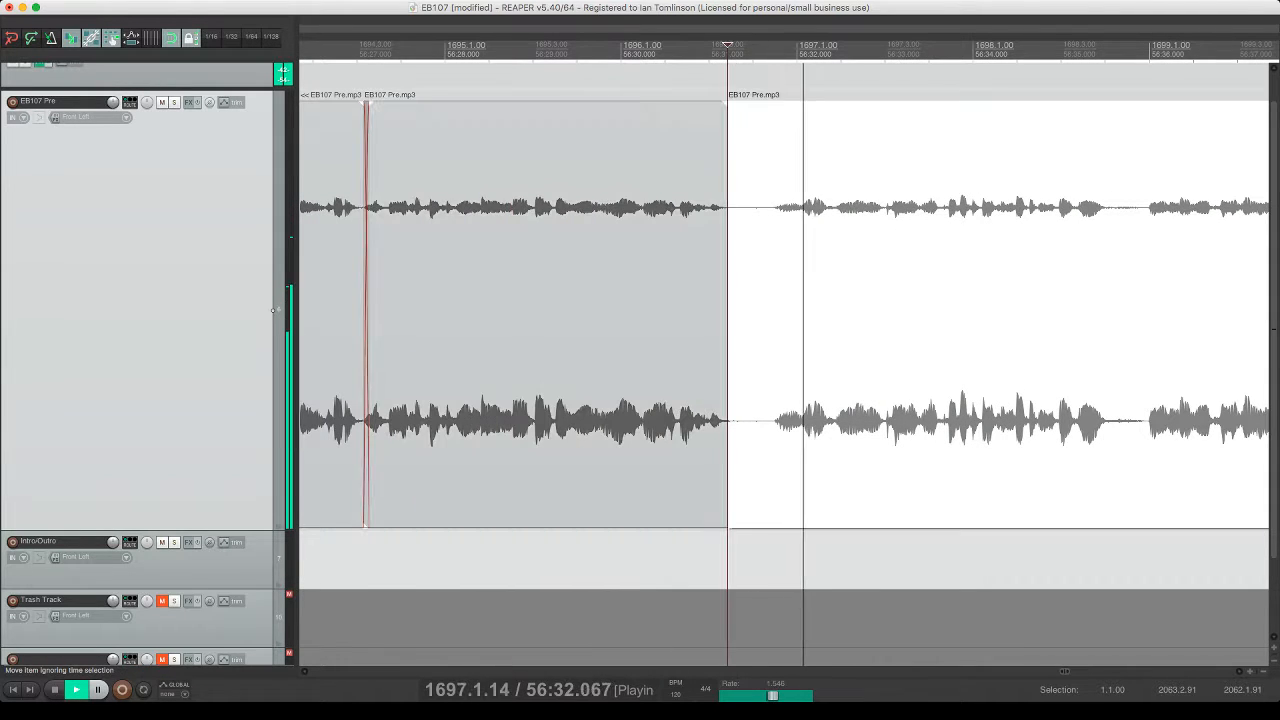
left_click(803, 208)
key("s")
key("super+Left")
key("Delete")
left_click(663, 208)
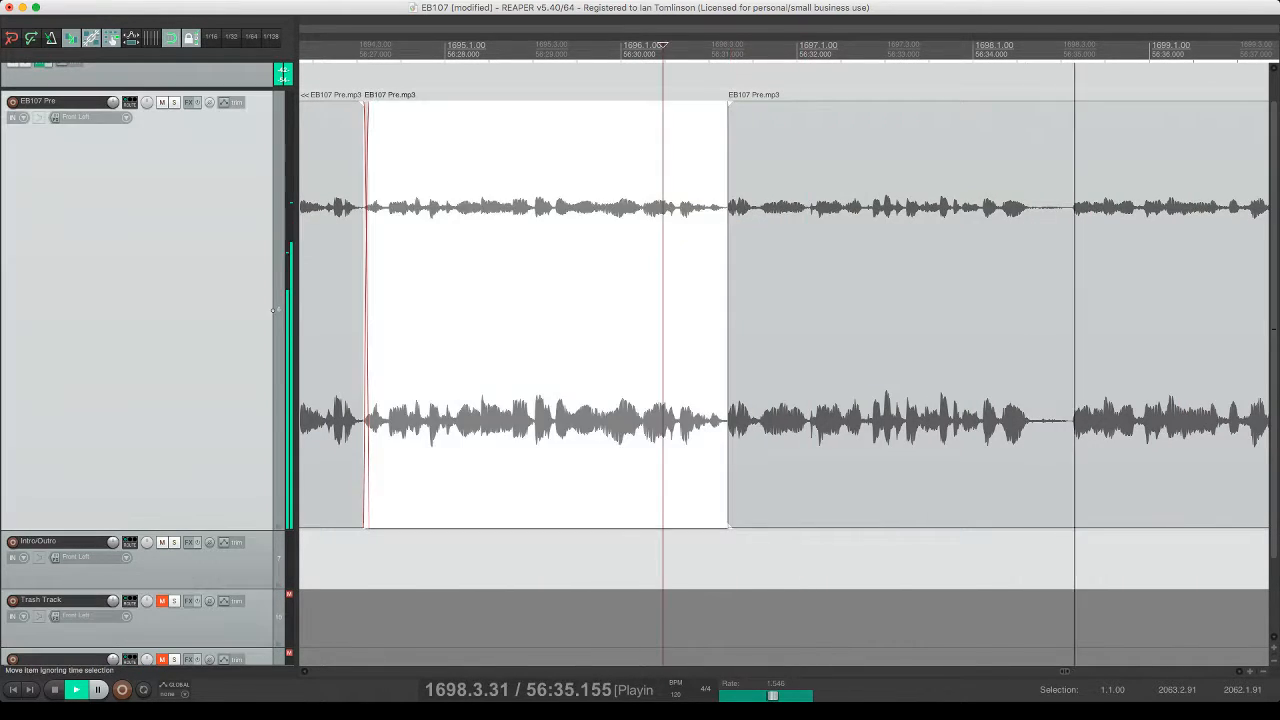
key("space")
key("space")
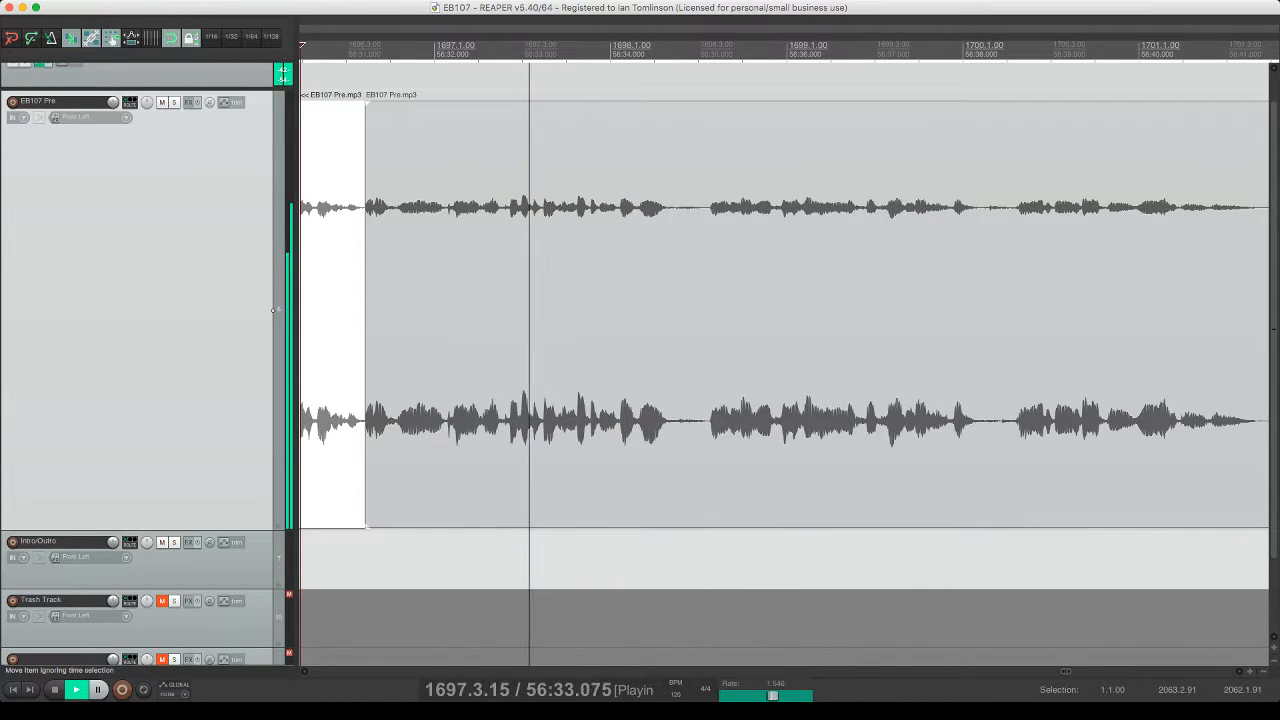
- Cut out the section from about 56:34.7 to 56:35.4 and replay the join from just before 56:34
left_click(676, 208)
key("s")
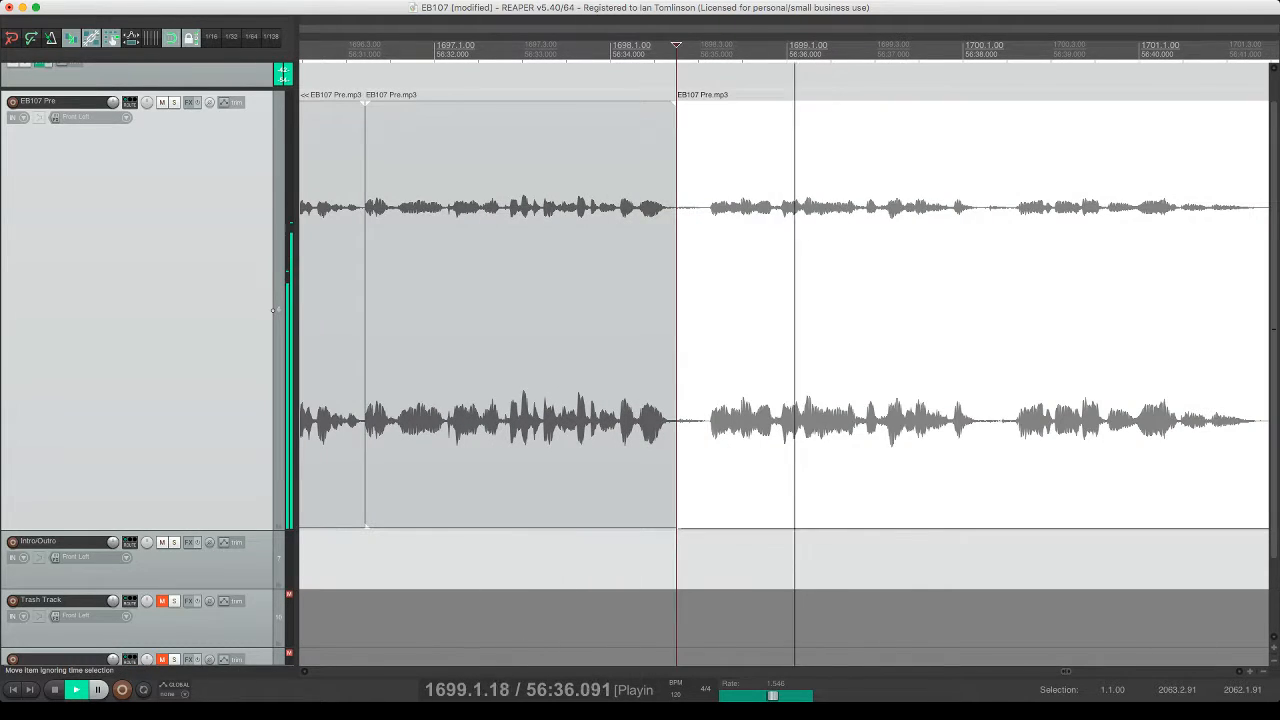
left_click(731, 208)
key("s")
left_click(706, 300)
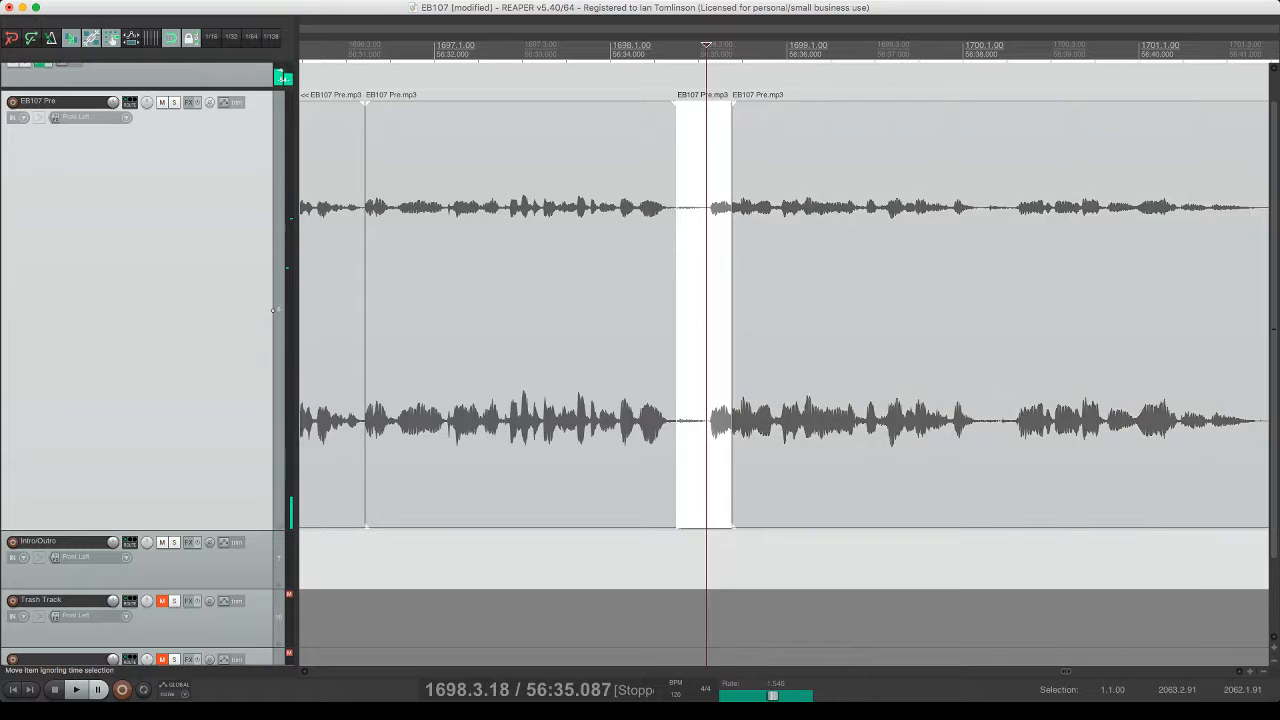
key("Delete")
left_click(606, 222)
key("space")
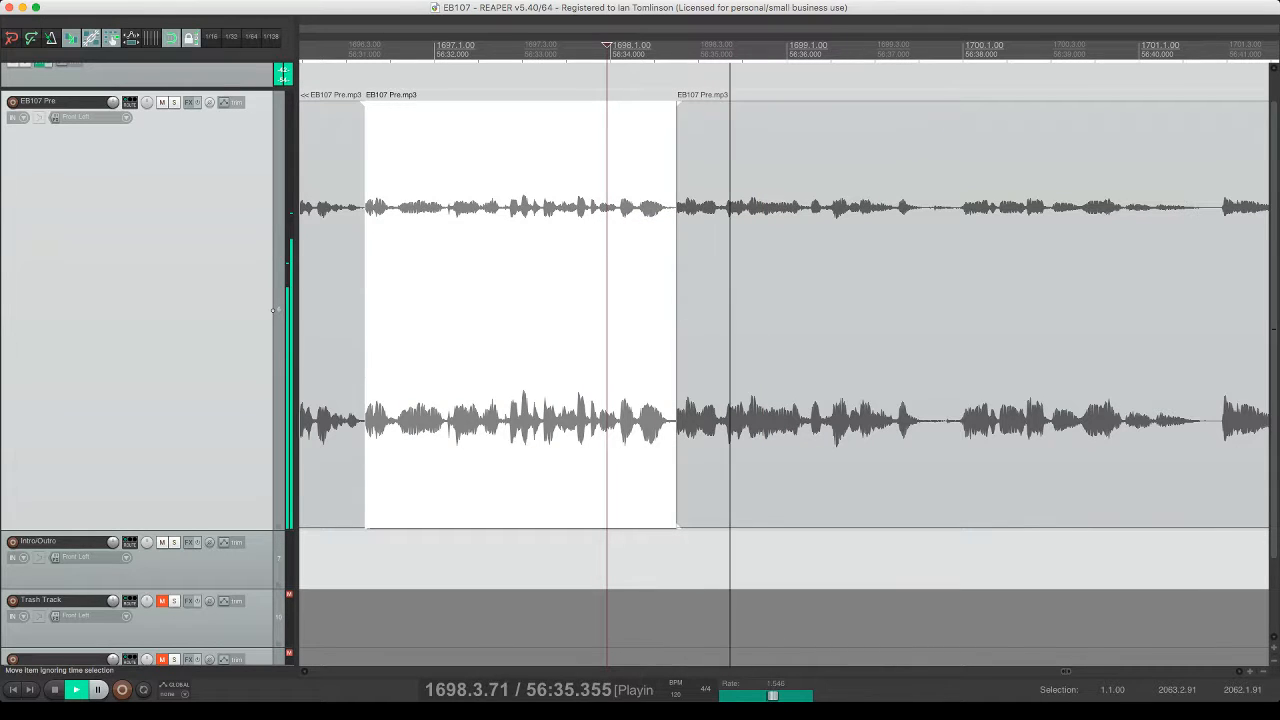
- Tighten the join at about 56:34.7 with a small overlap, replay it and save the project
key("space")
left_click_drag(684, 222, 678, 222)
left_click(637, 222)
key("space")
key("super+s")
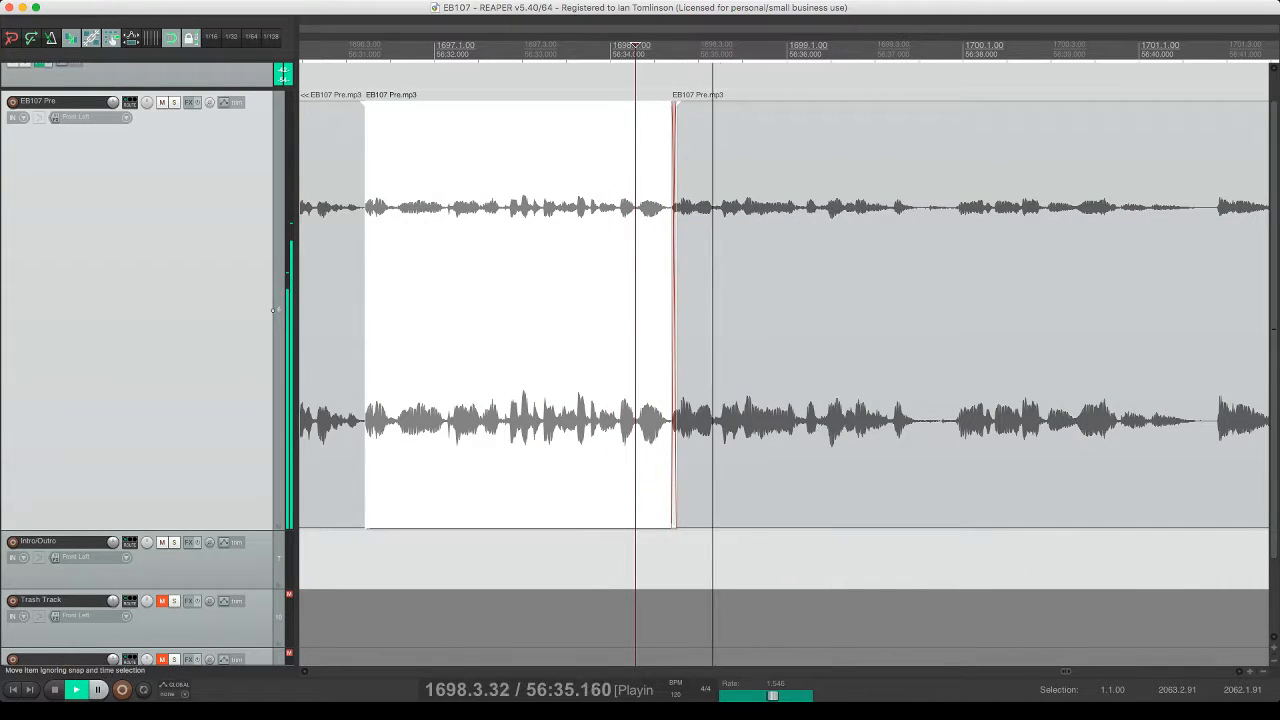
- Cut out the gap from about 56:37.5 to 56:37.9, replay the join and save the project
scroll(637, 222, "right", 2)
scroll(272, 310, "right", 2)
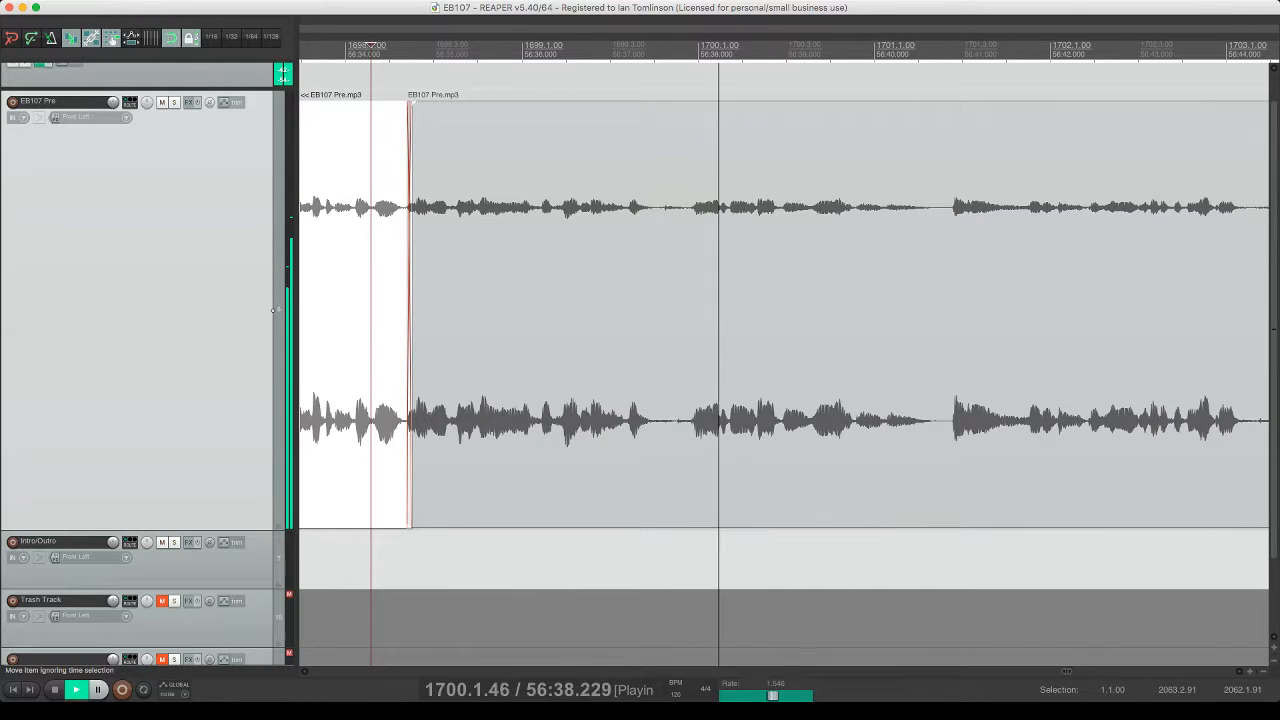
left_click(657, 215)
key("s")
left_click(691, 215)
key("s")
left_click(671, 215)
key("Delete")
left_click(705, 215)
left_click_drag(656, 215, 657, 215)
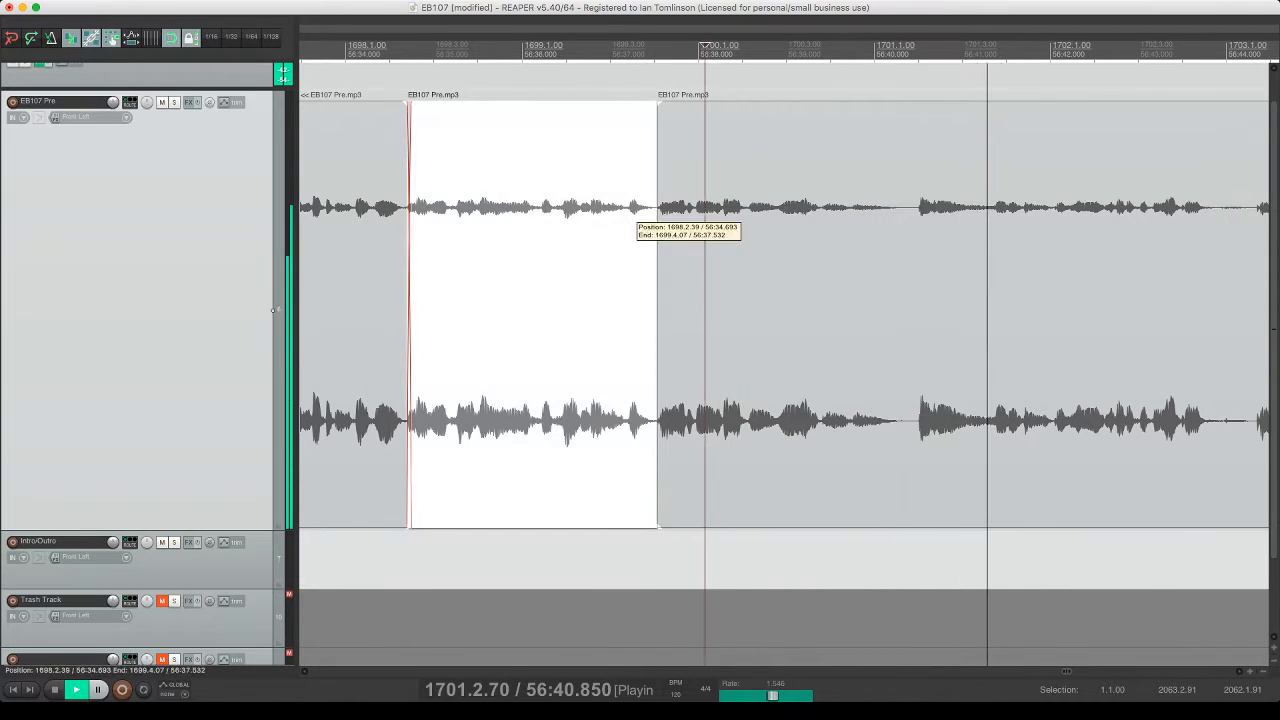
left_click(617, 214)
key("super+s")
- Cut out the section from about 56:43.9 to 56:44.8 and continue playback
scroll(617, 214, "right", 3)
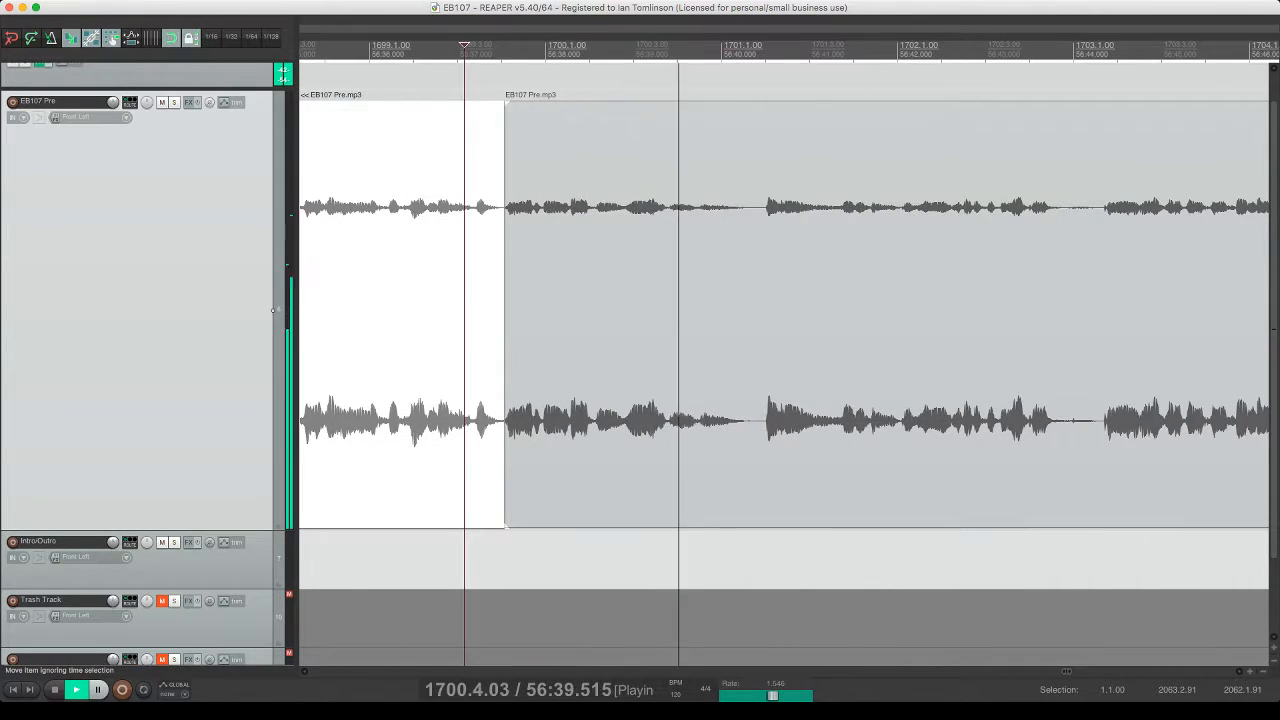
scroll(272, 310, "right", 5)
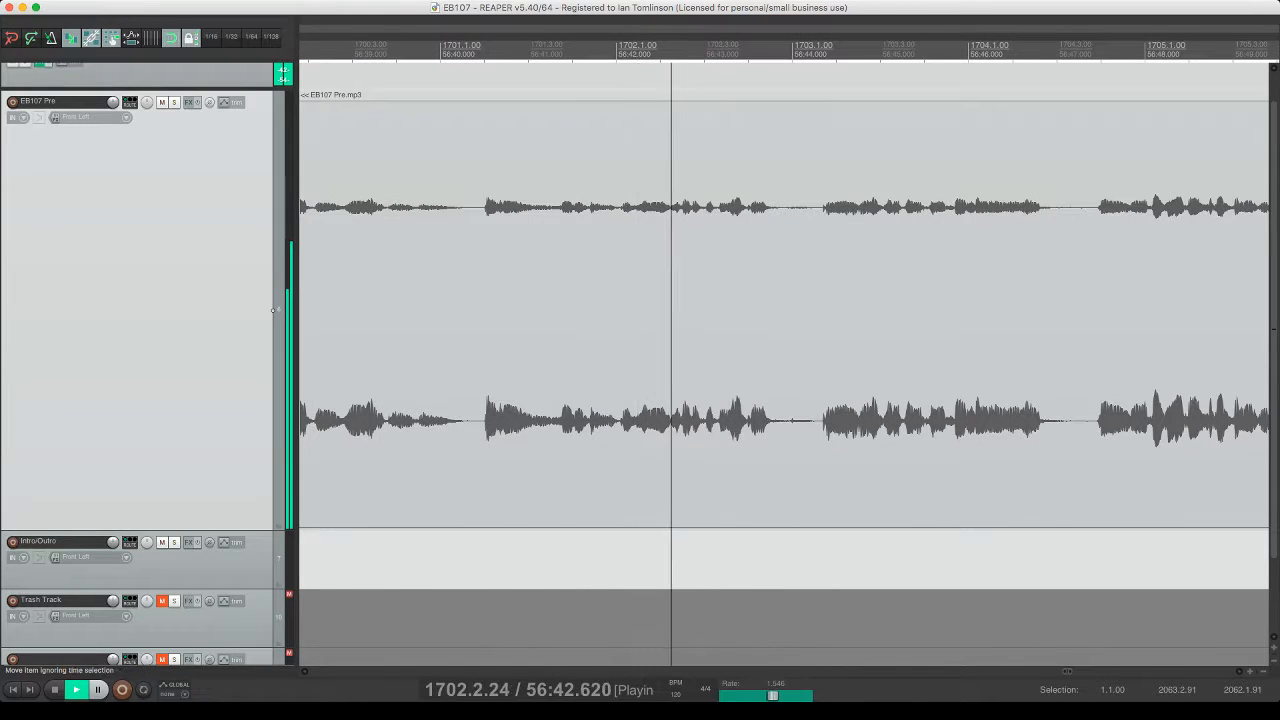
scroll(272, 310, "right", 2)
key("s")
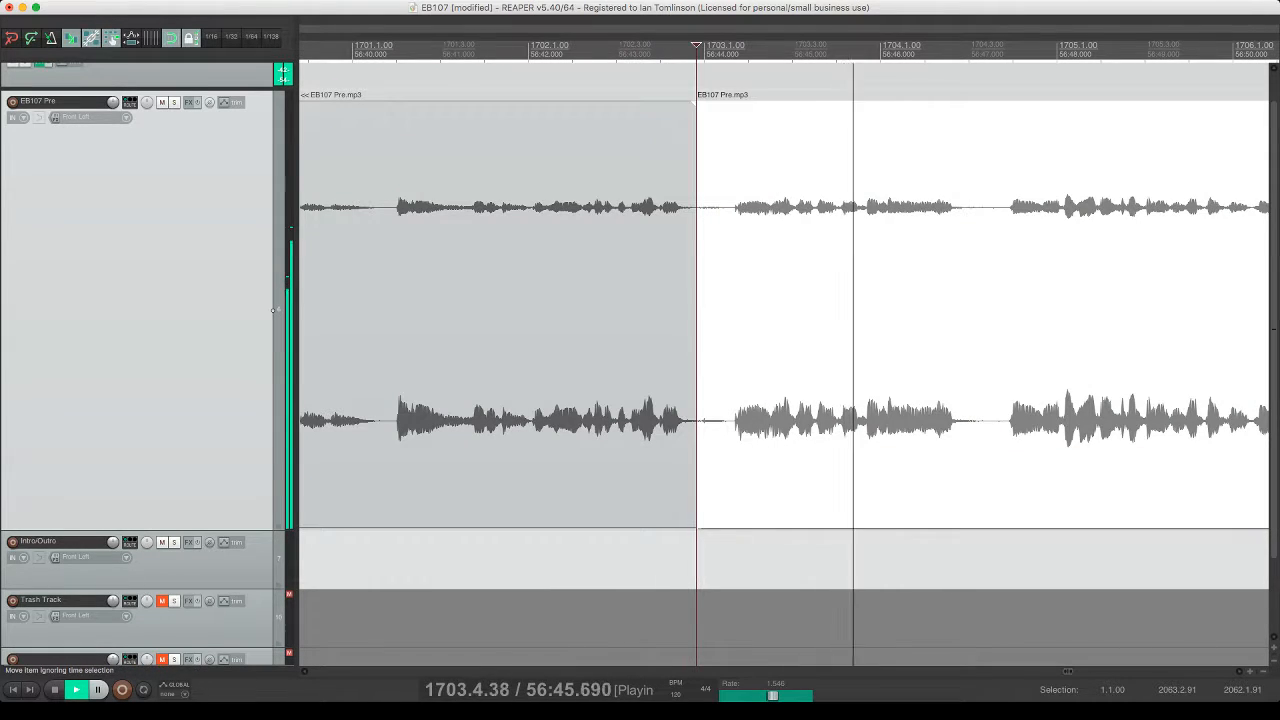
left_click(771, 214)
key("s")
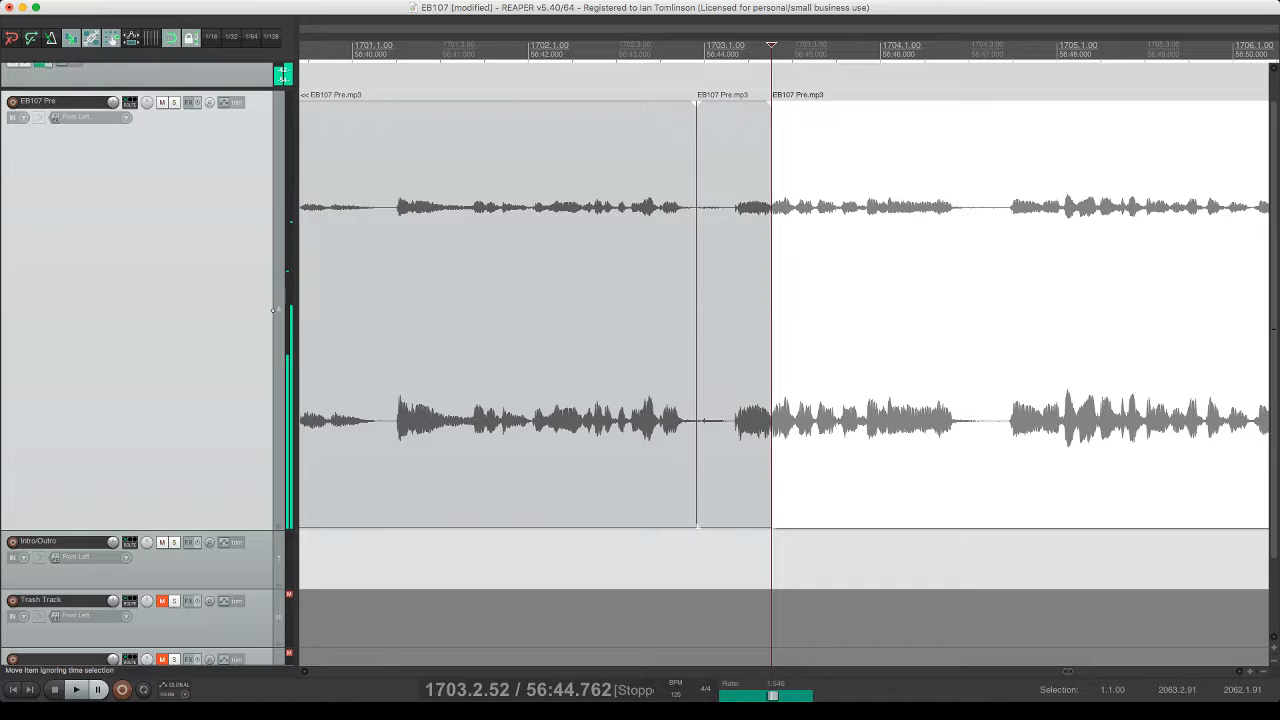
key("space")
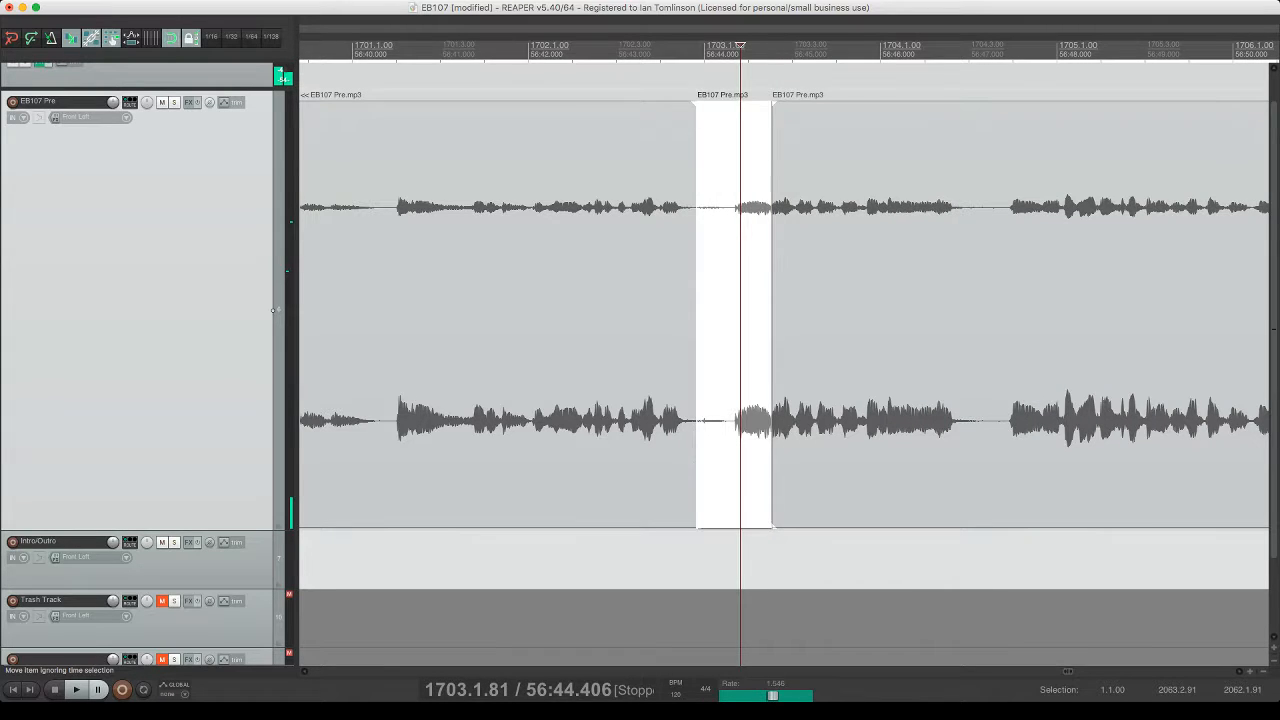
key("Delete")
key("space")
- Cut out the pause from about 56:46.1 to 56:46.5
key("s")
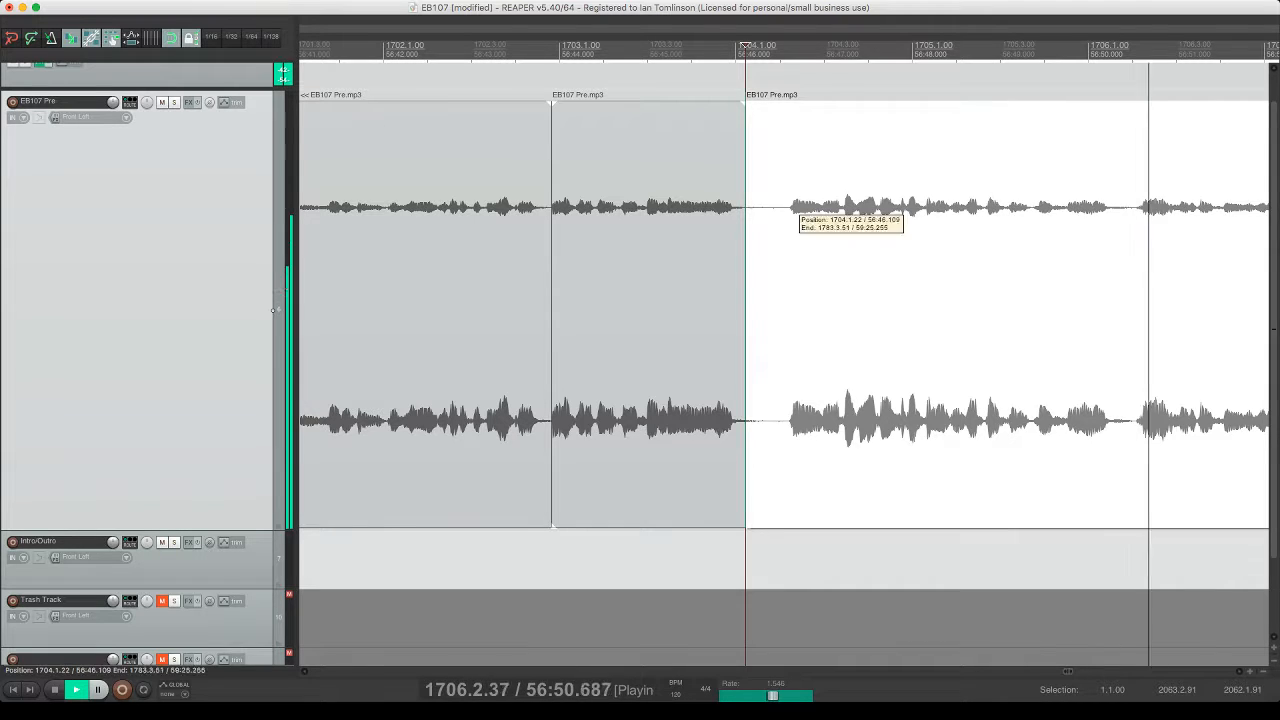
key("s")
left_click(757, 207)
key("Delete")
- Cut out the short sound from about 56:46.6 to 56:46.8 and replay the join from about 56:46.1
left_click(790, 300)
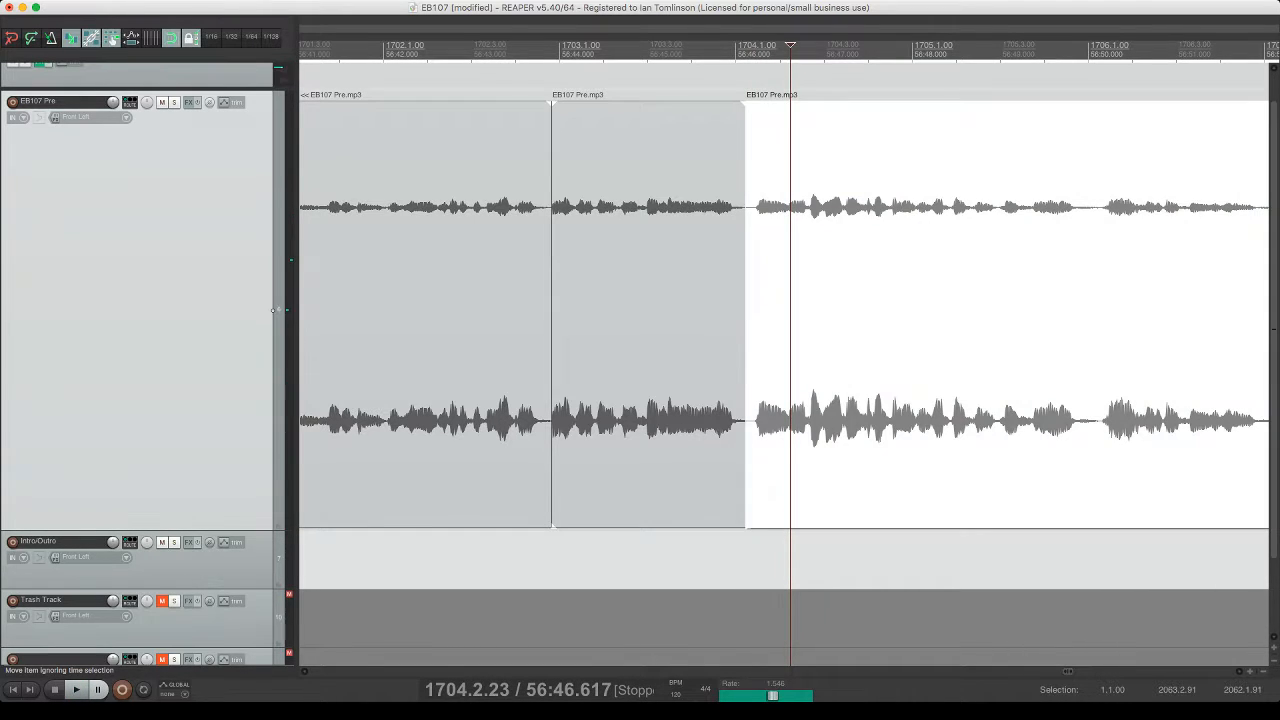
left_click(788, 300)
key("space")
key("s")
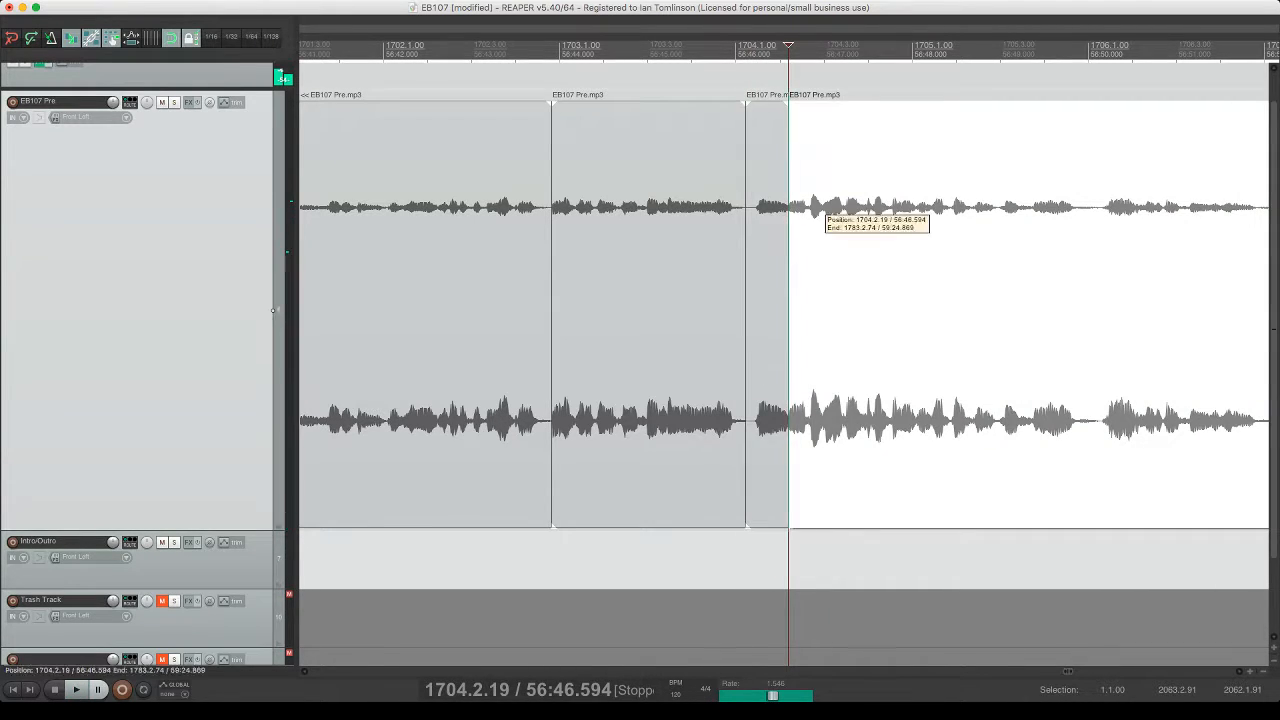
left_click(806, 207)
key("s")
left_click(794, 207)
key("Delete")
left_click(747, 207)
key("space")
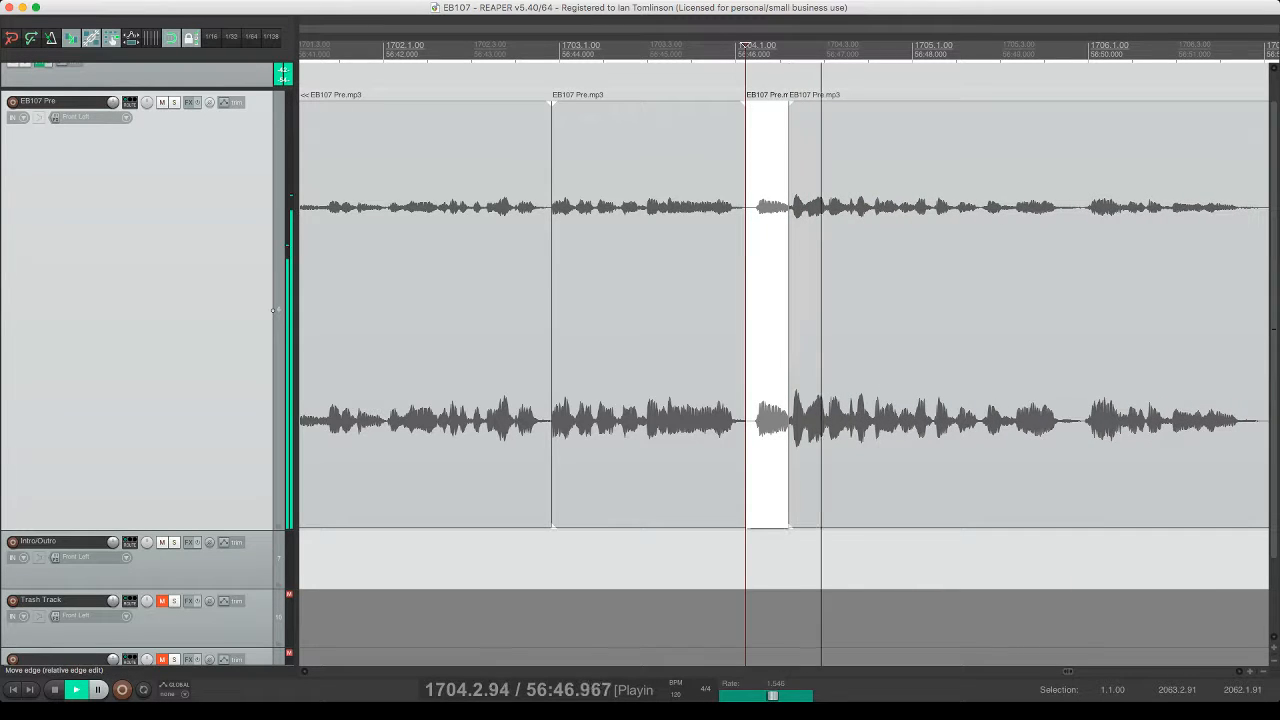
- Tighten the join at about 56:46.6 with a small overlap and replay it from about 56:46.3
scroll(789, 215, "right", 1)
key("space")
left_click_drag(806, 213, 805, 213)
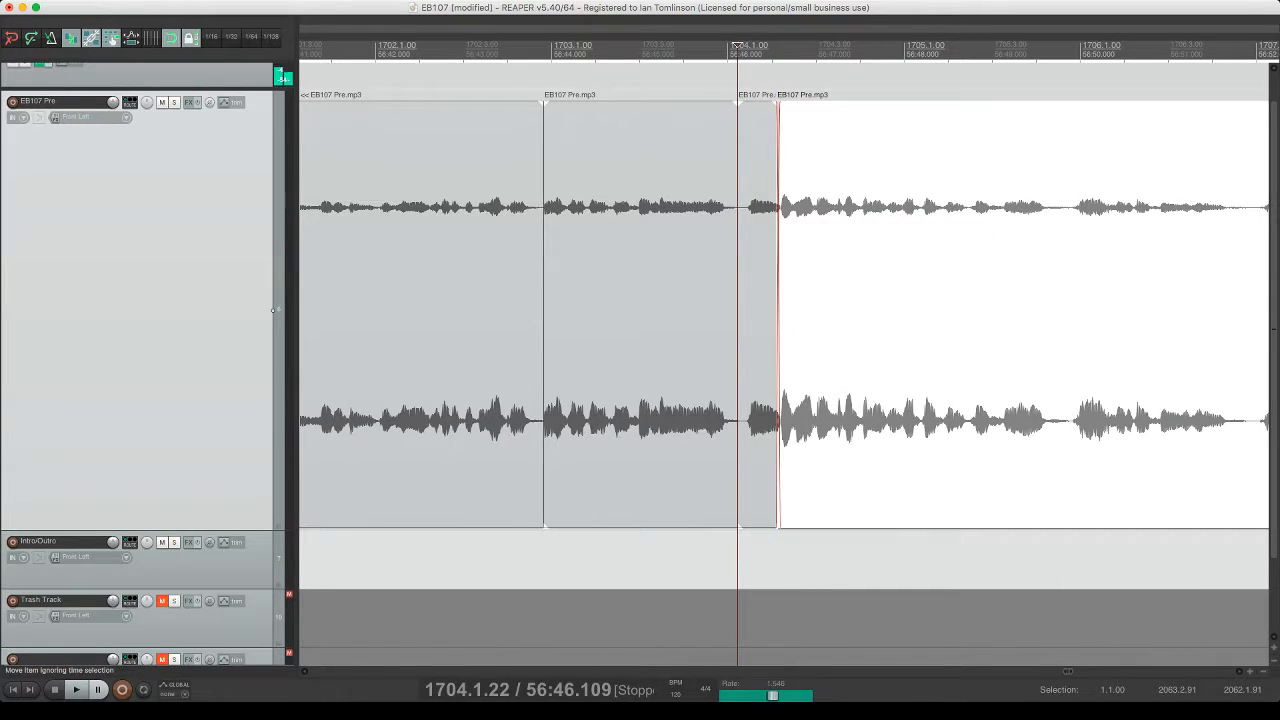
left_click(755, 207)
key("space")
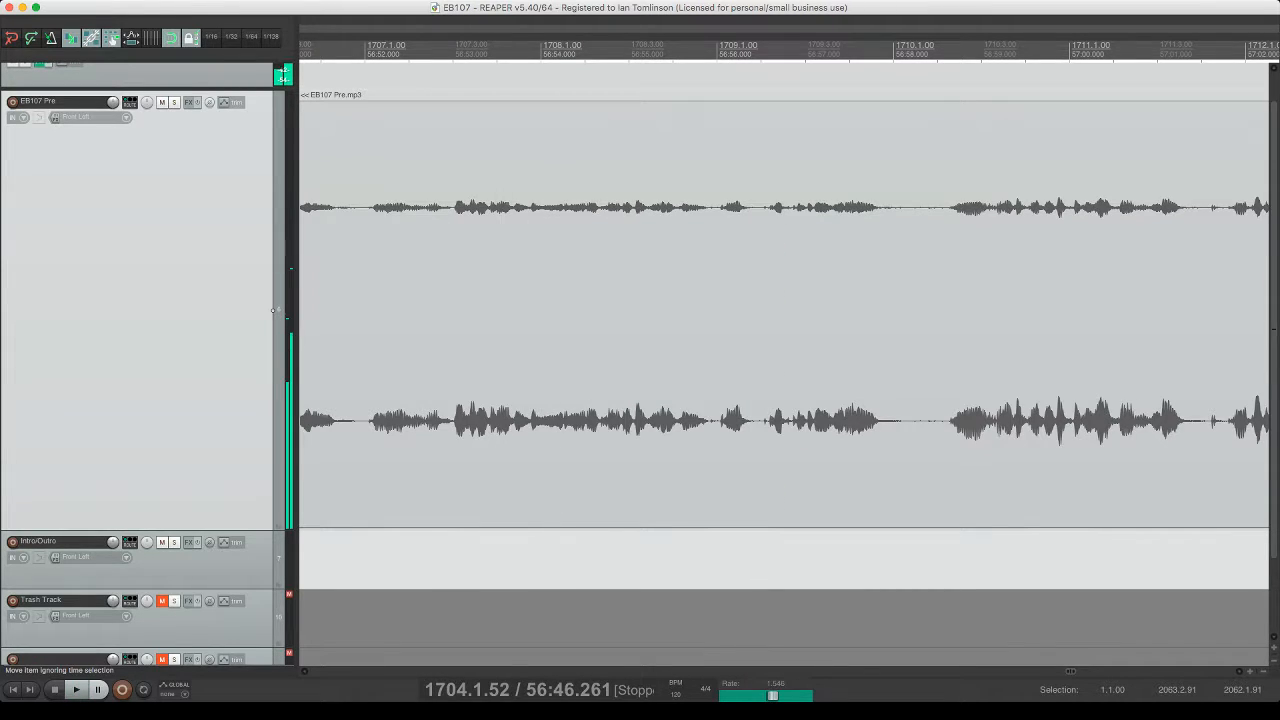
- Cut out the section from about 56:52.0 to 56:53.0, replay the join and save the project
left_click(359, 204)
key("space")
key("space")
left_click(366, 204)
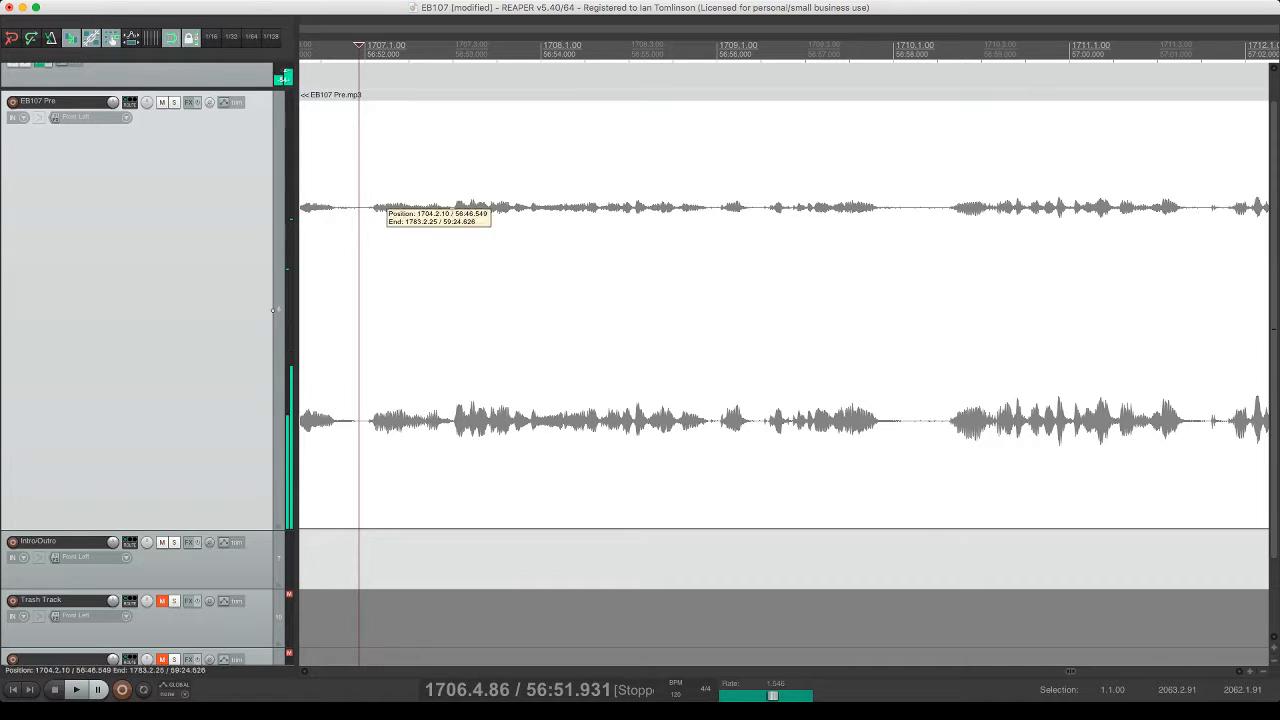
key("s")
left_click(449, 204)
key("s")
left_click(427, 204)
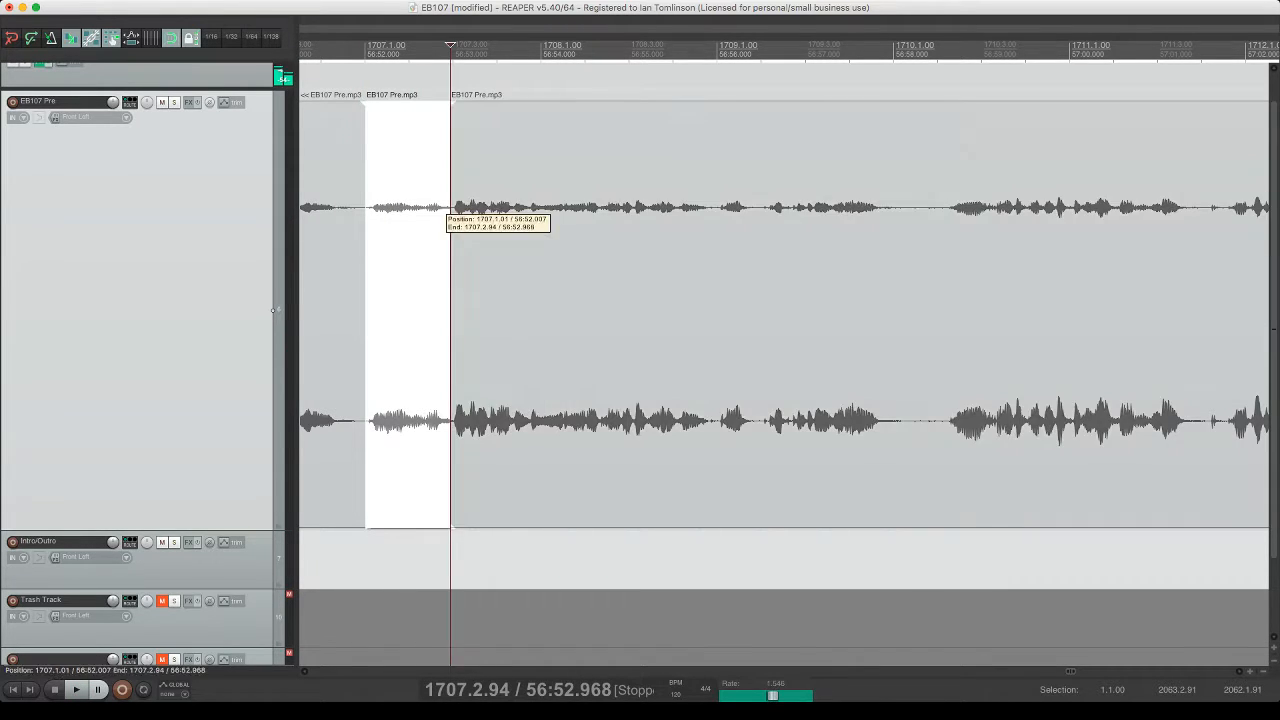
key("Delete")
left_click(349, 204)
key("space")
key("super+s")
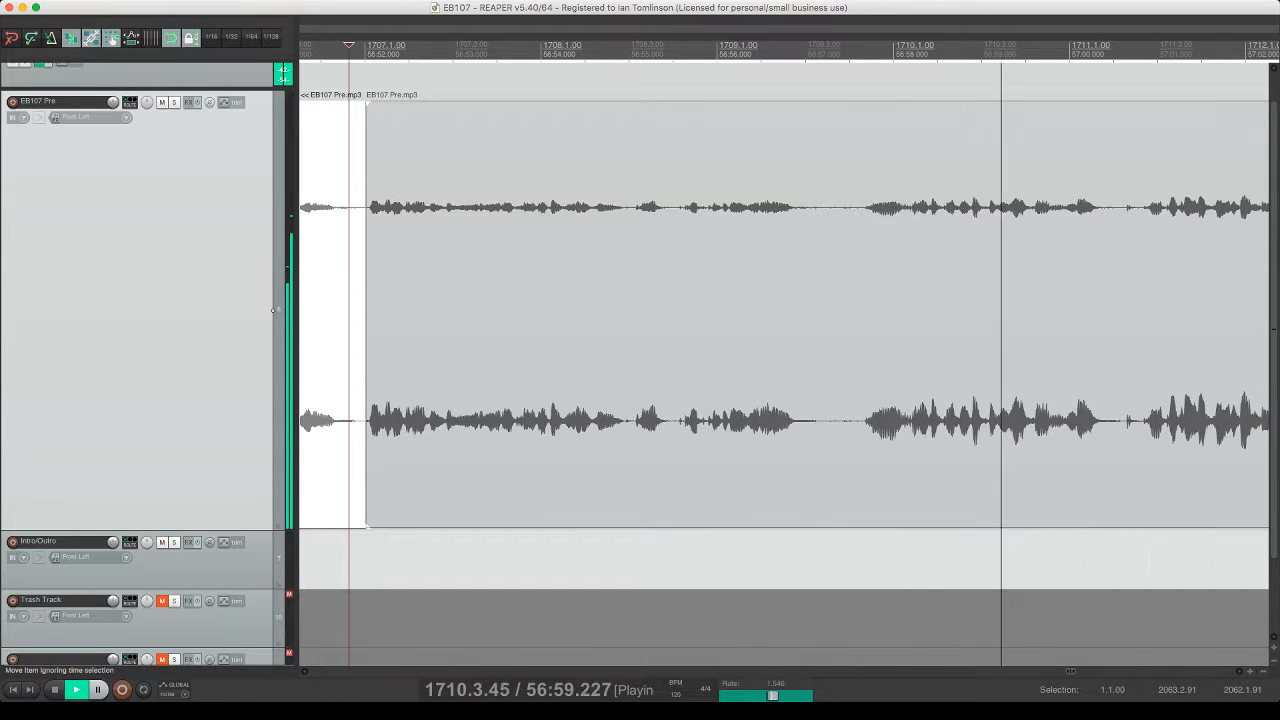
- Cut out the section from about 56:57.2 to 56:58.2, replay the join from about 56:56.6 and save the project
left_click(909, 204)
key("s")
left_click(828, 204)
key("s")
left_click(852, 204)
key("Delete")
left_click(772, 204)
key("space")
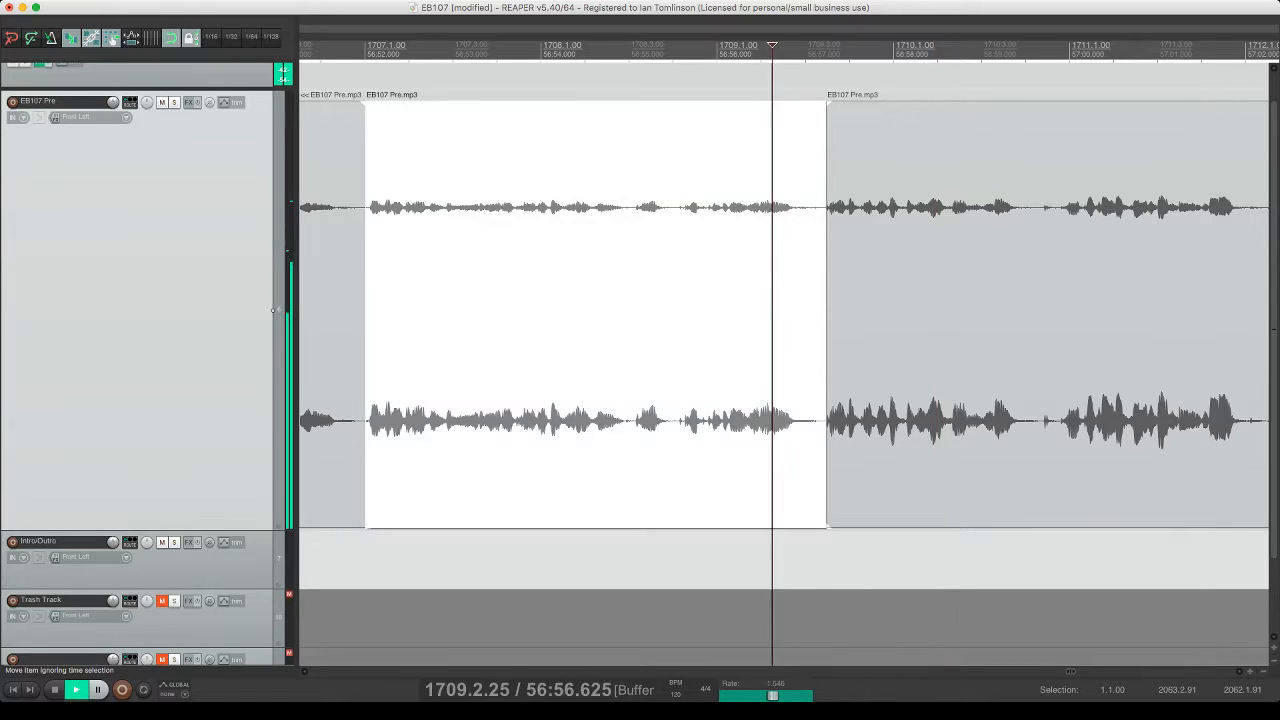
key("super+s")
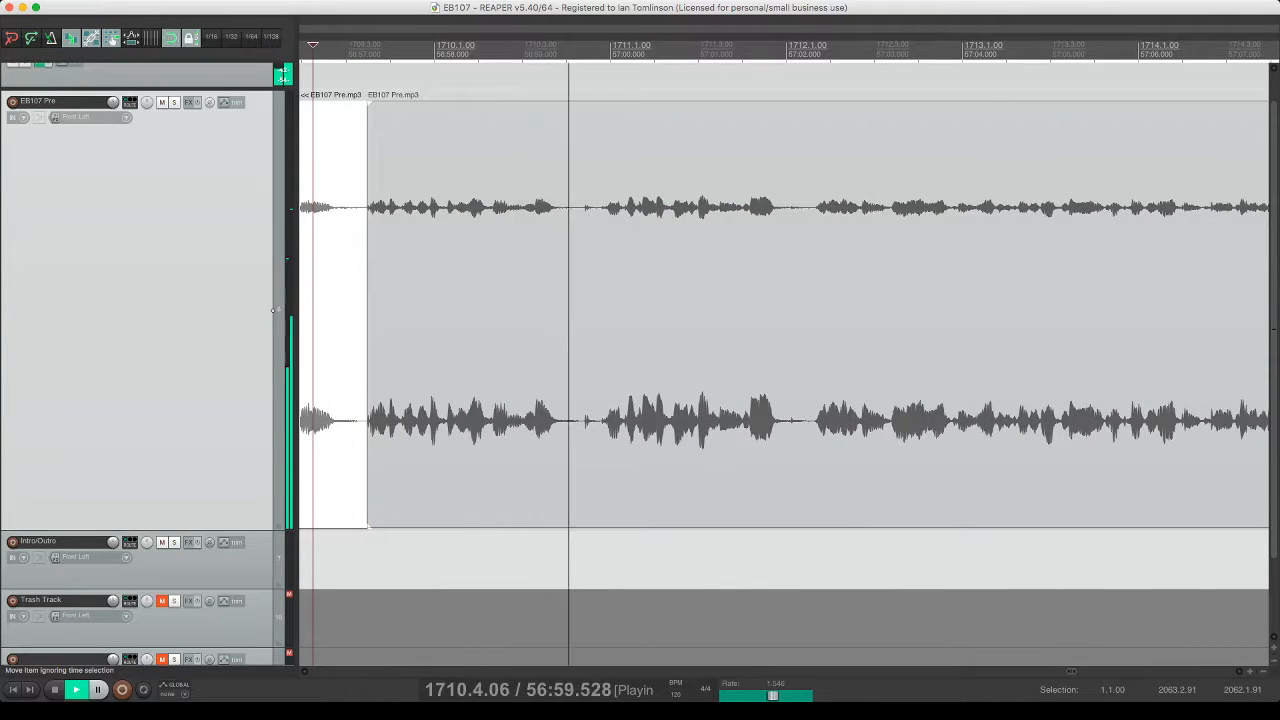
- Cut out the short sound from about 56:59.6 to 57:00.1
left_click(573, 204)
key("s")
left_click(623, 204)
key("s")
left_click(585, 204)
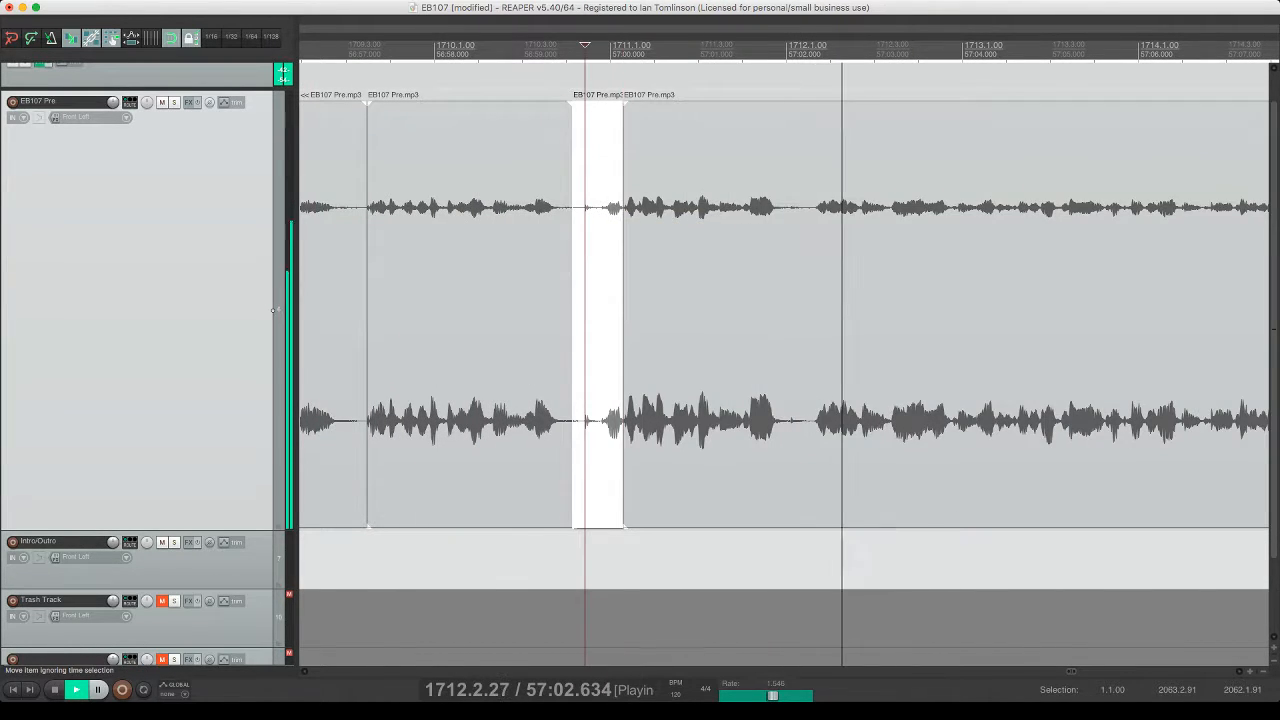
key("Delete")
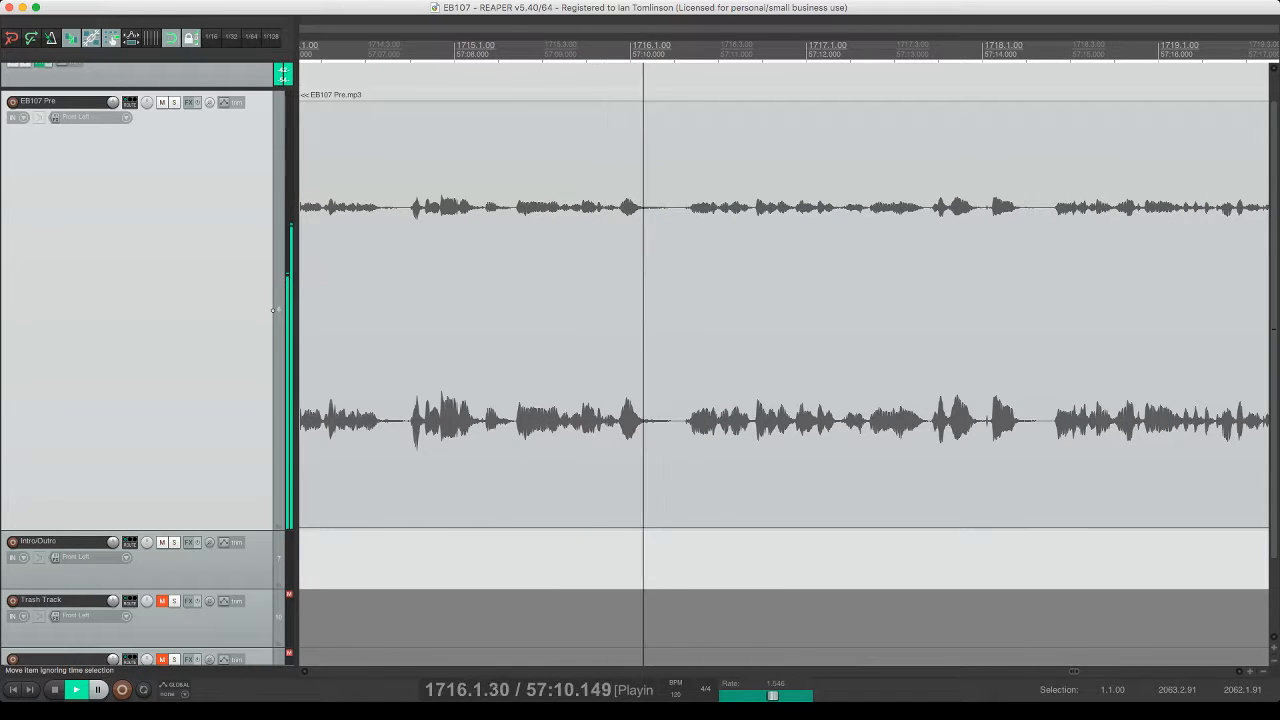
- Cut out the short sound from about 57:10.5 to 57:11.0 and replay the join from about 57:10.2
left_click(406, 310)
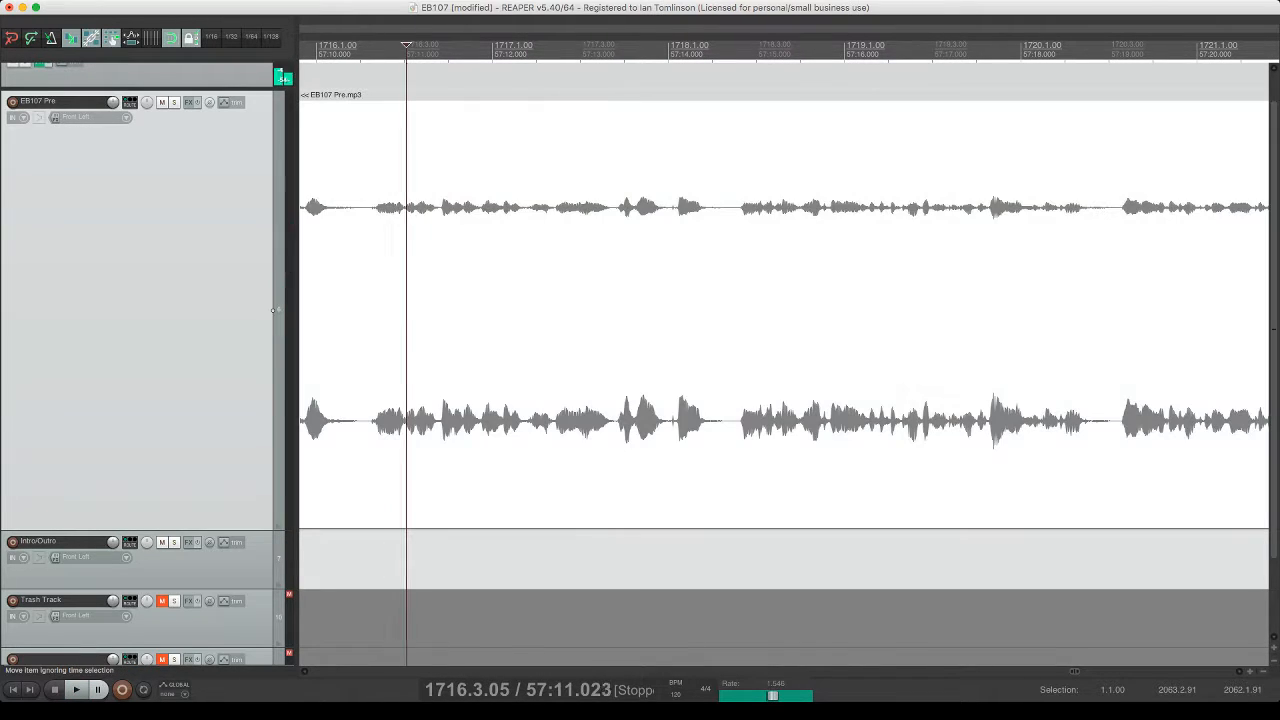
key("space")
key("s")
left_click(352, 205)
left_click(362, 205)
key("s")
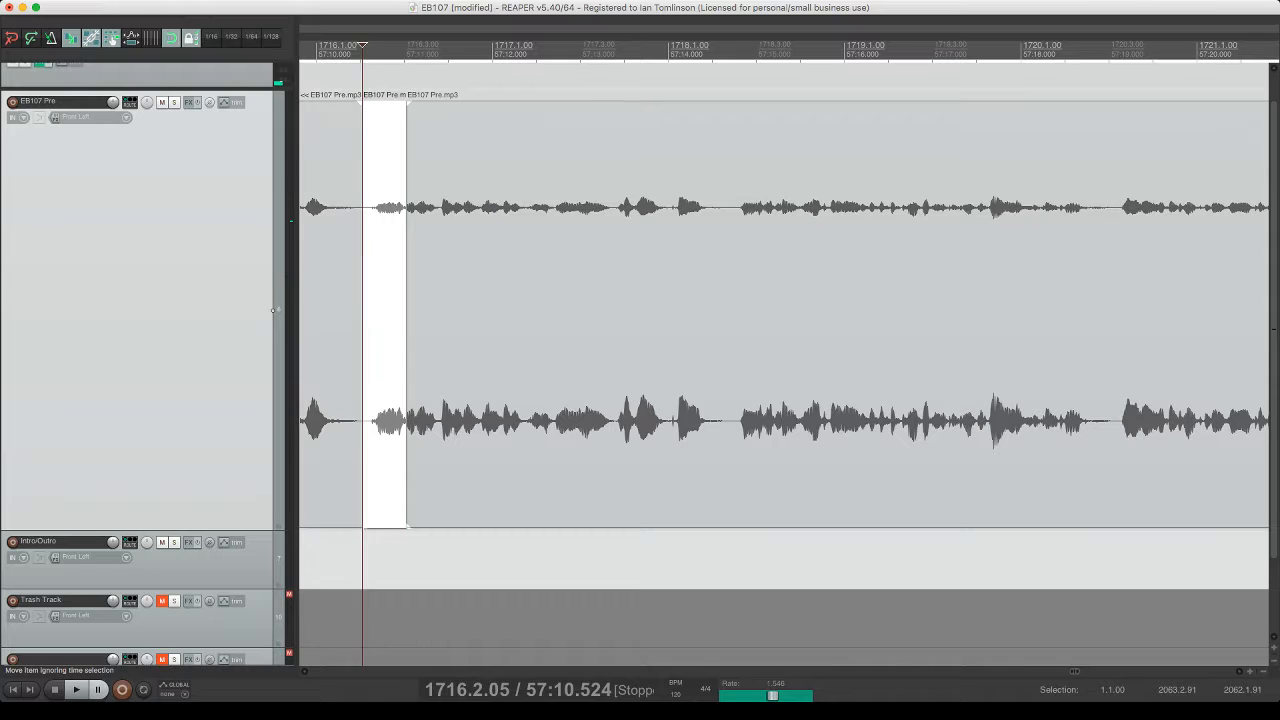
left_click(387, 205)
key("Delete")
left_click(431, 205)
left_click(380, 203)
left_click(334, 203)
key("space")
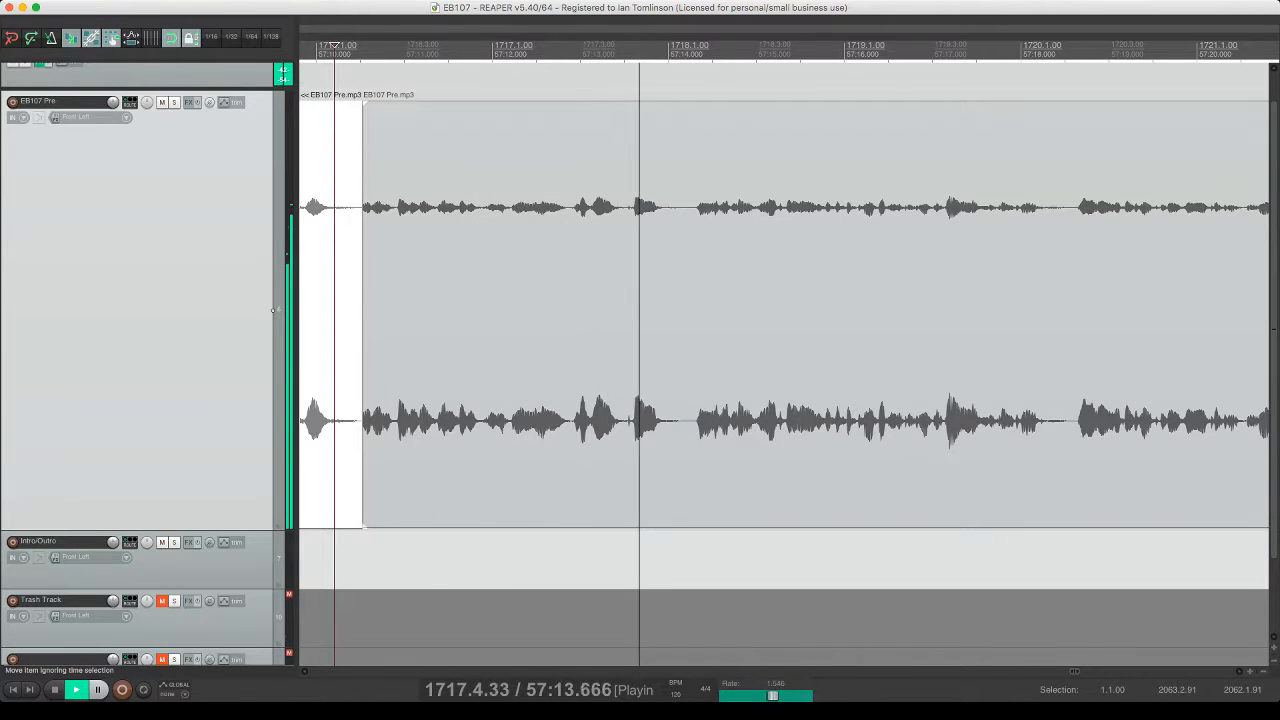
- Listen to the recording from about 57:14.6 onward and save the project
left_click(566, 204)
key("space")
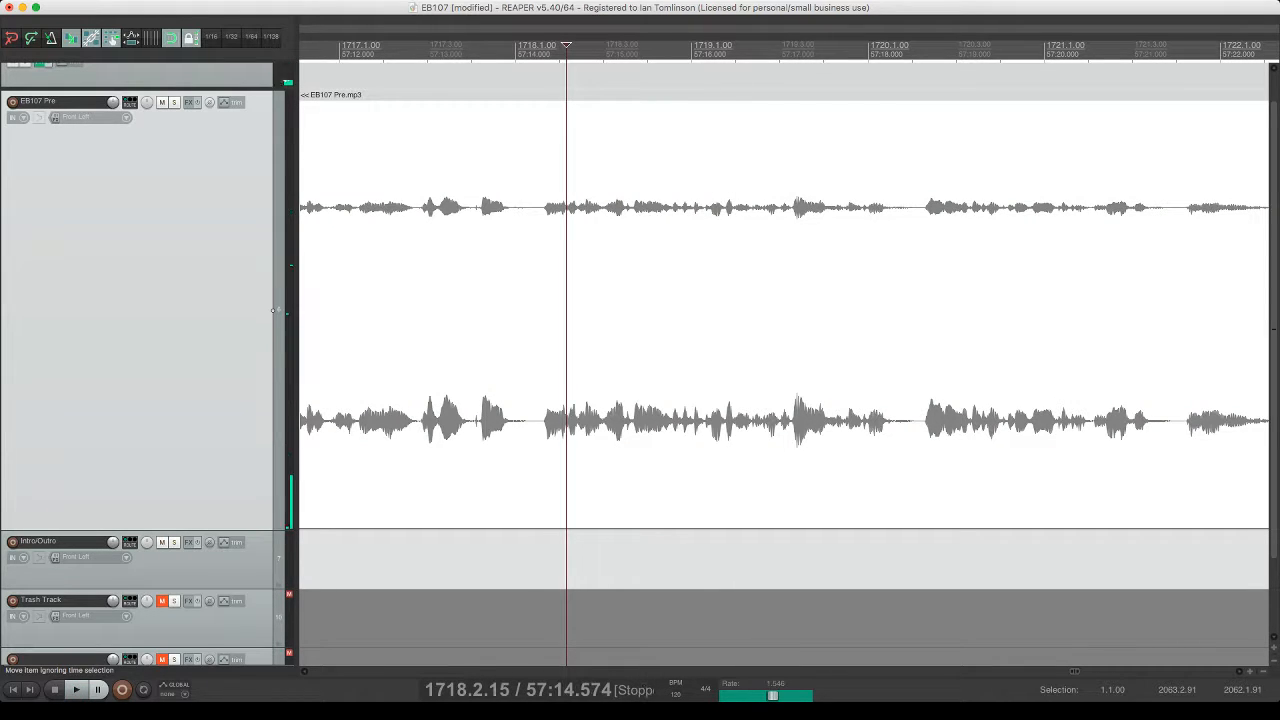
key("space")
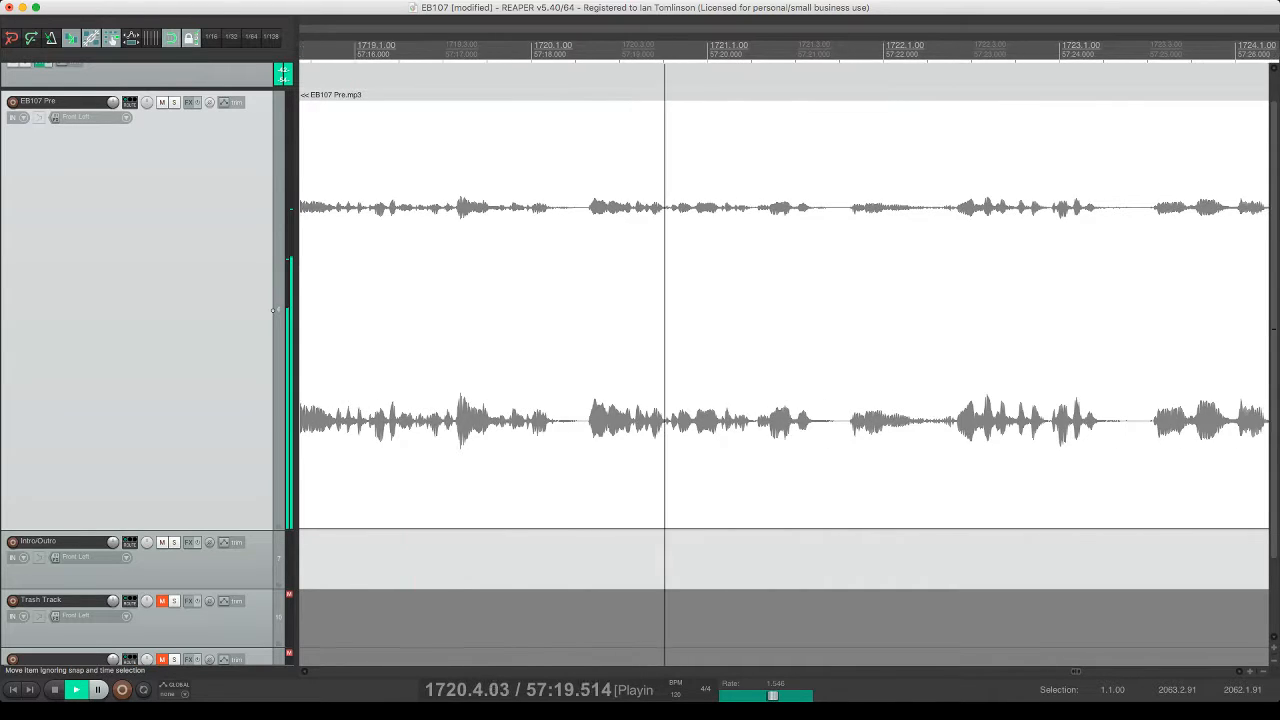
key("super+s")
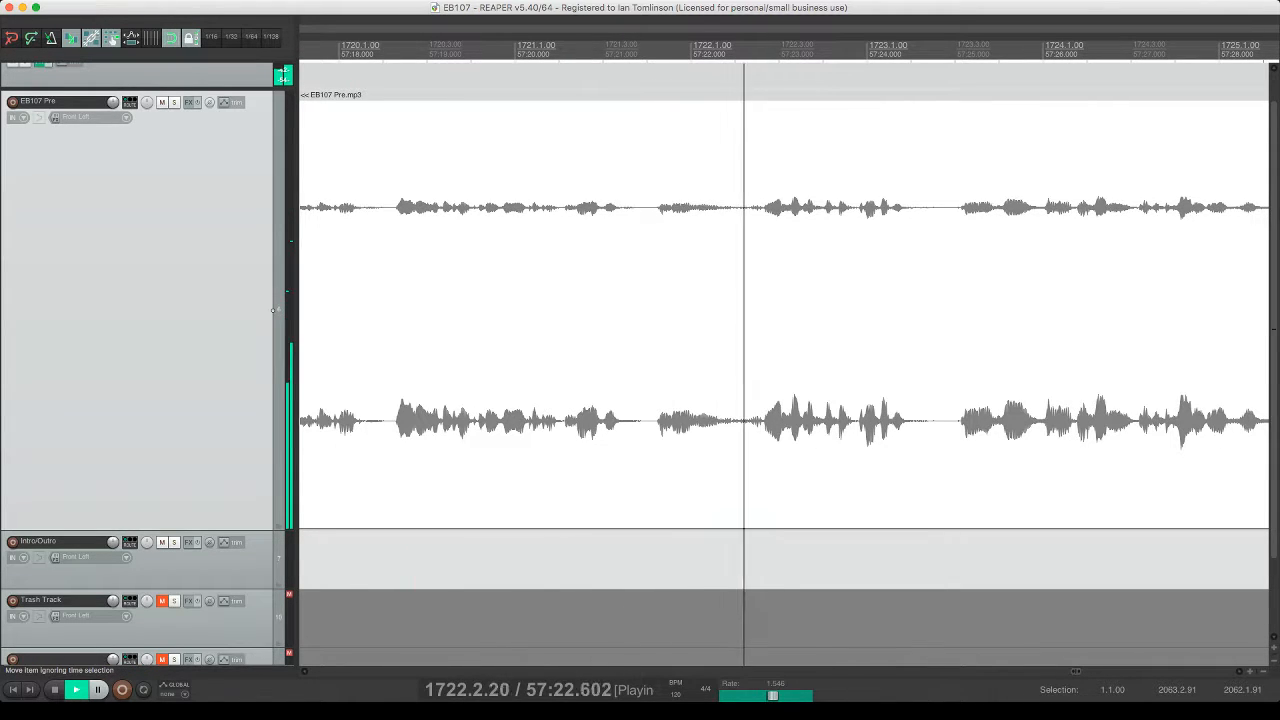
- Cut out the section from about 57:21.5 to 57:22.7, replay the join from about 57:21.0 and save the project
left_click(746, 215)
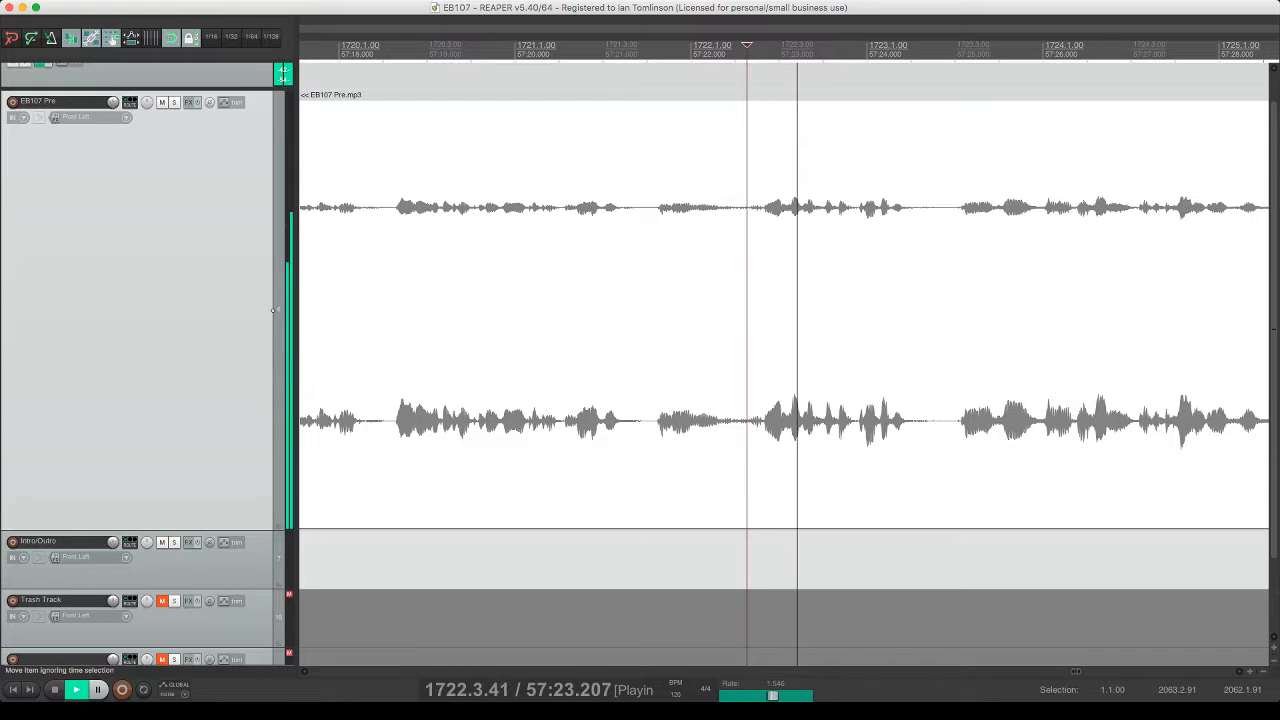
key("space")
left_click(762, 210)
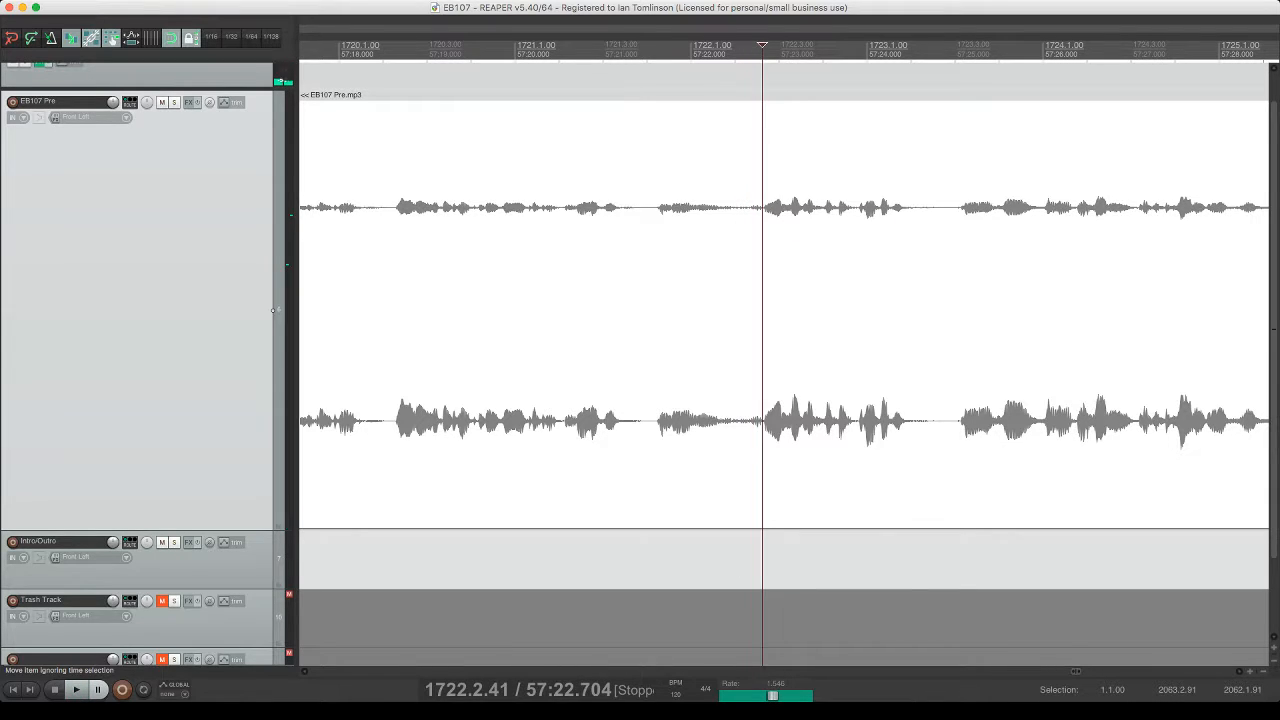
key("space")
key("space")
key("s")
left_click(662, 208)
key("s")
left_click(700, 208)
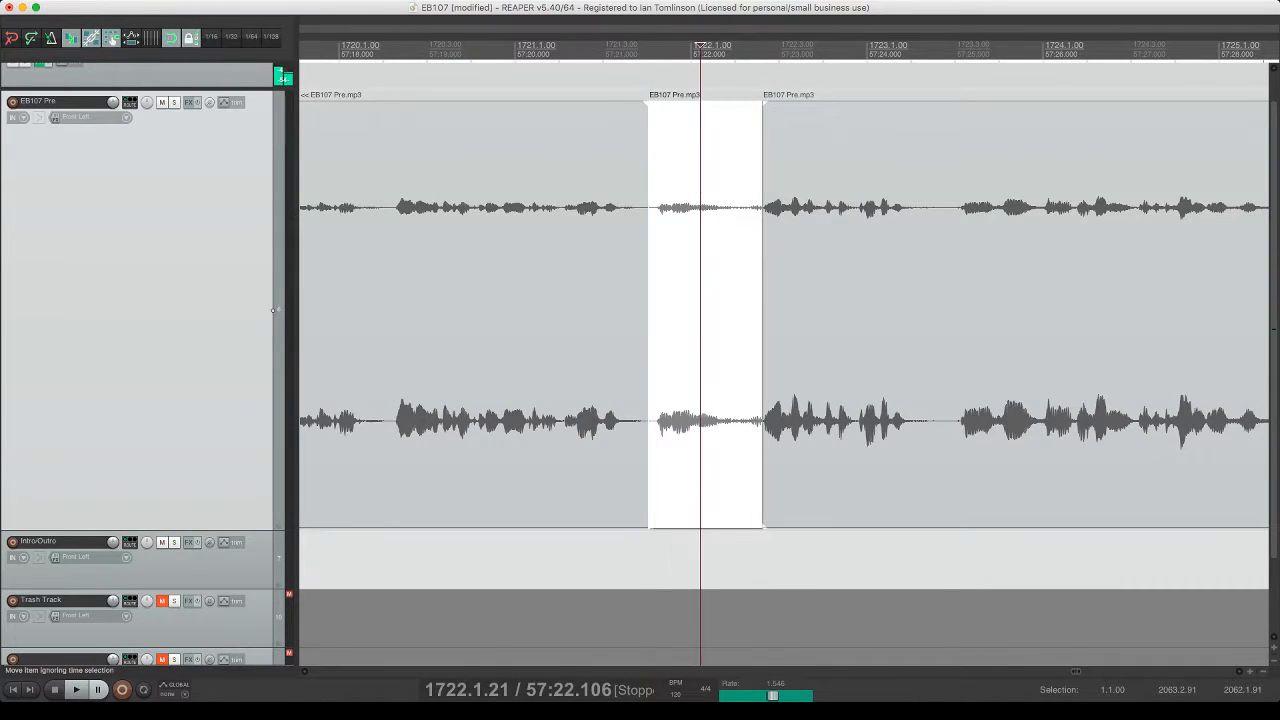
key("Delete")
left_click(607, 208)
key("space")
key("super+s")
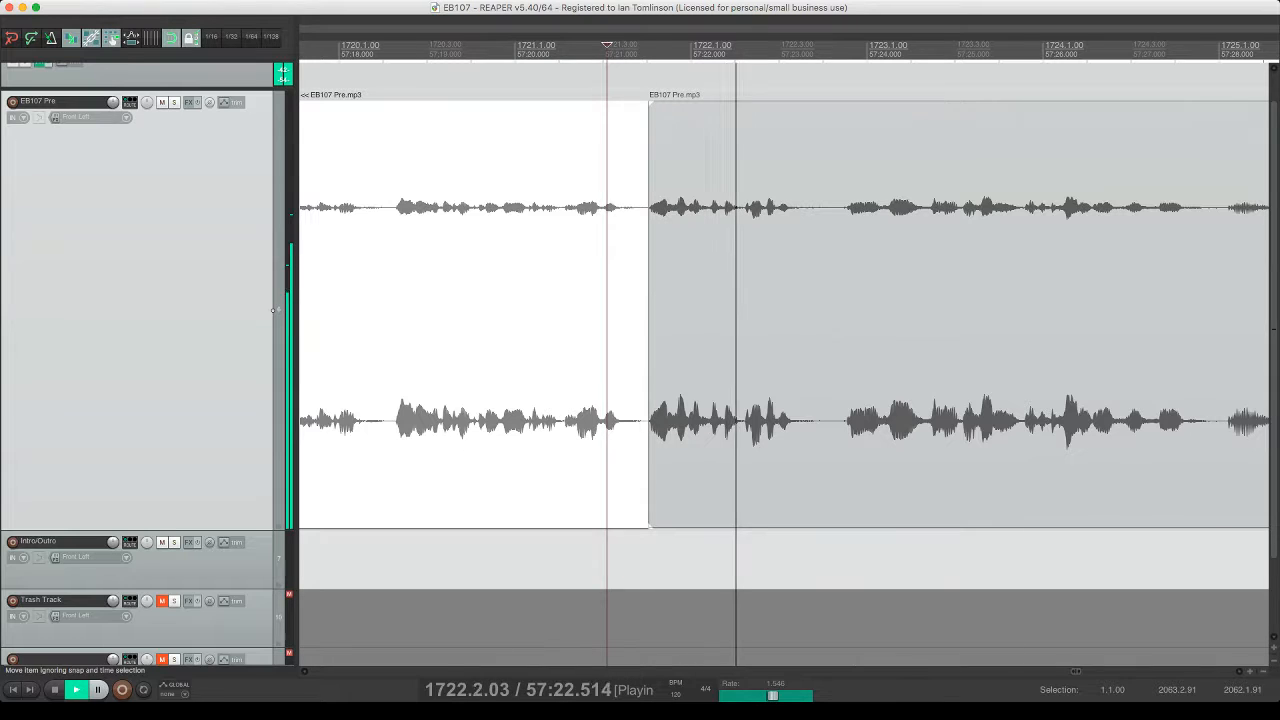
- Cut out the section from about 57:23.4 to 57:24.2, replay the join from about 57:22.0 and save the project
key("s")
left_click(663, 208)
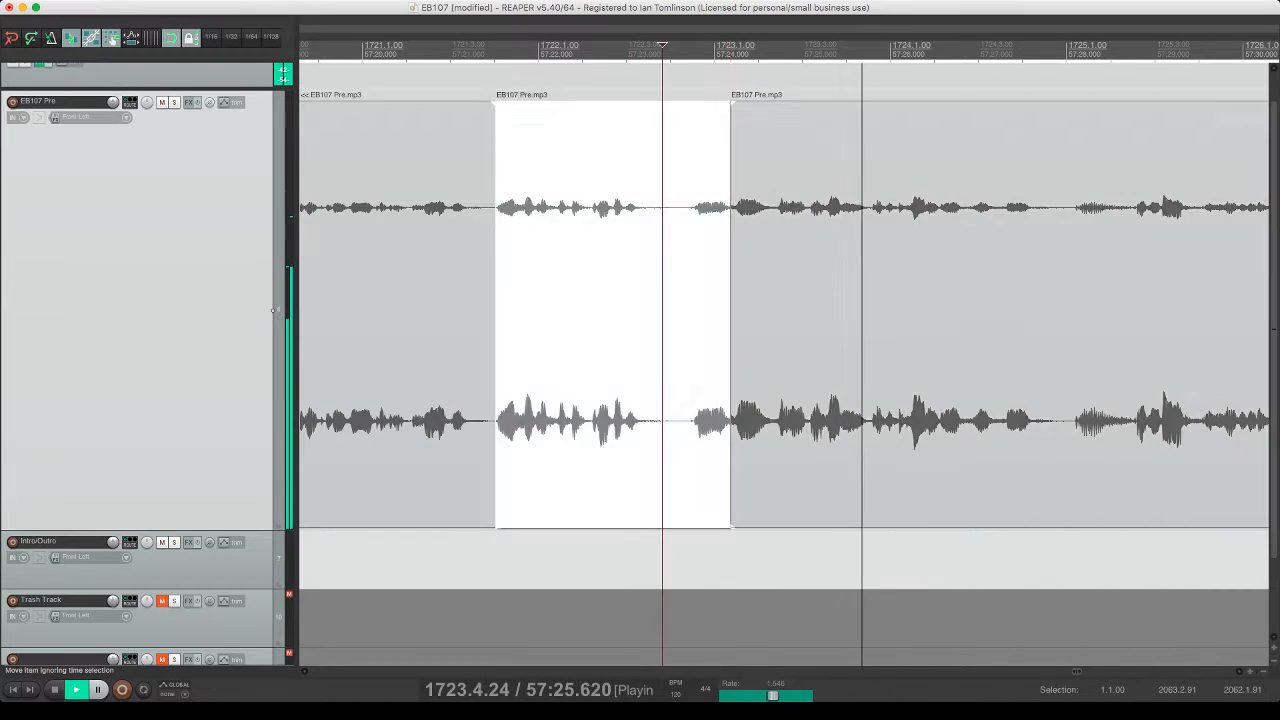
key("s")
left_click(695, 208)
key("Delete")
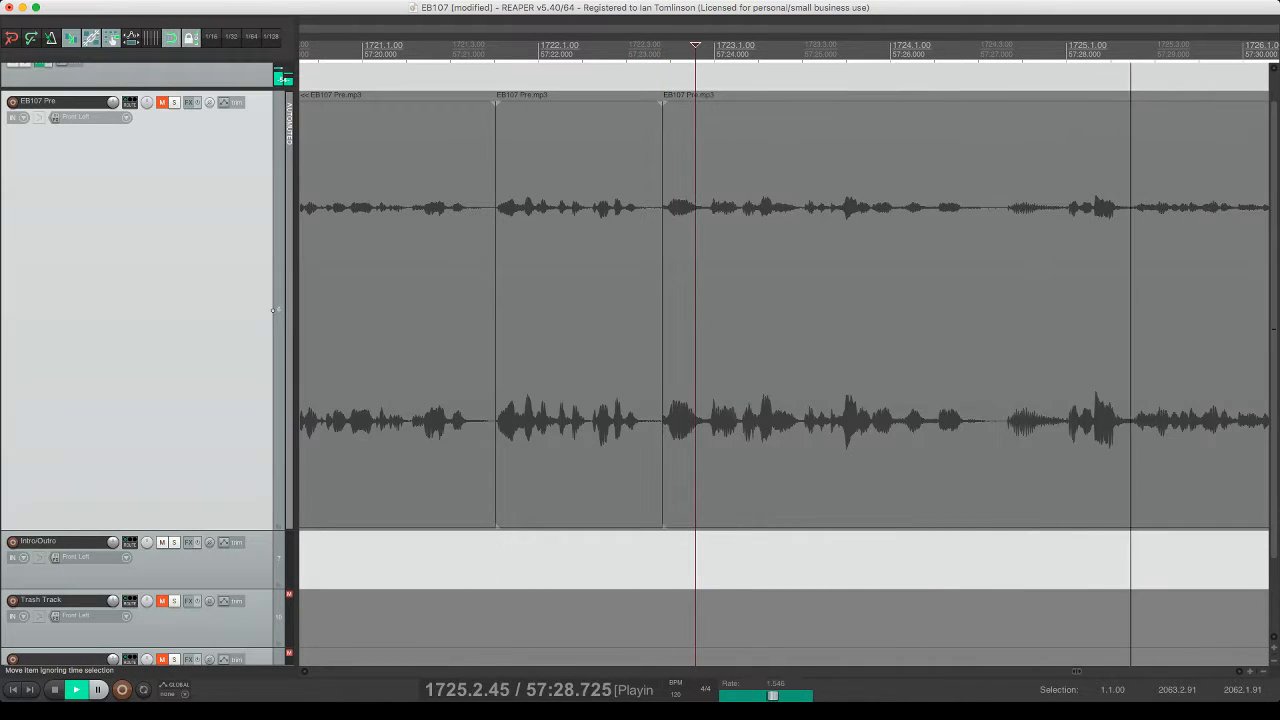
left_click(535, 208)
key("space")
key("space")
key("super+s")
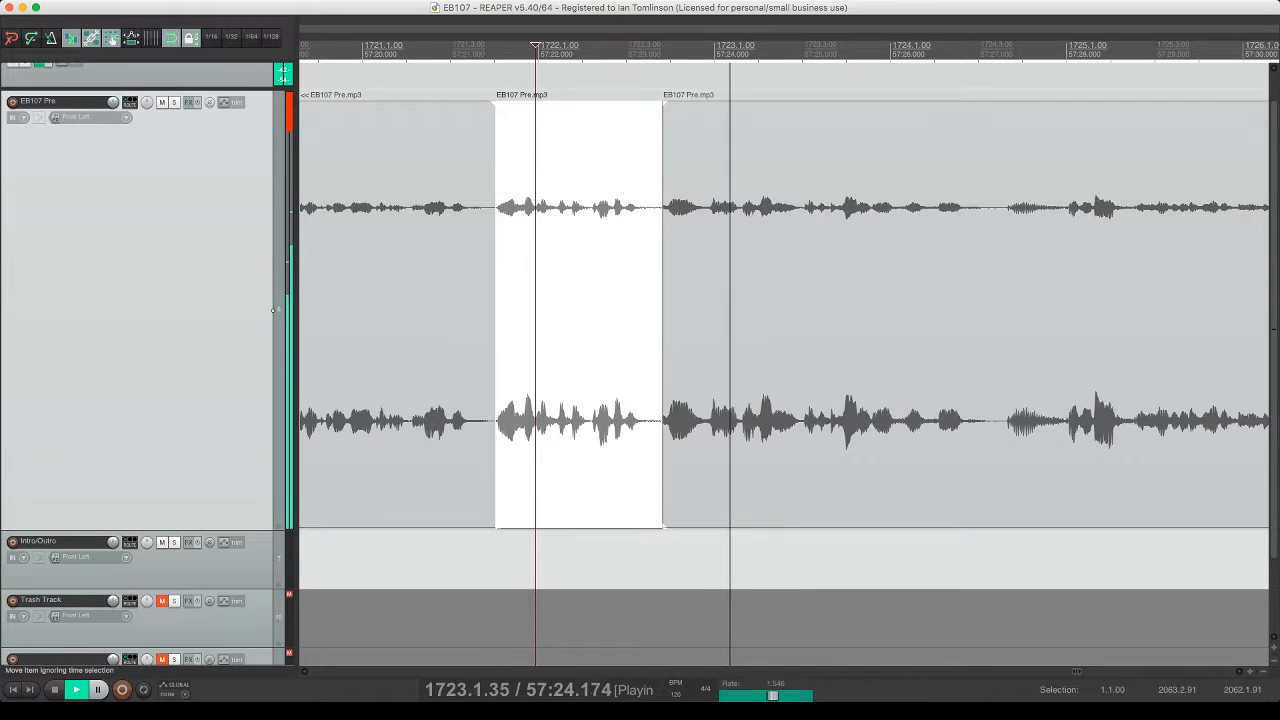
- Cut out the short sound from about 57:24.0 to 57:24.3, replay the join and save the project
key("space")
left_click(711, 300)
key("s")
left_click(740, 300)
key("s")
left_click(722, 300)
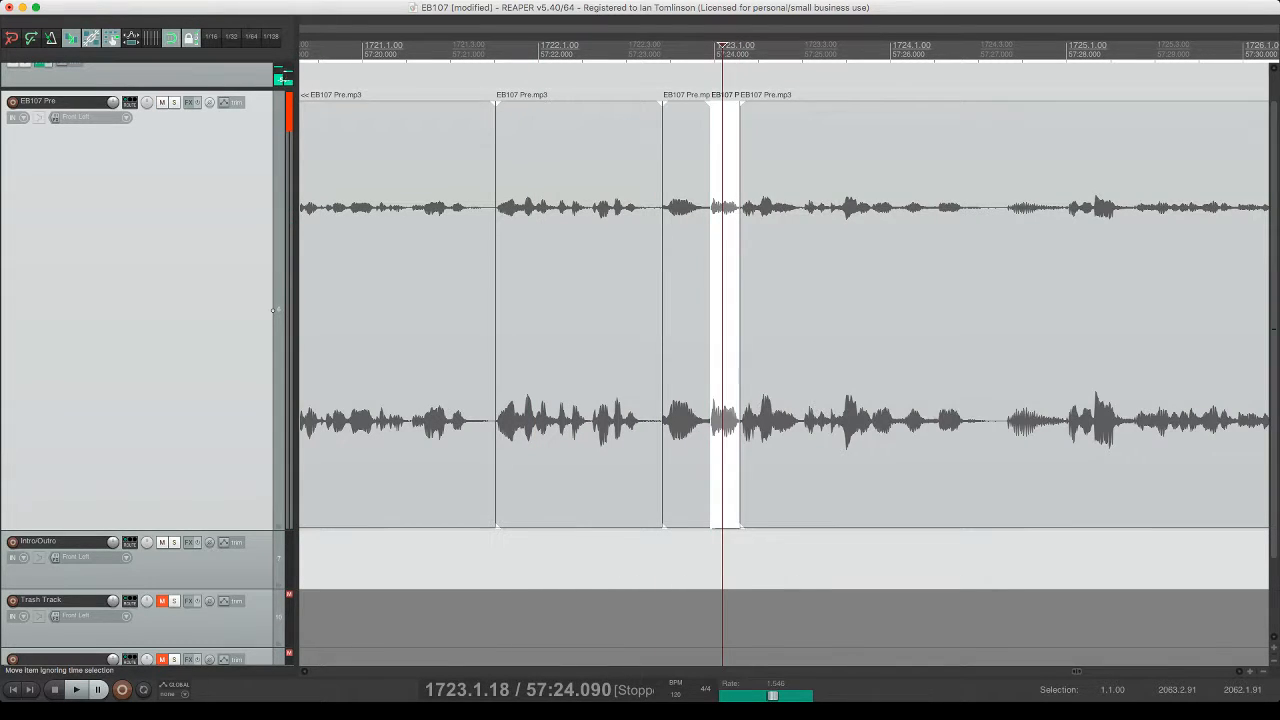
key("Delete")
key("space")
key("super+s")
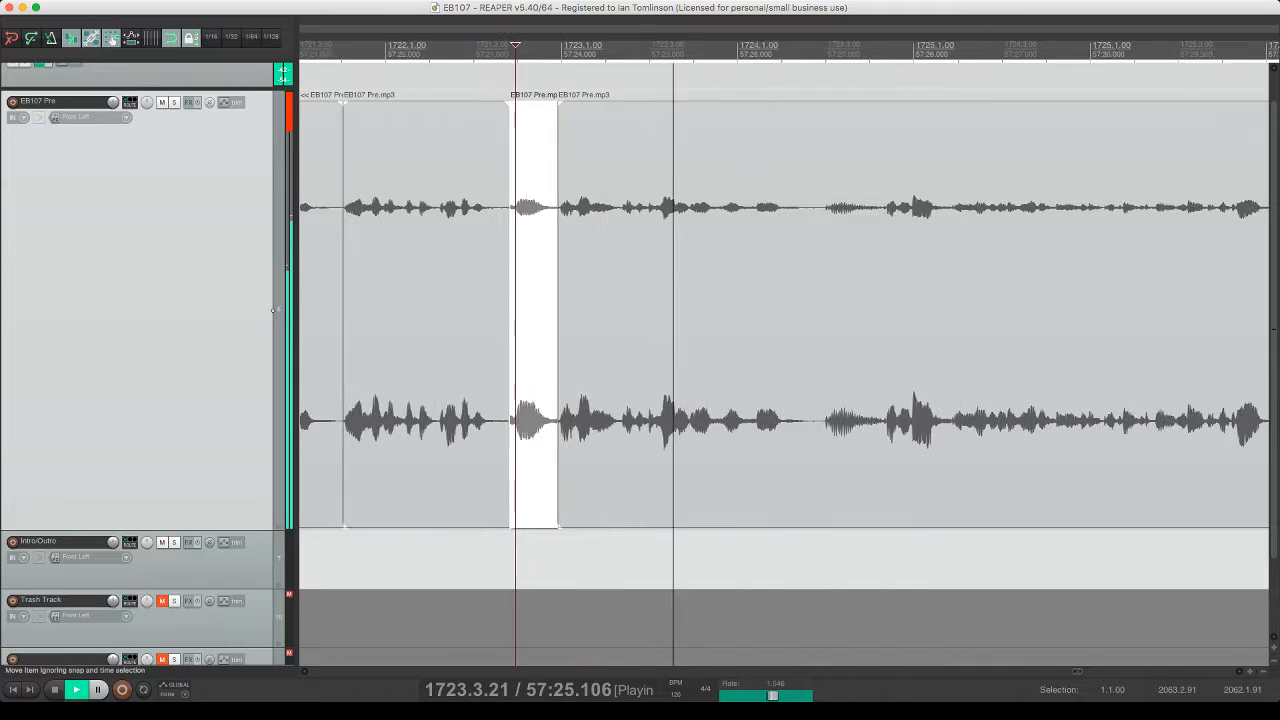
- Cut out the section from about 57:25.7 to 57:27.7, replay the join from about 57:25.2 and save the project
scroll(784, 310, "right", 2)
left_click(607, 310)
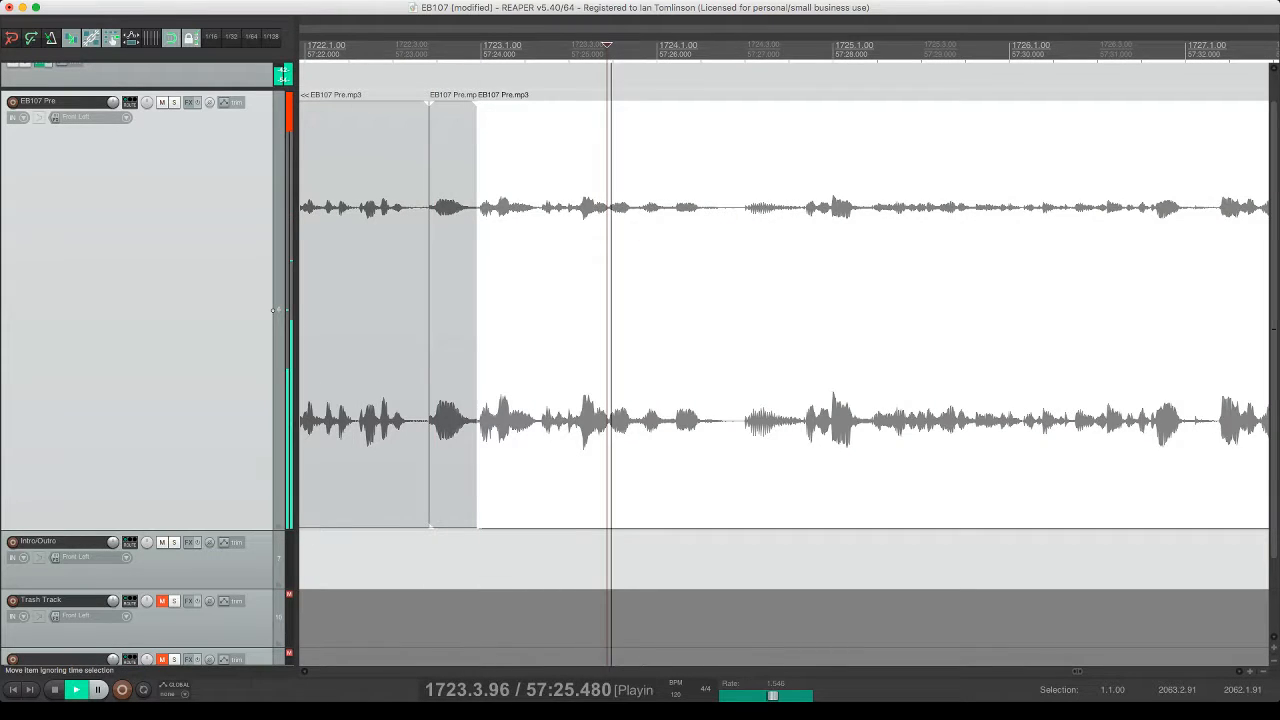
key("space")
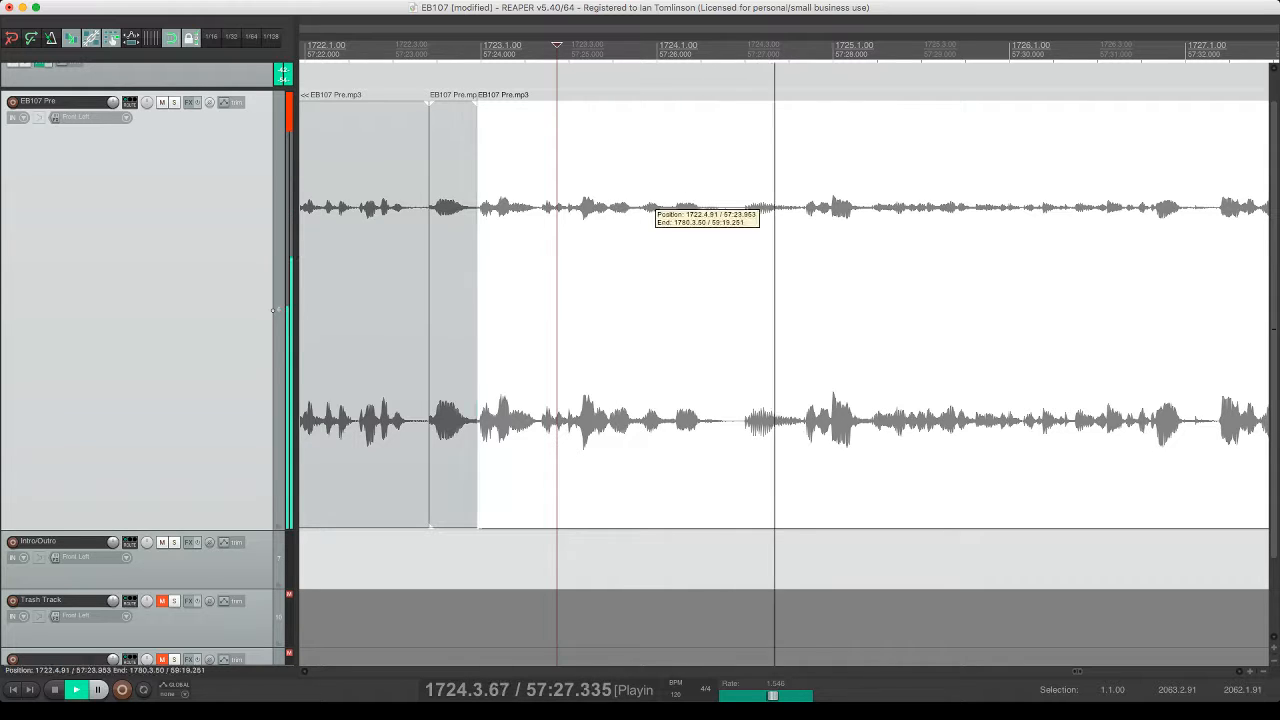
left_click(635, 200)
key("space")
key("s")
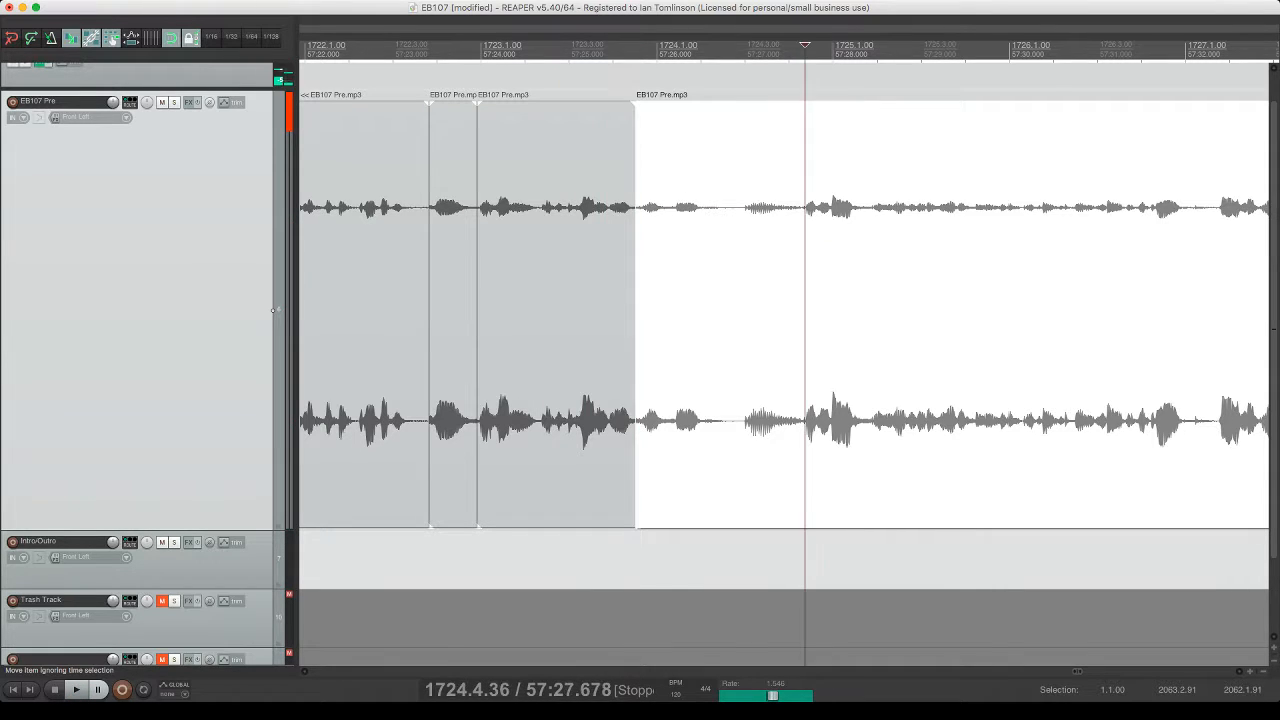
key("s")
left_click(774, 207)
key("Delete")
left_click(591, 207)
key("space")
key("super+s")
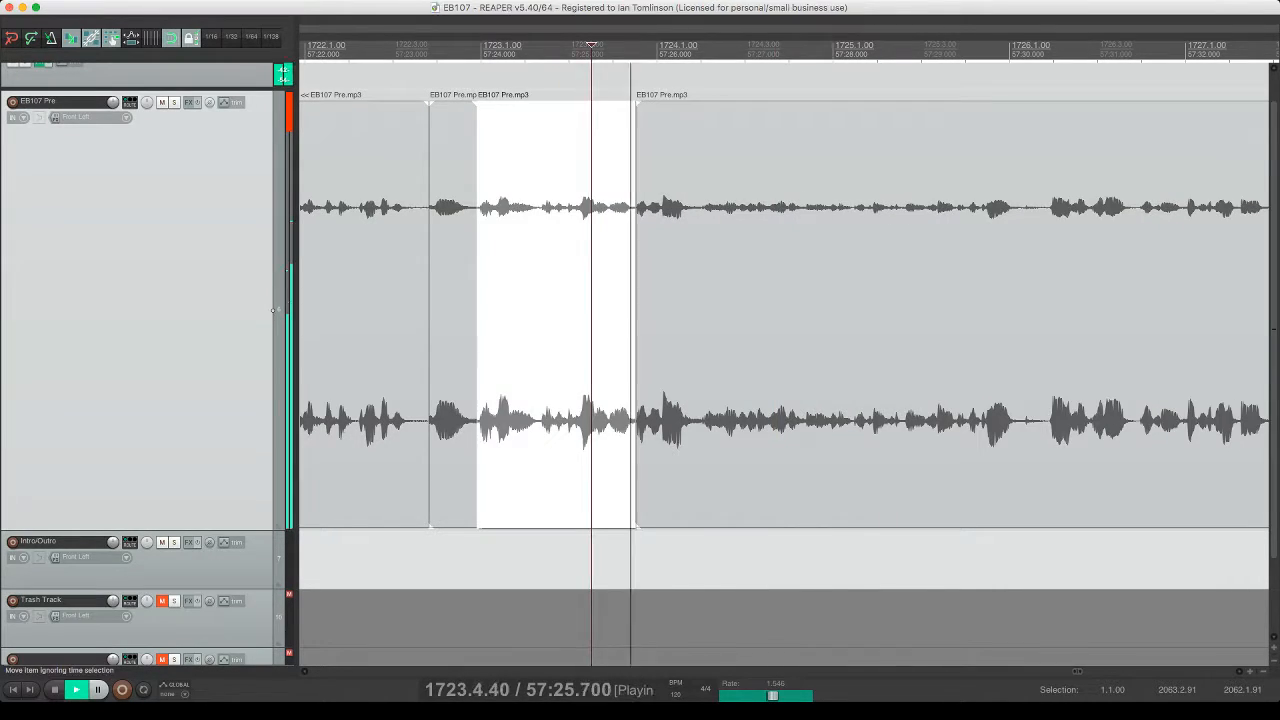
- Cut out the section from about 57:33.2 to 57:34.1, replay the join and save the project
scroll(784, 310, "right", 3)
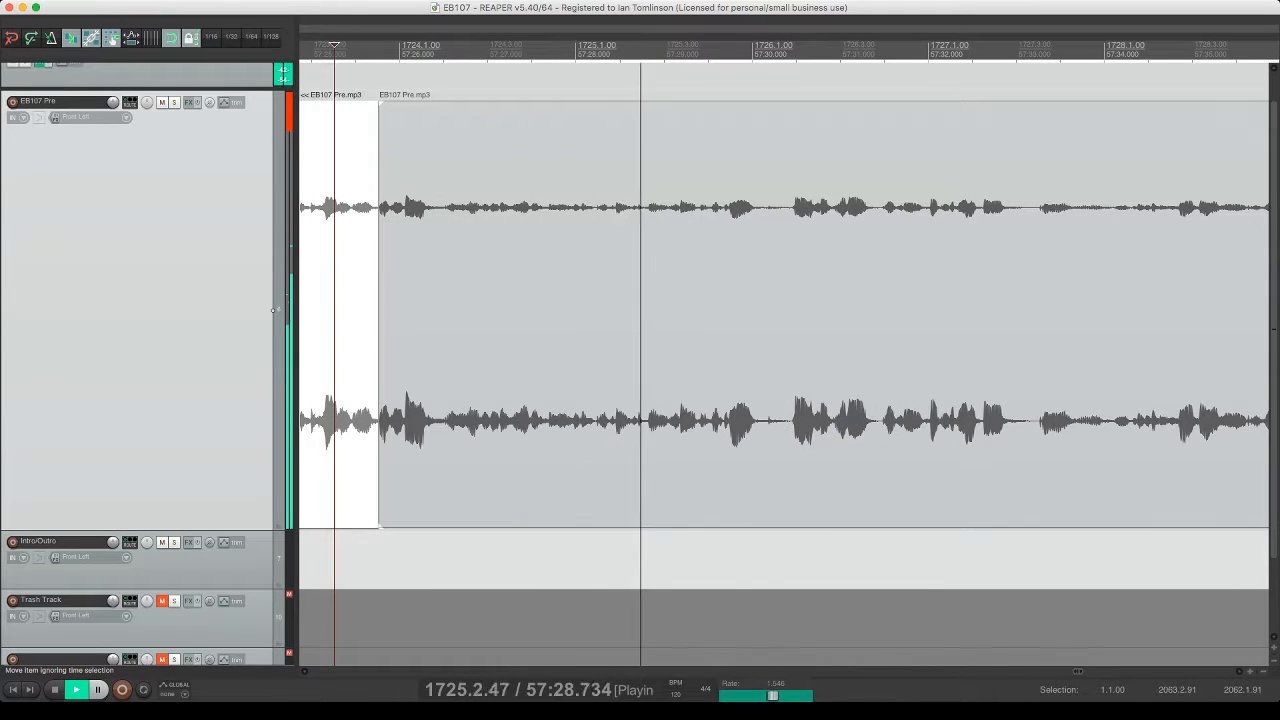
scroll(784, 310, "right", 3)
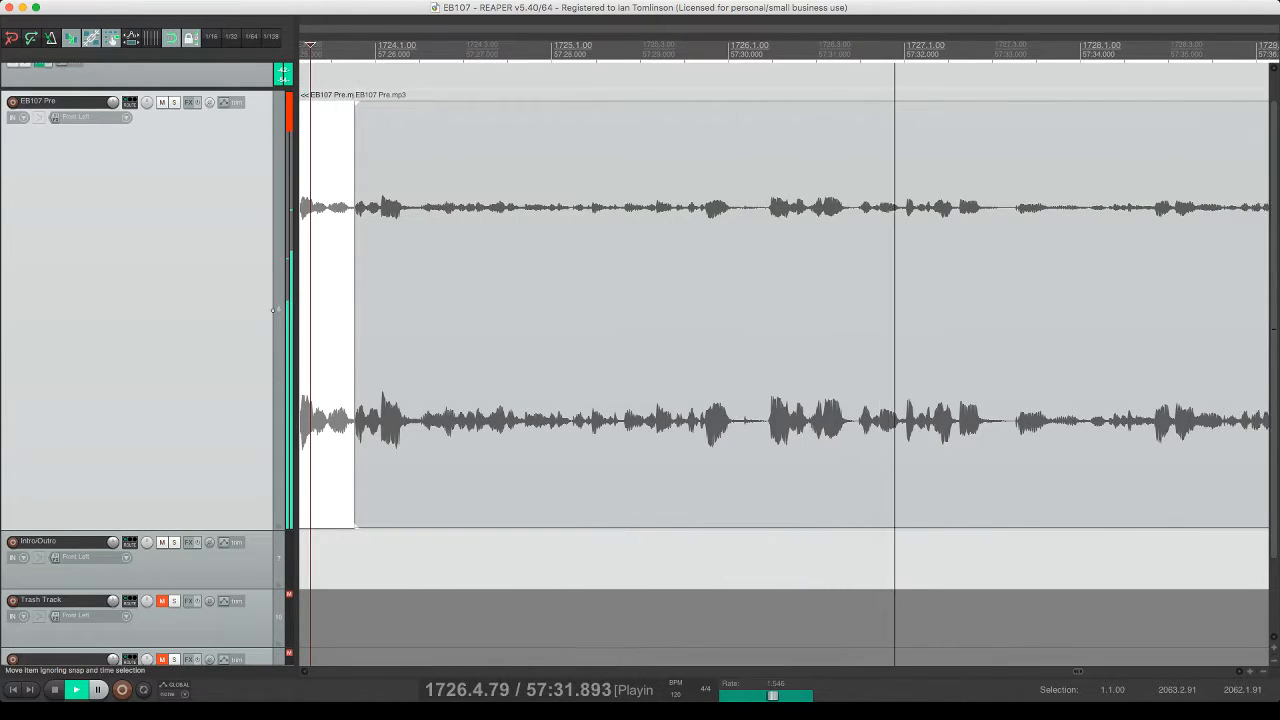
left_click(757, 208)
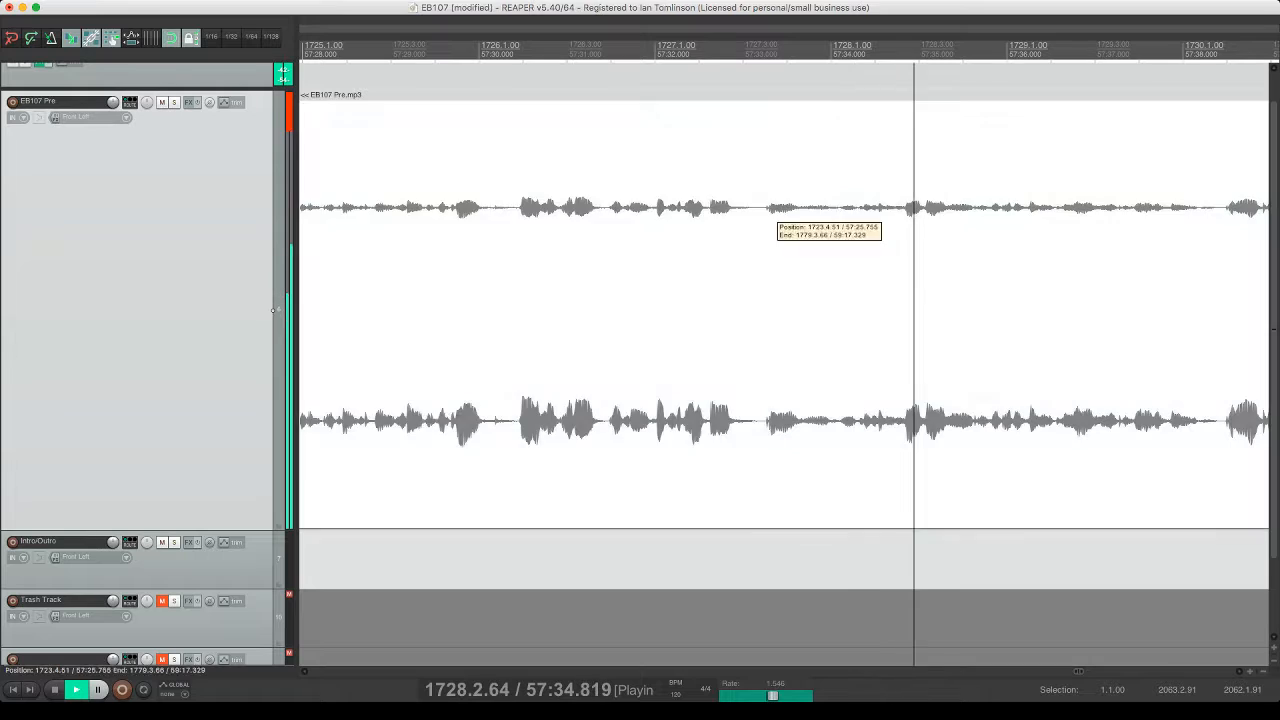
key("s")
left_click(840, 208)
key("s")
left_click(811, 208)
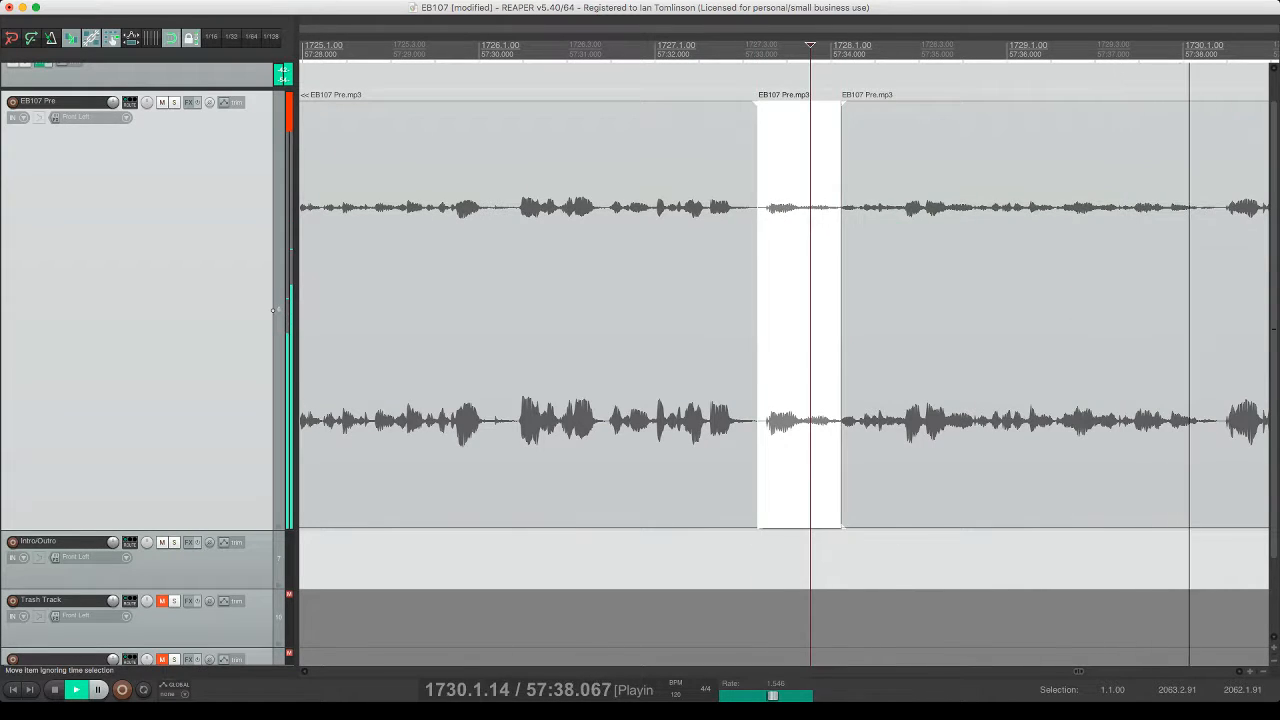
key("Delete")
left_click(679, 208)
key("space")
key("space")
key("super+s")
scroll(784, 310, "right", 3)
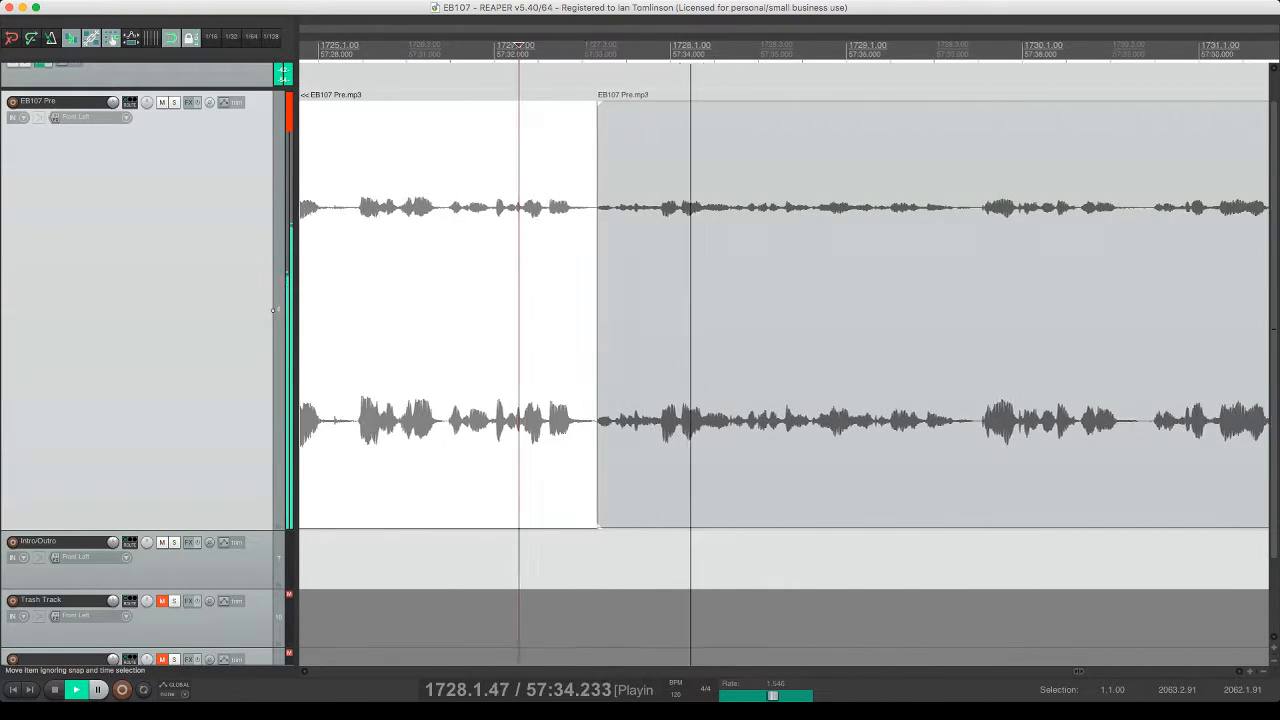
- Cut out the section from about 57:46.9 to 57:47.6, replay the join from about 57:46.4 and save the project
scroll(272, 310, "right", 3)
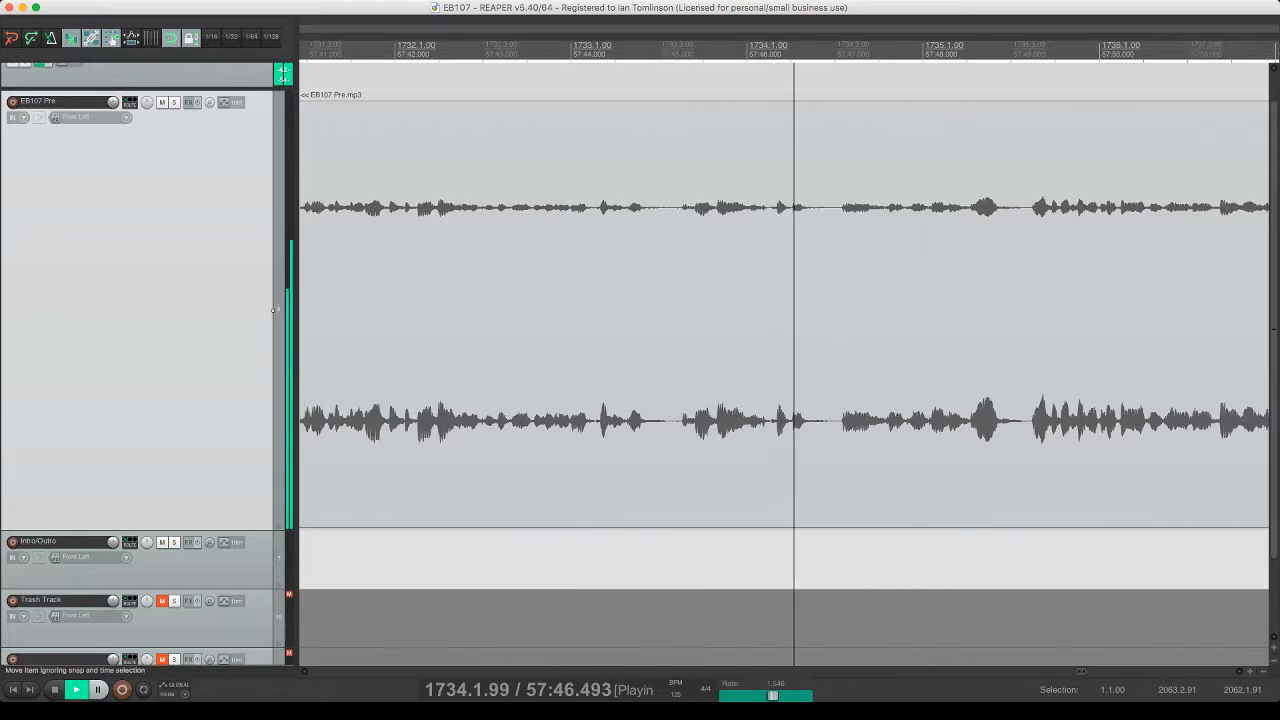
left_click_drag(627, 212, 610, 212)
key("s")
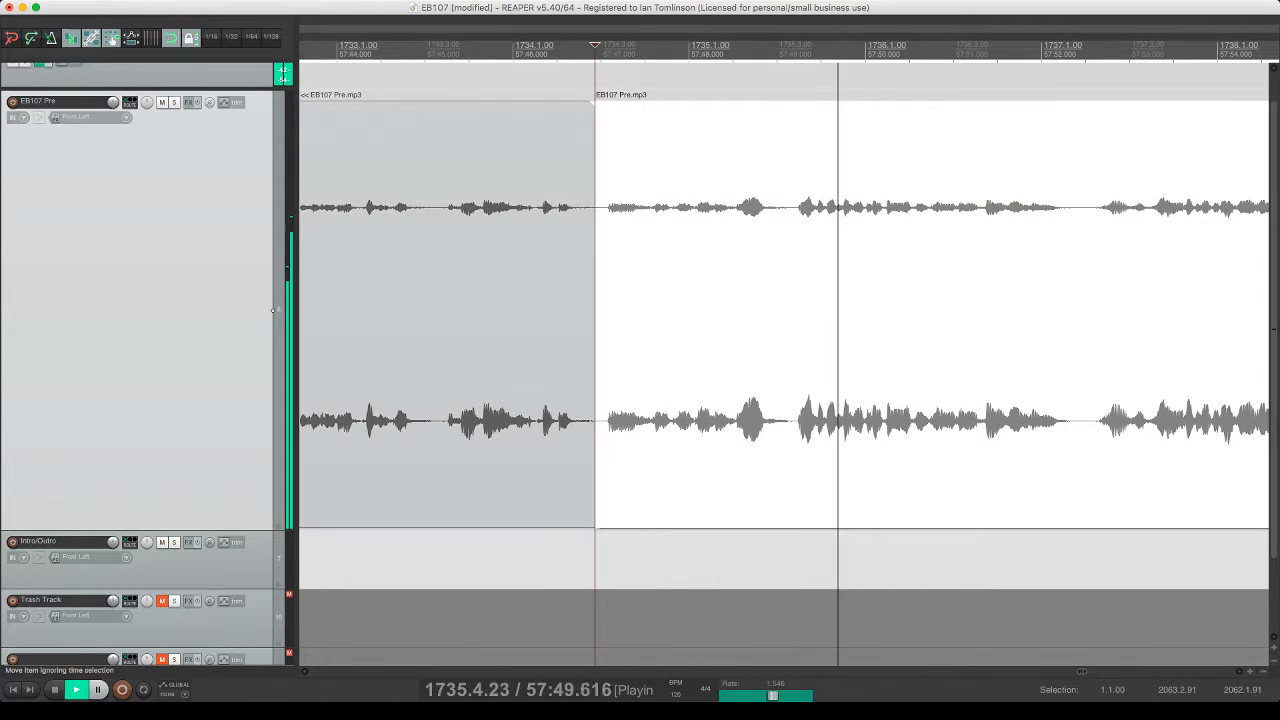
key("s")
left_click(637, 212)
key("Delete")
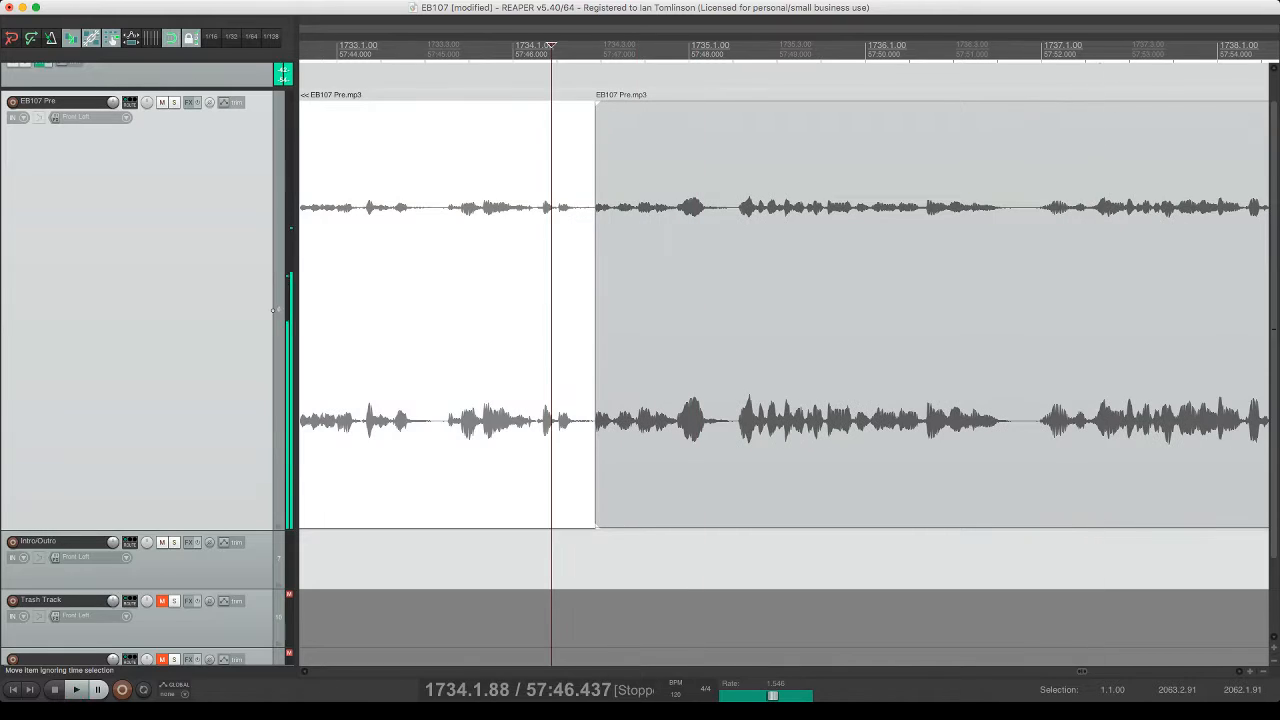
key("super+s")
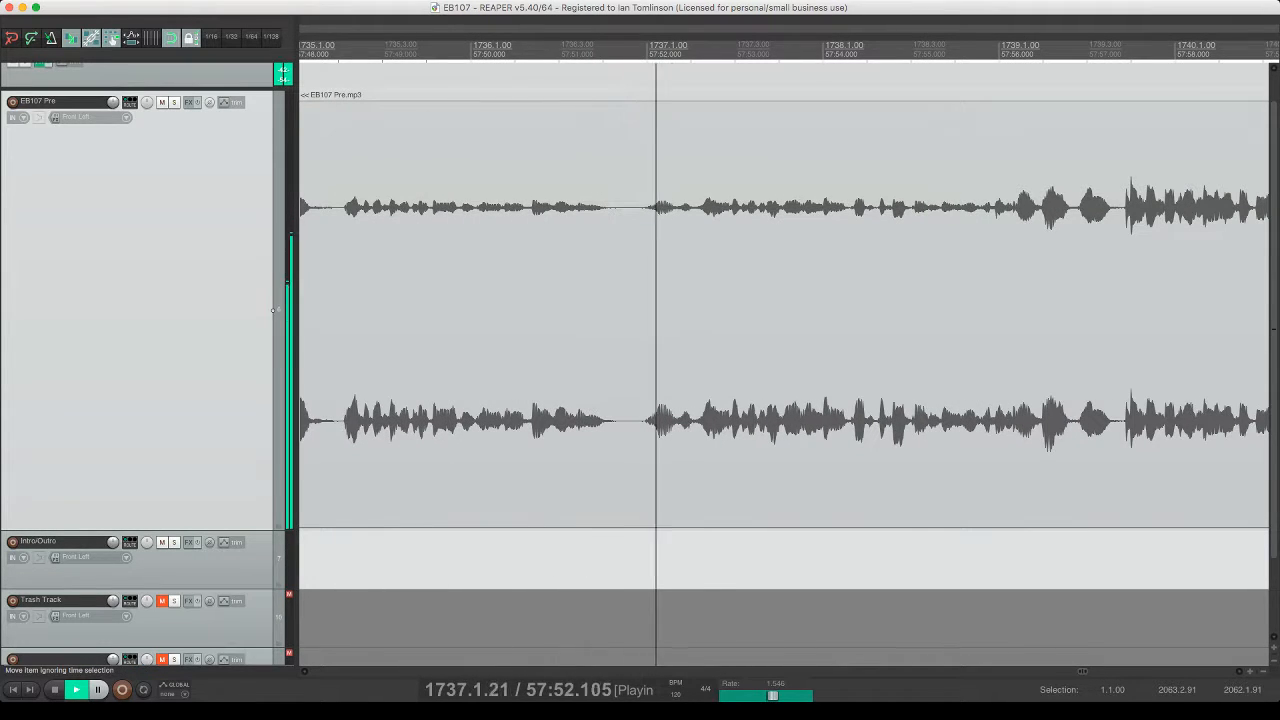
- Cut out the section from about 57:51.9 to 57:53.1, replay the join from about 57:51.2 and save the project
left_click(634, 200)
key("s")
left_click(728, 193)
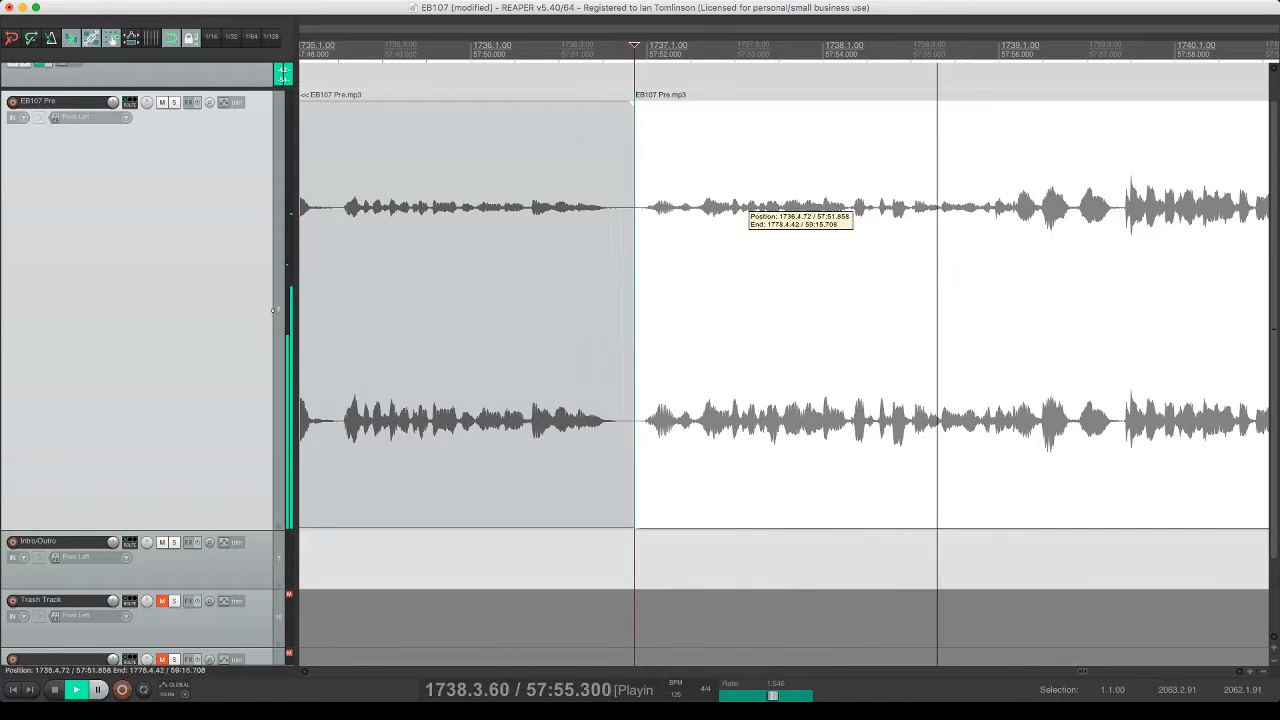
key("space")
key("space")
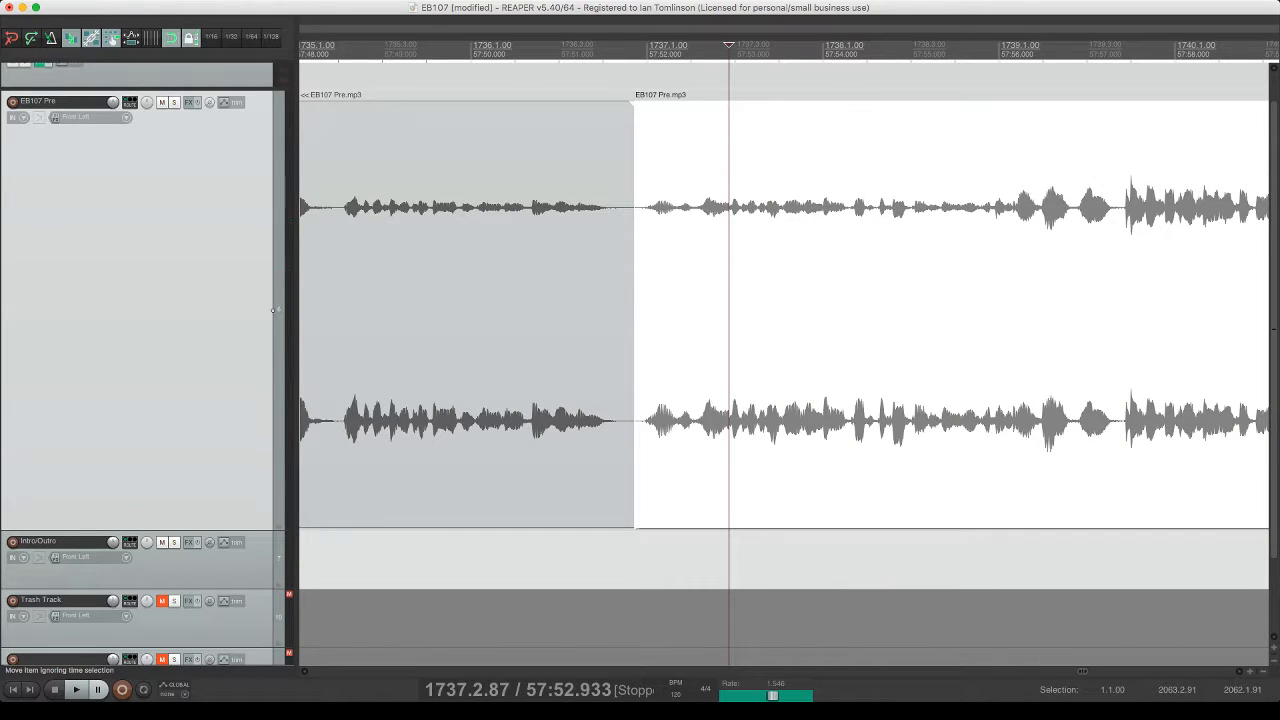
key("space")
key("space")
key("space")
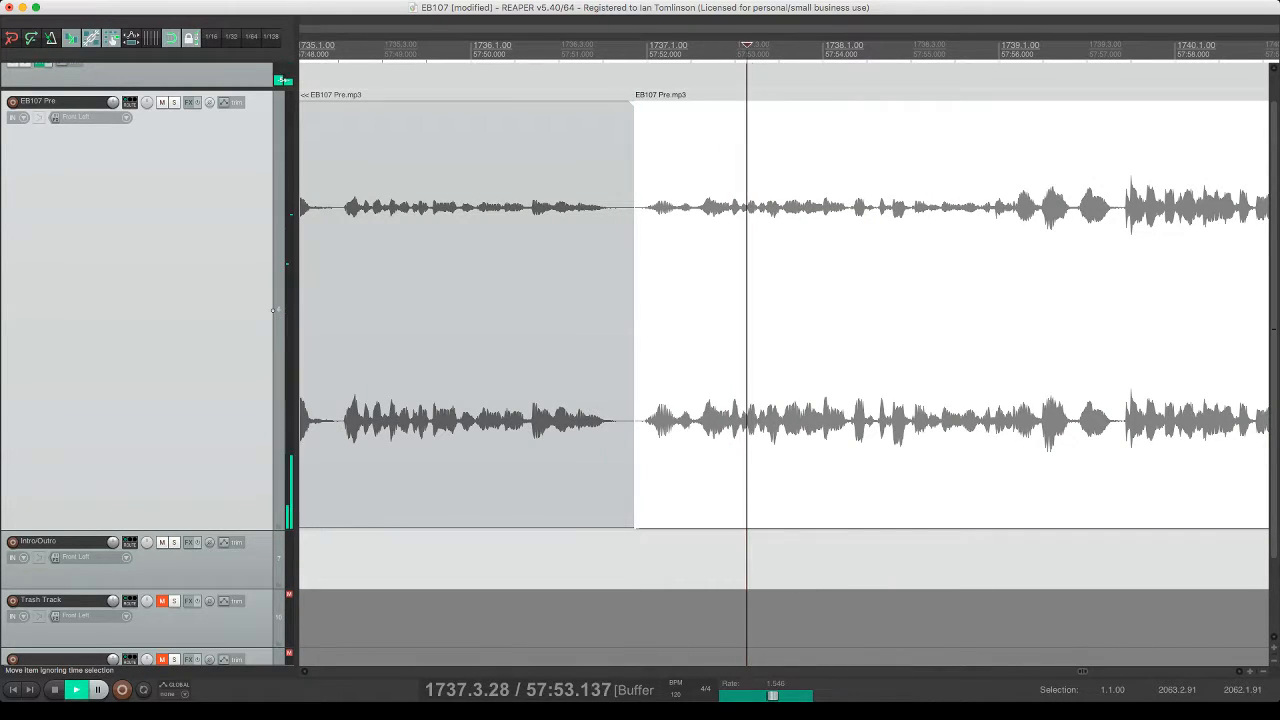
key("space")
key("s")
left_click(708, 228)
key("Delete")
left_click(573, 228)
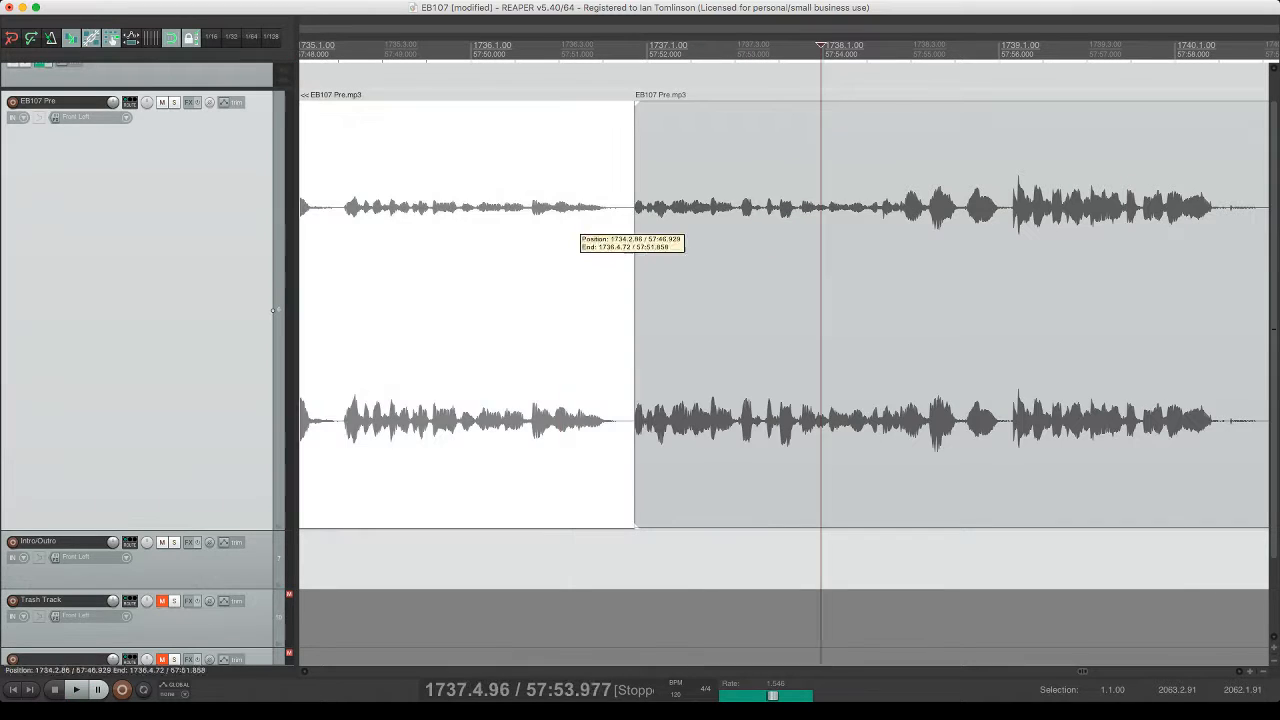
key("space")
key("super+s")
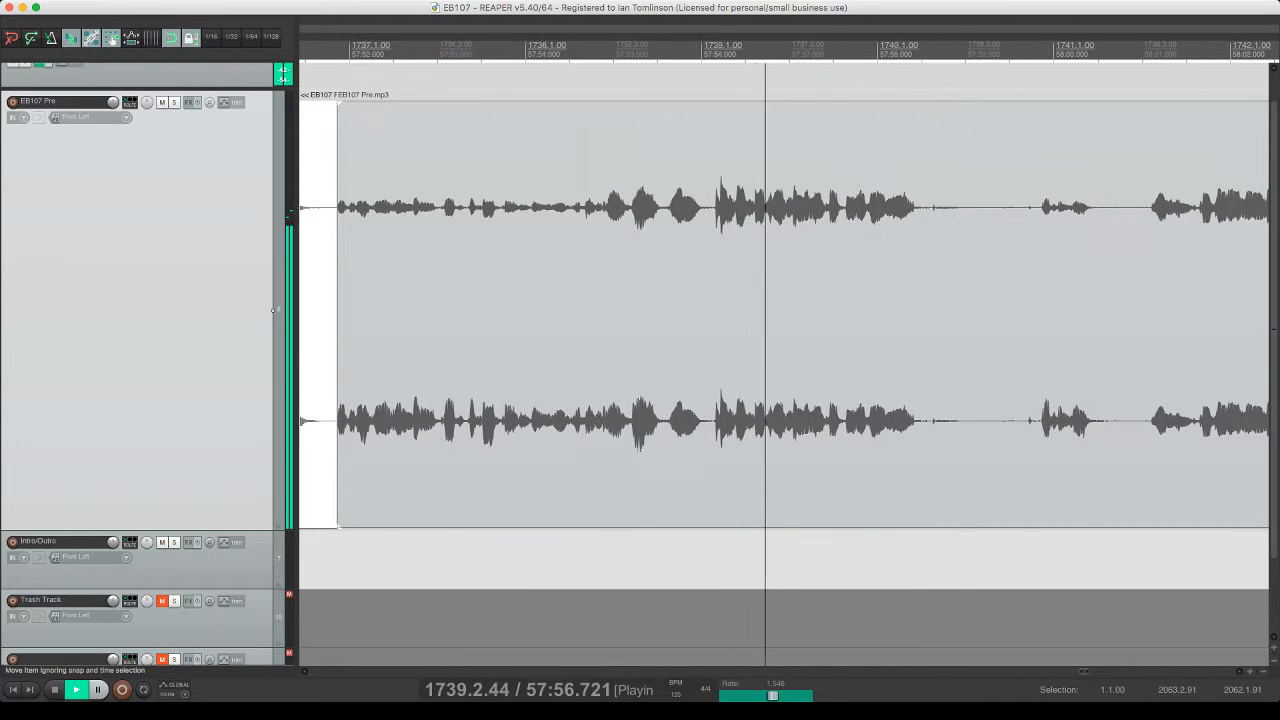
- Cut out the pause from about 57:58.6 to 57:59.8, replay the join from about 57:58.4 and save the project
scroll(784, 310, "right", 4)
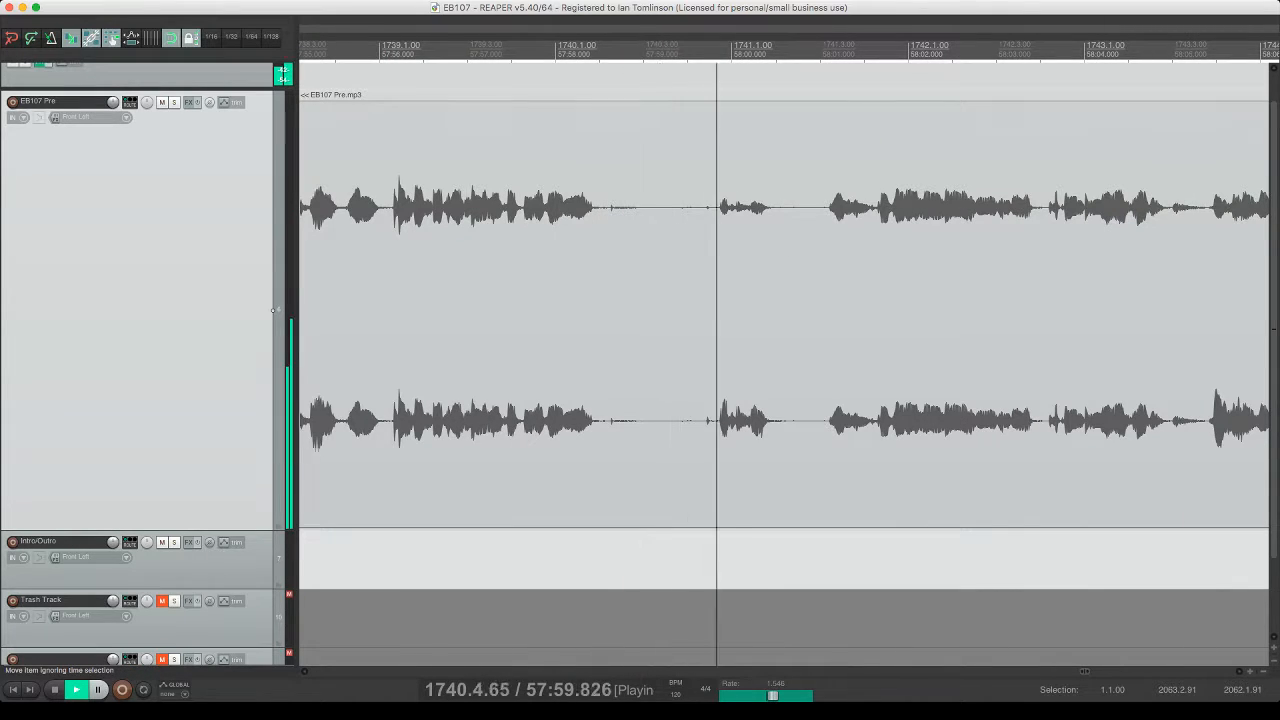
left_click(604, 228)
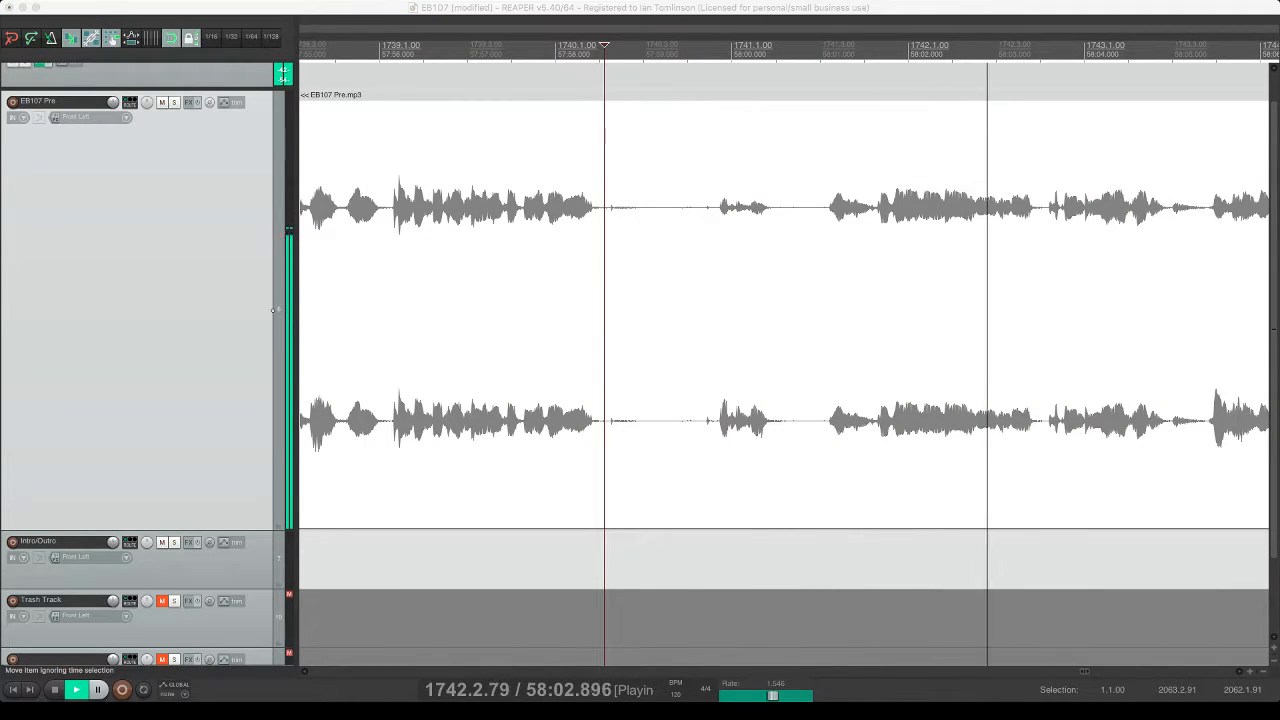
key("s")
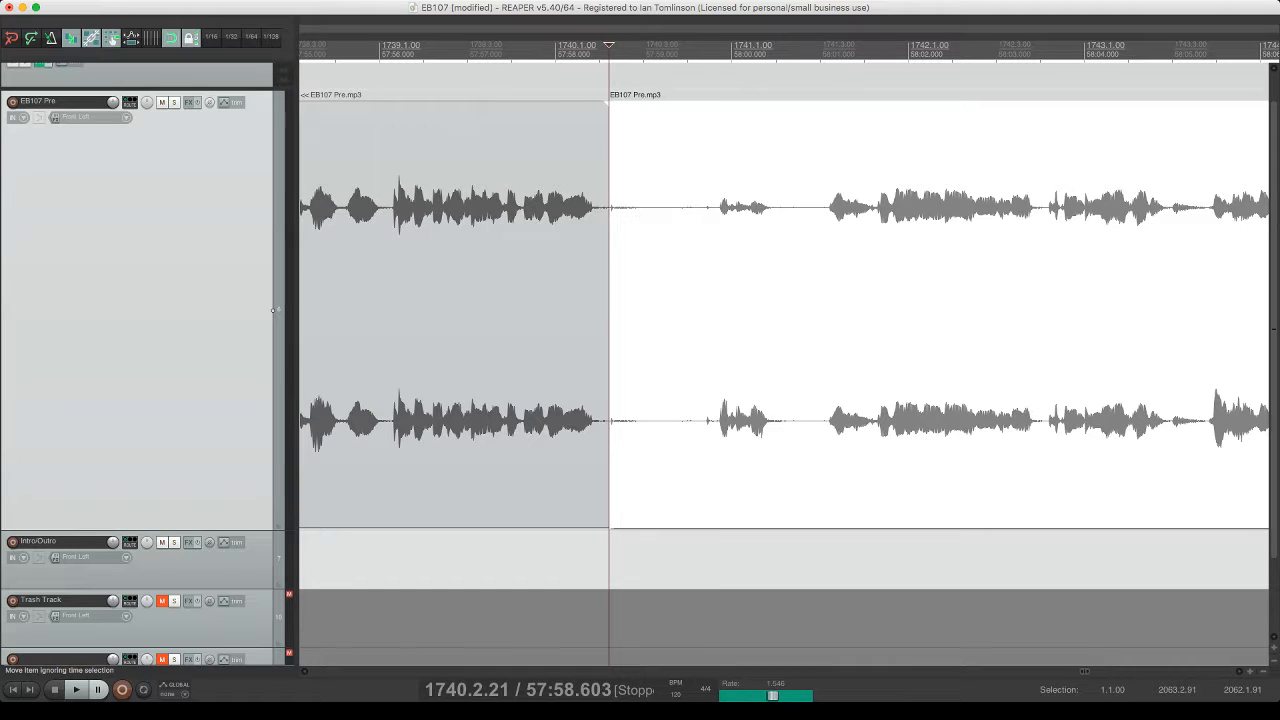
left_click(717, 240)
key("s")
key("super+x")
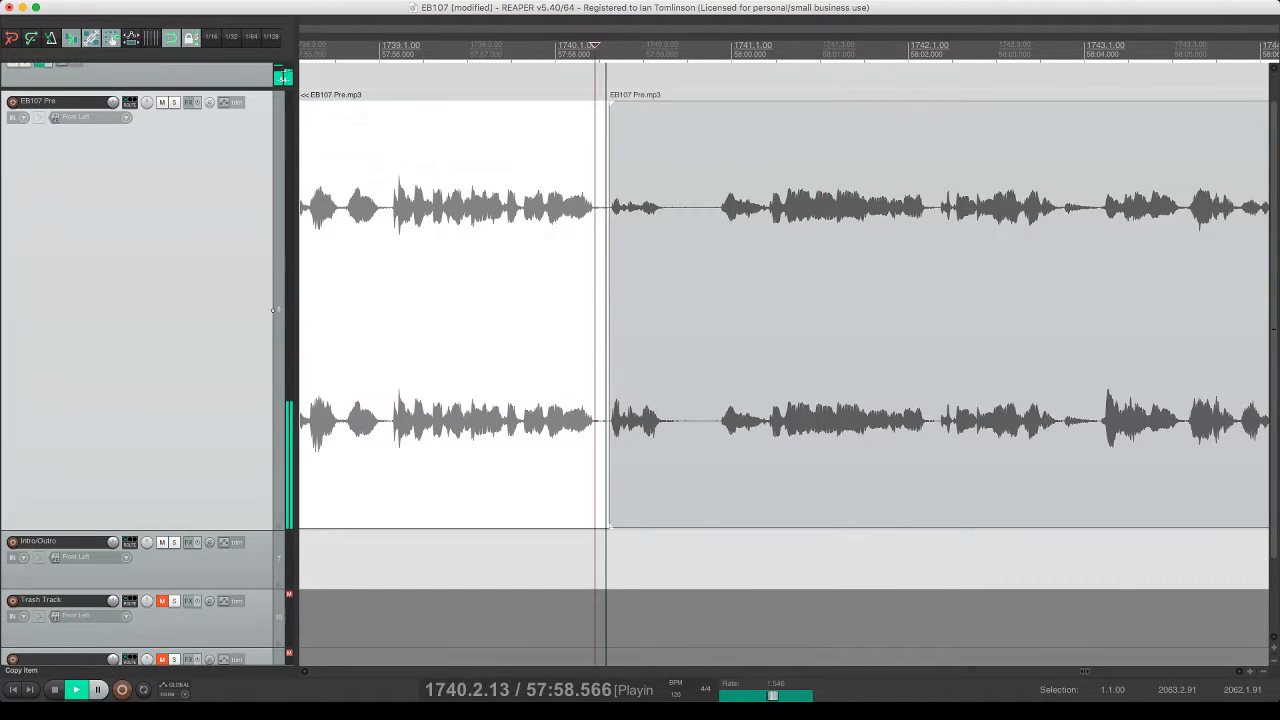
key("super+s")
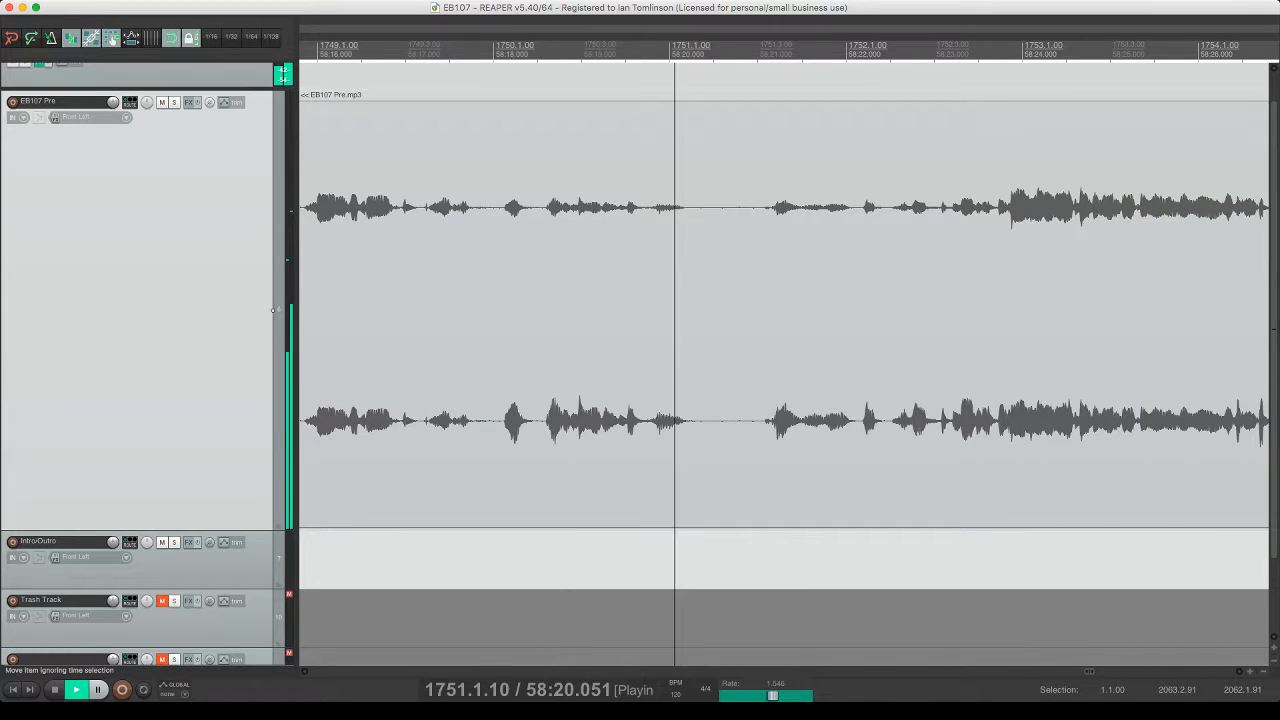
- Cut out the section from about 58:19.7 to 58:21.1, replay the join from about 58:18.5 and save the project
left_click(644, 202)
key("s")
left_click(763, 214)
key("s")
left_click(725, 216)
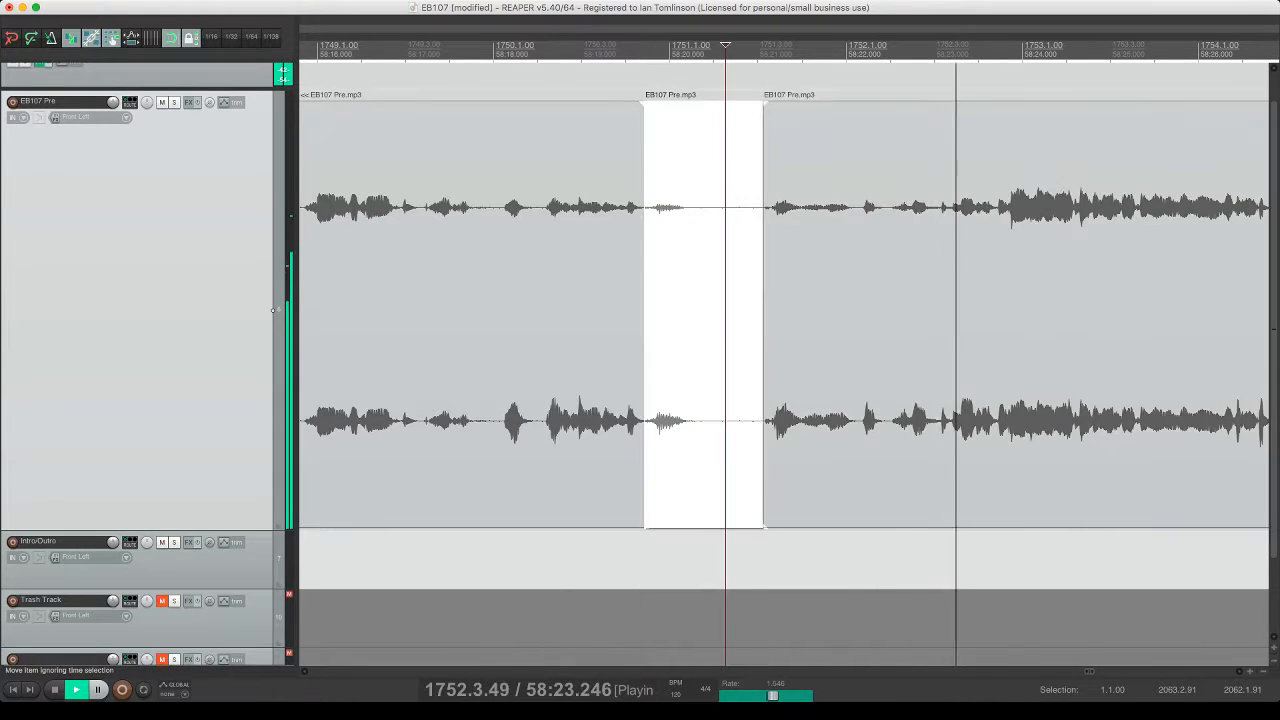
key("Delete")
left_click(539, 210)
key("super+s")
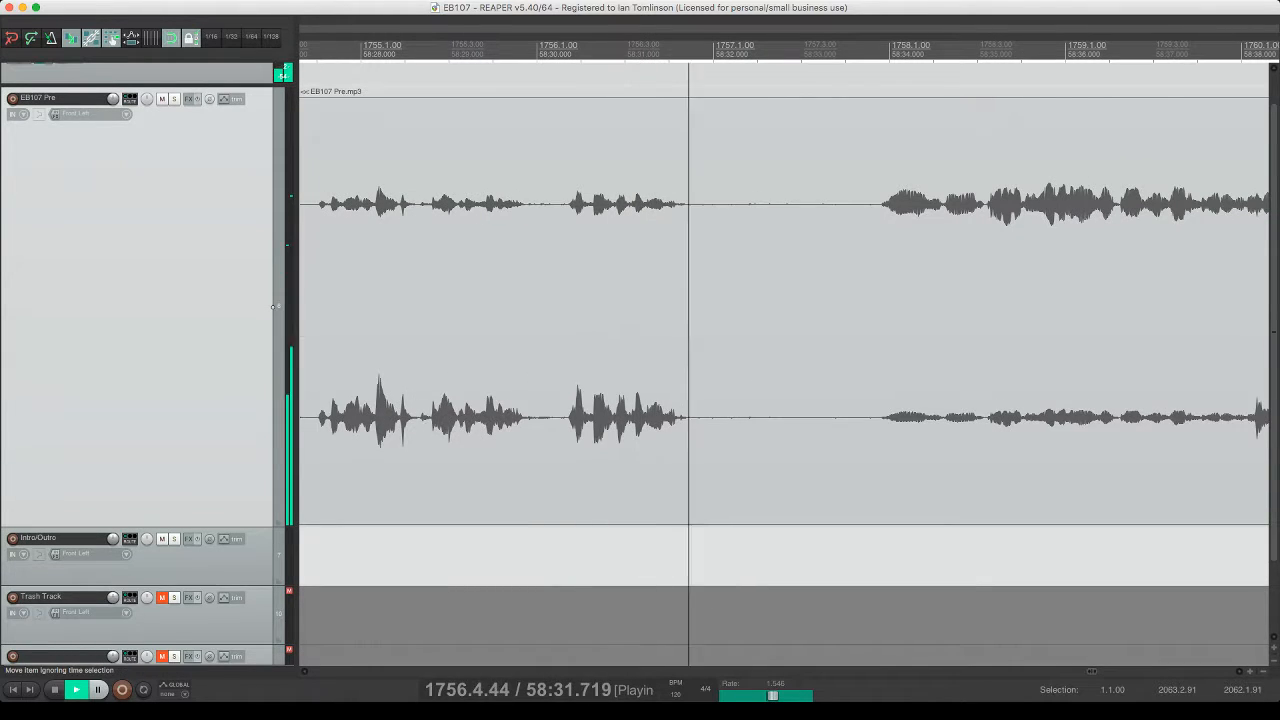
- Cut out the silence from about 58:31.8 to 58:33.9, replay the join from about 58:31.4 and save the project
left_click(695, 310)
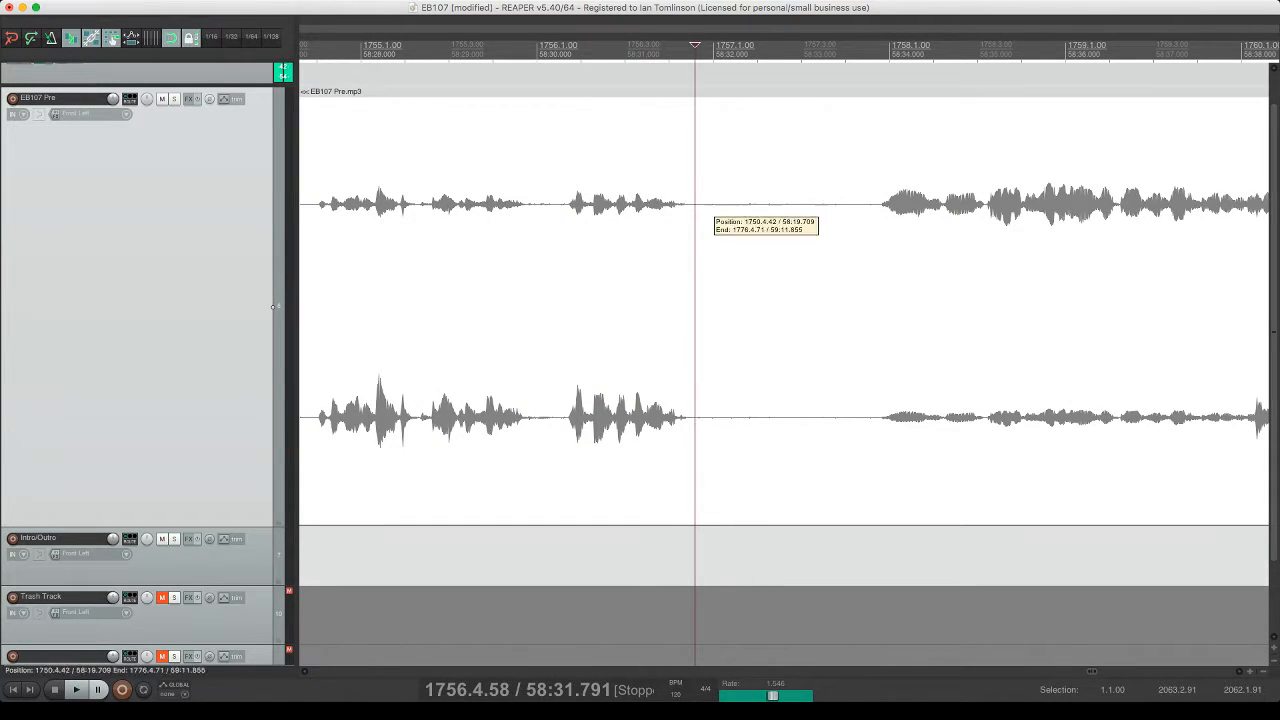
left_click(696, 204)
key("s")
left_click(878, 204)
key("s")
left_click(820, 204)
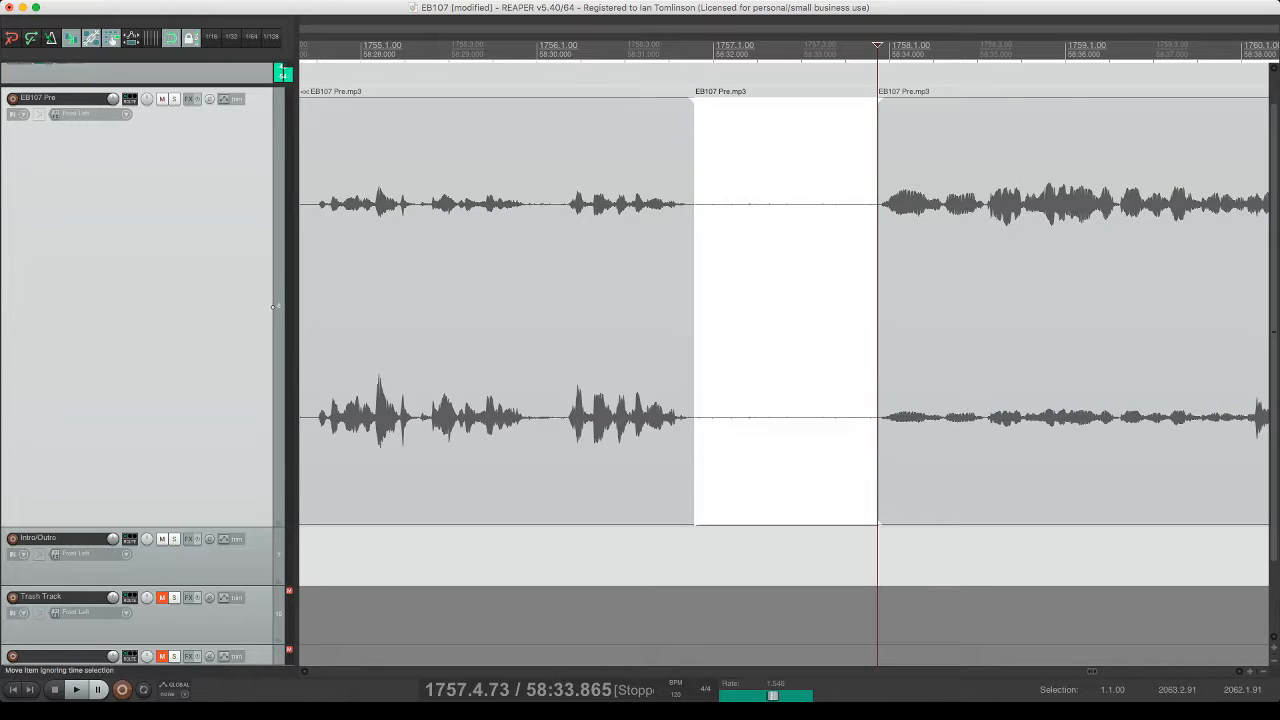
key("Delete")
key("space")
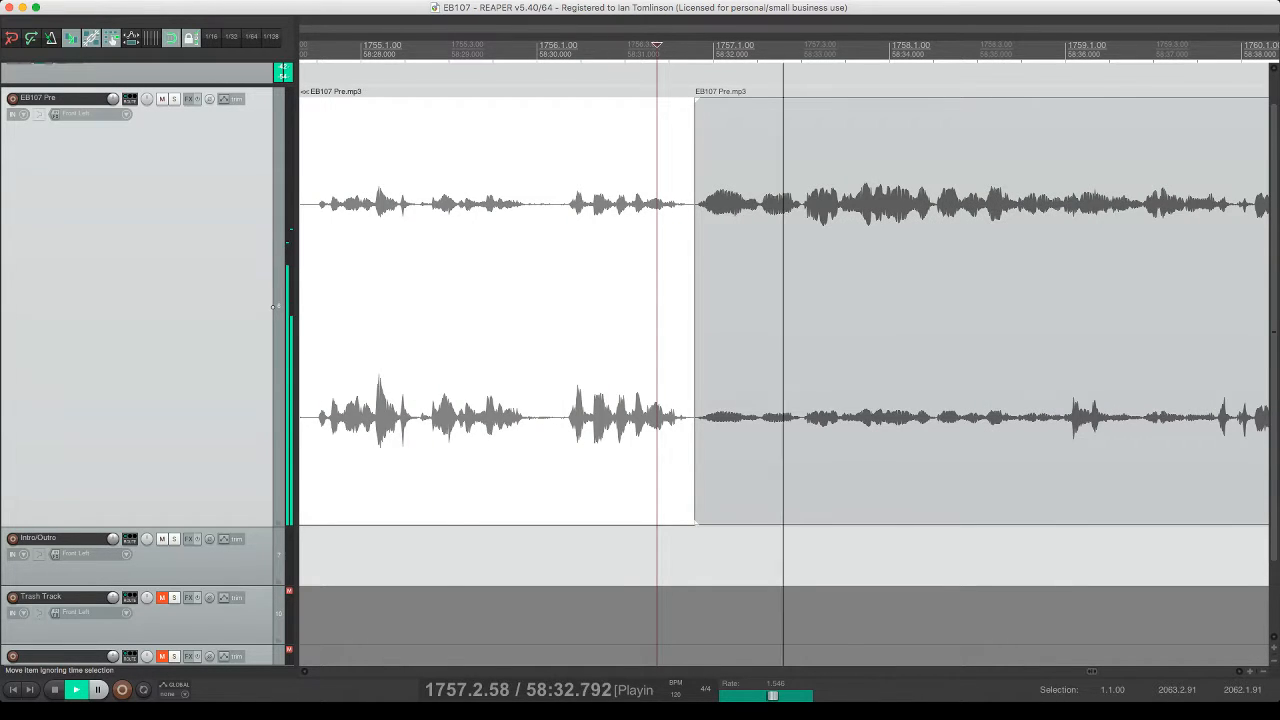
- Cut out the section from about 58:39.3 to 58:40.2, replay the join from about 58:38.6 and save the project
scroll(784, 310, "right", 3)
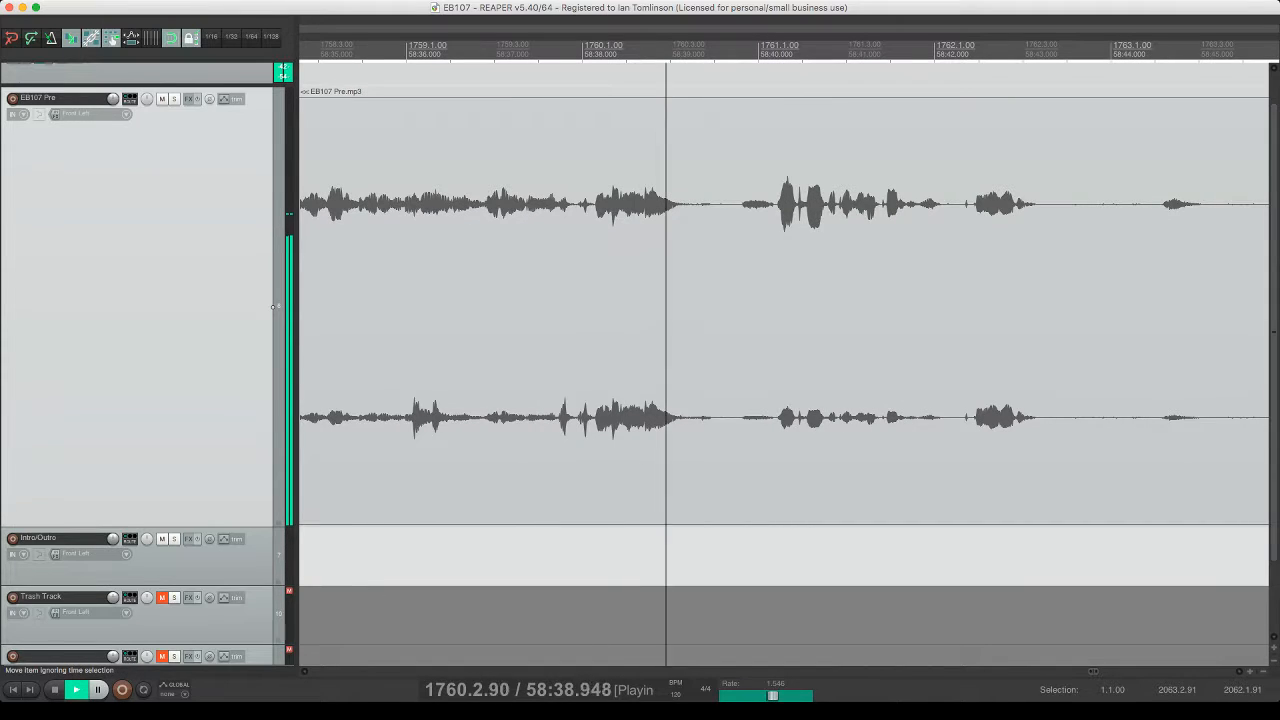
key("s")
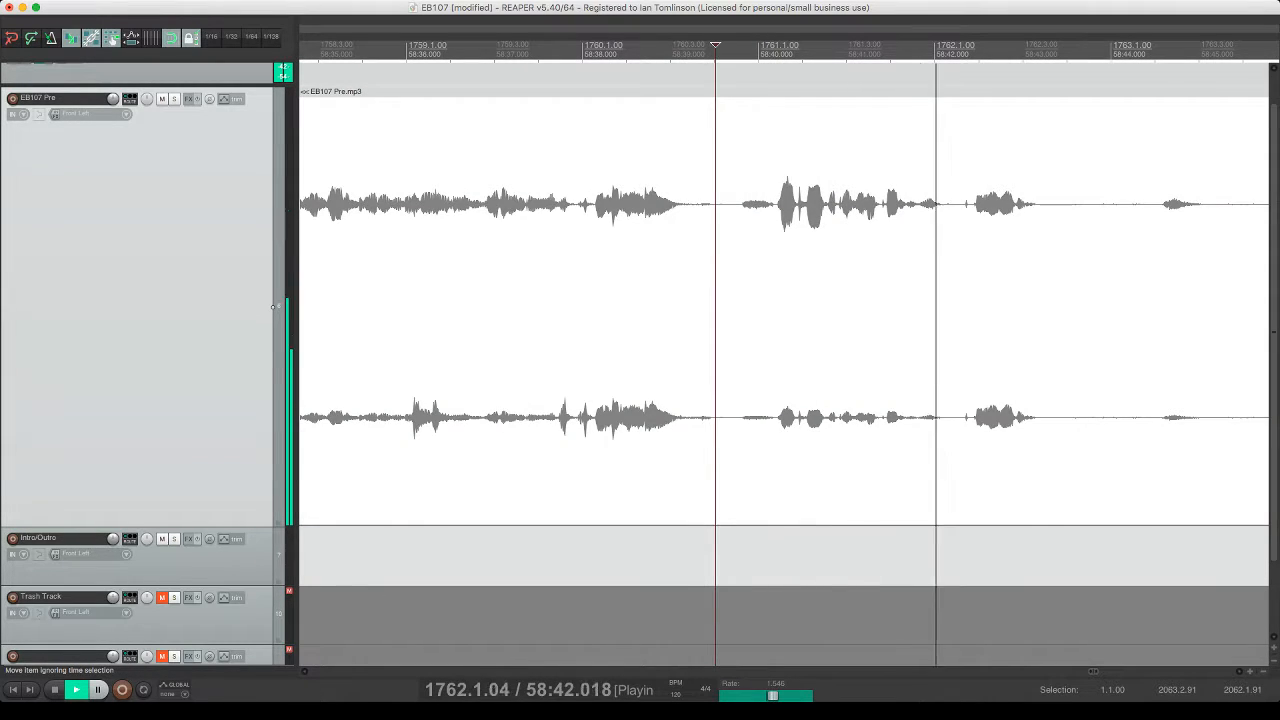
left_click(700, 310)
key("s")
left_click(779, 310)
key("s")
left_click(746, 310)
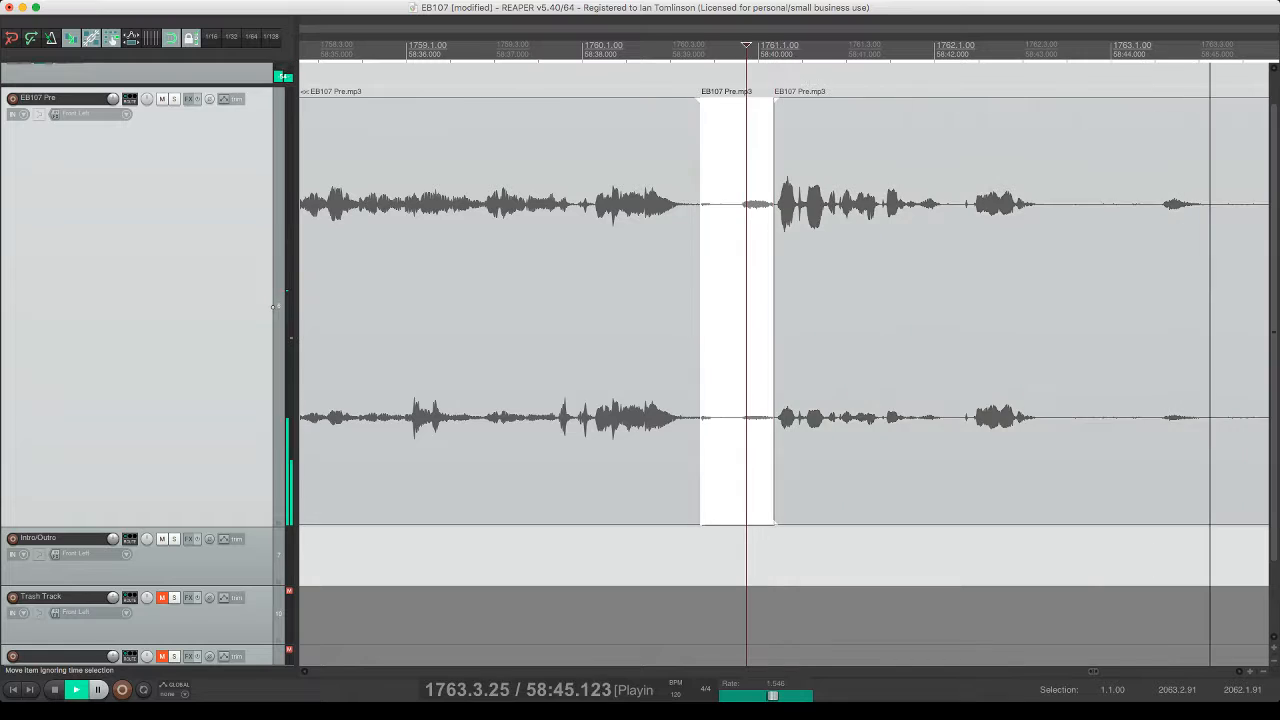
key("Delete")
left_click(638, 310)
key("space")
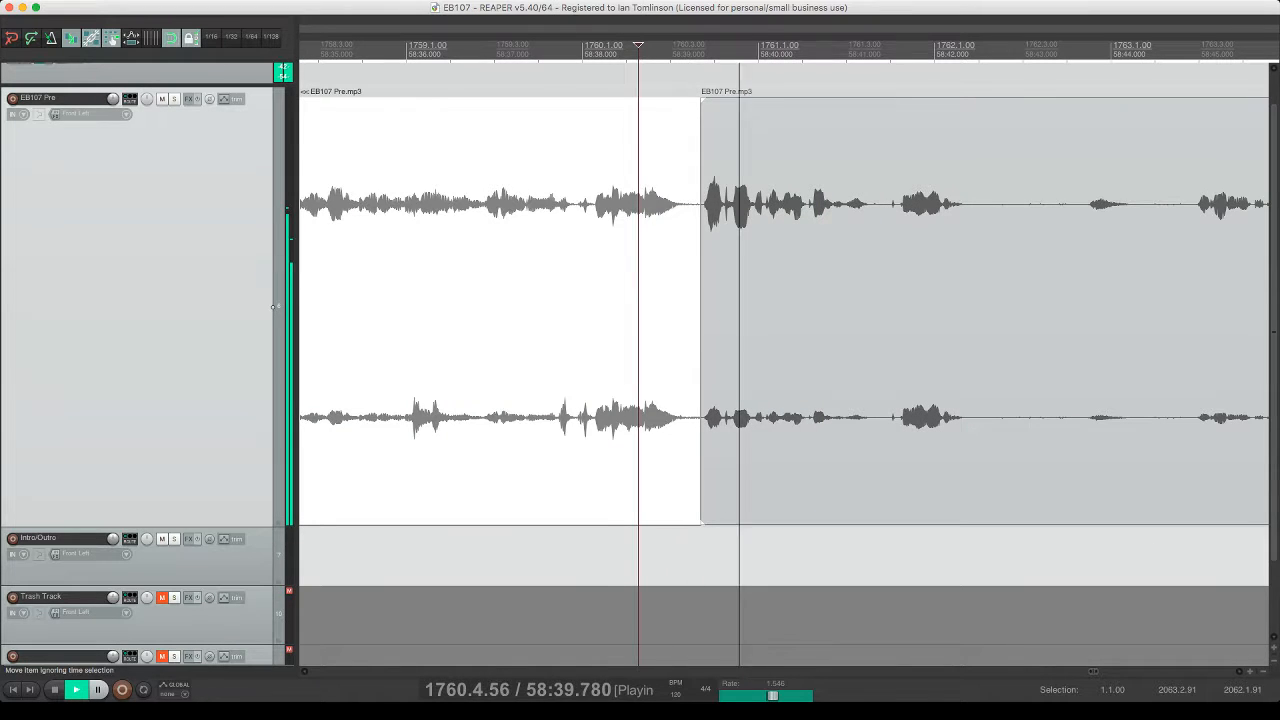
- Cut out the short gap from about 58:41.4 to 58:41.6, just before the next word
left_click(770, 208)
key("s")
left_click(738, 200)
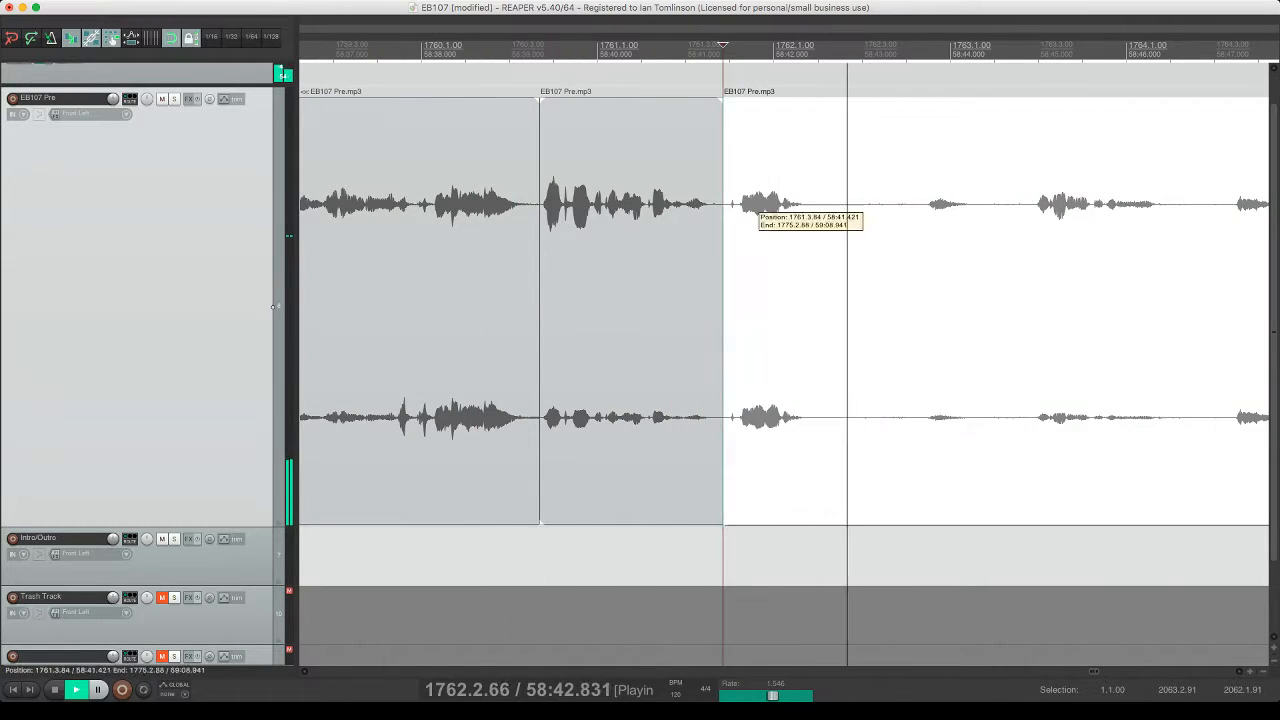
key("s")
left_click(727, 200)
key("Delete")
- Cut out the pause from about 58:42.2 to 58:43.6, replay the join from about 58:42.0 and save the project
key("s")
left_click(794, 300)
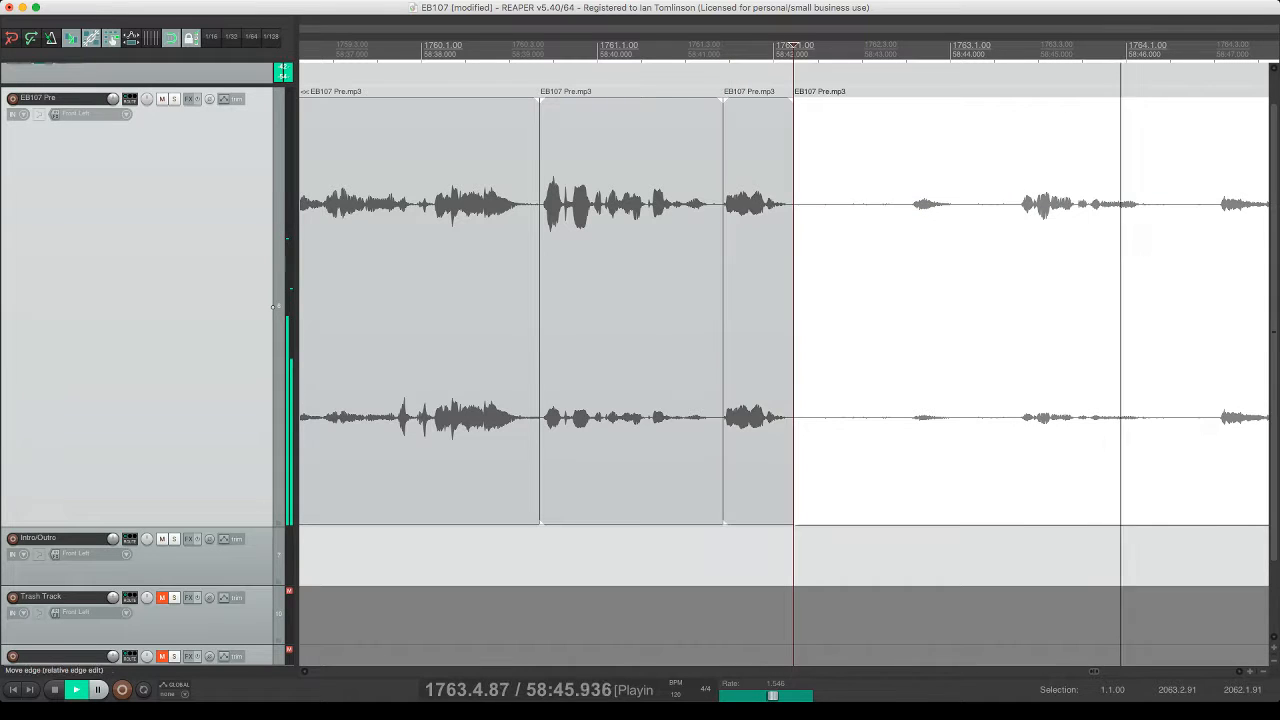
key("s")
left_click(897, 214)
key("Delete")
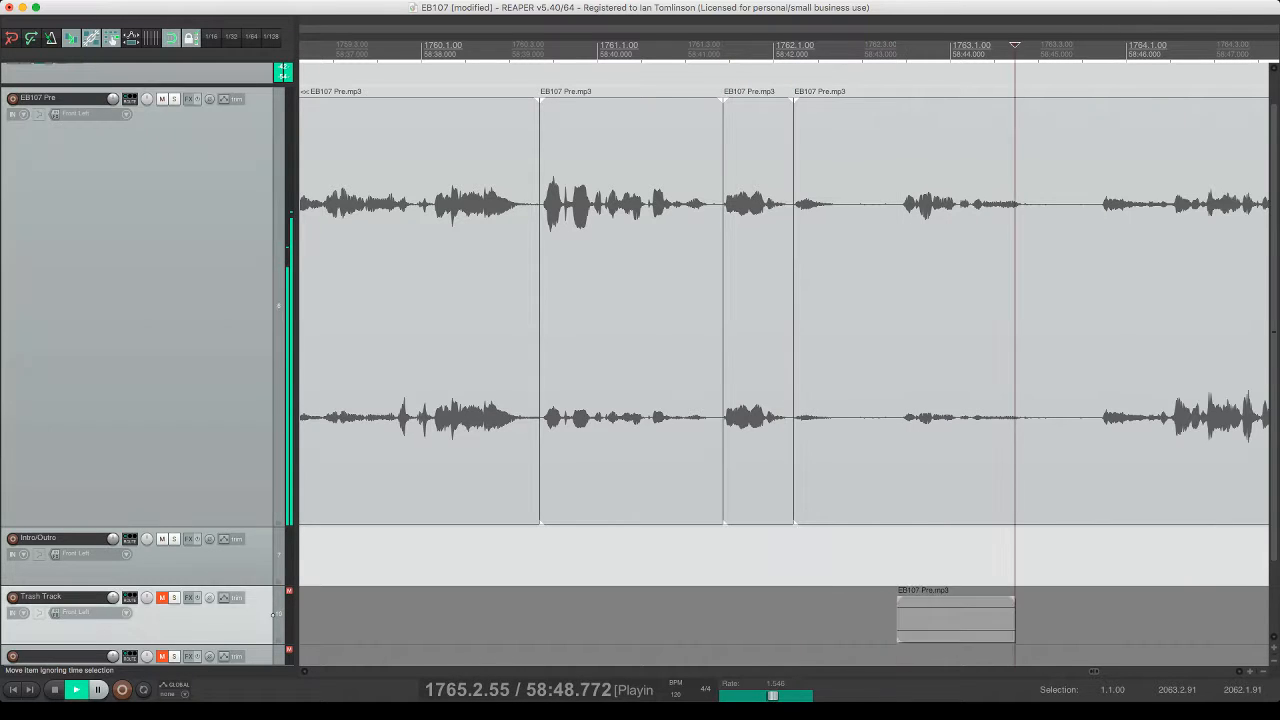
left_click(770, 200)
scroll(770, 208, "right", 3)
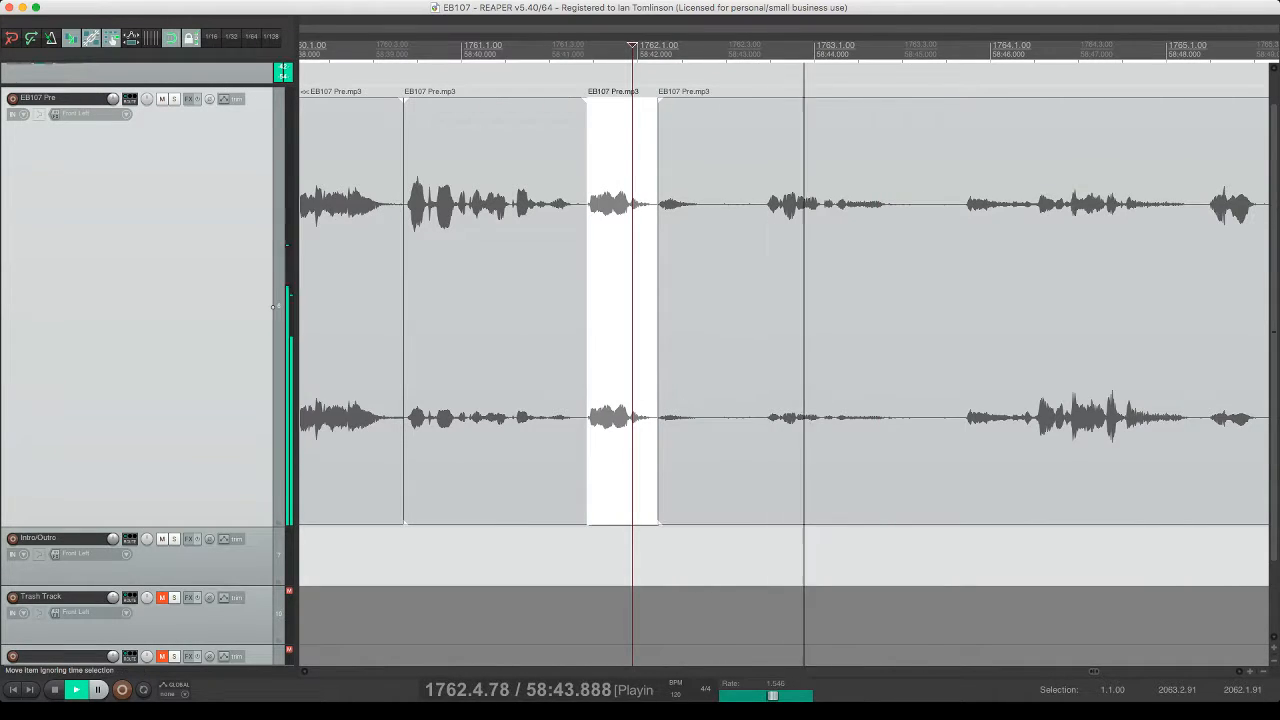
- Cut out the gap from about 58:42.8 to 58:43.4, replay the passage after the join and save the project
left_click(711, 208)
key("s")
left_click(760, 208)
key("s")
left_click(746, 208)
key("Delete")
left_click(767, 200)
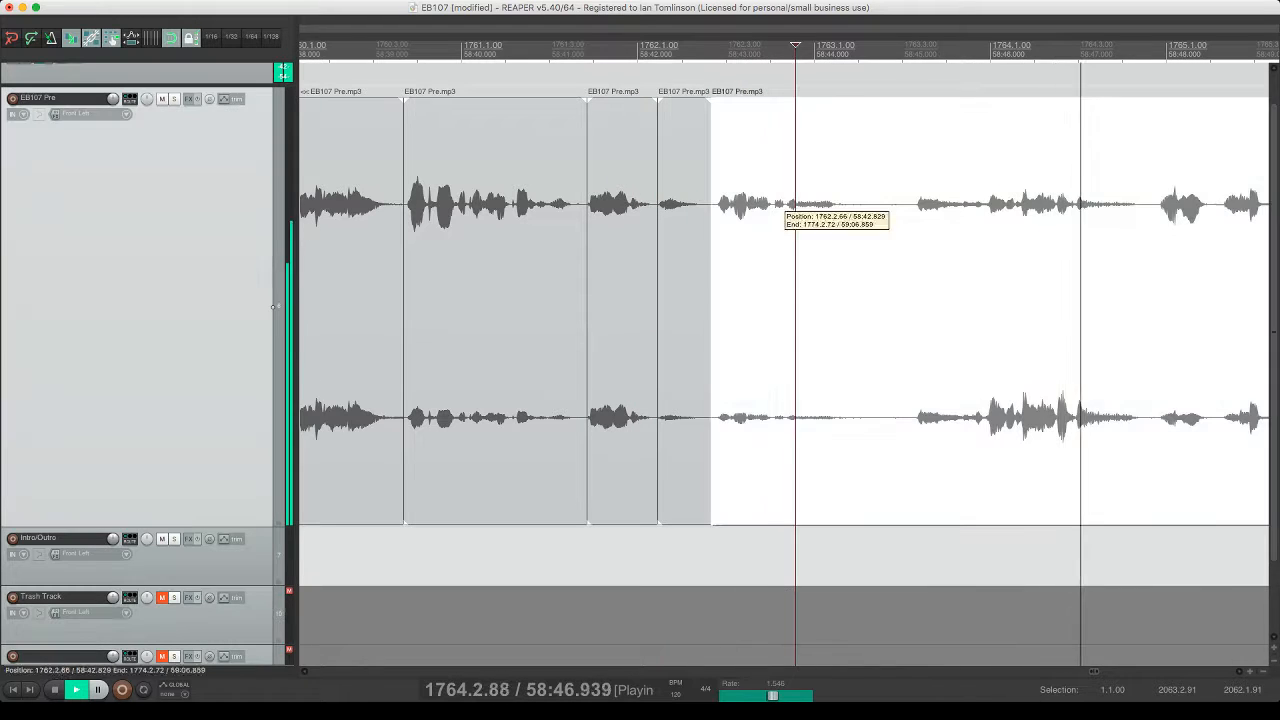
key("space")
key("space")
key("super+s")
- Cut out the silence from about 58:53.2 to 58:55.0, replay the join from about 58:52.9 and save the project
scroll(767, 200, "right", 3)
scroll(767, 204, "right", 3)
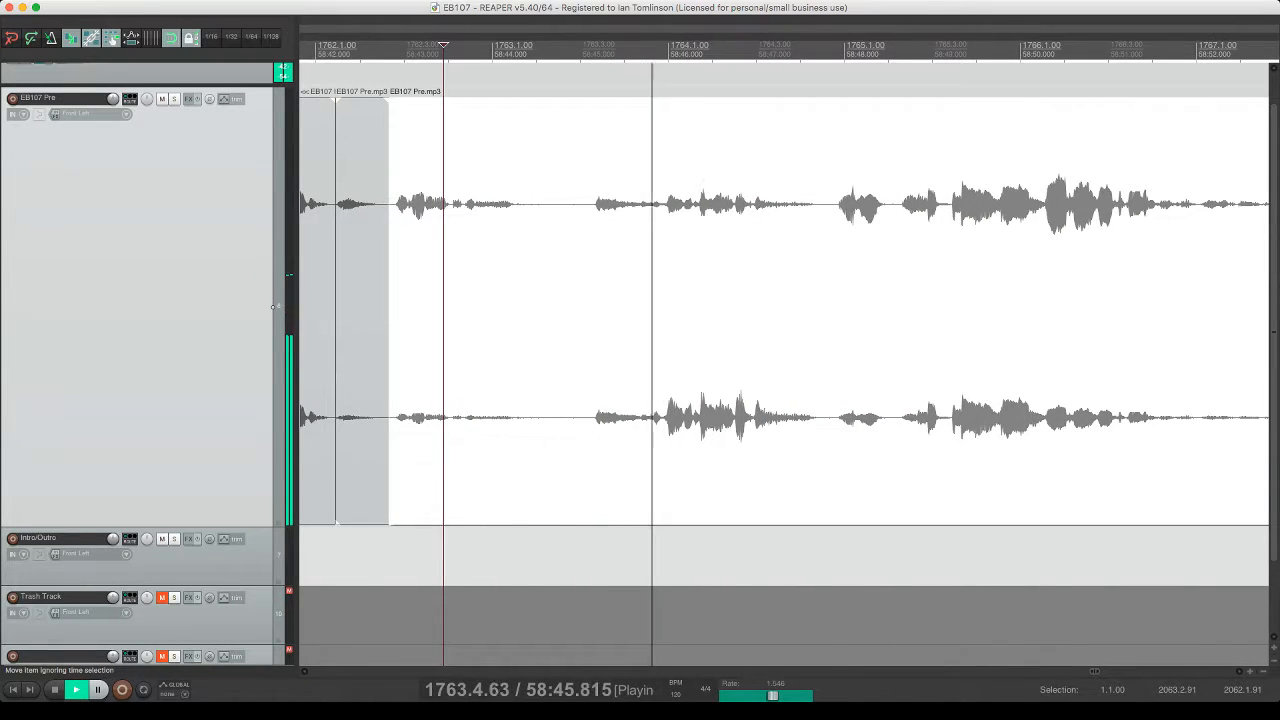
scroll(767, 204, "right", 3)
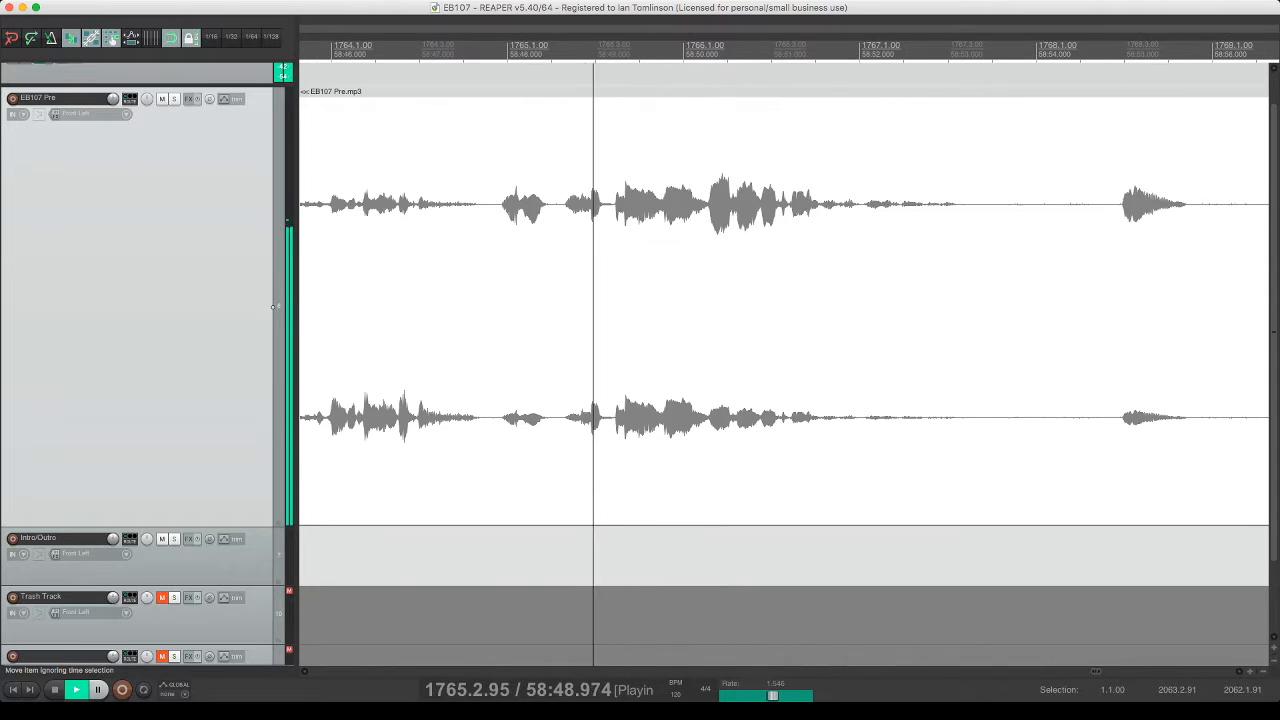
scroll(767, 204, "right", 3)
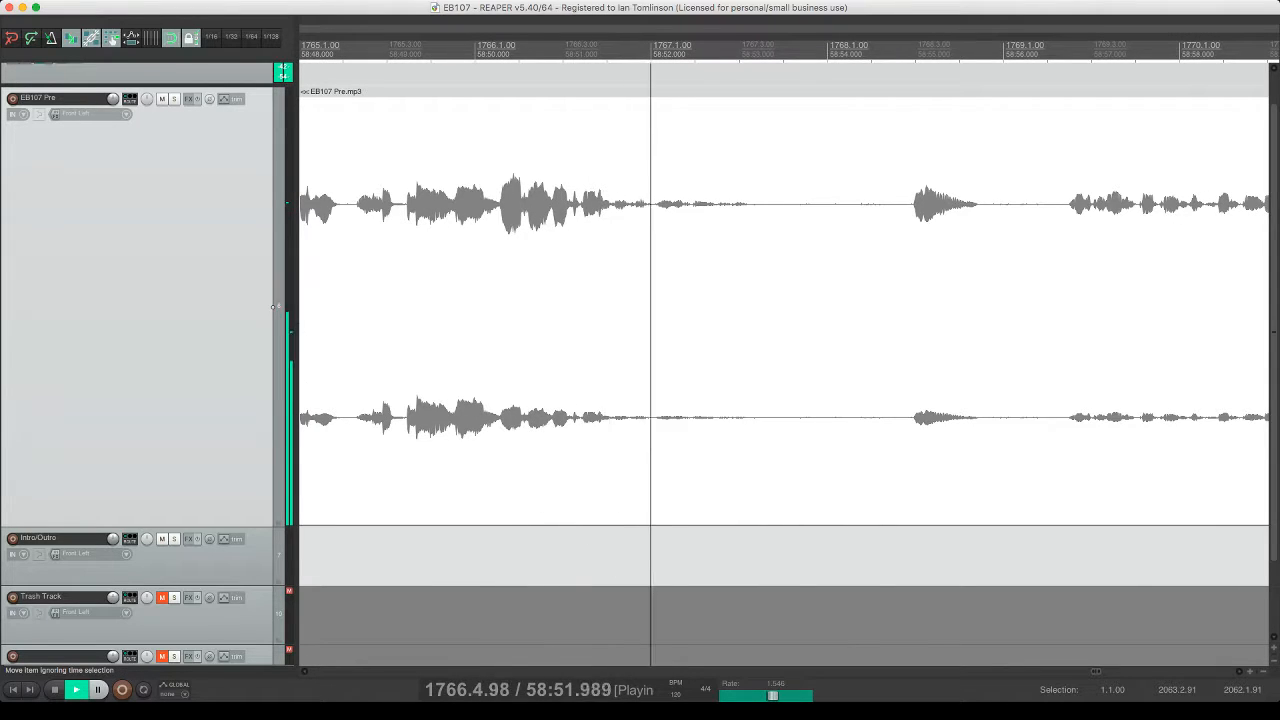
scroll(273, 307, "right", 1)
key("s")
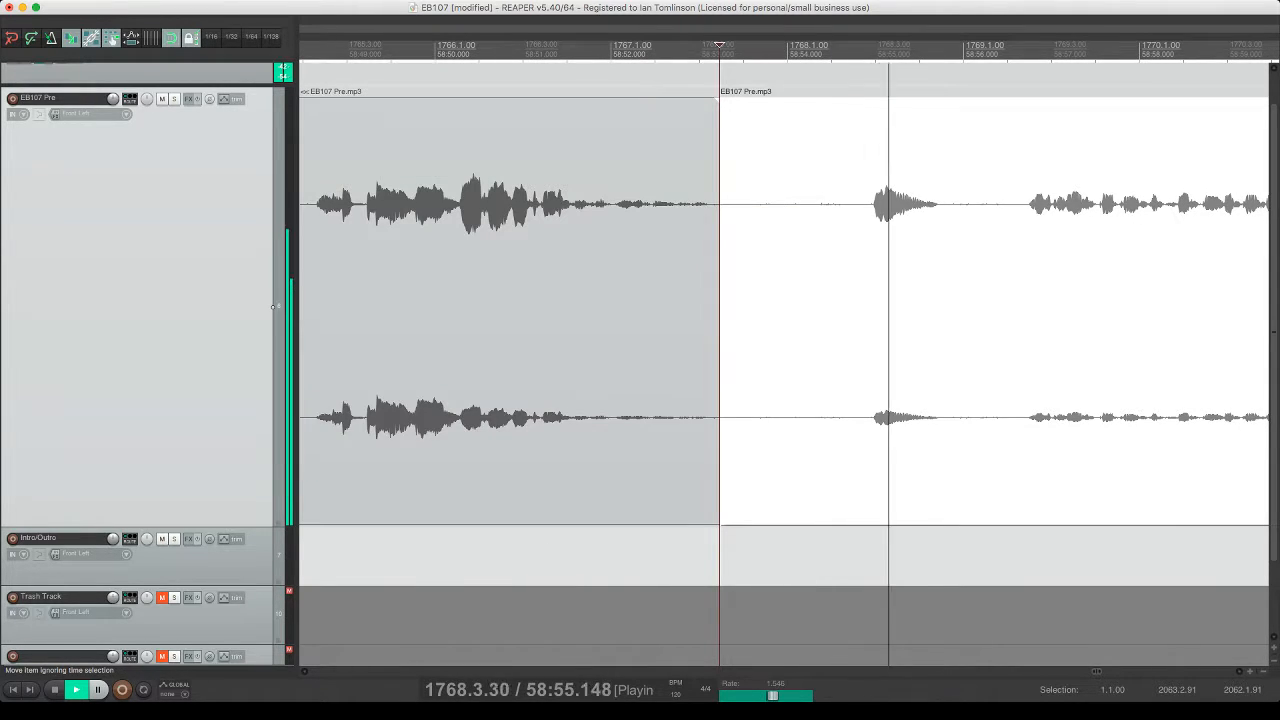
key("s")
key("Delete")
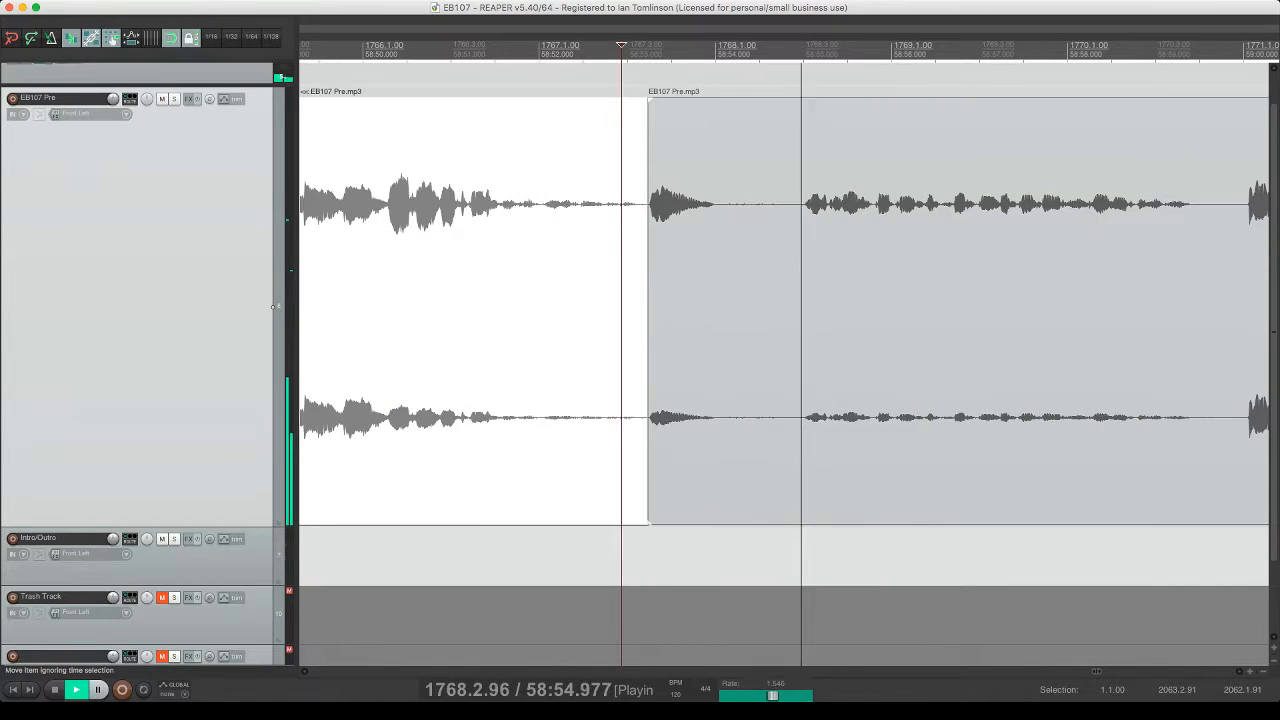
- Cut out the section from about 58:54.1 to 58:54.9, just before the next phrase
key("s")
key("s")
key("Delete")
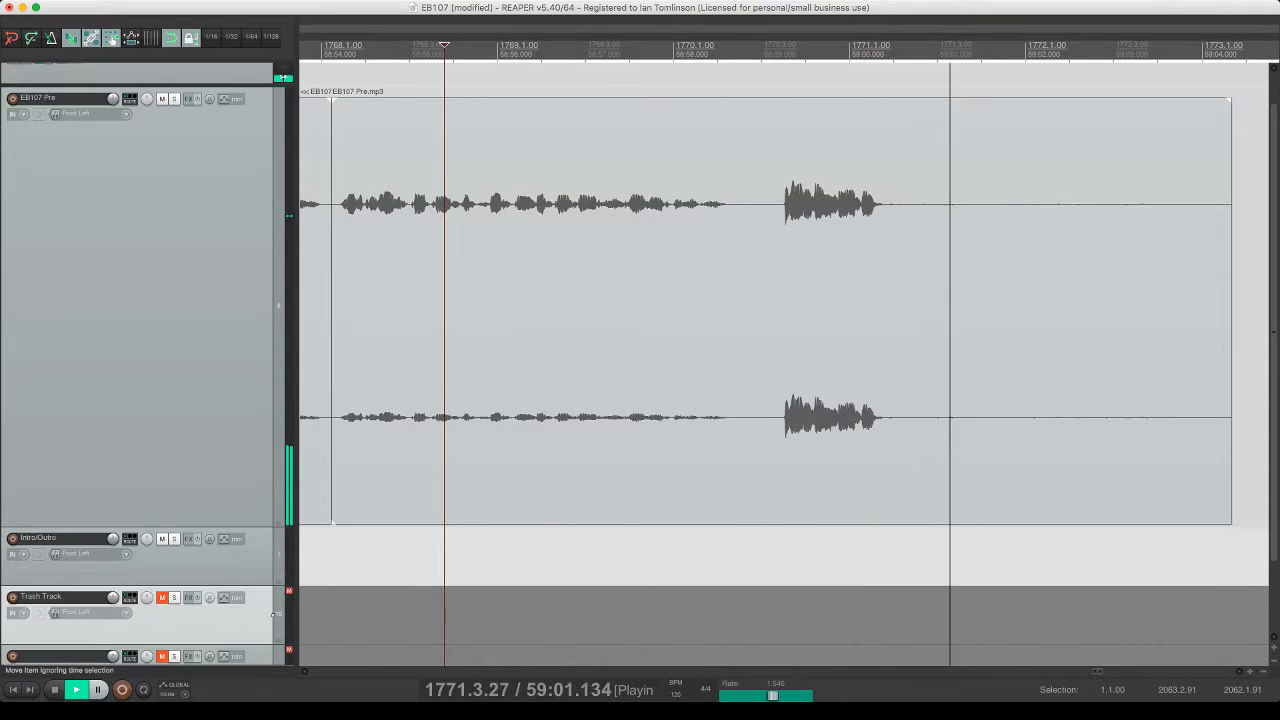
- Split the recording after the last spoken sound at about 59:00.4 and check the silent tail to its end
left_click(739, 311)
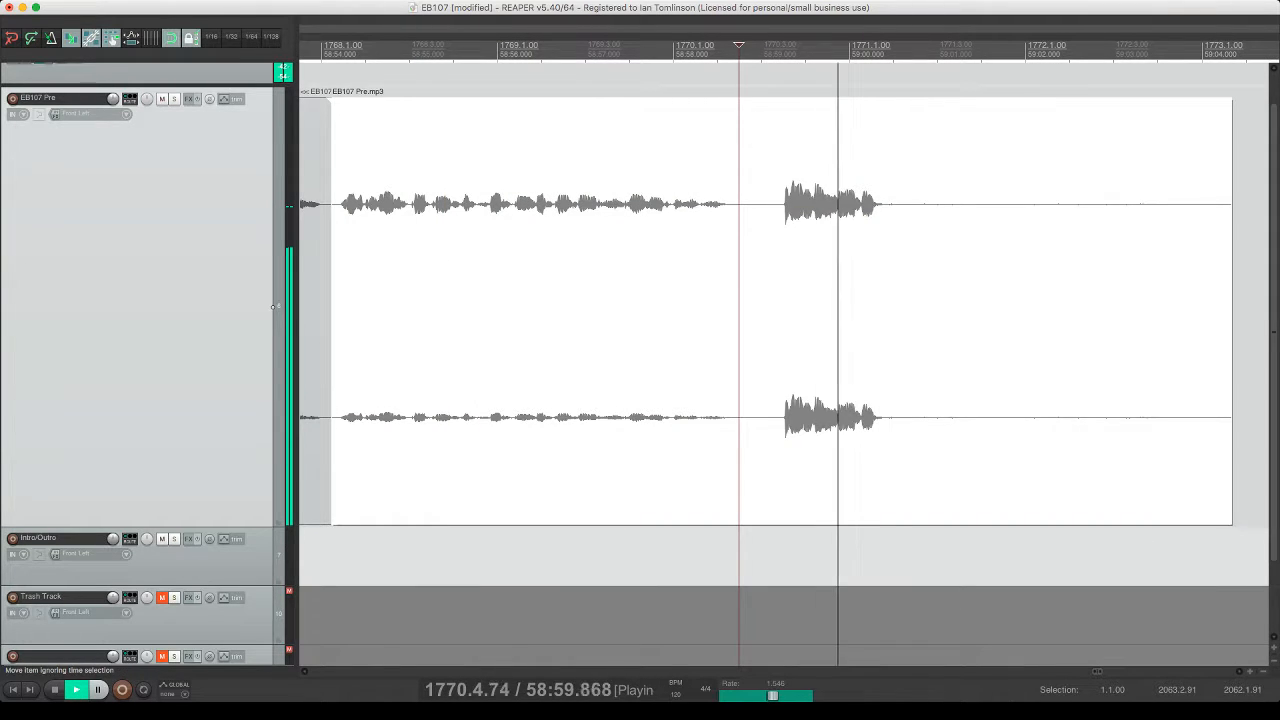
left_click(889, 311)
key("s")
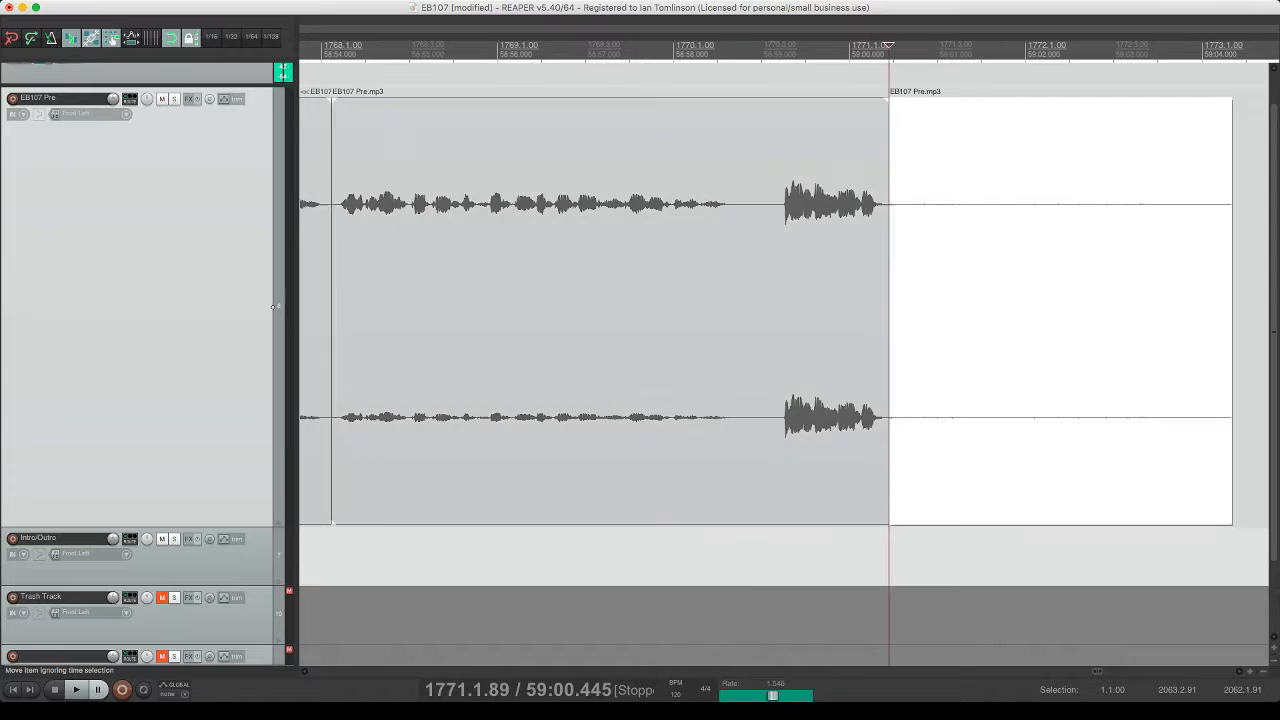
key("space")
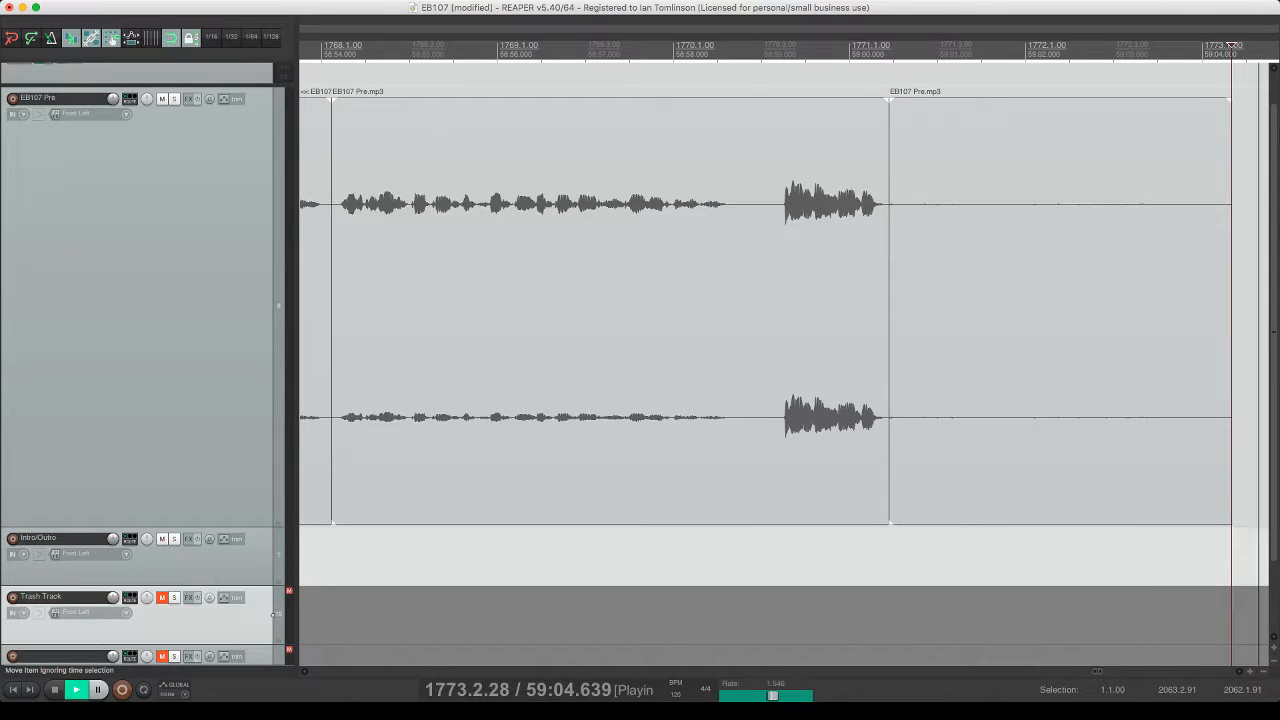
left_click(1105, 311)
left_click(301, 230)
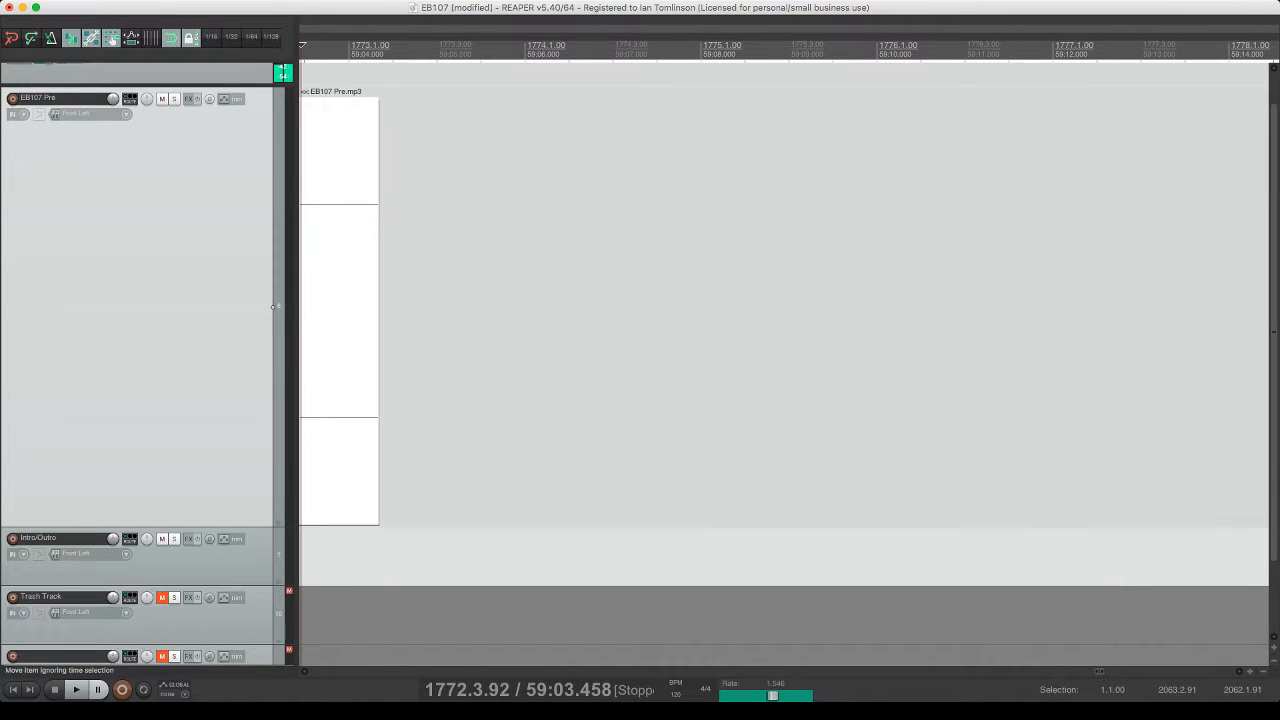
left_click(643, 615)
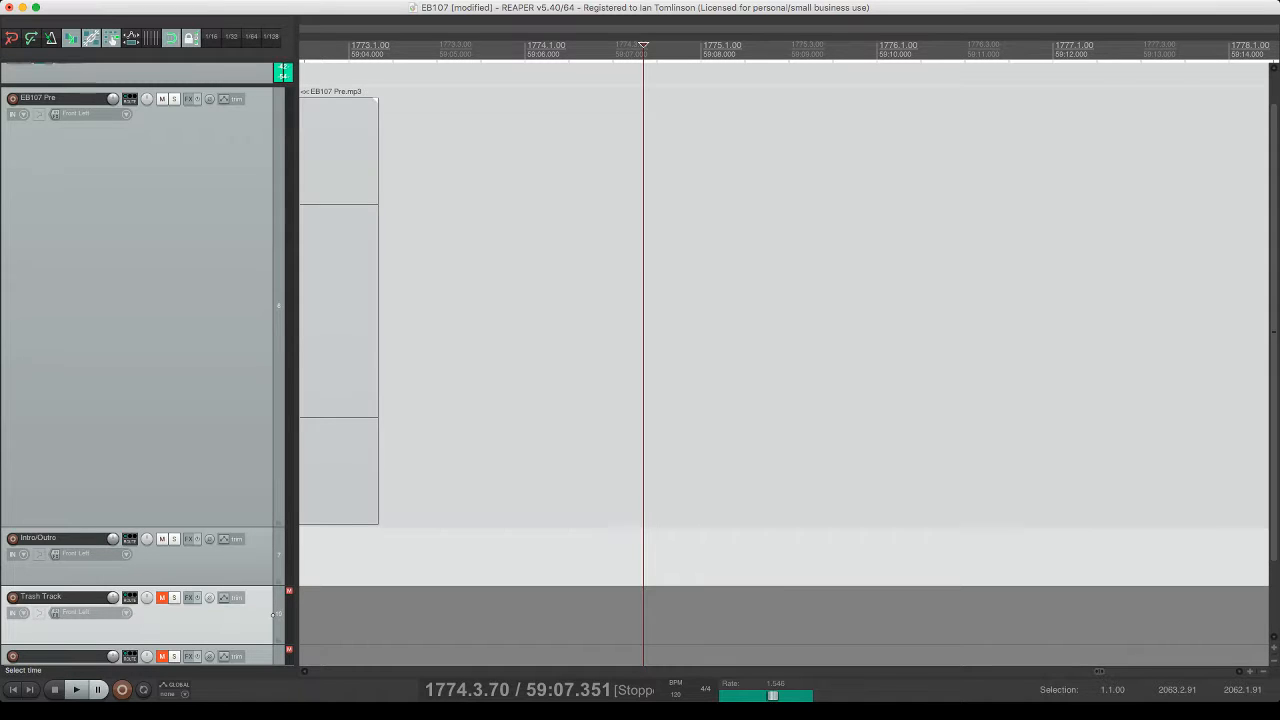
- Delete the silent last clip that follows the final spoken sound at about 59:00.4
scroll(643, 615, "down", 6)
left_click(612, 240)
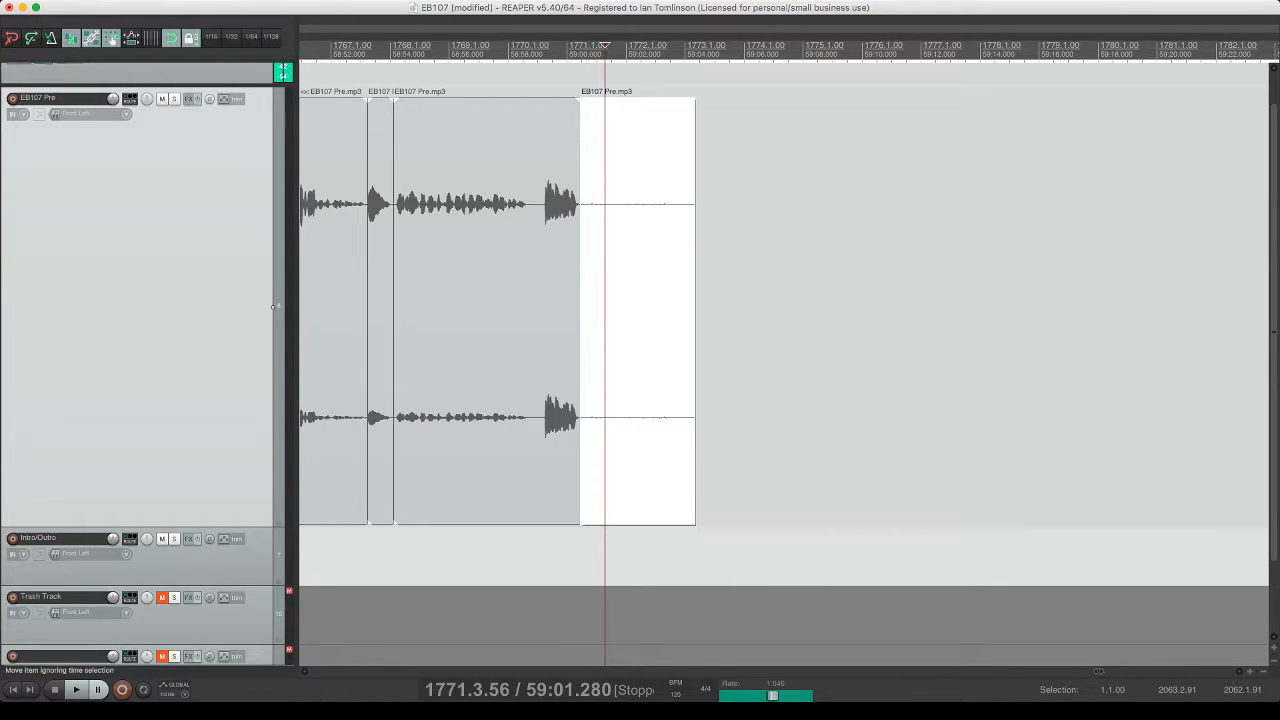
left_click(718, 615)
key("super+z")
key("Delete")
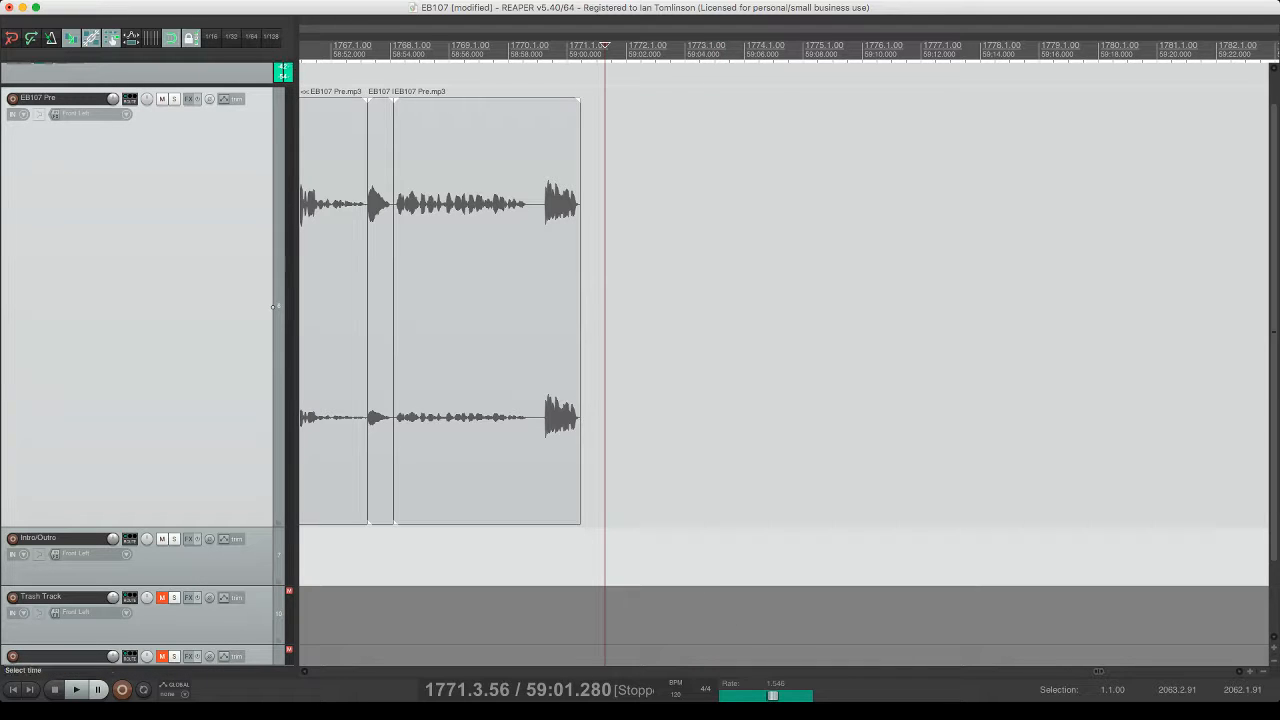
- Look over the full length of the edited EB107 Pre recording and the tracks beneath it
key("minus")
key("minus")
key("minus")
key("minus")
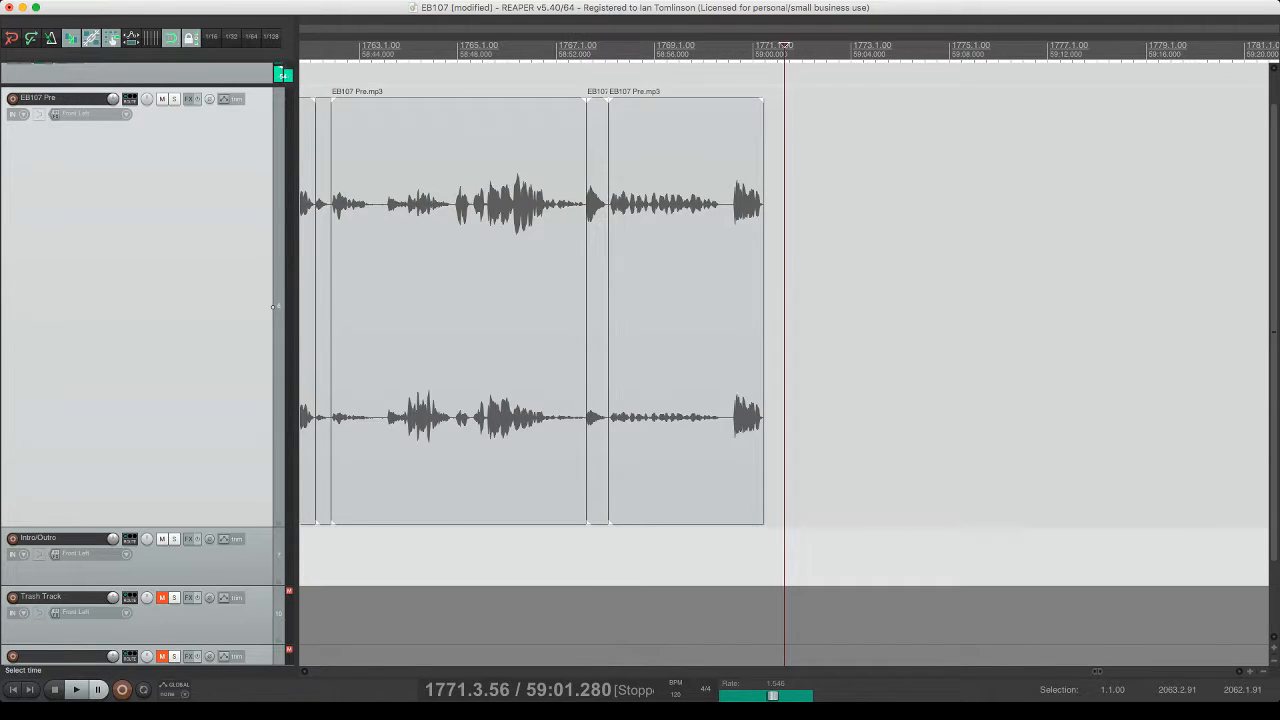
key("minus")
key("minus")
key("minus")
key("minus")
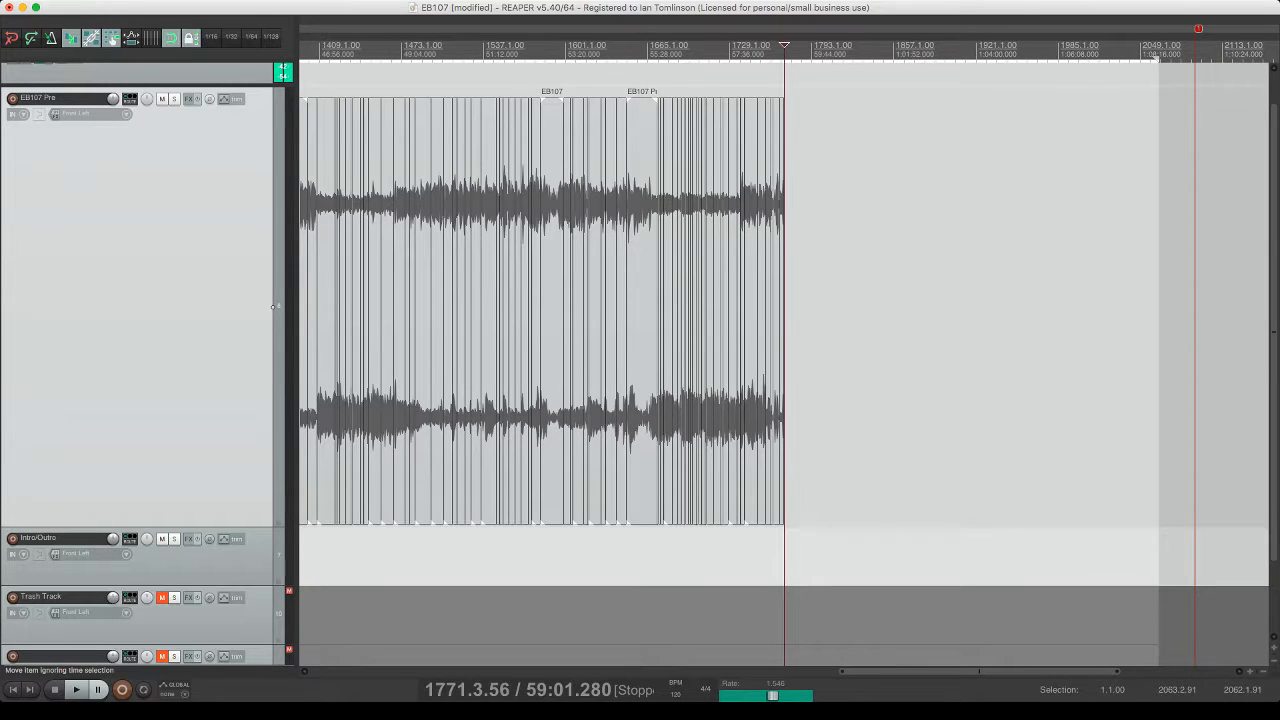
key("minus")
key("minus")
scroll(562, 400, "left", 5)
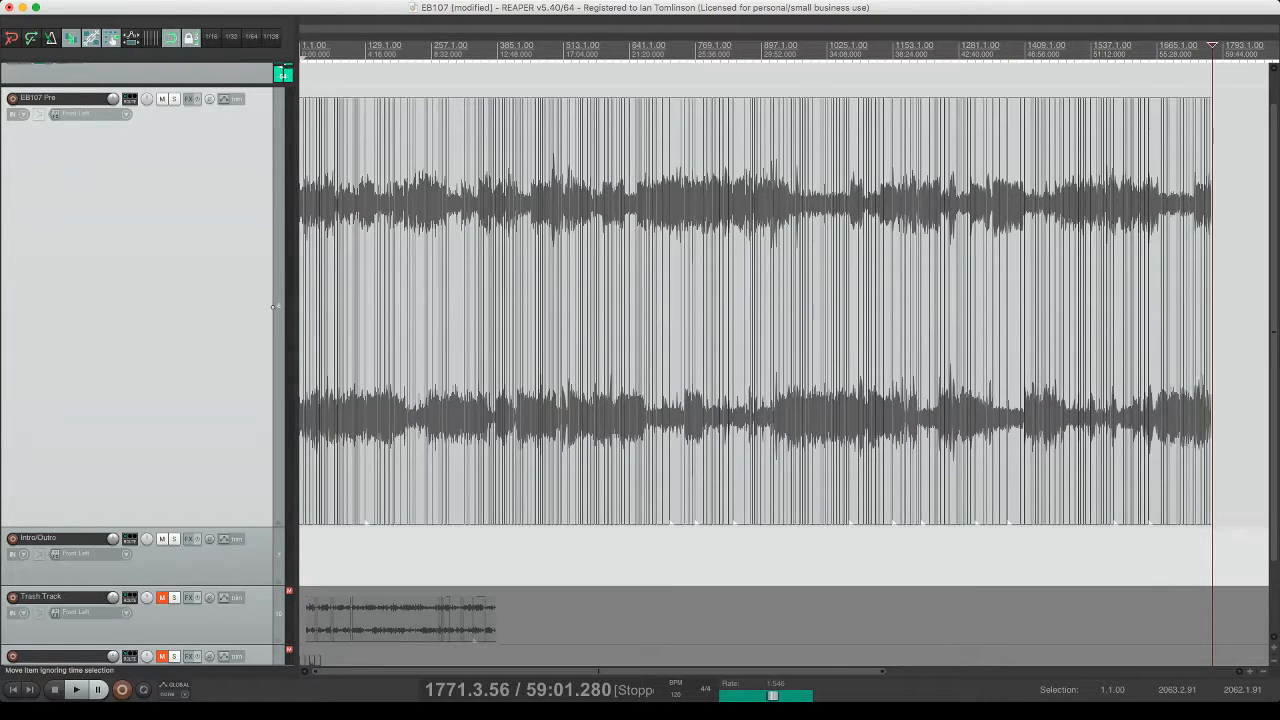
scroll(755, 360, "down", 3)
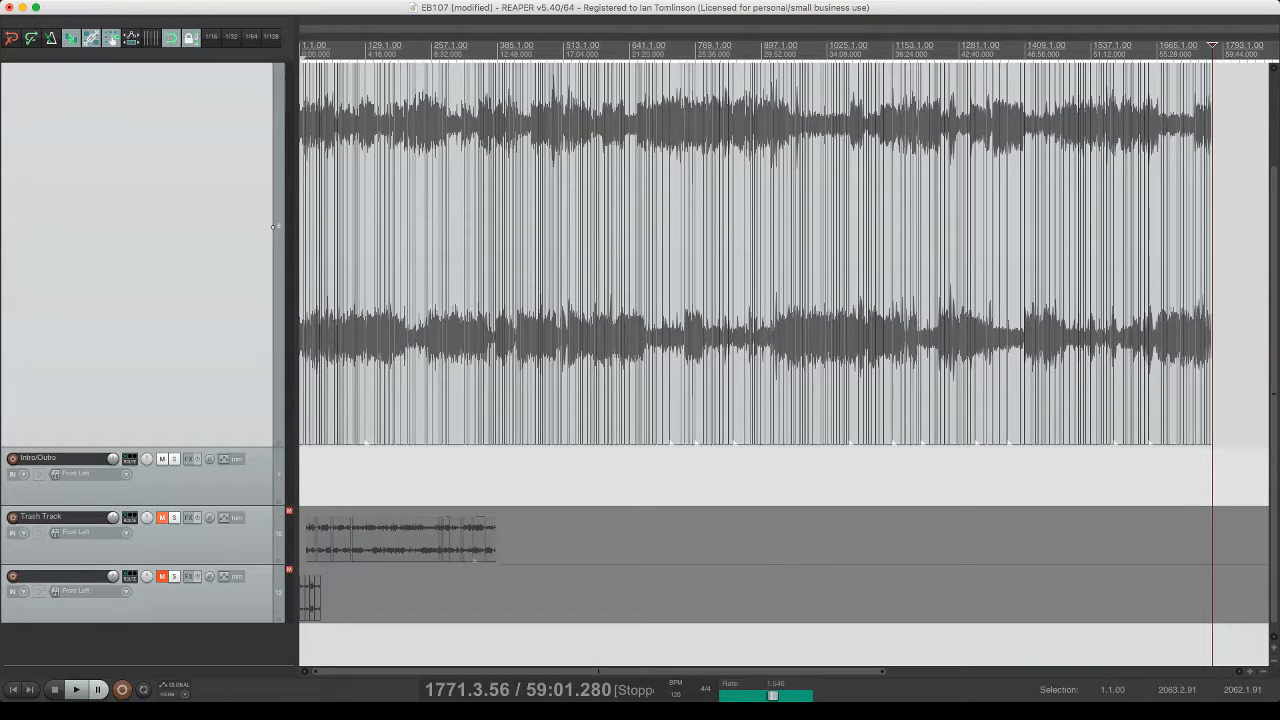
- Unmute and solo the Trash Track and listen to its discarded clips from about 3:41
left_click(162, 518)
left_click(174, 518)
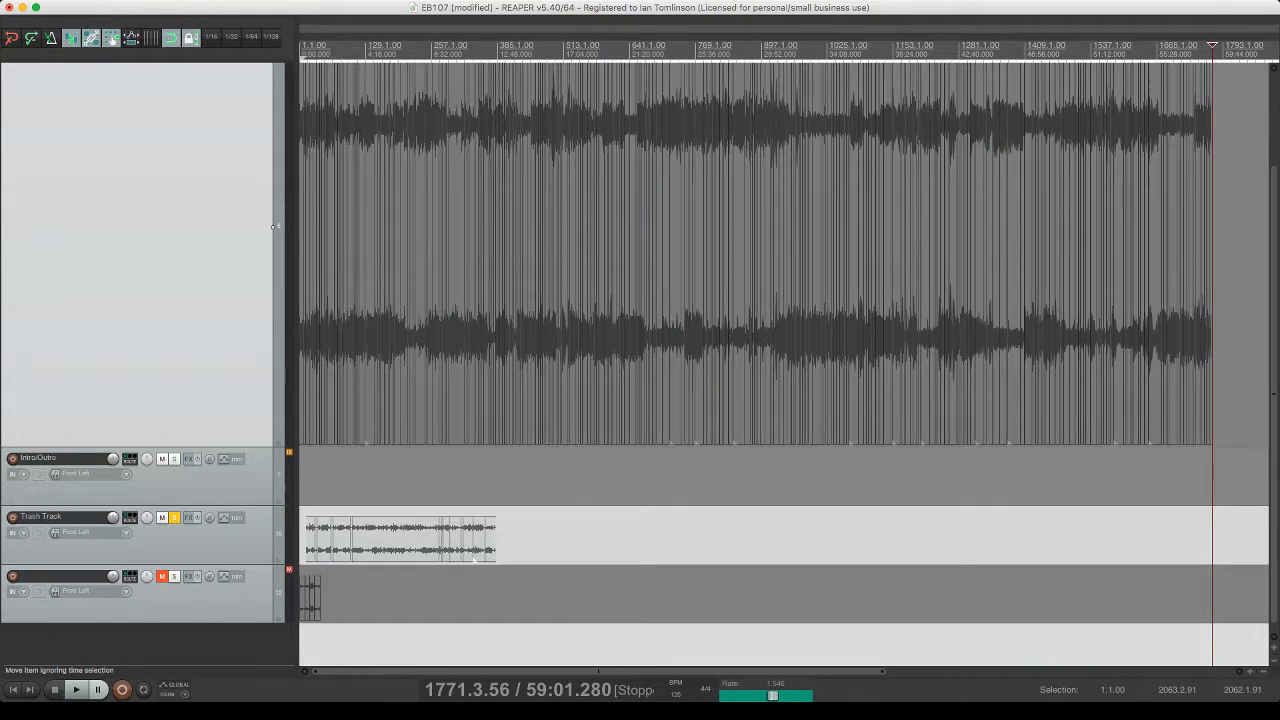
left_click(356, 540)
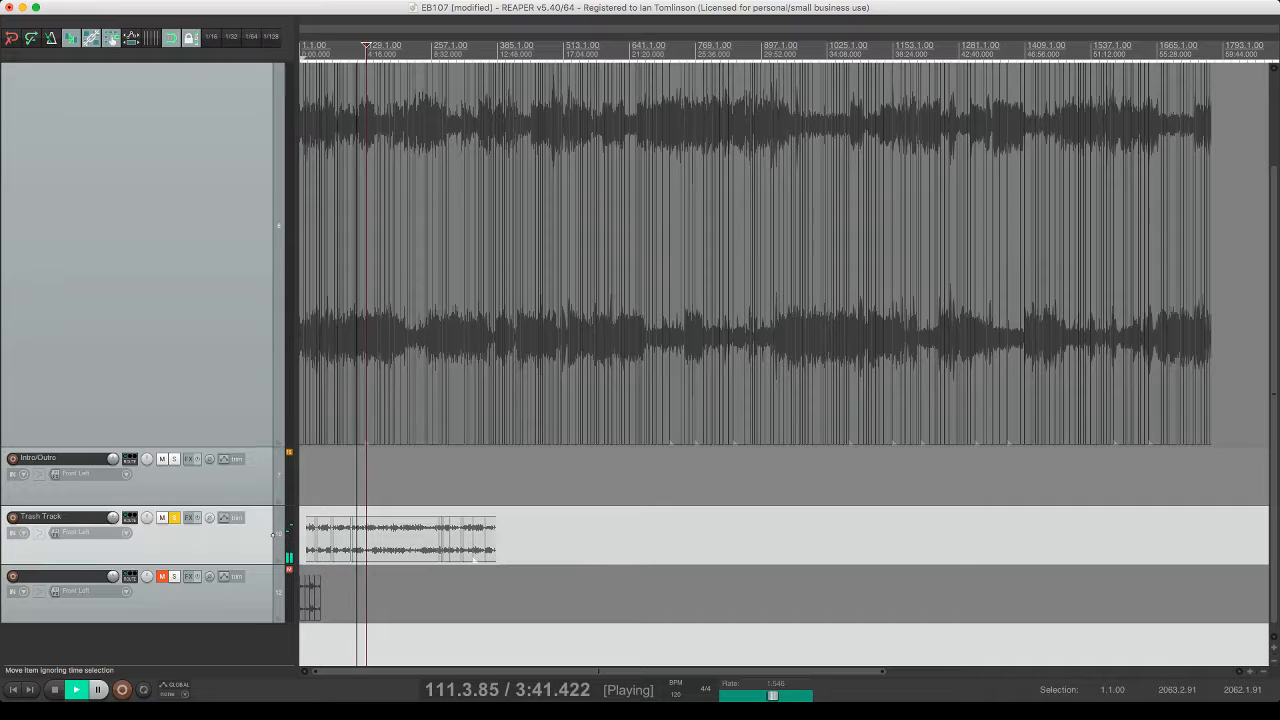
key("equal")
key("equal")
key("equal")
key("equal")
key("equal")
key("equal")
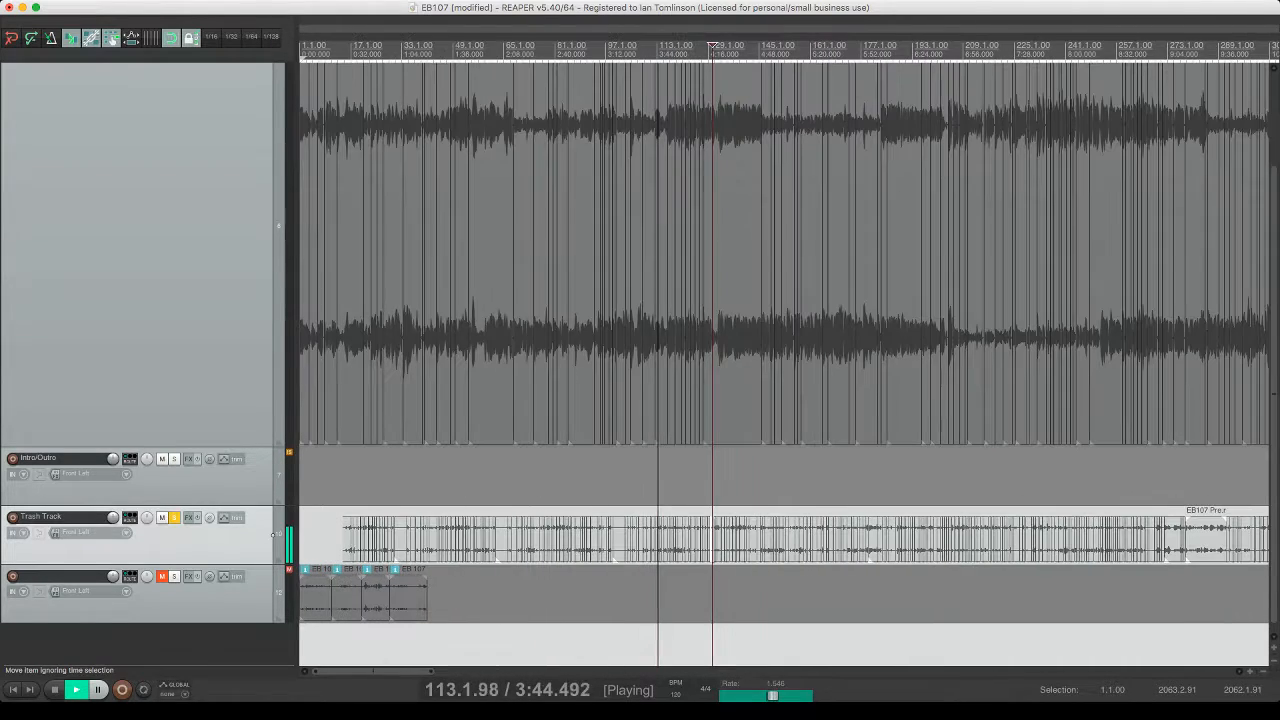
- Unmute the unnamed track and move its clips to the end of the Trash Track
key("minus")
key("minus")
key("minus")
key("minus")
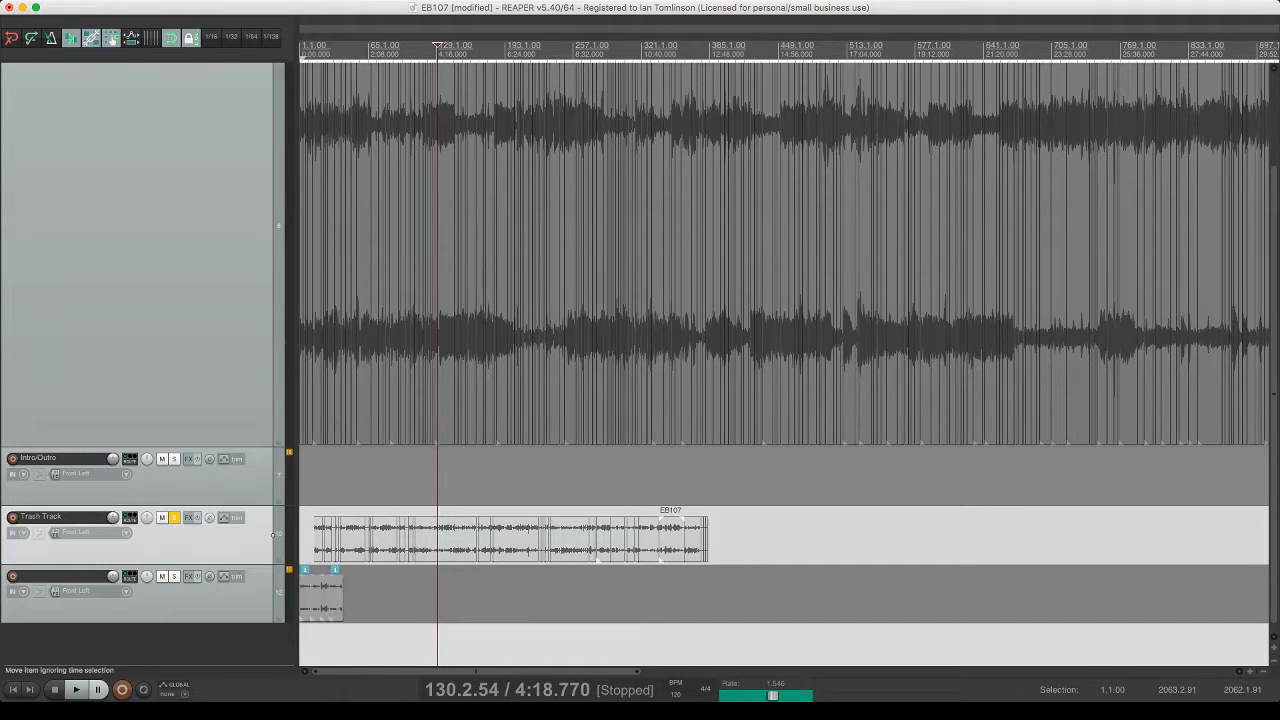
left_click_drag(322, 595, 692, 545)
- Close the gaps between the last groups of clips on the Trash Track so they follow each other directly
key("=")
key("=")
key("=")
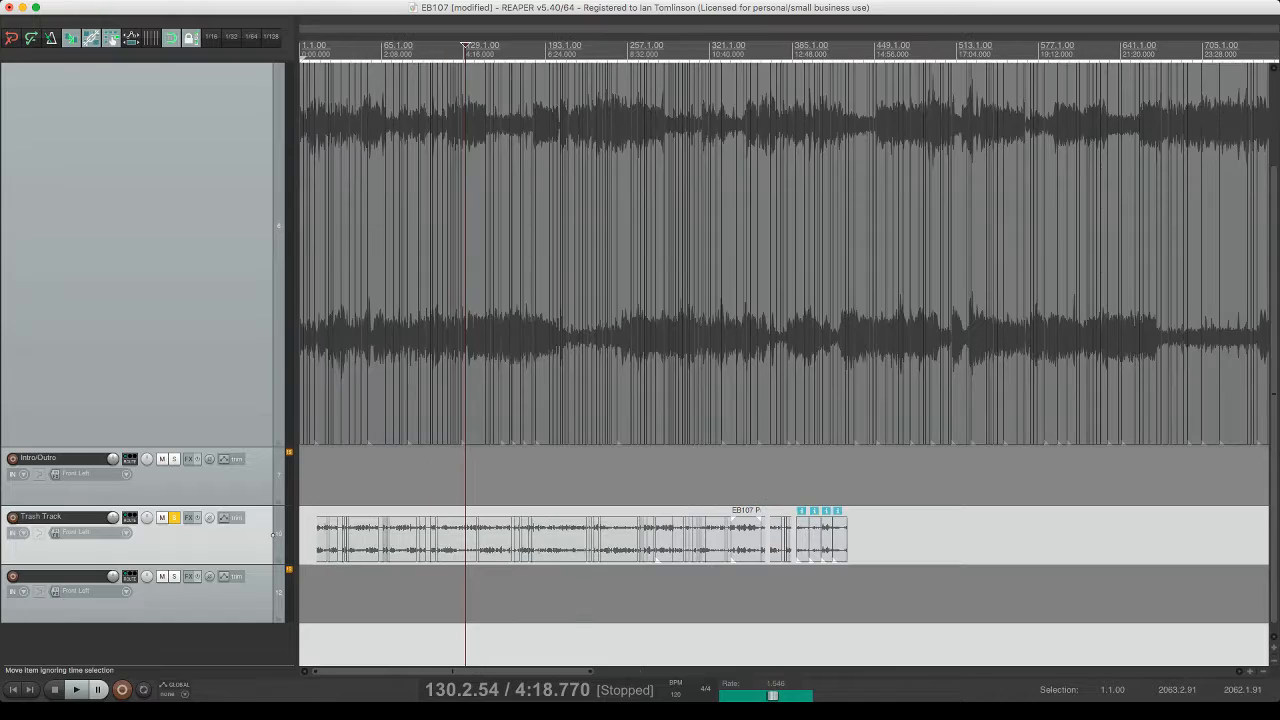
scroll(272, 535, "right", 10)
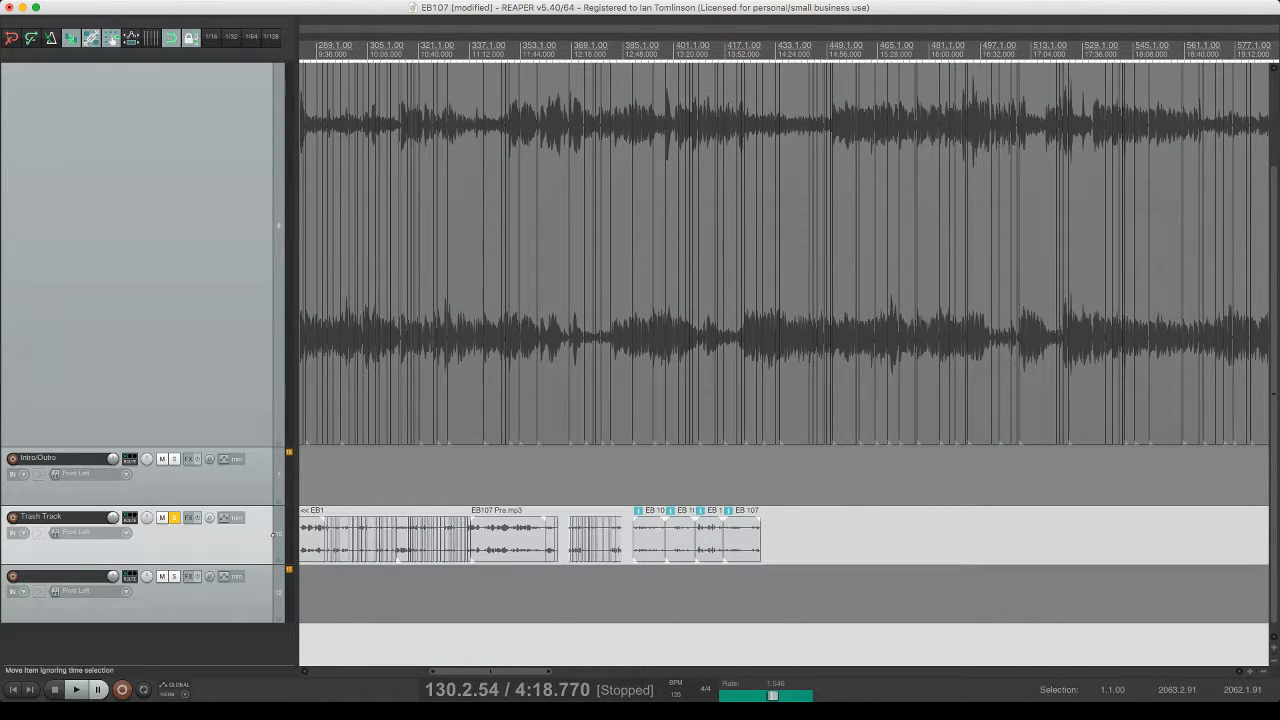
left_click_drag(640, 535, 630, 535)
left_click(707, 538)
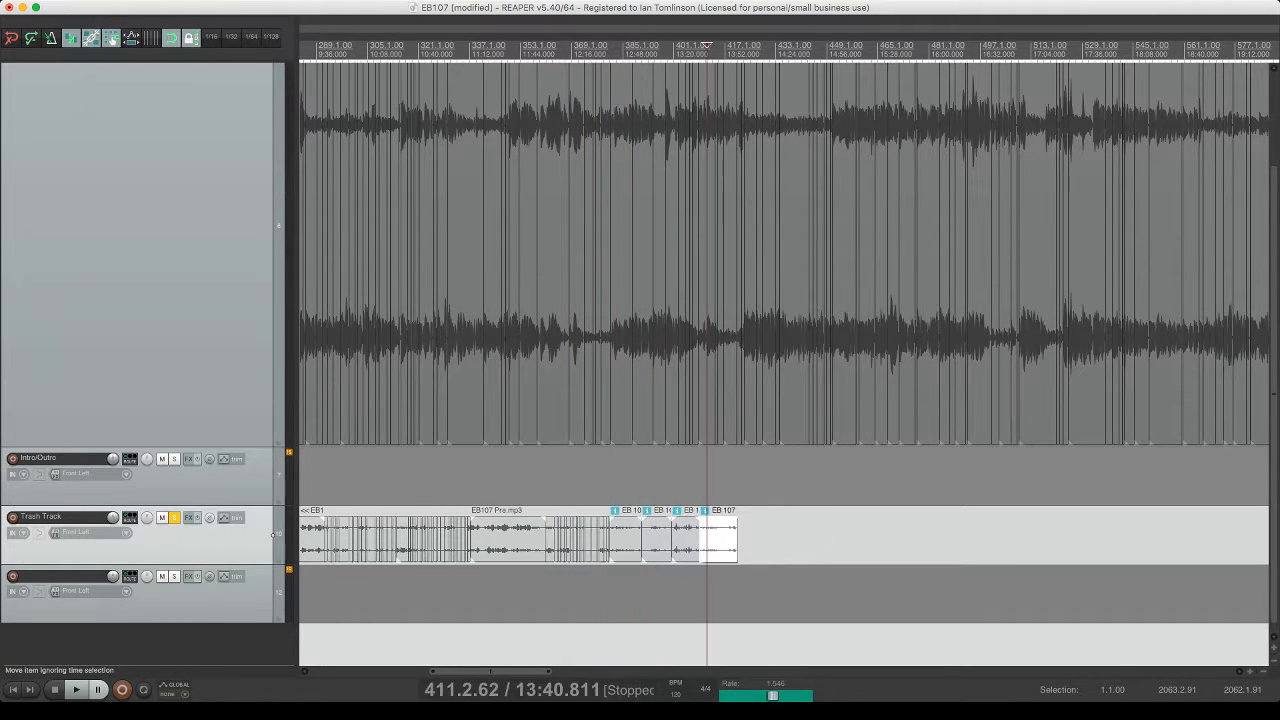
left_click(689, 538)
scroll(689, 538, "down", 8)
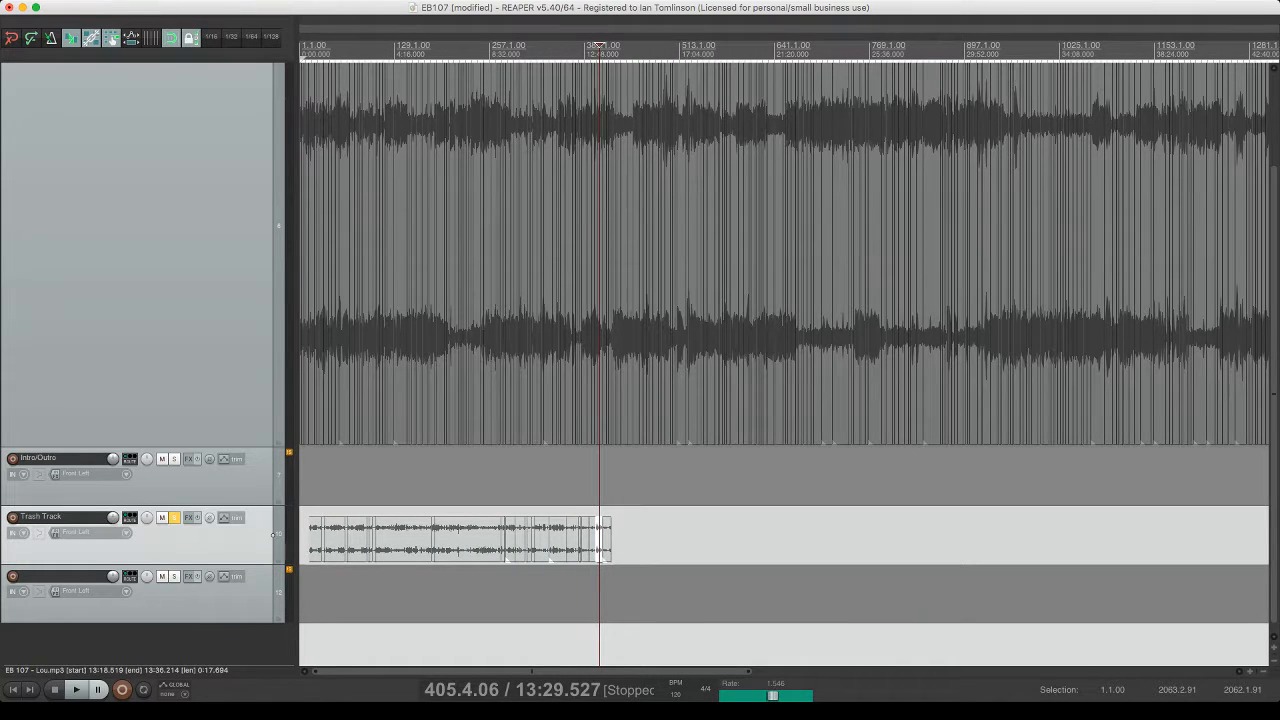
- Shift all Trash Track clips to the start of the timeline and switch the track from solo to muted
key("F6")
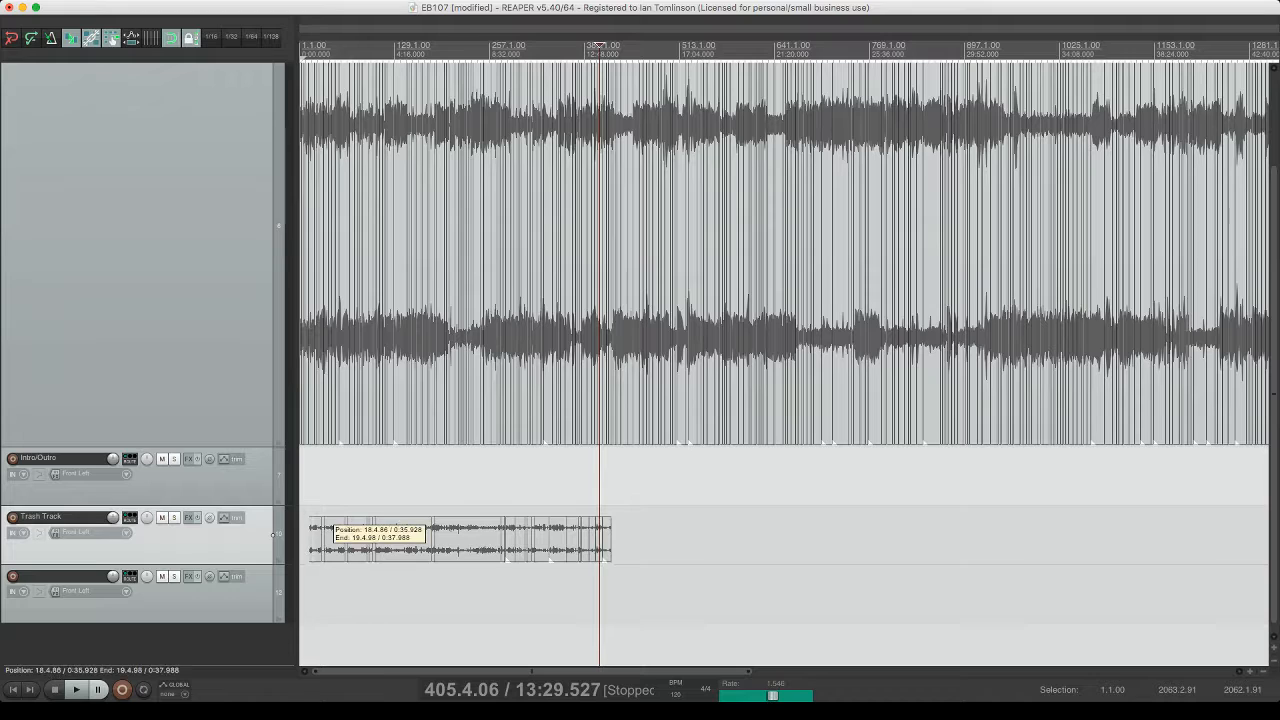
left_click_drag(272, 535, 272, 535)
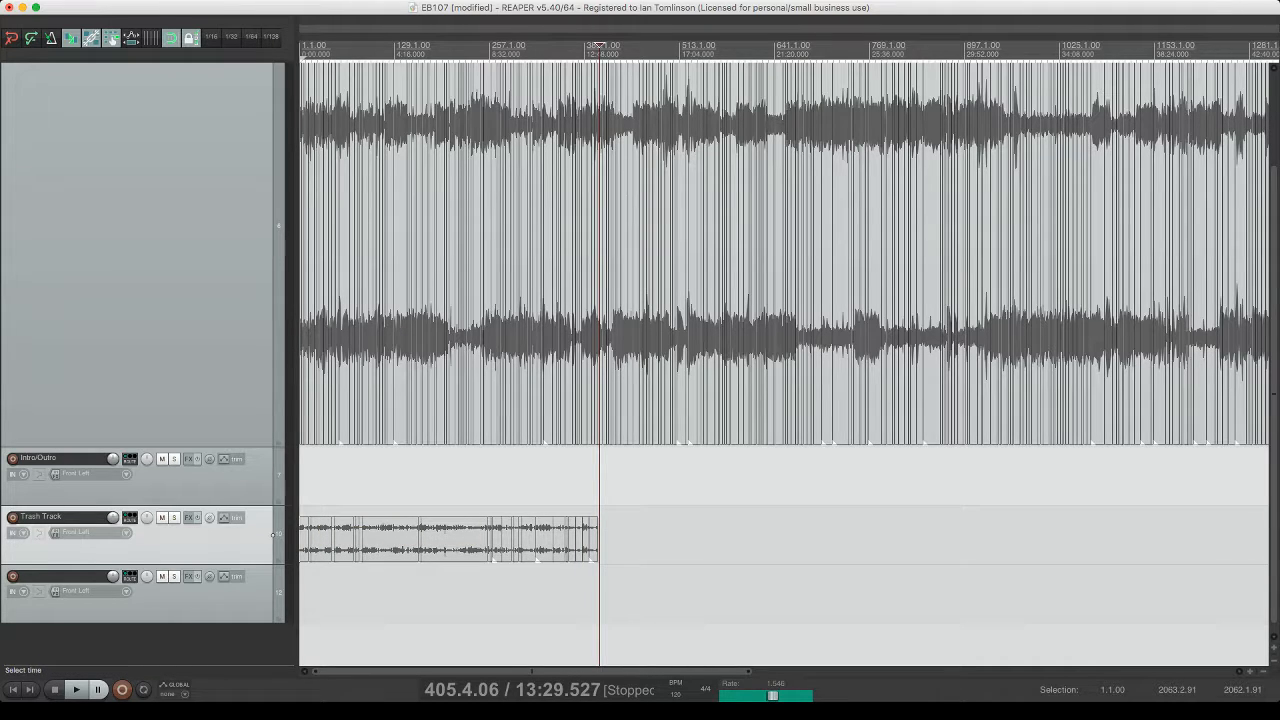
key("F5")
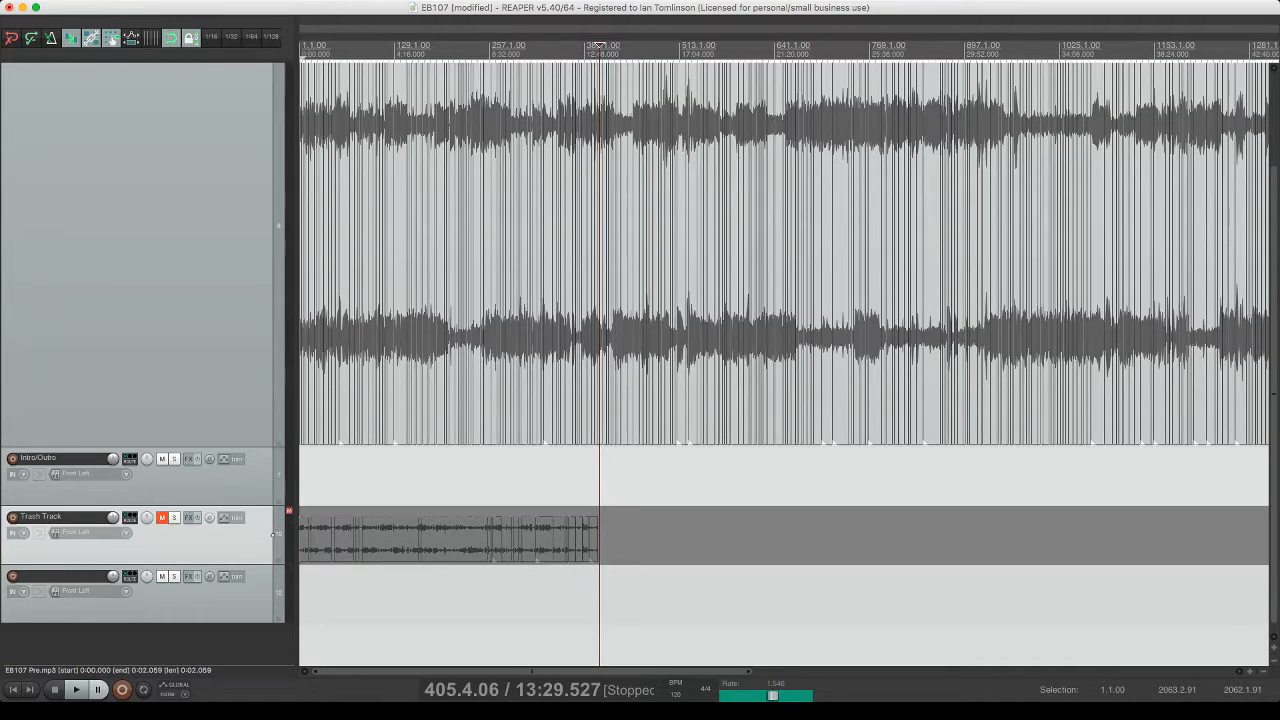
- Move the whole EB107 Pre recording to start at about 1:46 and return to the beginning of the timeline
left_click_drag(301, 413, 341, 413)
left_click(326, 46)
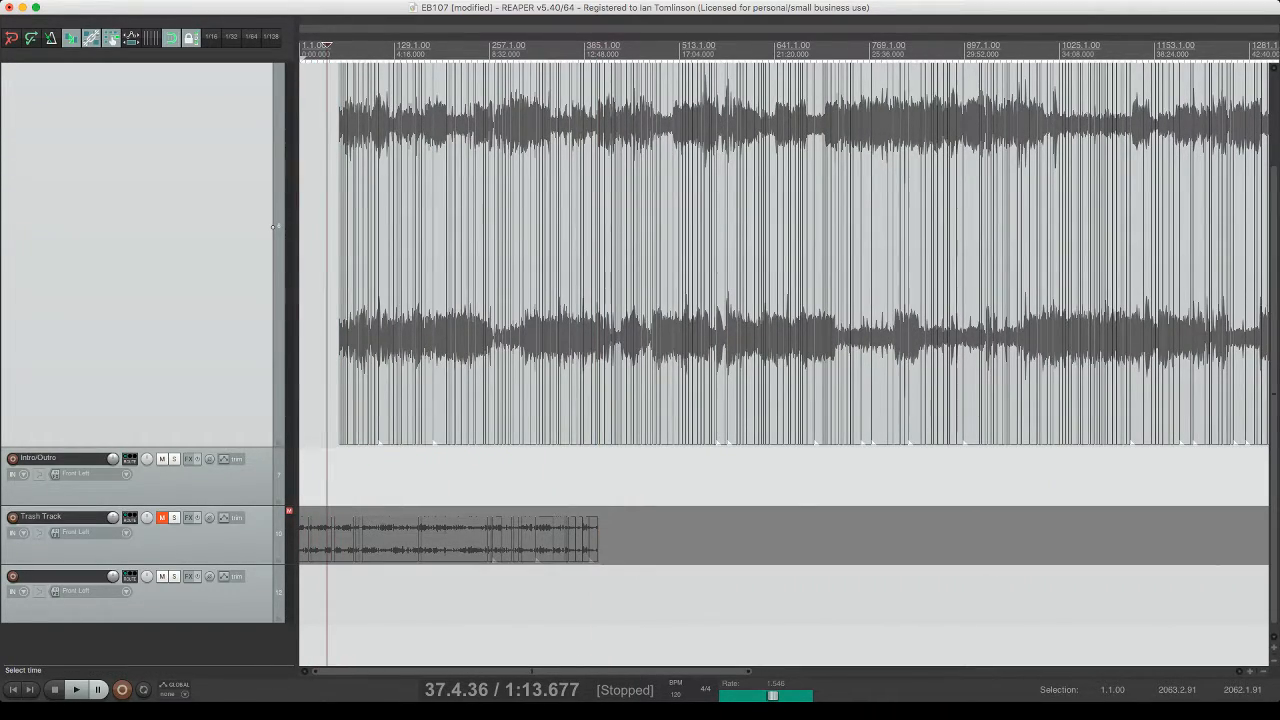
key("Home")
key("plus")
key("plus")
key("plus")
key("plus")
key("plus")
key("plus")
key("plus")
key("plus")
key("plus")
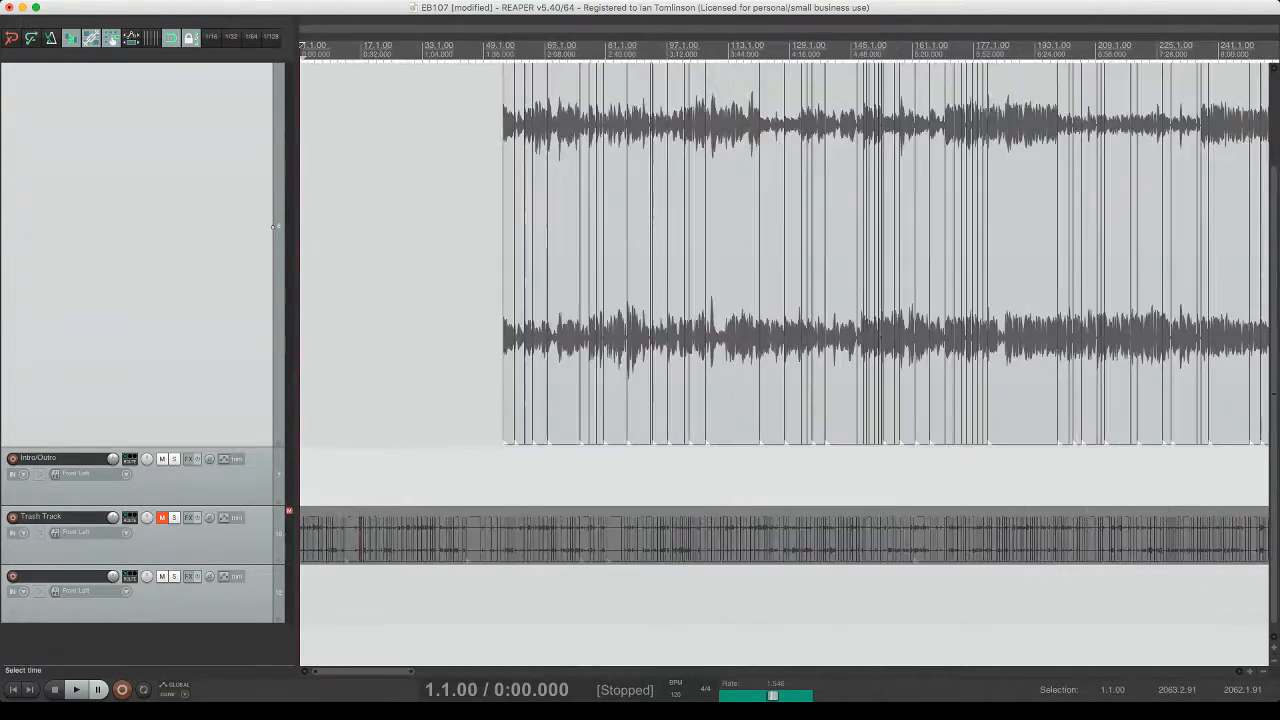
- Play around the recording's beginning and move all its clips to start at about 0:16
key("space")
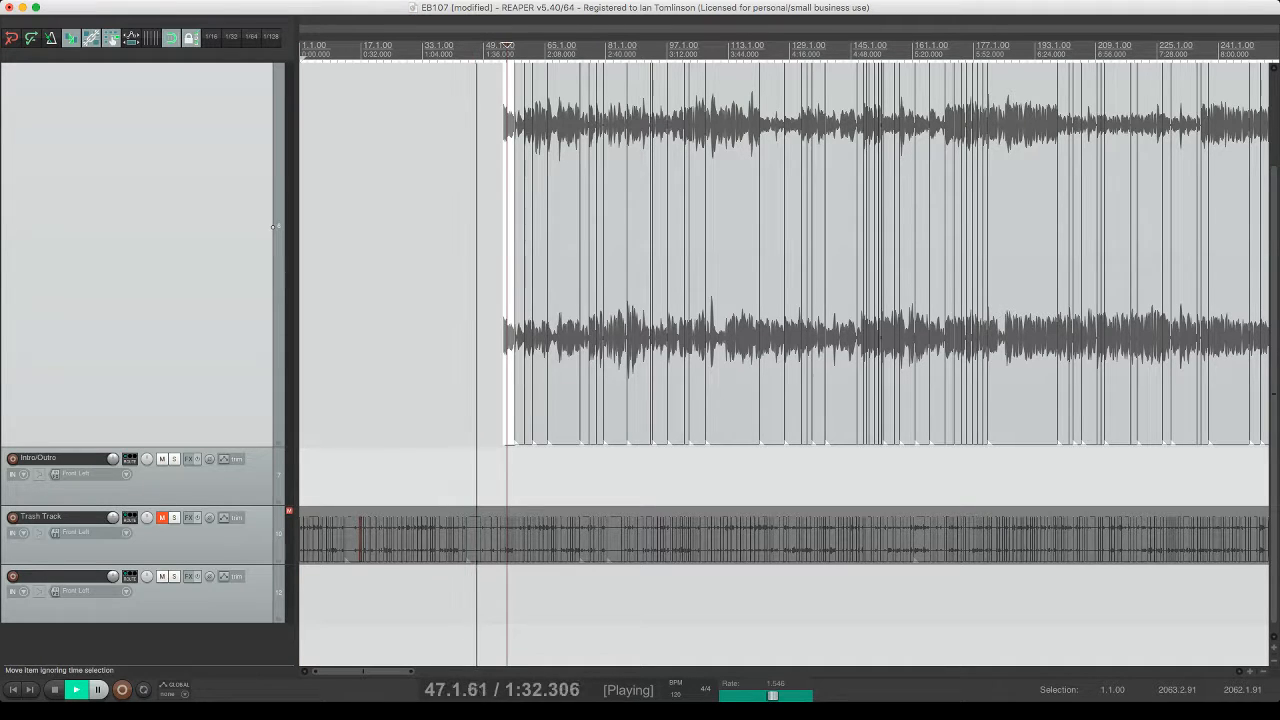
left_click_drag(509, 374, 336, 363)
key("space")
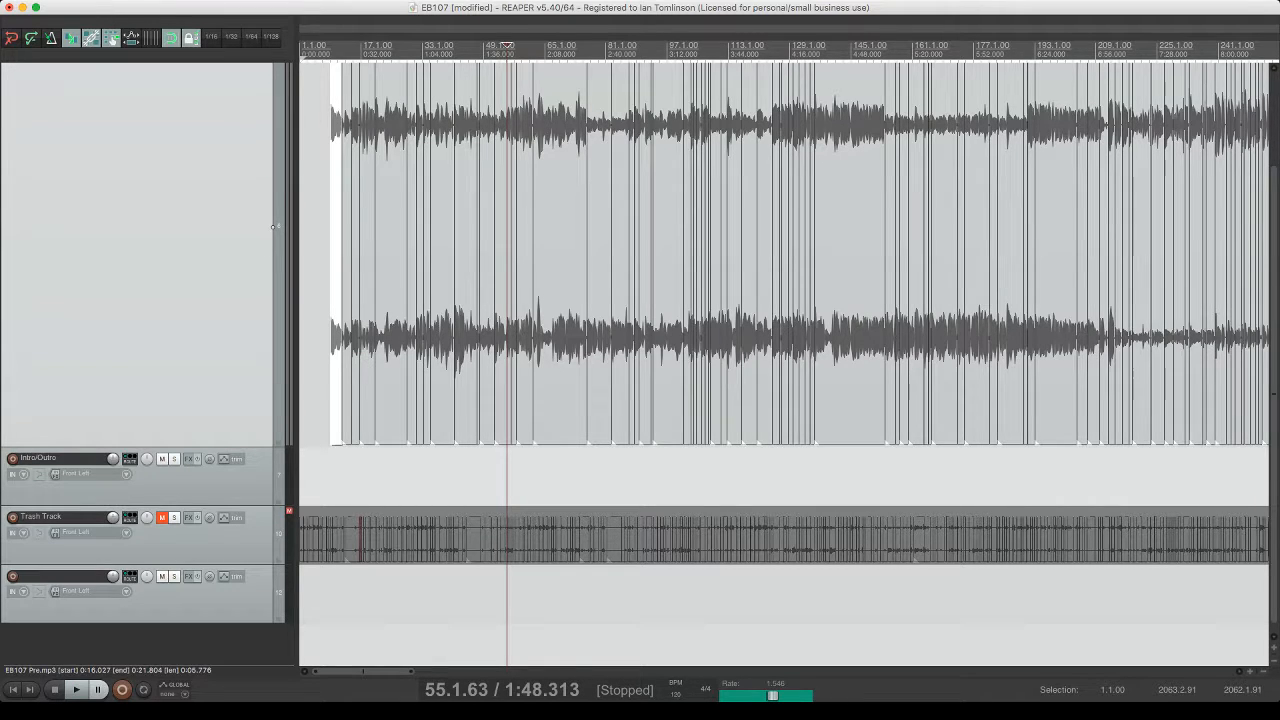
- Show the Mixer and the Media Explorer and find the Echo Base intro and outro files
key("super+m")
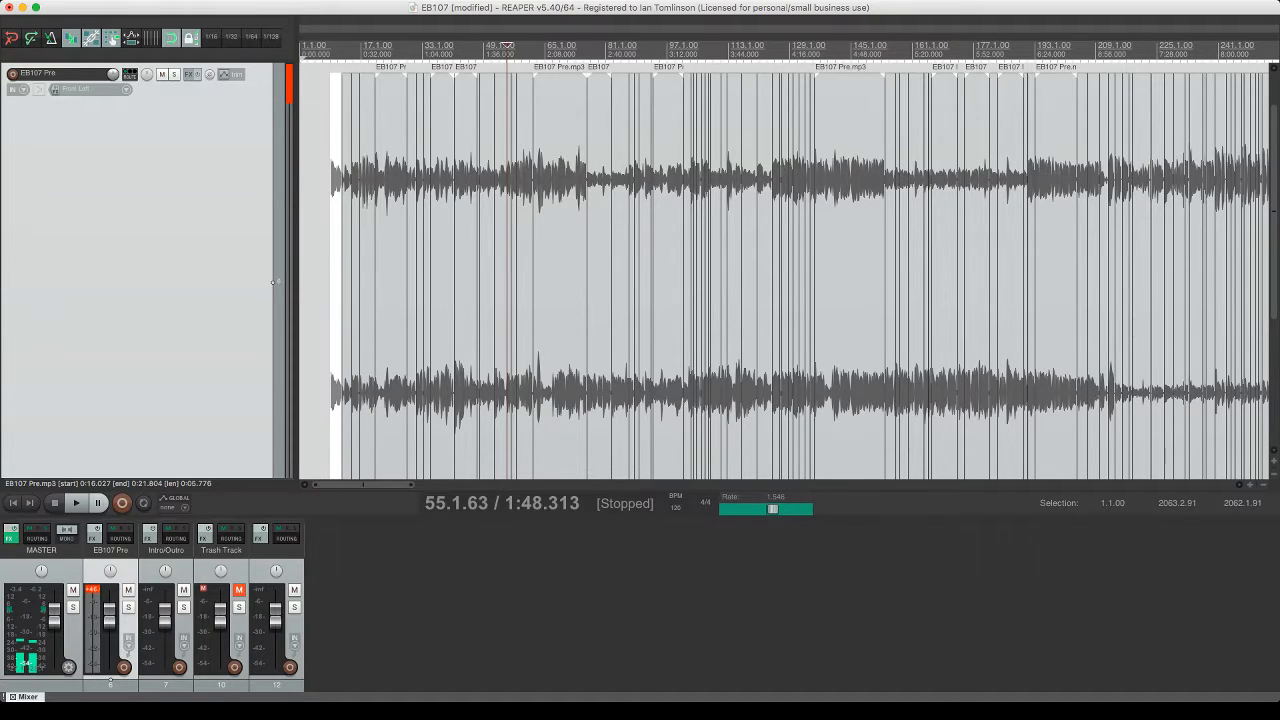
key("super+alt+x")
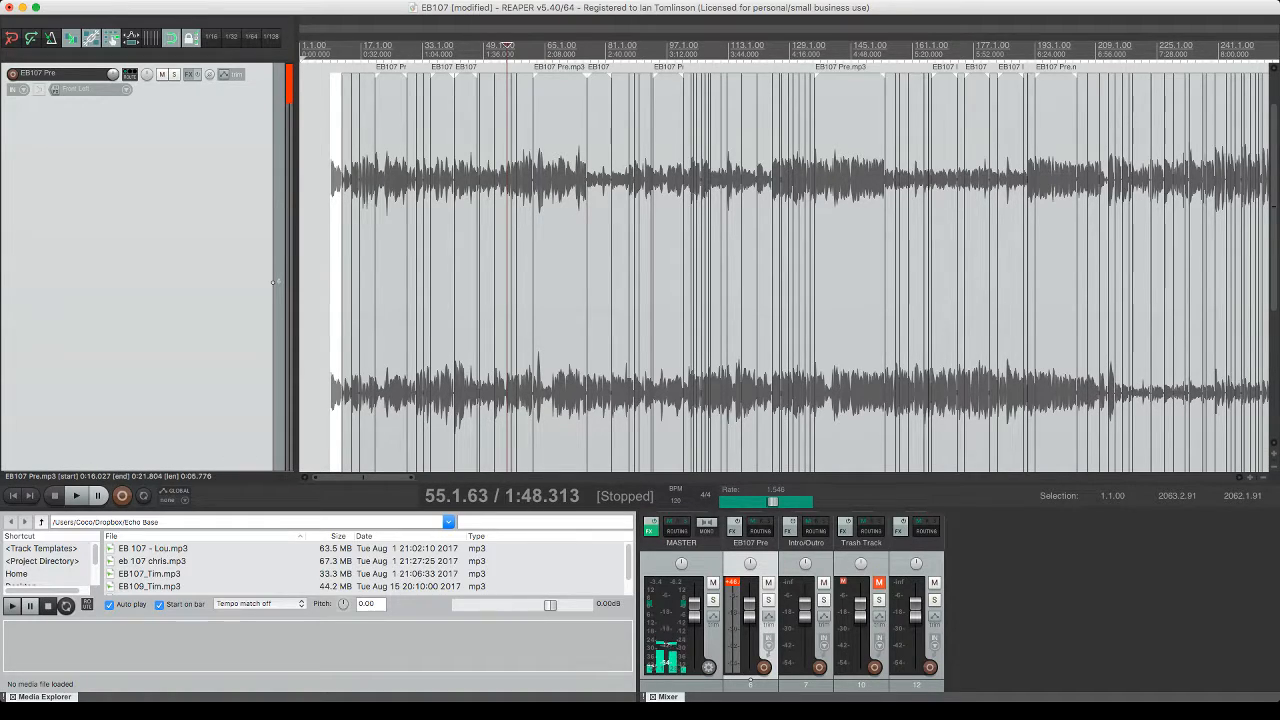
scroll(365, 567, "down", 2)
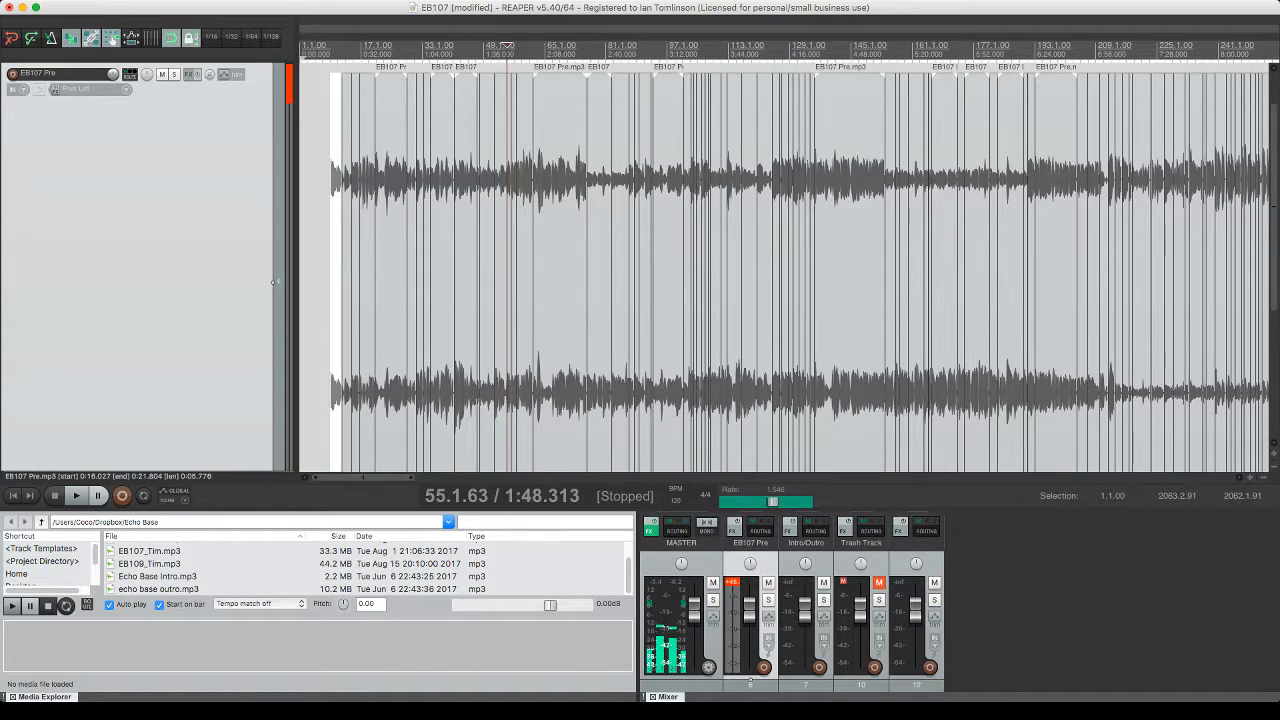
- Insert Echo Base Intro.mp3 at the start of the Intro/Outro track and lower that track's volume
scroll(784, 267, "down", 5)
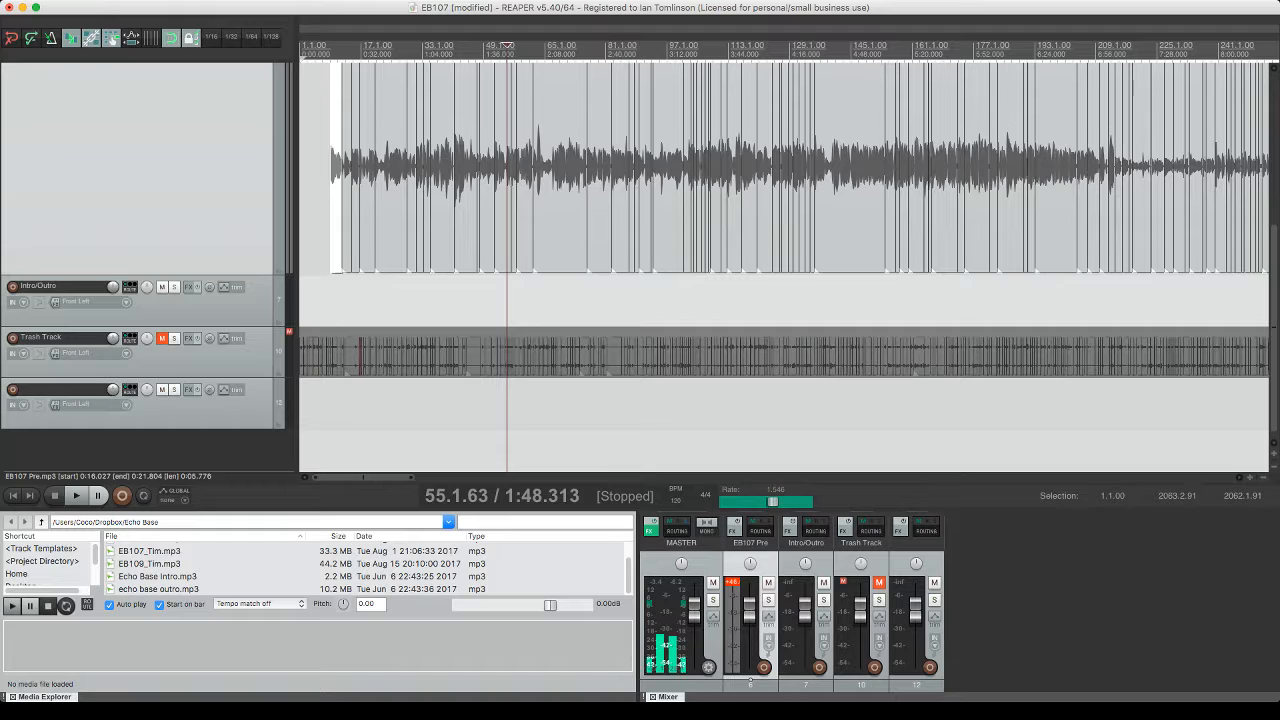
left_click_drag(157, 576, 305, 300)
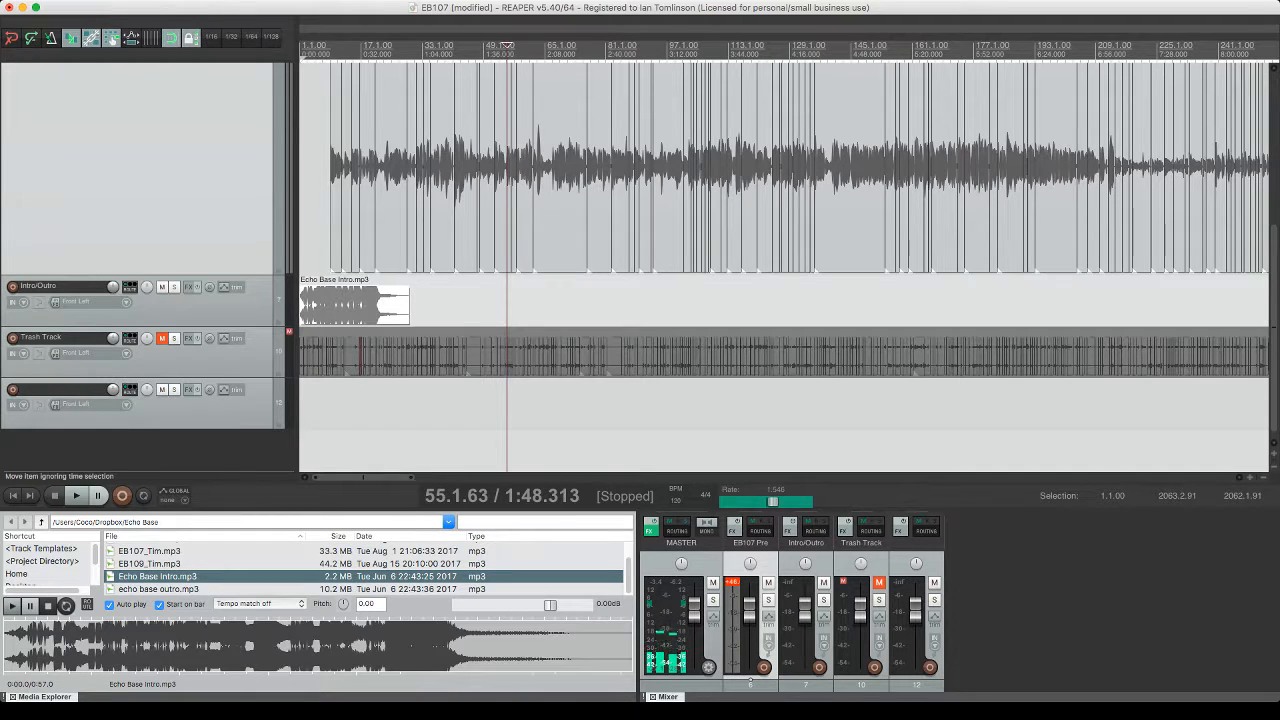
left_click_drag(805, 610, 805, 612)
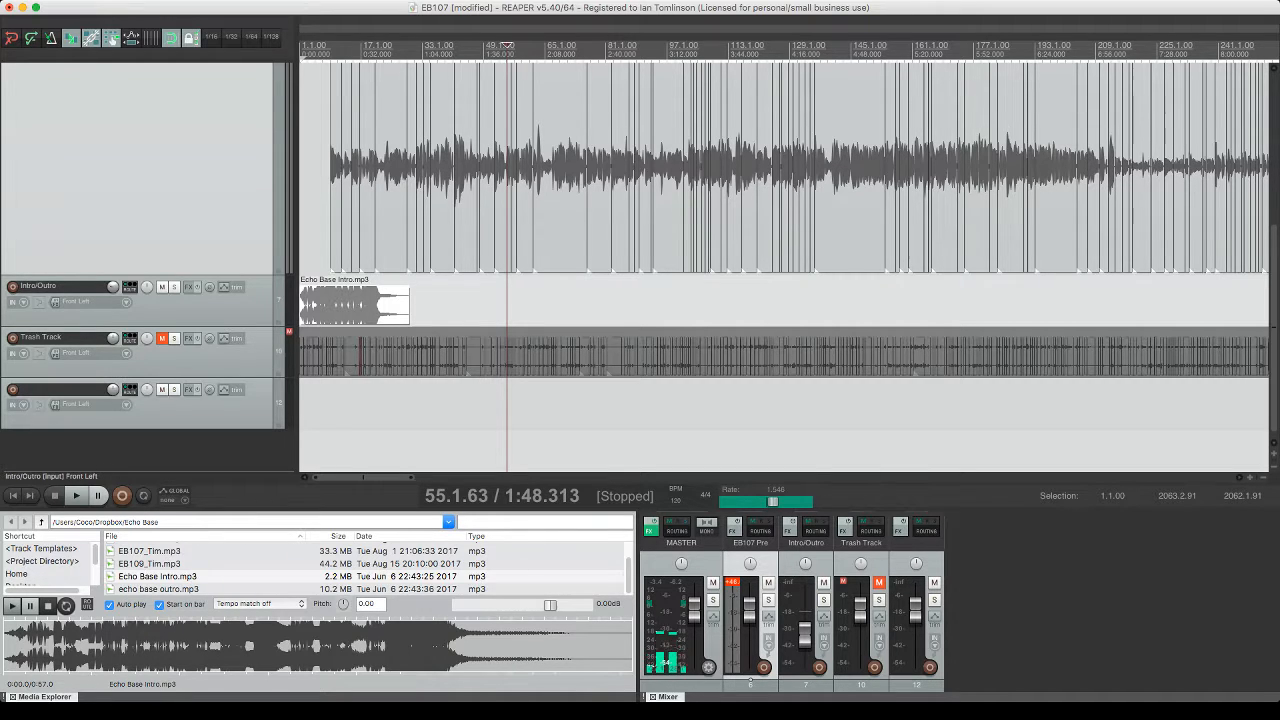
- Insert echo base outro.mp3 on the Intro/Outro track and place it to finish just after the recording's end
left_click_drag(157, 589, 1213, 305)
scroll(1213, 305, "right", 10)
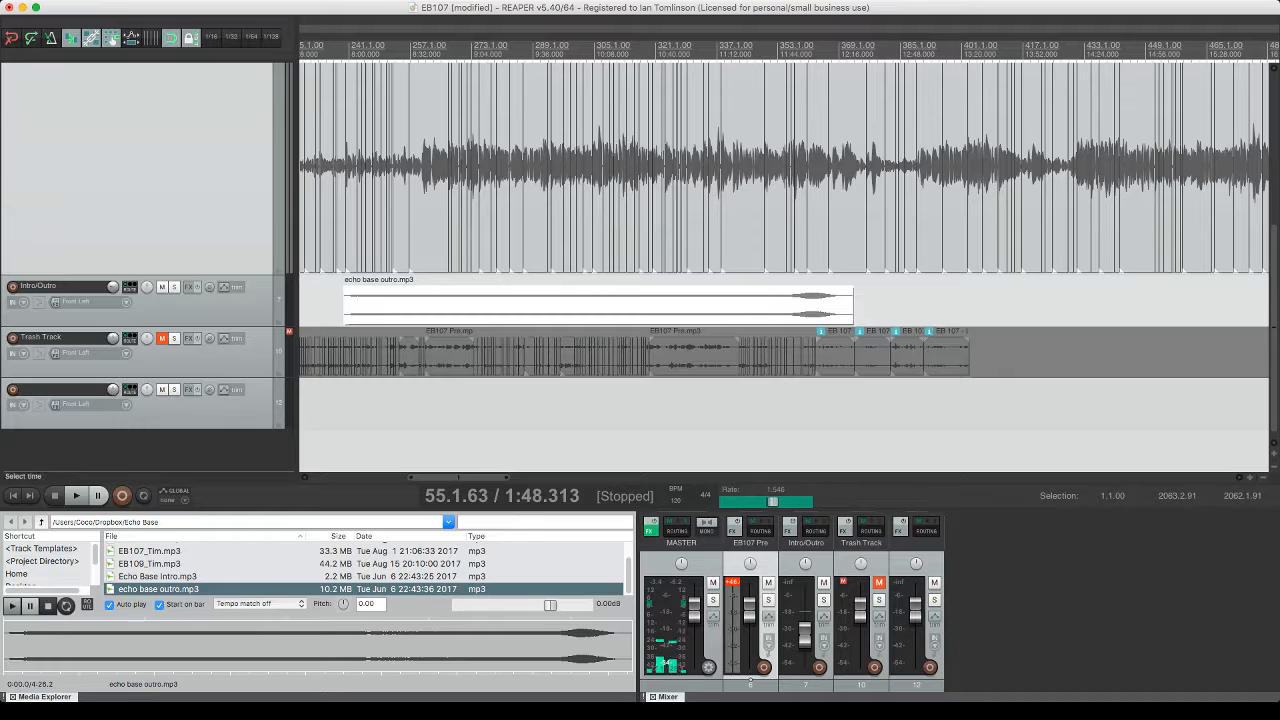
left_click(872, 305)
scroll(872, 305, "down", 10)
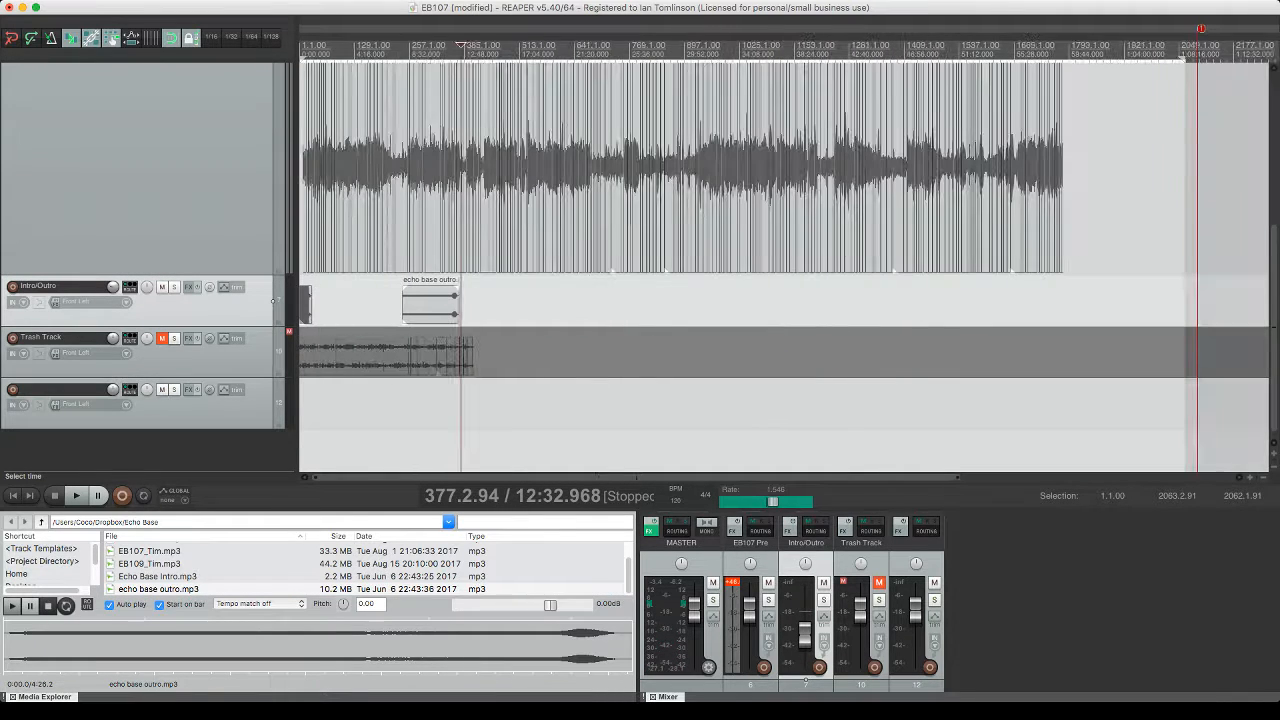
left_click_drag(430, 305, 1039, 305)
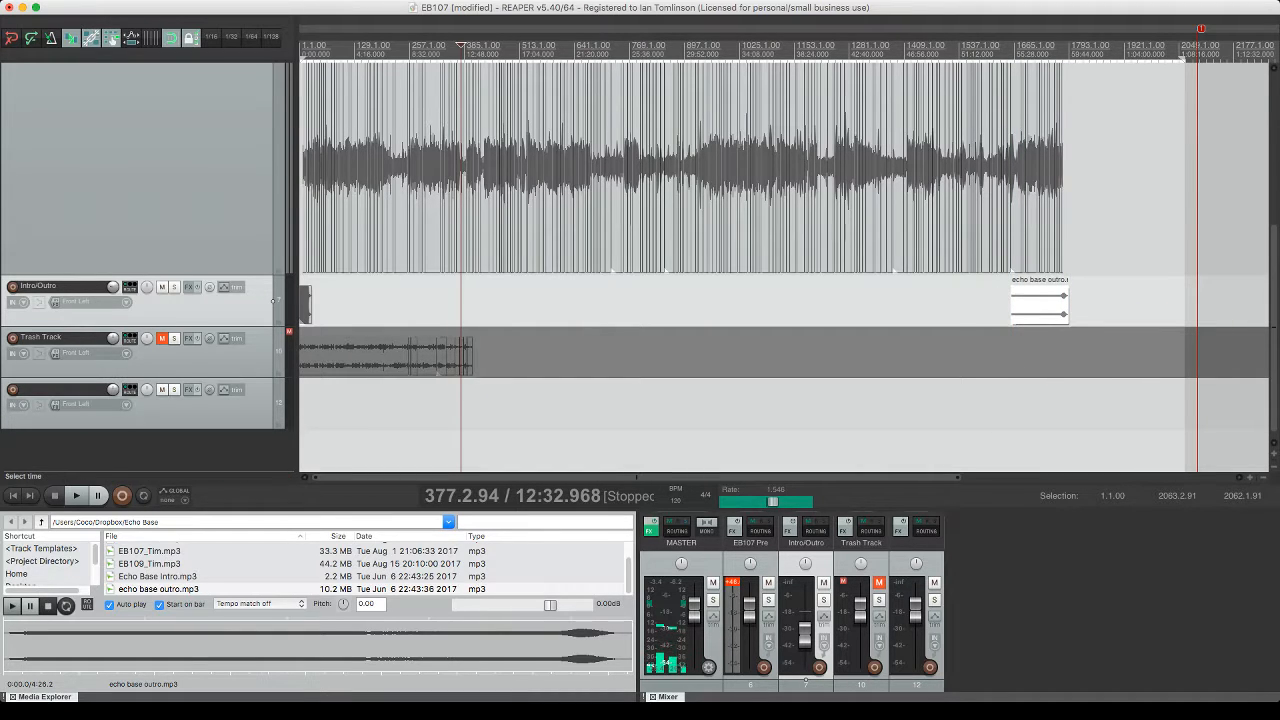
- Play the intro music together with the recording around 0:24 to check how they overlap
left_click(306, 305)
key("space")
key("space")
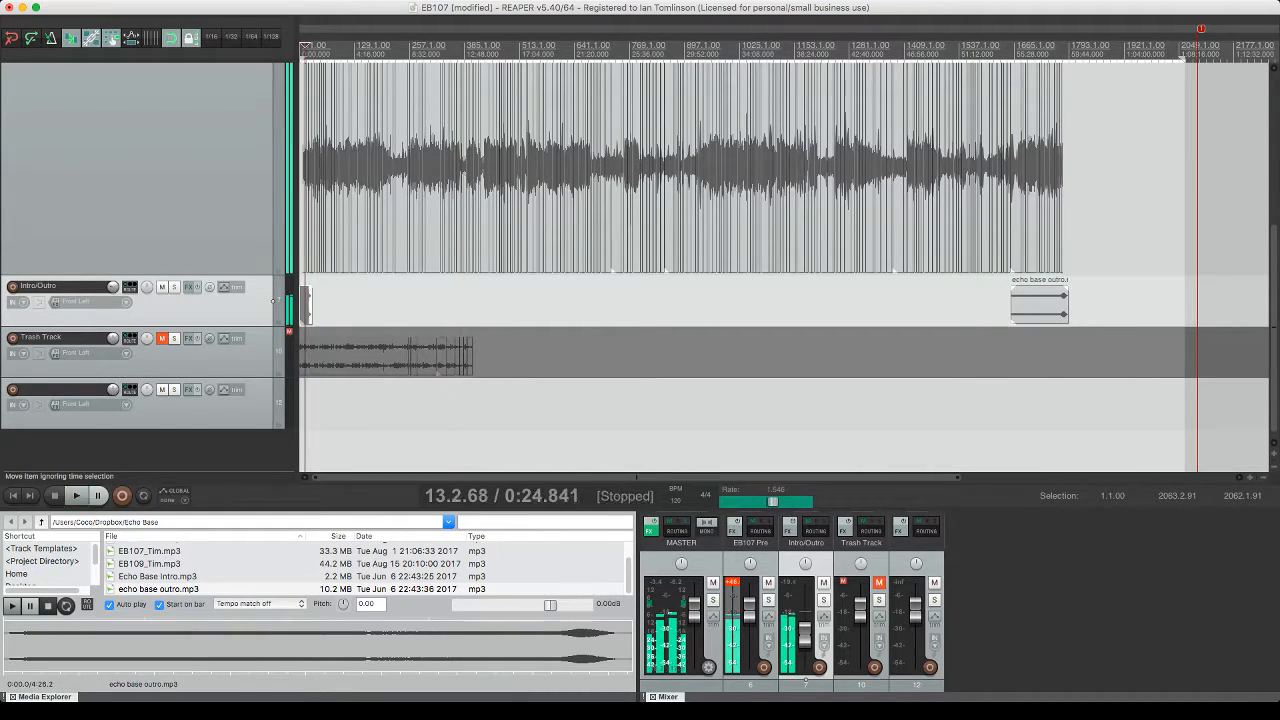
- Move the whole EB107 Pre recording to start at about 0:41, where the intro music fades down
scroll(306, 305, "up", 2)
scroll(273, 300, "up", 10)
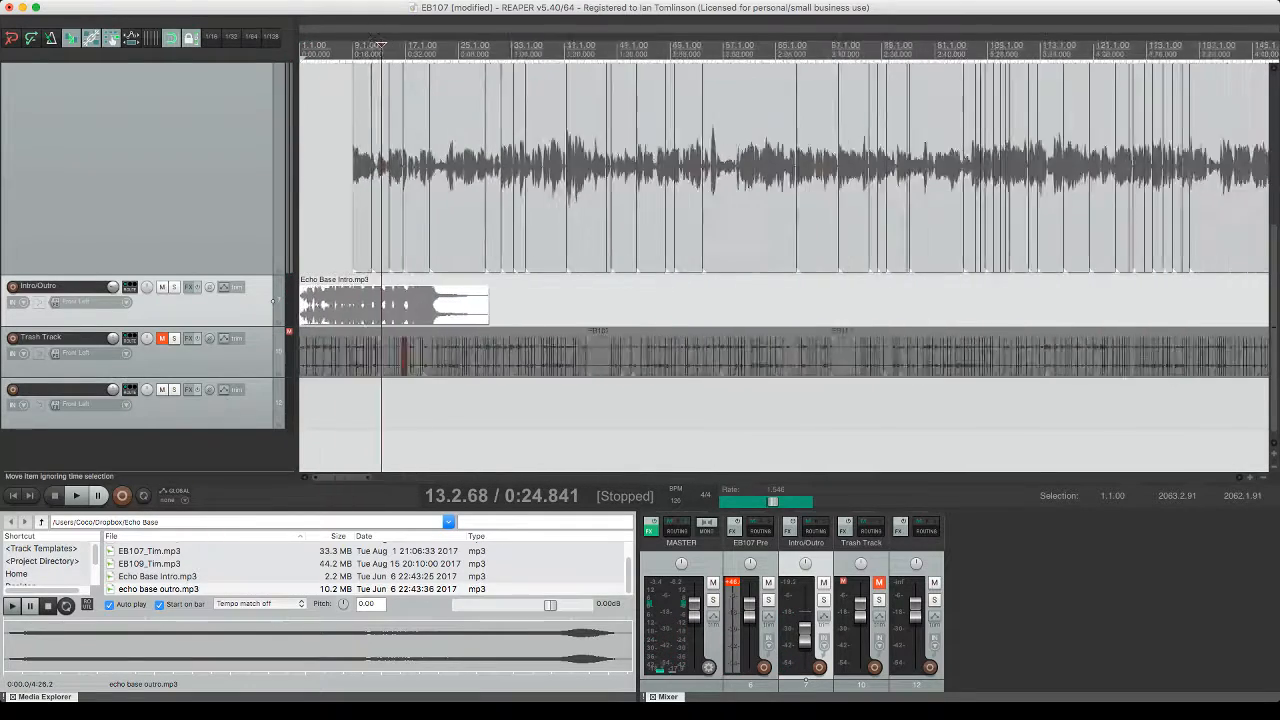
scroll(273, 300, "up", 2)
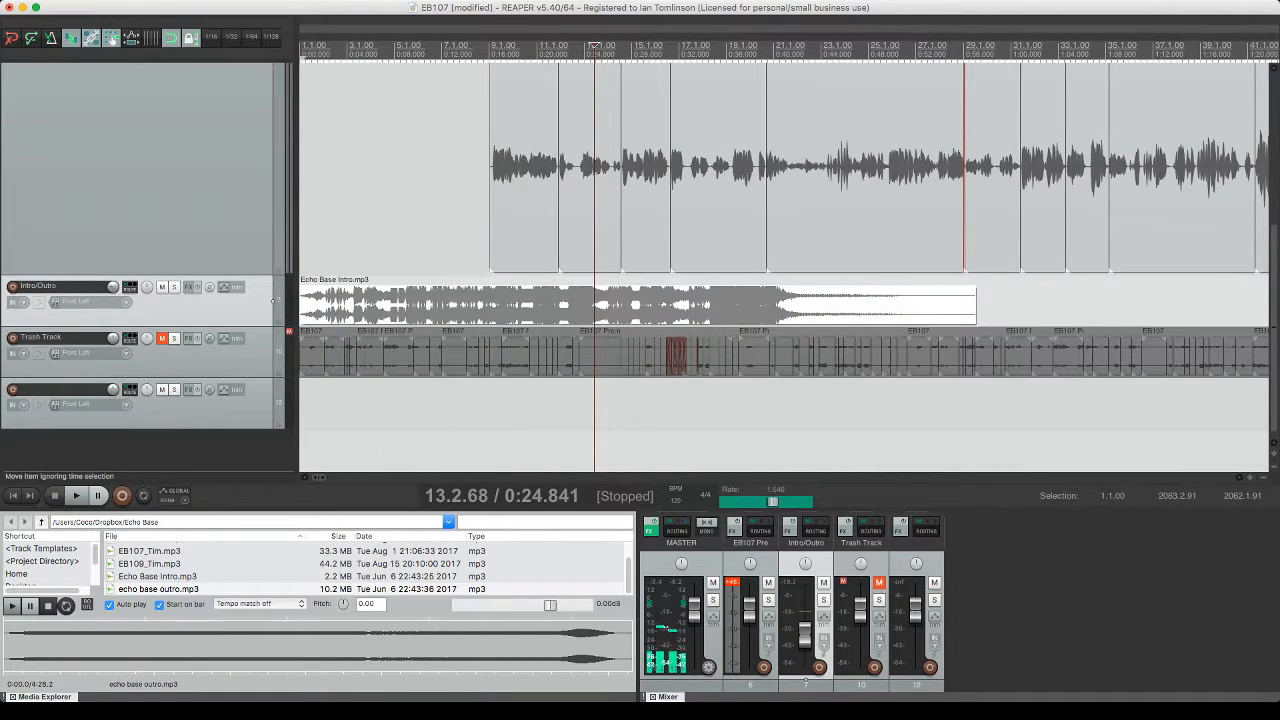
left_click_drag(528, 242, 822, 246)
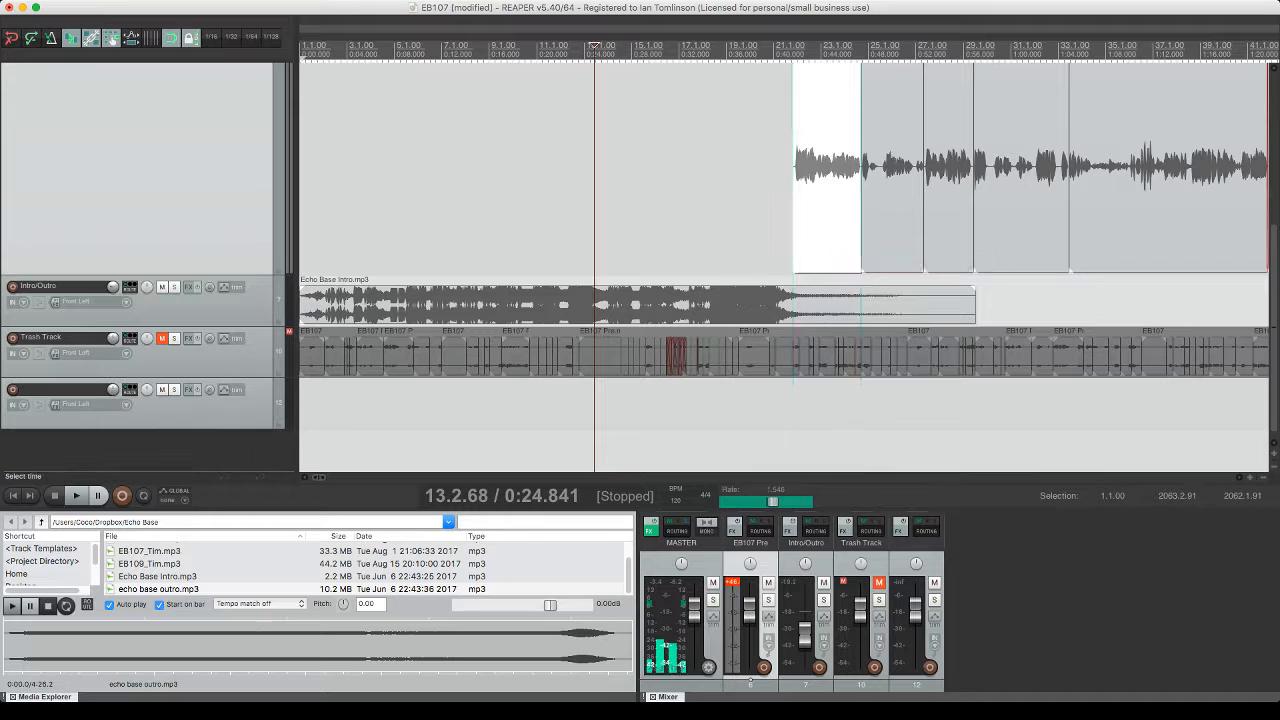
left_click(587, 228)
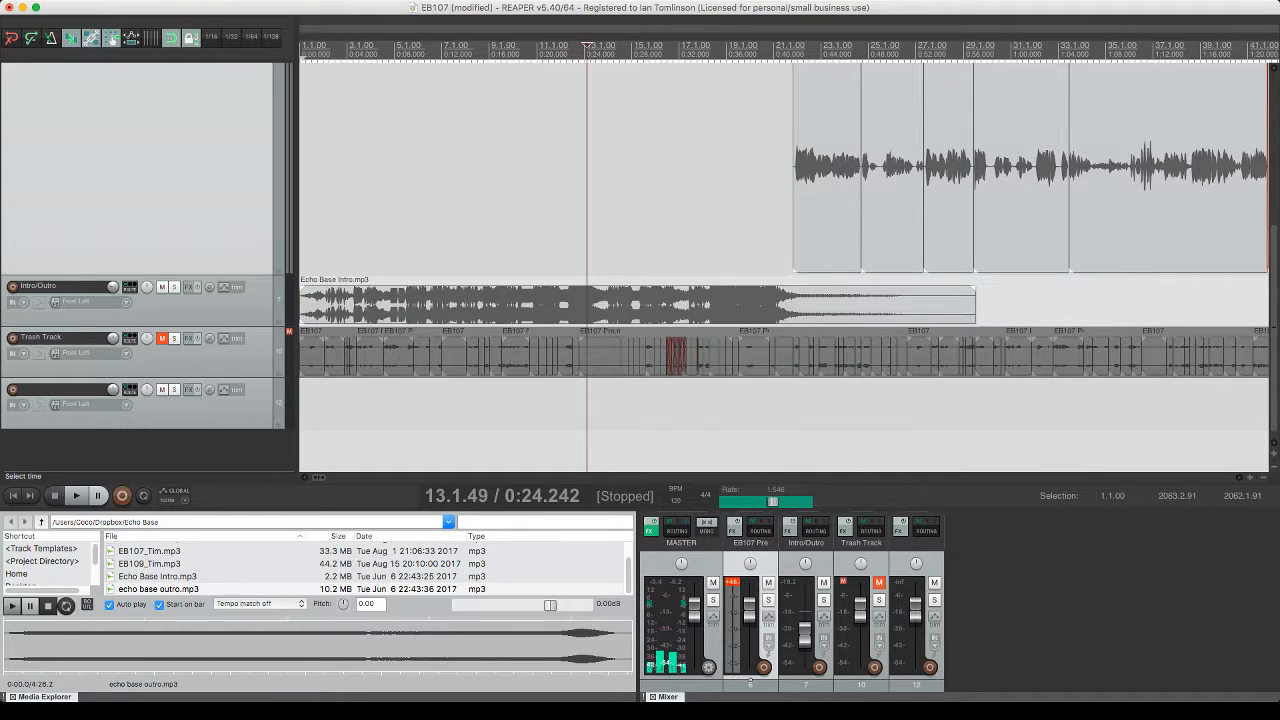
- Reset the playback rate to 1.0 and play the transition from the intro music into the recording from about 0:38
left_click(759, 230)
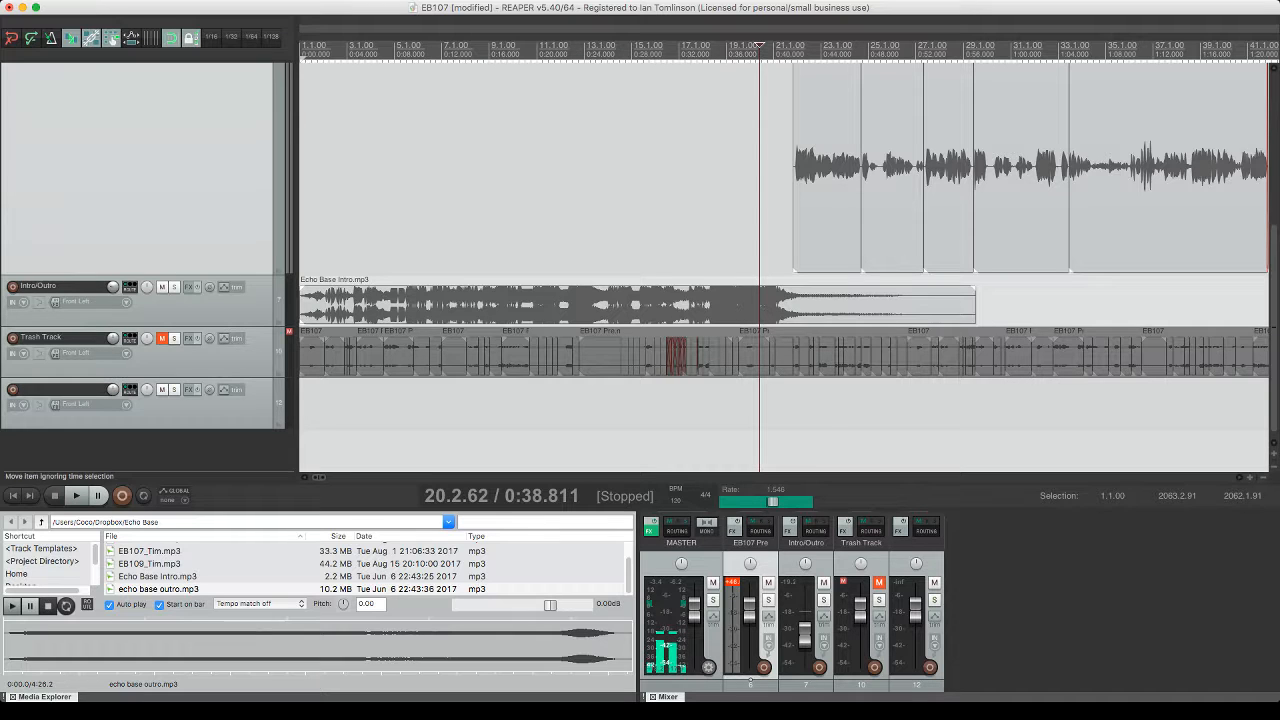
key("space")
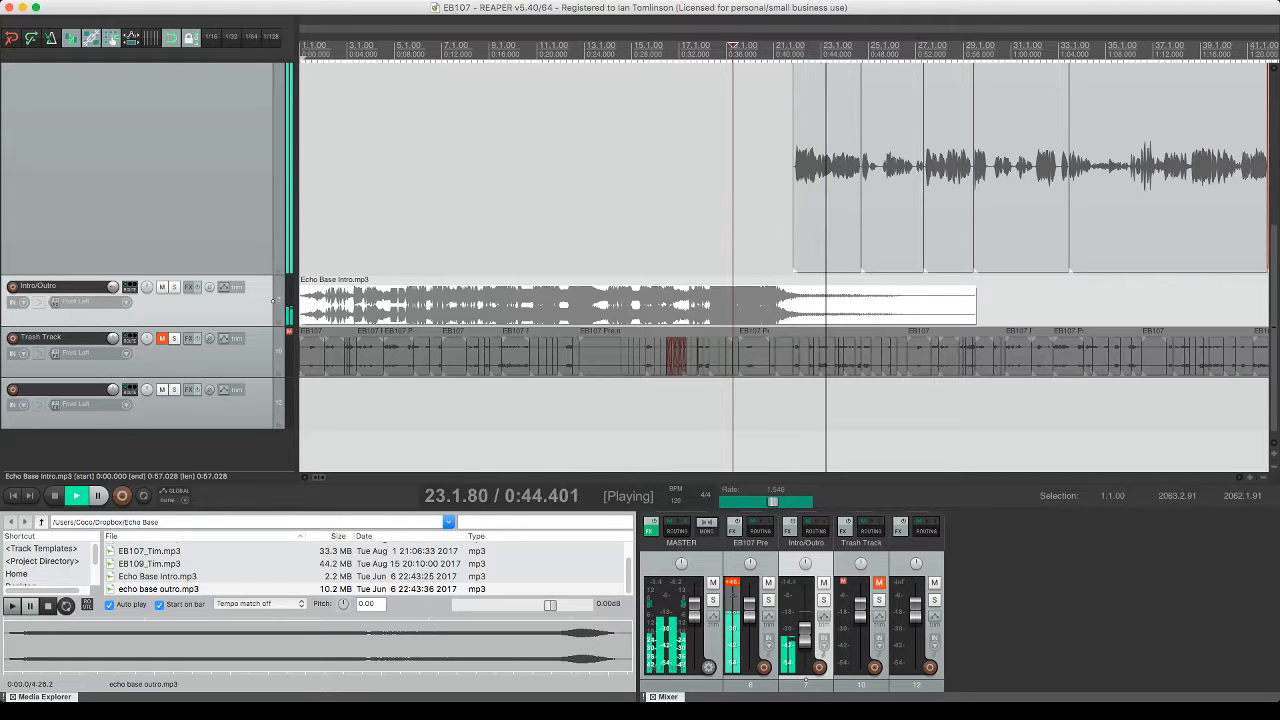
key("space")
double_click(773, 502)
left_click(755, 220)
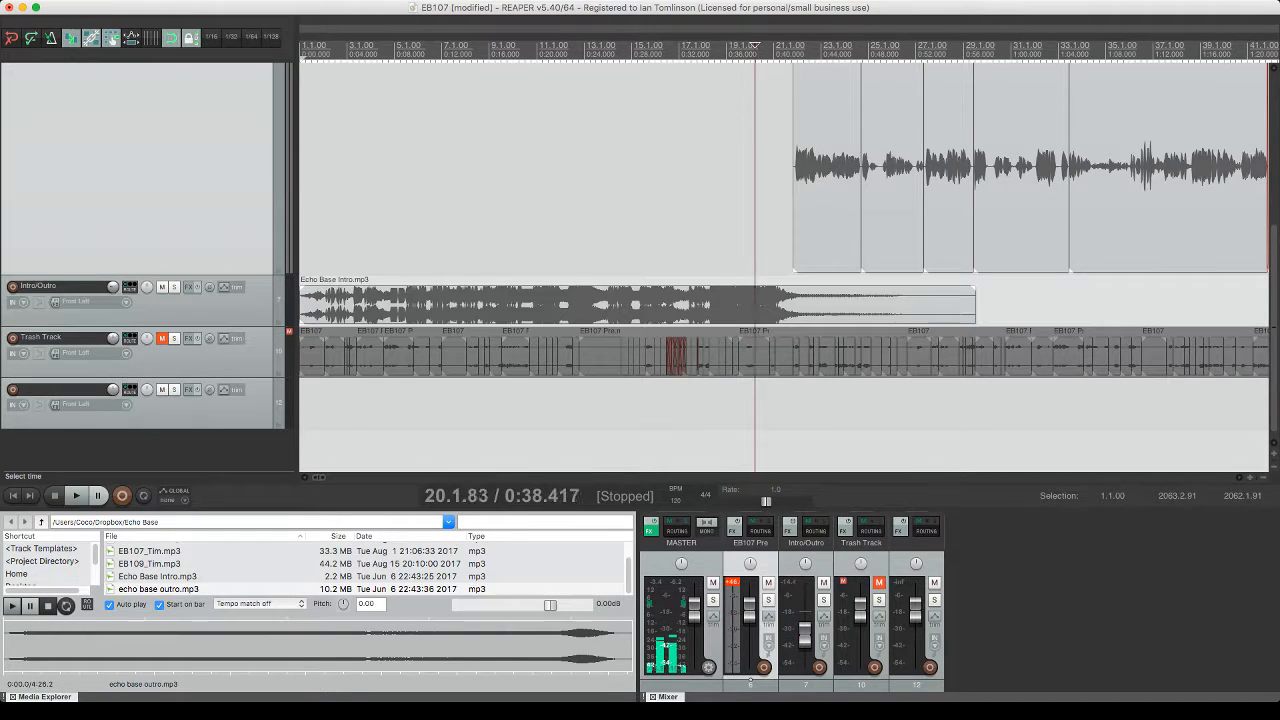
key("space")
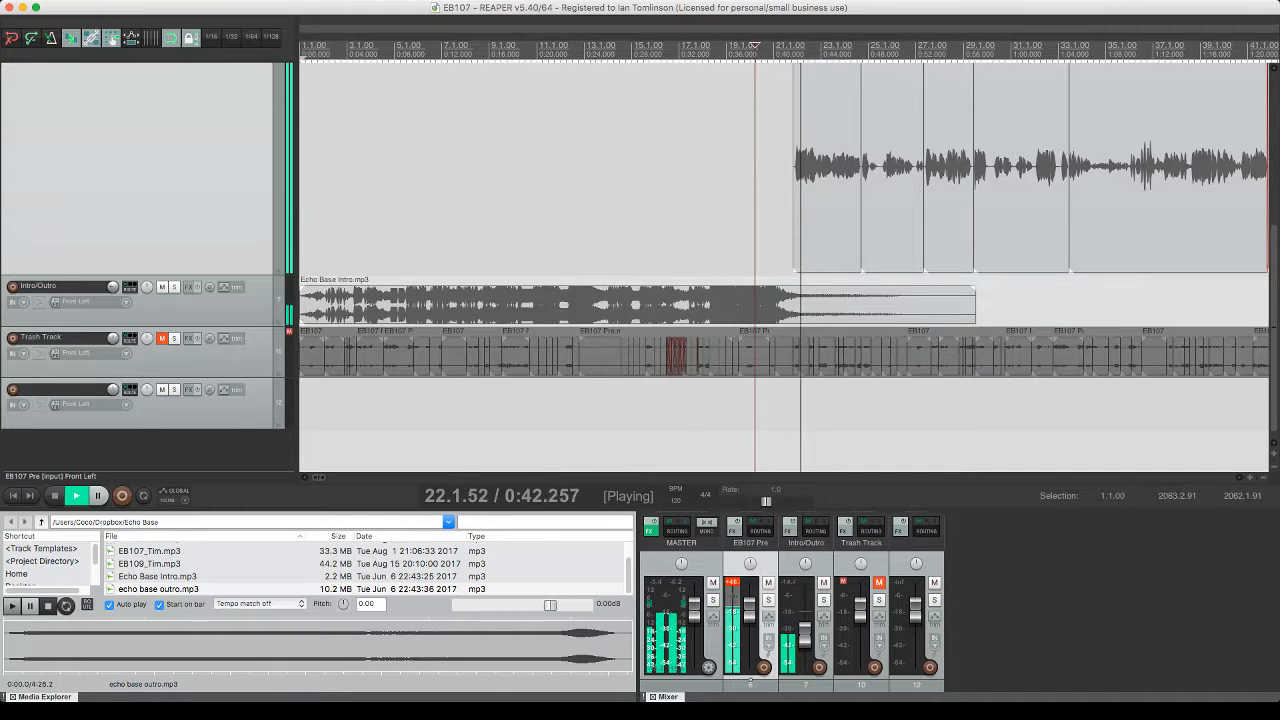
key("space")
- Shift the whole EB107 Pre recording to start at about 0:42.7, play the transition again and save the project
left_click_drag(825, 217, 840, 216)
left_click(723, 216)
key("space")
key("super+s")
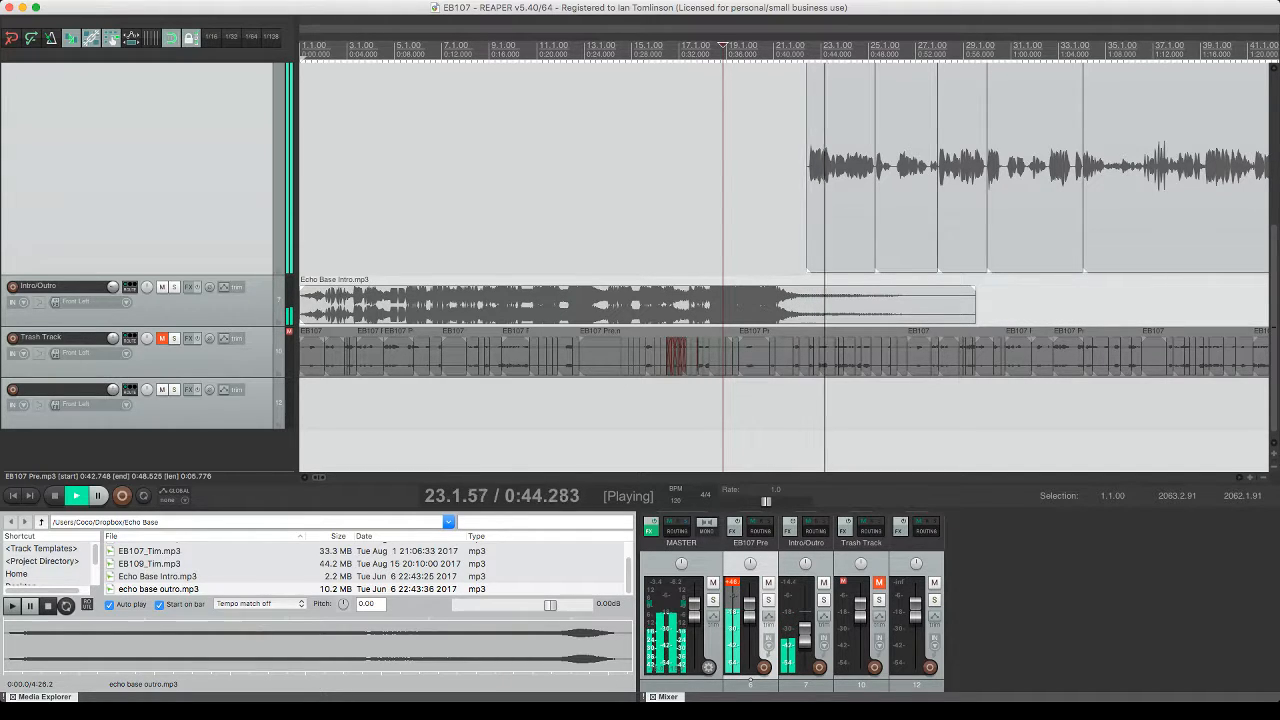
key("space")
- Move echo base outro.mp3 later to start at about 55:52, running past the recording's end, and play it with the recording
scroll(830, 237, "down", 8)
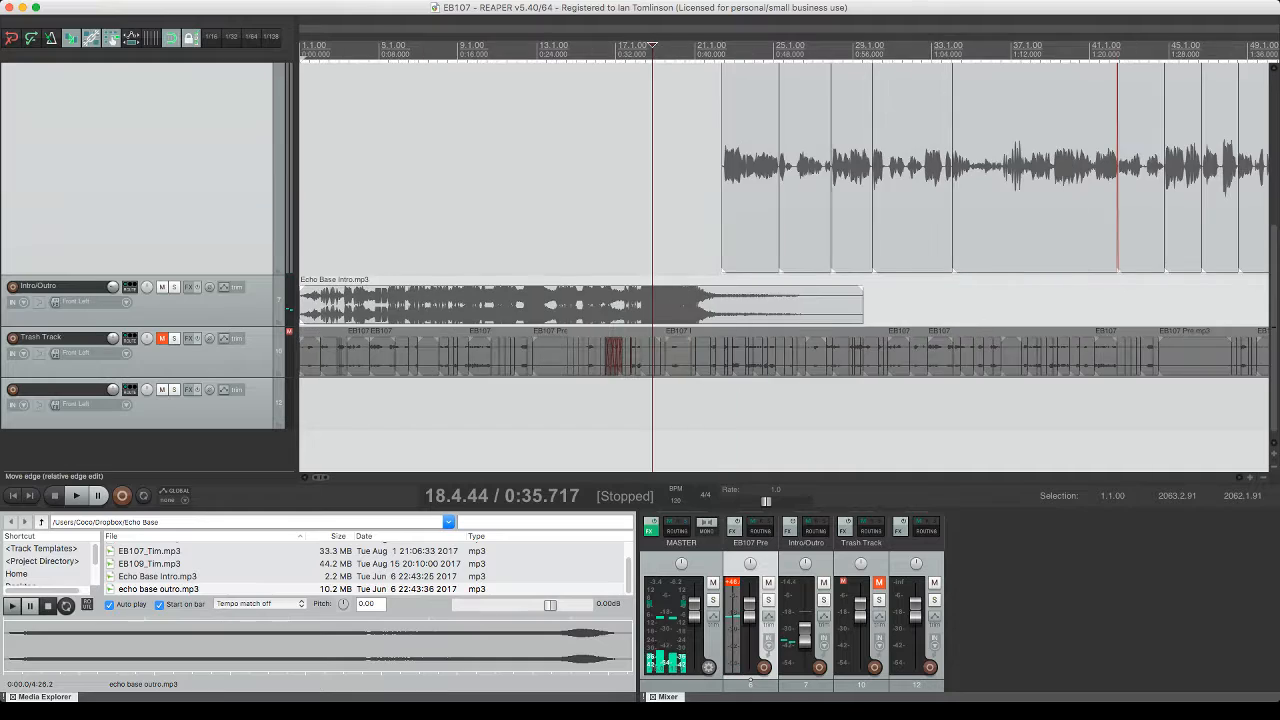
scroll(830, 237, "down", 10)
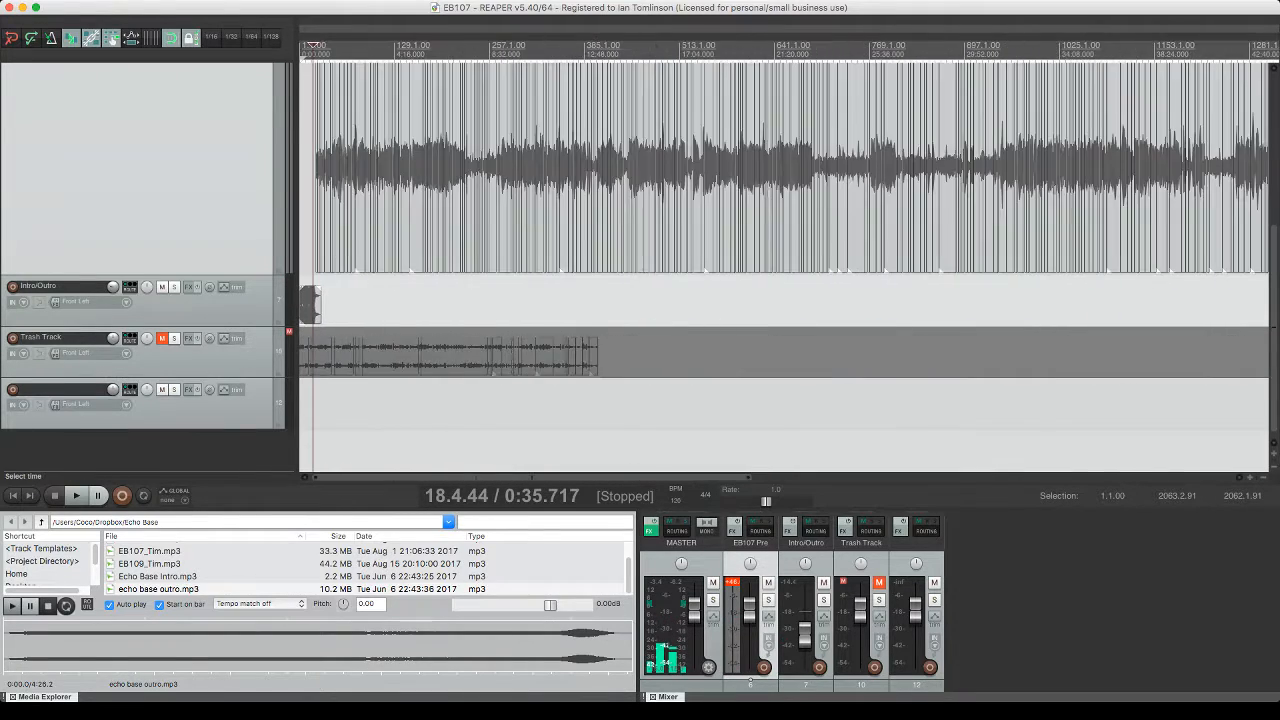
double_click(922, 306)
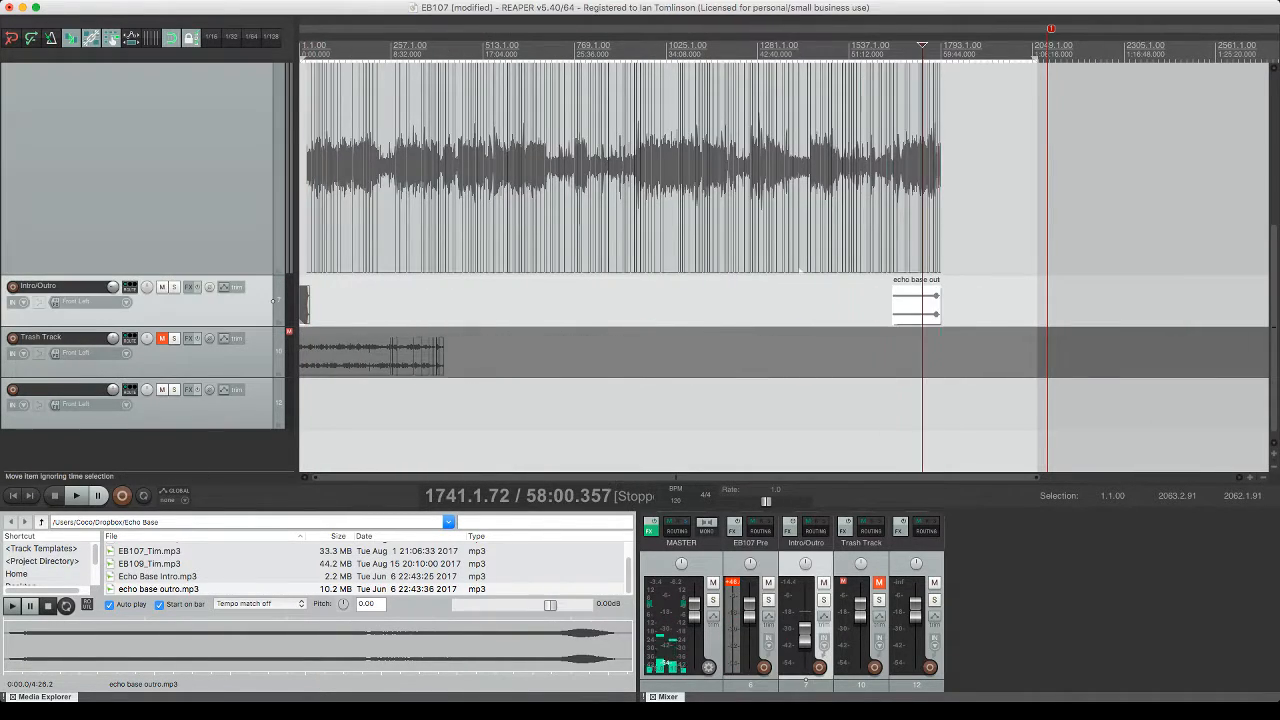
key("Escape")
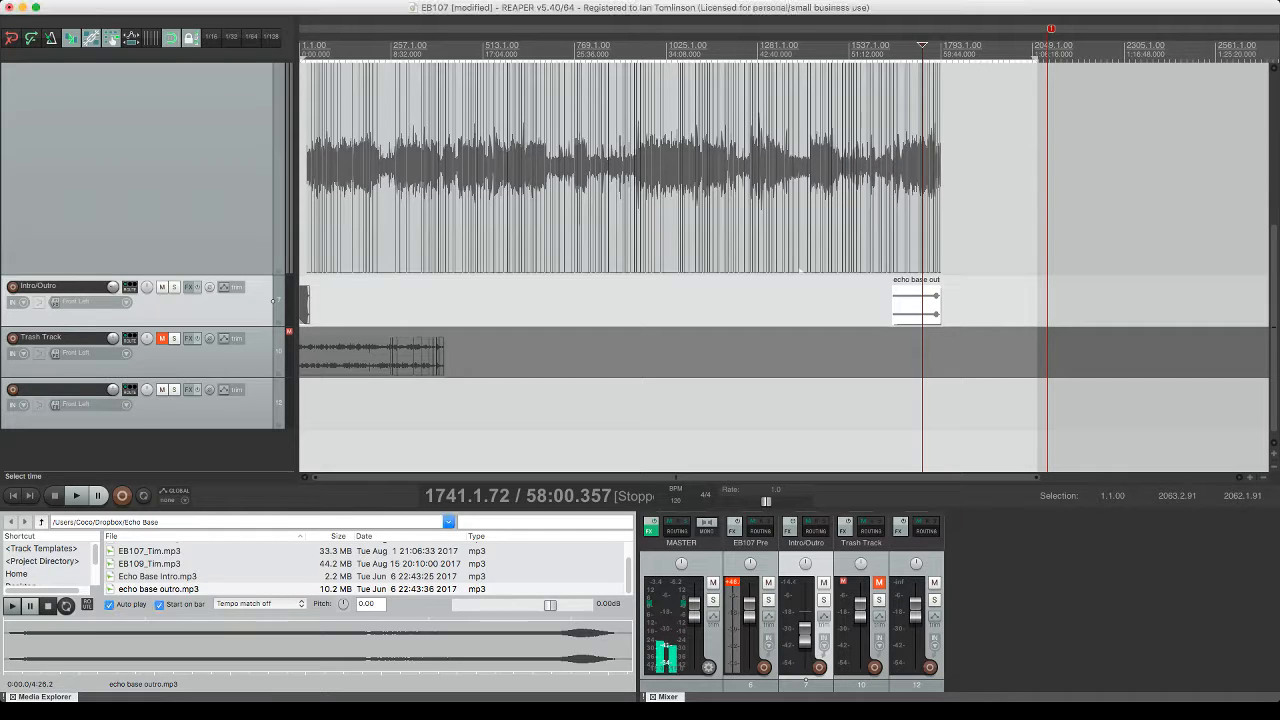
double_click(907, 306)
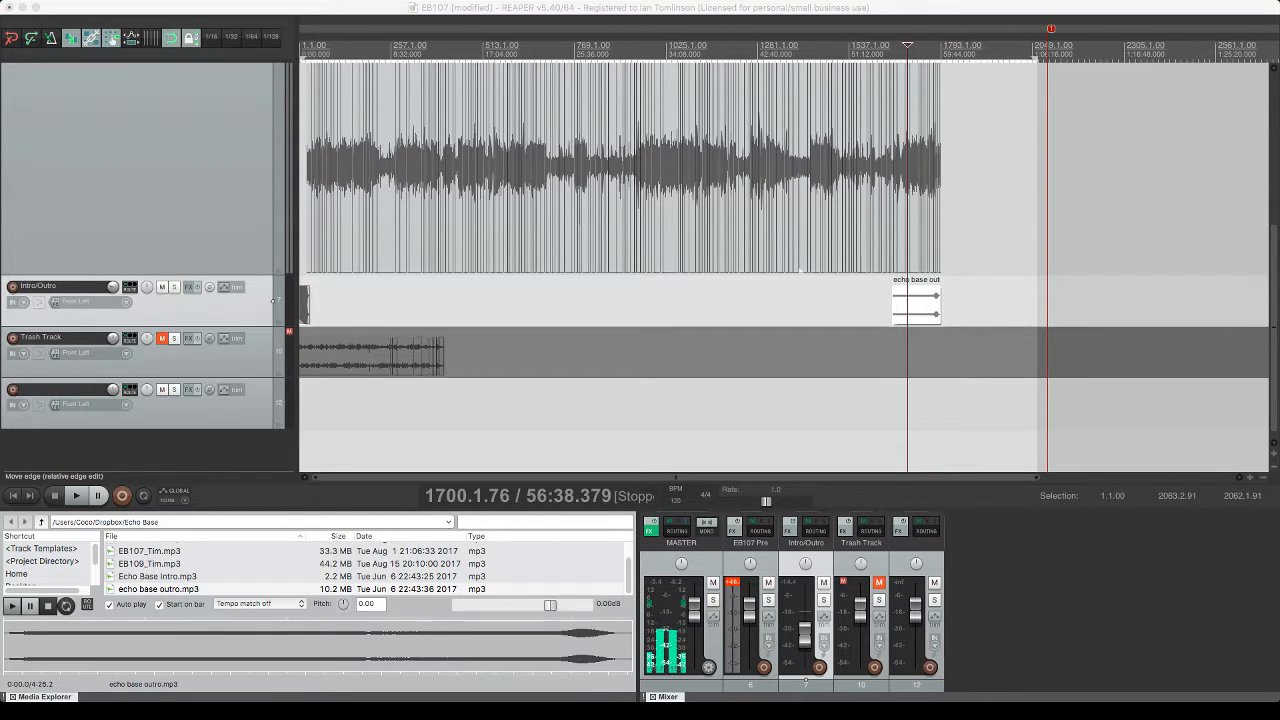
key("Escape")
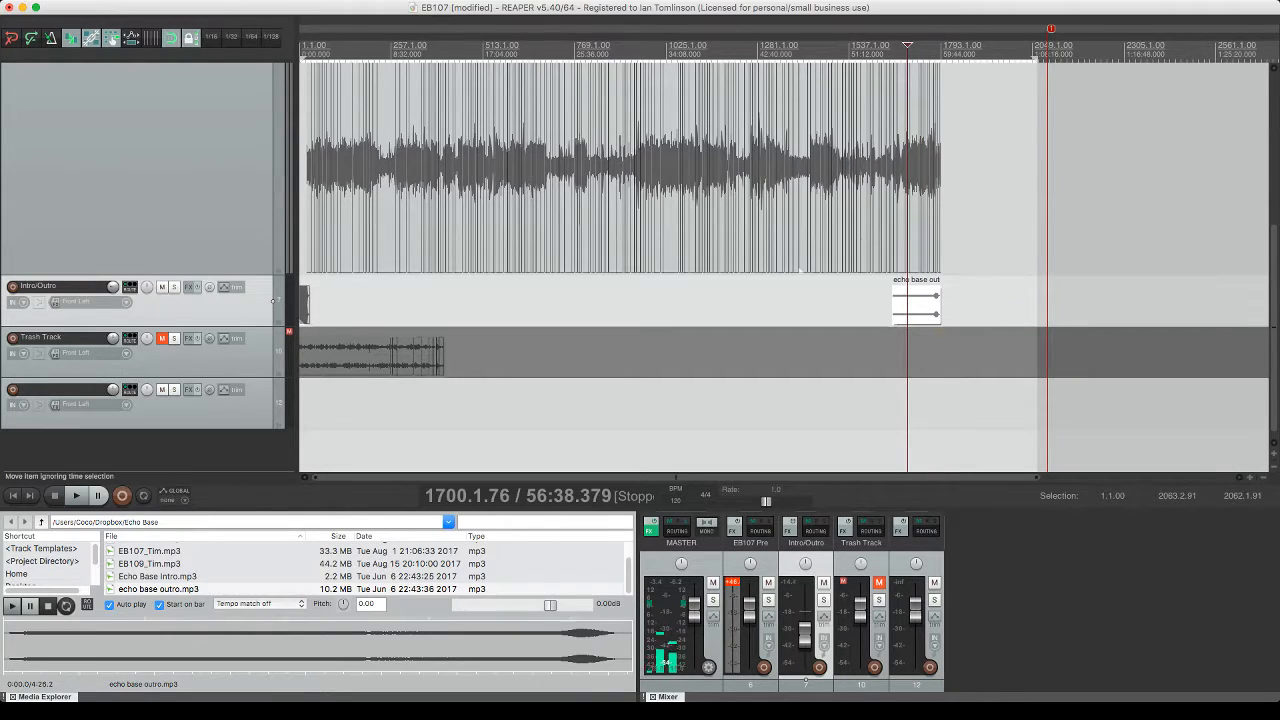
left_click_drag(916, 297, 923, 297)
left_click(923, 297)
key("space")
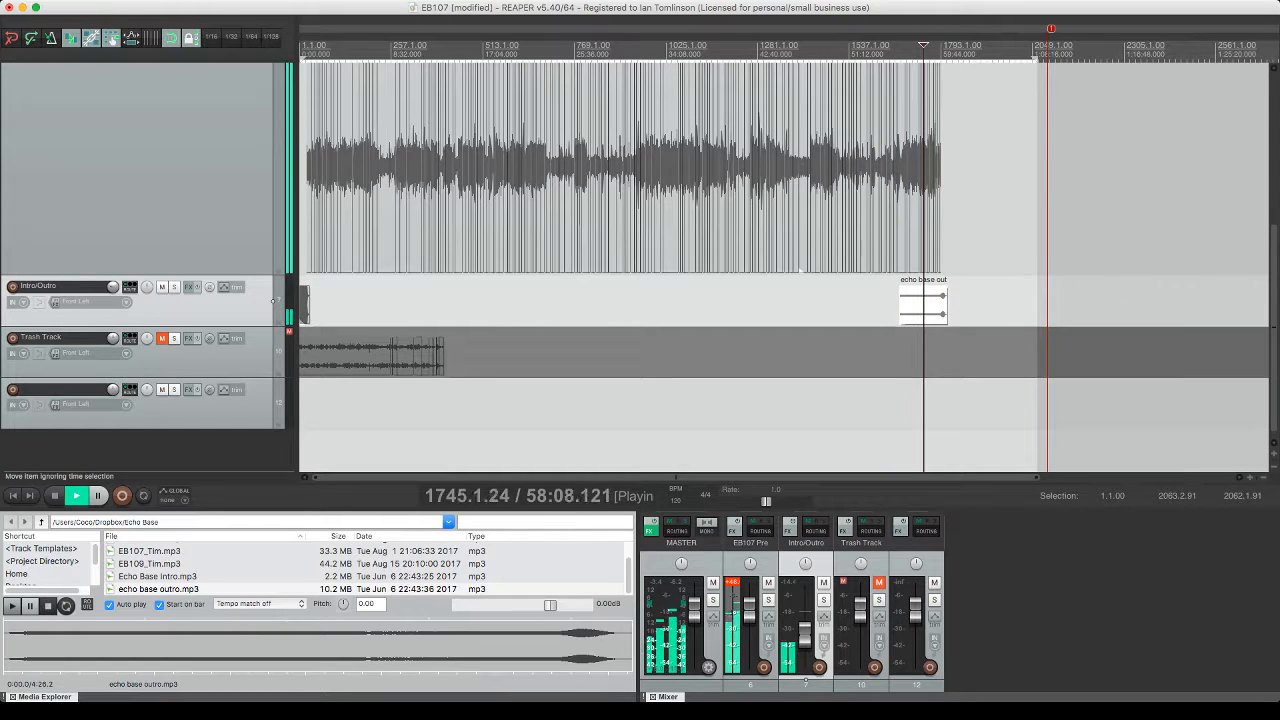
- Add a short fade-in to the start of echo base outro.mp3 and save the project
scroll(923, 297, "up", 8)
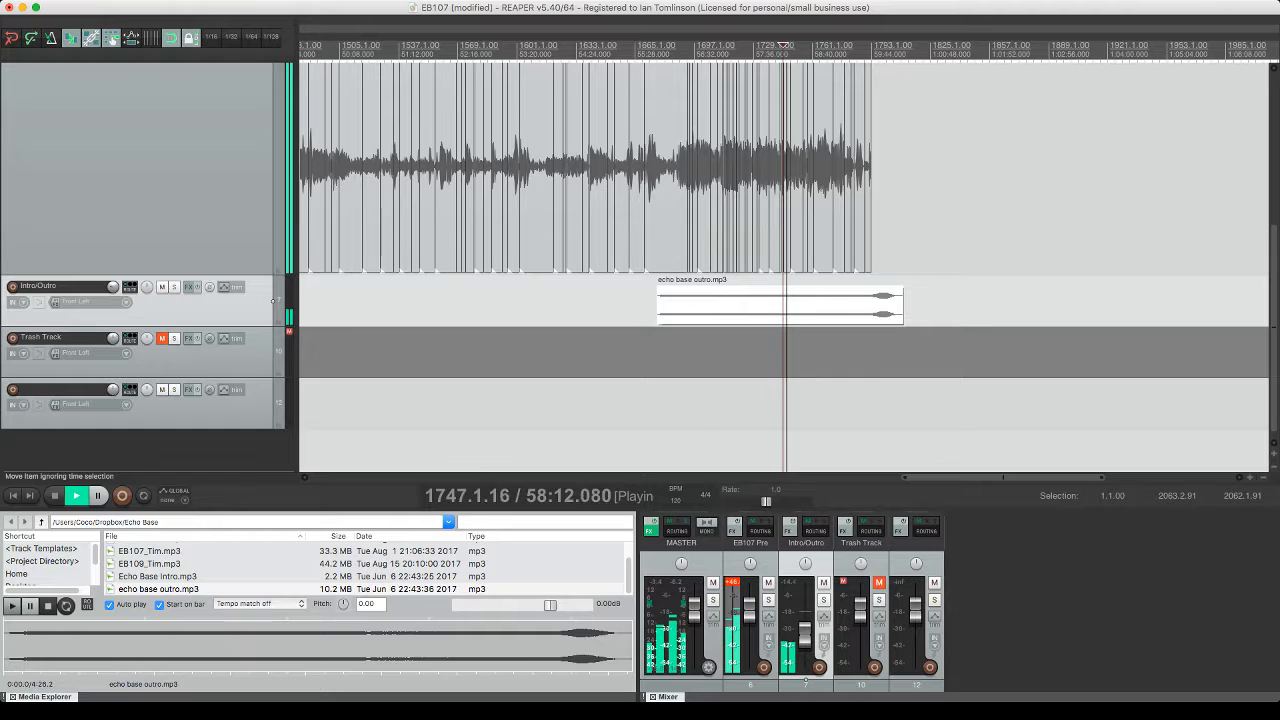
scroll(635, 256, "up", 3)
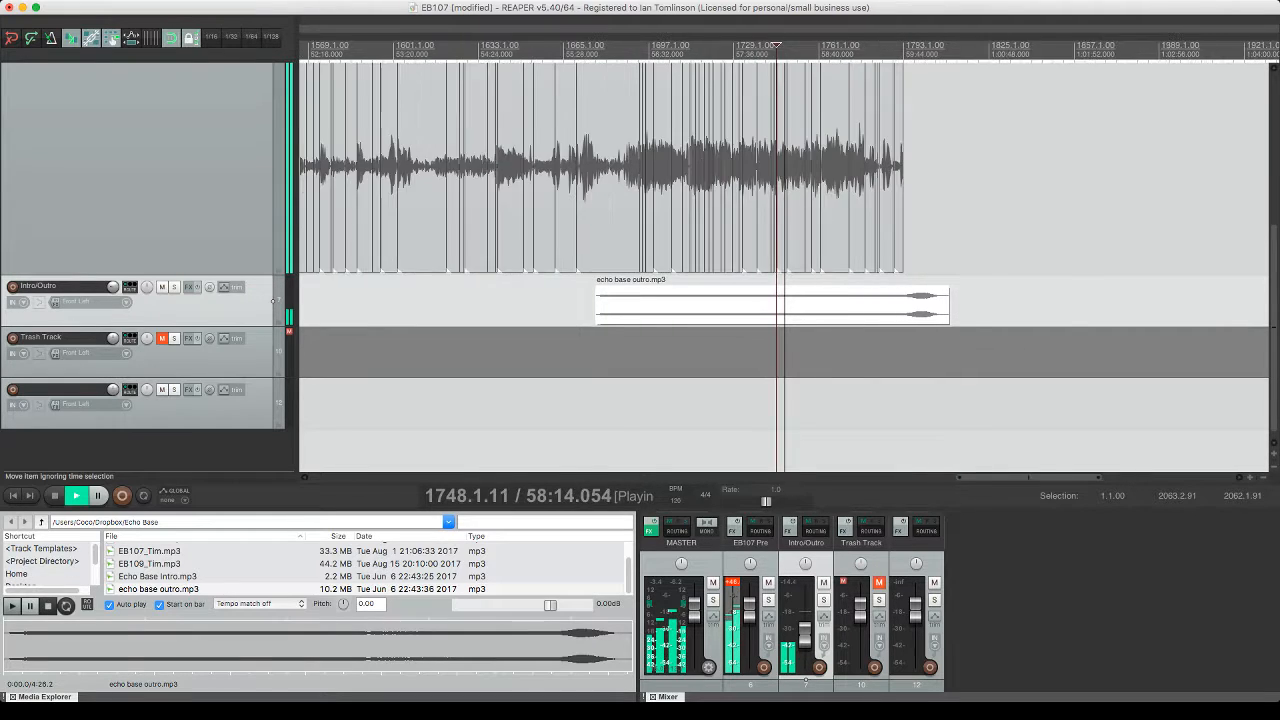
left_click_drag(558, 290, 580, 292)
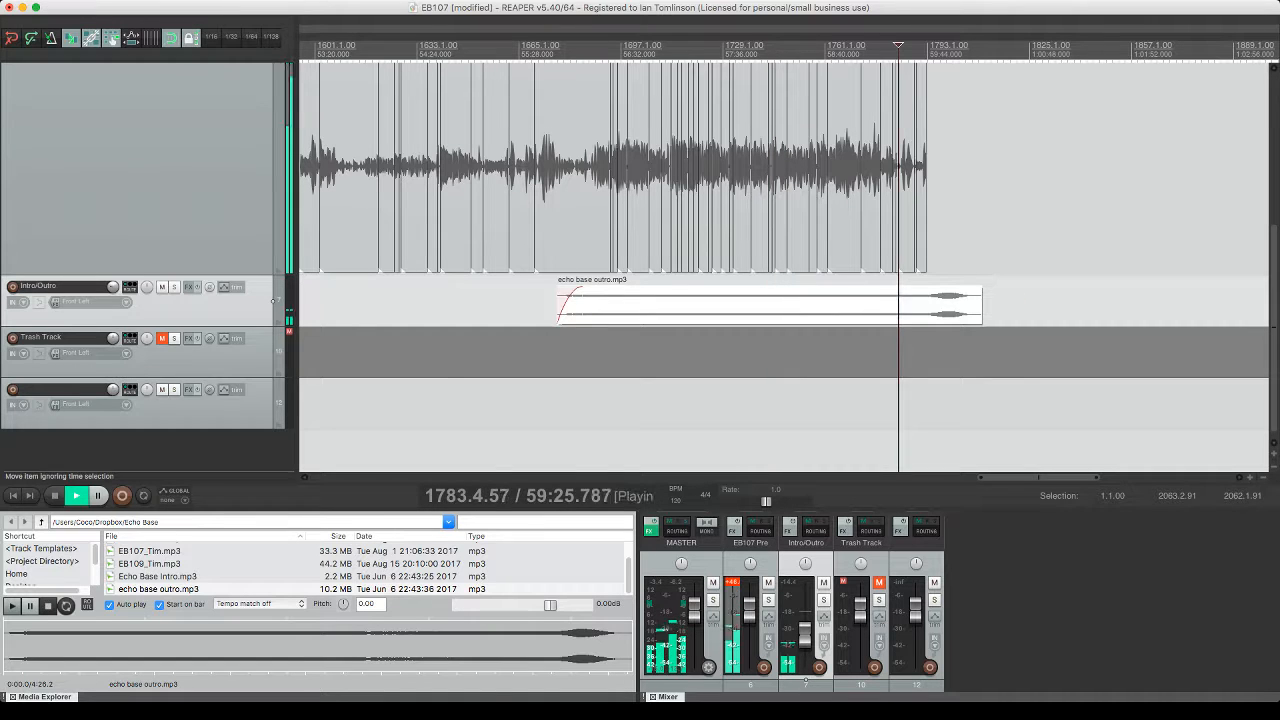
key("super+s")
- Move echo base outro.mp3 earlier to start at about 55:44, playing the recording's ending before and after the move
scroll(784, 300, "up", 3)
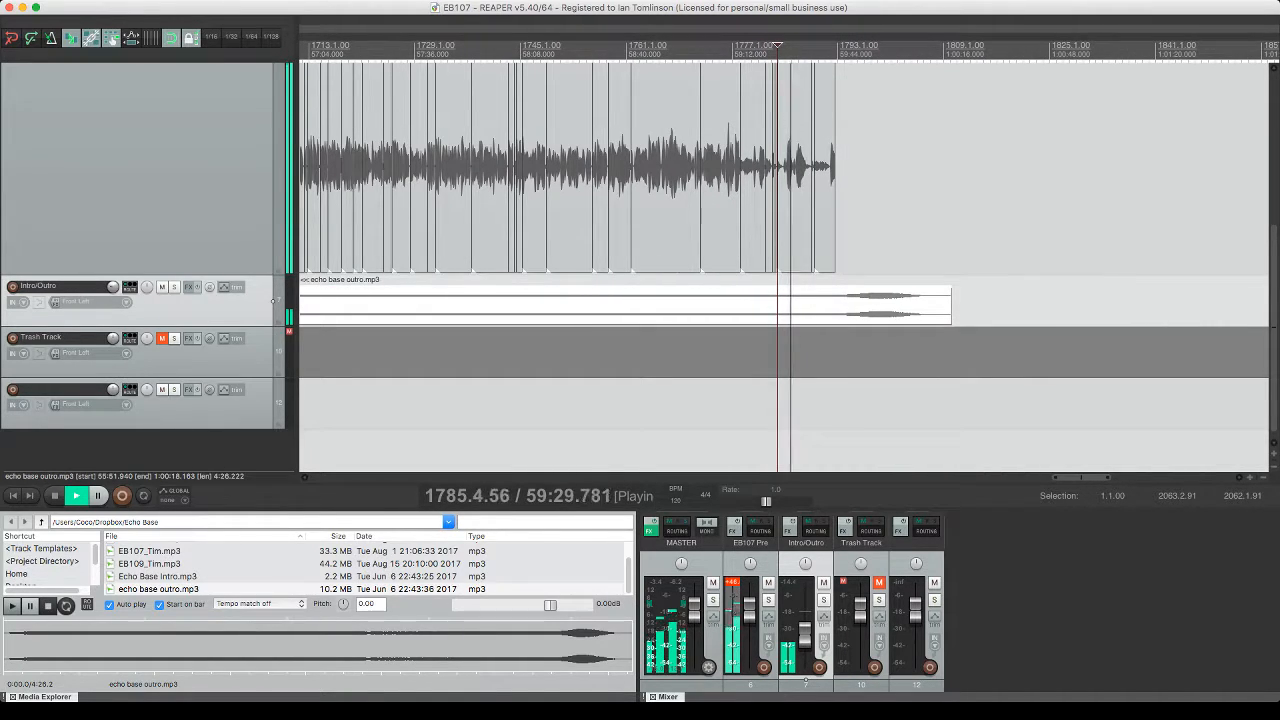
left_click(836, 297)
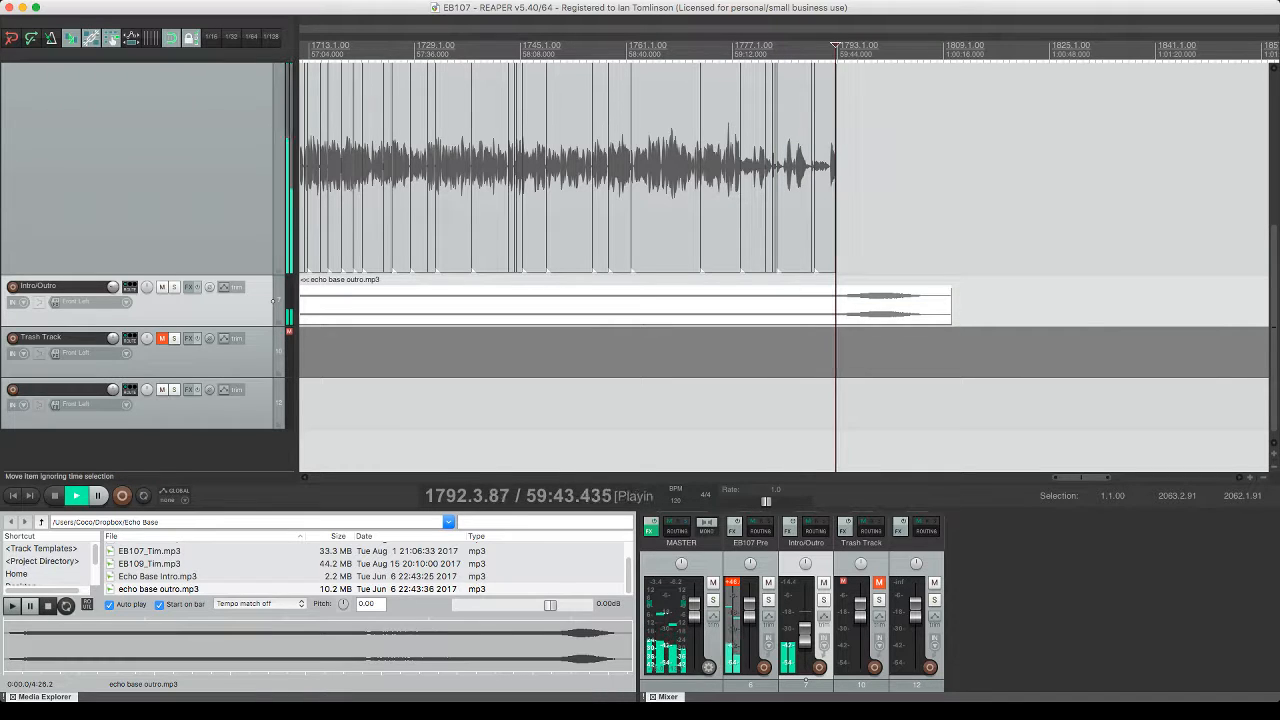
left_click(829, 297)
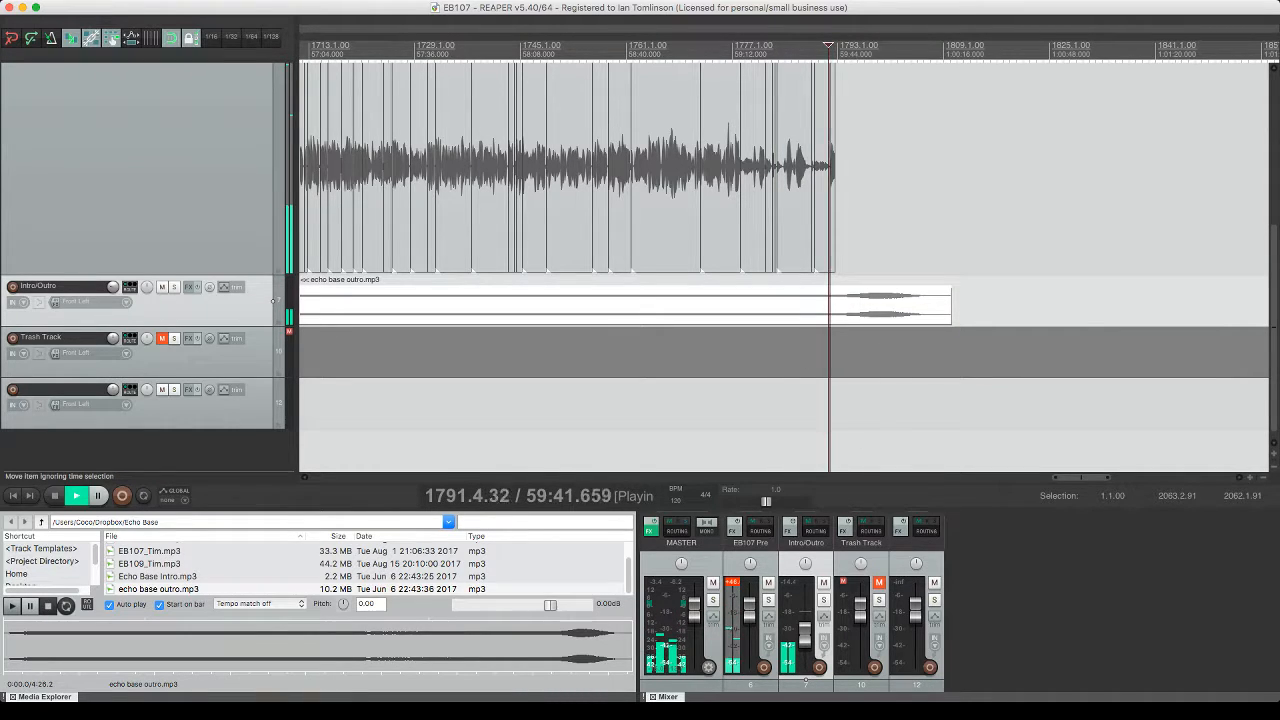
key("space")
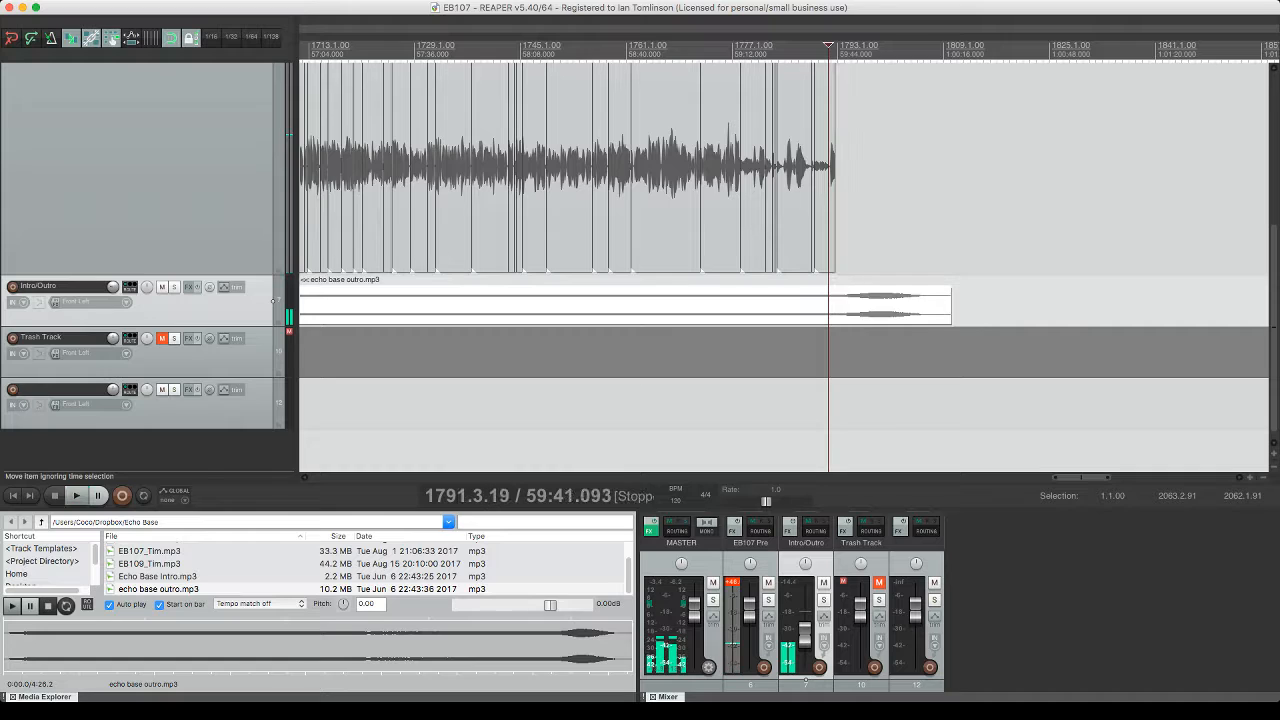
left_click_drag(860, 298, 835, 298)
key("space")
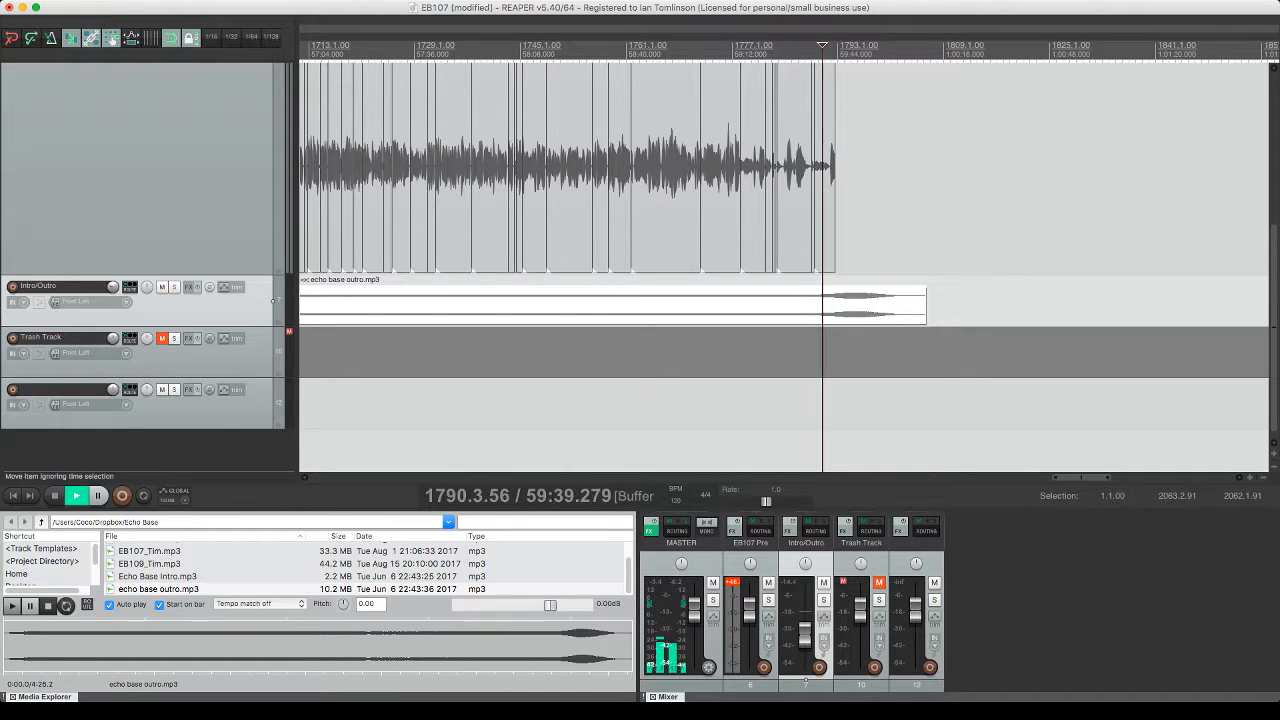
scroll(835, 298, "up", 5)
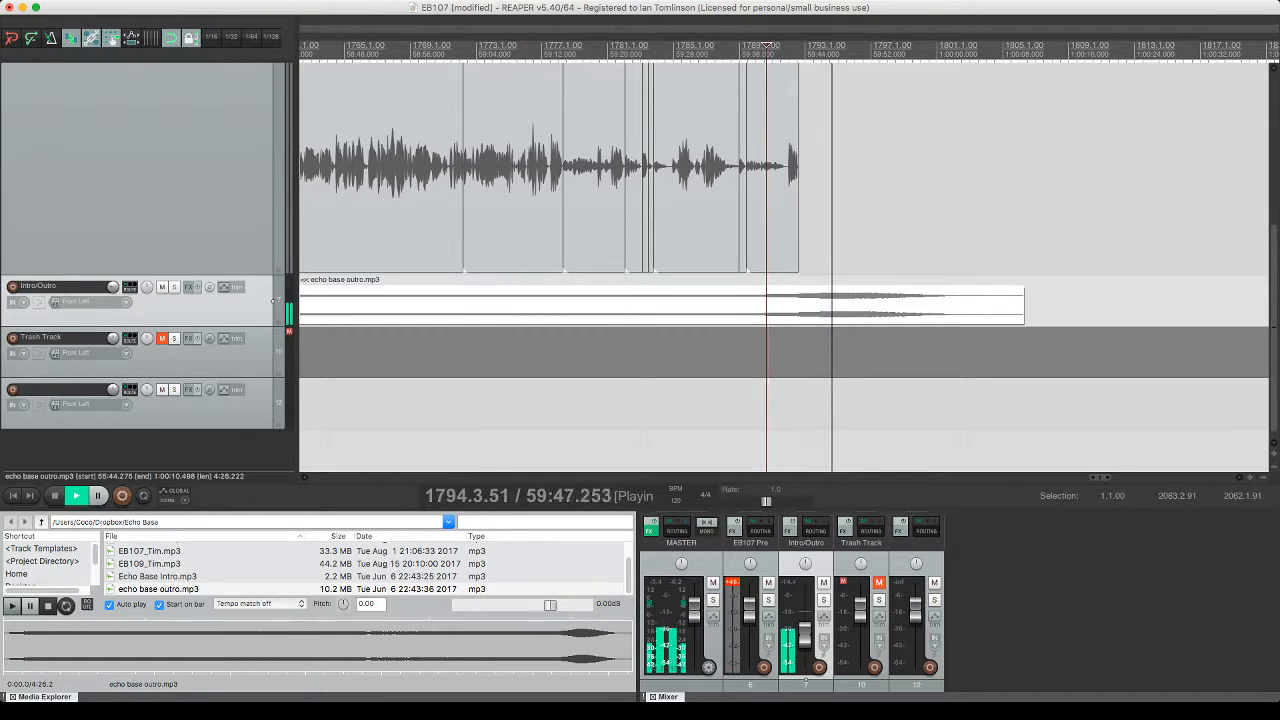
key("space")
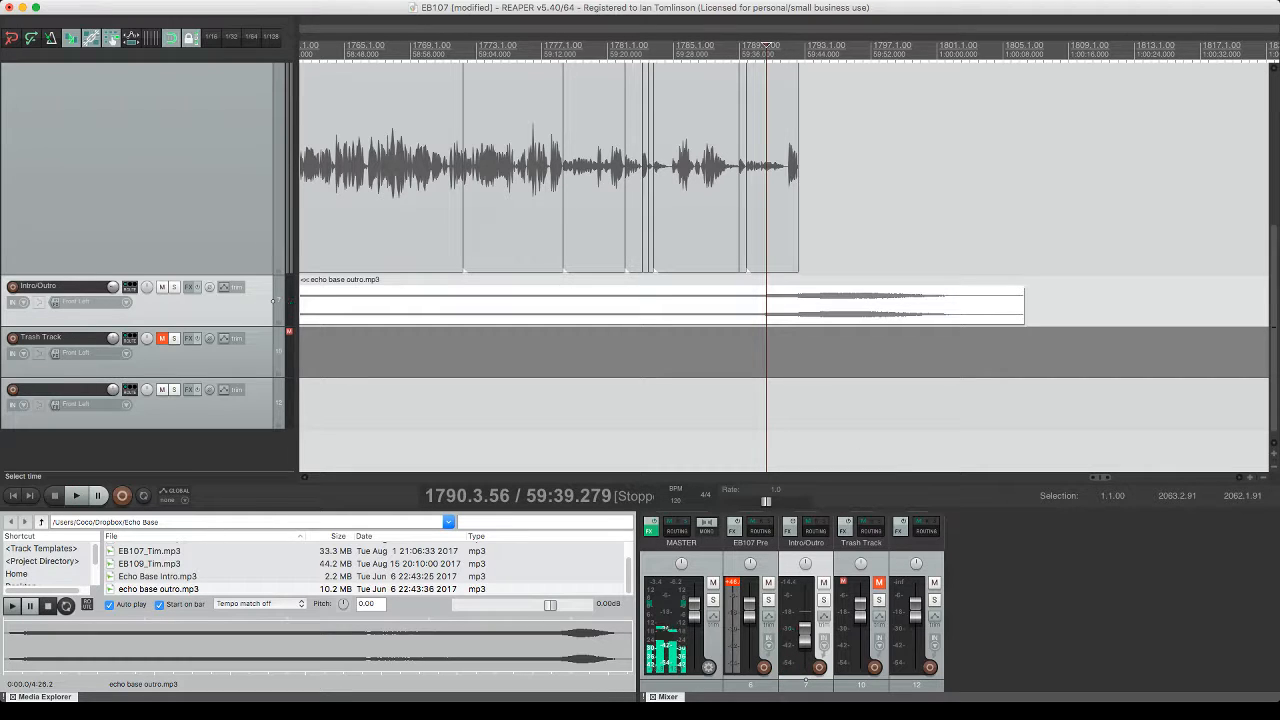
- Move echo base outro.mp3 onto the empty unnamed track and place that track directly above the Trash Track
scroll(785, 300, "down", 10)
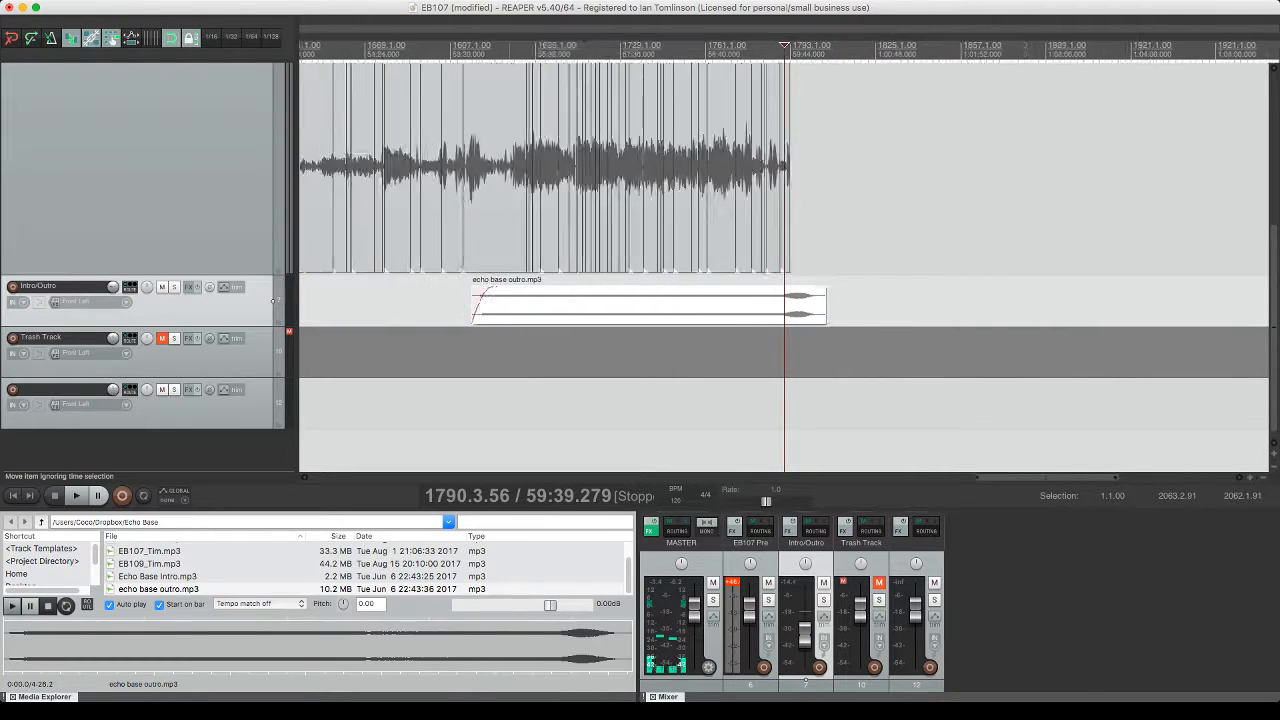
scroll(785, 300, "down", 8)
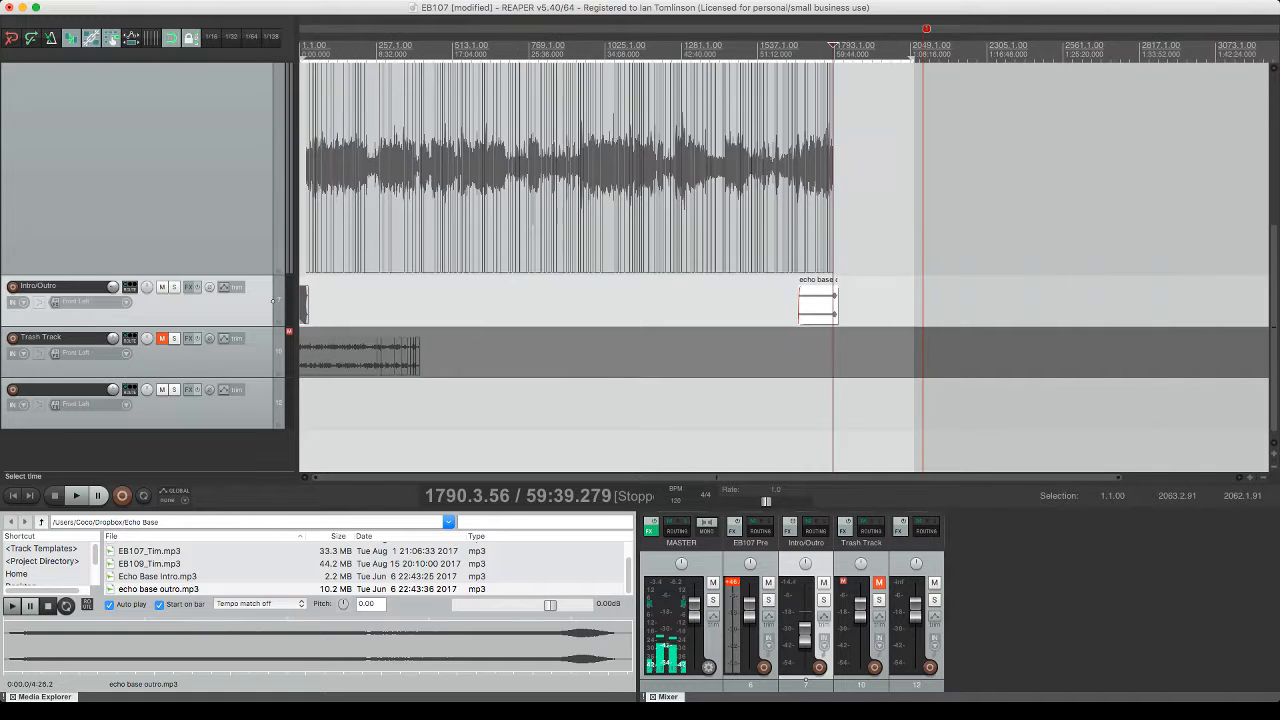
scroll(785, 300, "up", 3)
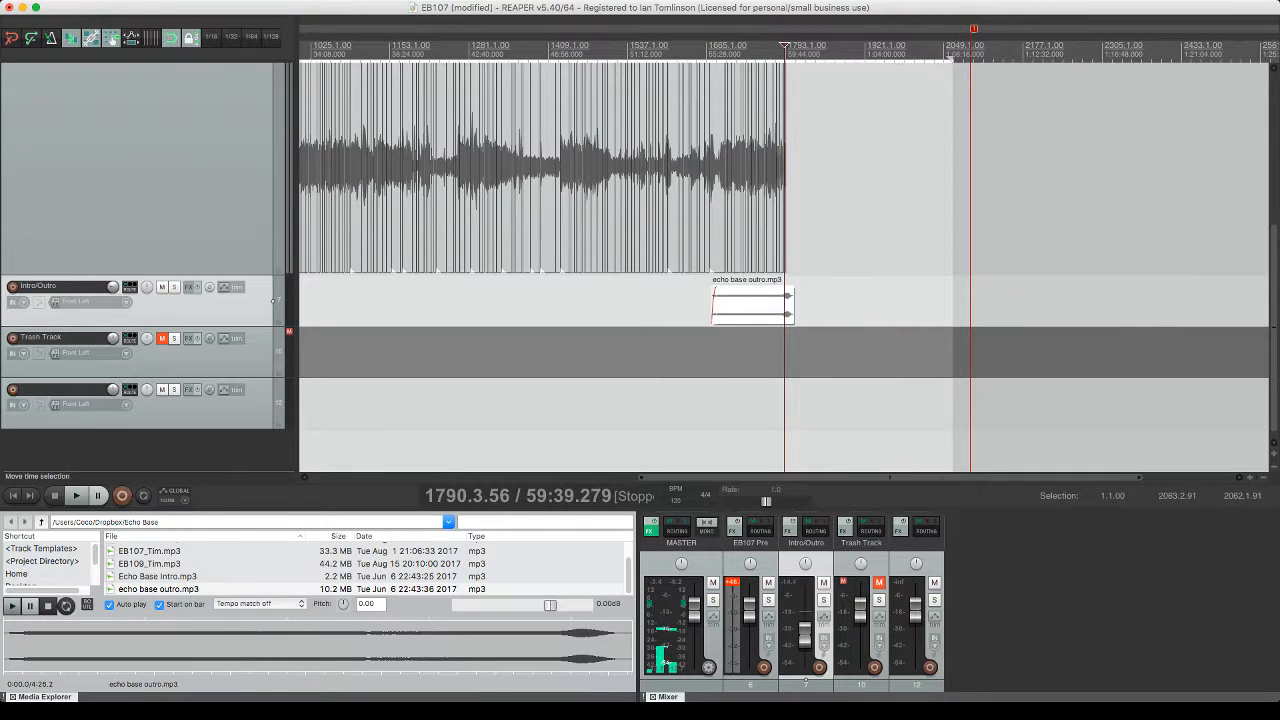
scroll(273, 300, "left", 10)
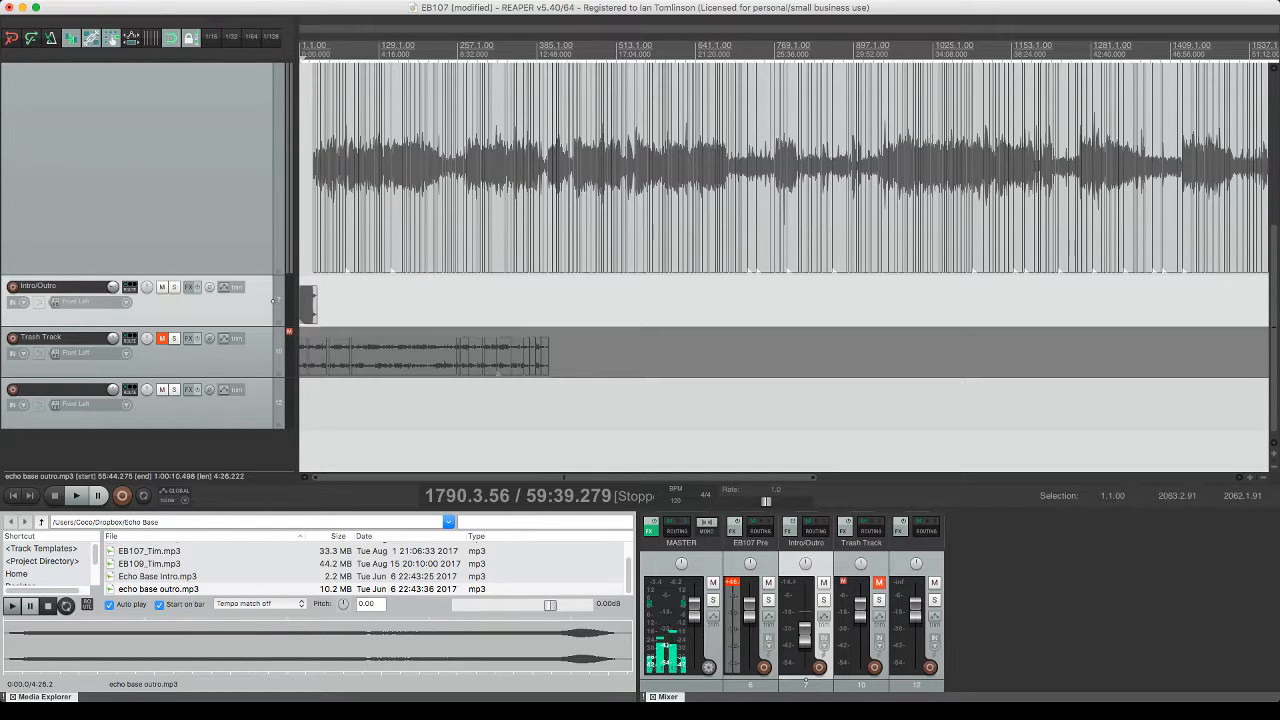
scroll(273, 300, "right", 5)
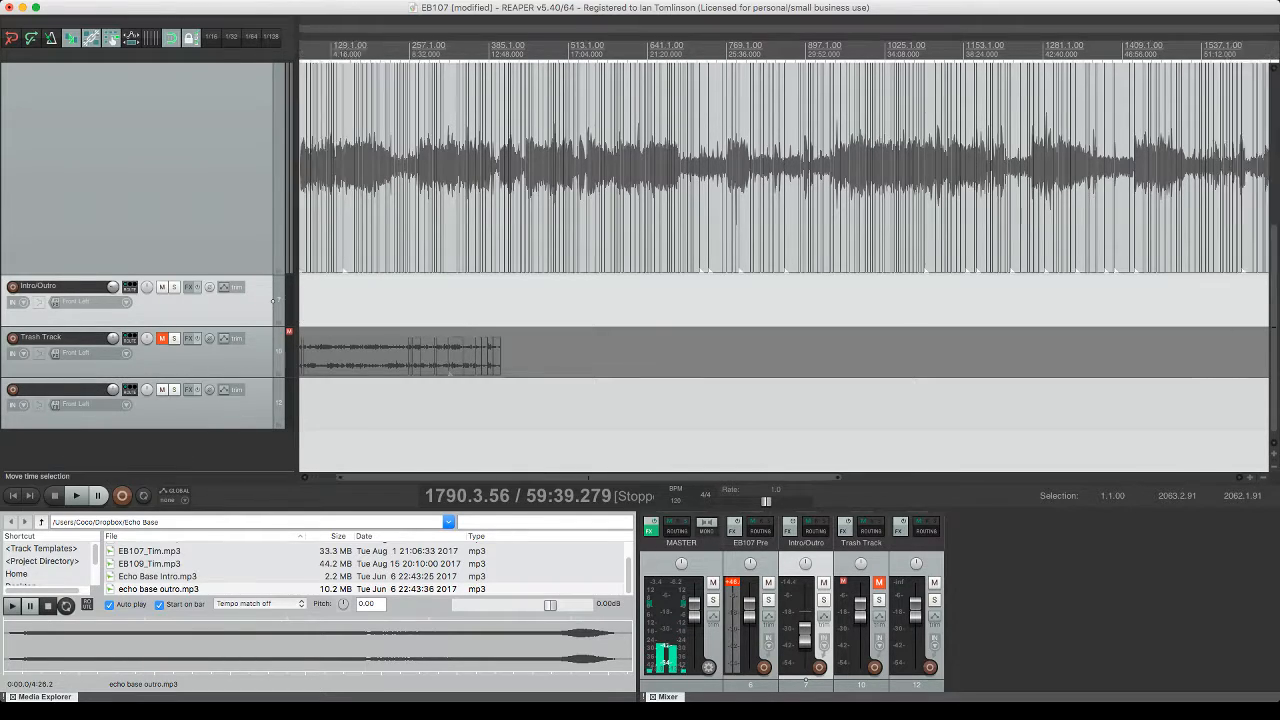
left_click_drag(1100, 305, 1100, 408)
left_click_drag(90, 416, 90, 350)
- Rename the Intro/Outro track as Intro and the track holding echo base outro.mp3 as Outro
left_click(273, 300)
key("F2")
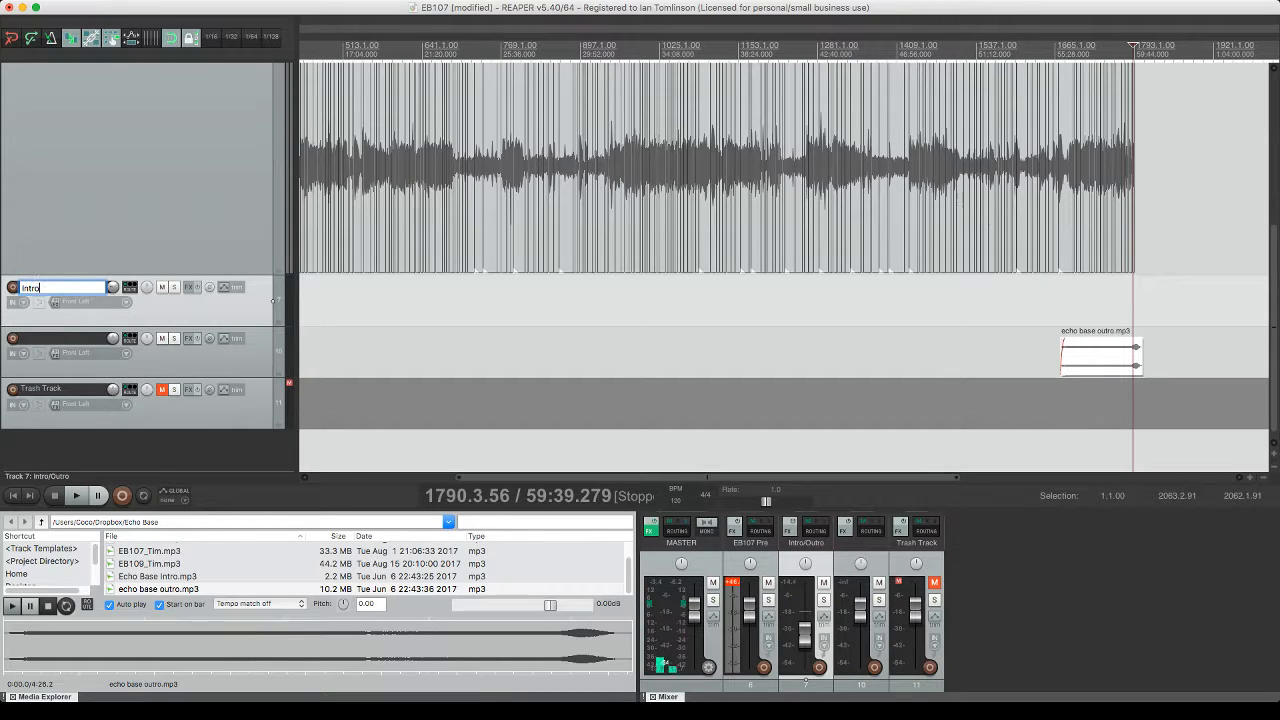
key("Tab")
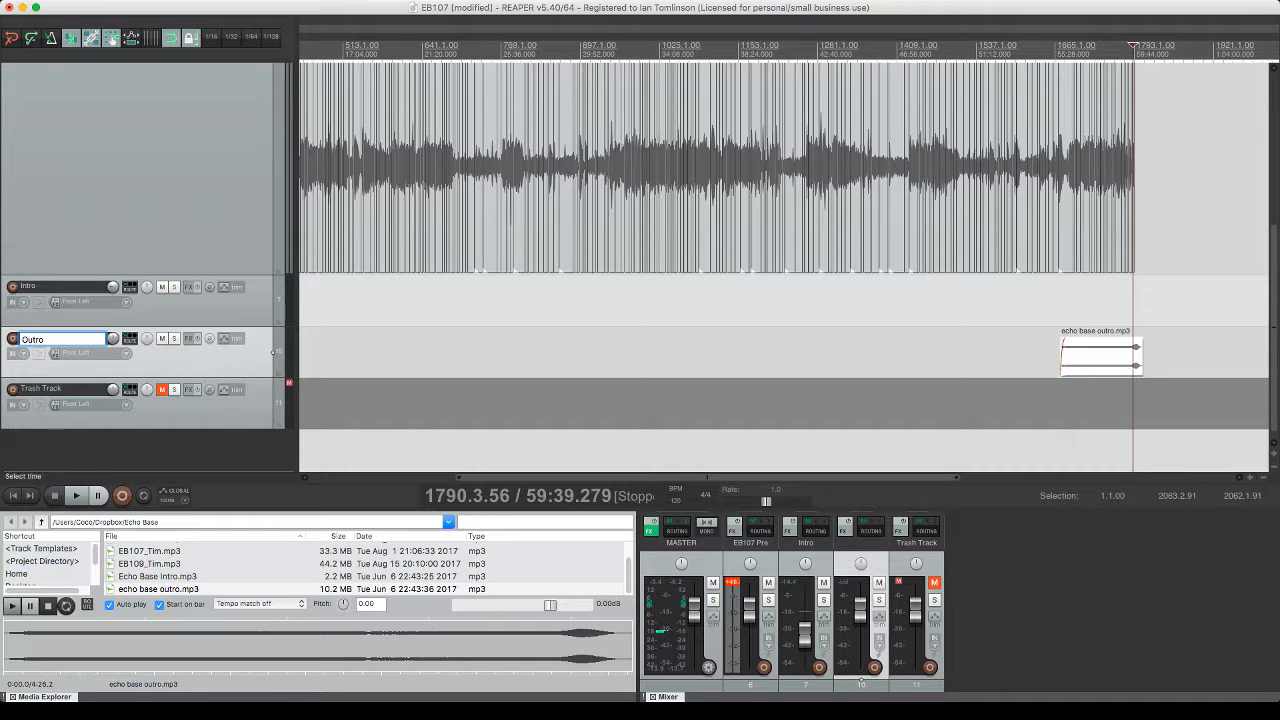
- Play the outro music under the recording from about 58:16 and slightly lower the Outro track's volume
left_click(1107, 350)
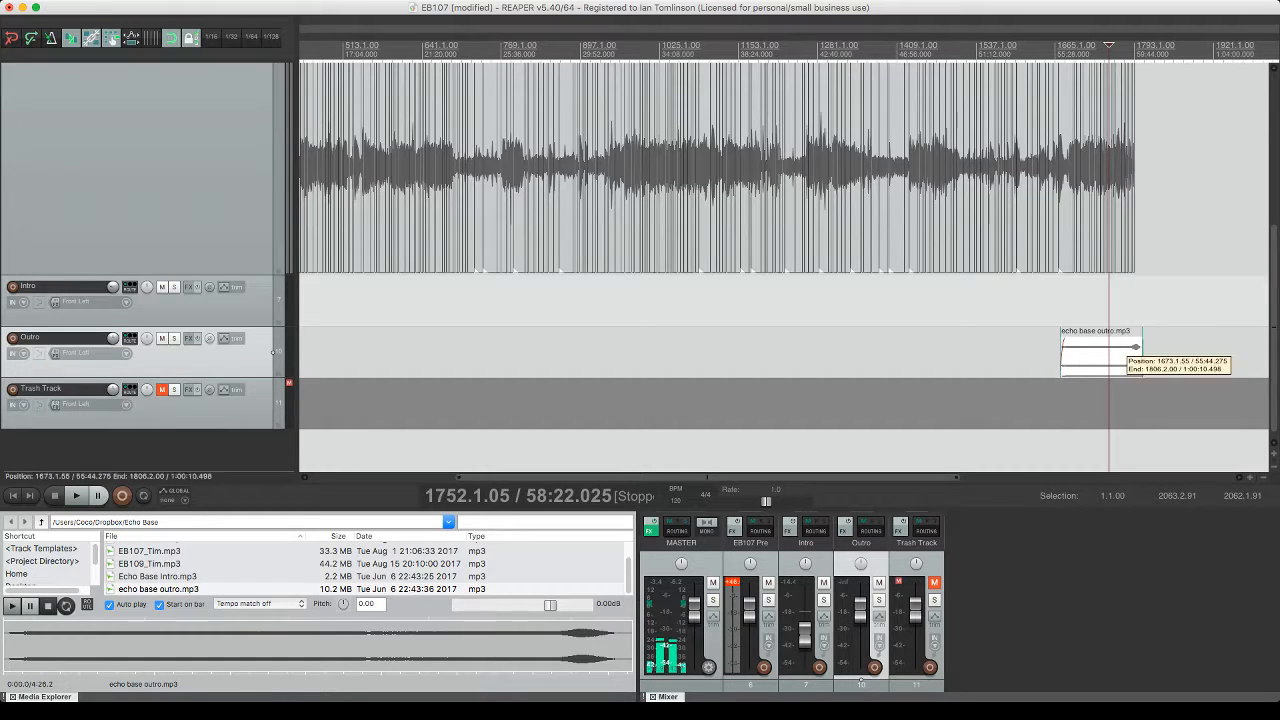
key("space")
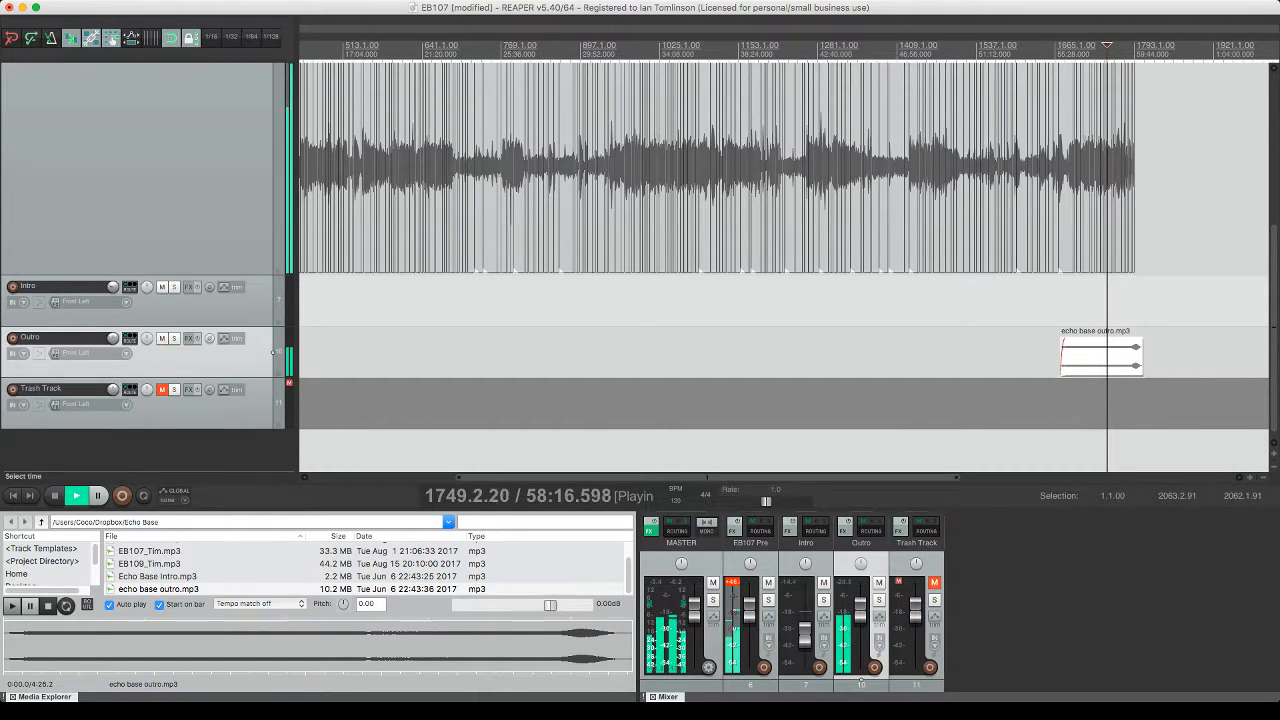
left_click_drag(861, 609, 861, 613)
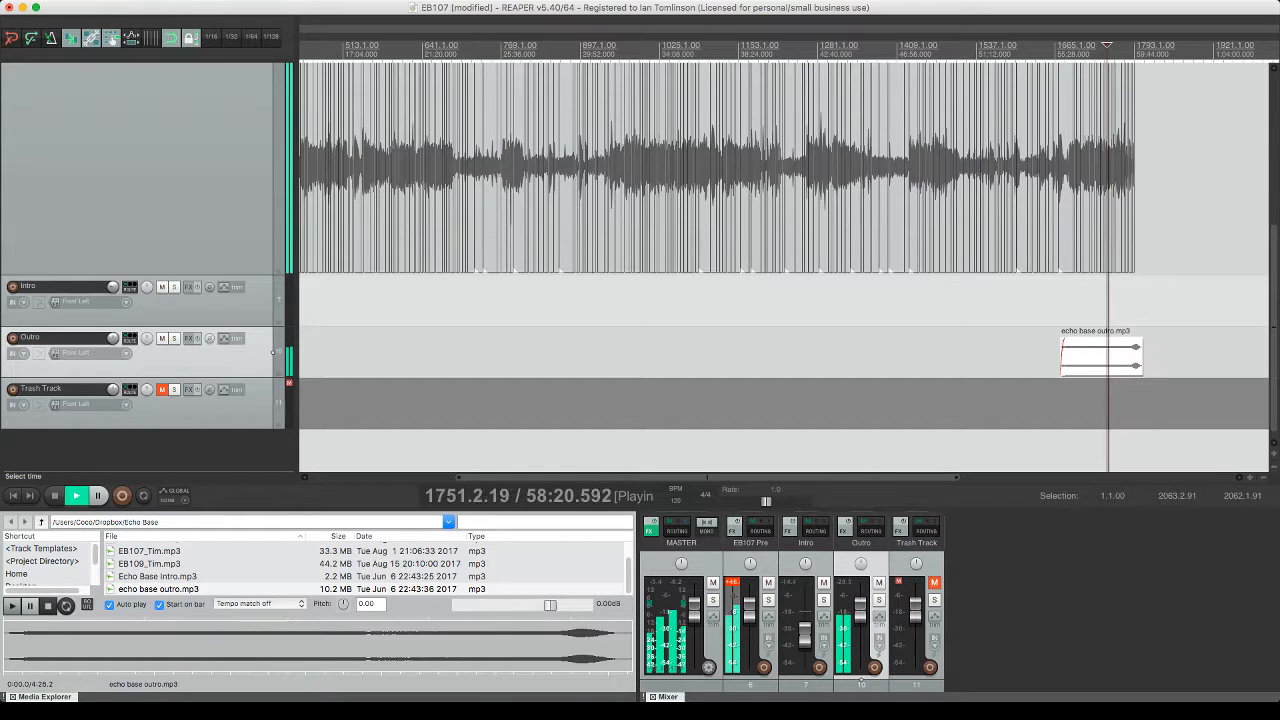
key("space")
- Play the recording's ending from about 59:22 and again near 59:42, lower the Outro track's volume slightly and save the project
left_click(1127, 355)
key("space")
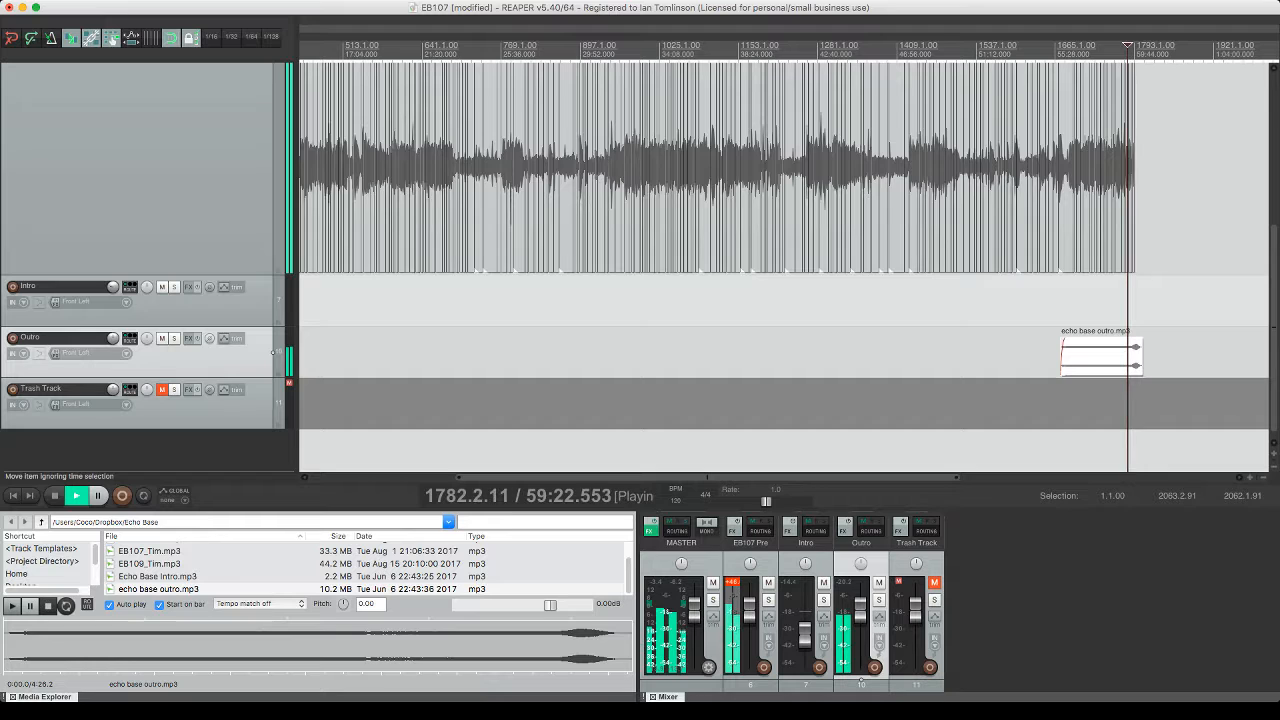
scroll(1127, 355, "up", 10)
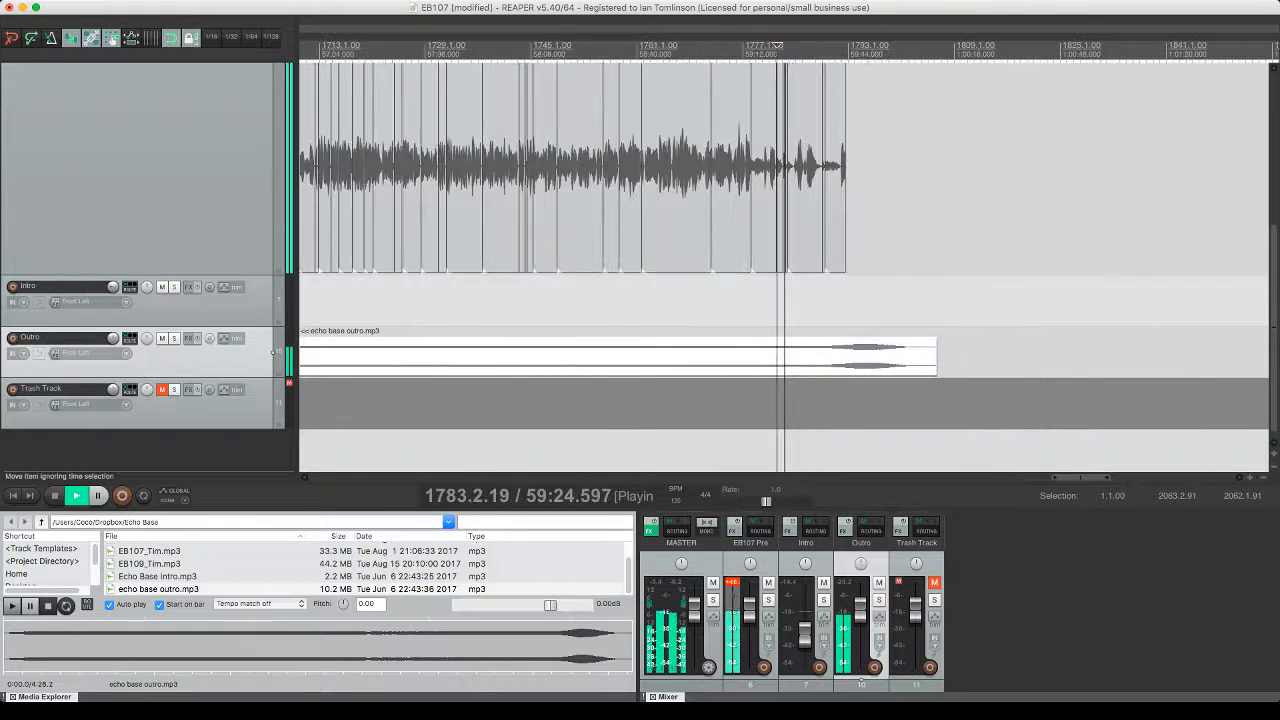
left_click(842, 355)
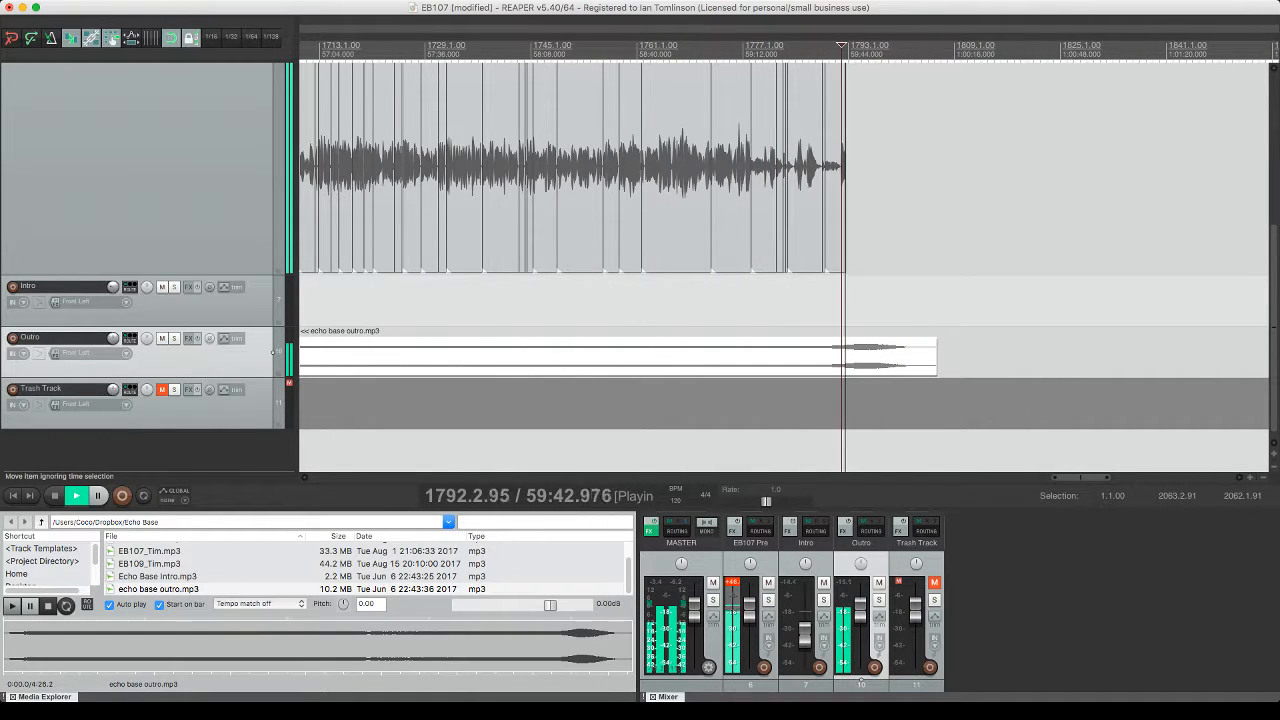
scroll(860, 679, "down", 2)
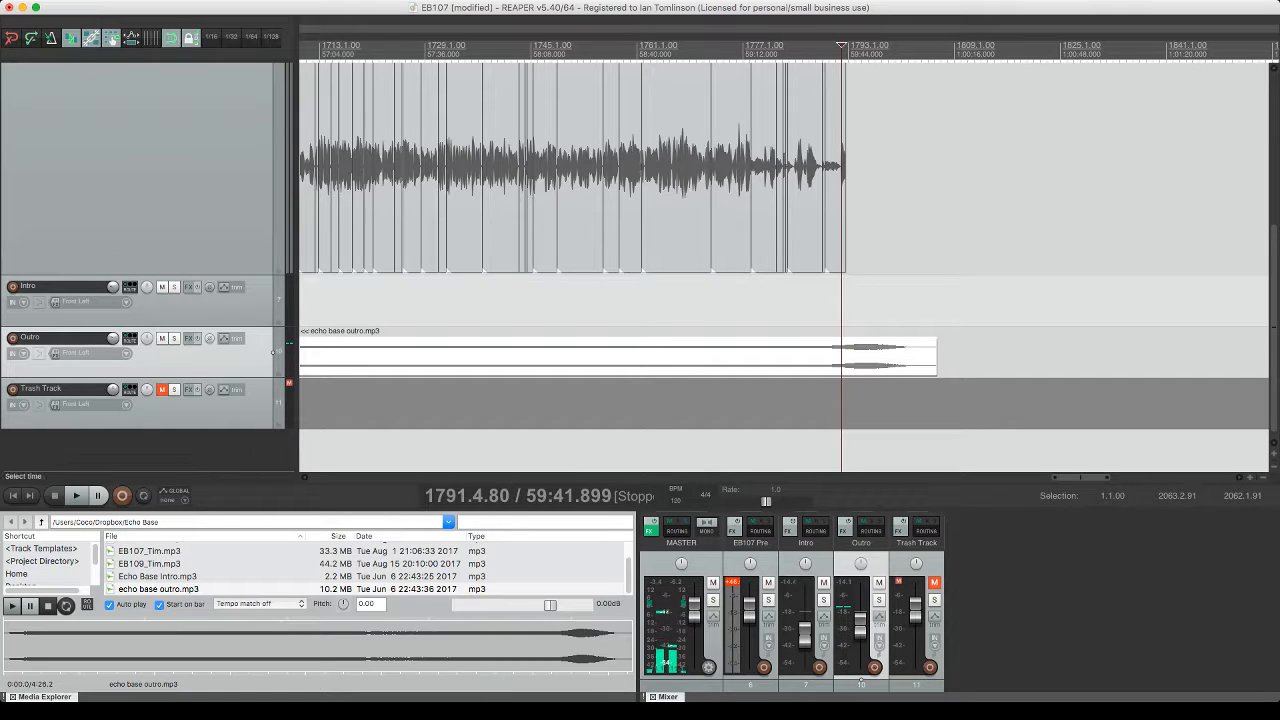
key("space")
key("super+s")
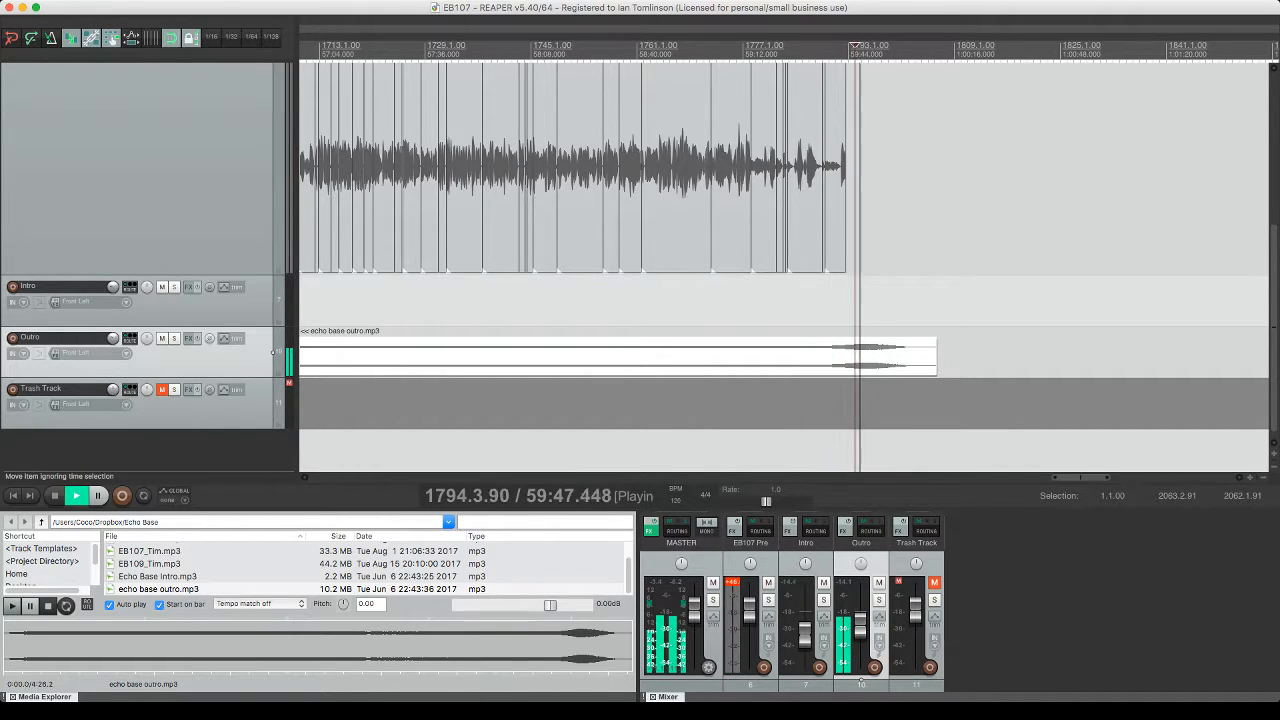
- Replay the transition into the outro music from about 59:40 and raise the Outro track's volume slightly
left_click(835, 50)
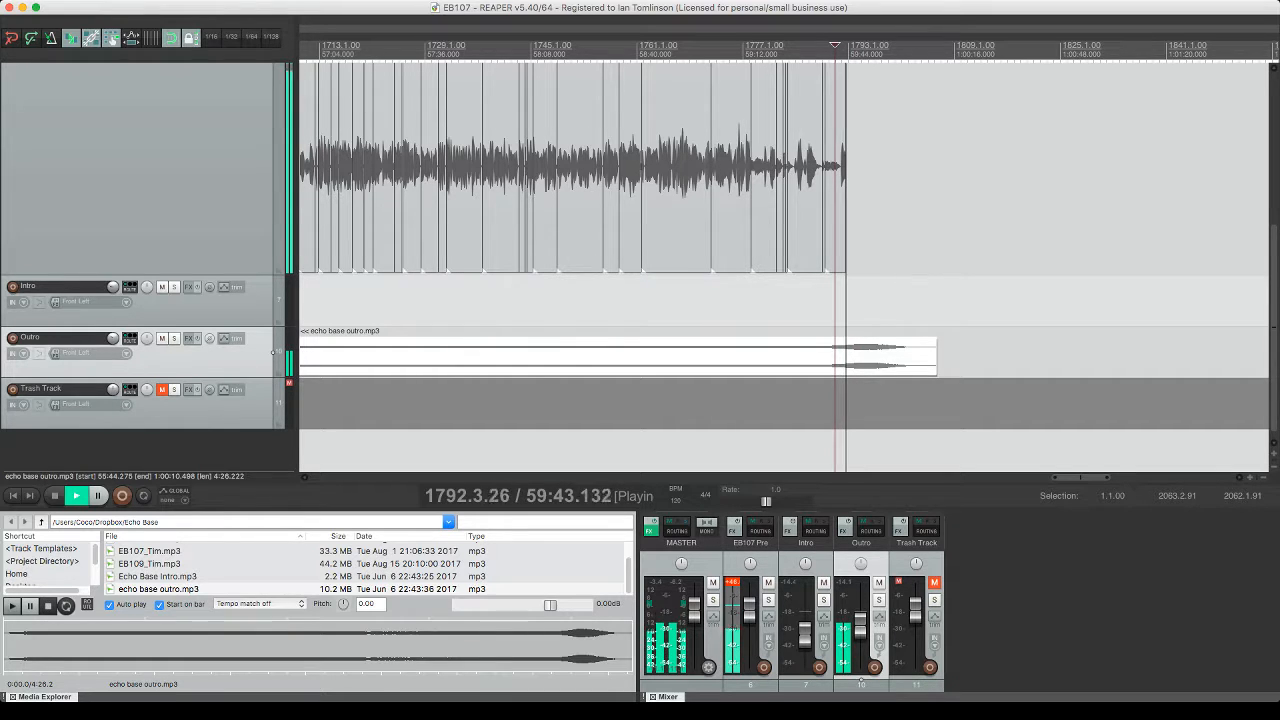
left_click_drag(860, 626, 860, 622)
key("space")
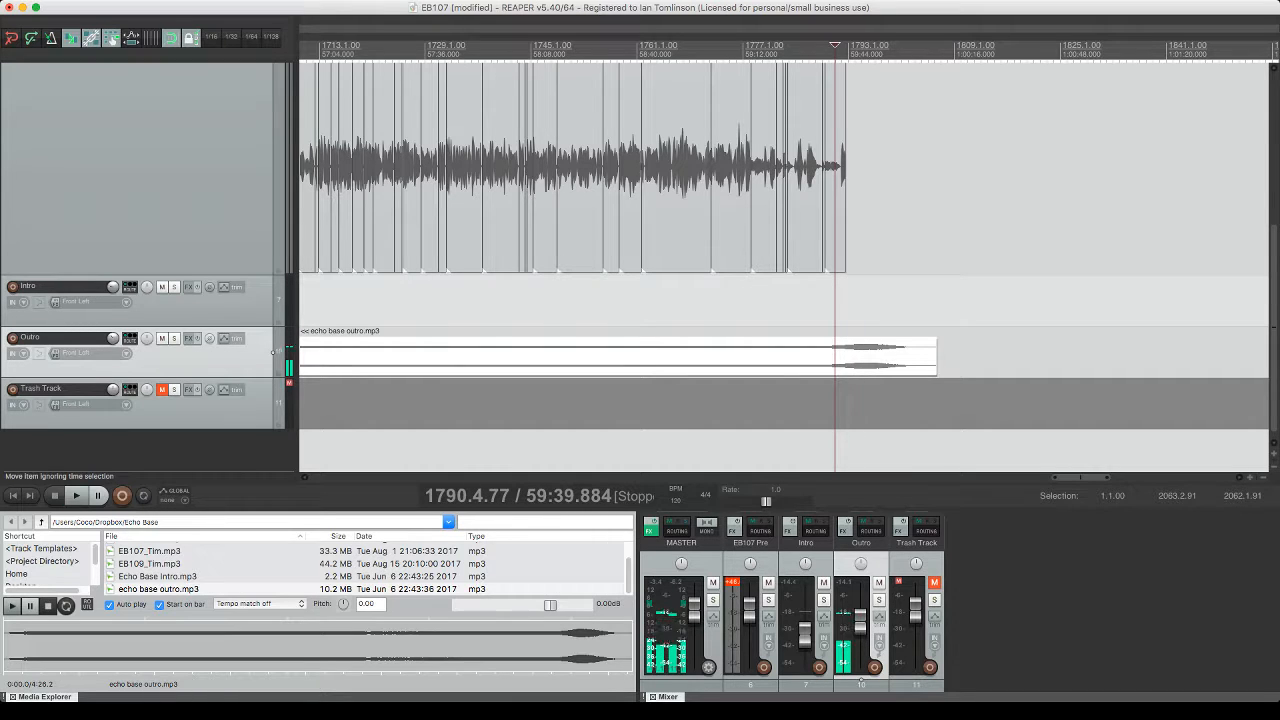
scroll(784, 268, "down", 5)
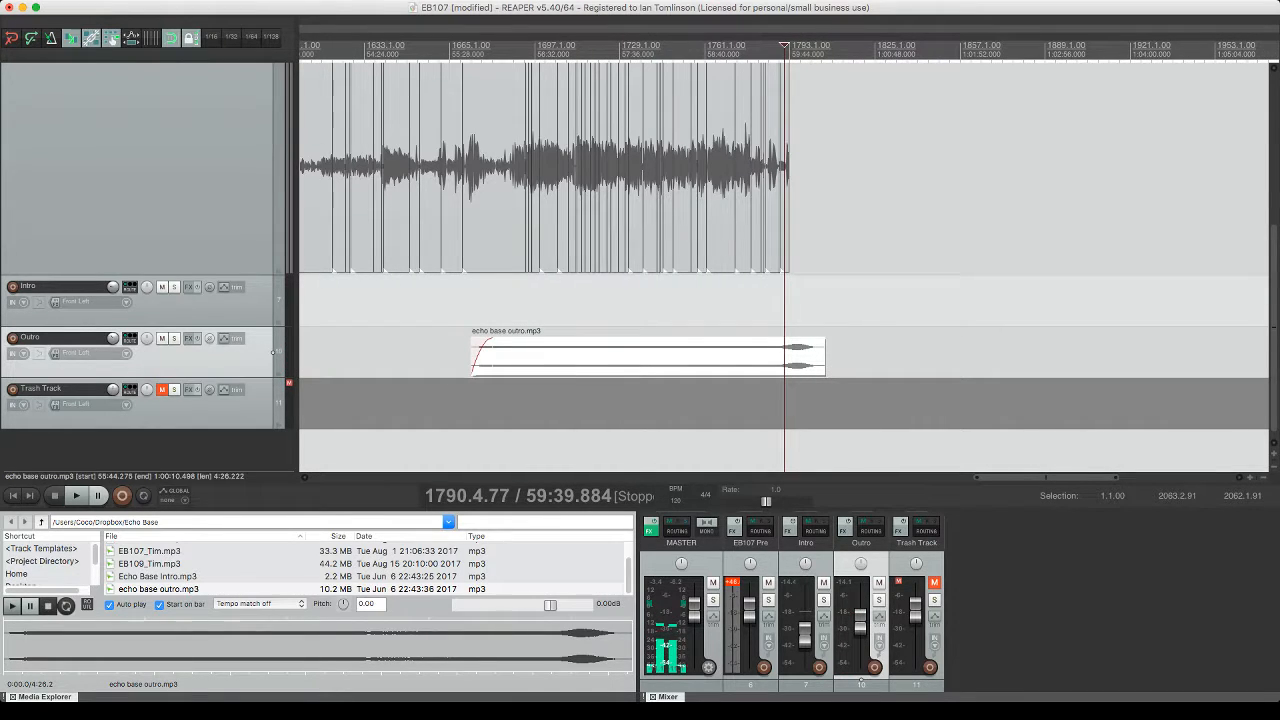
- Show the Outro track's volume envelope with points near the recording's end, and lower its point at about 58:53, auditioning from about 57:55
key("super+Tab")
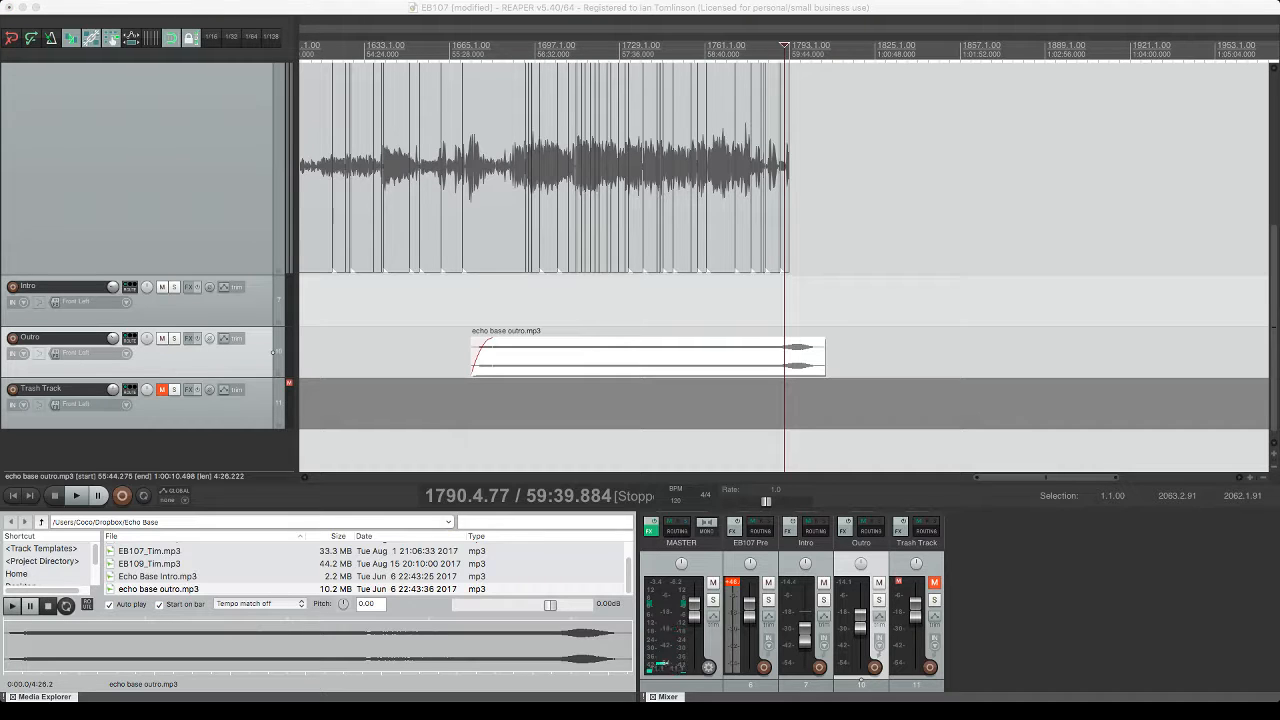
key("v")
key("Escape")
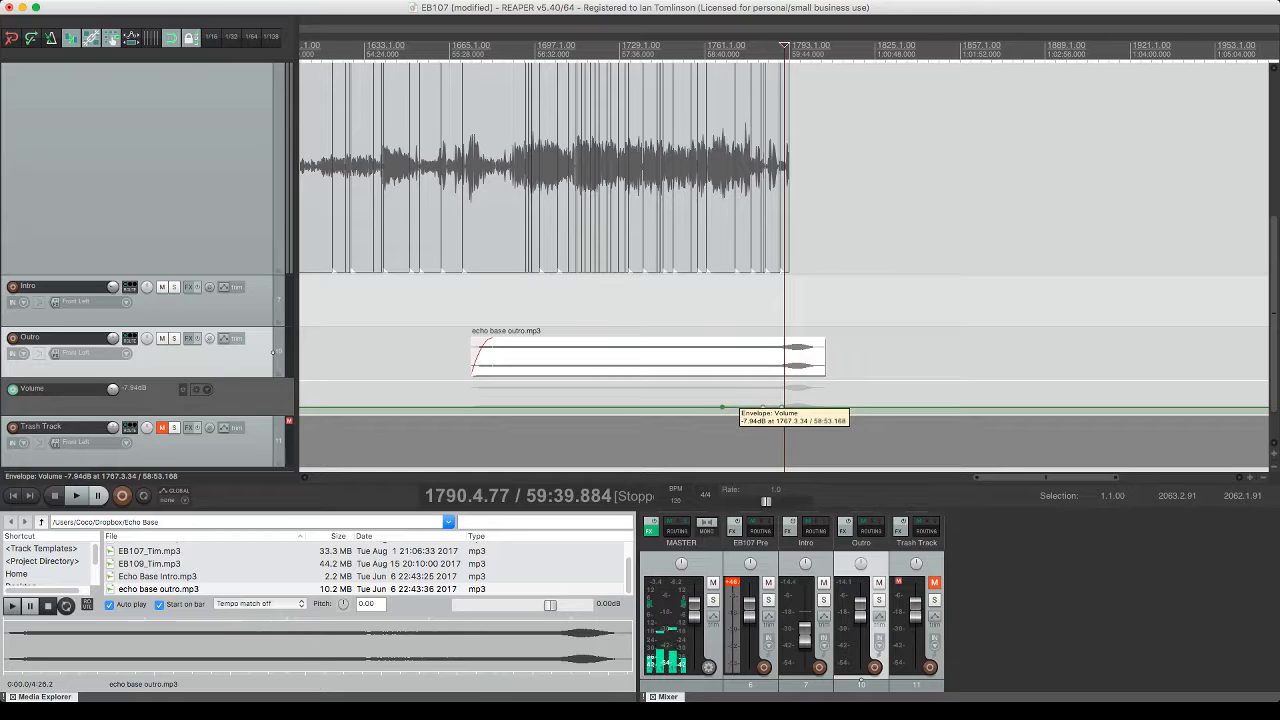
left_click_drag(722, 407, 721, 410)
left_click(645, 402)
key("space")
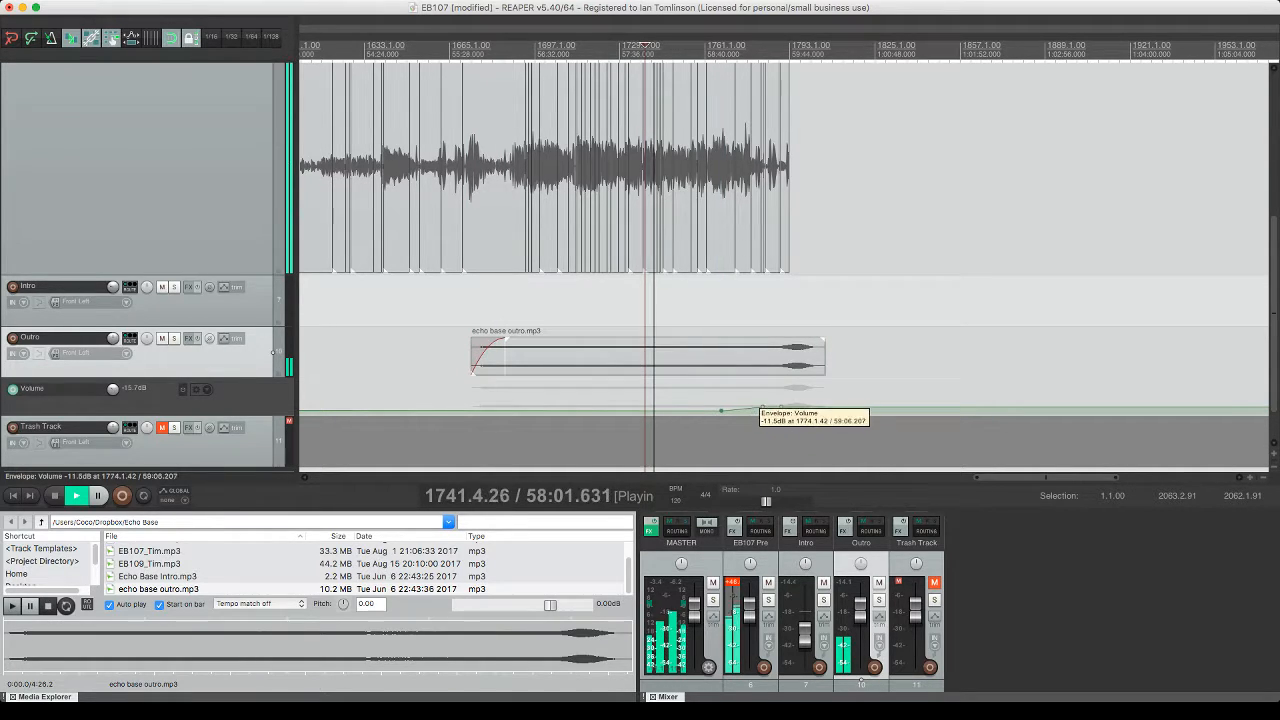
key("space")
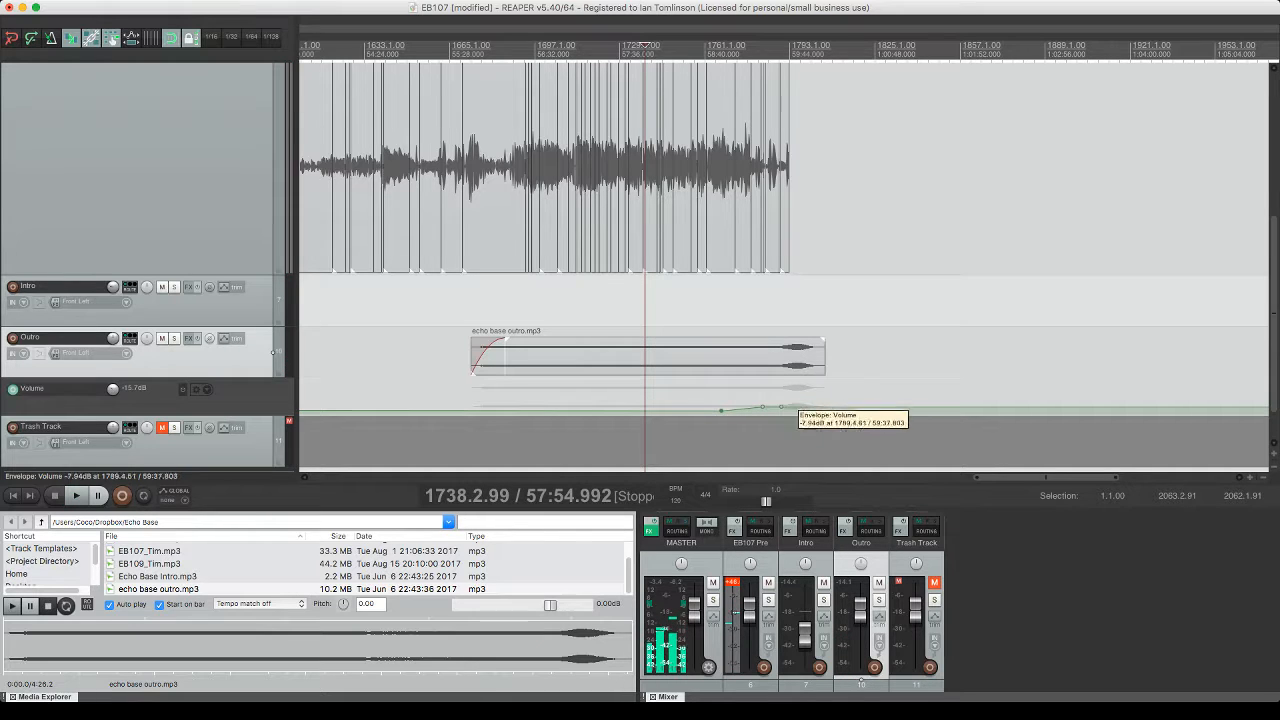
- Shift the rise in the Outro volume envelope to between about 59:28 and 59:41, and save the project
left_click_drag(763, 407, 786, 411)
left_click(759, 398)
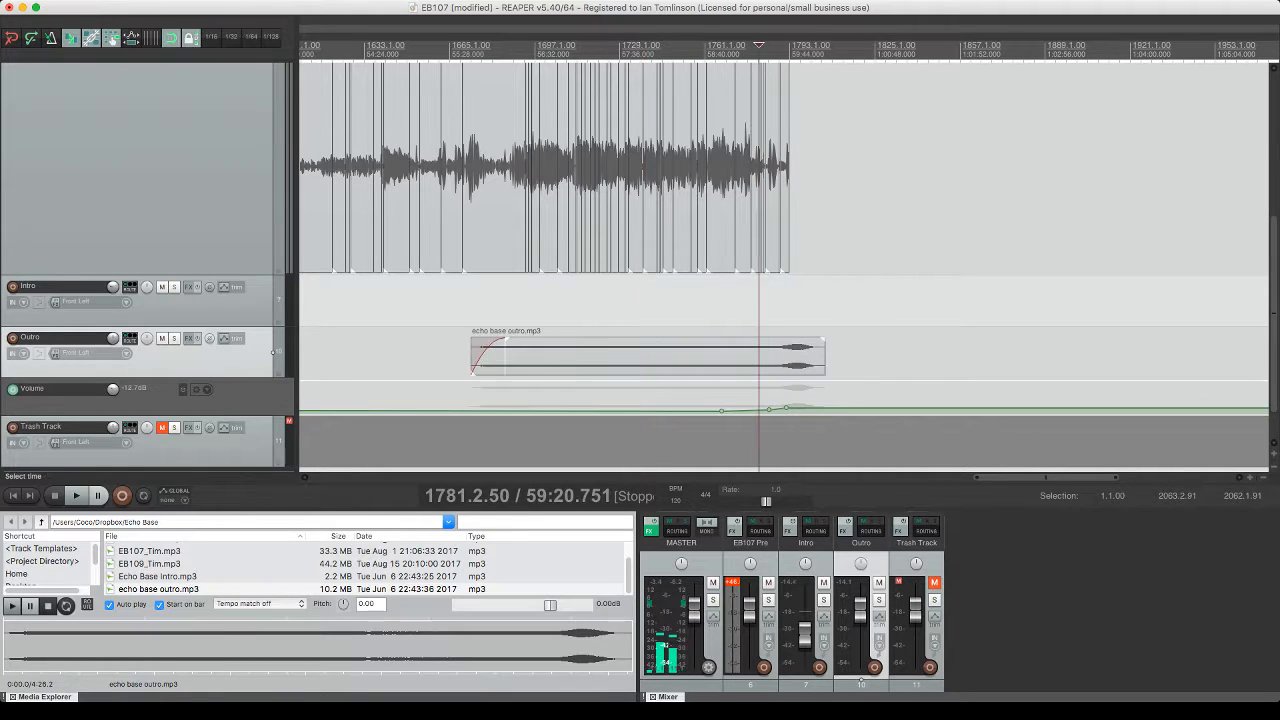
key("space")
key("super+s")
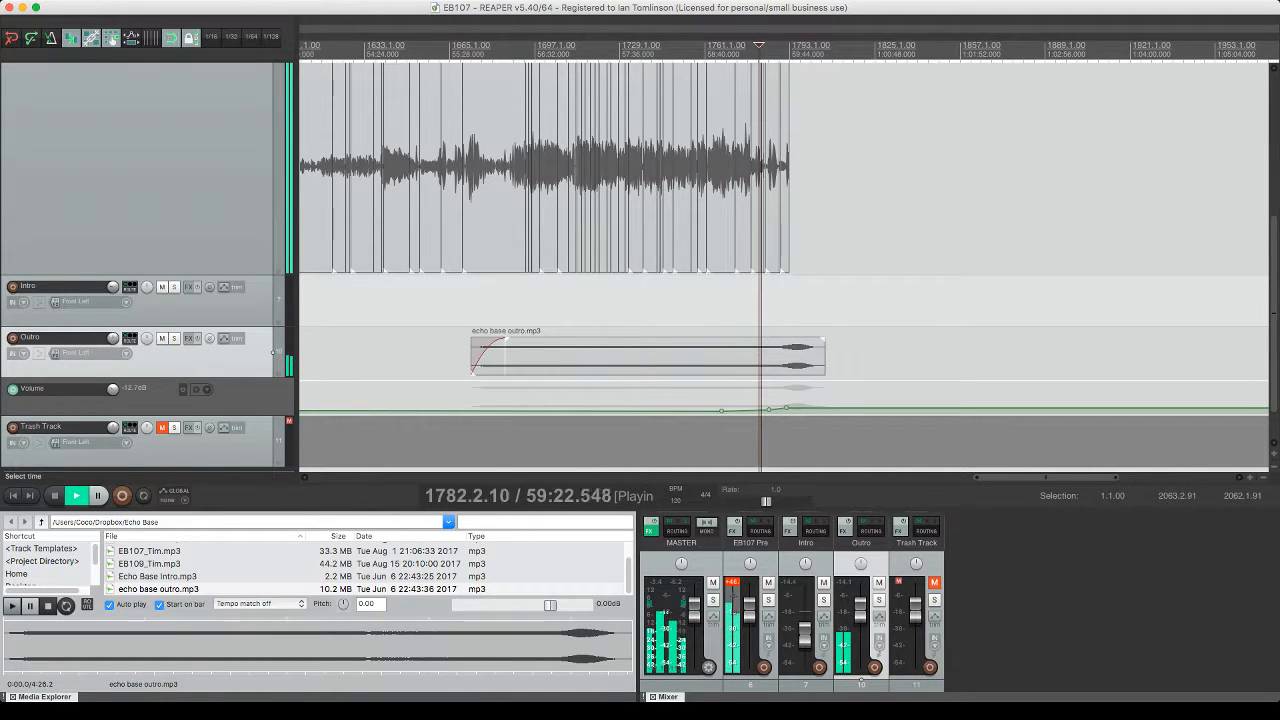
- Move echo base outro.mp3 later to start at about 55:49, playing the transition before and after the move
scroll(757, 405, "up", 6)
scroll(757, 408, "right", 2)
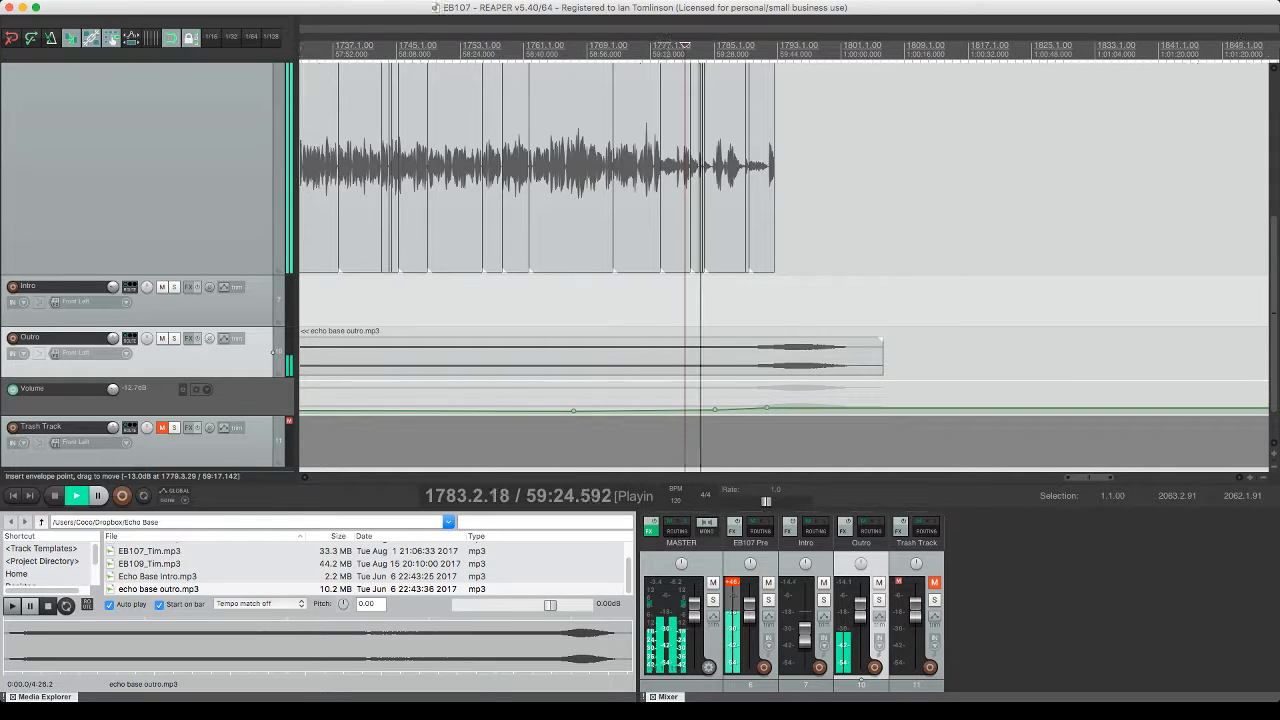
scroll(757, 408, "right", 2)
left_click(703, 50)
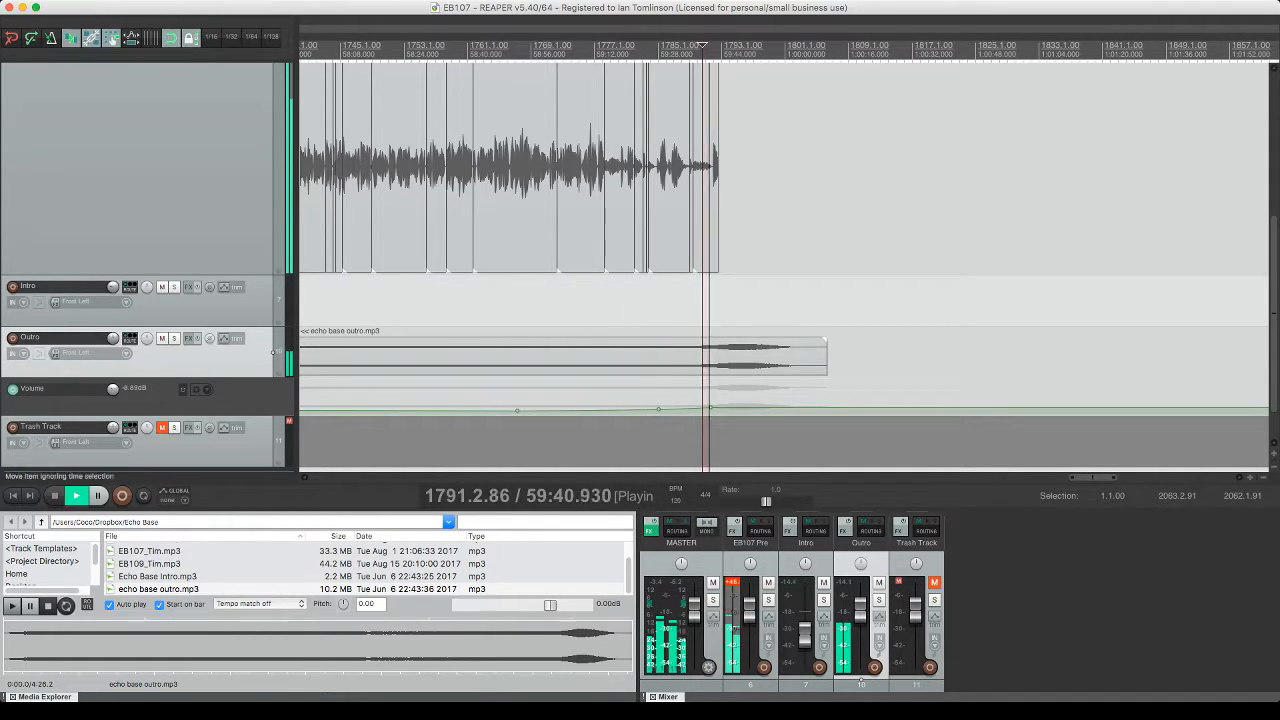
key("space")
left_click_drag(714, 354, 733, 356)
left_click(678, 354)
key("space")
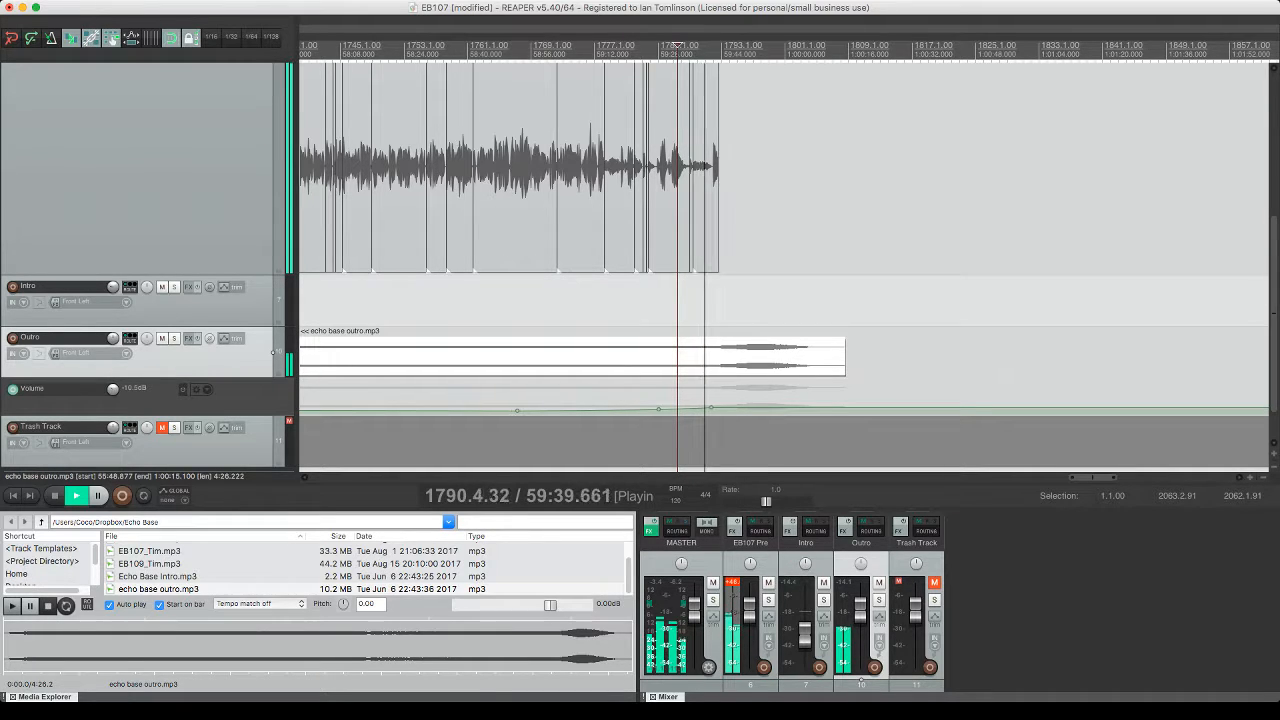
- Slightly lower the last Outro volume envelope point, nudge echo base outro.mp3 slightly earlier and save the project
left_click_drag(710, 408, 711, 409)
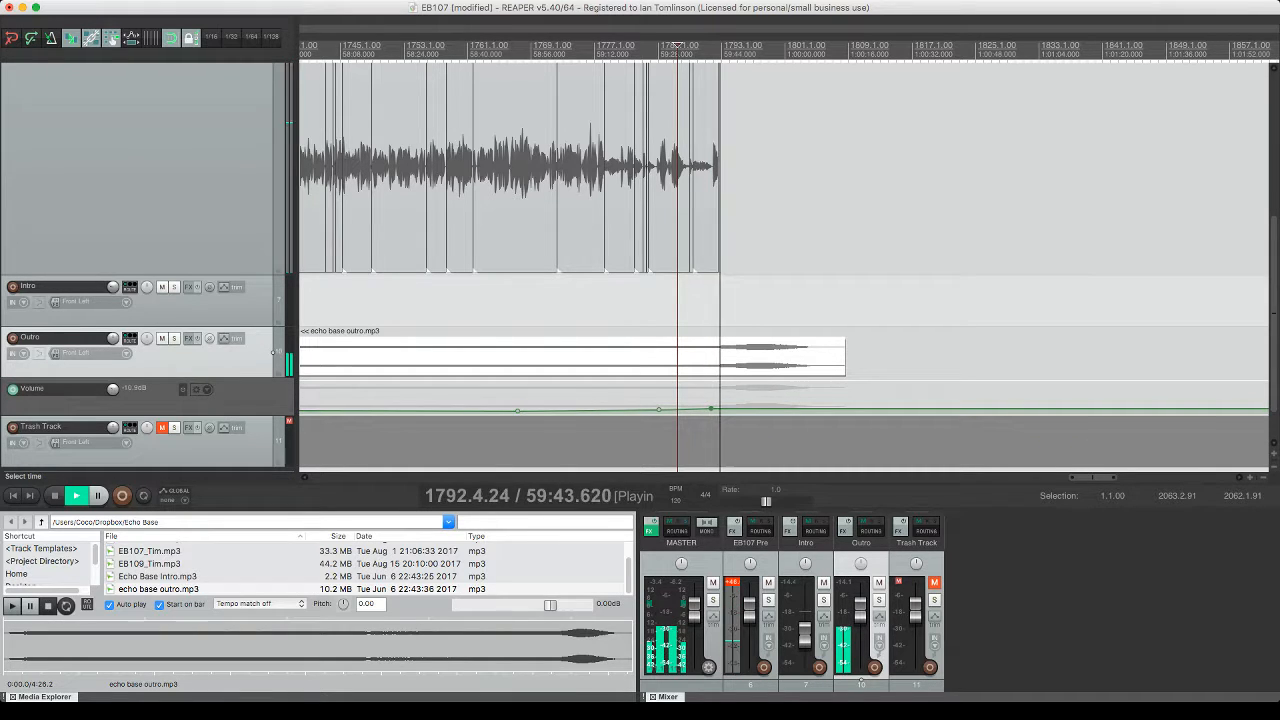
left_click_drag(745, 352, 742, 352)
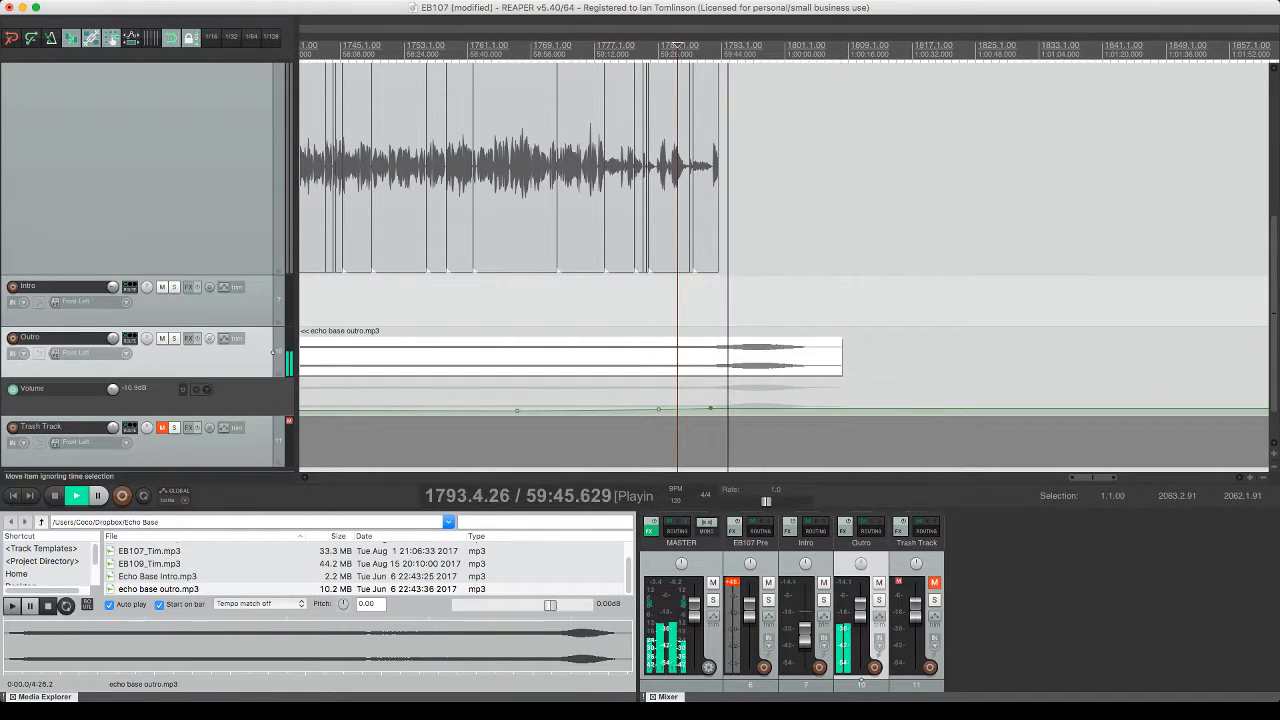
key("super+s")
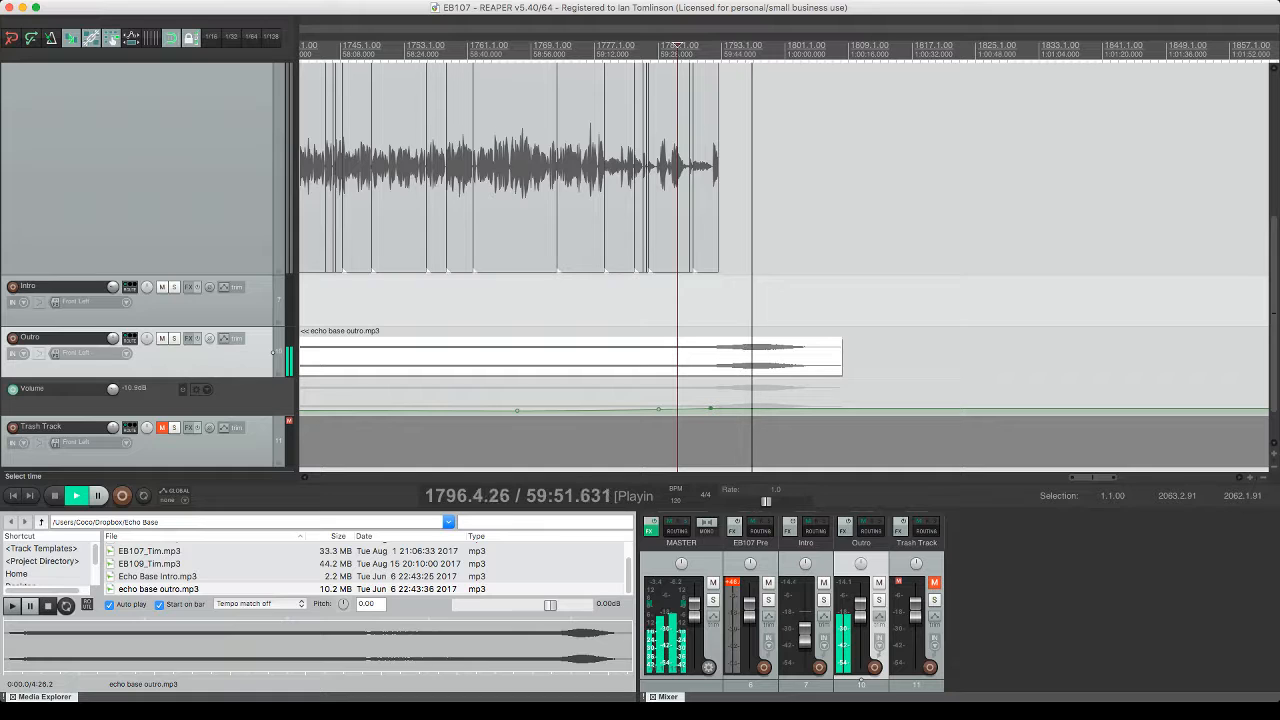
key("space")
- Shorten the time selection so that it ends where echo base outro.mp3 ends, at 1811.2.26
scroll(784, 265, "down", 1)
scroll(784, 265, "down", 8)
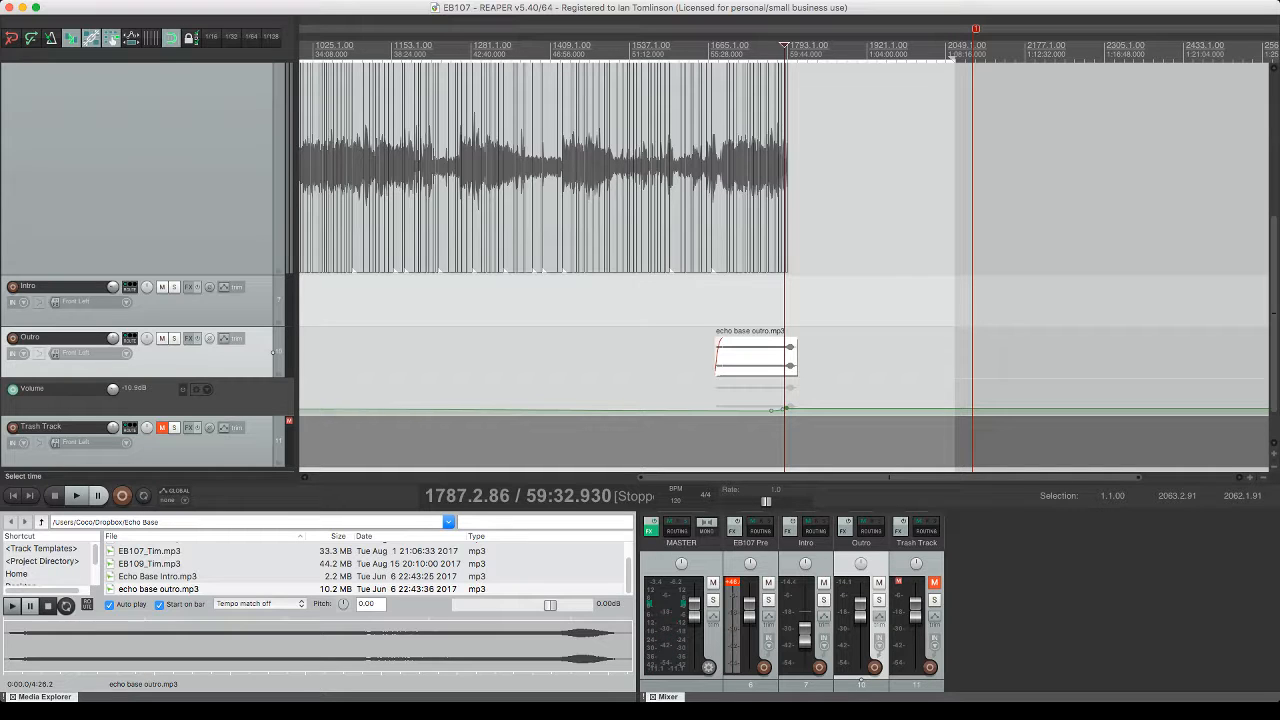
left_click_drag(954, 57, 799, 57)
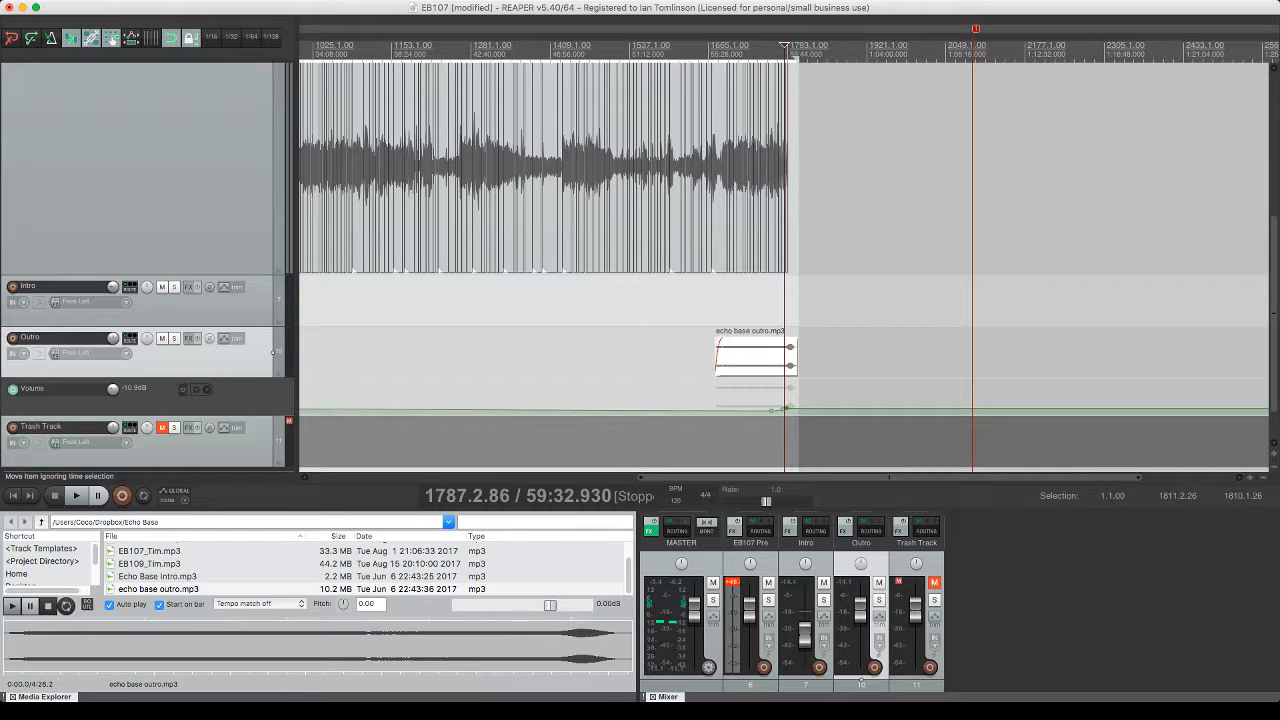
- Play the EB107 Pre recording repeatedly from about 44:18 to check how the edited speech sounds
scroll(640, 270, "up", 5)
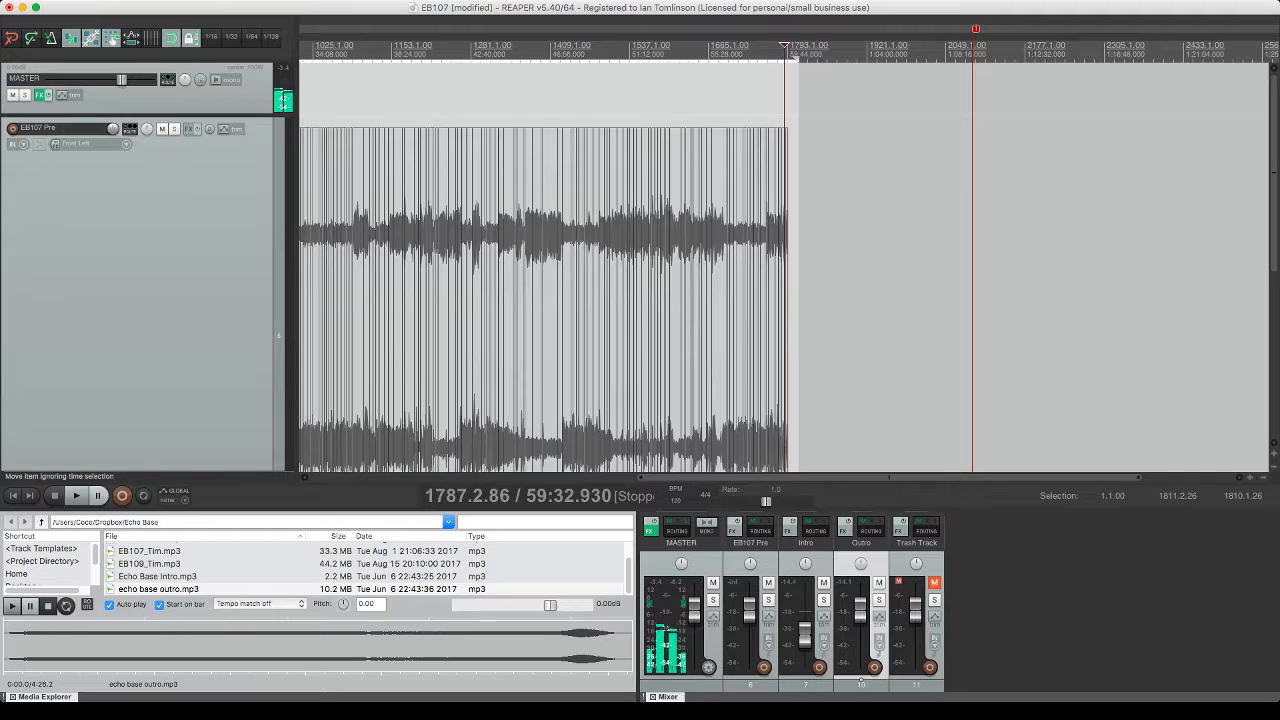
left_click(501, 300)
key("space")
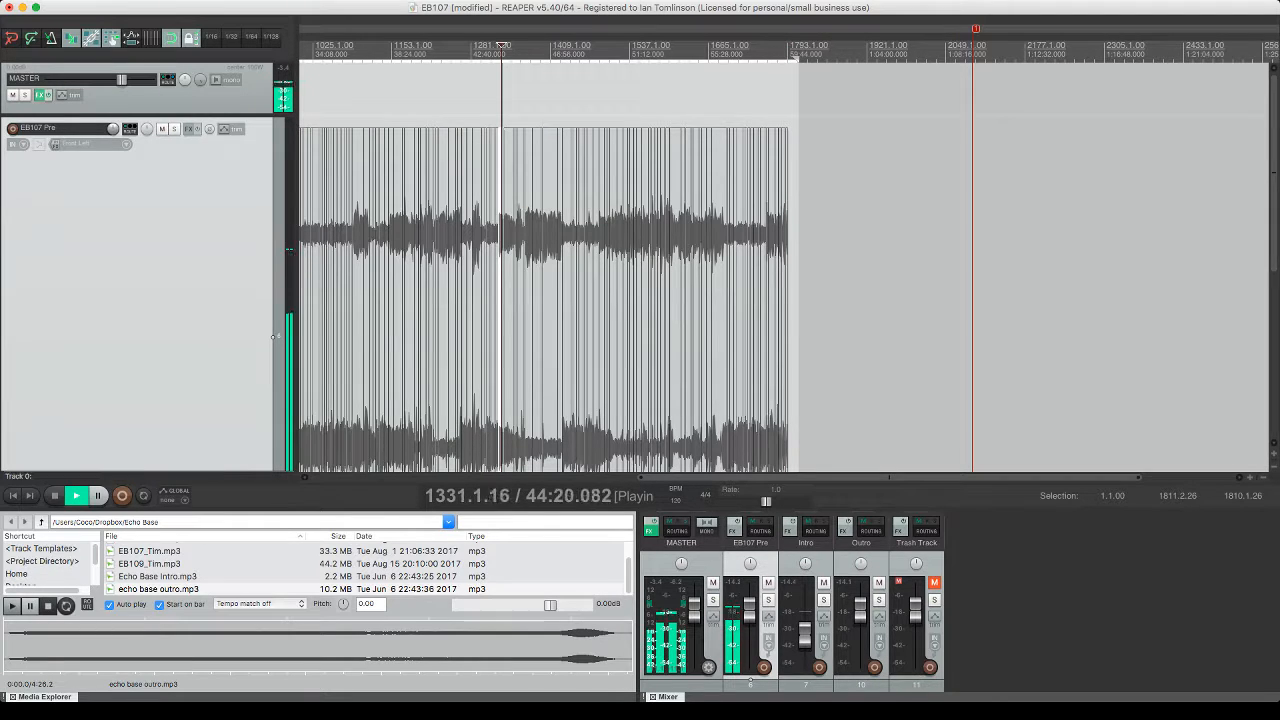
key("space")
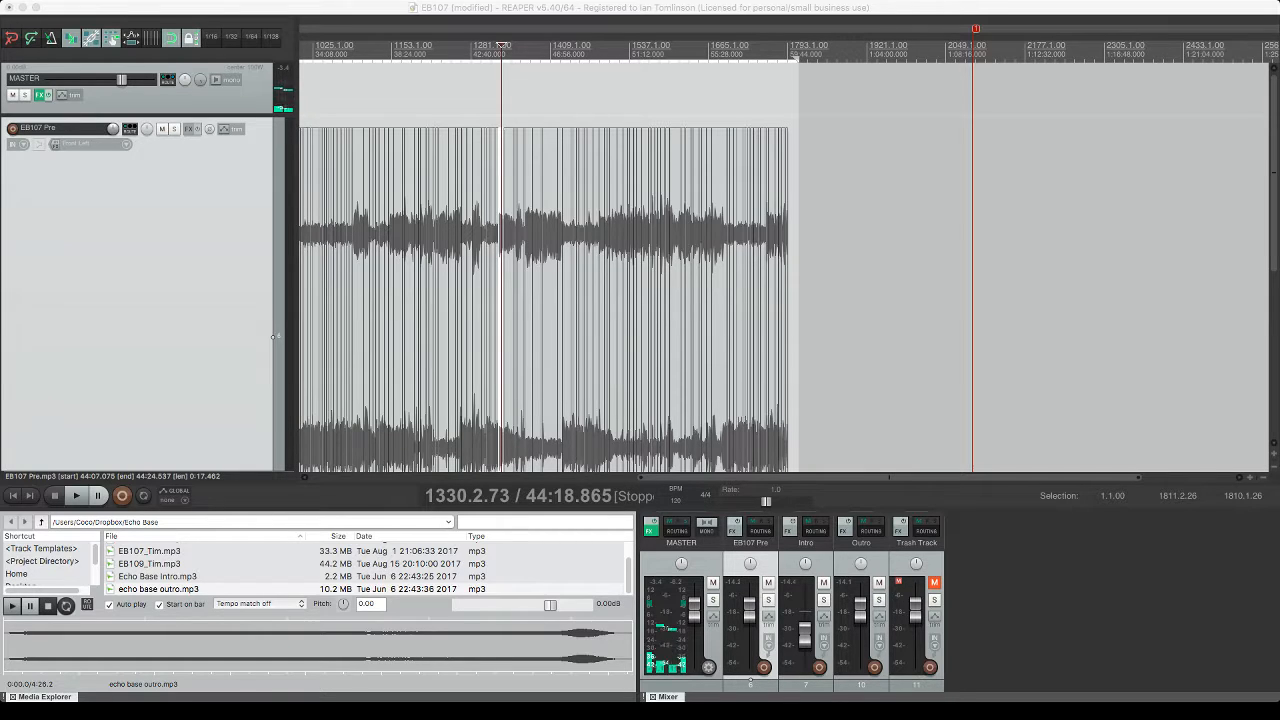
key("space")
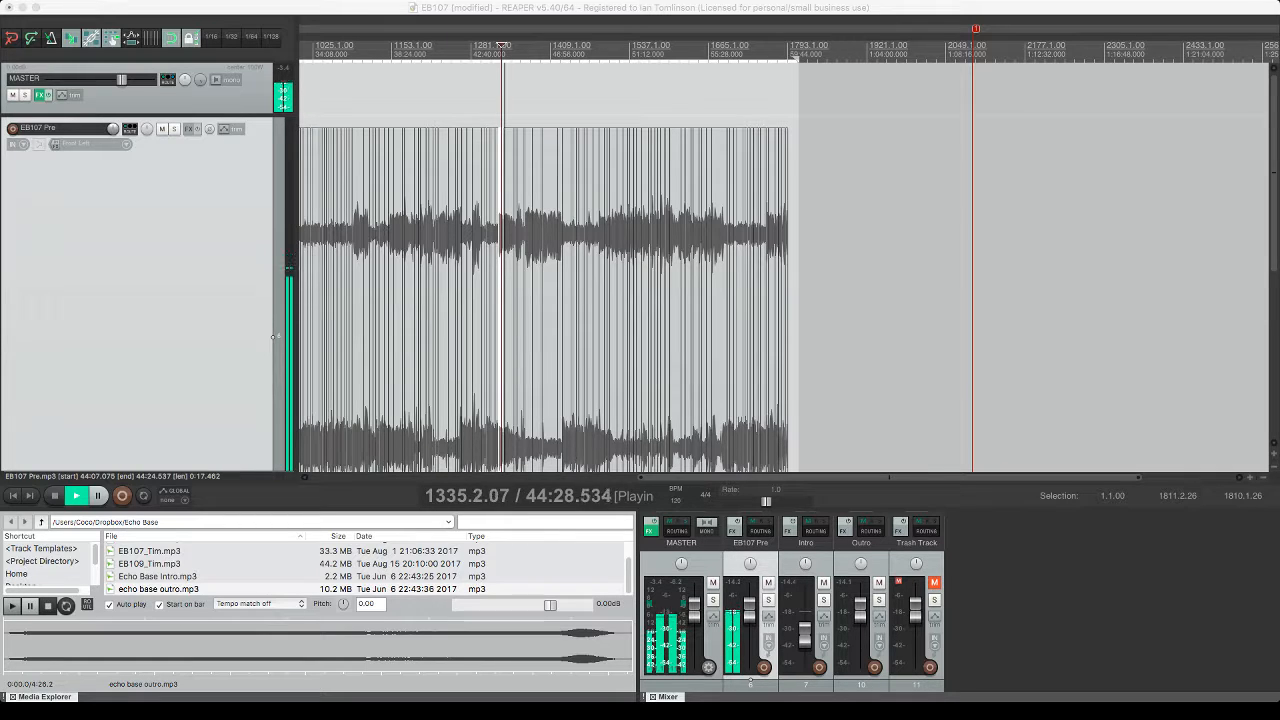
key("space")
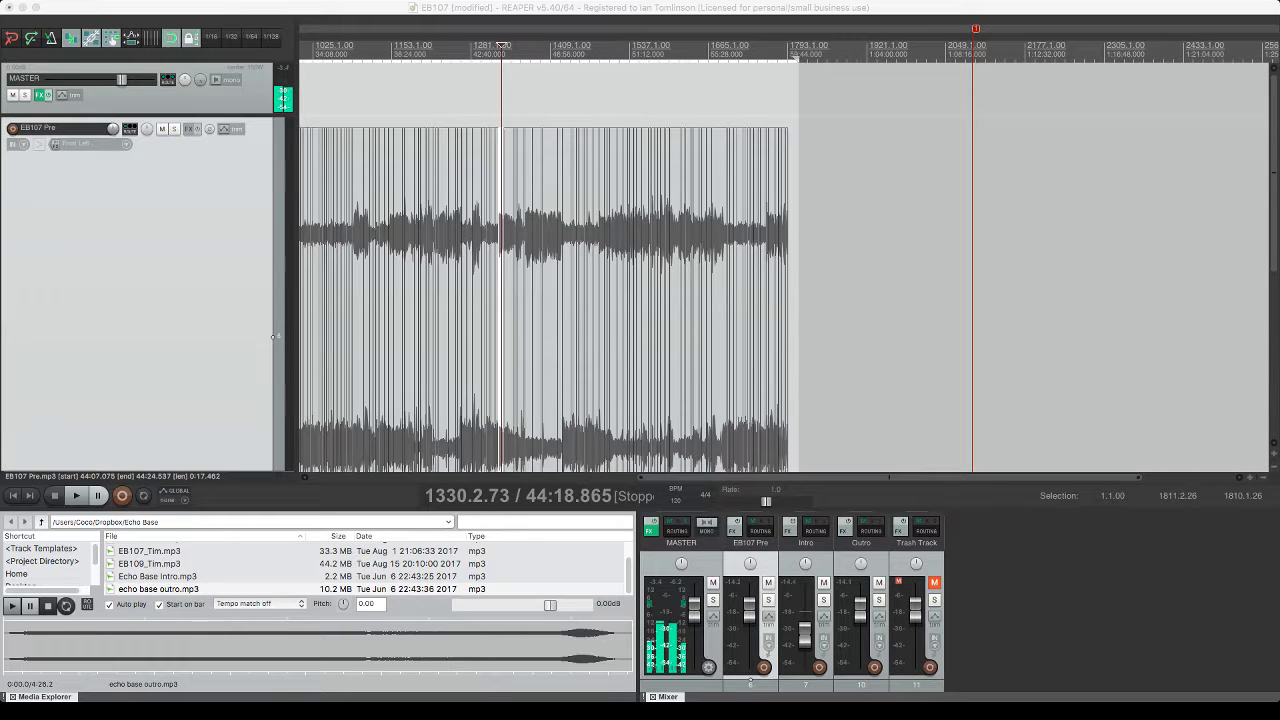
key("space")
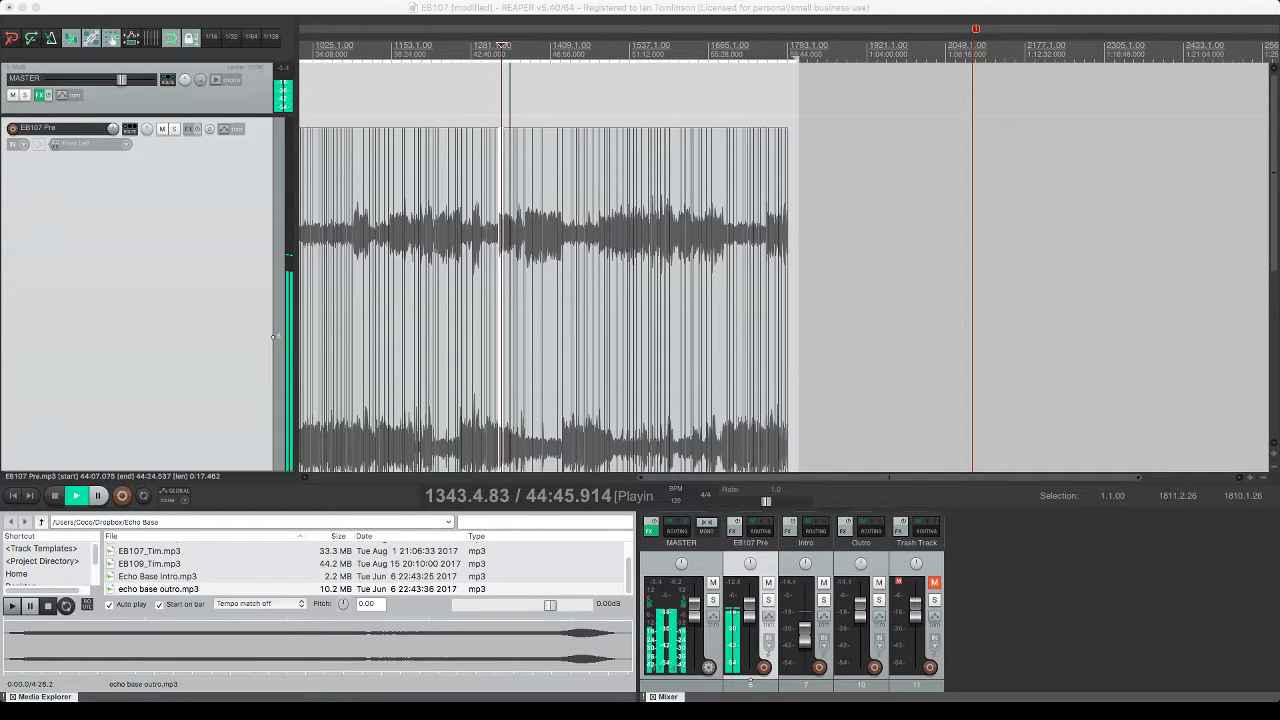
key("space")
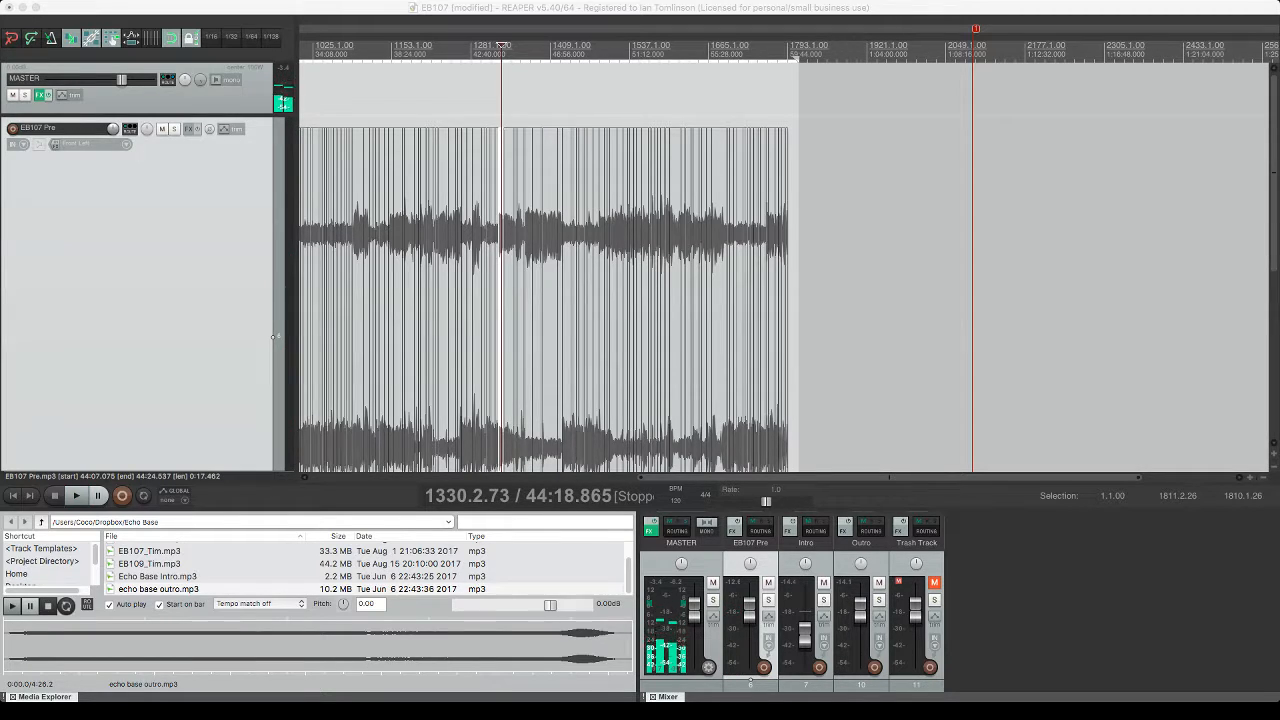
key("space")
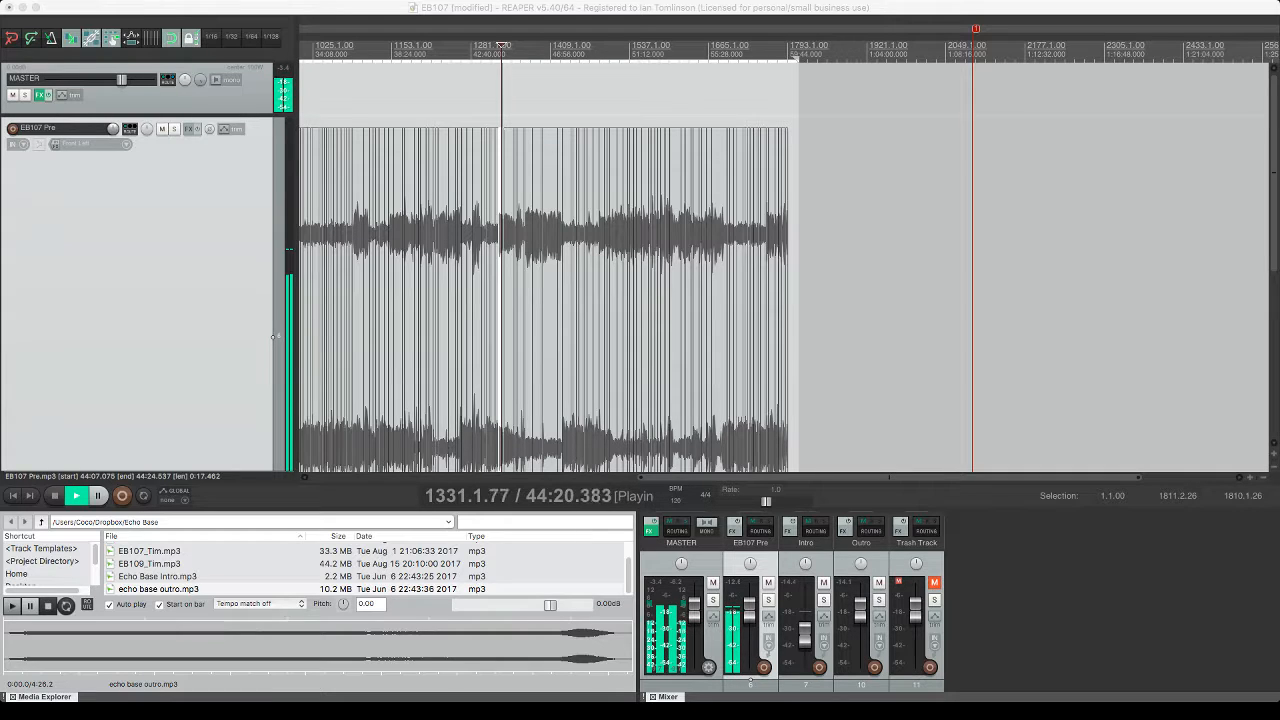
key("space")
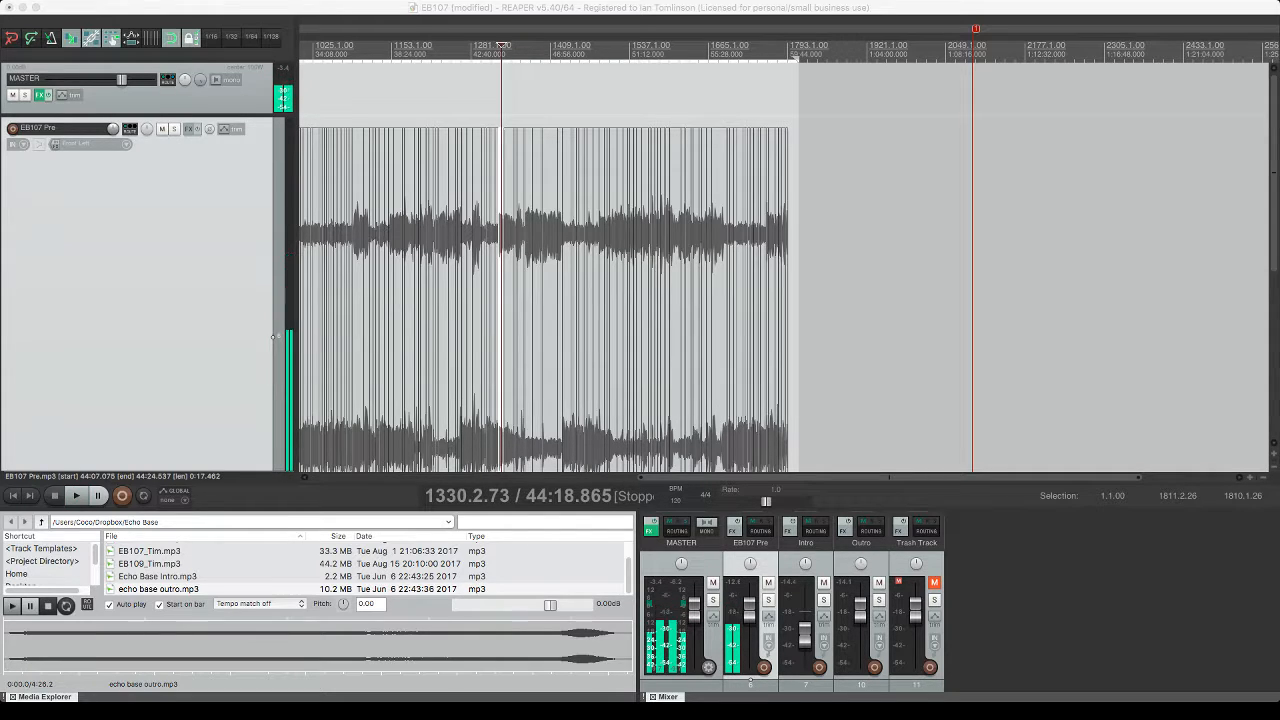
key("space")
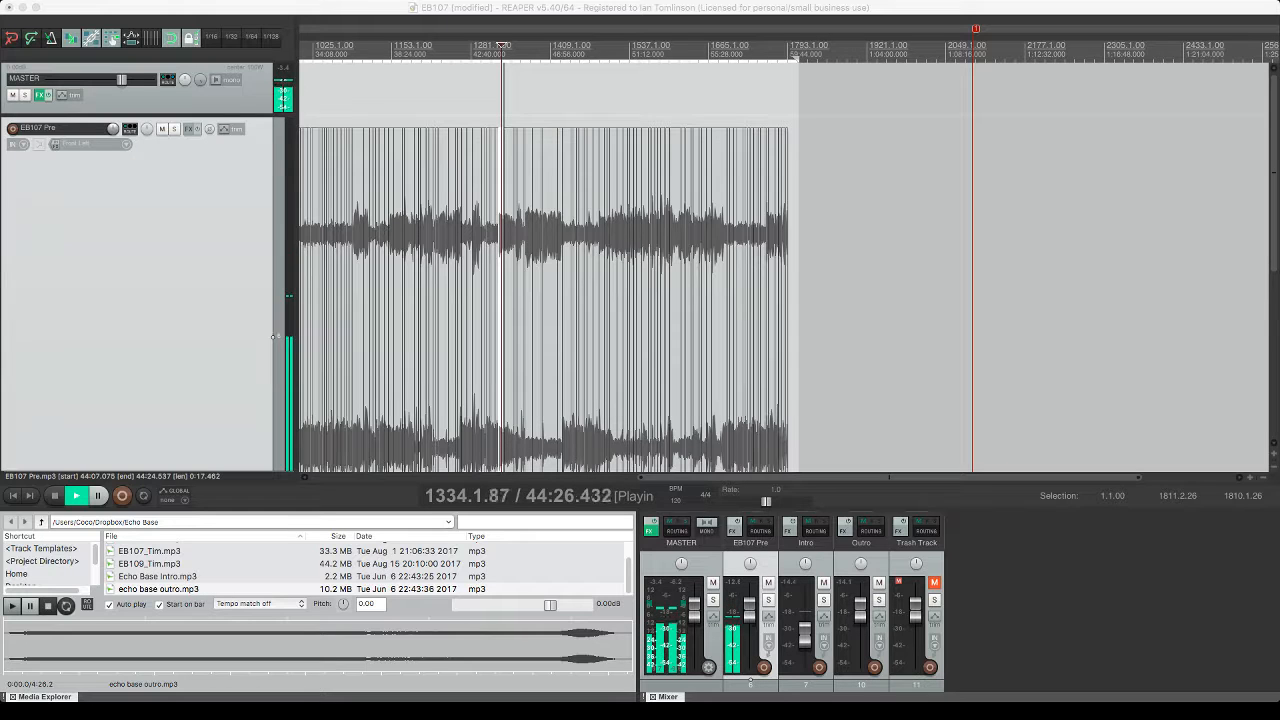
key("space")
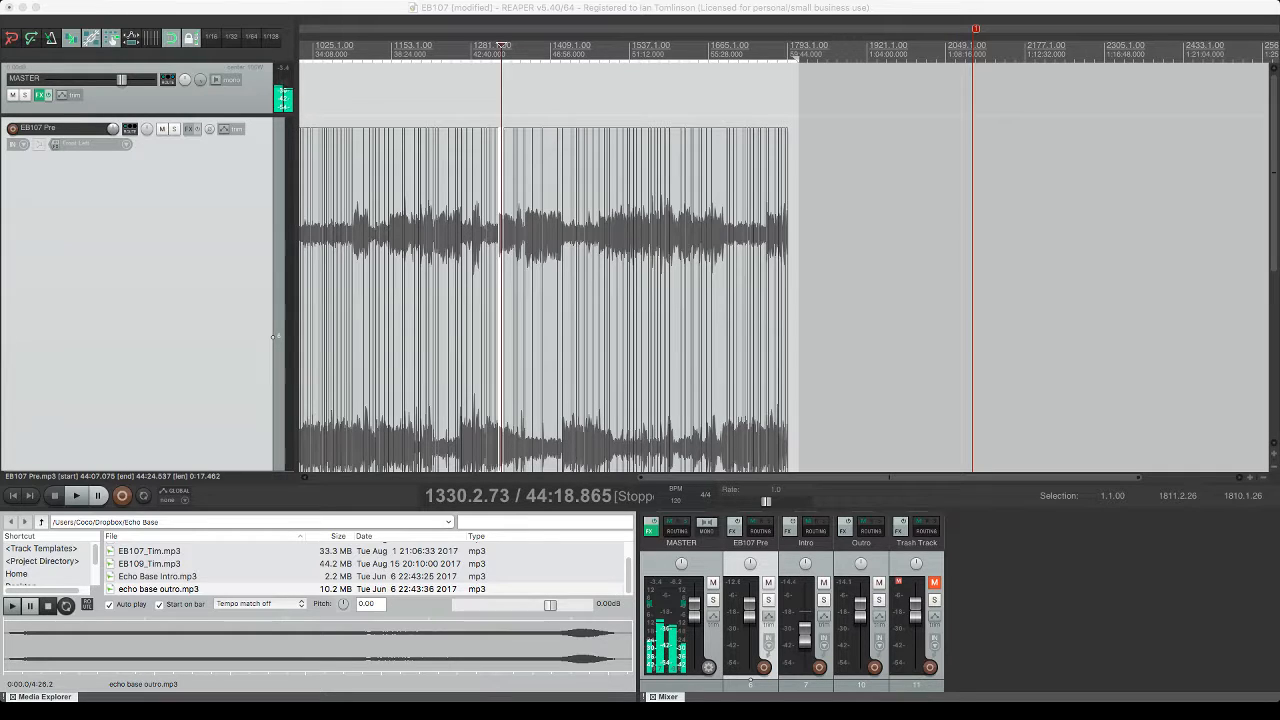
key("space")
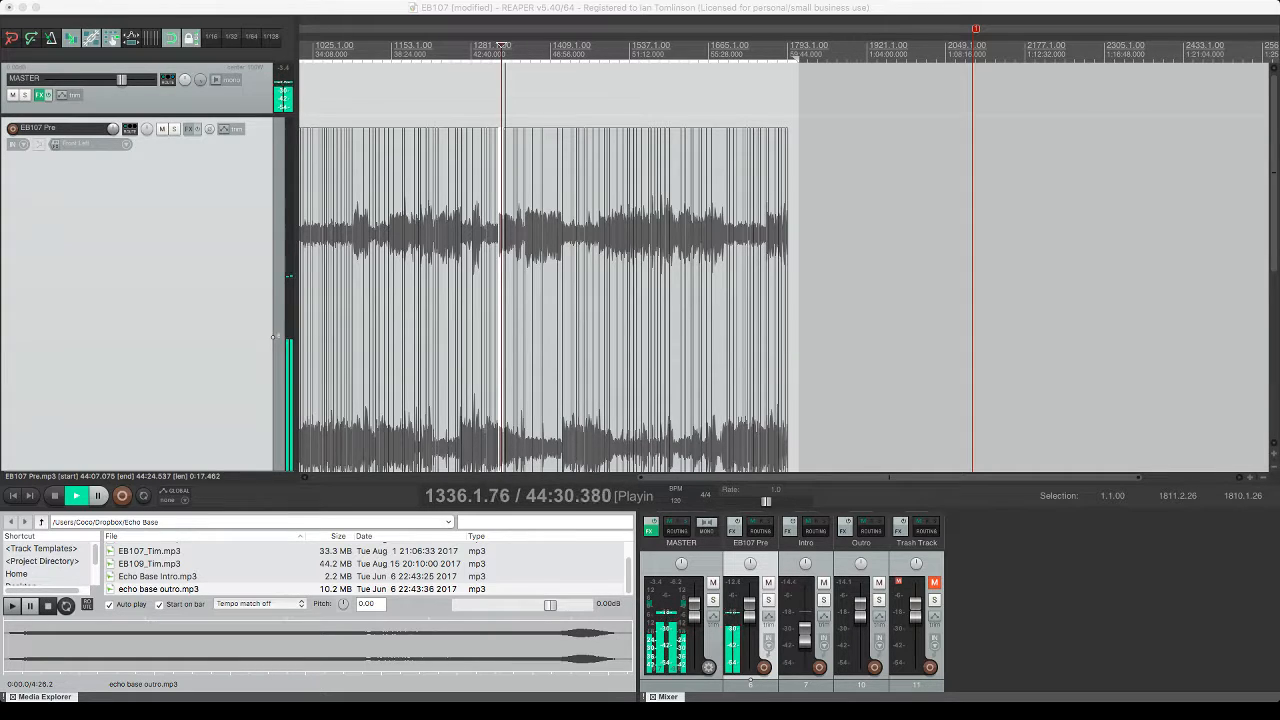
key("space")
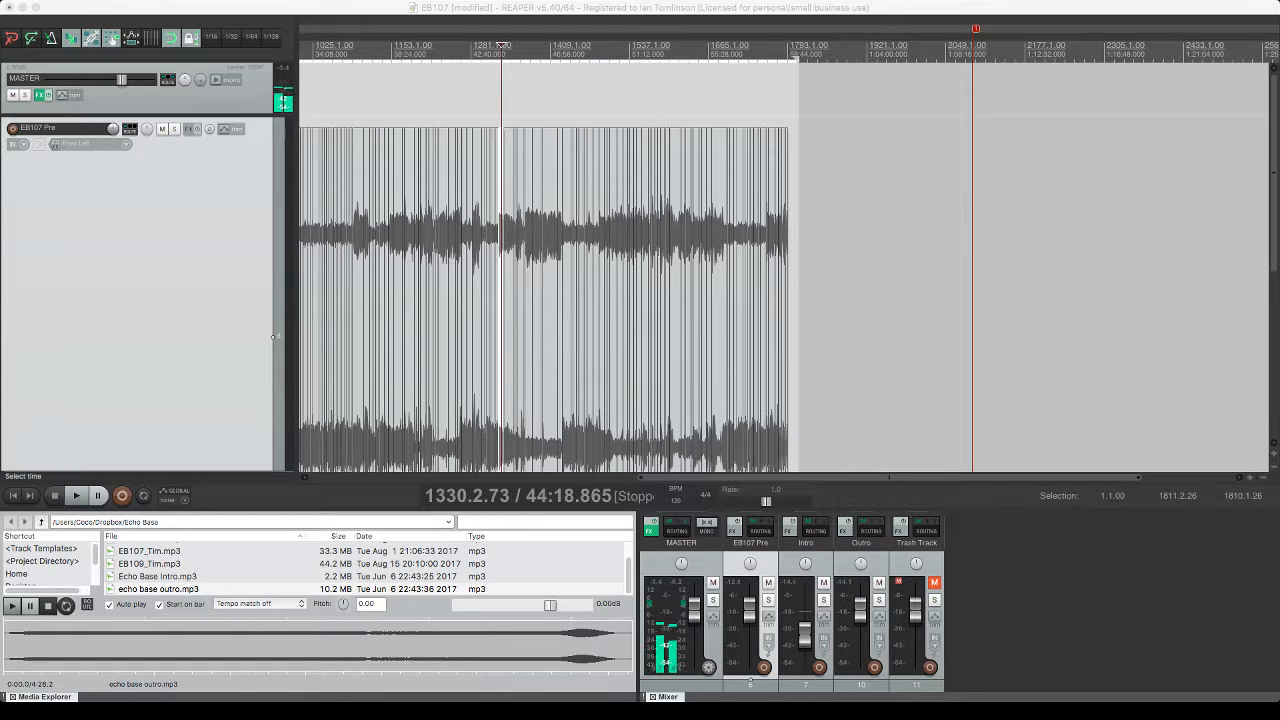
scroll(775, 285, "down", 4)
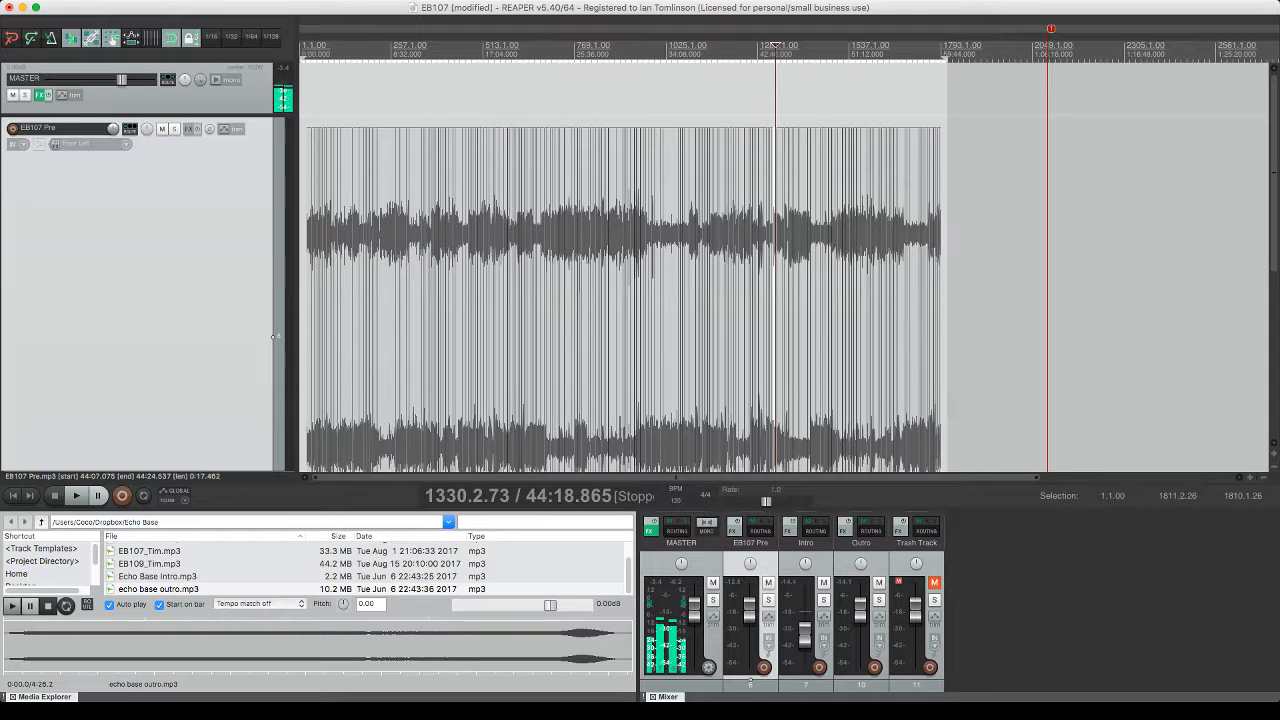
scroll(273, 337, "down", 5)
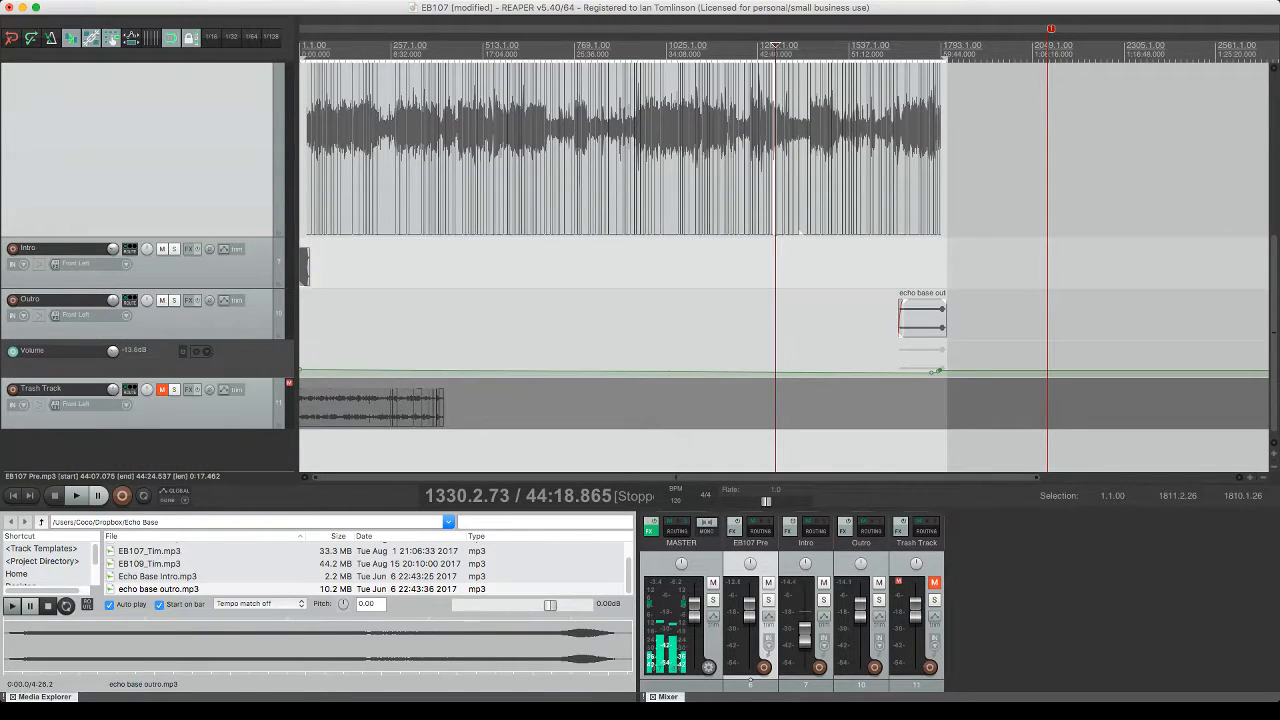
scroll(273, 337, "up", 5)
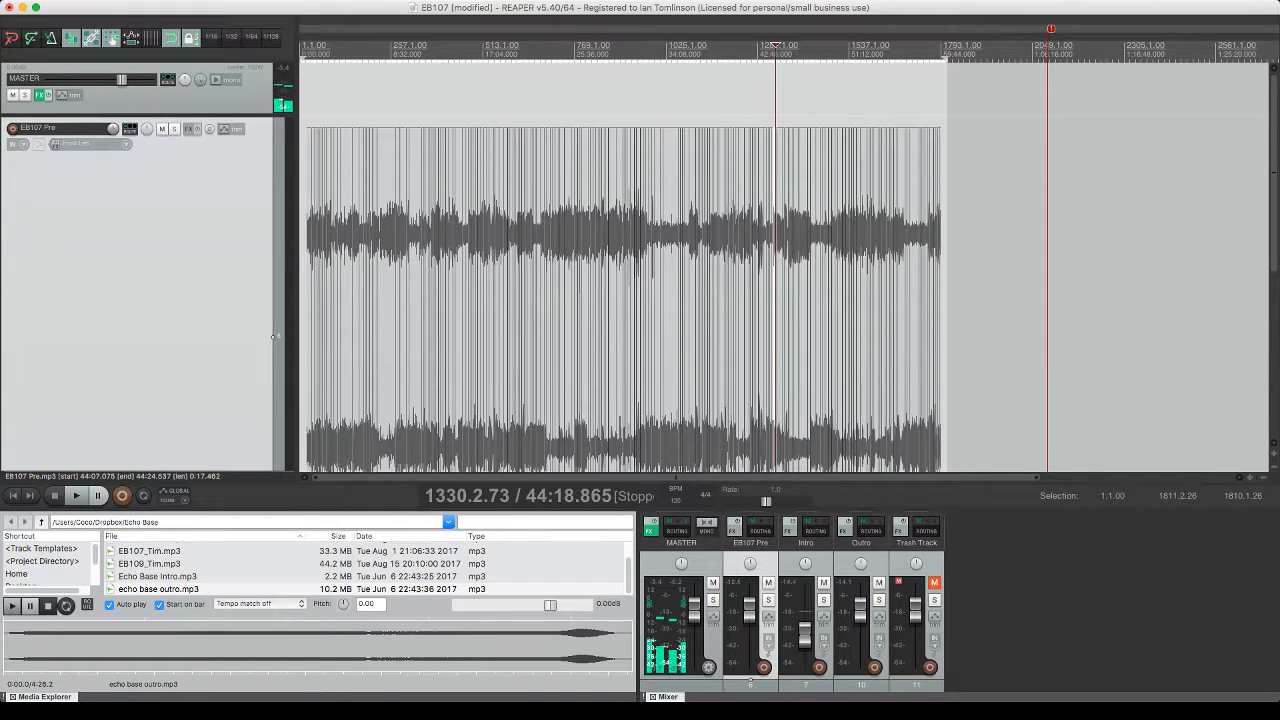
key("super+Tab")
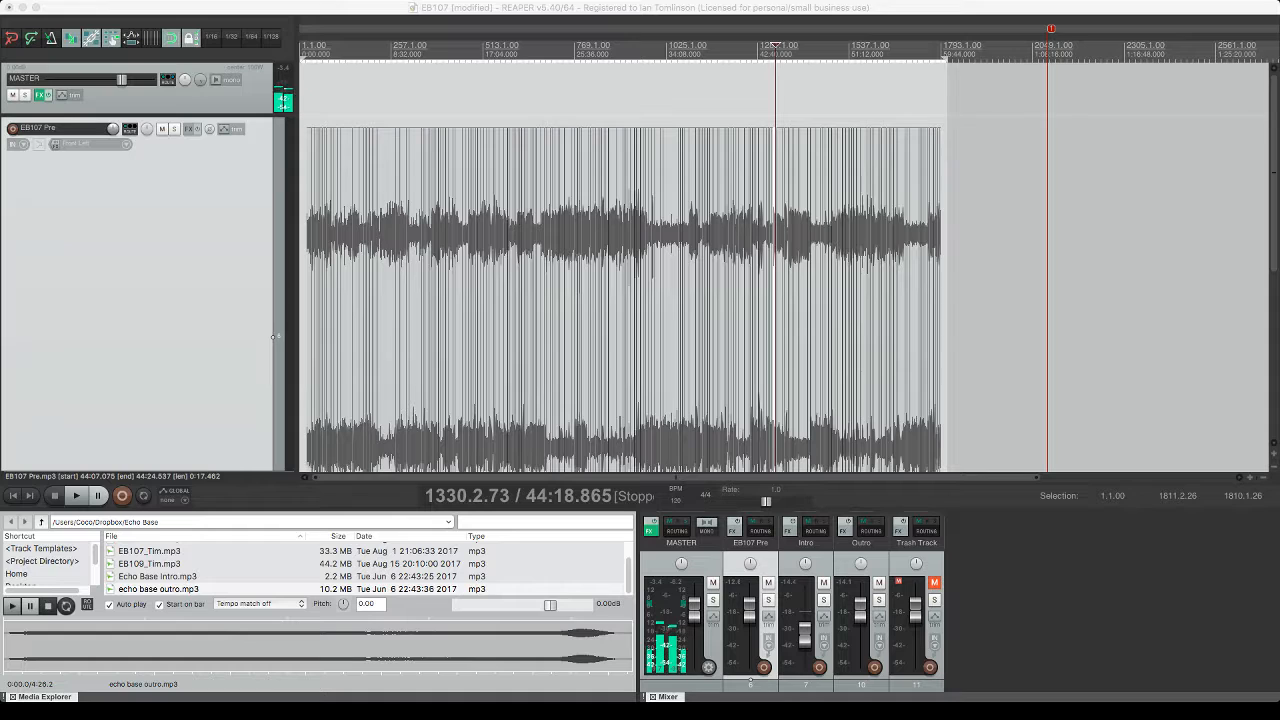